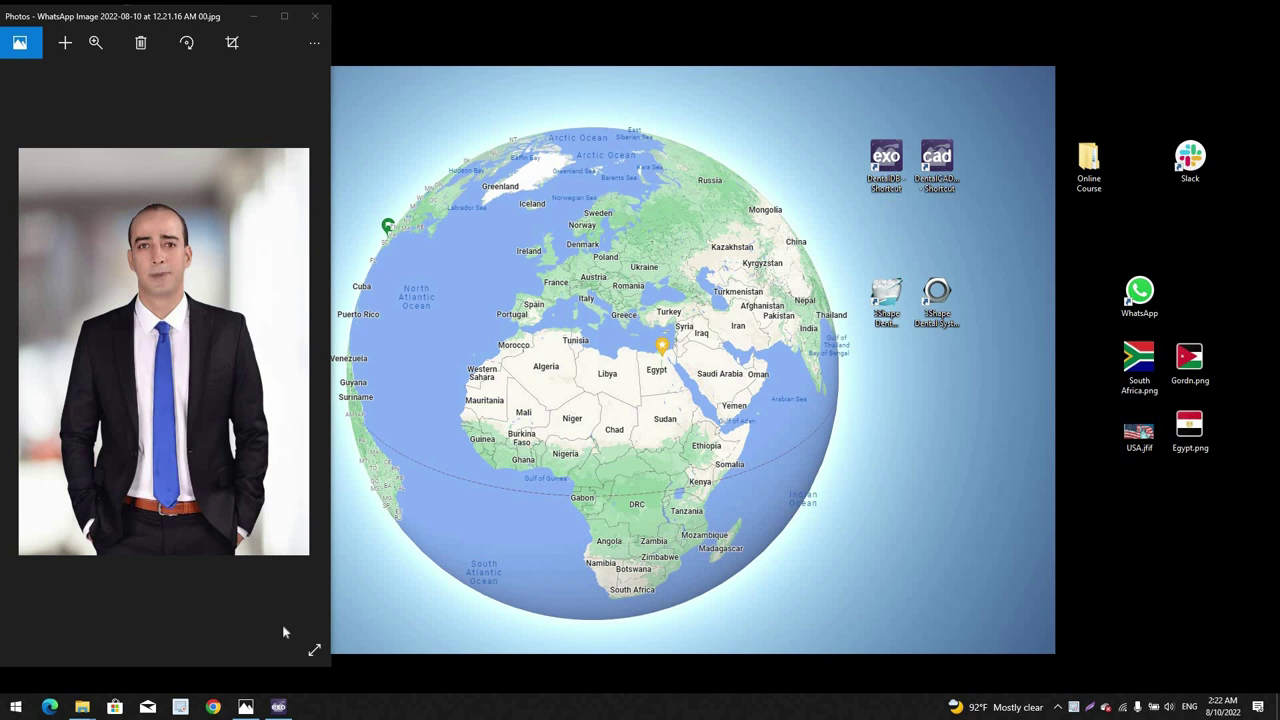
left_click(284, 708)
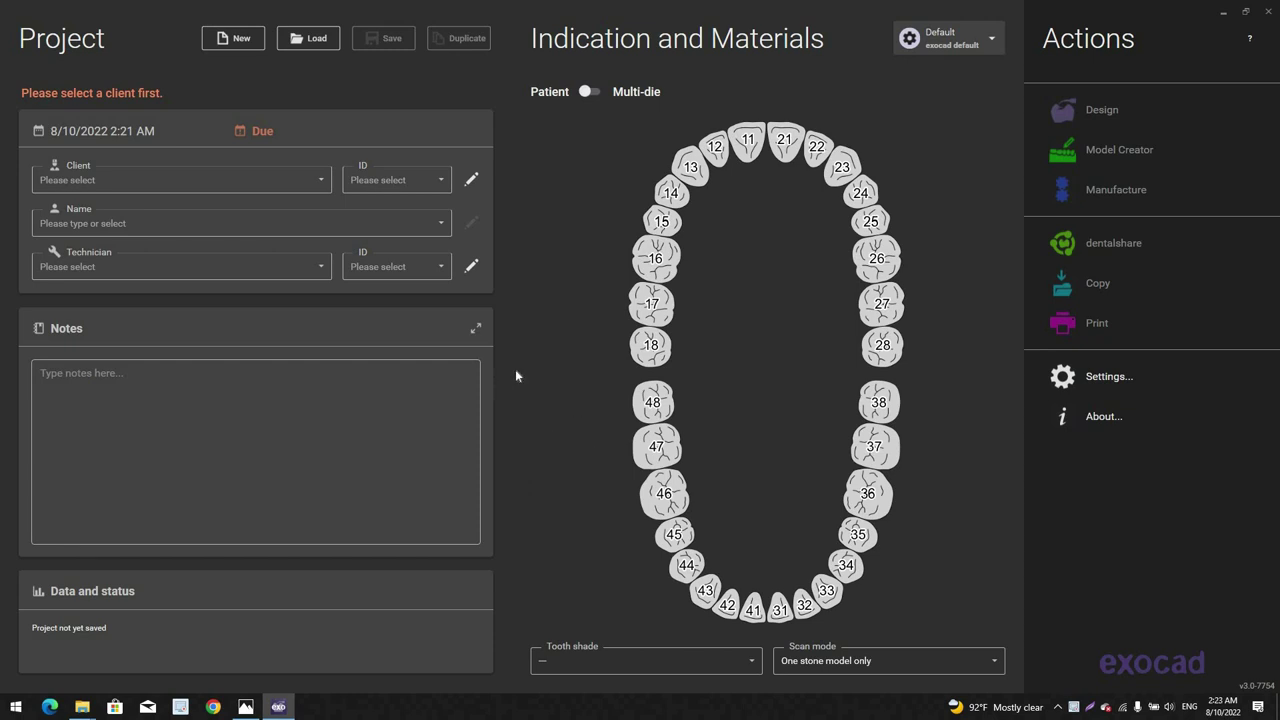
left_click(1223, 11)
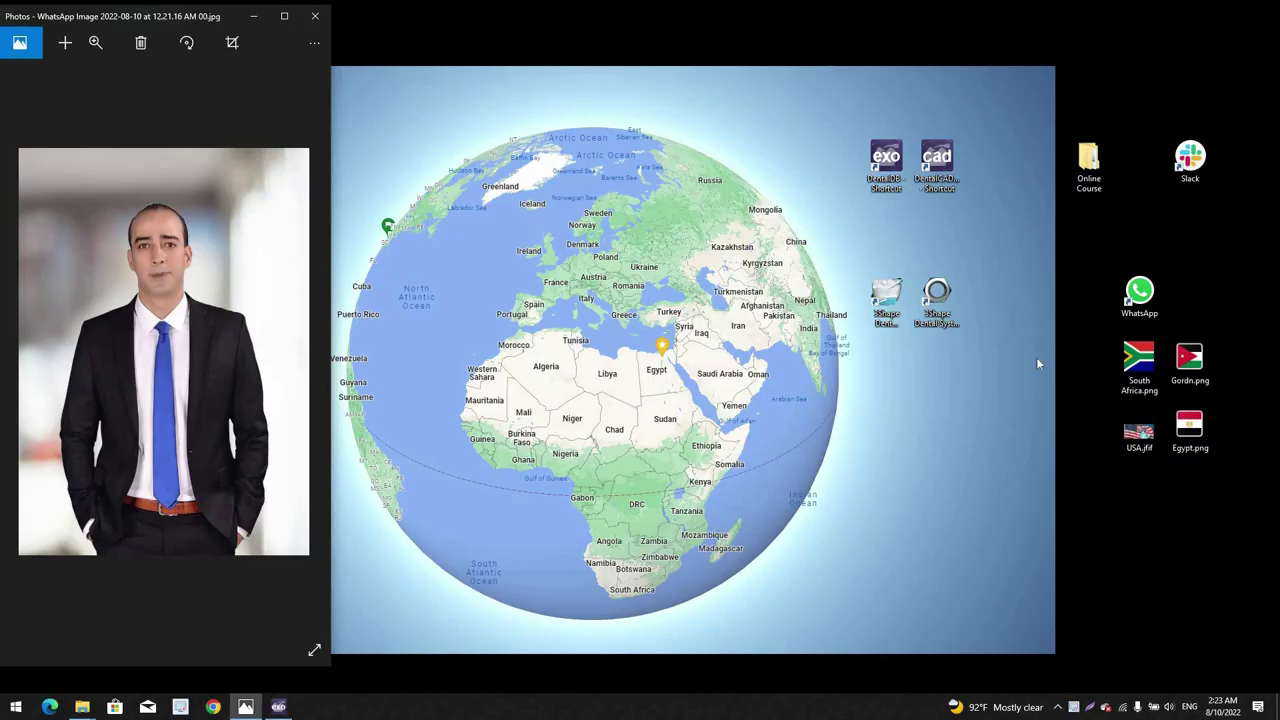
Step: Open the case folder "2 case one unit lower implant 7" inside Online Course, courseA, 1unit, "محاضره 2"
left_click(1089, 188)
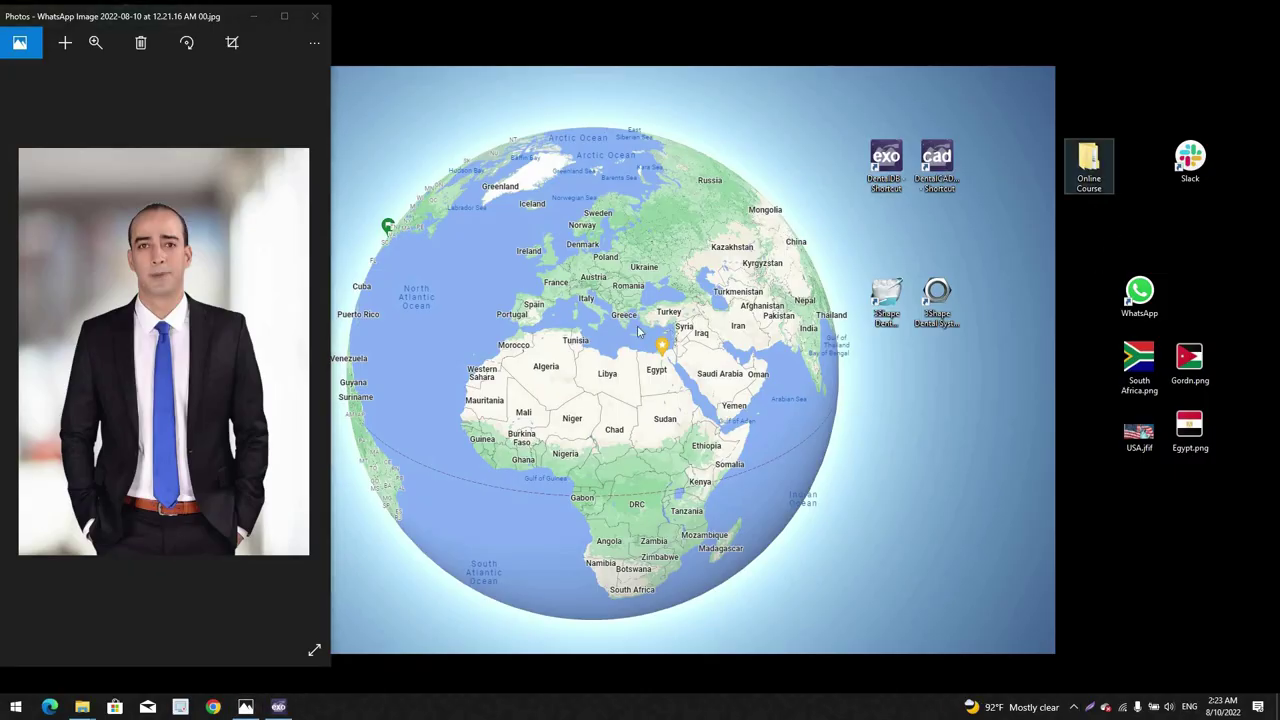
key("Return")
key("super+Up")
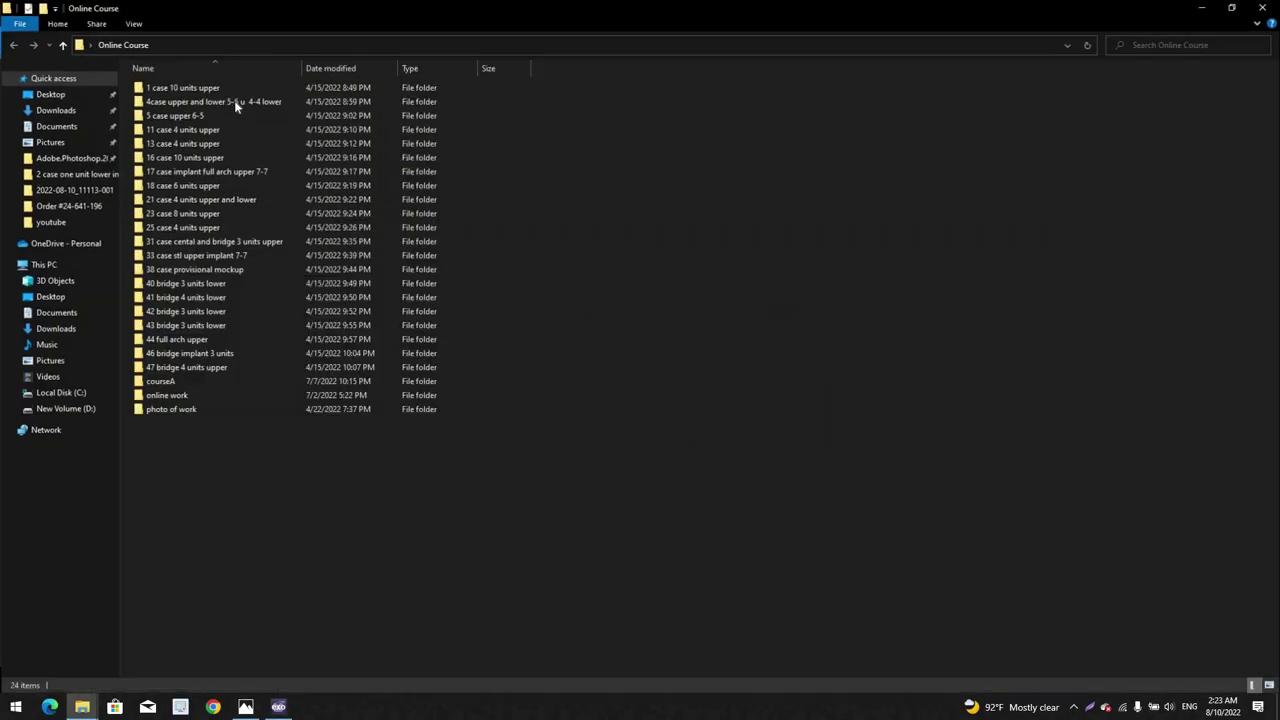
double_click(194, 381)
double_click(158, 90)
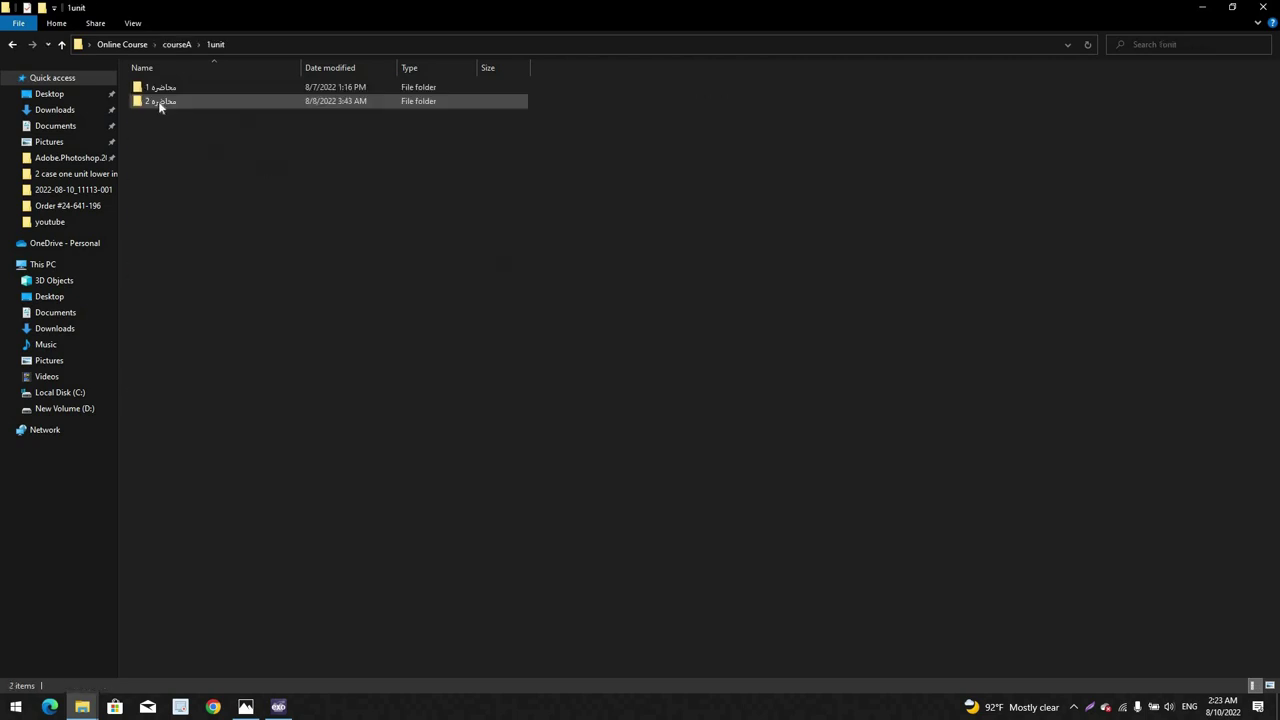
double_click(159, 102)
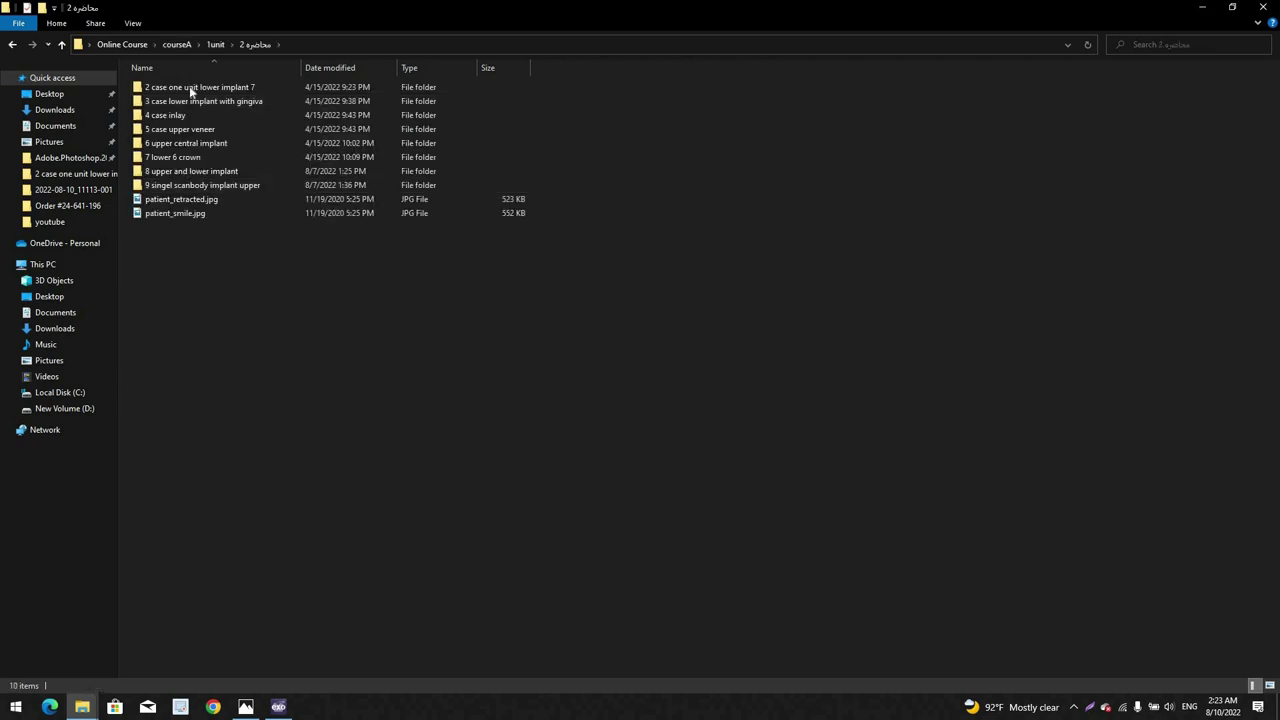
double_click(185, 88)
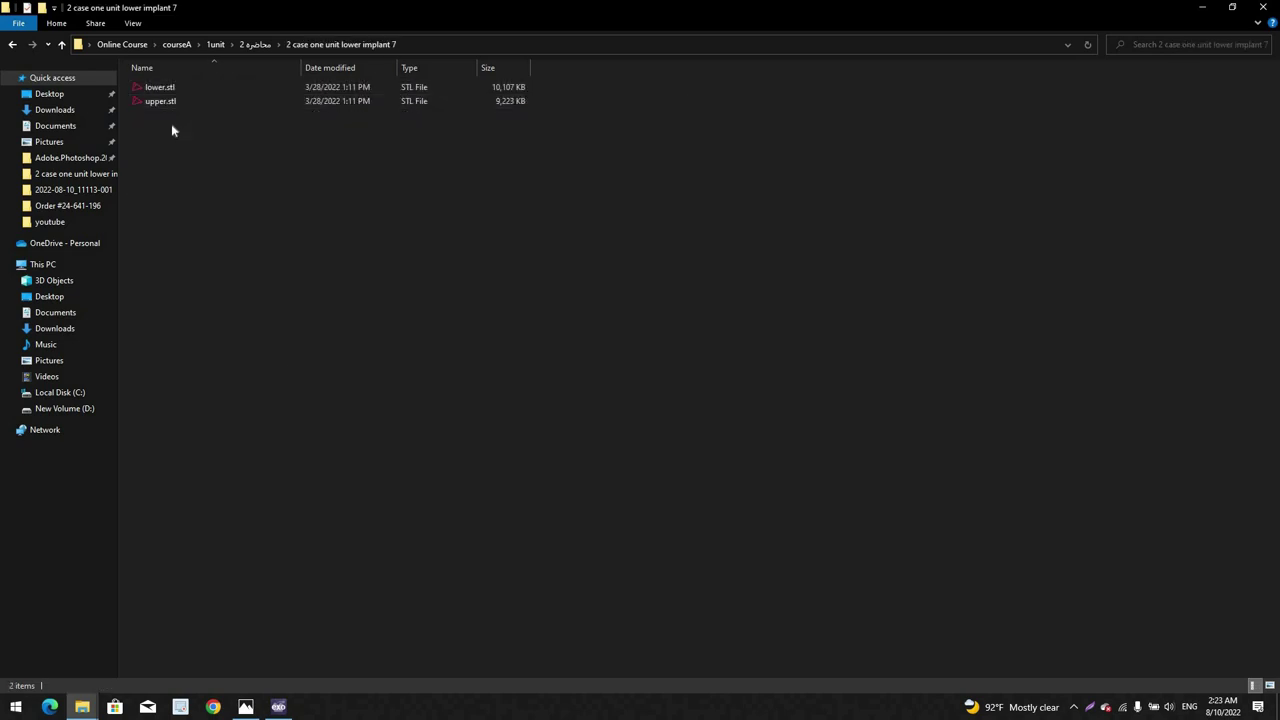
Step: Examine the lower jaw scan lower.stl in 3Shape 3D Viewer, focusing on the implant area, and close the viewer
double_click(177, 89)
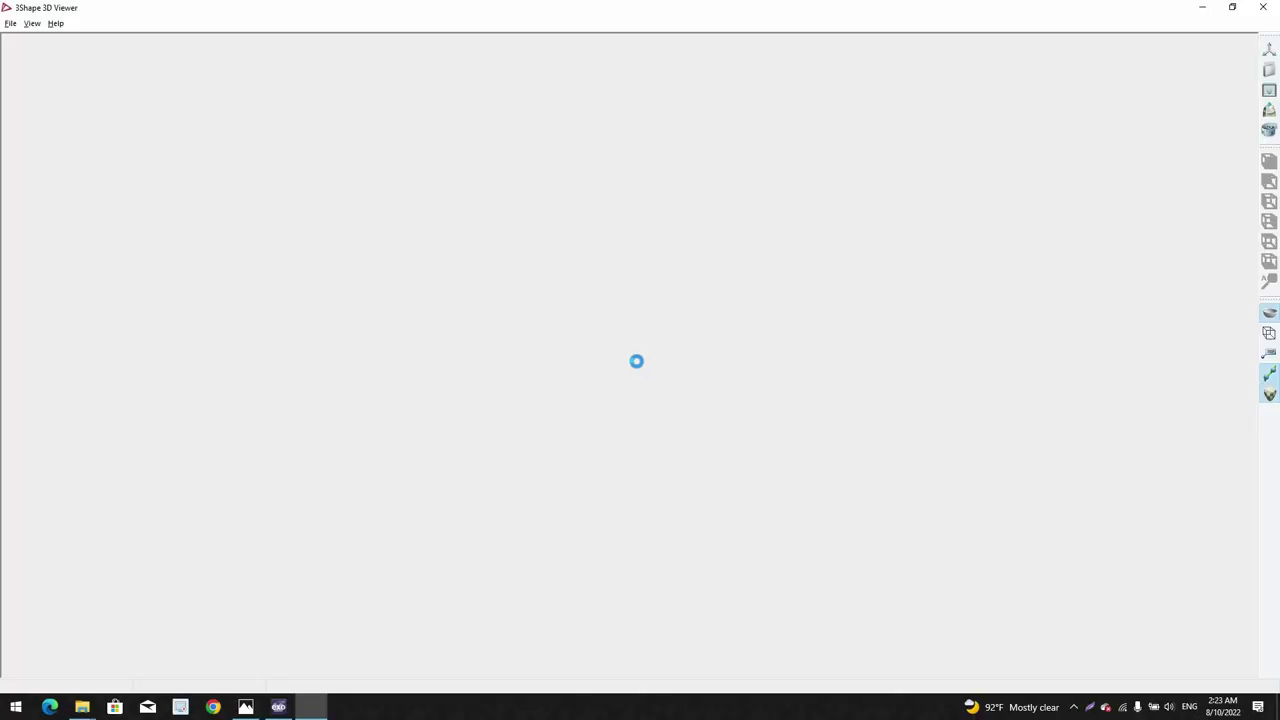
scroll(680, 363, "down", 5)
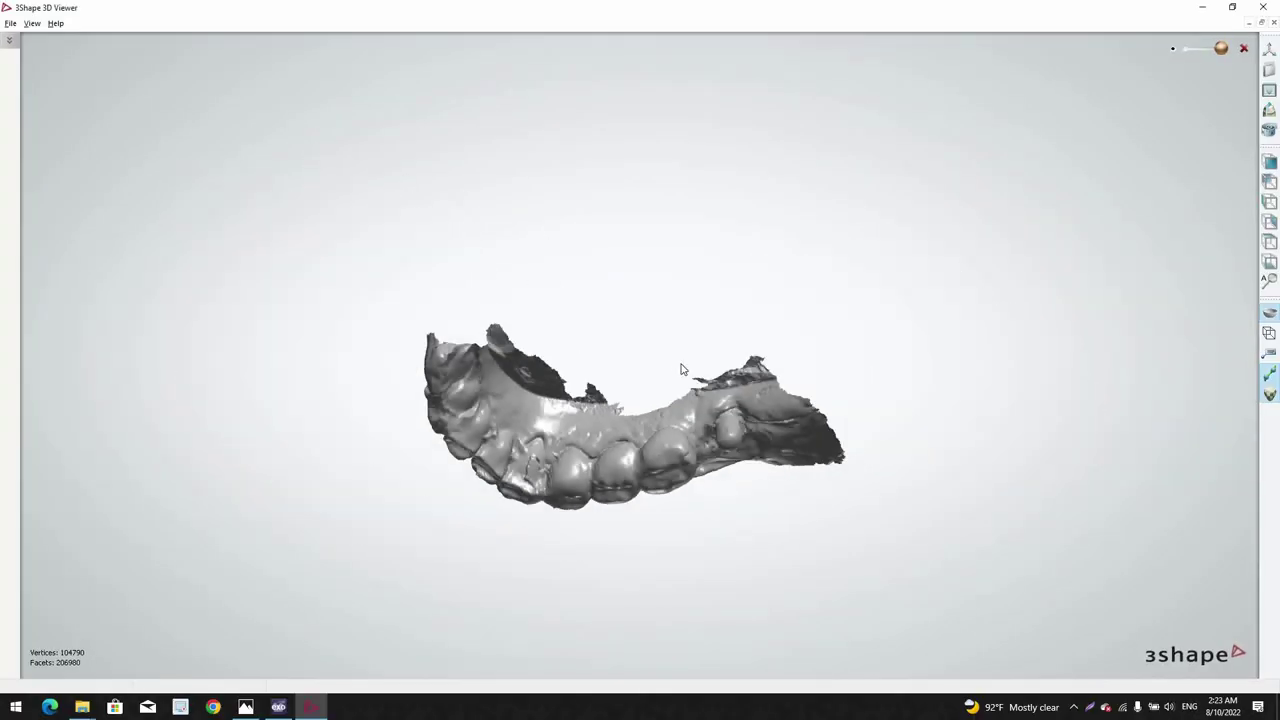
right_click_drag(681, 366, 799, 519)
scroll(690, 438, "up", 4)
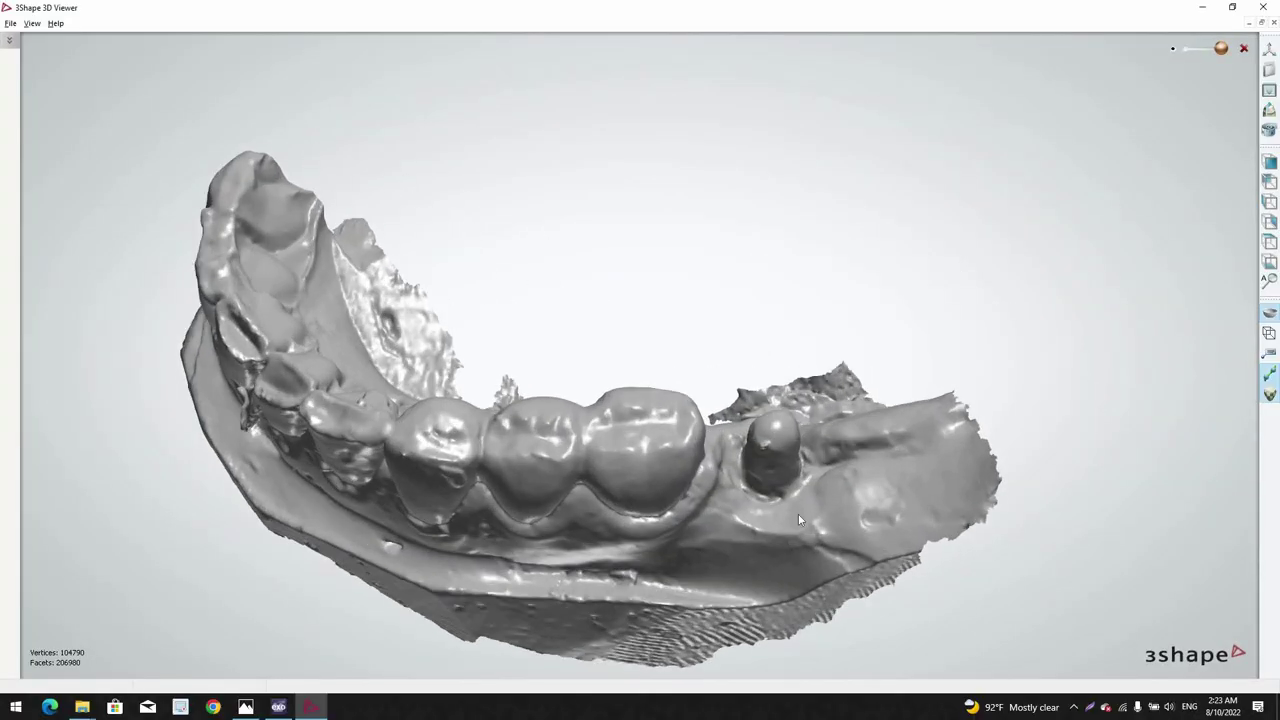
right_click_drag(786, 470, 788, 492)
scroll(788, 480, "down", 4)
scroll(788, 475, "up", 3)
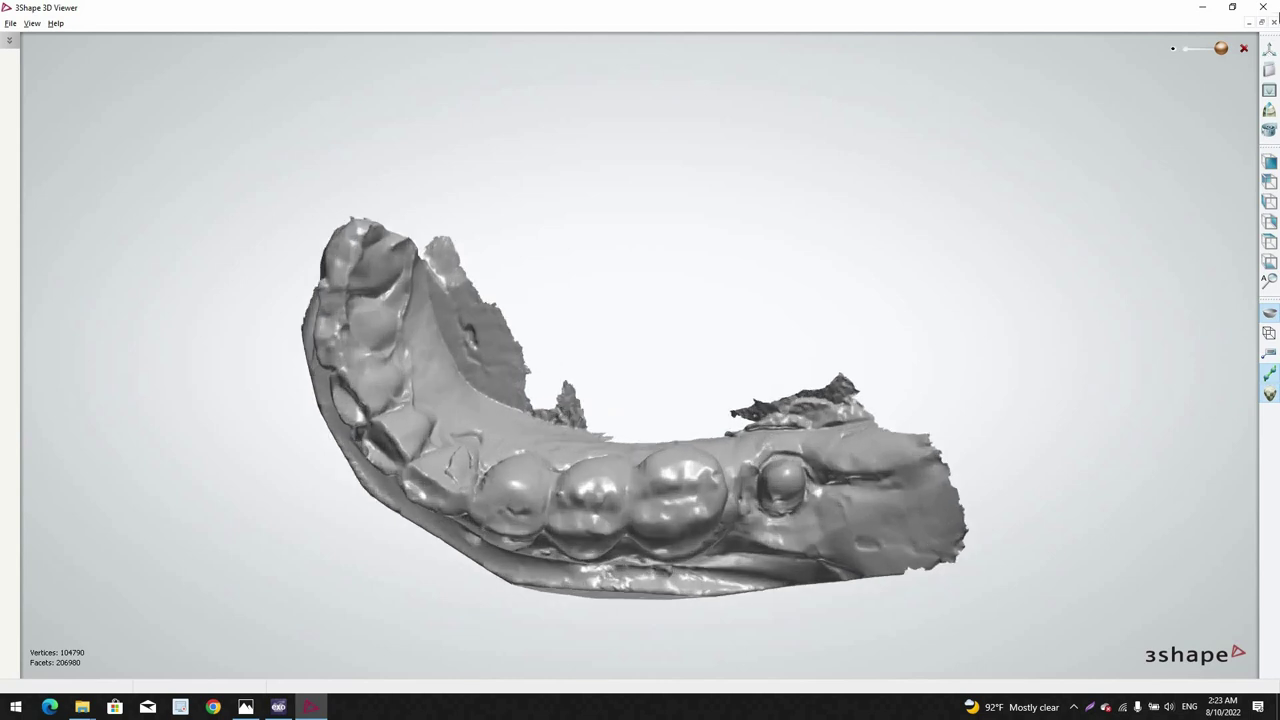
left_click(1265, 9)
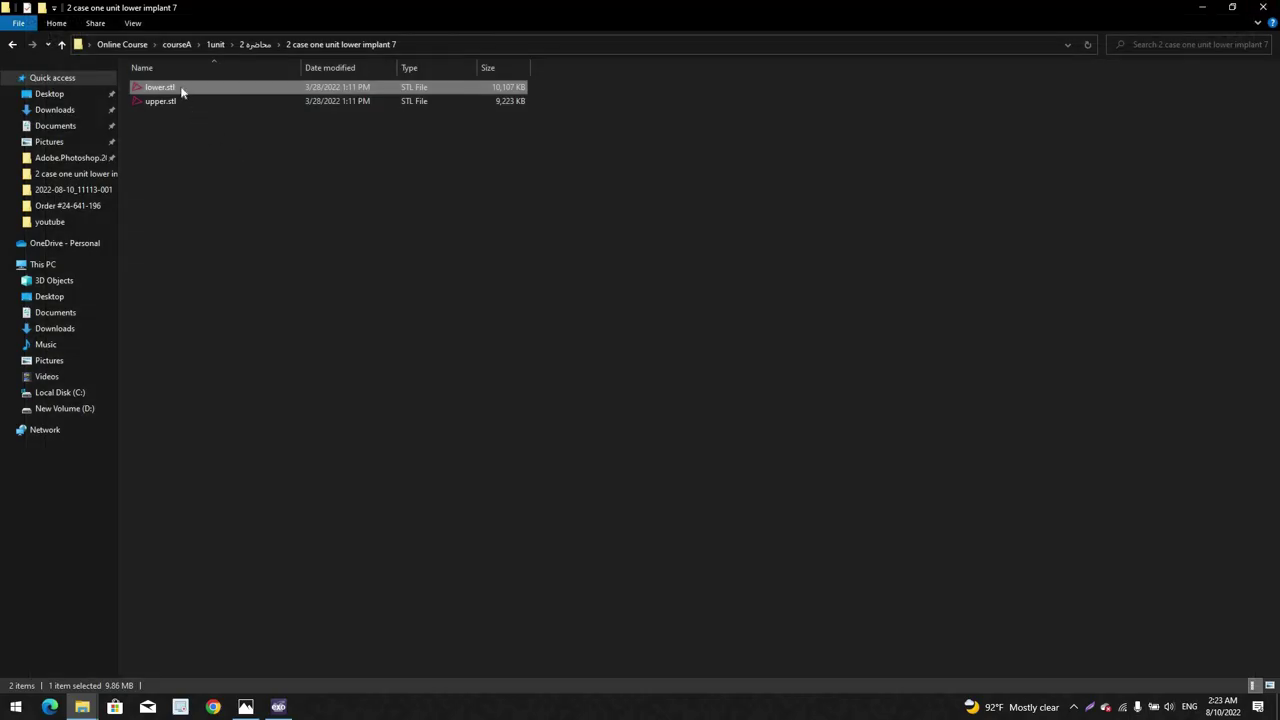
Step: Copy the lower.stl and upper.stl scan files and close the case folder
left_click_drag(181, 92, 200, 124)
right_click(190, 88)
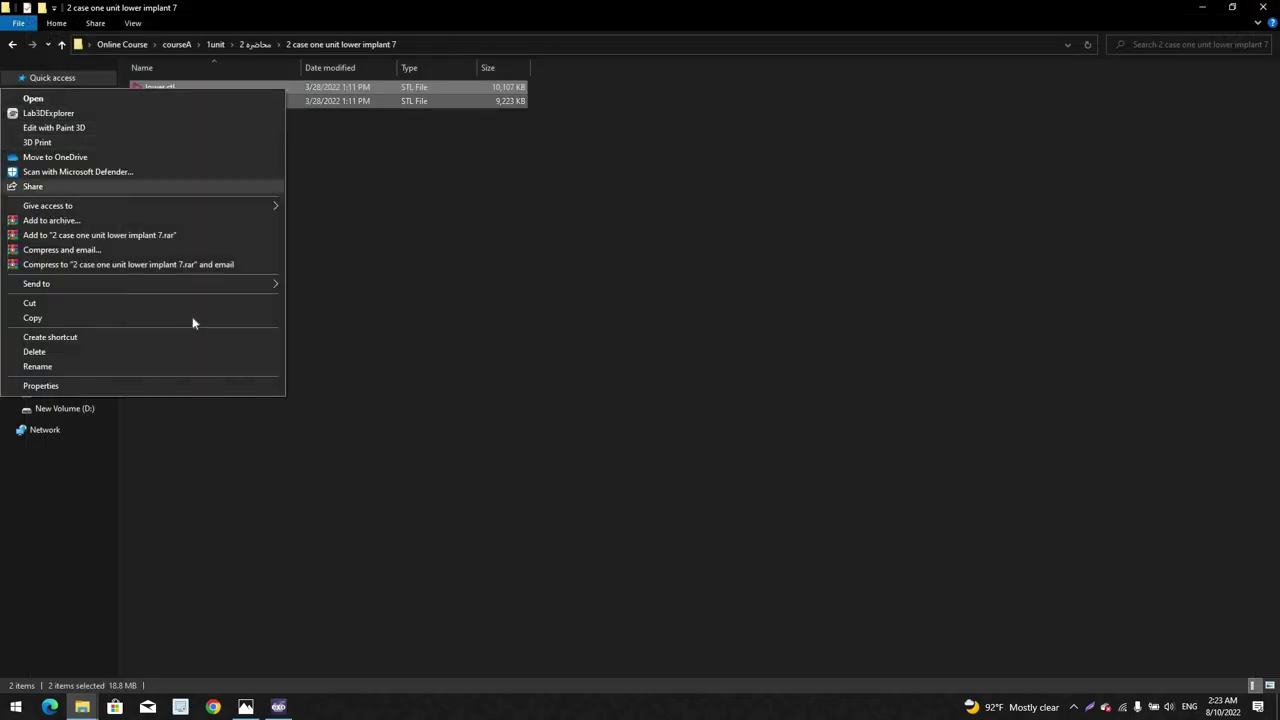
left_click(194, 318)
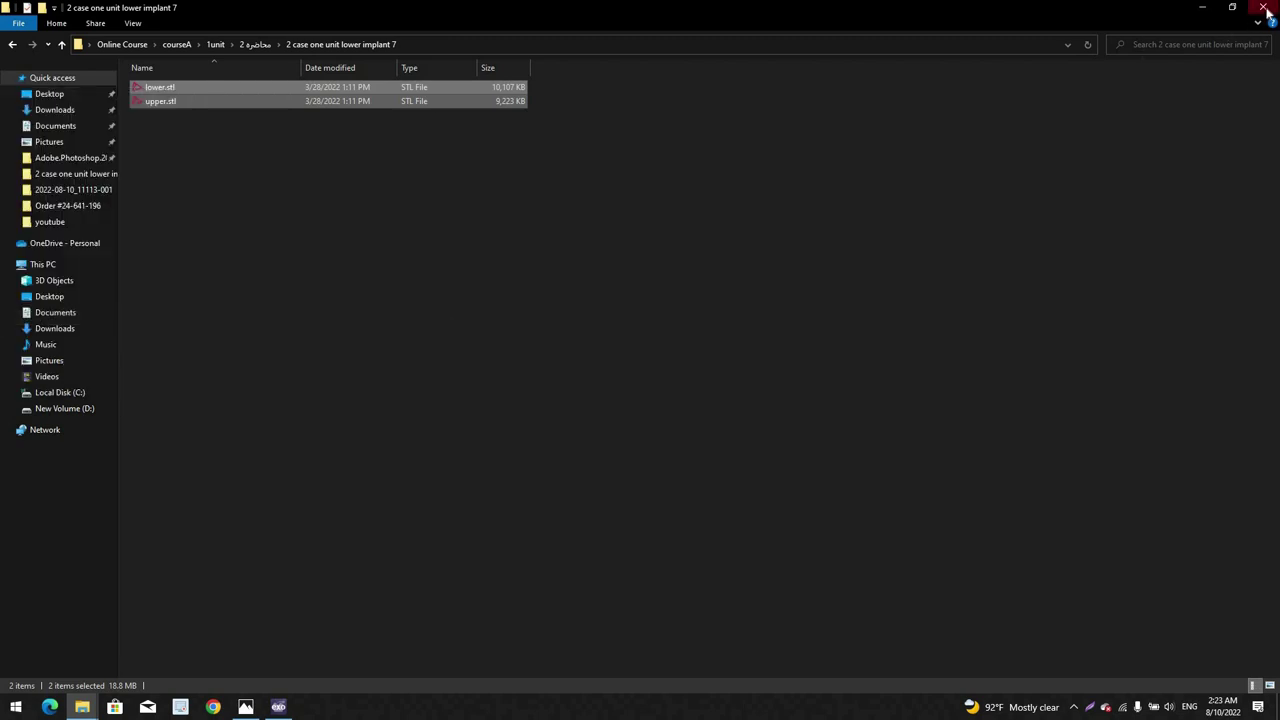
left_click(1265, 10)
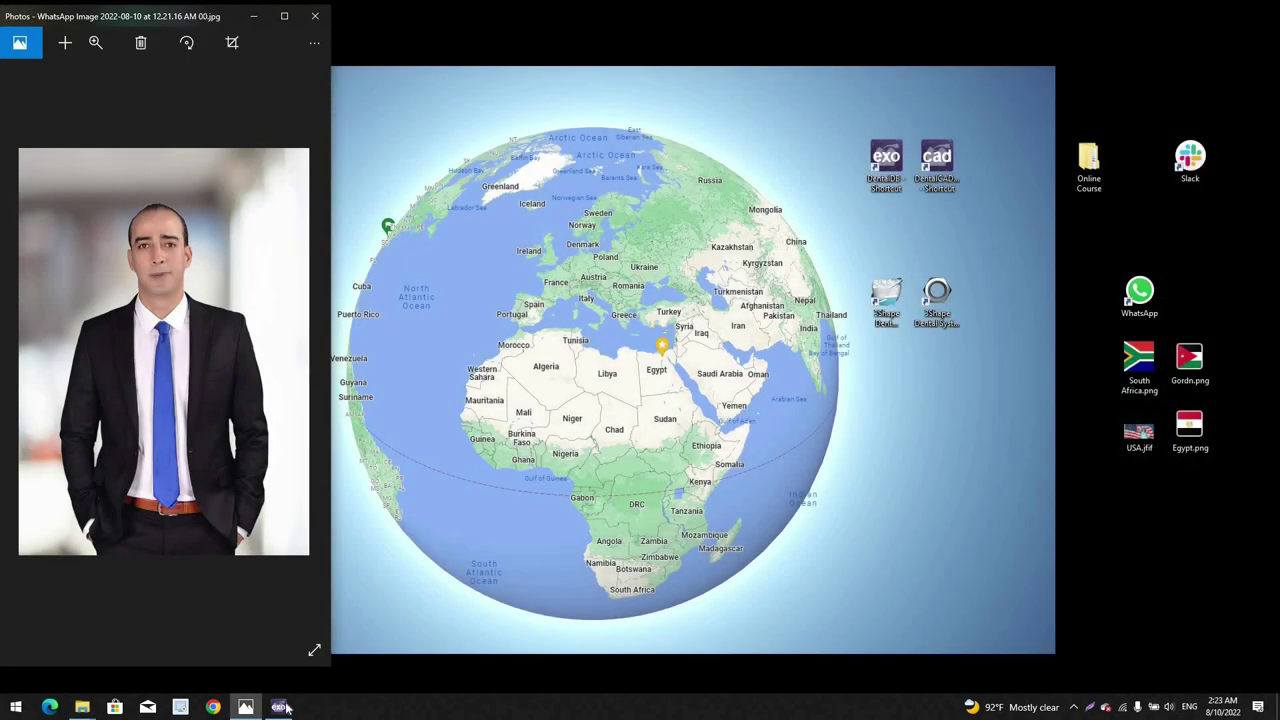
Step: Switch to exocad DentalDB and add a new client for the project, entering the doctor's name
left_click(280, 707)
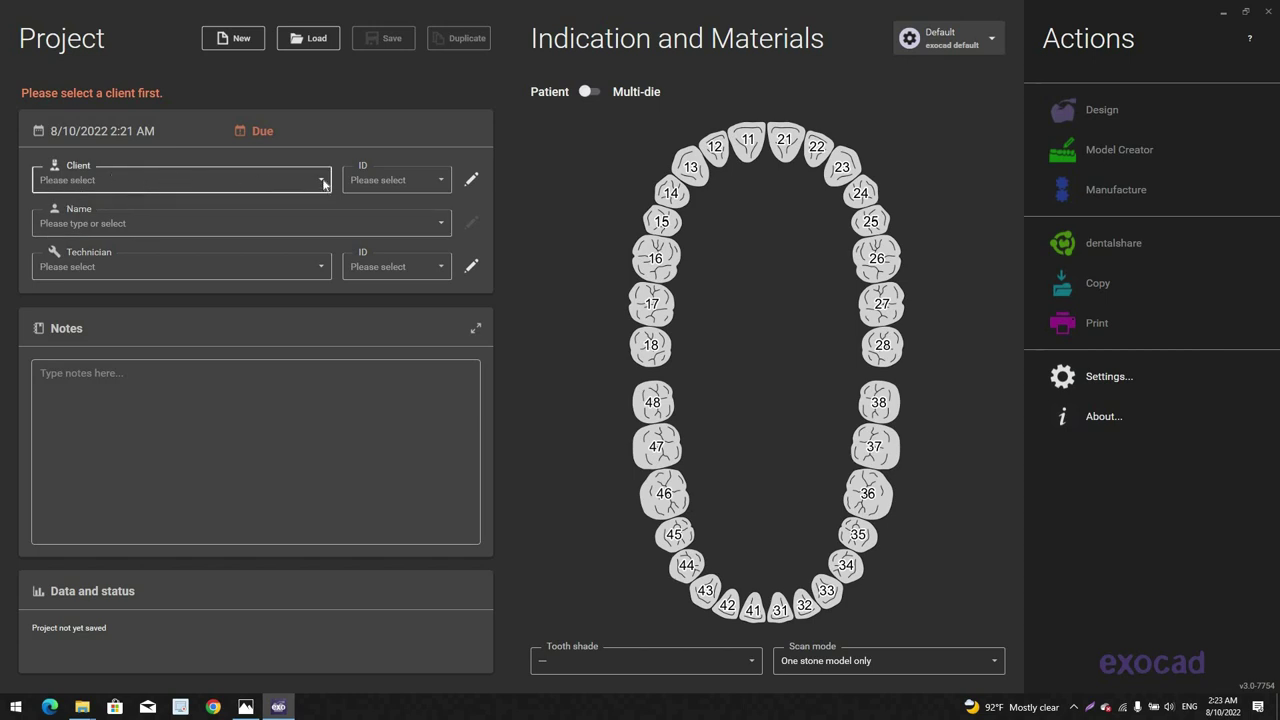
left_click(298, 188)
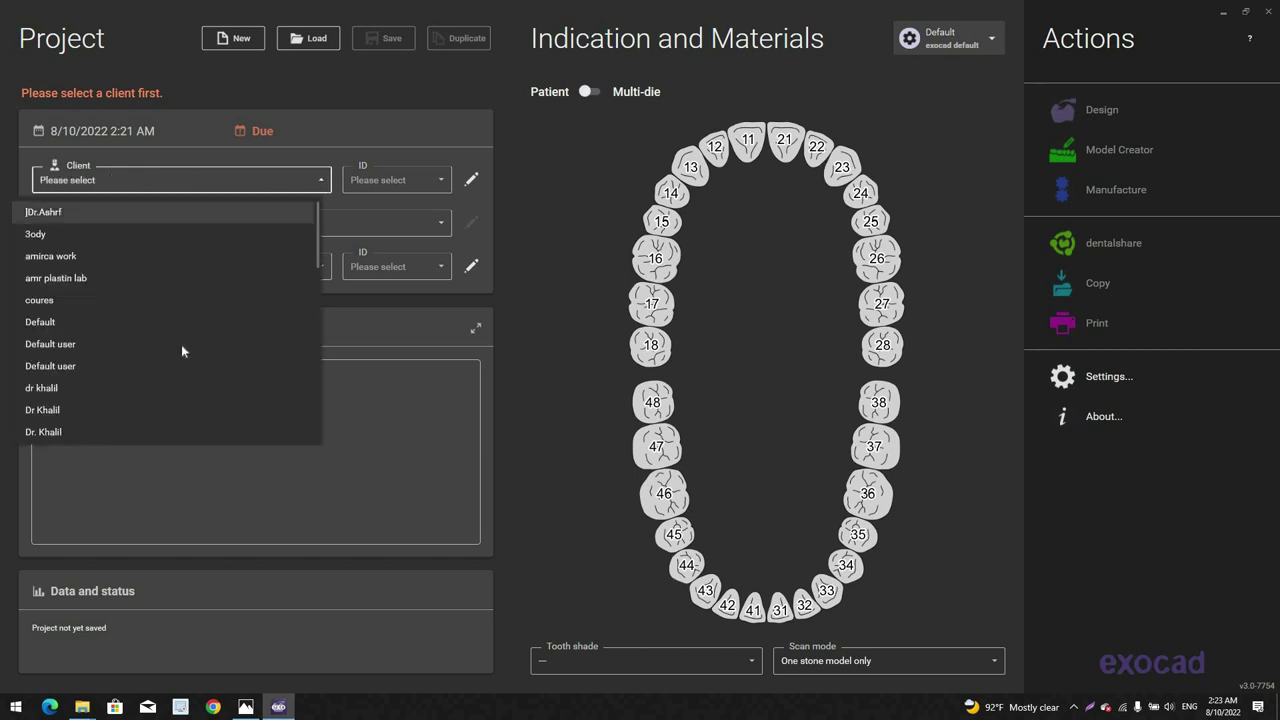
scroll(158, 304, "down", 8)
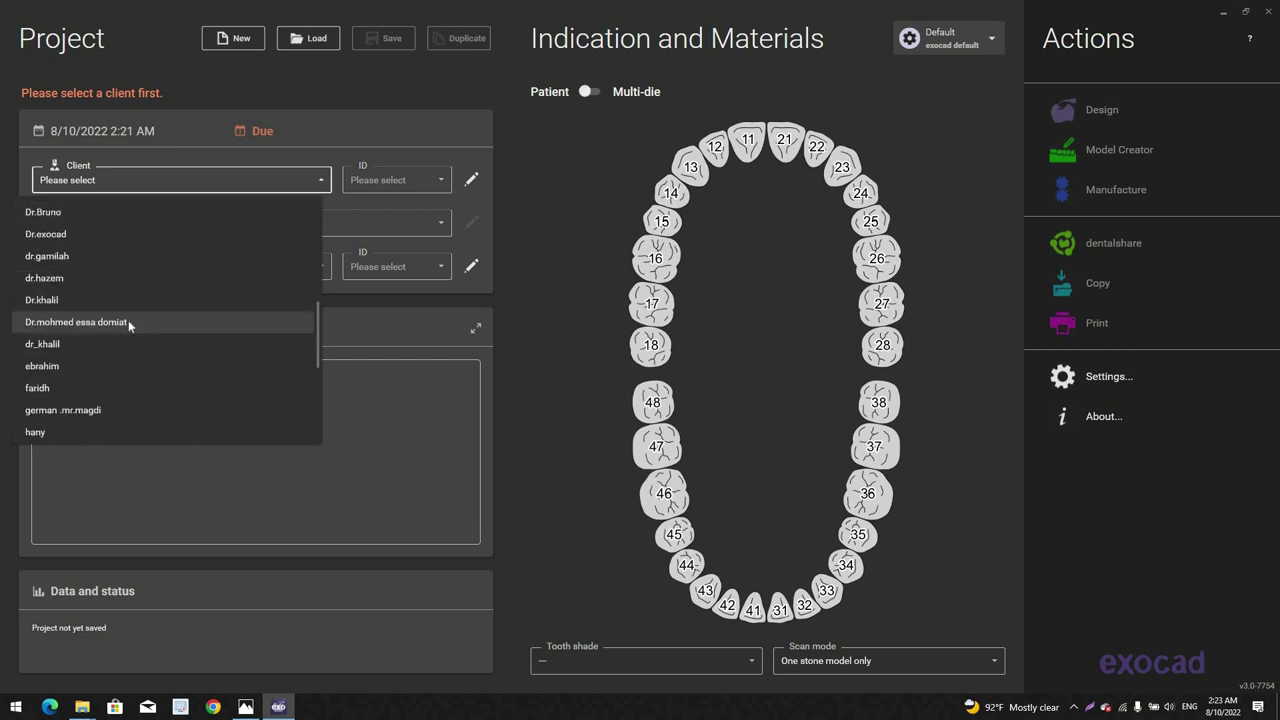
scroll(277, 265, "up", 10)
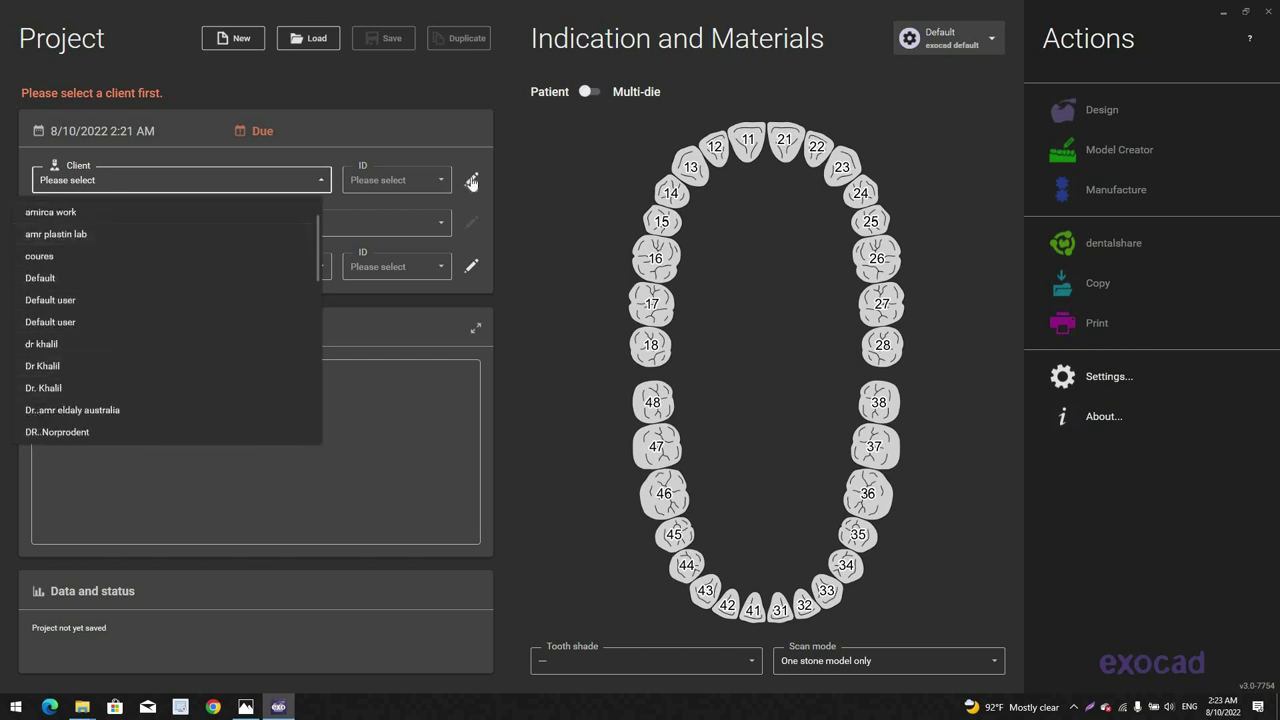
left_click(471, 180)
left_click(471, 180)
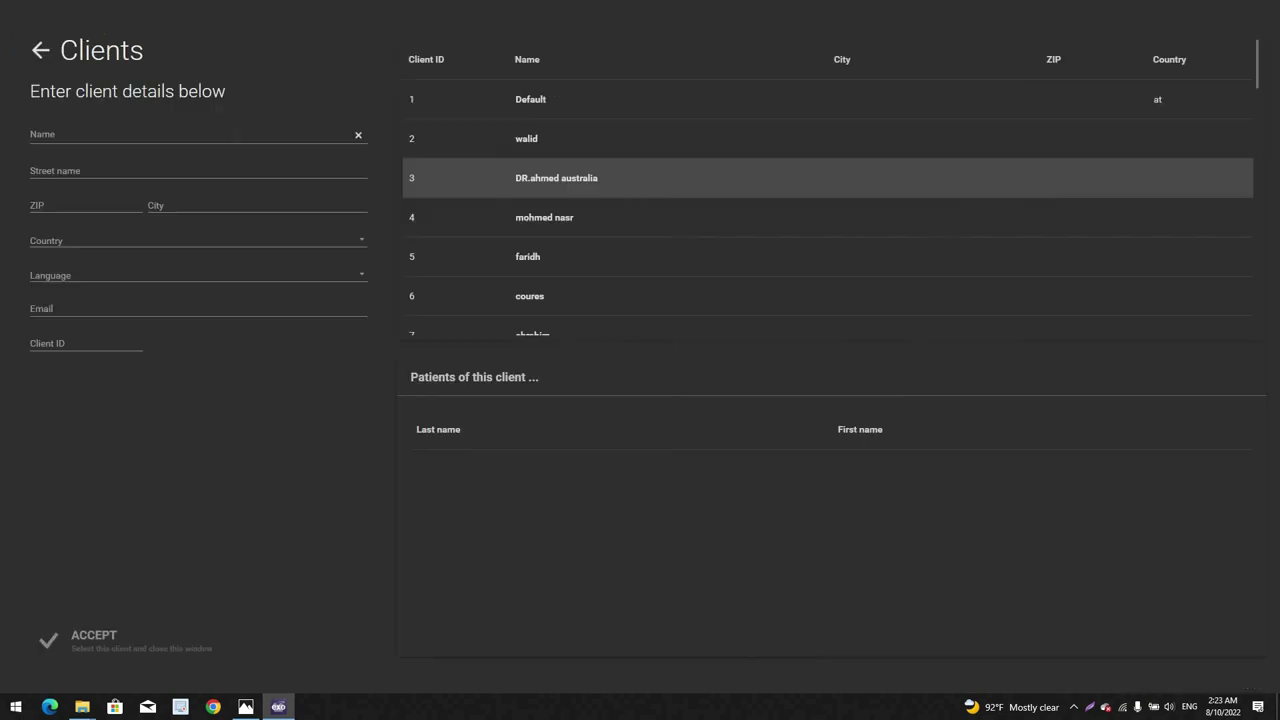
right_click(178, 142)
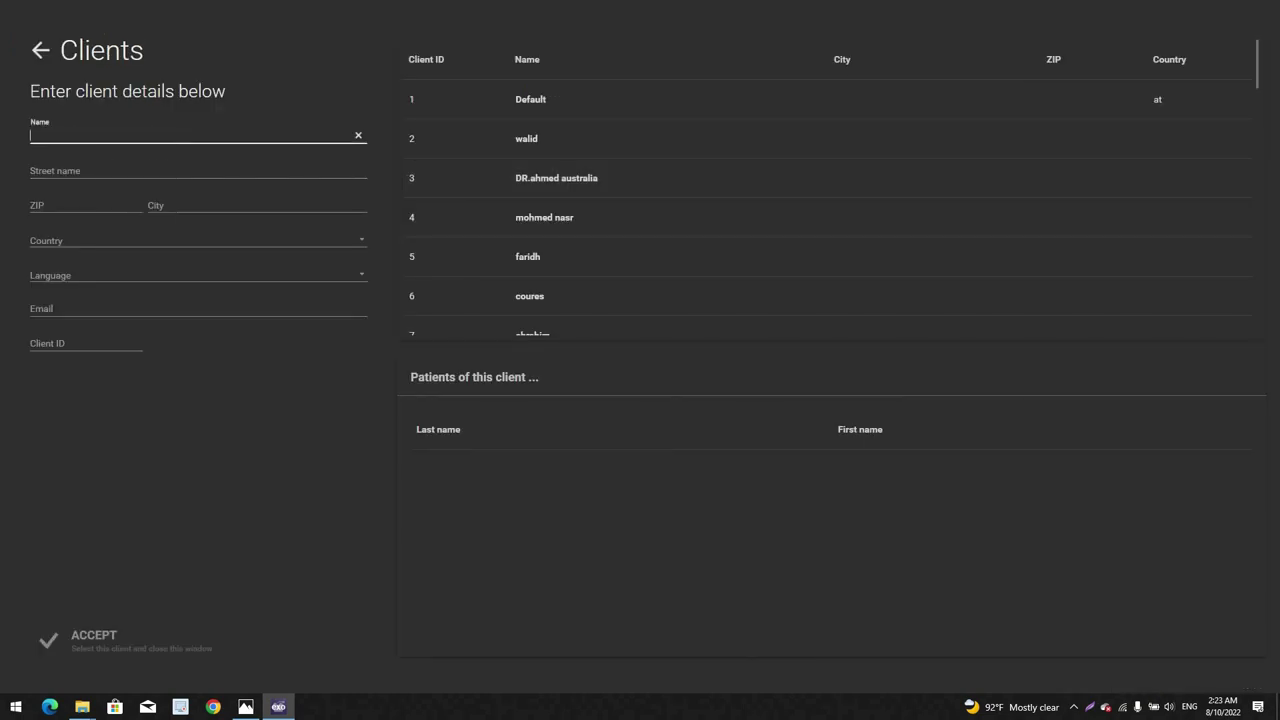
type("Dr")
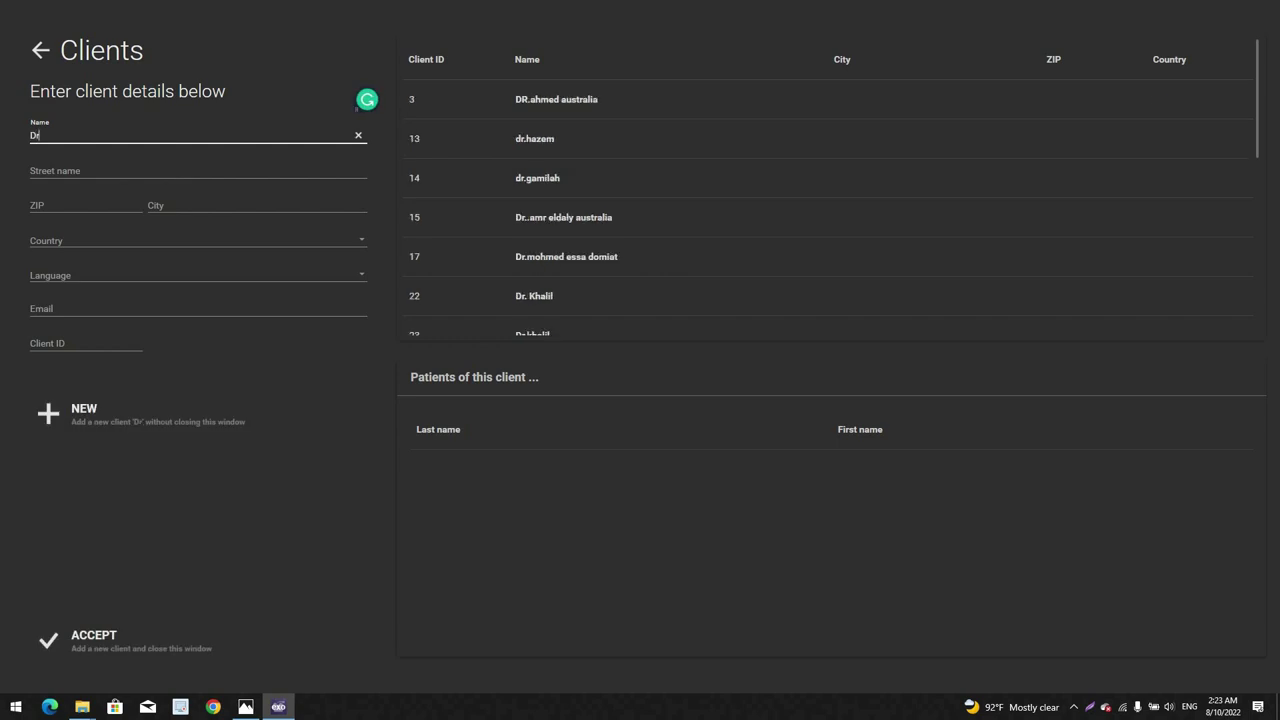
type(".Mona")
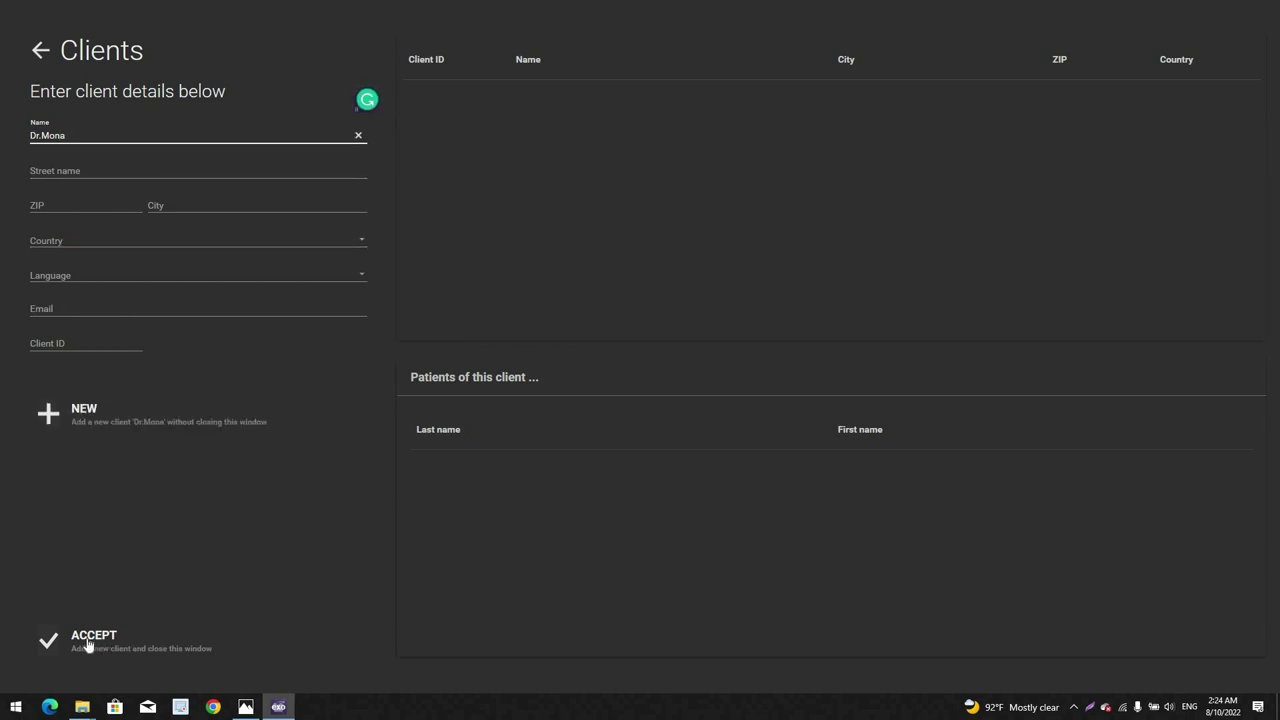
left_click(87, 643)
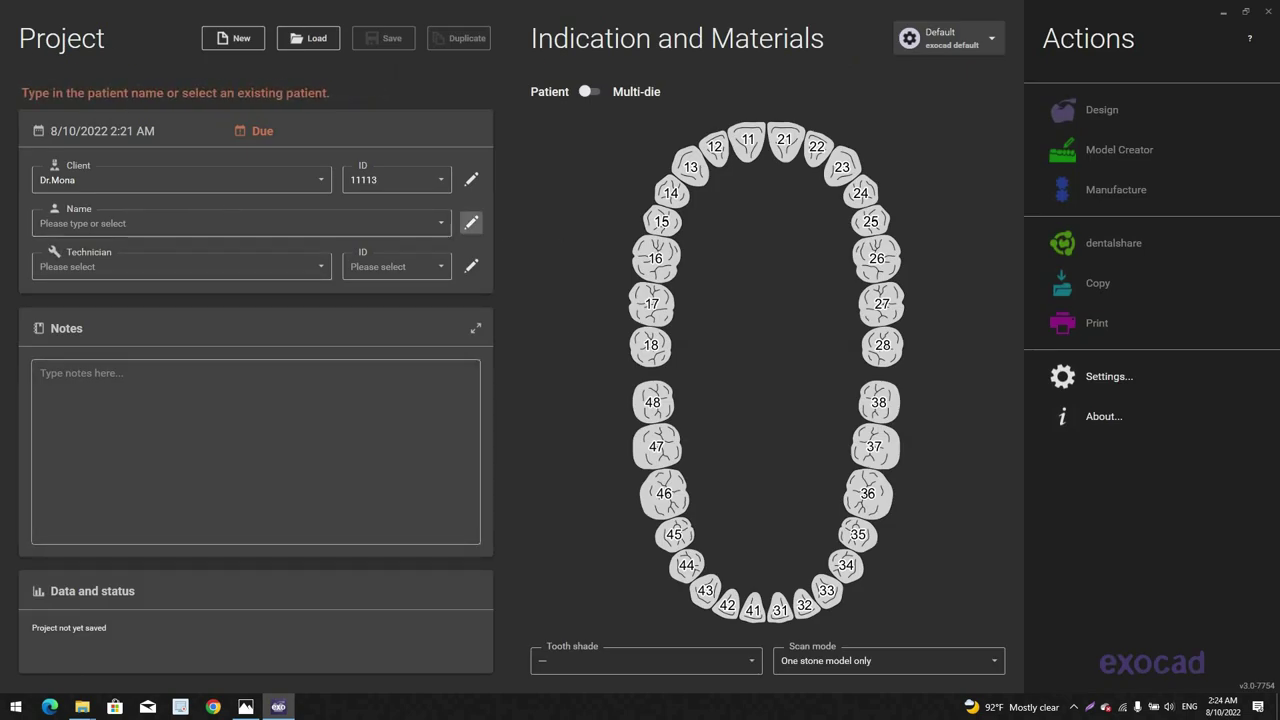
Step: Add a new patient to the project under the selected client, entering the patient's name as first name
left_click(471, 223)
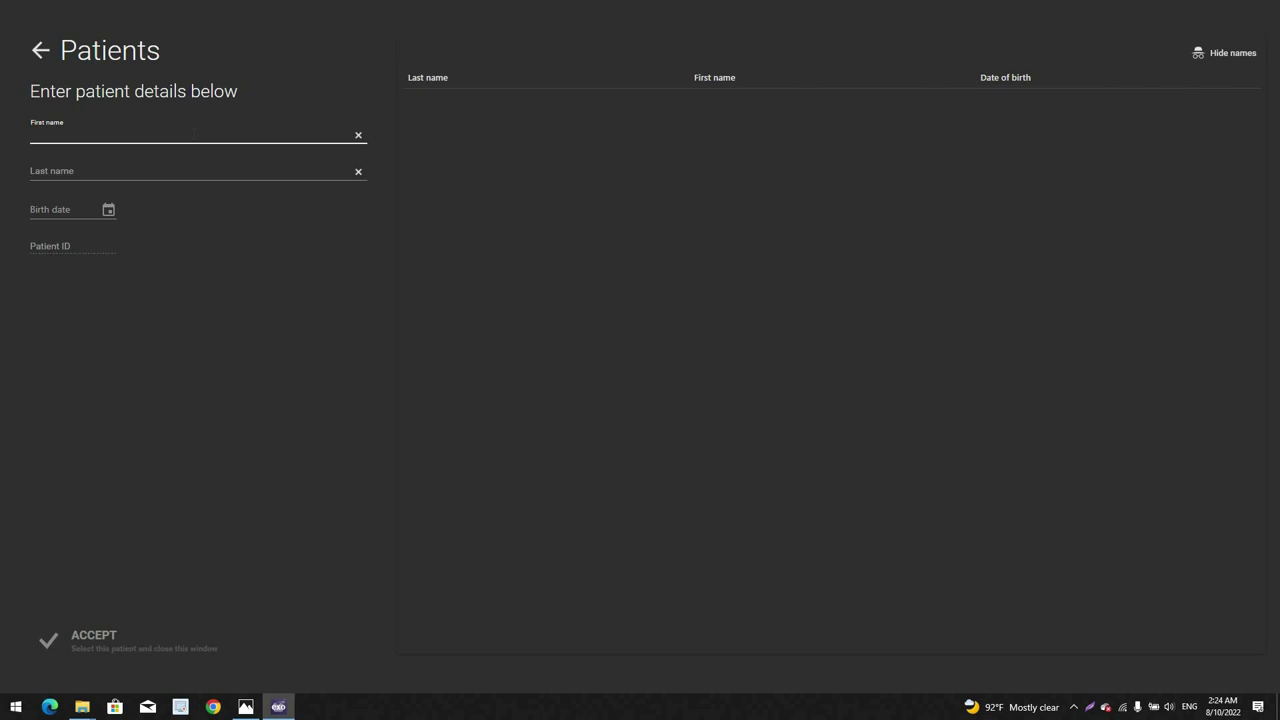
type("Ah")
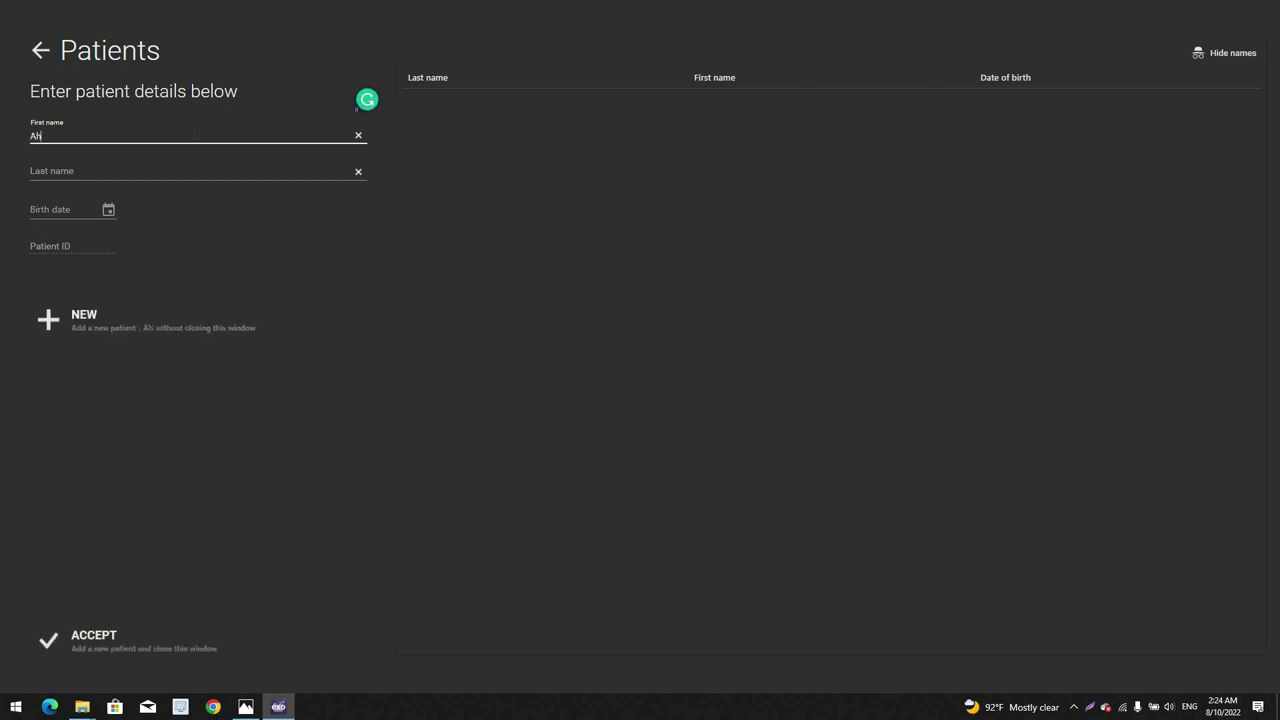
type("med 2")
left_click(96, 636)
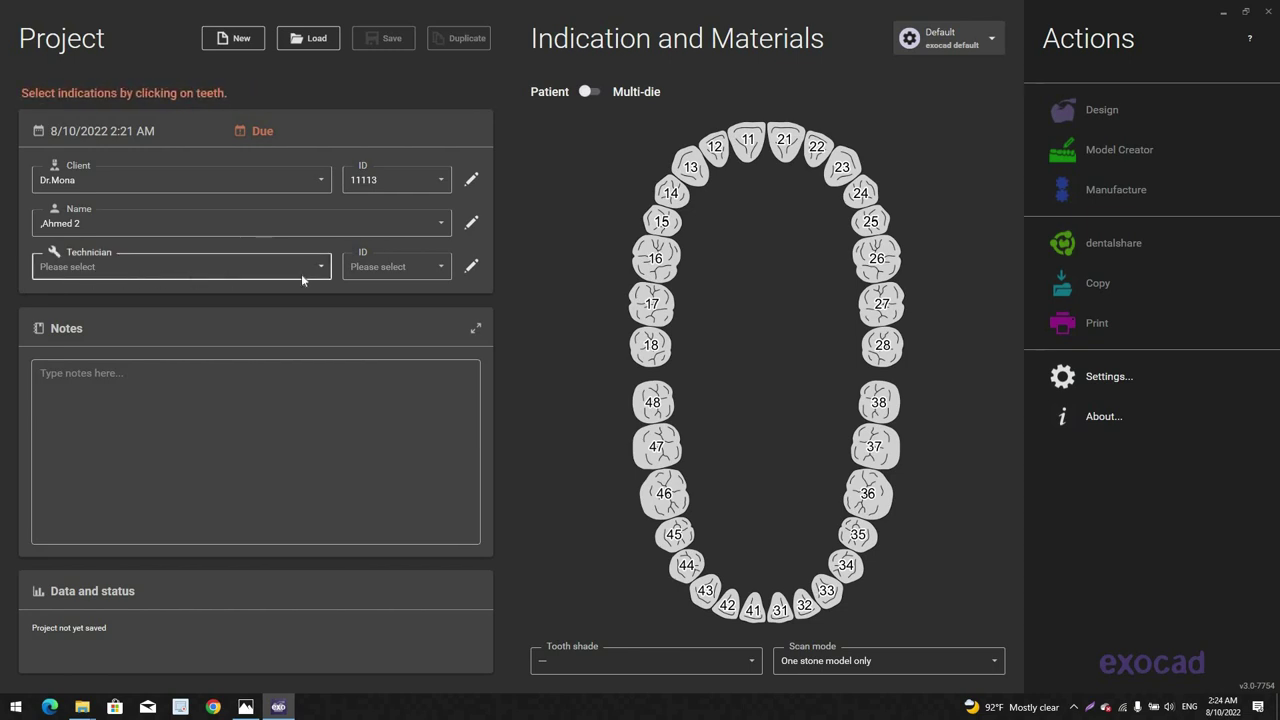
Step: Add a new technician to the project, entering the technician's name as first name
left_click(236, 268)
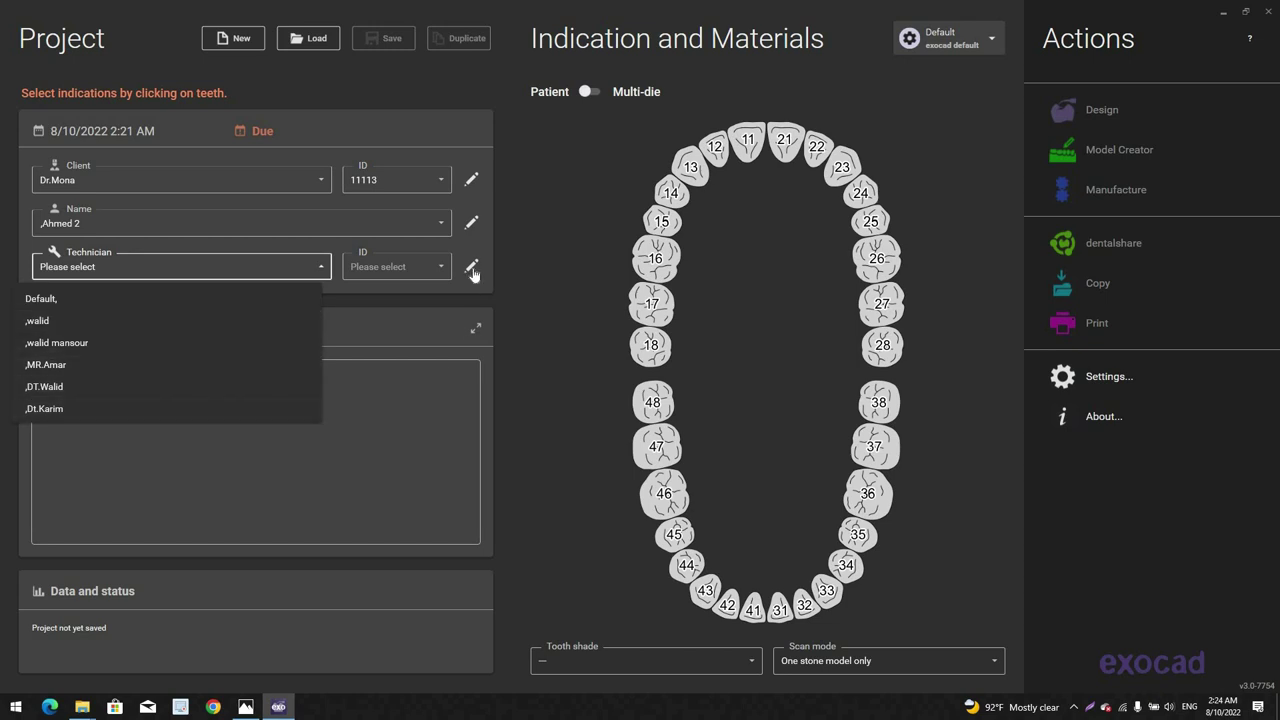
left_click(471, 266)
left_click(471, 266)
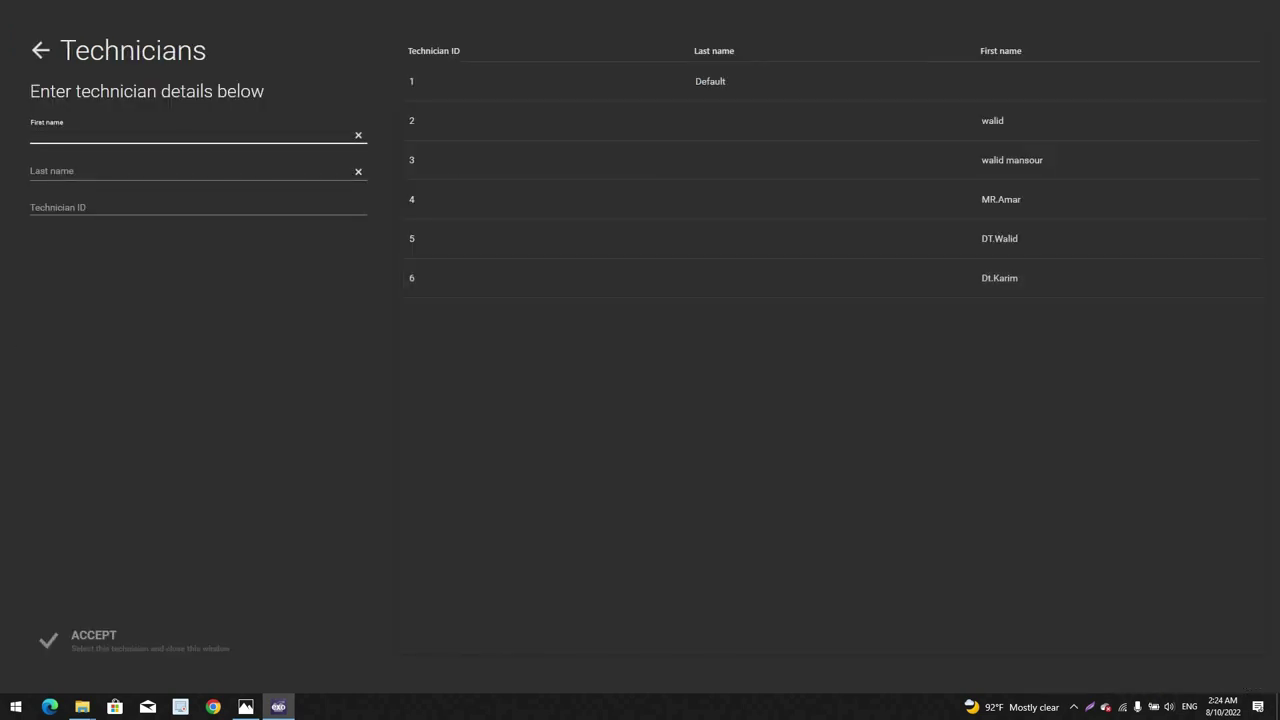
type("Dt")
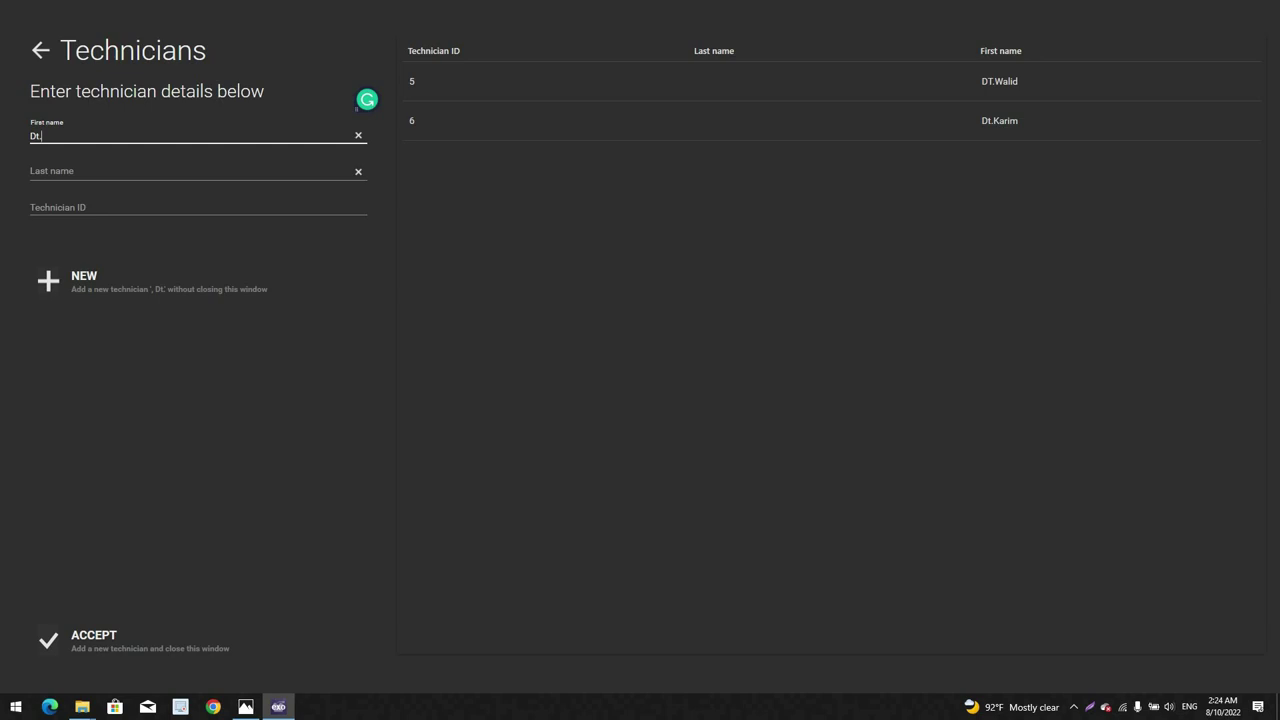
type(".mohmed")
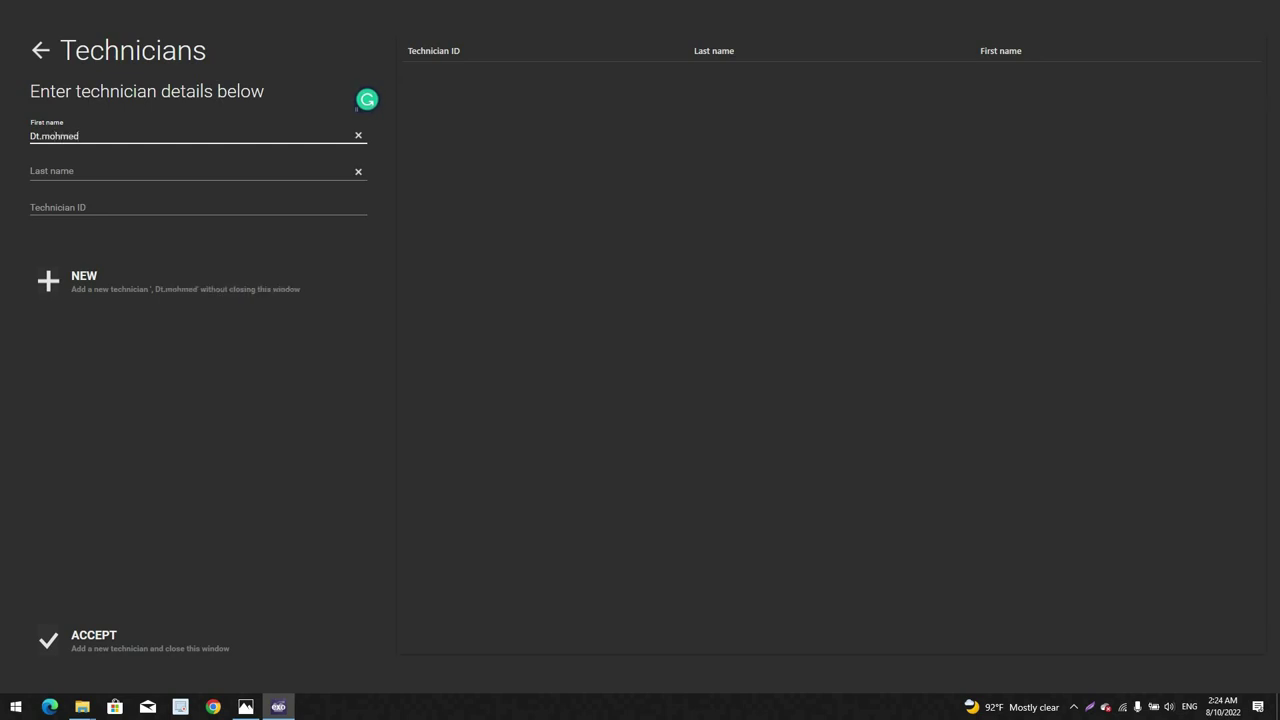
left_click(111, 648)
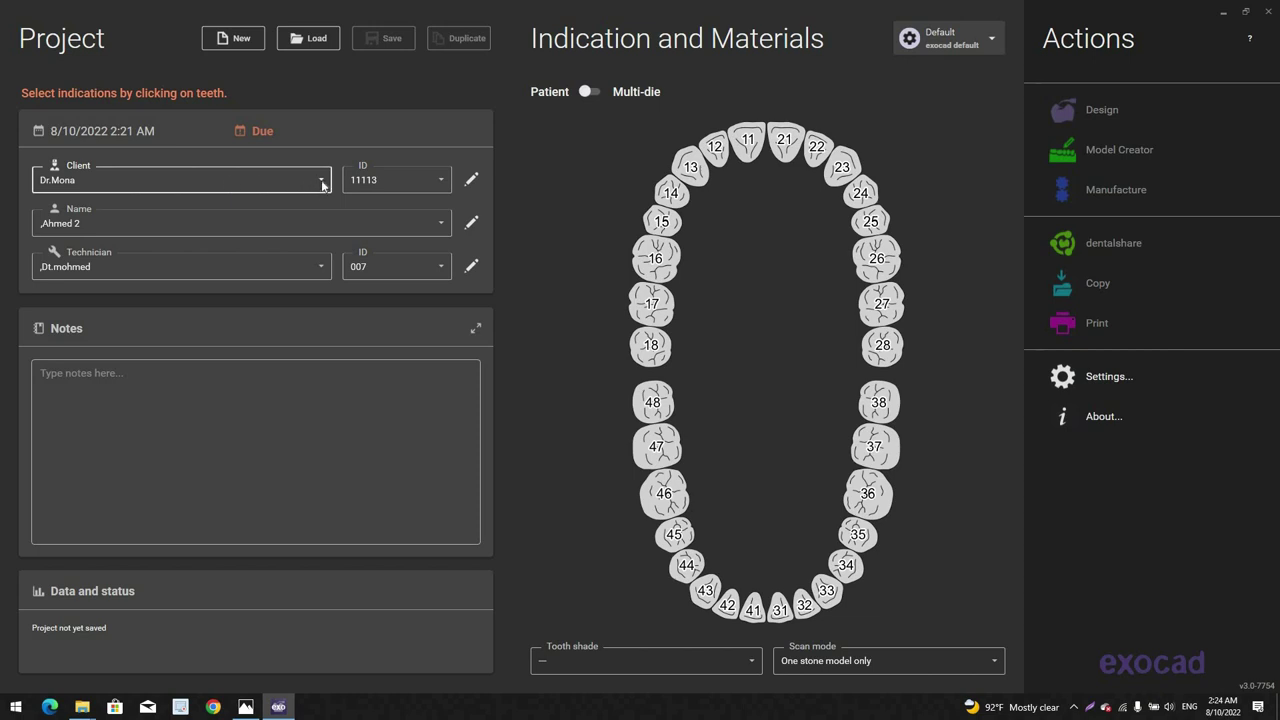
Step: Check the client and technician lists for the newly added entries, keeping the new client selected
left_click(322, 181)
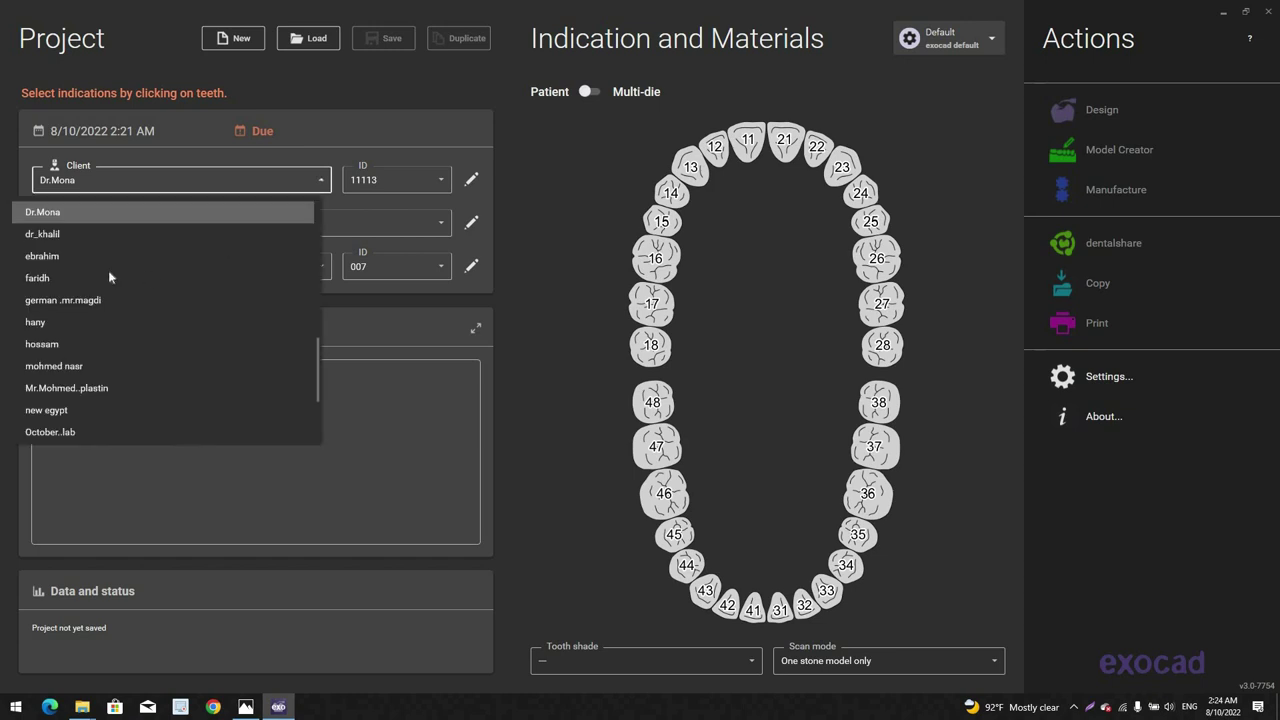
left_click(109, 217)
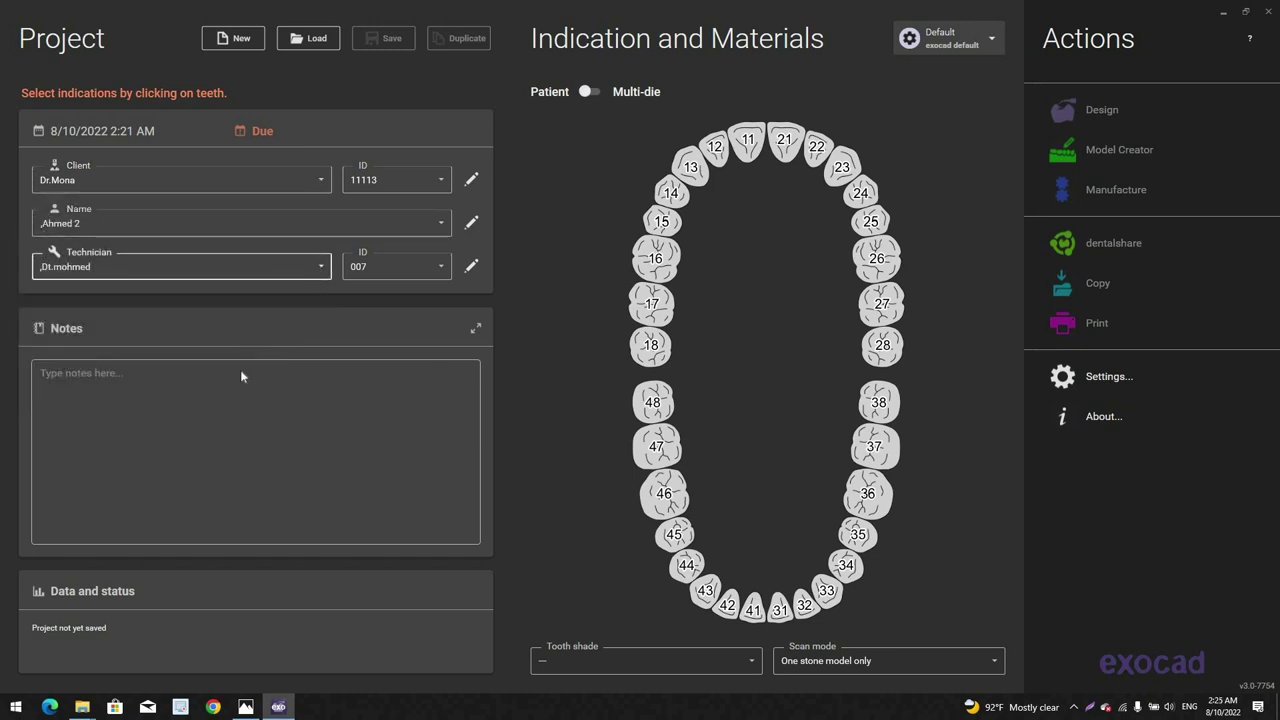
left_click(321, 268)
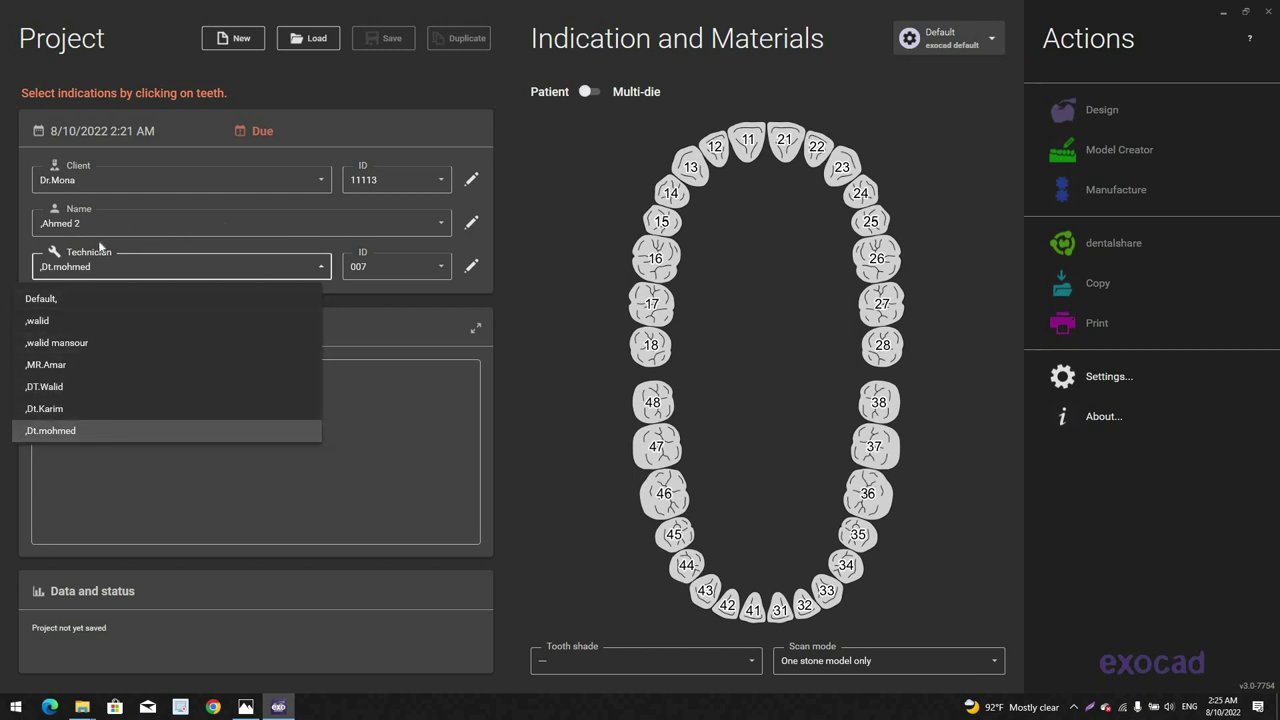
Step: Select the newly added technician for the project and enter A3 in the notes
left_click(80, 430)
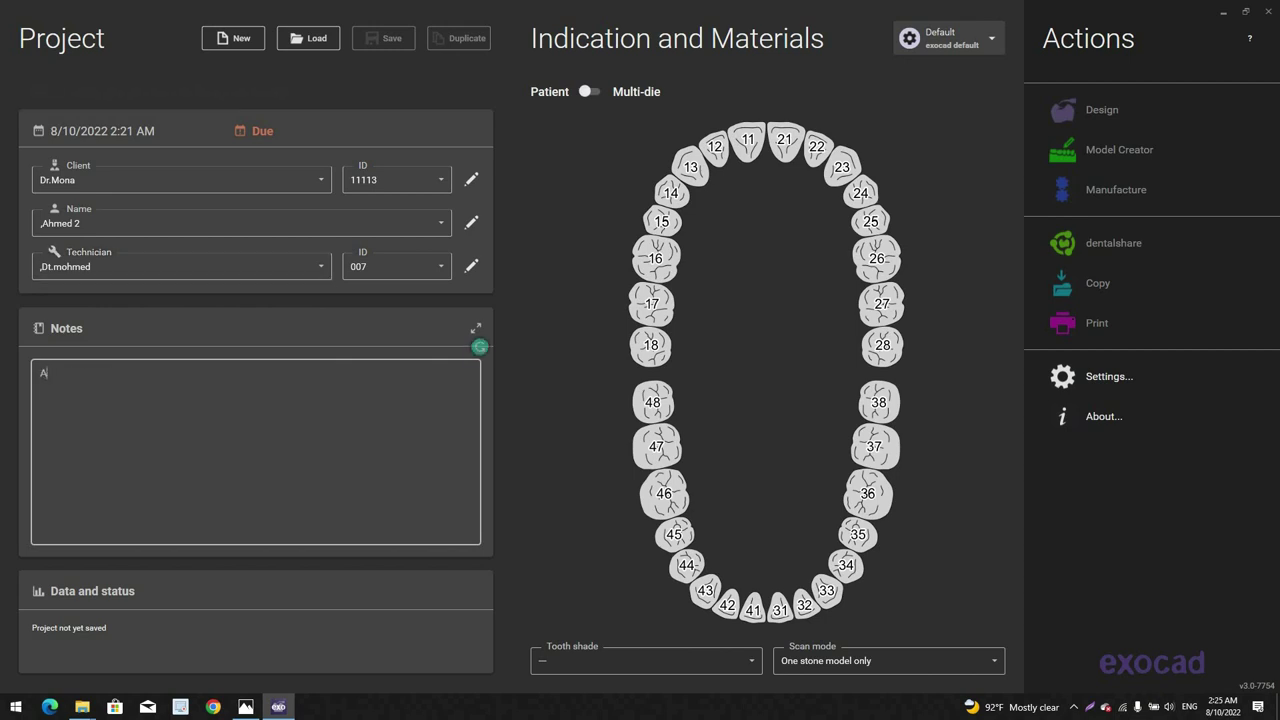
type("A3")
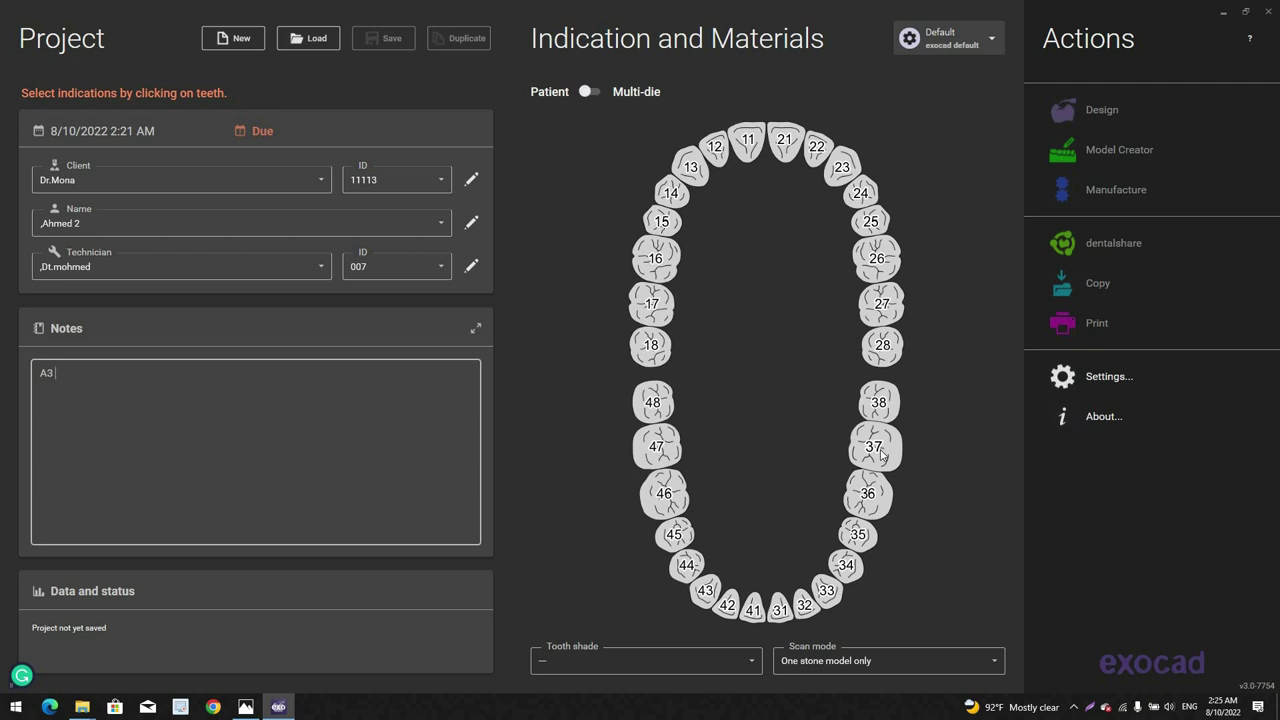
Step: Define tooth 37 as an anatomic crown in Zirconia and mark tooth 27 as the antagonist
left_click(878, 450)
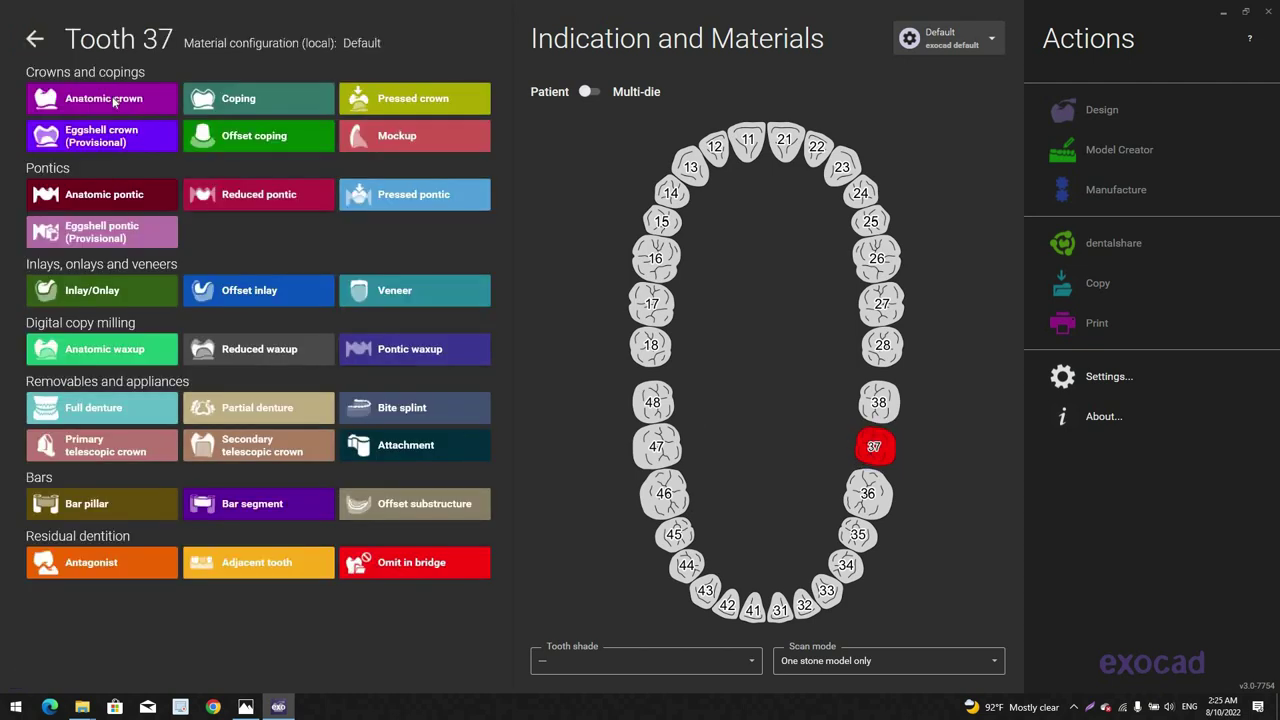
left_click(113, 101)
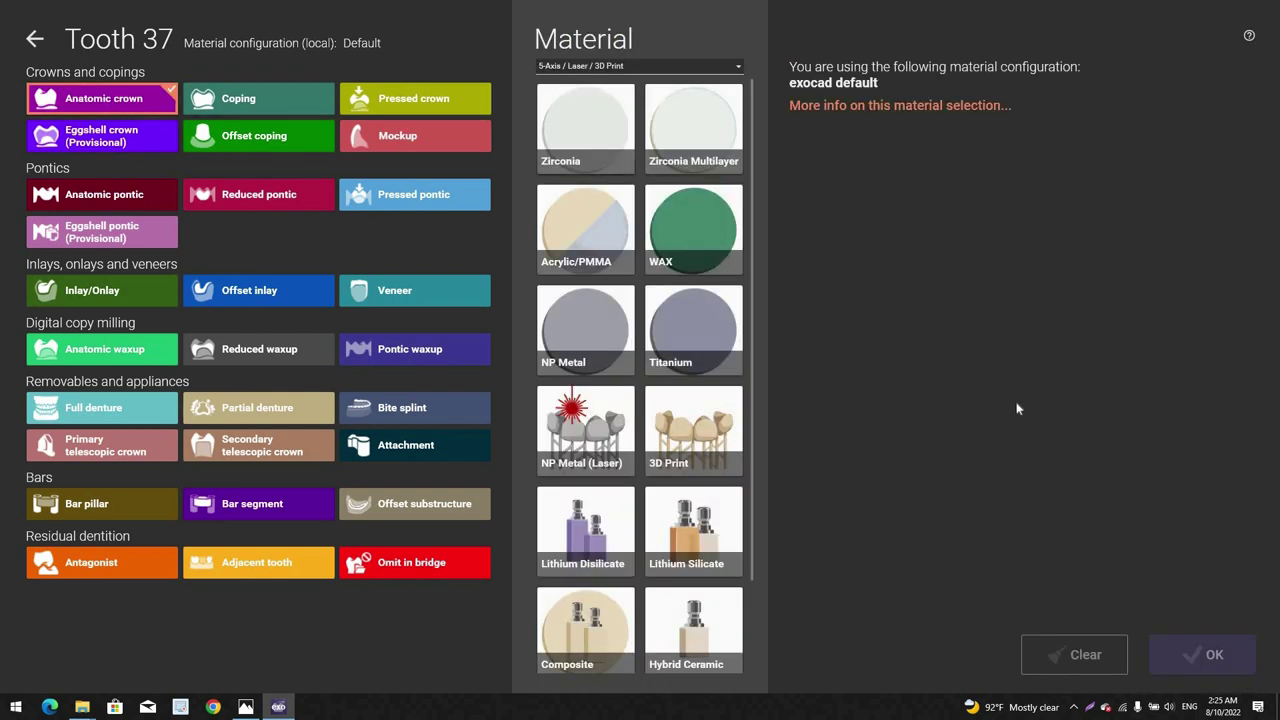
left_click(600, 130)
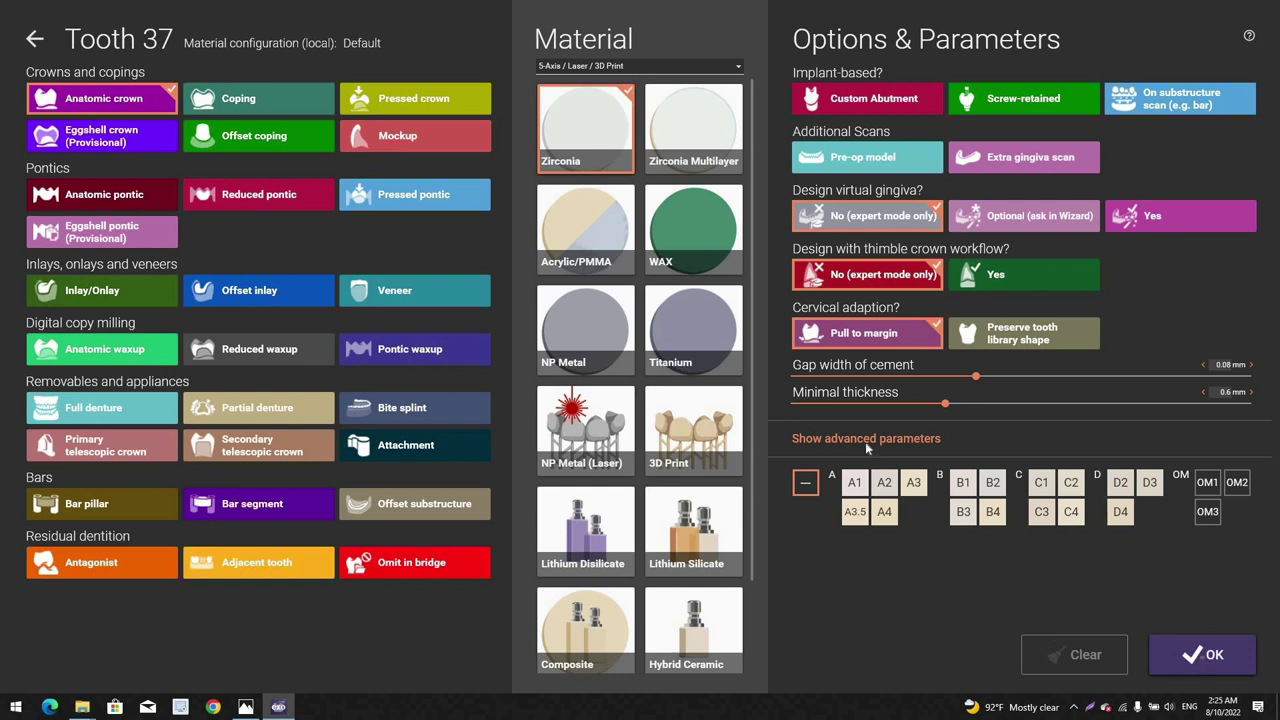
key("Escape")
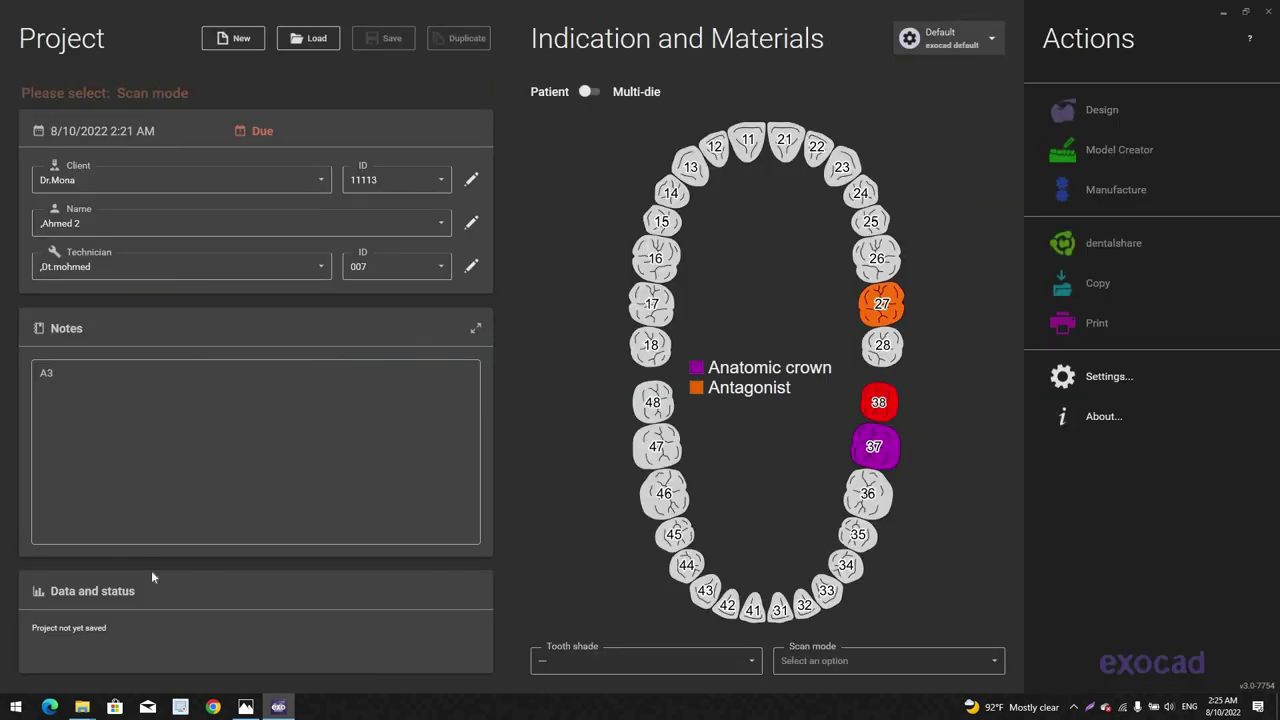
Step: Mark teeth 38 and 36 as adjacent teeth and set the scan mode to Two stone models in occlusion
left_click(255, 563)
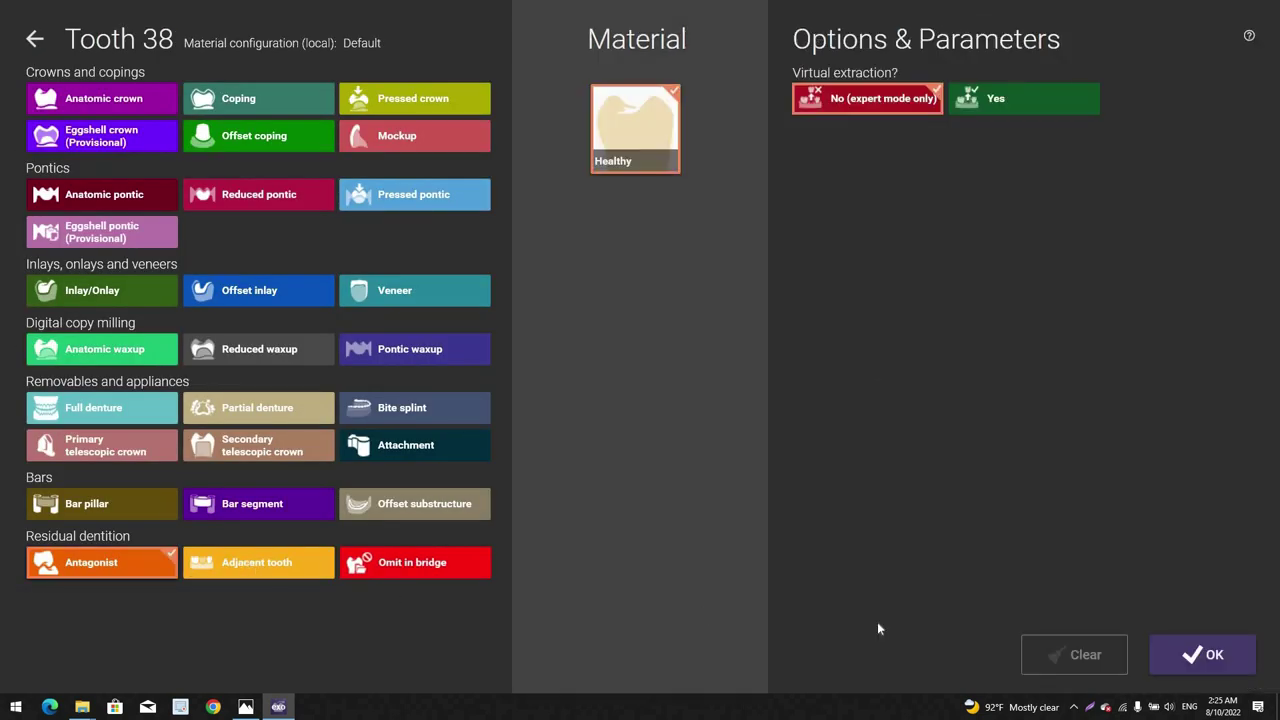
key("Return")
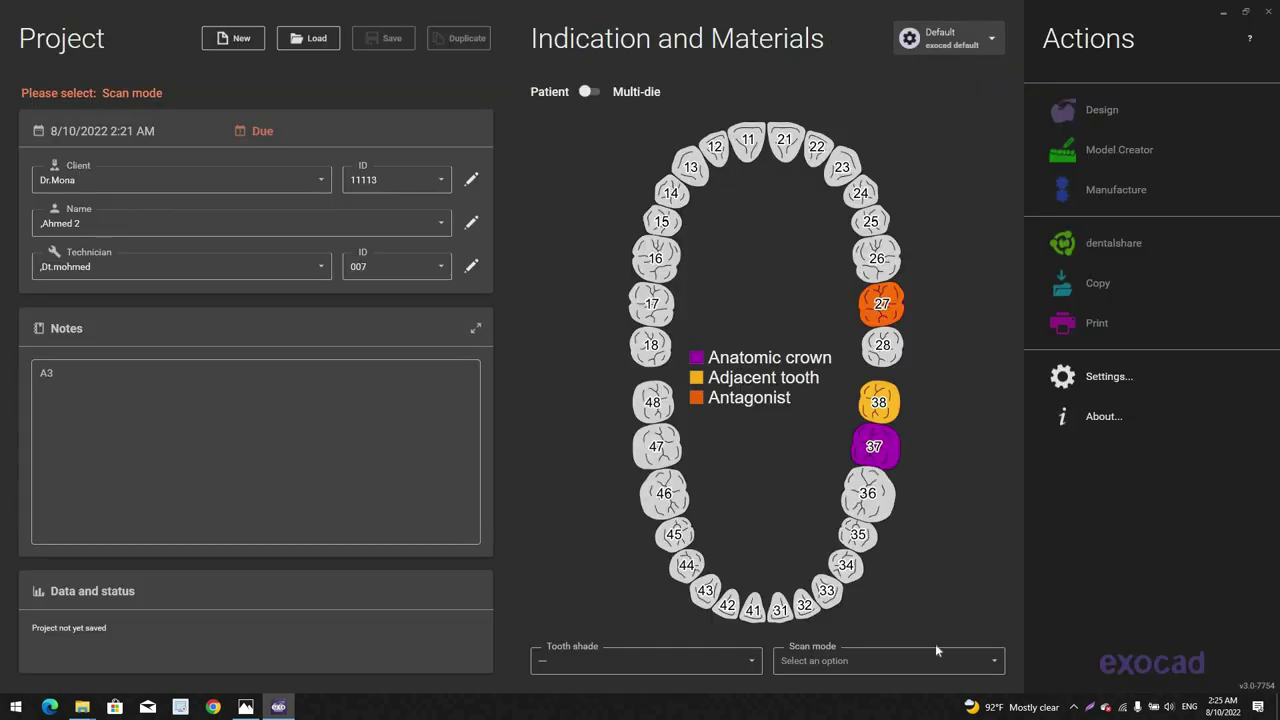
left_click(937, 655)
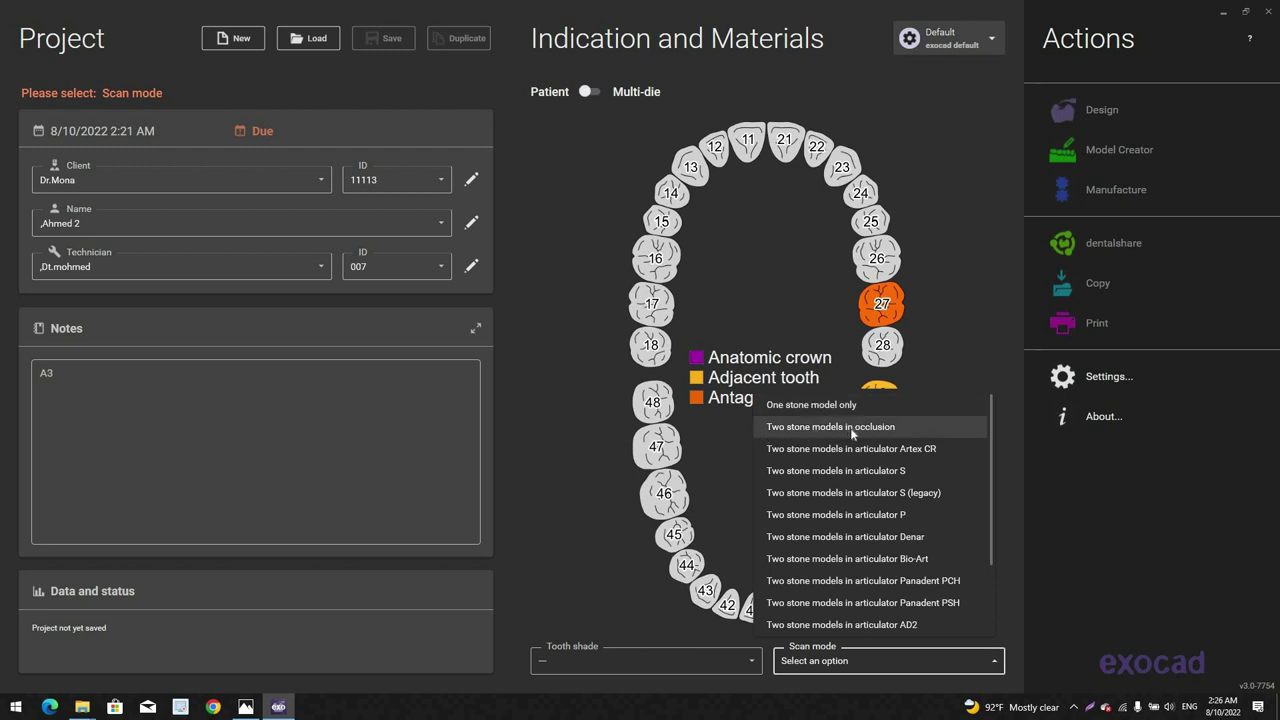
left_click(820, 428)
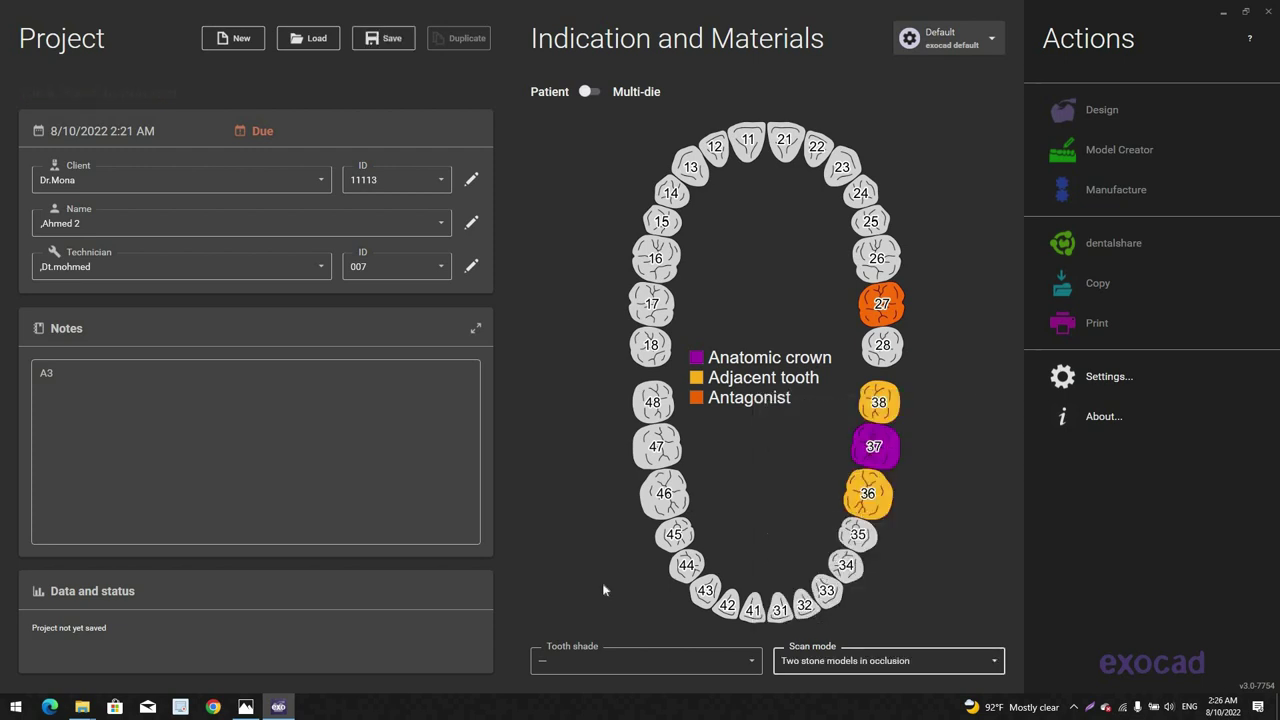
Step: Return from the list of existing projects without loading one and save the current project
left_click(317, 46)
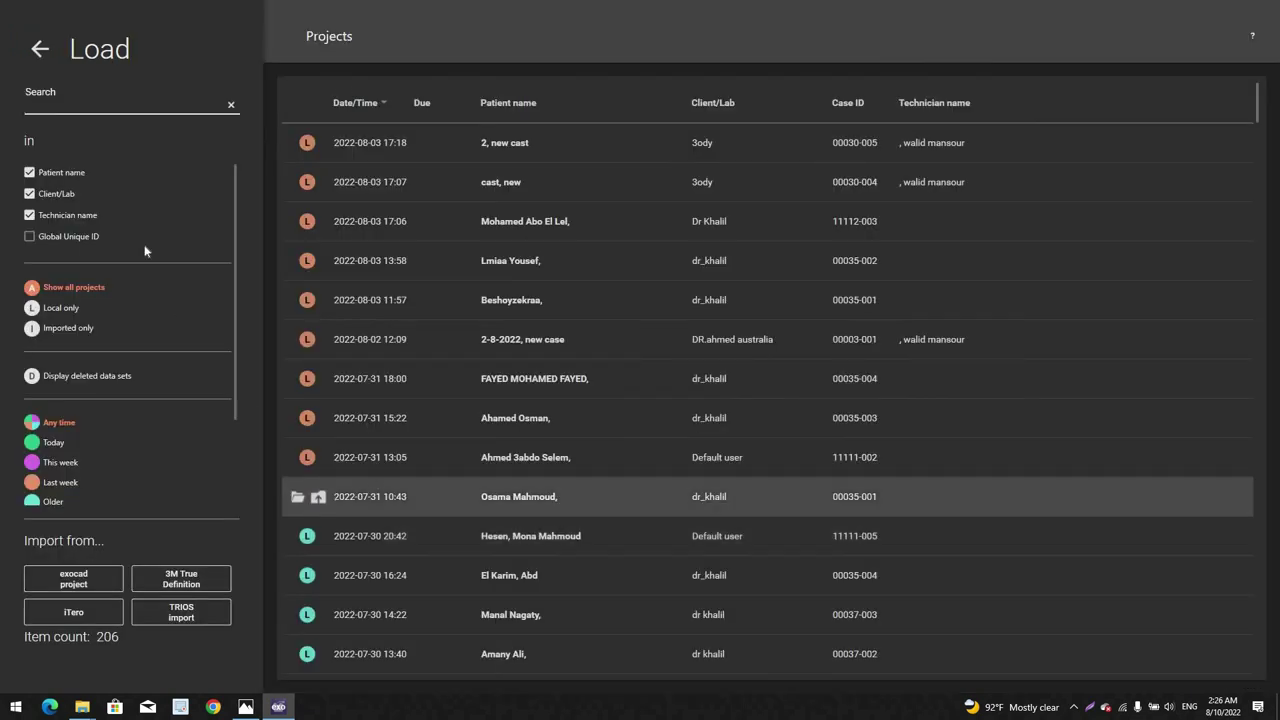
left_click(42, 50)
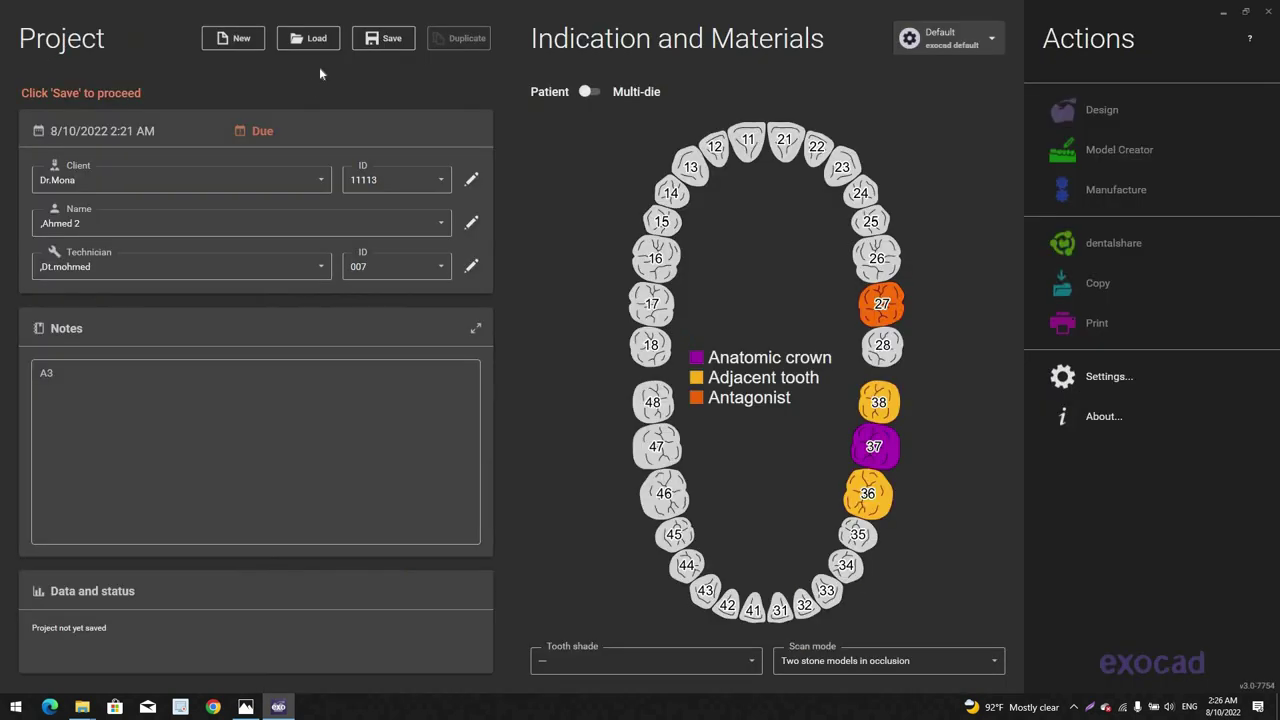
left_click(373, 44)
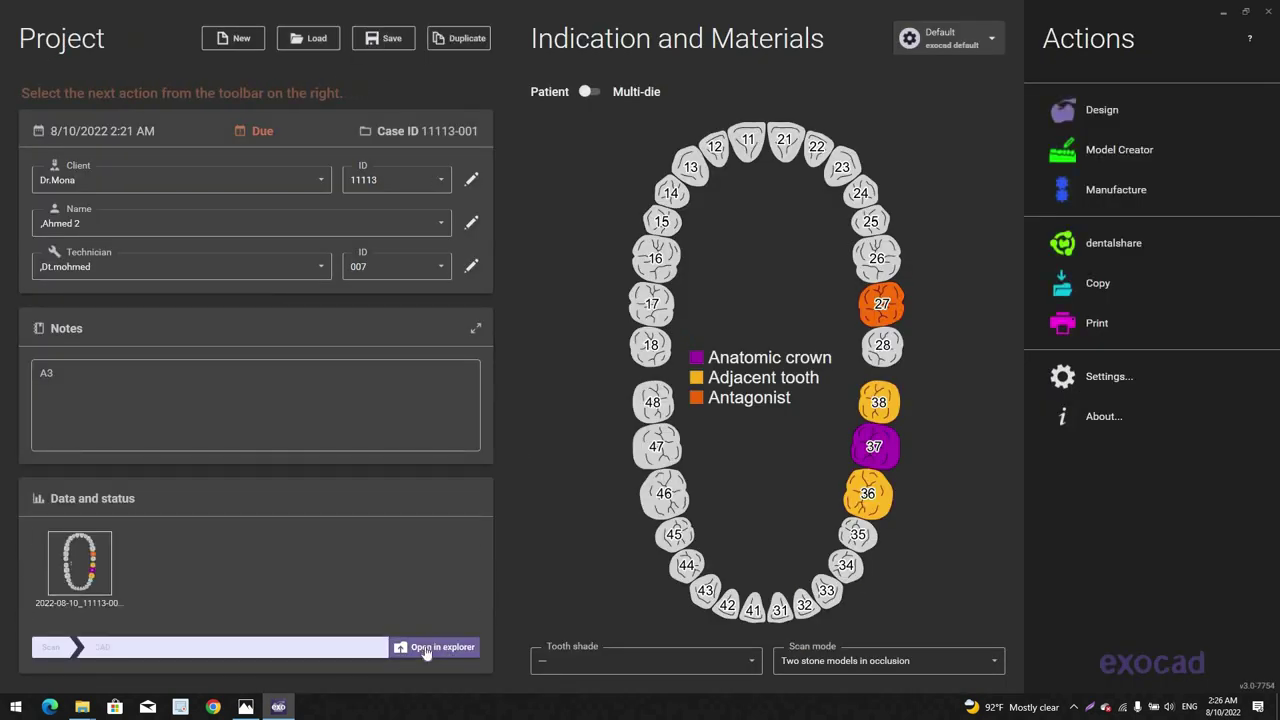
Step: Paste the copied lower.stl and upper.stl scans into the project's folder and save the project again
left_click(421, 648)
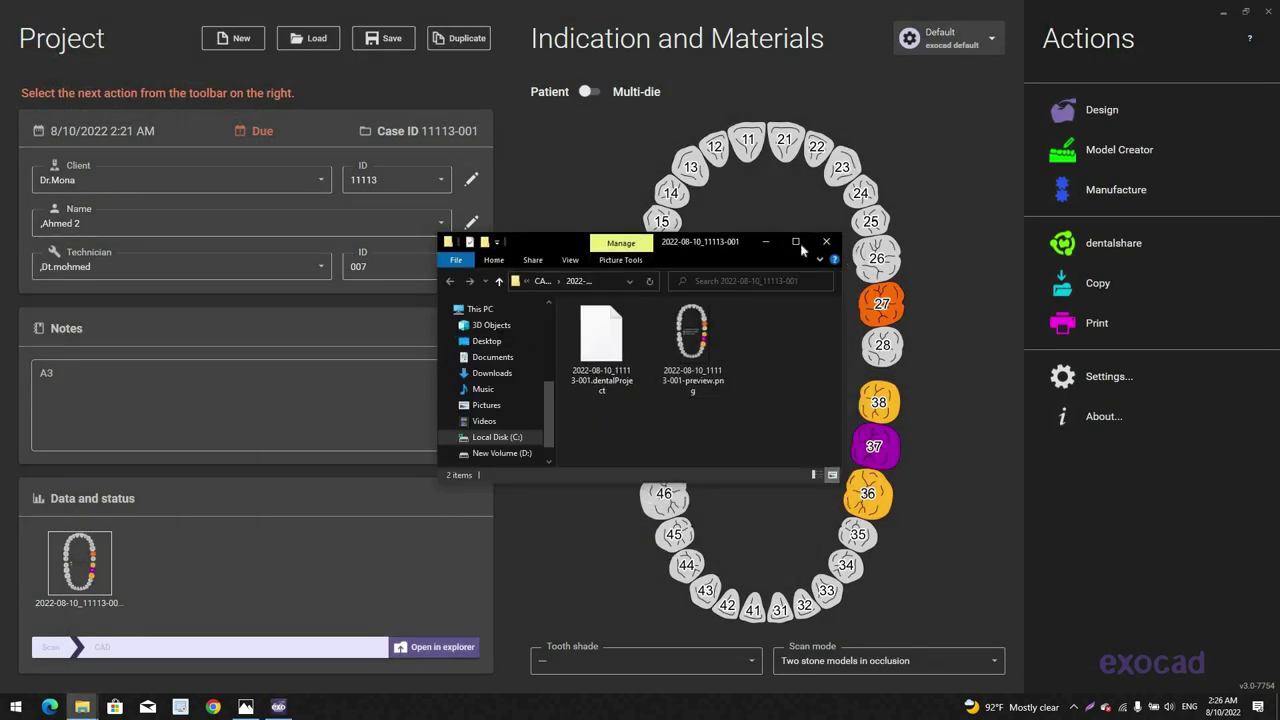
left_click(795, 241)
right_click(286, 124)
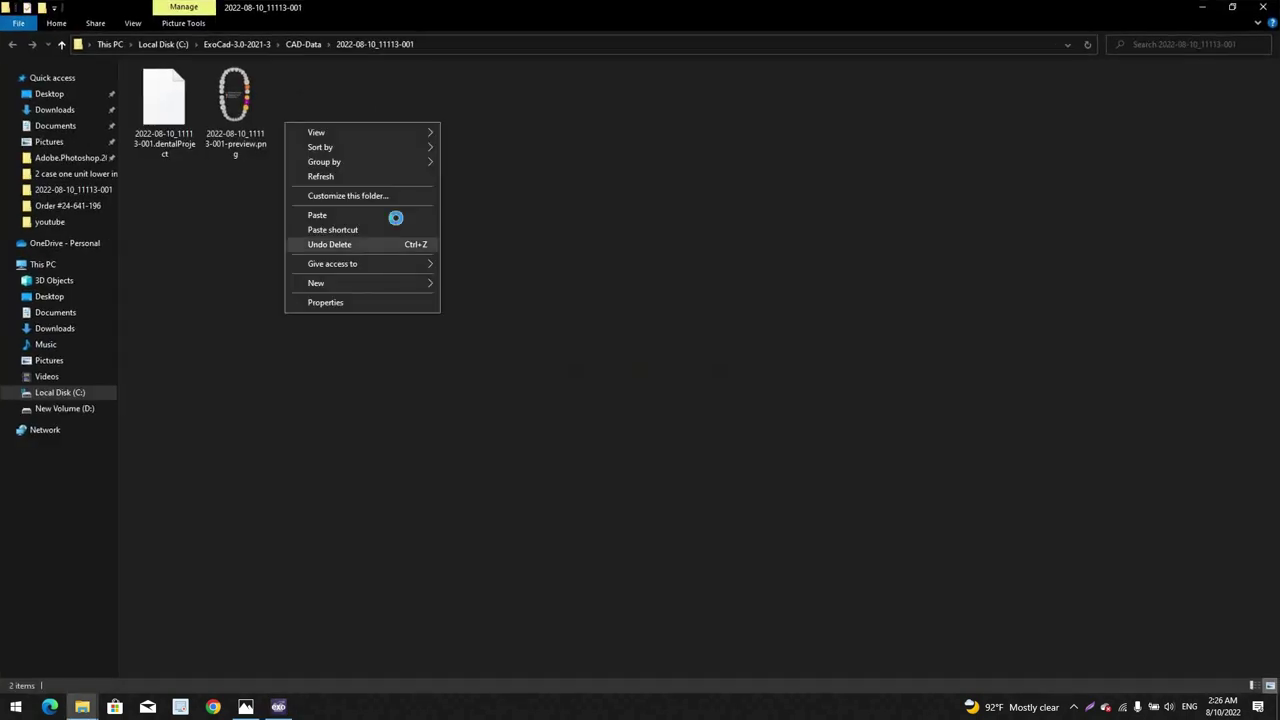
left_click(318, 215)
left_click(670, 290)
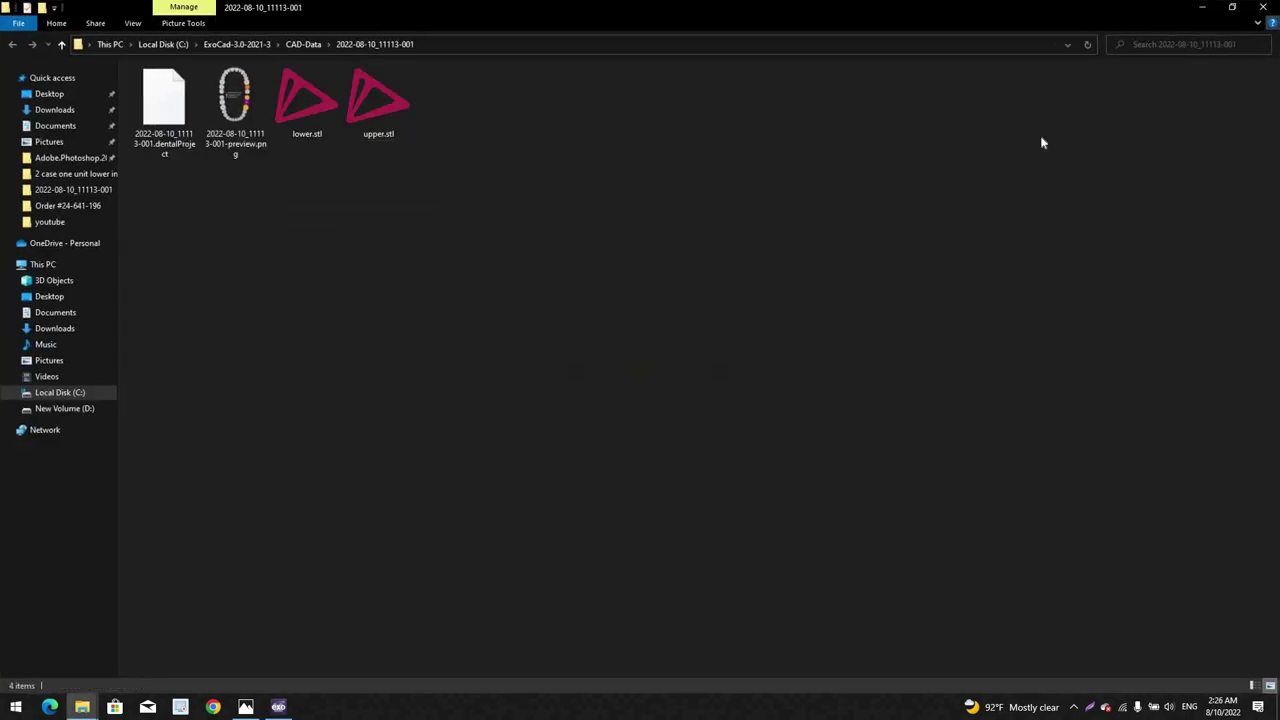
left_click(1263, 7)
left_click(391, 46)
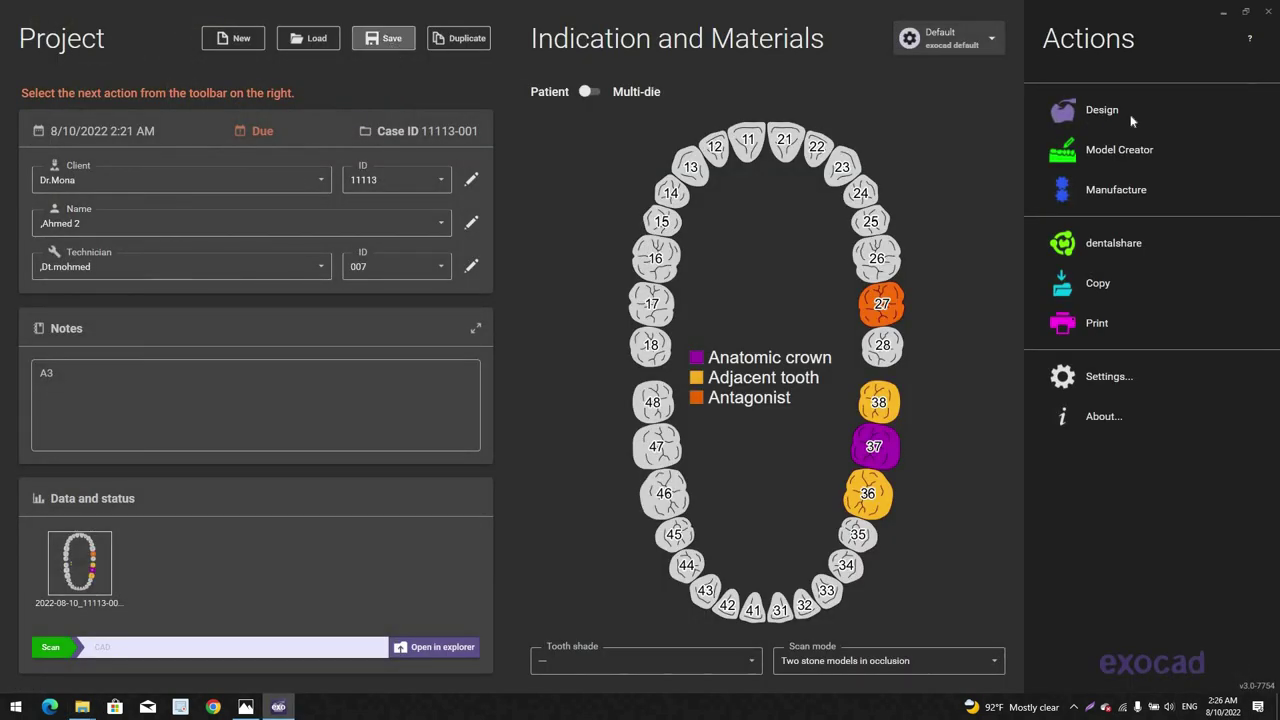
Step: Start the crown design, loading lower.stl as the lower jaw scan and upper.stl as the antagonist scan
left_click(1102, 112)
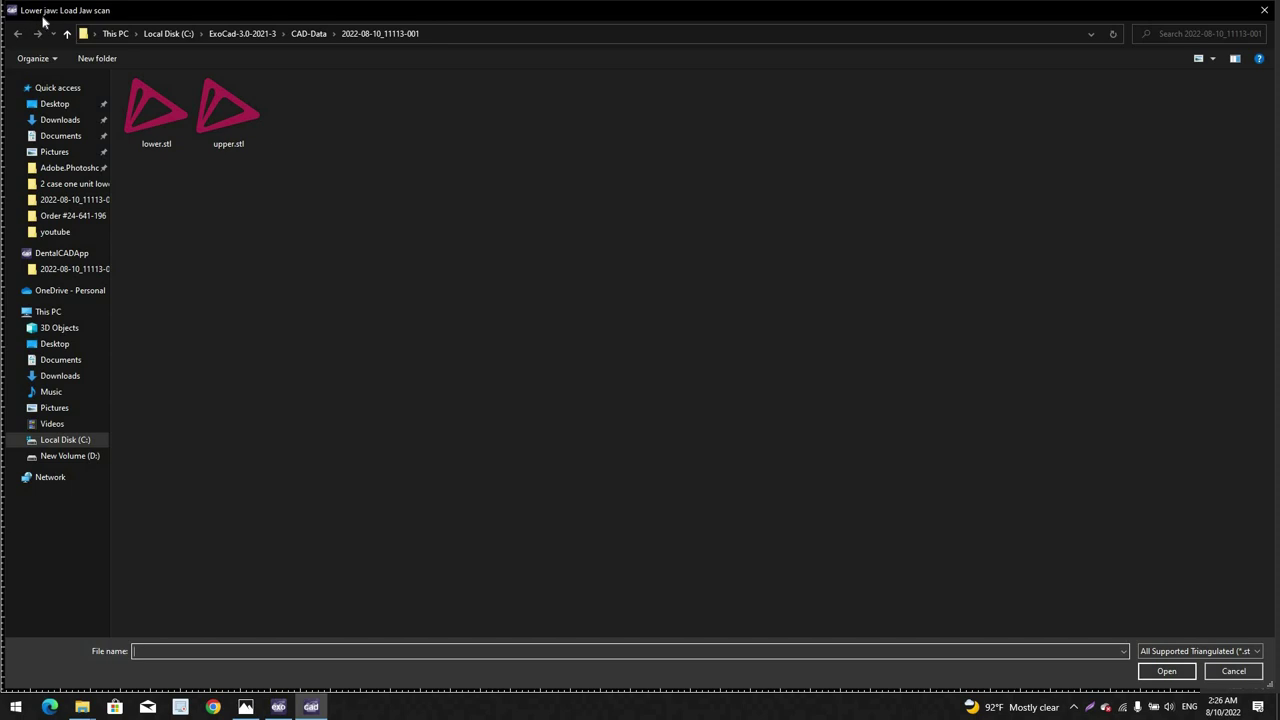
double_click(165, 105)
double_click(214, 100)
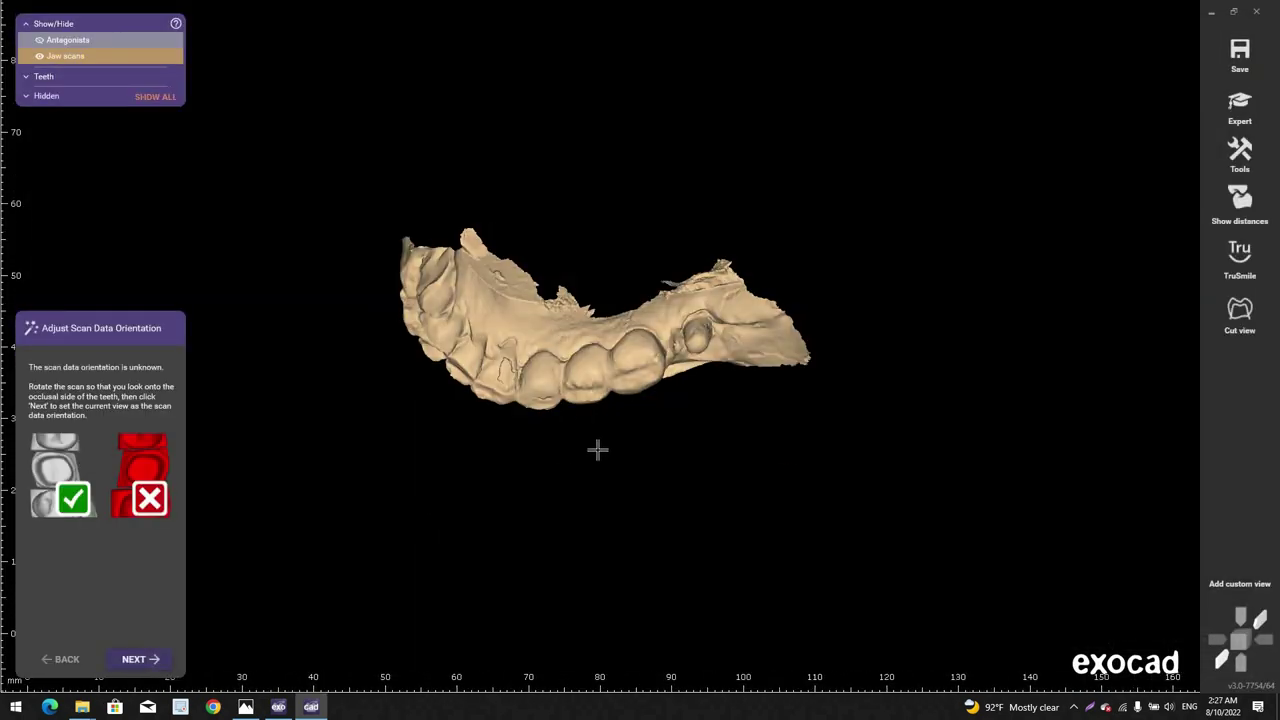
Step: Switch from the scan orientation wizard to Expert mode and start Edit Mesh on the scan data
right_click_drag(597, 450, 480, 405)
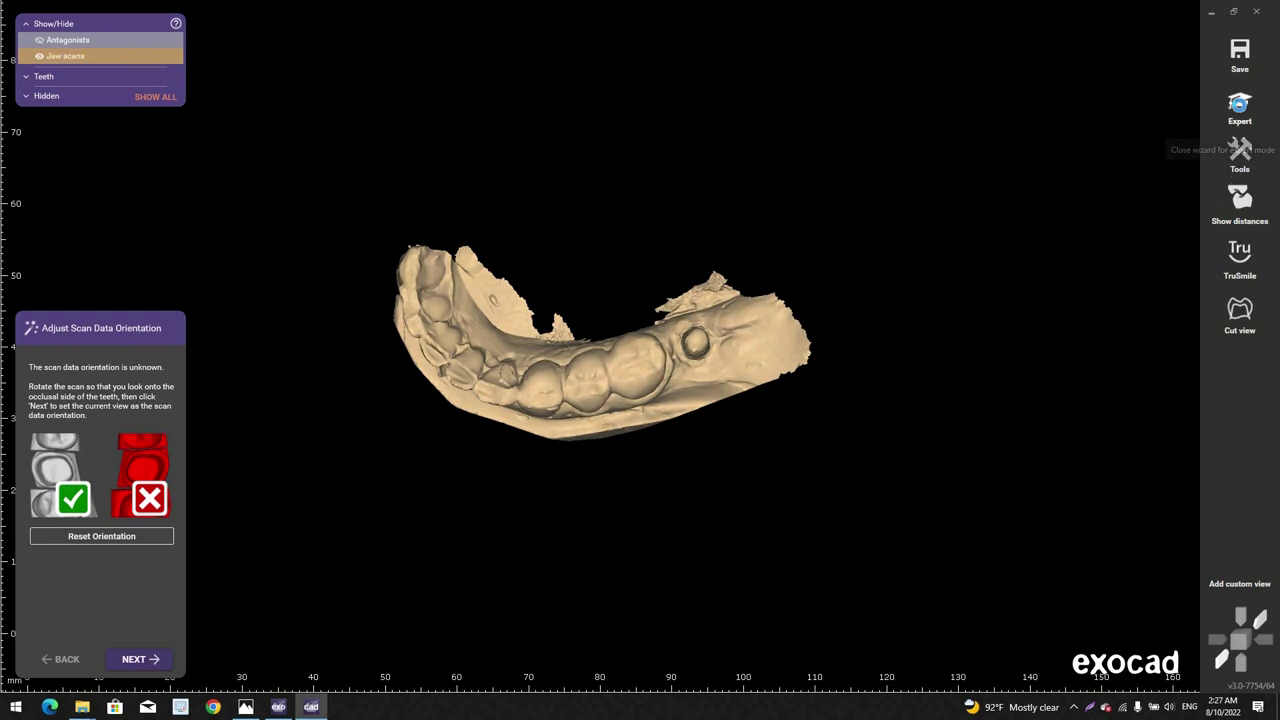
left_click(1240, 106)
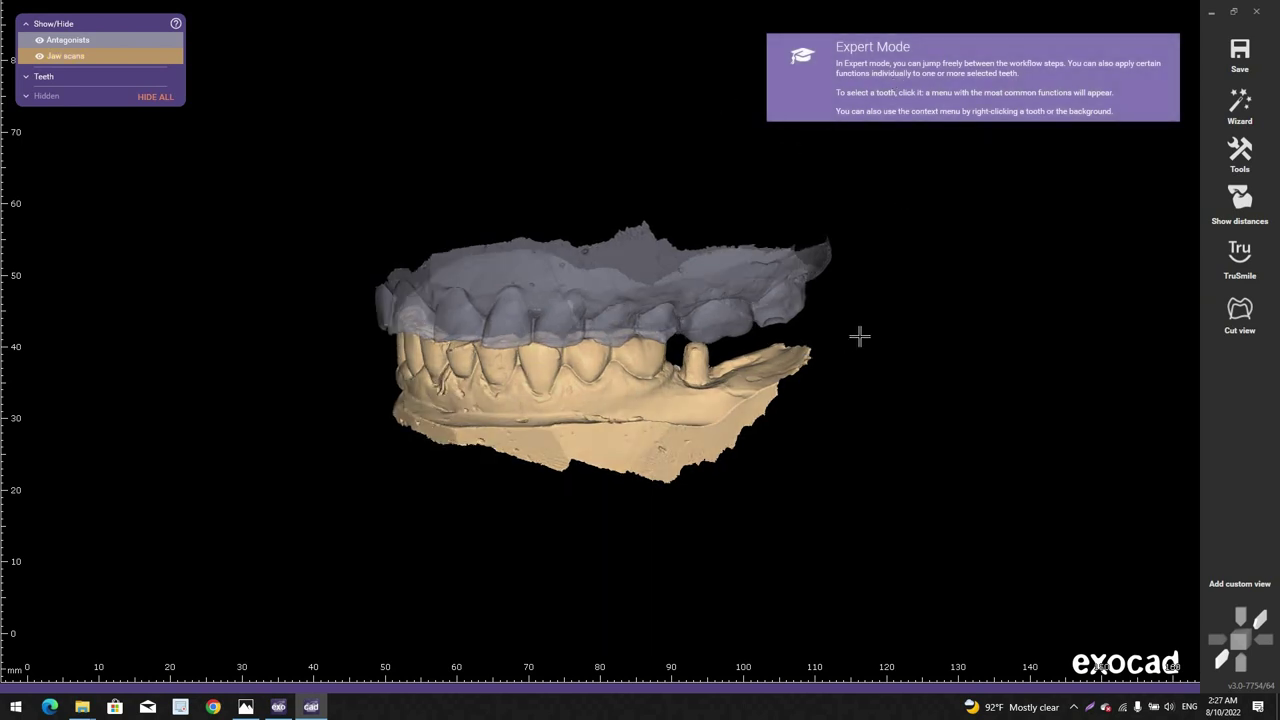
right_click(902, 294)
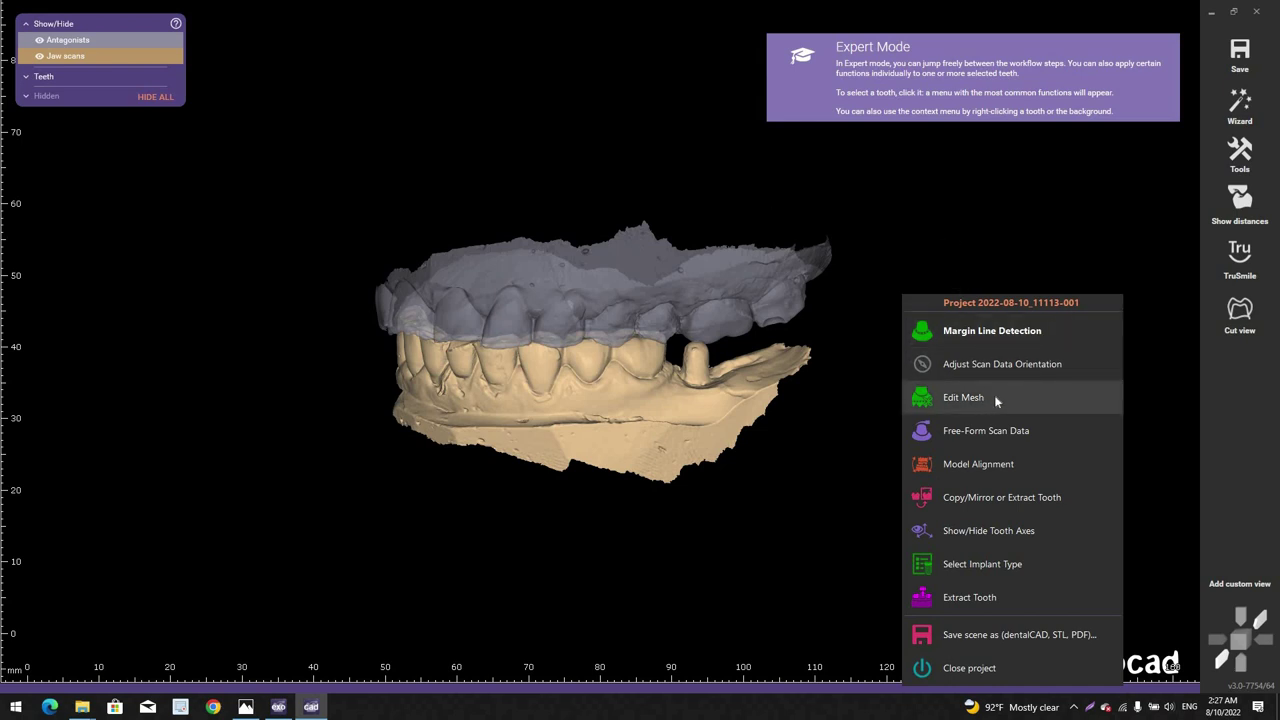
left_click(951, 404)
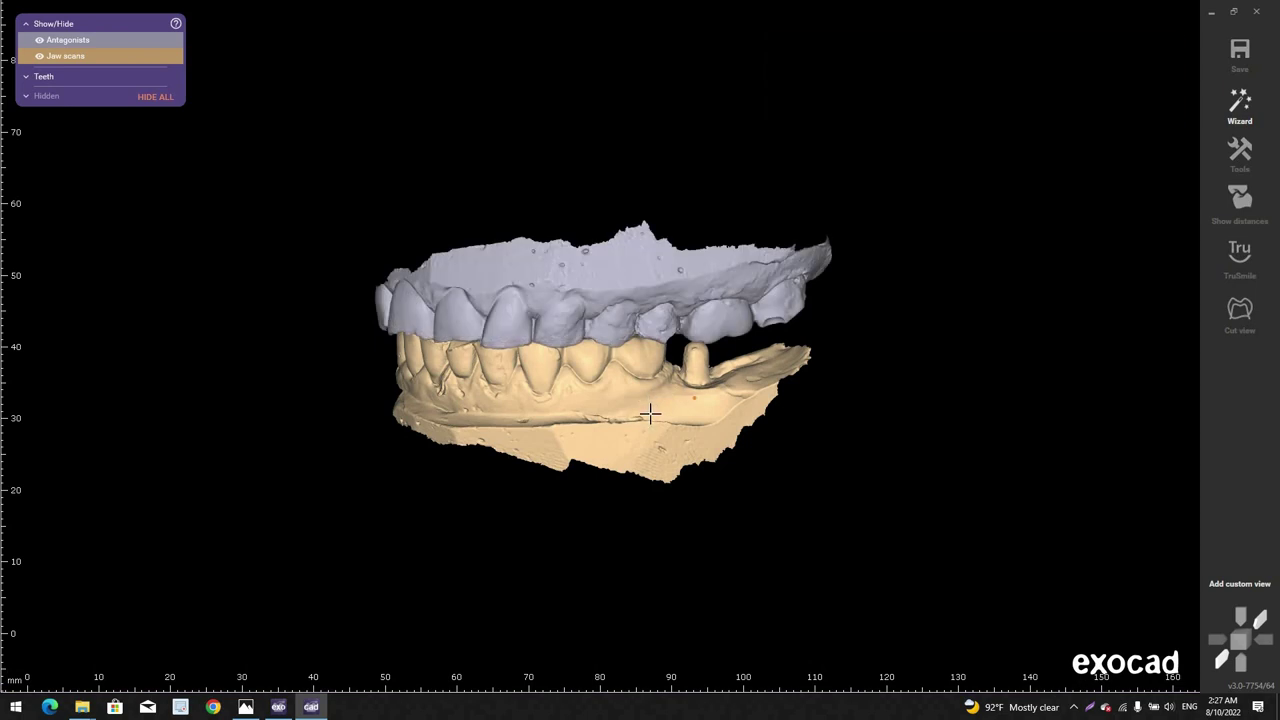
Step: Try marking the base of the lower jaw scan with a straight-through outline, and clear the selection
right_click_drag(650, 413, 307, 237)
scroll(600, 409, "up", 4)
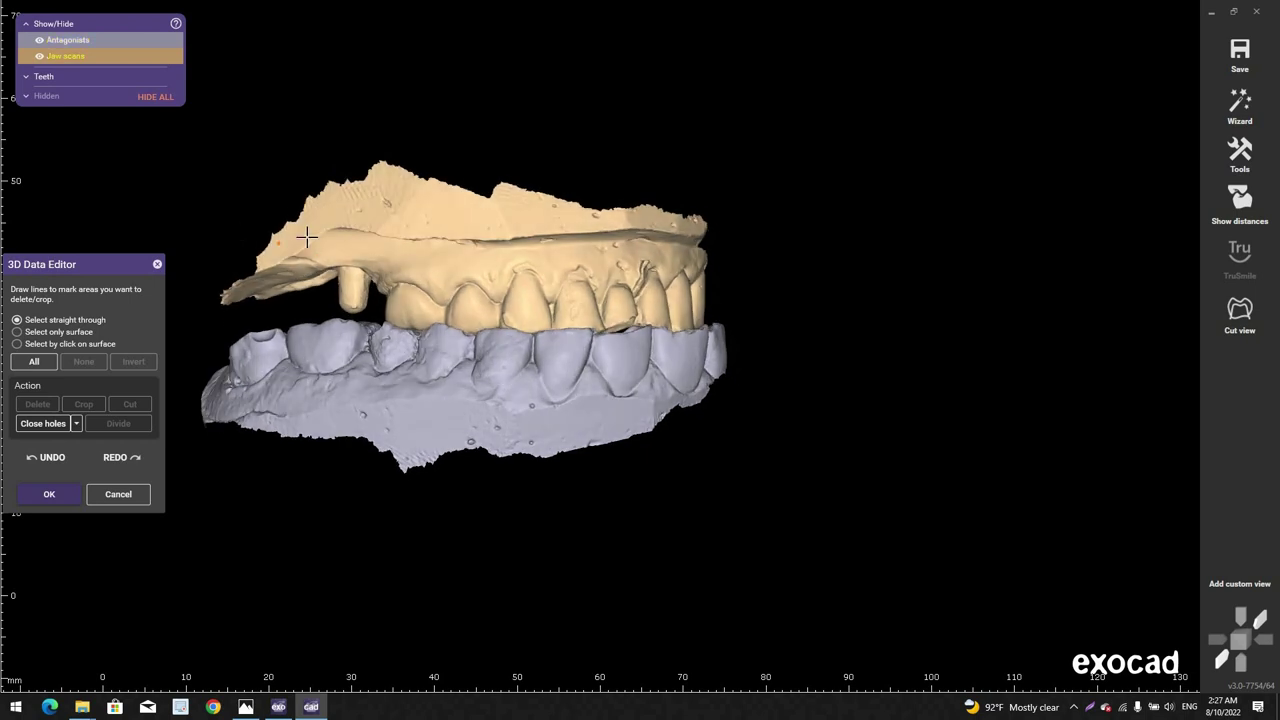
left_click(237, 237)
left_click(711, 243)
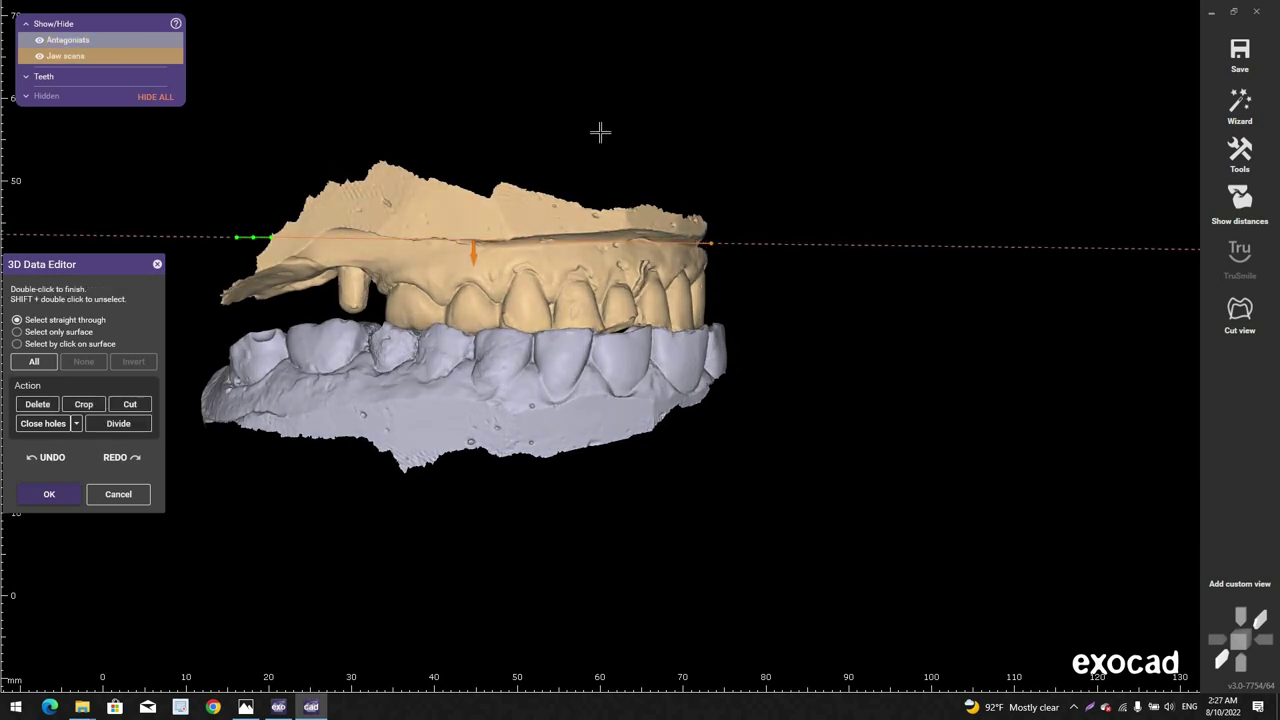
left_click(726, 176)
double_click(294, 146)
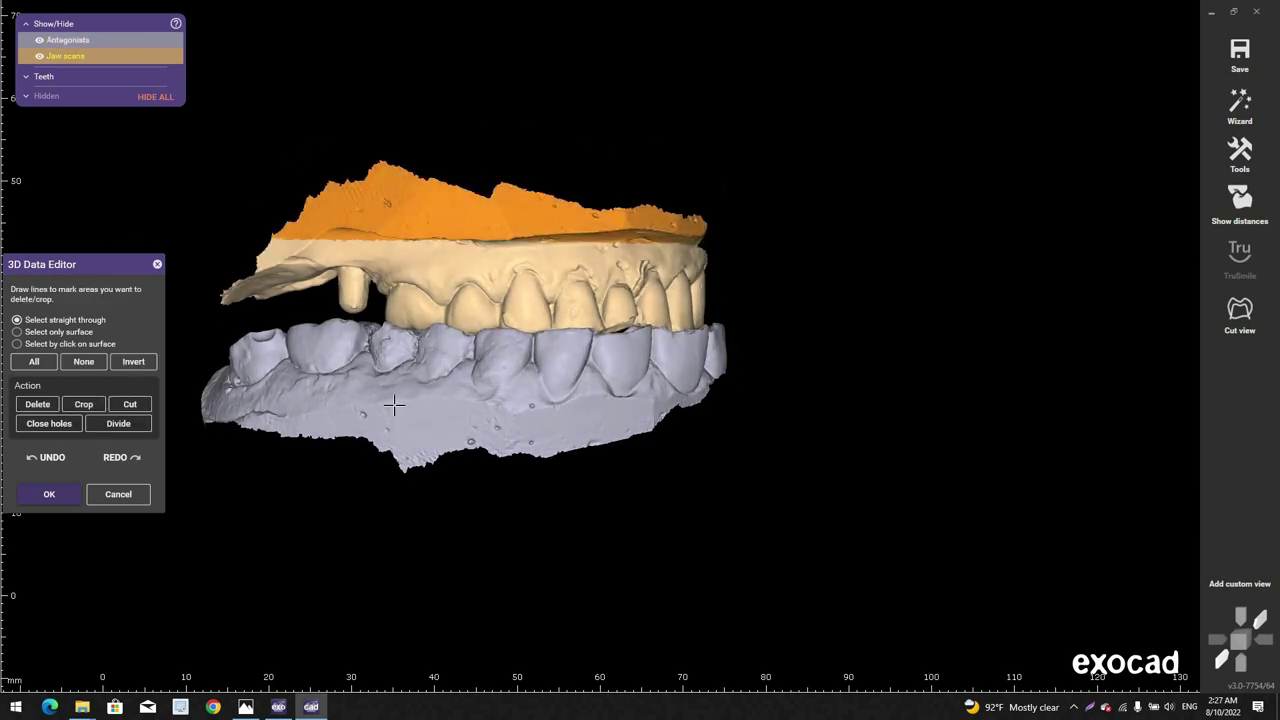
left_click(486, 385)
scroll(494, 379, "down", 3)
middle_click(494, 373)
right_click_drag(494, 373, 570, 404)
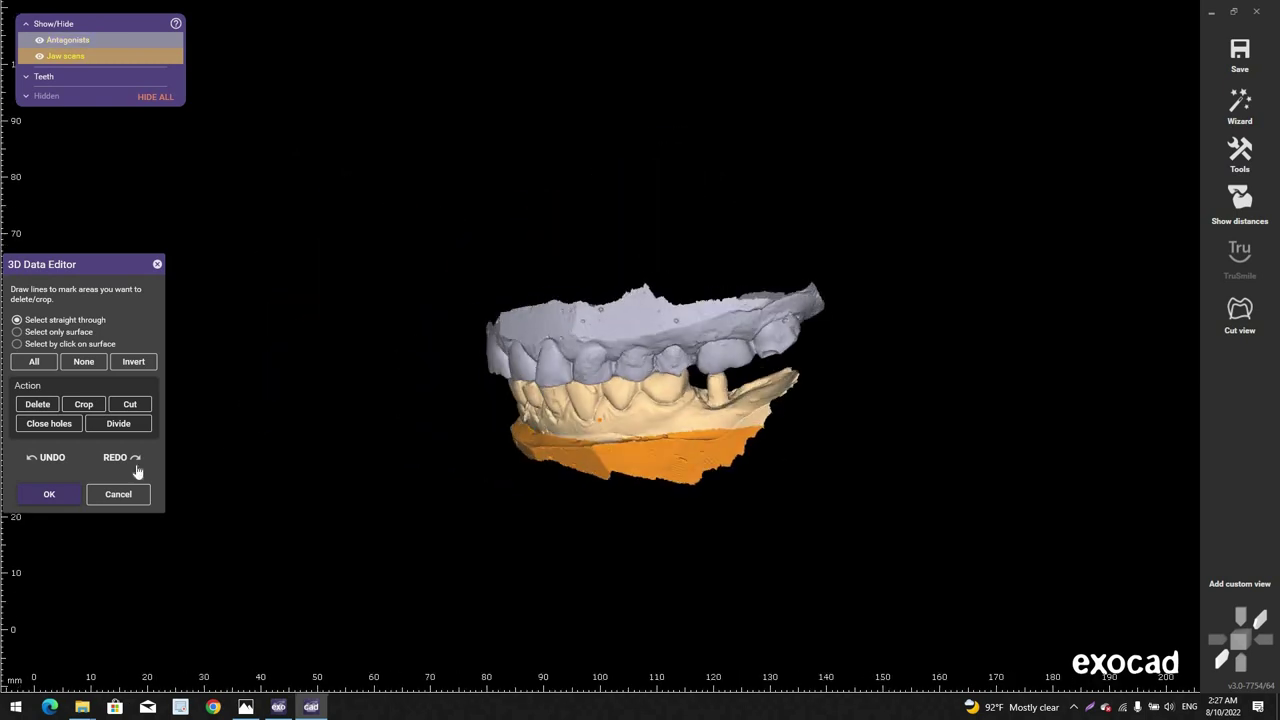
left_click(51, 462)
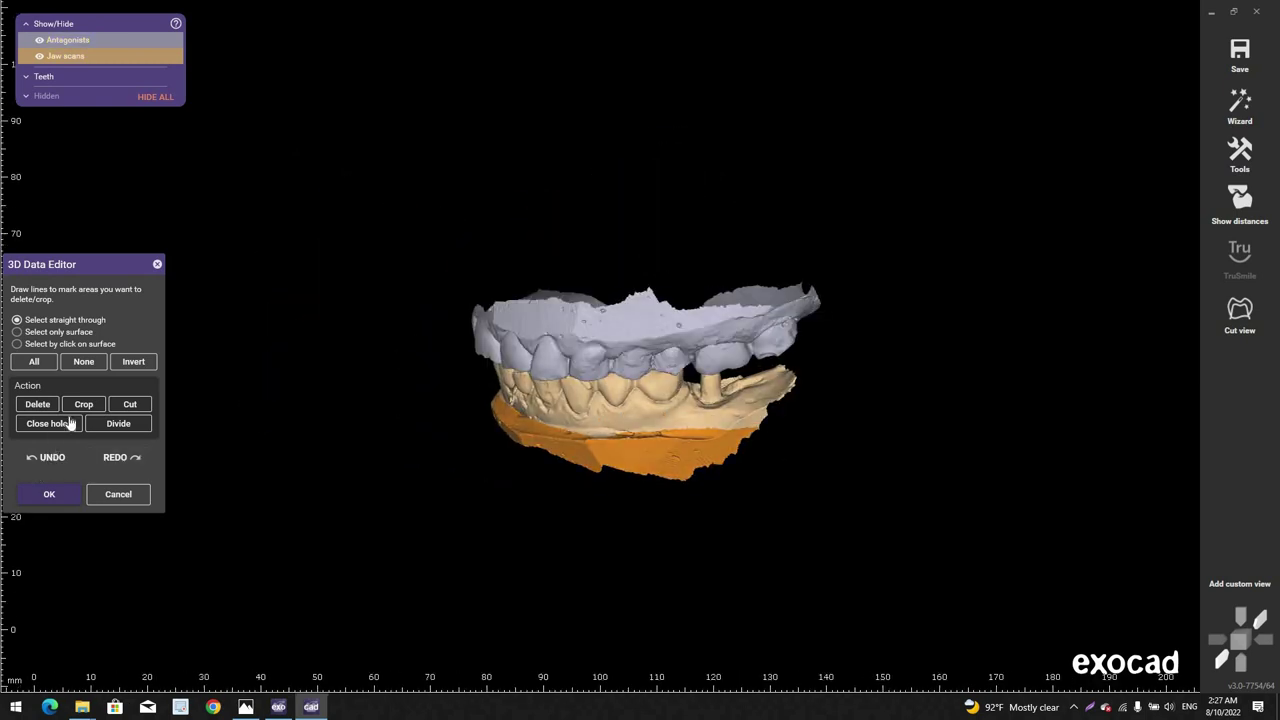
left_click(84, 362)
scroll(593, 437, "down", 2)
right_click_drag(593, 437, 557, 293)
scroll(363, 280, "up", 4)
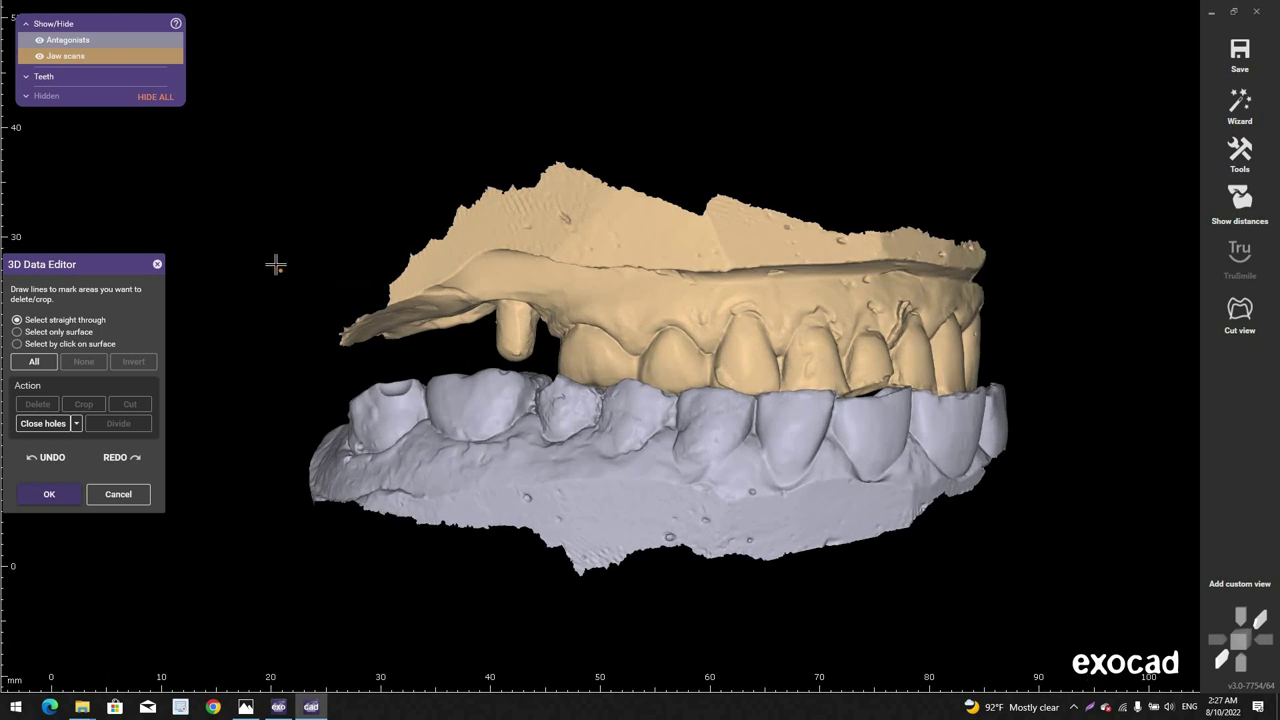
left_click(1011, 270)
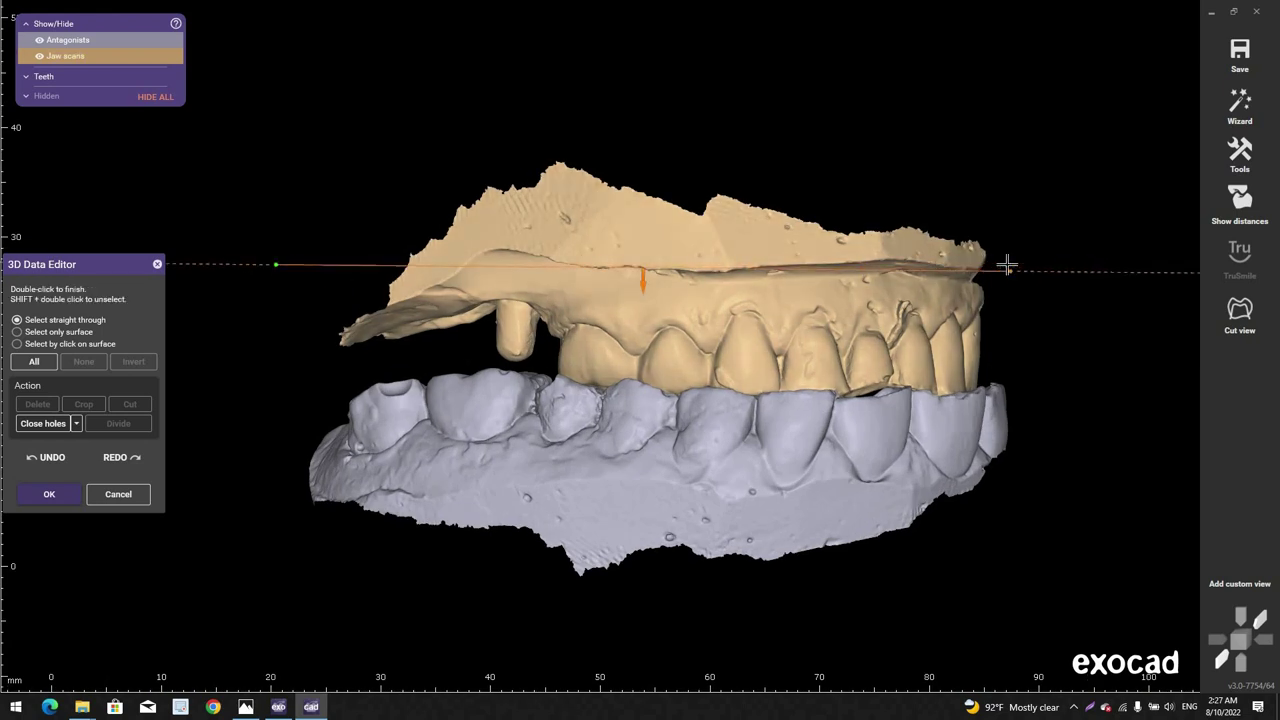
left_click(1008, 256)
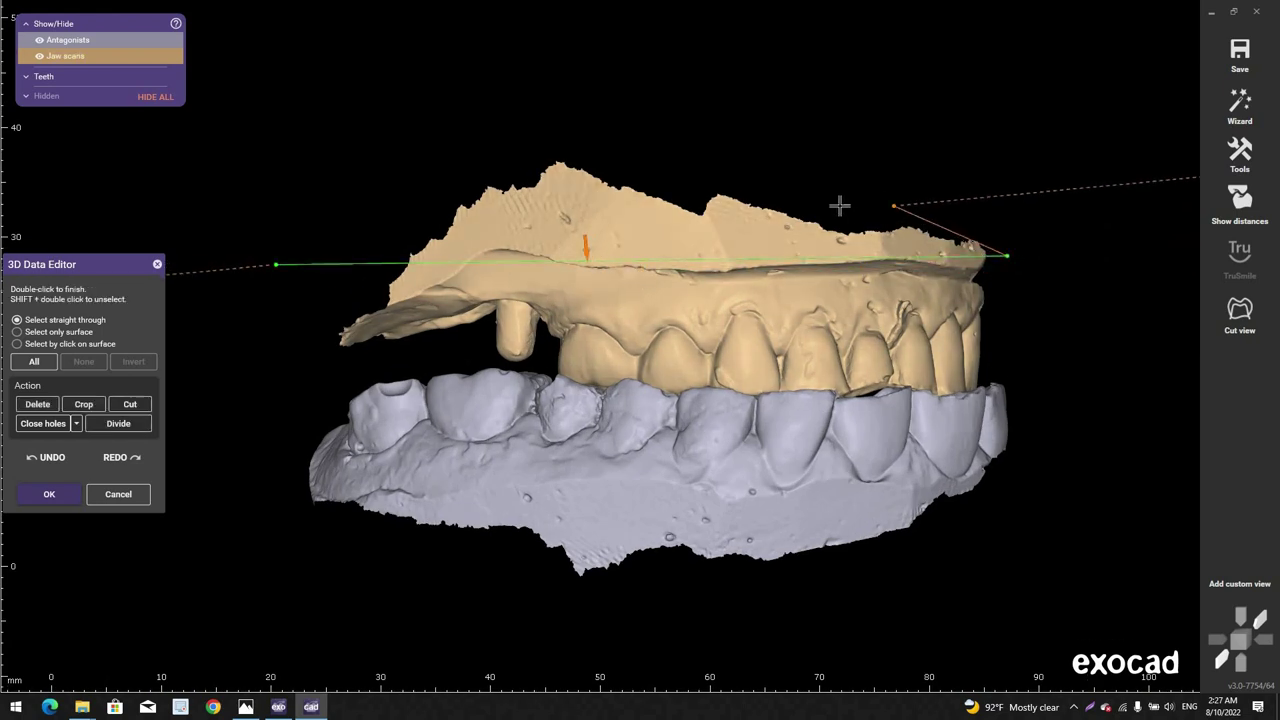
left_click(820, 128)
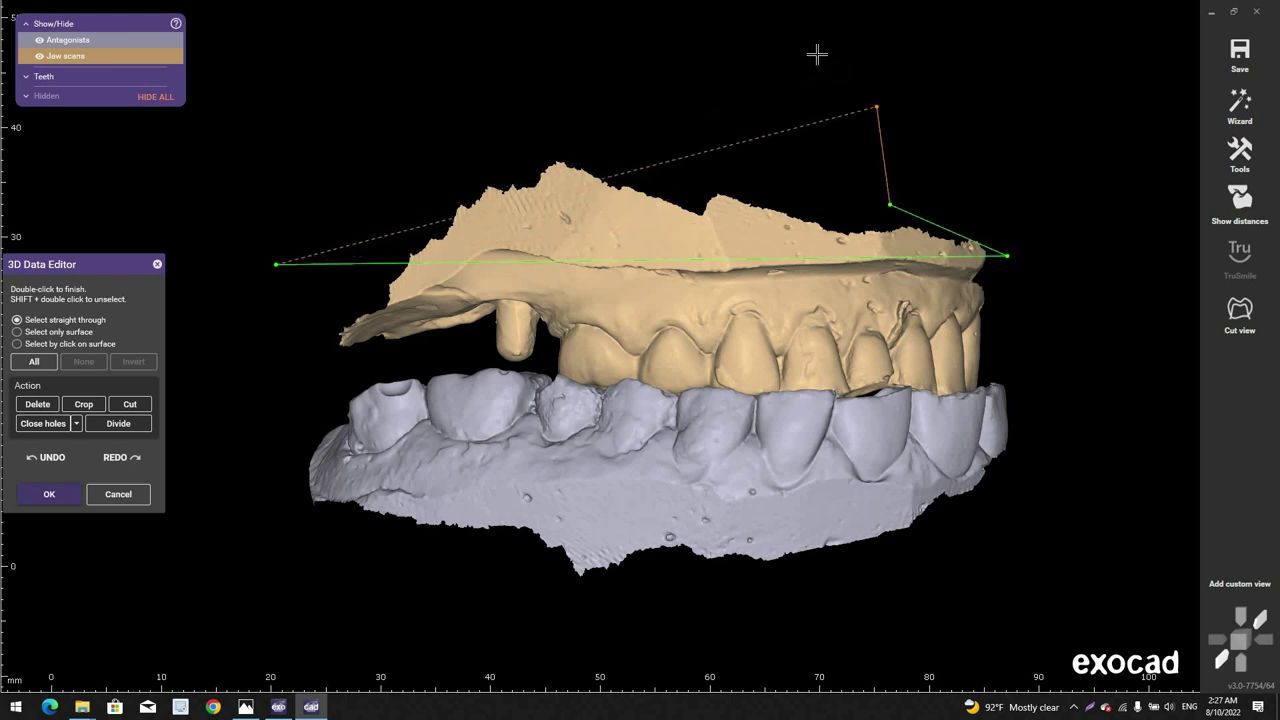
key("Escape")
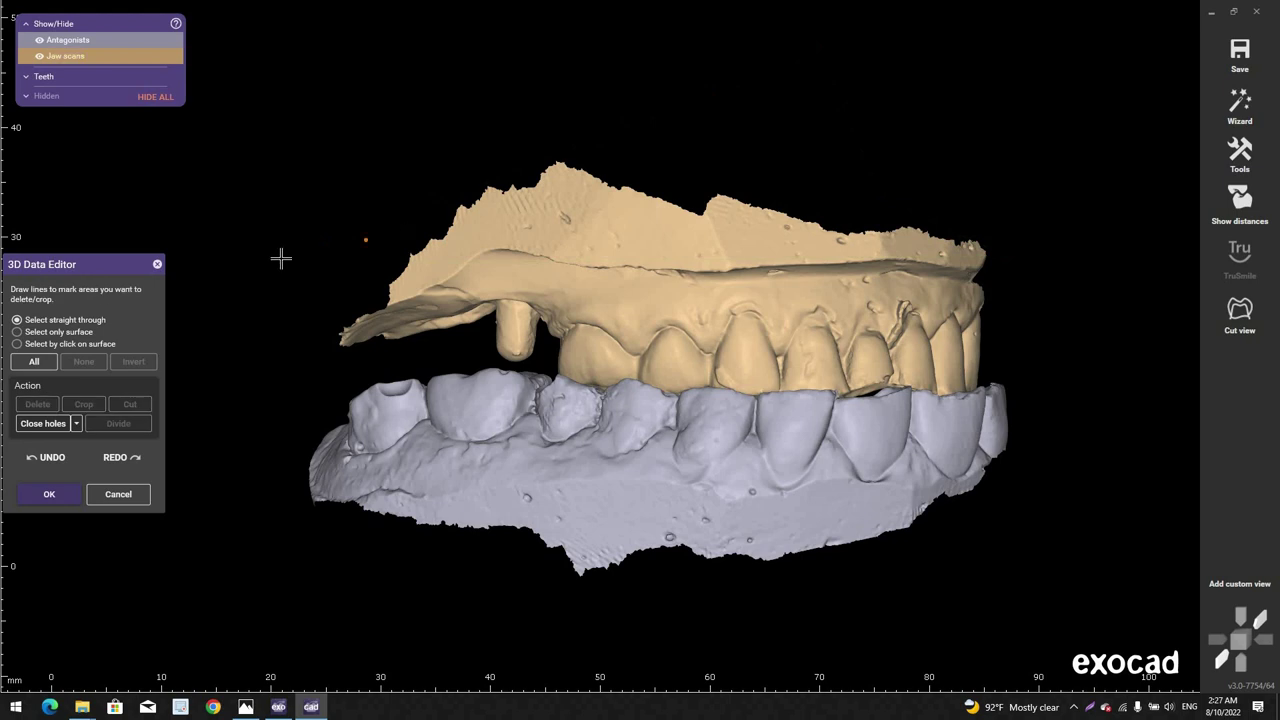
Step: Mark the excess base of the lower jaw scan below the gum area with a straight-through outline and delete it
left_click(998, 270)
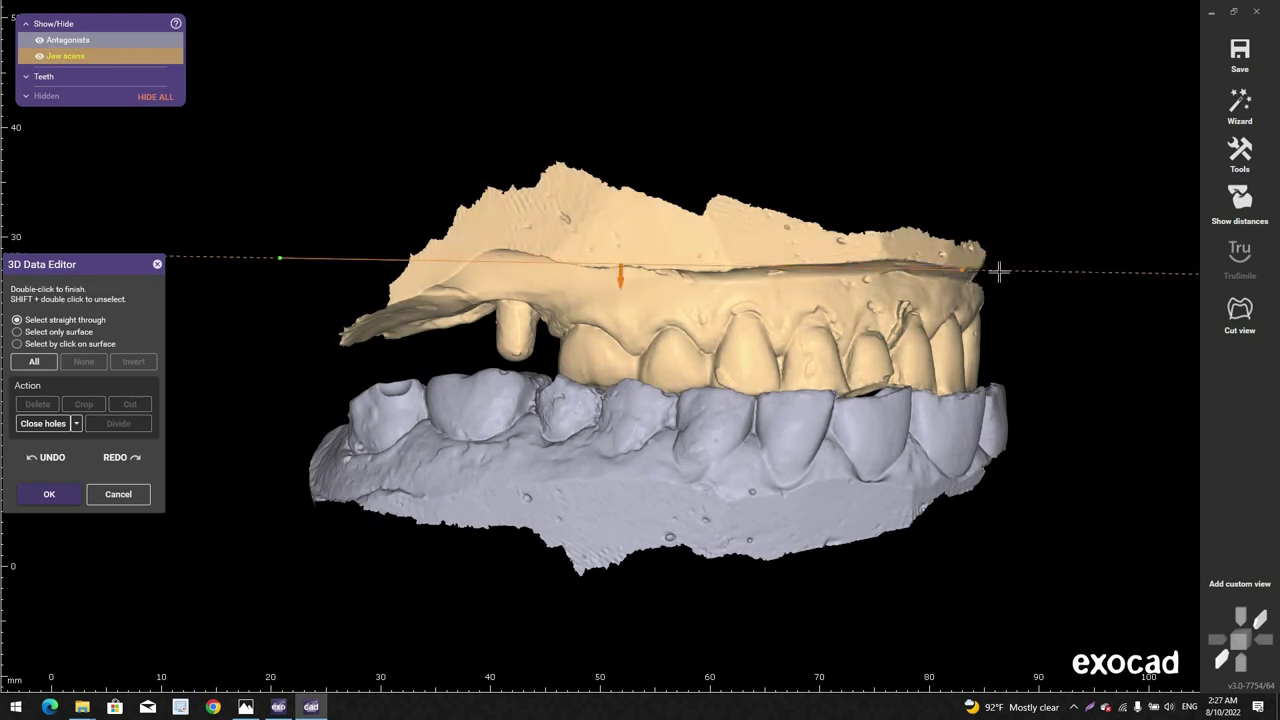
left_click(960, 145)
left_click_drag(957, 143, 931, 126)
left_click_drag(708, 89, 591, 89)
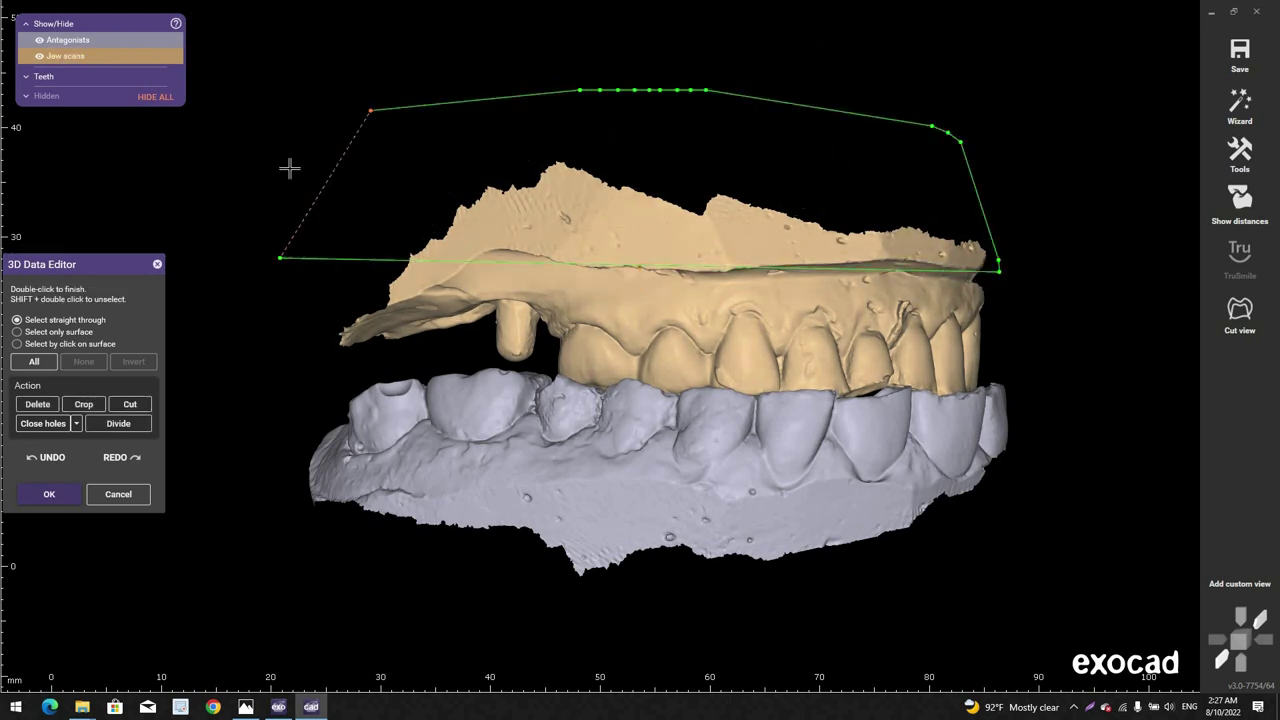
double_click(246, 220)
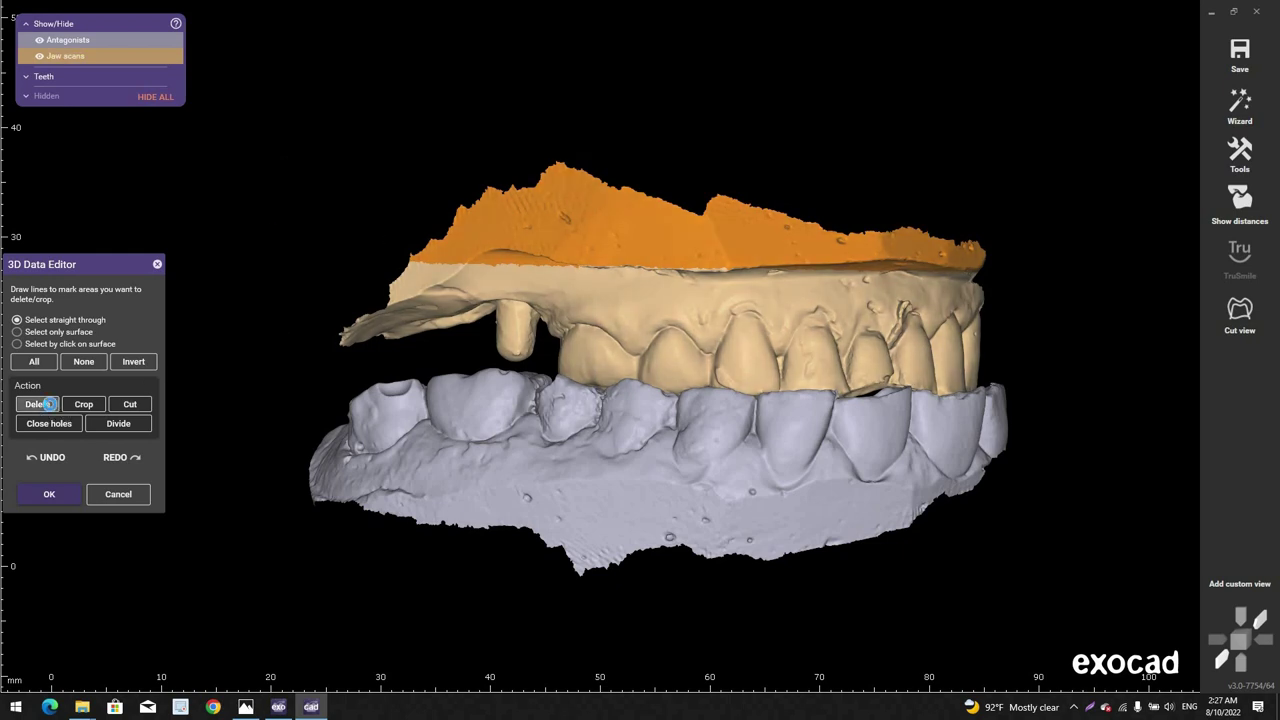
left_click(44, 405)
Step: Outline the leftover strip projecting from the lower jaw scan's trimmed base edge and delete it
scroll(737, 280, "down", 3)
right_click_drag(640, 490, 526, 377)
scroll(600, 360, "up", 5)
left_click(653, 351)
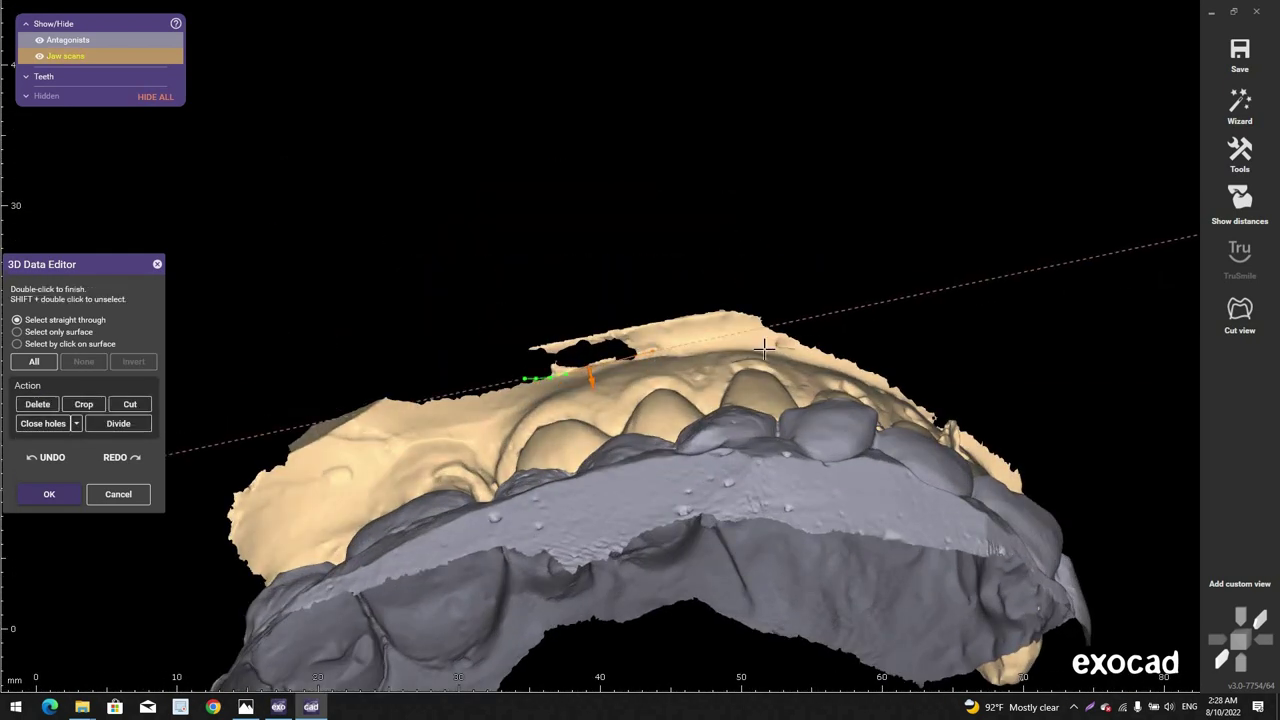
left_click(767, 349)
left_click_drag(813, 243, 446, 306)
double_click(446, 306)
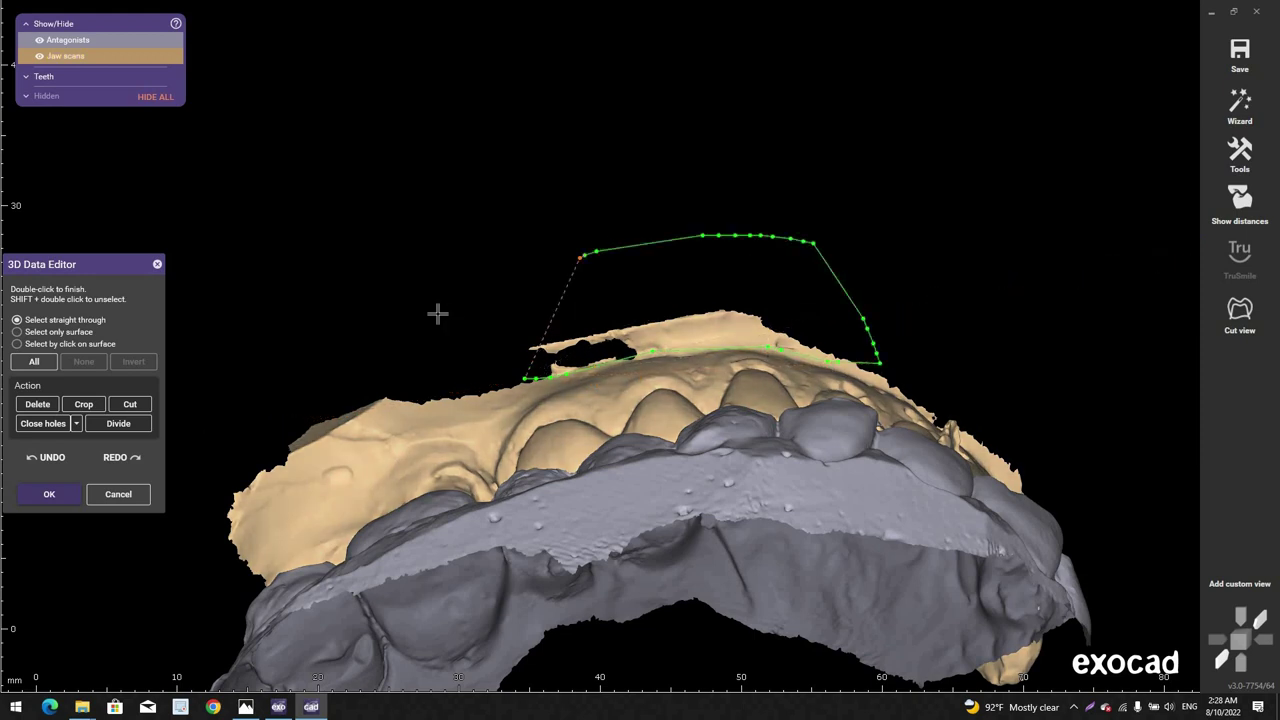
left_click(38, 404)
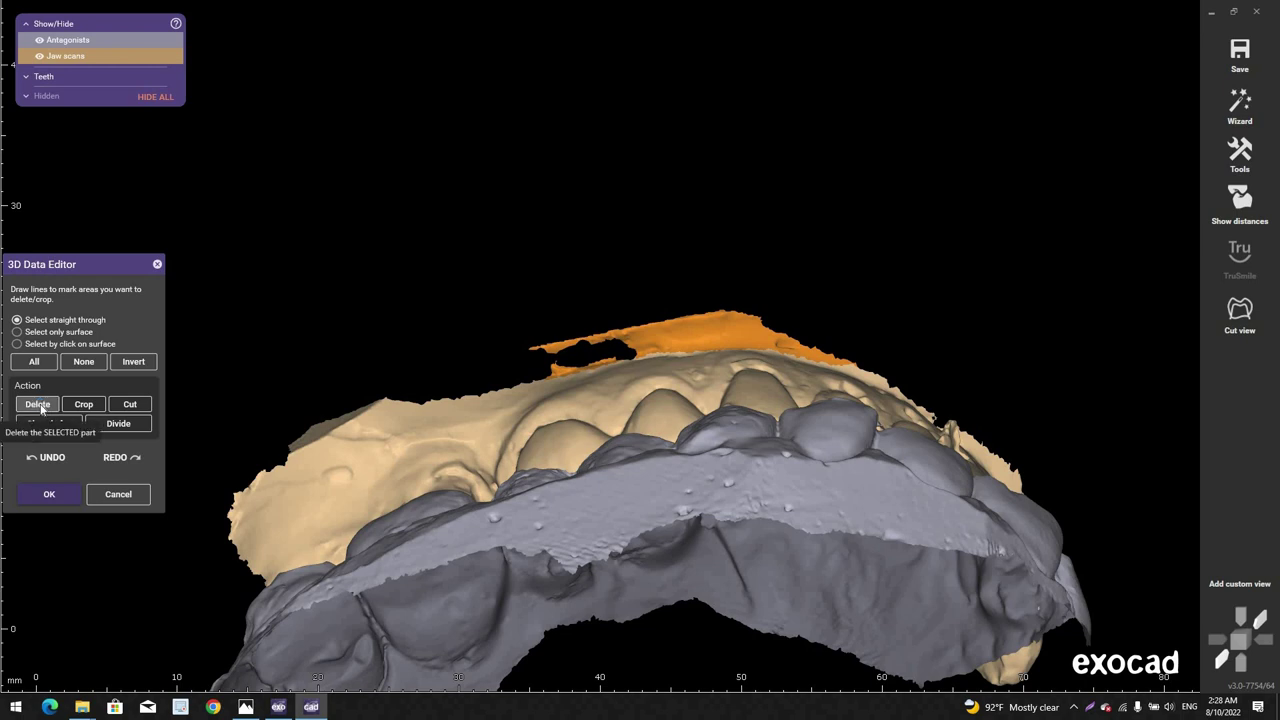
Step: Hide the lower jaw scan and view the antagonist scan alone from the side
right_click_drag(580, 410, 649, 329)
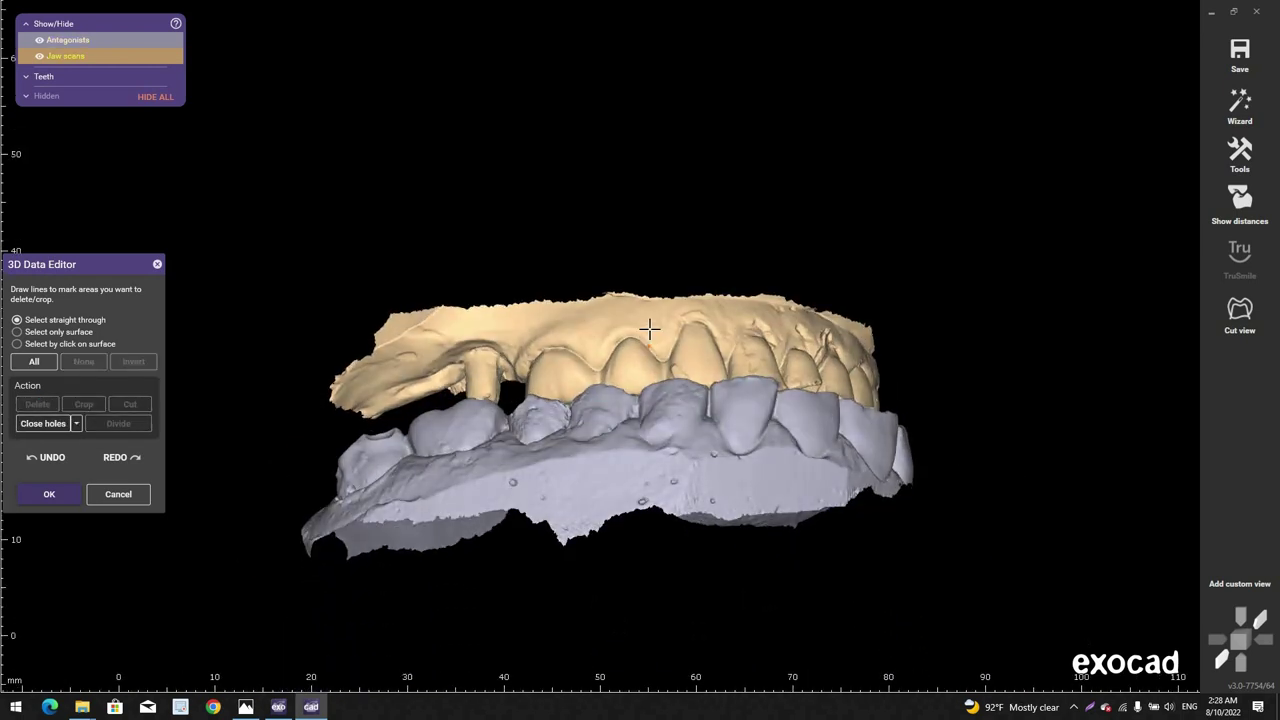
middle_click(662, 385, "ctrl")
mouse_move(662, 385)
right_mouse_down()
mouse_move(645, 400)
mouse_move(664, 425)
mouse_move(657, 389)
right_mouse_up()
right_click_drag(580, 219, 635, 338)
scroll(565, 507, "up", 1)
scroll(565, 507, "up", 2)
right_click_drag(565, 507, 566, 497)
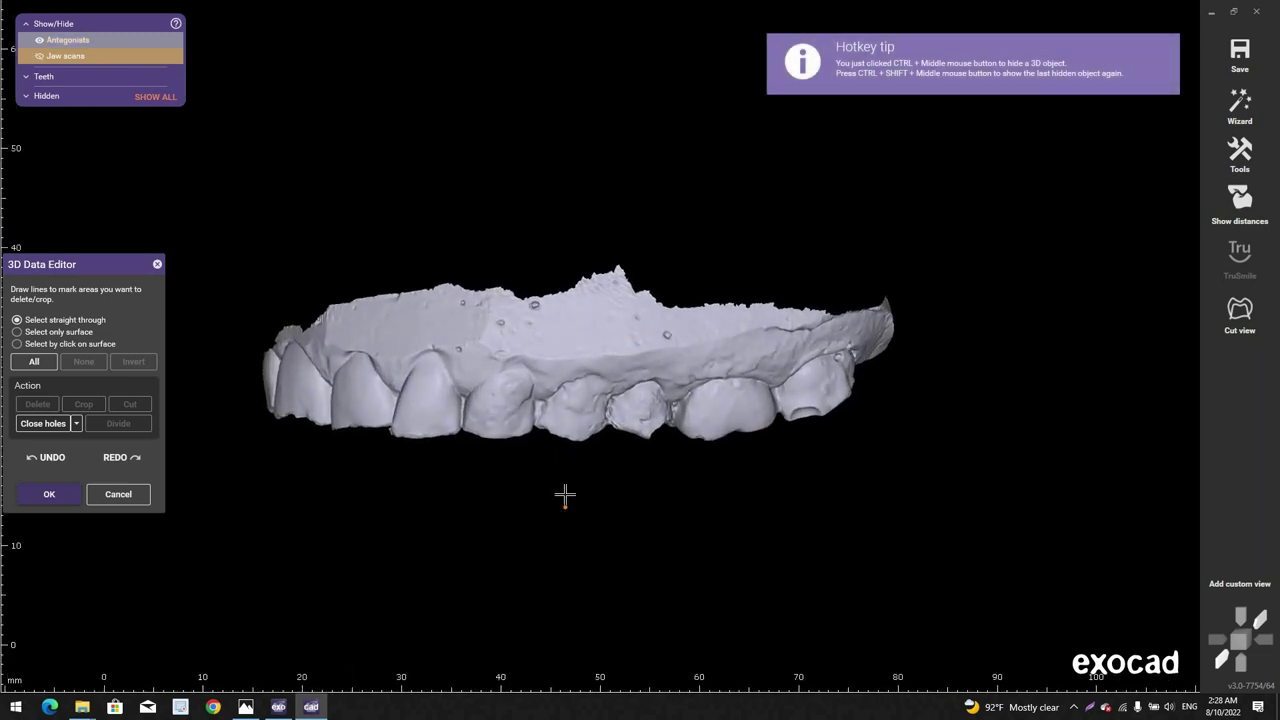
middle_click_drag(563, 520, 575, 441)
right_click(575, 432)
left_click(495, 414)
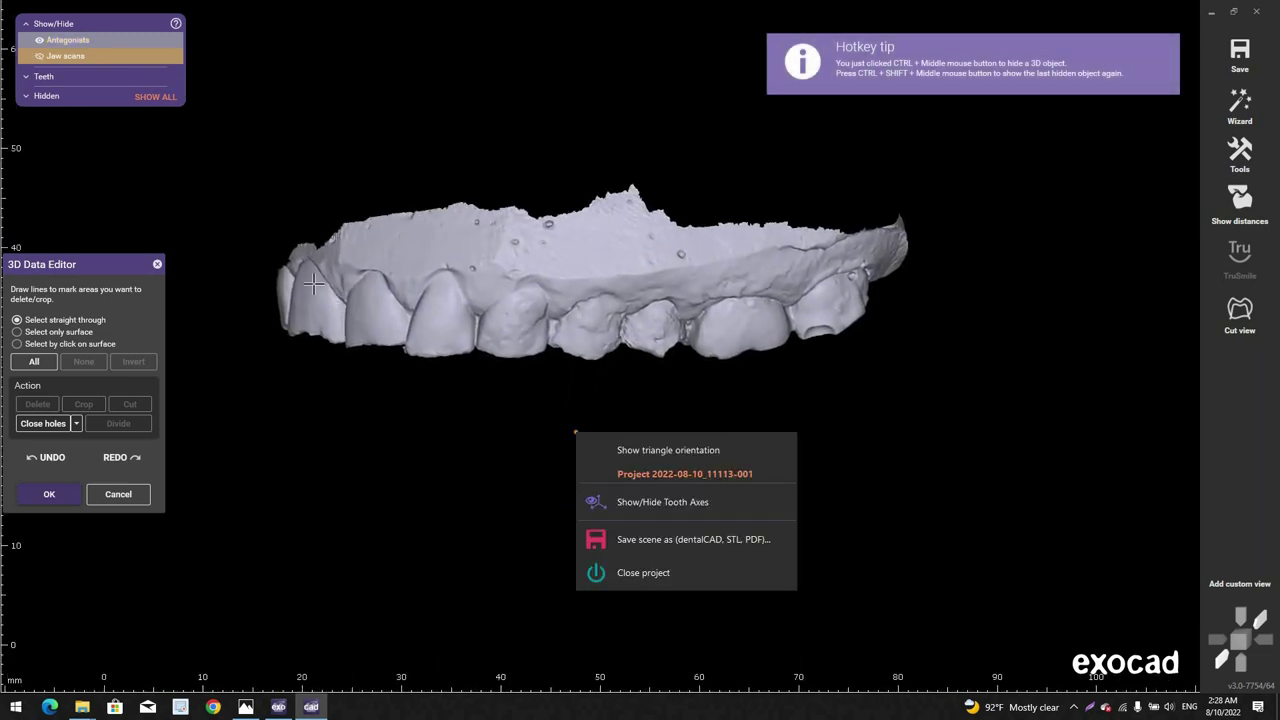
key("Escape")
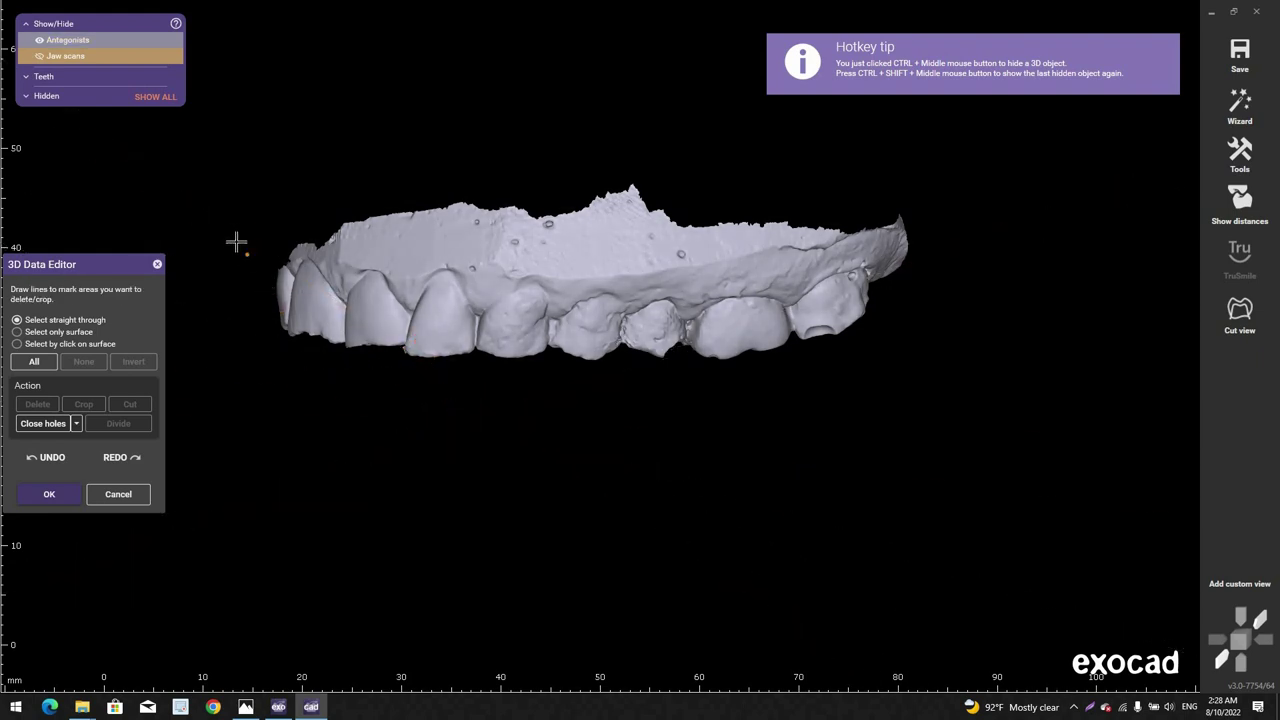
Step: Mark the ragged base above the antagonist's gum area with a straight-through outline and delete it
left_click(236, 244)
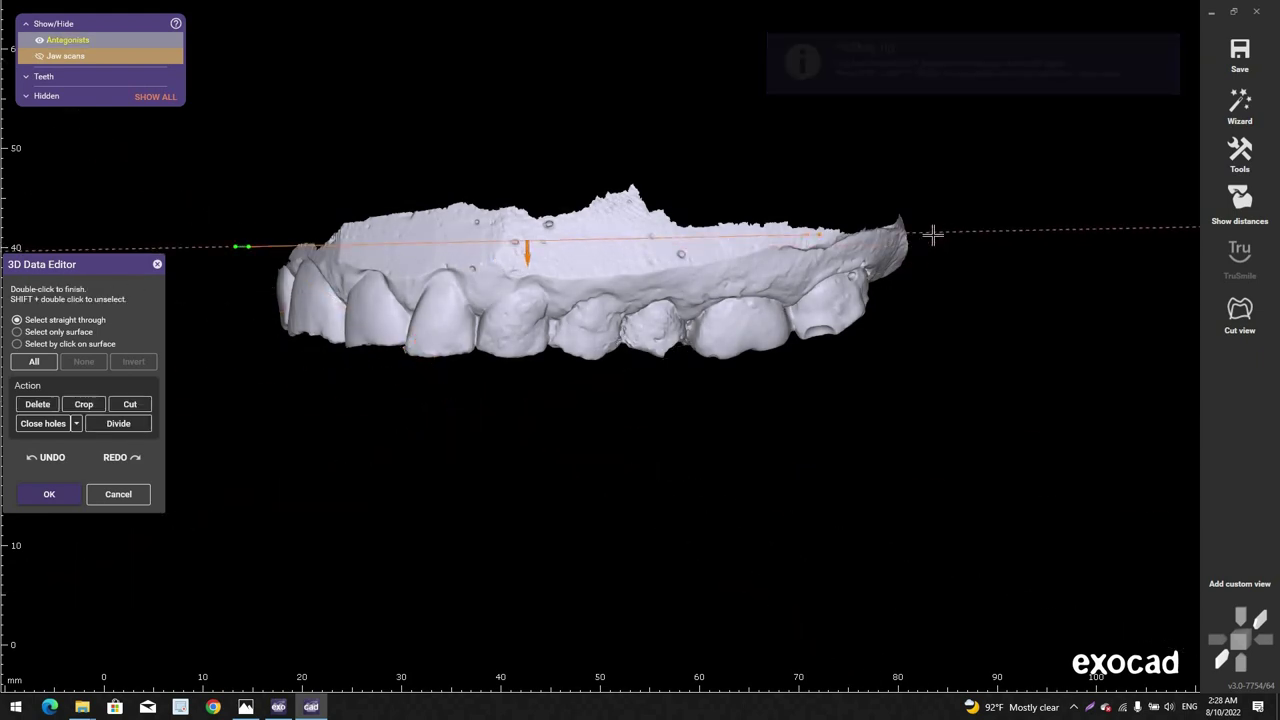
left_click(934, 231)
left_click(928, 217)
left_click(855, 127)
left_click_drag(855, 127, 720, 127)
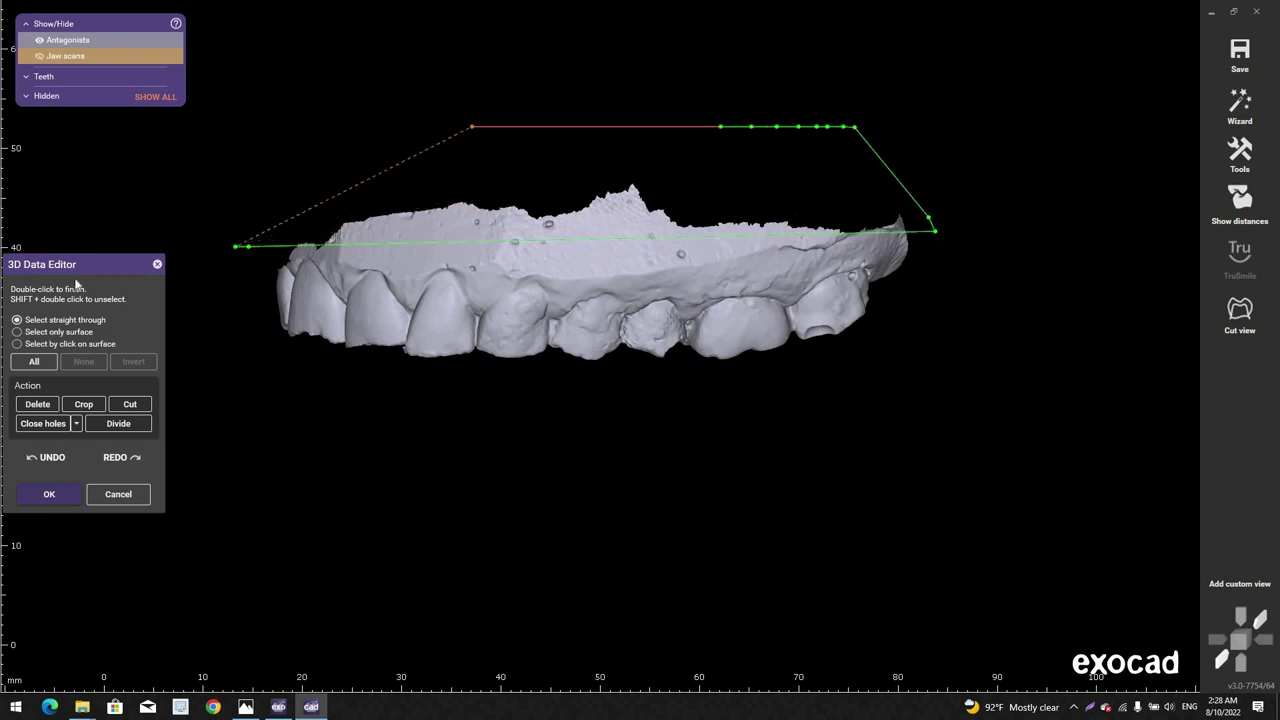
double_click(331, 128)
key("Delete")
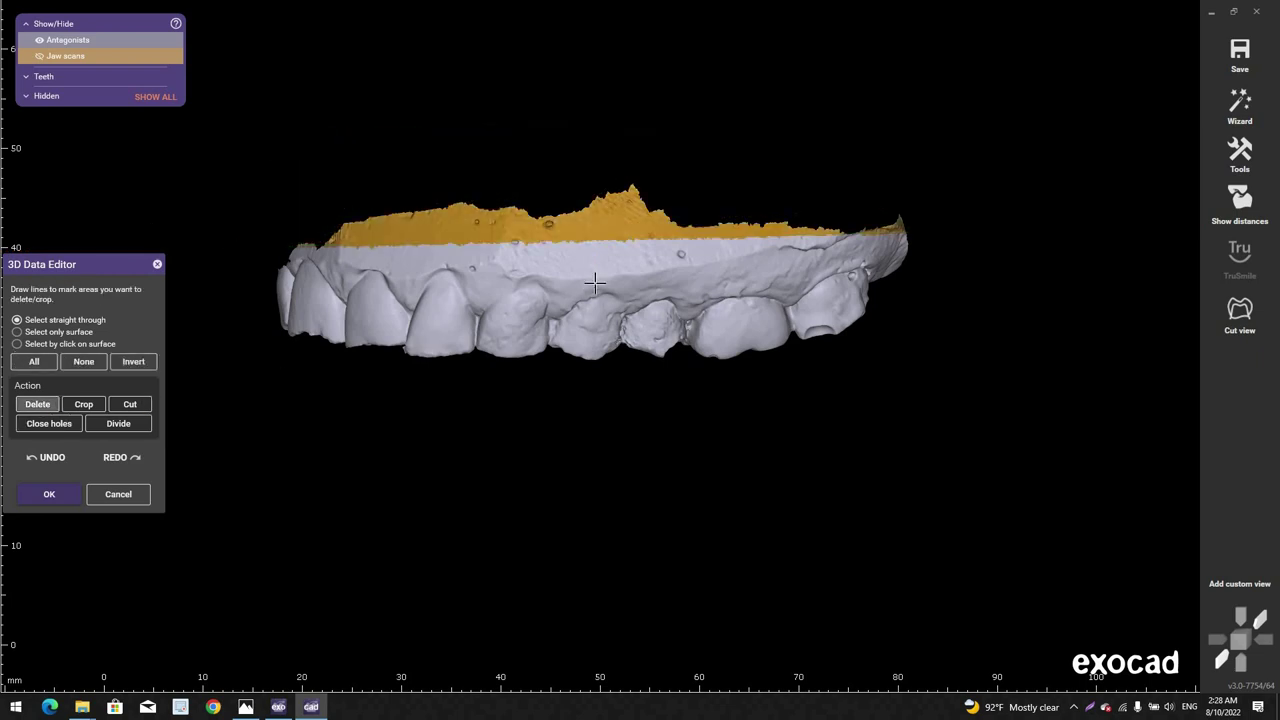
Step: Switch the display from the antagonist scan to the lower jaw scan alone, seen from the occlusal side
right_click_drag(597, 260, 608, 366)
scroll(608, 366, "up", 1)
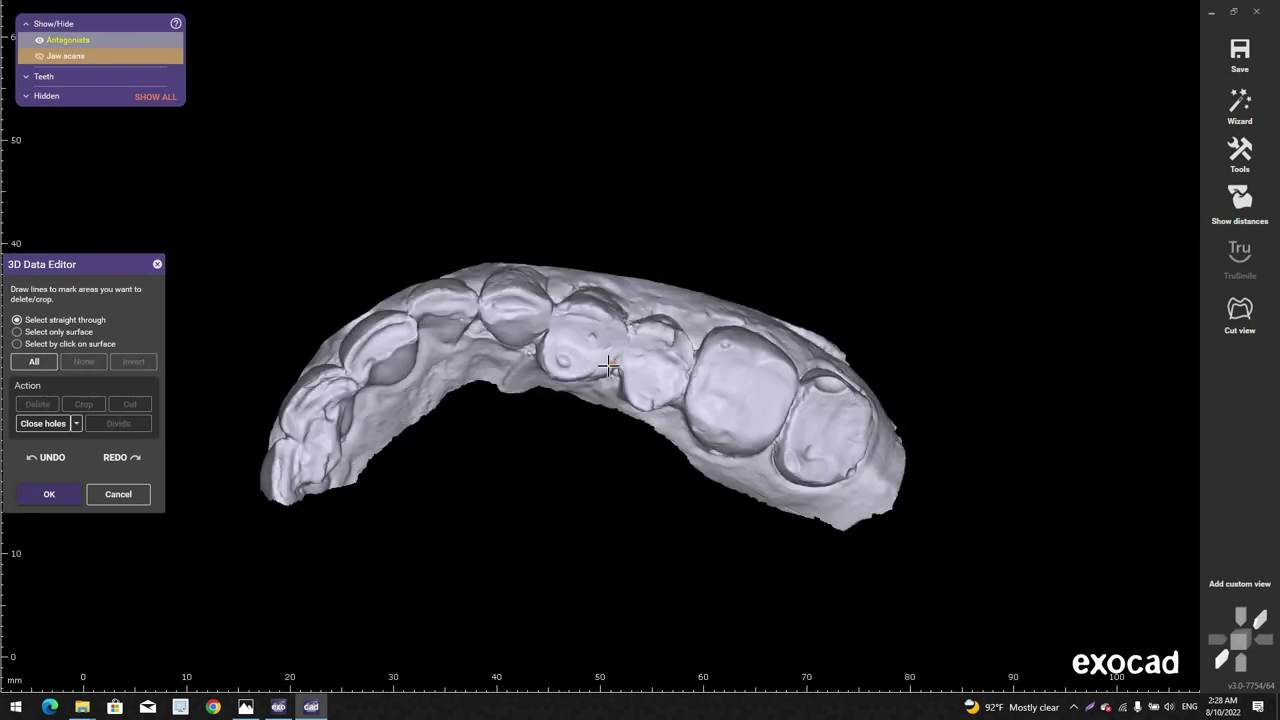
key("j")
scroll(595, 412, "down", 4)
right_click_drag(595, 412, 537, 376)
key("a")
right_click_drag(491, 165, 497, 195)
scroll(490, 165, "up", 3)
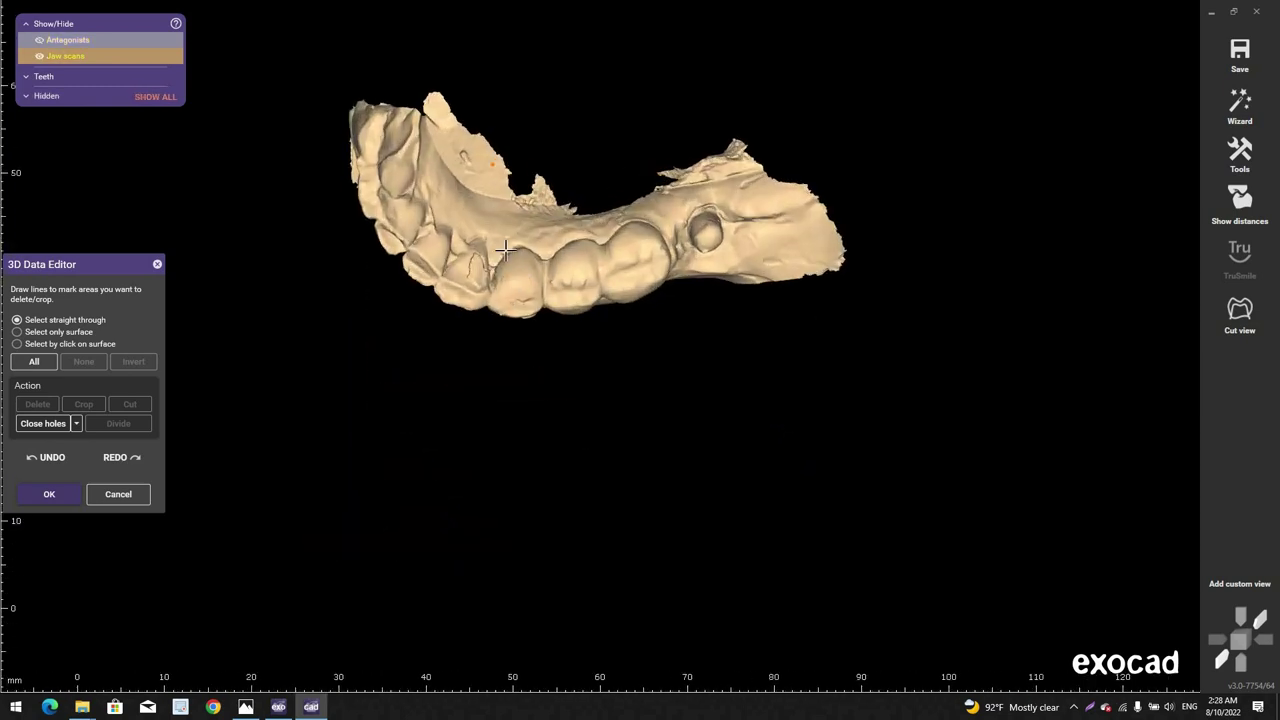
middle_click_drag(400, 100, 497, 223)
scroll(500, 227, "up", 3)
Step: Outline the excess flaps along the inner edge of the lower jaw scan and delete them
left_click(503, 229)
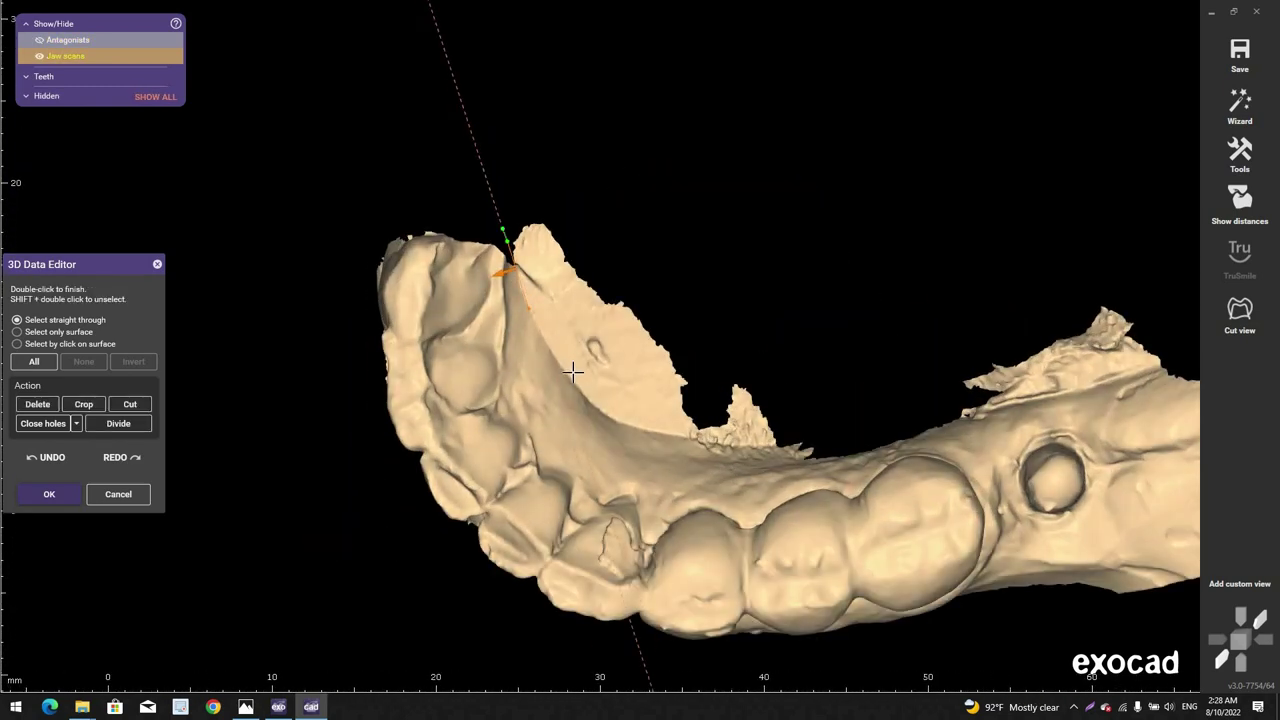
left_click(529, 309)
left_click_drag(898, 438, 952, 419)
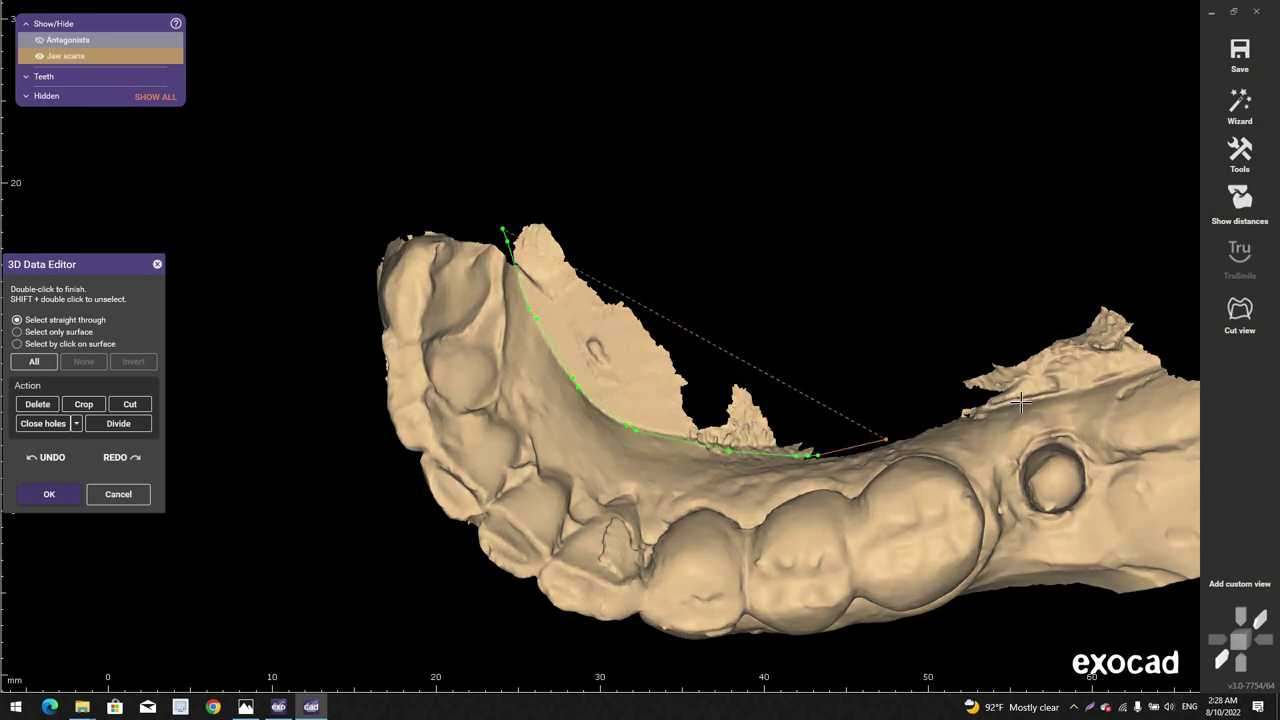
left_click_drag(1098, 379, 1164, 342)
left_click_drag(1155, 291, 1122, 269)
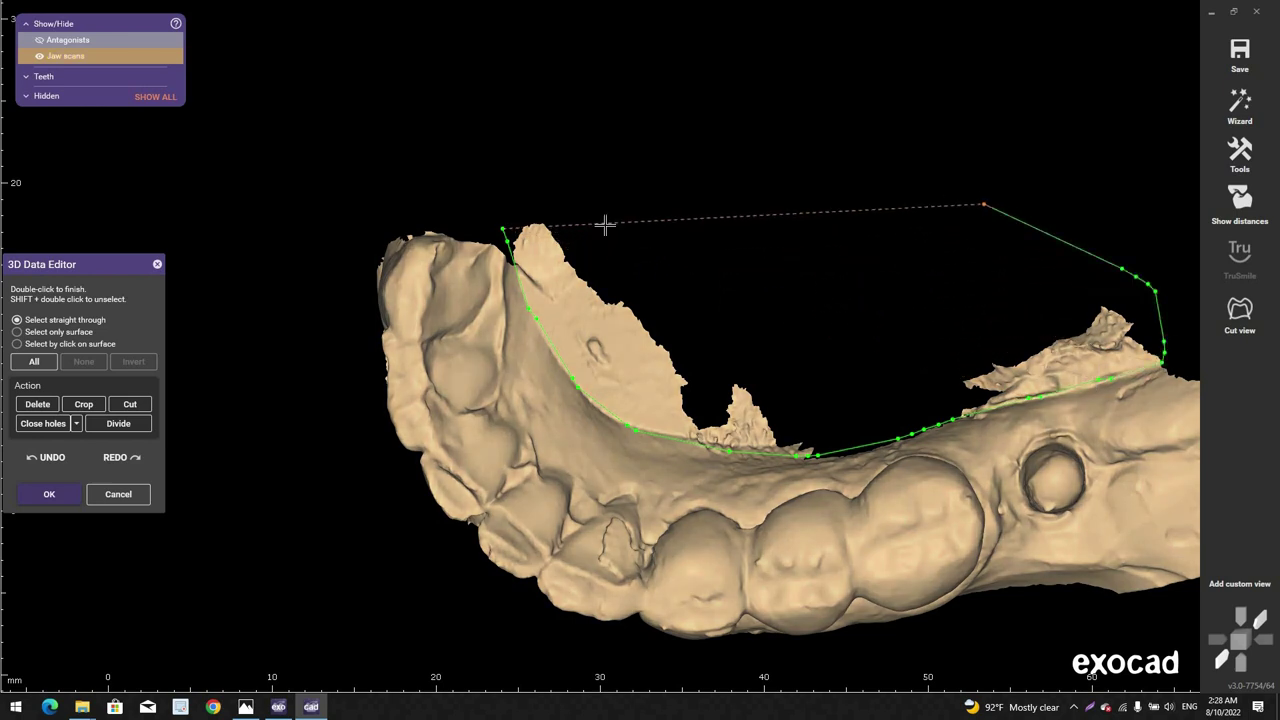
double_click(512, 226)
left_click(563, 198)
double_click(552, 232)
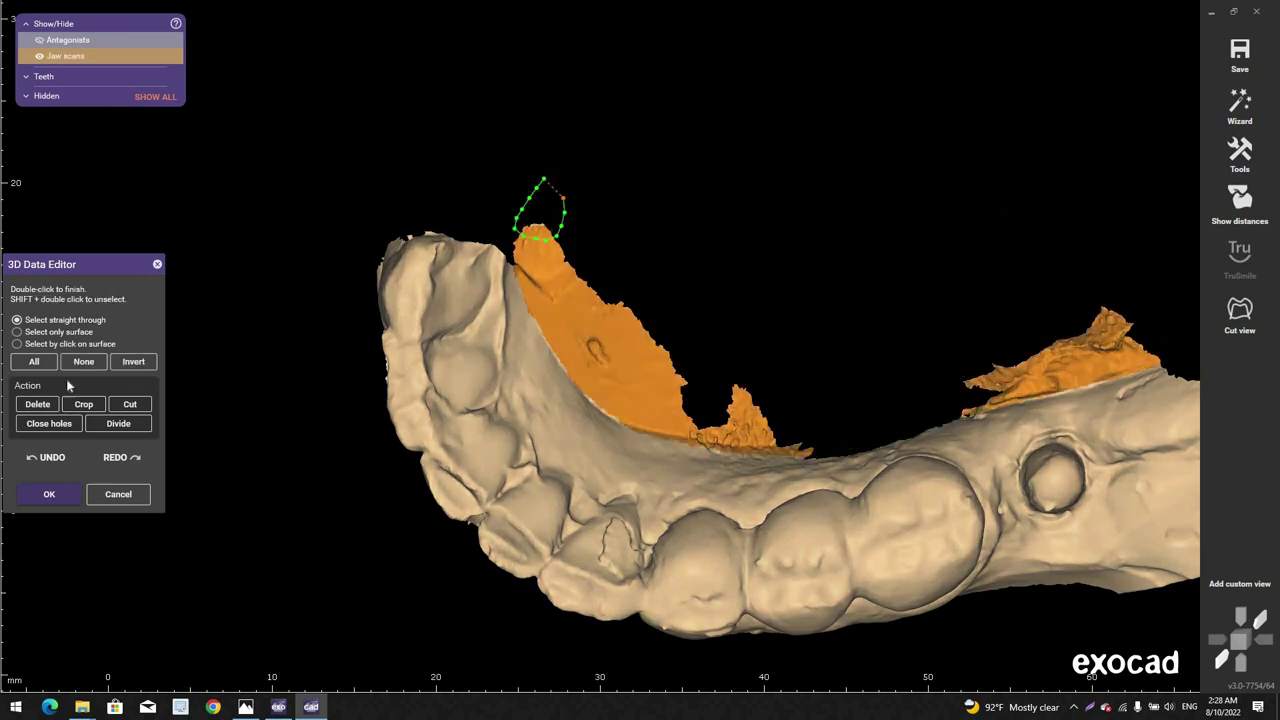
left_click(37, 406)
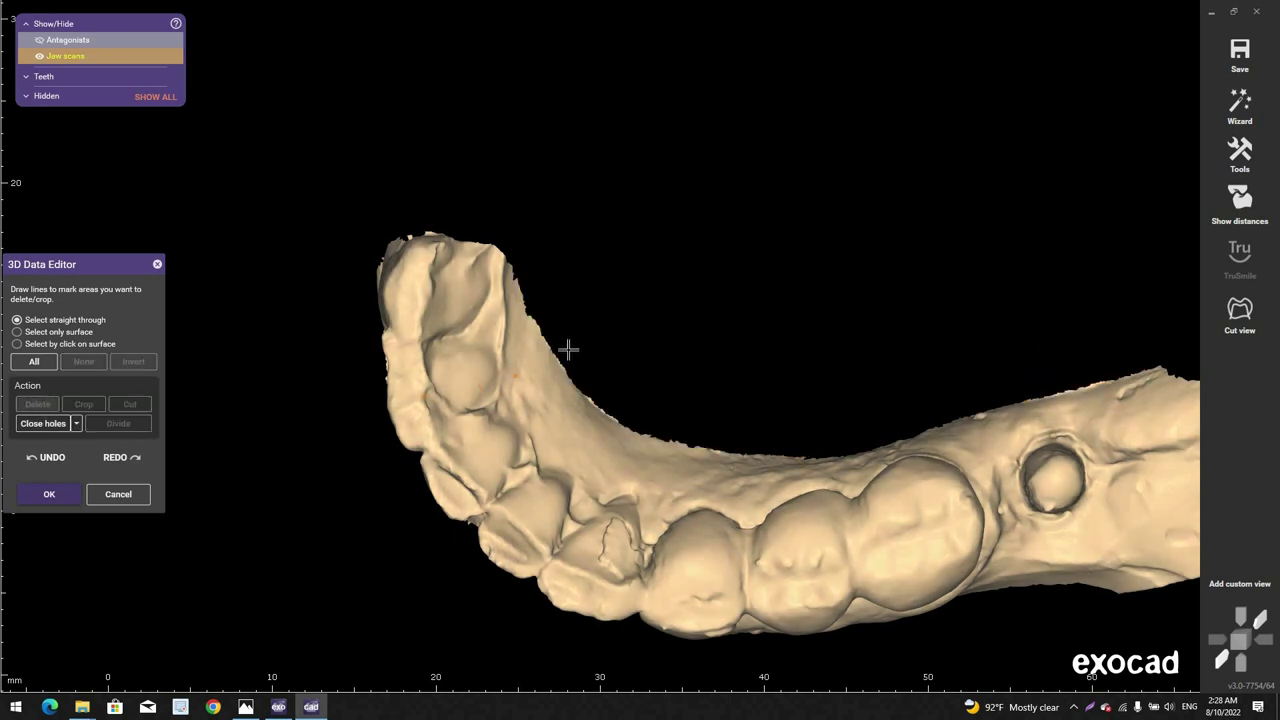
Step: Show both scans together and check the trimmed jaws and the prepared tooth in occlusion
key("ctrl+a")
scroll(615, 372, "down", 4)
right_click_drag(651, 395, 680, 429)
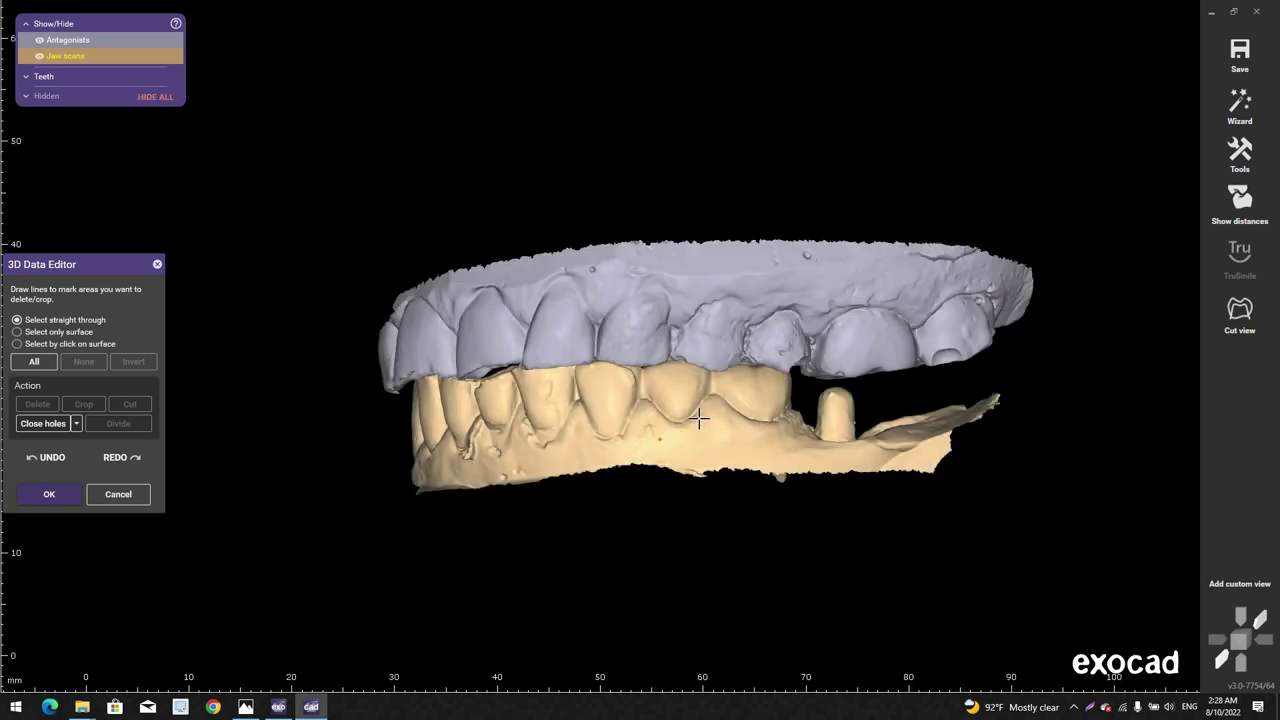
scroll(601, 410, "up", 5)
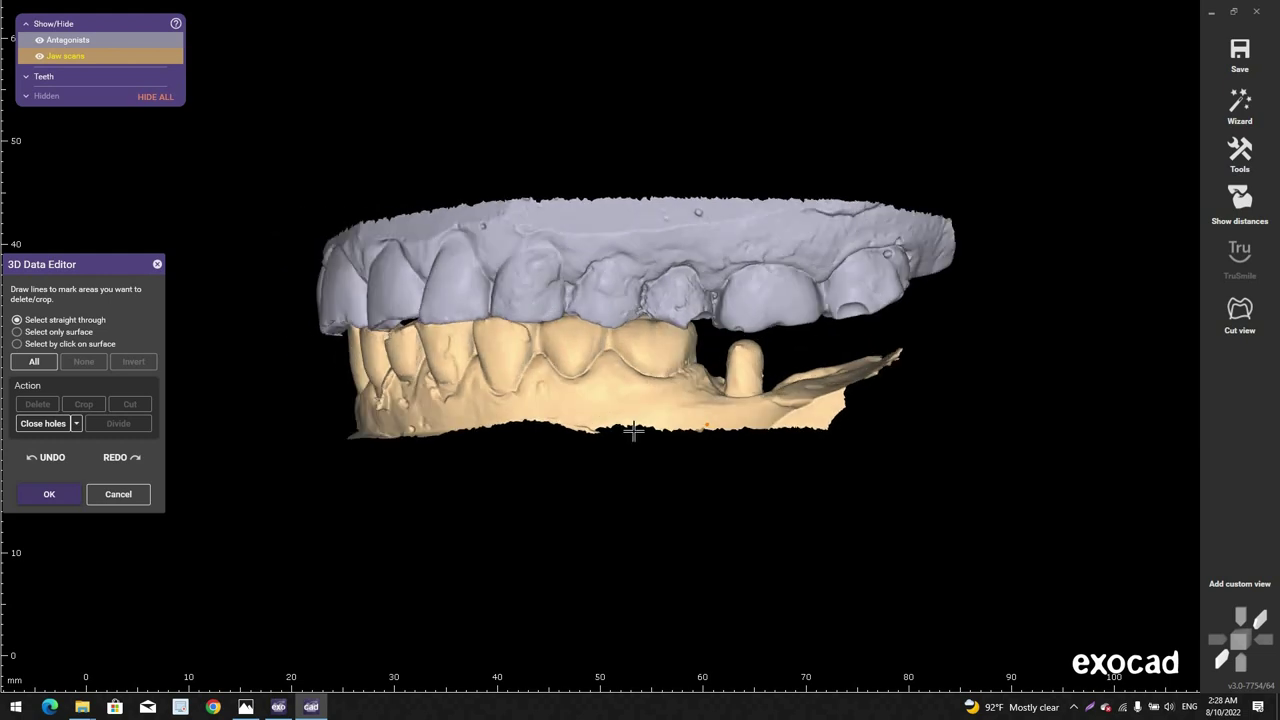
scroll(614, 290, "up", 3)
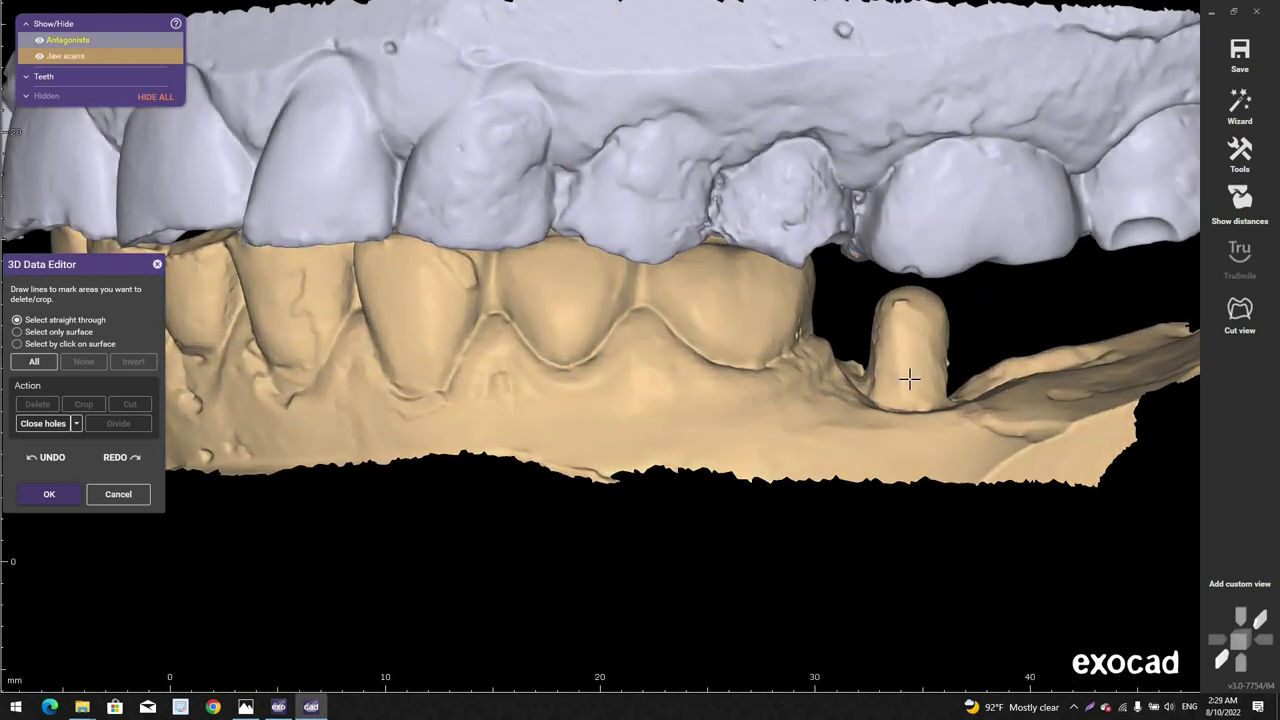
left_click(709, 339)
Step: Toggle the antagonist scan and the lower jaw scan between transparent and opaque
middle_click(668, 151, "shift")
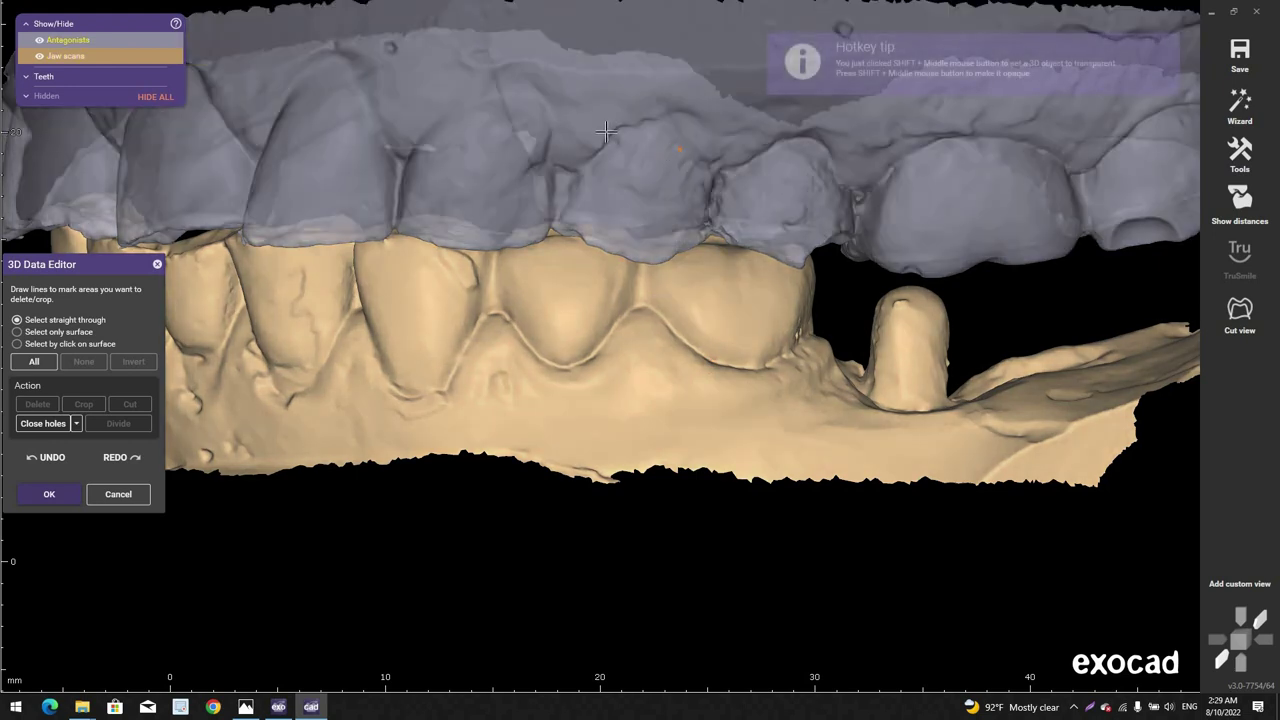
middle_click(606, 132, "shift")
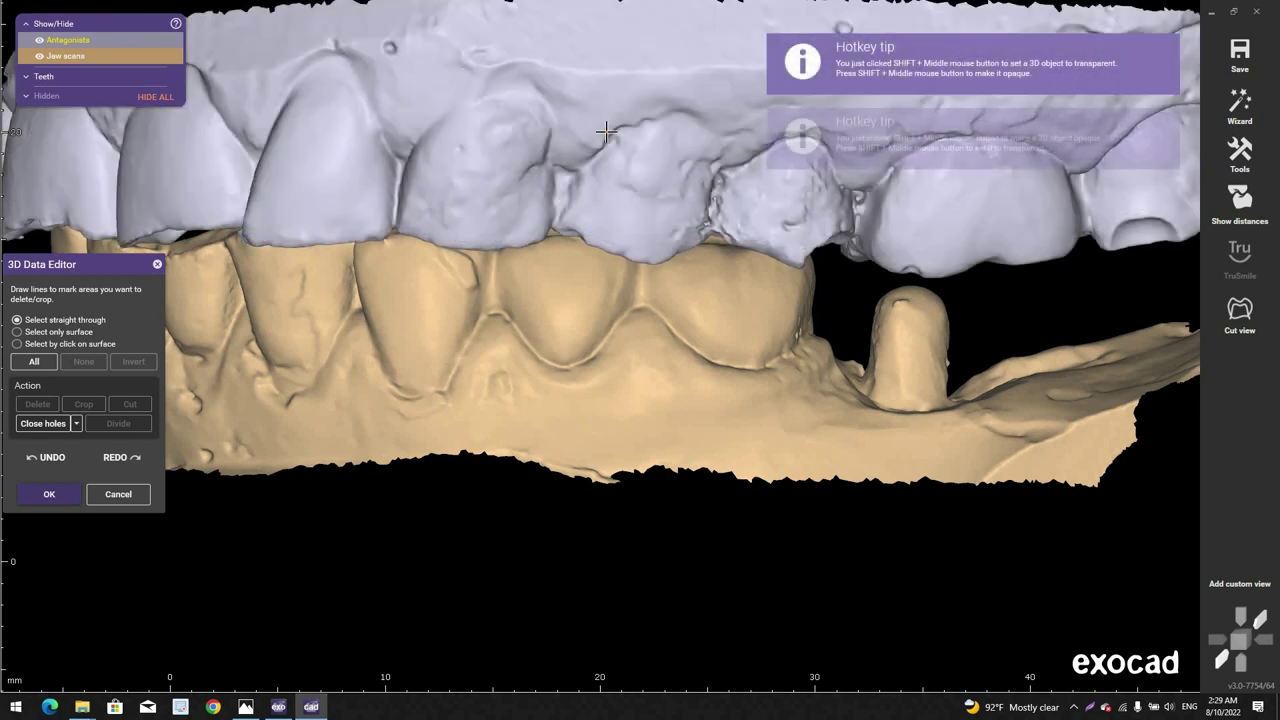
middle_click(606, 132, "shift")
middle_click(606, 132, "shift")
middle_click(570, 287, "shift")
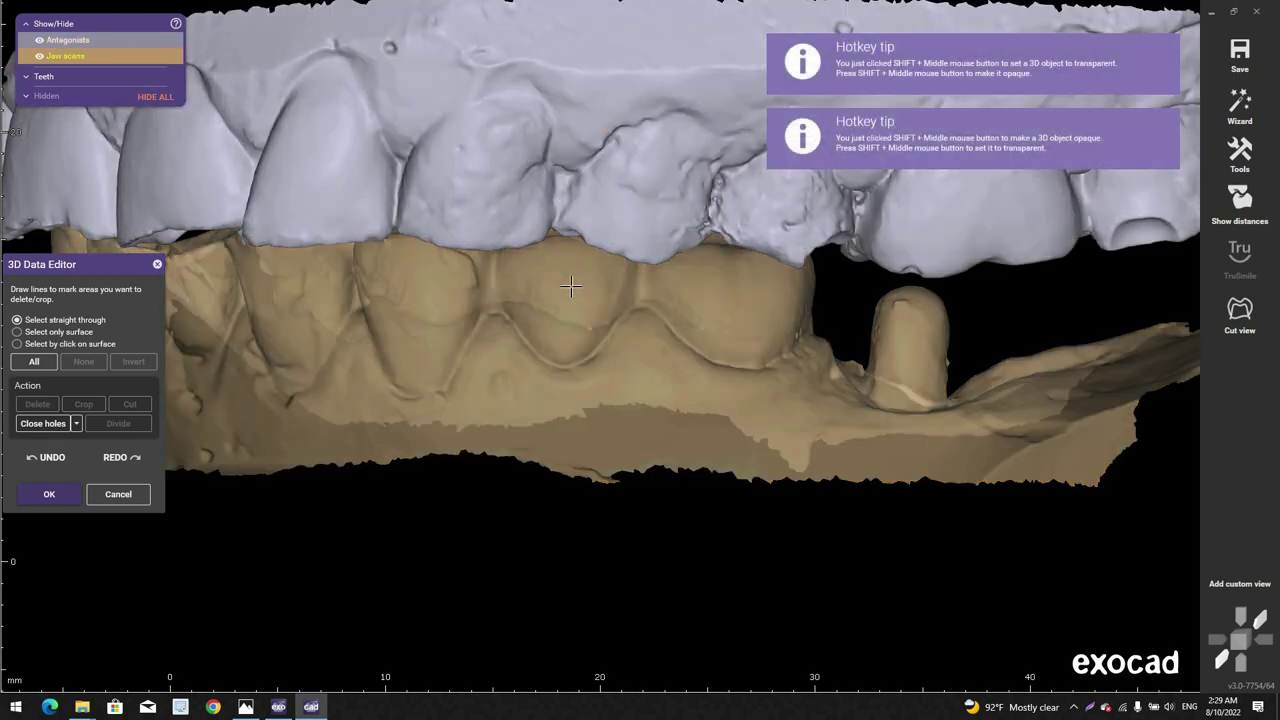
middle_click(570, 287, "shift")
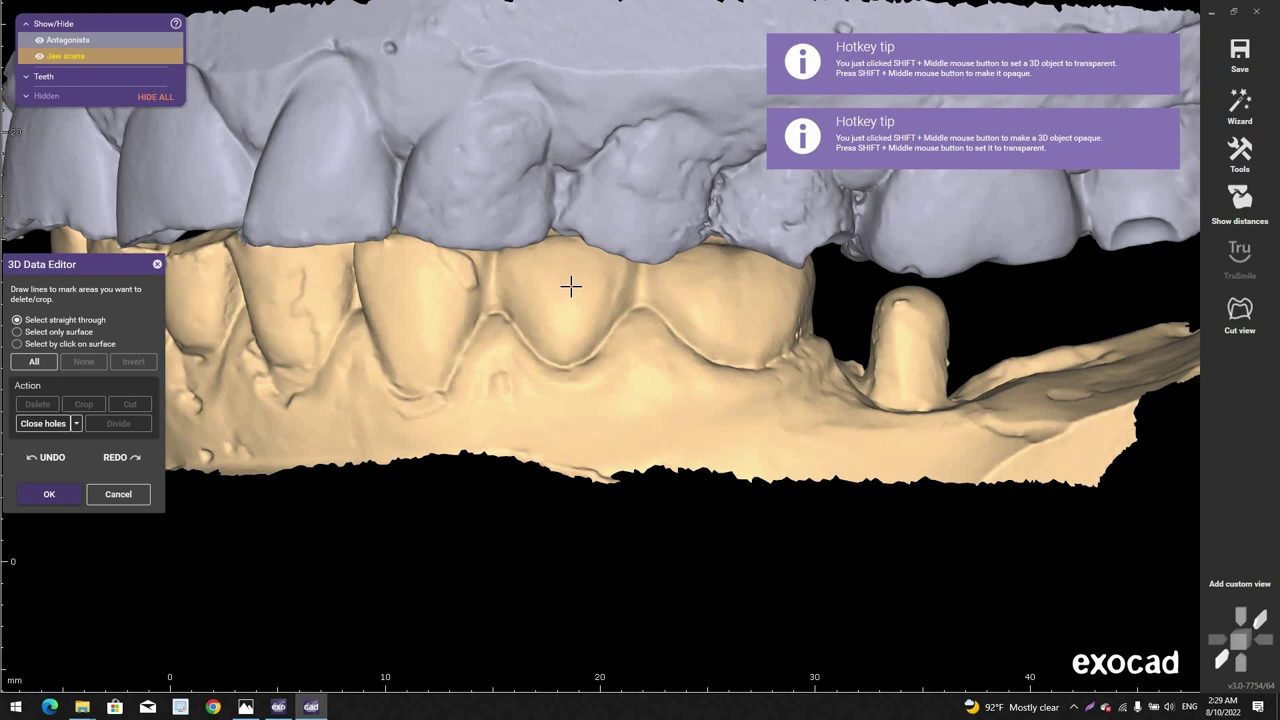
middle_click(570, 287, "shift")
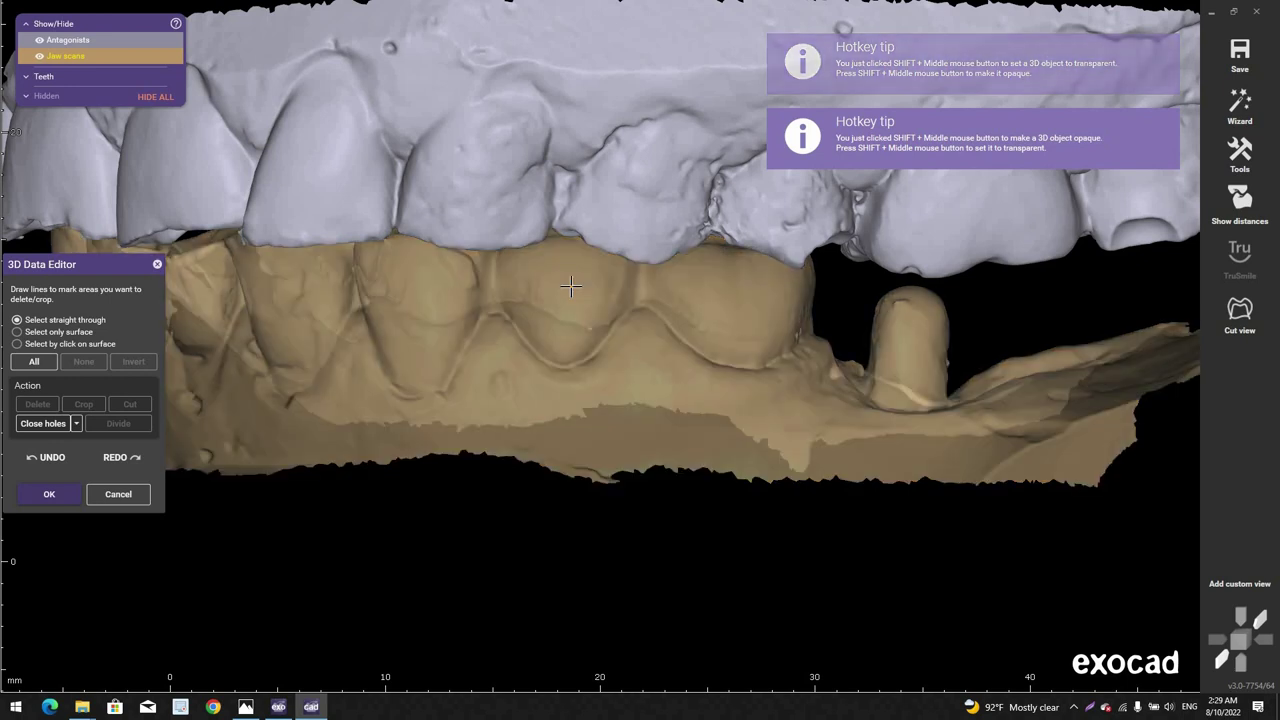
middle_click(570, 287, "shift")
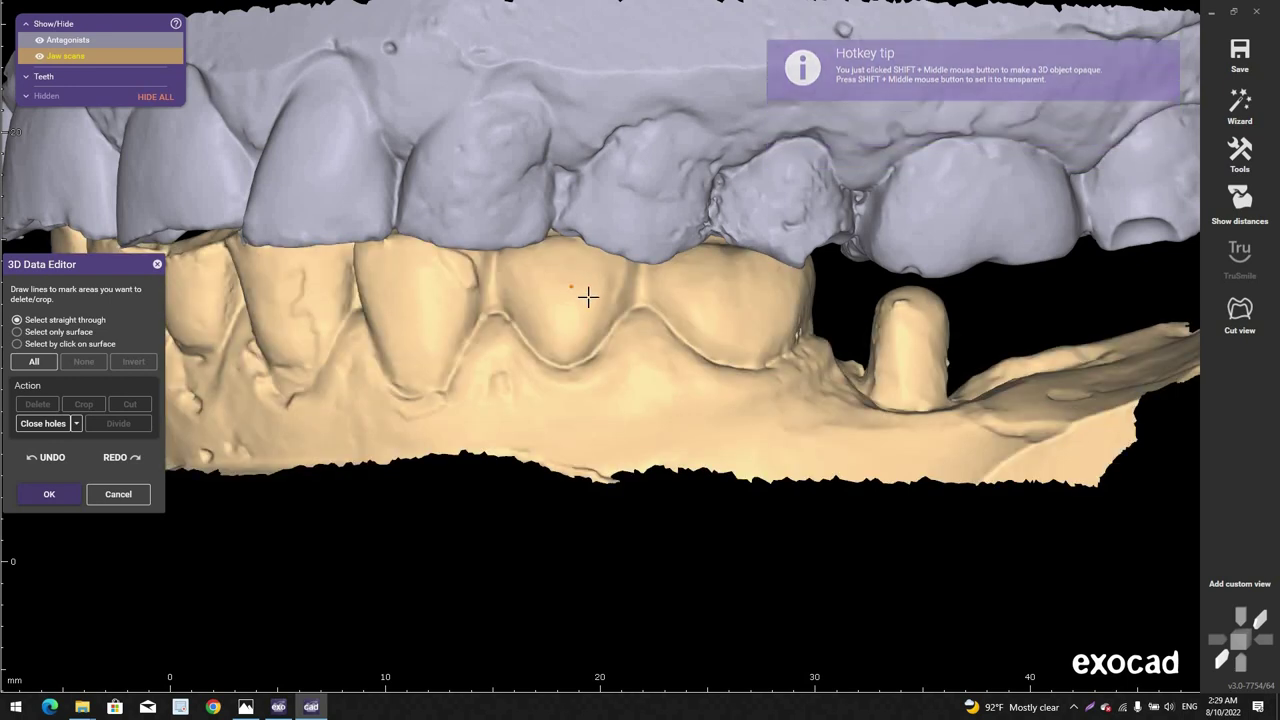
Step: Accept the mesh edits and start Free-Form Scan Data on the lower jaw scan in Smooth/Flatten mode
scroll(586, 291, "down", 3)
left_click(52, 495)
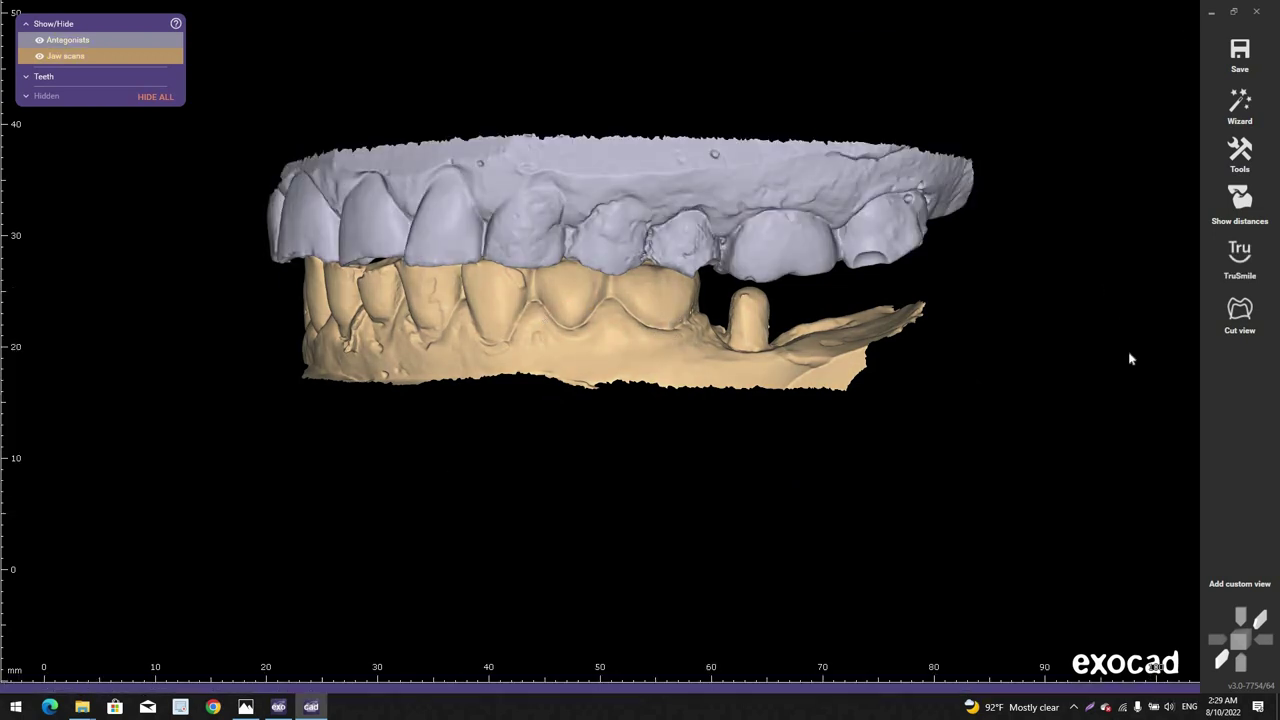
right_click(1148, 398)
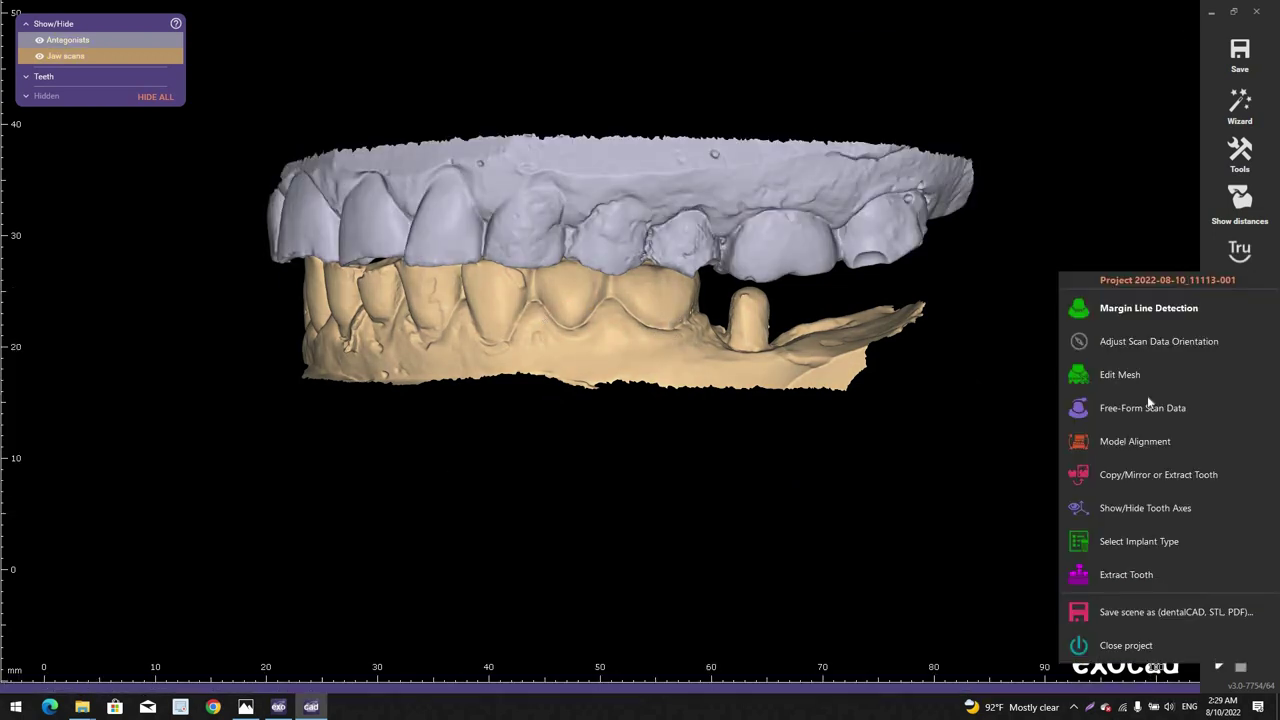
left_click(780, 208)
left_click(742, 289)
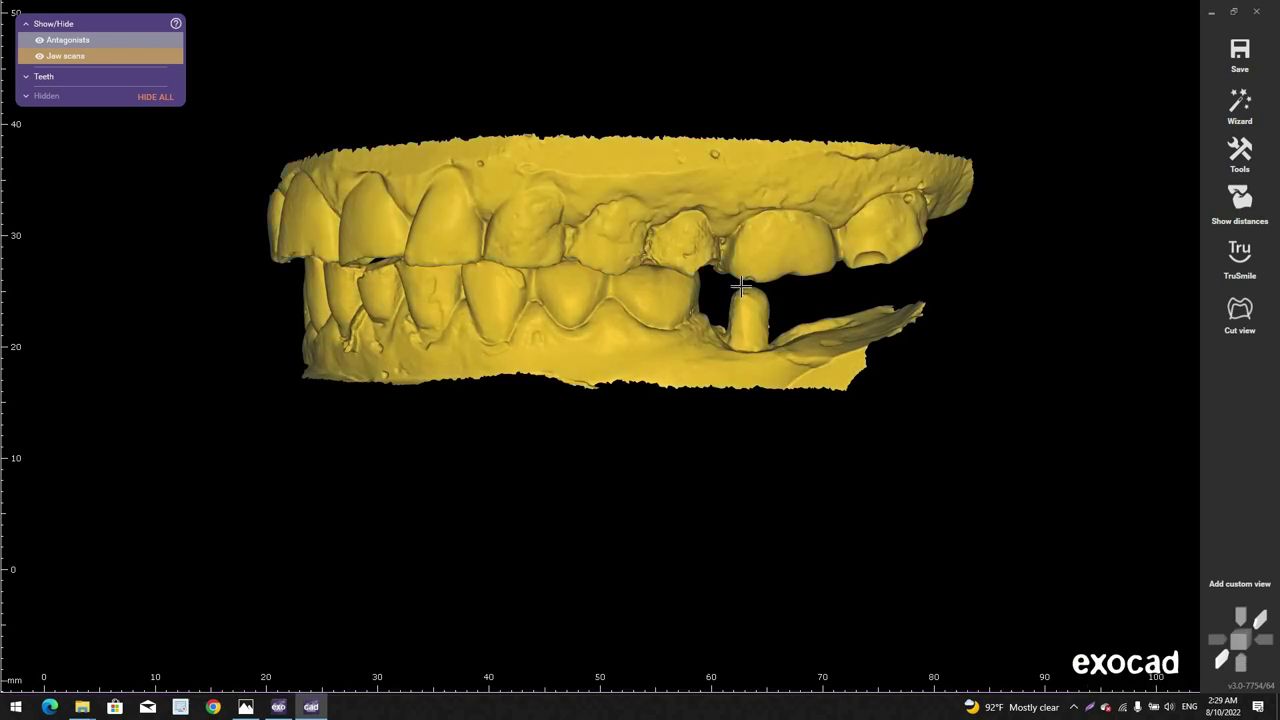
left_click(124, 332)
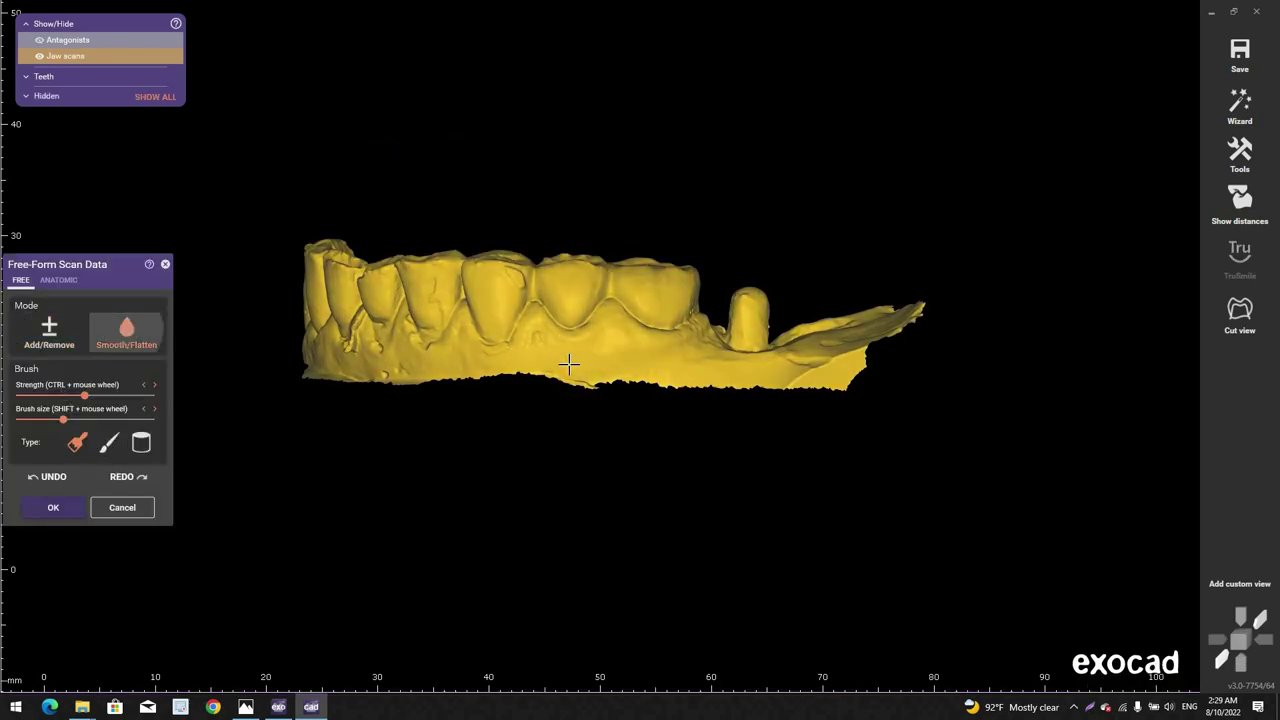
Step: Smooth the surface and distal wall of the prepared tooth with the fine brush type at larger size and lower strength
right_click_drag(857, 211, 691, 289)
scroll(691, 289, "up", 10)
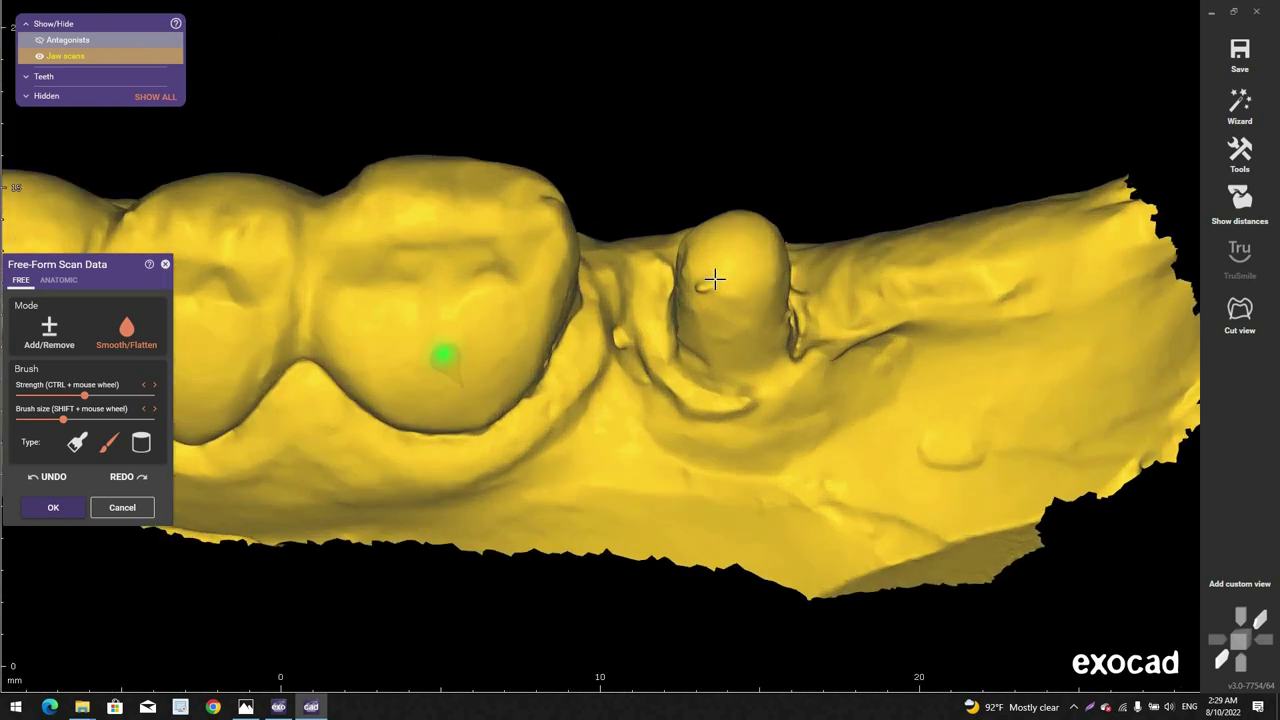
scroll(711, 263, "down", 3, "ctrl")
scroll(711, 263, "up", 2, "shift")
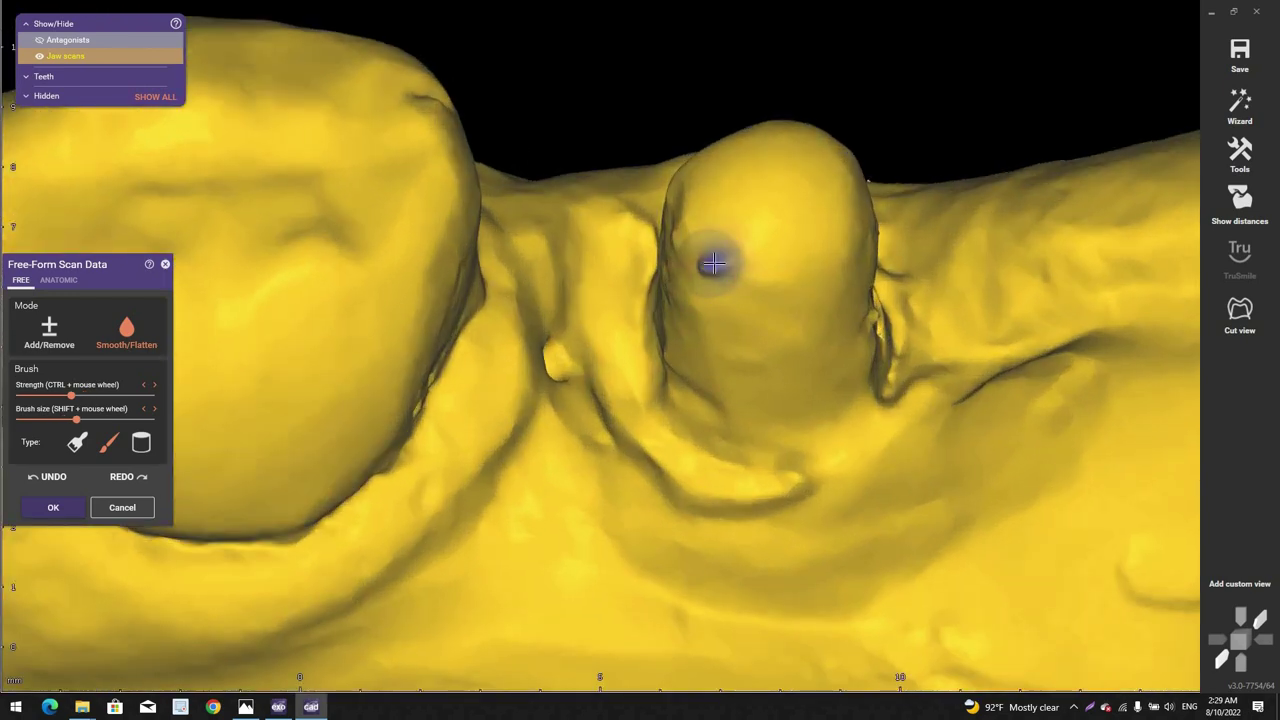
right_click_drag(757, 305, 866, 274)
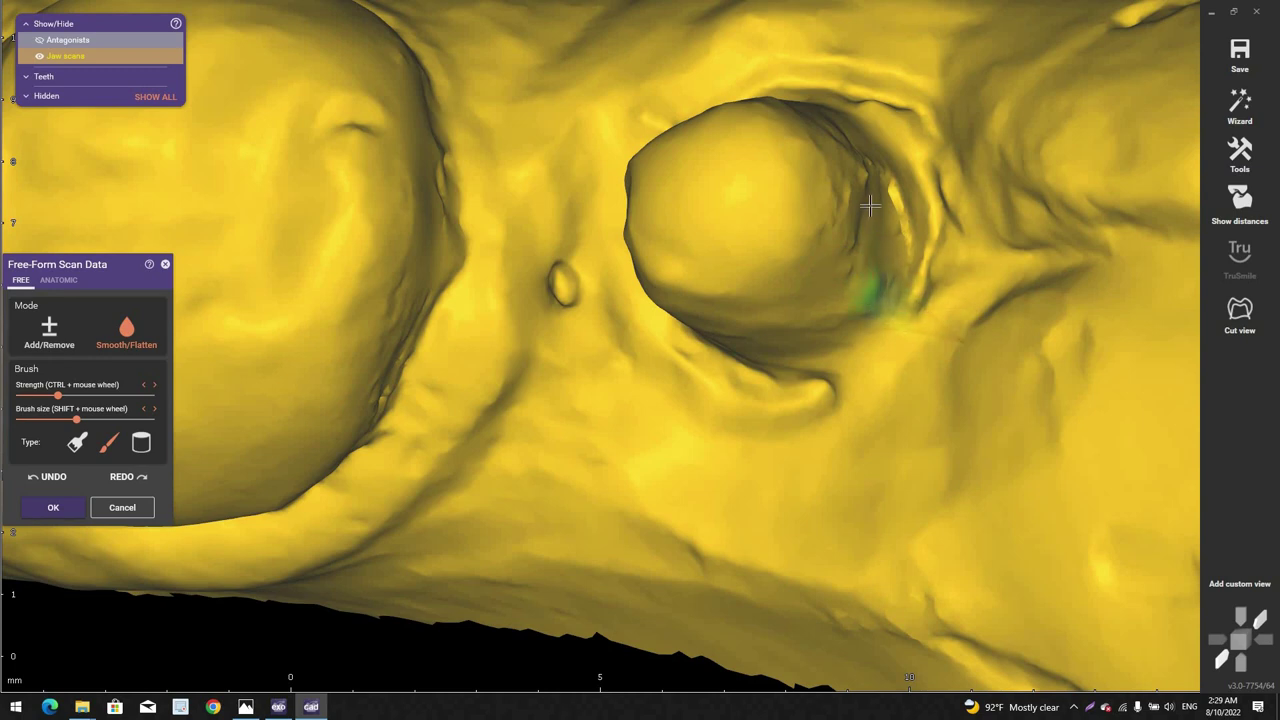
right_click_drag(870, 206, 868, 204)
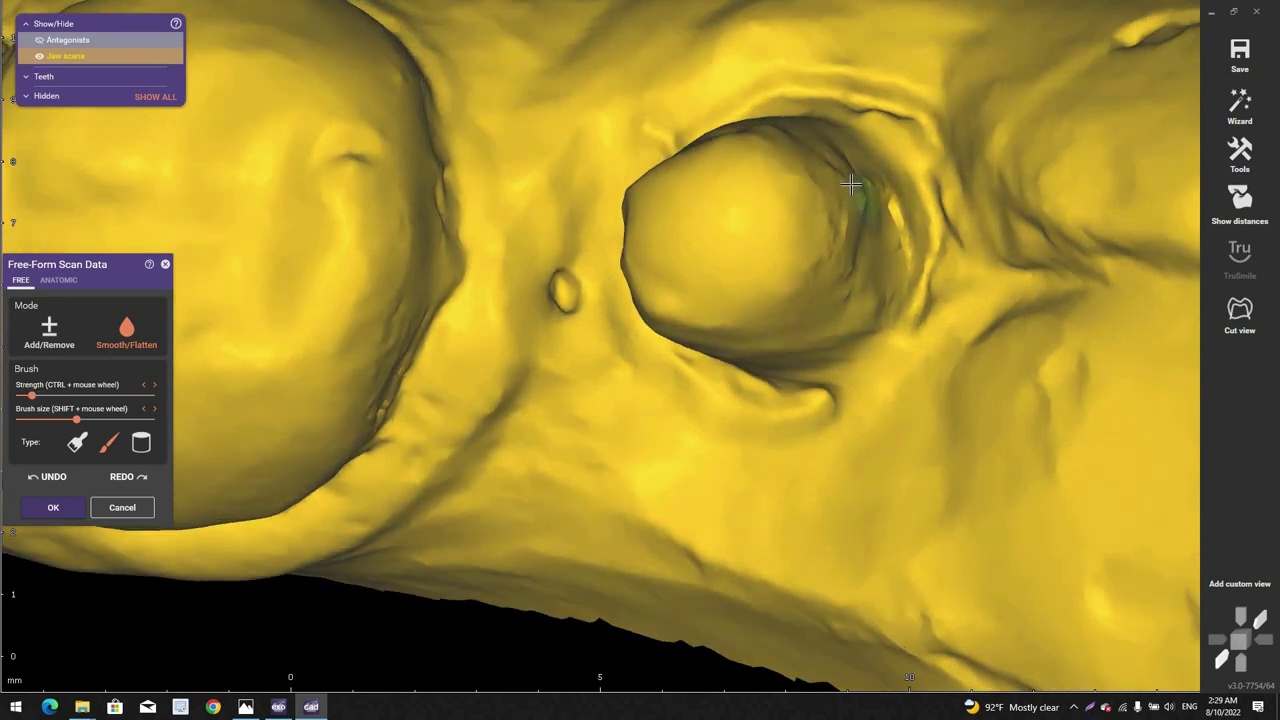
right_click_drag(880, 210, 892, 222)
scroll(888, 250, "down", 2)
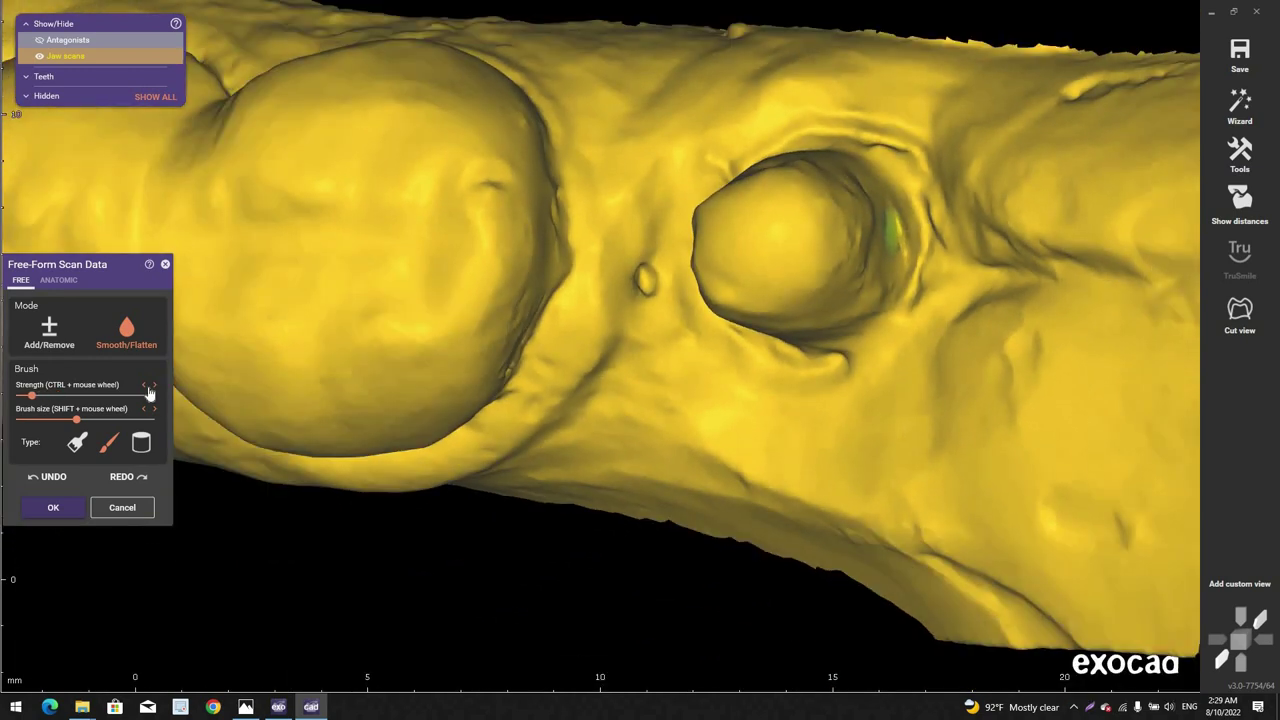
Step: Use Add/Remove mode to rework the buccal margin around the prepared tooth, reducing the brush size to the minimum
right_click_drag(836, 440, 826, 362)
left_click(49, 333)
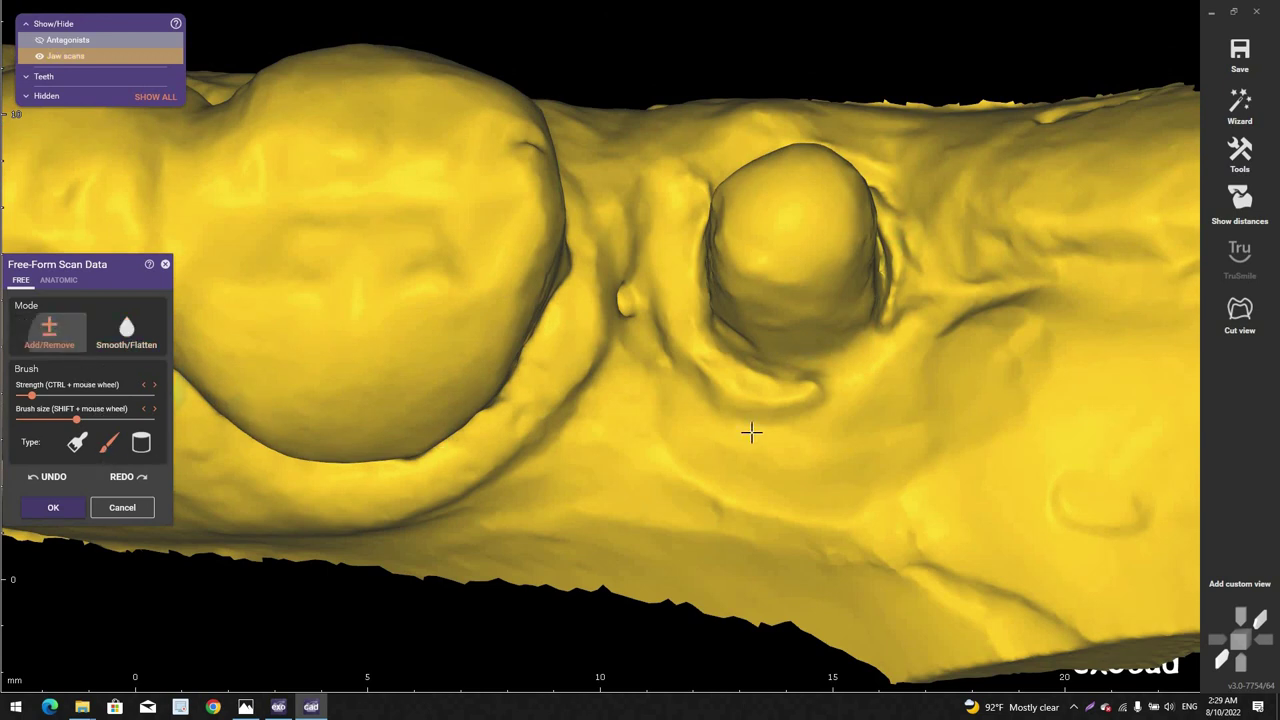
left_click(902, 378)
scroll(895, 341, "down", 2, "shift")
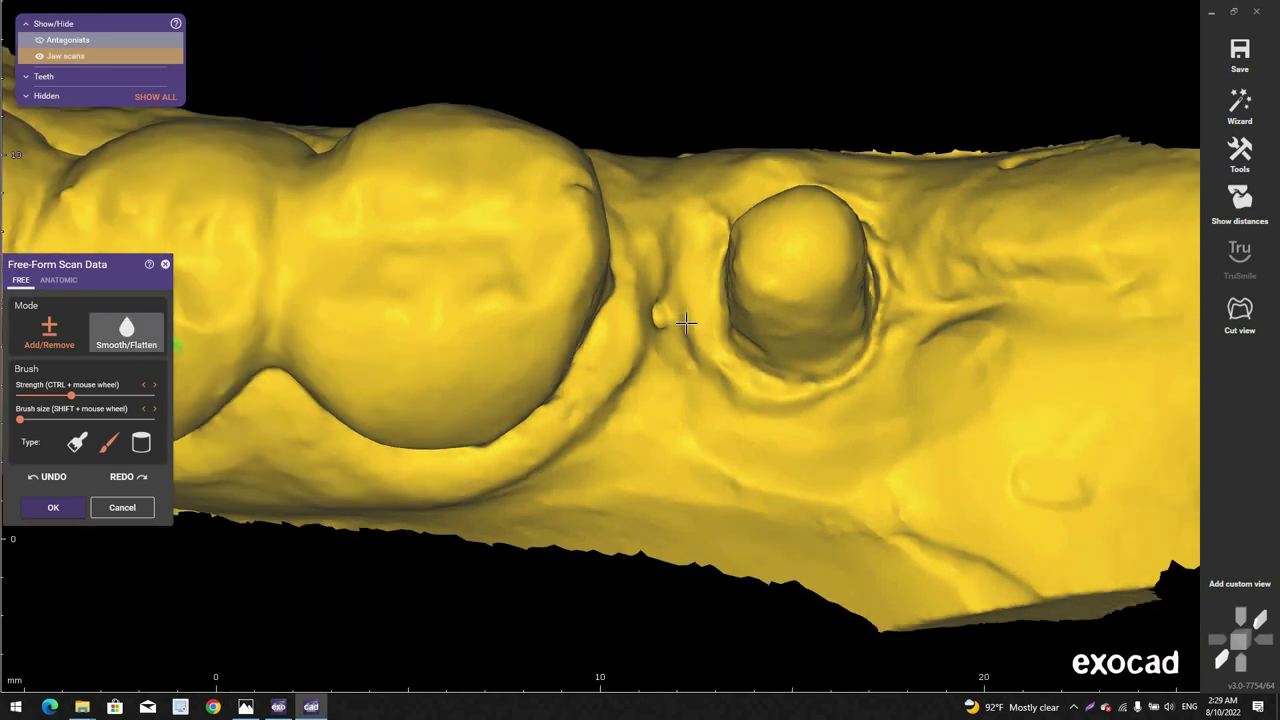
Step: Rework the mesial, lingual and distal margin around the prepared tooth with the smallest Add/Remove brush
right_click_drag(687, 313, 720, 192)
scroll(720, 192, "up", 3)
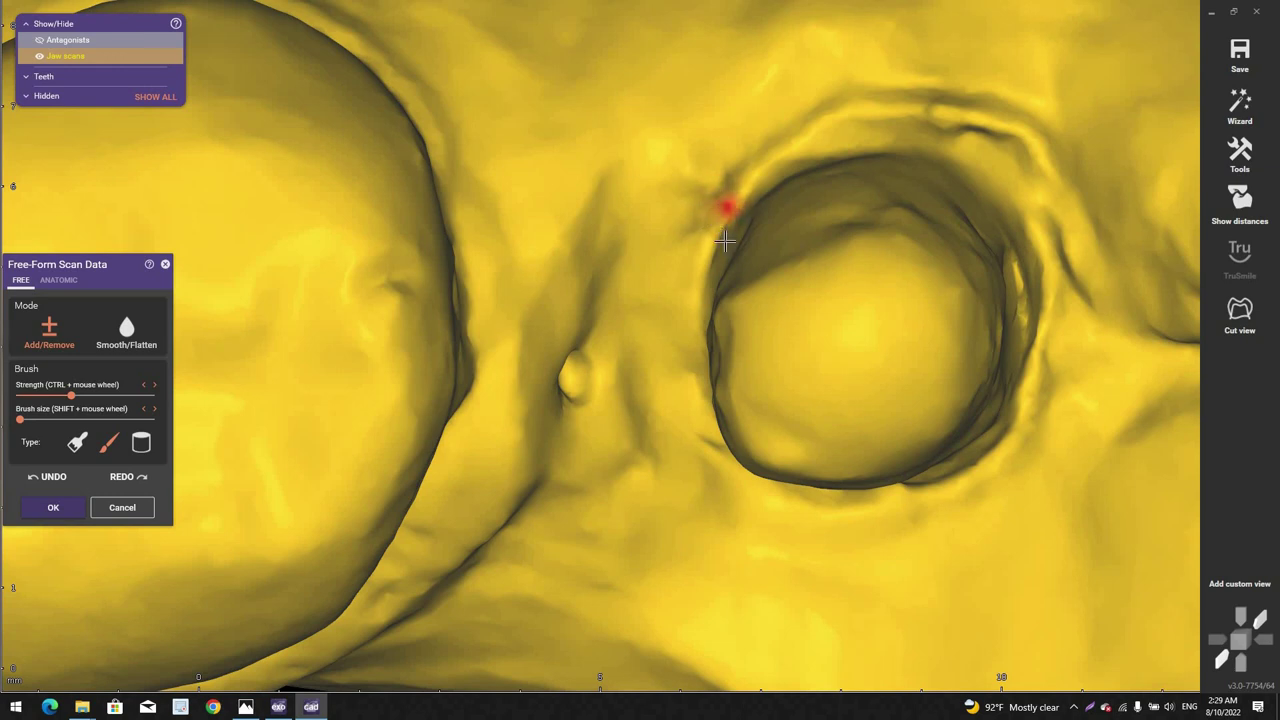
scroll(720, 240, "down", 2)
right_click_drag(1012, 268, 1018, 280)
scroll(1012, 300, "down", 2)
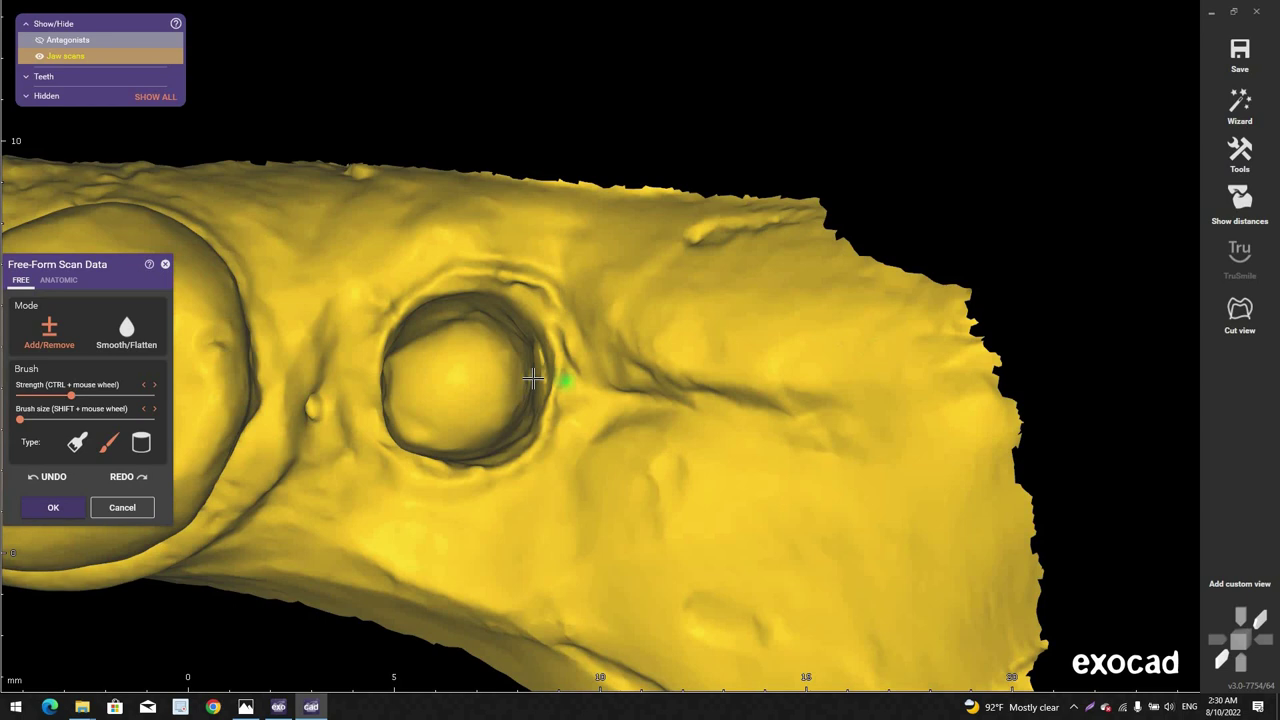
right_click_drag(532, 377, 583, 288)
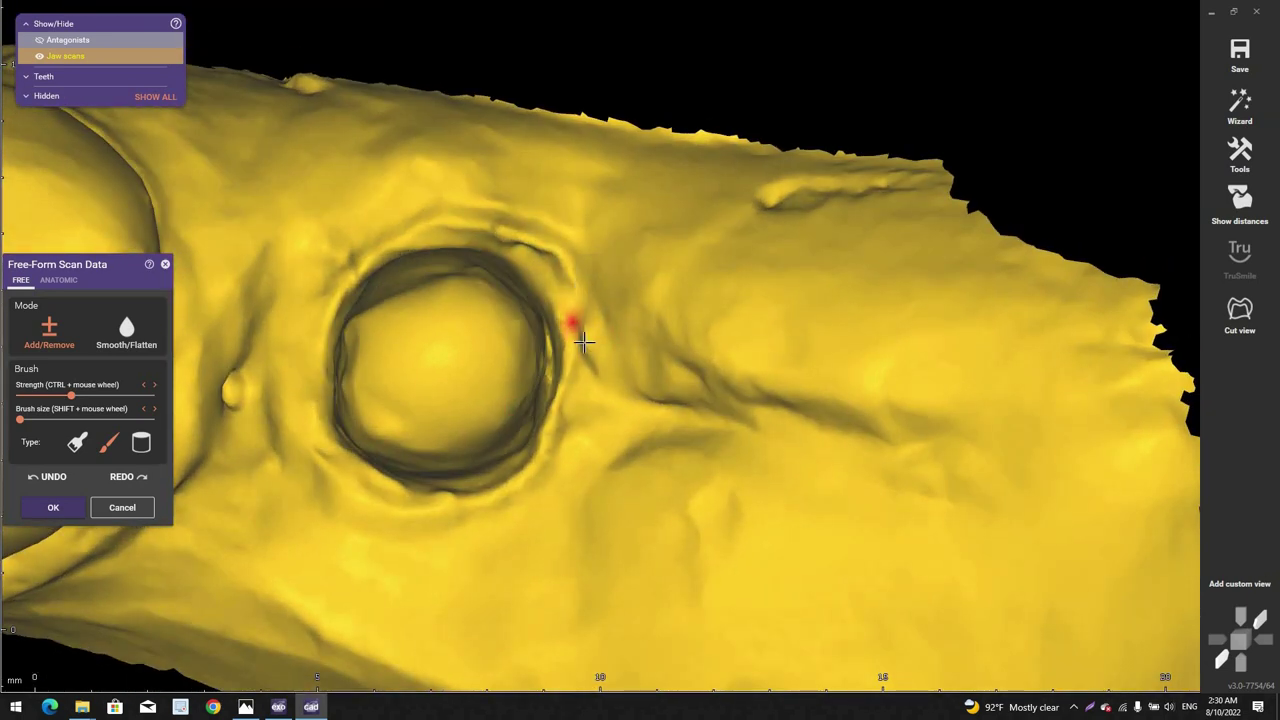
Step: Smooth the tissue around the preparation margin with a larger, weaker Smooth/Flatten brush, accept the edits and return to the wizard
scroll(608, 330, "up", 3, "shift")
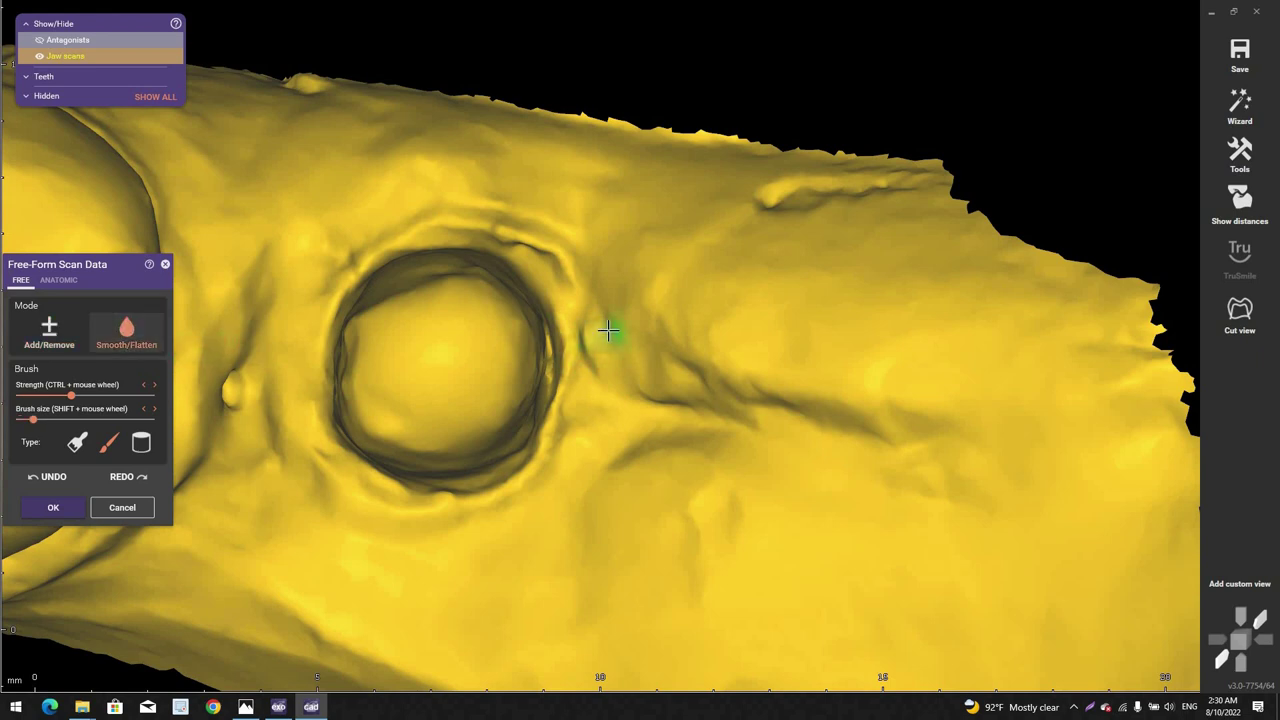
scroll(608, 330, "up", 1, "shift")
scroll(595, 335, "down", 2, "ctrl")
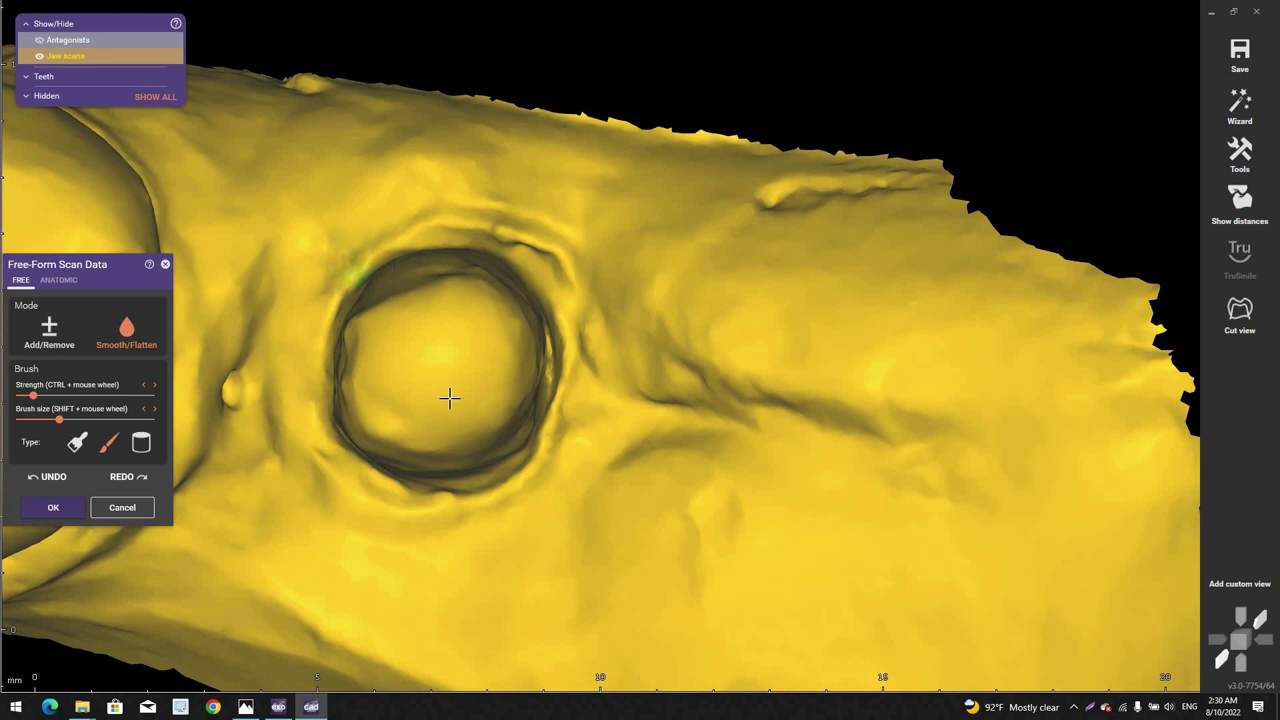
right_click_drag(449, 398, 392, 427)
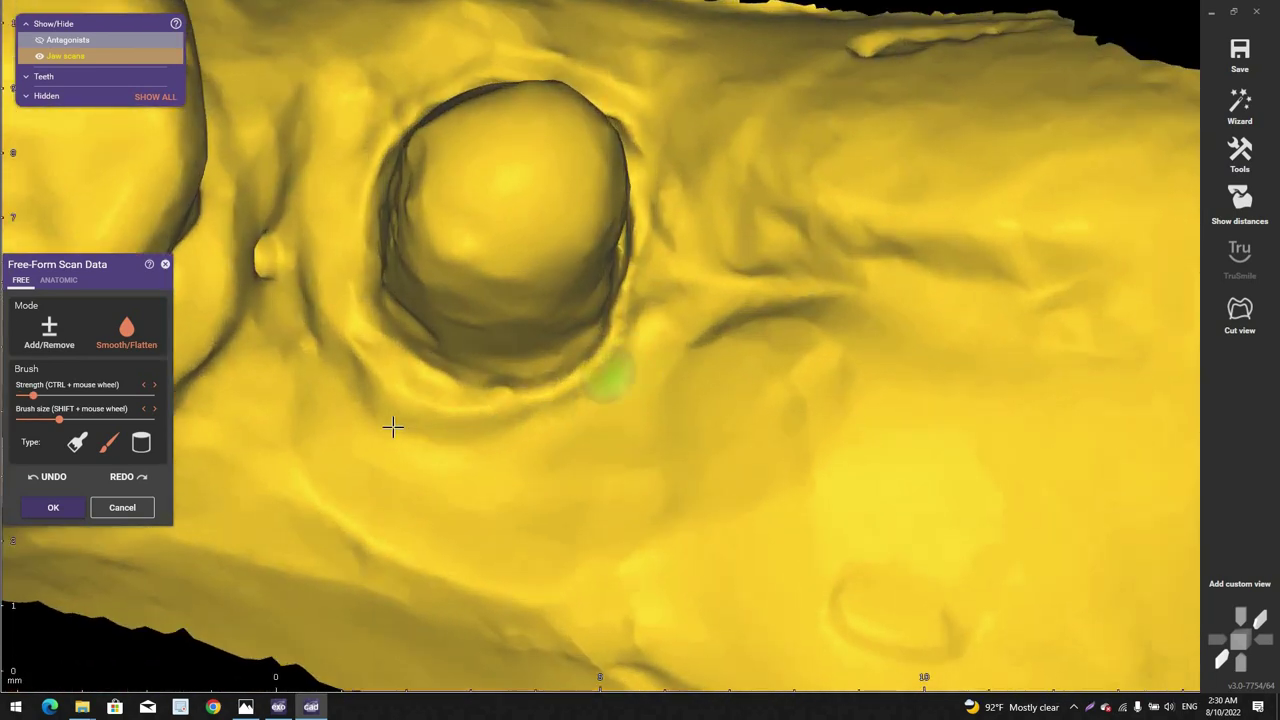
scroll(290, 435, "down", 3)
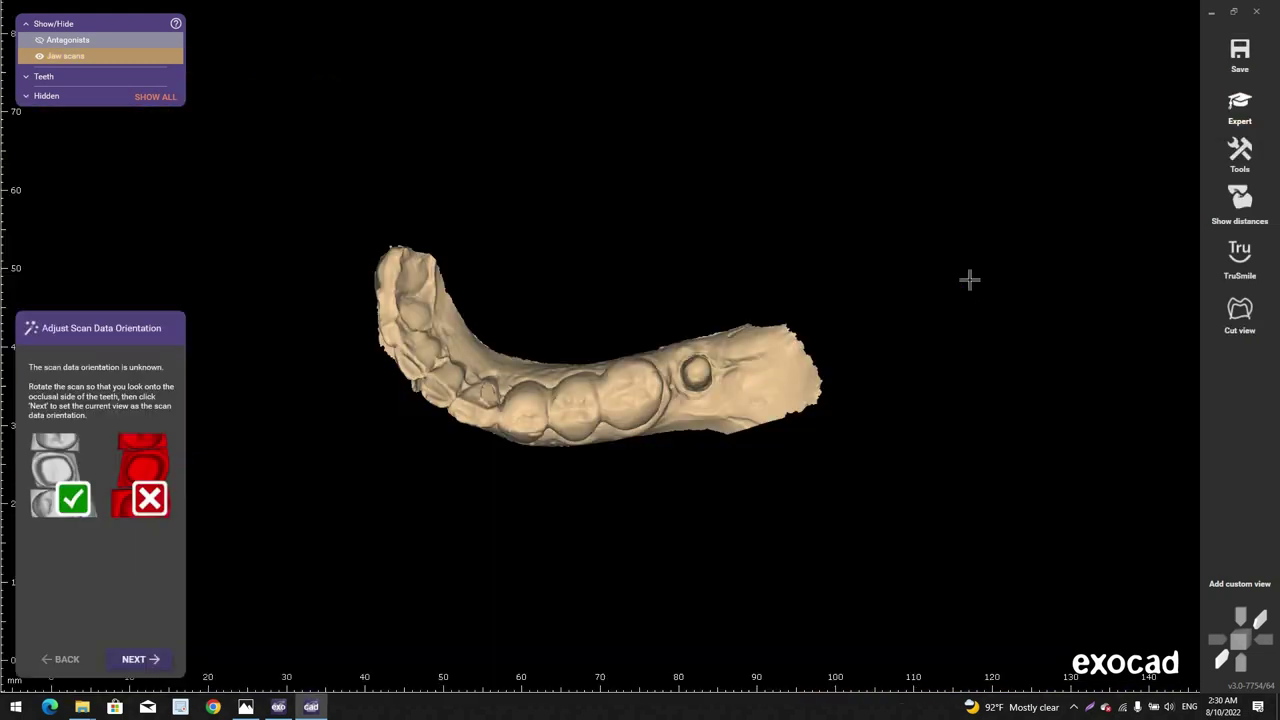
Step: Rotate the lower jaw scan to look onto the occlusal side and set that view as the scan data orientation
scroll(594, 414, "up", 4)
right_click_drag(594, 414, 600, 458)
scroll(745, 477, "up", 2)
right_click_drag(747, 477, 757, 475)
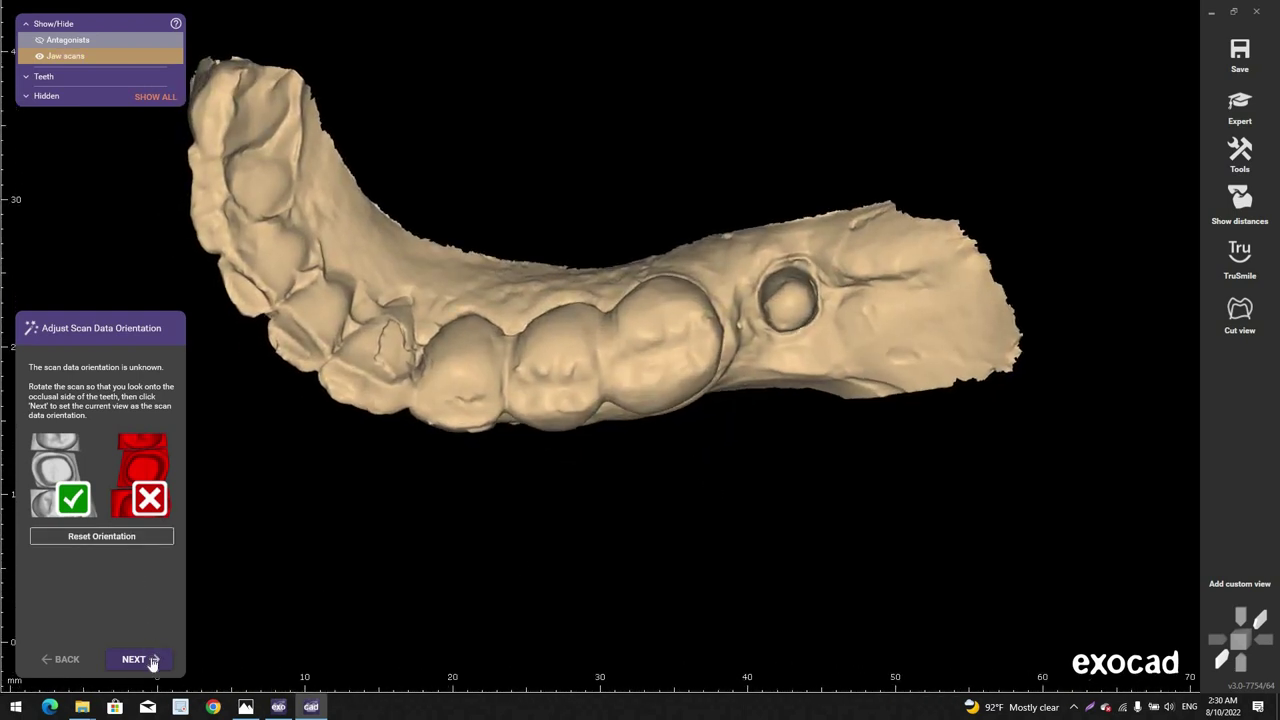
left_click(136, 659)
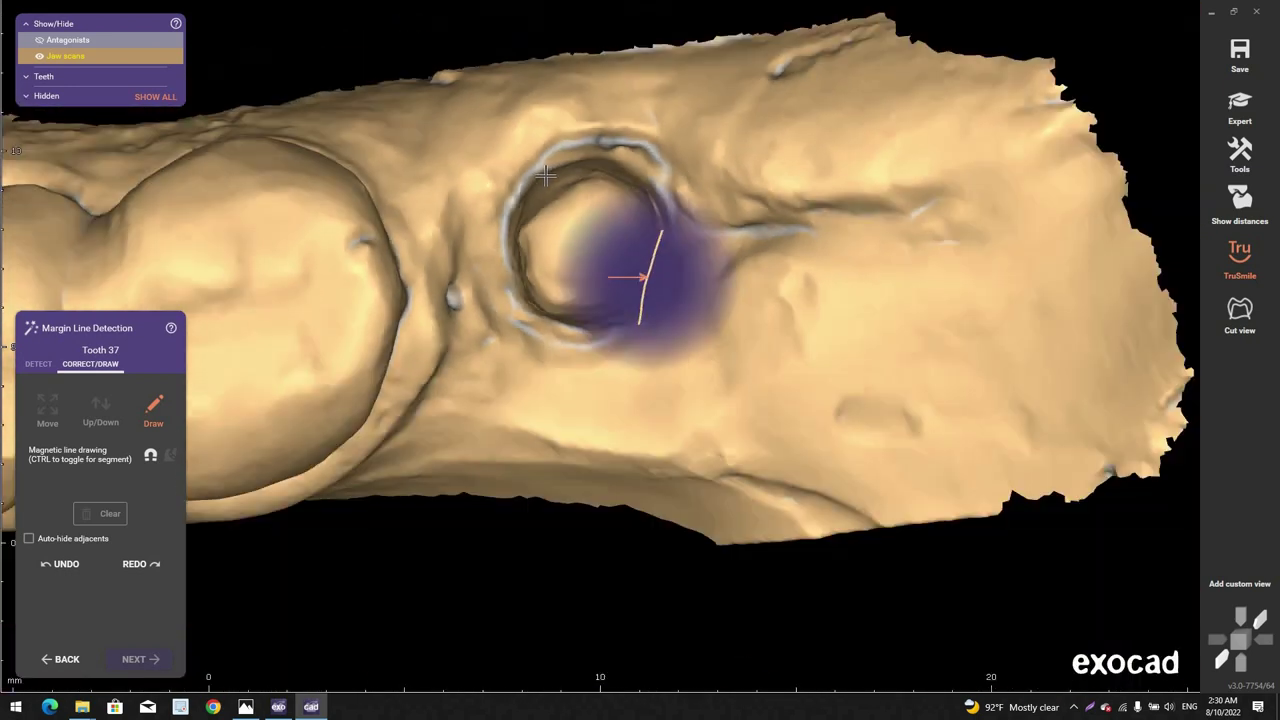
Step: Draw a closed margin line point by point around the preparation of tooth 37
scroll(580, 165, "up", 2)
scroll(601, 134, "down", 2)
scroll(601, 131, "up", 1)
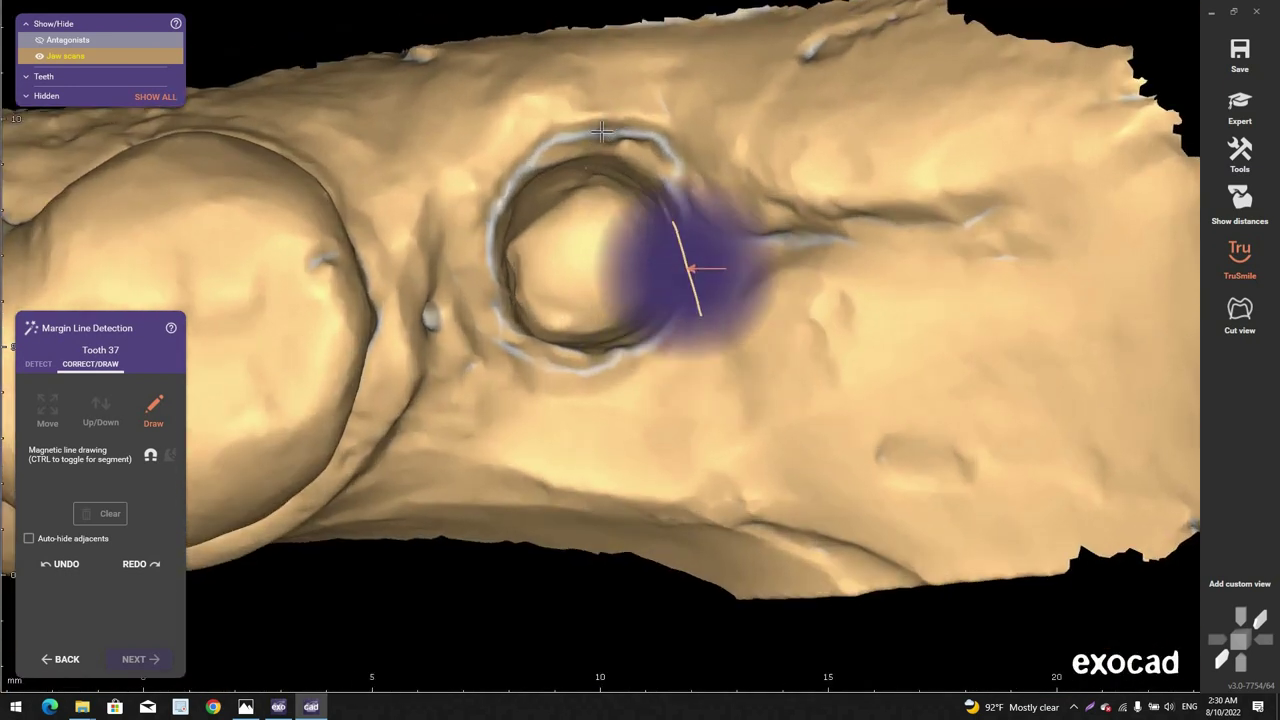
left_click(504, 187)
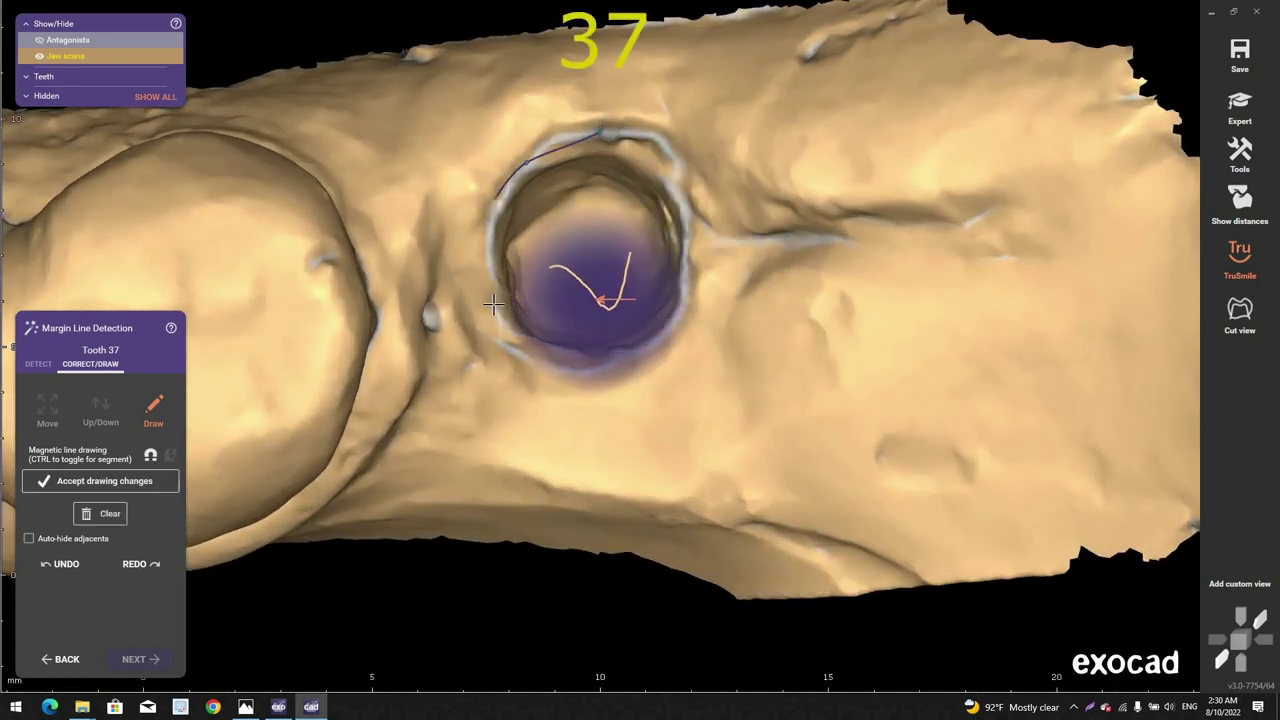
left_click(496, 320)
left_click(504, 354)
left_click(608, 371)
left_click(658, 346)
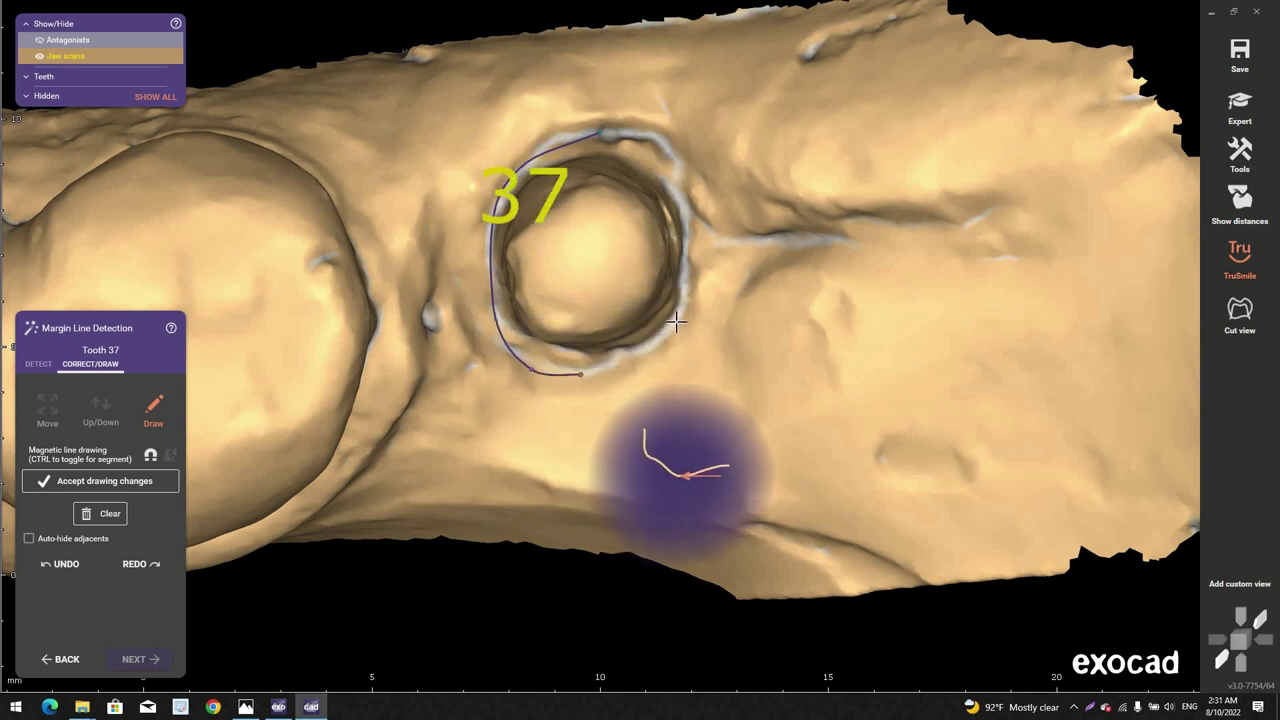
left_click(684, 307)
mouse_move(686, 181)
left_mouse_down()
mouse_move(680, 158)
mouse_move(633, 134)
left_mouse_up()
left_click(601, 132)
scroll(636, 133, "up", 3)
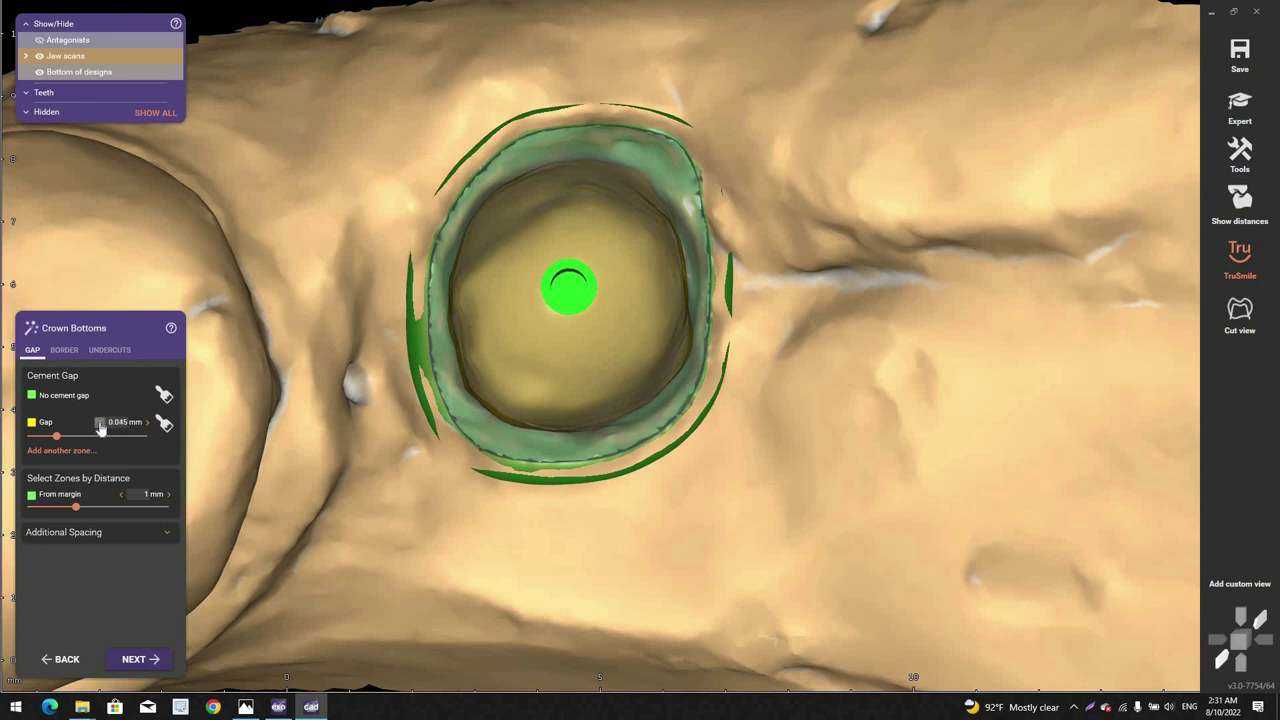
Step: Set the cement gap to 0.03 mm and all crown border parameters to 0, and apply the crown bottom
left_click(64, 350)
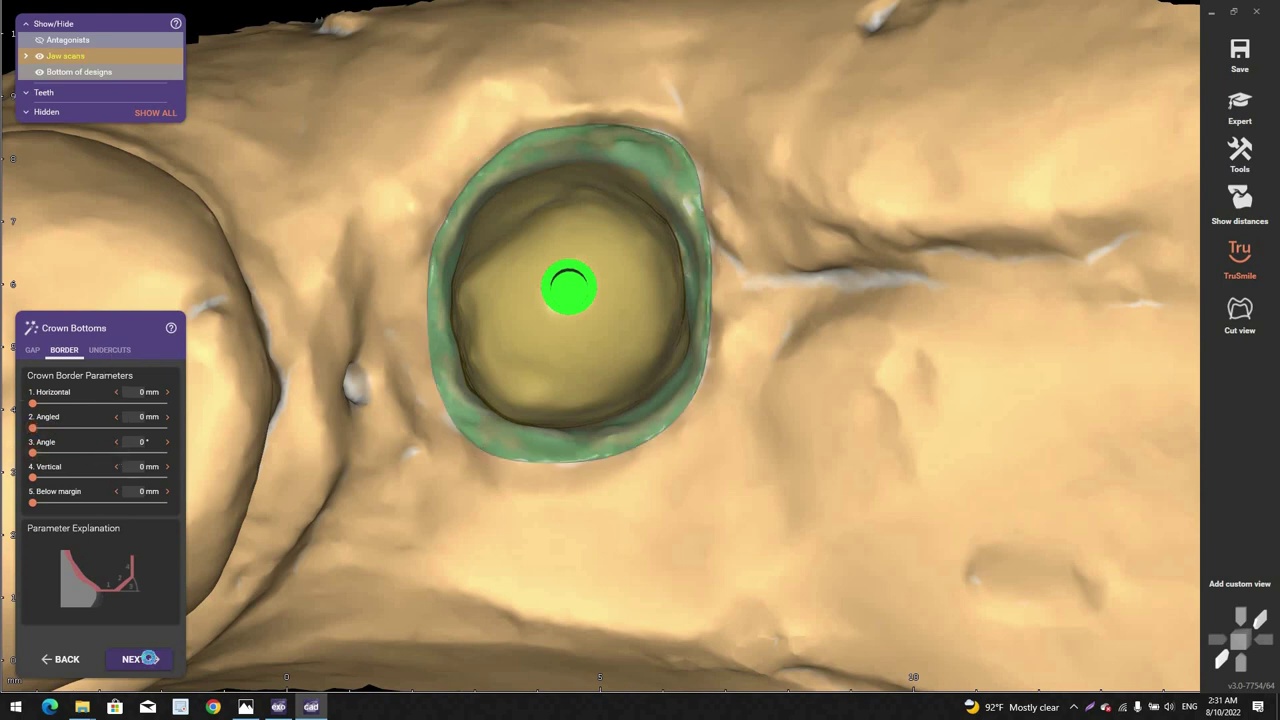
left_click(136, 659)
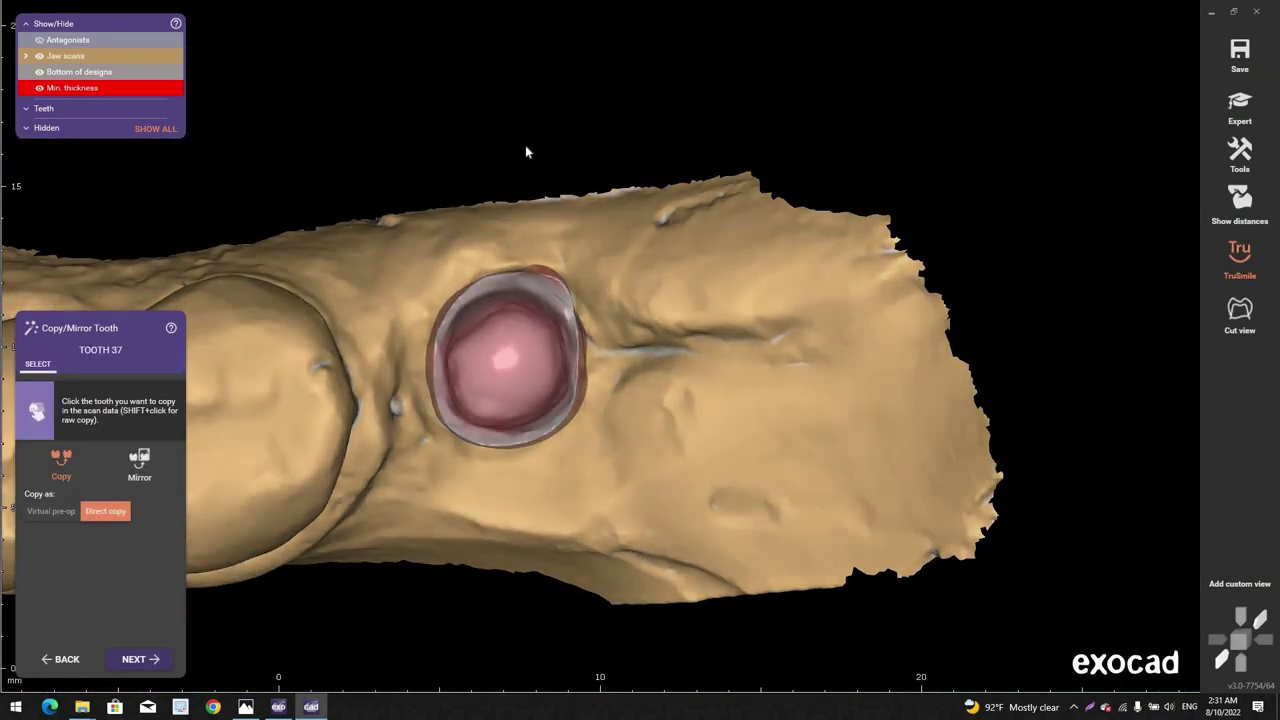
Step: Try to open Insertion Direction from the Copy/Mirror Tooth stage
right_click(525, 147)
left_click(540, 148)
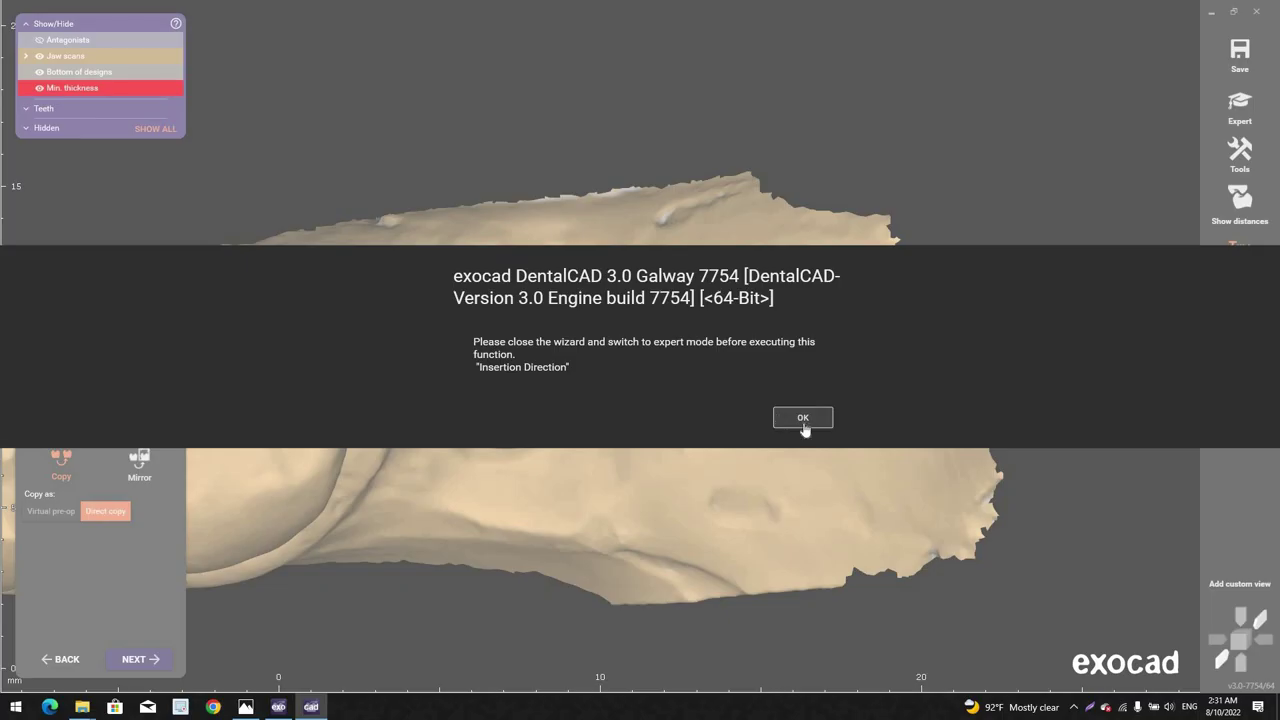
key("Return")
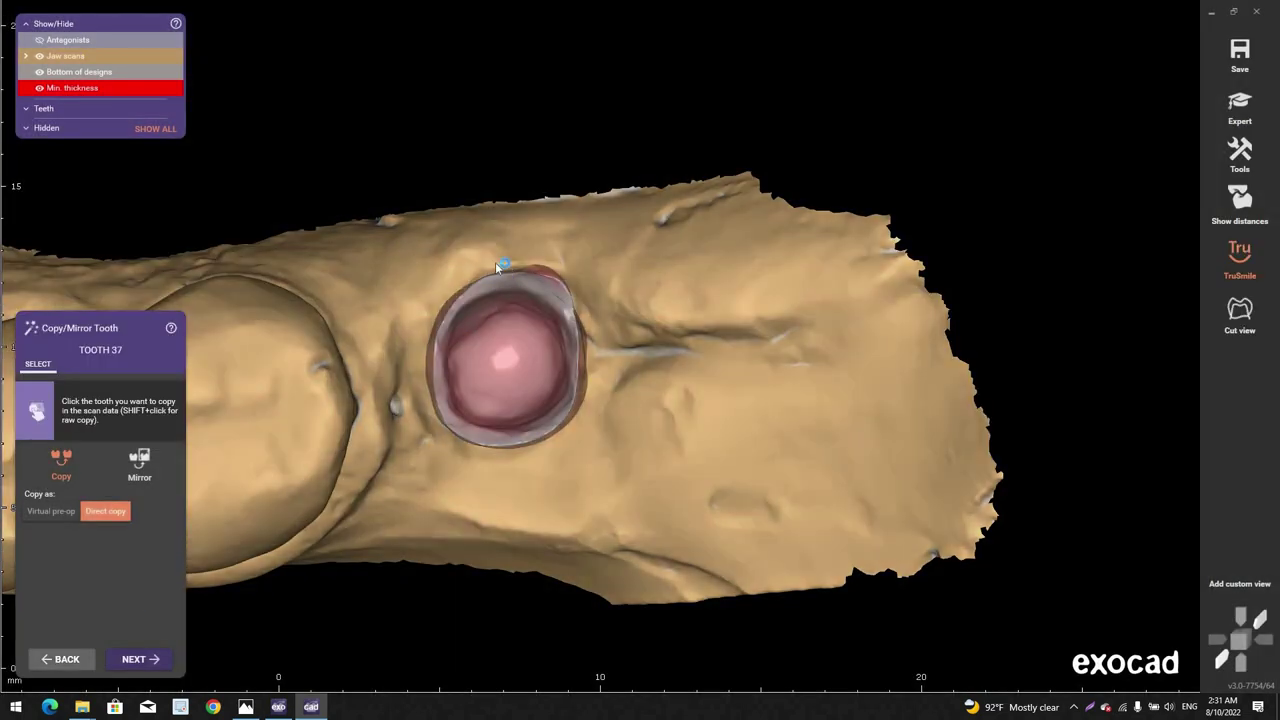
Step: Return to the crown bottoms stage and set the current view as the insertion axis for tooth 37
left_click(495, 262)
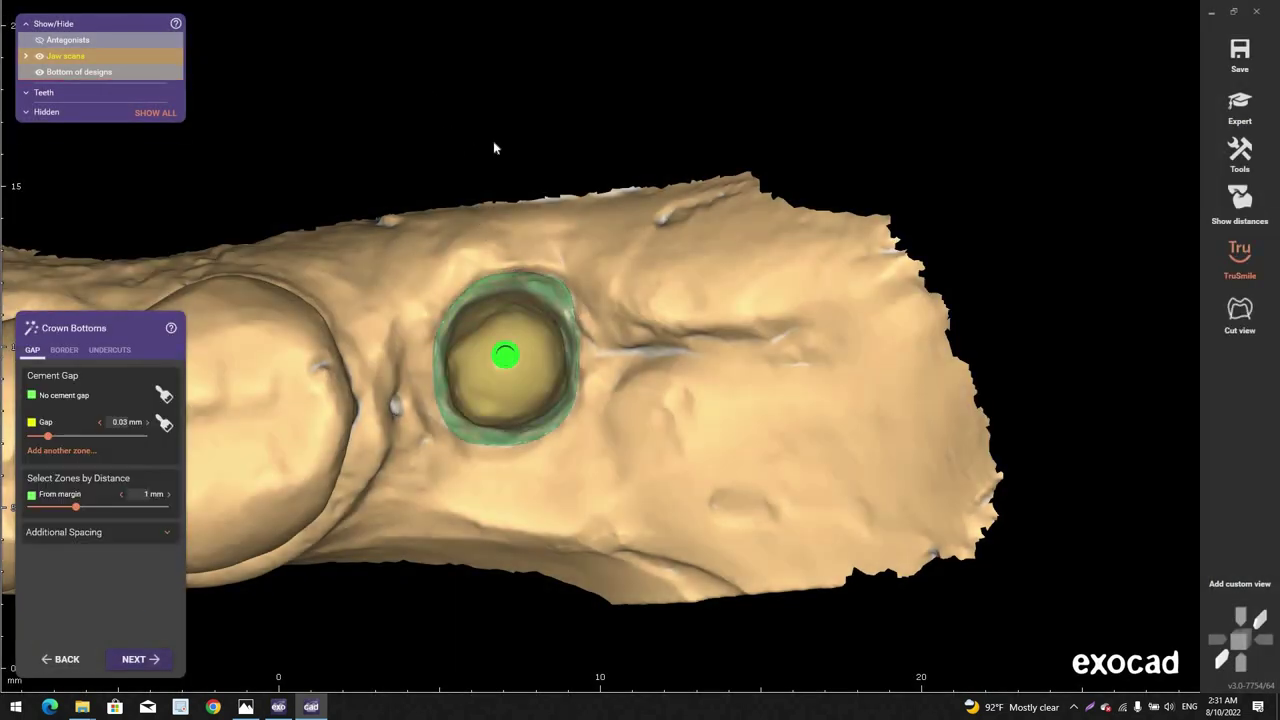
right_click(424, 97)
left_click(508, 214)
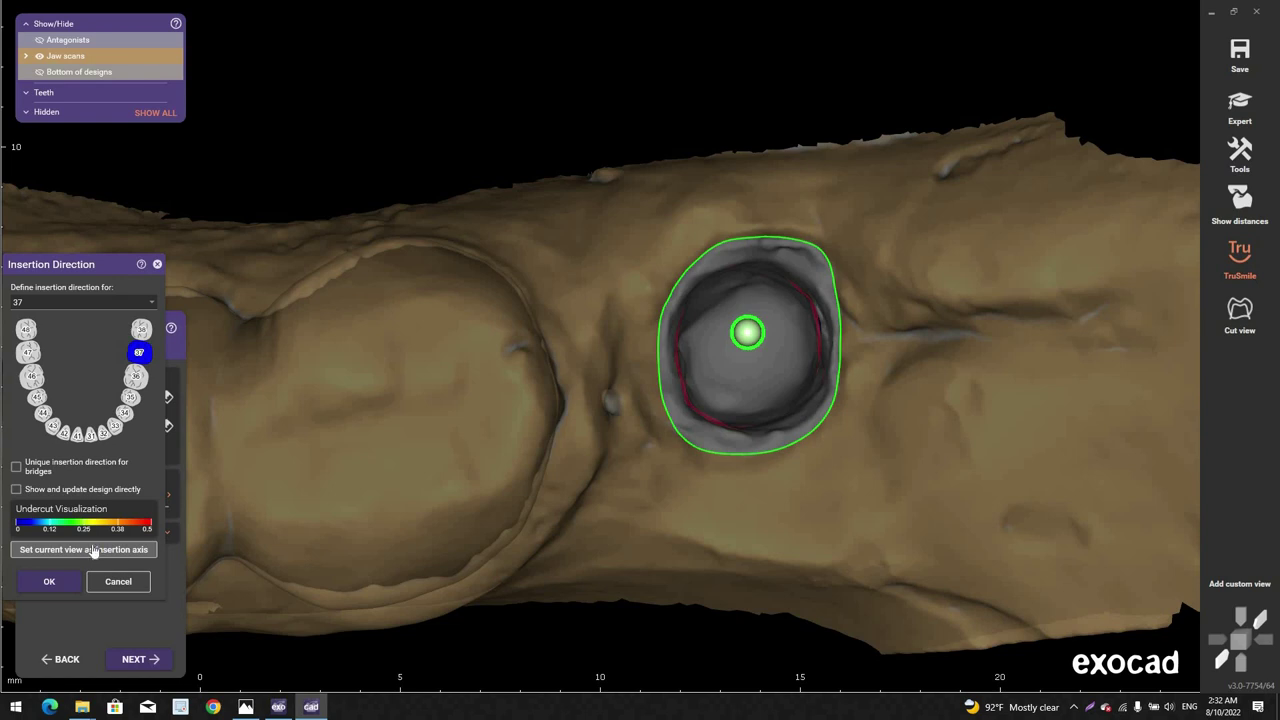
left_click(91, 551)
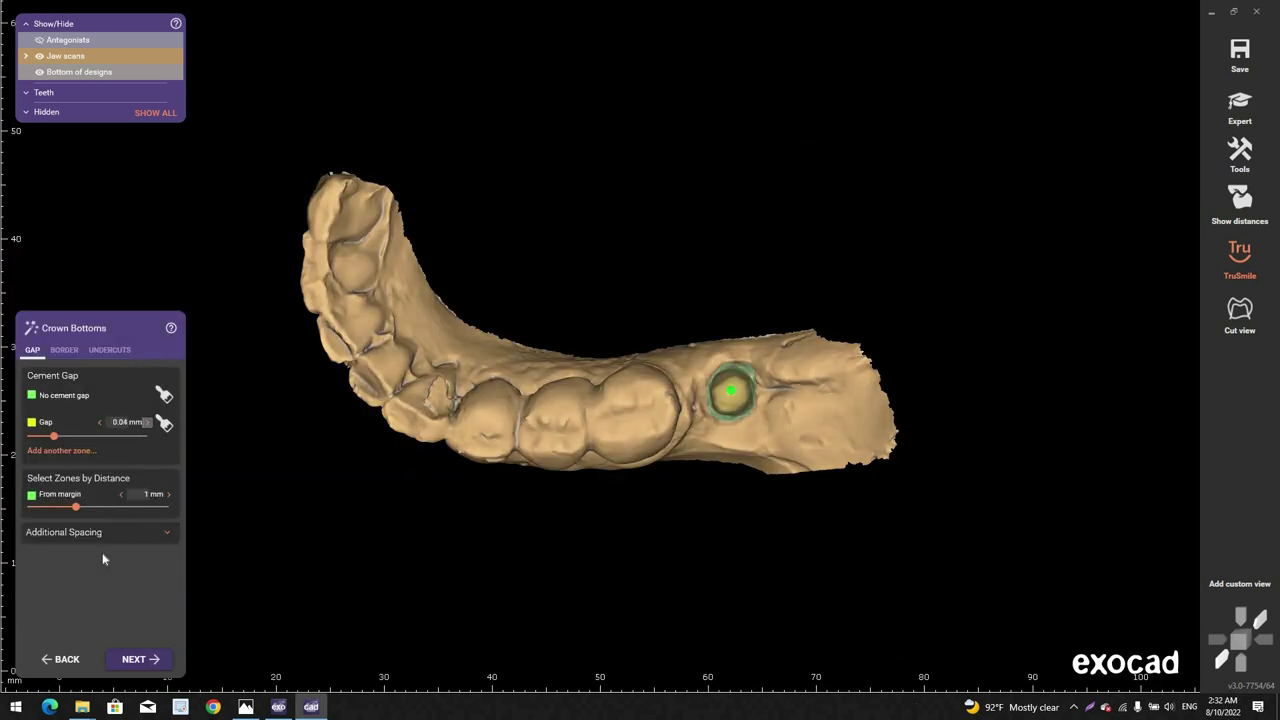
Step: Set the cement gap to 0.04 mm, apply the crown bottom and skip copying or mirroring a tooth
left_click(154, 660)
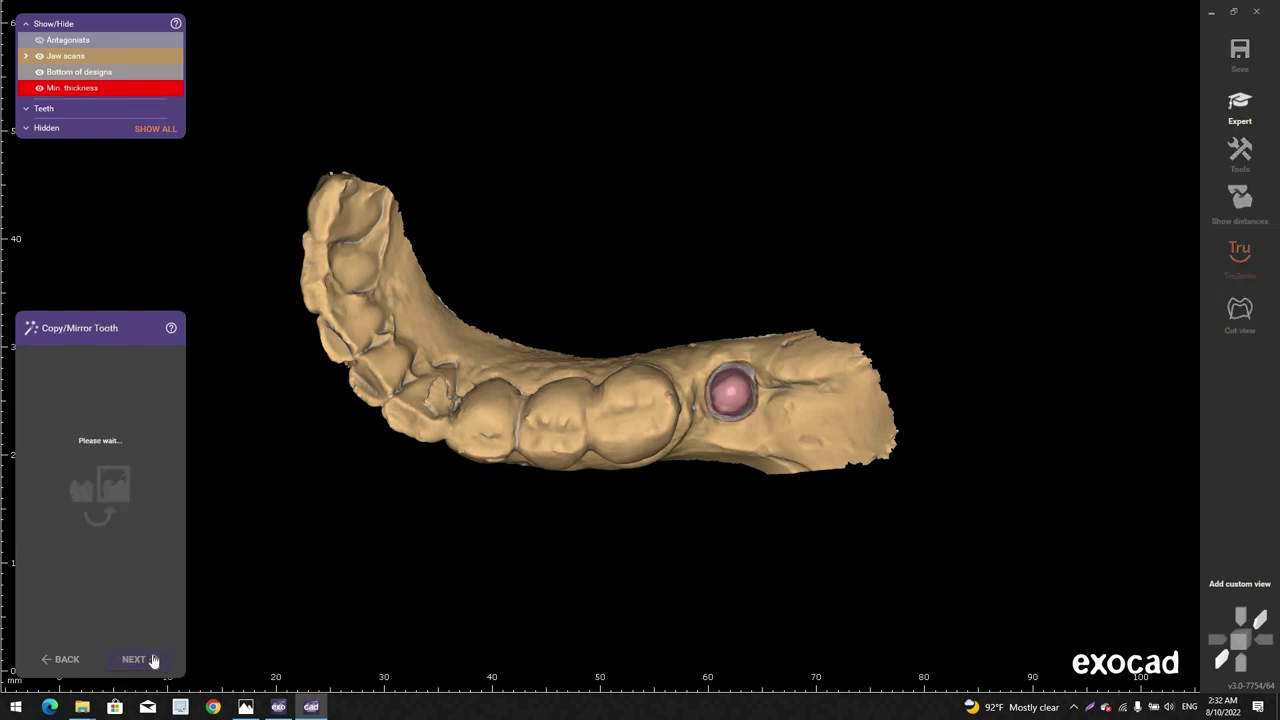
left_click(148, 658)
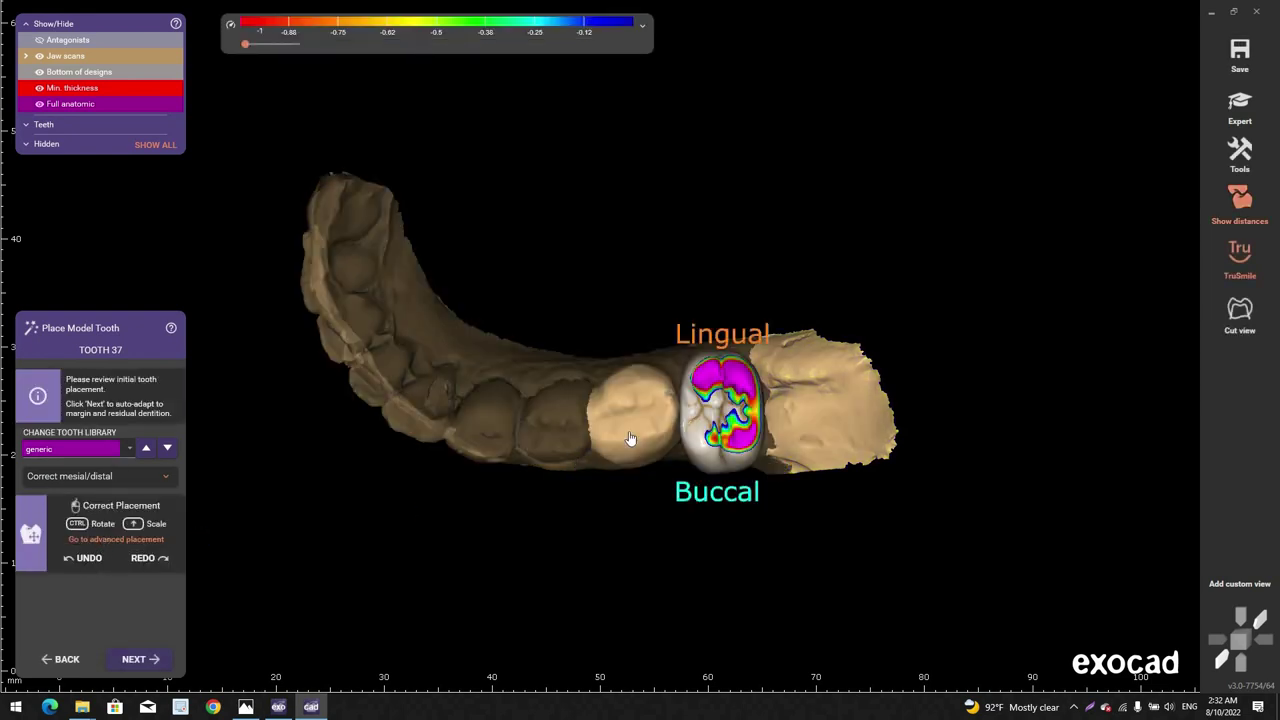
Step: In advanced placement, load another library model tooth for tooth 37 and confirm discarding the previous design
left_click(116, 539)
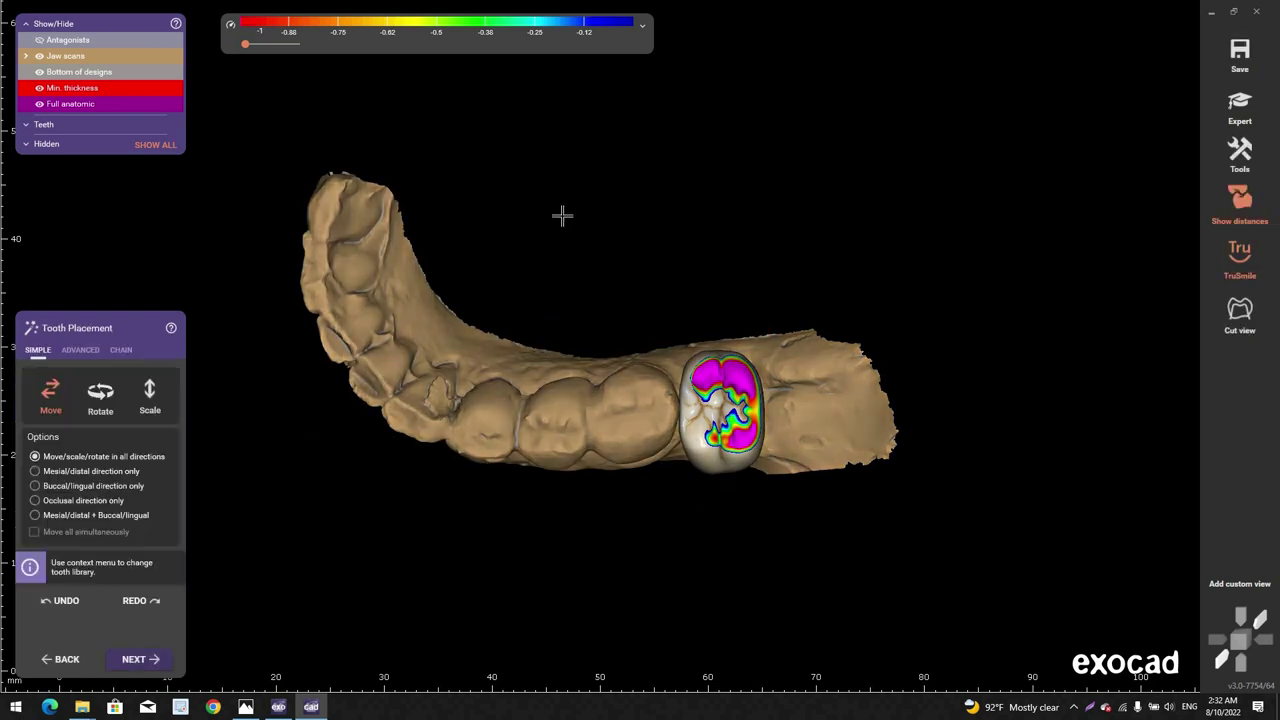
right_click(620, 261)
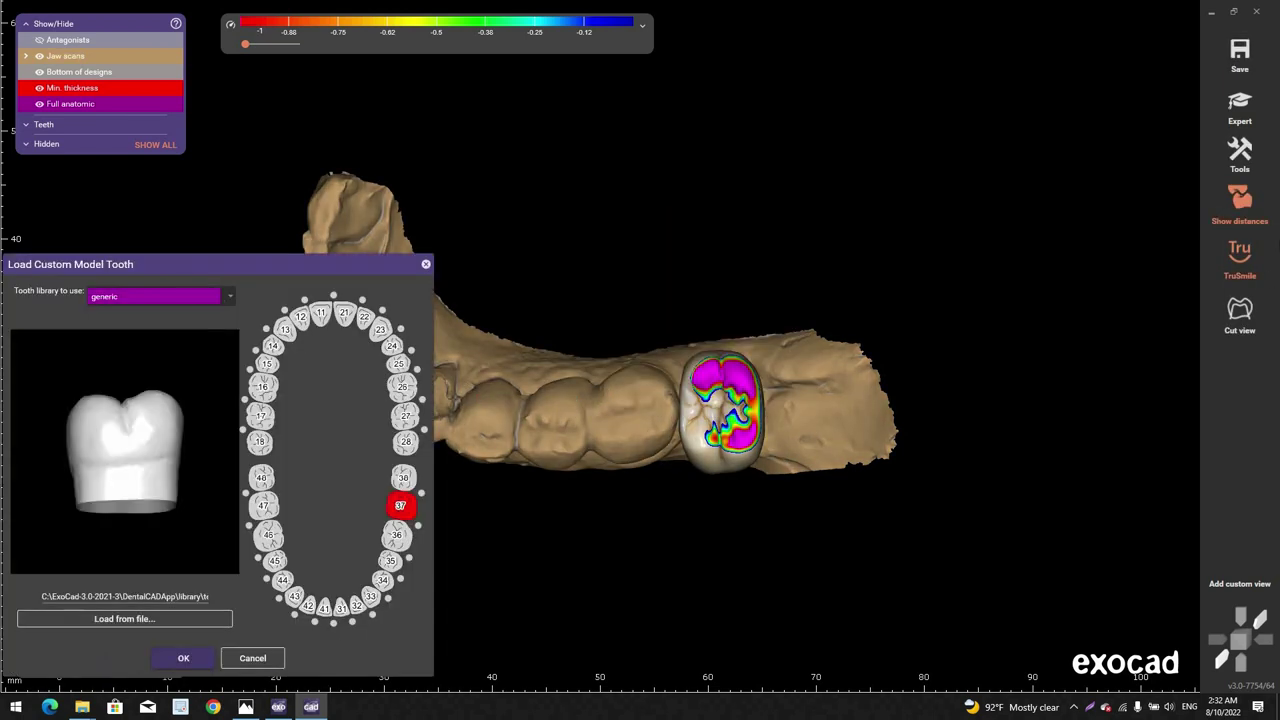
left_click(224, 304)
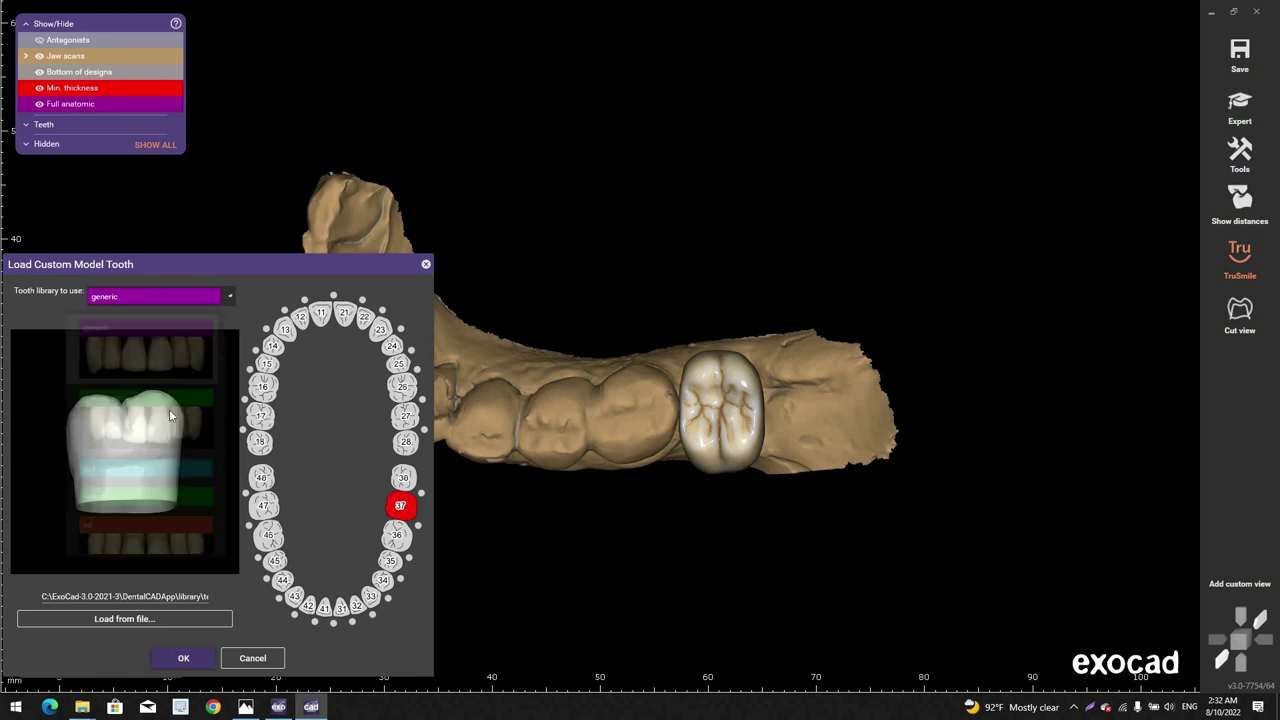
left_click(160, 440)
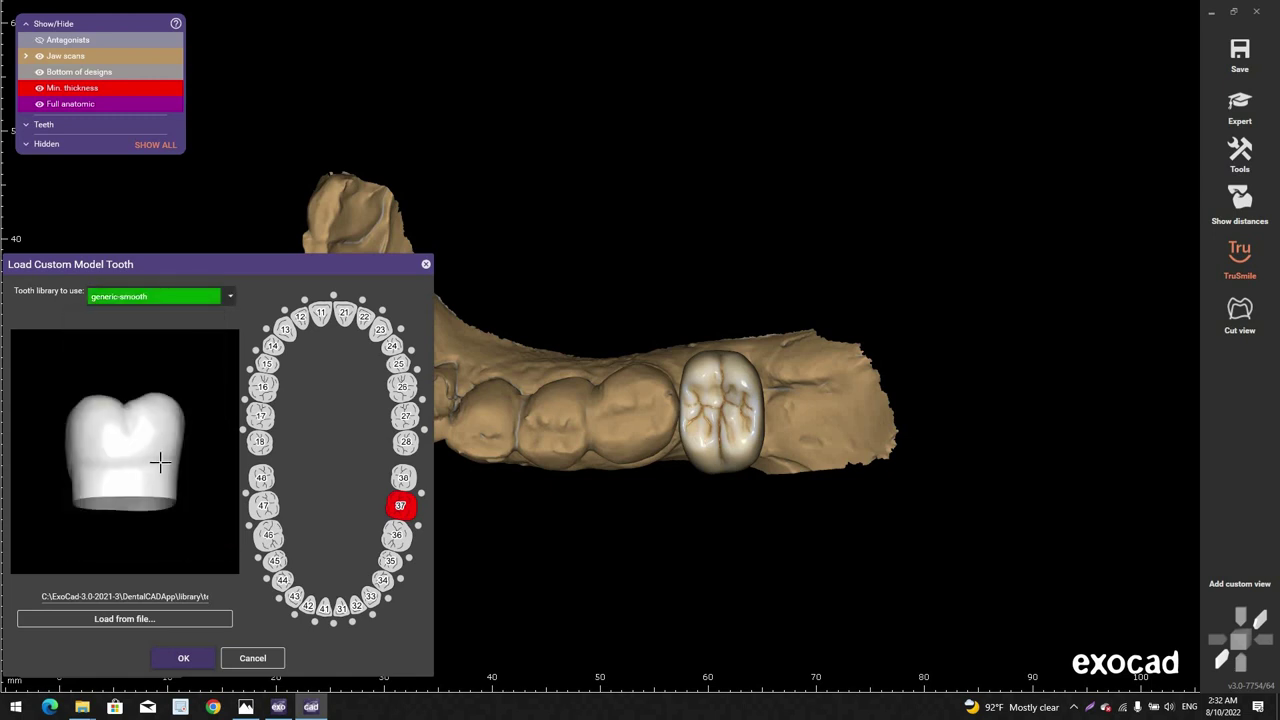
right_click_drag(163, 461, 143, 478)
scroll(135, 430, "up", 2)
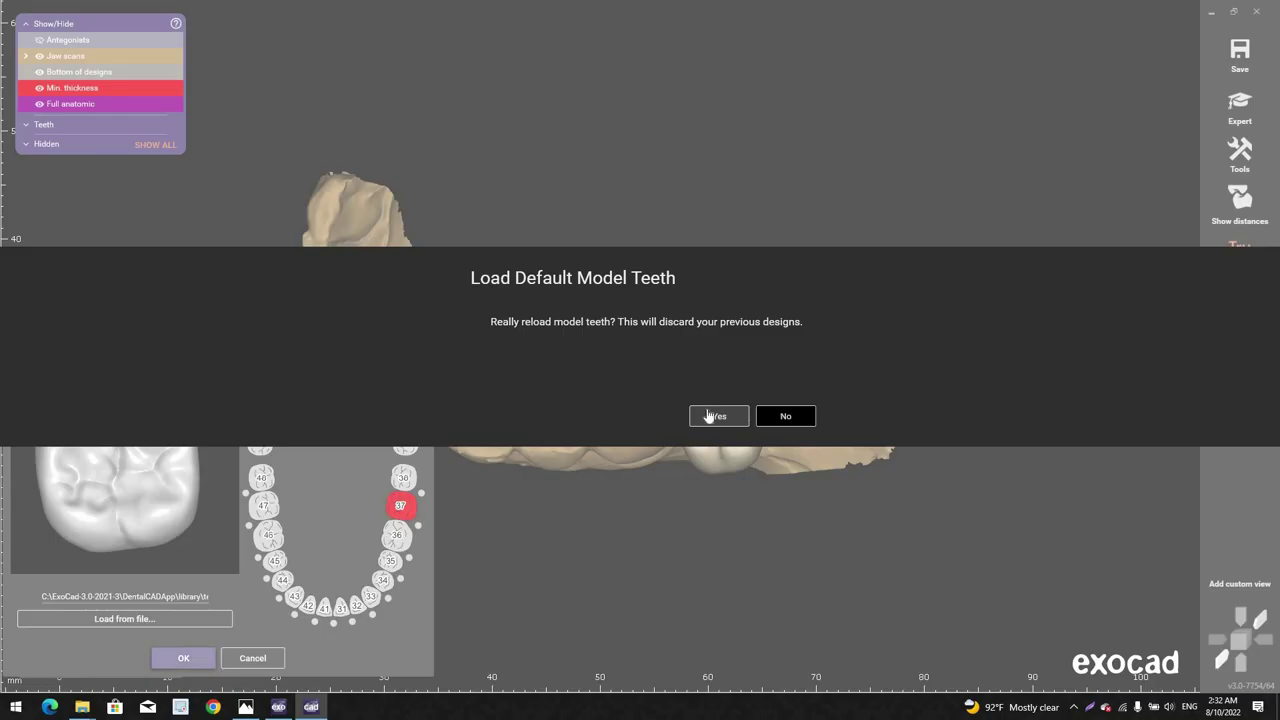
left_click(703, 417)
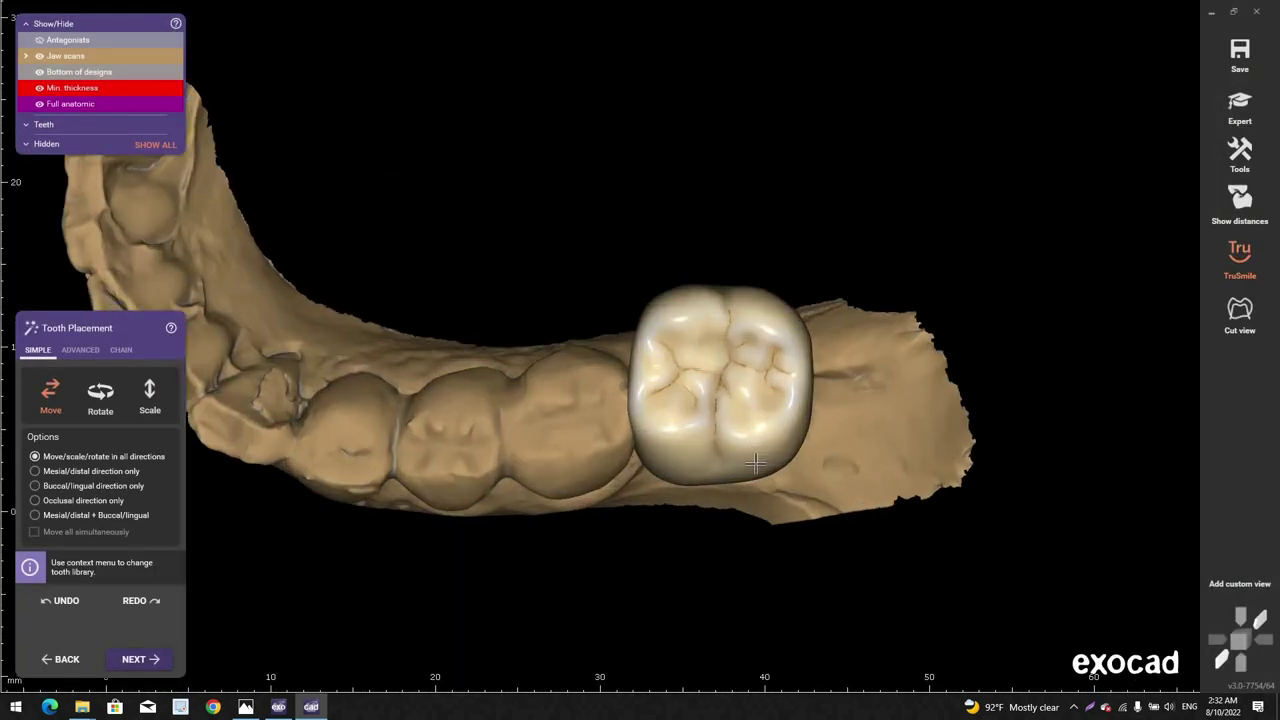
Step: Shrink the library tooth for tooth 37 and move it over the preparation, next to the neighbouring molar
scroll(756, 463, "up", 3)
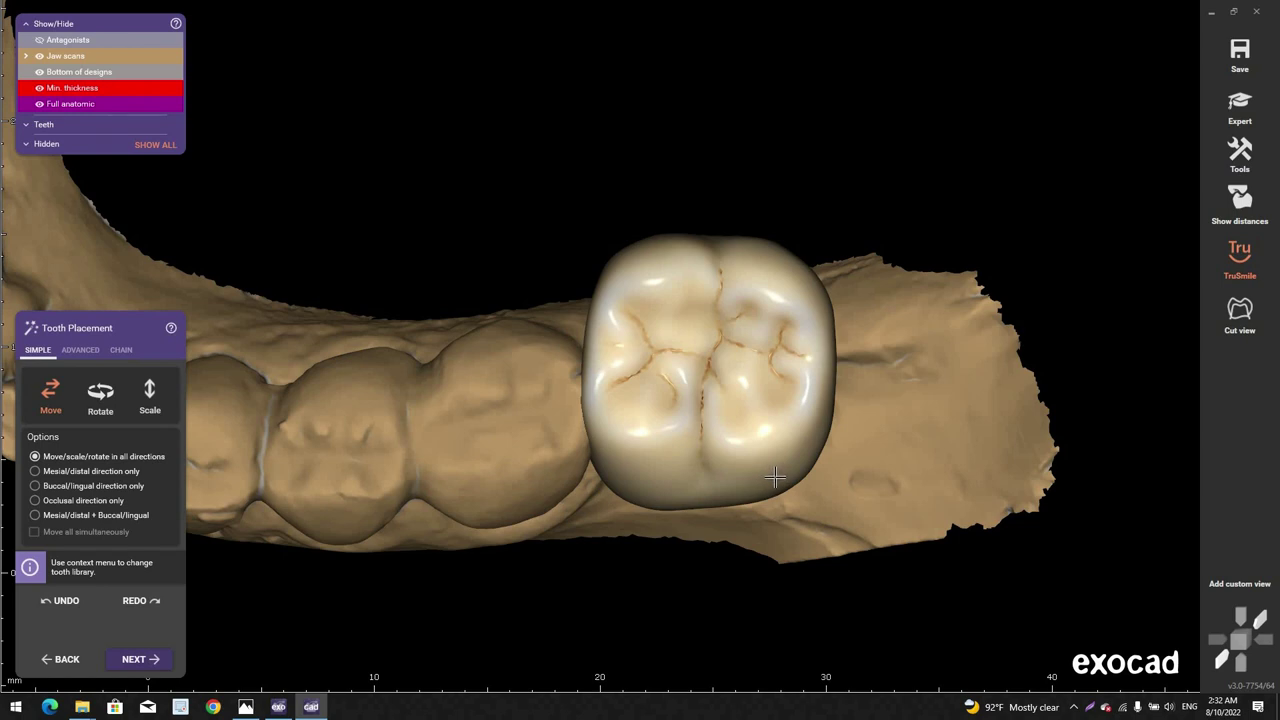
left_click_drag(775, 478, 687, 487)
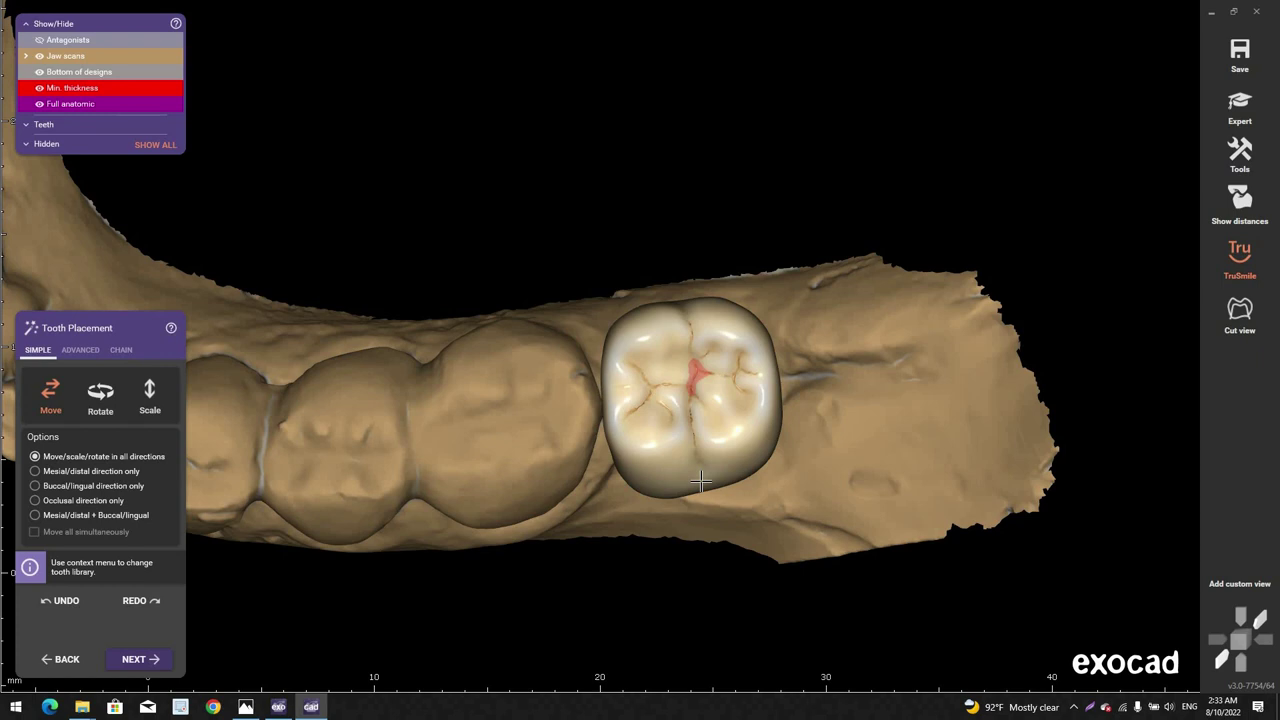
left_click_drag(700, 480, 766, 388)
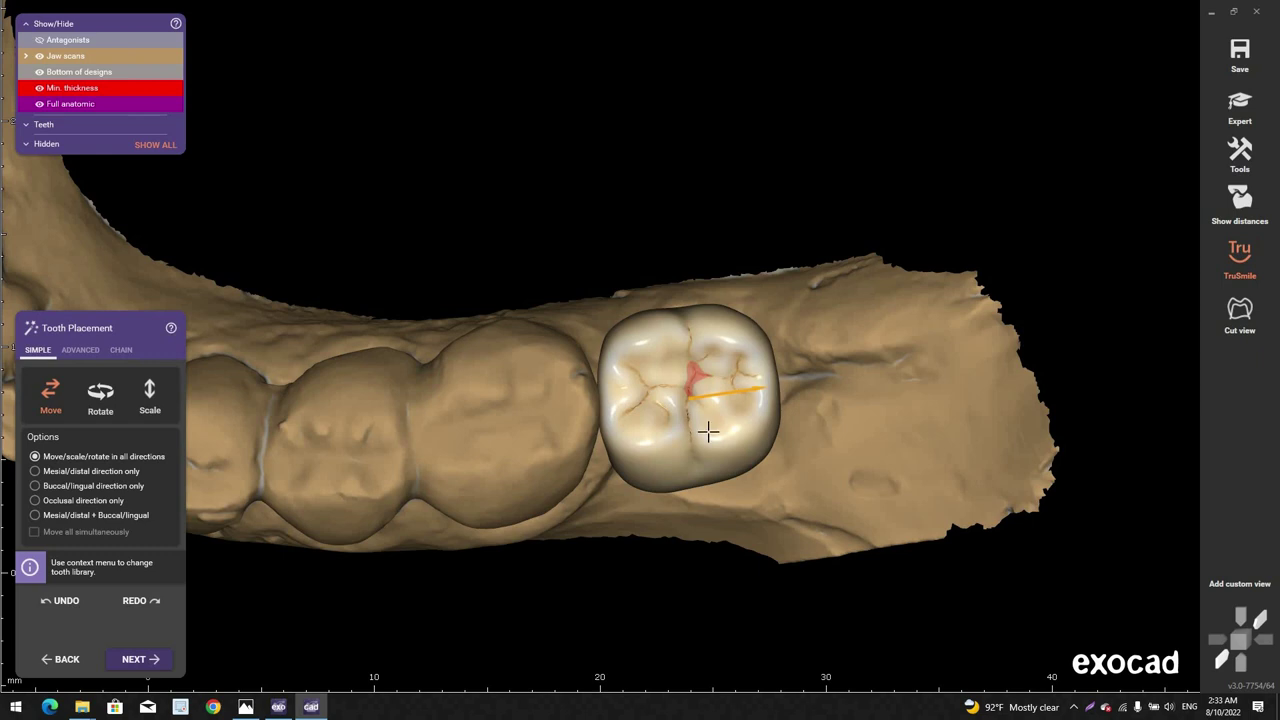
right_click(673, 486)
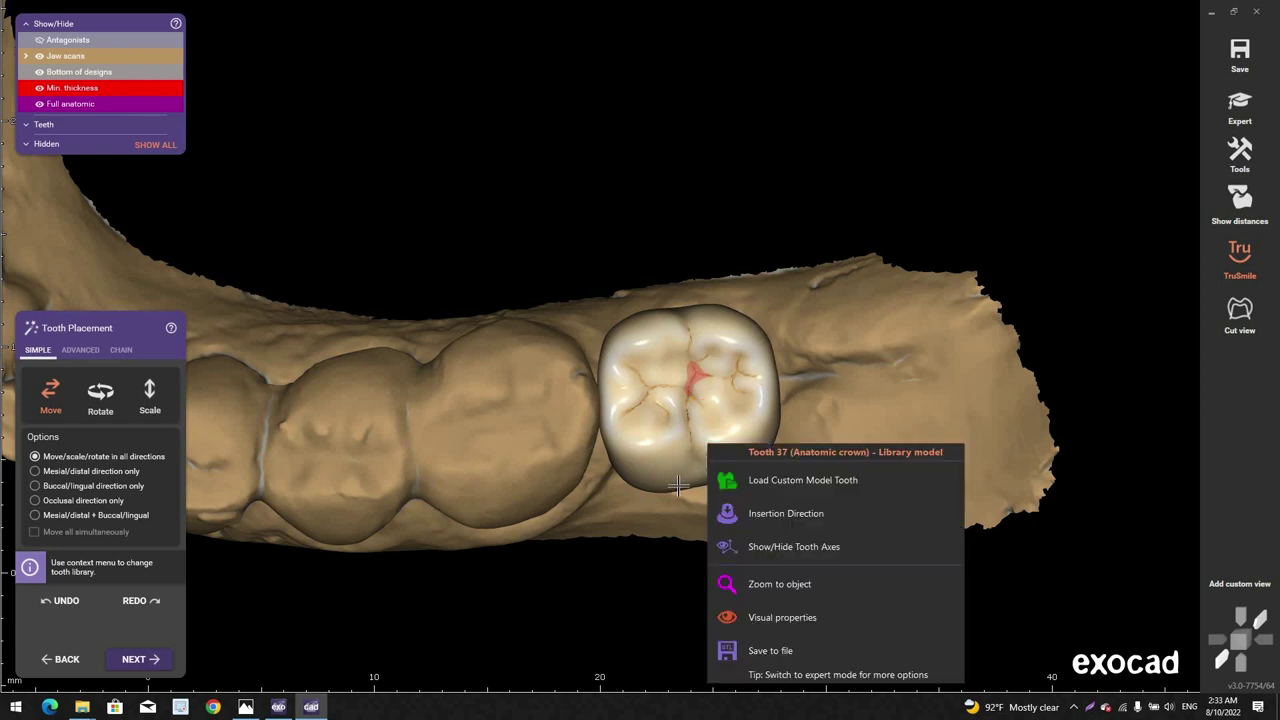
left_click(678, 486)
Step: Examine the position and height of the placed tooth 37 against the neighbouring teeth from the occlusal and buccal sides
mouse_move(681, 469)
right_mouse_down()
mouse_move(677, 437)
mouse_move(672, 459)
right_mouse_up()
middle_click(672, 459)
scroll(672, 459, "down", 2)
right_click_drag(620, 357, 623, 322)
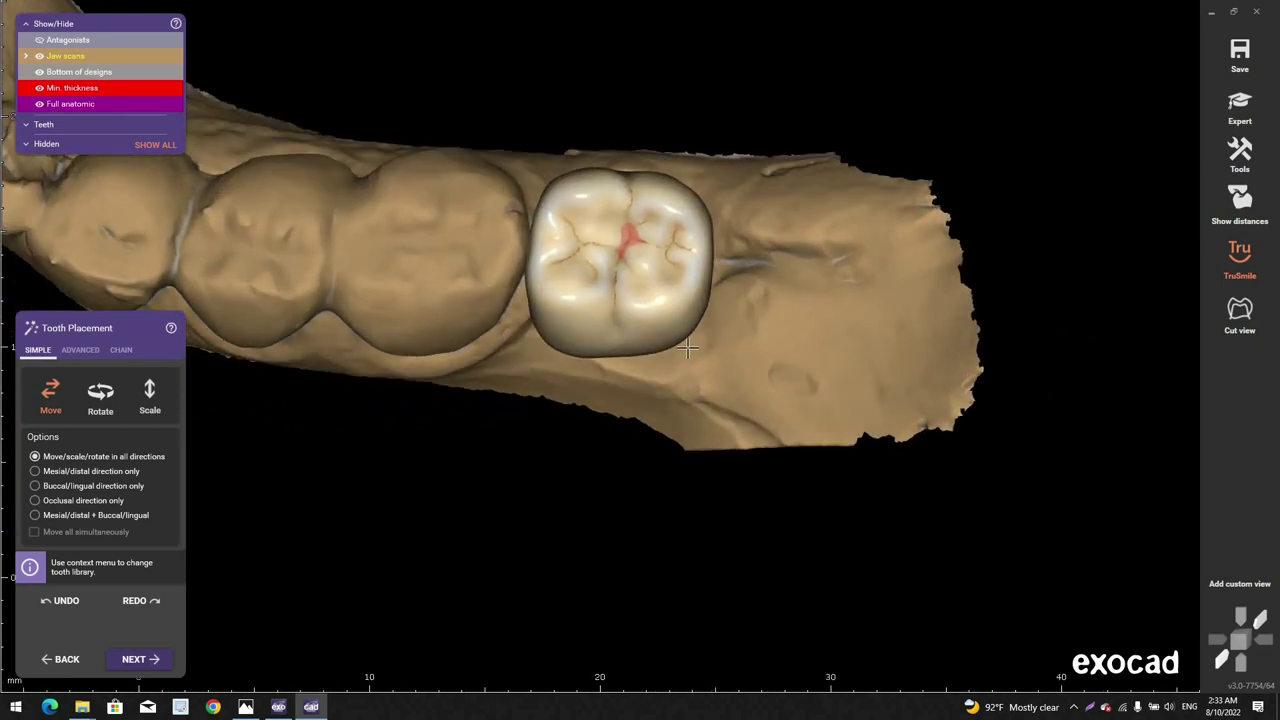
right_click_drag(687, 382, 687, 347)
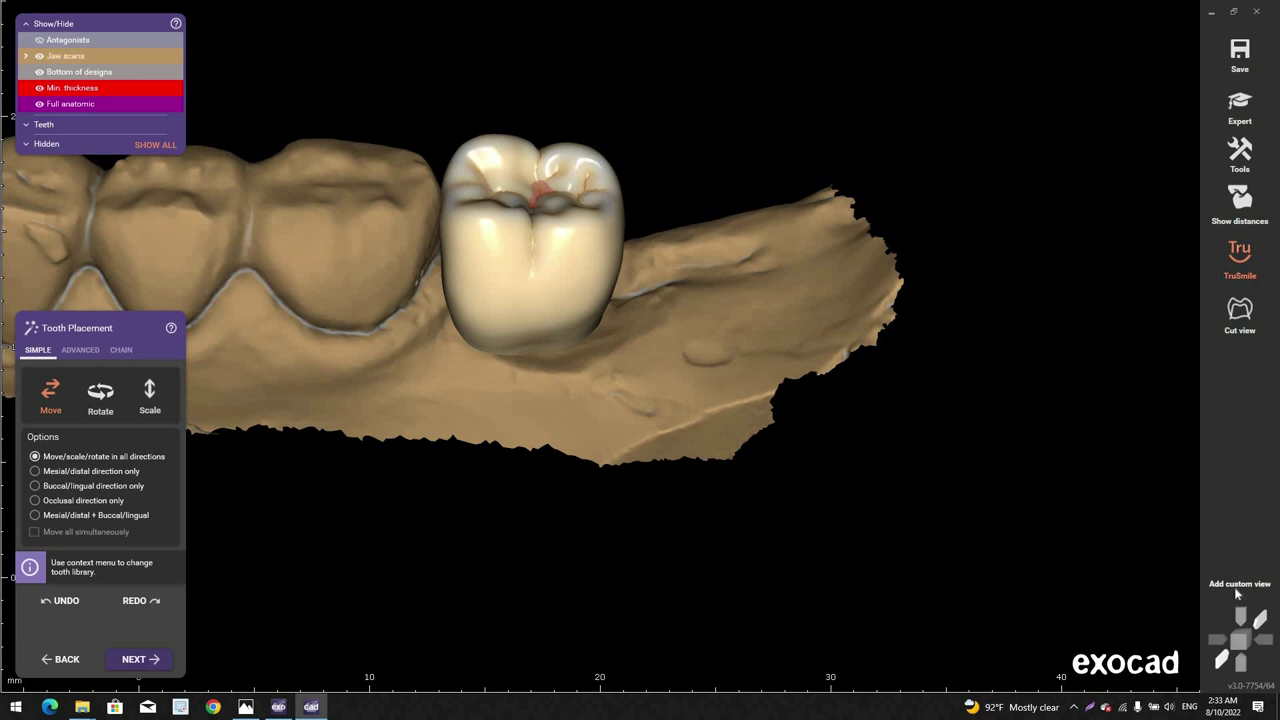
scroll(668, 523, "down", 5)
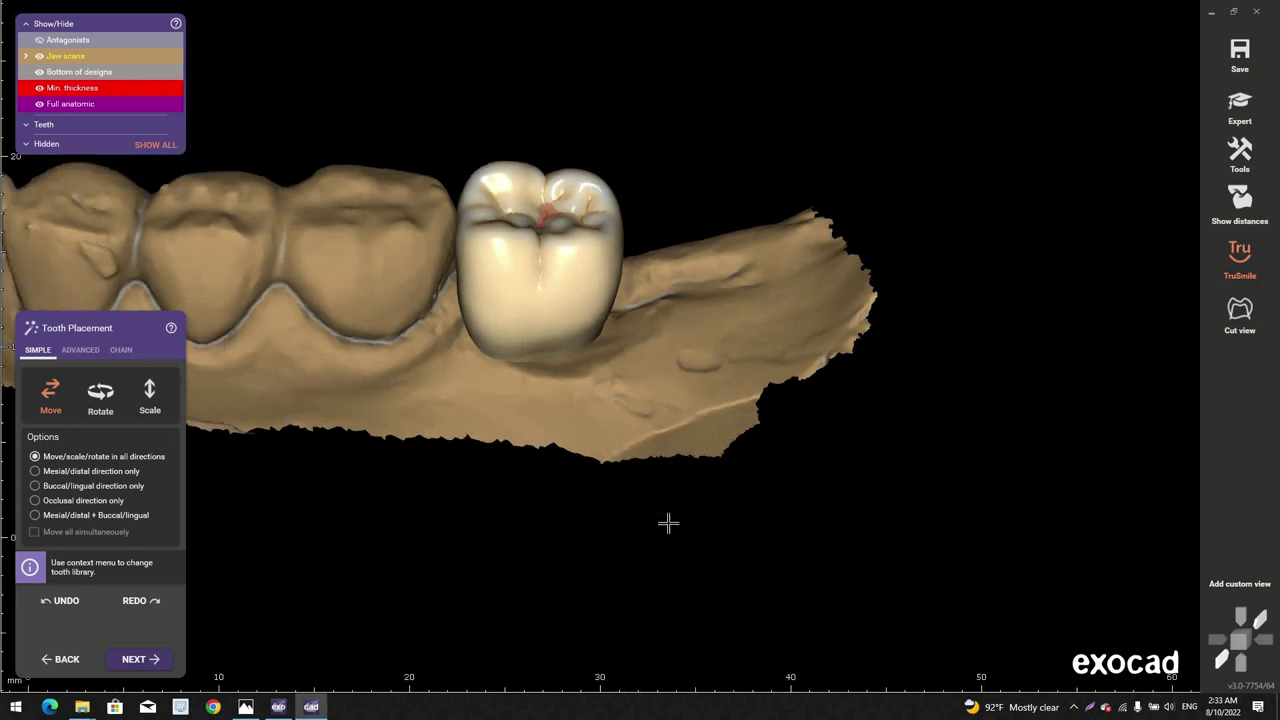
right_click_drag(672, 618, 671, 617)
scroll(661, 618, "up", 2)
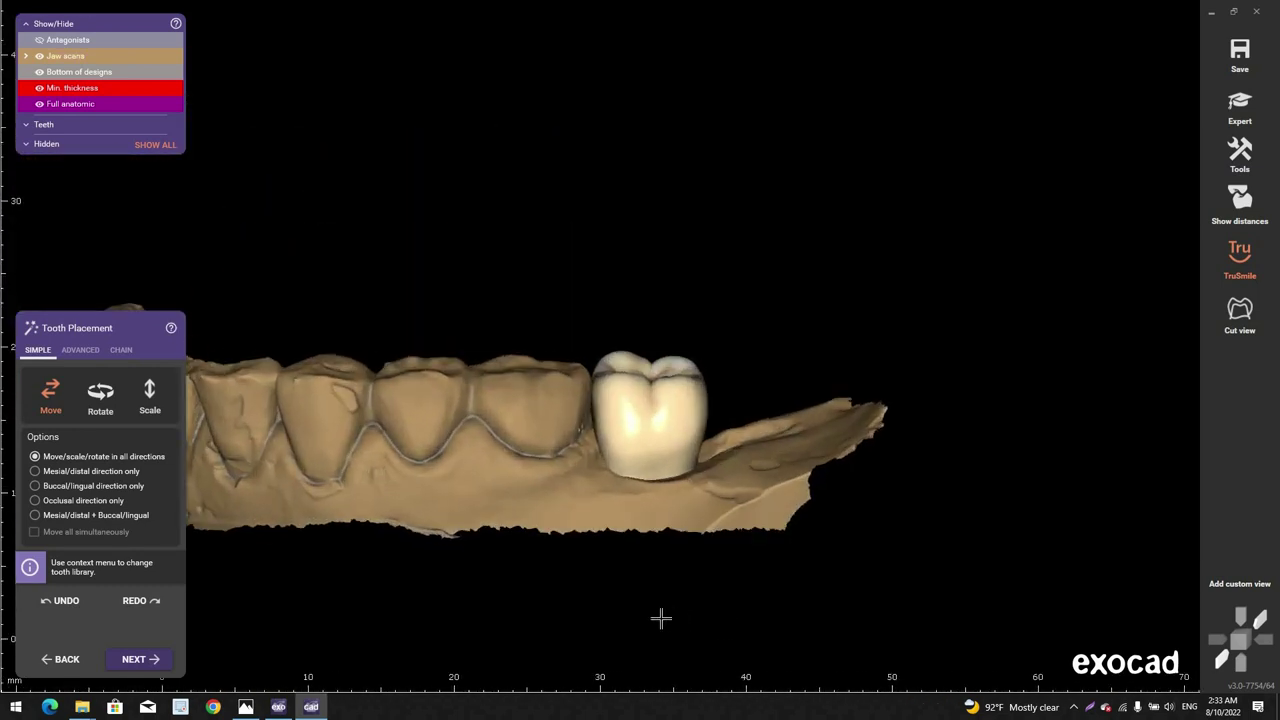
middle_click_drag(703, 587, 787, 562)
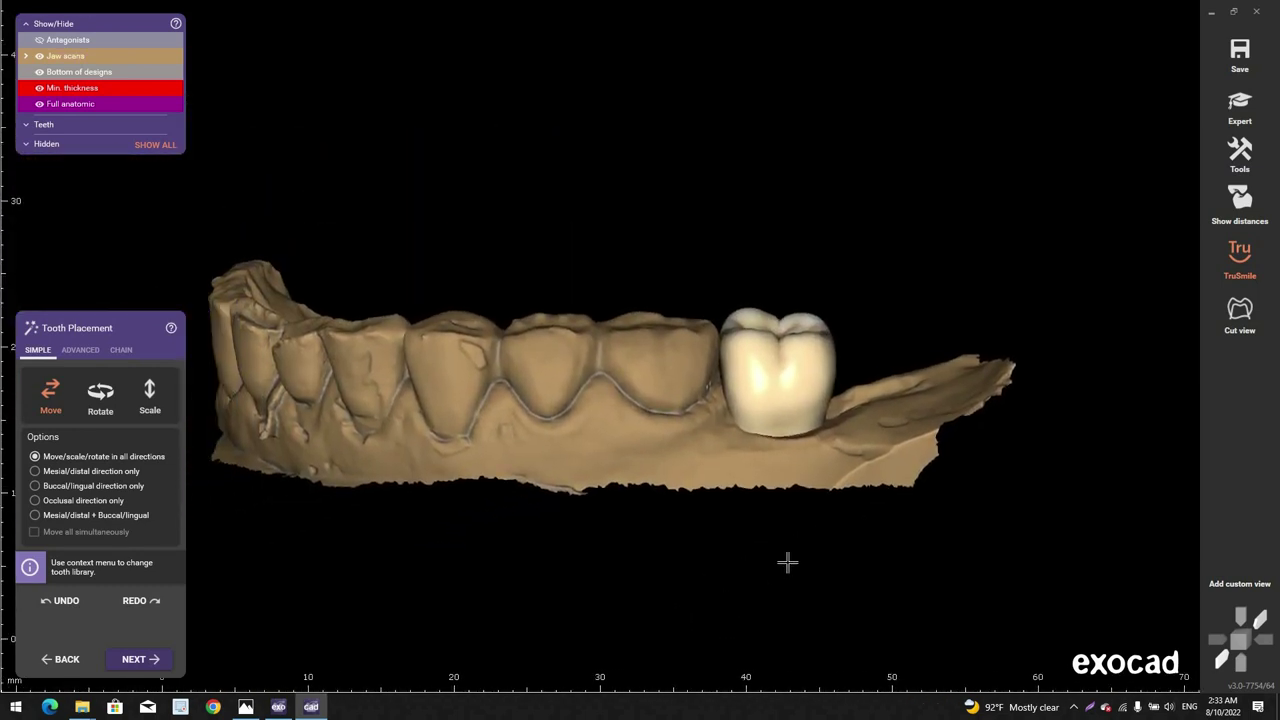
Step: Show the antagonist and save an angled buccal view of both jaws as a custom view
key("ctrl+a")
scroll(696, 433, "down", 2)
right_click_drag(697, 440, 655, 532)
scroll(633, 490, "down", 2)
scroll(750, 368, "up", 2)
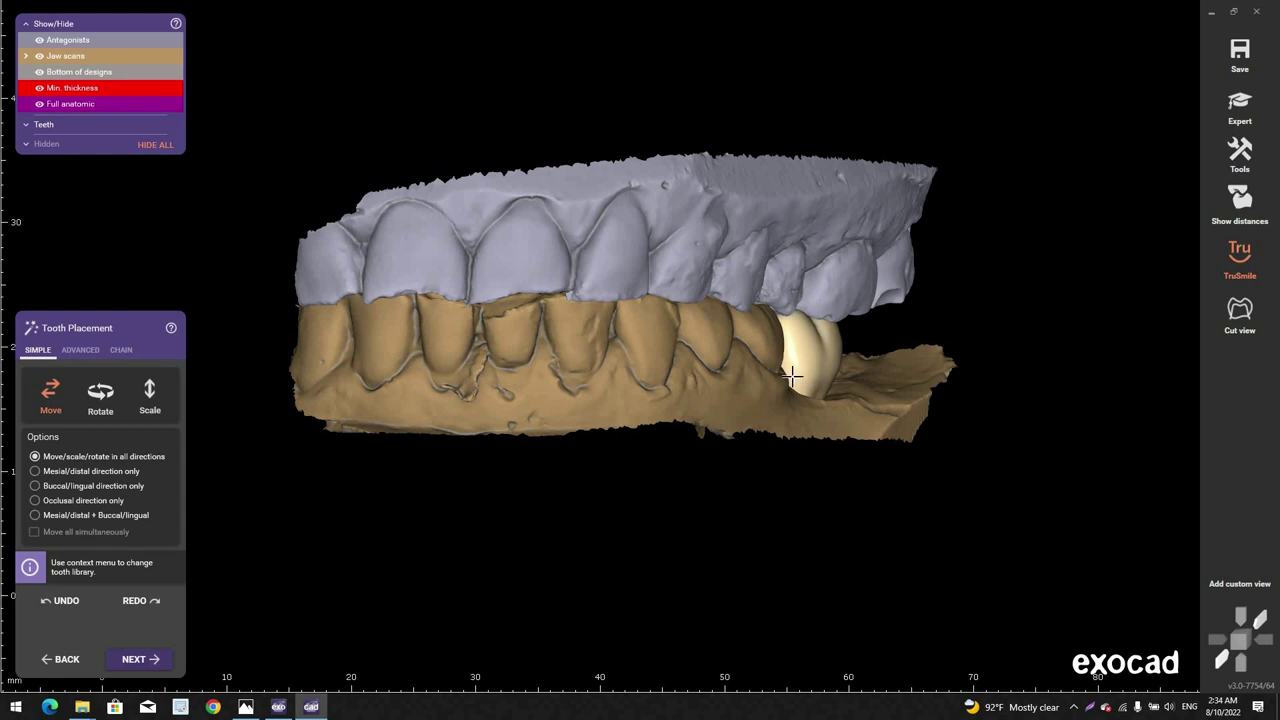
right_click_drag(745, 511, 760, 511)
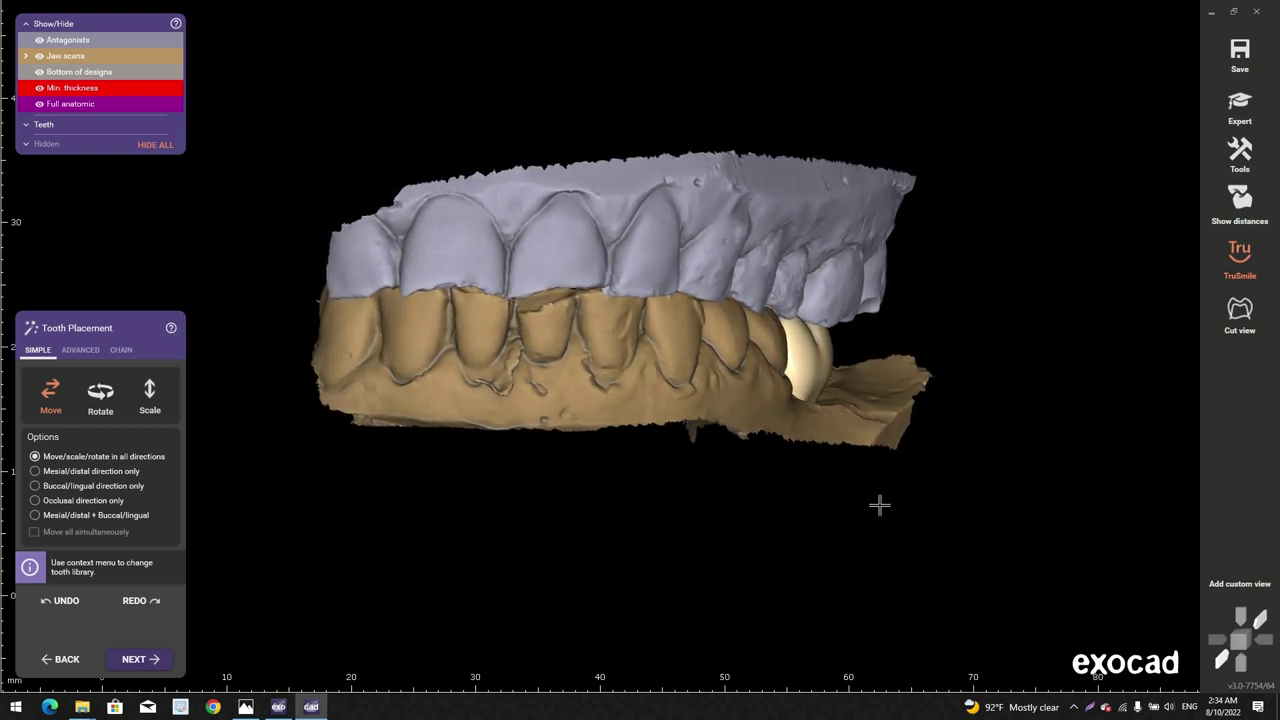
right_click_drag(613, 482, 607, 477)
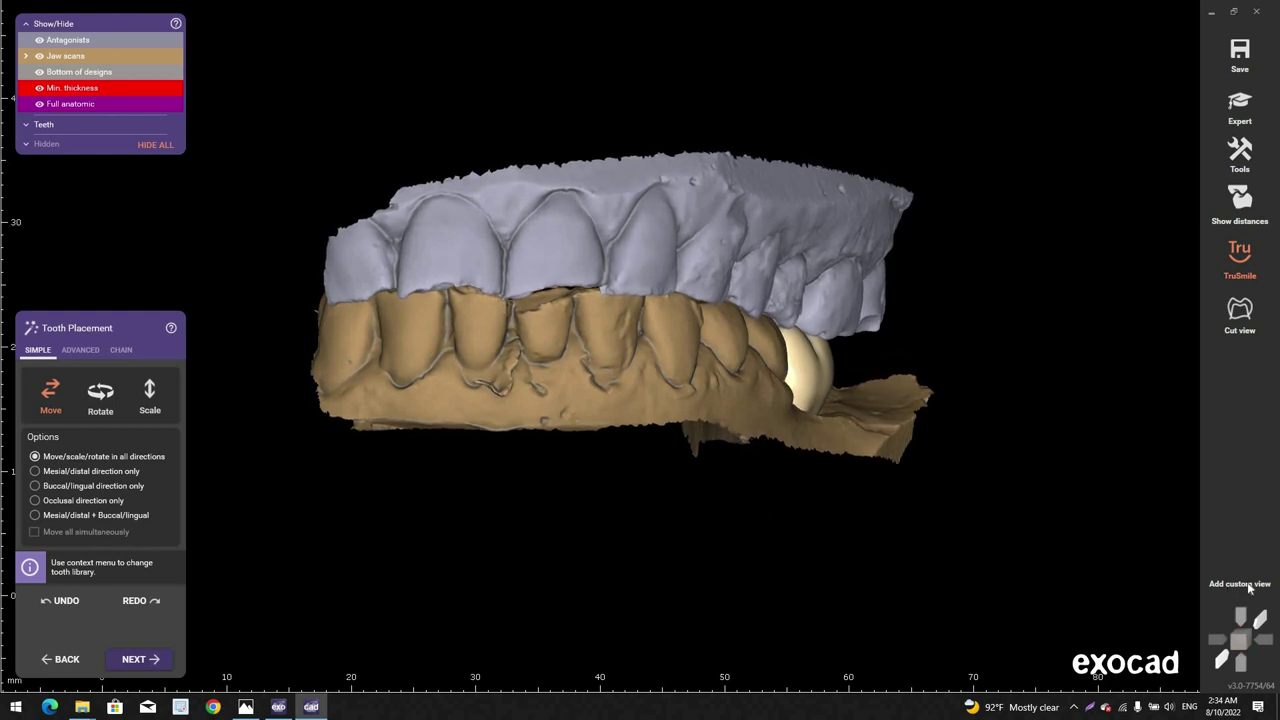
left_click(1244, 585)
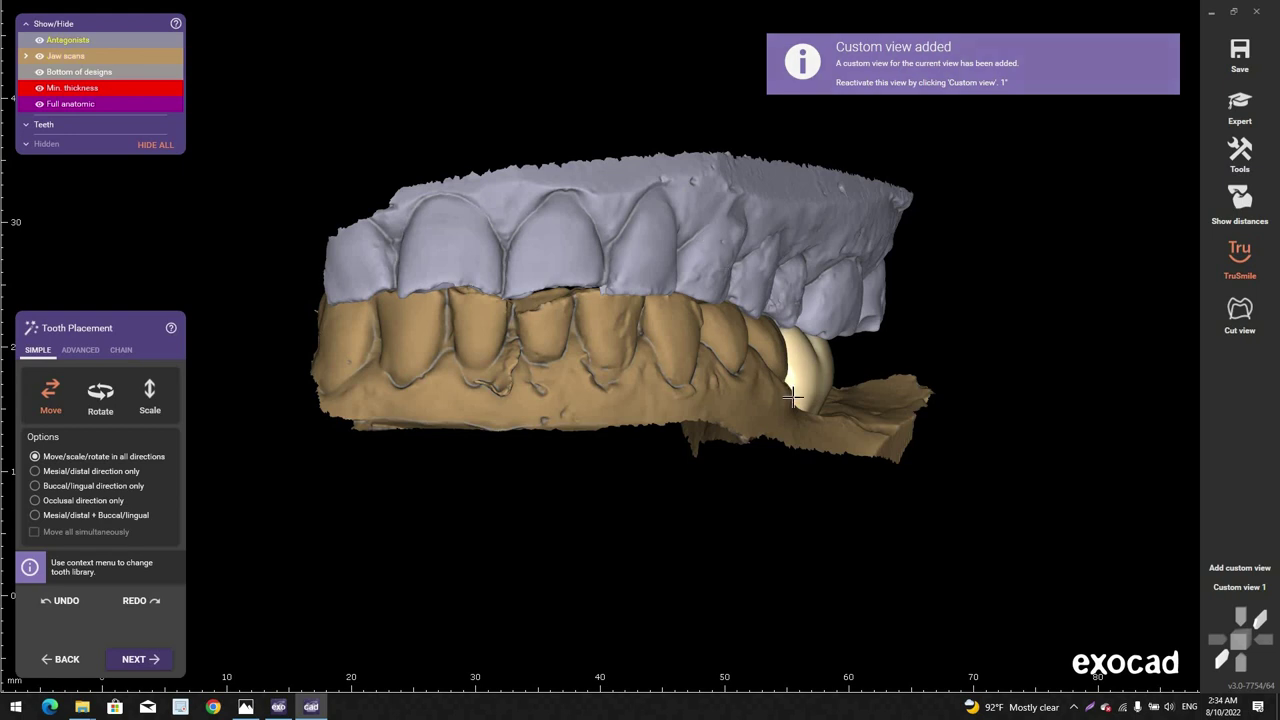
Step: Hide the antagonist and save an occlusal view of the lower jaw as a second custom view
key("a")
right_click_drag(670, 417, 699, 506)
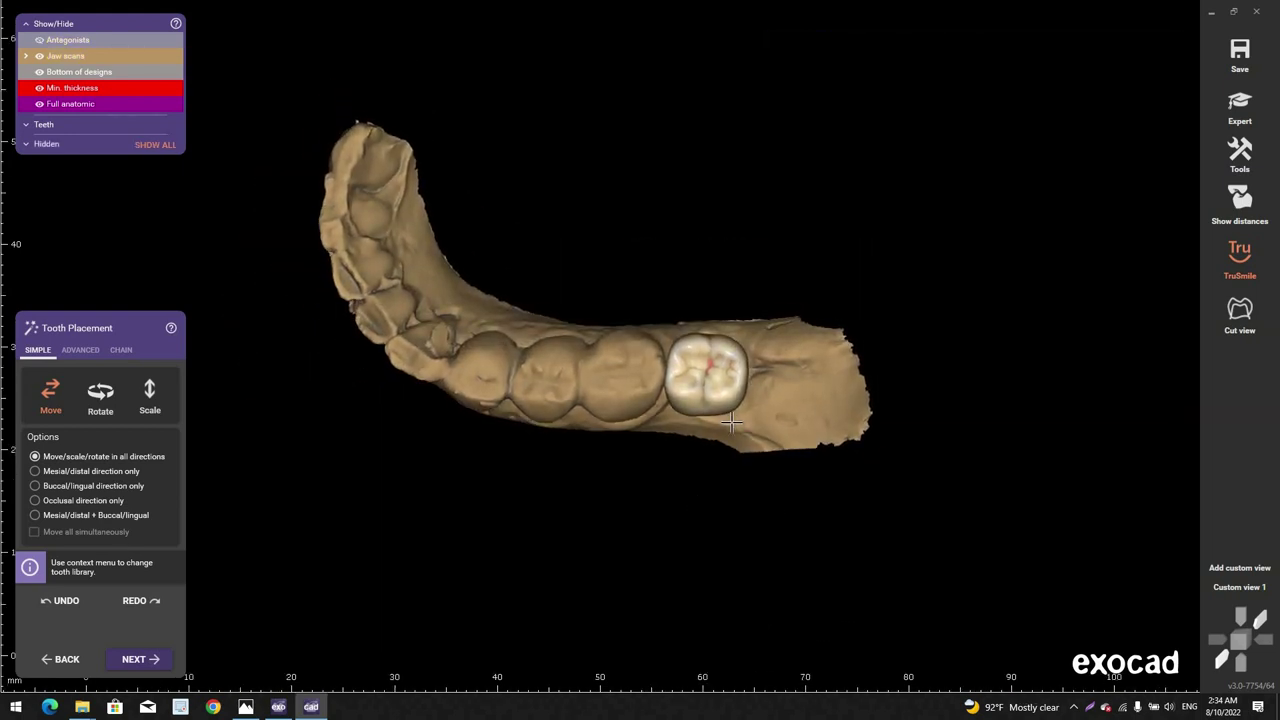
scroll(727, 404, "up", 3)
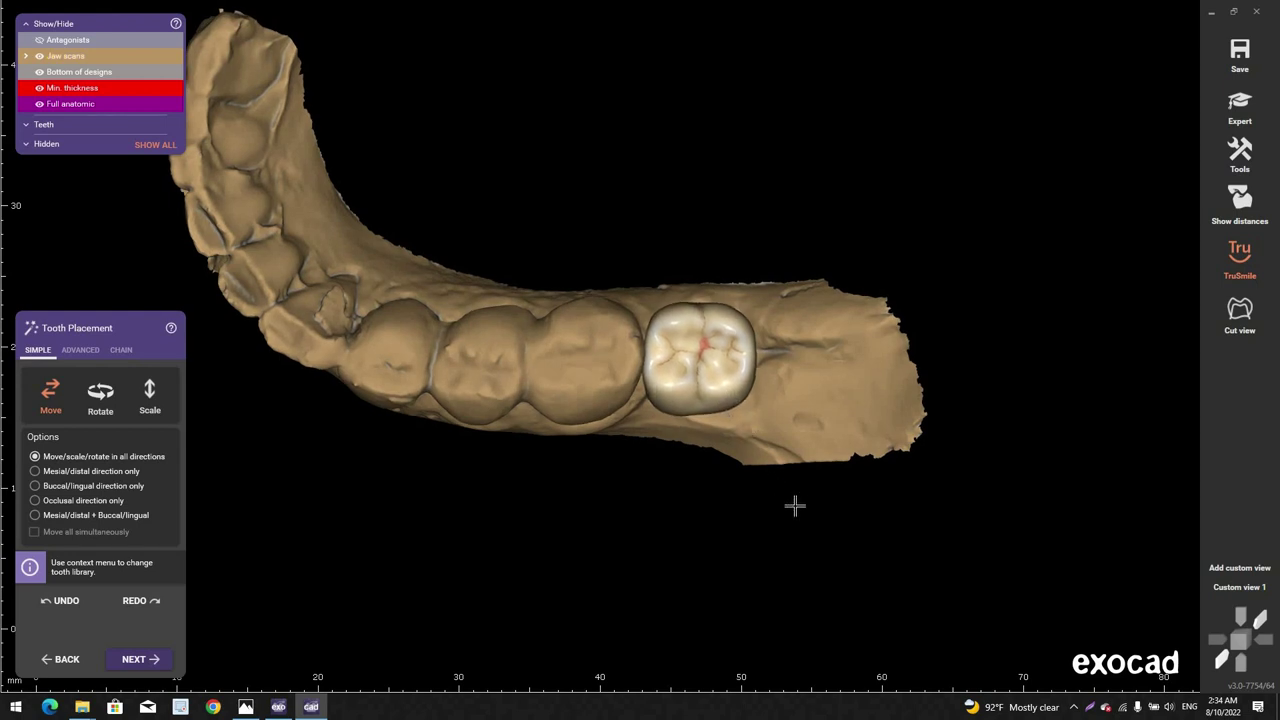
scroll(794, 506, "down", 2)
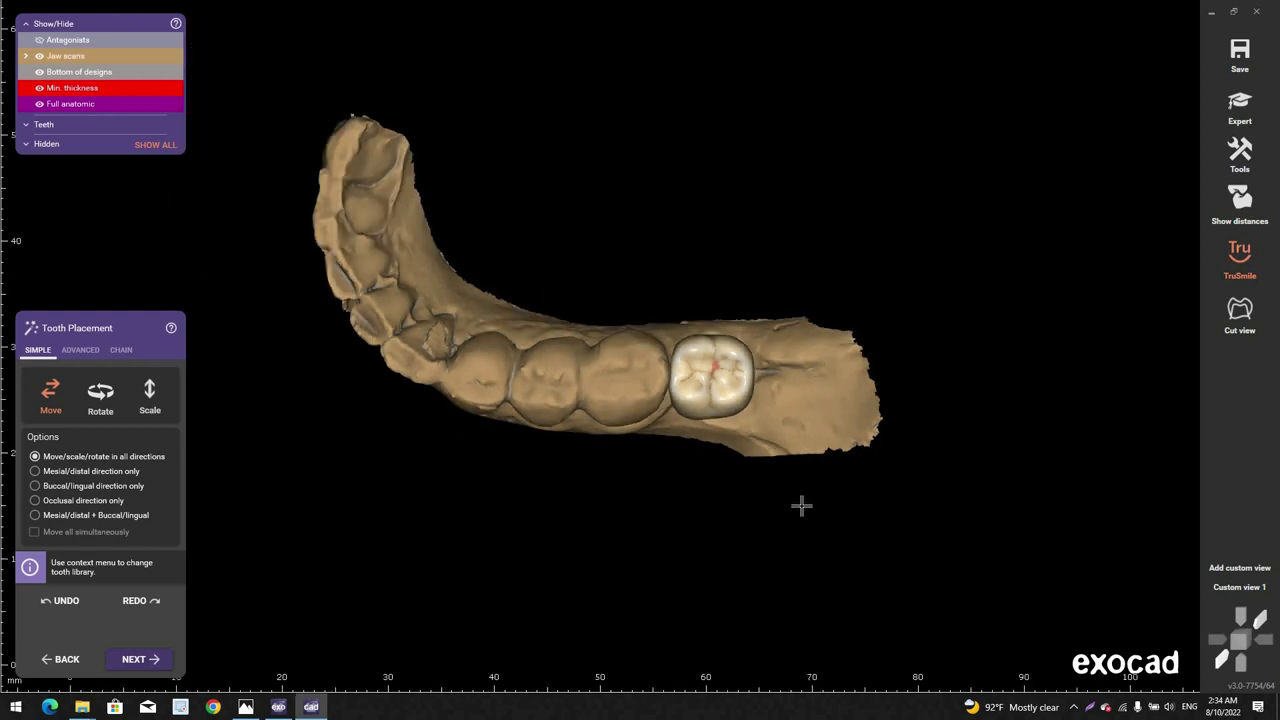
left_click(1237, 570)
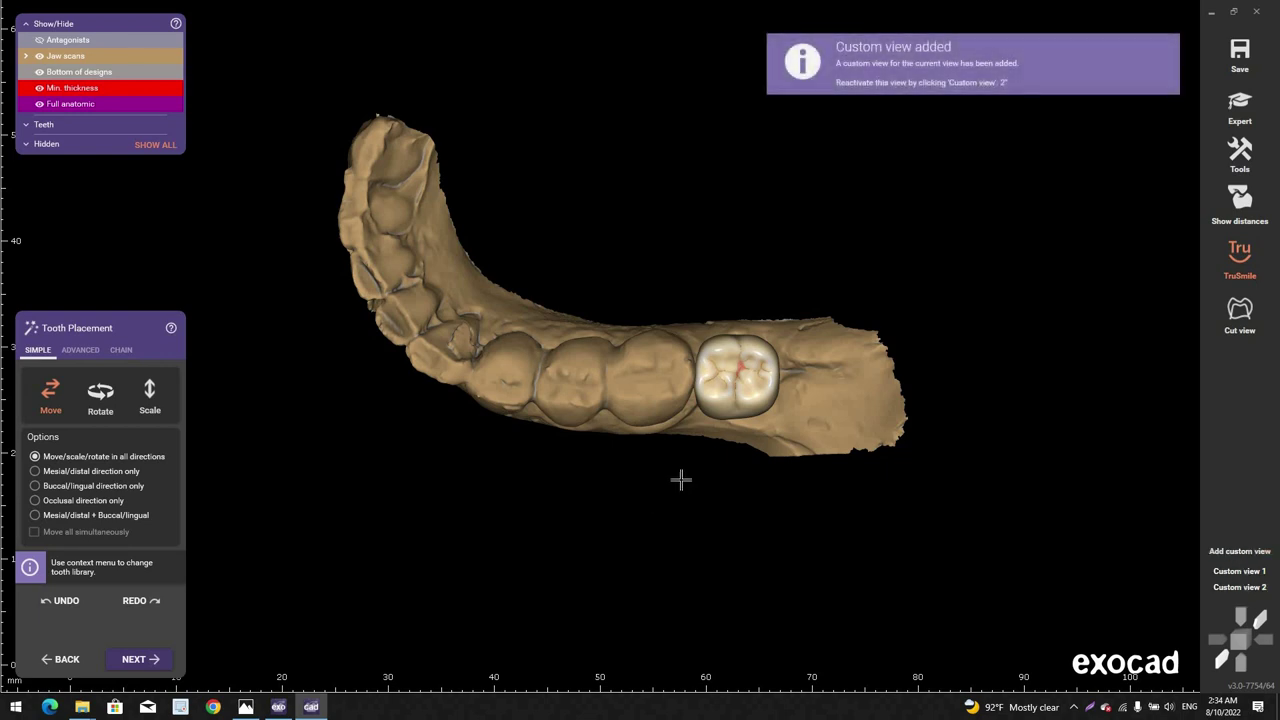
Step: Save a lingual view of the lower jaw with tooth 37 as a third custom view
right_click_drag(680, 480, 640, 346)
scroll(636, 358, "up", 5)
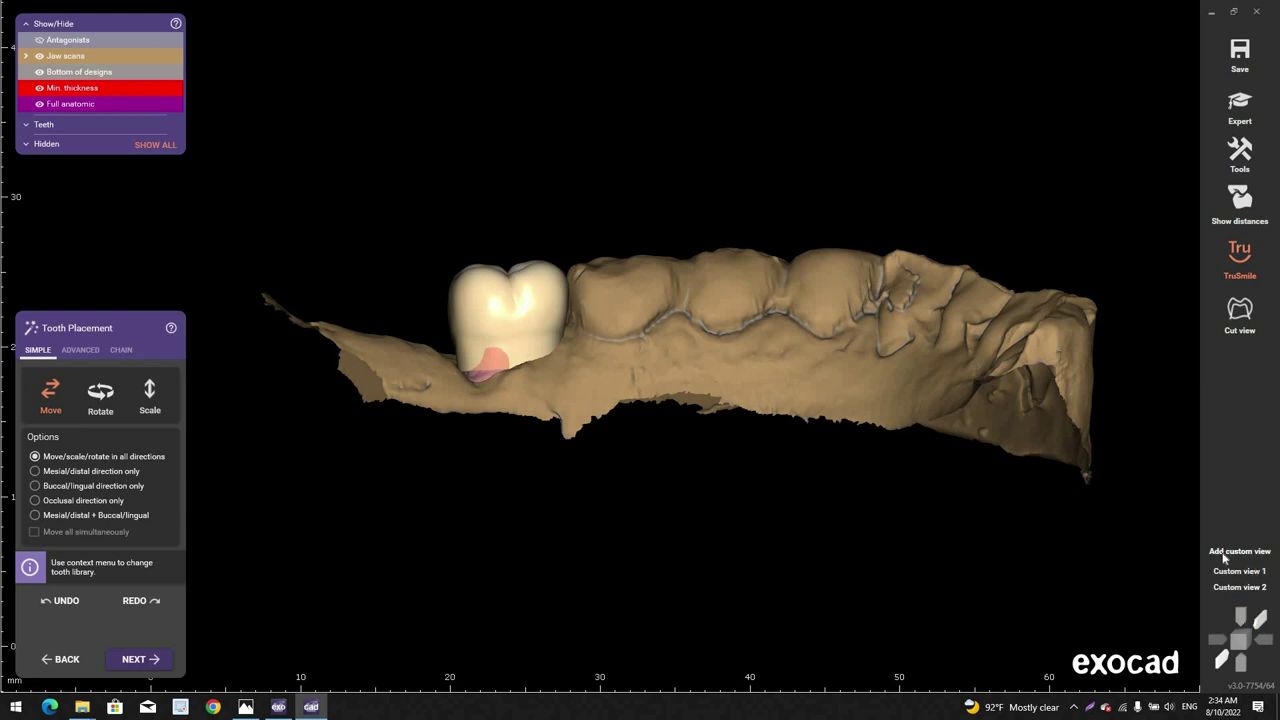
left_click(1223, 557)
Step: Orbit away from the saved orientations and recall the three custom views to check that each one works
scroll(585, 499, "down", 3)
right_click_drag(584, 499, 929, 591)
mouse_move(530, 446)
right_mouse_down()
mouse_move(517, 452)
mouse_move(530, 446)
right_mouse_up()
left_click(1216, 590)
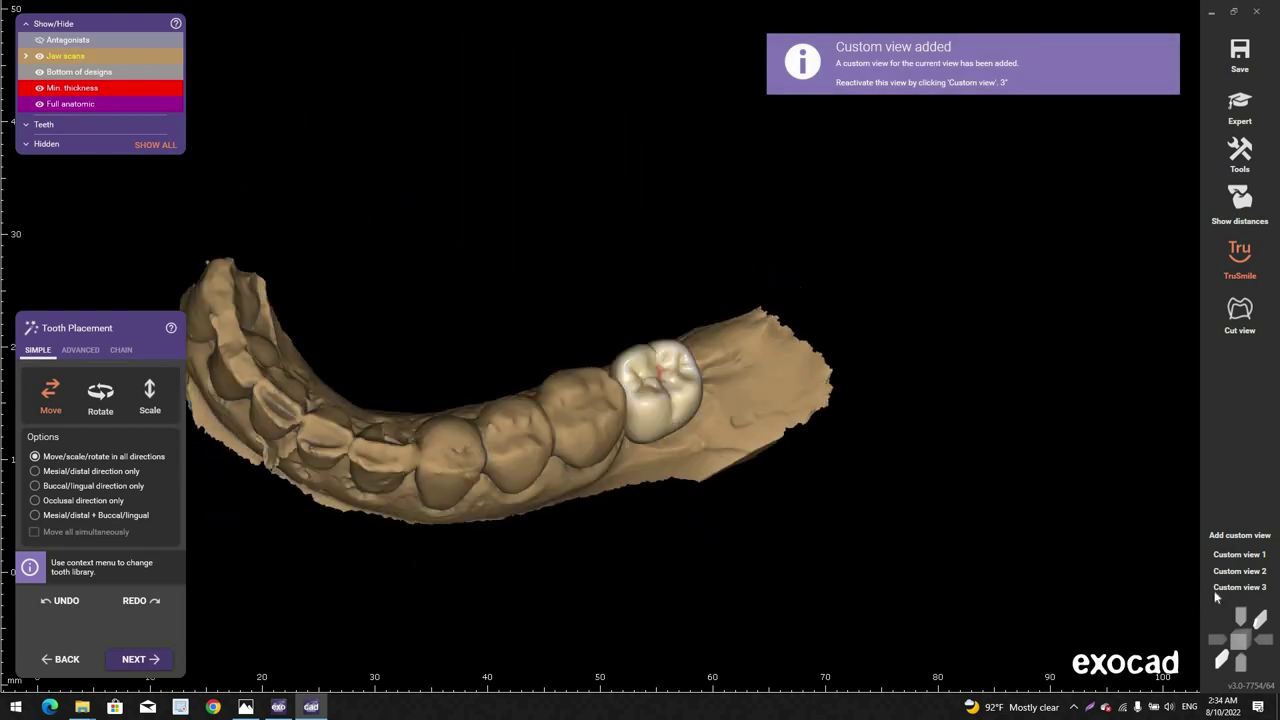
right_click_drag(472, 315, 471, 371)
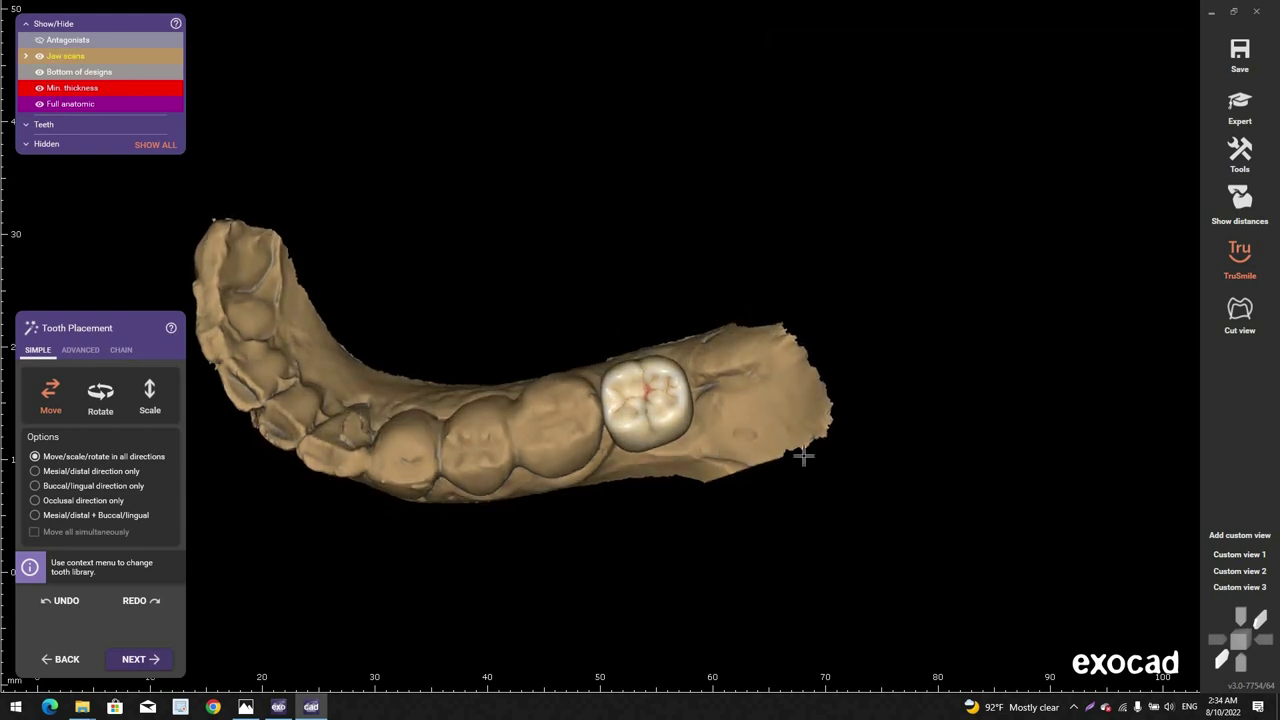
left_click(1248, 564)
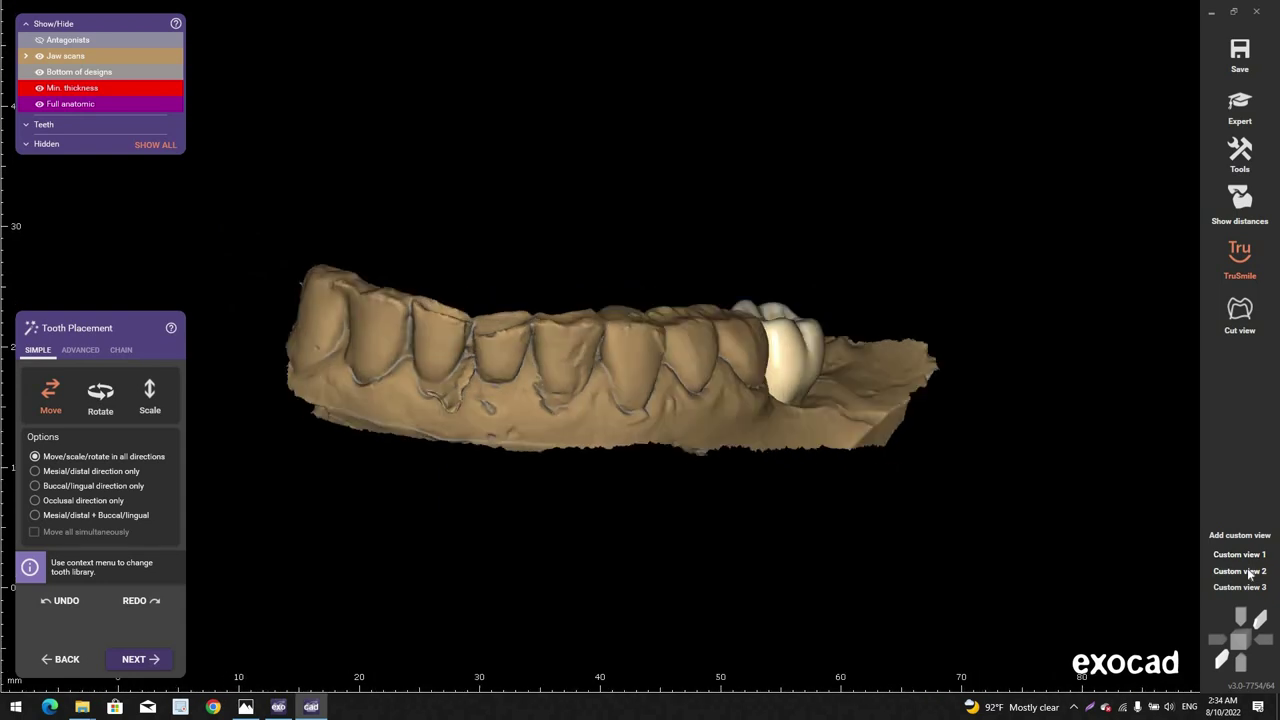
left_click(1245, 588)
left_click(1245, 574)
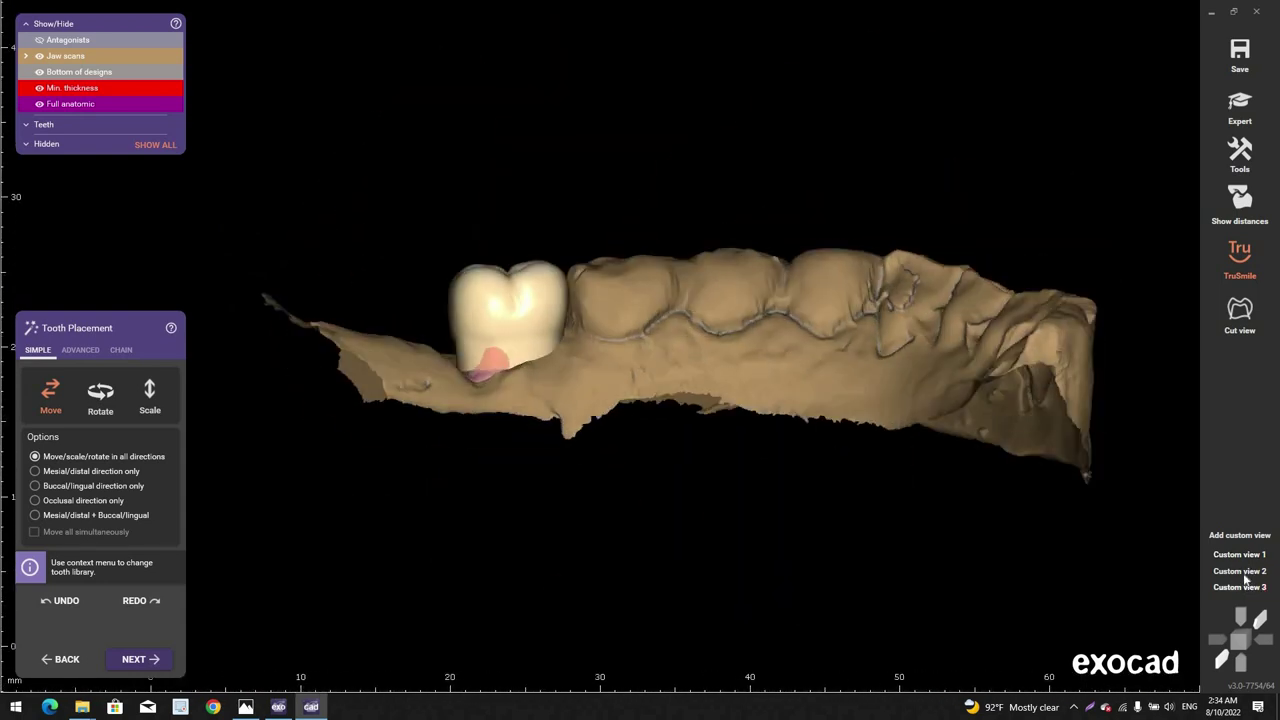
left_click(1246, 566)
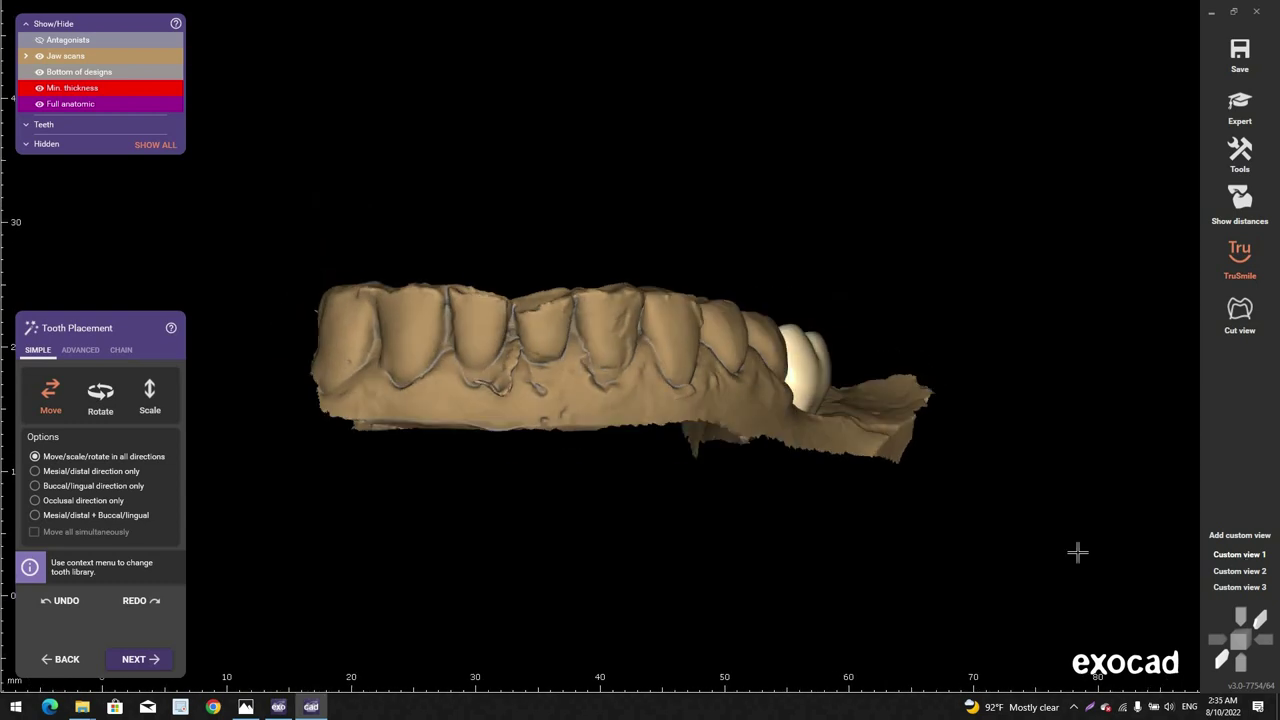
Step: Show the antagonist to check how tooth 37 meets the opposing teeth, and hide it again
key("a")
scroll(893, 461, "down", 2)
right_click_drag(880, 445, 838, 365)
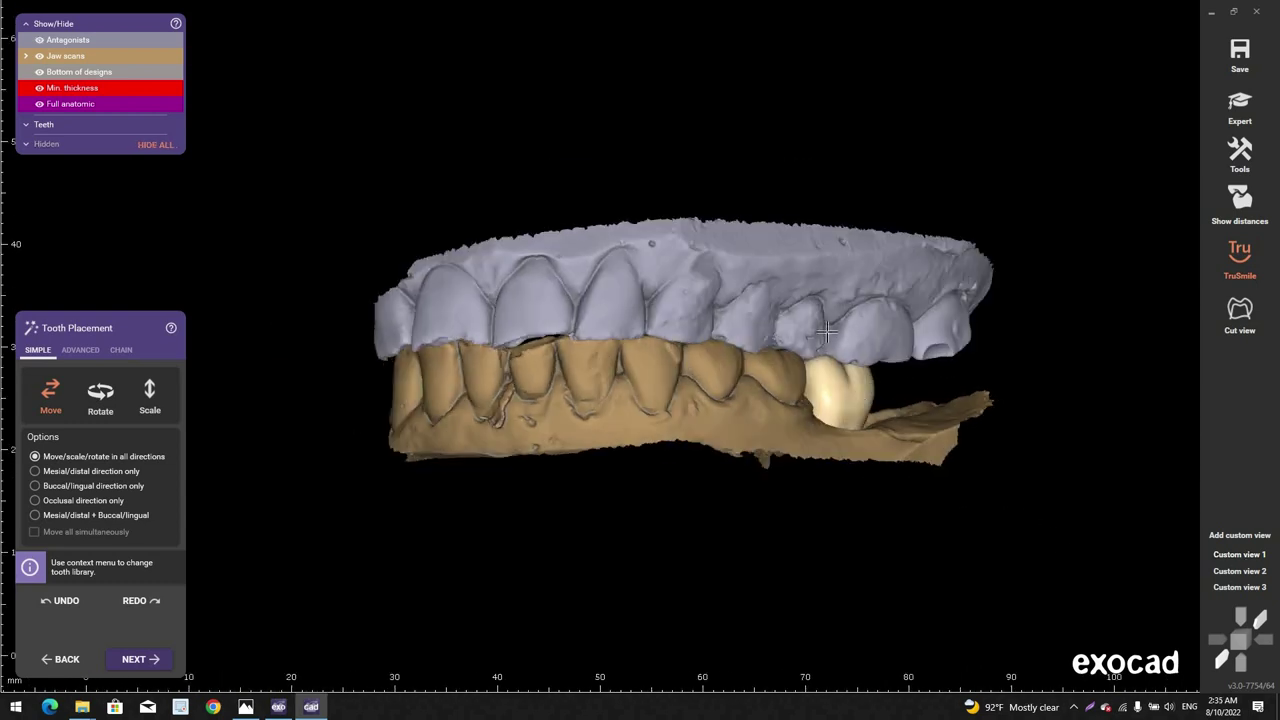
key("a")
right_click_drag(821, 428, 815, 503)
middle_click(820, 450)
scroll(733, 486, "up", 4)
middle_click_drag(778, 511, 843, 514)
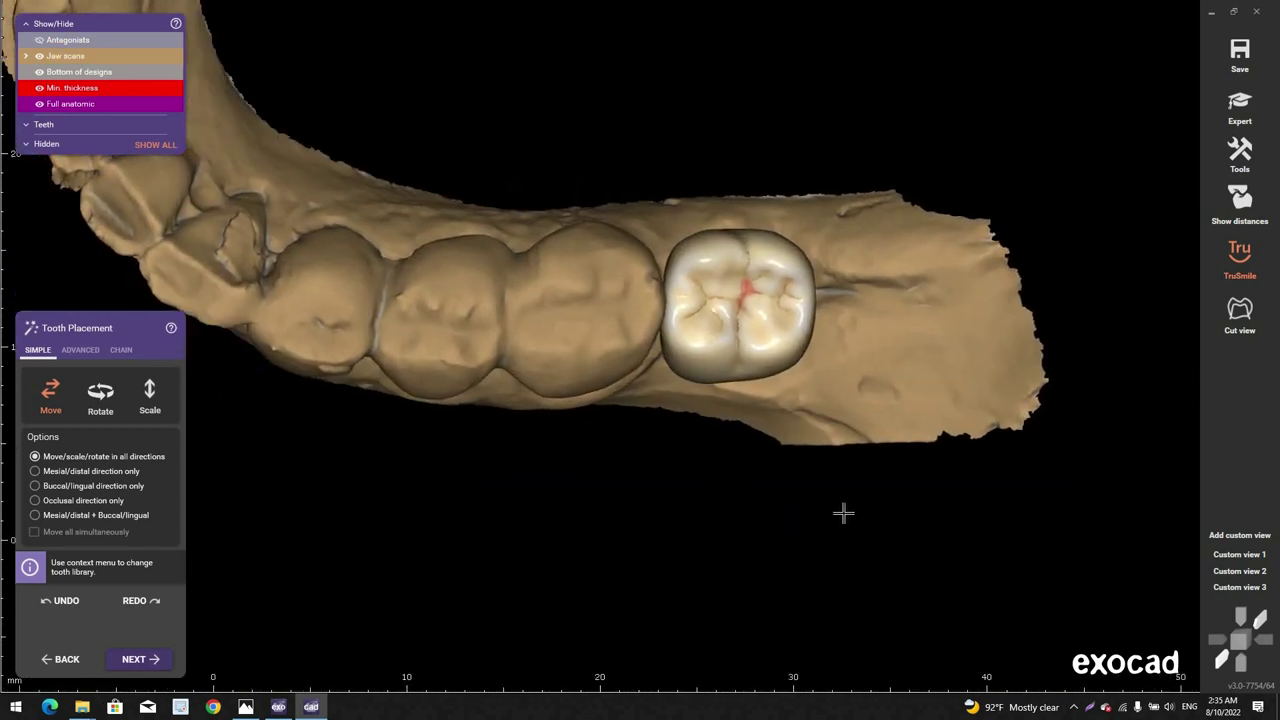
Step: Nudge the tooth 37 model slightly to refine its fit over the preparation and beside the neighbouring molar
right_click_drag(836, 518, 817, 404)
scroll(807, 380, "up", 3)
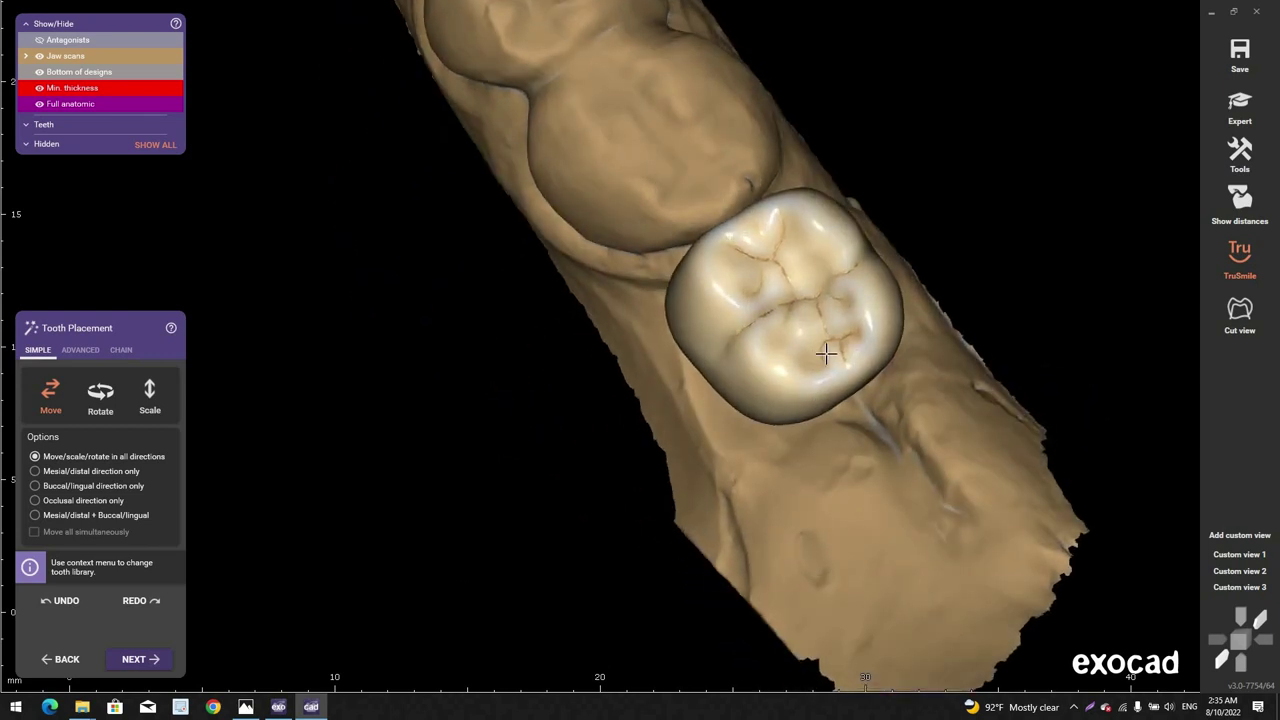
left_click_drag(851, 400, 849, 408)
Step: Inspect the mesial contact and alignment of tooth 37 with the neighbouring molar from the occlusal and buccal sides
scroll(830, 412, "down", 3)
right_click_drag(830, 412, 612, 362)
scroll(771, 374, "up", 2)
scroll(784, 345, "up", 3)
scroll(785, 306, "up", 1)
scroll(804, 337, "down", 3)
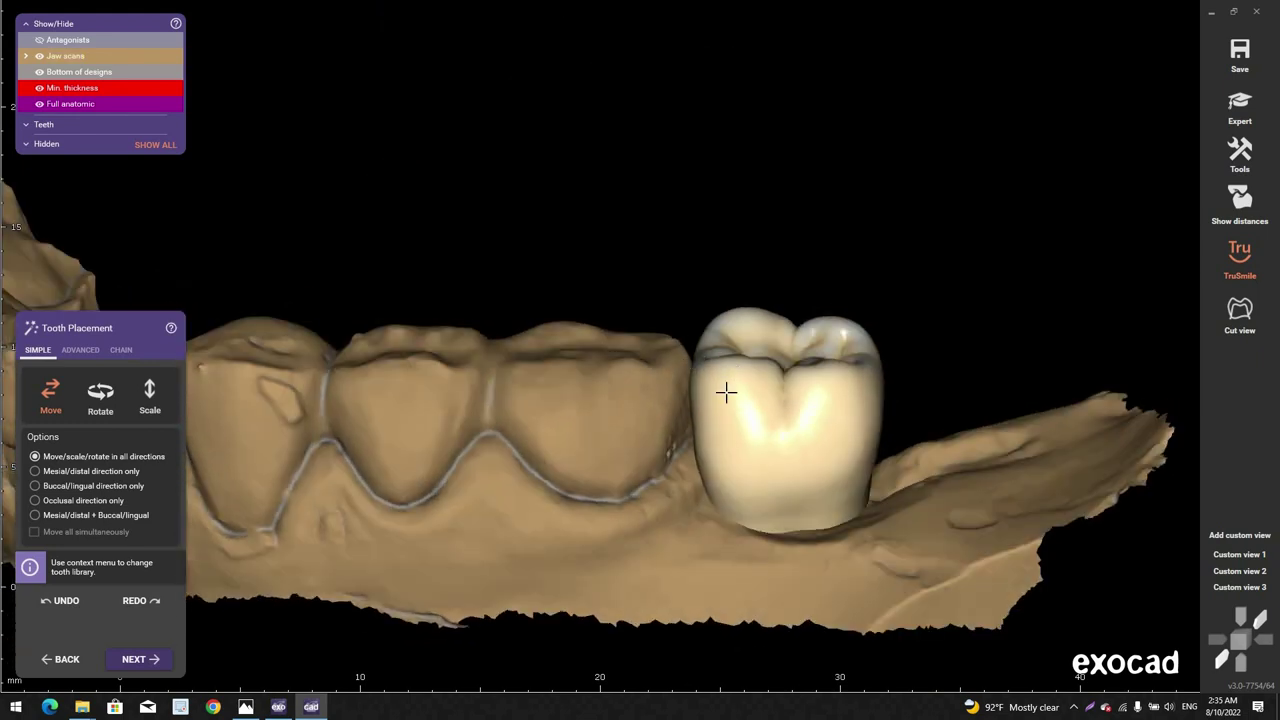
right_click_drag(725, 353, 714, 320)
scroll(716, 316, "up", 3)
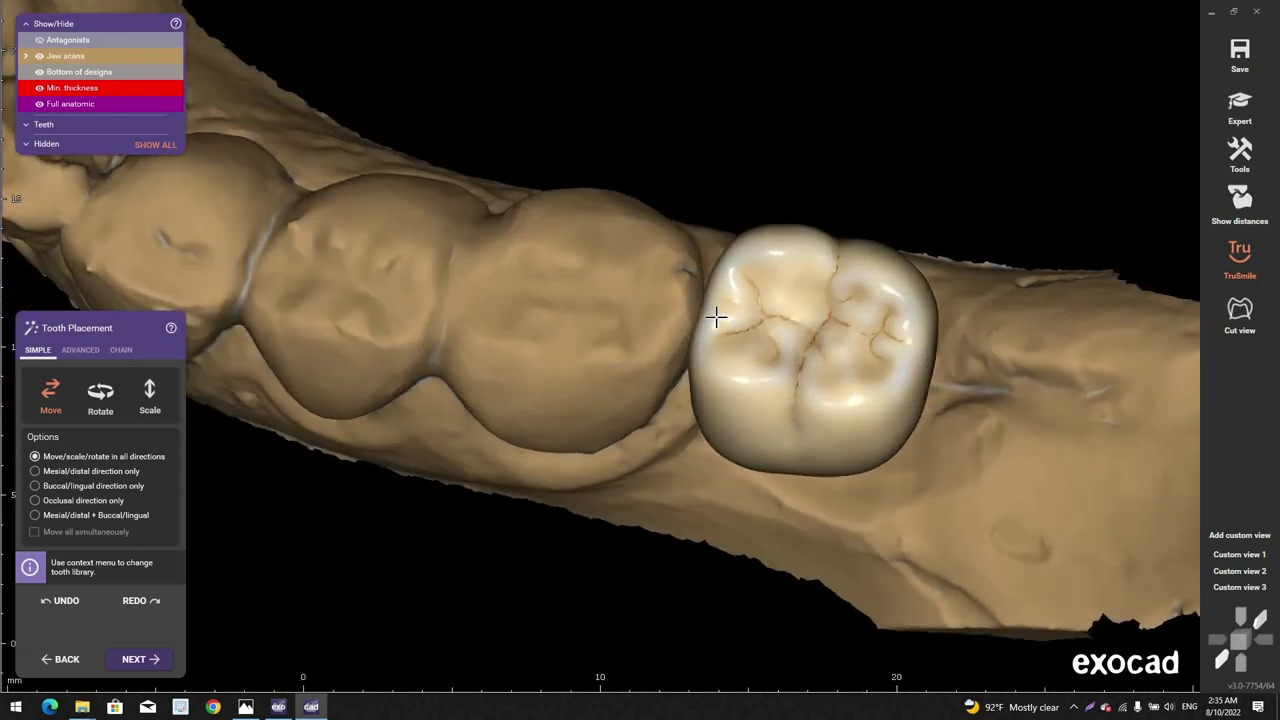
scroll(716, 316, "up", 2)
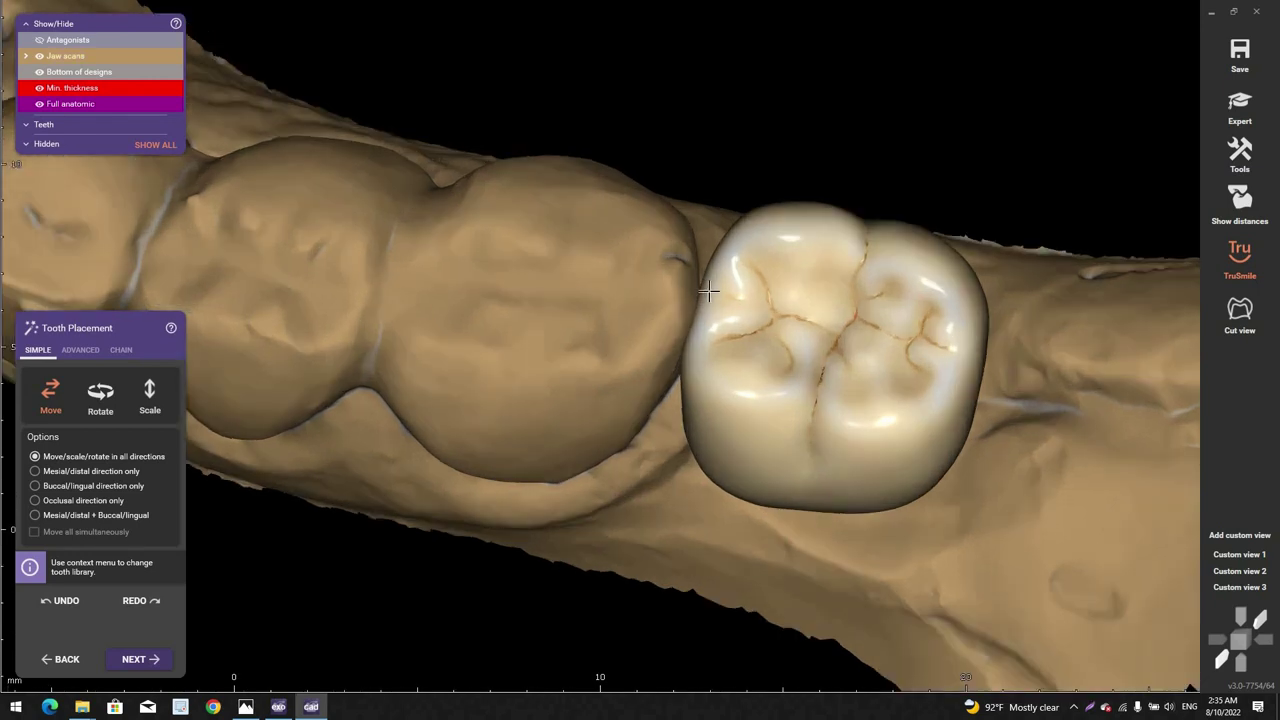
scroll(709, 338, "down", 2)
right_click_drag(709, 338, 750, 264)
scroll(760, 291, "up", 2)
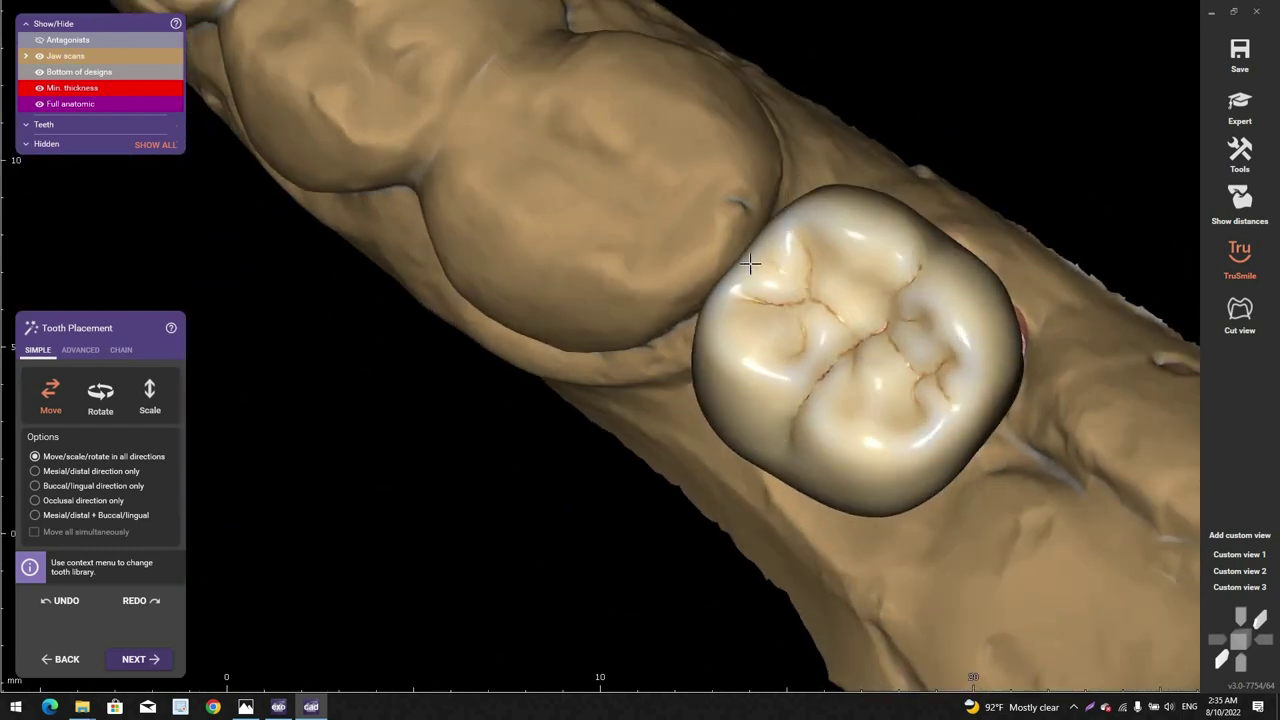
right_click_drag(749, 327, 700, 294)
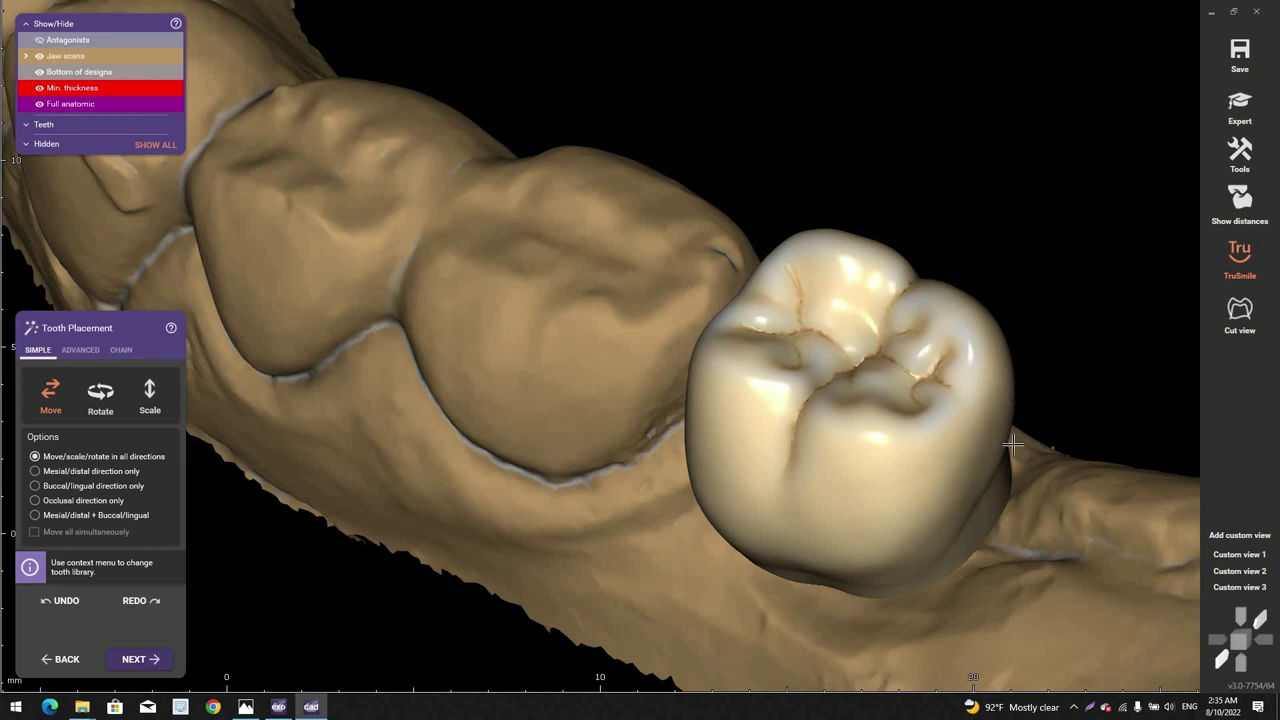
scroll(1014, 433, "down", 2)
right_click_drag(1014, 433, 1020, 531)
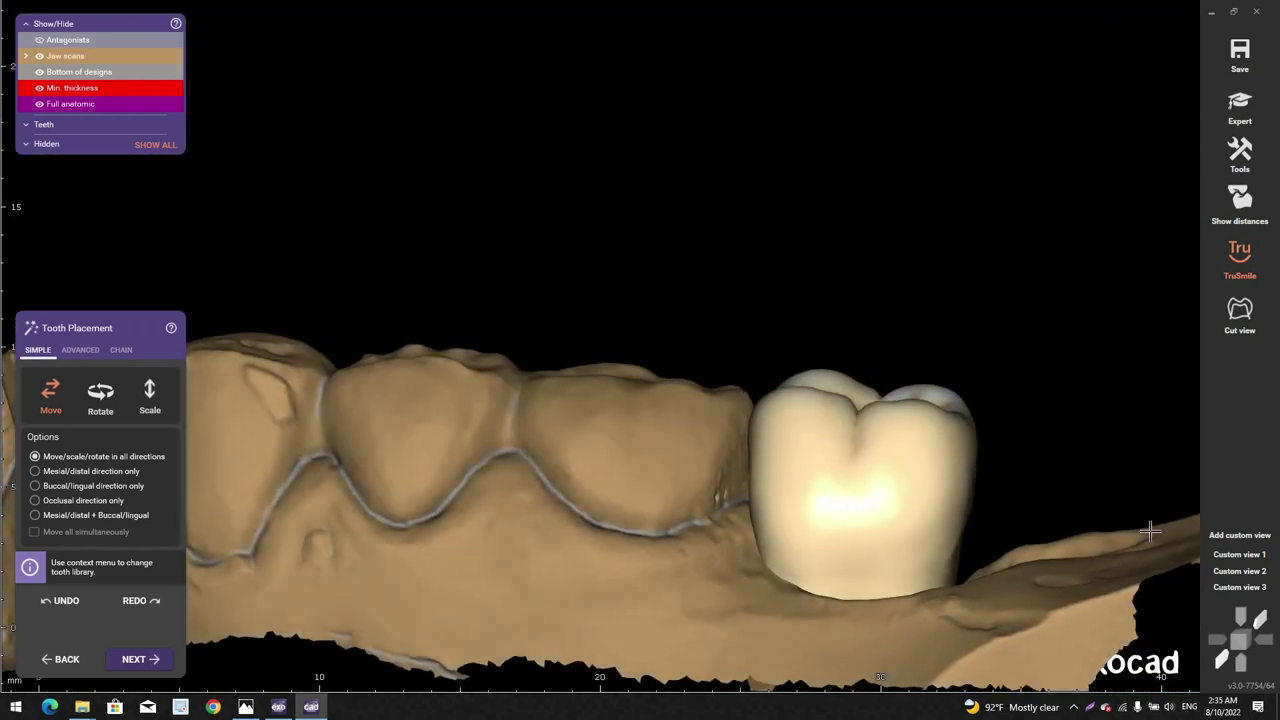
Step: Mark three mesiodistal alignment lines and one line along the contact on an occlusal screen capture, and close it without saving
right_click_drag(853, 542, 763, 549)
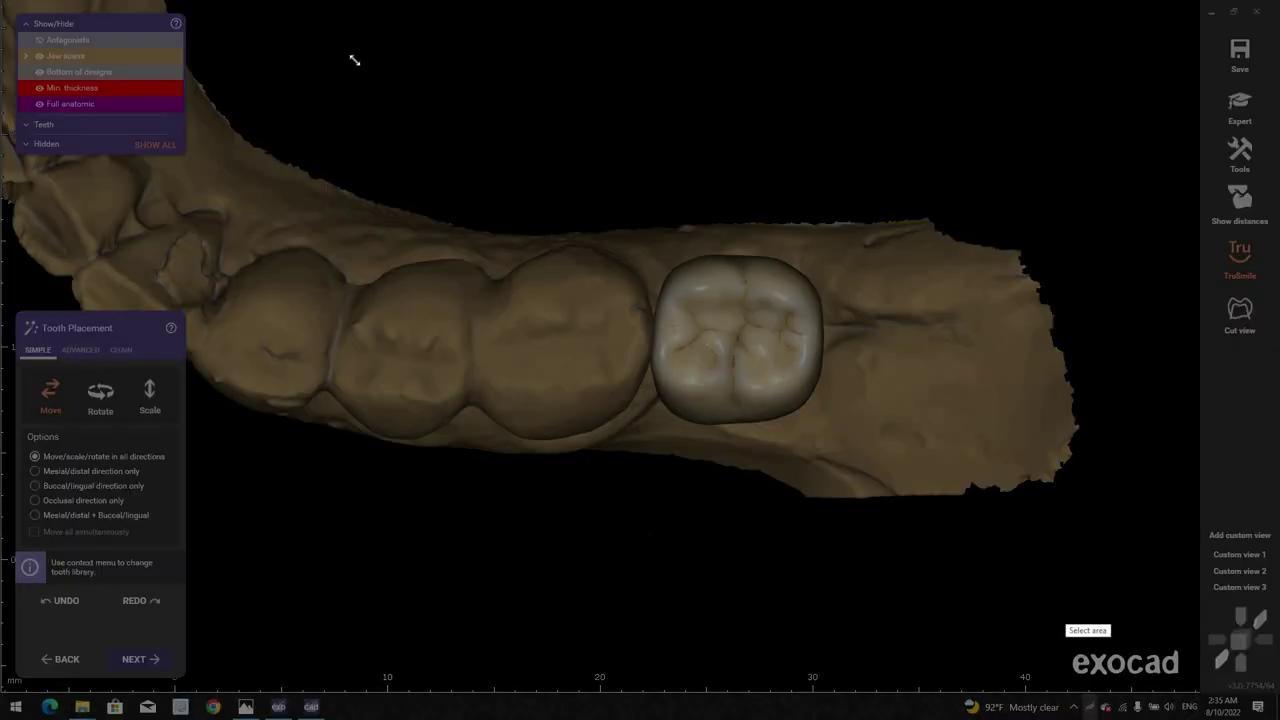
left_click_drag(1088, 576, 293, 70)
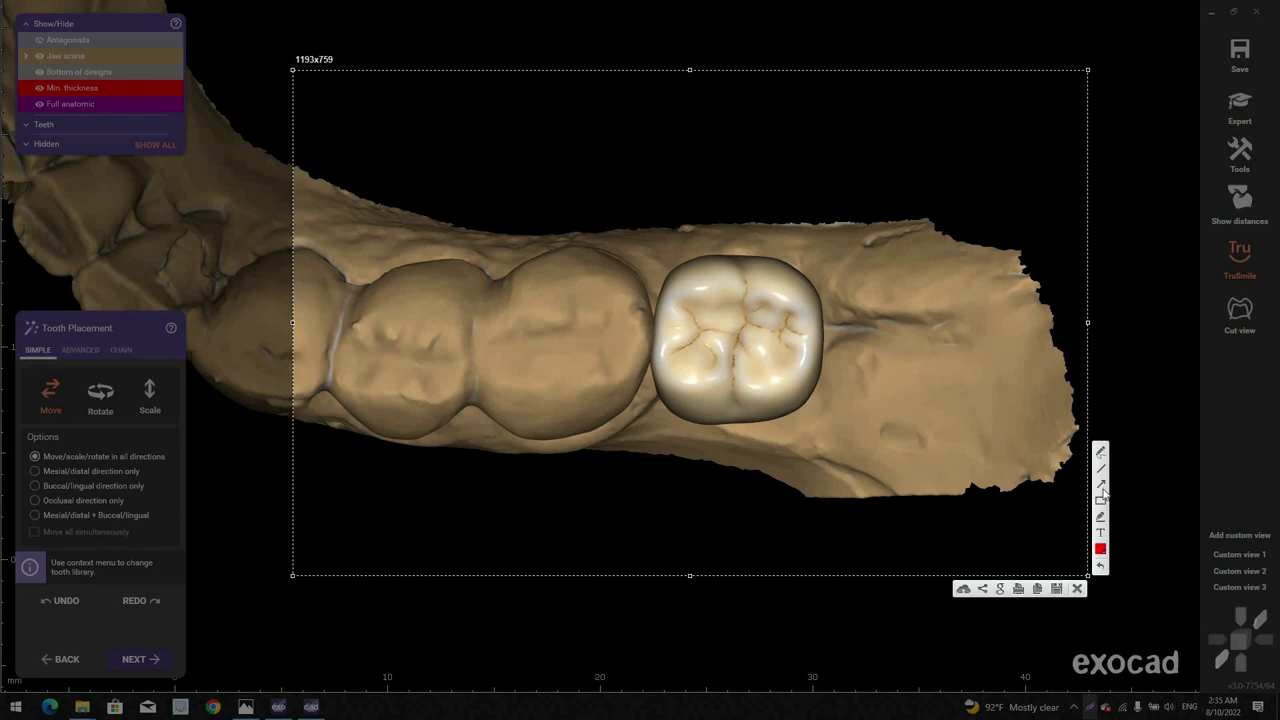
left_click_drag(819, 294, 522, 286)
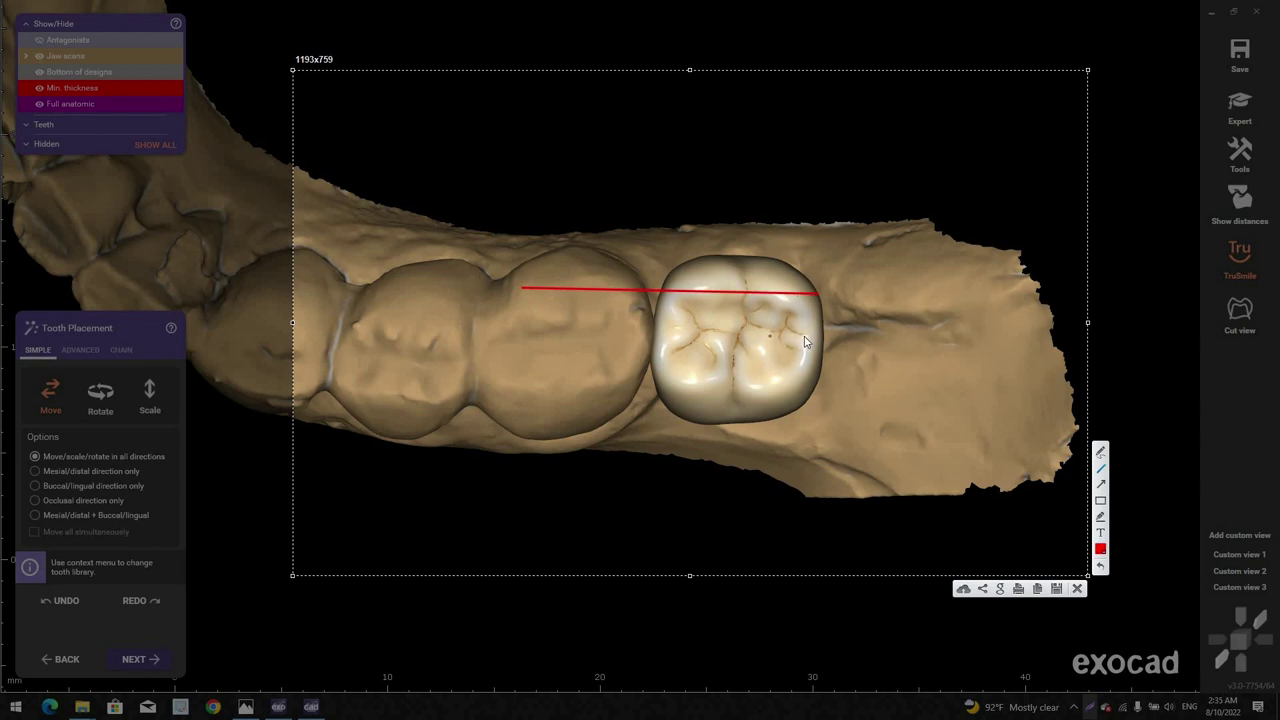
left_click_drag(731, 339, 526, 339)
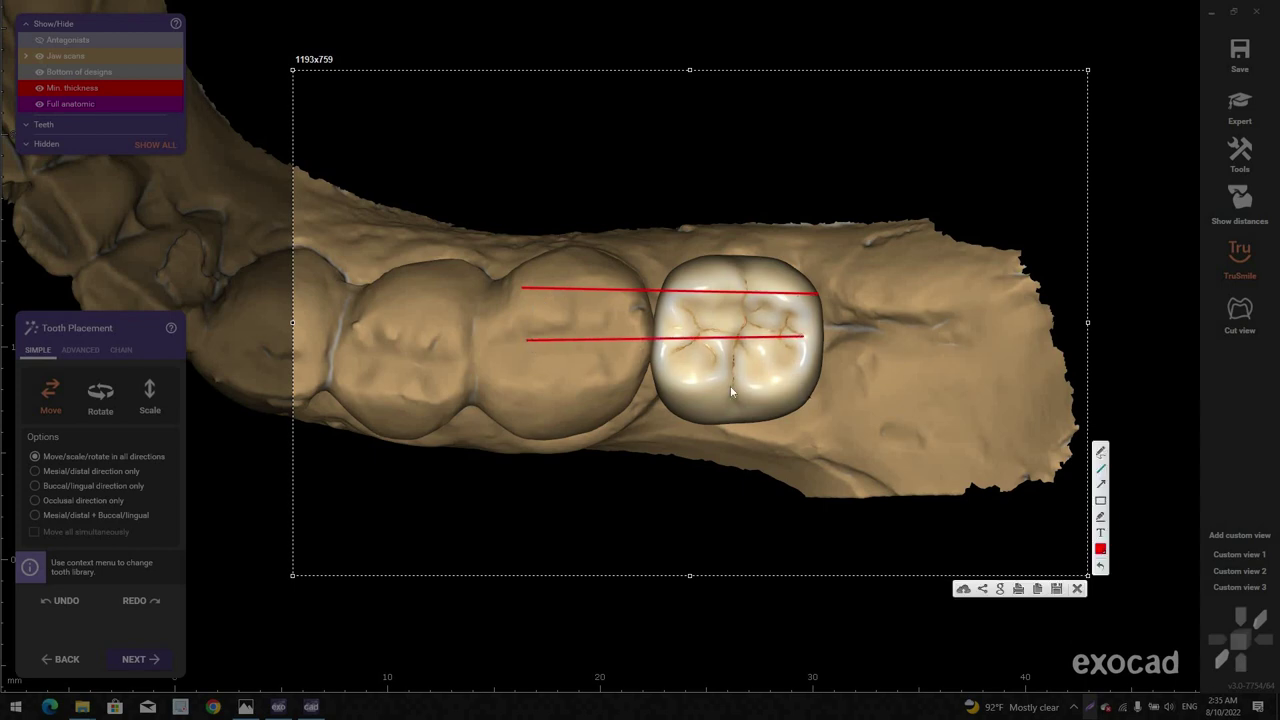
left_click_drag(587, 388, 530, 386)
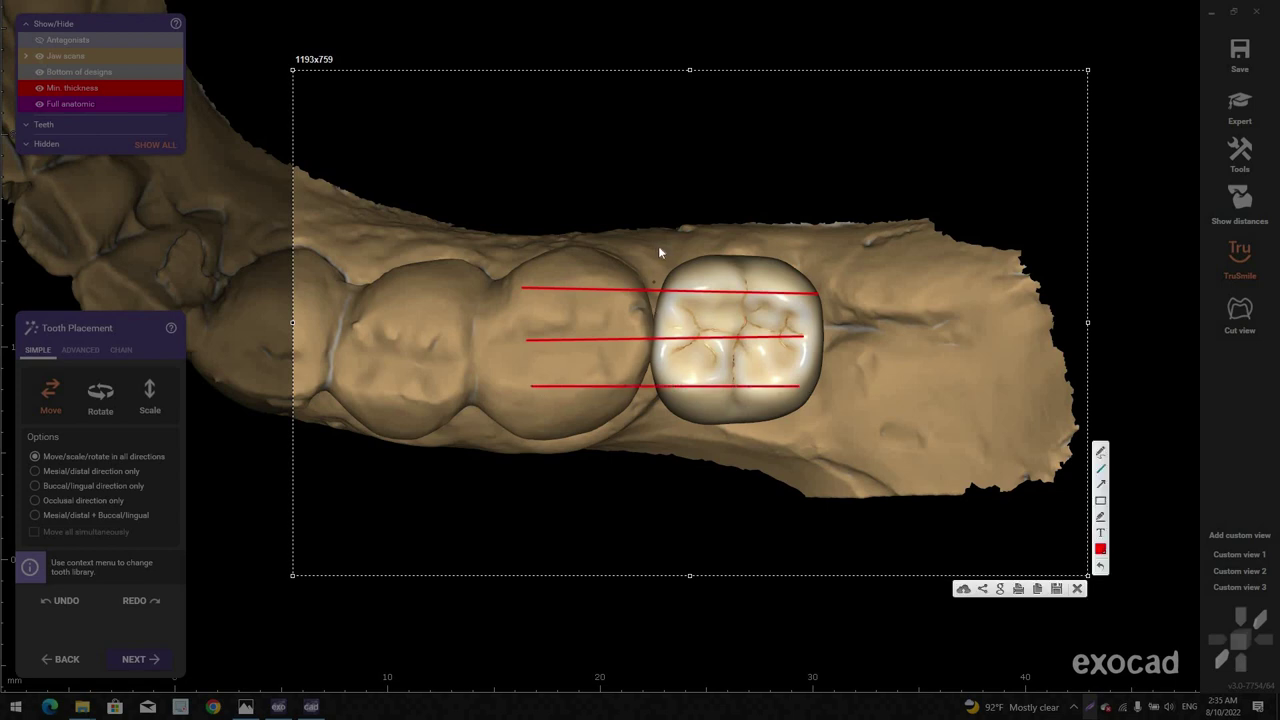
left_click_drag(656, 247, 650, 406)
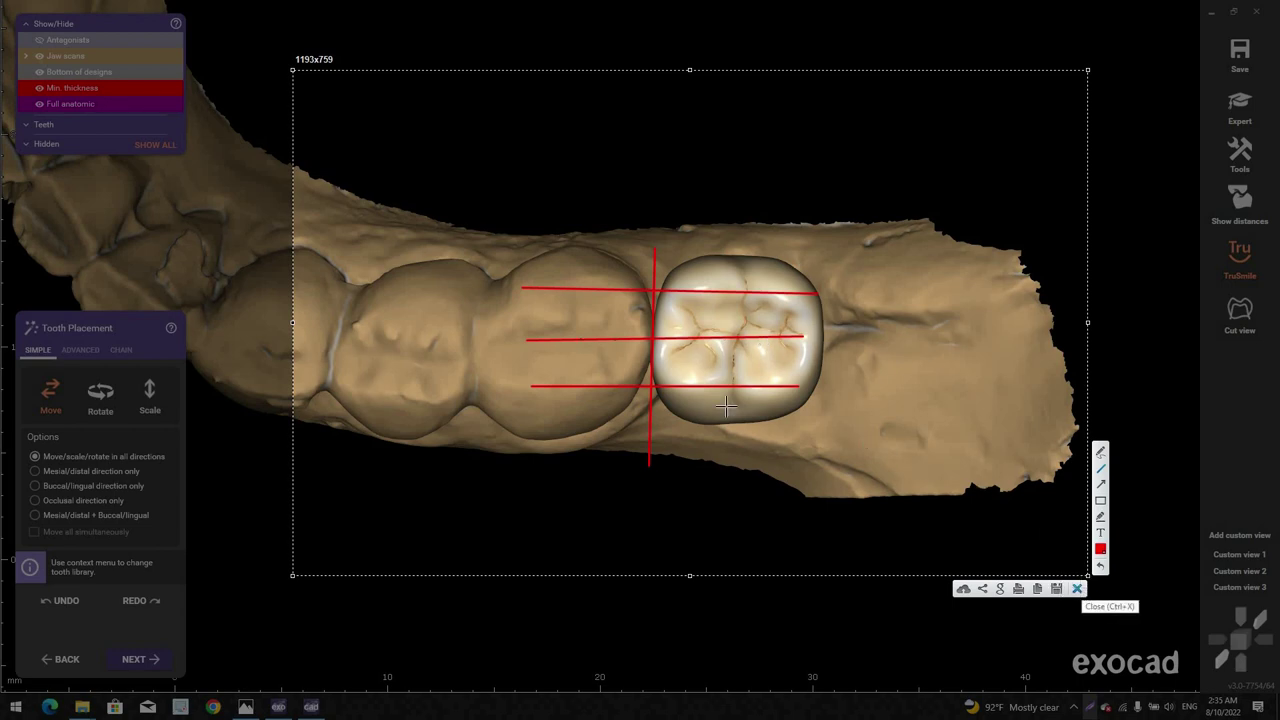
key("ctrl+x")
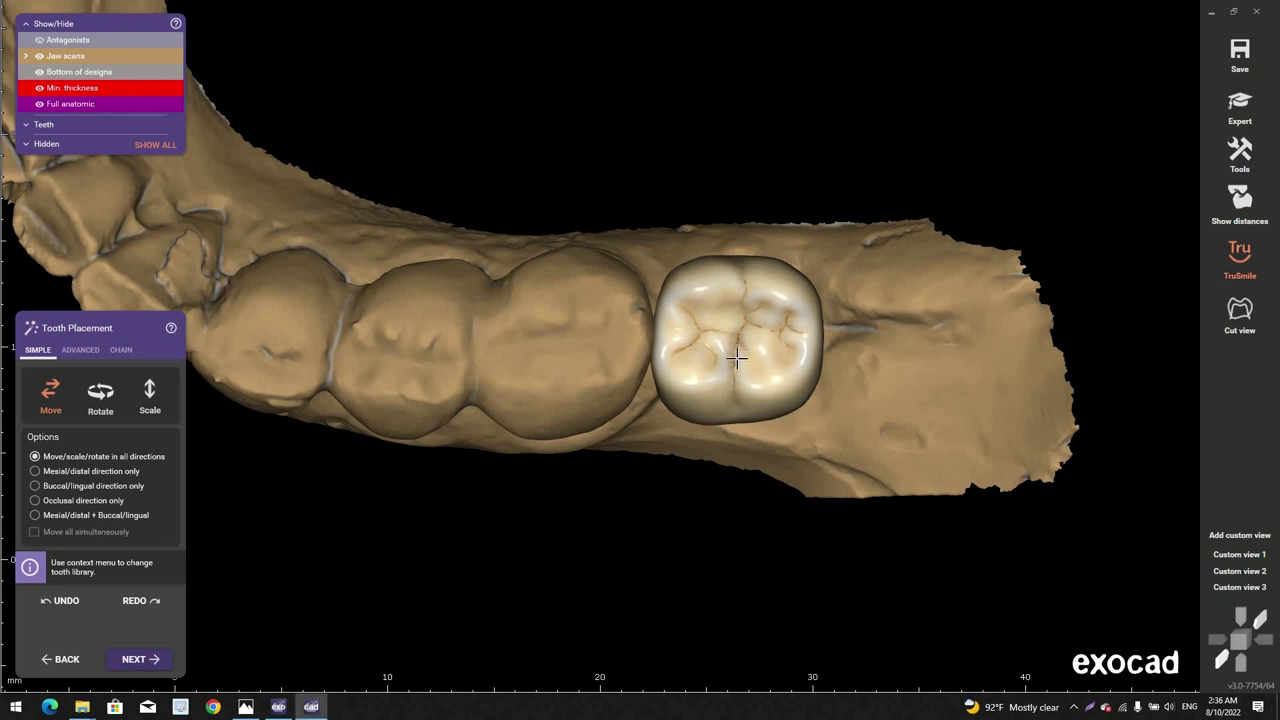
Step: Proceed to Free-Forming, turn off the TruSmile rendering and show the distances to the antagonist on the crown
left_click(144, 661)
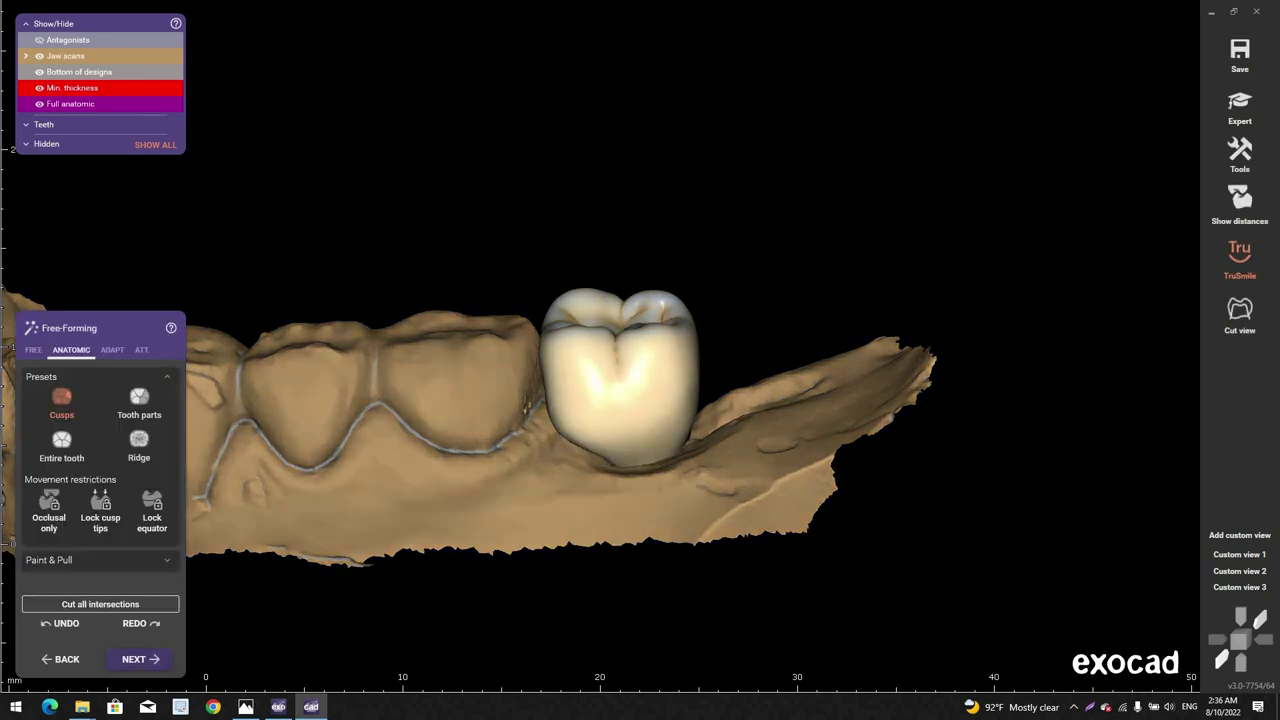
left_click(1247, 268)
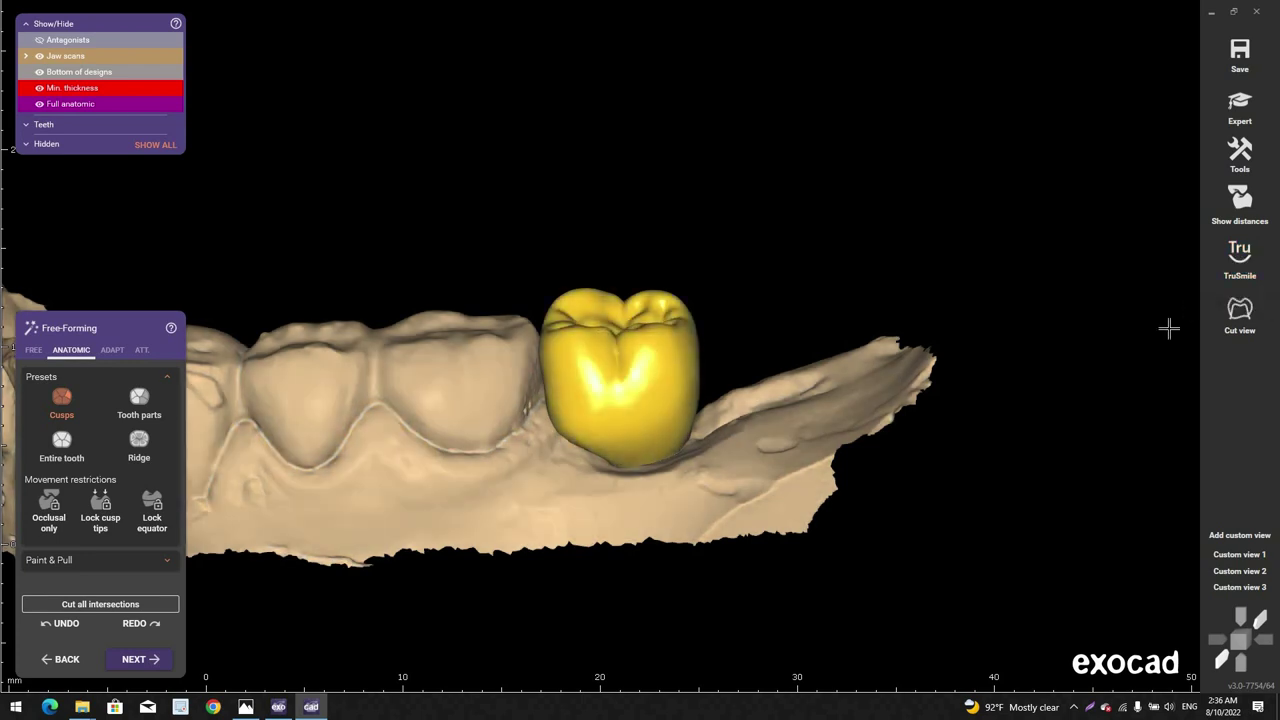
scroll(1168, 328, "down", 3)
right_click_drag(1168, 328, 1241, 254)
left_click(1240, 203)
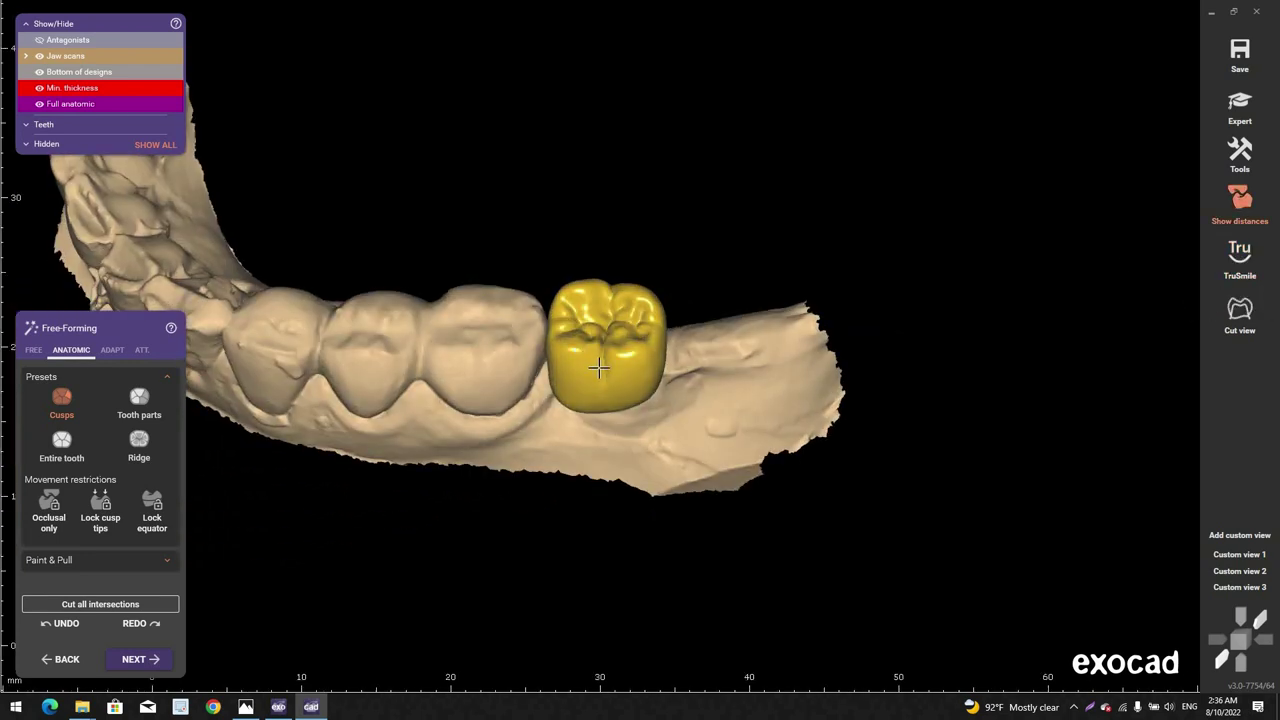
Step: Lower the lingual part of the crown with the Tooth parts preset, restricting movement to Occlusal only
left_click(50, 520)
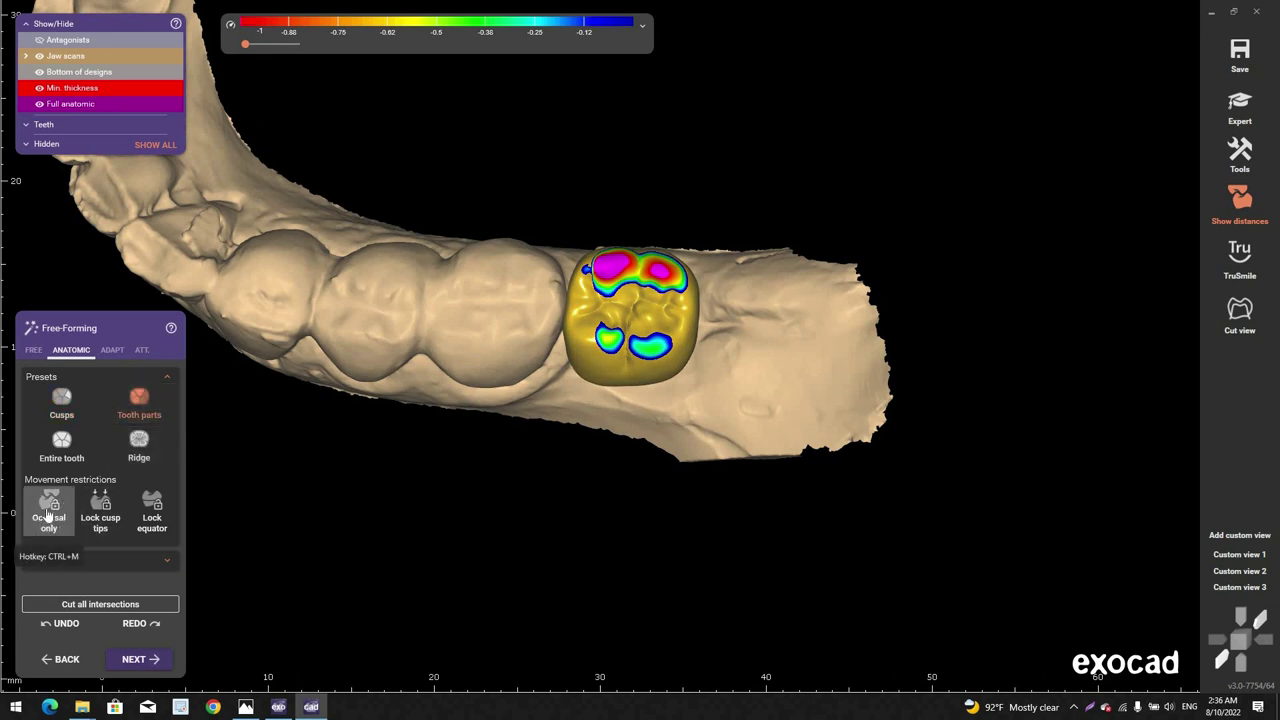
right_click_drag(620, 385, 534, 334)
scroll(534, 334, "up", 5)
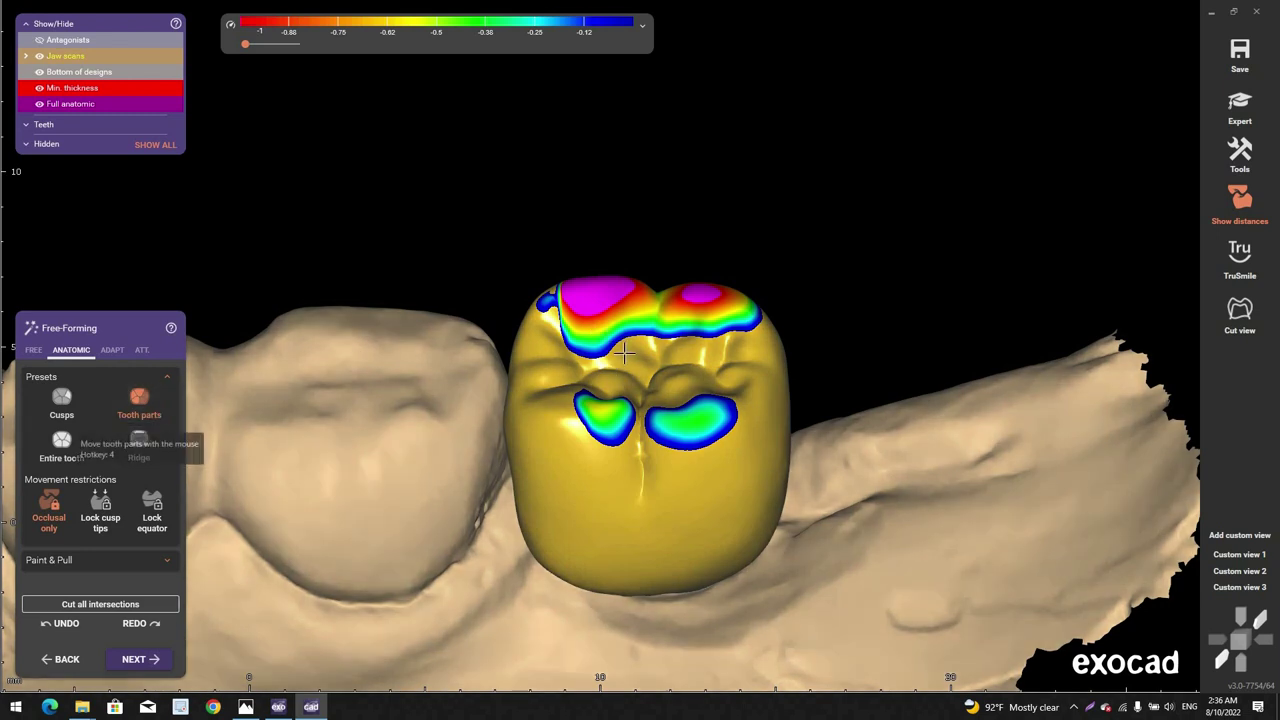
right_click_drag(572, 425, 566, 400)
scroll(566, 400, "up", 1)
right_click_drag(600, 345, 606, 370)
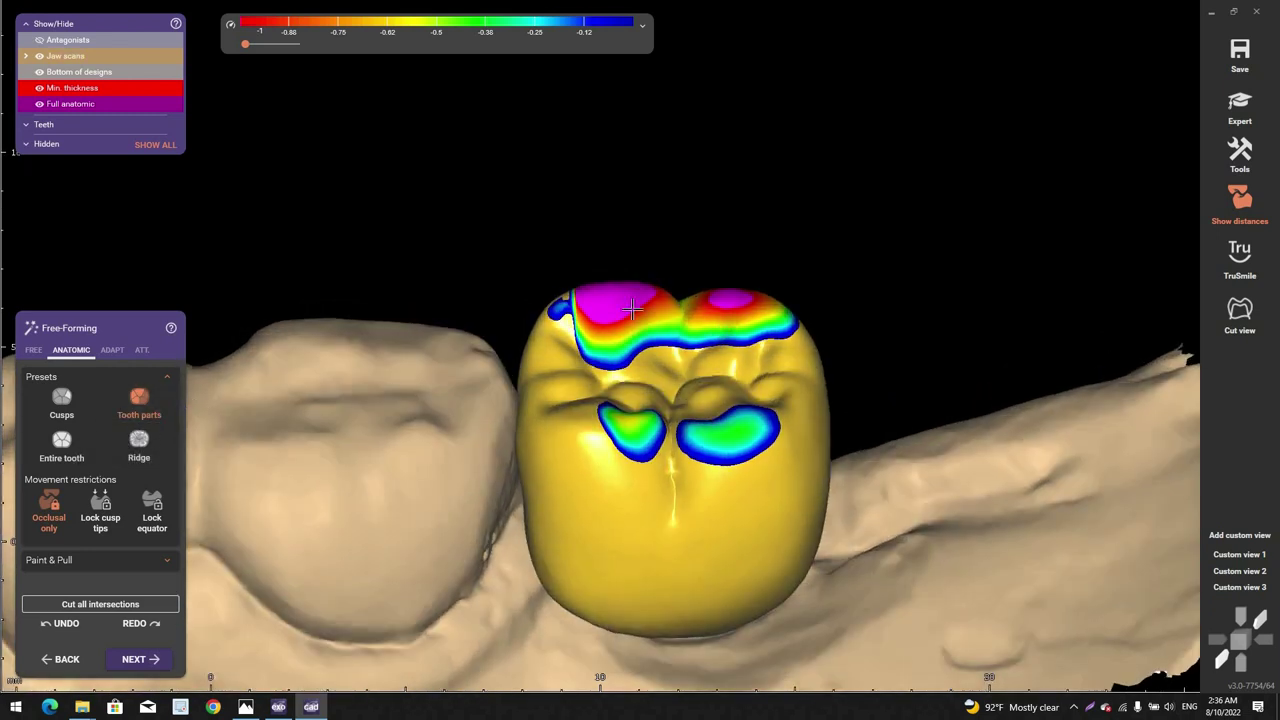
right_click_drag(662, 311, 654, 281)
scroll(654, 285, "up", 3)
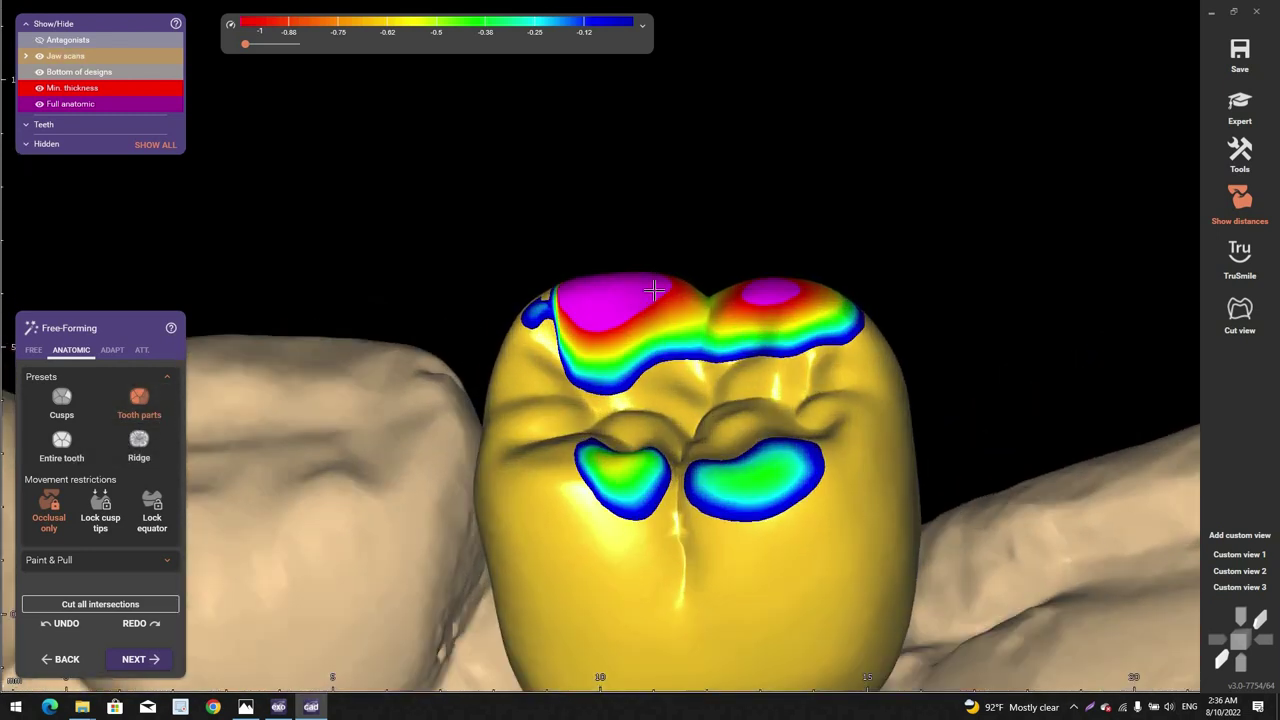
mouse_move(653, 310)
left_mouse_down()
mouse_move(649, 326)
mouse_move(663, 331)
left_mouse_up()
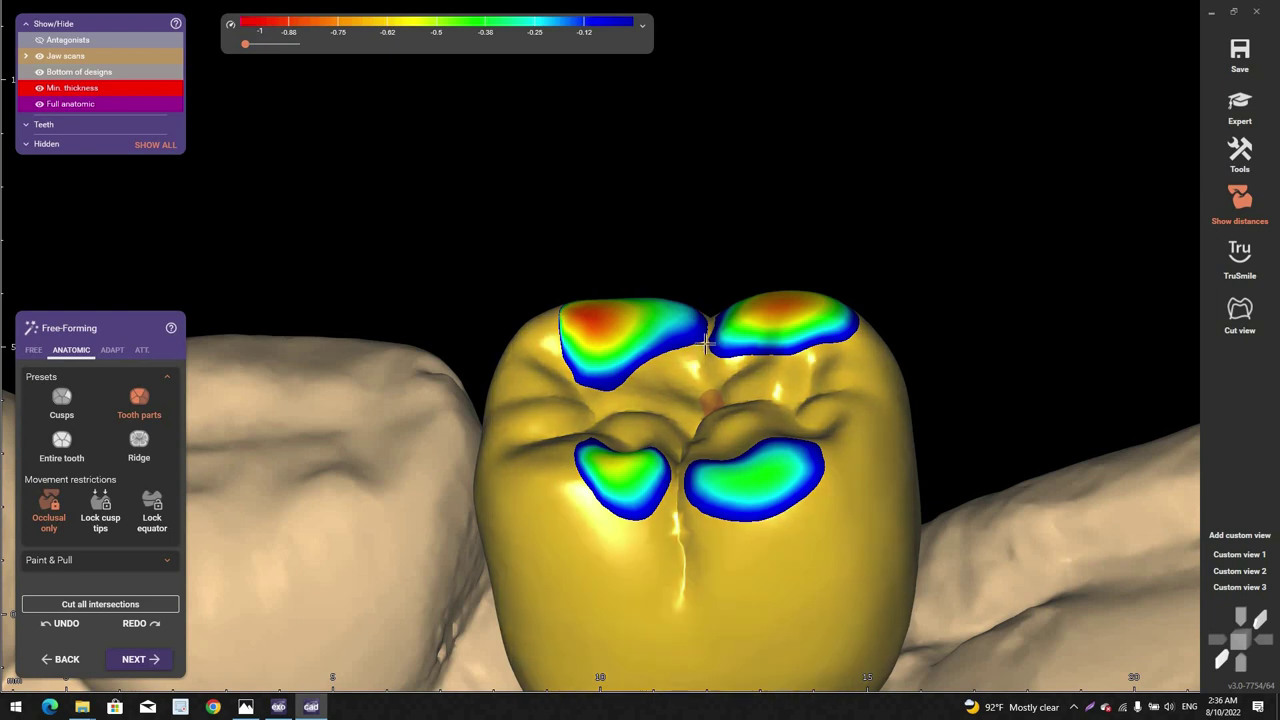
Step: Lower the distolingual and mesiolingual cusps individually with the Cusps preset to reduce their overlap with the antagonist
scroll(708, 338, "down", 6)
right_click_drag(708, 340, 673, 377)
scroll(675, 374, "up", 4)
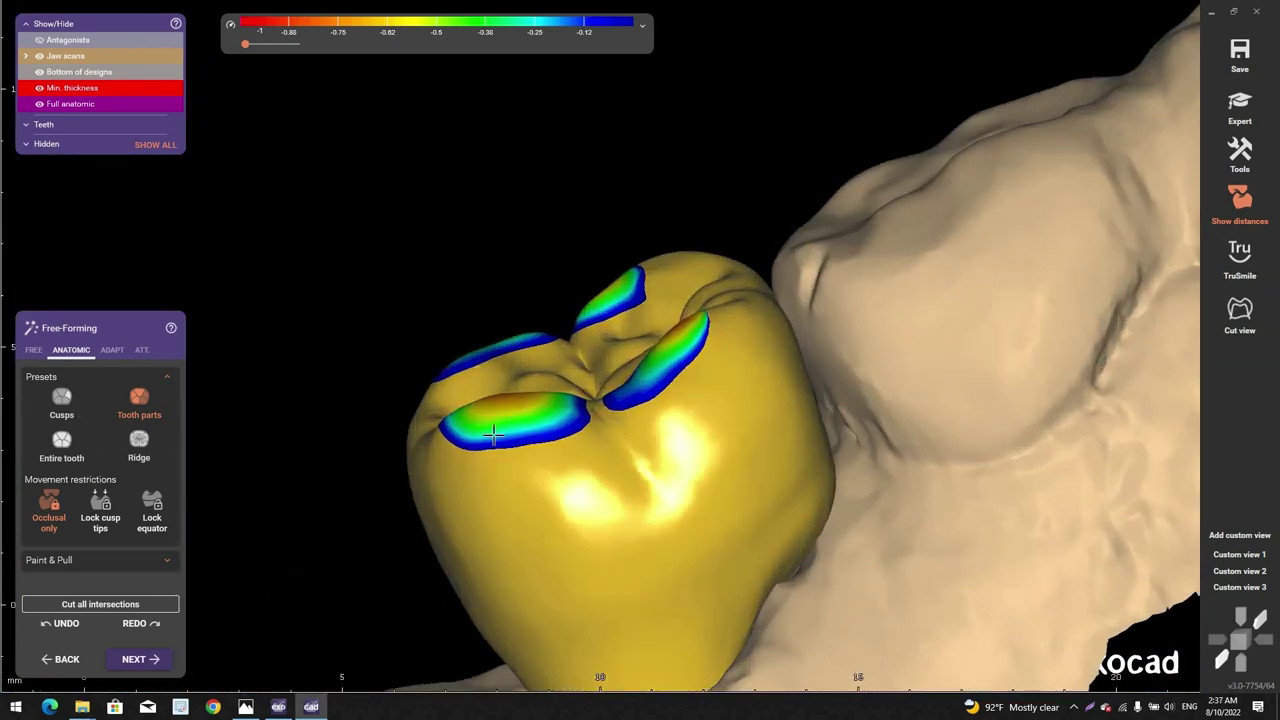
left_click(62, 402)
mouse_move(533, 416)
left_mouse_down()
mouse_move(535, 430)
mouse_move(584, 418)
left_mouse_up()
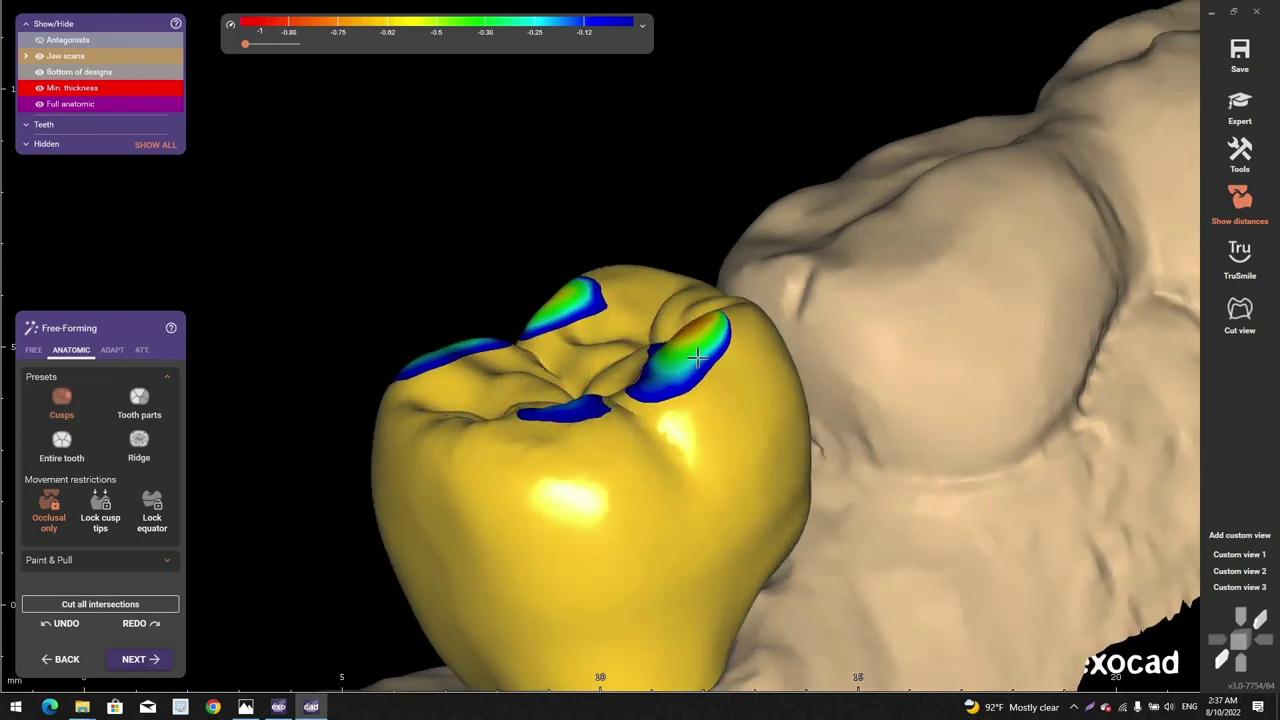
scroll(717, 353, "down", 4)
right_click_drag(717, 353, 685, 350)
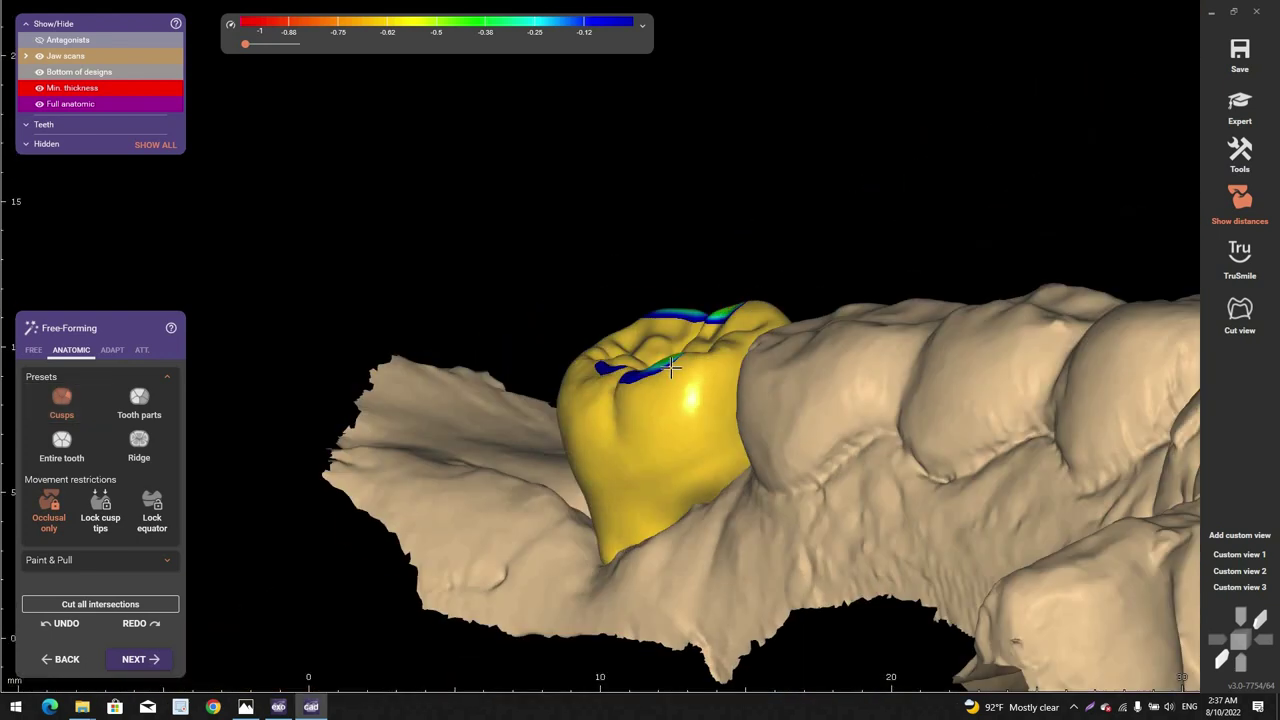
scroll(684, 355, "up", 5)
left_click_drag(683, 356, 660, 372)
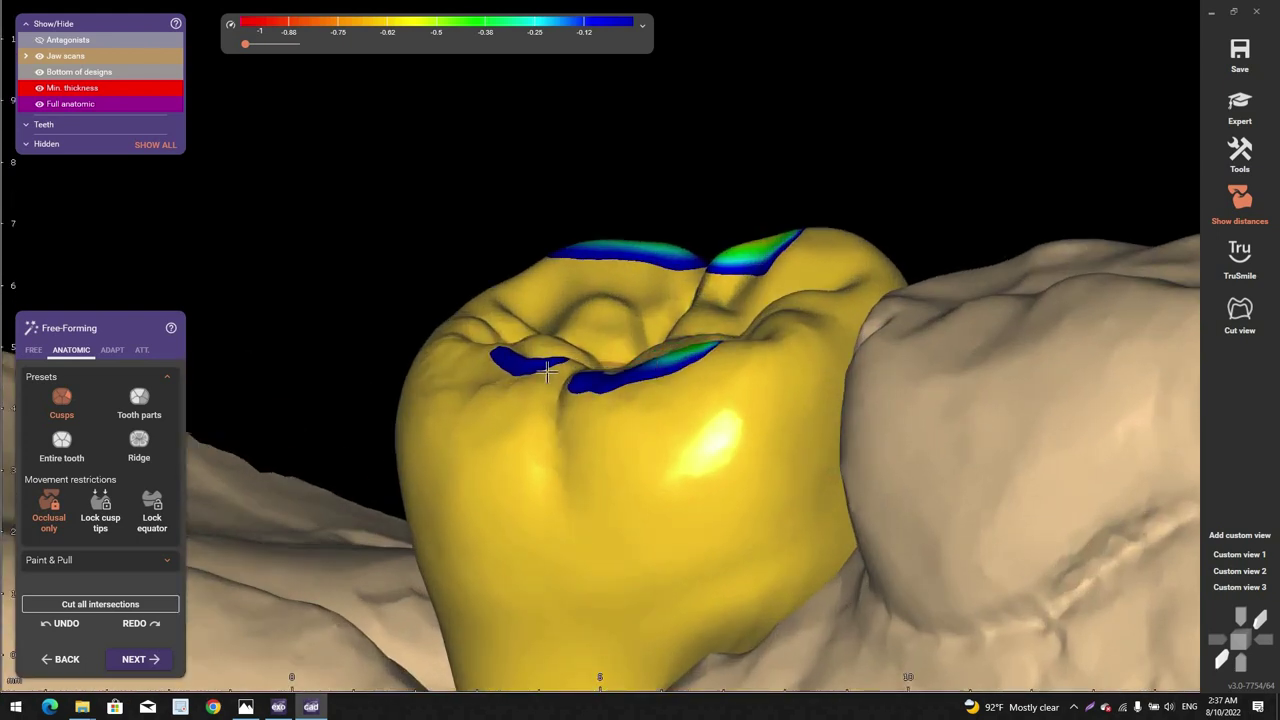
Step: Lower the buccal cusps from the lingual and buccal sides to lighten their contacts with the antagonist
scroll(590, 260, "up", 2)
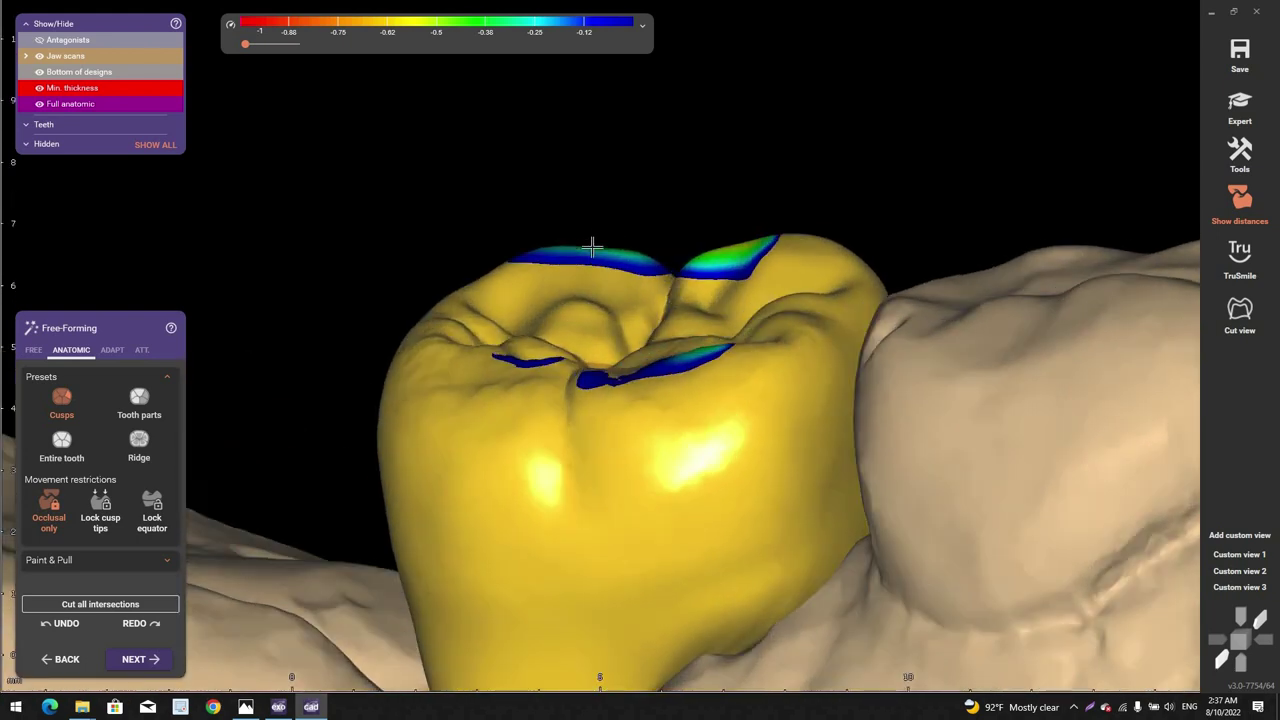
mouse_move(592, 263)
left_mouse_down()
mouse_move(779, 245)
mouse_move(787, 280)
left_mouse_up()
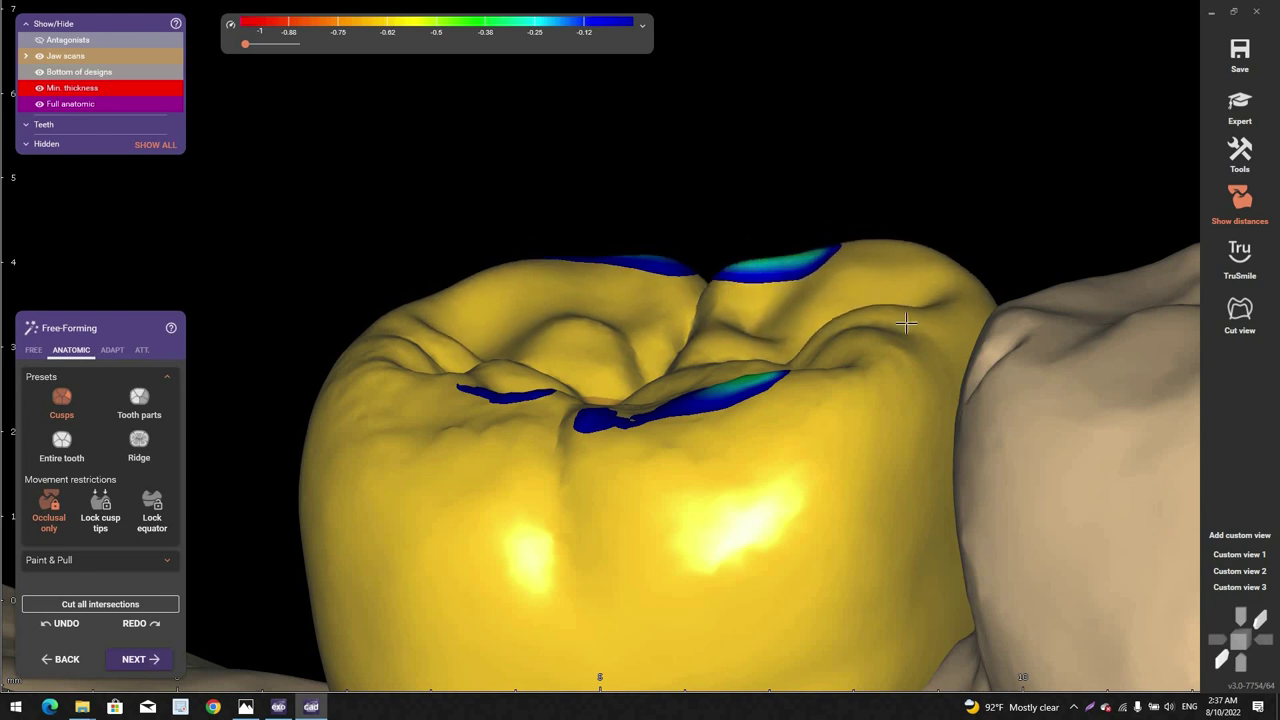
scroll(903, 320, "down", 3)
right_click_drag(903, 320, 724, 205)
scroll(723, 208, "up", 3)
left_click_drag(723, 210, 705, 220)
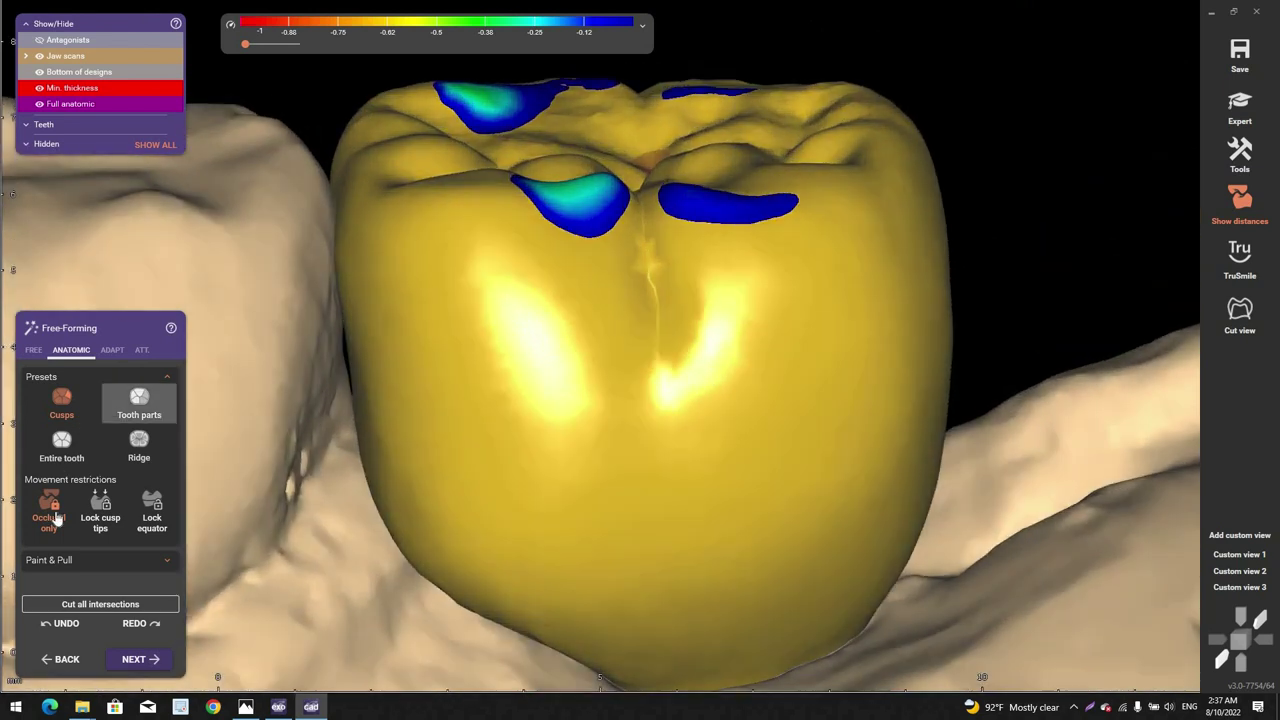
Step: Release the Occlusal only restriction and fine-tune the mesiobuccal and mesiolingual cusps to lighten their contacts
left_click(55, 514)
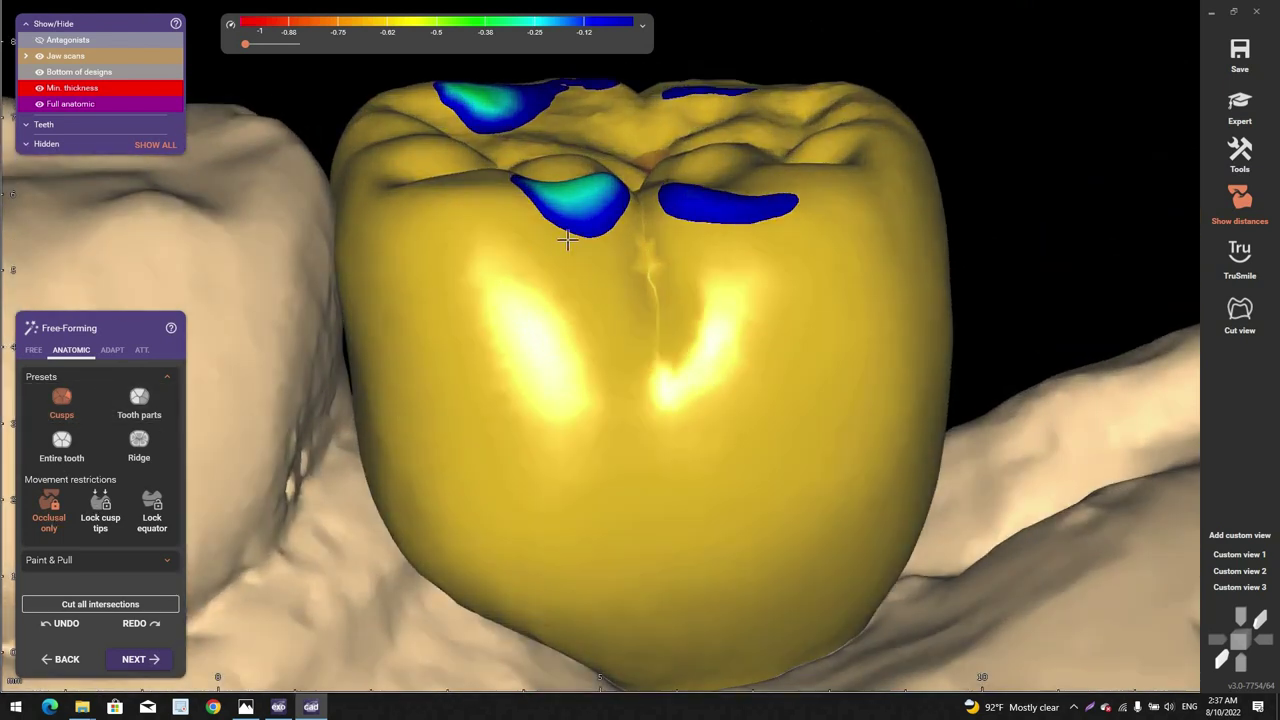
left_click_drag(608, 206, 600, 206)
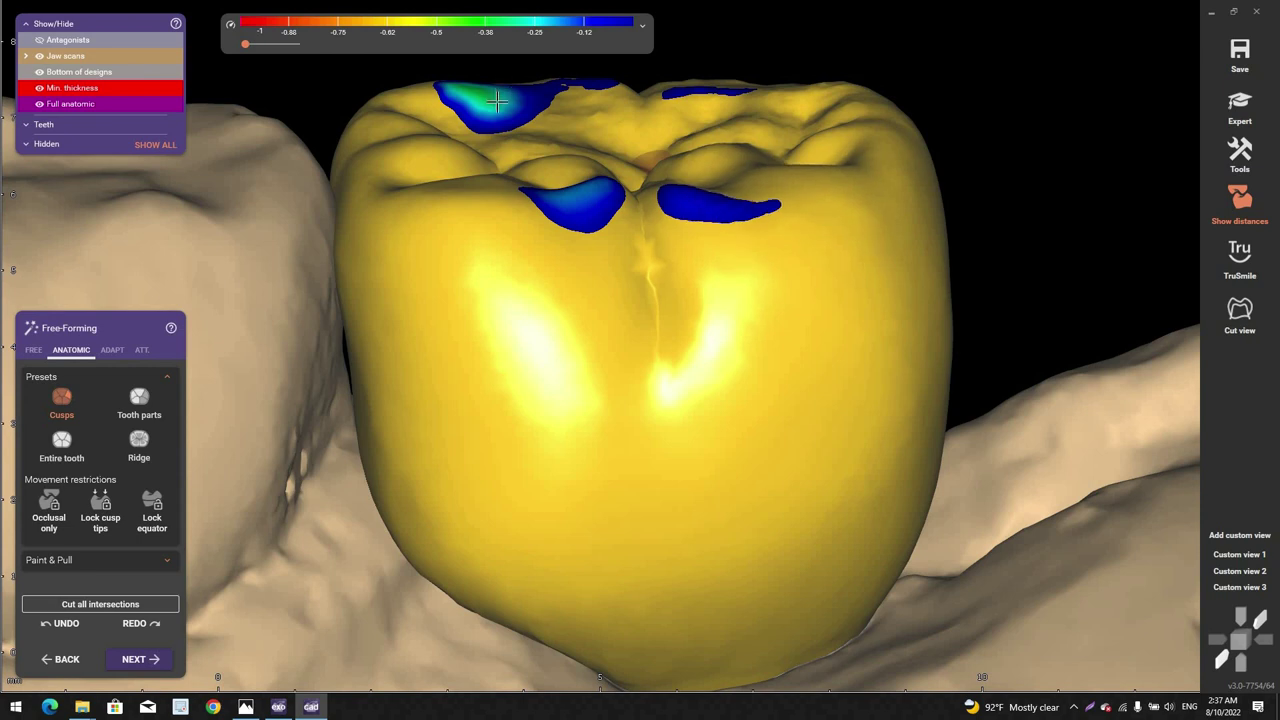
left_click_drag(497, 101, 497, 108)
Step: Examine the size and distribution of the occlusal contact spots on tooth 37 from the buccal and occlusal sides
scroll(590, 205, "down", 1)
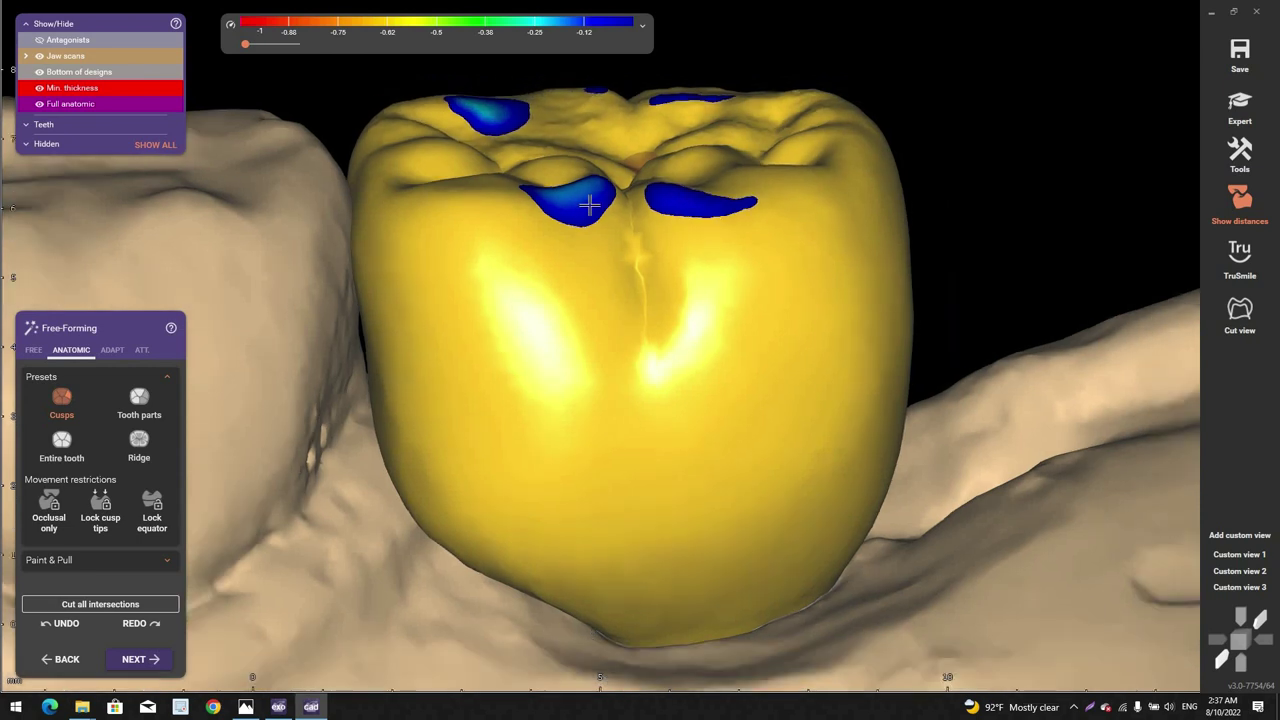
scroll(597, 302, "down", 3)
right_click_drag(620, 250, 488, 355)
scroll(488, 350, "up", 2)
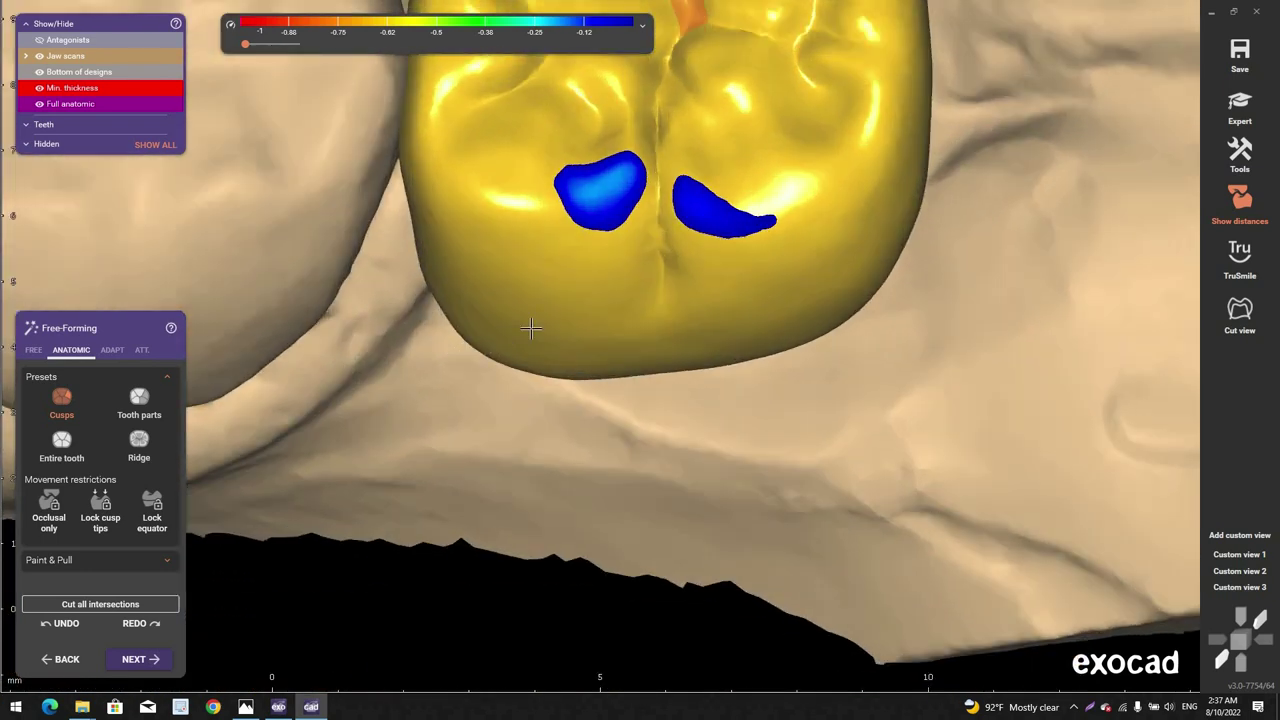
right_click_drag(370, 340, 184, 347)
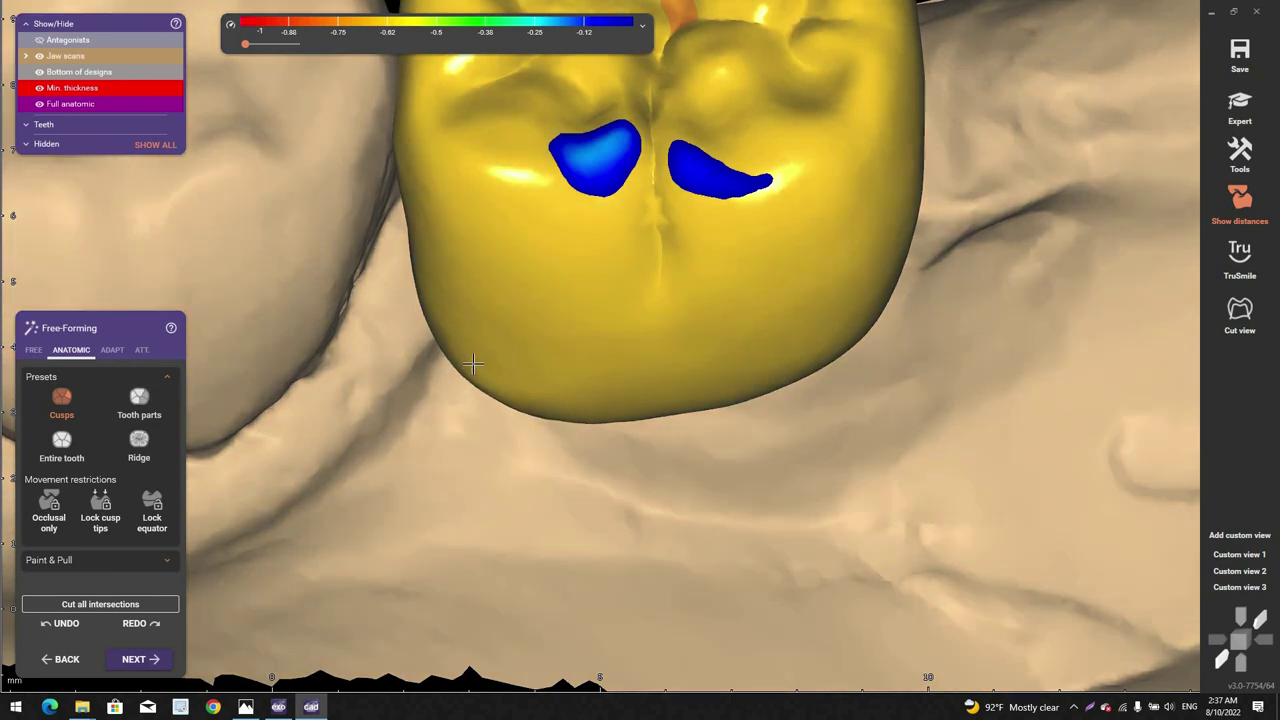
right_click_drag(491, 343, 556, 330)
scroll(493, 391, "down", 3)
scroll(770, 434, "down", 3)
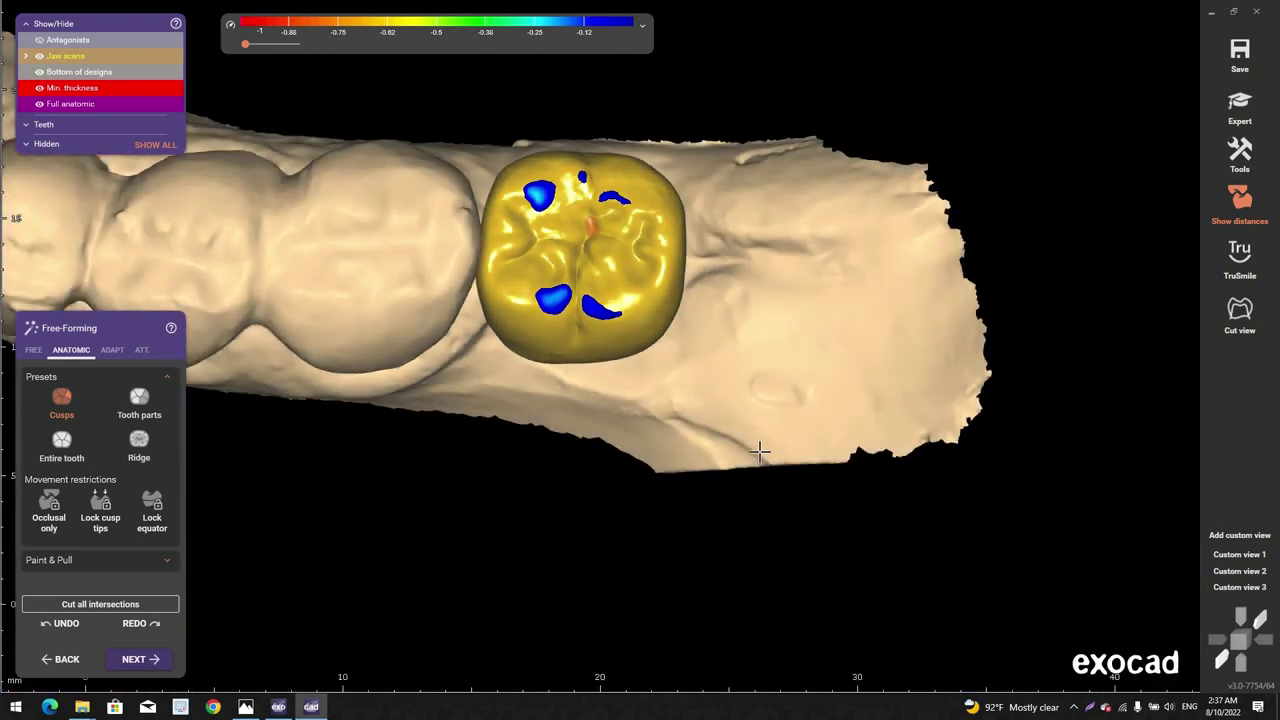
middle_click_drag(763, 446, 756, 546)
scroll(568, 274, "up", 3)
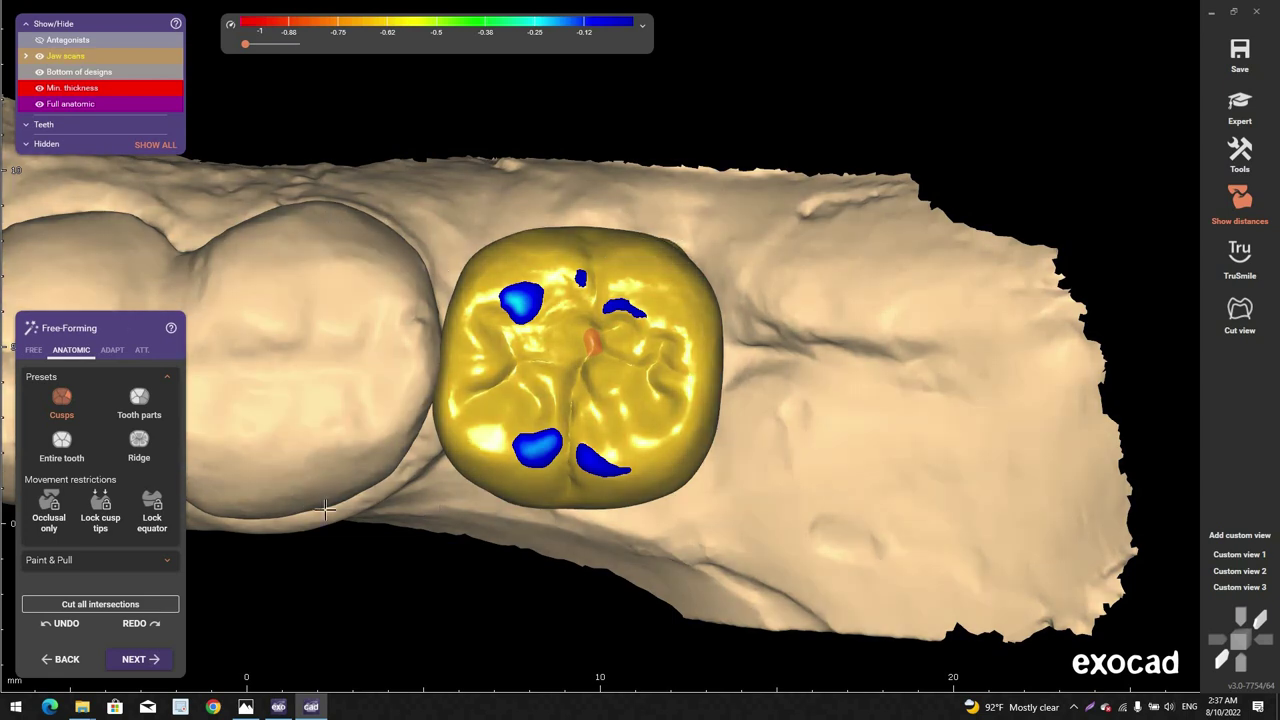
scroll(538, 452, "down", 3)
right_click_drag(538, 452, 528, 250)
Step: Smooth the central occlusal surface using free Smooth/Flatten mode with an enlarged brush and reduced strength
left_click(34, 350)
left_click(156, 412)
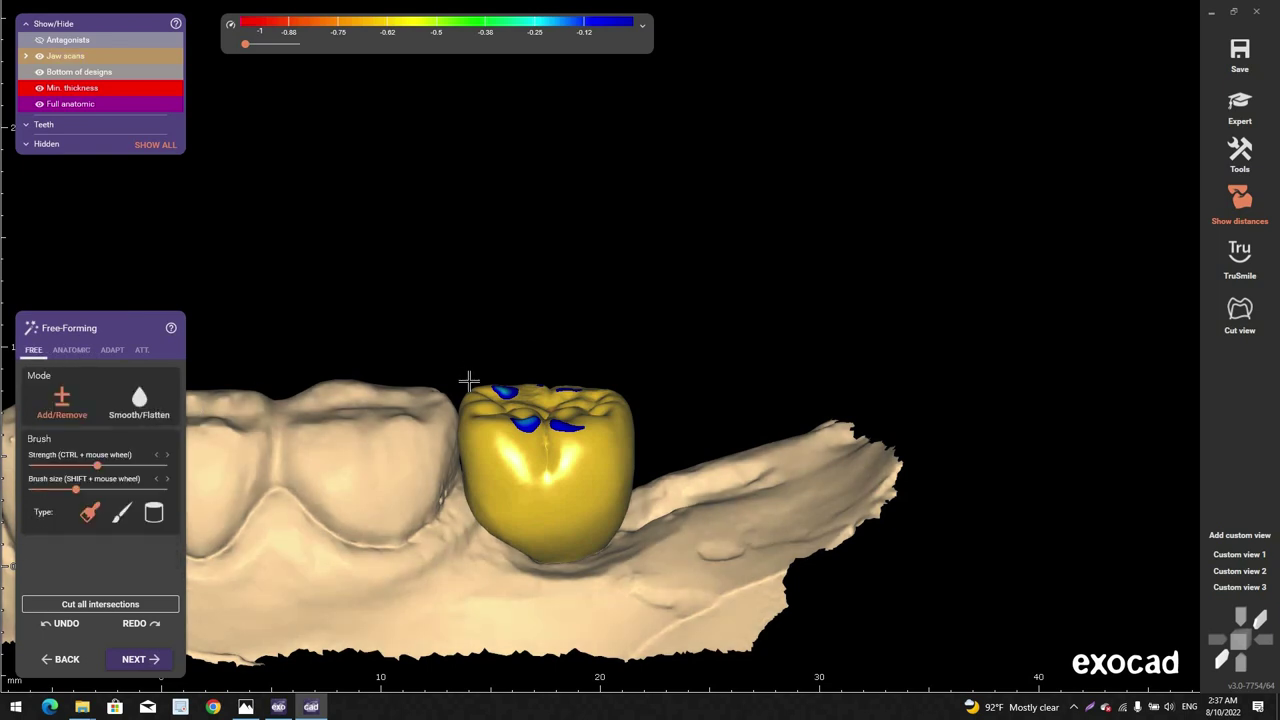
right_click_drag(551, 371, 550, 520)
scroll(549, 374, "up", 3)
scroll(549, 374, "up", 2)
scroll(550, 374, "up", 4, "shift")
scroll(551, 374, "down", 6, "ctrl")
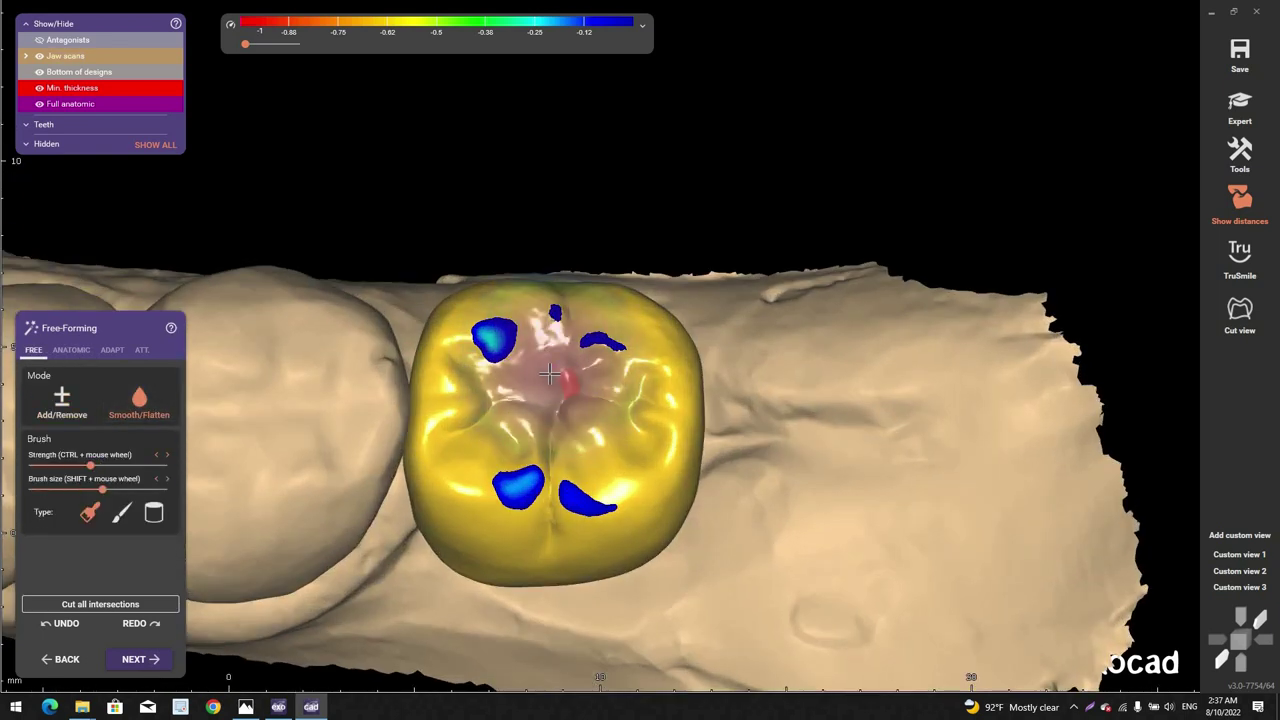
left_click(156, 456)
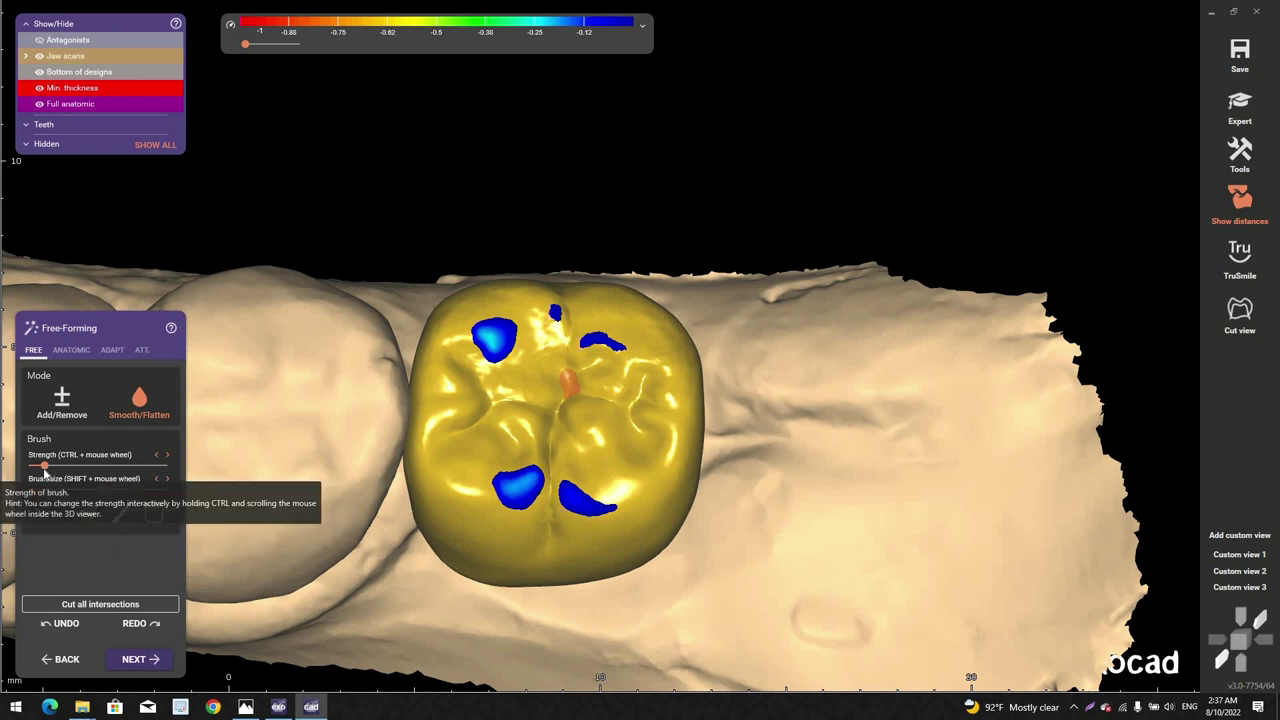
left_click_drag(519, 405, 517, 405)
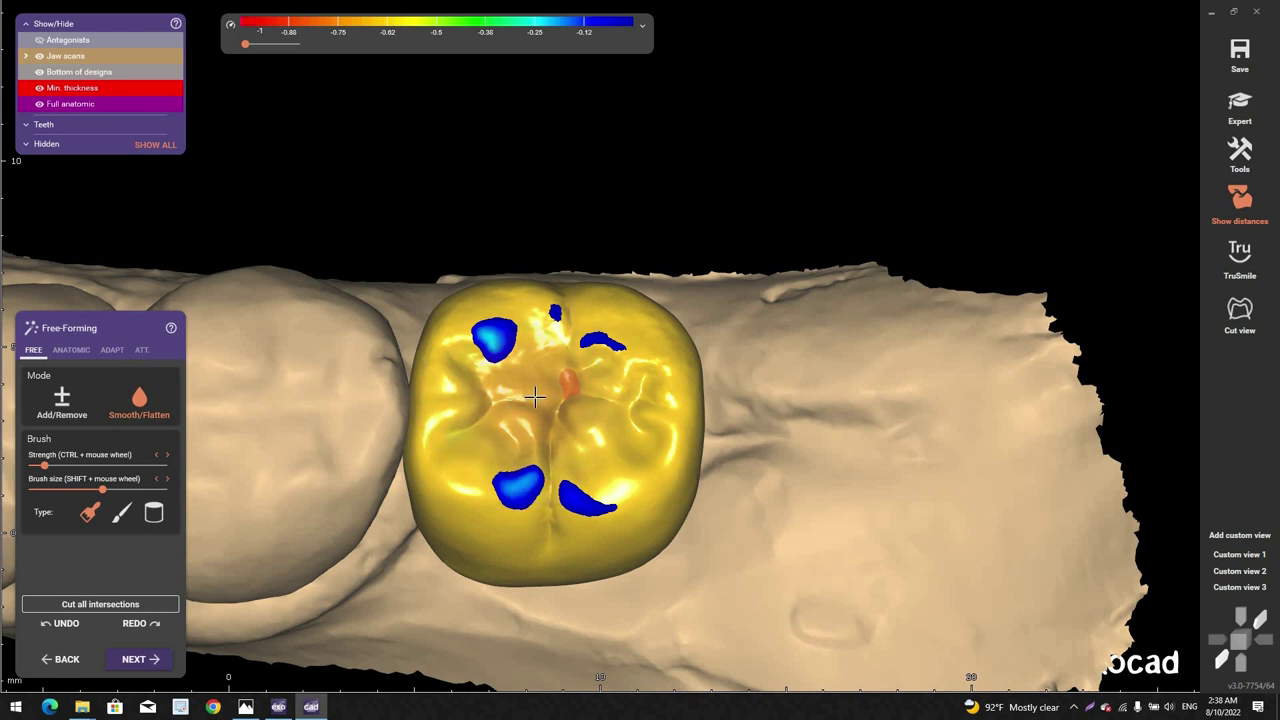
Step: Reduce the smoothing strength further and lightly smooth the central fossa of the crown again
scroll(535, 397, "up", 4, "ctrl")
scroll(535, 397, "down", 5, "ctrl")
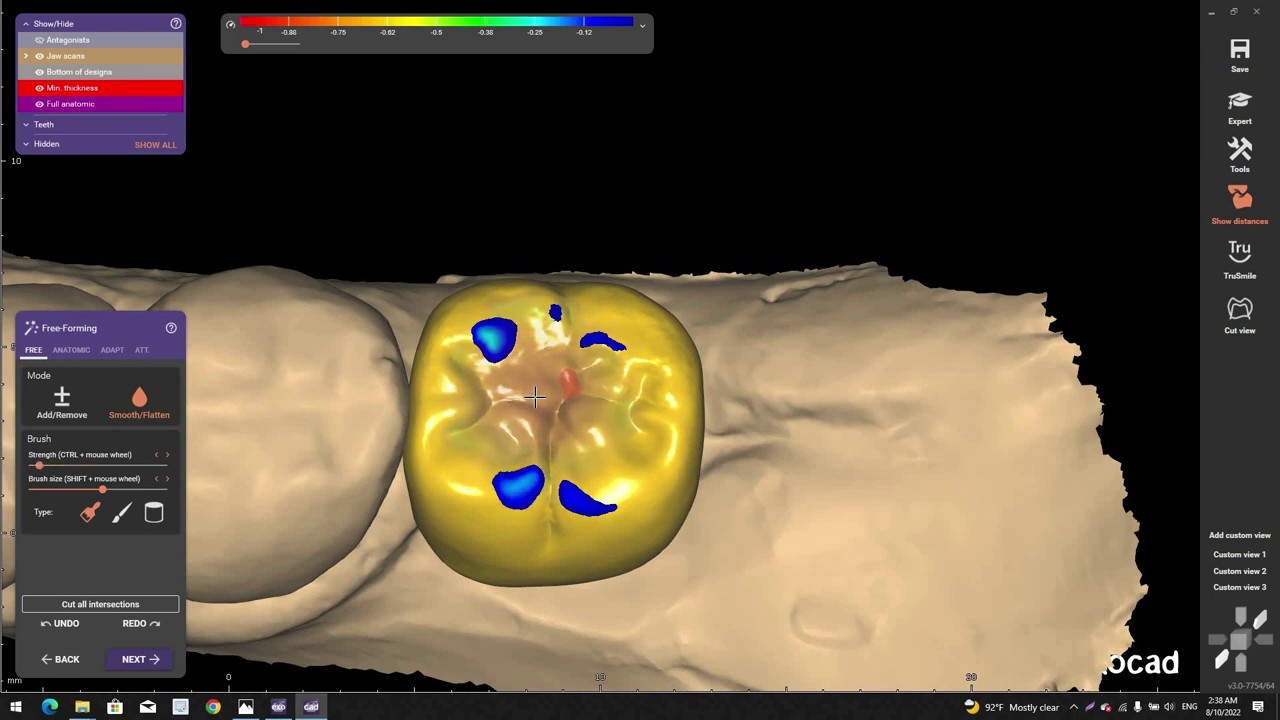
left_click_drag(535, 397, 534, 408)
right_click_drag(517, 597, 519, 588)
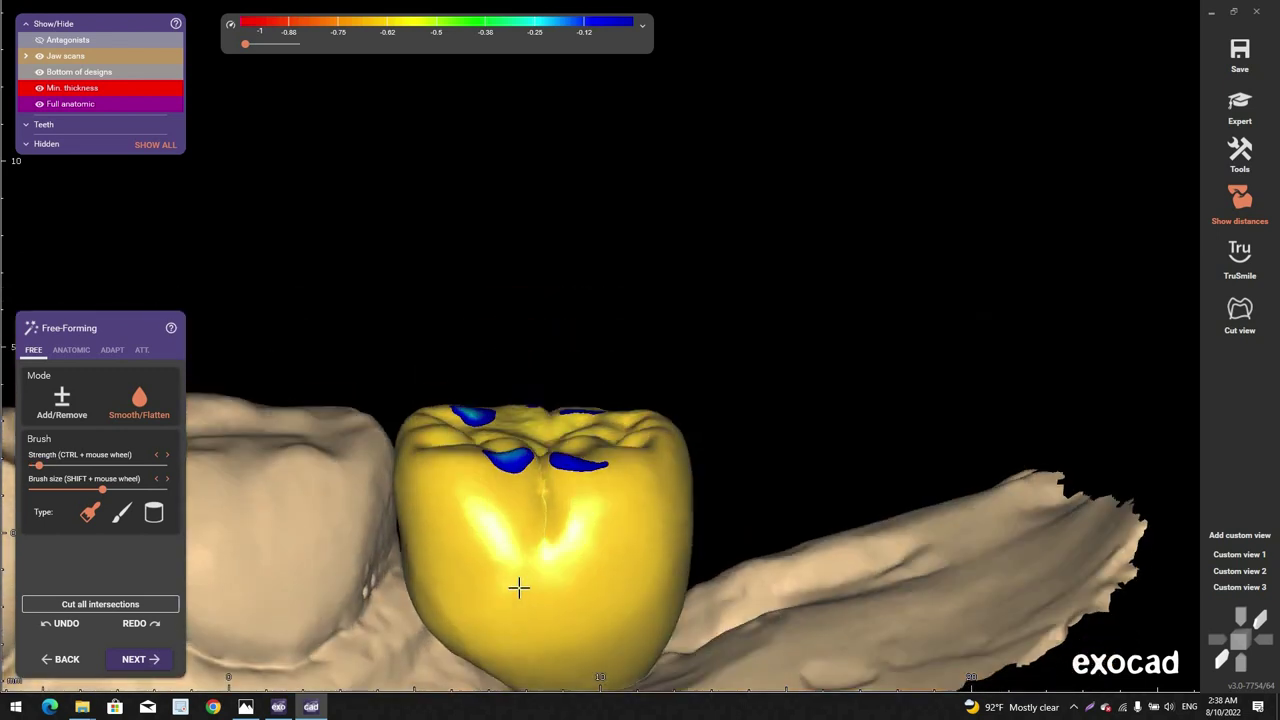
Step: Set the Smooth/Flatten brush to minimum strength and enlarge it to span most of the crown's buccal surface
scroll(517, 587, "down", 1, "ctrl")
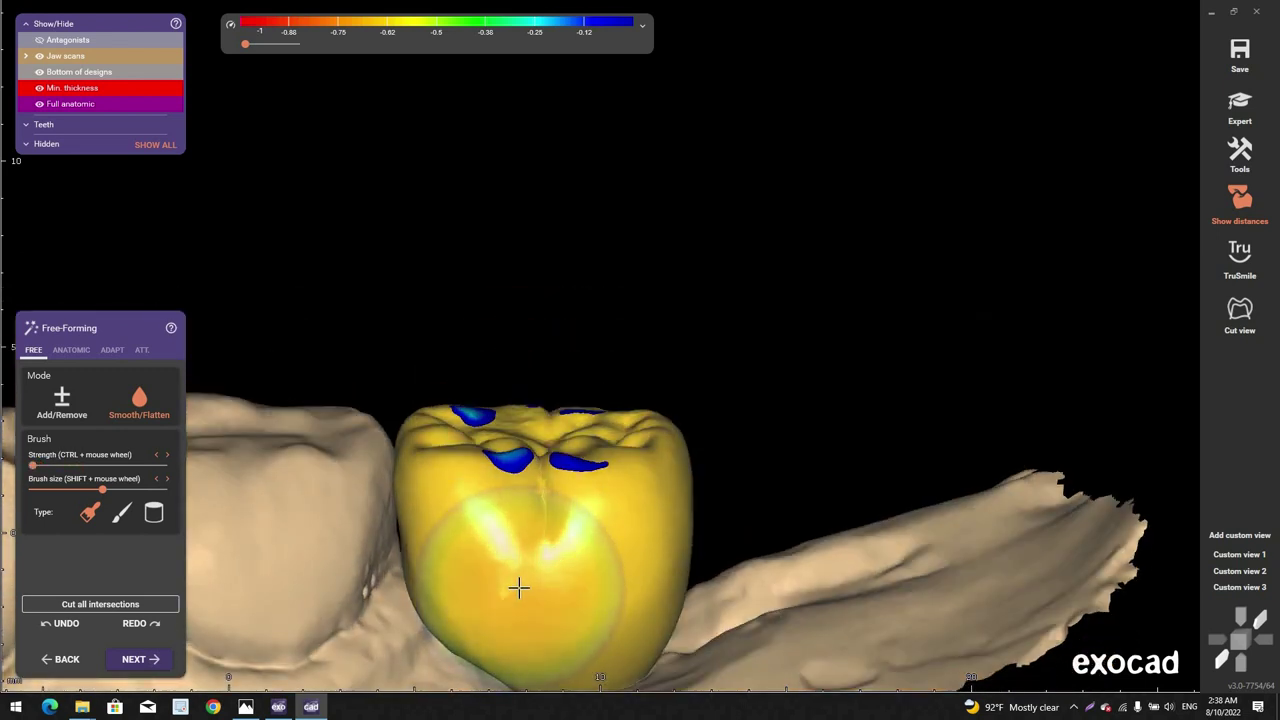
scroll(518, 585, "up", 8, "ctrl")
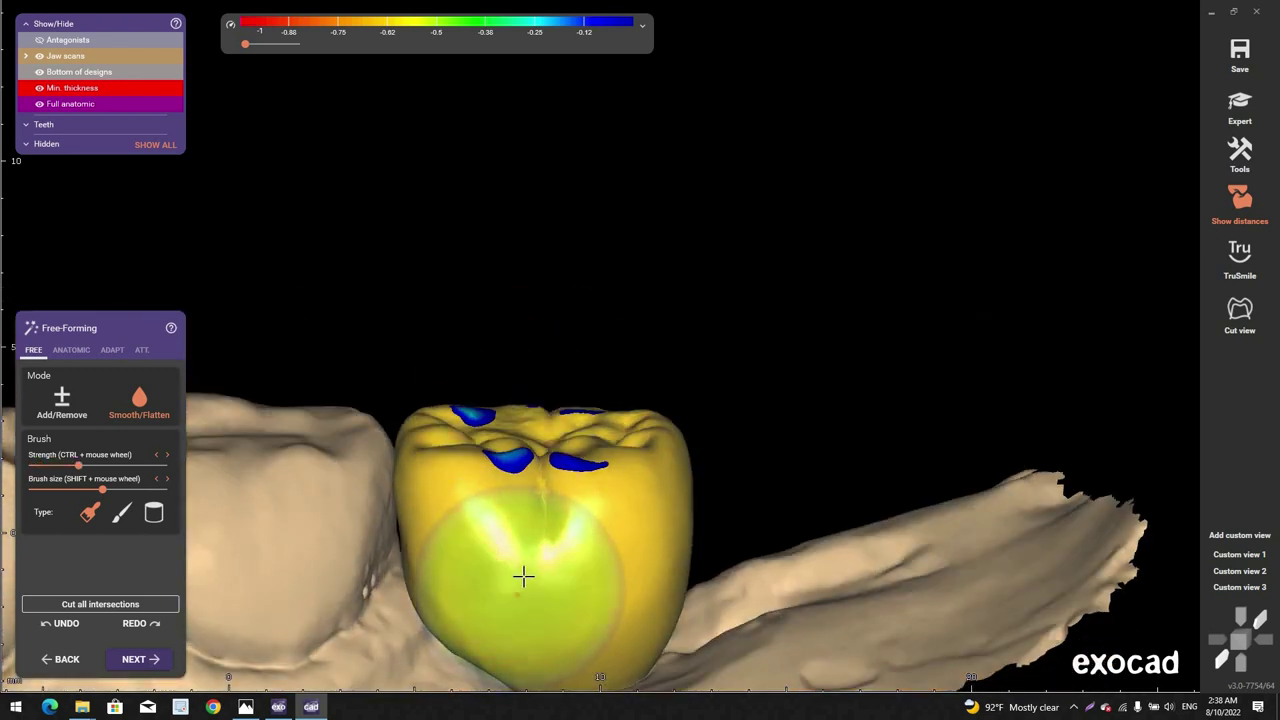
scroll(523, 576, "down", 1, "shift")
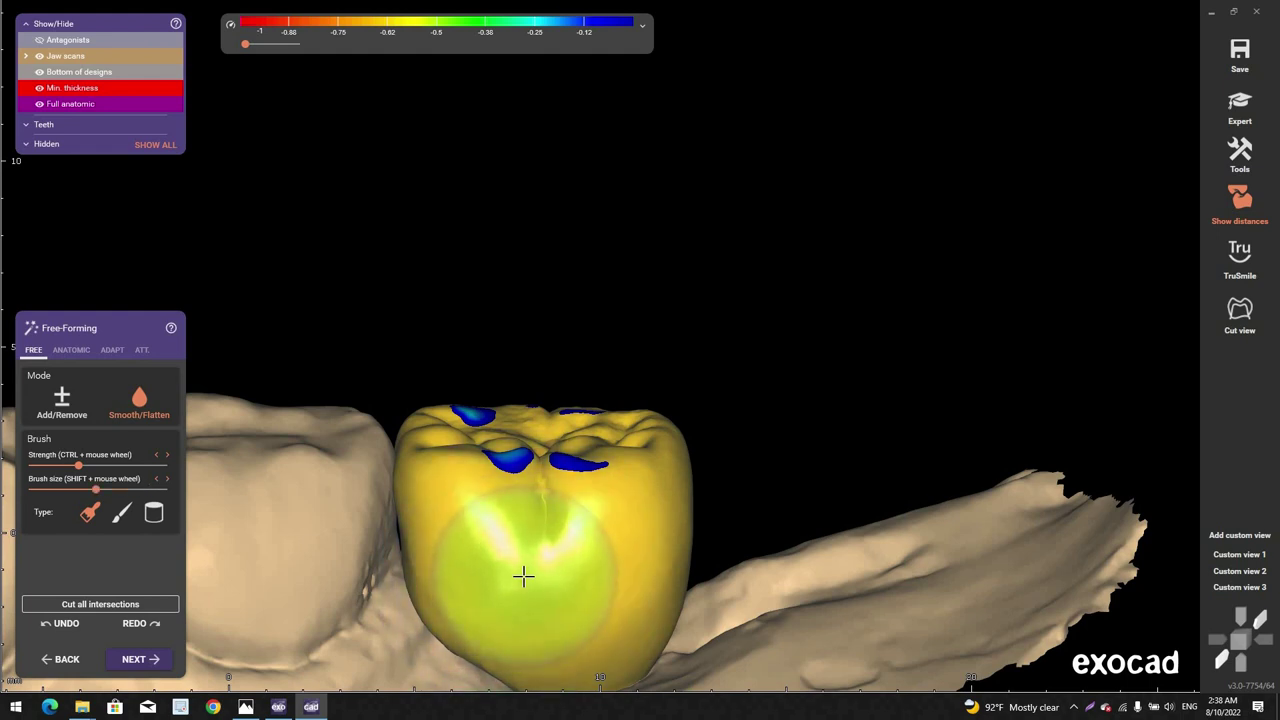
scroll(523, 576, "up", 6, "shift")
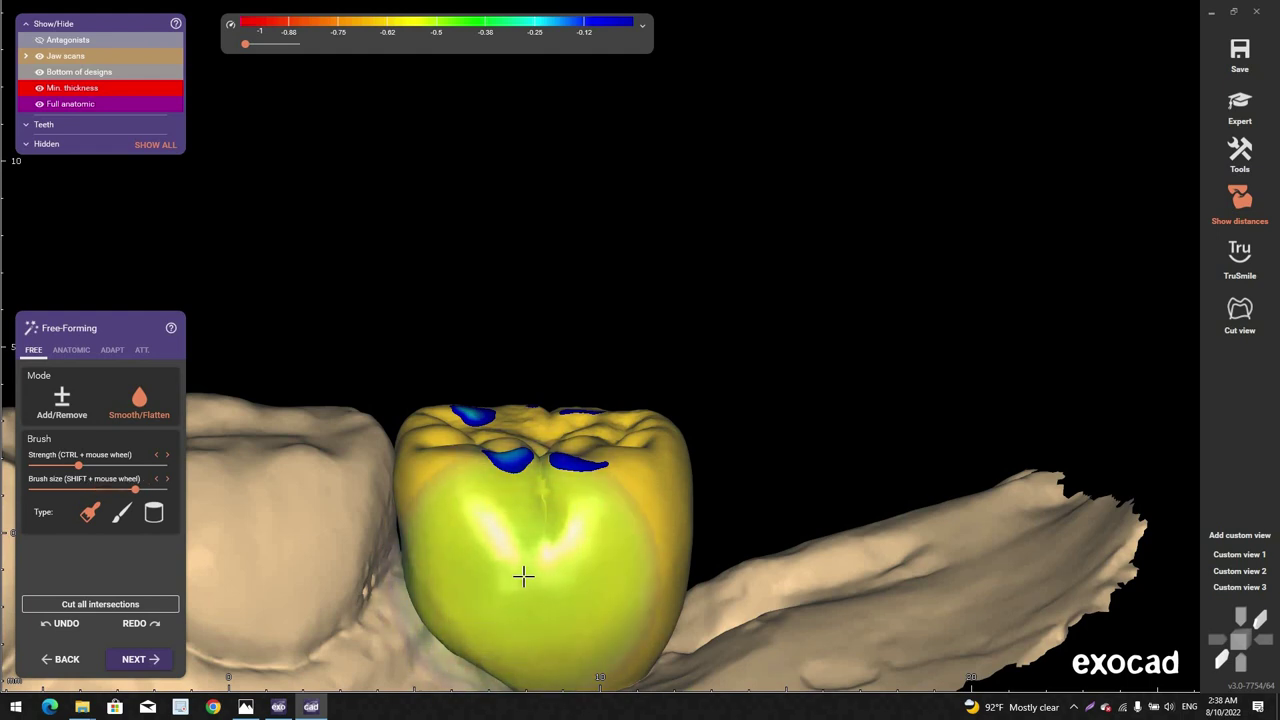
scroll(523, 576, "down", 8, "ctrl")
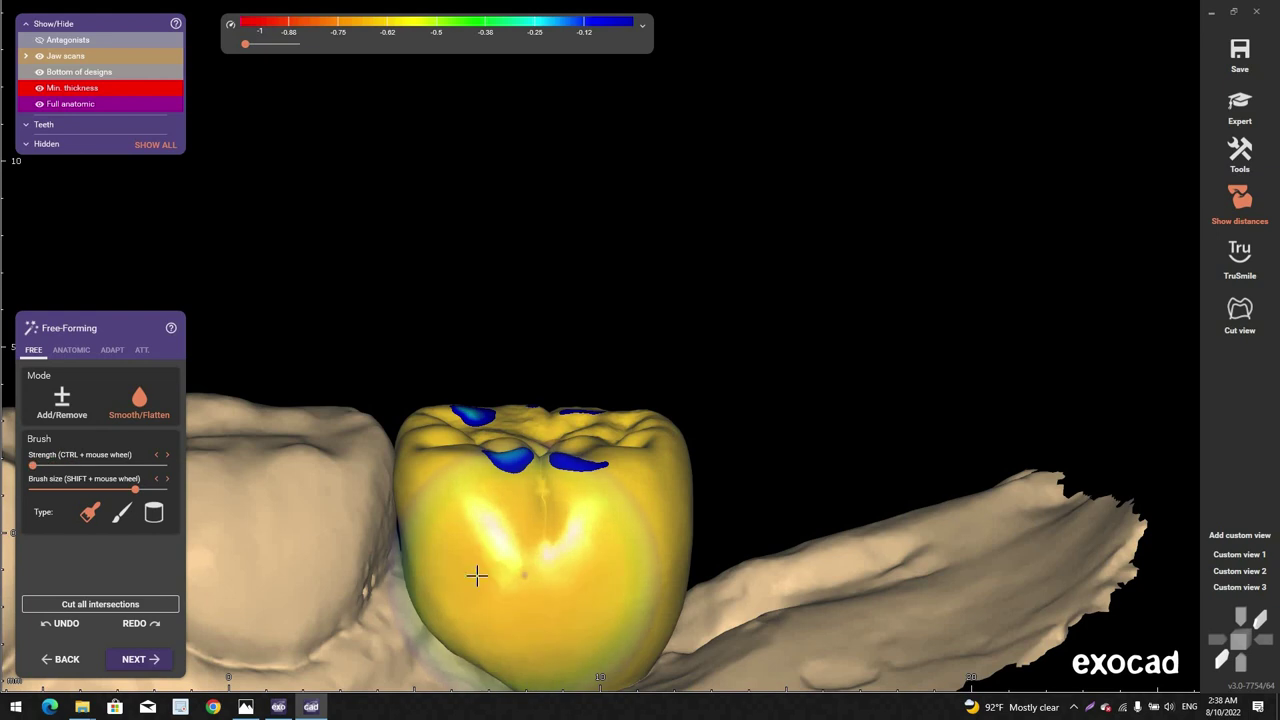
left_click(129, 420)
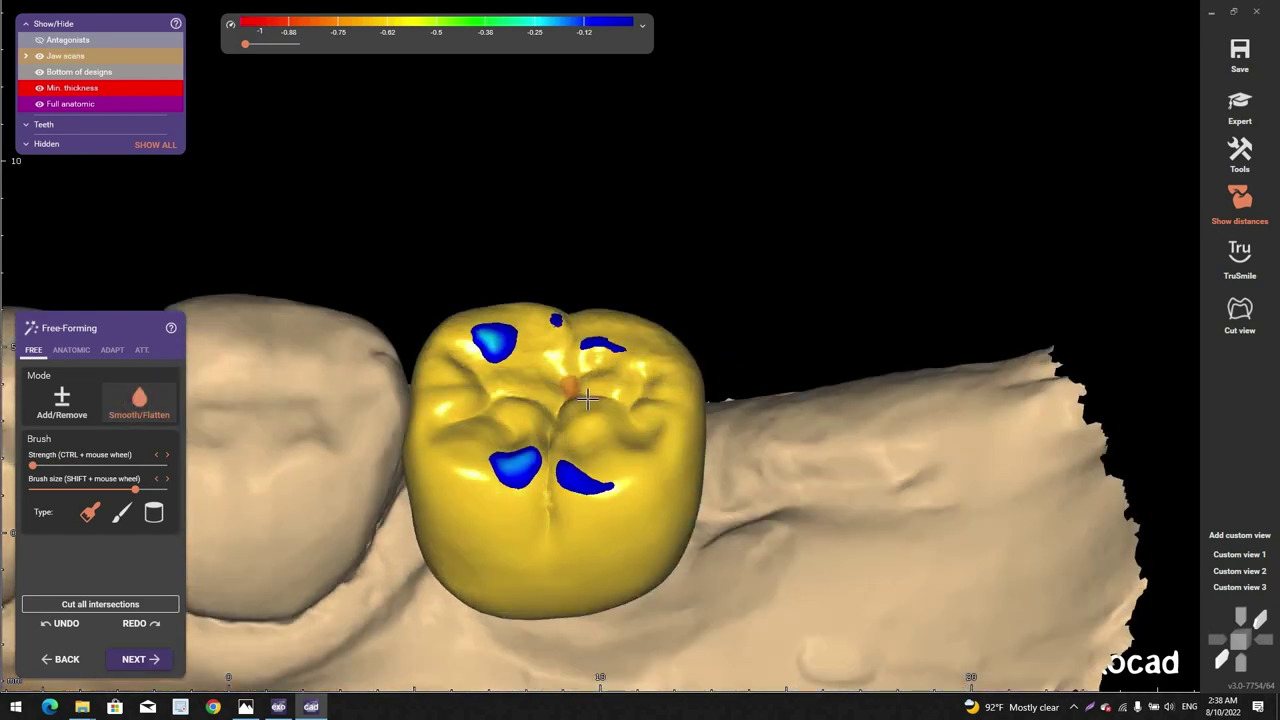
Step: Reduce the smoothing brush size, raise its strength slightly, and check the crown from the occlusal, buccal and basal sides
right_click_drag(587, 400, 537, 366)
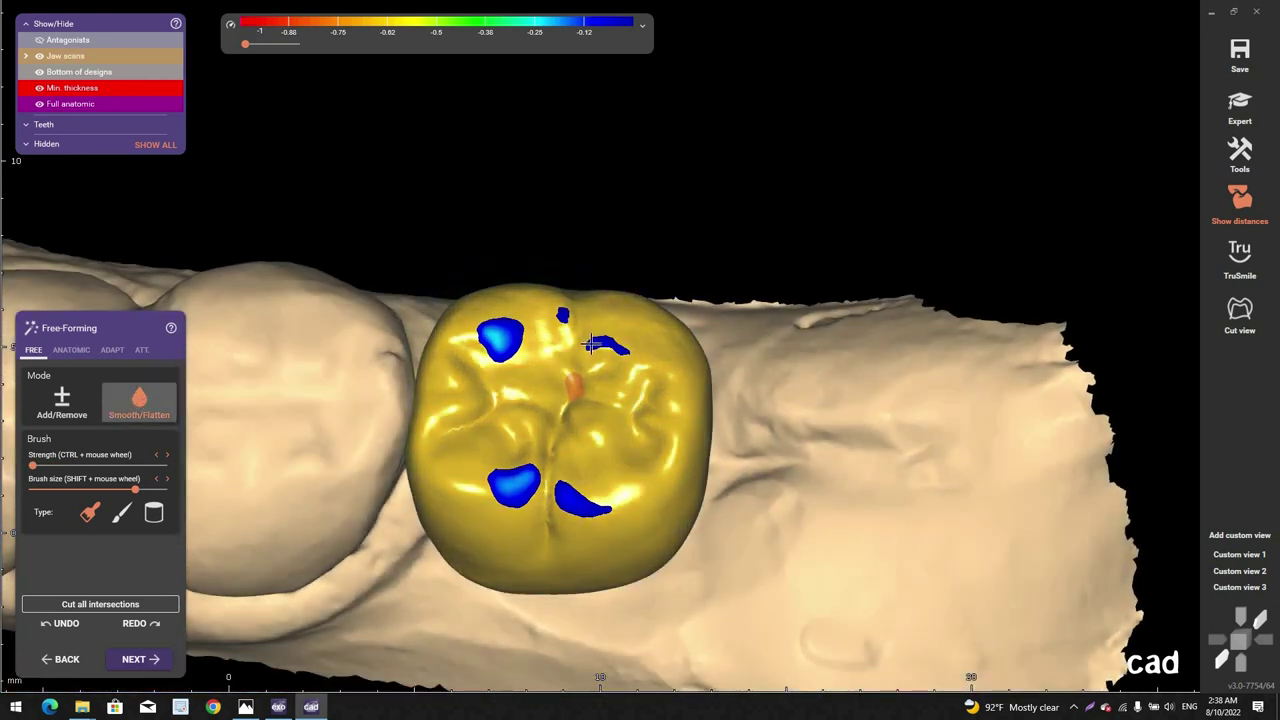
scroll(633, 337, "down", 4, "shift")
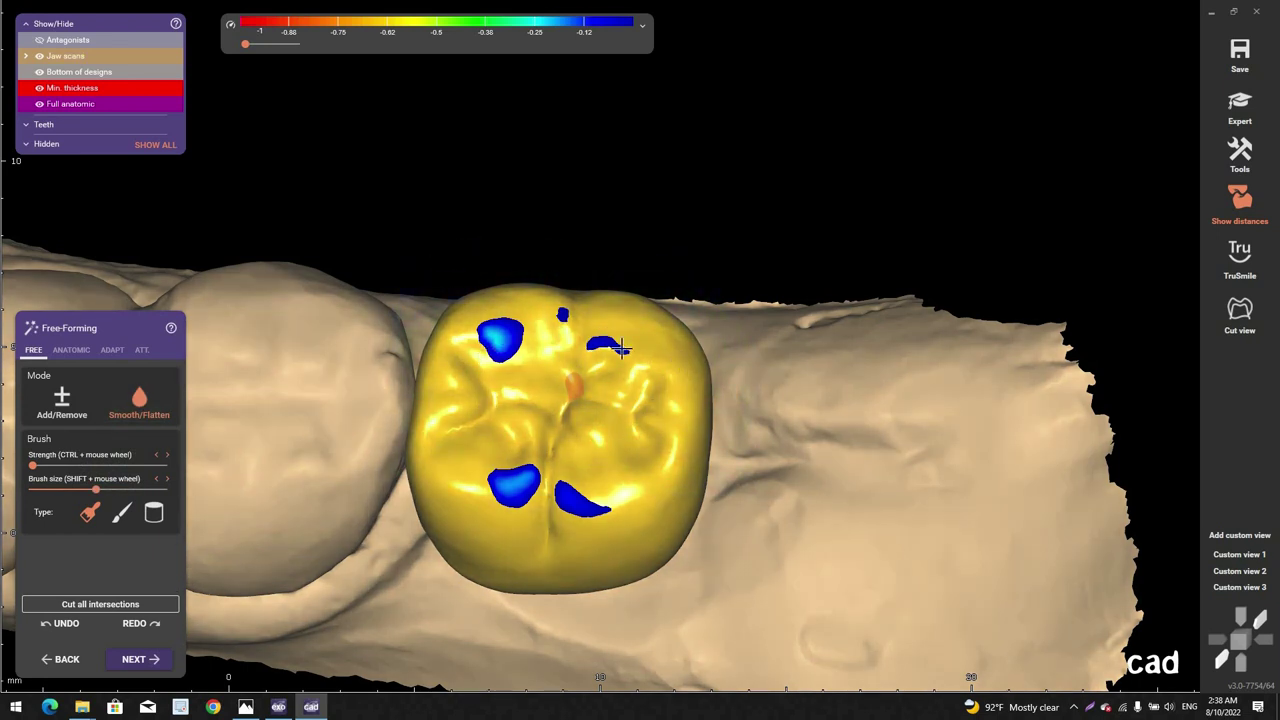
right_click_drag(623, 349, 629, 398)
scroll(505, 331, "up", 2, "ctrl")
mouse_move(505, 331)
right_mouse_down()
mouse_move(525, 345)
mouse_move(629, 329)
mouse_move(628, 563)
mouse_move(691, 517)
right_mouse_up()
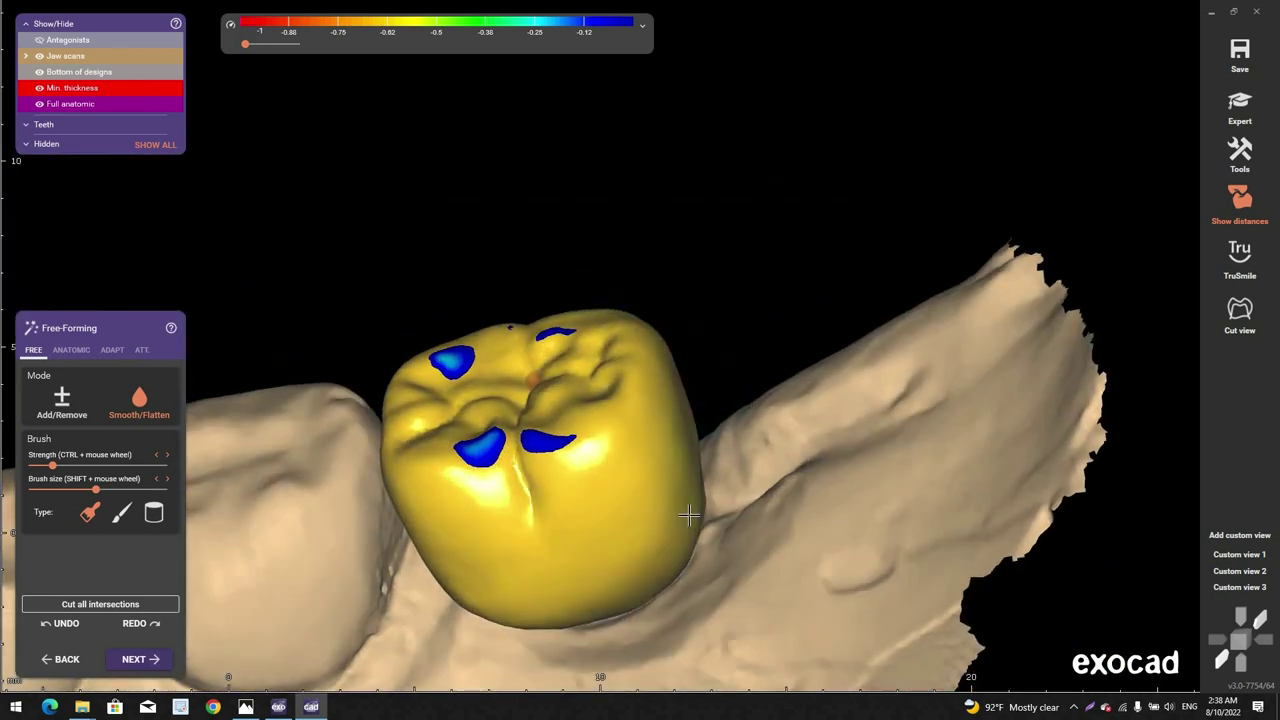
right_click_drag(490, 626, 634, 556)
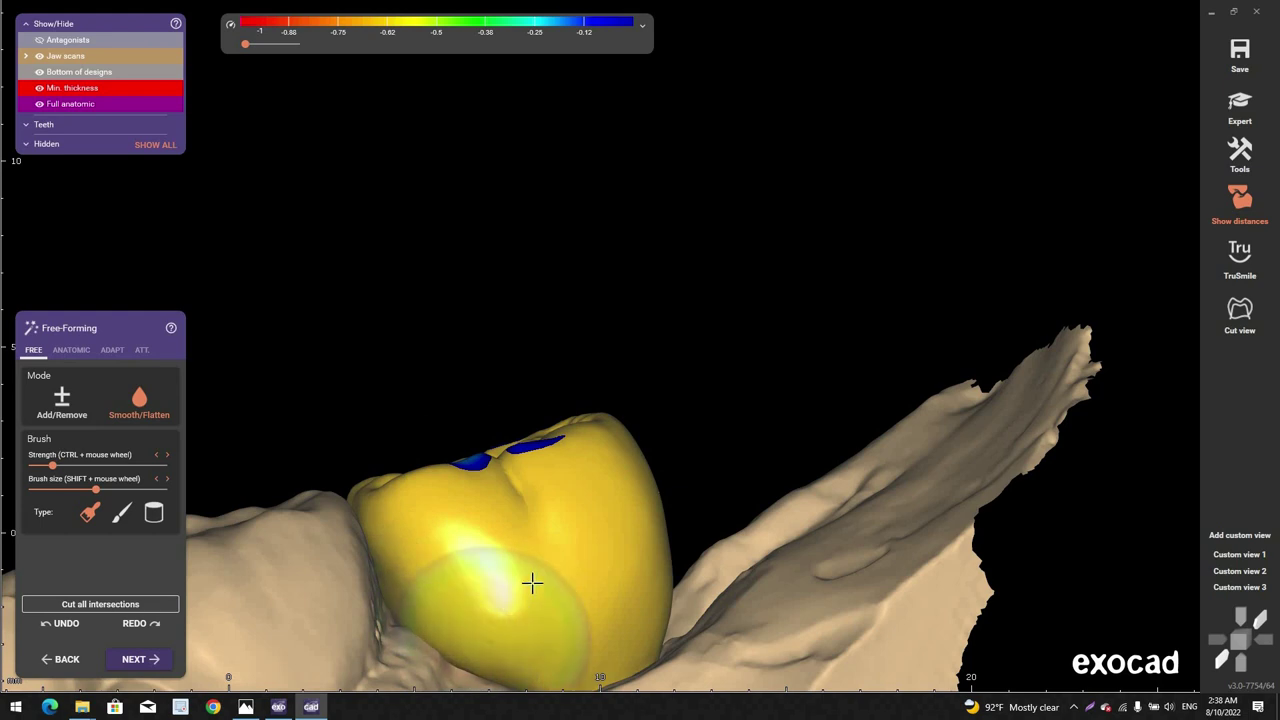
right_click_drag(531, 583, 526, 420)
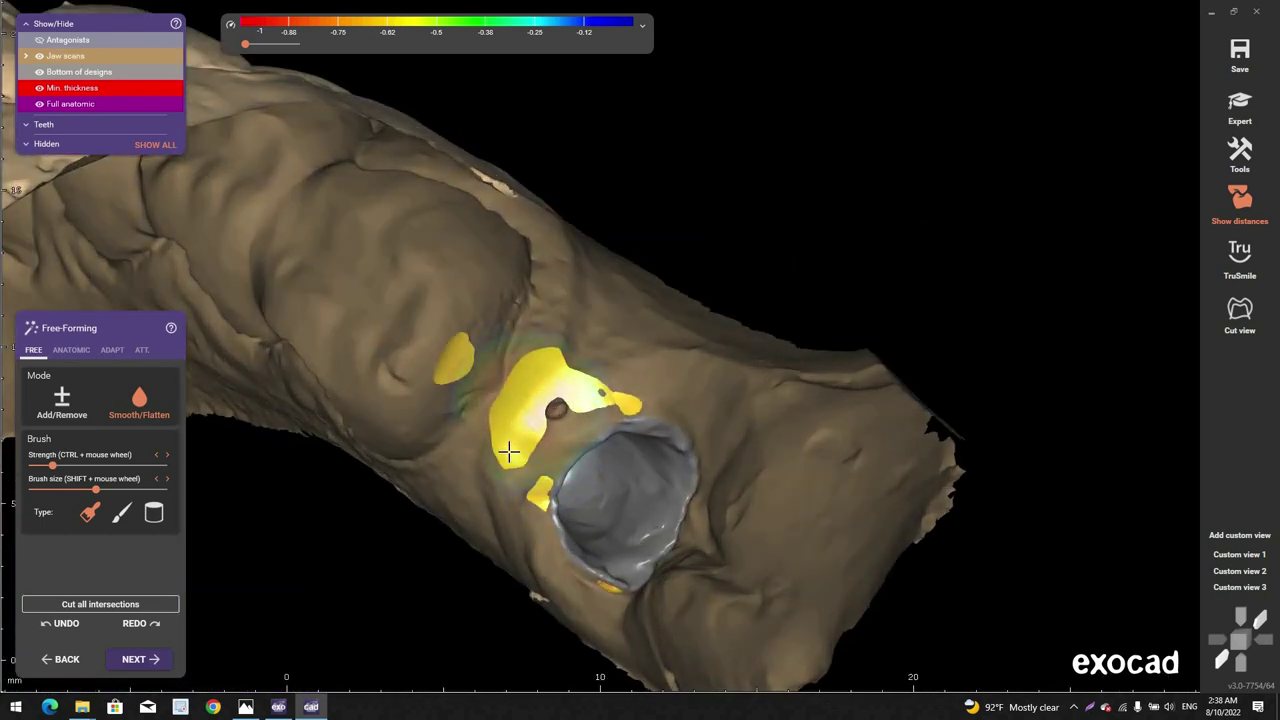
right_click_drag(512, 285, 496, 482)
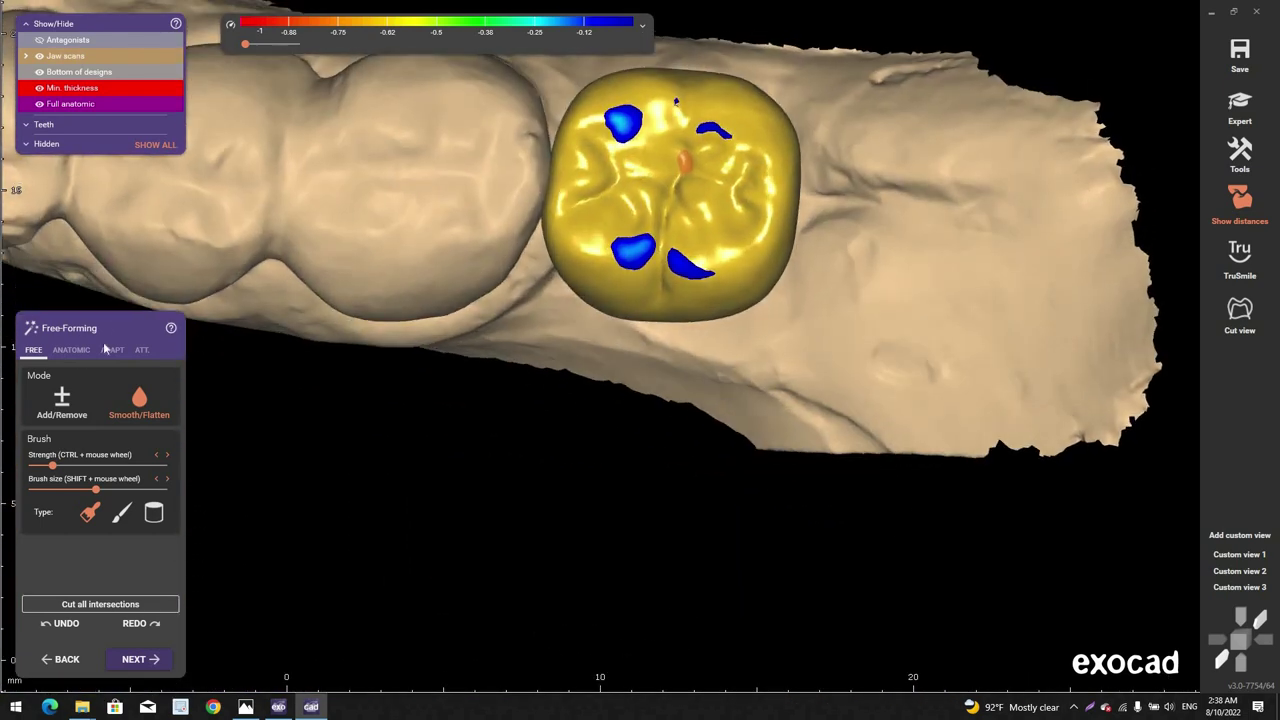
Step: Cut the crown's occlusal intersections with static occlusion and a desired distance of 0.1 mm
left_click(112, 349)
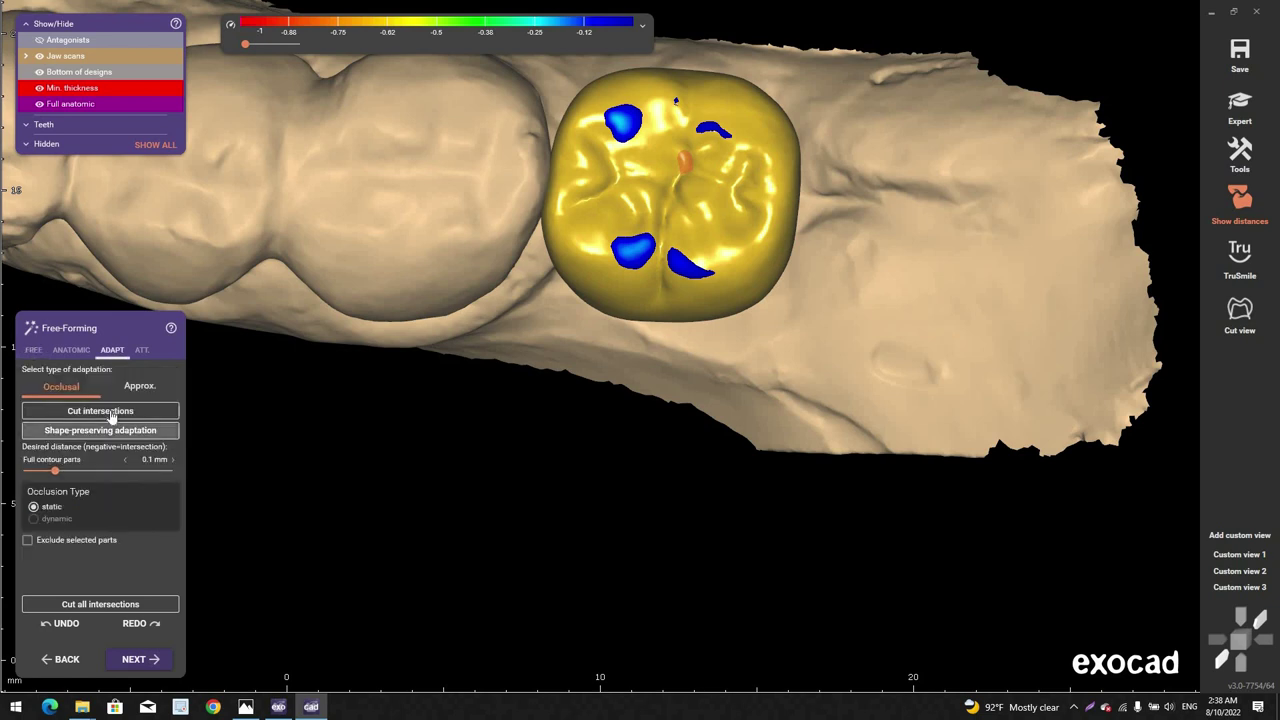
left_click(175, 411)
scroll(693, 144, "down", 2)
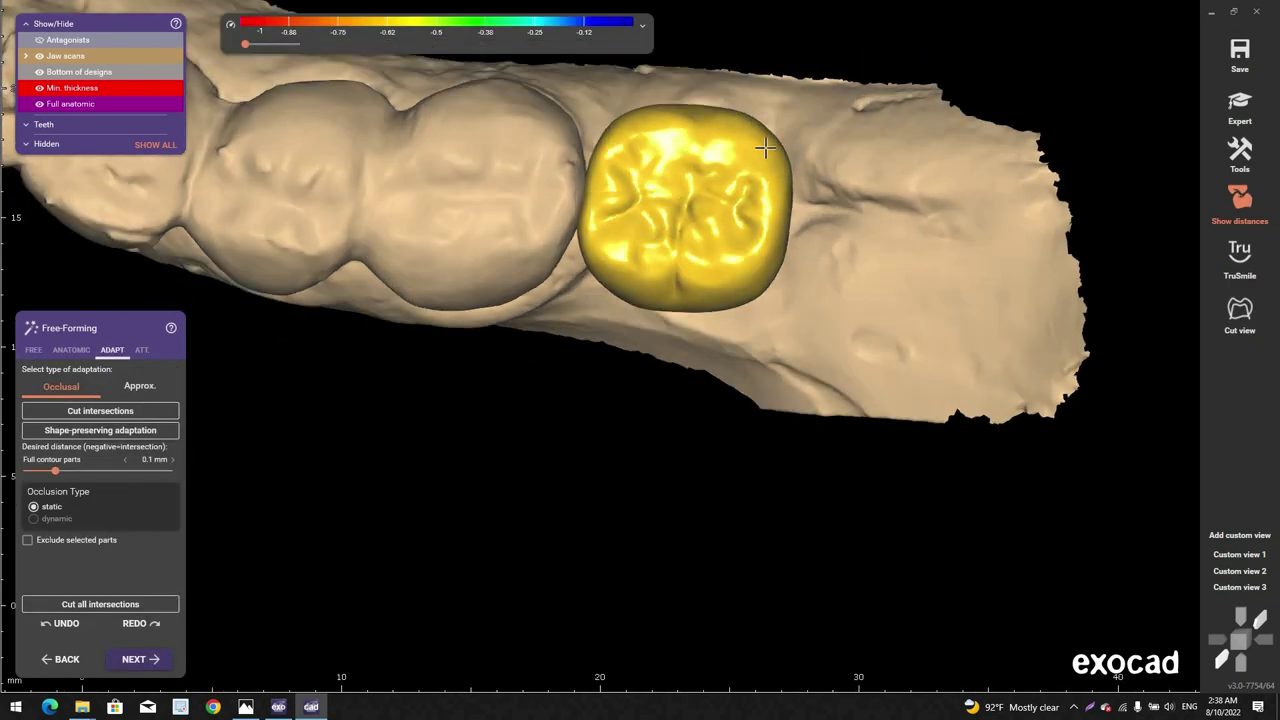
right_click_drag(693, 144, 693, 160)
scroll(692, 148, "up", 4)
Step: Turn on TruSmile rendering for the crown and change its display style to Plaster
left_click(1240, 262)
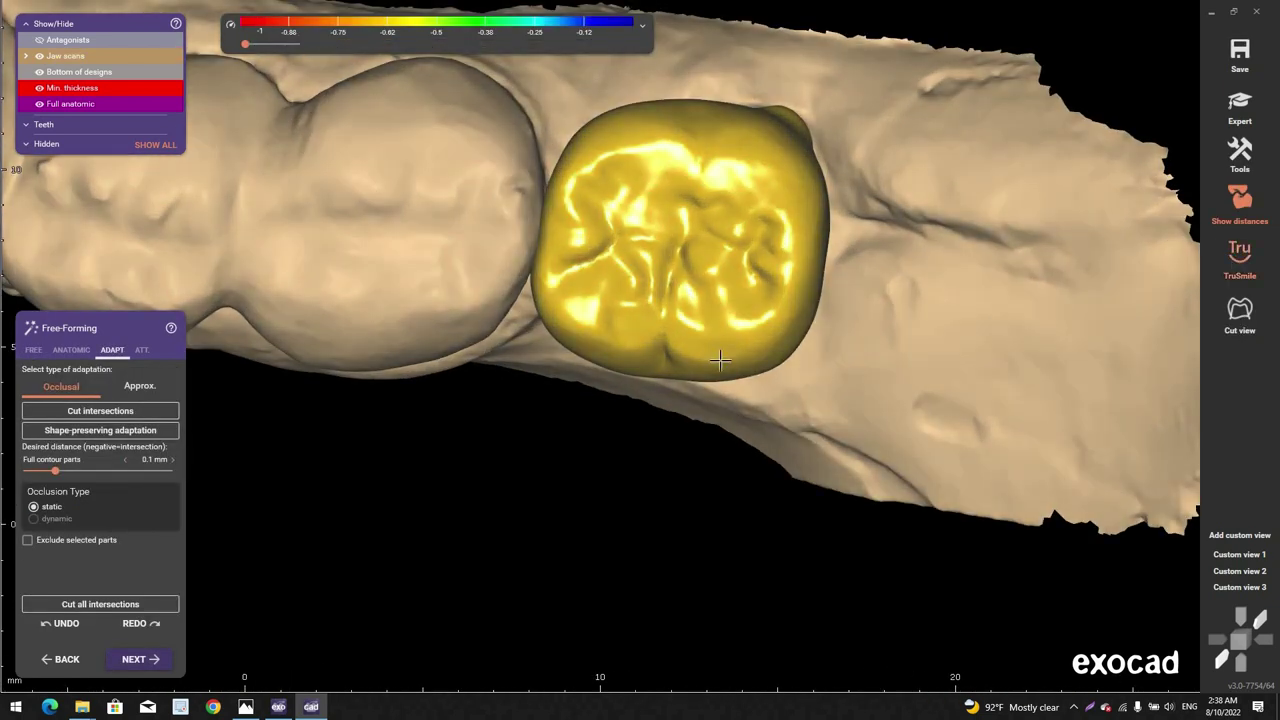
scroll(757, 335, "down", 5)
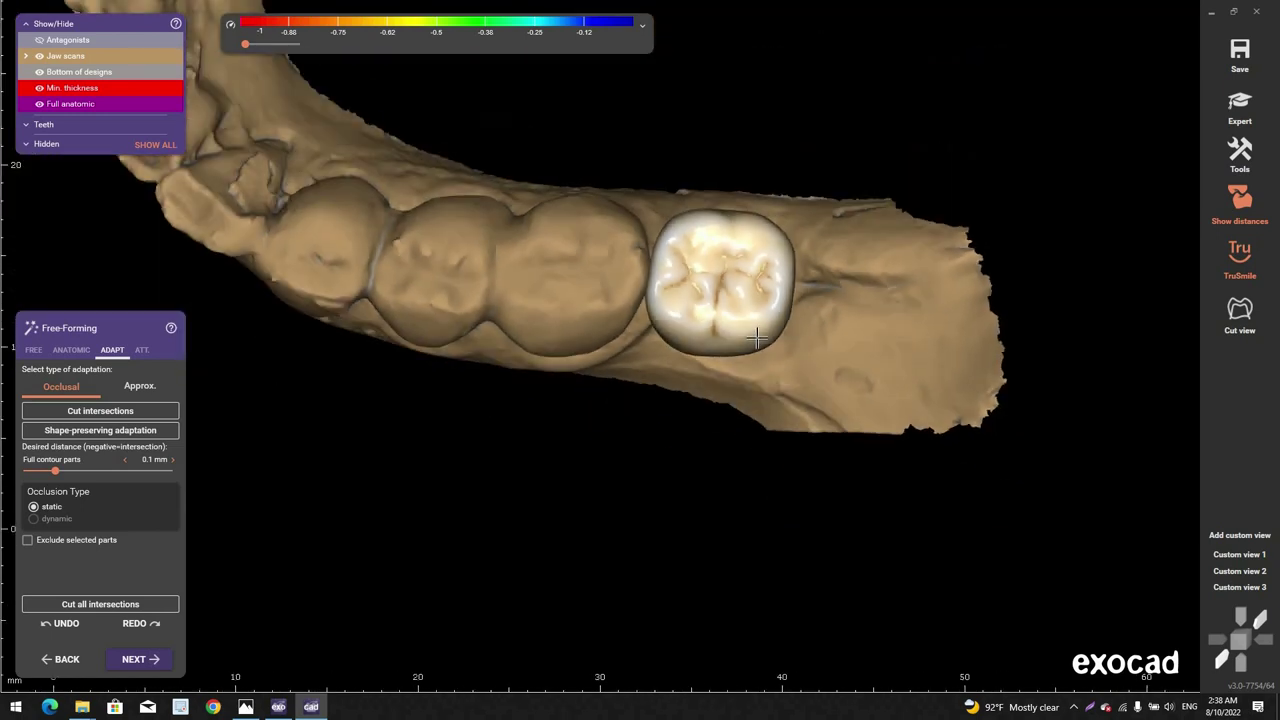
scroll(757, 338, "down", 3)
right_click_drag(757, 338, 766, 332)
left_click(1240, 640)
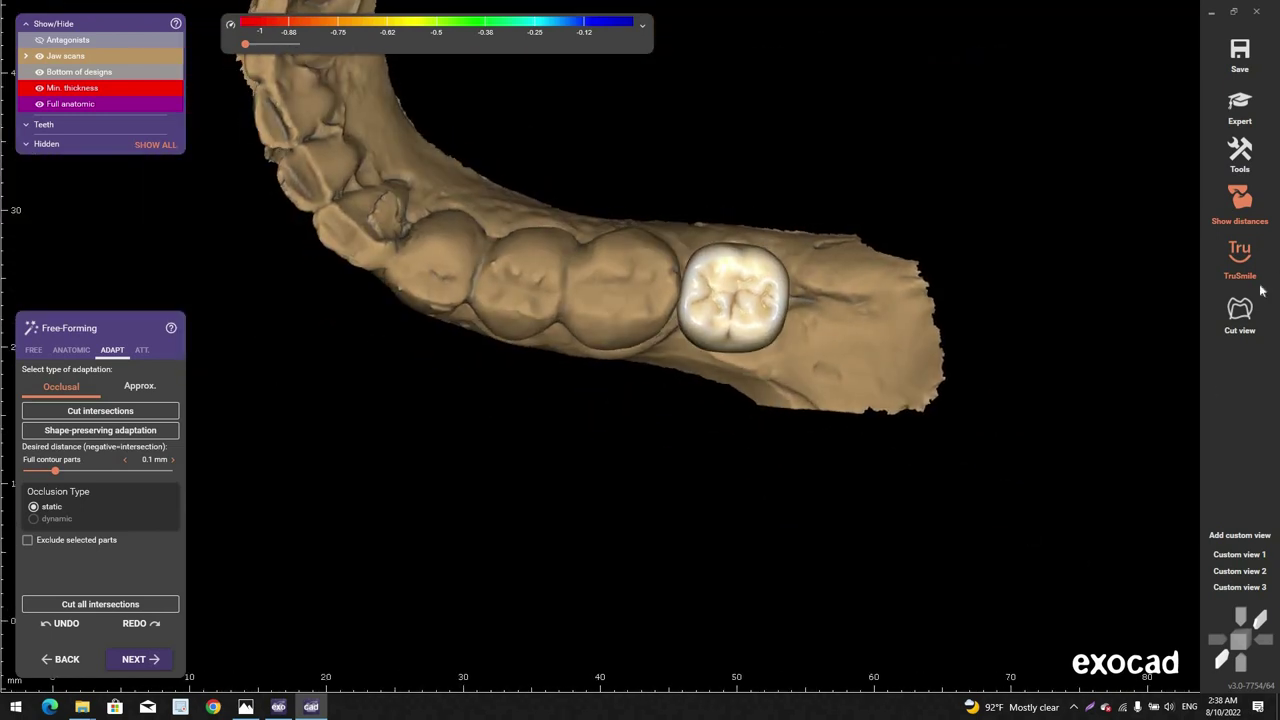
mouse_move(1224, 297)
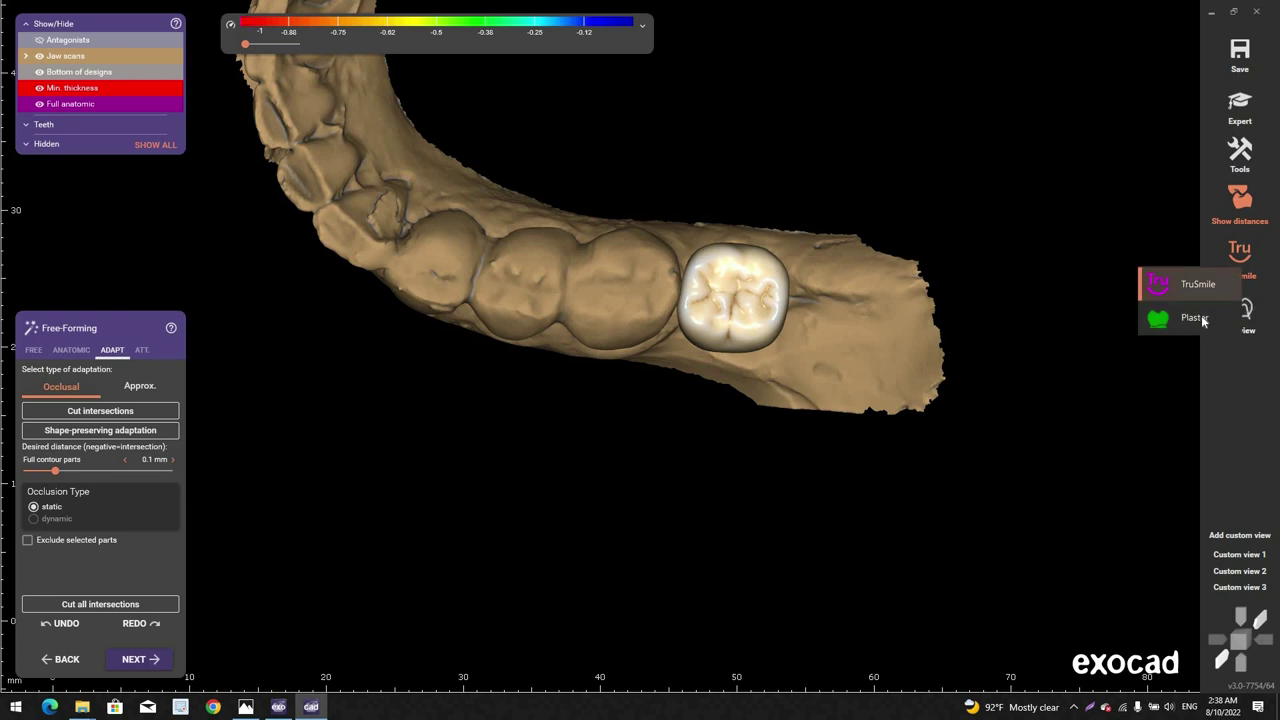
left_click(1203, 319)
right_click_drag(805, 383, 799, 383)
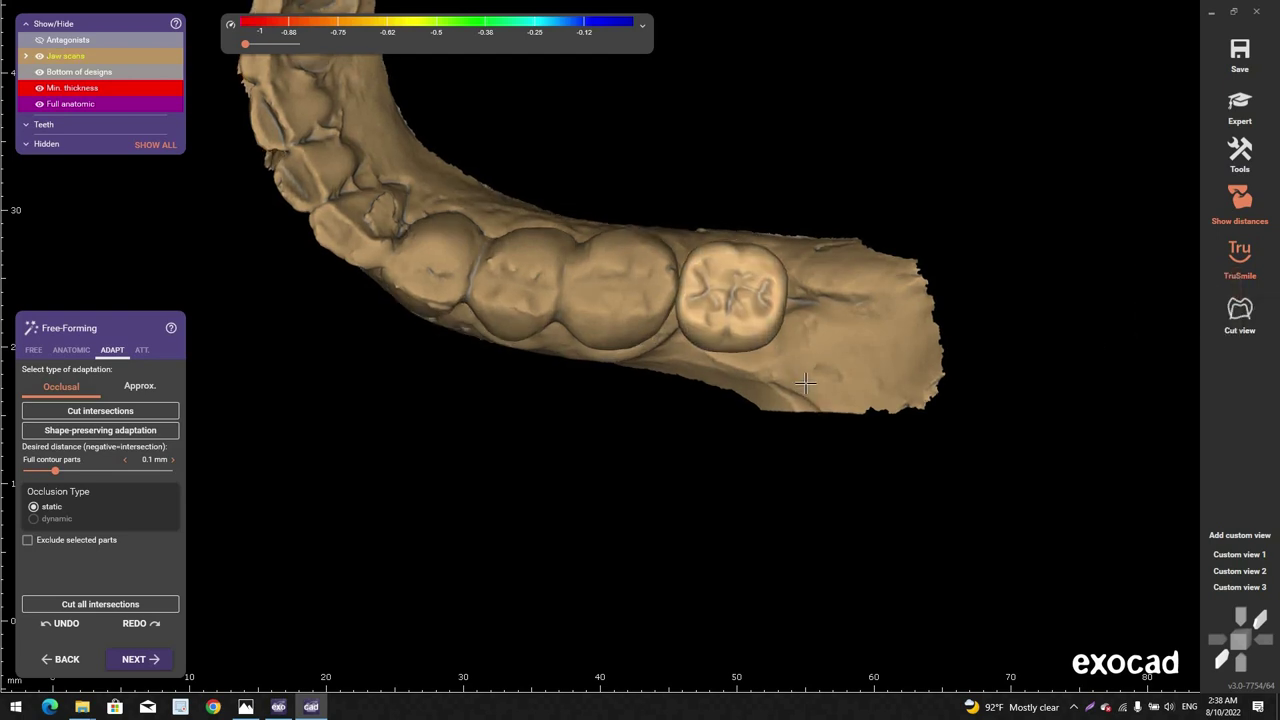
Step: Examine the plaster-rendered crown within the arch and against the antagonist using Custom views 1, 2 and 3
left_click(1246, 558)
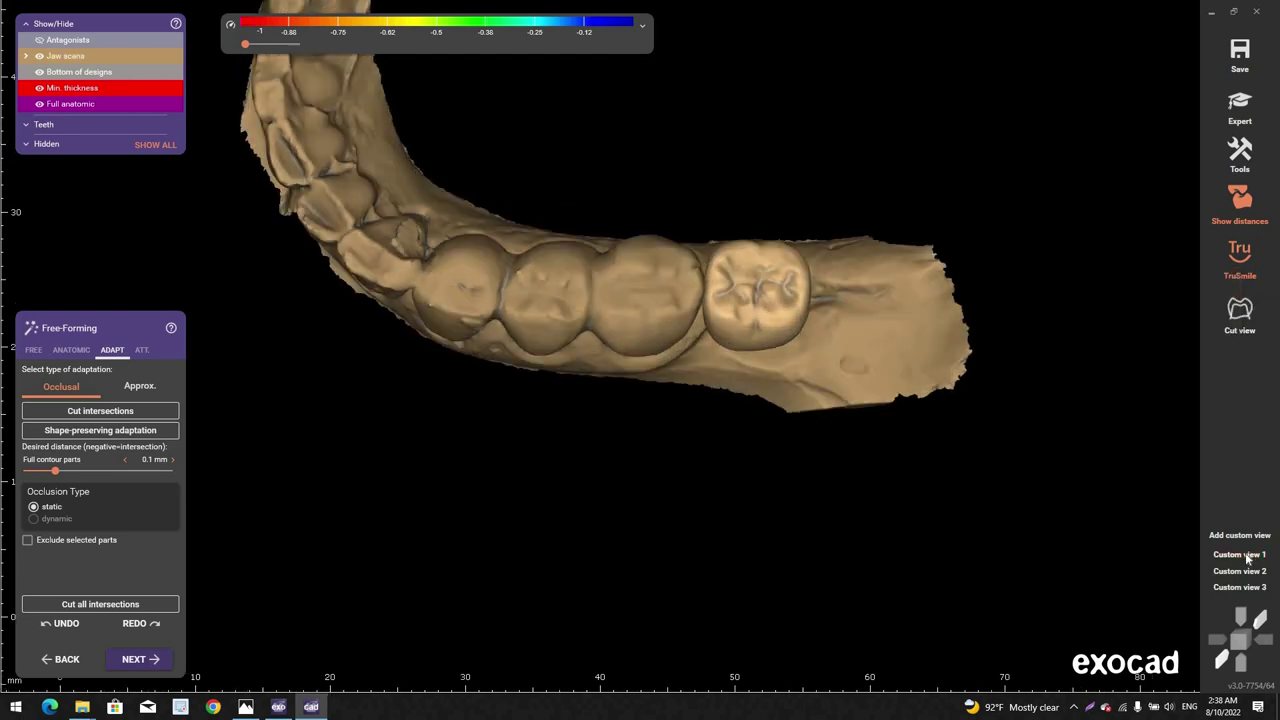
left_click(1246, 559)
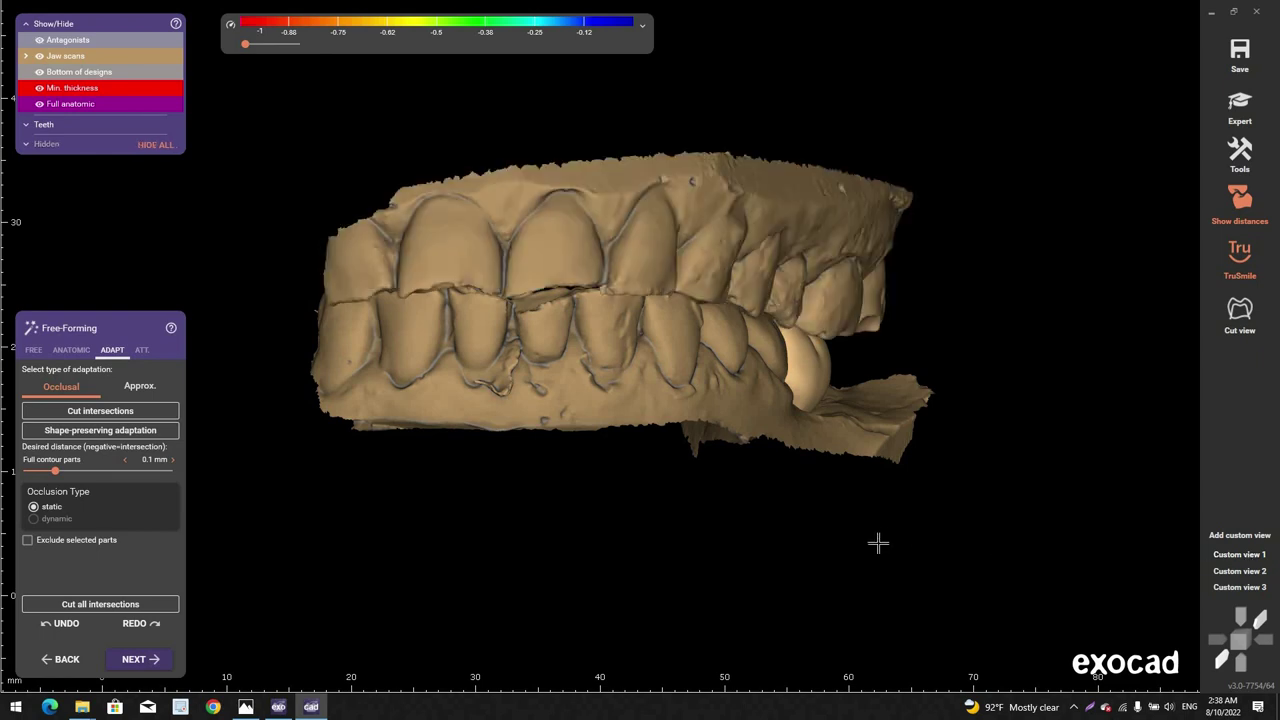
right_click_drag(879, 543, 878, 543)
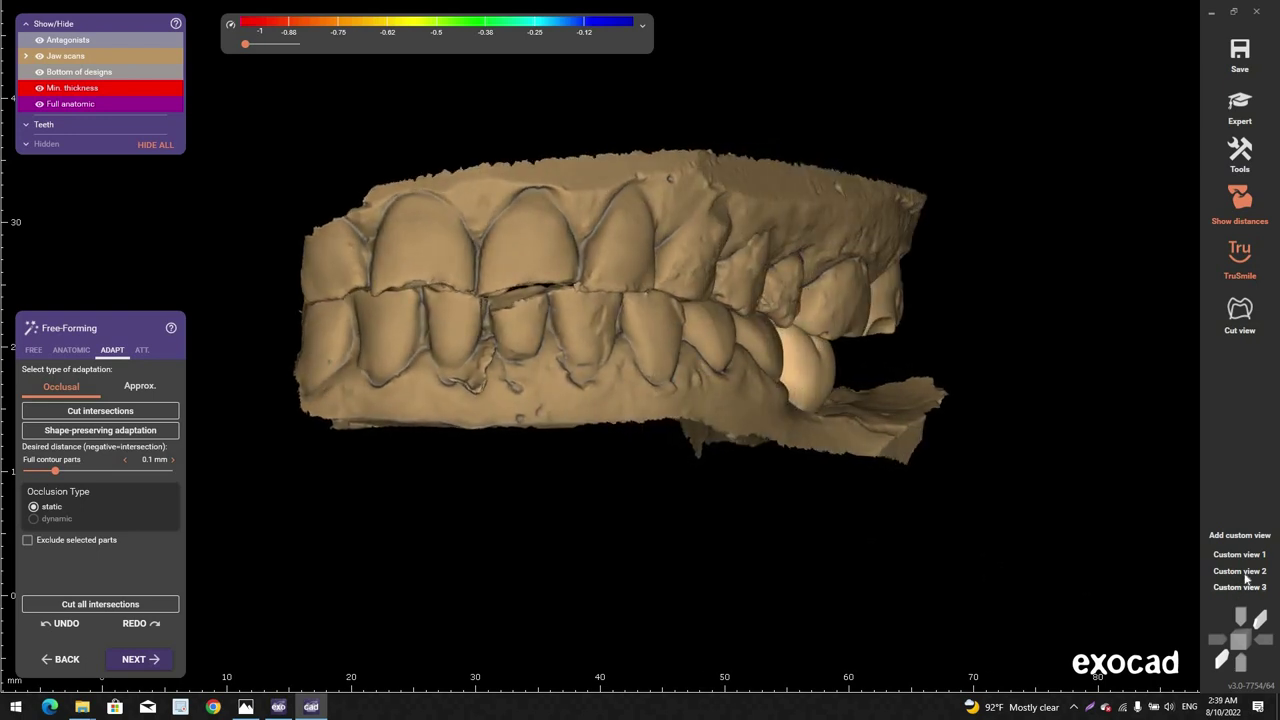
left_click(1245, 573)
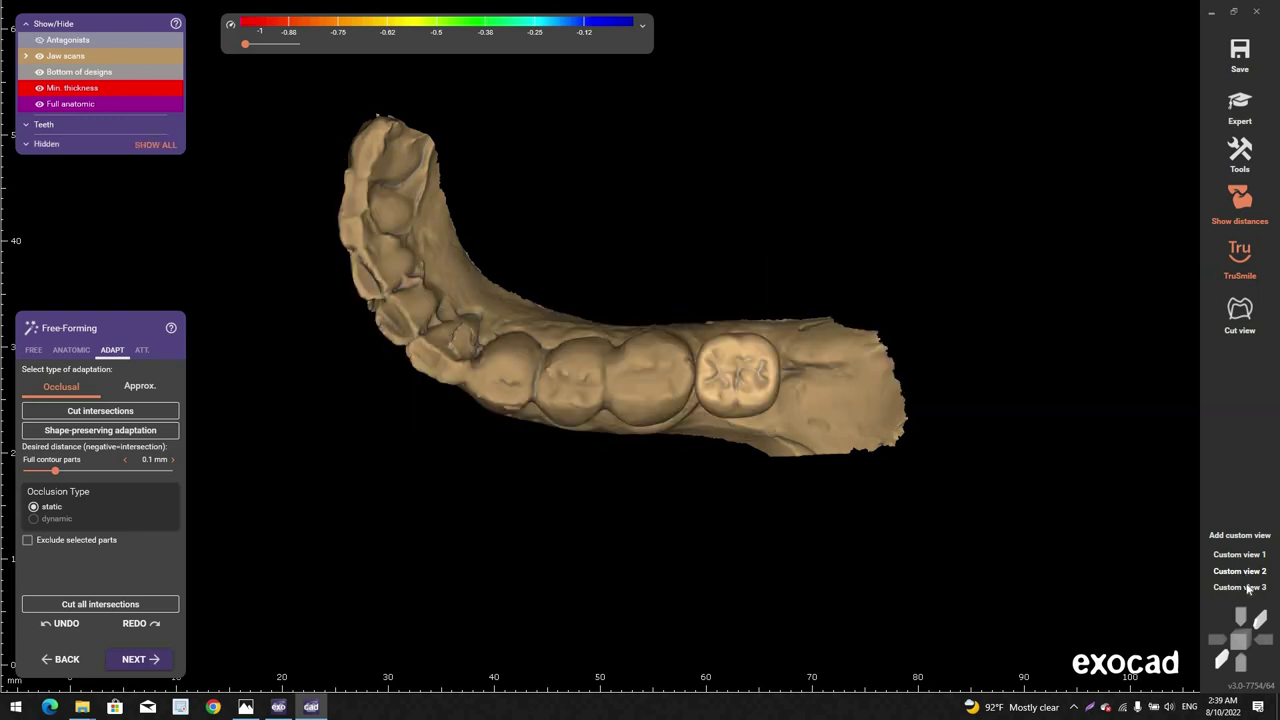
left_click(1248, 588)
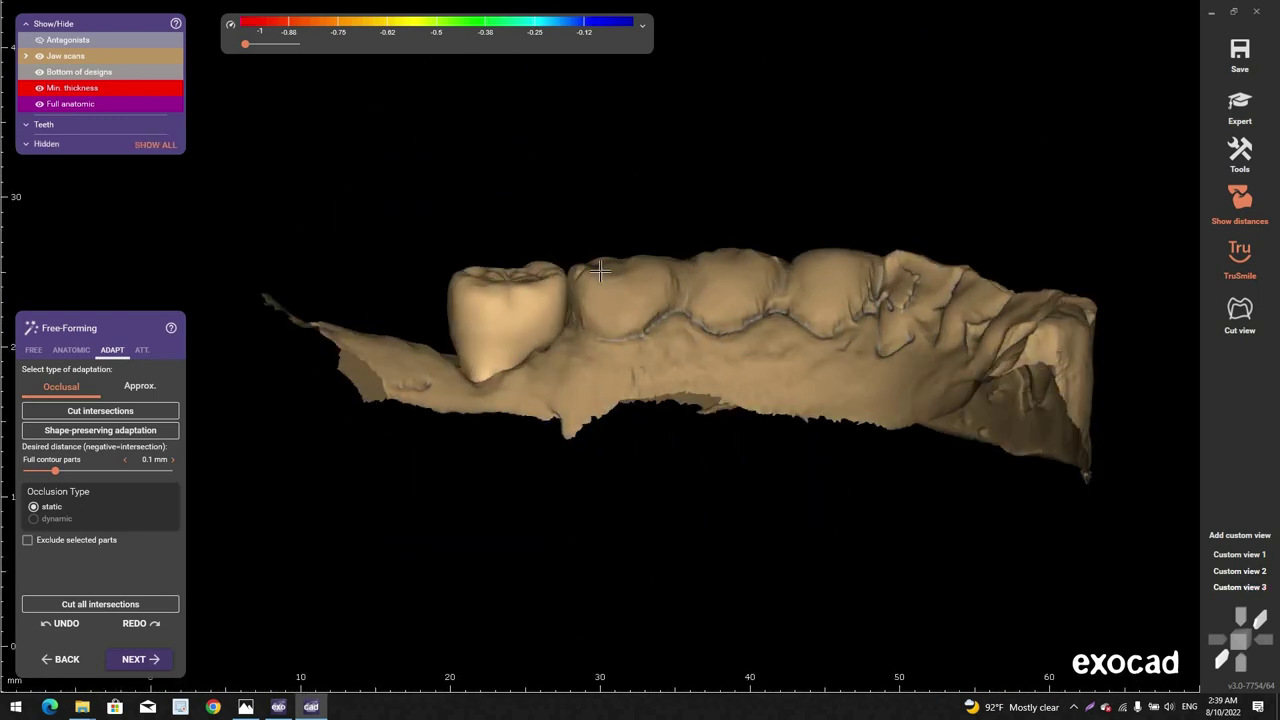
scroll(636, 268, "up", 3)
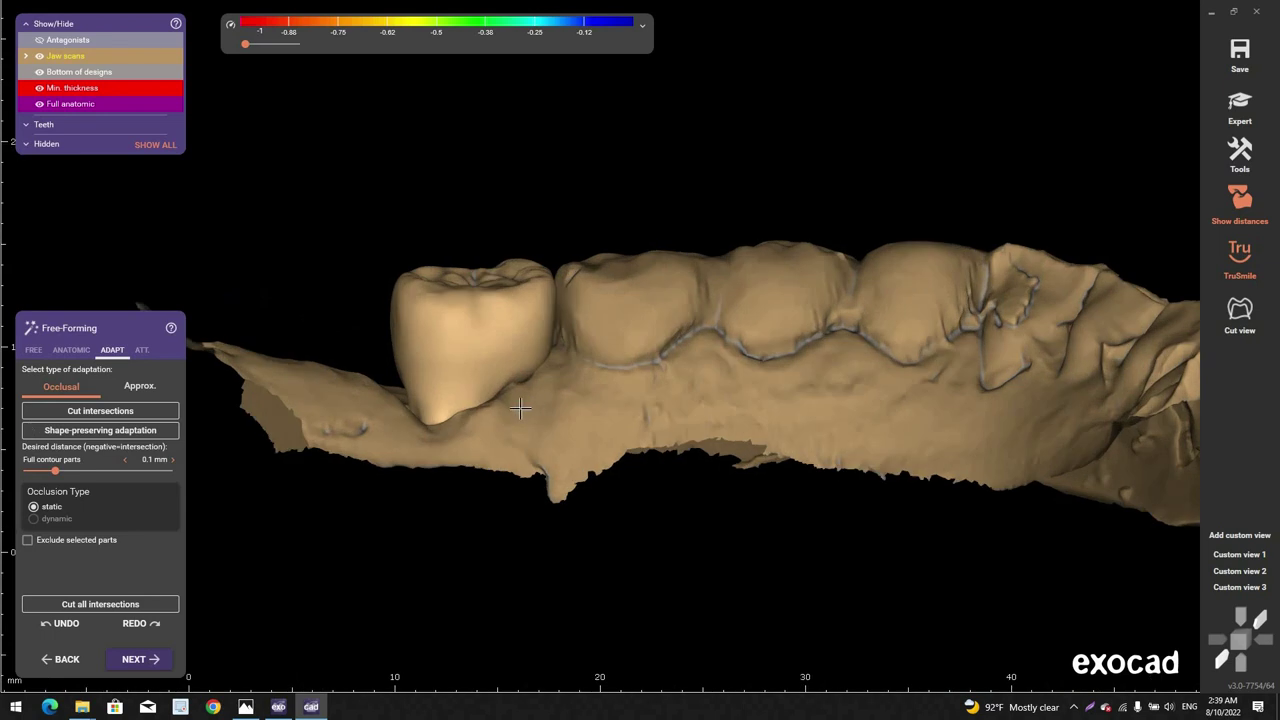
right_click_drag(520, 408, 77, 386)
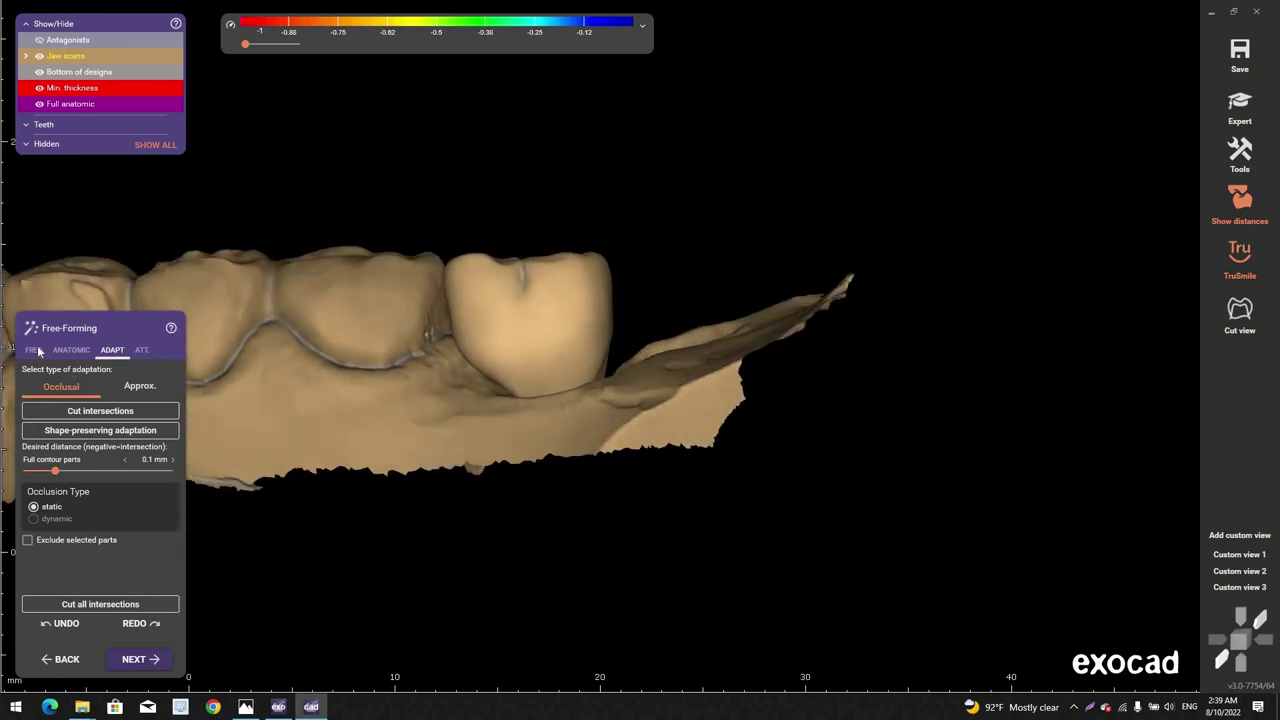
Step: Smooth the occlusal slopes of the buccal cusps in free Smooth/Flatten mode with a small brush and slightly higher strength
key("s")
right_click_drag(491, 250, 492, 294)
scroll(492, 290, "up", 7)
scroll(516, 249, "down", 4, "shift")
scroll(518, 247, "up", 3)
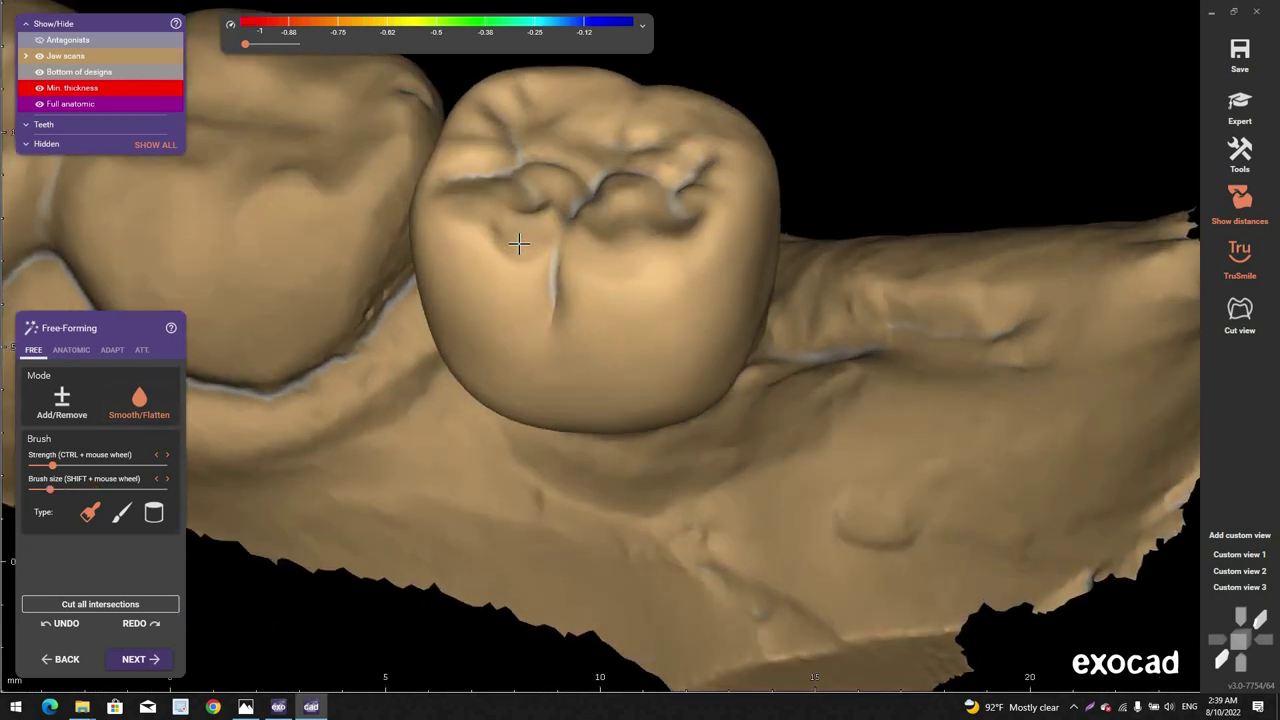
scroll(493, 244, "up", 1)
scroll(491, 246, "up", 1, "ctrl")
left_click_drag(490, 246, 625, 282)
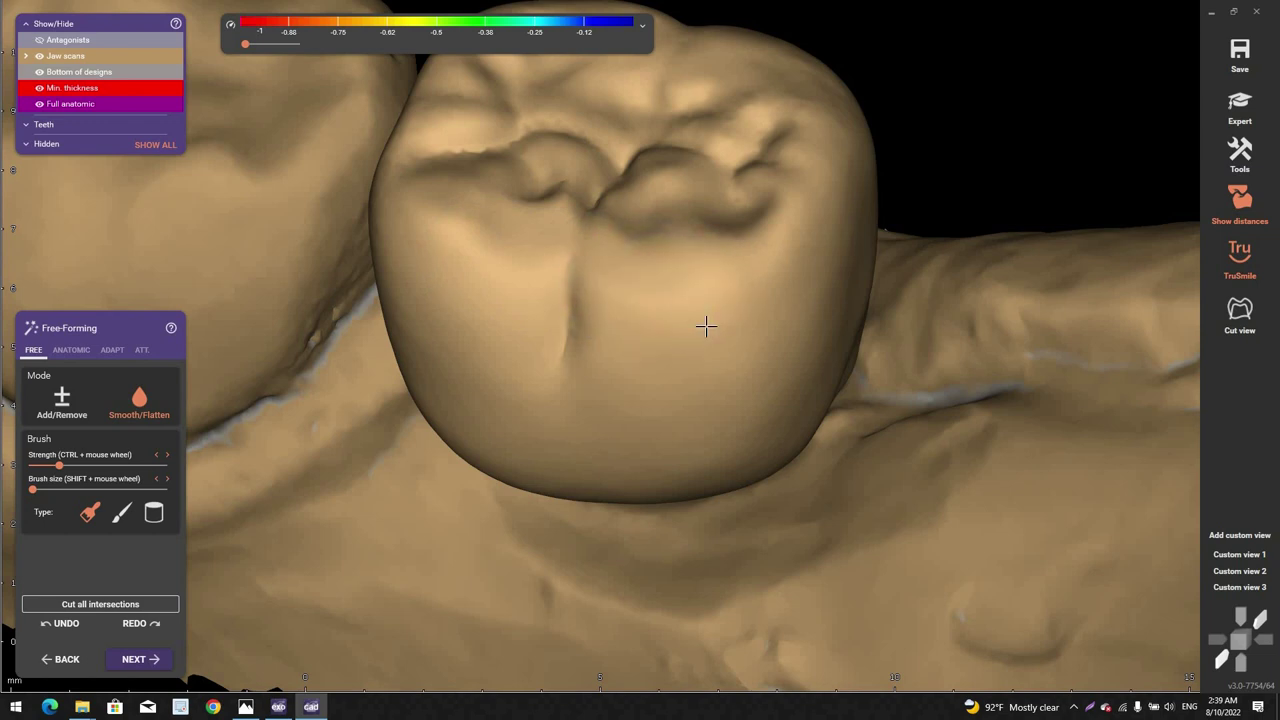
Step: Enlarge the smoothing brush slightly and check the crown's occlusal outline, buccal contour and transition to the neighbouring molar
mouse_move(706, 326)
right_mouse_down()
mouse_move(796, 237)
mouse_move(703, 106)
right_mouse_up()
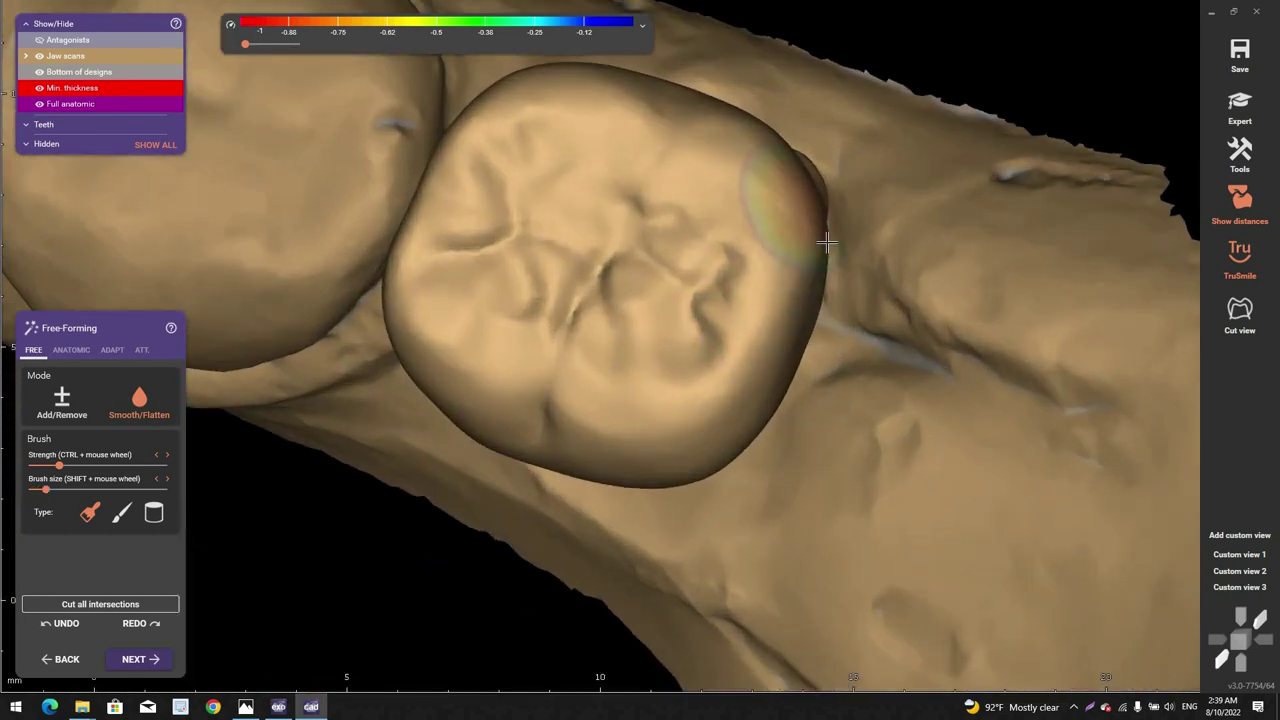
right_click_drag(652, 168, 675, 192)
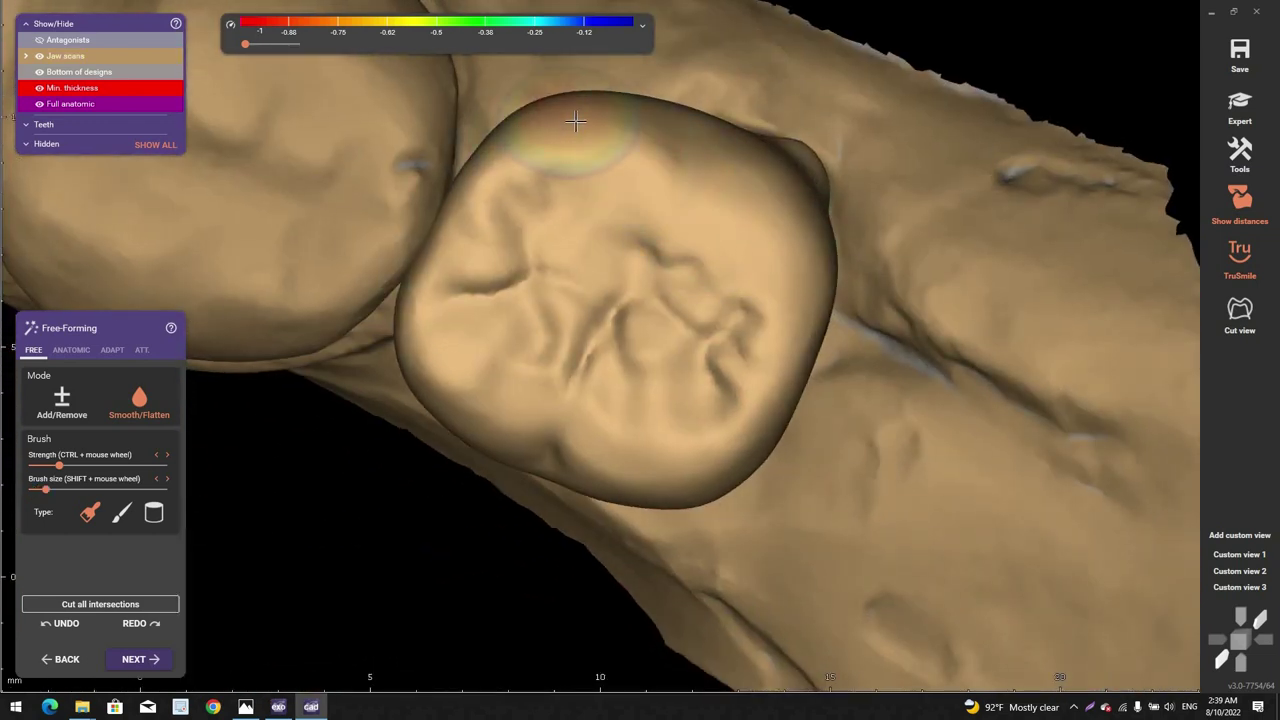
scroll(575, 121, "down", 4)
right_click_drag(575, 121, 599, 373)
middle_click(594, 274)
right_click_drag(506, 346, 501, 343)
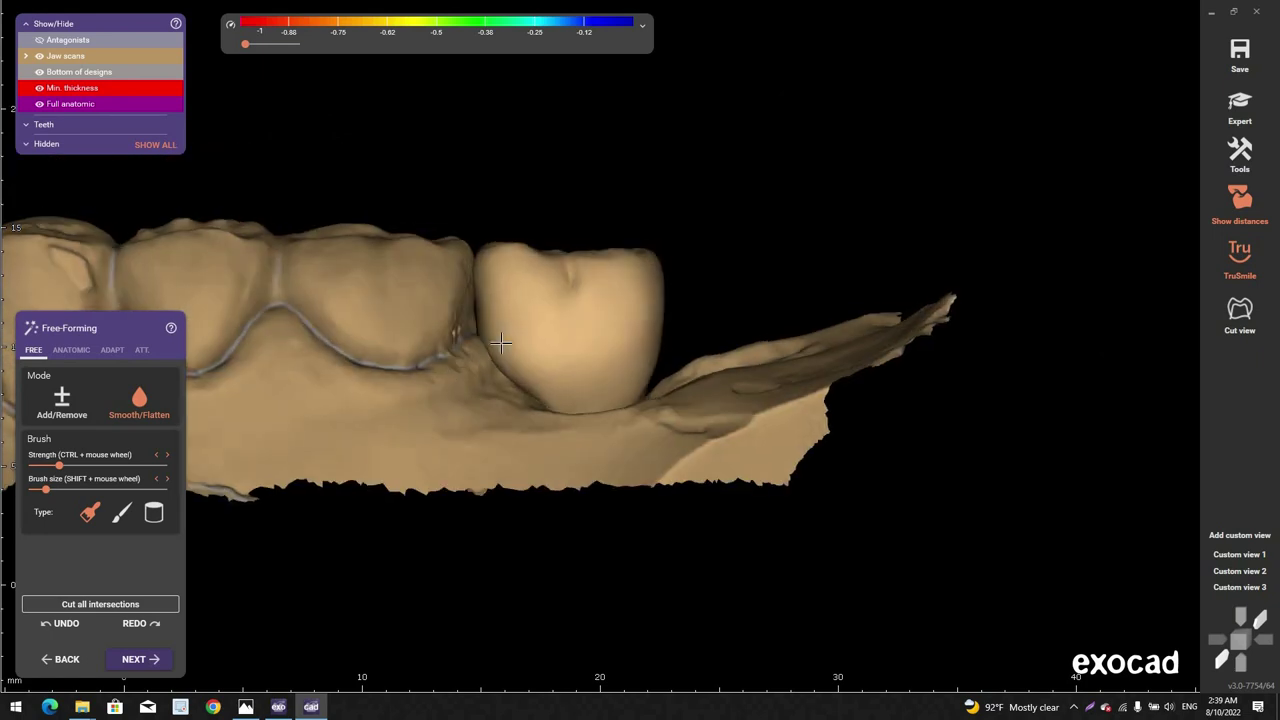
scroll(500, 343, "up", 2)
scroll(503, 338, "up", 1, "shift")
scroll(505, 333, "up", 1)
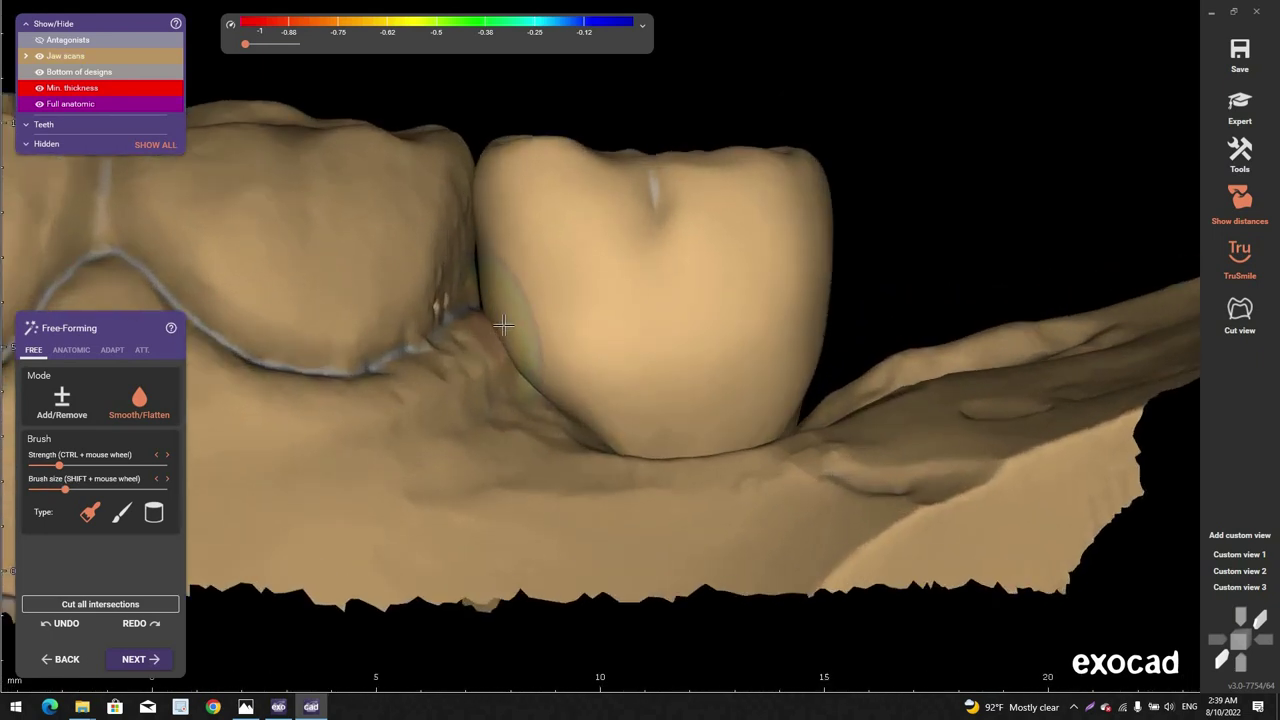
scroll(550, 380, "down", 2)
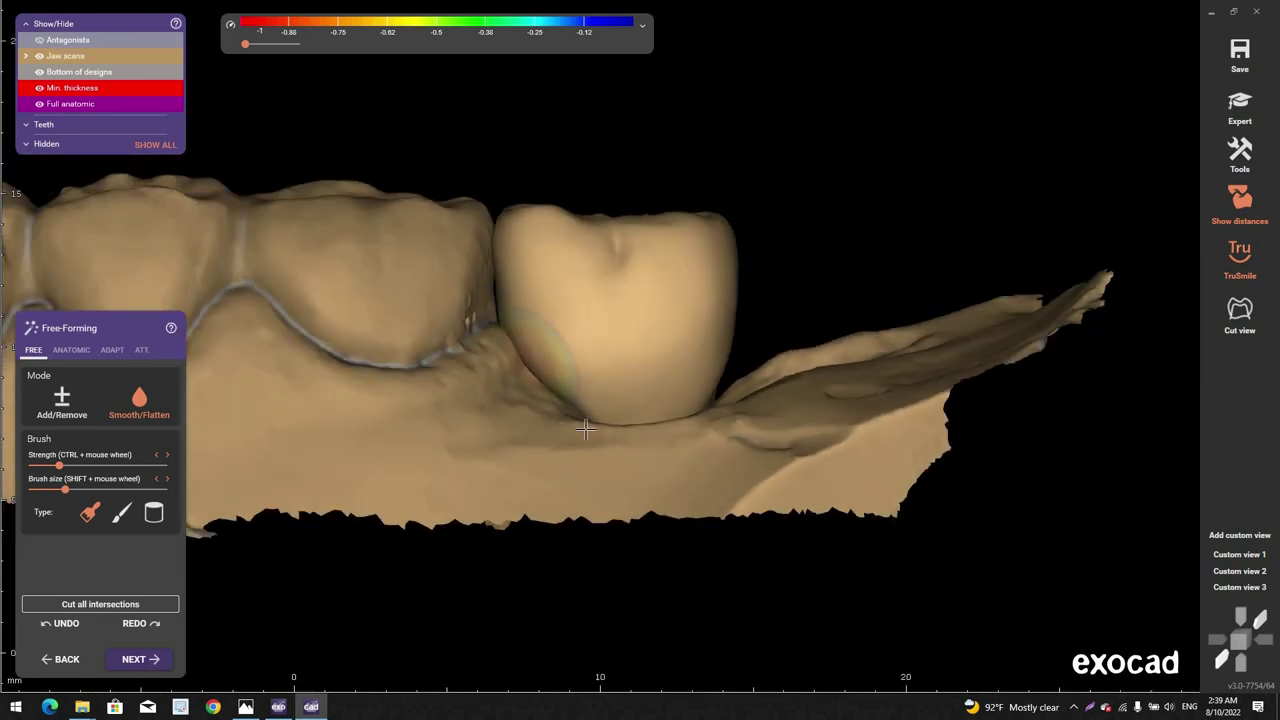
scroll(589, 469, "down", 3)
right_click_drag(681, 617, 678, 512)
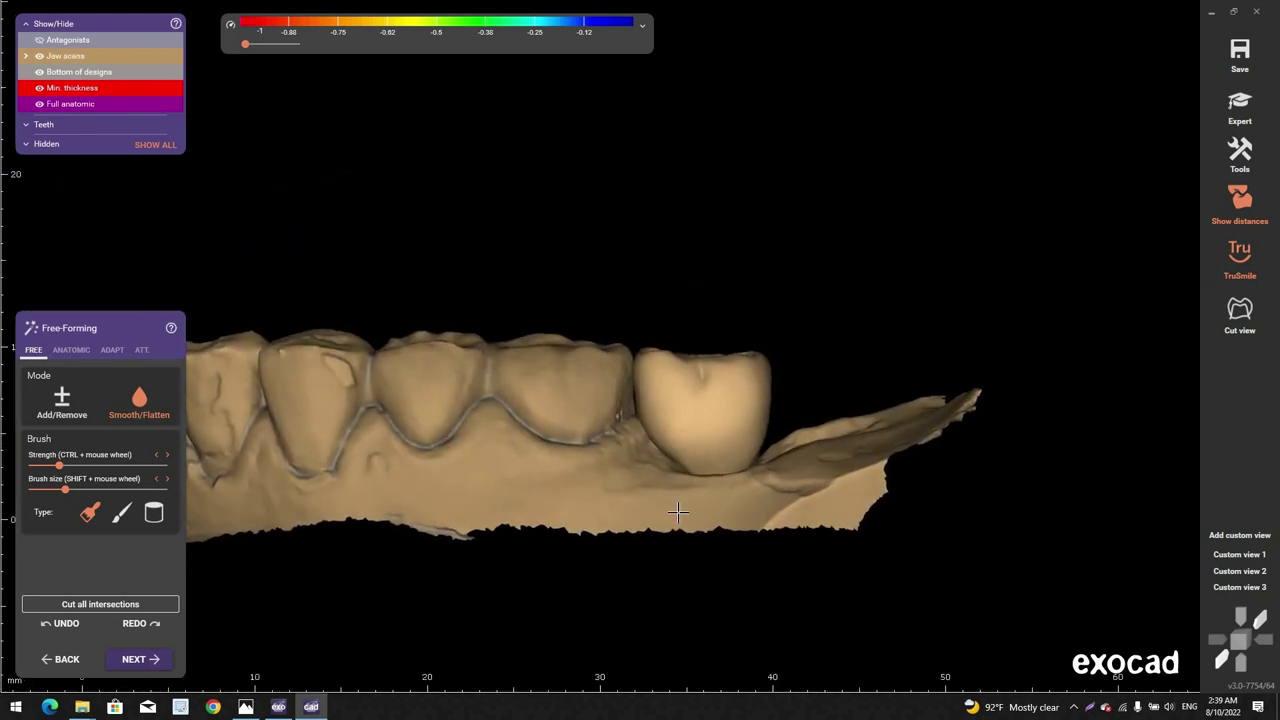
scroll(660, 574, "up", 3)
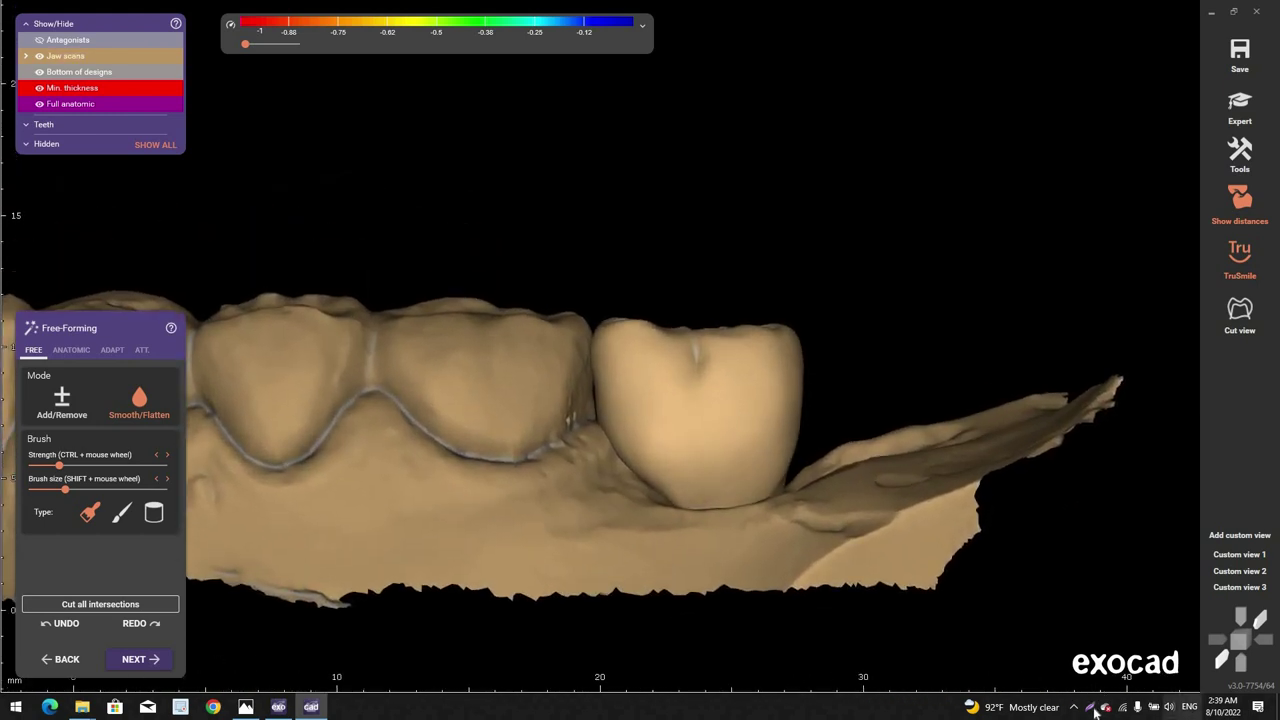
Step: Mark a straight line from the neighbouring molar's cusps to the crown's distal cusp on a temporary screen capture to compare occlusal heights
key("Print")
left_click_drag(1049, 633, 225, 98)
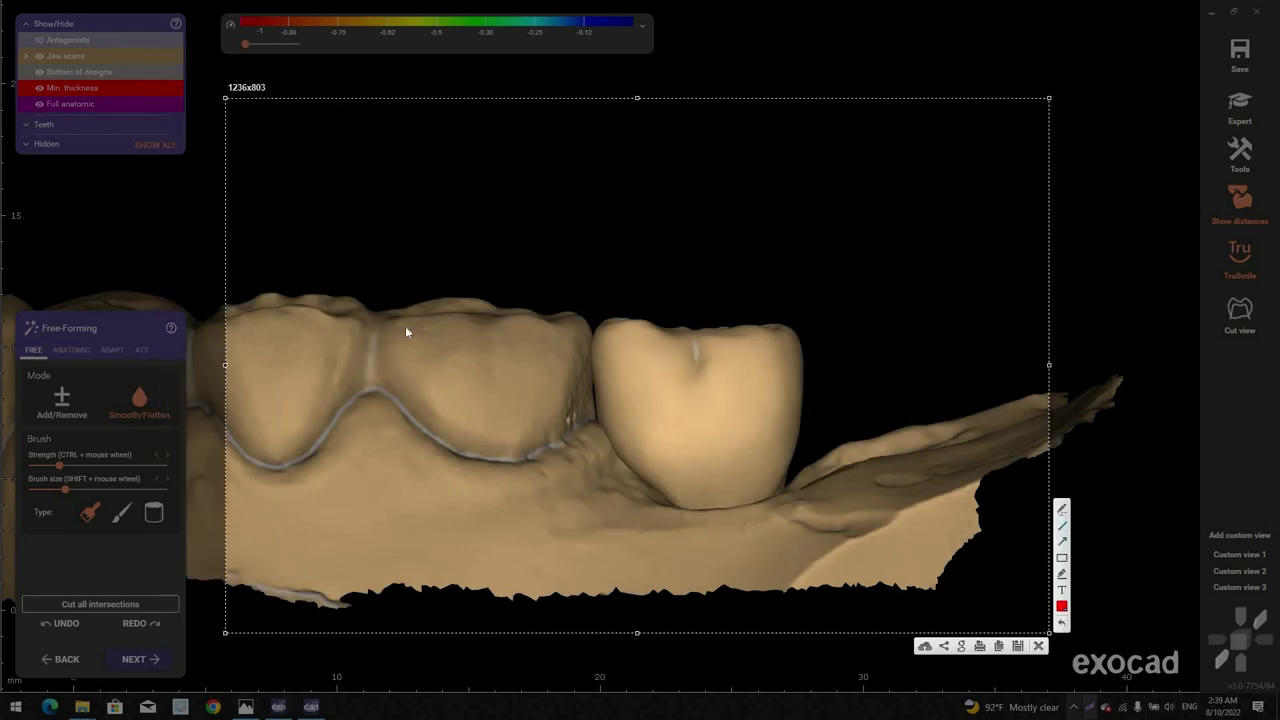
left_click_drag(448, 315, 758, 323)
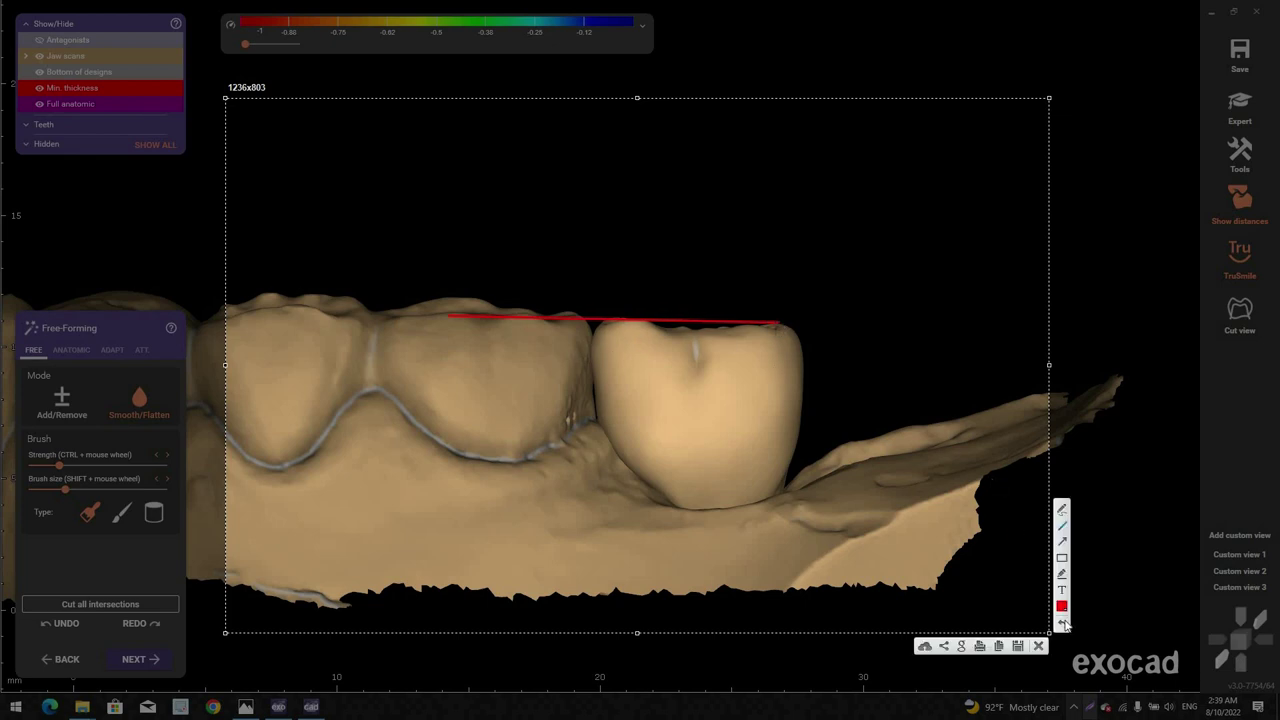
left_click(1039, 646)
Step: Smooth the tip of the mesiobuccal cusp with the smallest Smooth/Flatten brush and slightly raise its strength
scroll(700, 370, "down", 3)
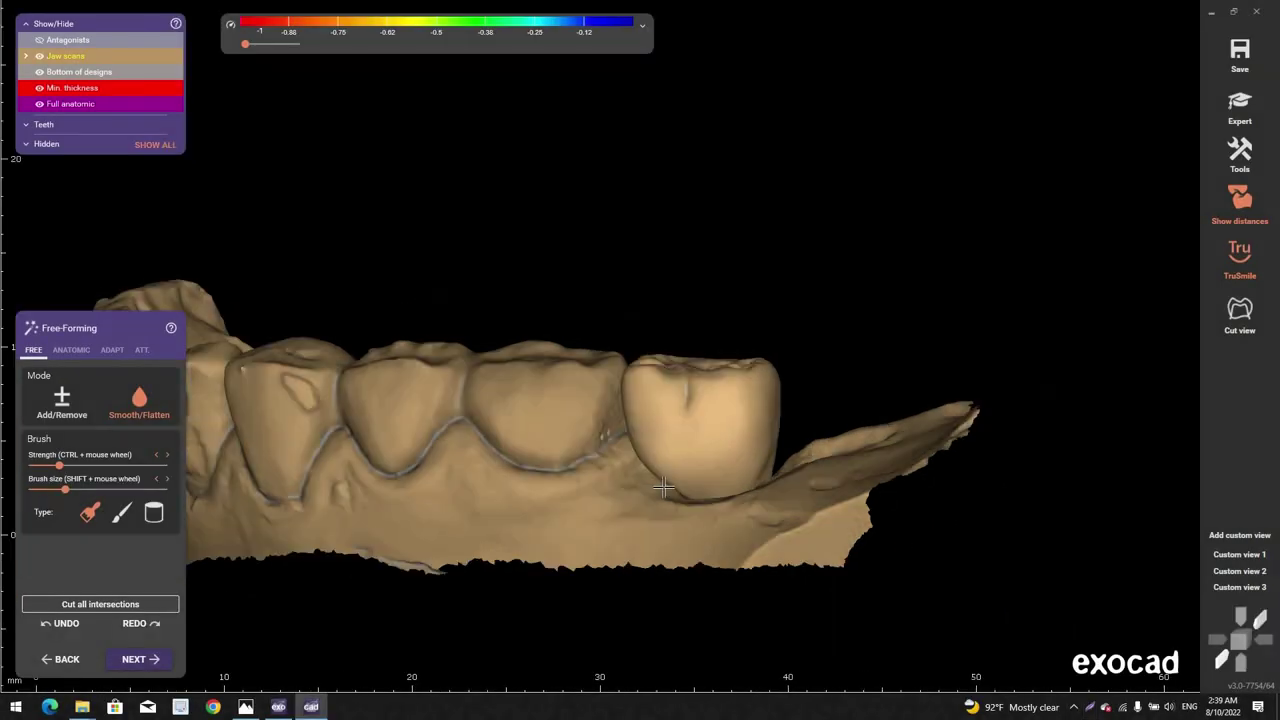
mouse_move(695, 335)
right_mouse_down()
mouse_move(662, 404)
mouse_move(655, 362)
right_mouse_up()
scroll(662, 404, "up", 3)
scroll(655, 361, "down", 1, "shift")
scroll(655, 361, "down", 3, "shift")
scroll(658, 353, "up", 5)
left_click_drag(644, 329, 651, 334)
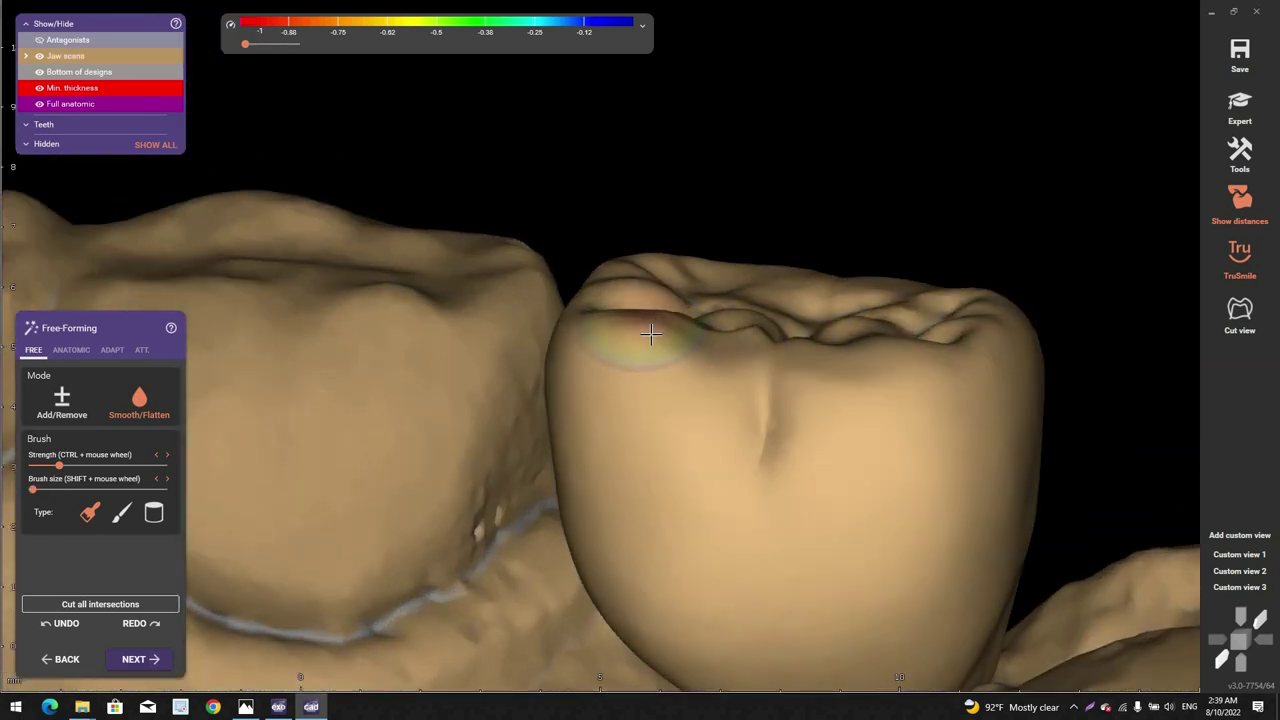
mouse_move(636, 357)
right_mouse_down()
mouse_move(686, 362)
mouse_move(680, 378)
right_mouse_up()
scroll(686, 366, "down", 3)
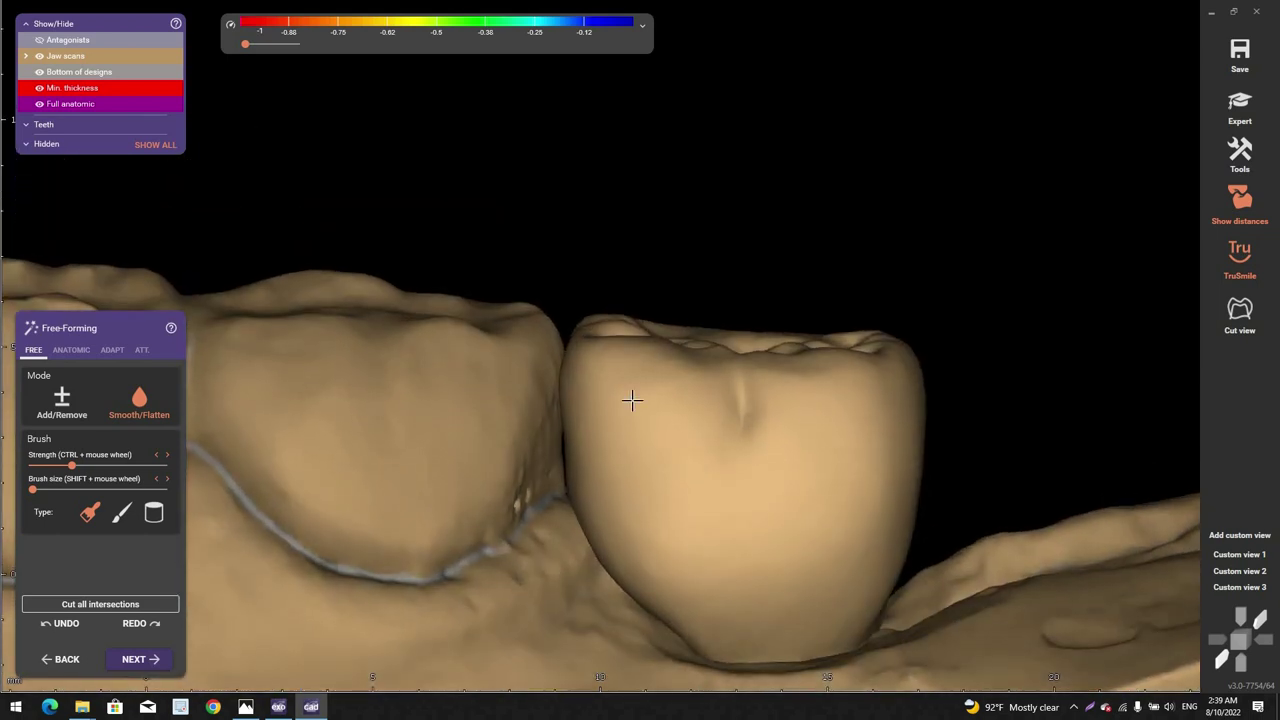
right_click_drag(806, 431, 797, 458)
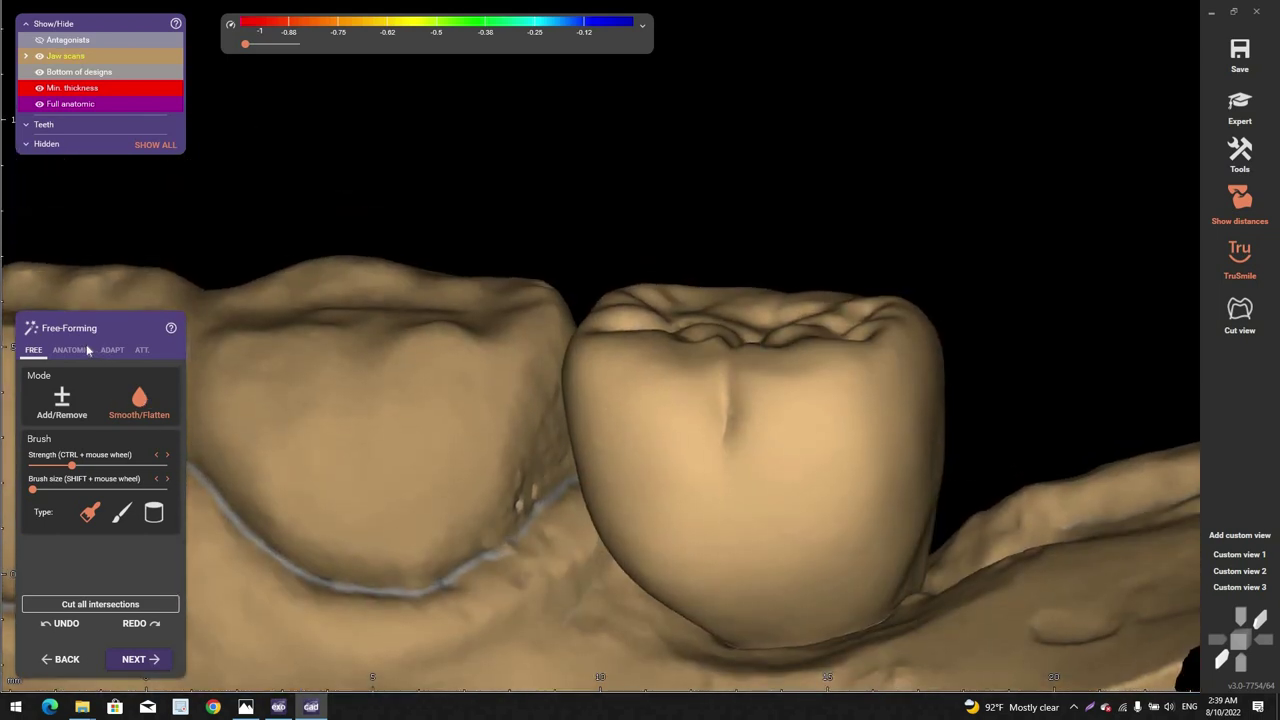
Step: Select the anatomic Ridge preset and examine the buccal cusp ridges, fissures and buccal groove at close range
left_click(71, 350)
left_click(139, 446)
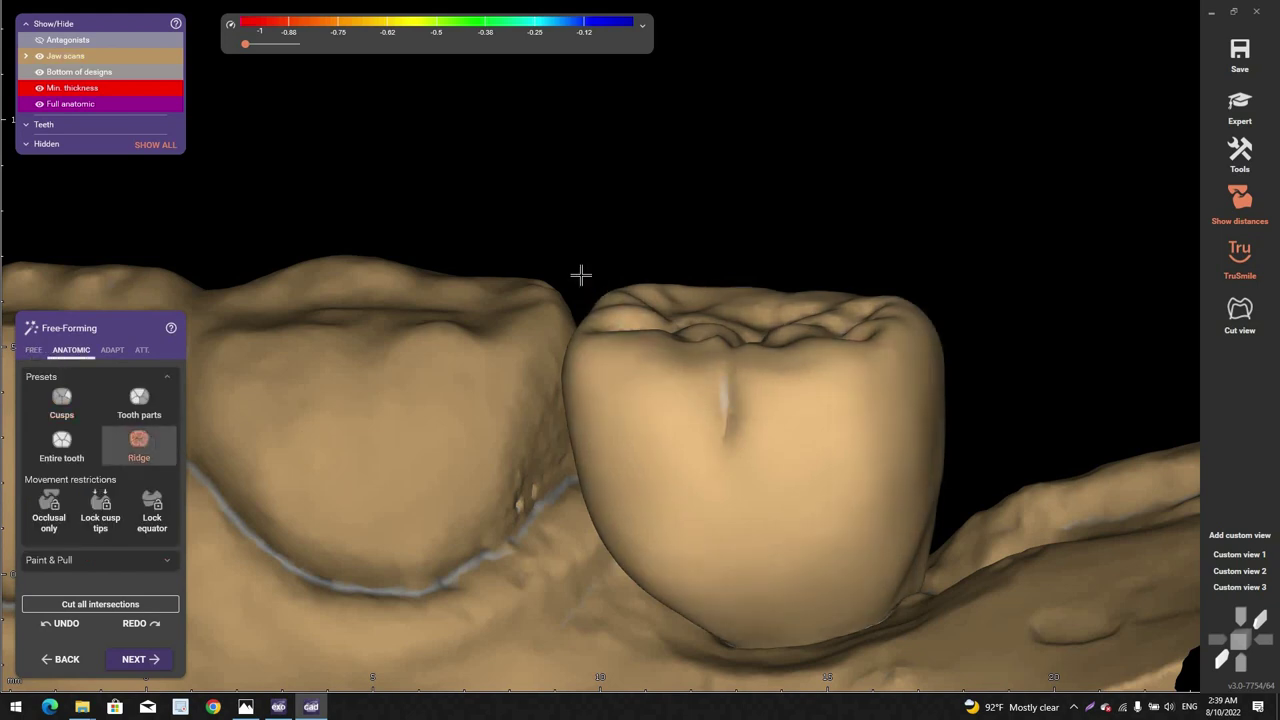
right_click_drag(580, 277, 597, 346)
scroll(582, 278, "up", 4)
scroll(543, 248, "up", 1)
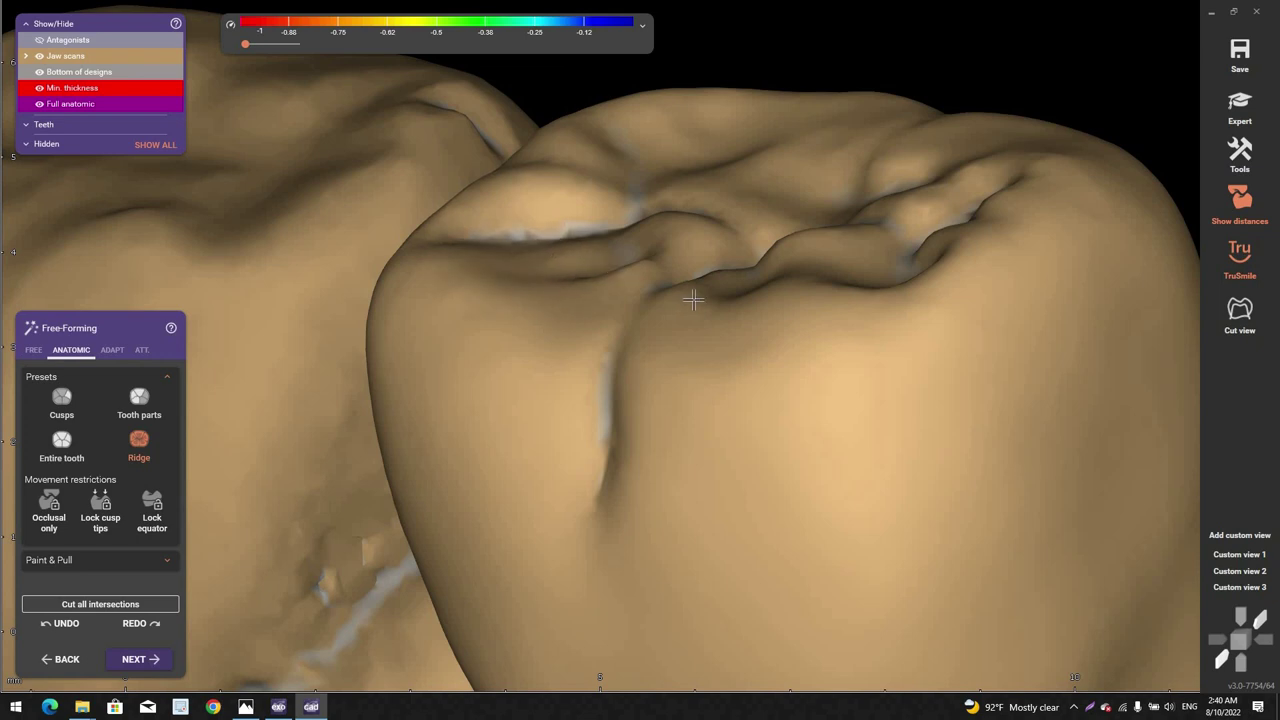
scroll(692, 299, "down", 2)
right_click_drag(687, 298, 663, 298)
scroll(663, 299, "up", 1)
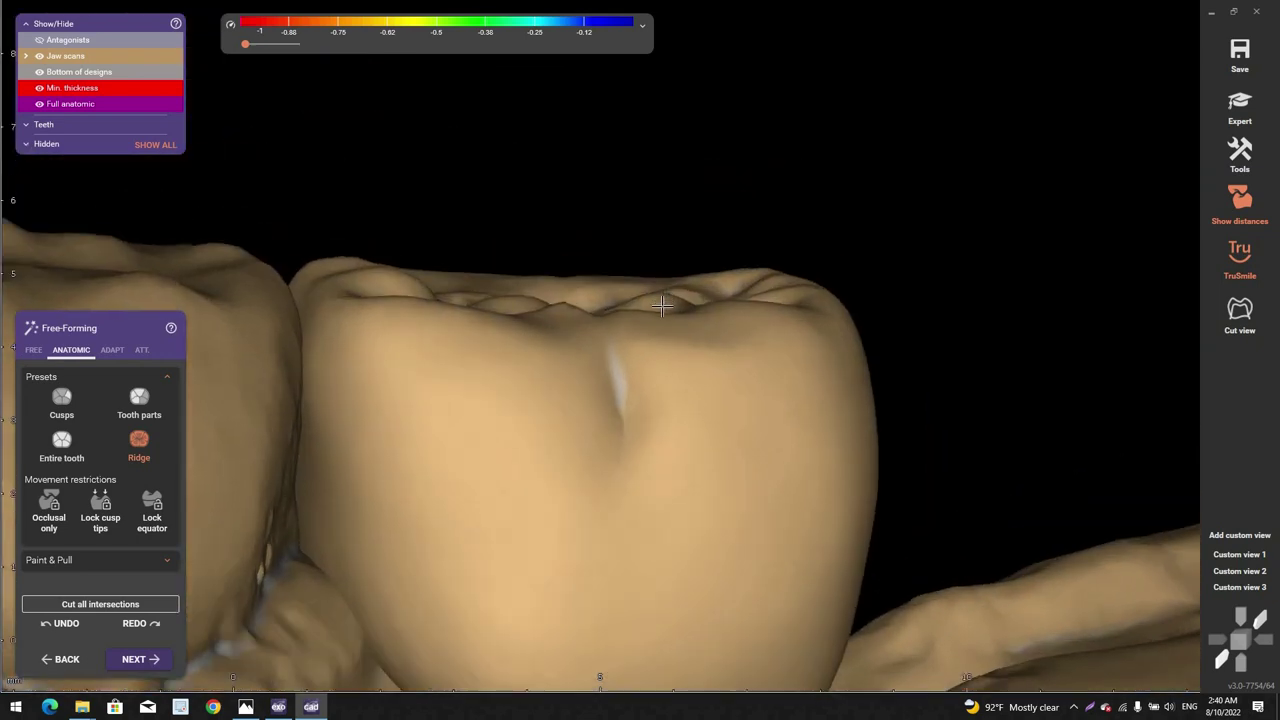
scroll(558, 298, "up", 3)
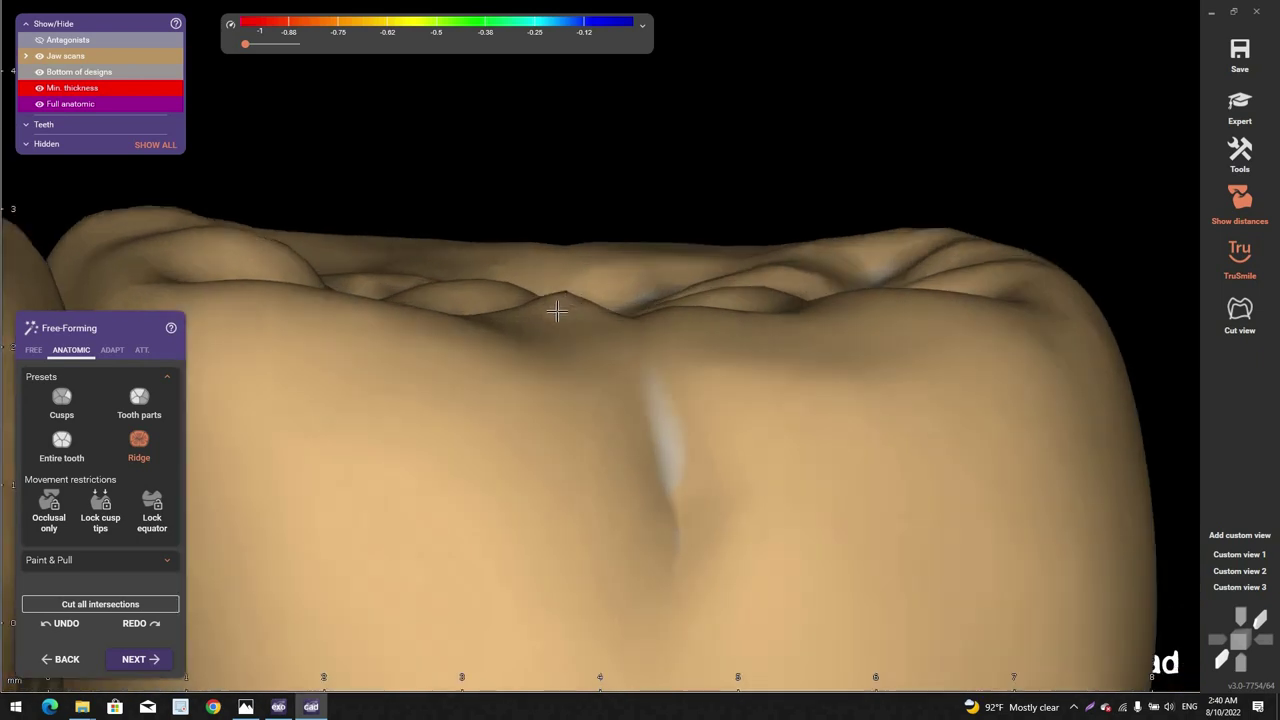
right_click_drag(699, 253, 600, 343)
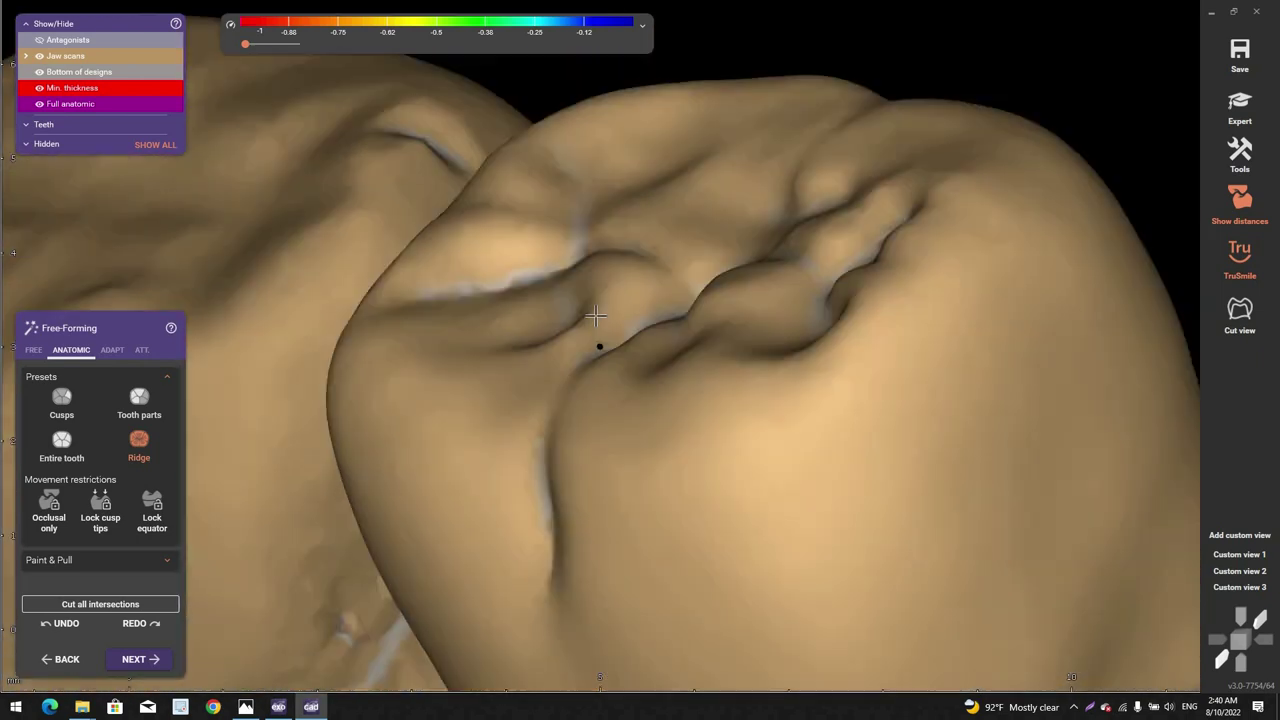
scroll(594, 345, "up", 5)
Step: Smooth the inner ridge of the mesiobuccal cusp in free Smooth/Flatten mode with the second brush type at reduced strength
left_click(34, 350)
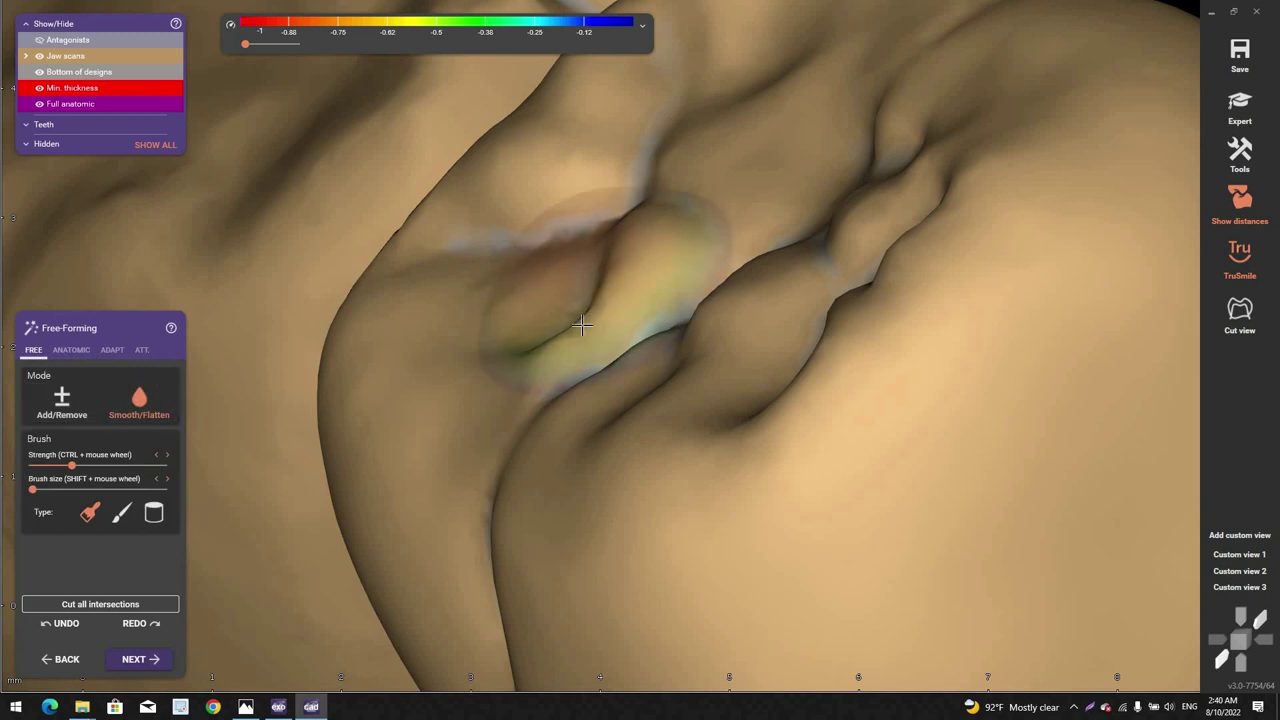
right_click_drag(543, 347, 514, 349)
scroll(476, 372, "down", 4, "ctrl")
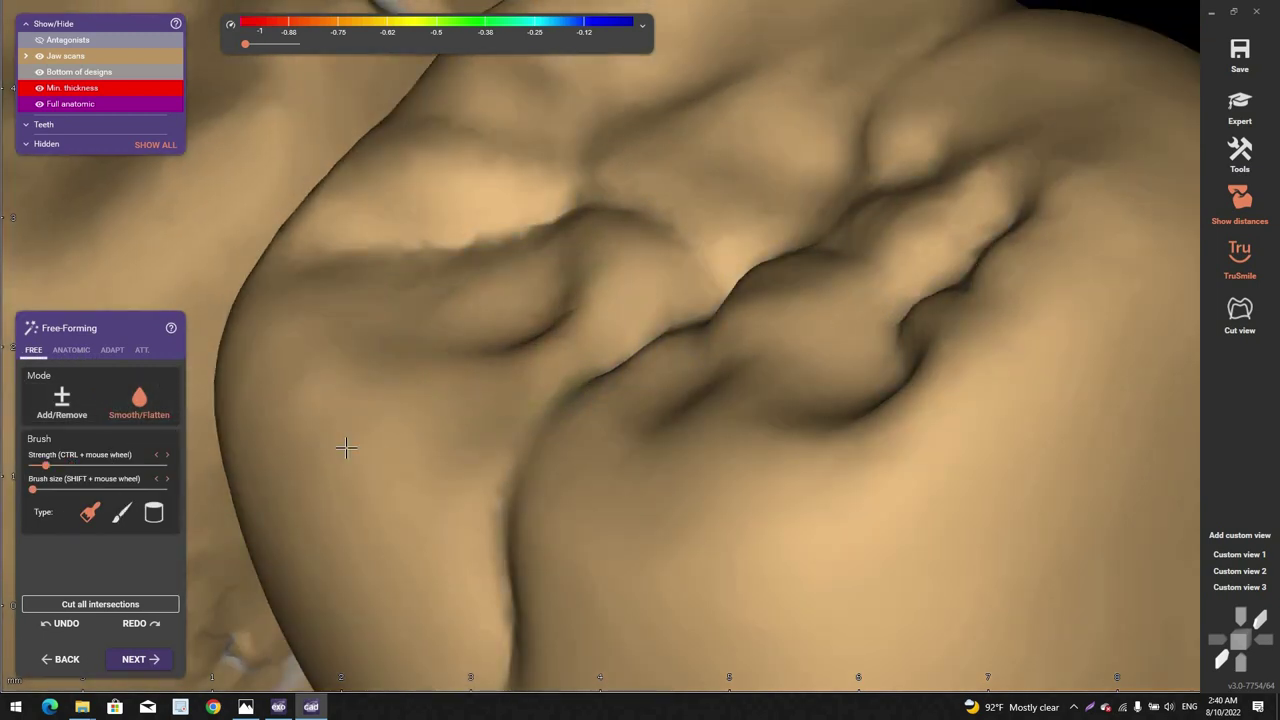
scroll(126, 522, "up", 2, "shift")
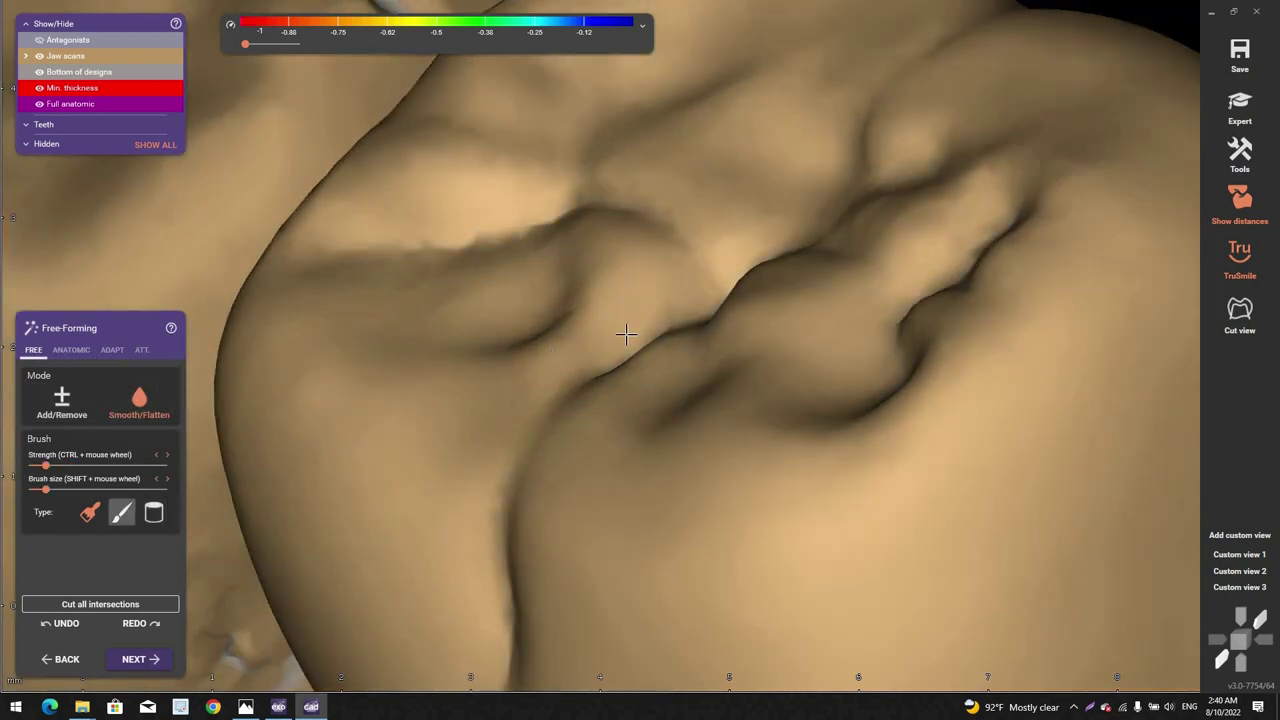
left_click(122, 513)
scroll(556, 338, "up", 1)
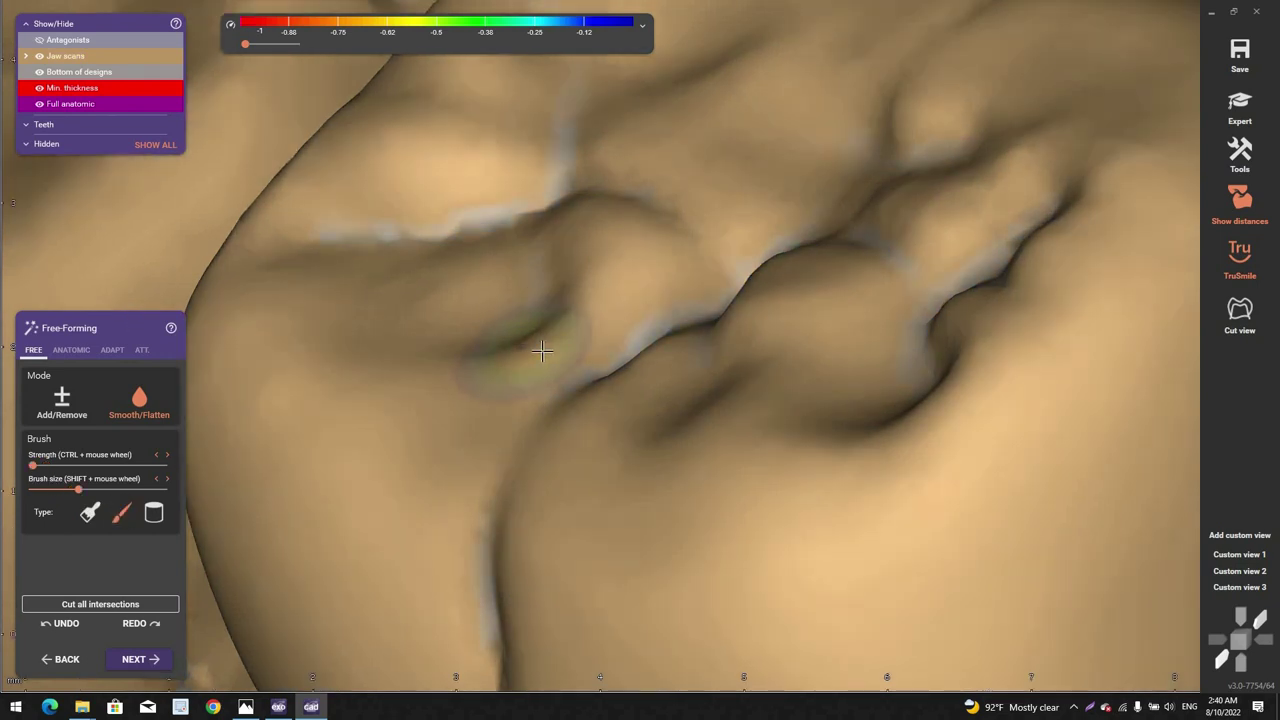
scroll(575, 350, "down", 4)
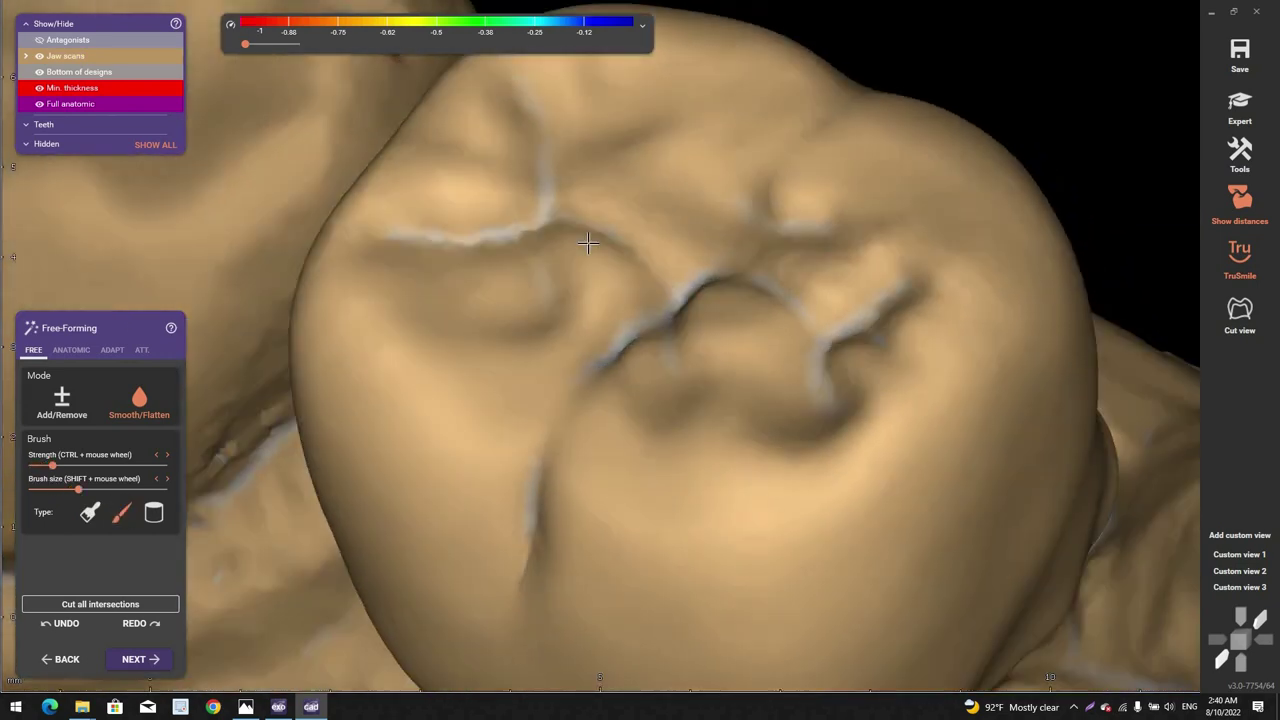
Step: Touch up the distobuccal cusp's inner slope with the fine smoothing brush and check the occlusal surface and buccal profile
double_click(734, 309)
right_click_drag(734, 309, 686, 384)
scroll(765, 372, "down", 3)
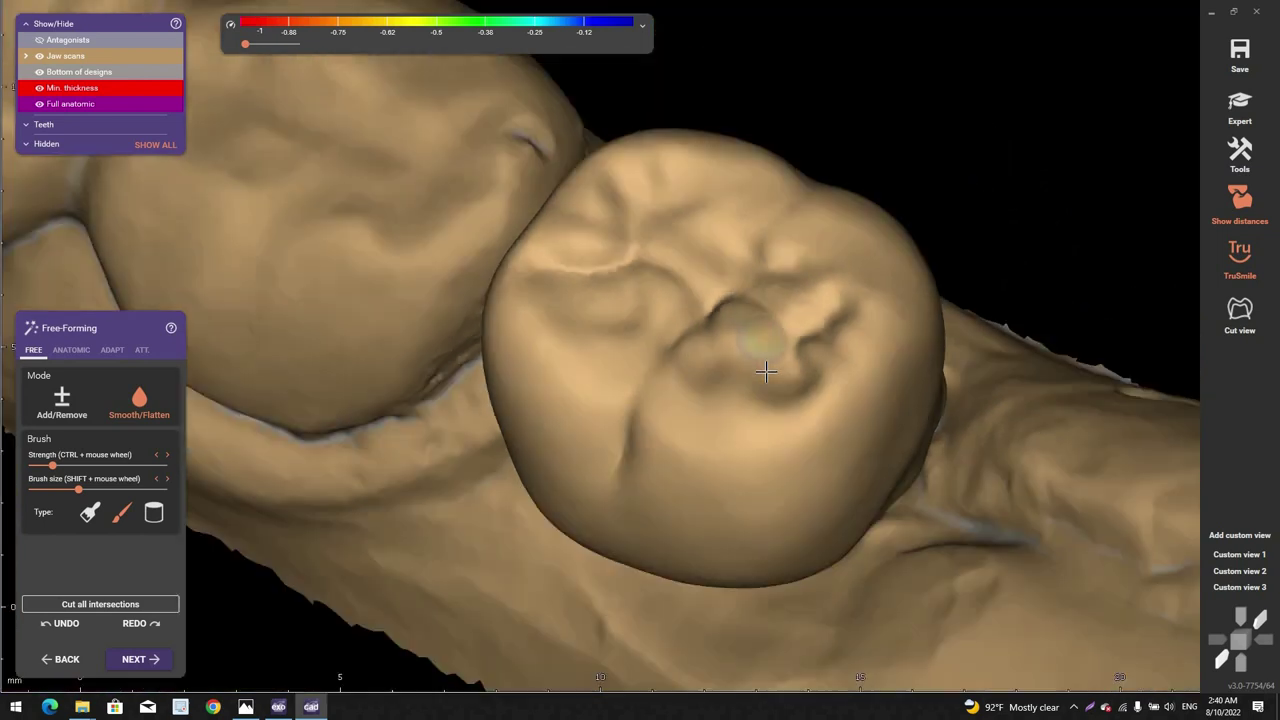
right_click_drag(766, 366, 661, 238)
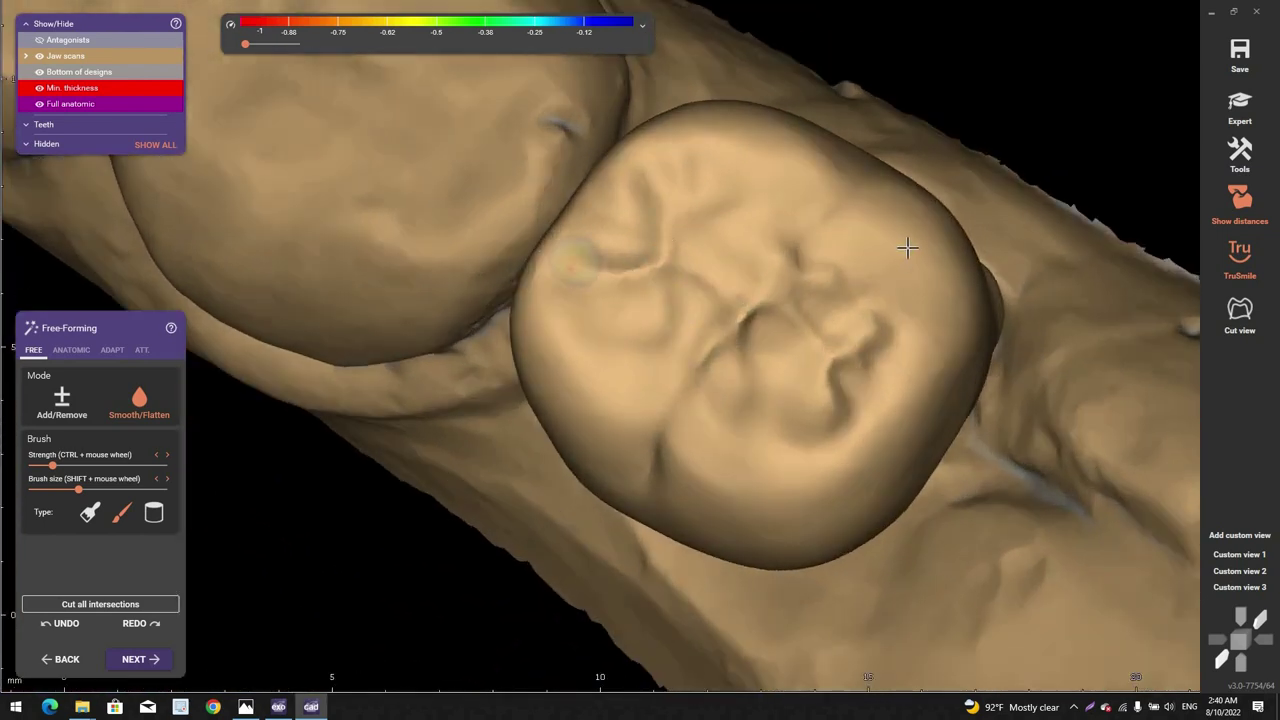
scroll(811, 329, "down", 3)
scroll(811, 321, "up", 1)
right_click_drag(760, 390, 727, 409)
scroll(727, 409, "down", 2)
scroll(597, 469, "down", 1)
right_click_drag(595, 466, 597, 473)
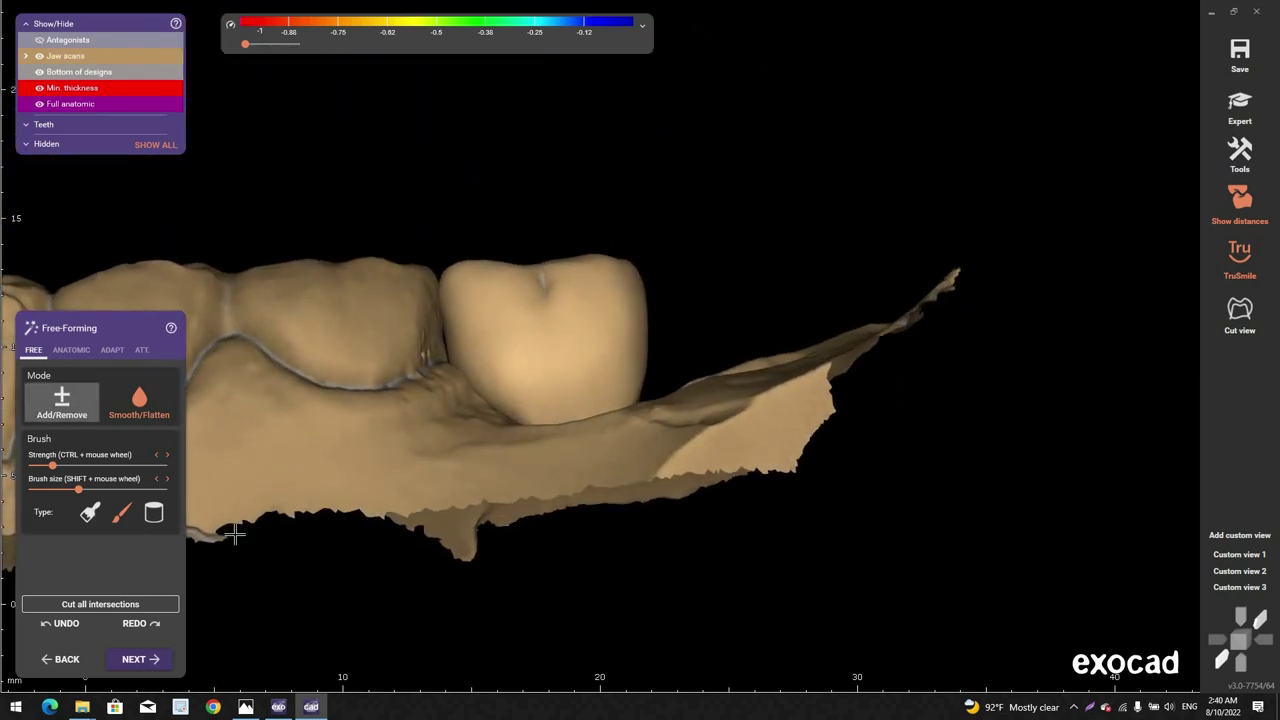
Step: Turn off TruSmile and reshape the crown's buccal cervical contour in Add/Remove mode with a slightly larger, stronger brush
left_click(74, 406)
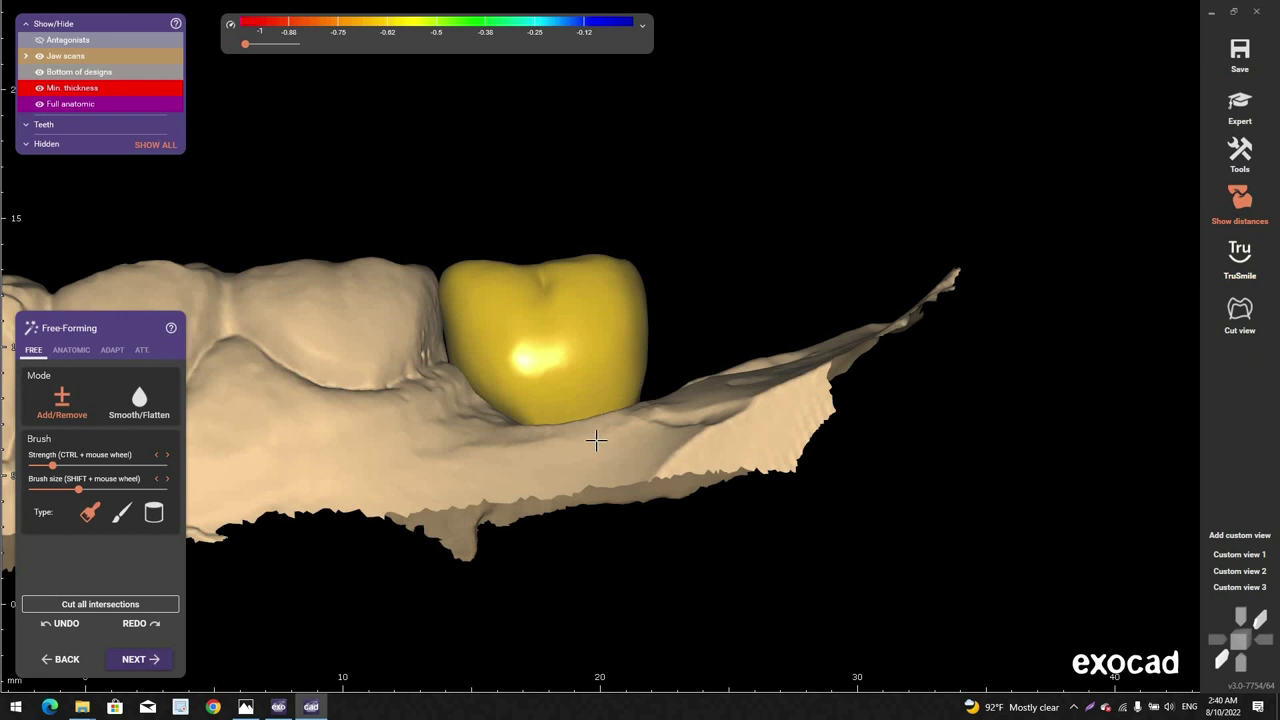
scroll(597, 440, "down", 3)
right_click_drag(597, 440, 593, 403)
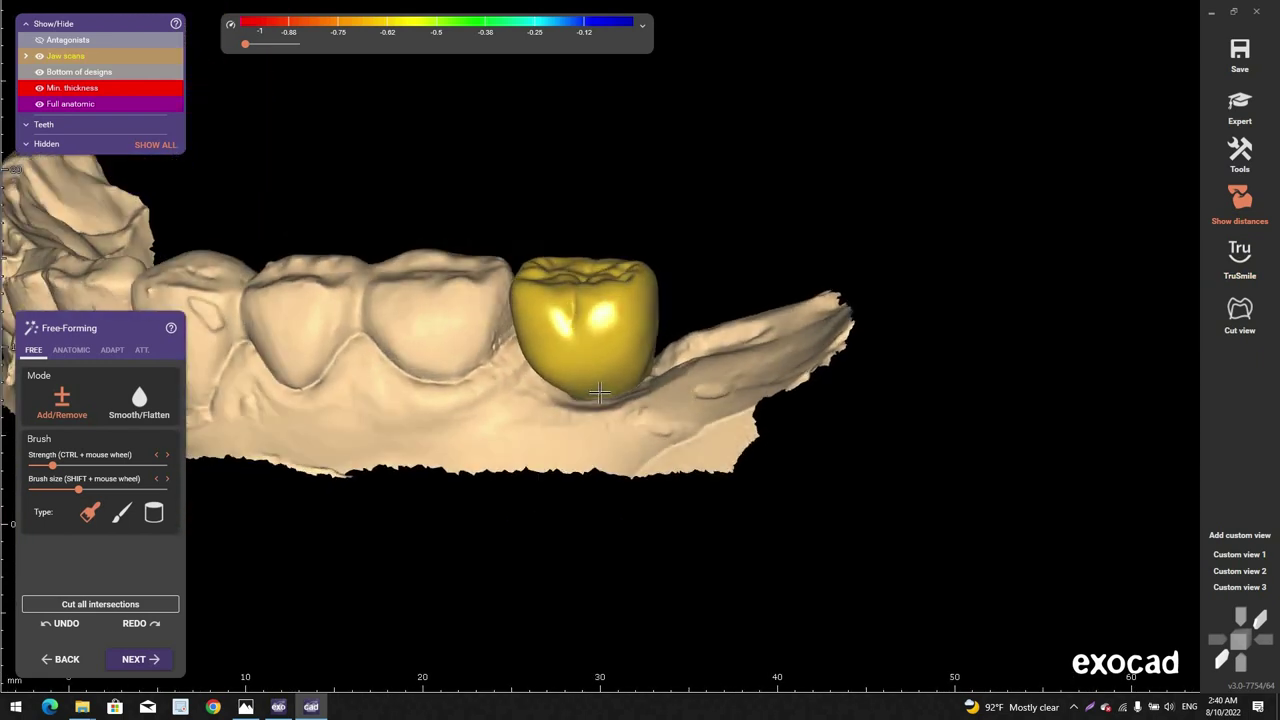
scroll(600, 385, "up", 5)
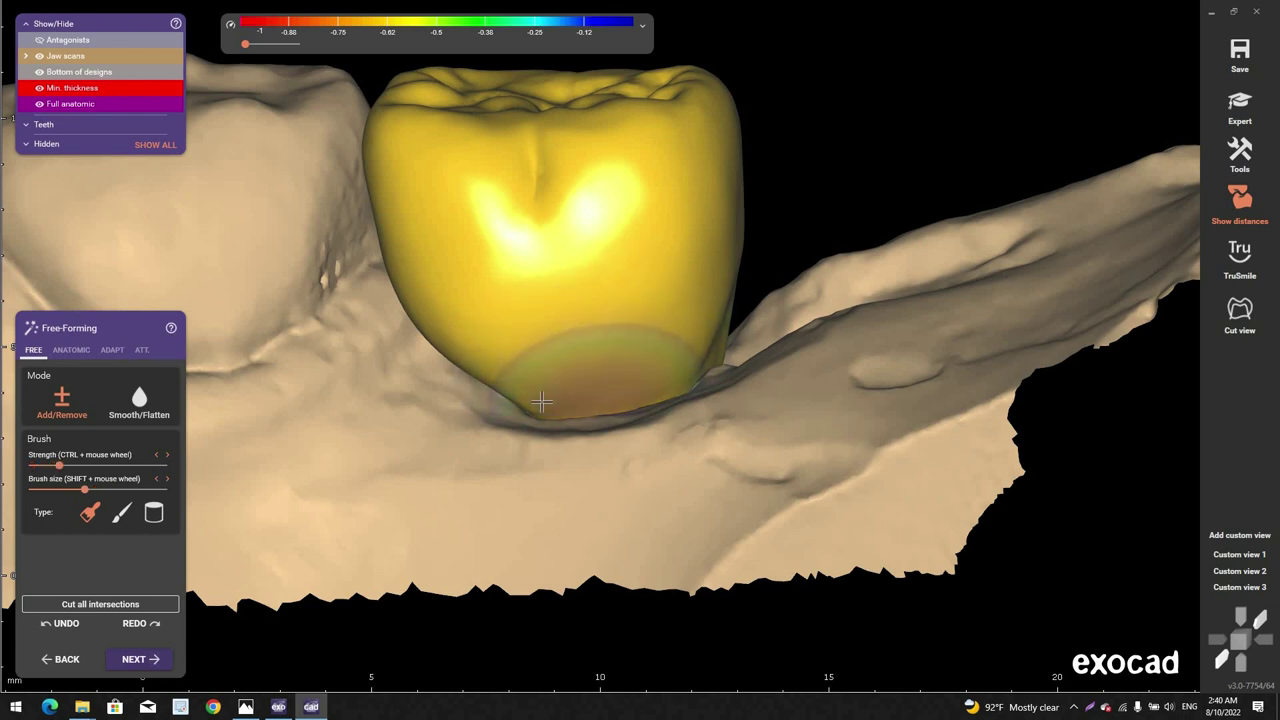
right_click_drag(567, 404, 525, 404)
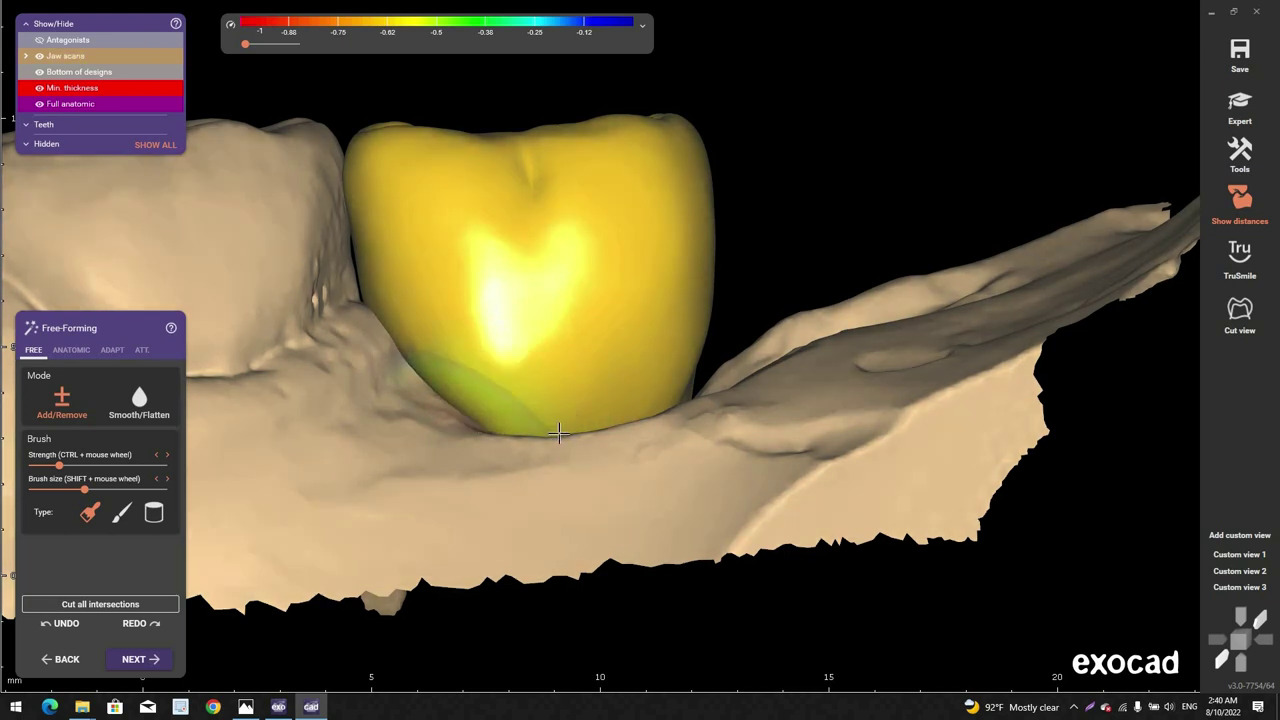
right_click_drag(638, 394, 606, 414)
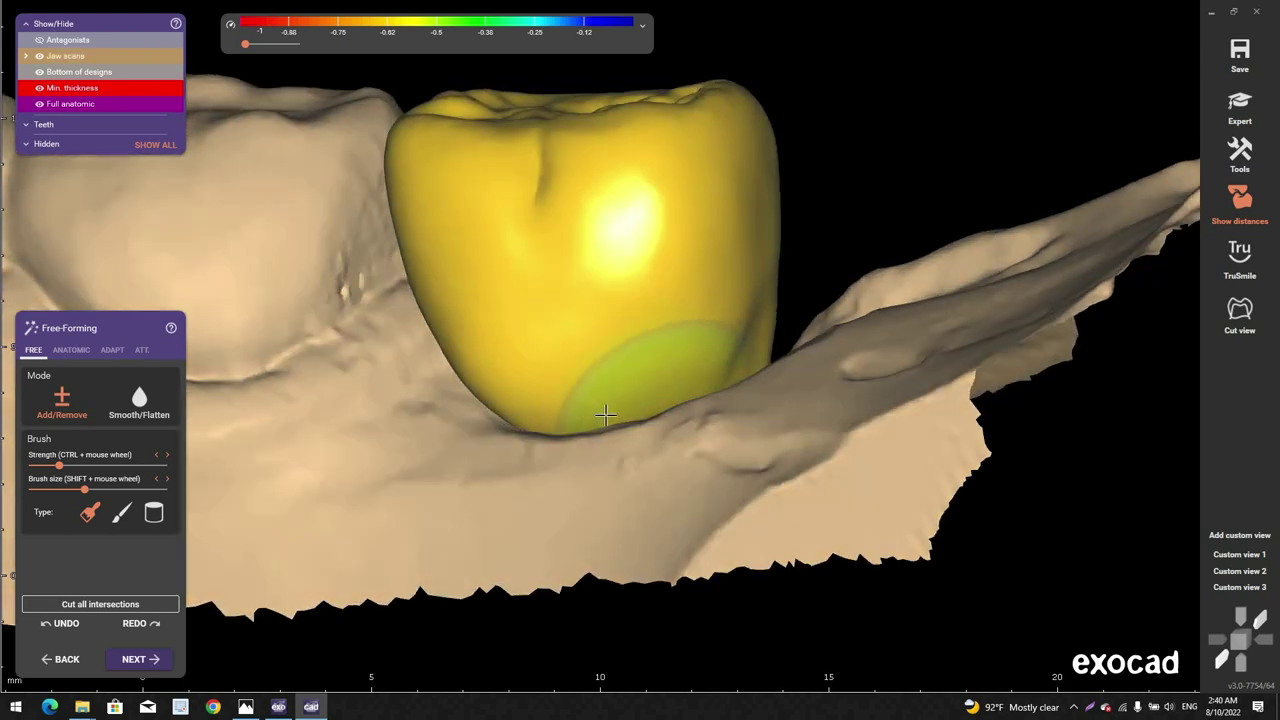
right_click_drag(533, 394, 481, 403)
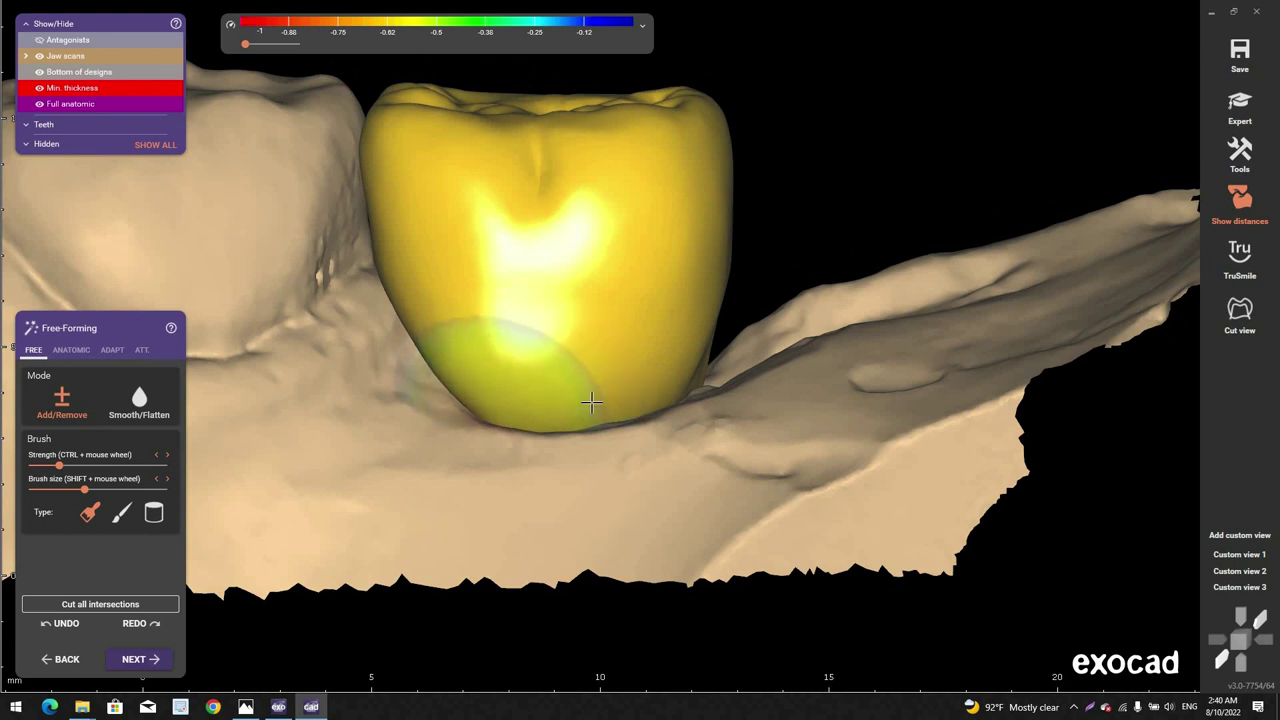
mouse_move(592, 402)
right_mouse_down()
mouse_move(820, 274)
mouse_move(826, 283)
right_mouse_up()
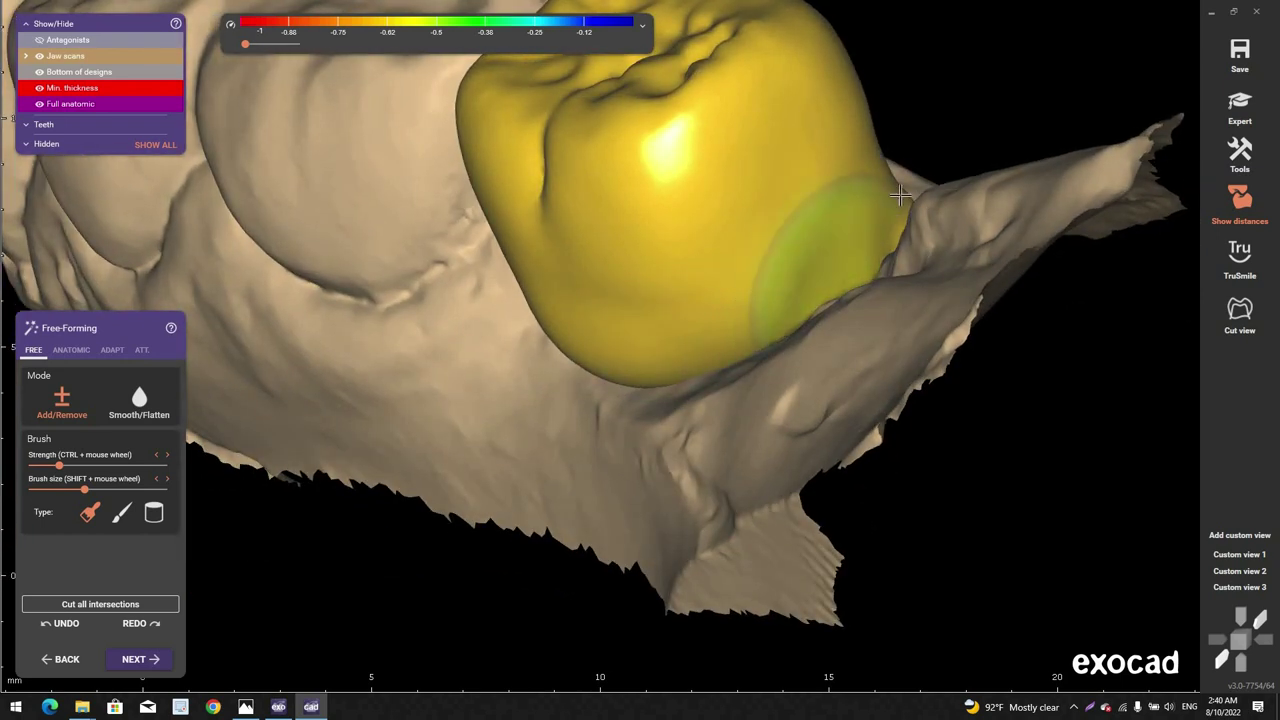
mouse_move(900, 195)
right_mouse_down()
mouse_move(876, 195)
mouse_move(895, 208)
mouse_move(810, 268)
mouse_move(763, 323)
mouse_move(721, 329)
right_mouse_up()
Step: Refine the distobuccal cervical contour in Add/Remove mode with a smaller brush
scroll(892, 192, "down", 3)
scroll(721, 329, "down", 1, "shift")
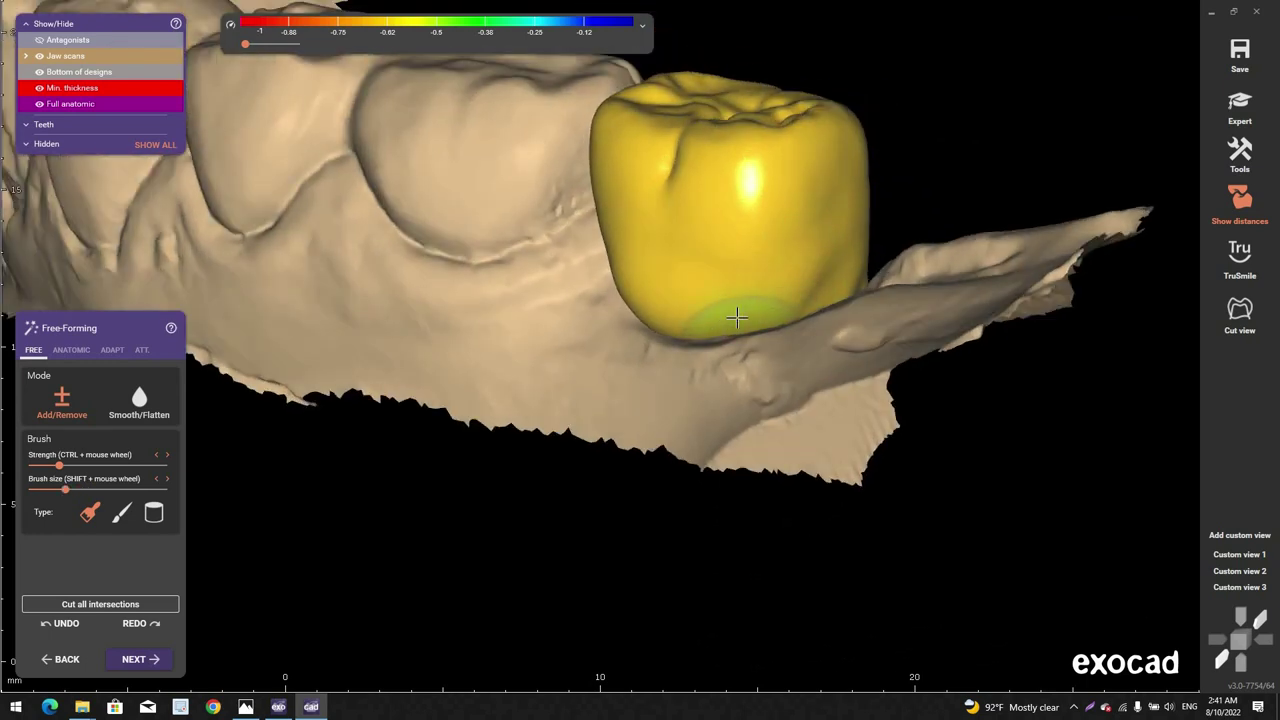
right_click_drag(820, 288, 811, 298)
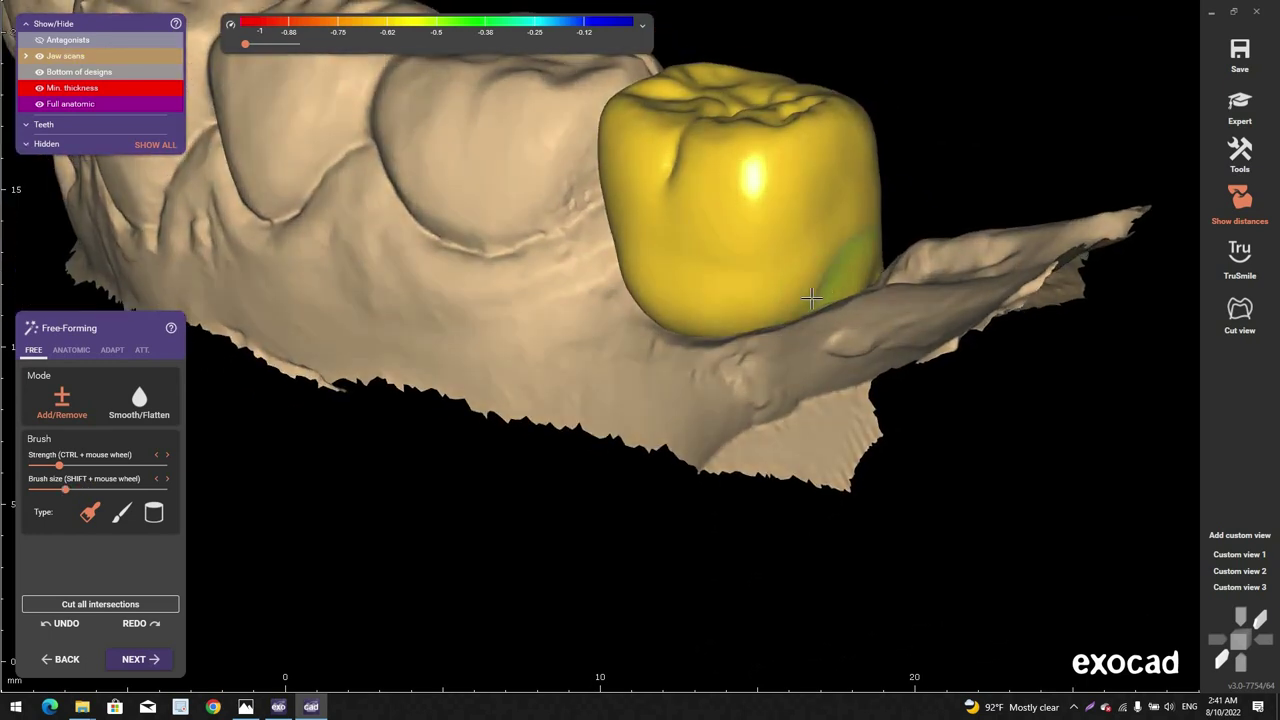
right_click_drag(736, 314, 628, 316)
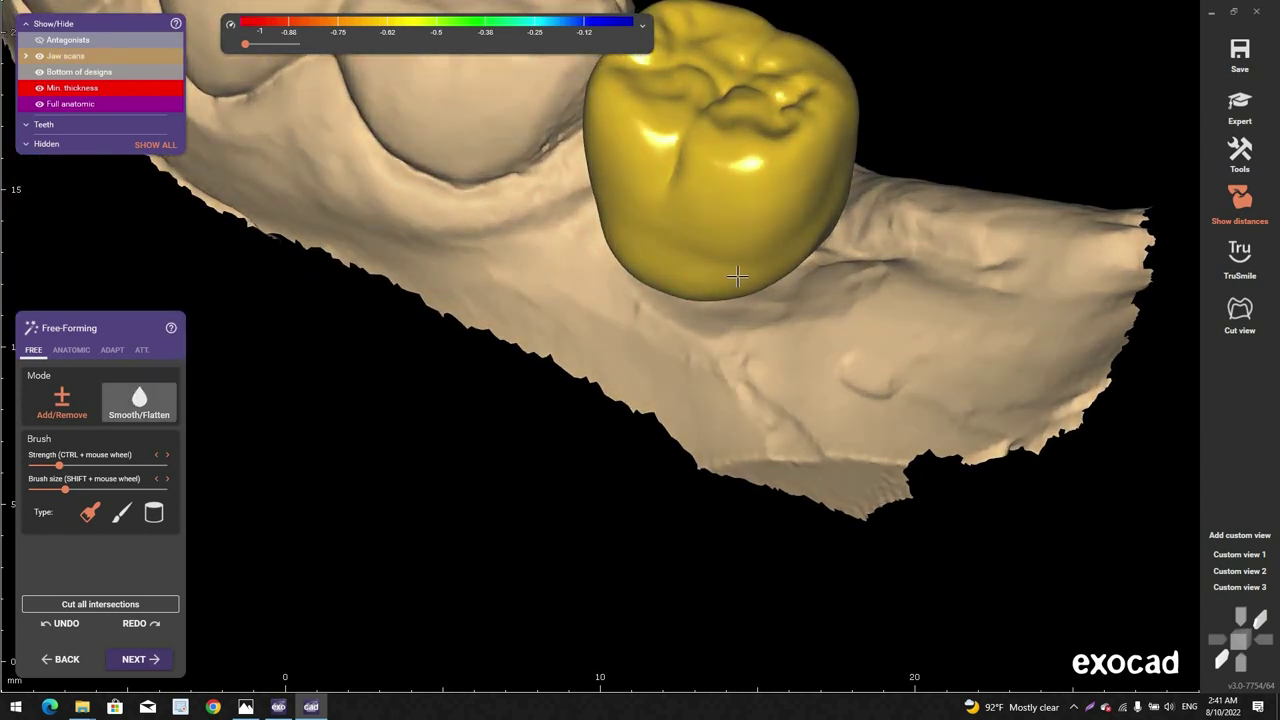
Step: Smooth the reshaped buccal cervical area in Smooth/Flatten mode with slightly higher strength
scroll(717, 287, "up", 3)
left_click(145, 413)
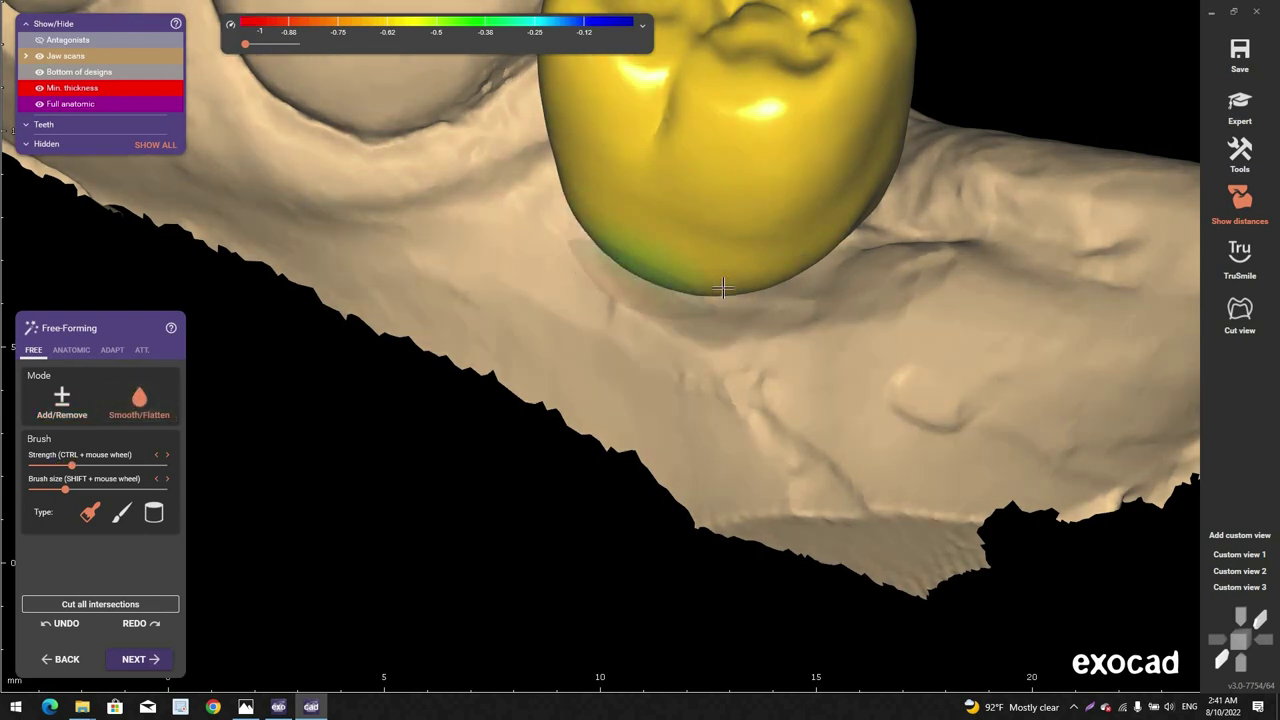
left_click_drag(667, 277, 773, 276)
right_click_drag(847, 215, 847, 245)
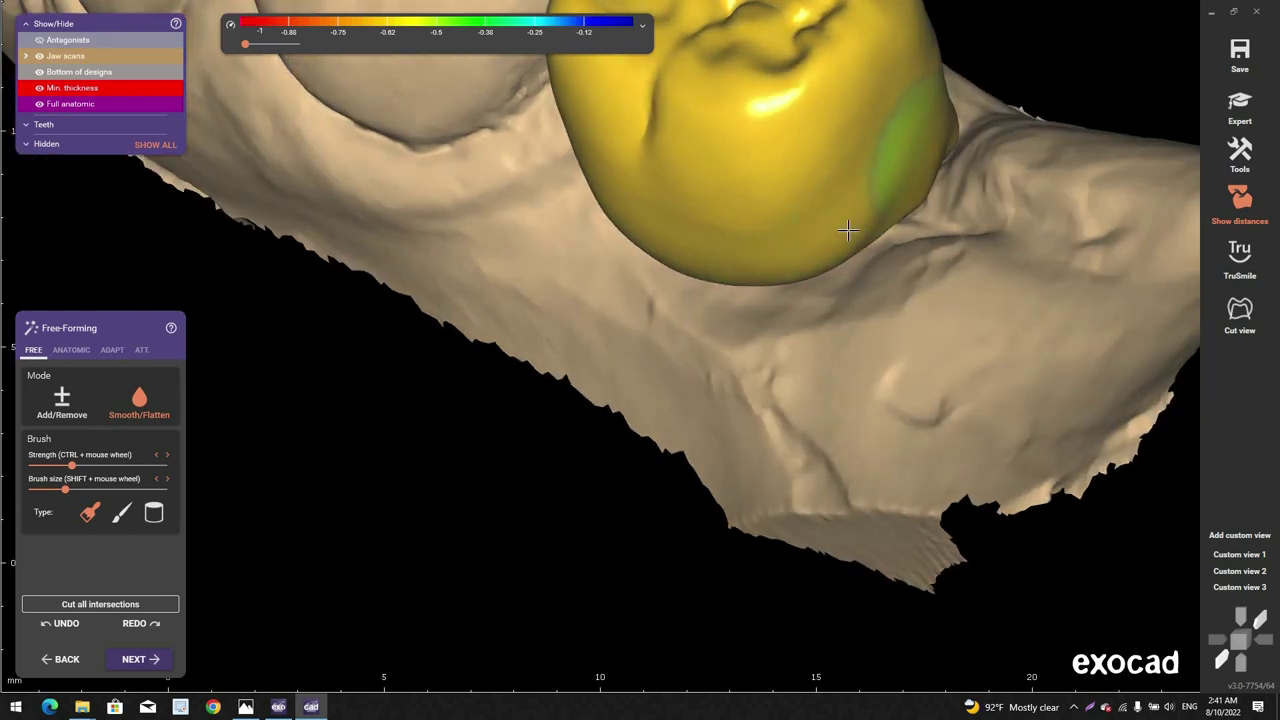
Step: Examine the crown's underside and margin, and hide the full anatomic crown to inspect the preparation and minimum thickness
mouse_move(878, 172)
right_mouse_down()
mouse_move(897, 77)
mouse_move(891, 169)
mouse_move(722, 314)
mouse_move(620, 291)
mouse_move(529, 425)
mouse_move(540, 455)
right_mouse_up()
scroll(722, 314, "down", 4)
scroll(628, 289, "up", 3)
scroll(489, 380, "up", 2)
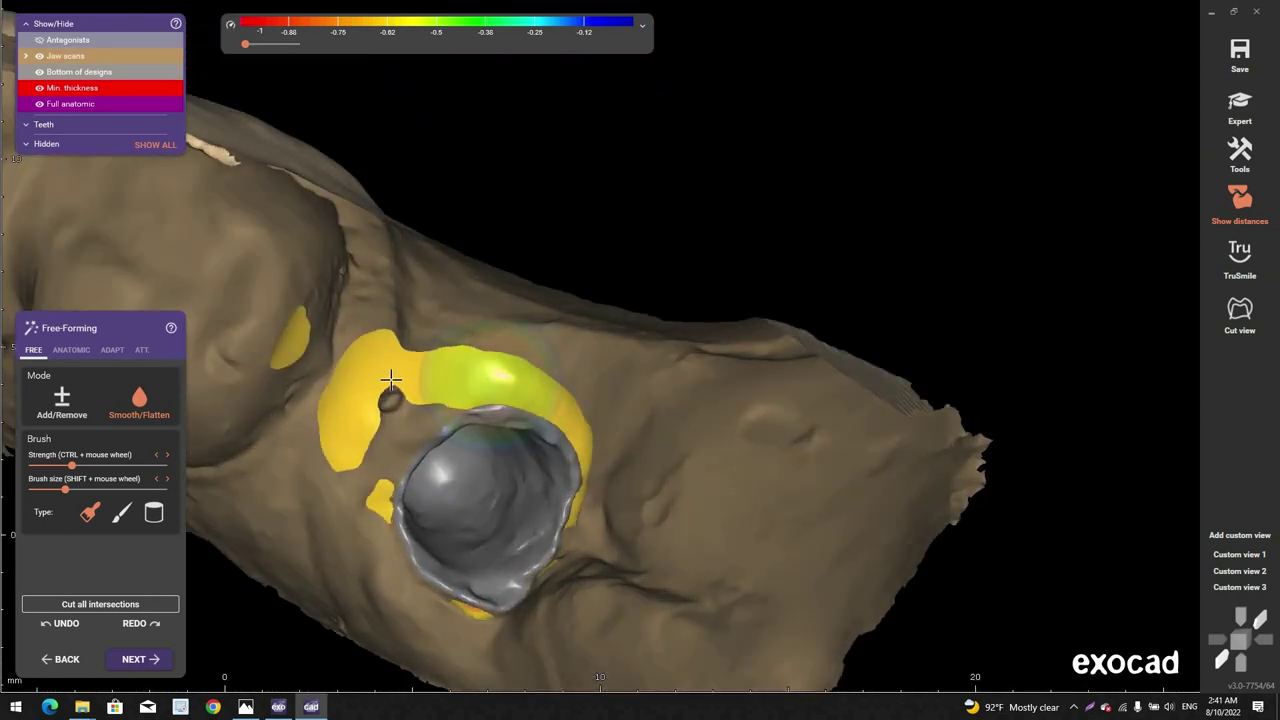
mouse_move(629, 277)
right_mouse_down()
mouse_move(611, 203)
mouse_move(639, 247)
mouse_move(594, 357)
mouse_move(703, 339)
right_mouse_up()
key("t")
scroll(639, 247, "up", 1, "shift")
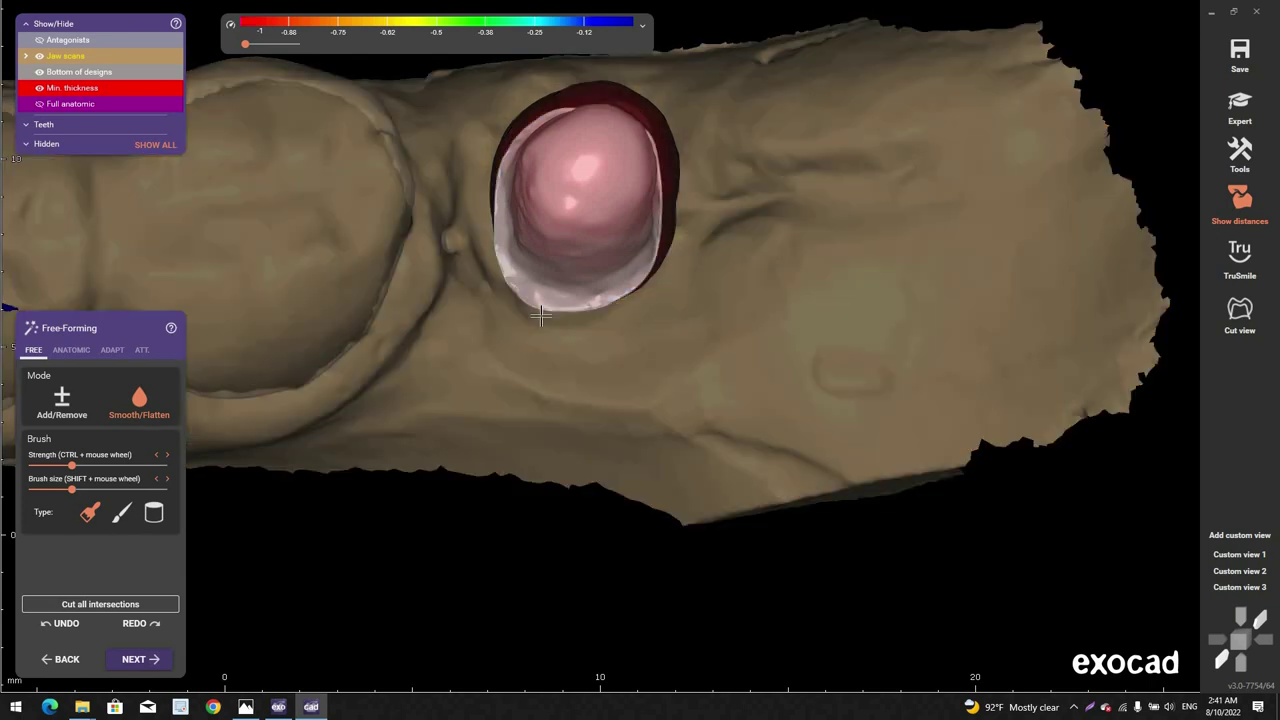
scroll(537, 313, "down", 3)
right_click_drag(536, 362, 591, 334)
Step: Show the full anatomic crown and the antagonists, reduce the smoothing brush size and check the cervical underside and bite relationship
key("f")
key("a")
right_click_drag(570, 415, 540, 343)
scroll(540, 343, "down", 3, "shift")
scroll(522, 368, "up", 2)
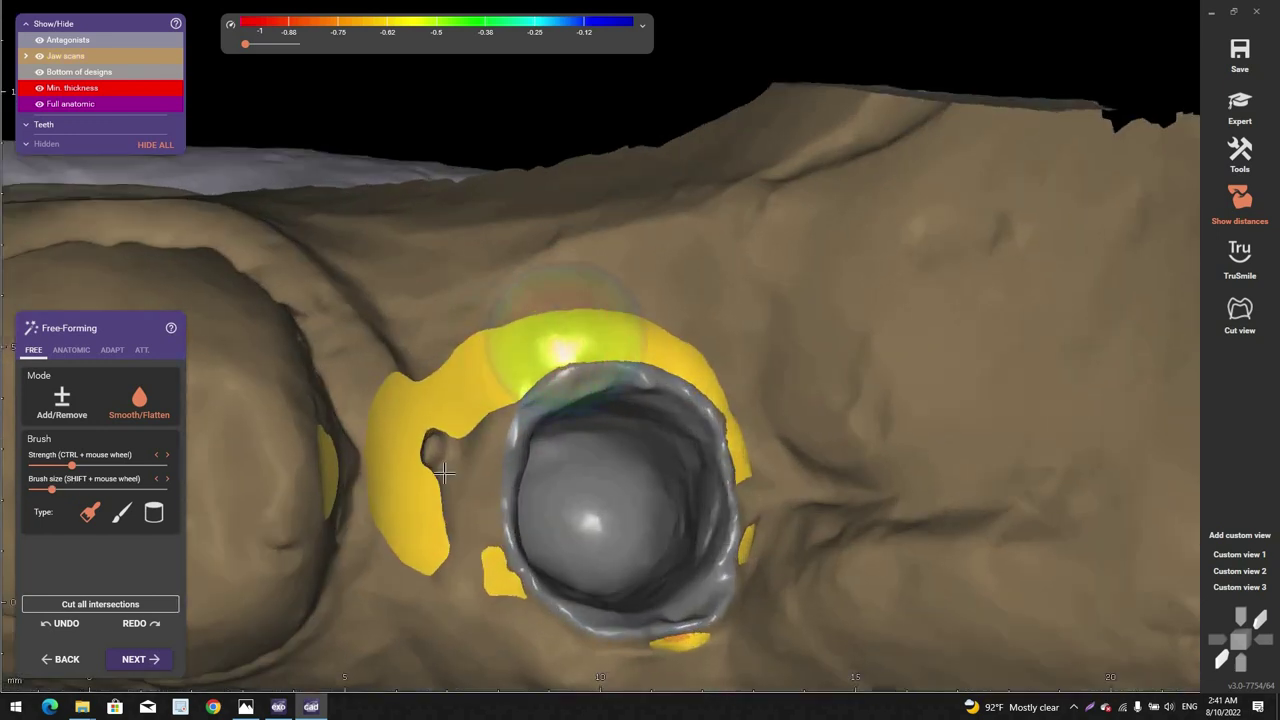
right_click_drag(398, 482, 332, 482)
scroll(332, 482, "down", 4)
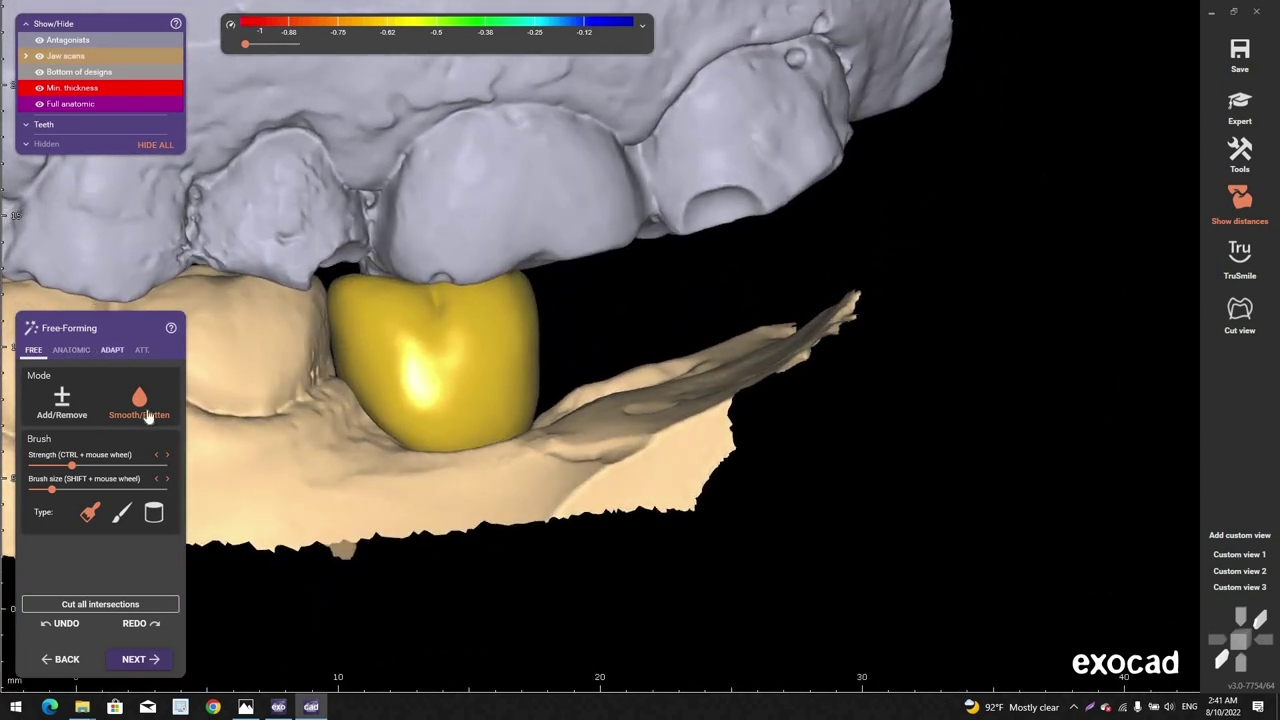
Step: Adapt the crown to the adjacent teeth by cutting intersections at a desired adjacents distance of -0.04 mm
left_click(112, 350)
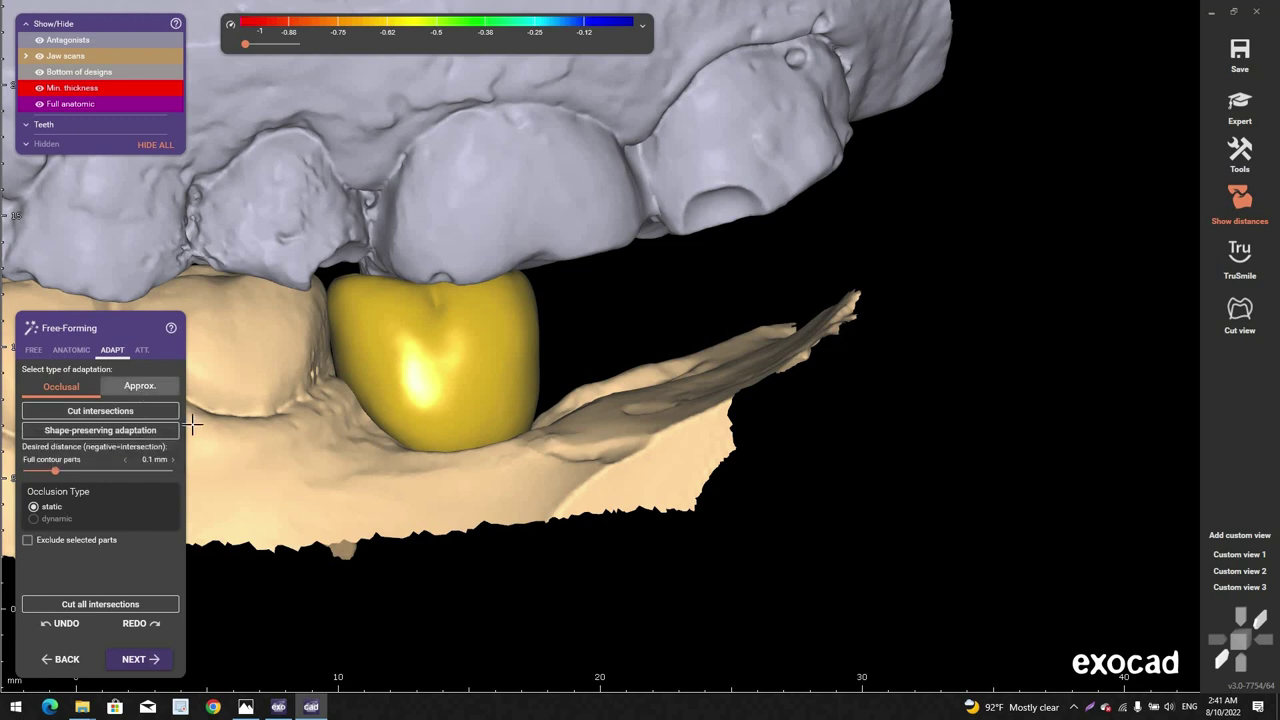
left_click(140, 386)
scroll(400, 361, "down", 3)
middle_click_drag(400, 363, 597, 346)
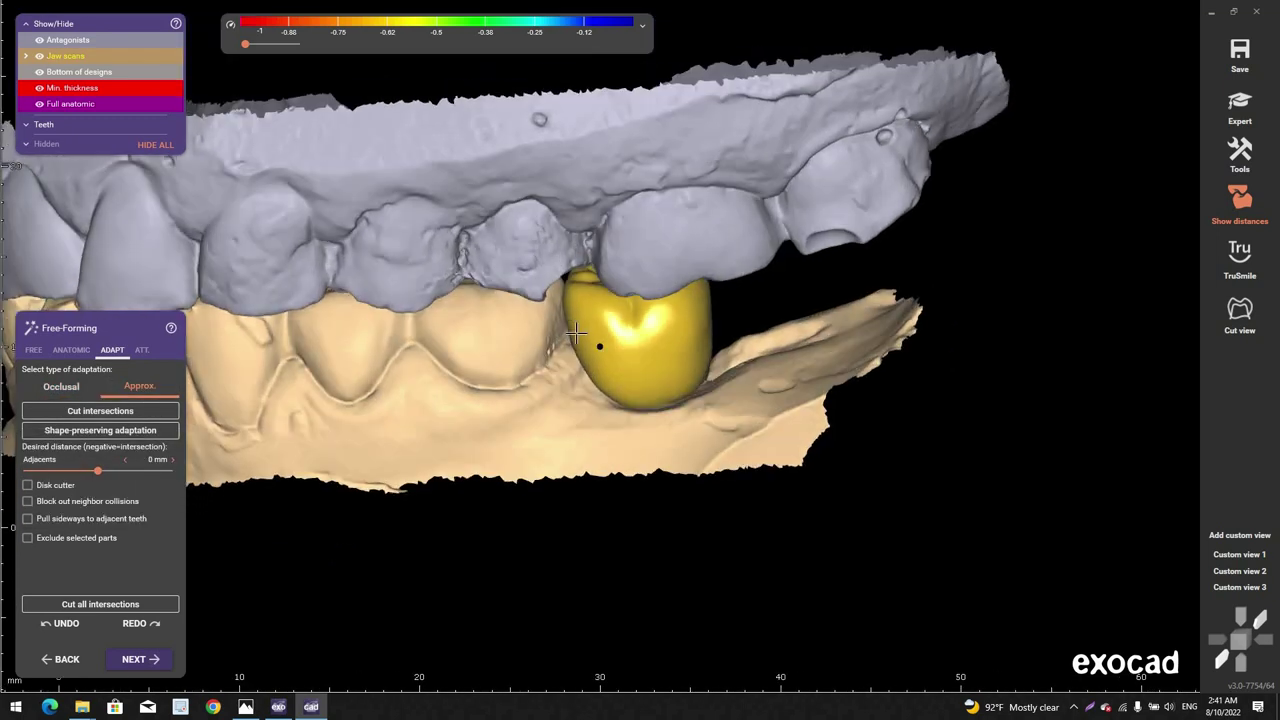
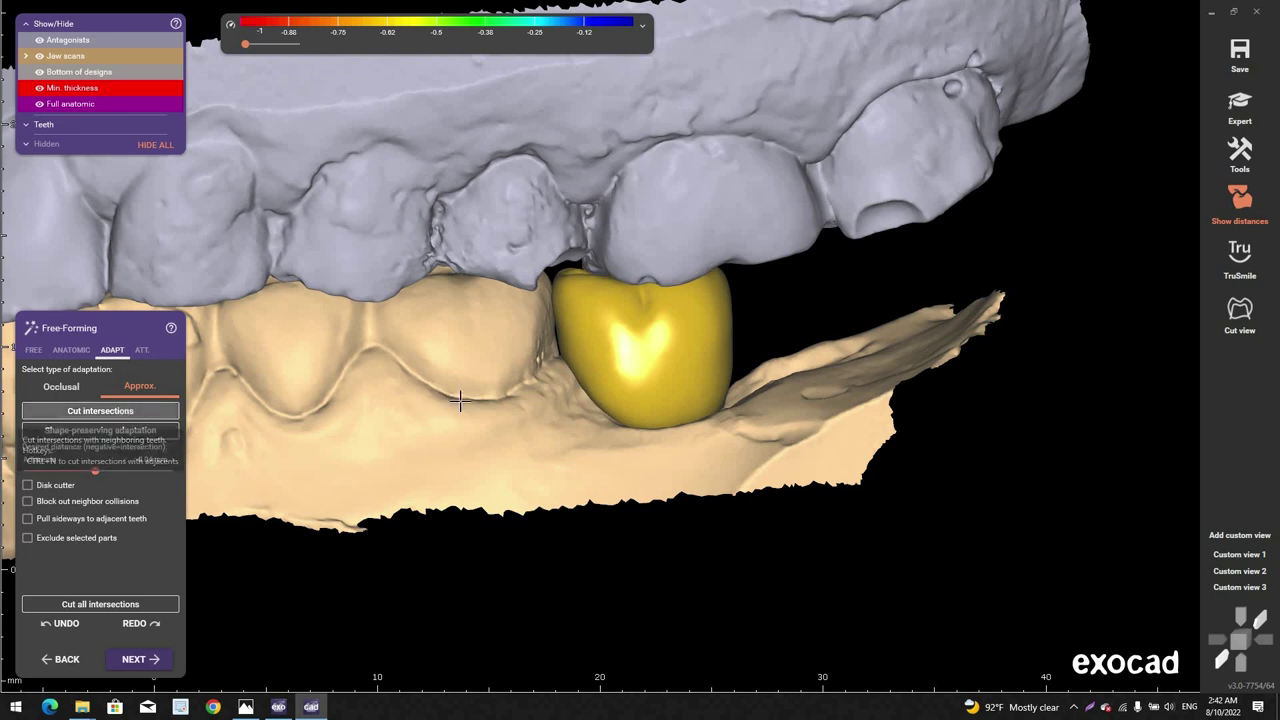
Step: Examine the crown's contact with the neighbouring tooth and its bite against the antagonists from several sides
scroll(460, 400, "down", 3)
right_click_drag(460, 400, 737, 386)
scroll(524, 386, "up", 5)
scroll(522, 390, "down", 2)
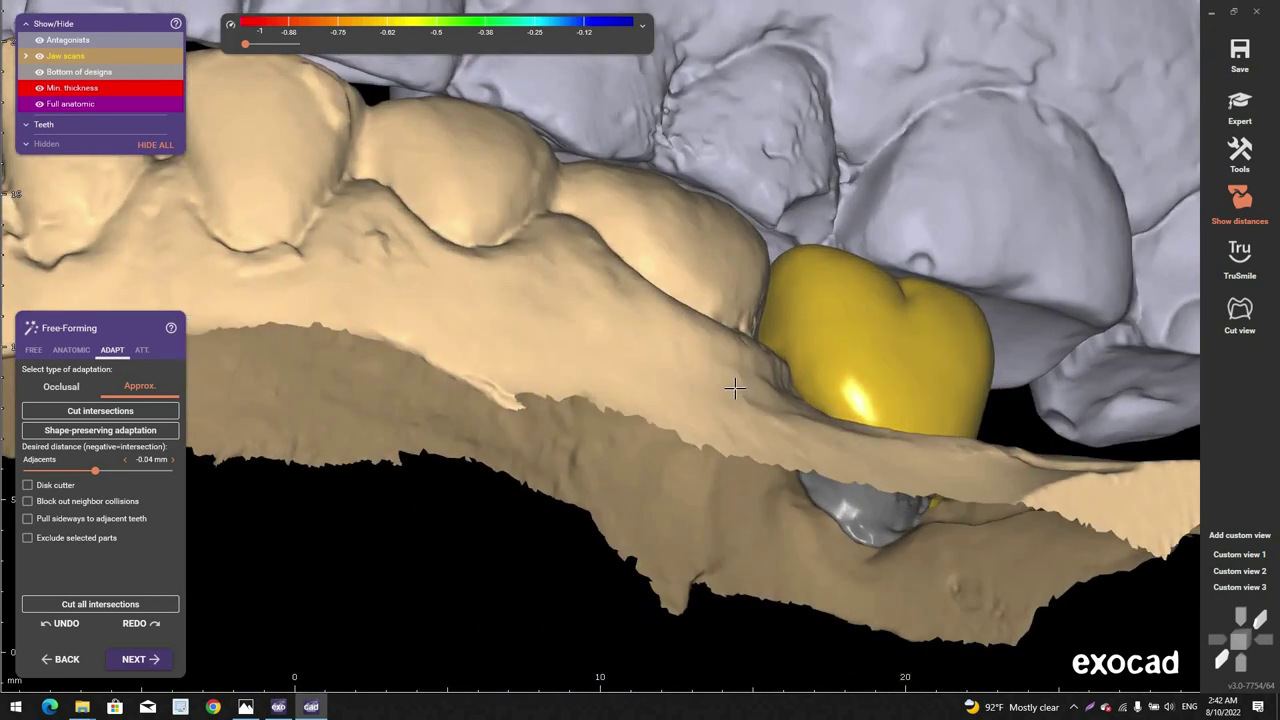
right_click(737, 386)
scroll(838, 320, "down", 1)
right_click_drag(838, 320, 815, 350)
right_click_drag(337, 469, 300, 498)
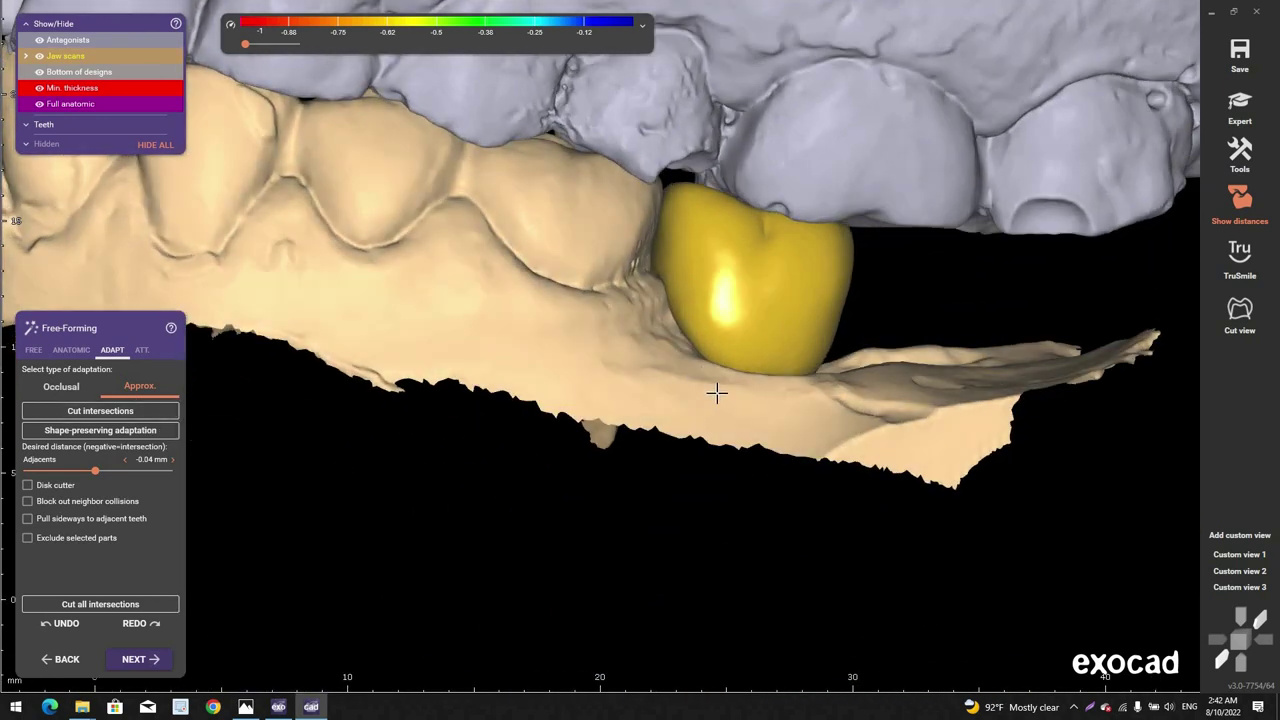
Step: Hide the jaw scans and smooth the rough crown surface beside the margin in Smooth/Flatten mode at lower strength
left_click(717, 393, "ctrl")
right_click_drag(717, 393, 655, 215)
scroll(655, 215, "up", 1)
left_click(97, 413)
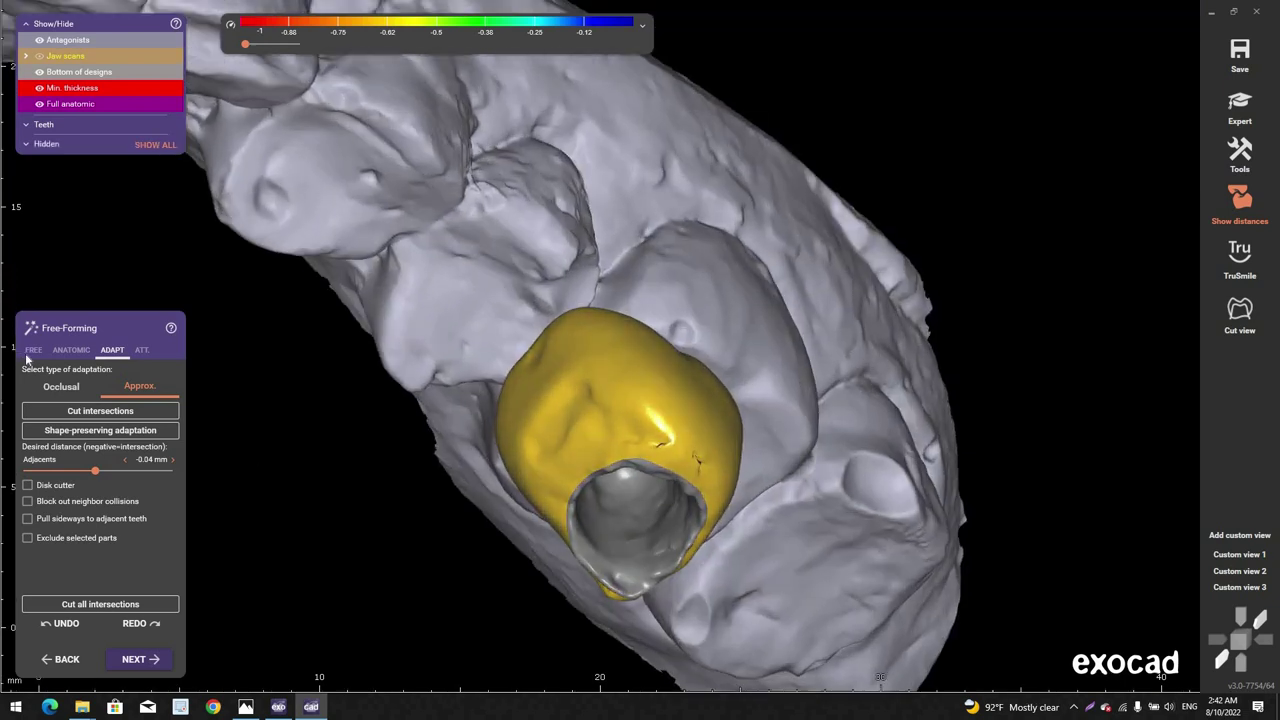
left_click(173, 417)
scroll(694, 425, "up", 5)
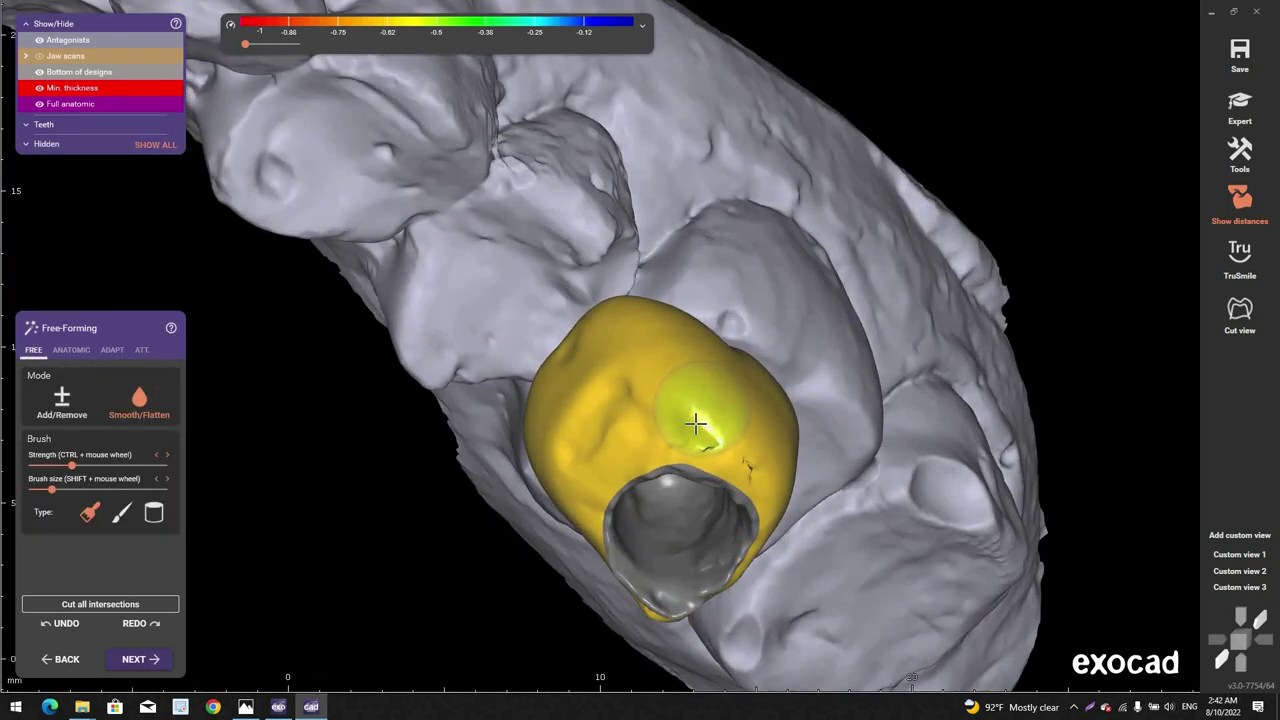
scroll(697, 425, "up", 1)
scroll(697, 425, "down", 2, "ctrl")
mouse_move(714, 452)
left_mouse_down()
mouse_move(751, 486)
mouse_move(677, 434)
mouse_move(574, 423)
mouse_move(554, 465)
mouse_move(606, 391)
mouse_move(523, 494)
mouse_move(540, 437)
mouse_move(598, 393)
mouse_move(661, 474)
left_mouse_up()
right_click_drag(486, 460, 431, 437)
left_click_drag(431, 437, 472, 407)
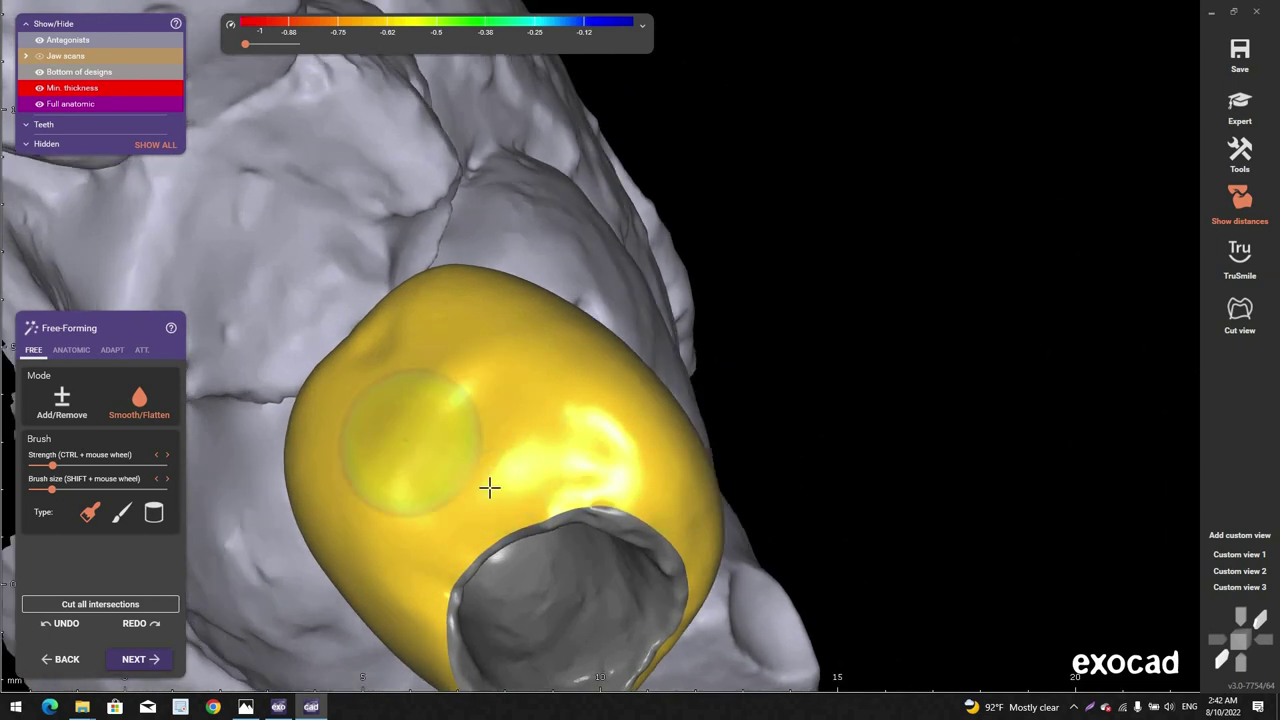
Step: Smooth the dent on the crown's mesial surface near the contact area, adjusting the smoothing brush size
mouse_move(489, 486)
right_mouse_down()
mouse_move(369, 340)
mouse_move(357, 351)
mouse_move(455, 289)
mouse_move(529, 188)
mouse_move(514, 103)
right_mouse_up()
scroll(514, 103, "up", 4)
right_click(645, 198)
scroll(589, 200, "down", 1)
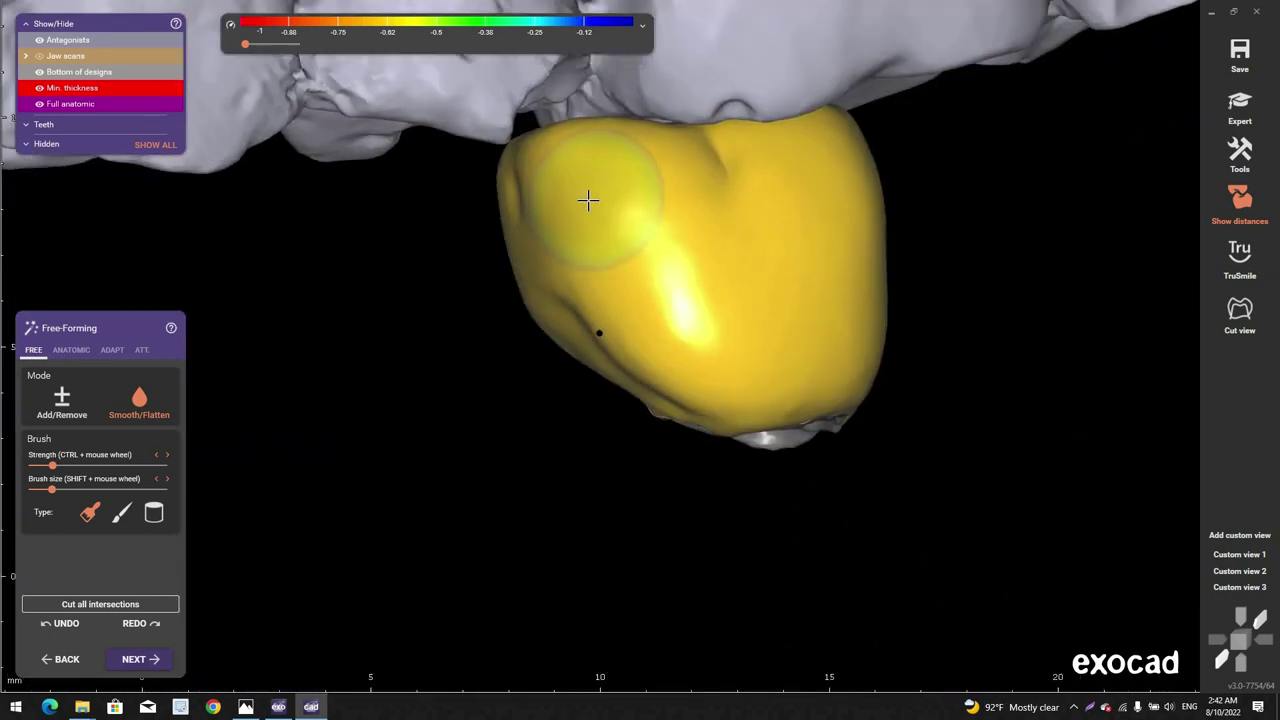
middle_click_drag(531, 208, 614, 329)
scroll(614, 330, "up", 3)
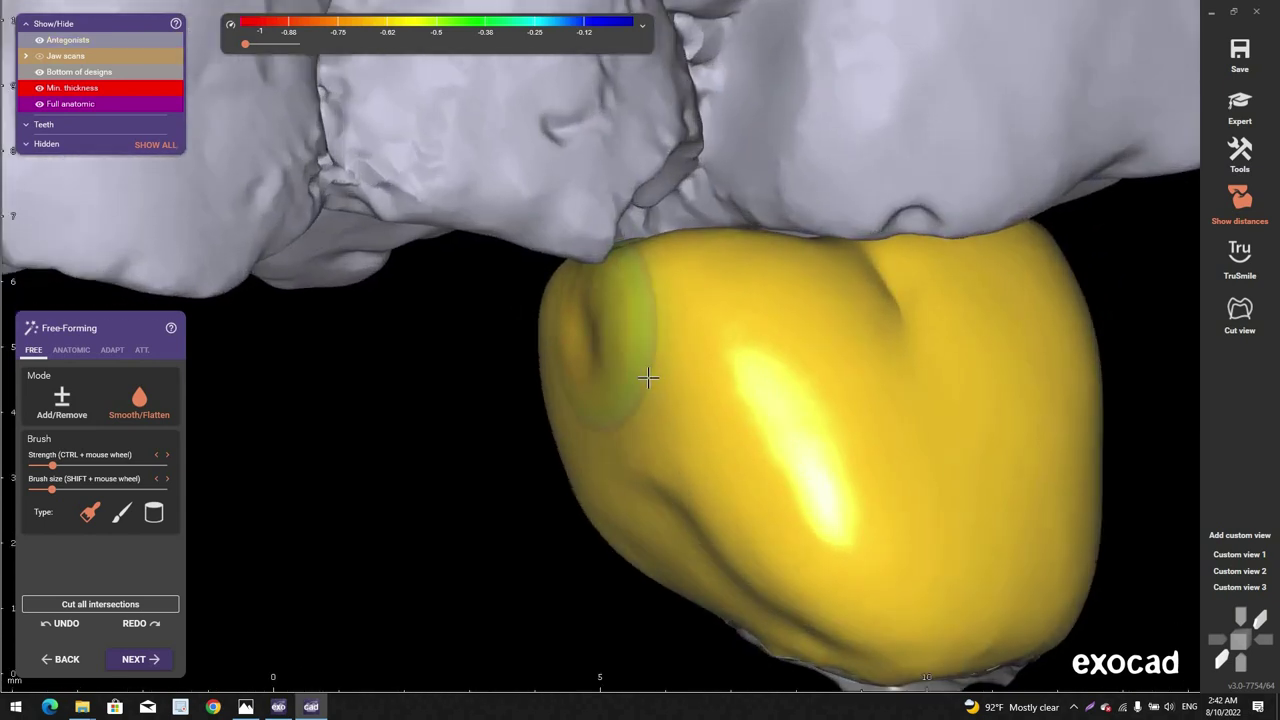
scroll(629, 354, "down", 3, "shift")
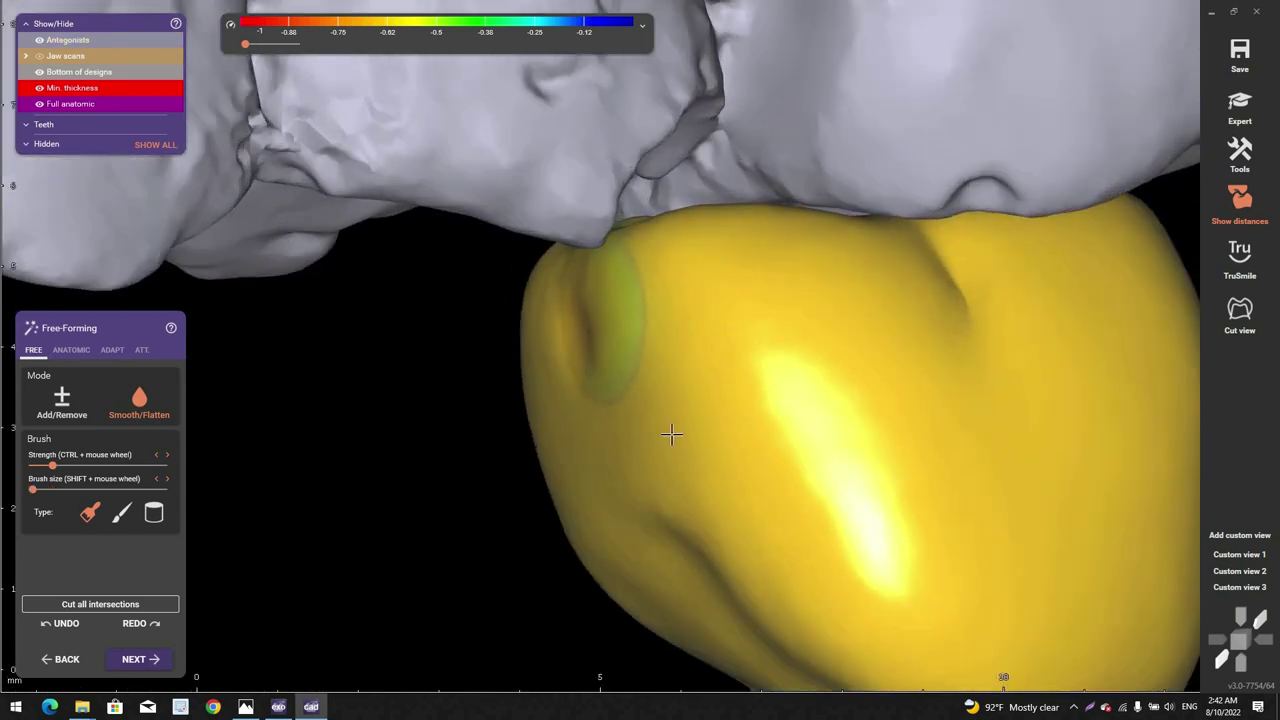
scroll(655, 415, "up", 5, "shift")
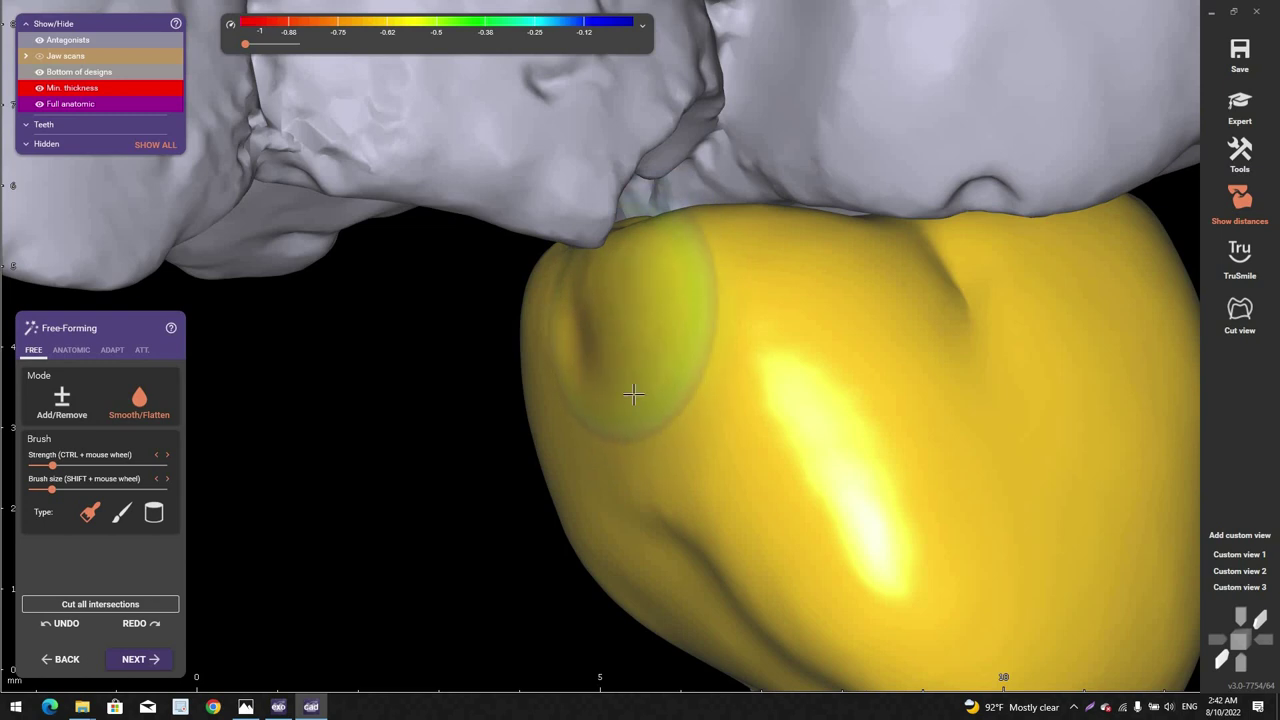
right_click_drag(569, 503, 455, 400)
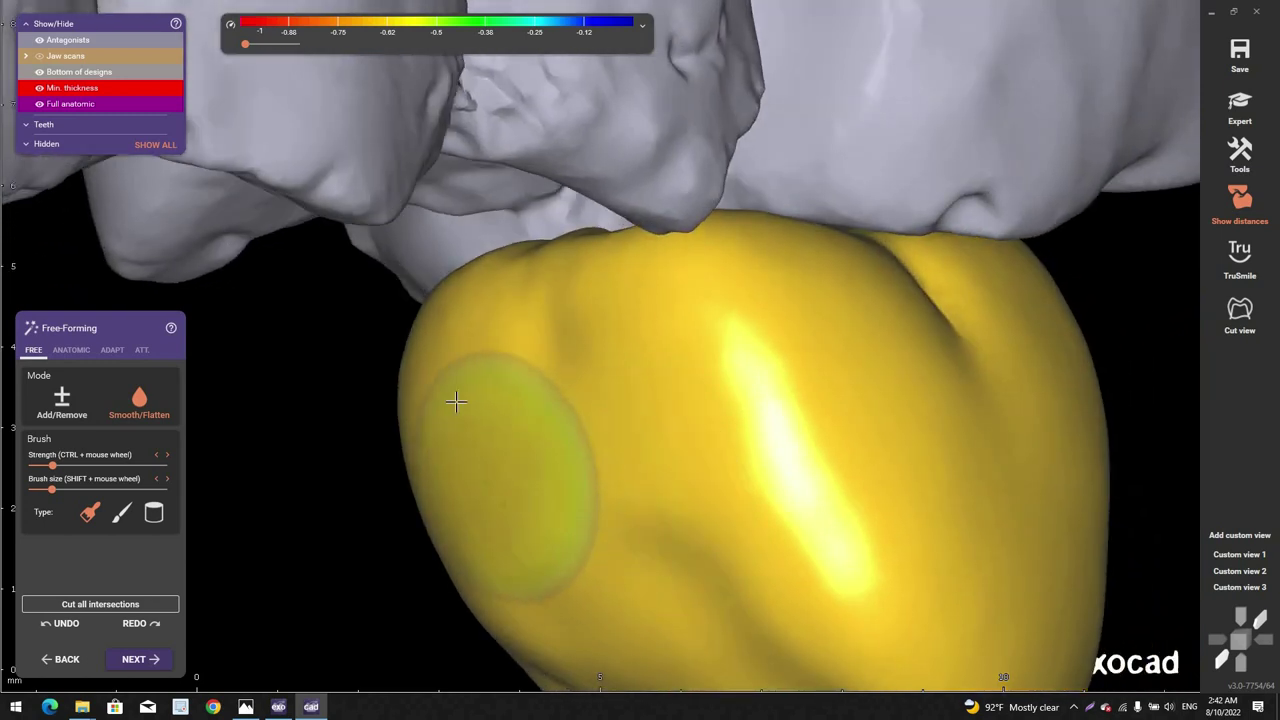
middle_click_drag(449, 380, 597, 346)
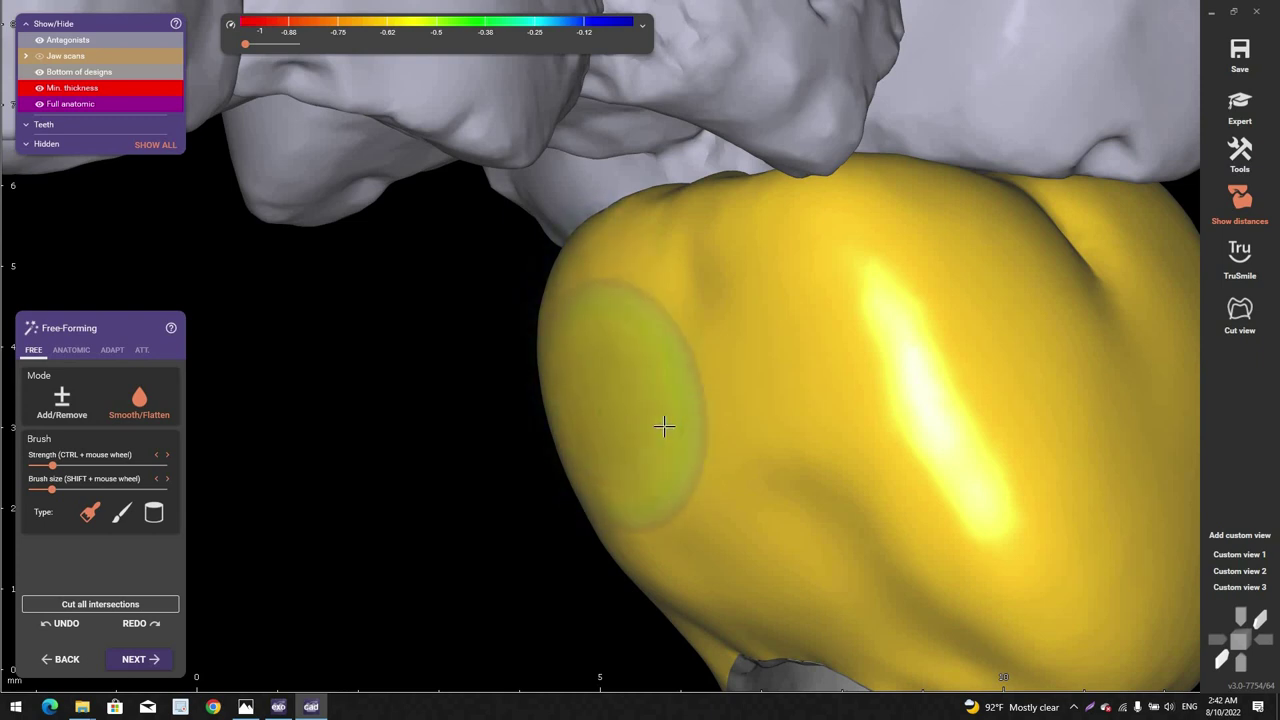
Step: Hide the antagonists and flatten the mesial contact area with the cylinder-shaped brush type at minimum size
scroll(664, 426, "down", 2)
right_click_drag(664, 426, 666, 386)
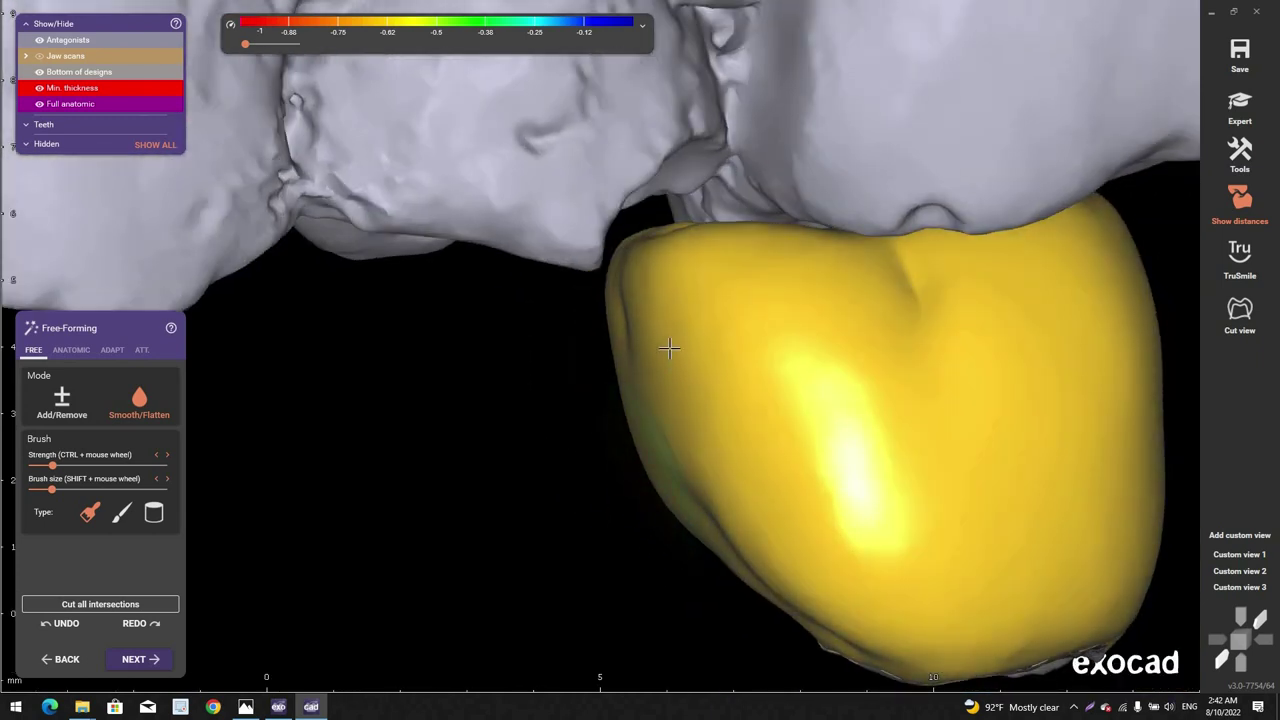
scroll(641, 320, "up", 3)
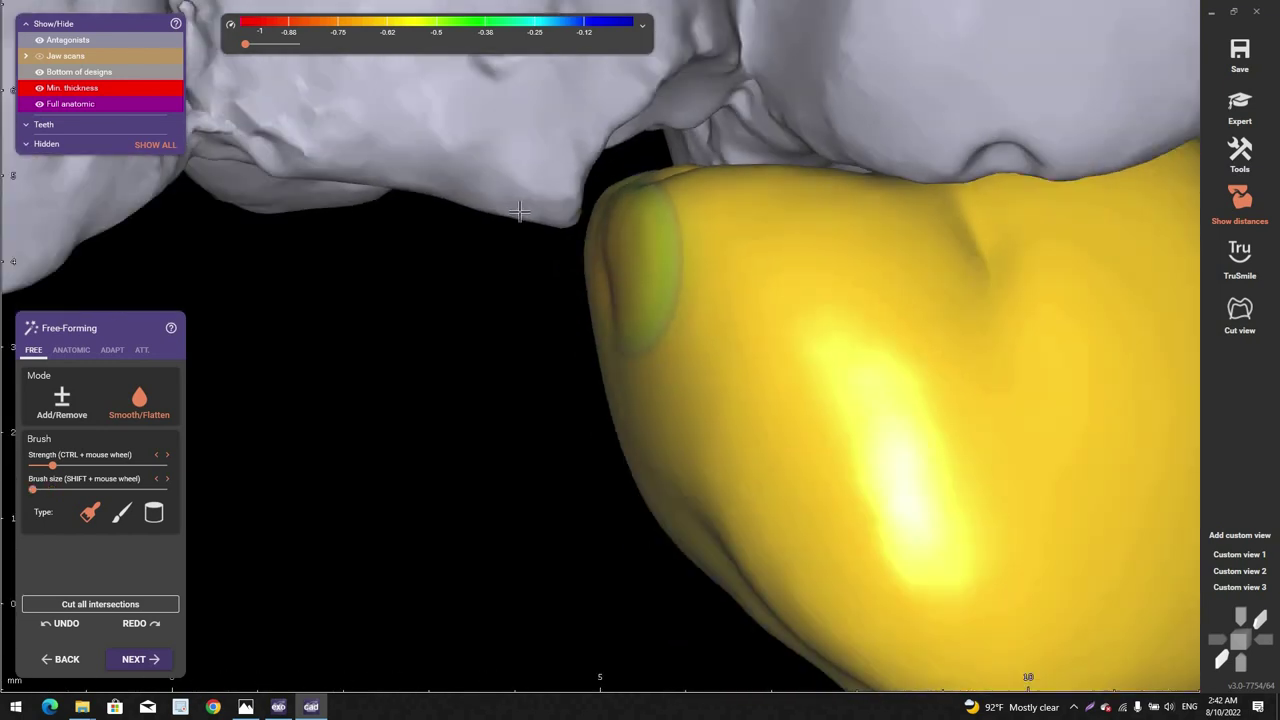
right_click_drag(520, 211, 505, 208)
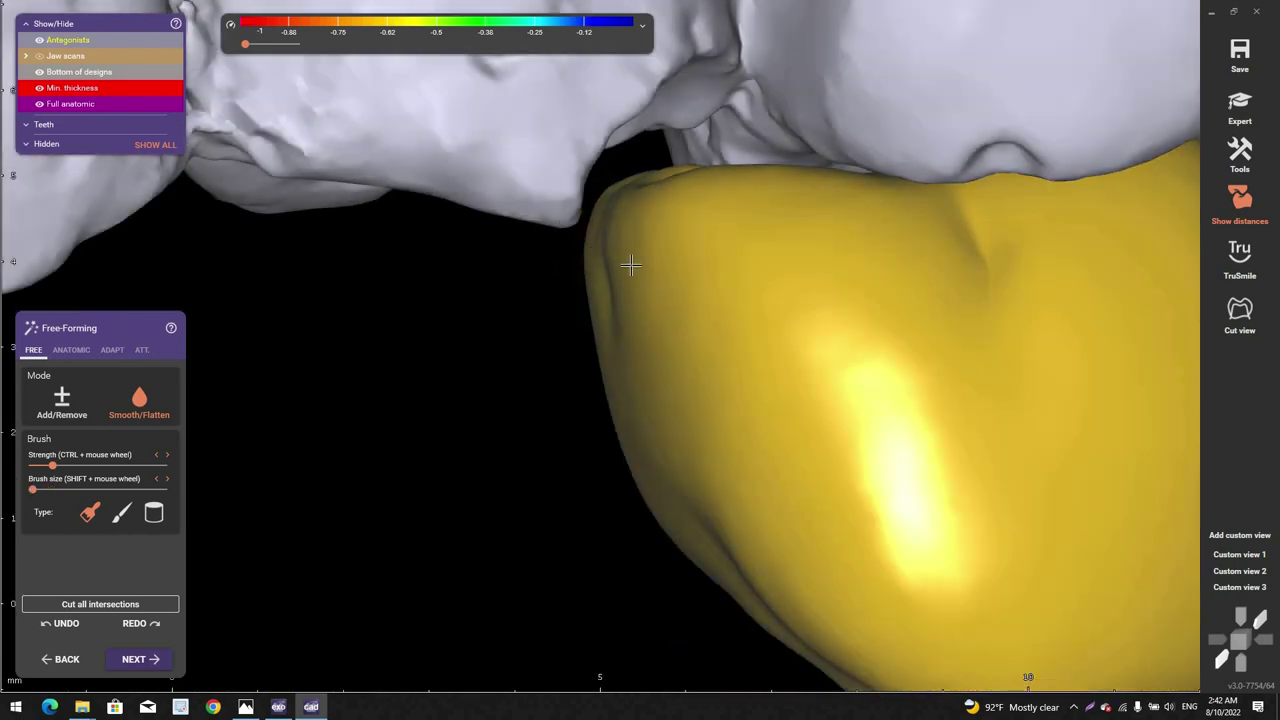
key("a")
mouse_move(814, 320)
right_mouse_down()
mouse_move(623, 360)
mouse_move(451, 319)
mouse_move(474, 286)
right_mouse_up()
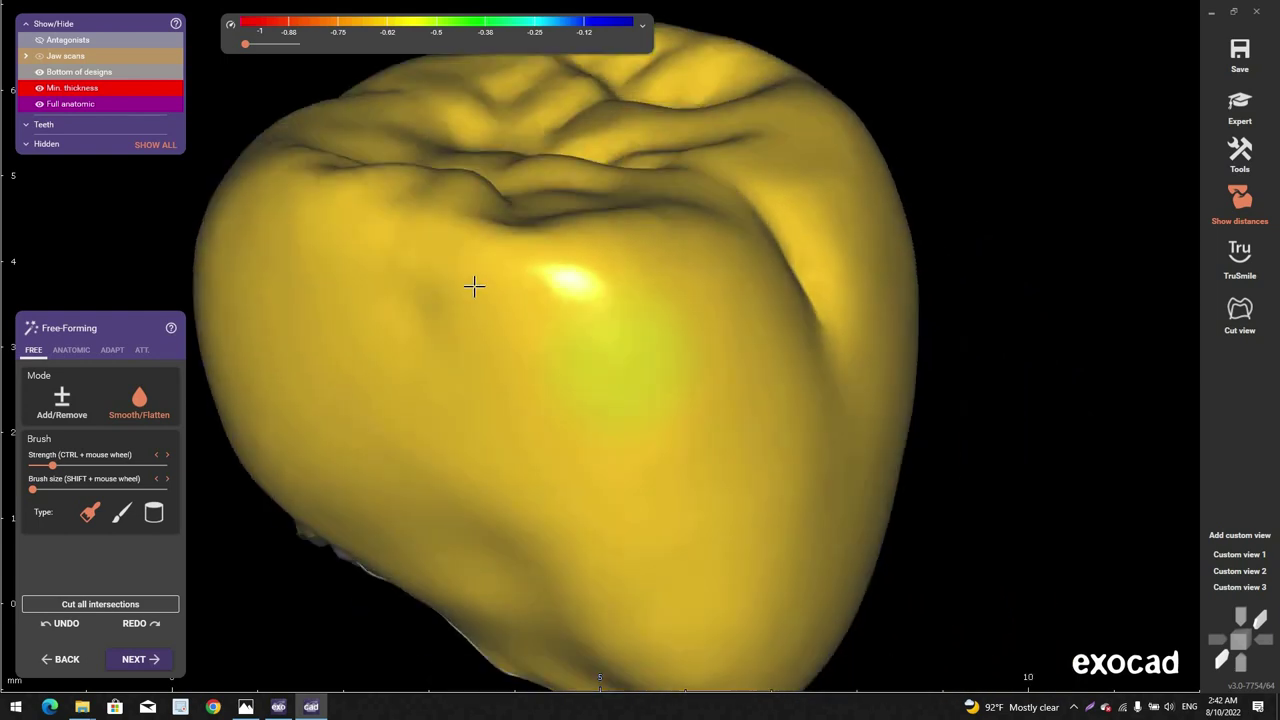
right_click_drag(457, 243, 398, 388)
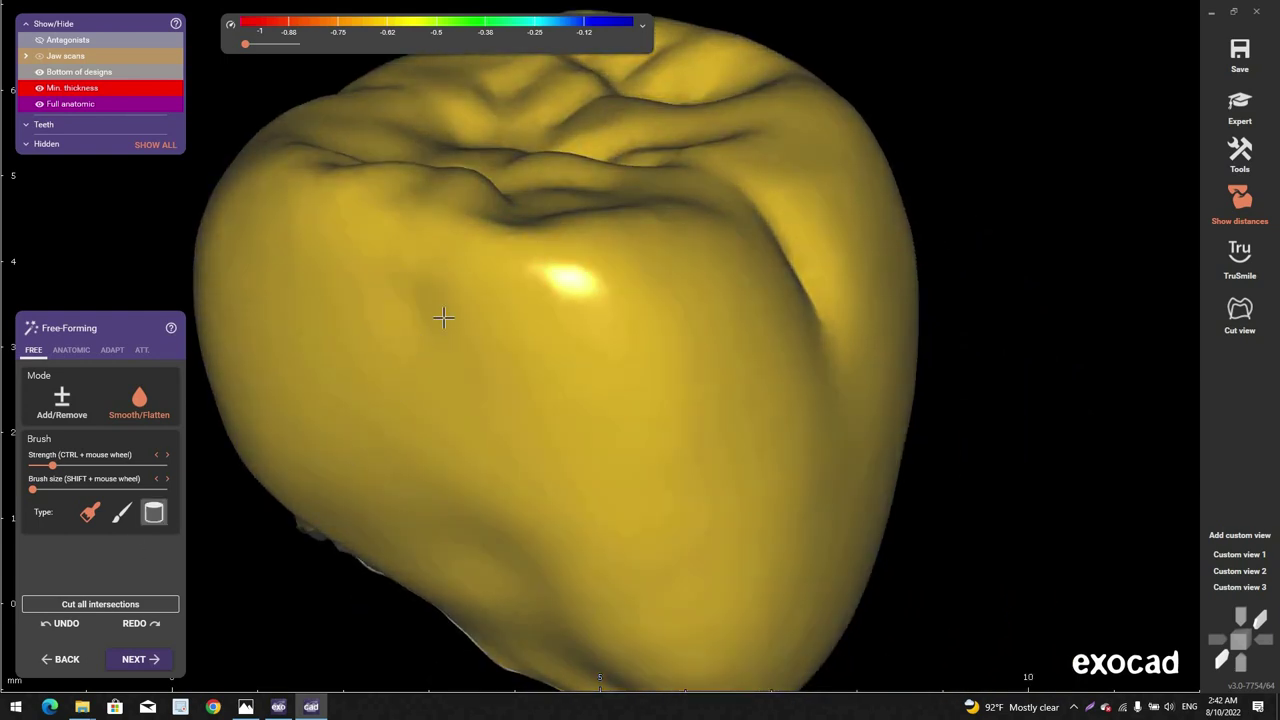
left_click_drag(444, 317, 402, 383)
left_click_drag(441, 317, 390, 370)
Step: Enlarge the flattening brush and even out the mesial surface below the marginal ridge
mouse_move(473, 347)
right_mouse_down()
mouse_move(580, 397)
mouse_move(543, 303)
mouse_move(569, 254)
mouse_move(535, 231)
right_mouse_up()
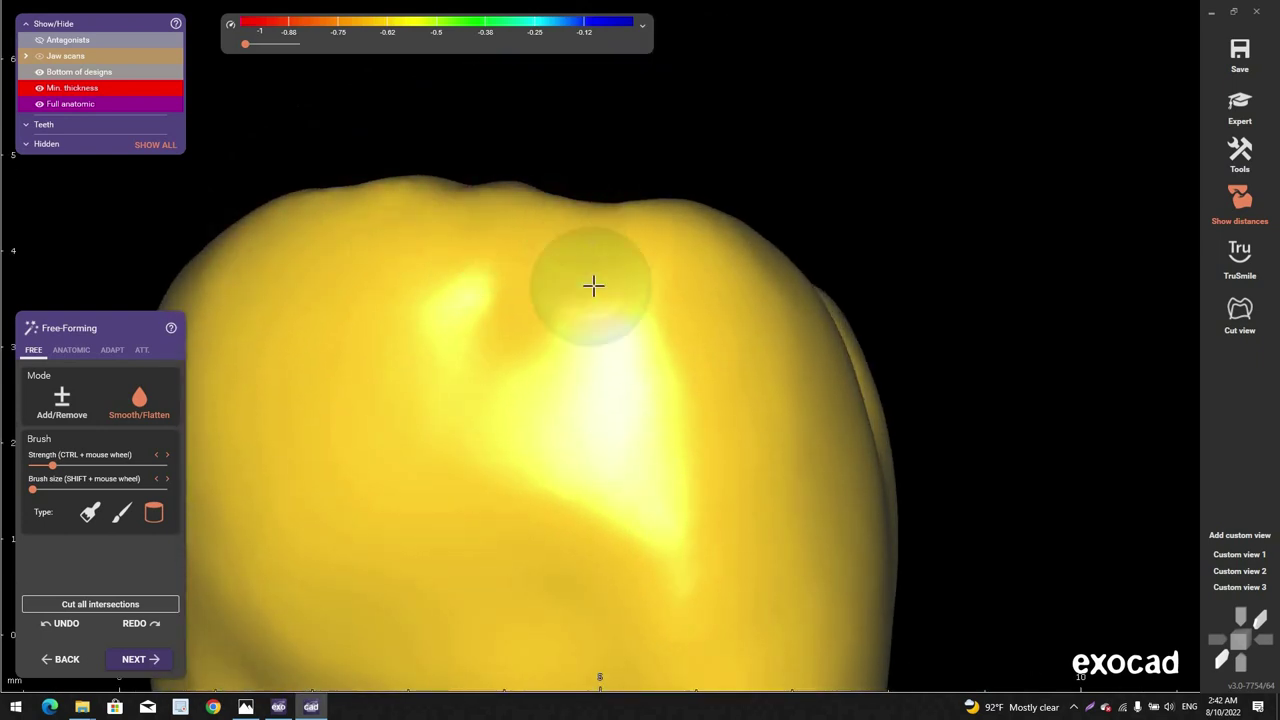
scroll(660, 500, "up", 3, "shift")
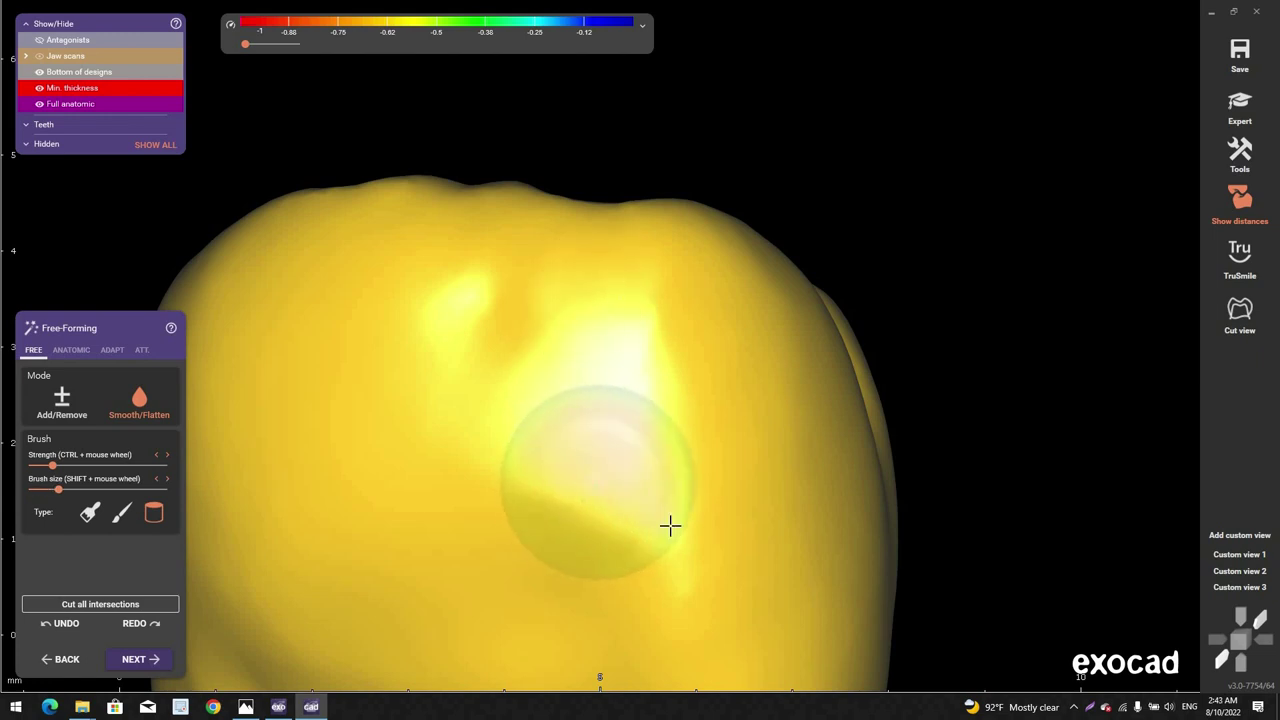
mouse_move(670, 525)
left_mouse_down()
mouse_move(574, 380)
mouse_move(603, 325)
left_mouse_up()
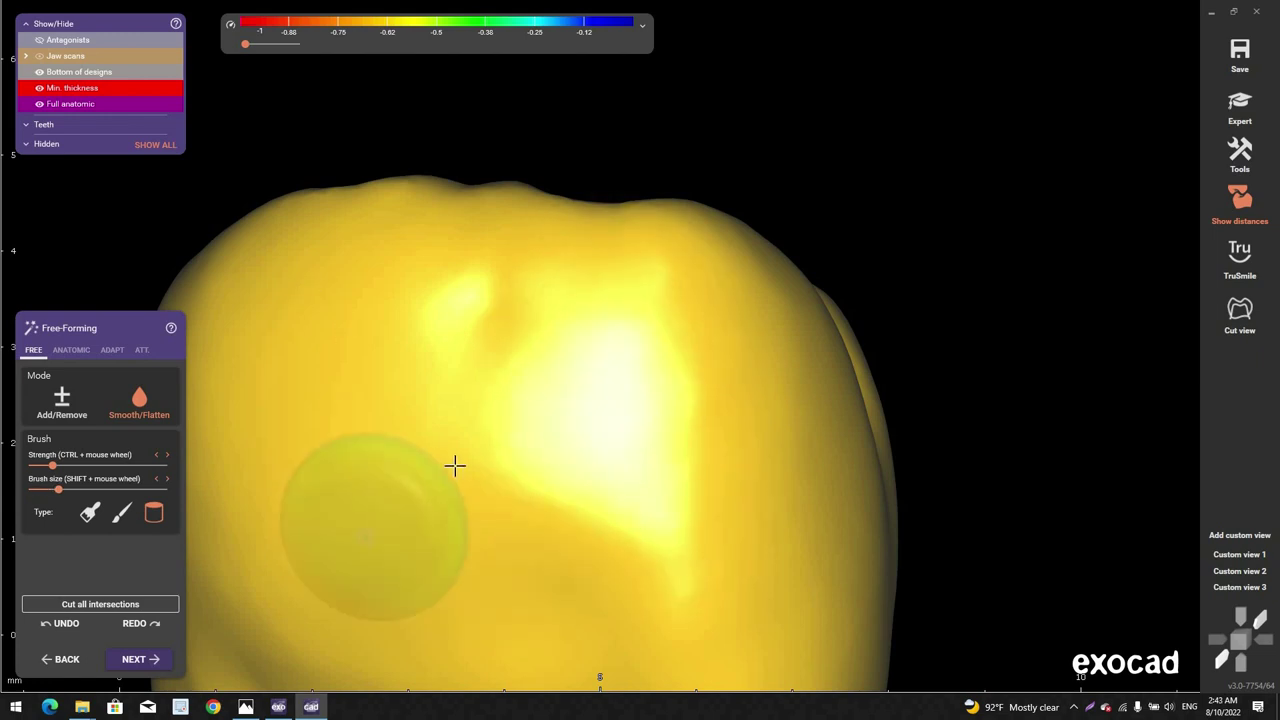
scroll(449, 471, "down", 4)
mouse_move(449, 471)
right_mouse_down()
mouse_move(523, 437)
mouse_move(566, 466)
mouse_move(624, 459)
right_mouse_up()
scroll(540, 456, "up", 2)
scroll(538, 455, "up", 3, "shift")
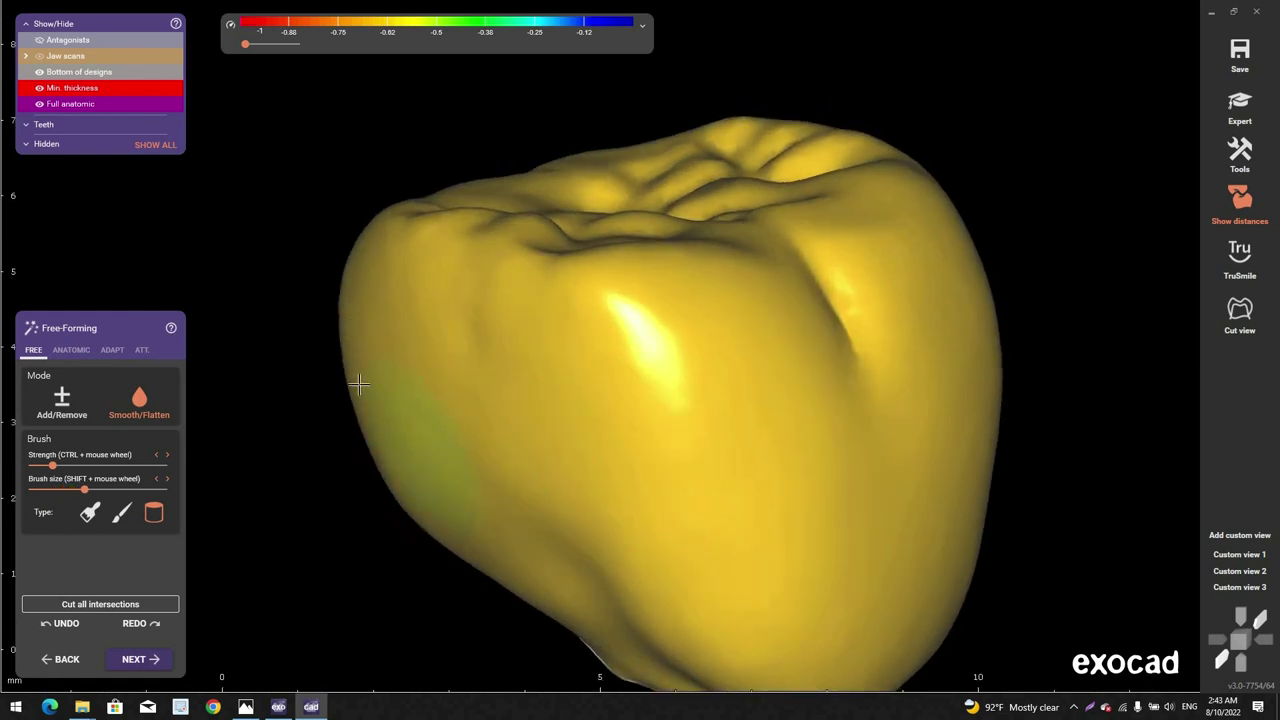
Step: Show the jaw scans and check the crown's outline against the neighbouring teeth in occlusal view
scroll(606, 446, "down", 3)
key("j")
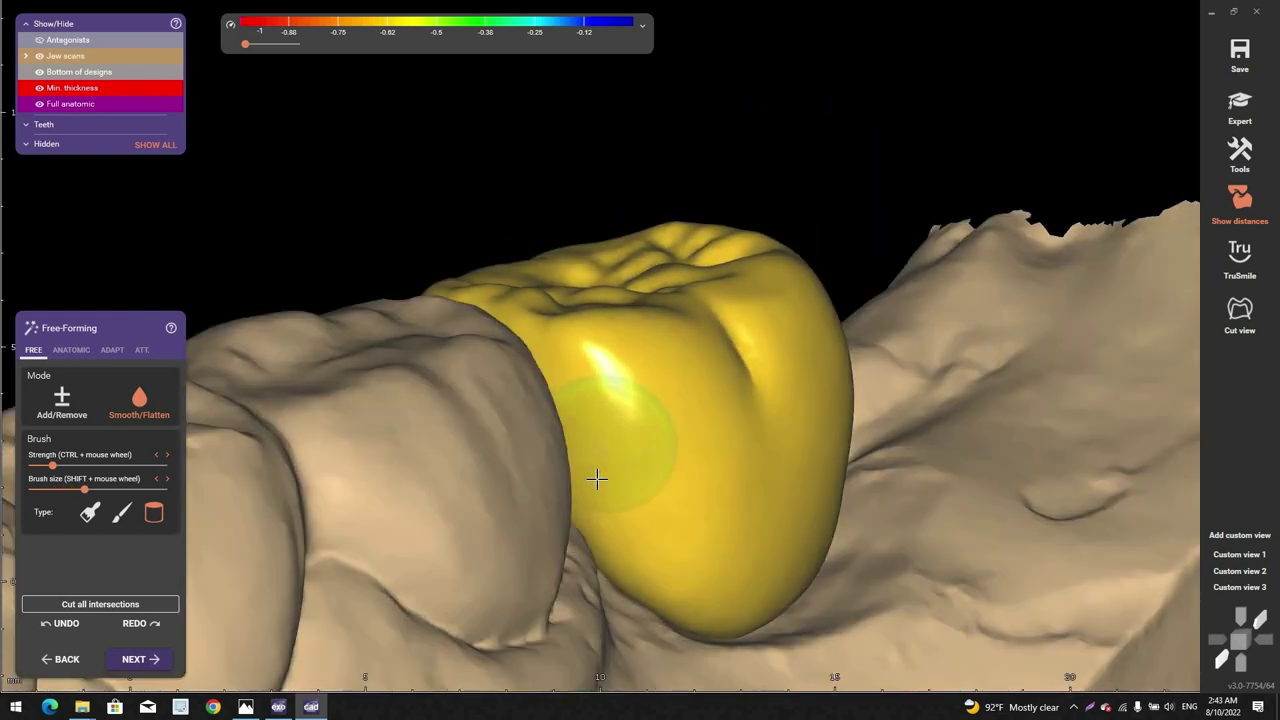
key("o")
scroll(597, 479, "down", 3)
right_click_drag(596, 480, 566, 363)
scroll(566, 363, "down", 3)
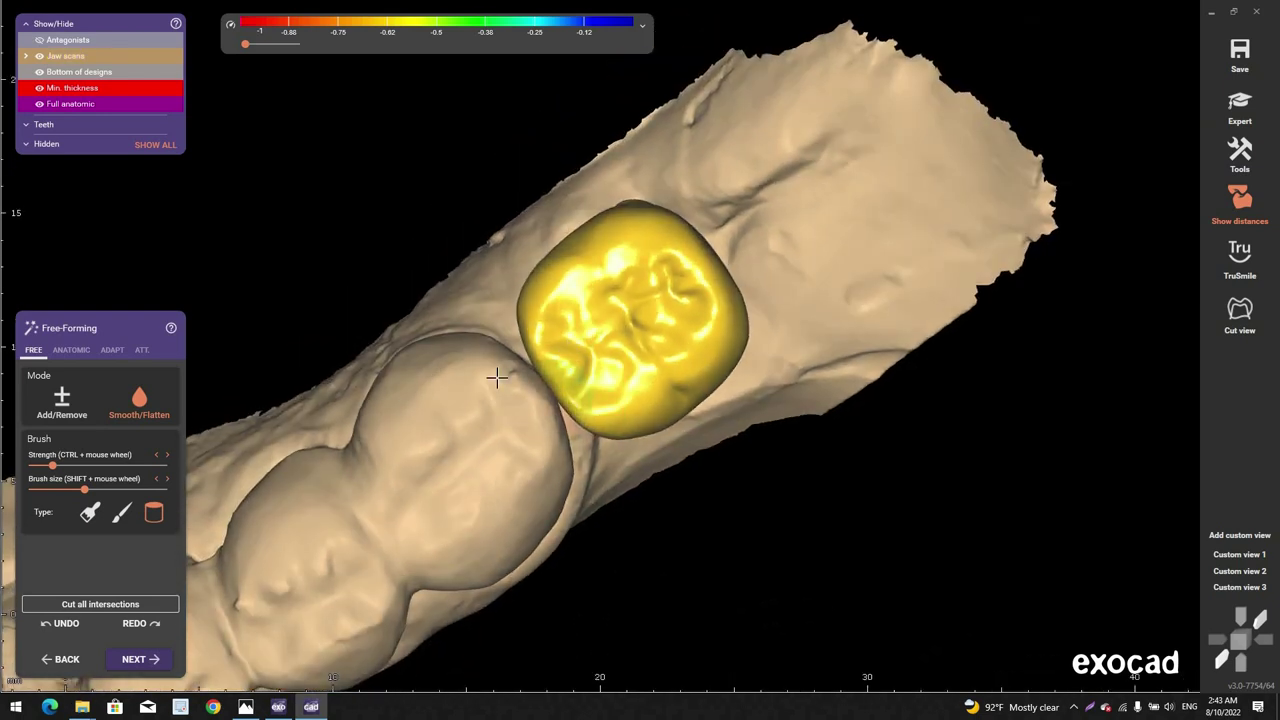
Step: Switch to anatomic free-forming and select the Cusps preset for the crown
left_click(71, 350)
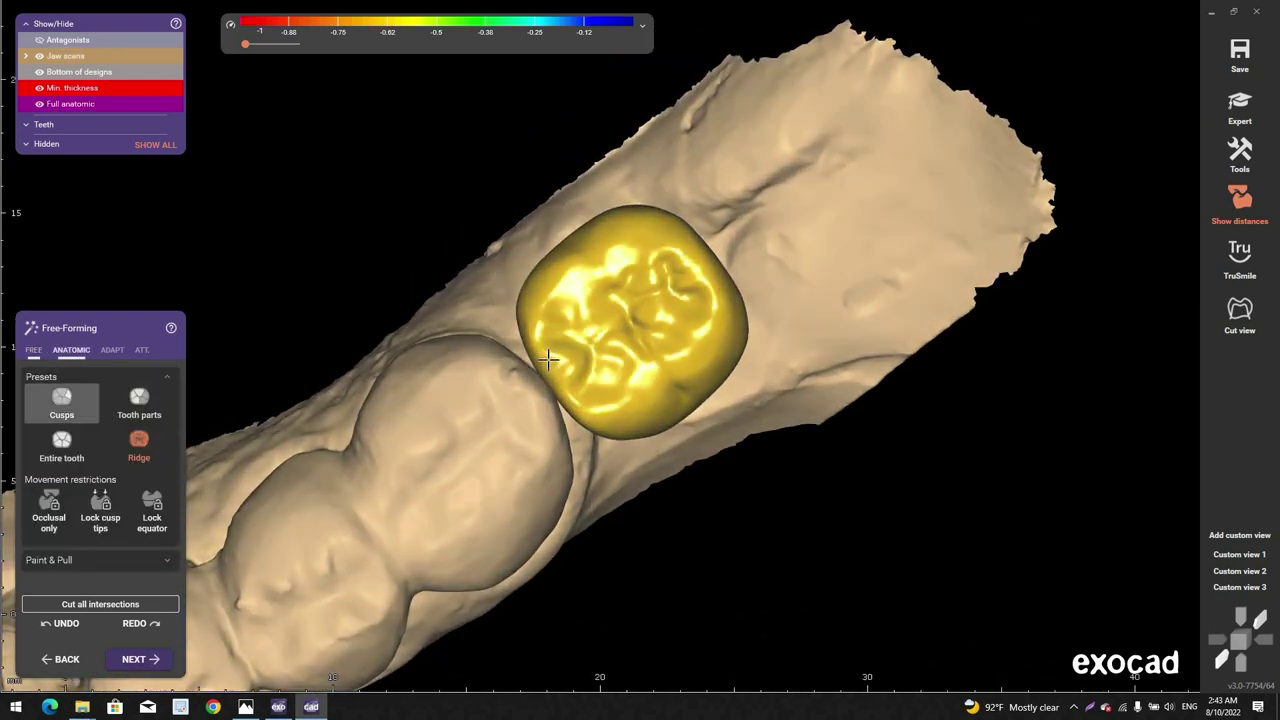
scroll(508, 322, "up", 3)
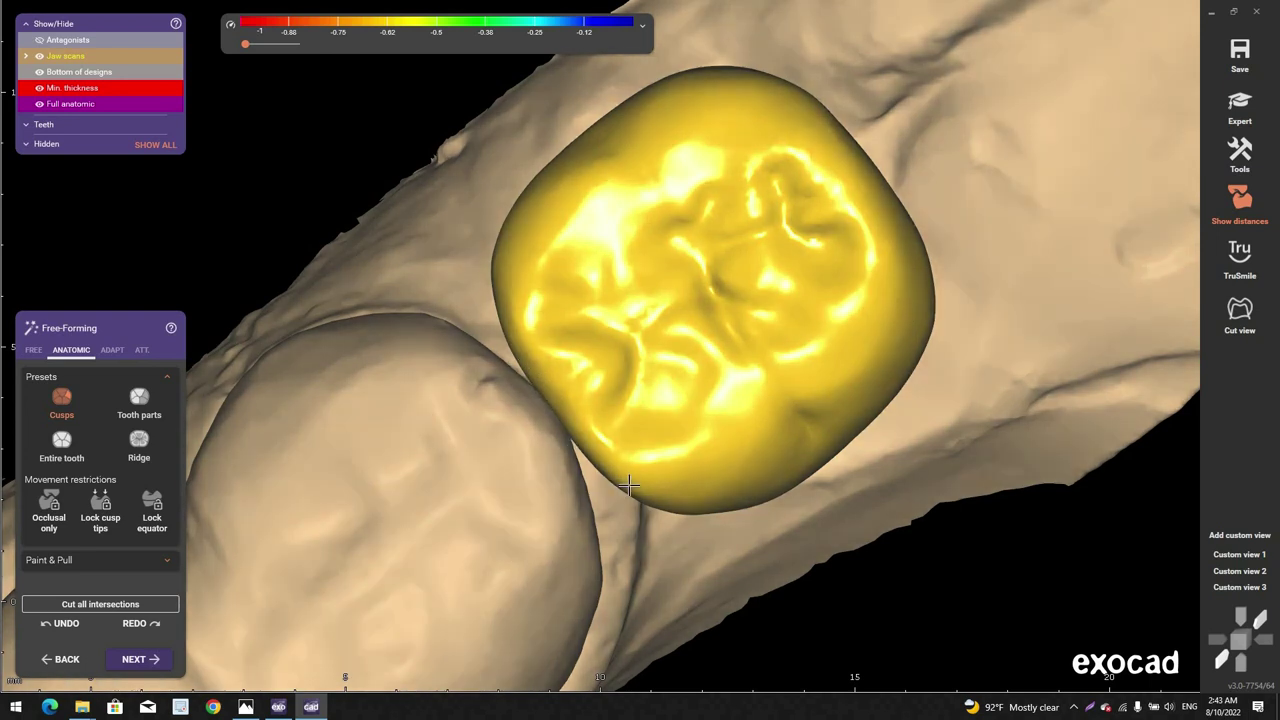
right_click_drag(555, 432, 49, 371)
Step: Return to free modelling with a smaller brush, inspect the crown's underside, and view the preparation through the transparent crown
left_click(33, 350)
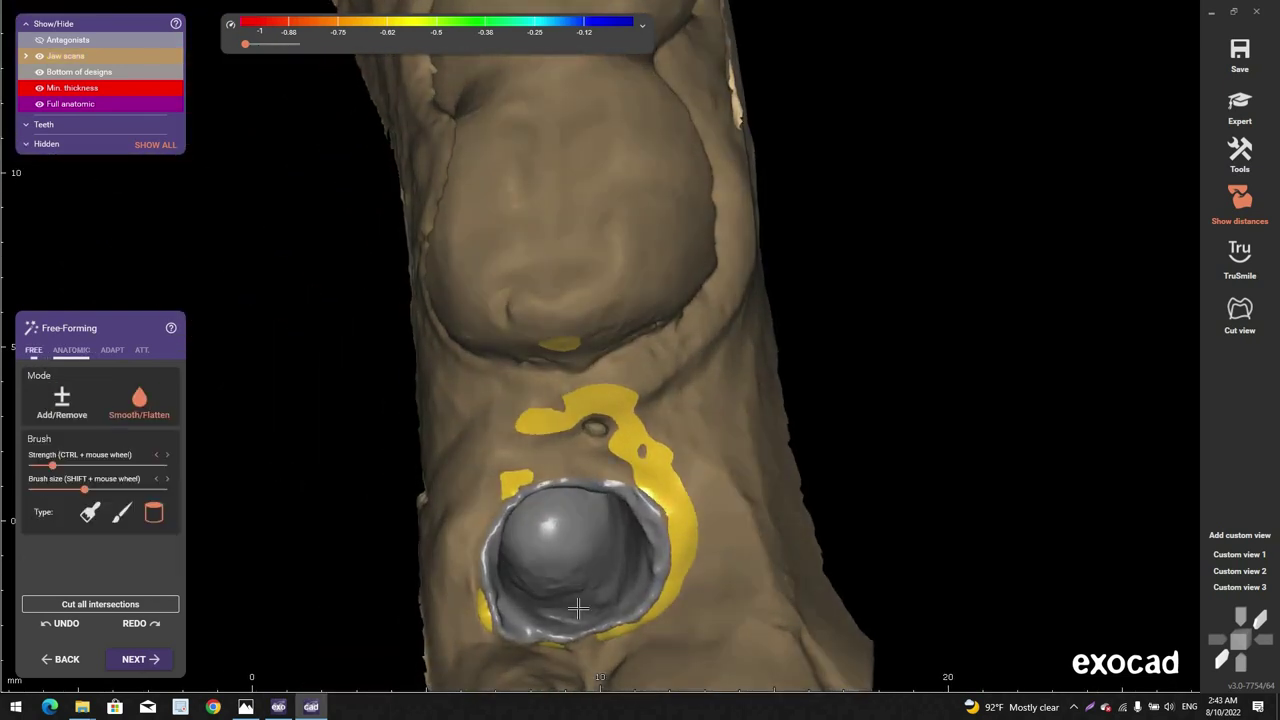
scroll(484, 612, "up", 2)
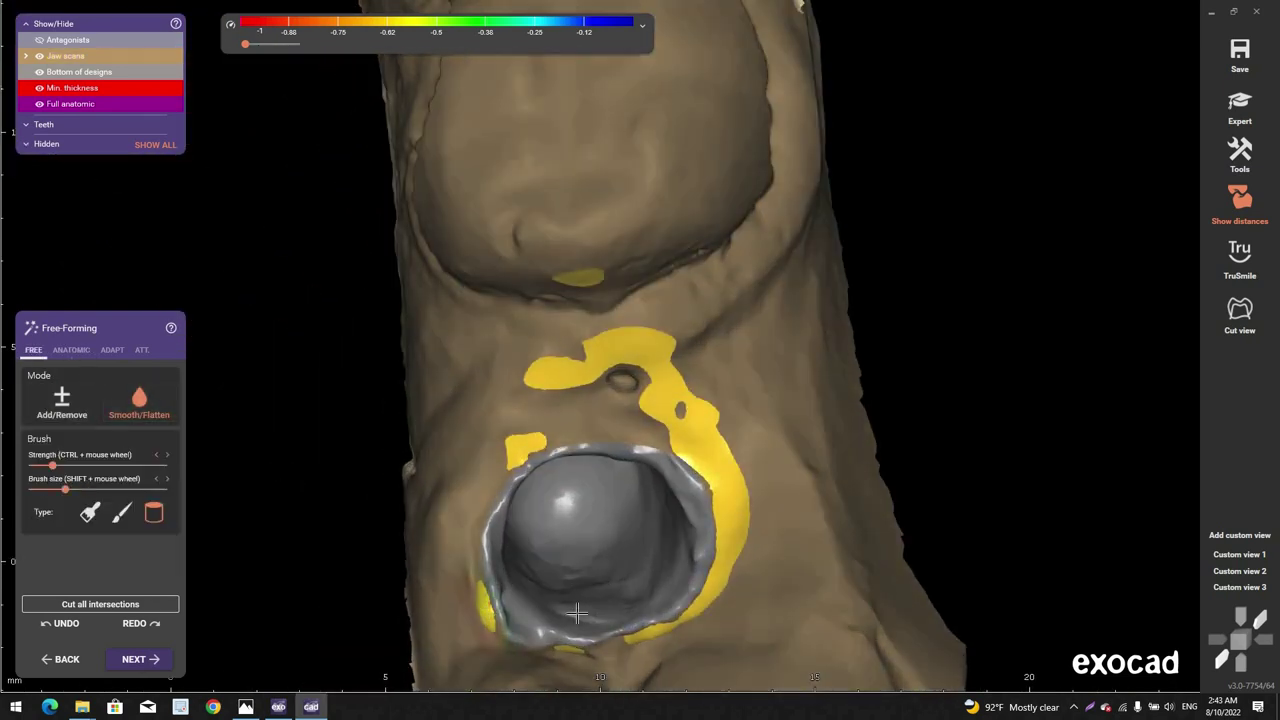
scroll(572, 627, "down", 3)
right_click_drag(572, 627, 546, 388)
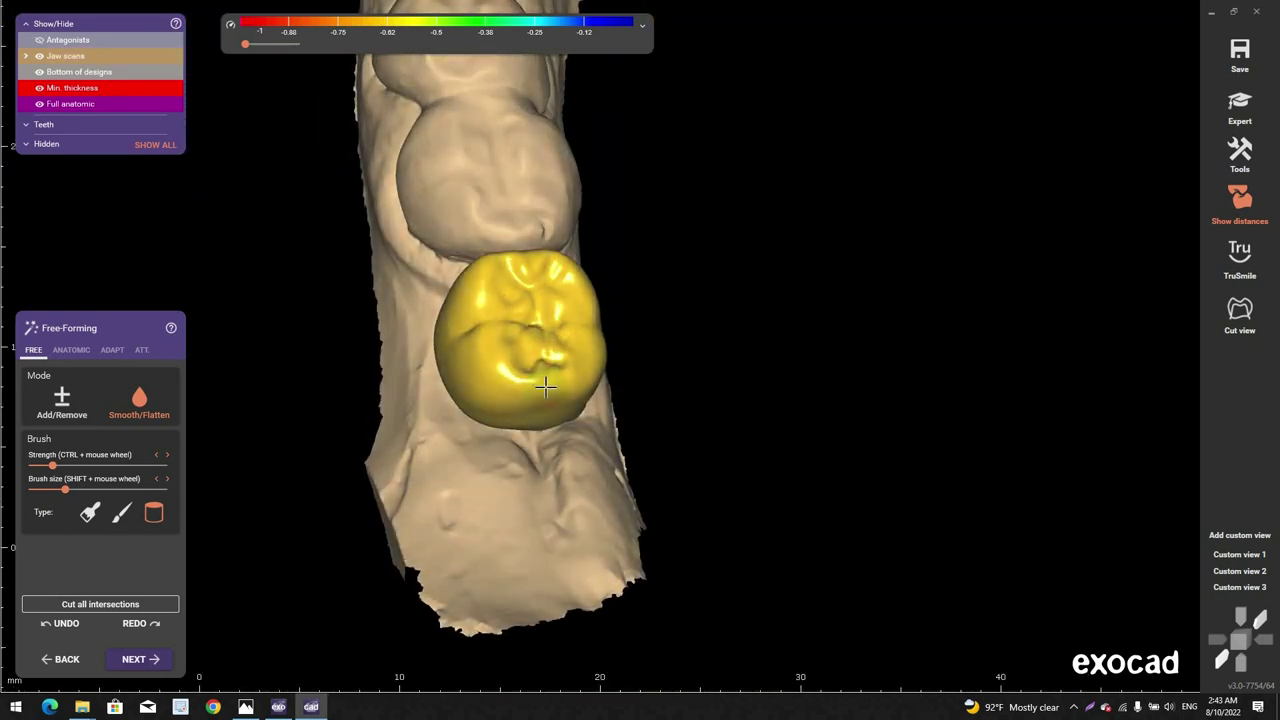
scroll(540, 393, "up", 3)
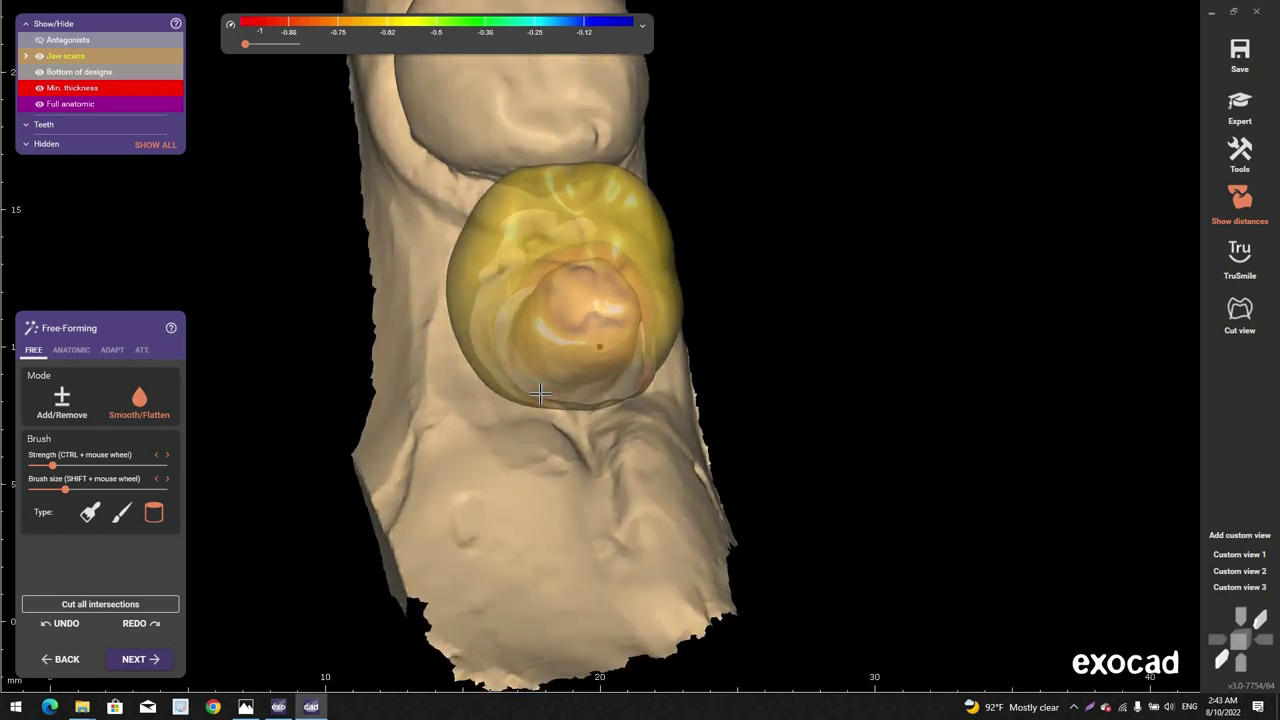
right_click_drag(540, 393, 562, 374)
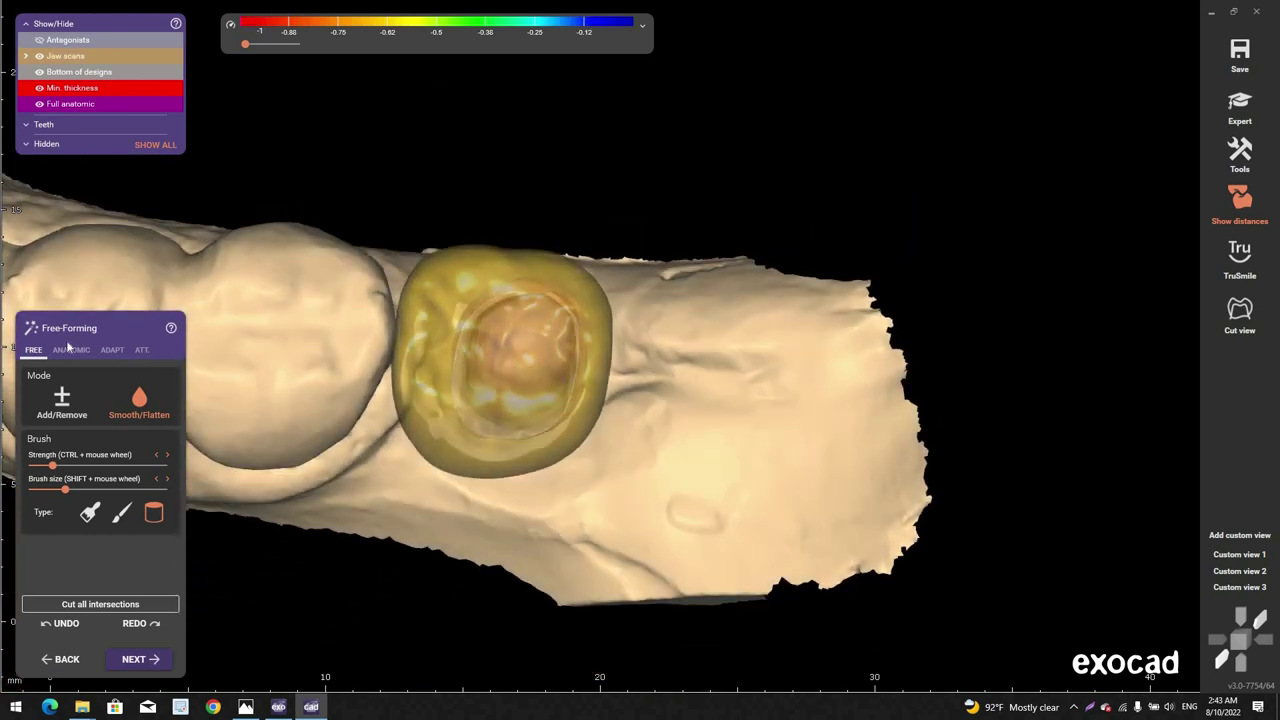
Step: Return to anatomic free-forming of the crown with the Cusps preset
left_click(71, 350)
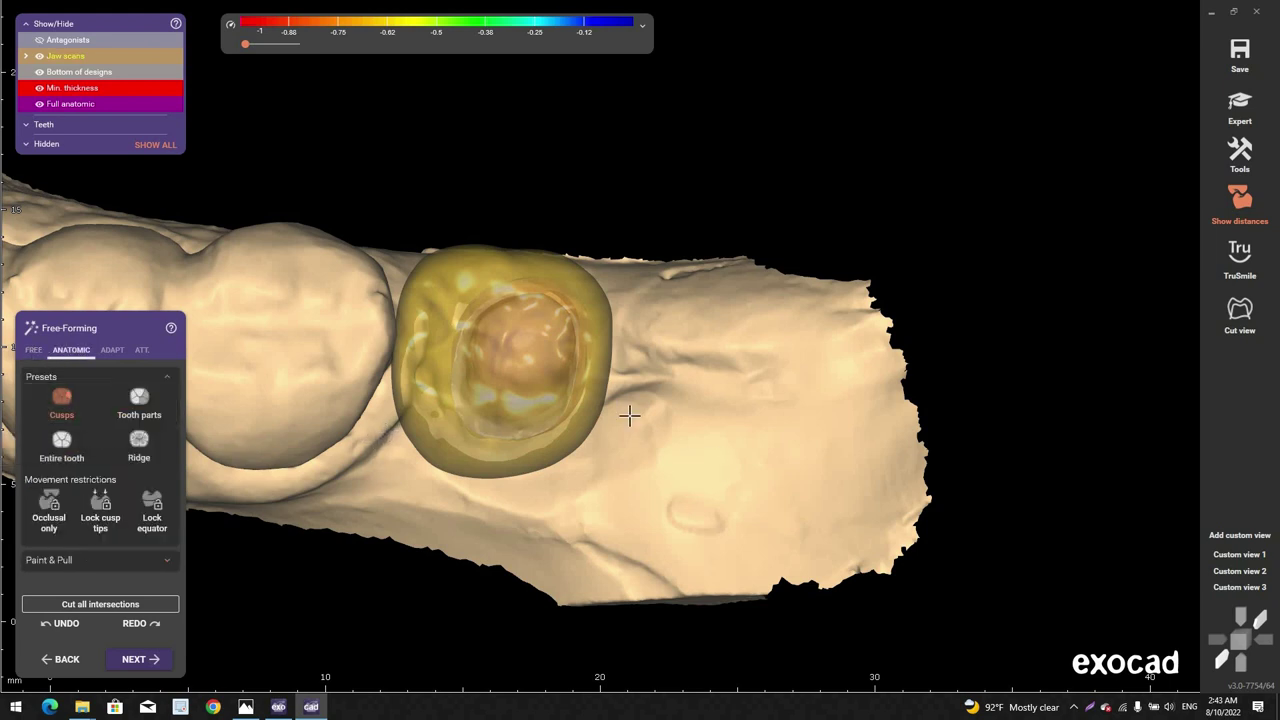
middle_click_drag(370, 470, 471, 369)
scroll(472, 366, "up", 4)
scroll(475, 361, "up", 2)
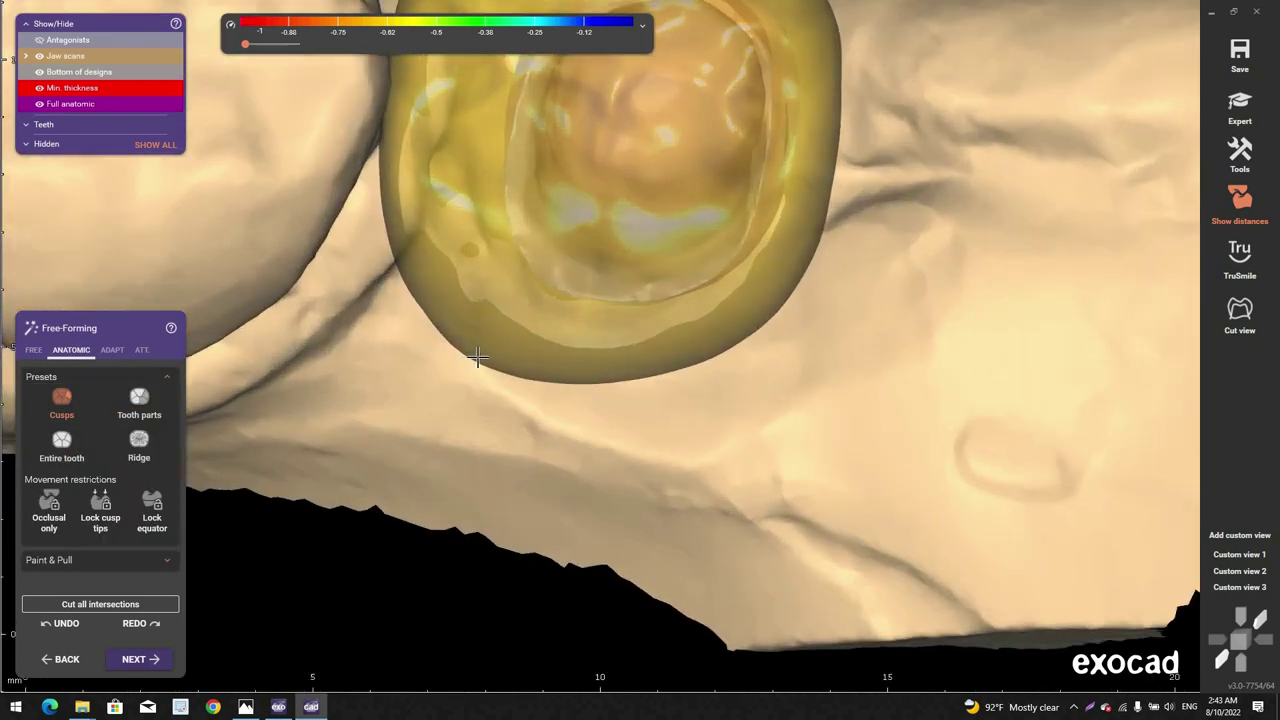
Step: Replace the distance display with TruSmile rendering and hide the antagonists
left_click(1243, 206)
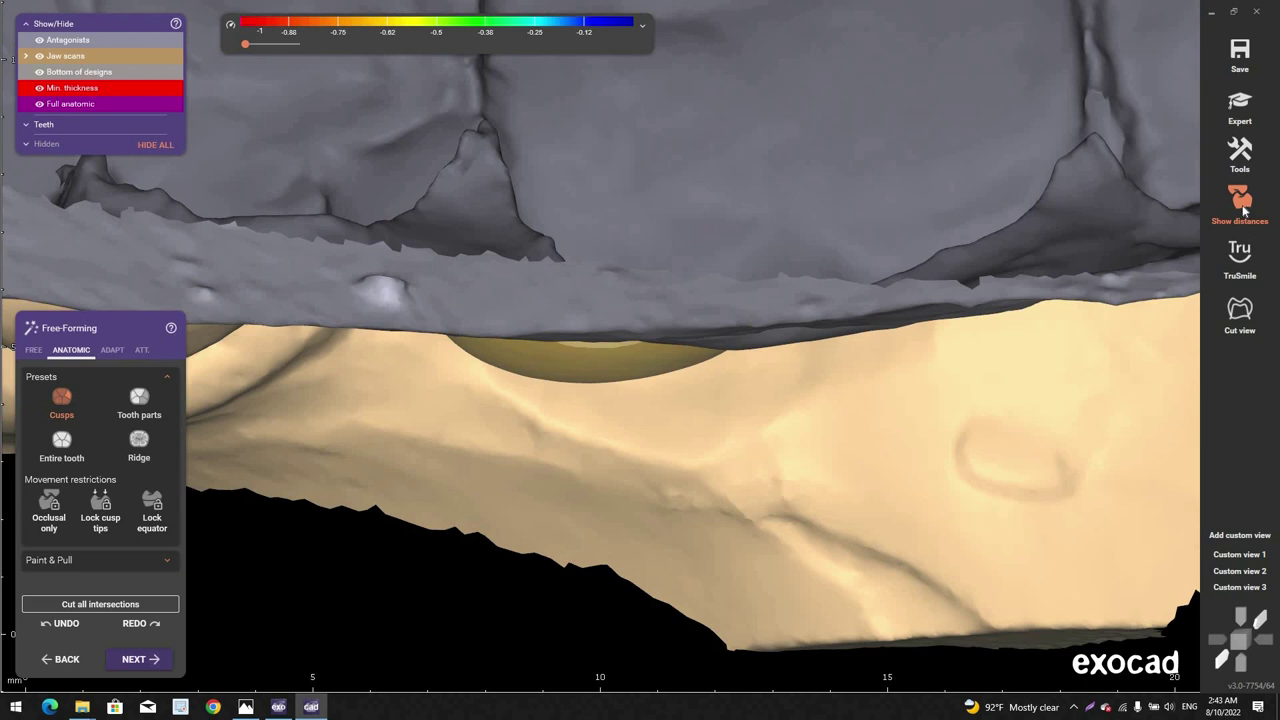
left_click(1239, 255)
scroll(703, 309, "down", 3)
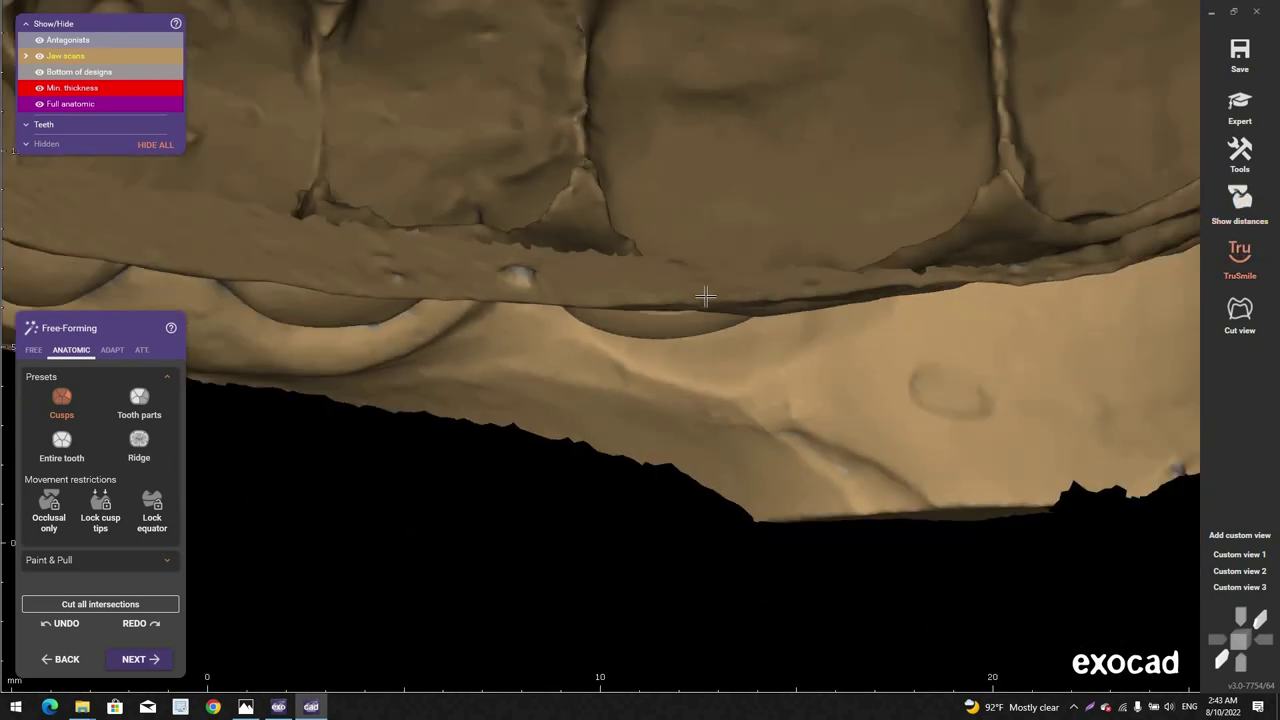
right_click_drag(667, 319, 685, 329)
scroll(686, 326, "down", 5)
scroll(684, 326, "down", 4)
key("a")
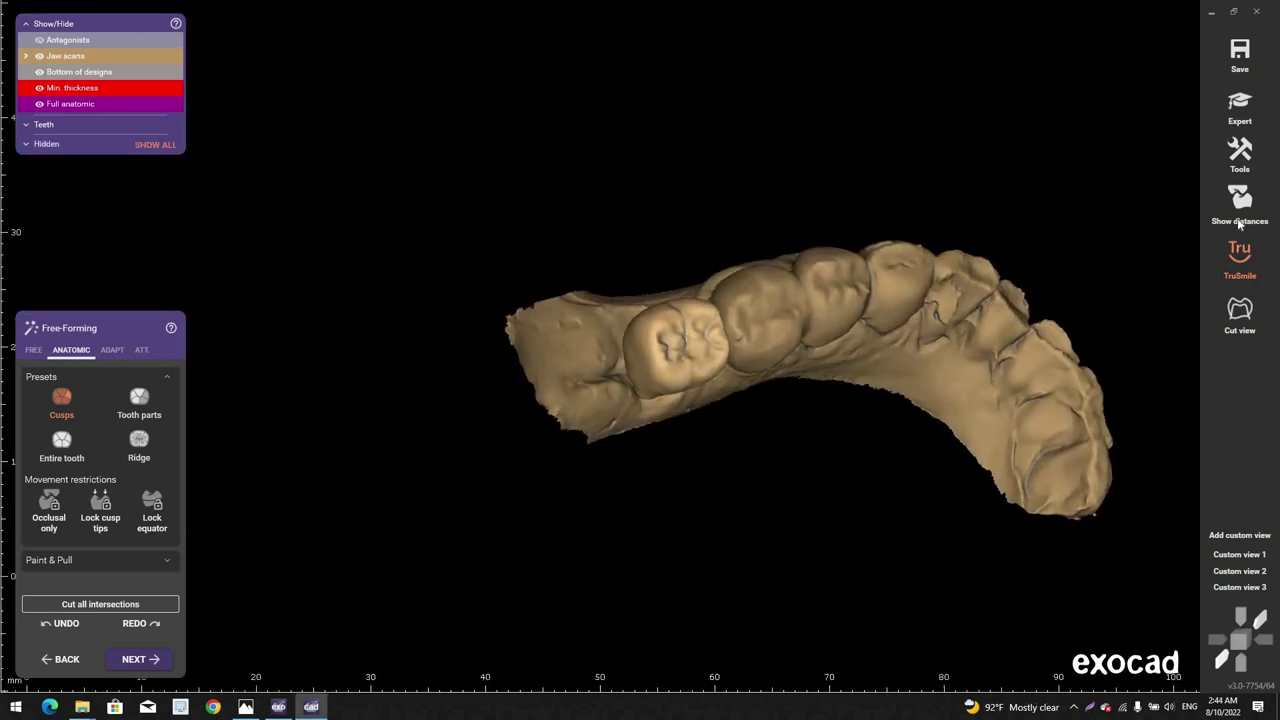
Step: Compare the rendered crown with the lower arch in the preset and saved custom views
left_click(1260, 620)
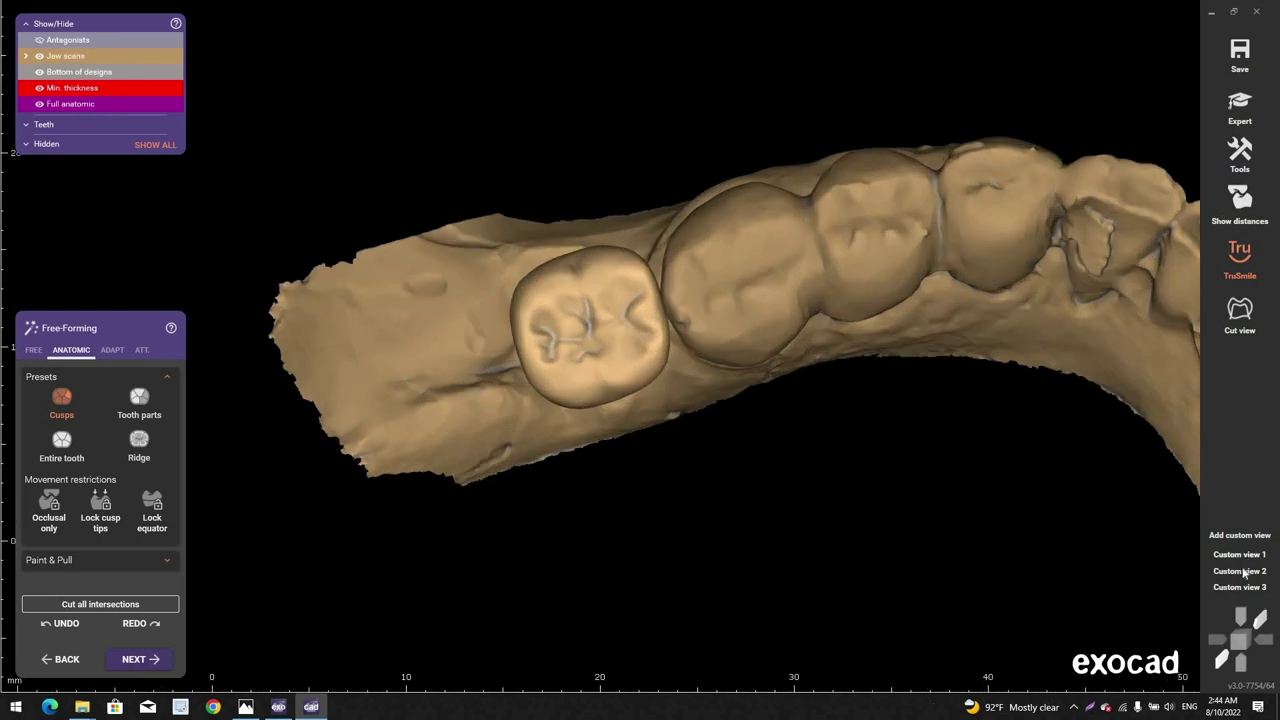
left_click(1244, 571)
left_click(1245, 588)
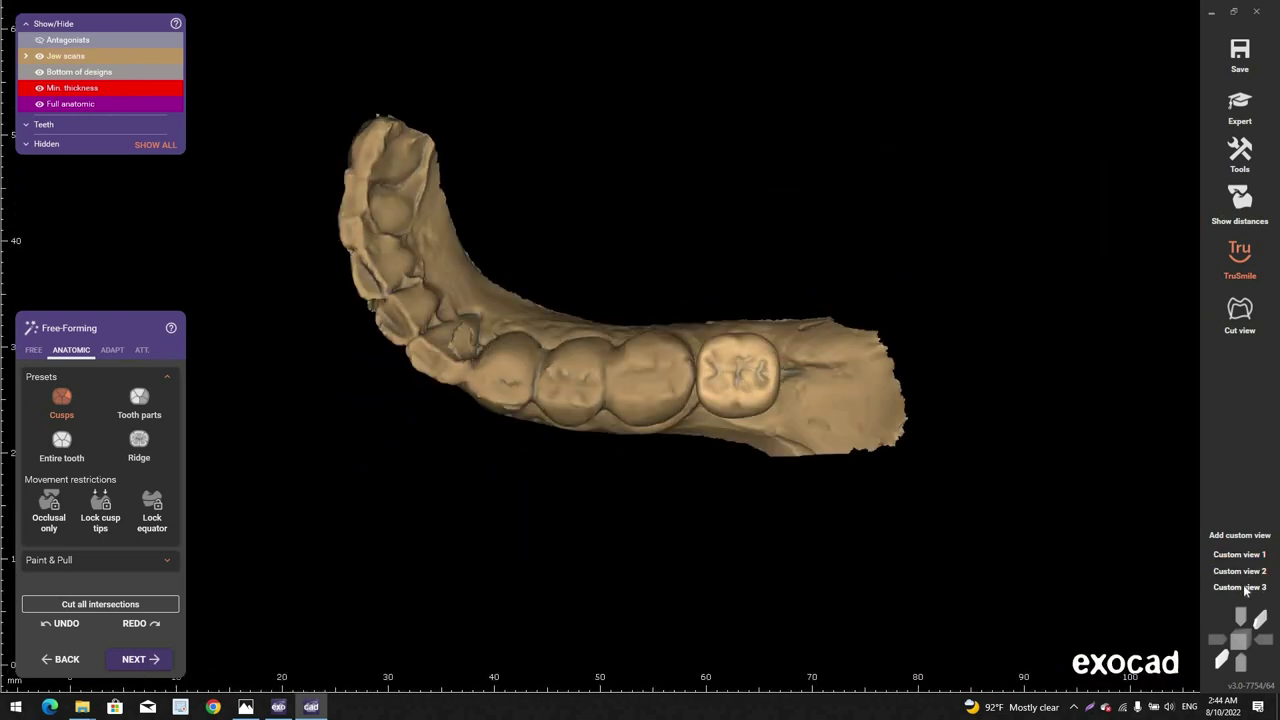
left_click(1247, 571)
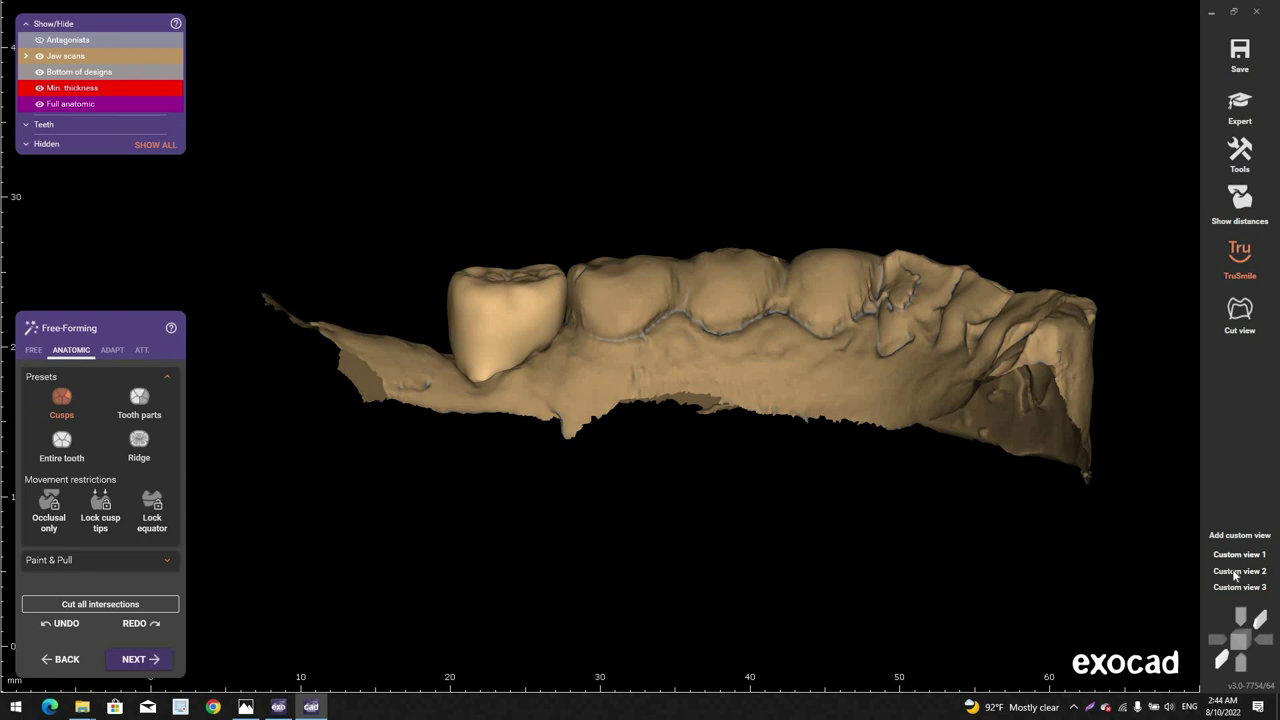
left_click(1234, 575)
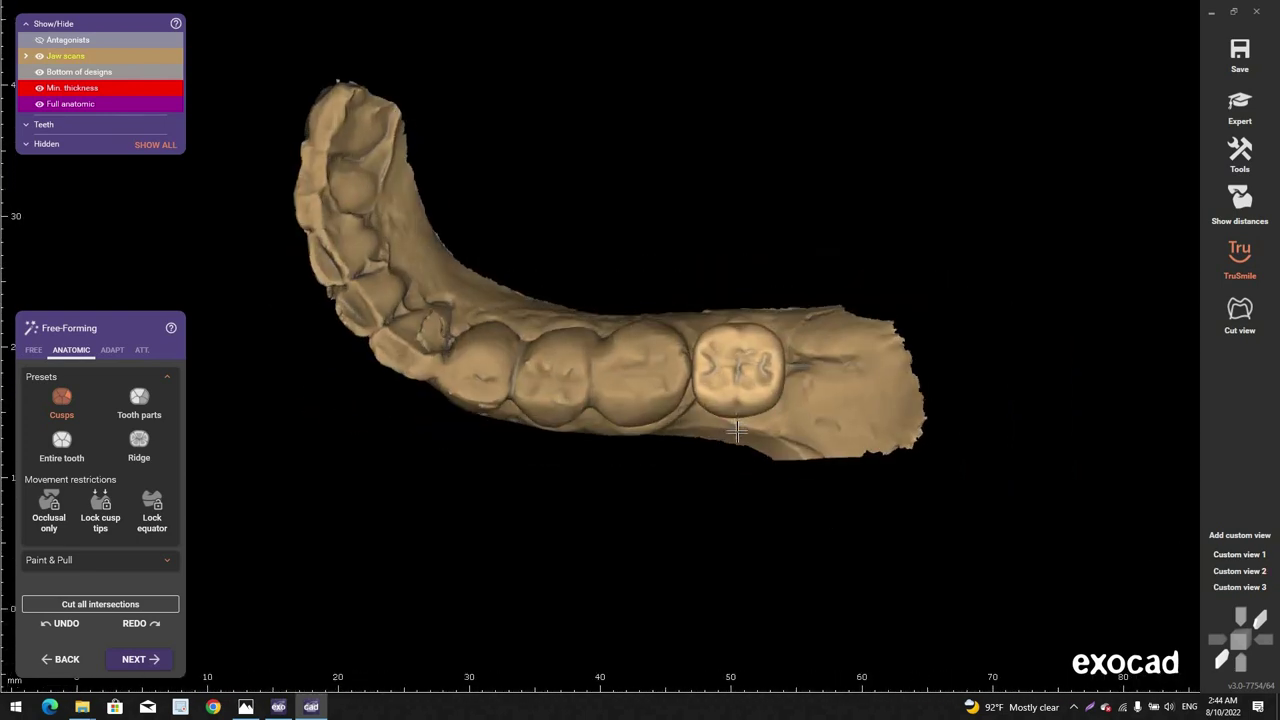
Step: Inspect the crown's occlusal anatomy and buccal contour beside the neighbouring teeth at different magnifications
scroll(755, 497, "up", 5)
scroll(752, 496, "up", 1)
scroll(730, 490, "down", 2)
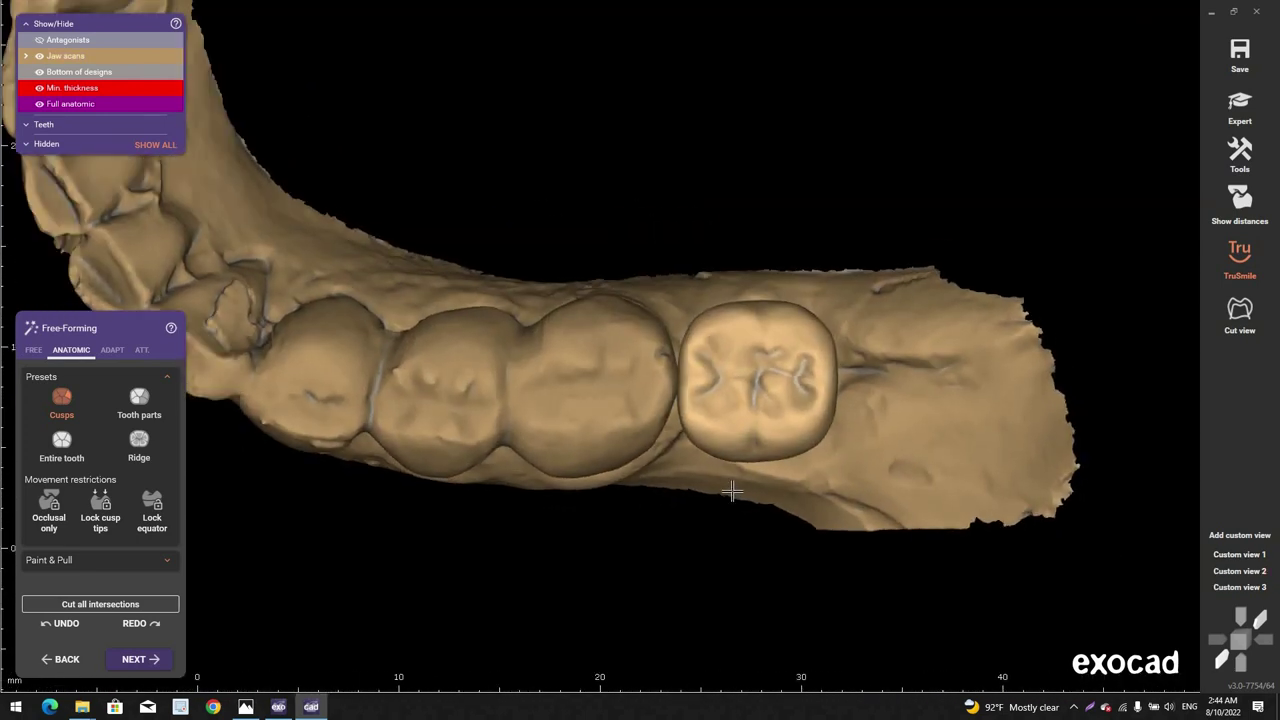
scroll(748, 522, "up", 2)
scroll(748, 519, "down", 3)
mouse_move(748, 484)
right_mouse_down()
mouse_move(748, 448)
mouse_move(746, 464)
right_mouse_up()
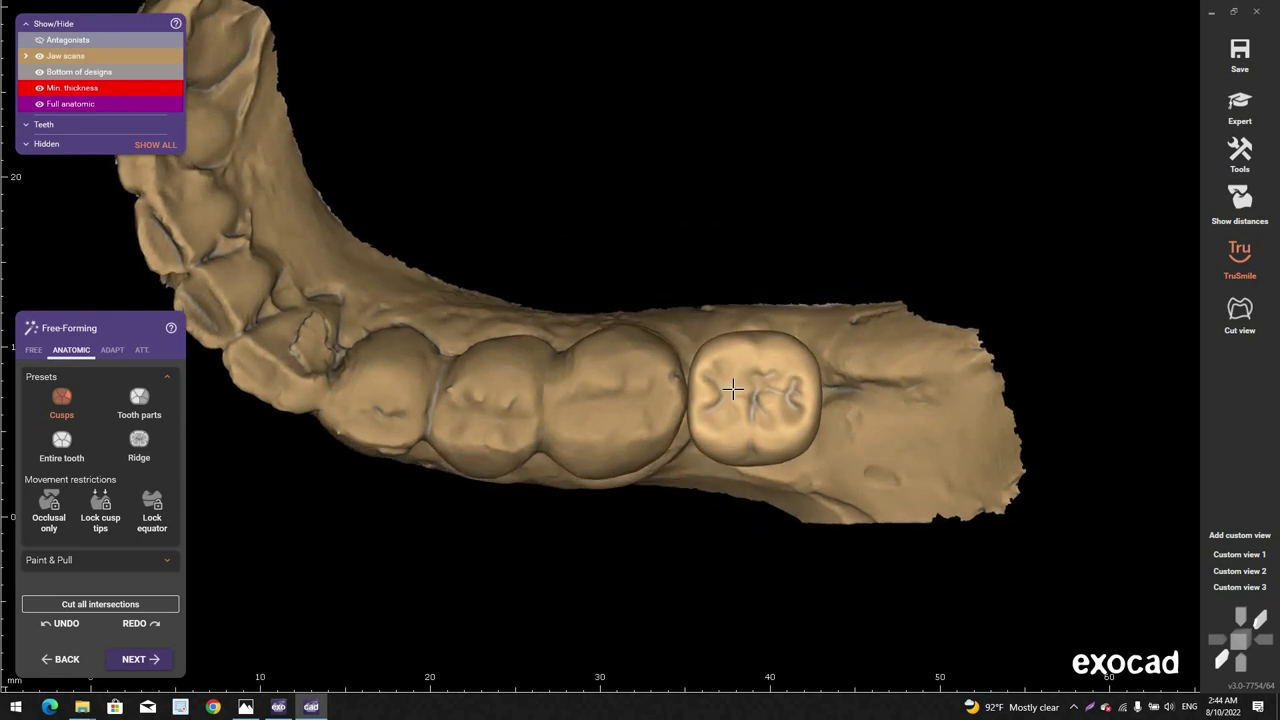
right_click_drag(707, 395, 770, 487)
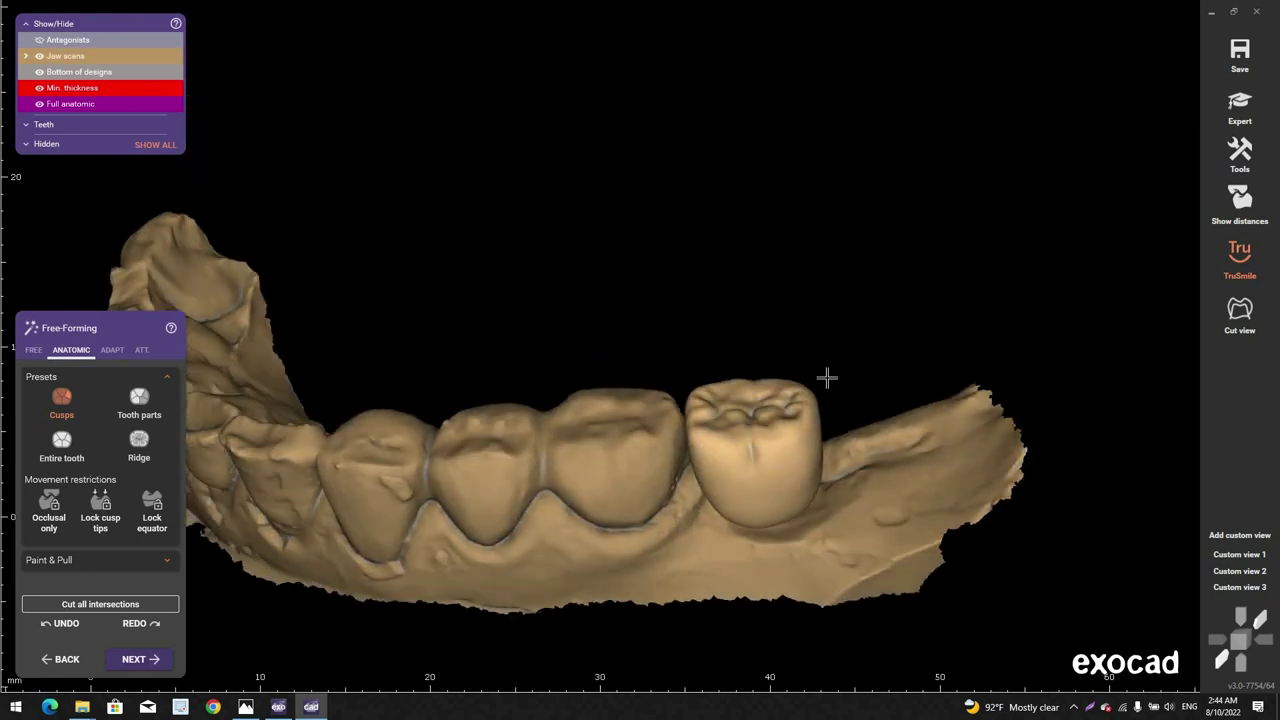
right_click_drag(826, 377, 681, 546)
key("f")
key("f")
scroll(758, 400, "down", 3)
scroll(757, 409, "up", 5)
scroll(722, 366, "up", 2)
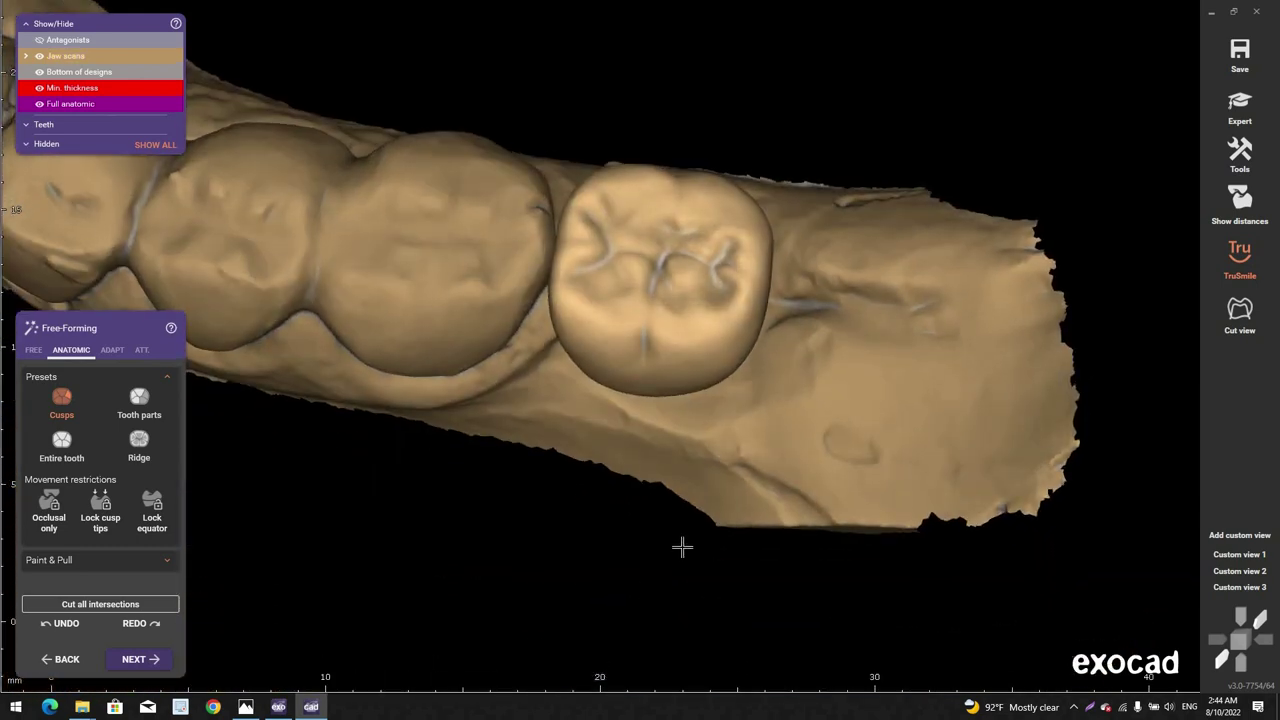
scroll(682, 381, "down", 2)
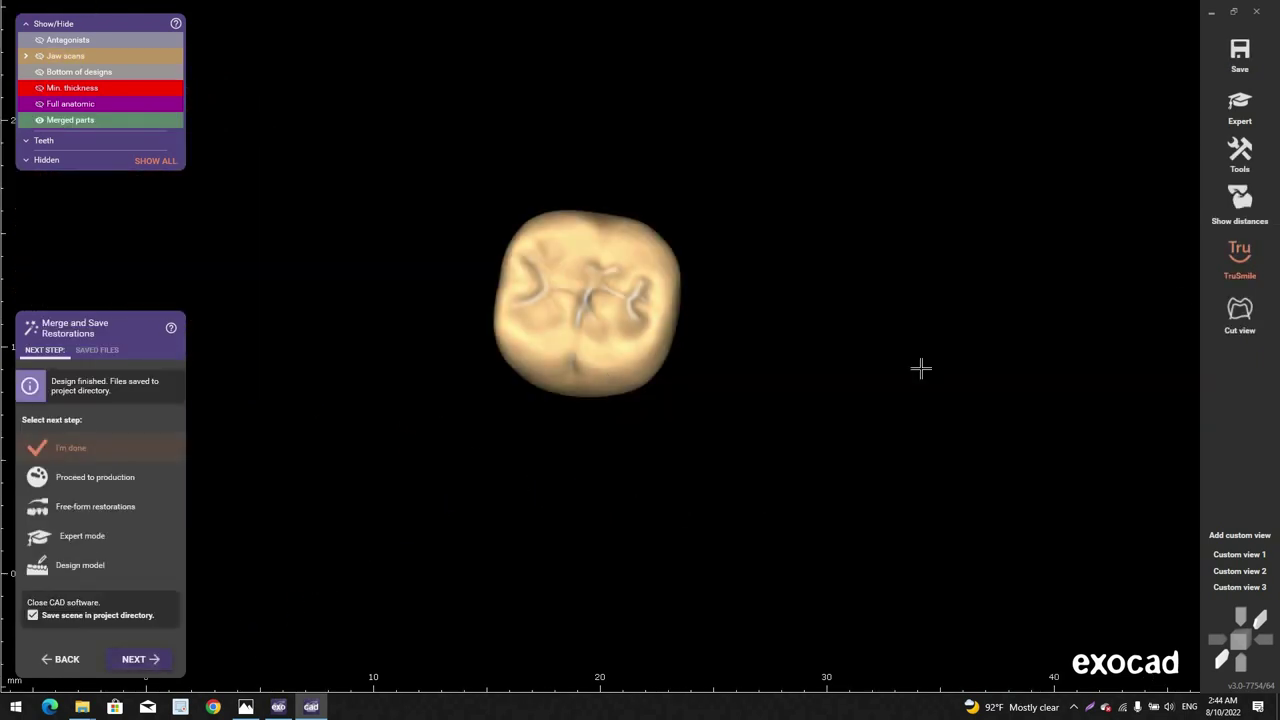
Step: Turn off TruSmile rendering and finish the merged design with "I'm done", saving the scene in the project directory
left_click(1240, 262)
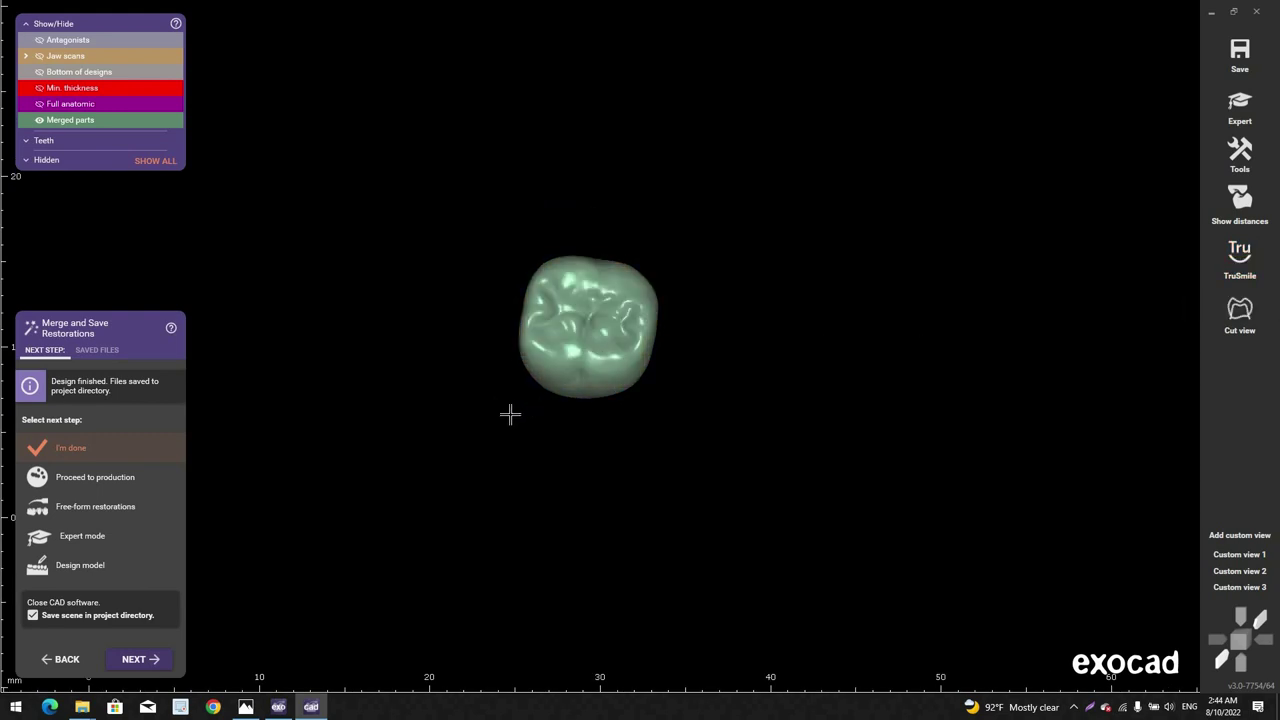
left_click(142, 659)
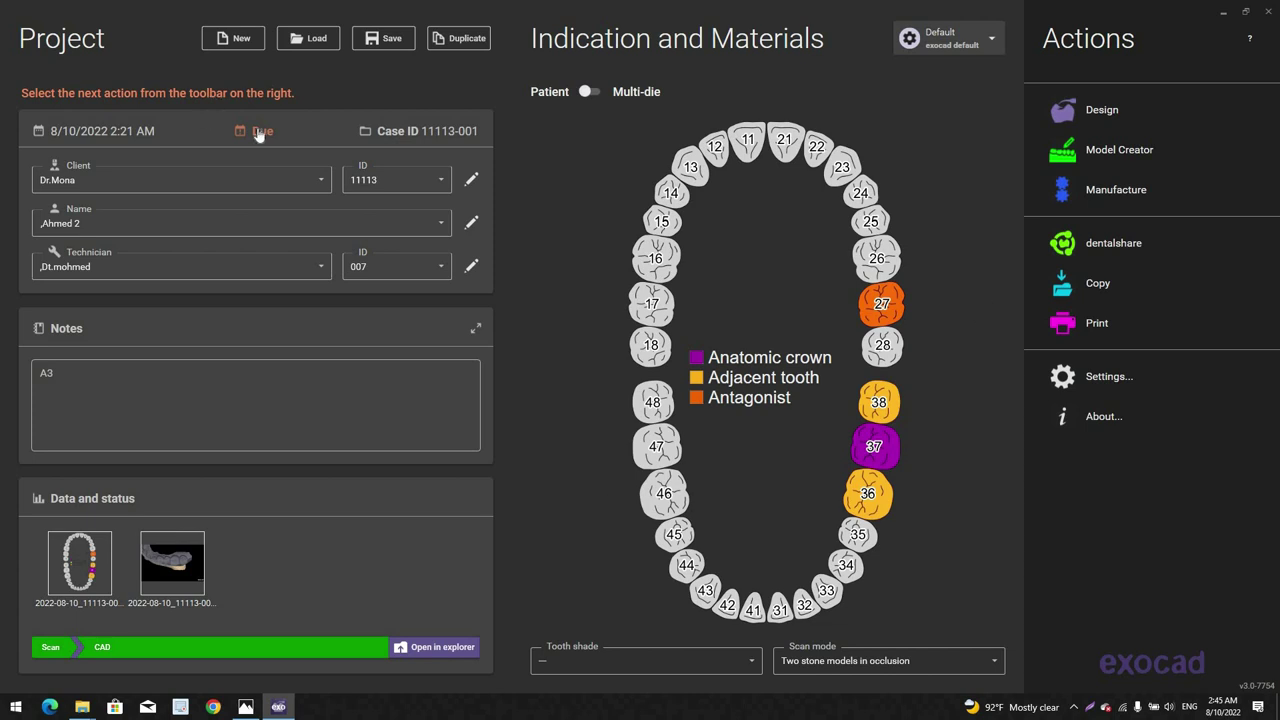
Step: Create a new project, select the client and technician, and fill in the patient name
left_click(237, 38)
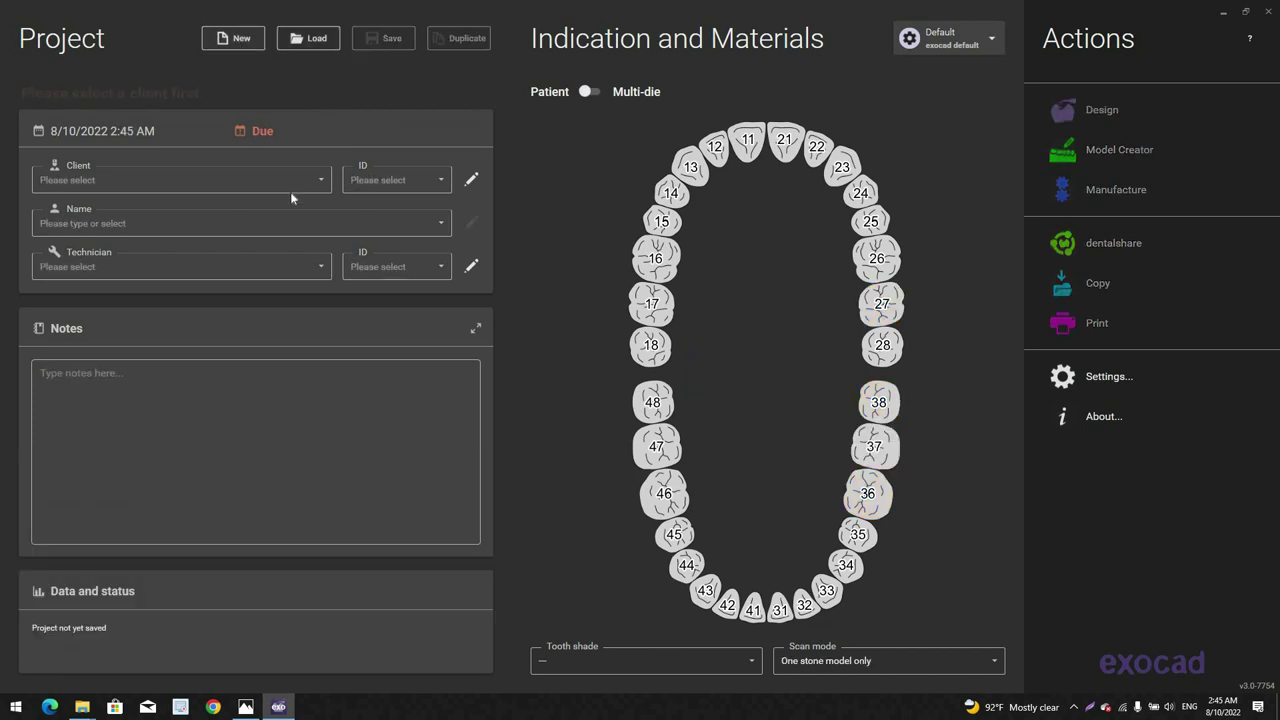
left_click(99, 182)
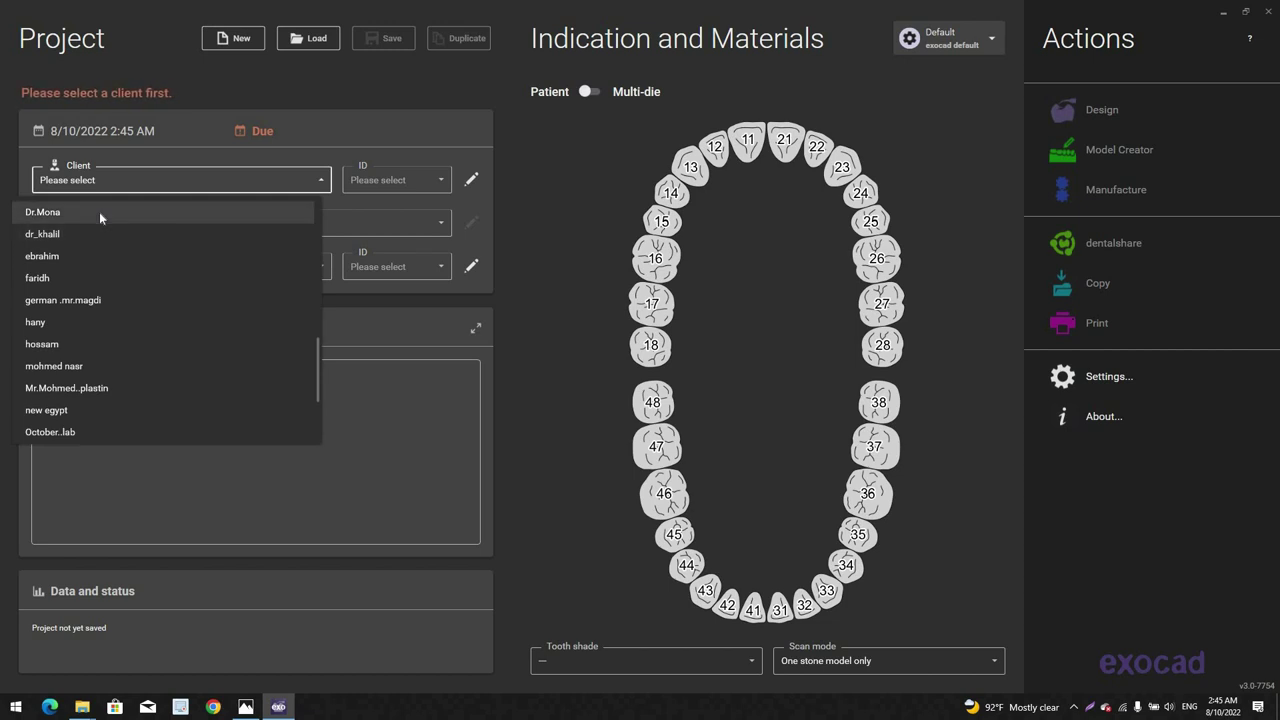
left_click(99, 212)
left_click(262, 276)
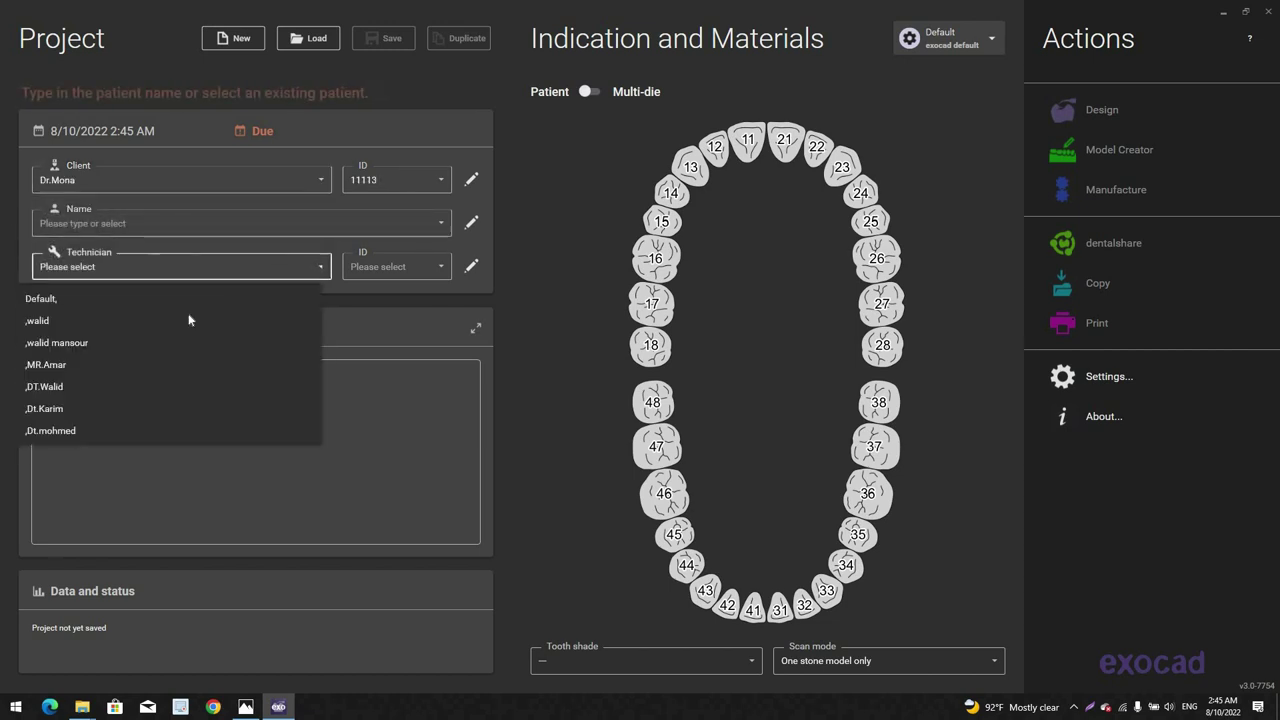
left_click(171, 343)
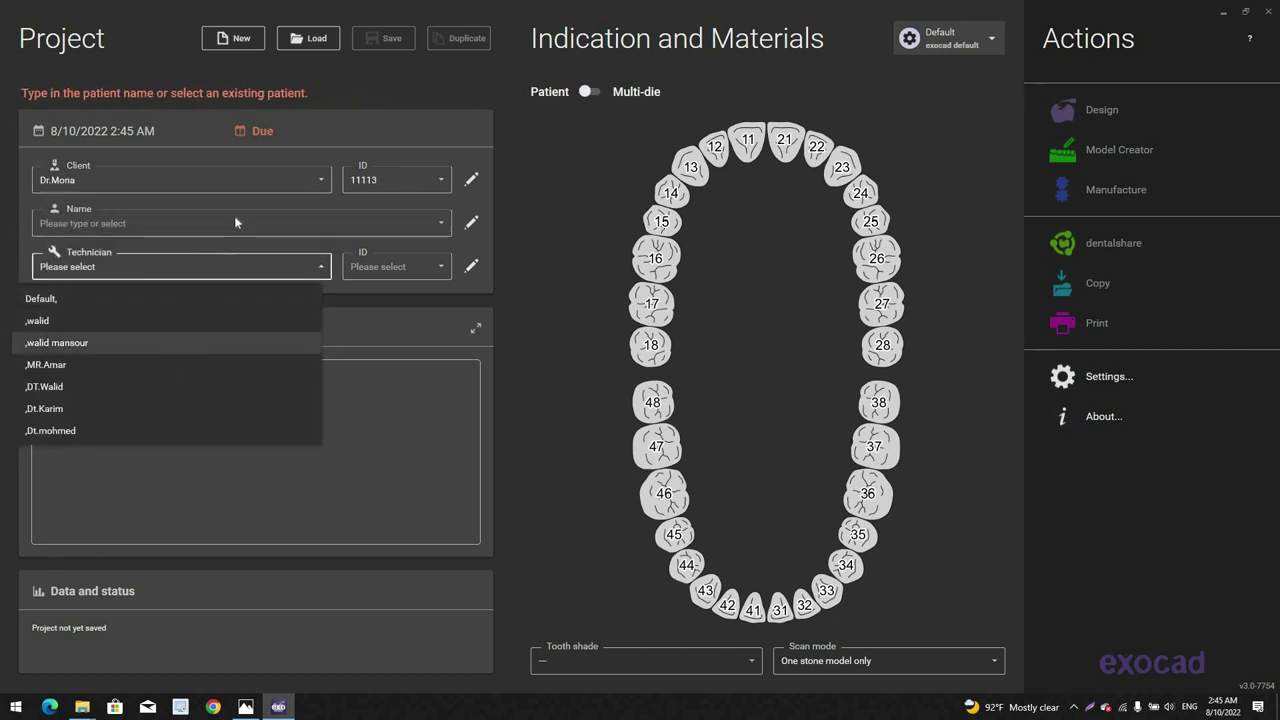
left_click(231, 231)
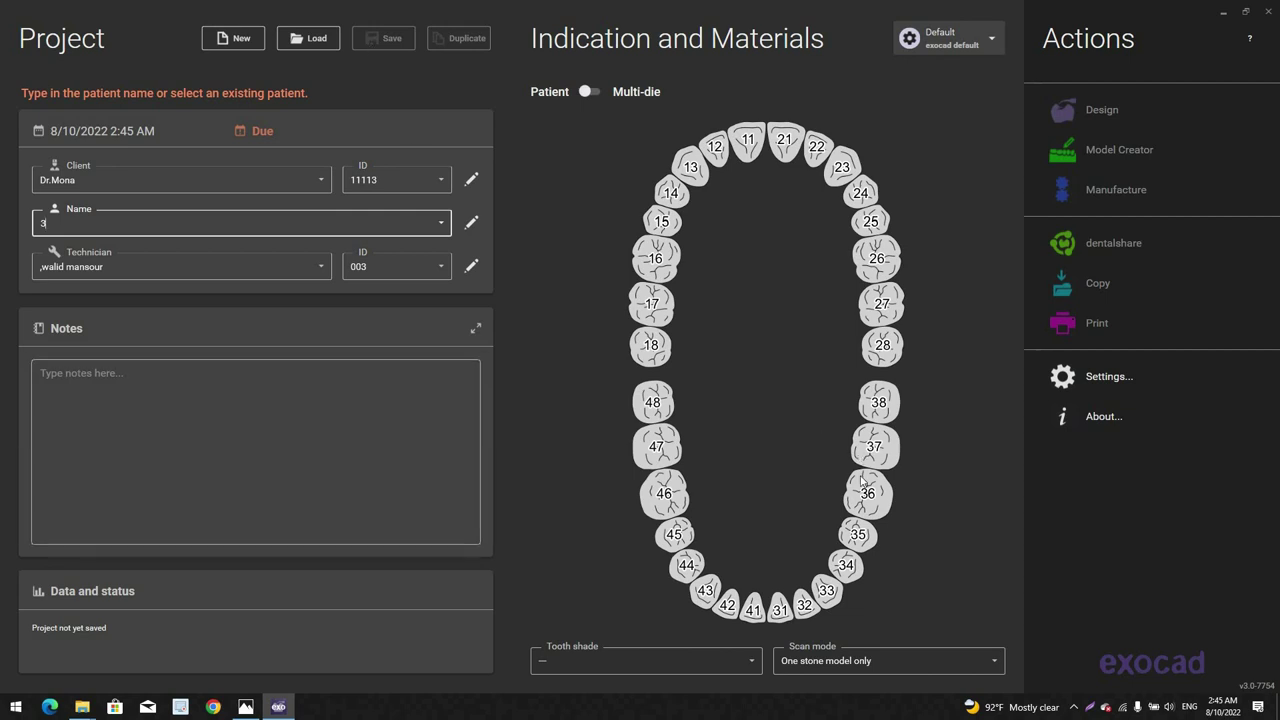
Step: Assign a zirconia anatomic crown to tooth 37, with 36 and 38 adjacent and 27 antagonist, and set scan mode to two stone models in occlusion
left_click(877, 448)
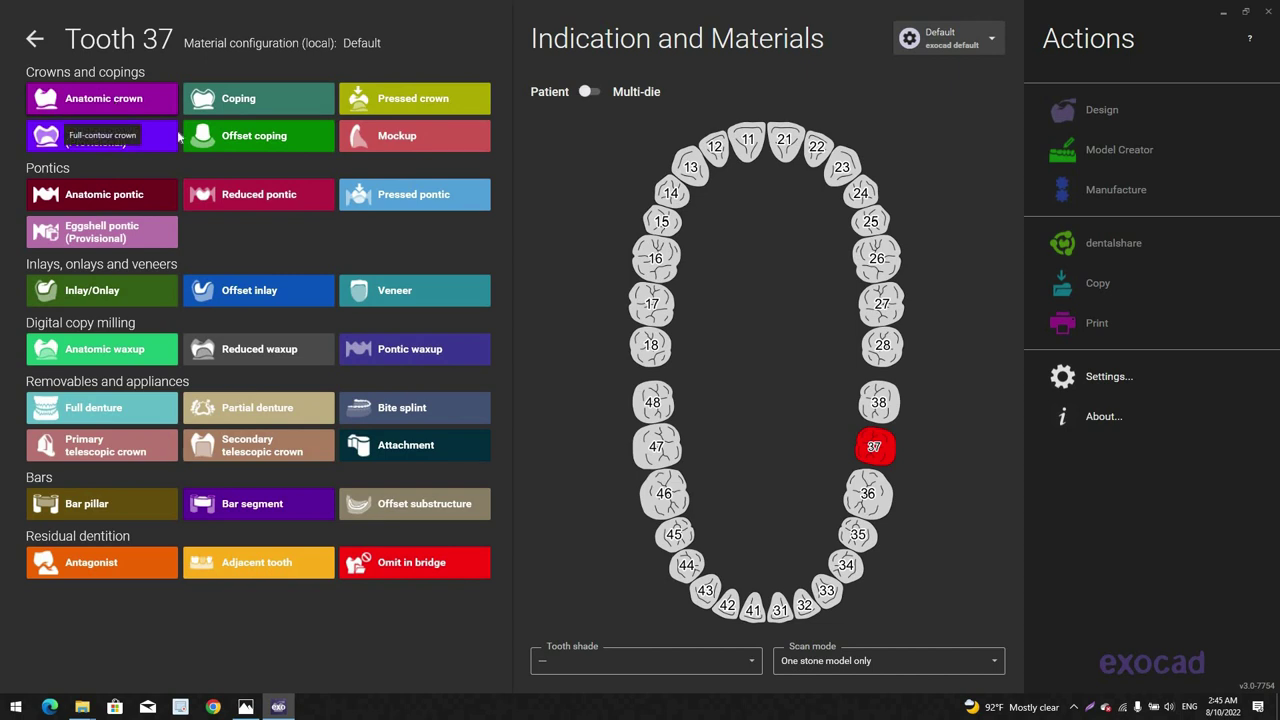
left_click(95, 98)
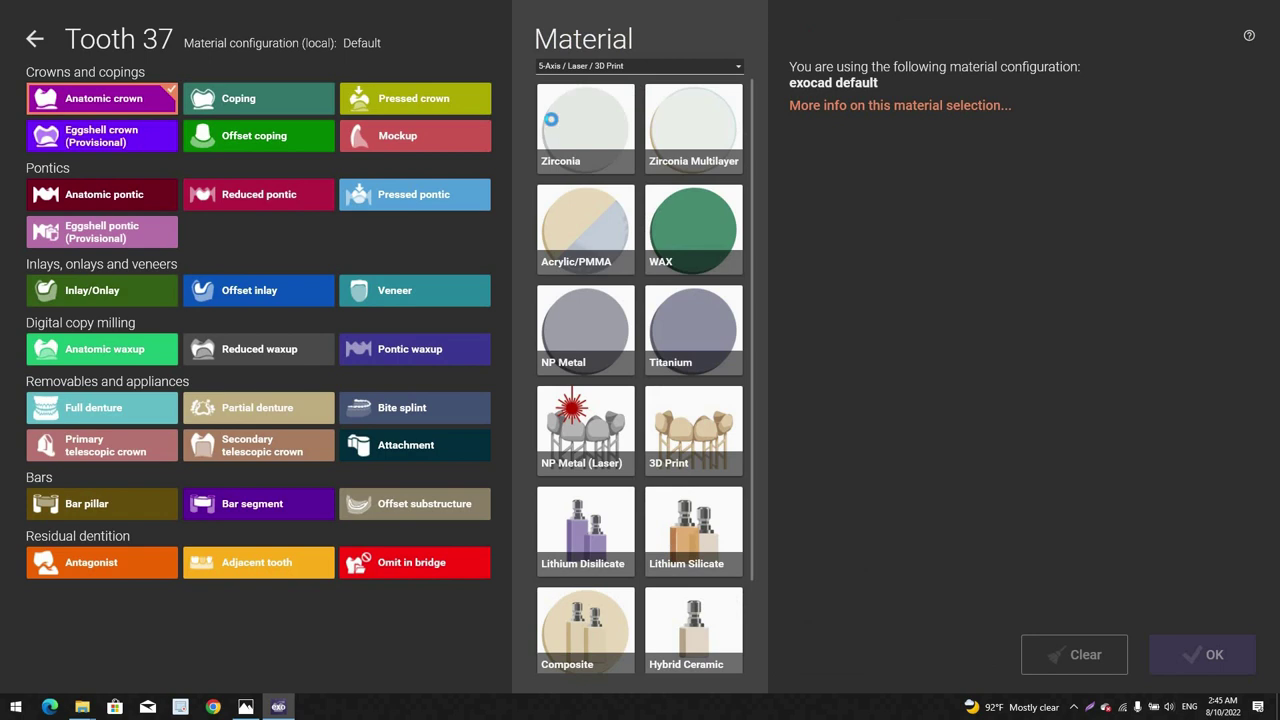
left_click(1214, 657)
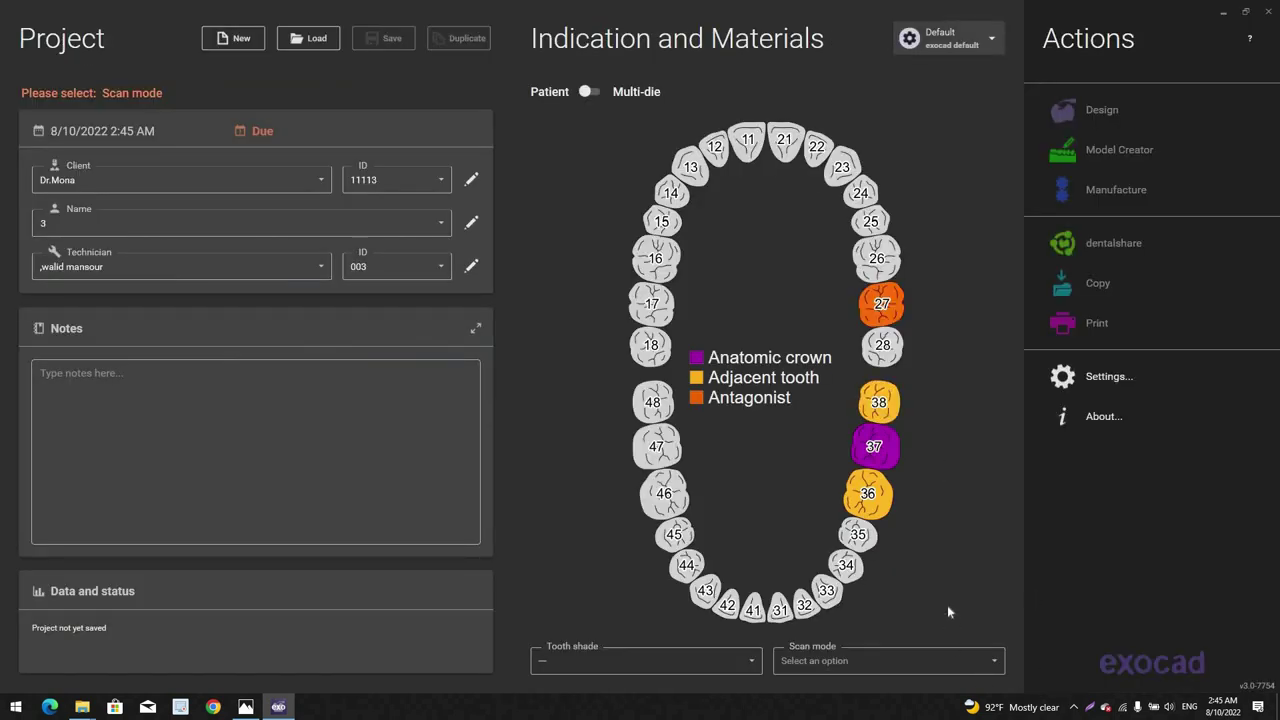
left_click(940, 660)
left_click(920, 427)
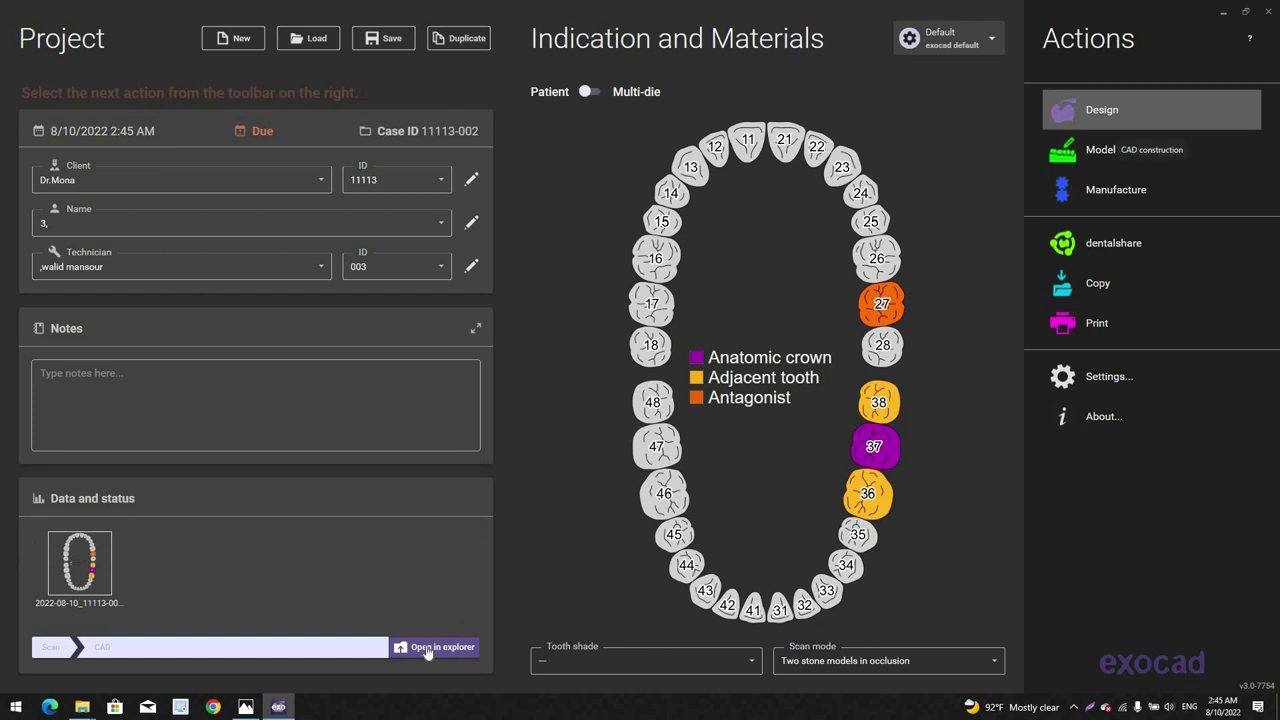
Step: Paste the copied scan files lower.stl and upper.stl into the new project's folder and close the folder
left_click(427, 648)
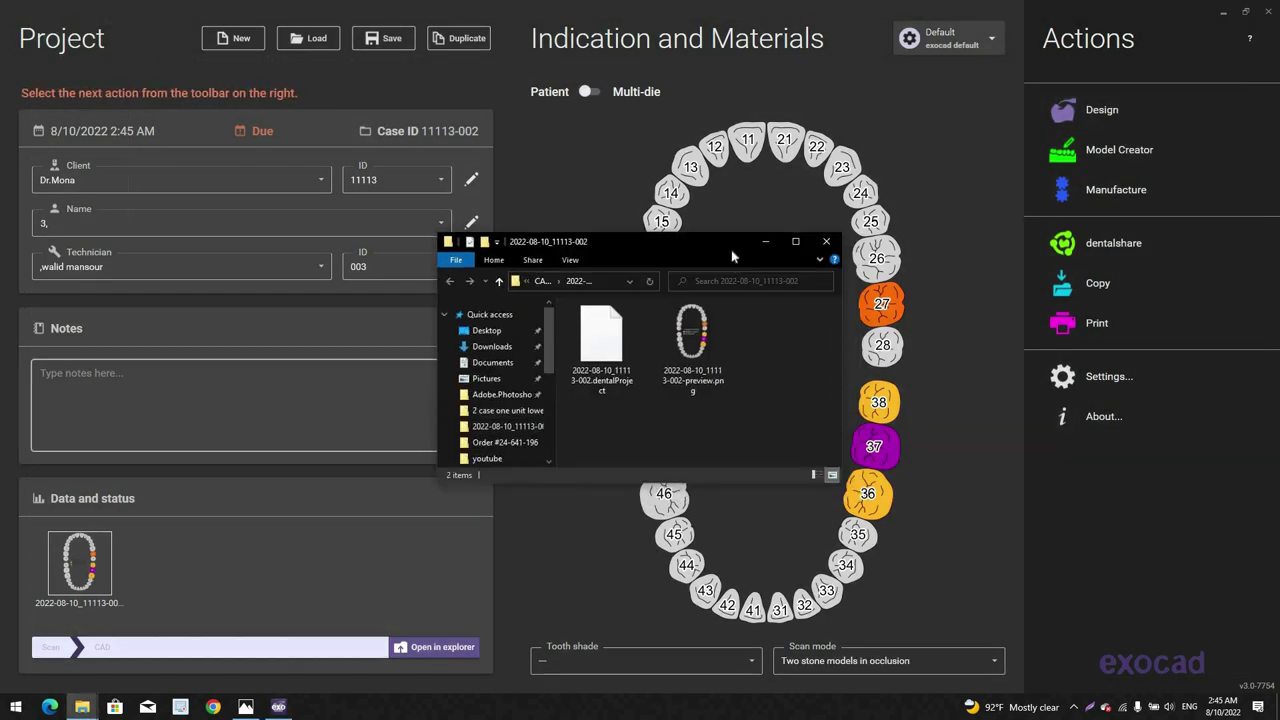
double_click(632, 242)
right_click(417, 157)
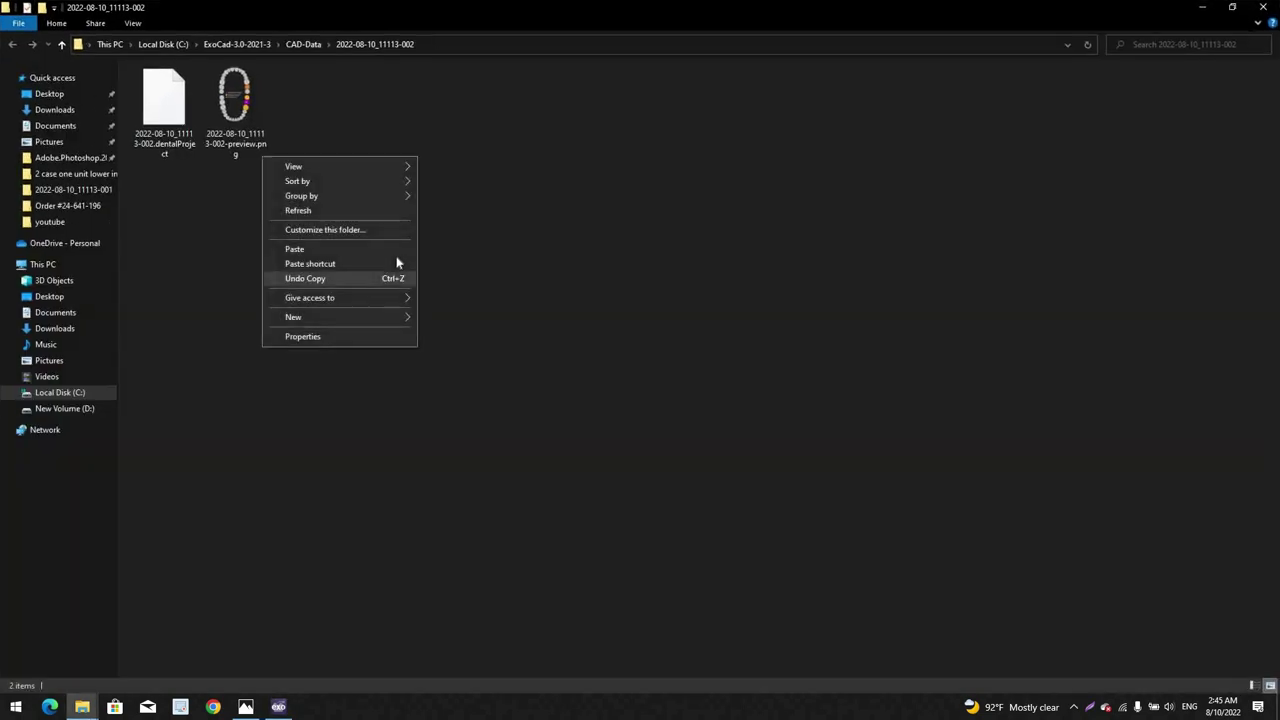
left_click(393, 250)
left_click(1263, 7)
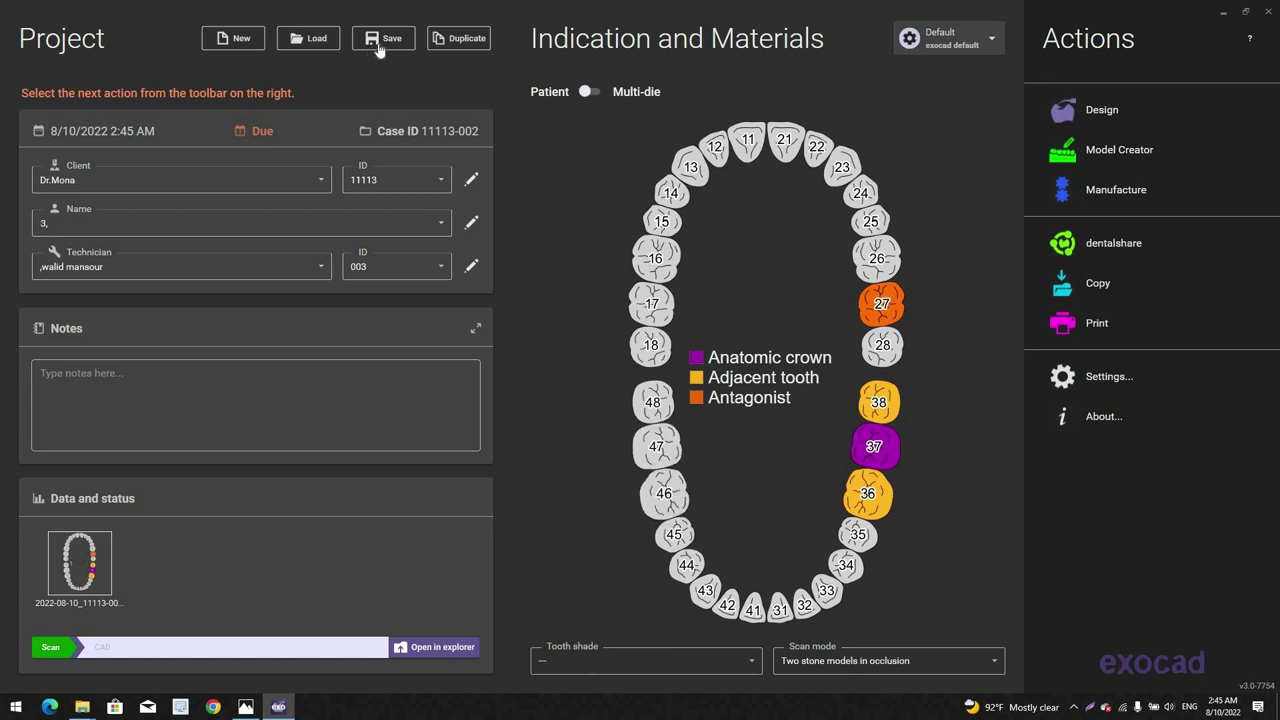
Step: Start the CAD design and load lower.stl as the lower jaw scan and upper.stl as the antagonist
left_click(1145, 109)
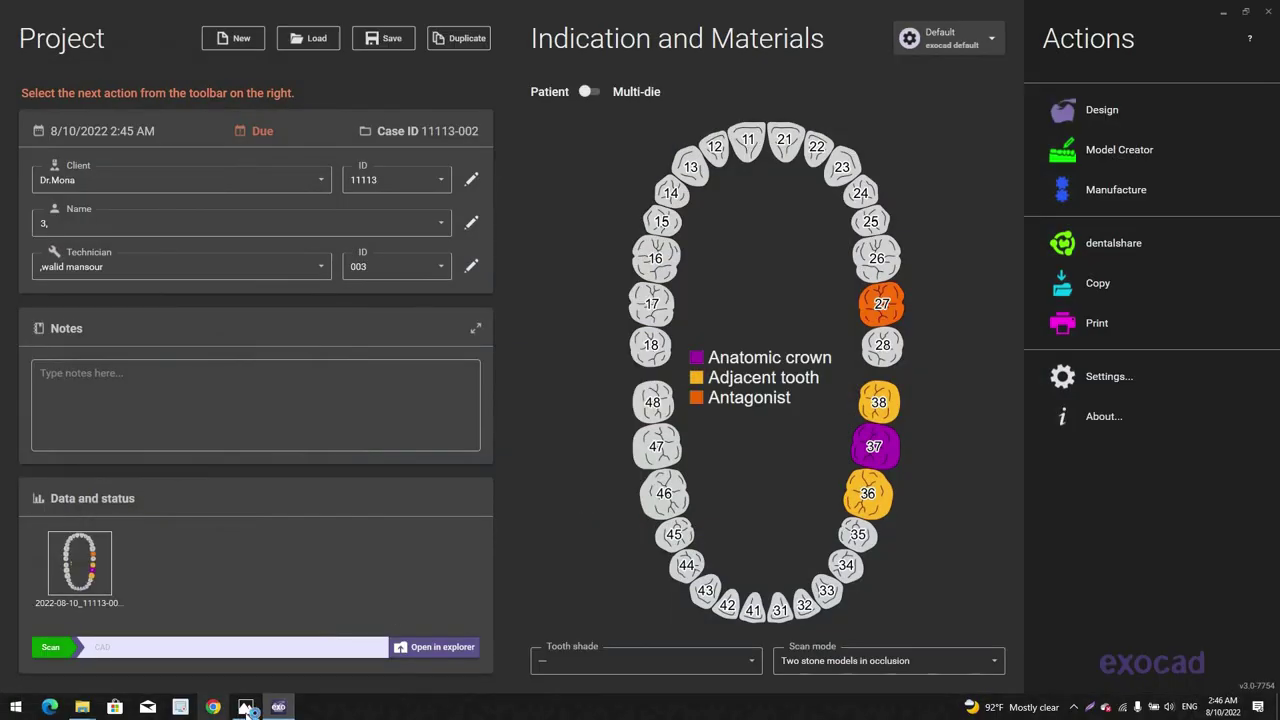
right_click(245, 706)
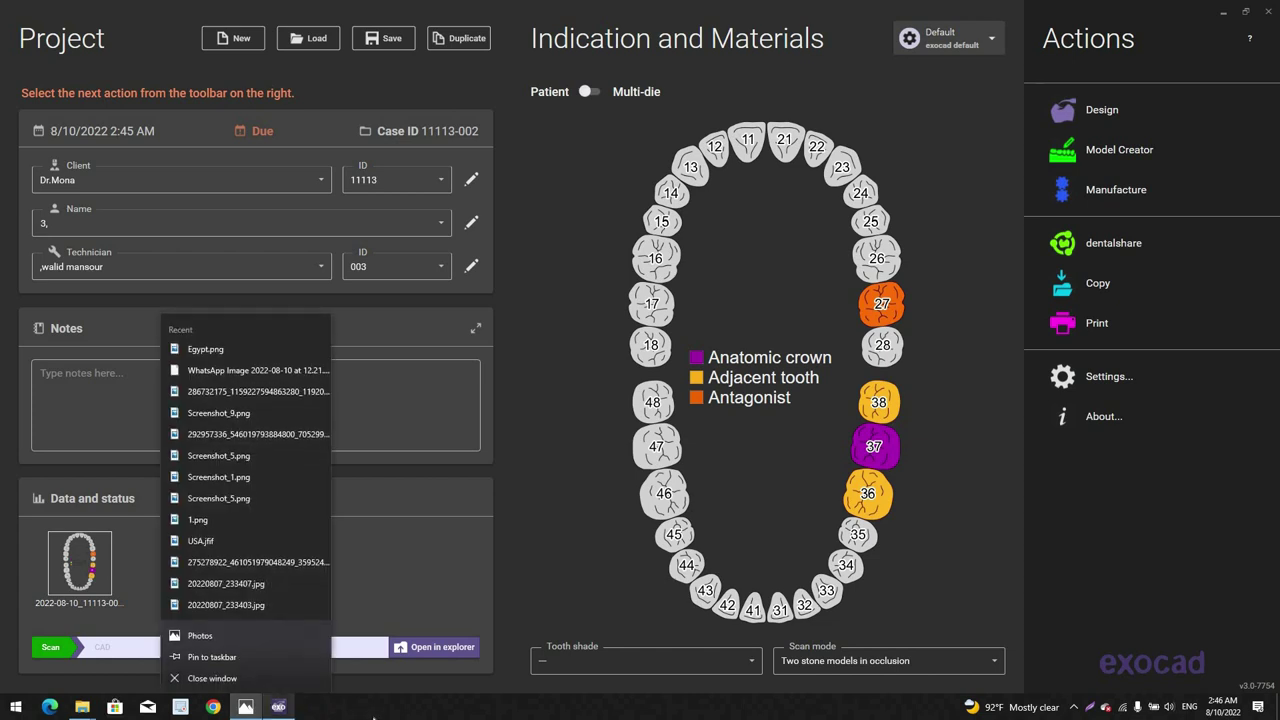
left_click(423, 708)
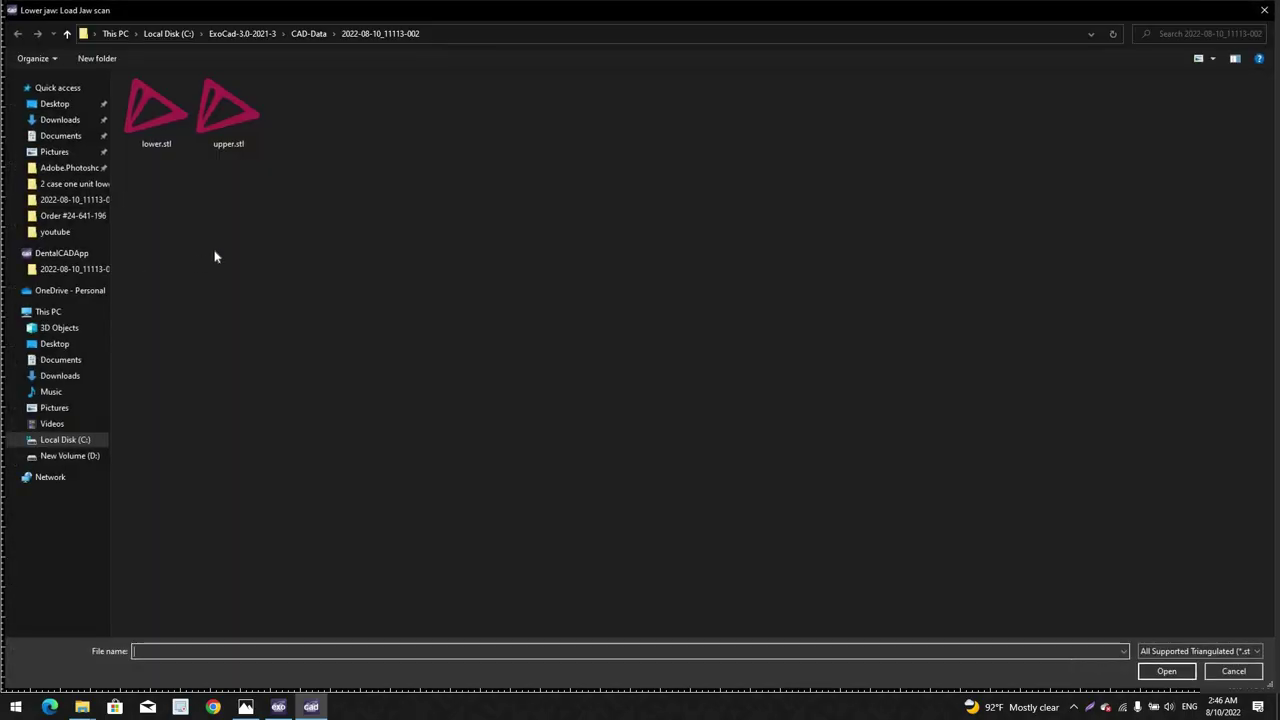
double_click(168, 123)
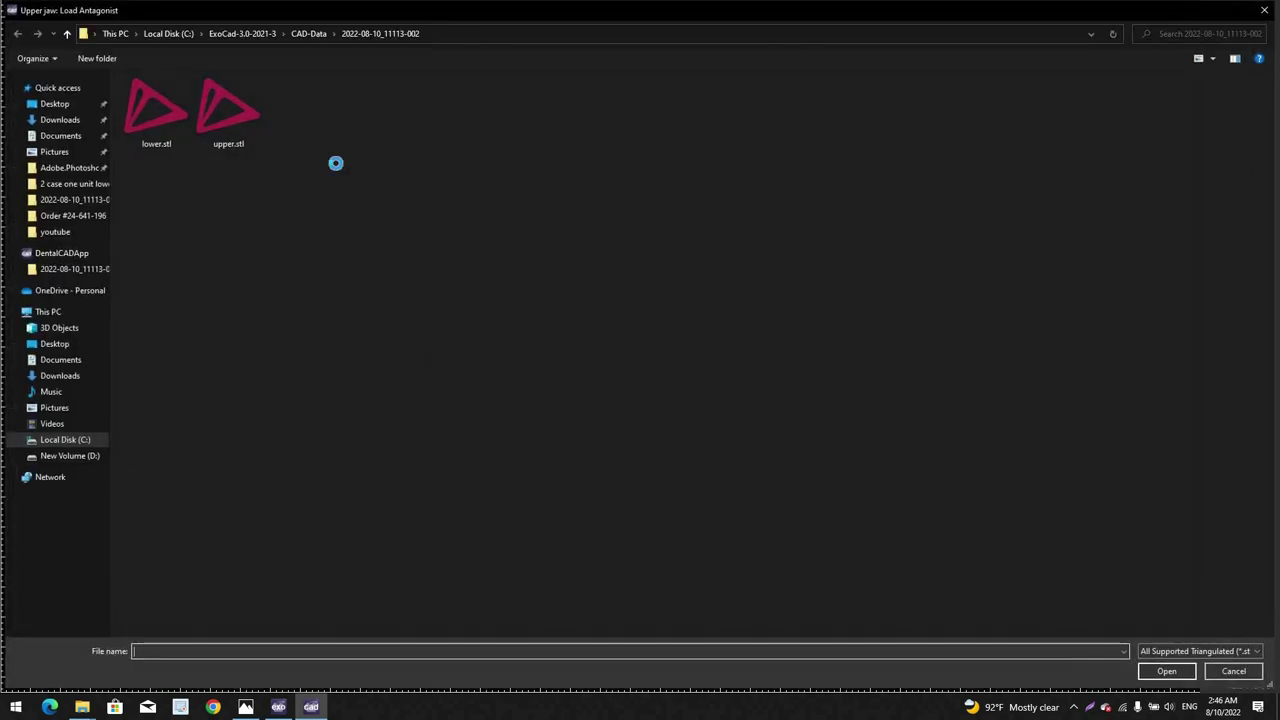
double_click(230, 114)
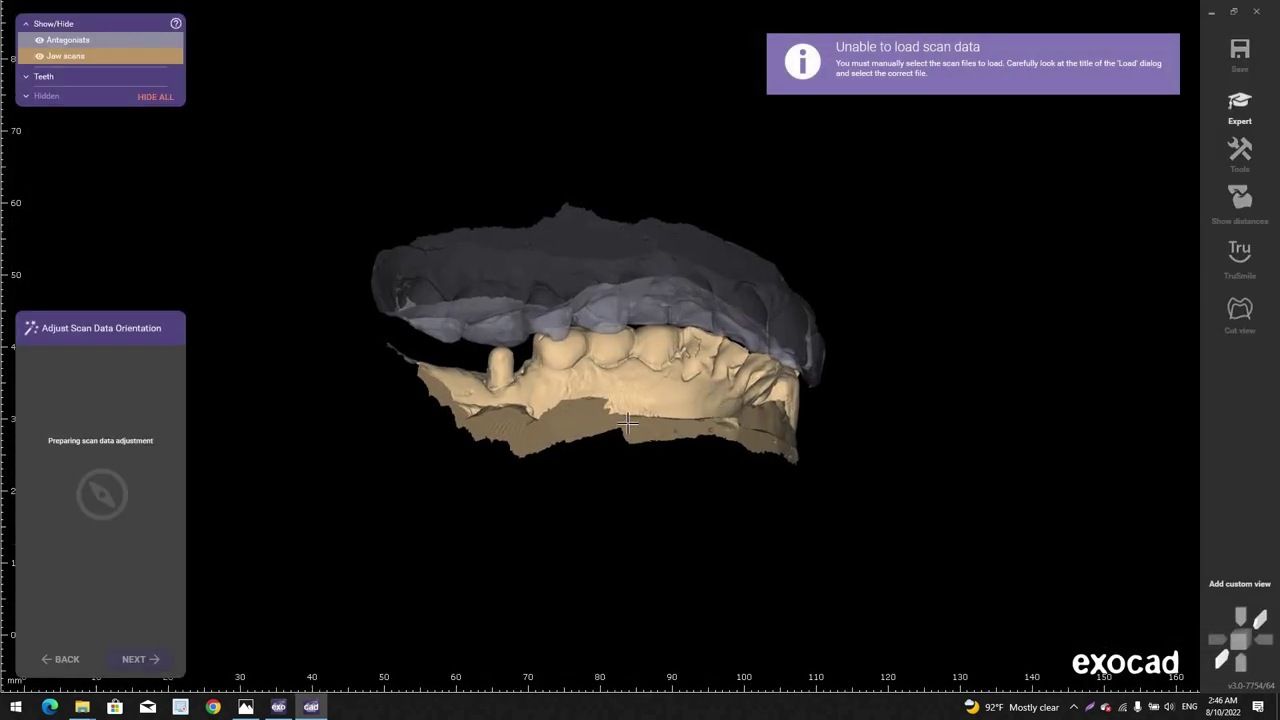
Step: Orient the lower jaw scan so the teeth are seen from the occlusal side and accept it as the scan orientation
right_click_drag(614, 409, 768, 468)
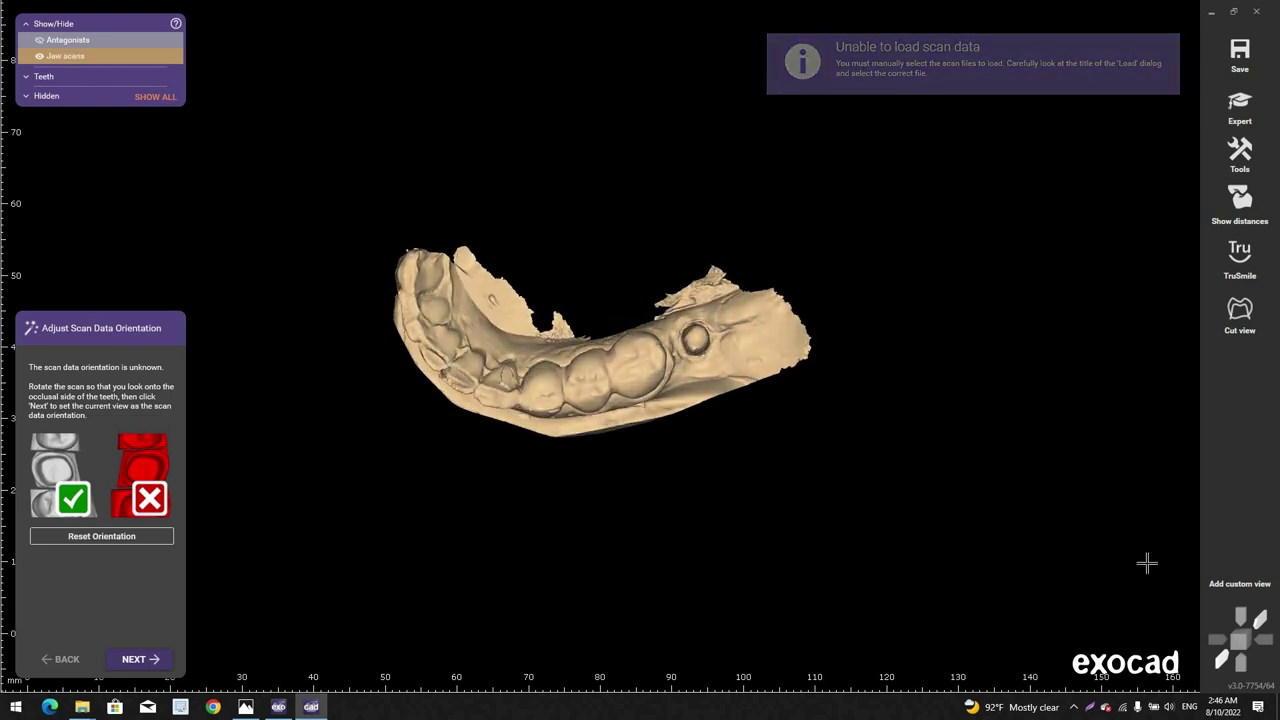
scroll(1147, 565, "up", 3)
right_click_drag(545, 472, 605, 567)
scroll(619, 588, "up", 3)
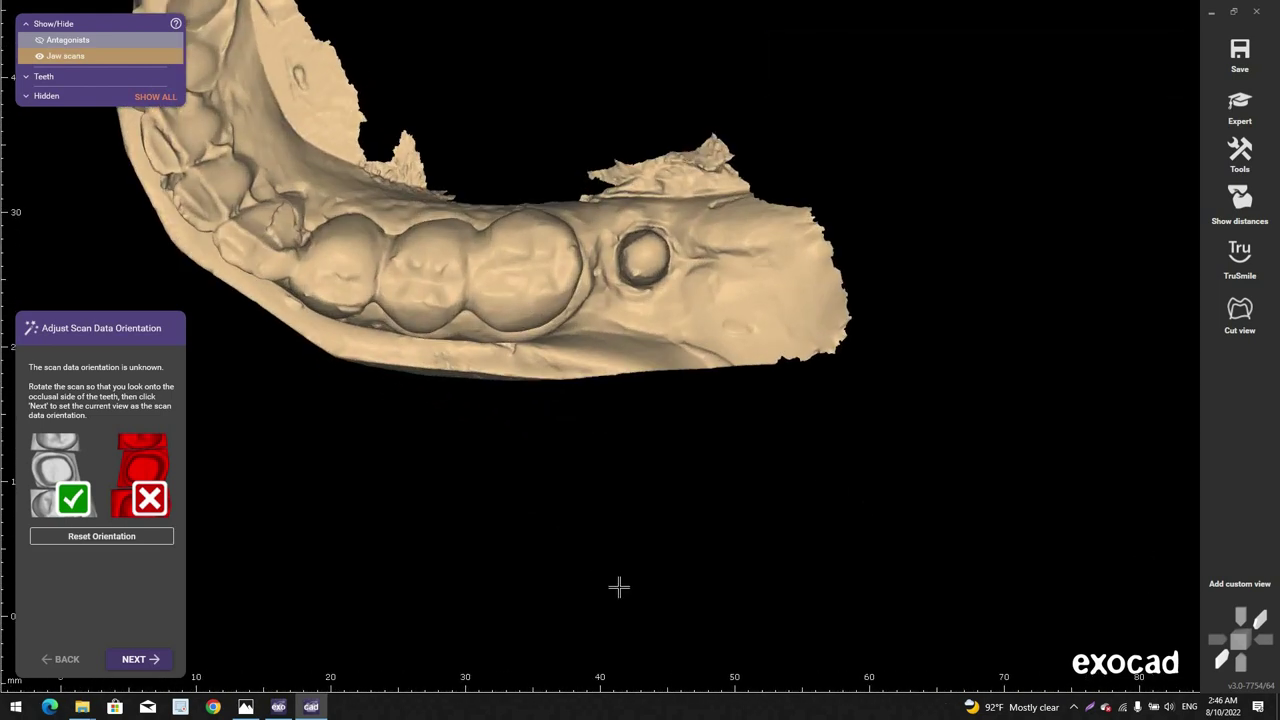
middle_click_drag(619, 588, 716, 669)
right_click_drag(619, 588, 474, 587)
left_click(151, 659)
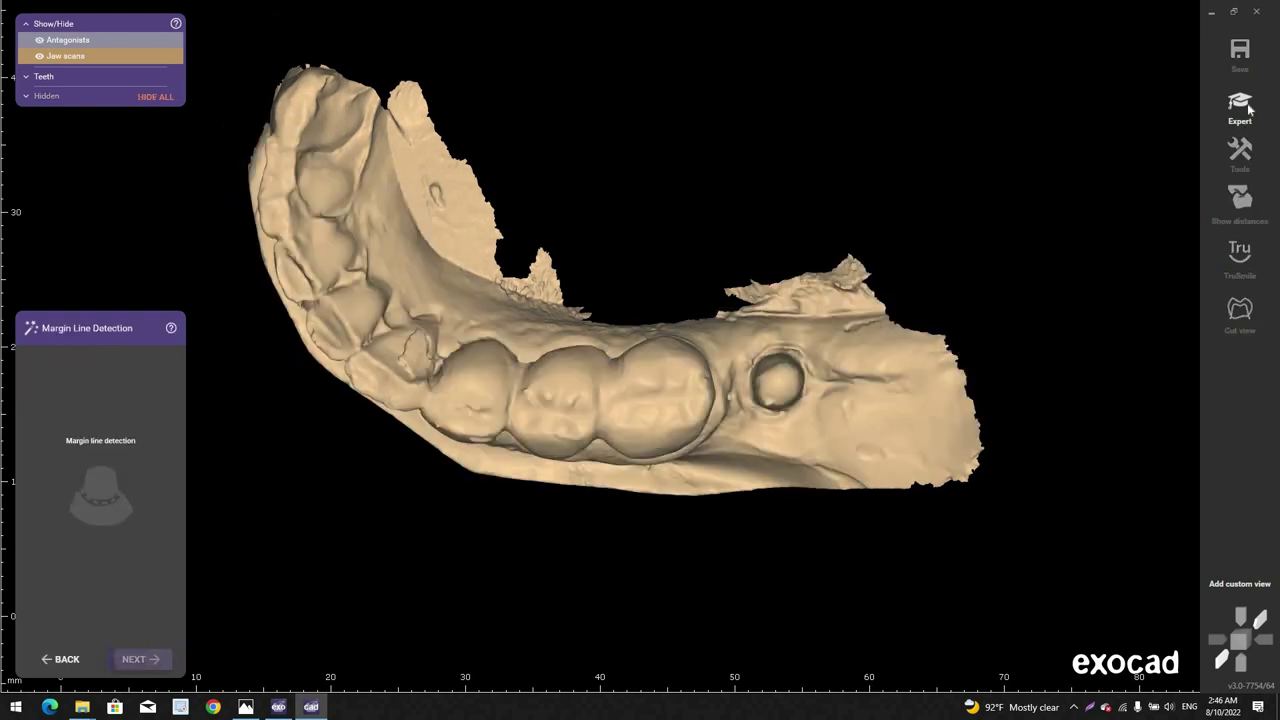
Step: Switch to Expert mode, open the 3D data editor, and delete the excess model base along the lower jaw scan
right_click(1066, 238)
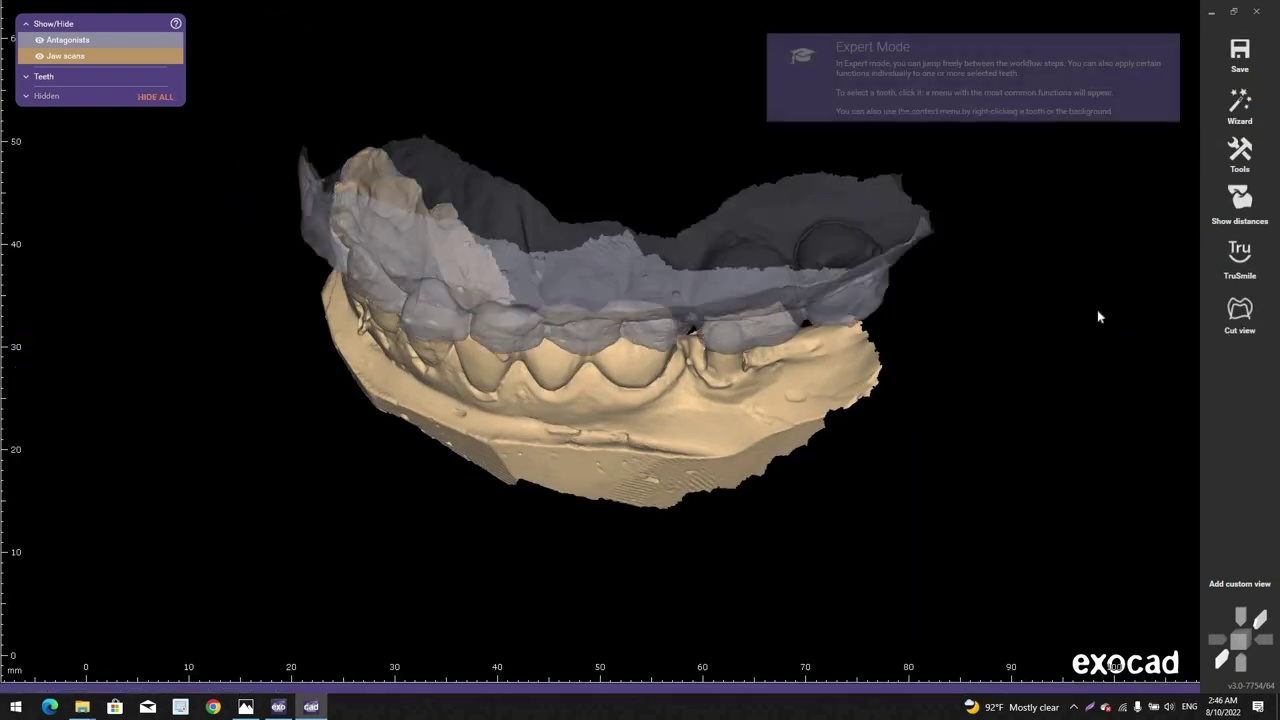
left_click(1127, 350)
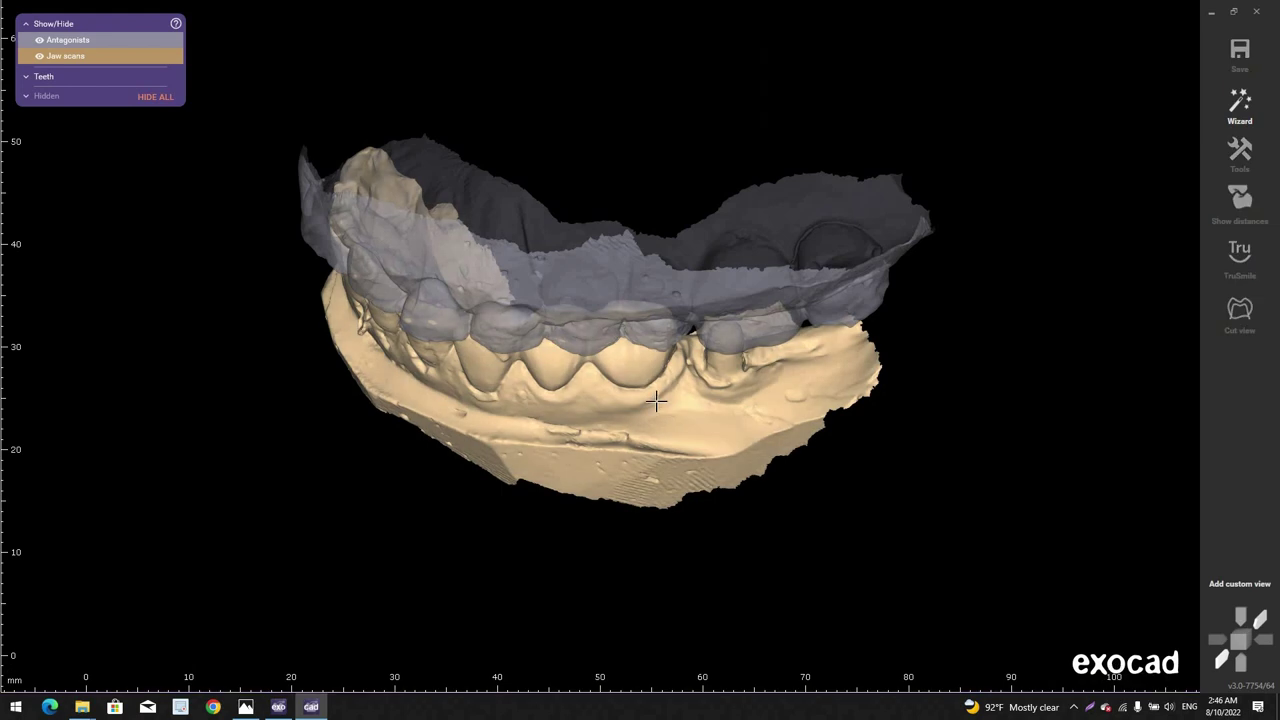
scroll(663, 402, "down", 1)
right_click_drag(663, 402, 703, 376)
middle_click(675, 388)
middle_click(703, 375)
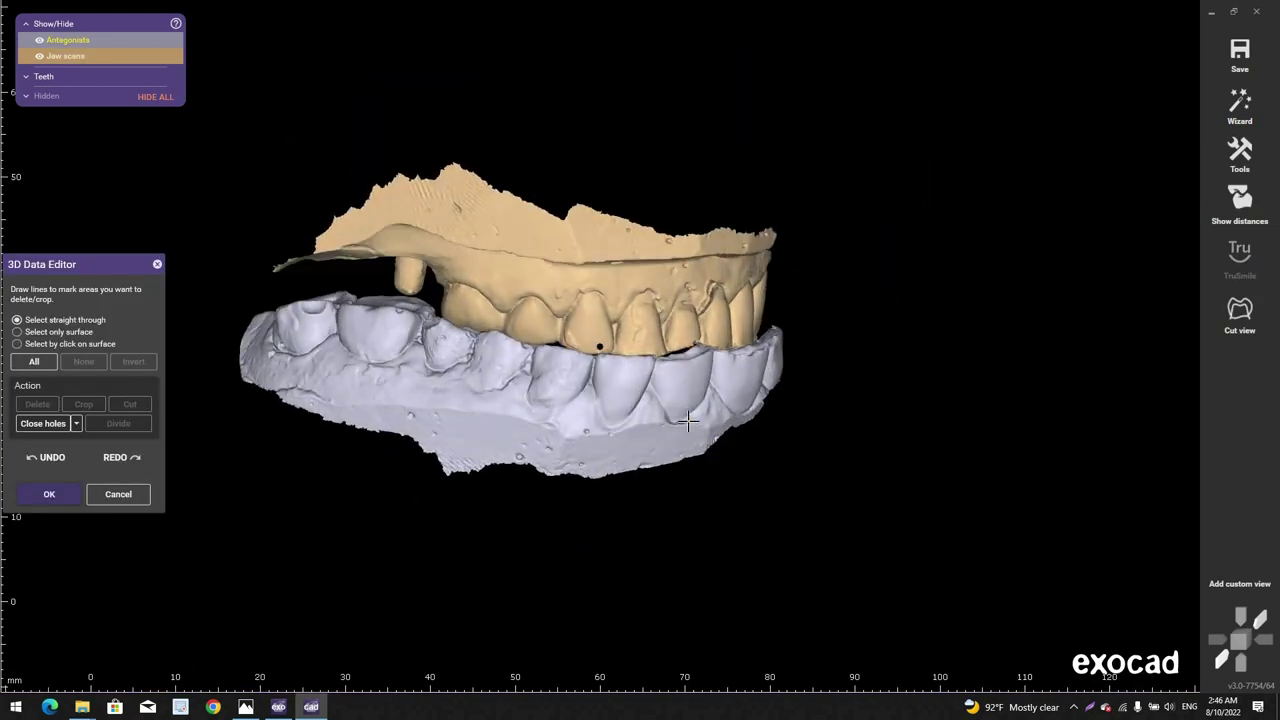
right_click_drag(600, 346, 640, 352)
right_click_drag(688, 421, 640, 410)
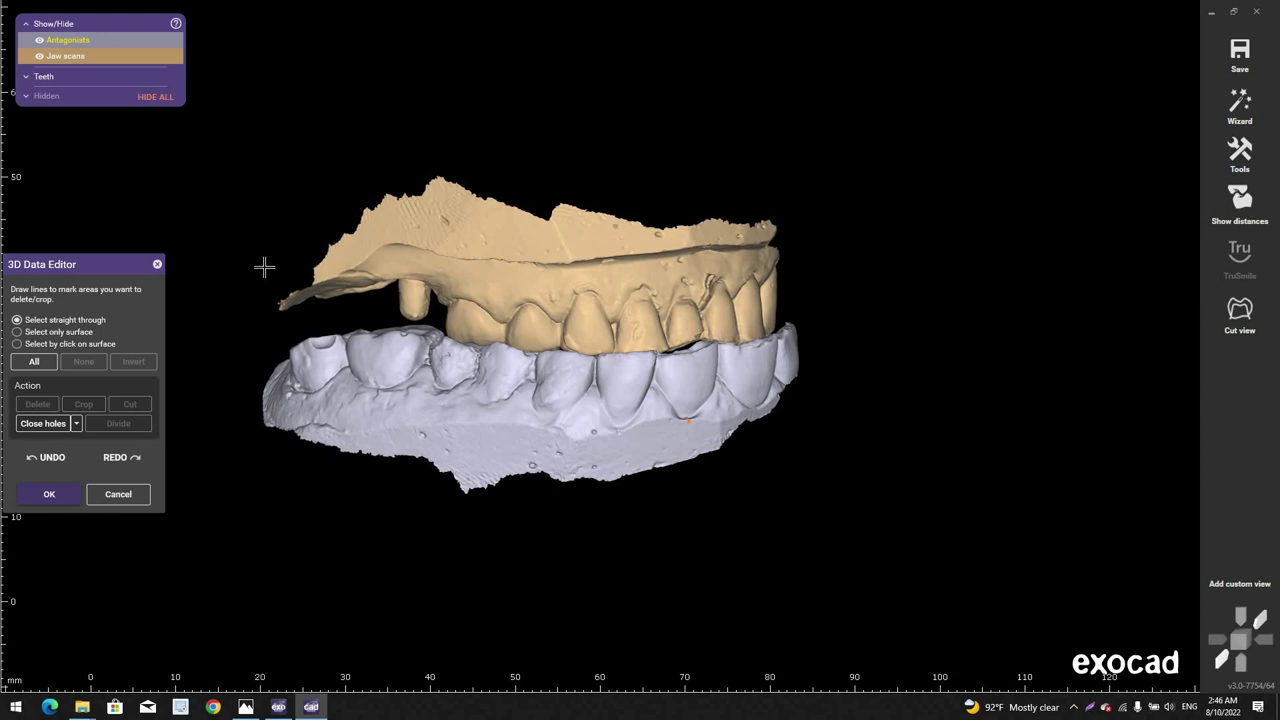
left_click(788, 251)
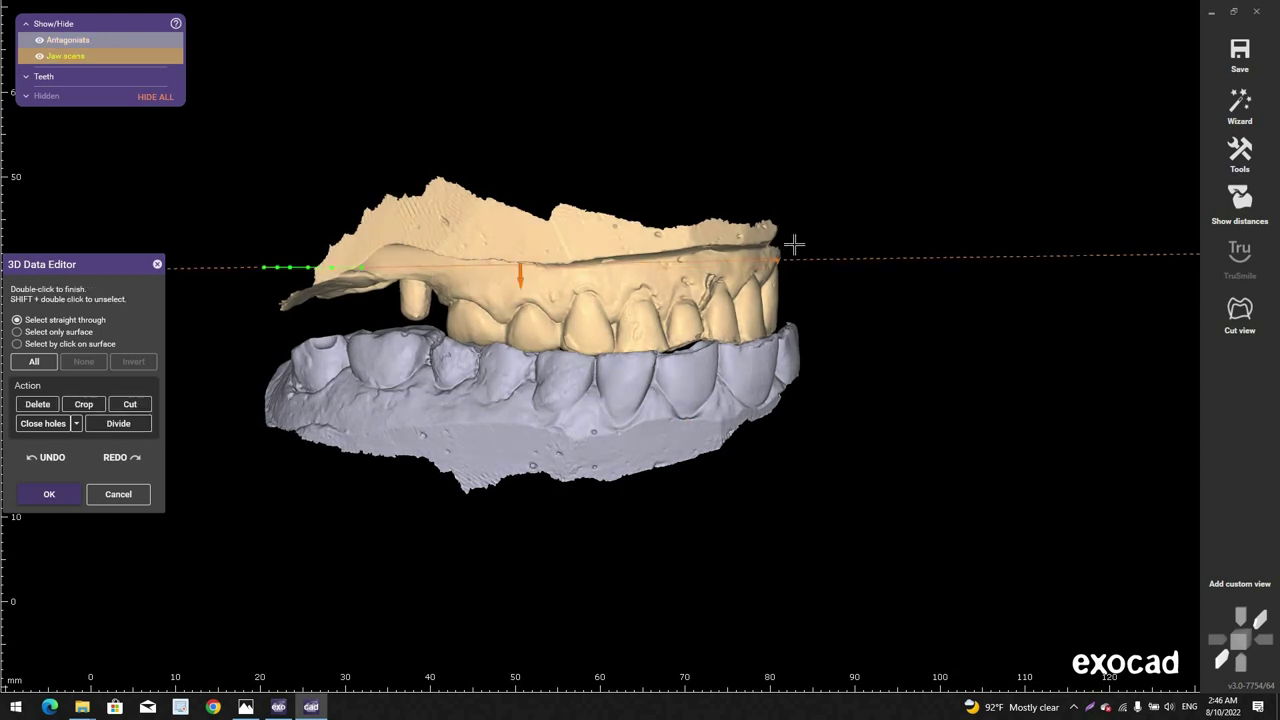
double_click(320, 143)
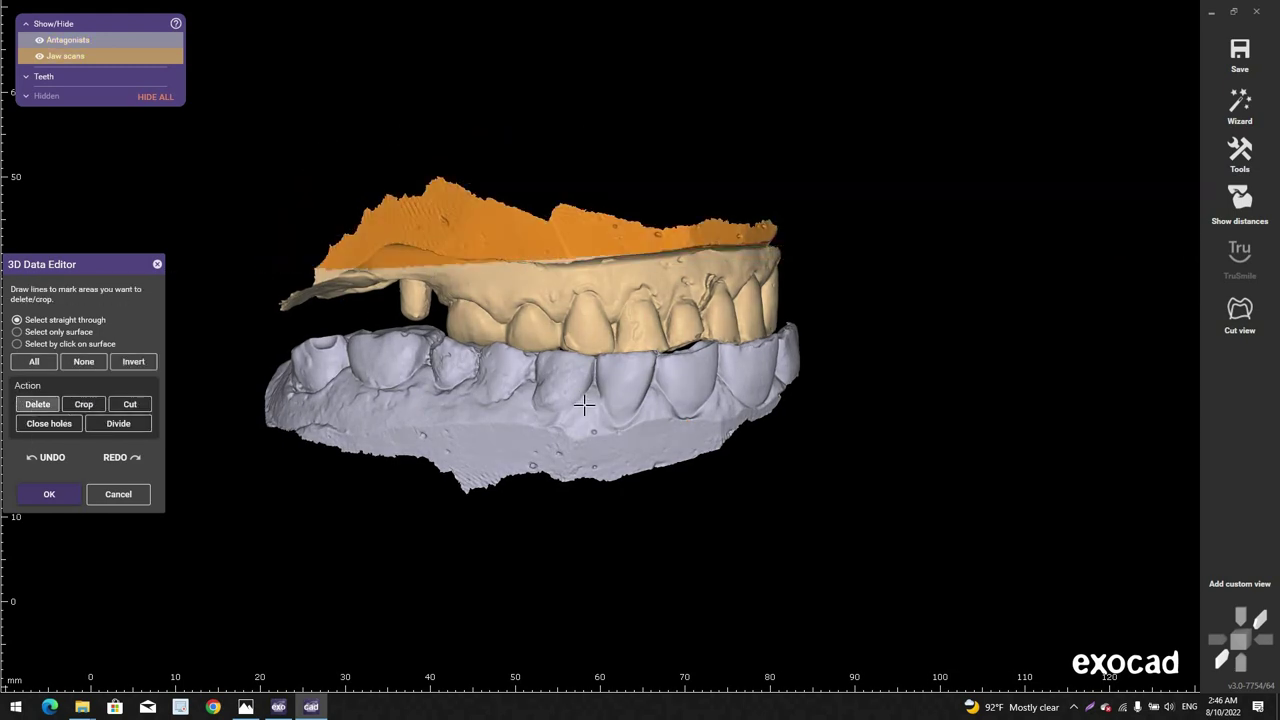
key("Delete")
Step: Delete the excess model base along the antagonist scan, selecting straight through
scroll(351, 394, "down", 2)
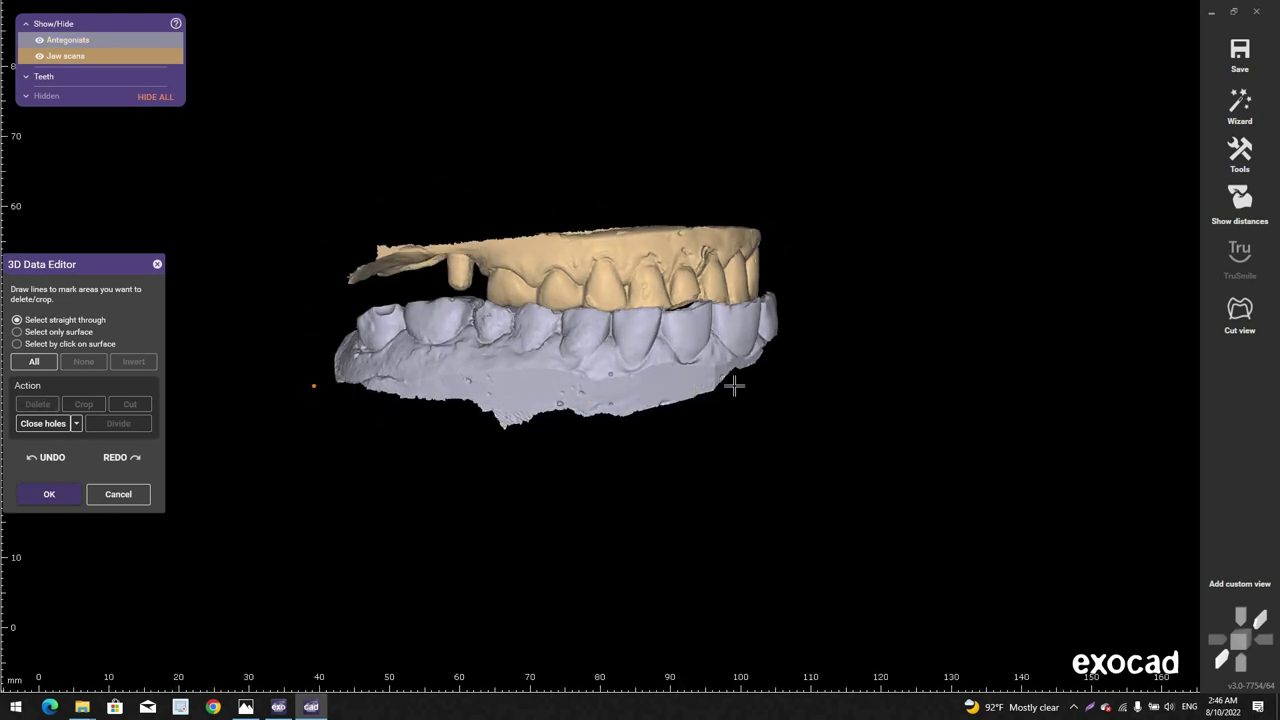
left_click(735, 384)
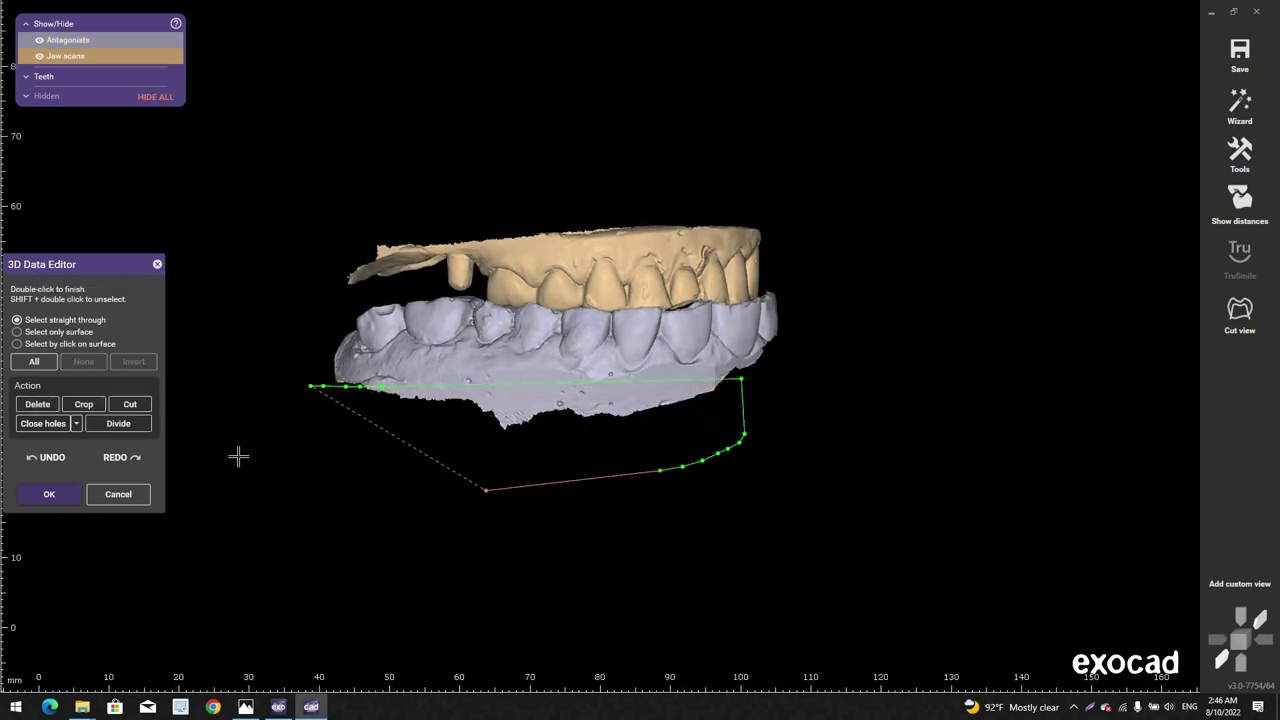
double_click(487, 391)
key("Delete")
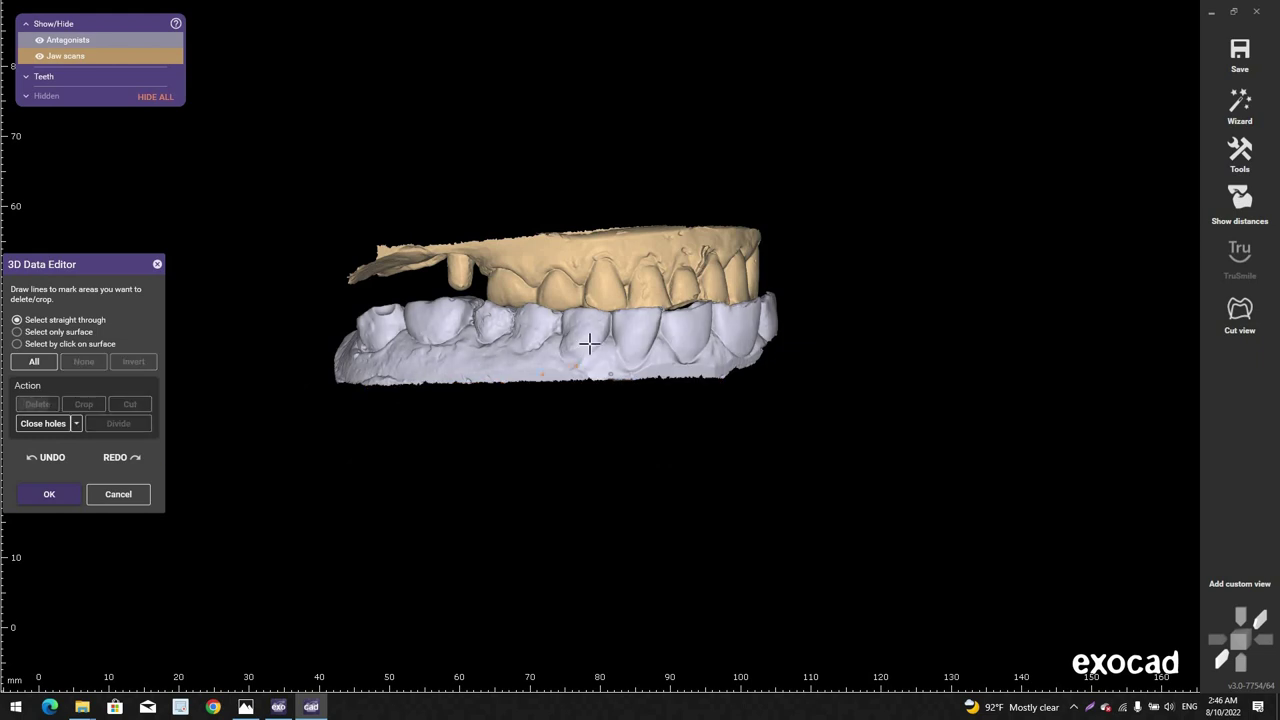
Step: Hide the antagonist and delete the excess flaps on the outer and inner sides of the lower jaw scan
right_click_drag(591, 343, 534, 258)
middle_click(597, 336, "ctrl")
scroll(533, 259, "up", 3)
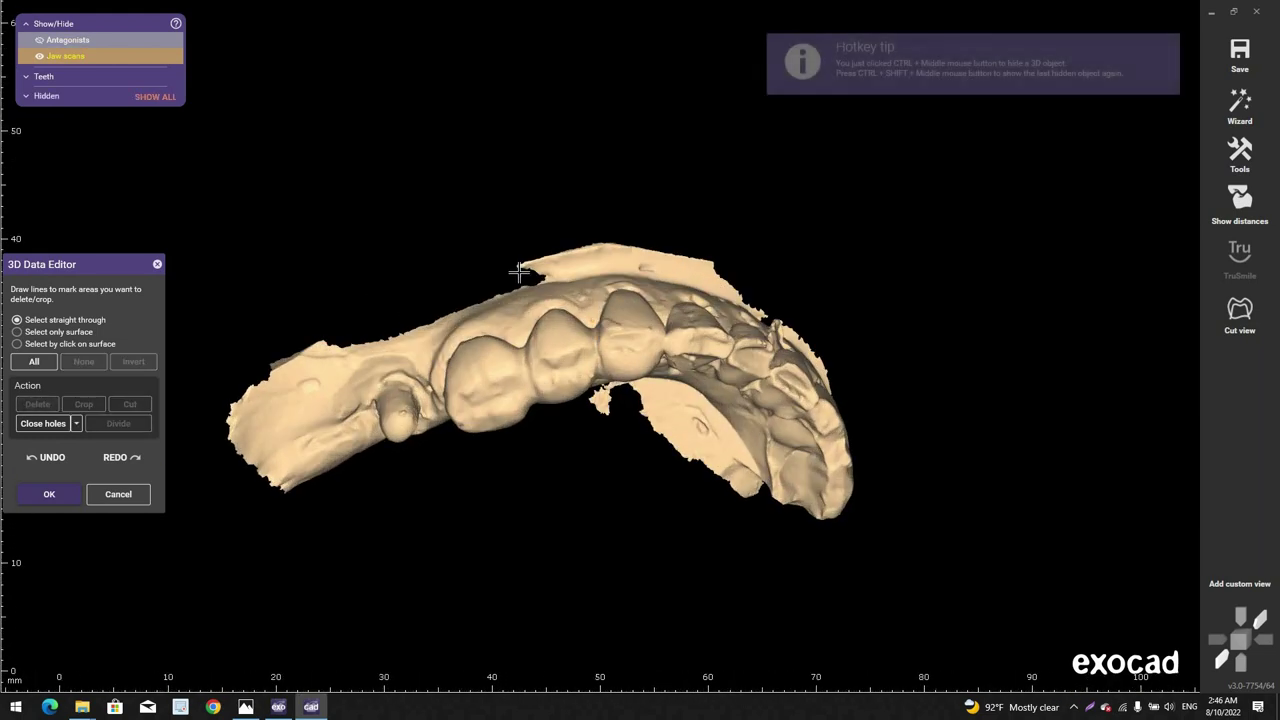
left_click(522, 280)
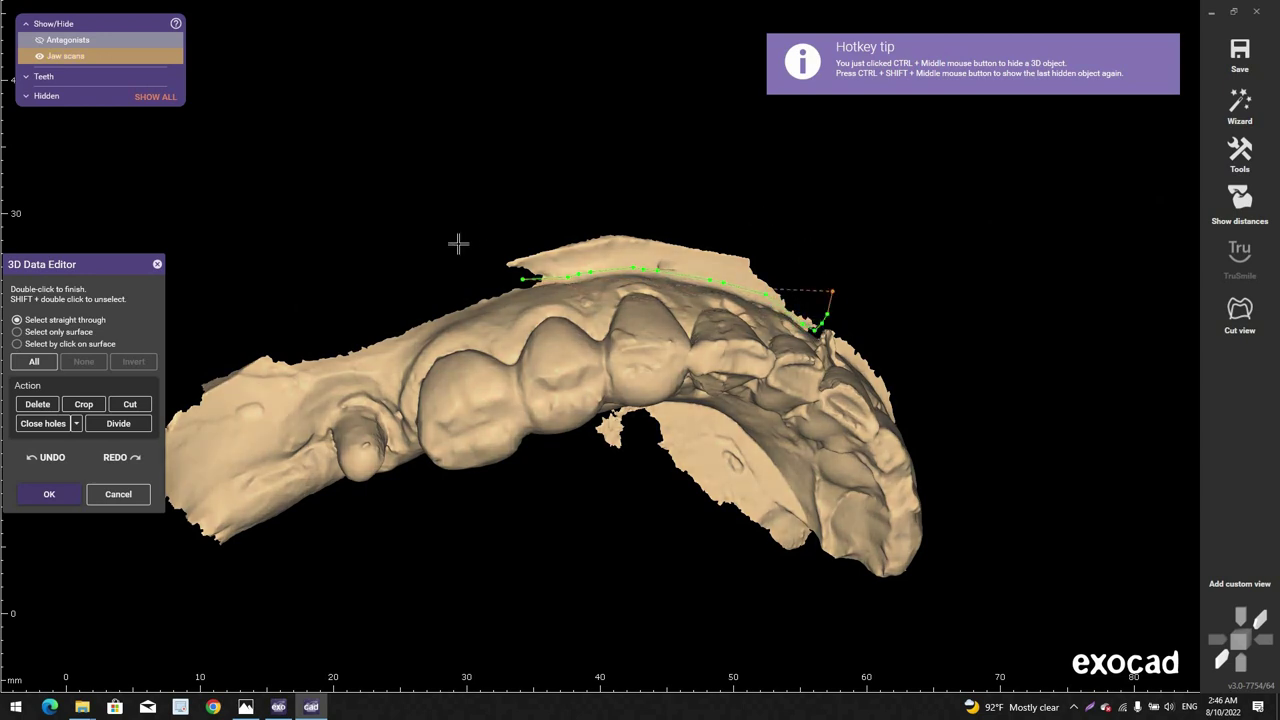
right_click_drag(773, 452, 746, 428)
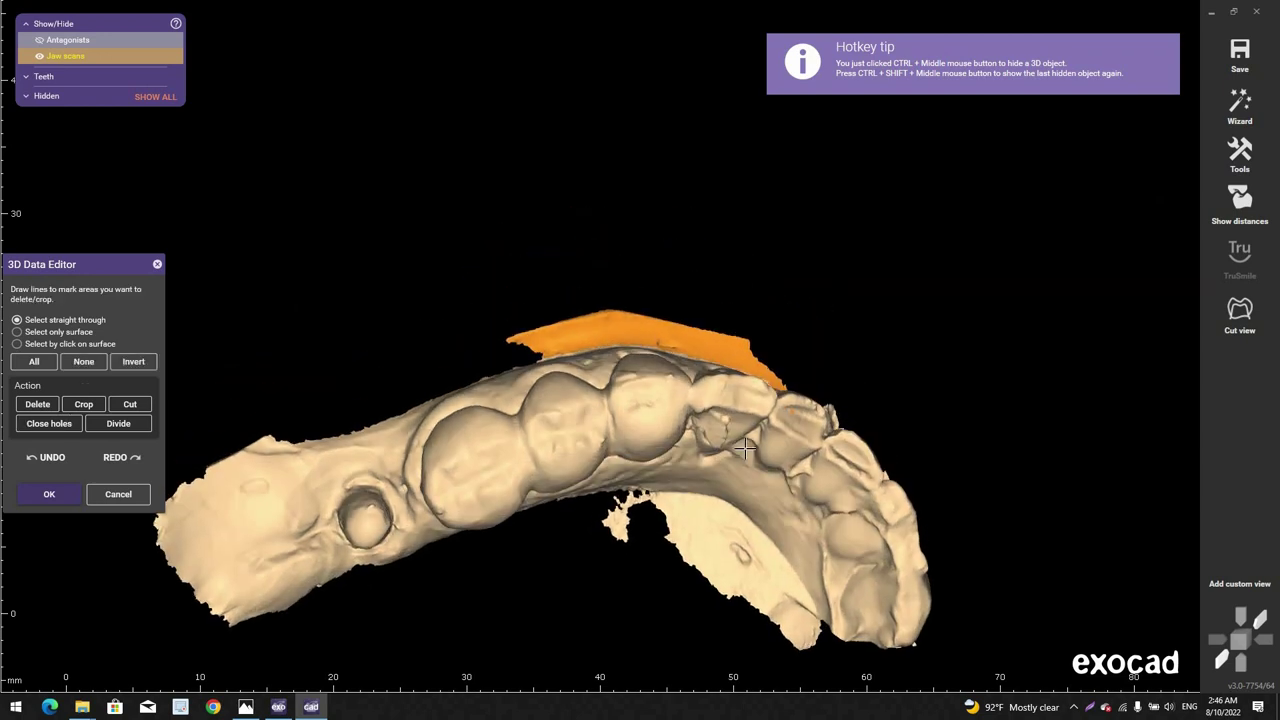
scroll(744, 440, "up", 1)
scroll(725, 432, "down", 3)
scroll(718, 427, "up", 1)
scroll(718, 427, "down", 2)
middle_click_drag(718, 427, 598, 334)
middle_click_drag(660, 490, 548, 457)
scroll(548, 457, "up", 1)
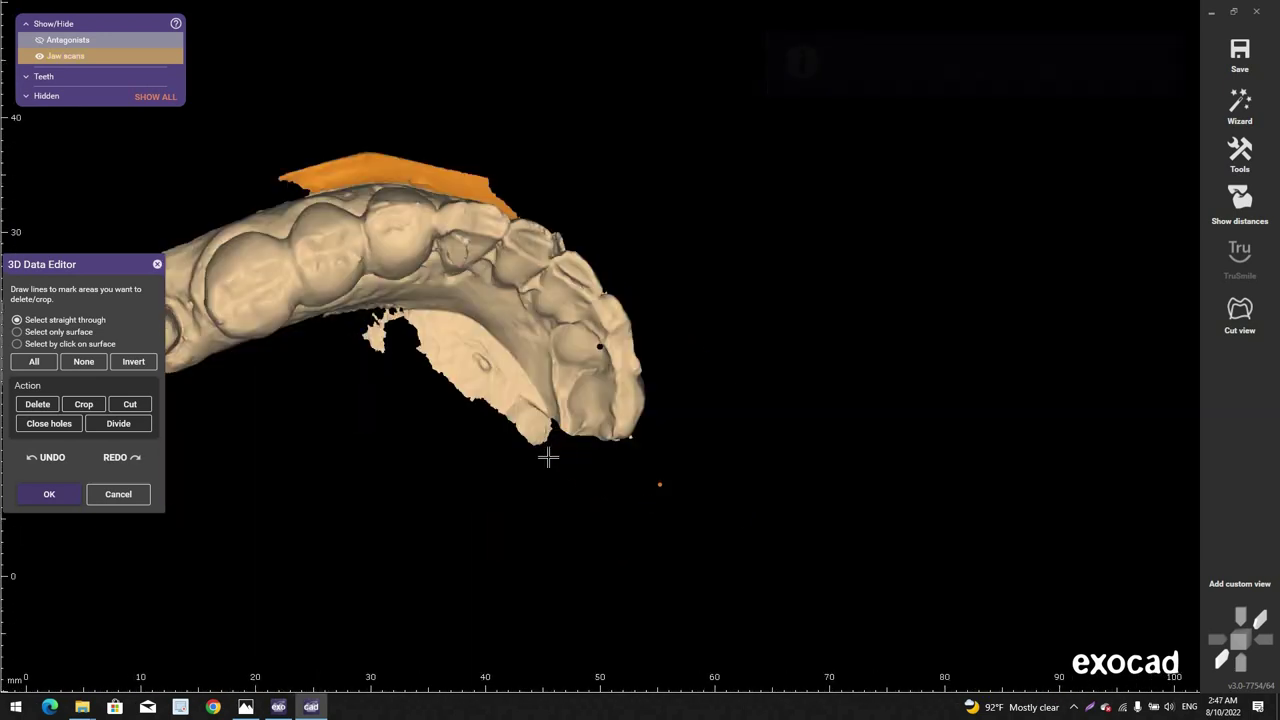
right_click_drag(580, 452, 560, 413)
scroll(560, 413, "up", 3)
left_click(567, 428)
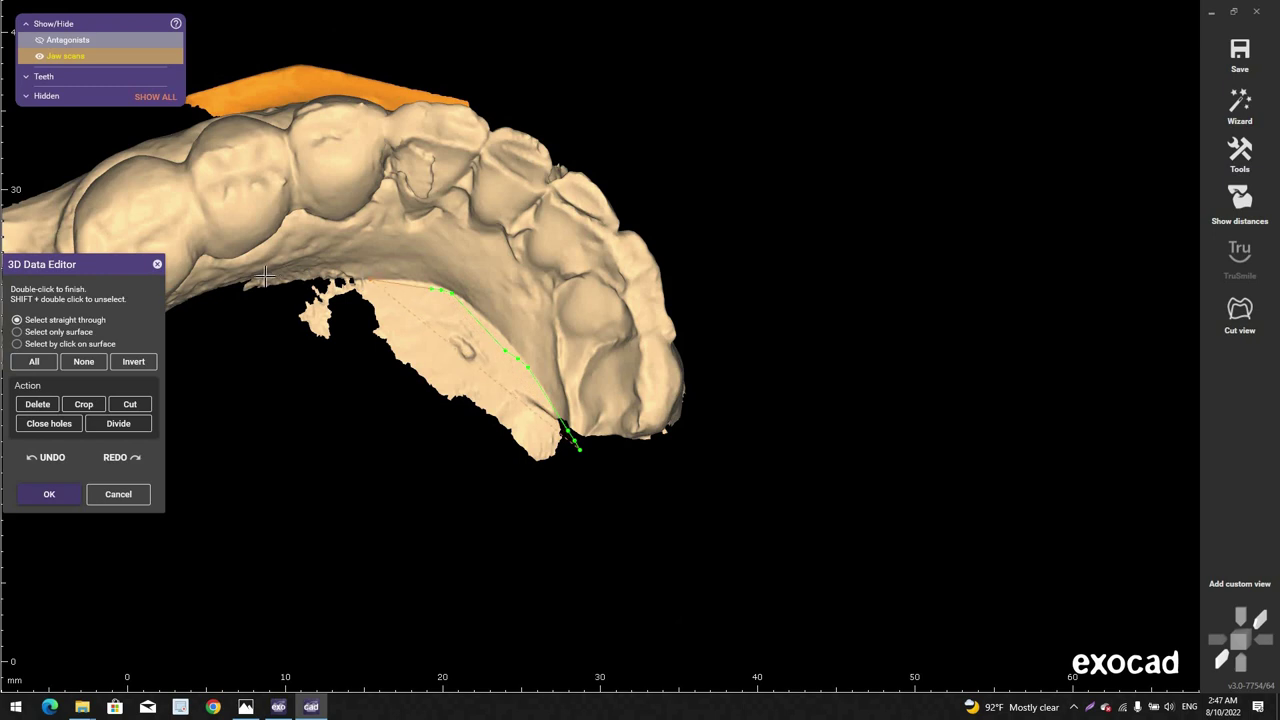
left_click(238, 301)
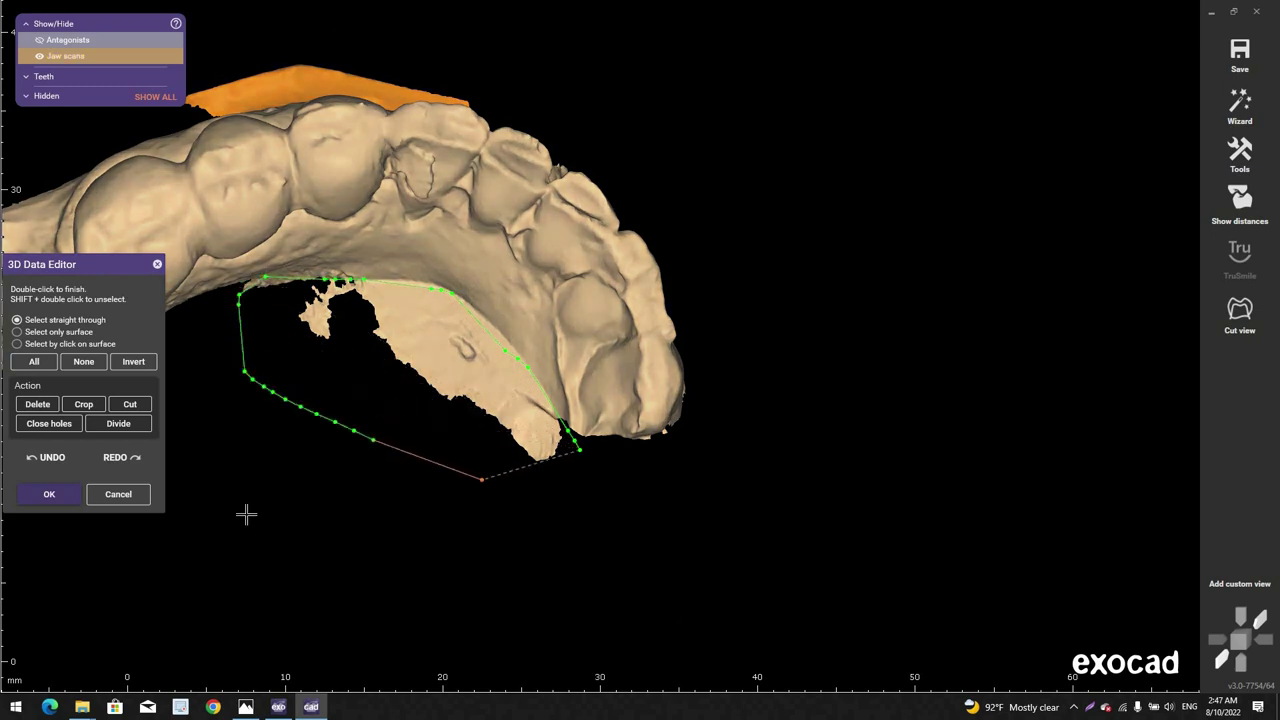
left_click(51, 406)
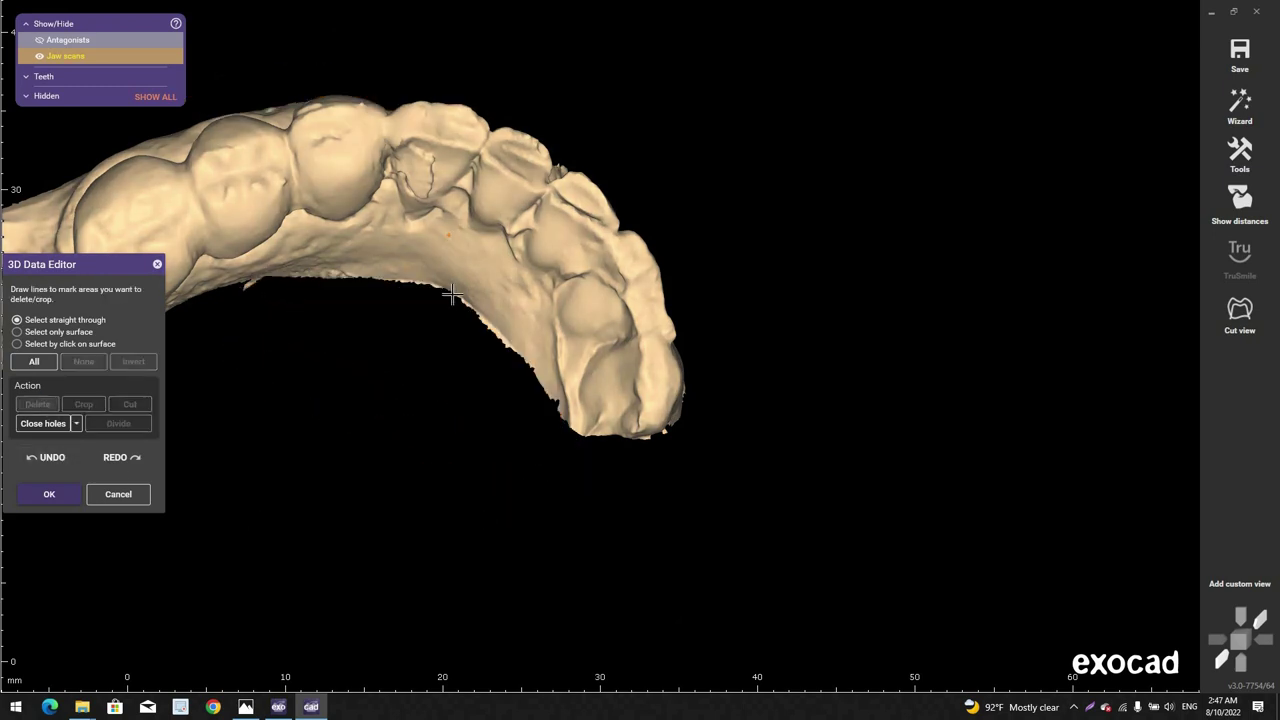
Step: Show the antagonist again and apply the scan data edits
scroll(450, 290, "down", 3)
right_click_drag(450, 290, 491, 378)
key("a")
scroll(488, 344, "down", 3)
key("s")
left_click(52, 496)
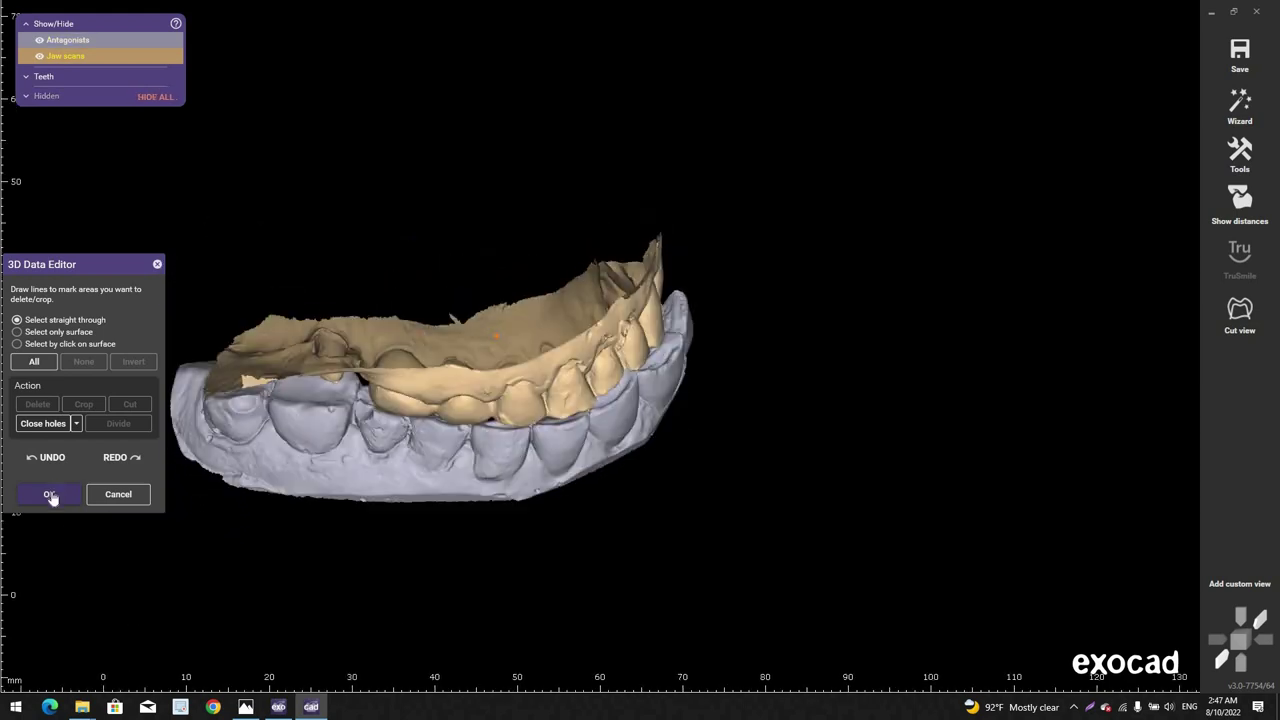
Step: Start free-forming the scan data and show only the lower jaw around the tooth 37 preparation
right_click(882, 271)
left_click(539, 411)
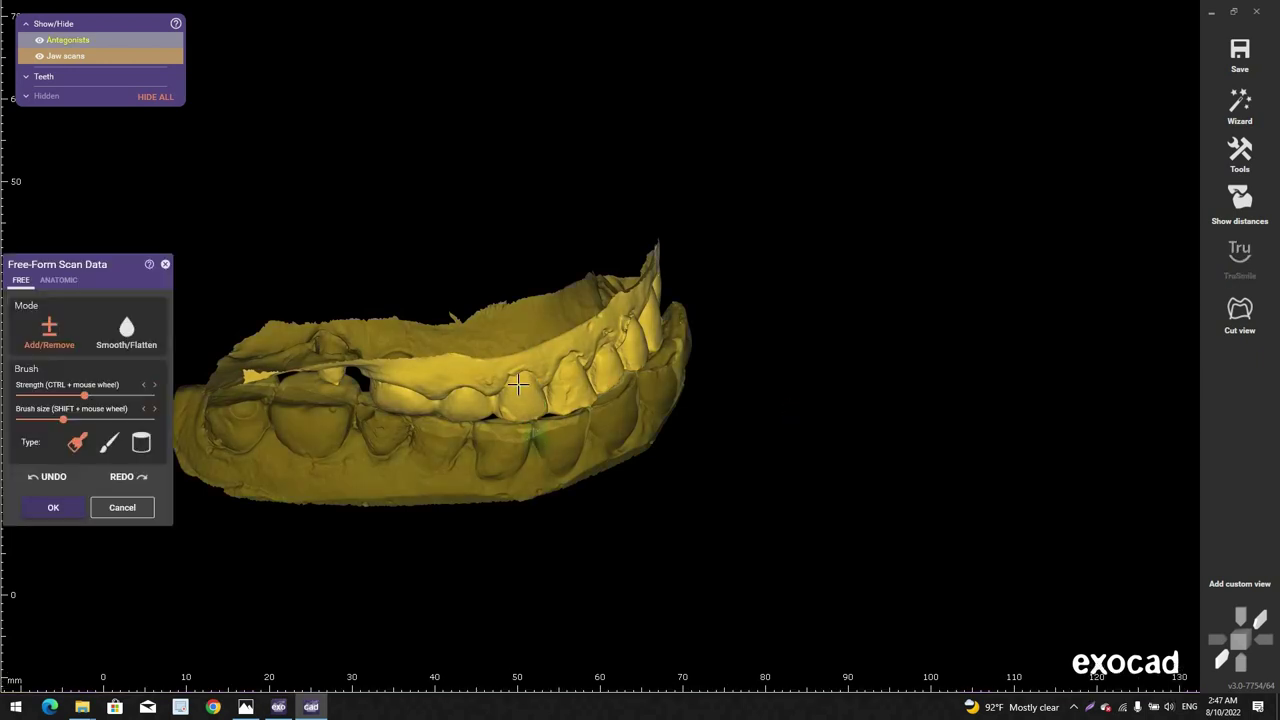
key("ctrl+a")
right_click_drag(483, 431, 395, 350)
scroll(197, 398, "up", 5)
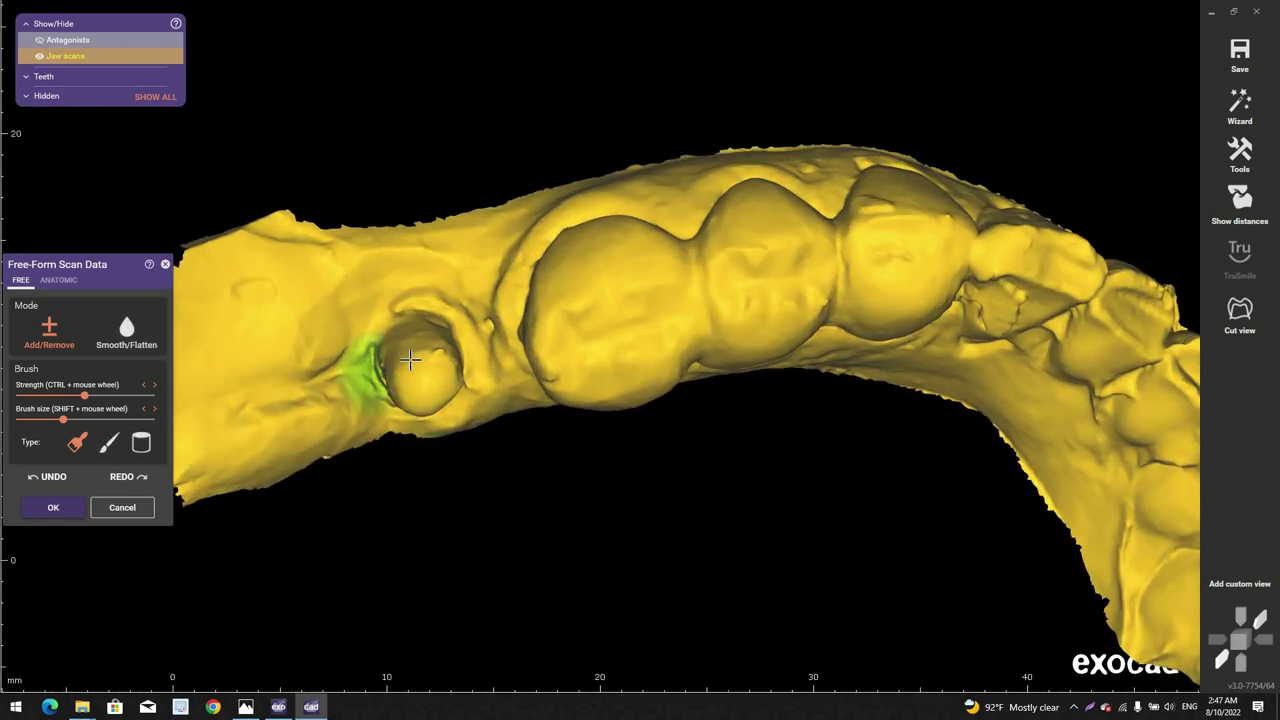
Step: Smooth the small bump on top of the tooth 37 preparation using the fine pointed brush
scroll(416, 351, "up", 4)
left_click(140, 444)
scroll(423, 385, "up", 2)
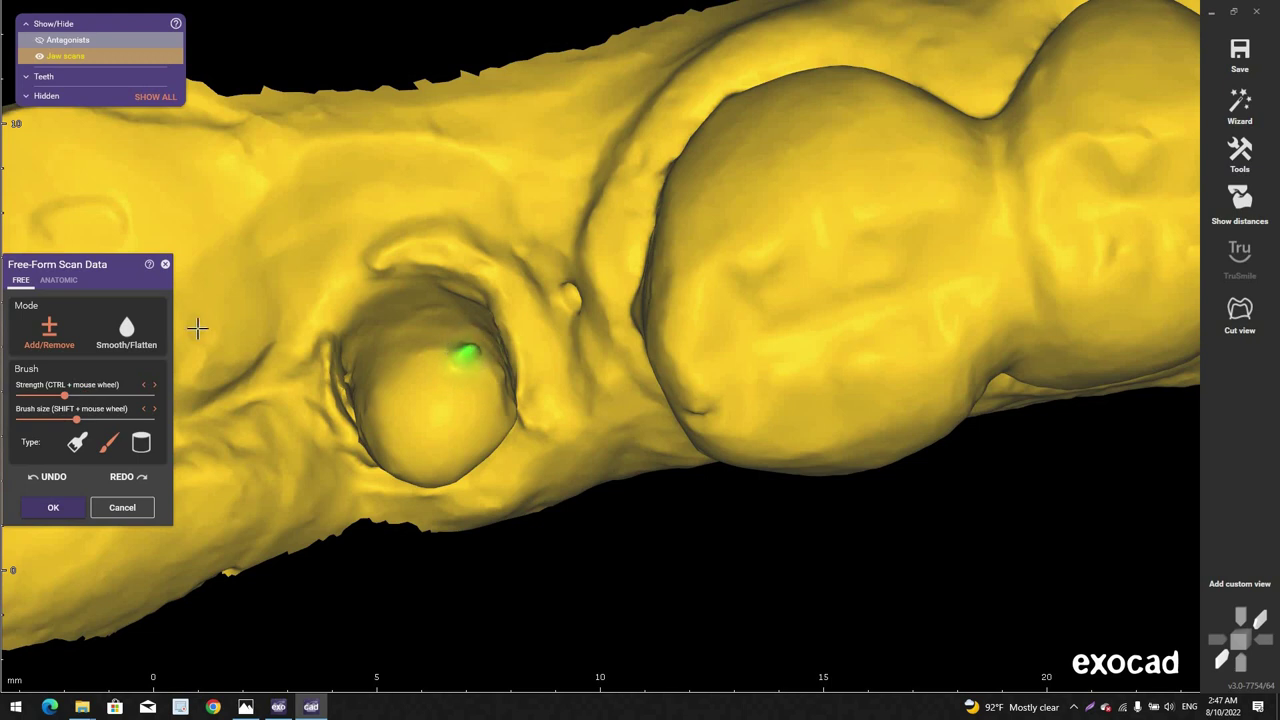
left_click(138, 334)
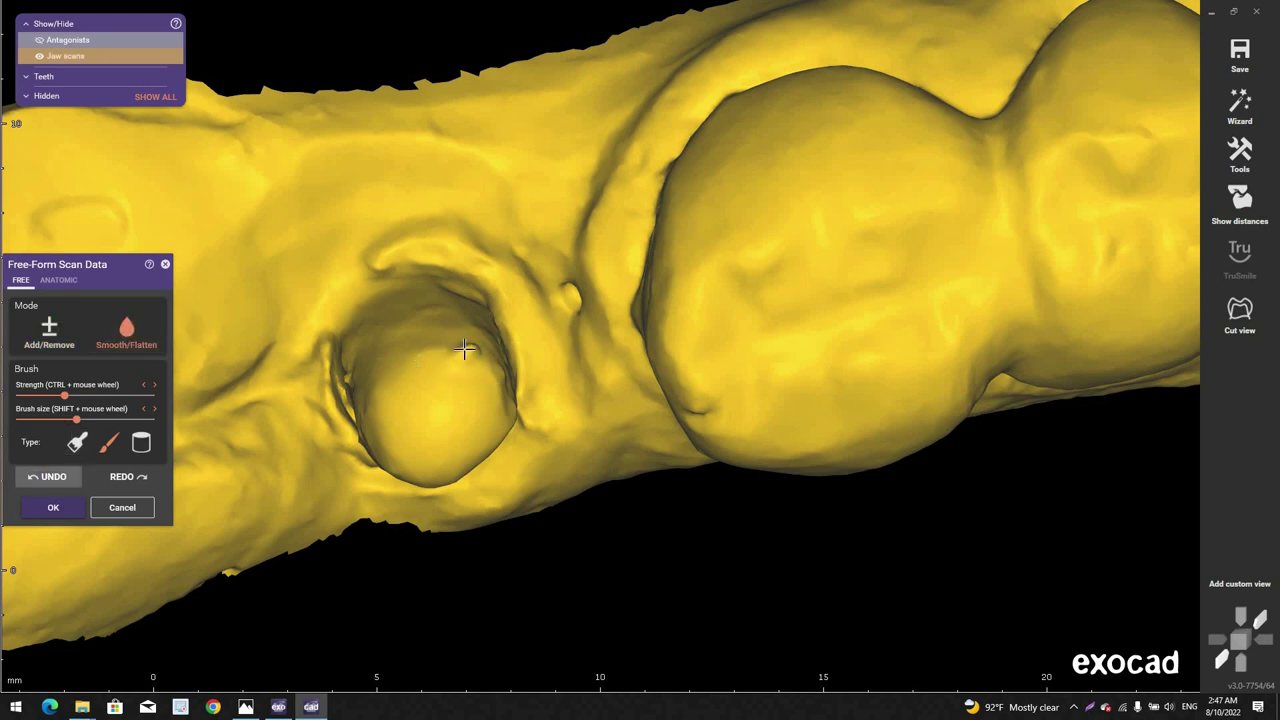
scroll(473, 358, "up", 1)
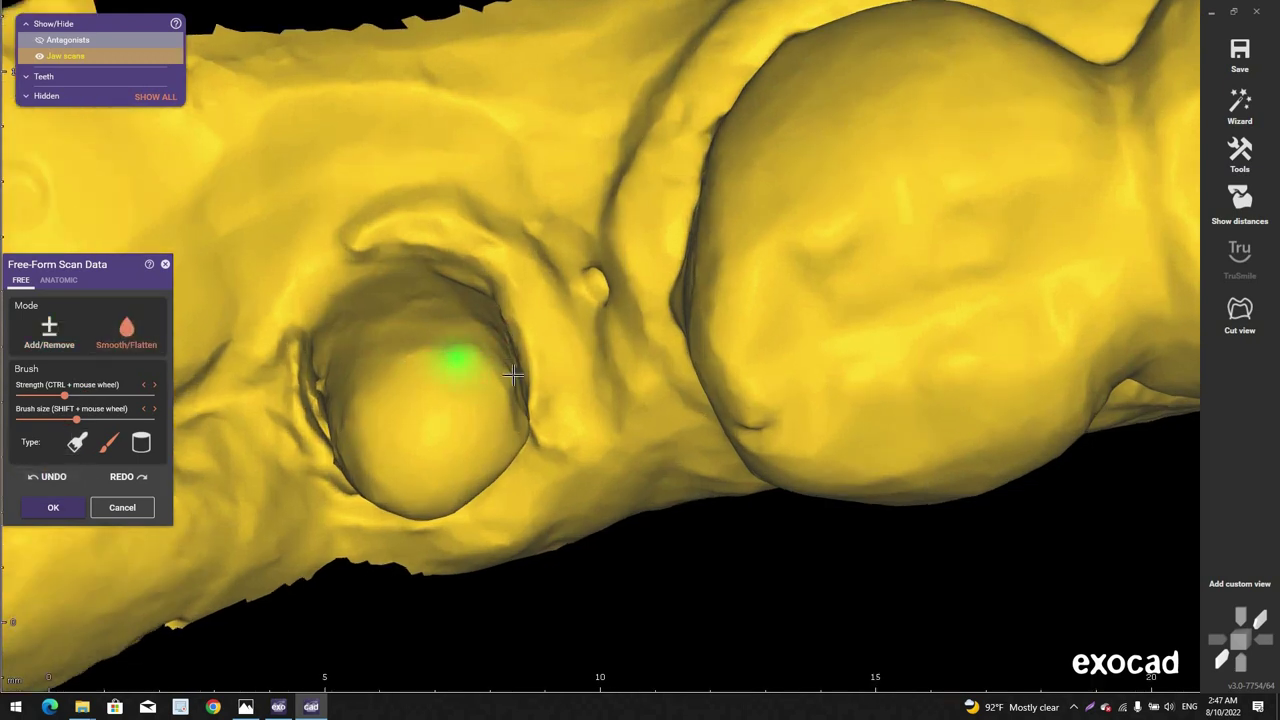
Step: Reshape the gum edge on the outer distal side of the tooth 37 preparation in Add/Remove mode with a smaller brush
right_click_drag(329, 294, 310, 325)
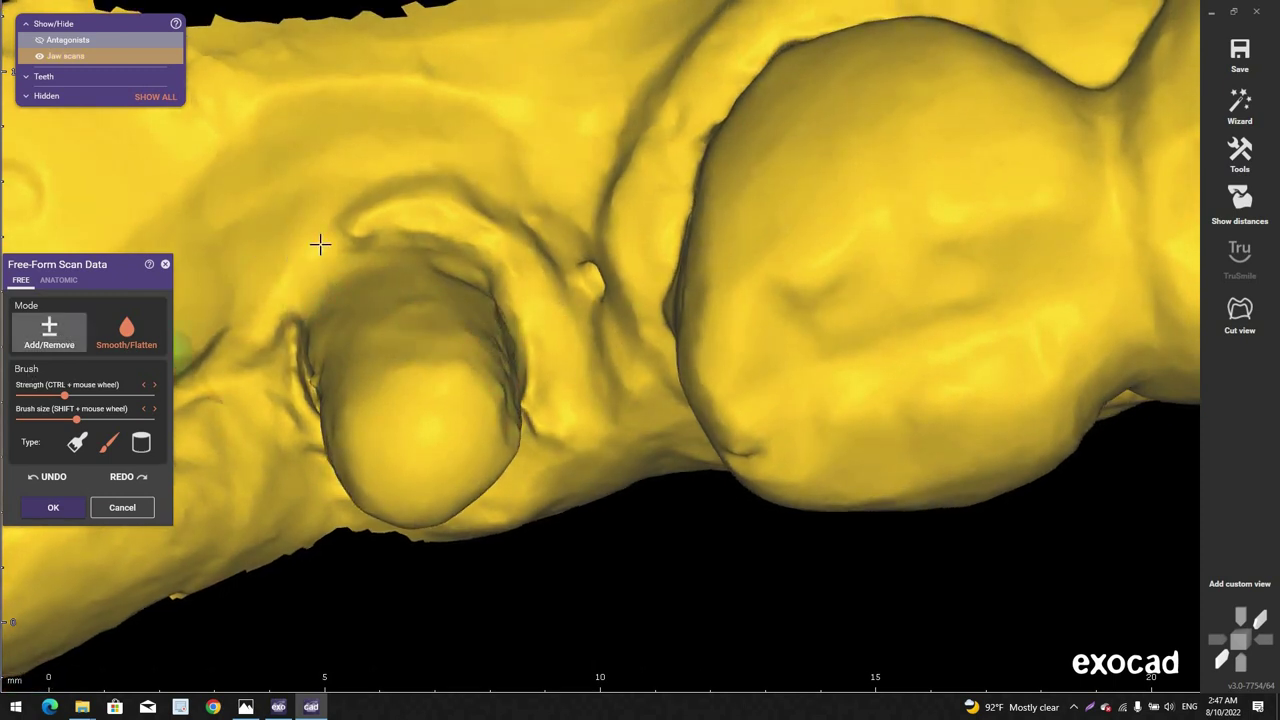
scroll(320, 244, "down", 2, "shift")
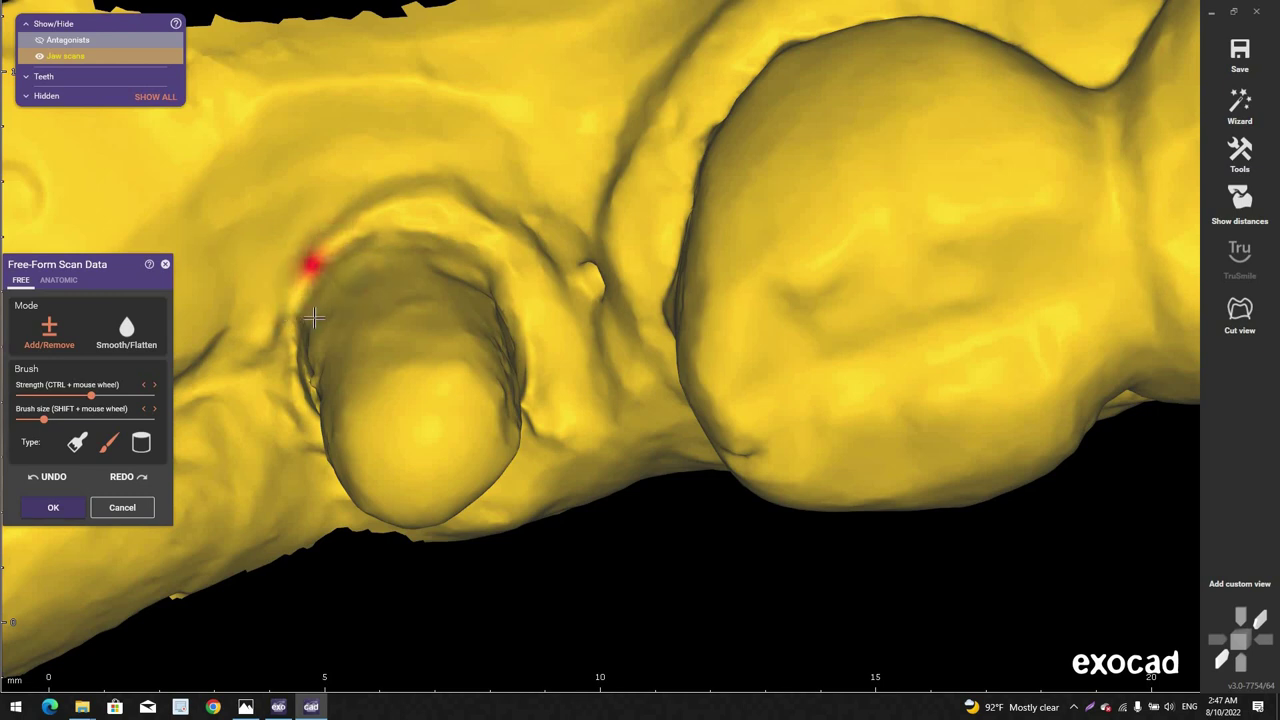
scroll(420, 368, "down", 4)
Step: Smooth the rough distal wall of the tooth 37 preparation with a larger, weaker Smooth/Flatten brush
mouse_move(686, 460)
right_mouse_down()
mouse_move(432, 407)
mouse_move(431, 386)
right_mouse_up()
scroll(431, 386, "up", 4)
scroll(534, 326, "up", 2)
right_click_drag(534, 326, 410, 209)
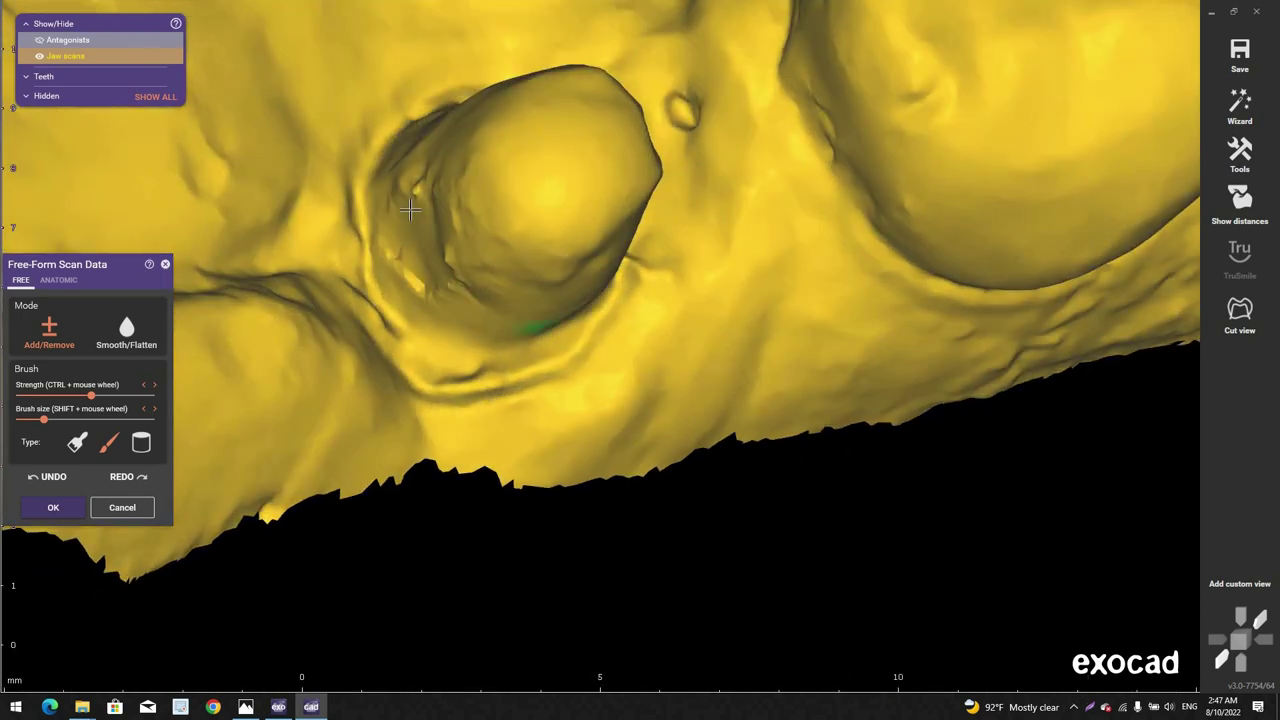
scroll(411, 207, "up", 3)
scroll(421, 200, "down", 4, "ctrl")
scroll(420, 190, "down", 2)
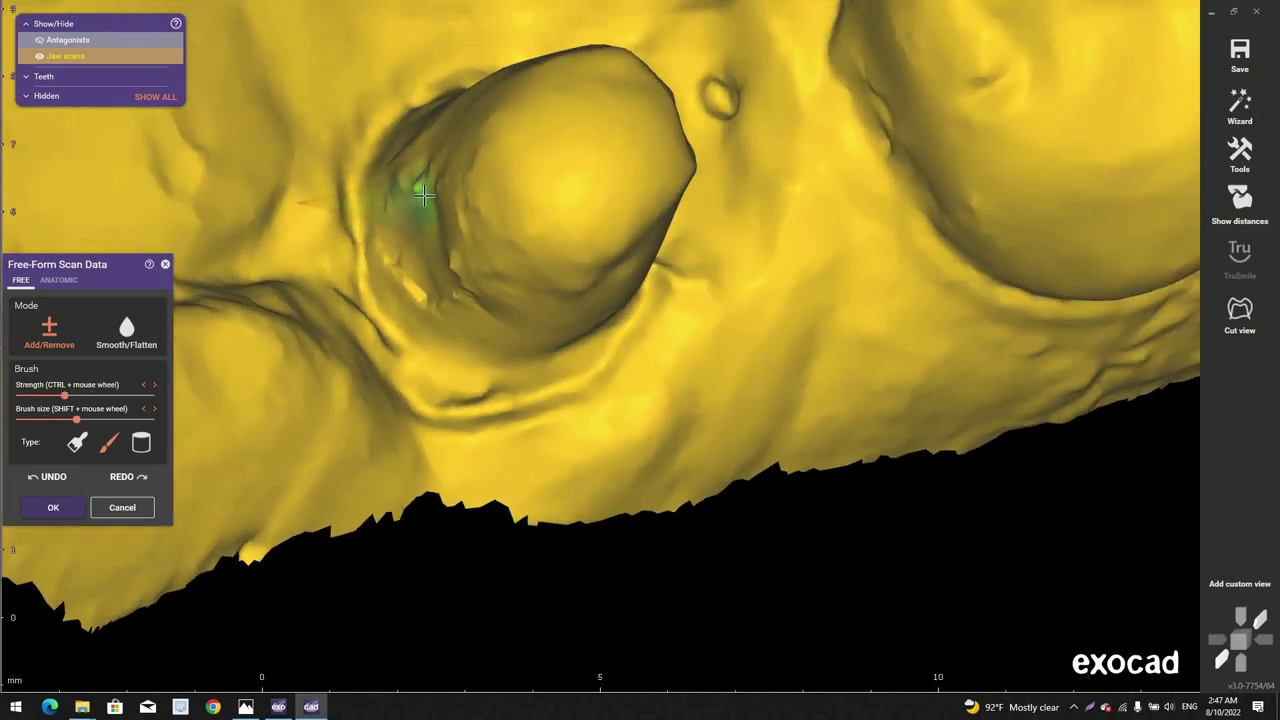
scroll(419, 187, "up", 2)
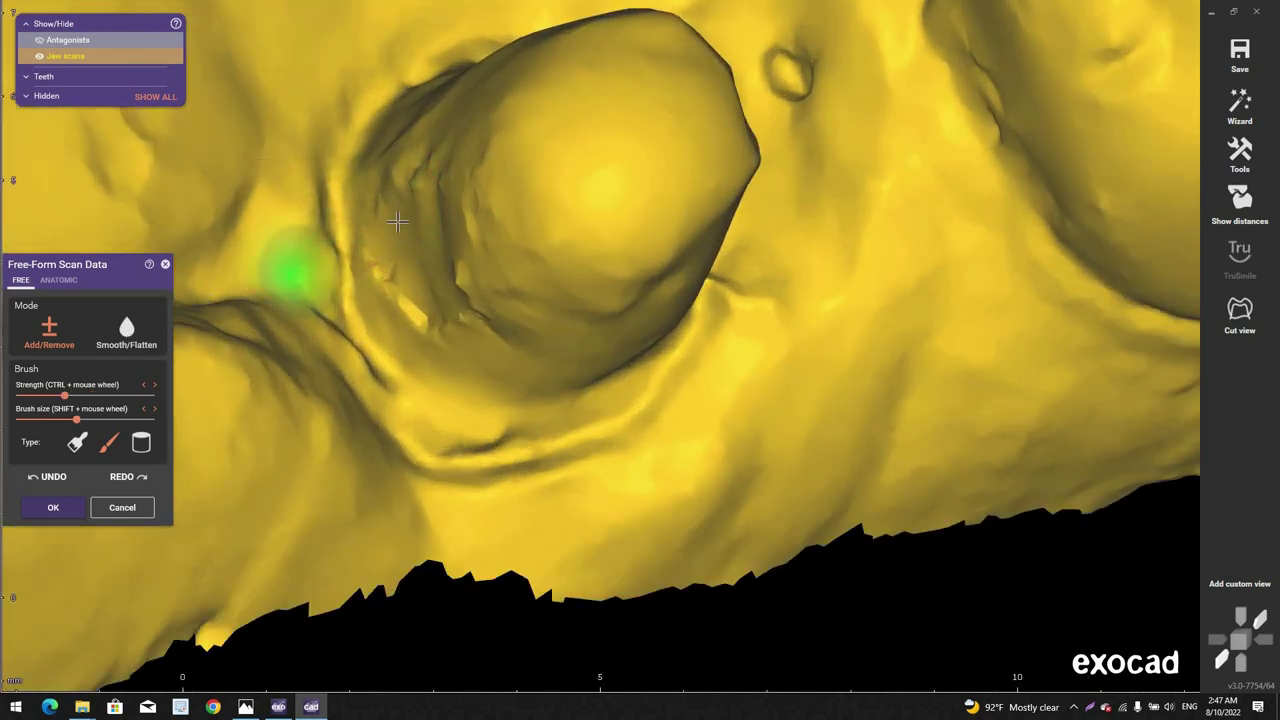
left_click(126, 332)
mouse_move(420, 180)
left_mouse_down()
mouse_move(400, 186)
mouse_move(455, 313)
left_mouse_up()
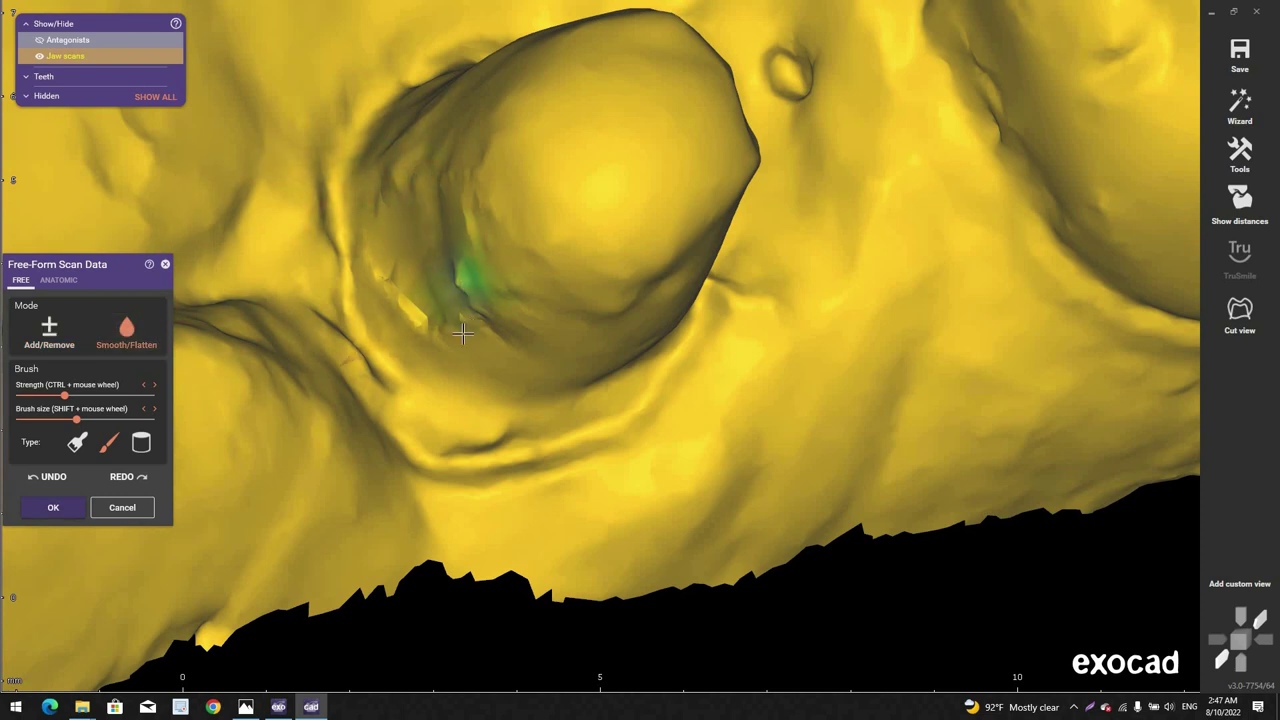
Step: Reshape the gum edge of the tooth 37 preparation facing tooth 36 in Add/Remove mode with a smaller, stronger brush
scroll(450, 320, "down", 2)
scroll(400, 315, "down", 4)
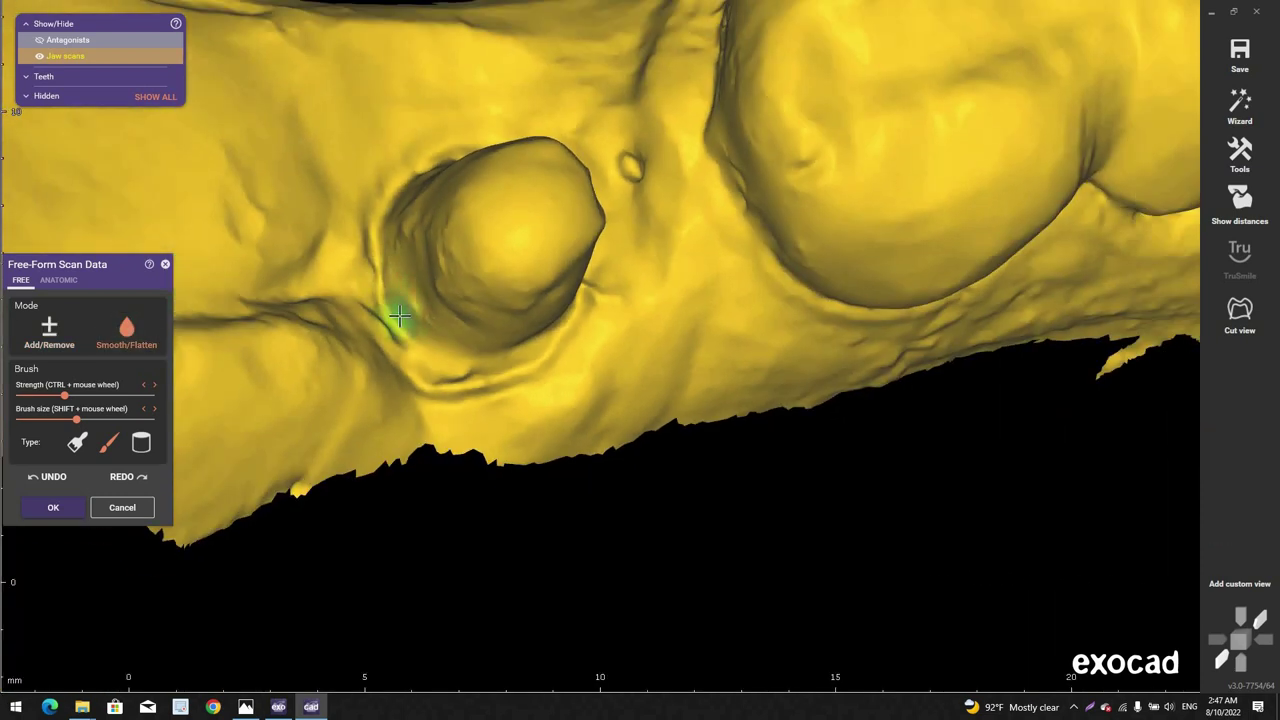
right_click_drag(400, 317, 195, 340)
left_click(30, 346)
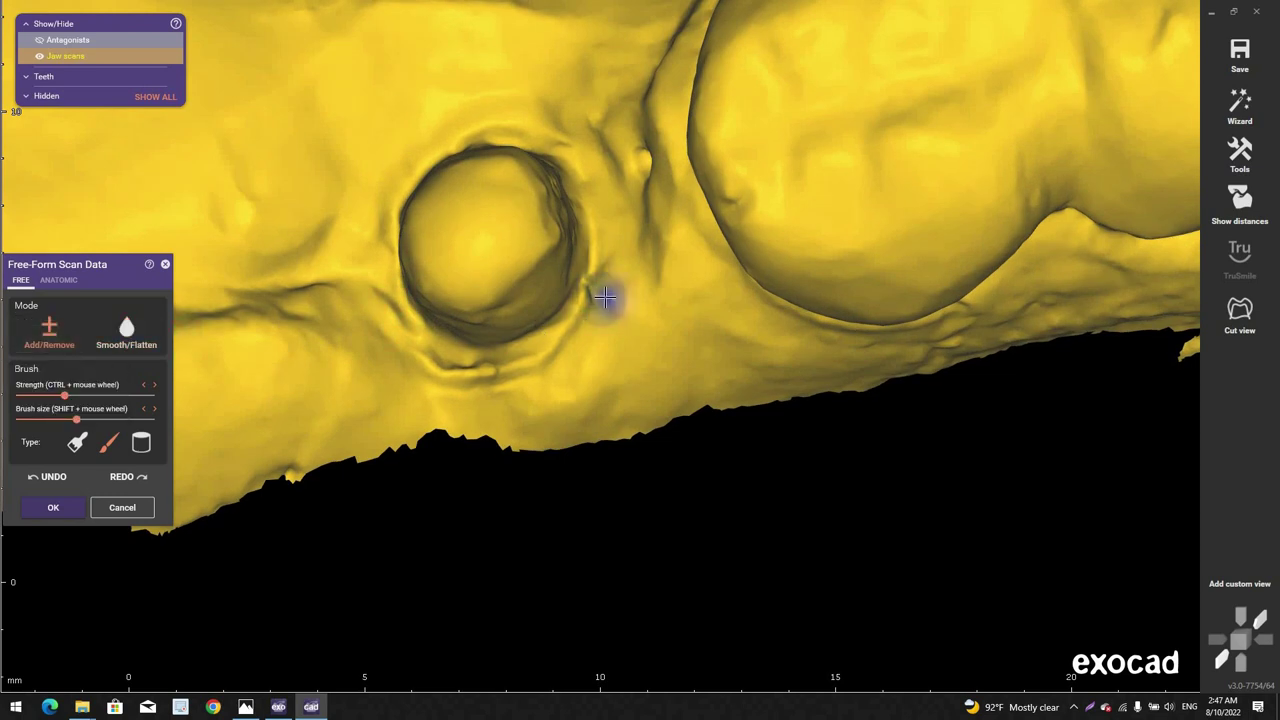
scroll(605, 296, "up", 1, "ctrl")
scroll(593, 287, "up", 1)
scroll(592, 279, "up", 4)
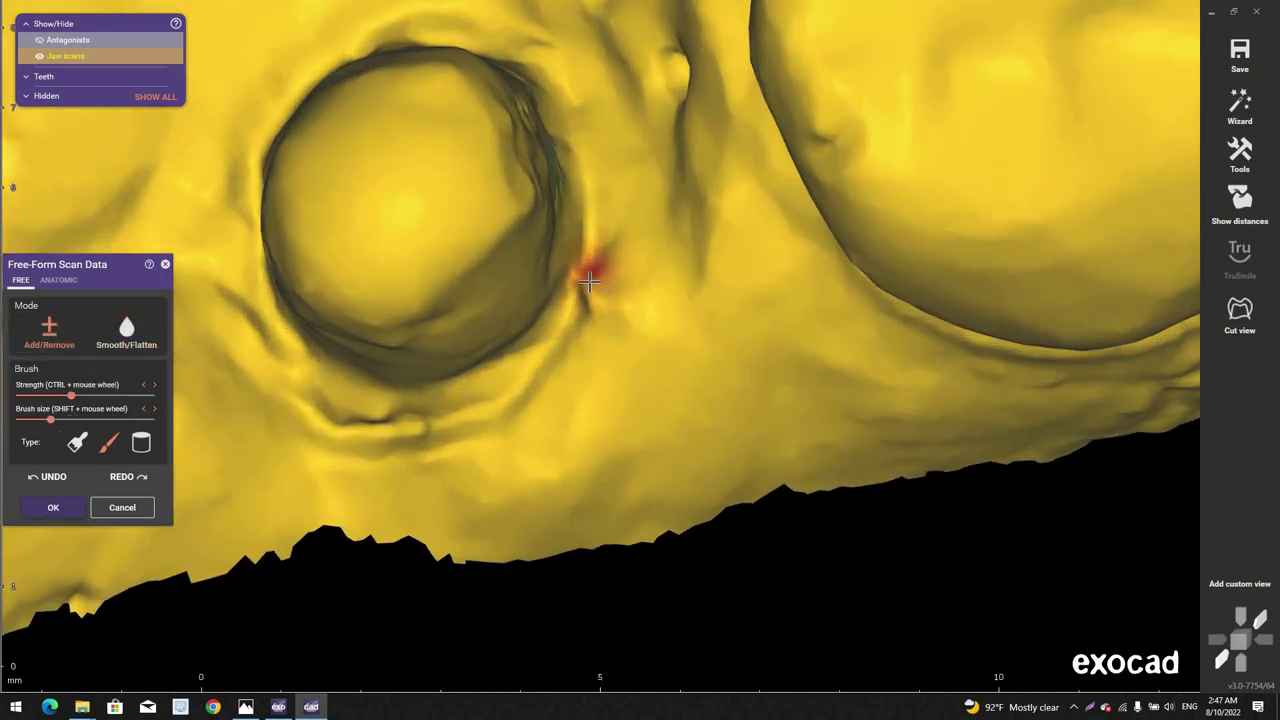
left_click_drag(590, 278, 603, 314)
scroll(230, 346, "down", 3)
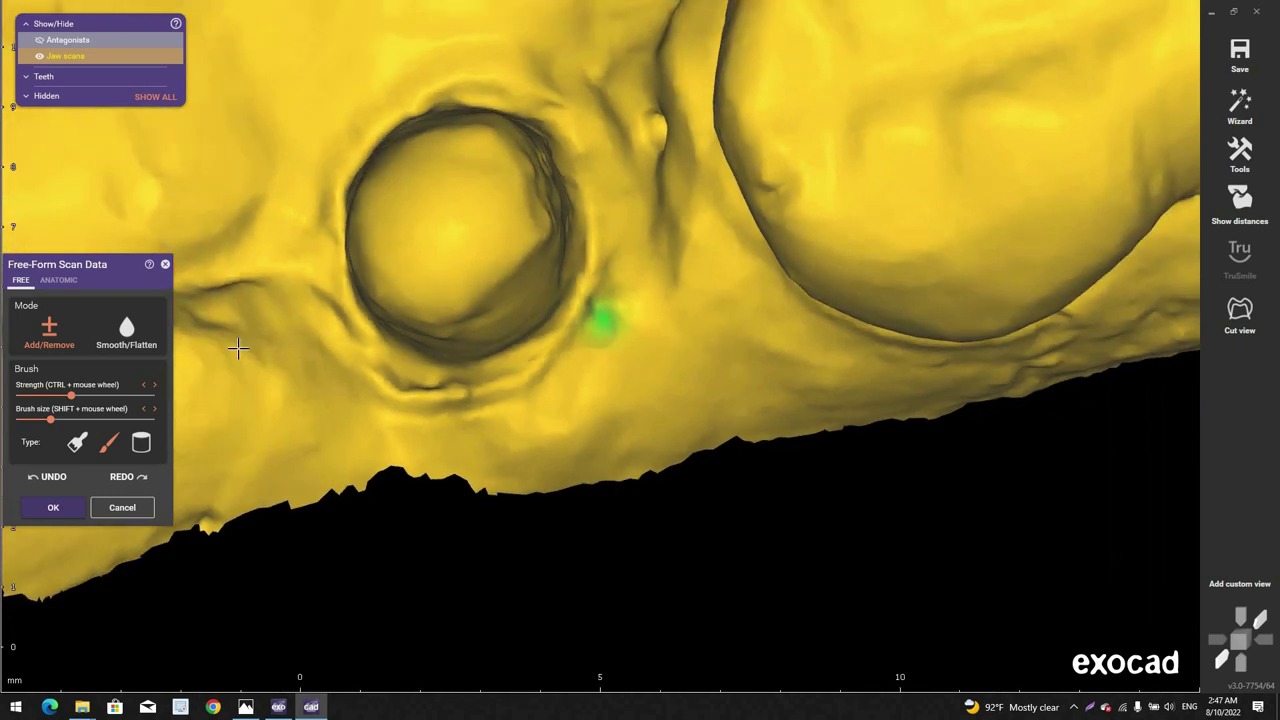
Step: Smooth the gum edge beside the tooth 37 preparation with a larger, weaker Smooth/Flatten brush
left_click(126, 332)
scroll(652, 294, "up", 2)
scroll(600, 303, "up", 2, "shift")
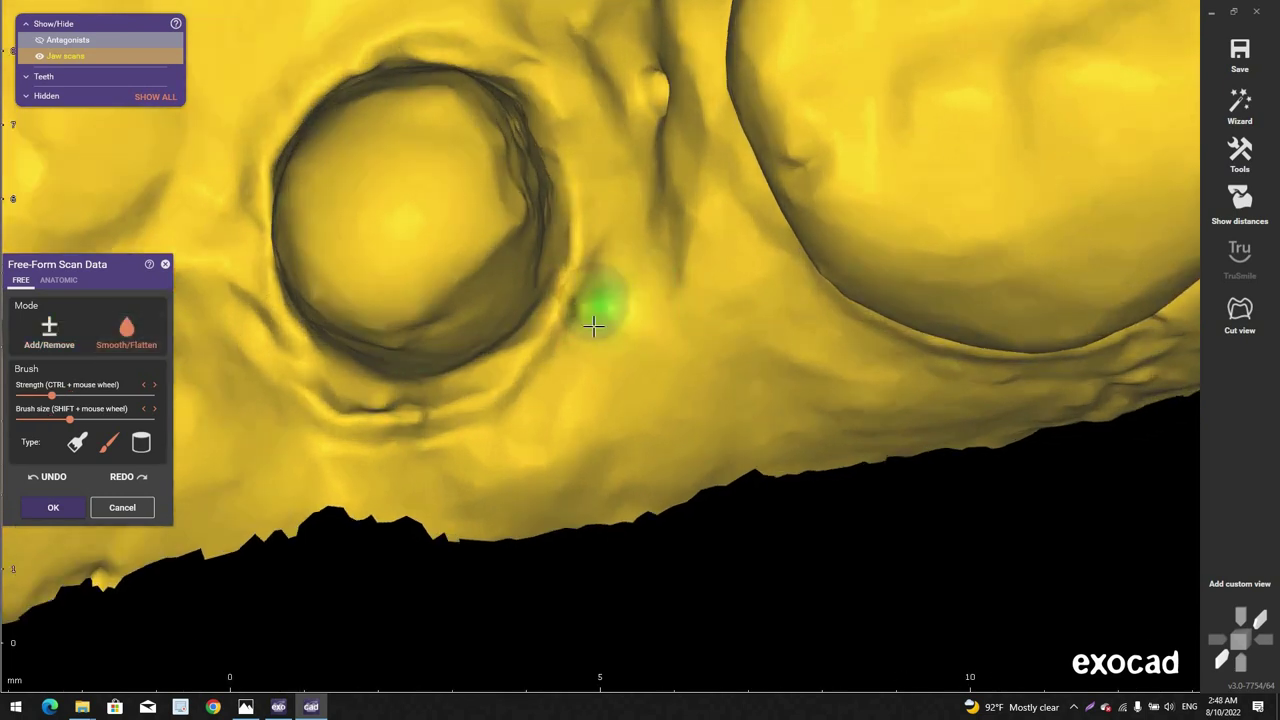
scroll(616, 353, "down", 3)
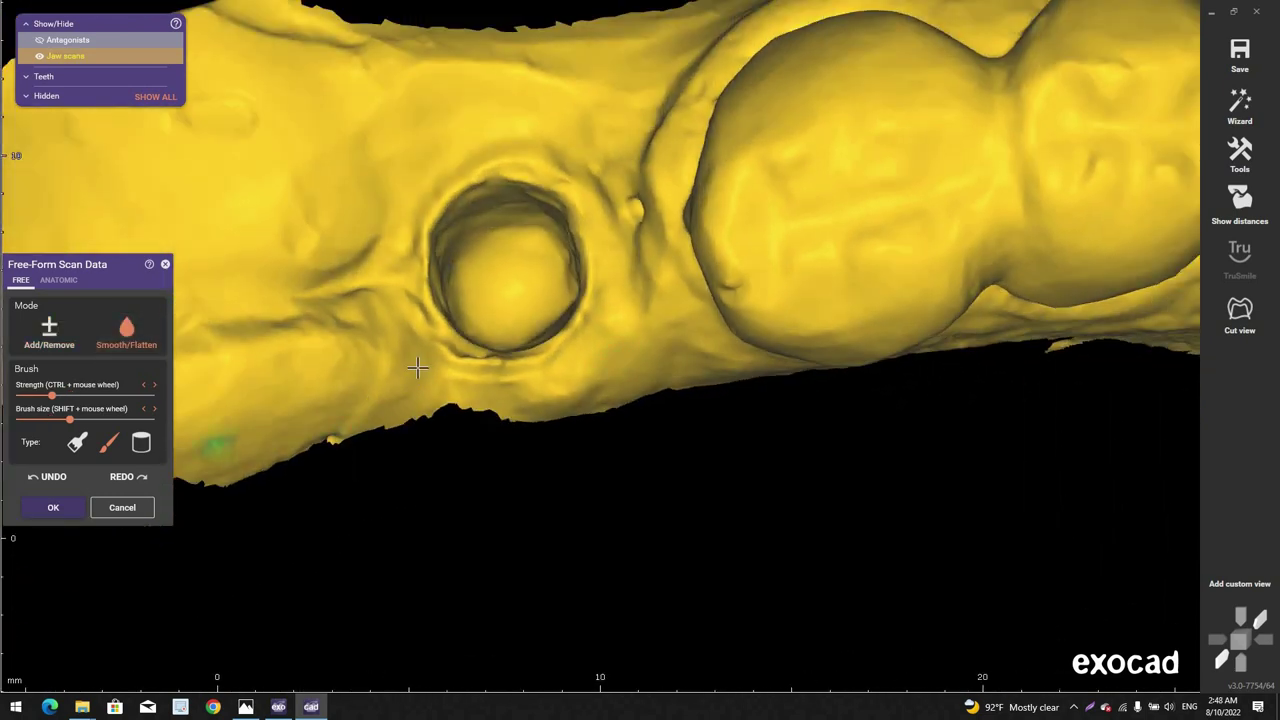
Step: Reshape the remaining uneven gum rim around the tooth 37 preparation in Add/Remove mode with a very small brush and finish the scan cleanup
right_click_drag(418, 368, 385, 358)
left_click(69, 347)
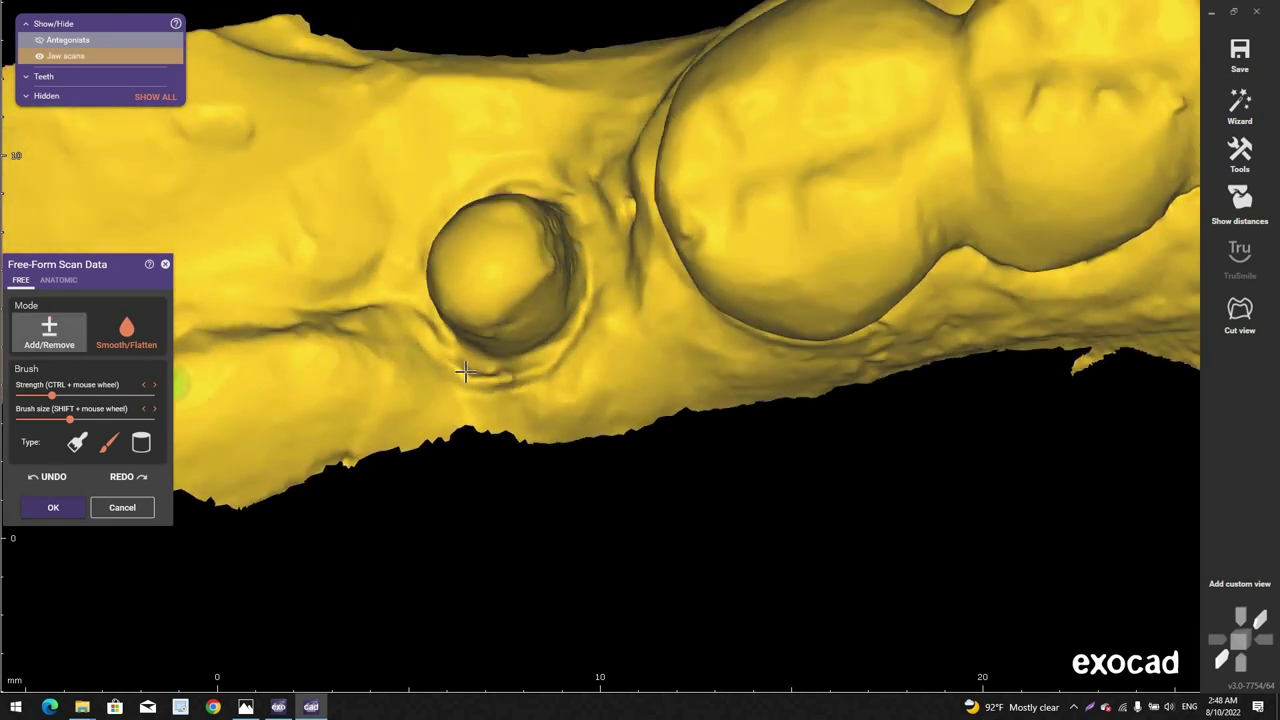
scroll(445, 355, "up", 2)
scroll(433, 333, "up", 1)
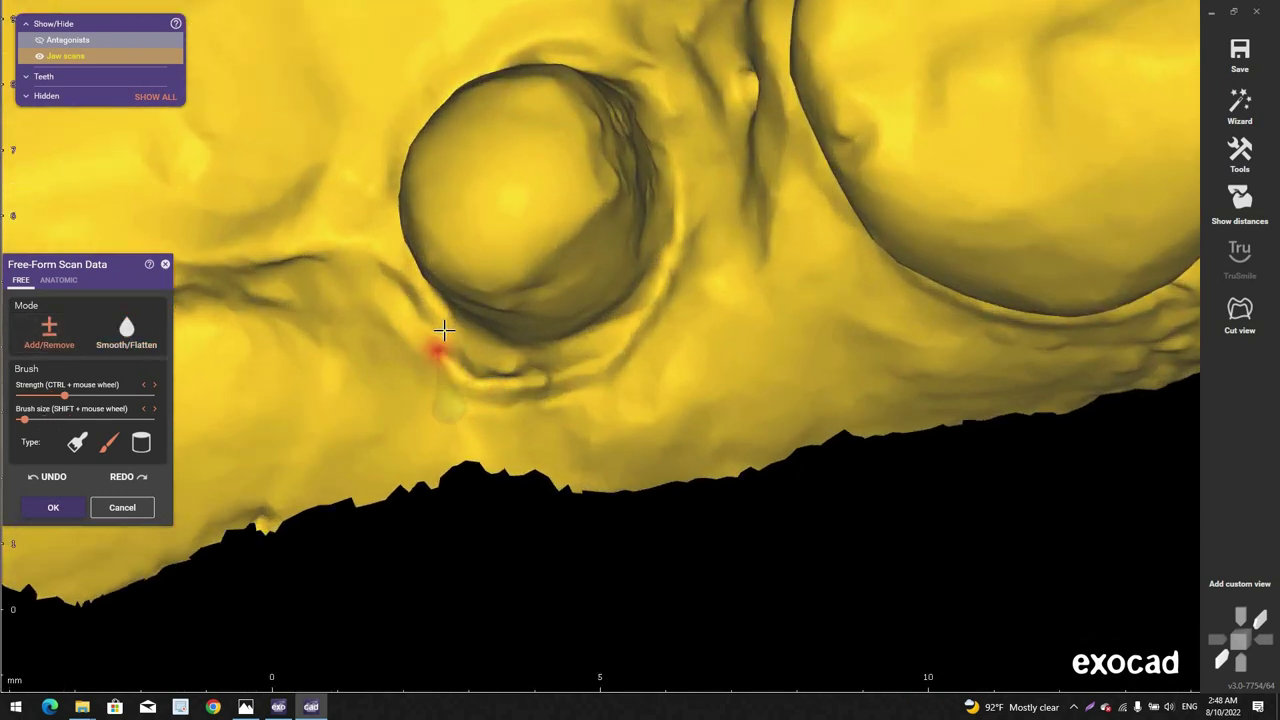
scroll(438, 334, "down", 3, "shift")
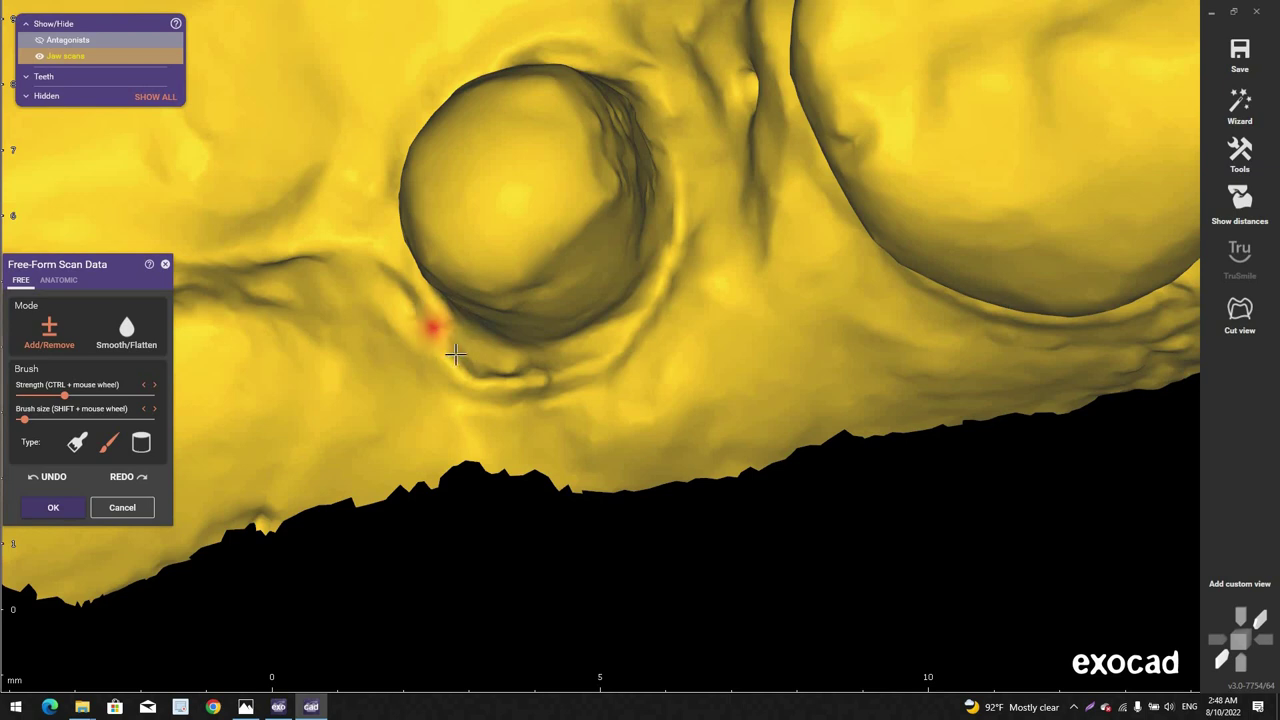
scroll(486, 354, "down", 4)
right_click_drag(486, 354, 437, 346)
scroll(437, 346, "up", 3)
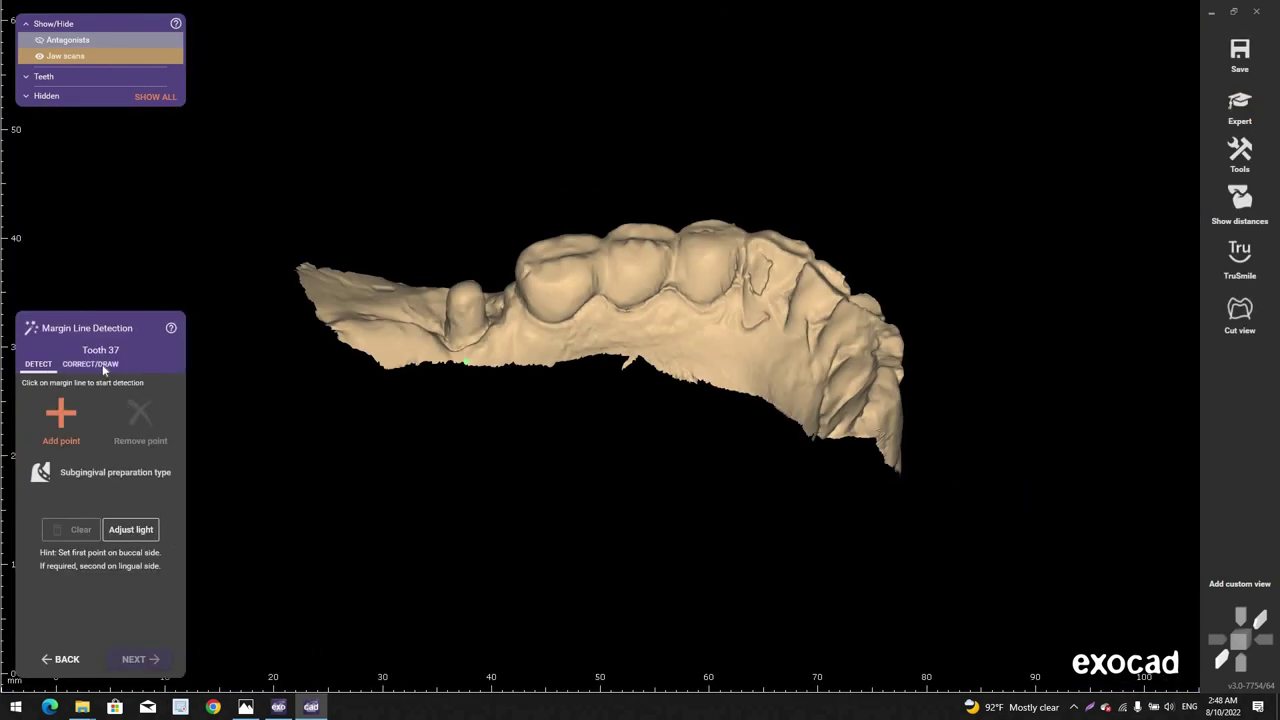
Step: Draw a closed margin line for tooth 37 by hand, wide of the preparation on the gum, with magnetic line drawing turned off
left_click(91, 364)
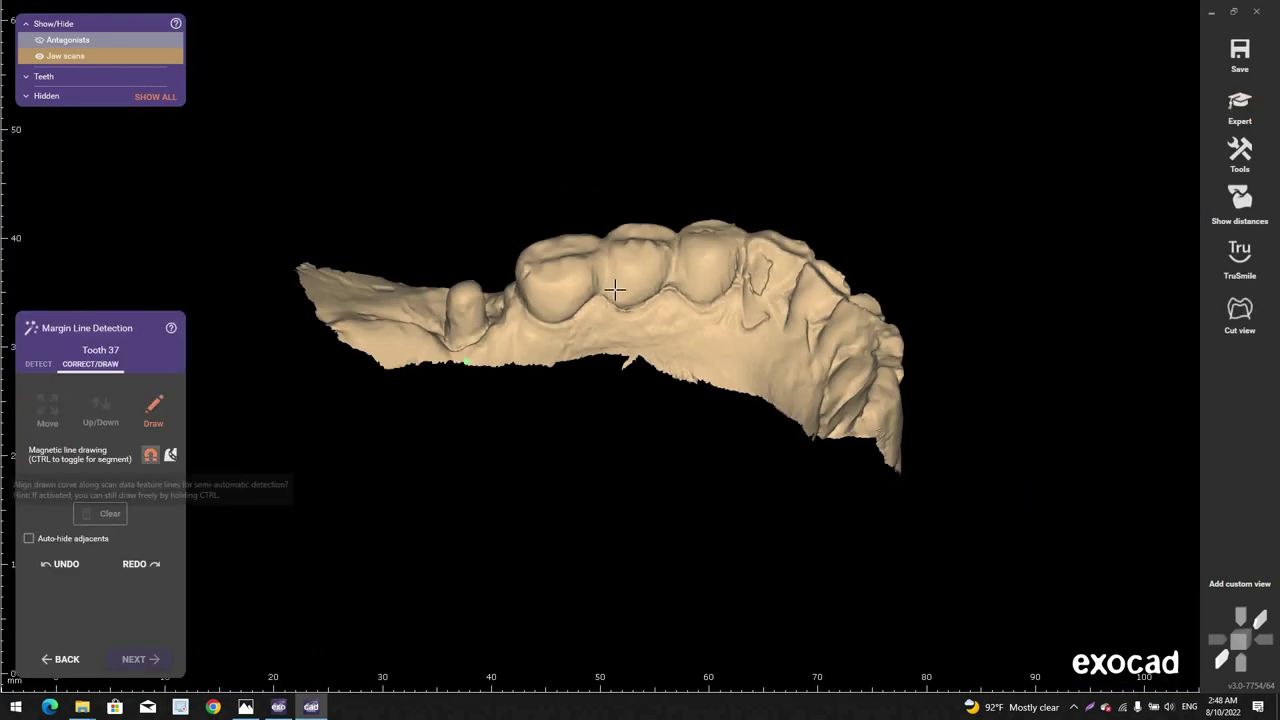
right_click_drag(771, 334, 603, 337)
scroll(743, 489, "up", 4)
scroll(654, 366, "up", 3)
scroll(652, 368, "up", 1)
middle_click_drag(495, 287, 601, 342)
right_click_drag(601, 342, 725, 280)
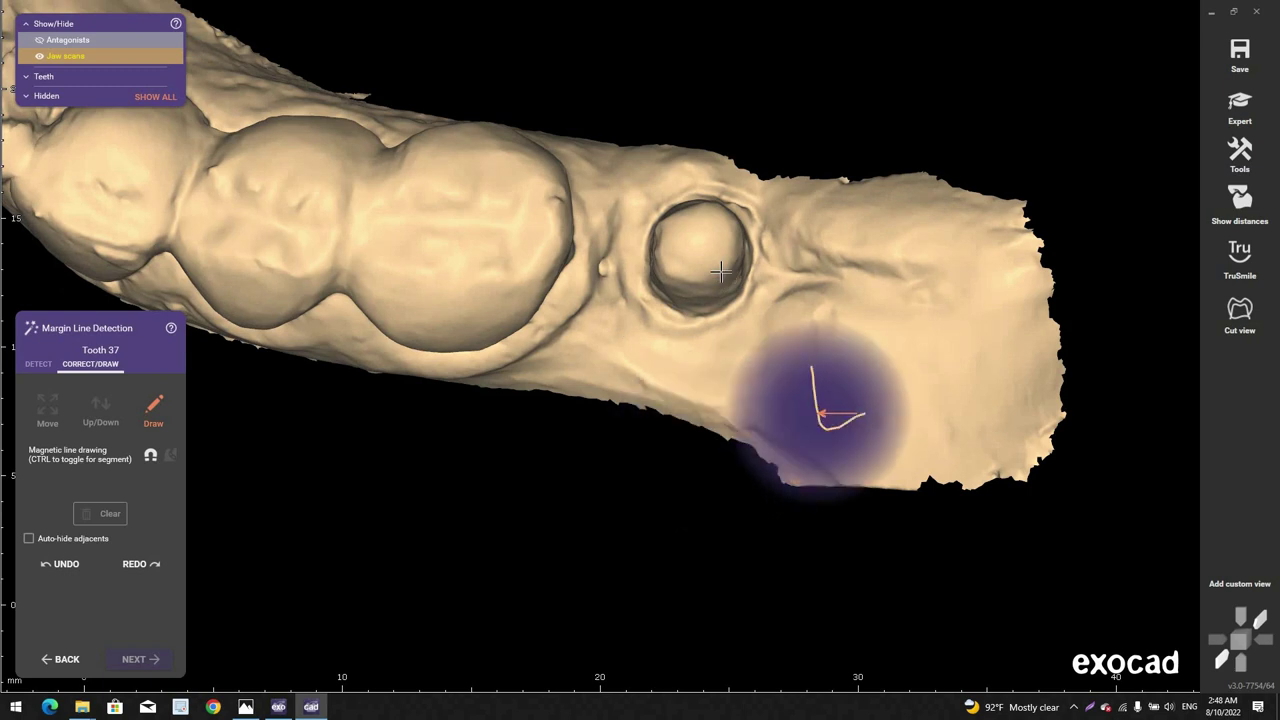
scroll(728, 277, "up", 2)
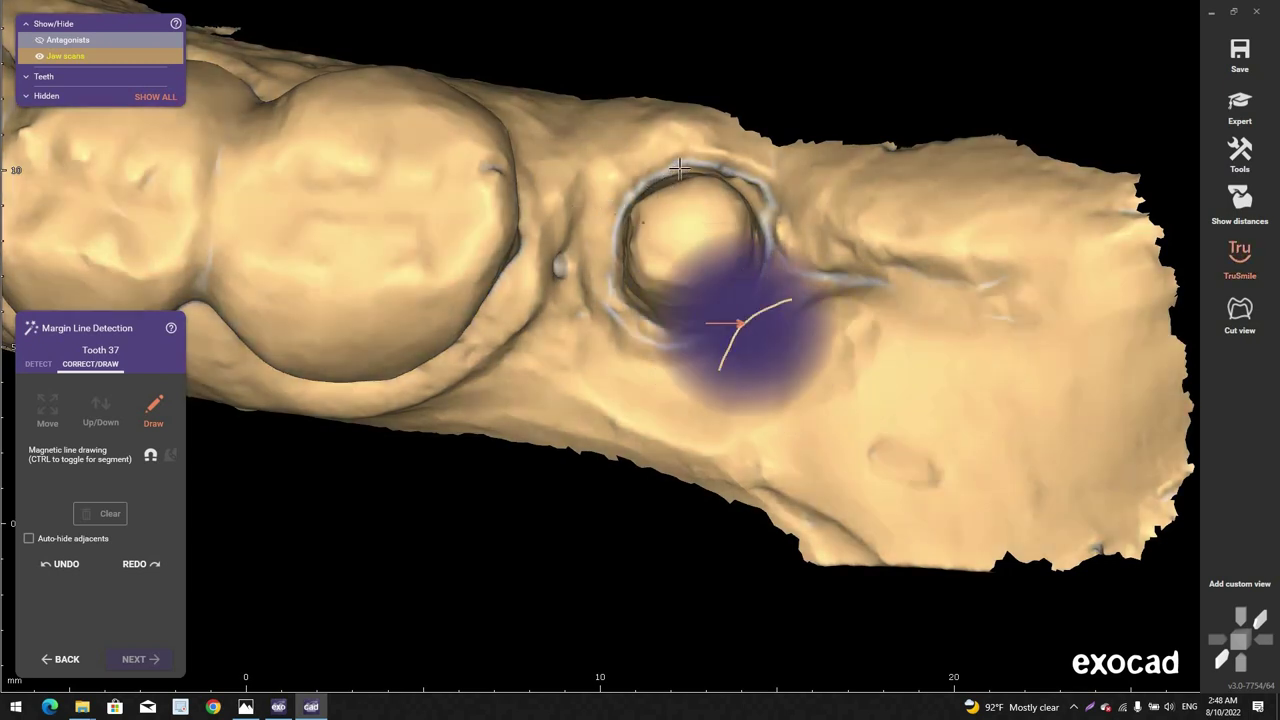
left_click(617, 189)
left_click(587, 246)
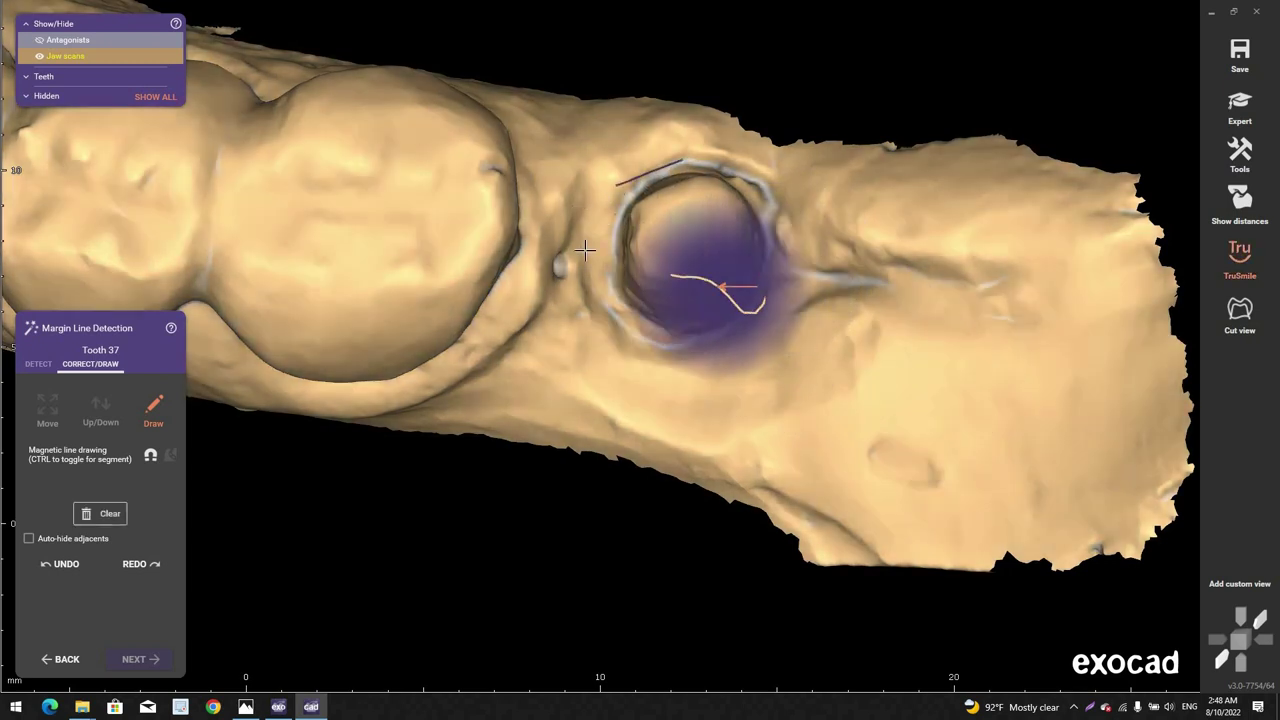
left_click(582, 312)
mouse_move(590, 363)
left_mouse_down()
mouse_move(634, 400)
mouse_move(763, 380)
mouse_move(788, 205)
mouse_move(730, 168)
left_mouse_up()
scroll(733, 166, "up", 2)
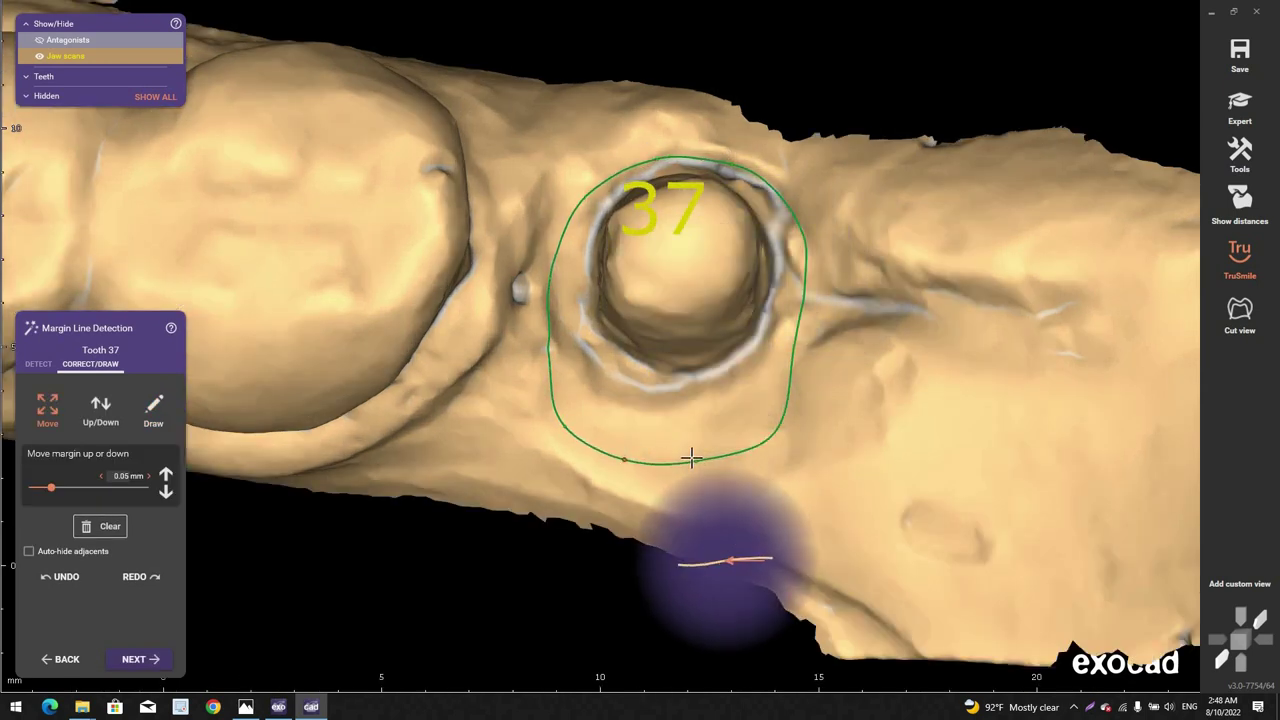
Step: Pull the tooth 37 margin line slightly outward where it lies farthest from the preparation, check its course, and accept it
left_click_drag(692, 460, 695, 470)
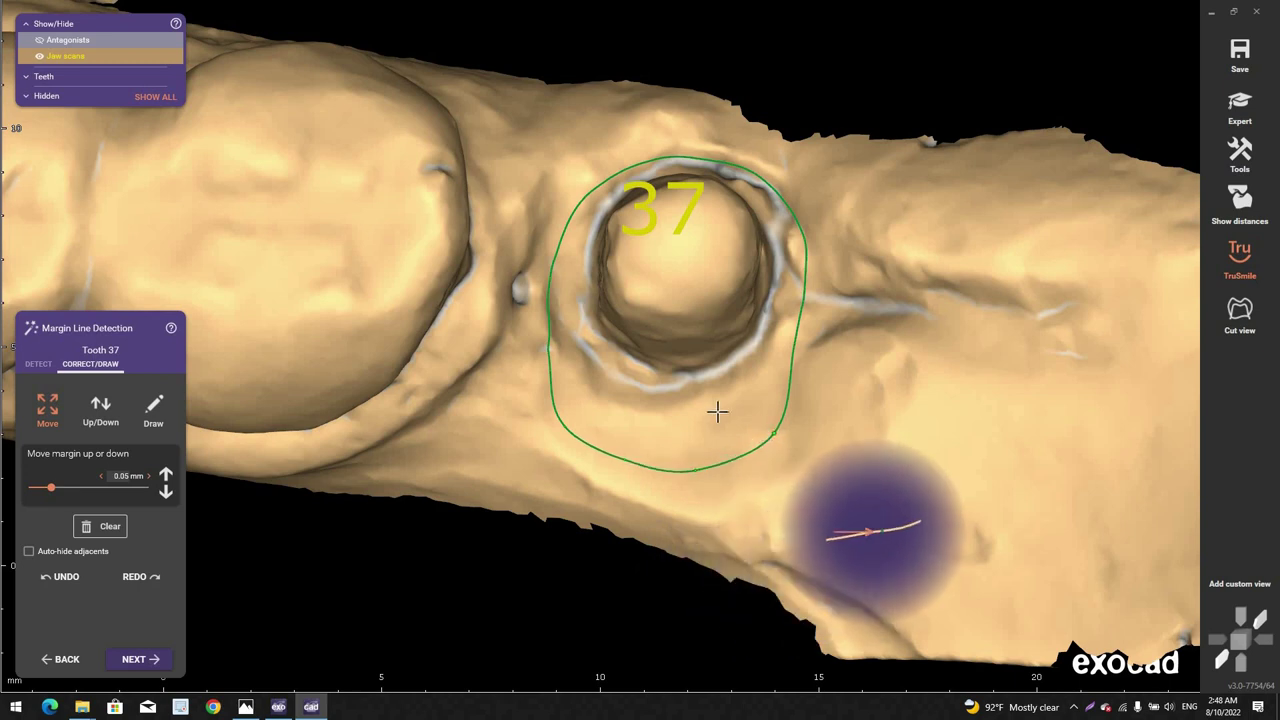
right_click_drag(723, 417, 833, 307)
scroll(590, 363, "up", 3)
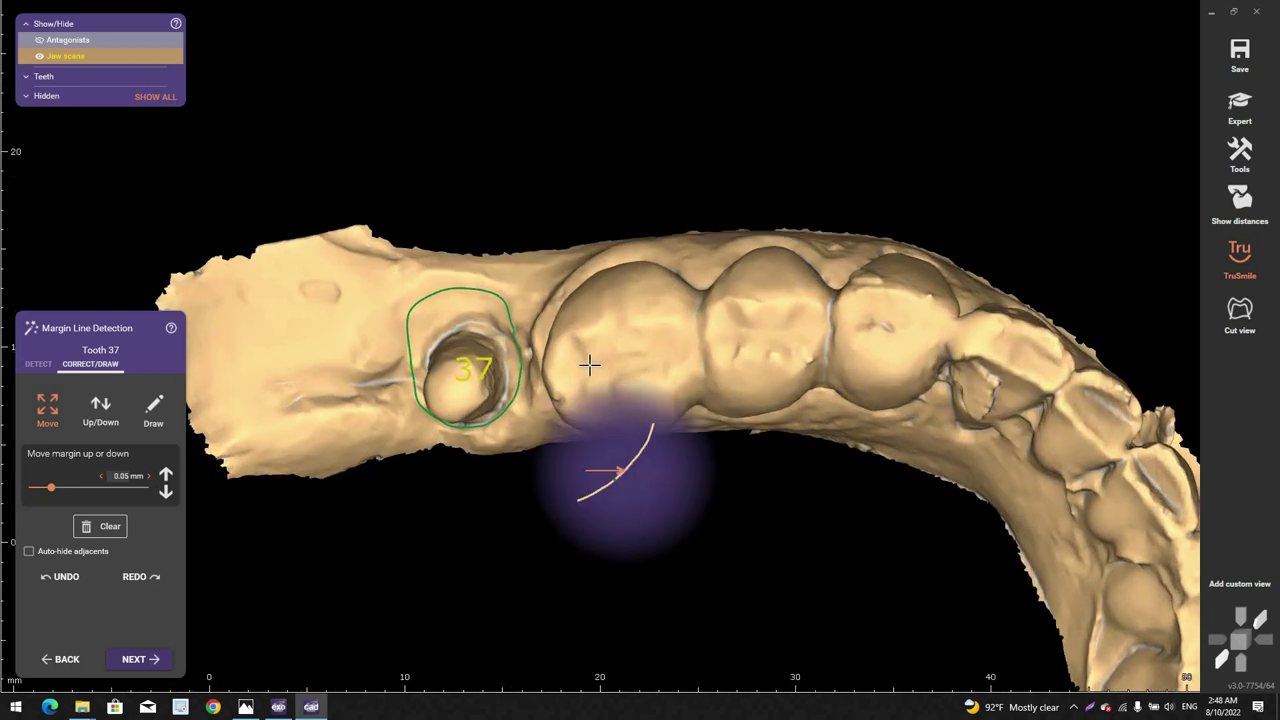
right_click_drag(598, 348, 689, 211)
scroll(580, 281, "up", 2)
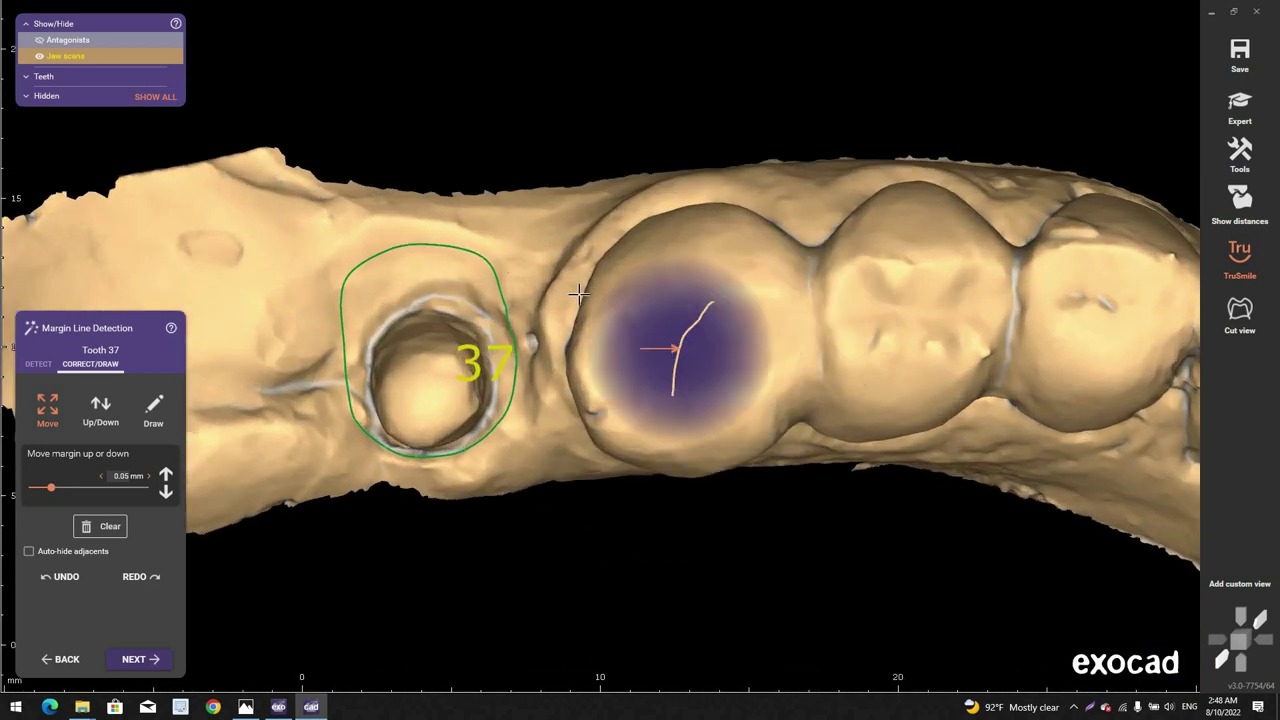
right_click_drag(490, 260, 477, 246)
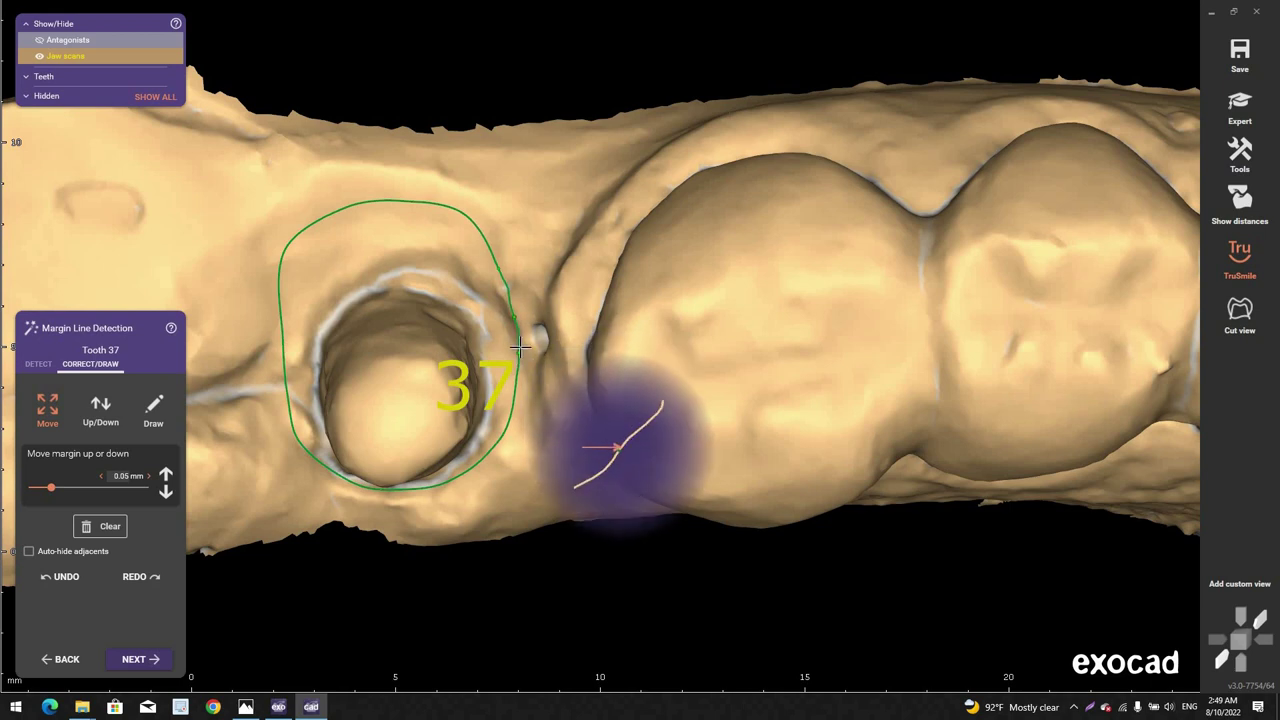
scroll(491, 250, "up", 3)
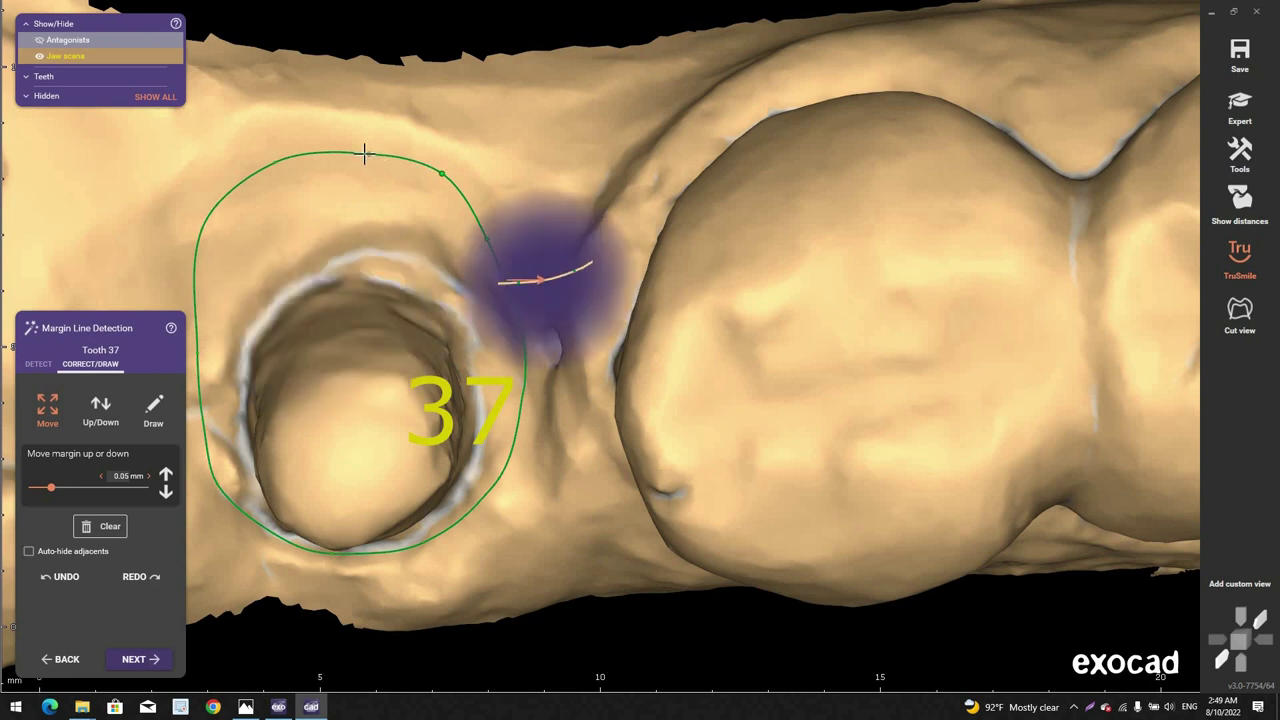
middle_click(394, 320)
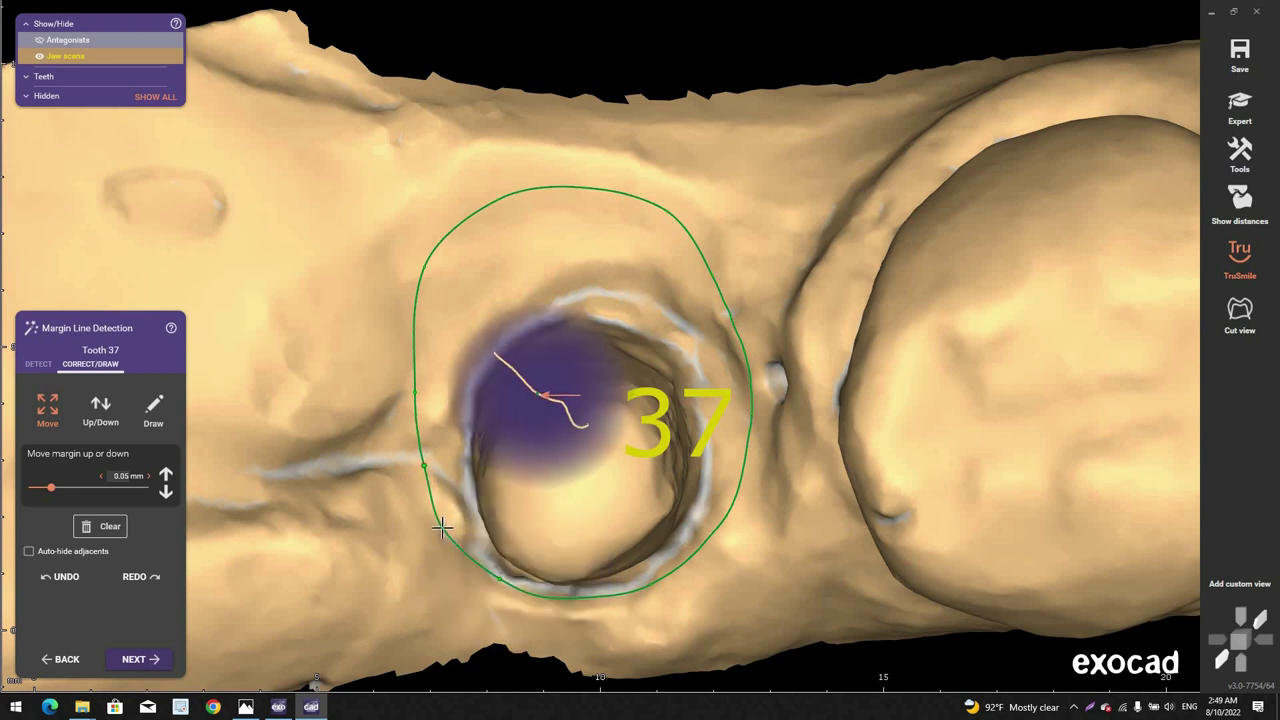
scroll(460, 523, "down", 3)
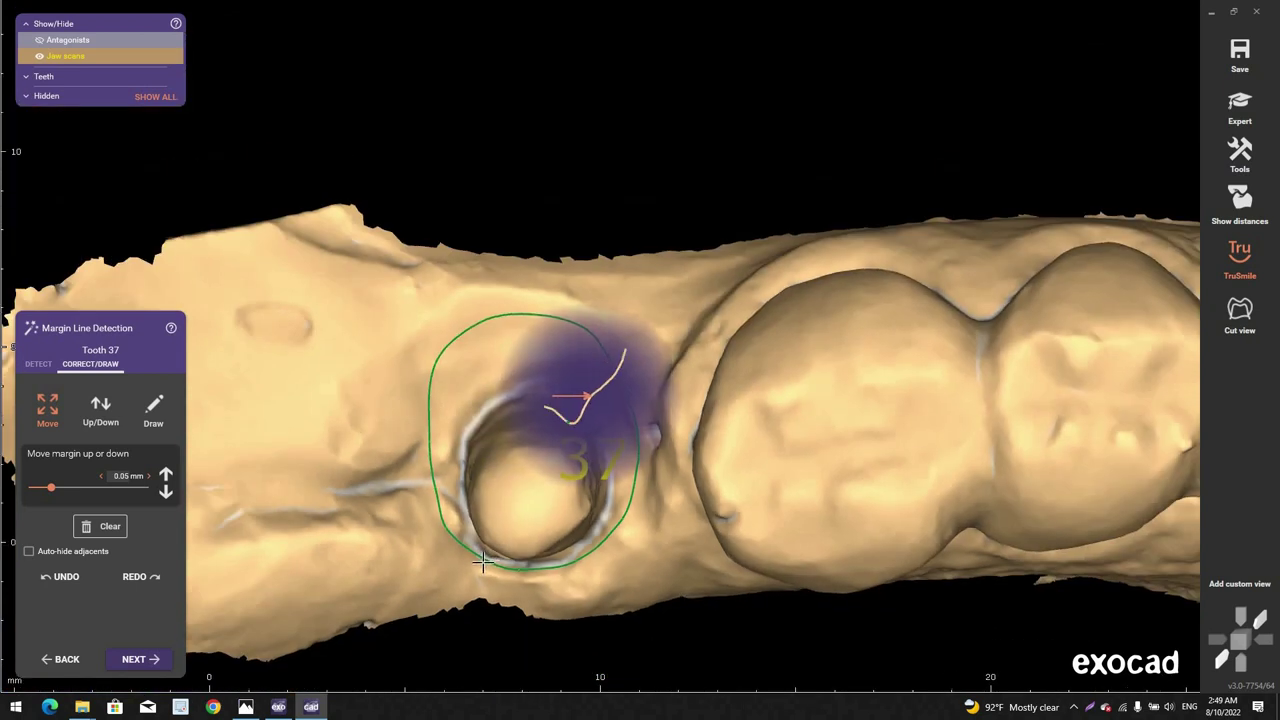
scroll(484, 567, "up", 1)
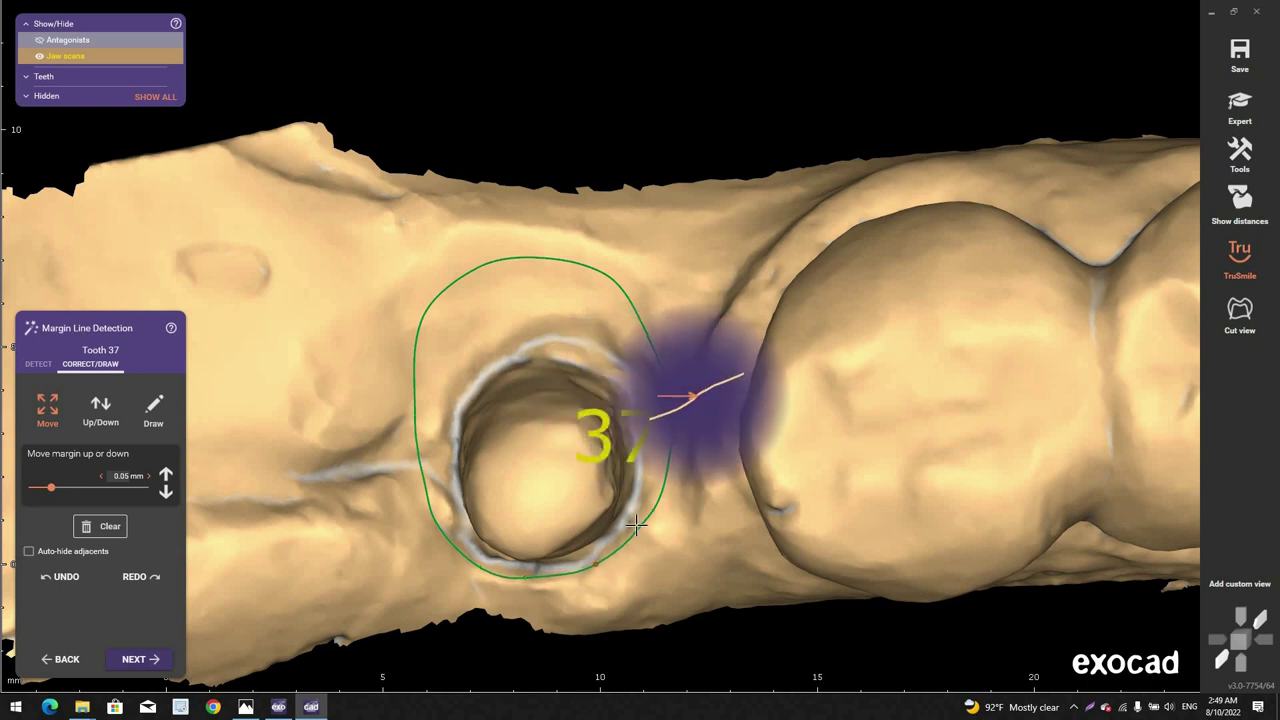
scroll(705, 484, "down", 2)
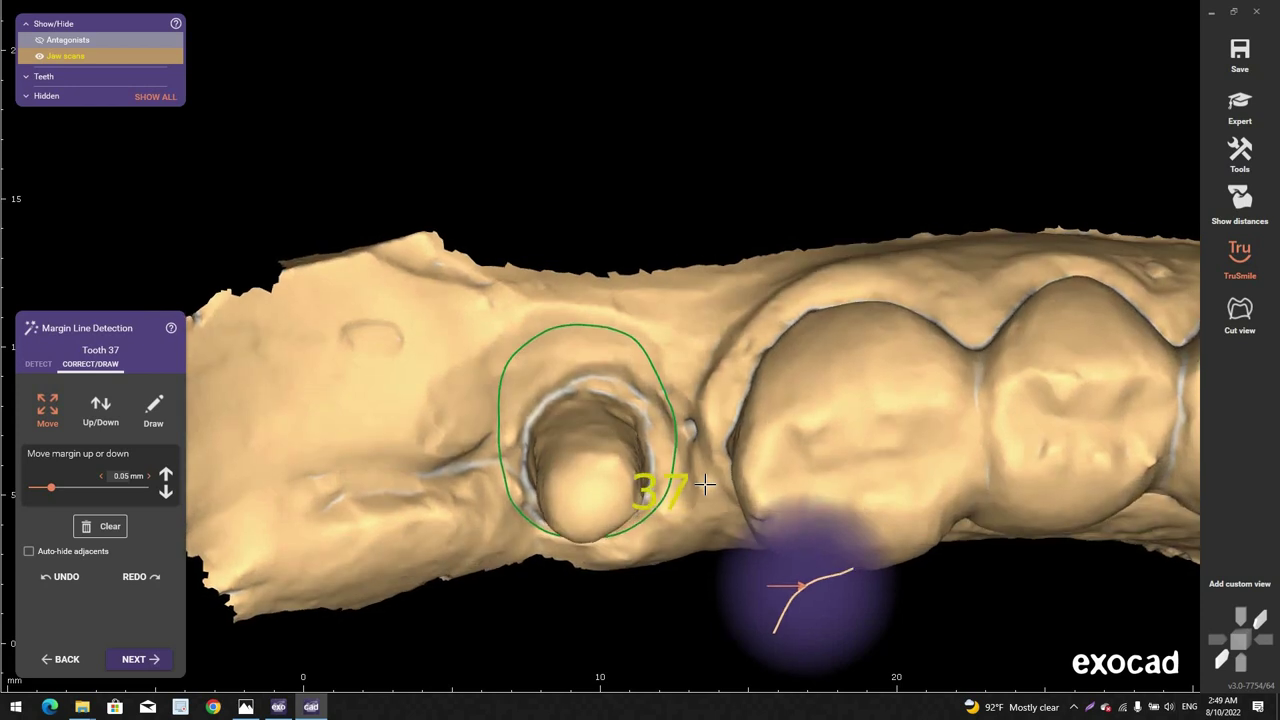
left_click(145, 659)
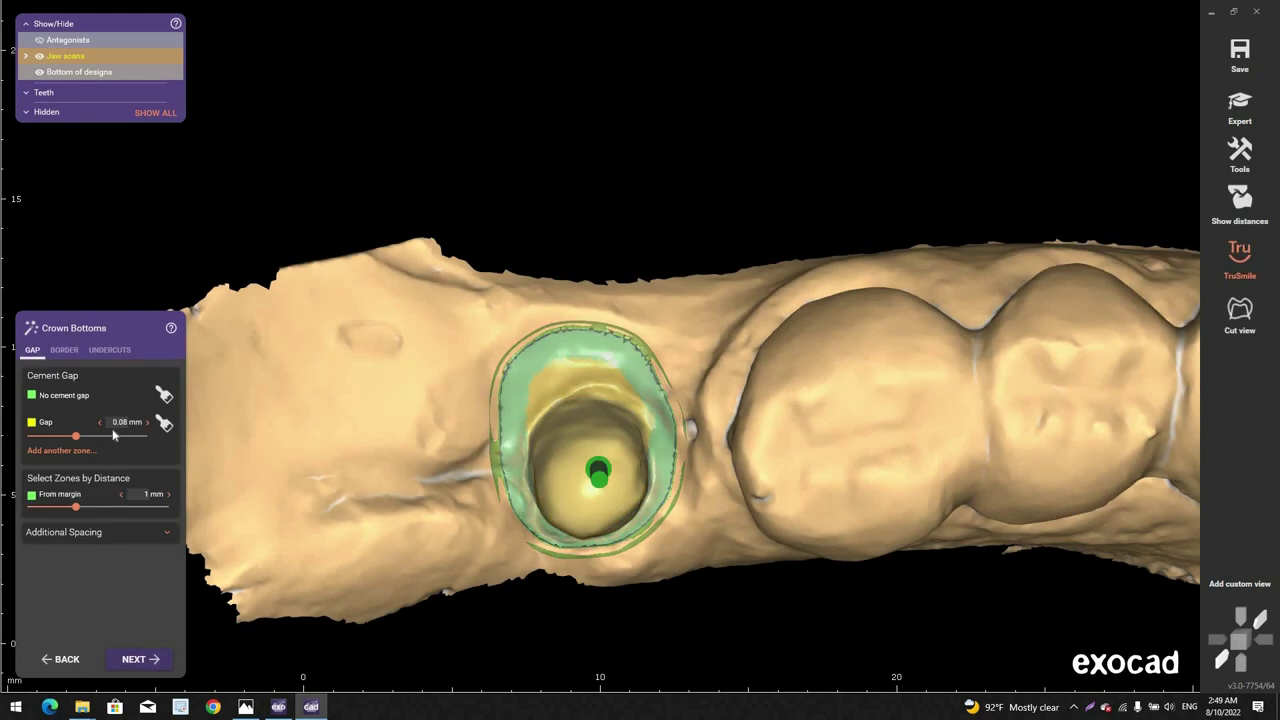
Step: Redefine the insertion direction of tooth 37 using the current occlusal view as the insertion axis
scroll(369, 98, "down", 2)
right_click(464, 168)
left_click(476, 172)
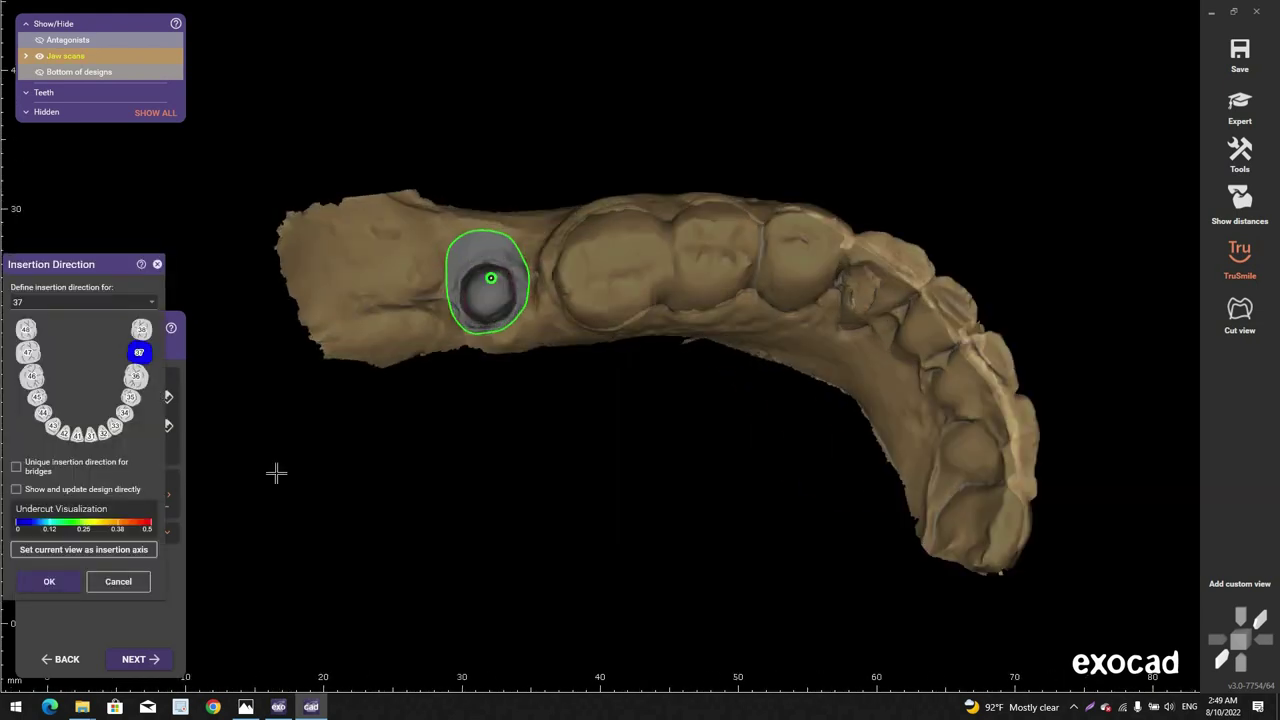
left_click(93, 551)
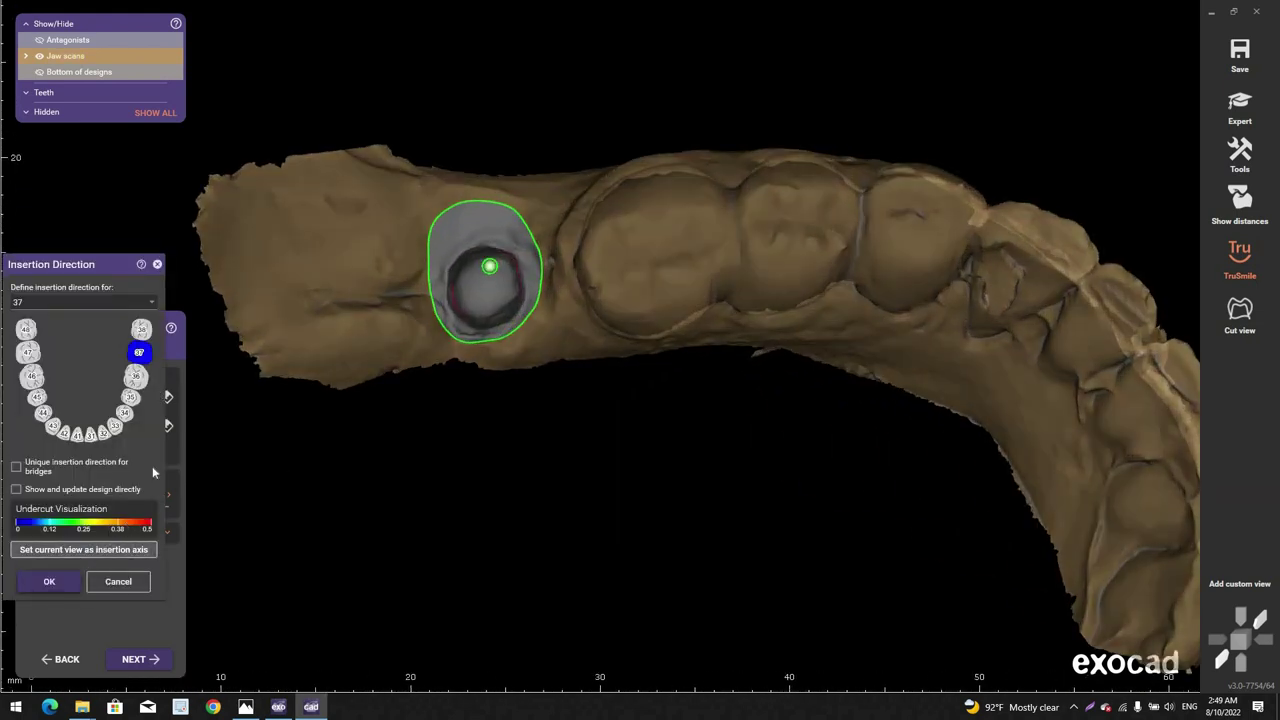
Step: Accept the insertion direction for tooth 37 and continue through the crown bottom border settings to advanced tooth placement
left_click(49, 582)
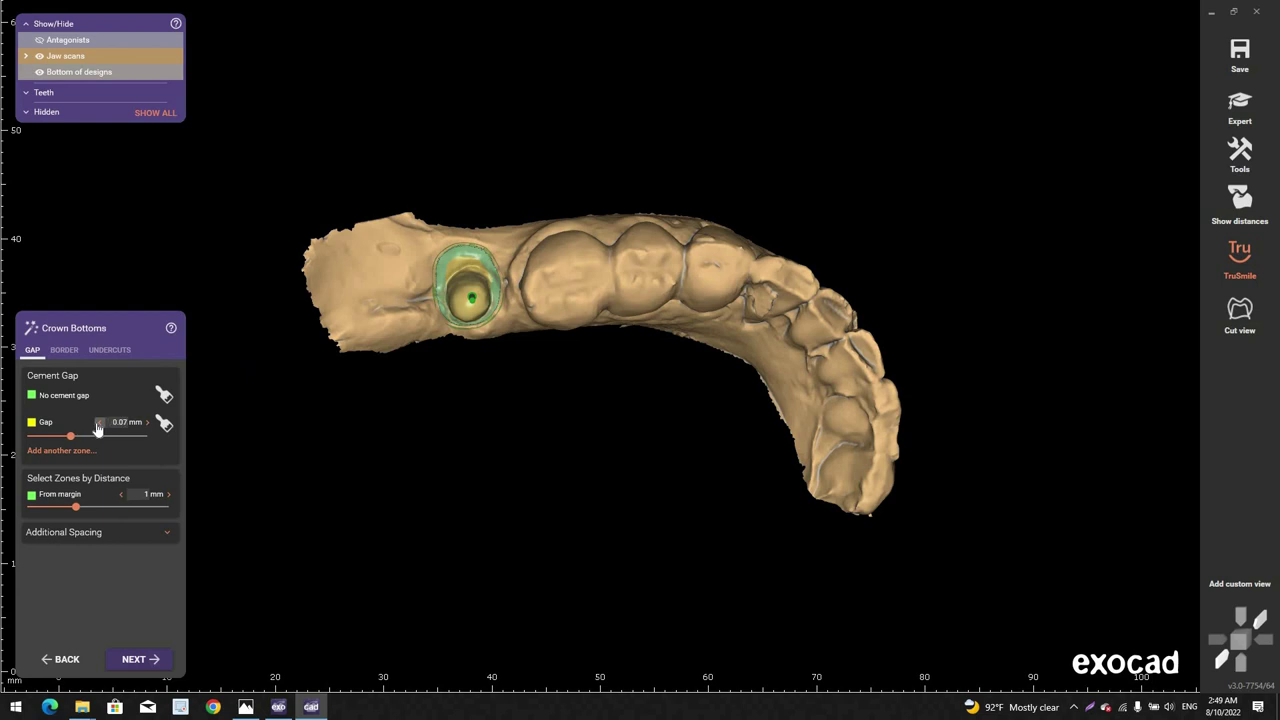
left_click(64, 349)
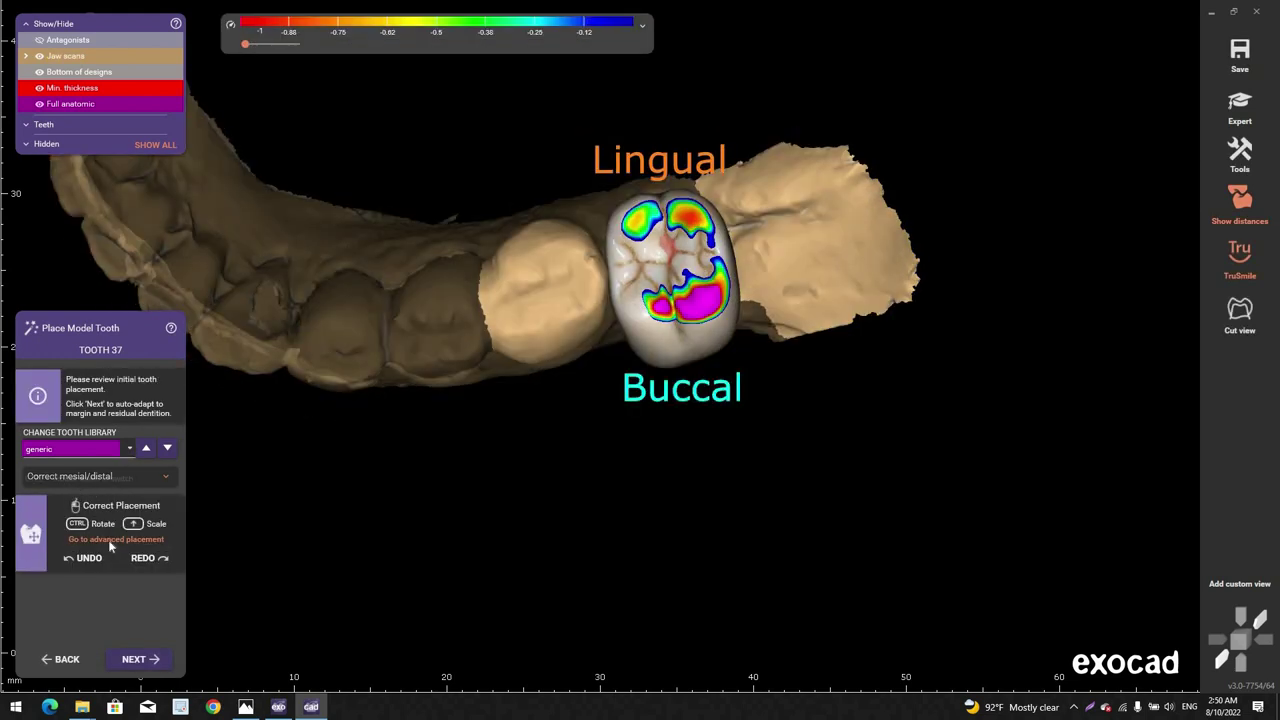
left_click(97, 573)
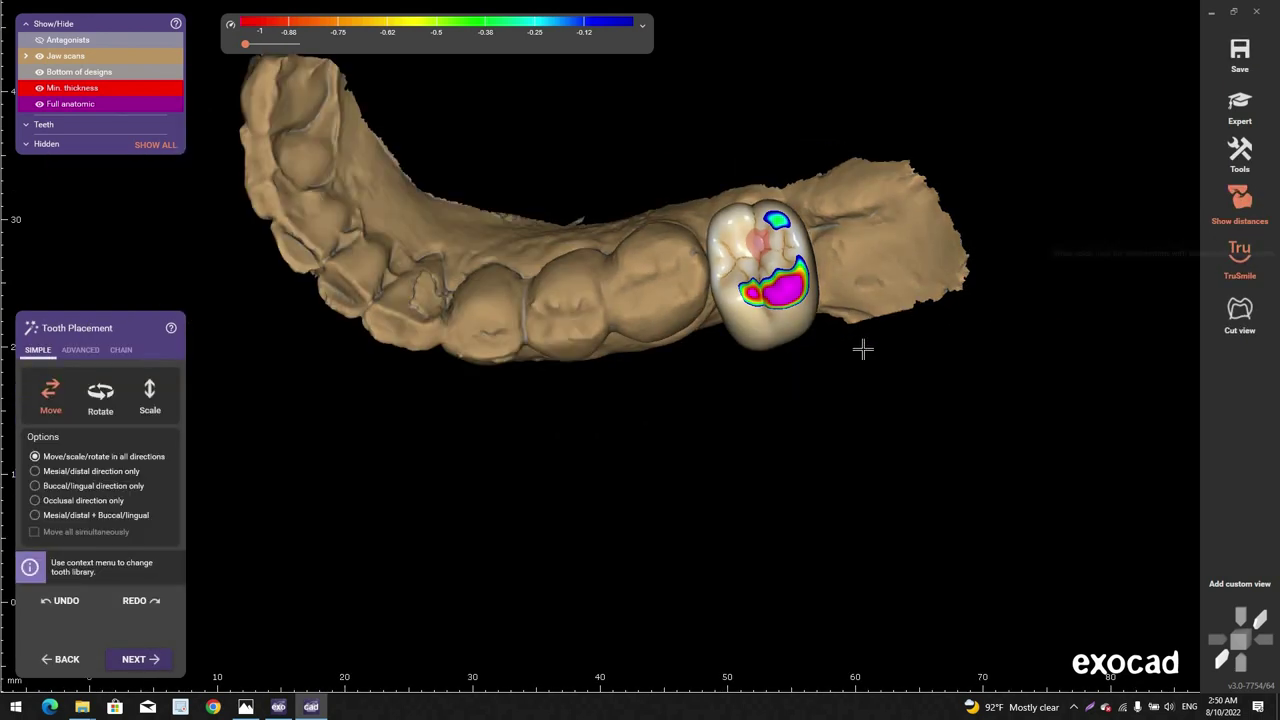
Step: Rotate and scale the tooth 37 model to fit the preparation and line up with the neighbouring molar
right_click_drag(822, 356, 771, 297)
scroll(806, 337, "up", 2)
left_click_drag(771, 297, 767, 338, "ctrl")
right_click_drag(770, 343, 786, 343)
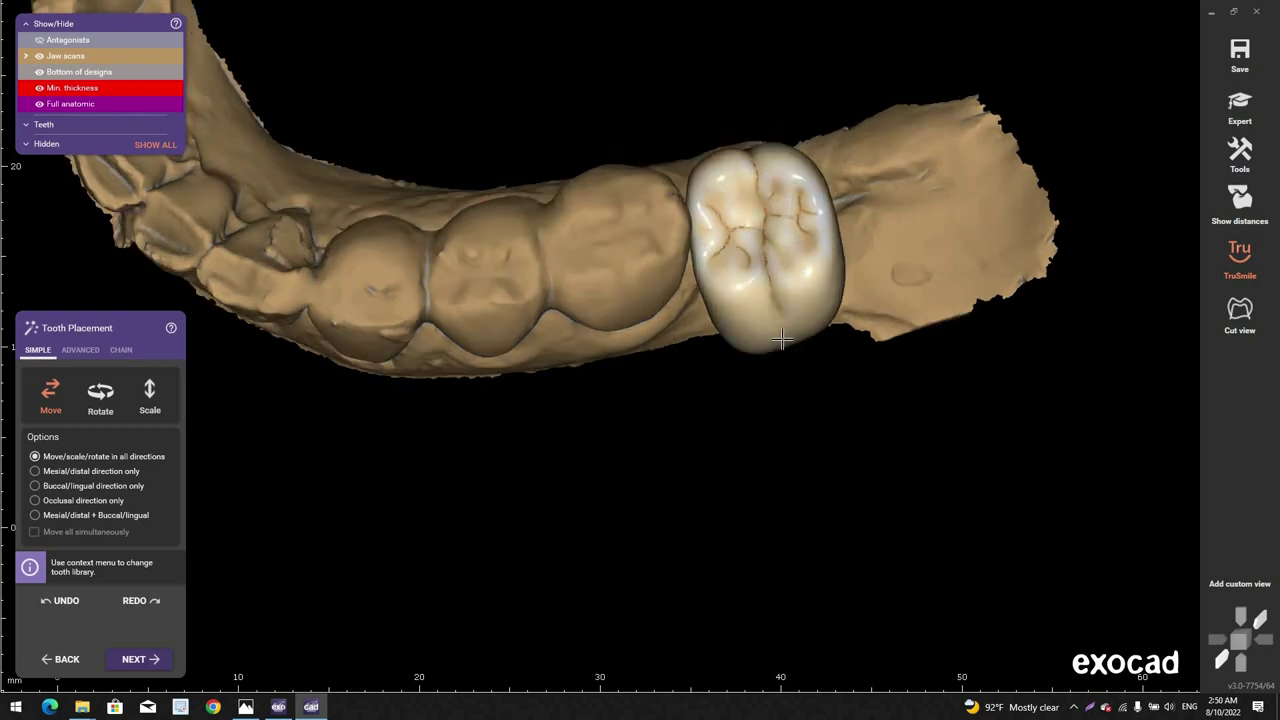
scroll(780, 323, "up", 3)
left_click_drag(780, 323, 781, 283, "shift")
right_click_drag(780, 270, 594, 400)
scroll(774, 236, "down", 3)
Step: Turn off TruSmile rendering and reload the model tooth for 37 from the tooth library, discarding the previous design
left_click(1229, 262)
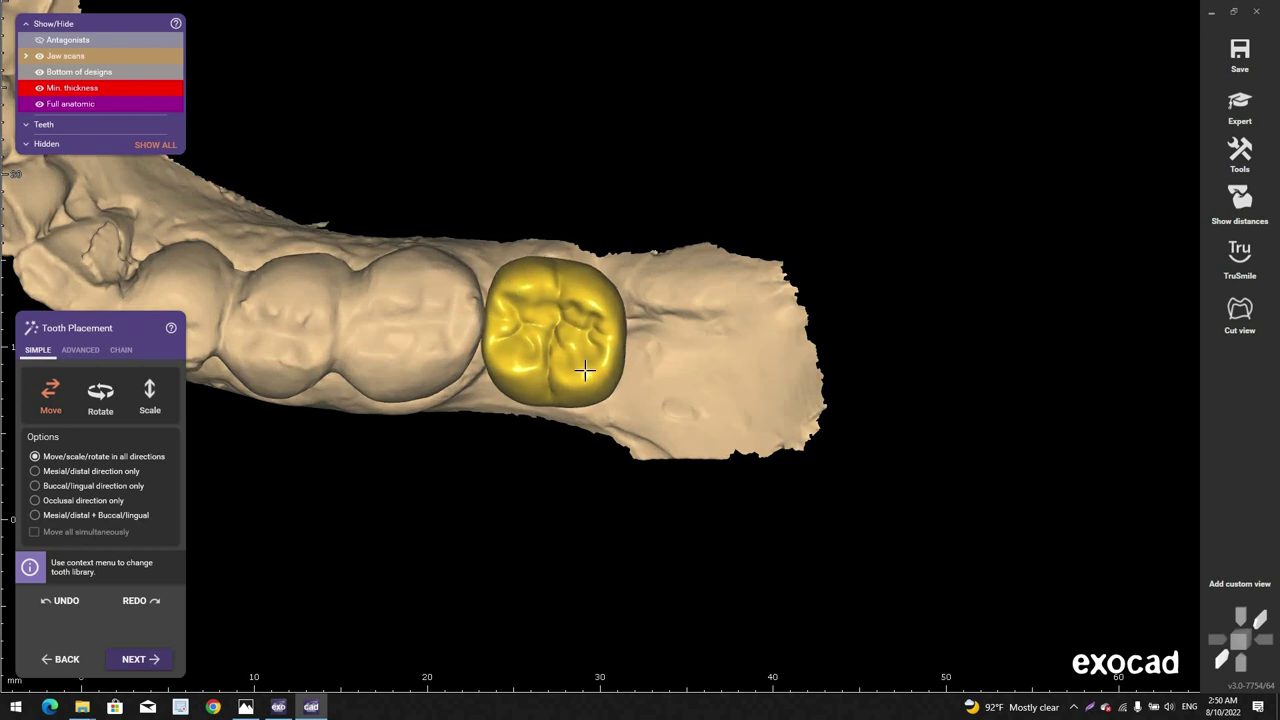
right_click_drag(588, 362, 400, 505)
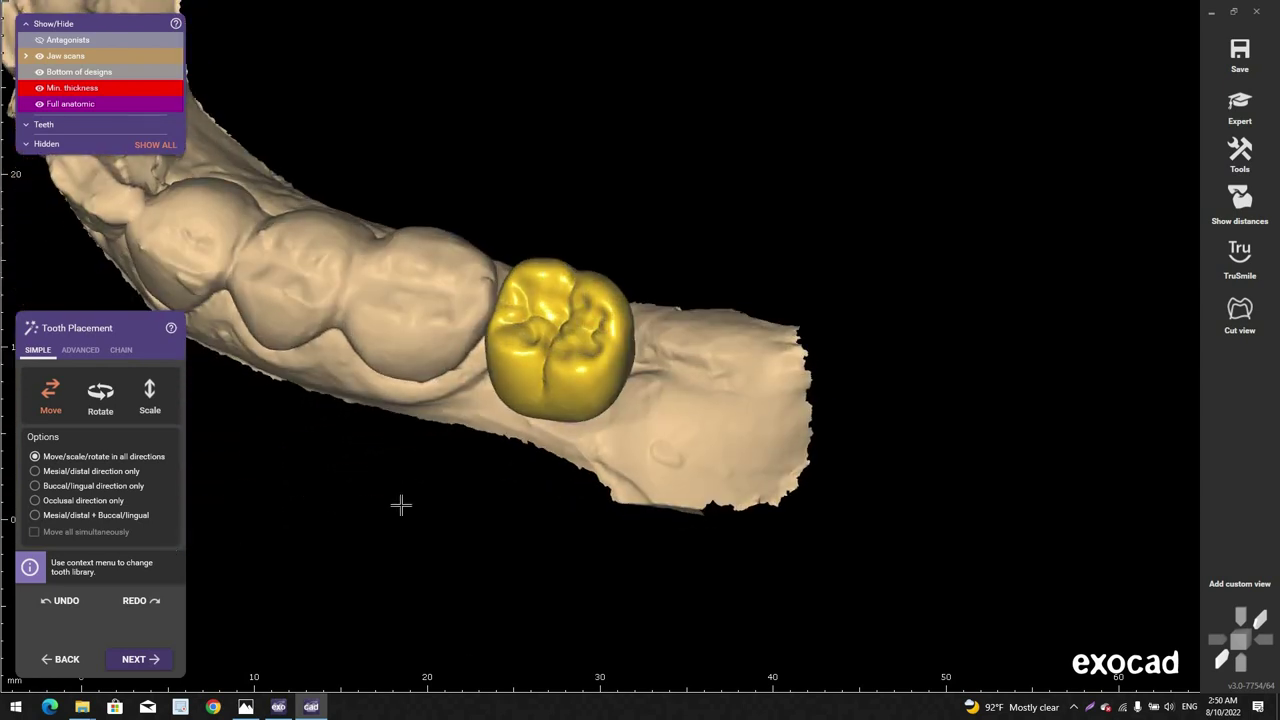
right_click(928, 130)
left_click(428, 362)
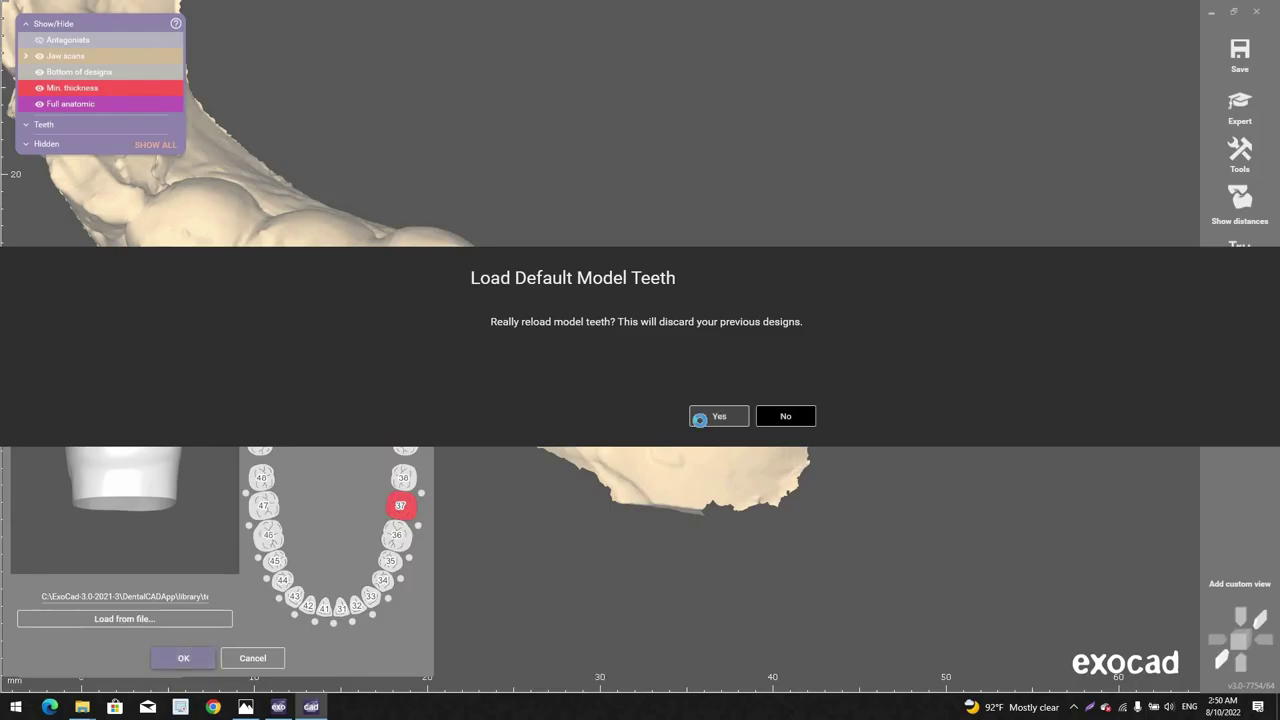
left_click(705, 416)
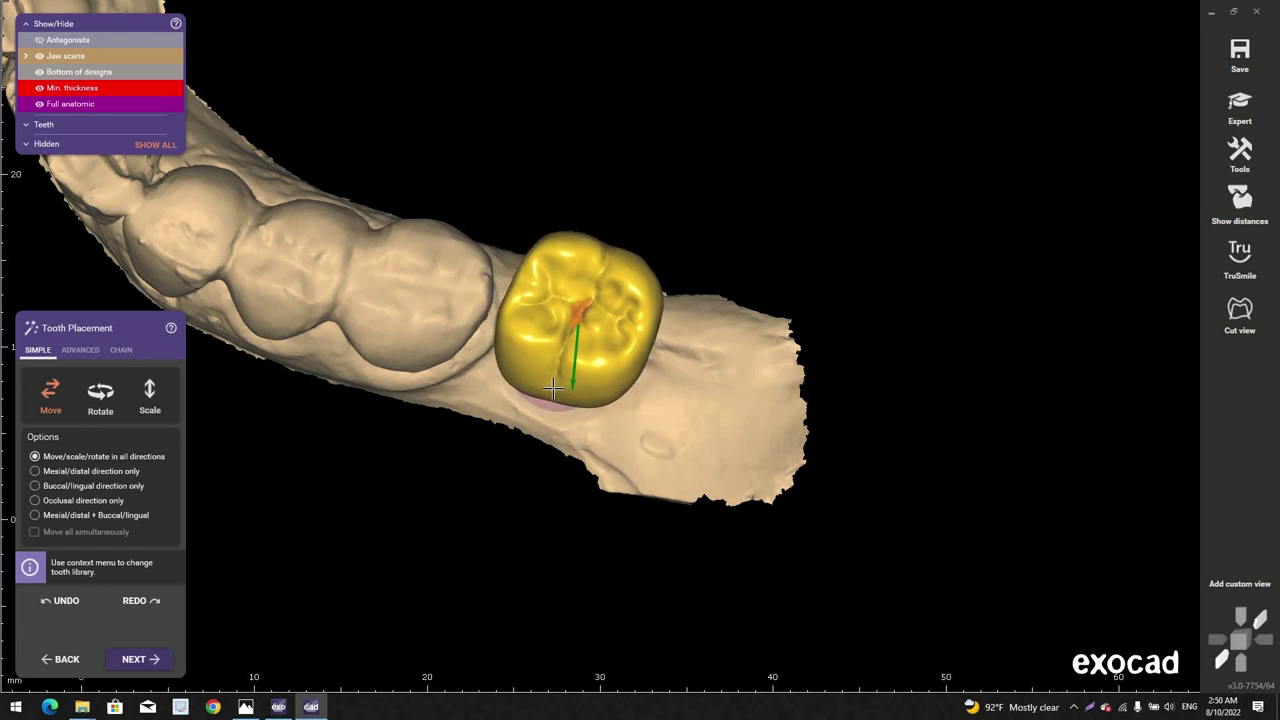
Step: Position the reloaded tooth 37 over the preparation beside the neighbouring molar and continue to free-forming
left_click_drag(546, 389, 537, 395)
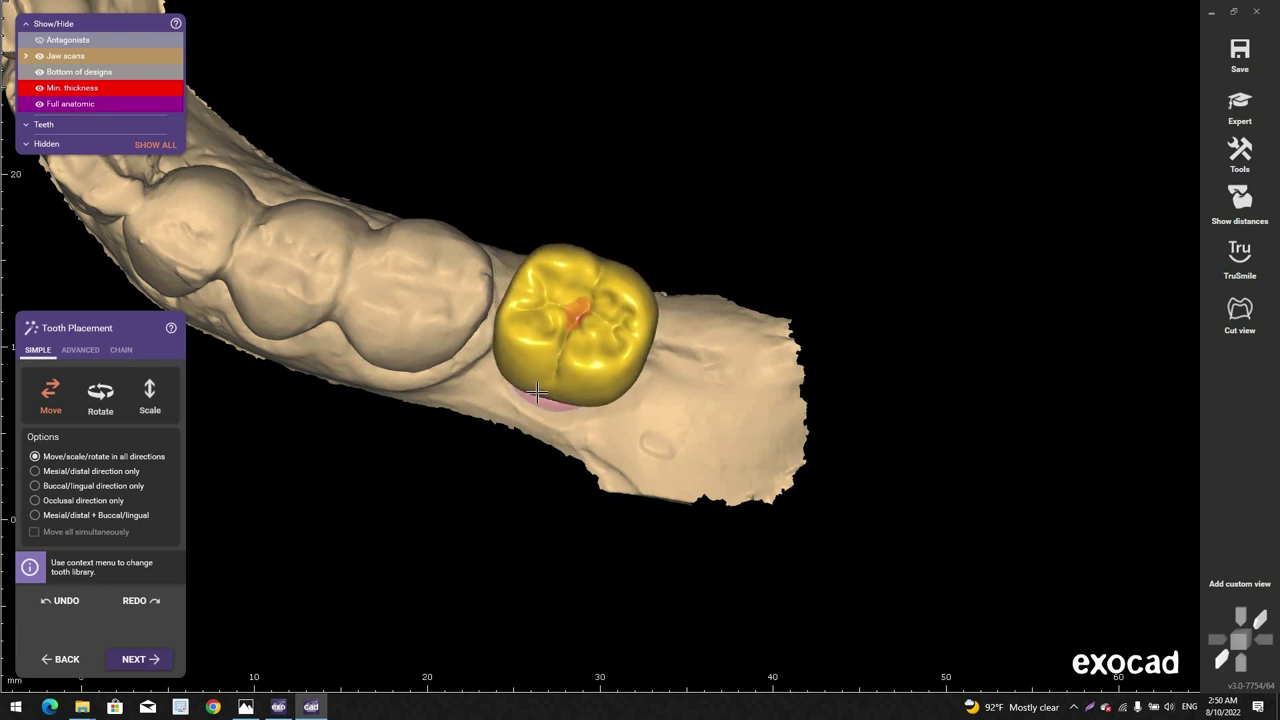
right_click_drag(576, 424, 574, 389)
left_click_drag(545, 457, 544, 442)
right_click_drag(572, 400, 606, 424)
scroll(608, 368, "up", 3)
right_click_drag(608, 367, 611, 374)
left_click_drag(612, 374, 609, 379)
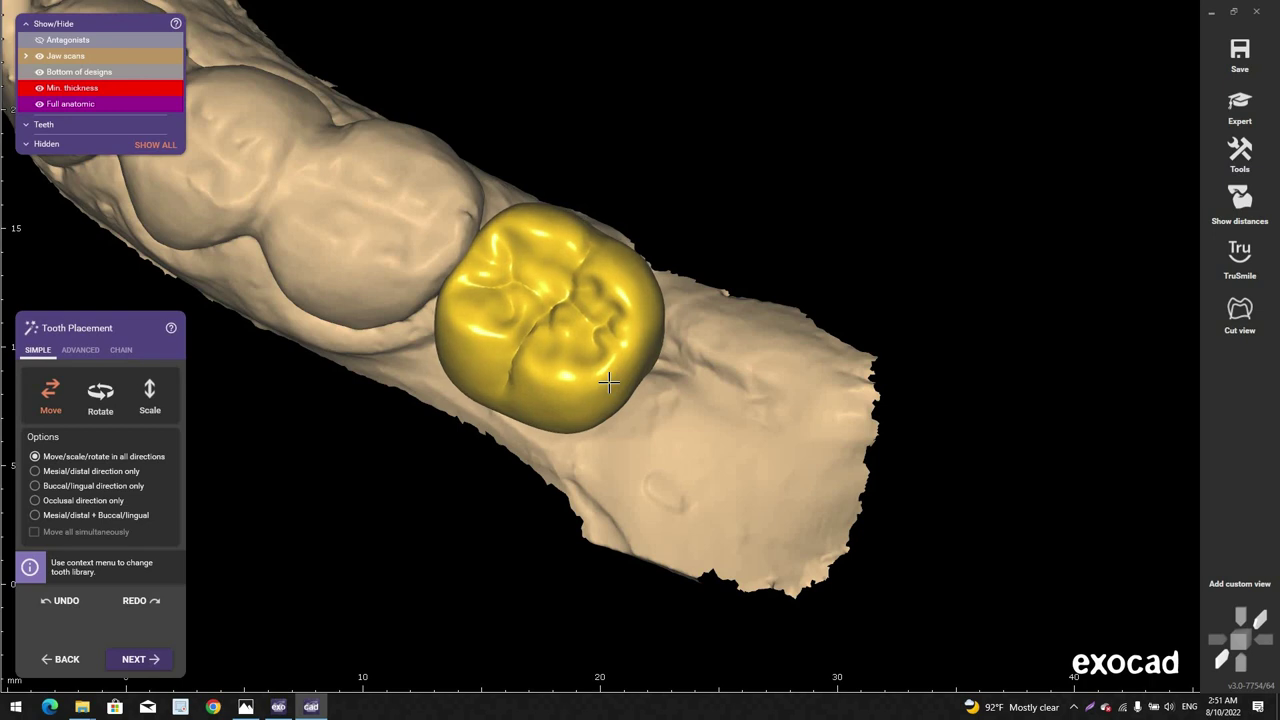
right_click_drag(633, 406, 634, 404)
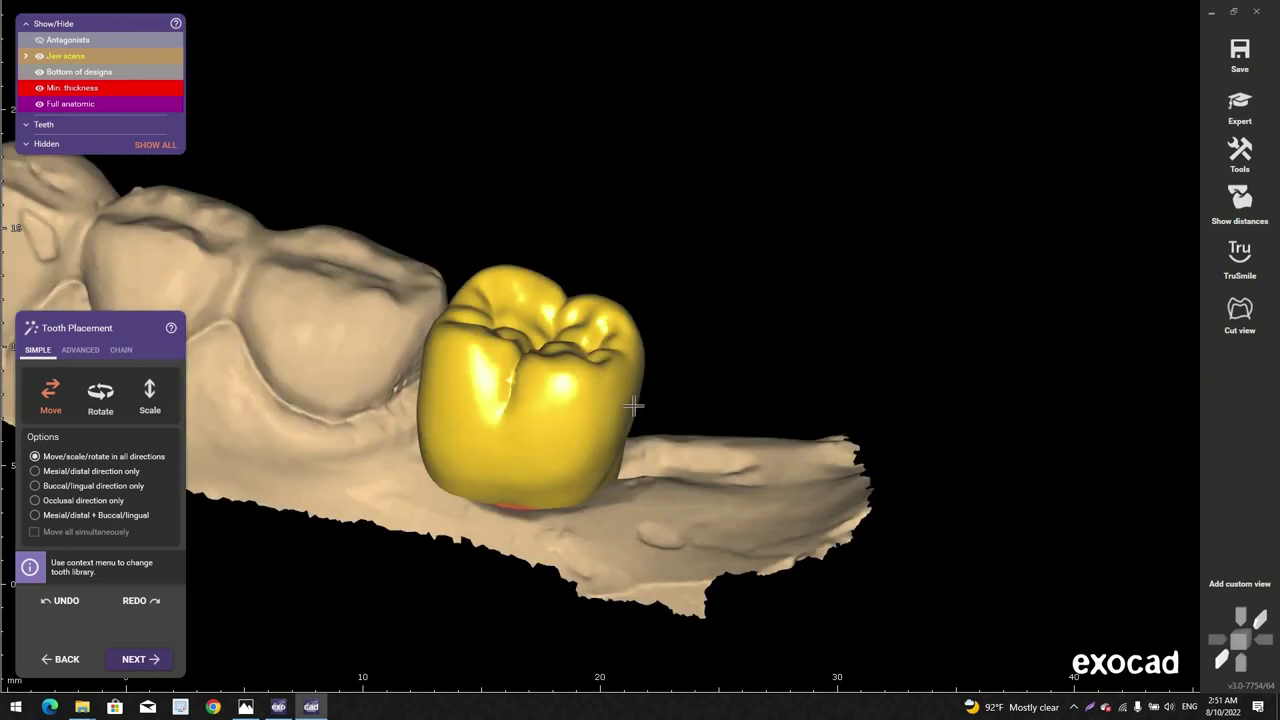
left_click(155, 657)
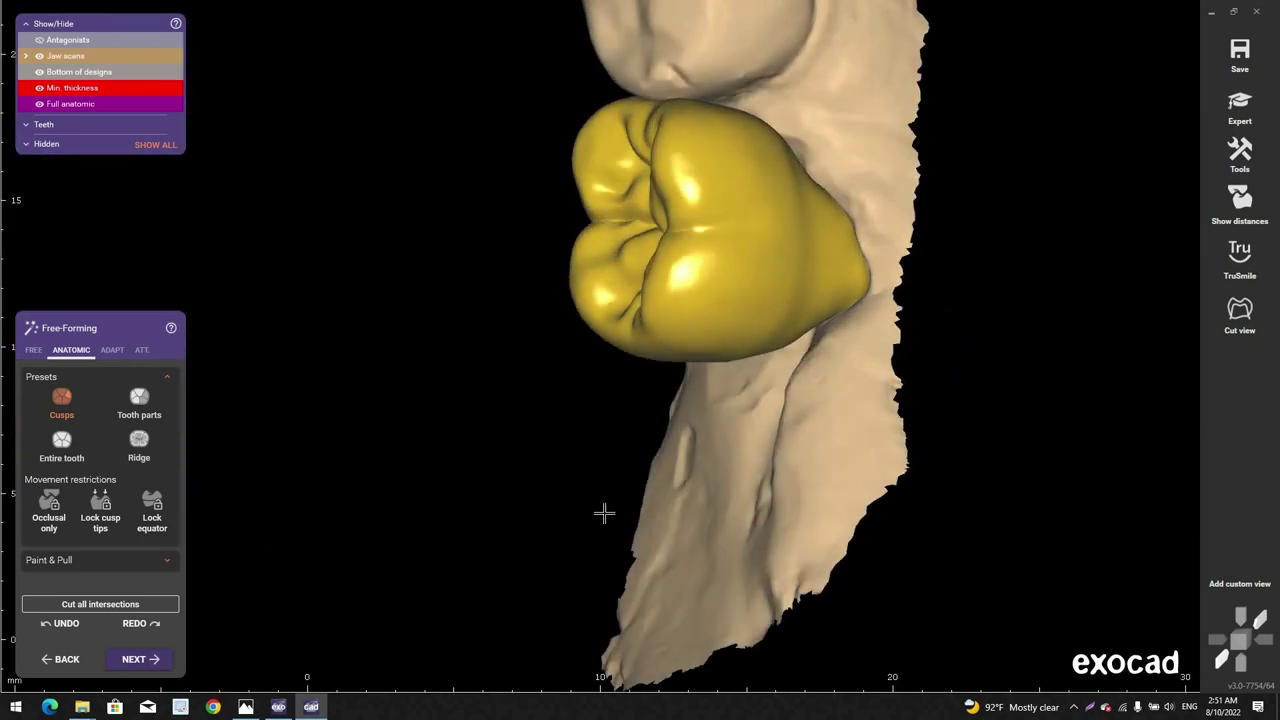
Step: Temporarily hide the full anatomic crown to inspect the minimum thickness and the crown bottom underneath
middle_click(783, 286, "ctrl")
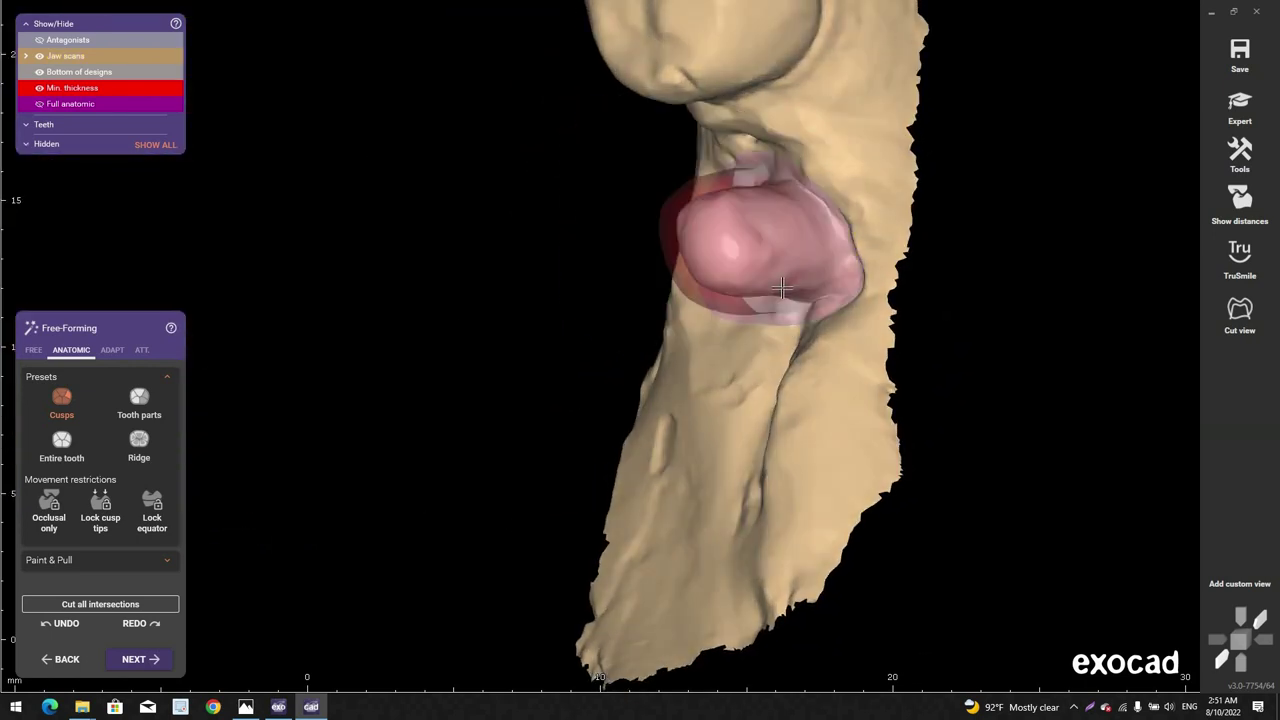
right_click_drag(783, 286, 500, 340)
middle_click(509, 338, "shift")
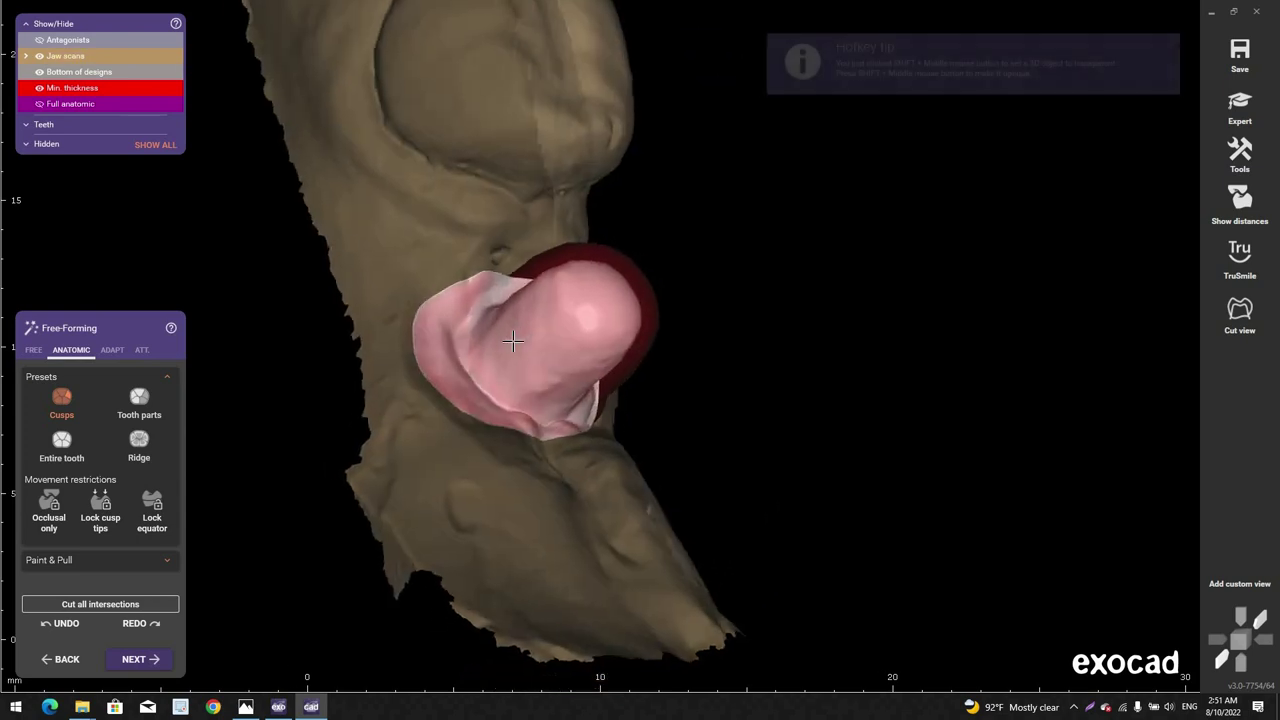
middle_click(517, 466, "shift")
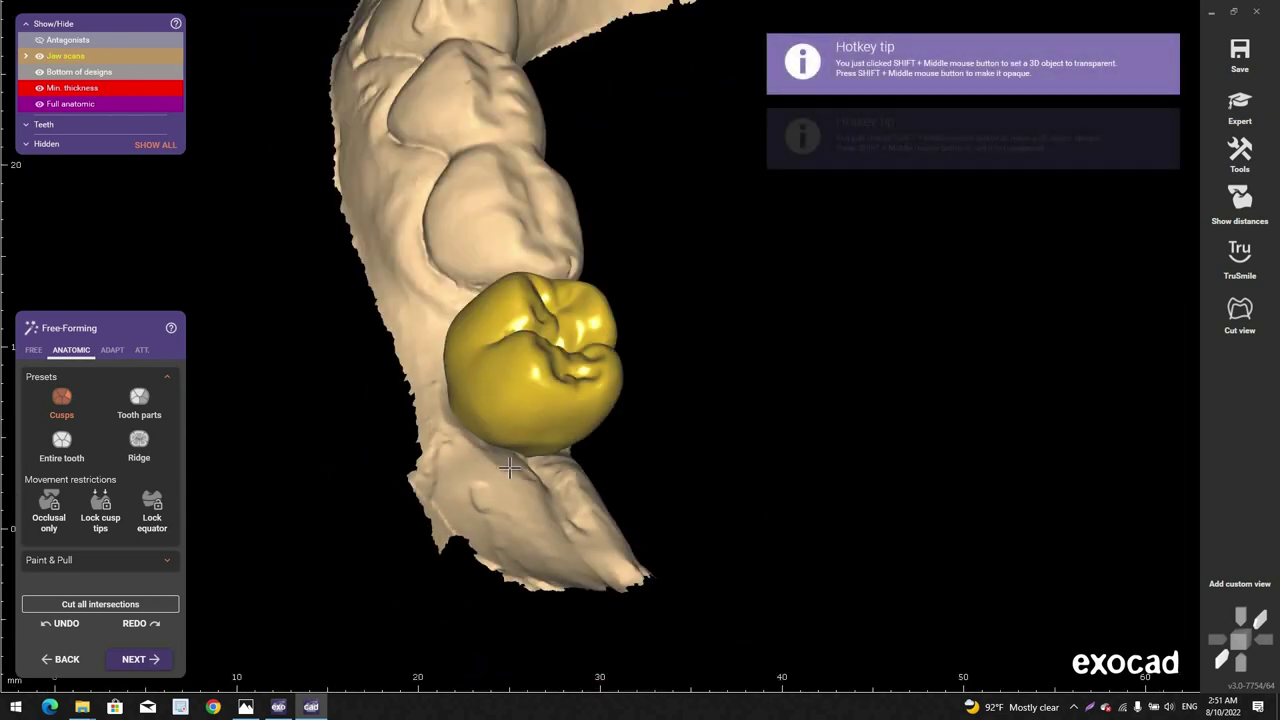
Step: Smooth the lower side surfaces of the crown near the margin with the Smooth/Flatten brush, enlarging the brush size
left_click(33, 350)
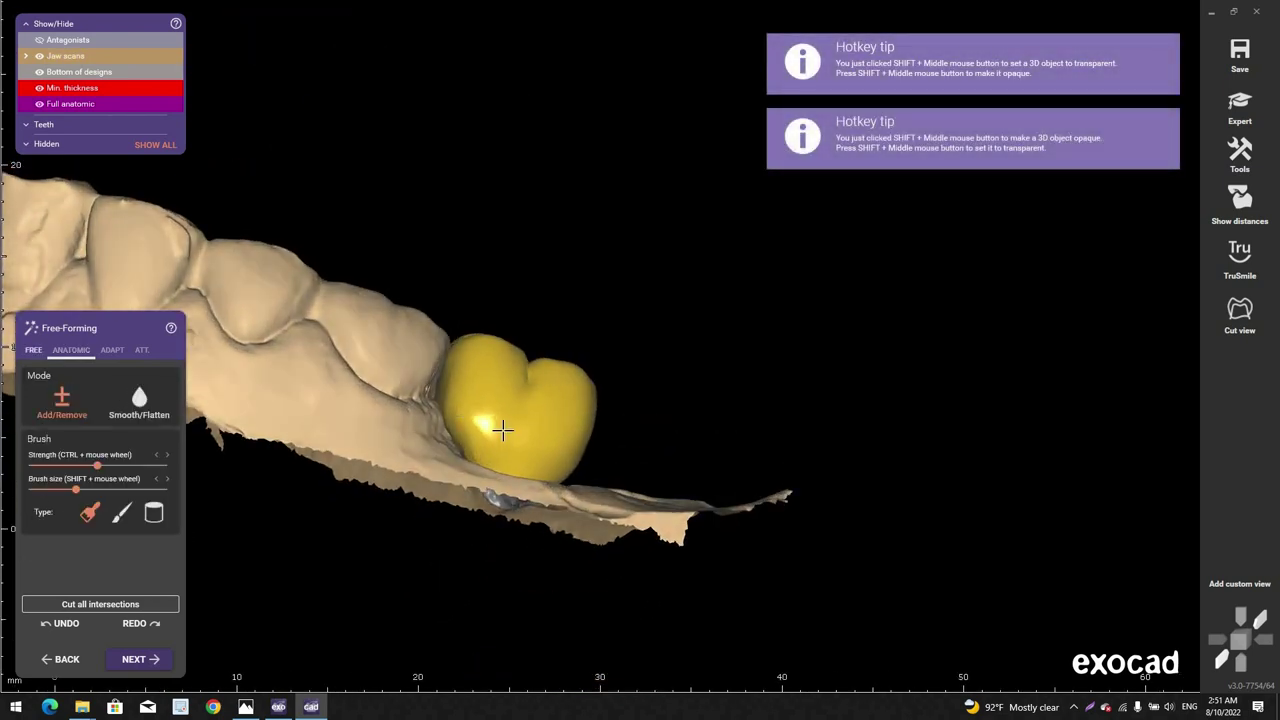
scroll(467, 428, "up", 5)
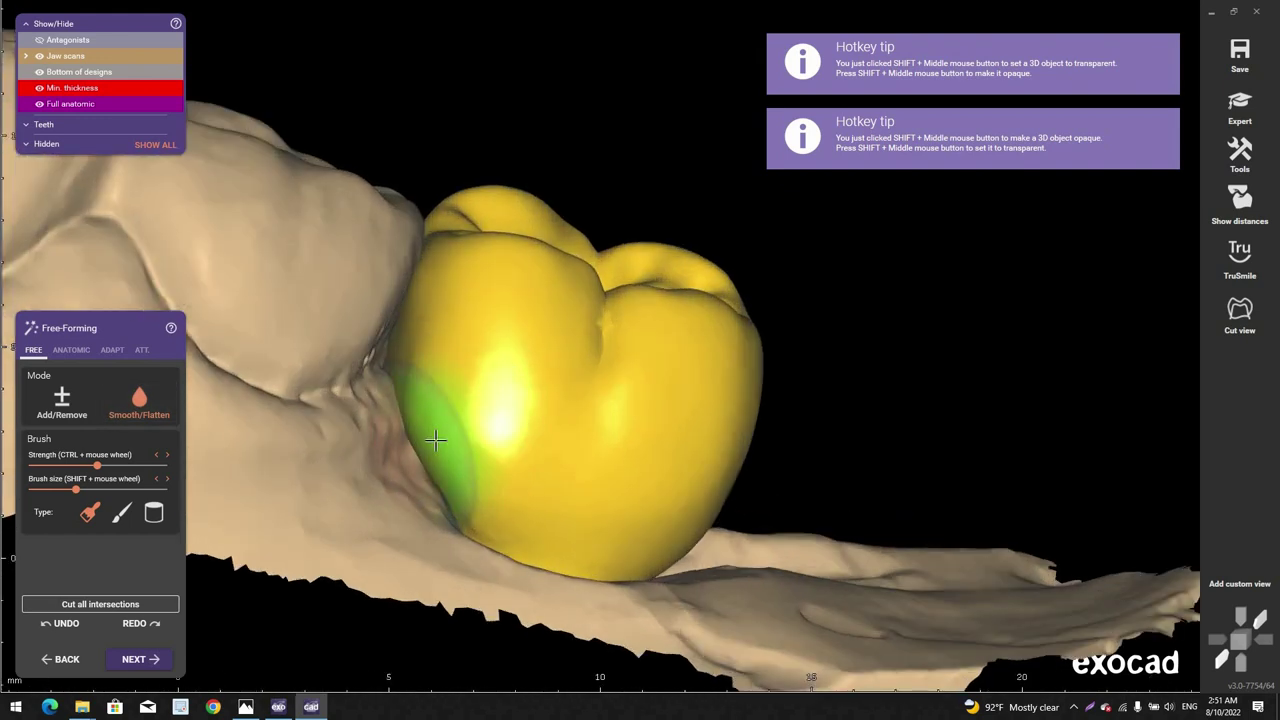
mouse_move(454, 513)
right_mouse_down()
mouse_move(620, 529)
mouse_move(543, 503)
right_mouse_up()
right_click_drag(464, 490, 447, 511)
scroll(600, 518, "down", 3)
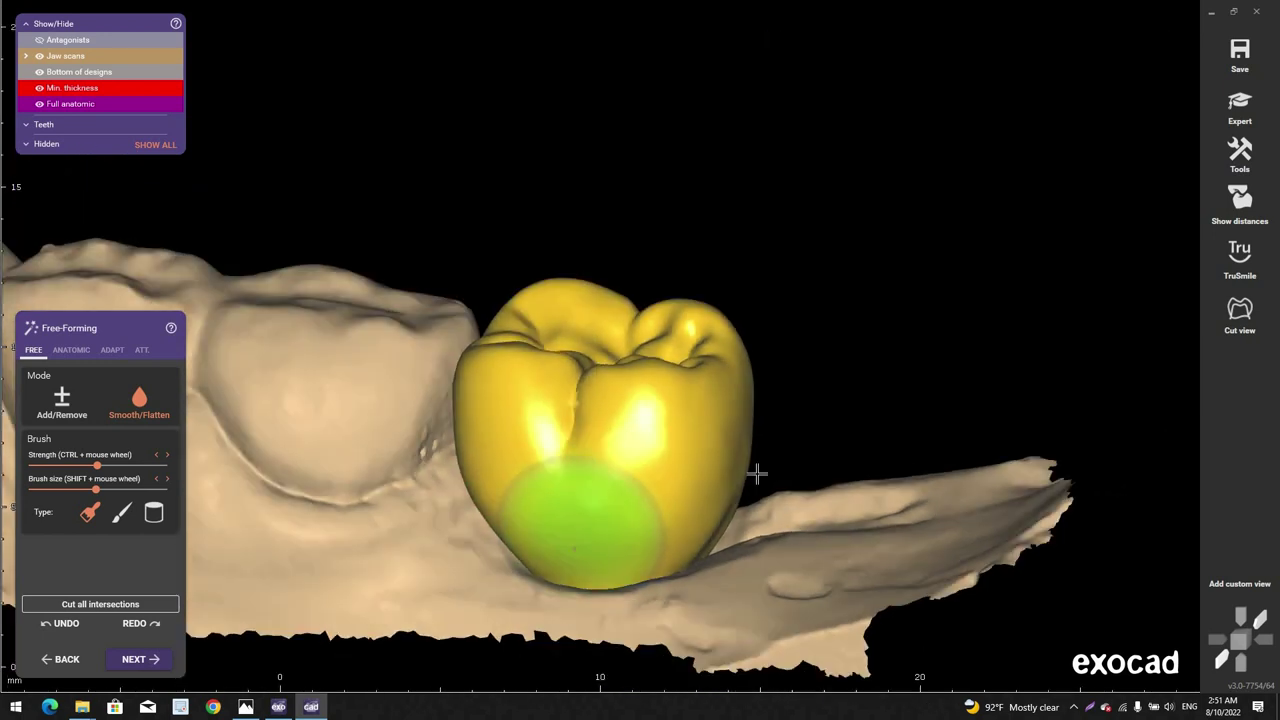
right_click_drag(757, 471, 698, 515)
right_click_drag(818, 443, 871, 286)
right_click_drag(858, 200, 886, 276)
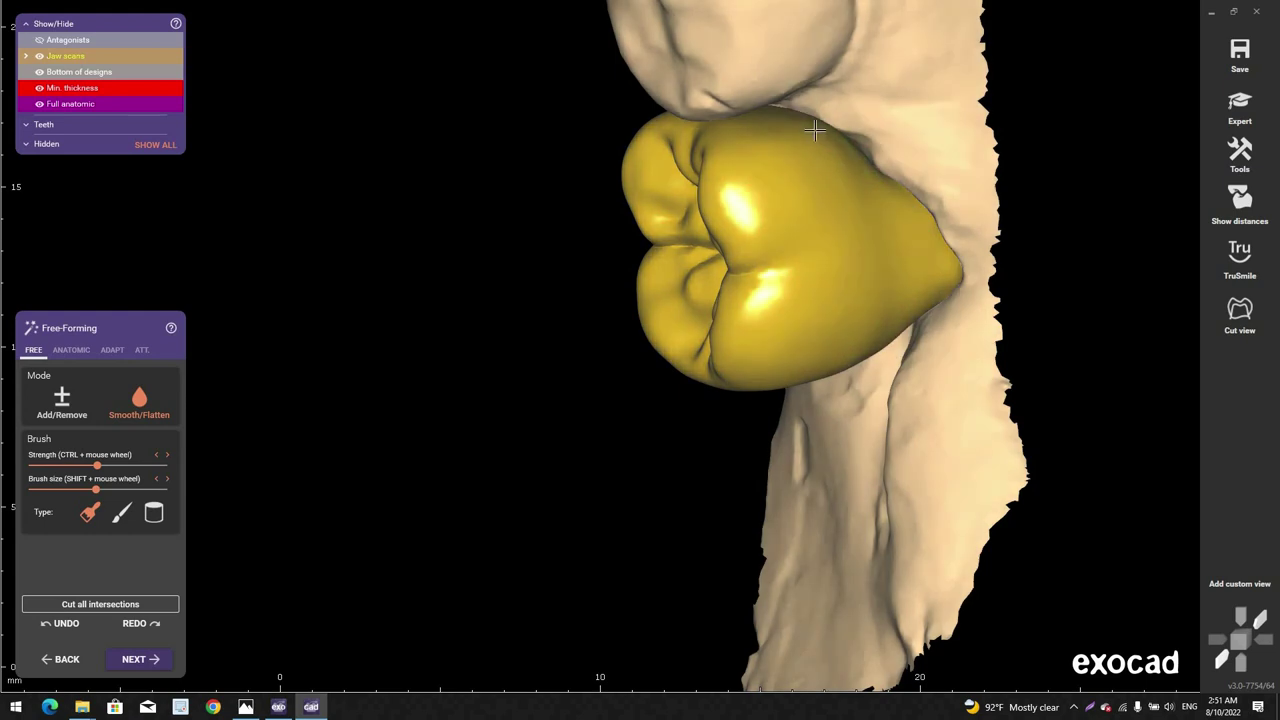
Step: Cut the crown's approximal intersections with the adjacent tooth at a desired distance of 0 mm
mouse_move(814, 128)
right_mouse_down()
mouse_move(856, 185)
mouse_move(770, 192)
mouse_move(777, 228)
mouse_move(592, 350)
mouse_move(566, 306)
mouse_move(577, 317)
right_mouse_up()
scroll(866, 187, "down", 4)
scroll(777, 228, "up", 1)
scroll(577, 317, "up", 3)
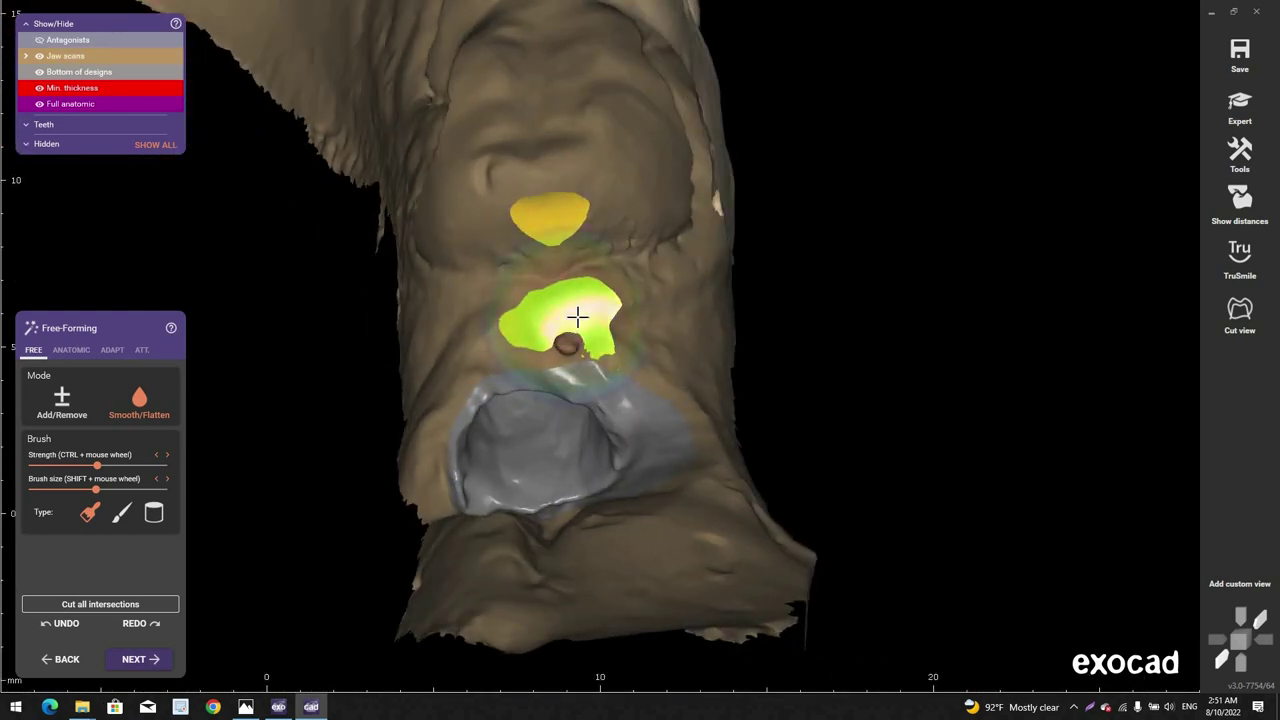
scroll(478, 340, "up", 2)
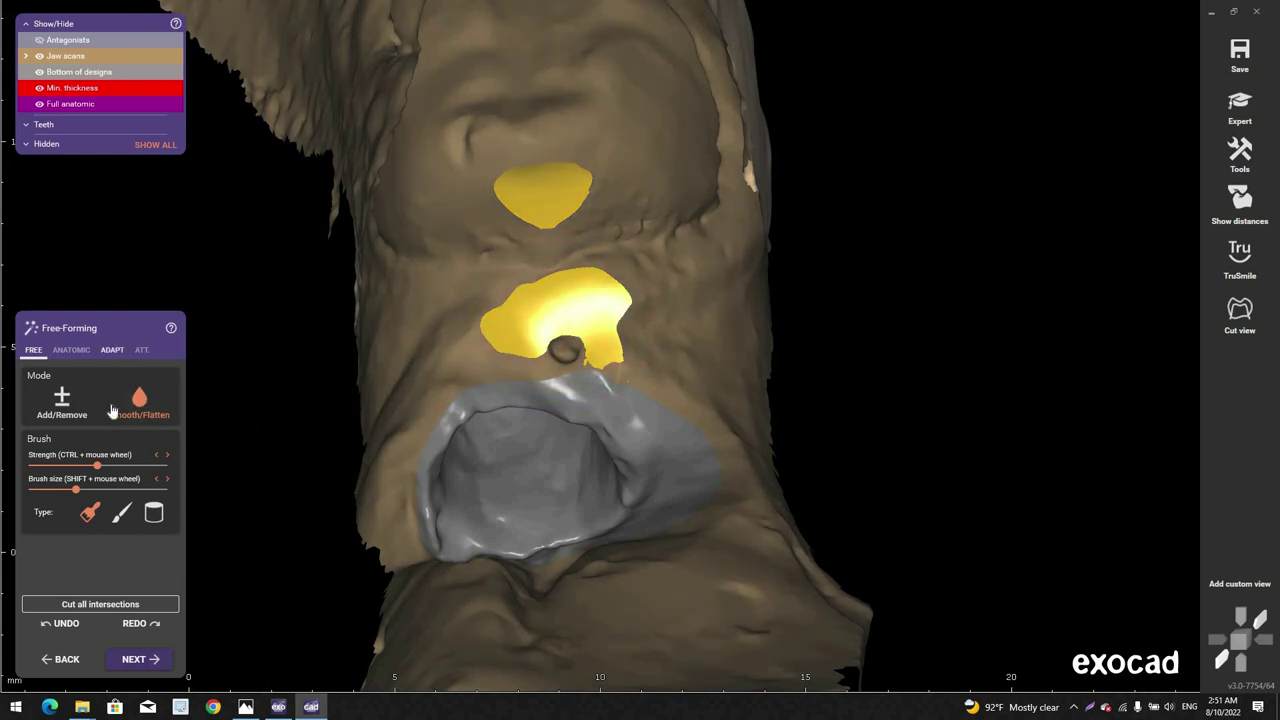
left_click(111, 349)
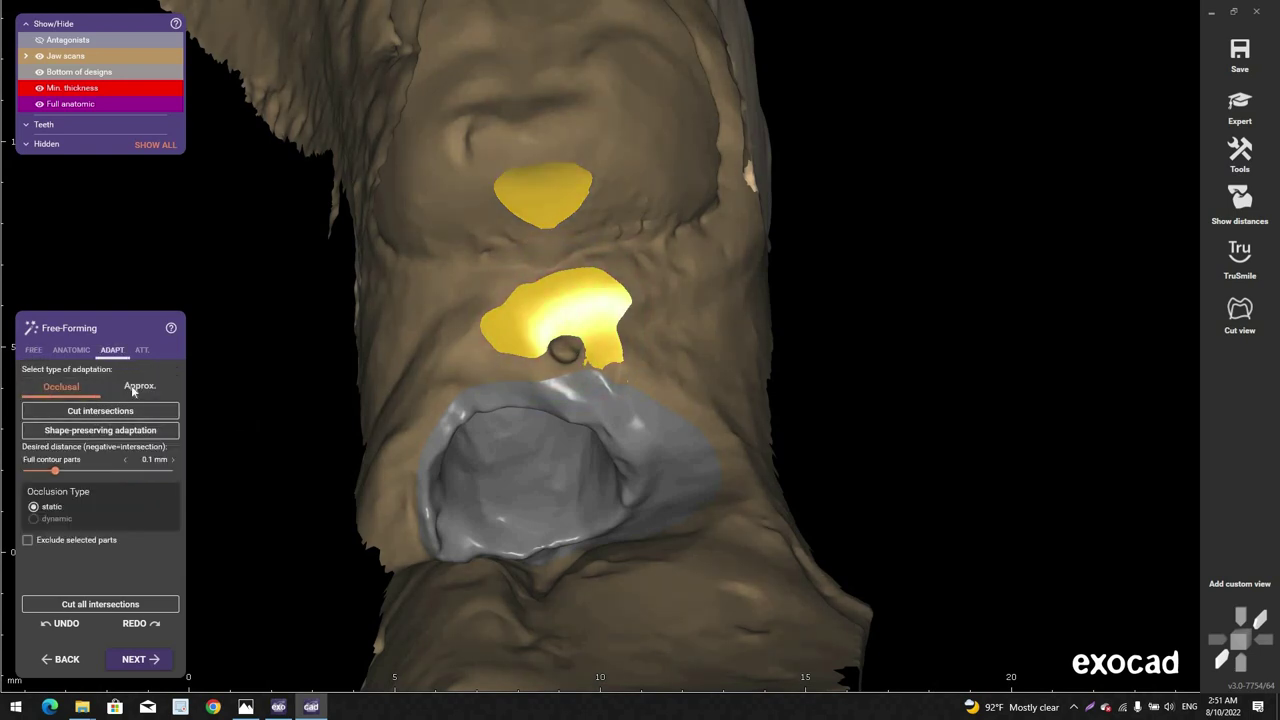
left_click(141, 390)
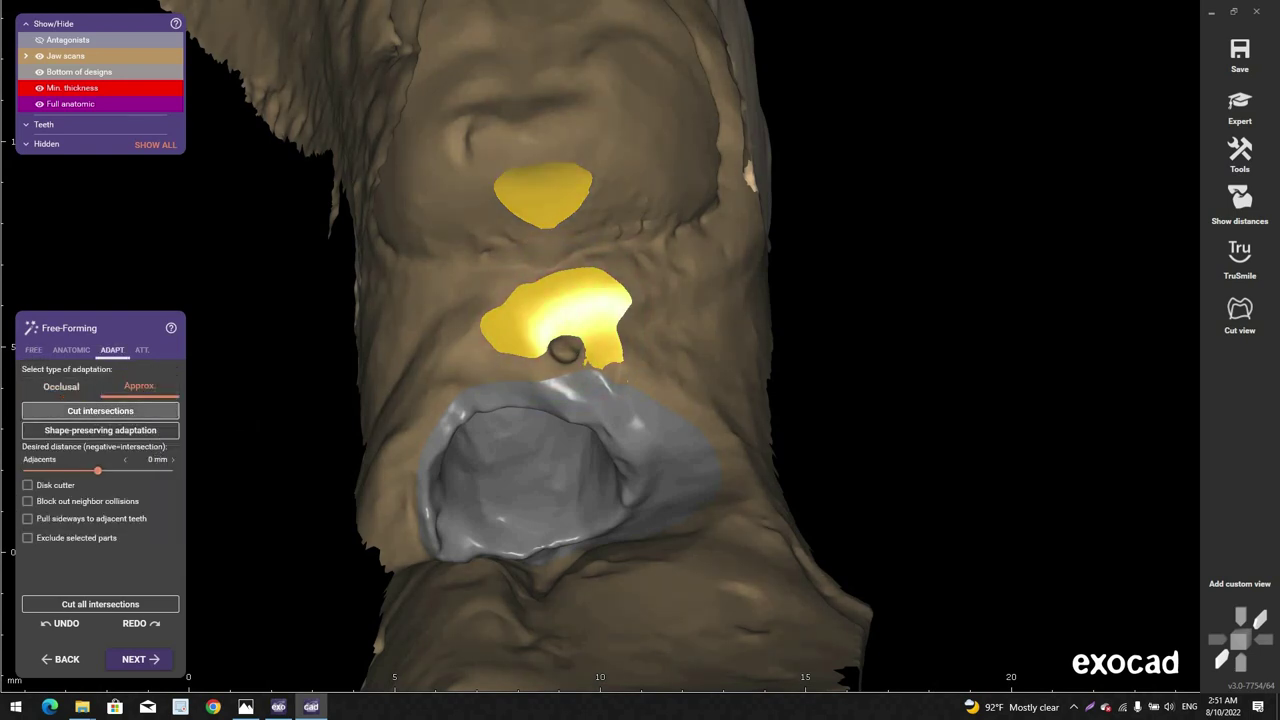
right_click_drag(565, 267, 720, 409)
scroll(862, 388, "up", 2)
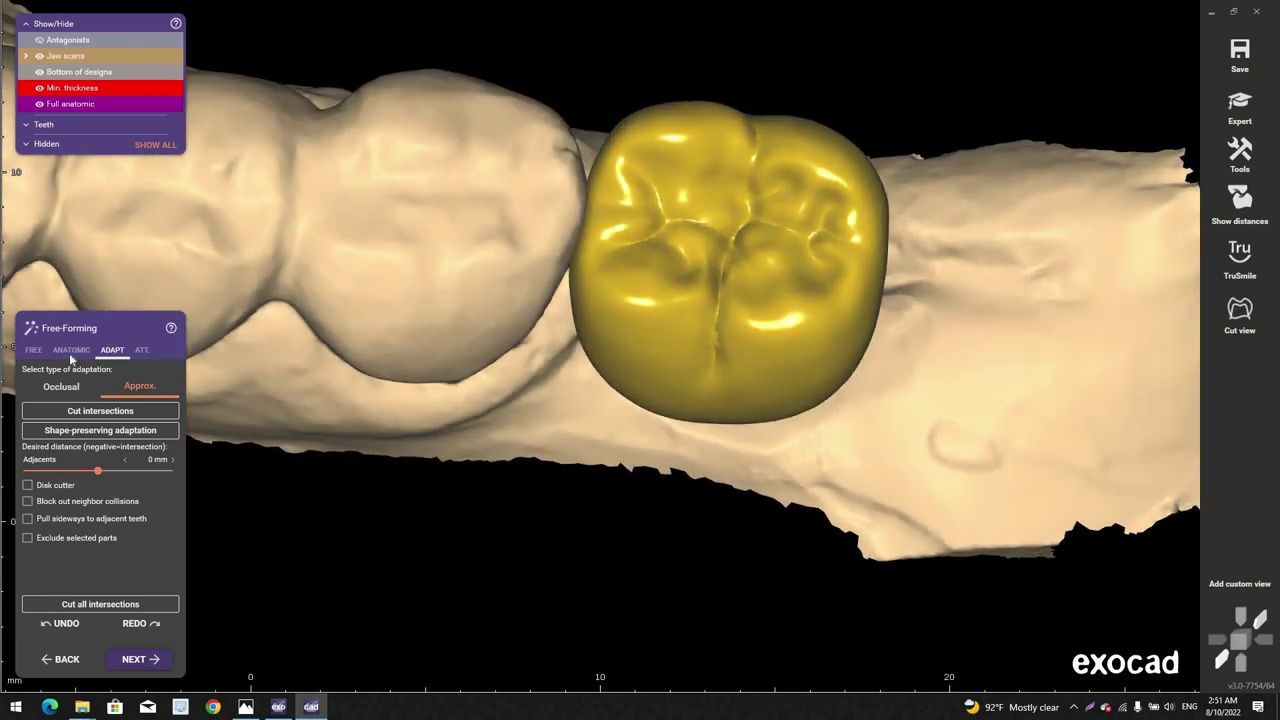
Step: Adjust the crown's overall contour with the Entire tooth preset of anatomic free-forming
left_click(71, 350)
left_click(62, 443)
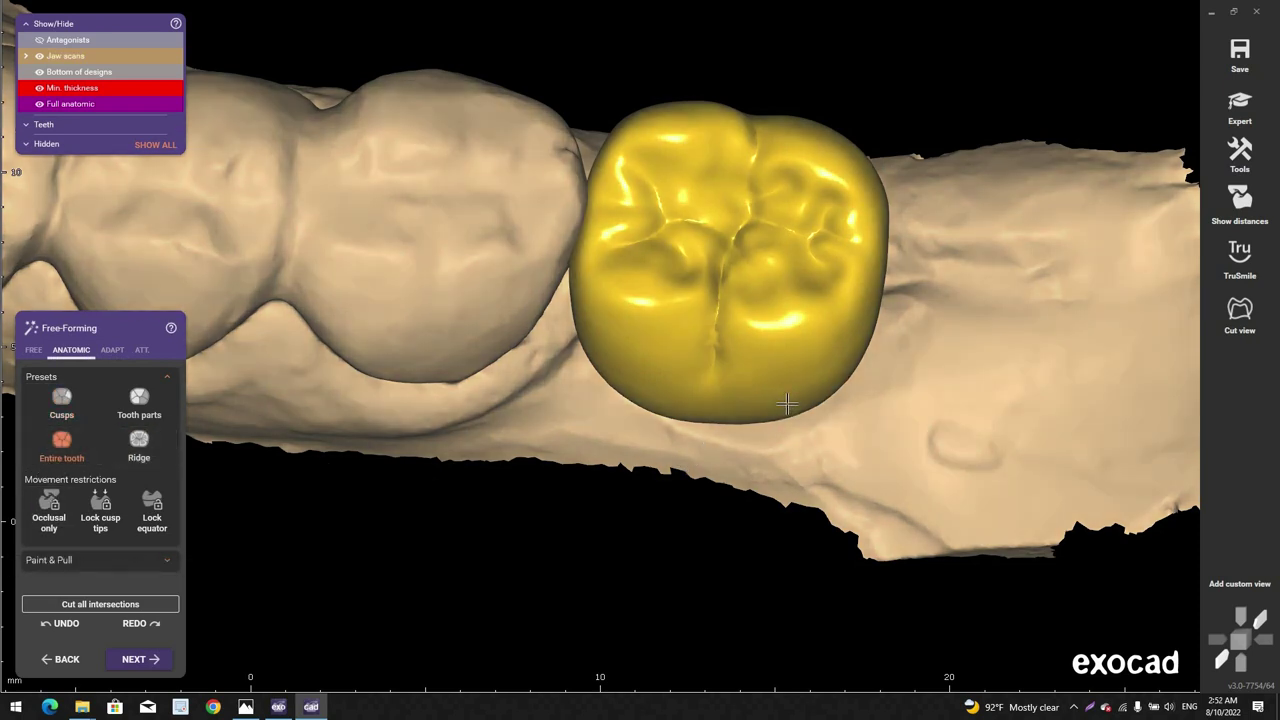
right_click_drag(781, 395, 688, 268)
scroll(690, 264, "up", 3)
scroll(690, 265, "down", 2)
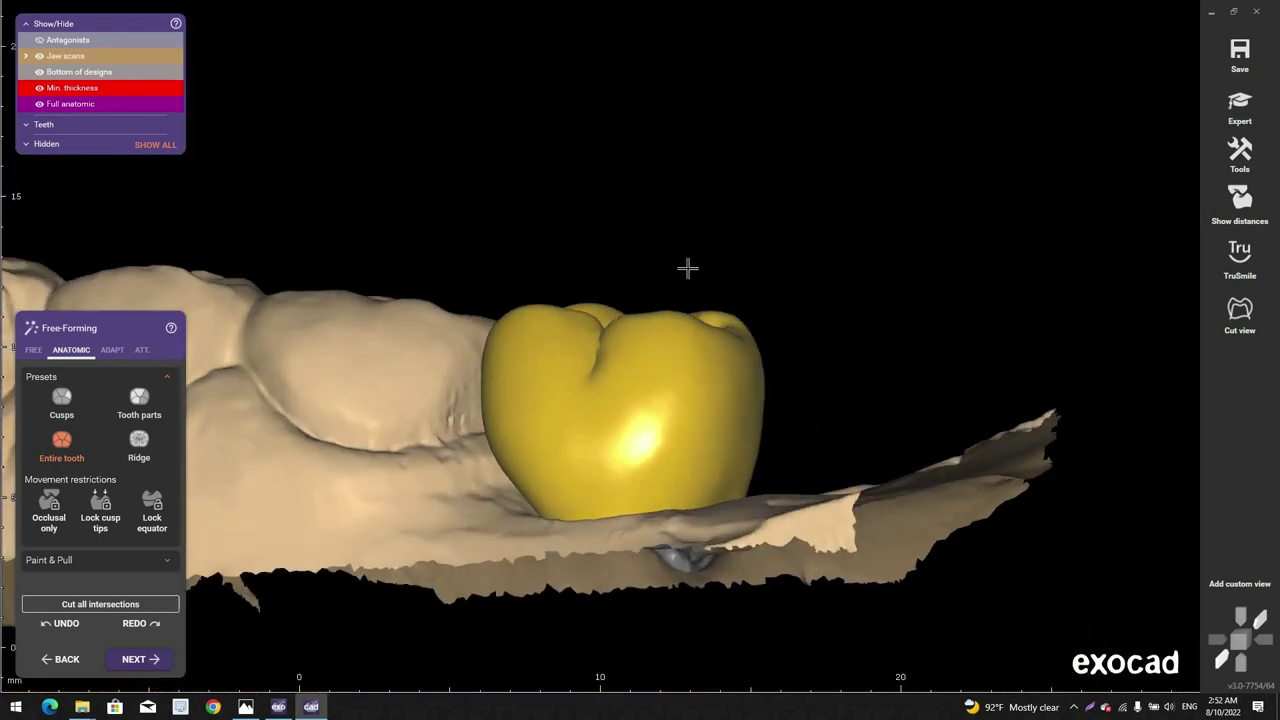
Step: Smooth the crown's side surface facing the neighbouring molar with the Smooth/Flatten brush
left_click(33, 349)
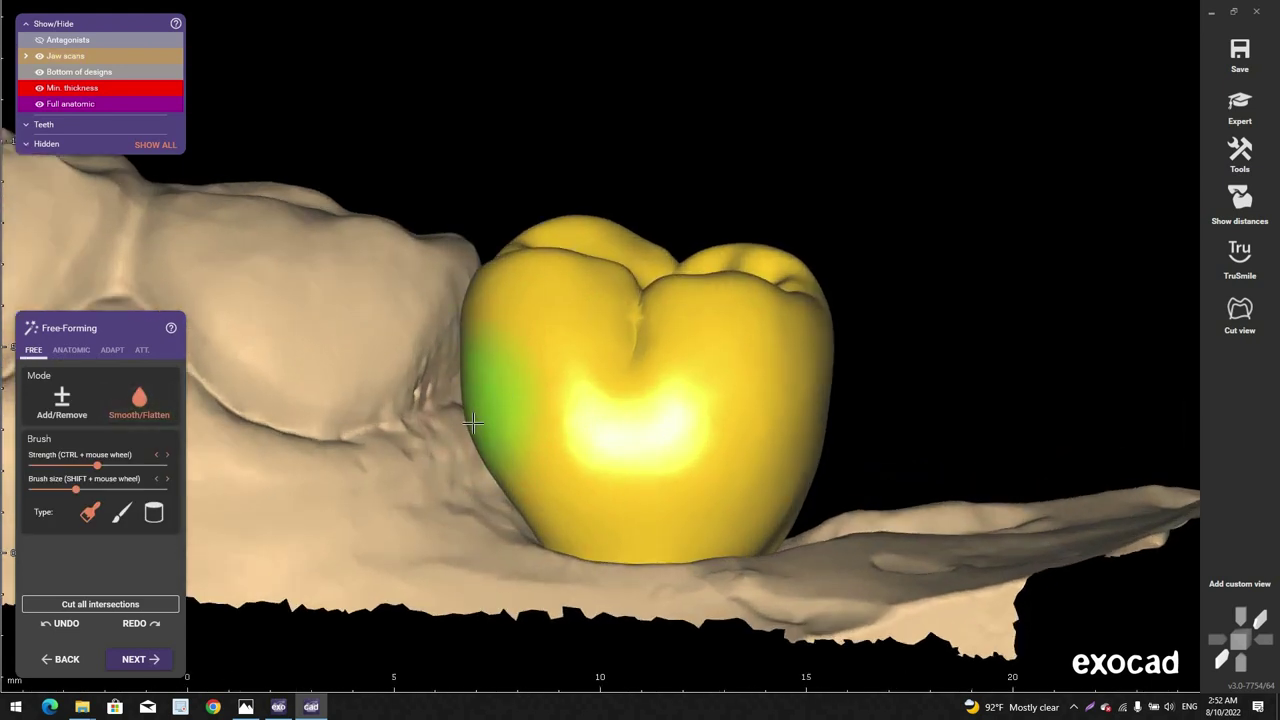
scroll(485, 441, "down", 3)
mouse_move(500, 225)
right_mouse_down()
mouse_move(540, 297)
mouse_move(640, 308)
right_mouse_up()
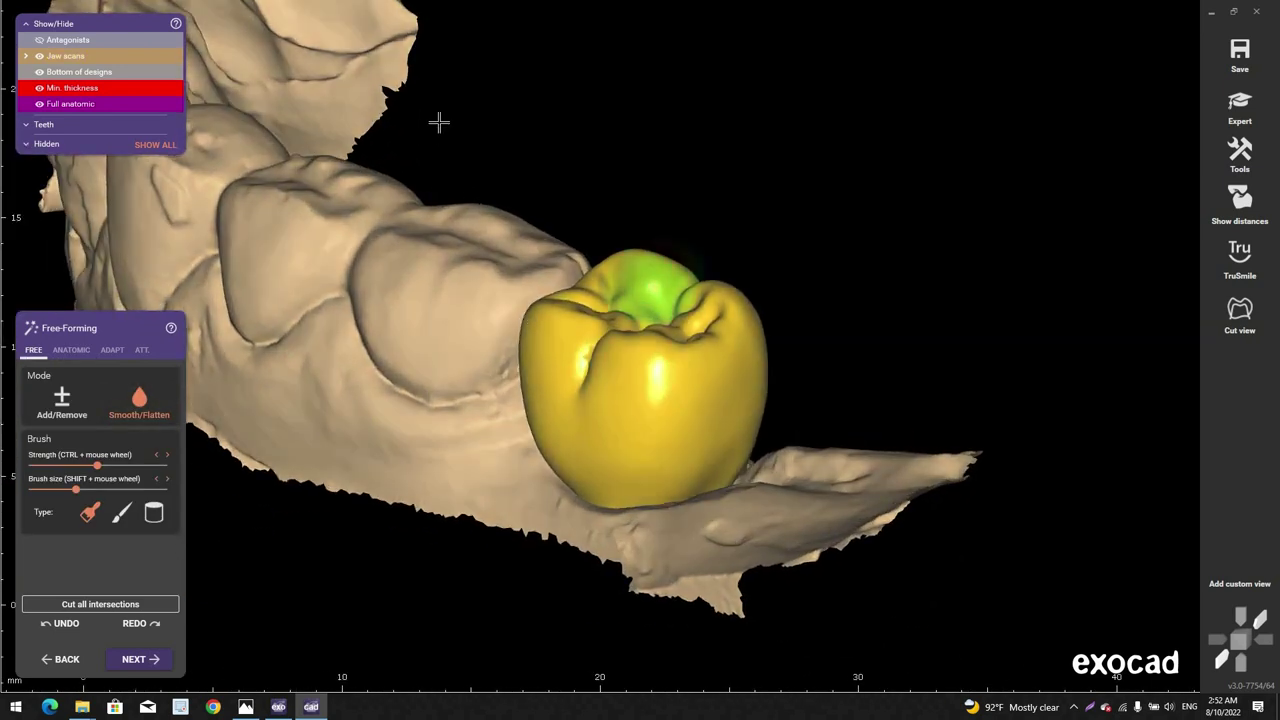
mouse_move(549, 103)
right_mouse_down()
mouse_move(606, 257)
mouse_move(658, 320)
right_mouse_up()
Step: Show the color-coded distances on the crown and lower its occlusal surface slightly with the Entire tooth preset
scroll(658, 320, "down", 2)
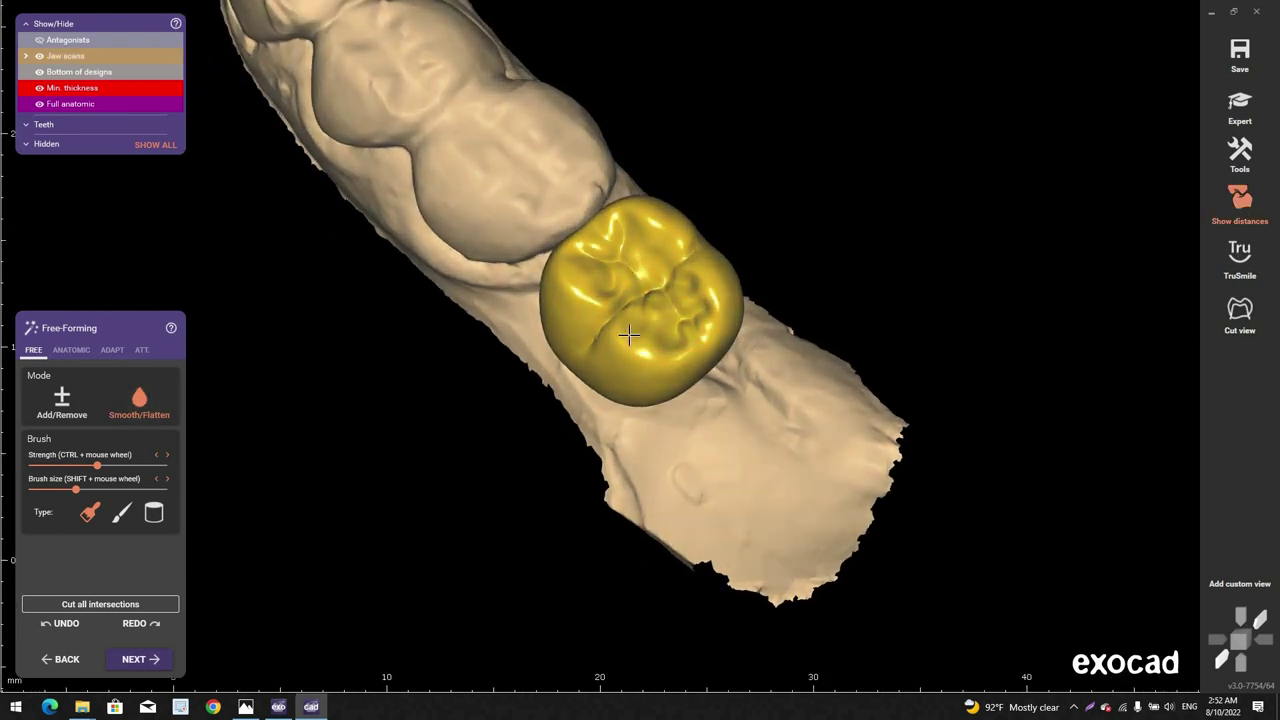
left_click(71, 350)
left_click(139, 403)
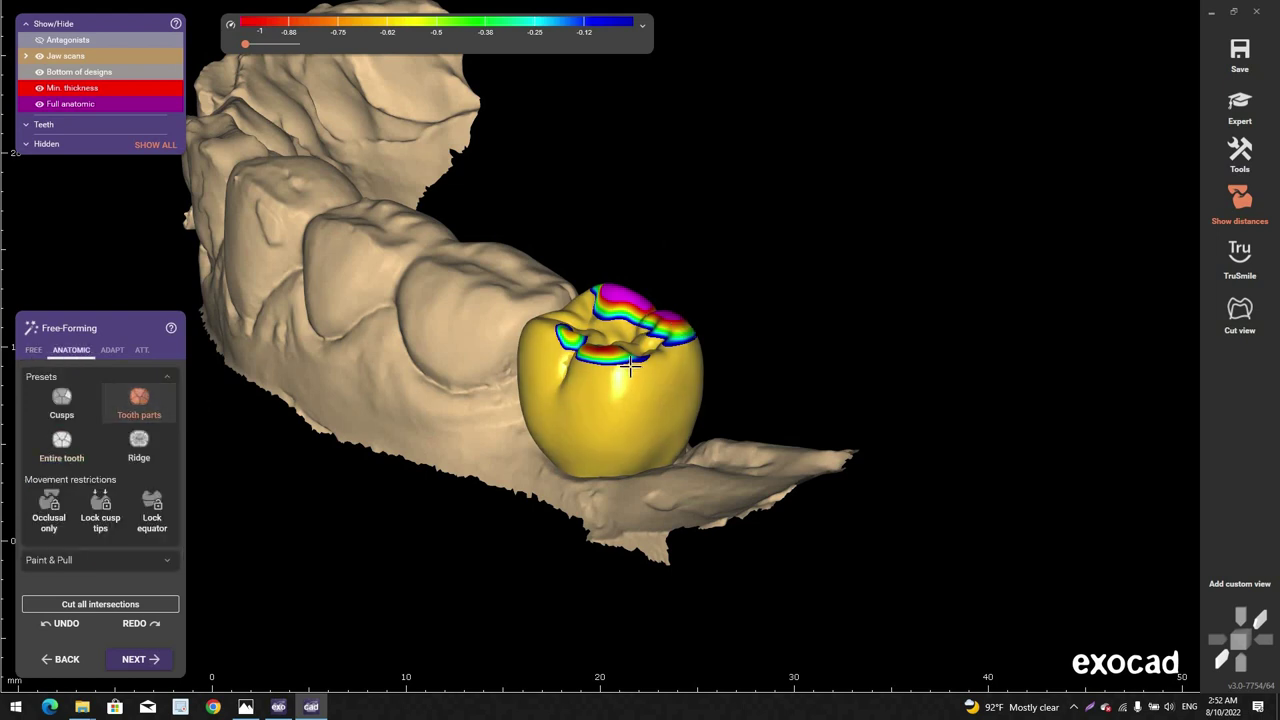
right_click_drag(631, 369, 553, 293)
scroll(553, 293, "up", 4)
scroll(600, 280, "up", 3)
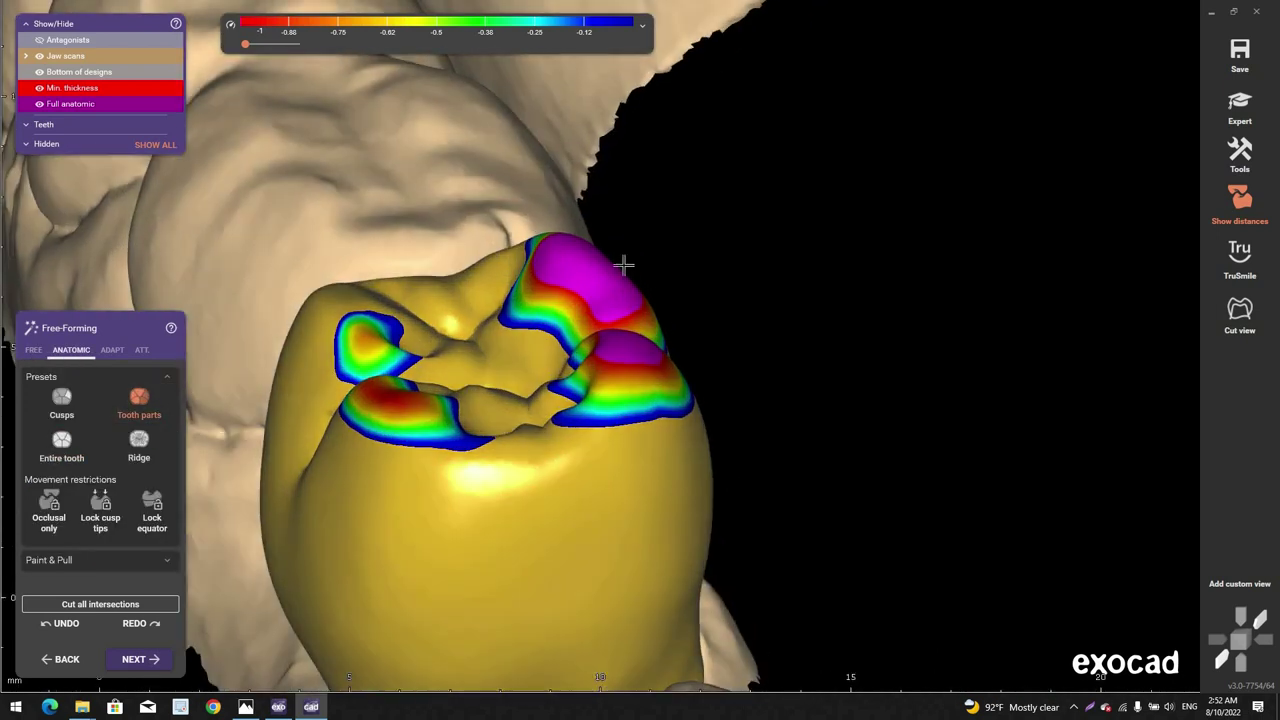
left_click_drag(580, 273, 549, 297)
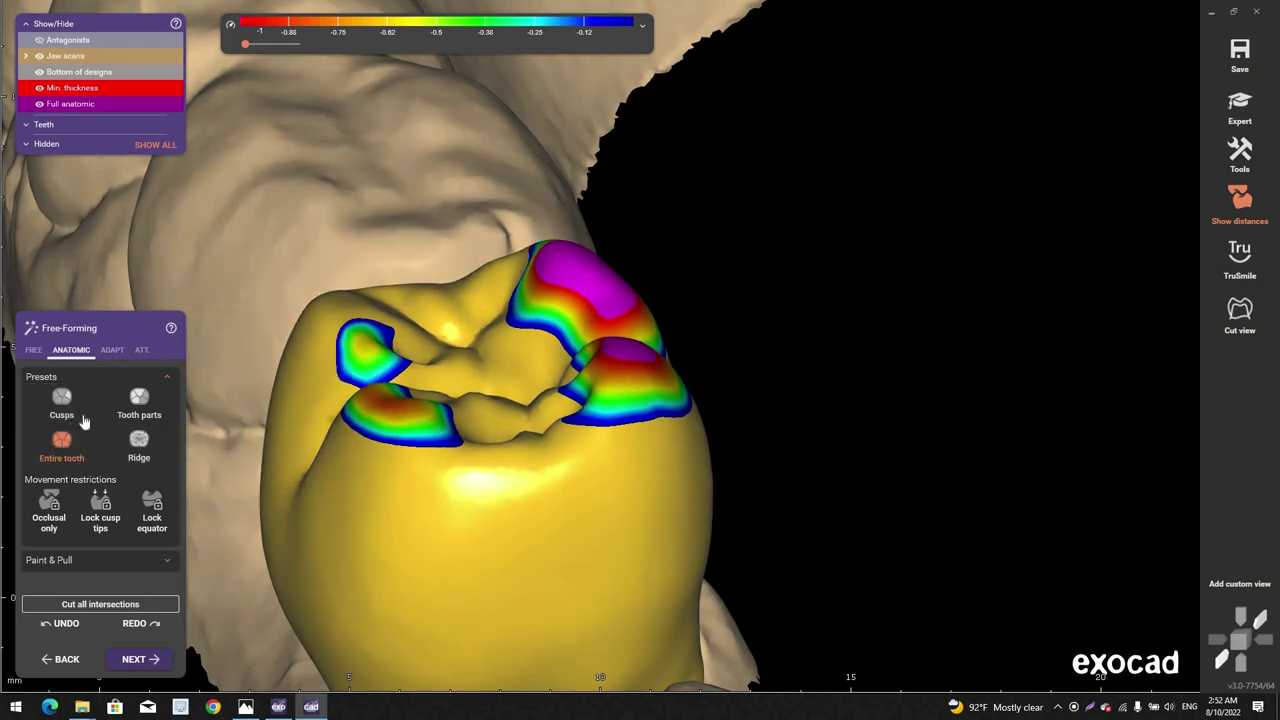
Step: Lower the two cusps with the heaviest contacts using the Tooth parts preset of anatomic free-forming
left_click(139, 400)
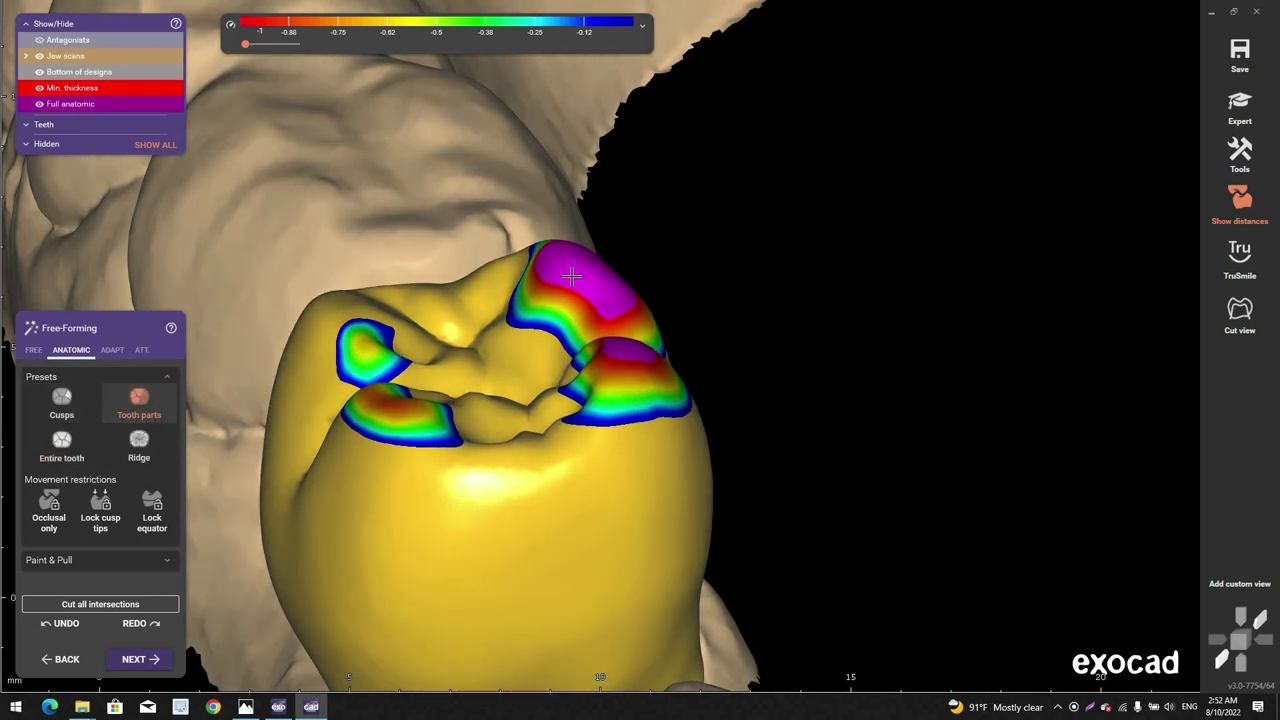
left_click_drag(570, 272, 575, 307)
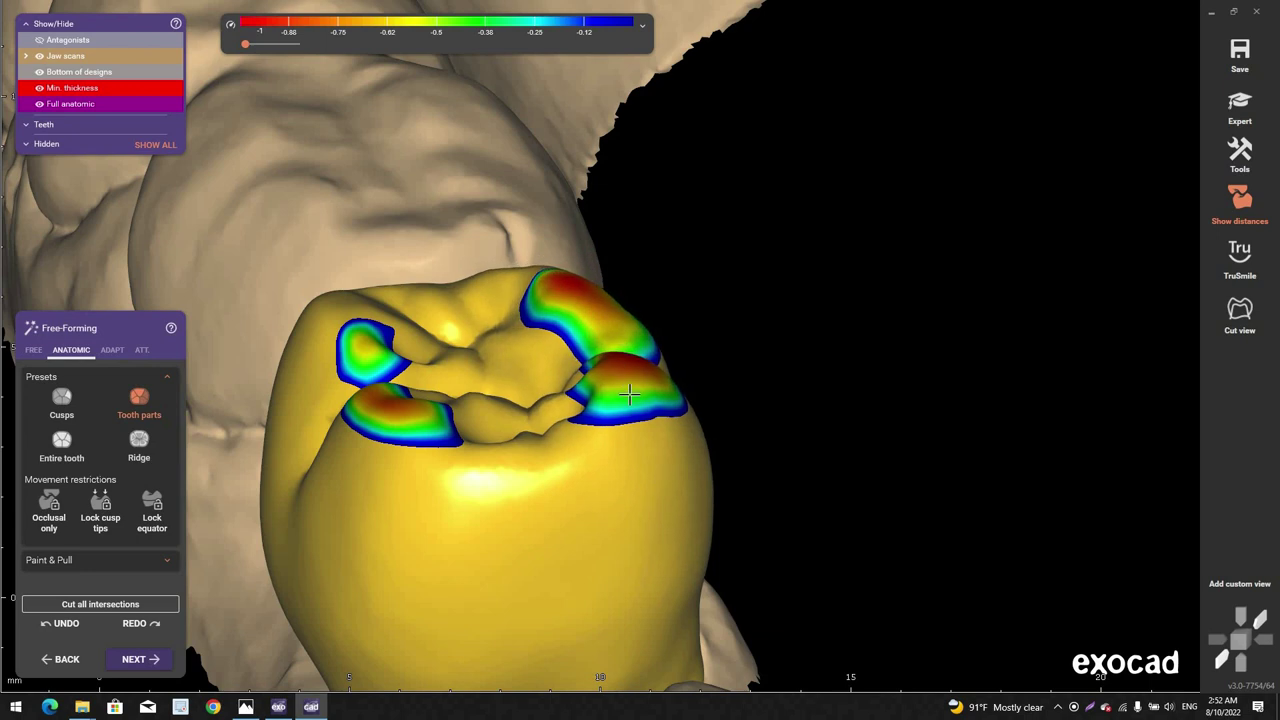
left_click_drag(631, 404, 620, 407)
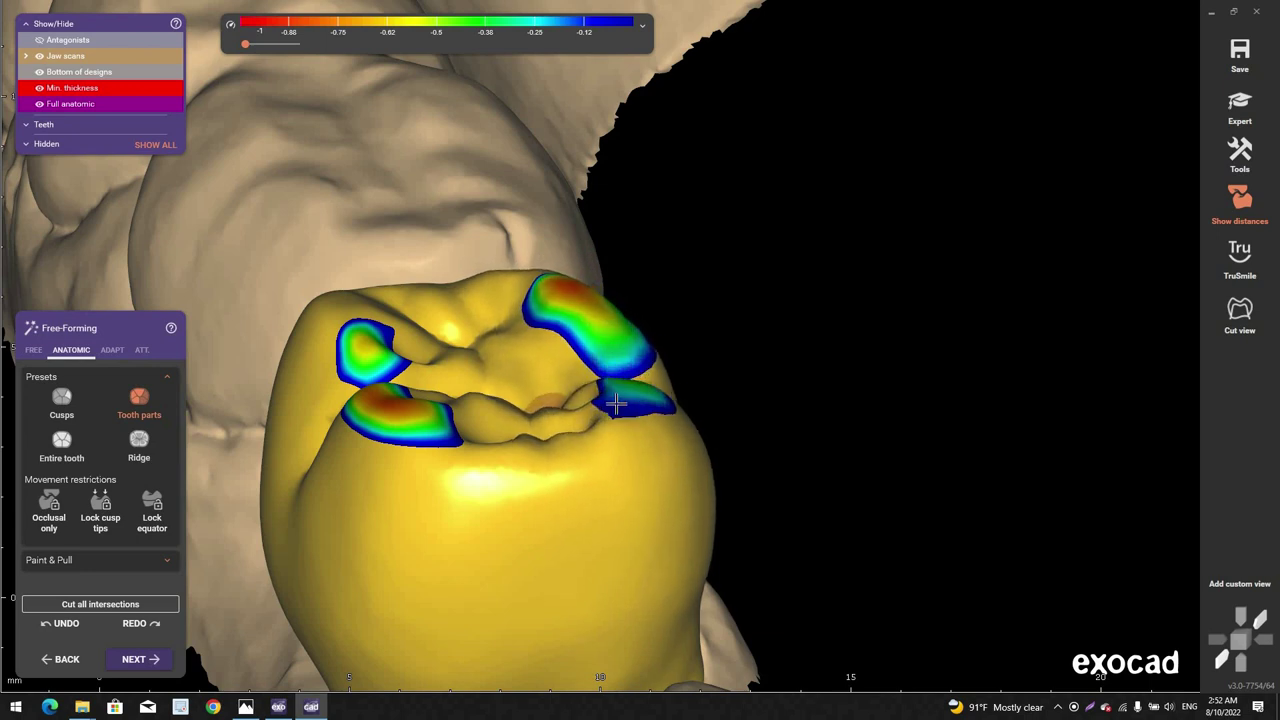
Step: Lower the strongly contacting cusp on the opposite side of the crown with the Cusps preset
mouse_move(618, 406)
right_mouse_down()
mouse_move(546, 380)
mouse_move(543, 366)
mouse_move(560, 365)
right_mouse_up()
scroll(536, 390, "down", 2)
scroll(534, 397, "up", 3)
scroll(559, 366, "up", 2)
left_click_drag(560, 366, 568, 348)
right_click_drag(383, 403, 344, 393)
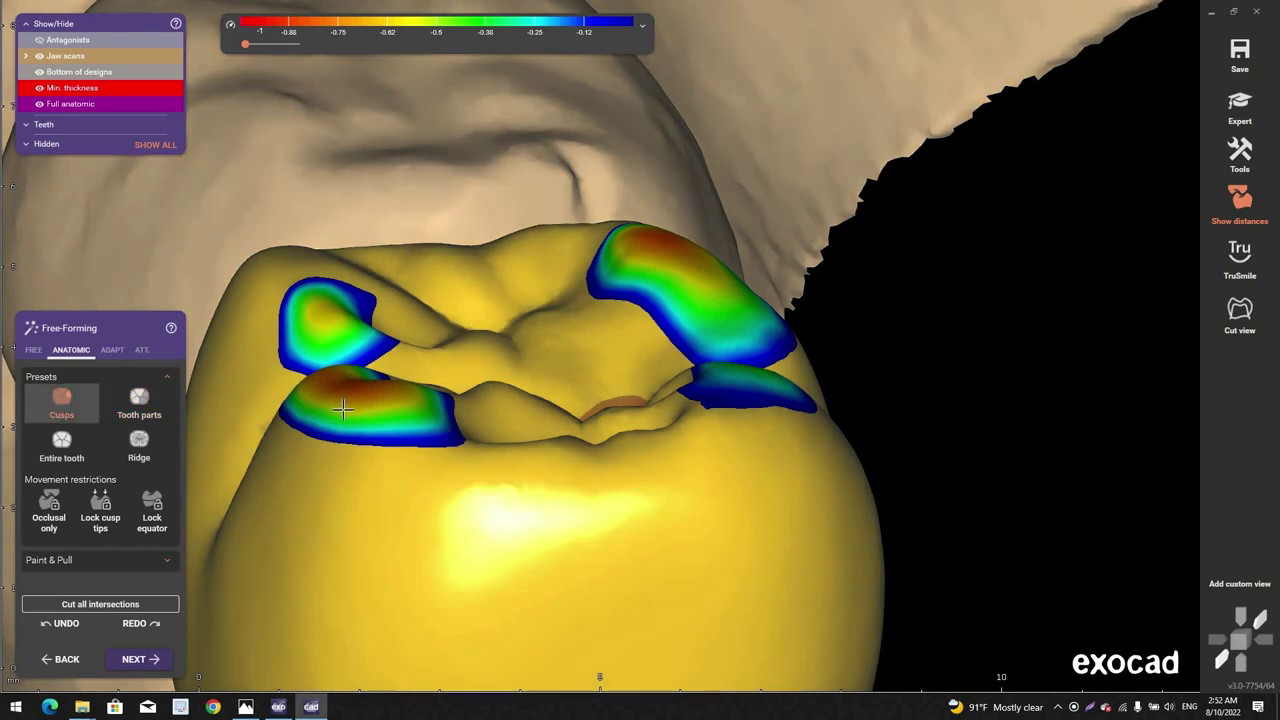
left_click_drag(331, 389, 312, 415)
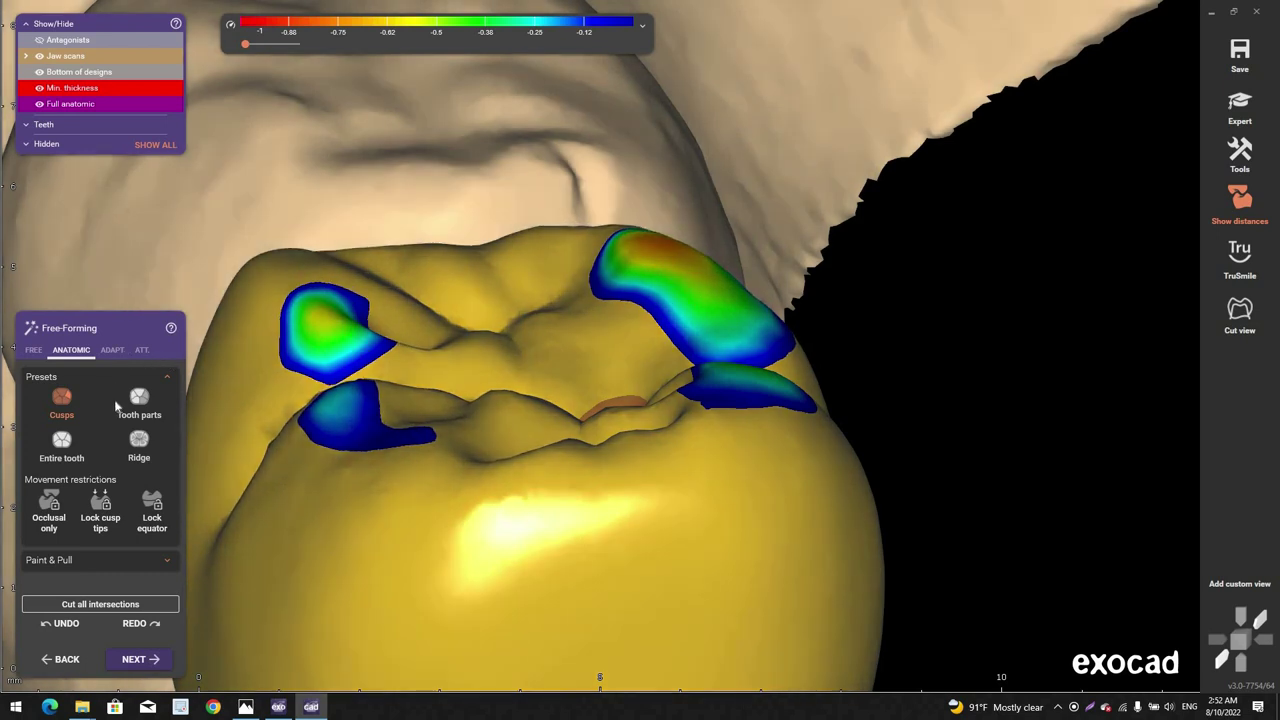
left_click(112, 350)
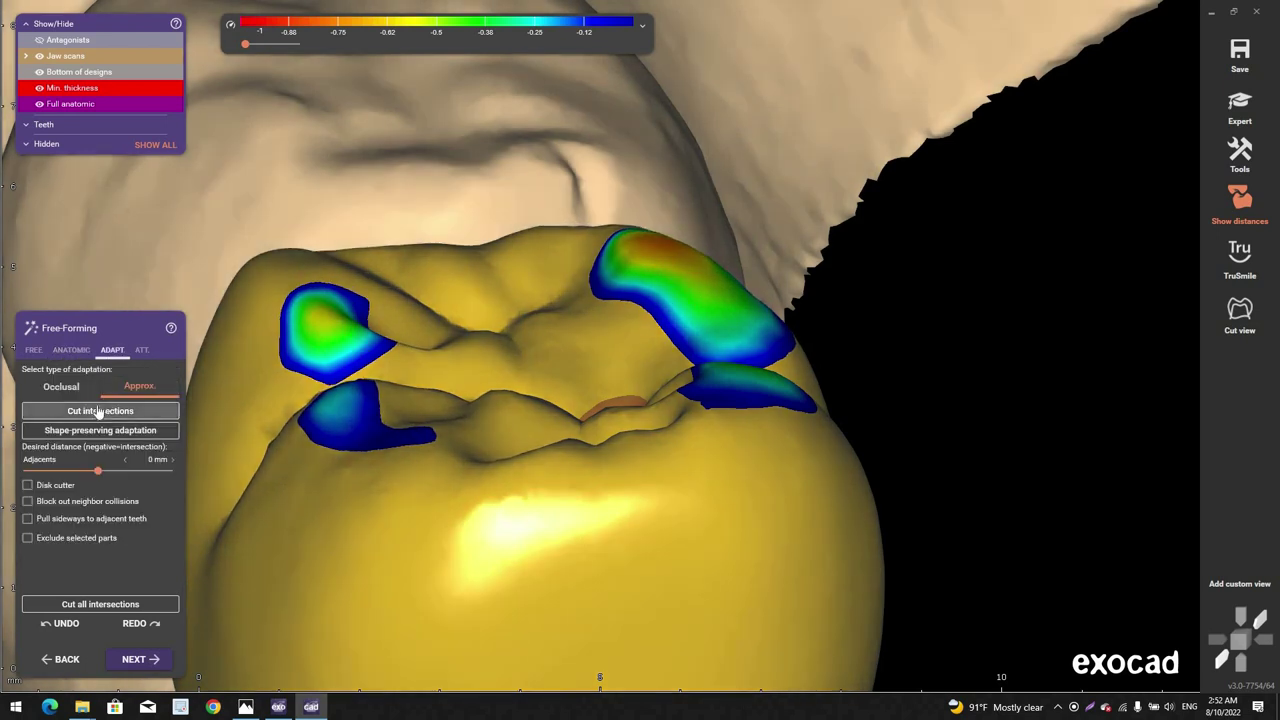
left_click(78, 391)
left_click(123, 413)
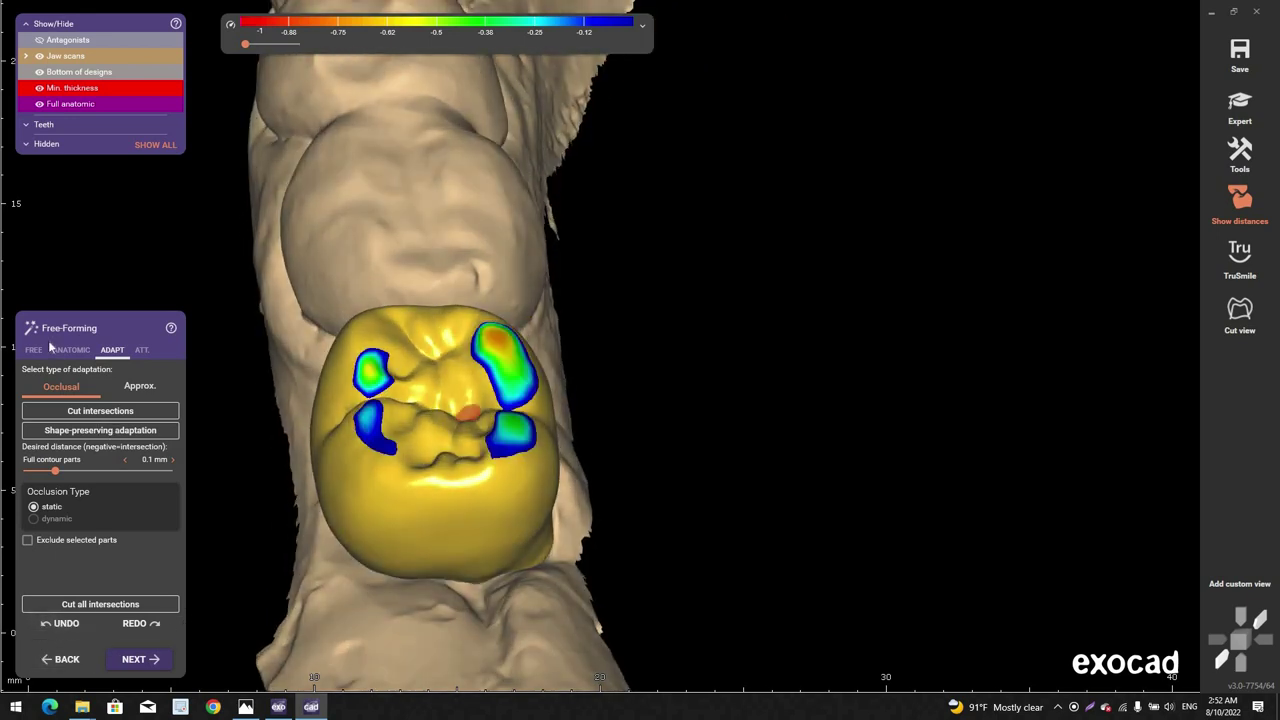
left_click(142, 406)
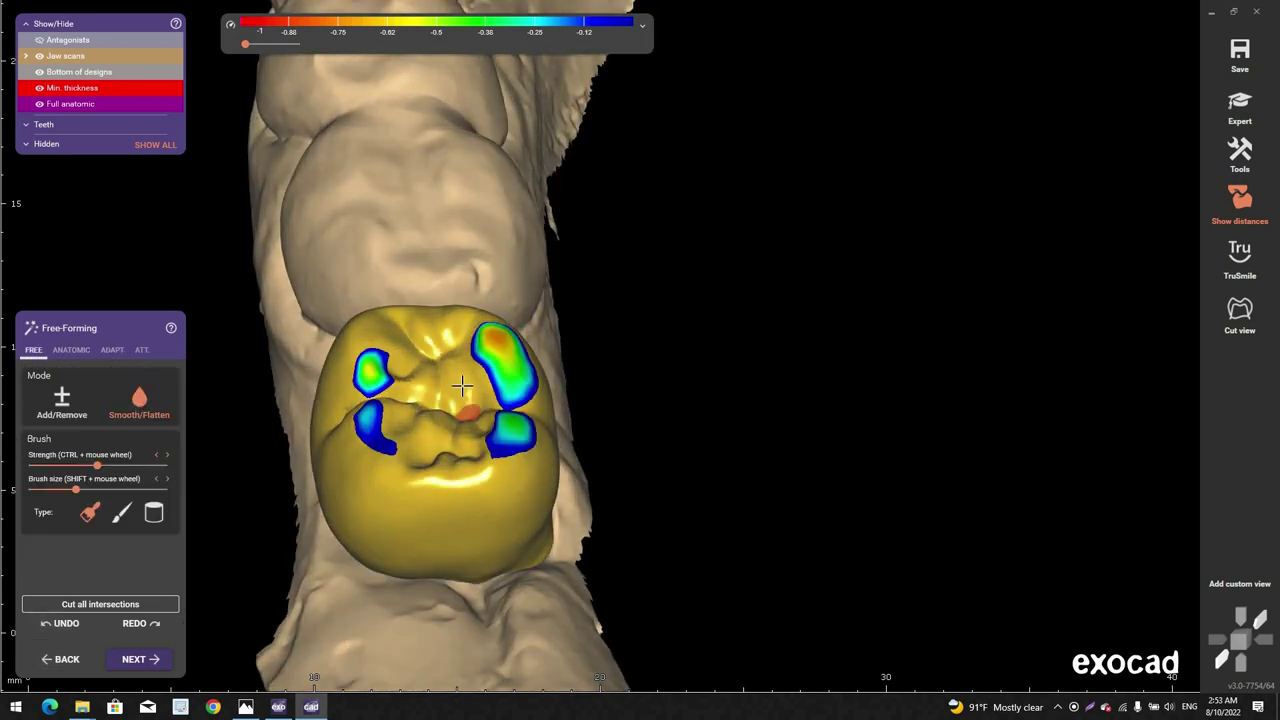
Step: Reduce the large elongated contact and the smaller one beside it with the Cusps preset of anatomic free-forming
left_click(71, 350)
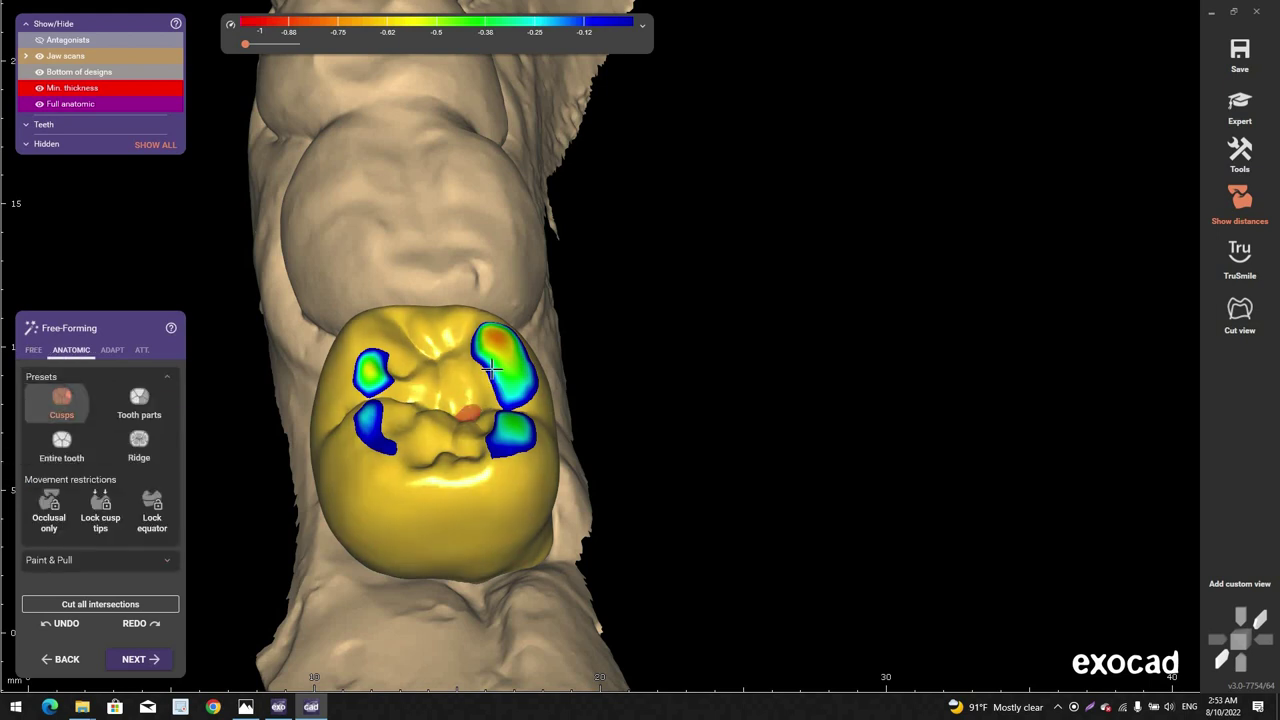
right_click_drag(503, 470, 504, 376)
scroll(504, 374, "up", 5)
left_click_drag(503, 380, 540, 489)
right_click_drag(540, 489, 540, 550)
scroll(540, 490, "up", 3)
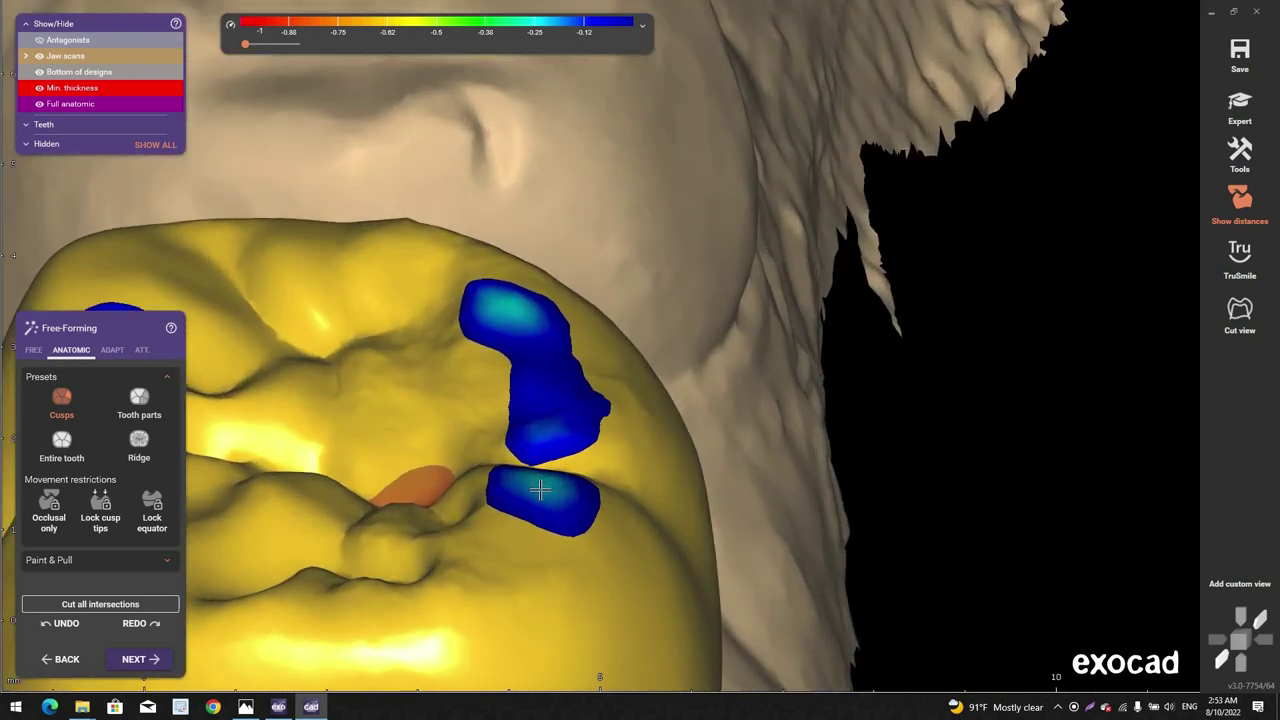
left_click_drag(540, 500, 541, 507)
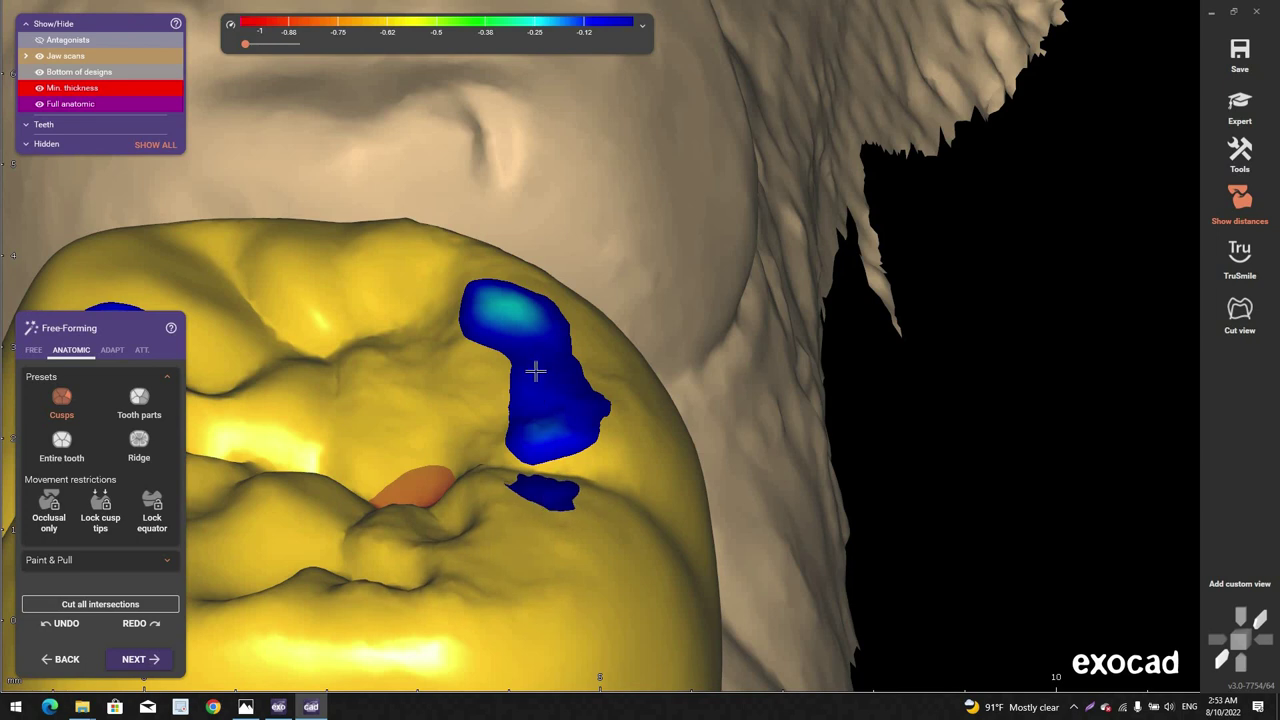
left_click_drag(536, 371, 532, 383)
scroll(445, 360, "down", 4)
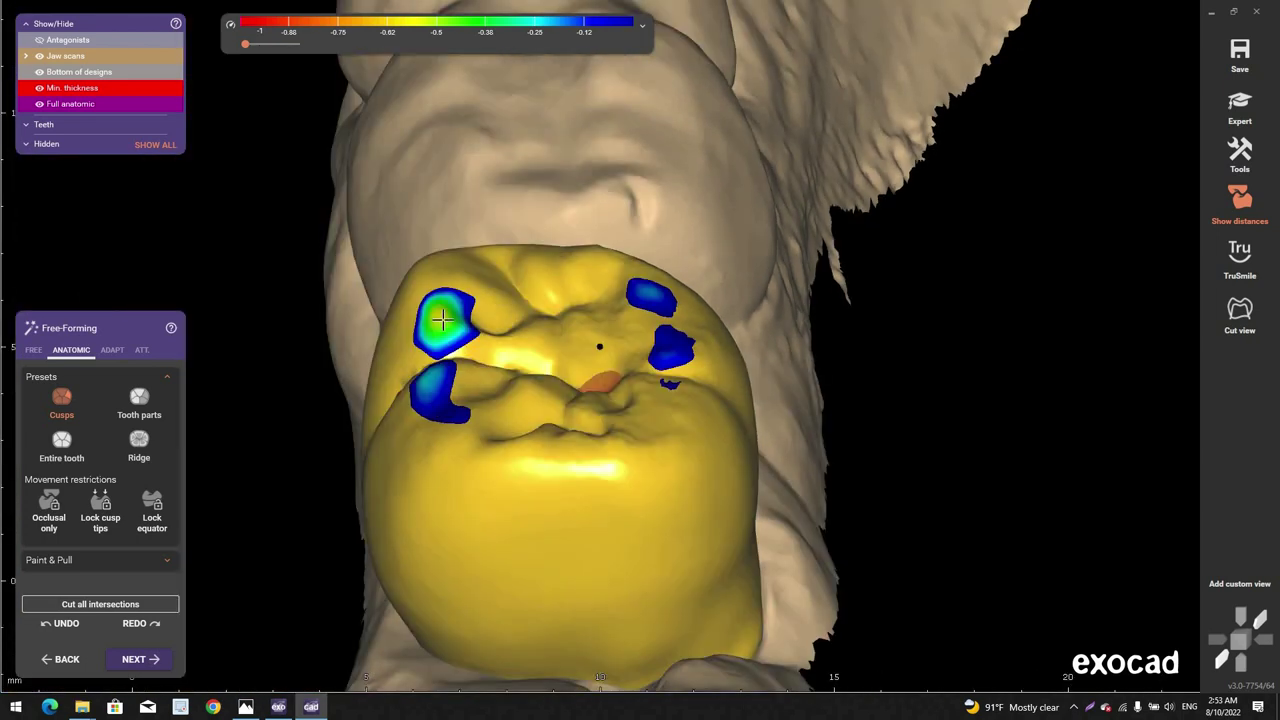
Step: Lower the two remaining contacts on the crown's opposite side with the Ridge and Cusps presets
scroll(441, 320, "up", 2)
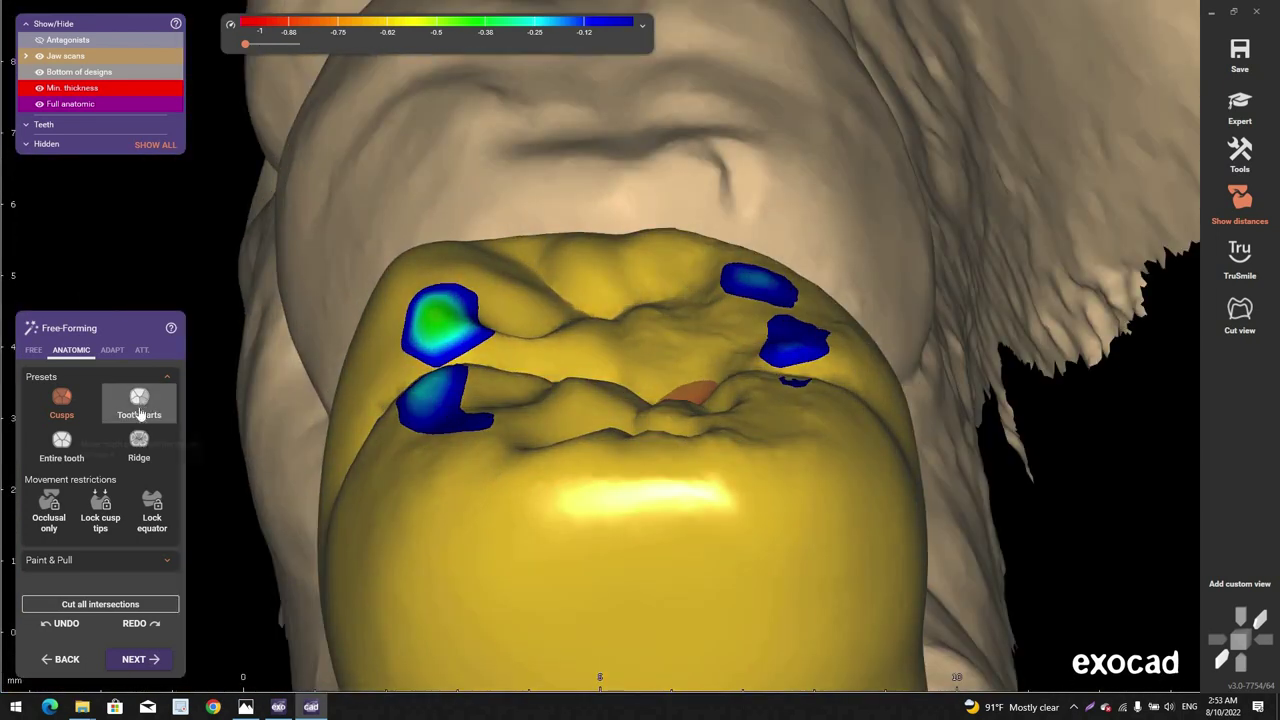
left_click(139, 440)
scroll(453, 303, "up", 2)
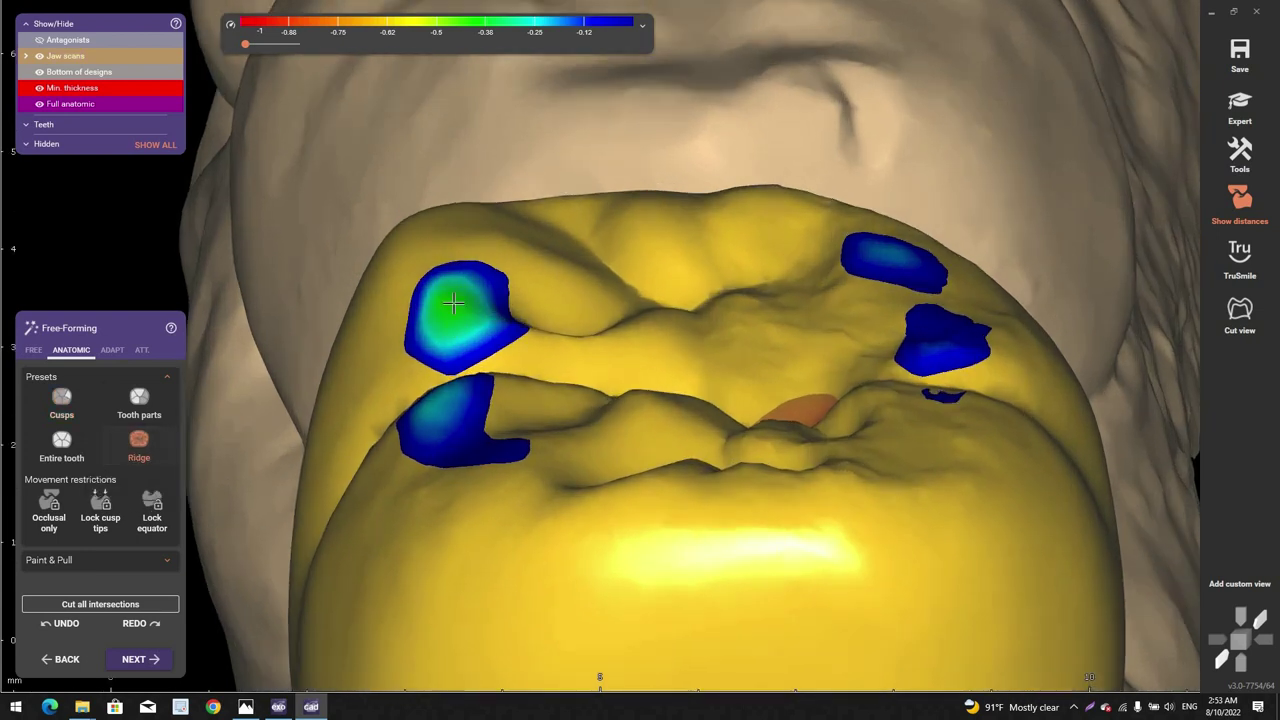
mouse_move(453, 303)
left_mouse_down()
mouse_move(451, 324)
mouse_move(453, 301)
mouse_move(511, 304)
left_mouse_up()
right_click_drag(511, 303, 556, 304)
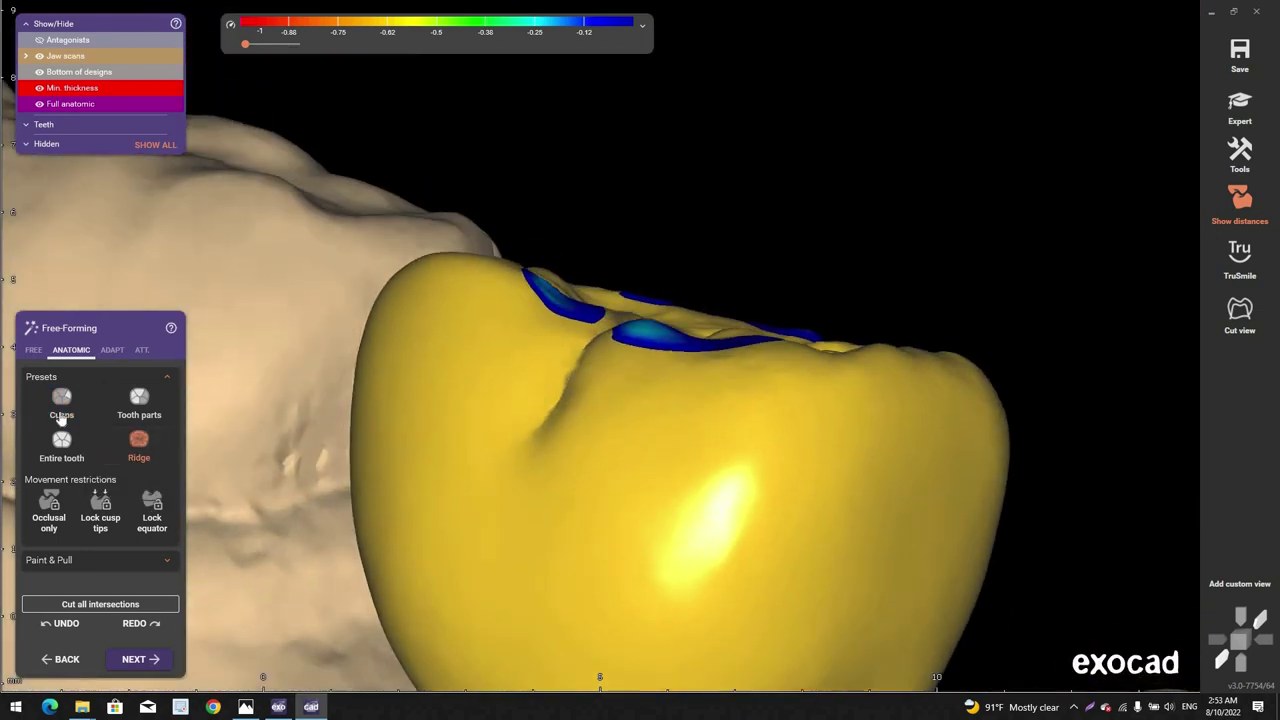
left_click(62, 404)
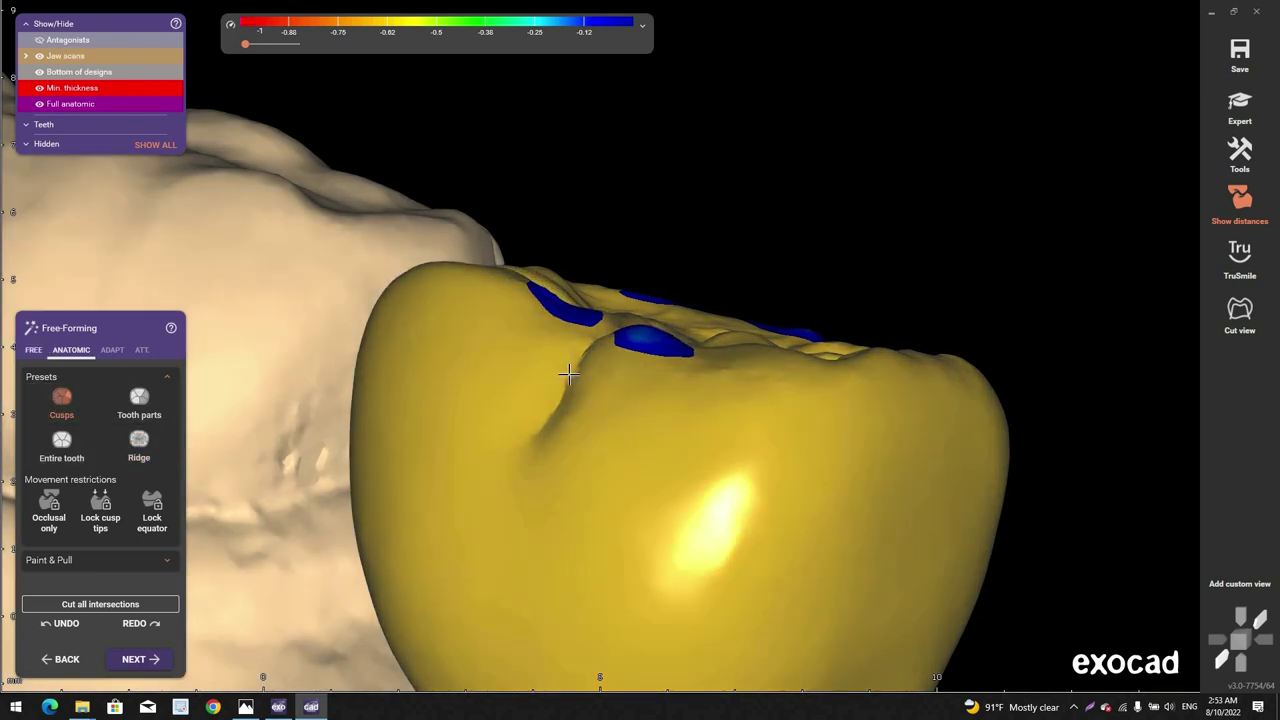
Step: Smooth the crown around the two lowered cusp contacts with a smaller, weaker Smooth/Flatten brush
key("s")
scroll(631, 434, "down", 4)
mouse_move(606, 426)
right_mouse_down()
mouse_move(645, 440)
mouse_move(640, 522)
right_mouse_up()
scroll(683, 443, "down", 4, "shift")
scroll(684, 443, "up", 2)
scroll(684, 447, "down", 3, "ctrl")
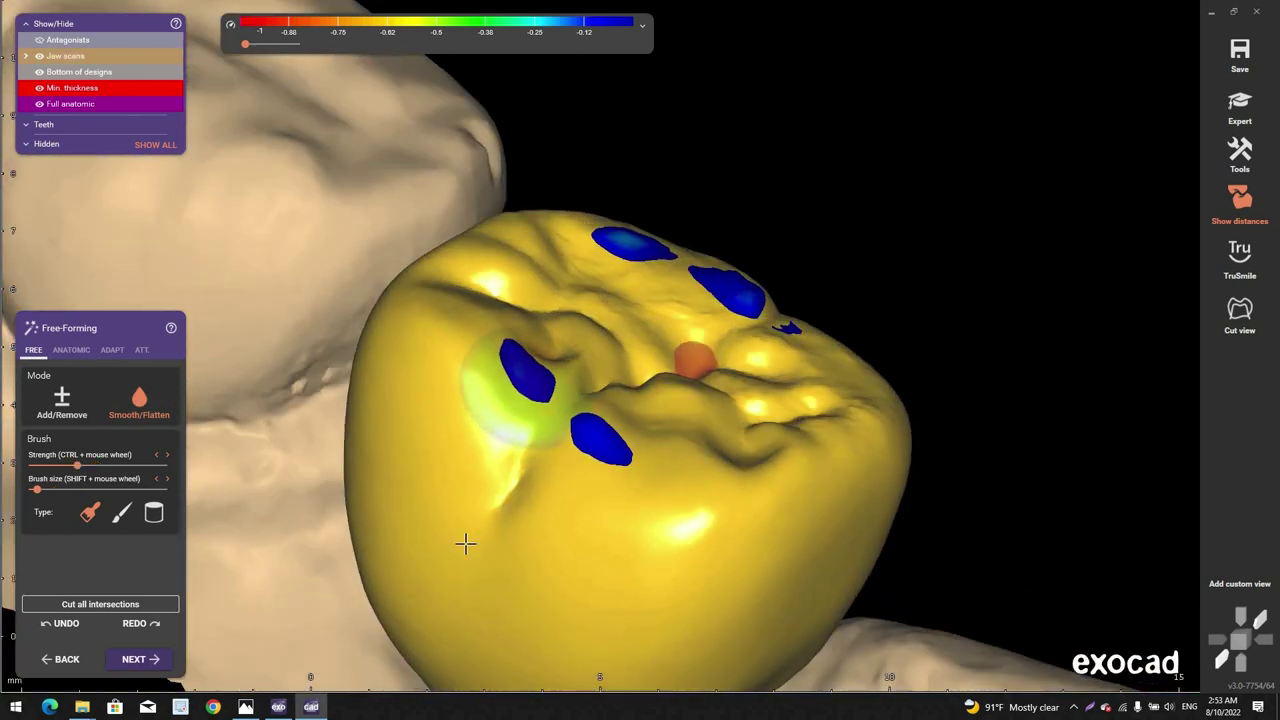
mouse_move(563, 520)
right_mouse_down()
mouse_move(852, 350)
mouse_move(674, 457)
right_mouse_up()
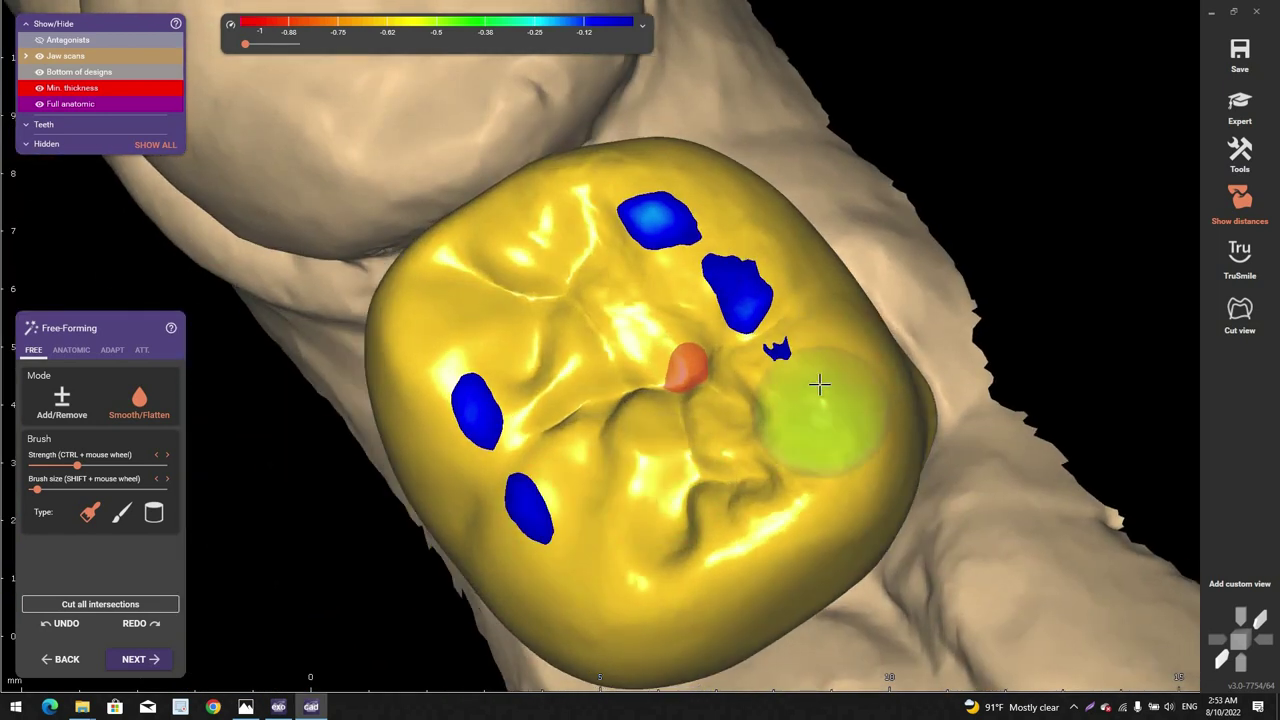
Step: Smooth the cusps and ridges across the occlusal surface with a larger Smooth/Flatten brush at reduced strength
scroll(817, 386, "up", 4, "shift")
scroll(717, 466, "down", 3, "ctrl")
scroll(717, 466, "down", 1)
mouse_move(578, 230)
left_mouse_down()
mouse_move(534, 220)
mouse_move(740, 214)
mouse_move(708, 531)
mouse_move(811, 404)
left_mouse_up()
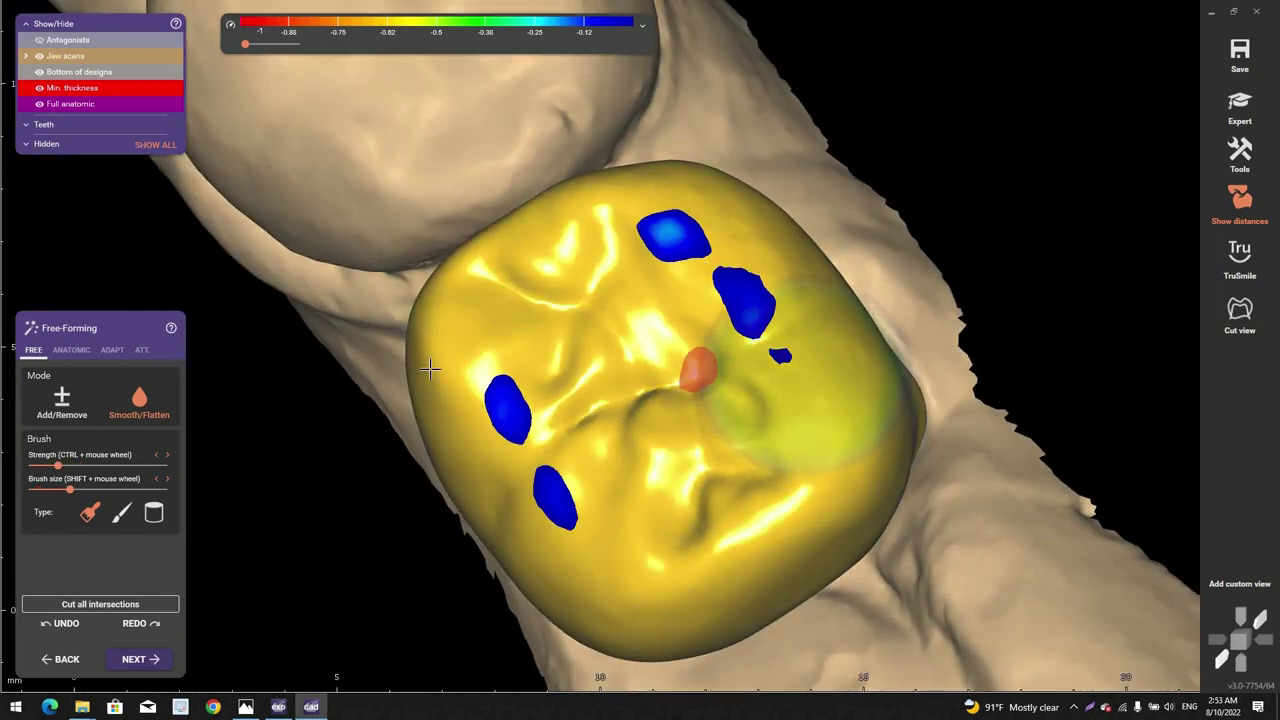
scroll(663, 223, "down", 2, "shift")
scroll(663, 223, "down", 1)
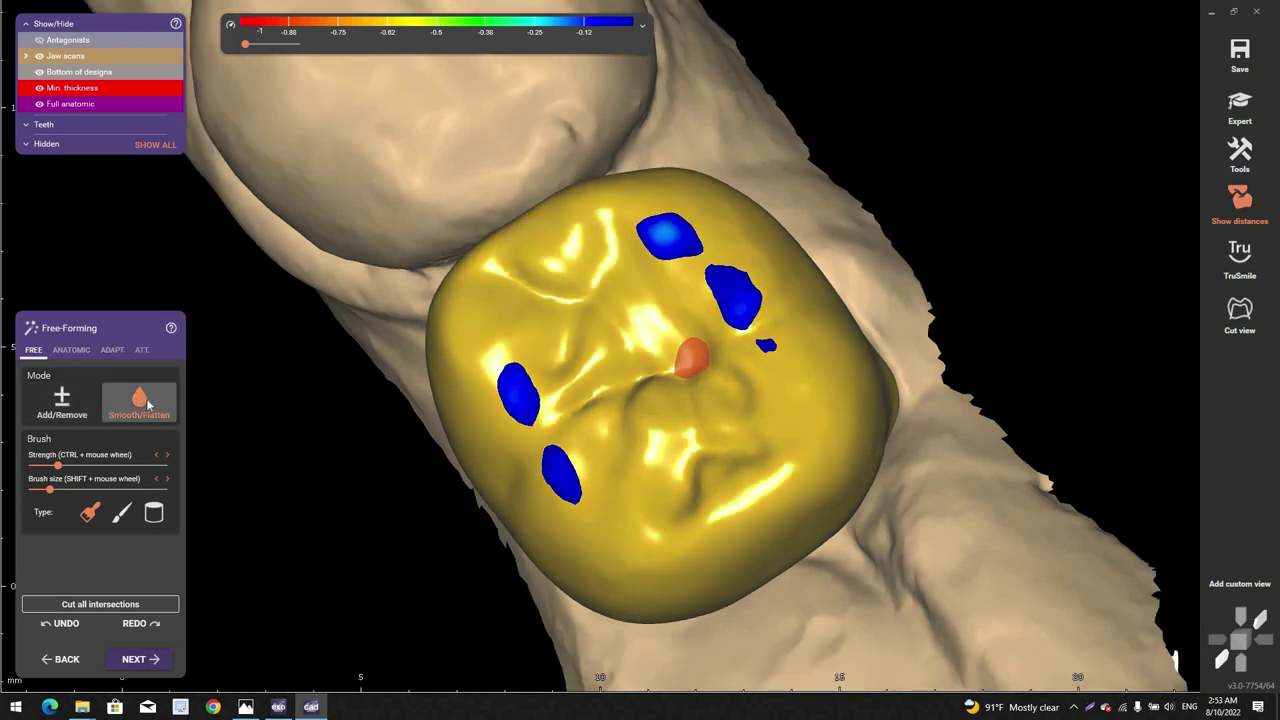
Step: Cut the crown's occlusal intersections with static occlusion at a desired distance of 0.1 mm
left_click(113, 351)
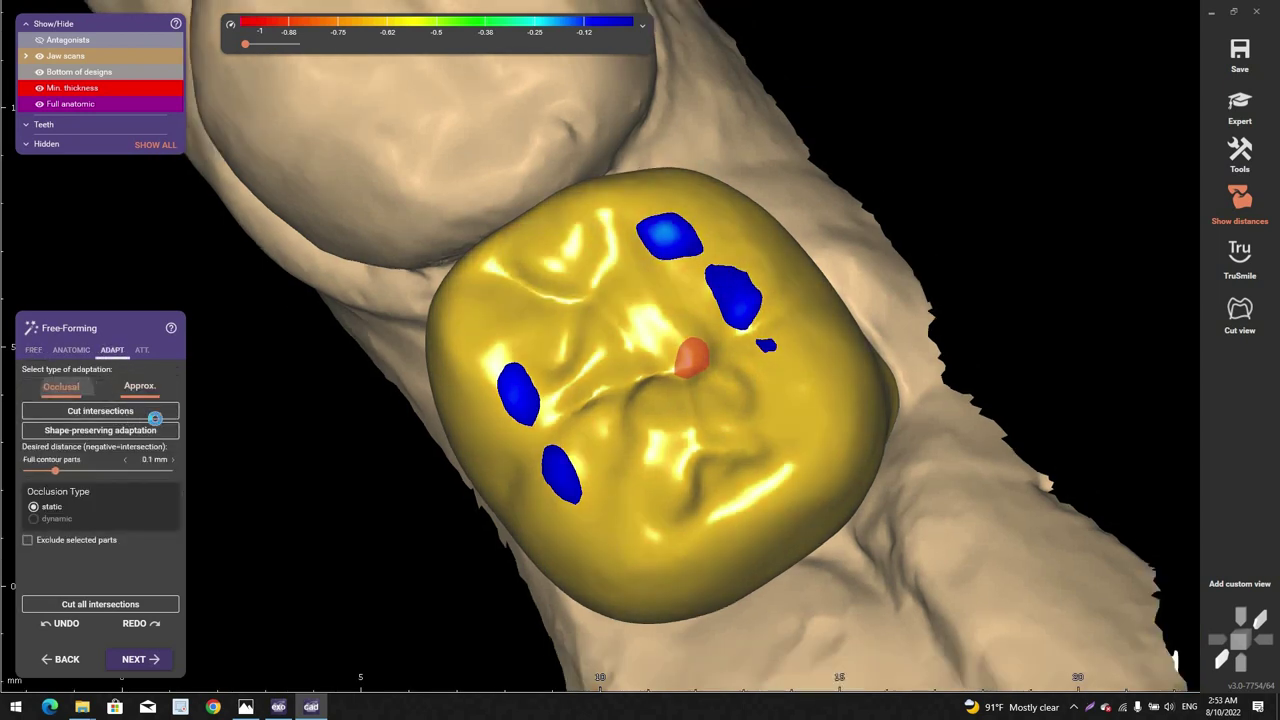
left_click(108, 411)
scroll(603, 289, "down", 2)
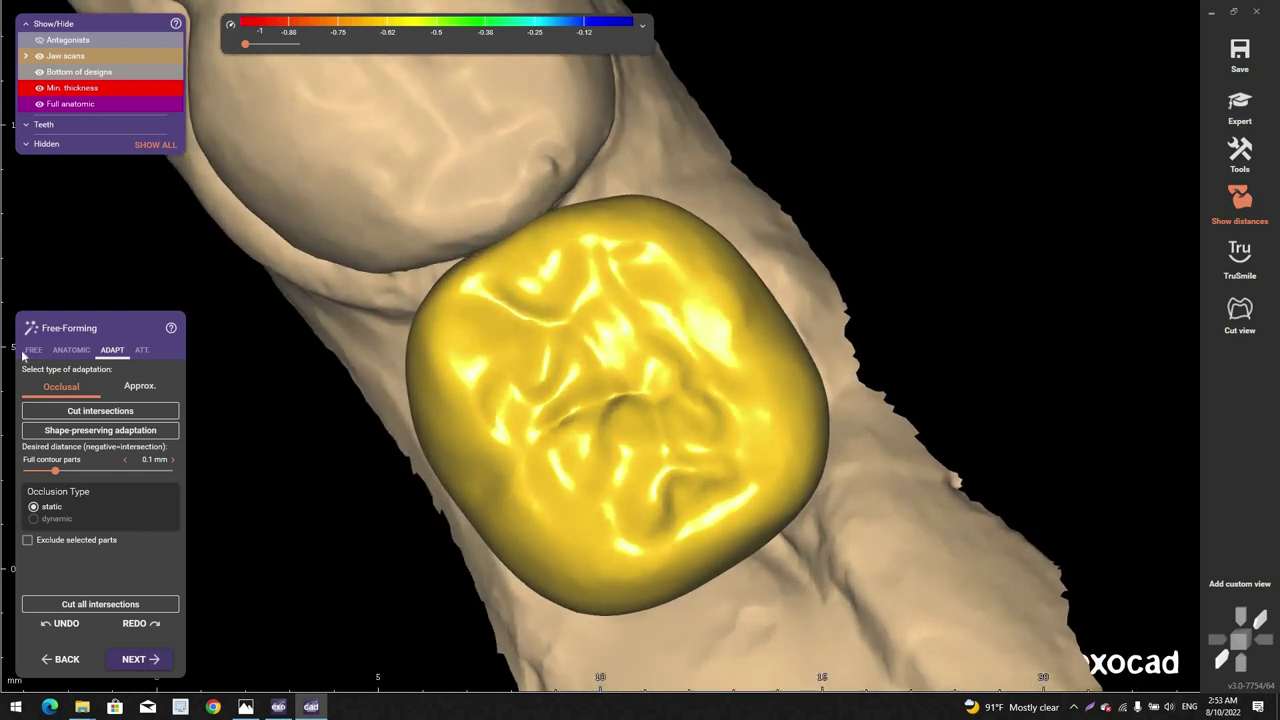
Step: Add material to the crown's edge facing the neighbouring molar with the Add/Remove brush
left_click(32, 350)
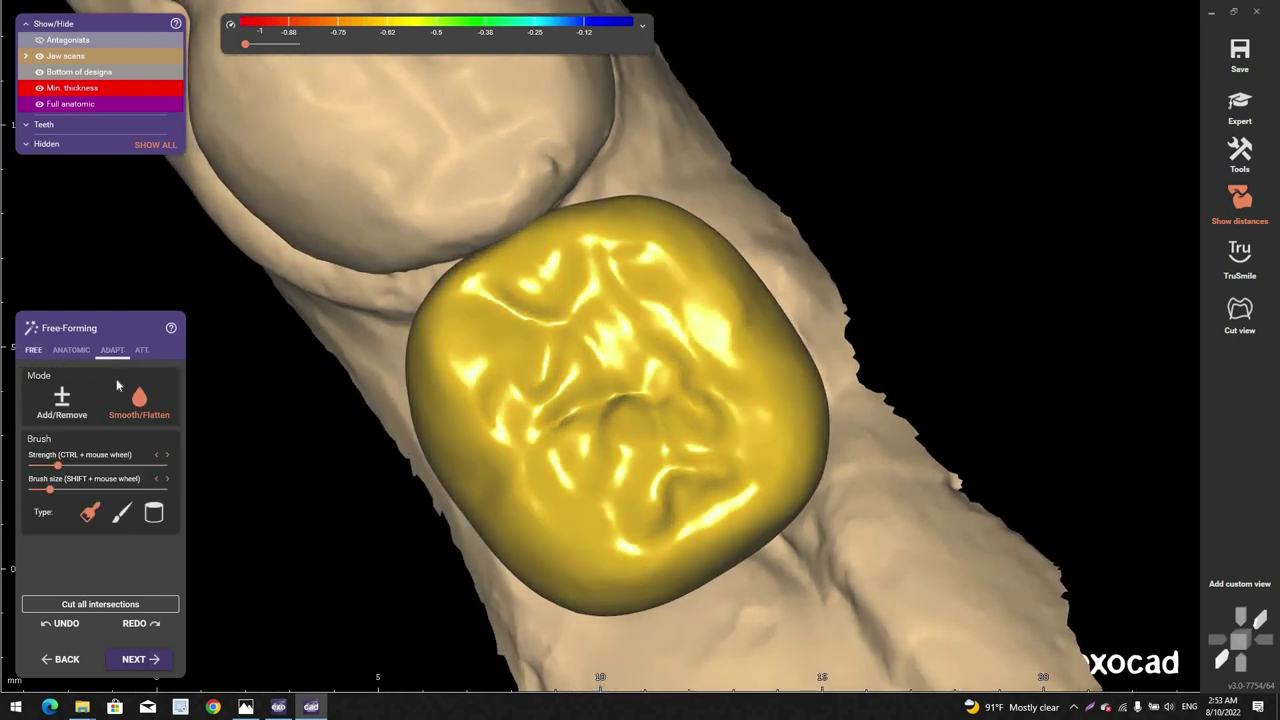
scroll(659, 190, "up", 2, "shift")
scroll(640, 190, "up", 4)
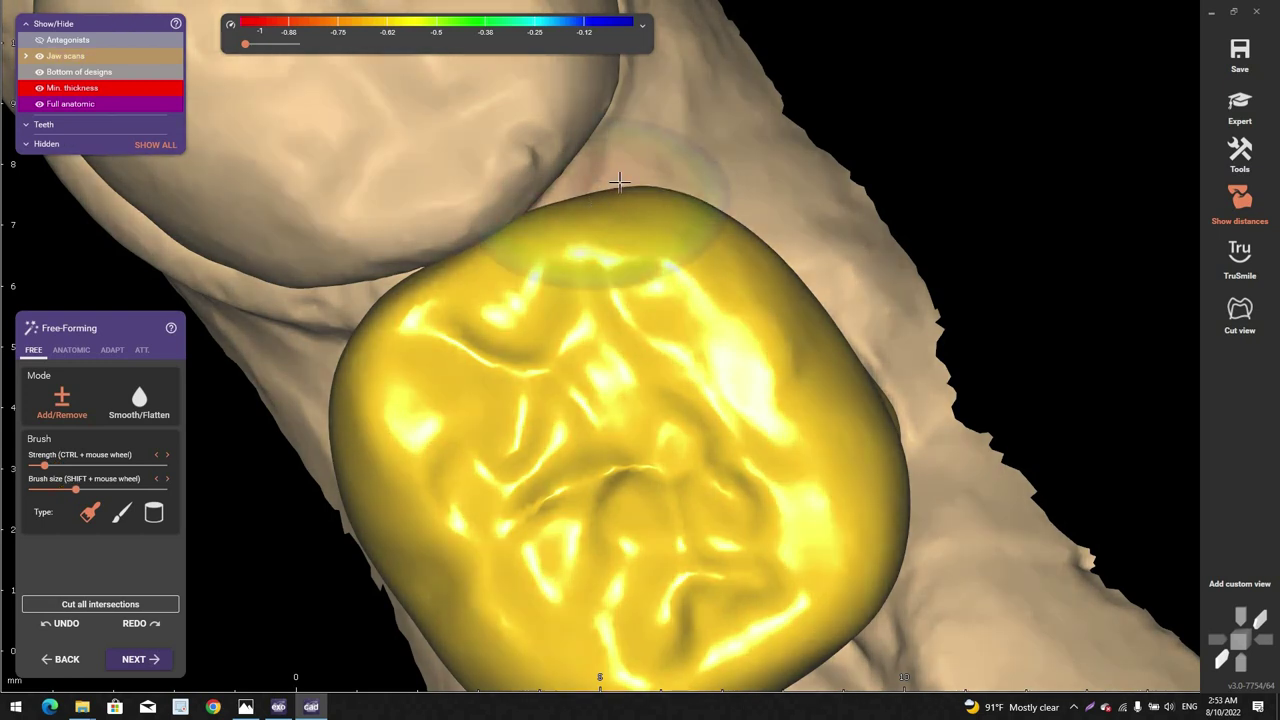
right_click_drag(620, 177, 629, 171)
scroll(623, 169, "down", 2, "shift")
left_click_drag(622, 169, 672, 161)
scroll(674, 160, "down", 4)
Step: Cut the crown's approximal intersections with the adjacent tooth at a desired distance of -0.04 mm
mouse_move(674, 160)
right_mouse_down()
mouse_move(220, 351)
mouse_move(117, 363)
right_mouse_up()
scroll(671, 160, "down", 1)
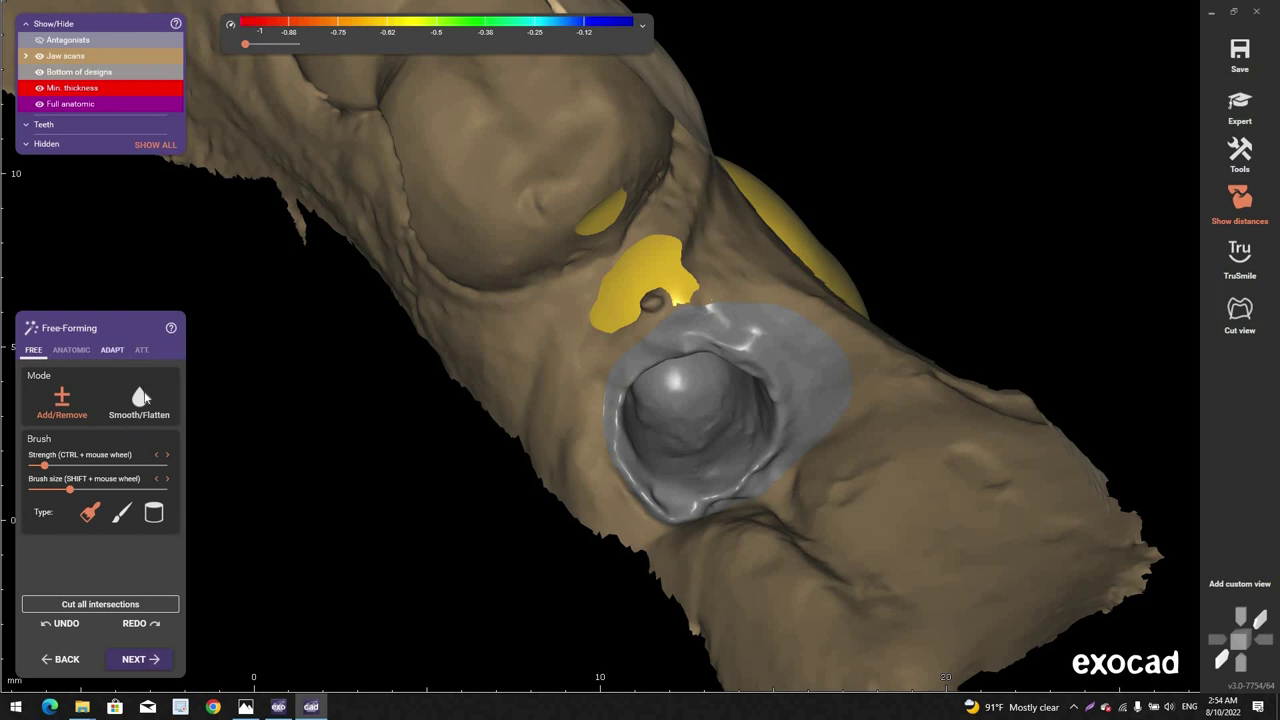
left_click(112, 350)
left_click(141, 388)
left_click(148, 412)
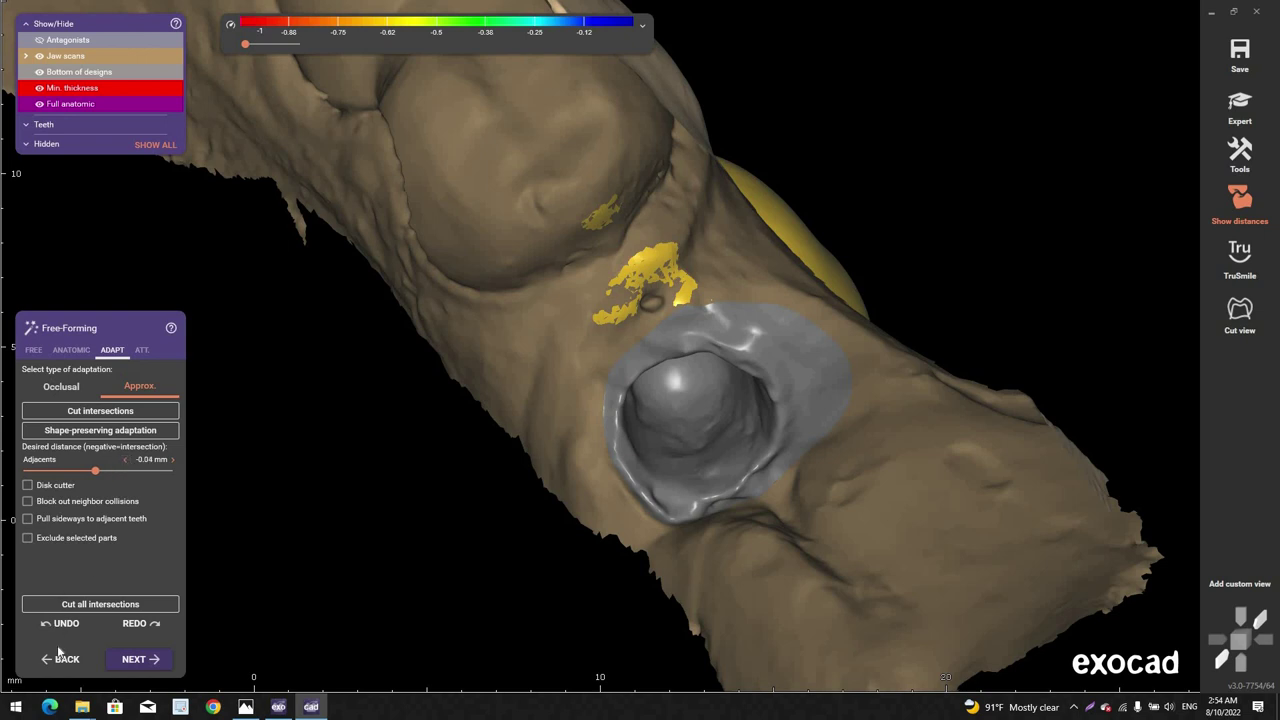
left_click(144, 603)
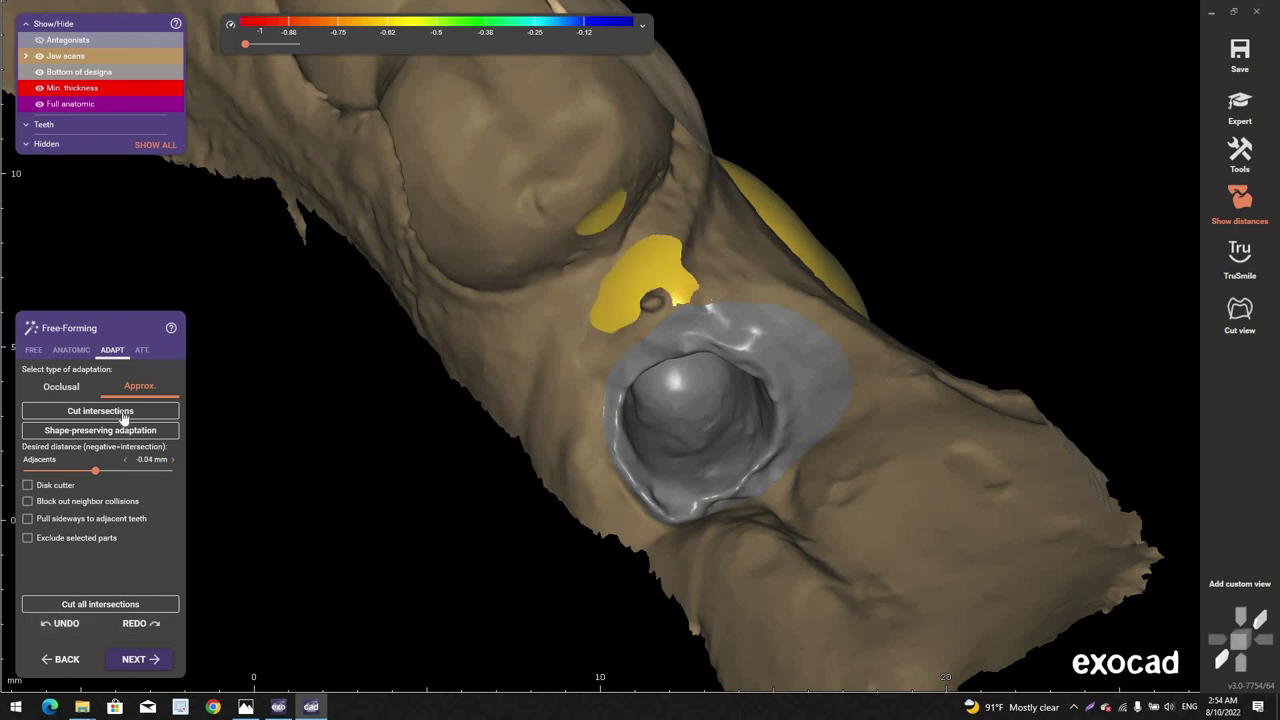
Step: Hide the jaw scans and smooth the dented approximal contact area above the crown margin with the Smooth/Flatten brush
right_click_drag(712, 300, 751, 428)
scroll(722, 335, "down", 2)
key("j")
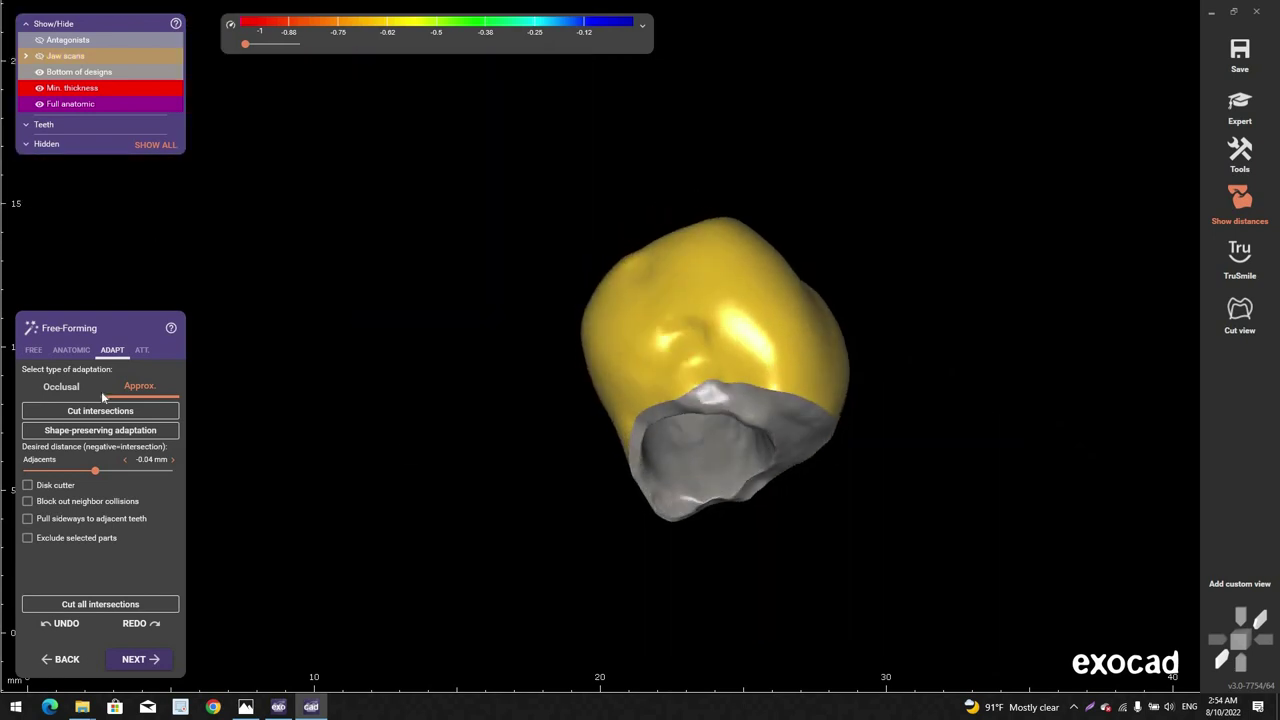
left_click(33, 350)
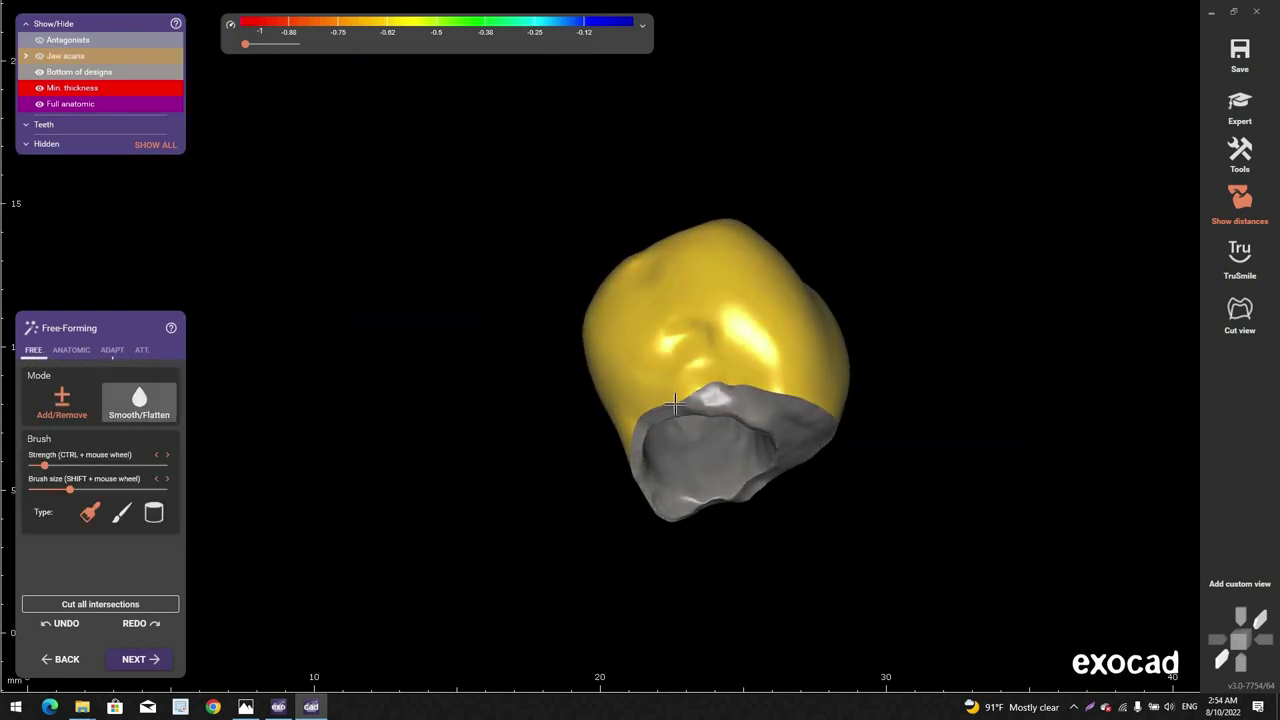
left_click_drag(675, 404, 755, 393, "shift")
right_click_drag(755, 393, 788, 366)
scroll(780, 377, "up", 3)
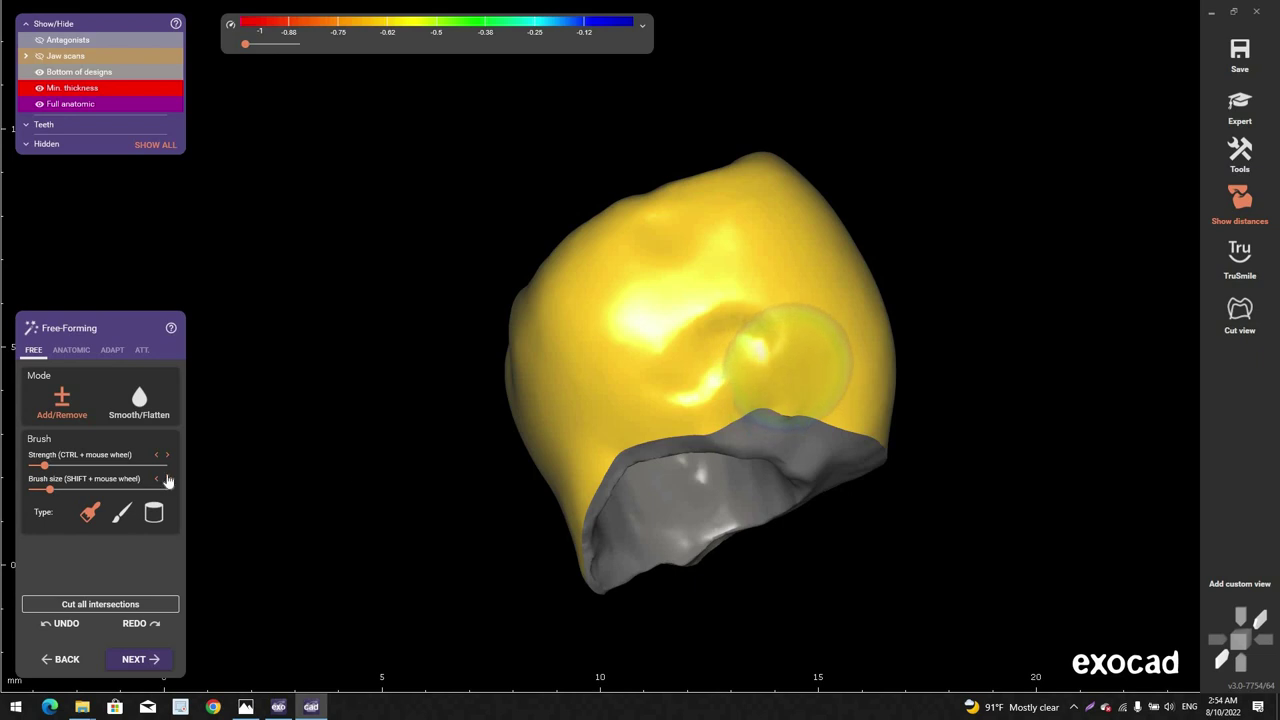
left_click(62, 622)
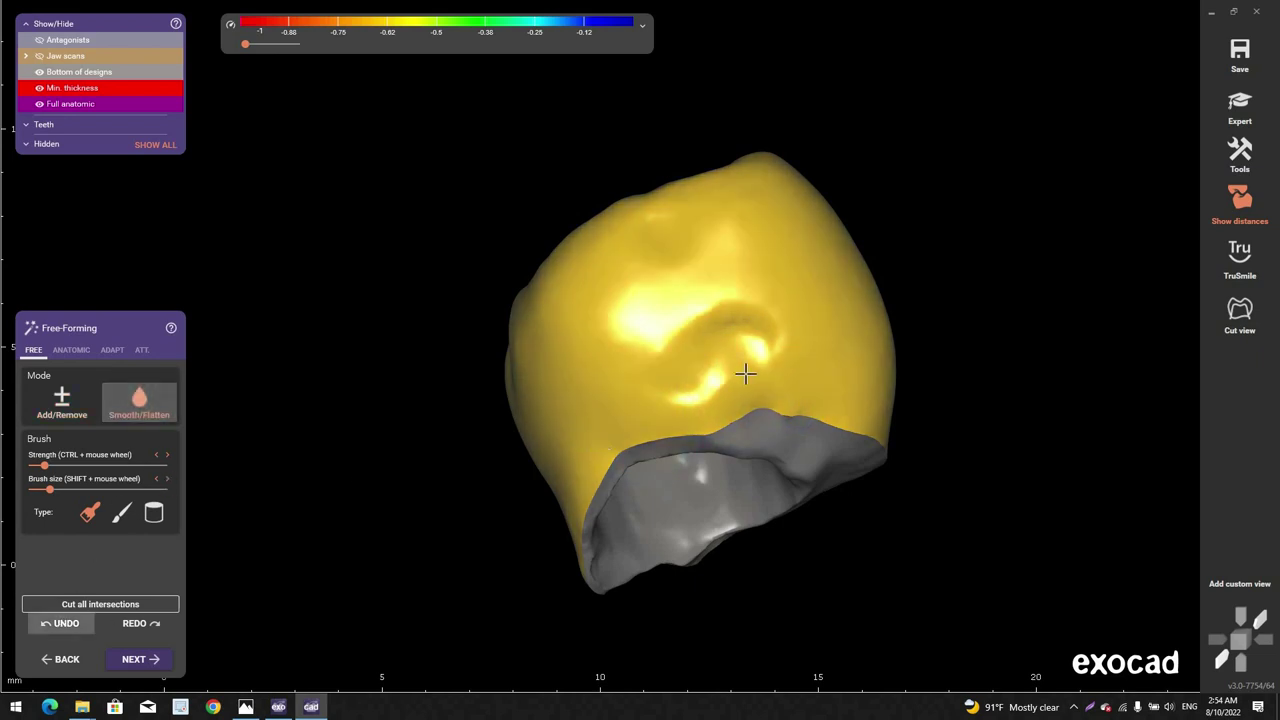
mouse_move(748, 371)
left_mouse_down()
mouse_move(686, 394)
mouse_move(699, 391)
left_mouse_up()
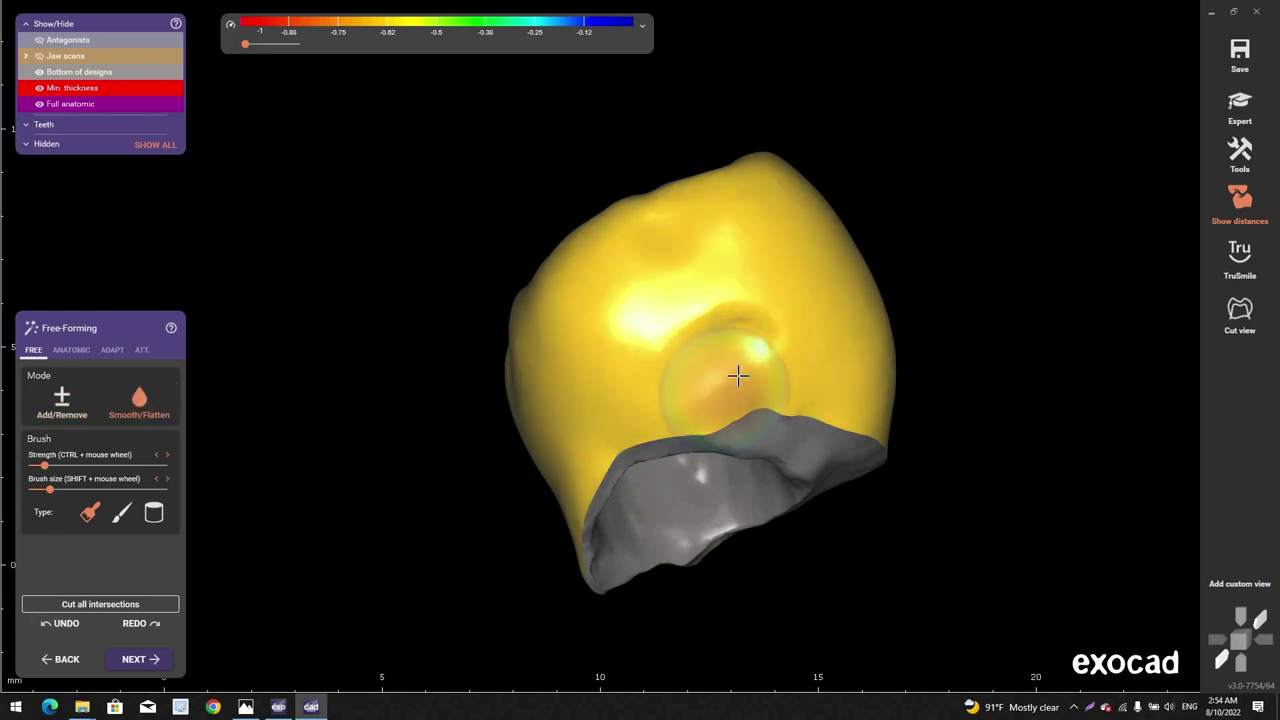
scroll(738, 375, "up", 1)
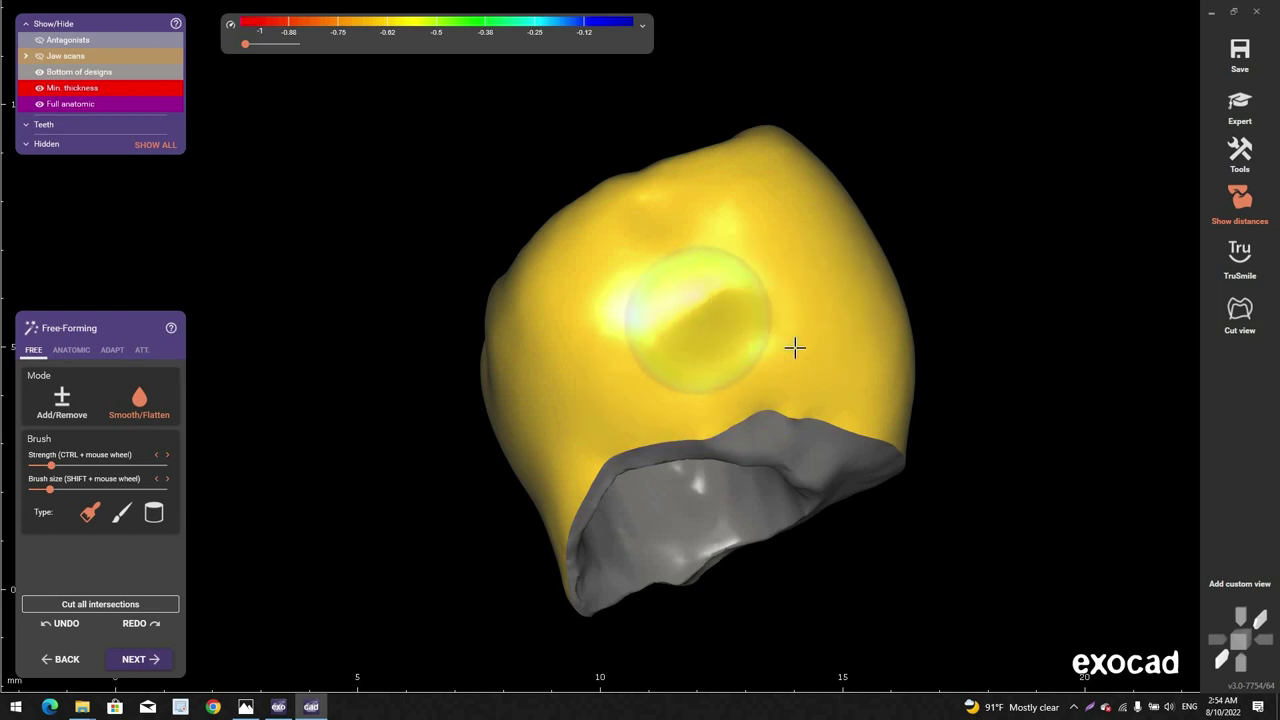
Step: Smooth the crown's remaining side surfaces with a larger Smooth/Flatten brush
mouse_move(766, 340)
right_mouse_down()
mouse_move(677, 277)
mouse_move(689, 325)
right_mouse_up()
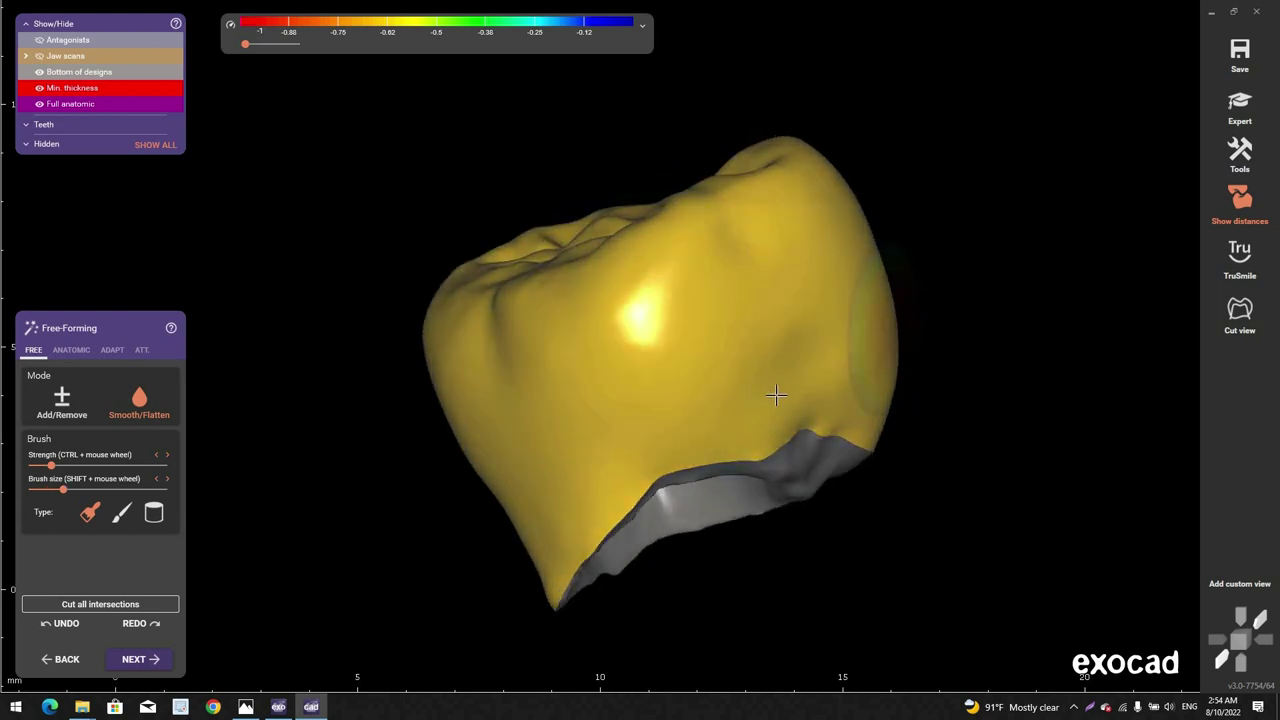
mouse_move(820, 357)
right_mouse_down()
mouse_move(836, 306)
mouse_move(597, 403)
right_mouse_up()
scroll(597, 403, "up", 3, "shift")
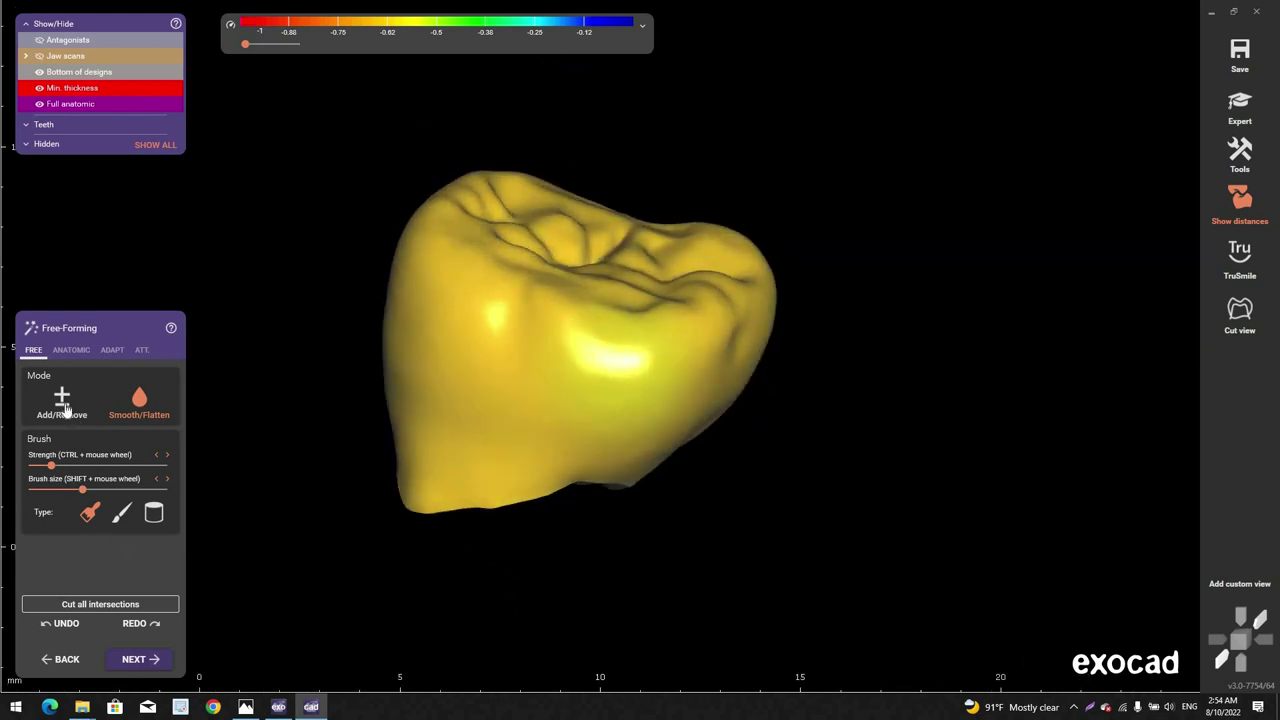
Step: Build up the crown's lower side surface above the margin with a smaller Add/Remove brush
left_click(65, 408)
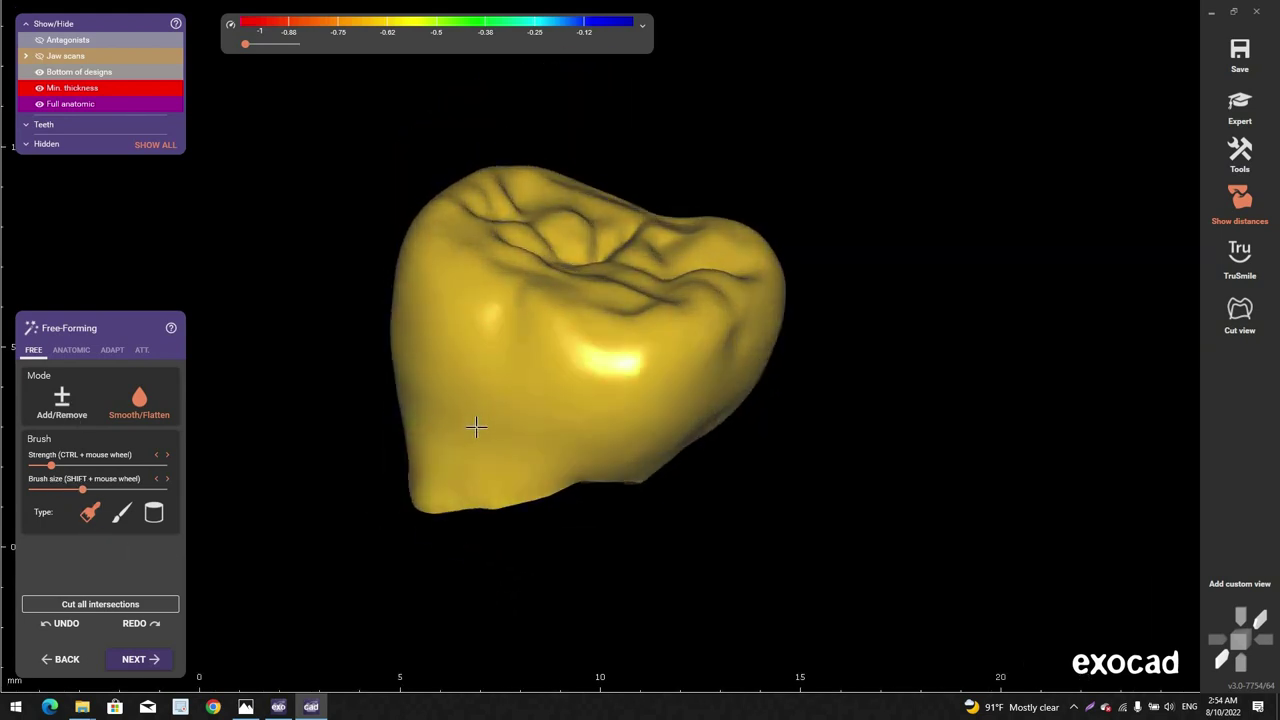
scroll(480, 449, "down", 3, "shift")
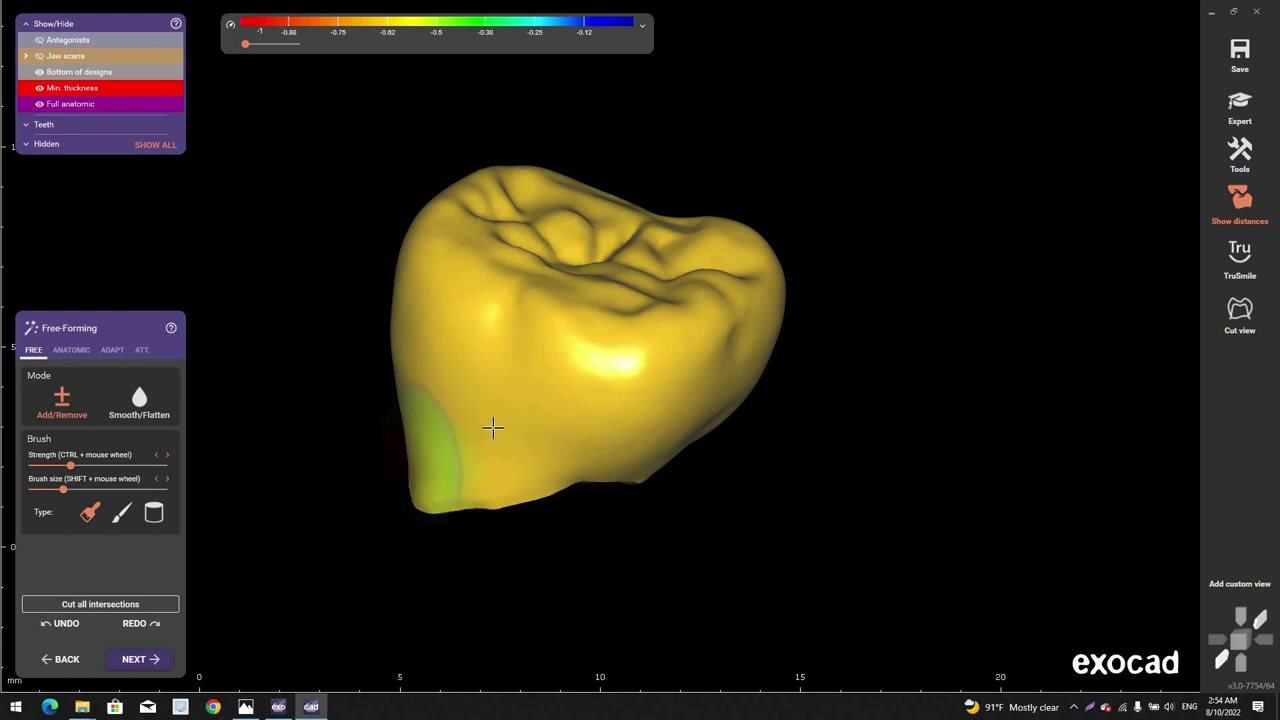
right_click_drag(486, 428, 491, 443)
scroll(496, 470, "up", 3)
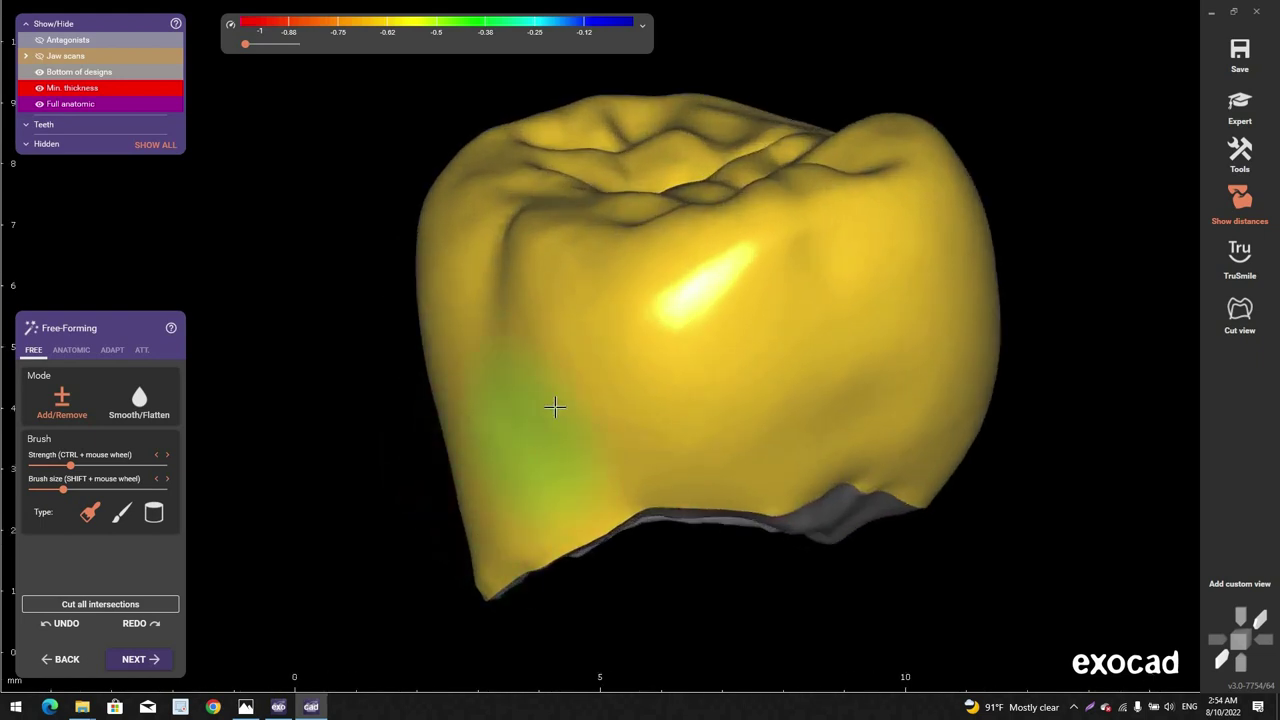
mouse_move(555, 406)
right_mouse_down()
mouse_move(520, 466)
mouse_move(457, 457)
mouse_move(411, 430)
right_mouse_up()
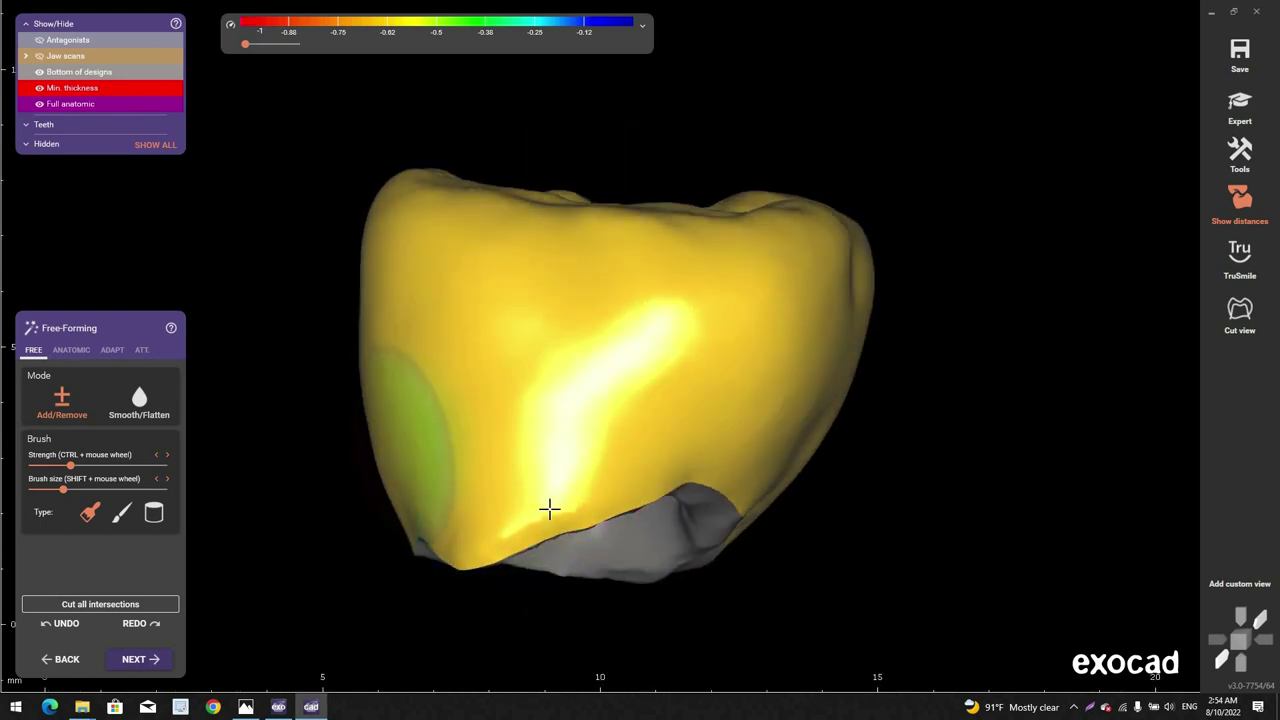
scroll(540, 513, "down", 2)
right_click_drag(540, 513, 536, 514)
right_click_drag(656, 408, 666, 433)
Step: Smooth the crown's side surface above the margin with the Smooth/Flatten brush
left_click(139, 403)
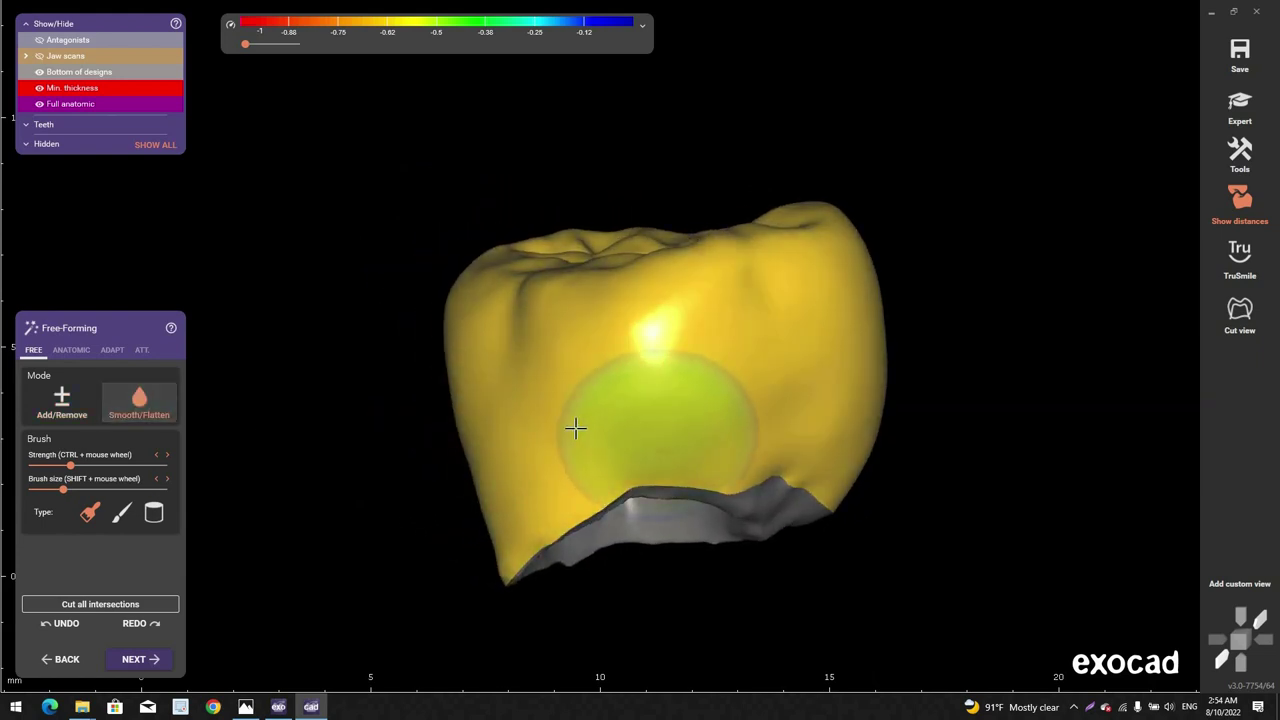
left_click_drag(574, 429, 535, 413)
right_click_drag(467, 467, 421, 432)
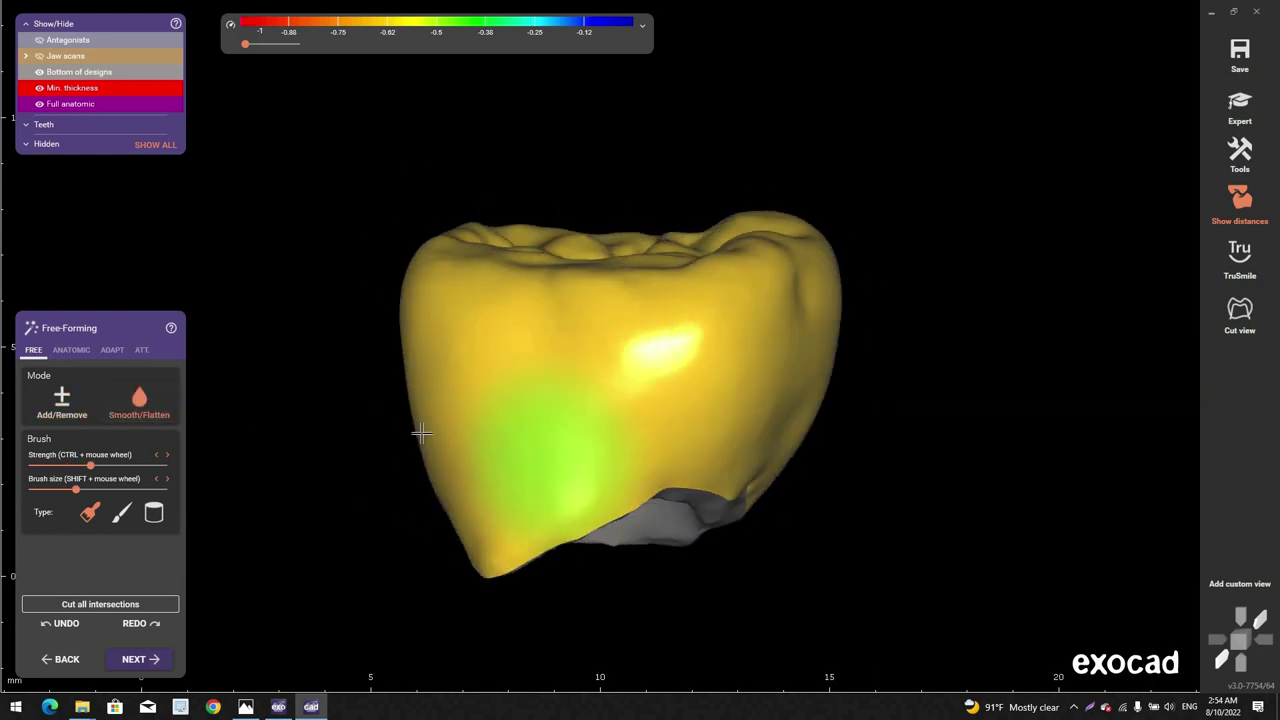
mouse_move(680, 441)
right_mouse_down()
mouse_move(564, 229)
mouse_move(592, 140)
right_mouse_up()
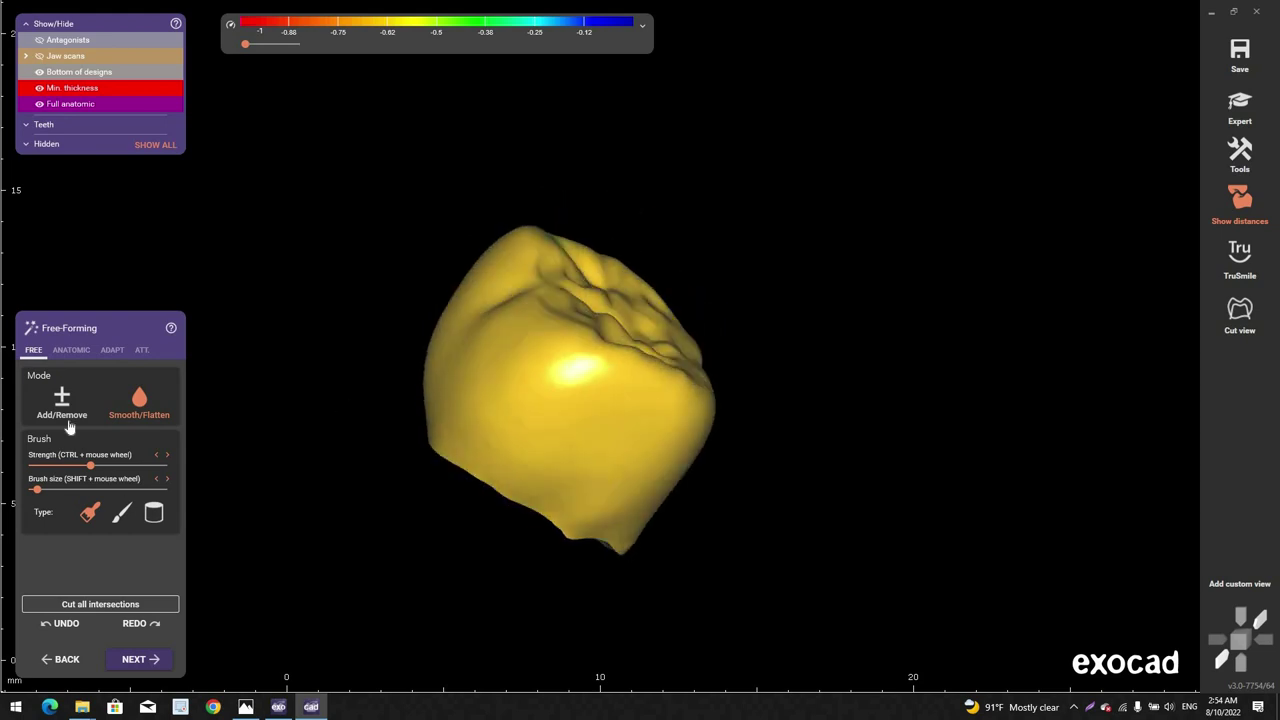
Step: Reshape the occlusal ridge of the crown anatomically with the Ridge preset
left_click(70, 351)
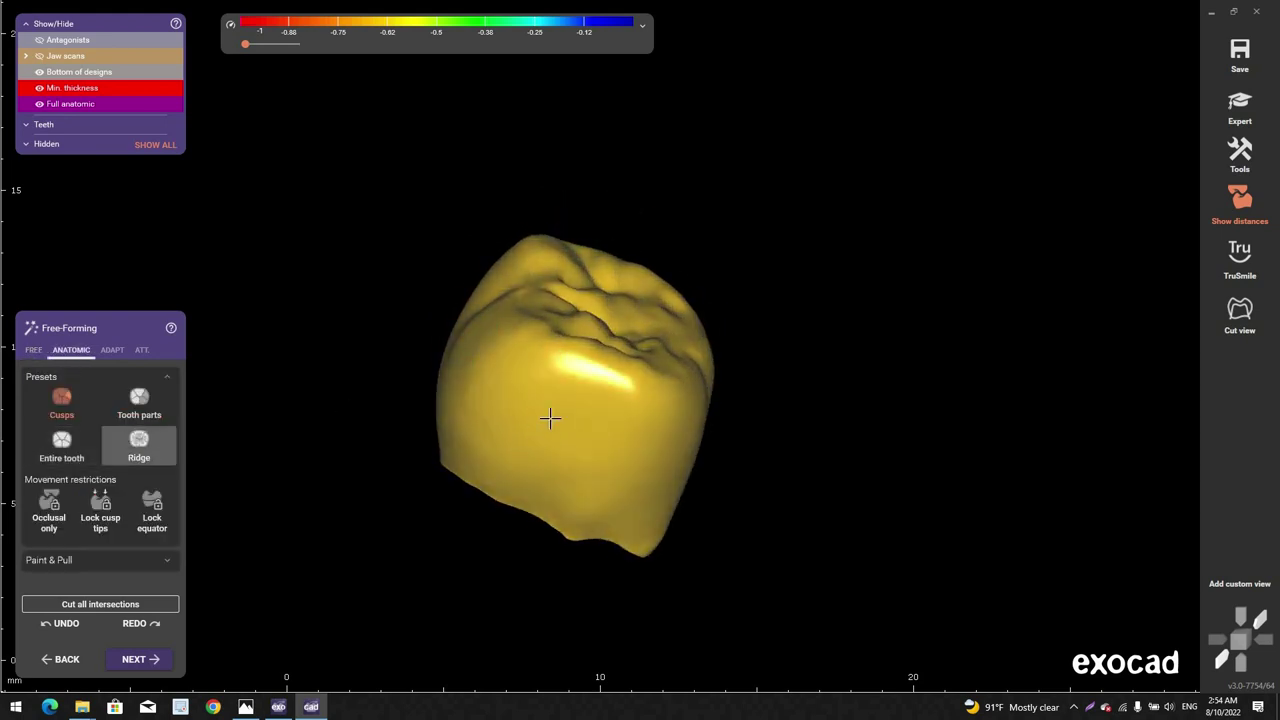
scroll(560, 370, "up", 10)
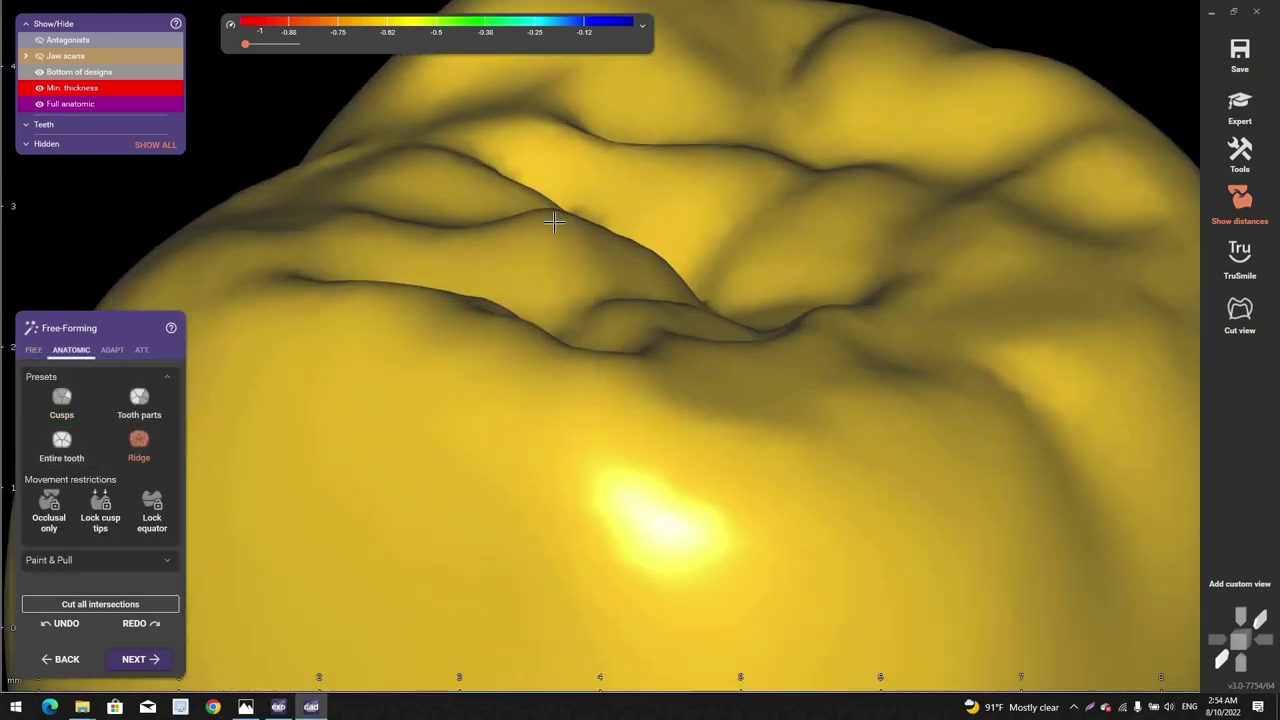
left_click_drag(543, 268, 578, 292)
scroll(578, 293, "down", 8)
right_click_drag(578, 293, 578, 293)
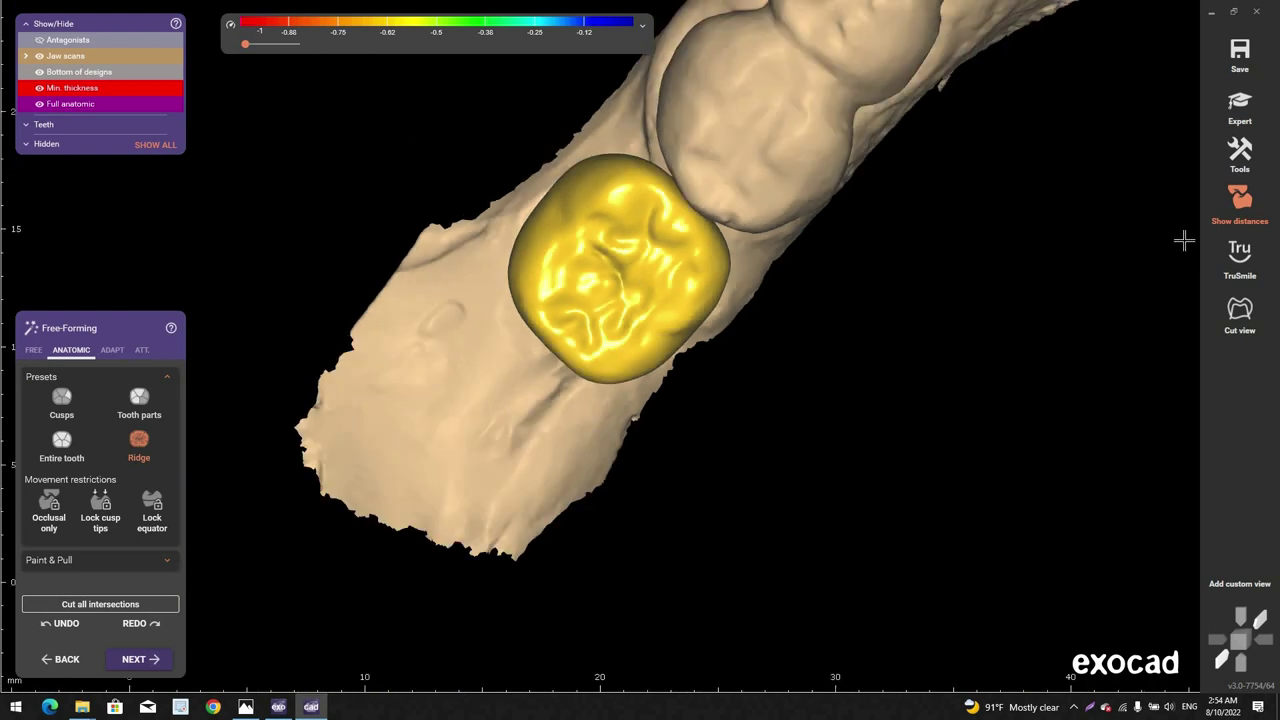
Step: Turn on the TruSmile rendering and examine the crown's occlusal surface beside the neighbouring molar
left_click(1235, 260)
left_click(1238, 265)
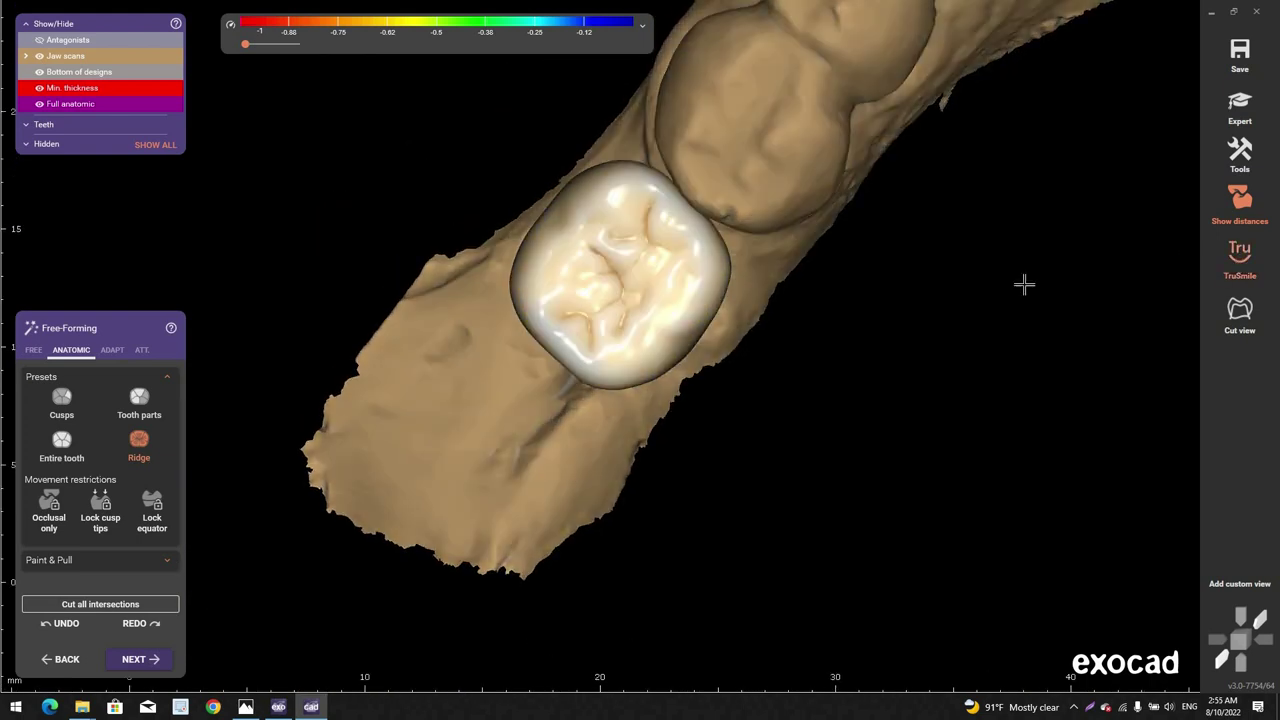
scroll(683, 197, "up", 4)
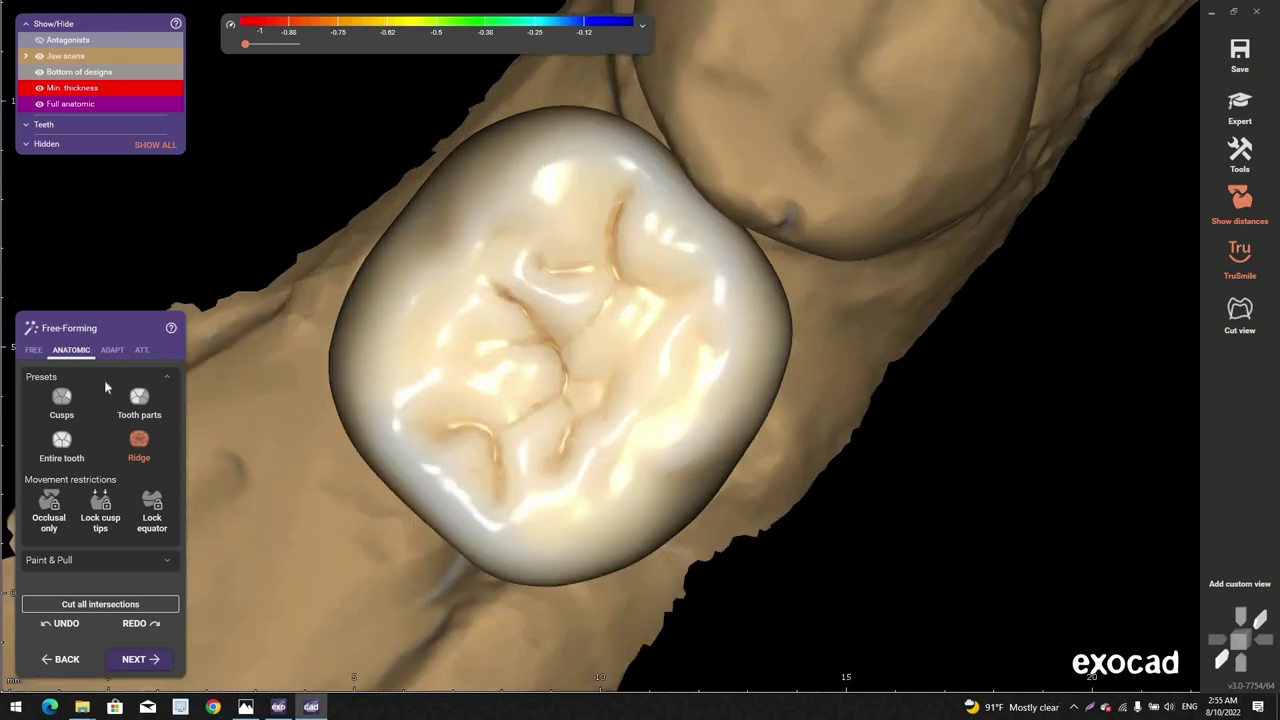
Step: Switch to free Smooth/Flatten with the smallest brush size and isolate the crown by hiding the jaw scans and antagonists
scroll(634, 145, "up", 4)
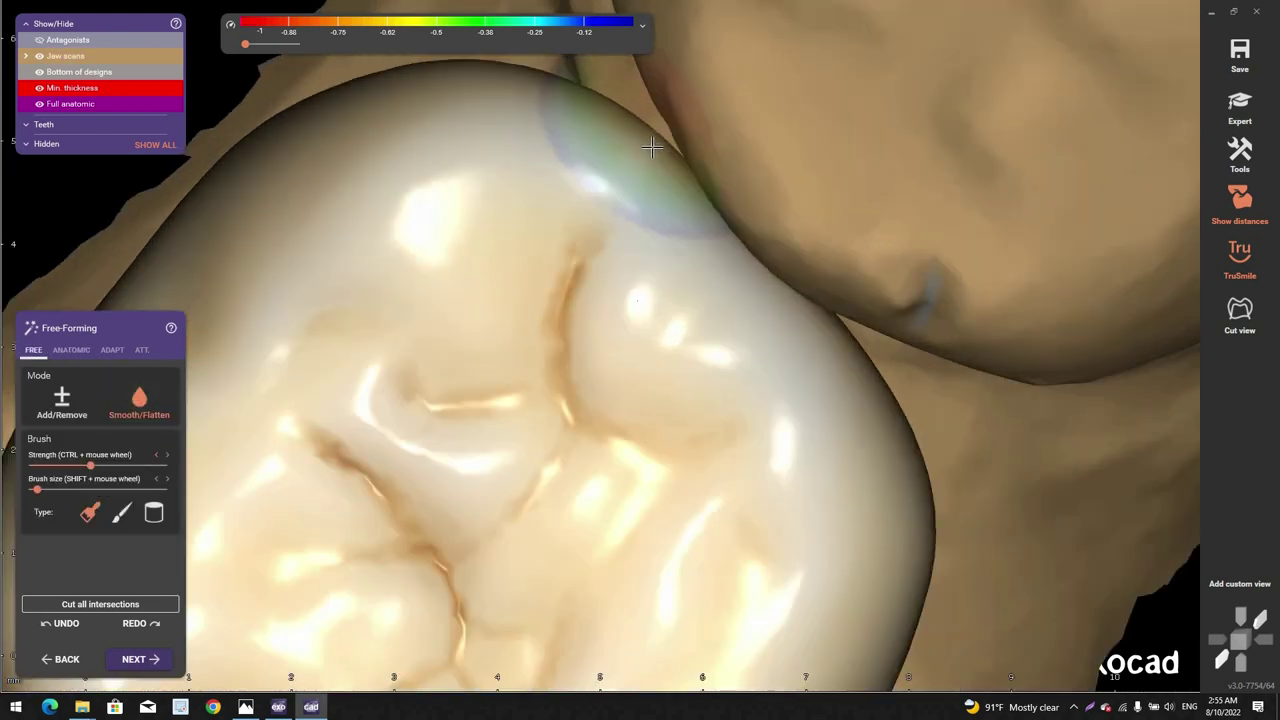
right_click_drag(800, 147, 798, 148)
key("a")
key("a")
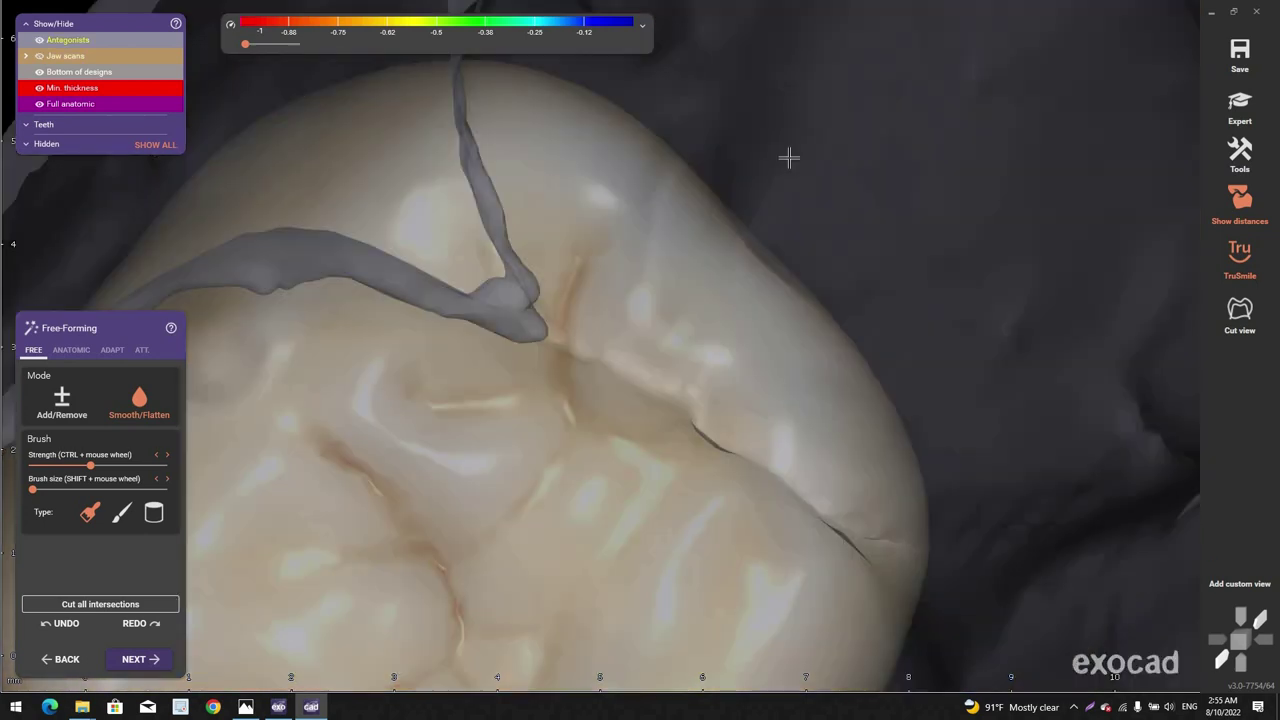
key("a")
scroll(726, 199, "down", 3)
right_click_drag(726, 199, 690, 142)
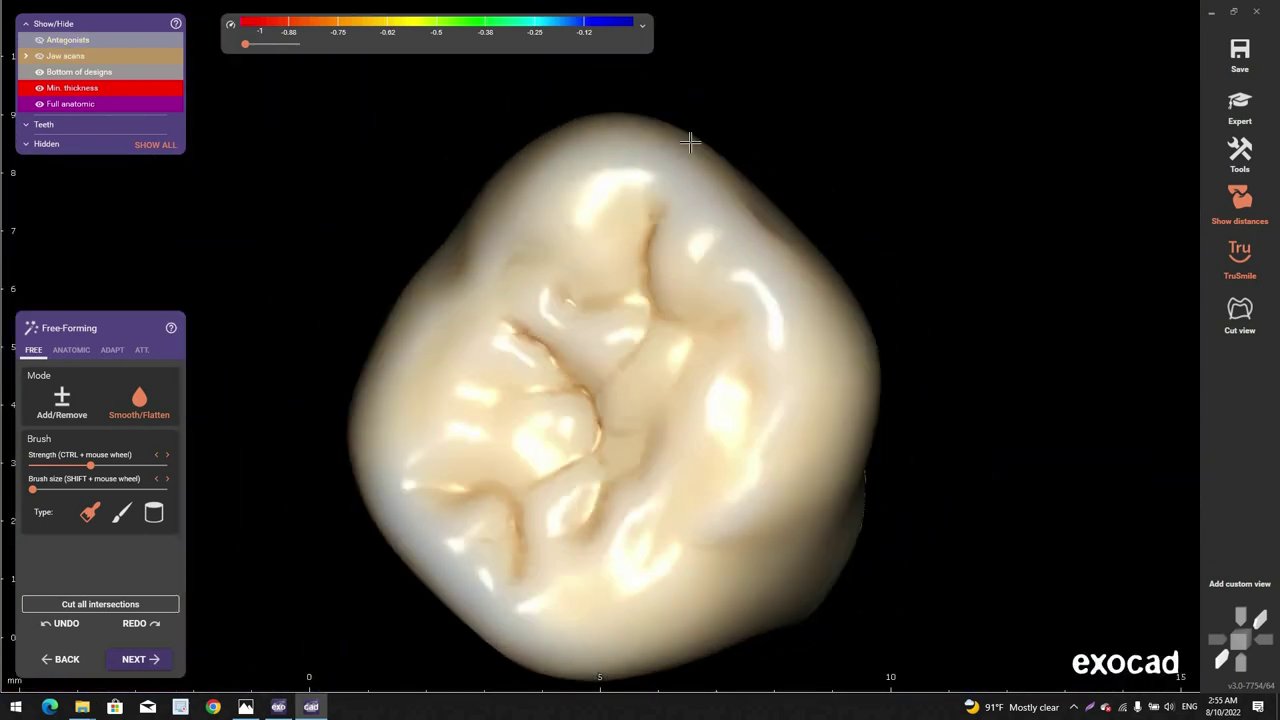
Step: Smooth the crown's occlusal edge facing the neighbouring molar with a weaker Smooth/Flatten brush
scroll(692, 140, "up", 3)
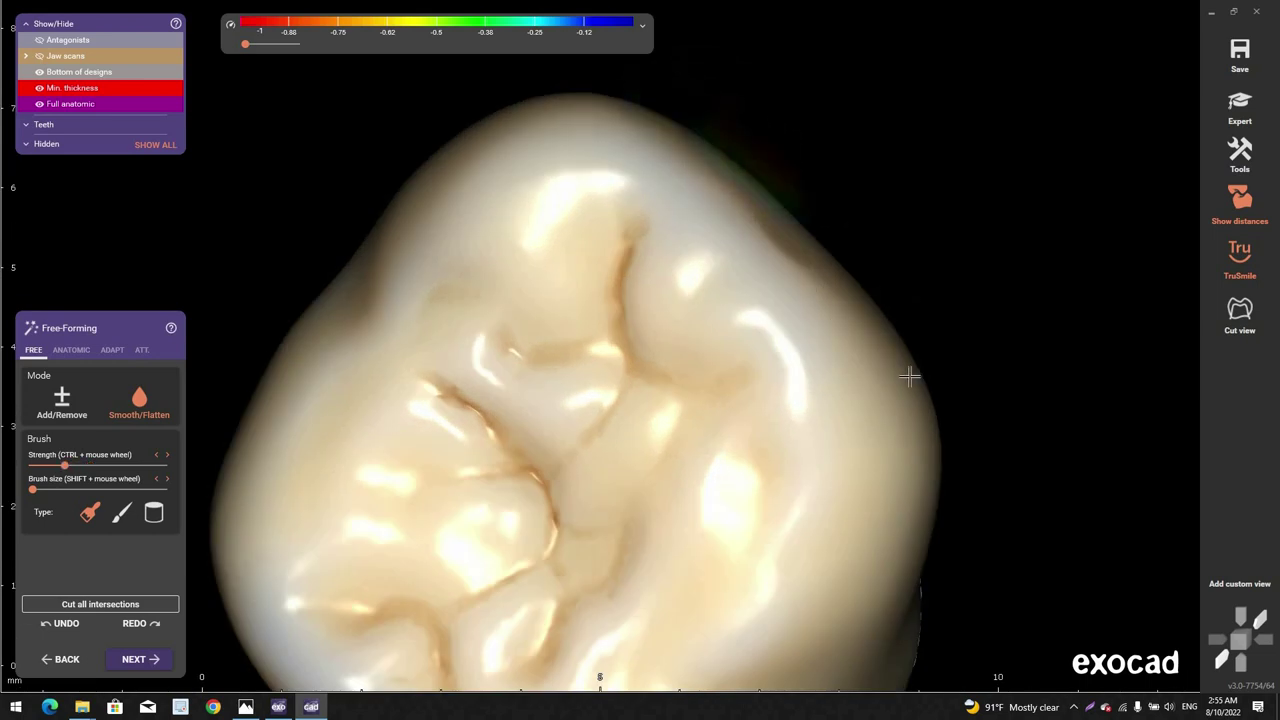
scroll(890, 390, "down", 4)
right_click_drag(777, 266, 812, 304)
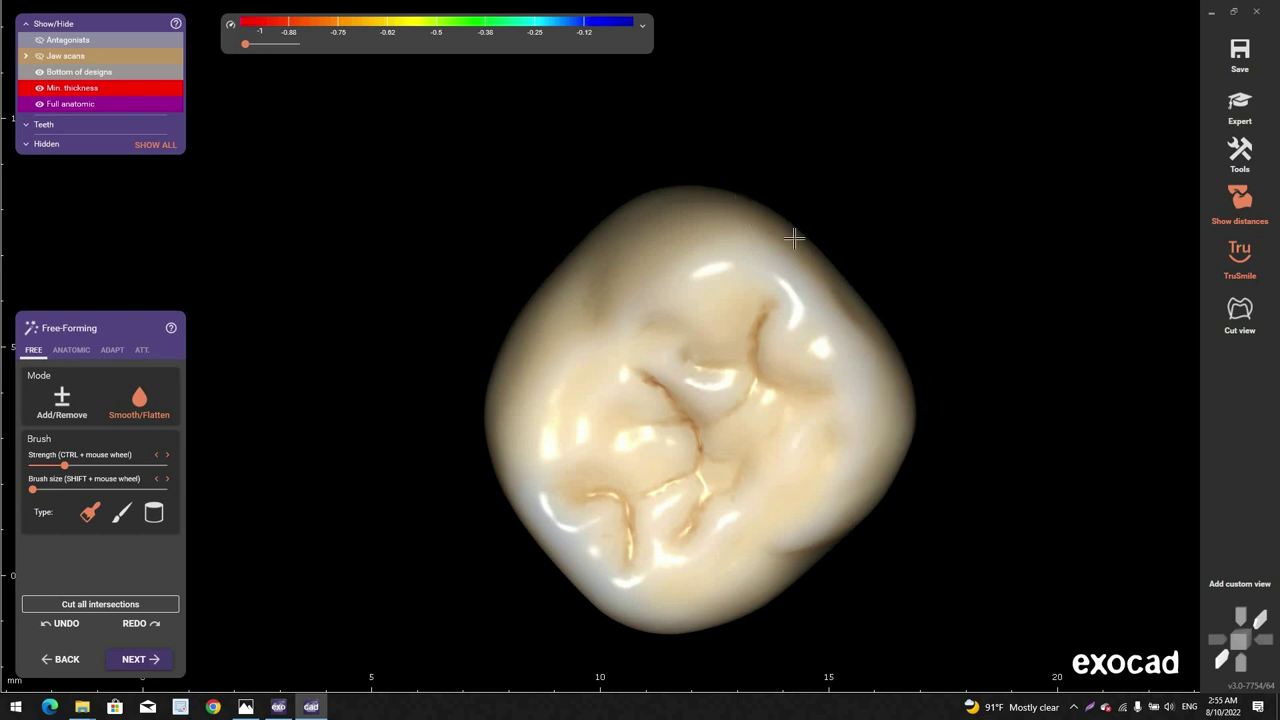
scroll(865, 351, "down", 3)
right_click_drag(865, 351, 867, 349)
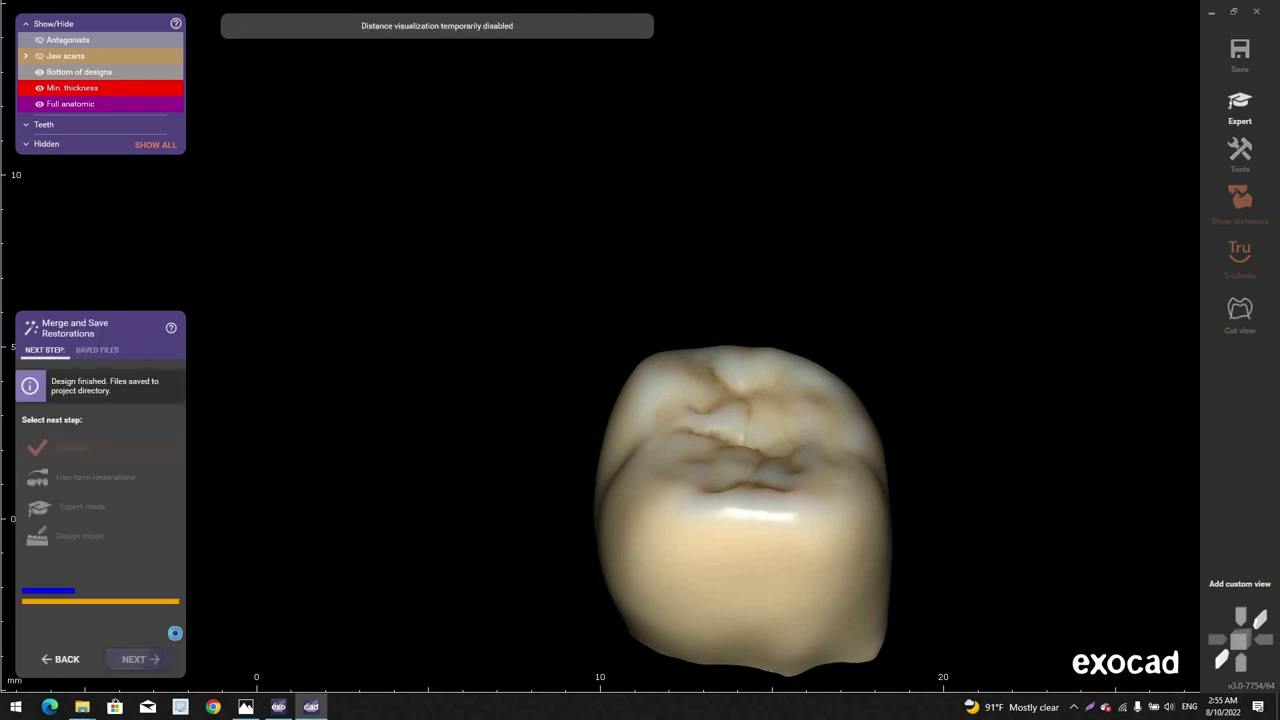
Step: Merge and save the crown, and finish the design with the scene saved in the project directory
left_click(1237, 262)
left_click(1236, 207)
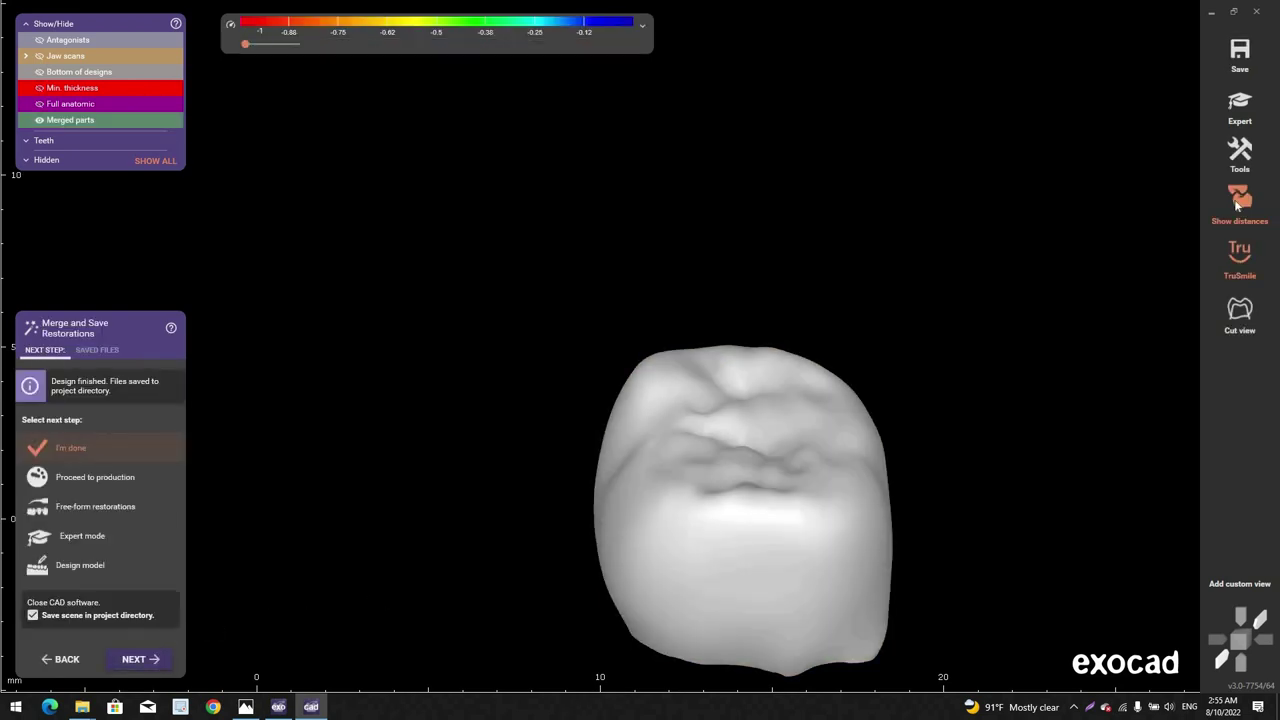
scroll(808, 376, "down", 3)
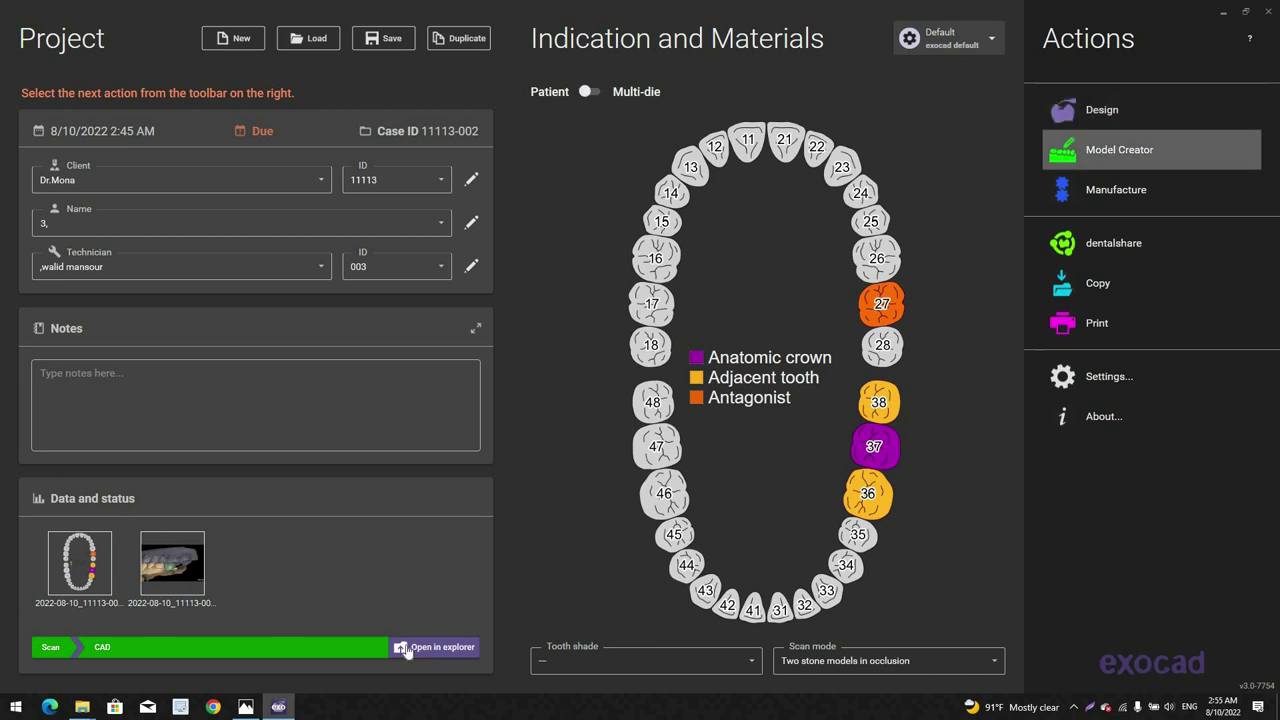
Step: Show the project folder in File Explorer and open the tooth 37 crown STL file in 3Shape 3D Viewer
left_click(435, 647)
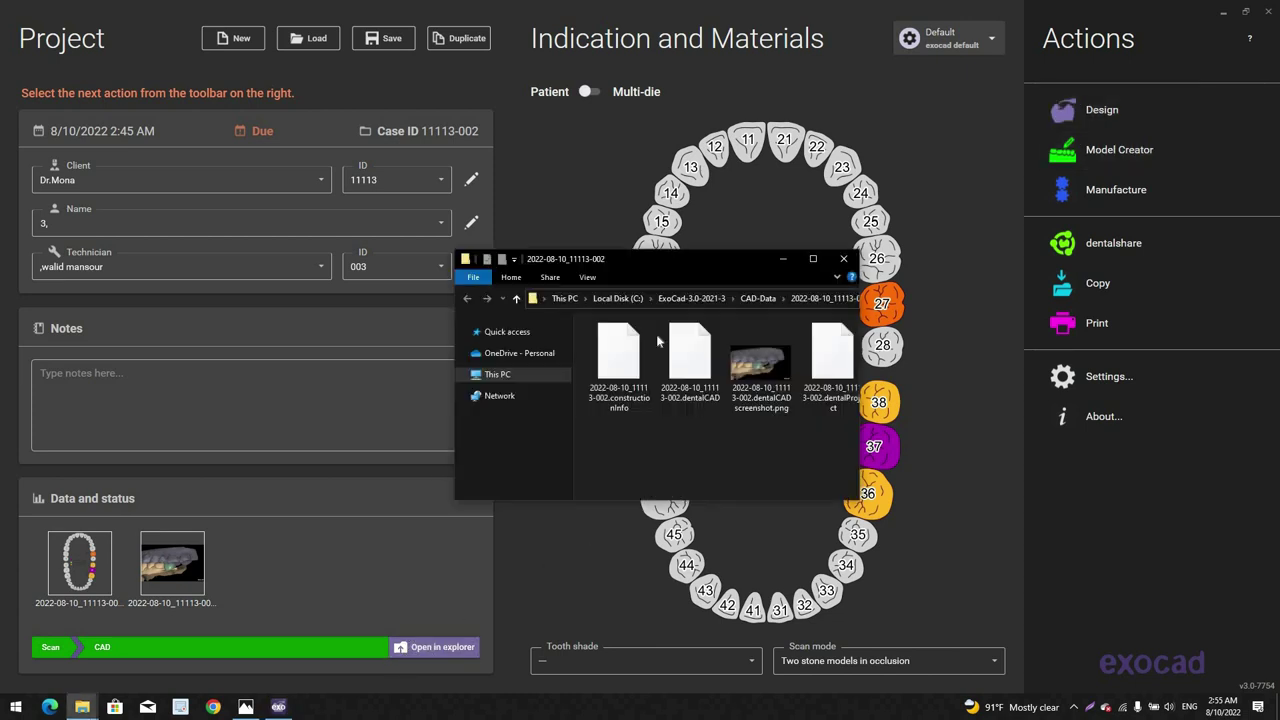
left_click(795, 241)
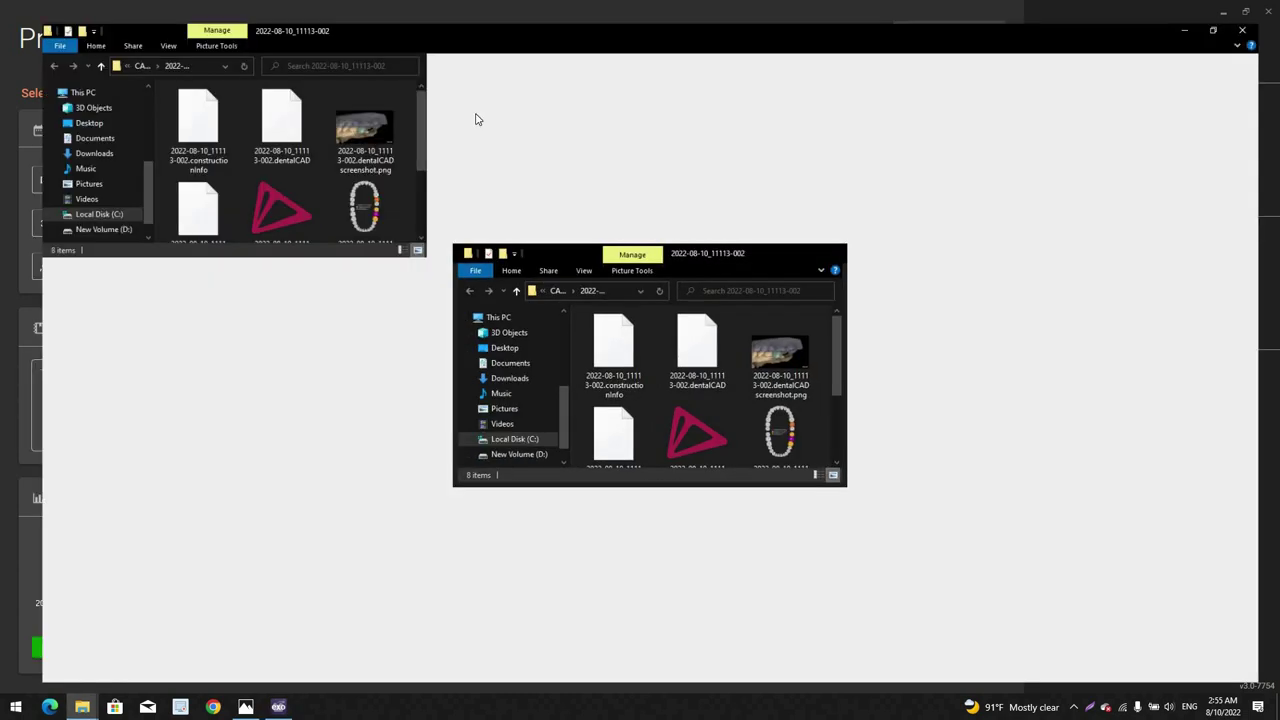
double_click(445, 110)
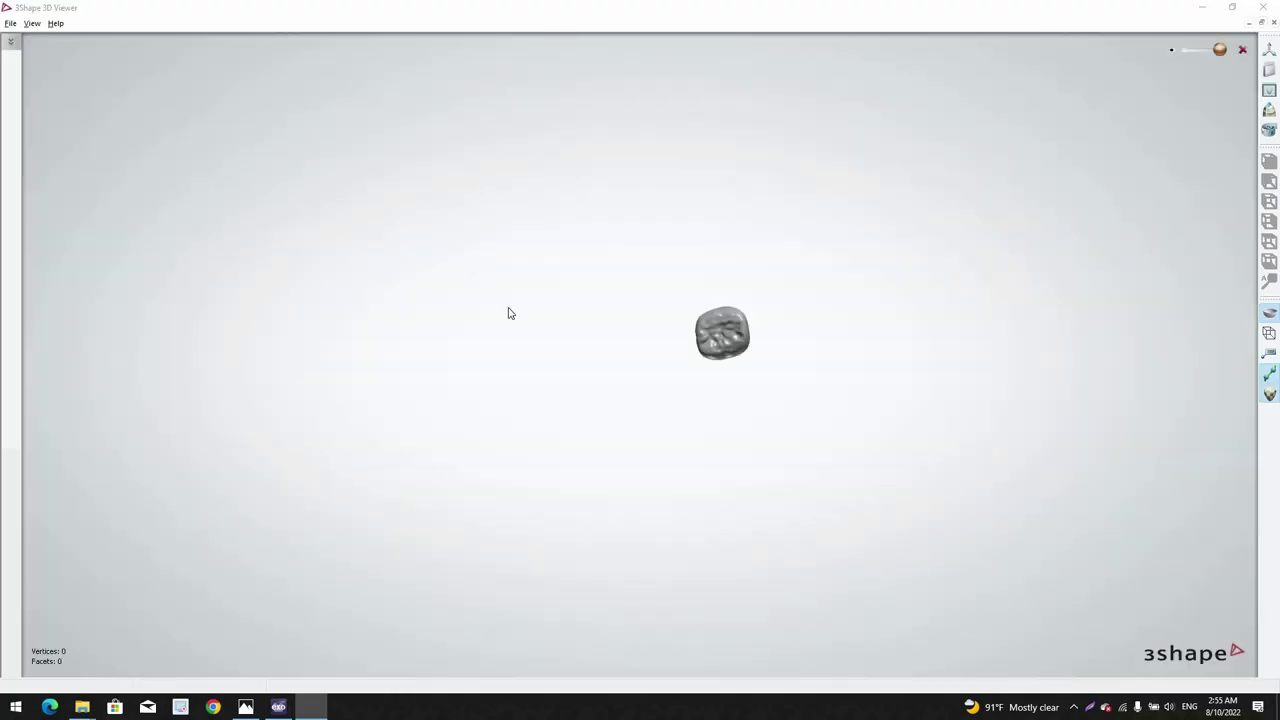
Step: Examine the exported crown's outer surface, margin and inner cavity from several sides, and close the viewer
right_click_drag(338, 255, 566, 286)
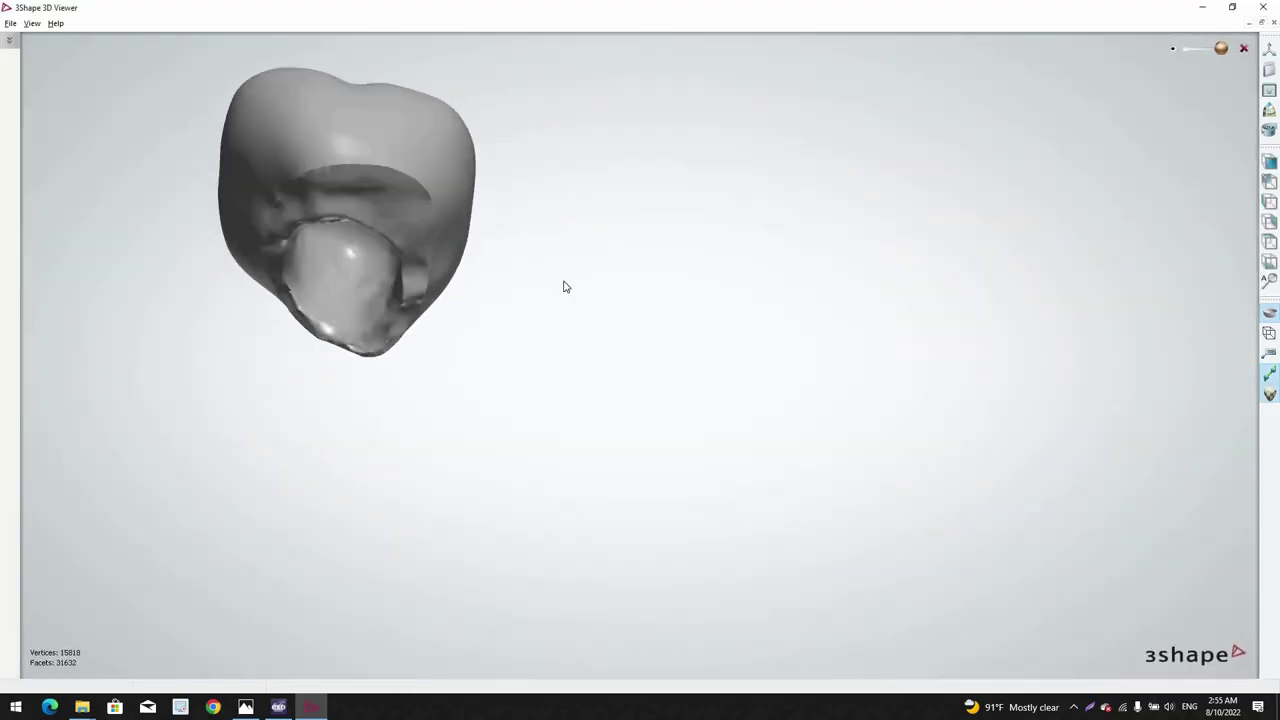
middle_click_drag(566, 286, 614, 186)
right_click_drag(614, 186, 601, 312)
scroll(603, 312, "up", 5)
right_click_drag(684, 392, 700, 524)
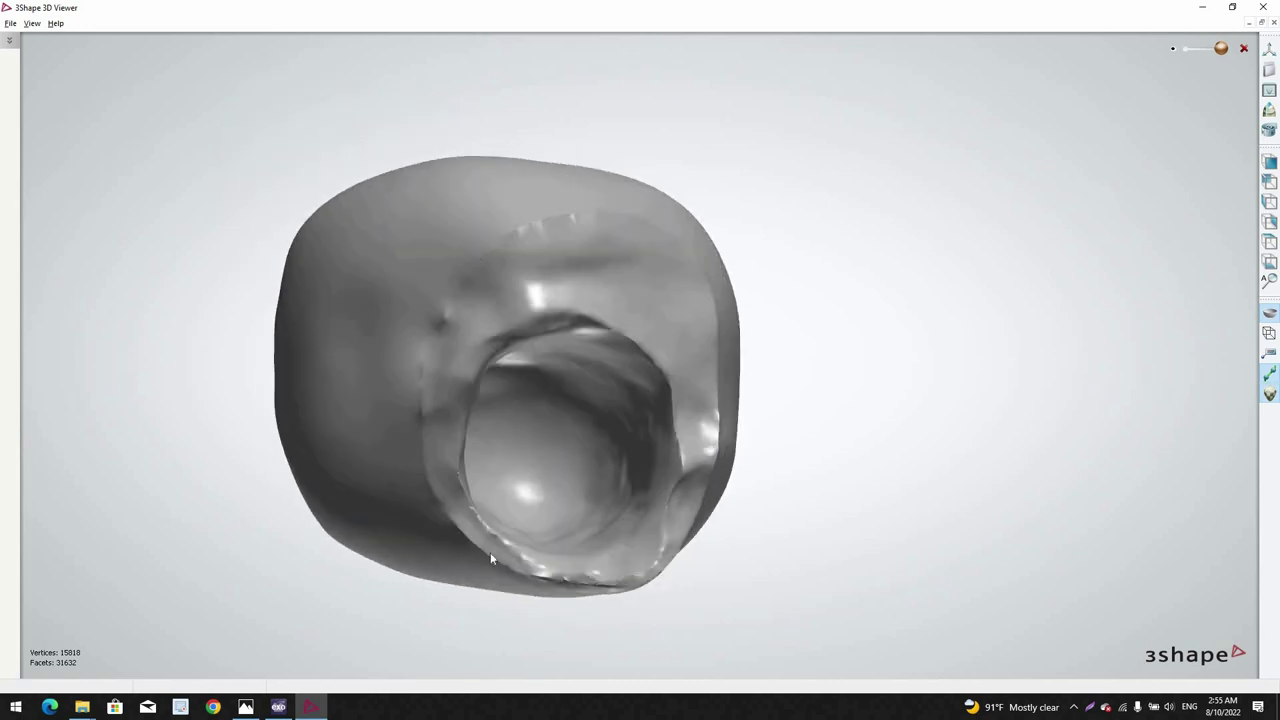
right_click_drag(457, 503, 545, 660)
left_click(1263, 7)
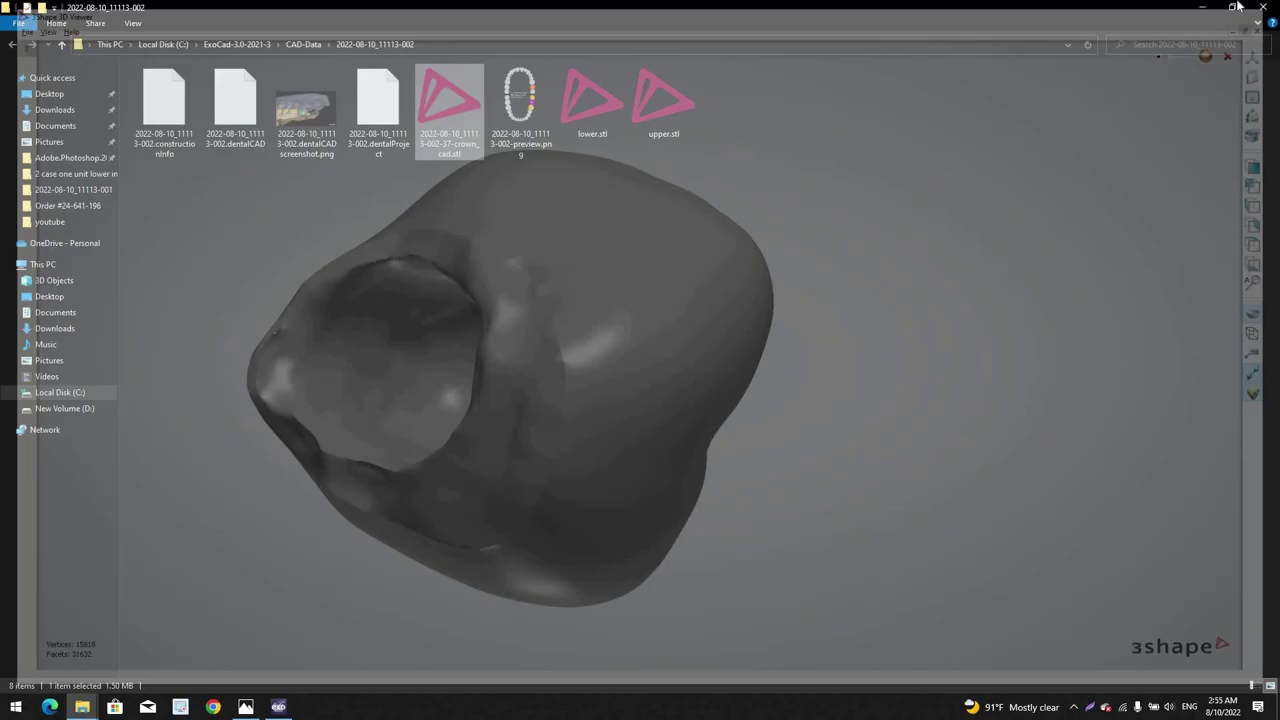
Step: Return to exocad, reopen the project for design and load the saved Default scene
key("alt+Tab")
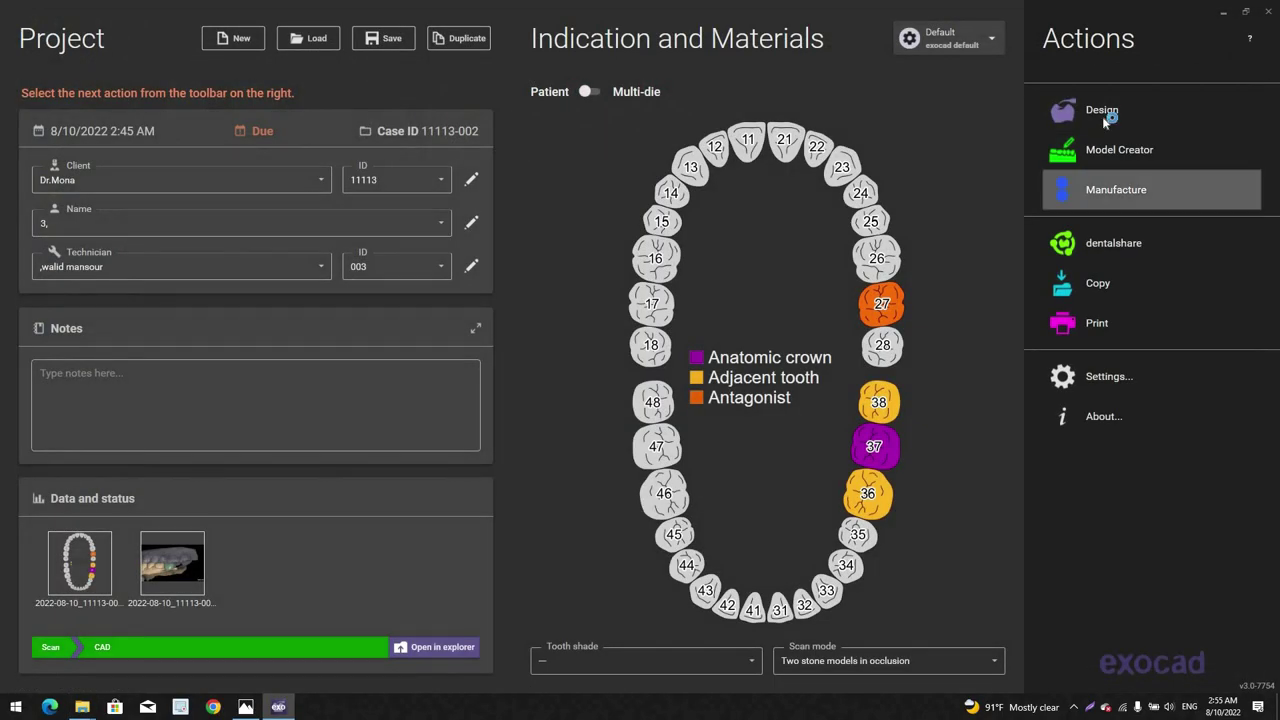
left_click(1107, 113)
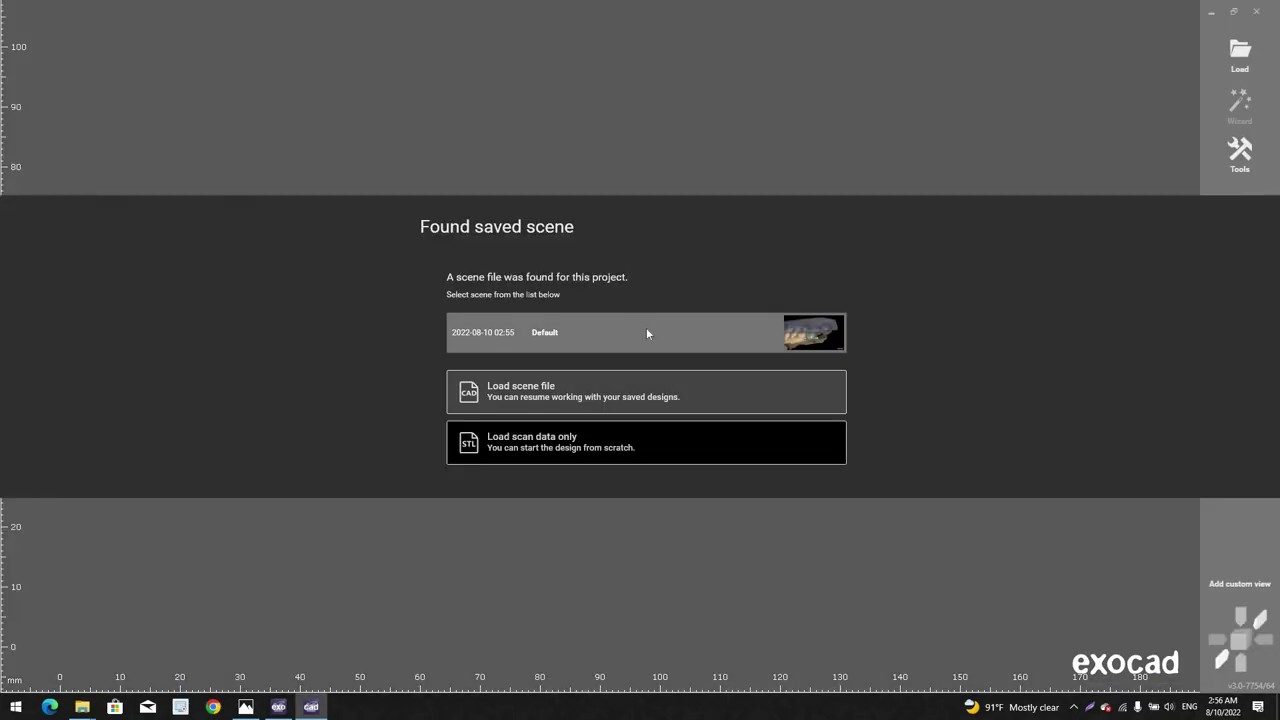
double_click(647, 329)
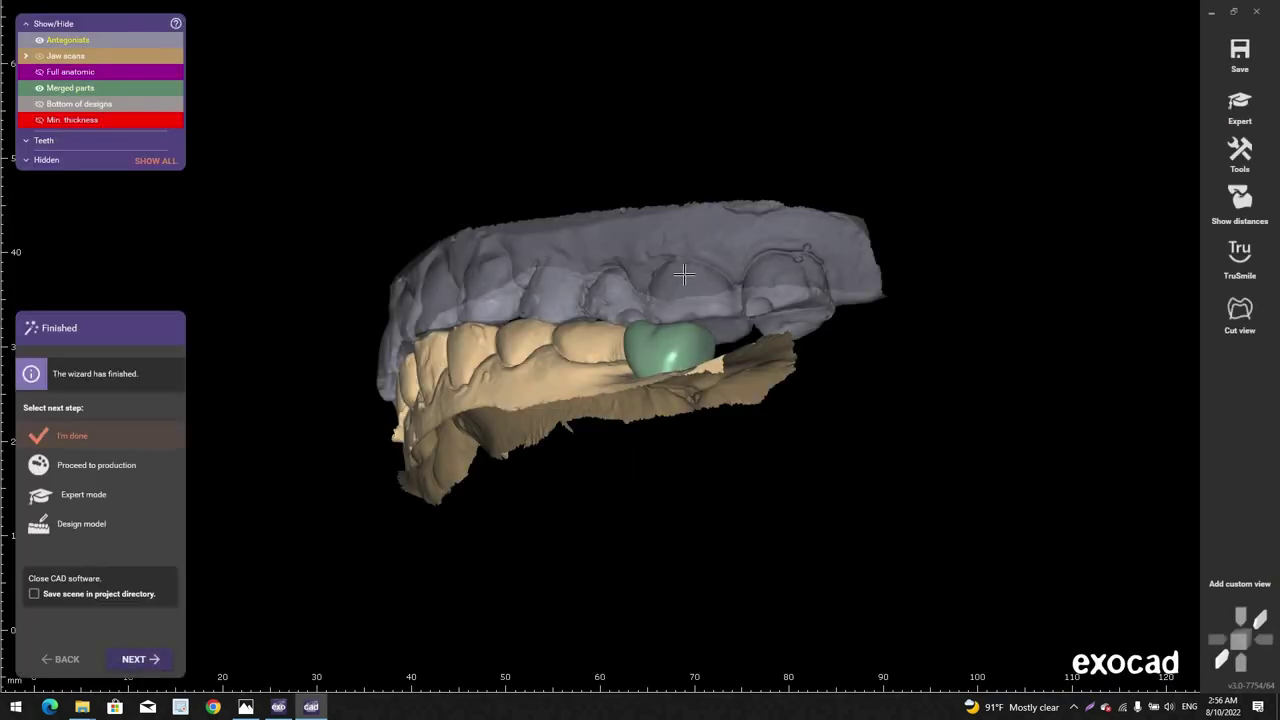
Step: Hide the antagonists and the jaw scans to isolate the merged crown
middle_click(694, 310, "ctrl")
right_click_drag(660, 374, 613, 422)
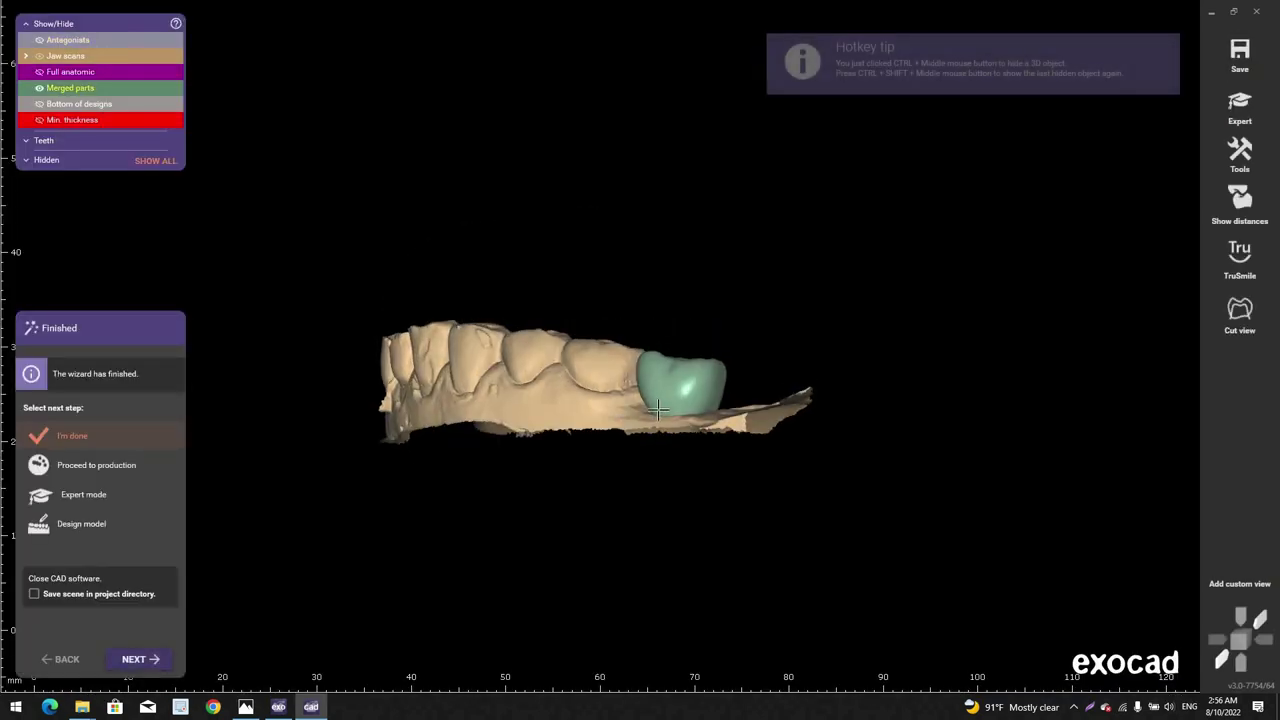
middle_click(613, 422, "ctrl")
middle_click(666, 402)
scroll(635, 364, "up", 3)
right_click_drag(635, 364, 1214, 229)
scroll(1115, 304, "up", 3)
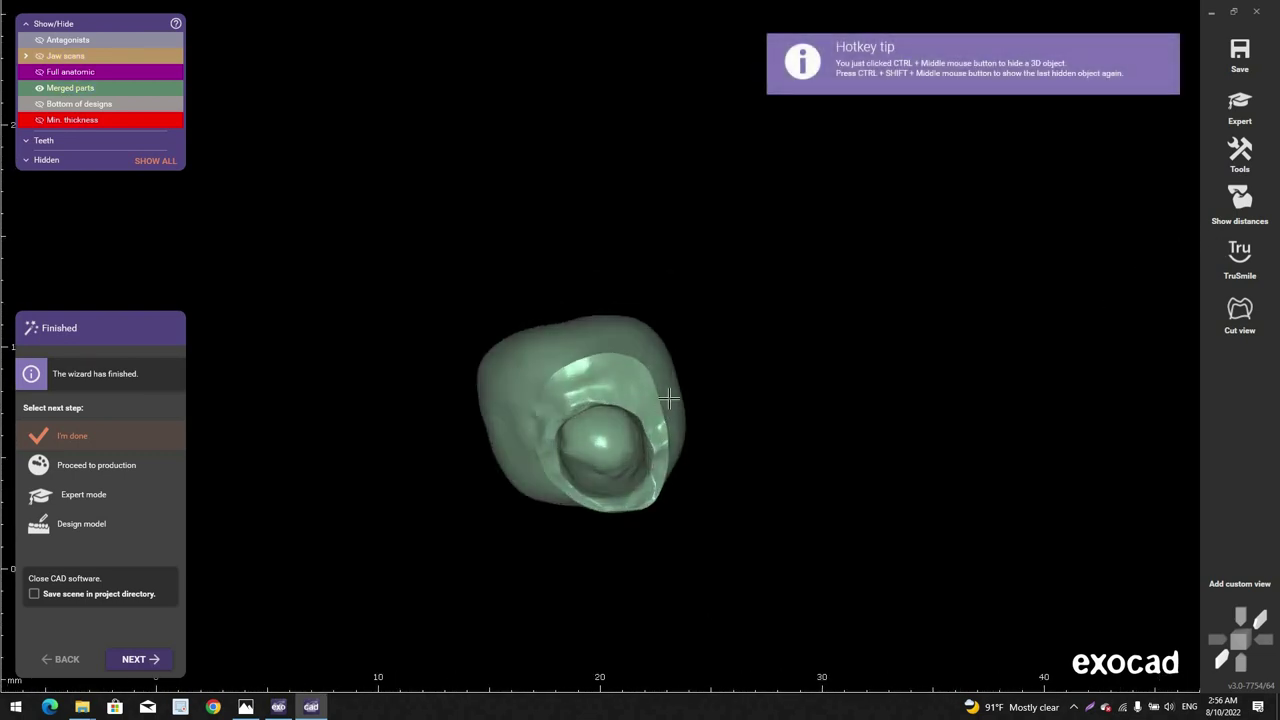
Step: Examine the merged crown's inner cavity, margin and occlusal surface
right_click_drag(668, 398, 506, 352)
scroll(656, 408, "up", 3)
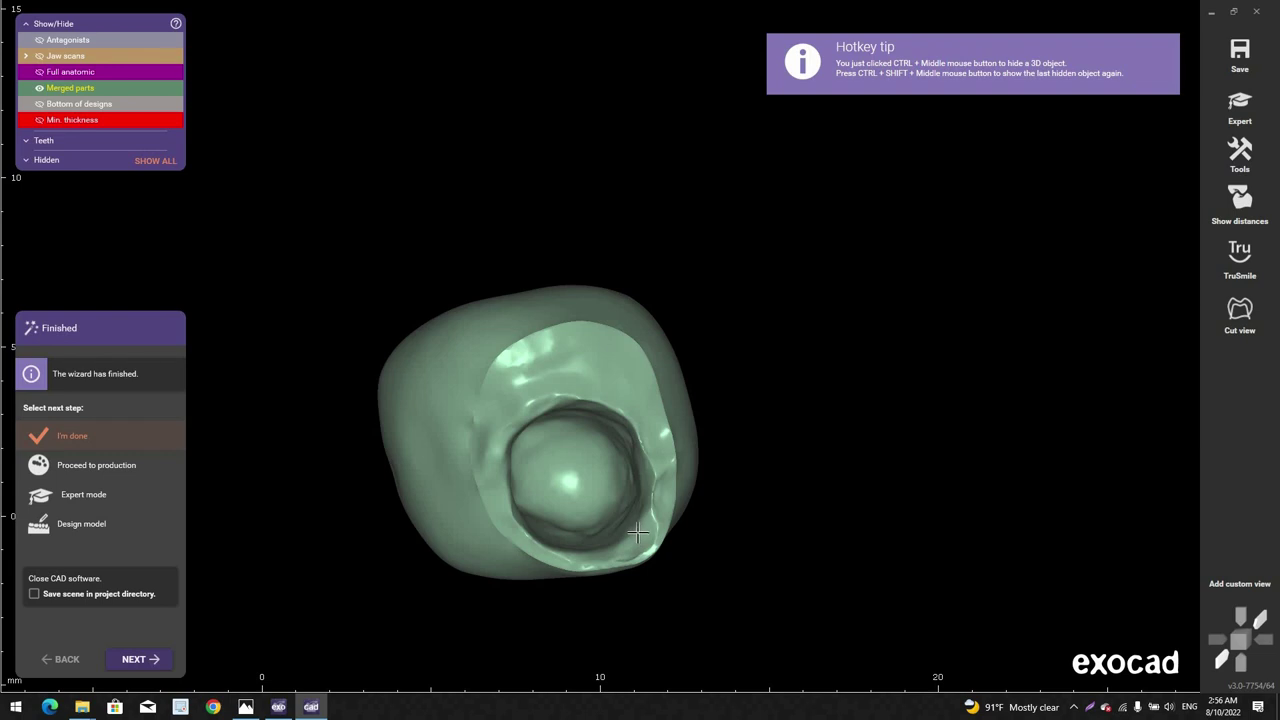
right_click_drag(638, 532, 516, 298)
scroll(511, 303, "down", 2)
middle_click(510, 301)
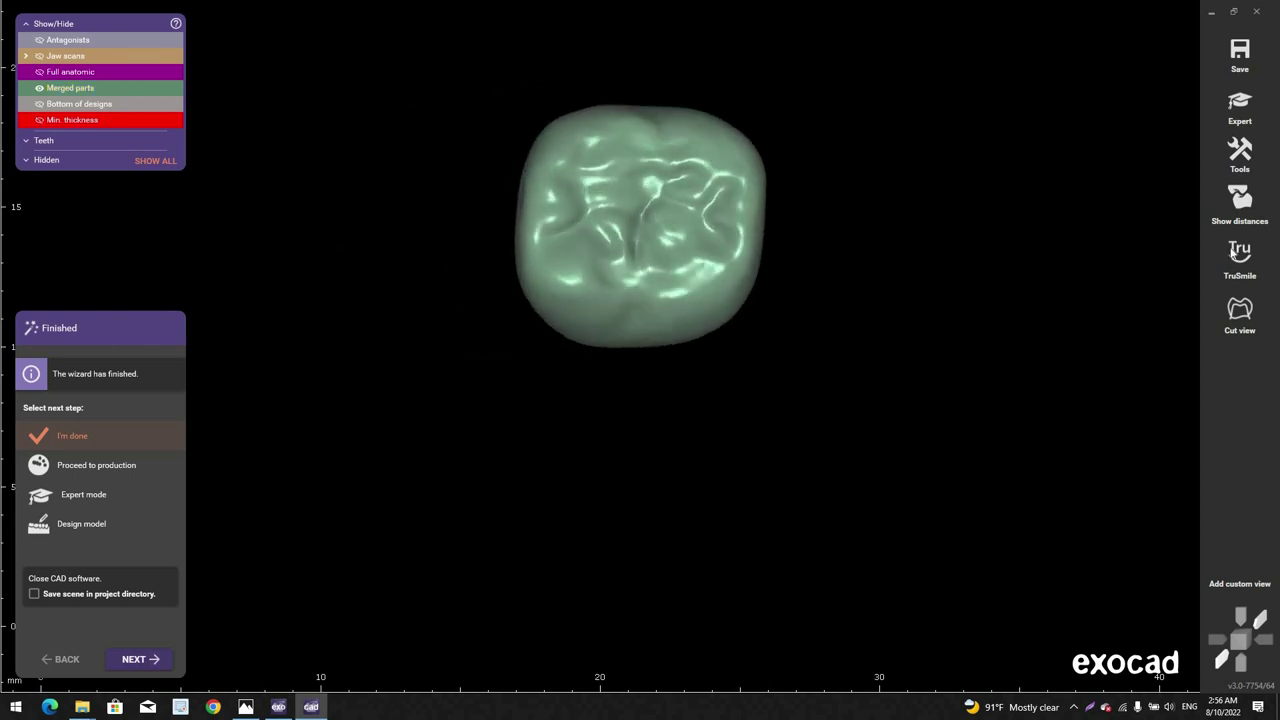
right_click_drag(1082, 308, 1080, 301)
Step: Switch to Expert mode and delete the merged parts of the tooth 37 restoration
left_click(1240, 255)
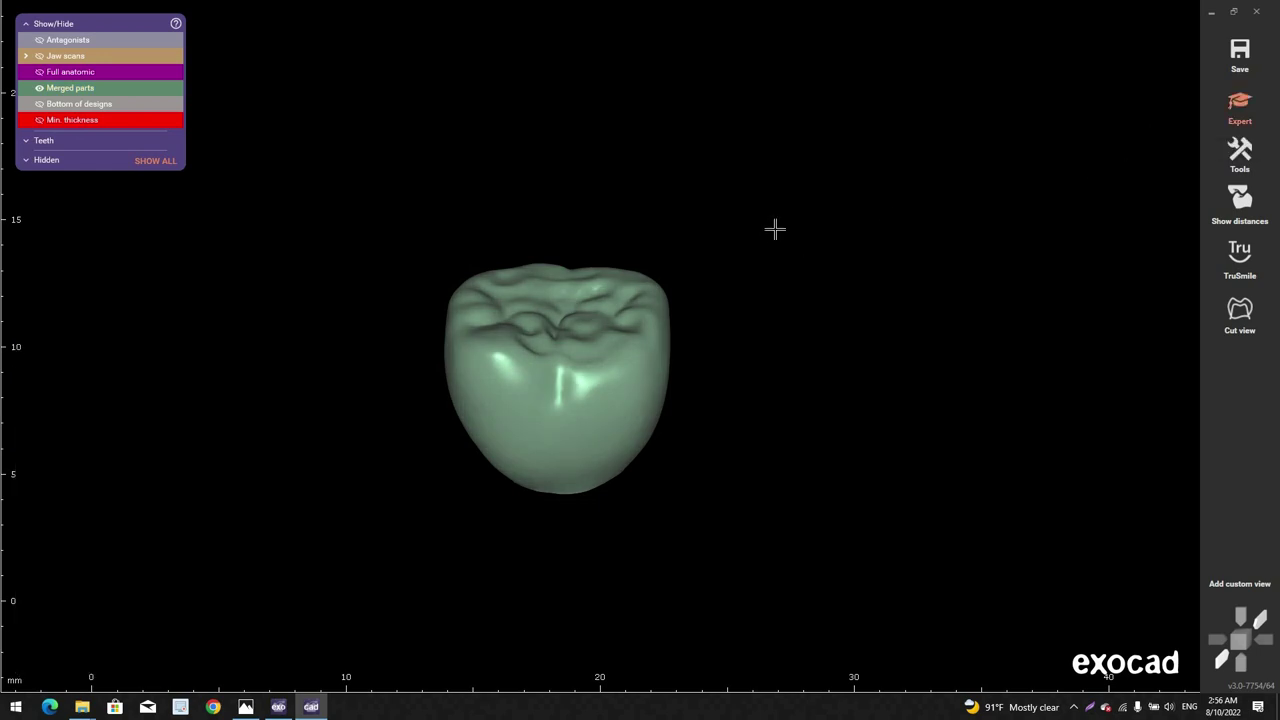
right_click(840, 260)
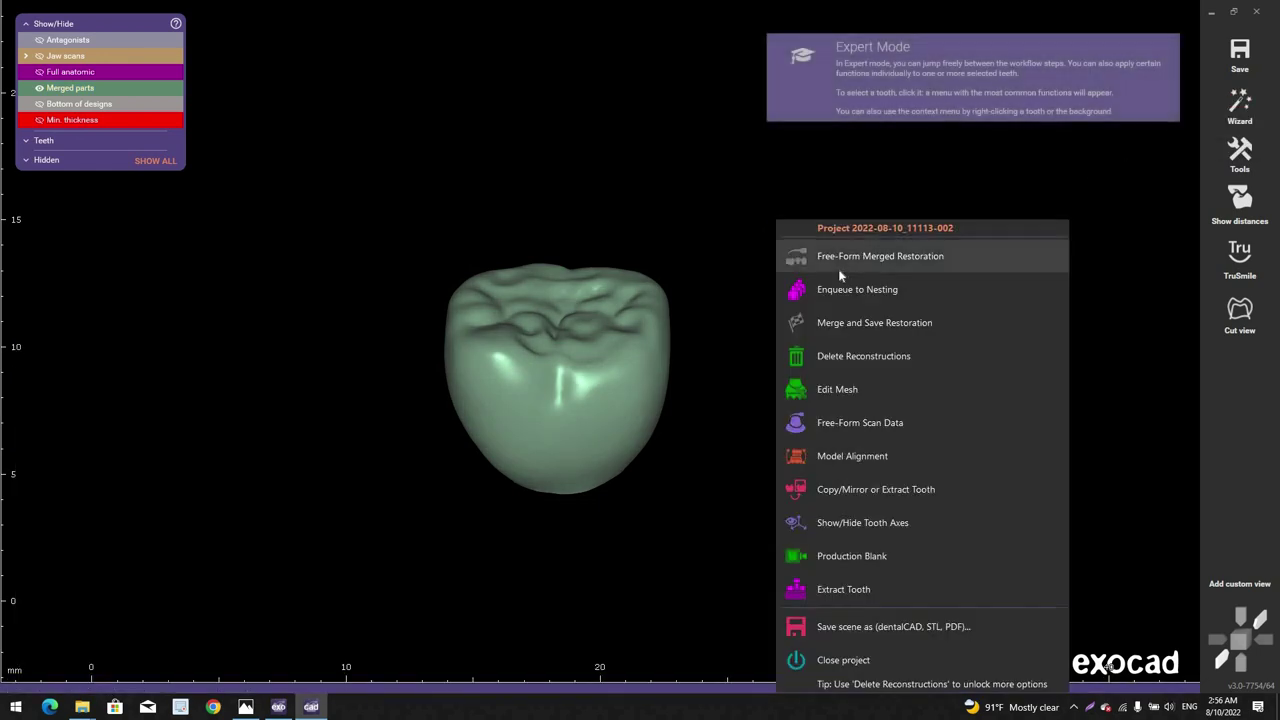
left_click(835, 358)
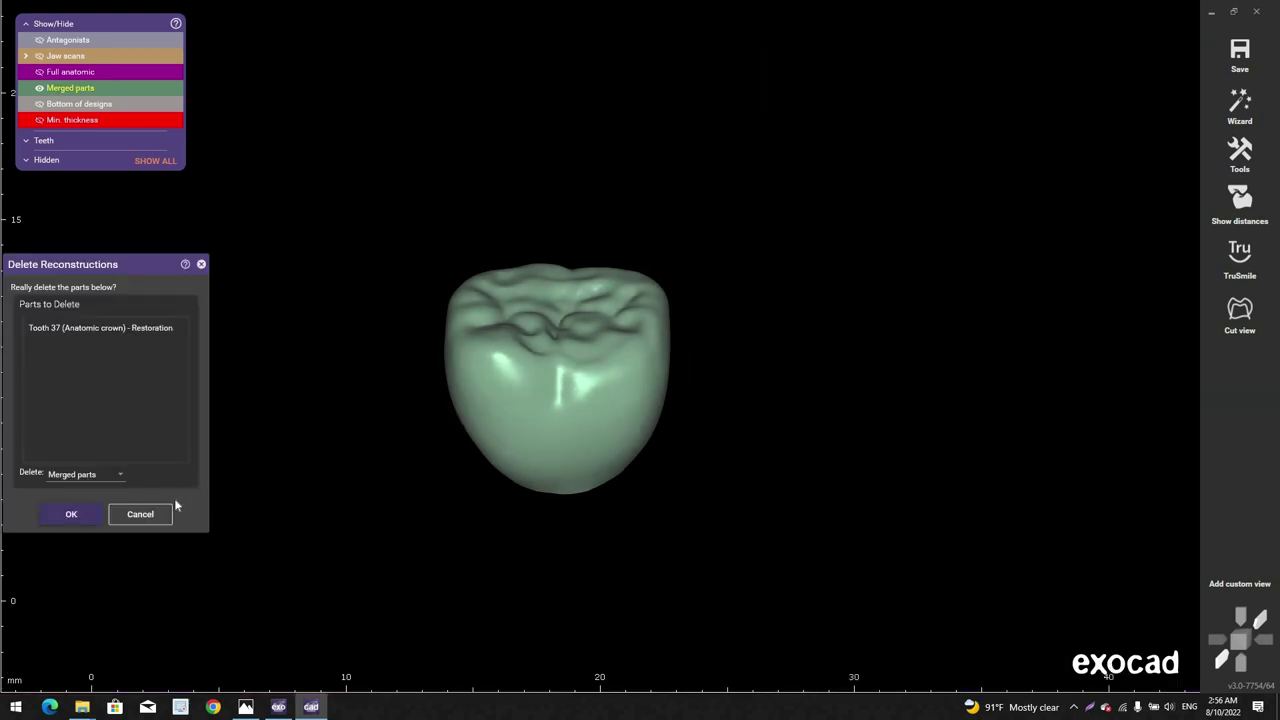
left_click(90, 515)
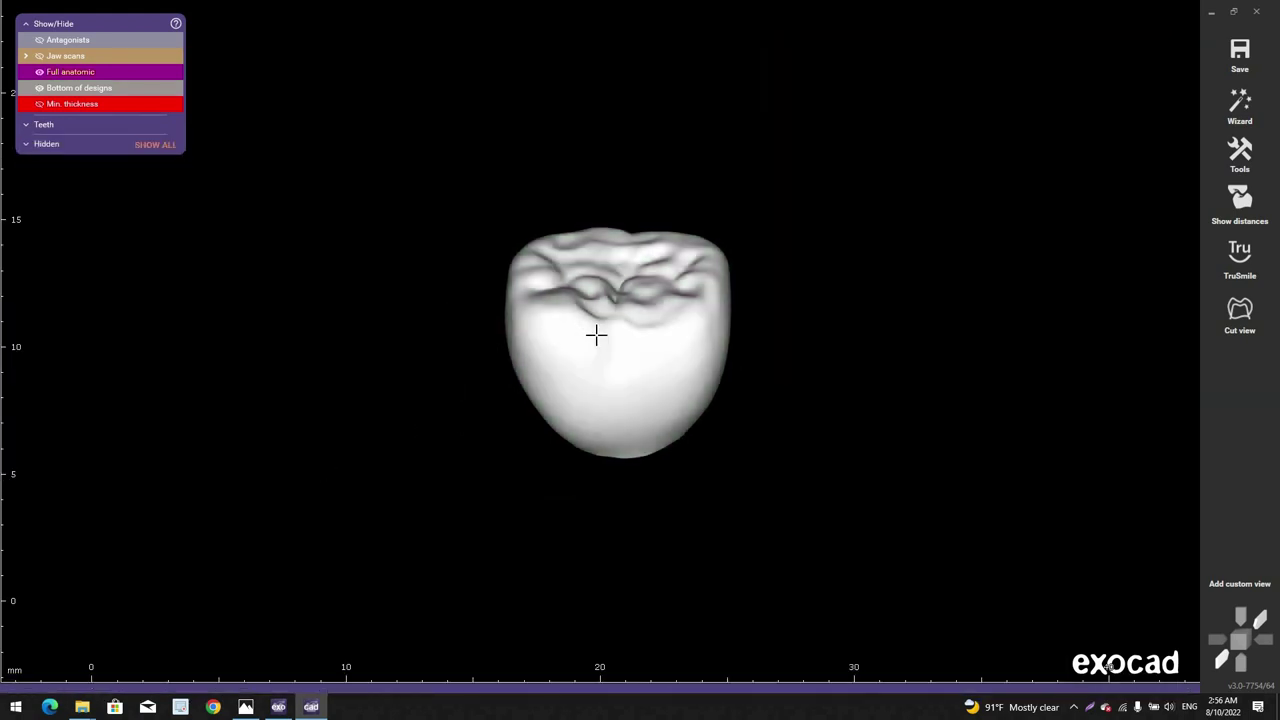
Step: Examine the full anatomic crown's occlusal surface and turn on the distance colour map
right_click_drag(642, 273, 662, 240)
scroll(658, 232, "up", 2)
key("d")
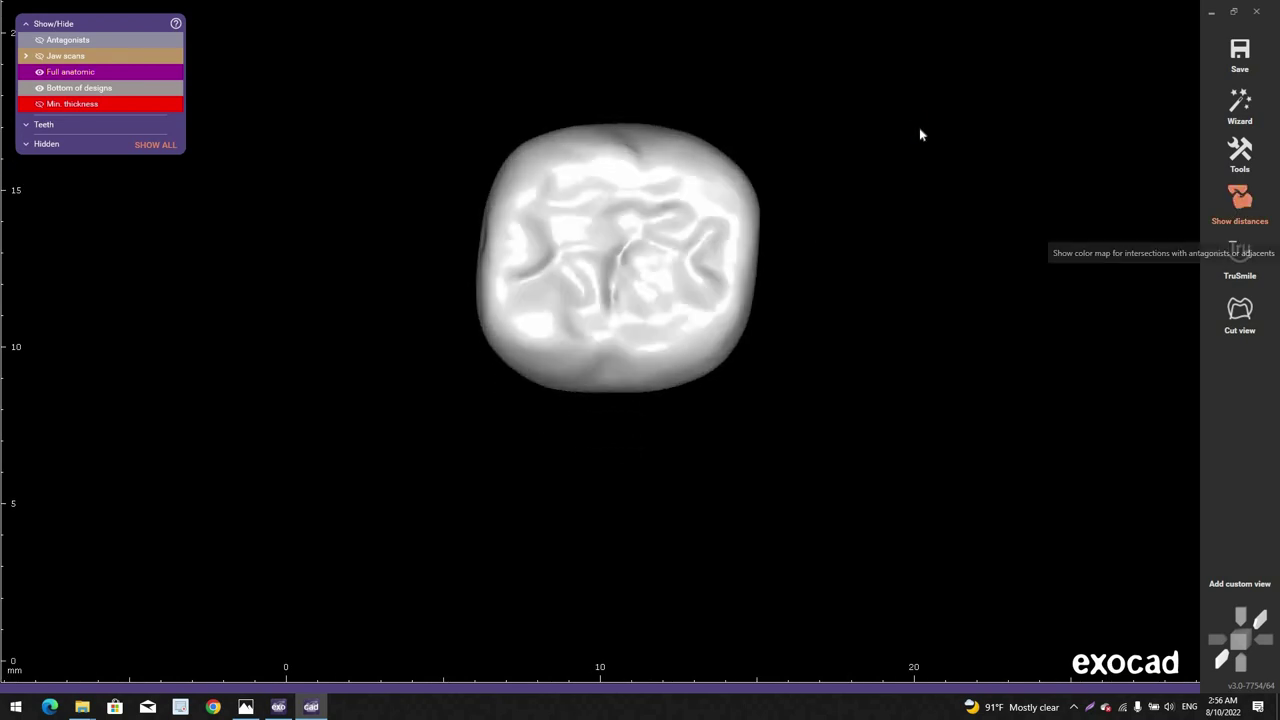
right_click(908, 122)
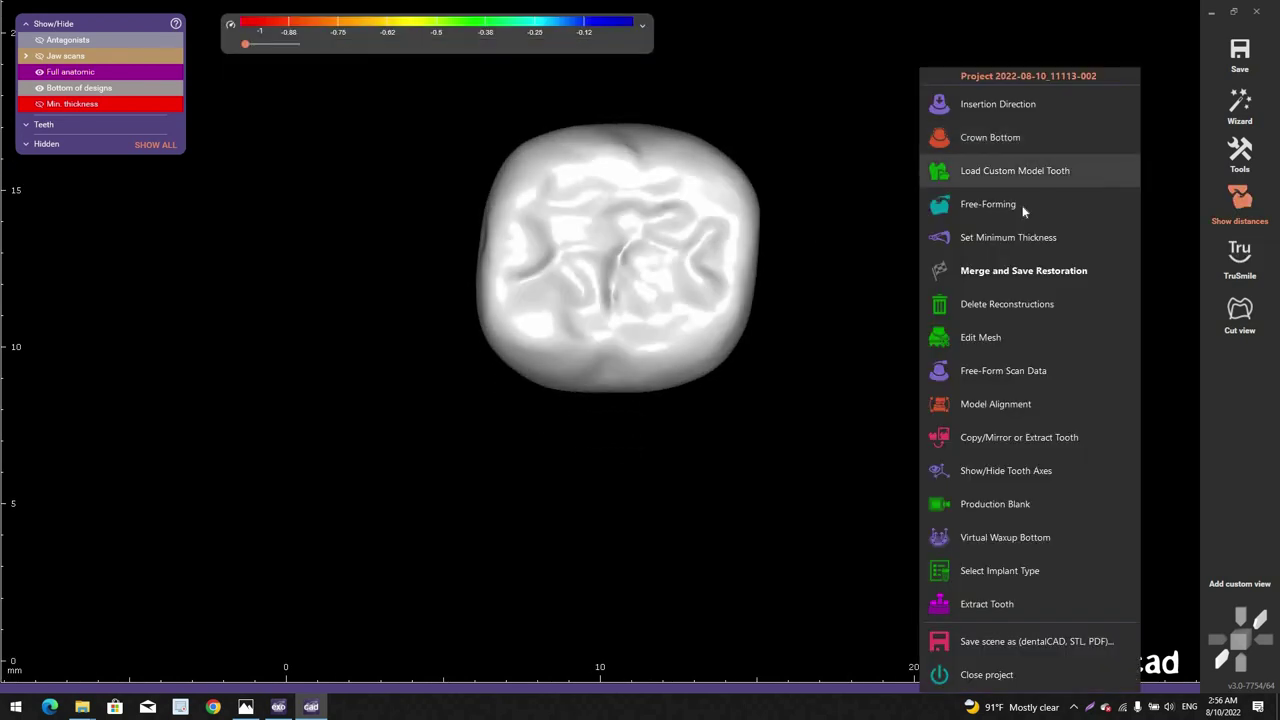
left_click(1022, 209)
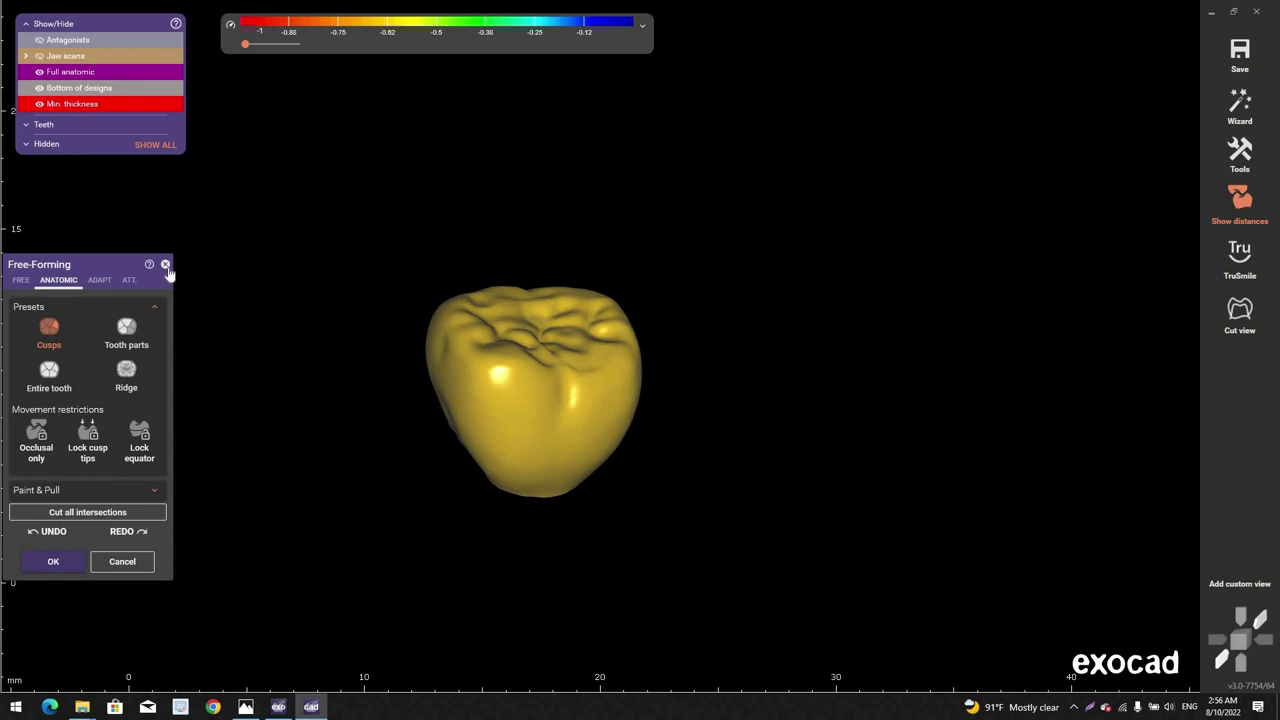
key("Escape")
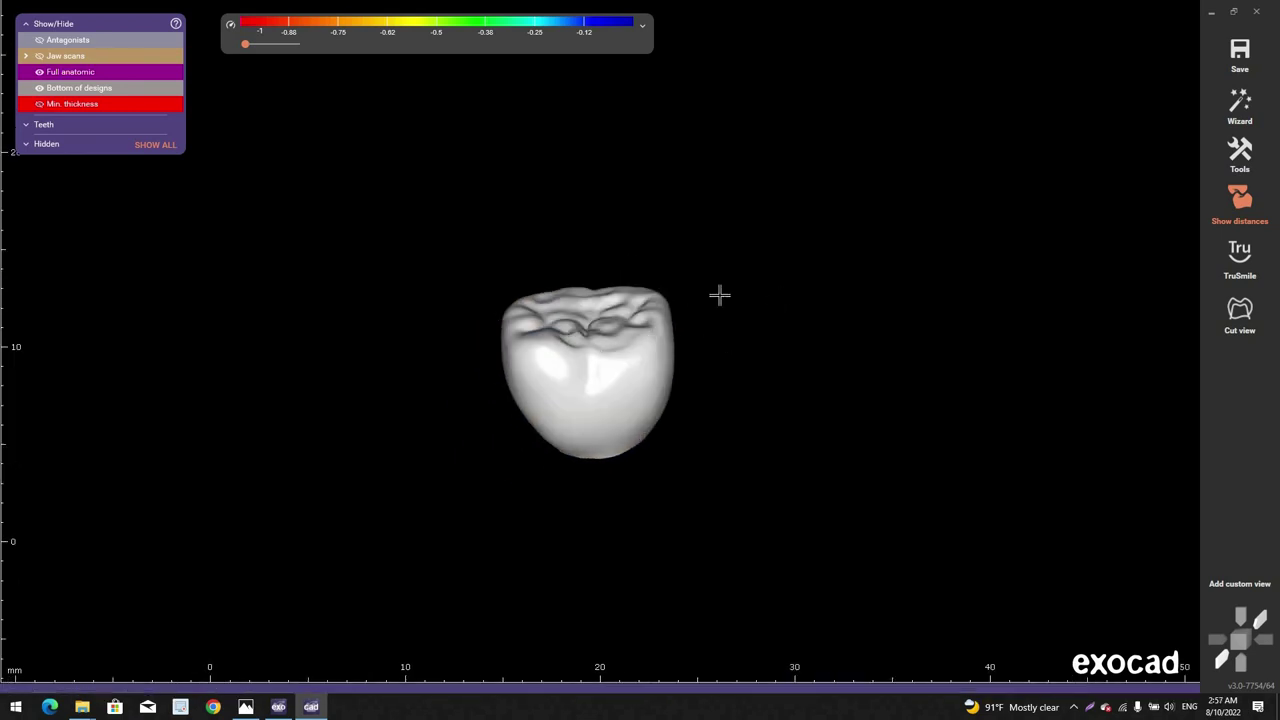
Step: Confirm the Crown Bottom settings with a 0.04 mm cement gap, and merge and save the restoration again through the wizard
right_click(834, 164)
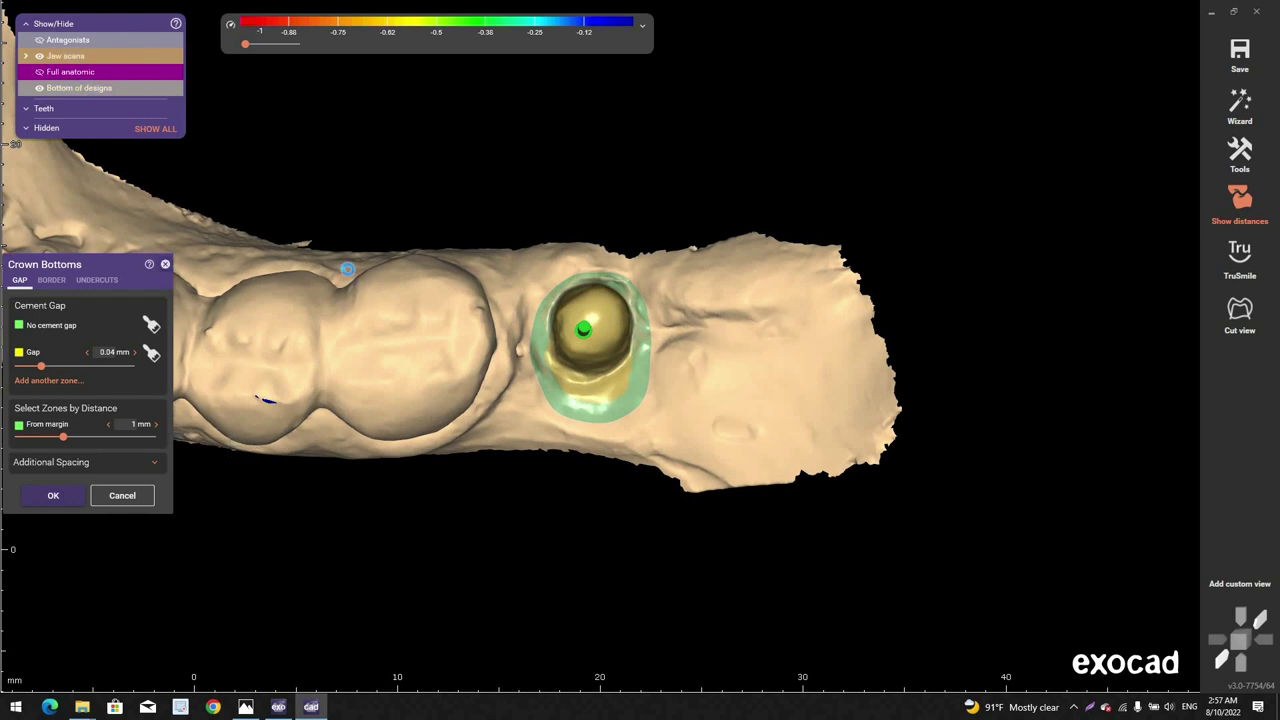
key("Return")
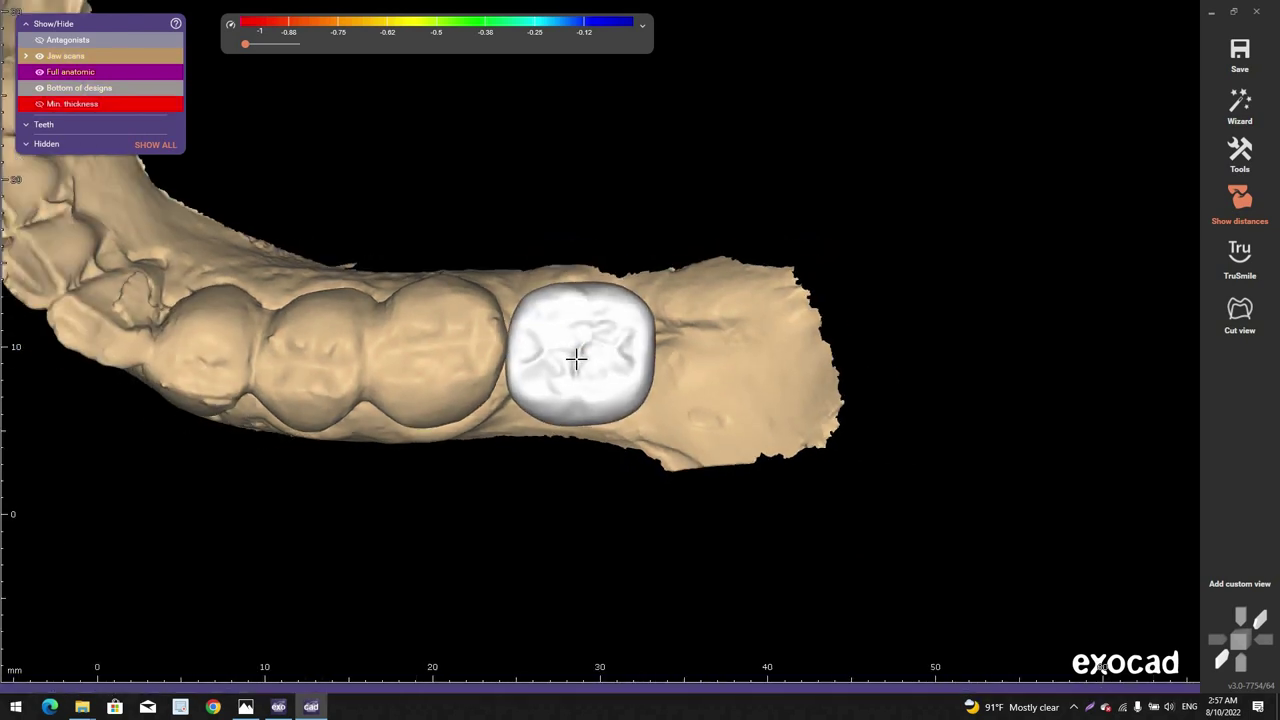
right_click(807, 205)
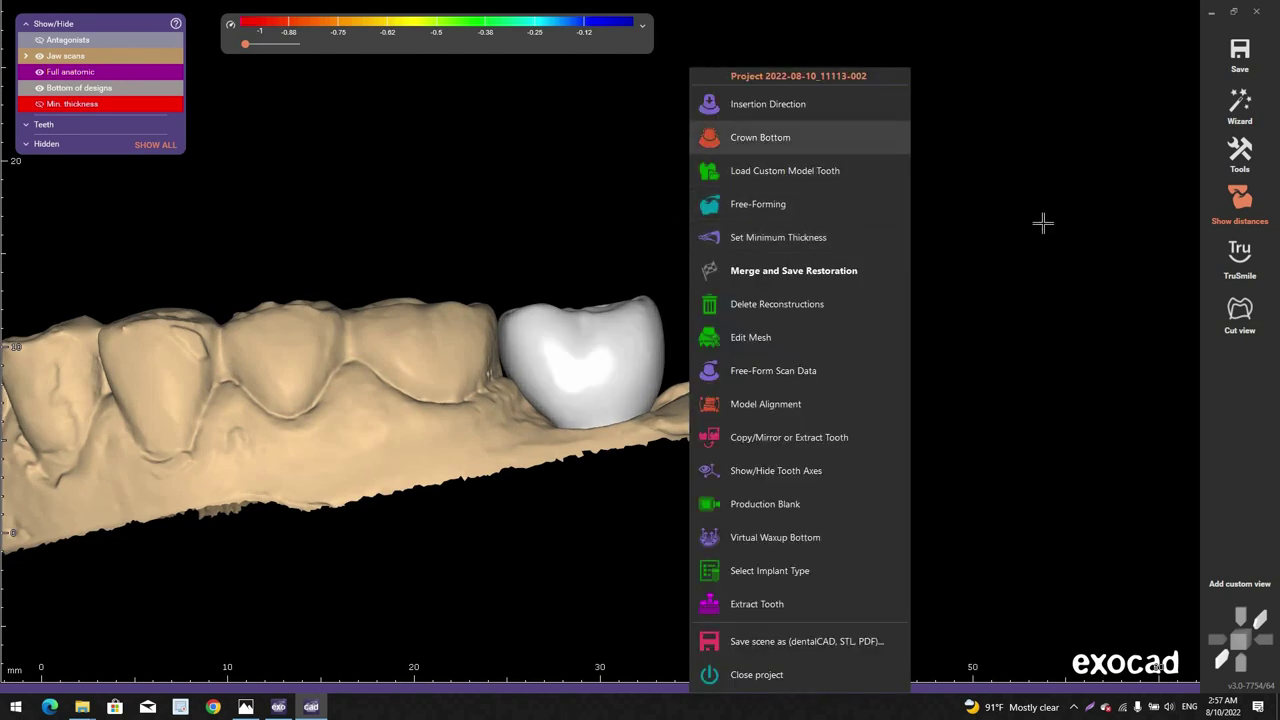
left_click(1239, 116)
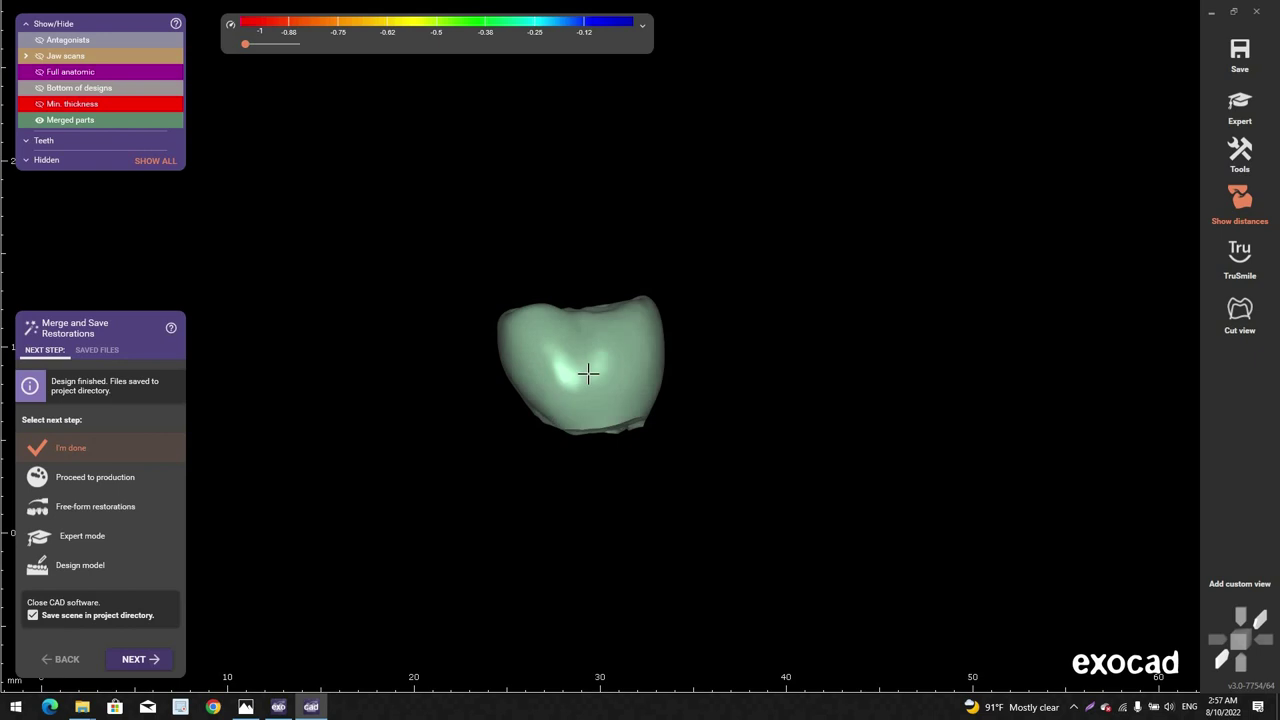
Step: Check the merged crown's occlusal surface and close the design, overwriting the existing scene file
mouse_move(589, 376)
right_mouse_down()
mouse_move(538, 380)
mouse_move(581, 357)
right_mouse_up()
scroll(538, 378, "up", 3)
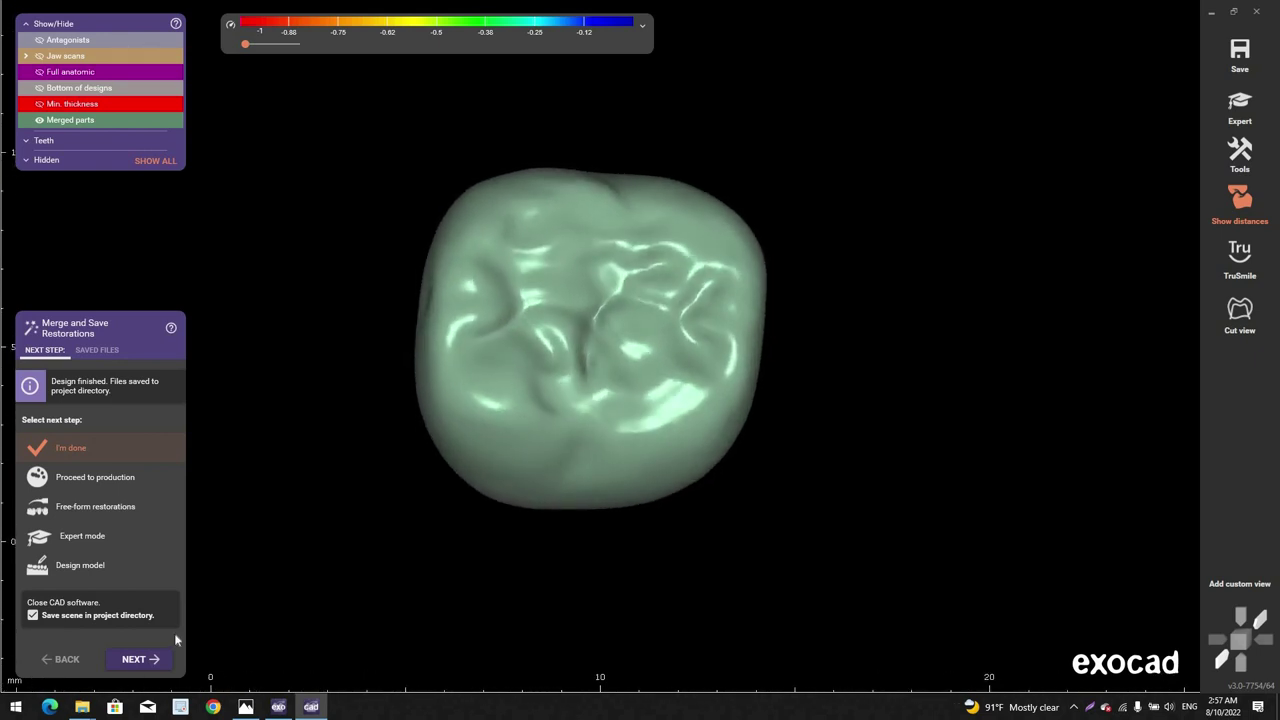
left_click(1262, 9)
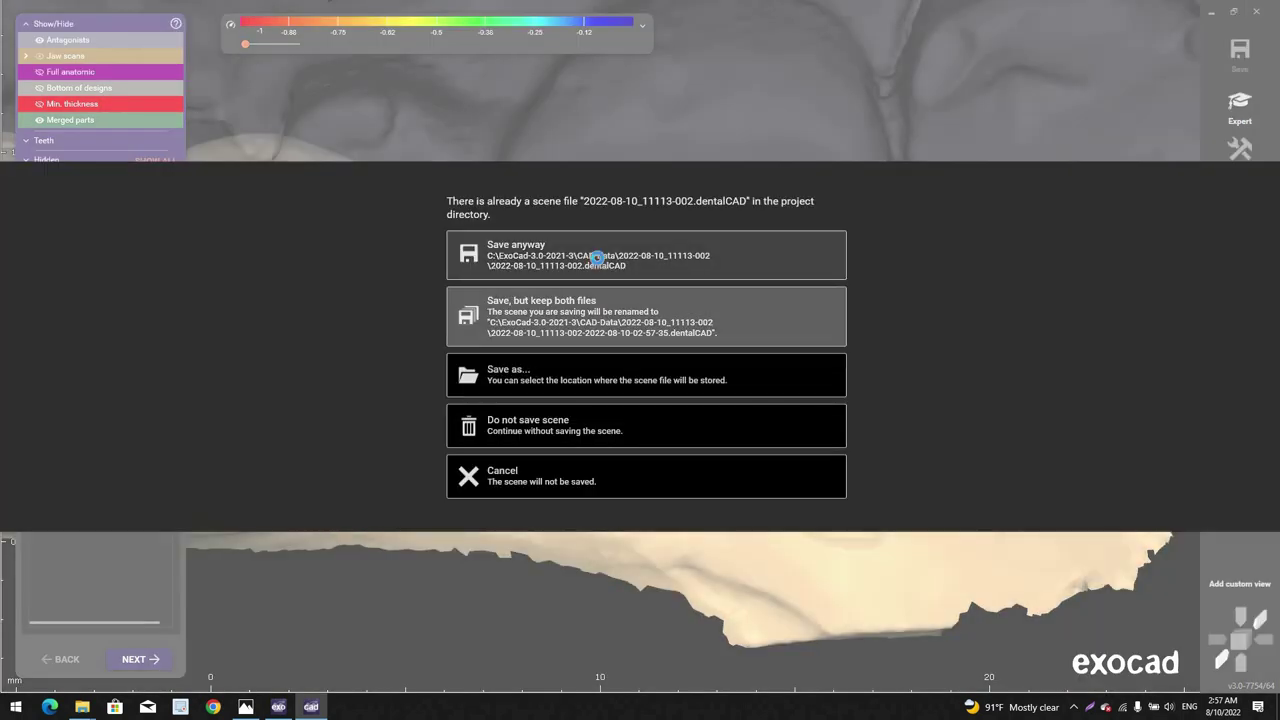
left_click(597, 257)
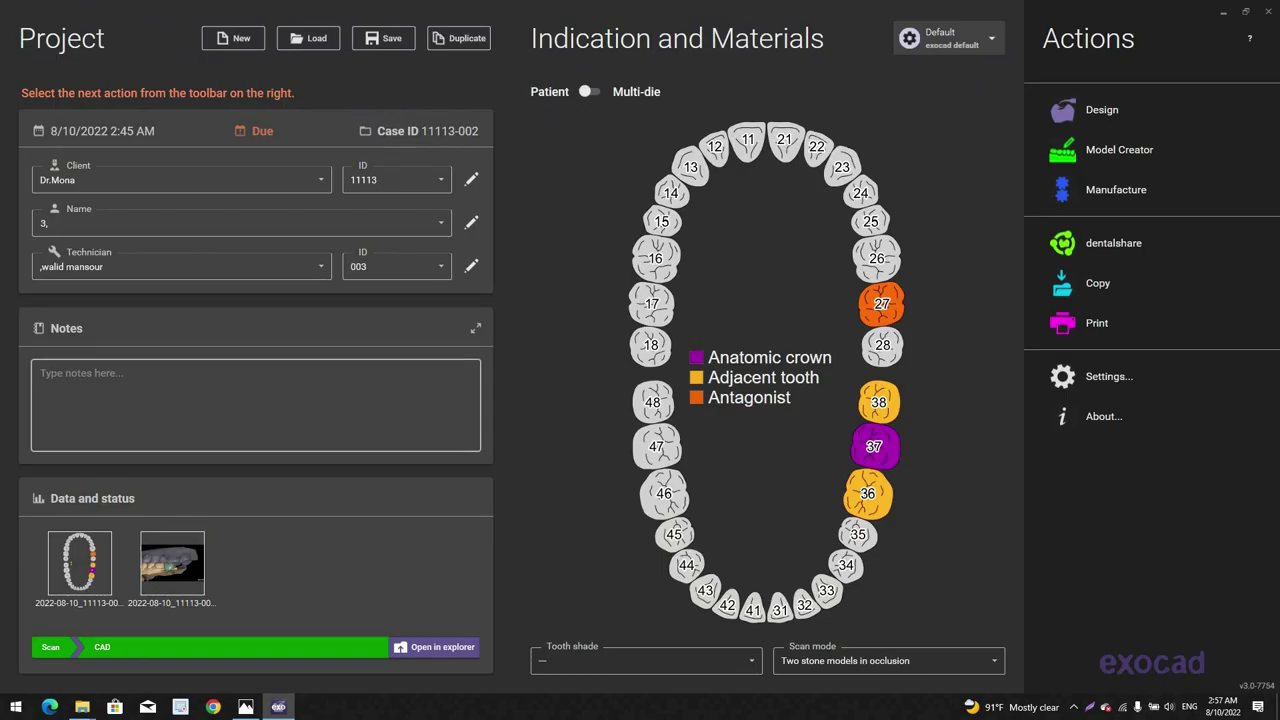
Step: Start a new project, select the client and the Default technician, and fill in the patient name
left_click(244, 40)
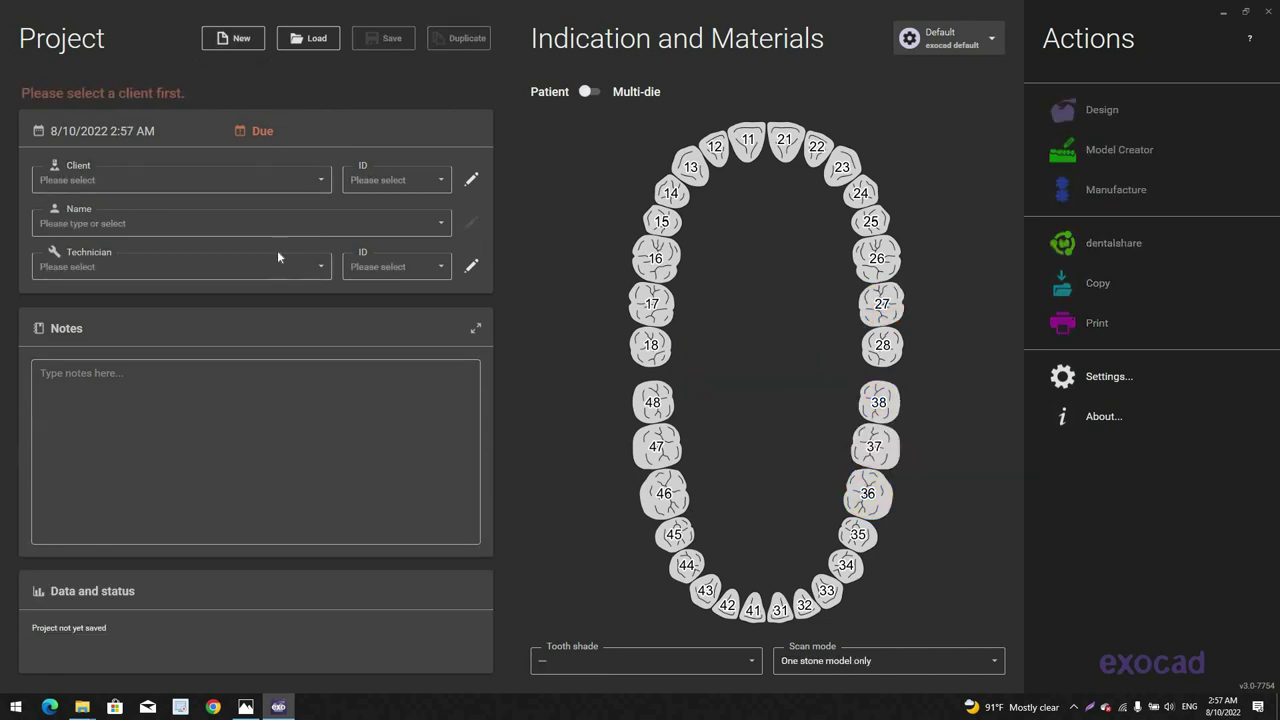
left_click(240, 185)
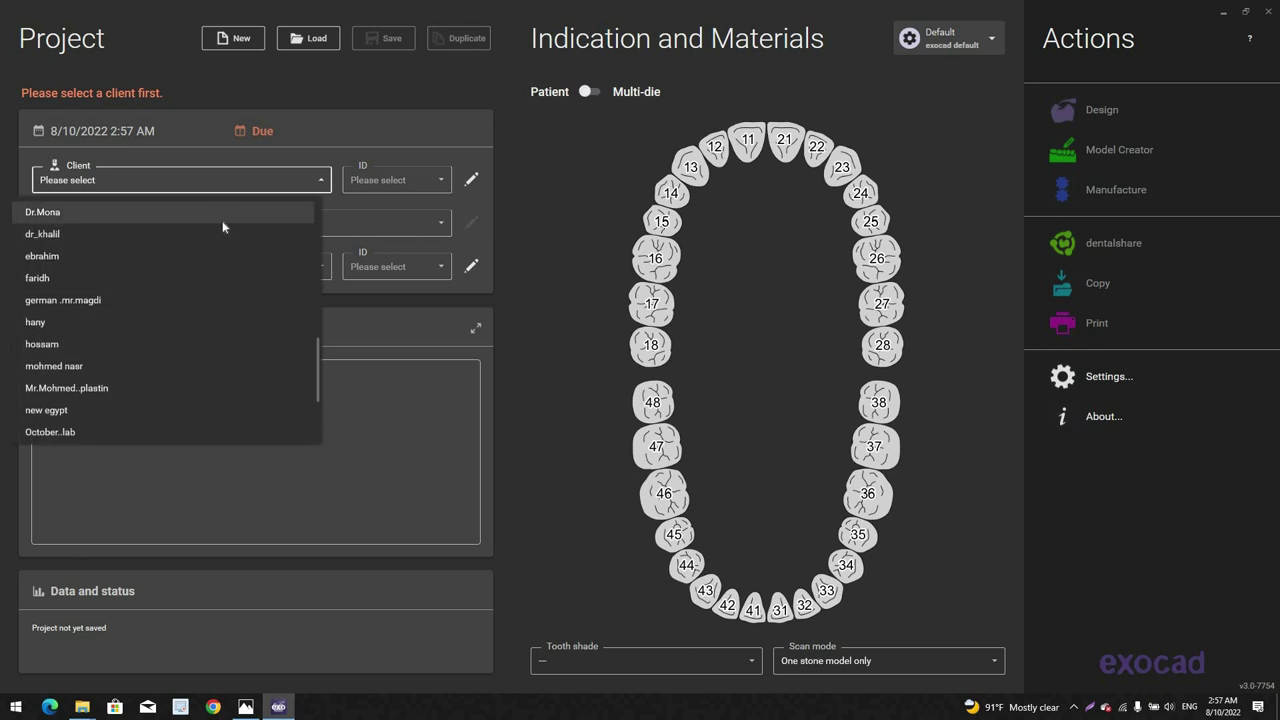
left_click(262, 213)
left_click(271, 276)
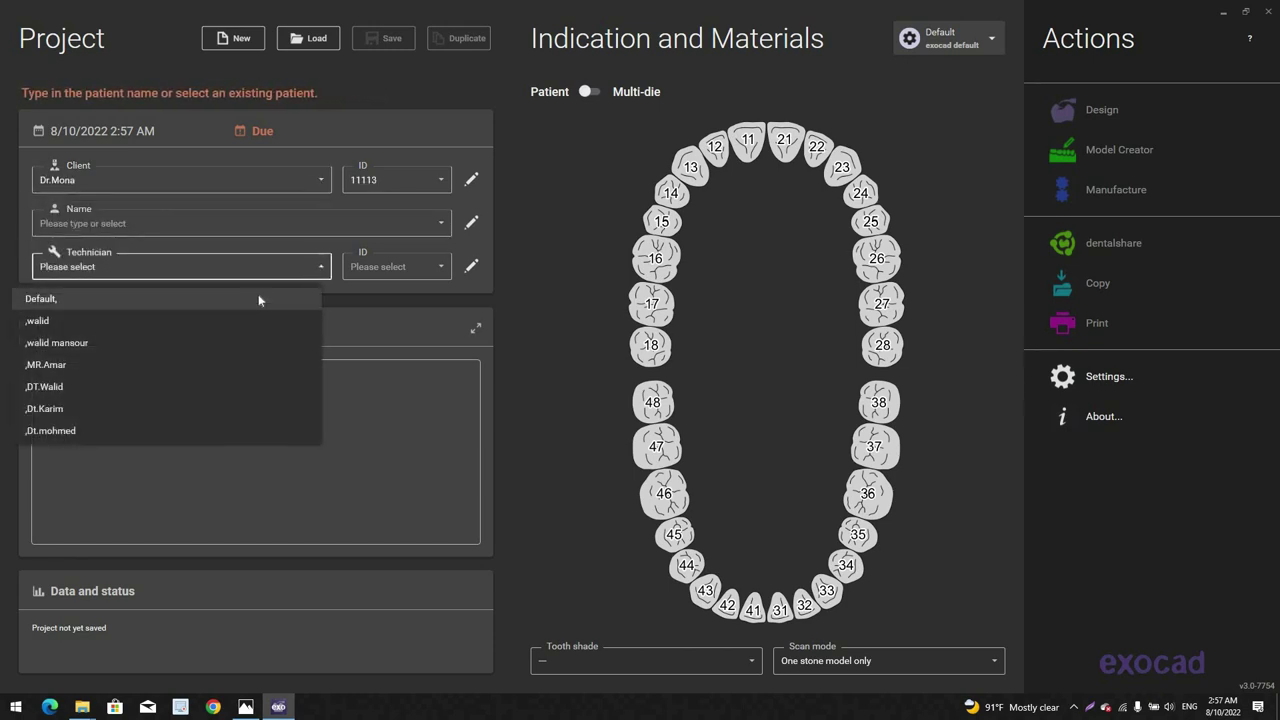
left_click(276, 224)
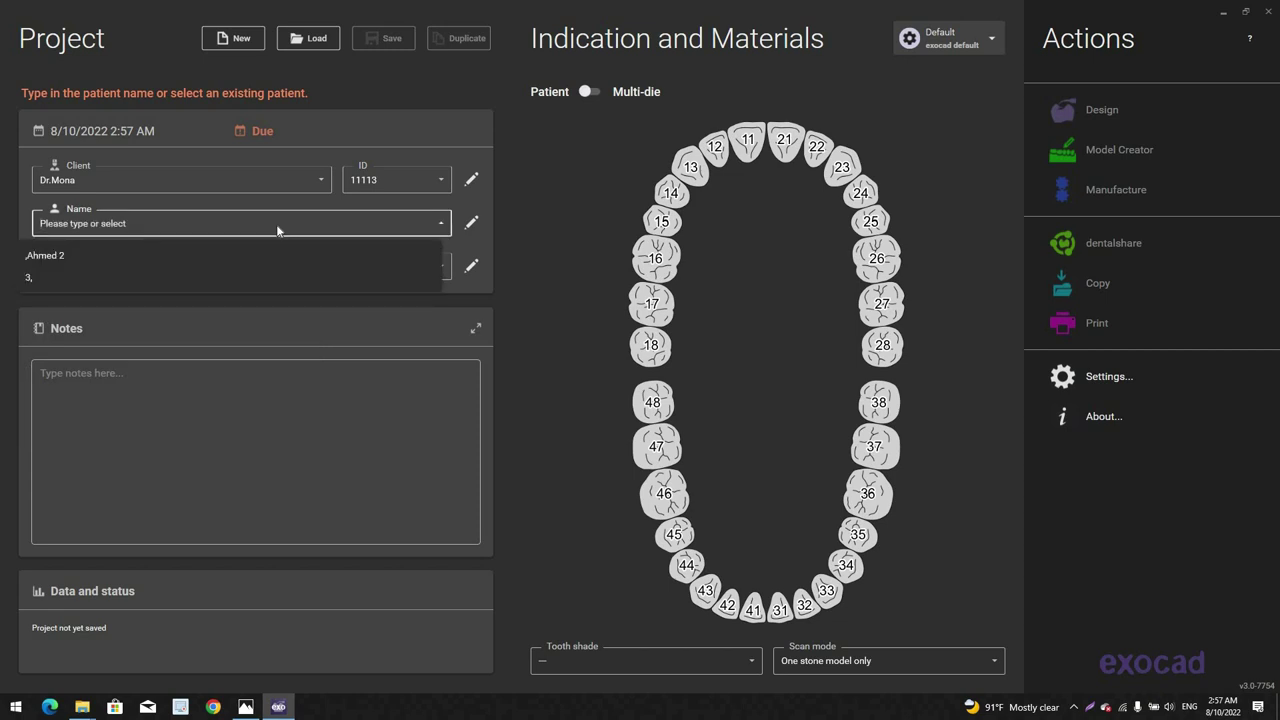
left_click(768, 466)
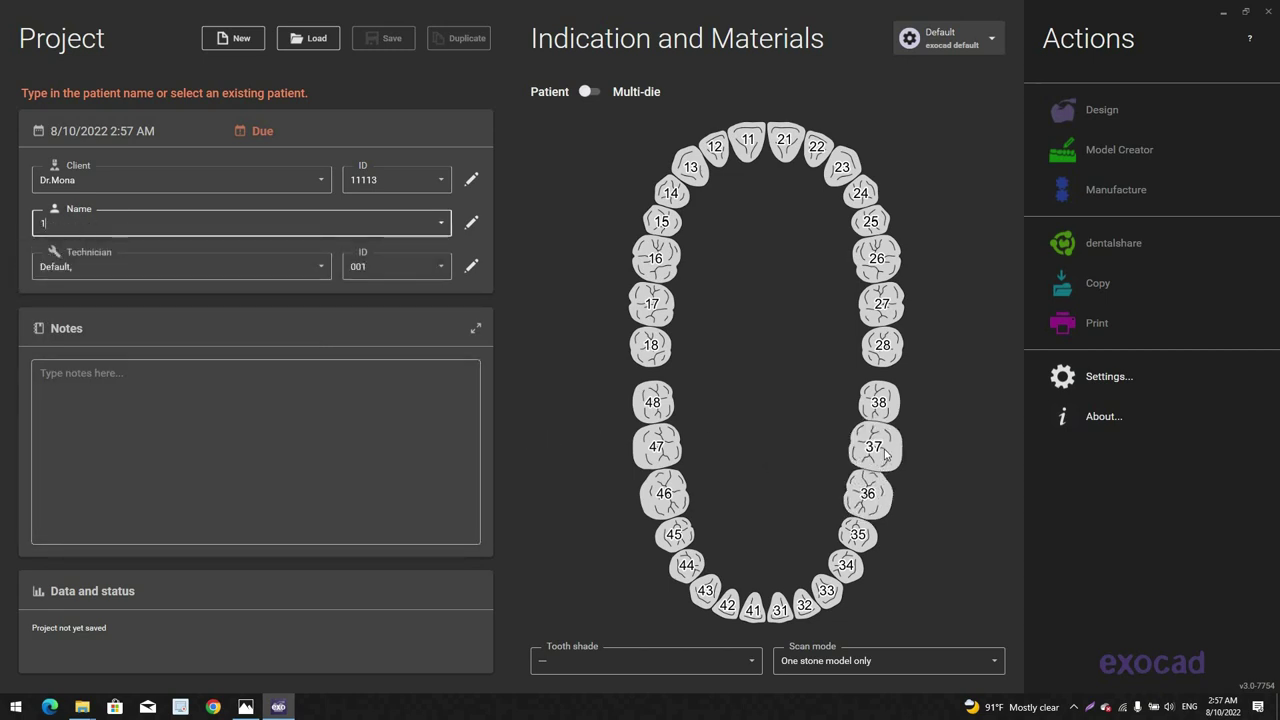
Step: Define tooth 37 as an anatomic crown, 27 as antagonist, and 36 and 38 as adjacent teeth
left_click(875, 447)
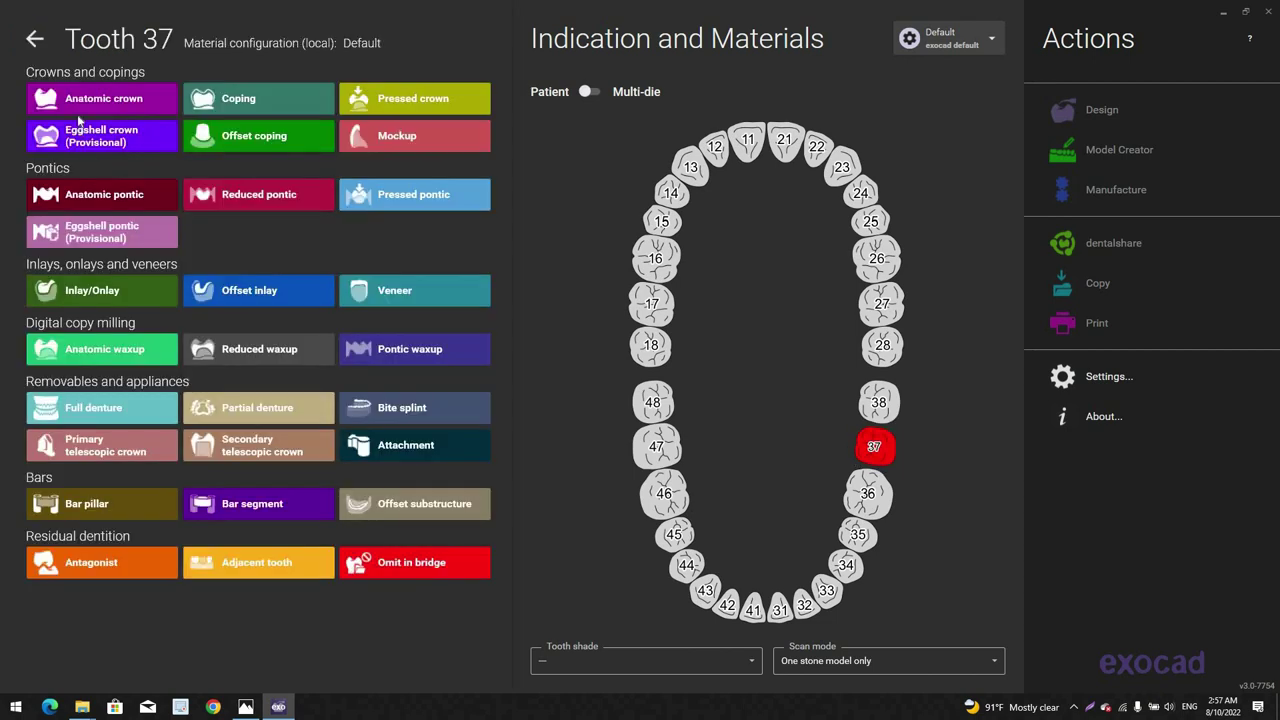
left_click(104, 98)
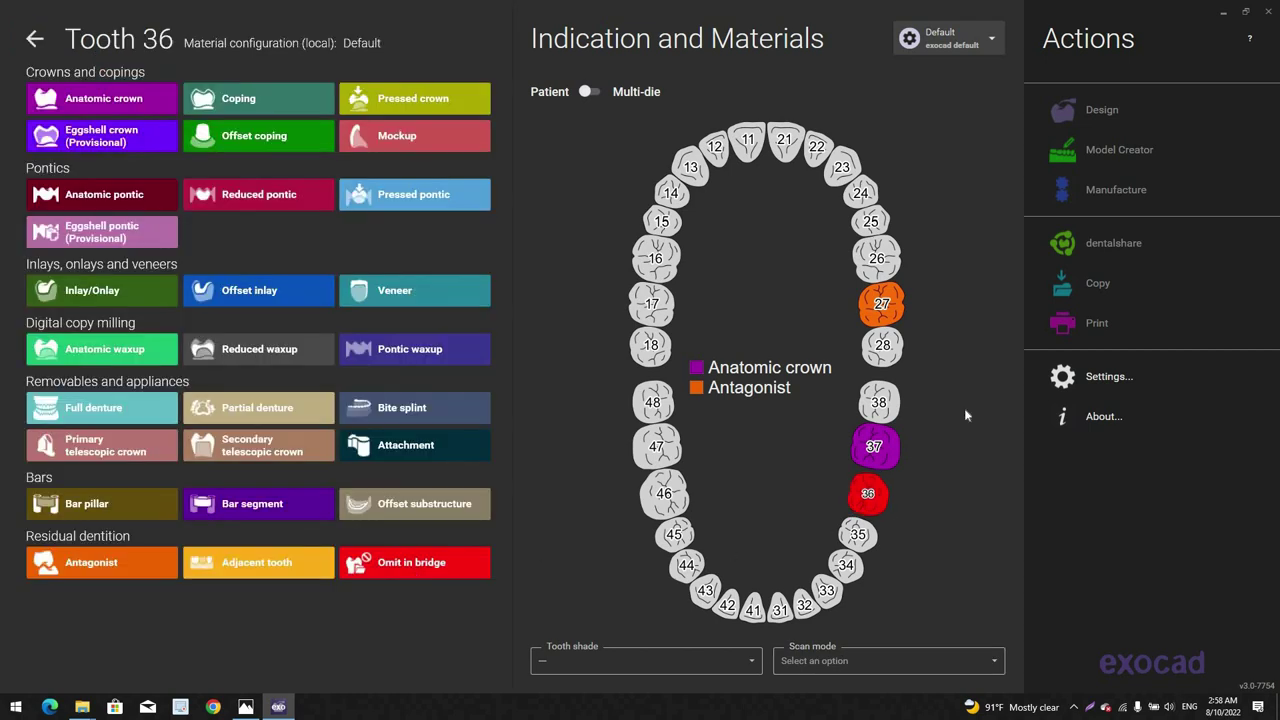
key("Return")
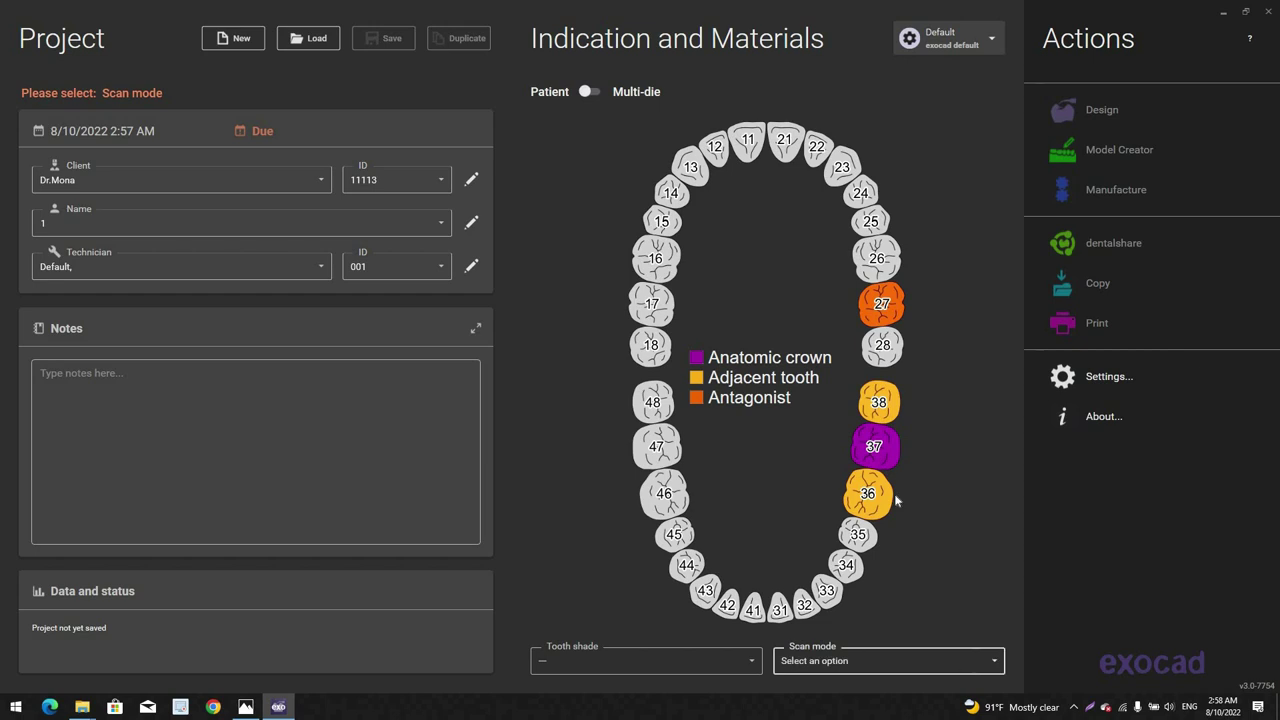
Step: Set the scan mode to two stone models in occlusion and save the project
left_click(908, 428)
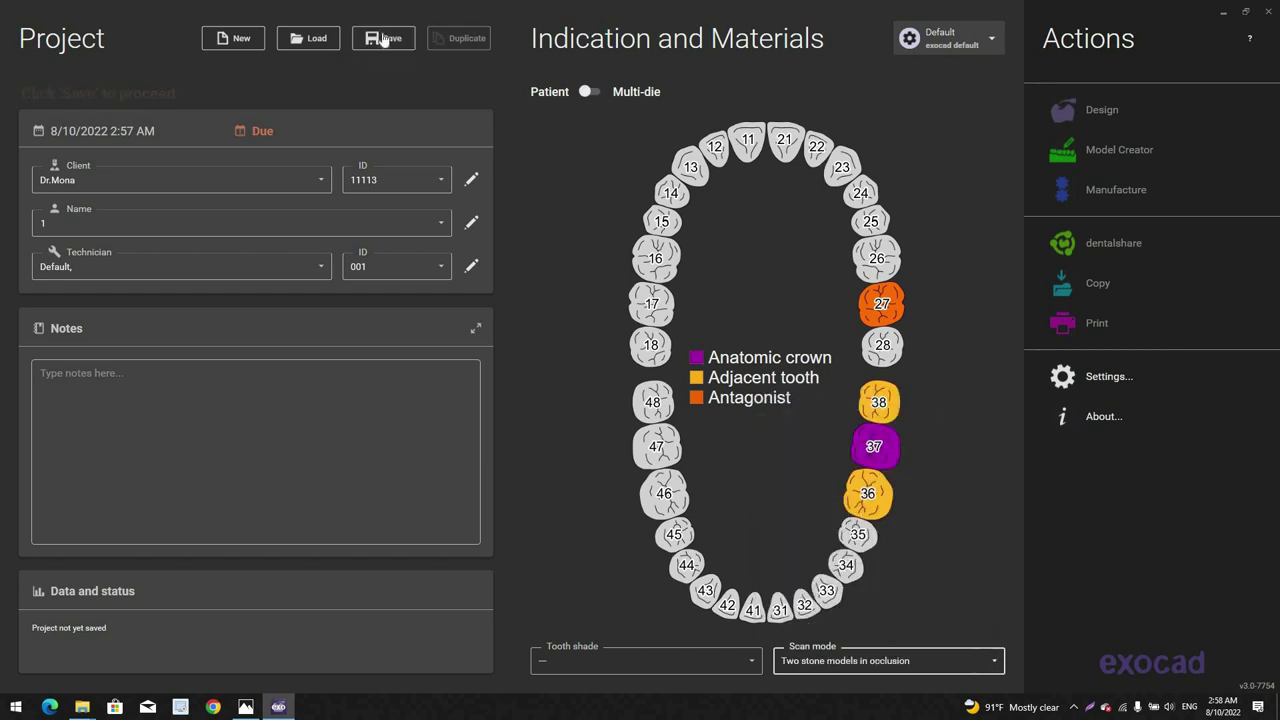
left_click(385, 40)
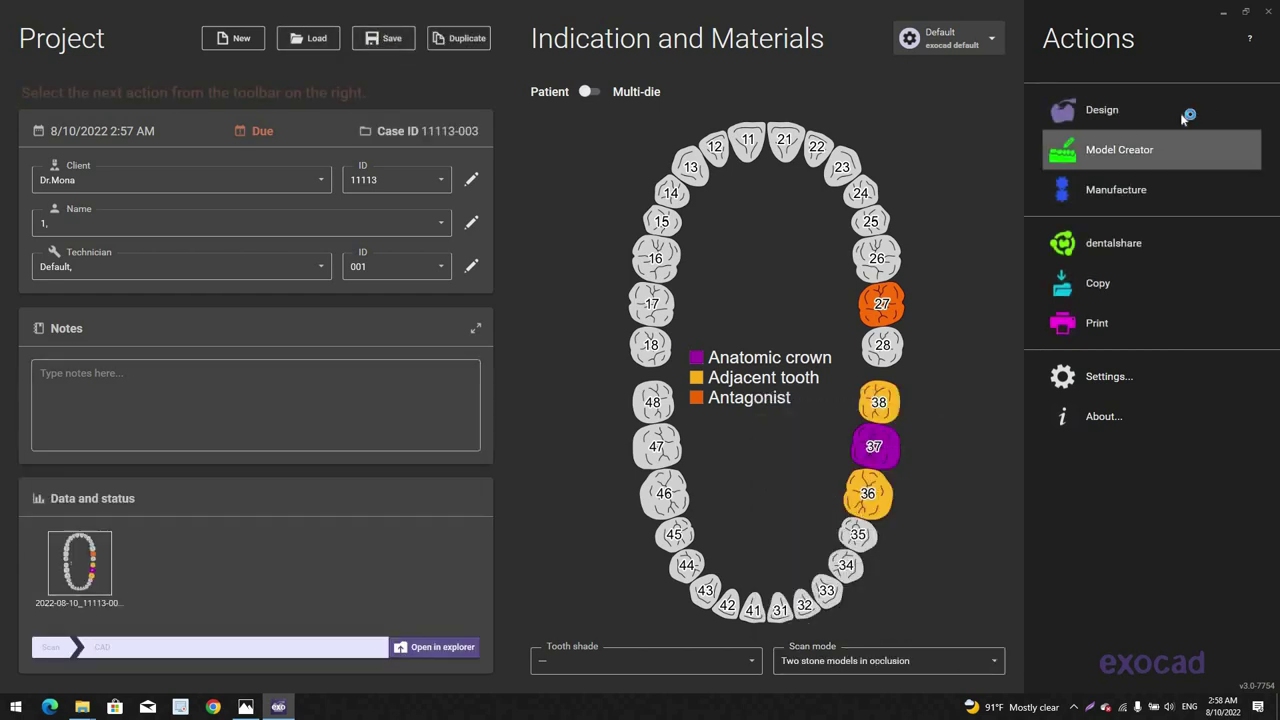
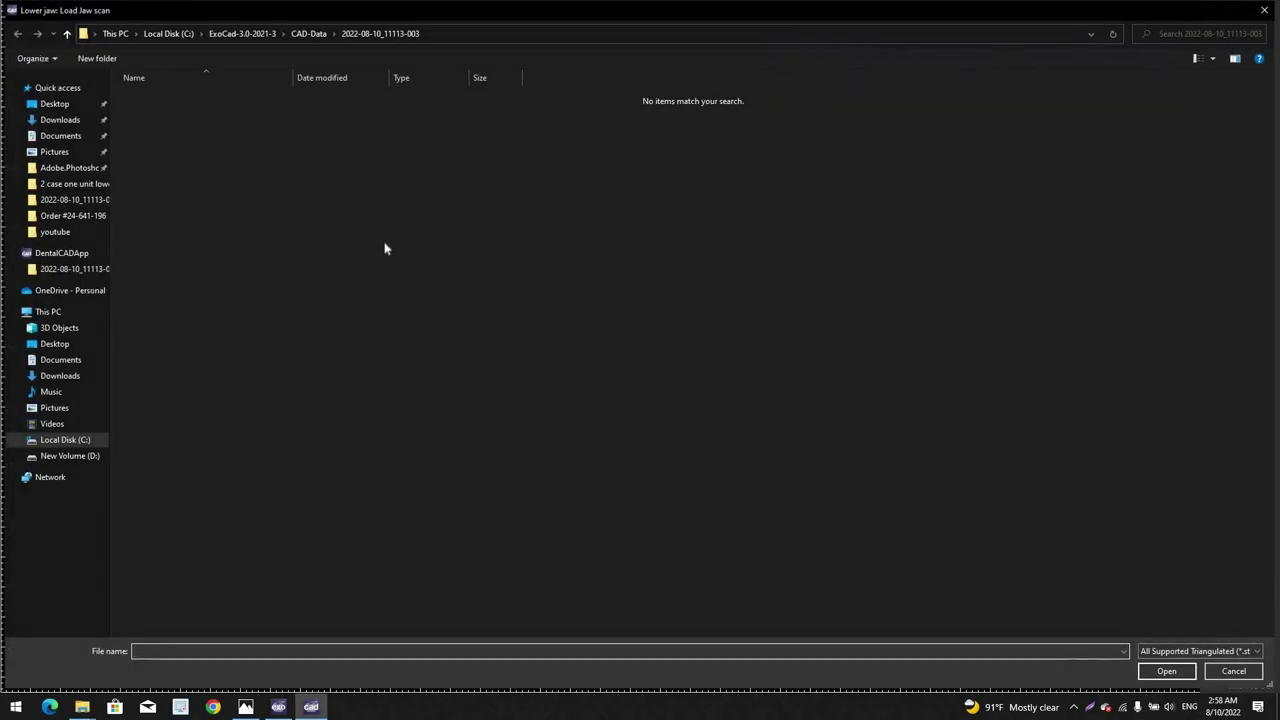
Step: Paste the copied scans into the project folder, then load lower.stl as the jaw scan and upper.stl as the antagonist
right_click(343, 322)
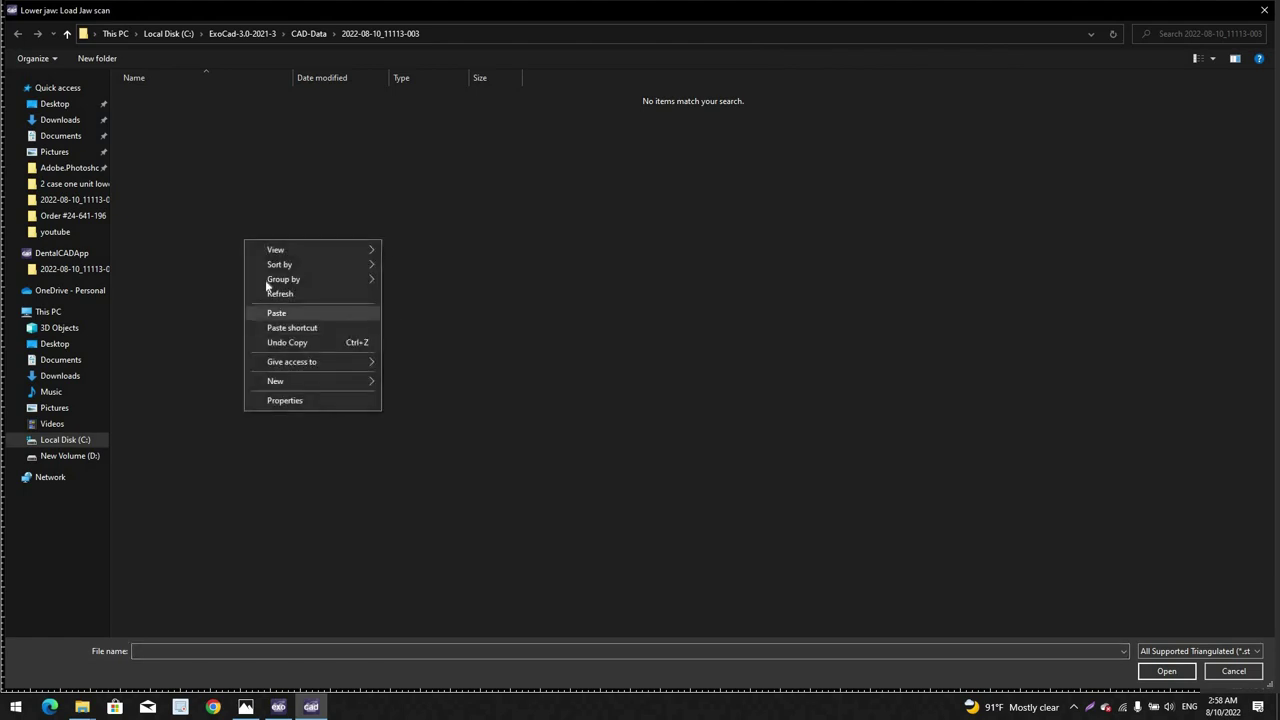
left_click(351, 312)
left_click(157, 103)
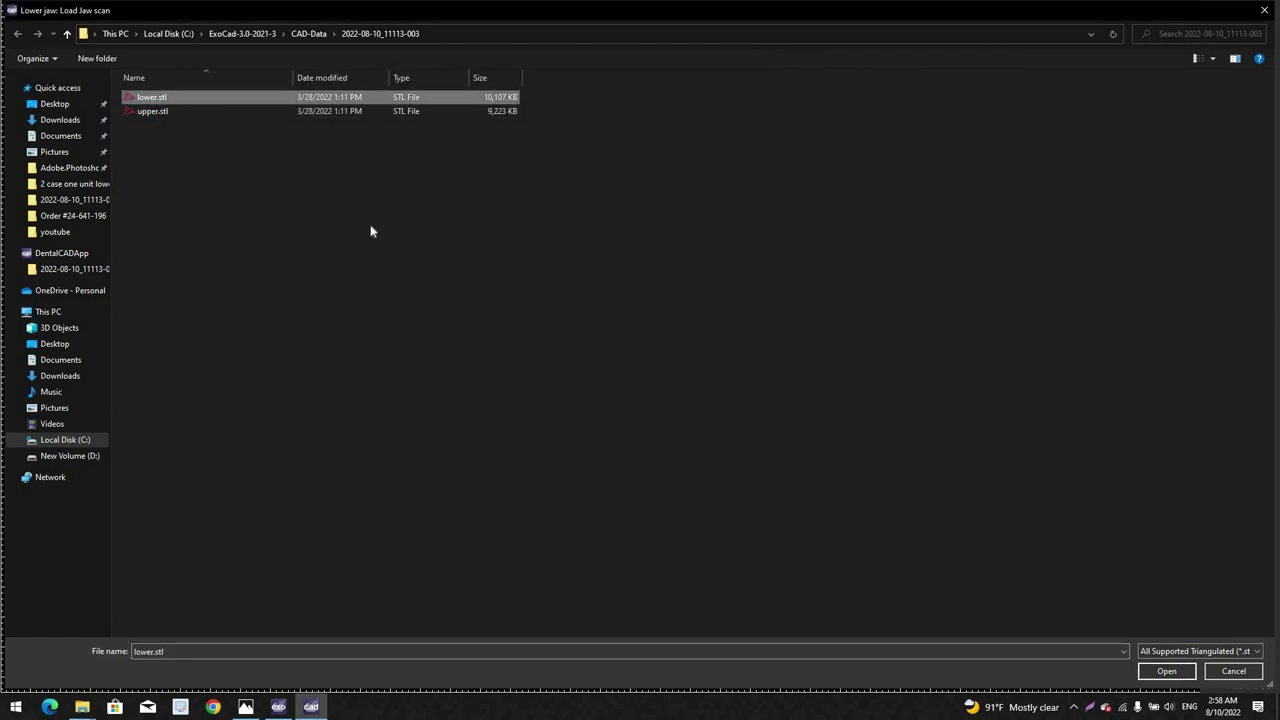
key("Return")
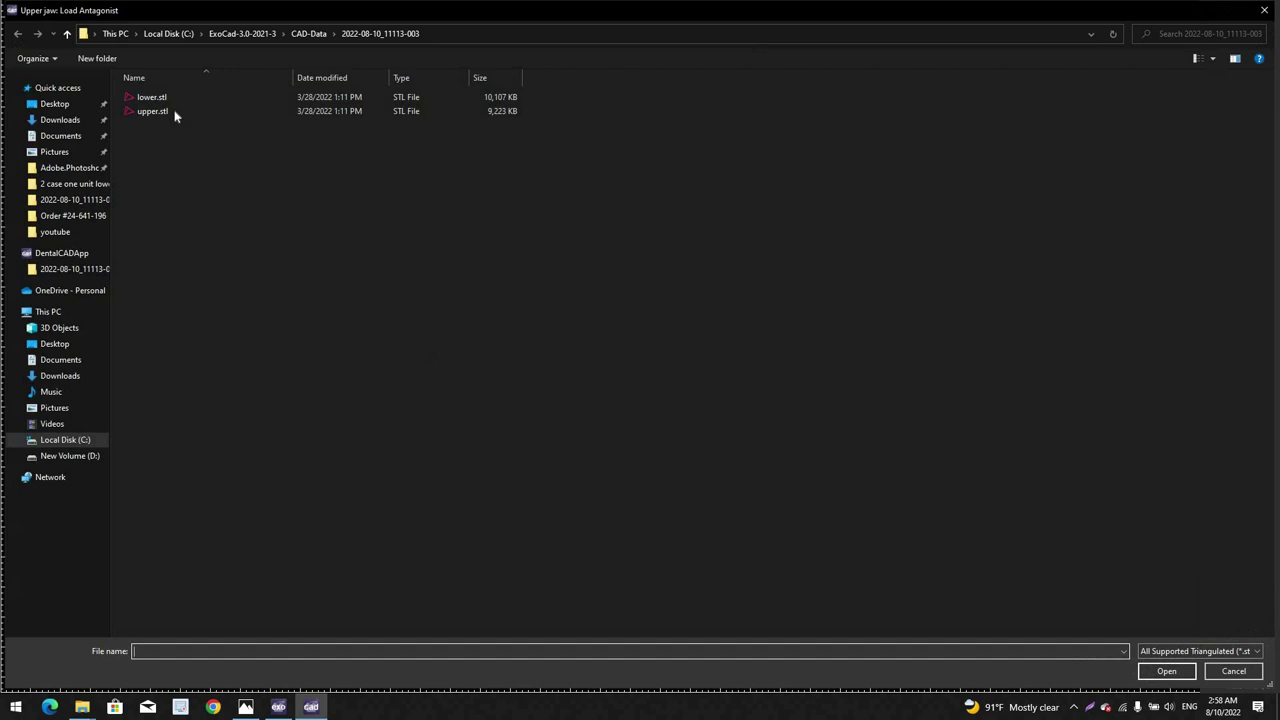
left_click(174, 114)
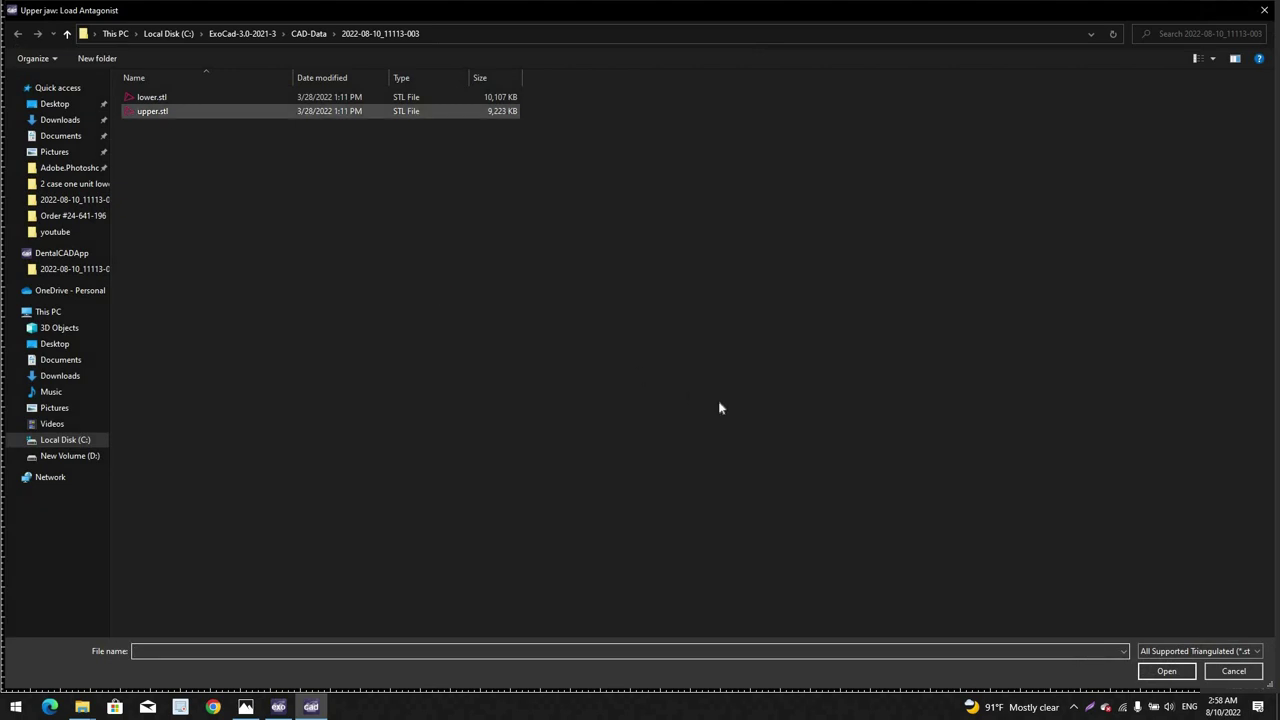
key("Return")
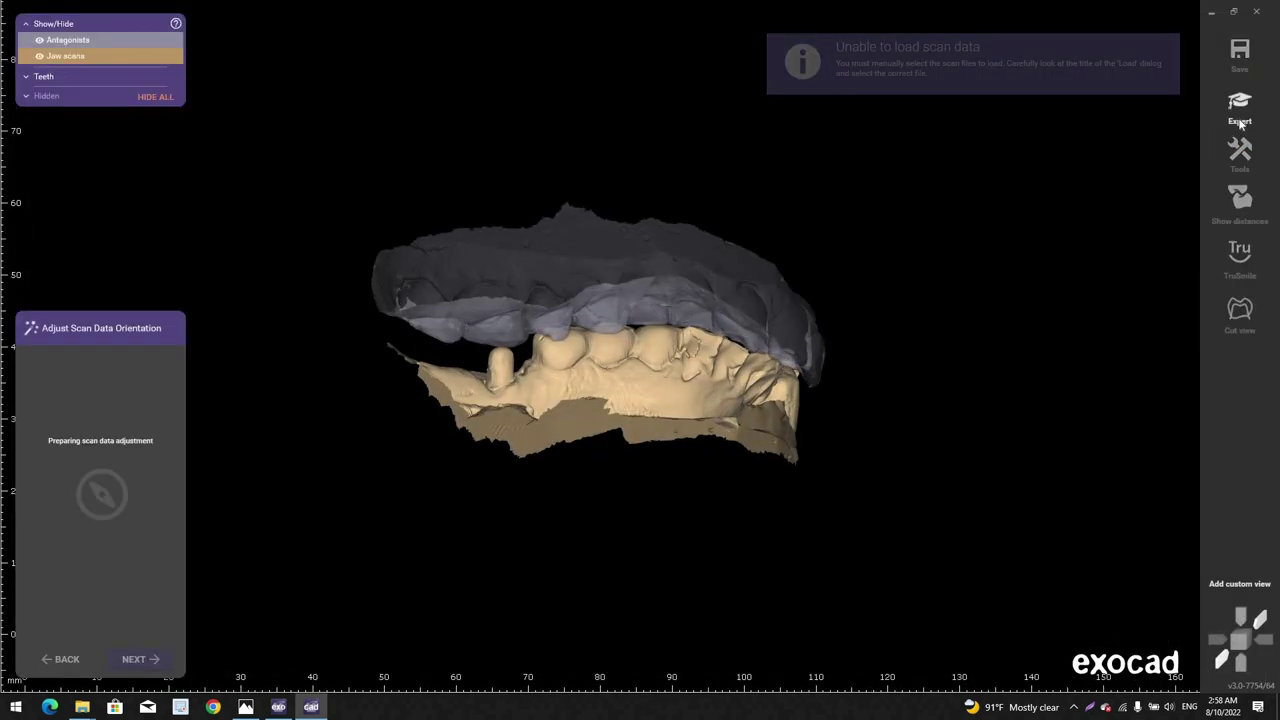
Step: Switch to expert mode and start Free-Form Scan Data with the antagonist scan hidden
left_click(1220, 114)
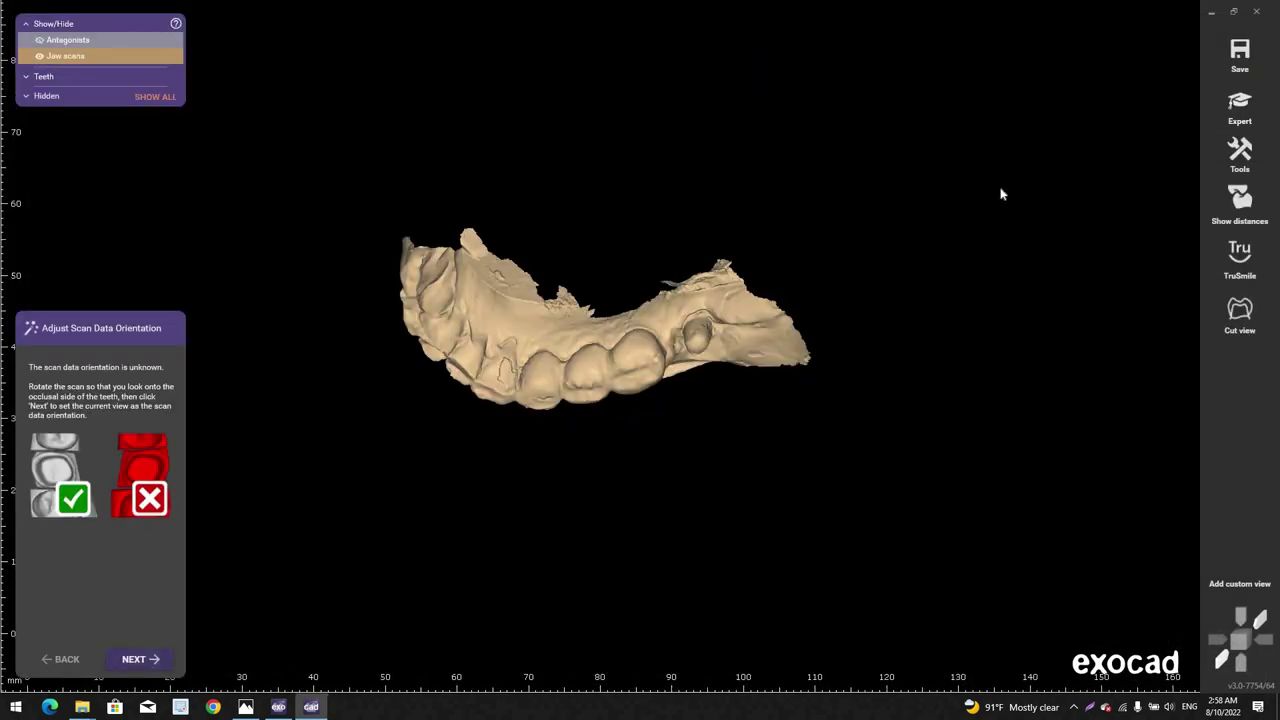
right_click(1000, 194)
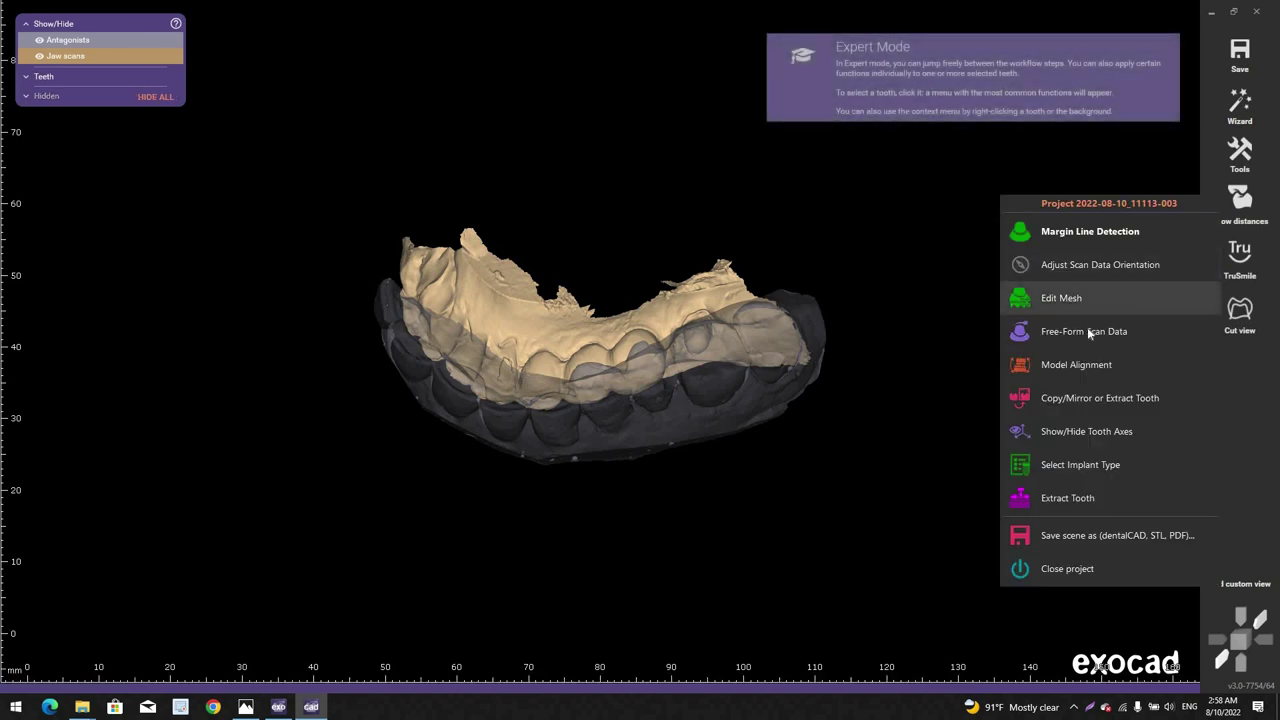
left_click(1087, 331)
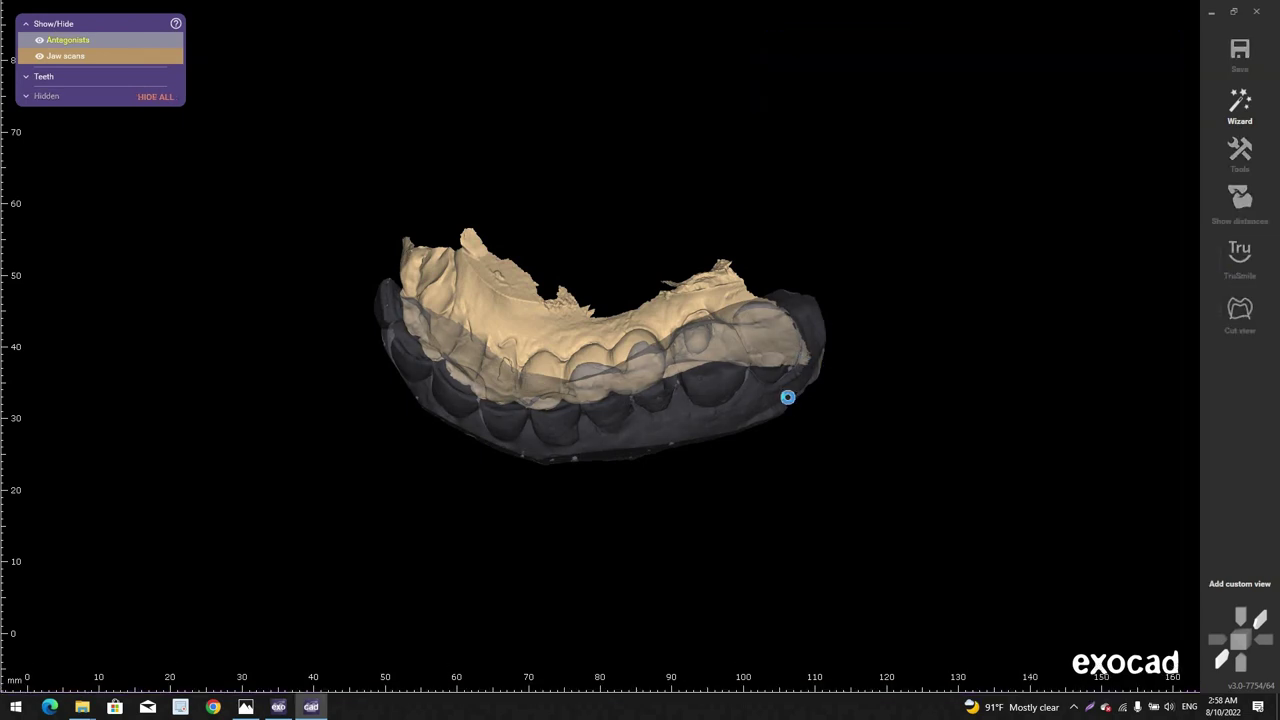
middle_click(752, 420, "ctrl")
Step: Smooth the tooth 37 preparation in Smooth/Flatten mode with a larger, weaker fine brush, and accept the free-forming
left_click(127, 348)
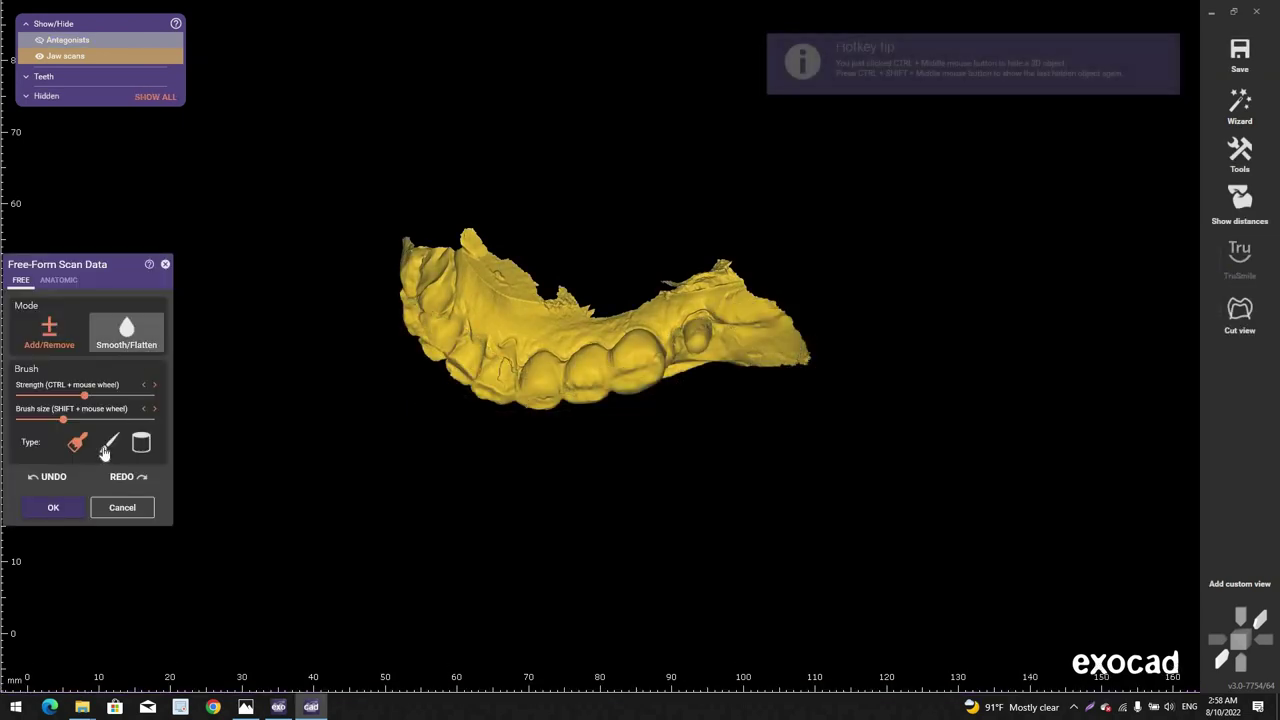
left_click(106, 449)
scroll(704, 337, "up", 10)
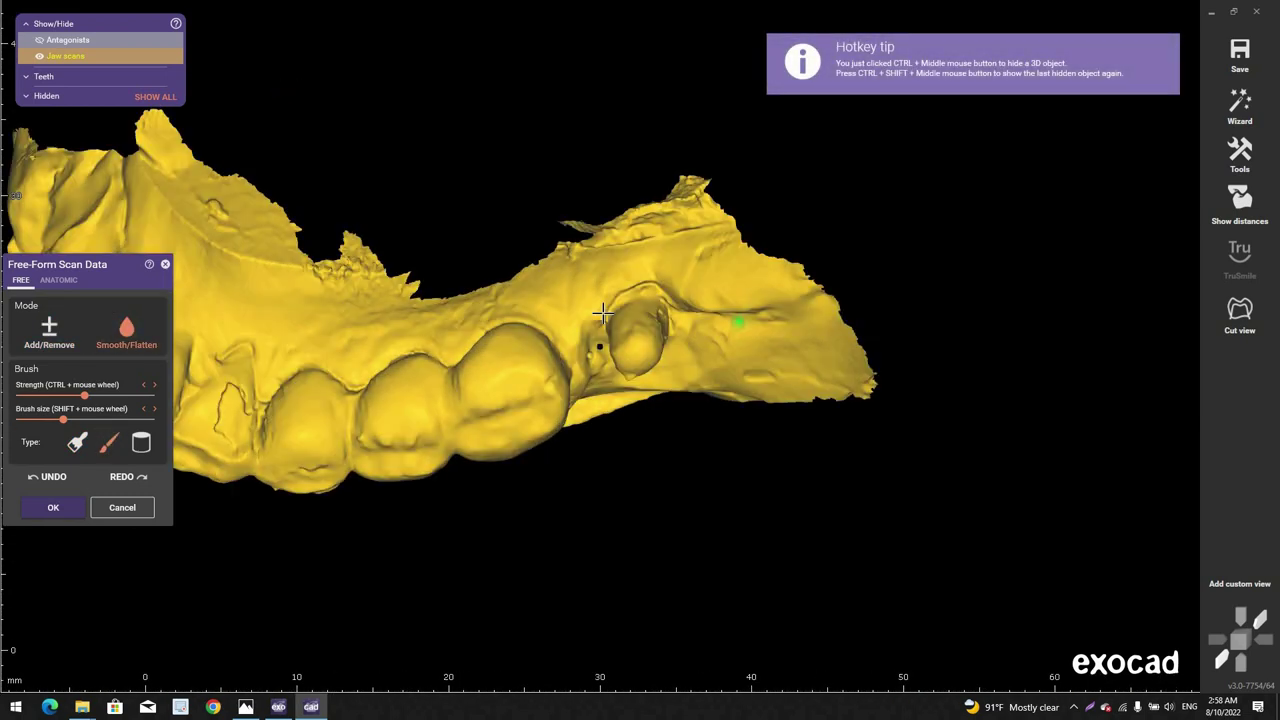
scroll(612, 252, "up", 1)
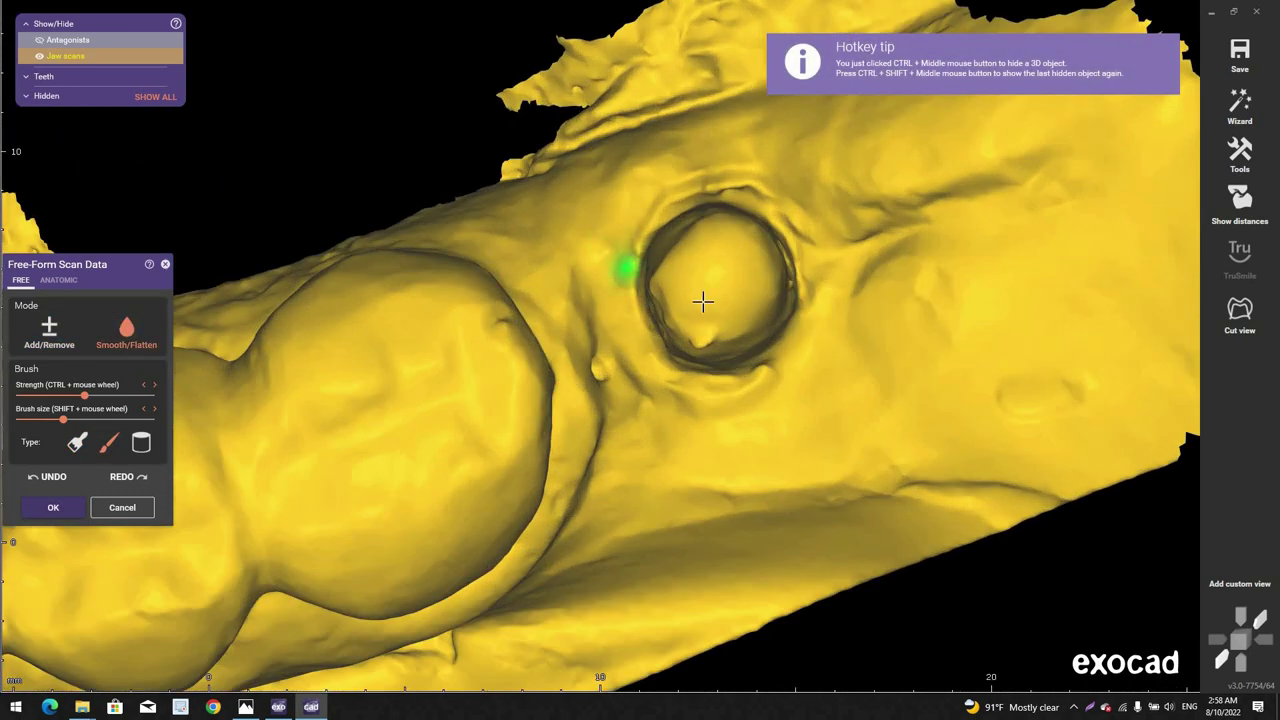
scroll(710, 305, "up", 2)
scroll(718, 310, "up", 1)
scroll(716, 353, "down", 2)
right_click_drag(742, 298, 736, 350)
scroll(732, 349, "up", 4, "shift")
scroll(746, 342, "down", 3, "ctrl")
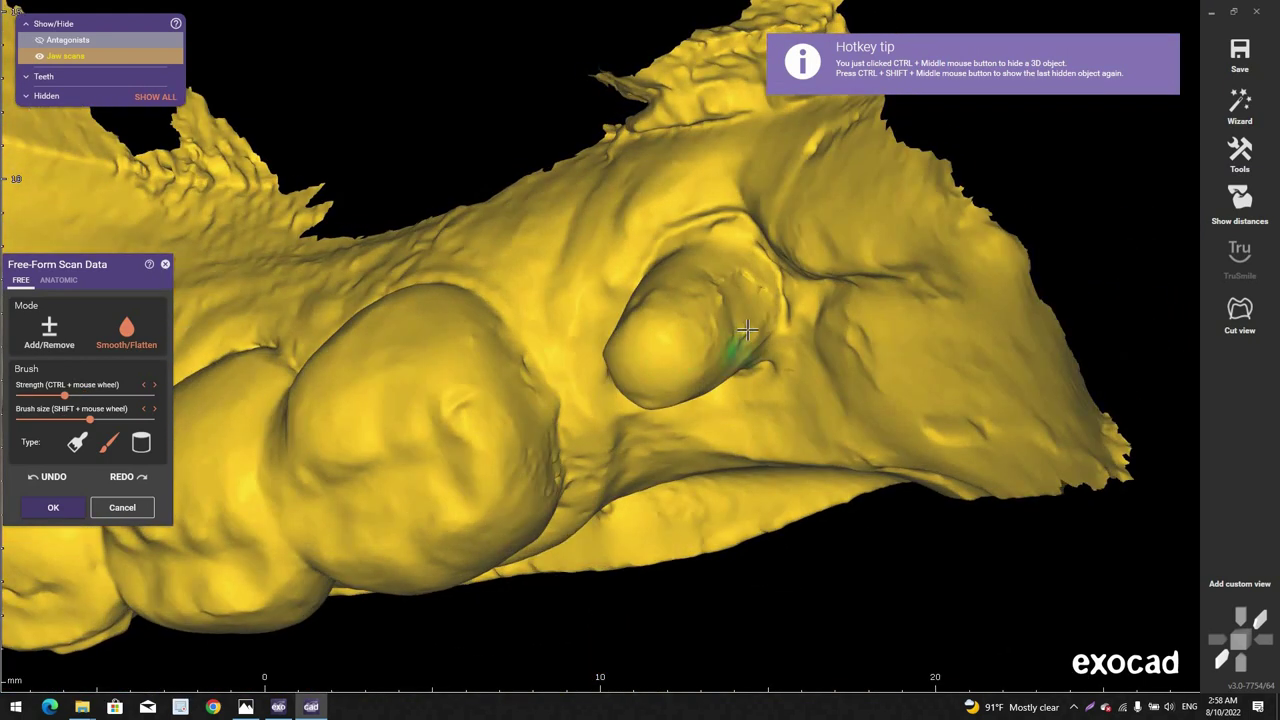
scroll(735, 346, "up", 2)
left_click(47, 510)
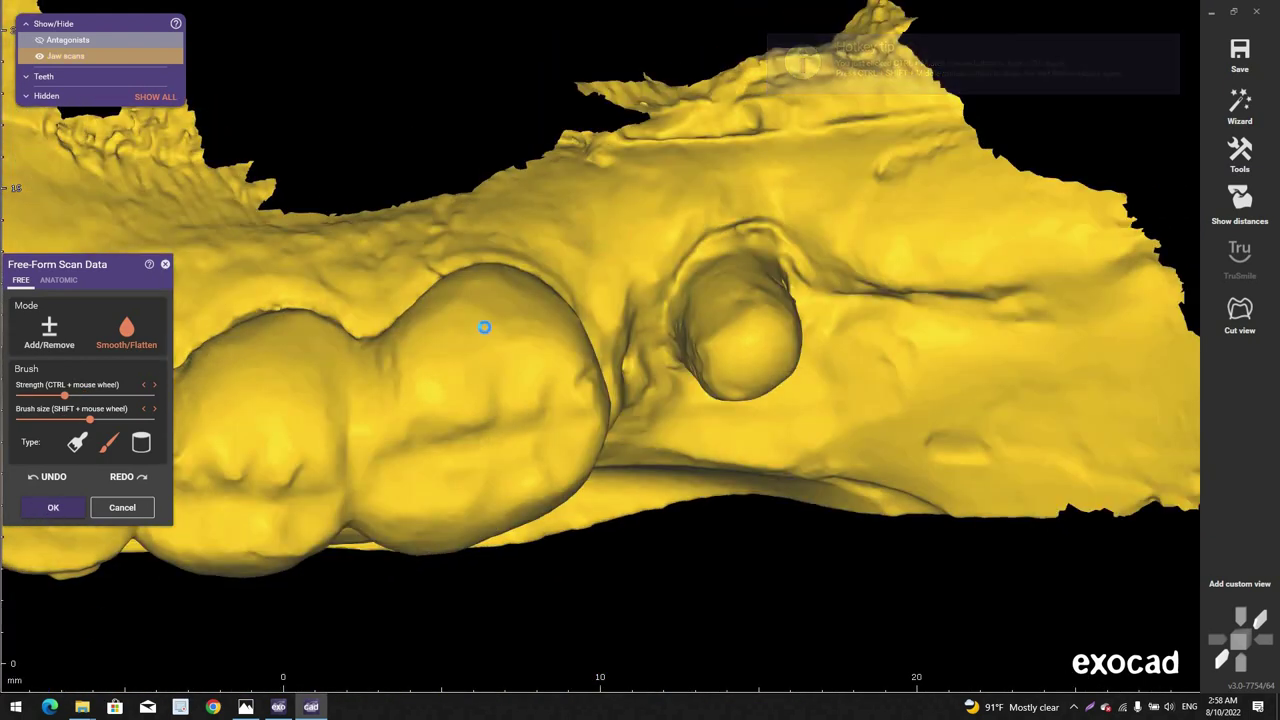
Step: Return to the wizard and set the scan data orientation from an occlusal view of the lower jaw
scroll(530, 295, "down", 2)
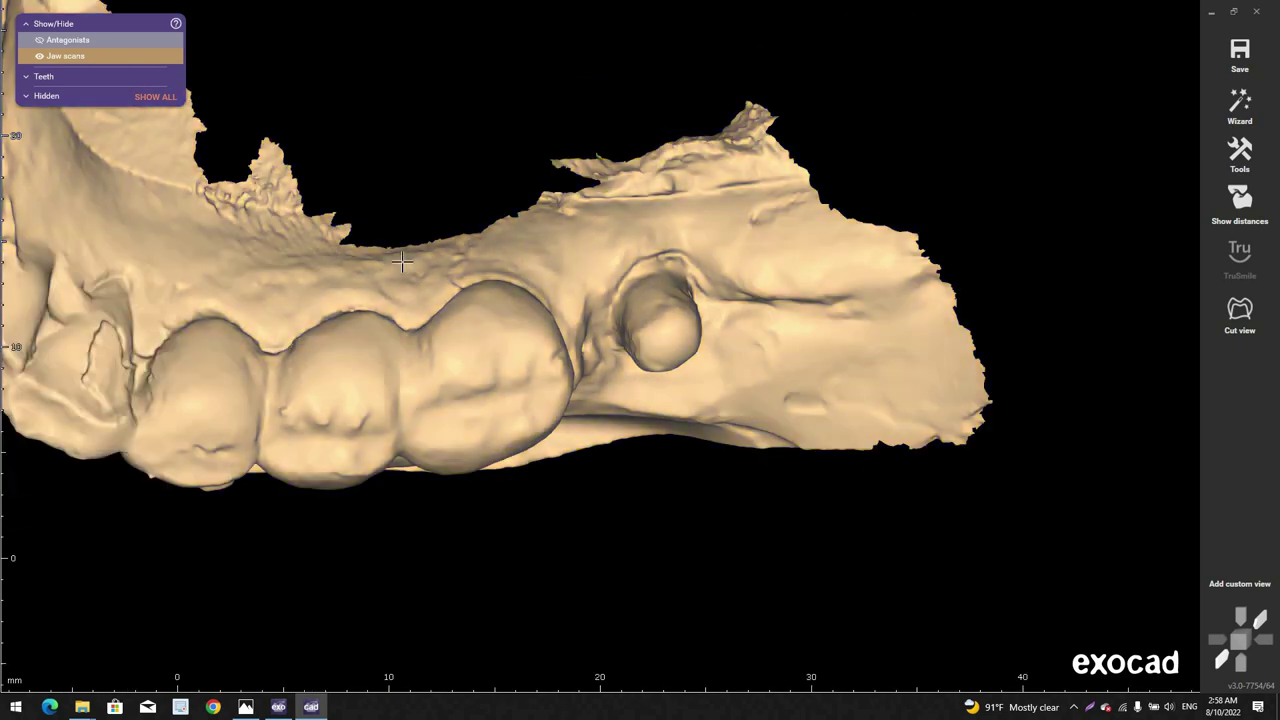
scroll(405, 260, "down", 3)
scroll(418, 282, "down", 1)
middle_click(415, 280)
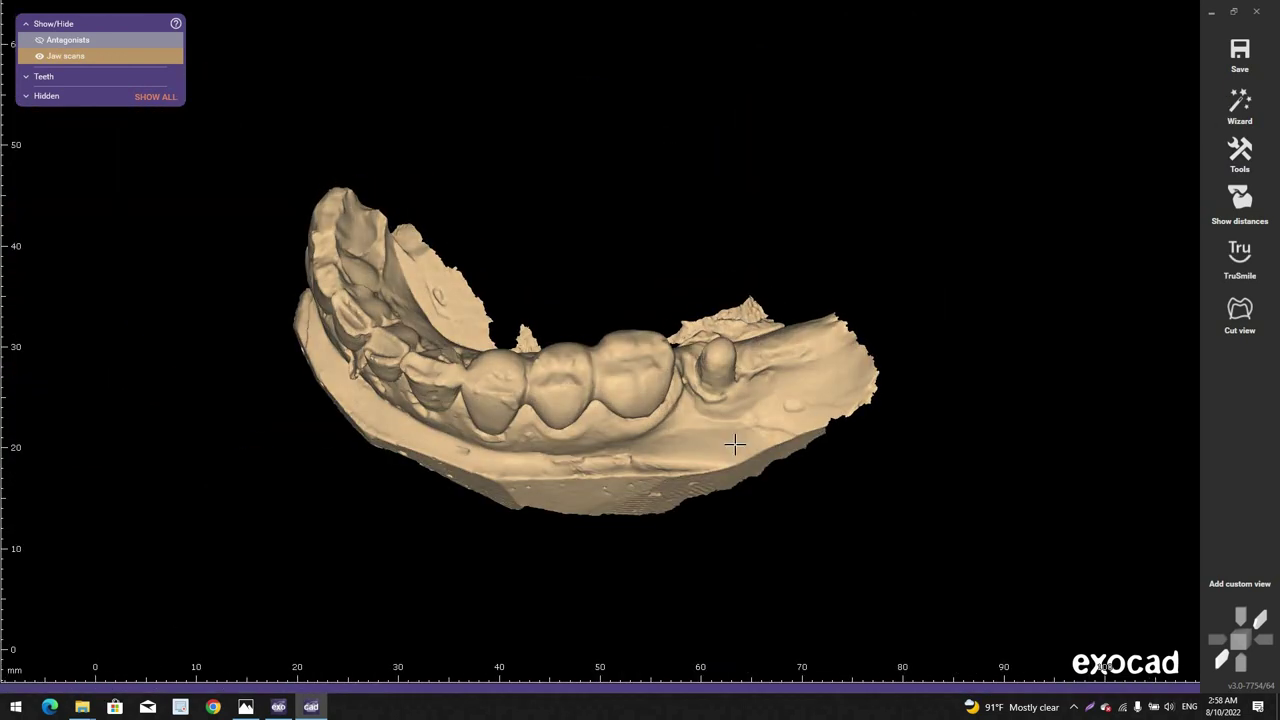
left_click(1238, 112)
right_click_drag(600, 397, 1151, 560)
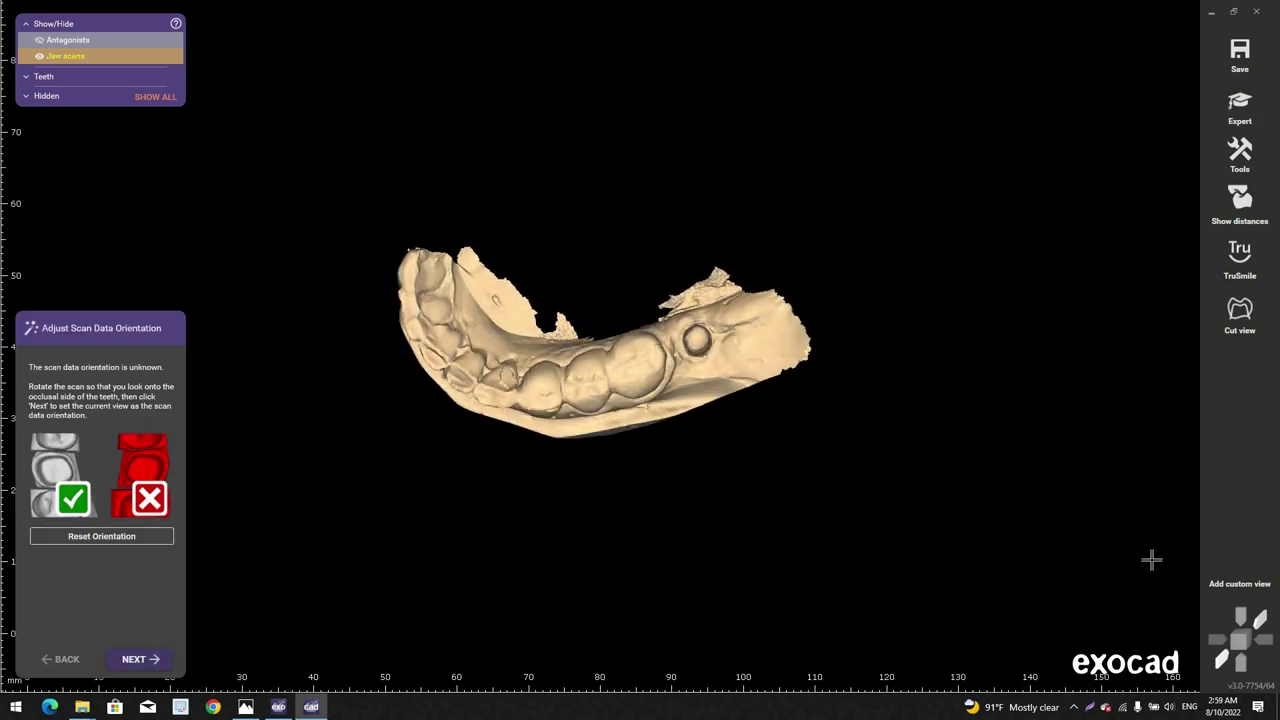
right_click_drag(751, 520, 230, 636)
left_click(140, 660)
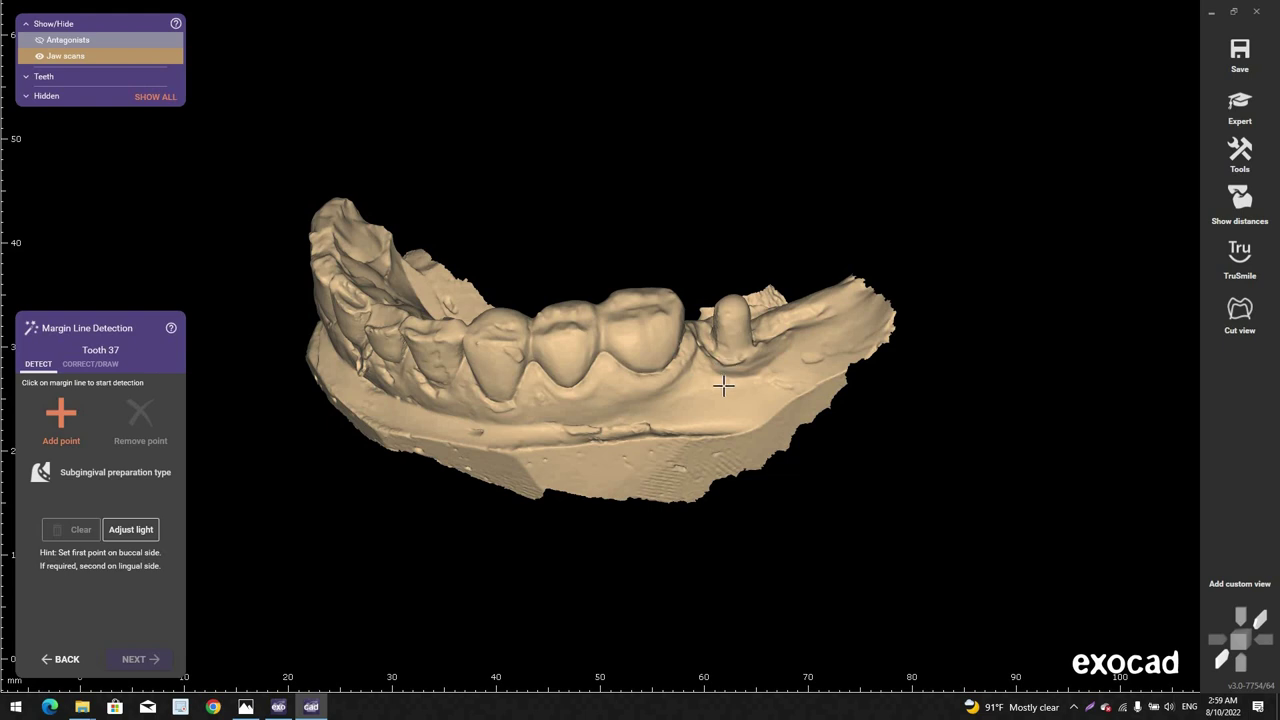
Step: Draw a closed margin line manually around the tooth 37 preparation
left_click(106, 362)
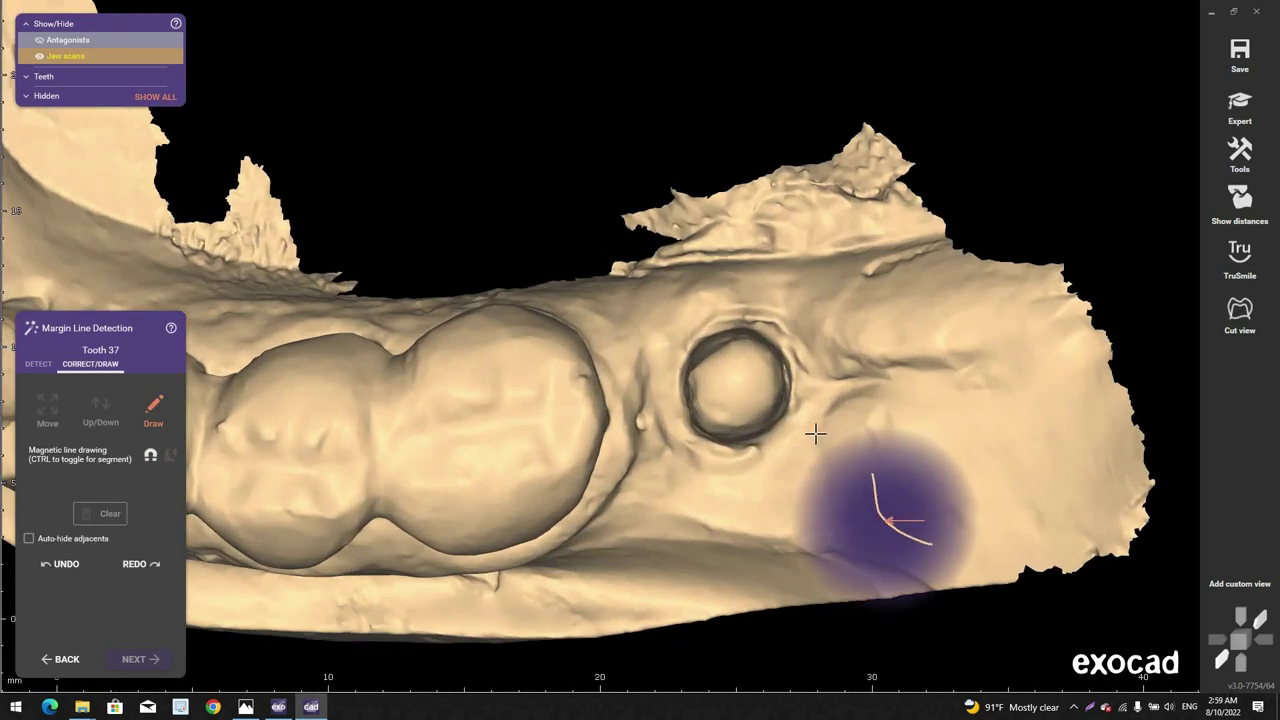
left_click(784, 457)
left_click(808, 350)
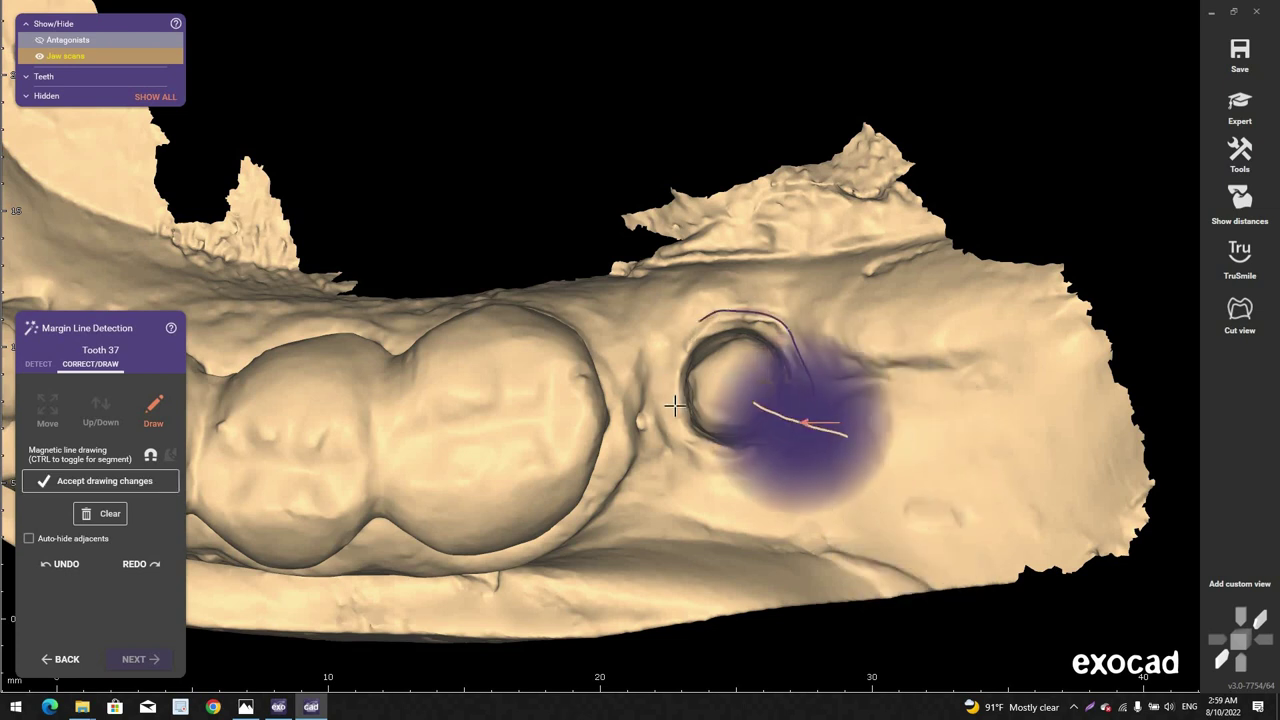
left_click(675, 406)
double_click(730, 457)
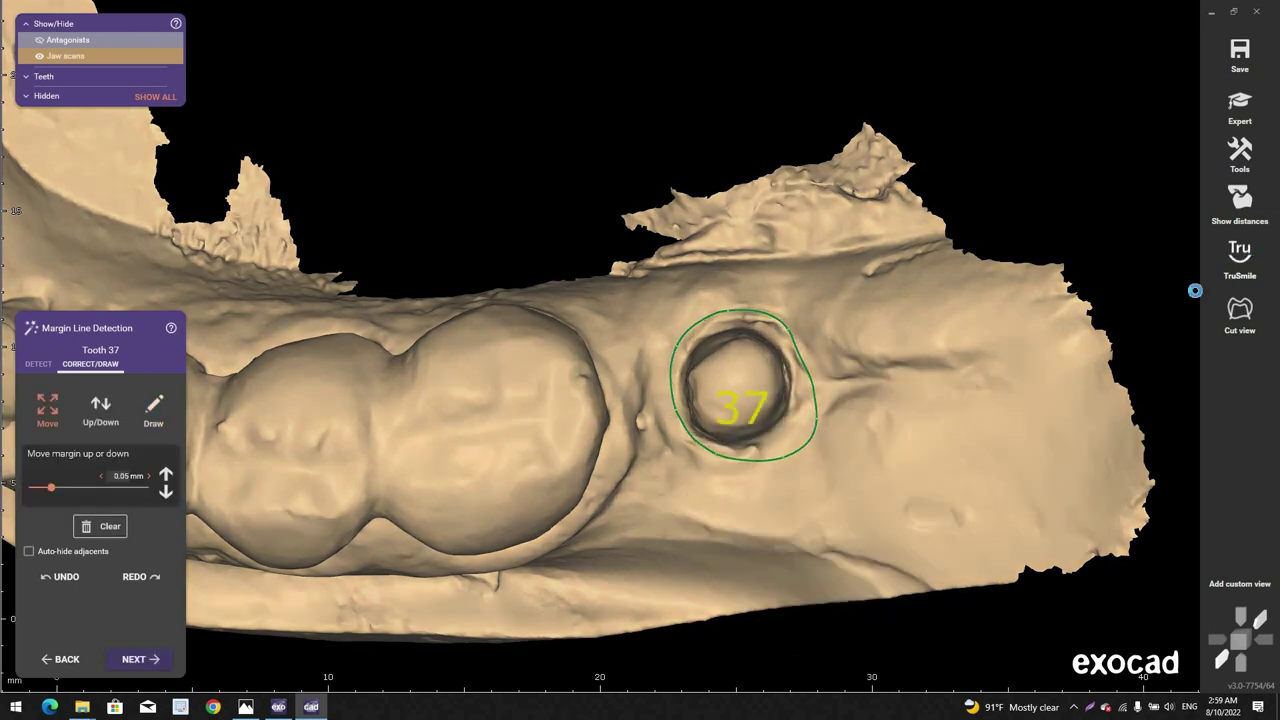
Step: Adjust the tooth 37 margin line by moving its points to follow the preparation edge, and proceed to the crown bottom
scroll(762, 456, "up", 2)
mouse_move(829, 440)
left_mouse_down()
mouse_move(802, 379)
mouse_move(808, 390)
left_mouse_up()
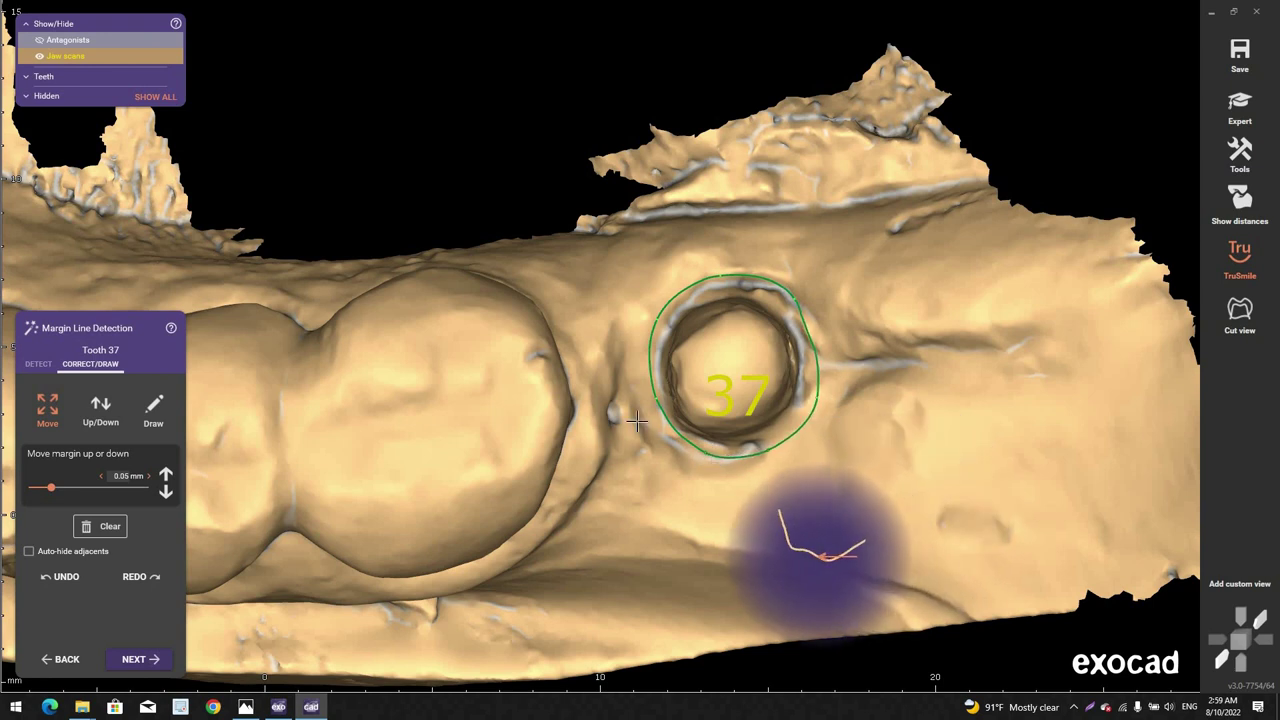
left_click_drag(694, 440, 690, 448)
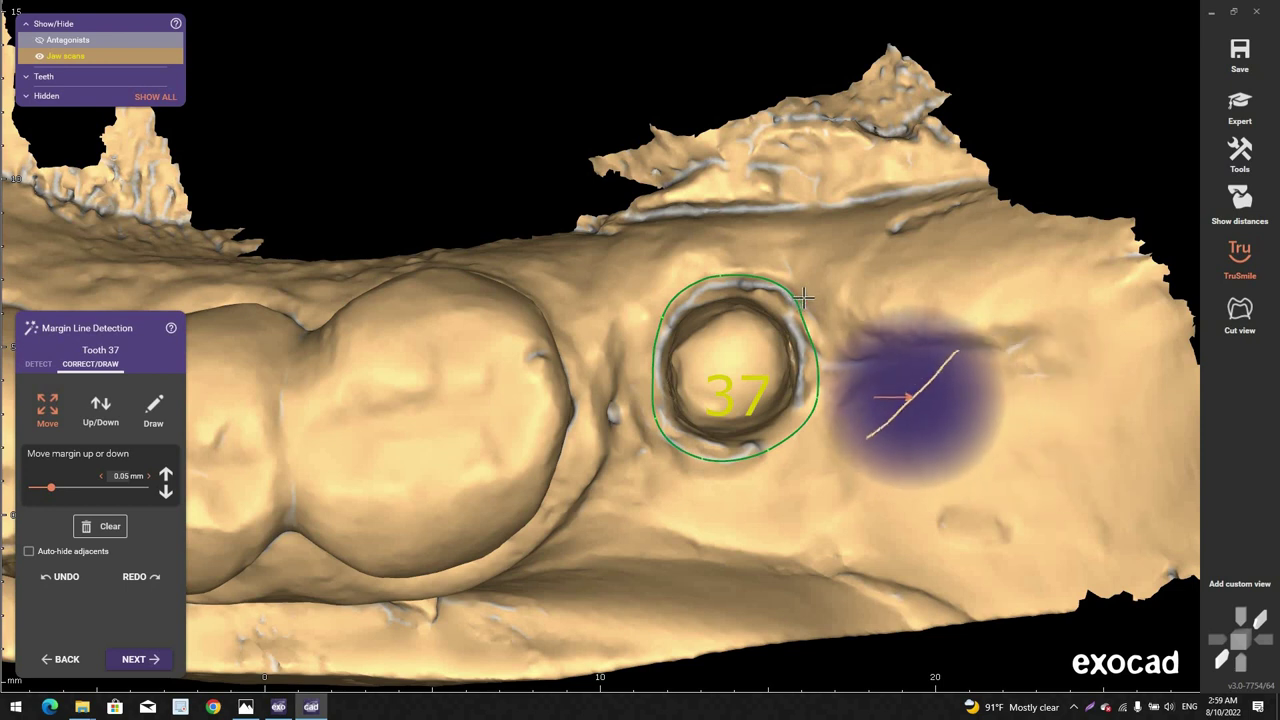
left_click(136, 662)
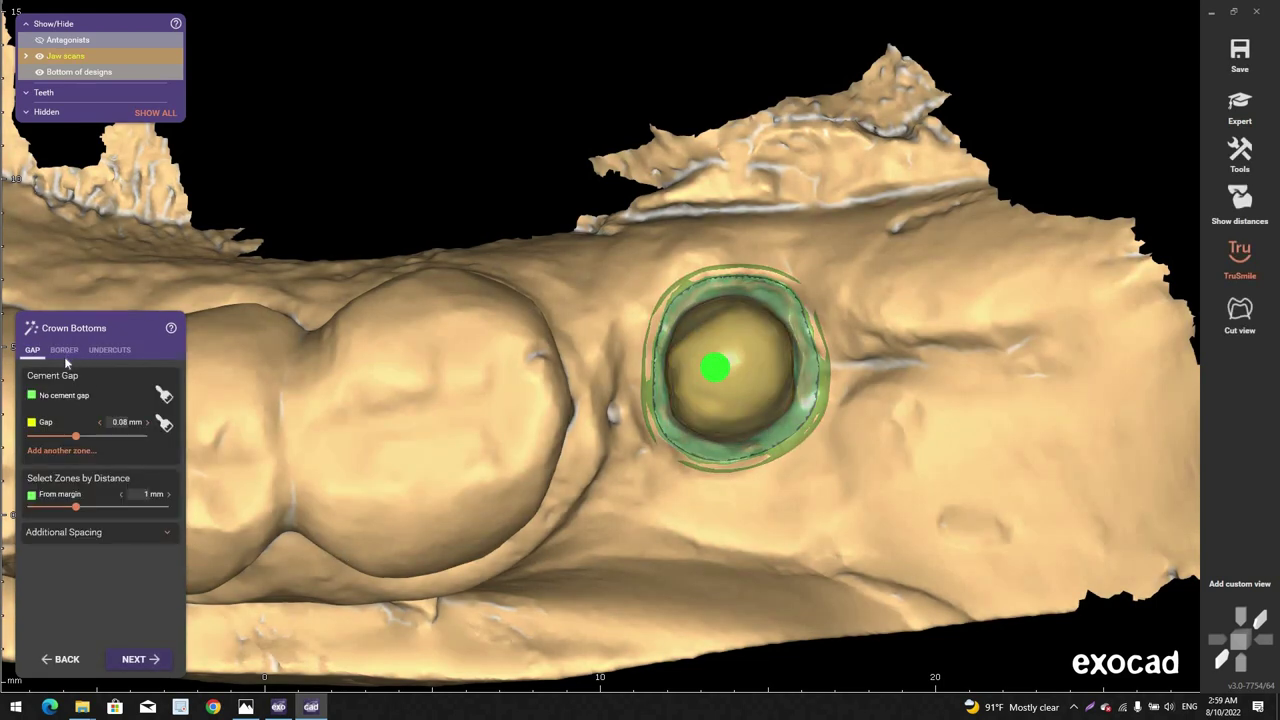
Step: Set the crown bottom's cement gap to 0.04 mm and reduce its border values to the minimum
left_click(147, 422)
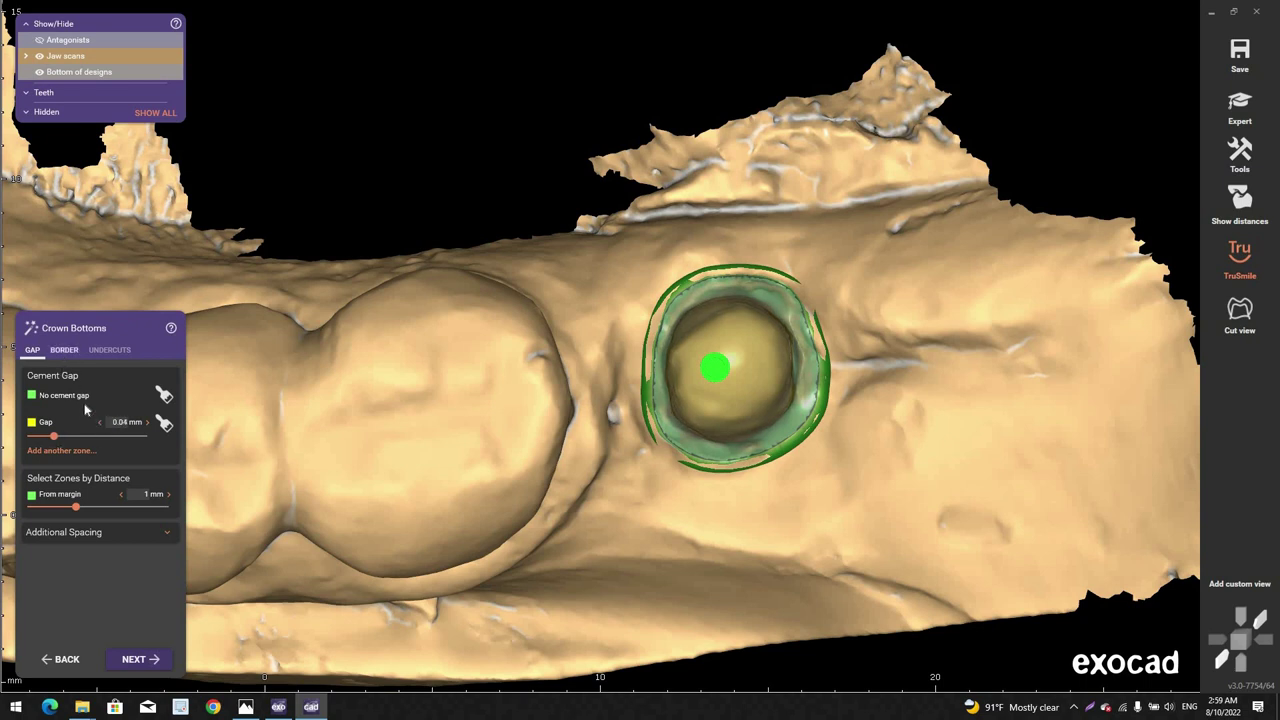
left_click(64, 349)
left_click_drag(84, 403, 2, 430)
left_click_drag(52, 428, 2, 432)
left_click_drag(120, 452, 3, 446)
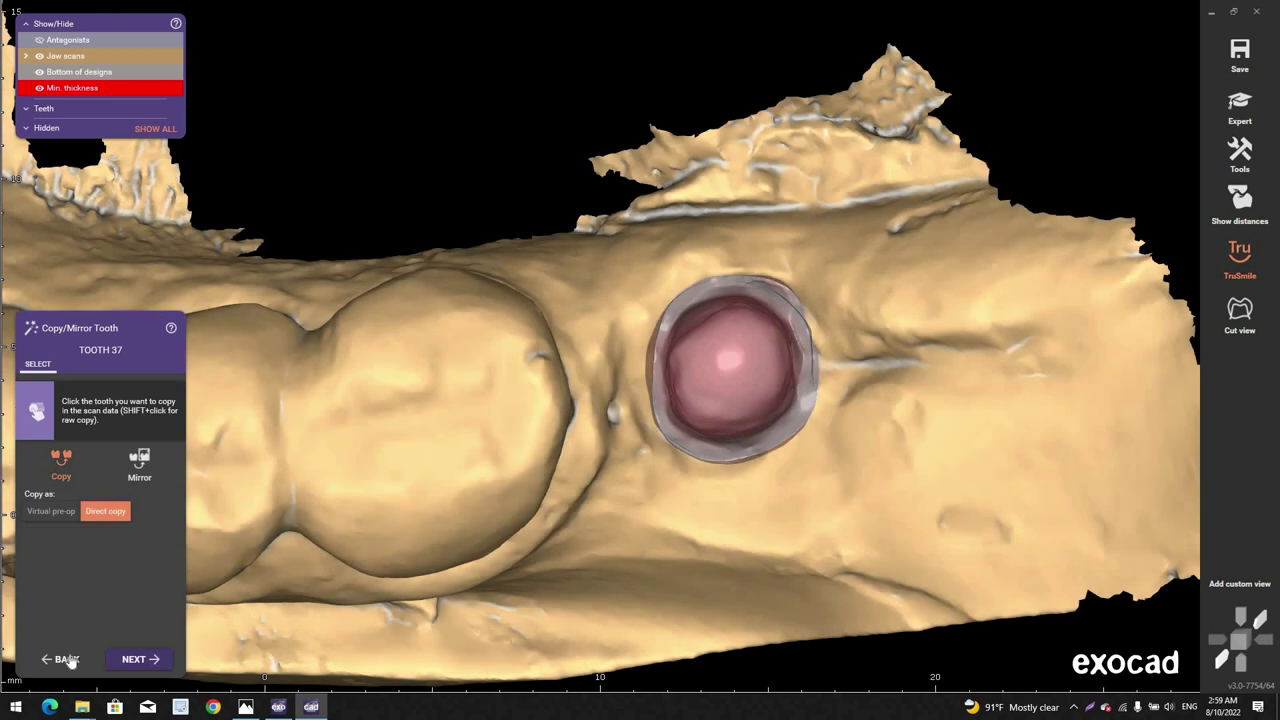
Step: Go back to the crown bottom, set the insertion direction of tooth 37 from the current occlusal view, and accept it
left_click(66, 659)
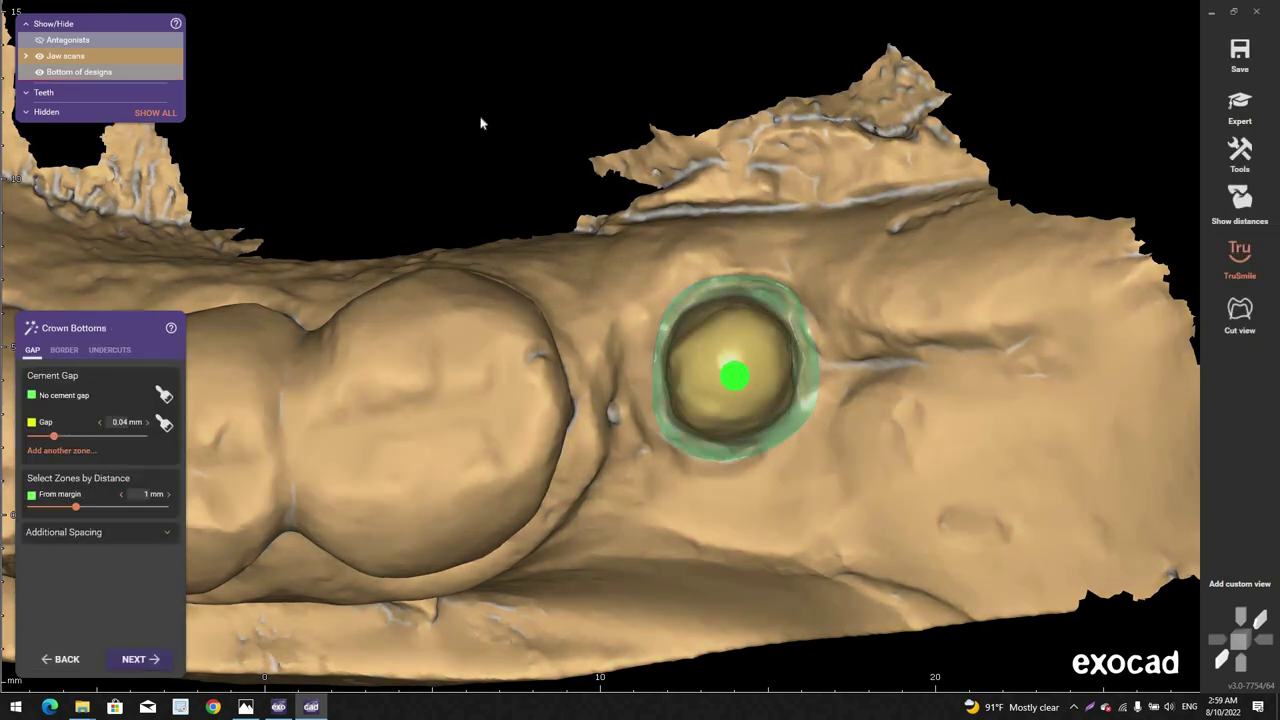
right_click(513, 134)
left_click(514, 135)
scroll(740, 402, "up", 5)
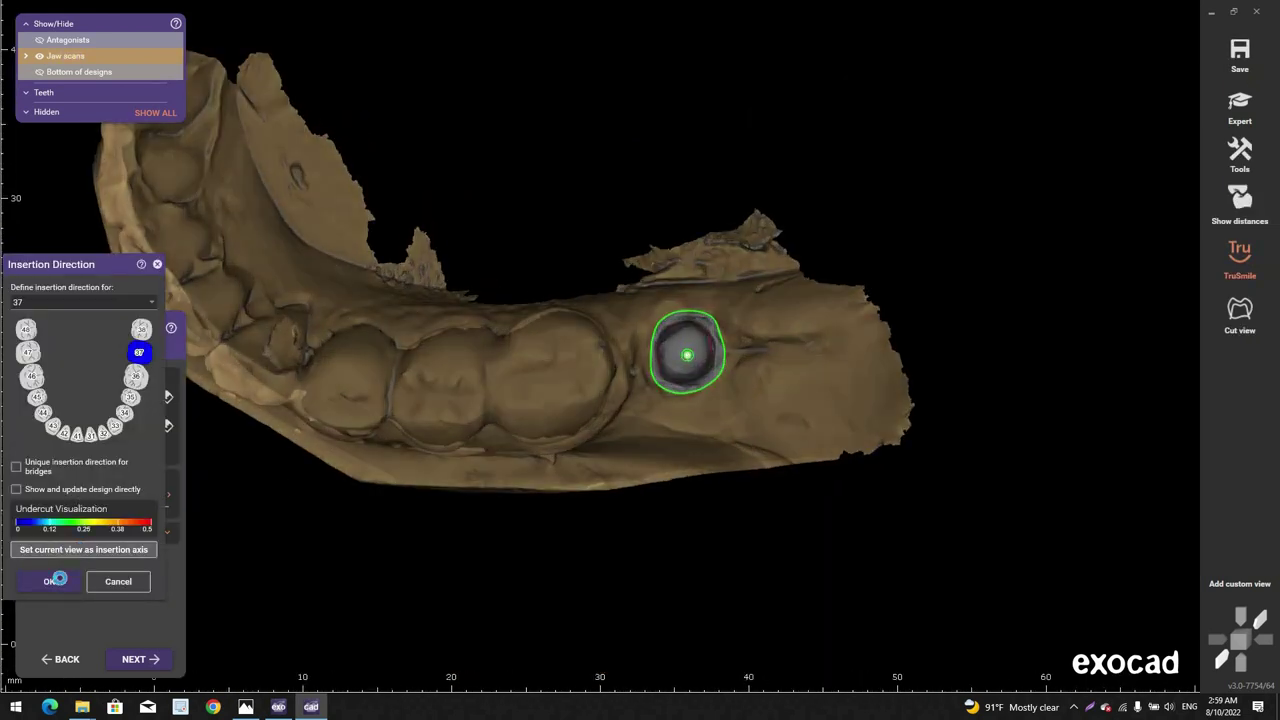
left_click(55, 581)
left_click(148, 659)
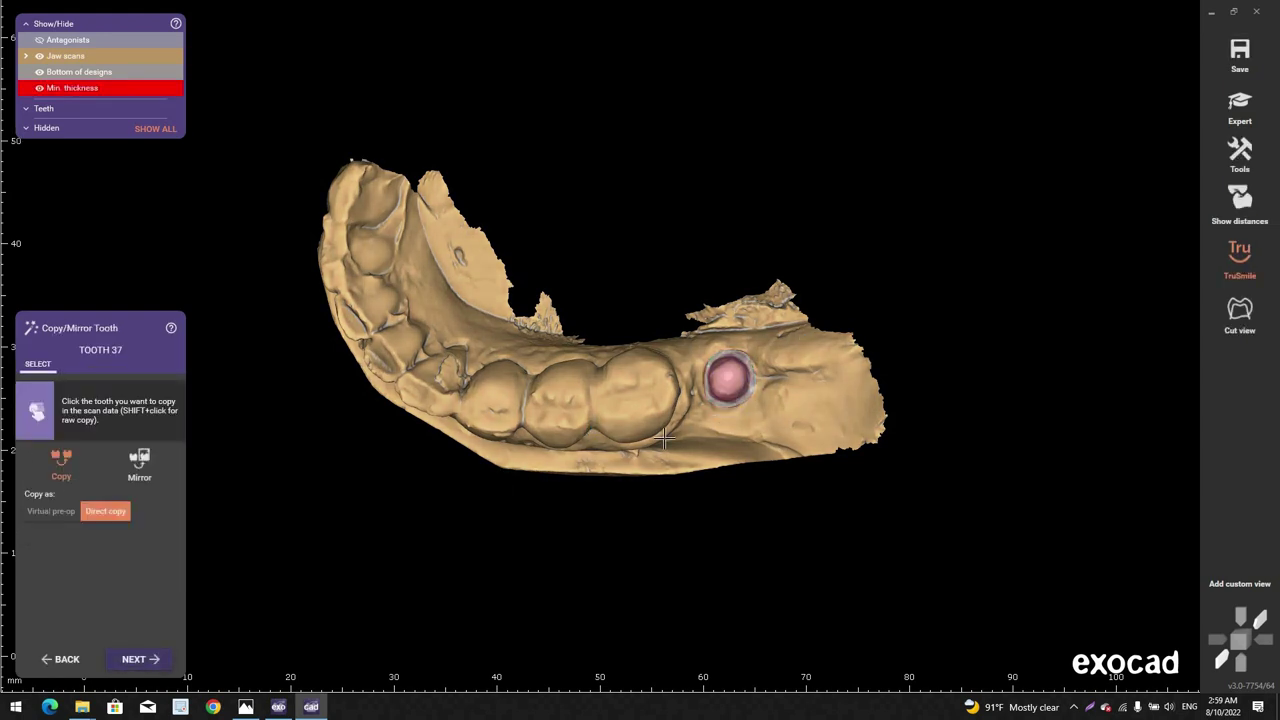
Step: Skip tooth copying and replace the tooth 37 model with the one from the generic-smooth library
left_click(155, 659)
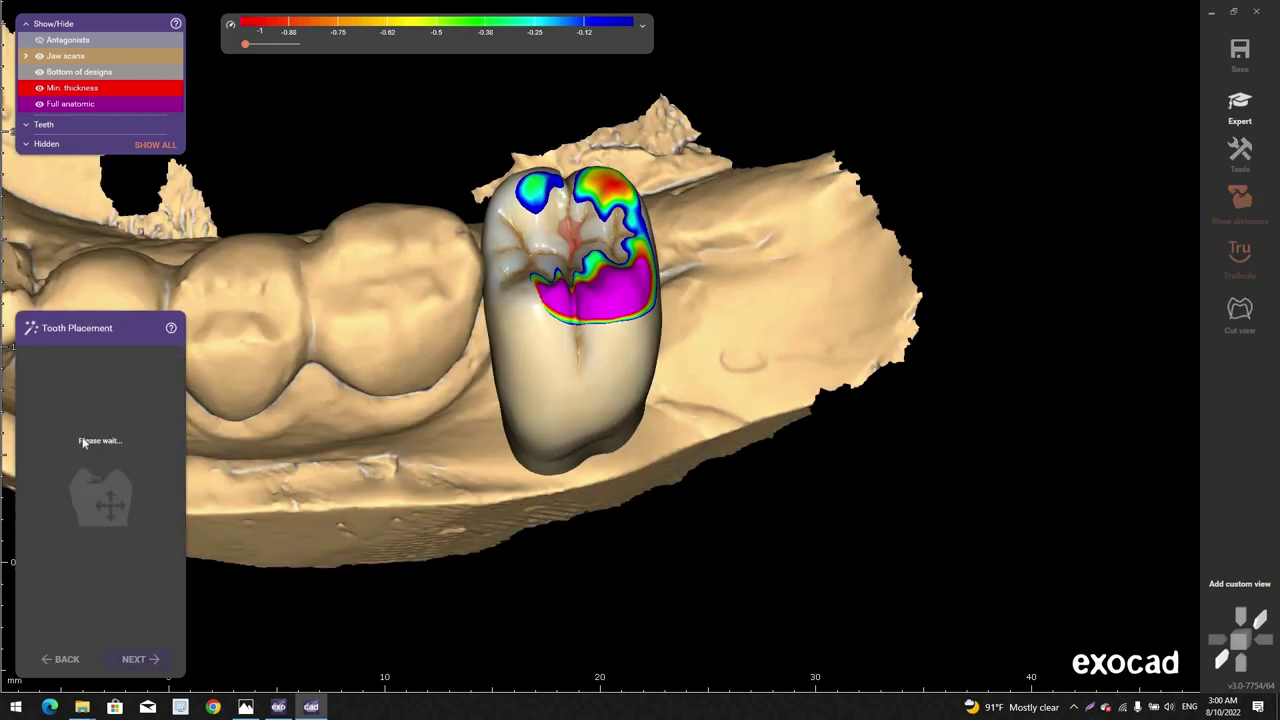
right_click(1070, 314)
left_click(1233, 205)
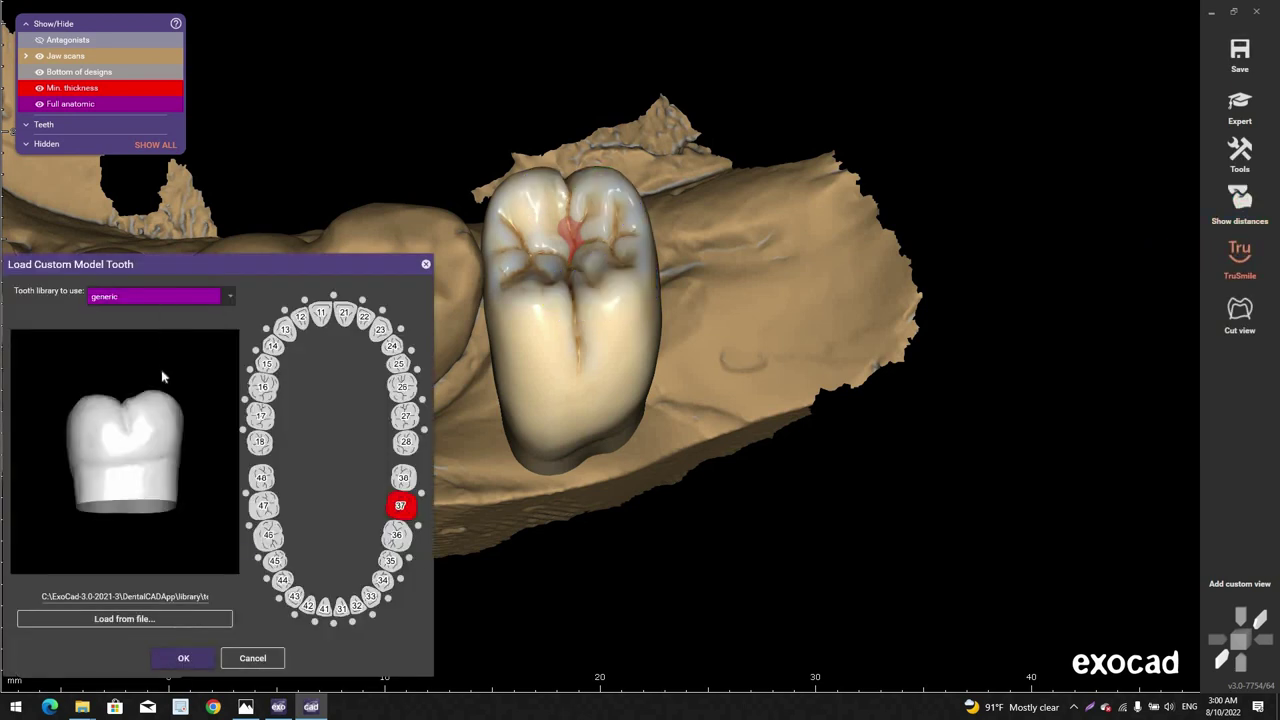
left_click(195, 300)
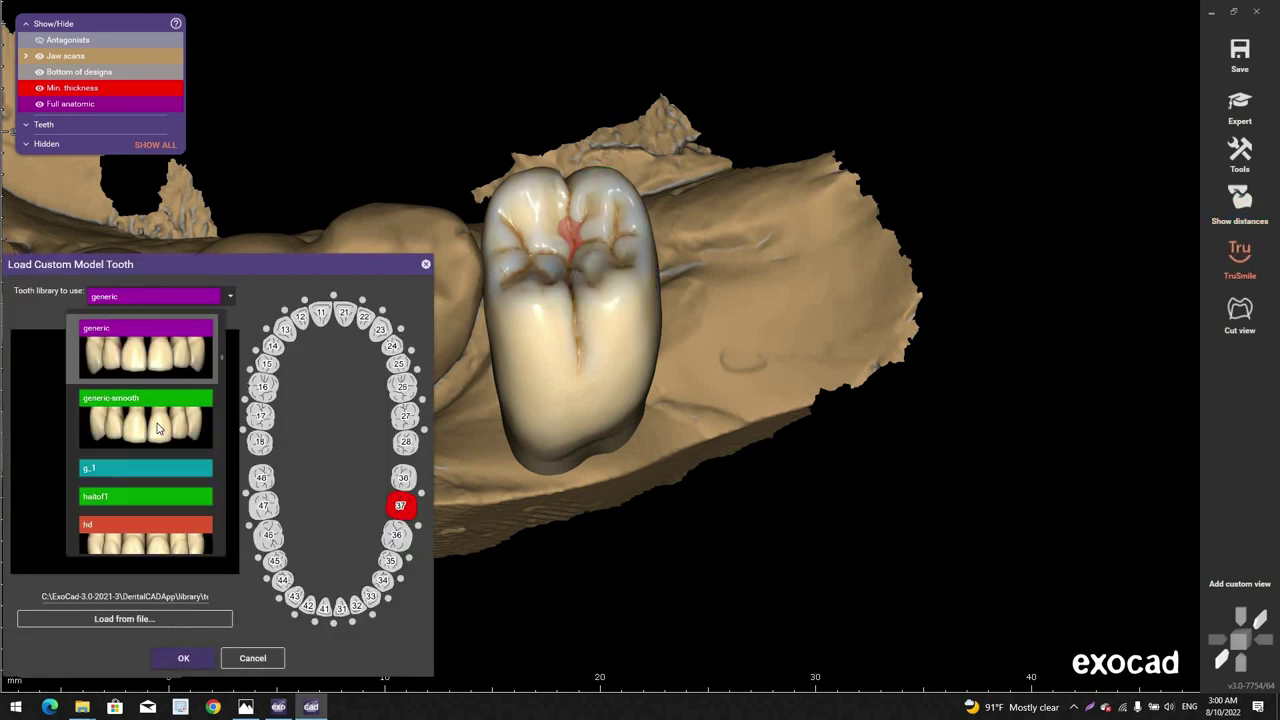
left_click(145, 415)
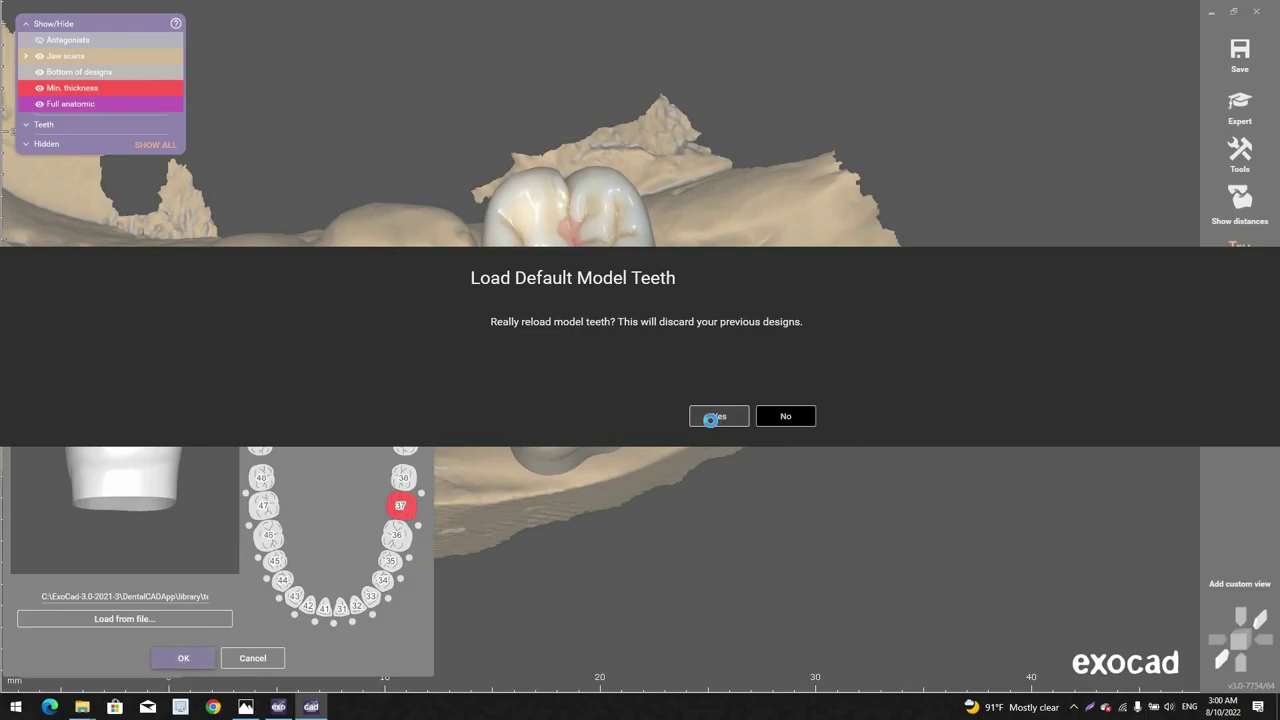
left_click(711, 417)
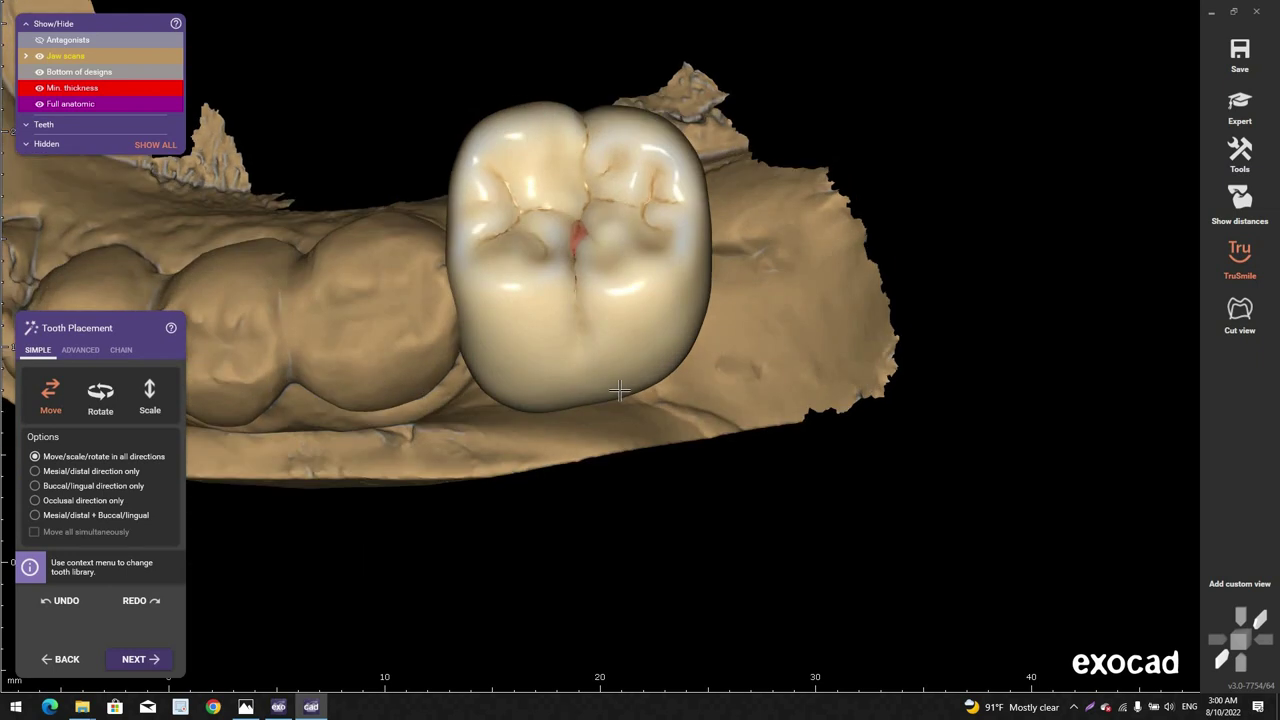
Step: Position the tooth 37 model over the preparation, against the neighbouring molar and in line with the arch
left_click_drag(613, 352, 517, 376)
right_click_drag(514, 371, 725, 282)
left_click_drag(722, 302, 700, 311)
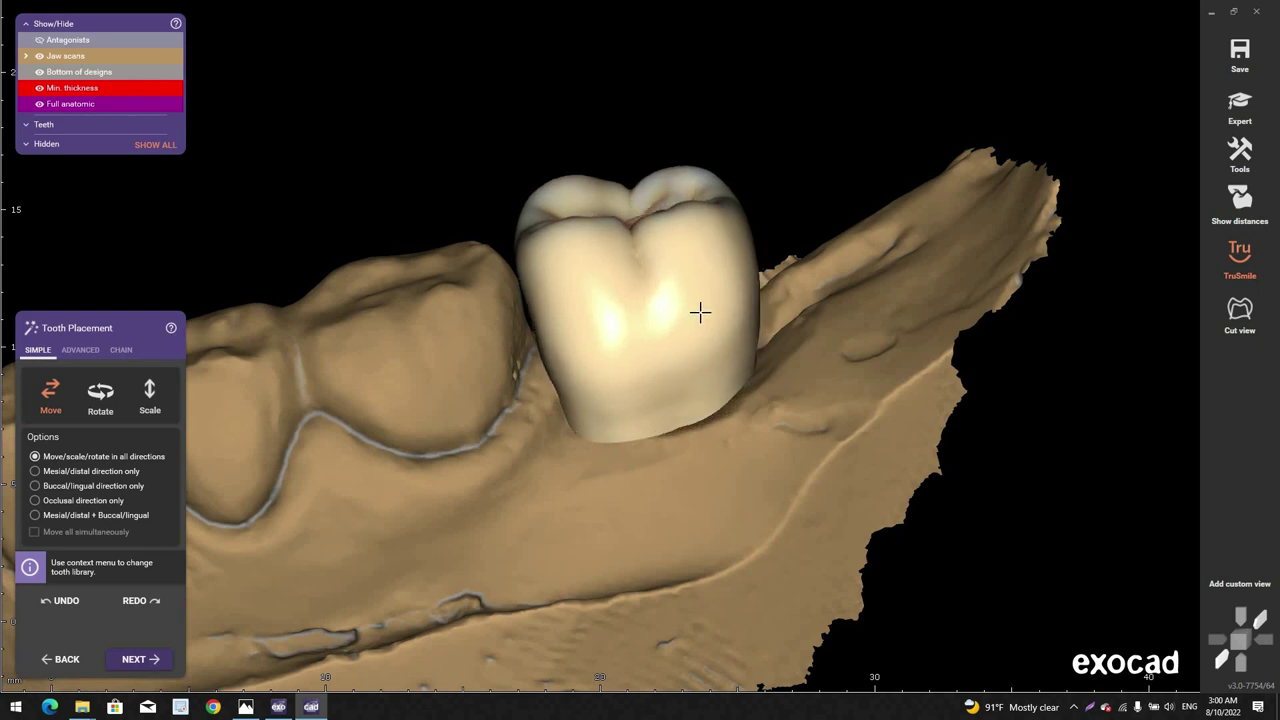
right_click_drag(697, 165, 671, 238)
left_click_drag(678, 283, 648, 328)
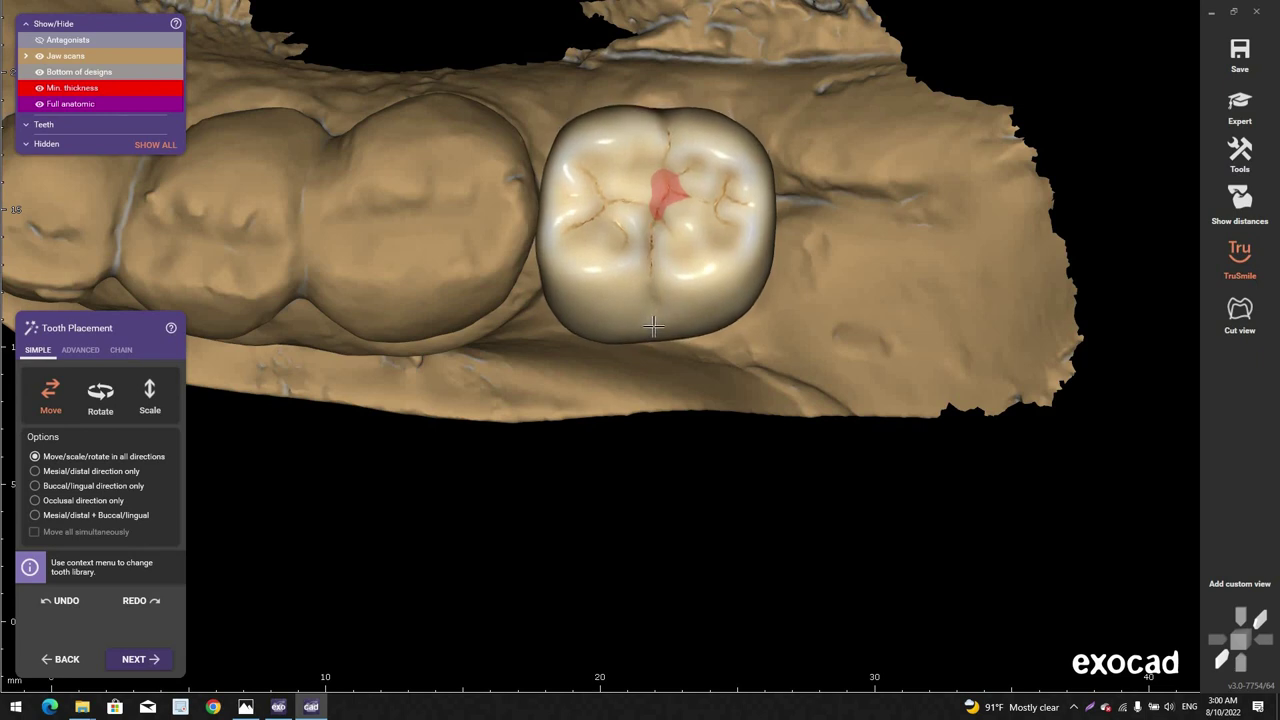
right_click_drag(658, 305, 597, 356)
left_click_drag(597, 356, 665, 361)
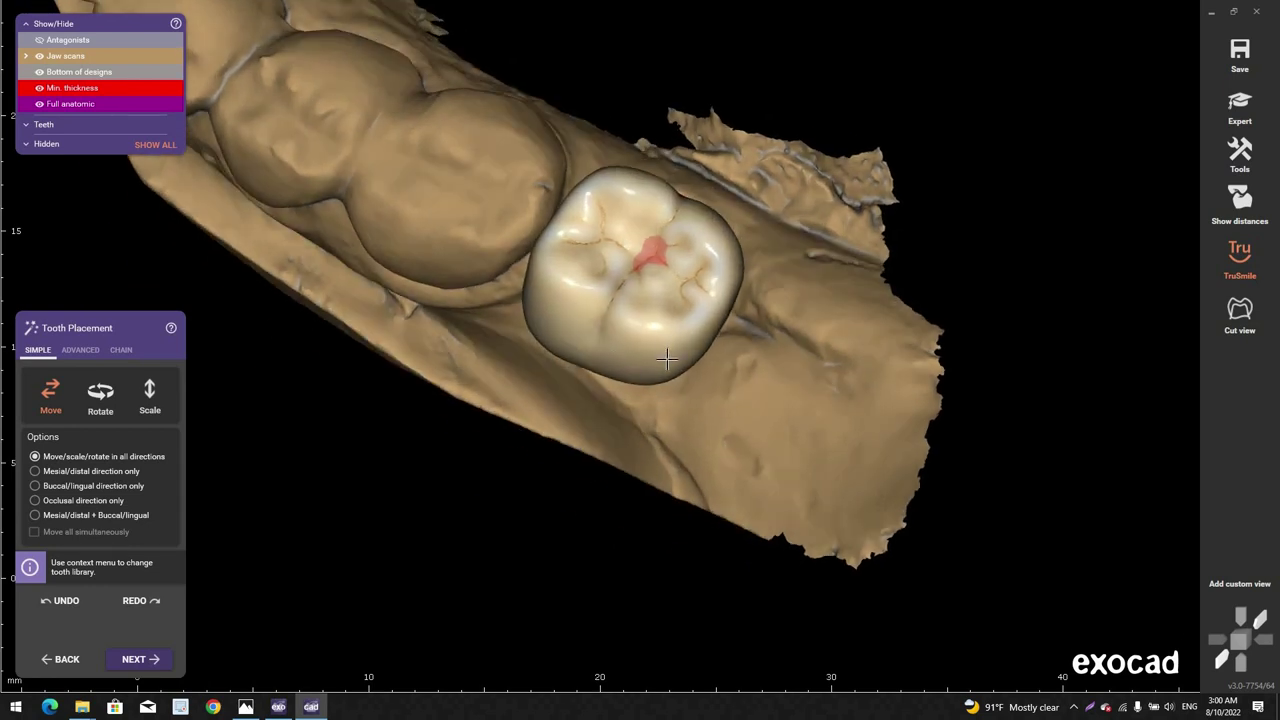
scroll(667, 359, "down", 3)
right_click_drag(667, 359, 650, 385)
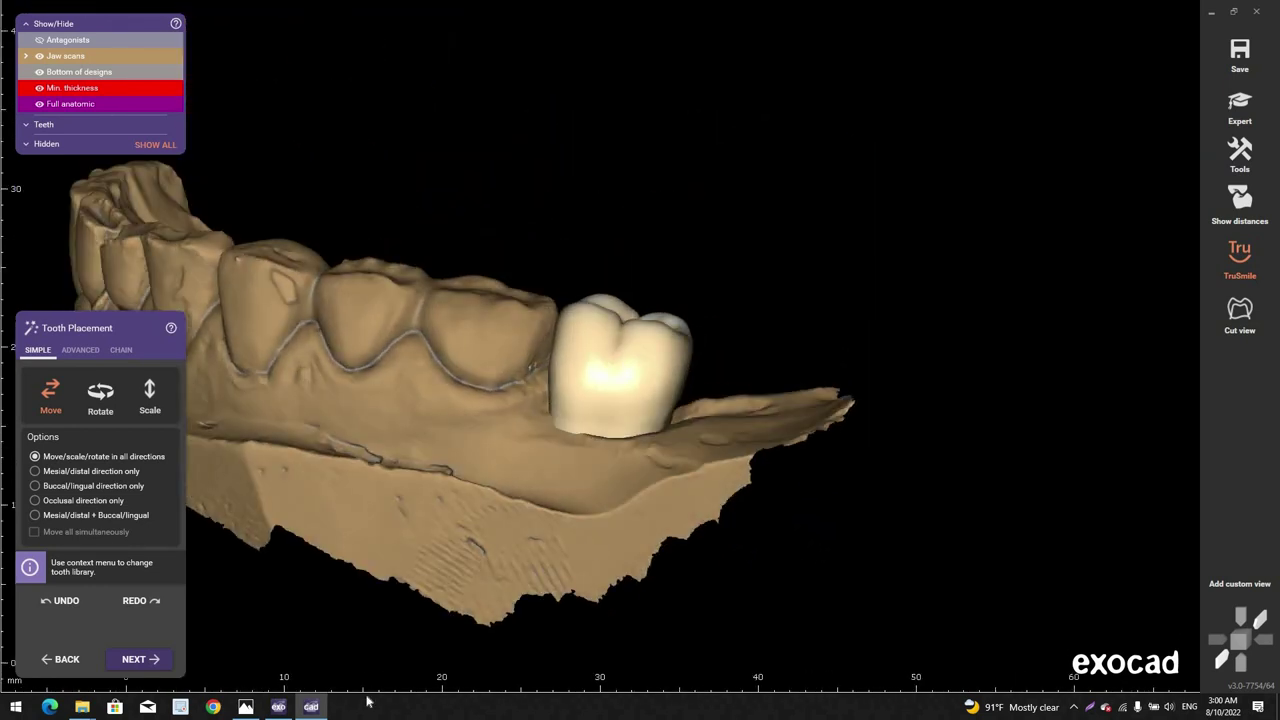
Step: Switch to the project window to check the tooth 37 work definition, and return to the tooth placement
left_click(279, 708)
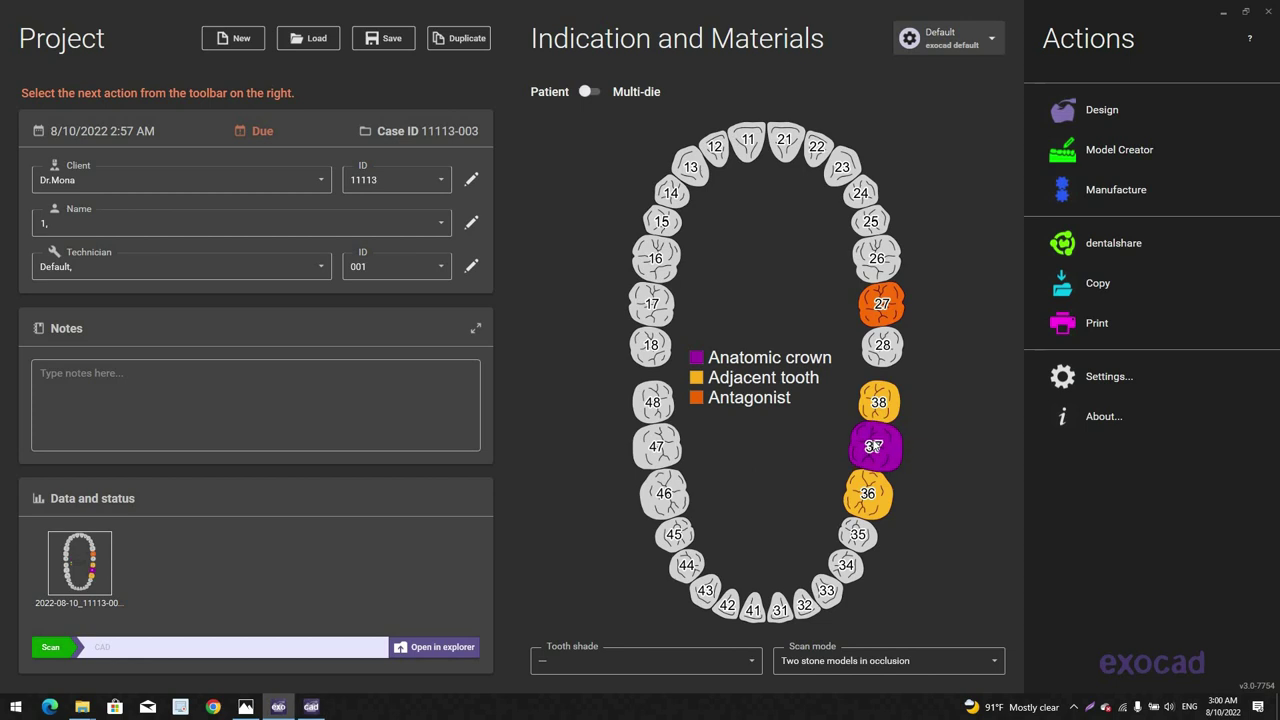
mouse_move(873, 447)
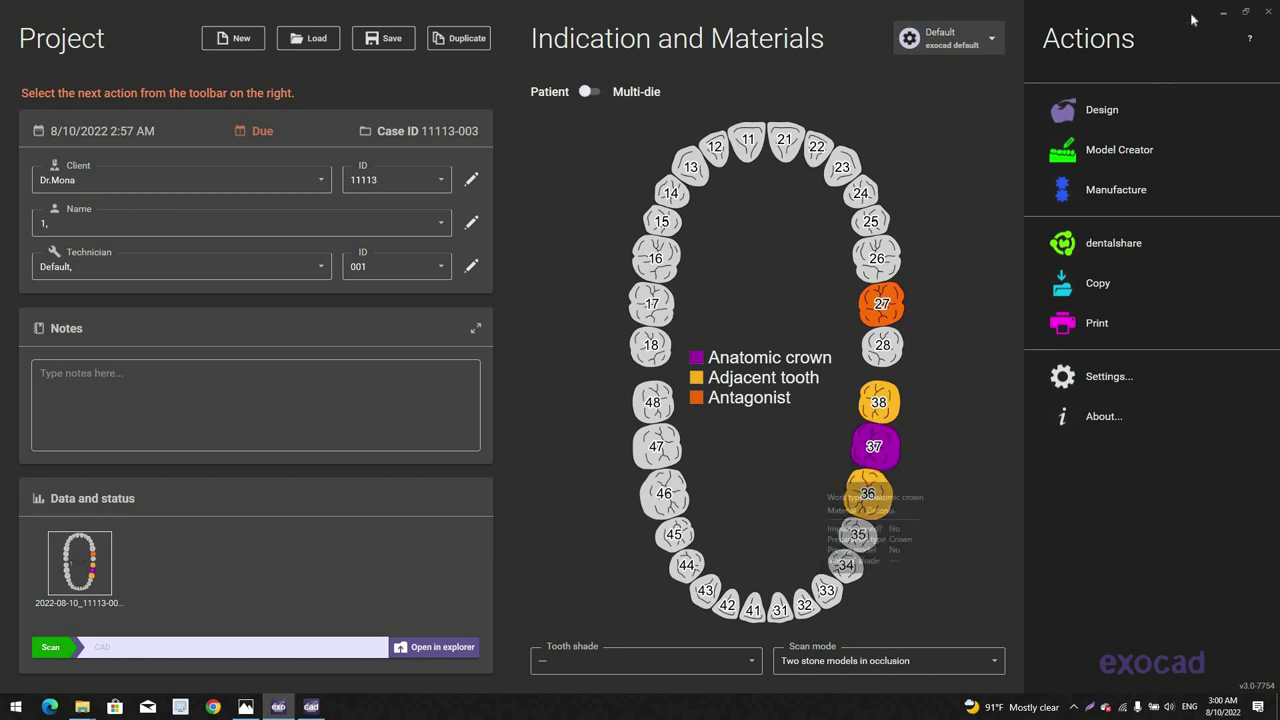
left_click(1215, 9)
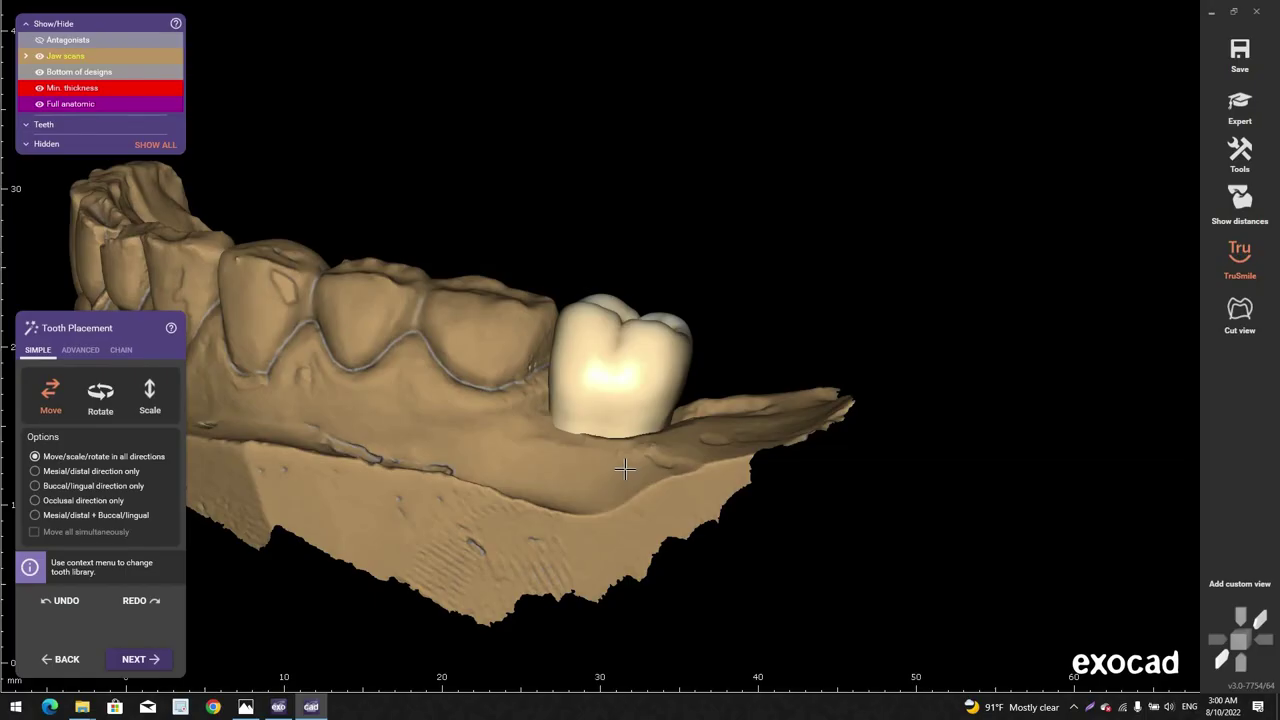
Step: Check the tooth 37 model's underside with the jaw scans hidden, hide the minimum thickness and bottom of designs, and show the jaw scans again
scroll(633, 436, "down", 5, "ctrl")
right_click_drag(633, 436, 560, 410)
scroll(415, 442, "up", 3)
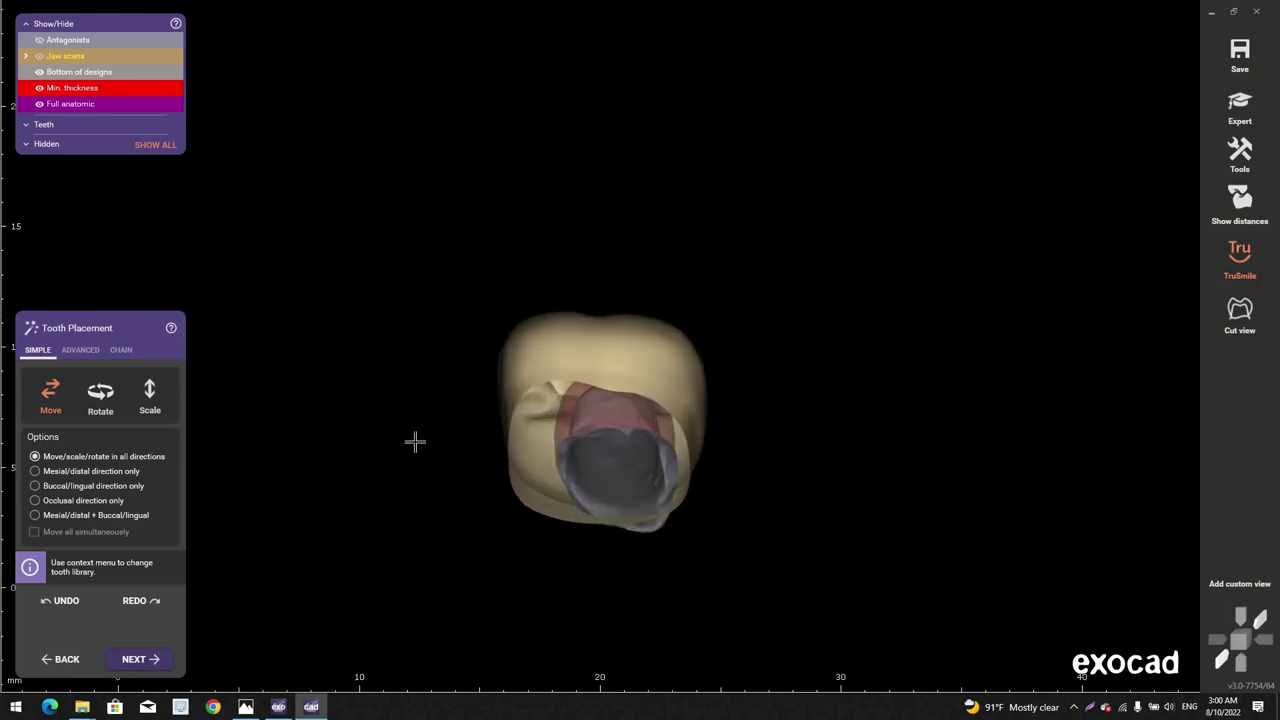
left_click(40, 88)
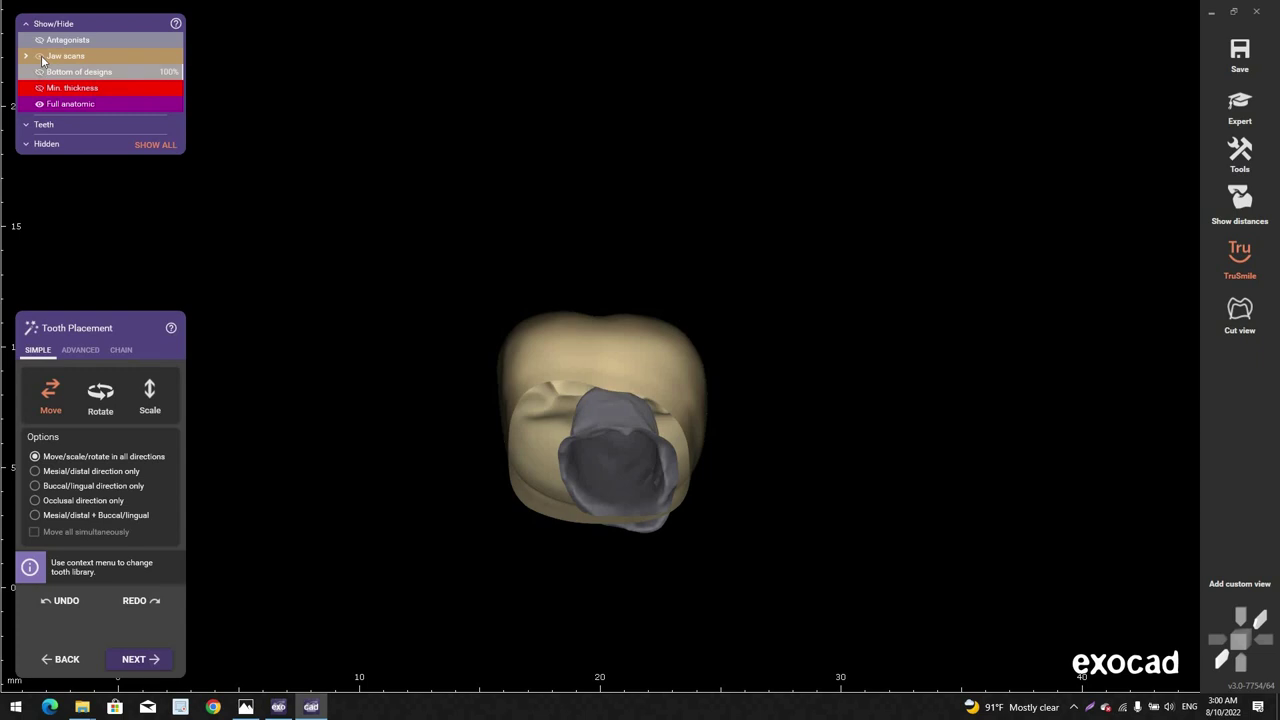
left_click(41, 57)
right_click_drag(751, 337, 751, 341)
key("j")
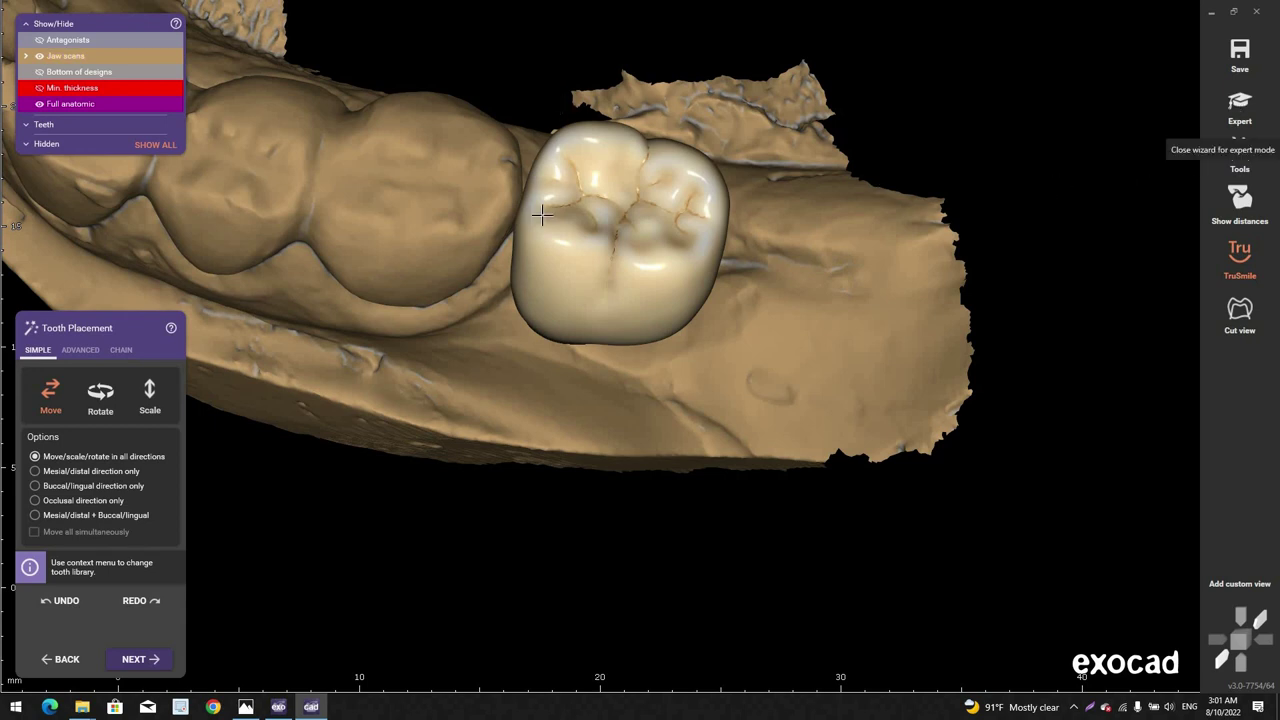
right_click_drag(505, 132, 596, 194)
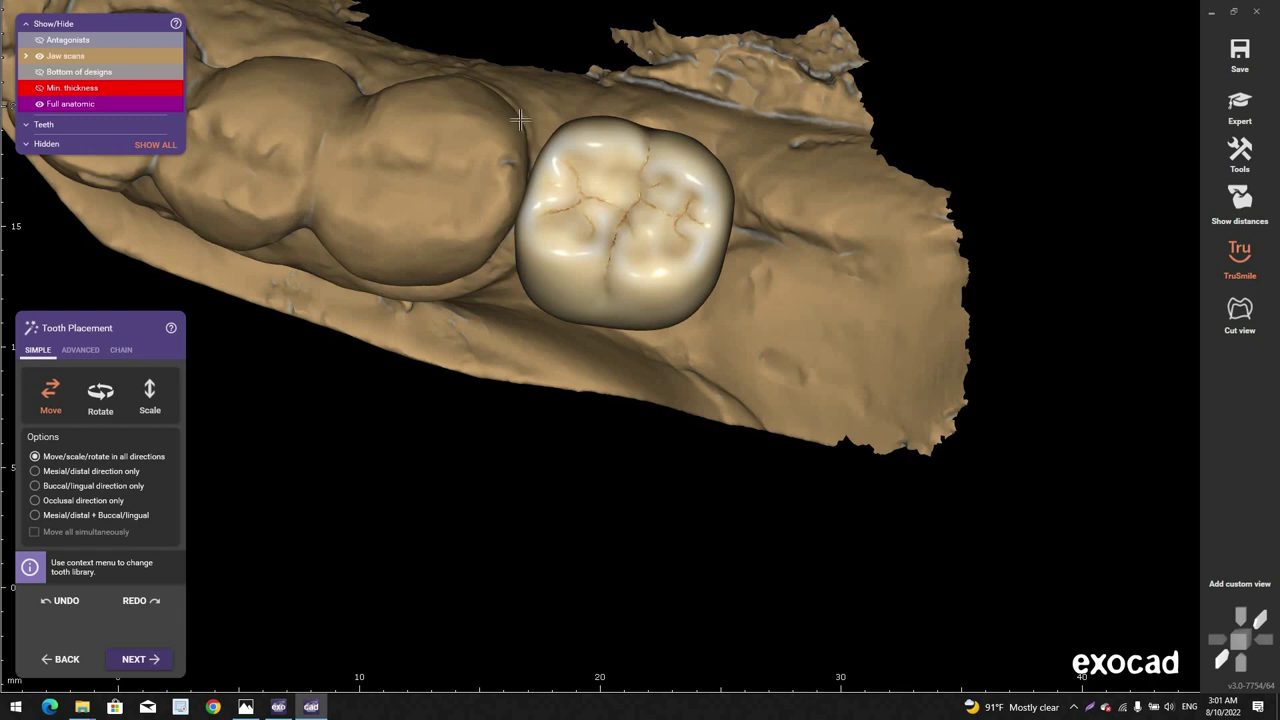
right_click_drag(500, 268, 573, 277)
left_click_drag(573, 276, 575, 277)
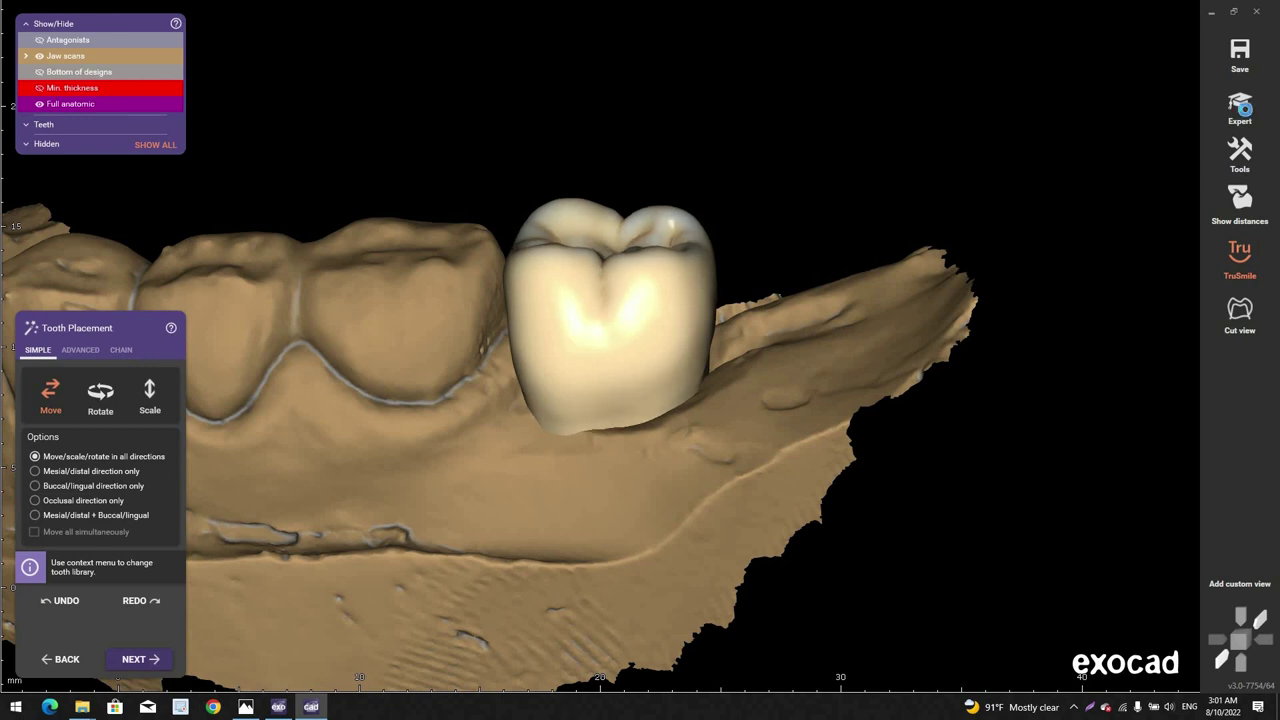
Step: Switch from the wizard to expert mode and turn off the TruSmile rendering
left_click(1240, 106)
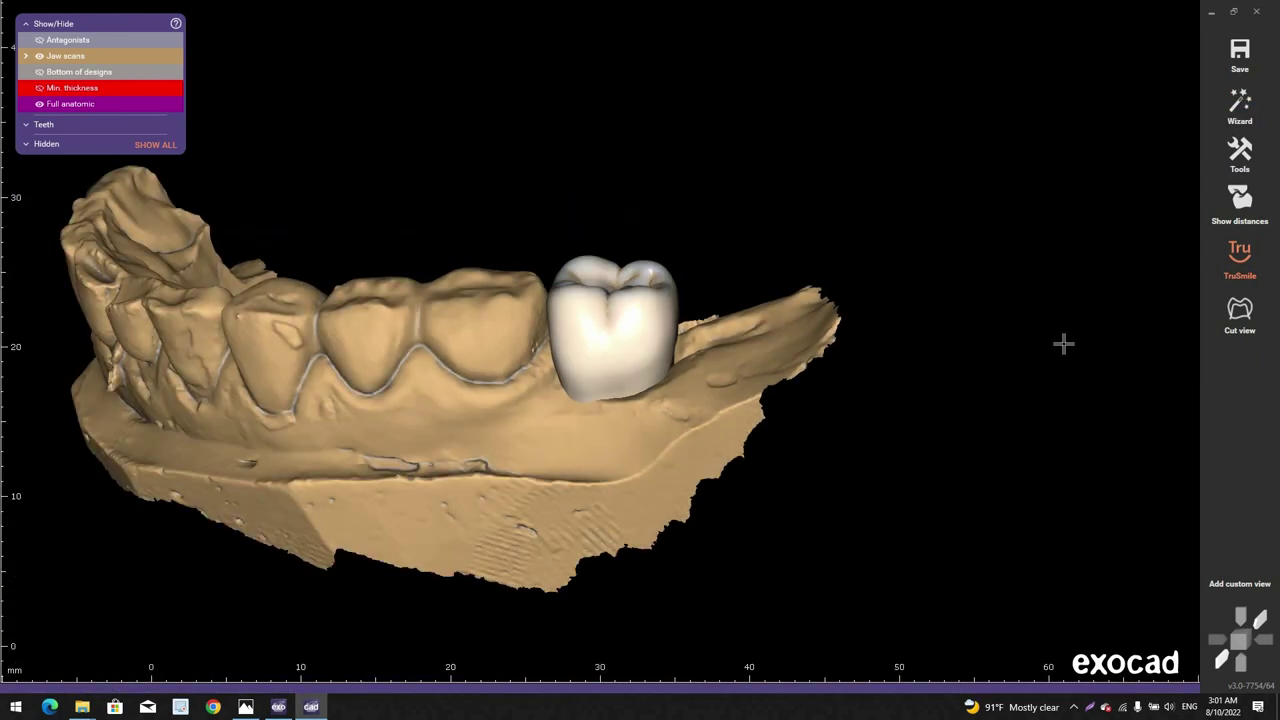
left_click(1241, 255)
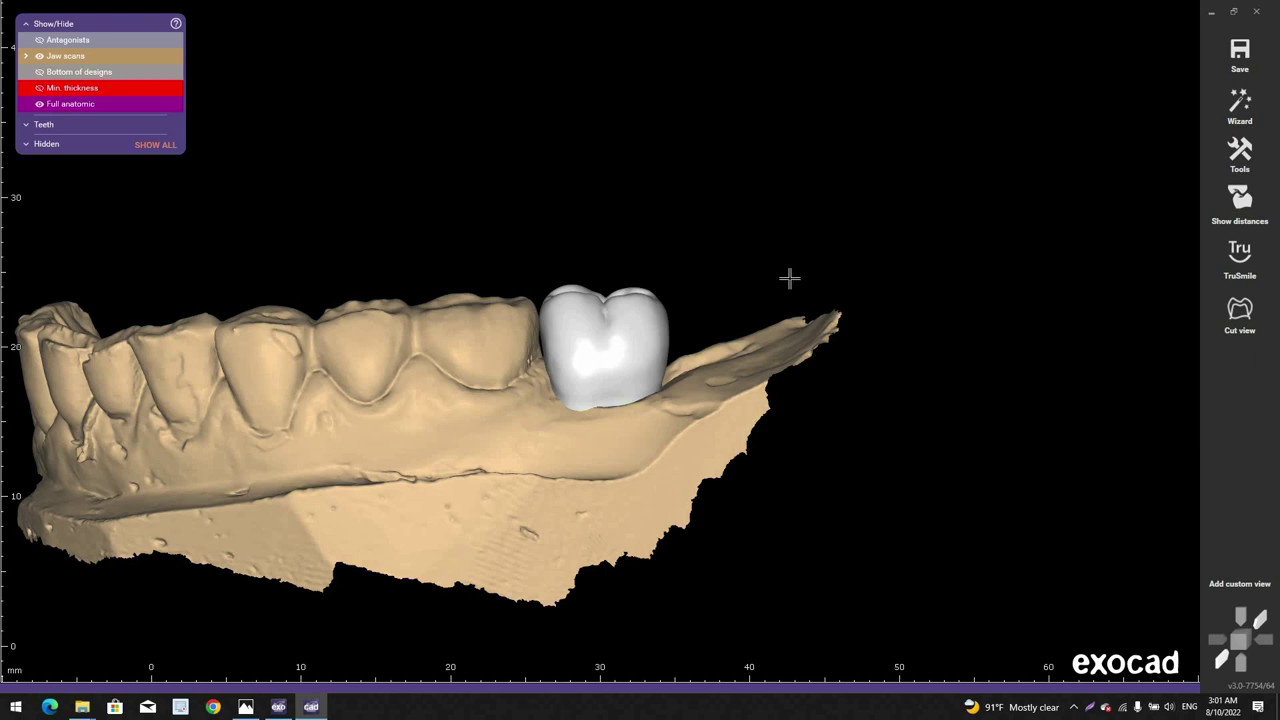
right_click_drag(789, 278, 790, 281)
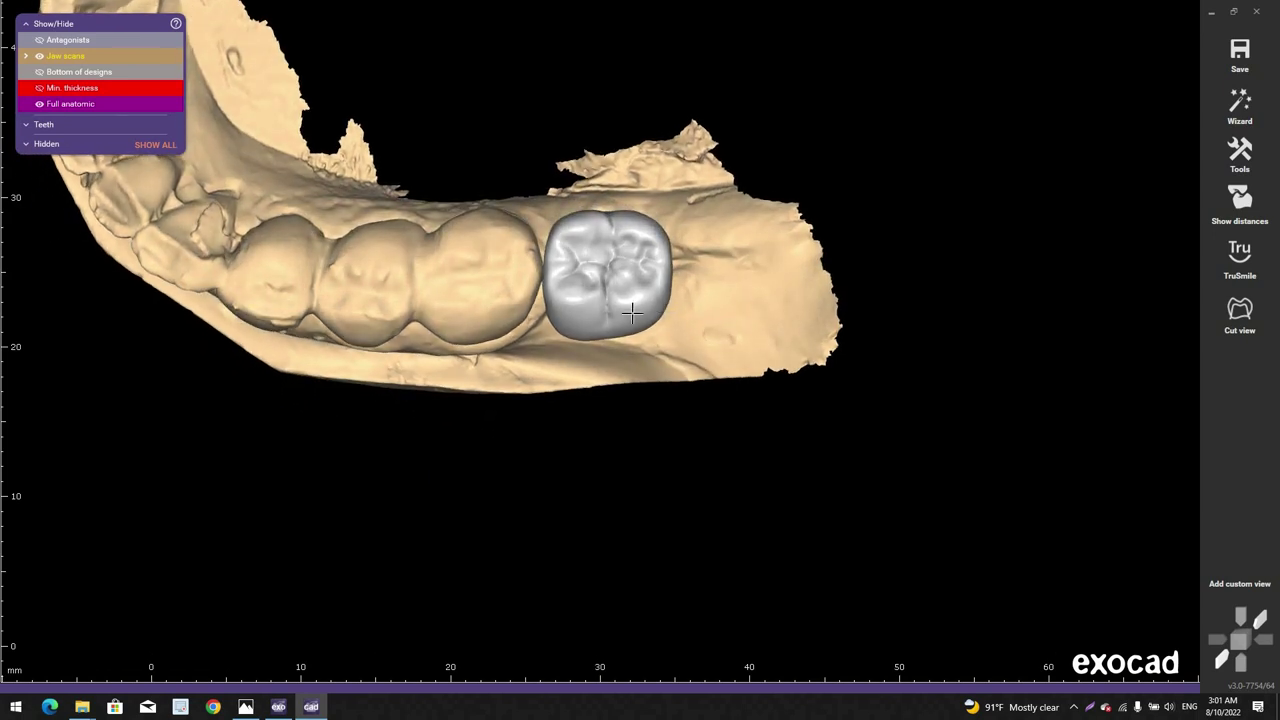
scroll(632, 313, "up", 2)
left_click(905, 222)
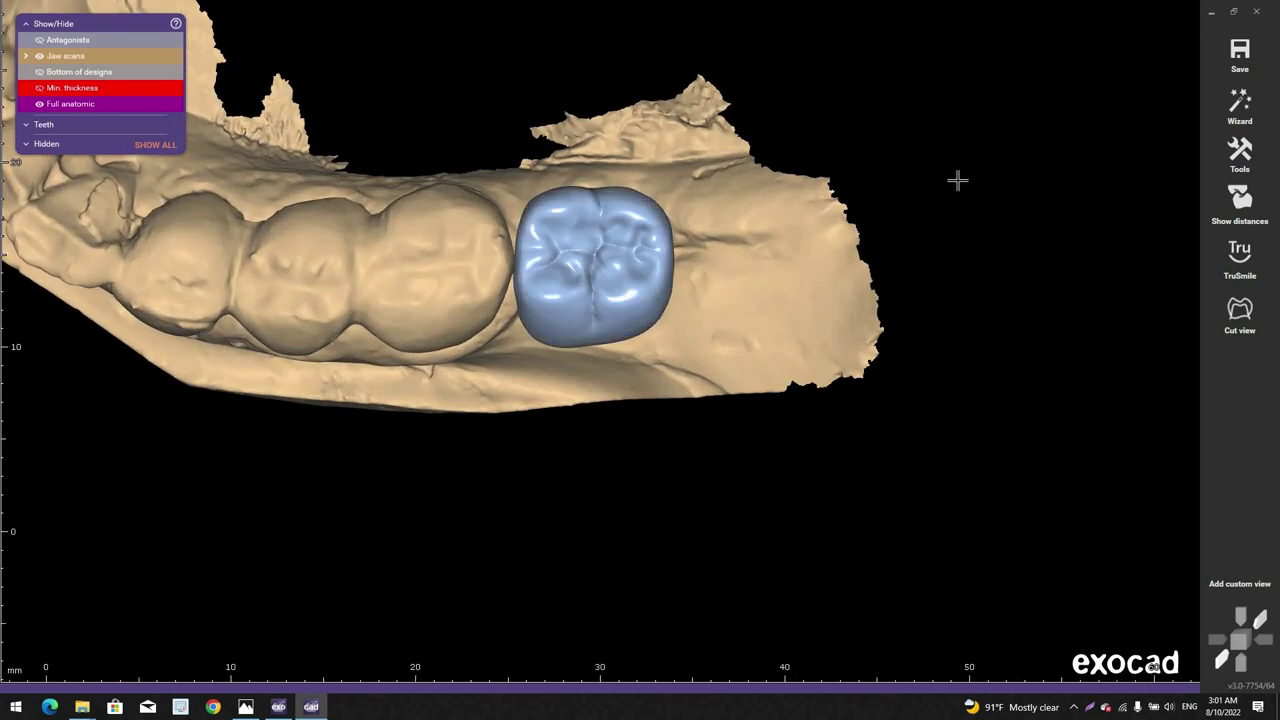
left_click(947, 127)
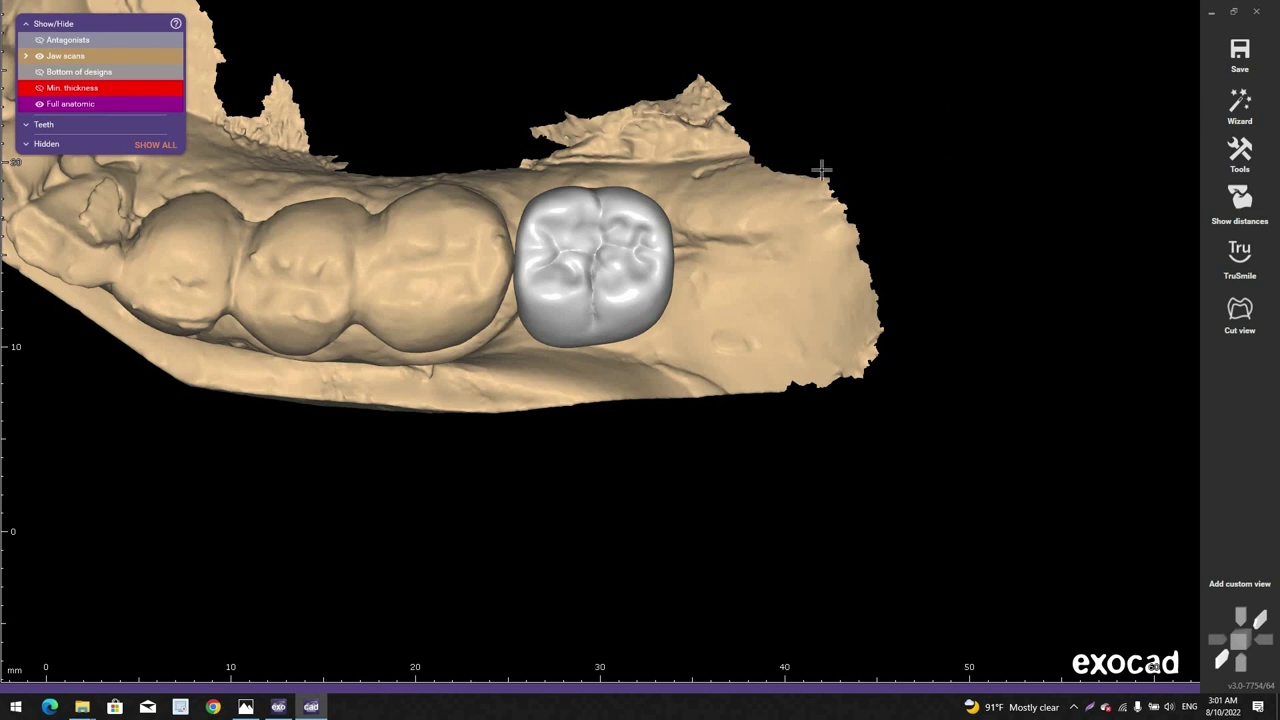
Step: Isolate the tooth 37 model by hiding the jaw scans and crown bottom, and examine its open underside
right_click(940, 126)
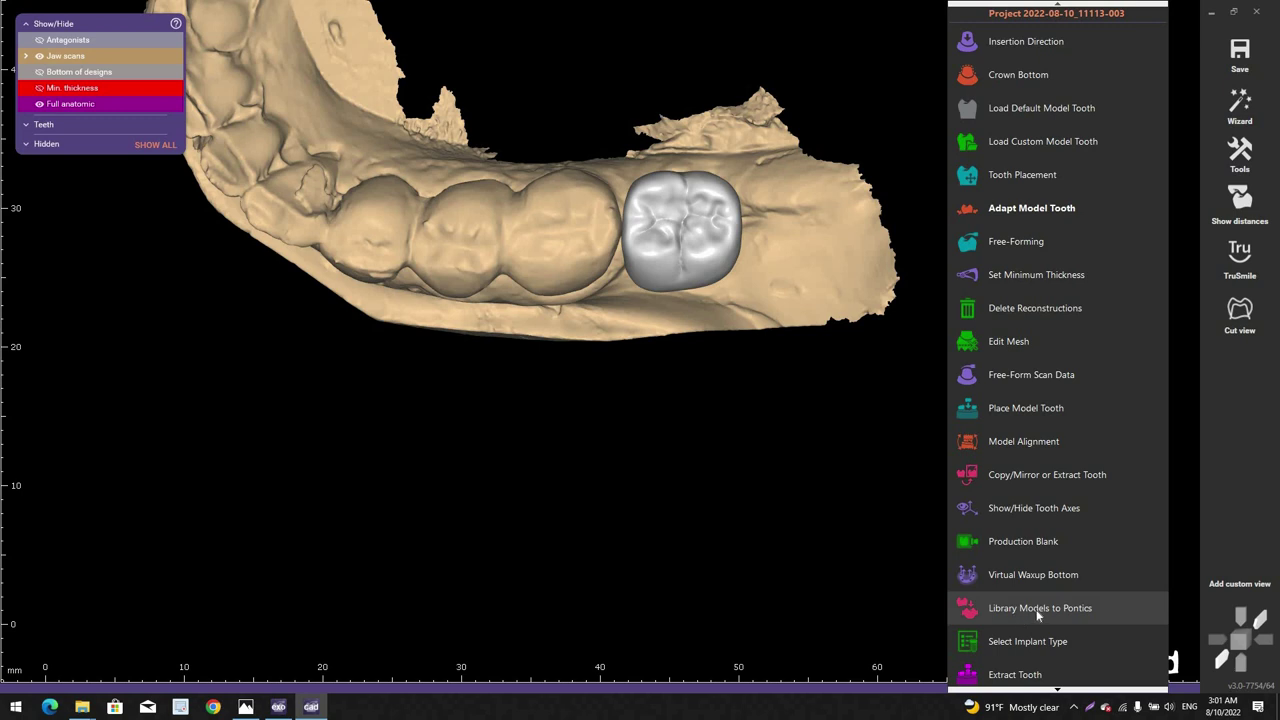
middle_click(720, 291)
right_click_drag(528, 373, 1066, 443)
scroll(557, 457, "up", 1)
scroll(607, 457, "up", 2)
right_click(1066, 443)
right_click_drag(626, 426, 727, 487)
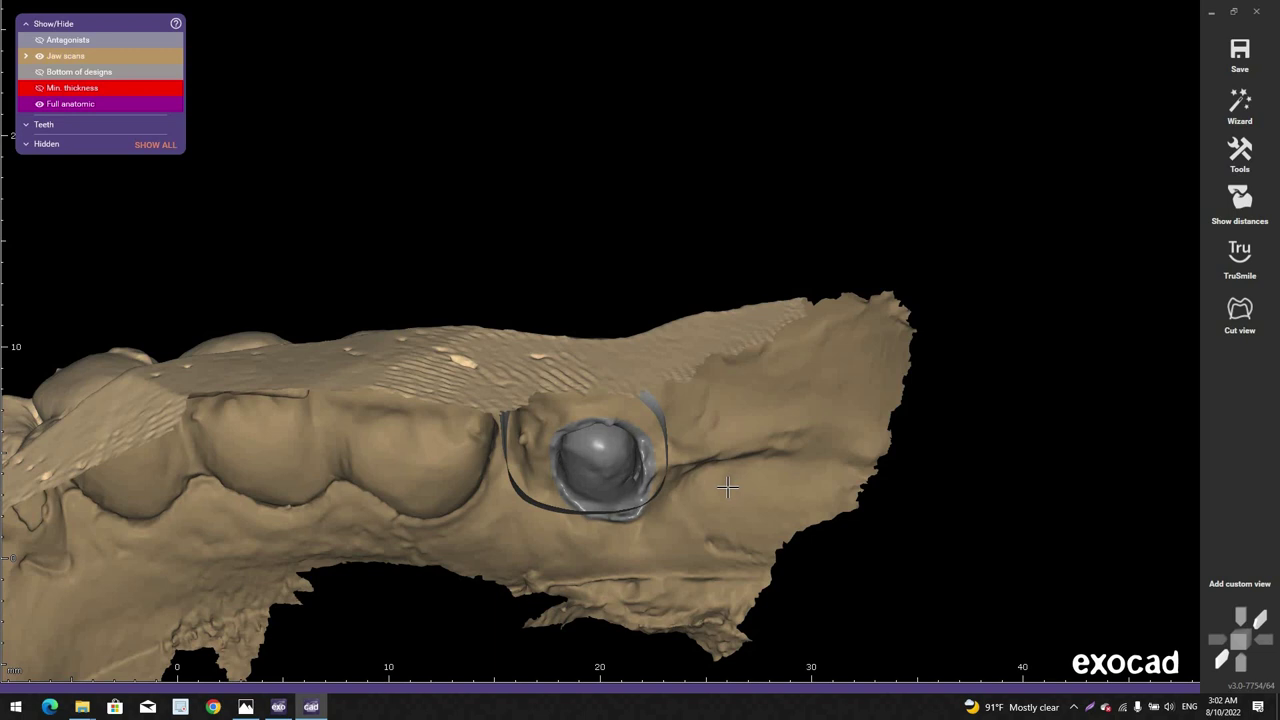
left_click(701, 462, "ctrl")
right_click_drag(596, 438, 891, 262)
left_click(596, 435, "ctrl")
scroll(597, 508, "up", 4)
Step: Convert the tooth 37 library model to a pontic with Library Models to Pontics and accept the result
right_click(891, 262)
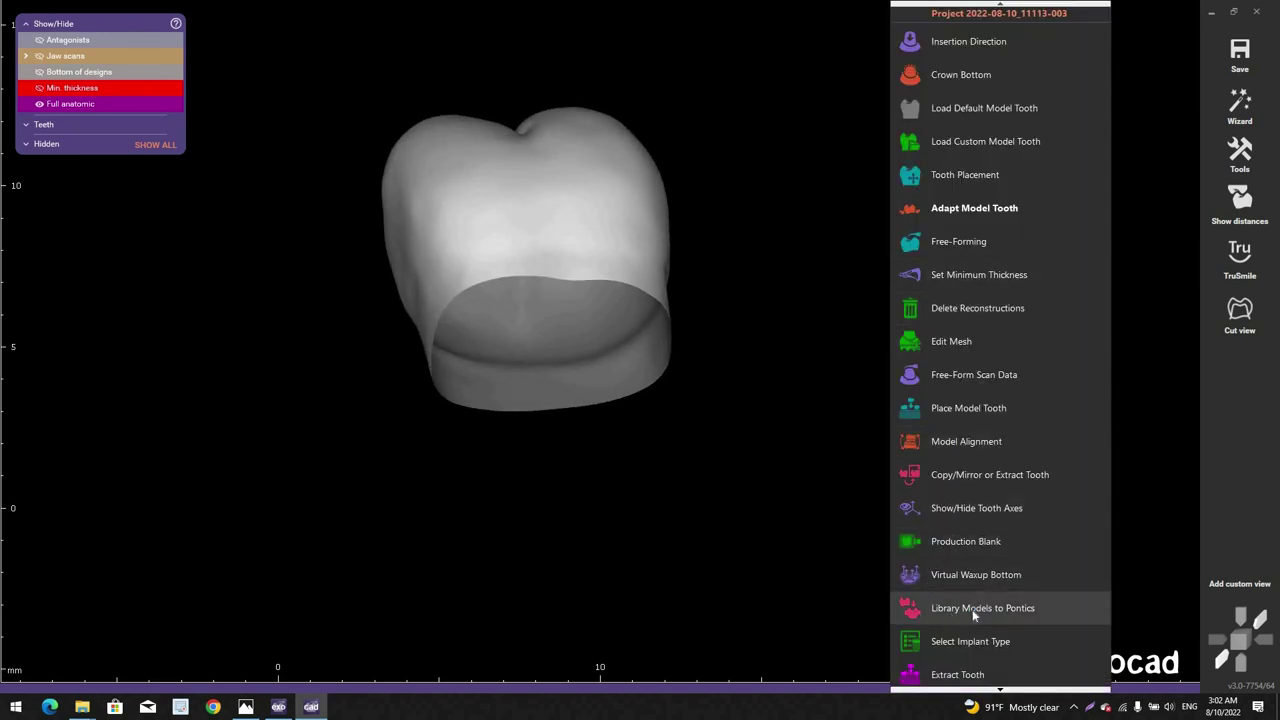
left_click(974, 610)
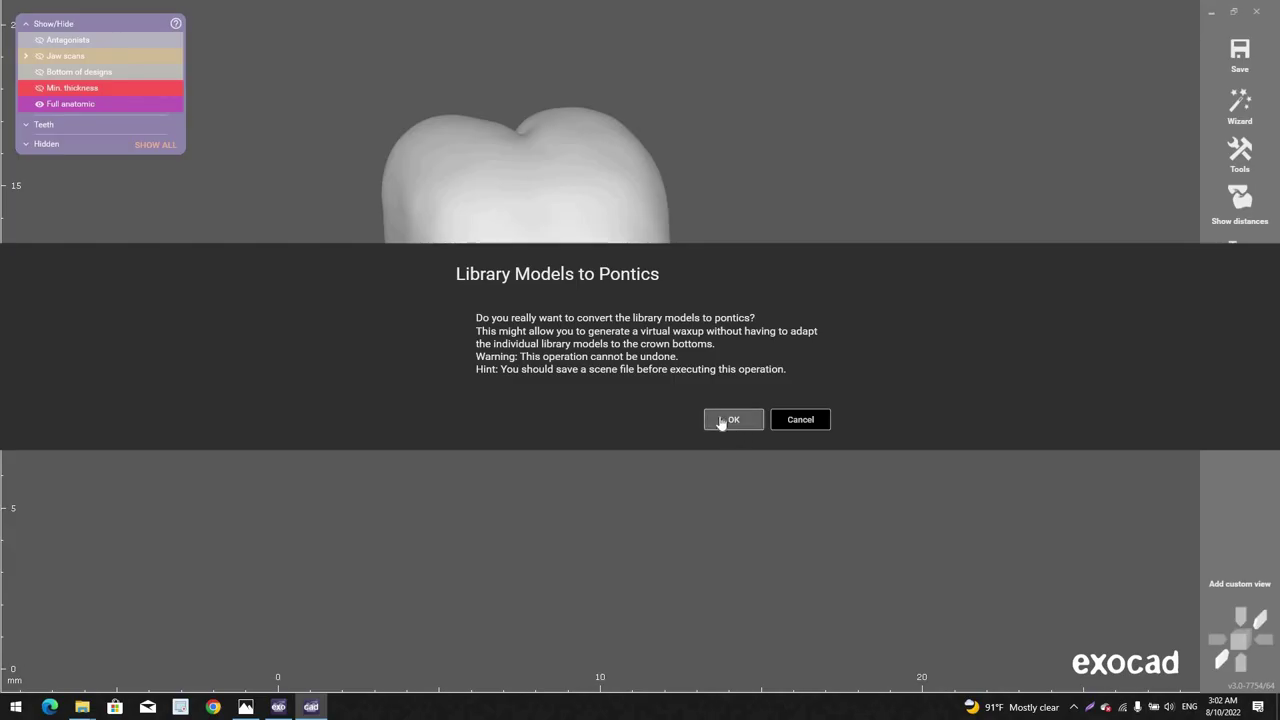
left_click(711, 418)
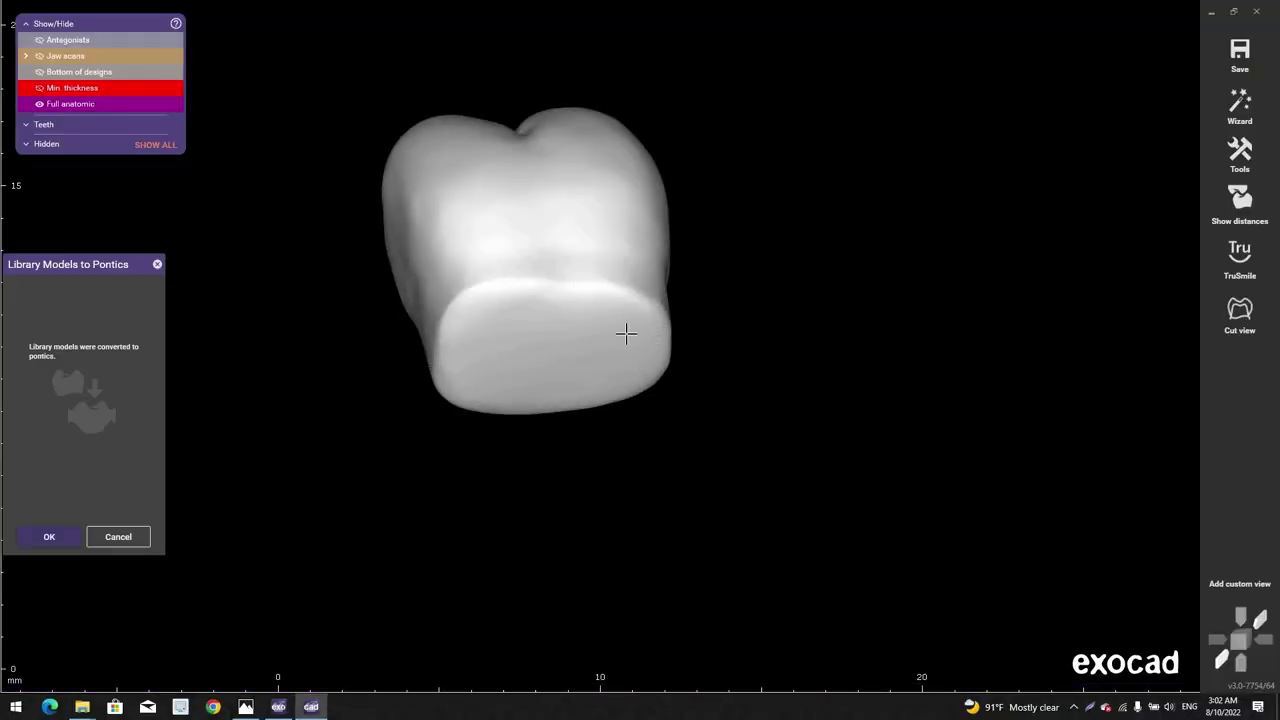
left_click(49, 537)
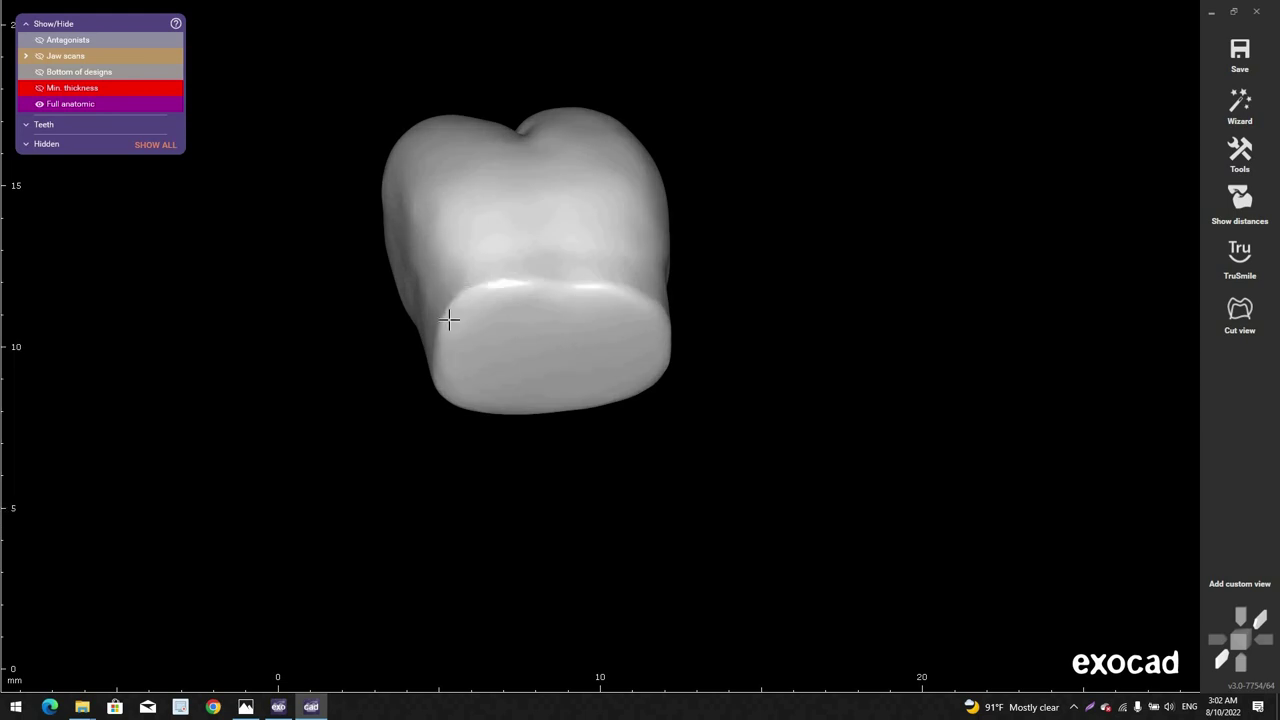
Step: Examine the base of the converted tooth 37 pontic, and return to the wizard's tooth placement with the jaw scans shown
scroll(542, 360, "down", 2)
right_click_drag(543, 355, 631, 245)
scroll(631, 245, "down", 1)
middle_click_drag(631, 245, 621, 335)
right_click_drag(621, 335, 386, 263)
scroll(580, 291, "up", 2)
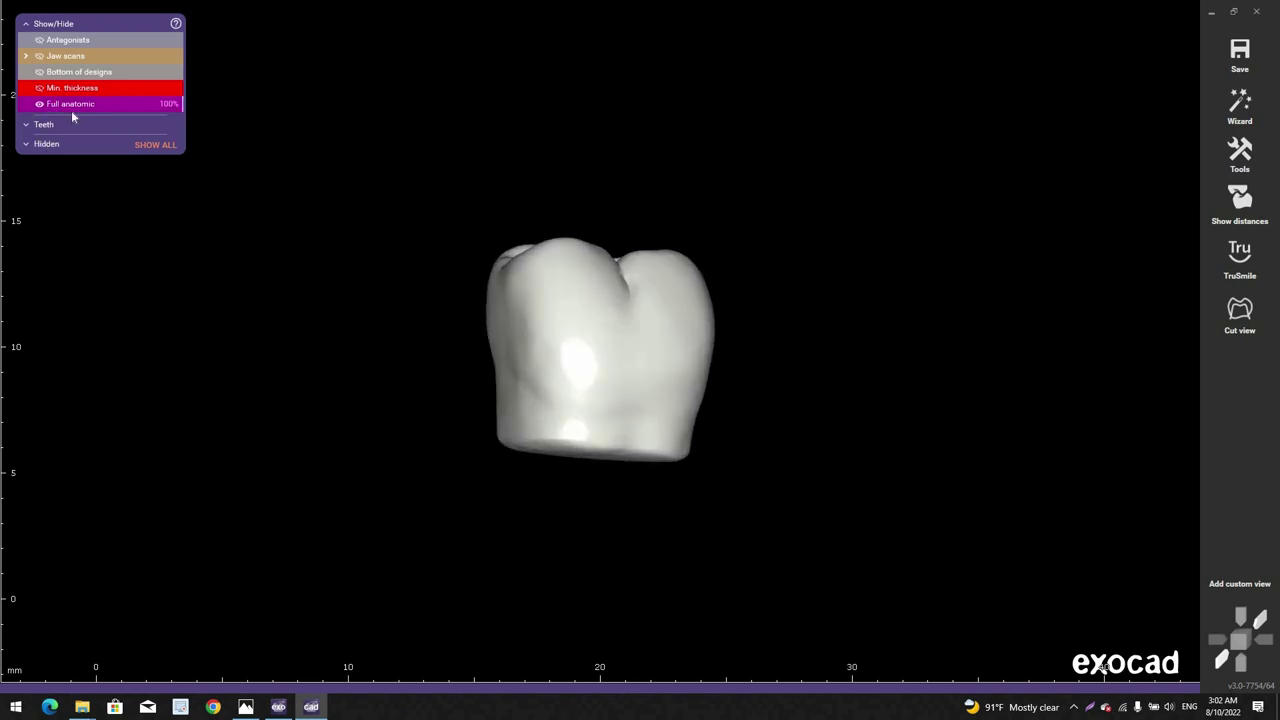
right_click_drag(613, 328, 678, 313)
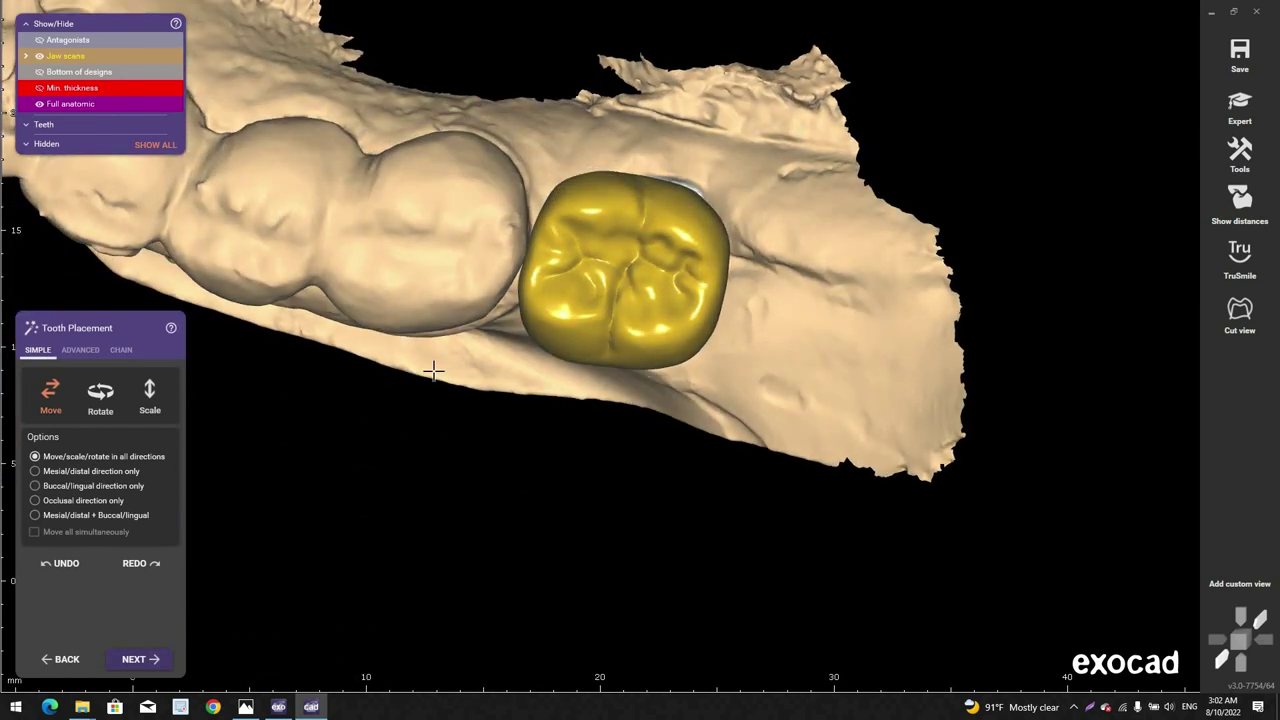
Step: Show the minimum thickness, proceed to anatomic free-forming with the Tooth parts preset, and inspect where the minimum thickness breaks through the crown
left_click(152, 90)
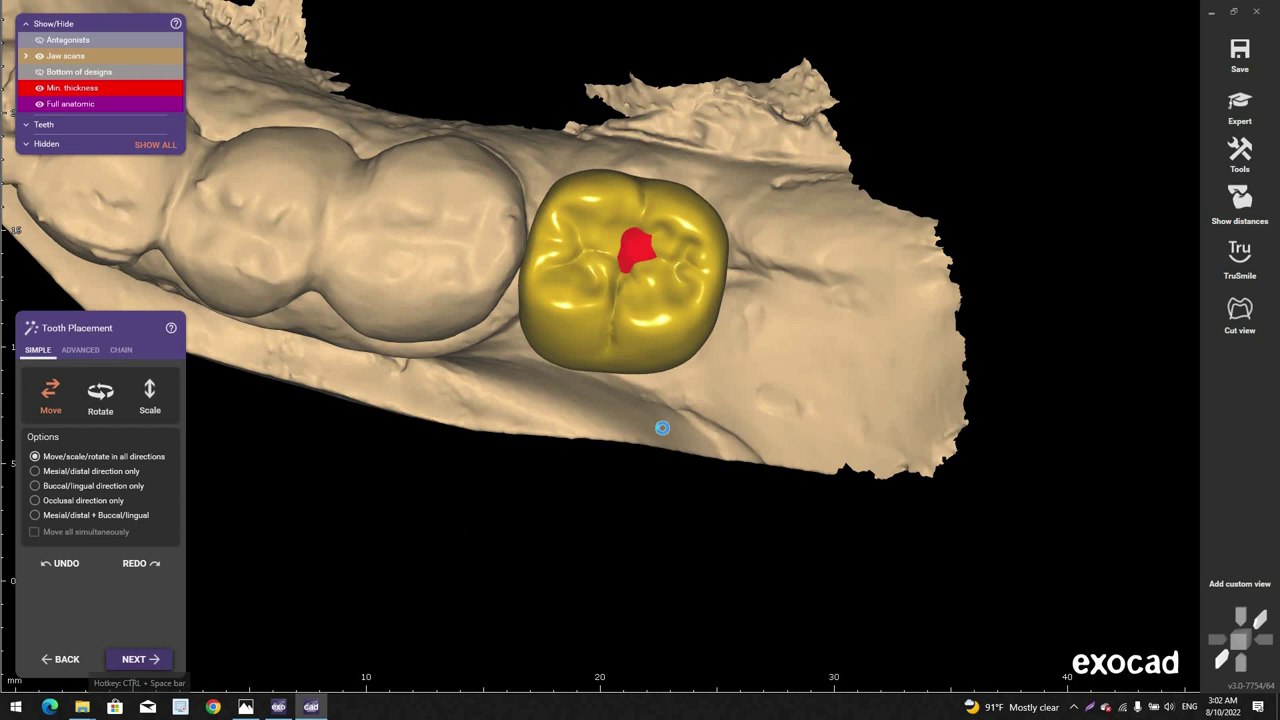
key("ctrl+space")
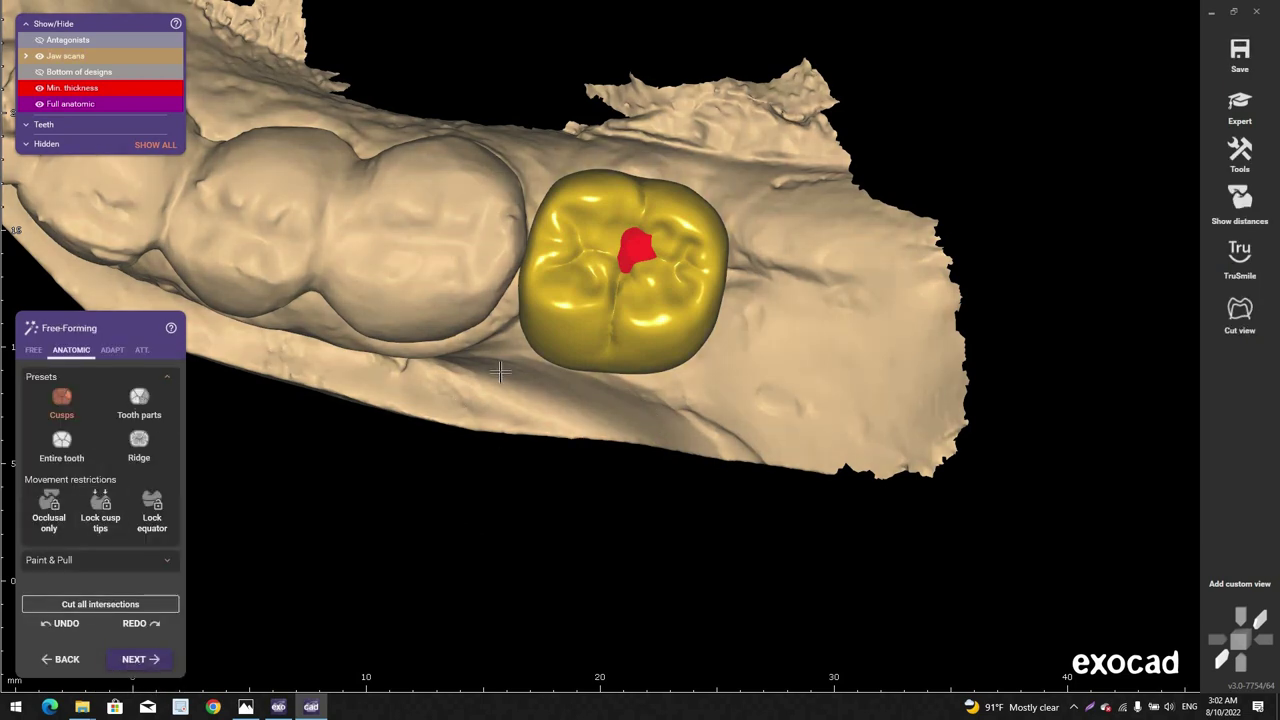
right_click_drag(527, 375, 557, 363)
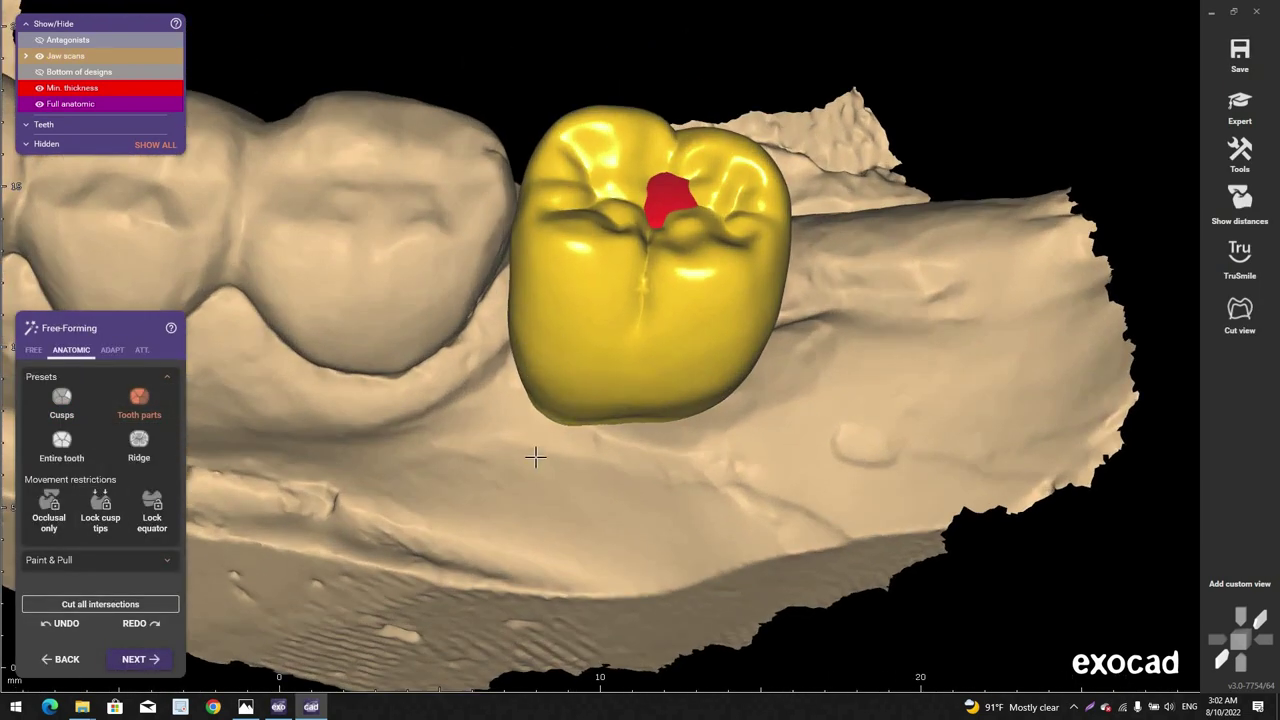
scroll(551, 450, "up", 3)
right_click_drag(551, 450, 542, 374)
scroll(517, 492, "down", 3)
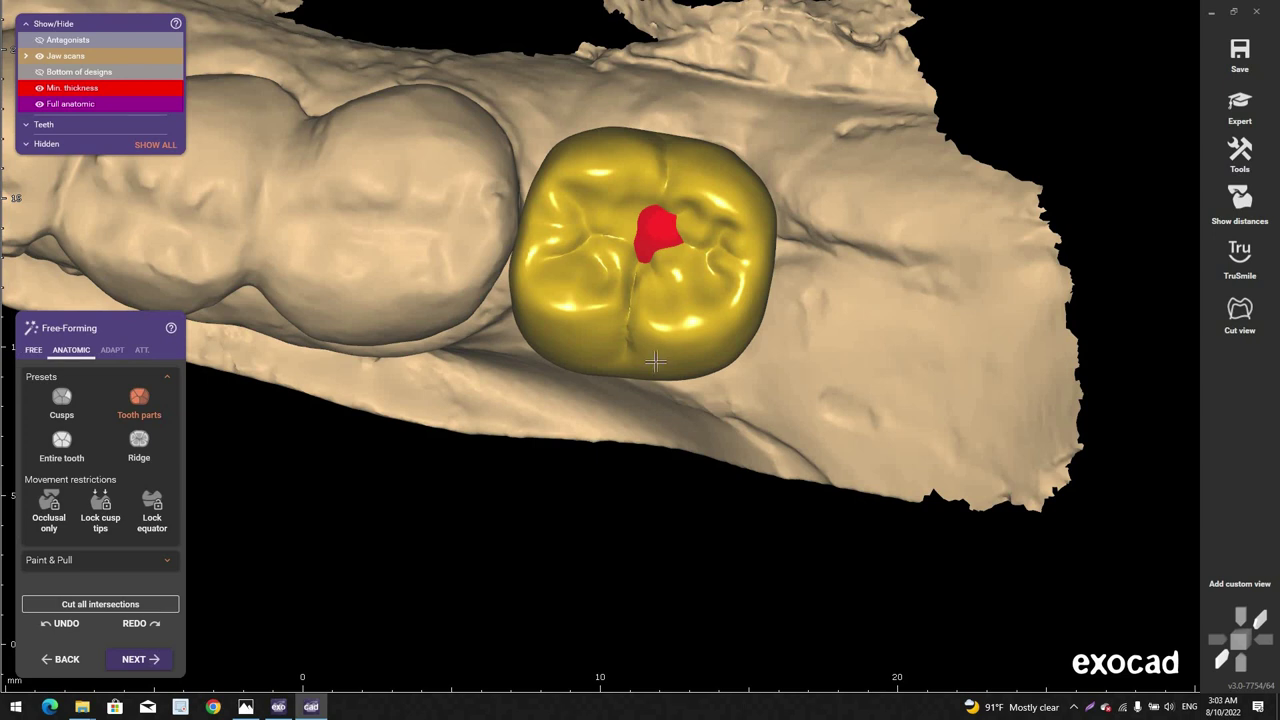
scroll(655, 361, "down", 2)
mouse_move(655, 361)
right_mouse_down()
mouse_move(652, 374)
mouse_move(654, 360)
right_mouse_up()
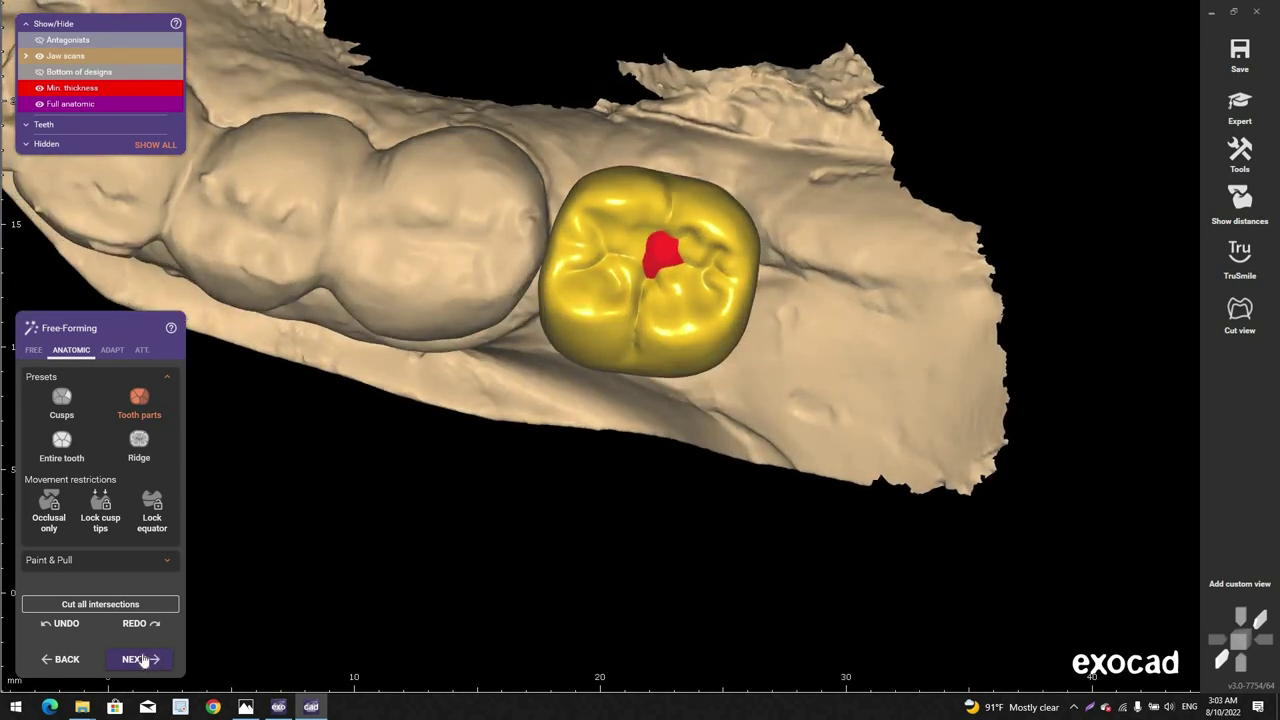
Step: Continue past free-forming without adapting the crown, and apply the virtual waxup bottom for teeth 38 to 36
left_click(148, 659)
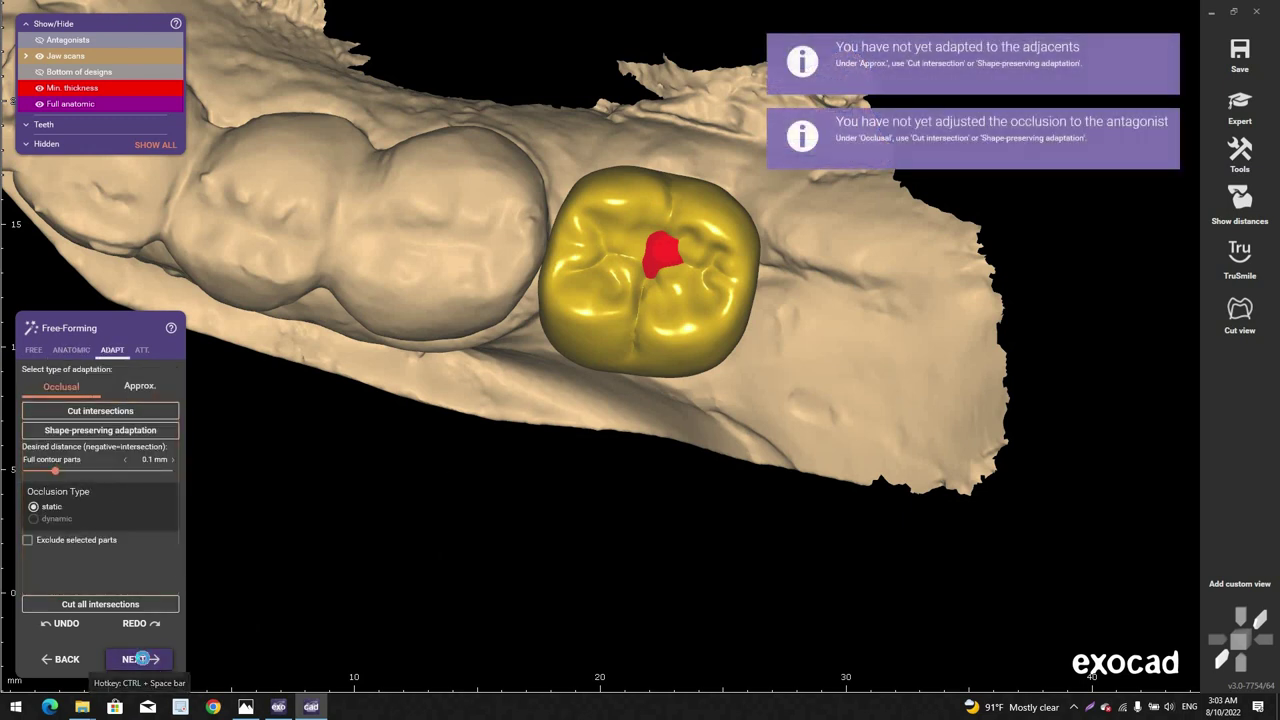
left_click(141, 659)
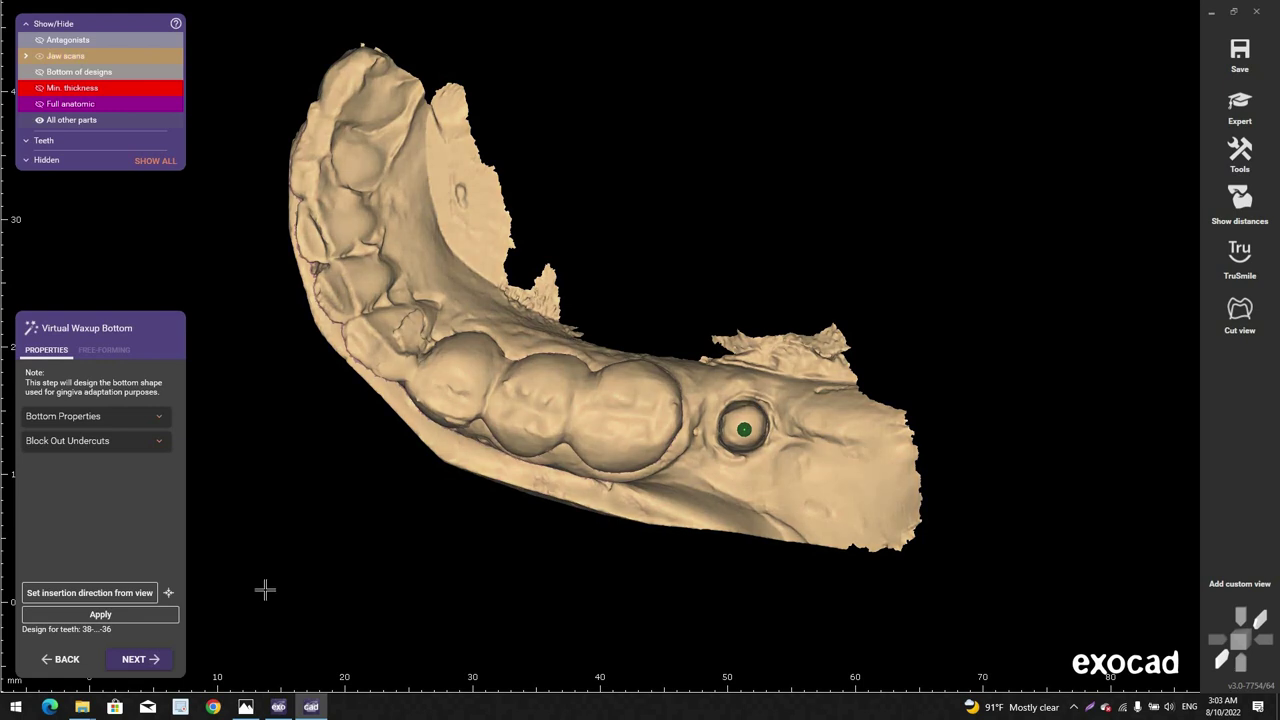
left_click(169, 619)
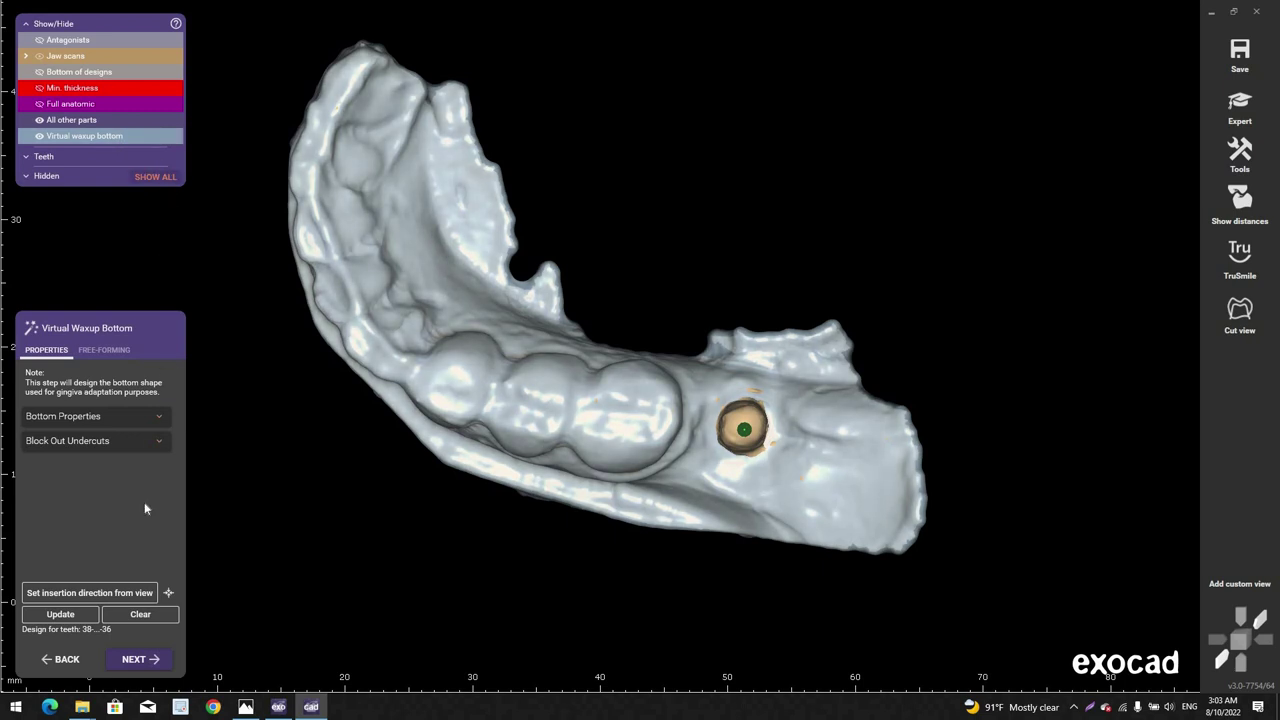
Step: Generate the virtual waxup scan for tooth 37 and look at the crown up close
left_click(163, 665)
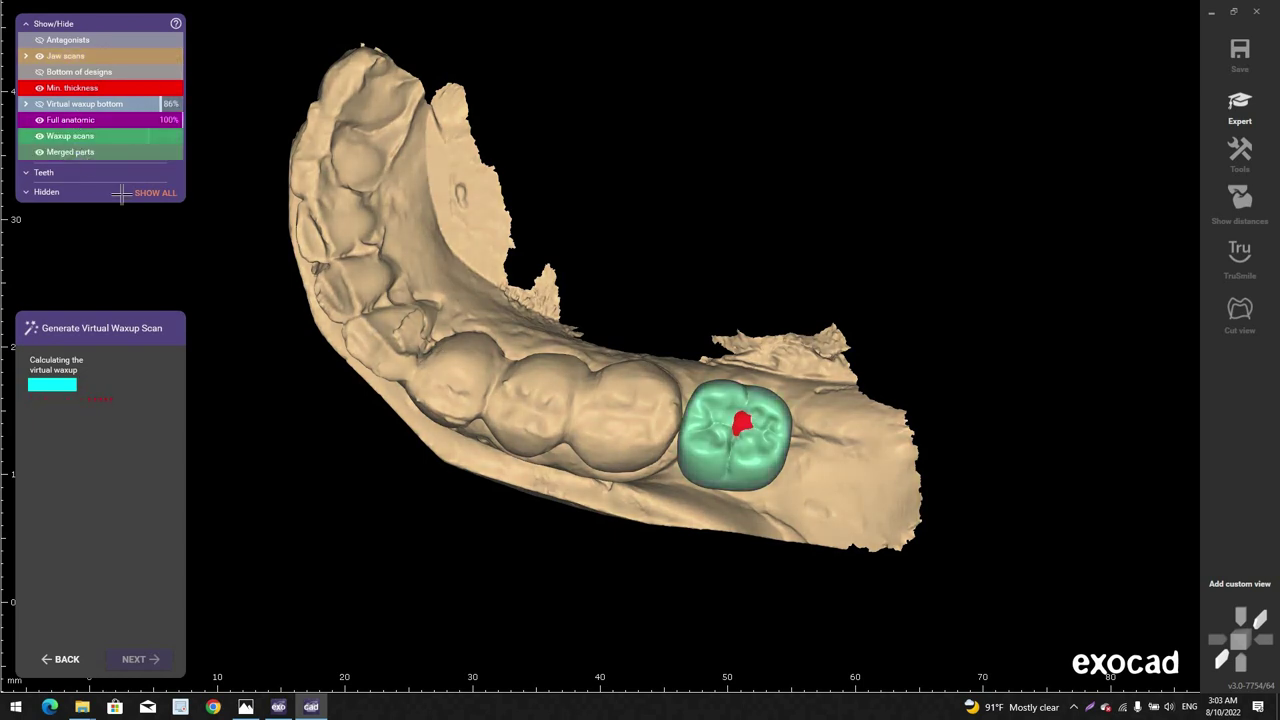
right_click_drag(708, 470, 514, 243)
scroll(609, 346, "up", 3)
scroll(577, 262, "up", 2)
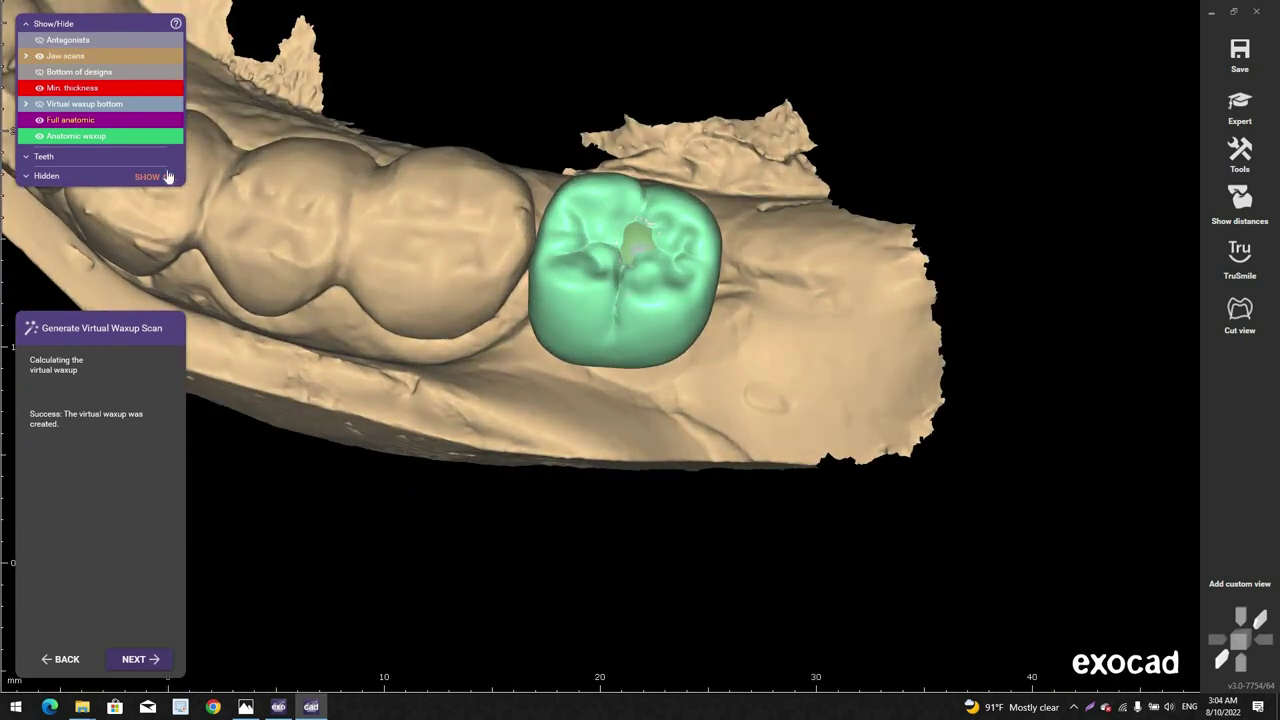
Step: Compare the anatomic waxup with the full anatomic by toggling their visibility, leaving only the anatomic waxup shown
left_click(40, 120)
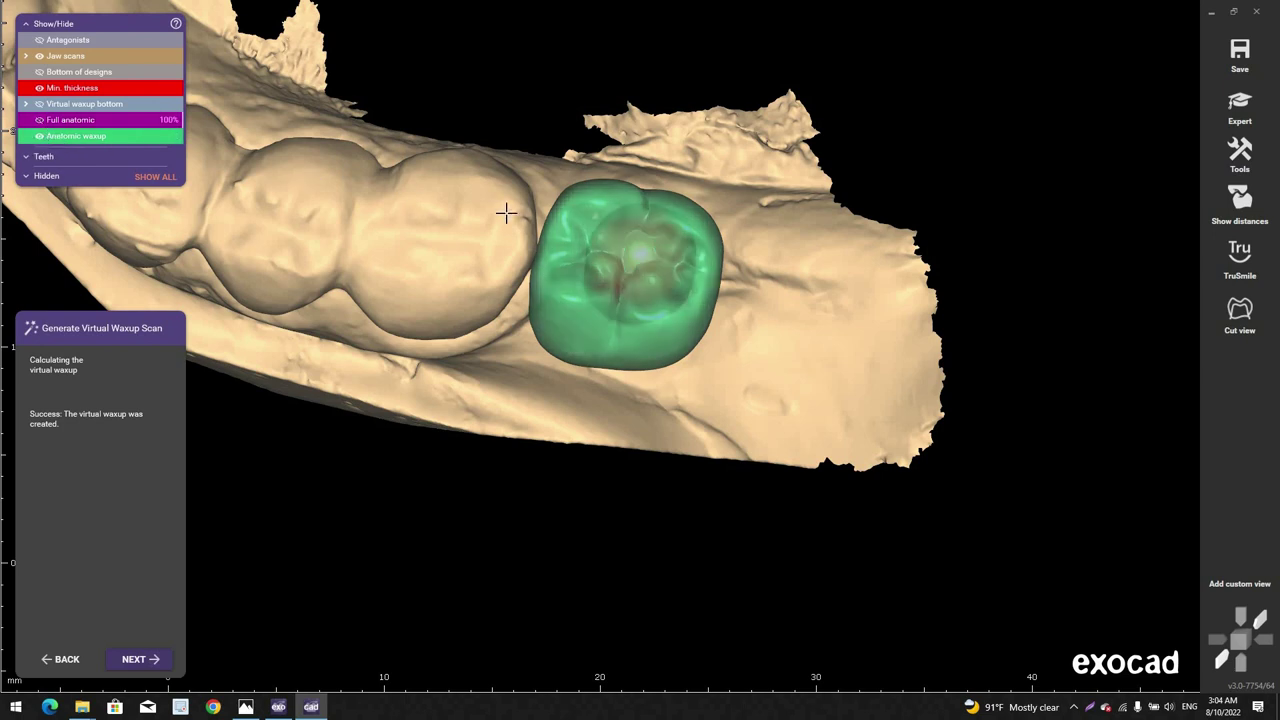
left_click(37, 137)
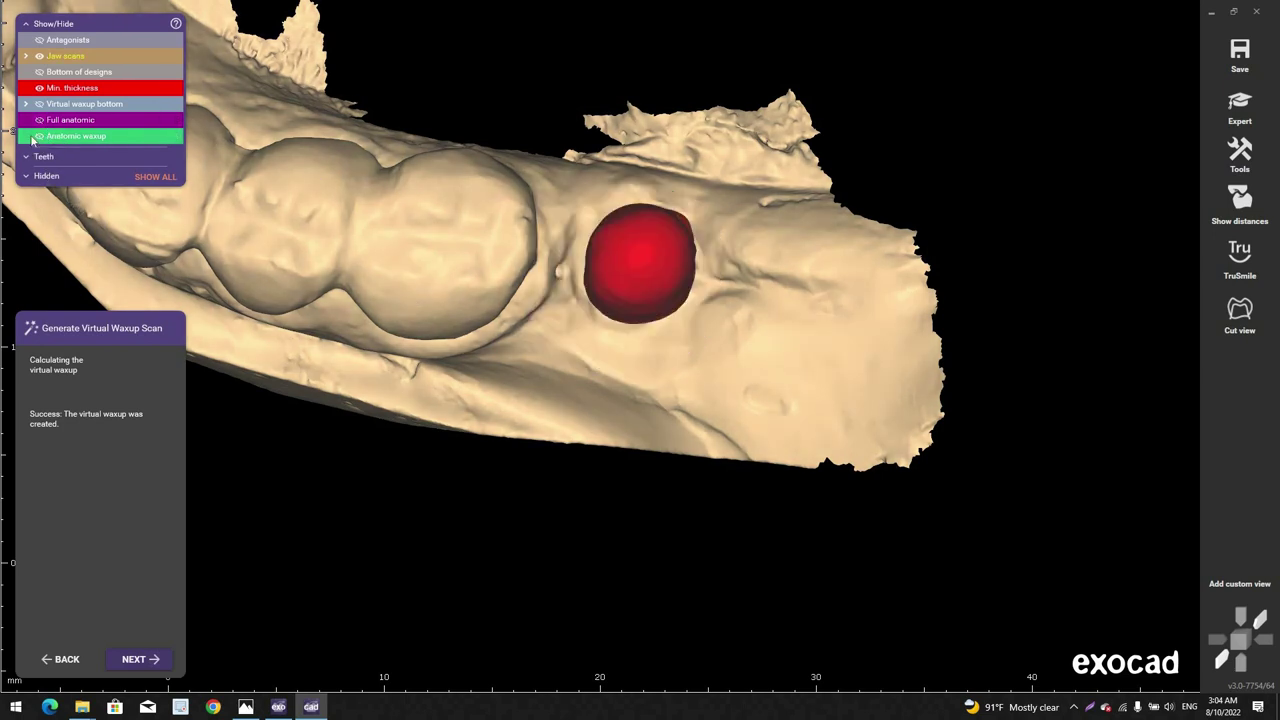
left_click(39, 120)
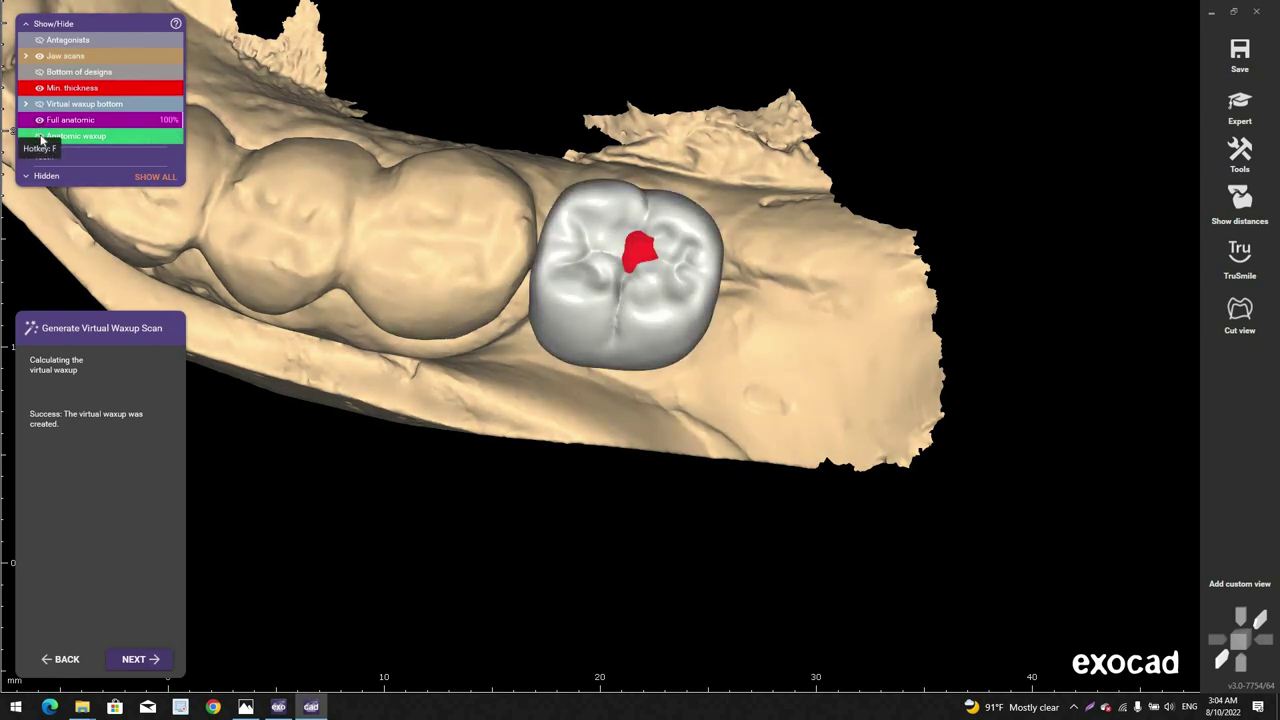
left_click(40, 137)
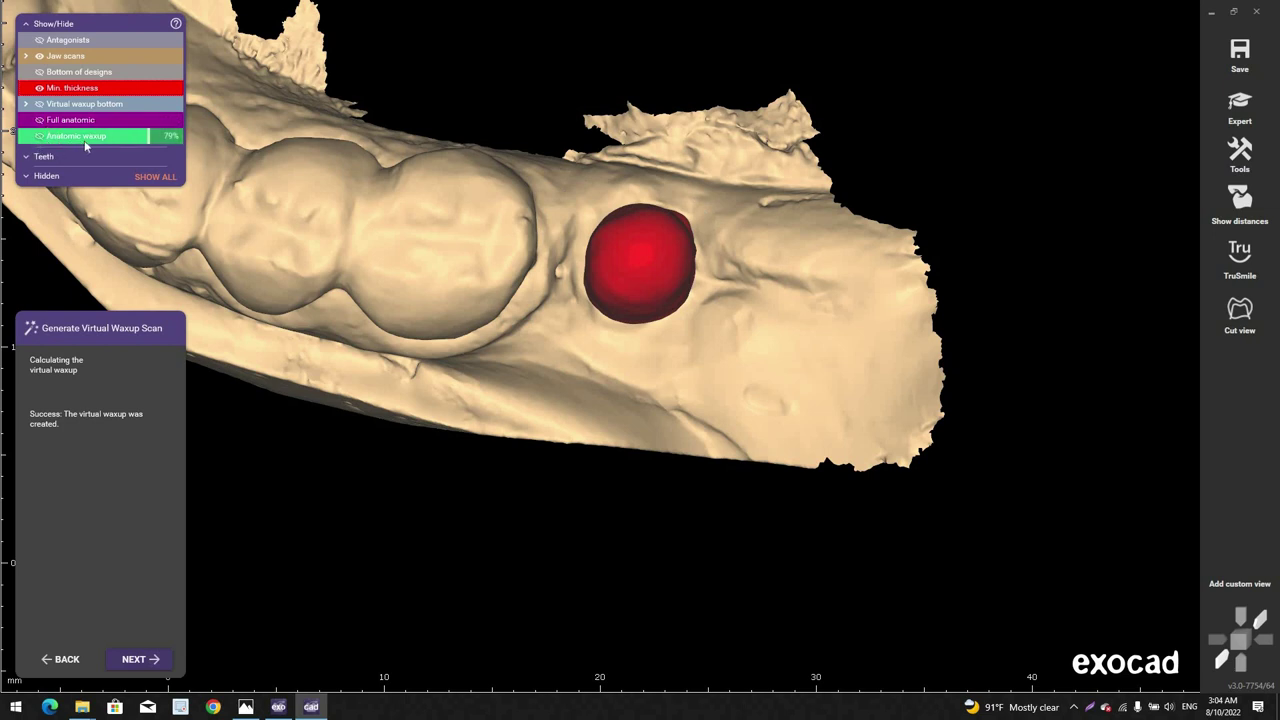
left_click(40, 137)
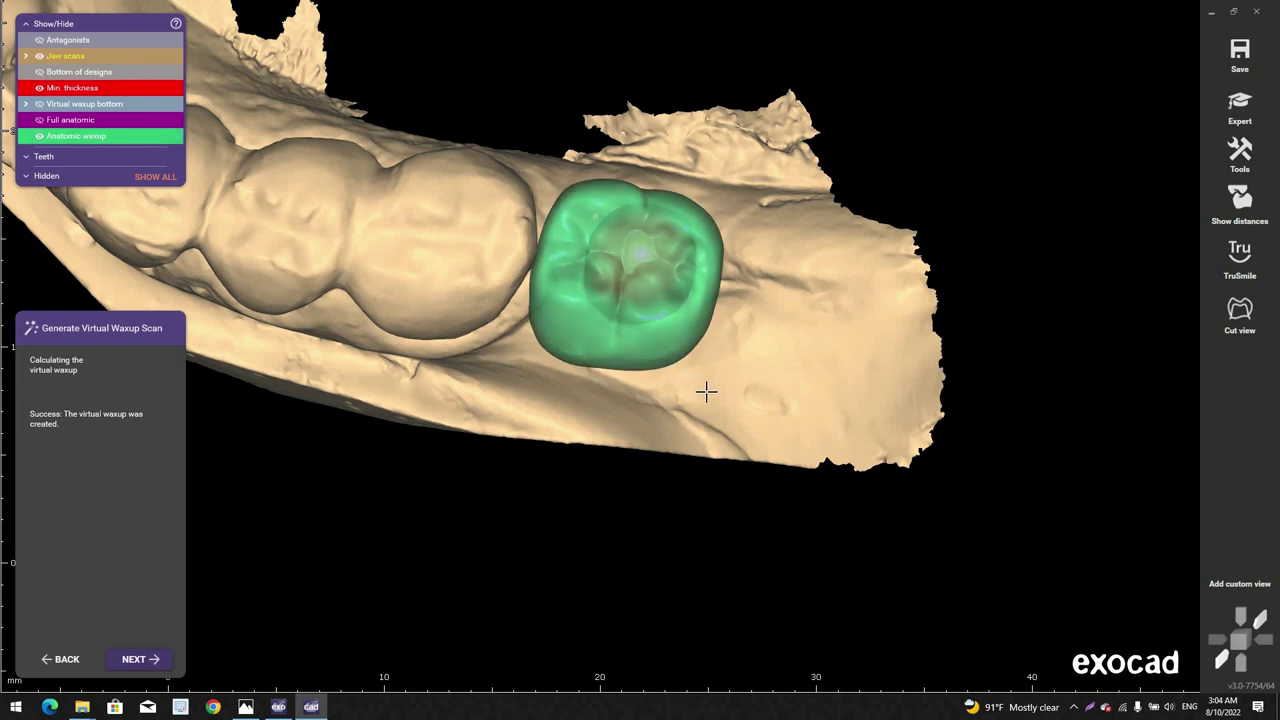
Step: Make the anatomic waxup opaque, hide the jaw scans, and examine the crown's underside and inner surface
middle_click(640, 388, "shift")
middle_click(645, 372, "ctrl")
right_click_drag(645, 377, 505, 363)
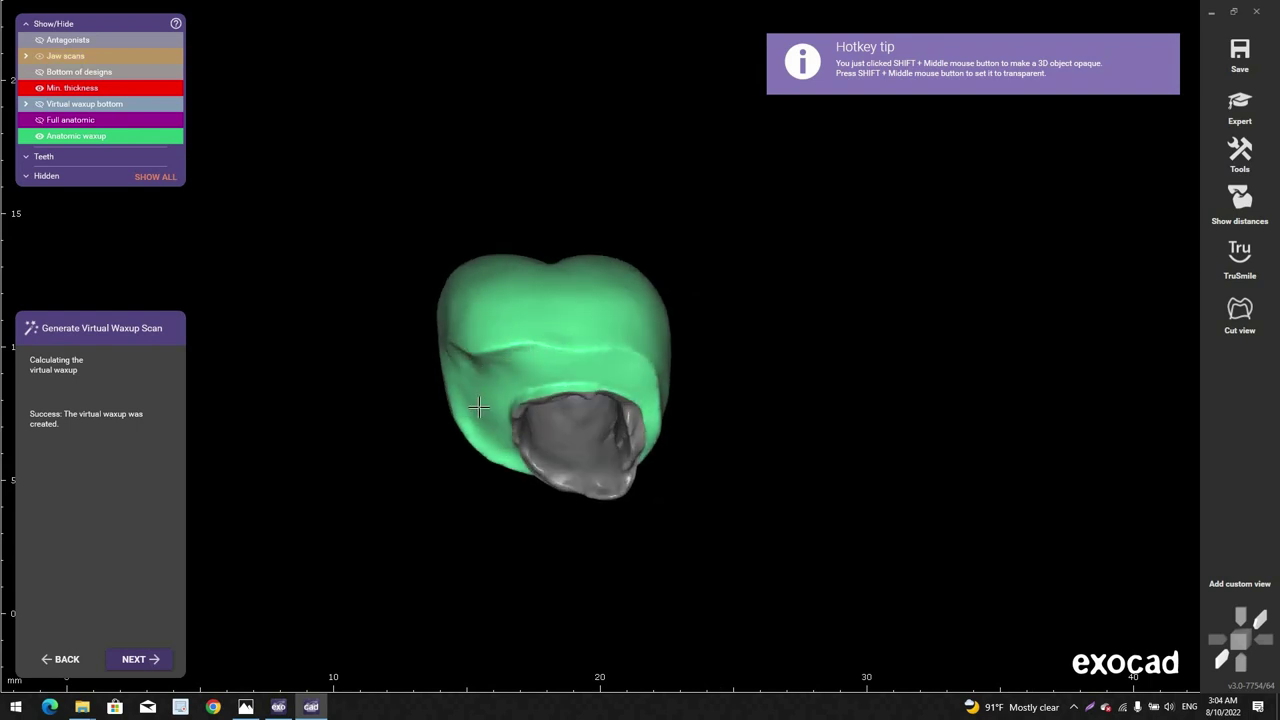
mouse_move(580, 397)
right_mouse_down()
mouse_move(486, 337)
mouse_move(563, 403)
right_mouse_up()
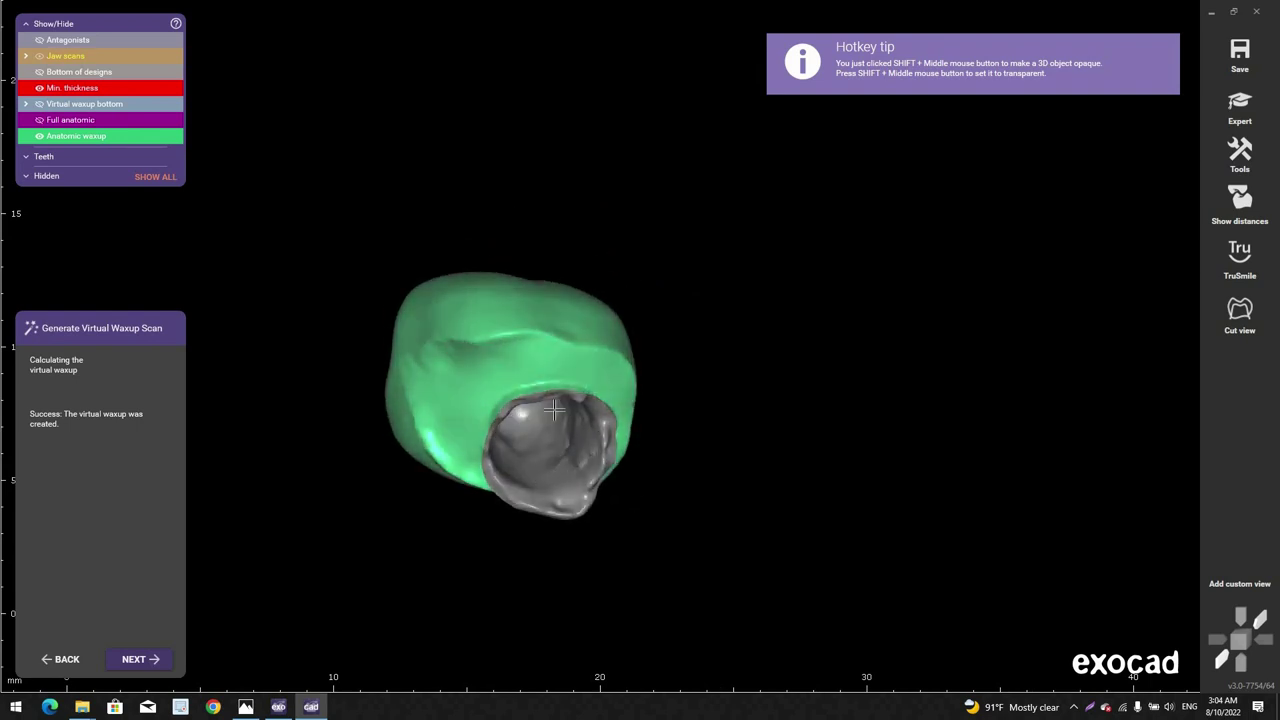
Step: Show the jaw scans again, continue to free-forming, and smooth the waxup crown's gingival corner with the Smooth/Flatten brush
scroll(590, 378, "down", 2)
right_click_drag(575, 342, 603, 386)
scroll(589, 372, "up", 3)
key("j")
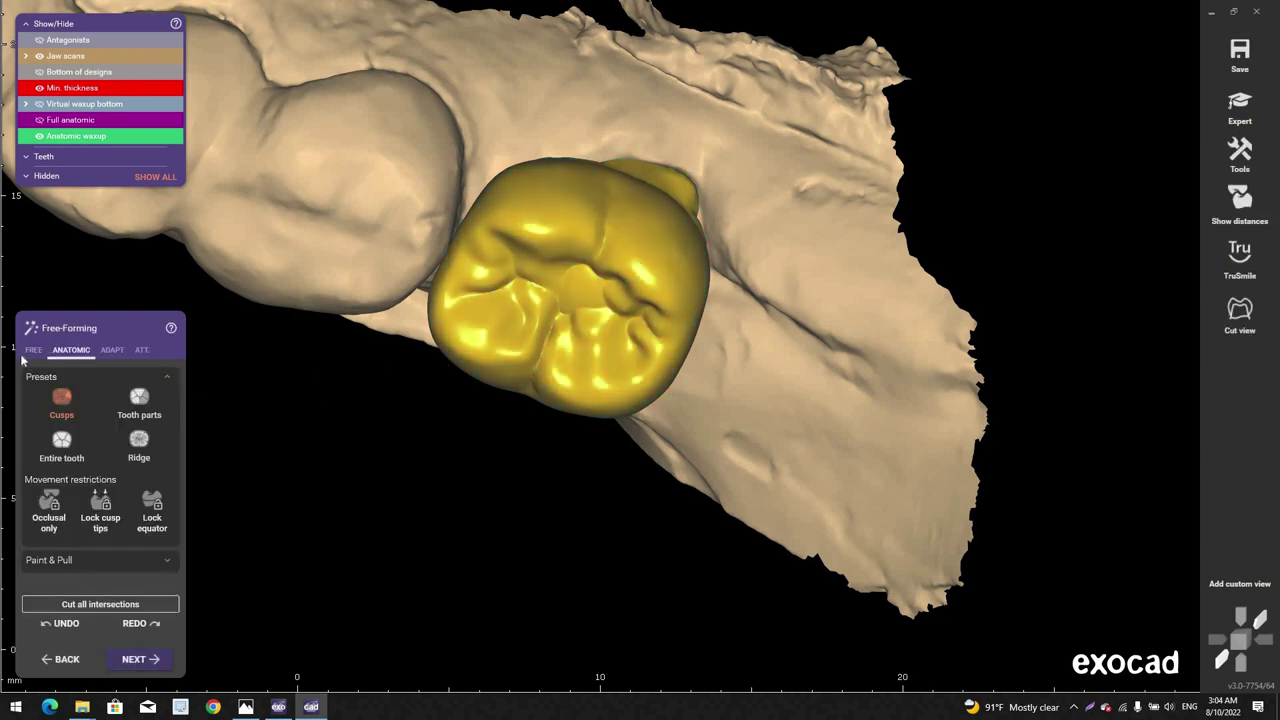
left_click(150, 411)
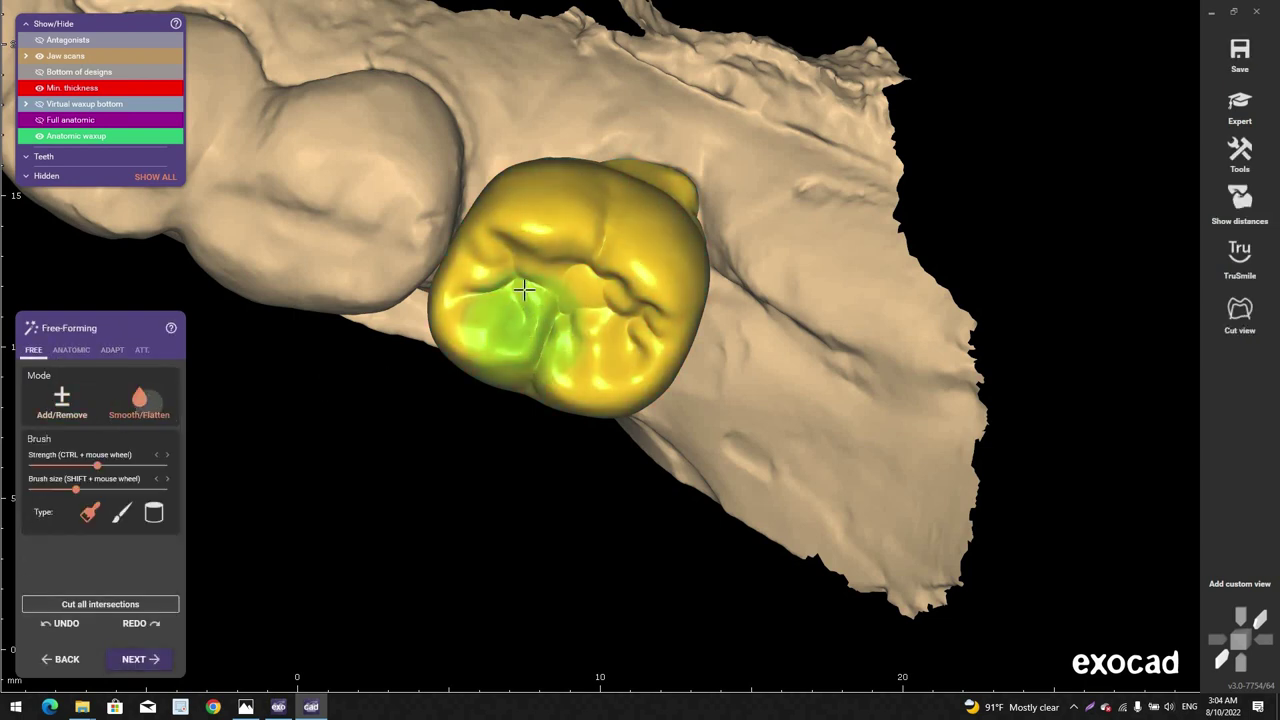
right_click_drag(523, 286, 497, 251)
scroll(548, 228, "up", 3)
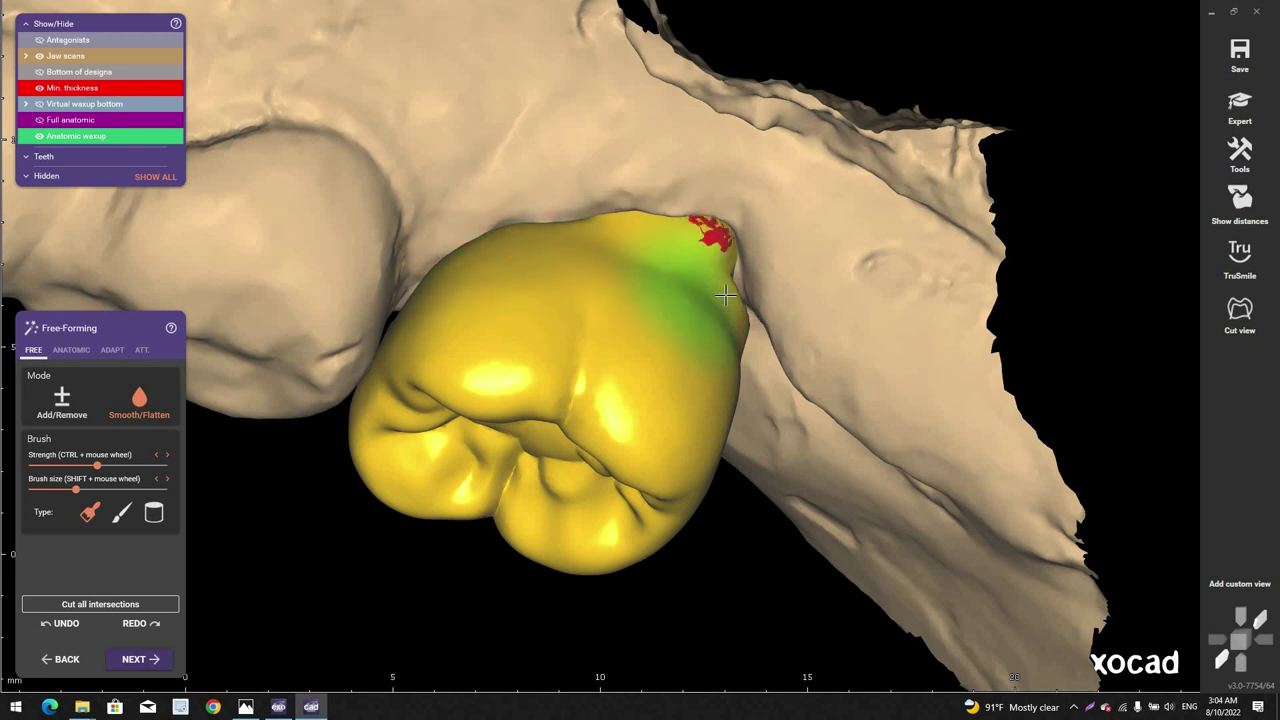
right_click_drag(725, 295, 655, 225)
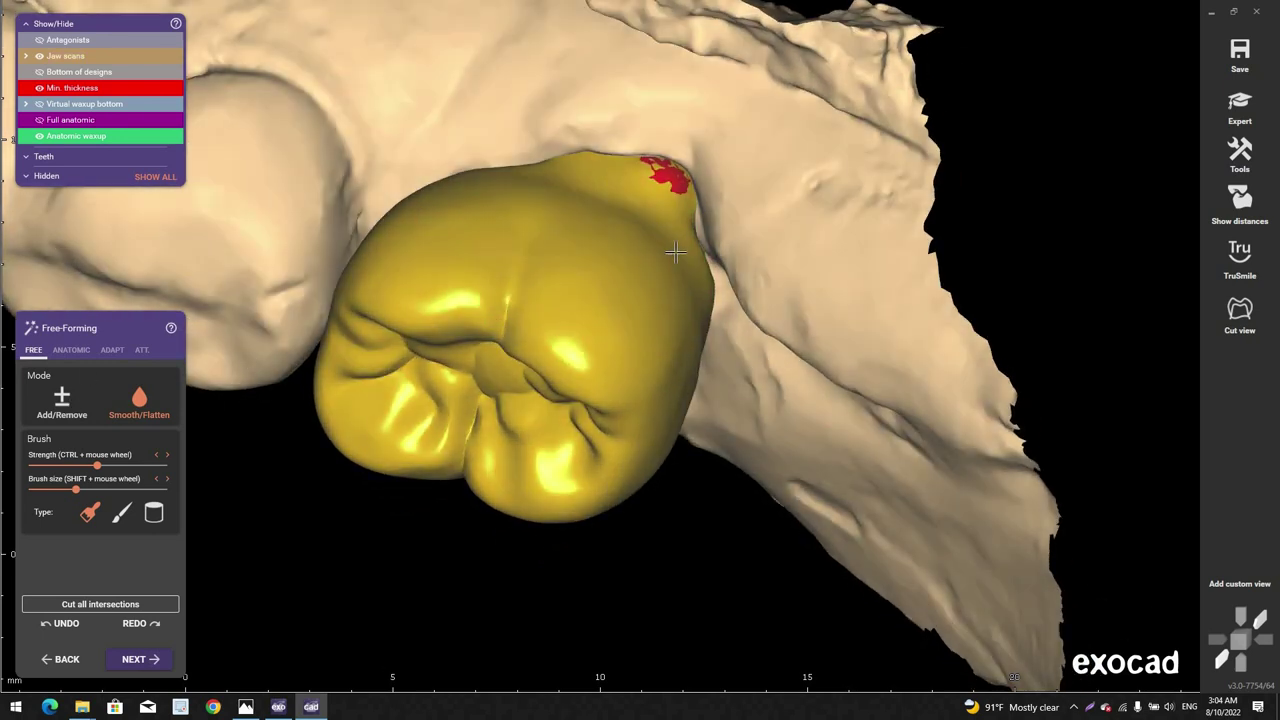
scroll(677, 253, "down", 3)
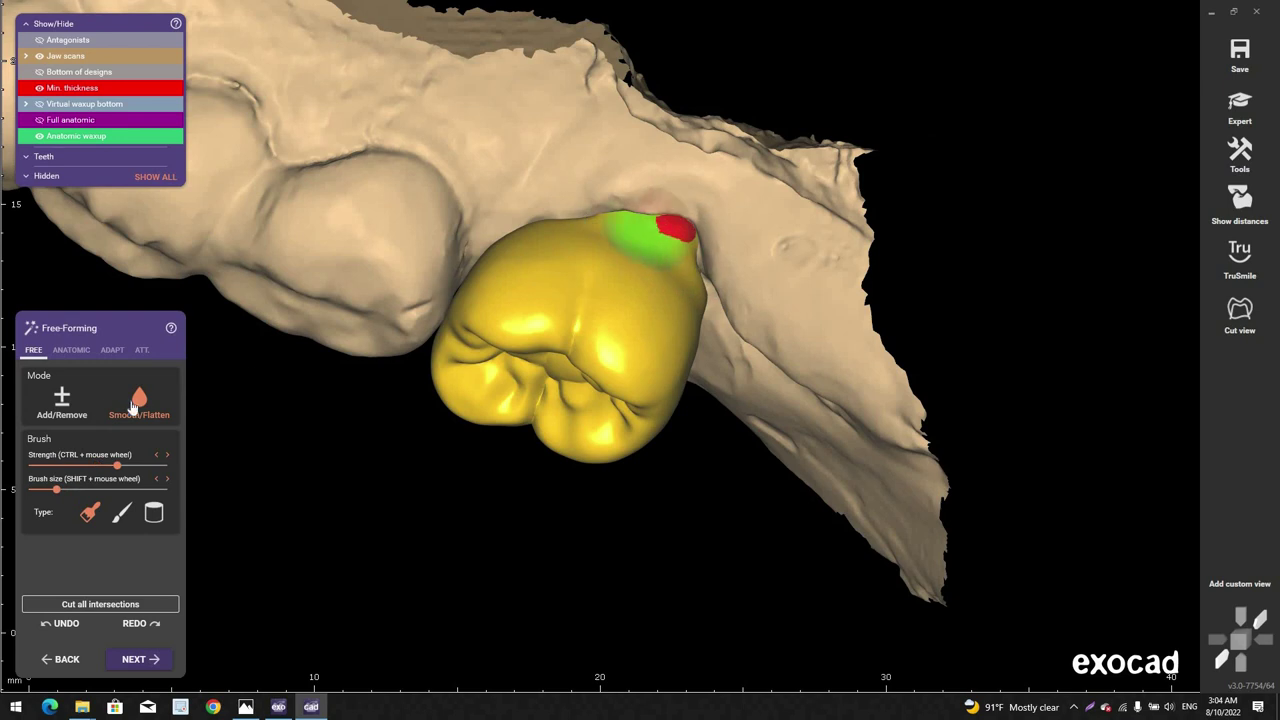
Step: Add material over the red minimum-thickness spot at the crown's gingival corner, adjusting the brush size and strength
left_click(63, 400)
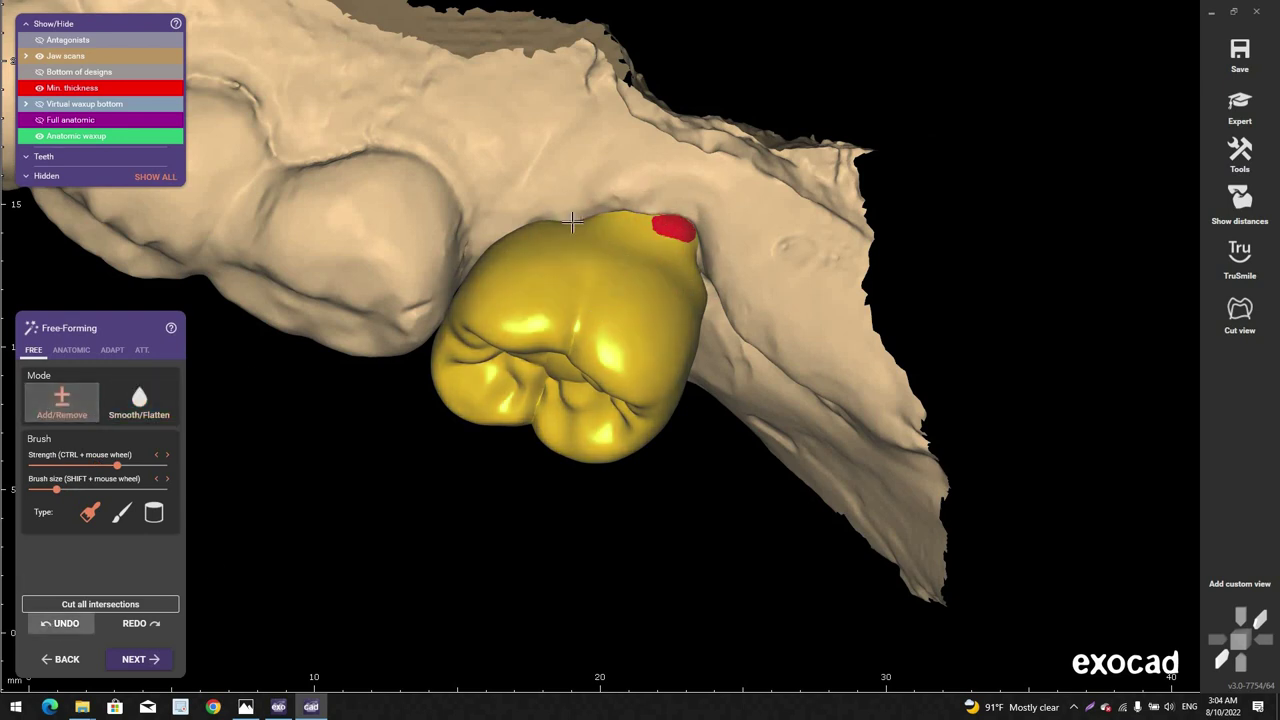
left_click(670, 230)
scroll(618, 264, "up", 2)
left_click_drag(692, 226, 703, 248)
scroll(700, 255, "up", 3, "shift")
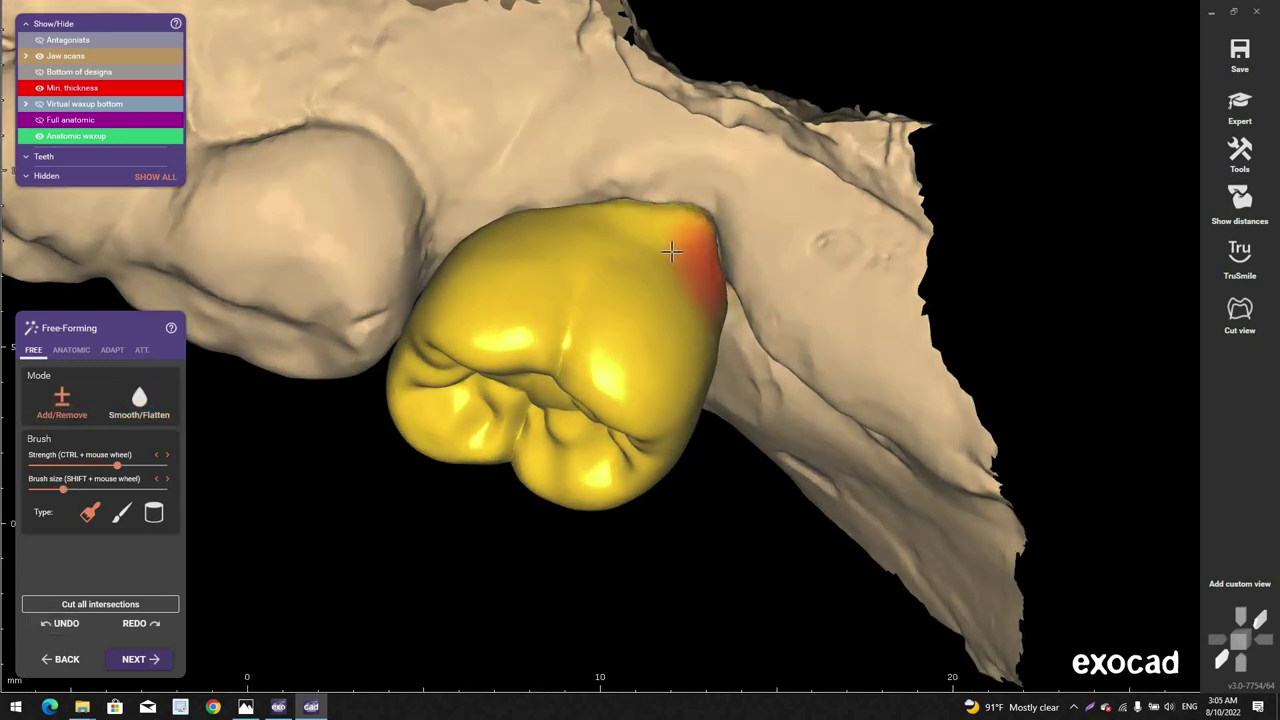
scroll(722, 264, "down", 1, "ctrl")
scroll(722, 264, "down", 1, "ctrl")
scroll(720, 242, "down", 2)
Step: Reshape the crown's lower back wall near the gingiva in Add/Remove mode with a larger, weaker brush
right_click_drag(720, 242, 702, 170)
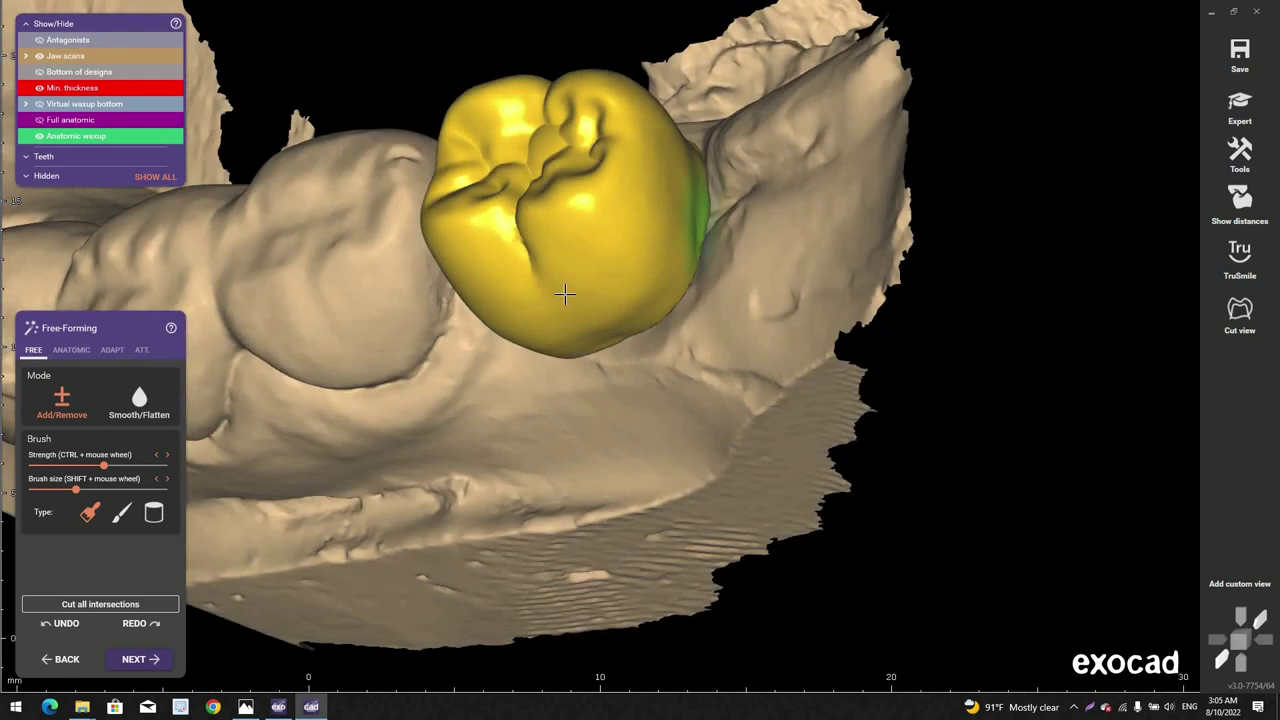
right_click_drag(563, 294, 596, 304)
scroll(598, 308, "up", 2)
right_click_drag(600, 482, 563, 437)
scroll(563, 440, "up", 4, "shift")
scroll(555, 450, "down", 2, "ctrl")
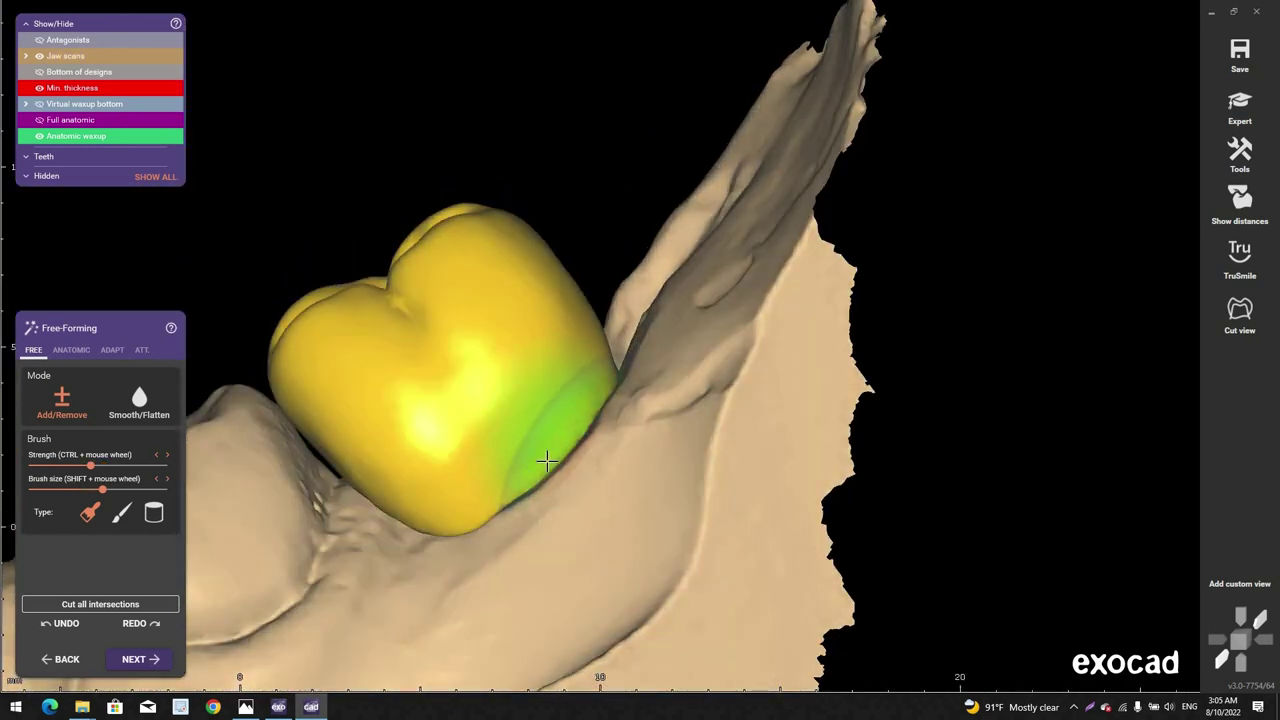
mouse_move(546, 460)
left_mouse_down()
mouse_move(523, 474)
mouse_move(557, 449)
mouse_move(536, 468)
left_mouse_up()
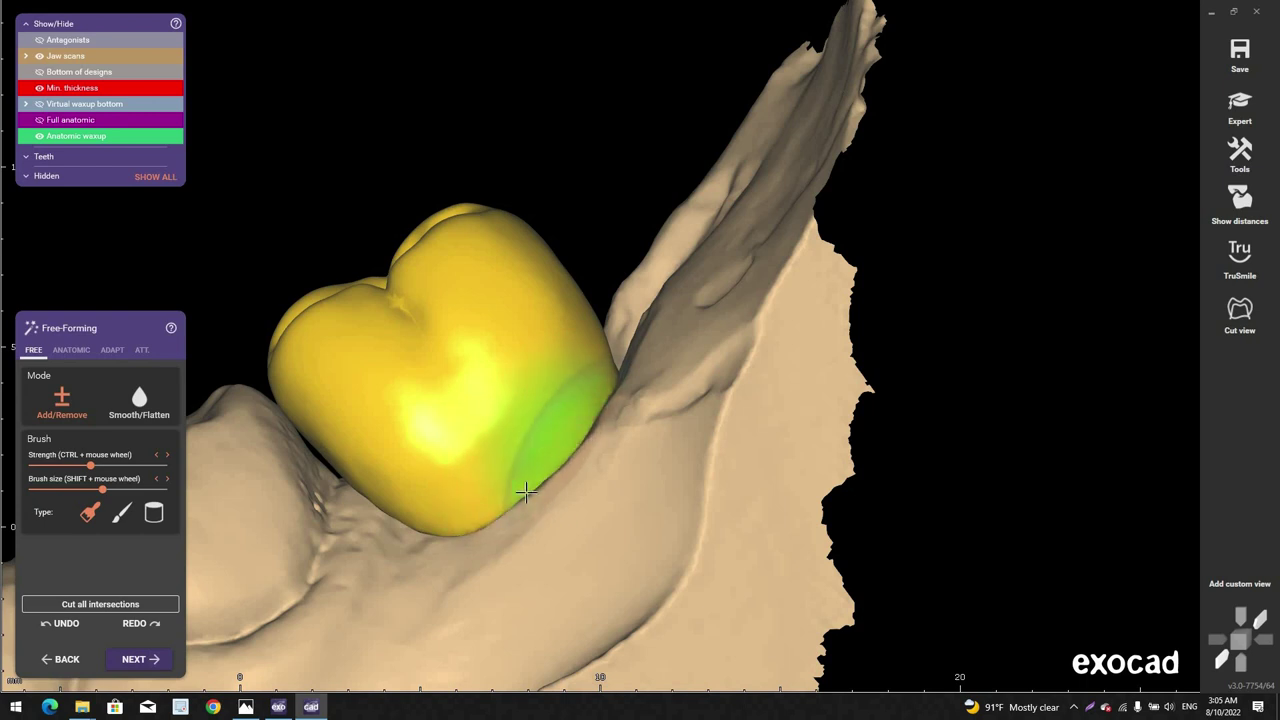
Step: Hide the jaw scans and reshape the crown's underside around the preparation opening with a progressively smaller Add/Remove brush
mouse_move(480, 529)
right_mouse_down()
mouse_move(491, 557)
mouse_move(539, 398)
mouse_move(621, 307)
mouse_move(645, 337)
right_mouse_up()
left_click(40, 56)
scroll(540, 398, "down", 1, "ctrl")
scroll(640, 340, "up", 3)
scroll(622, 359, "down", 4, "shift")
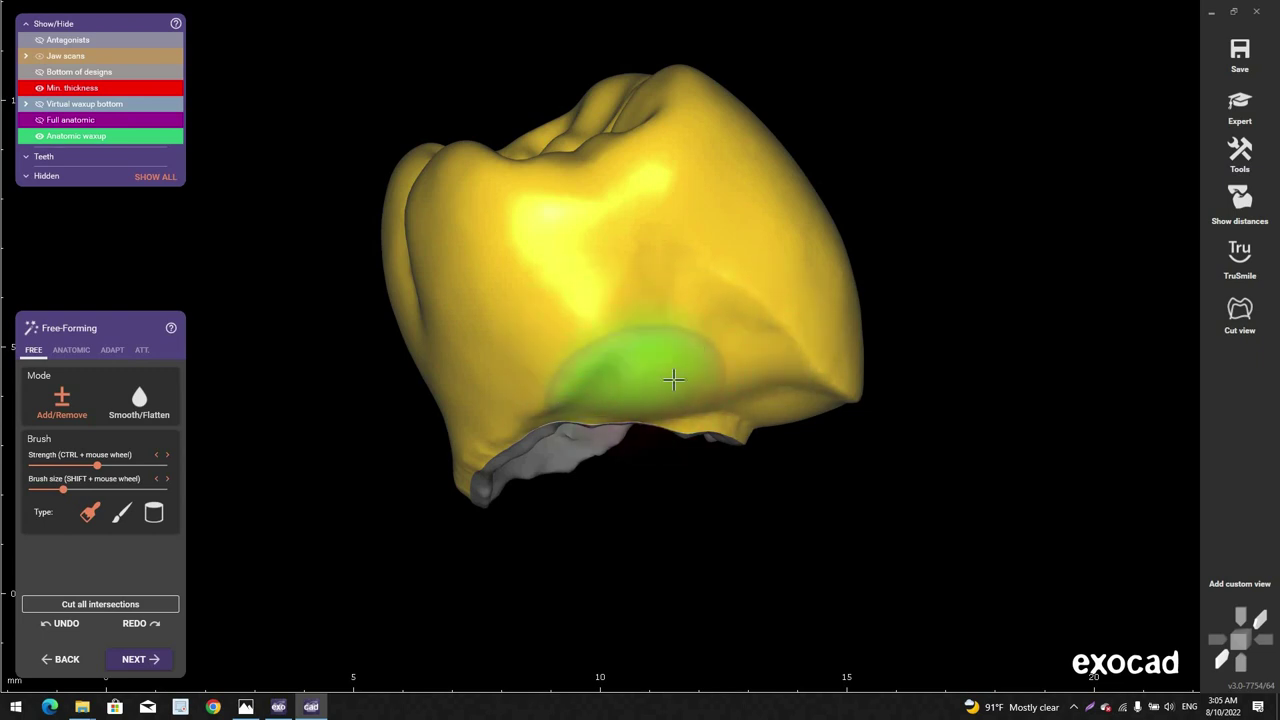
mouse_move(630, 316)
right_mouse_down()
mouse_move(609, 274)
mouse_move(616, 296)
mouse_move(714, 314)
mouse_move(677, 346)
right_mouse_up()
scroll(616, 296, "down", 1, "shift")
scroll(630, 310, "down", 3)
scroll(560, 378, "up", 3)
right_click_drag(560, 378, 674, 348)
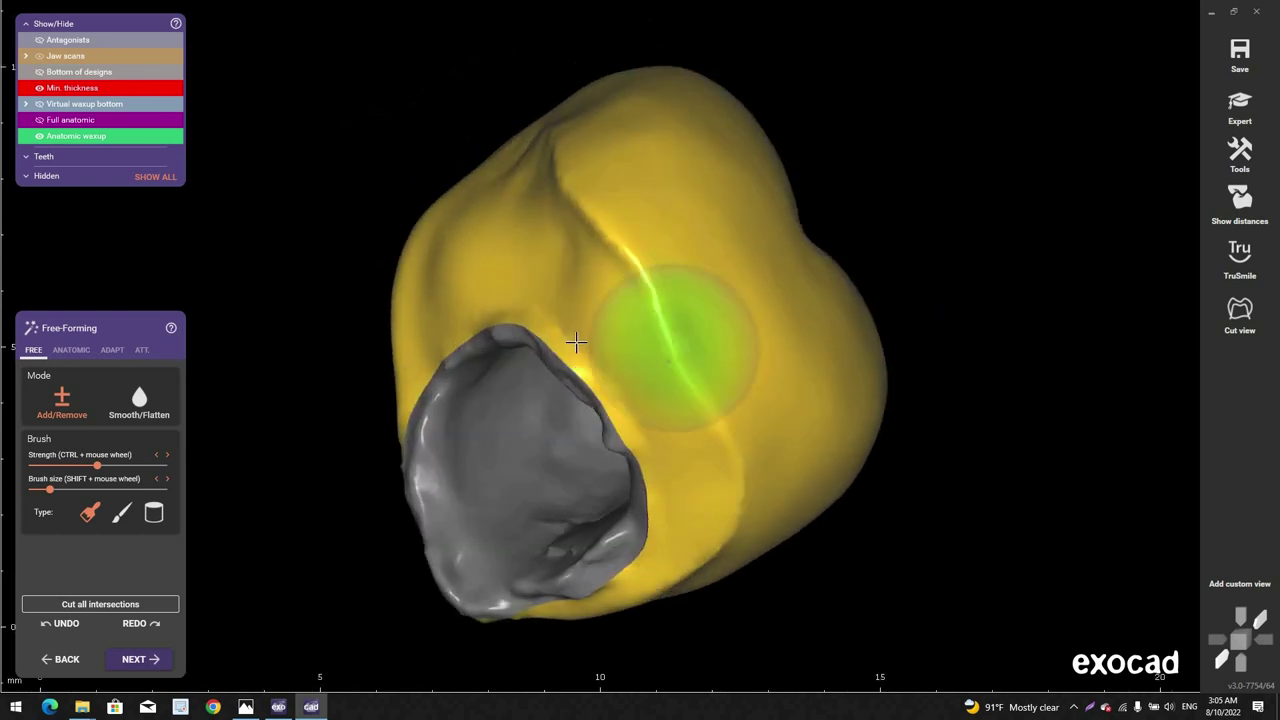
scroll(615, 378, "down", 2, "shift")
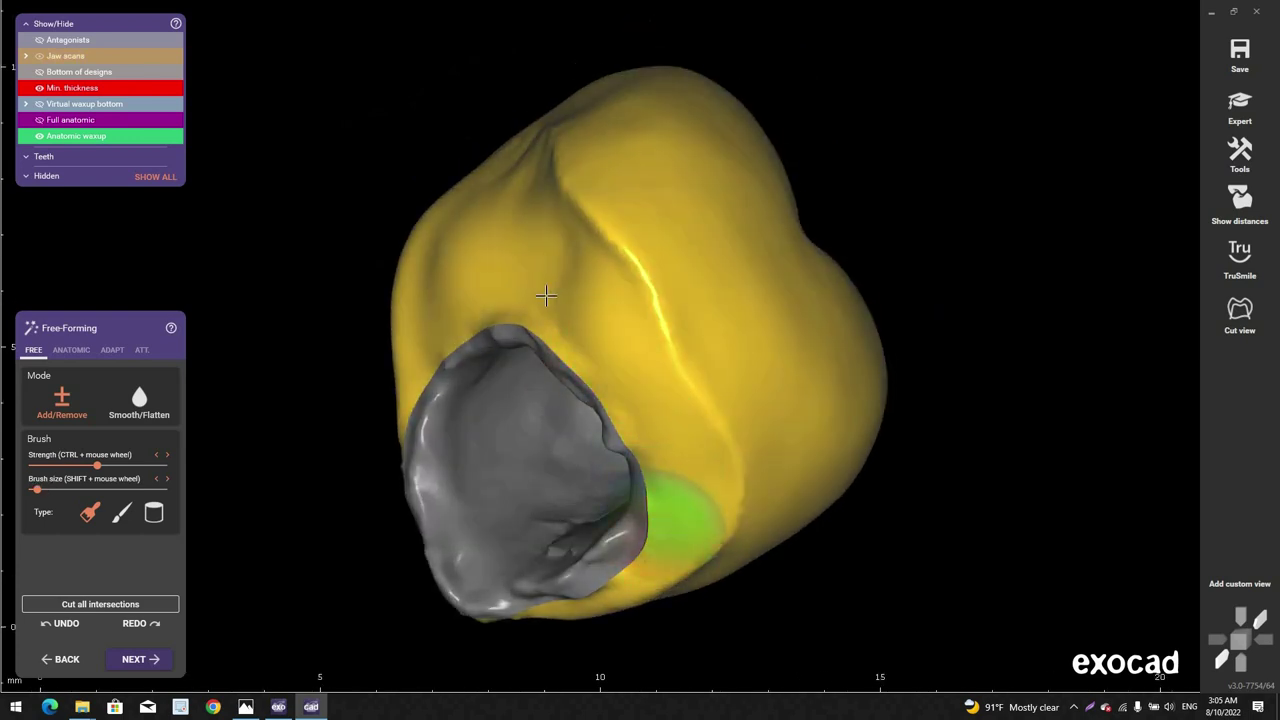
scroll(594, 334, "down", 1)
Step: Reshape the crown's lower side facing the neighbouring tooth in Add/Remove mode, checking it with and without the jaw scans
right_click_drag(594, 334, 590, 430)
key("j")
scroll(577, 360, "down", 3)
right_click_drag(578, 362, 283, 360)
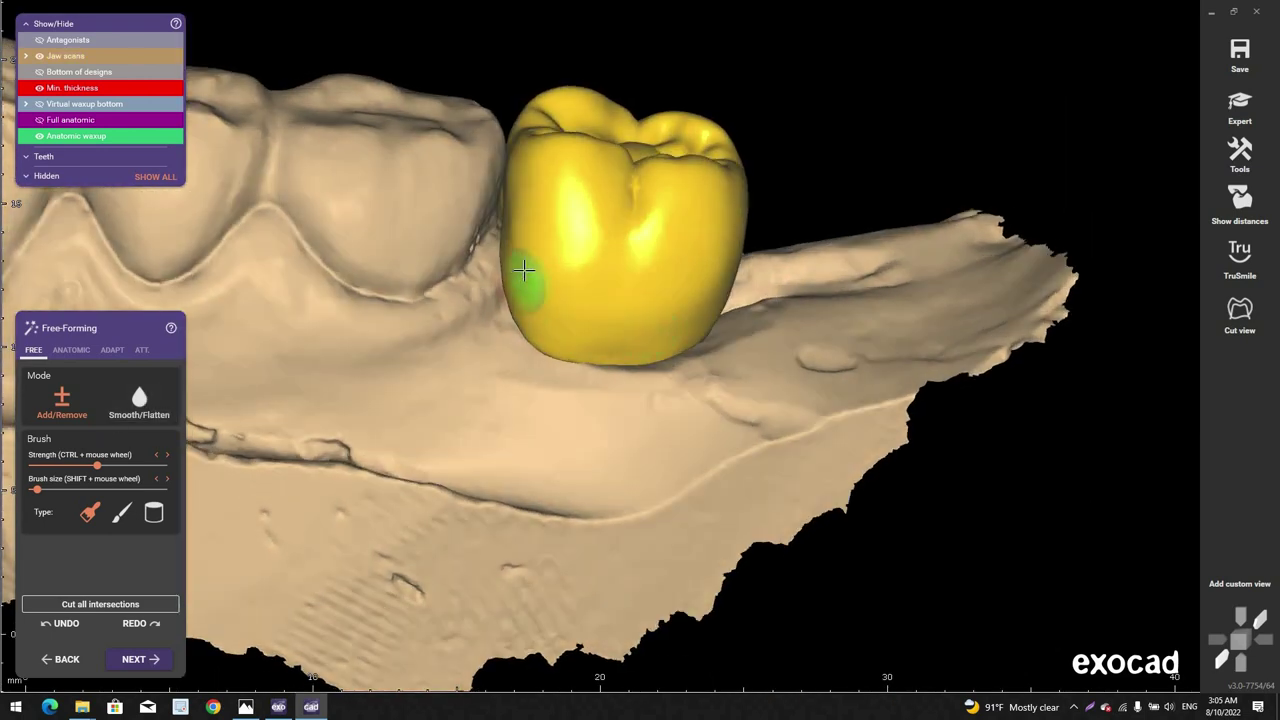
scroll(518, 278, "up", 3)
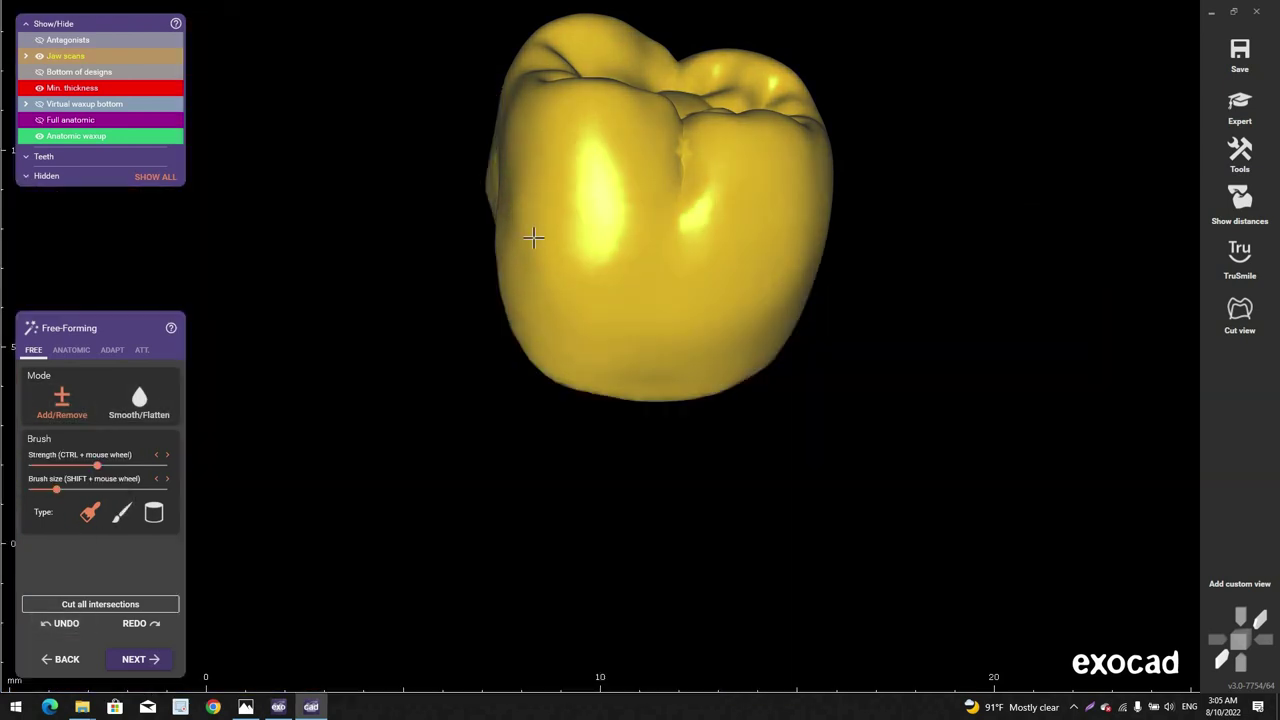
right_click_drag(534, 237, 541, 172)
scroll(540, 172, "up", 3)
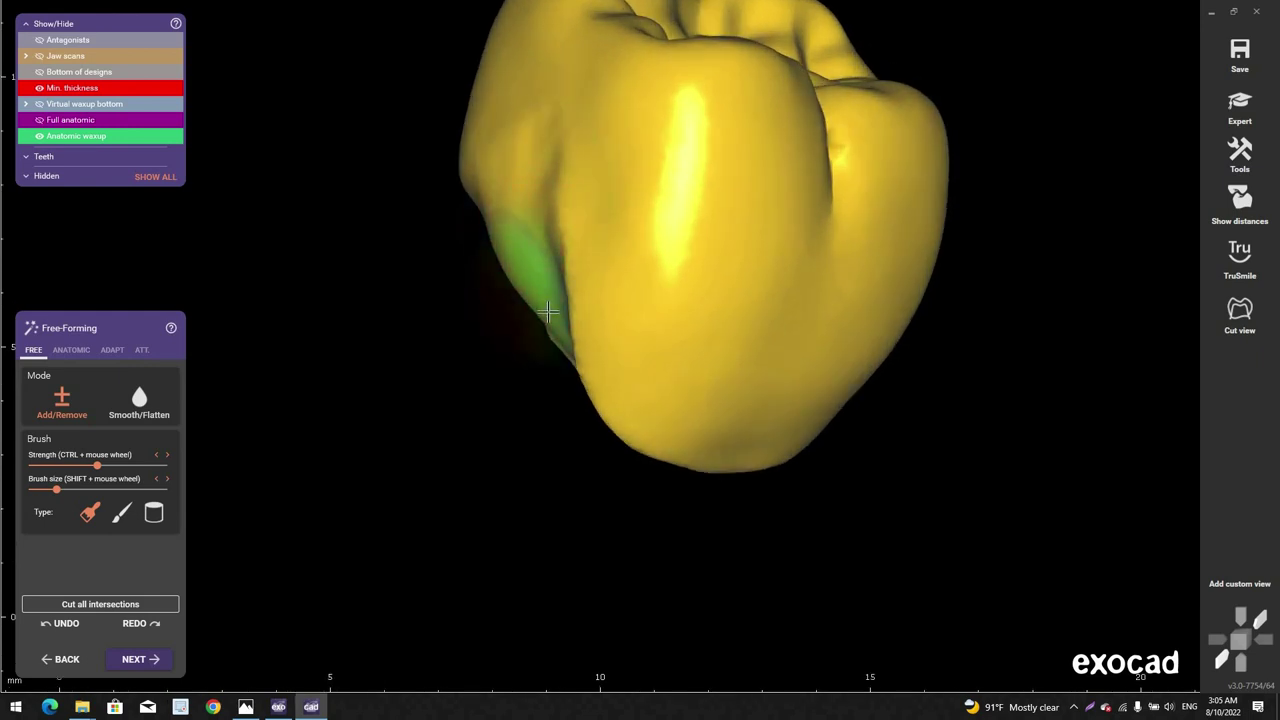
key("j")
scroll(526, 320, "down", 2)
right_click_drag(526, 320, 526, 320)
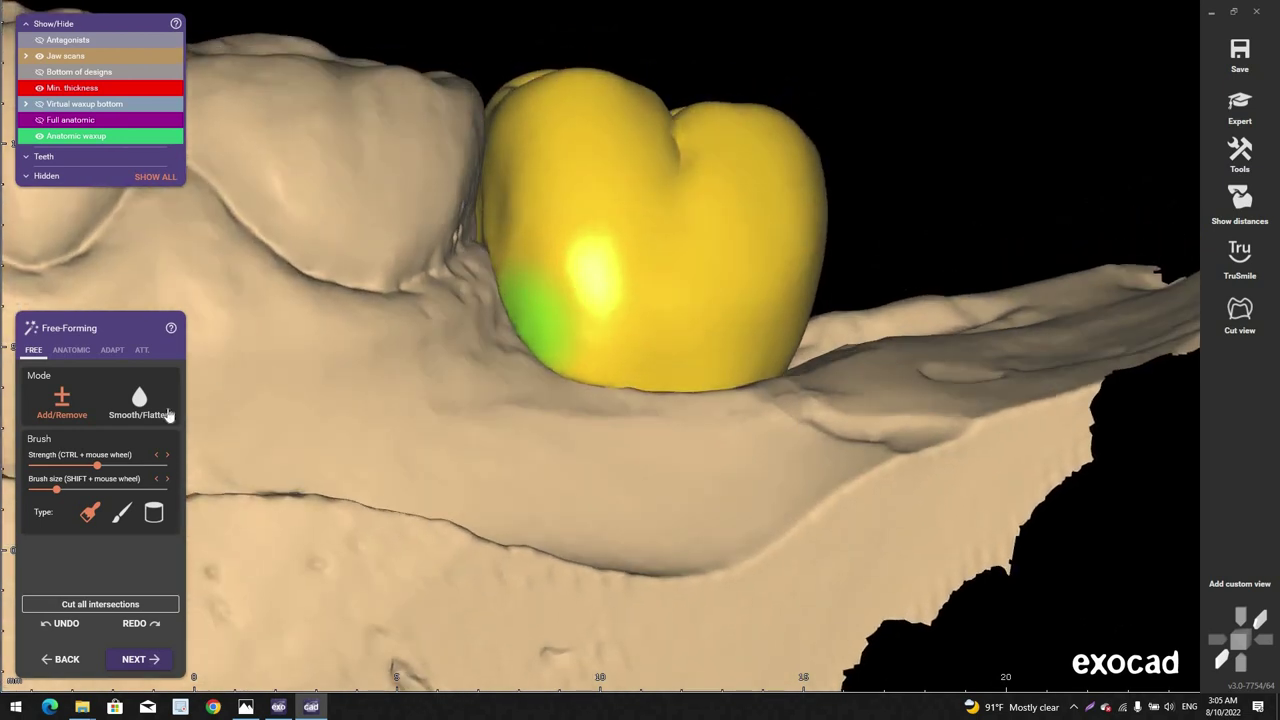
Step: Smooth the crown's lower outer walls along the gingiva with an enlarged Smooth/Flatten brush
left_click(143, 406)
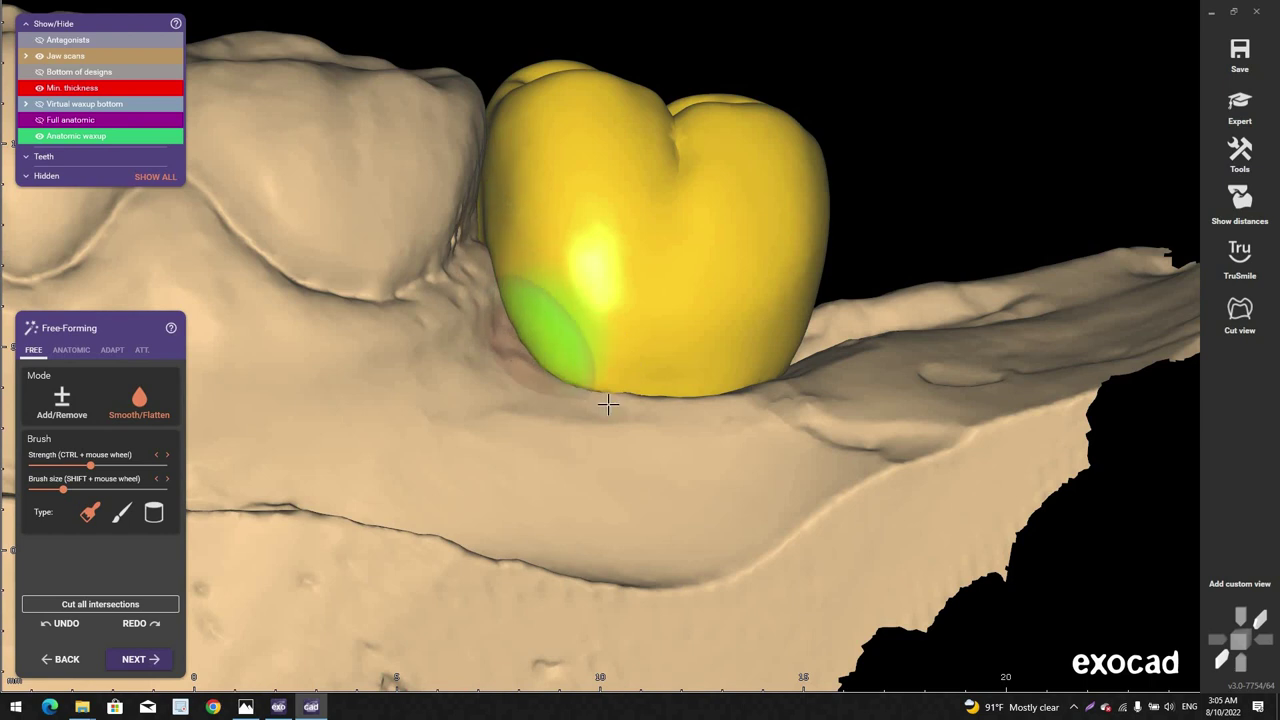
scroll(614, 406, "down", 1)
mouse_move(614, 406)
right_mouse_down()
mouse_move(731, 377)
mouse_move(759, 324)
mouse_move(746, 349)
right_mouse_up()
scroll(620, 330, "up", 4, "shift")
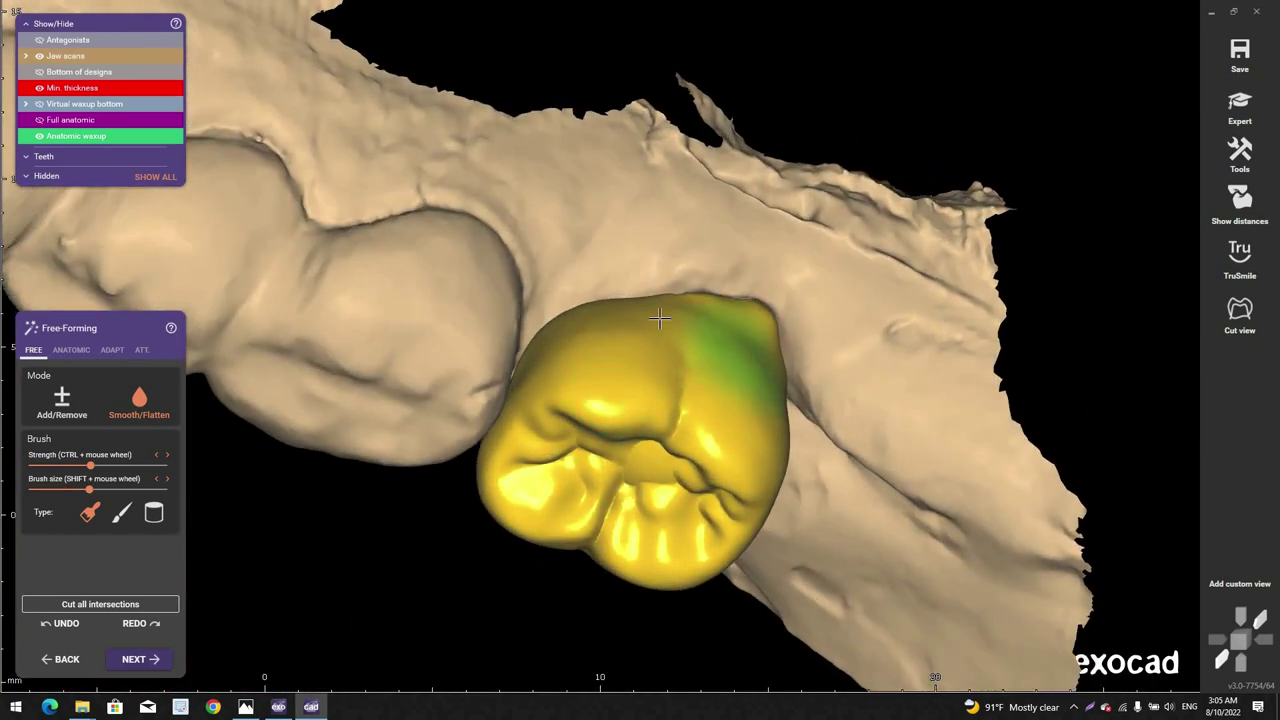
right_click_drag(591, 354, 598, 362)
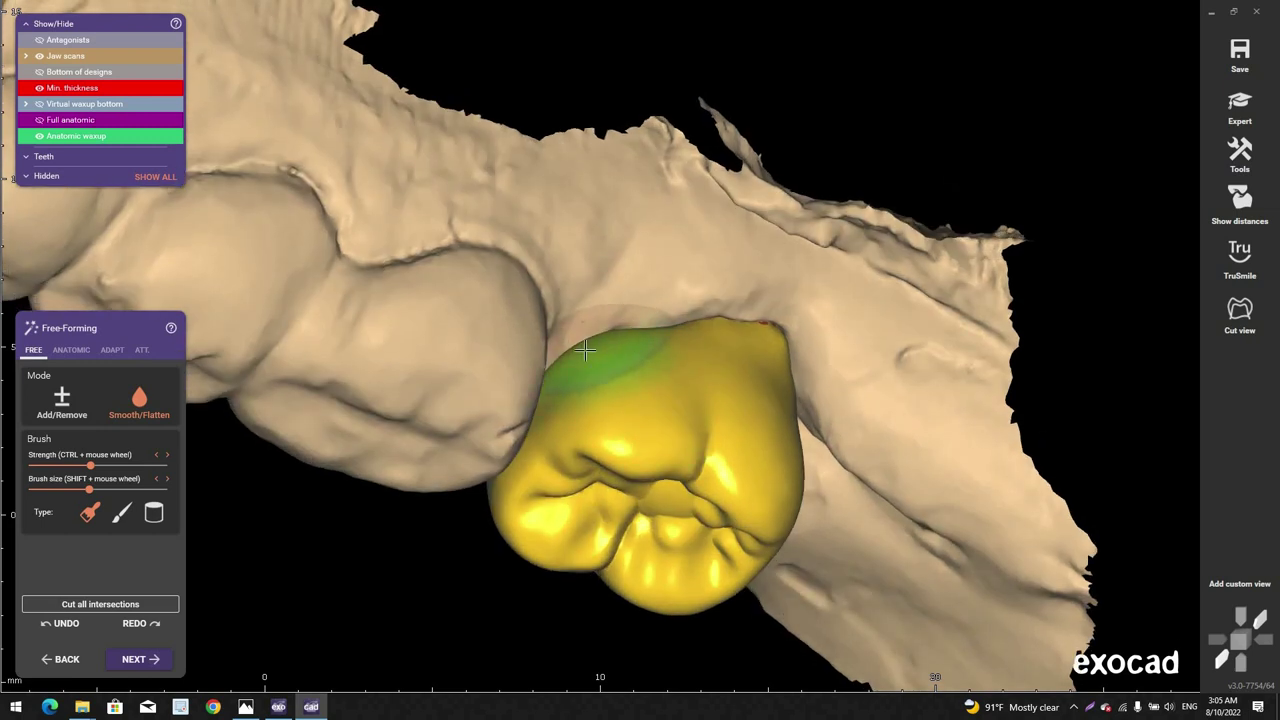
right_click_drag(757, 275, 617, 329)
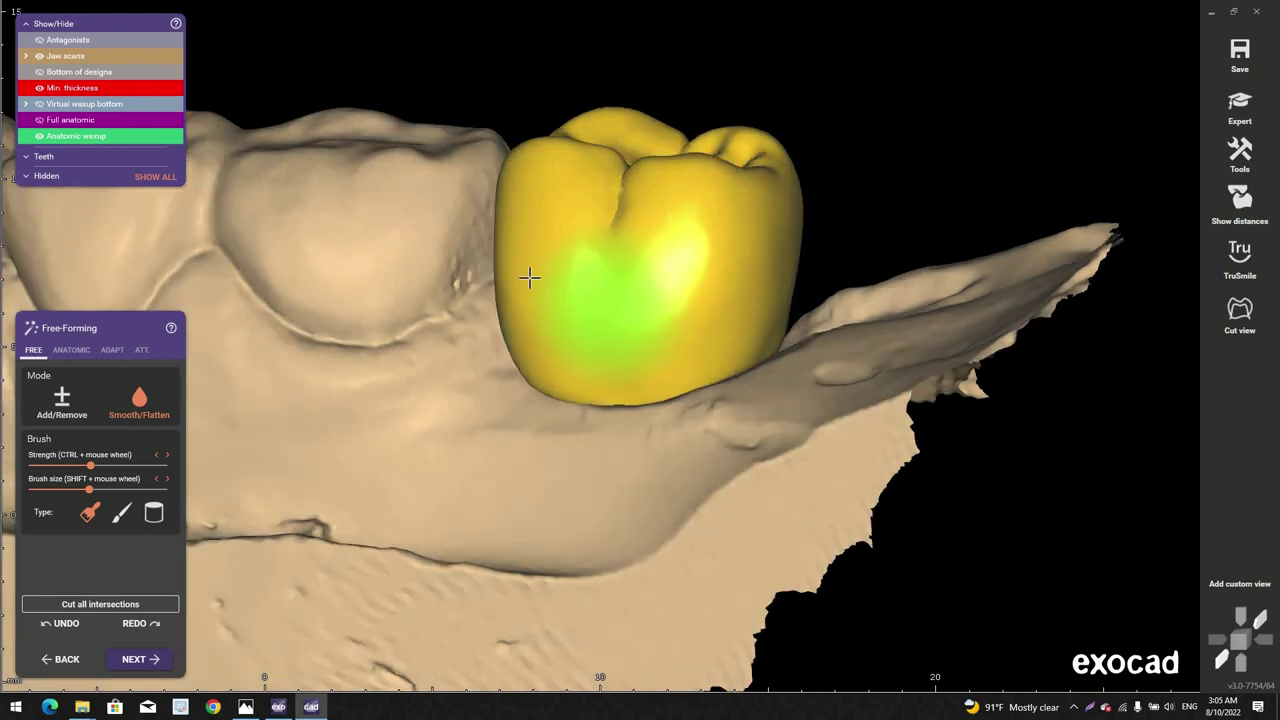
Step: Adapt the crown's pontic base to the gingiva with a desired distance of -0.12 mm
right_click_drag(530, 278, 108, 349)
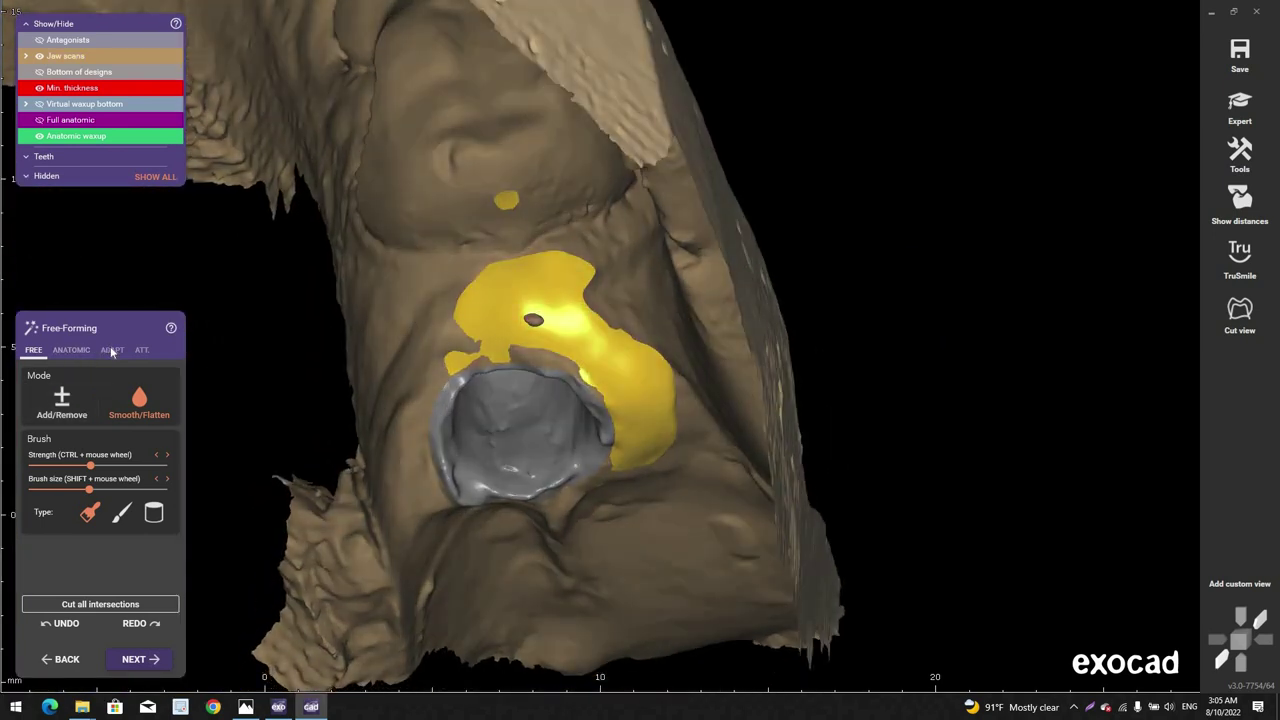
left_click(112, 350)
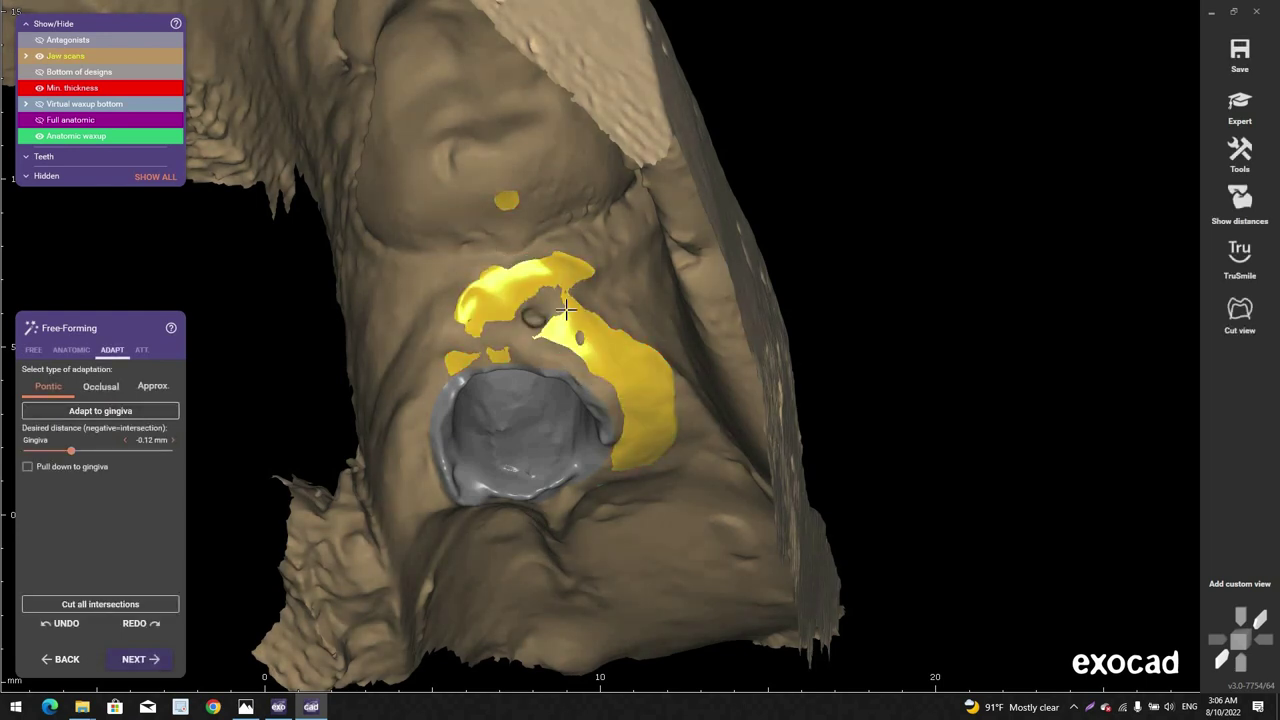
right_click_drag(563, 304, 506, 460)
Step: Hide the jaw scans and smooth the ridges on the crown's underside beside the preparation opening with Smooth/Flatten
middle_click(618, 417, "ctrl")
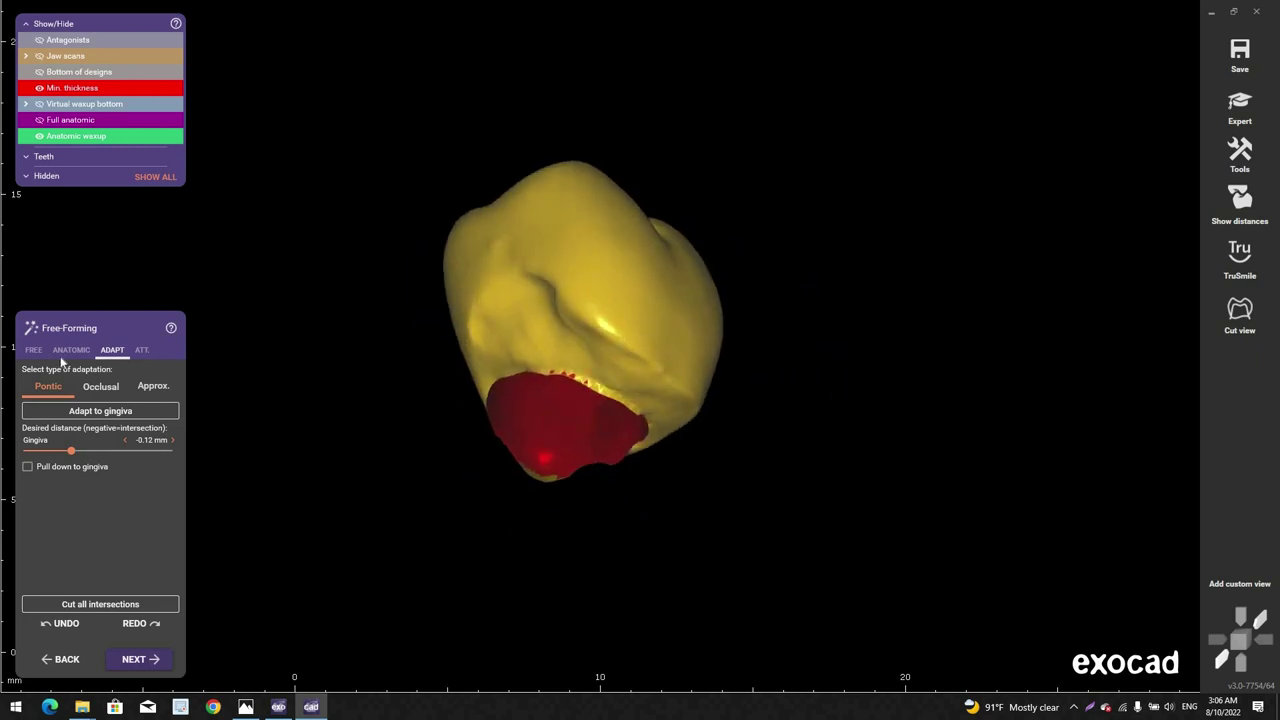
left_click(153, 407)
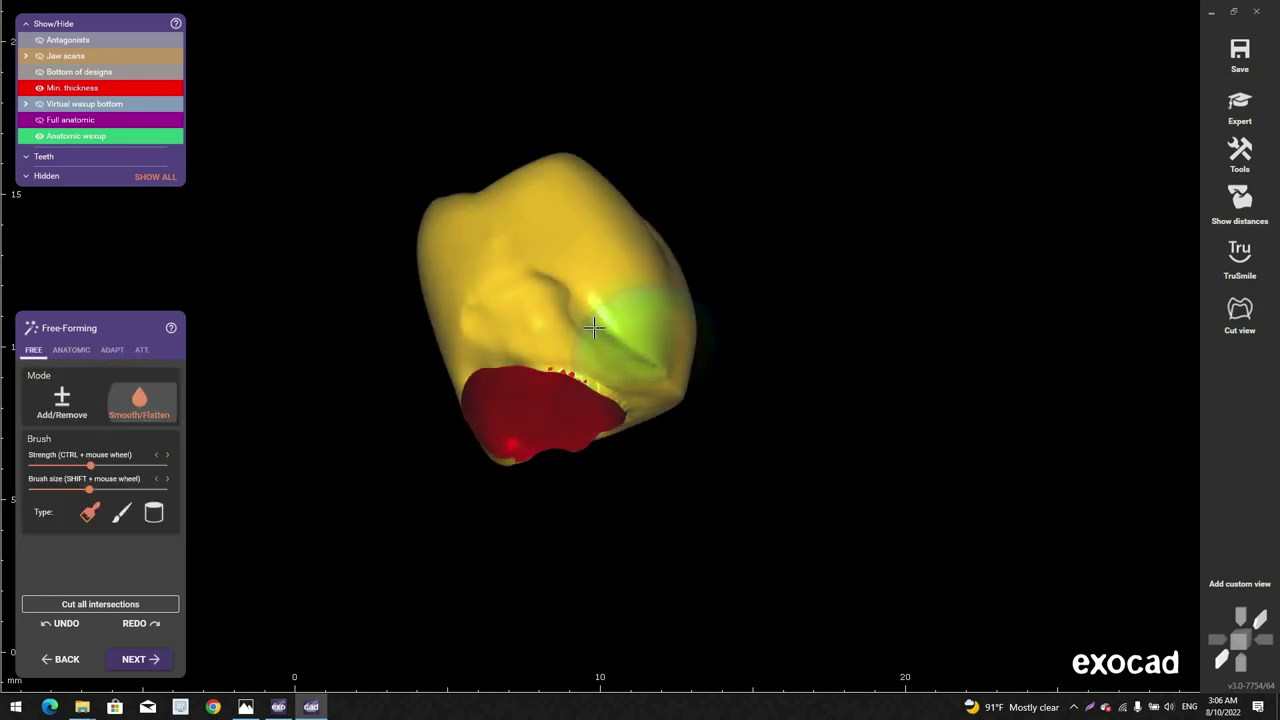
scroll(588, 318, "up", 2)
mouse_move(515, 298)
left_mouse_down()
mouse_move(498, 317)
mouse_move(470, 297)
mouse_move(586, 346)
mouse_move(629, 386)
left_mouse_up()
right_click_drag(629, 386, 668, 422)
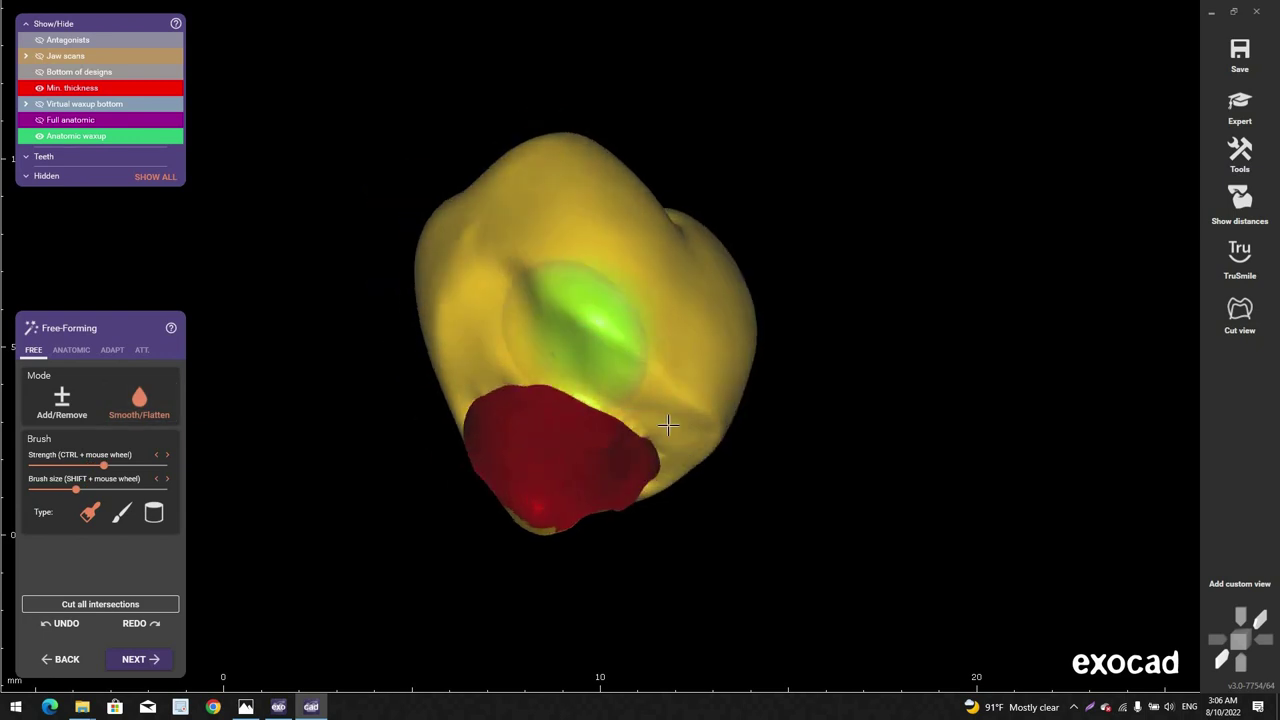
right_click_drag(678, 472, 680, 536)
right_click_drag(563, 283, 572, 346)
Step: Show the jaw scans again and smooth the crown's lower walls all around the gingival contact with Smooth/Flatten
key("ctrl+j")
scroll(492, 368, "down", 3)
right_click_drag(492, 368, 511, 404)
scroll(511, 403, "up", 5)
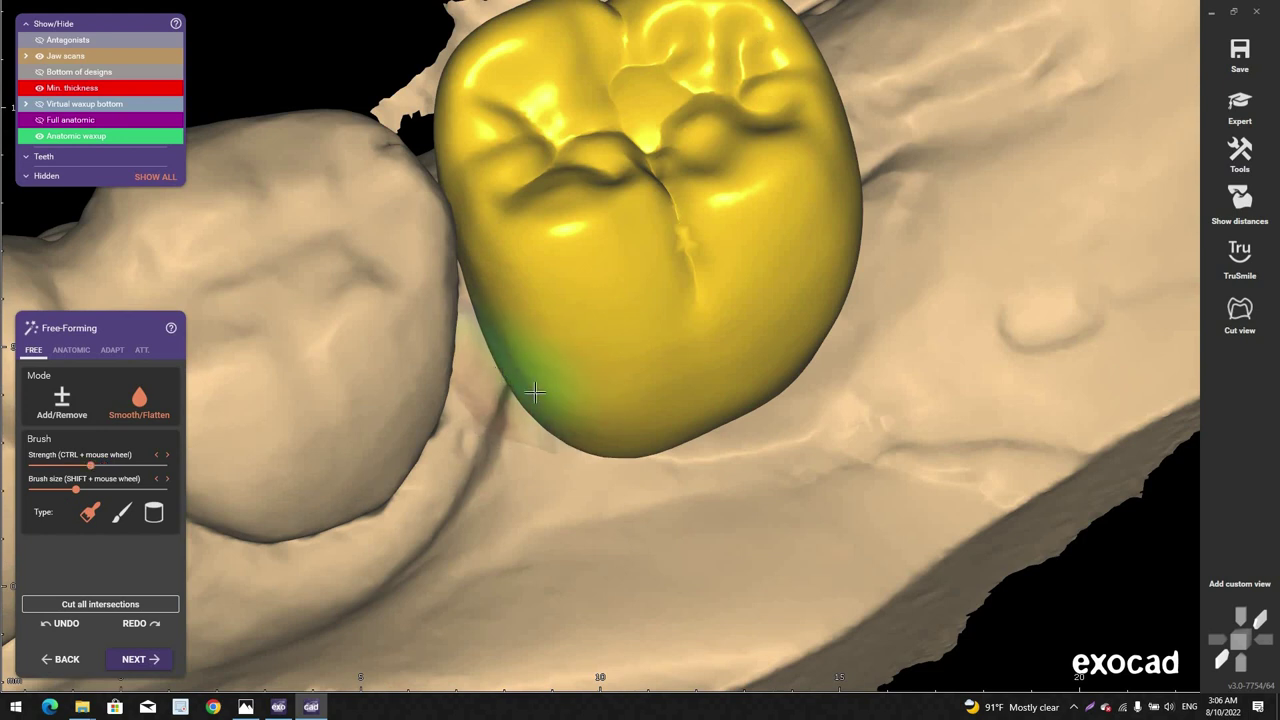
mouse_move(513, 357)
right_mouse_down()
mouse_move(544, 402)
mouse_move(517, 327)
right_mouse_up()
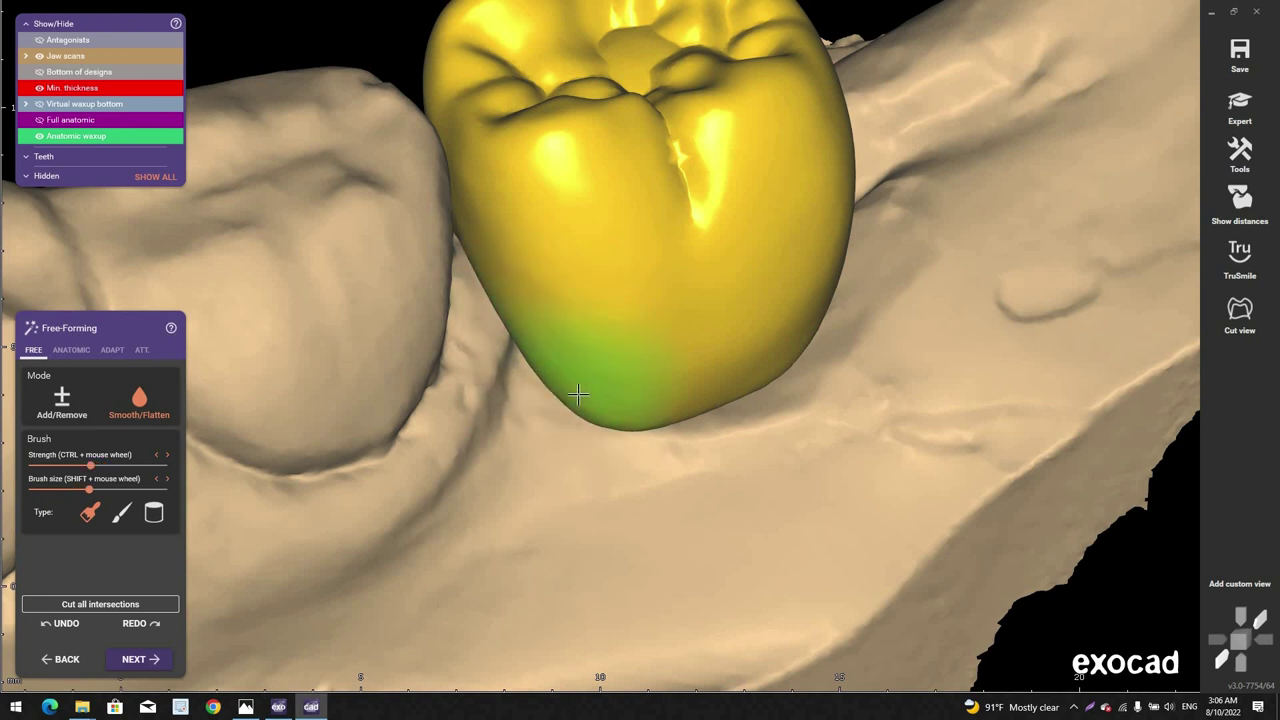
right_click_drag(616, 390, 673, 374)
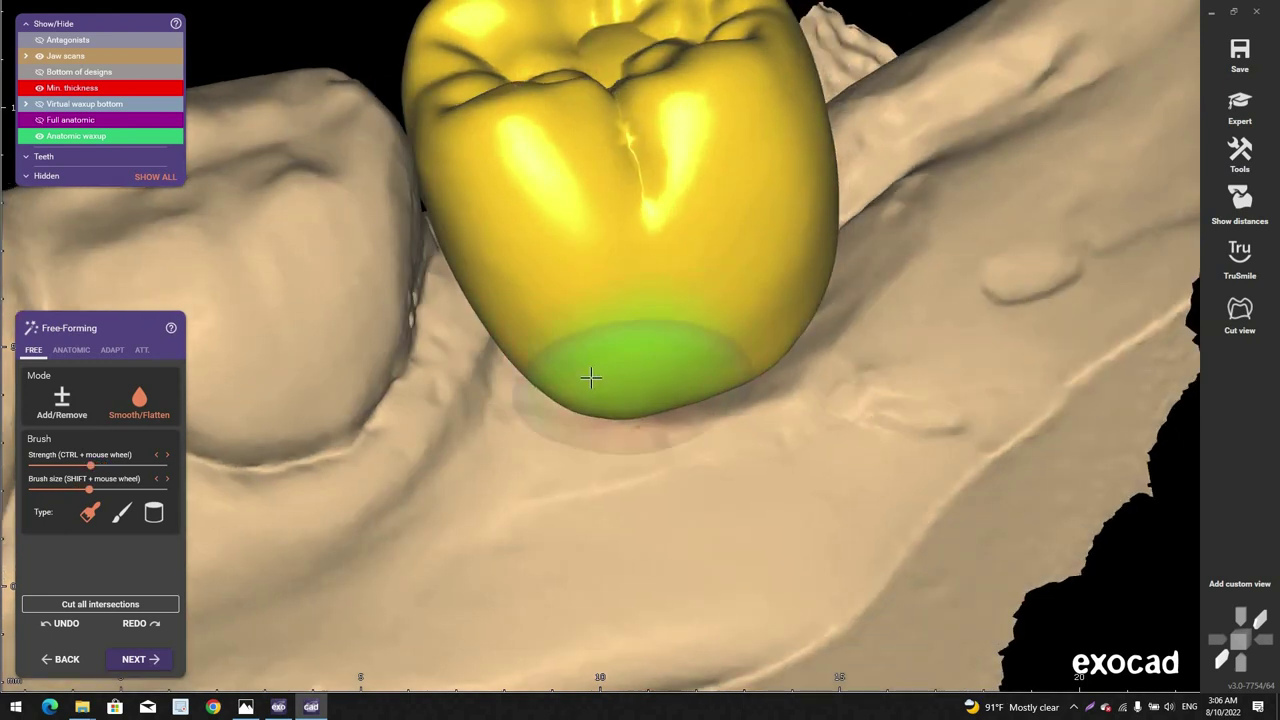
mouse_move(573, 401)
right_mouse_down()
mouse_move(543, 357)
mouse_move(586, 429)
mouse_move(586, 329)
mouse_move(560, 357)
mouse_move(579, 326)
right_mouse_up()
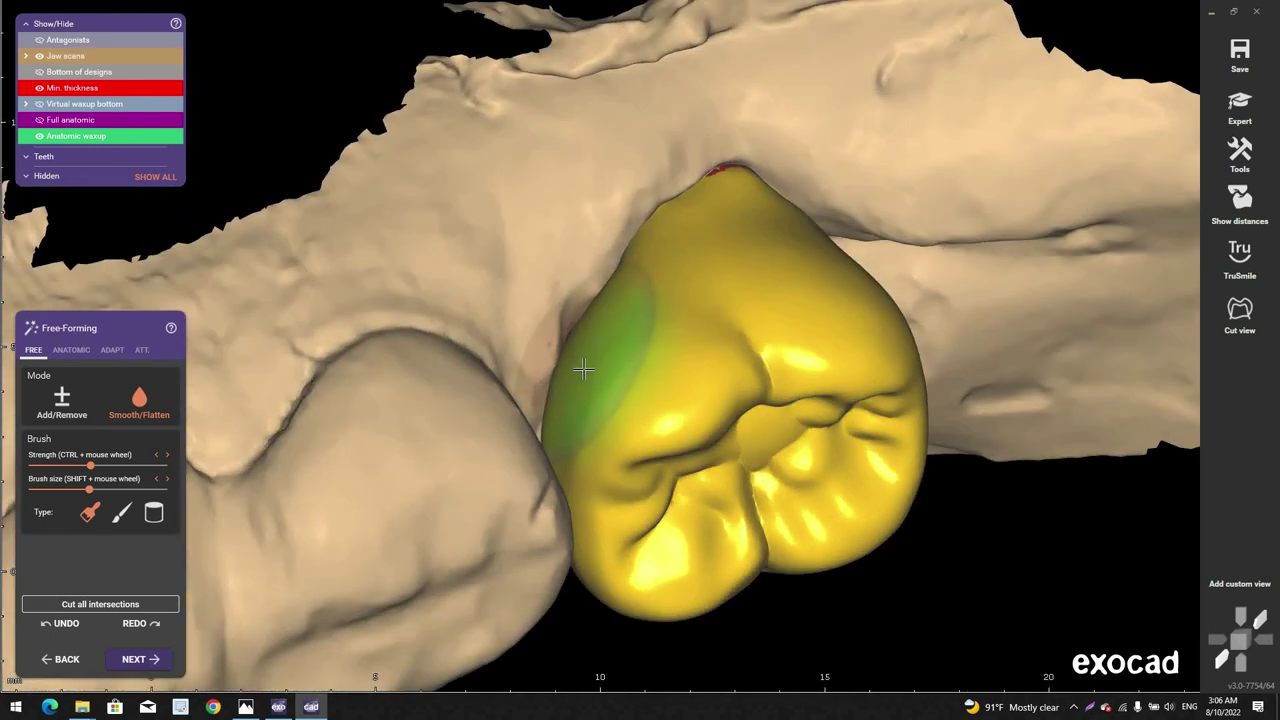
mouse_move(659, 305)
right_mouse_down()
mouse_move(668, 224)
mouse_move(683, 268)
mouse_move(580, 280)
right_mouse_up()
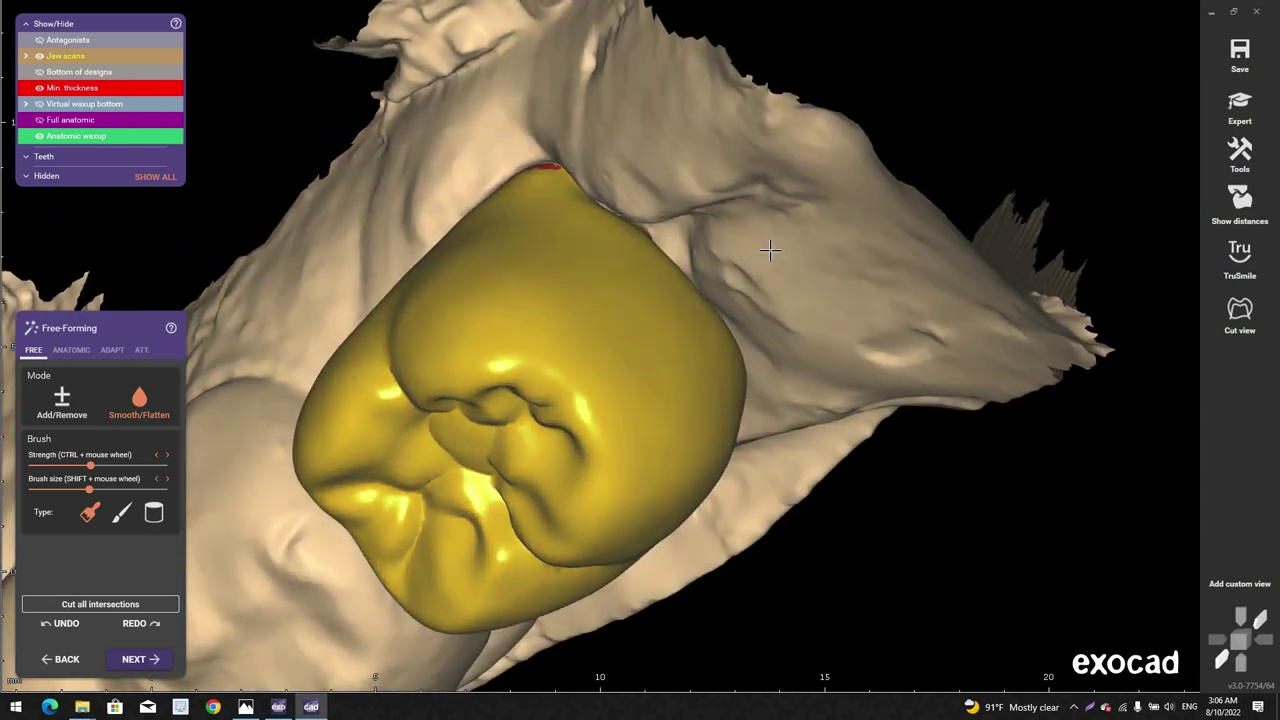
Step: Thicken the red thin spot at the crown's gingival tip with a low-strength Add/Remove brush
middle_click(768, 250)
right_click_drag(768, 250, 174, 416)
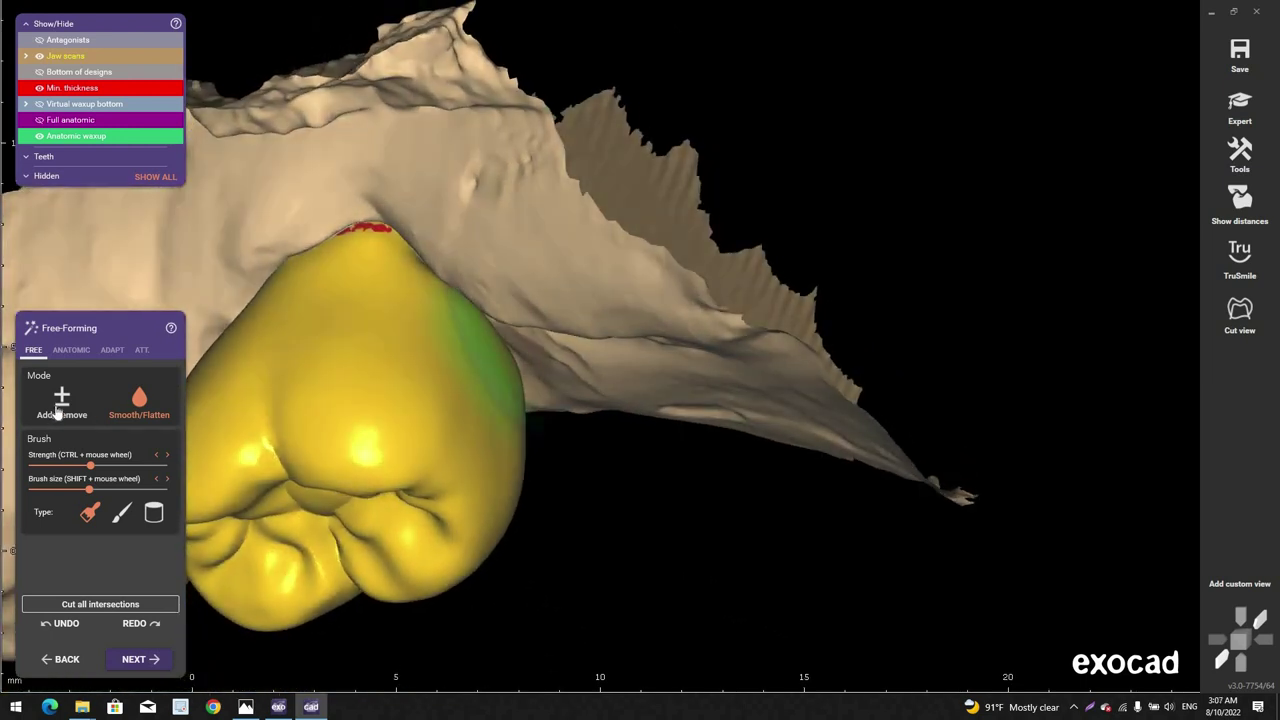
left_click(59, 409)
right_click_drag(320, 266, 372, 226)
scroll(372, 226, "up", 3)
scroll(372, 226, "up", 1)
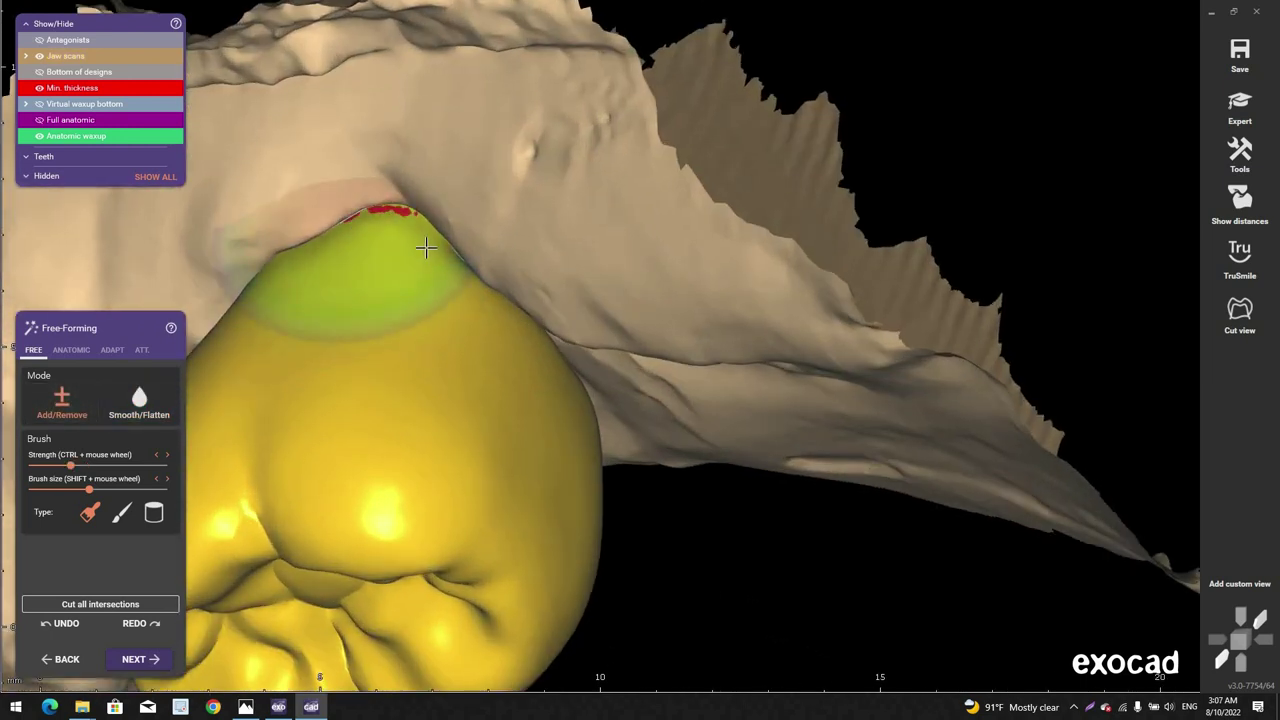
left_click_drag(426, 248, 423, 241)
Step: Finish free-forming and save the merged tooth 37 waxup, closing the CAD design with its scene saved in the project directory
scroll(423, 241, "down", 4)
mouse_move(423, 241)
right_mouse_down()
mouse_move(491, 417)
mouse_move(589, 351)
right_mouse_up()
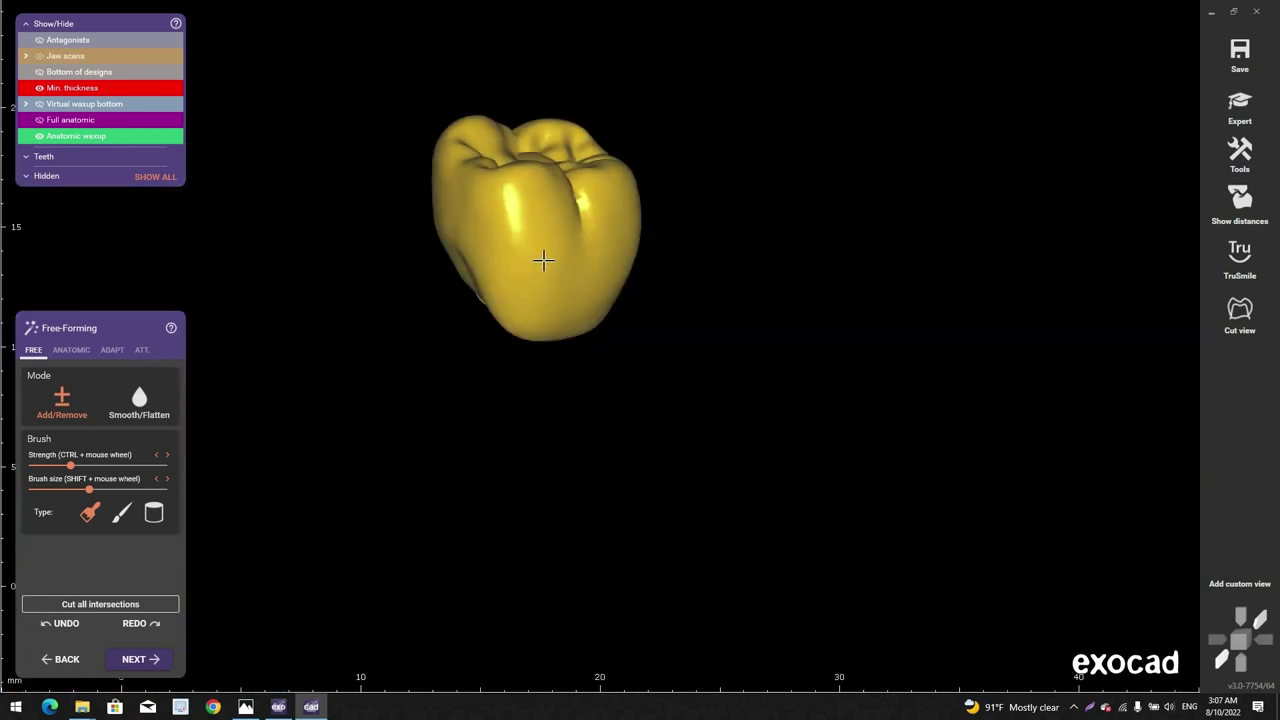
right_click_drag(535, 272, 560, 262)
scroll(251, 351, "up", 2)
left_click(136, 416)
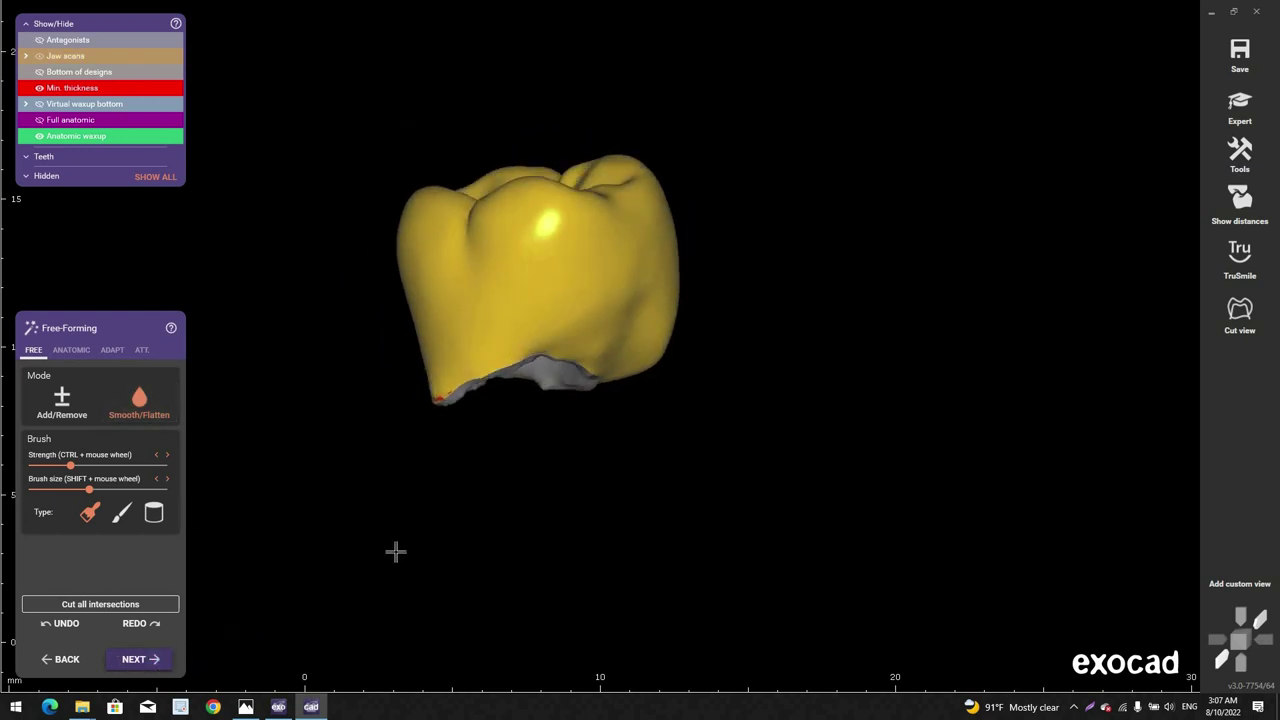
key("ctrl+space")
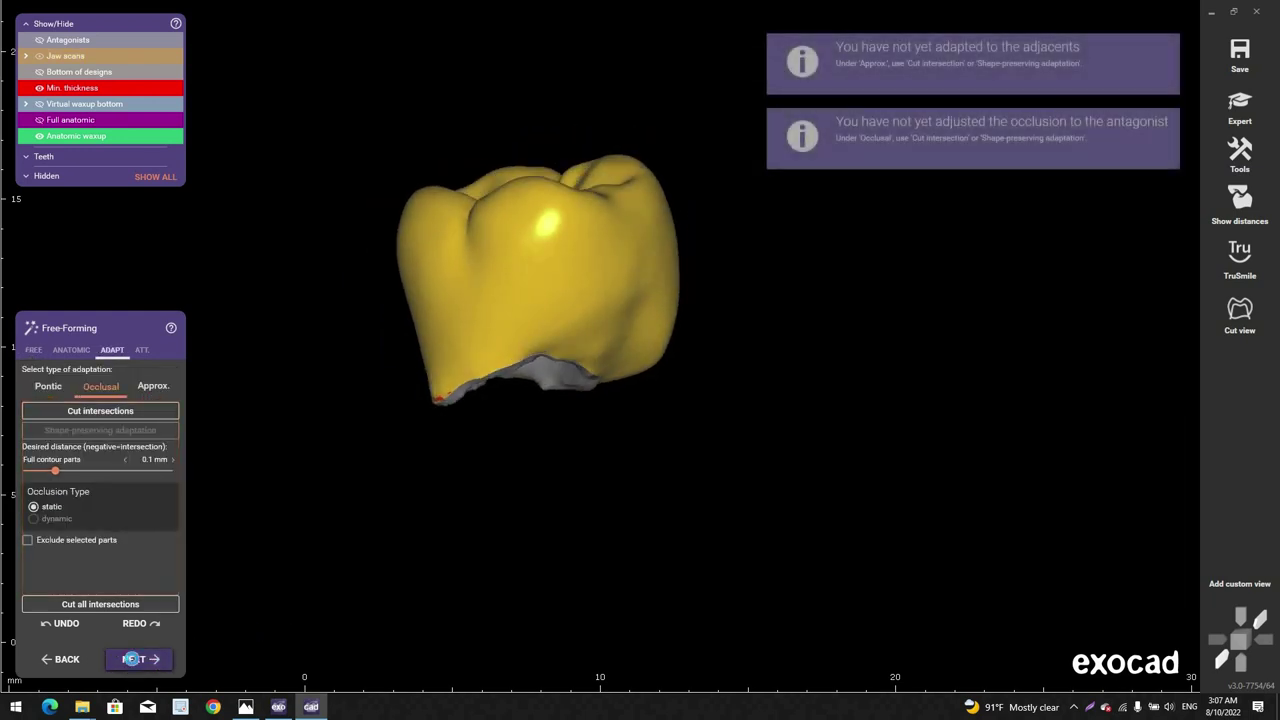
left_click(134, 660)
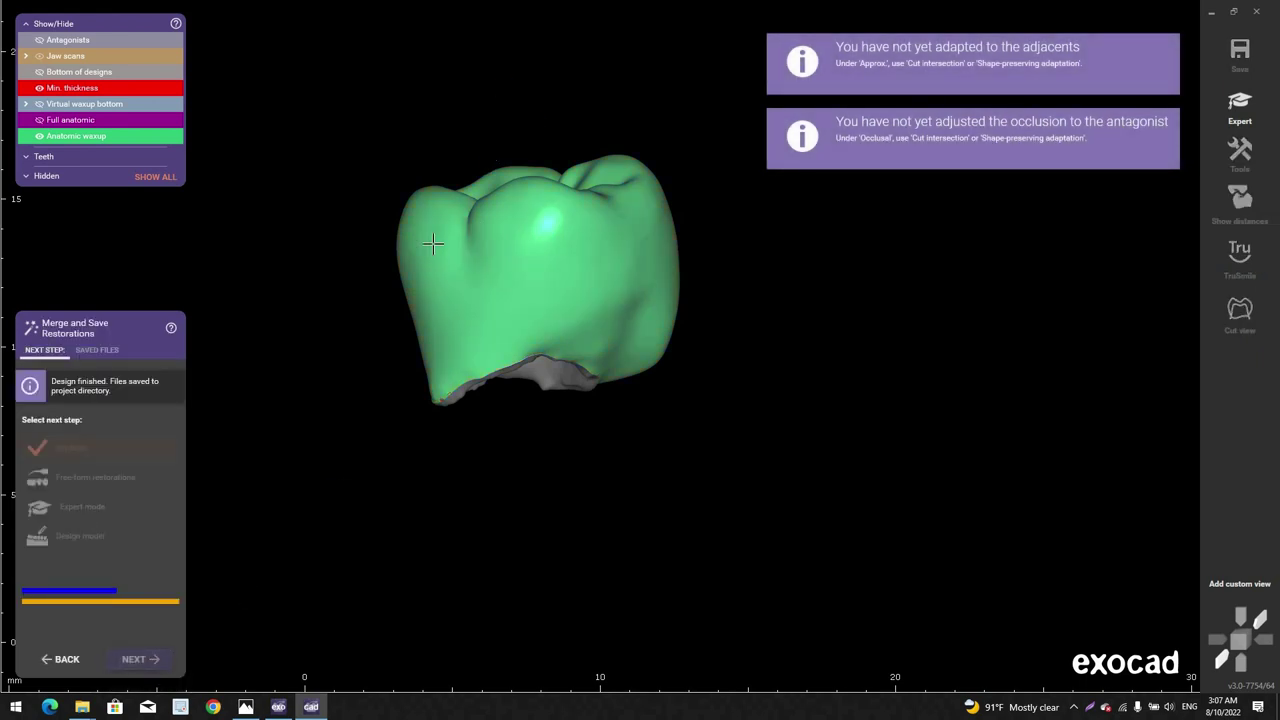
right_click_drag(578, 325, 599, 412)
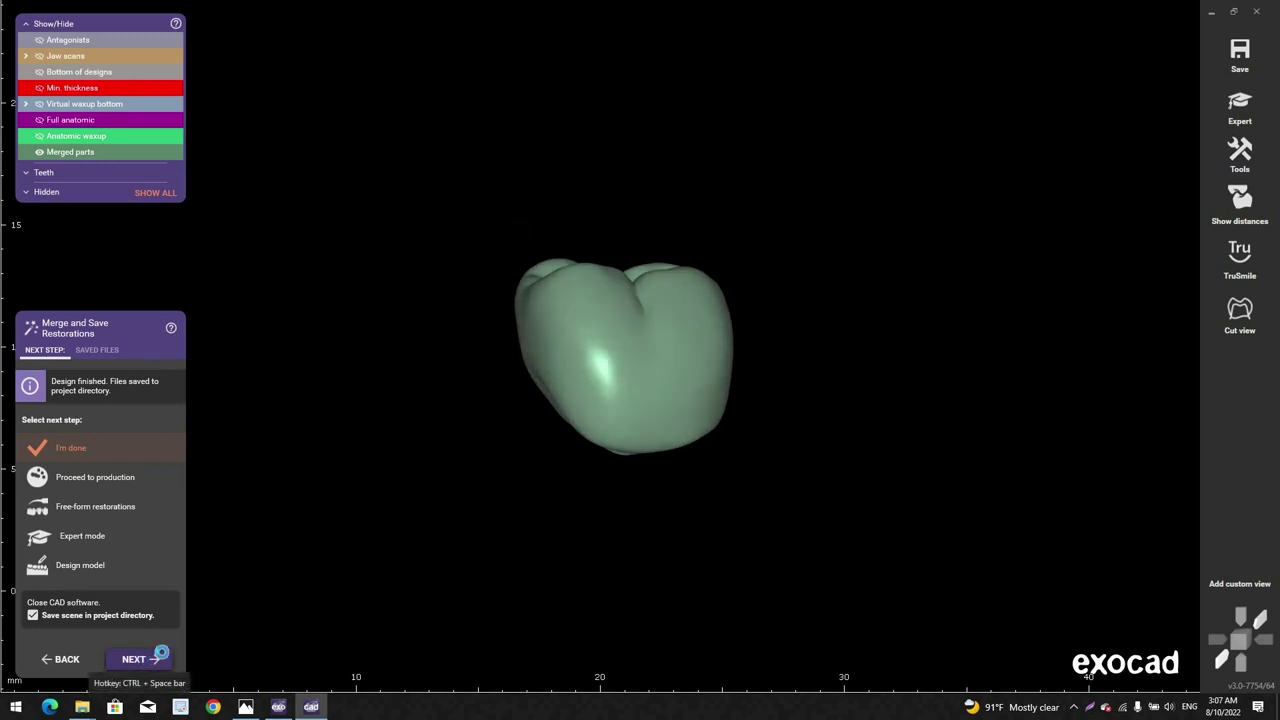
left_click(158, 654)
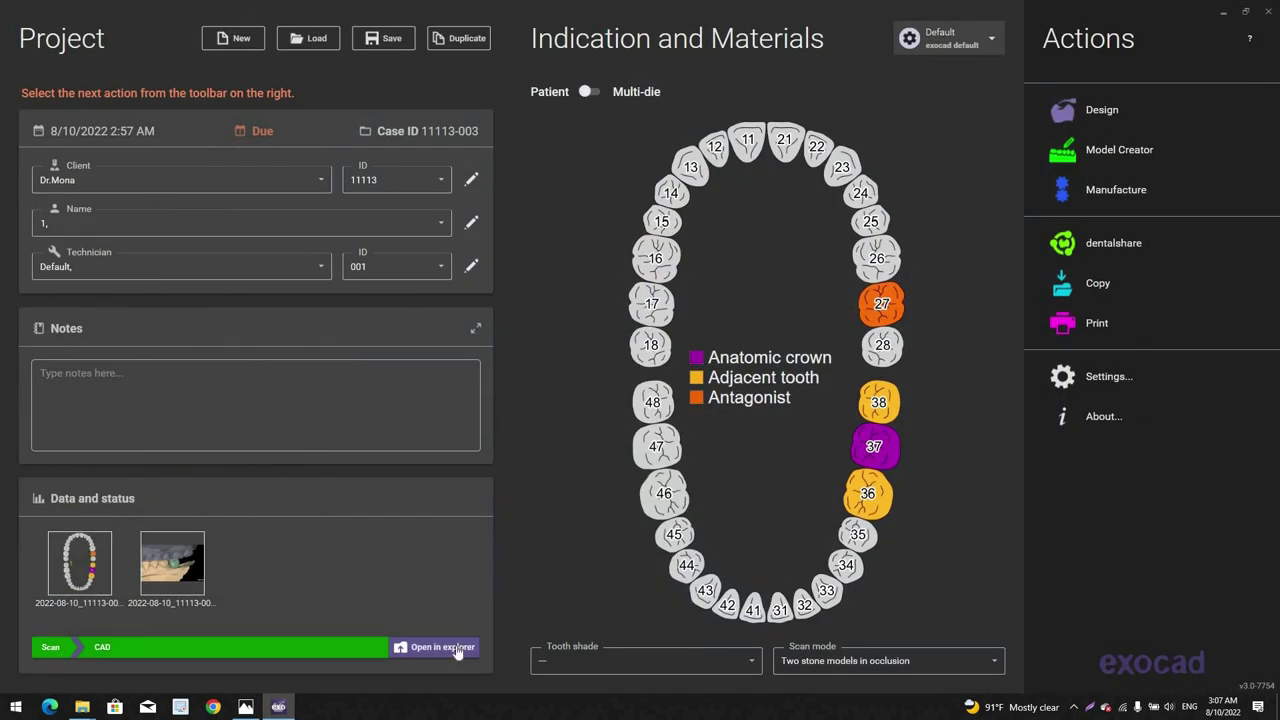
Step: Open the project folder and inspect the exported tooth 37 waxup STL in 3Shape 3D Viewer
left_click(457, 648)
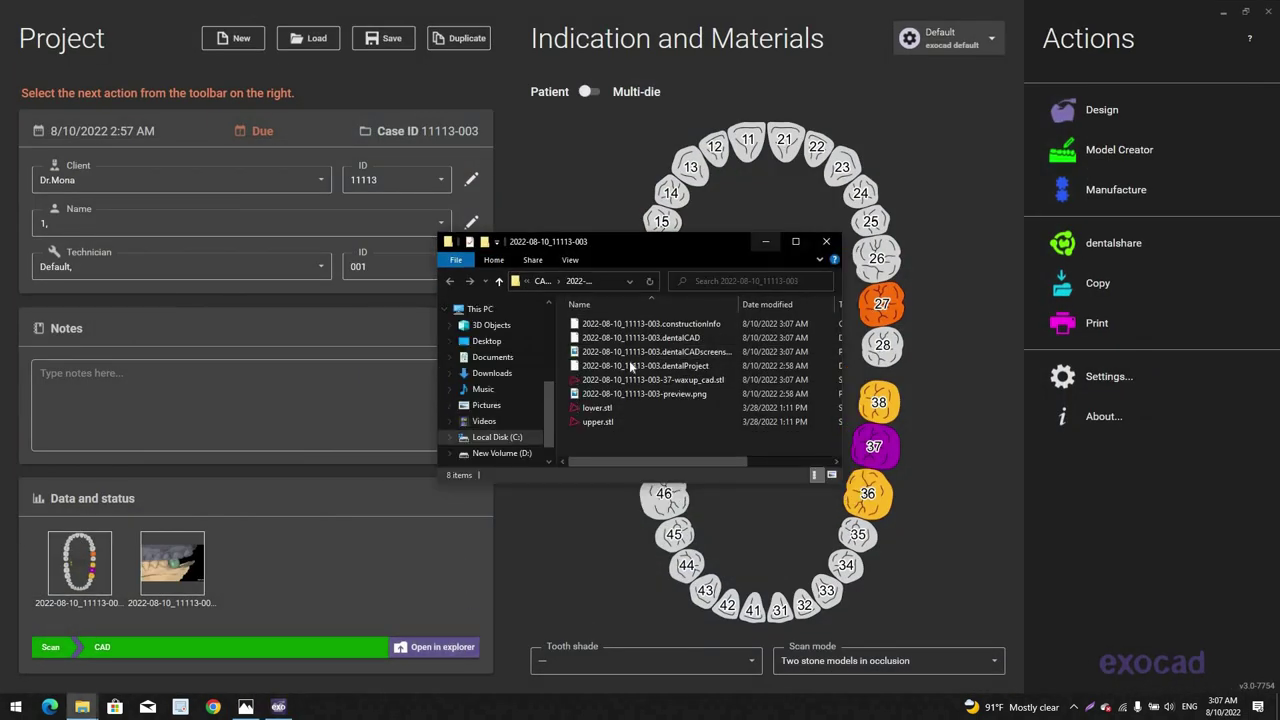
left_click(795, 241)
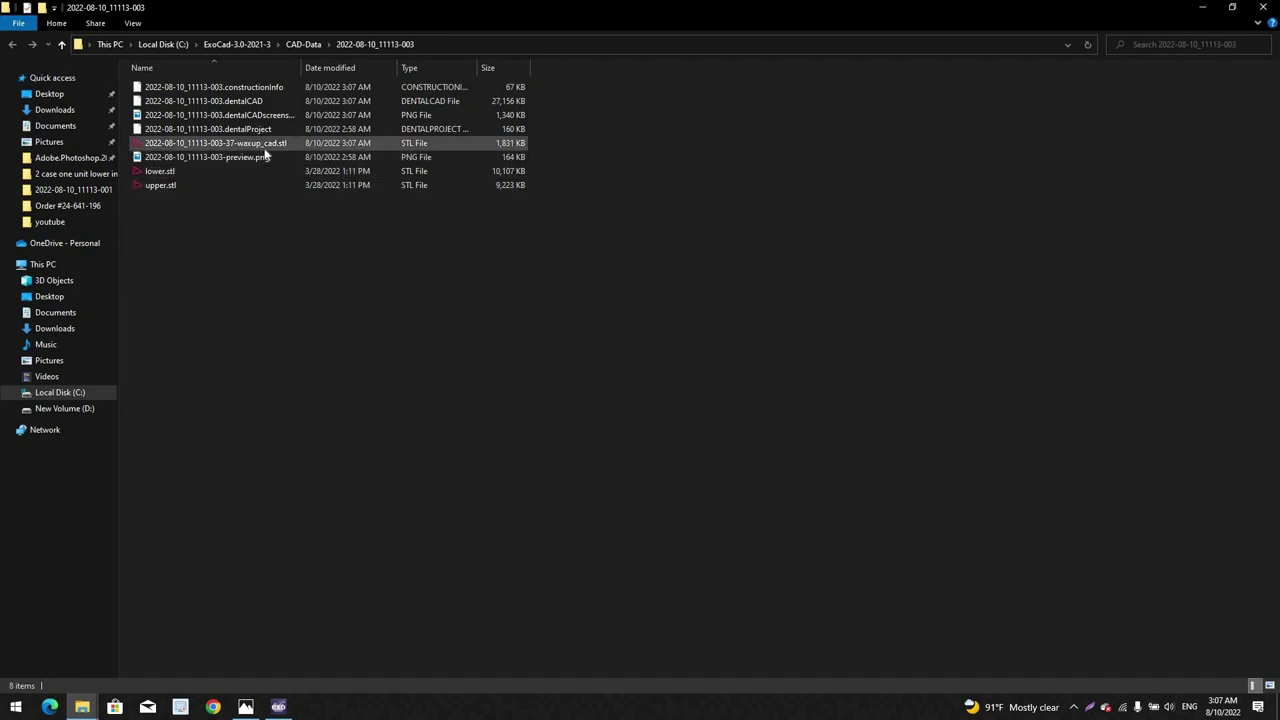
double_click(239, 148)
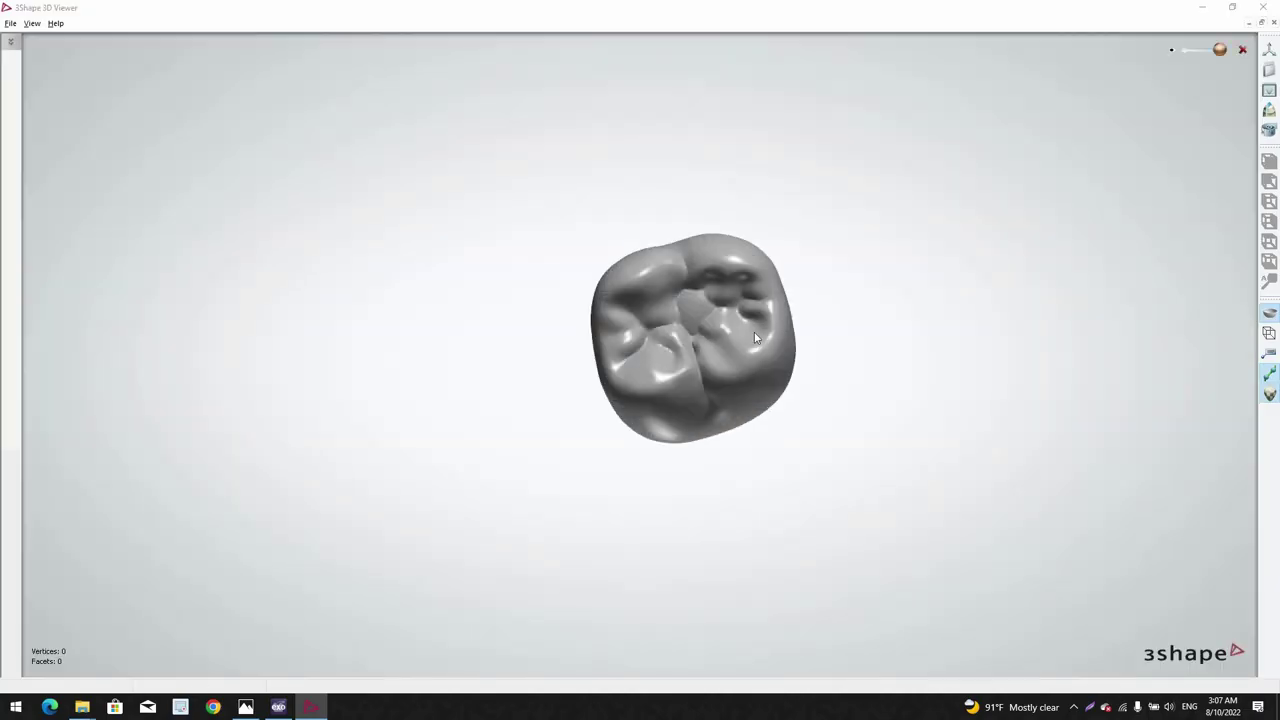
scroll(754, 332, "up", 3)
right_click_drag(851, 151, 770, 144)
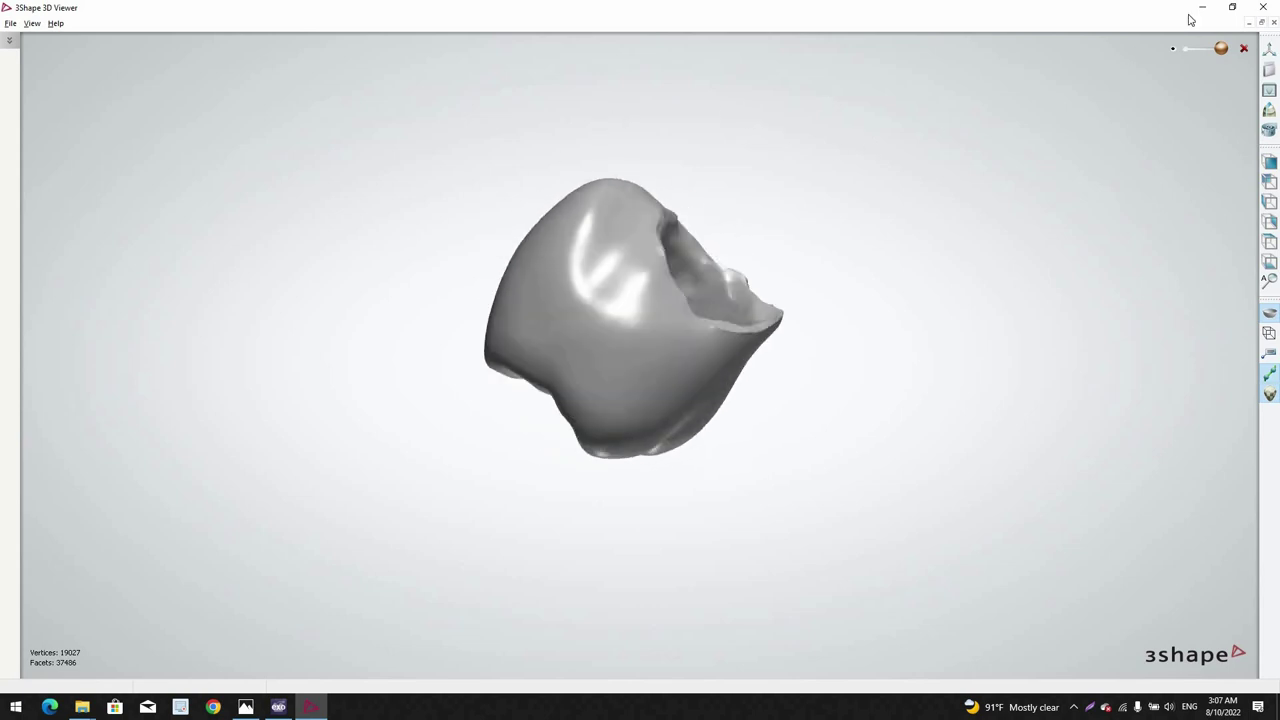
left_click(1263, 7)
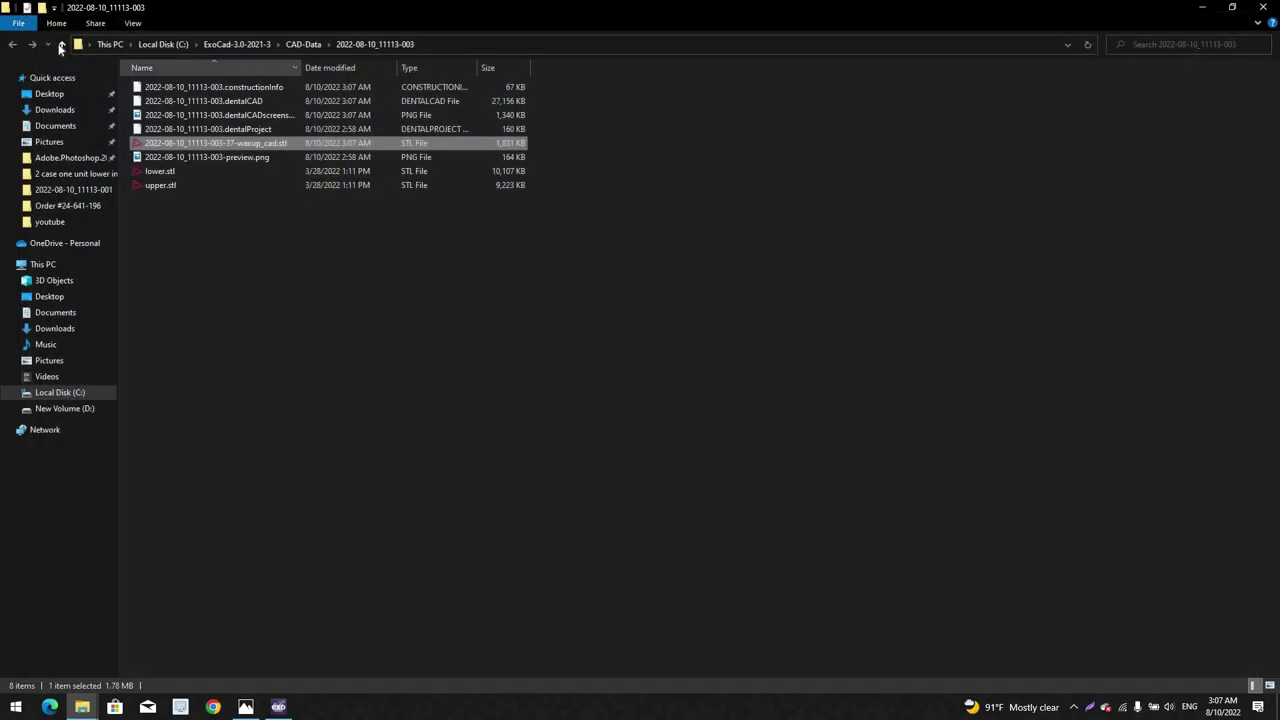
left_click(61, 44)
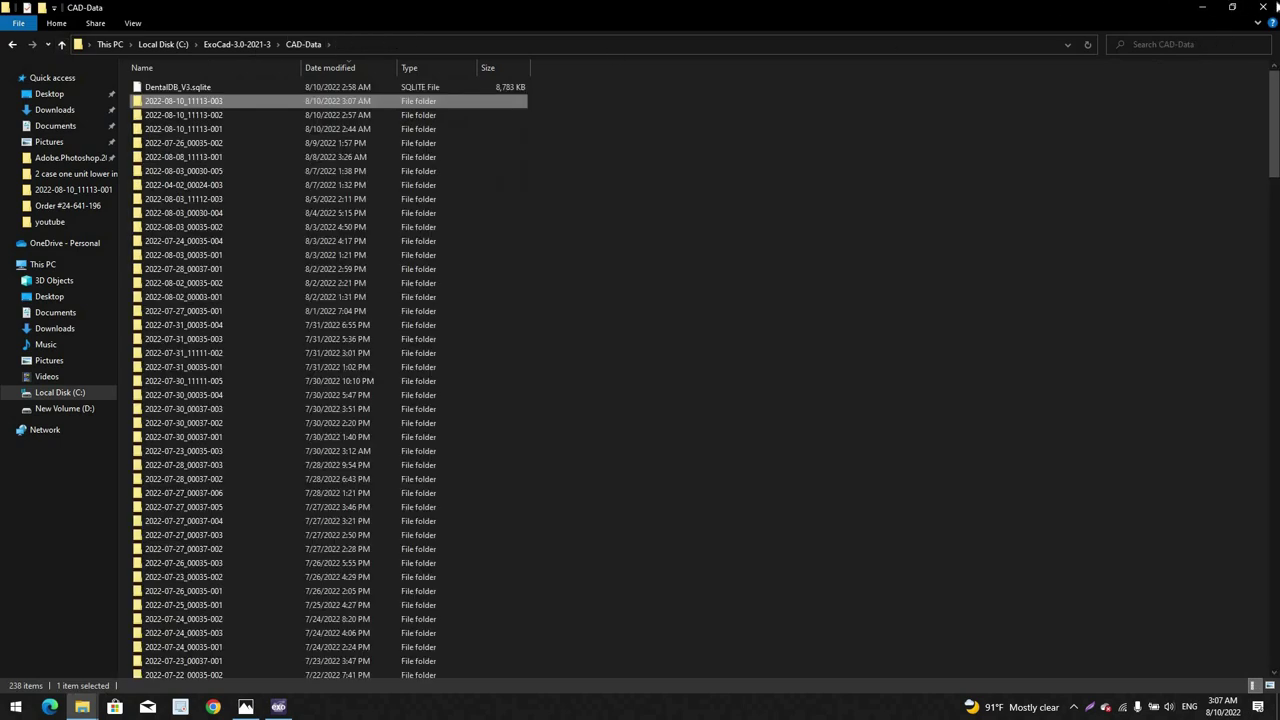
left_click(1263, 7)
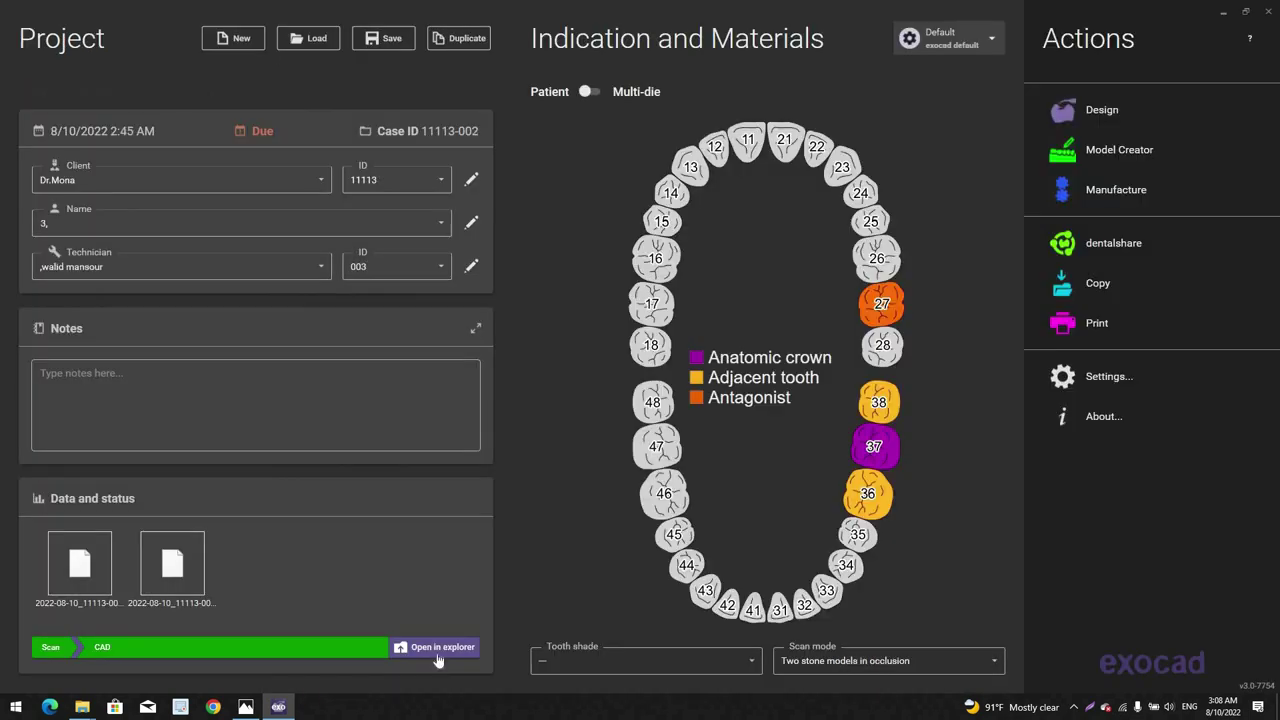
Step: Open the folder of the earlier tooth 37 crown project and check its exported crown STL file
left_click(440, 655)
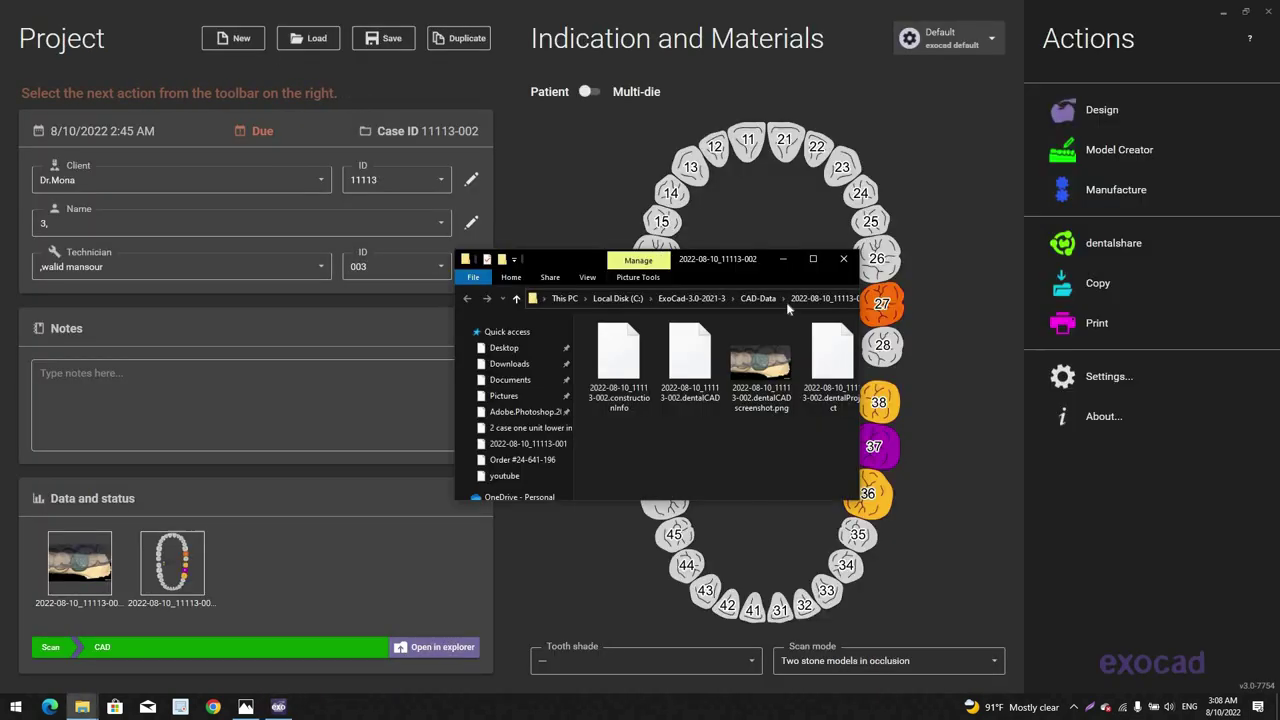
left_click(813, 259)
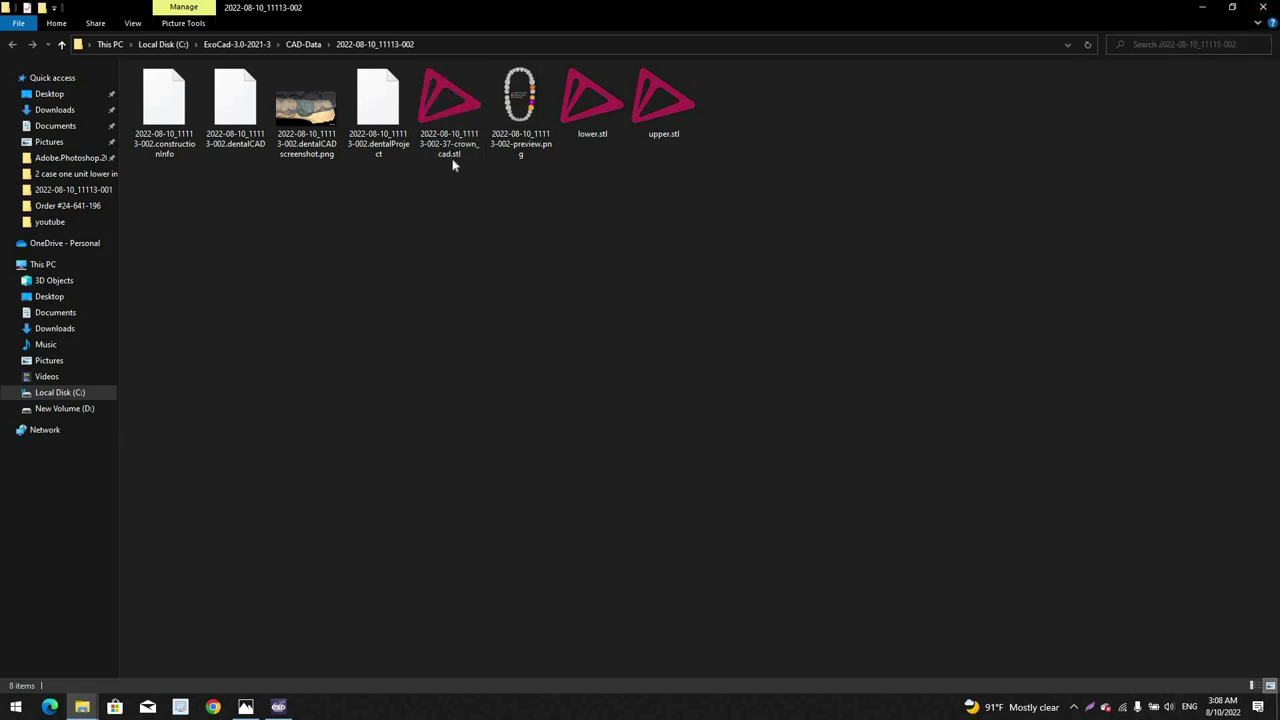
left_click(1266, 8)
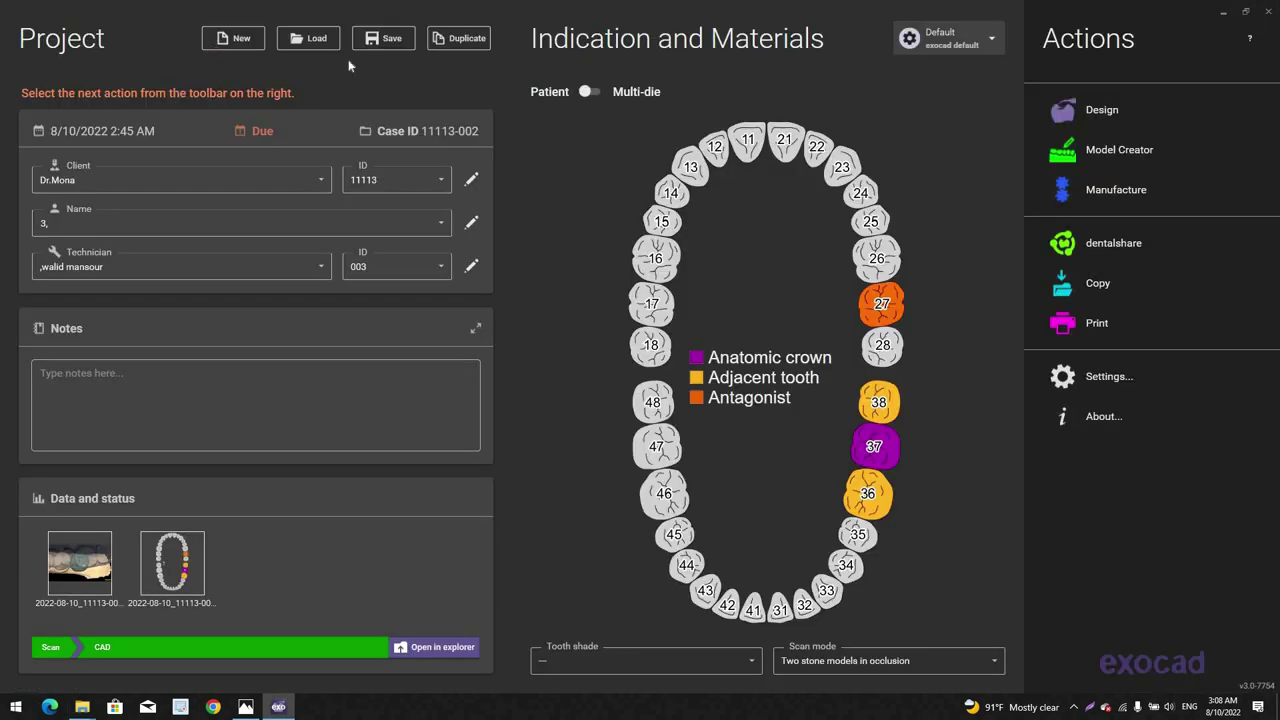
Step: Start a new blank project and open the course case folder "3 case lower implant with gingiva" from Online Course on the desktop
left_click(237, 38)
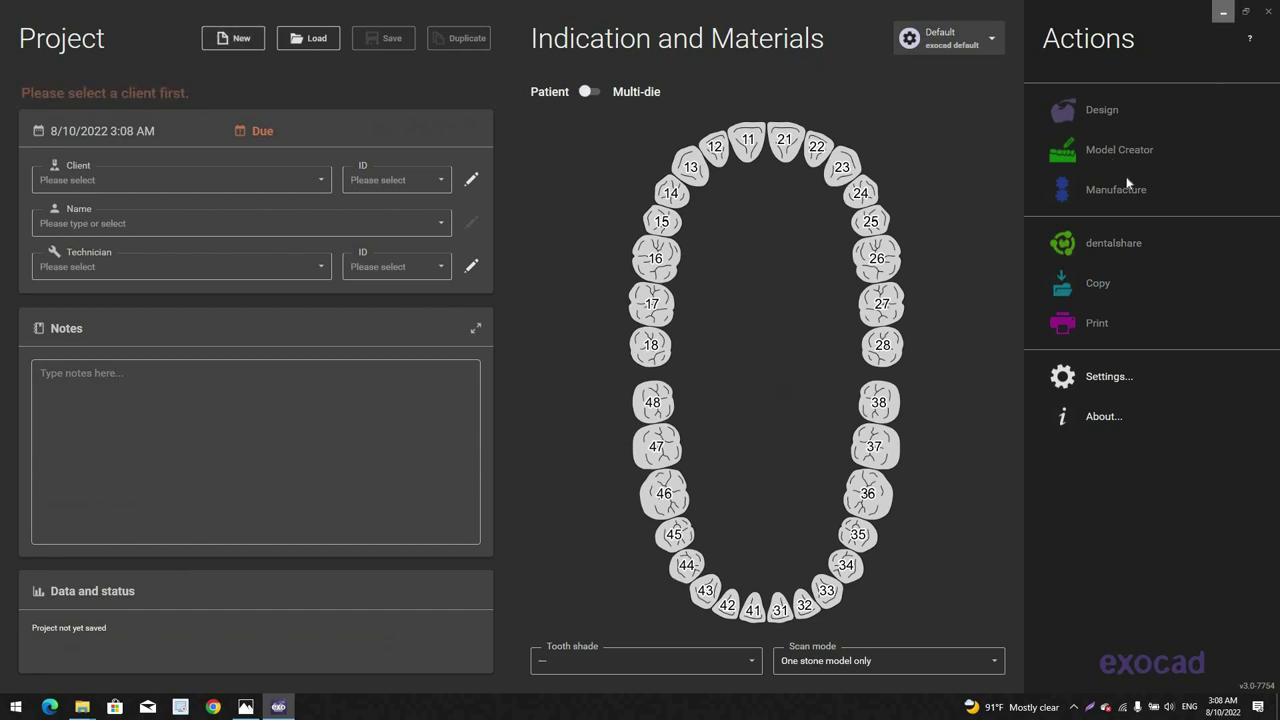
left_click(1223, 12)
double_click(1088, 162)
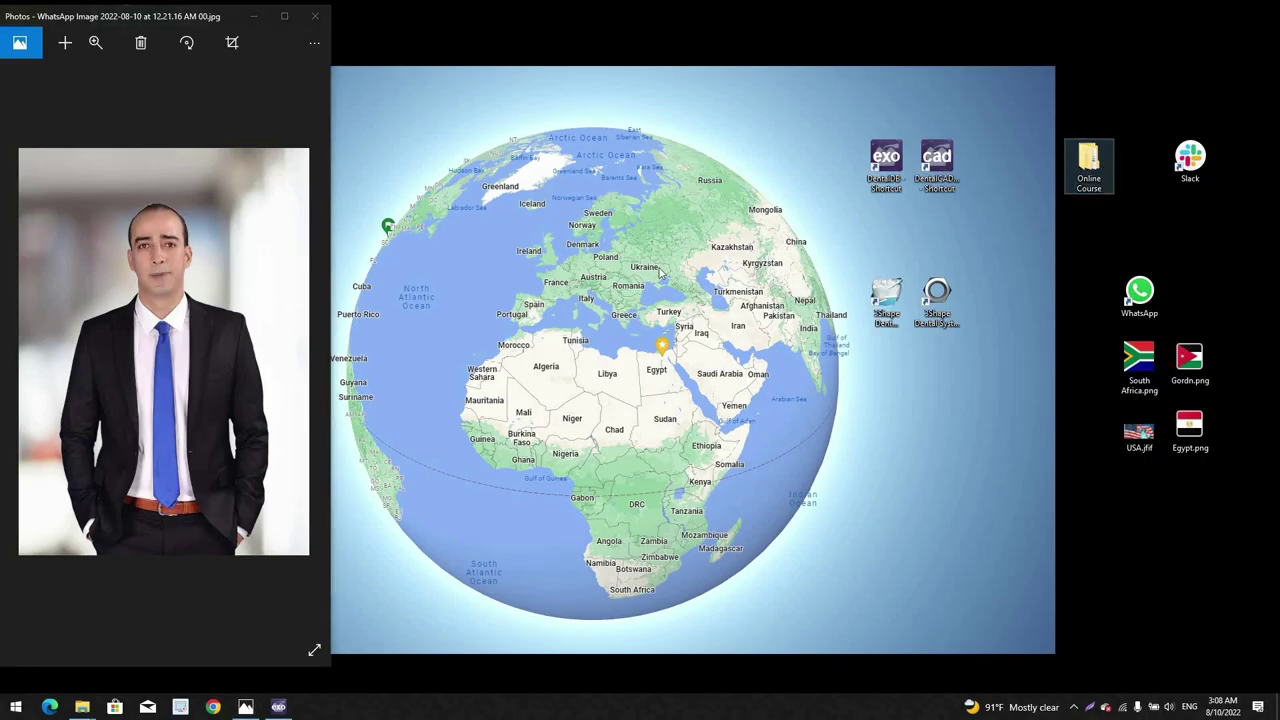
double_click(628, 245)
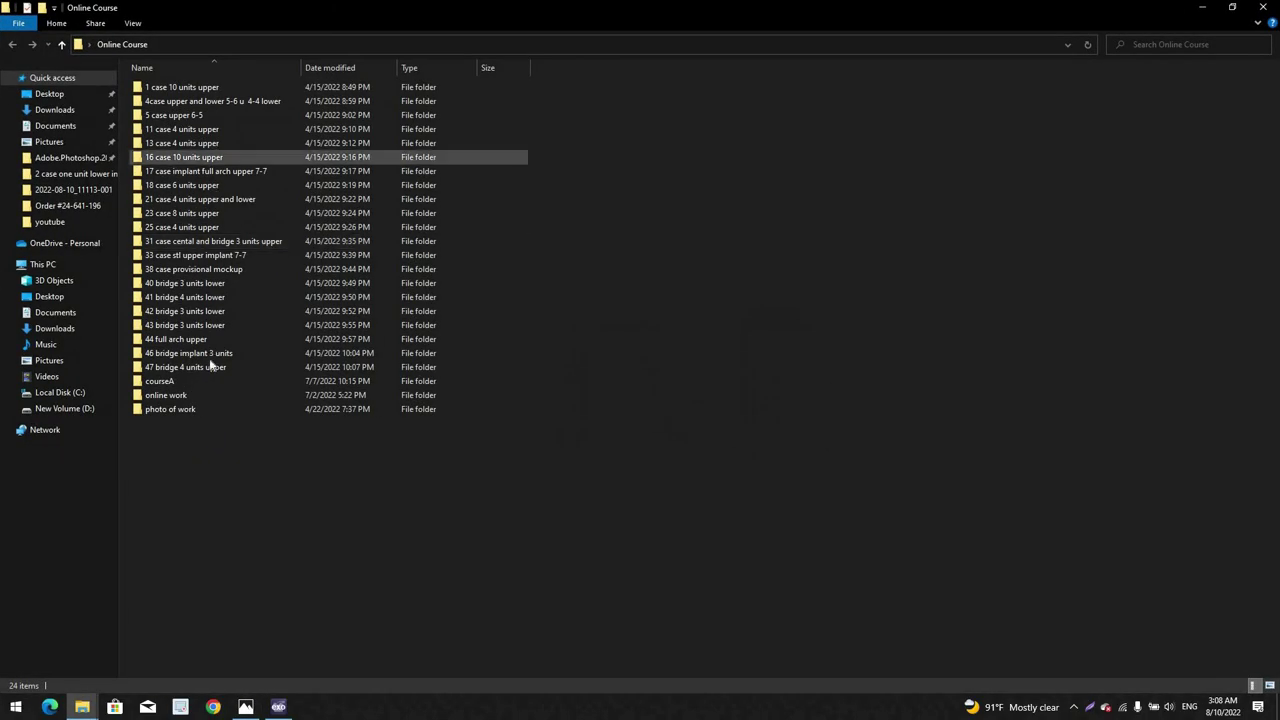
double_click(211, 381)
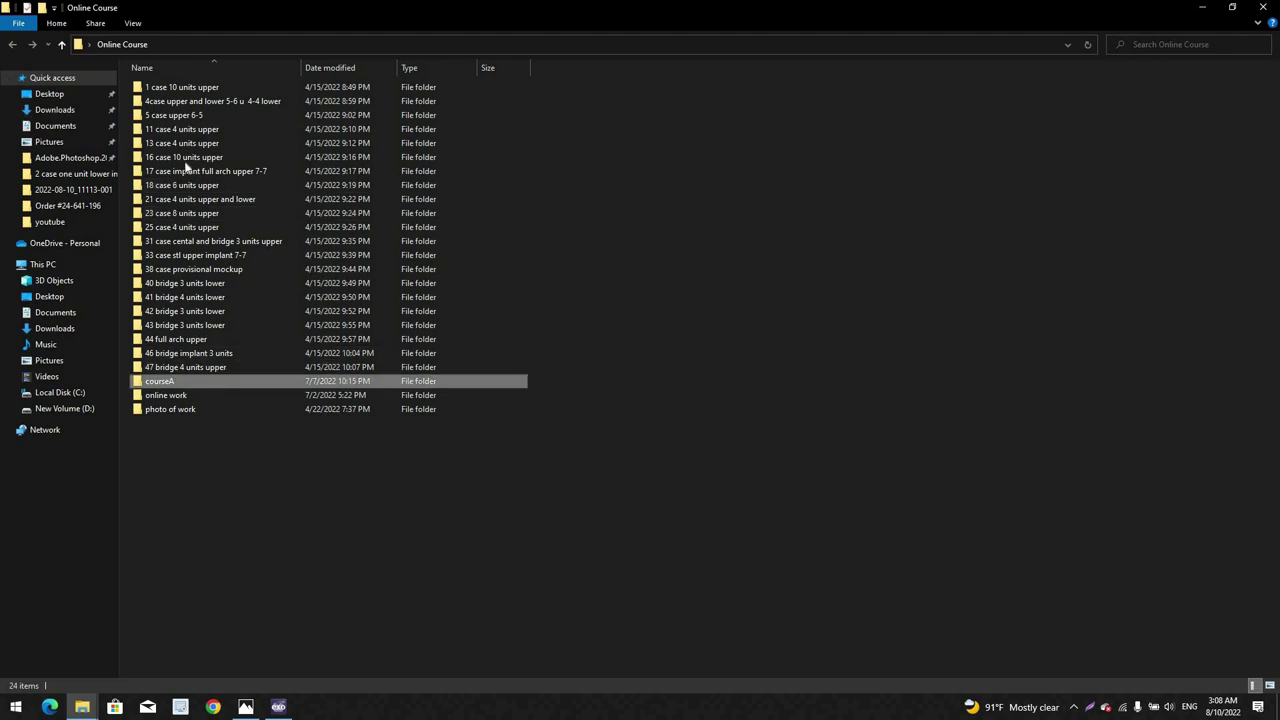
double_click(200, 87)
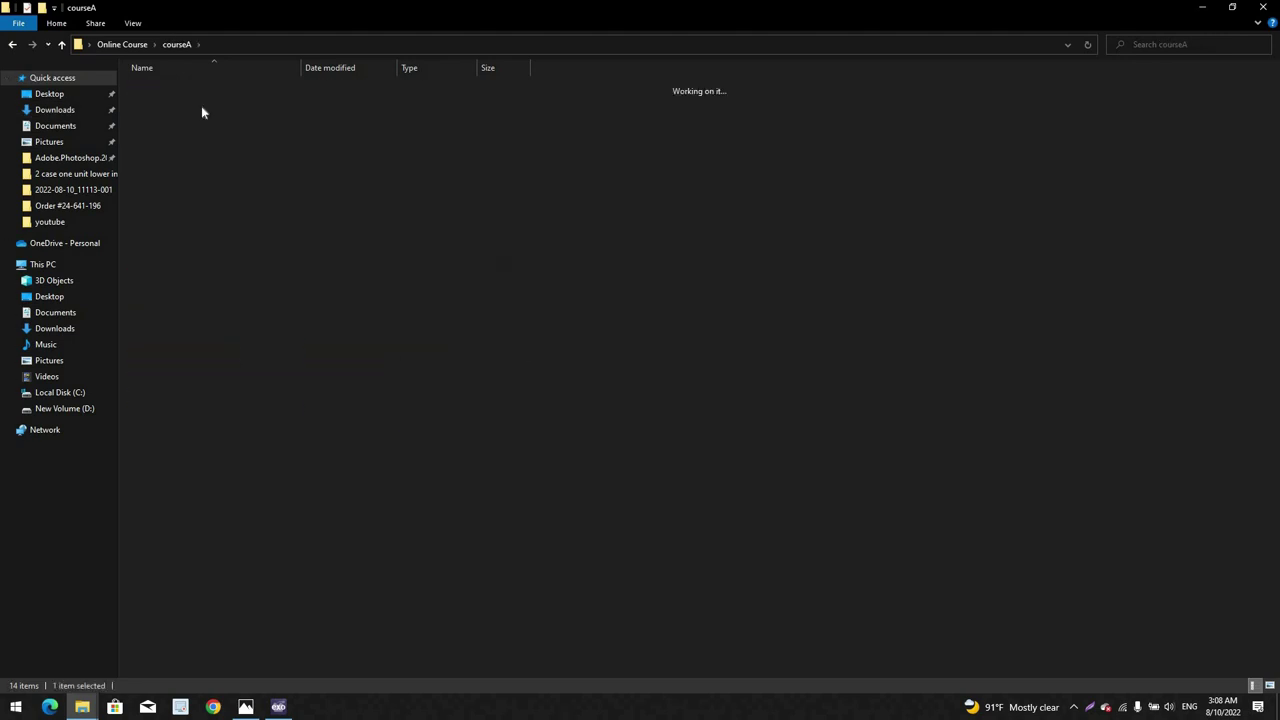
double_click(199, 104)
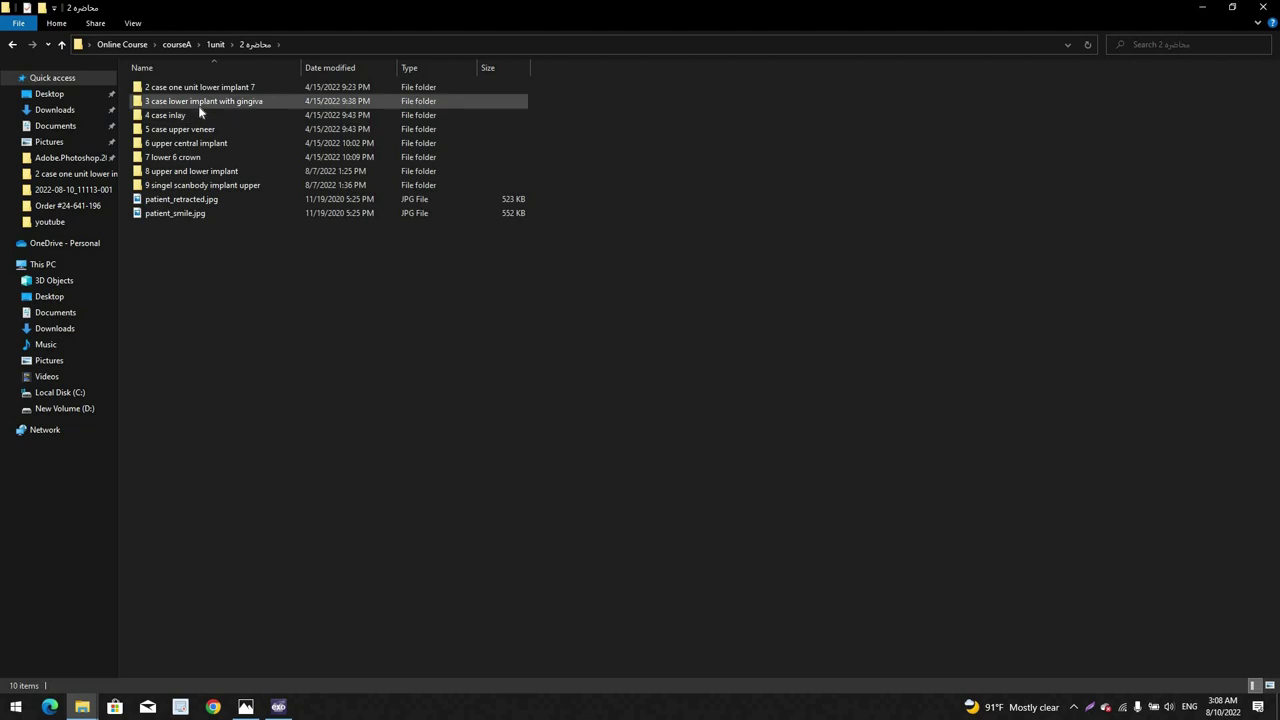
double_click(199, 104)
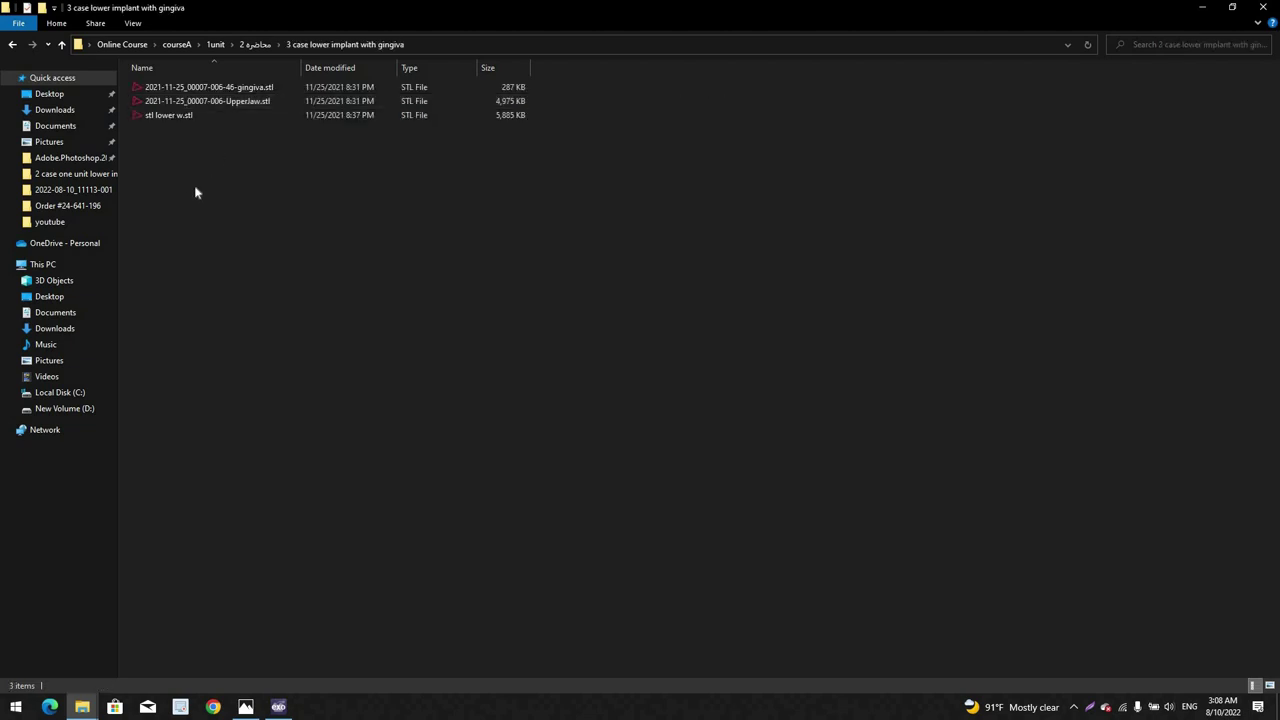
Step: Open stl lower w.stl in 3Shape 3D Viewer and examine the implant abutment and its surrounding socket from several angles
double_click(204, 117)
left_click(204, 117)
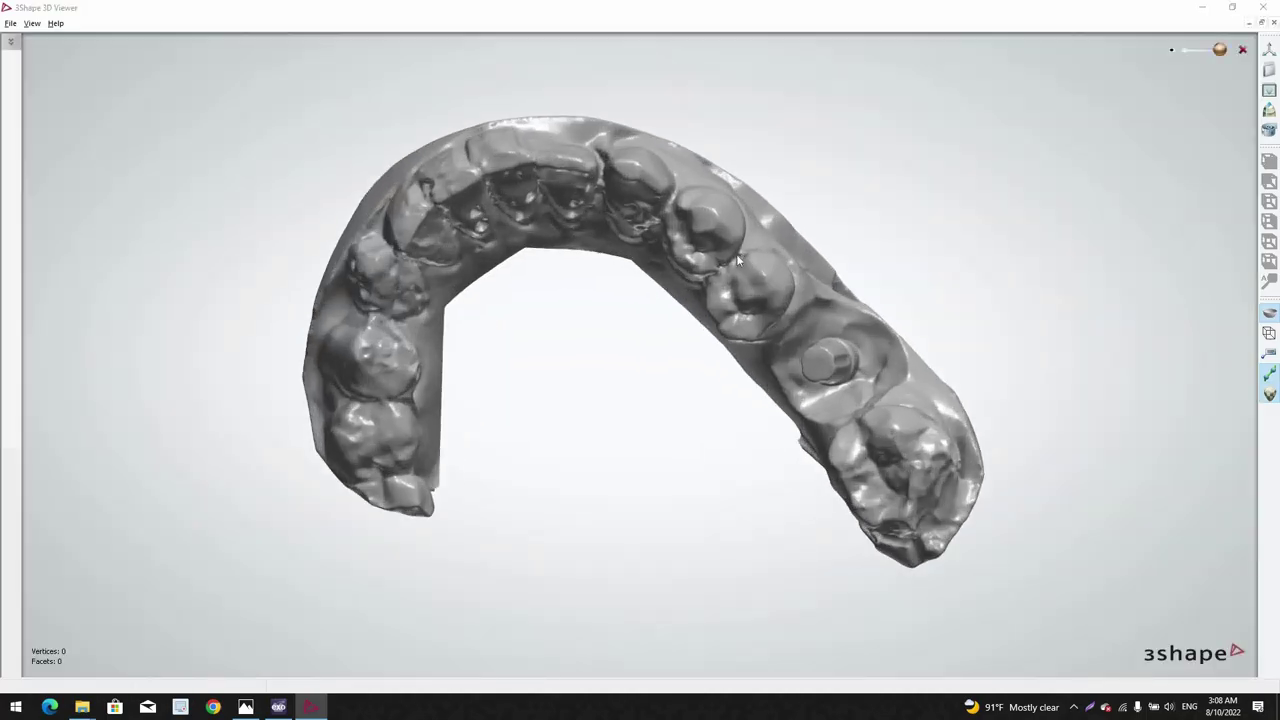
scroll(682, 451, "down", 3)
right_click_drag(682, 451, 586, 435)
scroll(586, 430, "up", 3)
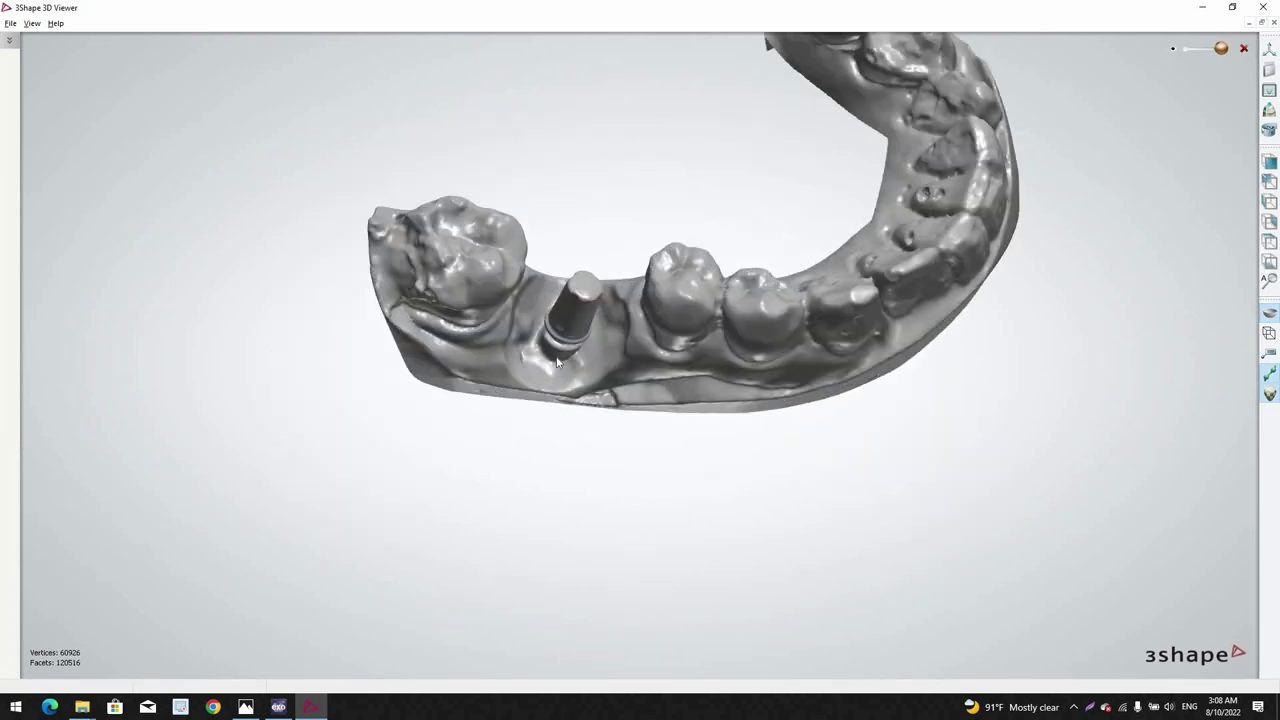
right_click_drag(584, 190, 582, 239)
scroll(581, 210, "up", 3)
scroll(510, 244, "up", 4)
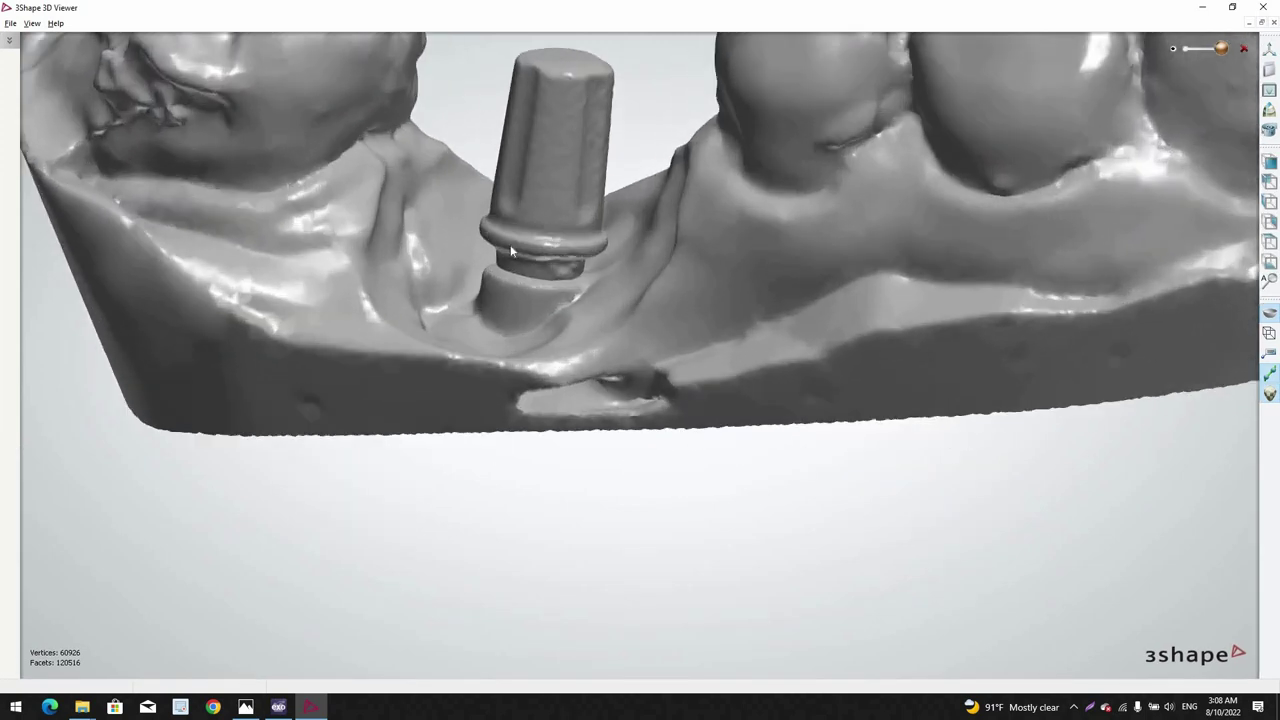
right_click_drag(540, 216, 503, 160)
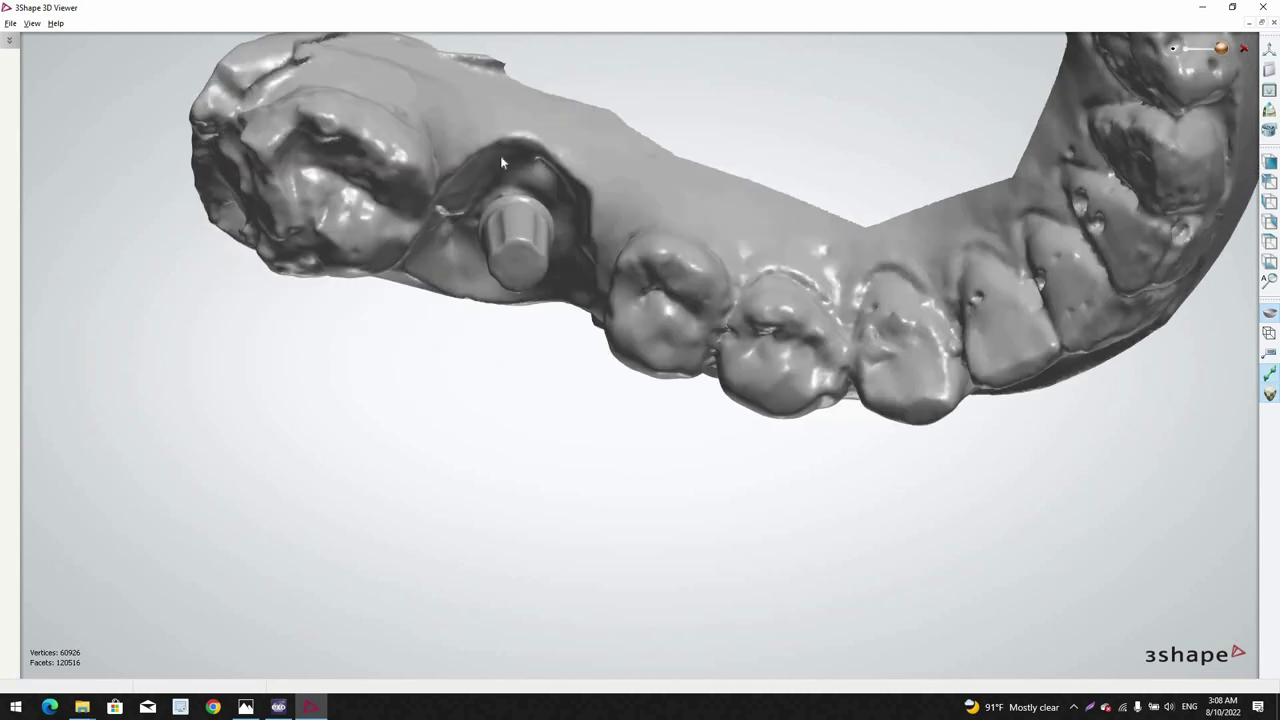
scroll(541, 225, "up", 3)
scroll(545, 101, "down", 3)
right_click_drag(542, 222, 535, 132)
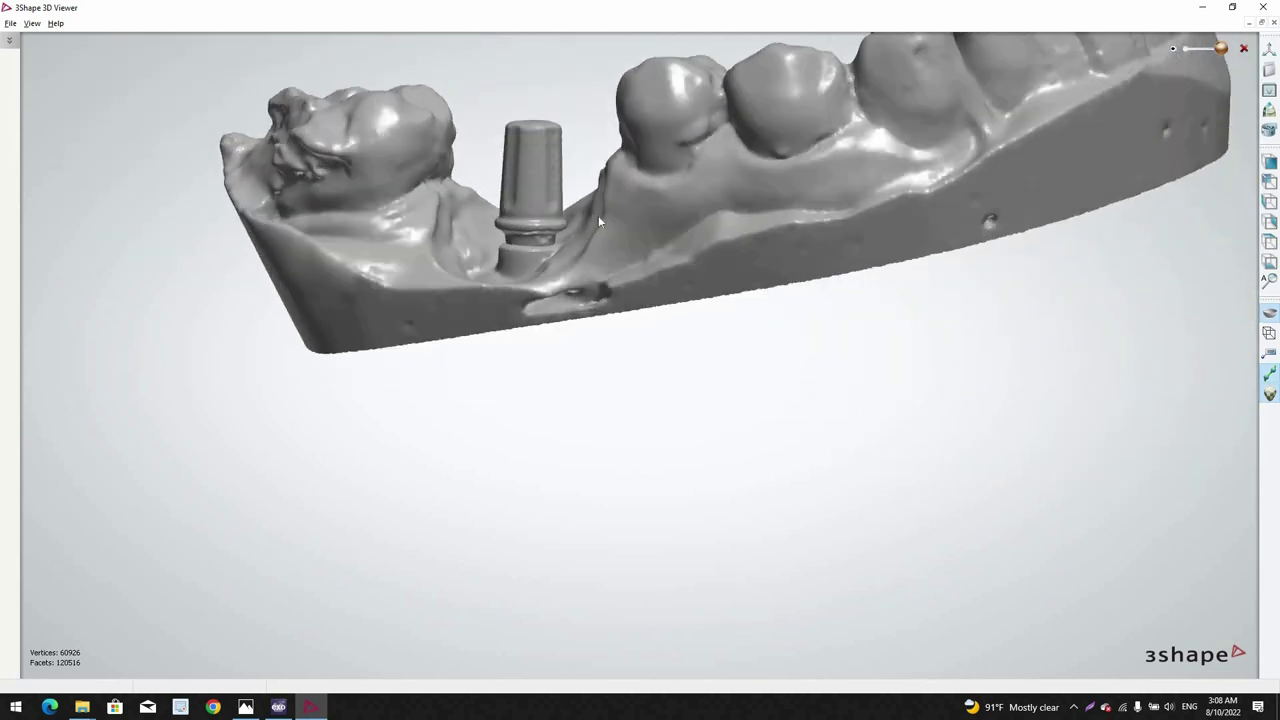
right_click_drag(598, 215, 512, 255)
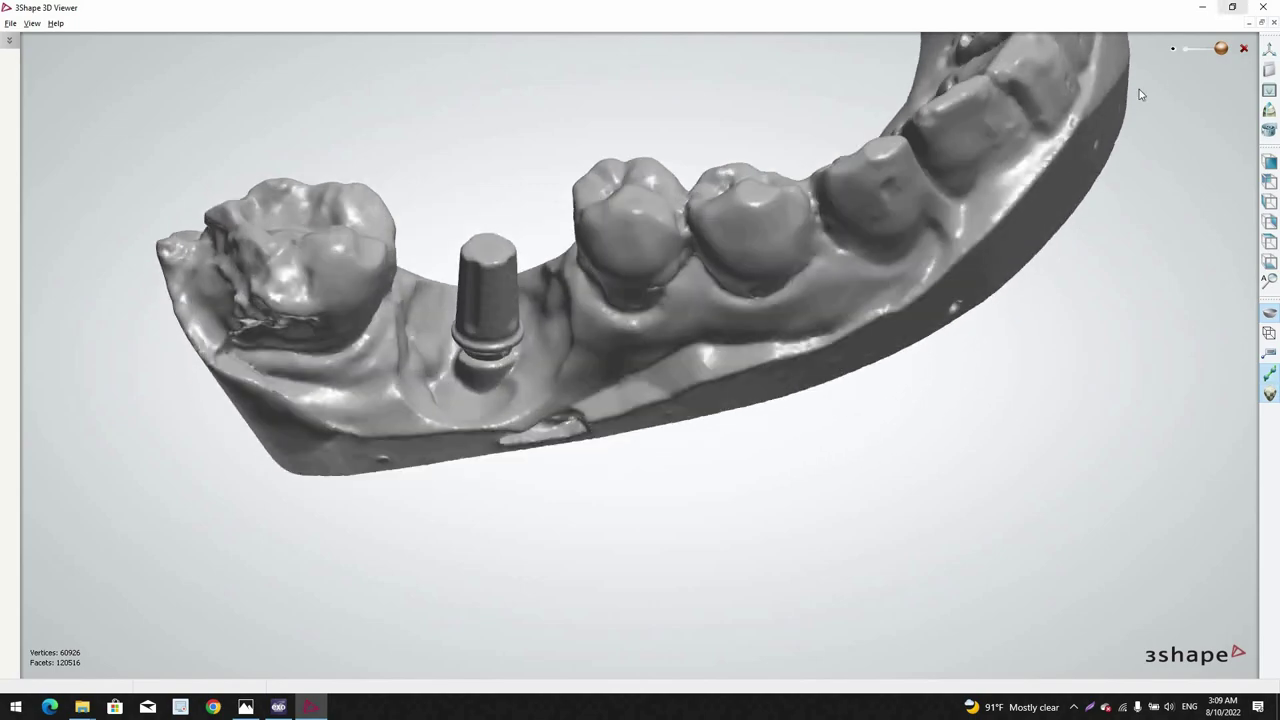
Step: Add the tooth 46 gingiva STL to the lower jaw scan in the enlarged 3D viewer
left_click(1232, 7)
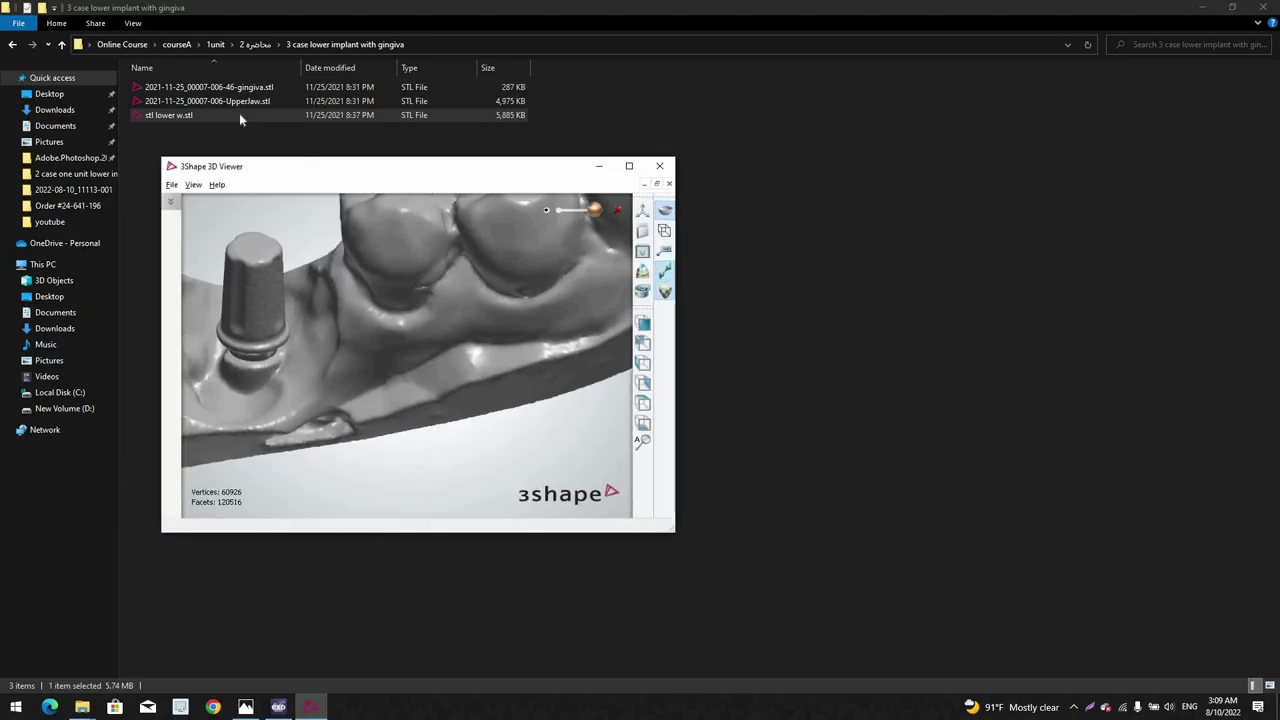
double_click(243, 90)
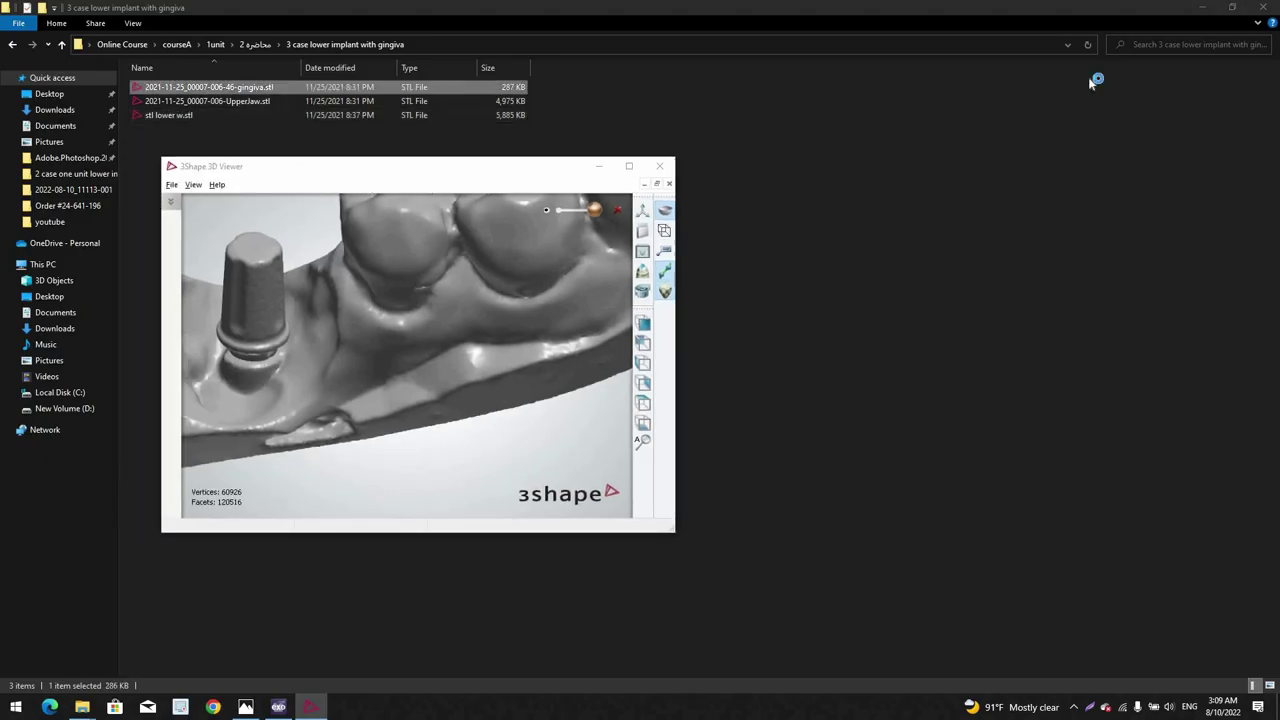
left_click(1198, 10)
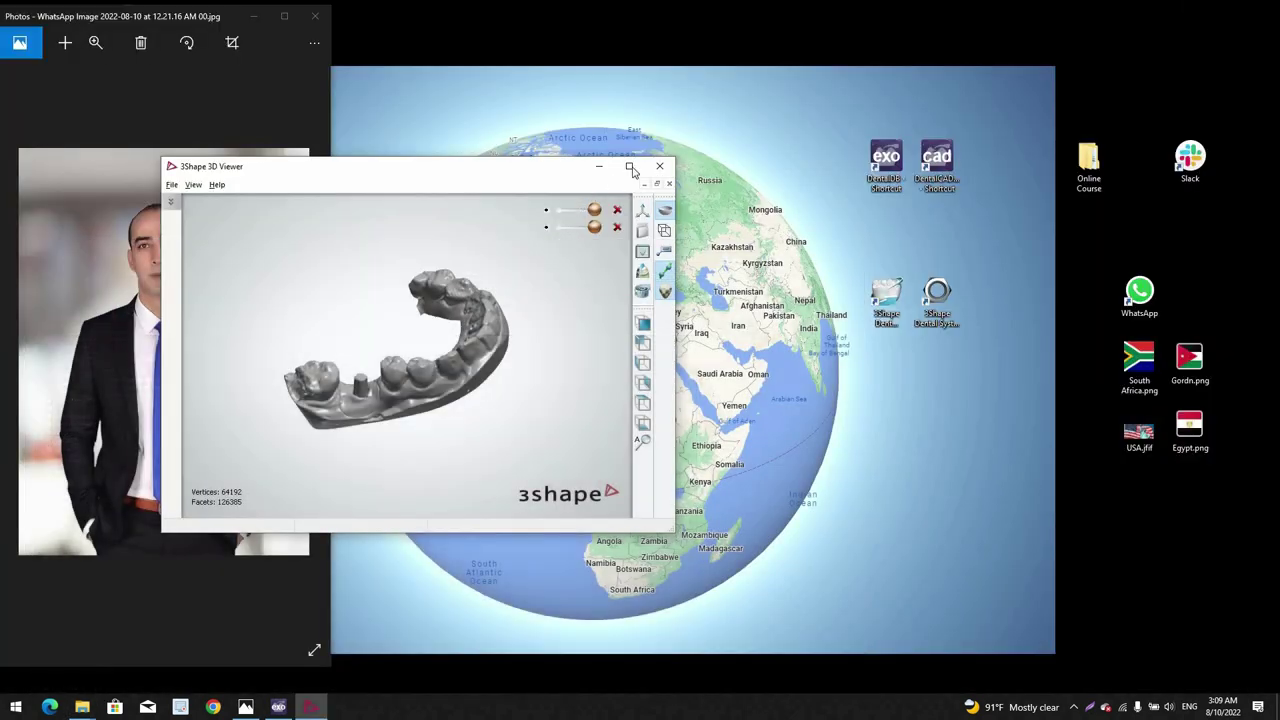
left_click(629, 165)
Step: Examine how the gingiva mesh fits around the implant abutment from the side and from above
right_click_drag(657, 451, 622, 165)
scroll(649, 381, "up", 5)
scroll(648, 412, "up", 3)
scroll(665, 215, "up", 5)
scroll(528, 102, "down", 5)
right_click_drag(600, 460, 420, 371)
scroll(611, 285, "up", 4)
right_click_drag(593, 433, 430, 372)
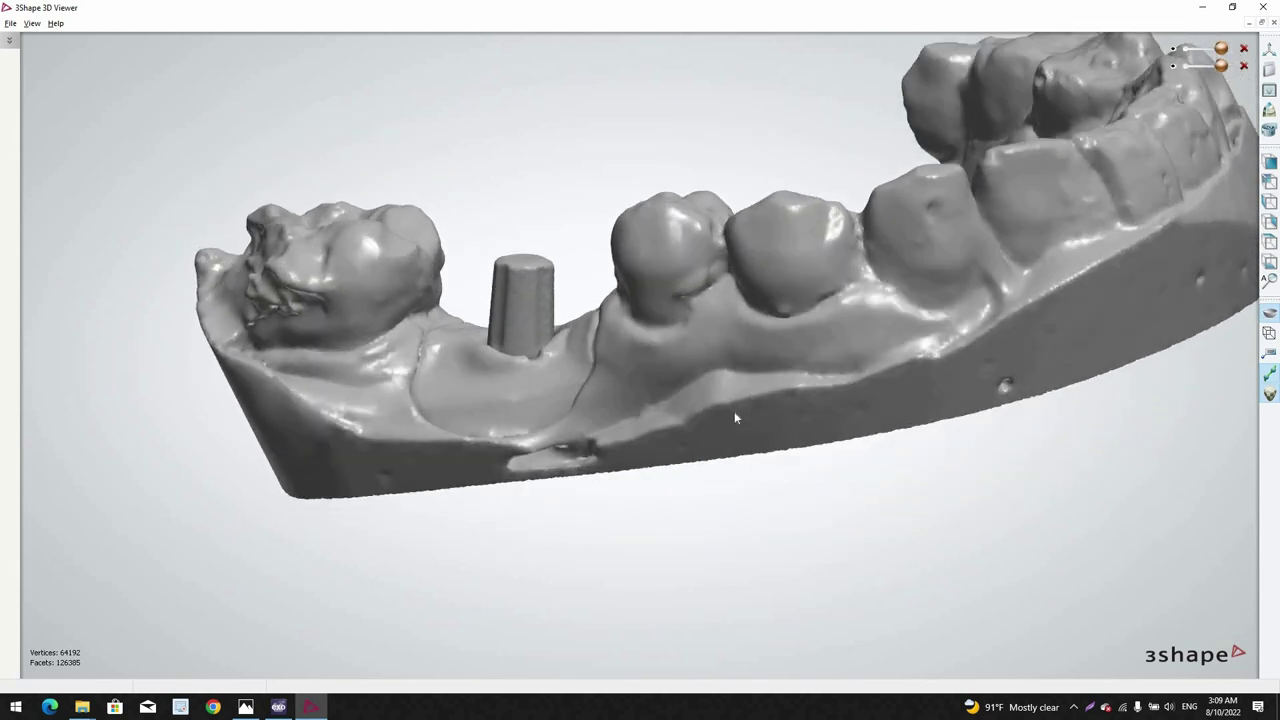
scroll(734, 411, "down", 4)
right_click_drag(734, 411, 665, 440)
scroll(652, 340, "up", 3)
right_click_drag(655, 200, 644, 362)
scroll(620, 380, "up", 5)
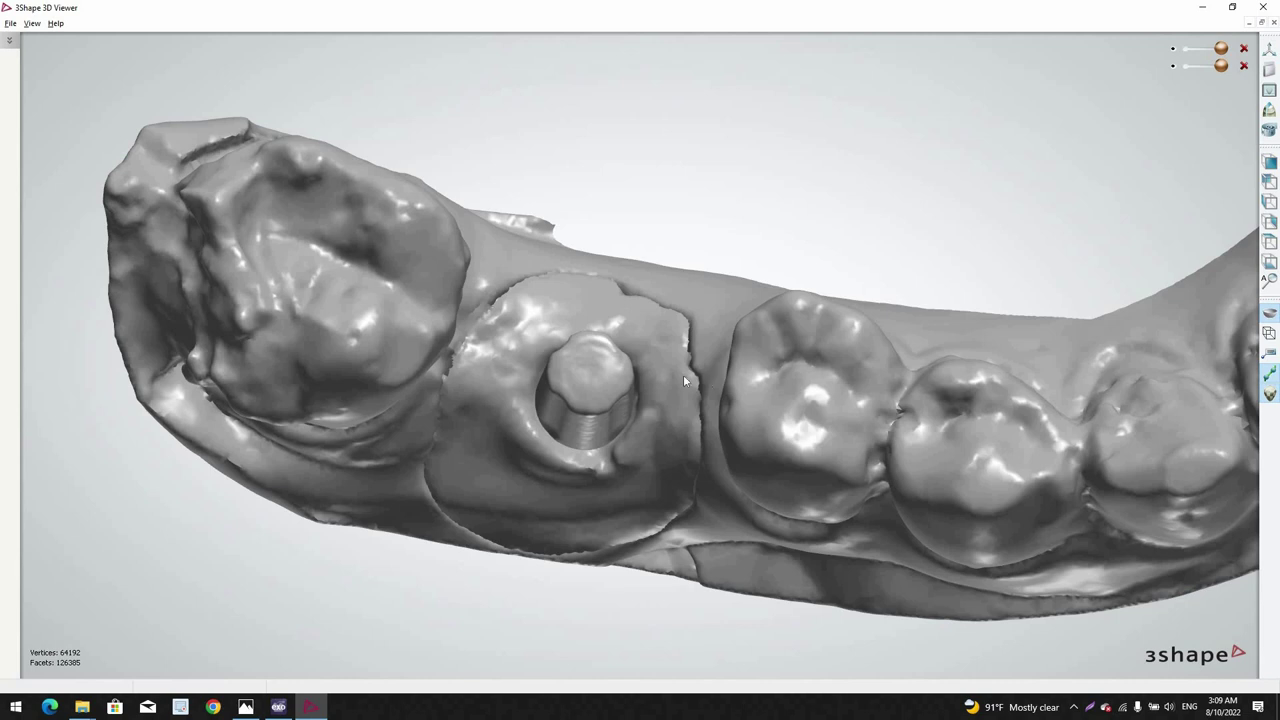
Step: Toggle the gingiva mesh on and off to compare the implant site with and without it, leaving the mesh hidden
left_click(1174, 69)
left_click(1174, 69)
left_click(1174, 69)
left_click(1174, 69)
left_click(1174, 69)
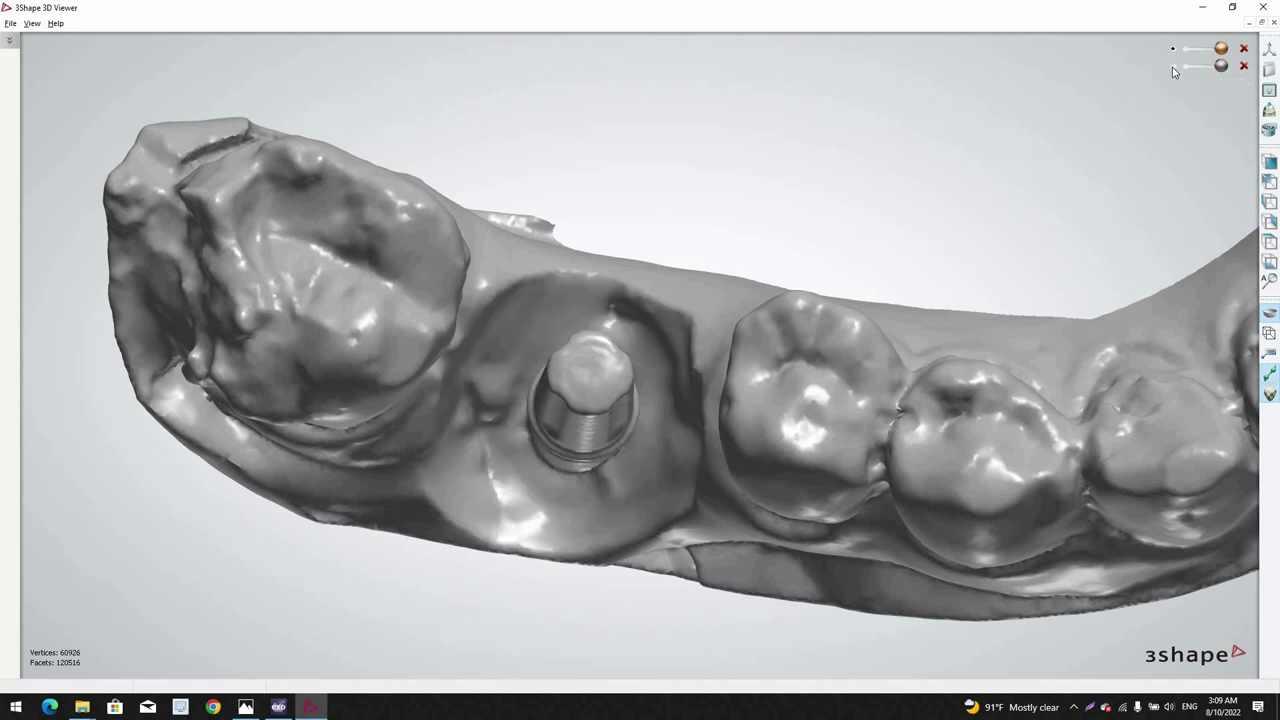
Step: Show the gingiva mesh on its own, examine it from above, and close the 3D viewer
left_click(1174, 69)
left_click(1173, 50)
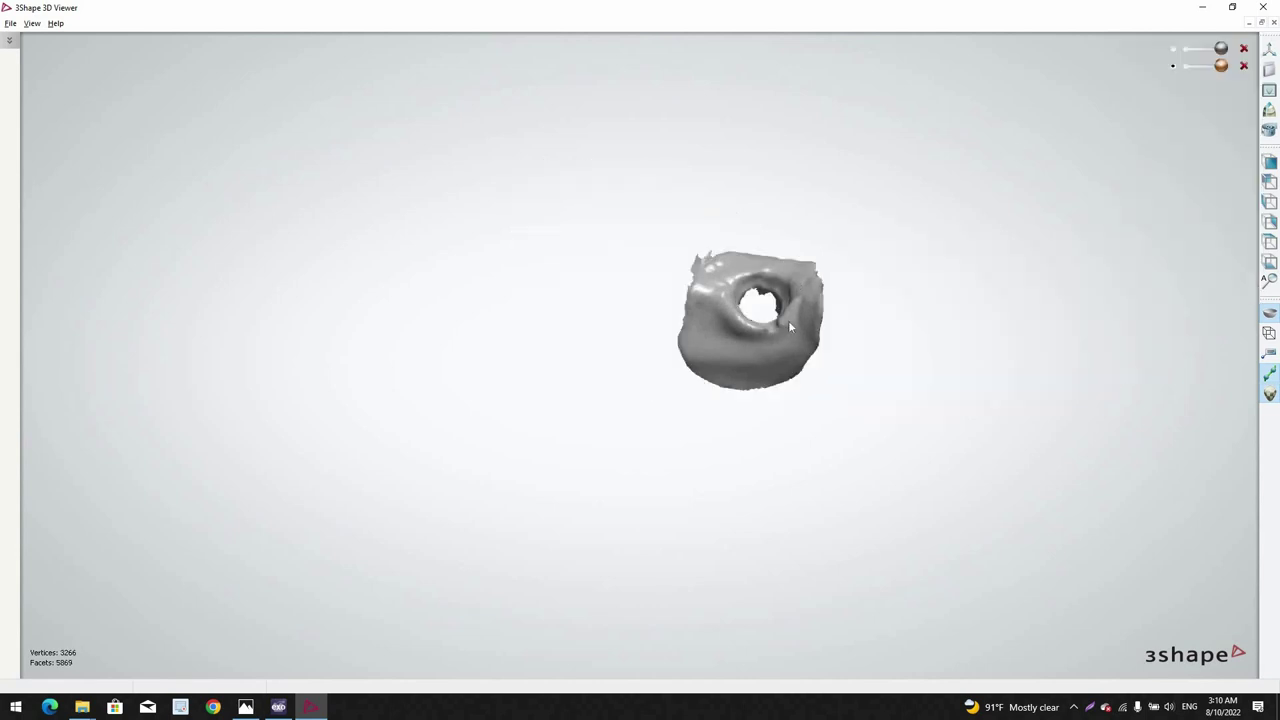
right_click_drag(788, 320, 1275, 8)
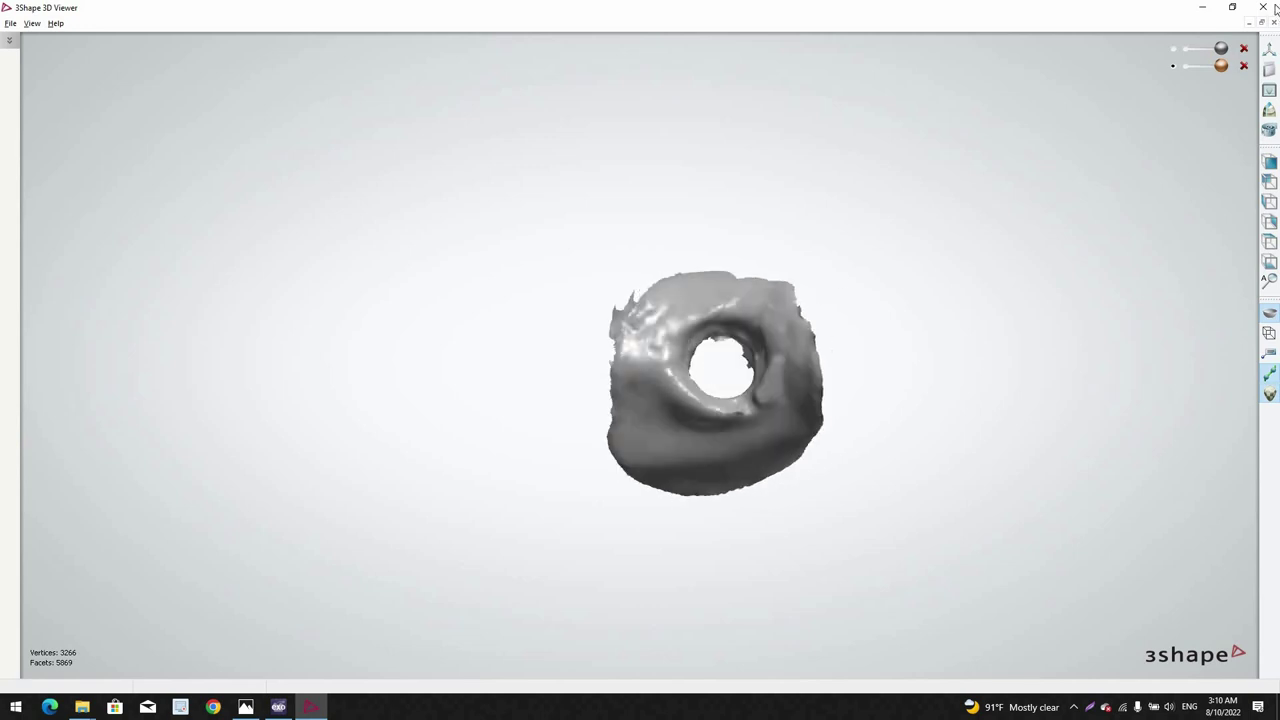
left_click(1263, 8)
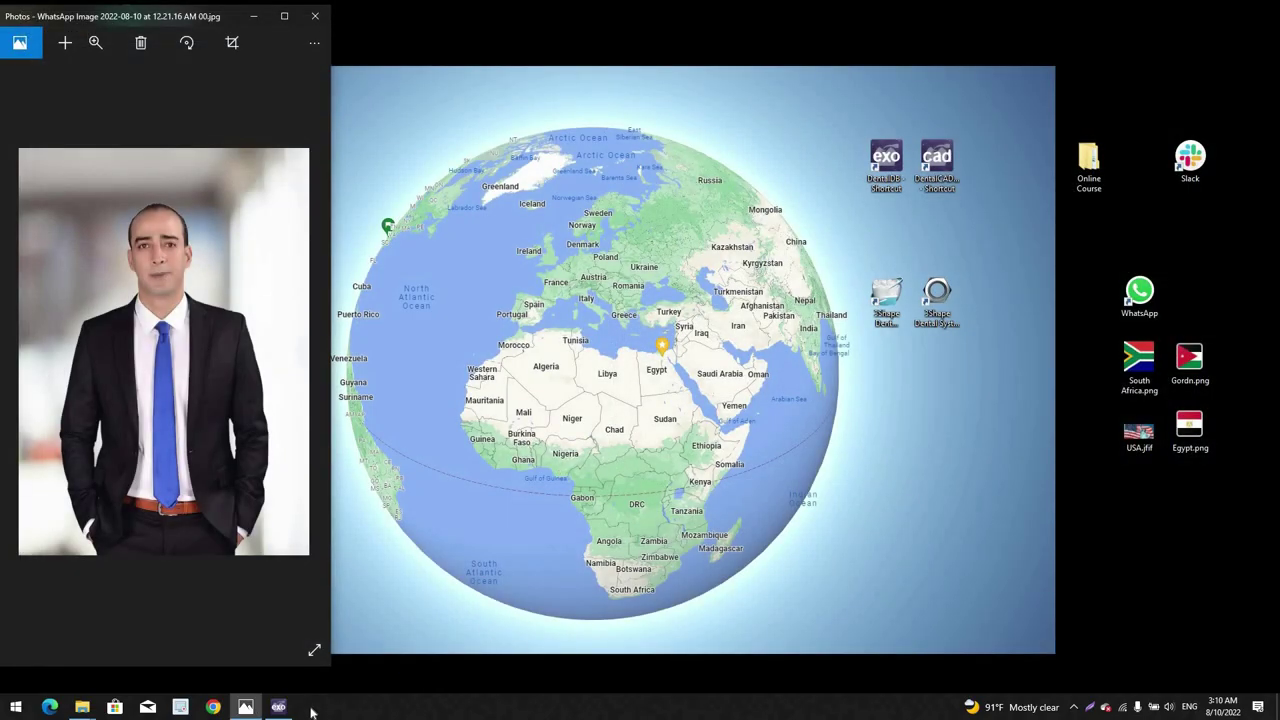
Step: Switch to exocad DentalDB and select the dentist as the client of the new project
left_click(278, 707)
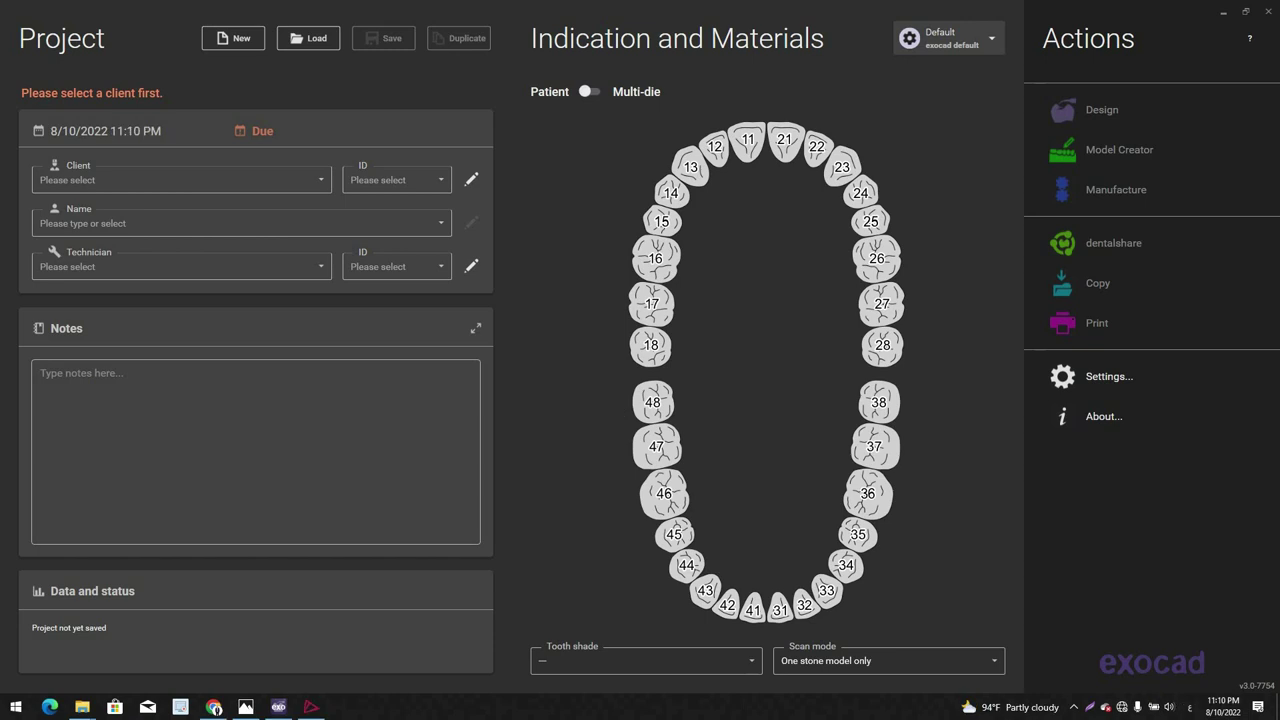
left_click(90, 706)
left_click(211, 225)
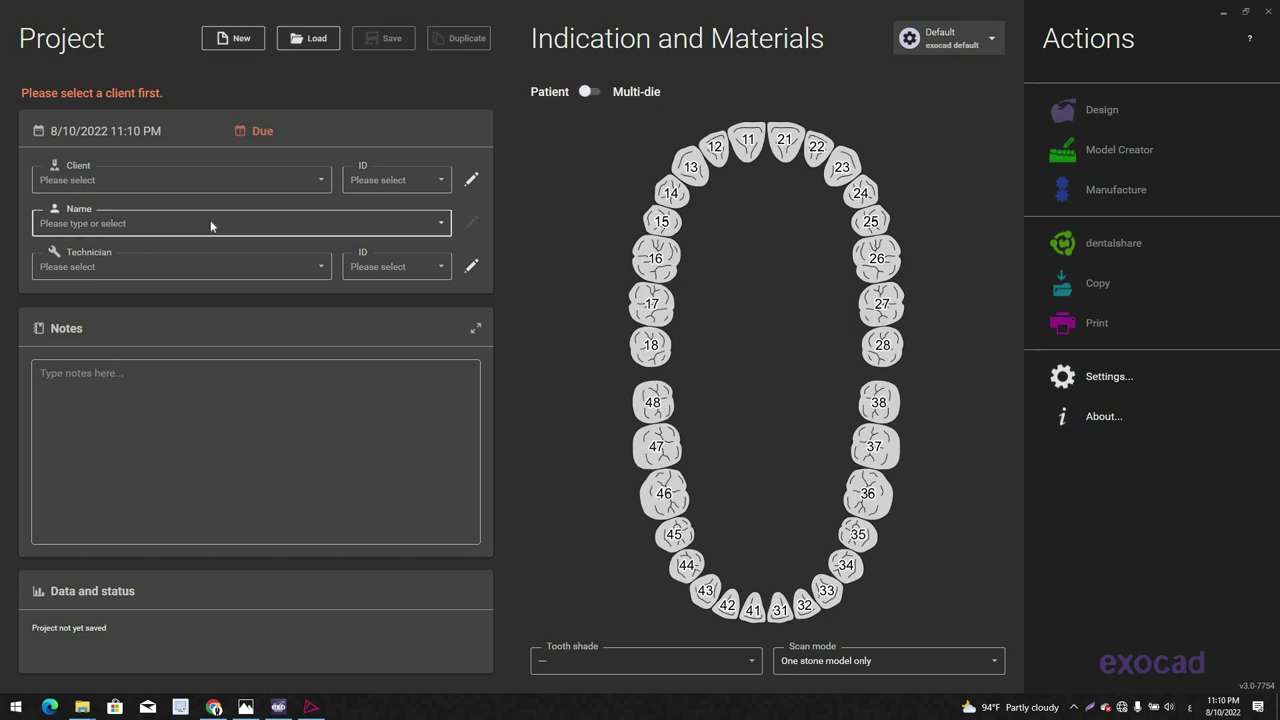
left_click(211, 191)
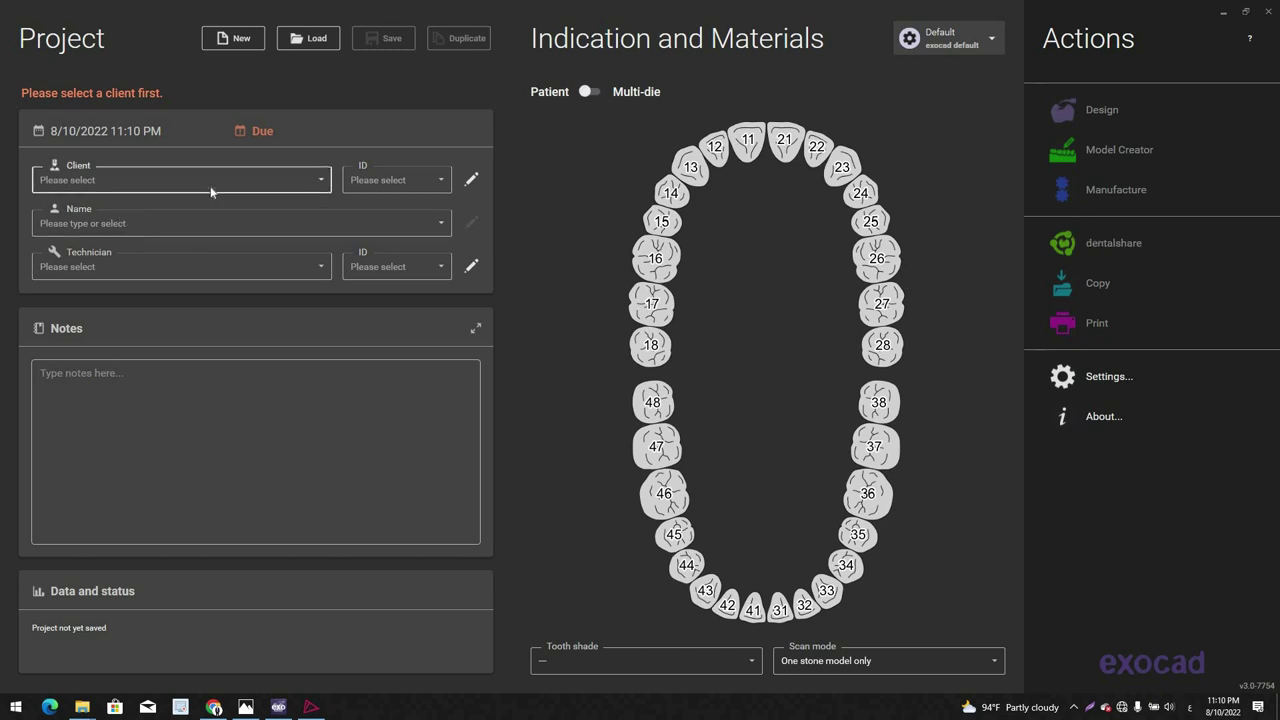
left_click(211, 188)
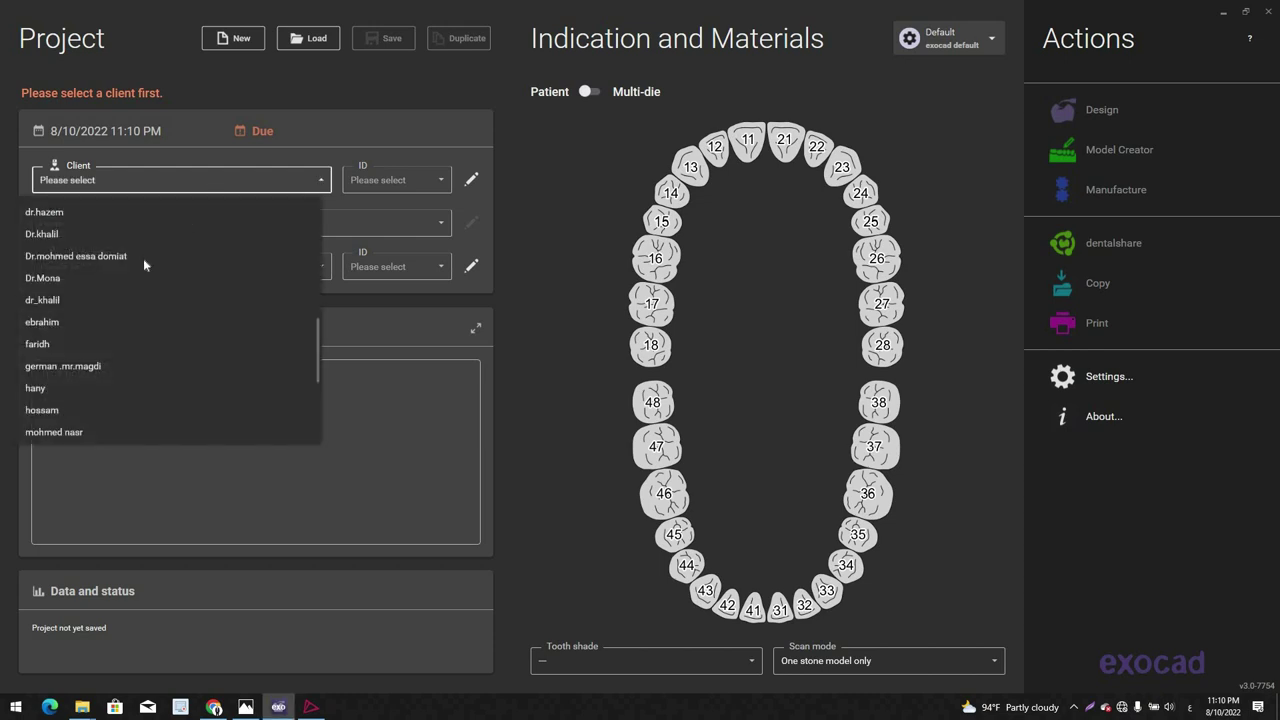
scroll(121, 308, "down", 5)
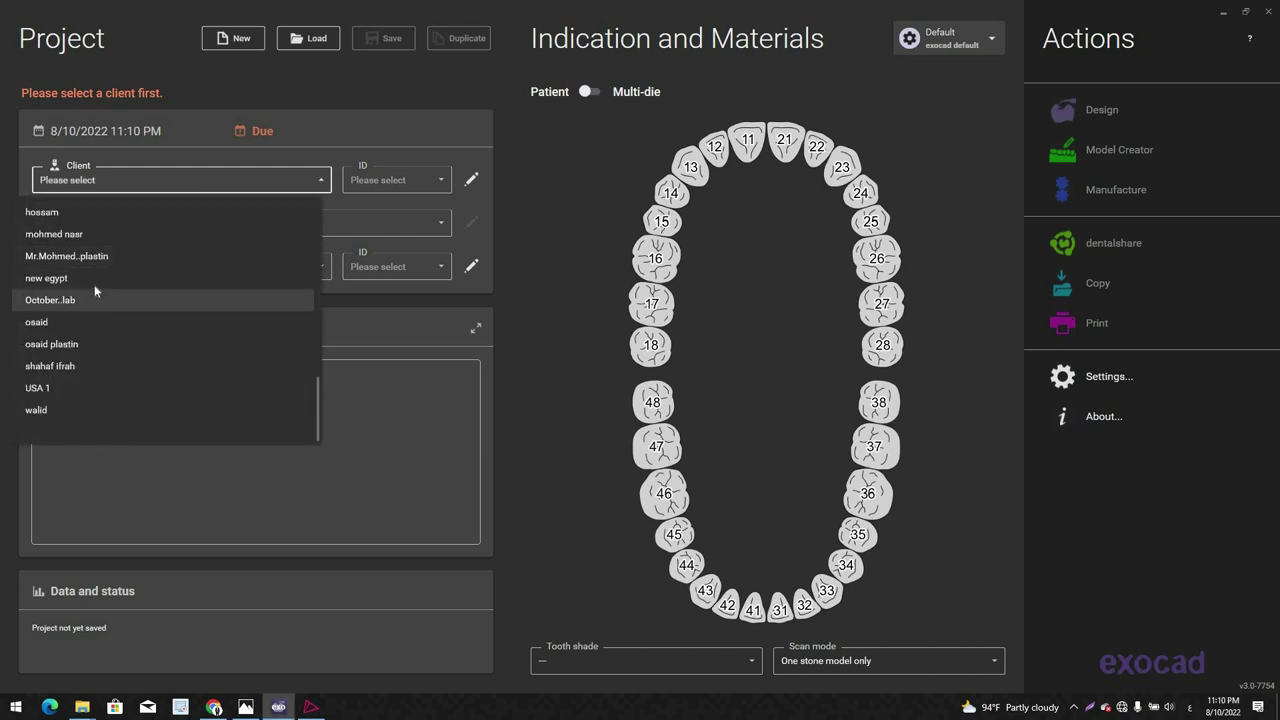
scroll(90, 298, "up", 1)
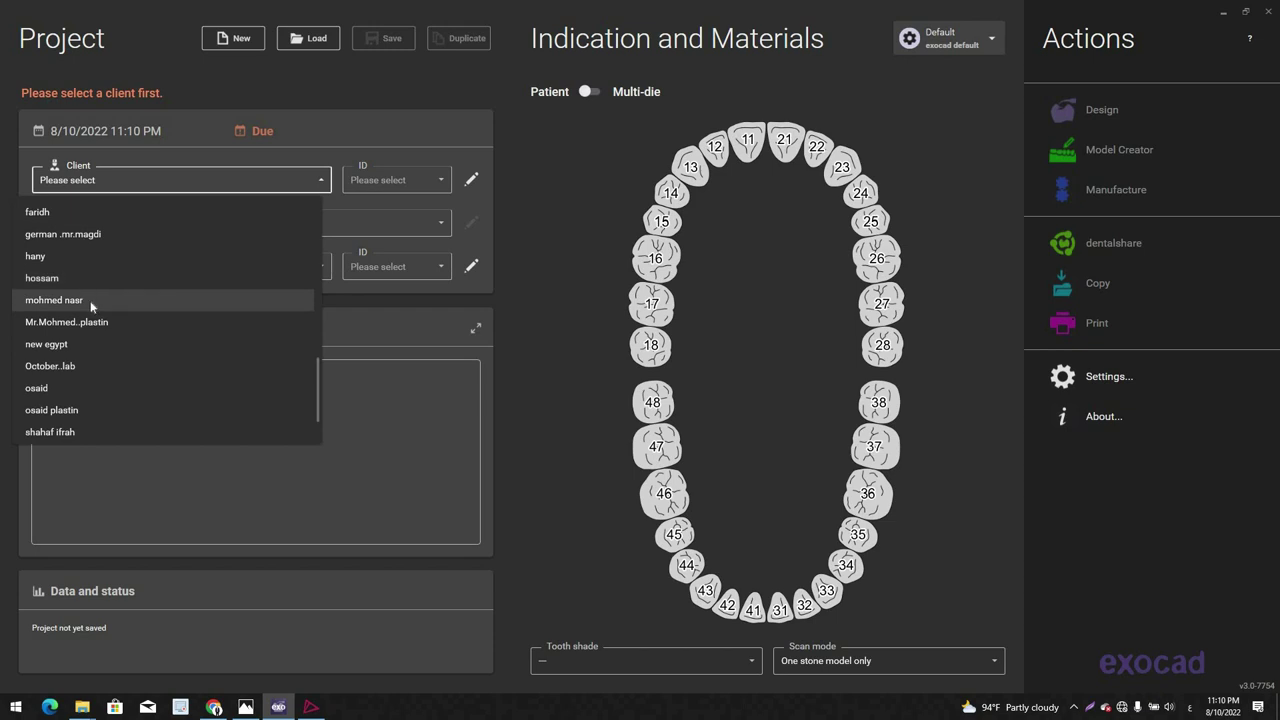
scroll(88, 330, "down", 1)
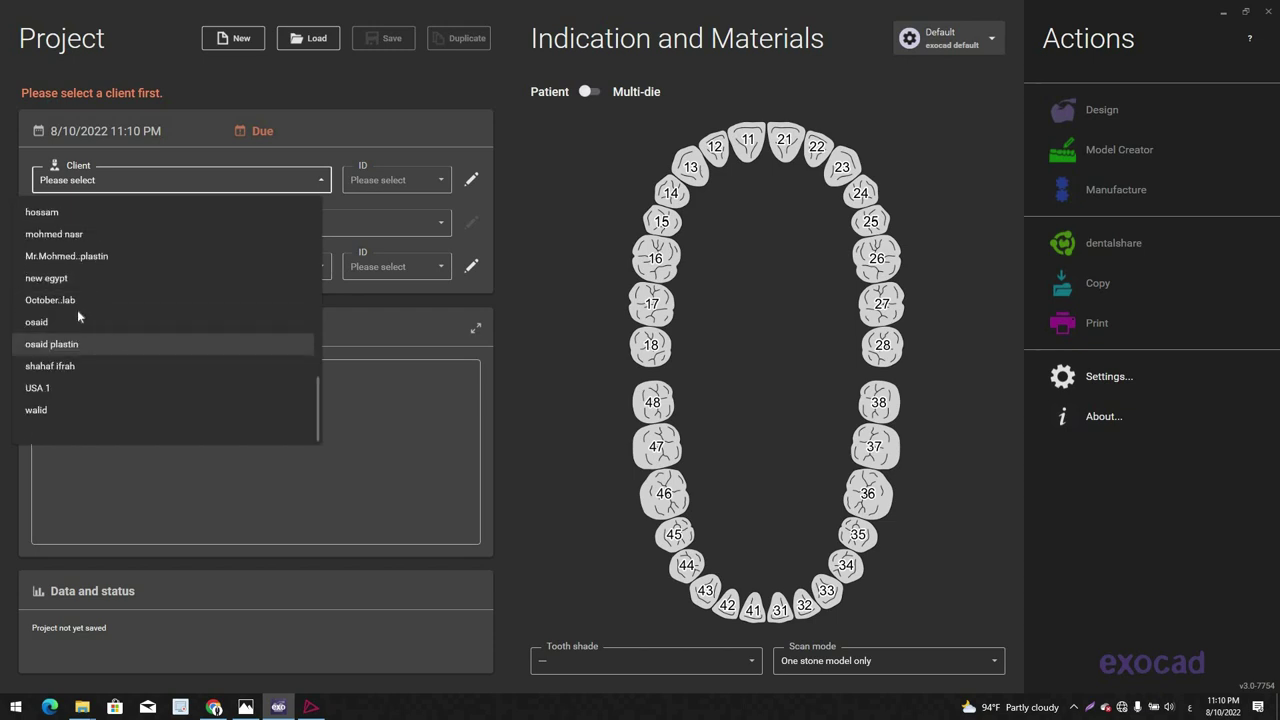
scroll(77, 302, "up", 1)
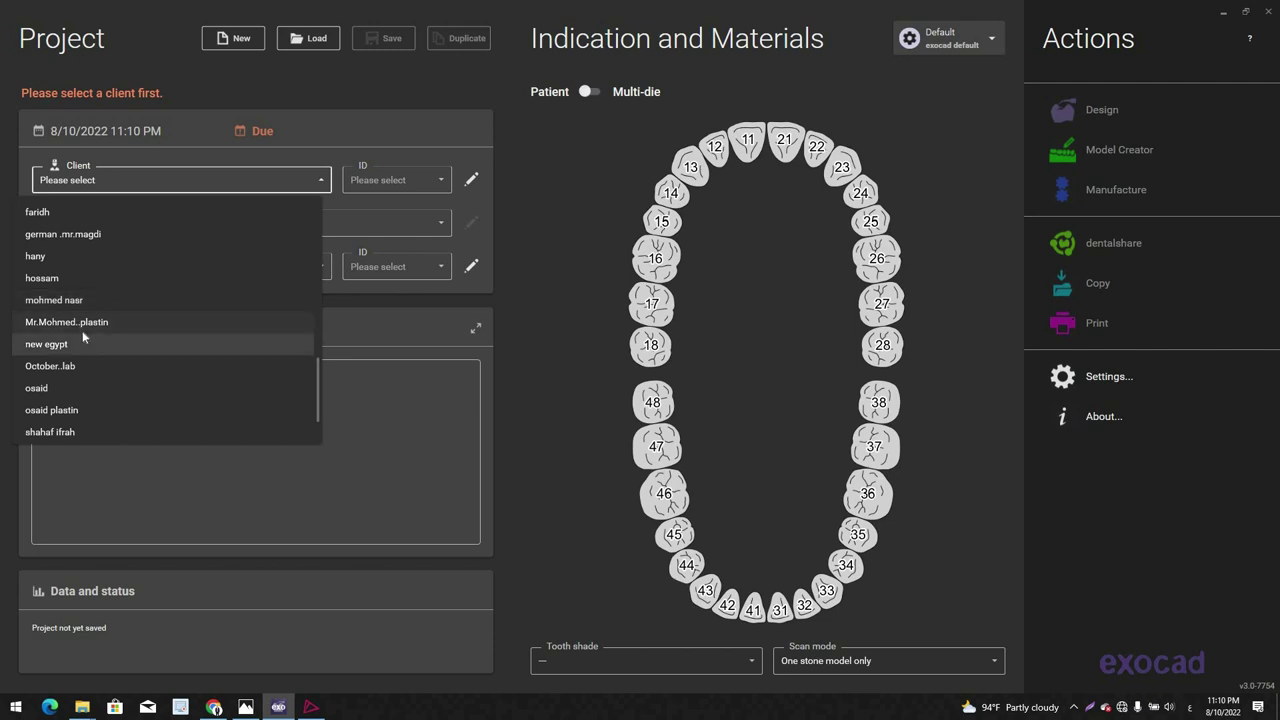
scroll(72, 285, "up", 1)
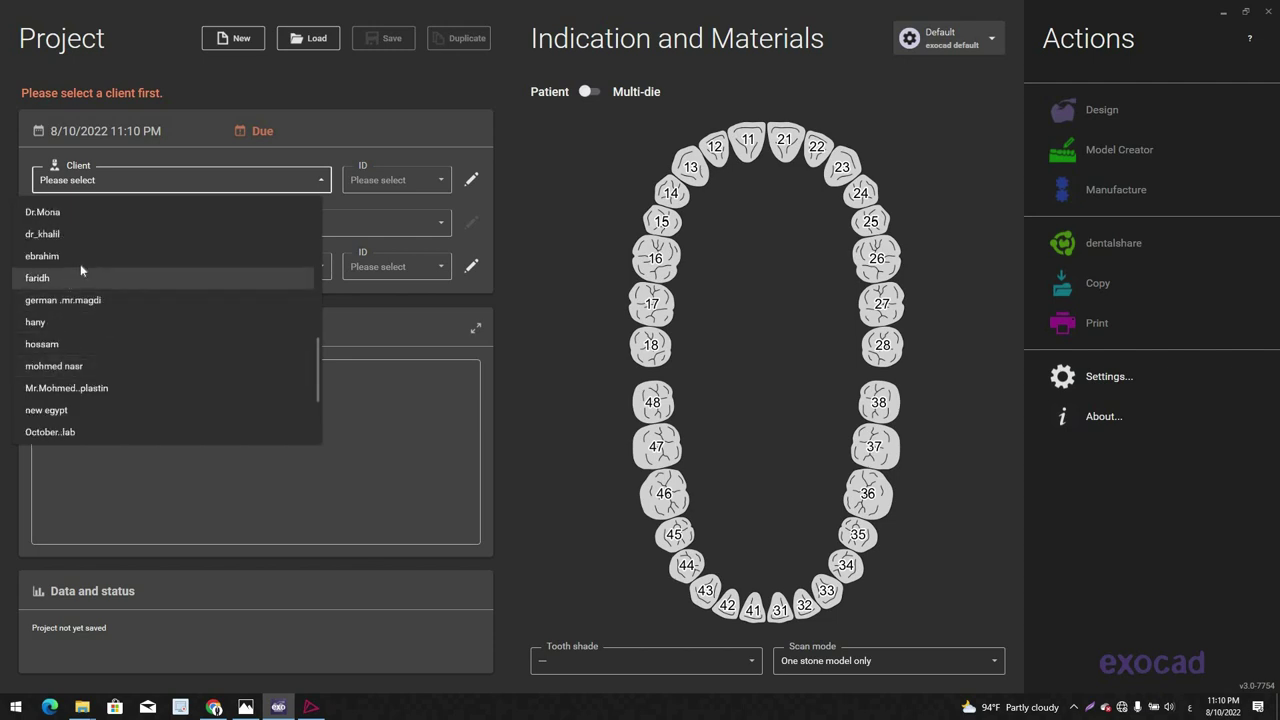
scroll(85, 300, "up", 1)
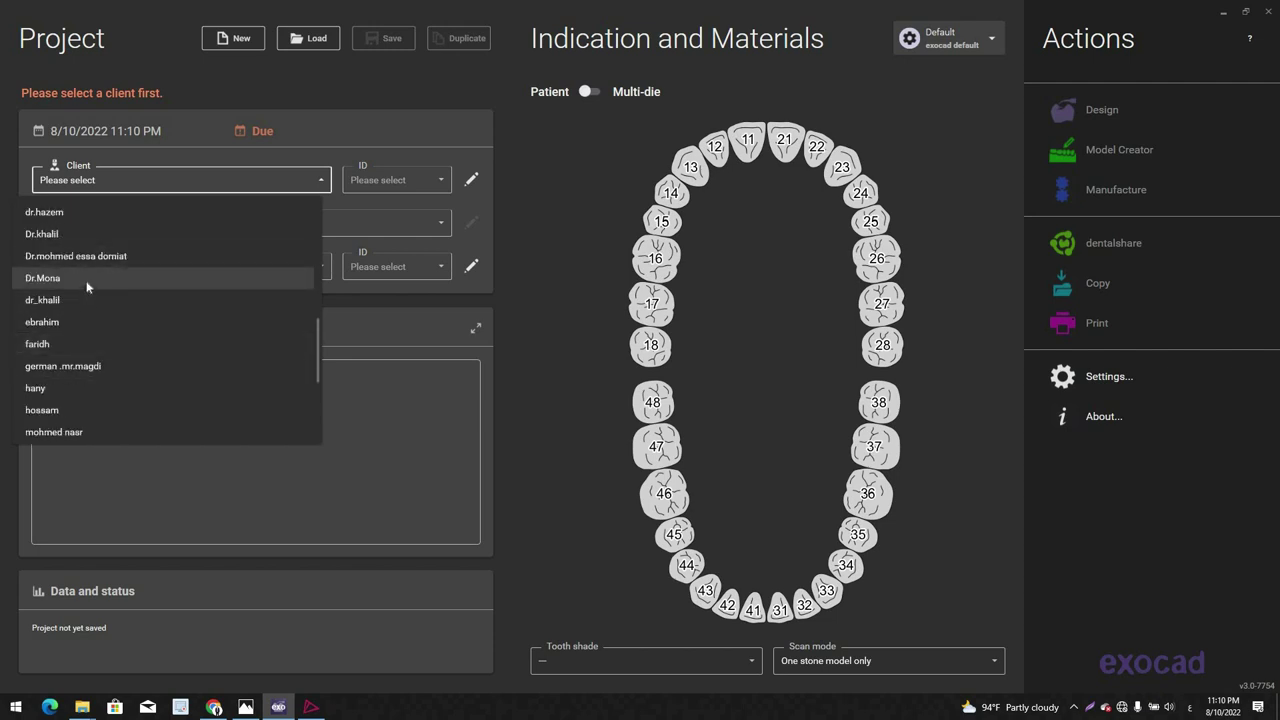
Step: Assign the technician to the project and enter 2 as the patient name
left_click(204, 273)
left_click(204, 277)
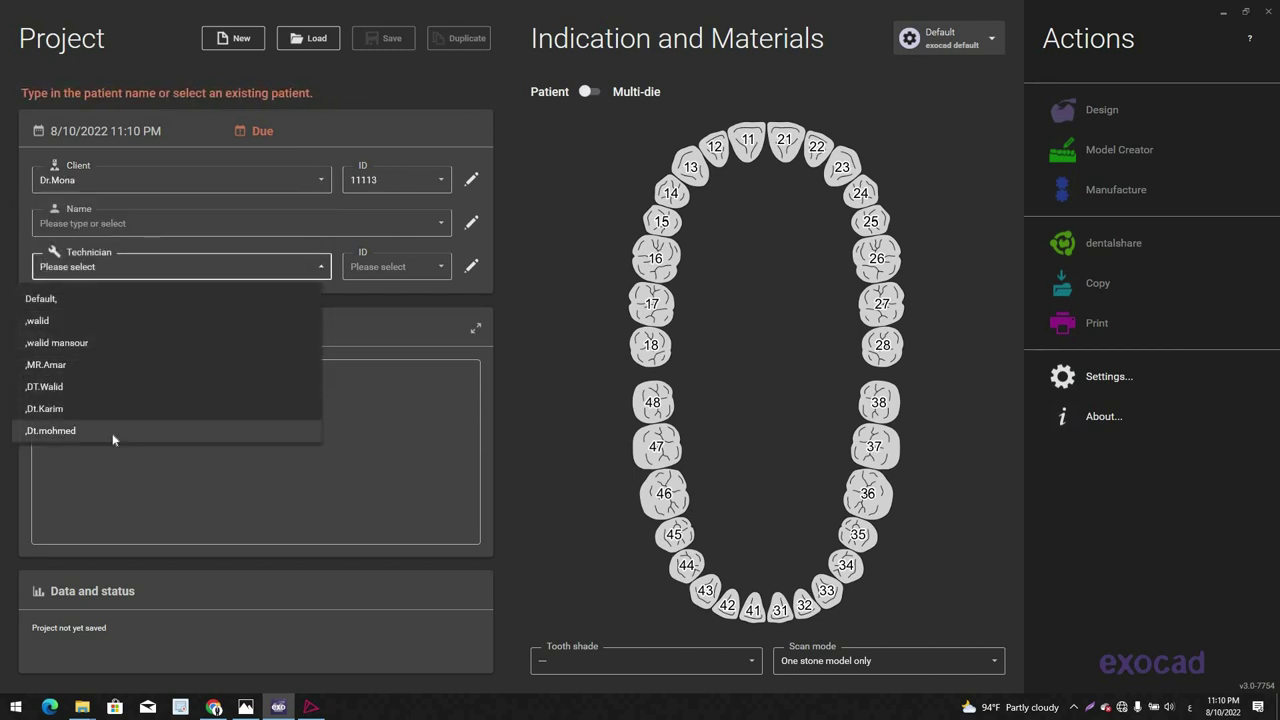
left_click(60, 430)
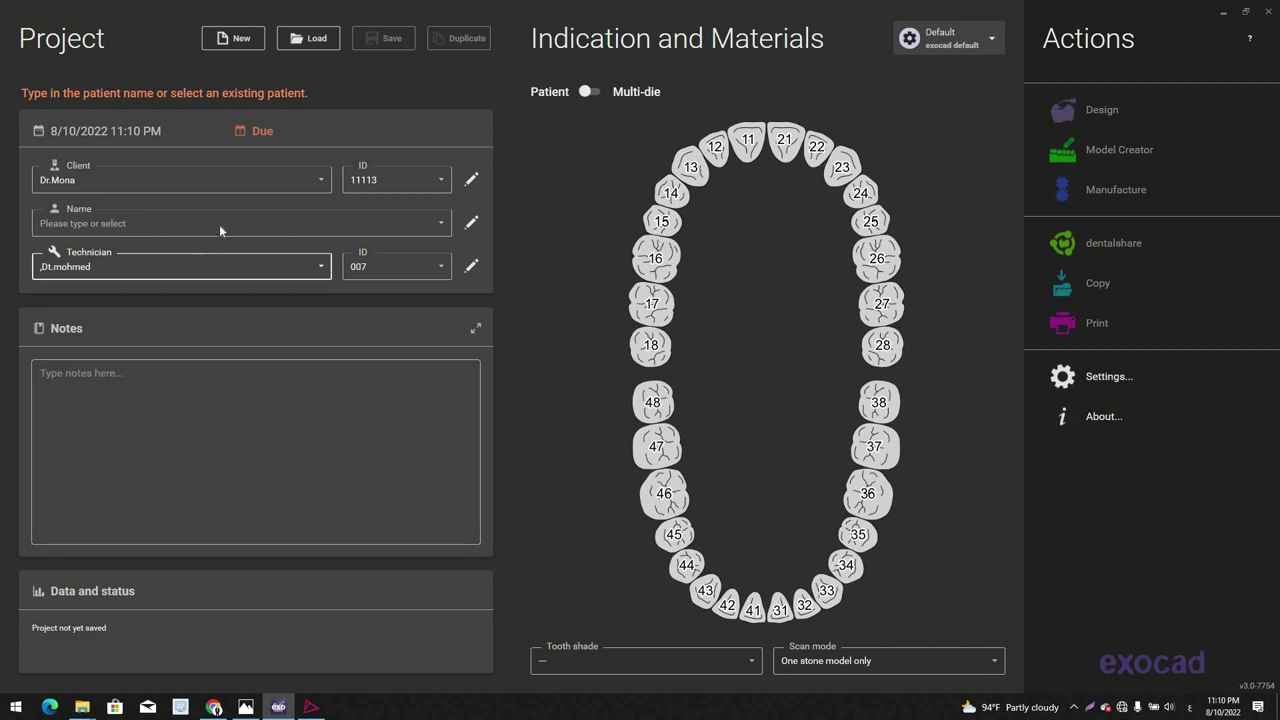
left_click(223, 224)
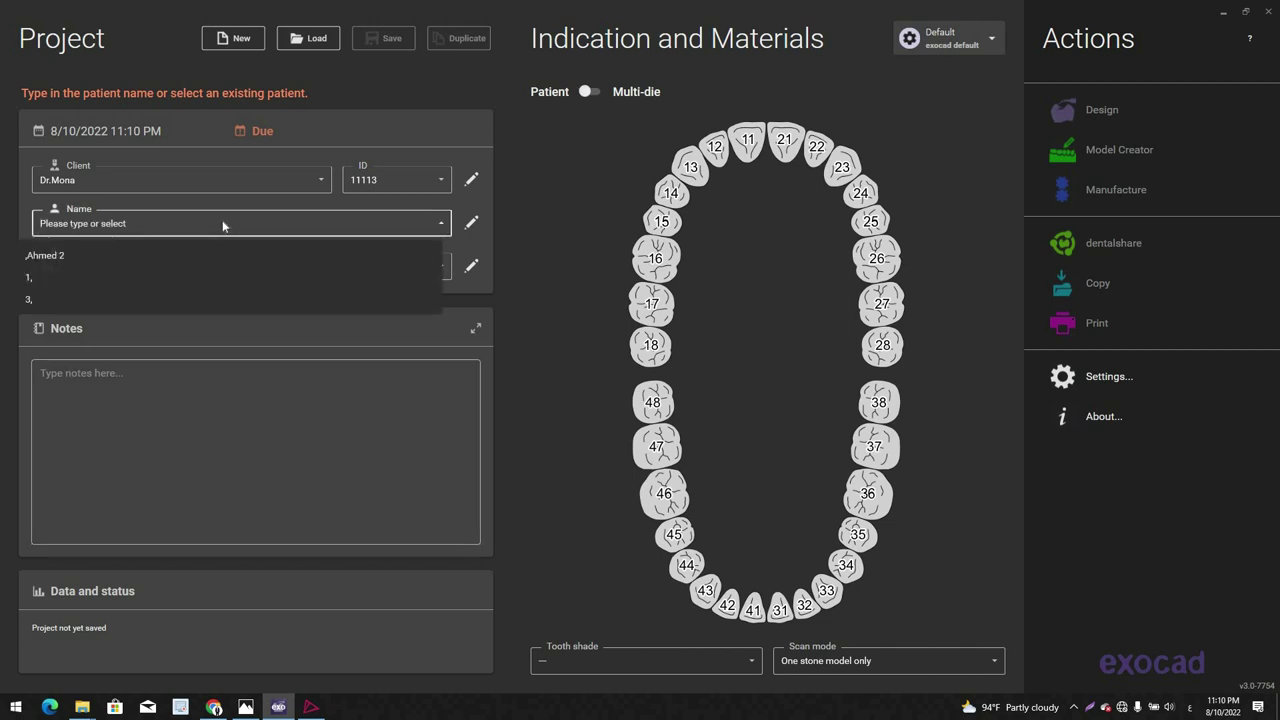
type("2")
Step: Change the keyboard language to English (United Kingdom) and enter A2 in the project notes
left_click(256, 450)
left_click(256, 450)
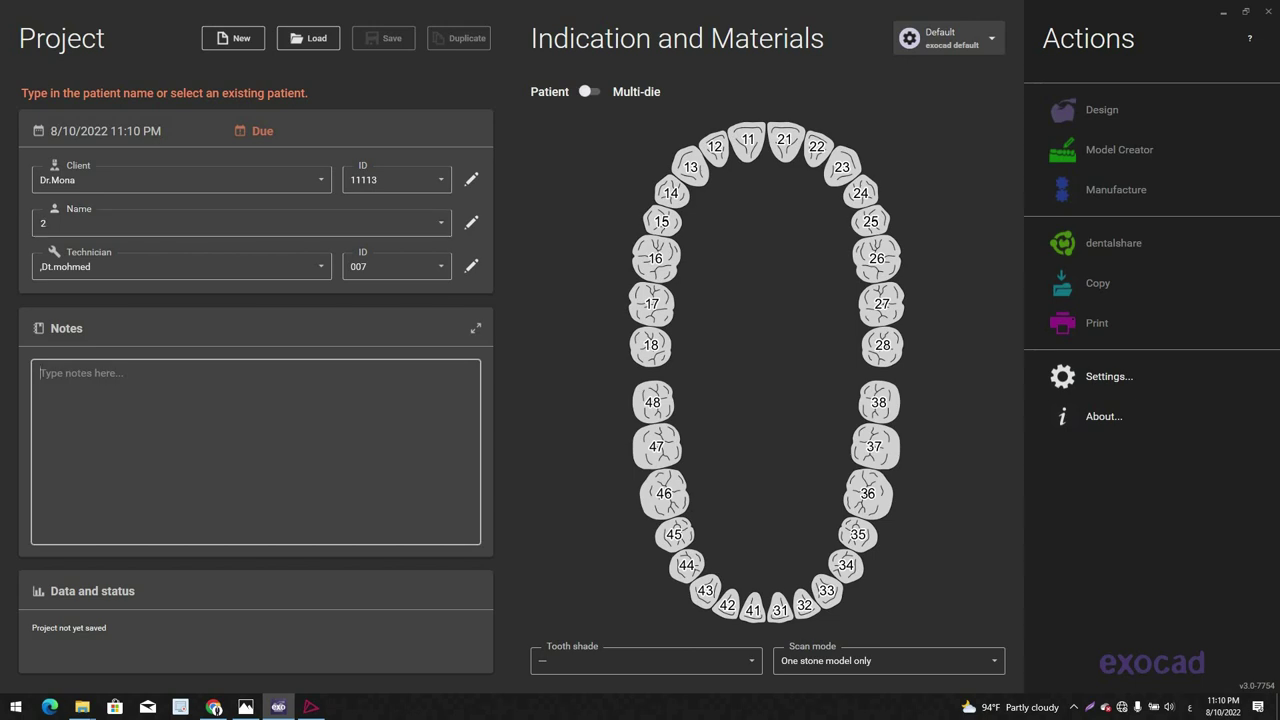
type("2")
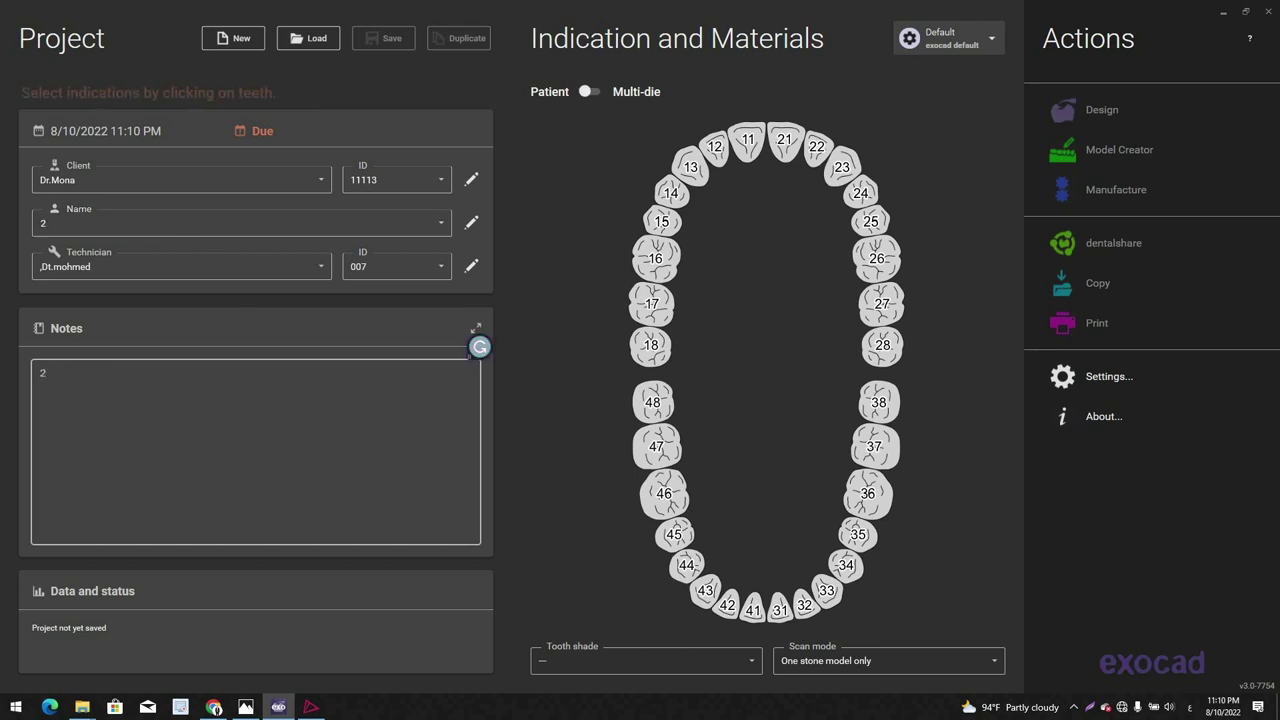
key("BackSpace")
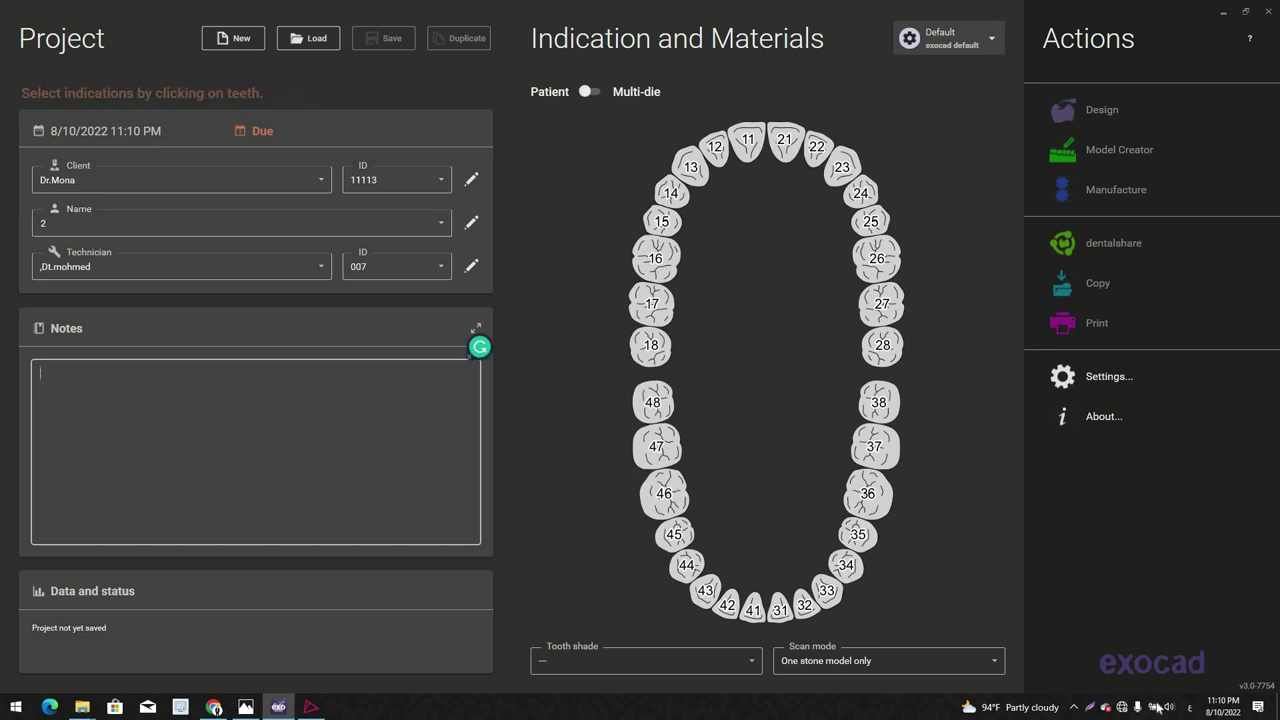
left_click(1189, 707)
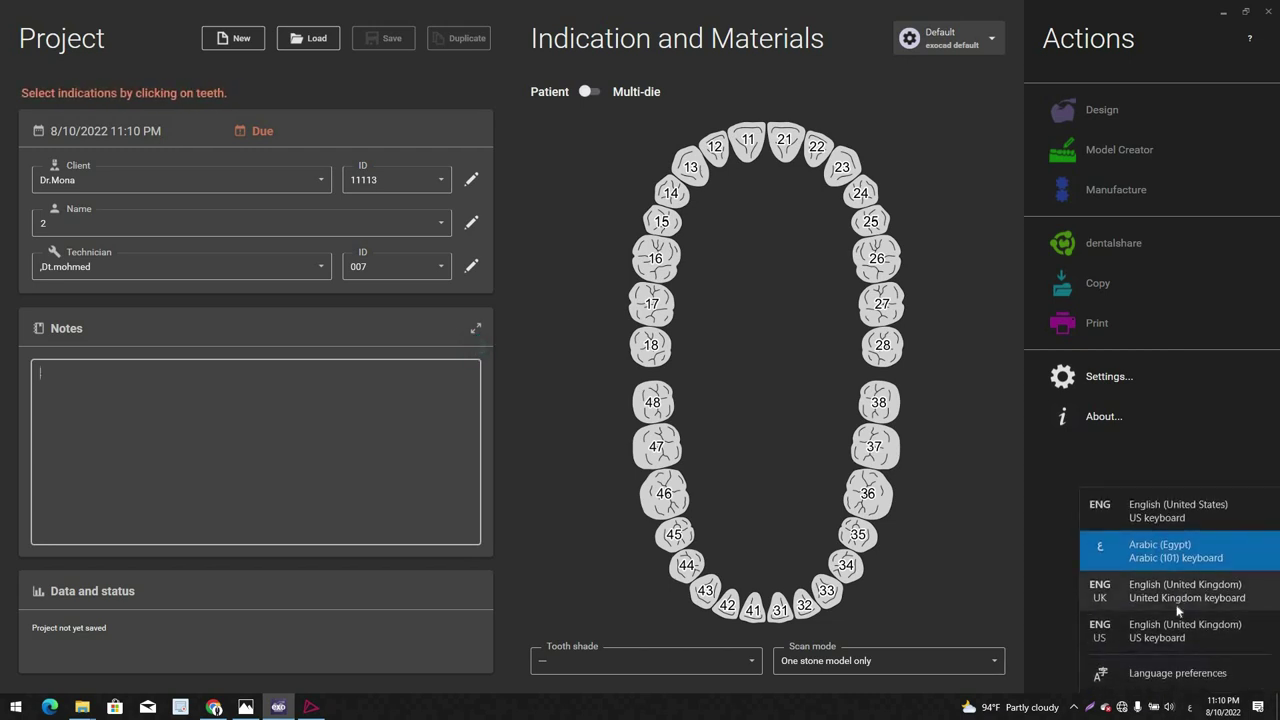
left_click(1157, 597)
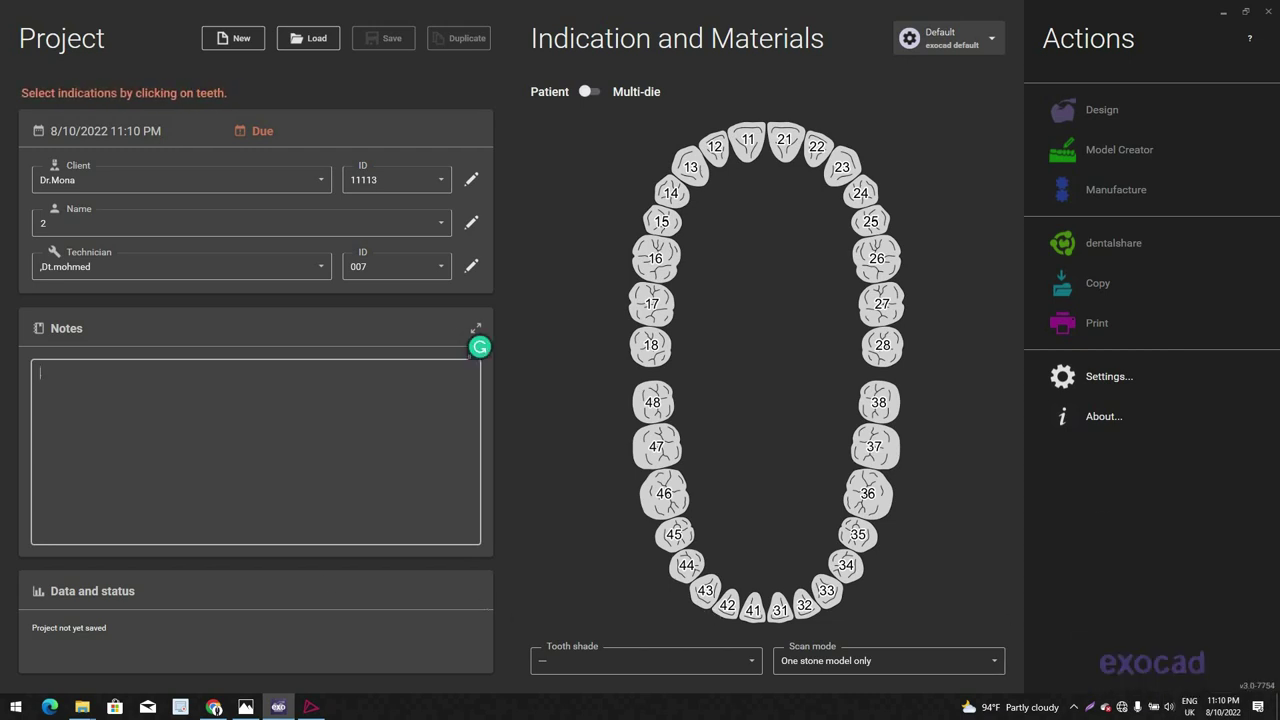
type("A2")
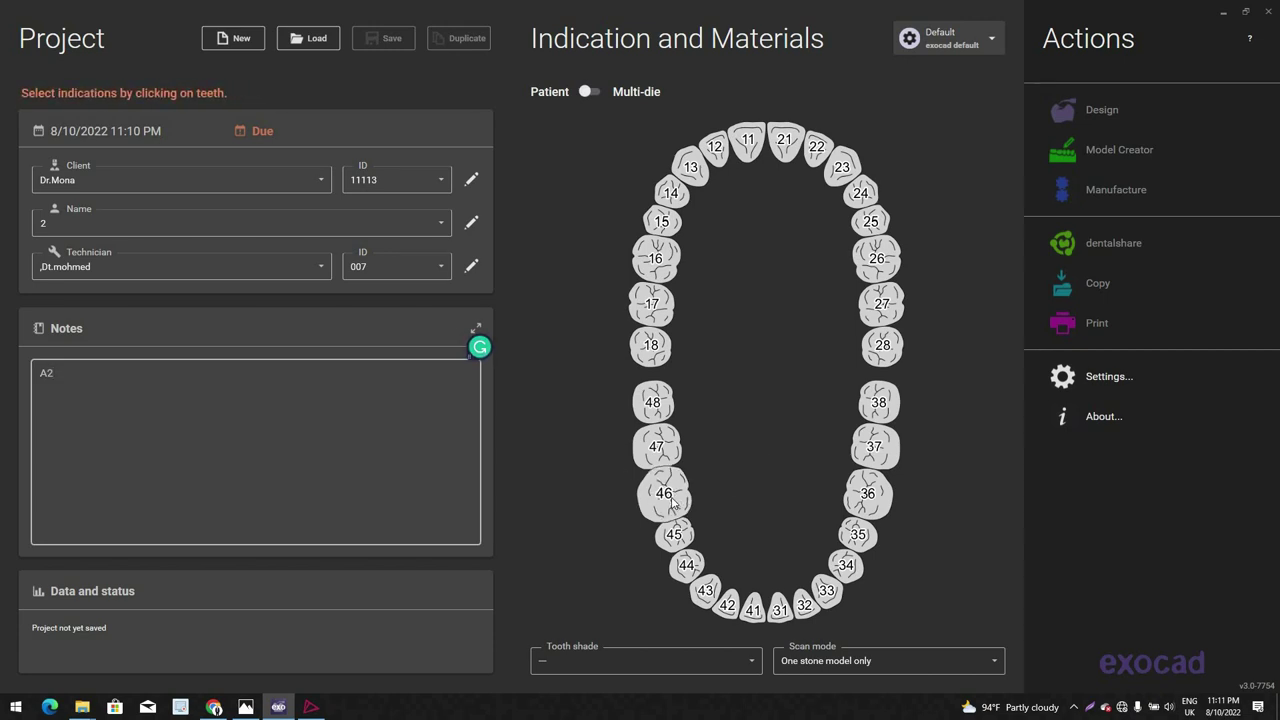
Step: Define tooth 46 as a screw-retained anatomic crown in Zirconia
left_click(670, 500)
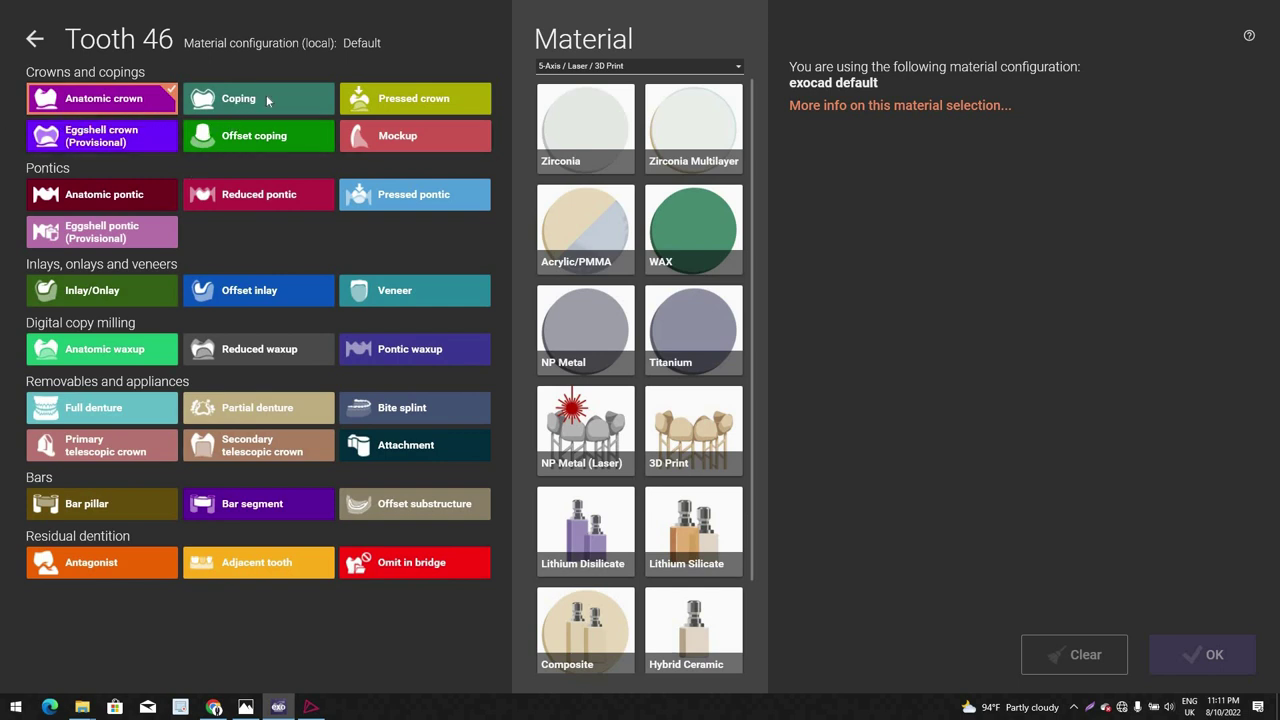
left_click(582, 102)
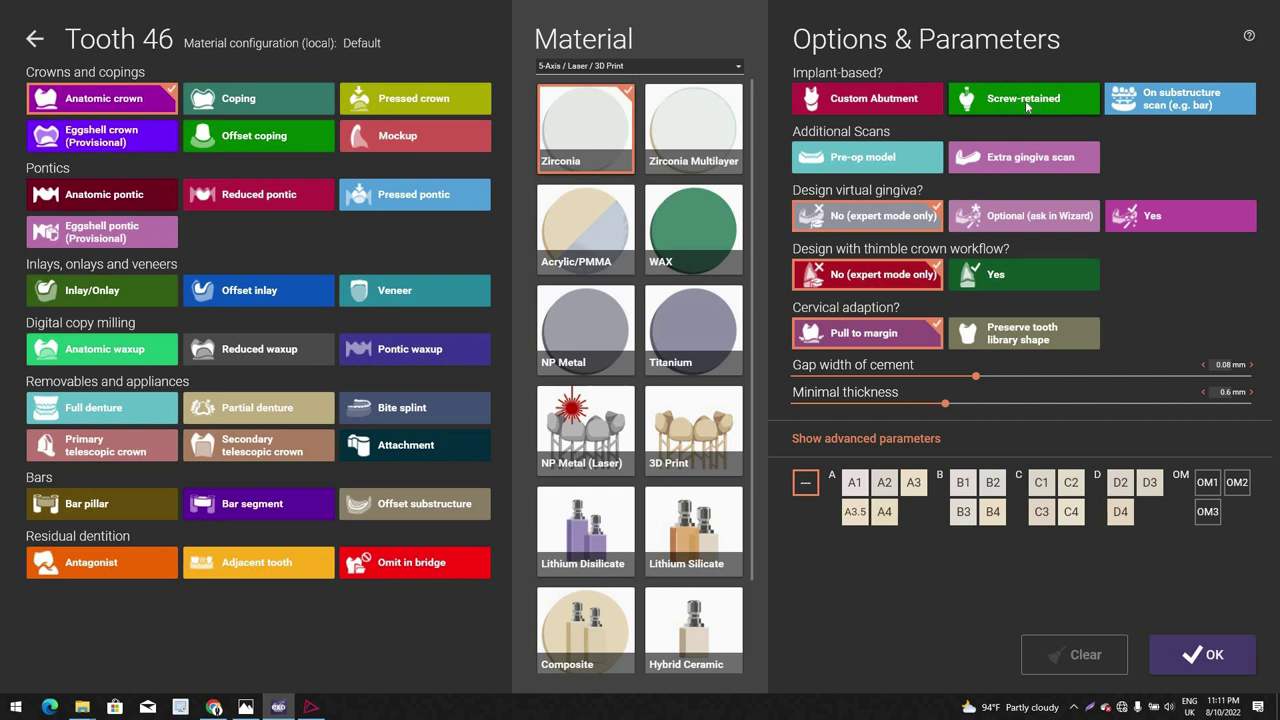
left_click(1027, 108)
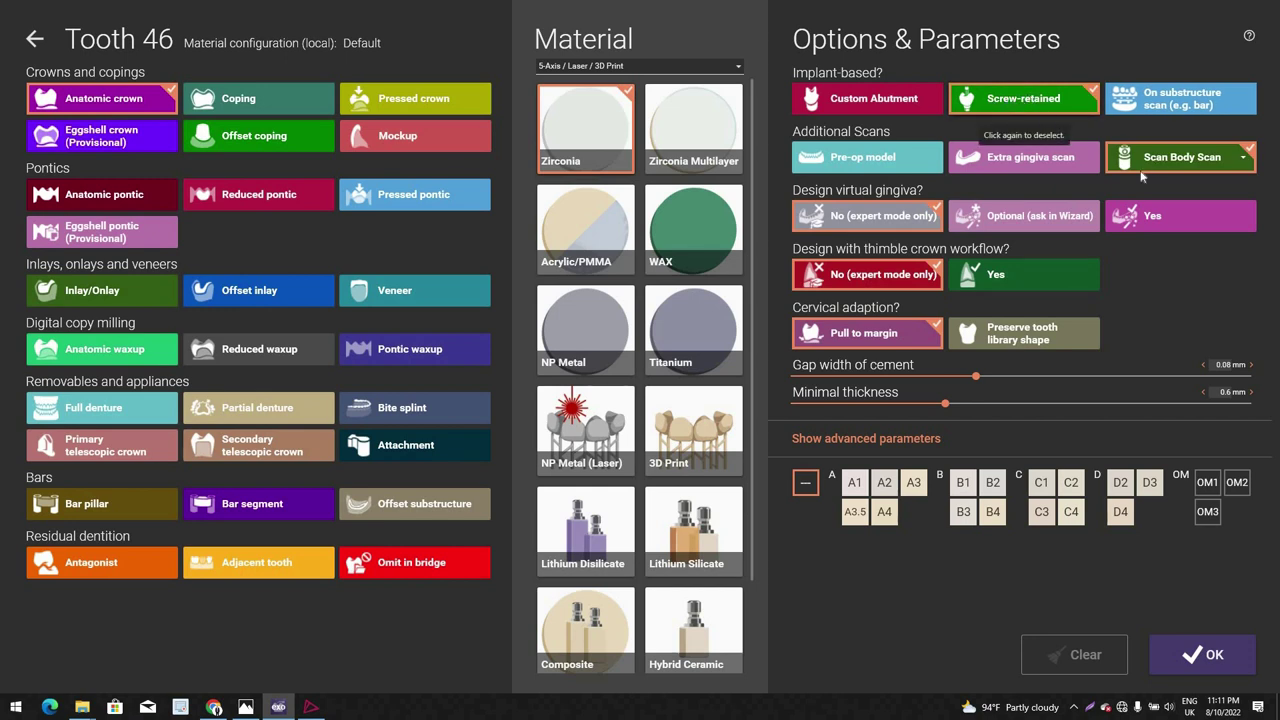
Step: Set tooth 46 to Don't use Scan Body, add an extra gingiva scan, and accept the tooth settings
left_click(1197, 160)
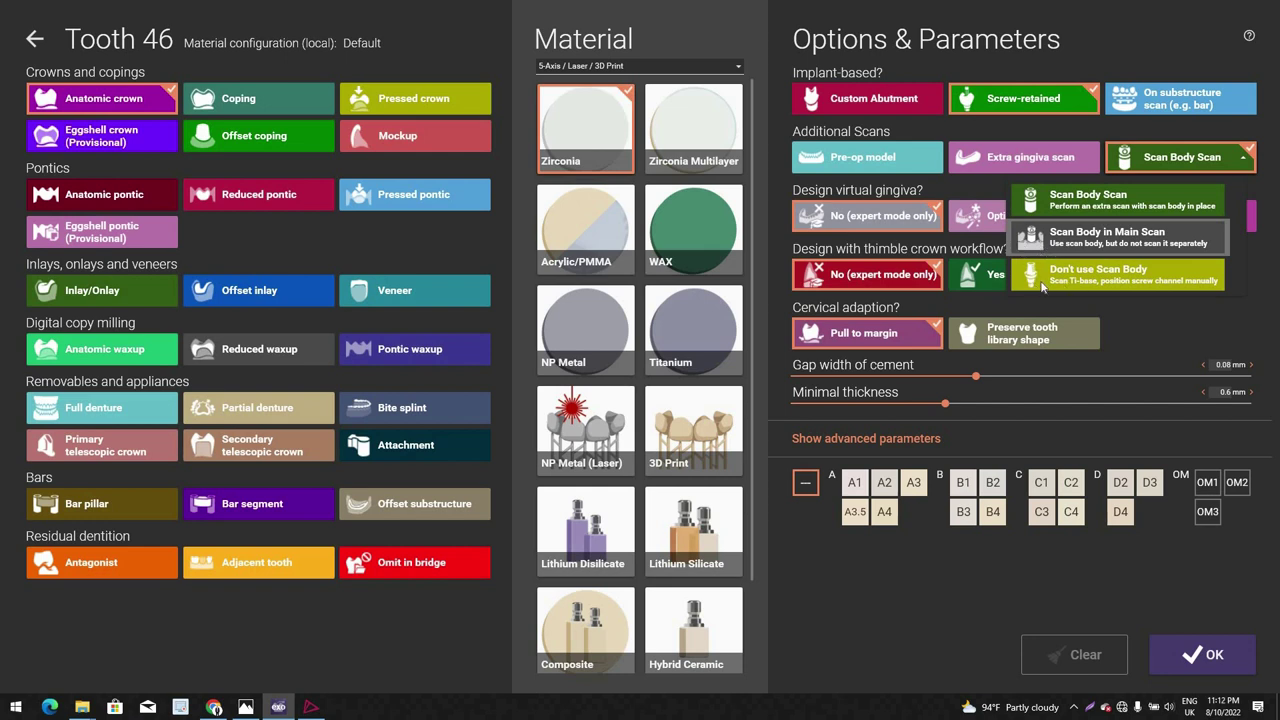
left_click(1102, 278)
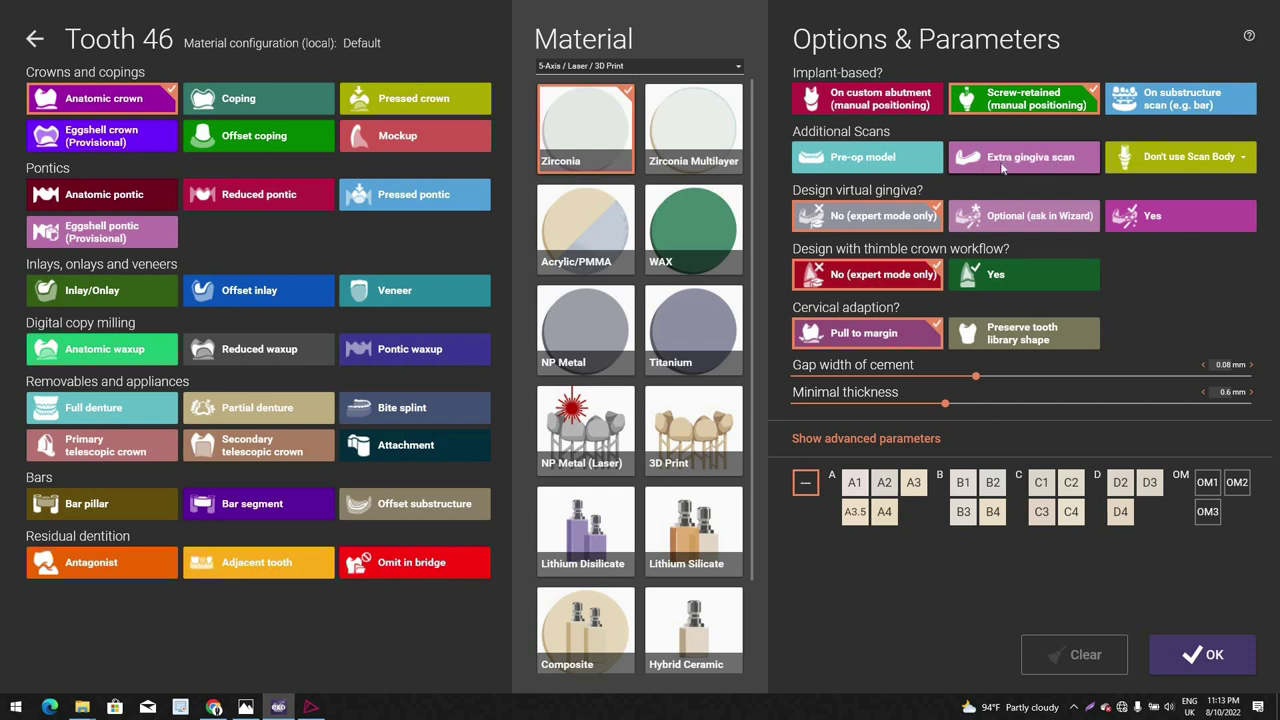
left_click(1003, 169)
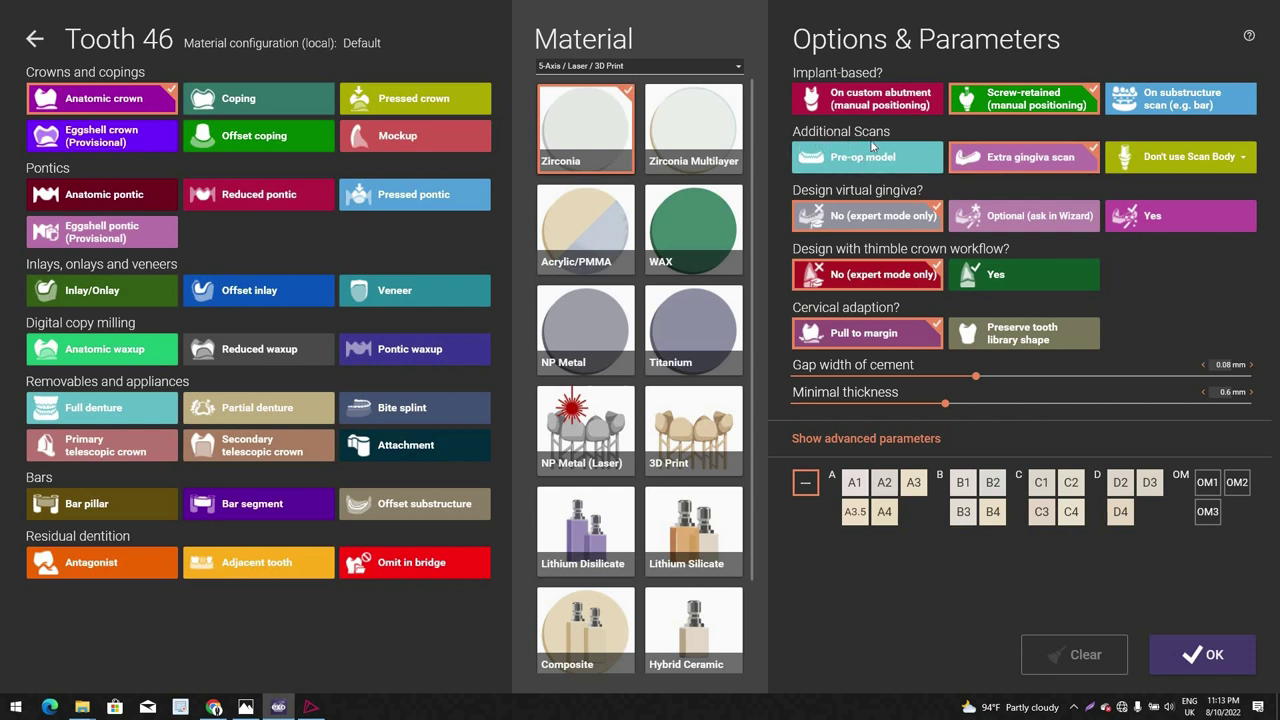
left_click(1212, 653)
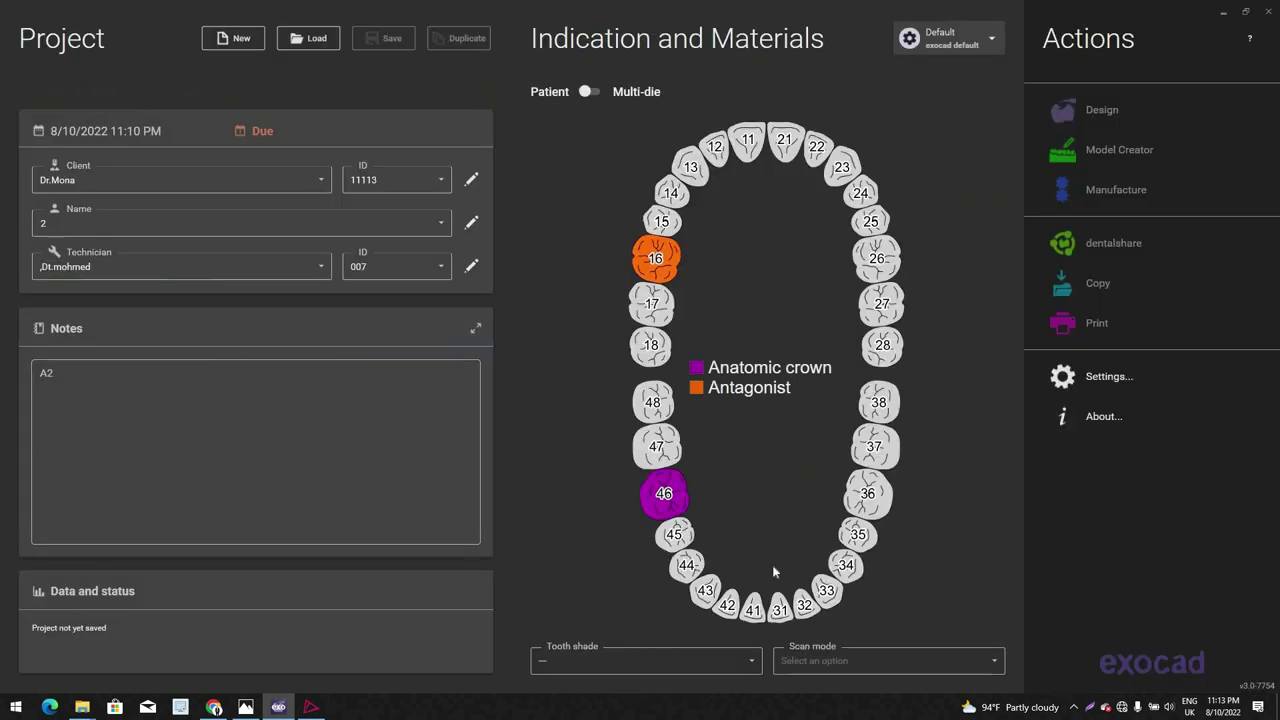
Step: Mark teeth 45 and 47 as adjacent teeth
left_click(673, 534)
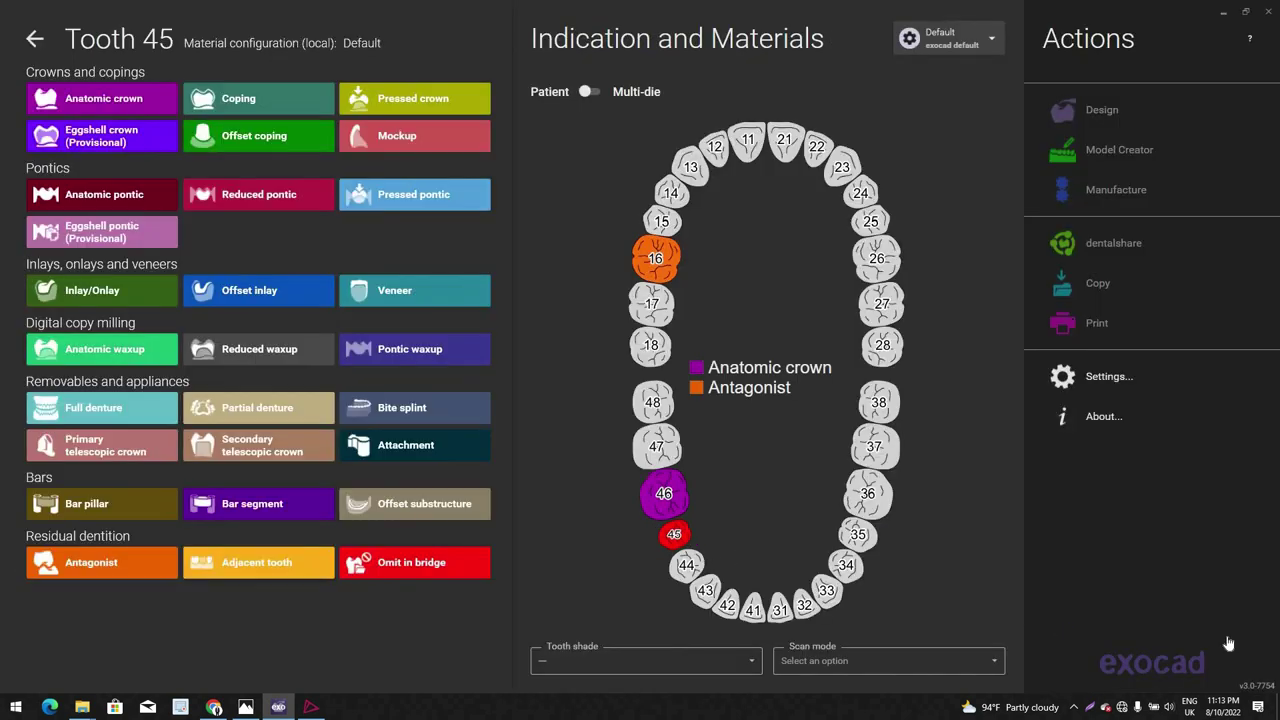
left_click(257, 562)
left_click(660, 443, "ctrl")
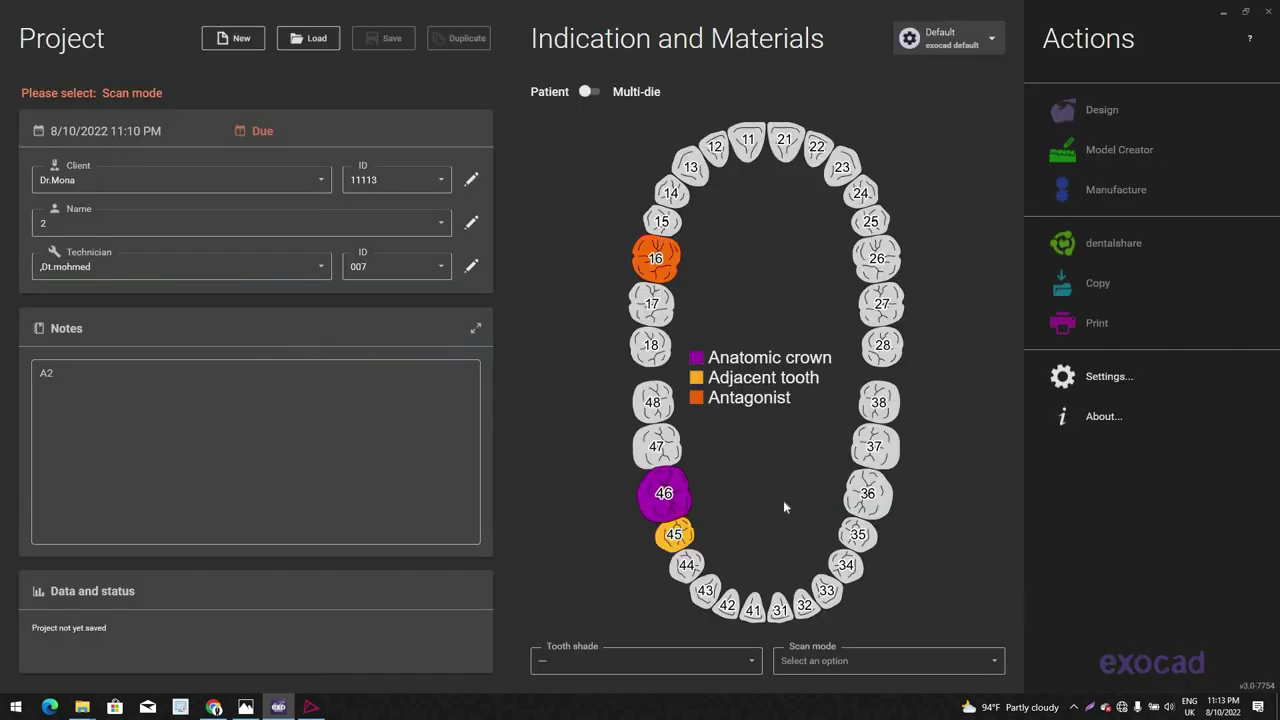
Step: Set the scan mode to Two stone models in occlusion and save the project
left_click(935, 661)
scroll(909, 436, "up", 1)
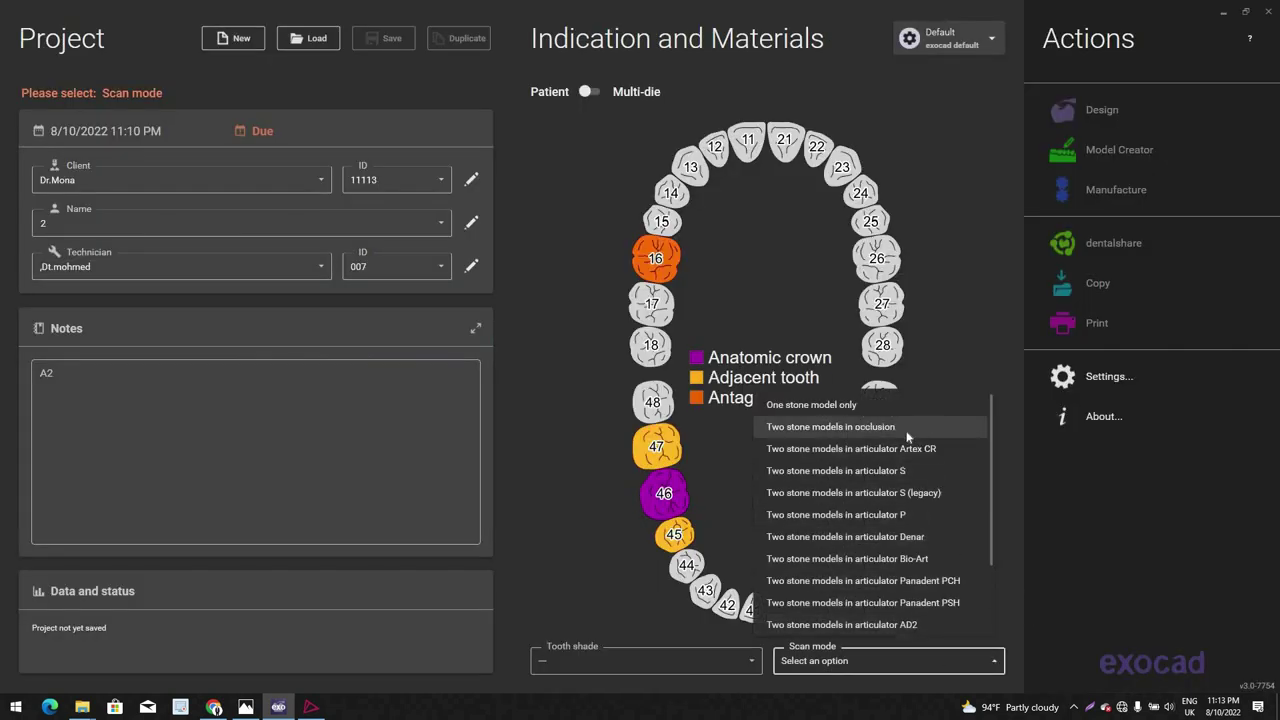
left_click(386, 43)
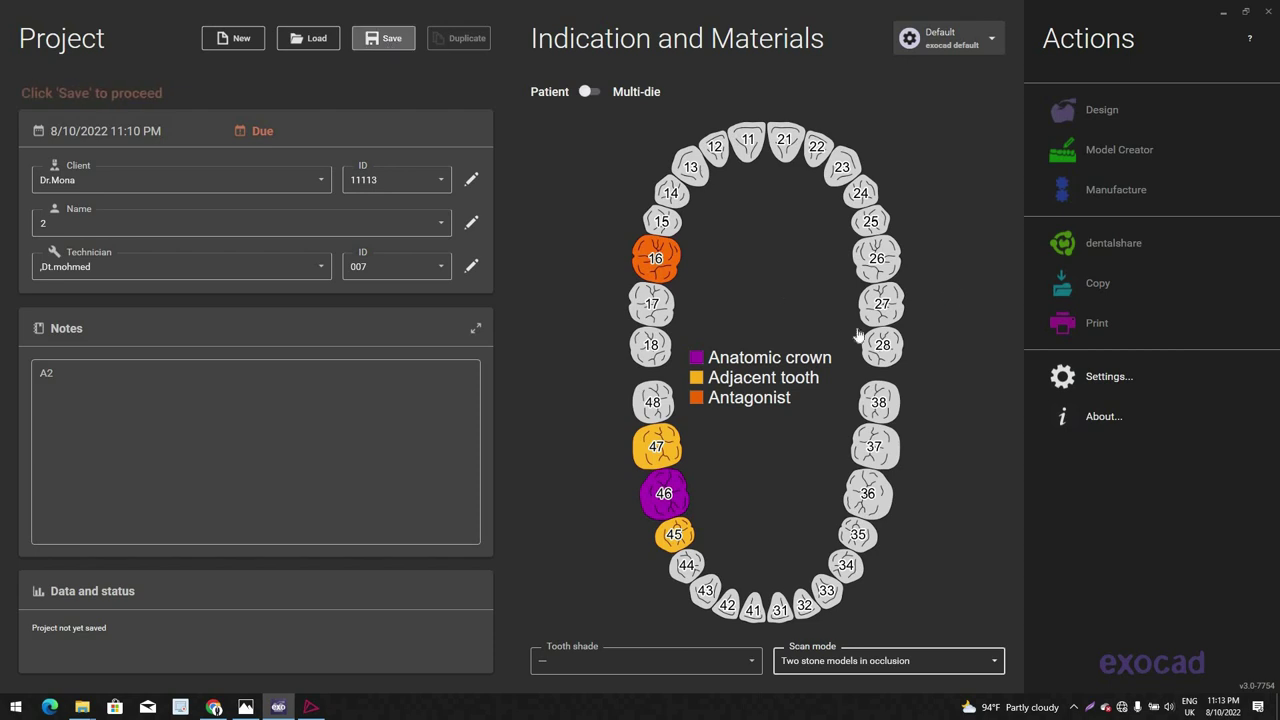
key("ctrl+s")
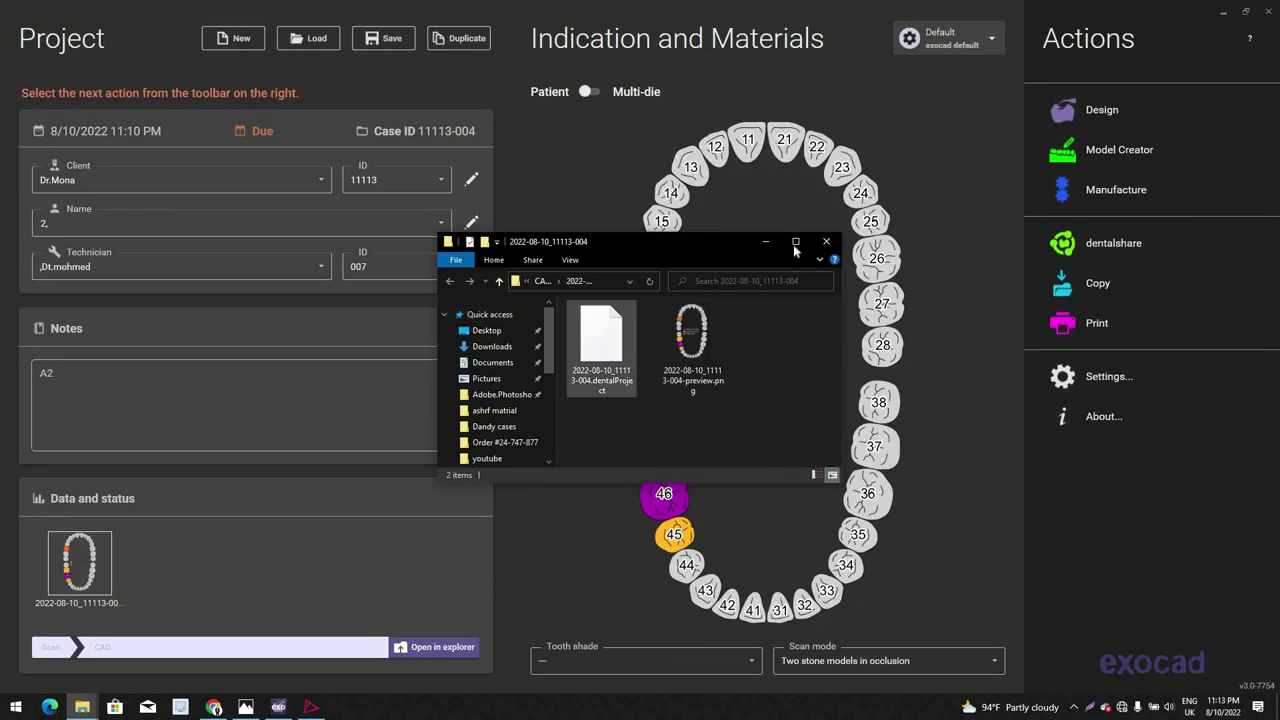
Step: Paste the copied scan files into the project's case folder and close the folder
left_click(796, 241)
right_click(225, 174)
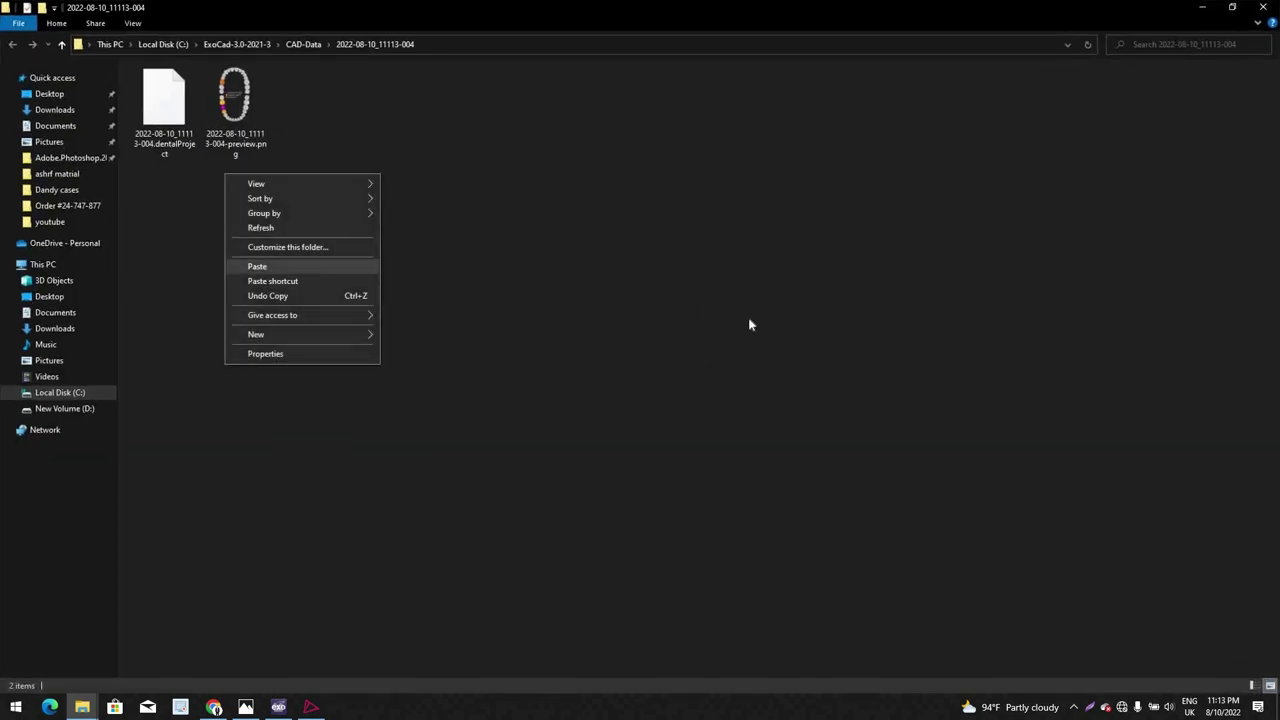
left_click(258, 267)
left_click(1264, 7)
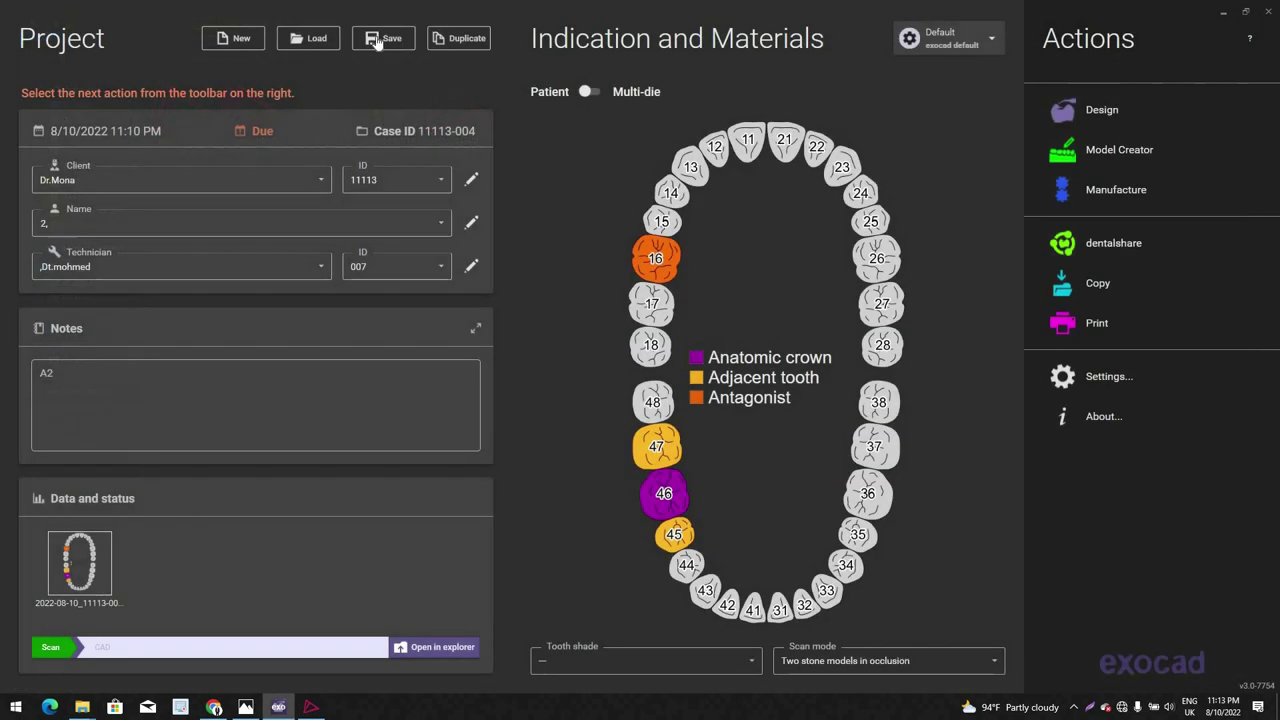
left_click(1103, 110)
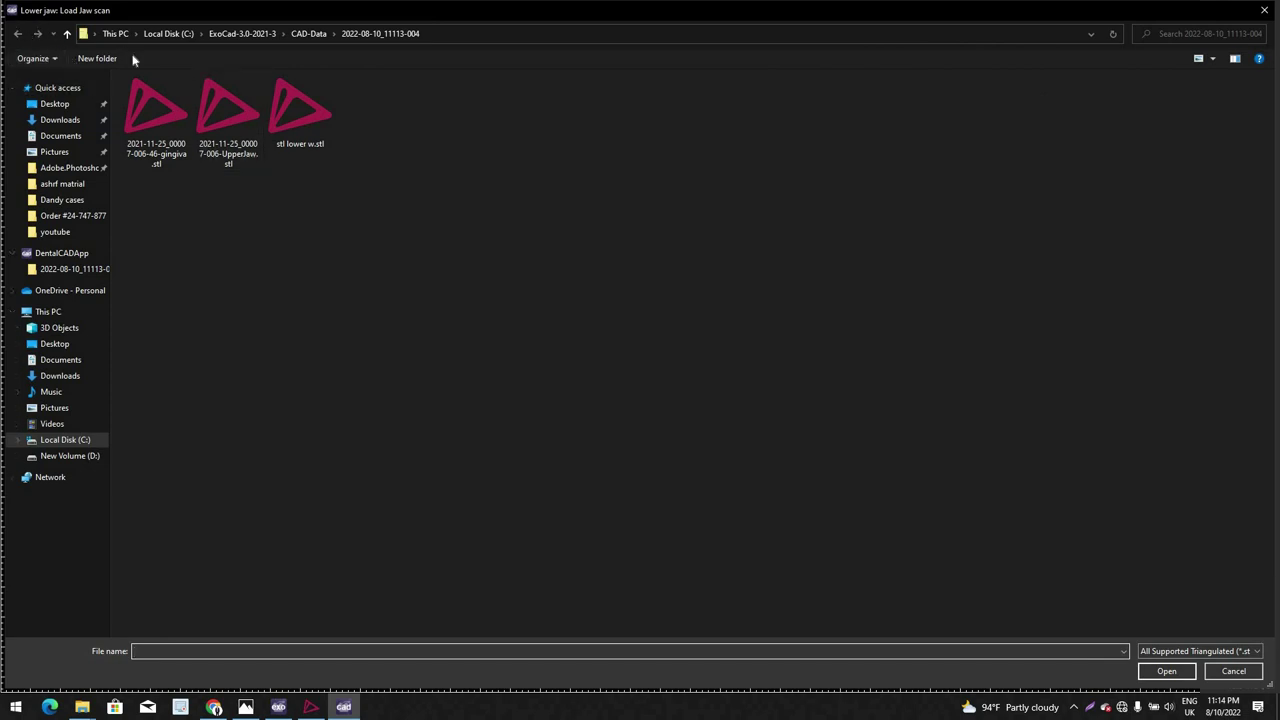
double_click(294, 112)
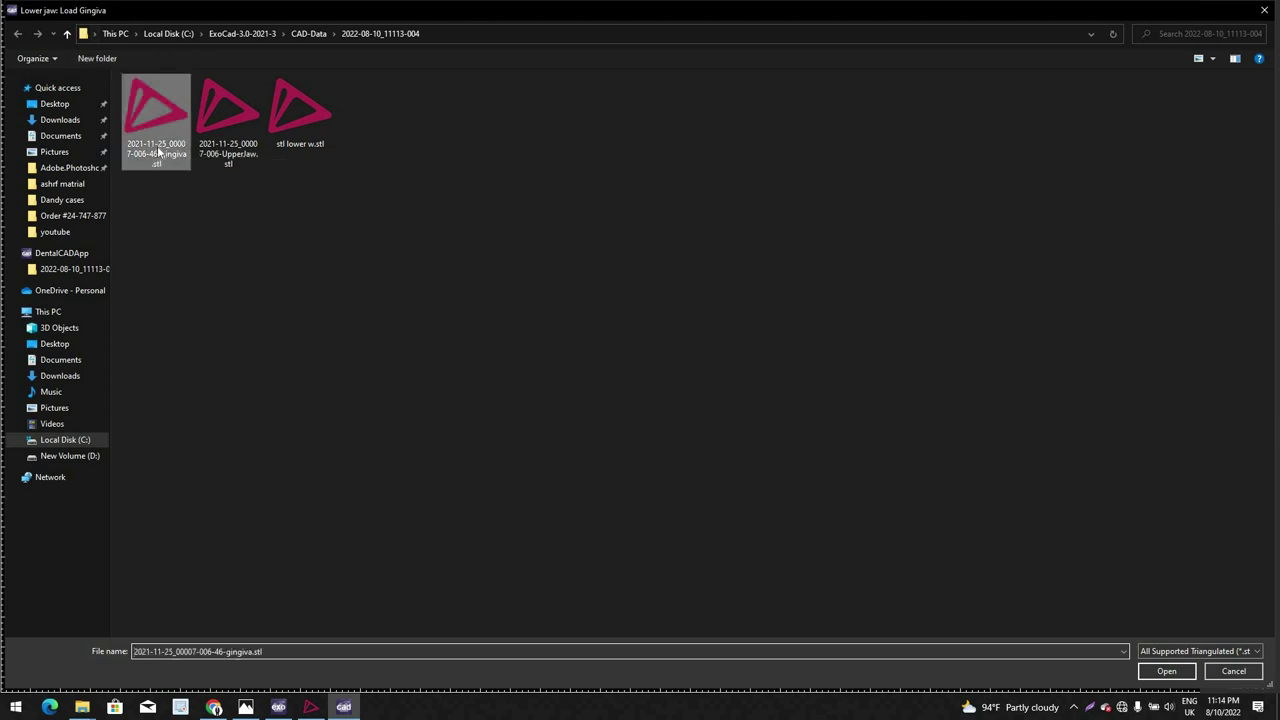
double_click(158, 150)
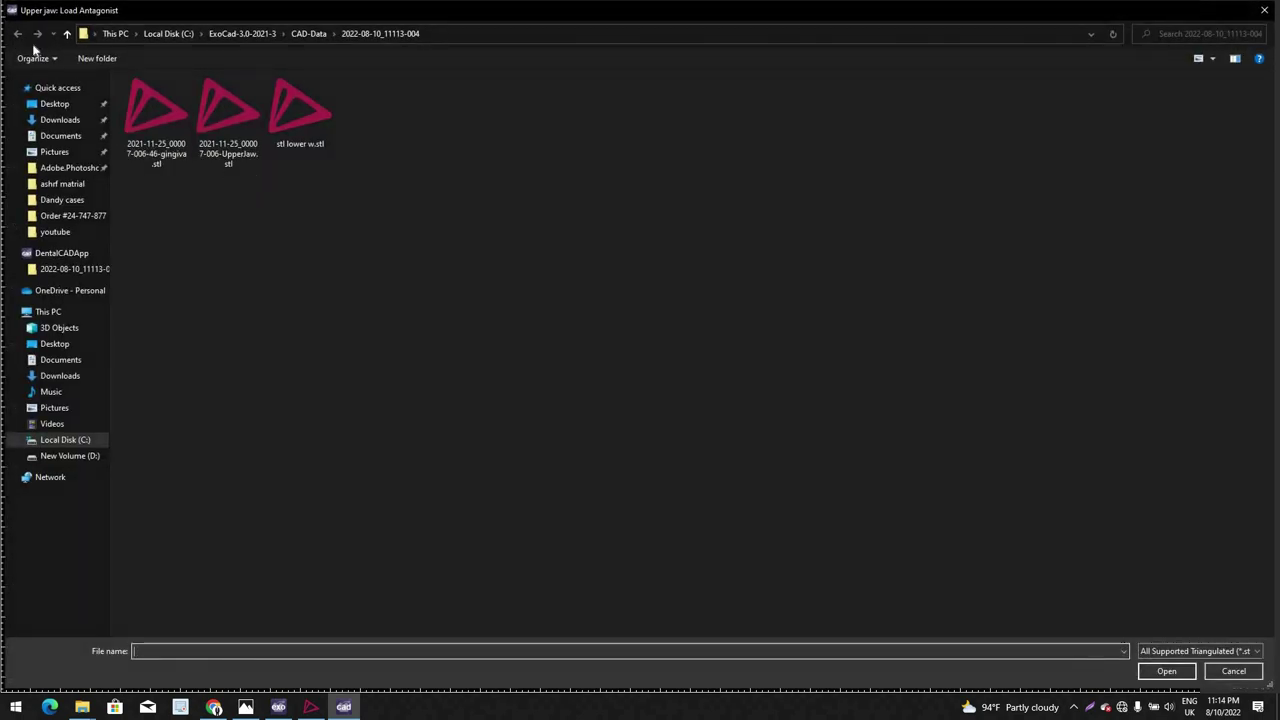
double_click(212, 120)
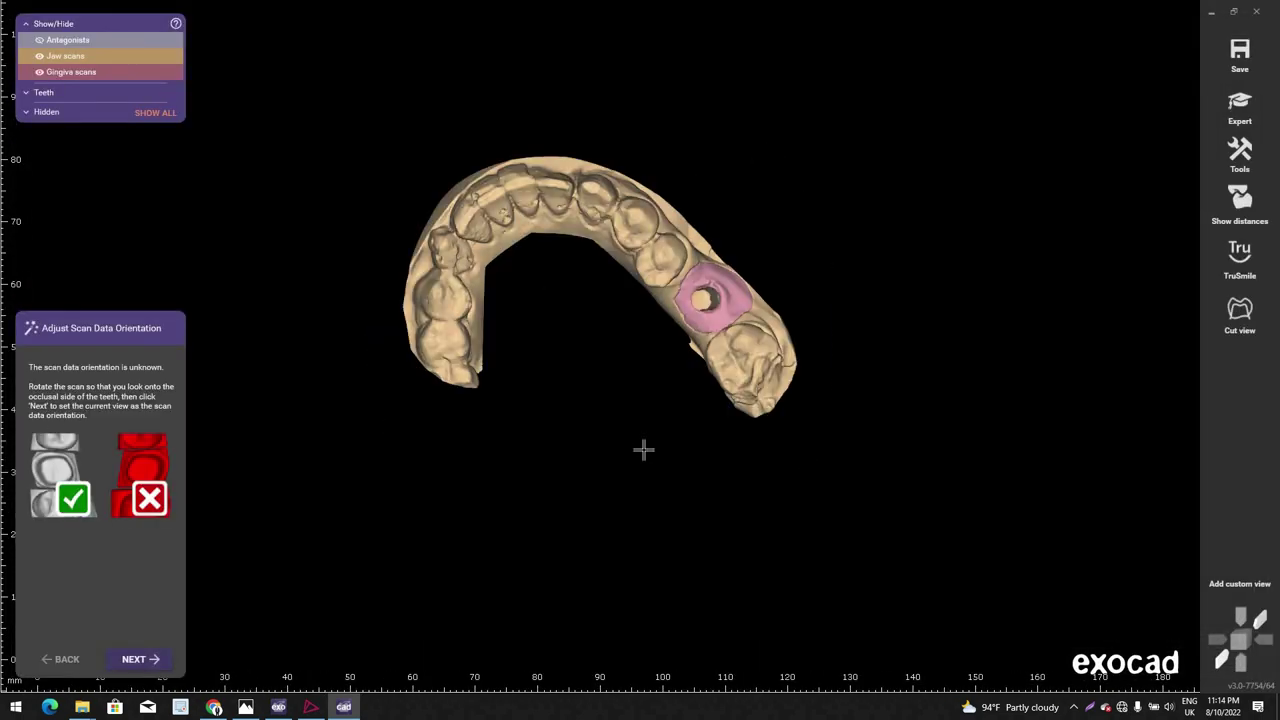
Step: Show the antagonist and switch the jaw and gingiva scans off and on to examine how the loaded scans fit together
right_click_drag(545, 405, 543, 509)
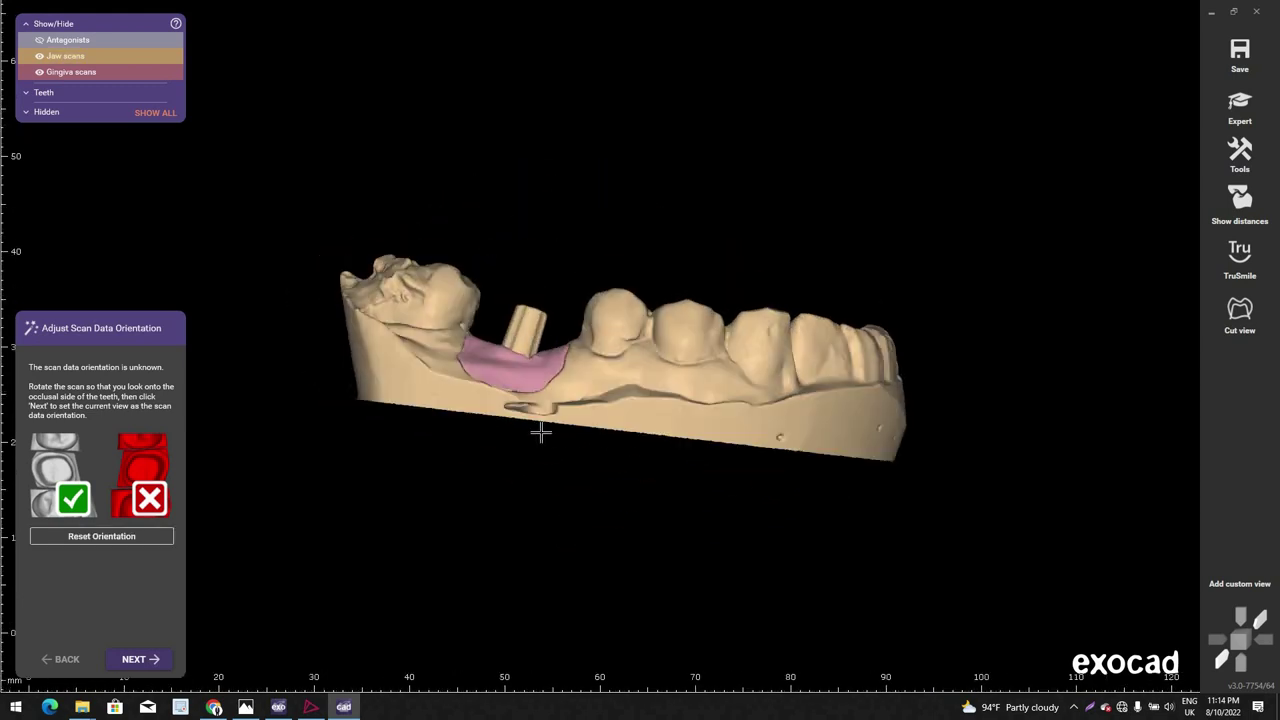
left_click(38, 42)
scroll(64, 43, "up", 4)
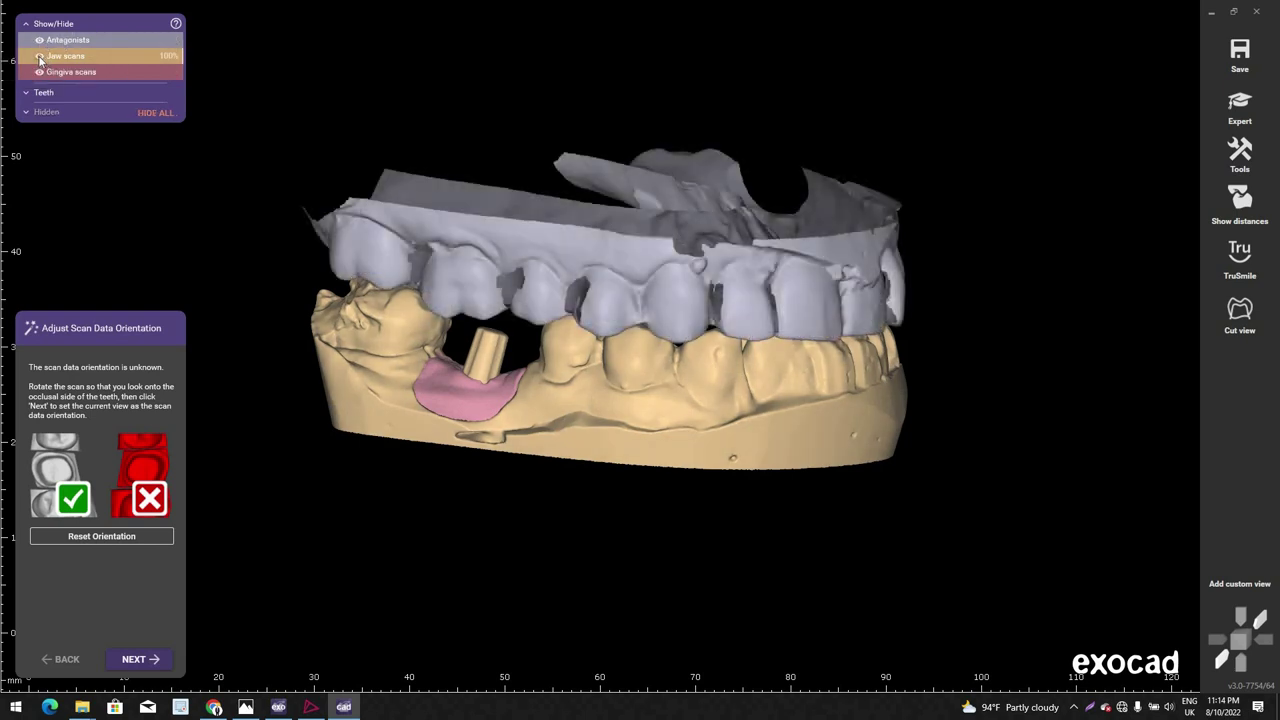
left_click(40, 57)
left_click(40, 57)
left_click(40, 73)
left_click(40, 73)
left_click(40, 73)
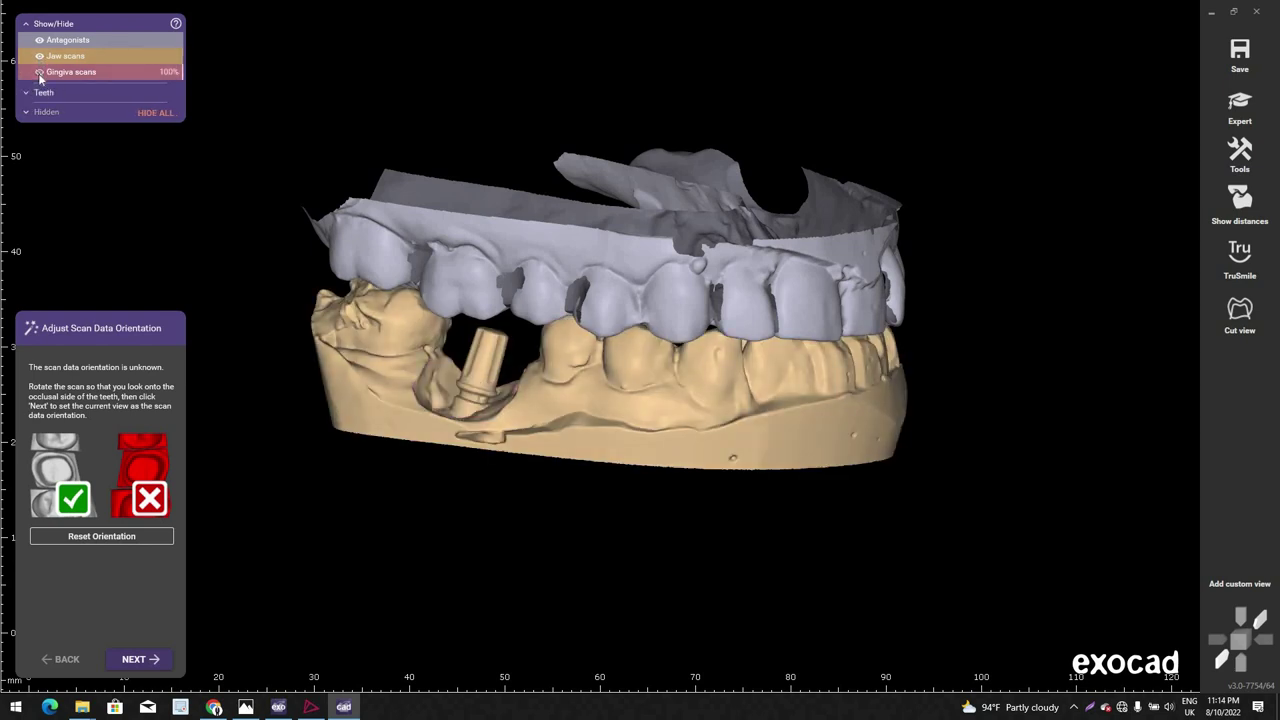
left_click(40, 74)
left_click(40, 75)
left_click(40, 75)
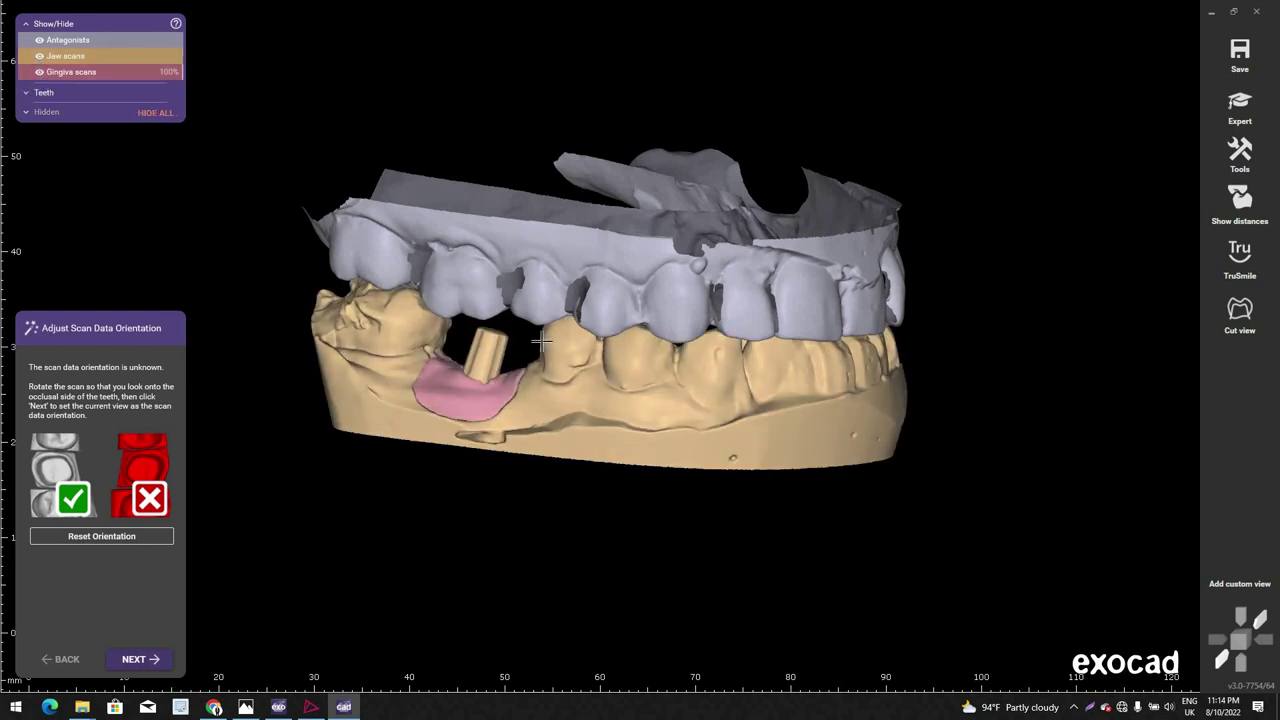
middle_click(584, 244)
middle_click(542, 360)
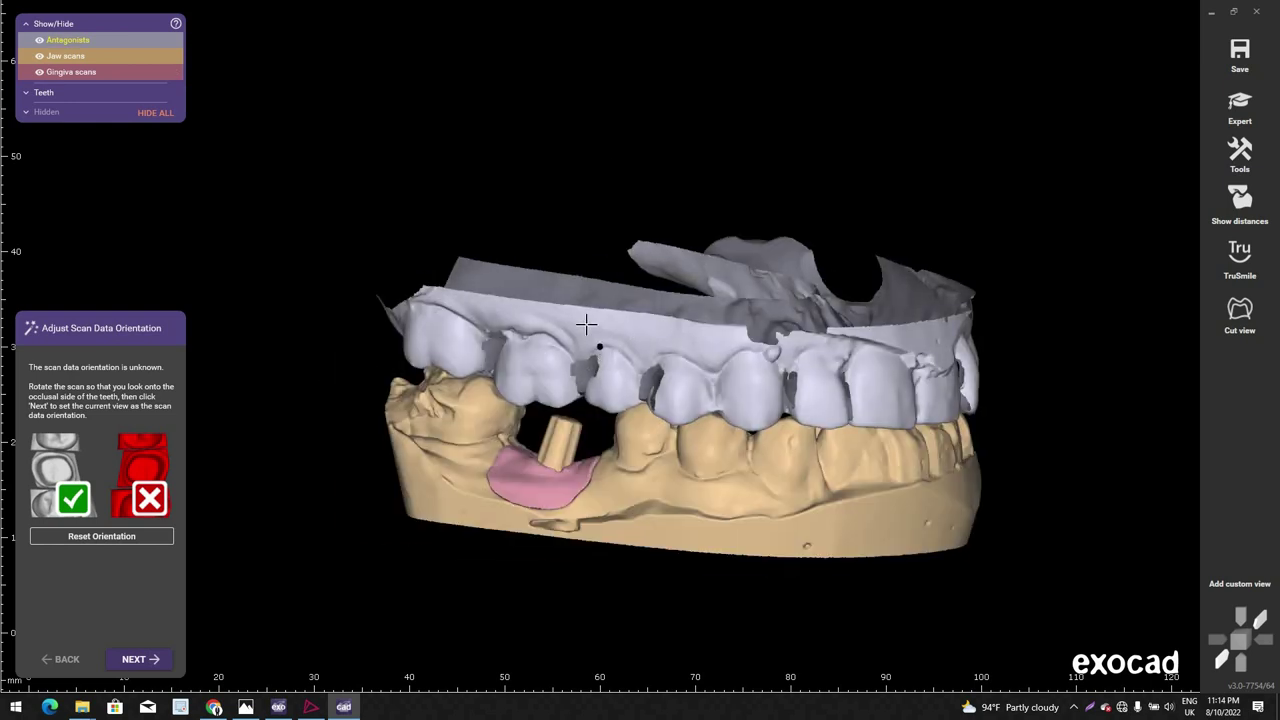
Step: Hide the antagonist and switch the gingiva scan off and on to examine the abutment at tooth 46
middle_click(572, 384, "ctrl")
right_click_drag(560, 384, 545, 432)
middle_click(542, 428)
scroll(542, 420, "up", 4)
scroll(532, 365, "up", 4)
middle_click(531, 361)
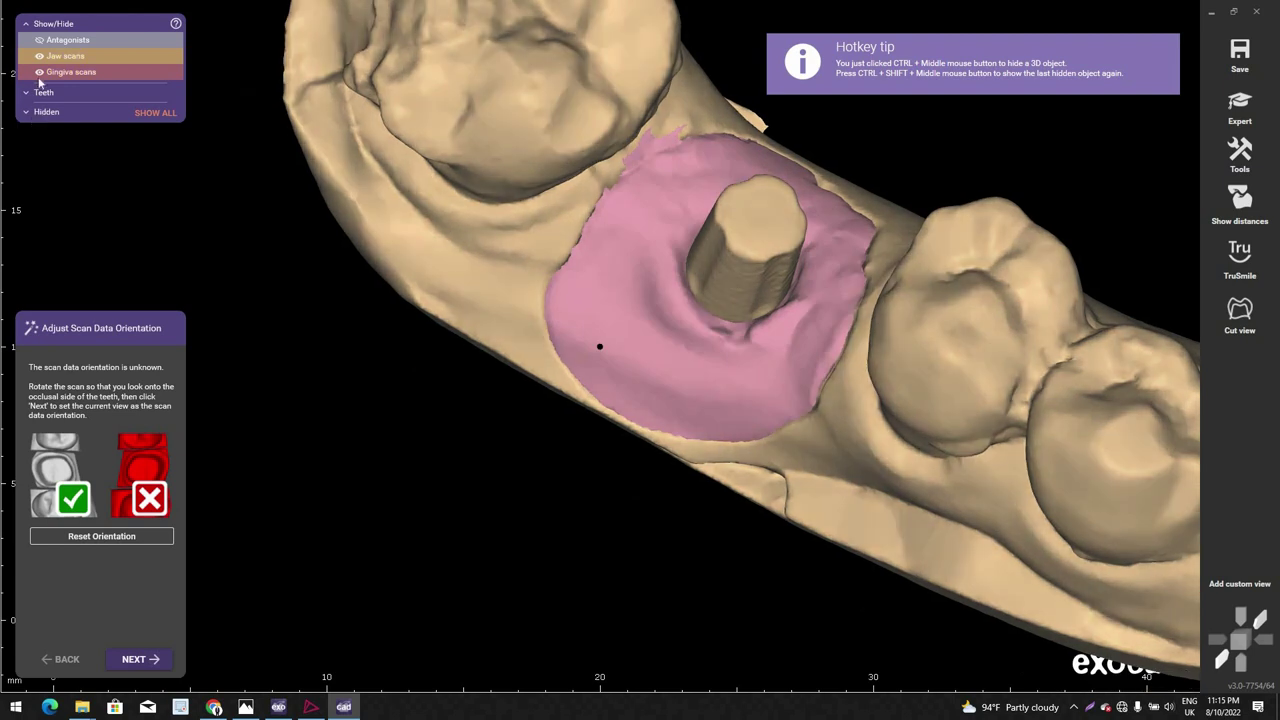
left_click(39, 73)
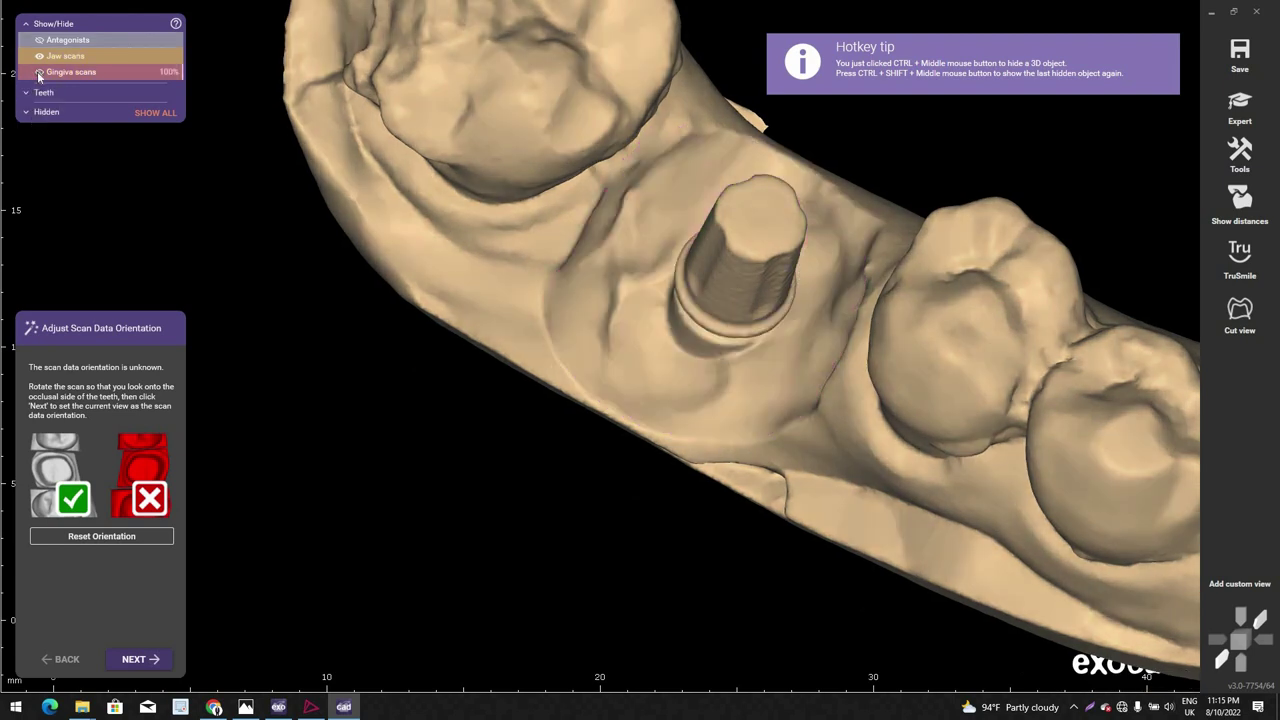
left_click(39, 73)
left_click(39, 73)
left_click(39, 73)
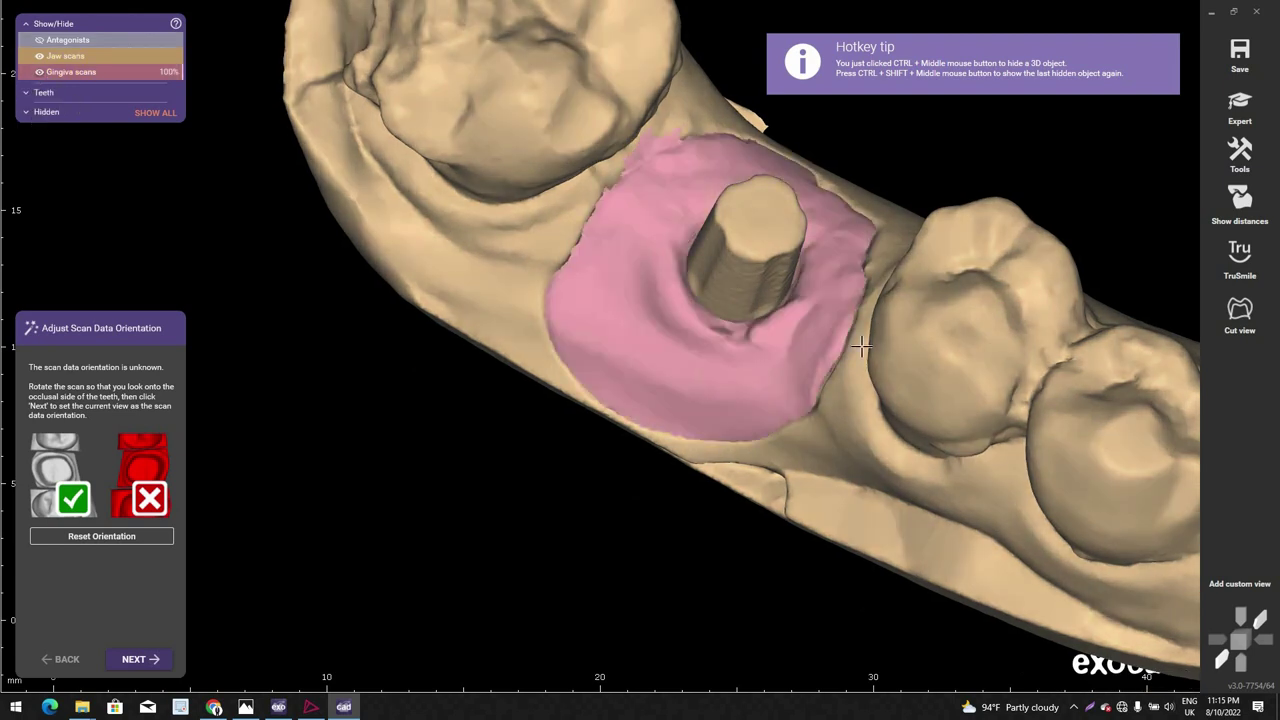
Step: Turn the lower jaw to look straight onto its occlusal side and set that view as the scan data orientation
scroll(1006, 251, "down", 3)
right_click_drag(1006, 251, 928, 98)
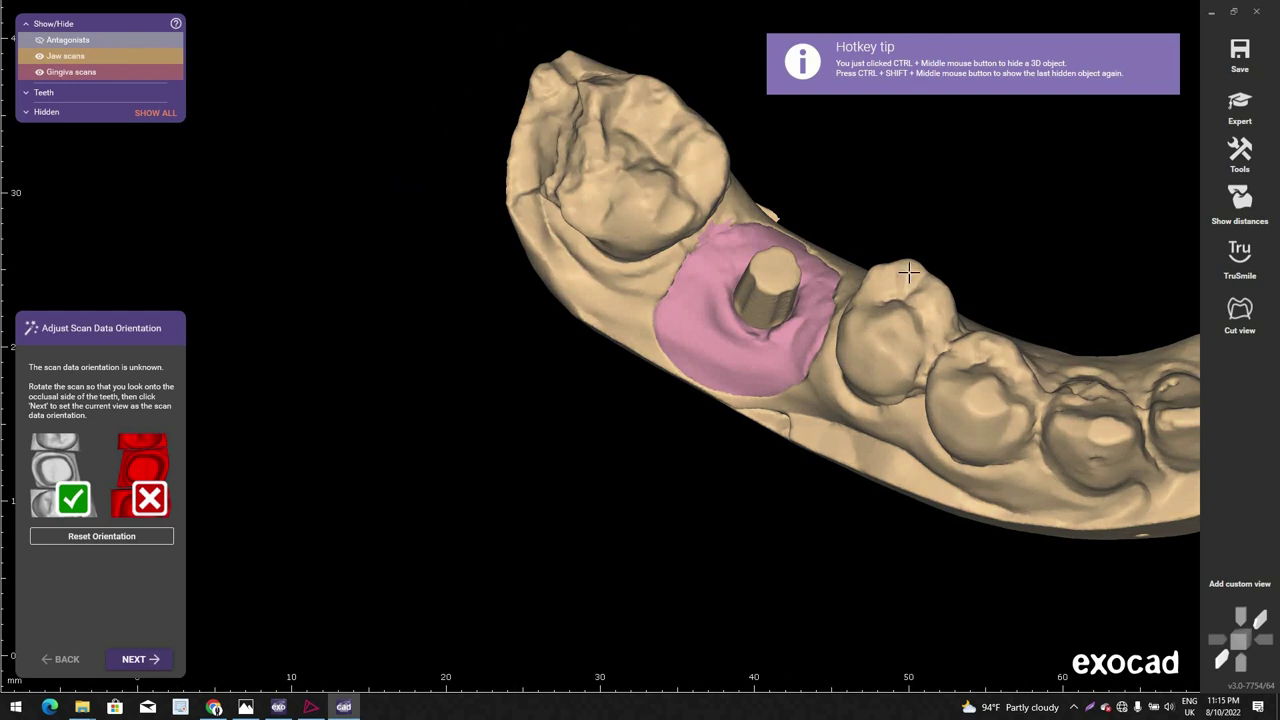
scroll(857, 434, "down", 3)
middle_click_drag(857, 434, 566, 468)
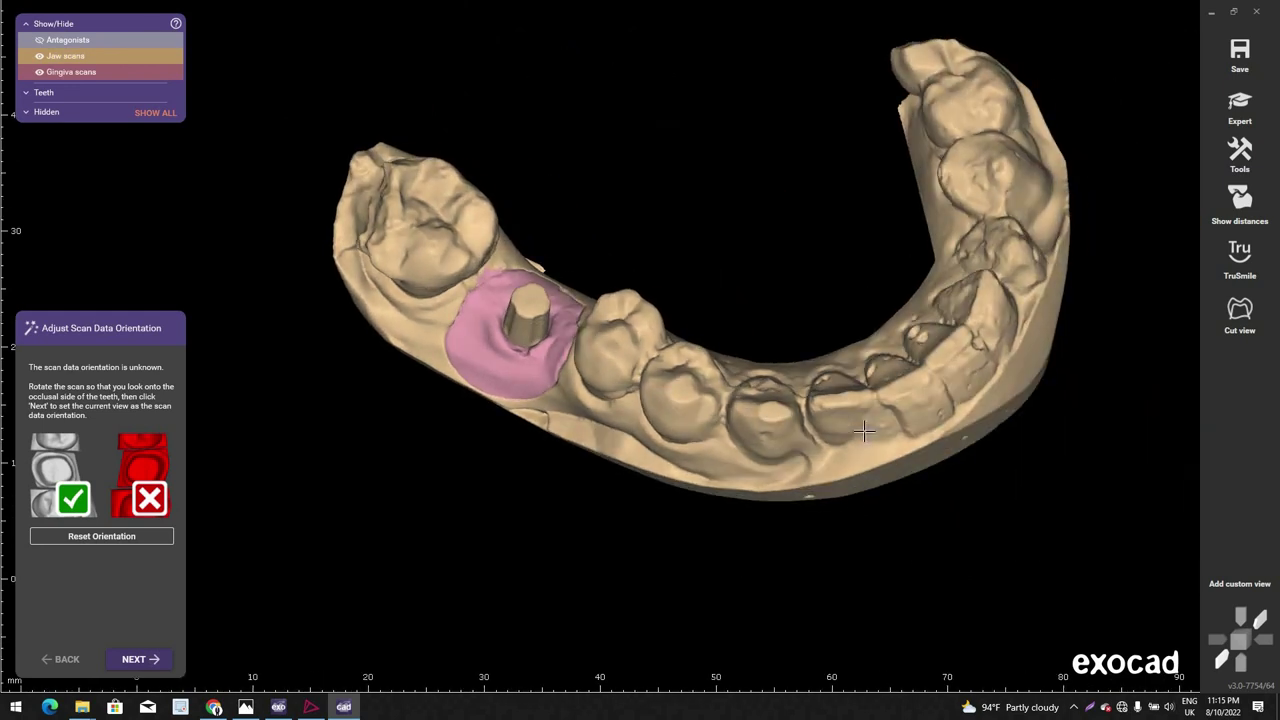
scroll(720, 330, "down", 4)
right_click_drag(780, 240, 760, 344)
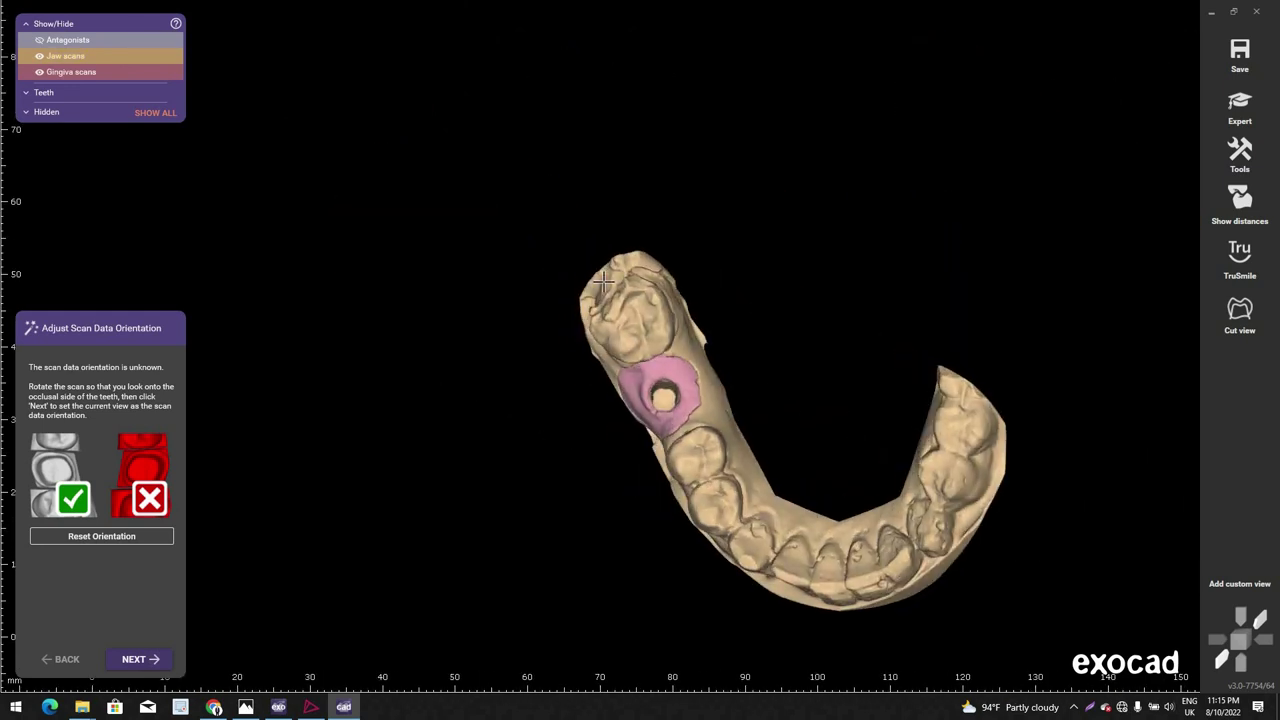
middle_click_drag(770, 396, 597, 280)
right_click_drag(597, 280, 607, 303)
middle_click_drag(607, 303, 606, 354)
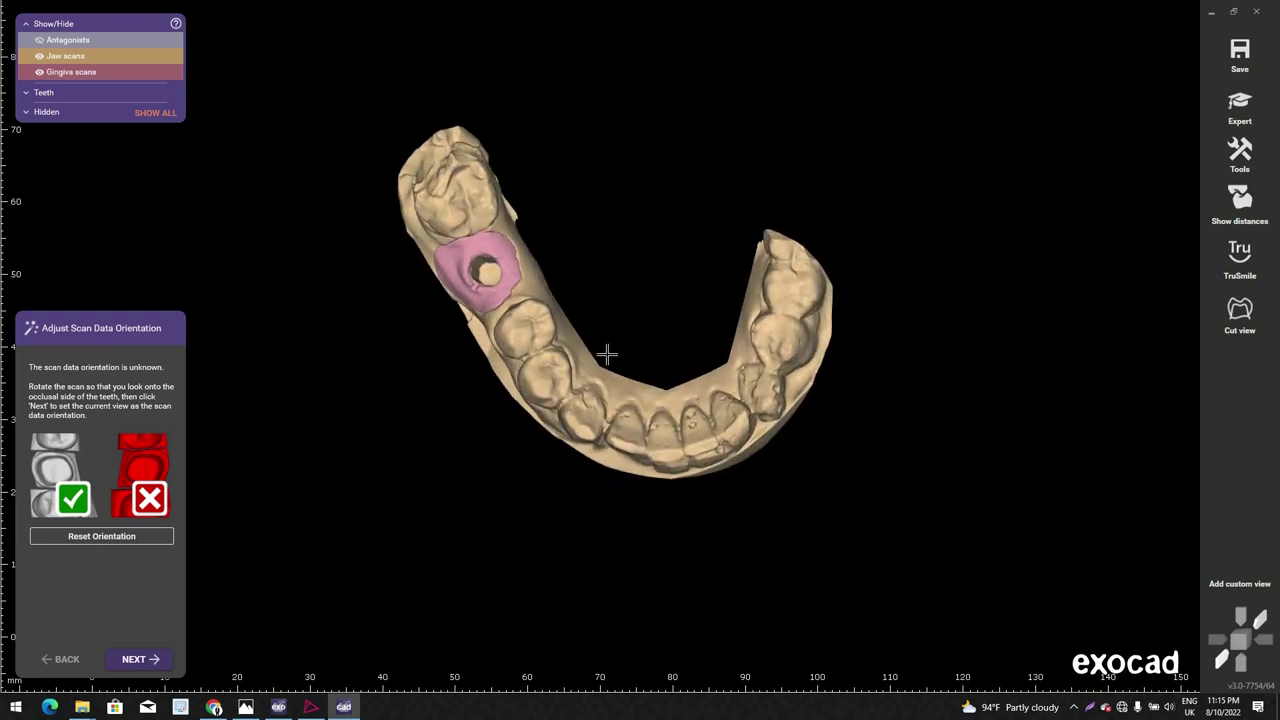
left_click(138, 662)
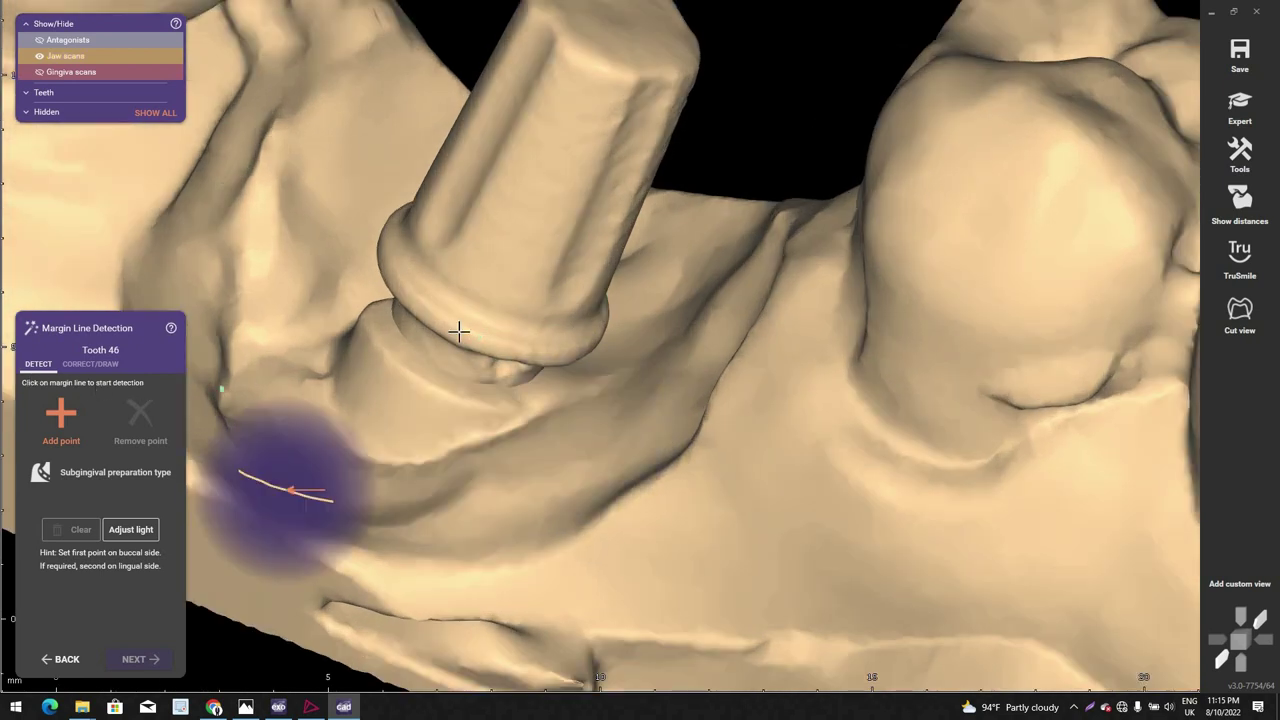
Step: Detect the margin line of tooth 46 by marking points on the edge of the abutment's collar
left_click(462, 327)
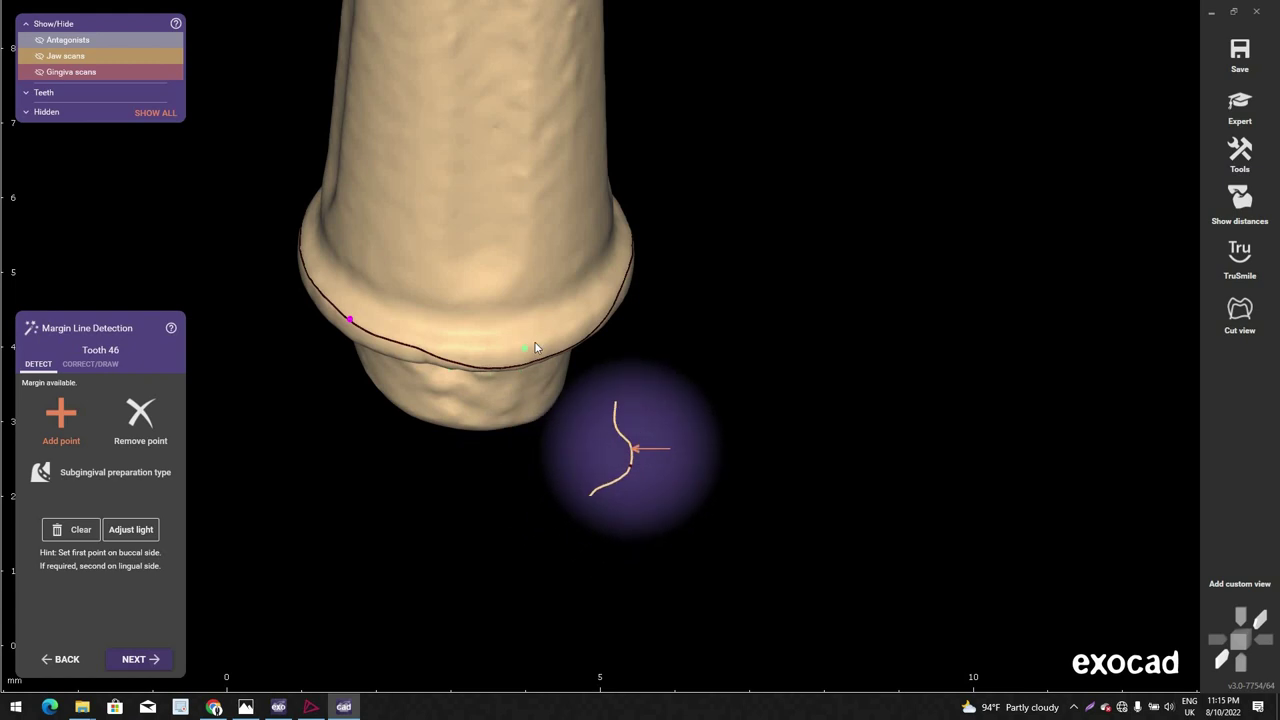
left_click(536, 345)
scroll(537, 401, "down", 3)
right_click_drag(537, 401, 537, 400)
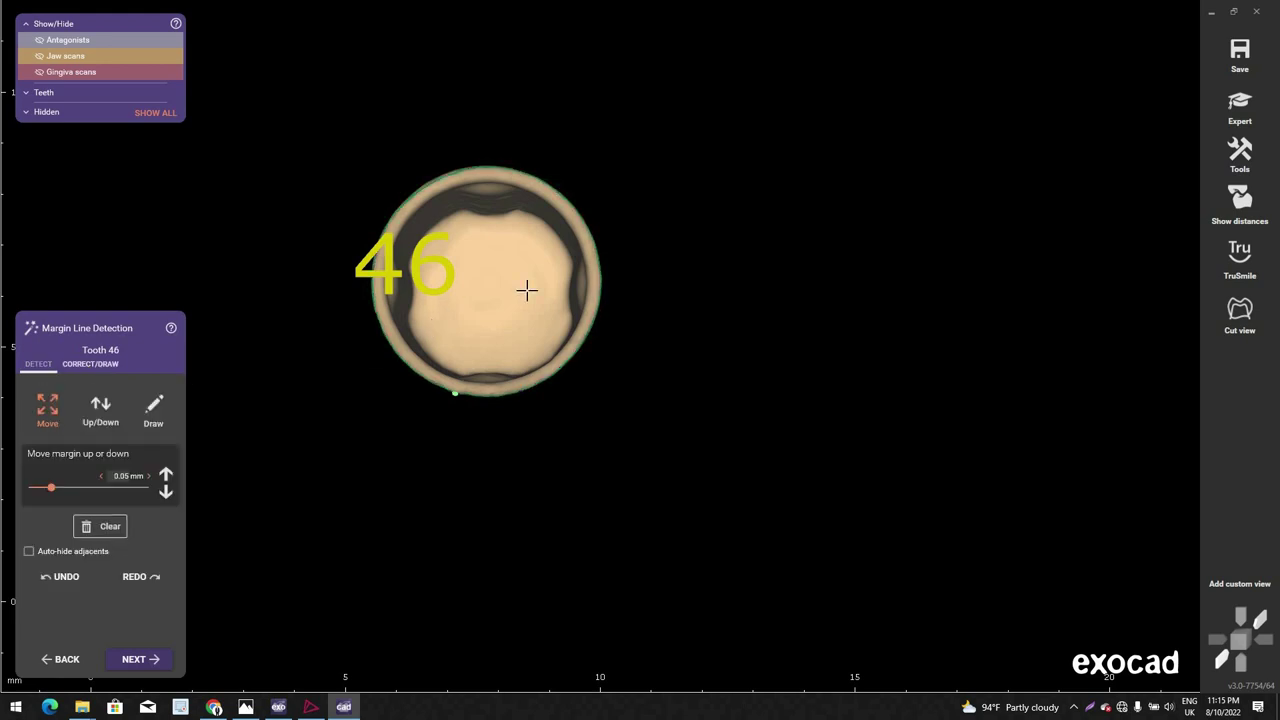
scroll(519, 276, "up", 3)
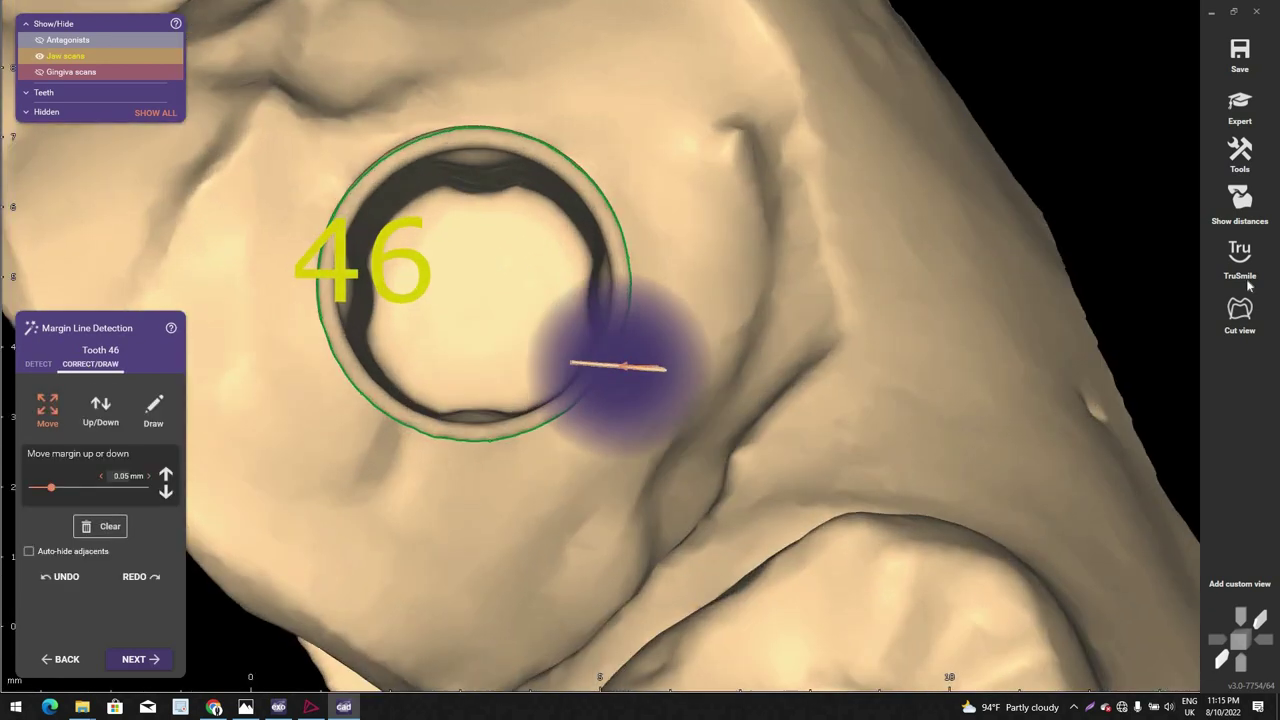
Step: Turn on TruSmile rendering, check the margin line around the abutment of tooth 46, and accept it
left_click(1249, 263)
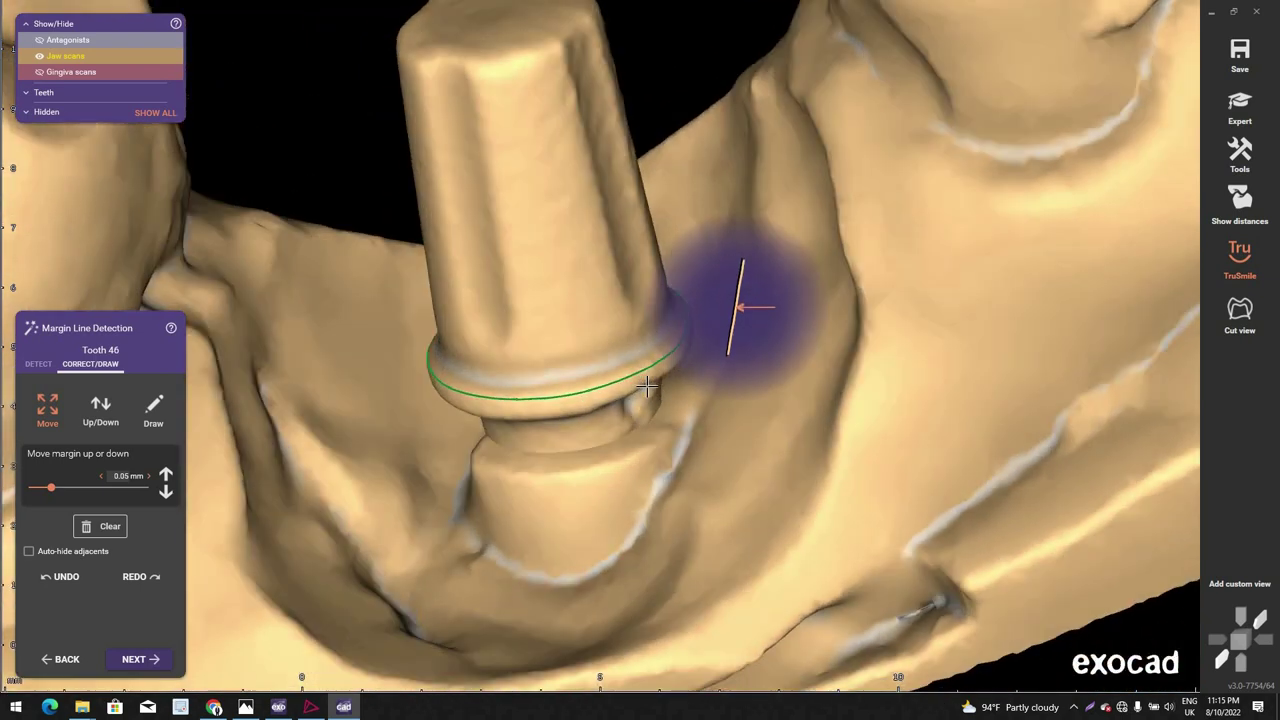
right_click_drag(647, 386, 650, 374)
scroll(437, 306, "up", 5)
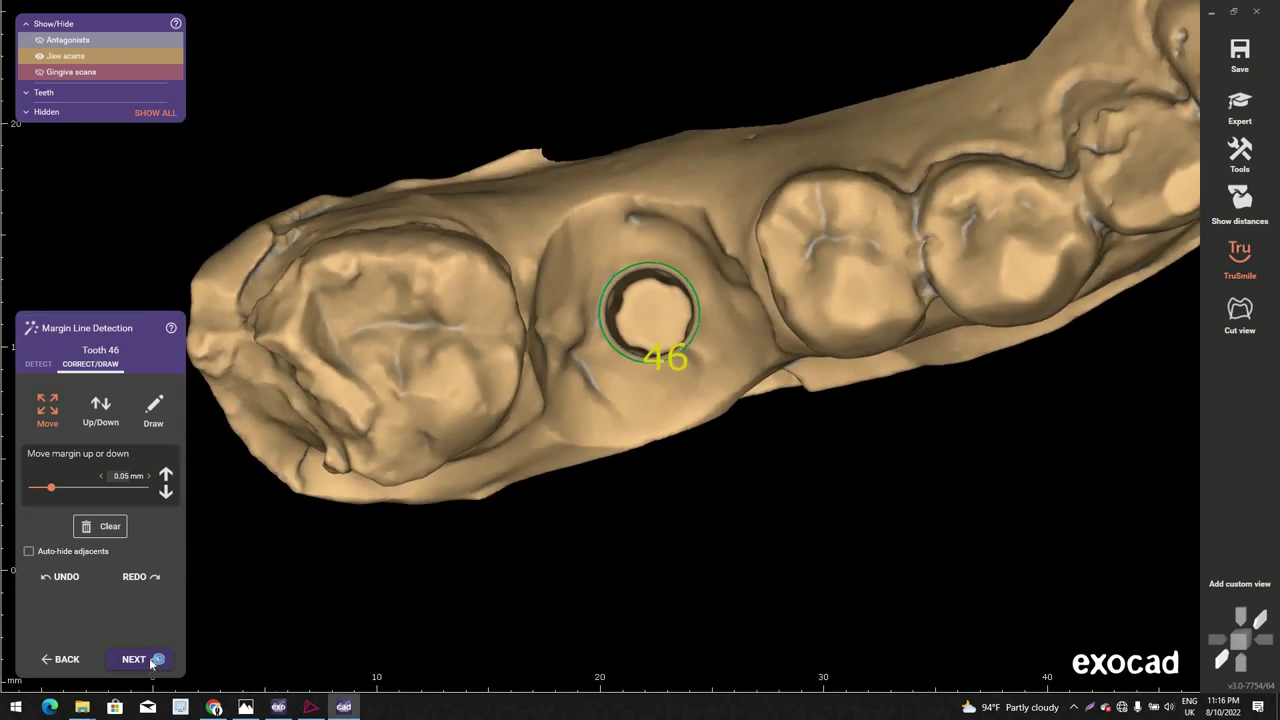
left_click(152, 662)
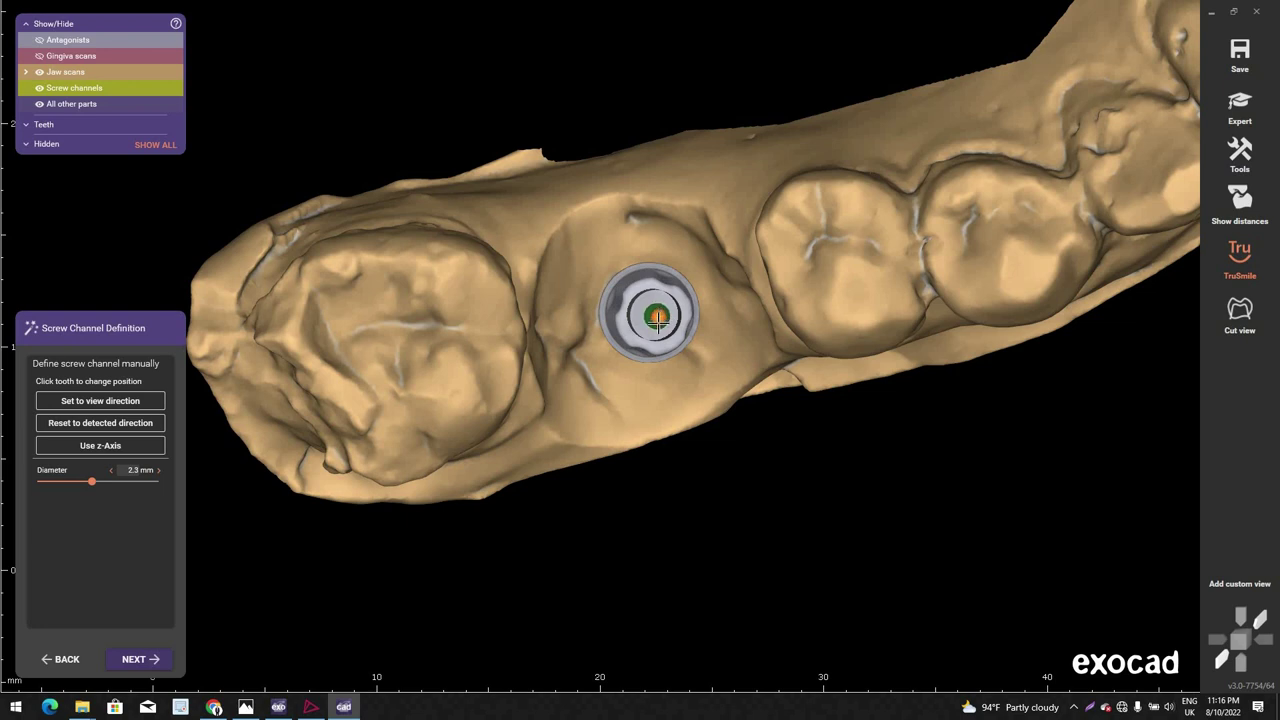
Step: Set the screw channel to the view direction looking straight down the abutment, with a diameter of 2.3 mm
scroll(657, 323, "down", 3)
mouse_move(657, 323)
right_mouse_down()
mouse_move(637, 337)
mouse_move(677, 309)
mouse_move(656, 316)
right_mouse_up()
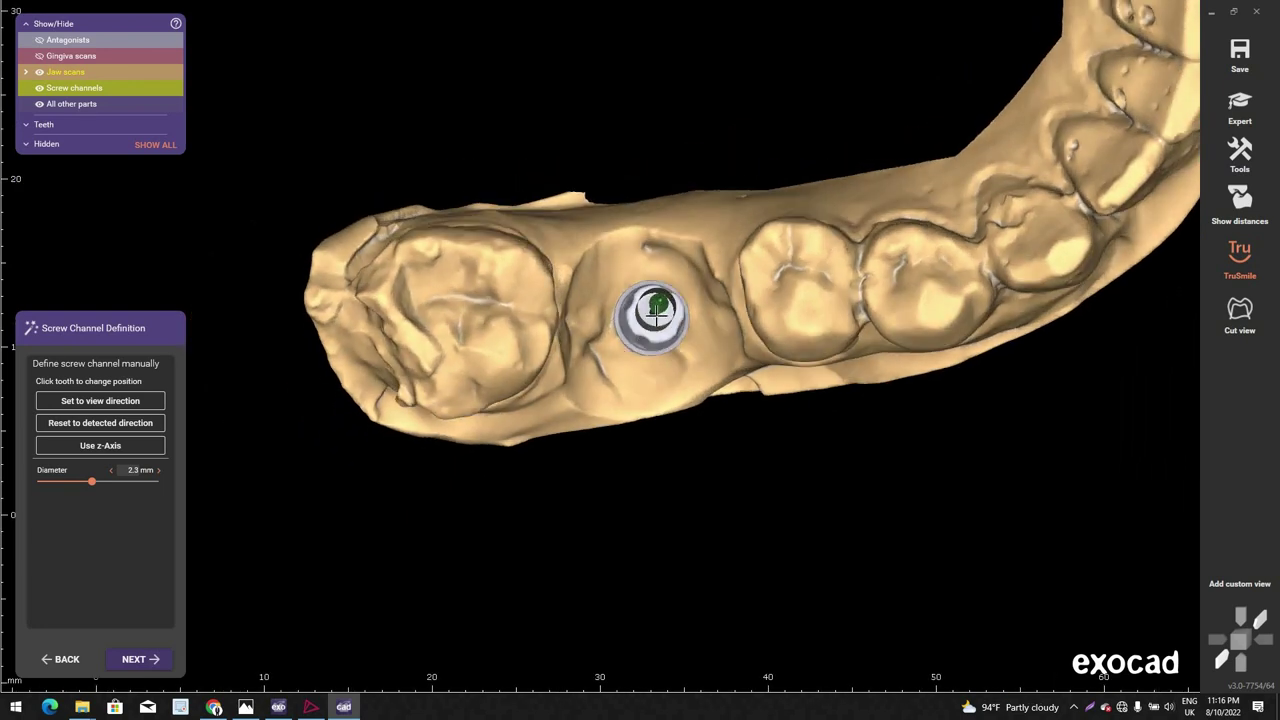
scroll(655, 315, "up", 3)
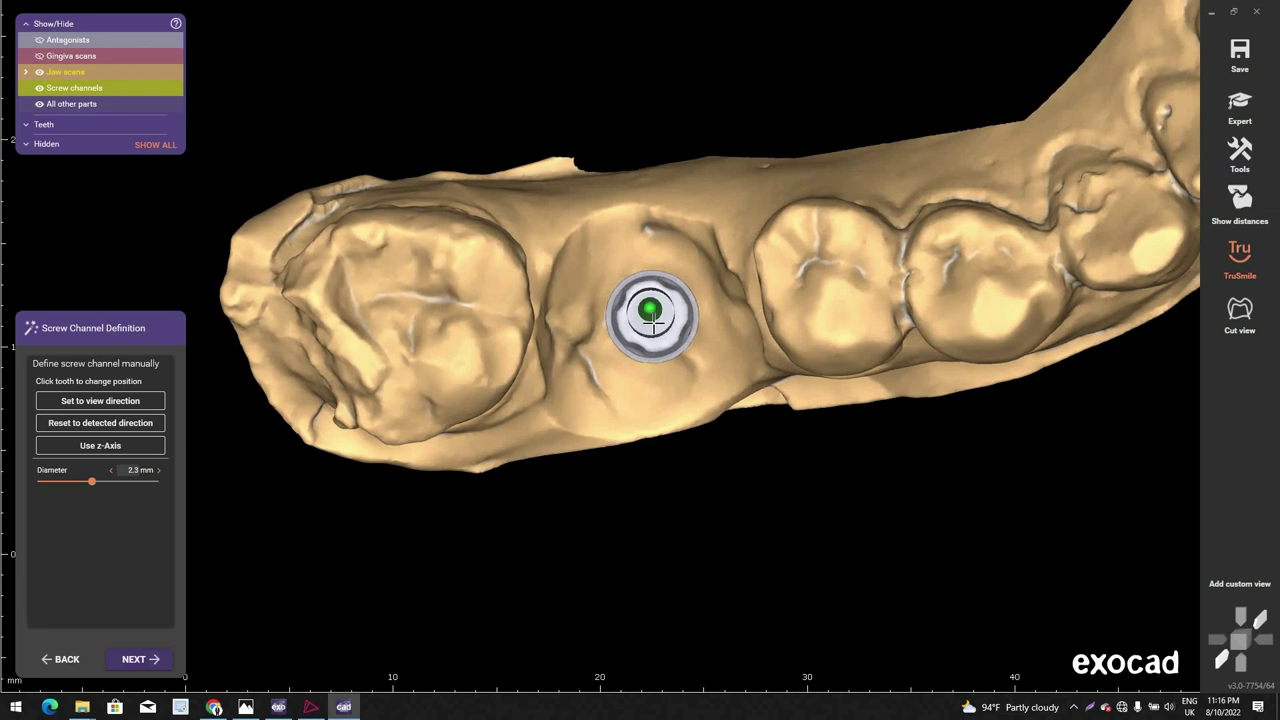
scroll(652, 316, "up", 1)
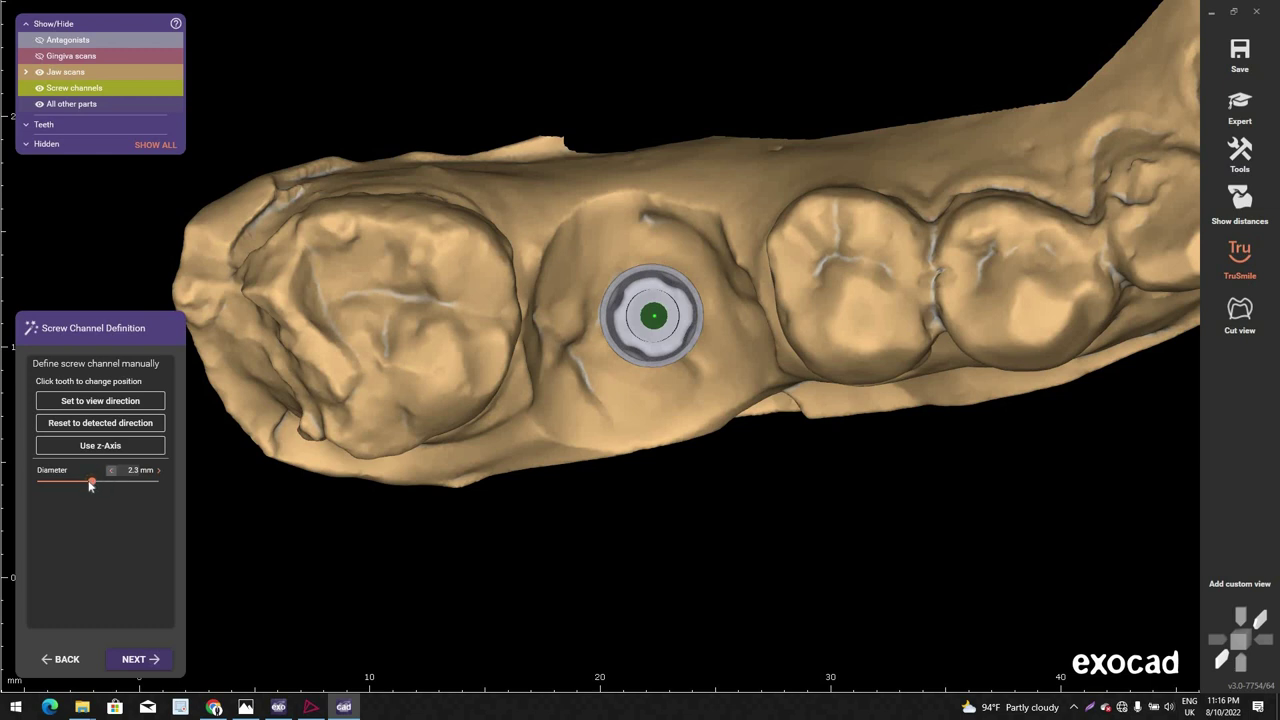
left_click_drag(86, 483, 91, 484)
double_click(144, 474)
left_click(144, 490)
left_click(128, 403)
Step: Examine the screw channel's direction and position on the tooth 46 abutment from occlusal and side views
scroll(631, 395, "down", 3)
right_click_drag(631, 390, 623, 312)
scroll(634, 403, "up", 3)
scroll(624, 322, "up", 3)
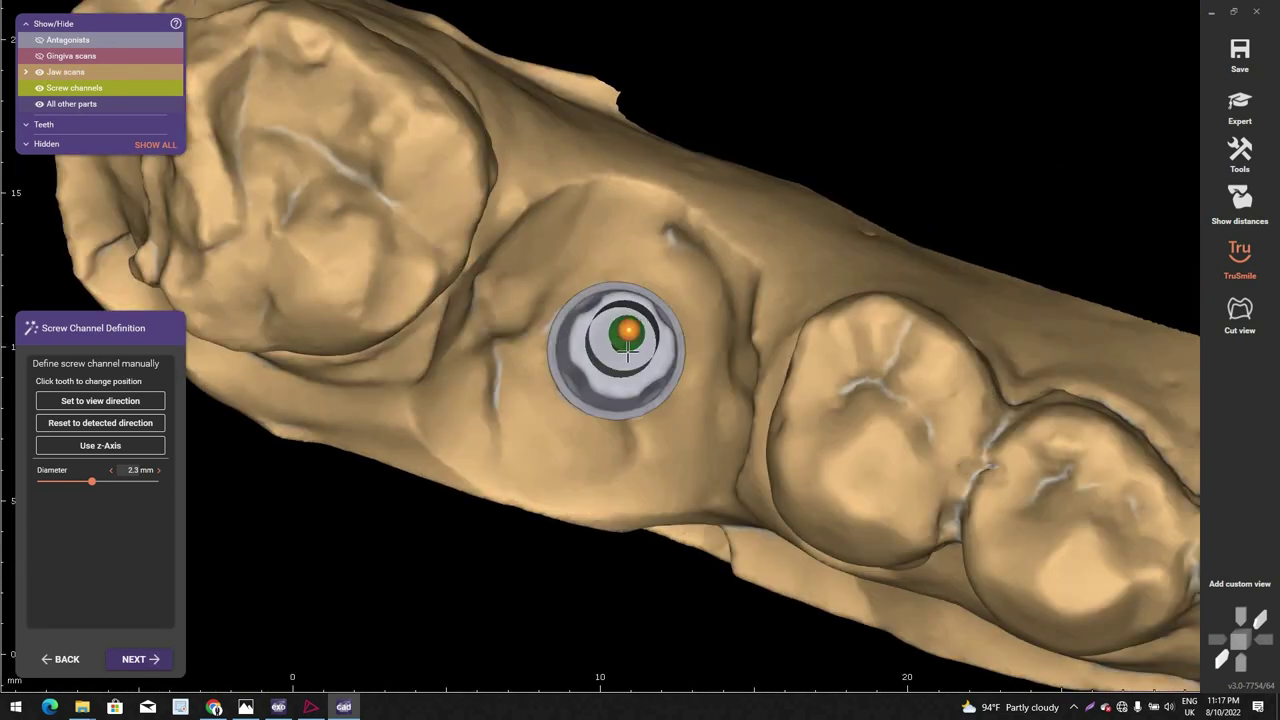
right_click_drag(621, 371, 694, 214)
scroll(627, 358, "down", 2)
scroll(633, 238, "up", 2)
scroll(644, 214, "down", 2)
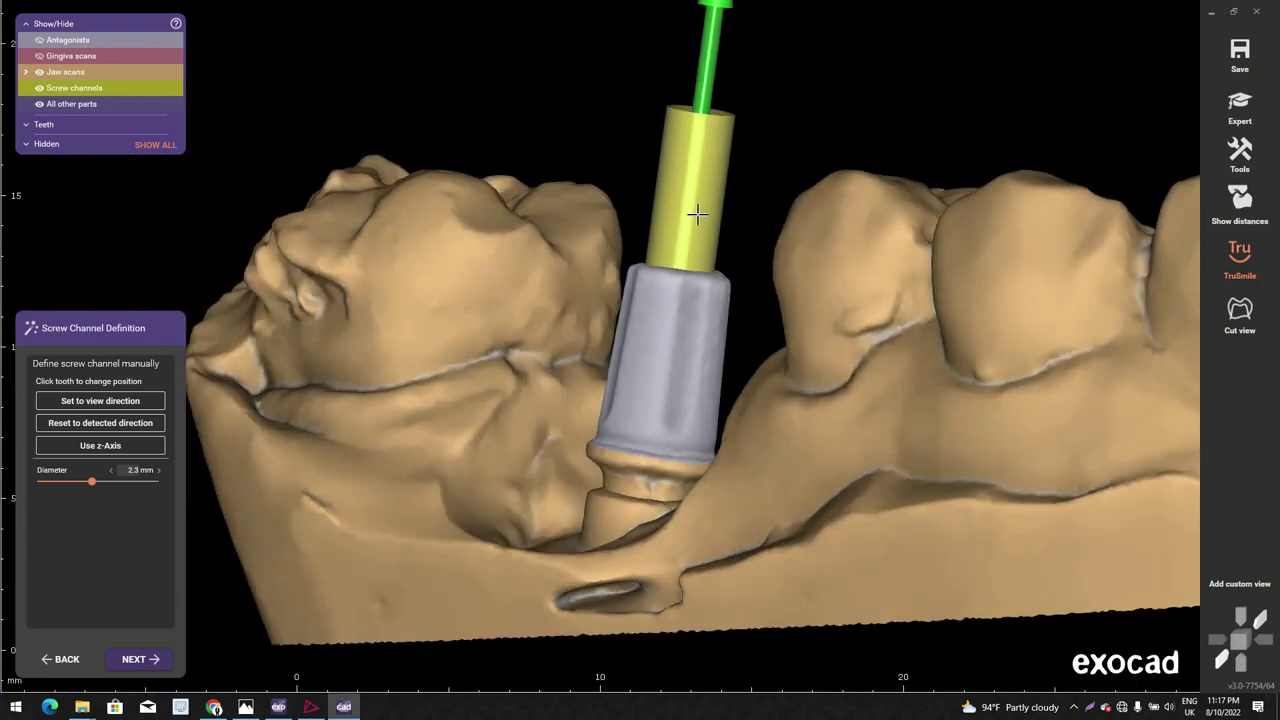
scroll(720, 213, "up", 2)
scroll(688, 241, "up", 2)
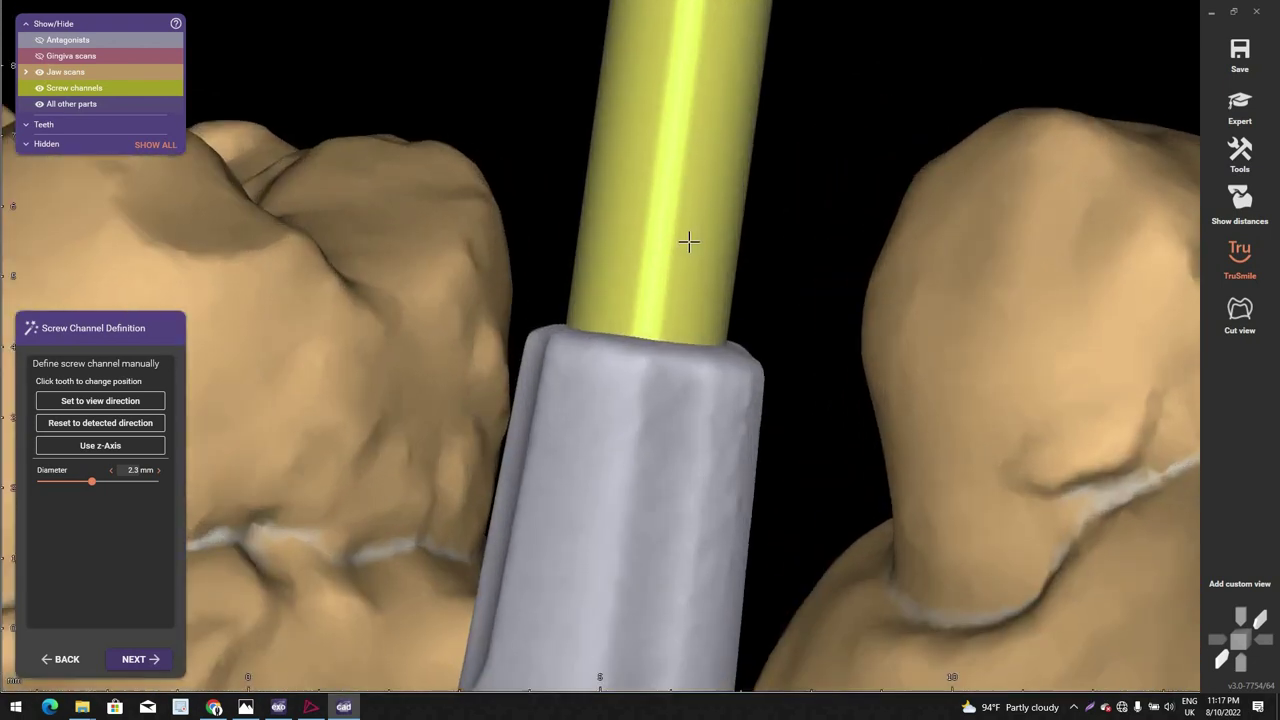
scroll(682, 260, "down", 4)
right_click_drag(680, 257, 474, 437)
scroll(474, 437, "up", 1)
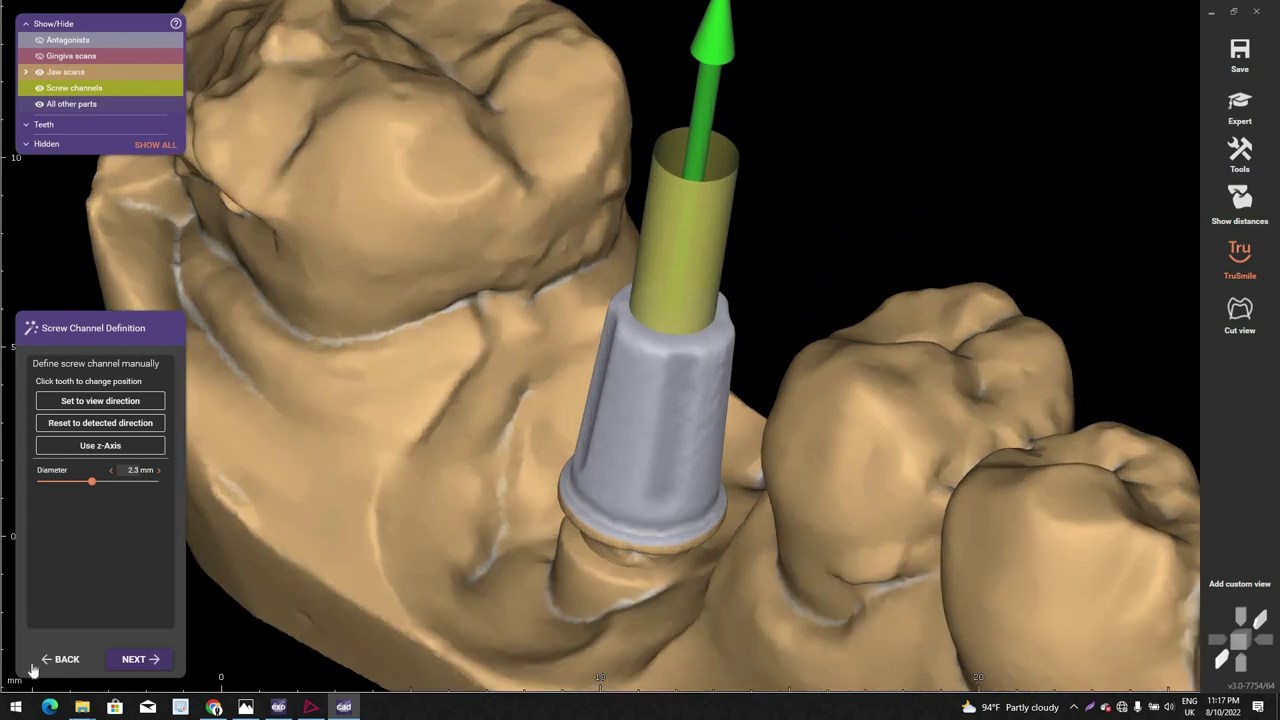
left_click(56, 658)
left_click(134, 659)
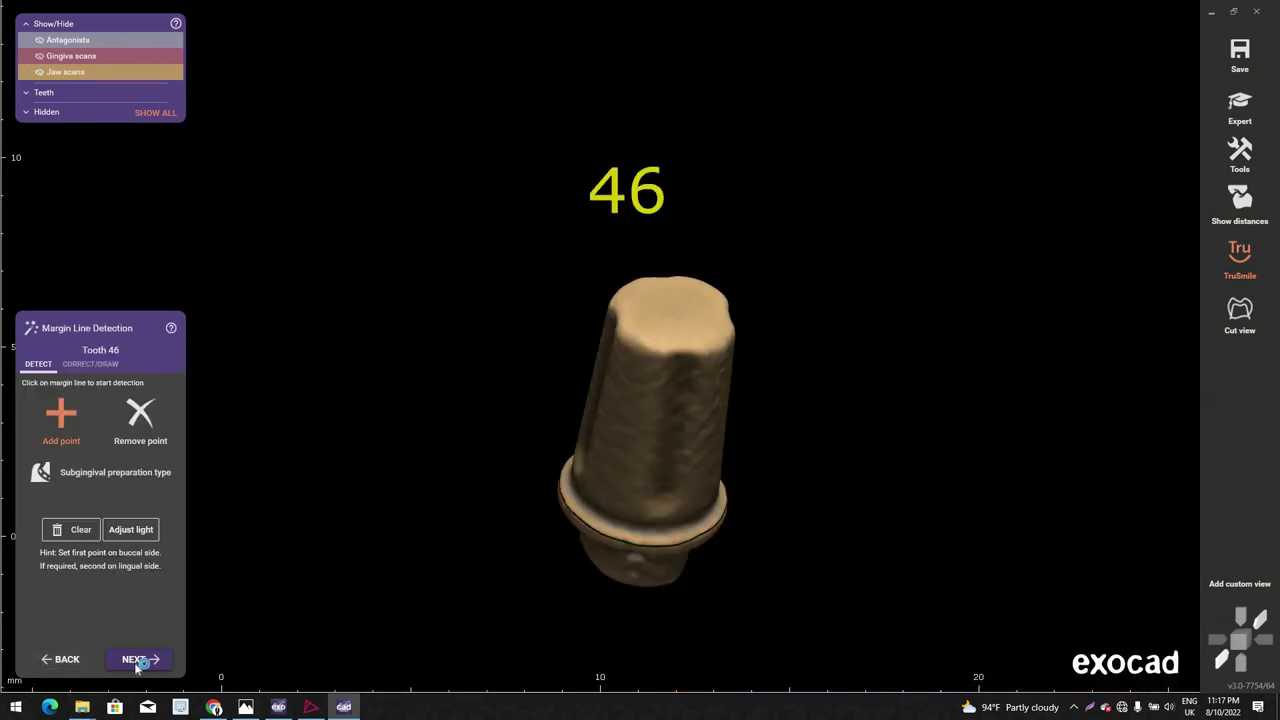
left_click(134, 659)
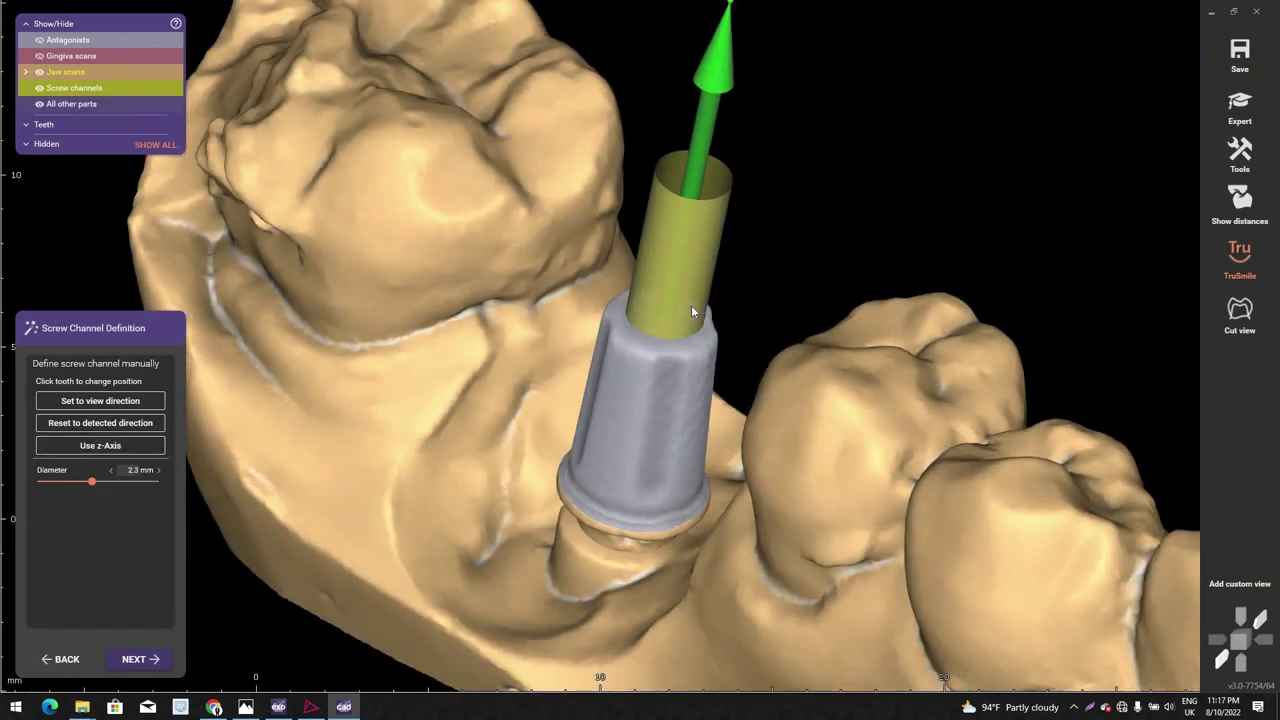
Step: Reposition the screw channel so it sits centred on the top of the tooth 46 abutment
left_click_drag(662, 318, 668, 366)
scroll(669, 366, "down", 3)
right_click_drag(655, 300, 610, 340)
scroll(608, 302, "up", 2)
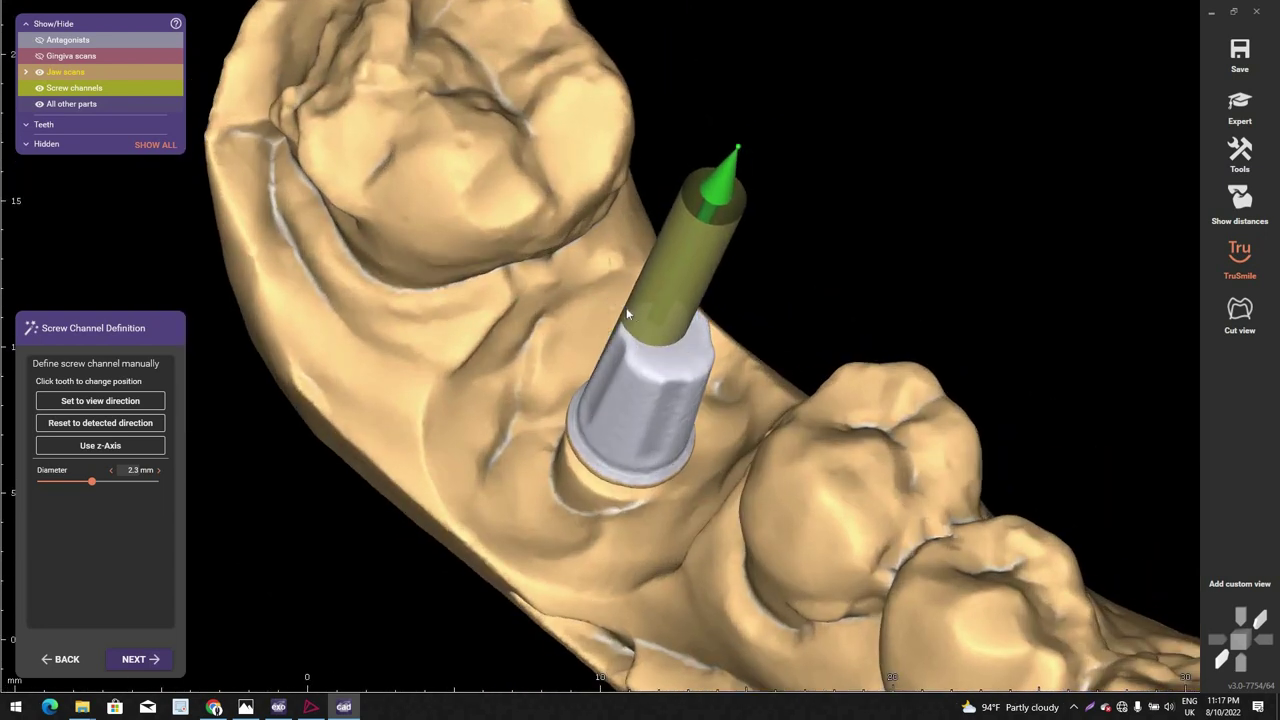
left_click_drag(661, 334, 671, 337)
scroll(700, 312, "down", 3)
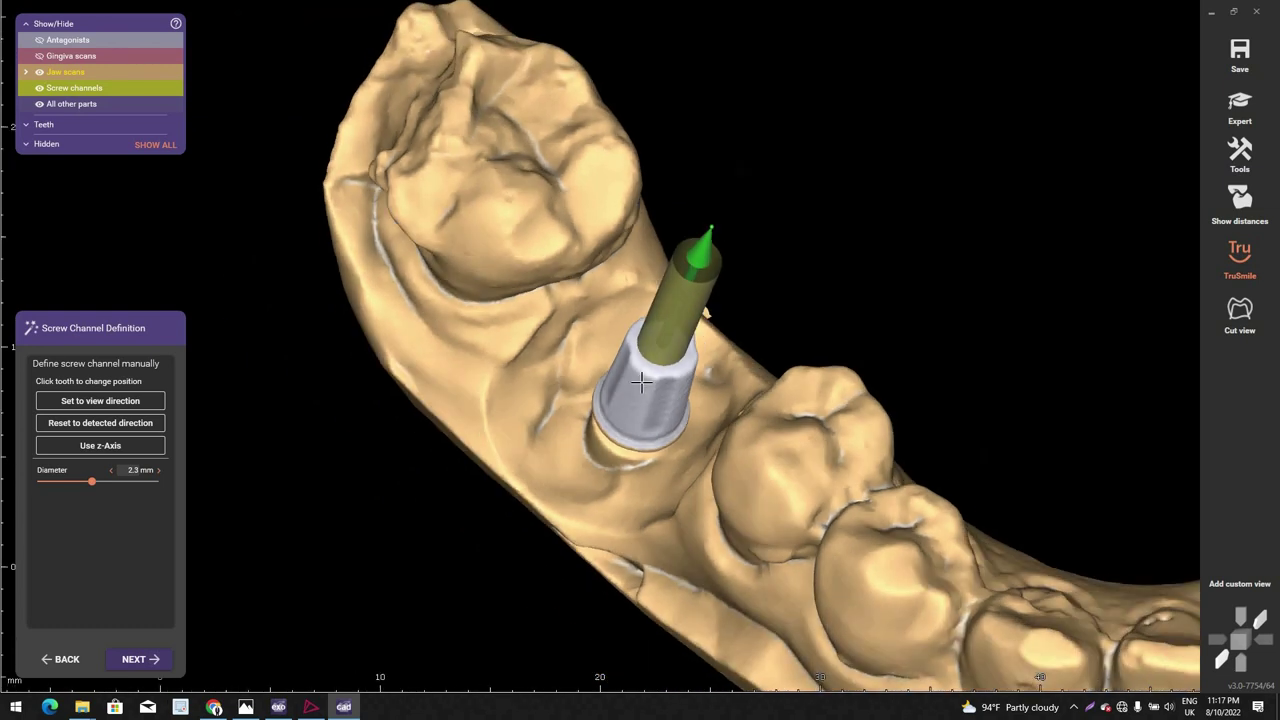
right_click_drag(703, 309, 652, 370)
scroll(652, 370, "up", 3)
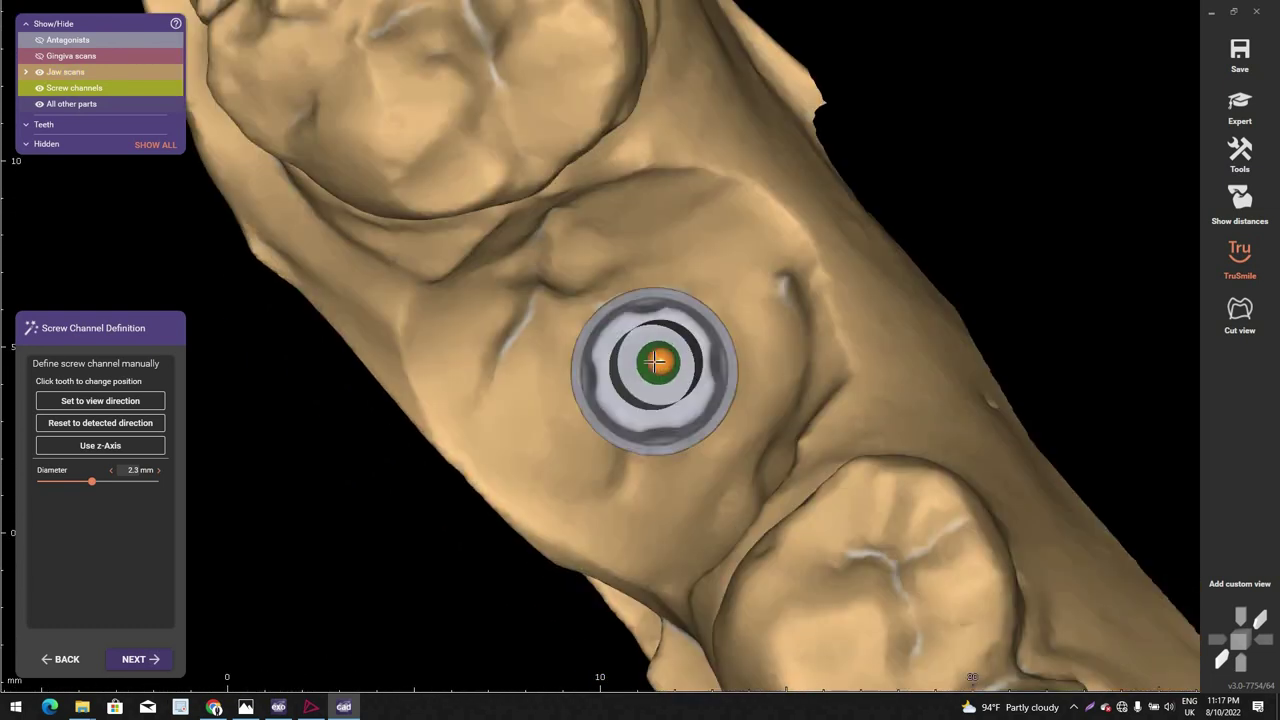
left_click_drag(654, 362, 659, 374)
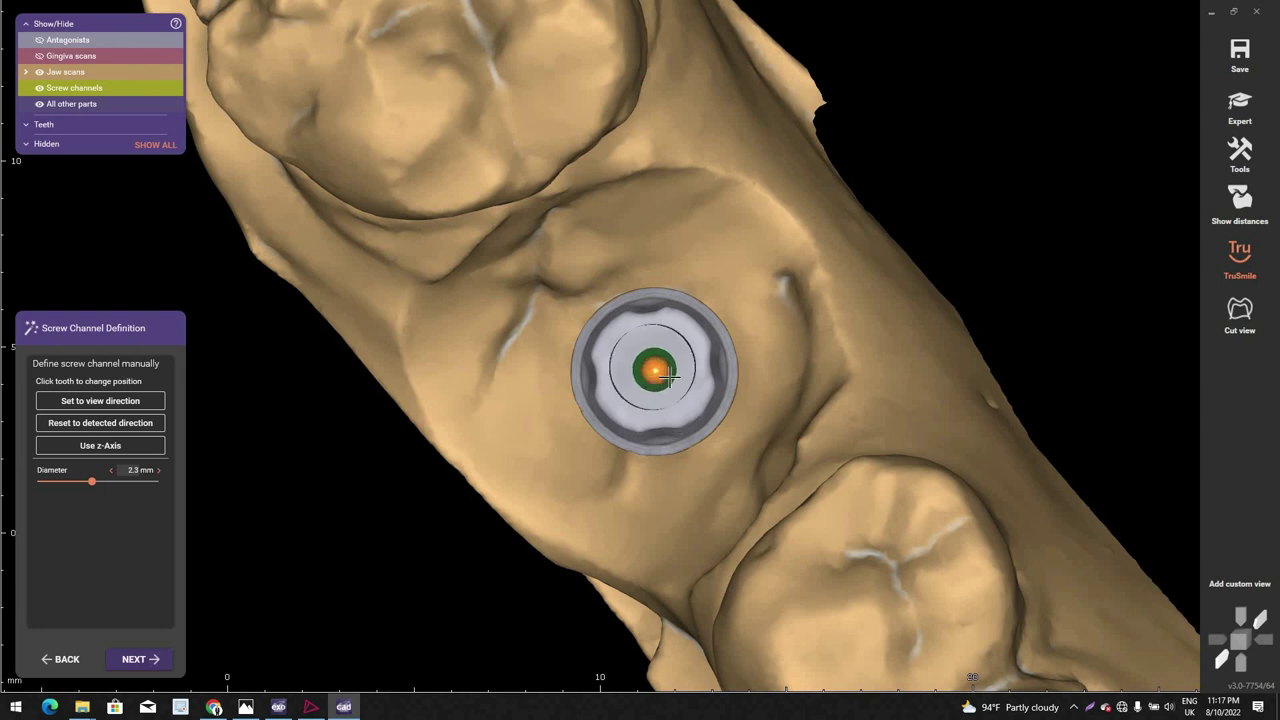
Step: Align the screw channel on the tooth 46 abutment with the view direction straight from above and accept the channel
right_click_drag(667, 390, 660, 366)
scroll(660, 366, "up", 1)
left_click(657, 363)
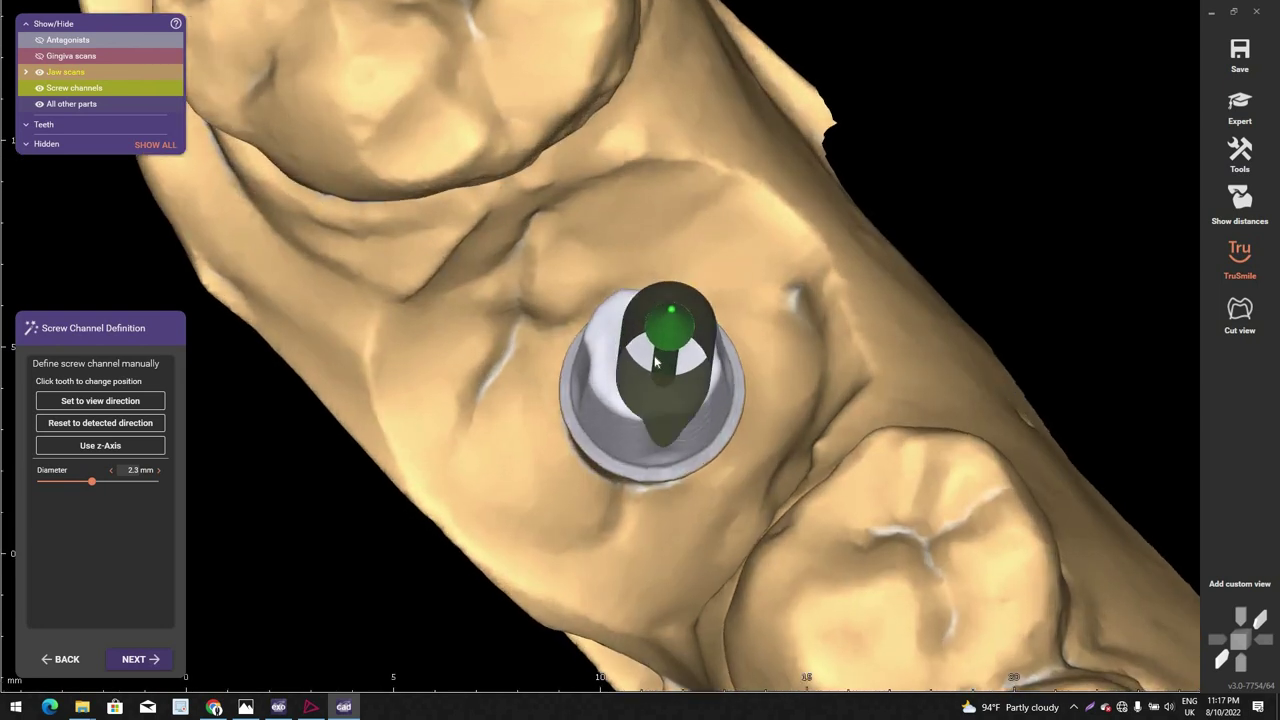
left_click_drag(655, 363, 674, 418)
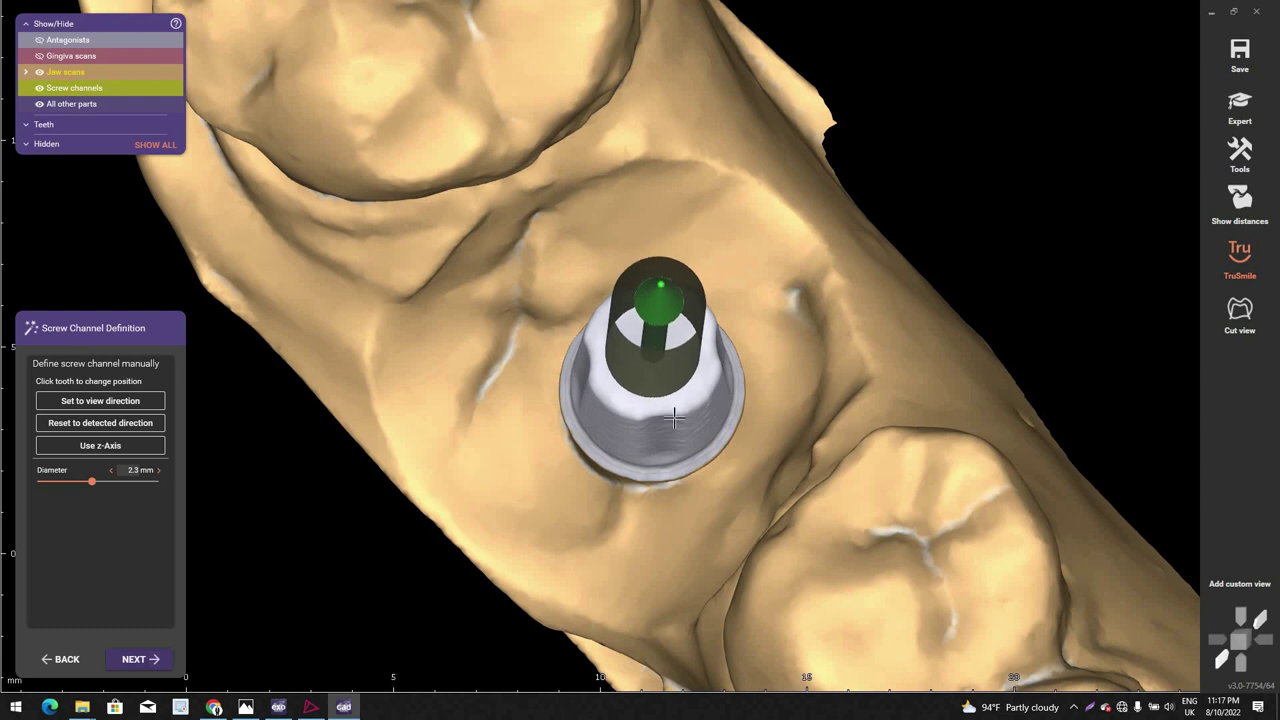
scroll(671, 411, "down", 2)
mouse_move(662, 372)
right_mouse_down()
mouse_move(660, 398)
mouse_move(654, 382)
right_mouse_up()
scroll(654, 382, "up", 1)
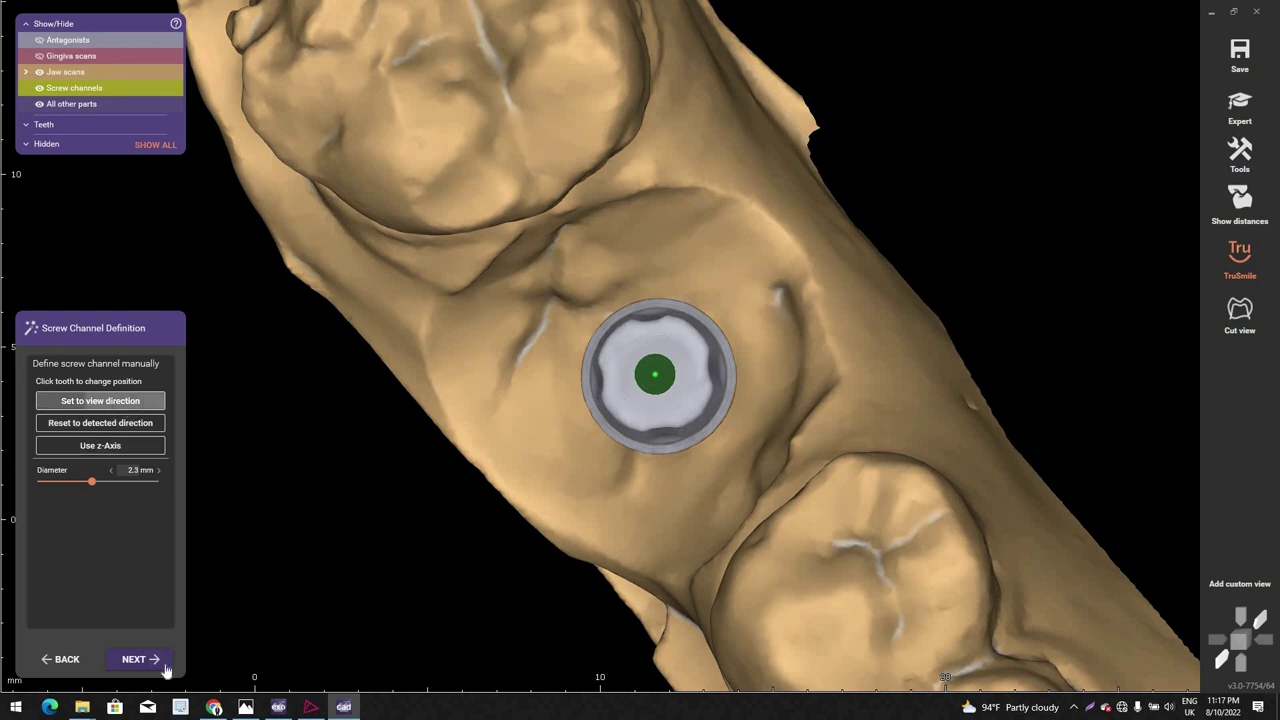
left_click(150, 659)
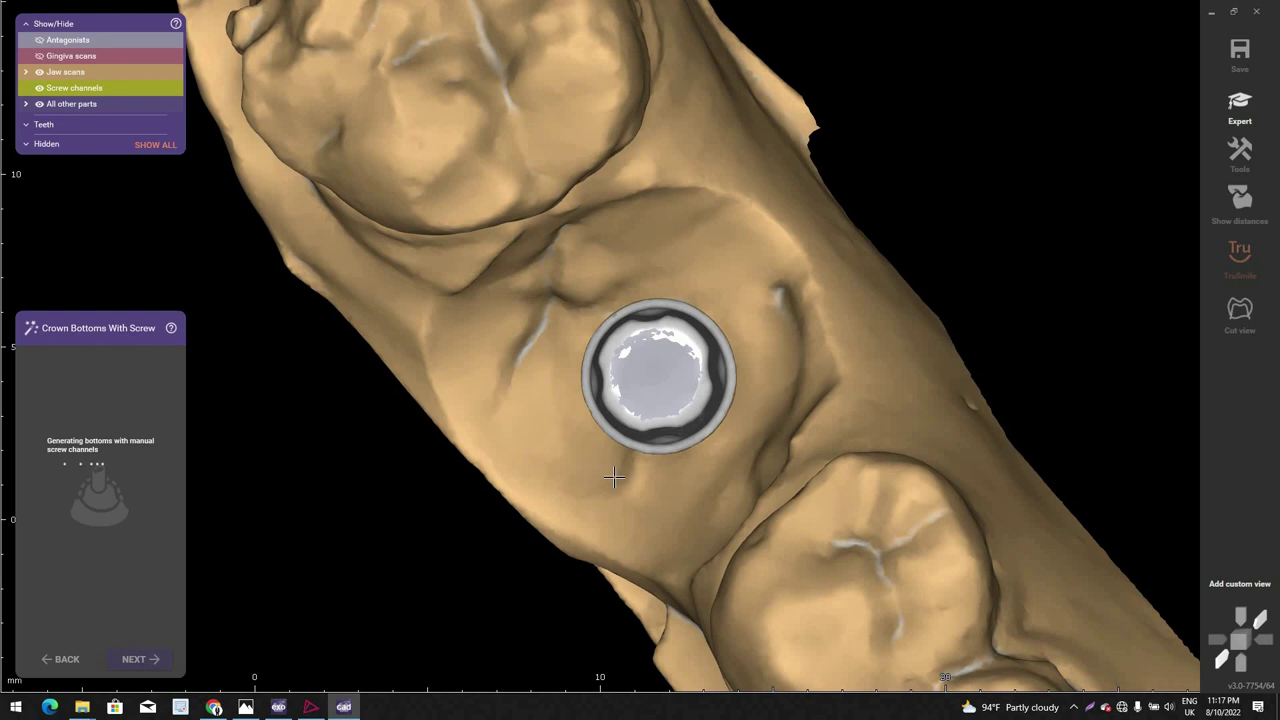
Step: Lower the angle of the crown border on the tooth 46 crown bottom to its minimum
scroll(662, 402, "down", 5)
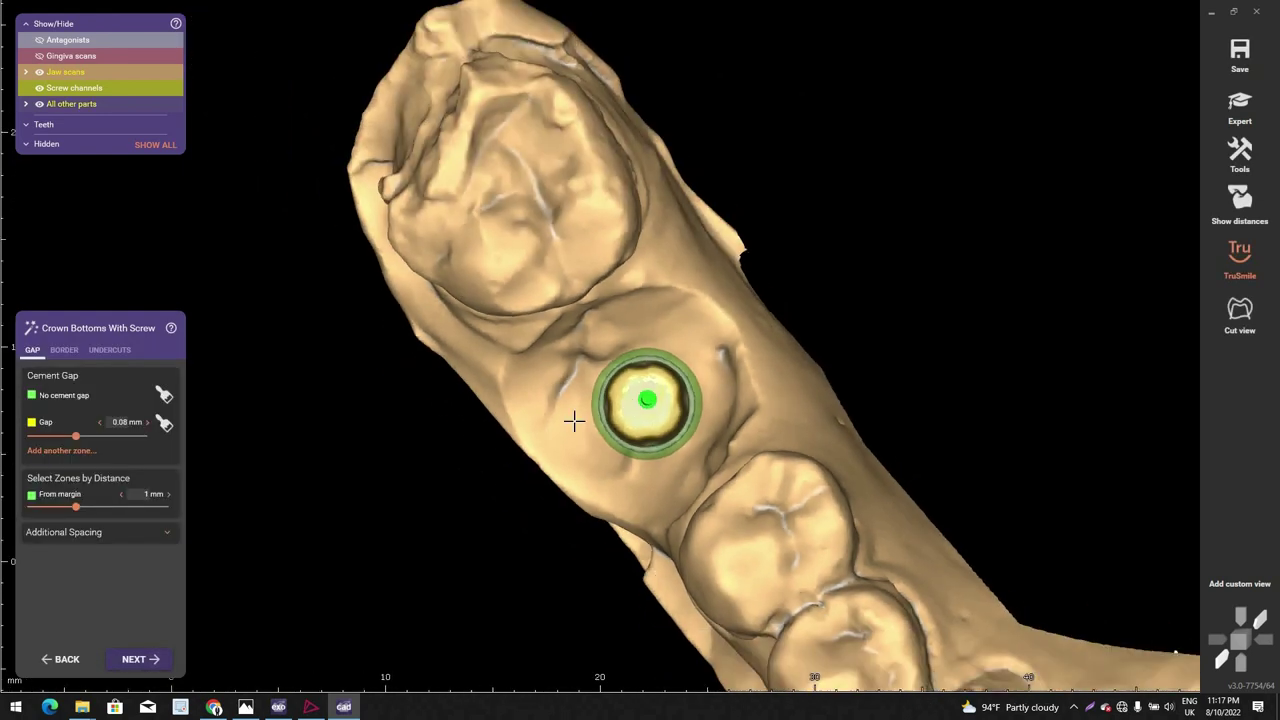
right_click_drag(574, 420, 572, 250)
scroll(594, 406, "up", 3)
right_click_drag(594, 406, 617, 422)
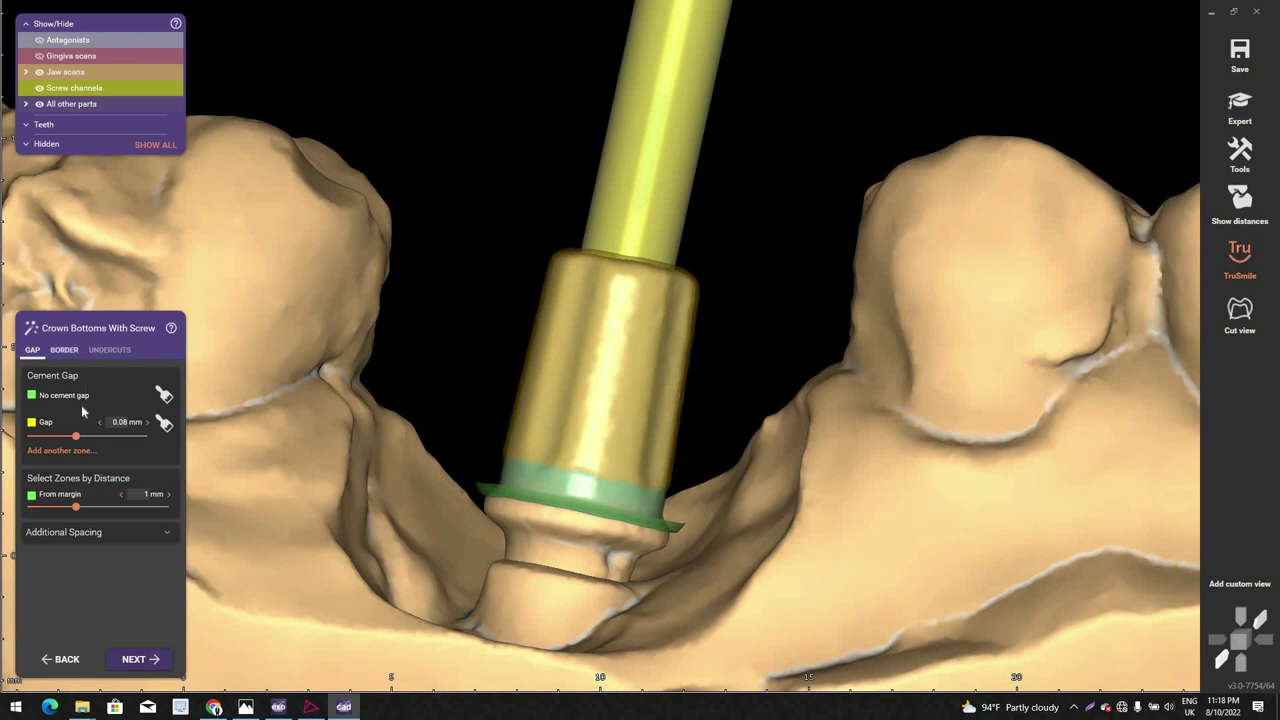
left_click(64, 349)
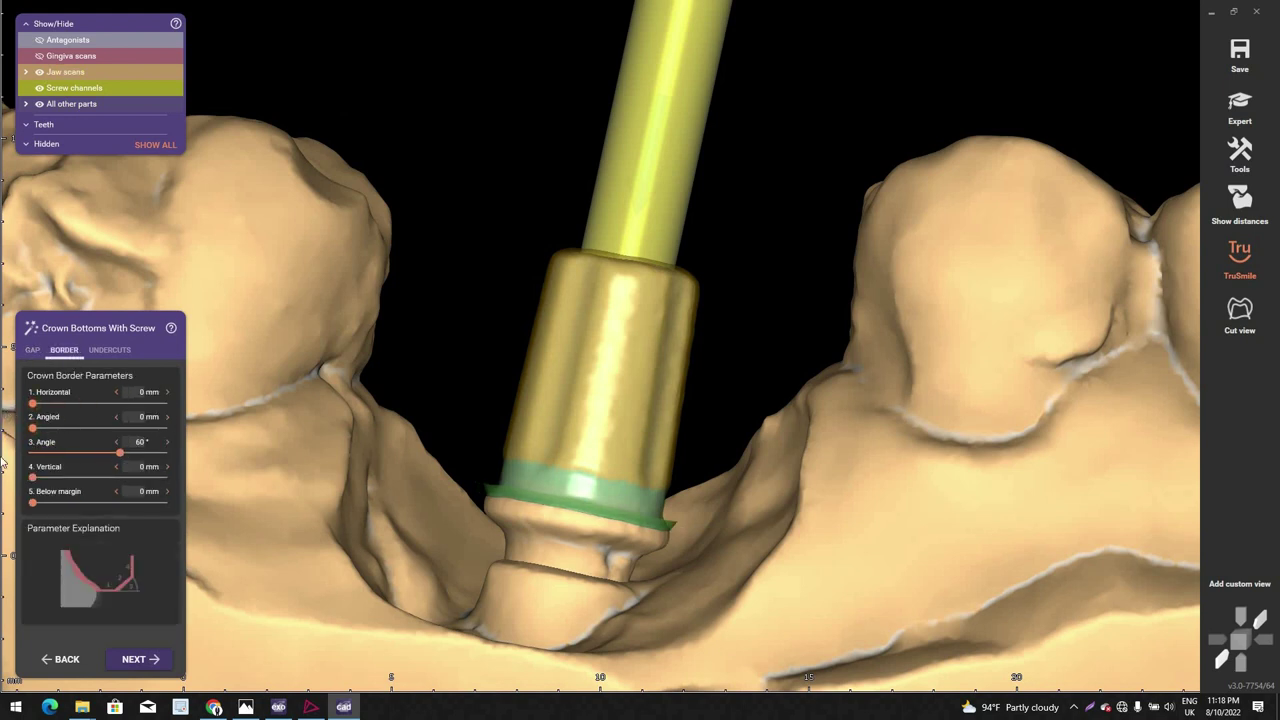
left_click_drag(119, 453, 32, 453)
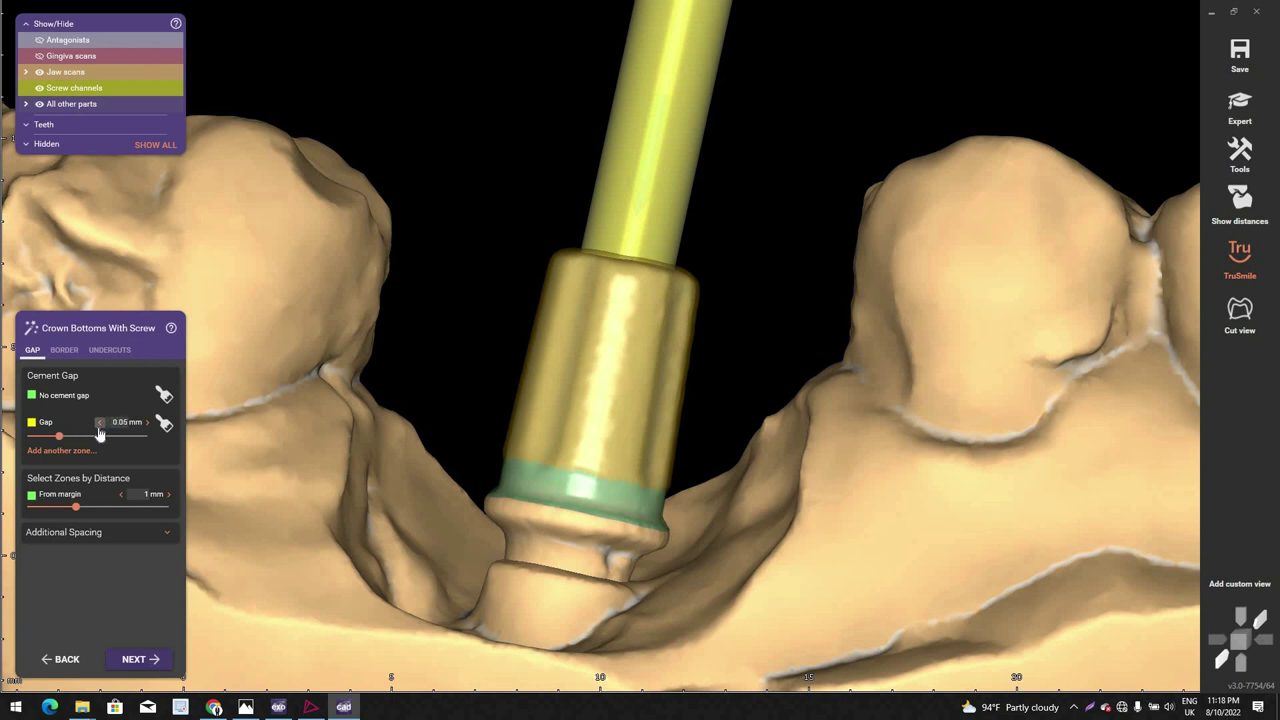
Step: Set the crown bottom's cement gap to 0.04 mm, starting 1 mm from the margin, and accept the crown bottom
left_click(99, 423)
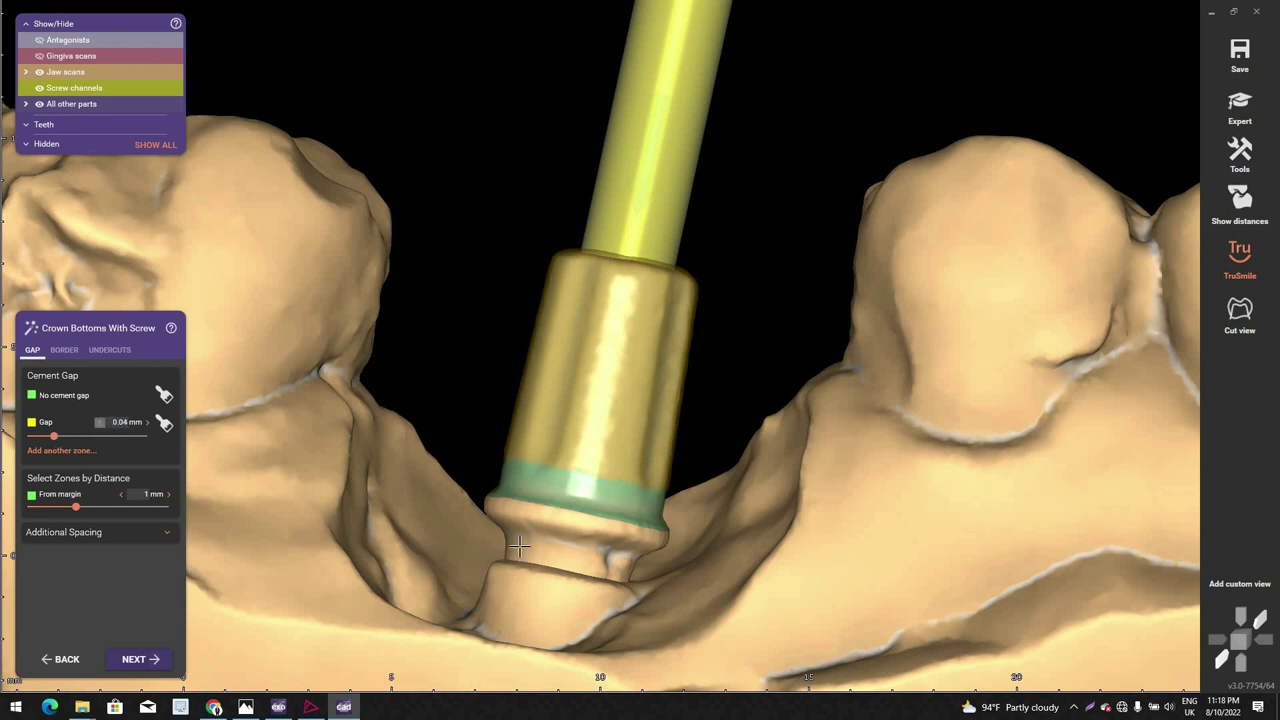
right_click_drag(595, 529, 554, 485)
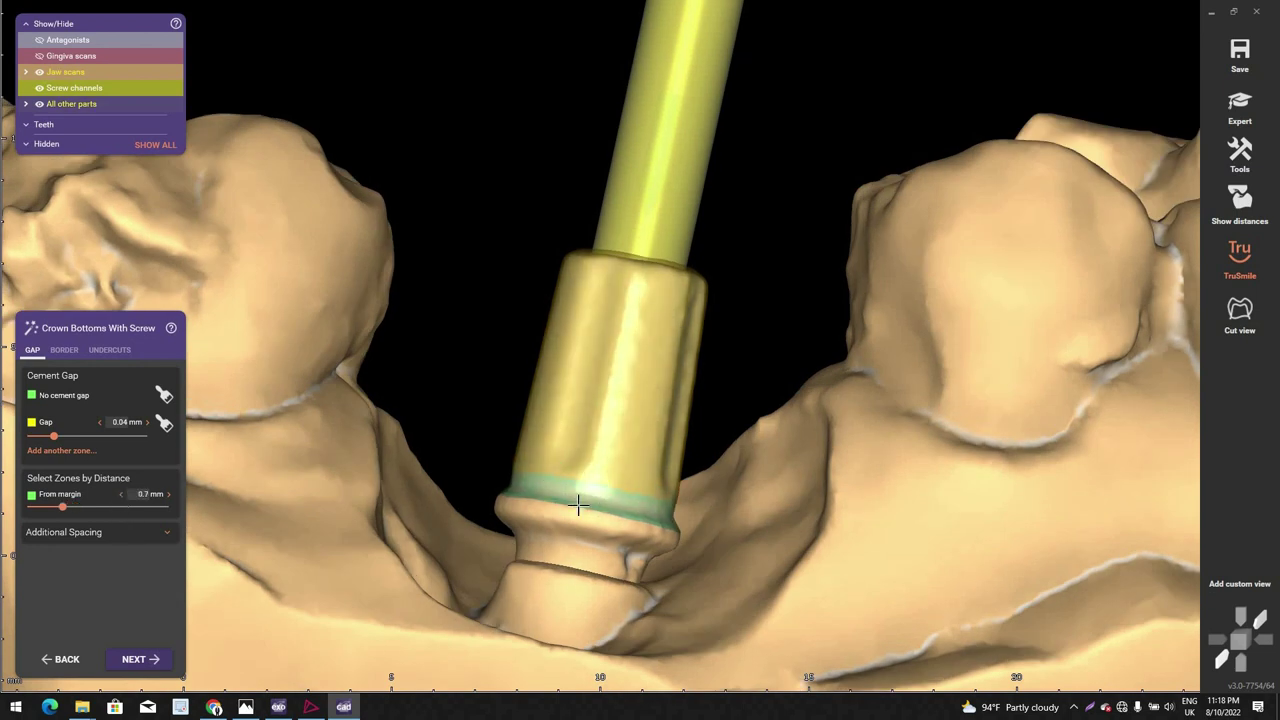
scroll(566, 486, "up", 3)
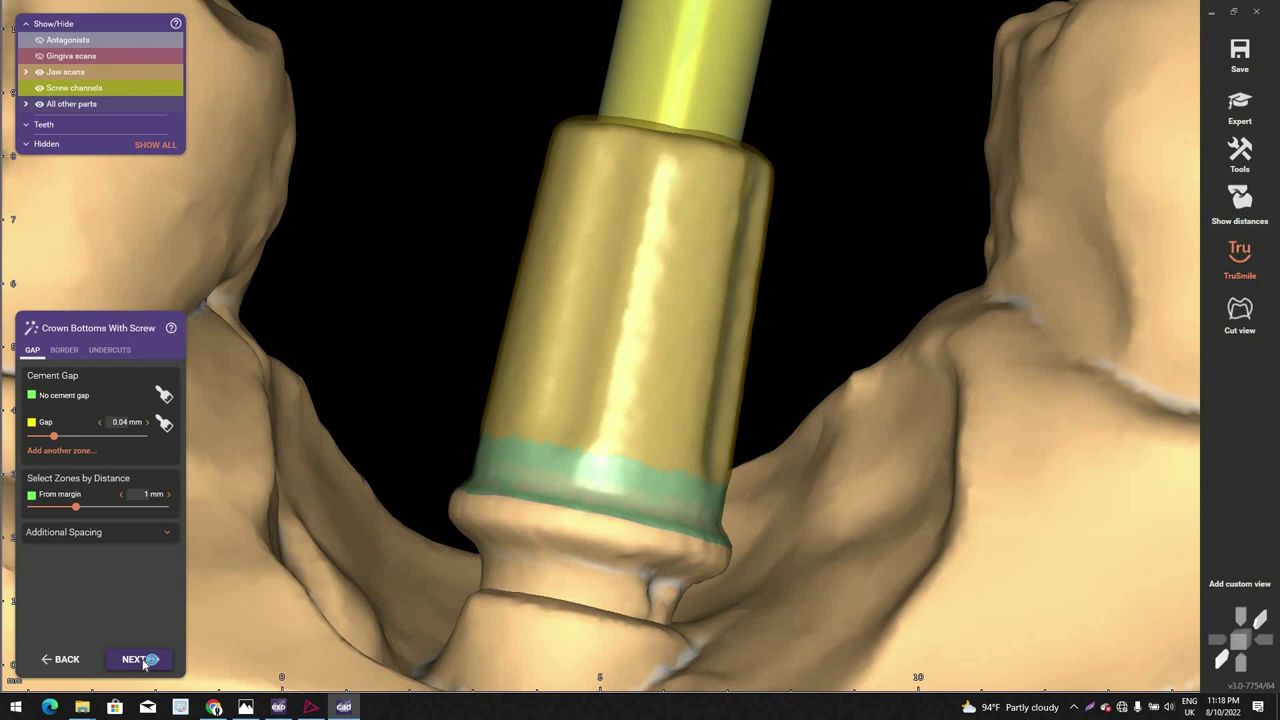
left_click(80, 657)
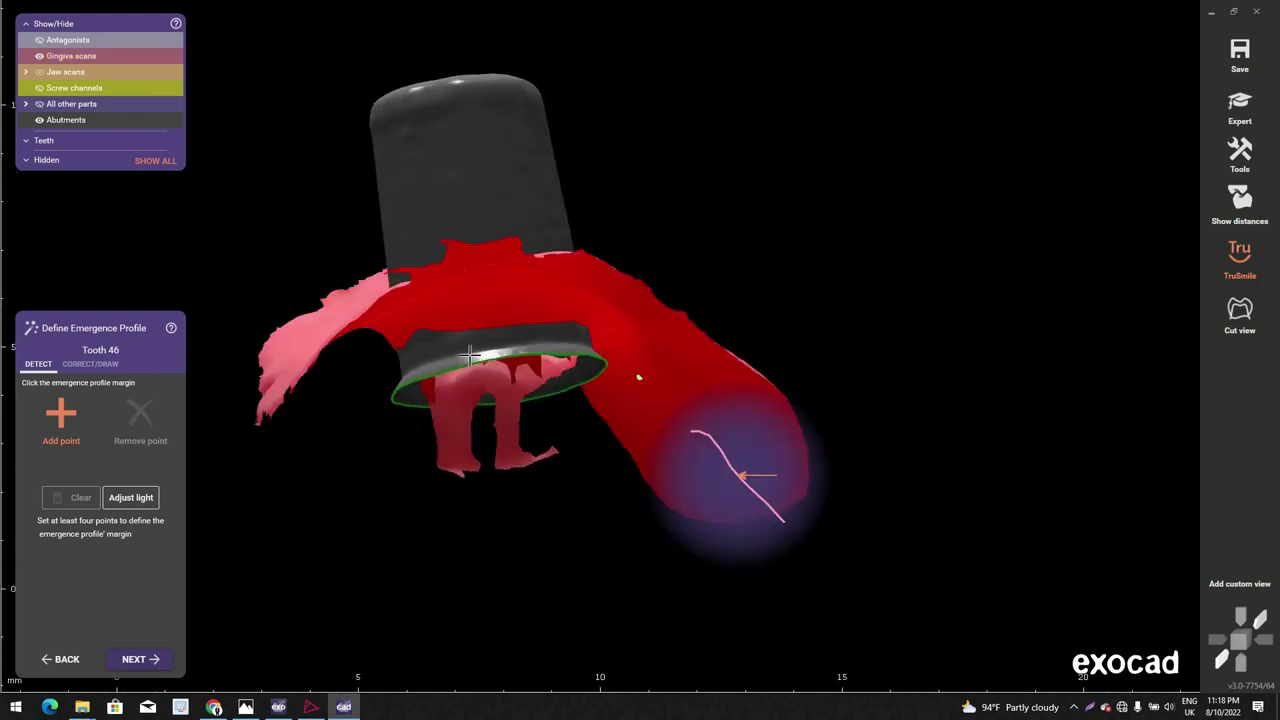
Step: Draw a closed emergence profile margin on the gingiva around the tooth 46 abutment and accept the drawing
right_click_drag(497, 274, 597, 333)
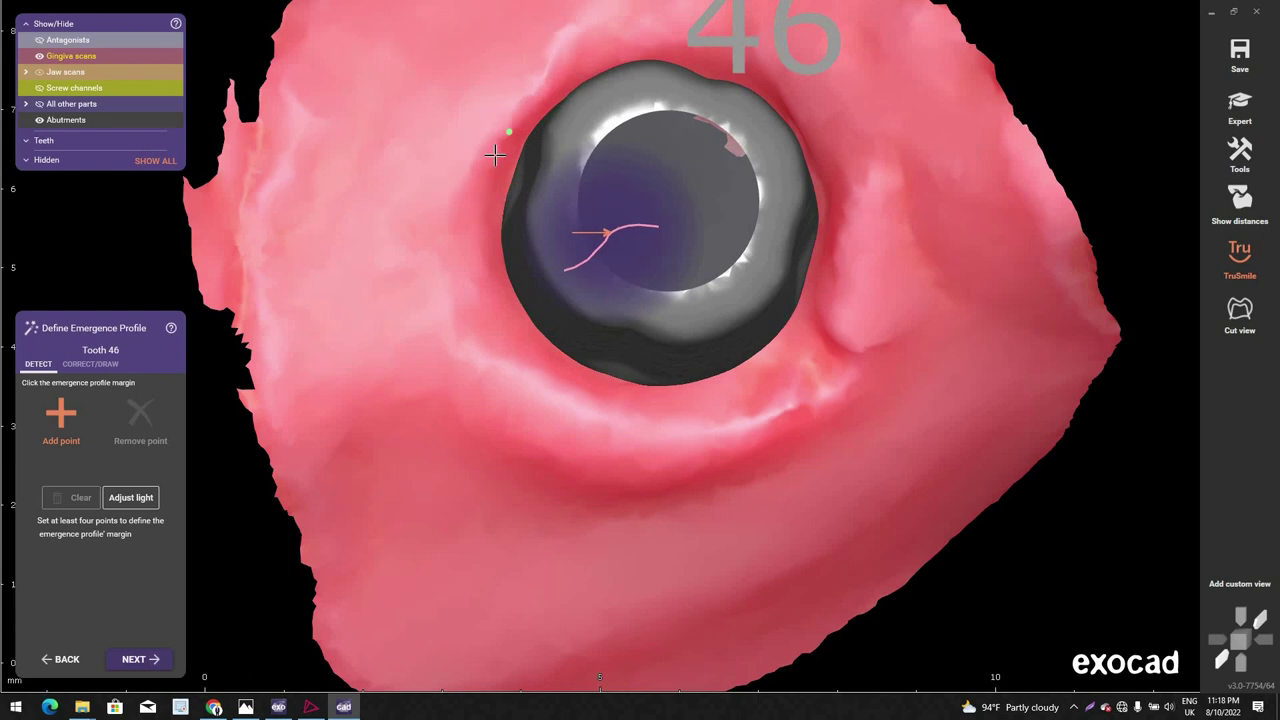
left_click(495, 155)
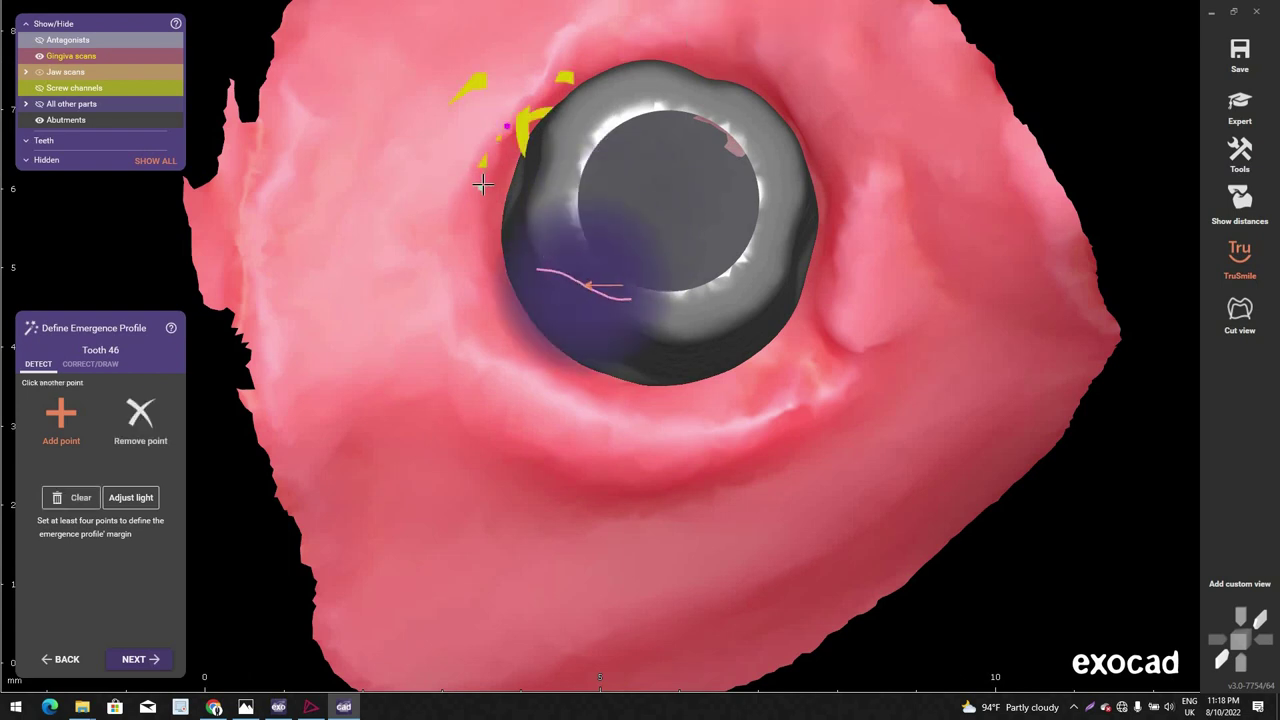
left_click(501, 122)
left_click(468, 231)
left_click(493, 343)
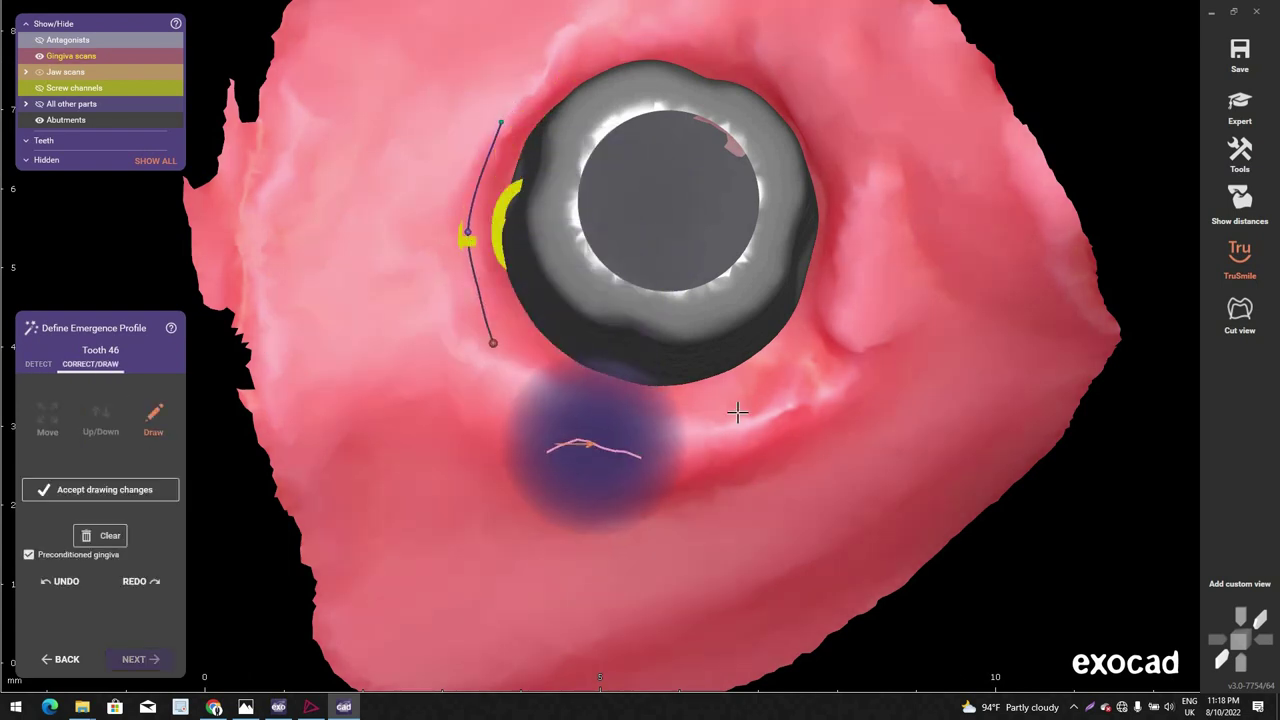
mouse_move(595, 447)
left_mouse_down()
mouse_move(849, 509)
mouse_move(920, 491)
mouse_move(935, 270)
left_mouse_up()
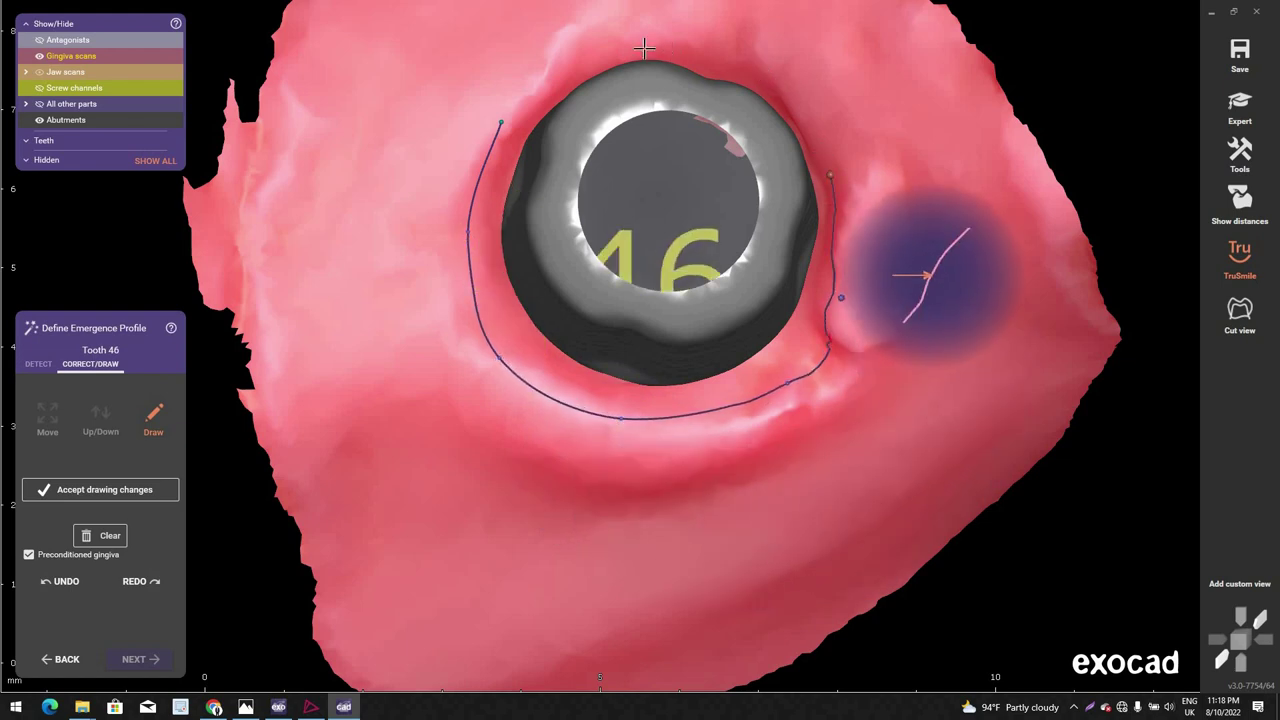
mouse_move(644, 47)
left_mouse_down()
mouse_move(560, 51)
mouse_move(473, 258)
left_mouse_up()
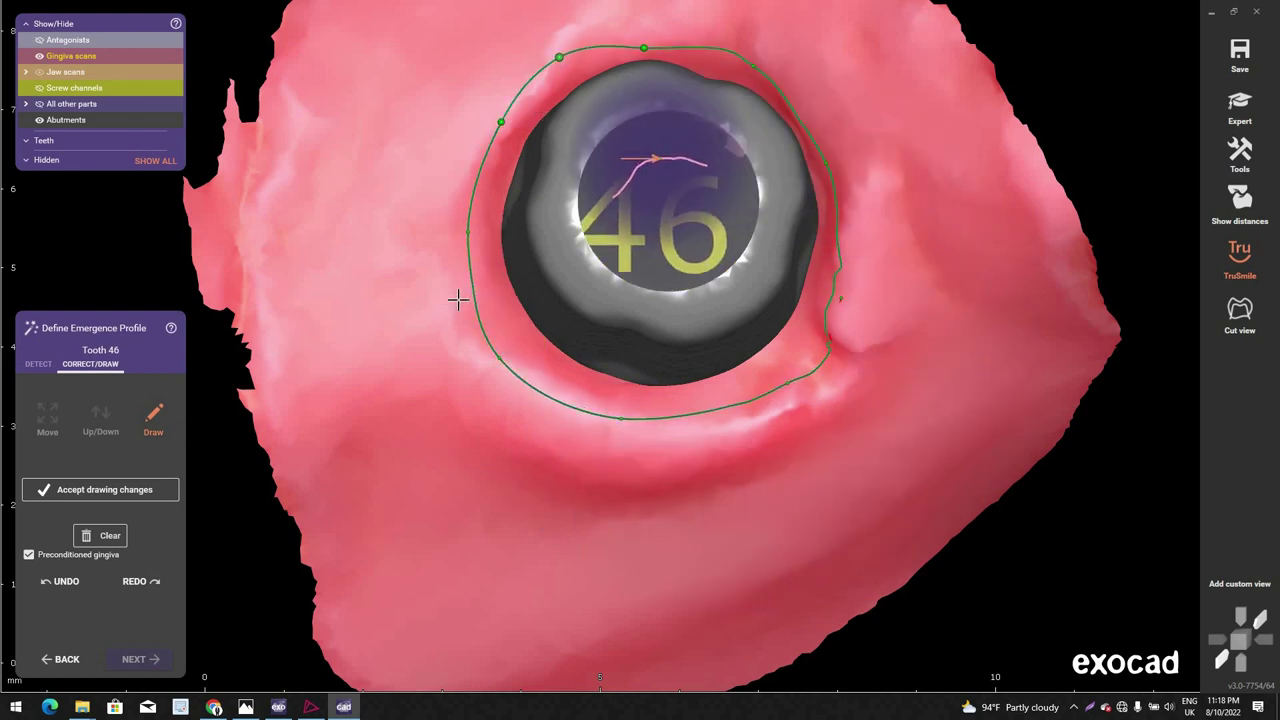
left_click(126, 490)
Step: Examine how the gingiva scan meets the tooth 46 abutment from below and from the side
scroll(546, 317, "down", 3)
left_click(72, 661)
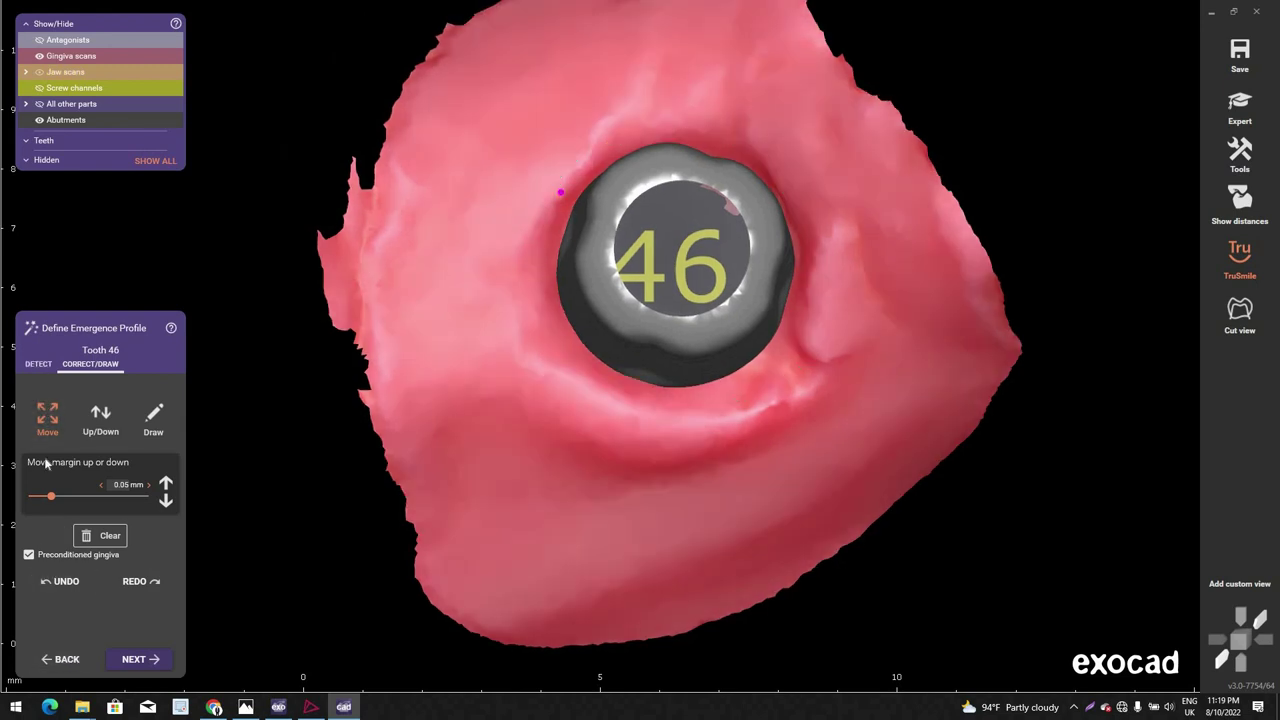
left_click(39, 365)
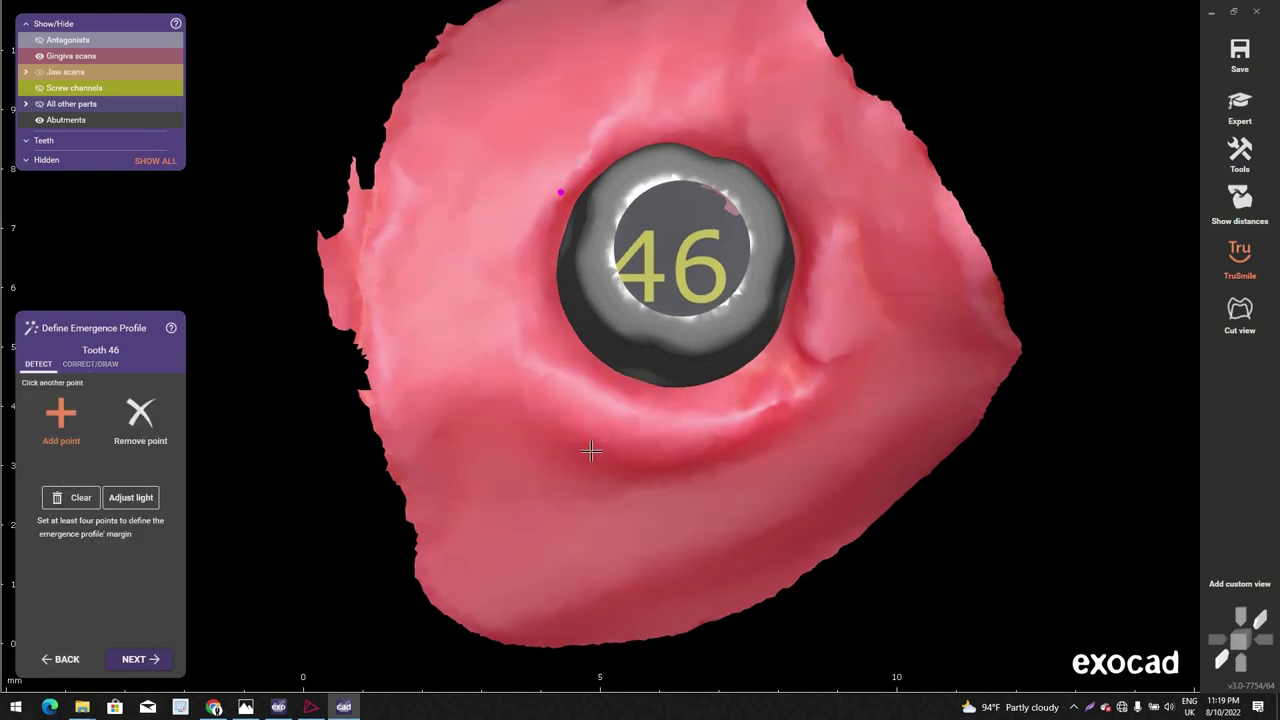
right_click_drag(672, 590, 772, 513)
scroll(457, 467, "up", 3)
scroll(445, 408, "down", 1)
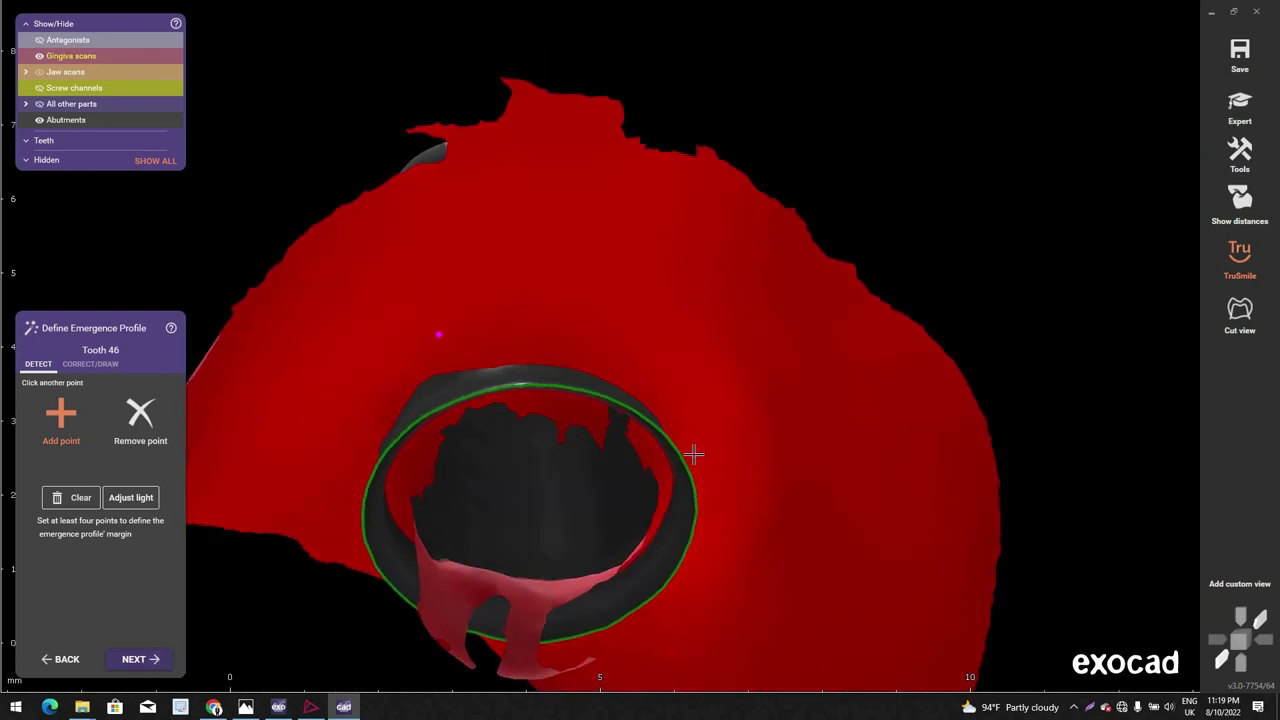
right_click_drag(668, 461, 737, 487)
key("g")
right_click_drag(690, 385, 675, 340)
scroll(643, 503, "up", 2)
scroll(673, 479, "down", 1)
right_click_drag(697, 475, 703, 480)
key("g")
scroll(703, 480, "down", 2)
right_click_drag(684, 300, 838, 446)
key("g")
key("g")
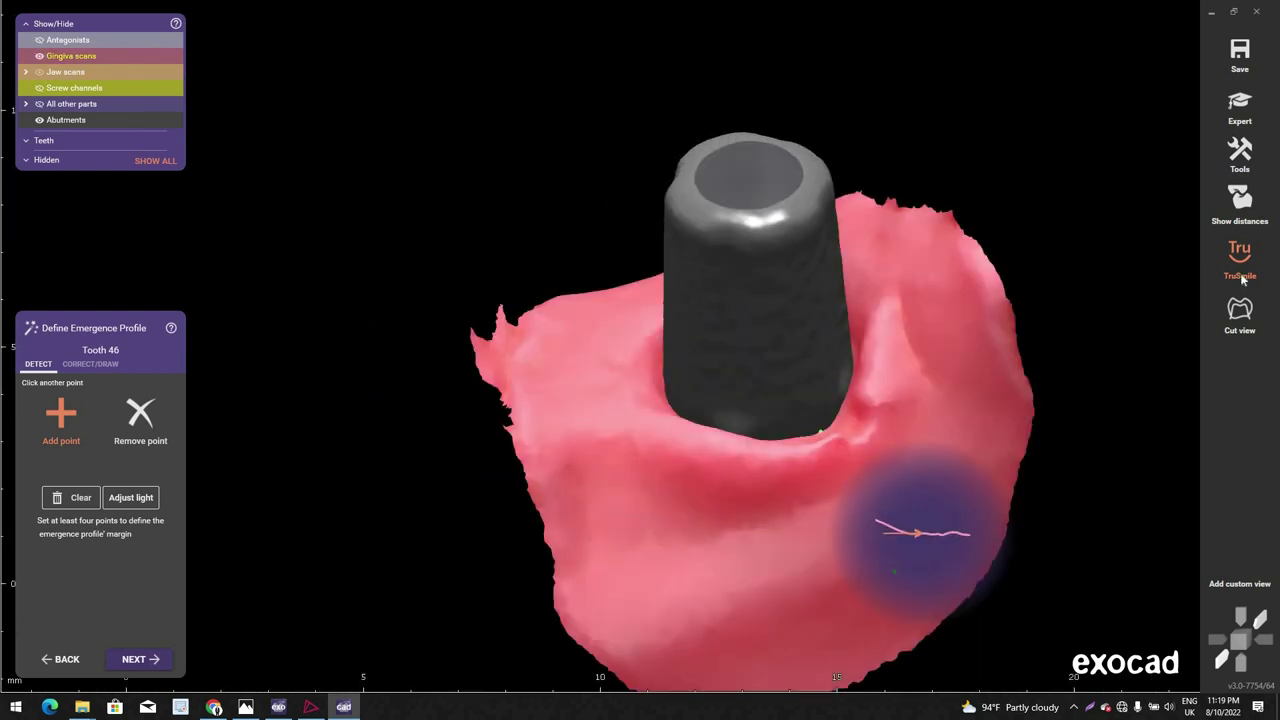
Step: Turn off TruSmile rendering and show the jaw scans around the gingiva of tooth 46
key("g")
key("g")
left_click(897, 404)
scroll(896, 405, "down", 2)
key("g")
key("g")
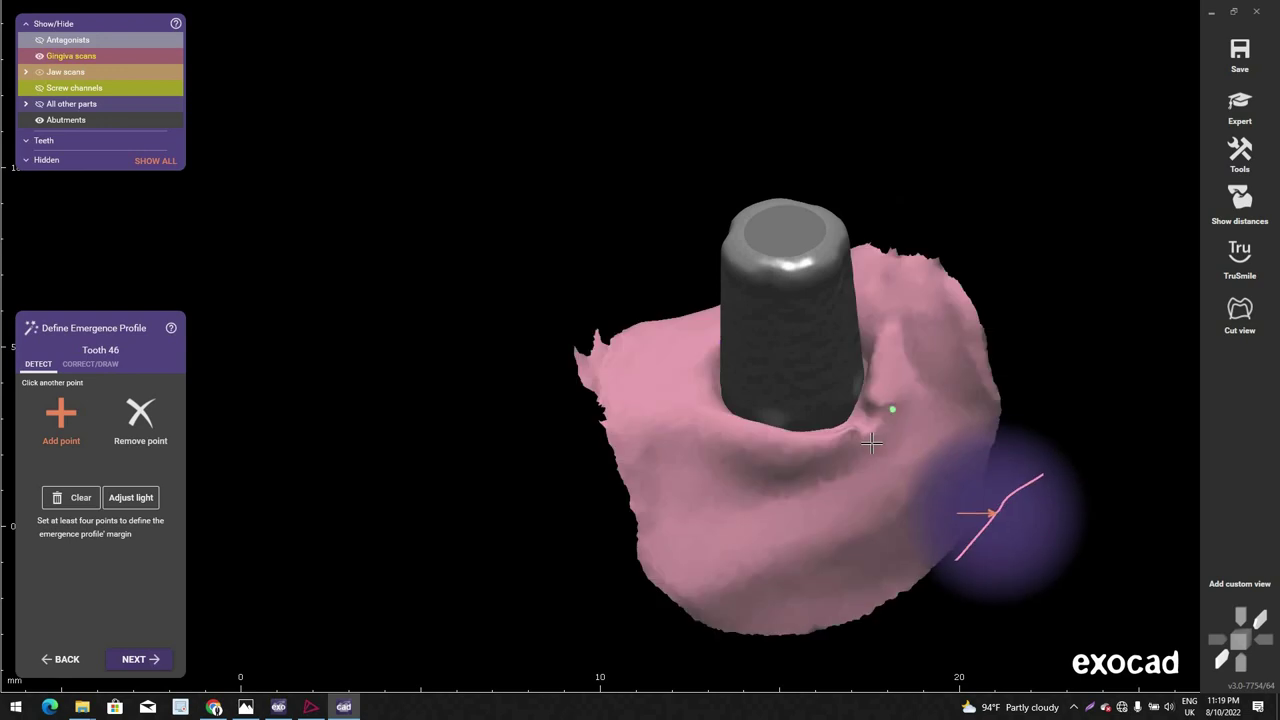
left_click(868, 447)
key("j")
scroll(811, 464, "down", 2)
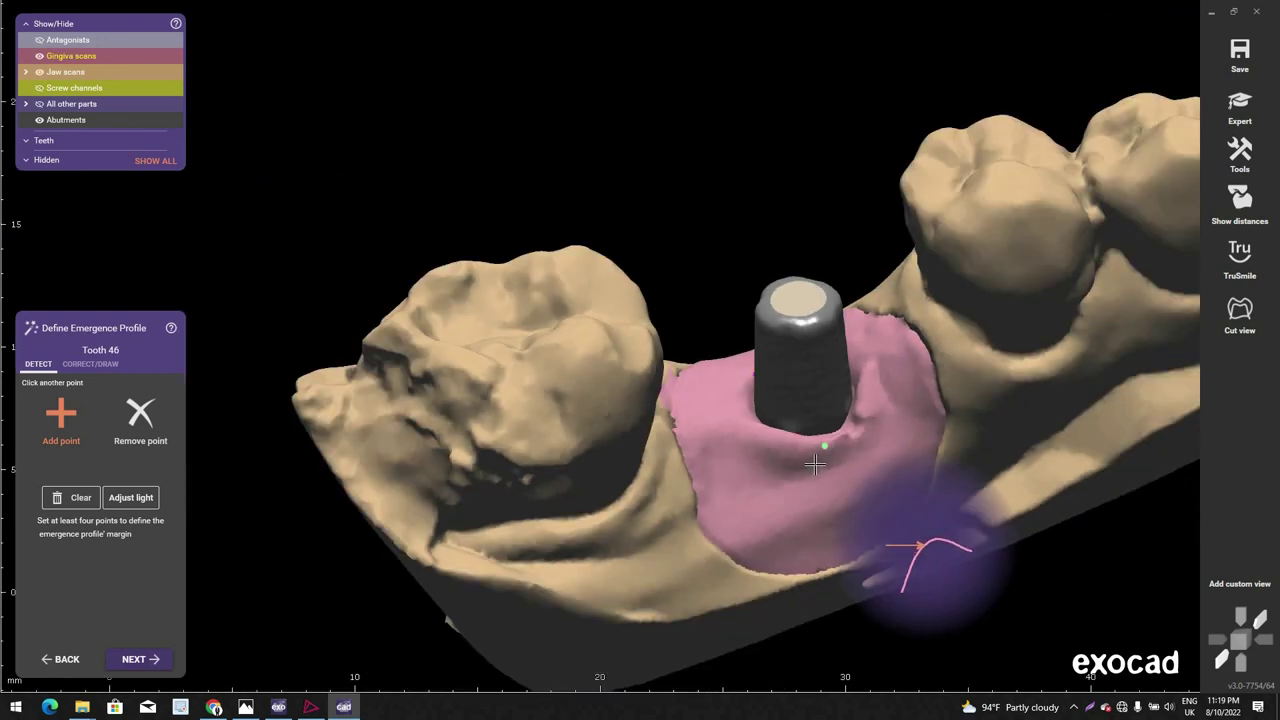
Step: Reopen the emergence profile margin for correction and move its distolingual part slightly outward on the gingiva
right_click_drag(817, 460, 751, 489)
middle_click(751, 489)
scroll(751, 489, "down", 2)
right_click_drag(645, 376, 651, 383)
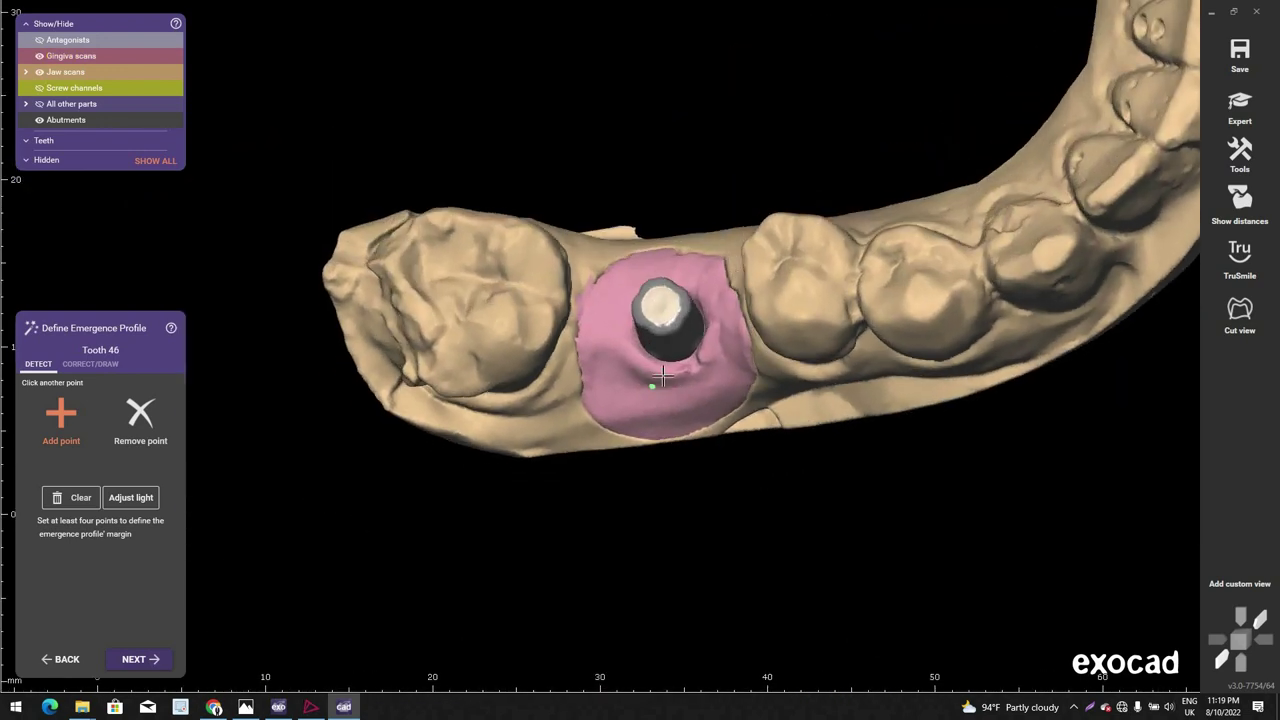
scroll(653, 385, "up", 3)
scroll(645, 265, "up", 4)
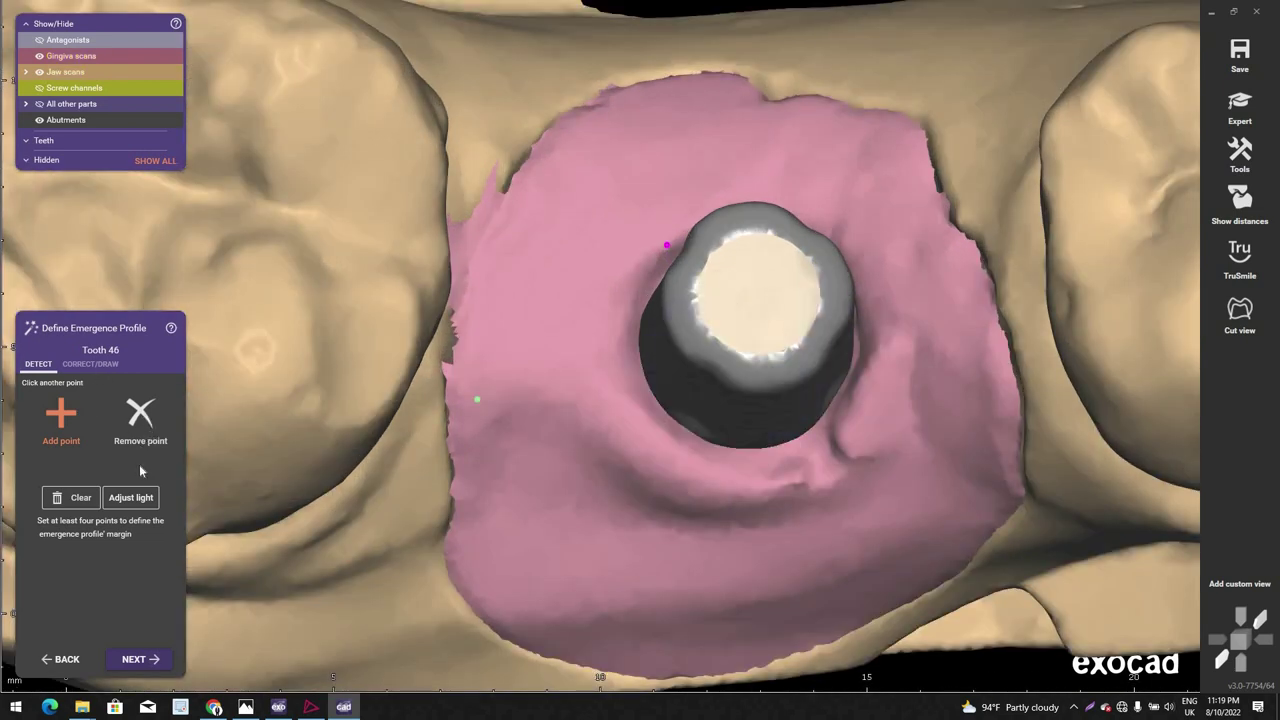
left_click(92, 364)
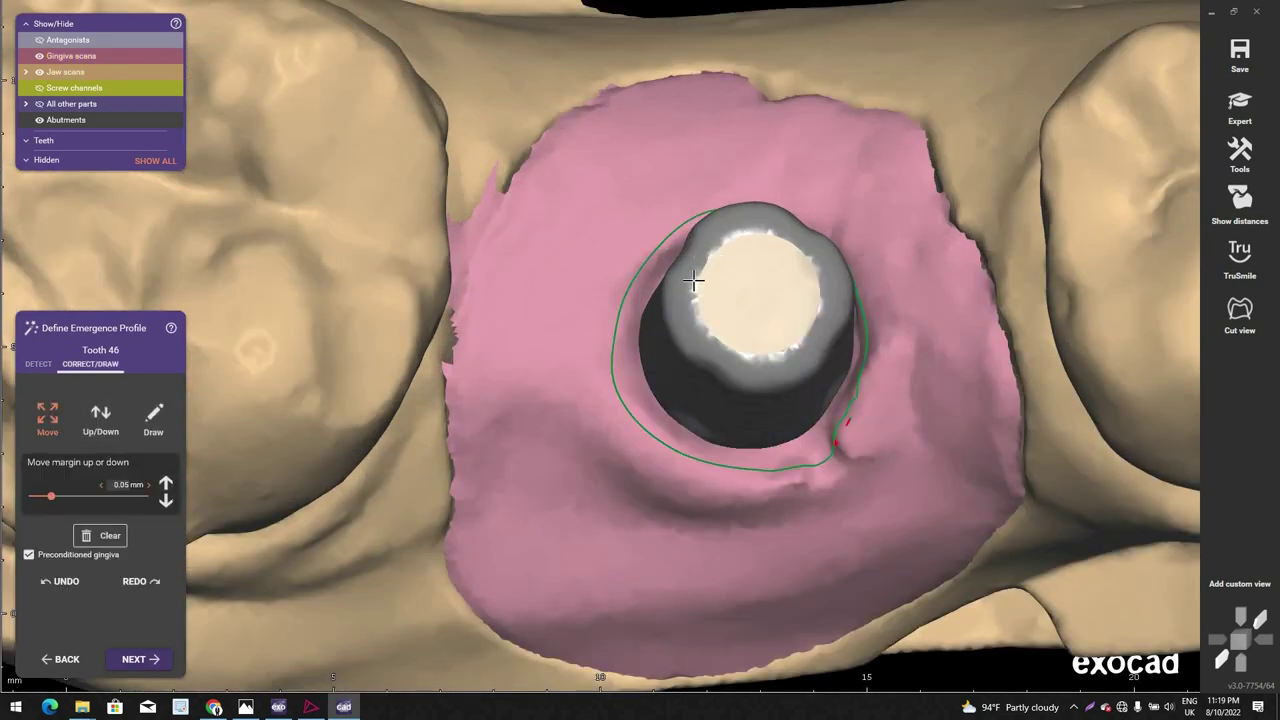
scroll(693, 275, "up", 2)
right_click_drag(640, 236, 637, 240)
left_click_drag(638, 241, 622, 250)
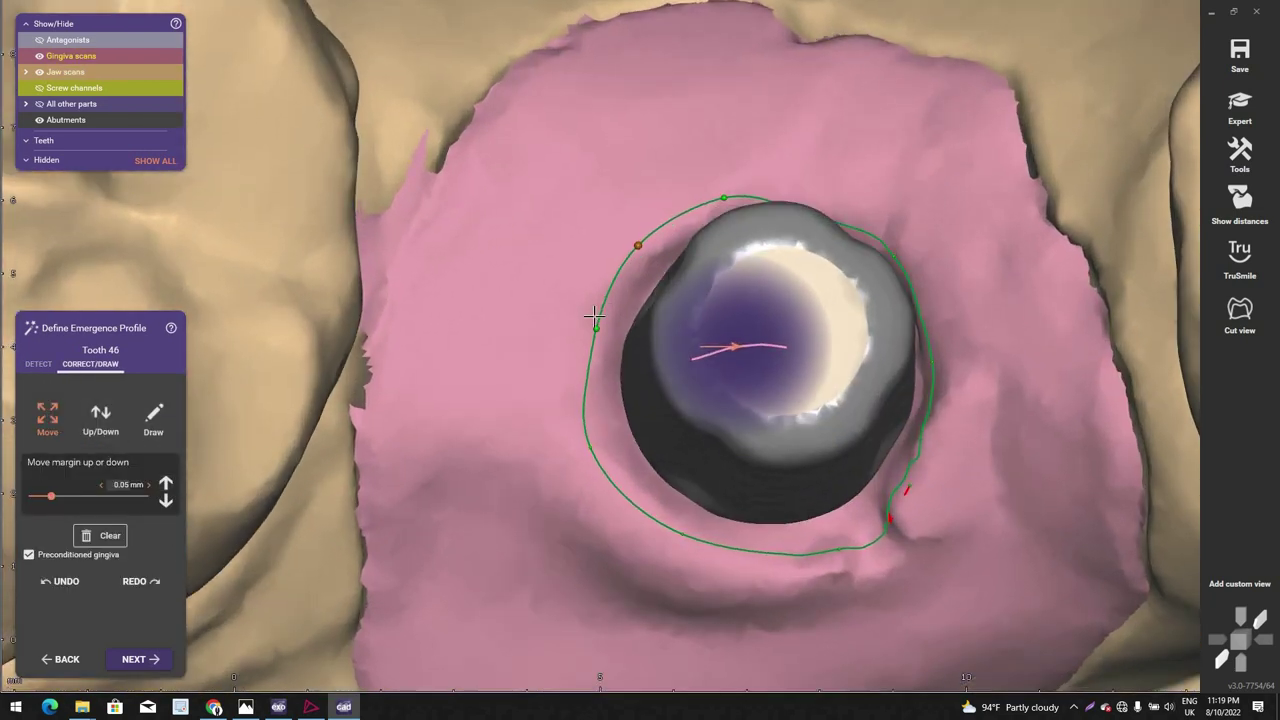
Step: Move the lingual and mesial points of the emergence profile margin slightly outward and smooth its kink at the mesiobuccal corner
mouse_move(594, 316)
right_mouse_down()
mouse_move(600, 250)
mouse_move(720, 196)
mouse_move(806, 244)
mouse_move(820, 226)
mouse_move(809, 200)
right_mouse_up()
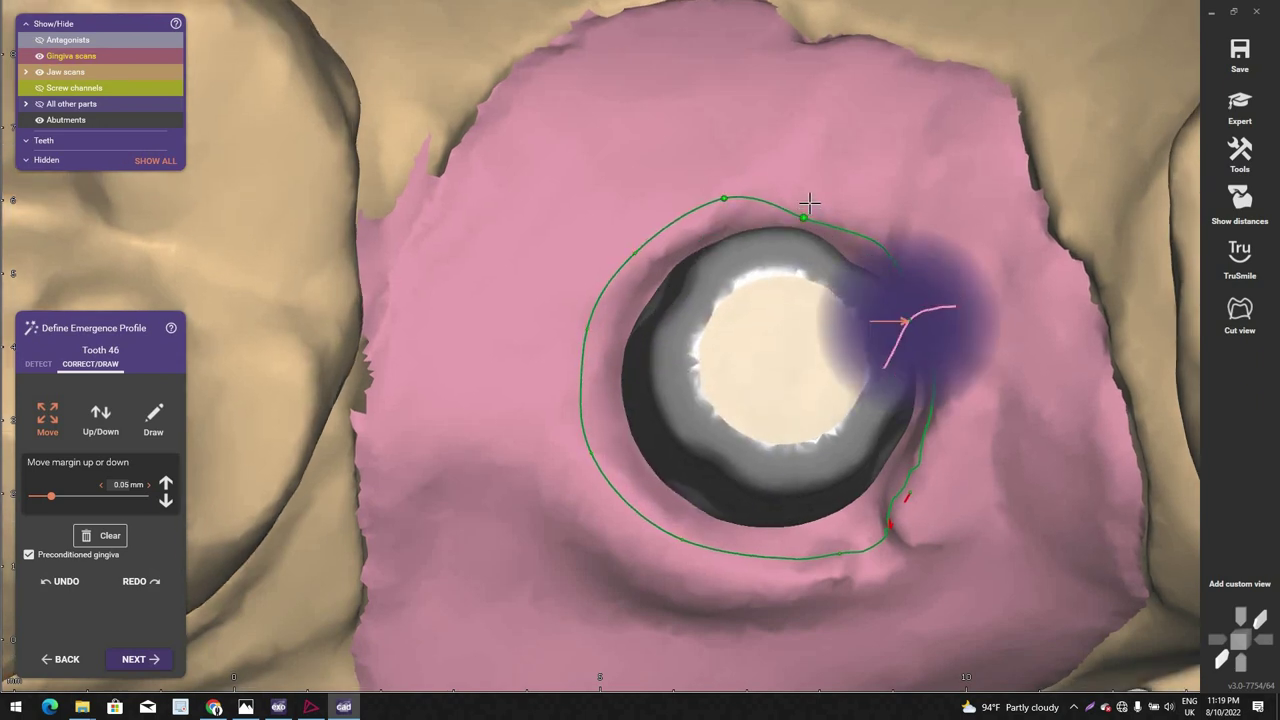
left_click_drag(804, 217, 806, 202)
left_click_drag(724, 199, 711, 198)
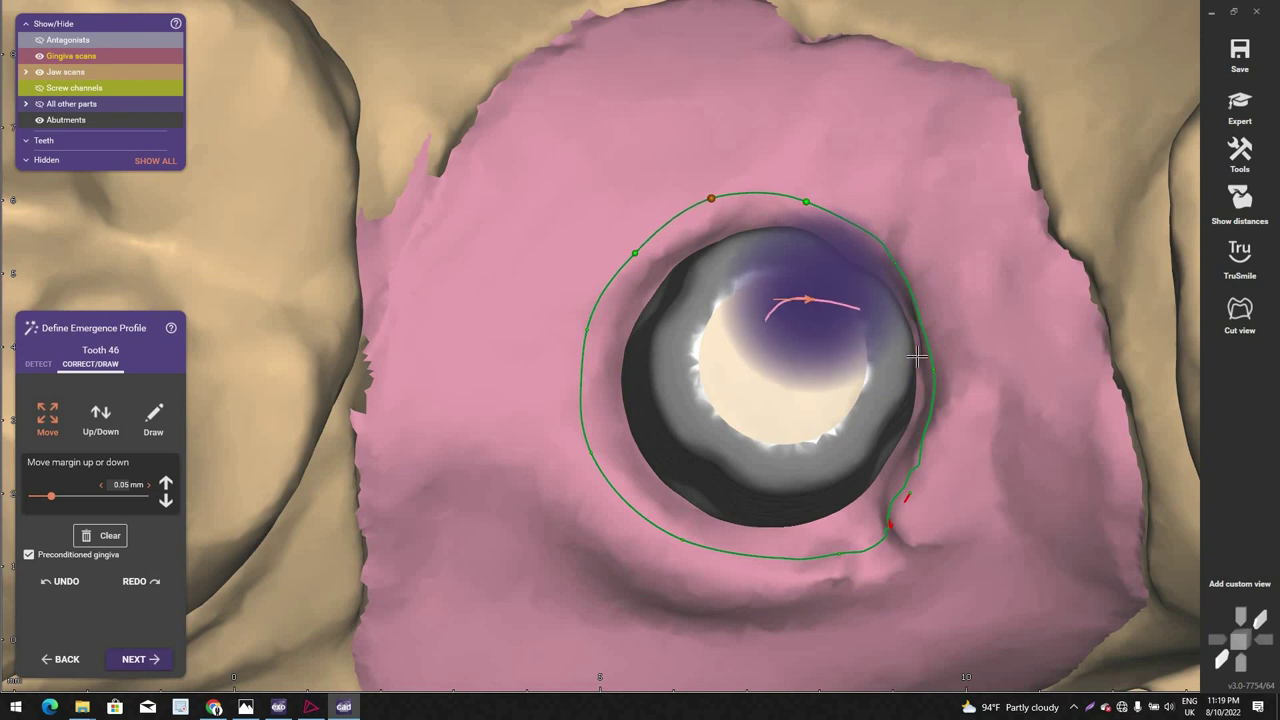
left_click_drag(935, 373, 937, 370)
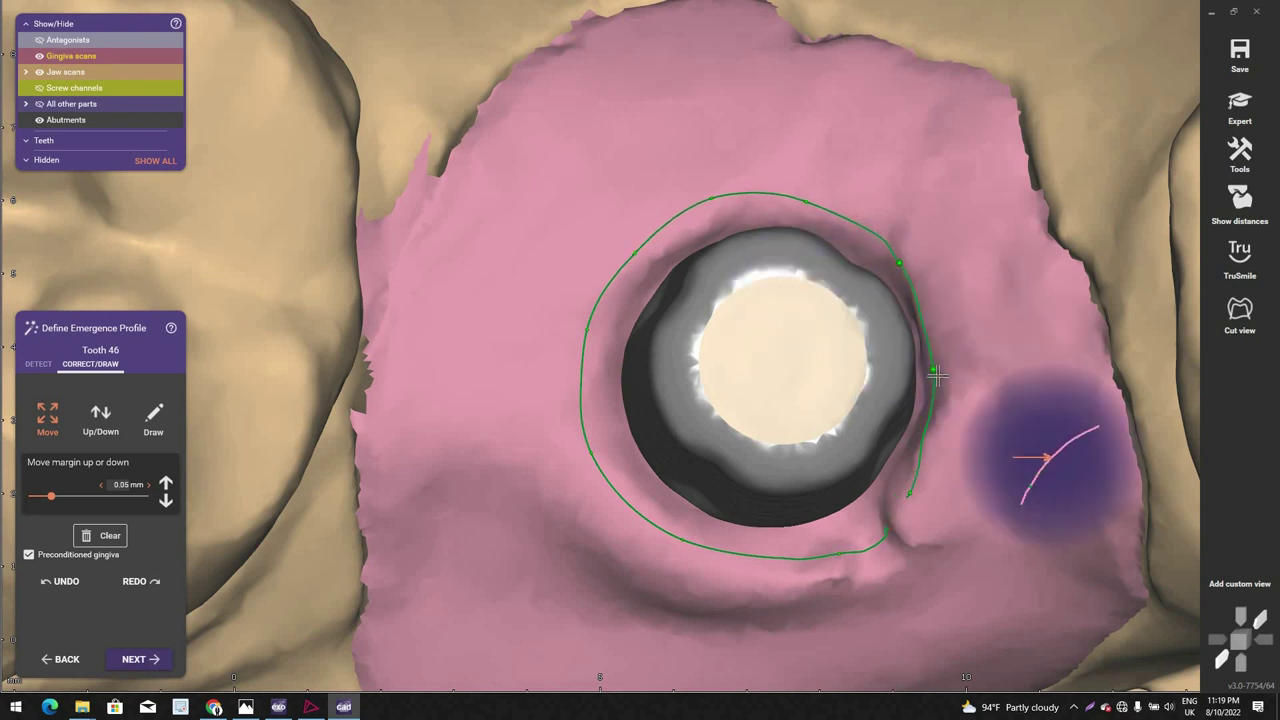
left_click_drag(906, 493, 910, 491)
mouse_move(925, 432)
left_mouse_down()
mouse_move(906, 497)
mouse_move(871, 537)
mouse_move(836, 551)
mouse_move(692, 550)
mouse_move(589, 477)
mouse_move(592, 400)
mouse_move(634, 252)
mouse_move(648, 258)
mouse_move(712, 197)
mouse_move(798, 205)
left_mouse_up()
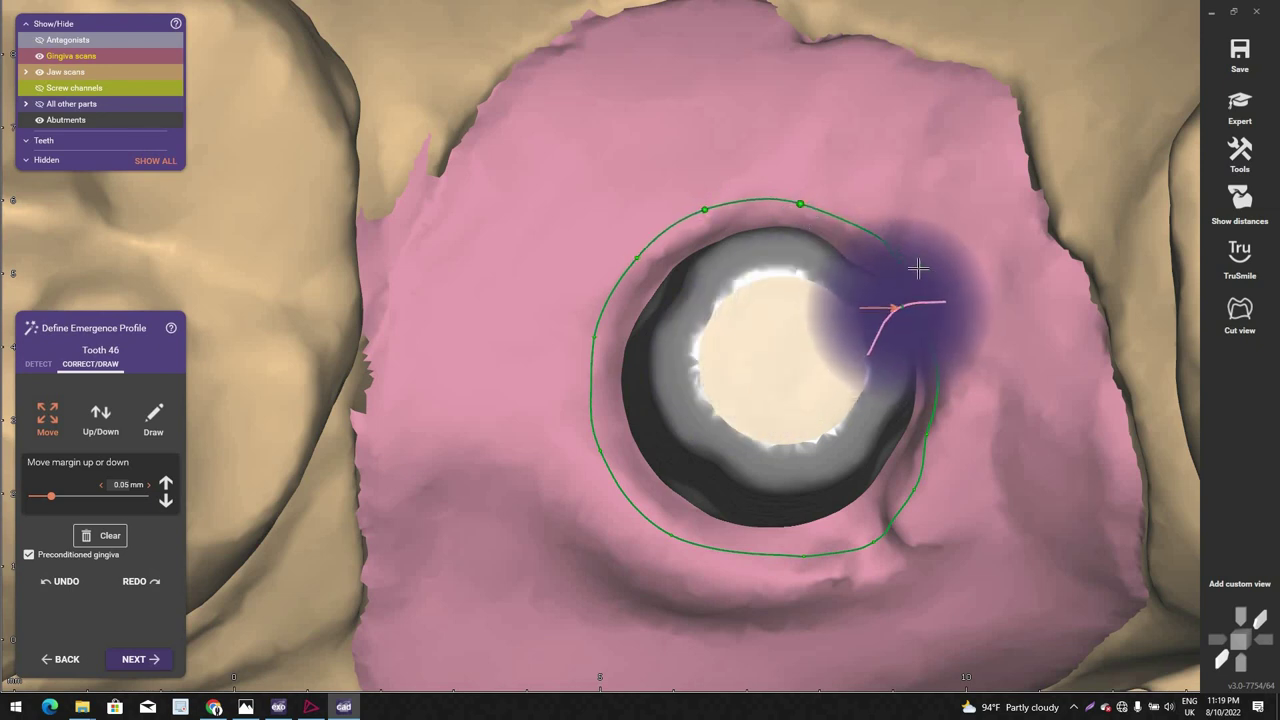
Step: Pull the mesial and mesiobuccal parts of the emergence profile margin slightly inward, closer to the abutment
left_click_drag(907, 268, 910, 271)
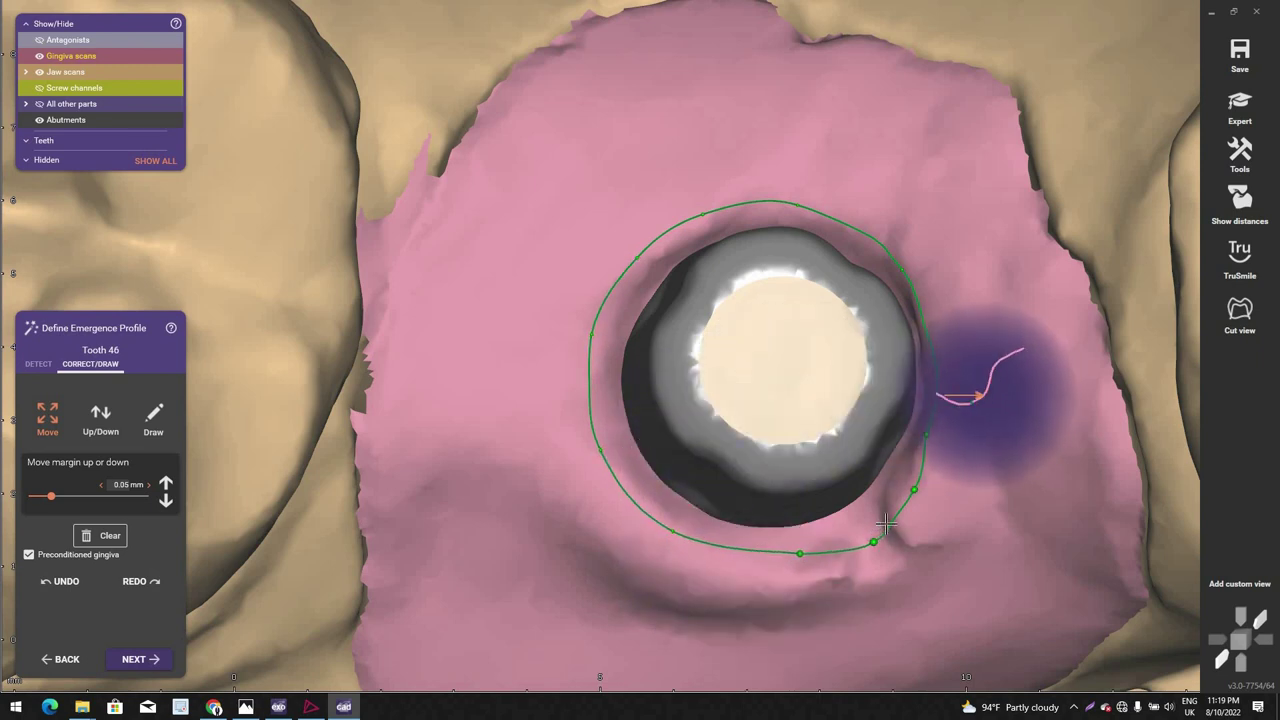
left_click_drag(908, 487, 905, 485)
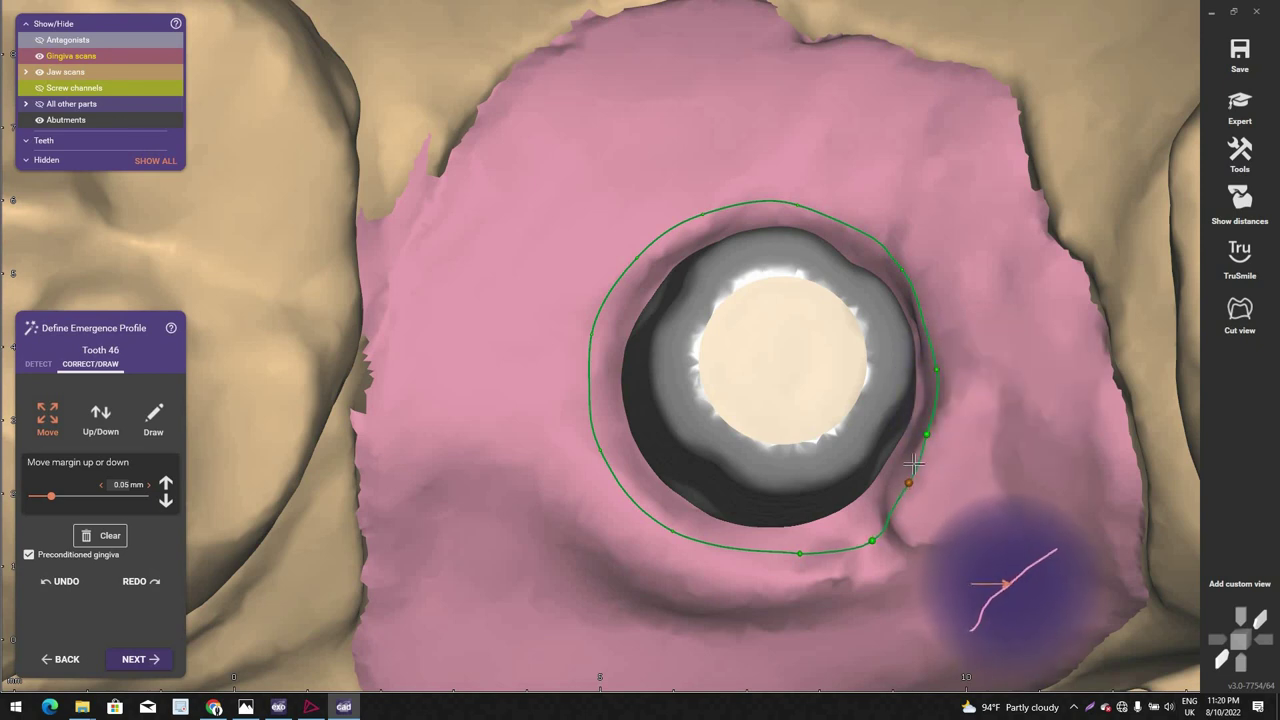
mouse_move(913, 442)
right_mouse_down()
mouse_move(902, 470)
mouse_move(916, 417)
right_mouse_up()
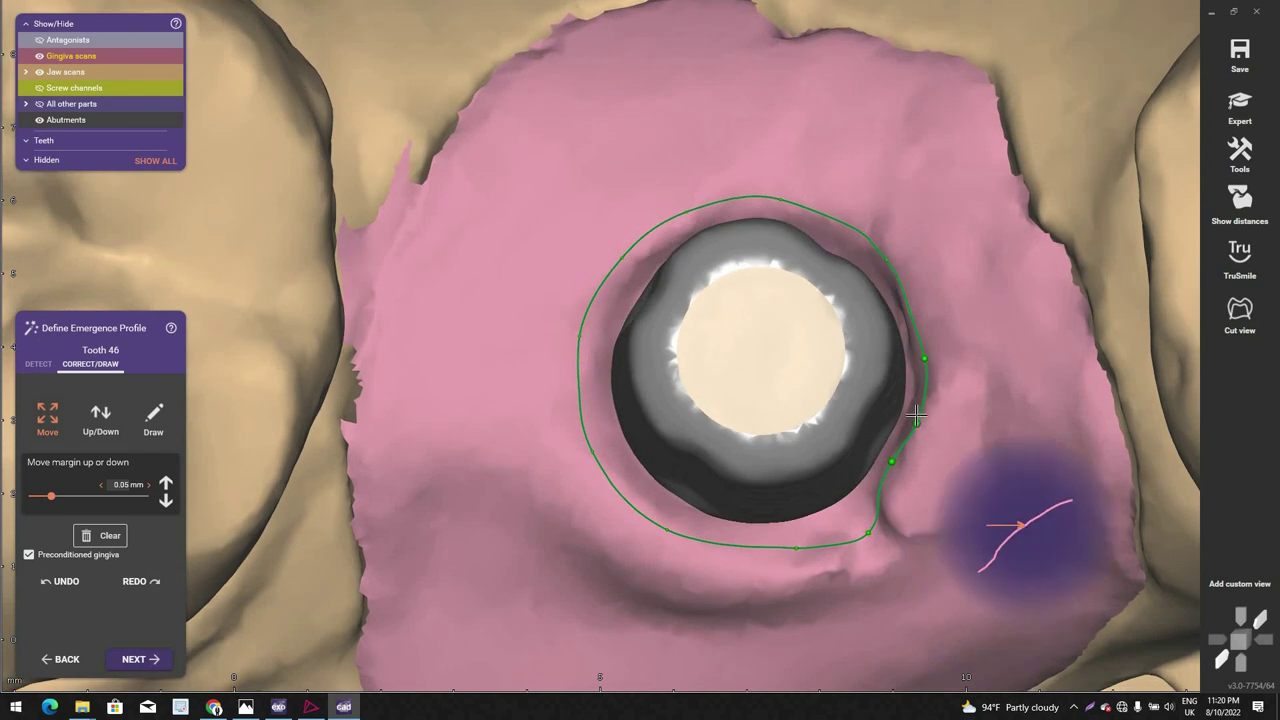
left_click_drag(914, 357, 912, 354)
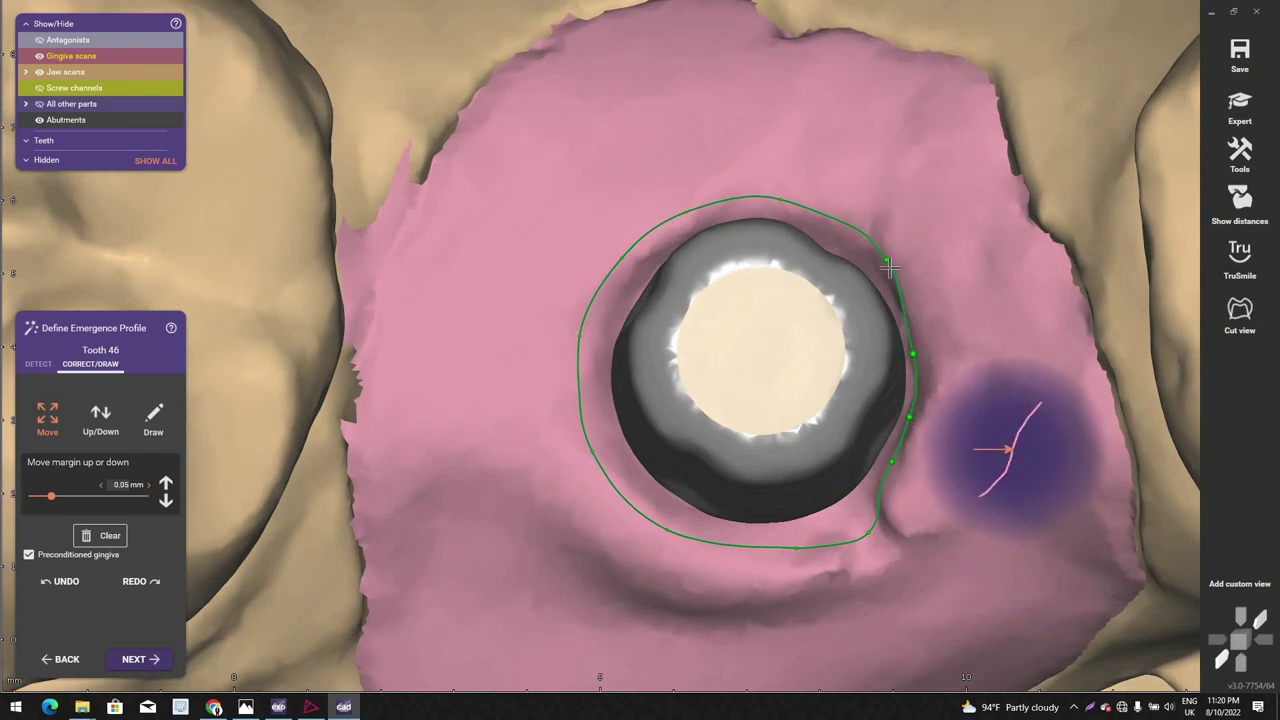
Step: Fine-tune the lingual and distolingual points of the emergence profile margin into a smooth curve around the abutment
left_click_drag(781, 200, 784, 210)
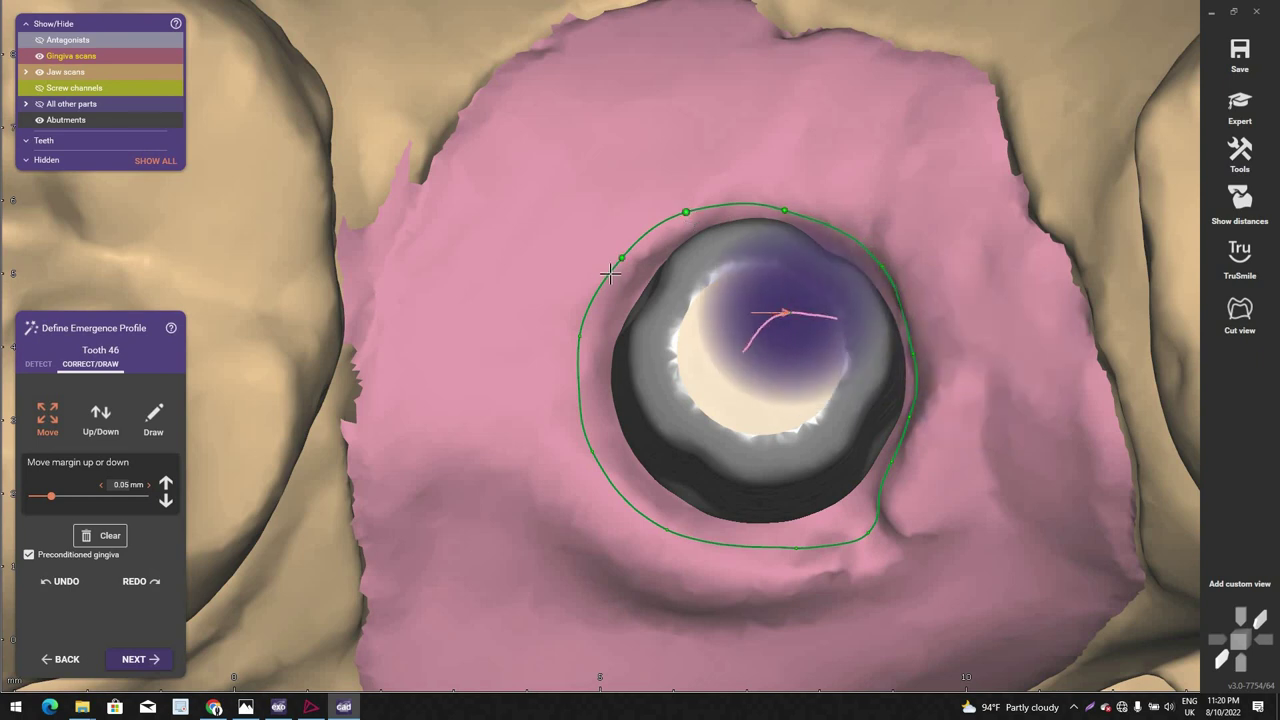
left_click_drag(622, 260, 627, 265)
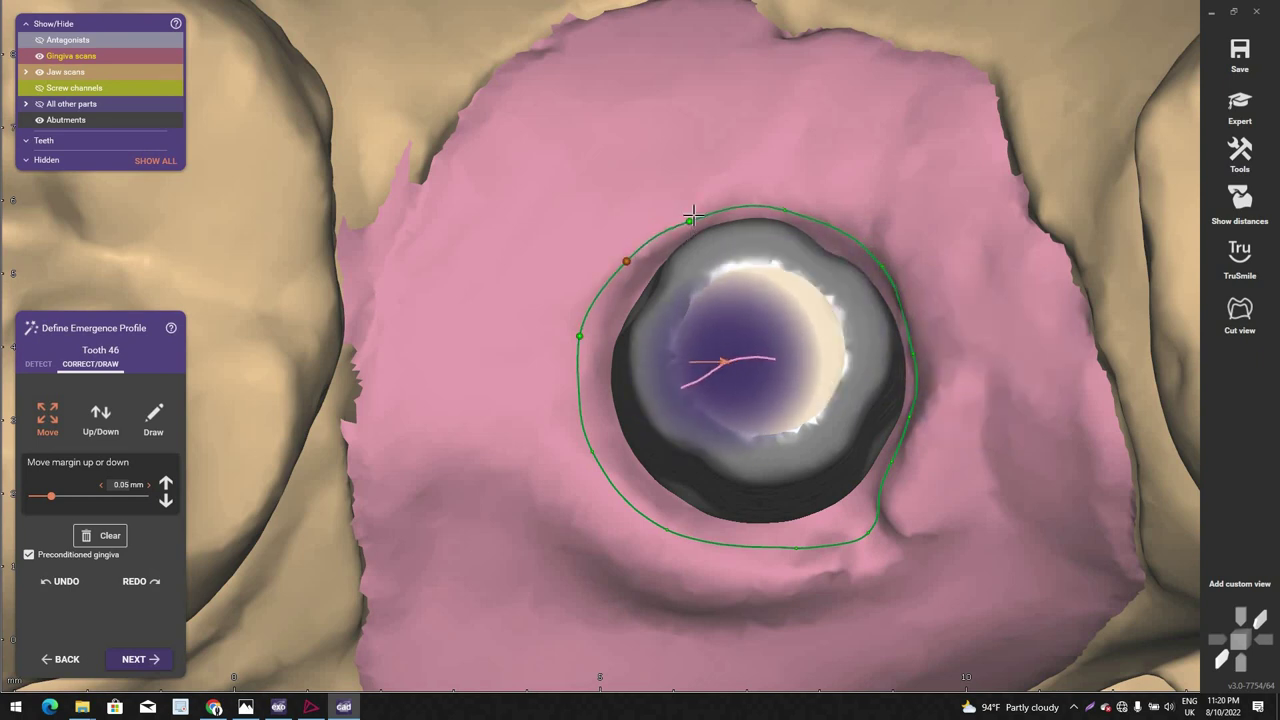
left_click_drag(689, 221, 694, 215)
left_click_drag(784, 210, 784, 207)
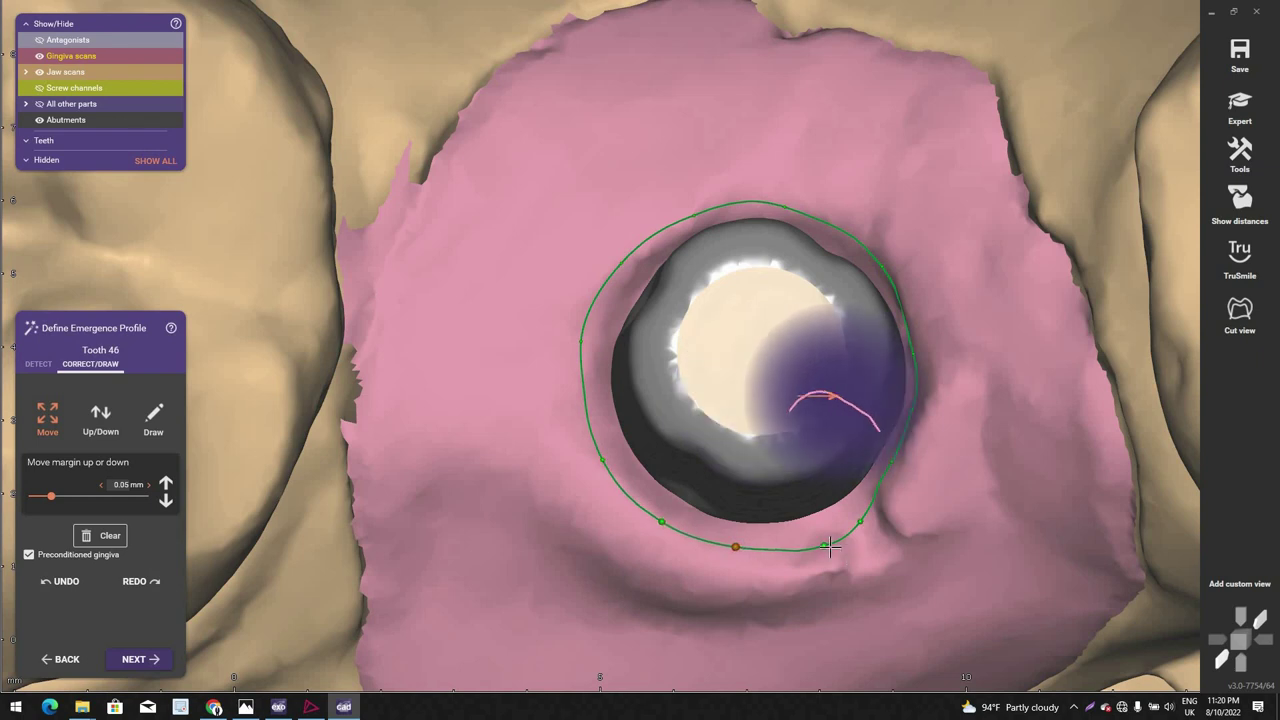
Step: Check the corrected margin around the abutment from occlusal and buccal, and accept the emergence profile of tooth 46
scroll(872, 518, "down", 2)
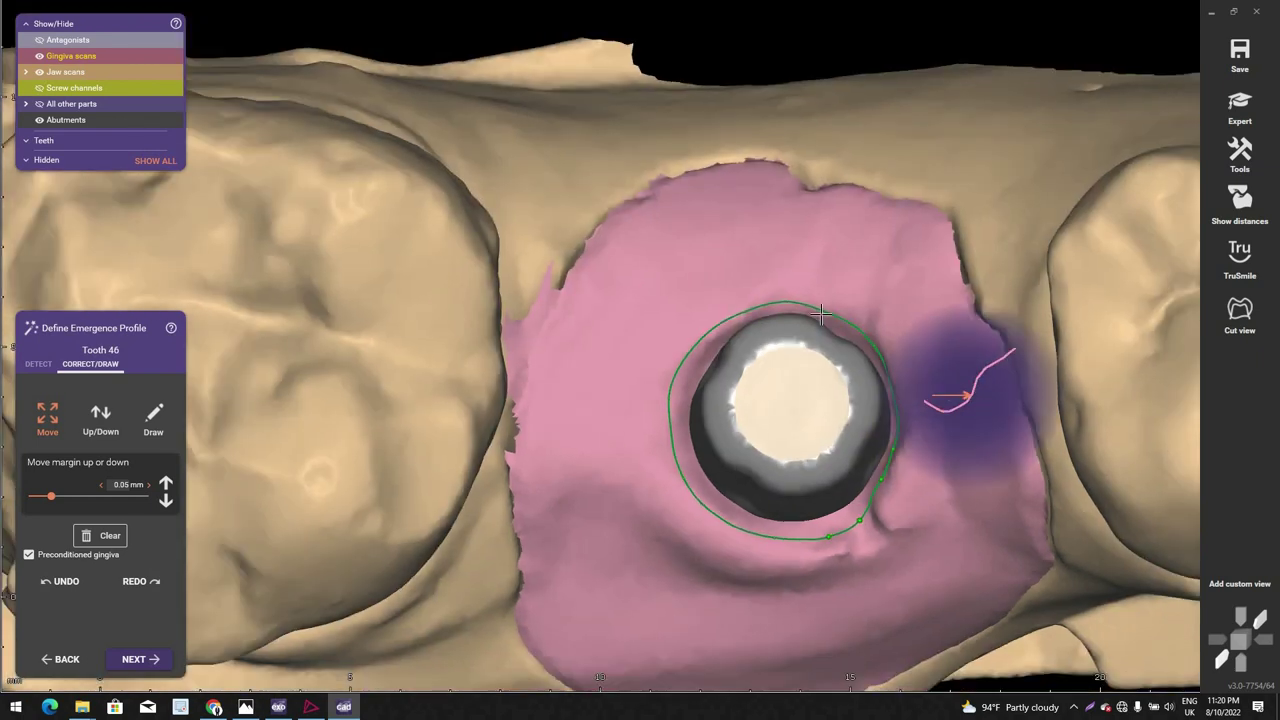
right_click_drag(821, 315, 794, 294)
scroll(795, 296, "up", 2)
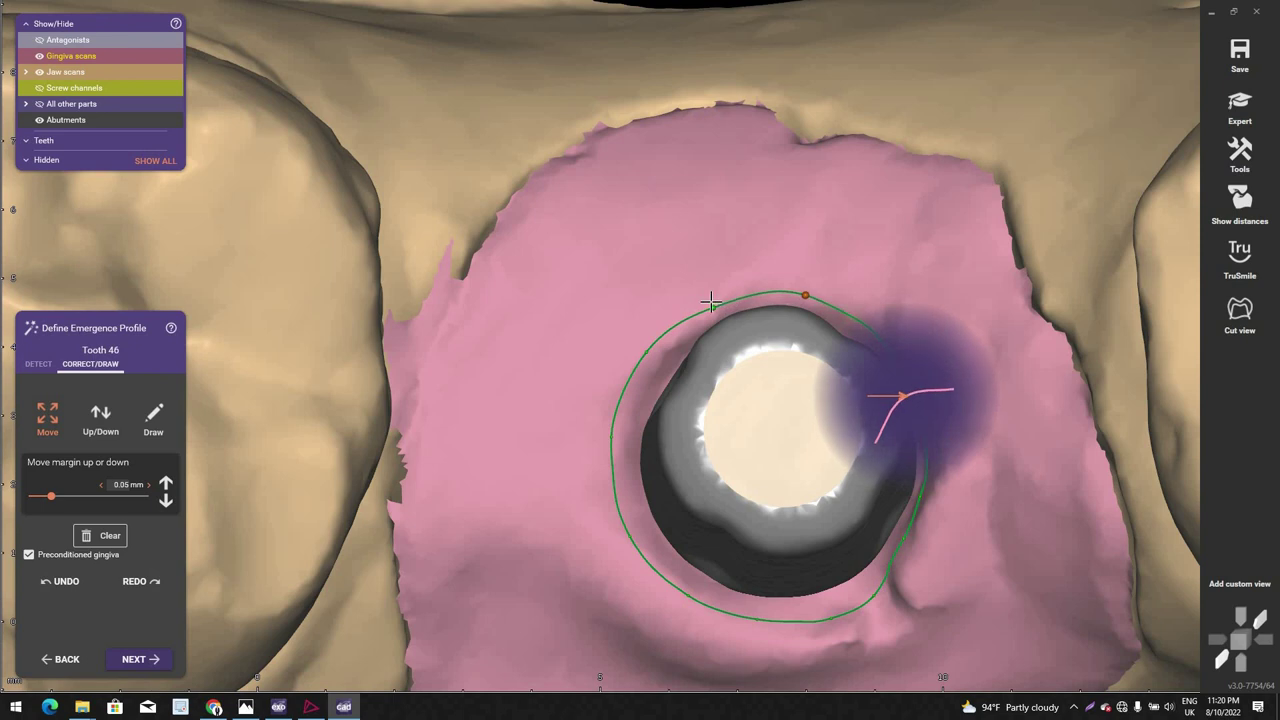
mouse_move(871, 496)
right_mouse_down()
mouse_move(863, 531)
mouse_move(600, 466)
mouse_move(644, 546)
mouse_move(511, 523)
mouse_move(529, 495)
mouse_move(545, 610)
right_mouse_up()
scroll(511, 523, "down", 3)
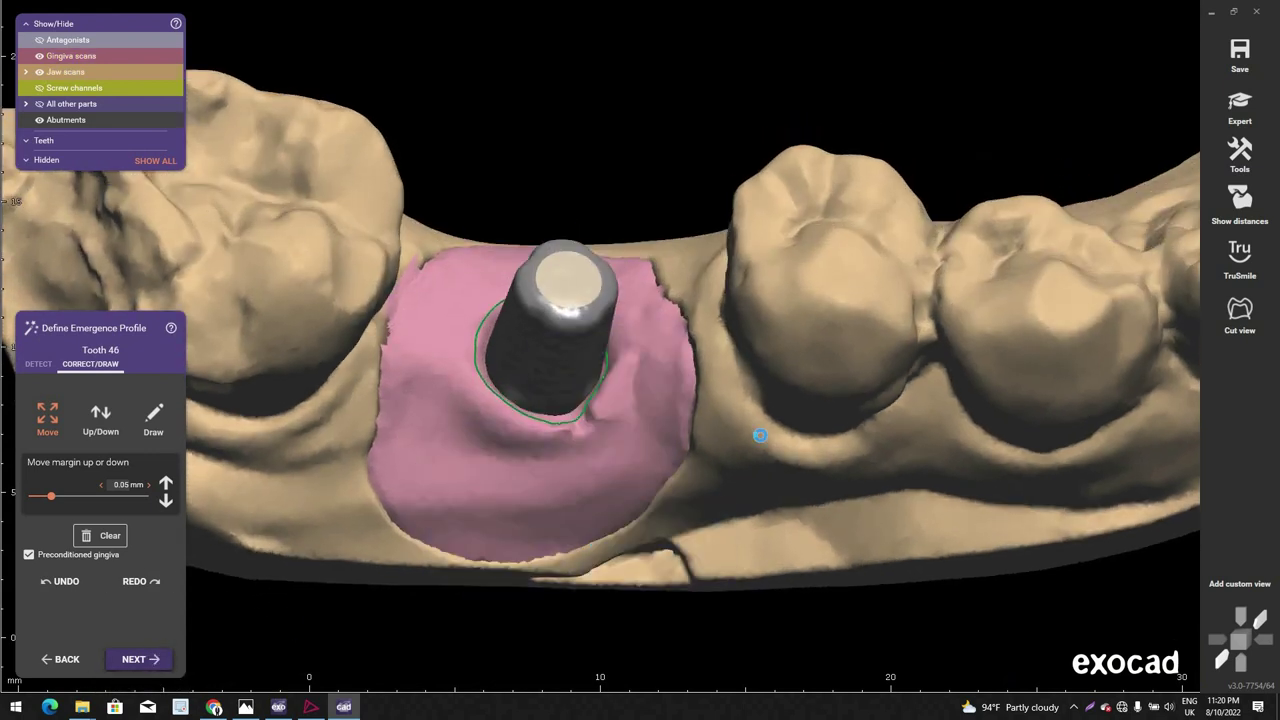
key("Return")
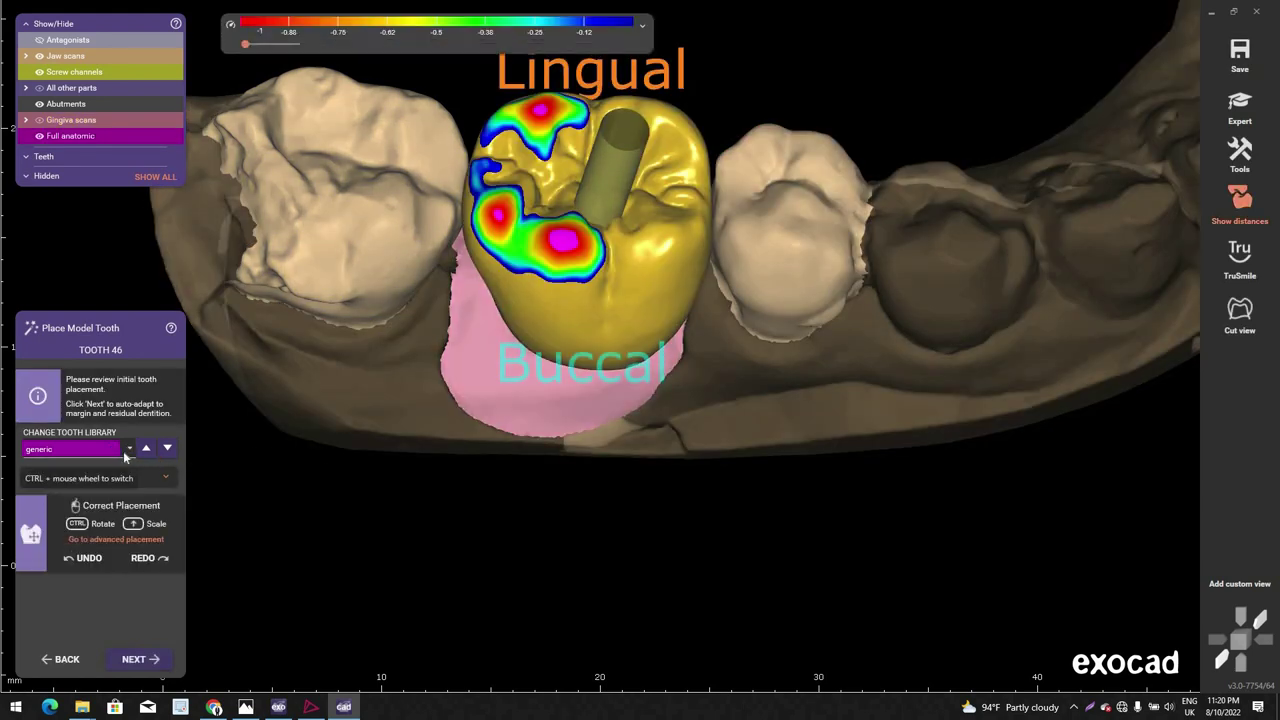
Step: Change the tooth library for tooth 46 to ashortia and accept the initial model tooth placement
left_click(127, 450)
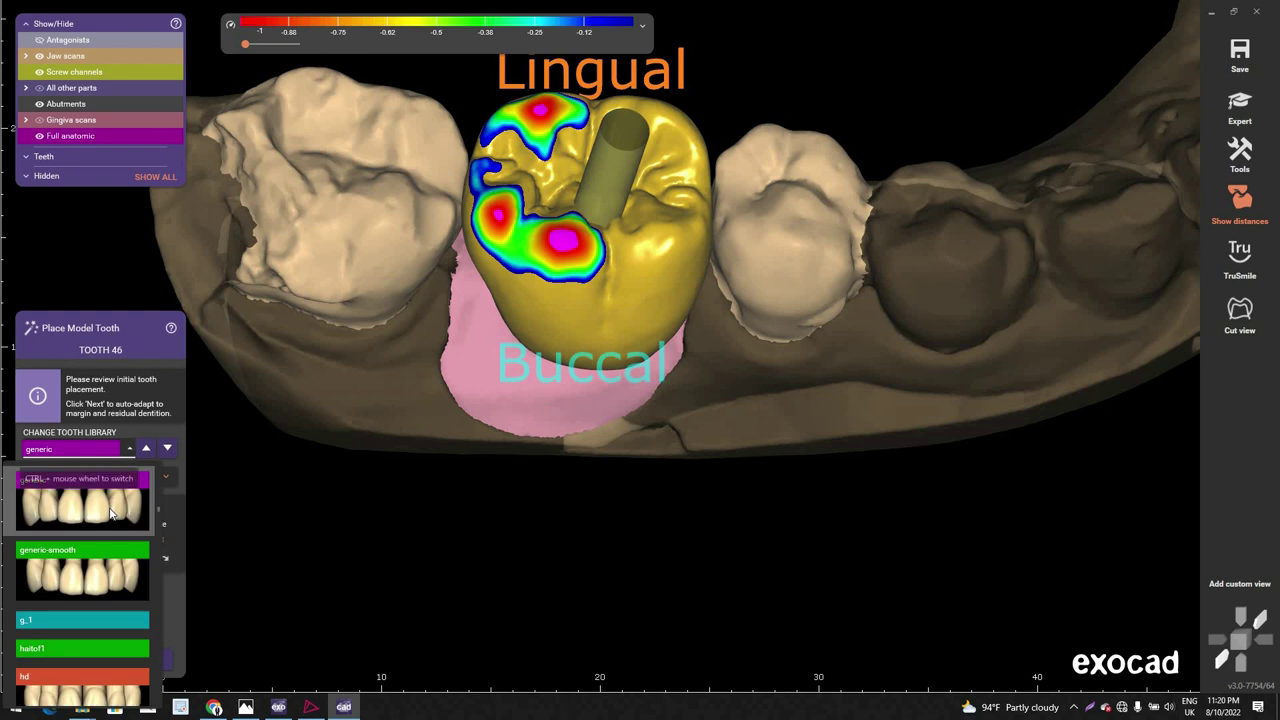
scroll(111, 513, "down", 5)
scroll(110, 580, "up", 5)
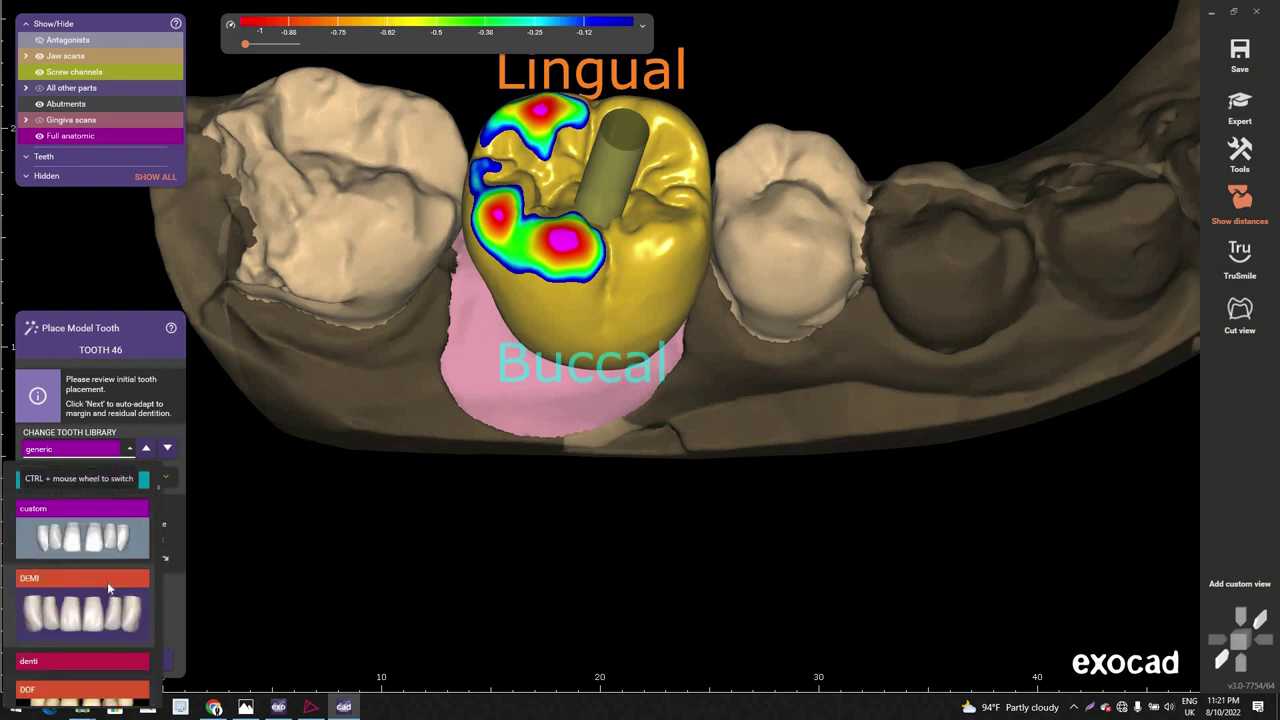
scroll(111, 598, "up", 3)
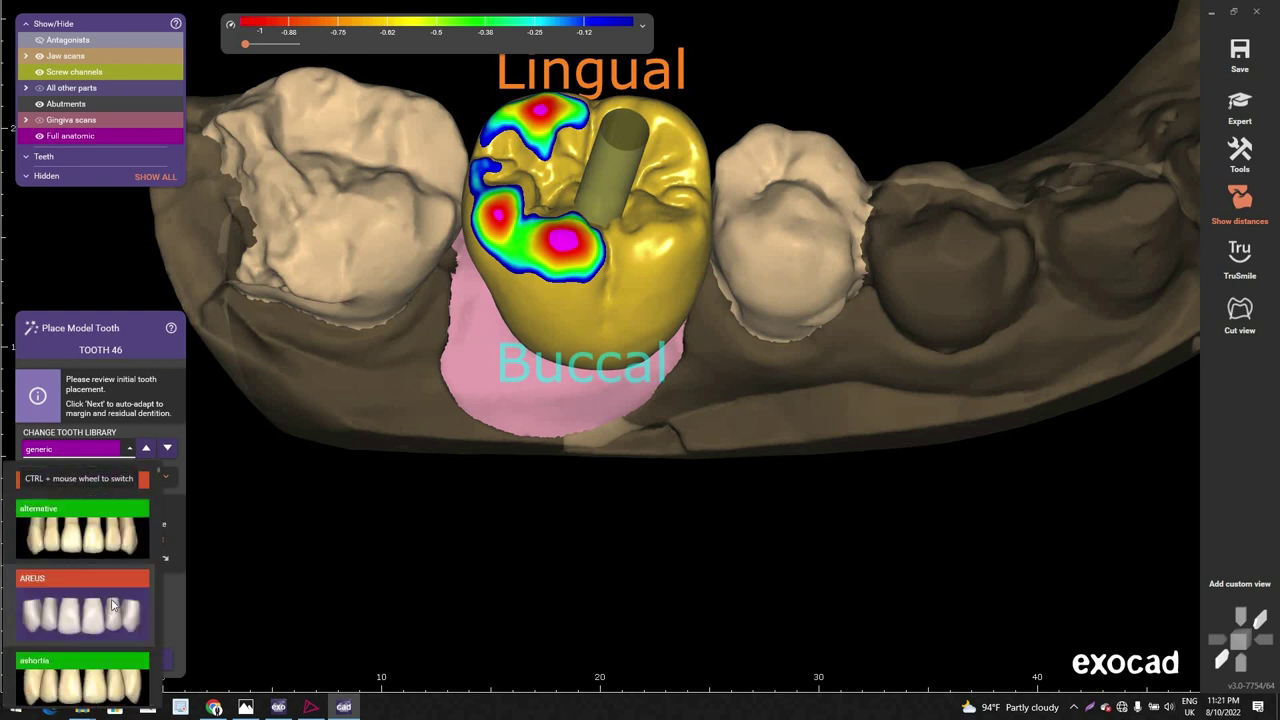
scroll(87, 551, "down", 2)
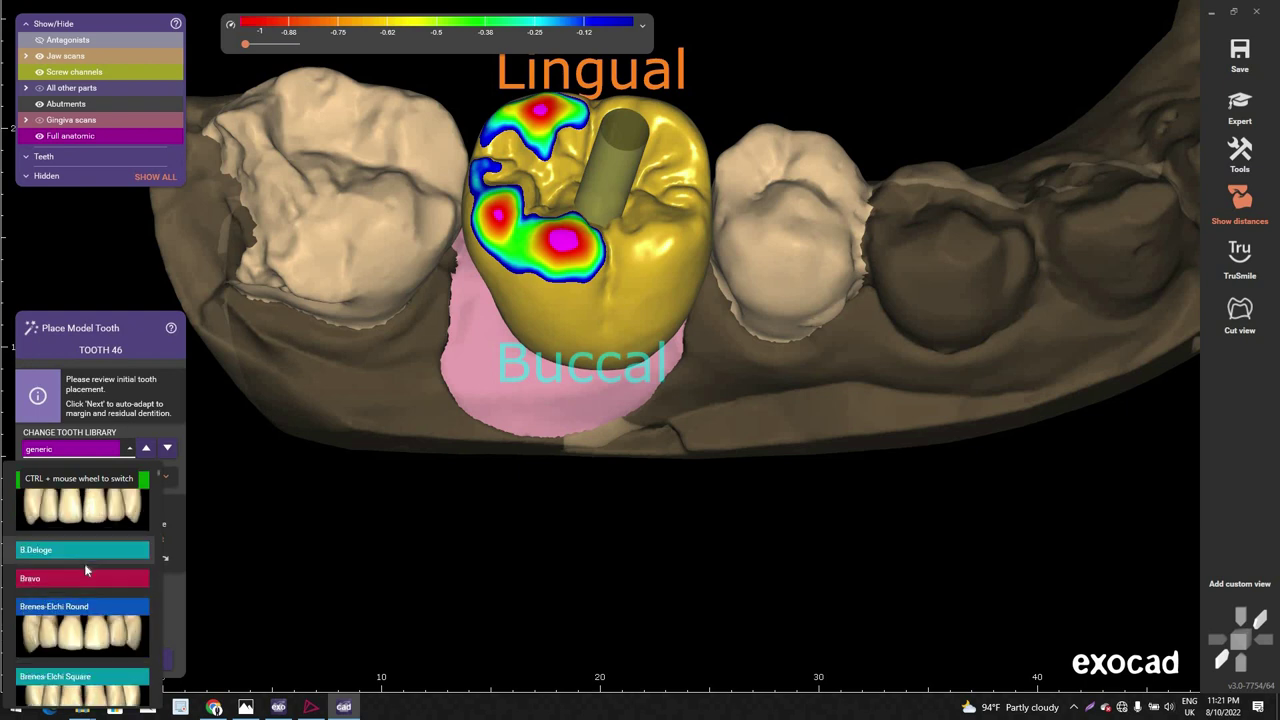
scroll(97, 620, "up", 2)
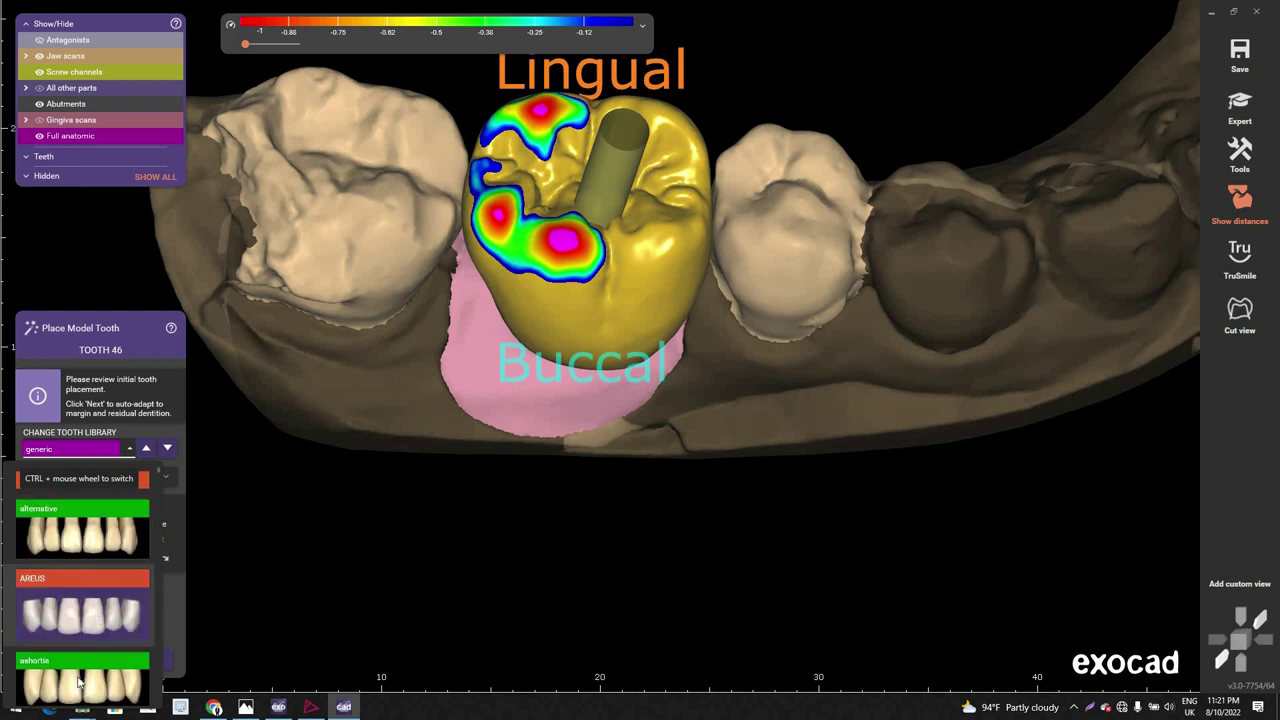
scroll(76, 660, "down", 1)
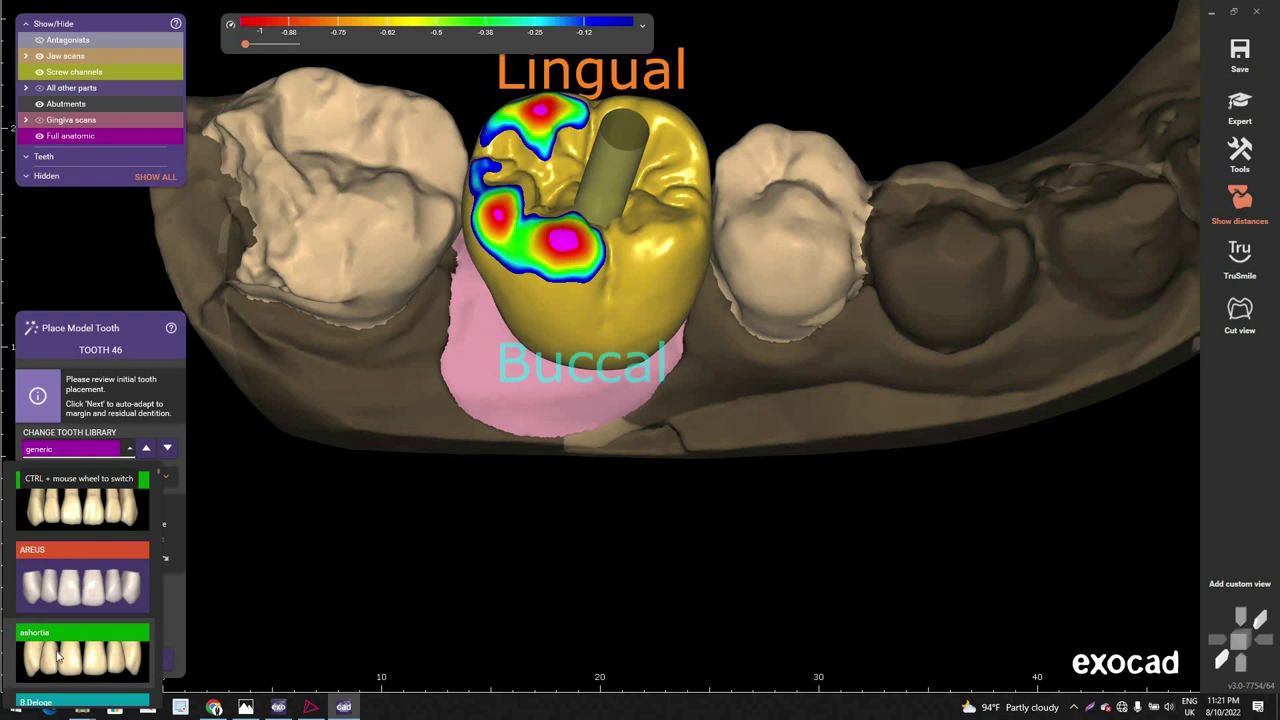
scroll(626, 450, "up", 1, "ctrl")
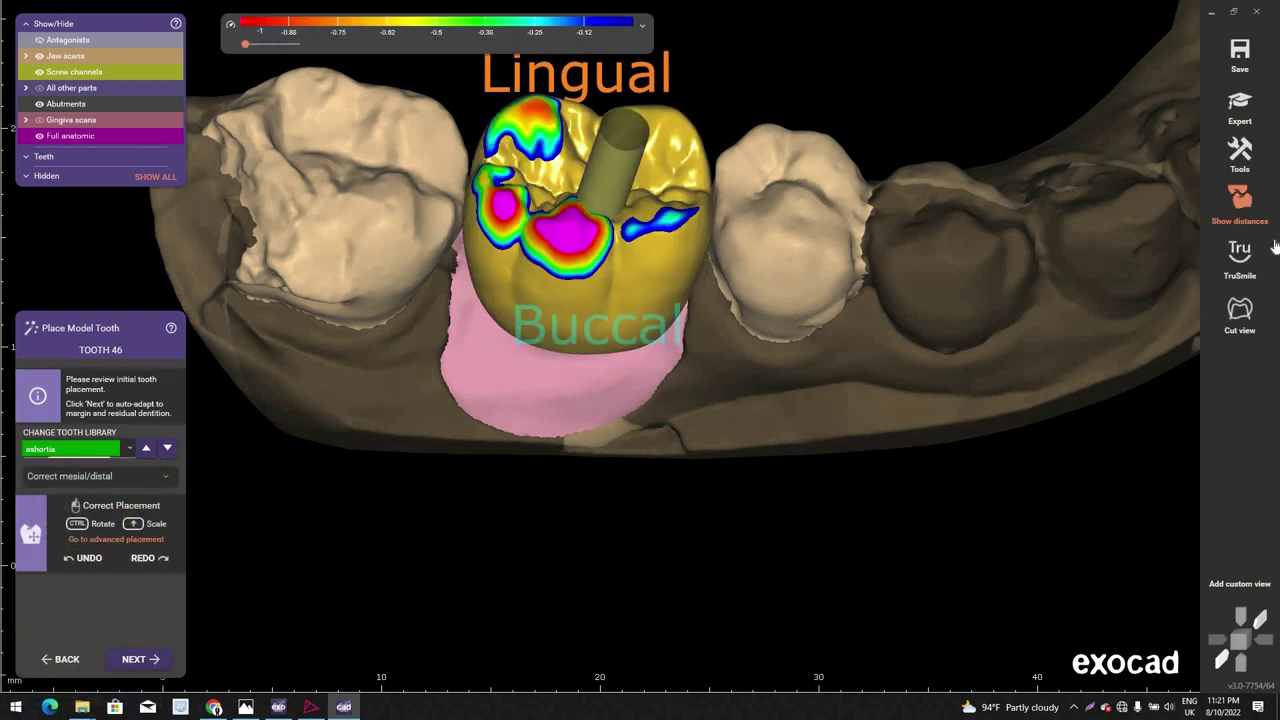
left_click(140, 659)
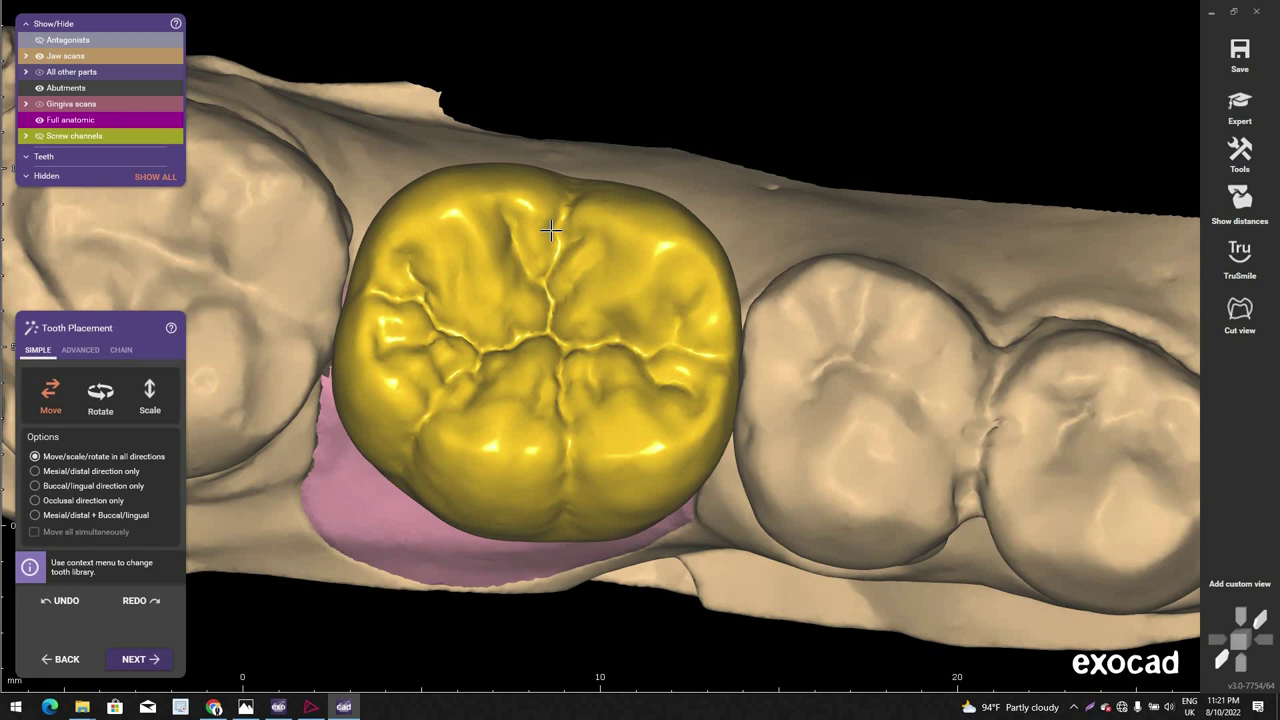
Step: Check the full anatomic crown of tooth 46 from occlusal and buccal and enlarge it slightly in all directions
left_click_drag(551, 230, 556, 295, "ctrl")
scroll(556, 292, "down", 3)
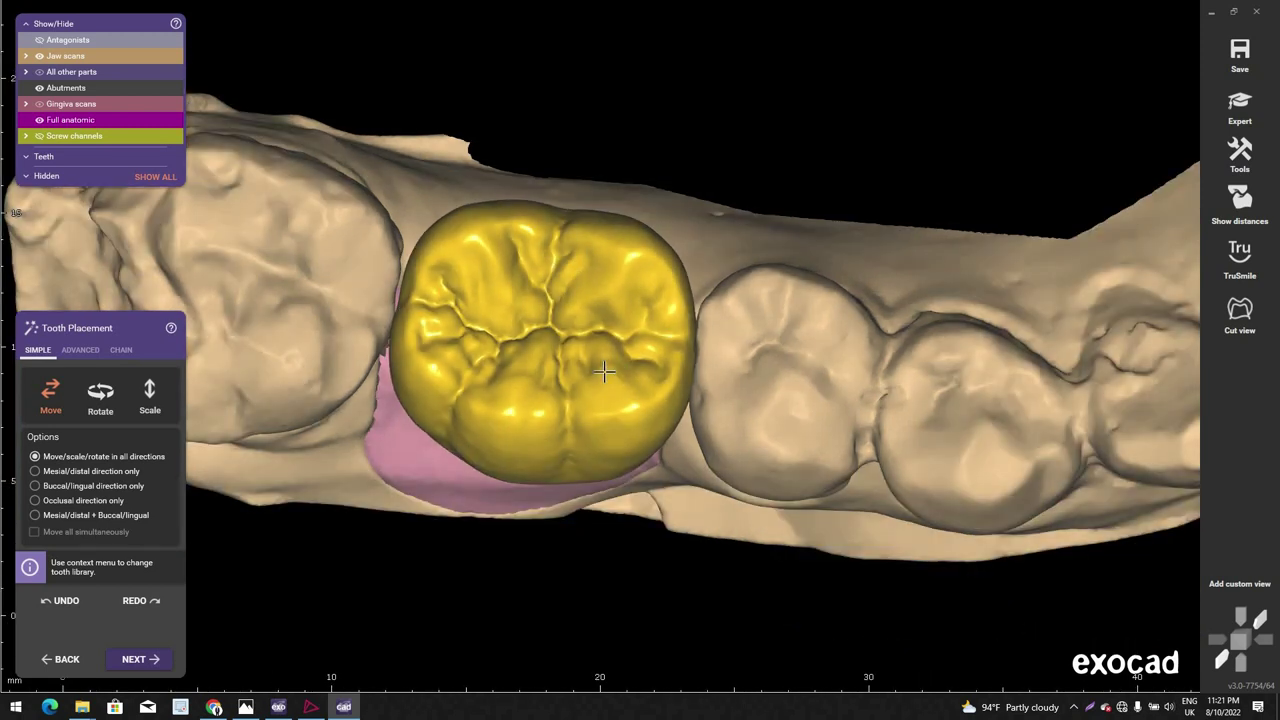
right_click_drag(603, 371, 608, 414)
scroll(606, 415, "down", 1)
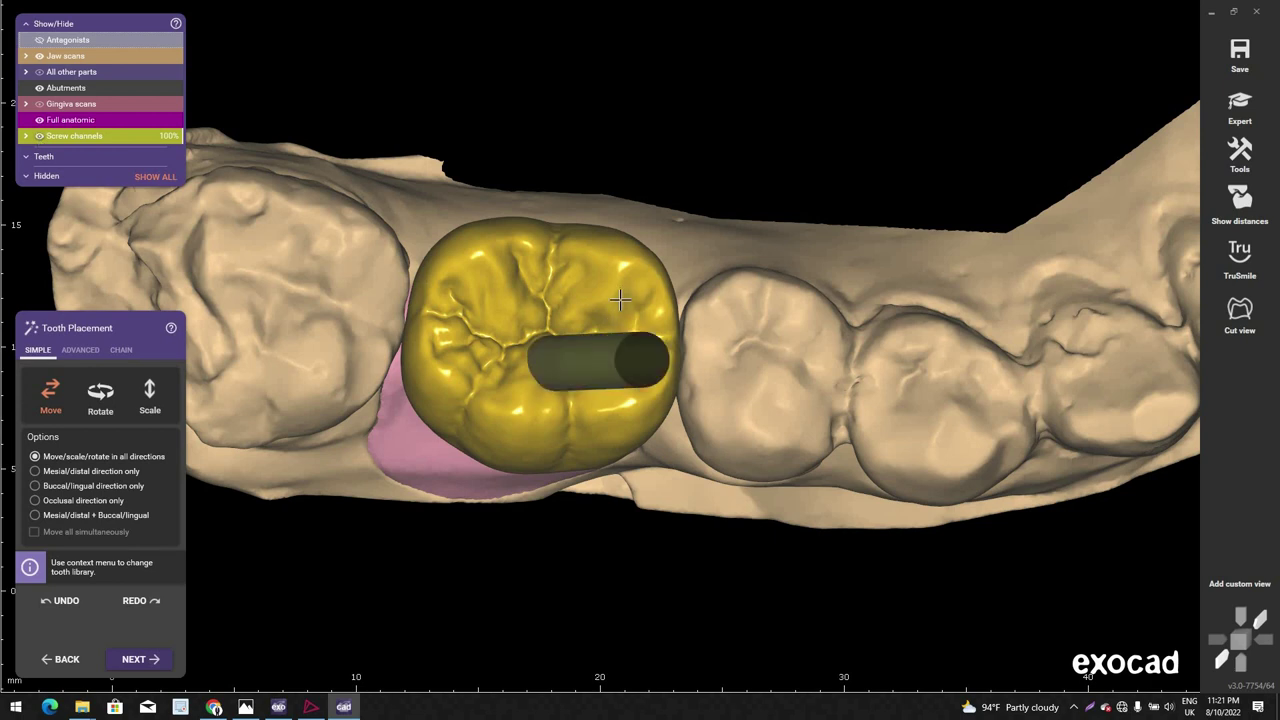
right_click_drag(621, 300, 625, 406)
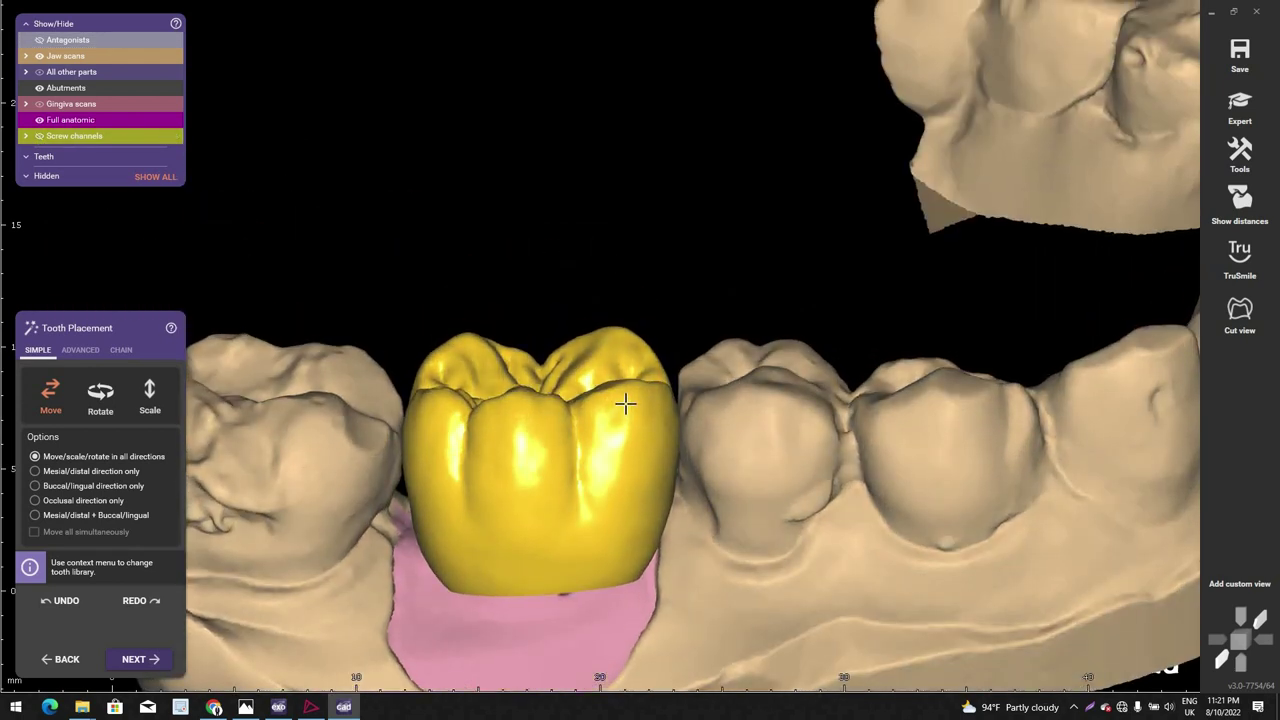
left_click_drag(626, 401, 626, 424)
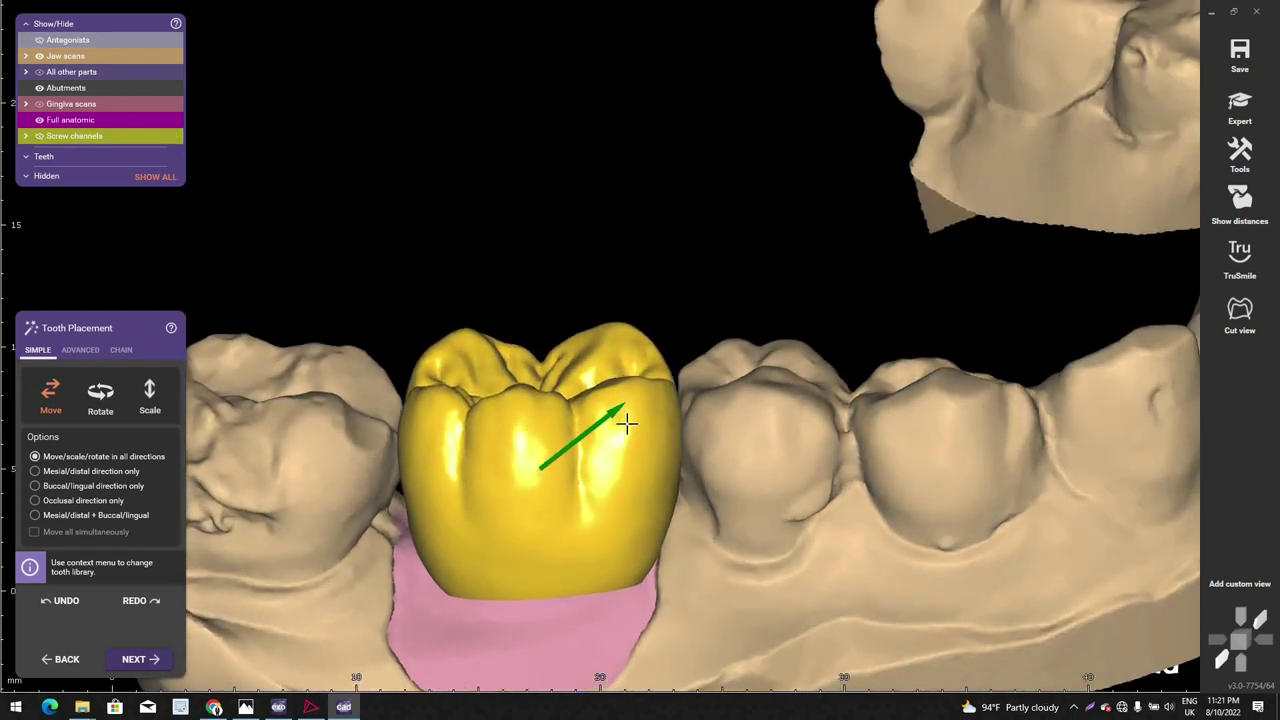
Step: Display the distance colours on the gold molar crown and shift the crown slightly lingually in the occlusal view
left_click(1238, 213)
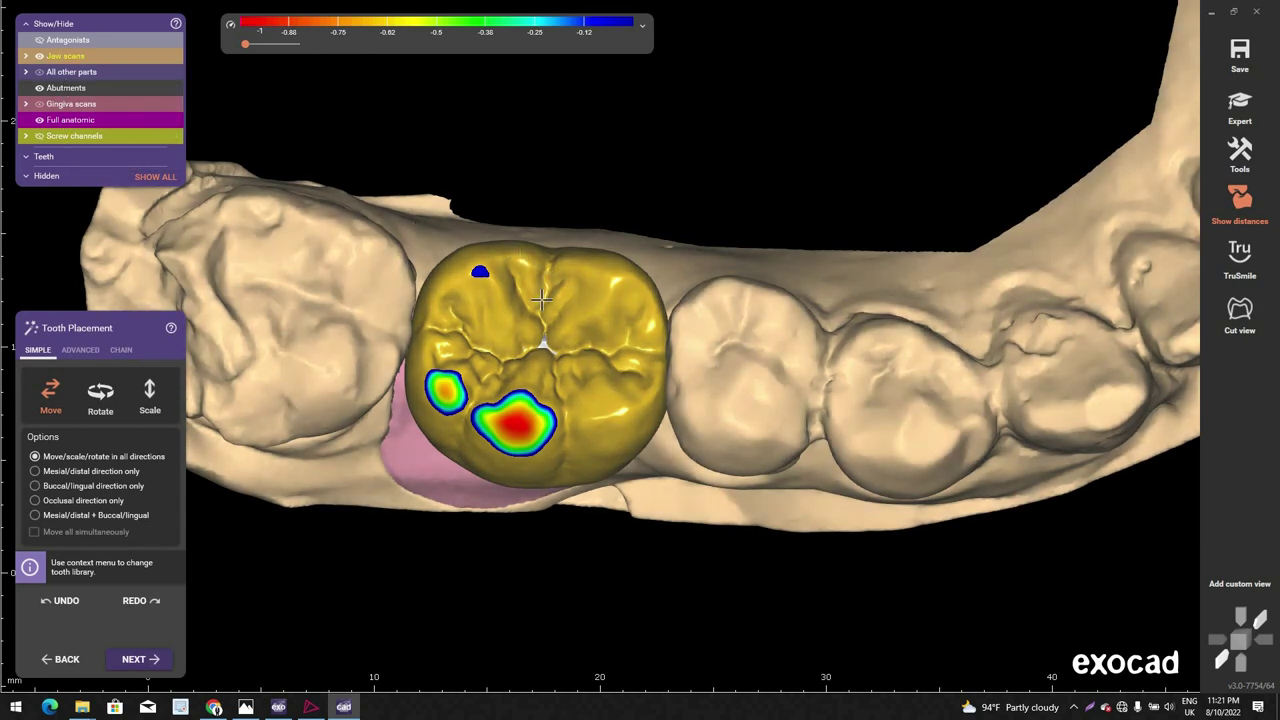
scroll(509, 318, "down", 1)
middle_click(509, 333)
scroll(509, 334, "down", 1)
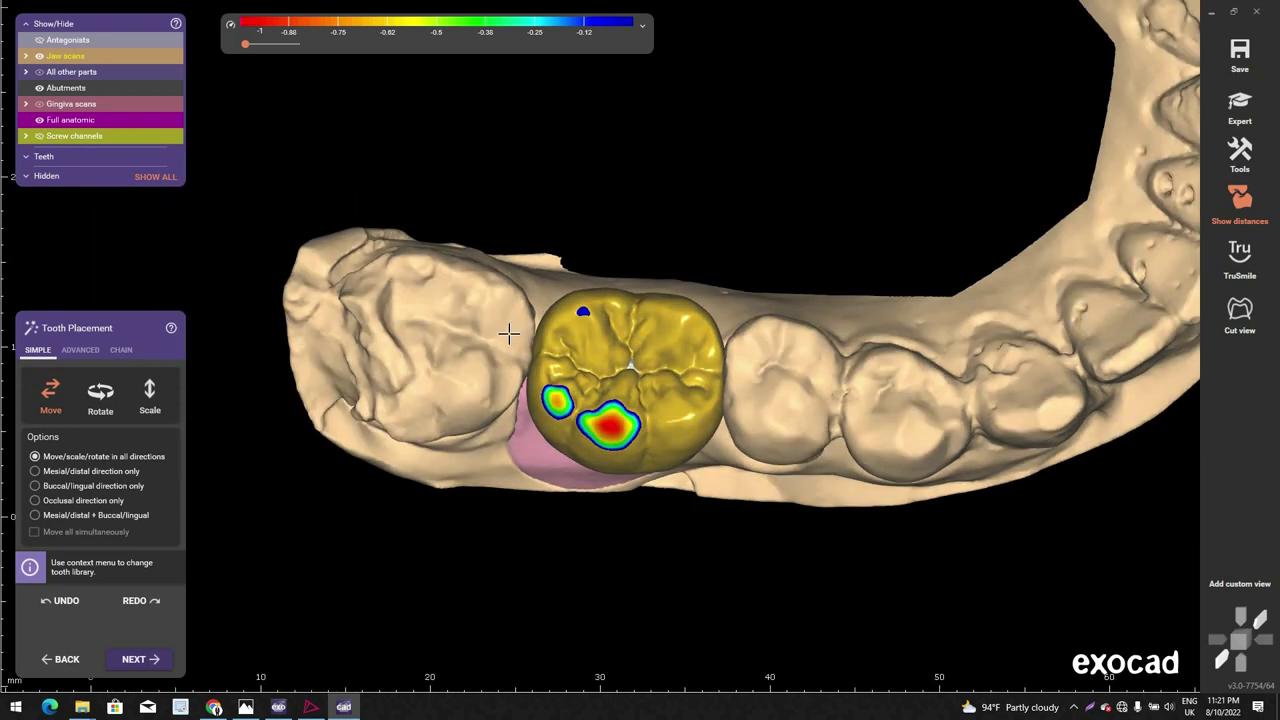
scroll(624, 443, "up", 2)
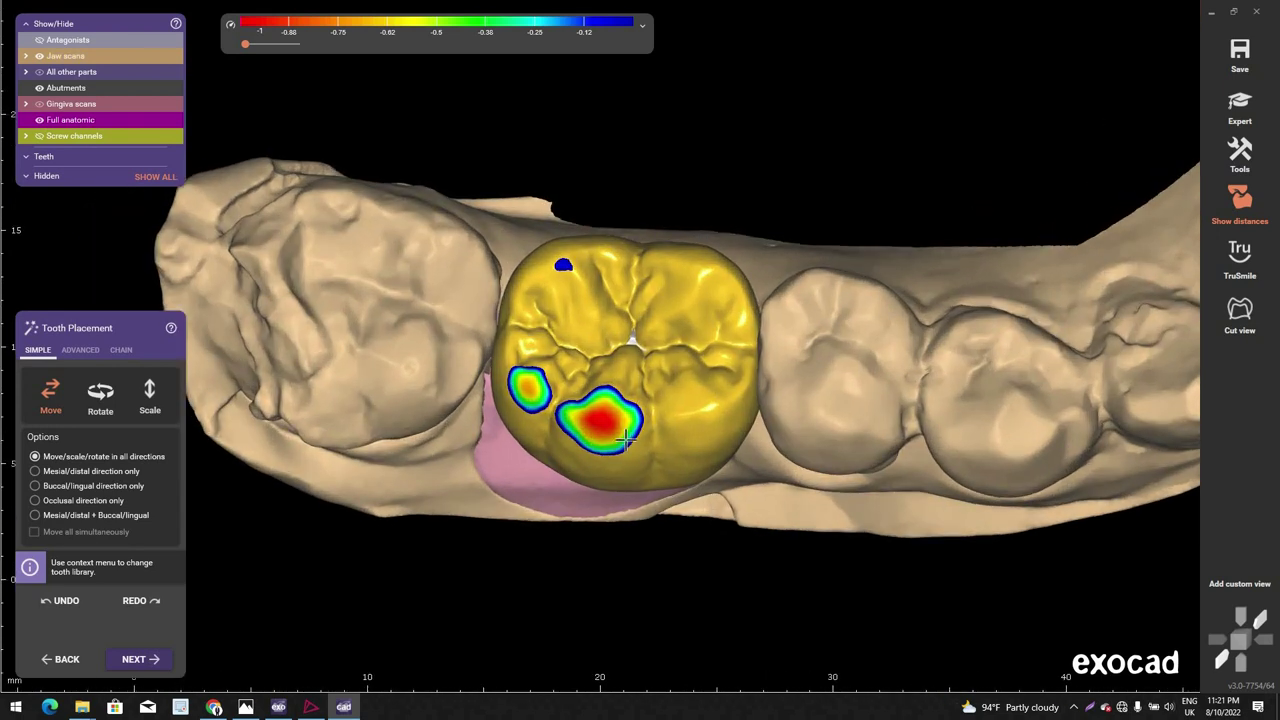
left_click_drag(625, 440, 624, 436)
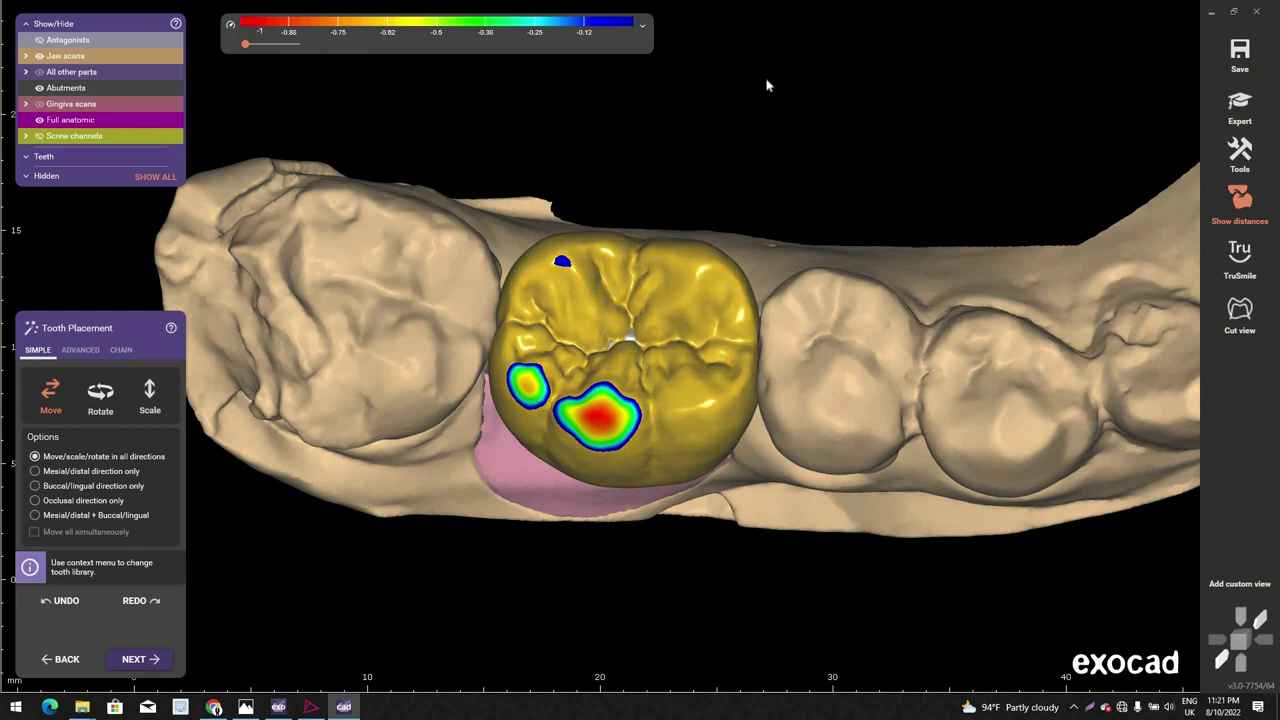
Step: Return to the initial model tooth placement for tooth 46
right_click(799, 96)
left_click(827, 150)
key("Return")
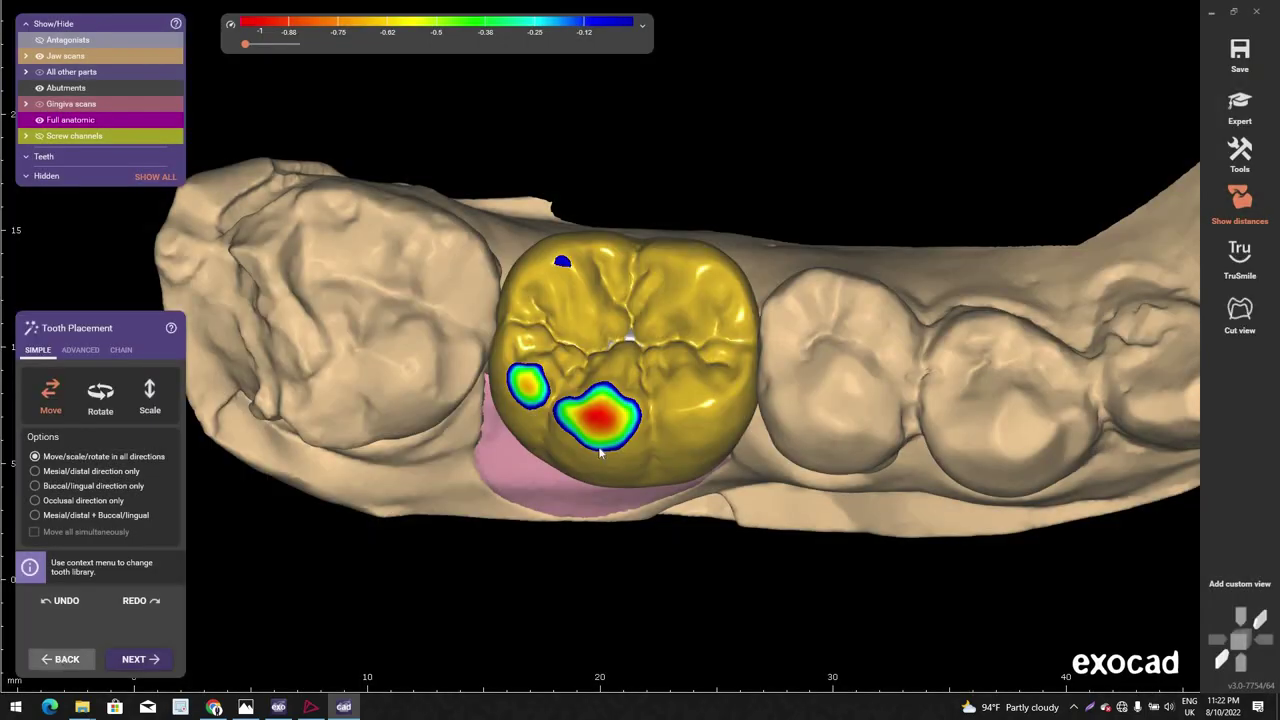
key("Escape")
key("Return")
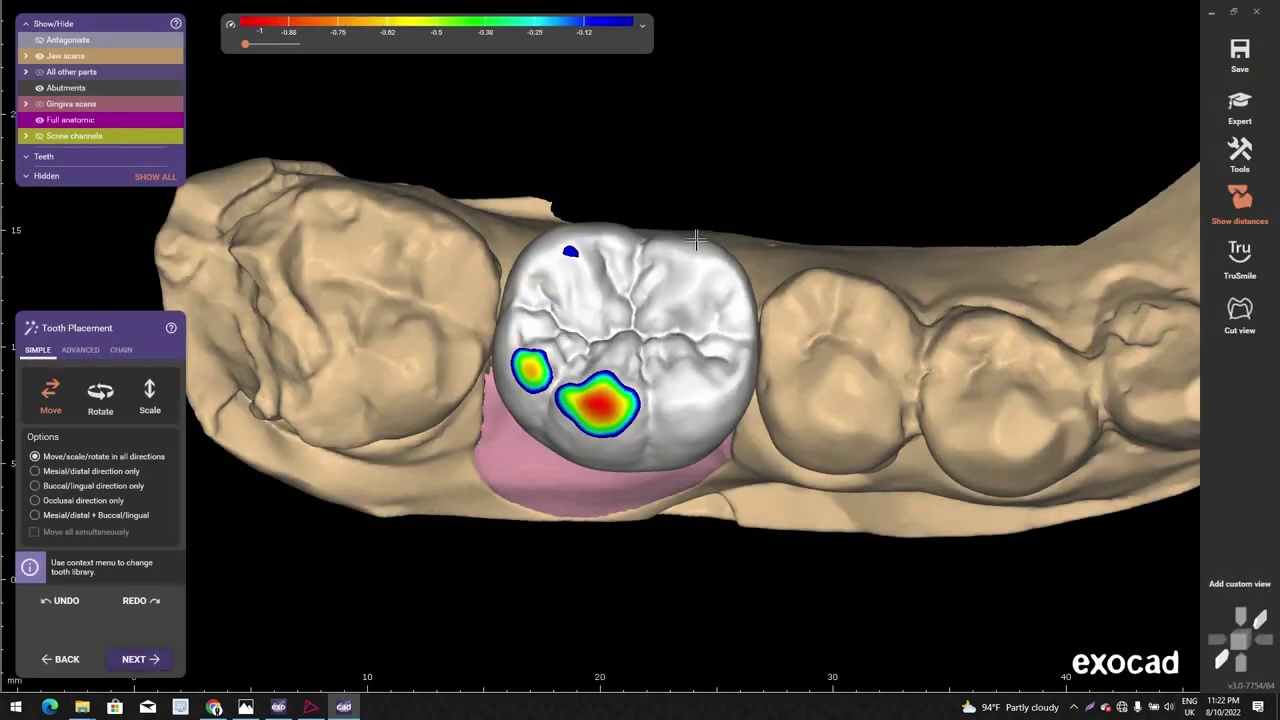
Step: Switch to expert mode and set the current view as the insertion axis for tooth 46
right_click(740, 36)
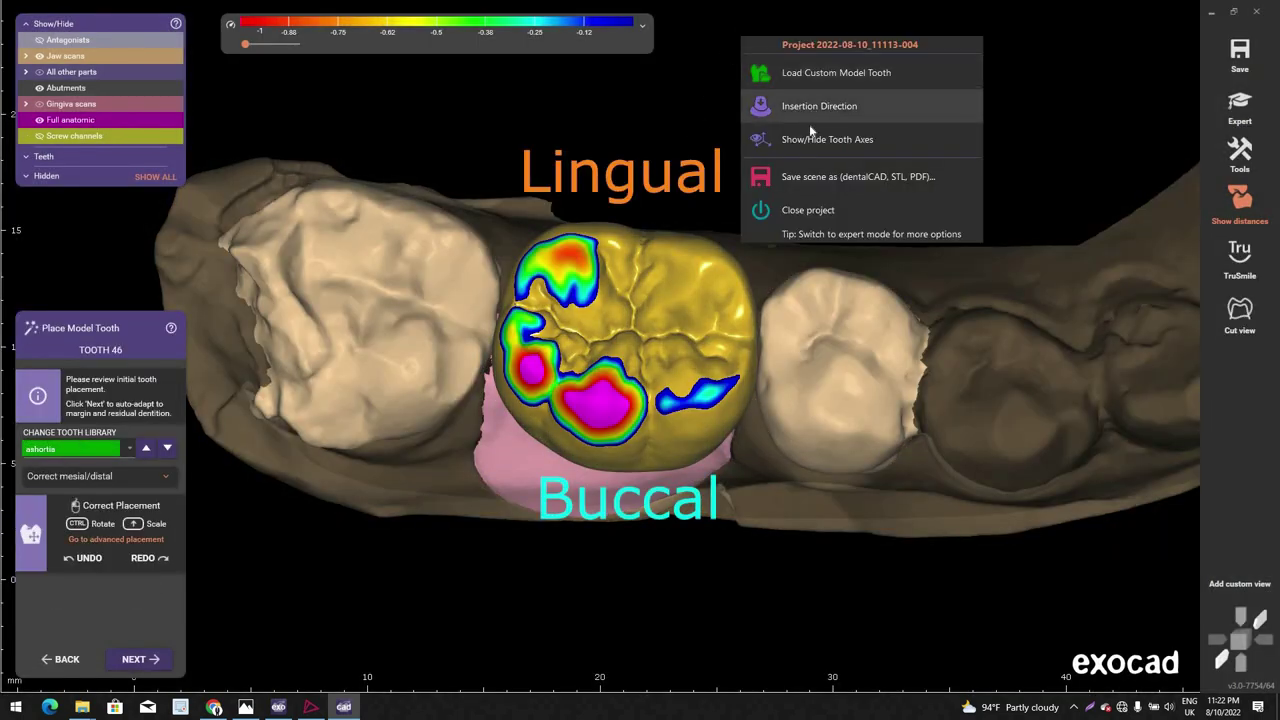
left_click(809, 118)
left_click(802, 417)
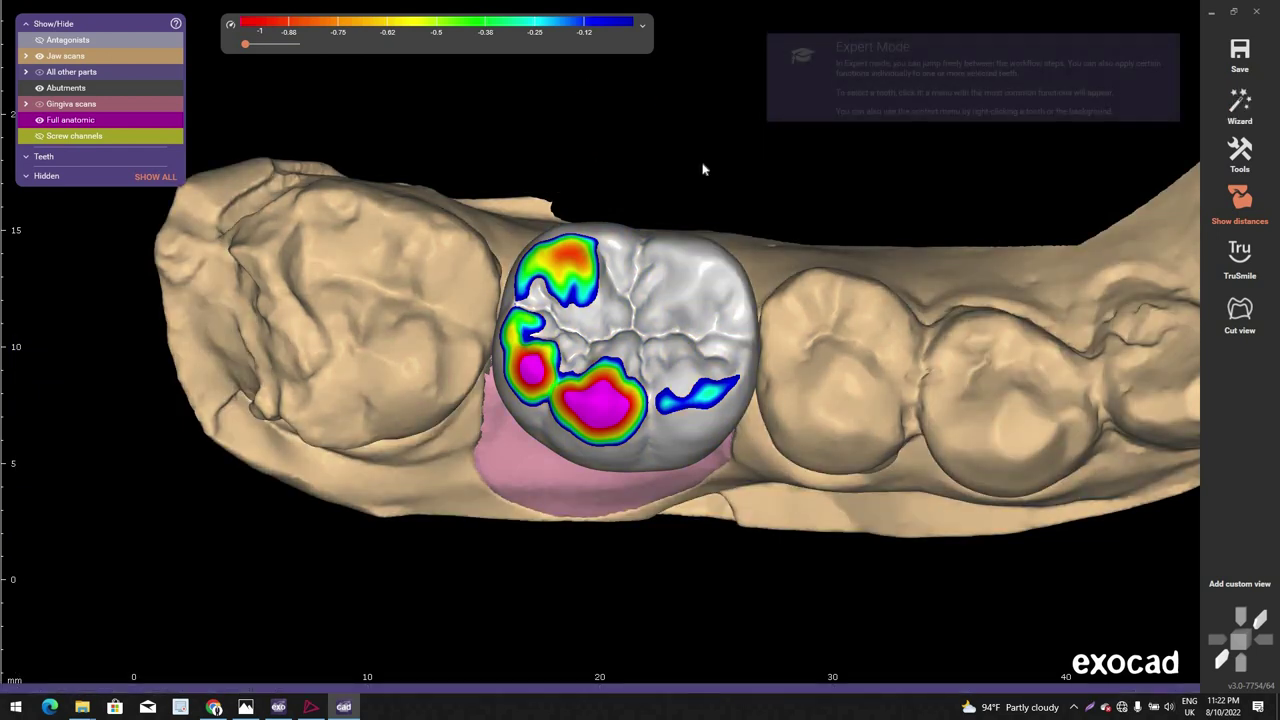
right_click(633, 87)
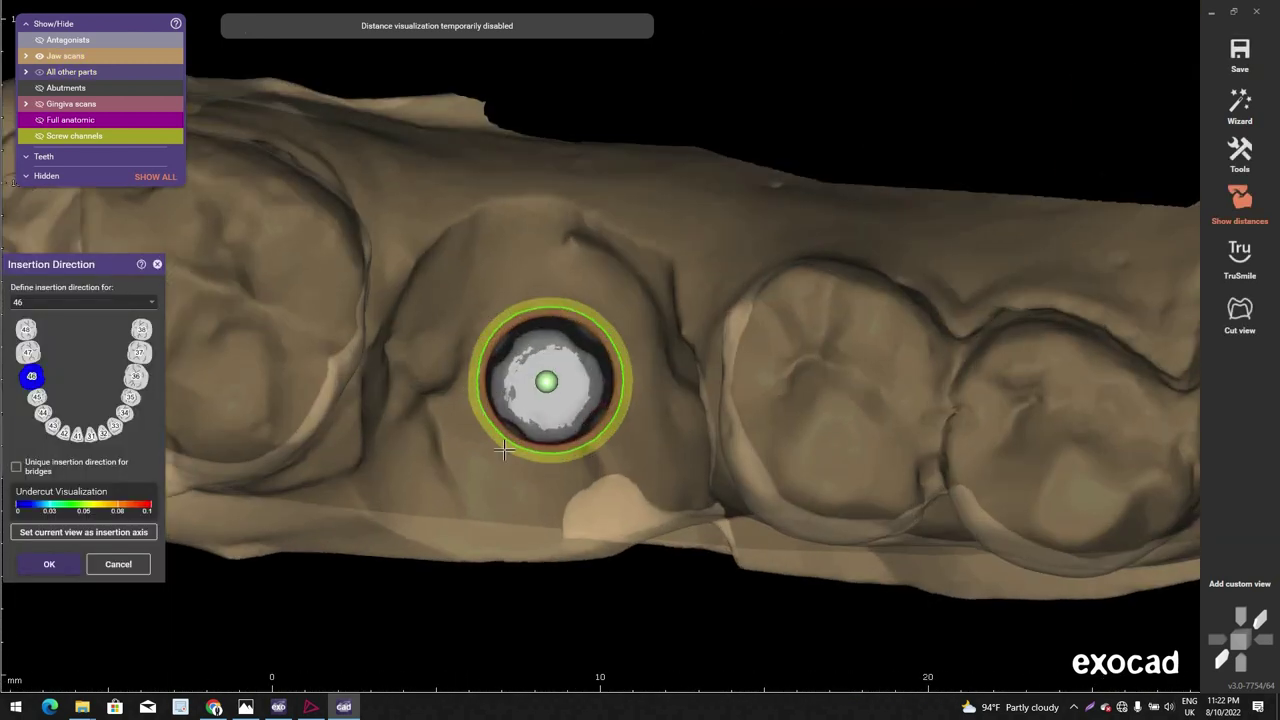
left_click(59, 532)
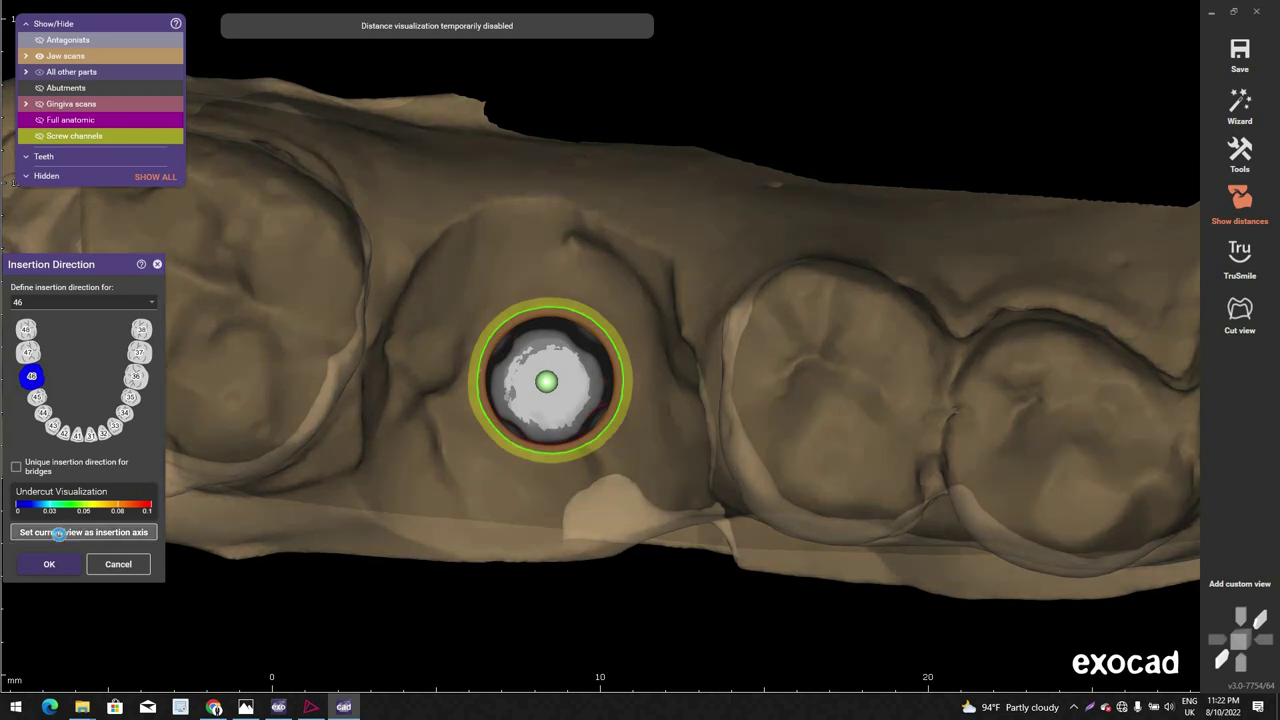
key("Return")
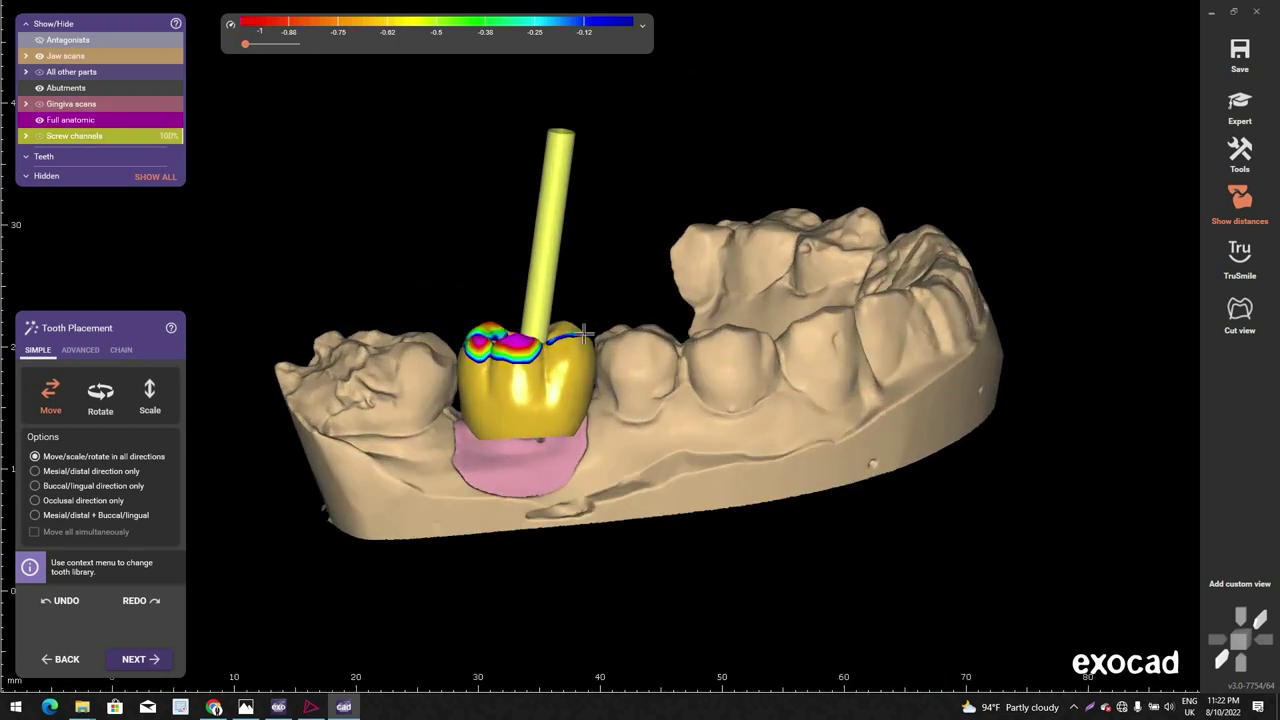
Step: Fine-tune the position of the tooth 46 crown between its neighbours, checking the antagonist contacts from the occlusal and buccal sides
right_click_drag(551, 356, 544, 402)
scroll(544, 402, "up", 3)
left_click_drag(544, 404, 546, 446)
right_click_drag(546, 442, 537, 490)
scroll(560, 443, "up", 2)
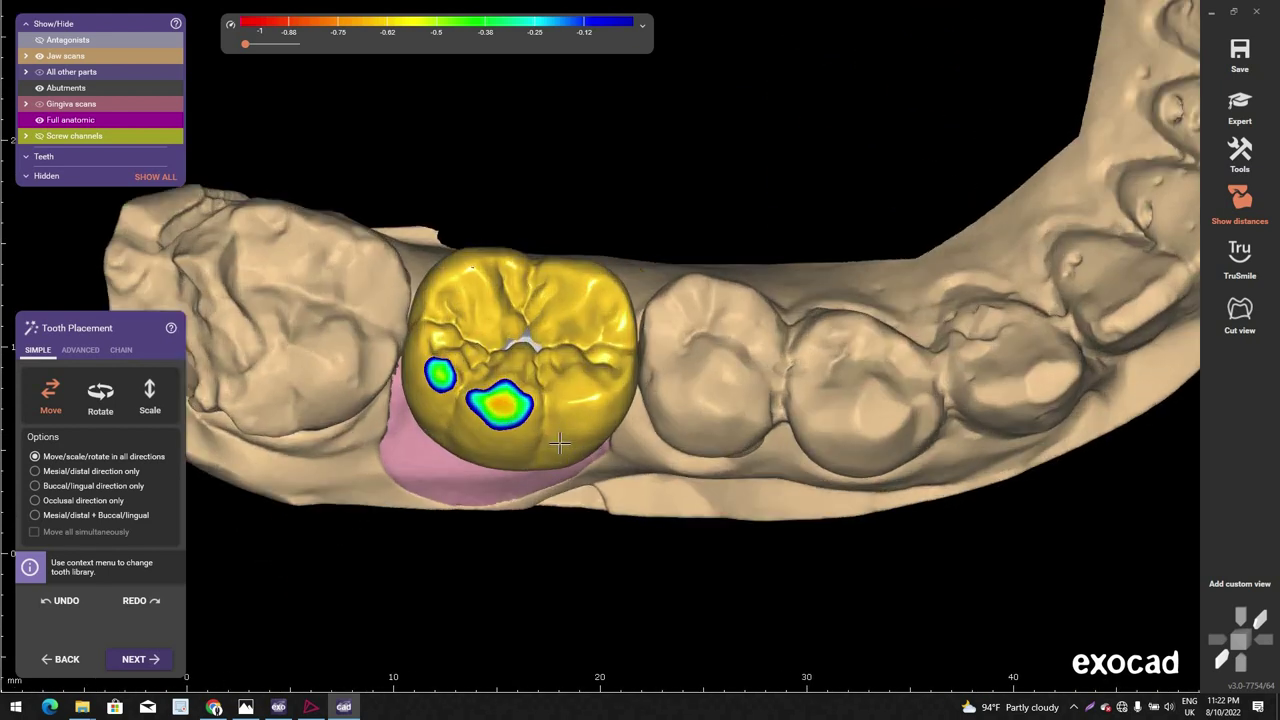
right_click_drag(560, 443, 558, 441)
left_click_drag(558, 441, 571, 446)
left_click_drag(505, 264, 505, 267)
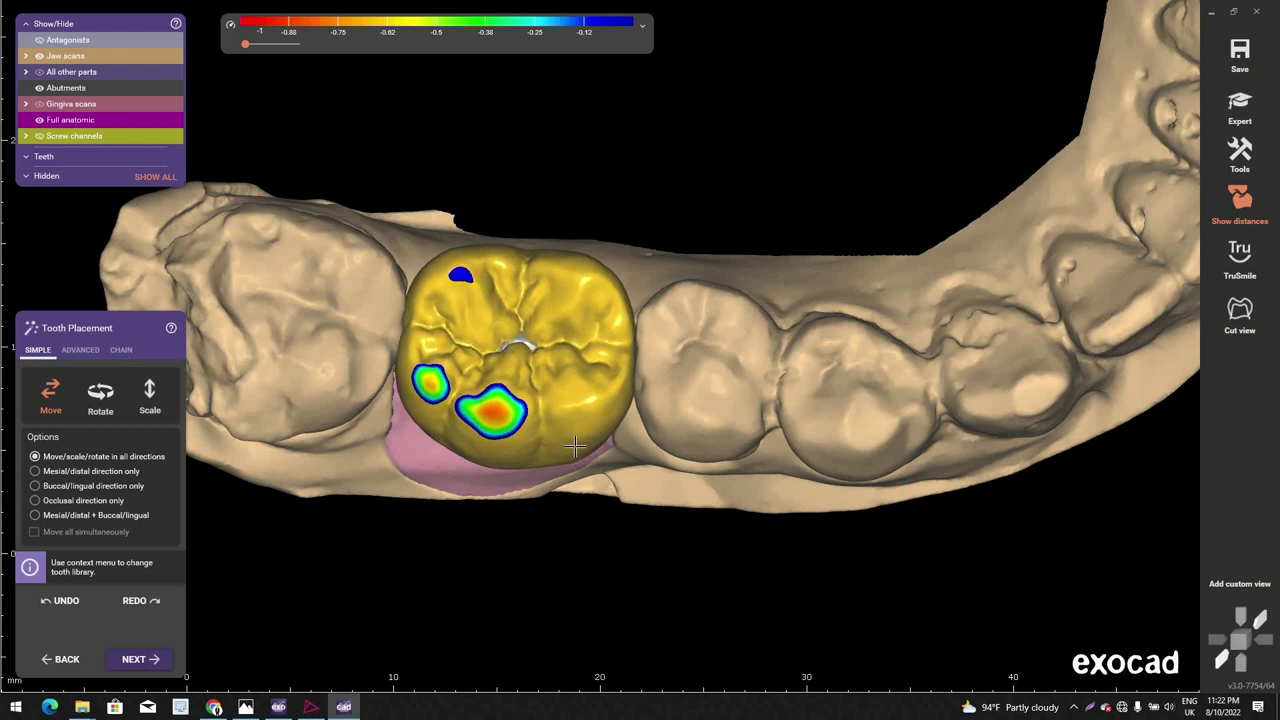
right_click_drag(575, 447, 576, 439)
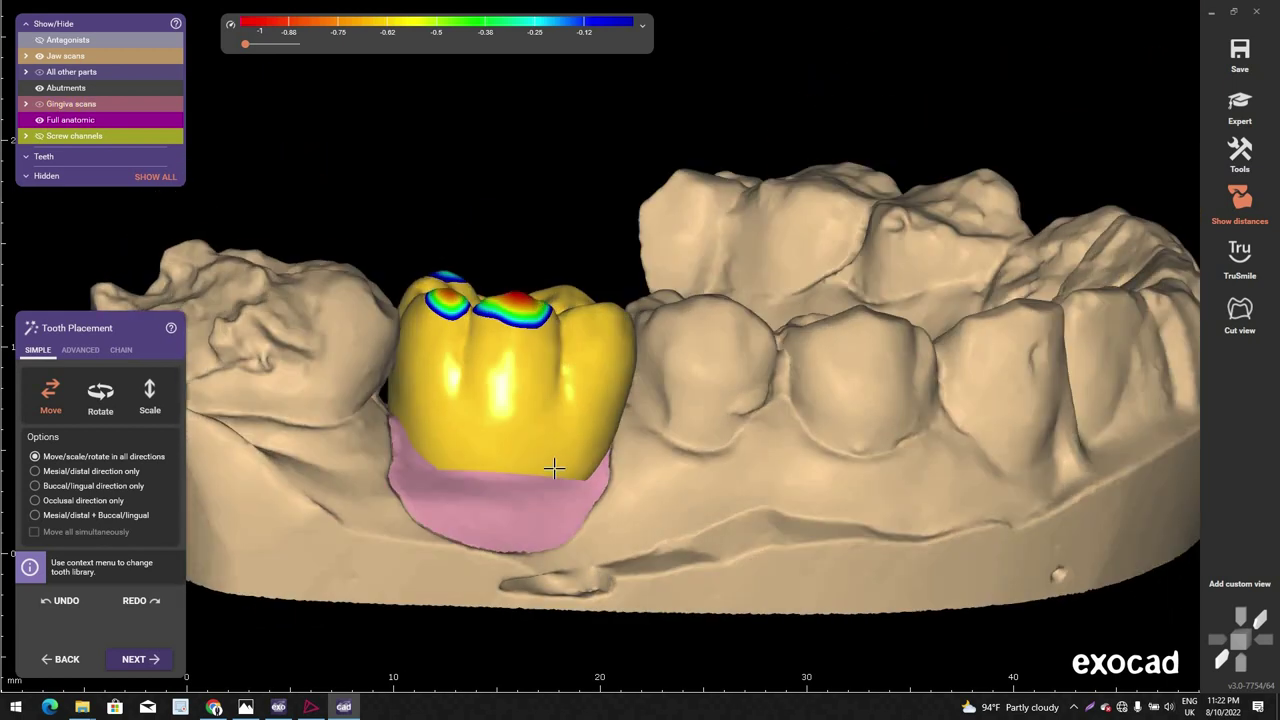
right_click_drag(554, 468, 540, 430)
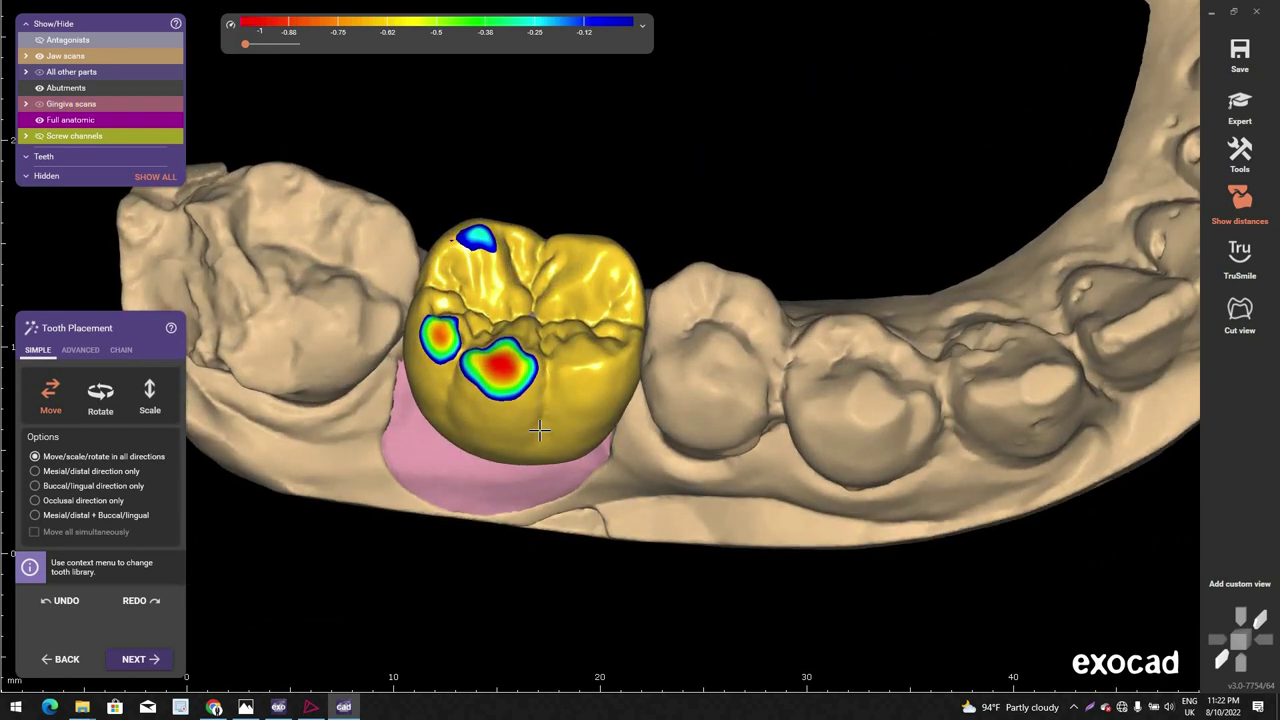
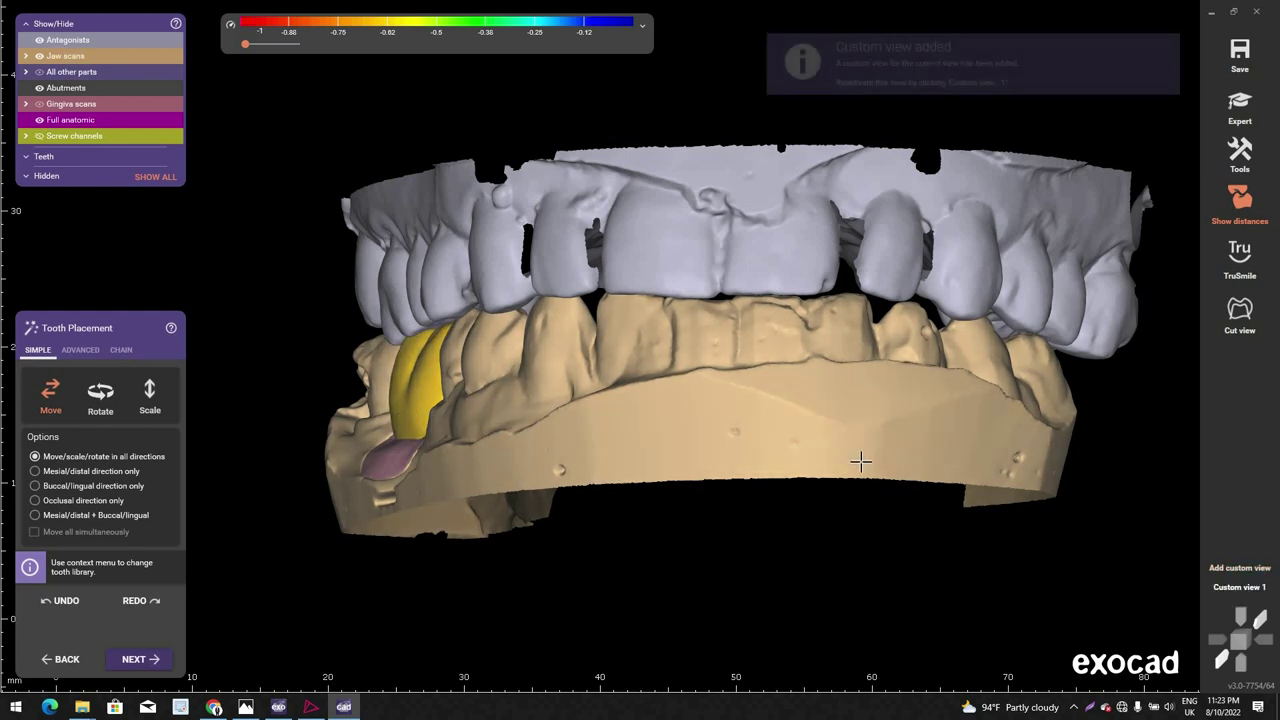
Step: Turn off the distance display and save the occlusal view of the lower jaw as a custom view
scroll(845, 427, "down", 4)
scroll(743, 290, "down", 3, "ctrl")
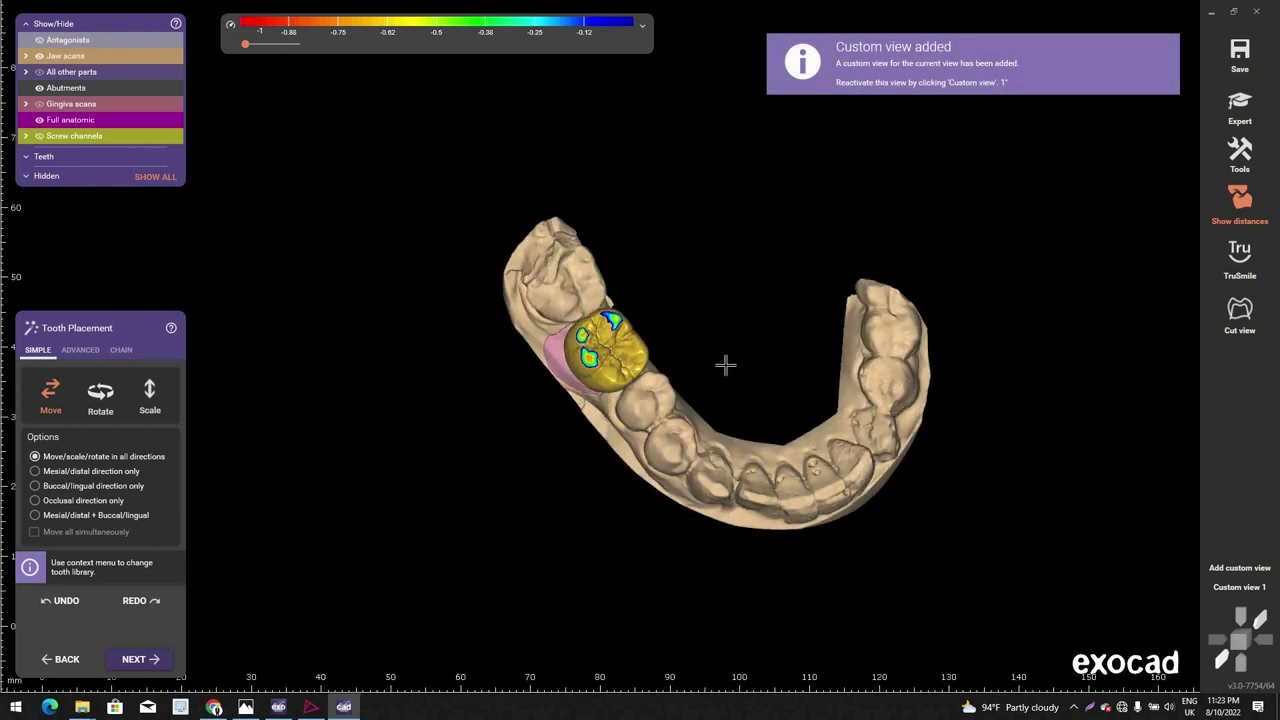
scroll(590, 373, "up", 4)
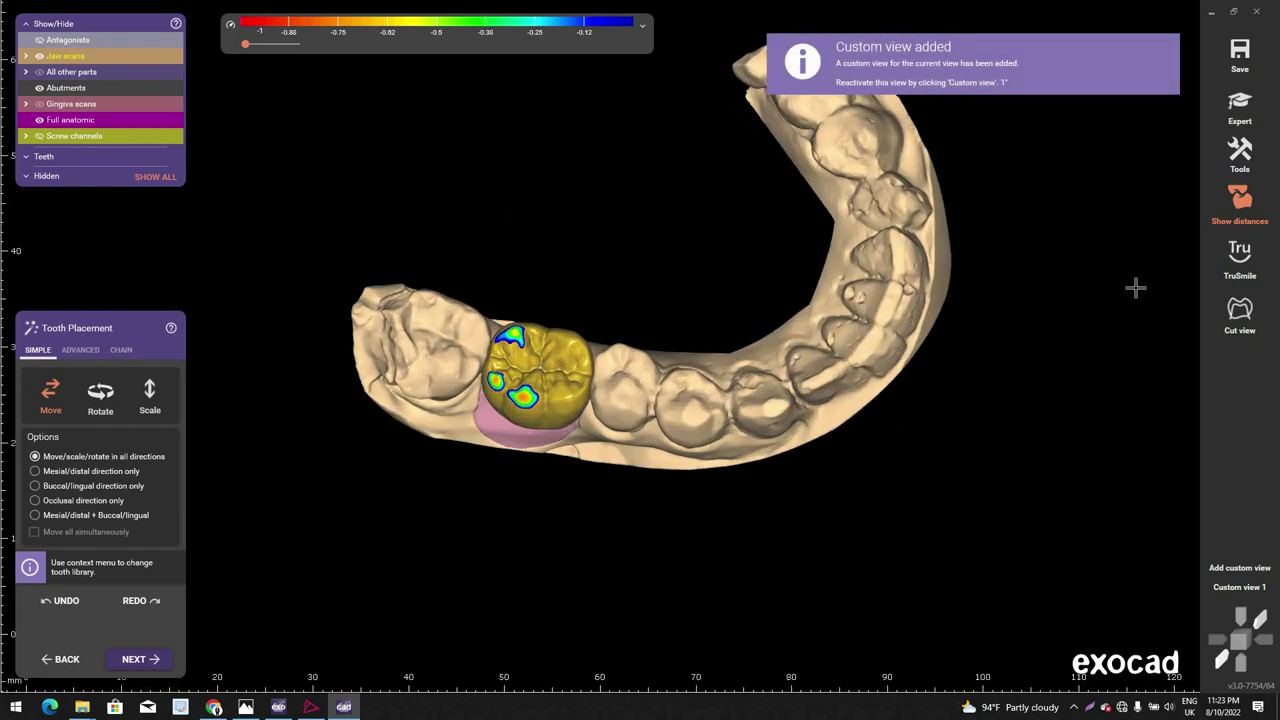
scroll(712, 581, "down", 2)
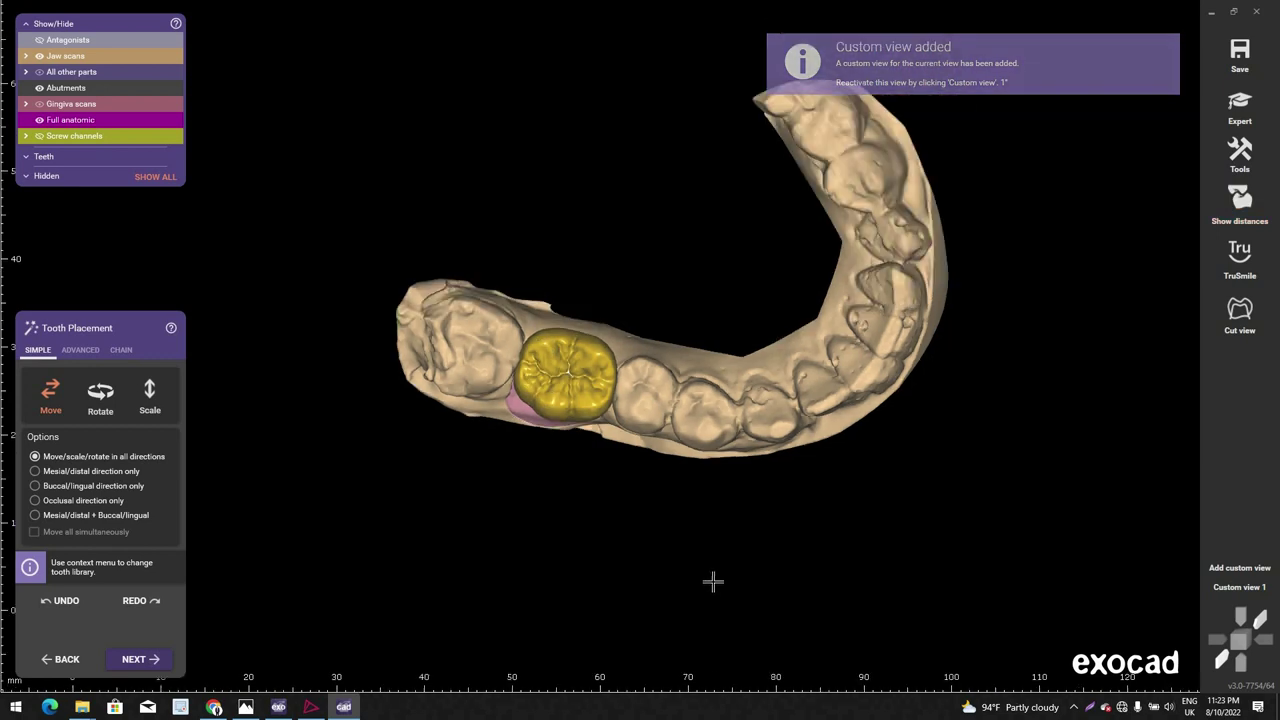
right_click_drag(712, 581, 713, 583)
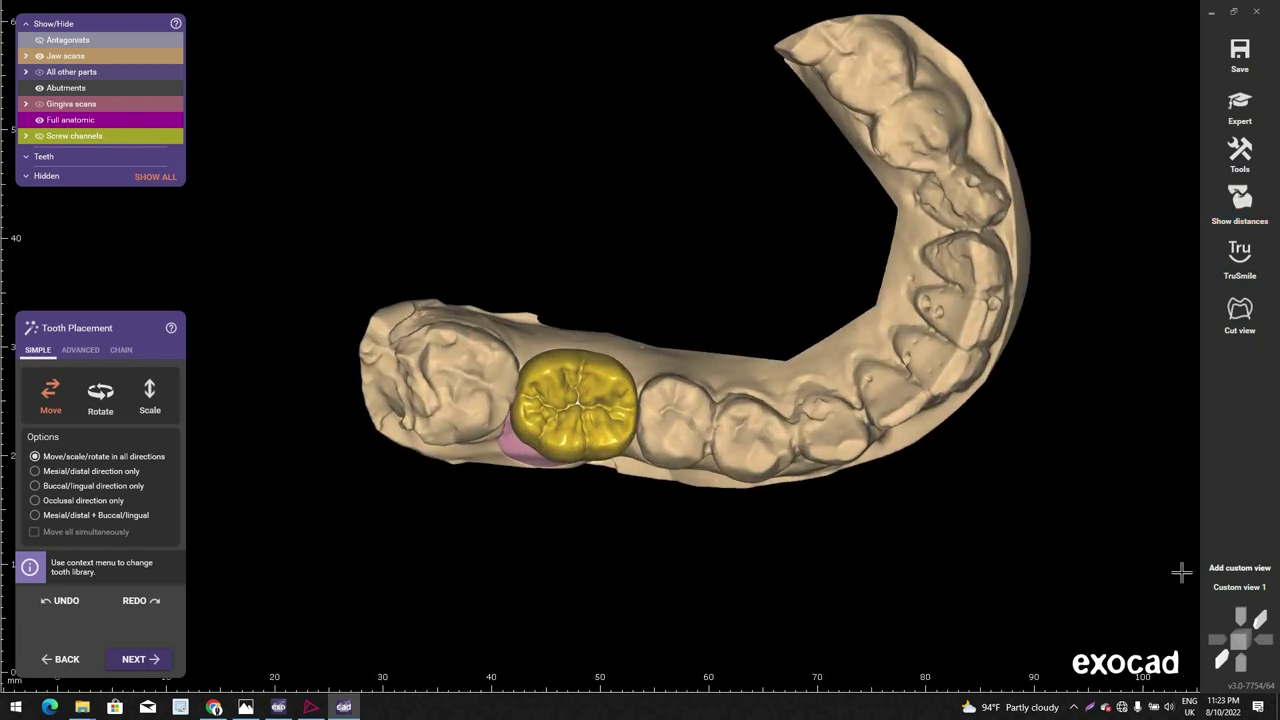
scroll(627, 492, "down", 2)
Step: Turn the lower jaw to show the crown from the lingual side and save it as a custom view
right_click_drag(627, 492, 748, 496)
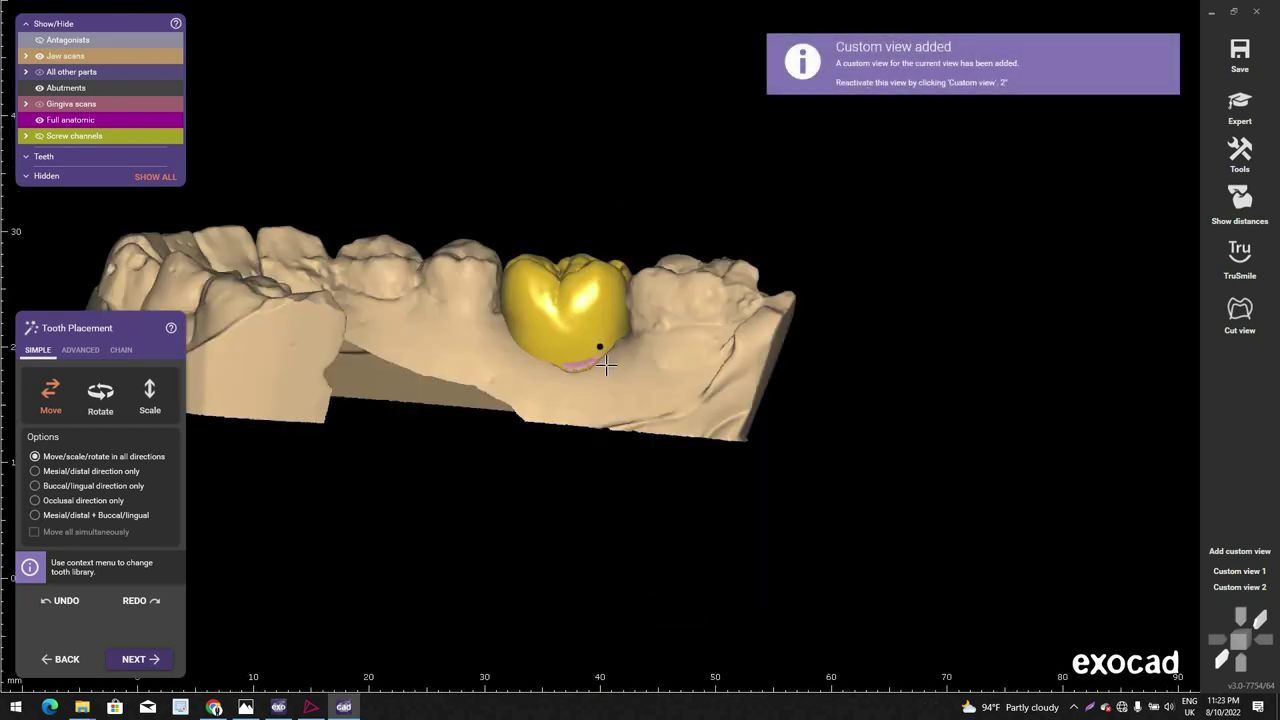
scroll(477, 284, "up", 3)
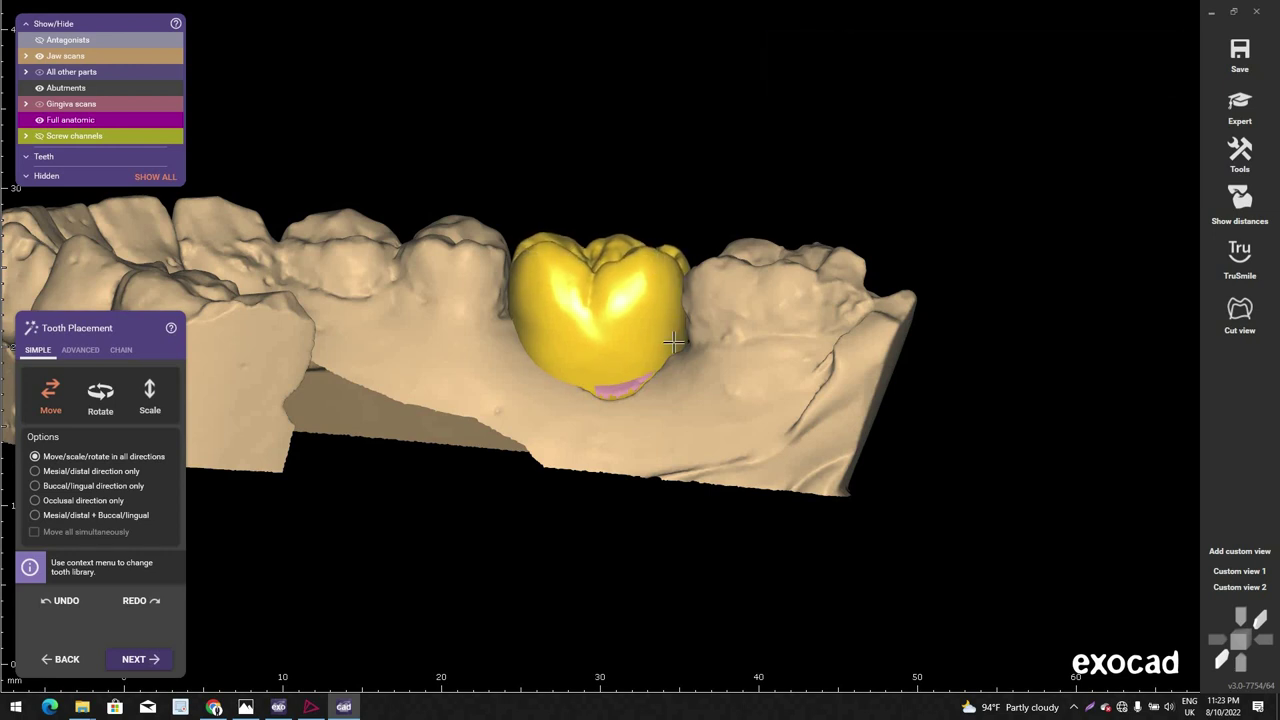
right_click_drag(673, 342, 659, 348)
scroll(659, 348, "up", 2)
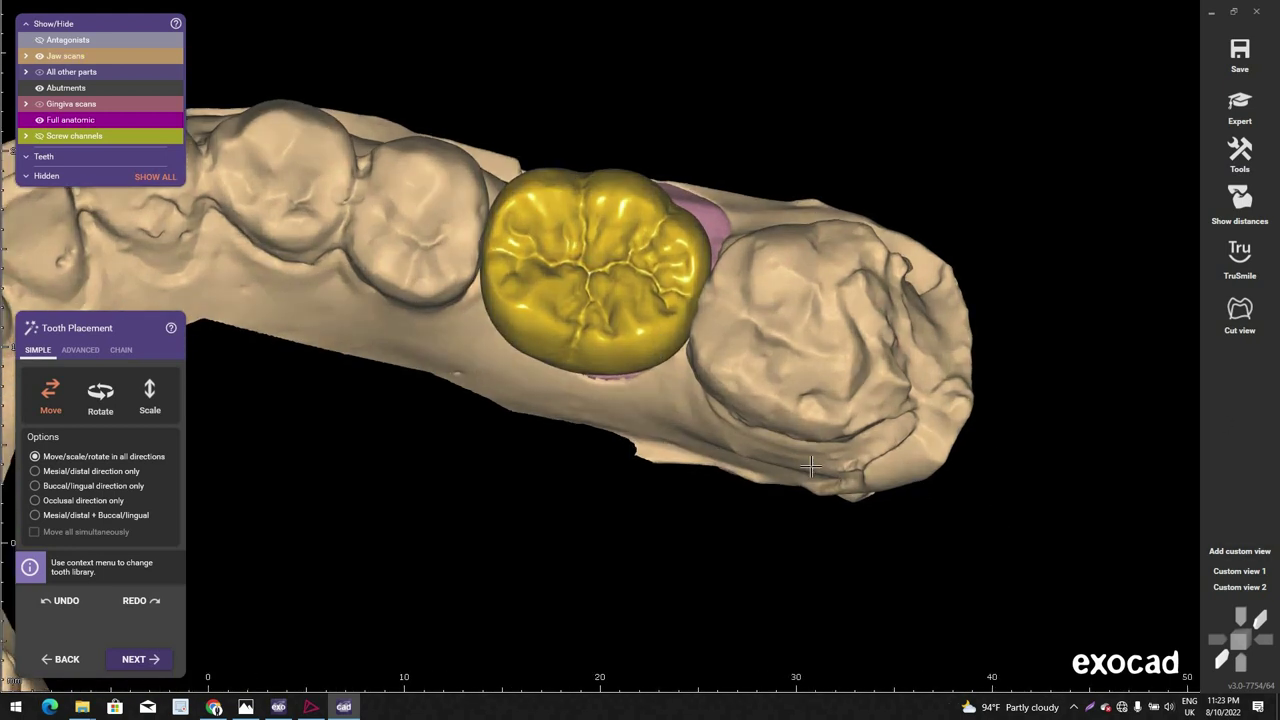
scroll(811, 466, "down", 3)
right_click_drag(811, 466, 818, 370)
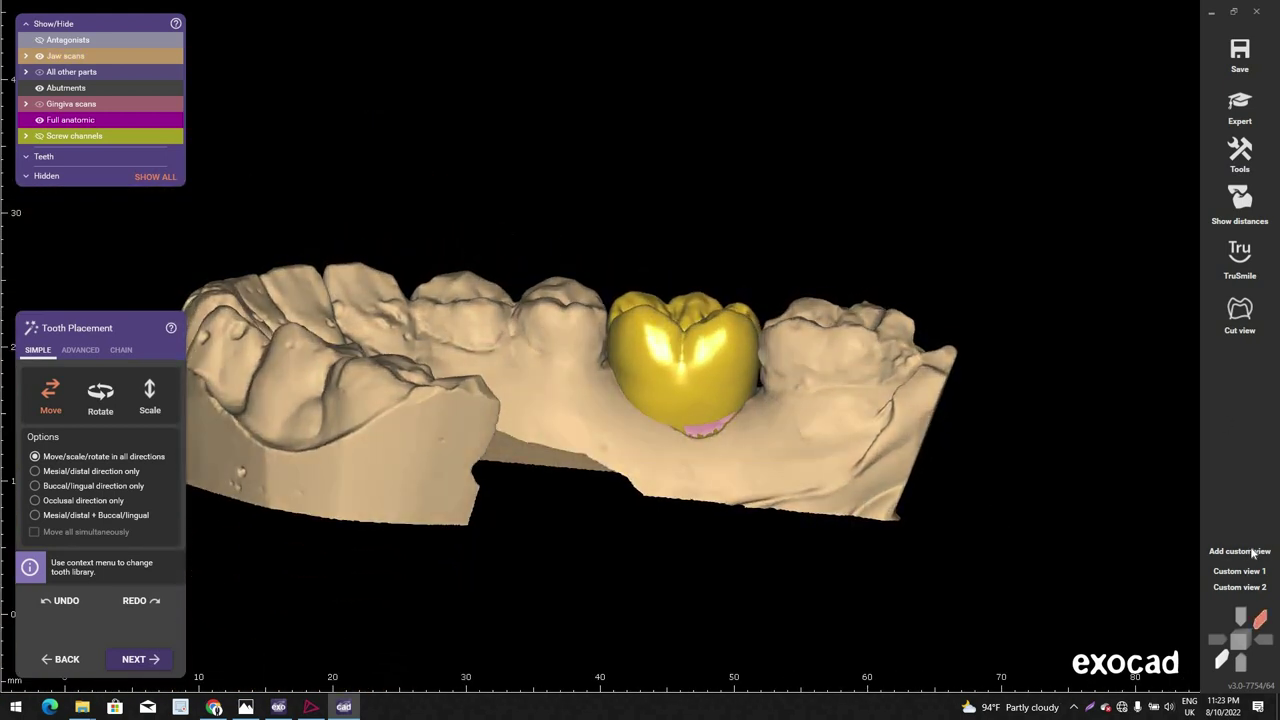
scroll(251, 444, "down", 2)
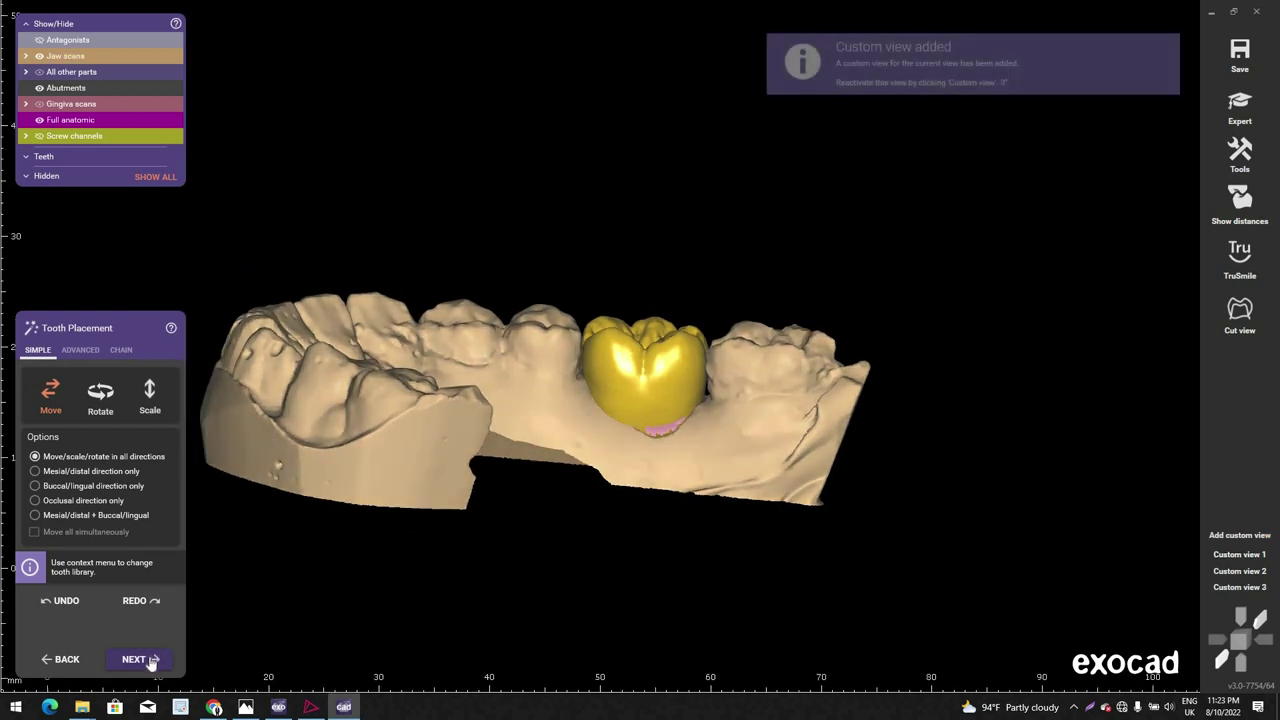
Step: Advance to the abutment bottom design and hide the jaw scan around the abutment and gingiva
left_click(149, 663)
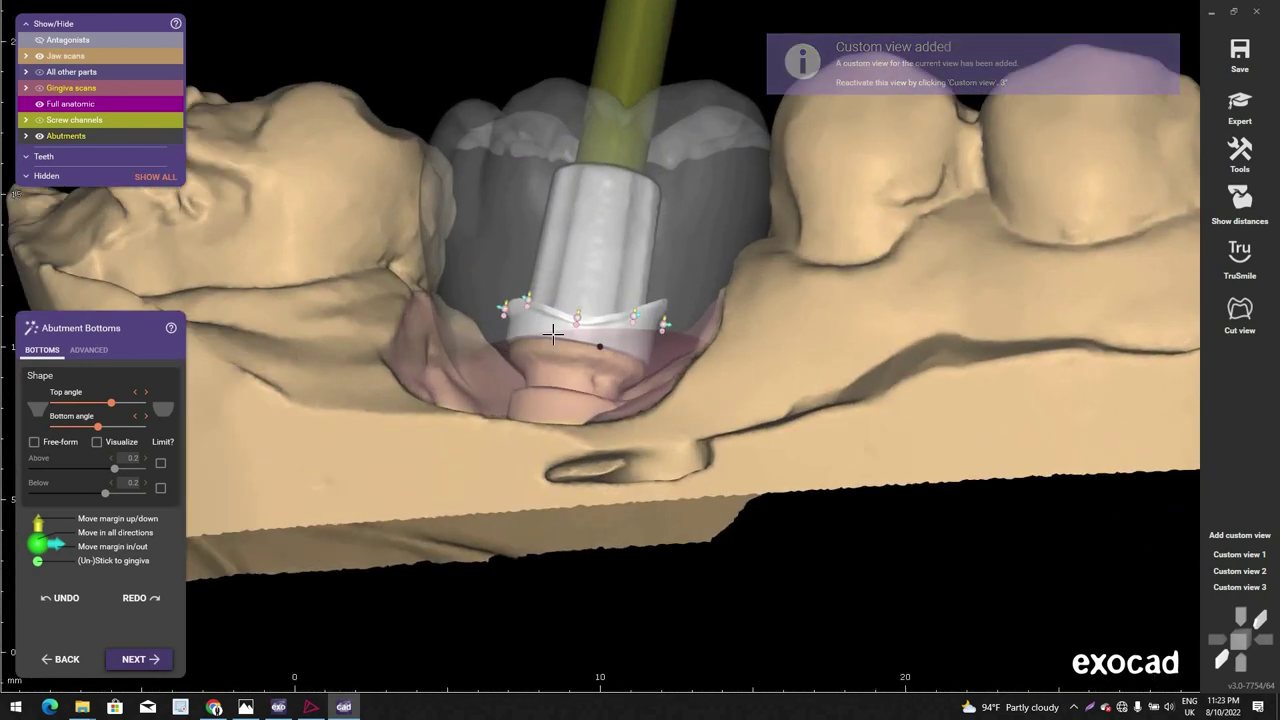
right_click_drag(553, 335, 469, 363)
scroll(580, 316, "up", 3)
scroll(993, 388, "up", 3)
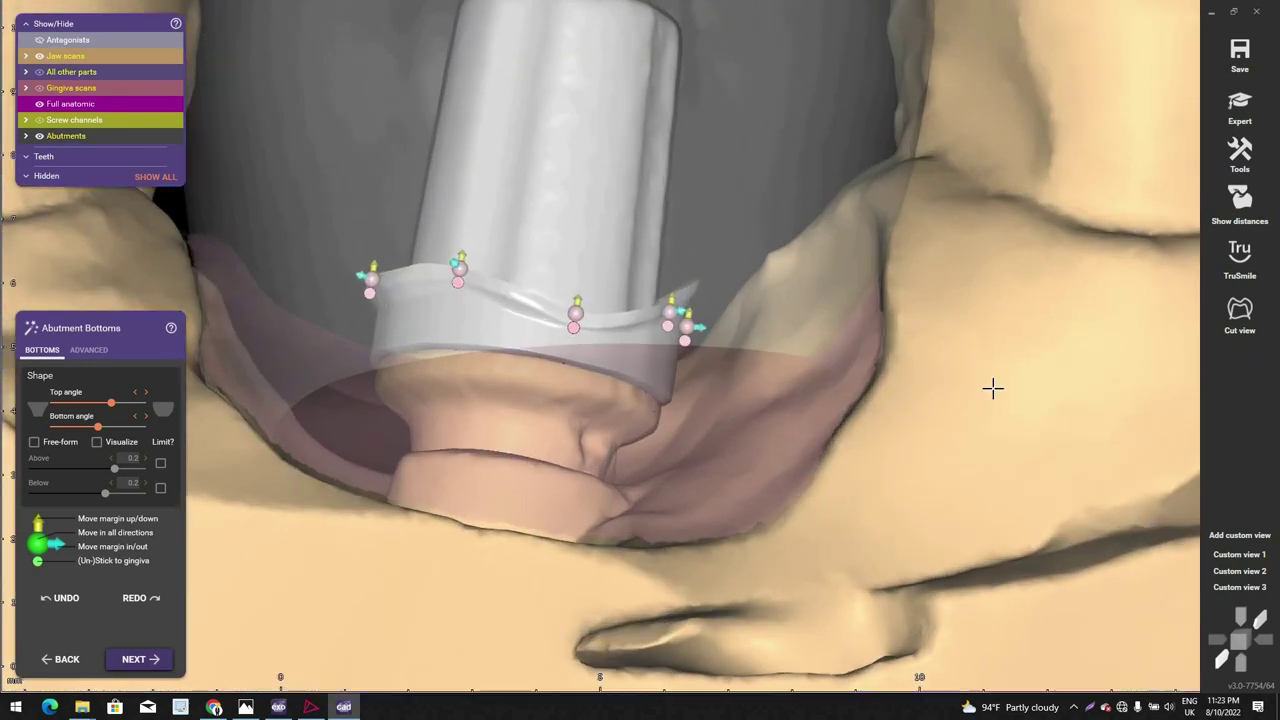
scroll(909, 229, "down", 5, "ctrl")
scroll(794, 229, "down", 4, "ctrl")
scroll(794, 229, "down", 2)
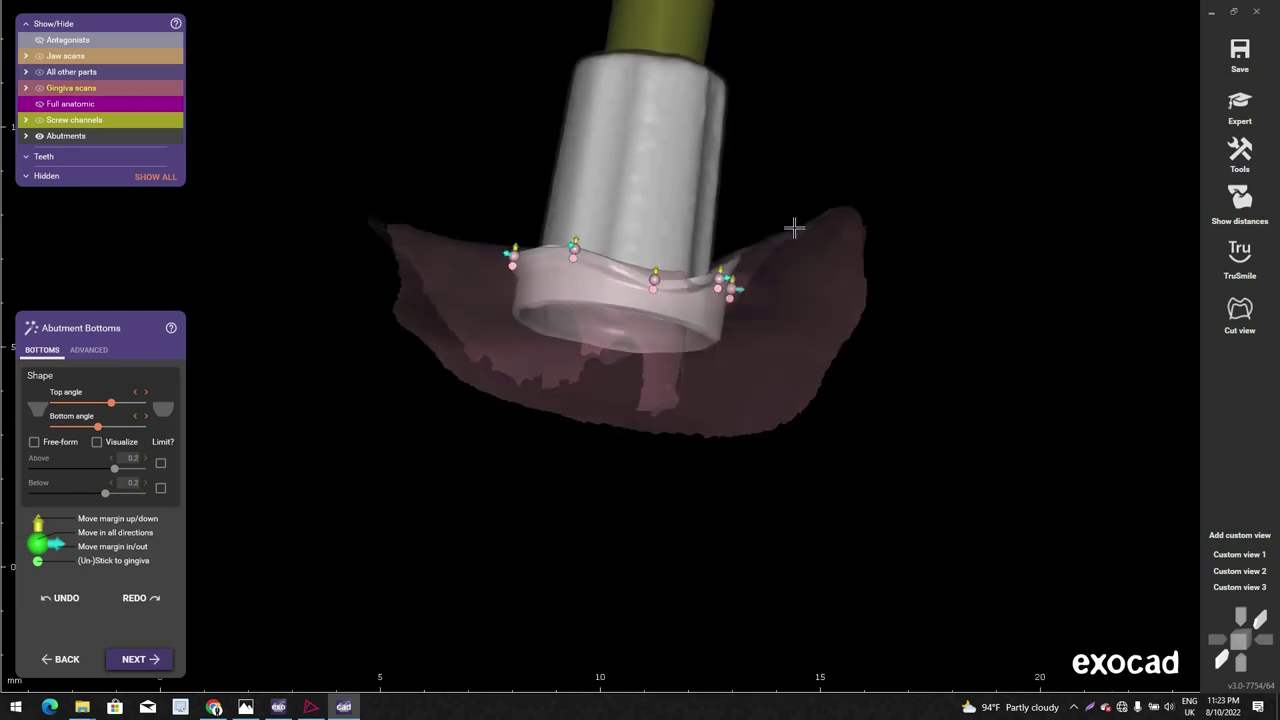
Step: Make the gingiva scan opaque around the abutment and view the abutment base from below
right_click_drag(794, 229, 769, 294)
scroll(713, 376, "up", 5, "ctrl")
scroll(713, 376, "down", 3)
right_click_drag(713, 376, 722, 300)
scroll(690, 335, "up", 4)
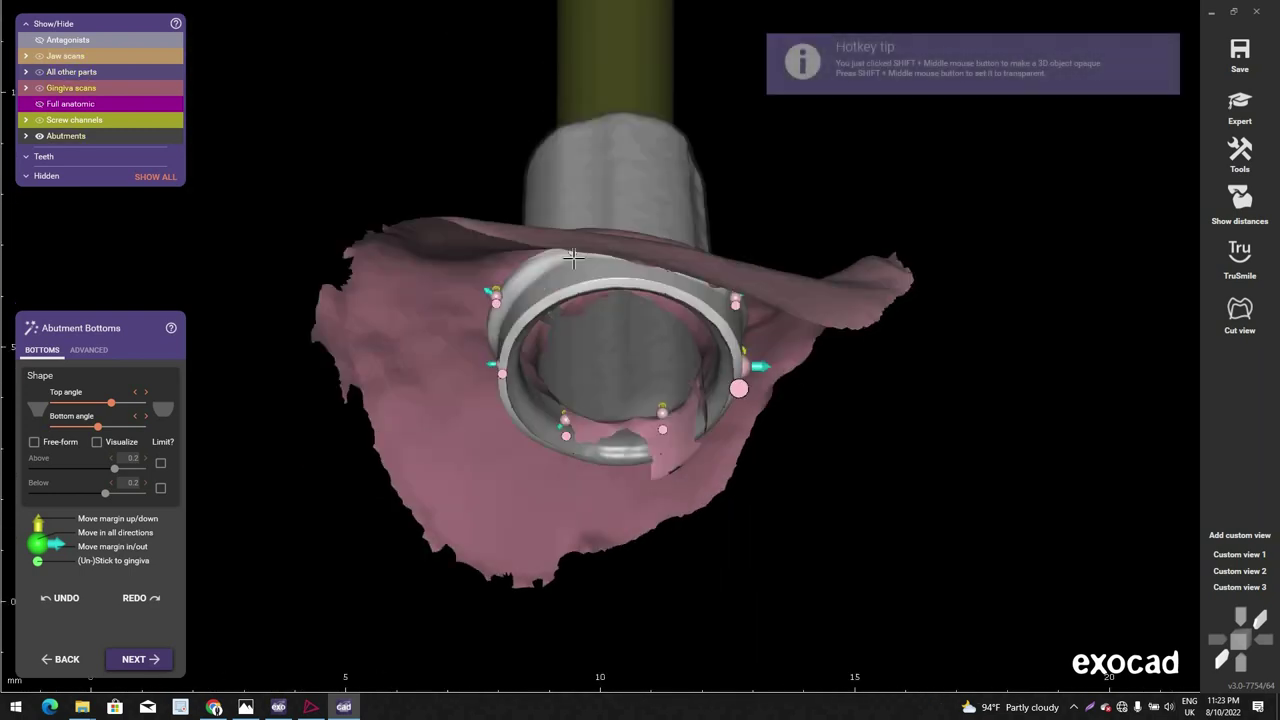
Step: Examine the fit between the abutment margin and the gingiva from below and from the side
right_click_drag(470, 290, 560, 264)
scroll(503, 308, "up", 3)
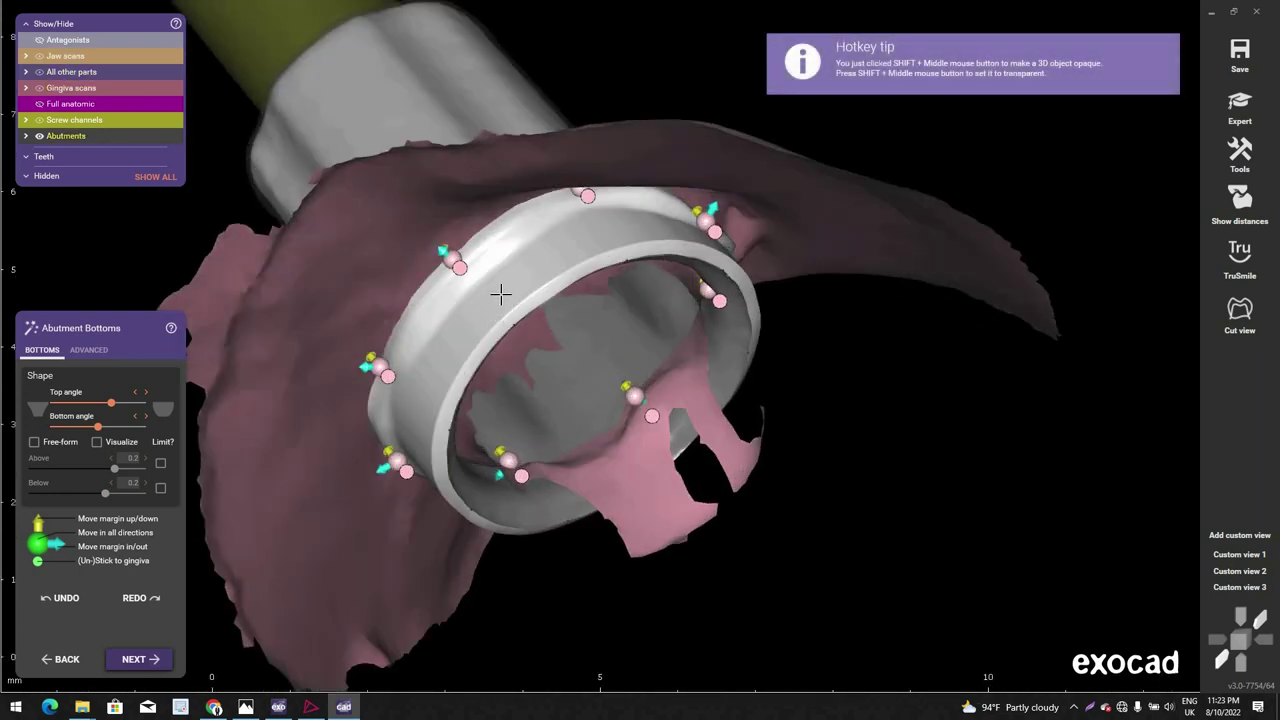
scroll(501, 294, "down", 3)
mouse_move(501, 294)
right_mouse_down()
mouse_move(520, 269)
mouse_move(524, 289)
right_mouse_up()
scroll(524, 289, "up", 3)
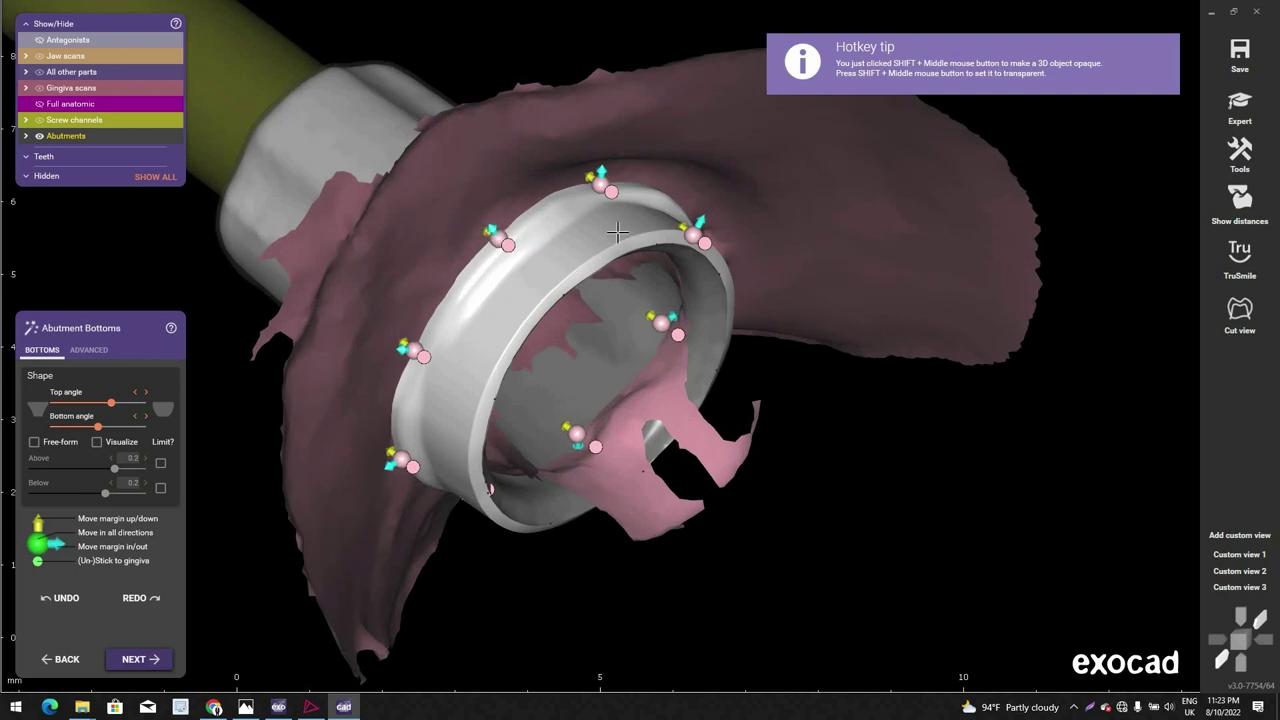
right_click_drag(617, 232, 694, 289)
scroll(740, 310, "up", 4)
scroll(693, 287, "up", 4)
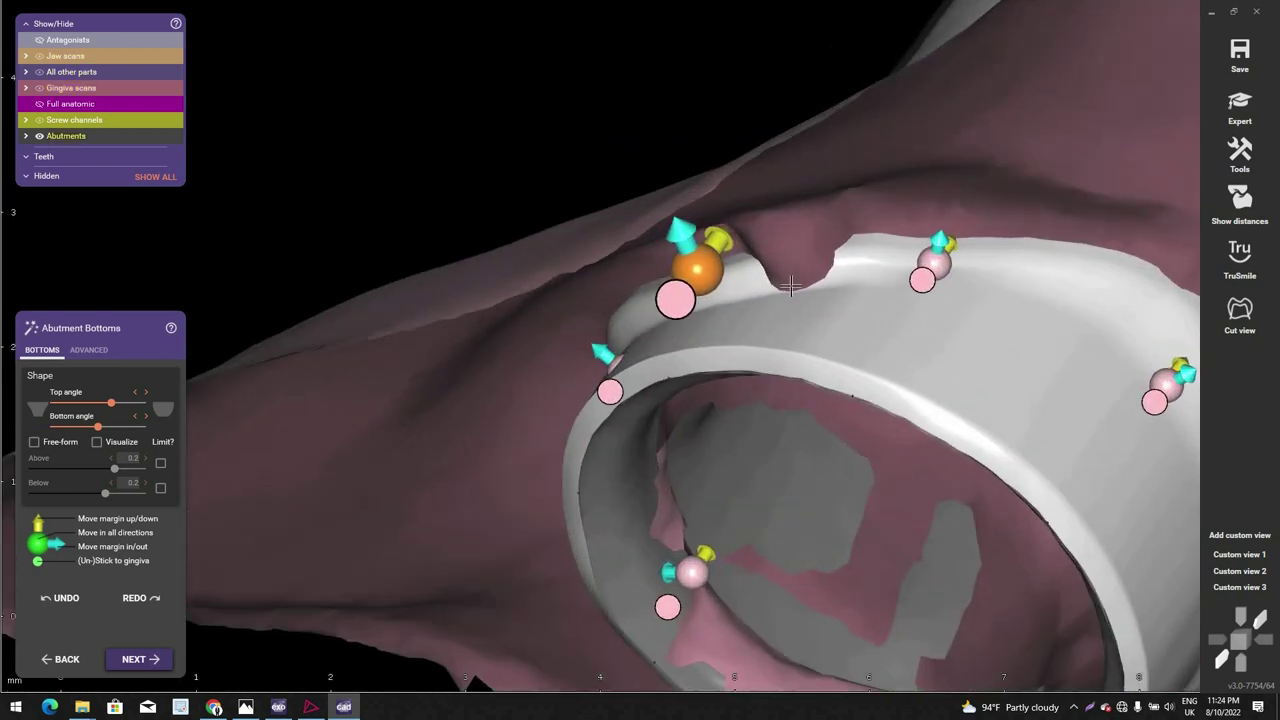
scroll(790, 287, "down", 4)
right_click_drag(786, 283, 611, 131)
scroll(640, 133, "up", 3)
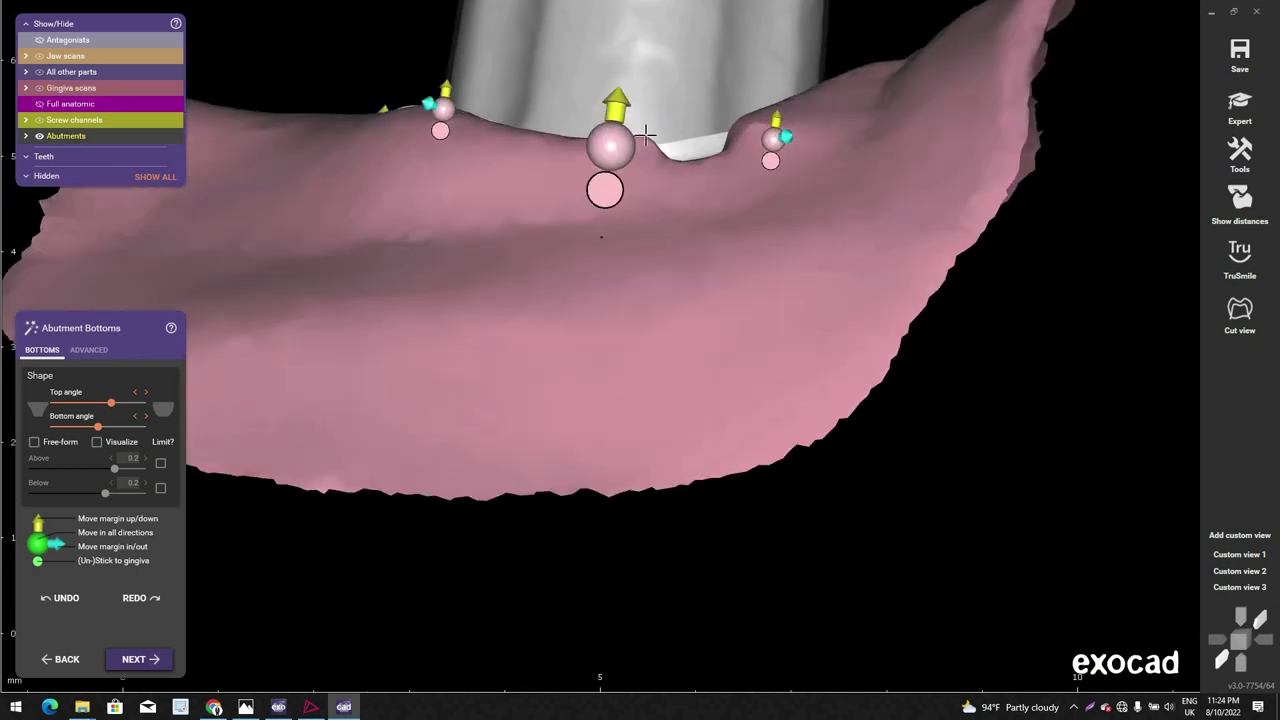
Step: Raise the bottom angle of the abutment bottom close to its maximum
scroll(820, 166, "down", 4)
right_click_drag(820, 166, 116, 430)
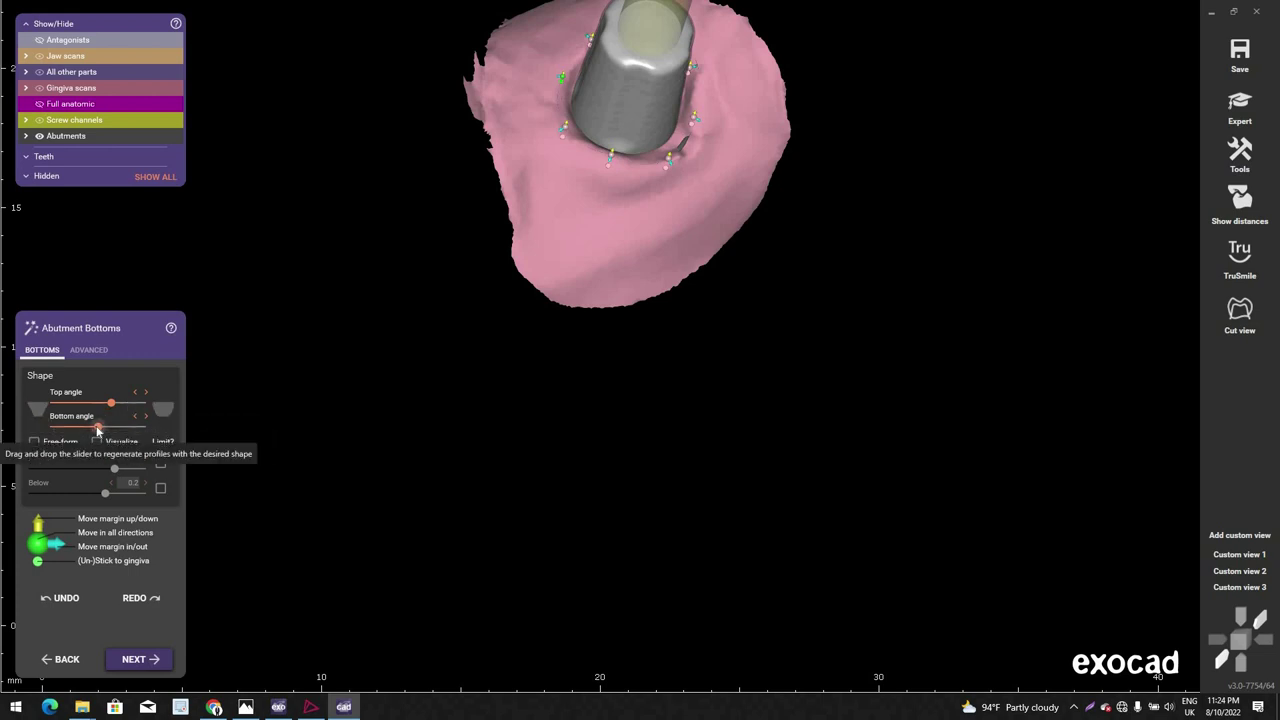
left_click(146, 428)
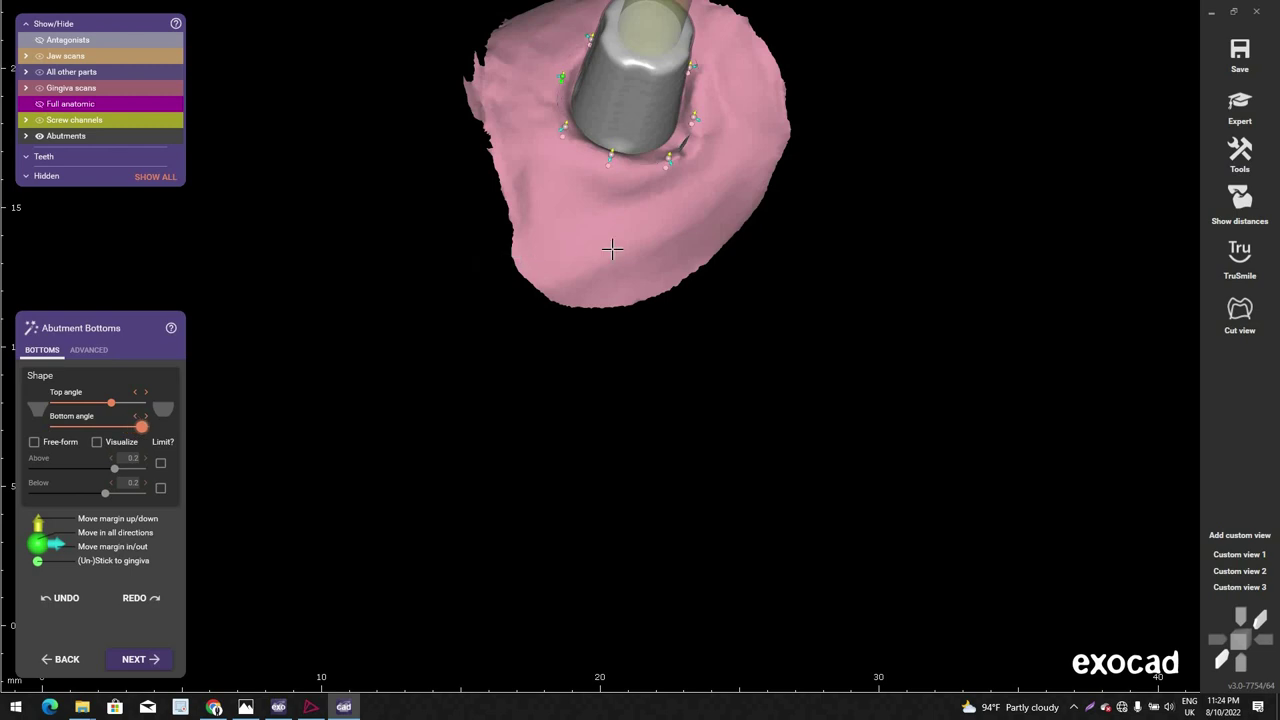
Step: Hide the gingiva scan and examine the abutment bottom and its margin from the side and from above
left_click(657, 206, "ctrl")
middle_click_drag(657, 203, 533, 418)
scroll(533, 418, "up", 2)
right_click_drag(533, 418, 558, 351)
scroll(566, 345, "up", 4)
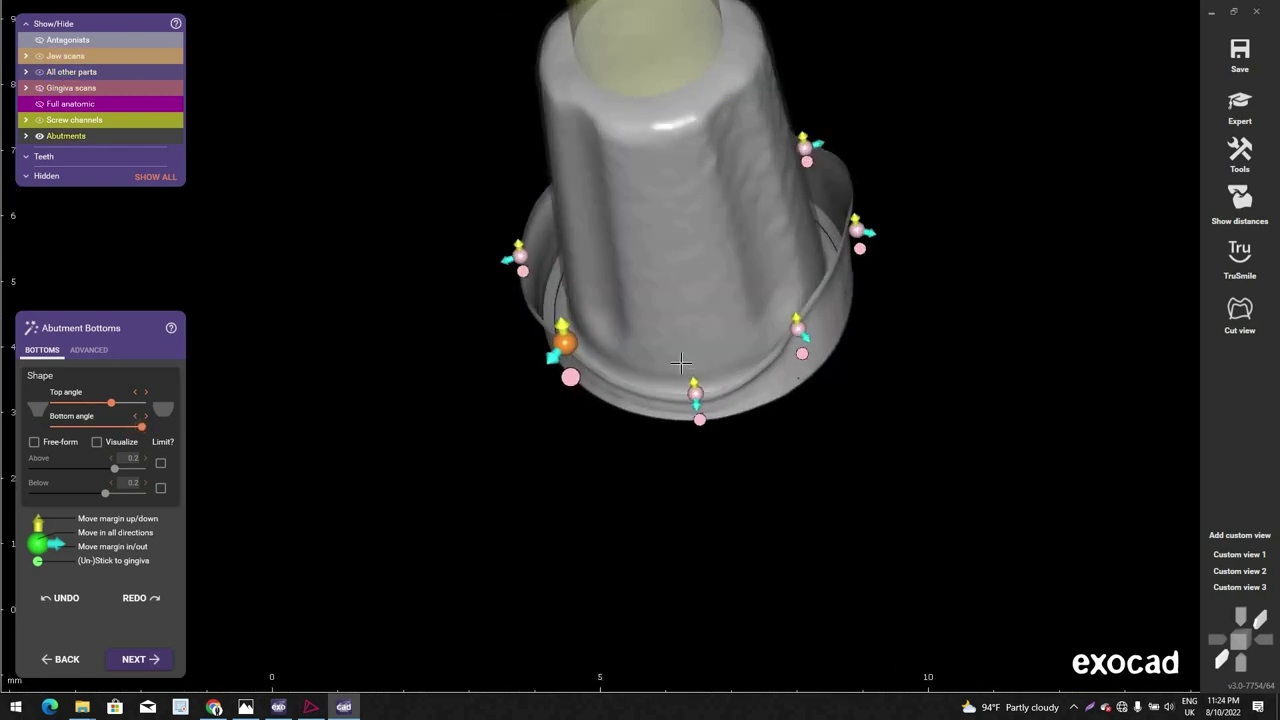
right_click_drag(680, 362, 757, 388)
scroll(758, 342, "up", 2)
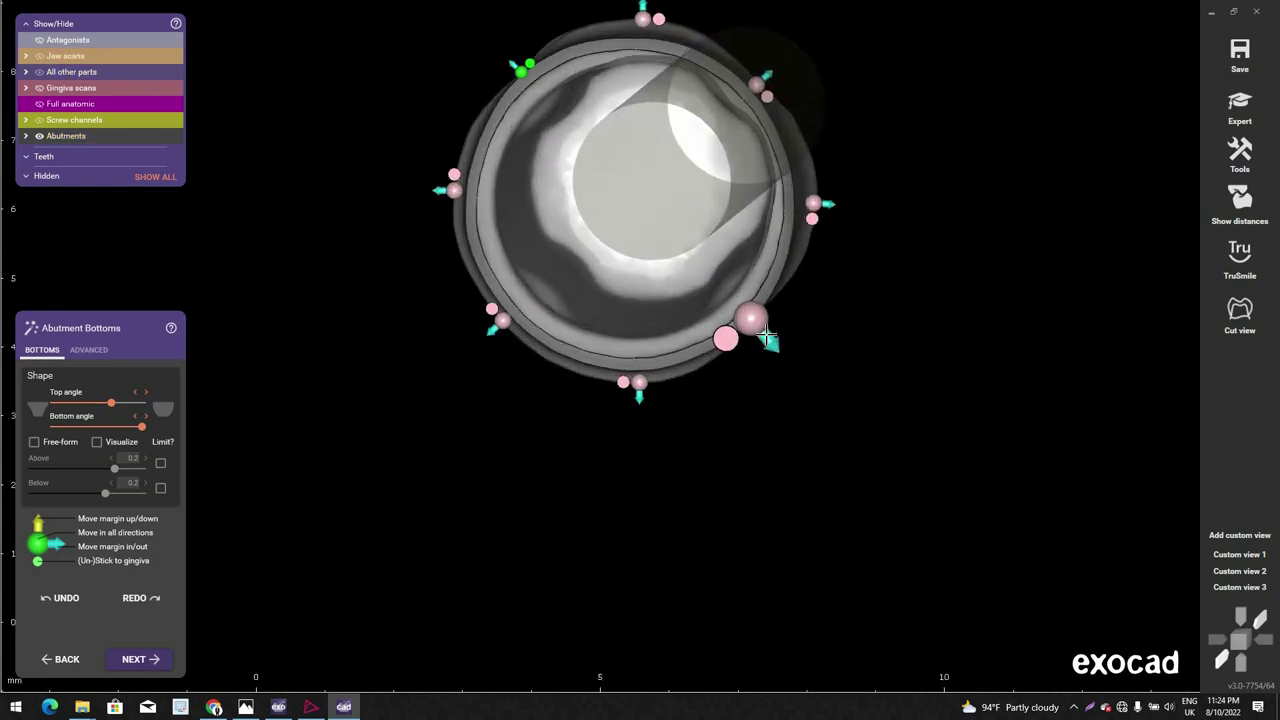
middle_click(566, 170)
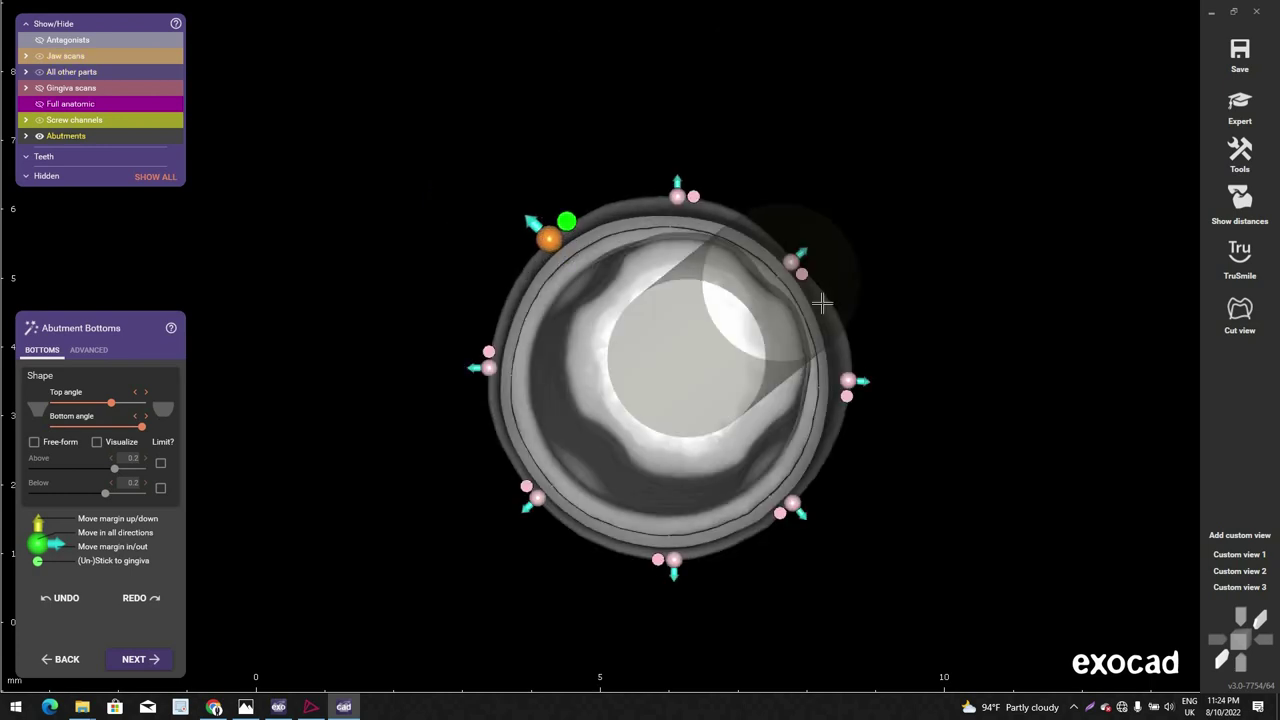
right_click_drag(821, 302, 820, 246)
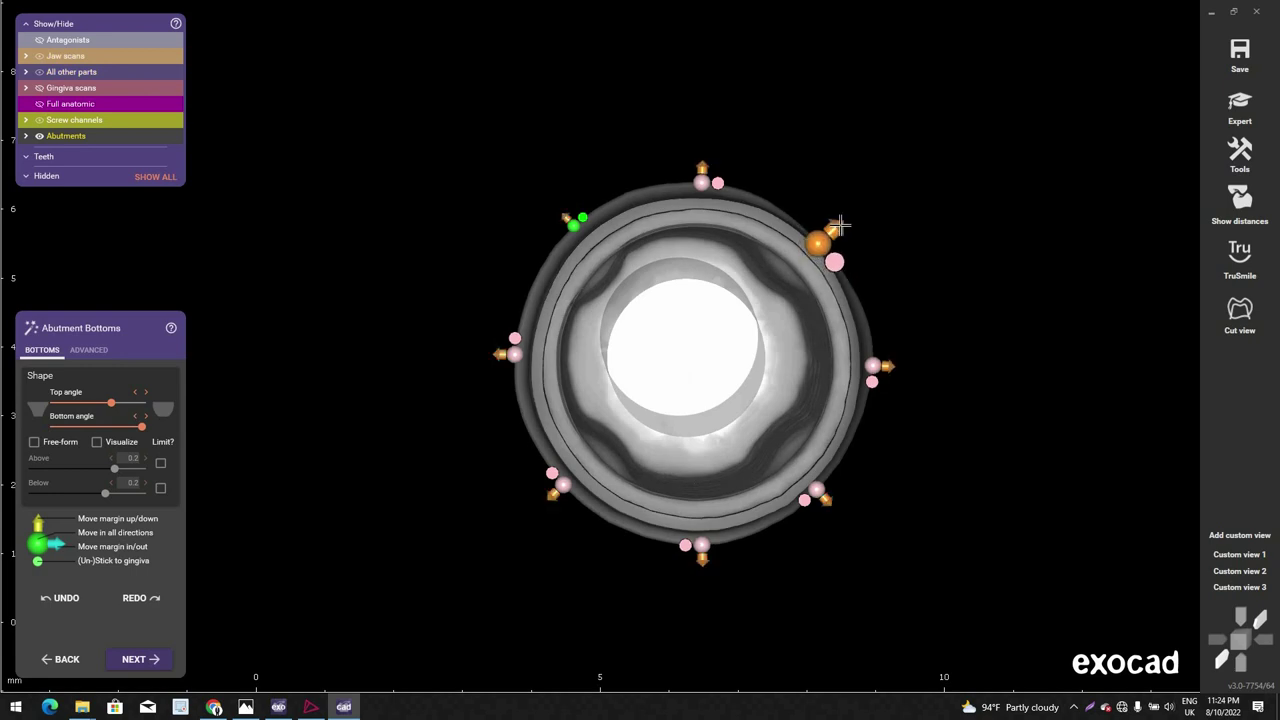
scroll(140, 432, "down", 1)
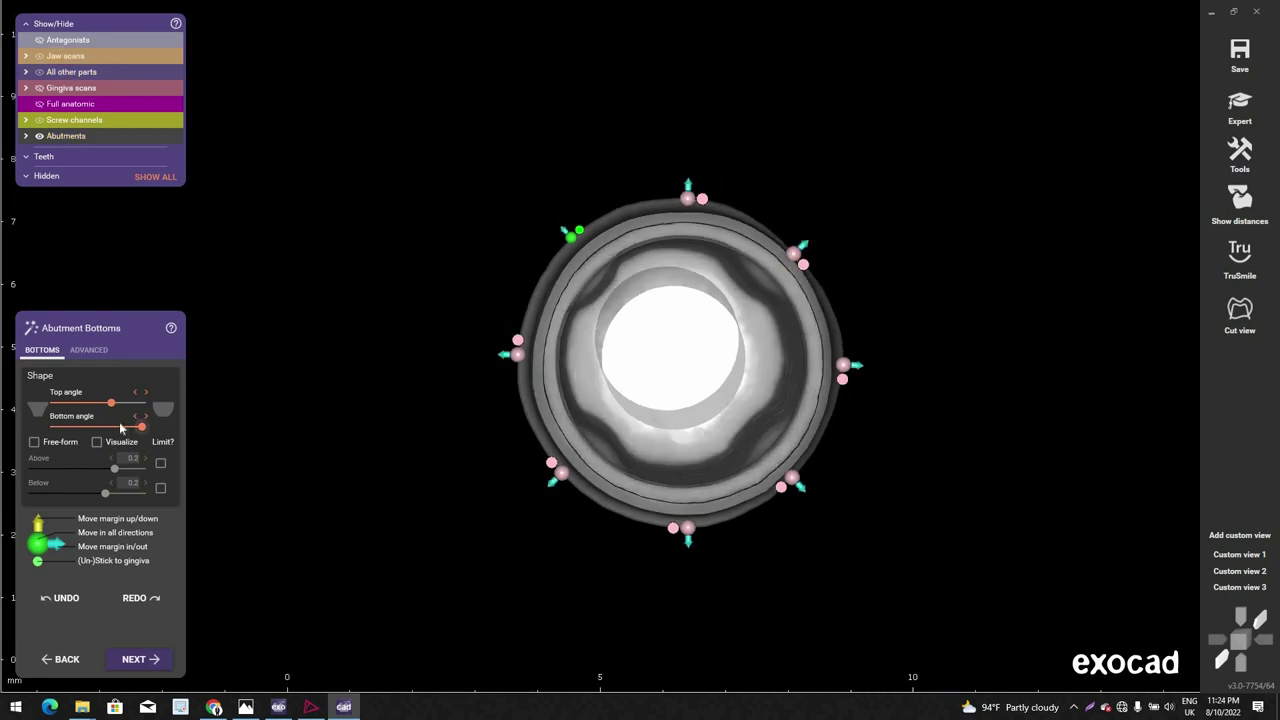
Step: Vary the bottom angle of the abutment bottom and leave it near the middle of its range
left_click(112, 428)
right_click_drag(611, 424, 640, 446)
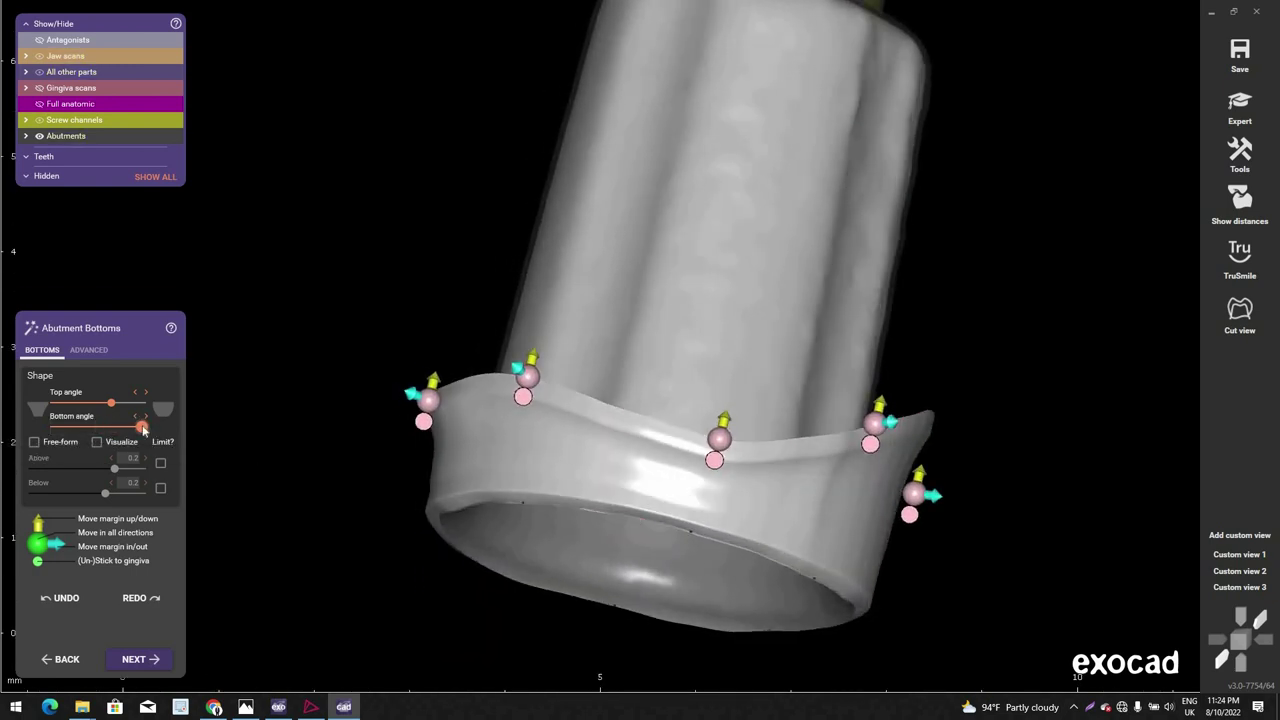
left_click(139, 427)
left_click(99, 428)
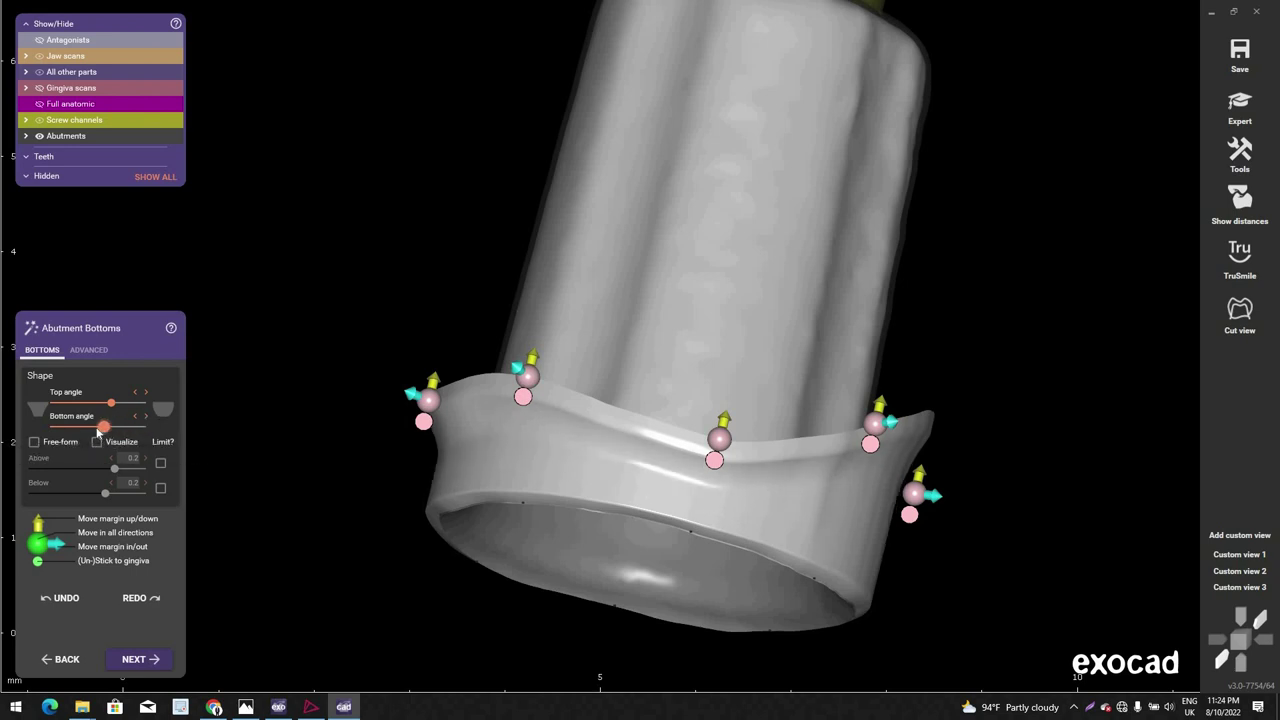
right_click_drag(673, 451, 690, 430)
scroll(690, 430, "down", 2)
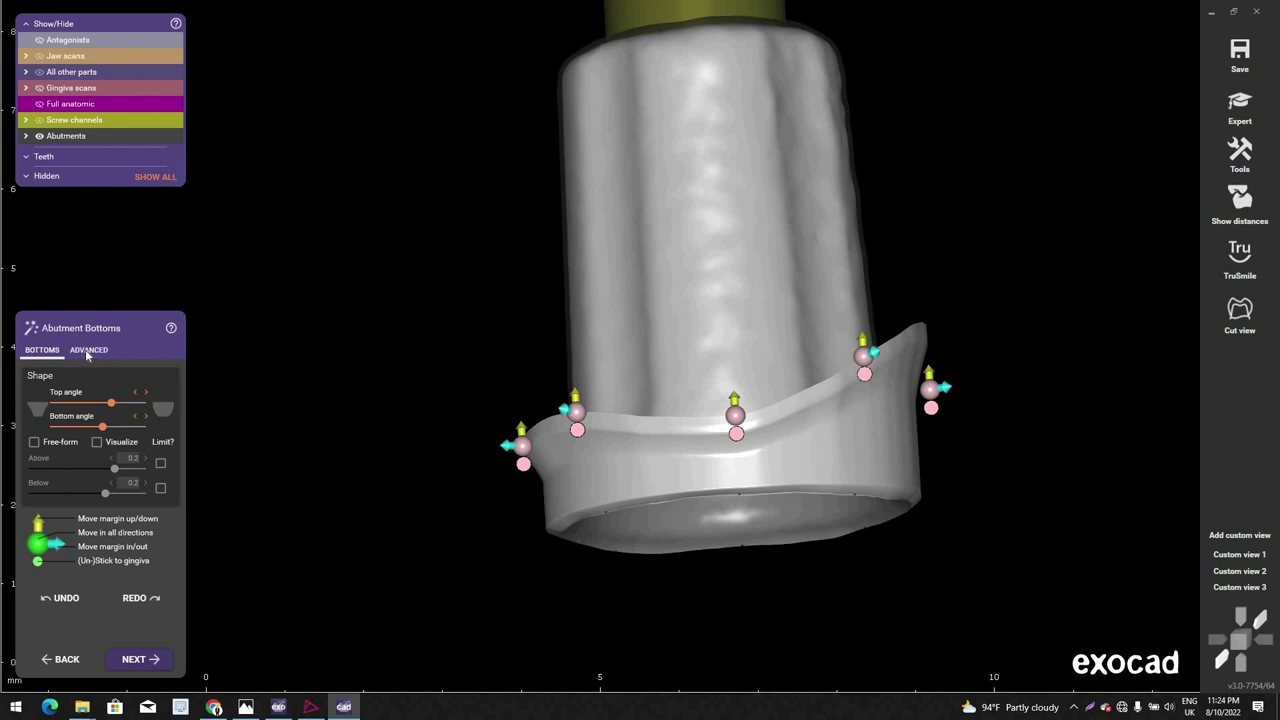
Step: Reduce the height of the abutment bottom's profile borders to 0 mm
left_click(88, 351)
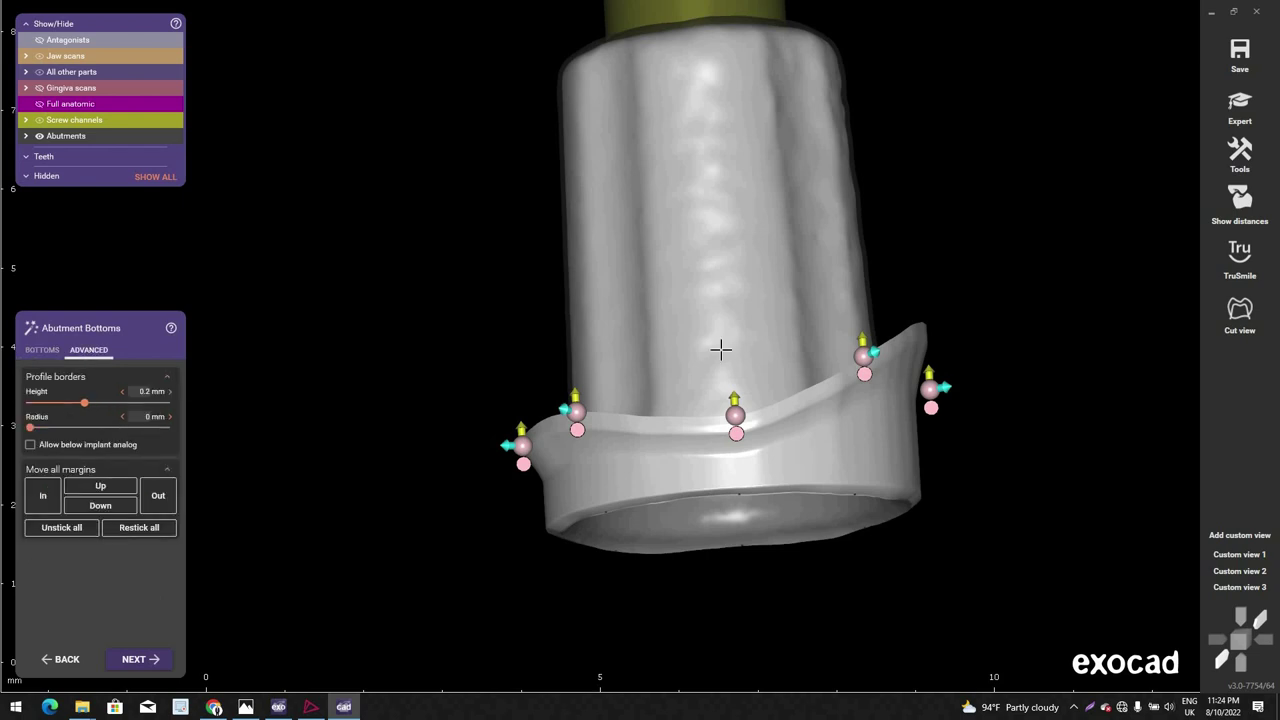
scroll(724, 360, "down", 4)
right_click_drag(723, 360, 640, 390)
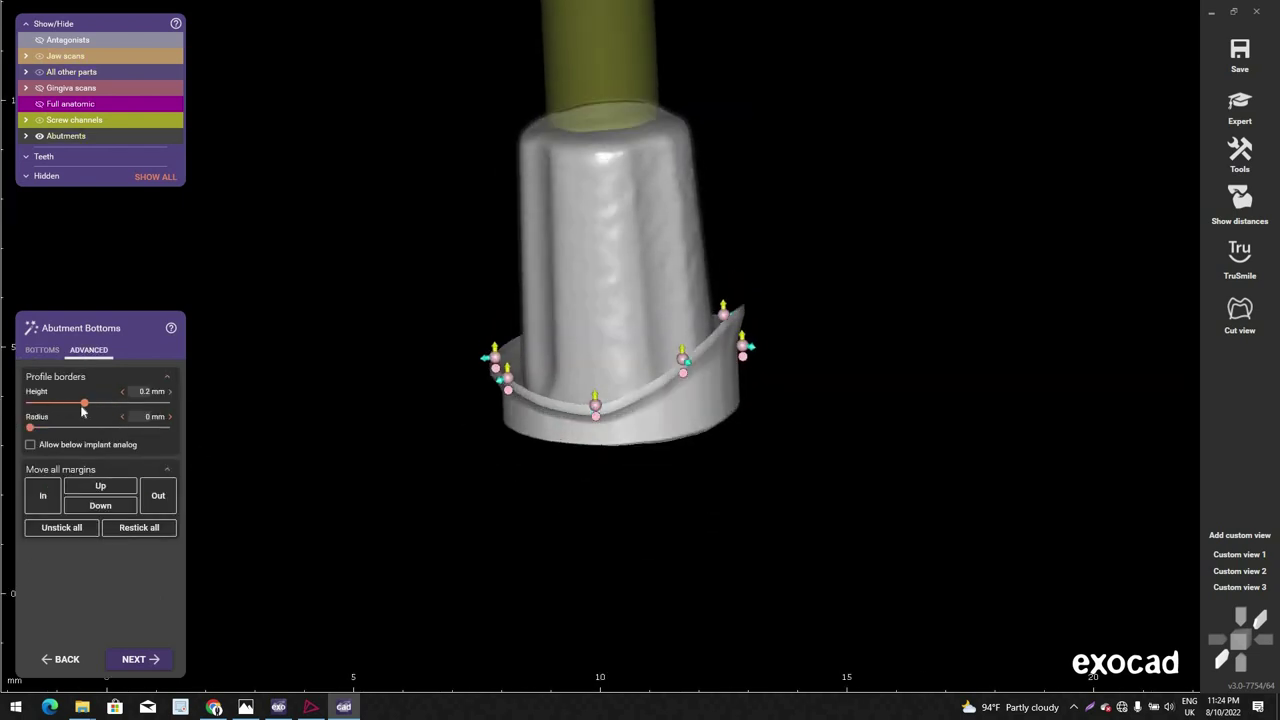
left_click_drag(85, 403, 30, 403)
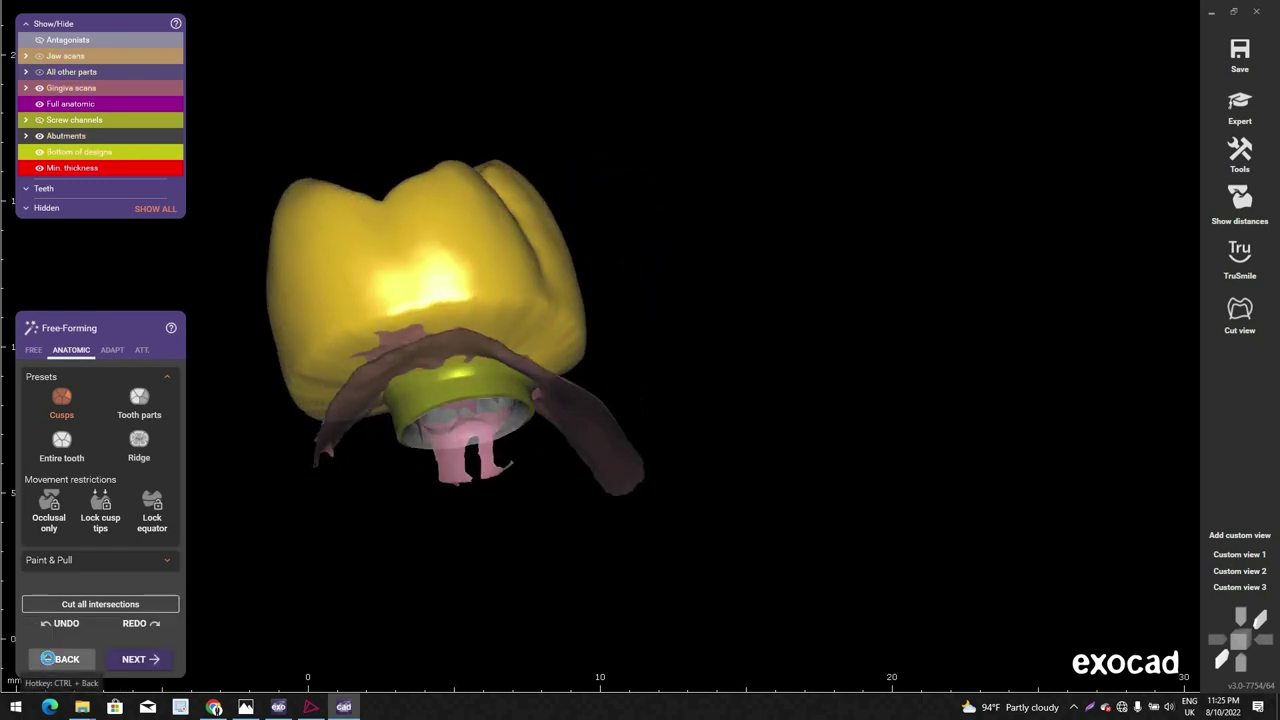
Step: Step back out of free-forming and the abutment bottom design, and open the emergence profile definition for tooth 46
left_click(47, 659)
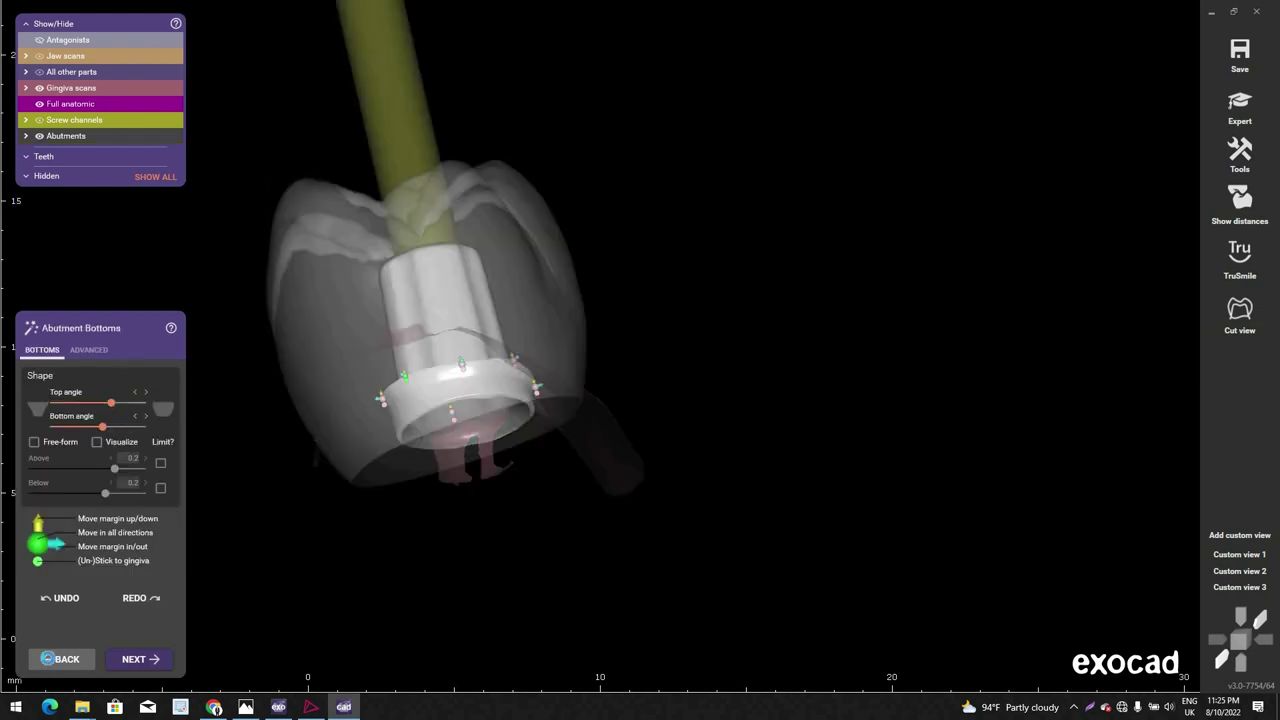
left_click(47, 660)
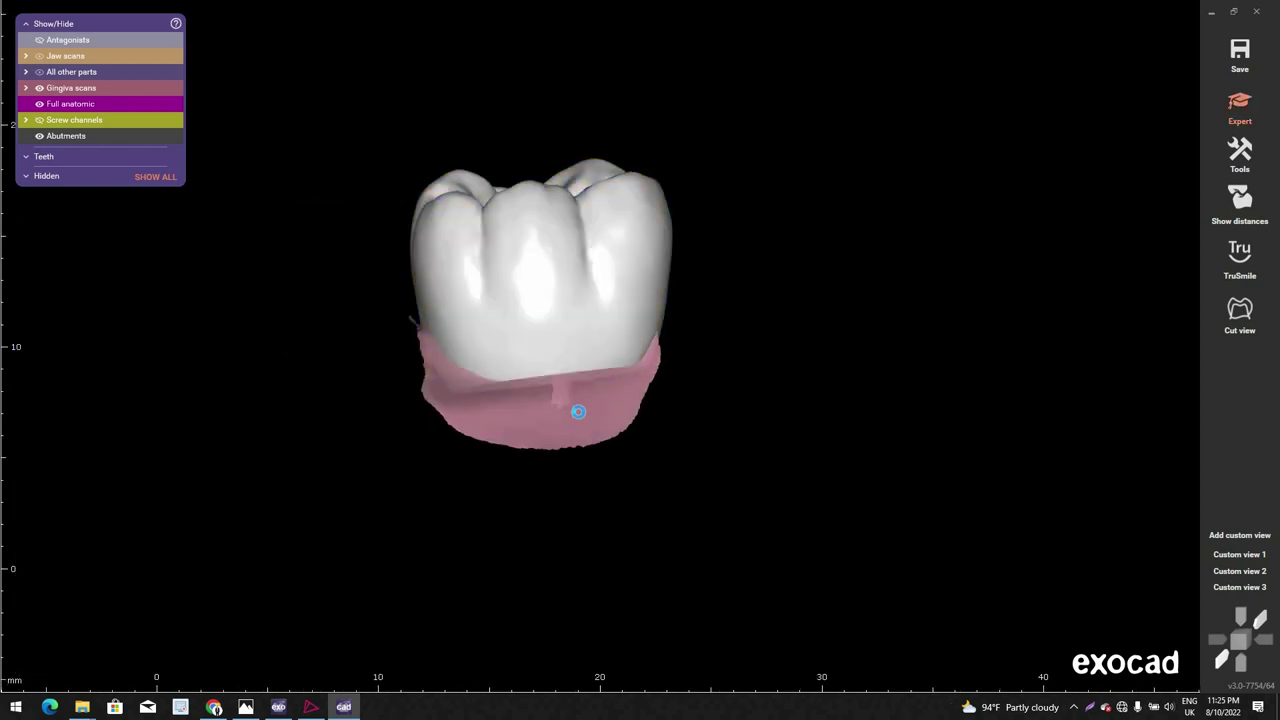
right_click(608, 416)
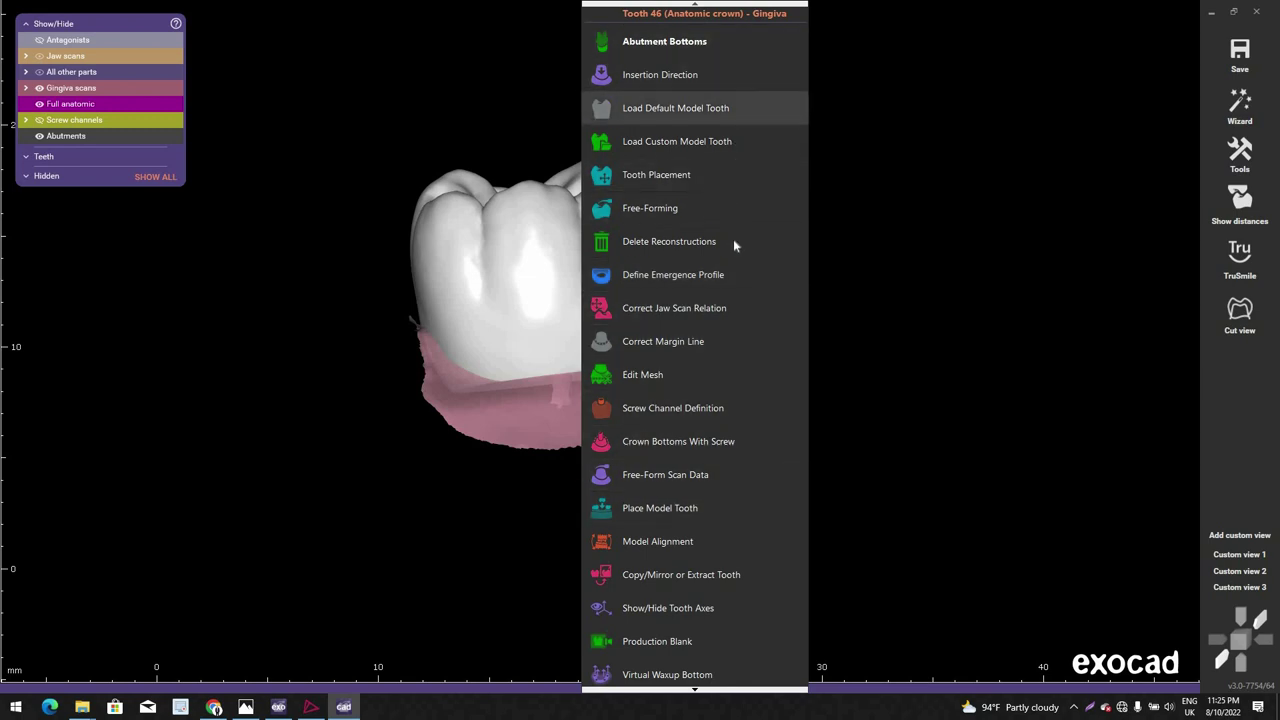
left_click(740, 276)
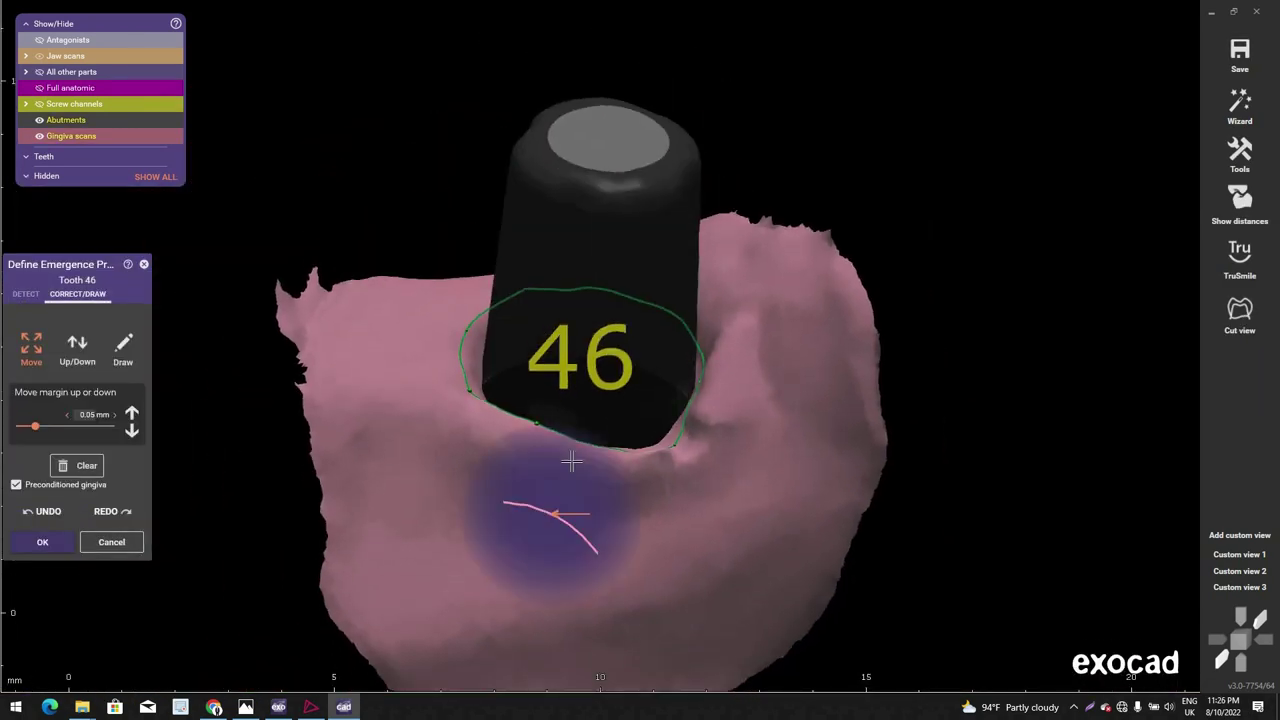
Step: Try to clear the entire emergence profile margin of tooth 46
right_click_drag(677, 563, 671, 476)
middle_click_drag(755, 577, 671, 474)
scroll(671, 474, "down", 1)
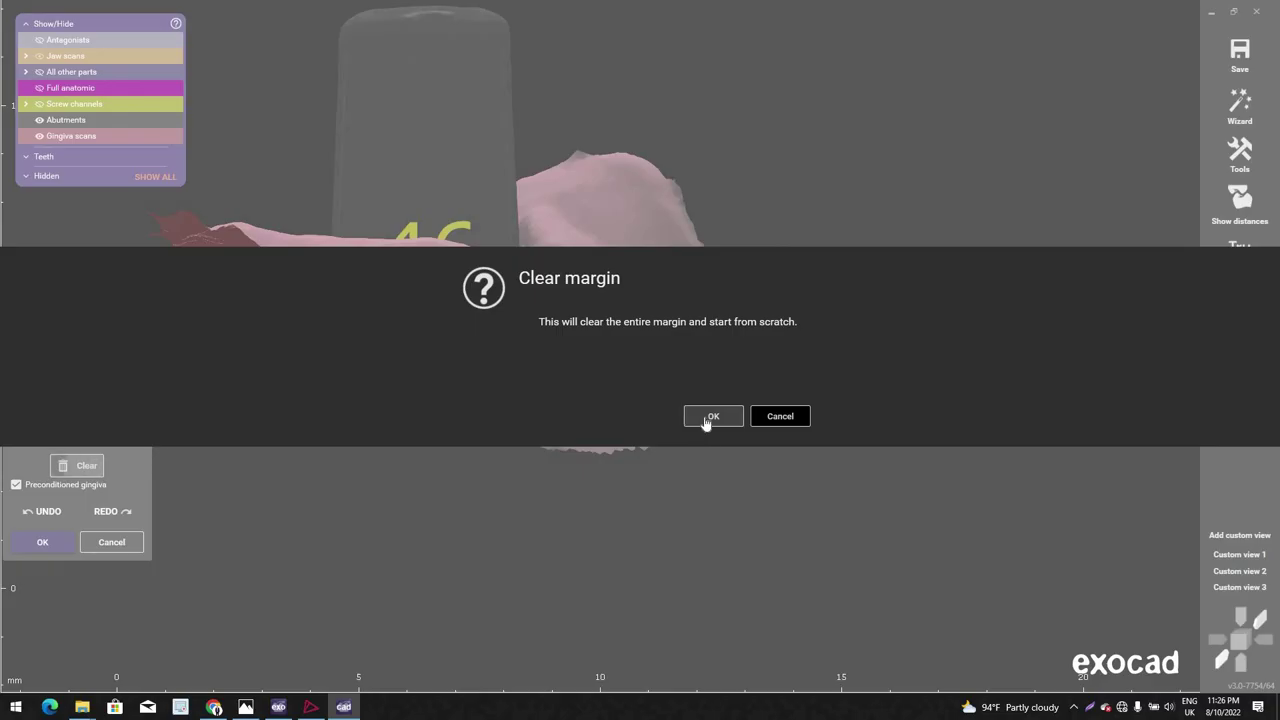
left_click(708, 416)
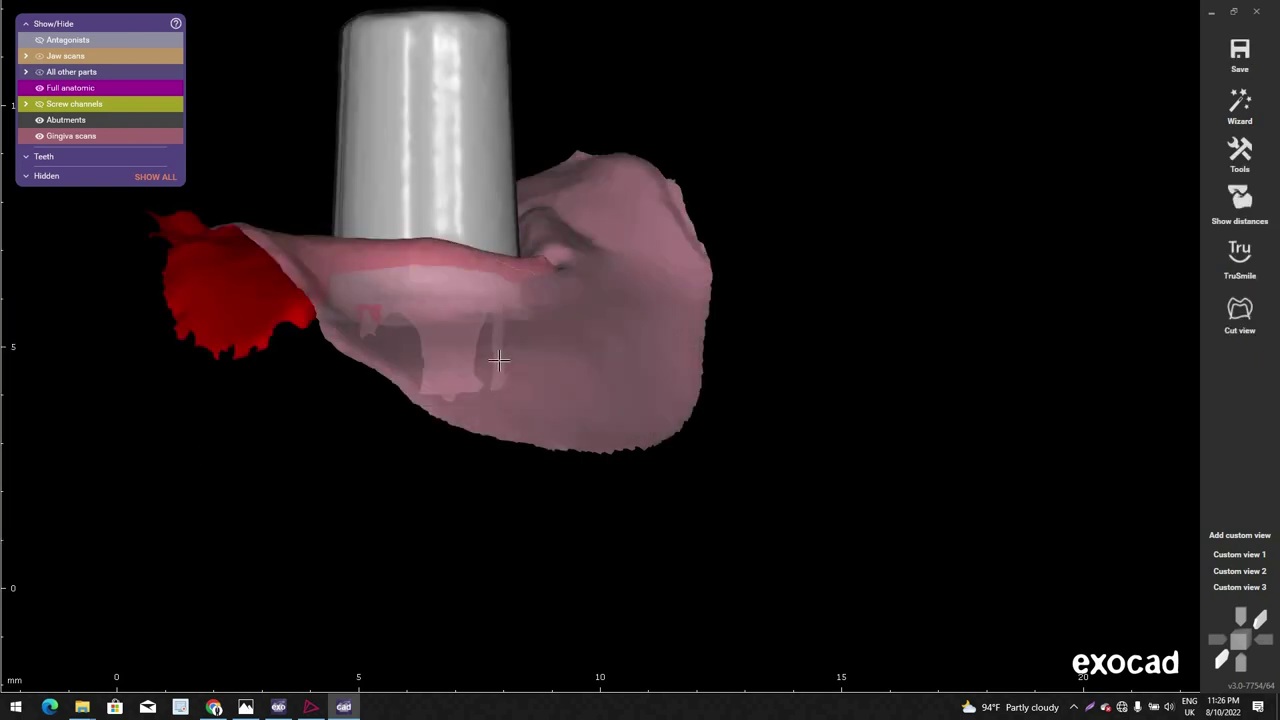
Step: Lower the bottom and top angles of the abutment bottom to near their minimum, with the profile border height at 0 mm
scroll(520, 358, "down", 1)
right_click_drag(531, 357, 651, 326)
scroll(653, 325, "down", 1)
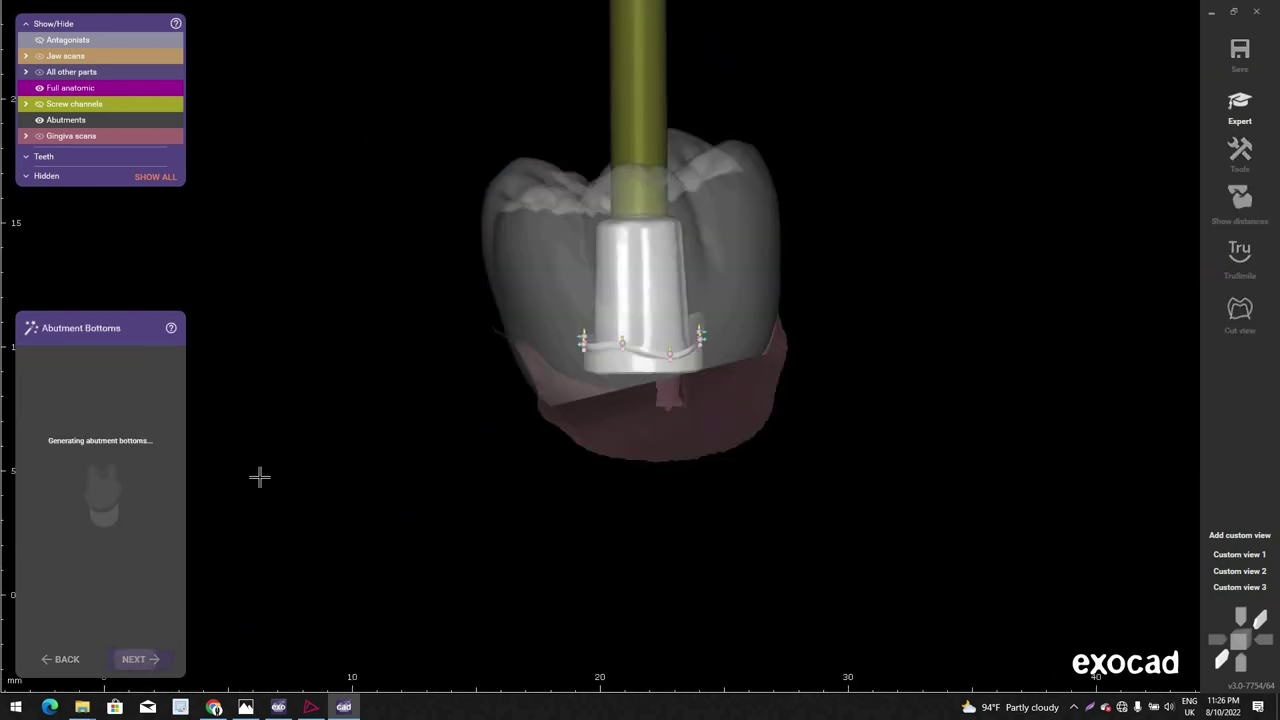
left_click(53, 427)
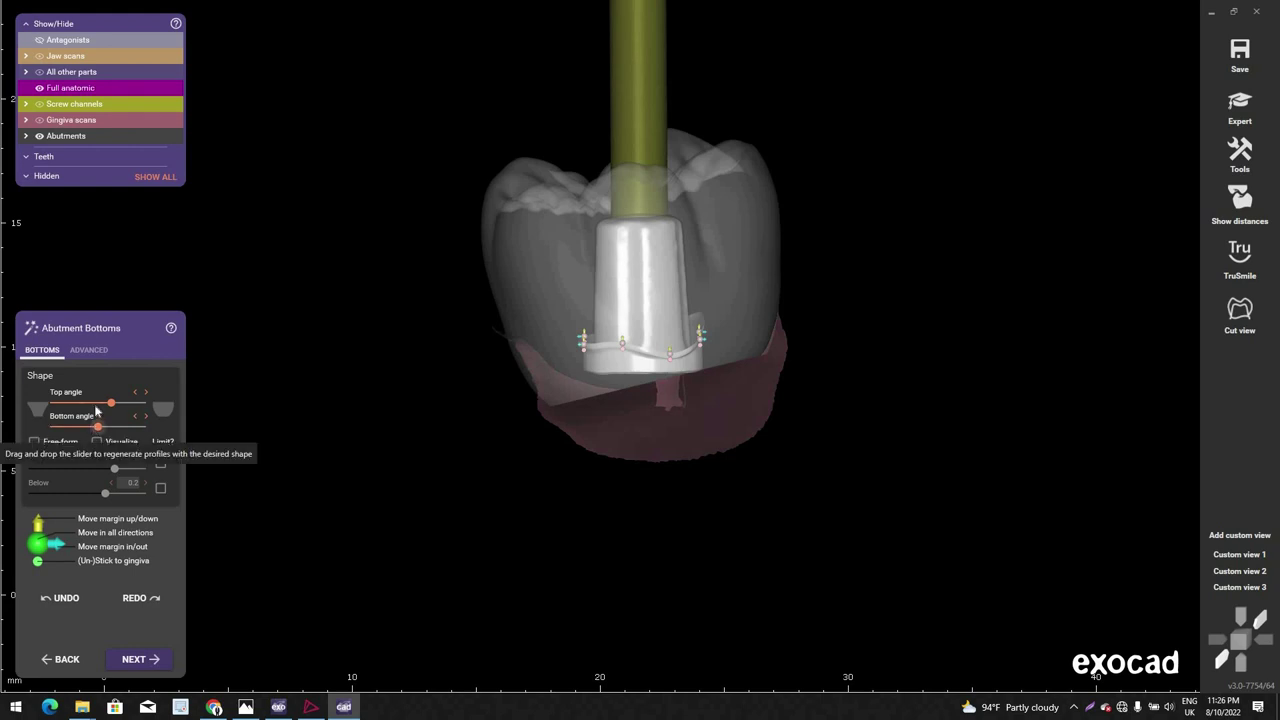
left_click(53, 402)
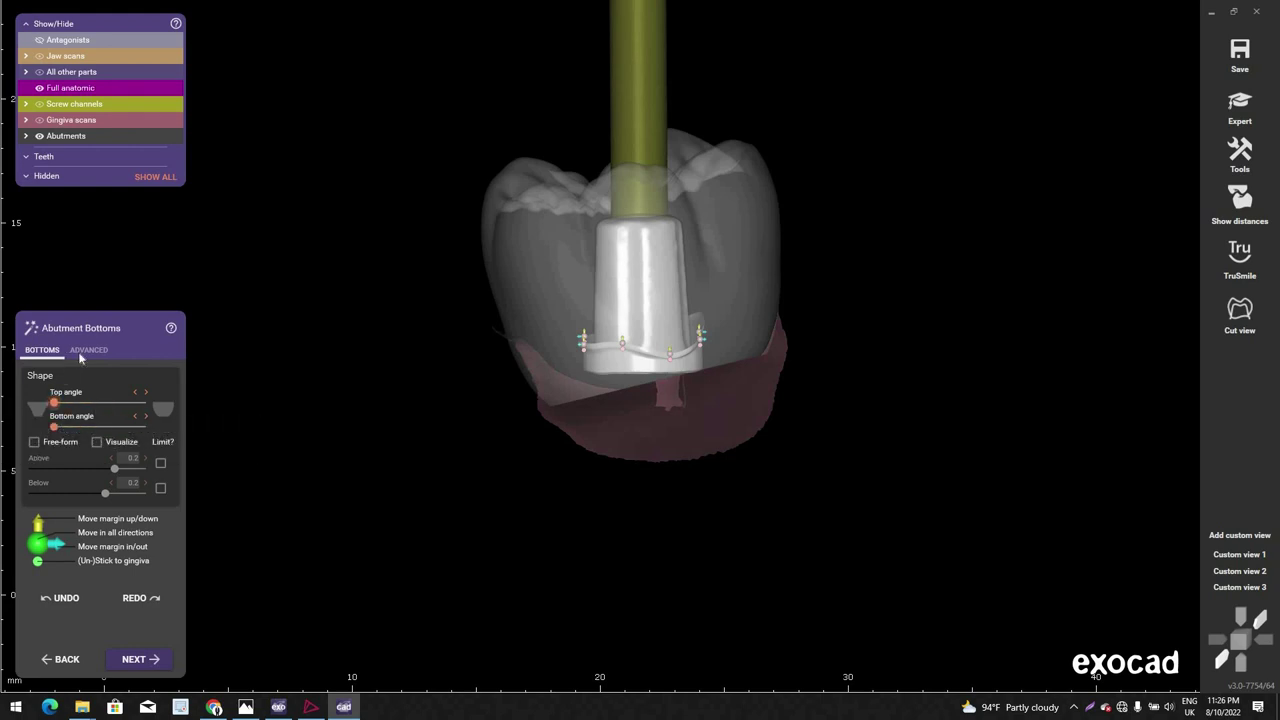
left_click(89, 349)
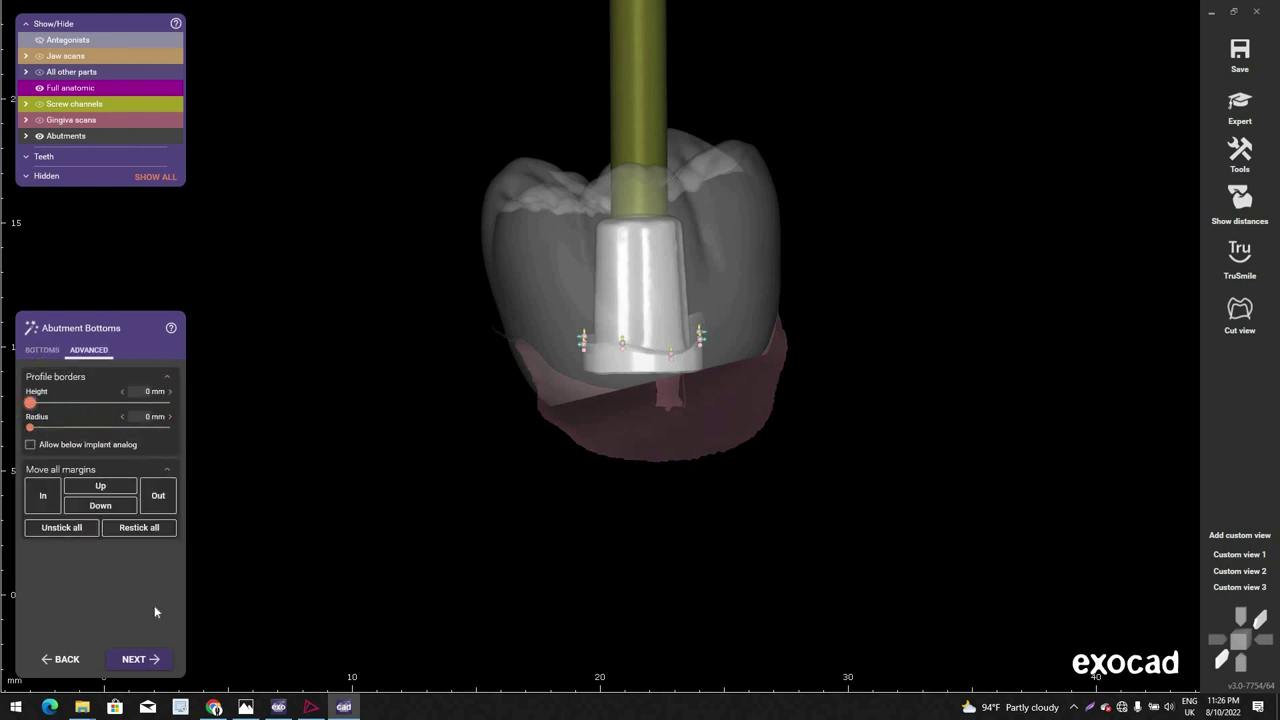
Step: Step back through the design wizard to the emergence profile definition of tooth 46
left_click(62, 660)
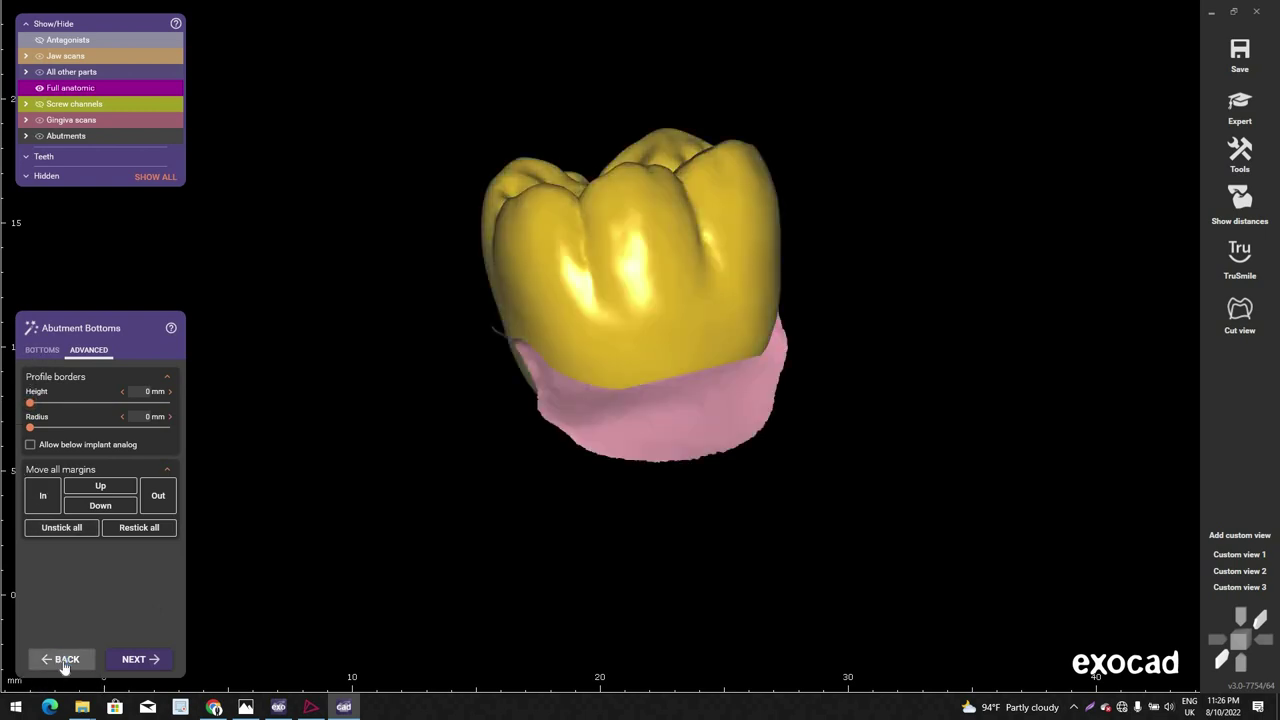
left_click(64, 660)
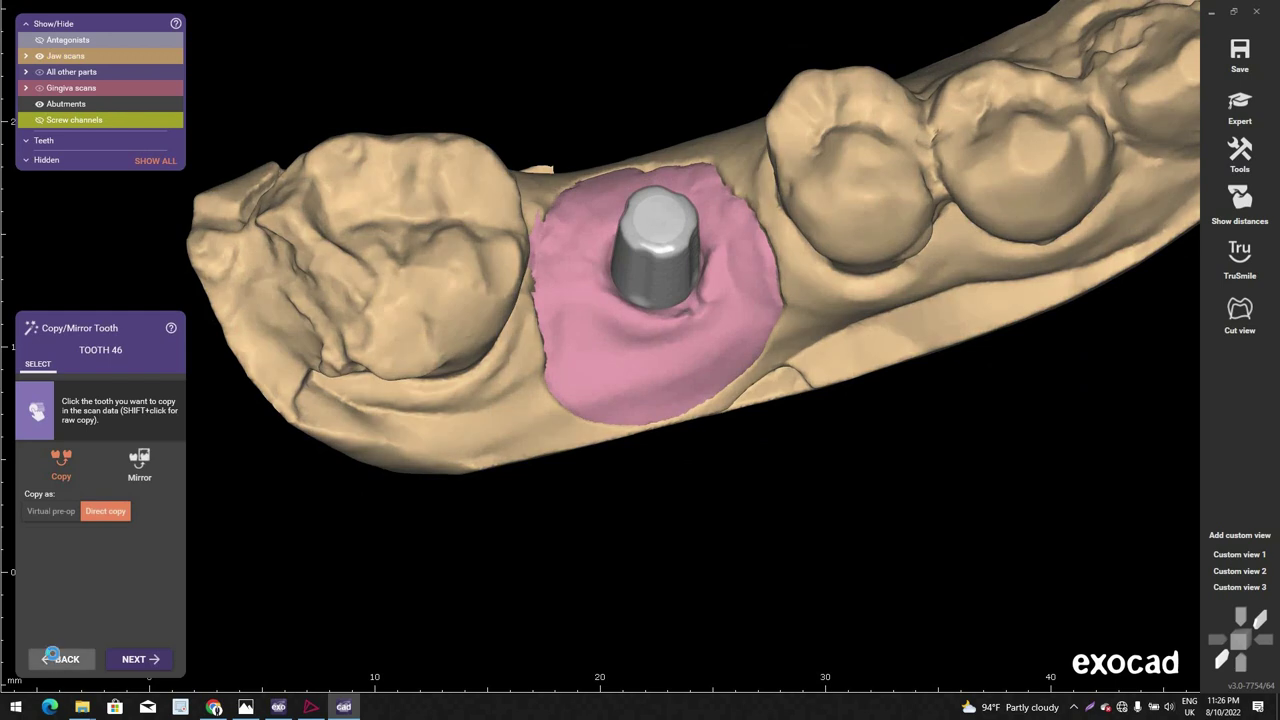
left_click(60, 658)
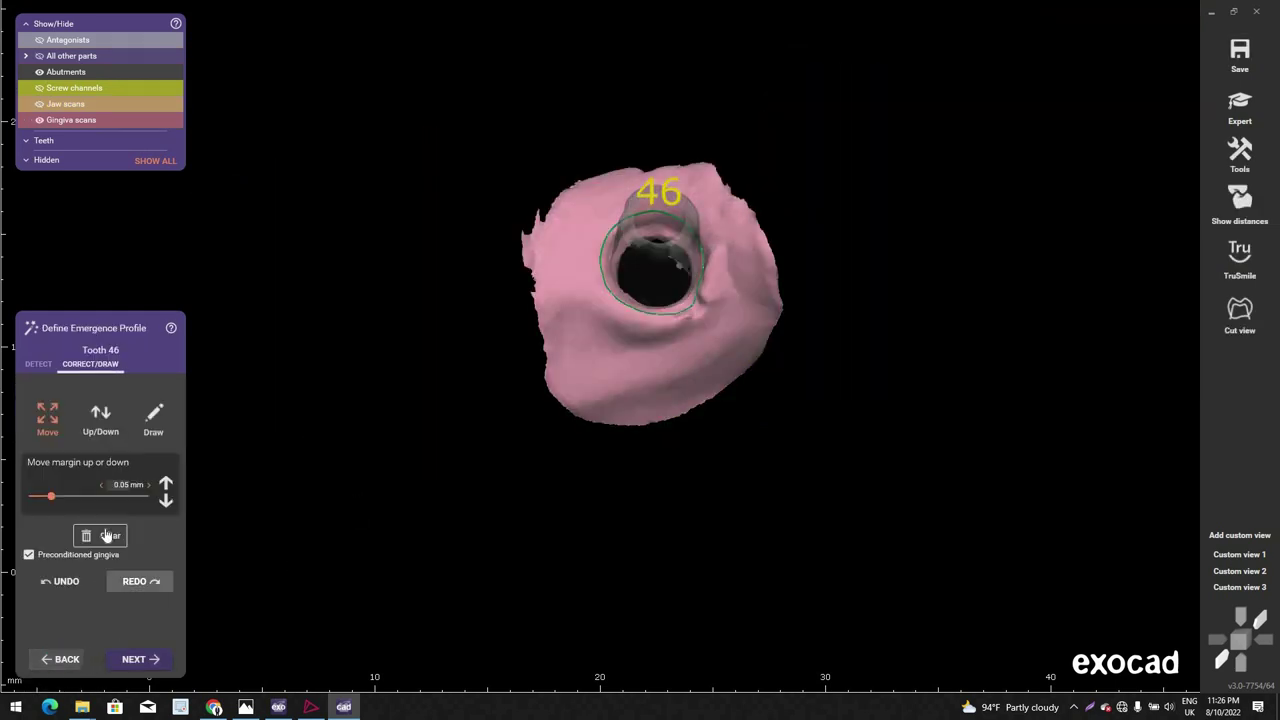
Step: Clear the whole emergence profile margin of tooth 46 and switch to margin detection
left_click(107, 536)
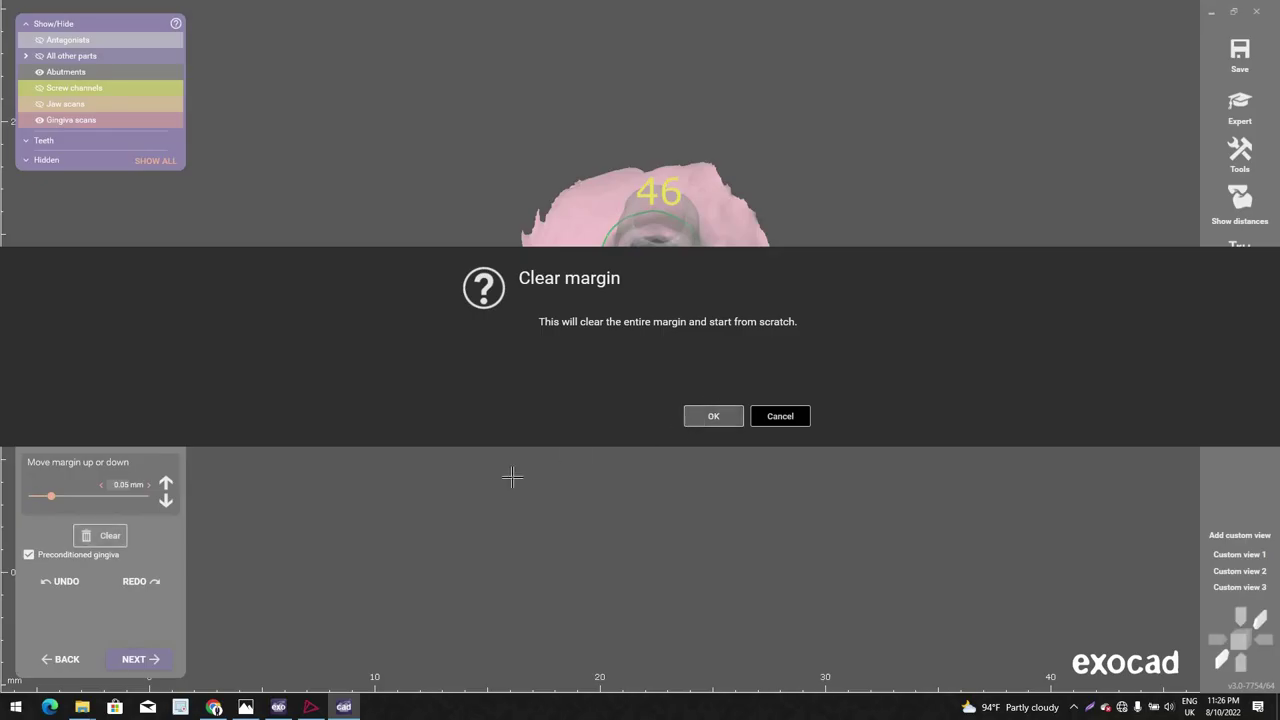
key("Return")
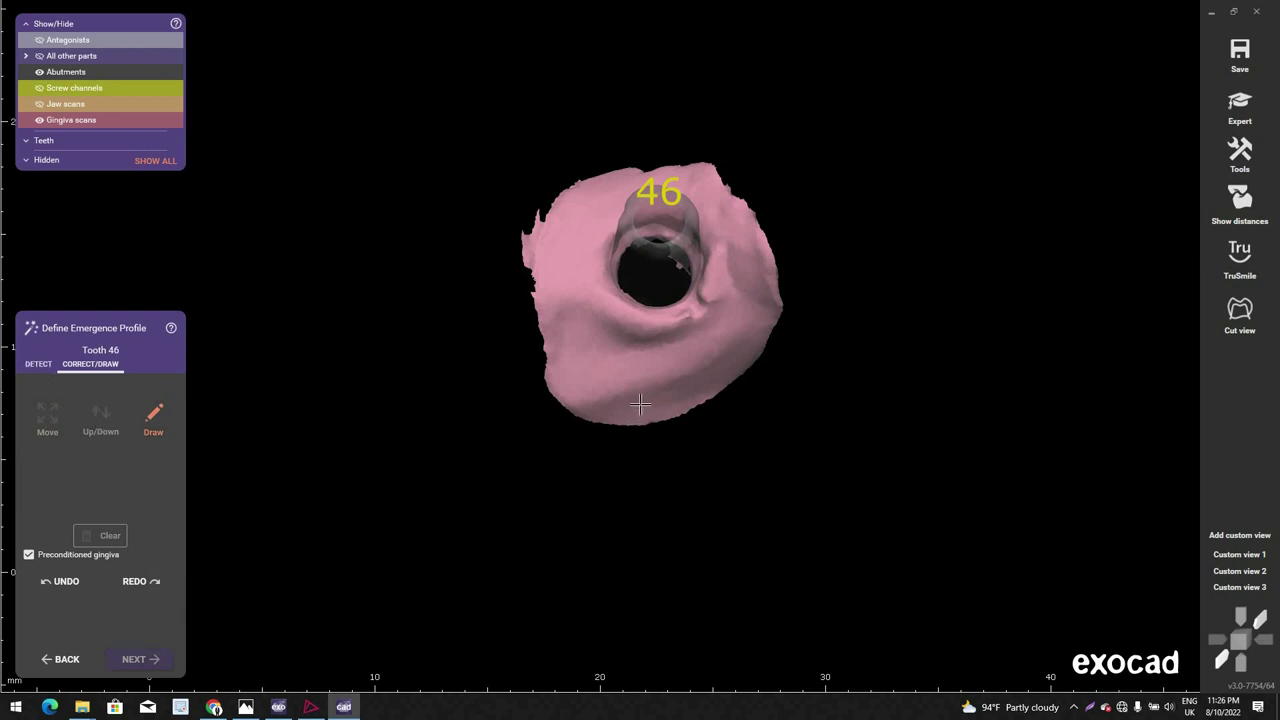
left_click(38, 364)
Step: Inspect the abutment in the gingiva and skip tooth copying to reach model tooth placement for tooth 46
right_click_drag(640, 423, 648, 369)
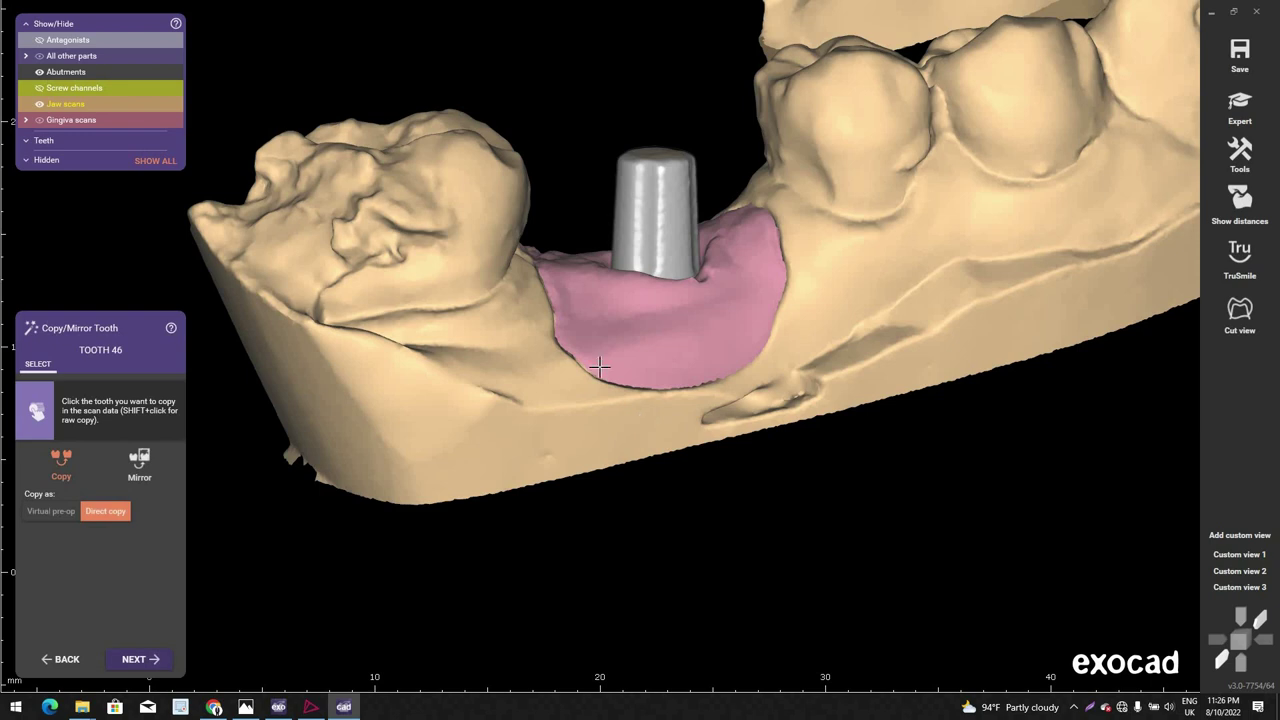
right_click_drag(598, 368, 289, 552)
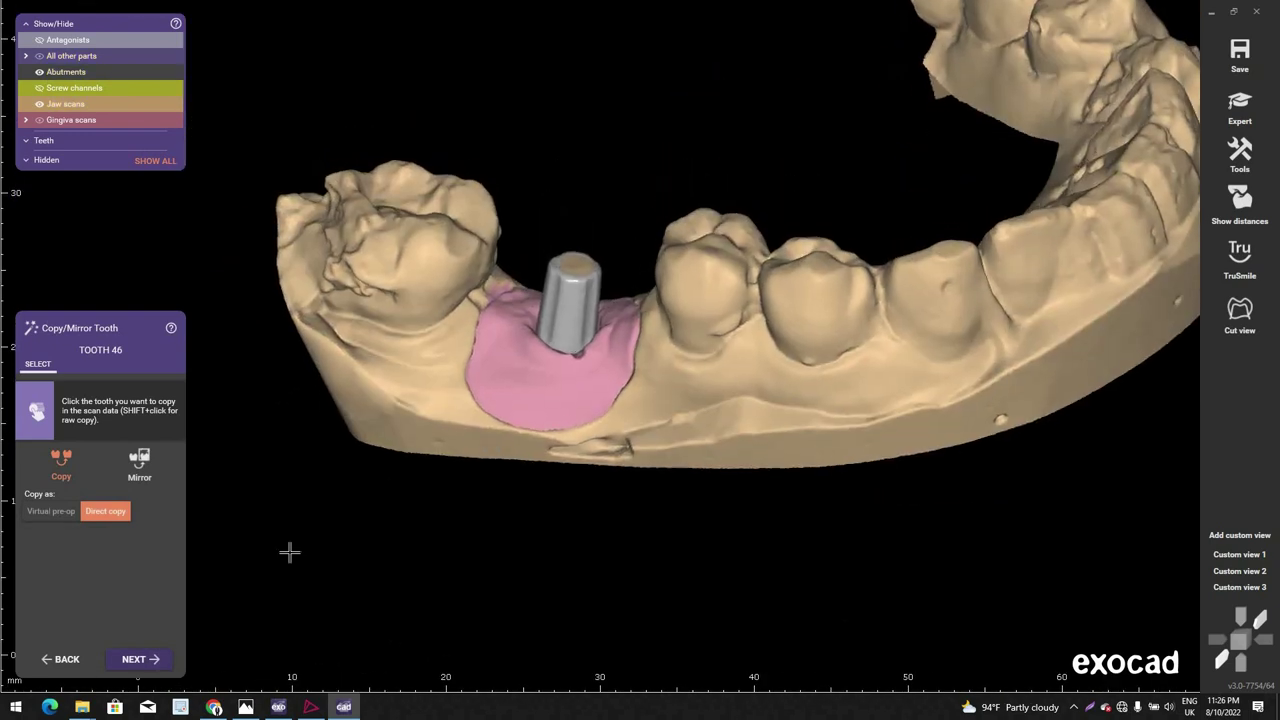
scroll(289, 552, "up", 3)
right_click_drag(564, 371, 561, 292)
scroll(561, 292, "up", 3)
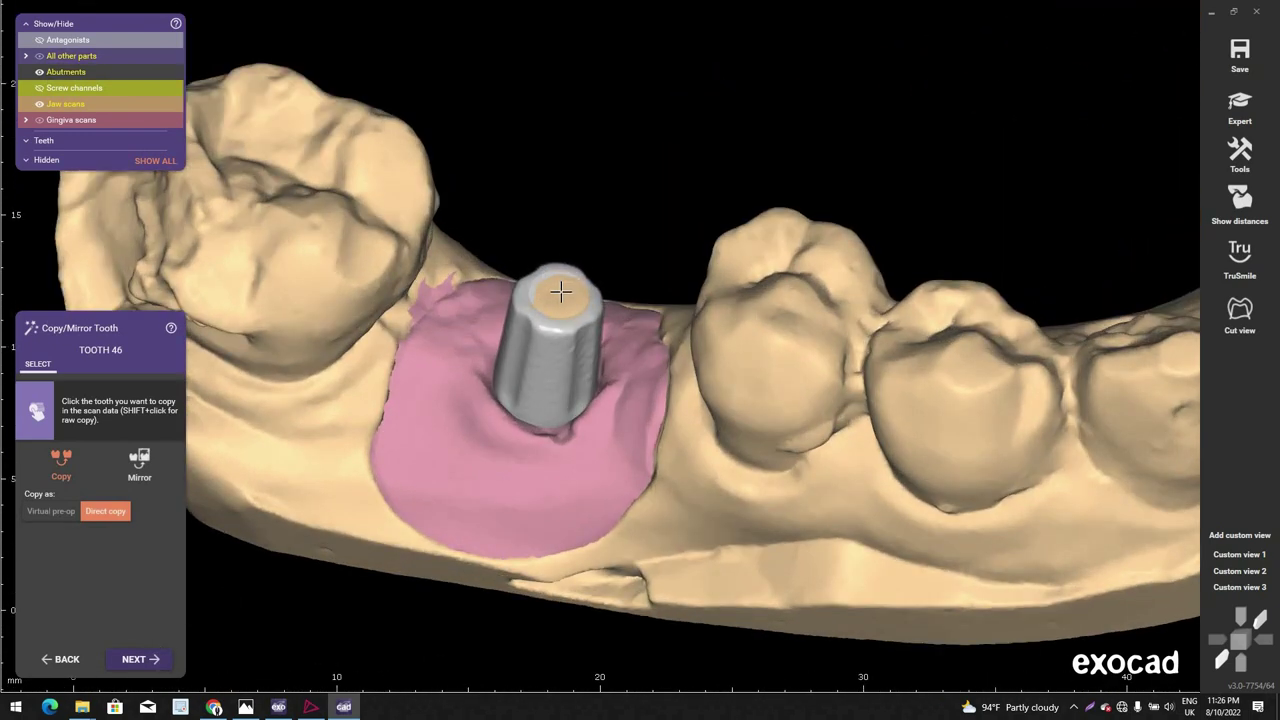
scroll(560, 291, "up", 2)
left_click(140, 659)
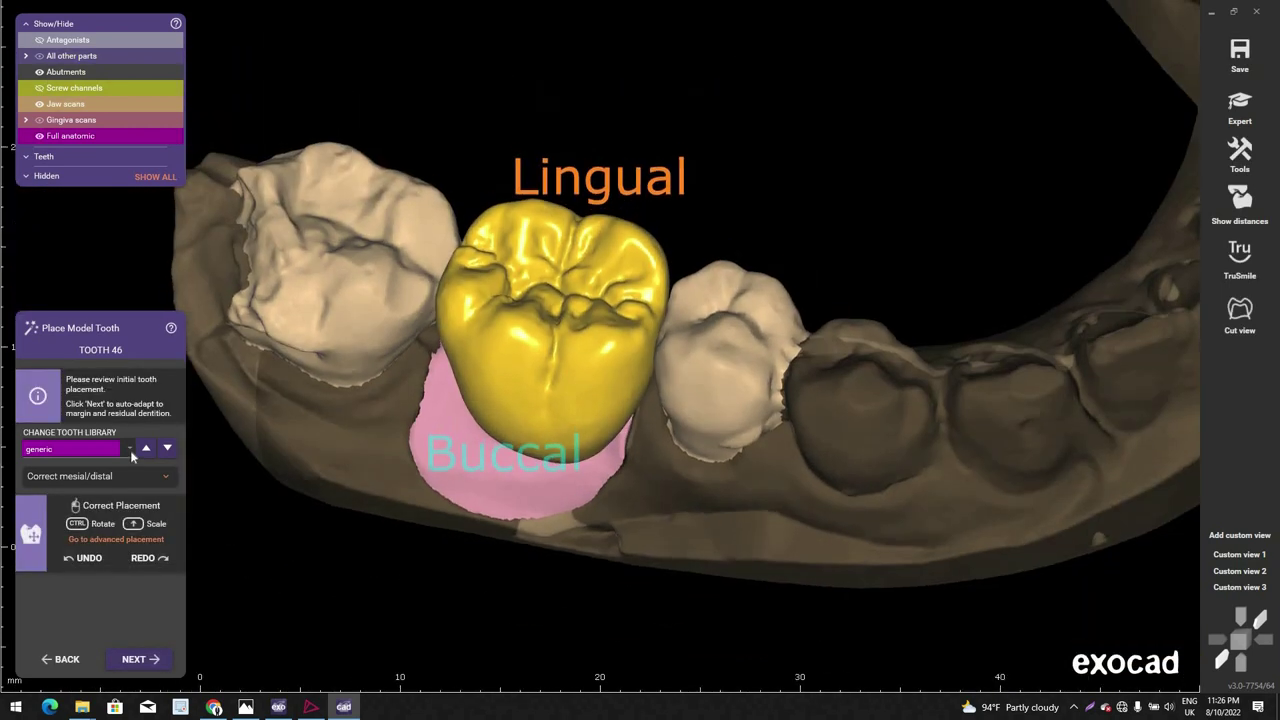
Step: Browse the tooth libraries and pick another one to replace the generic library for tooth 46
left_click(101, 450)
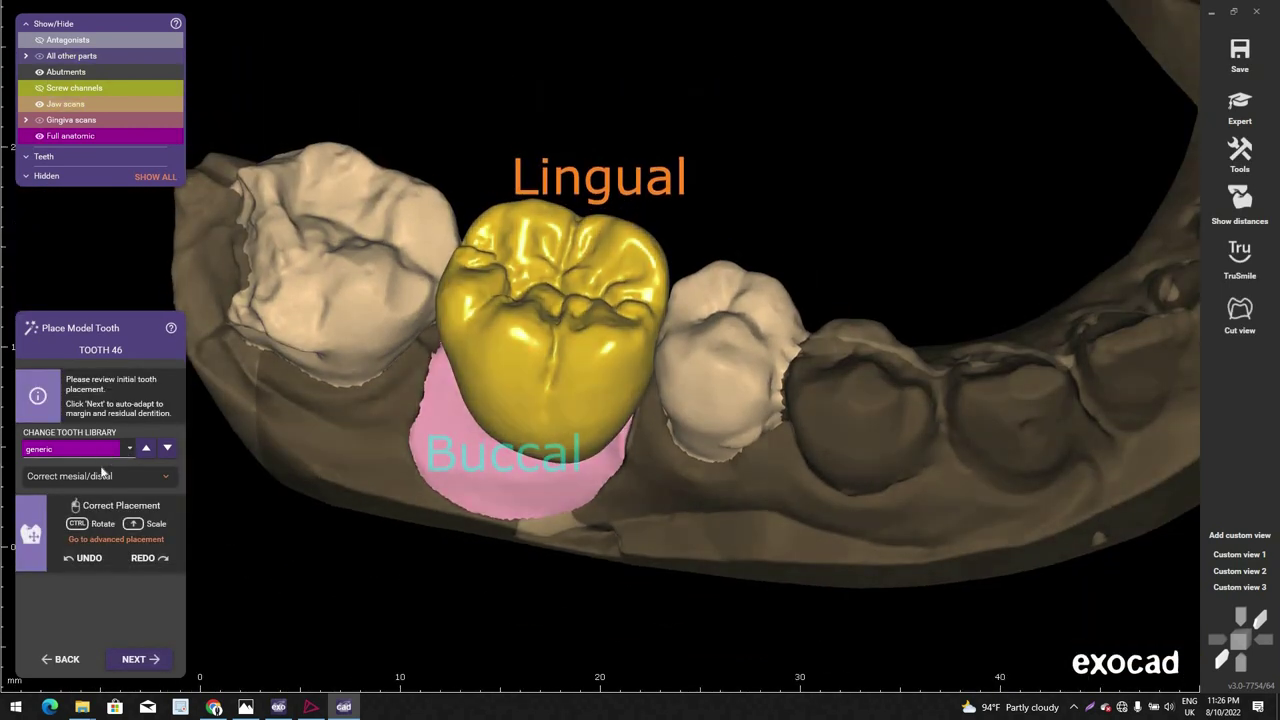
scroll(84, 552, "up", 5)
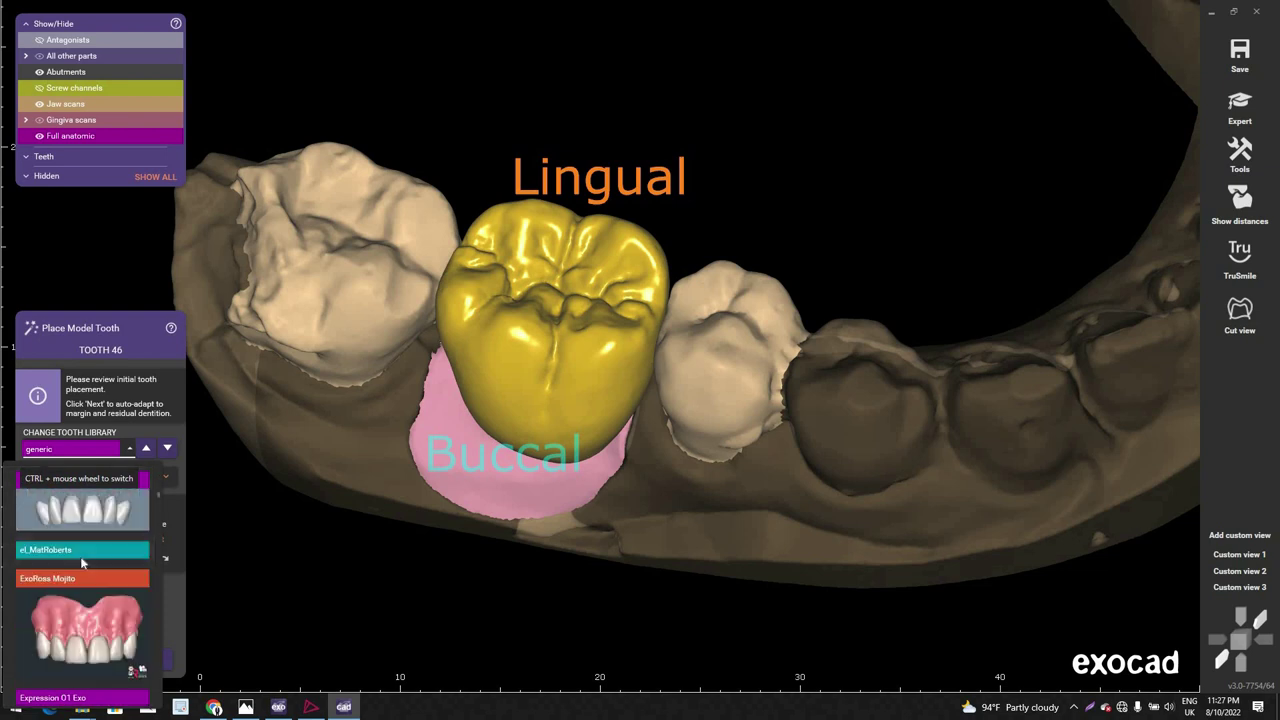
scroll(80, 556, "up", 4)
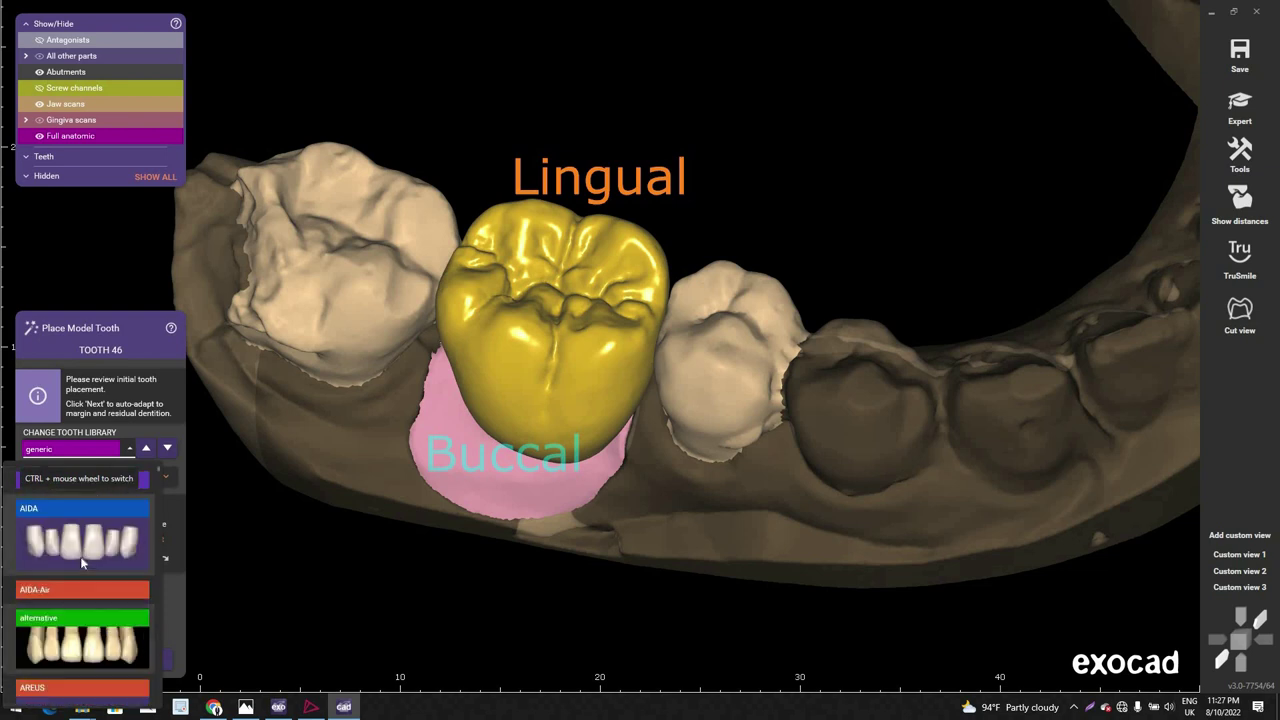
scroll(90, 580, "up", 3)
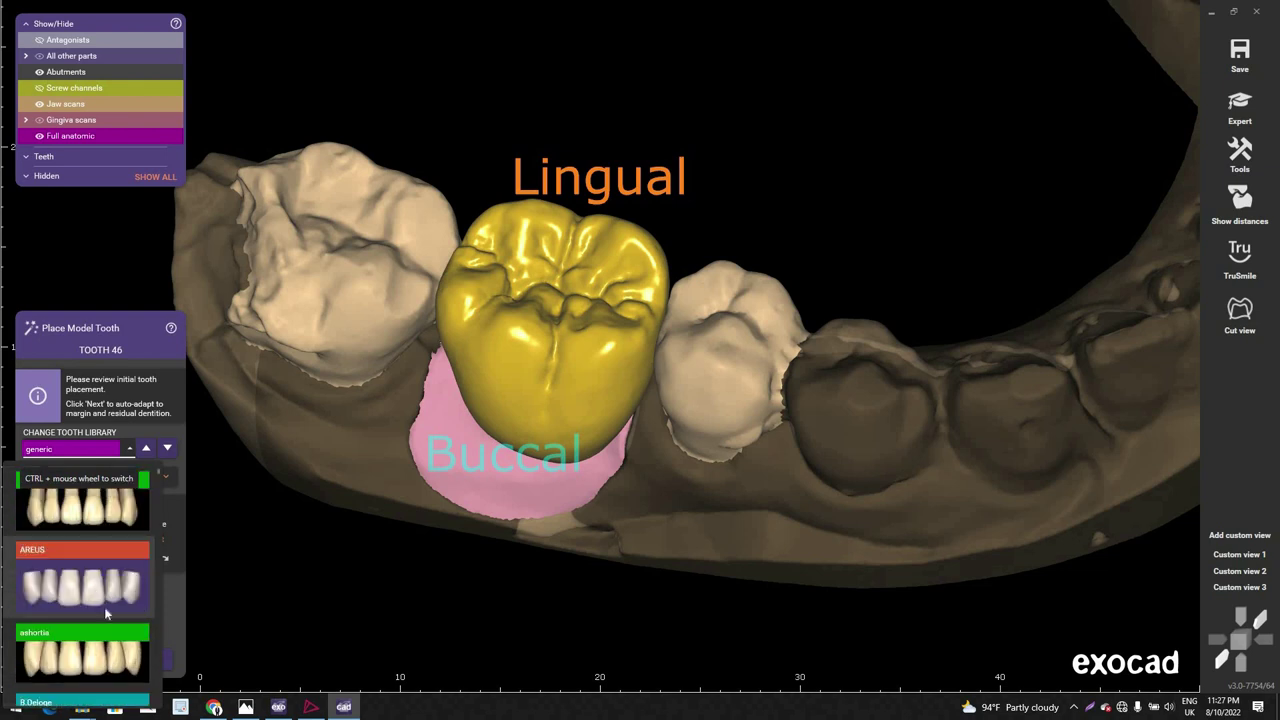
left_click(107, 622)
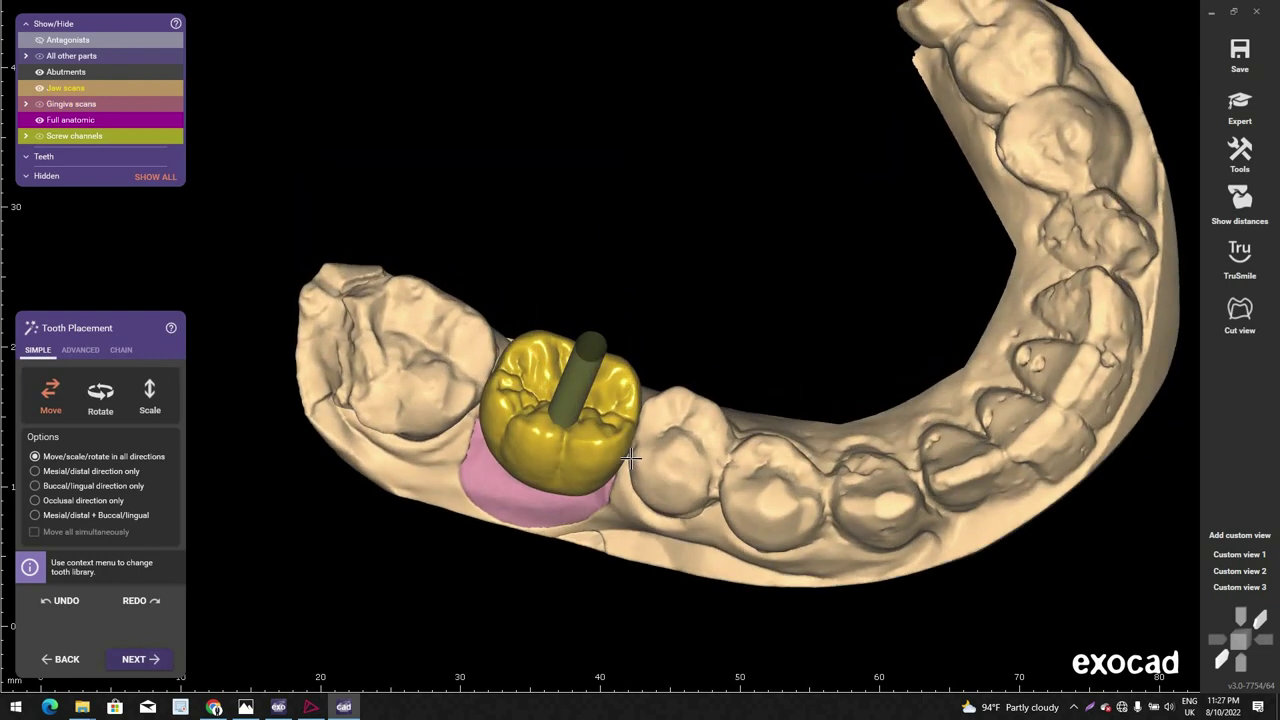
Step: Check the placed tooth 46 against its neighbours and the antagonist from the three saved custom views
left_click(1233, 556)
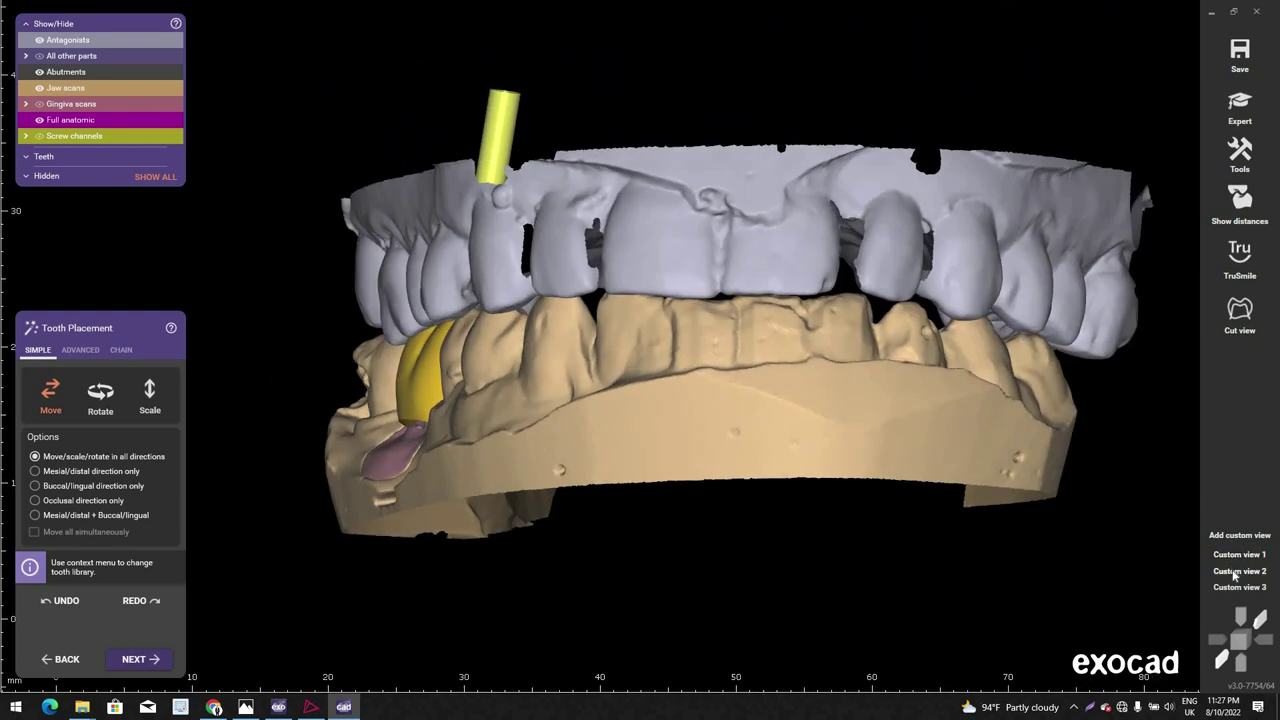
left_click(1235, 571)
left_click(1236, 588)
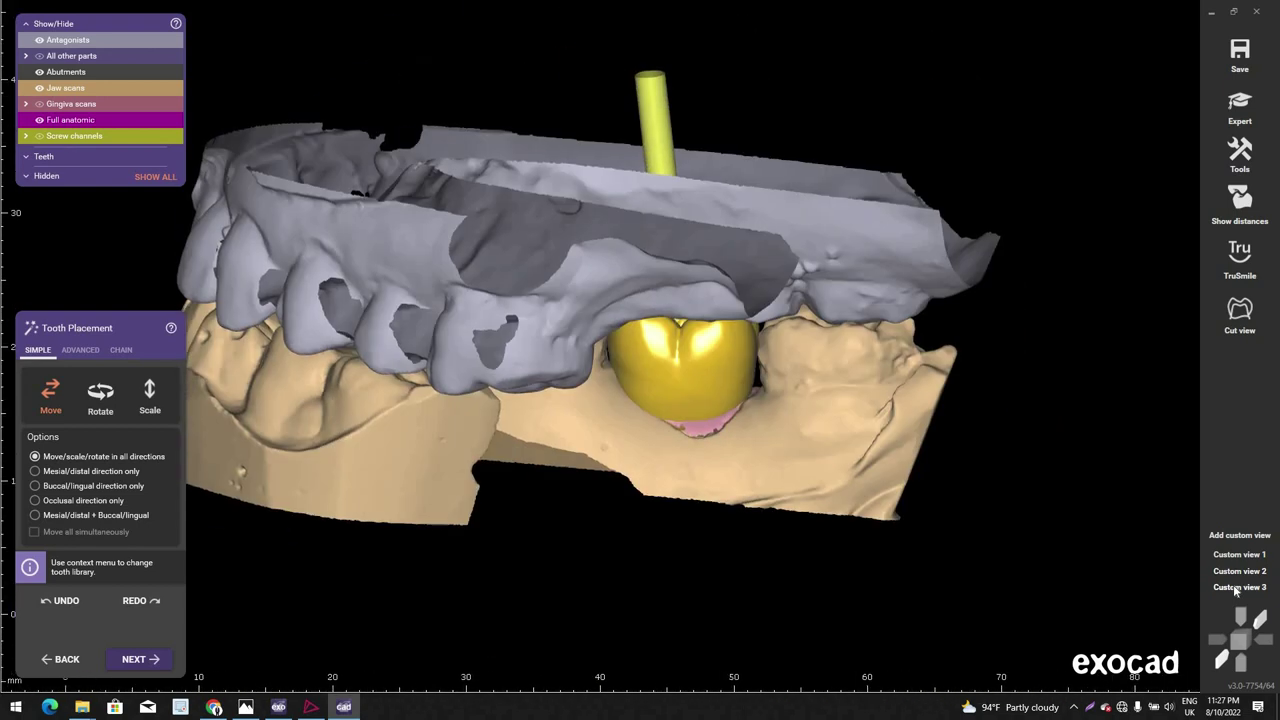
right_click_drag(645, 332, 769, 377)
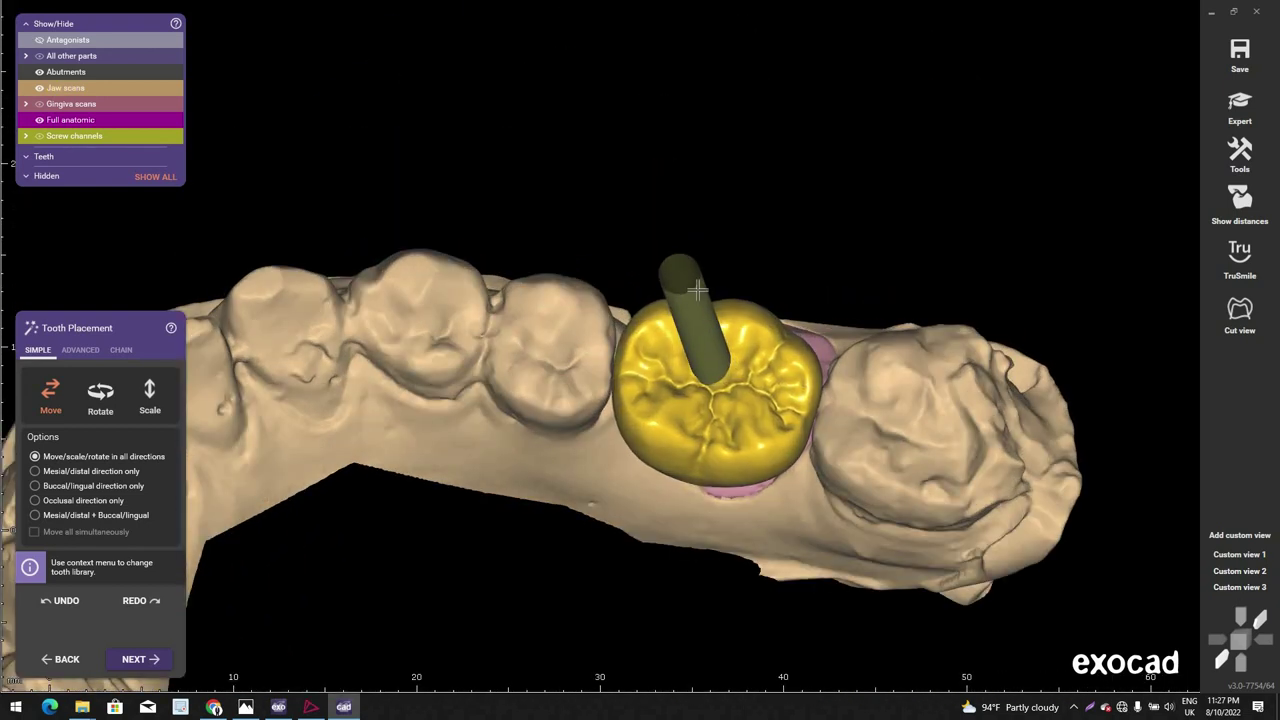
Step: Hide the screw channels and turn on the distance display for tooth 46
key("s")
scroll(1111, 269, "down", 2)
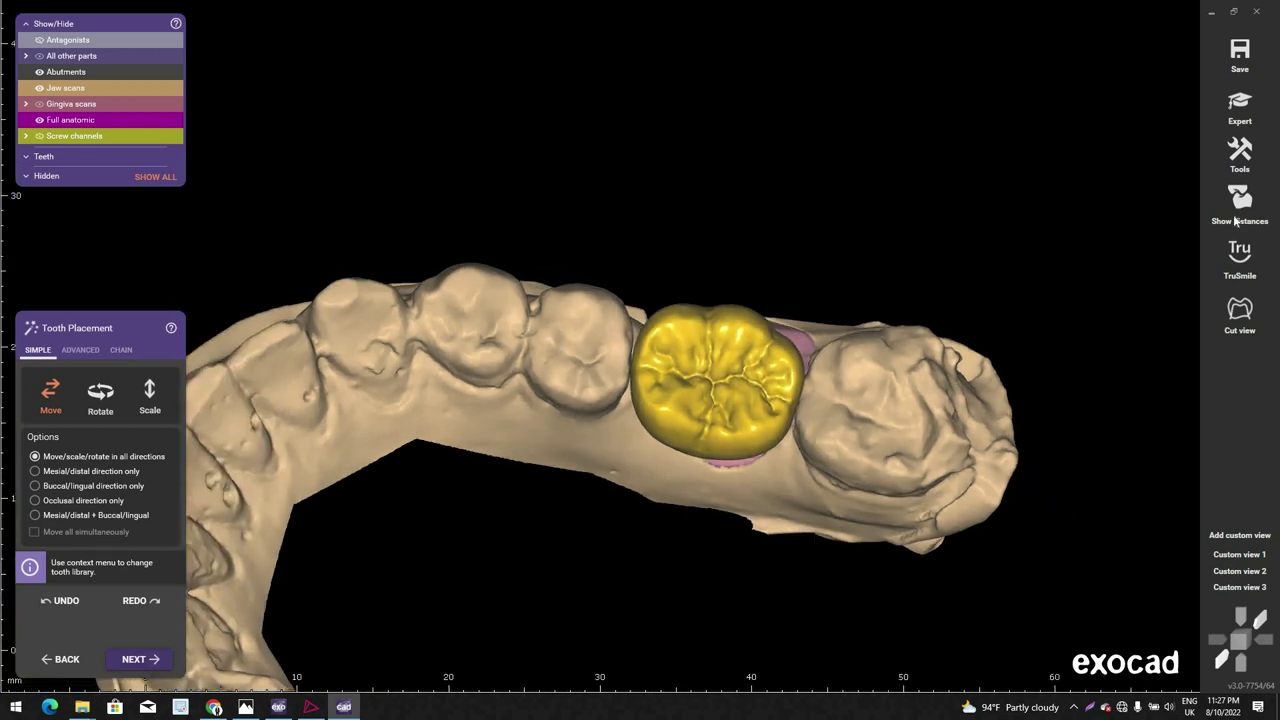
scroll(846, 343, "down", 4)
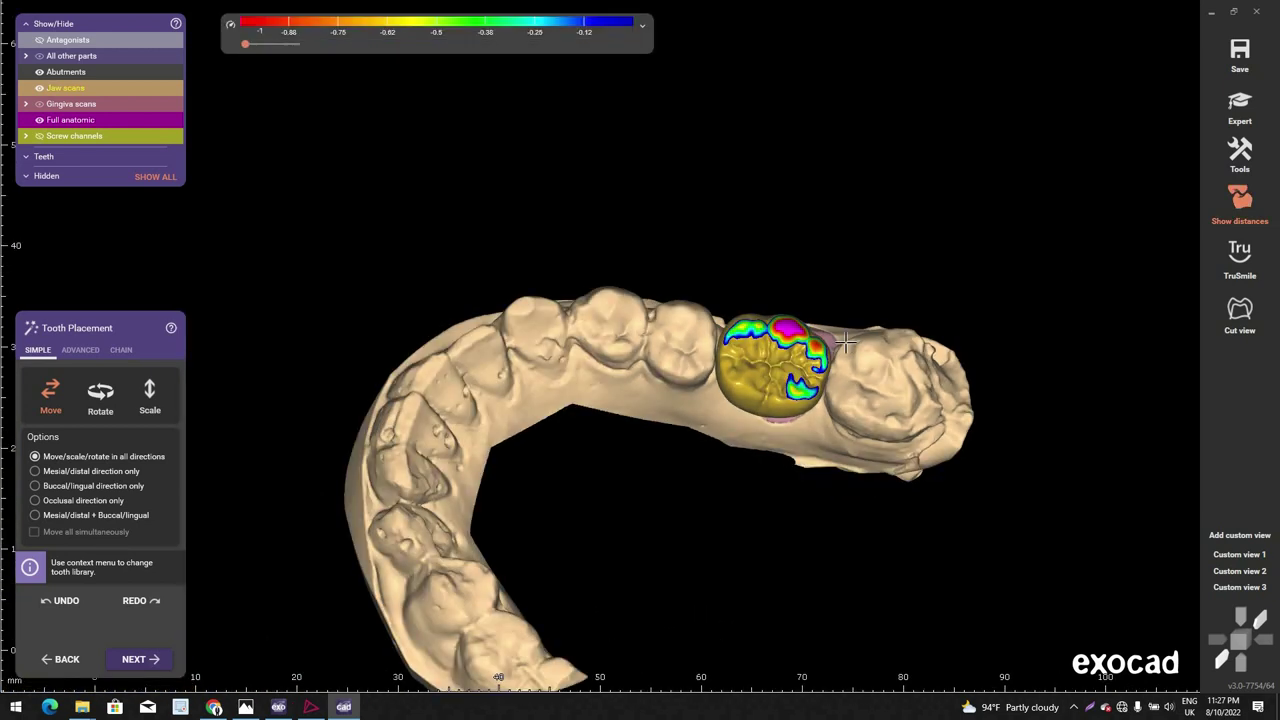
Step: Move tooth 46 freely to refine its position in the gap and its occlusal contacts
right_click_drag(846, 343, 588, 326)
scroll(586, 326, "up", 4)
left_click_drag(585, 325, 588, 265)
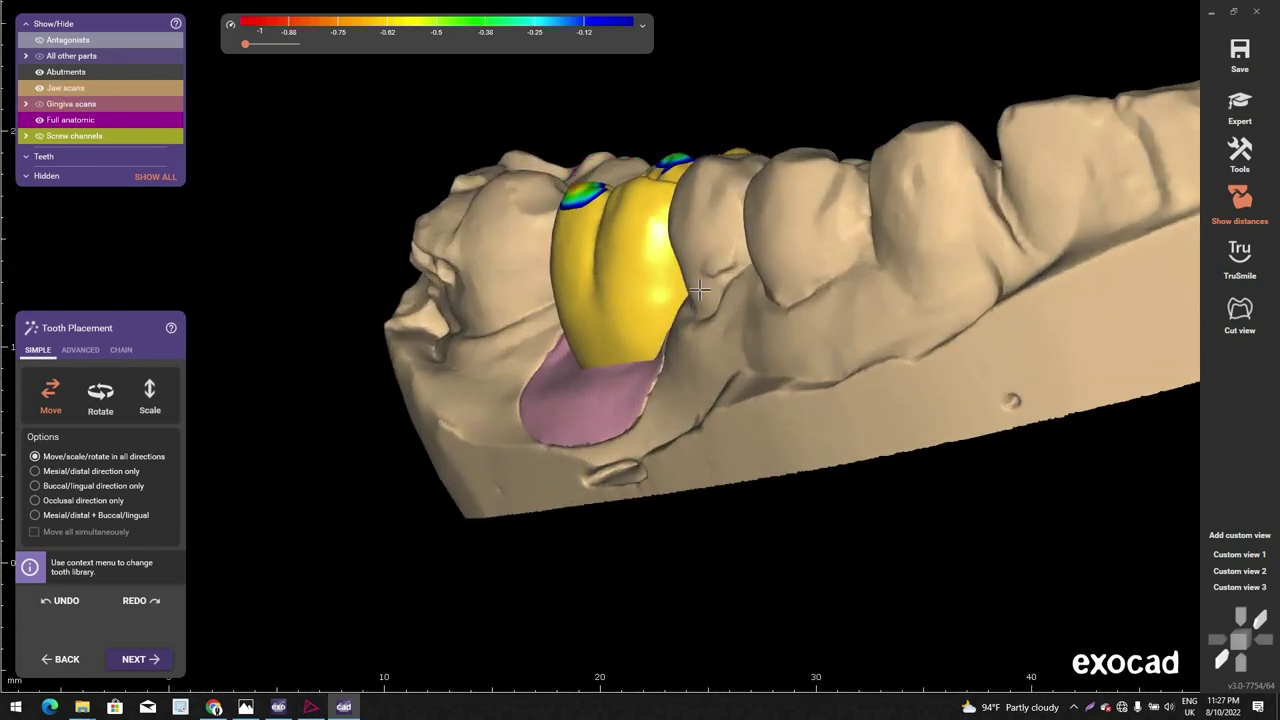
right_click_drag(699, 291, 685, 386)
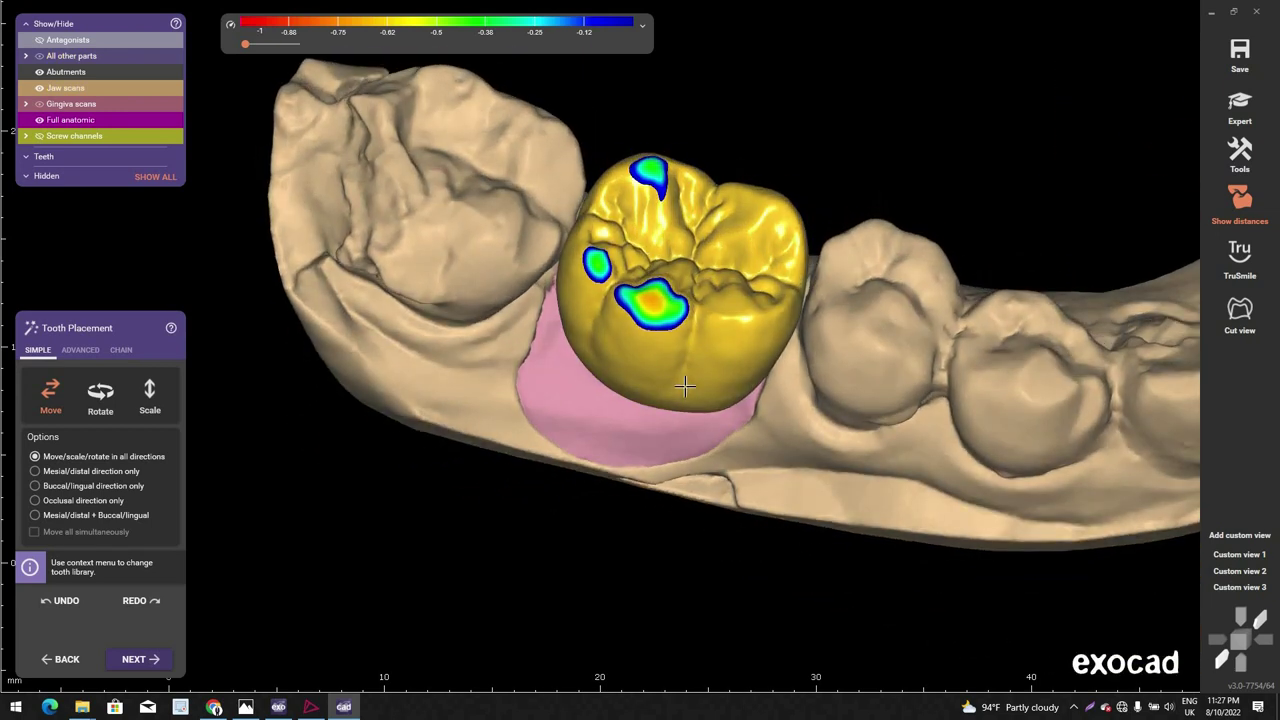
left_click_drag(685, 388, 699, 397)
scroll(700, 398, "down", 3)
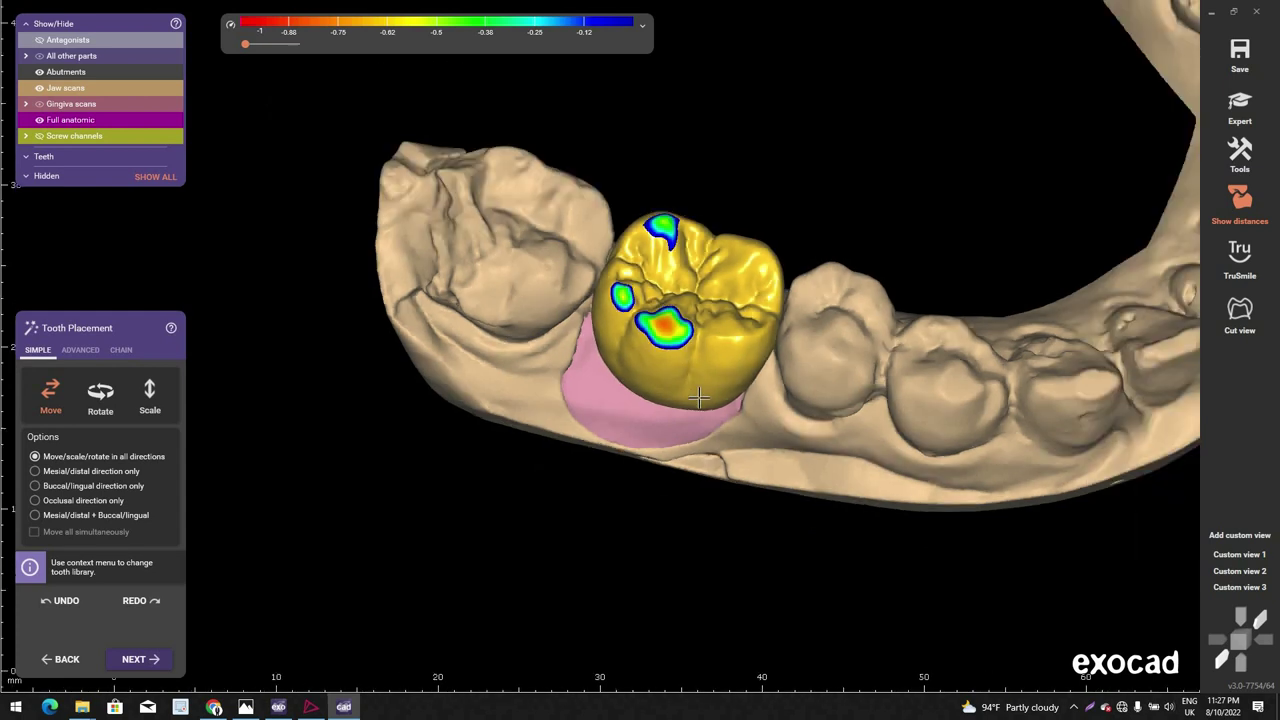
Step: Show the antagonist over tooth 46 and accept the tooth placement to continue to the abutment bottoms
right_click_drag(700, 396, 700, 398)
key("a")
scroll(711, 390, "down", 2)
right_click_drag(708, 465, 699, 390)
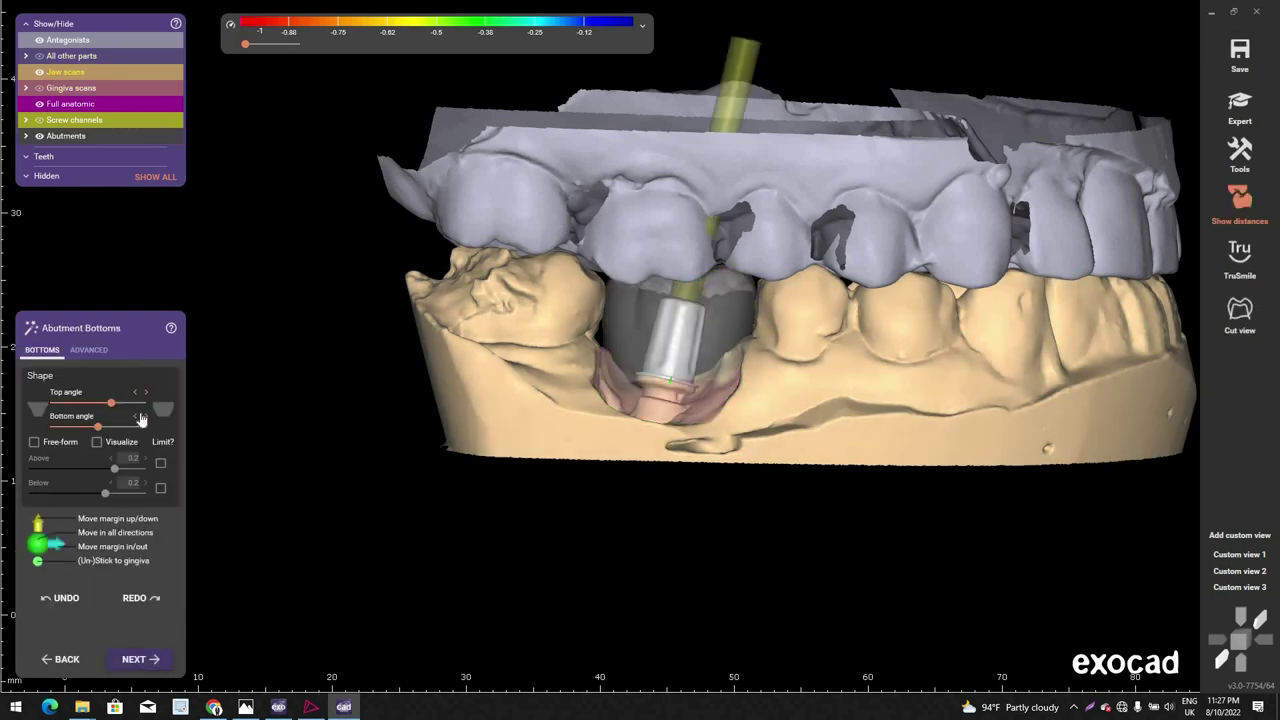
Step: Review the advanced abutment bottom settings and the abutment margin in the gingiva, and continue to free-forming
scroll(671, 426, "up", 3)
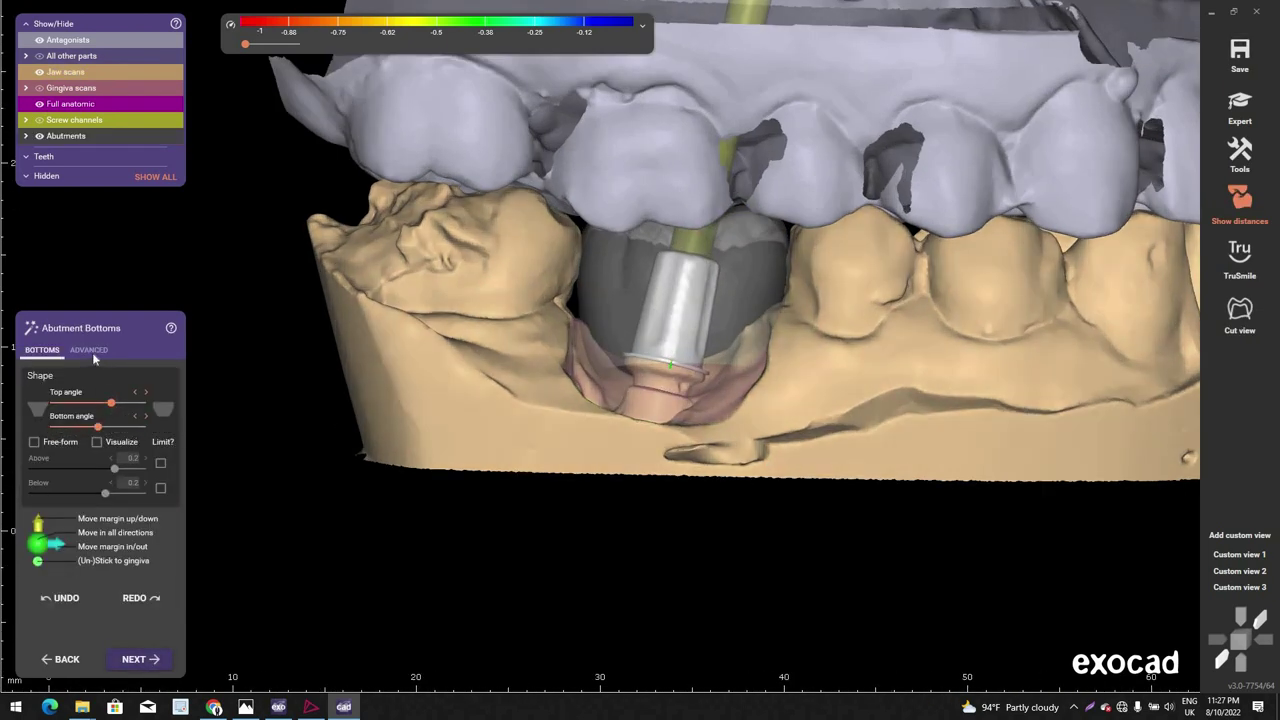
left_click(88, 349)
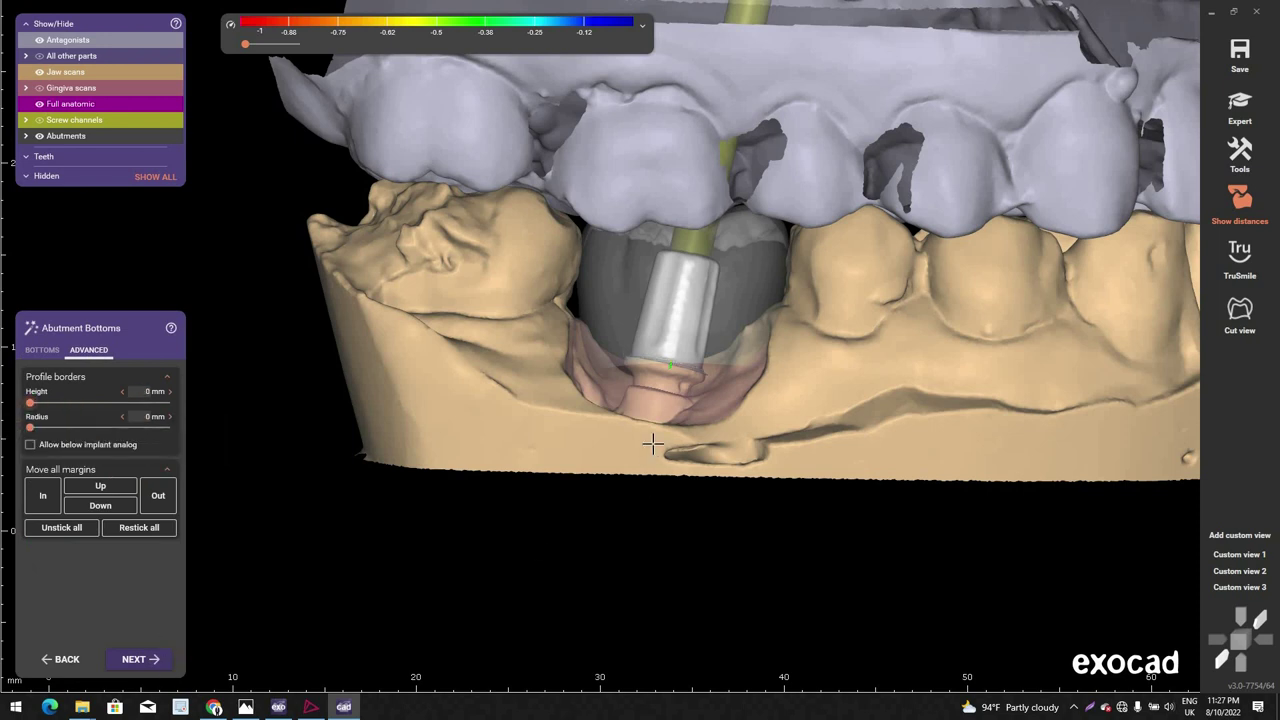
scroll(629, 366, "up", 6)
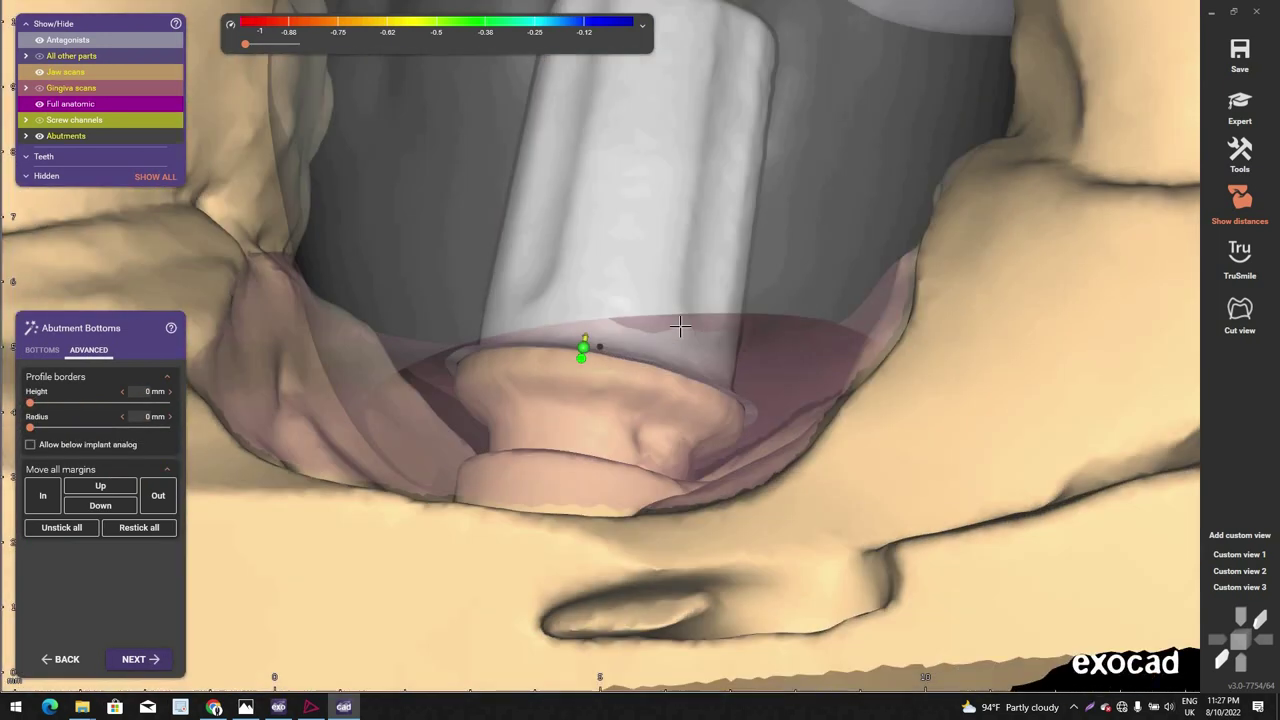
right_click_drag(680, 326, 580, 430)
scroll(680, 337, "down", 2)
left_click(135, 656)
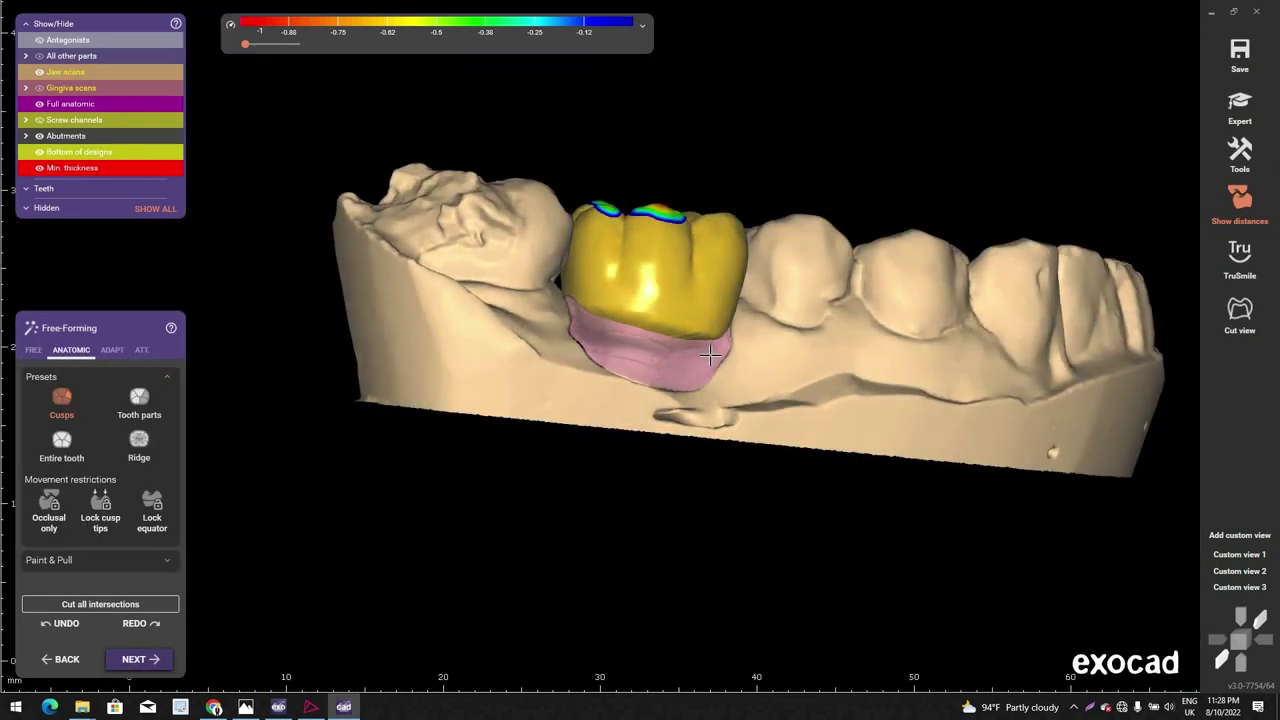
Step: Examine the crown's cervical contour over the implant connection with the gingiva scan hidden and the jaw scan toggled
key("a")
key("a")
key("j")
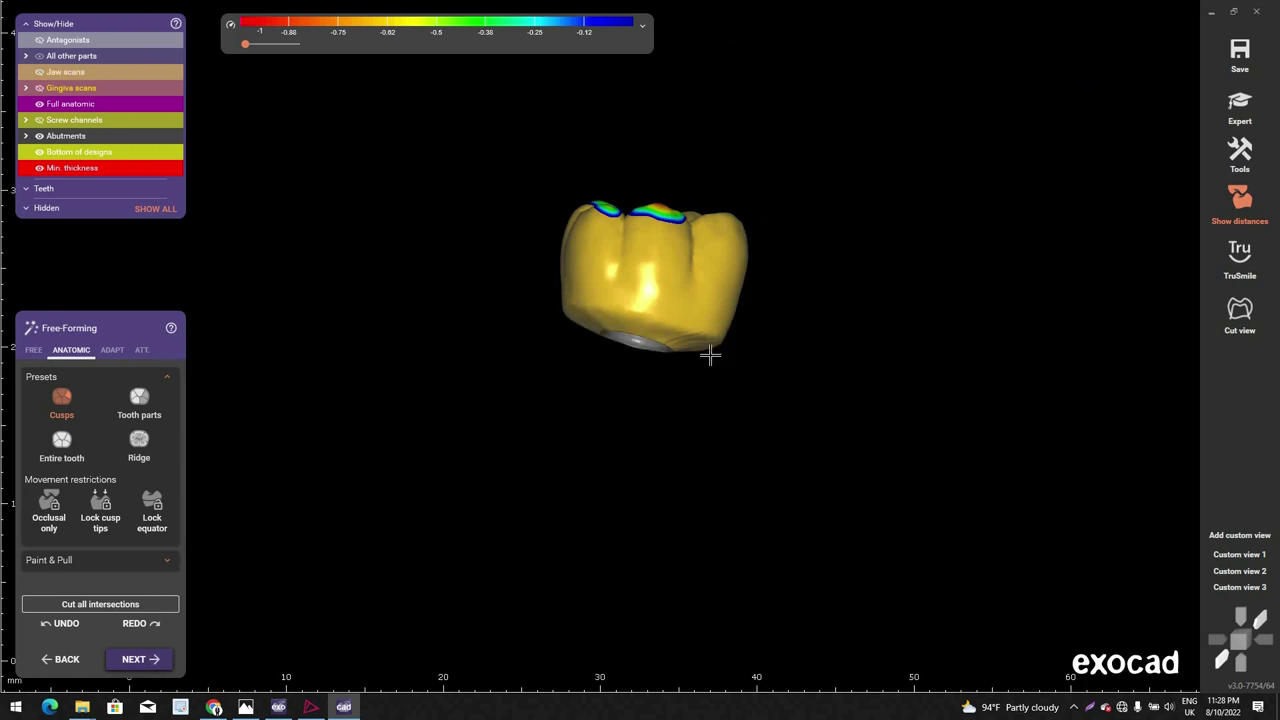
key("j")
scroll(698, 368, "down", 2)
right_click_drag(991, 434, 1037, 408)
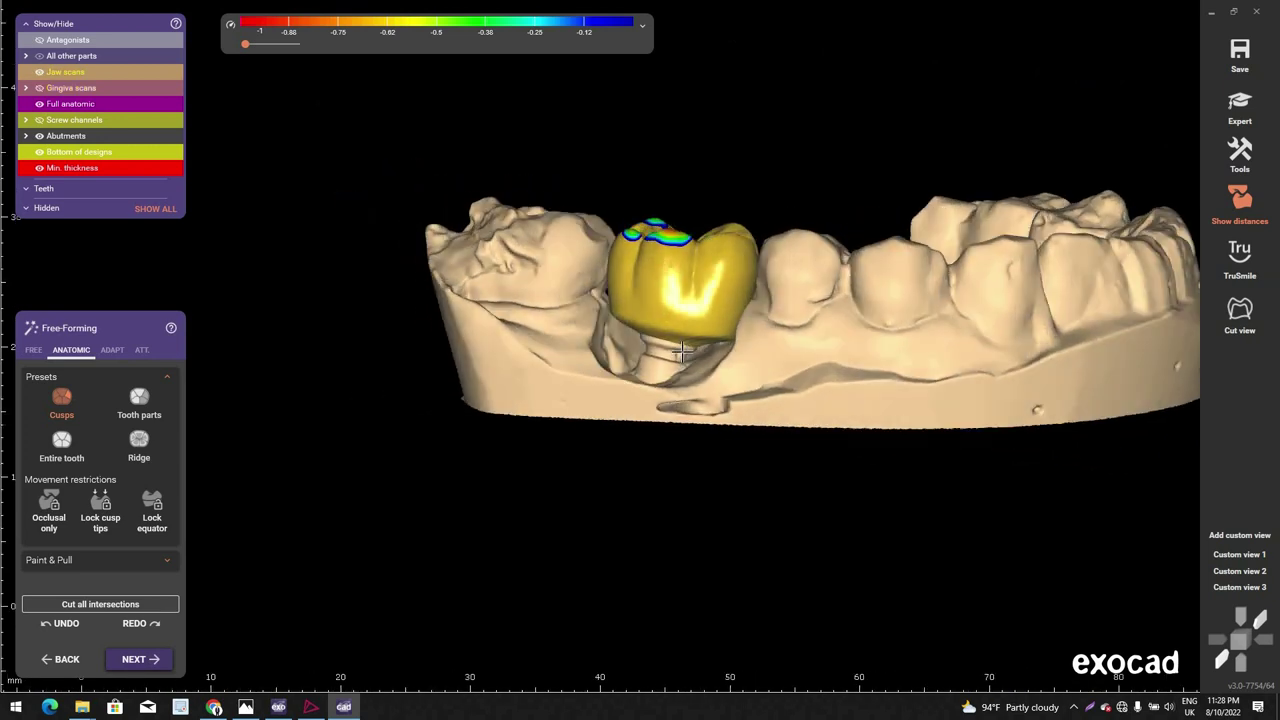
scroll(652, 326, "up", 6)
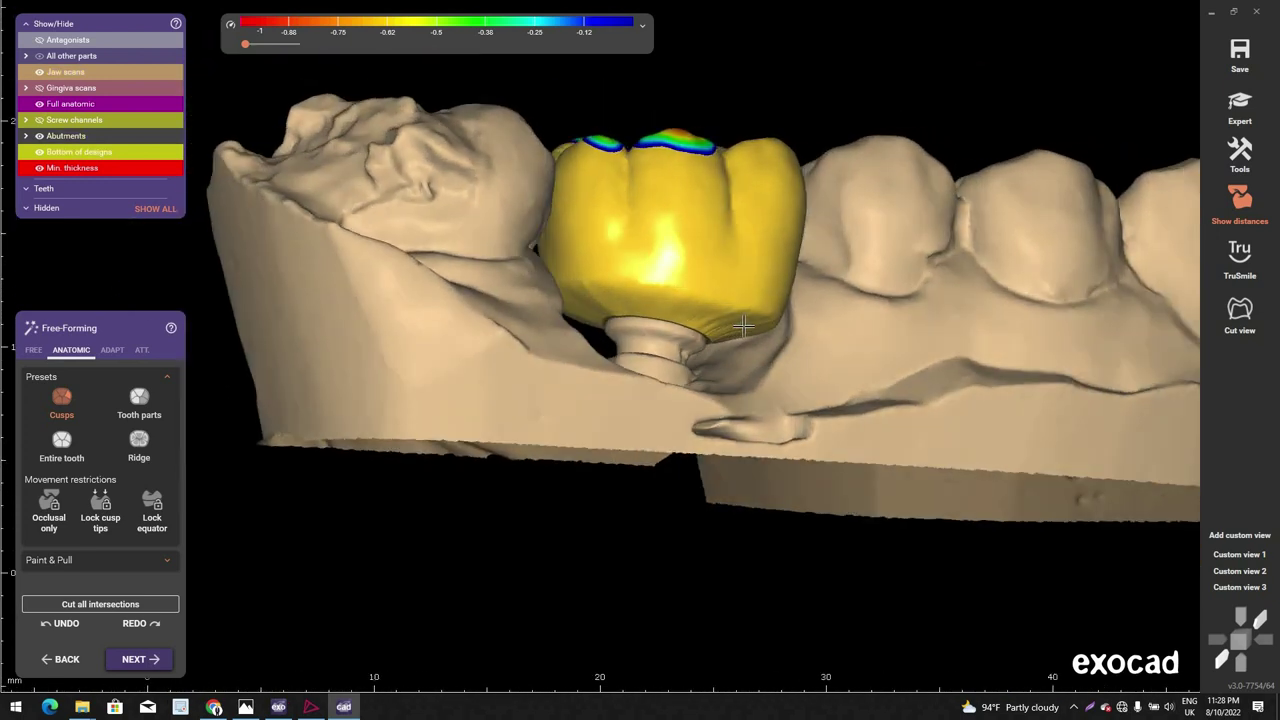
right_click_drag(743, 326, 666, 353)
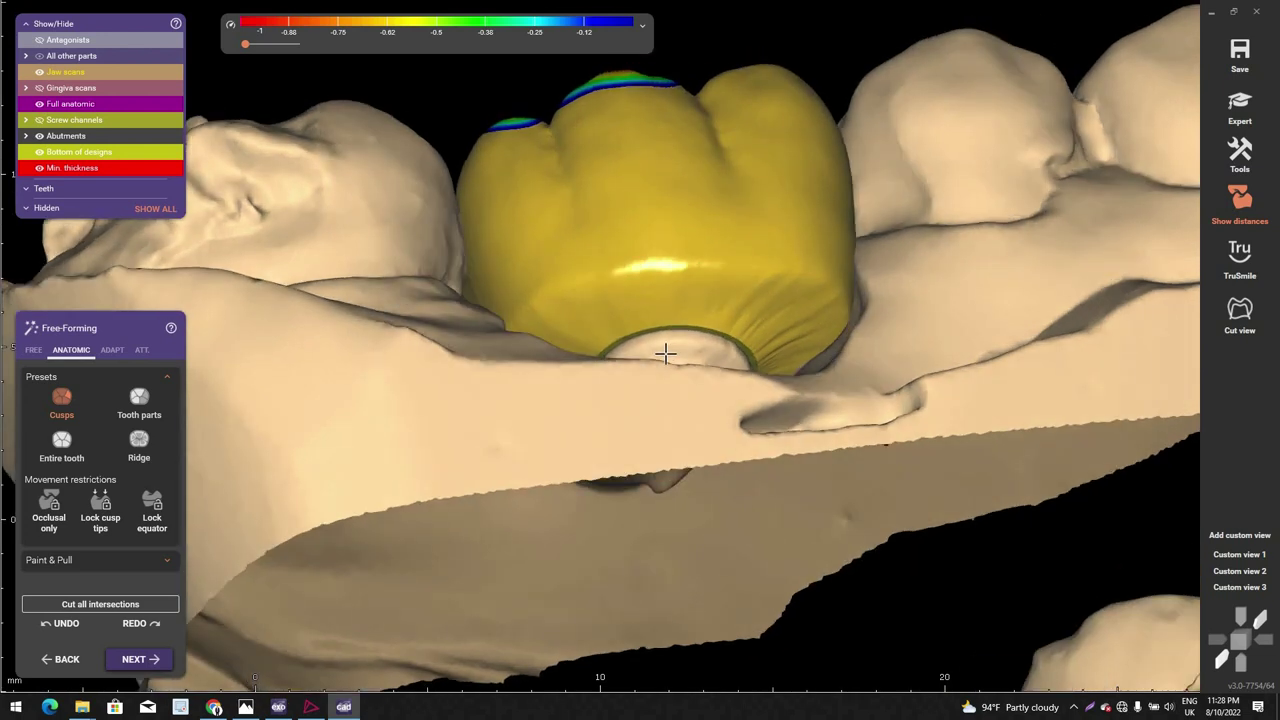
key("j")
scroll(681, 355, "down", 2)
key("j")
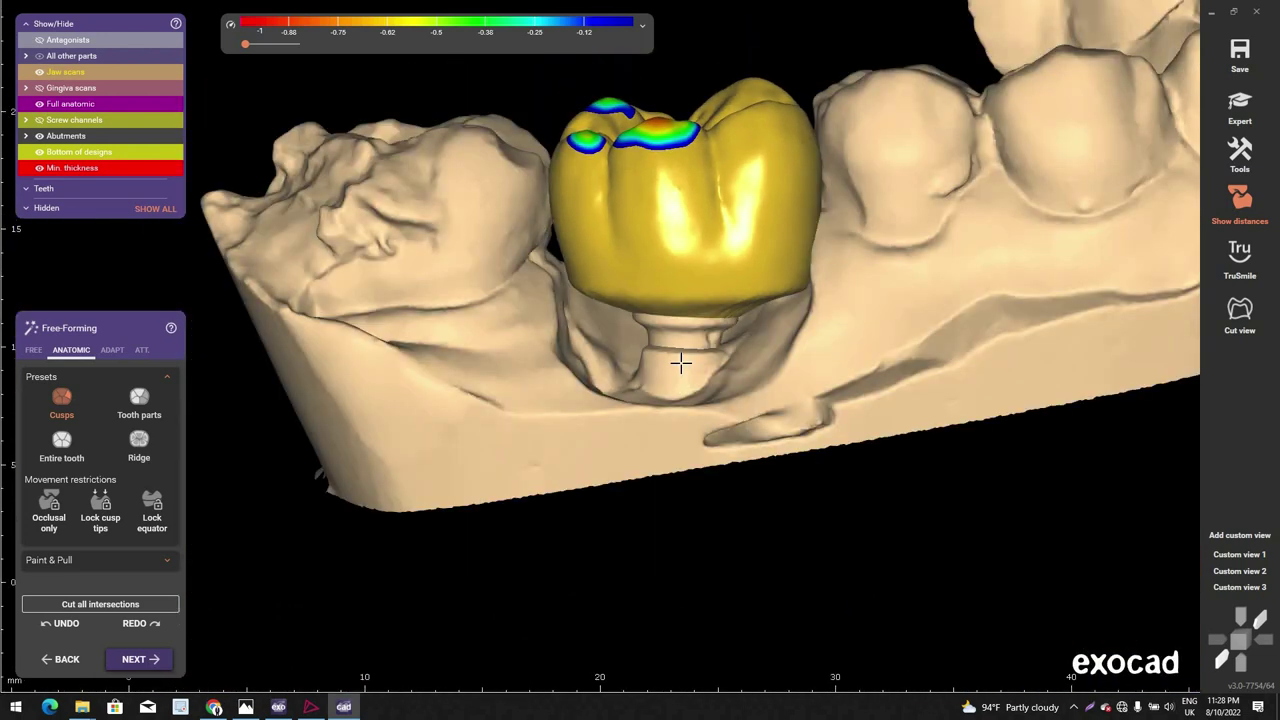
key("a")
scroll(681, 355, "down", 2)
key("a")
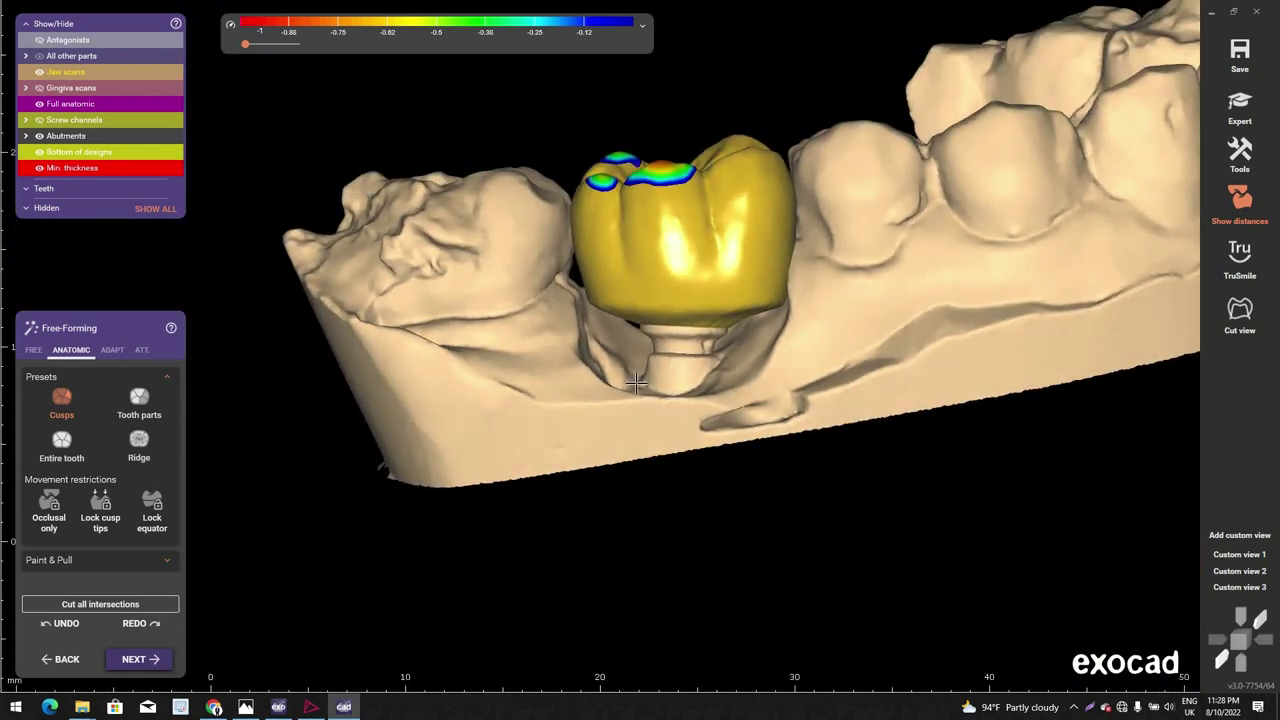
Step: Show the gingiva scan again and examine where the buccal side of the crown meets it
key("g")
scroll(652, 380, "down", 2)
right_click_drag(658, 369, 660, 372)
scroll(662, 375, "up", 2)
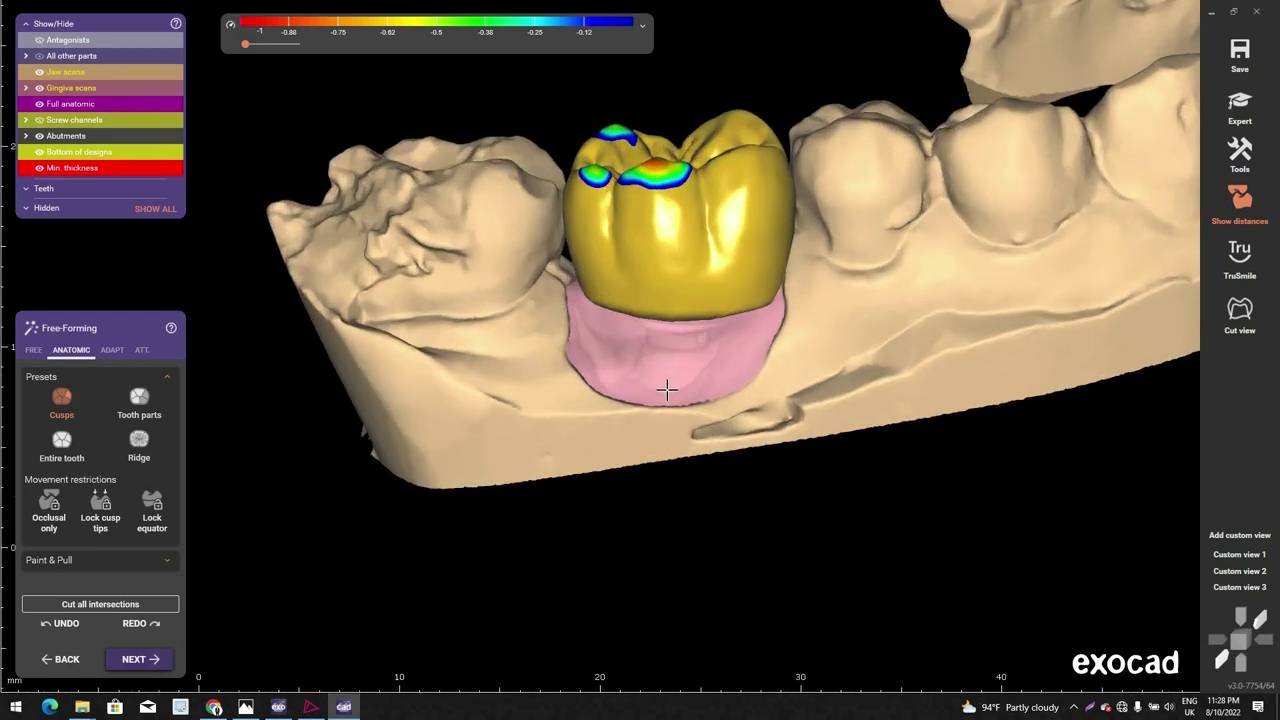
scroll(669, 391, "down", 2)
Step: Build up the crown's buccal cervical area towards the gingiva in Add/Remove mode, using a lower strength and a larger brush
left_click(33, 349)
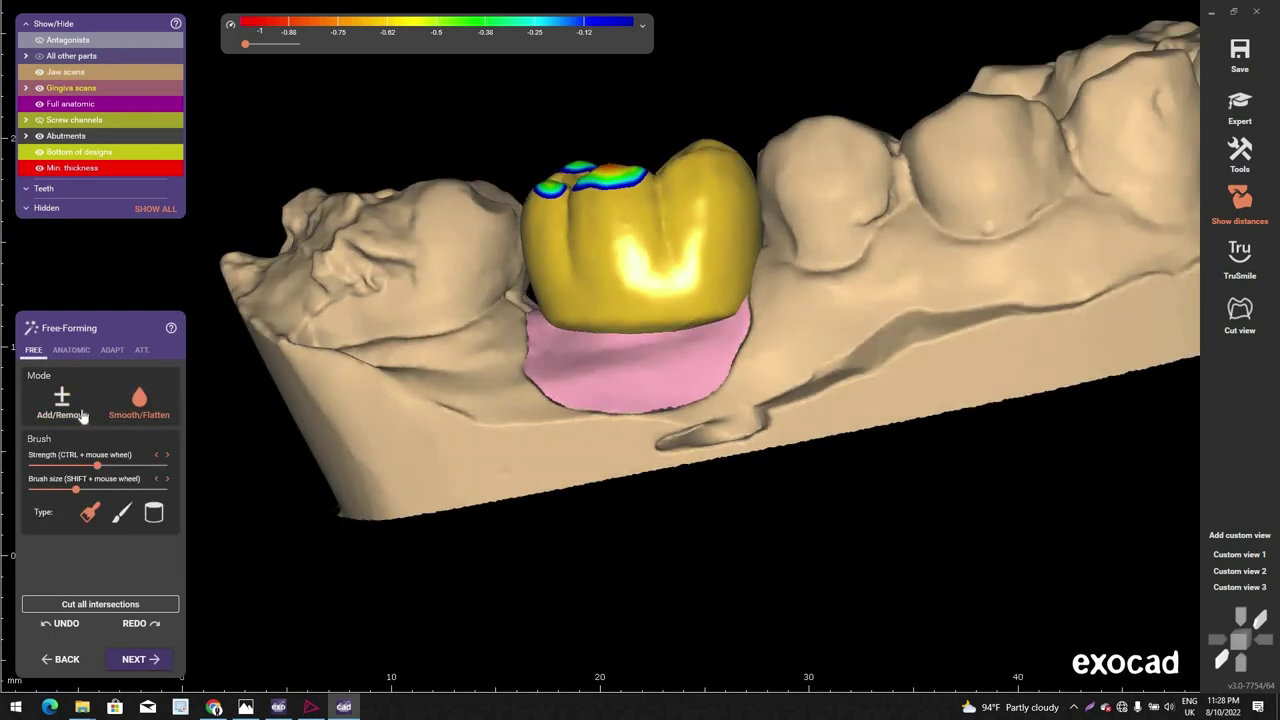
left_click(62, 405)
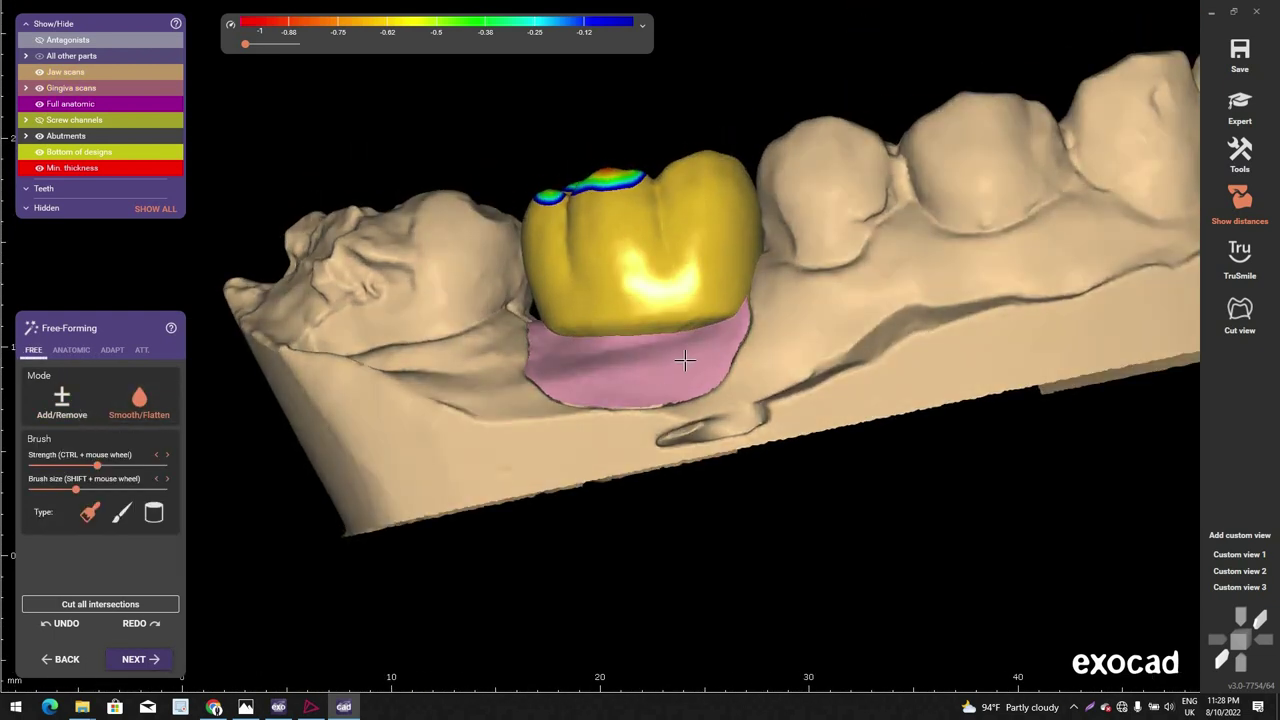
scroll(690, 305, "up", 3)
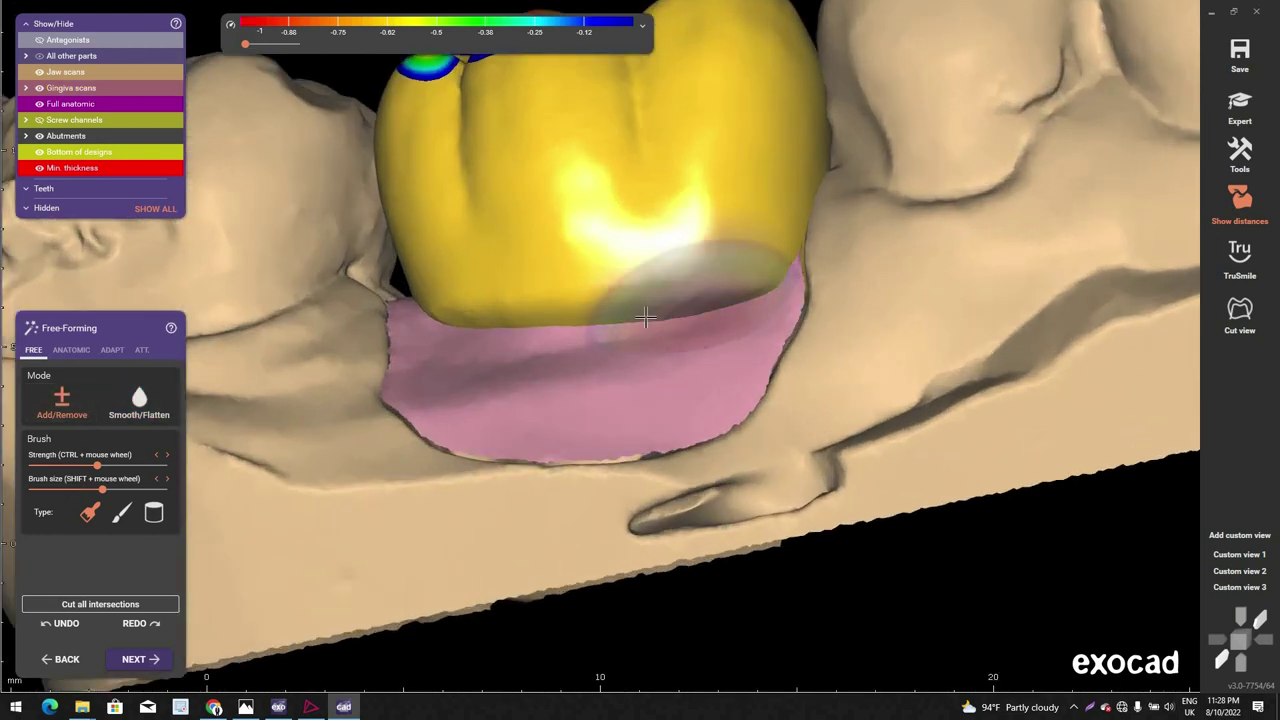
scroll(335, 320, "down", 3)
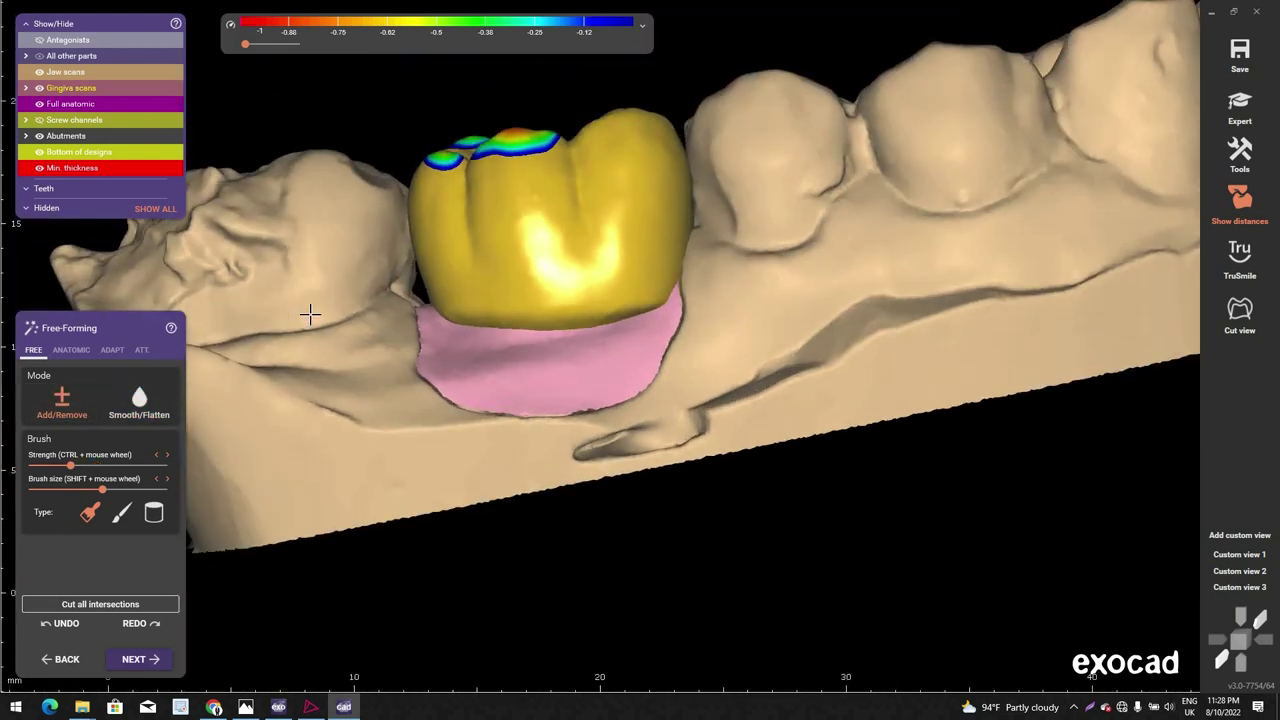
right_click_drag(309, 314, 395, 324)
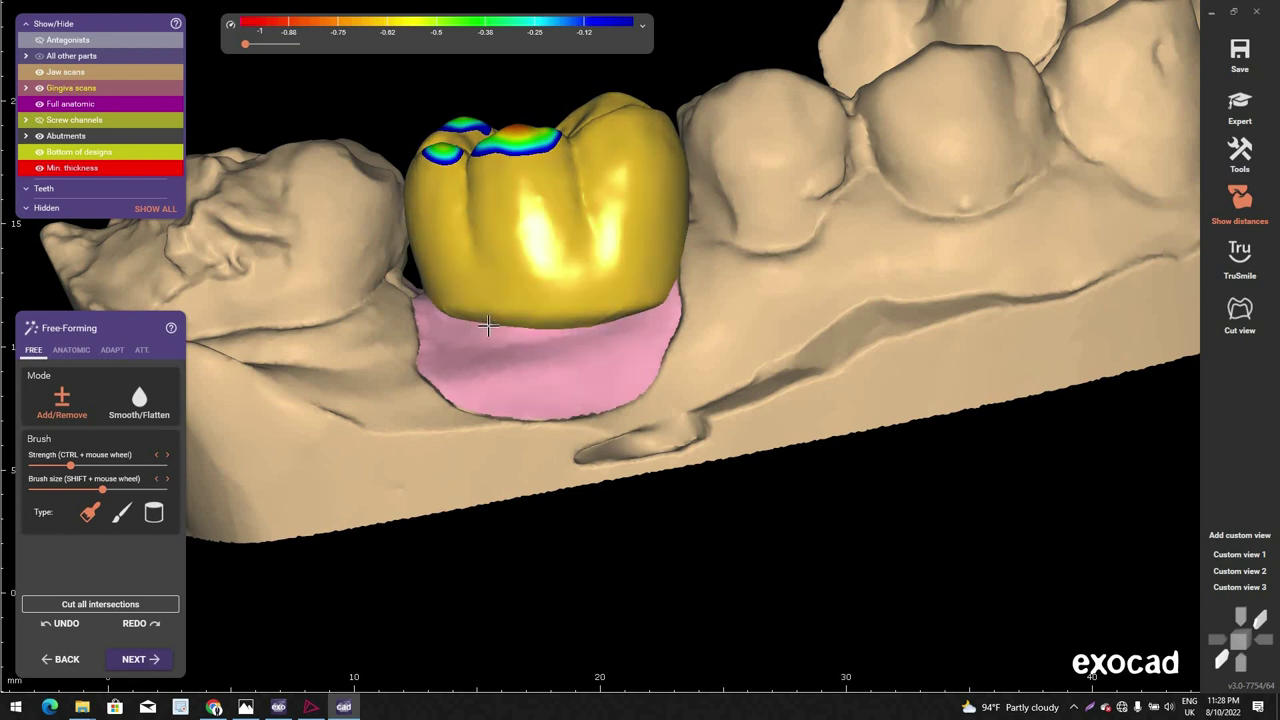
right_click_drag(616, 317, 521, 331)
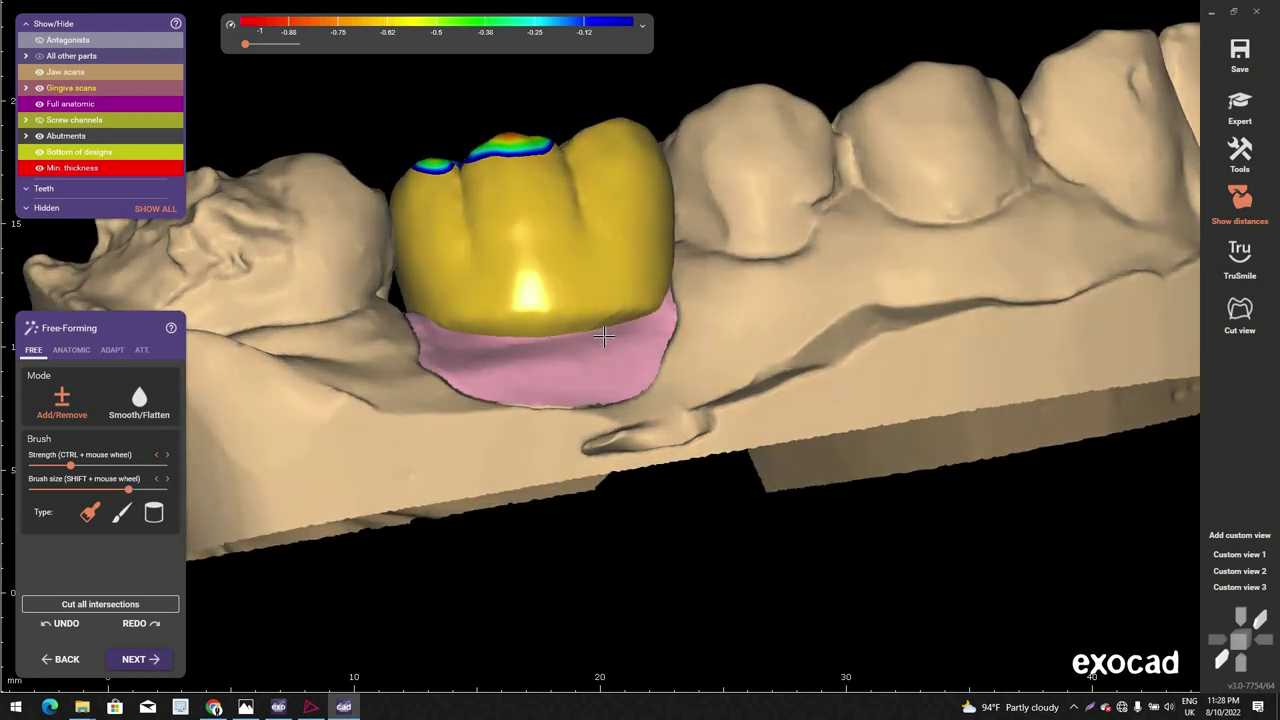
right_click_drag(604, 337, 557, 334)
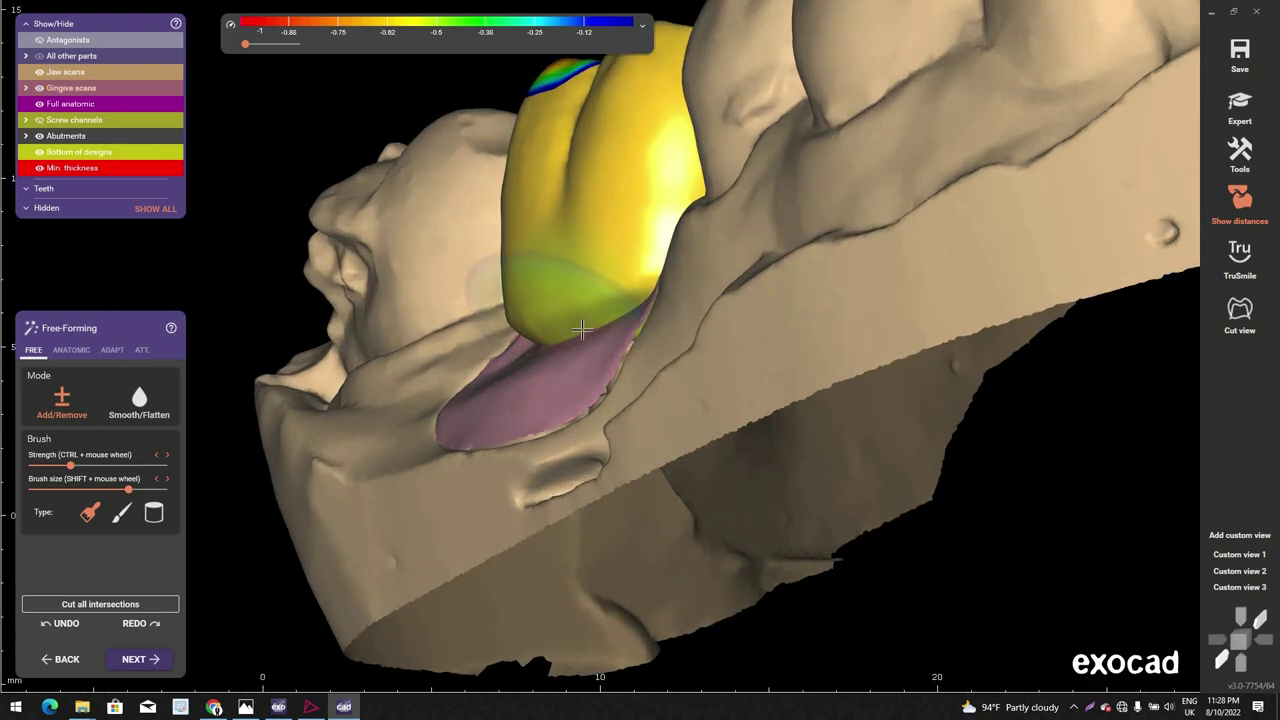
right_click_drag(640, 310, 631, 311)
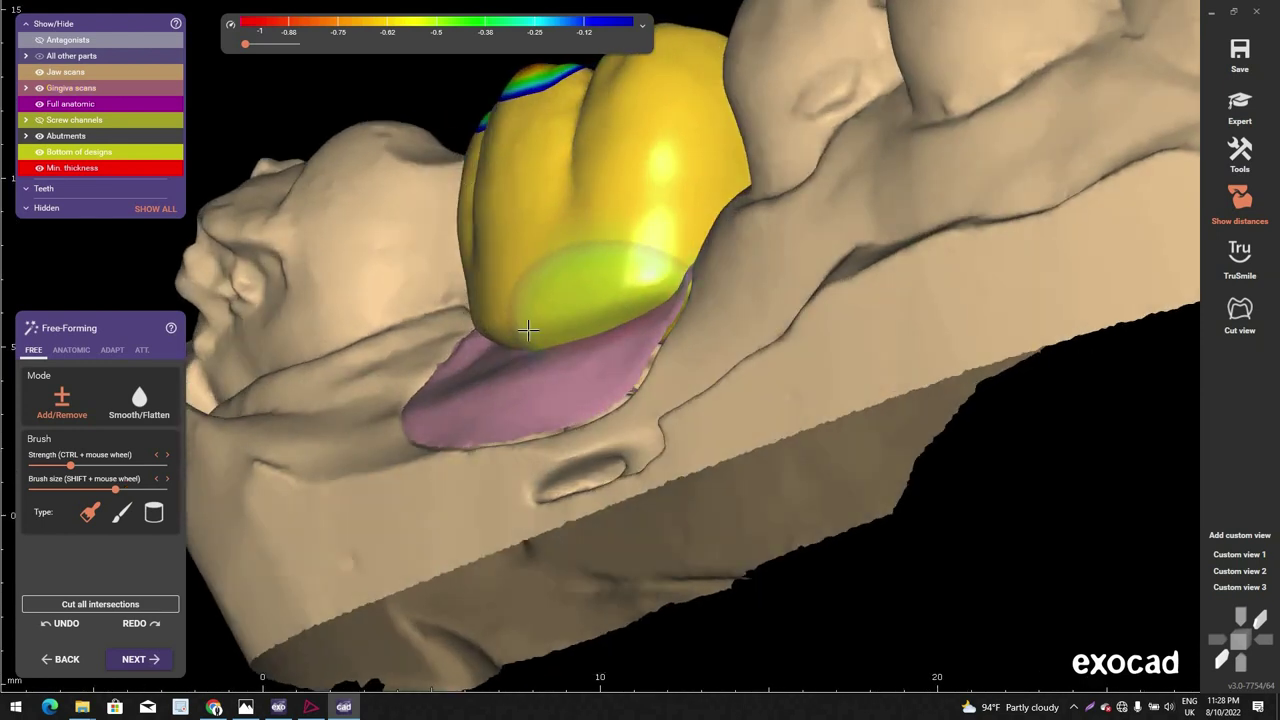
right_click_drag(527, 330, 205, 402)
scroll(510, 328, "up", 3)
scroll(500, 297, "down", 6)
Step: Smooth the buccal surface of the crown near the gingival margin with Smooth/Flatten
key("s")
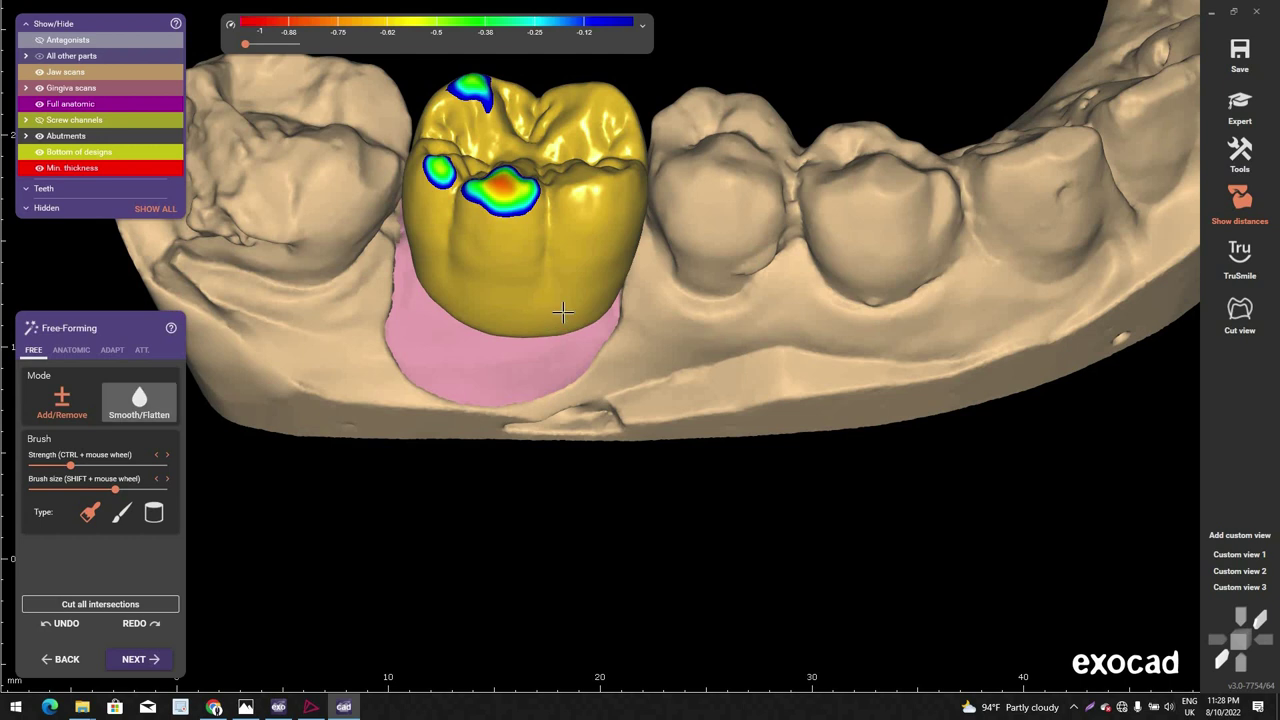
right_click_drag(563, 311, 506, 300)
scroll(575, 299, "up", 1)
scroll(593, 262, "down", 1, "shift")
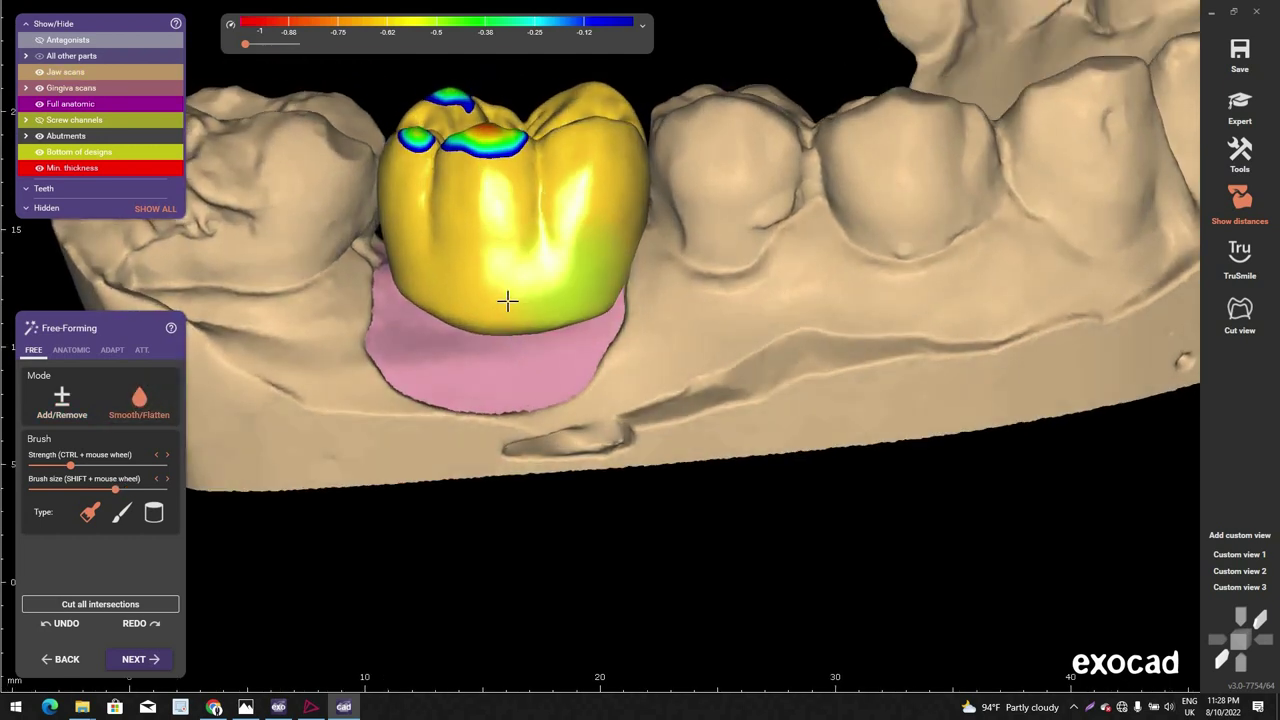
right_click_drag(432, 279, 423, 291)
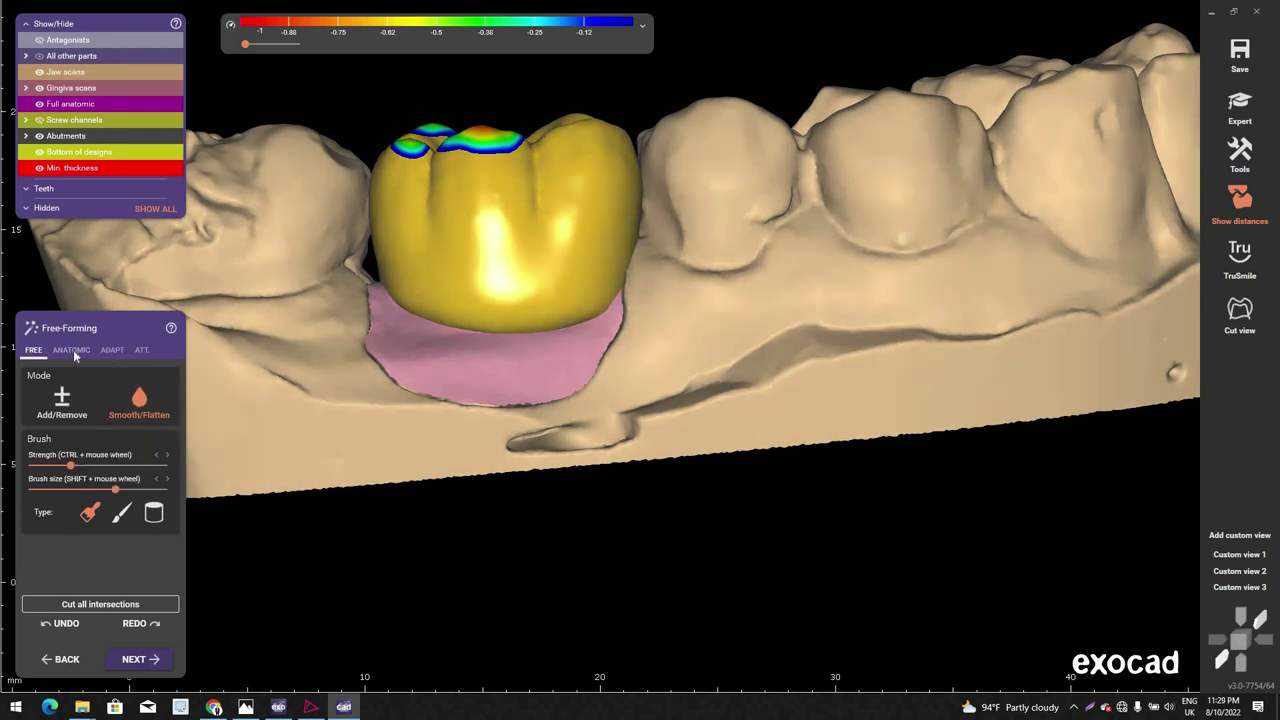
Step: Lower the crown's high buccal cusps using the anatomic Cusps preset with movement restricted to Occlusal only
left_click(72, 350)
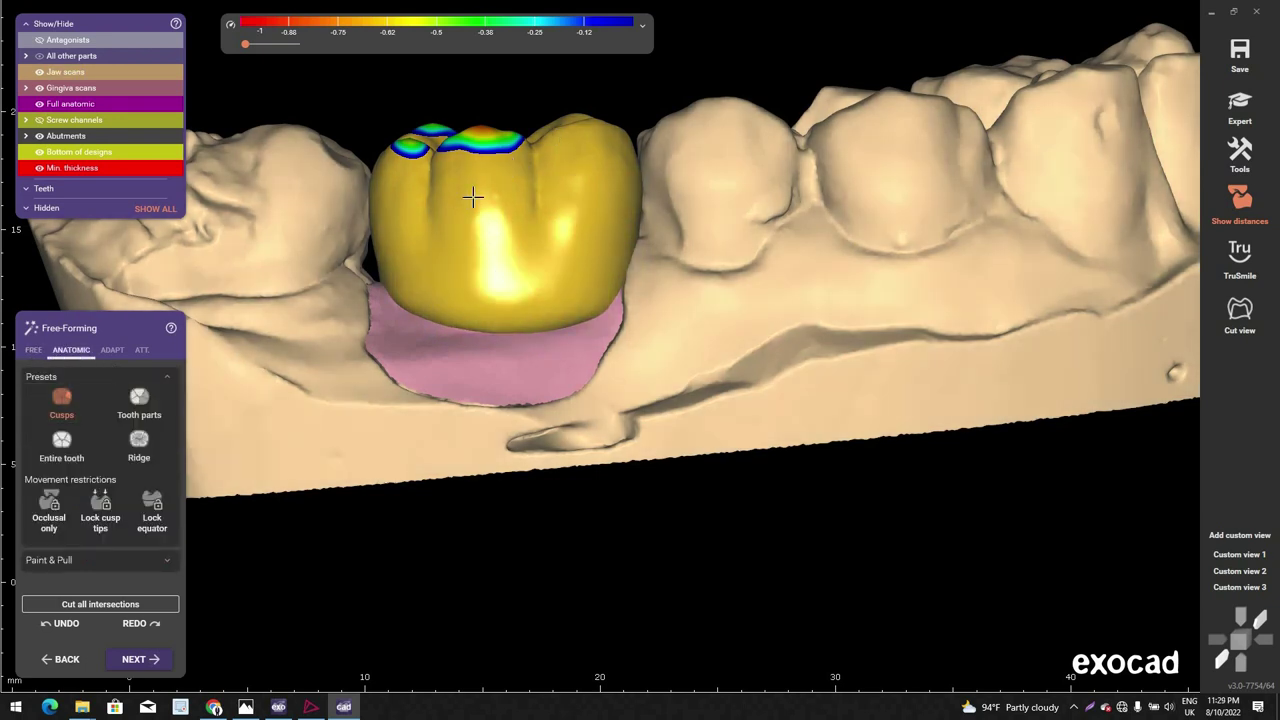
right_click_drag(471, 194, 550, 374)
scroll(595, 320, "up", 5)
left_click(35, 512)
left_click_drag(552, 386, 556, 407)
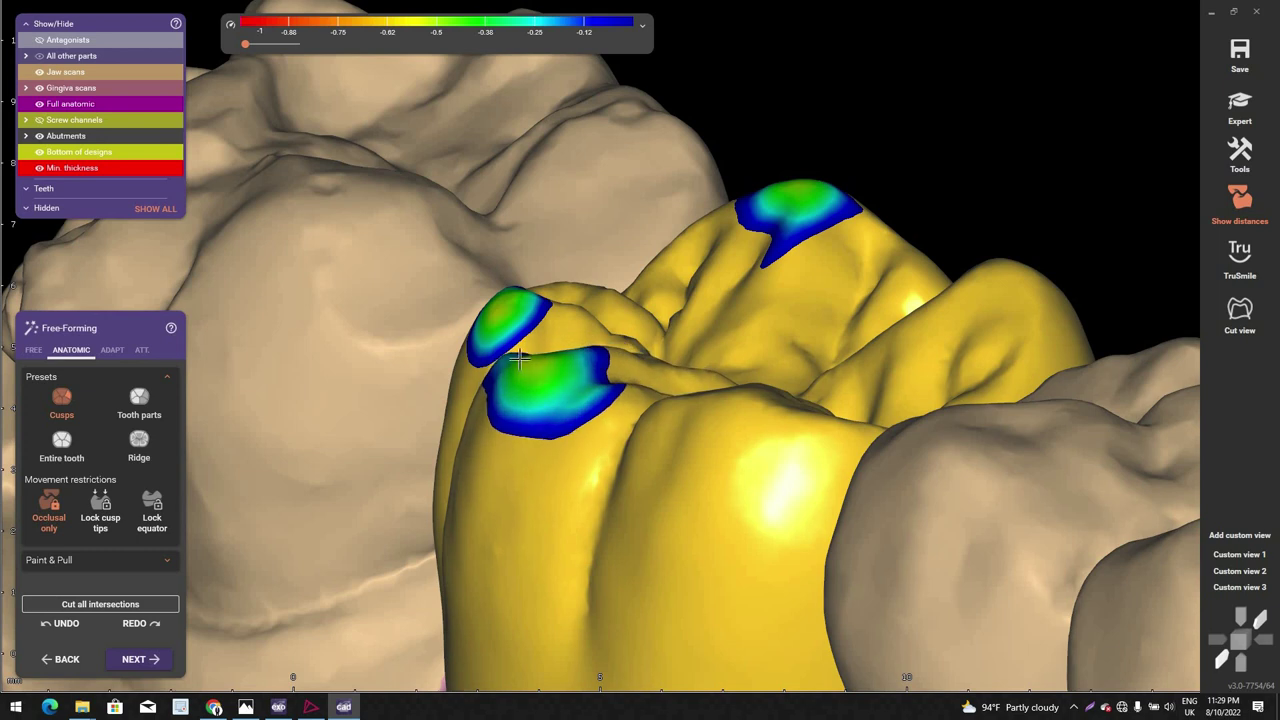
left_click_drag(505, 330, 507, 344)
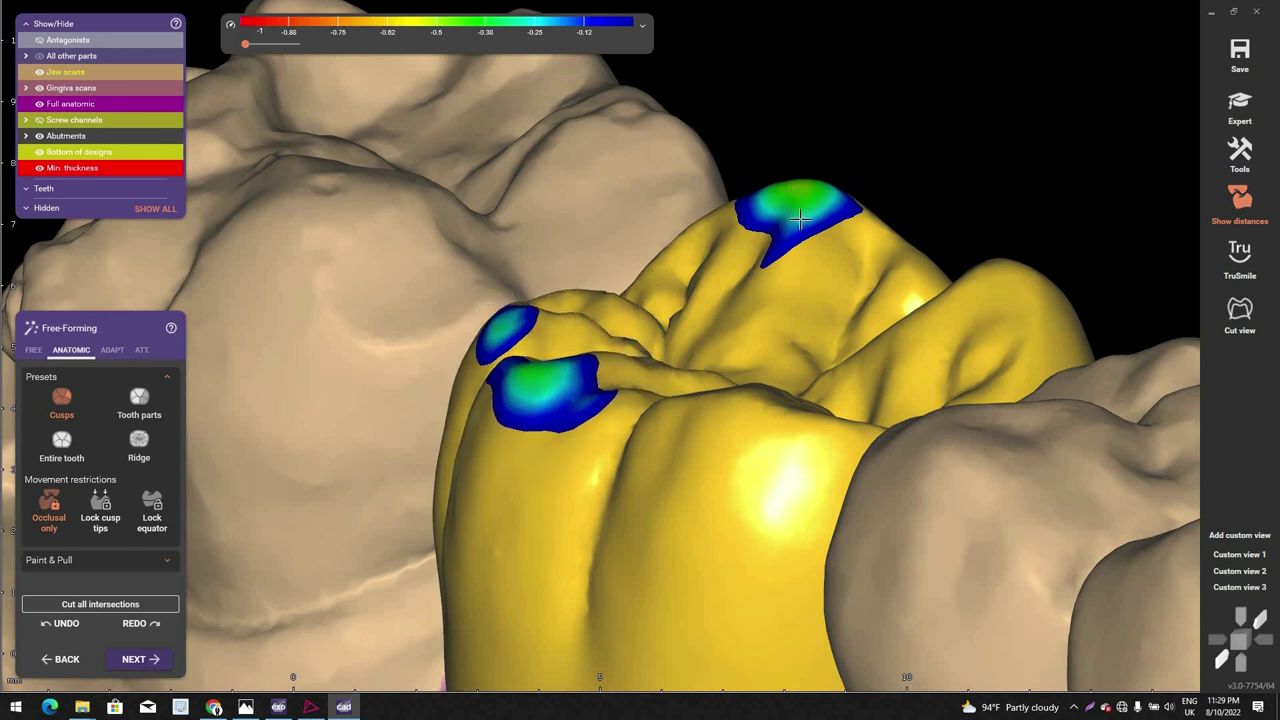
left_click_drag(803, 228, 1025, 317)
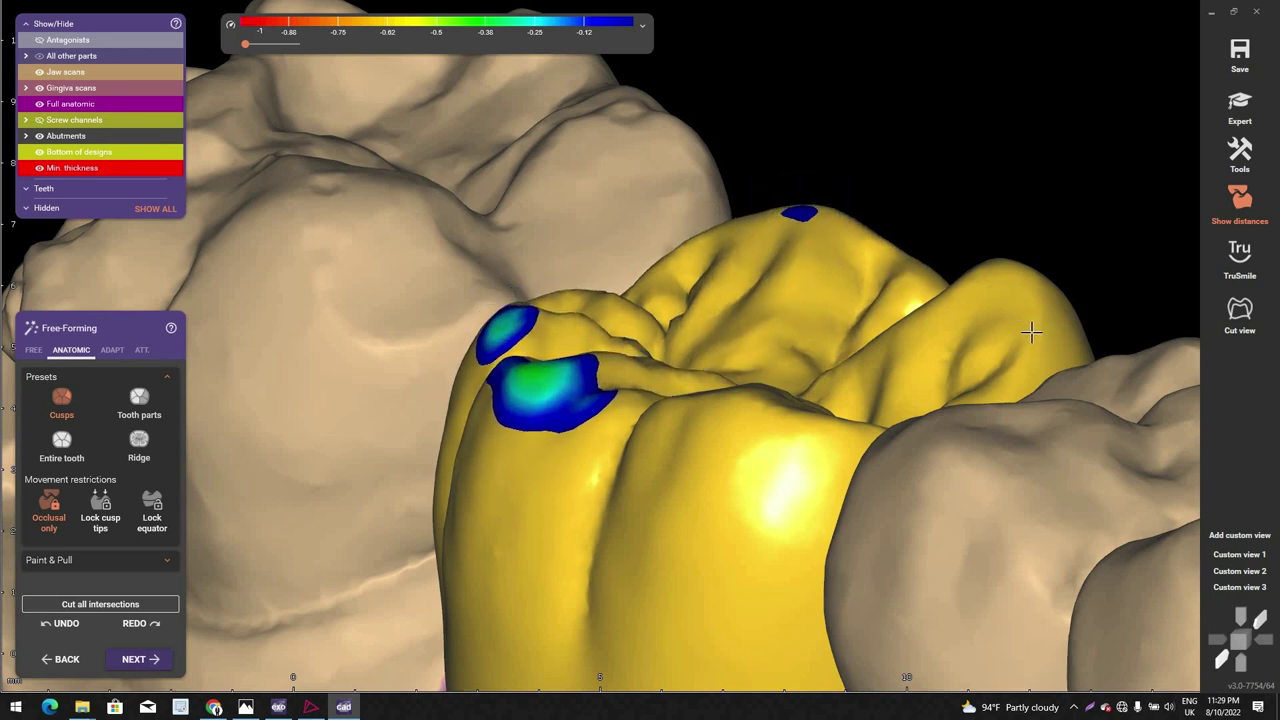
Step: Examine the crown's bite from the lingual side with the antagonist shown, and choose the anatomic Tooth parts preset
scroll(798, 357, "down", 5)
right_click_drag(798, 357, 912, 516)
scroll(764, 512, "up", 3)
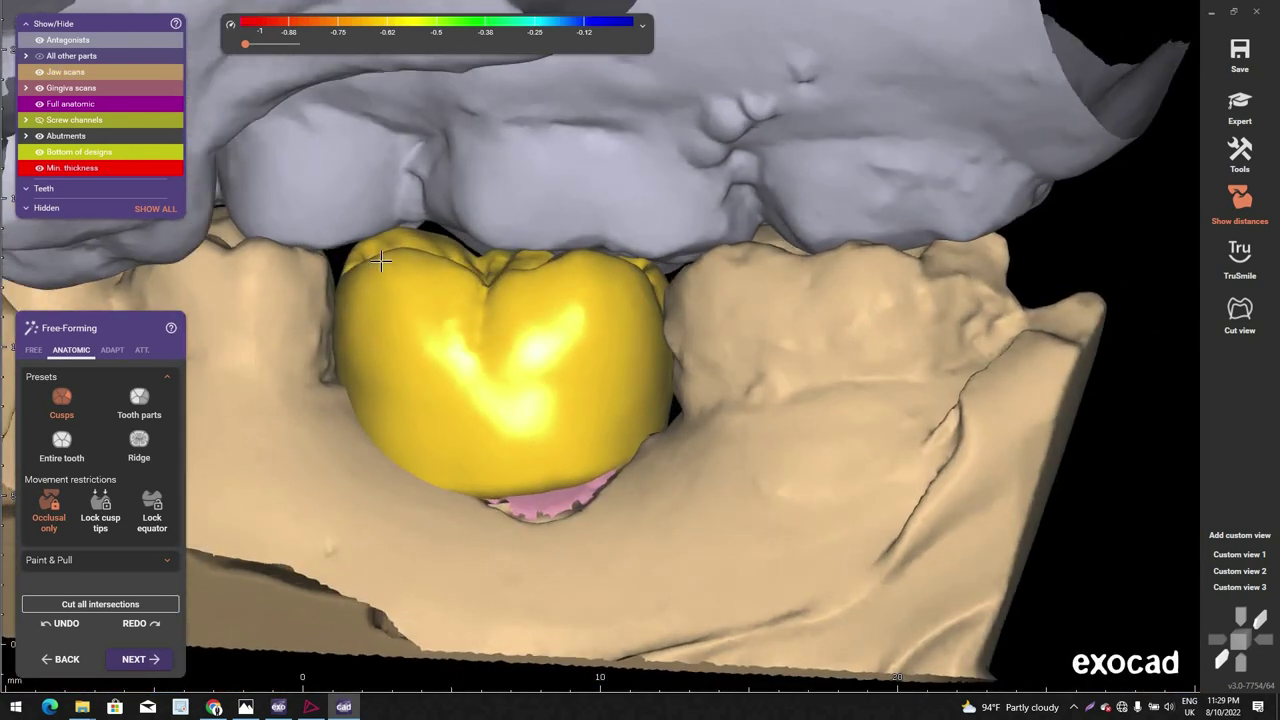
scroll(381, 261, "up", 2)
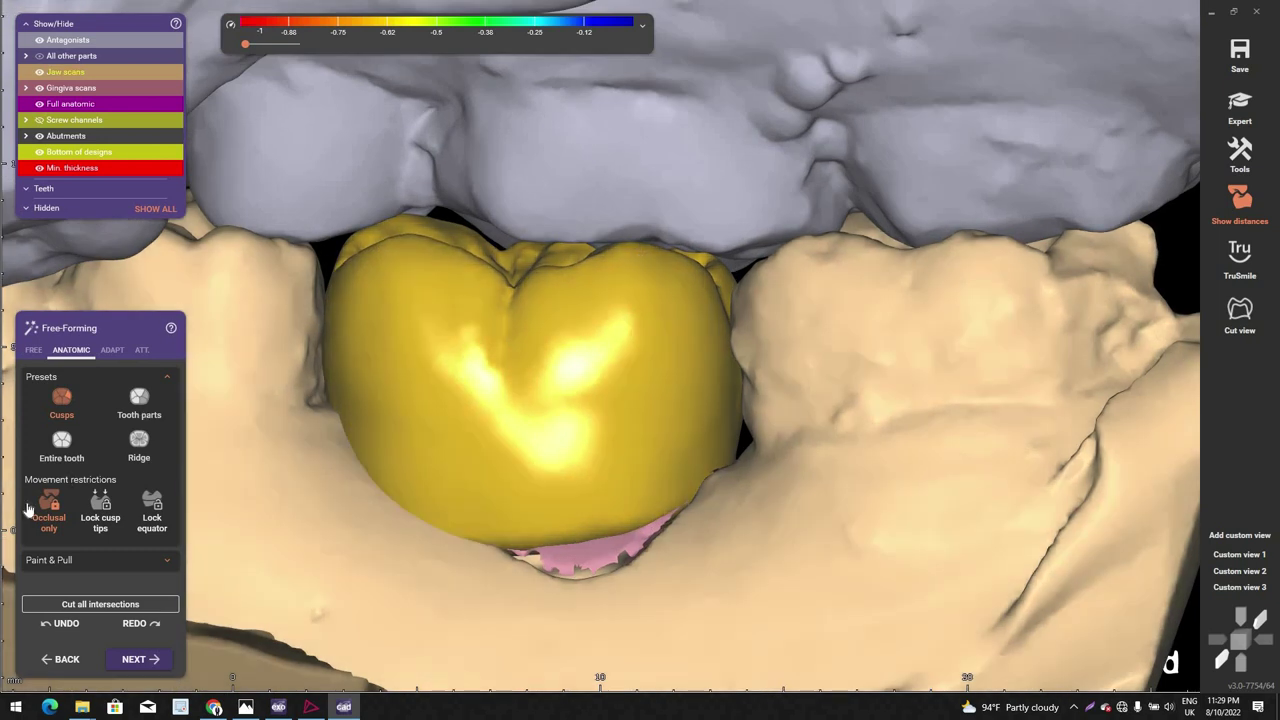
left_click(142, 402)
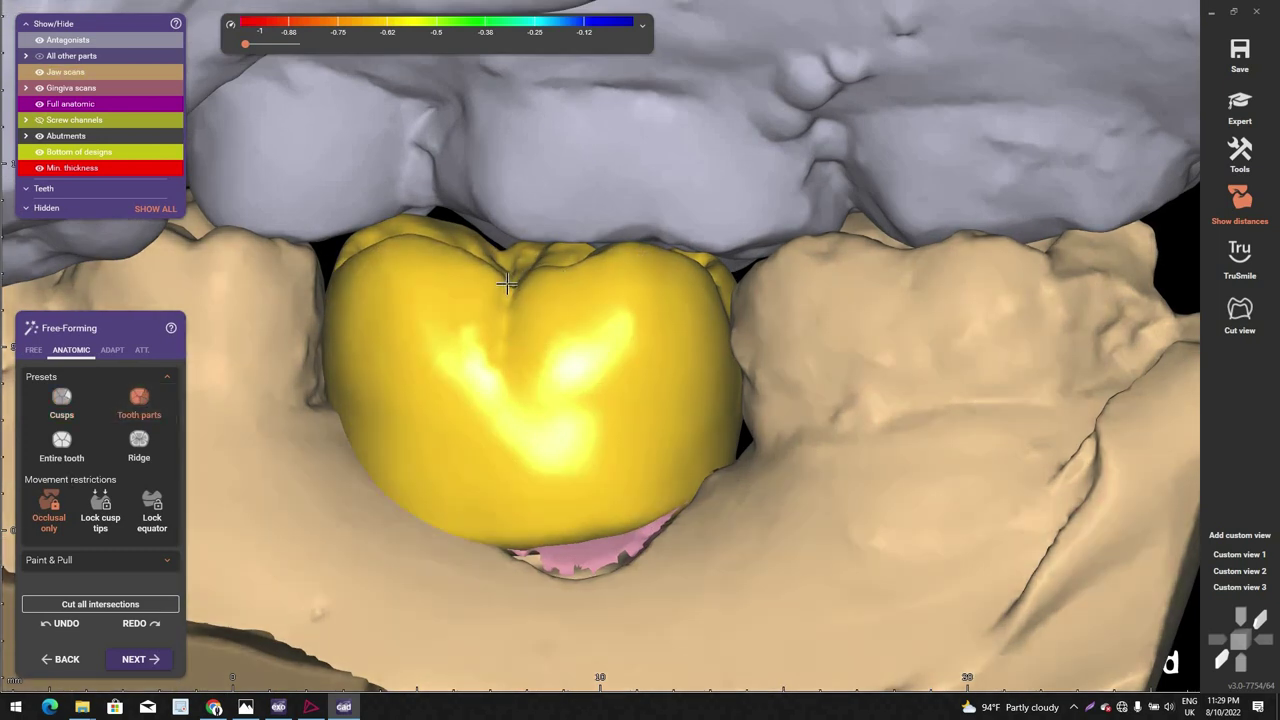
right_click_drag(650, 260, 163, 414)
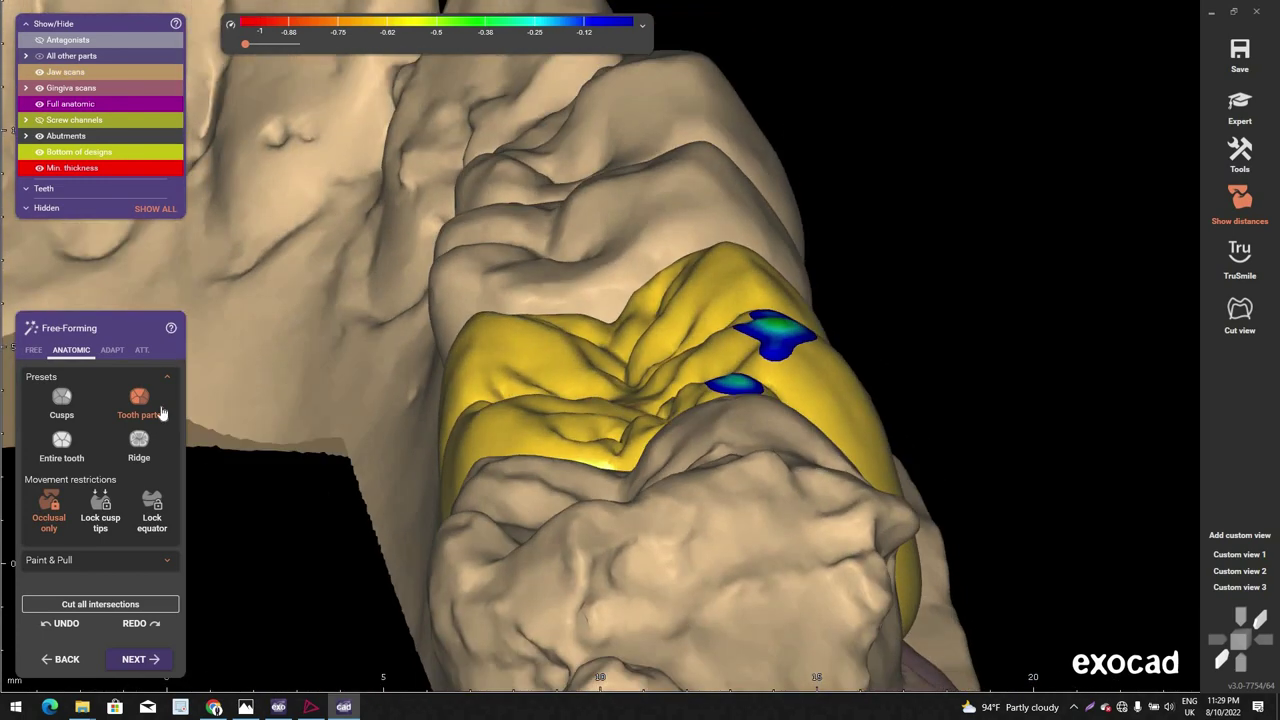
Step: Examine the crown's mesial marginal ridge and its contact with the neighbouring premolar, with the anatomic Ridge preset selected
right_click_drag(597, 309, 154, 420)
scroll(154, 420, "up", 2)
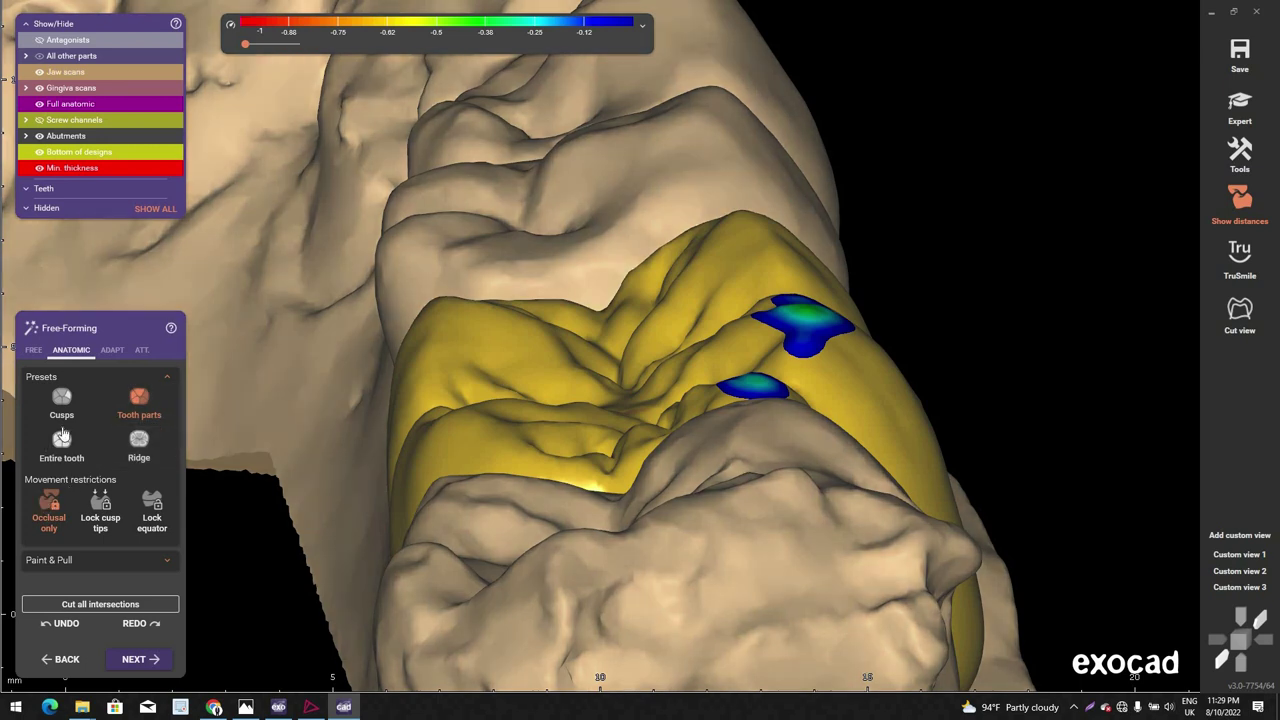
left_click(62, 437)
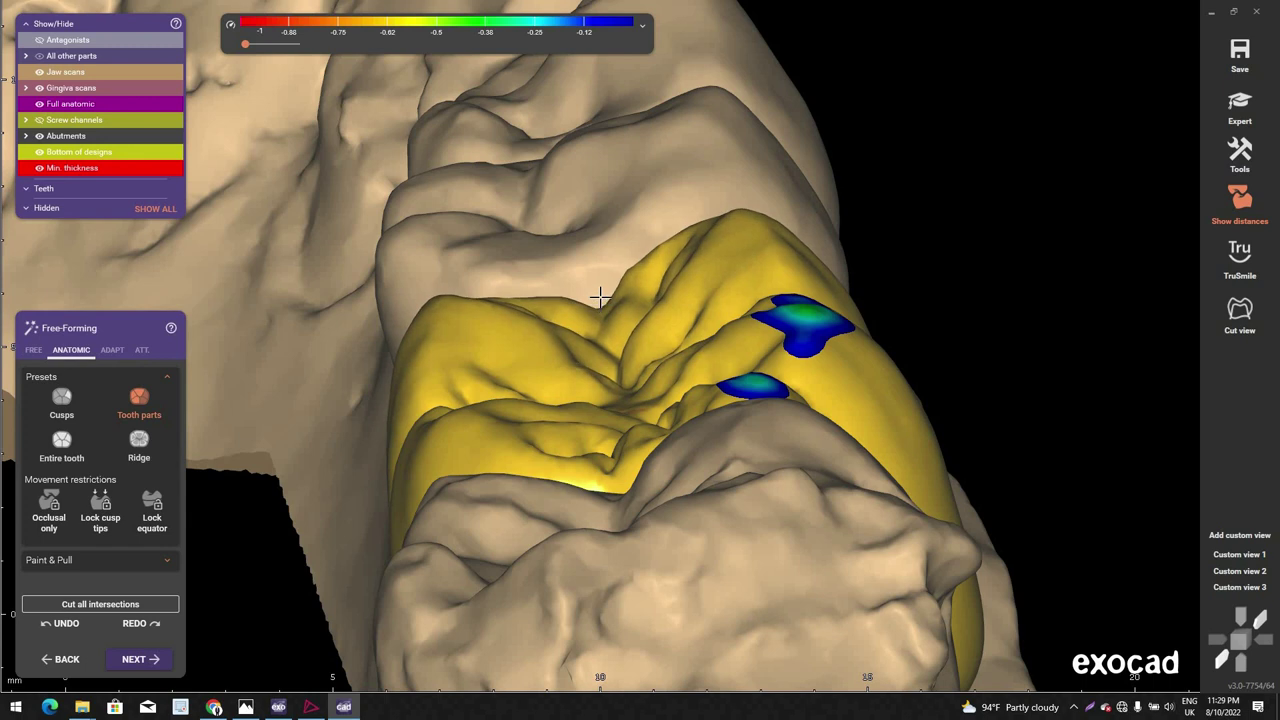
right_click_drag(605, 305, 621, 213)
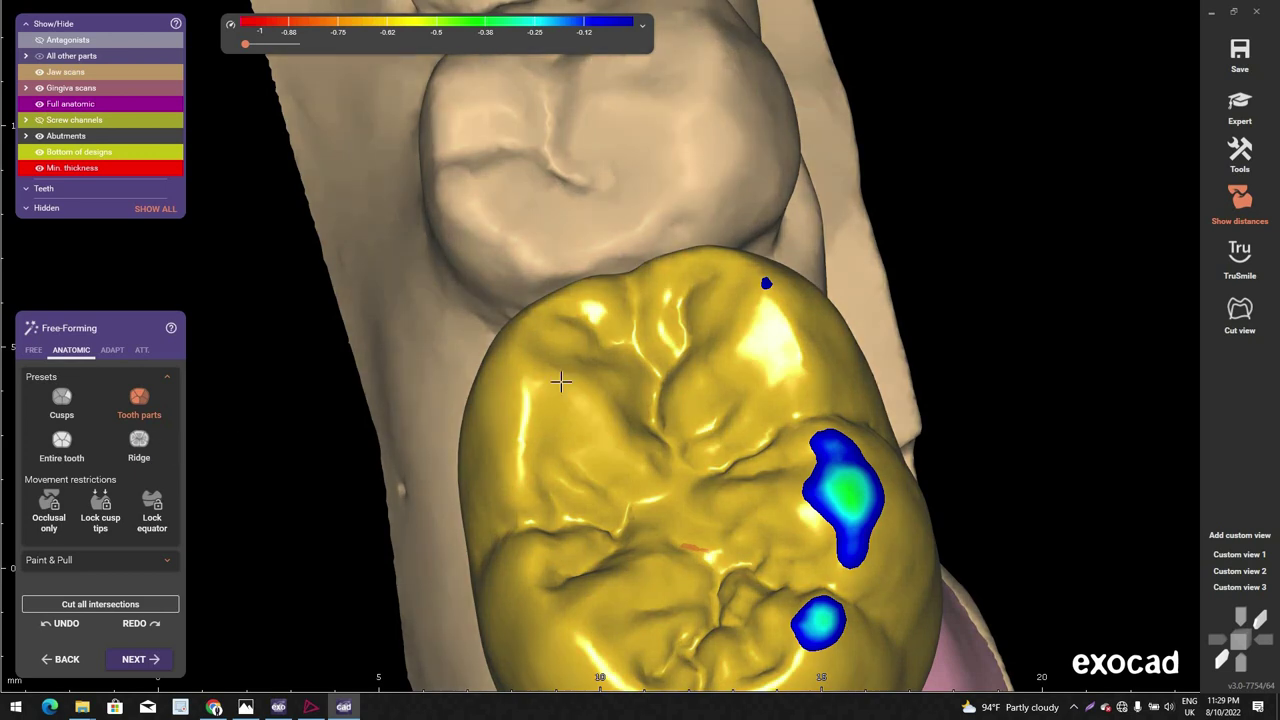
left_click(139, 445)
right_click_drag(700, 380, 681, 298)
scroll(687, 303, "up", 3)
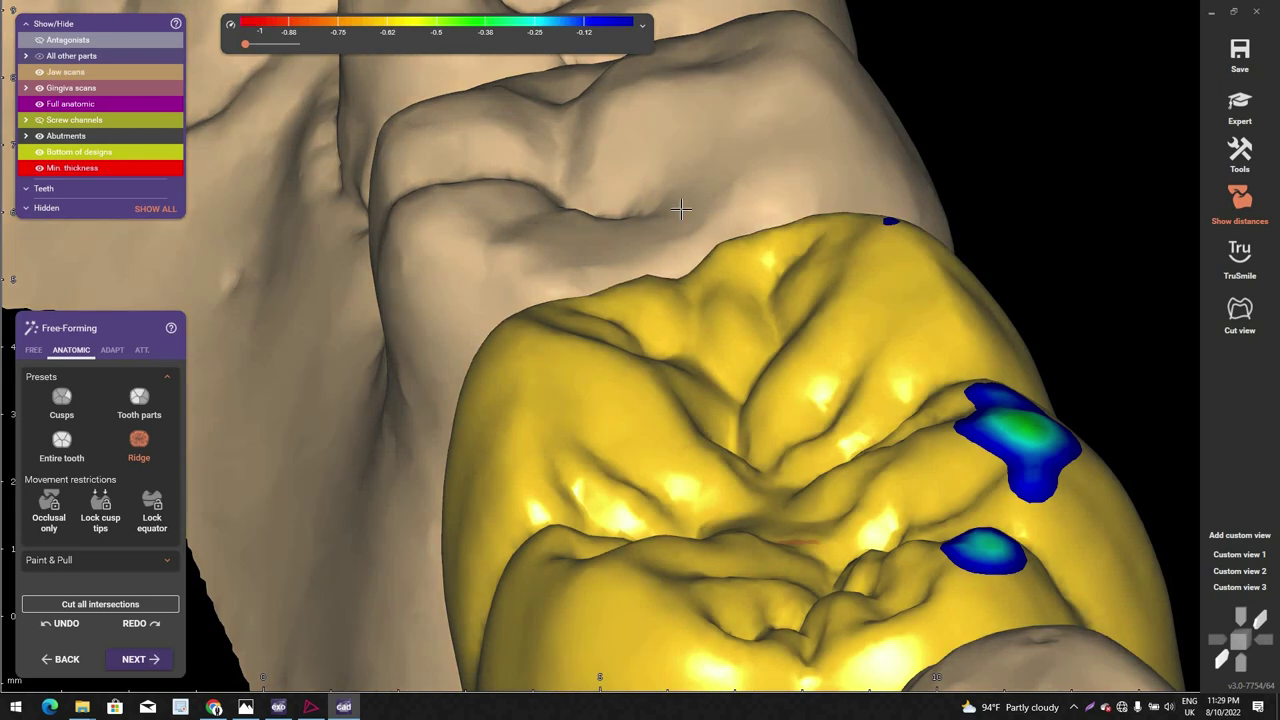
right_click_drag(681, 209, 694, 183)
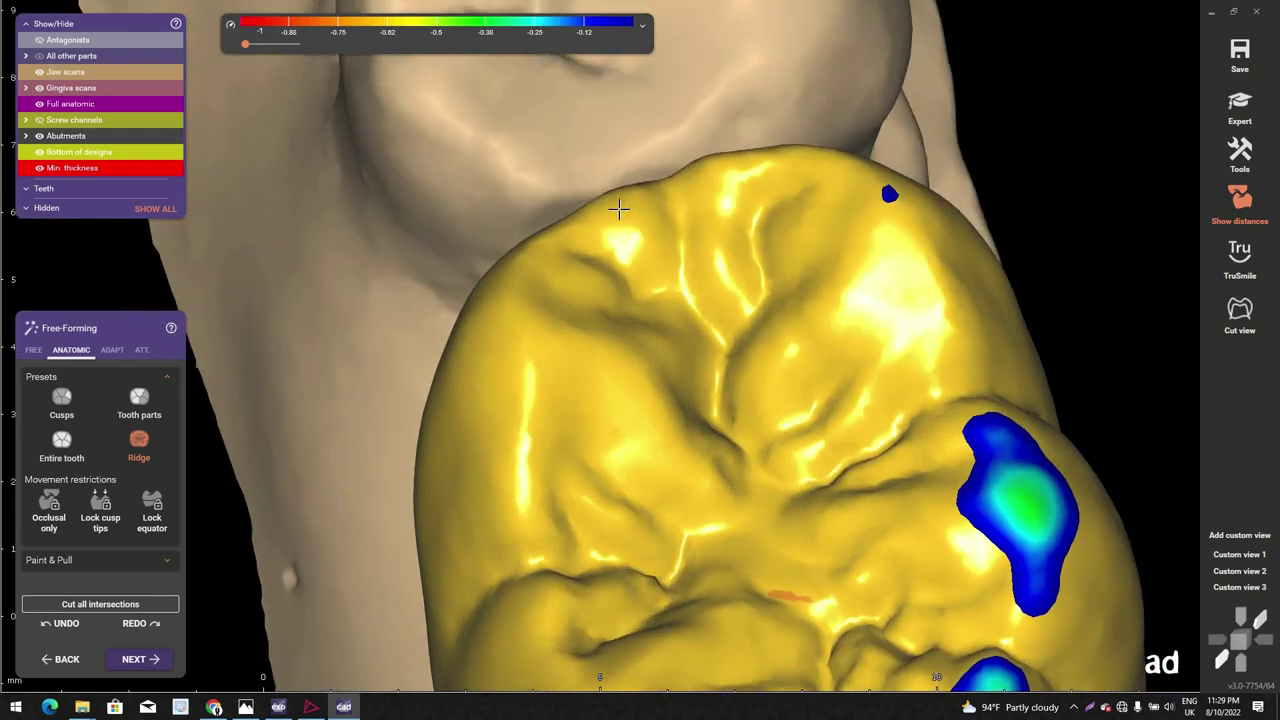
scroll(621, 258, "down", 10)
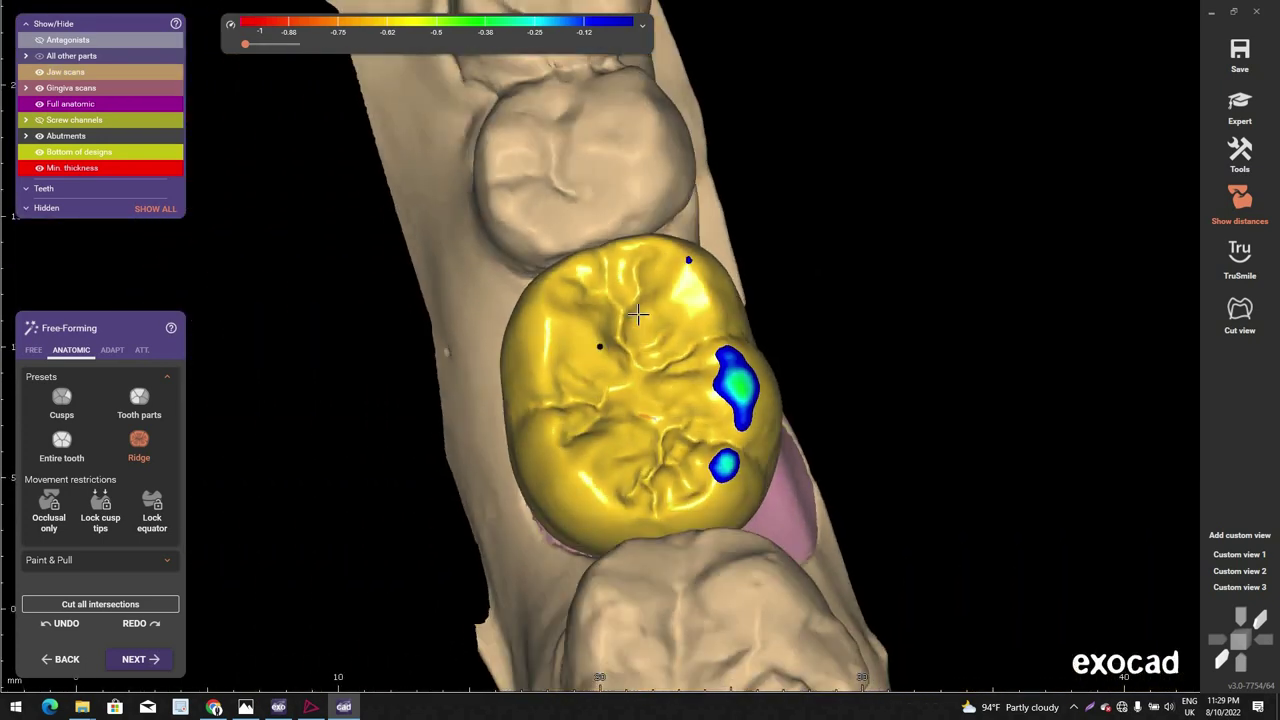
right_click_drag(638, 314, 258, 437)
Step: Extend the distal part of the crown towards the neighbouring molar using the anatomic Tooth parts preset
left_click(139, 400)
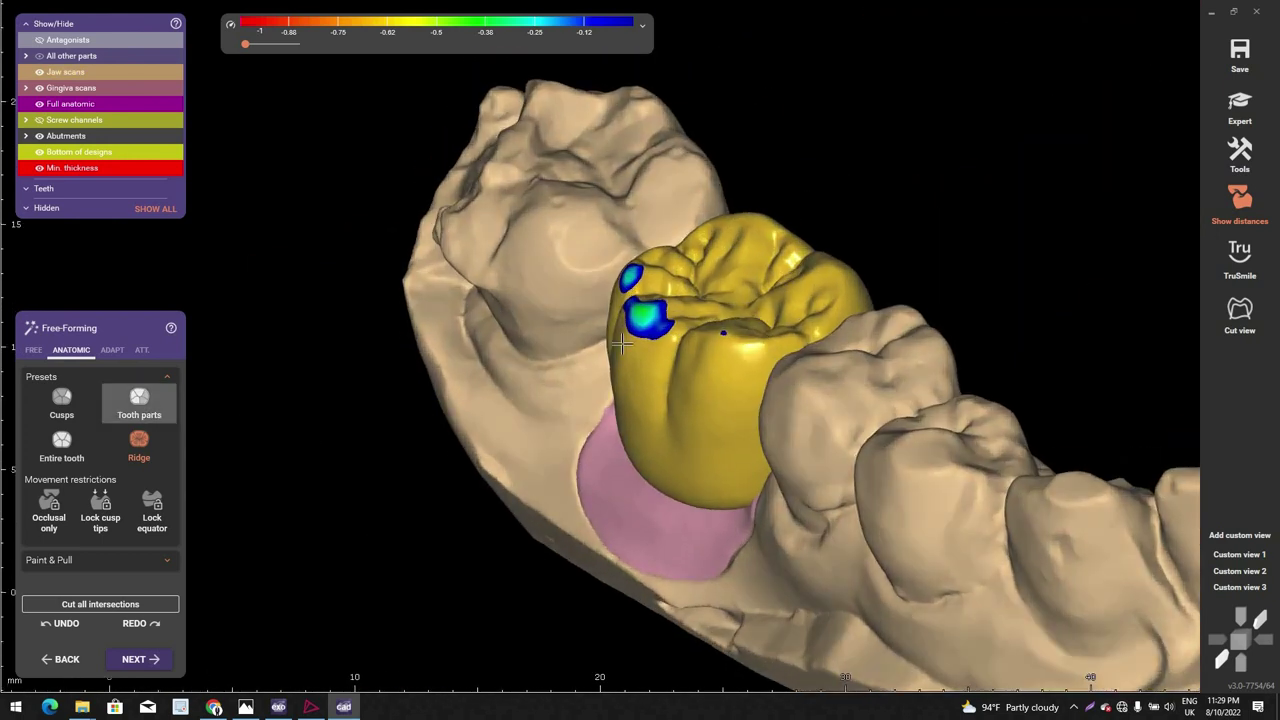
right_click_drag(661, 340, 607, 320)
scroll(607, 320, "up", 5)
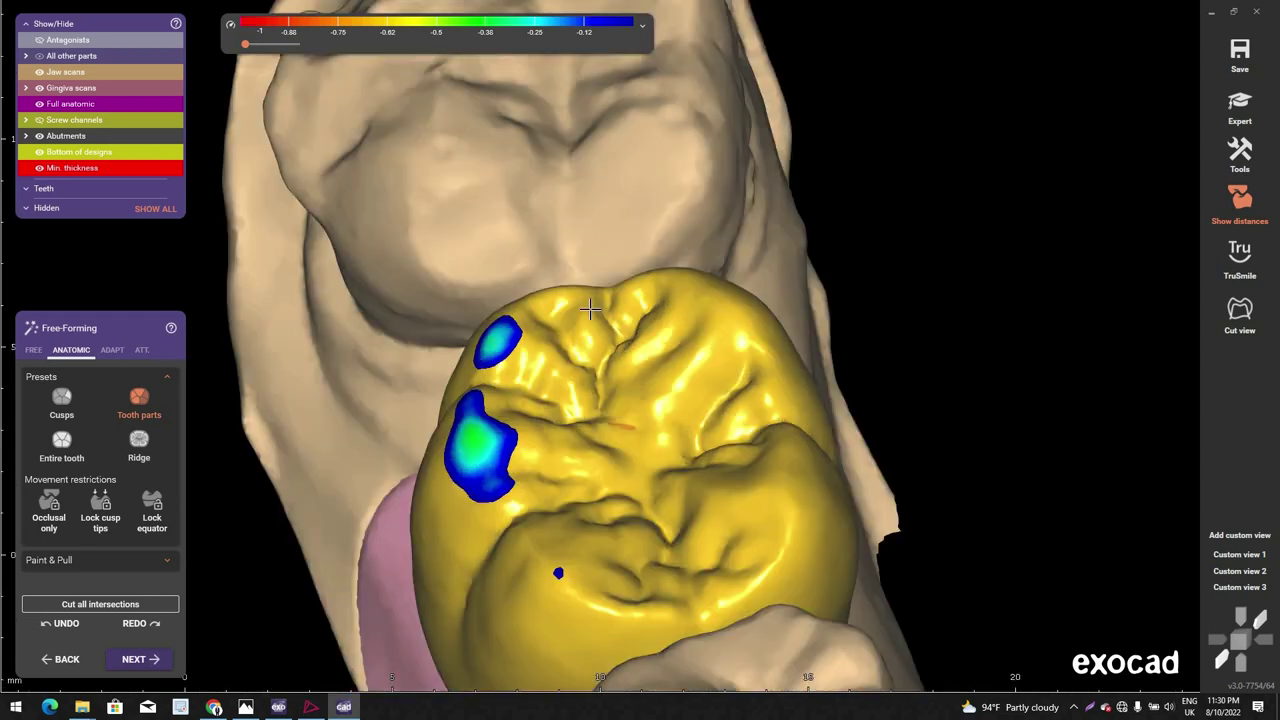
scroll(608, 295, "up", 2)
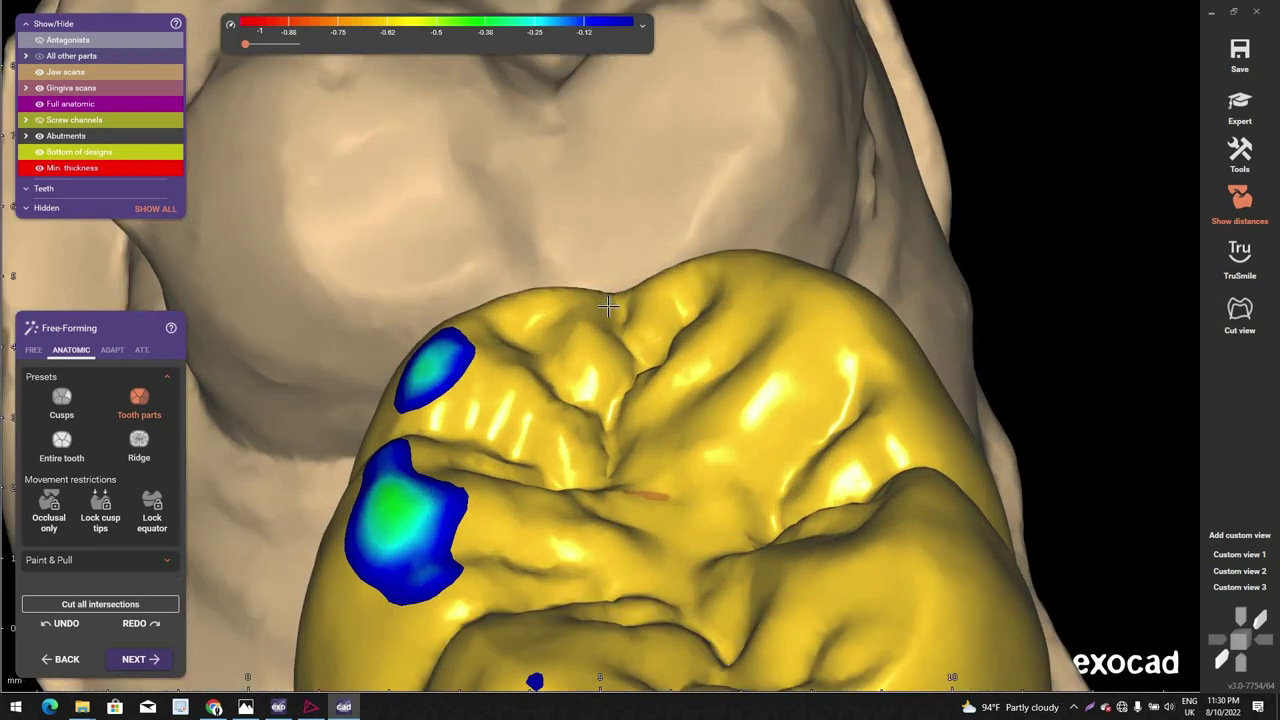
right_click_drag(617, 350, 597, 260)
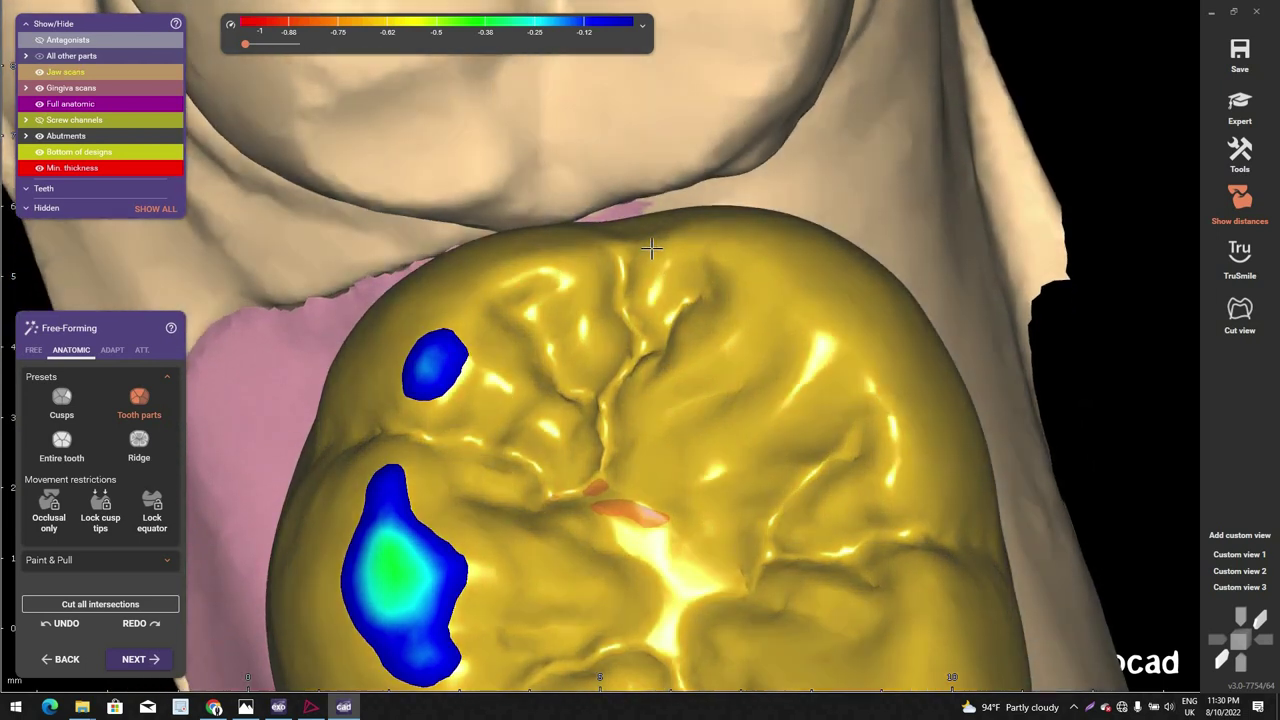
left_click_drag(651, 251, 639, 240)
right_click_drag(639, 239, 640, 234)
left_click_drag(642, 230, 642, 229)
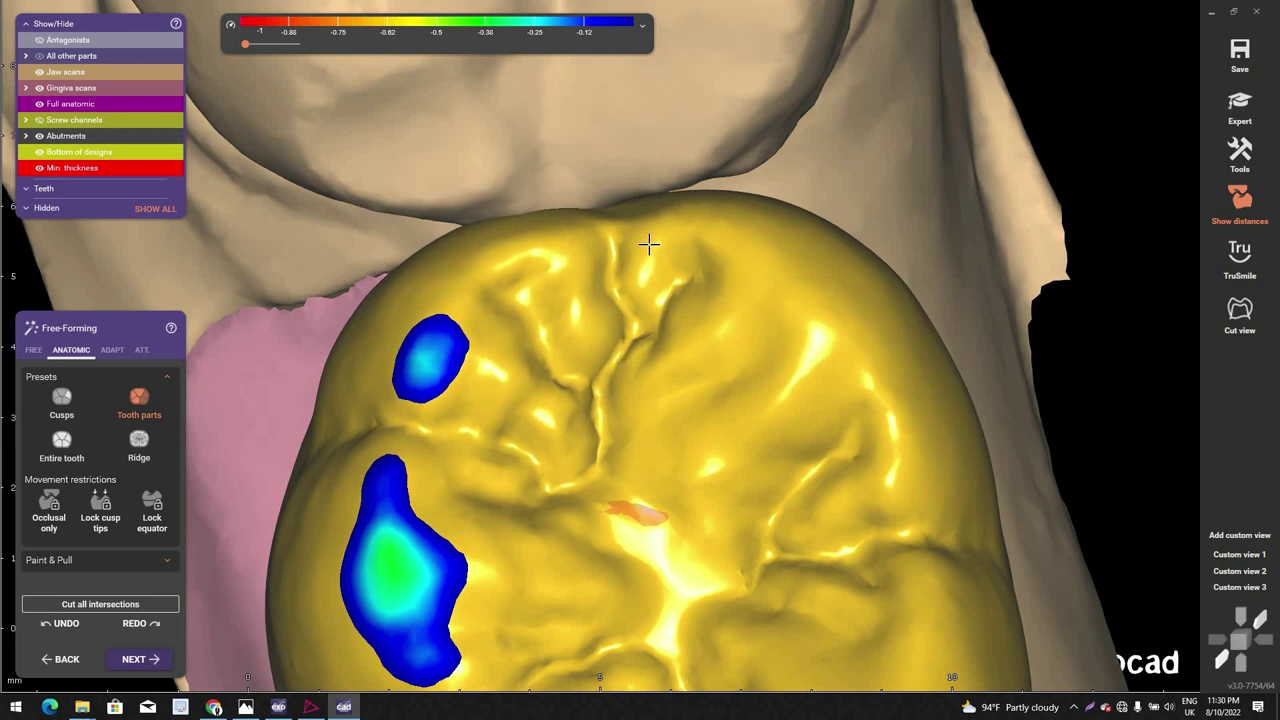
scroll(648, 243, "down", 2)
scroll(648, 243, "down", 5)
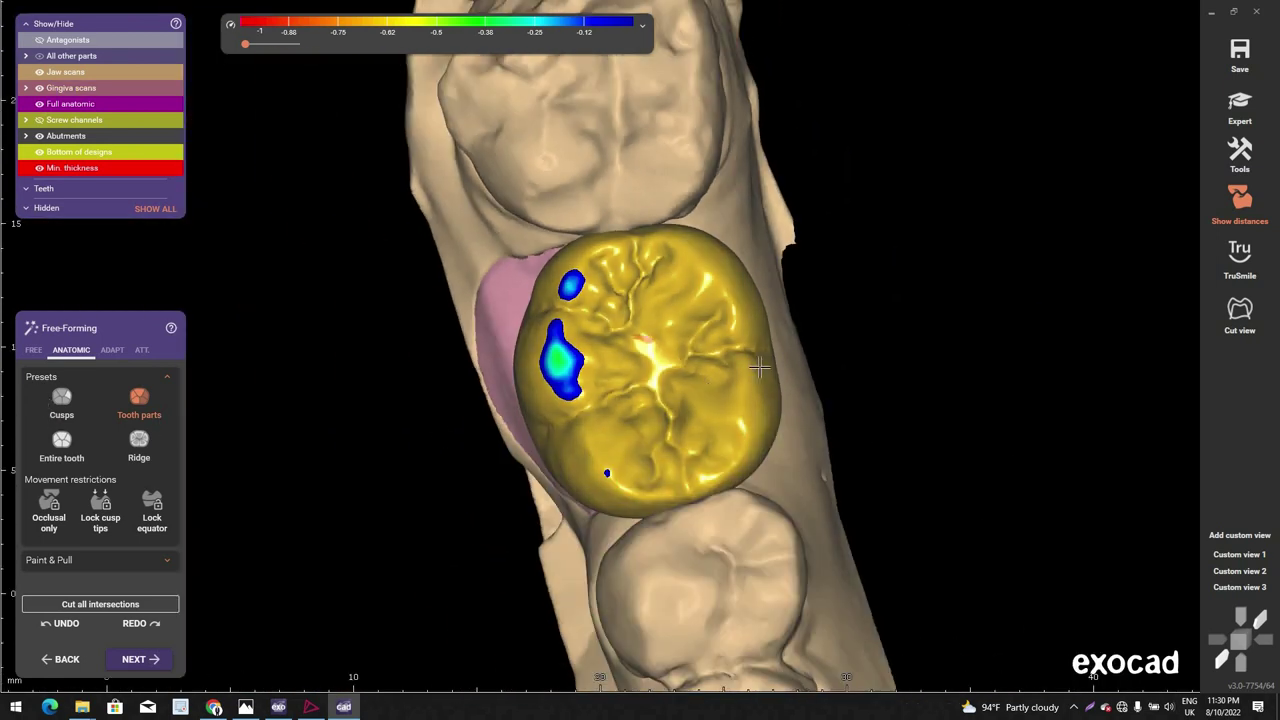
Step: Reduce the two larger contact areas on the crown's buccal cusps using the anatomic Cusps preset
left_click(62, 403)
right_click_drag(510, 420, 554, 330)
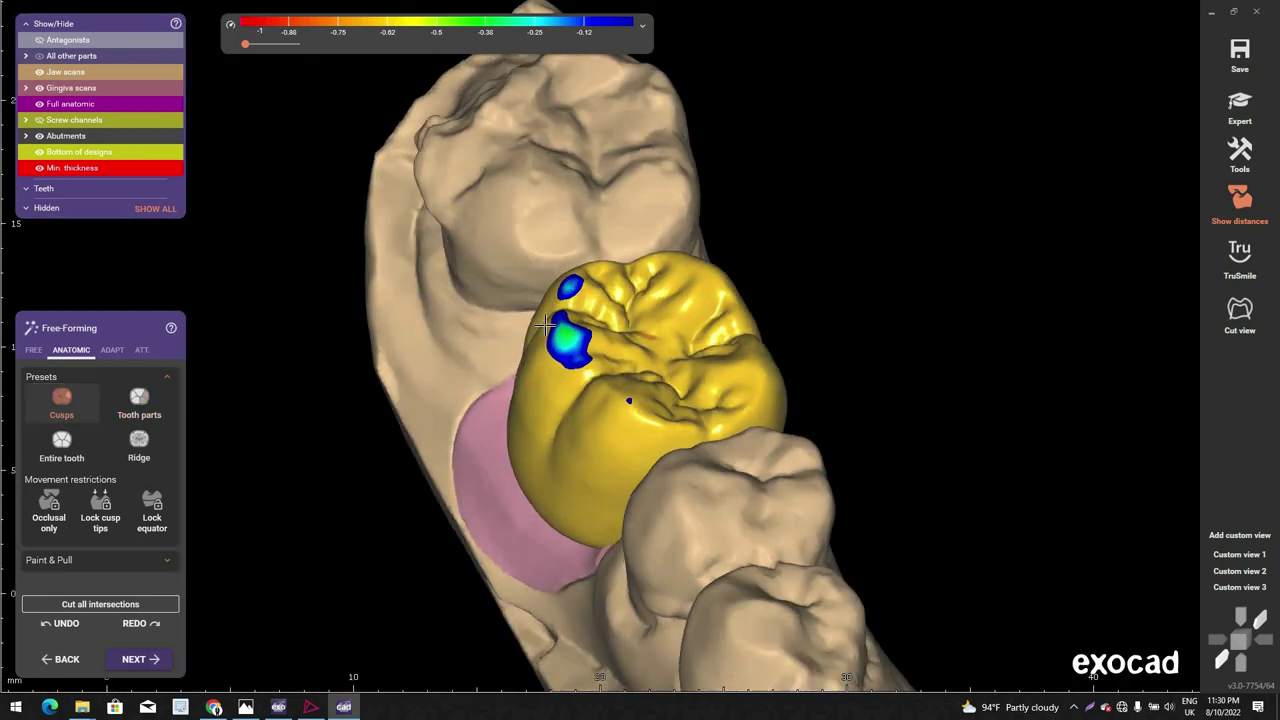
scroll(554, 328, "up", 2)
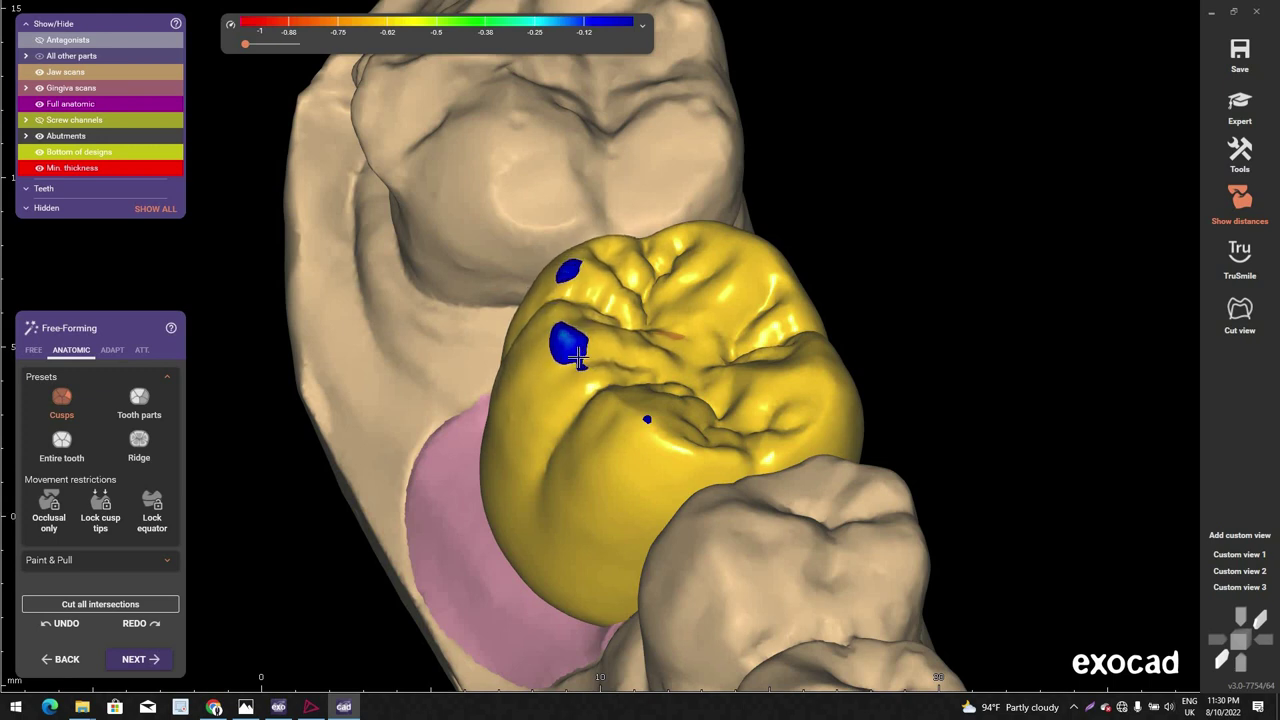
Step: Cut the crown's occlusal intersections with the antagonist at a desired distance of 0.1 mm with static occlusion
left_click(112, 350)
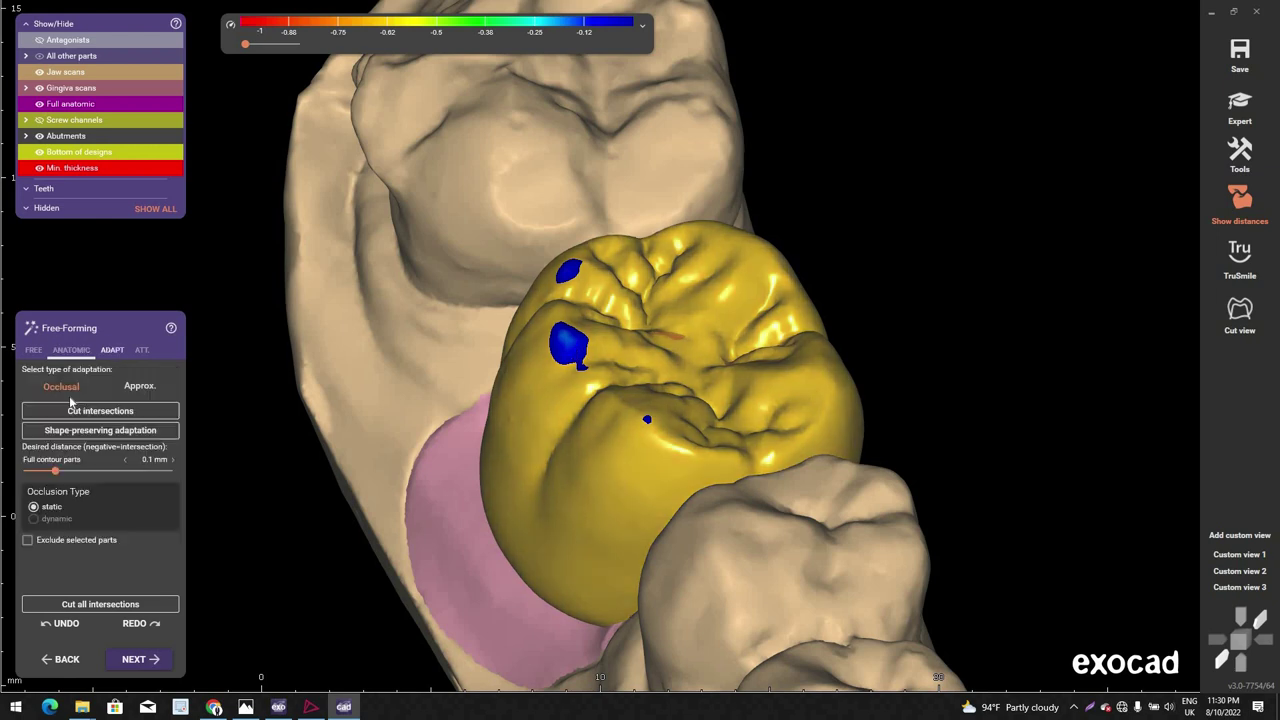
left_click(110, 414)
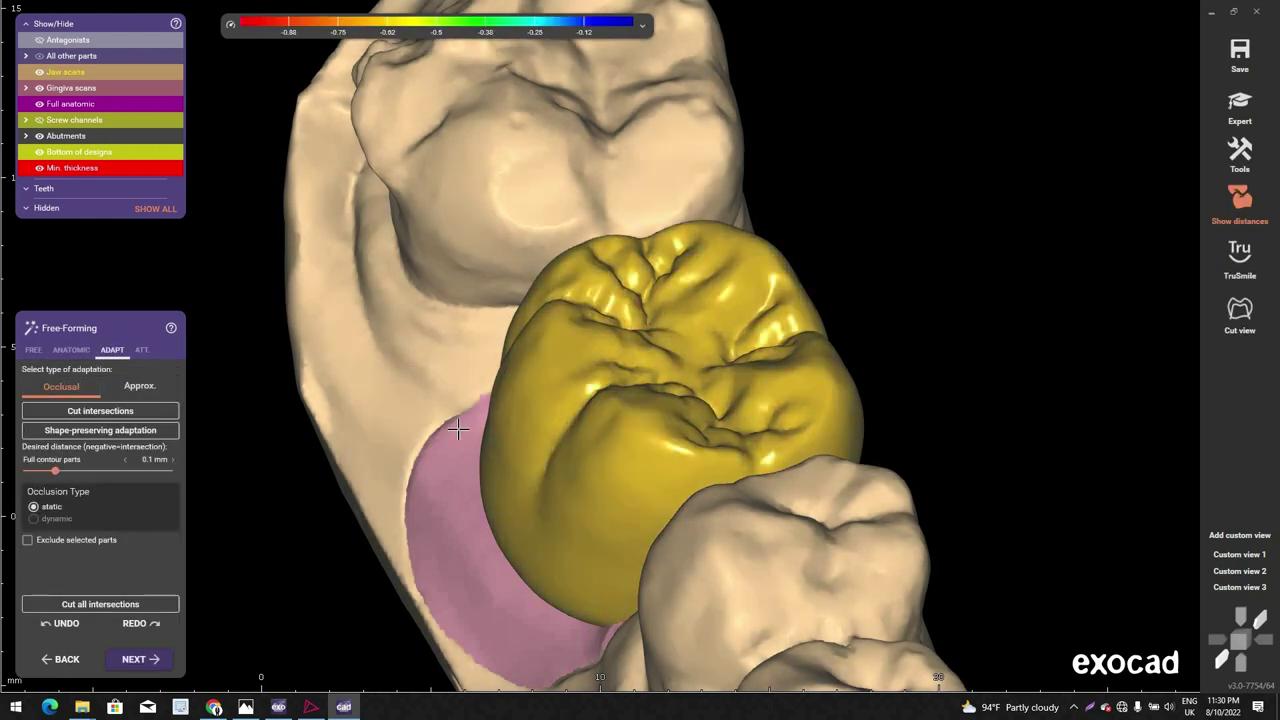
right_click_drag(457, 423, 256, 550)
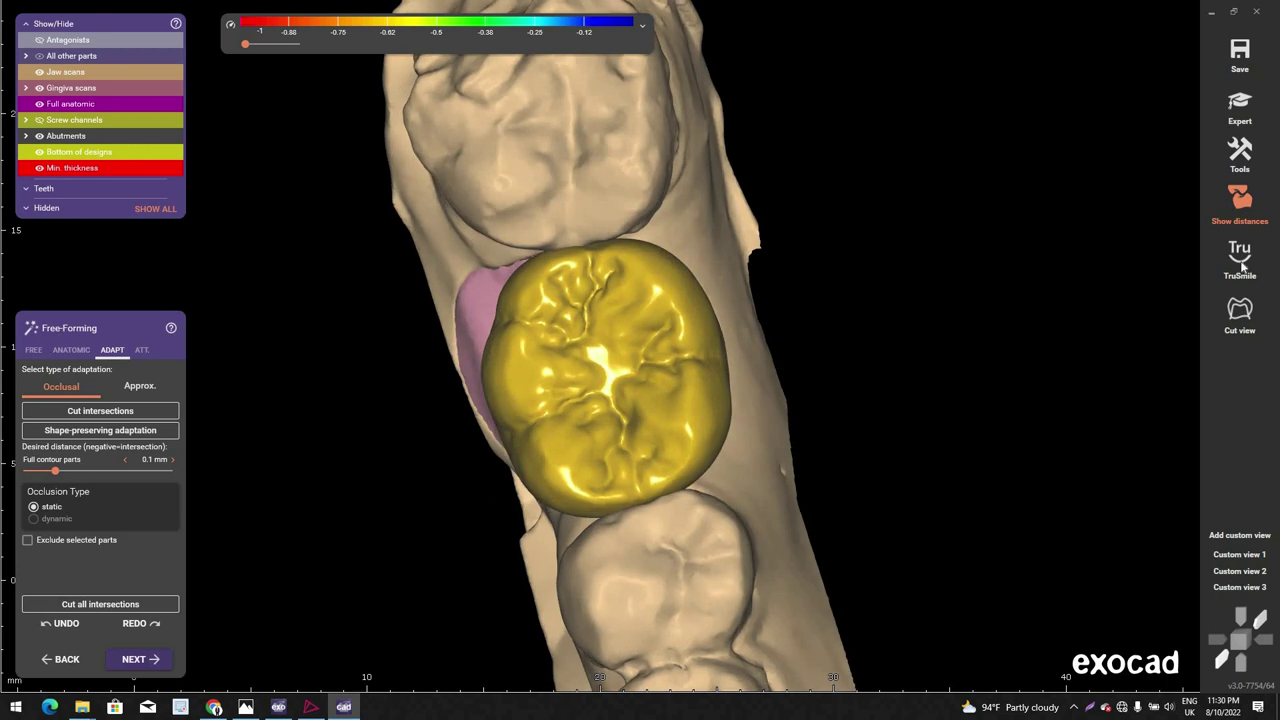
Step: Render the crown realistically with TruSmile and examine its occlusal anatomy
left_click(1241, 262)
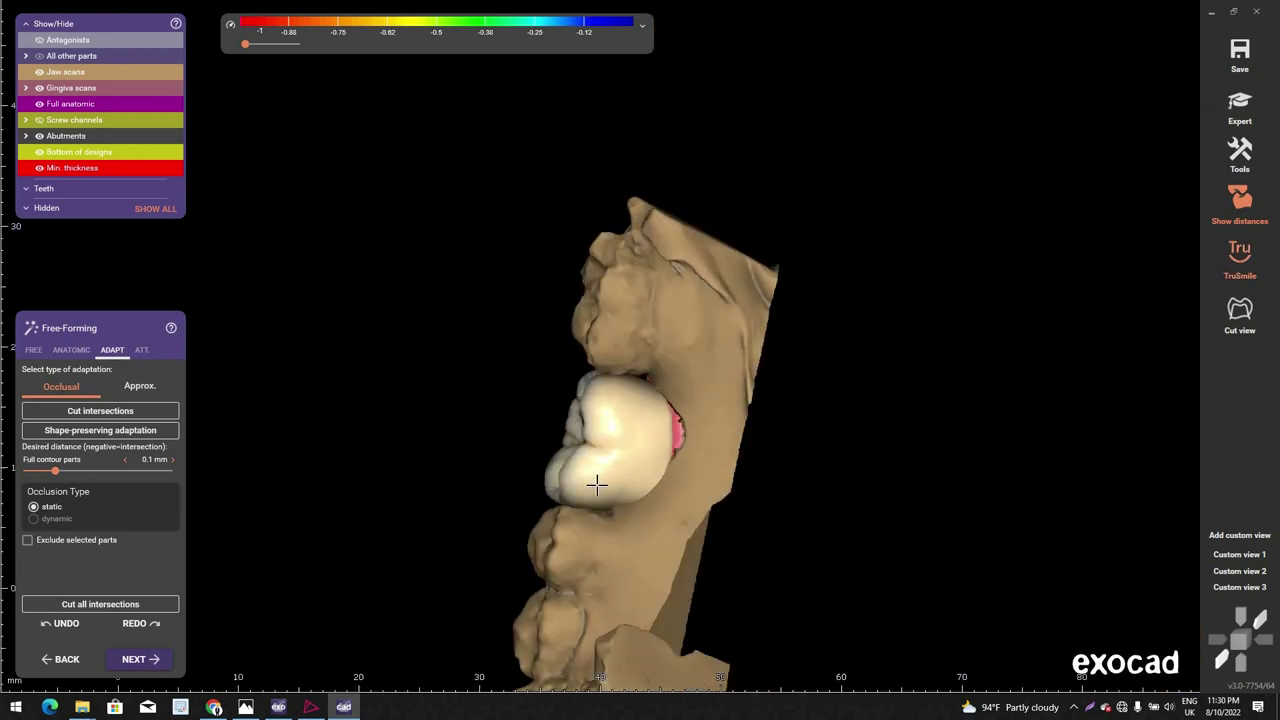
scroll(629, 469, "up", 3)
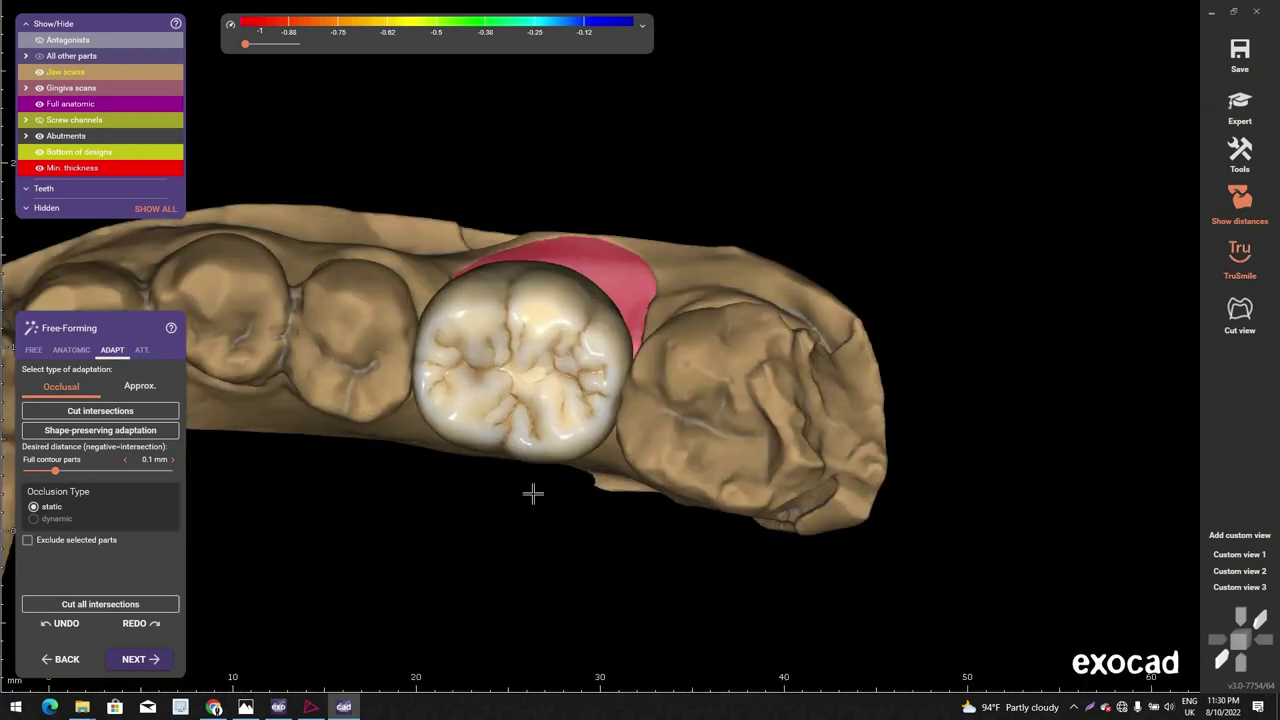
right_click_drag(533, 494, 530, 512)
Step: Slightly adjust the whole crown using the anatomic Entire tooth preset
left_click(71, 349)
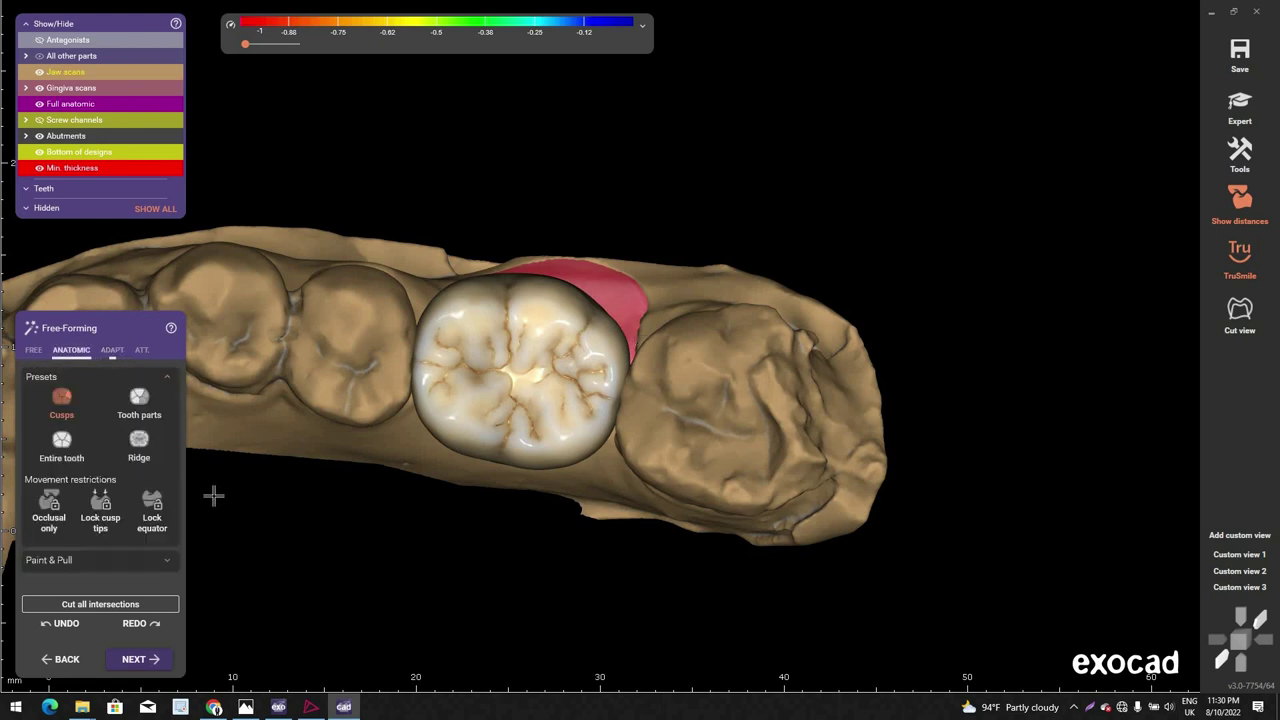
left_click(63, 452)
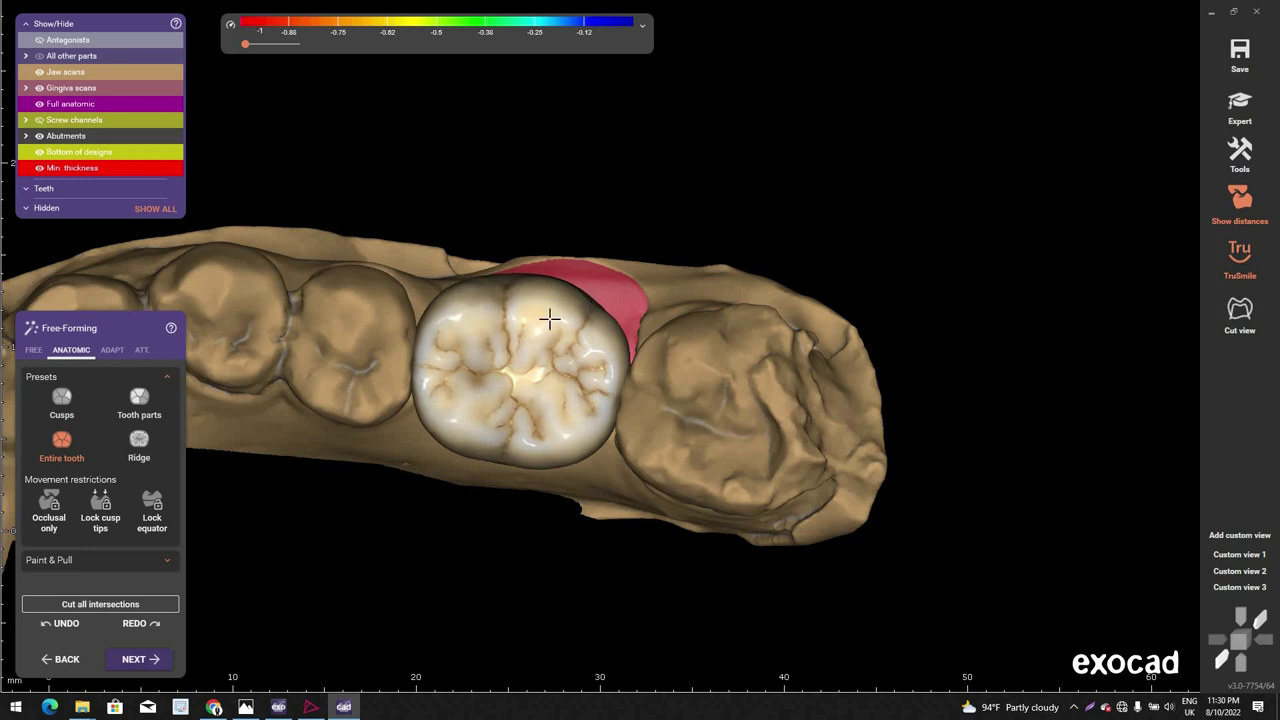
left_click_drag(549, 318, 549, 317)
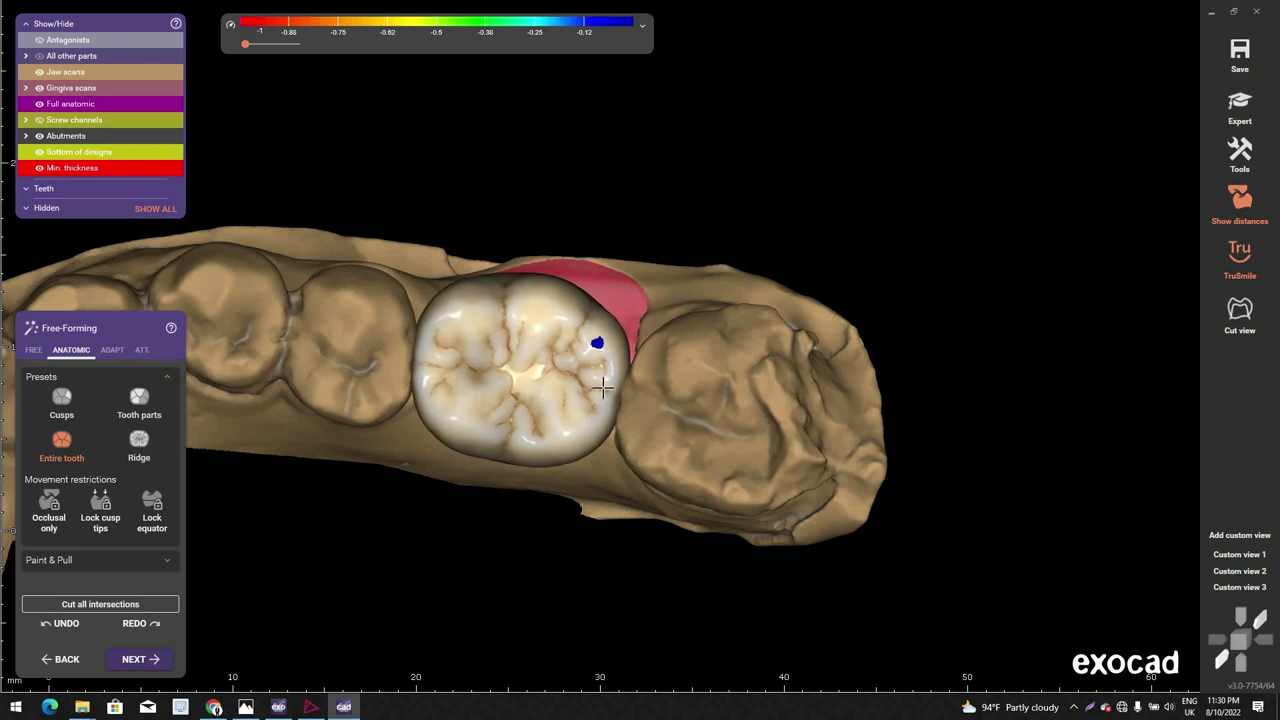
Step: Switch to the Cusps preset and check the crown's distobuccal cusp up close from the lingual side
key("1")
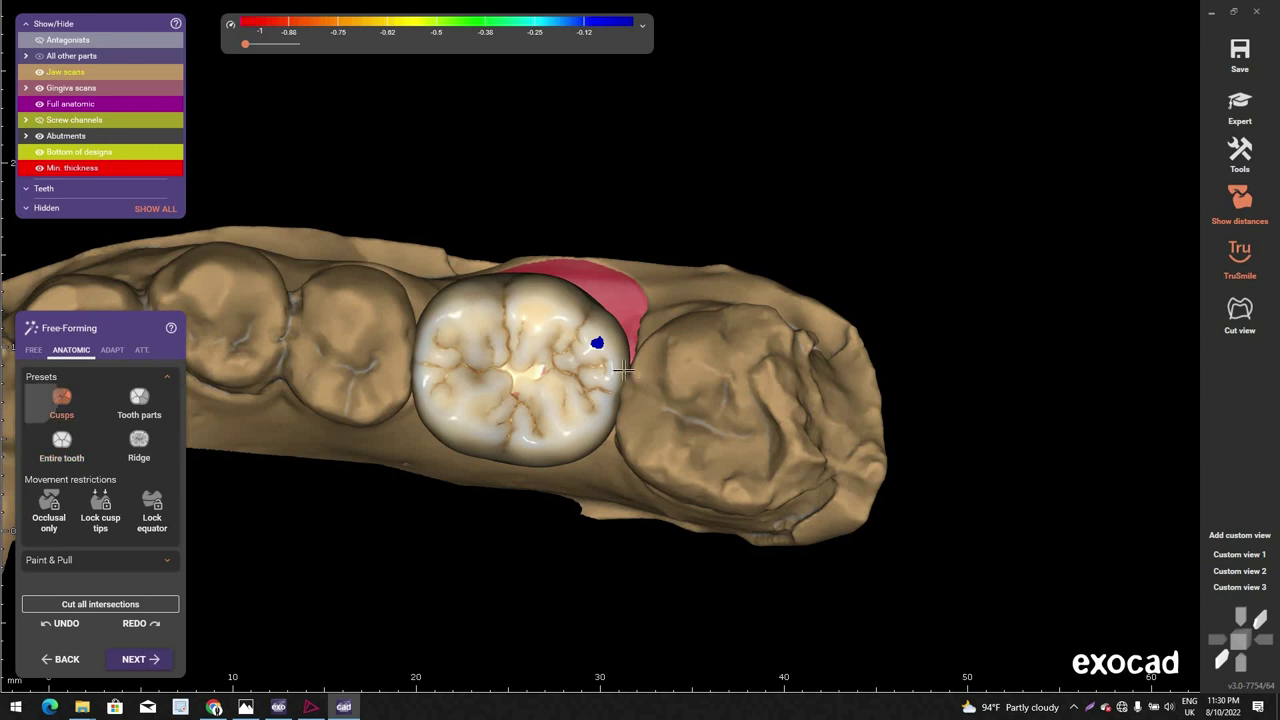
right_click_drag(604, 365, 551, 327)
scroll(548, 327, "up", 4)
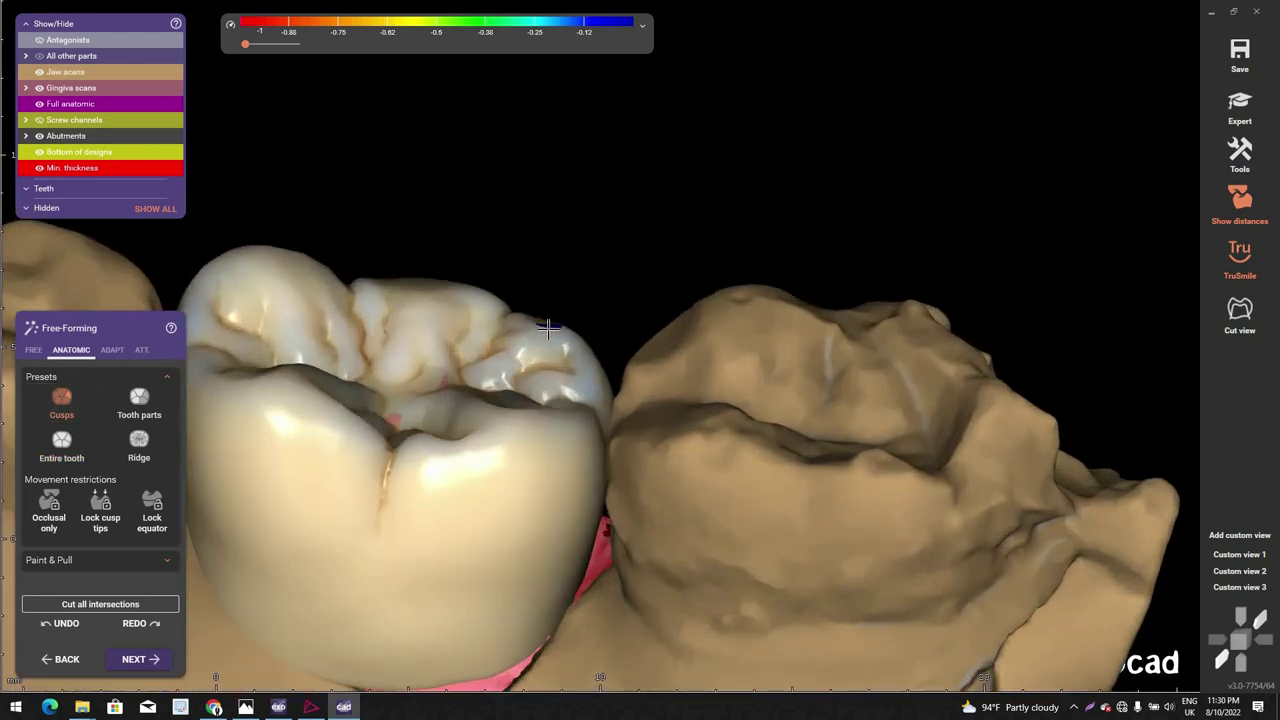
scroll(581, 389, "down", 4)
Step: Cut the crown's approximal intersections with the adjacent teeth at 0 mm distance, and turn off the distance display
right_click_drag(581, 389, 121, 358)
left_click(116, 352)
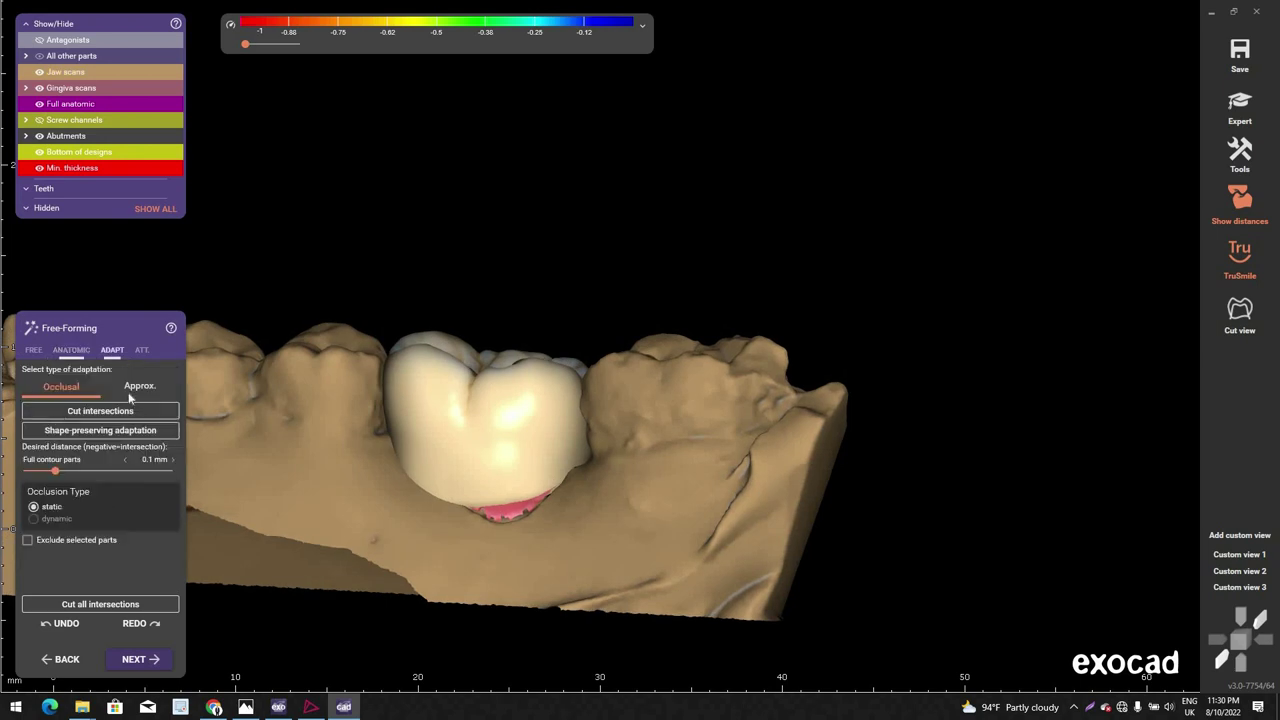
left_click(134, 410)
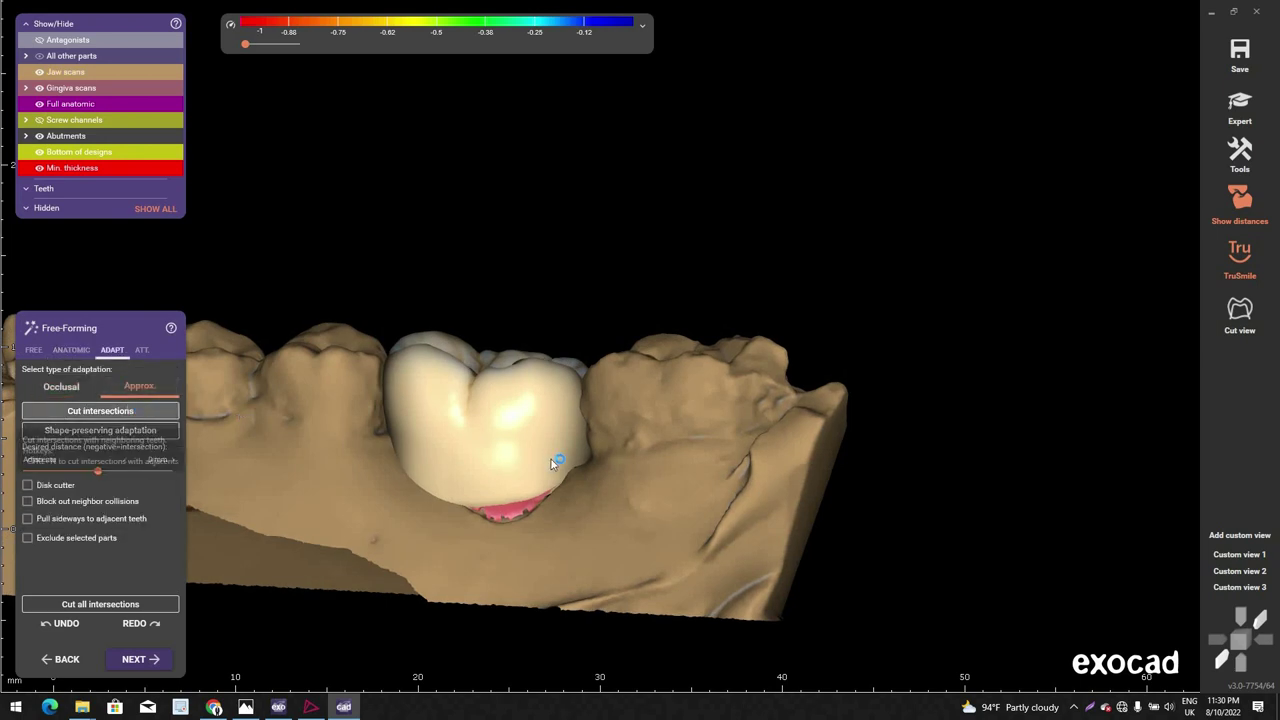
left_click(1240, 198)
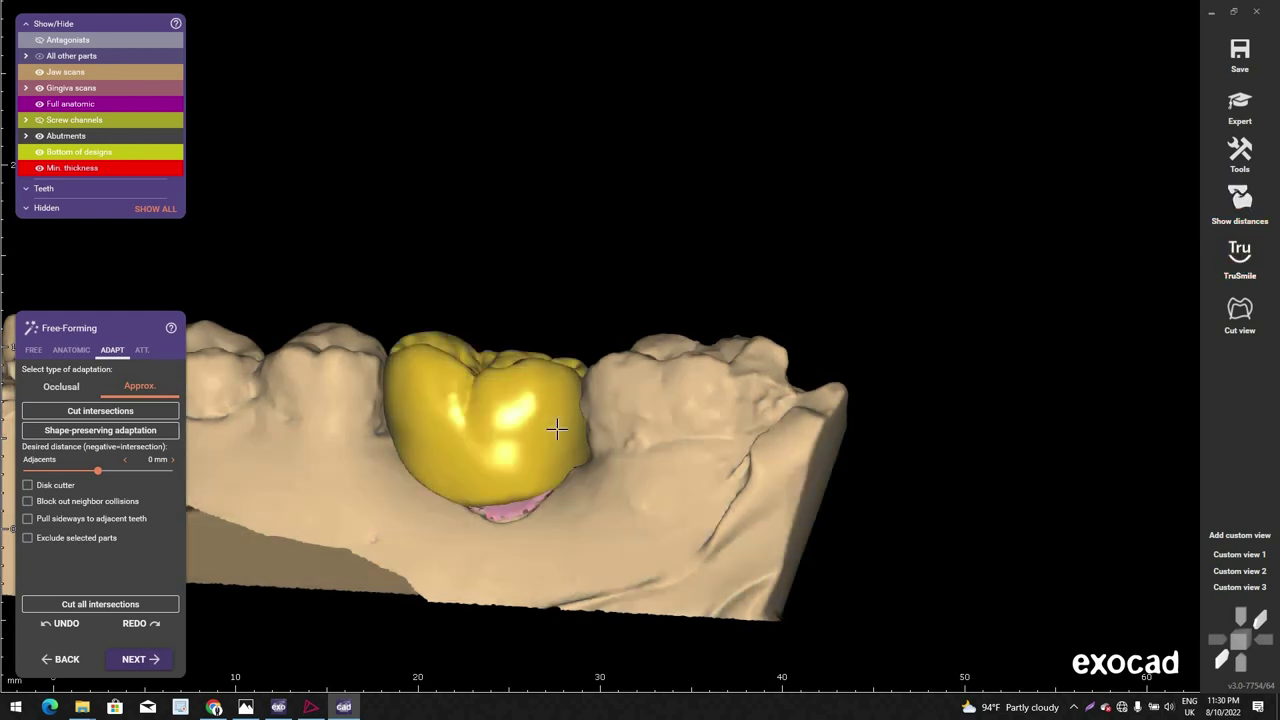
Step: Hide the jaw and gingiva scans so that the crown is isolated from all sides
middle_click(557, 428, "shift")
middle_click(580, 450, "shift")
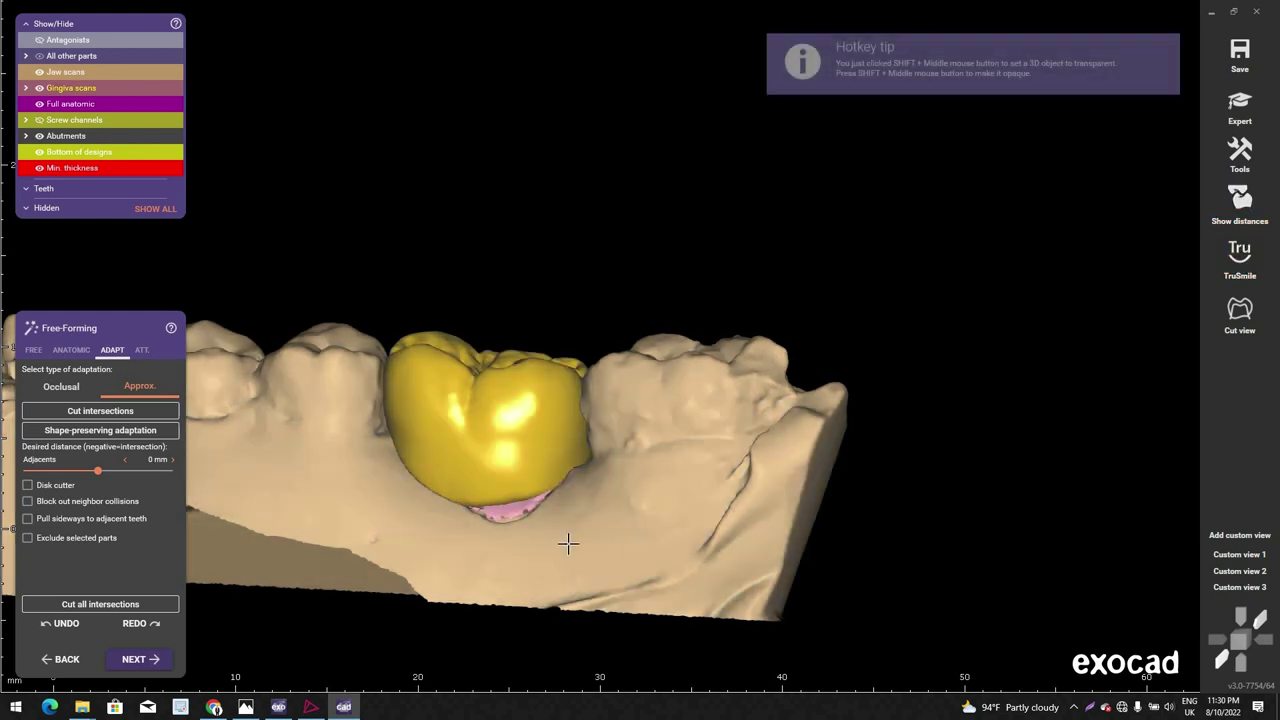
middle_click(572, 532, "ctrl")
right_click_drag(500, 406, 466, 446)
scroll(506, 414, "down", 1)
middle_click(466, 447, "ctrl")
middle_click(466, 446, "ctrl")
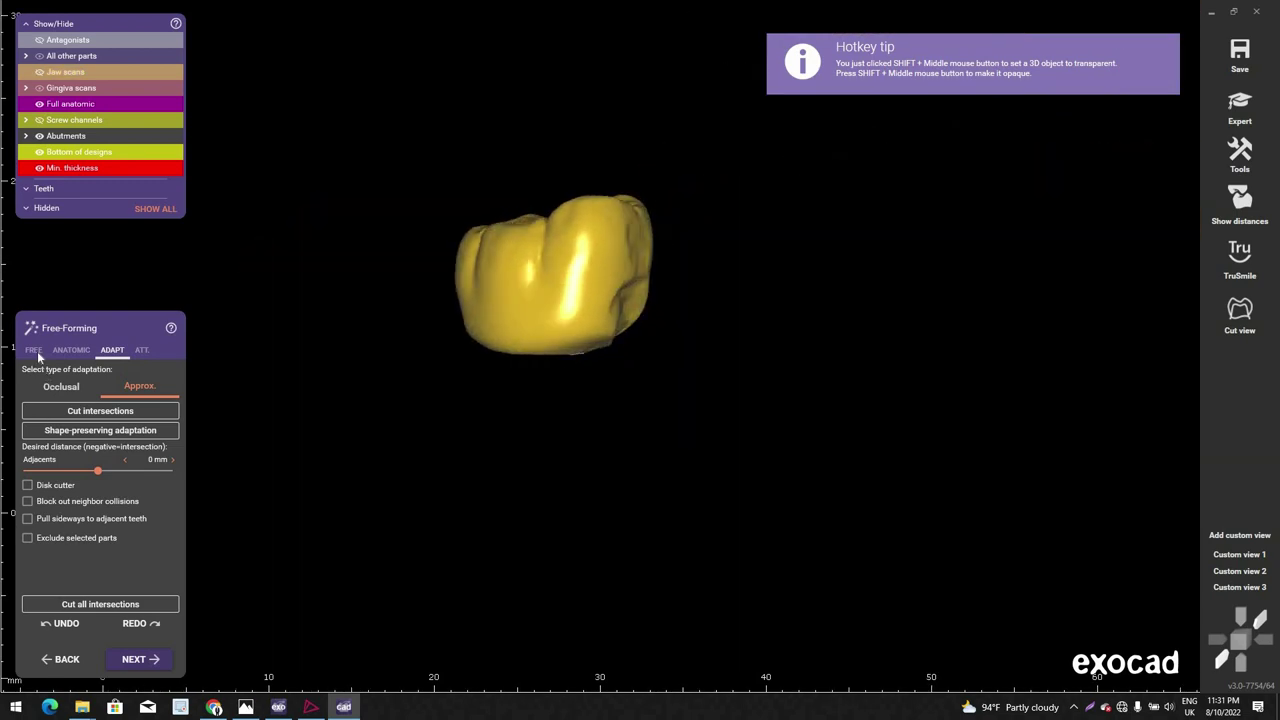
Step: Smooth the uneven lower area of the crown's approximal side with the Smooth/Flatten brush, reducing its size and raising its strength
right_click_drag(583, 284, 585, 285)
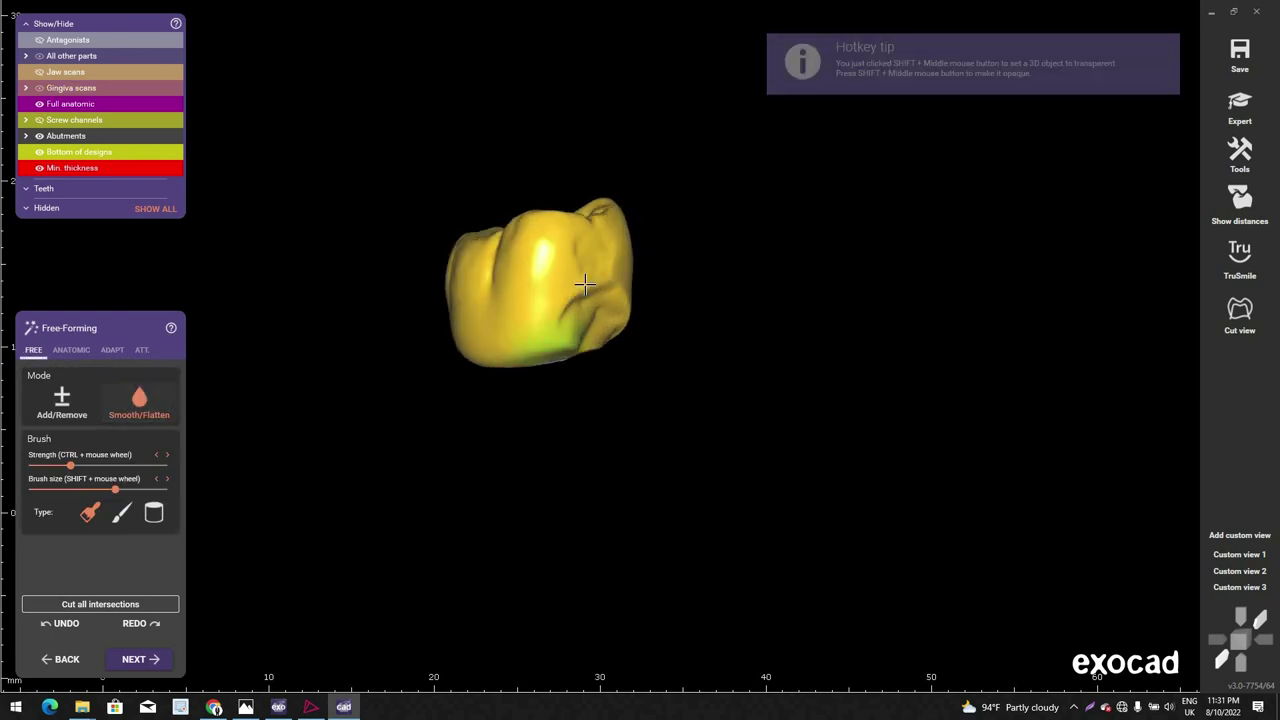
scroll(585, 285, "up", 5)
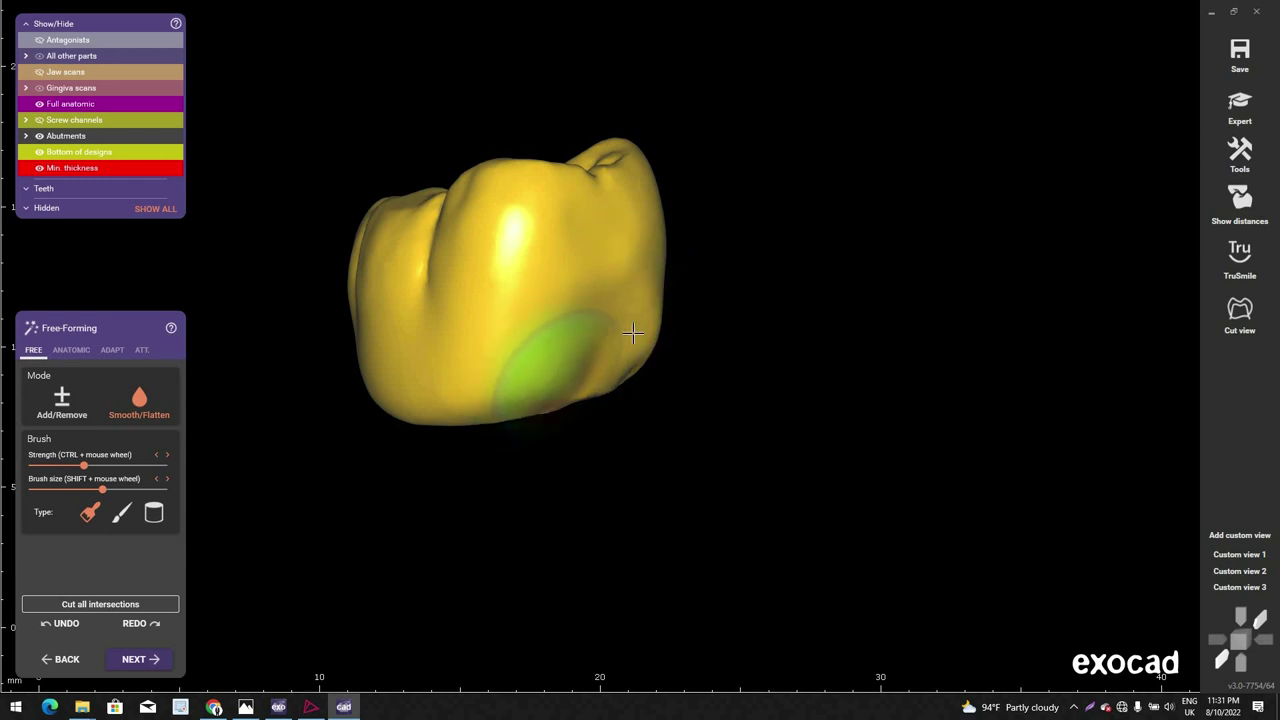
right_click_drag(581, 315, 610, 402)
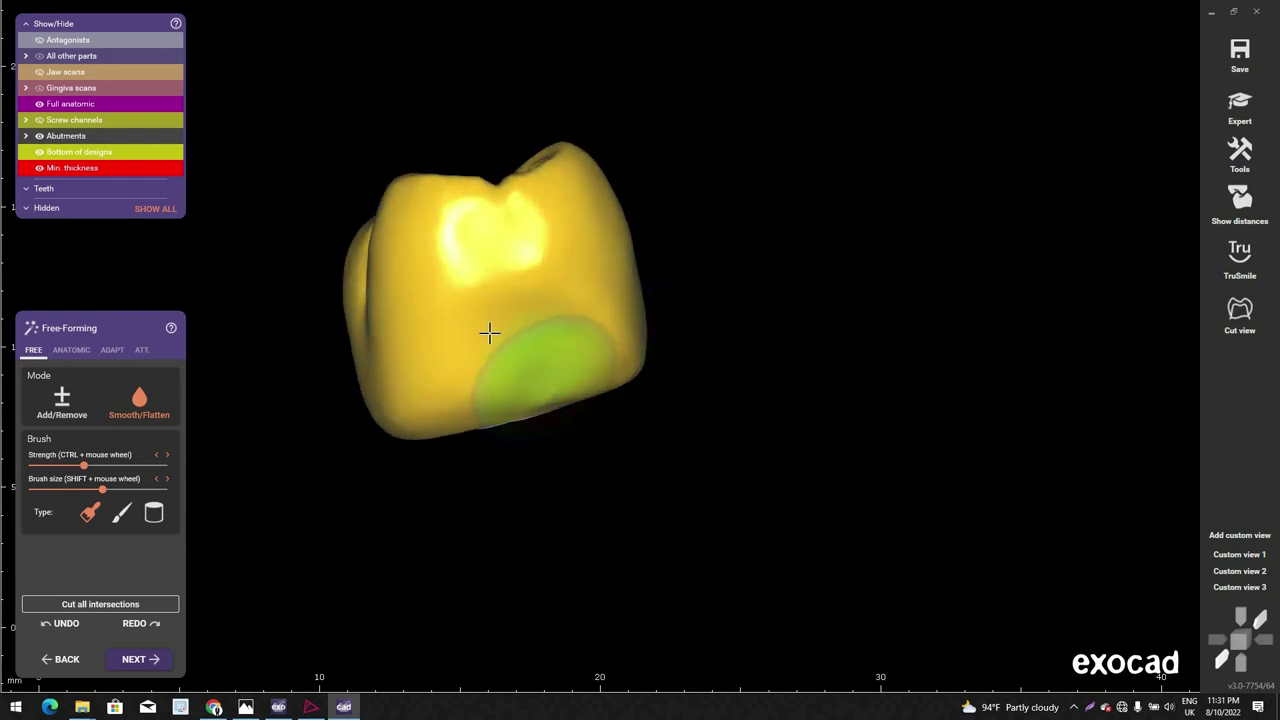
right_click_drag(565, 351, 520, 328)
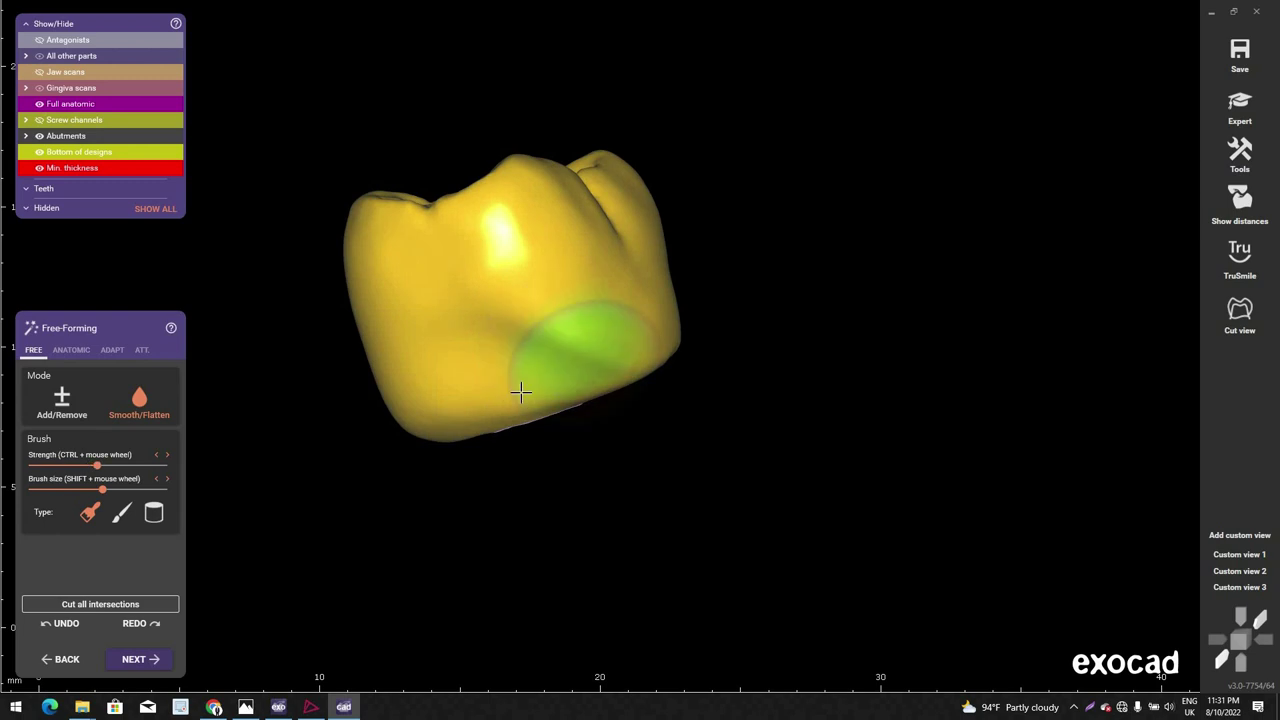
mouse_move(485, 425)
right_mouse_down()
mouse_move(623, 406)
mouse_move(663, 323)
mouse_move(565, 380)
mouse_move(617, 286)
mouse_move(643, 303)
mouse_move(623, 311)
right_mouse_up()
Step: Smooth the crown's remaining axial surfaces down to the cervical edge with a smaller Smooth/Flatten brush
scroll(637, 297, "up", 2)
scroll(629, 299, "down", 2, "shift")
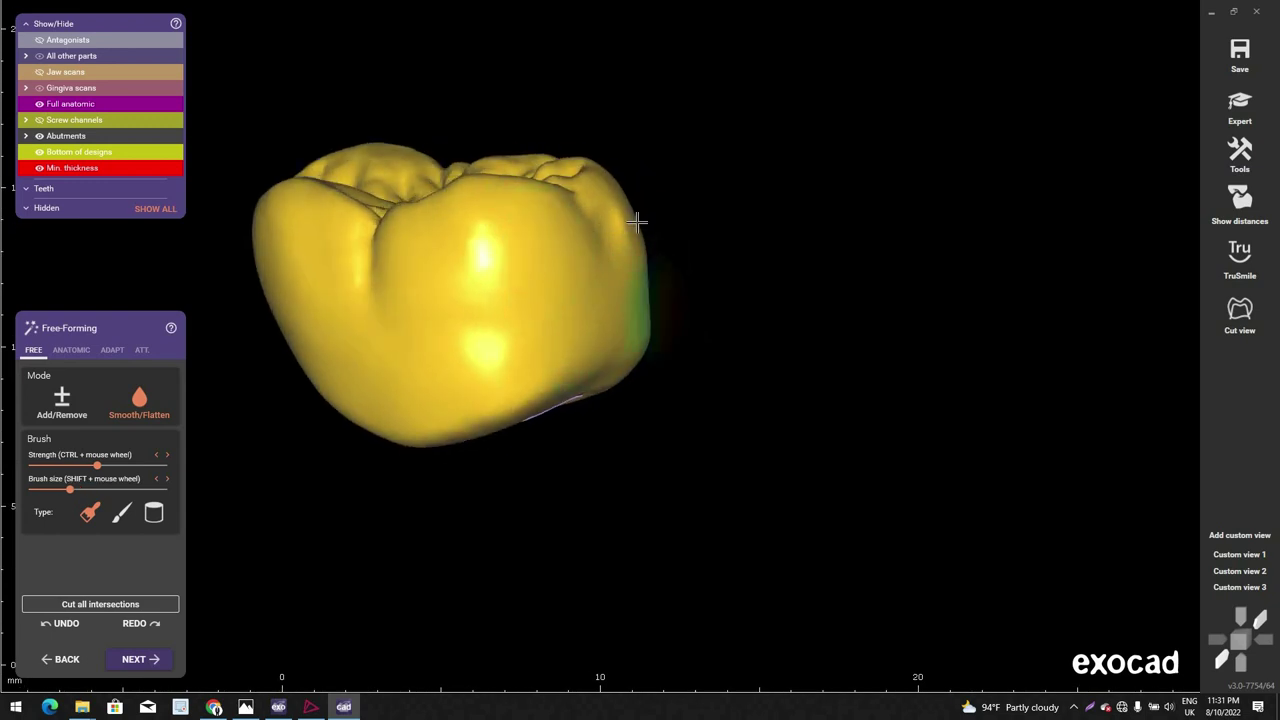
mouse_move(636, 248)
right_mouse_down()
mouse_move(623, 214)
mouse_move(651, 298)
right_mouse_up()
scroll(651, 298, "down", 1, "shift")
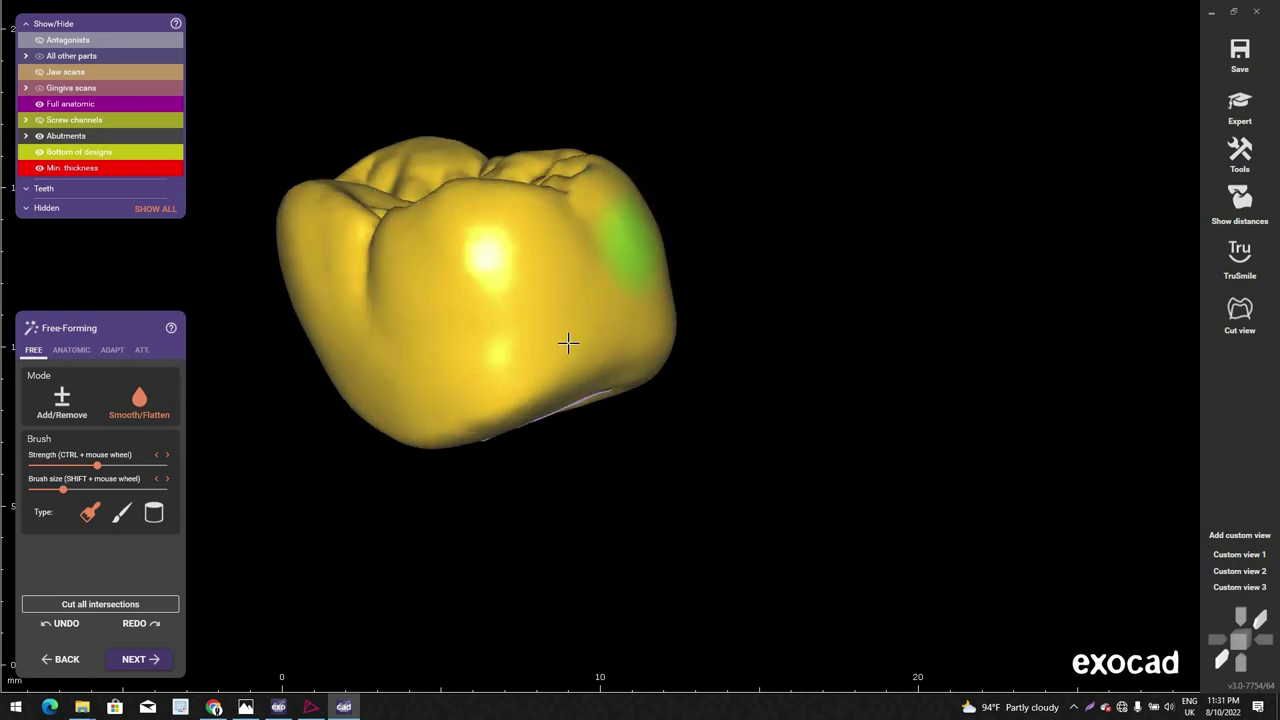
right_click_drag(610, 352, 507, 381)
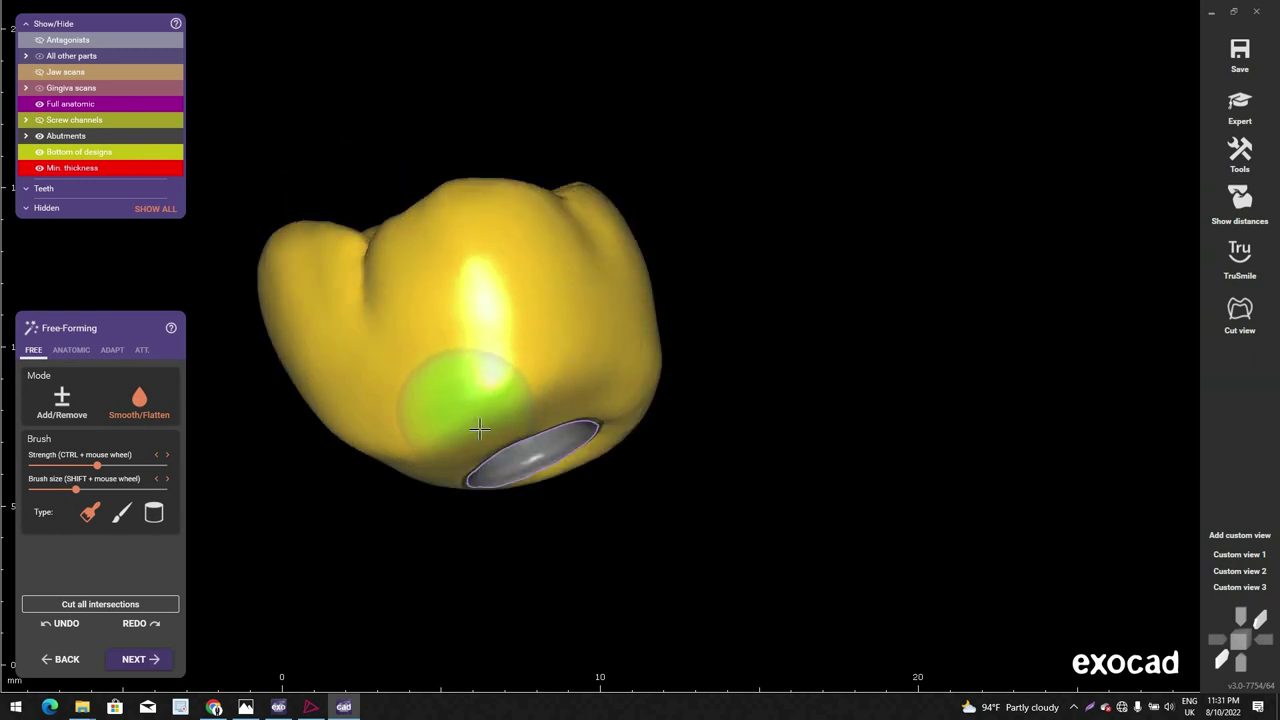
right_click_drag(480, 428, 463, 371)
right_click_drag(700, 357, 688, 373)
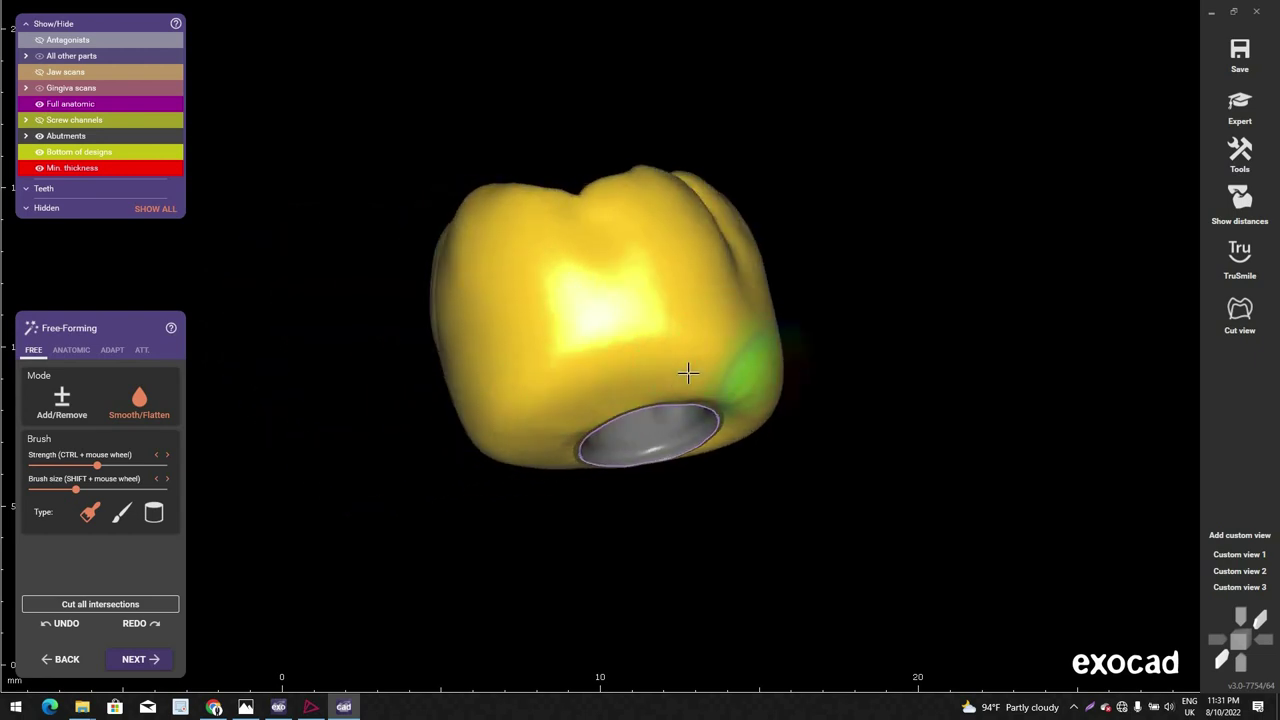
key("j")
key("j")
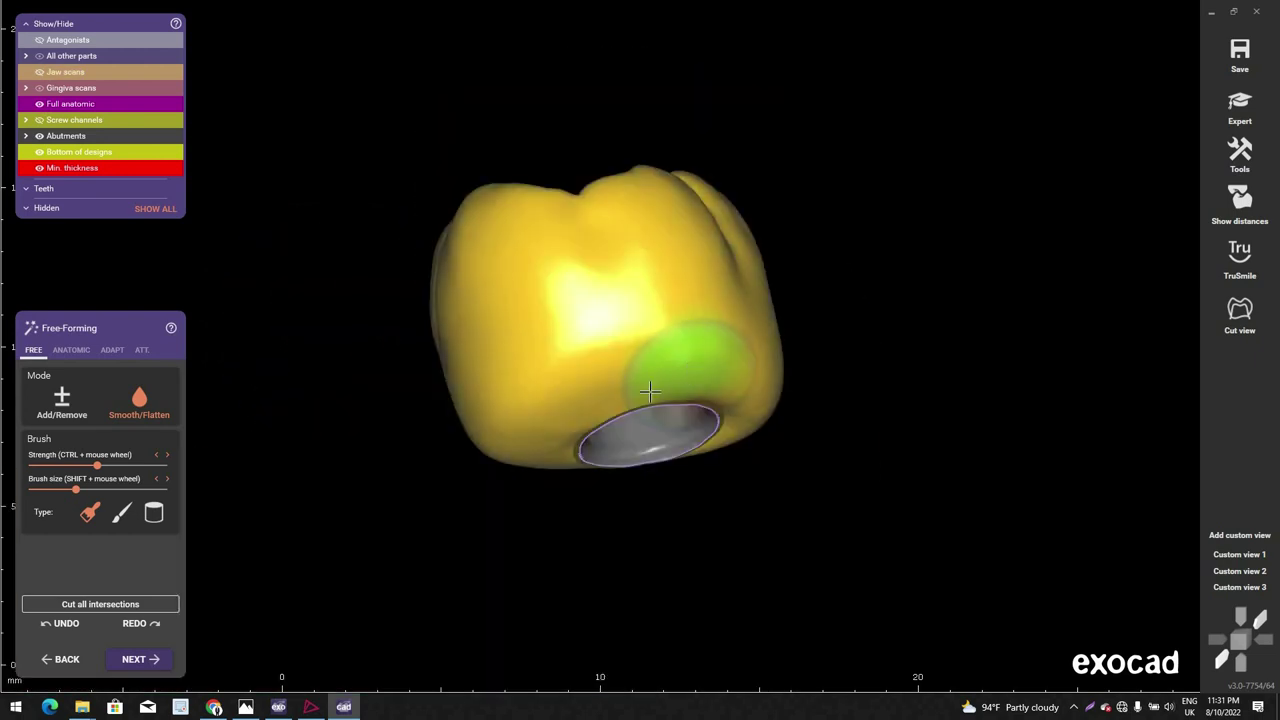
Step: Show the gingiva scans and reshape the crown's underside around the abutment opening with a small Add/Remove brush
key("g")
scroll(650, 387, "down", 3)
right_click_drag(650, 387, 609, 310)
scroll(634, 353, "up", 3)
scroll(634, 353, "down", 2)
left_click(90, 407)
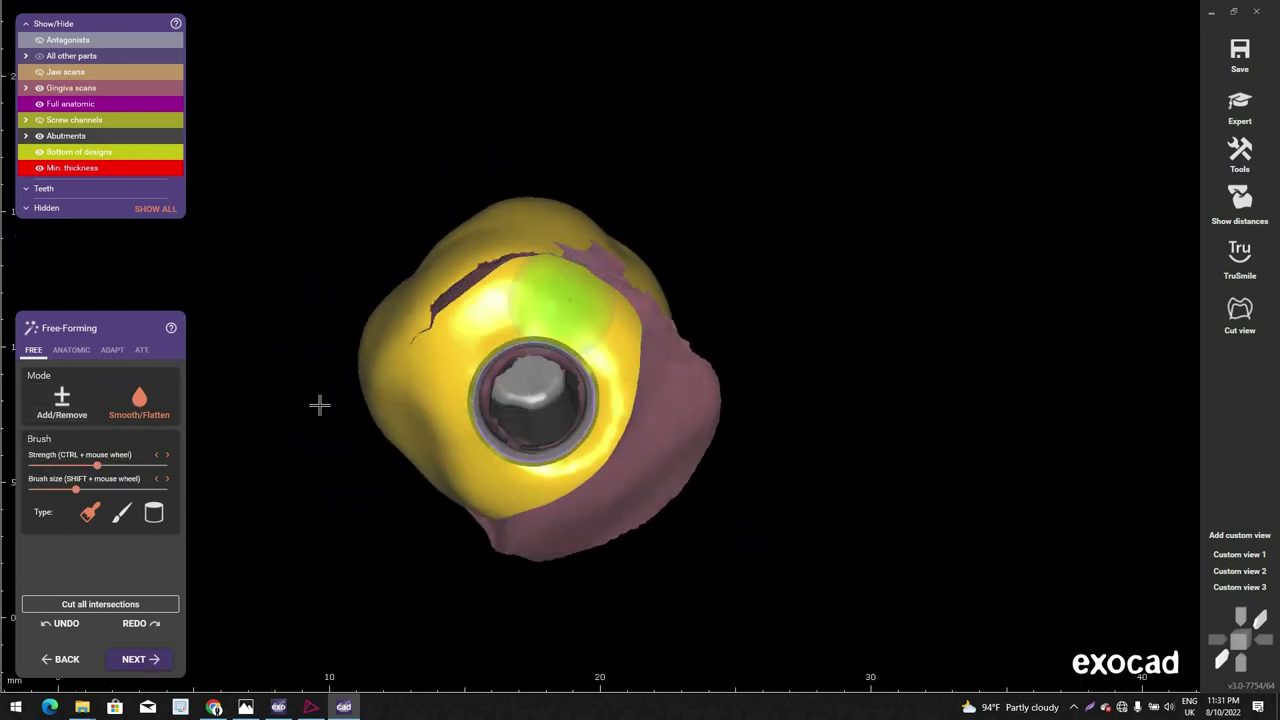
left_click(62, 400)
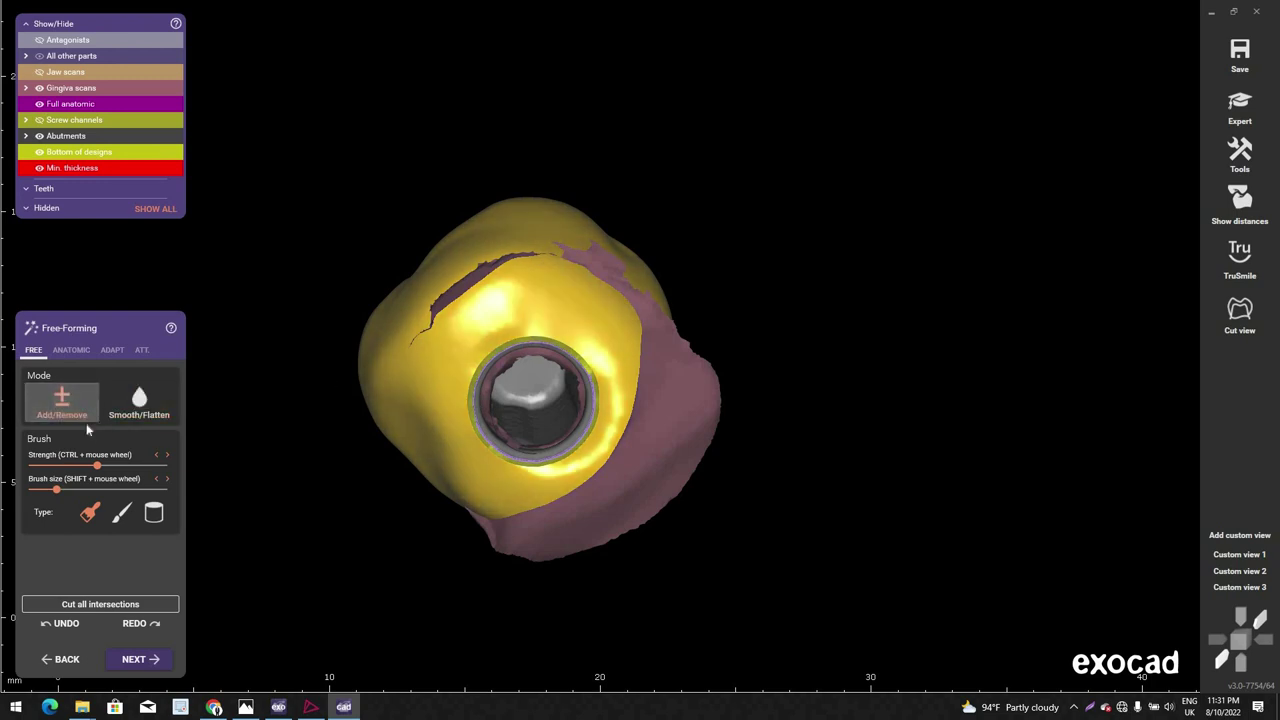
left_click_drag(581, 330, 586, 328)
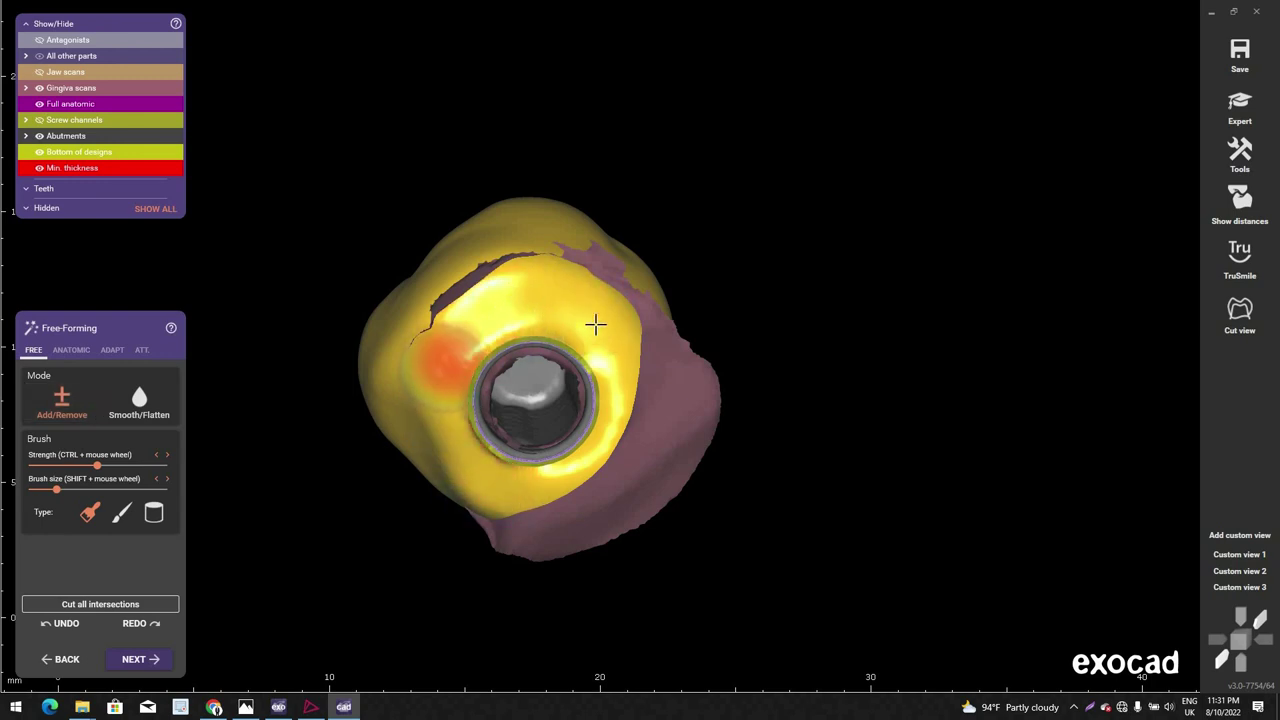
right_click_drag(609, 348, 612, 352)
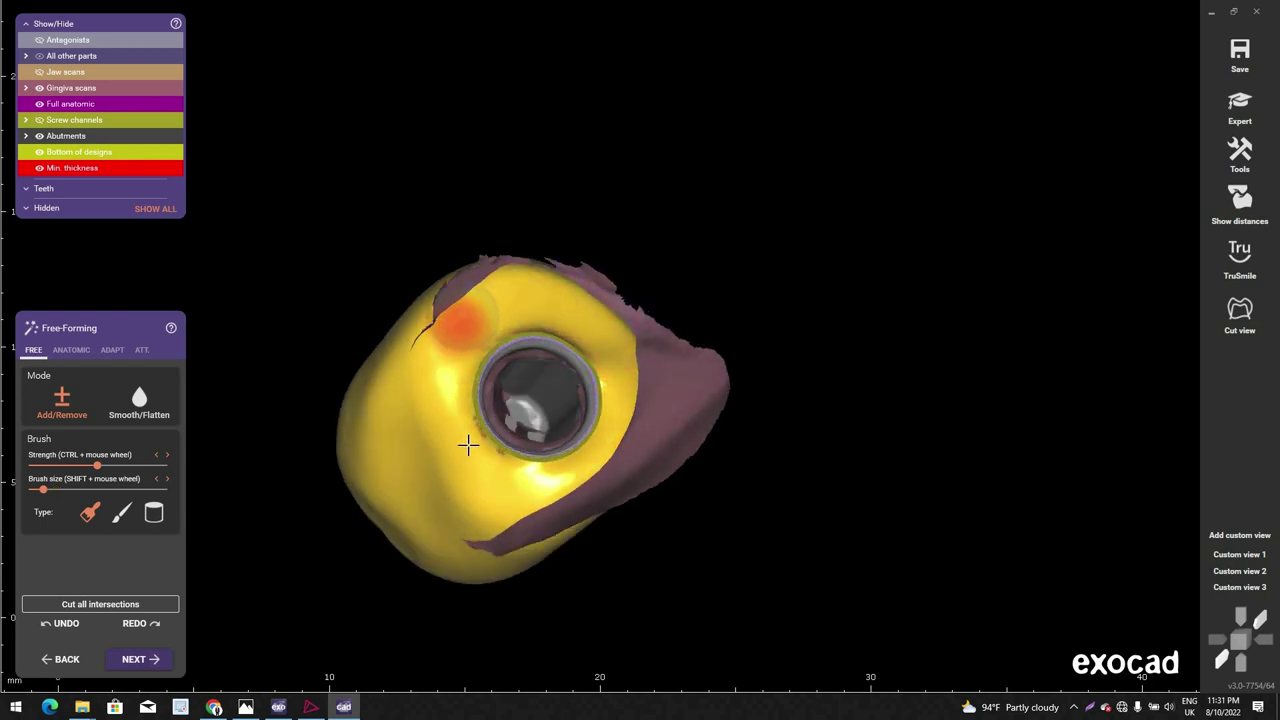
mouse_move(603, 457)
right_mouse_down()
mouse_move(548, 460)
mouse_move(509, 371)
right_mouse_up()
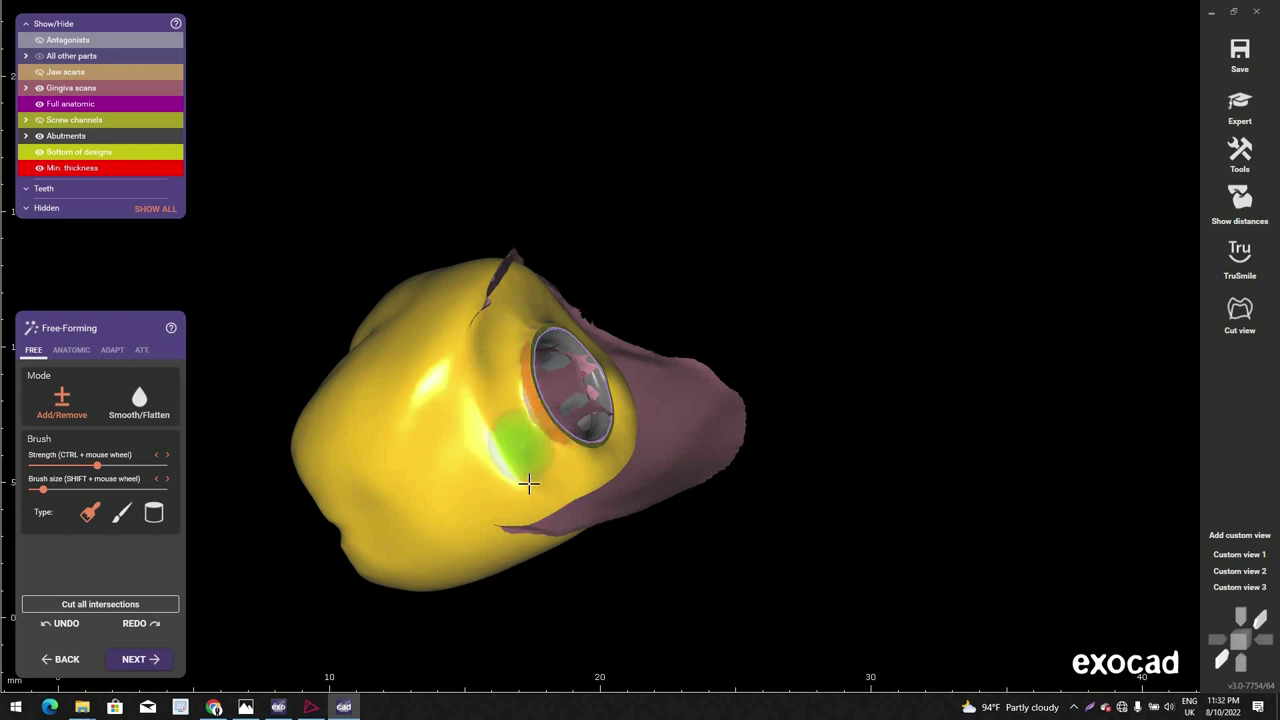
mouse_move(528, 480)
right_mouse_down()
mouse_move(549, 486)
mouse_move(594, 457)
right_mouse_up()
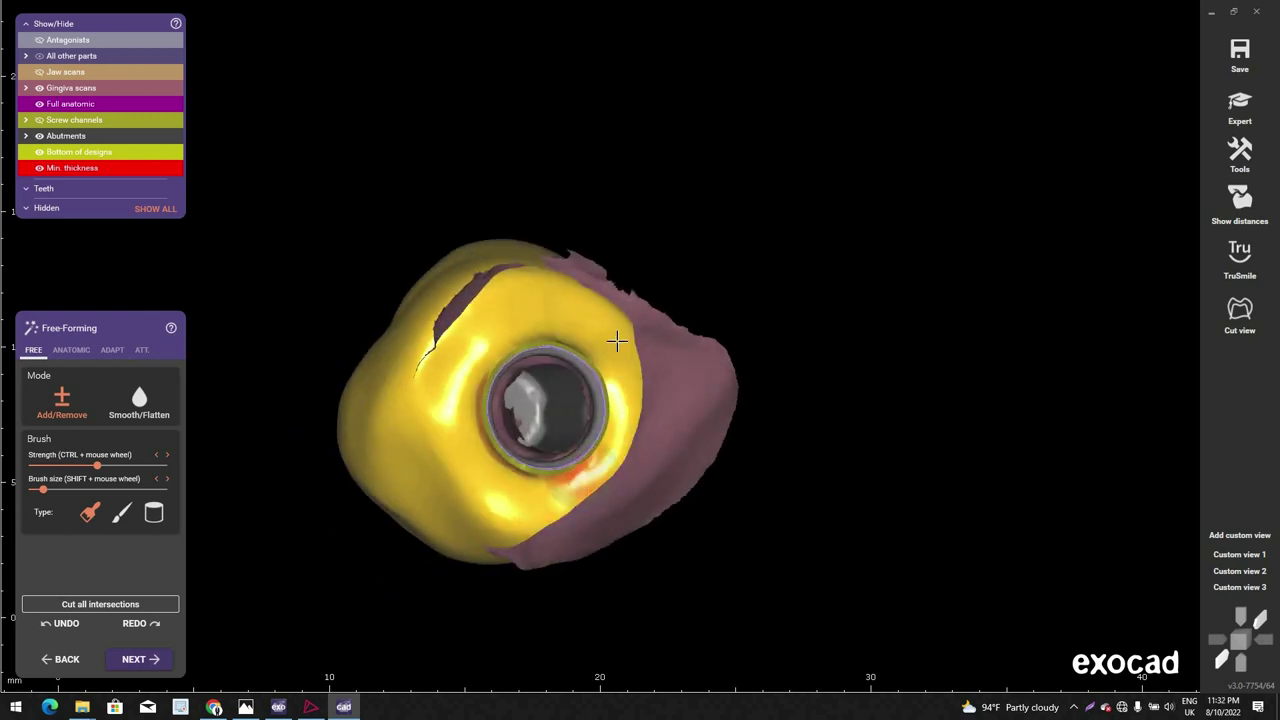
mouse_move(569, 379)
right_mouse_down()
mouse_move(577, 300)
mouse_move(534, 294)
mouse_move(560, 360)
mouse_move(636, 386)
right_mouse_up()
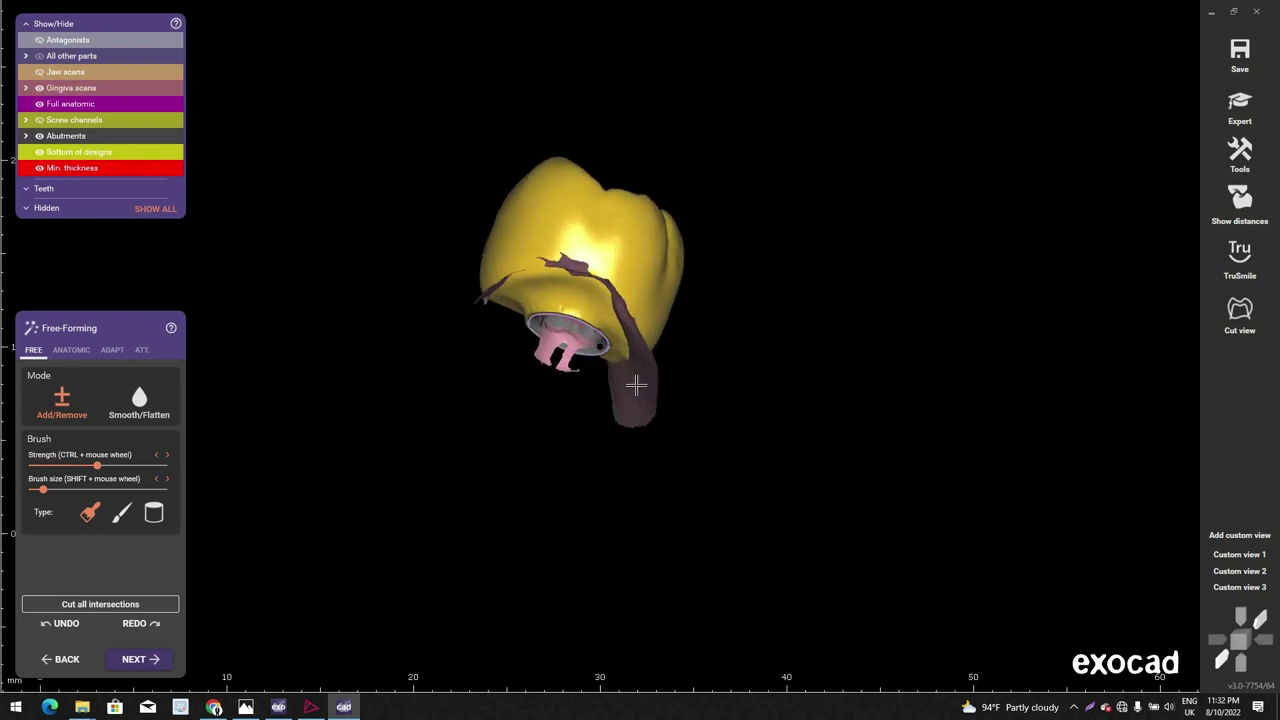
Step: Hide the gingiva scans and smooth the crown's underside around the abutment opening with a larger, stronger Smooth/Flatten brush
left_click(40, 88)
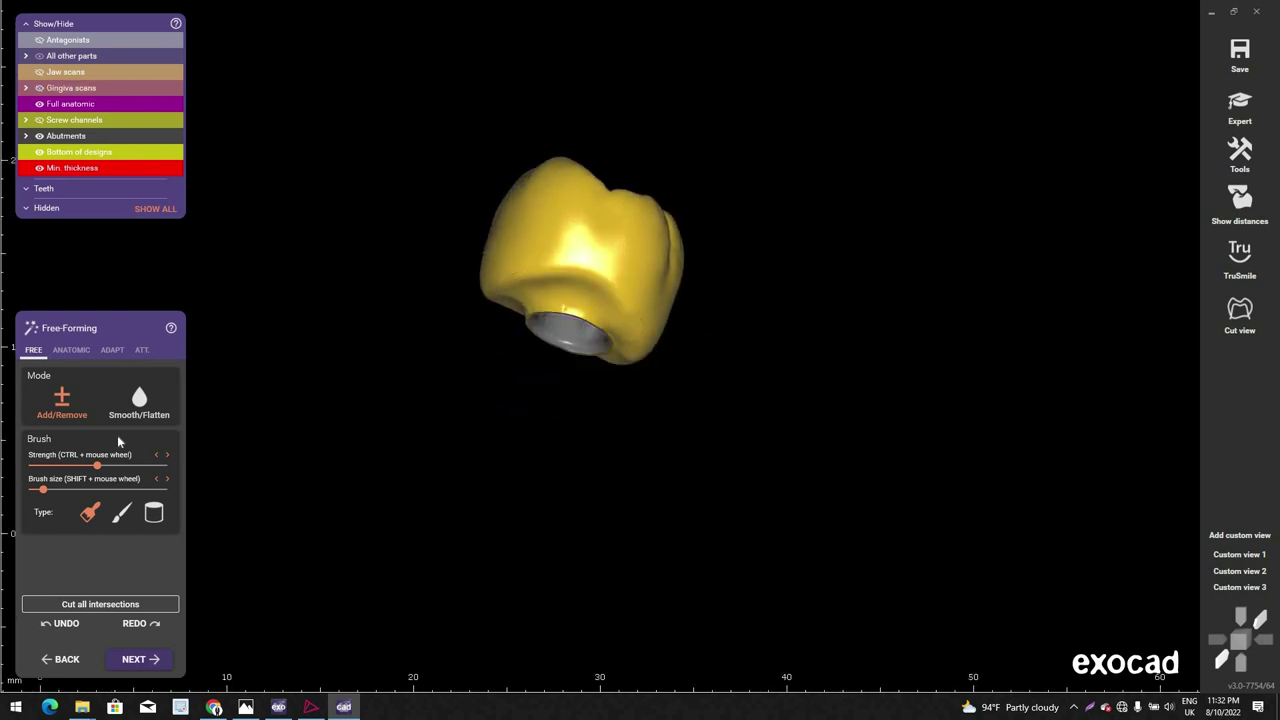
right_click_drag(205, 405, 283, 387)
left_click_drag(676, 307, 620, 300, "shift")
right_click_drag(620, 300, 611, 274)
scroll(611, 273, "up", 3)
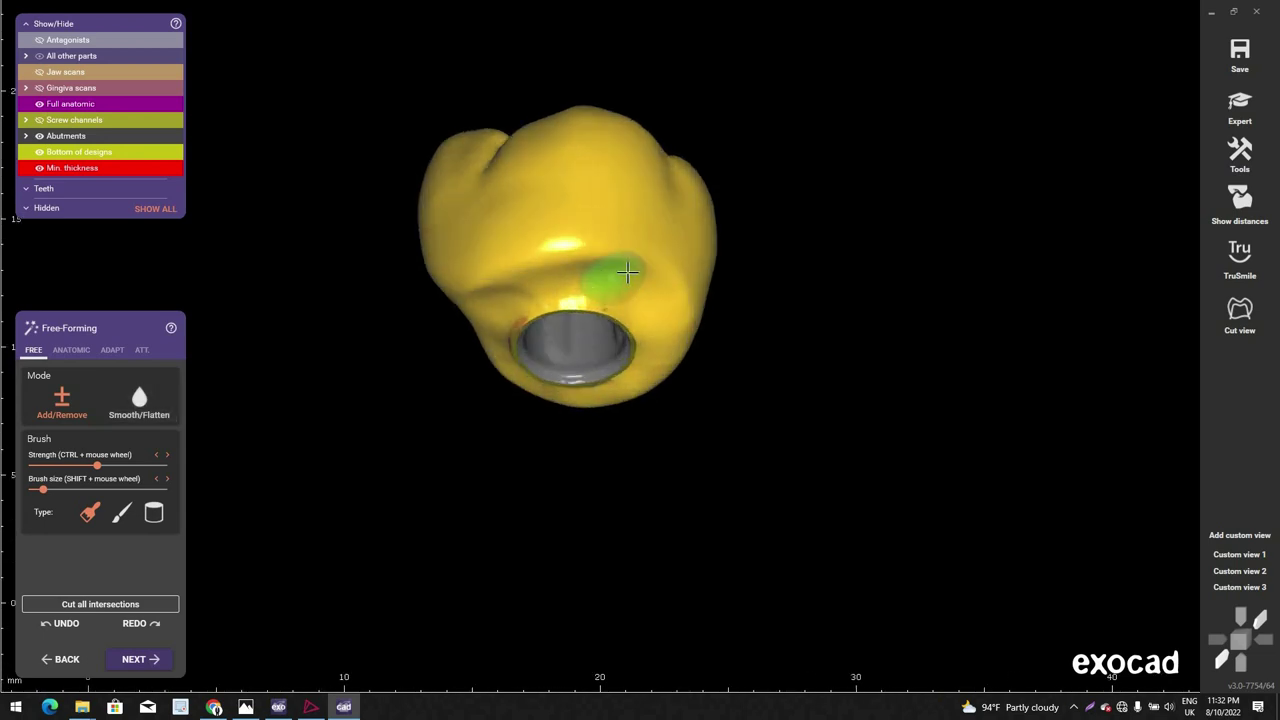
scroll(611, 273, "up", 3, "shift")
left_click(130, 413)
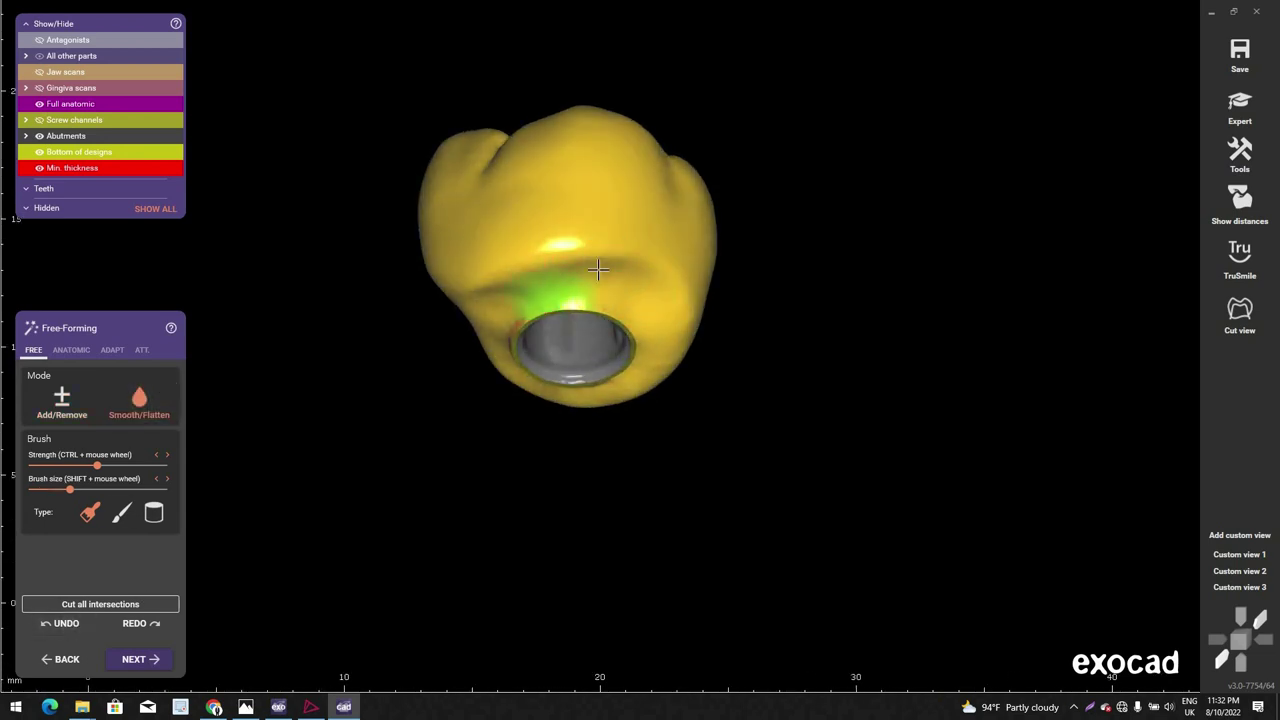
right_click_drag(607, 254, 496, 342)
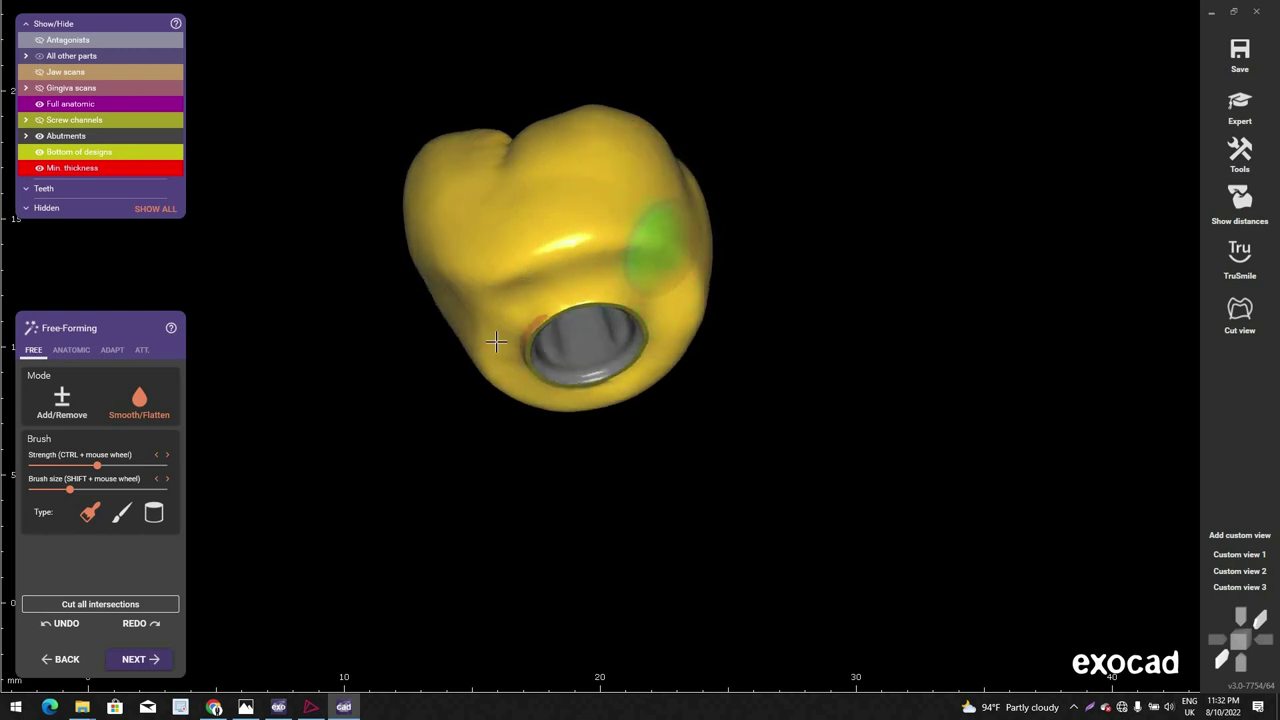
mouse_move(604, 290)
right_mouse_down()
mouse_move(624, 278)
mouse_move(565, 290)
mouse_move(573, 388)
right_mouse_up()
scroll(624, 278, "up", 1, "shift")
scroll(570, 300, "up", 2, "ctrl")
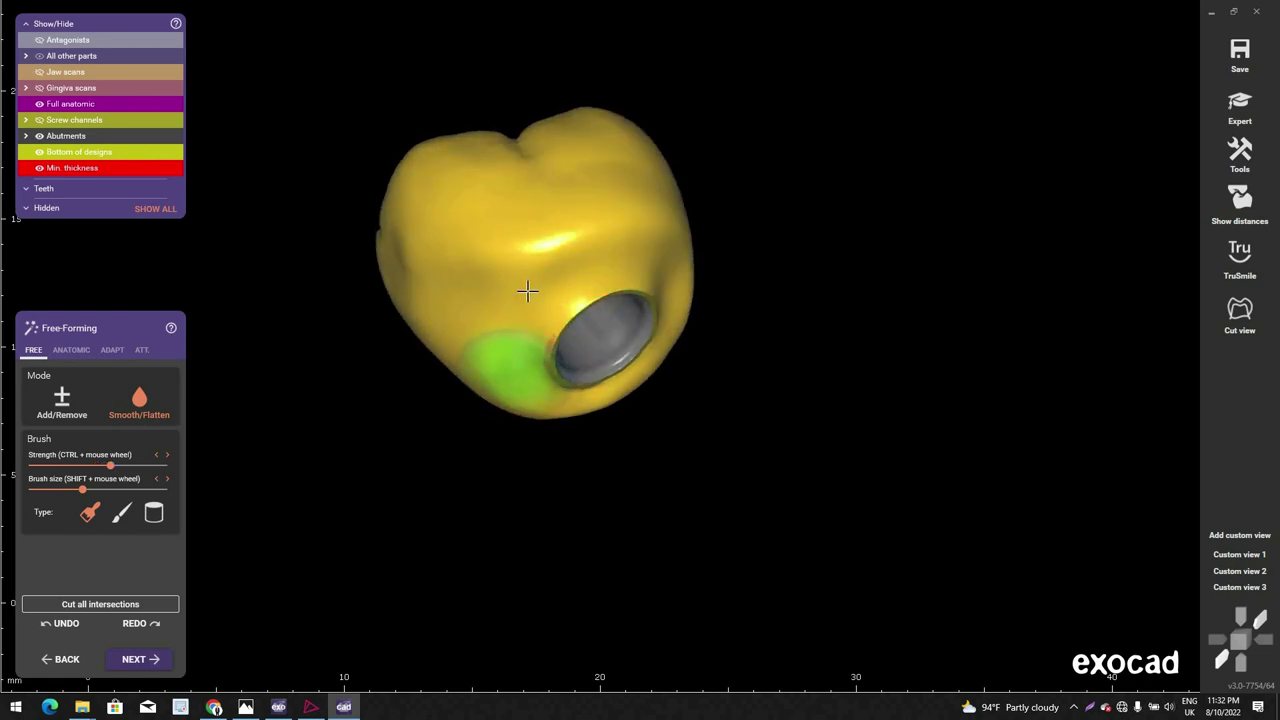
mouse_move(527, 290)
right_mouse_down()
mouse_move(543, 357)
mouse_move(579, 383)
right_mouse_up()
mouse_move(556, 426)
right_mouse_down()
mouse_move(663, 371)
mouse_move(586, 263)
mouse_move(609, 309)
mouse_move(834, 354)
mouse_move(650, 279)
right_mouse_up()
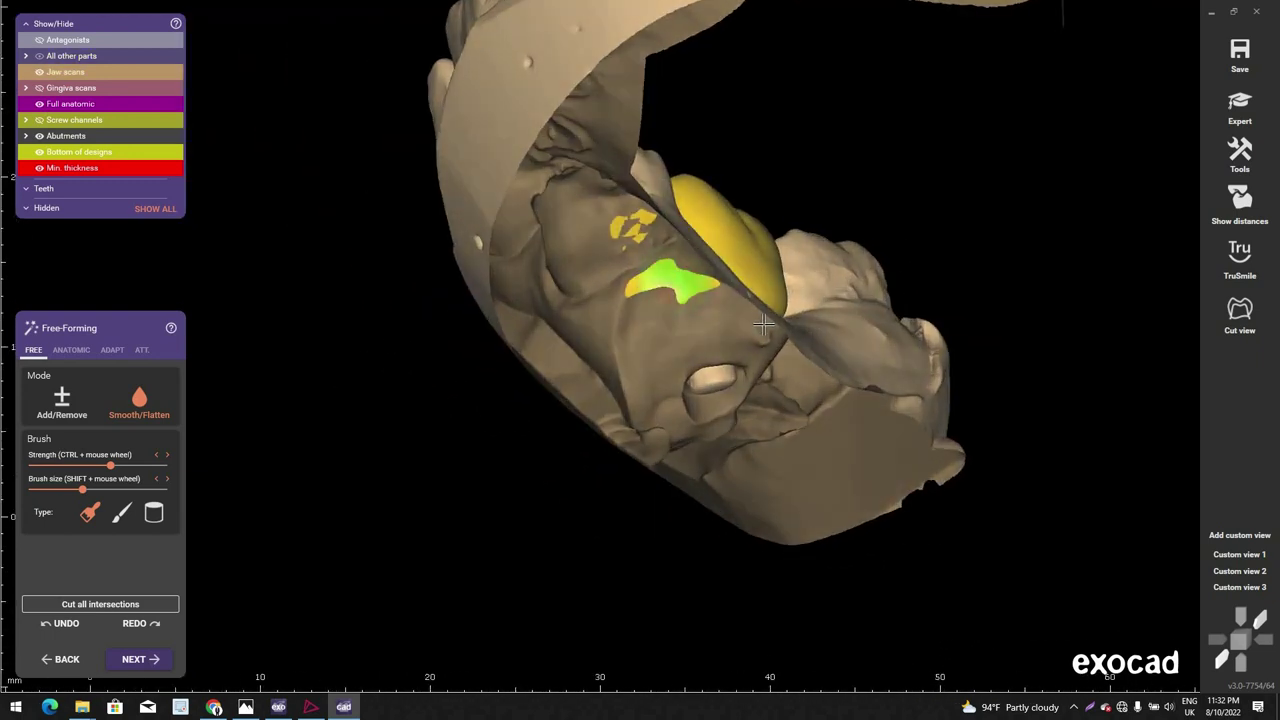
Step: Switch to the anatomic Cusps preset and examine the crown's buccal cusps with and without the antagonists
right_click_drag(764, 324, 764, 324)
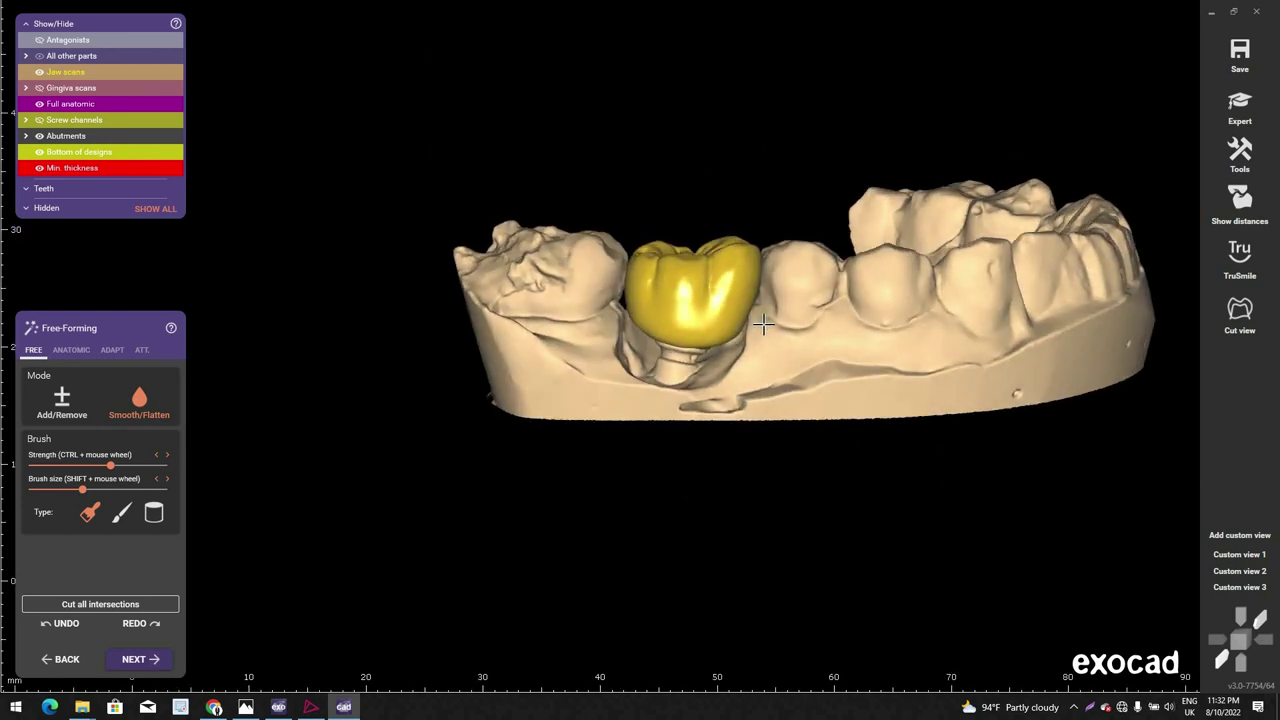
key("j")
key("j")
key("a")
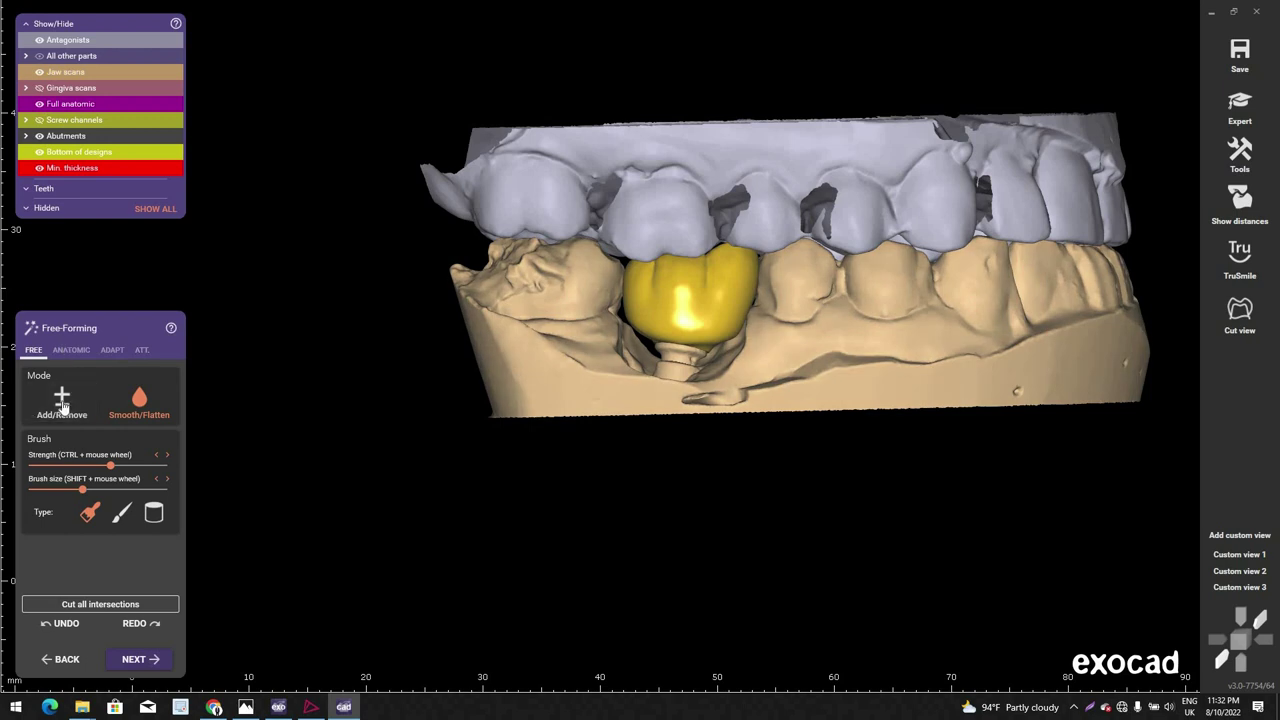
left_click(71, 350)
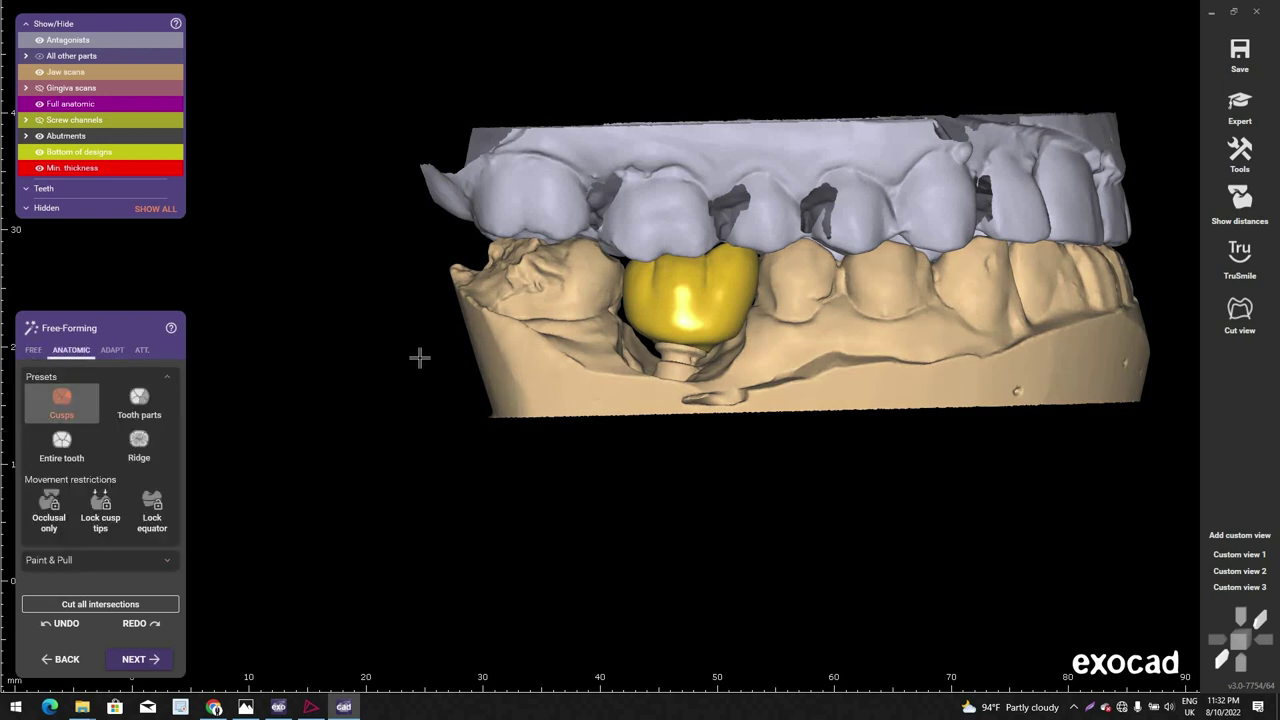
key("a")
scroll(731, 277, "up", 5)
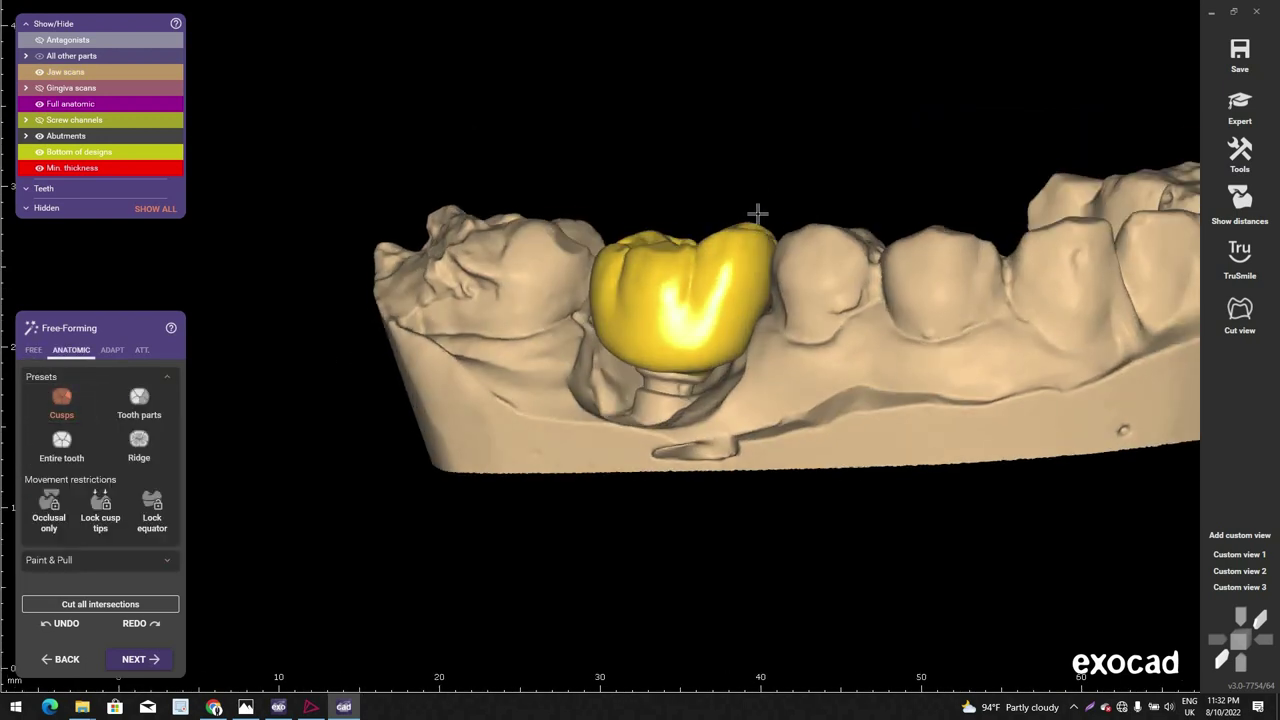
scroll(754, 206, "up", 2)
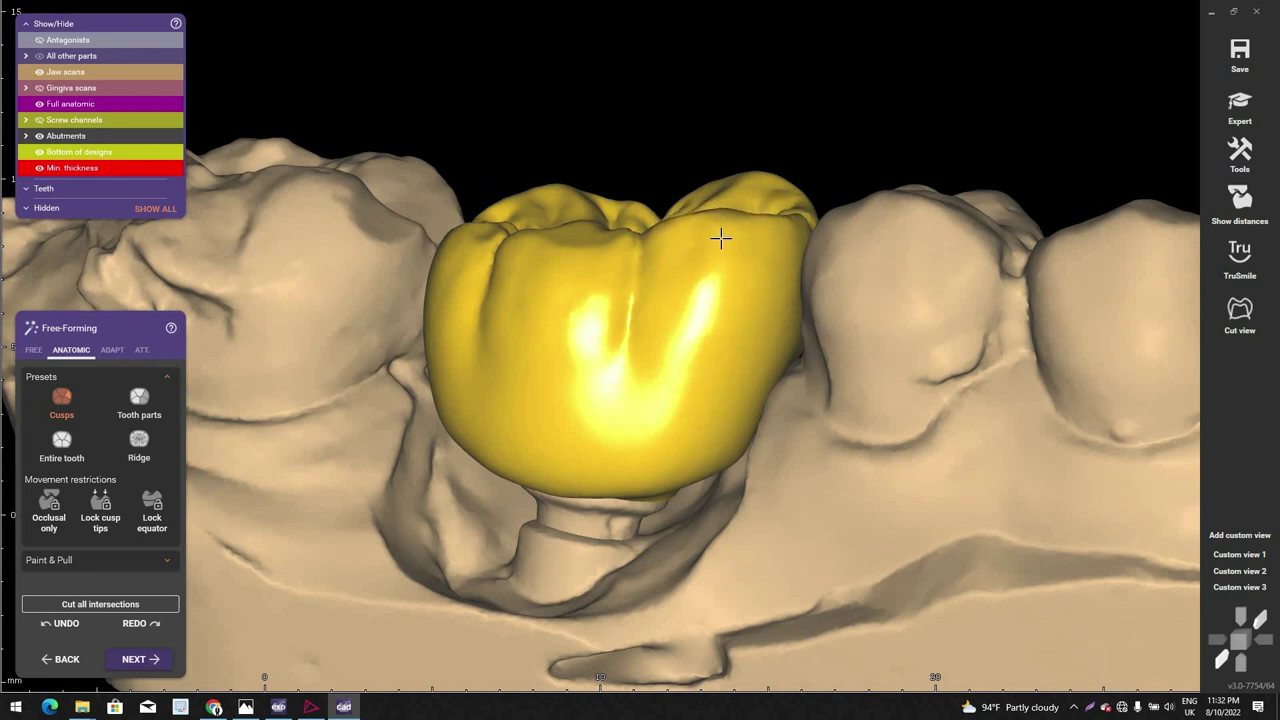
key("a")
scroll(730, 228, "down", 6)
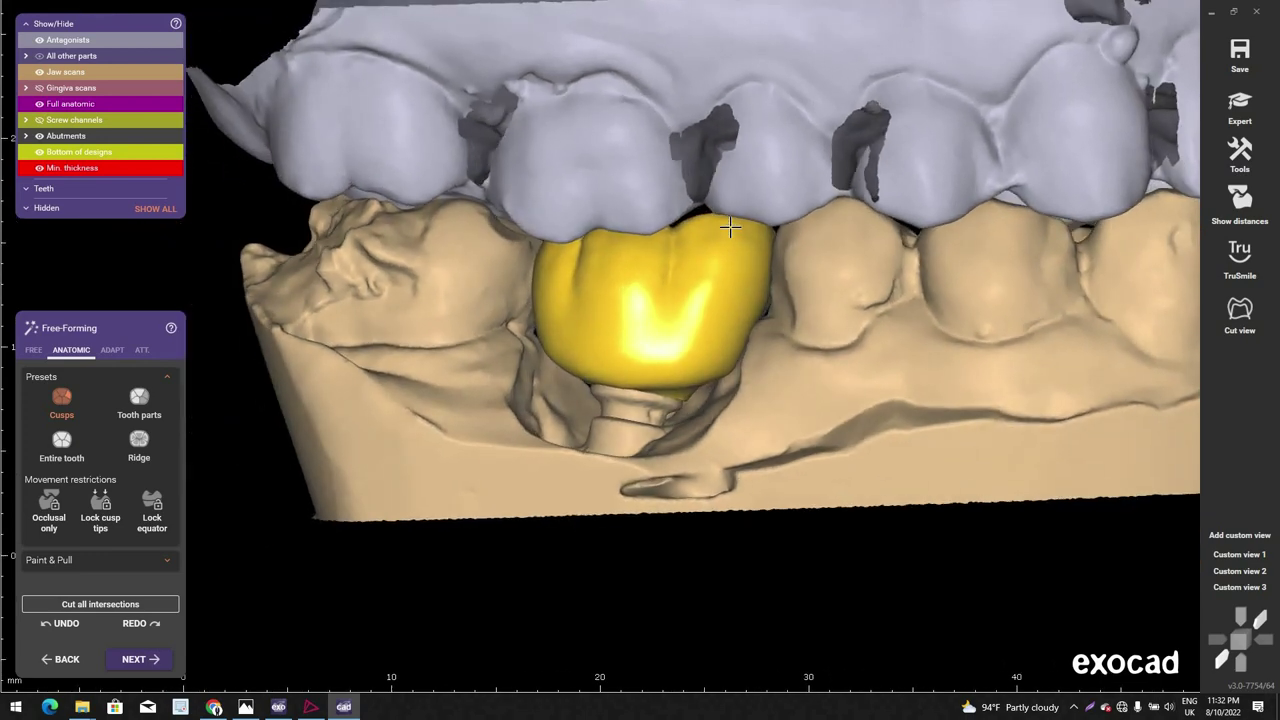
Step: Check the crown's lingual cusps against the antagonists, and inspect the occlusal surface with the antagonists hidden
right_click_drag(730, 227, 729, 227)
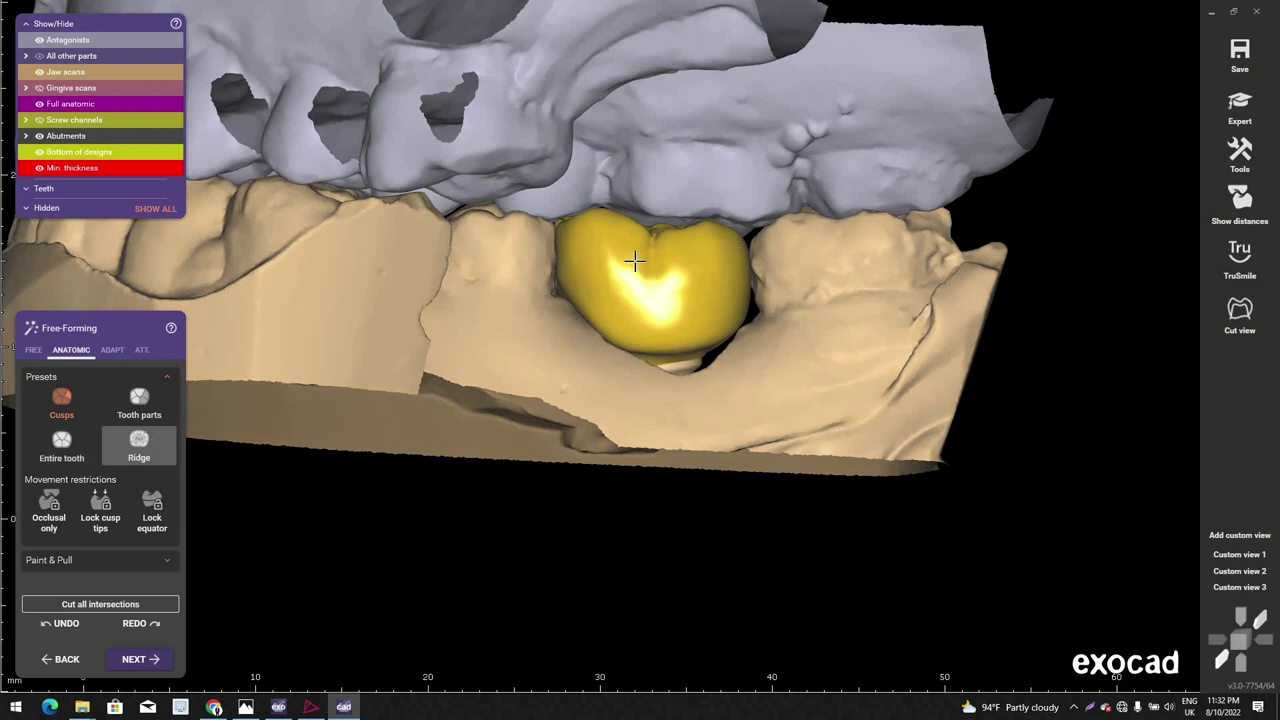
scroll(622, 228, "up", 5)
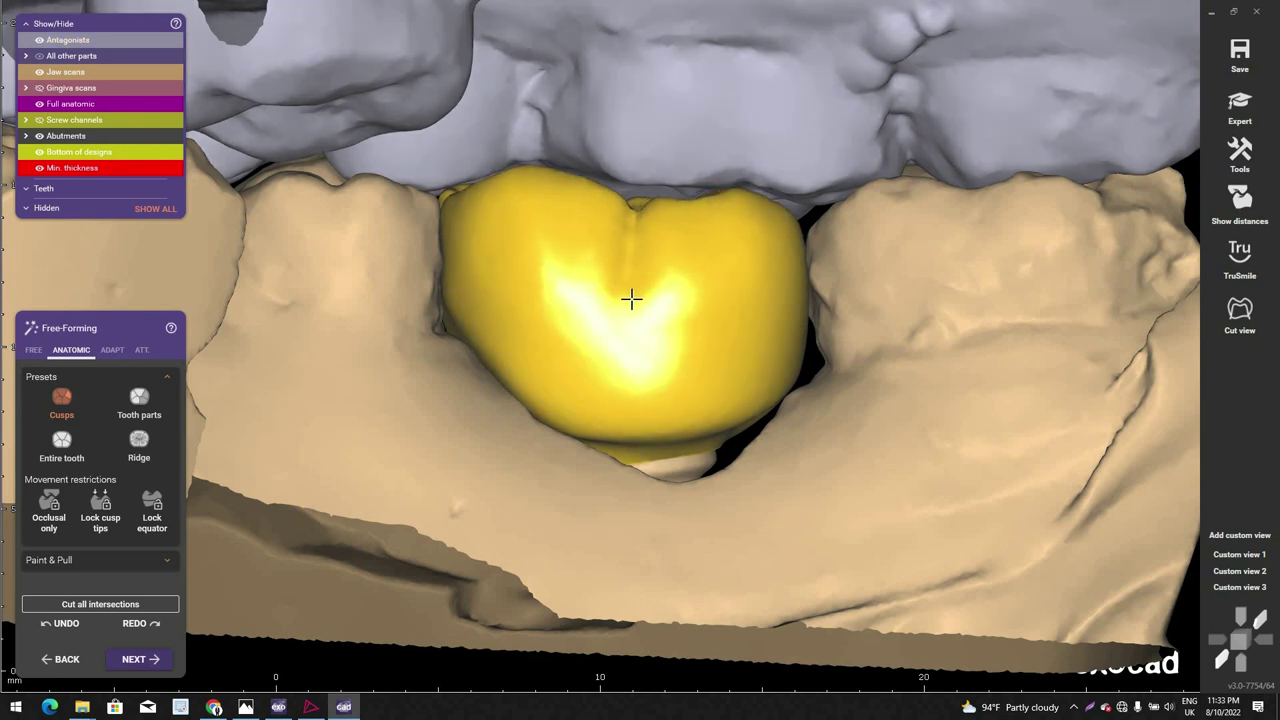
key("a")
scroll(617, 320, "down", 5)
right_click_drag(617, 320, 983, 288)
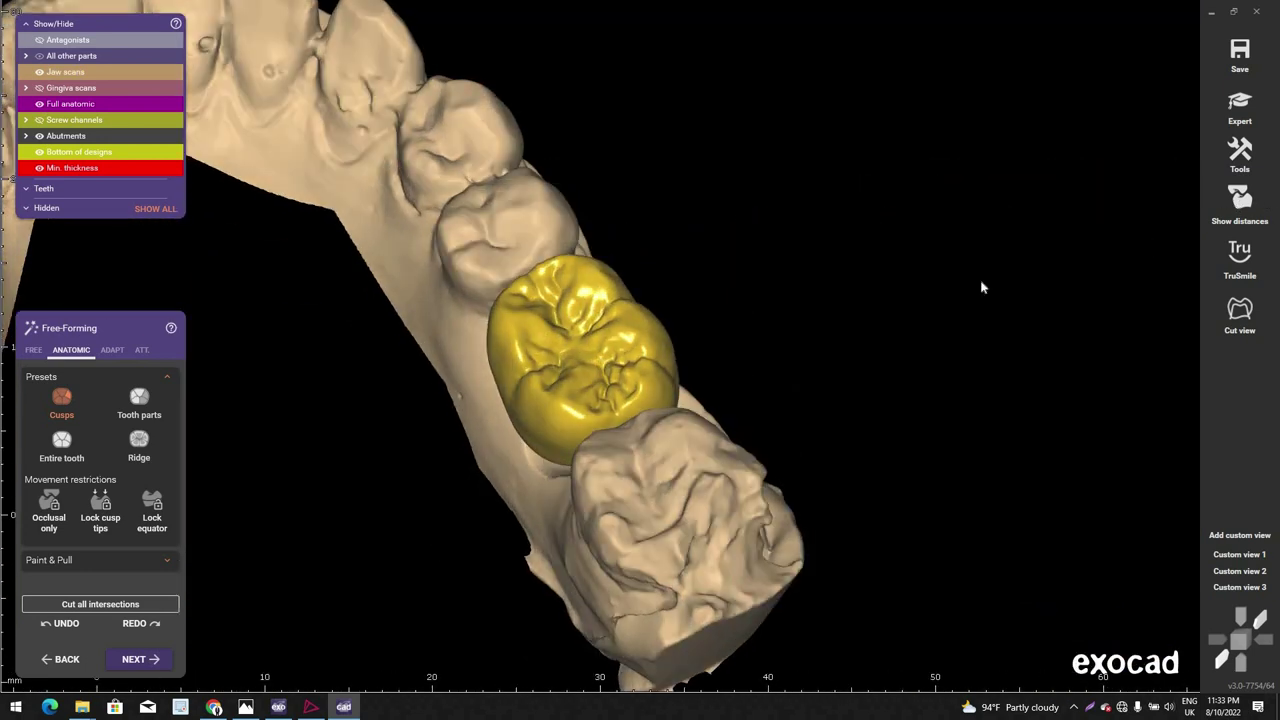
Step: Show the distance display and gingiva scans, and examine the crown's occlusal and lingual sides with and without the antagonists
right_click_drag(841, 313, 200, 435)
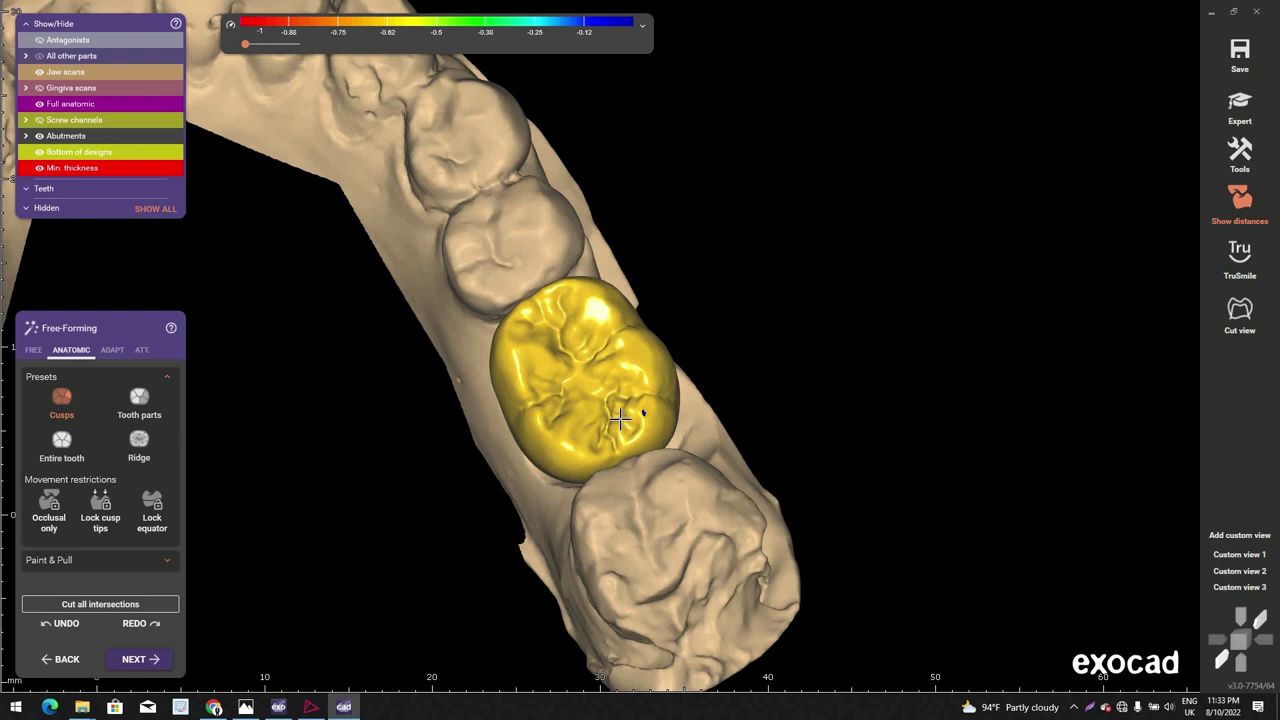
key("a")
scroll(620, 419, "down", 3)
right_click_drag(620, 419, 640, 270)
key("a")
key("a")
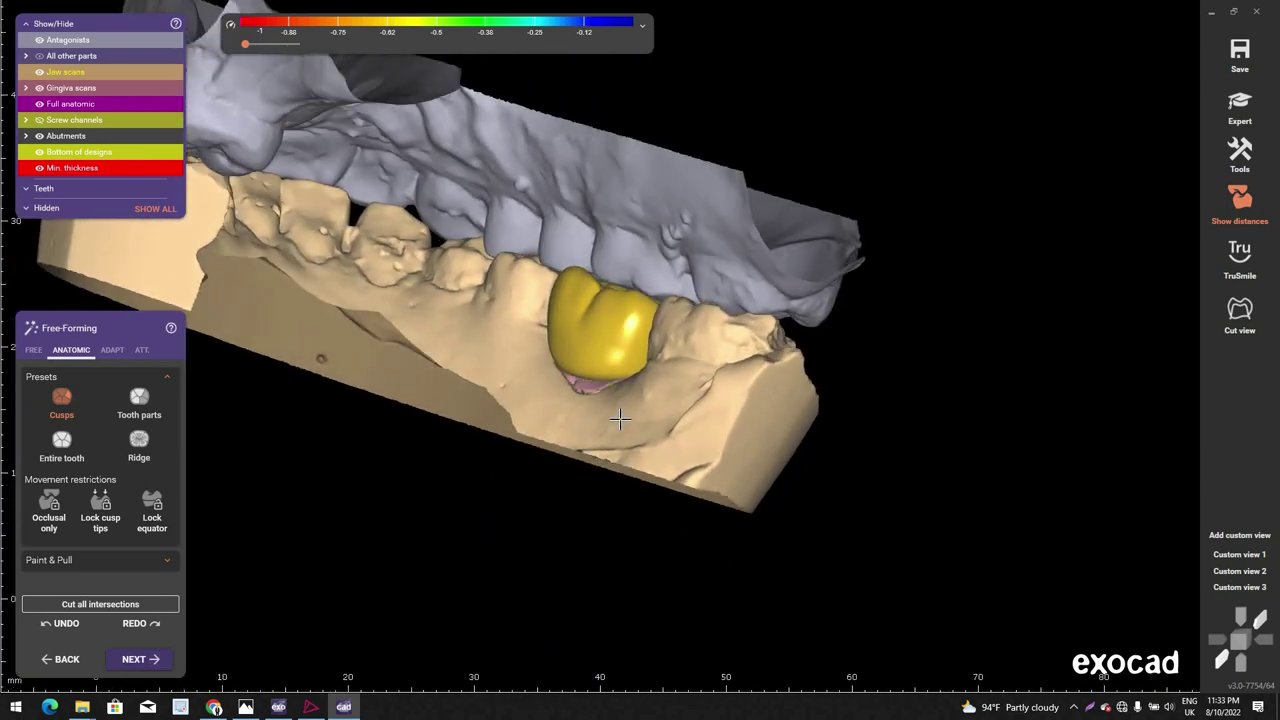
key("a")
right_click_drag(236, 459, 225, 515)
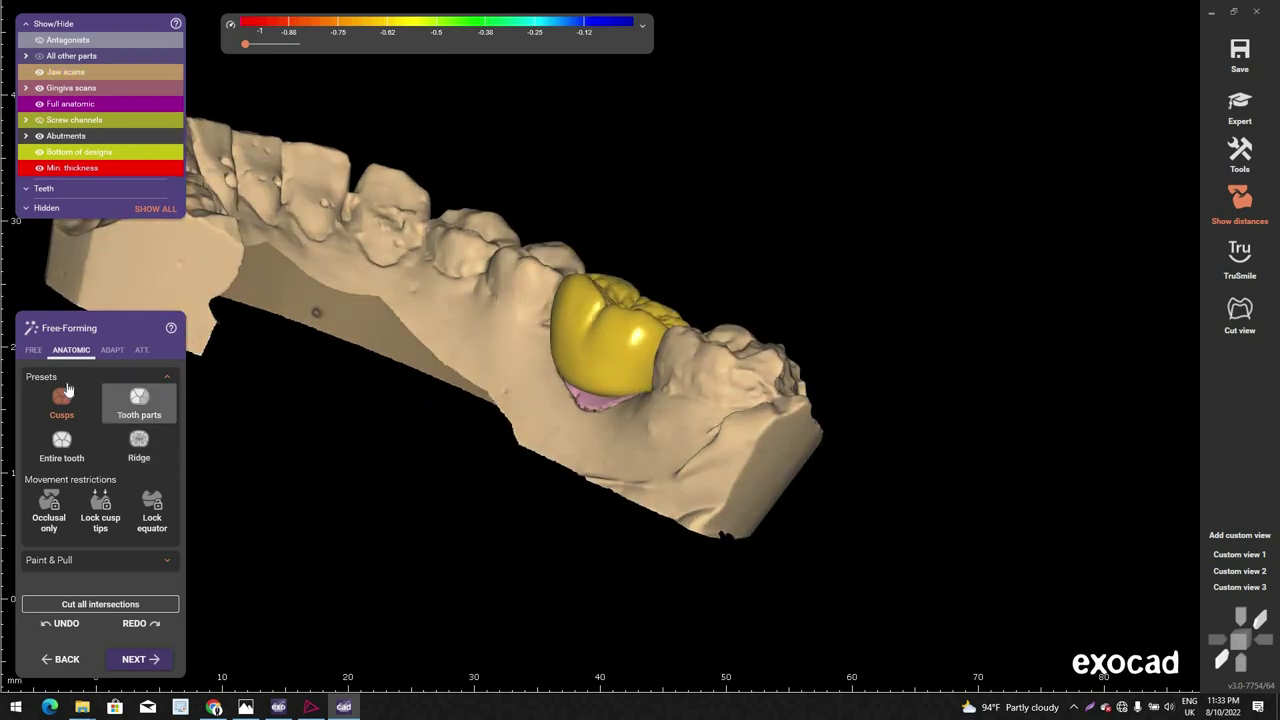
Step: Smooth the lower lingual surface of the crown above the gingiva with a larger, stronger Smooth/Flatten brush
left_click(34, 350)
scroll(638, 415, "up", 5)
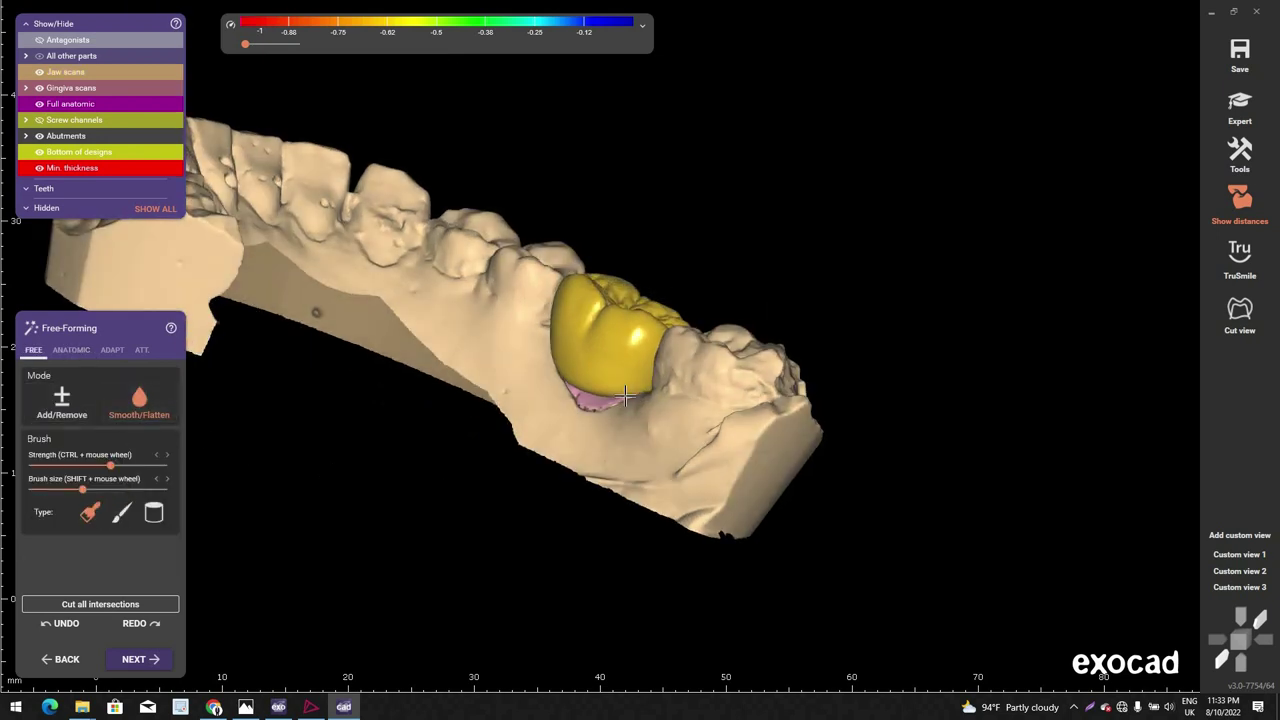
scroll(620, 393, "up", 2, "shift")
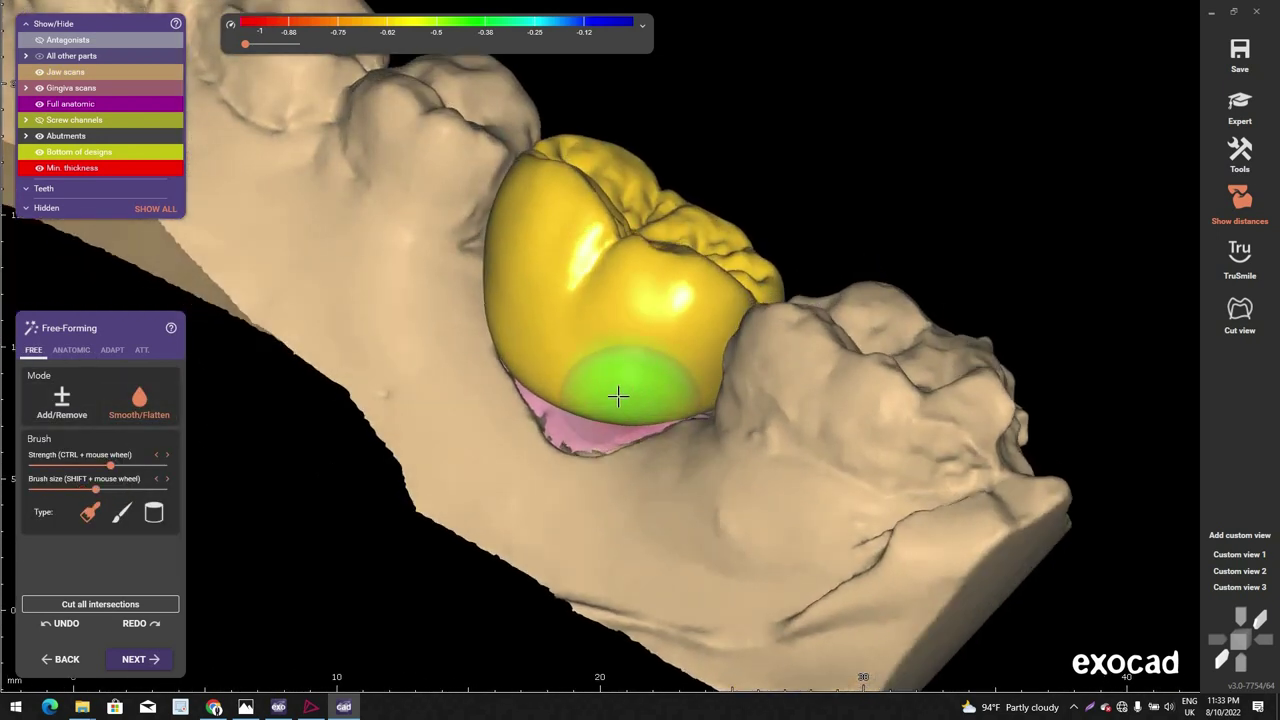
scroll(600, 388, "up", 1, "ctrl")
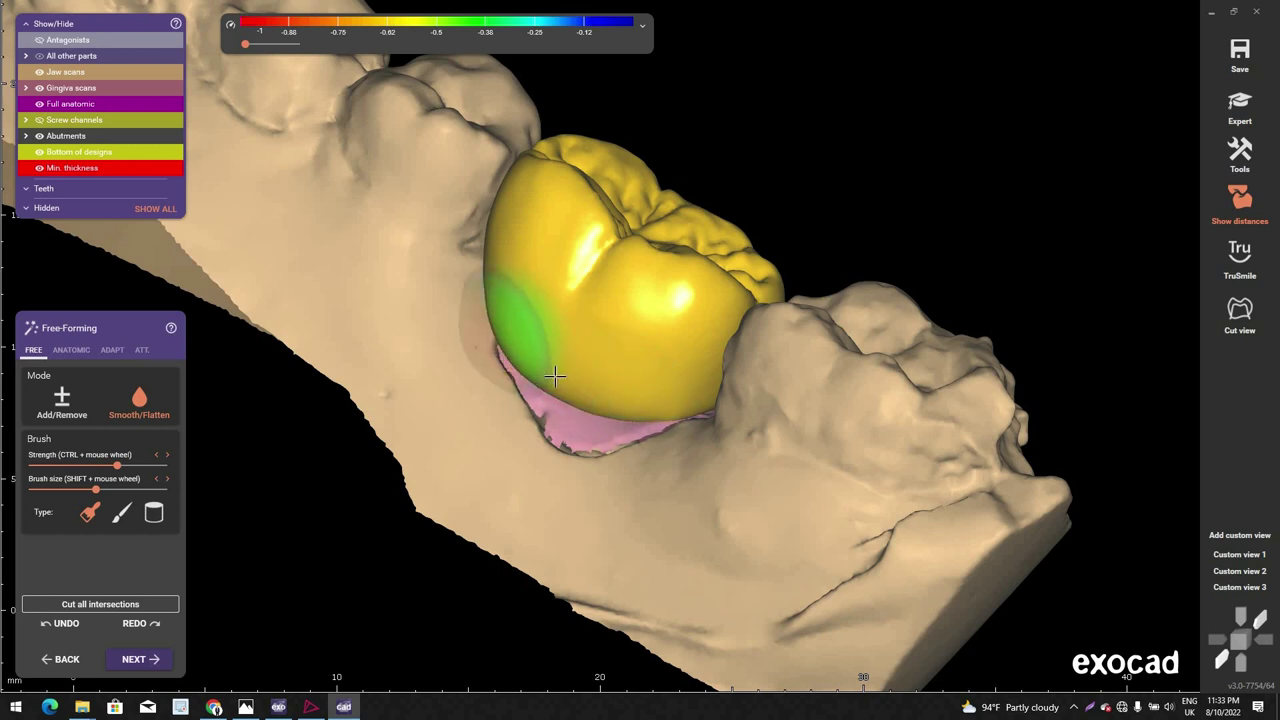
right_click_drag(557, 374, 566, 313)
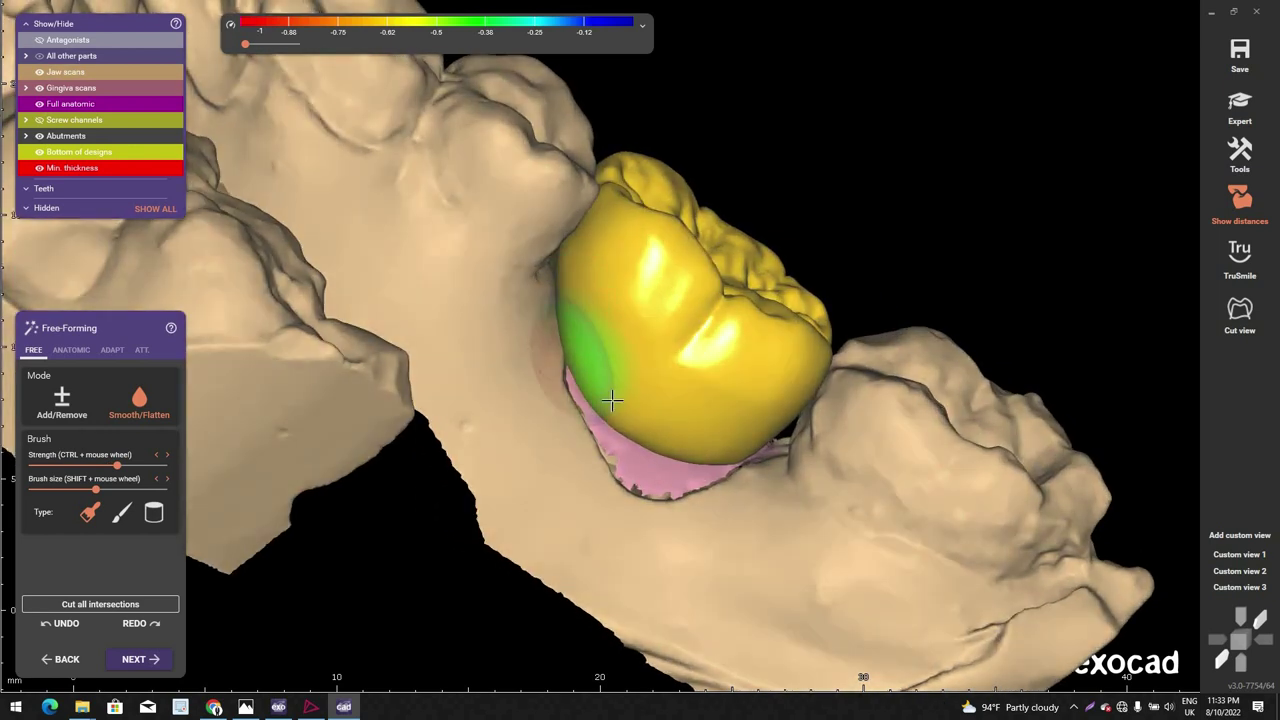
right_click_drag(674, 389, 663, 386)
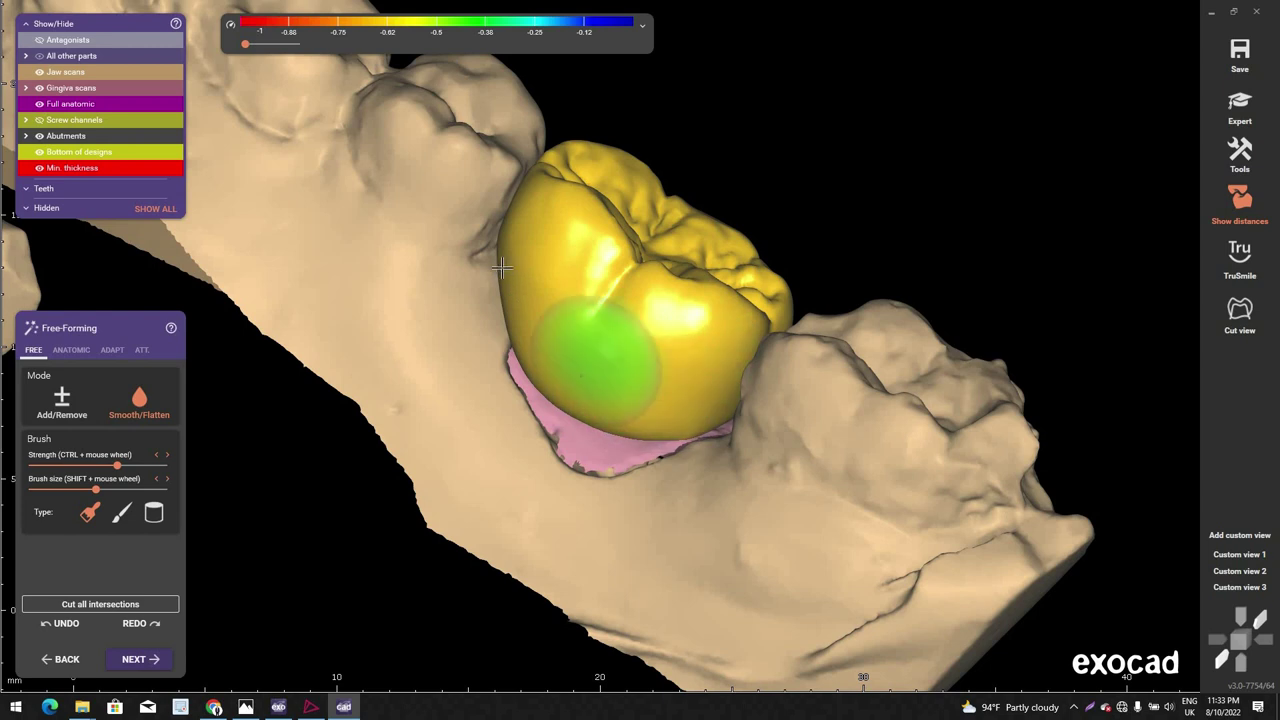
Step: Return to the anatomic Cusps preset, check the crown's lingual, distal and buccal profiles, and lock the cusp tips
scroll(683, 457, "down", 2)
right_click_drag(755, 487, 556, 352)
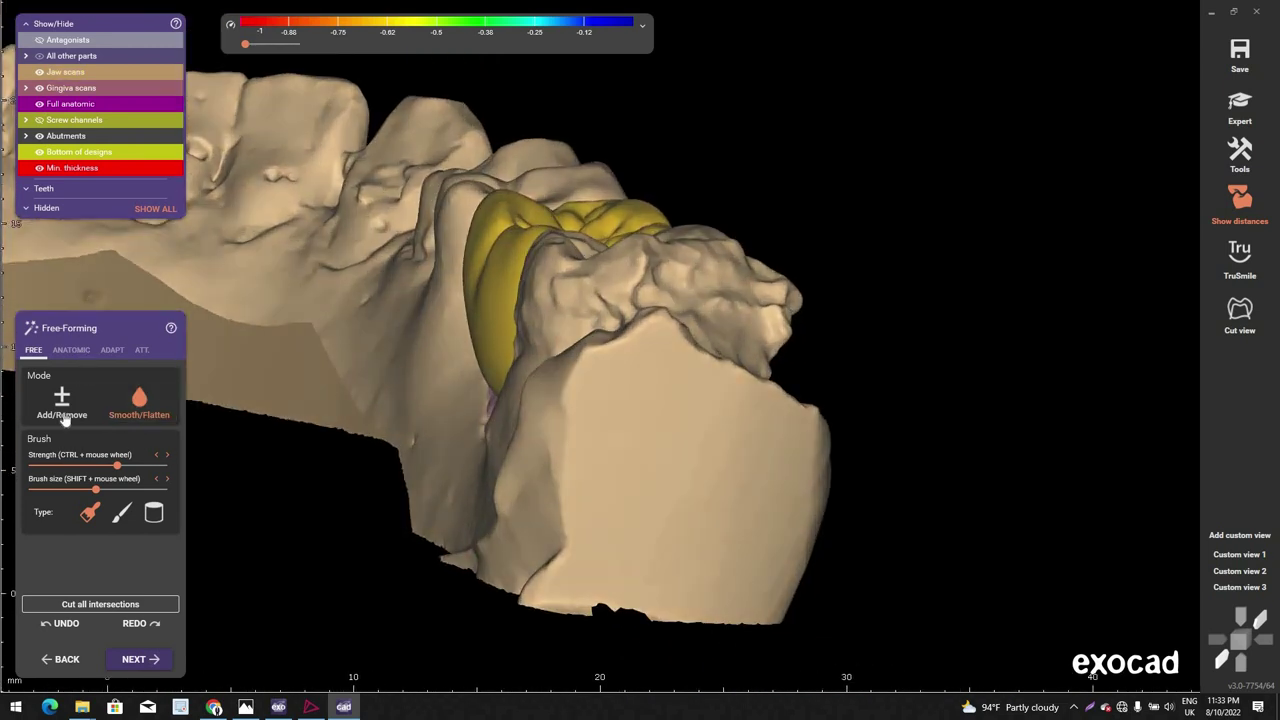
left_click(71, 349)
scroll(462, 303, "up", 3)
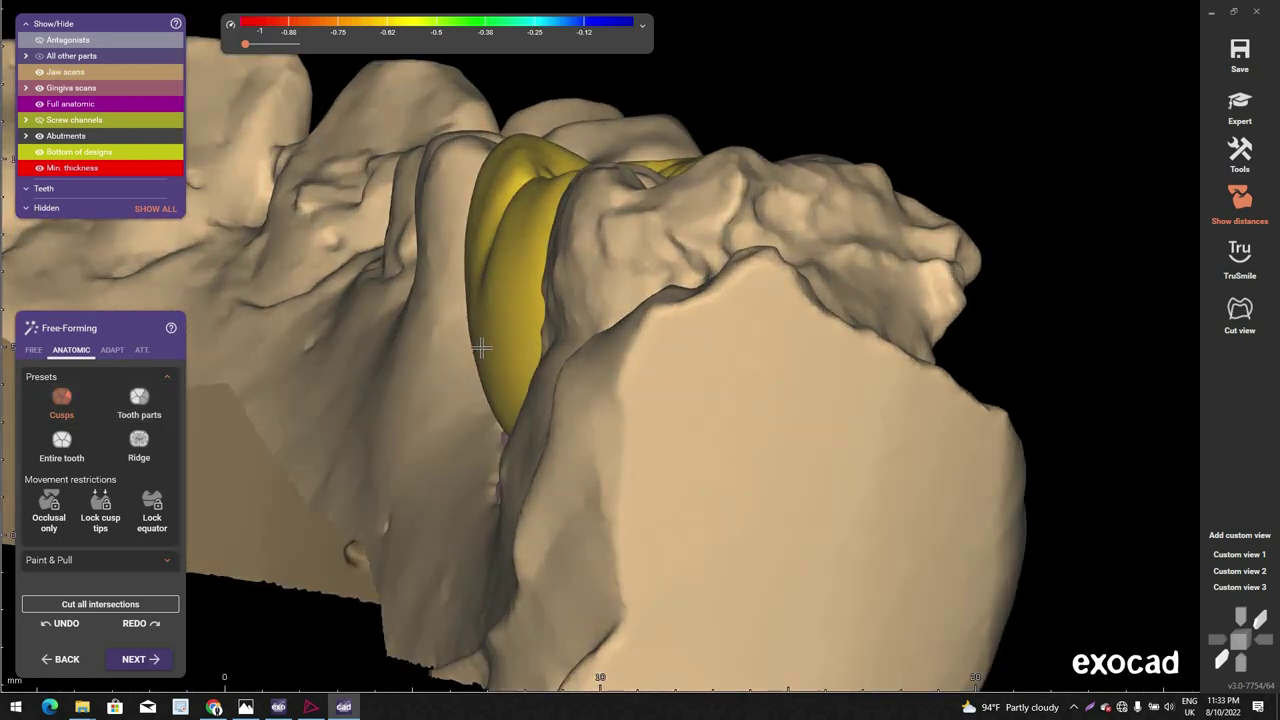
right_click_drag(492, 150, 502, 154)
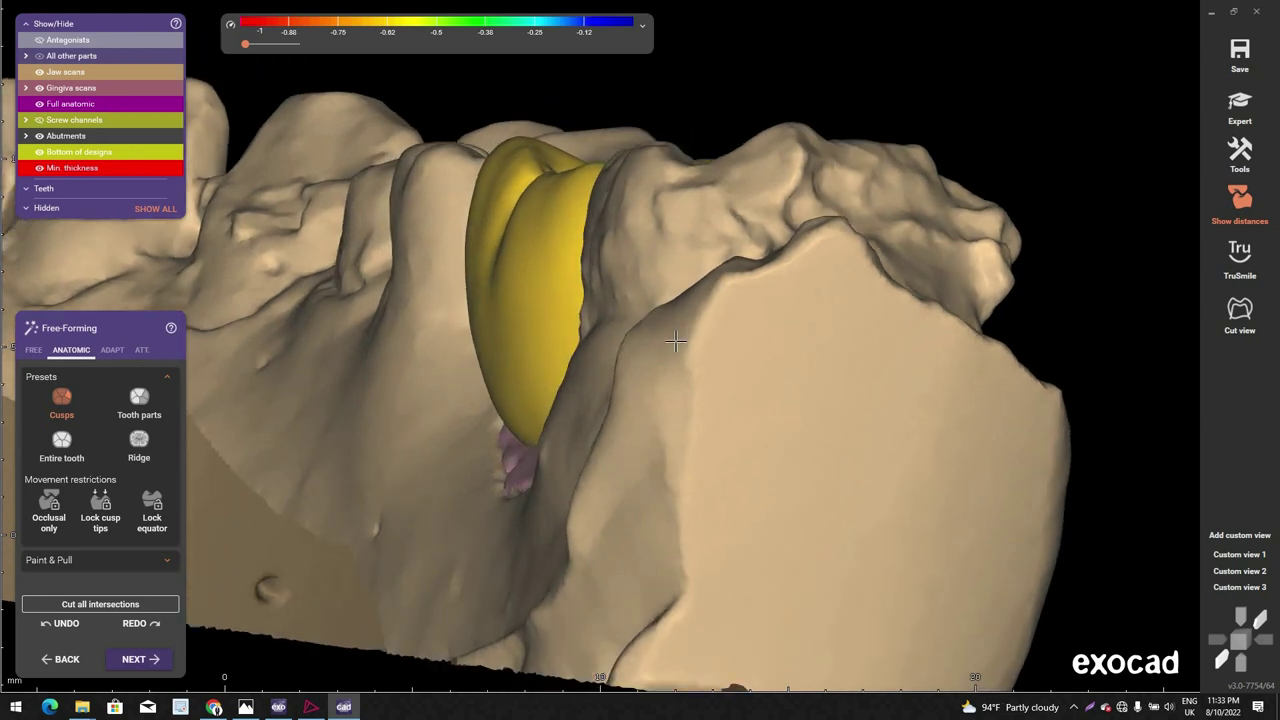
scroll(676, 342, "down", 6)
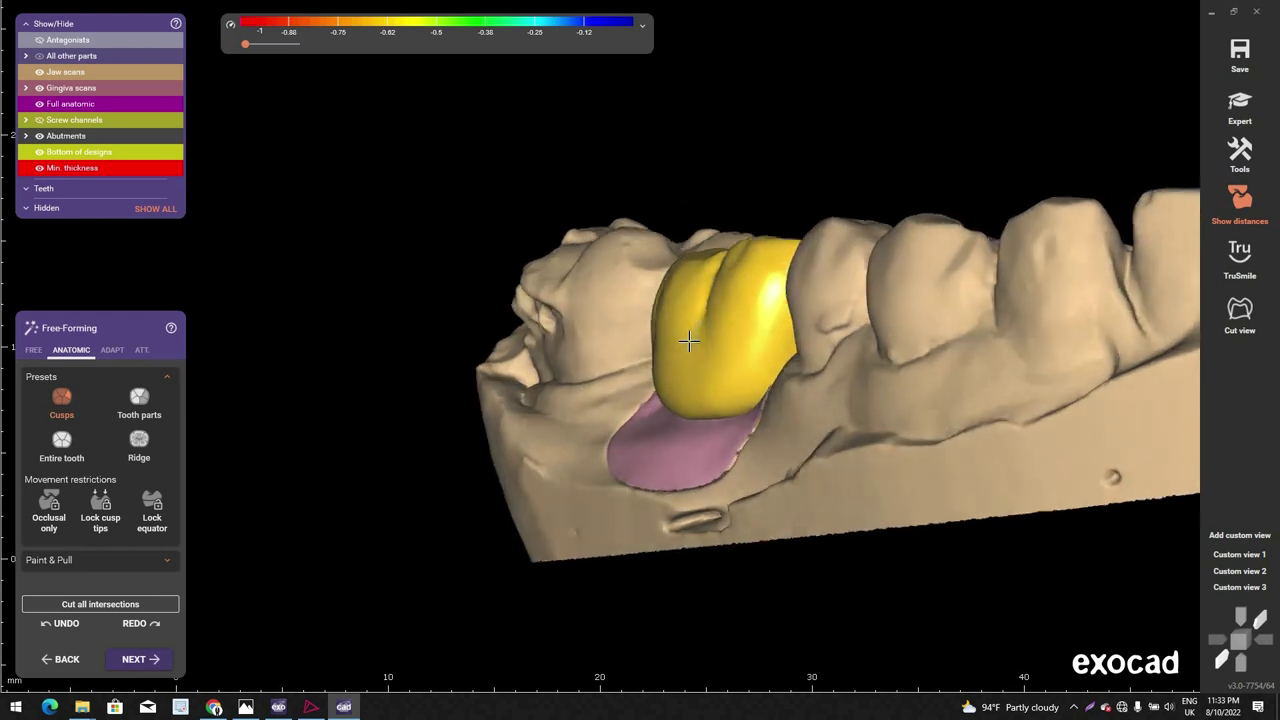
right_click_drag(689, 341, 721, 344)
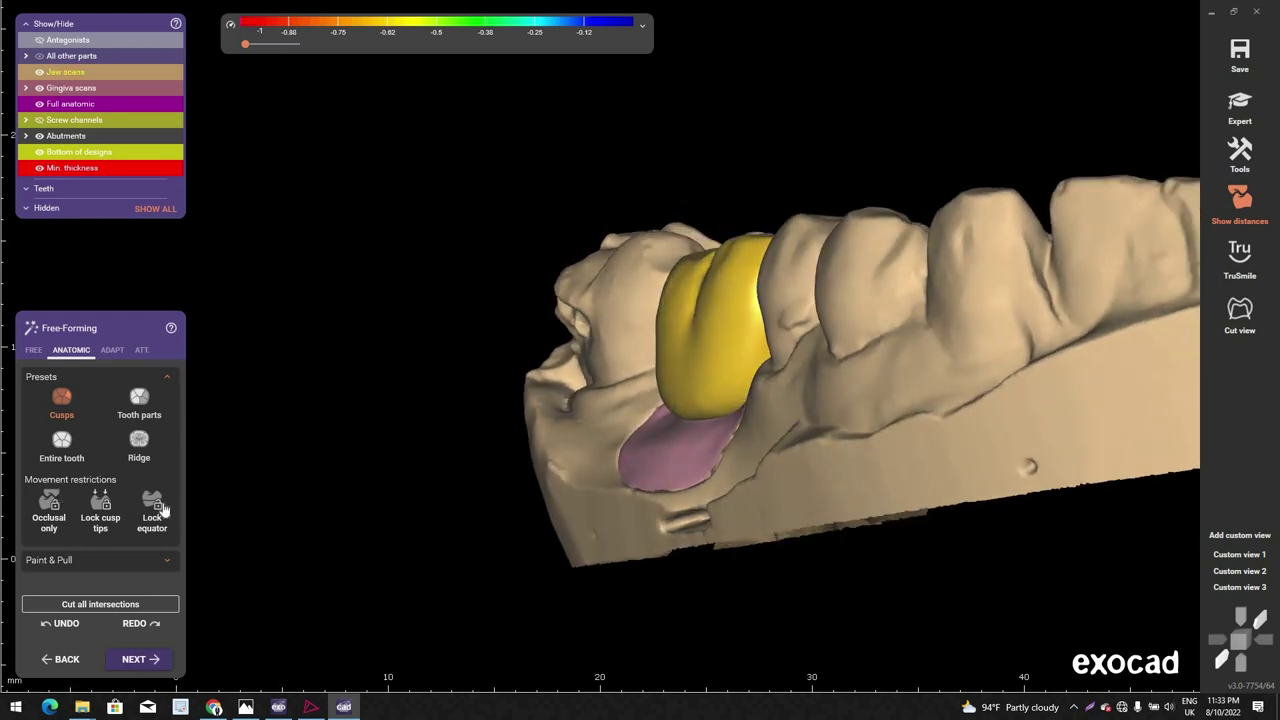
left_click(95, 510)
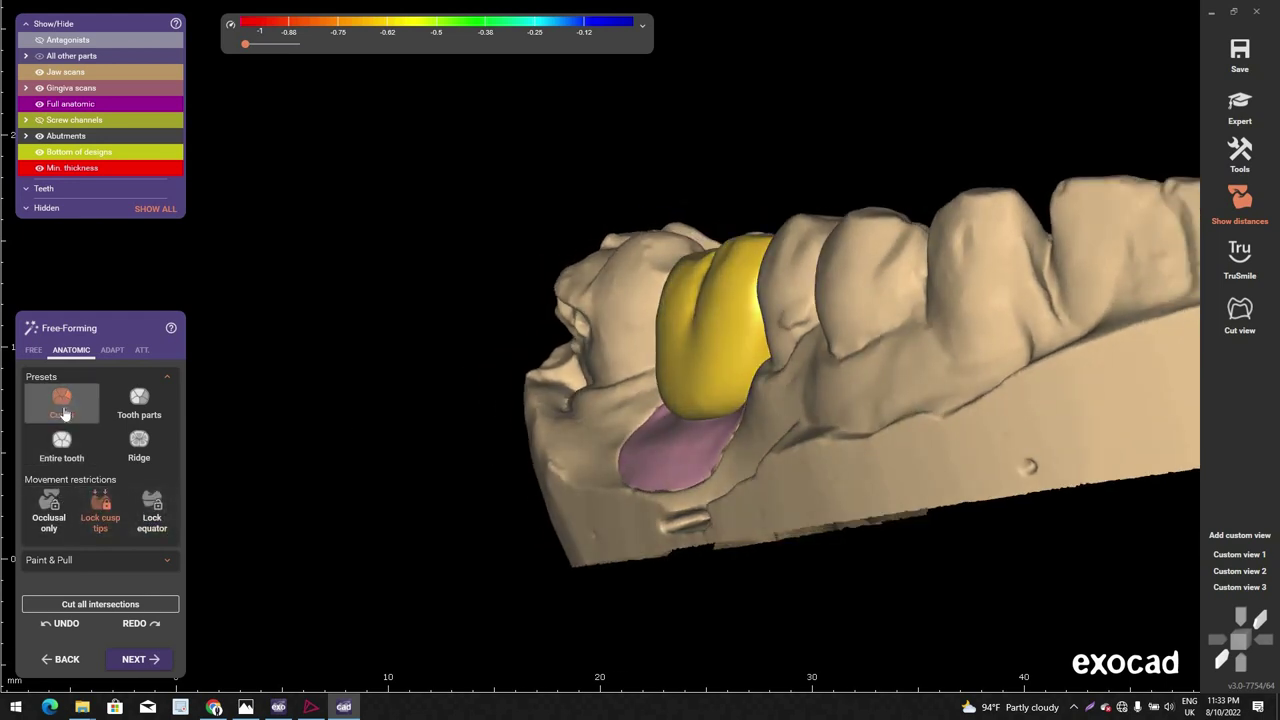
scroll(660, 400, "up", 4)
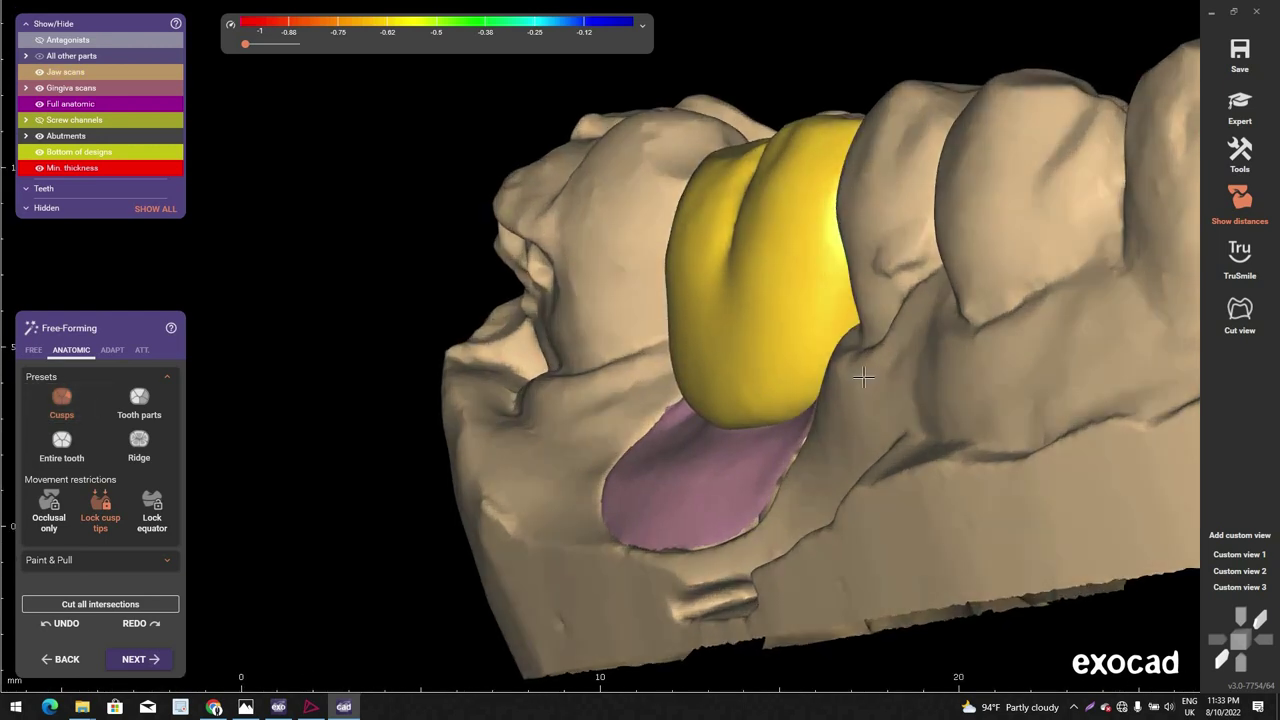
Step: Hide the jaw scans and use Smooth/Flatten around the crown's abutment opening and lower buccal surface, ending with a larger, weaker brush
scroll(864, 377, "down", 3)
right_click_drag(864, 377, 968, 476)
key("ctrl+j")
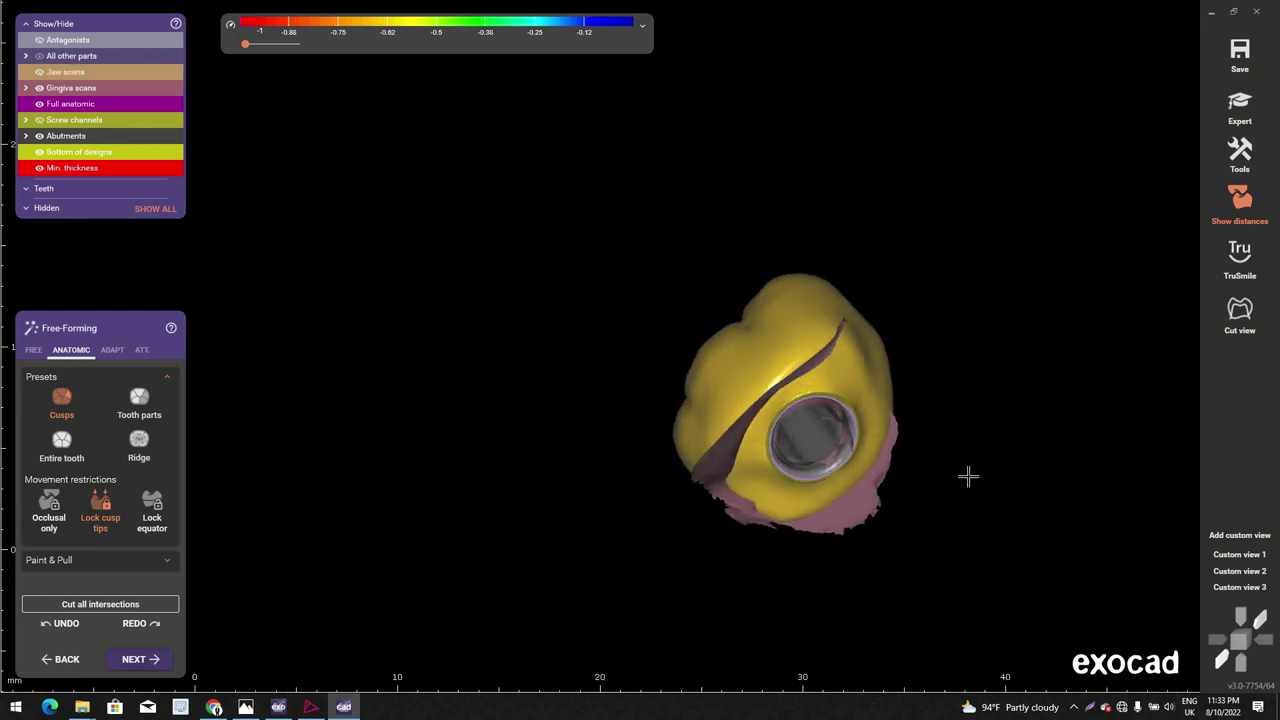
left_click(34, 350)
left_click(139, 403)
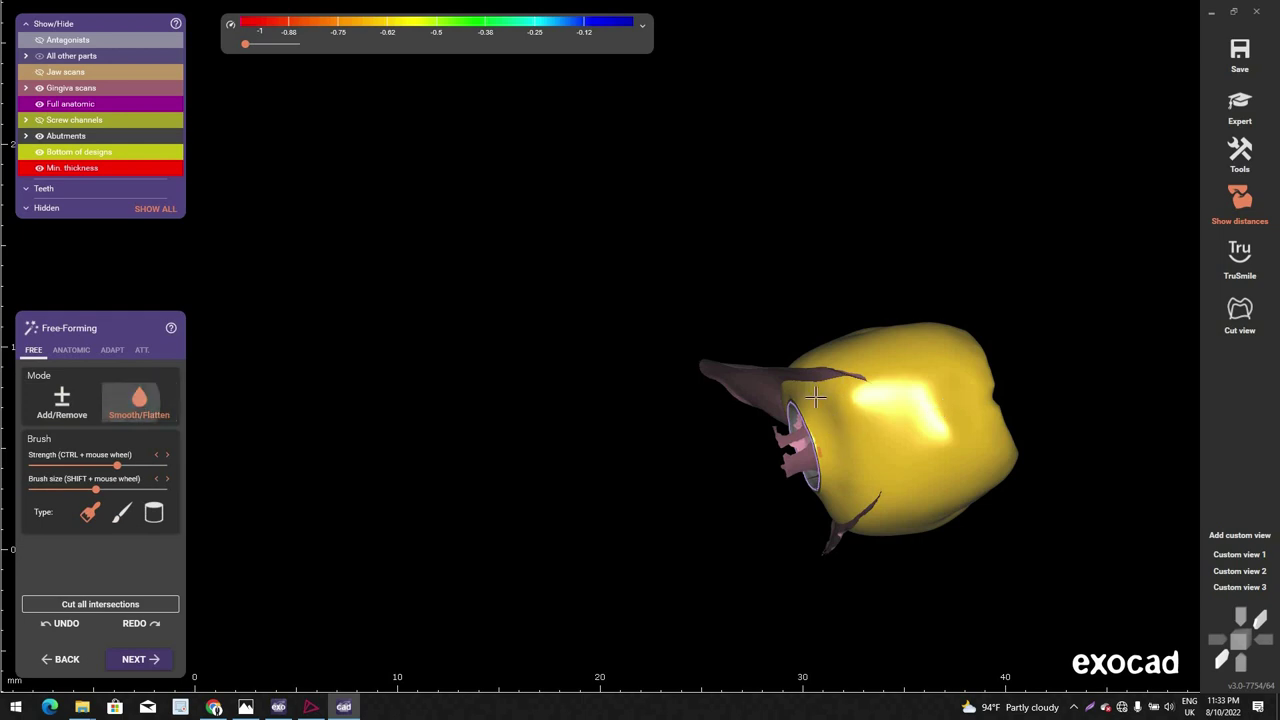
scroll(816, 397, "up", 4)
right_click_drag(829, 420, 655, 496)
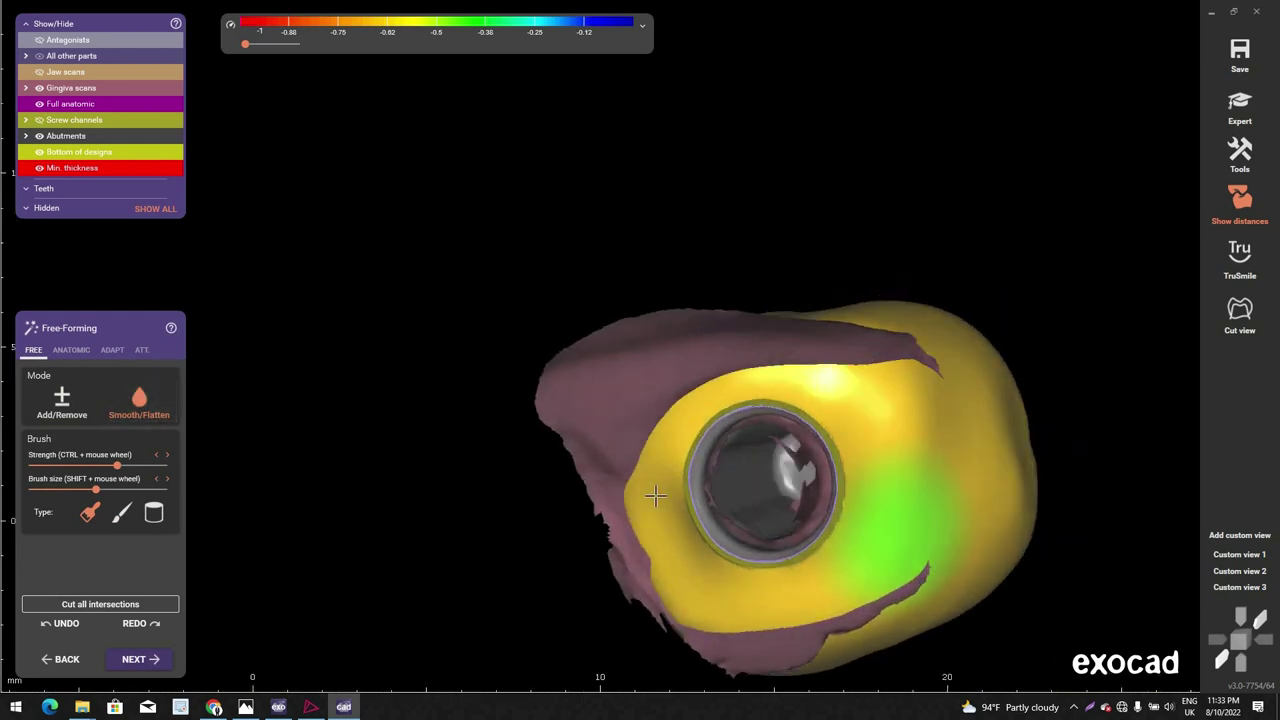
right_click_drag(666, 546, 760, 510)
mouse_move(632, 490)
left_mouse_down()
mouse_move(626, 474)
mouse_move(640, 520)
left_mouse_up()
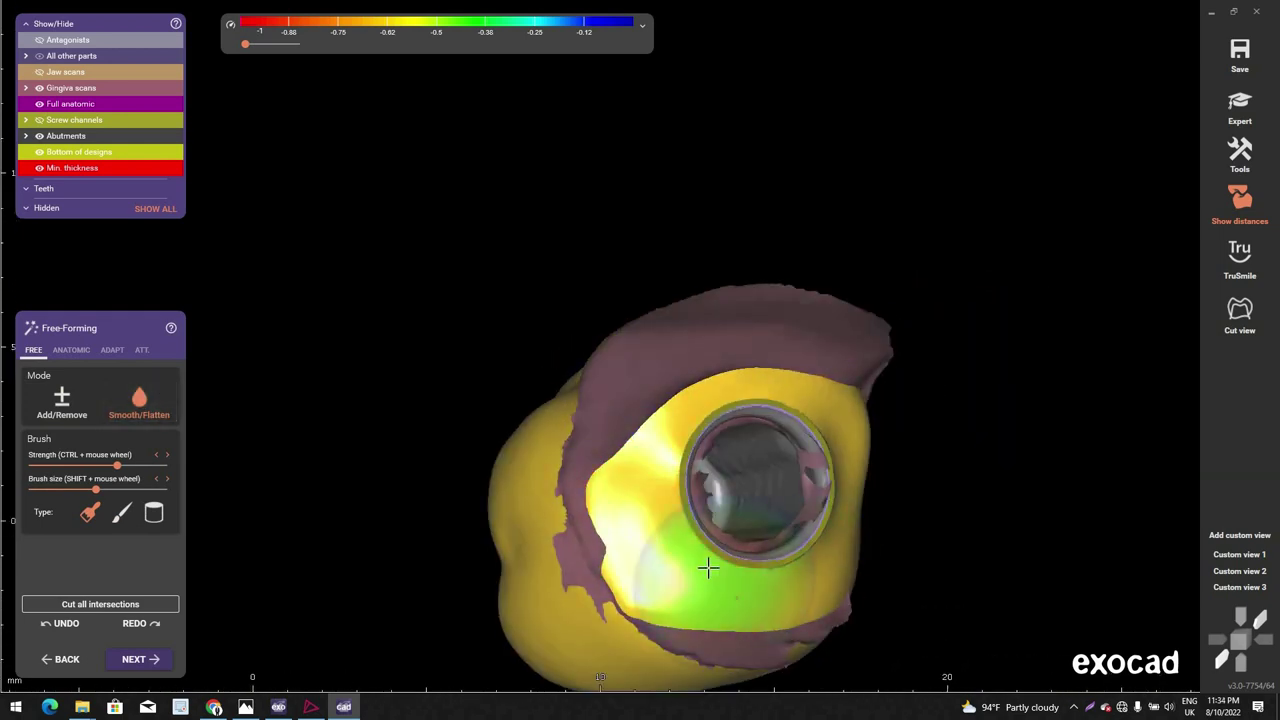
right_click_drag(707, 567, 726, 391)
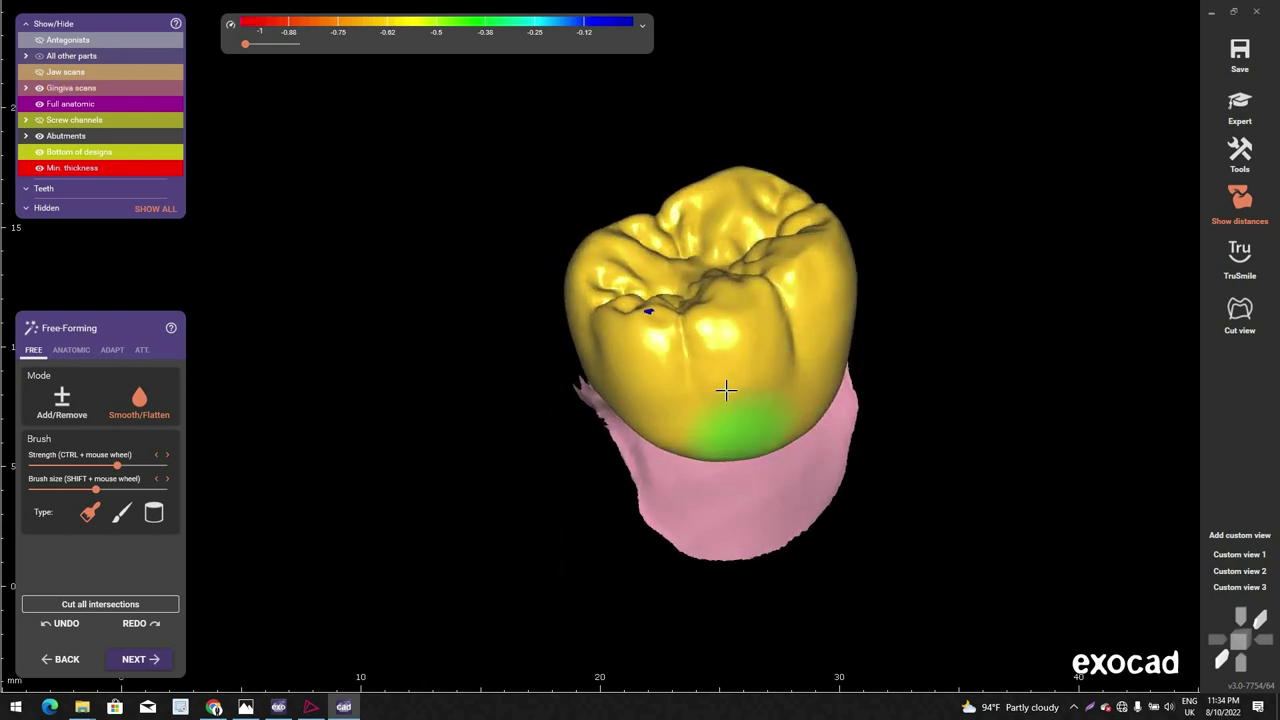
scroll(775, 444, "up", 2, "shift")
right_click_drag(774, 480, 779, 560)
Step: Switch from the distance display to TruSmile rendering, show the jaw scans, and examine the crown's occlusal and buccal surfaces
left_click(1229, 256)
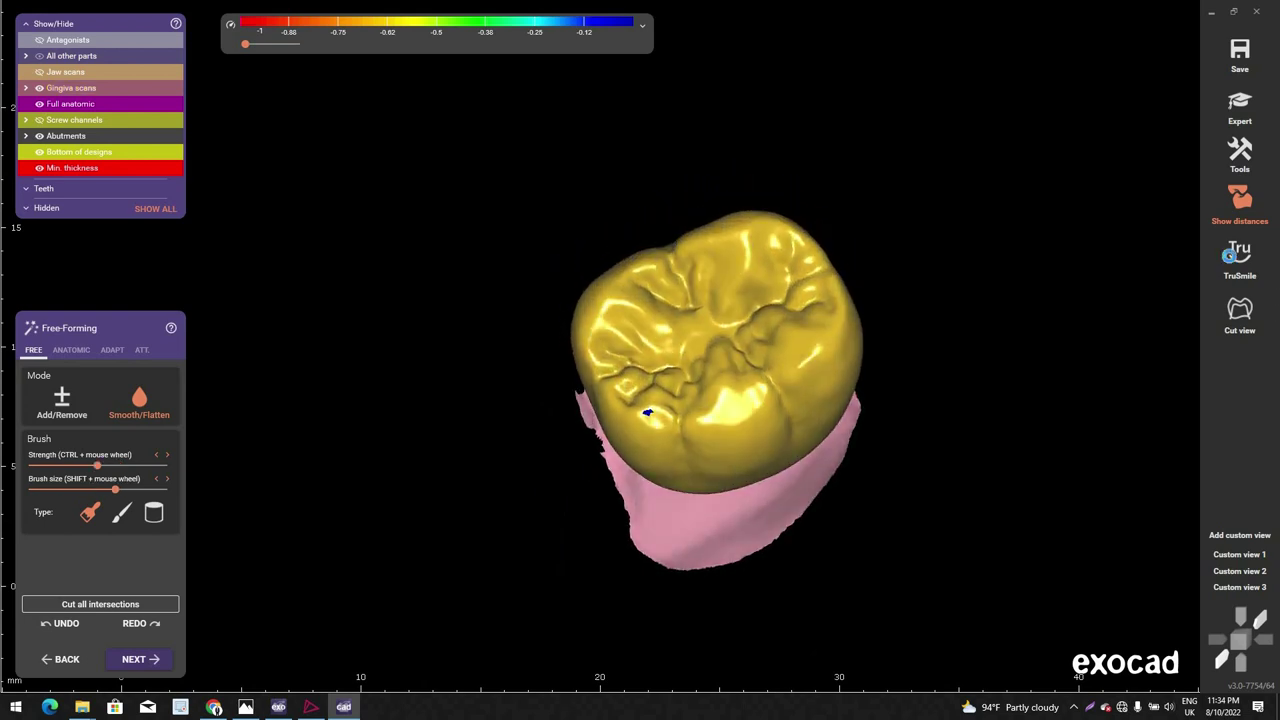
left_click(1244, 207)
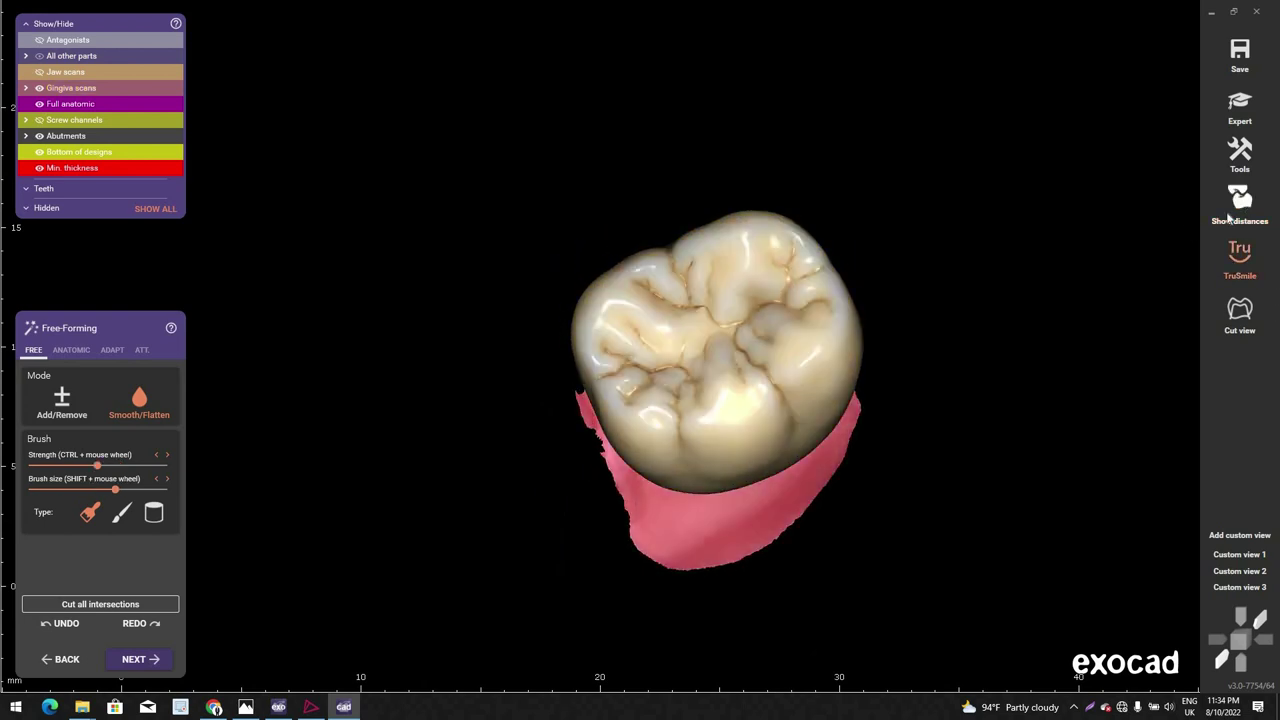
right_click_drag(1089, 339, 1085, 420)
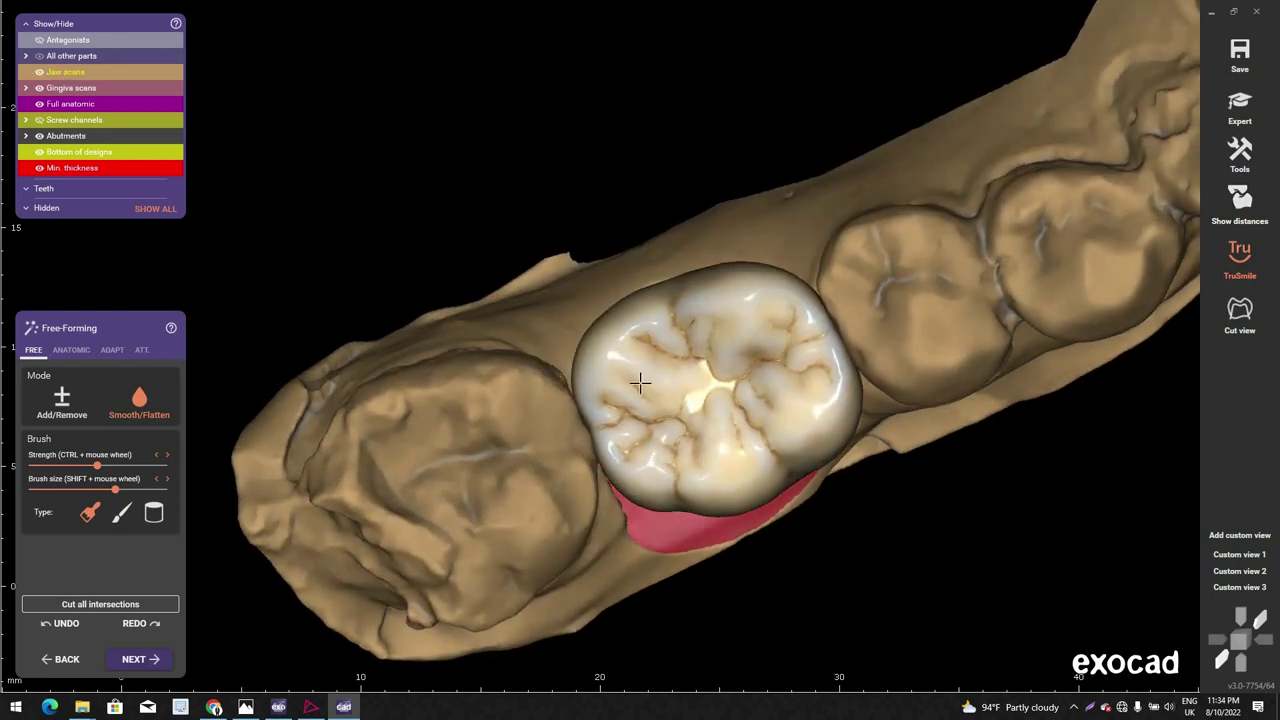
scroll(547, 391, "up", 2)
scroll(547, 391, "up", 3)
right_click_drag(636, 520, 634, 482)
scroll(840, 449, "down", 3)
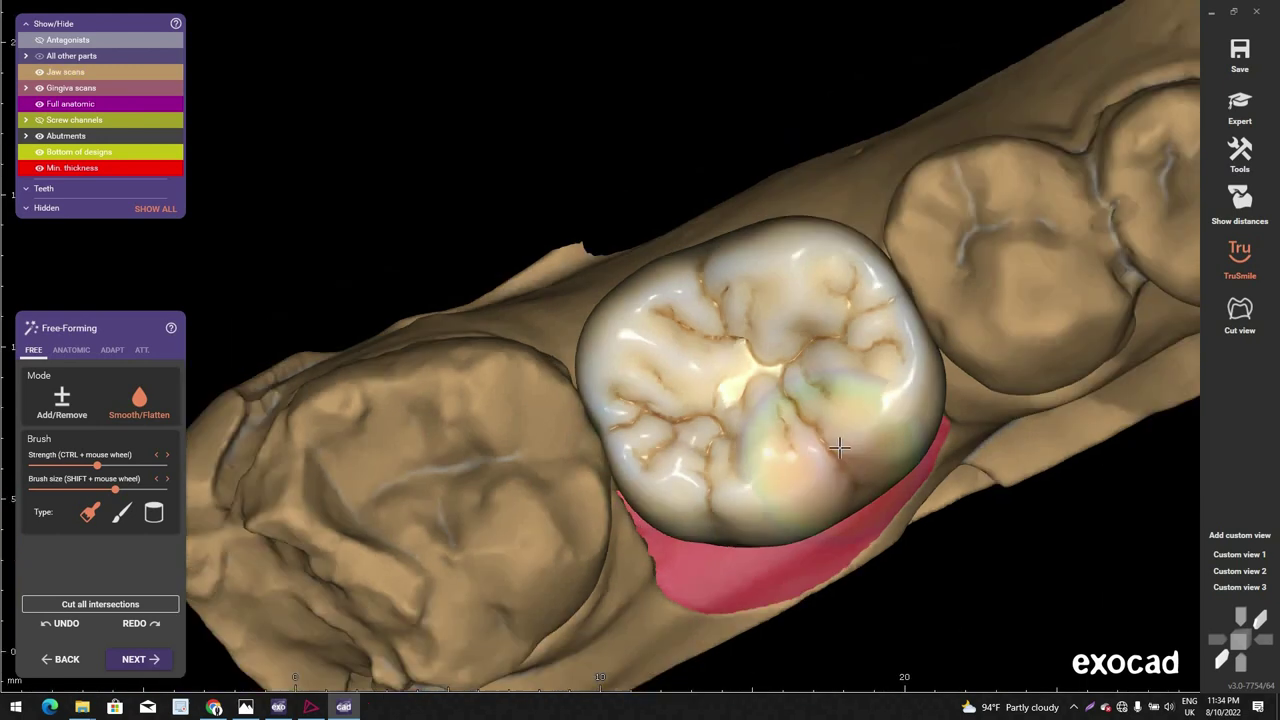
right_click_drag(840, 452, 840, 450)
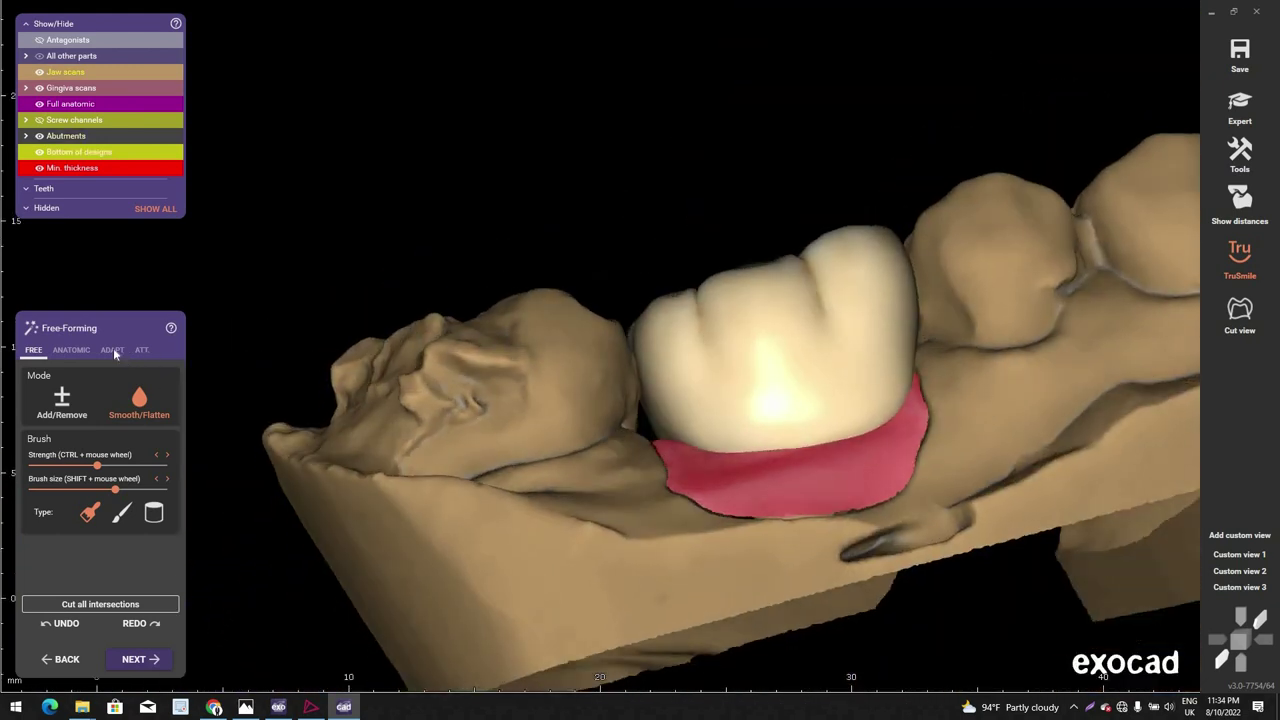
Step: Cut the crown's approximal intersections with the desired distance to the adjacent teeth set to -0.04 mm
left_click(112, 350)
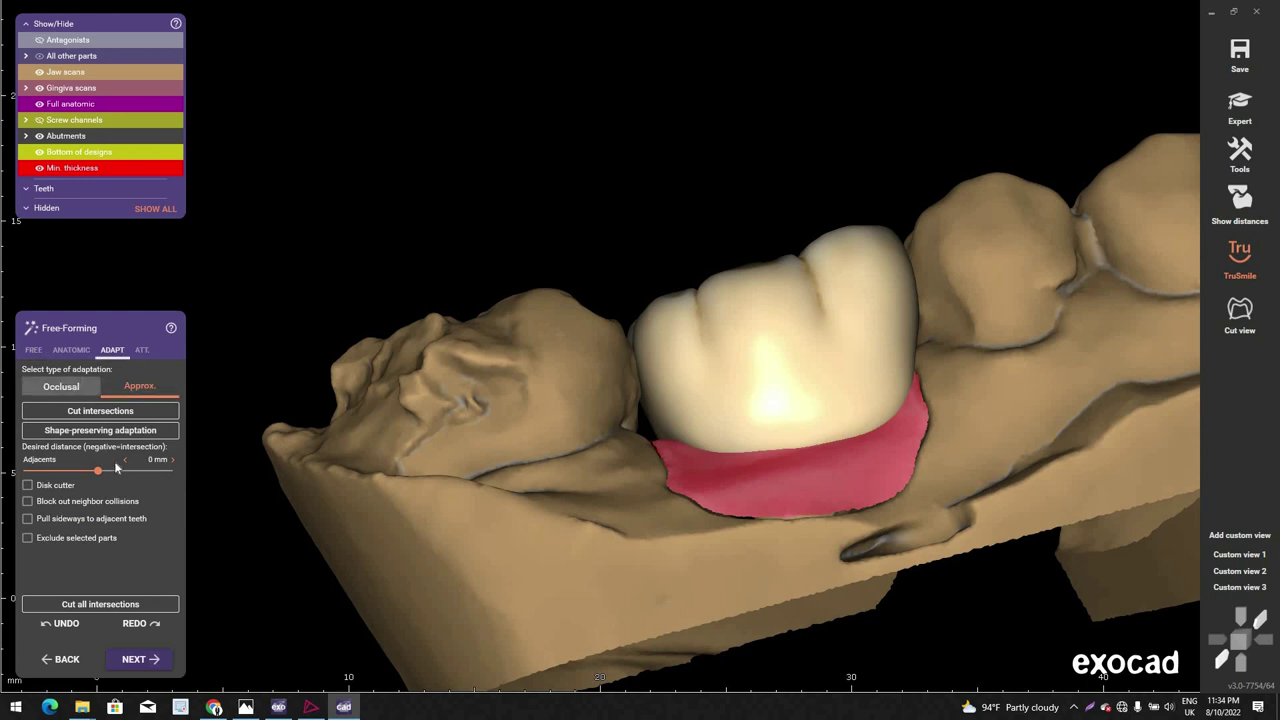
left_click(140, 386)
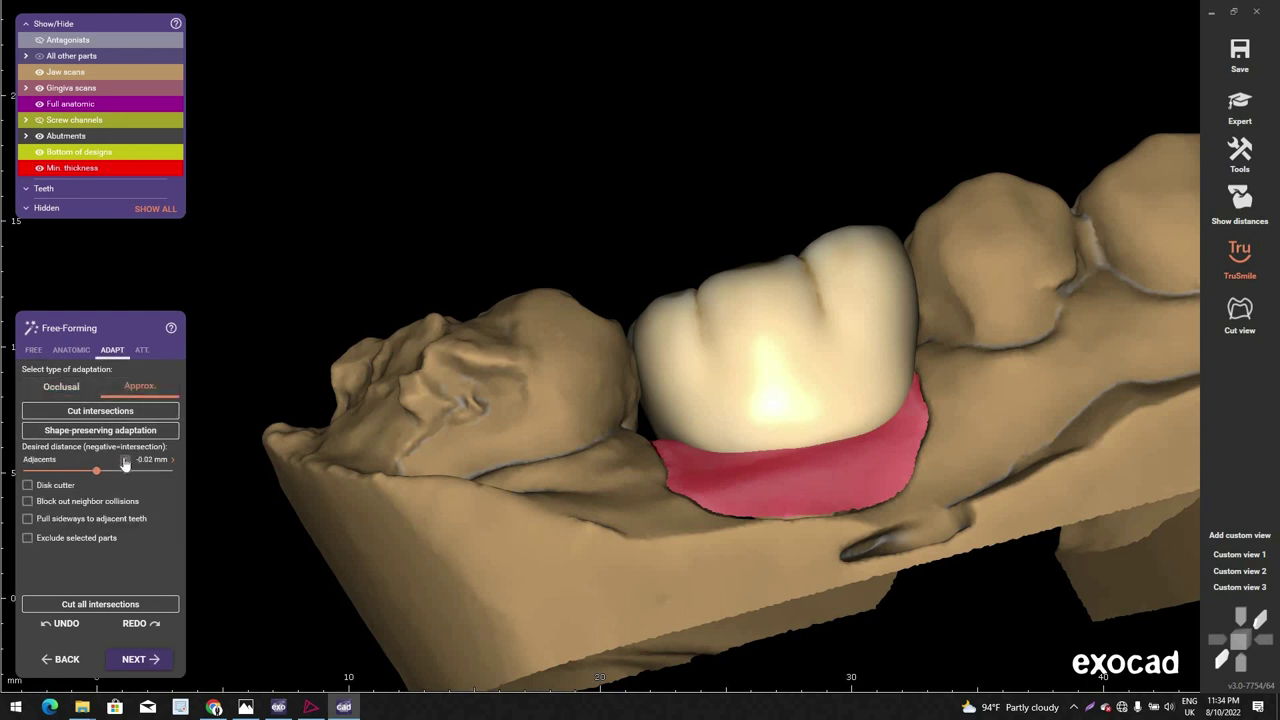
left_click(148, 412)
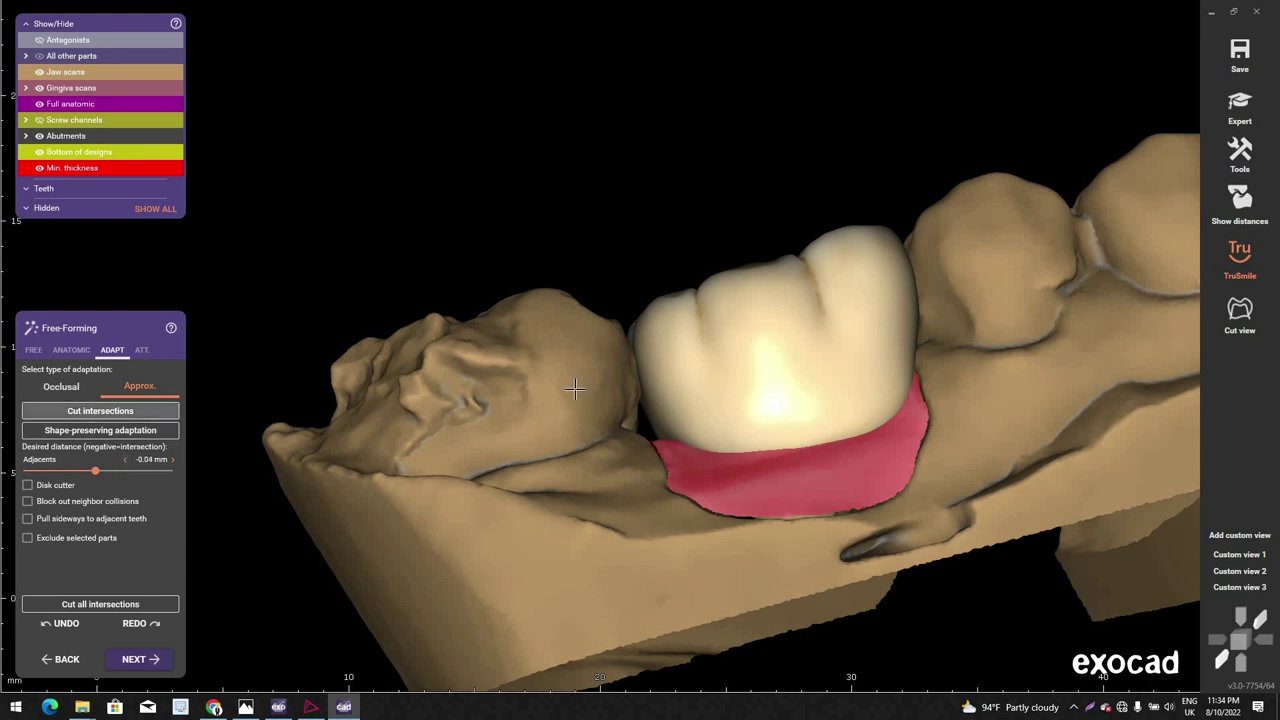
scroll(593, 430, "down", 3)
right_click_drag(592, 427, 591, 436)
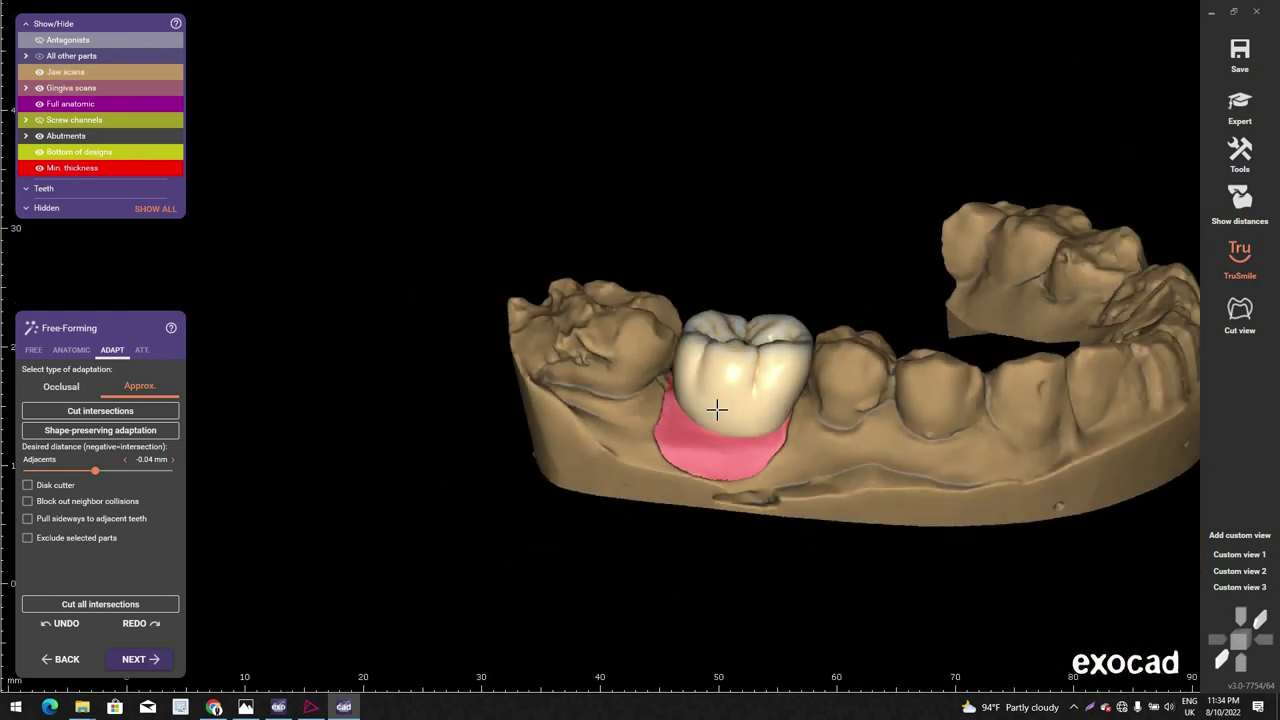
Step: Display the crown and jaw scans in Plaster rendering and examine the occlusal anatomy and alignment with the neighbouring teeth
middle_click(837, 404, "ctrl")
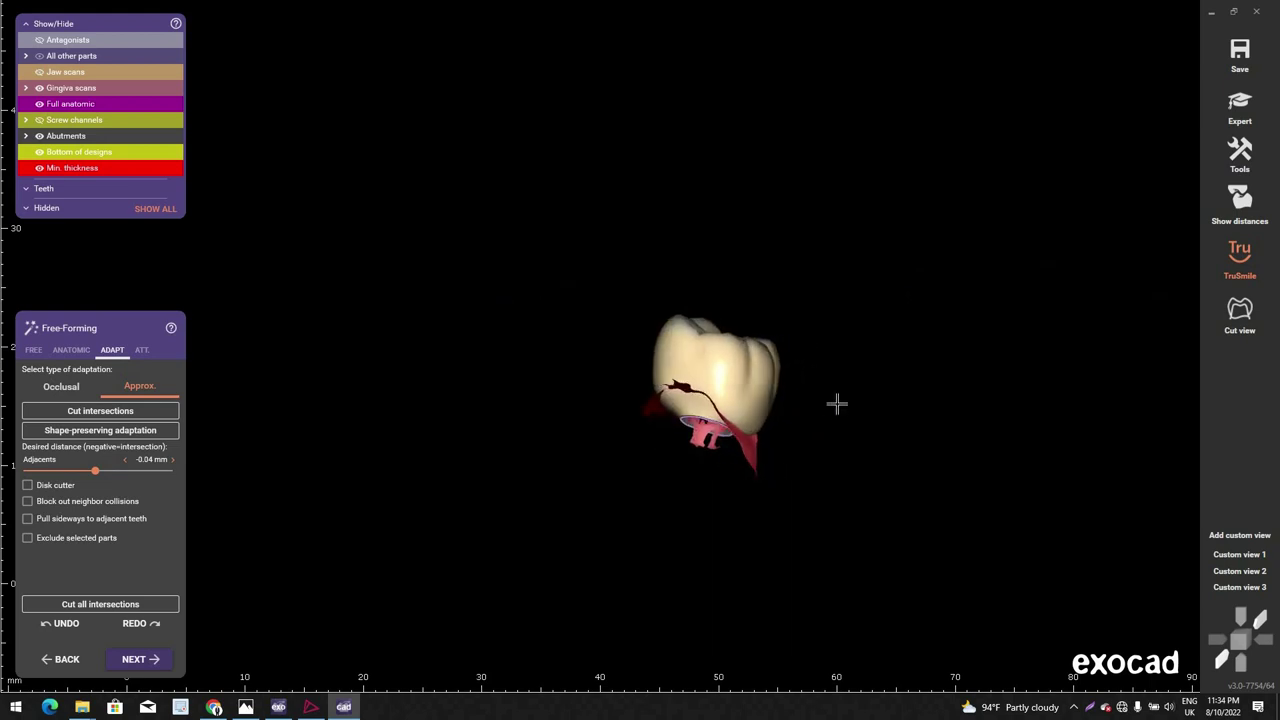
left_click(1238, 287)
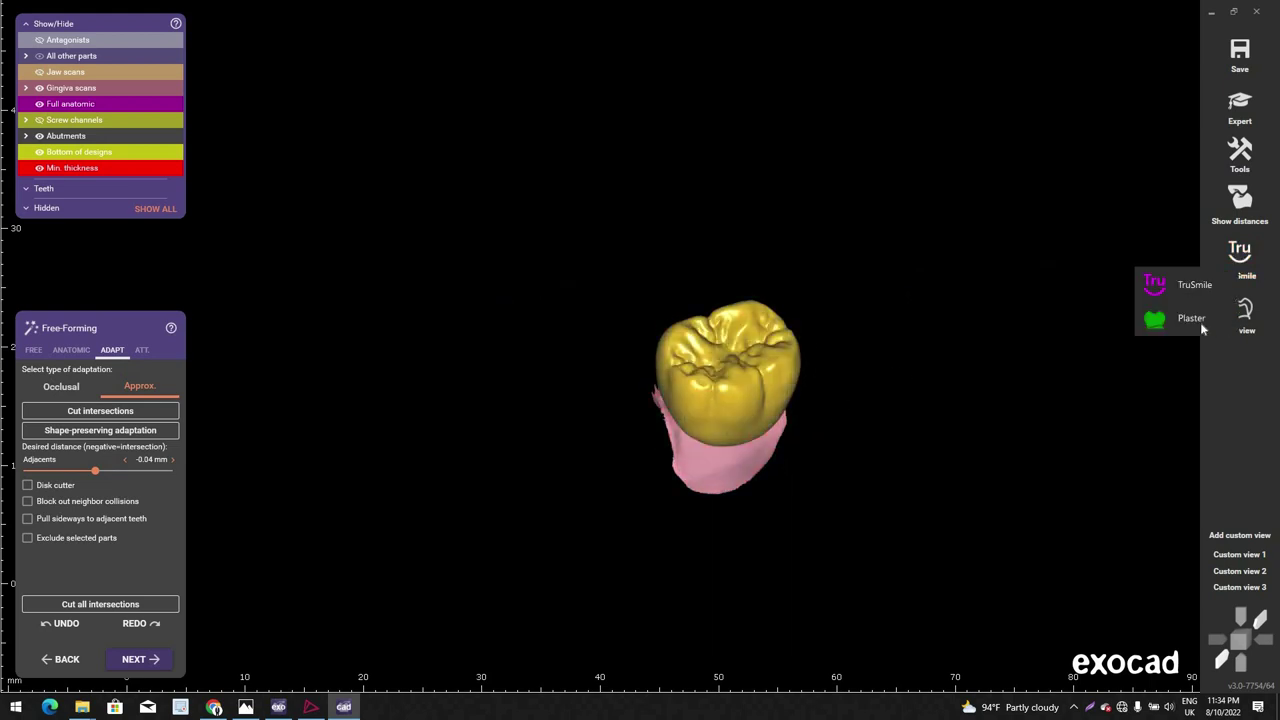
left_click(1202, 325)
right_click_drag(811, 400, 806, 402)
scroll(806, 402, "up", 2)
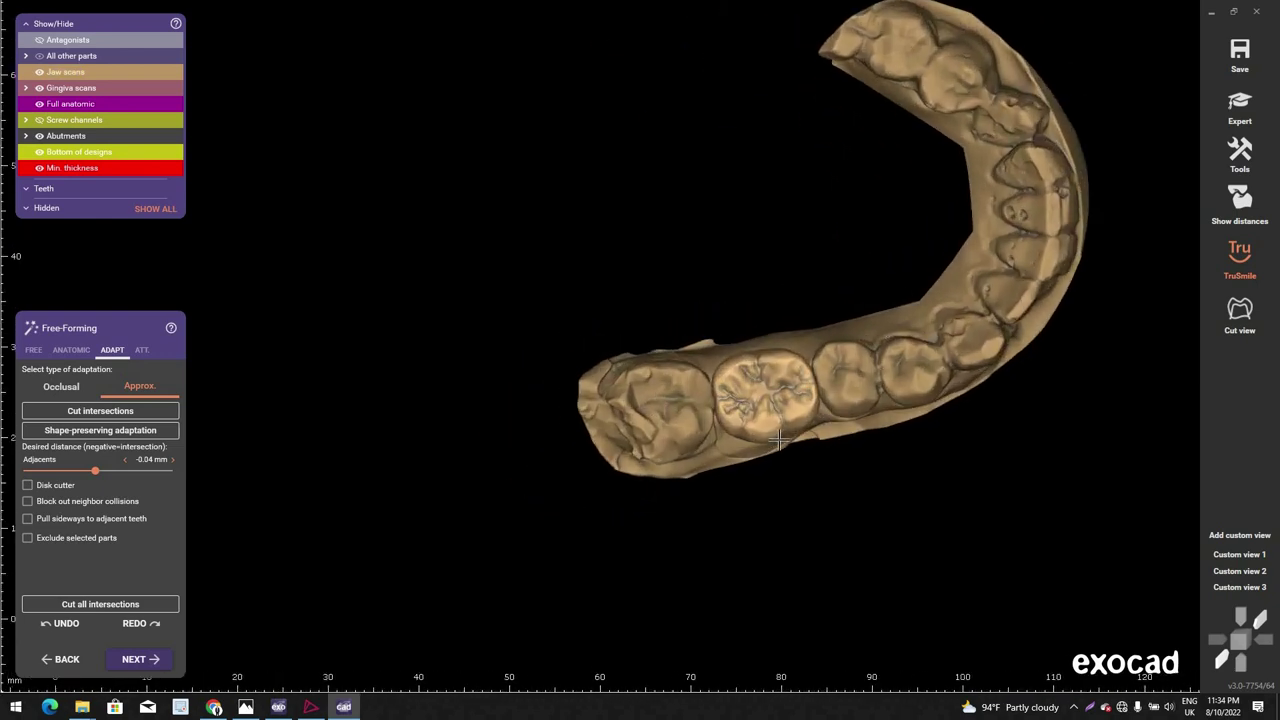
scroll(783, 443, "up", 2)
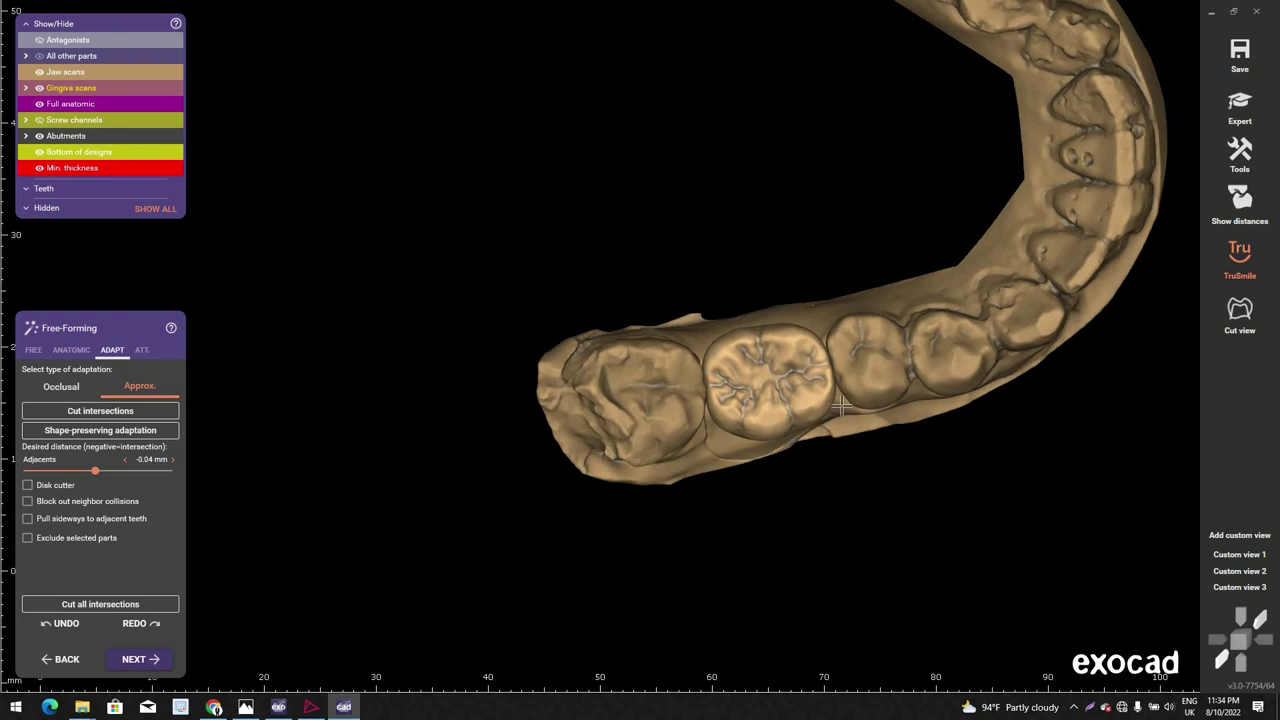
scroll(846, 398, "down", 2)
middle_click_drag(825, 430, 585, 388)
scroll(740, 462, "up", 2)
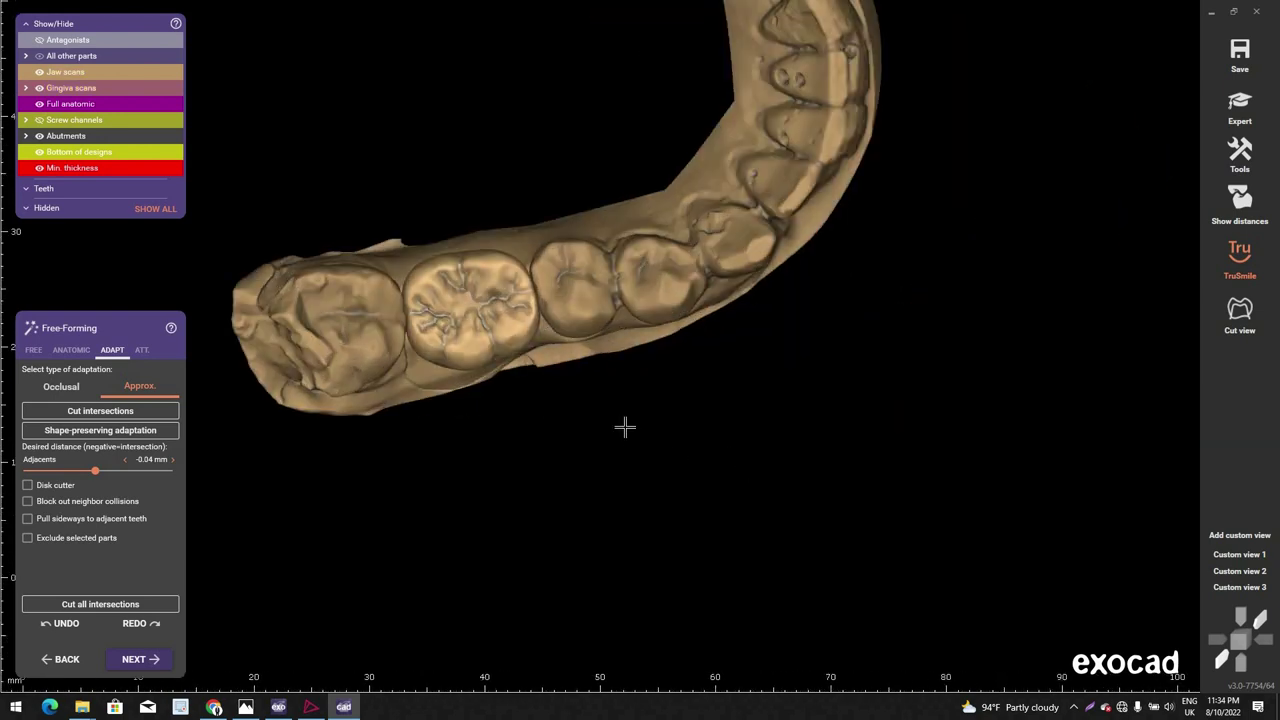
middle_click_drag(623, 426, 645, 435)
scroll(645, 435, "up", 3)
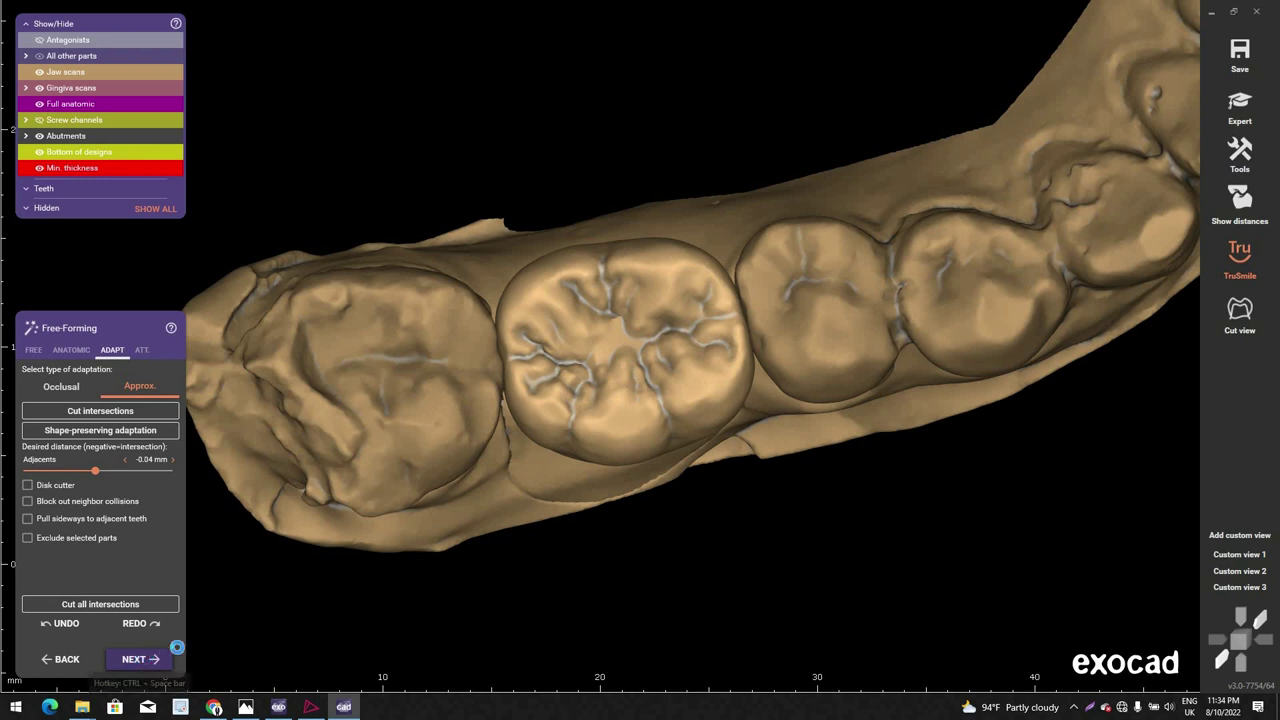
Step: Proceed to Screw Hole Design for tooth 46 and examine the screw hole outline over the abutment from occlusal and side views
left_click(174, 650)
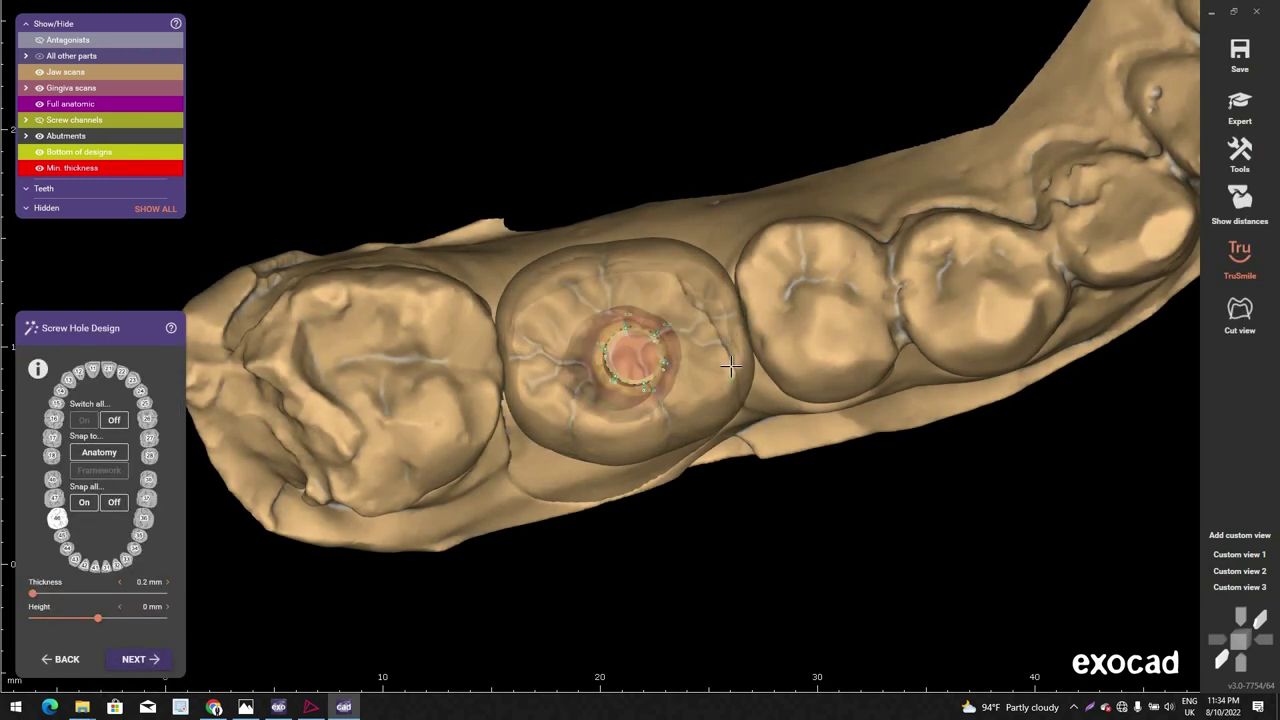
right_click_drag(731, 366, 526, 343)
scroll(487, 381, "up", 3)
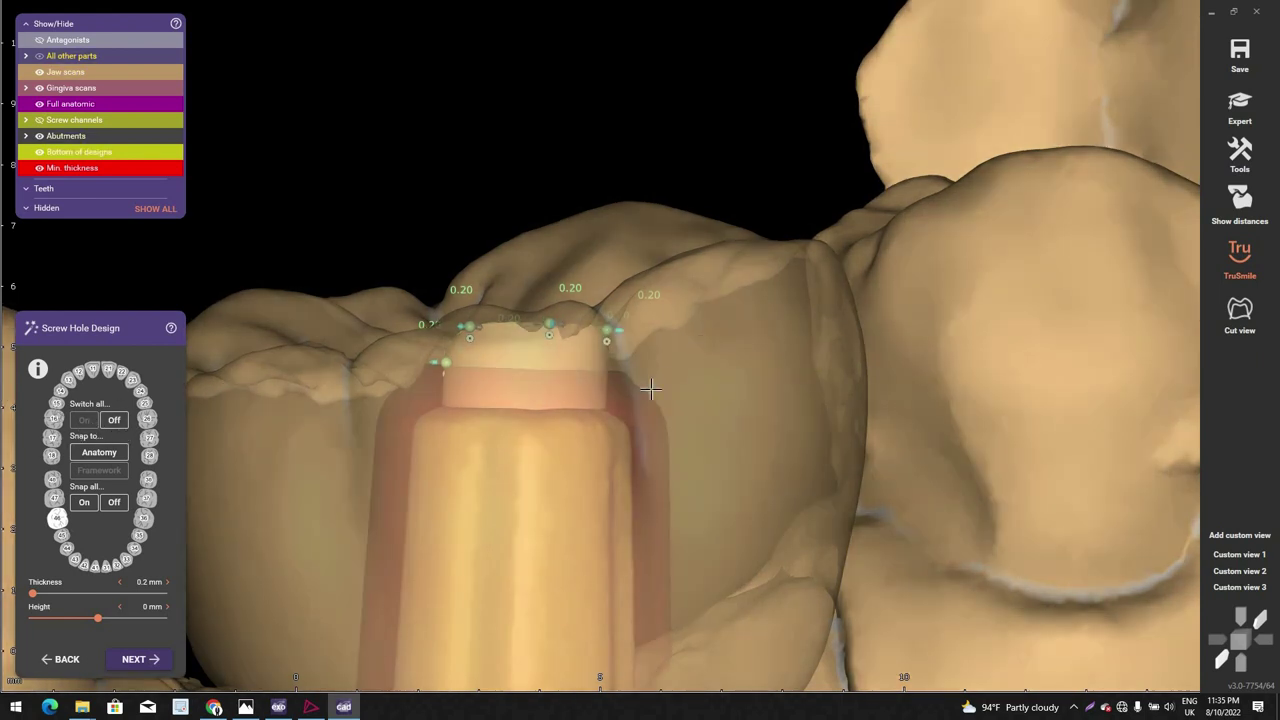
scroll(518, 339, "down", 3, "ctrl")
scroll(540, 310, "up", 5)
scroll(560, 350, "down", 3)
right_click_drag(574, 360, 422, 350)
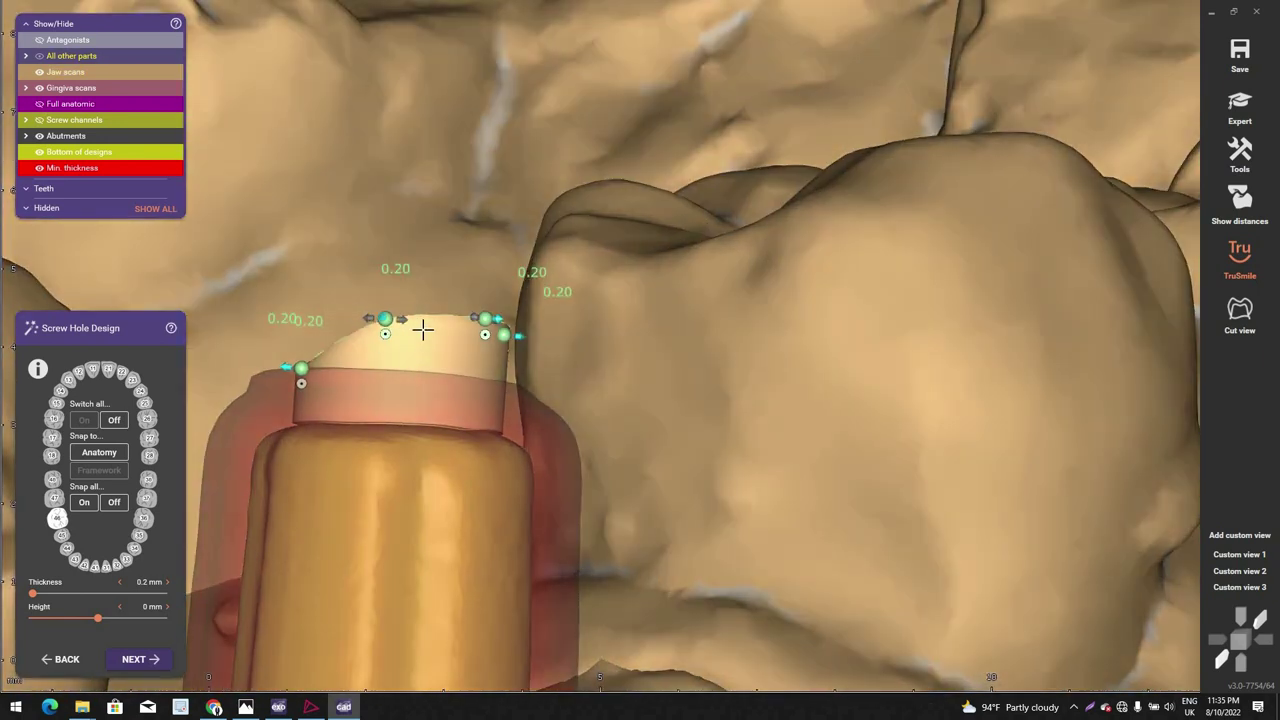
scroll(424, 364, "down", 3)
right_click_drag(424, 364, 424, 364)
scroll(424, 364, "down", 3, "ctrl")
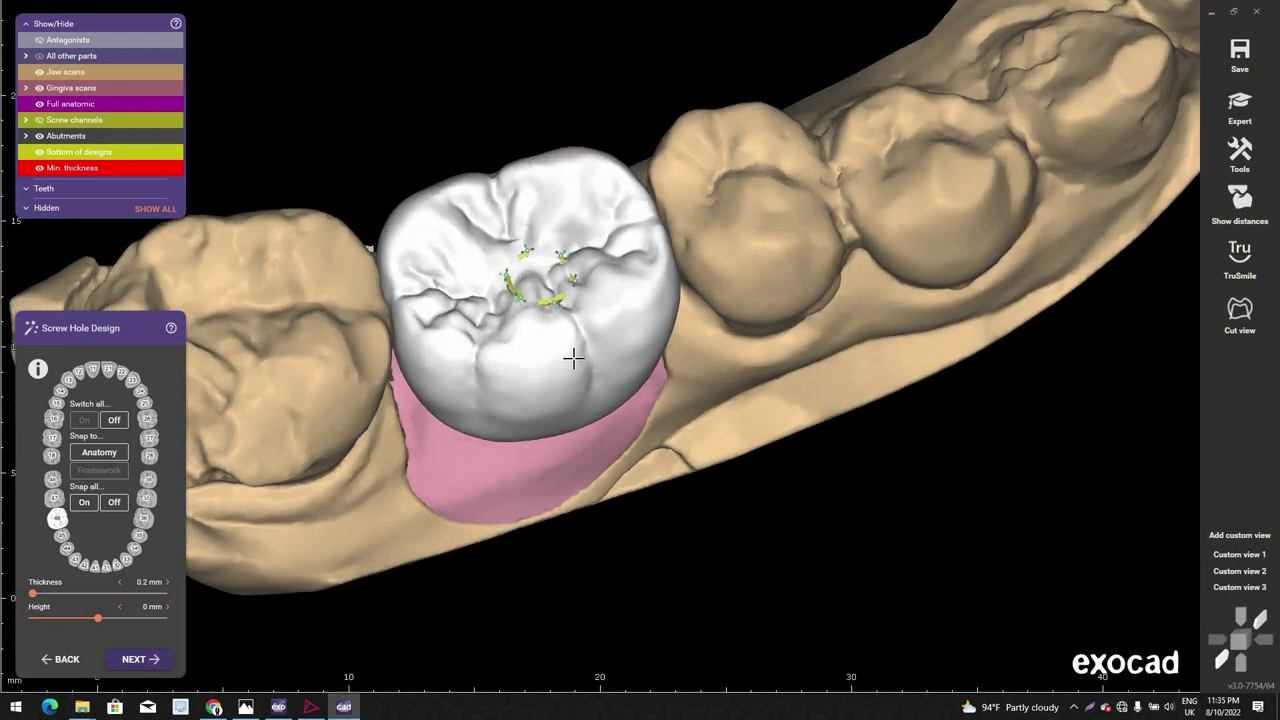
scroll(535, 326, "up", 2)
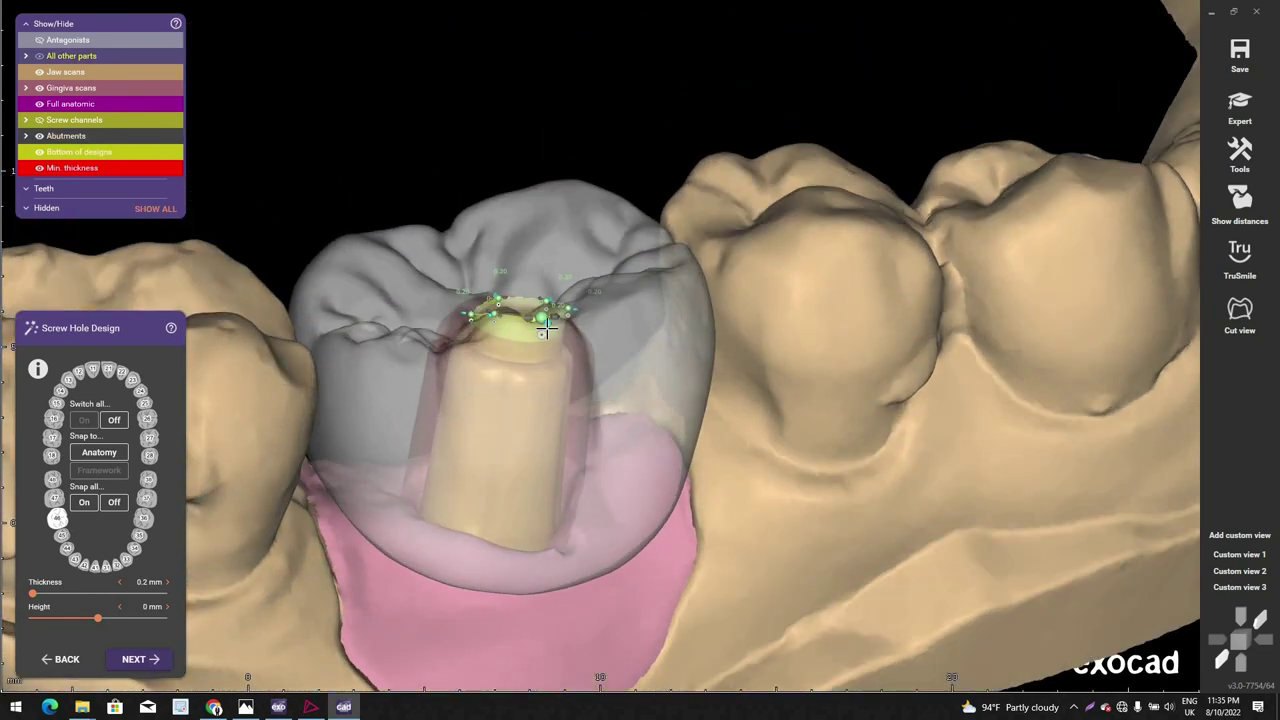
right_click_drag(547, 330, 545, 275)
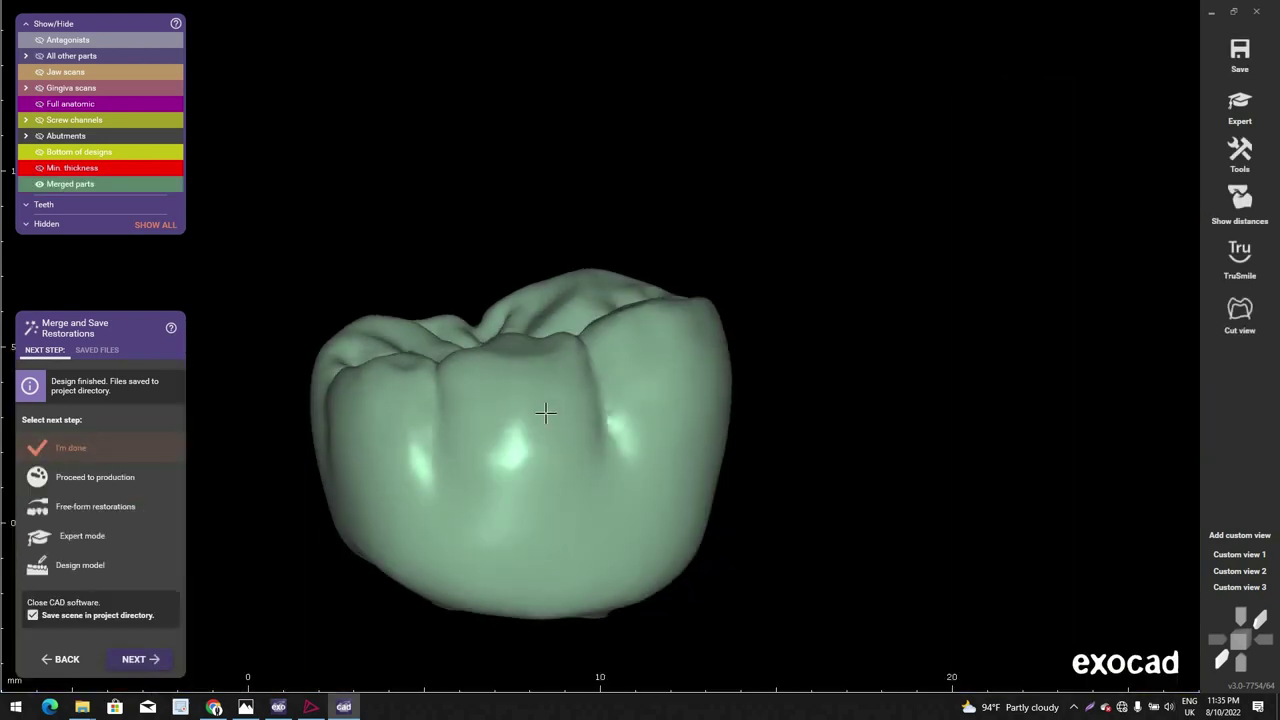
Step: Examine the screw hole opening on the merged crown's occlusal surface from several angles
right_click_drag(545, 413, 571, 283)
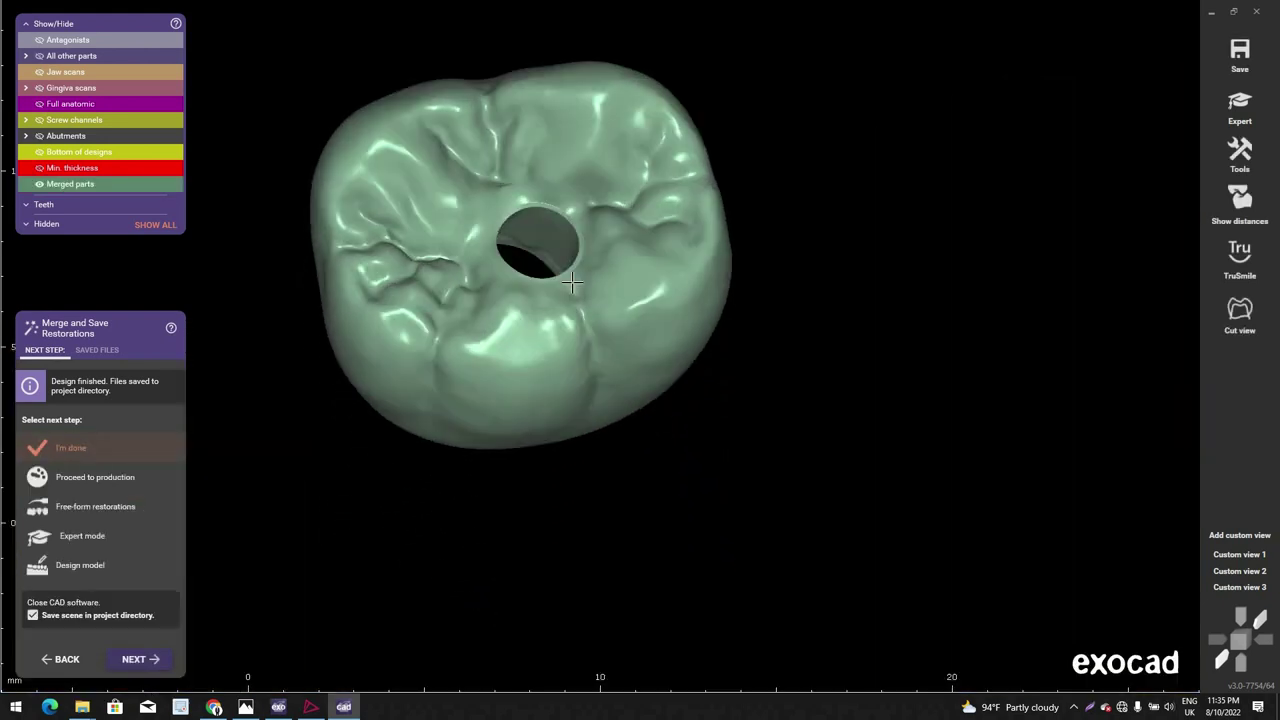
scroll(652, 327, "up", 6)
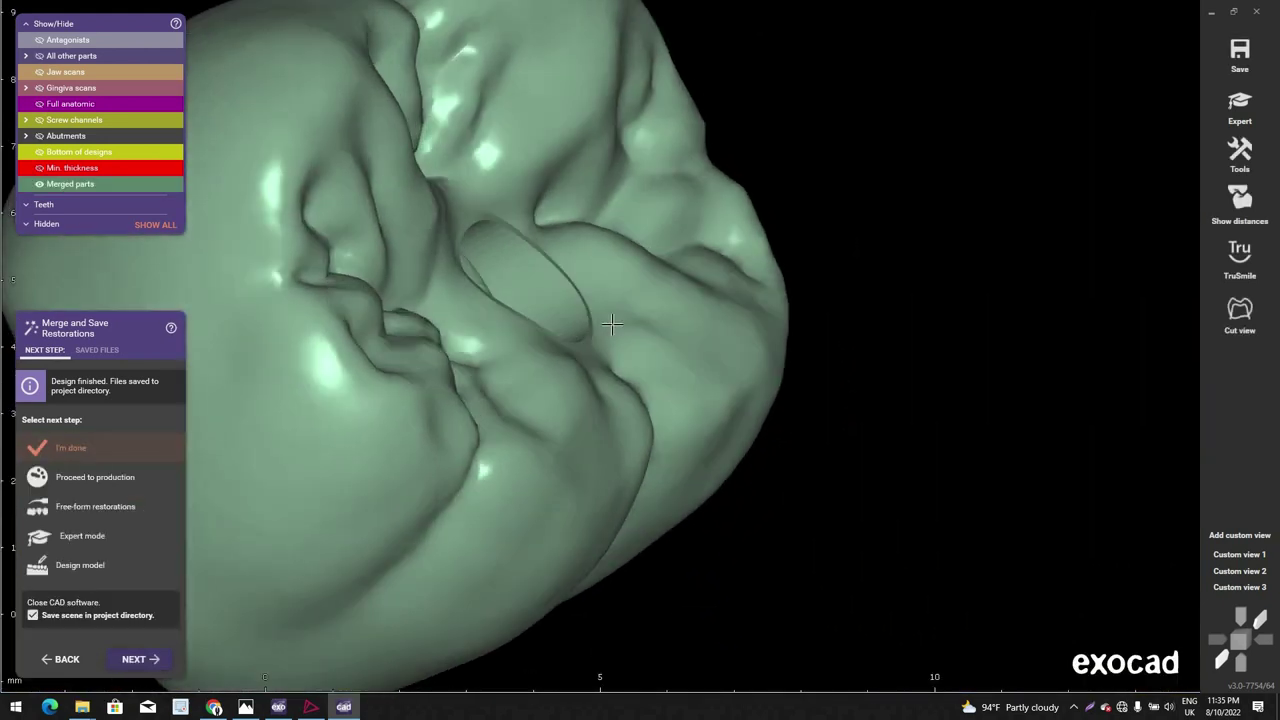
right_click_drag(611, 323, 620, 234)
scroll(543, 262, "down", 3)
scroll(612, 233, "down", 3)
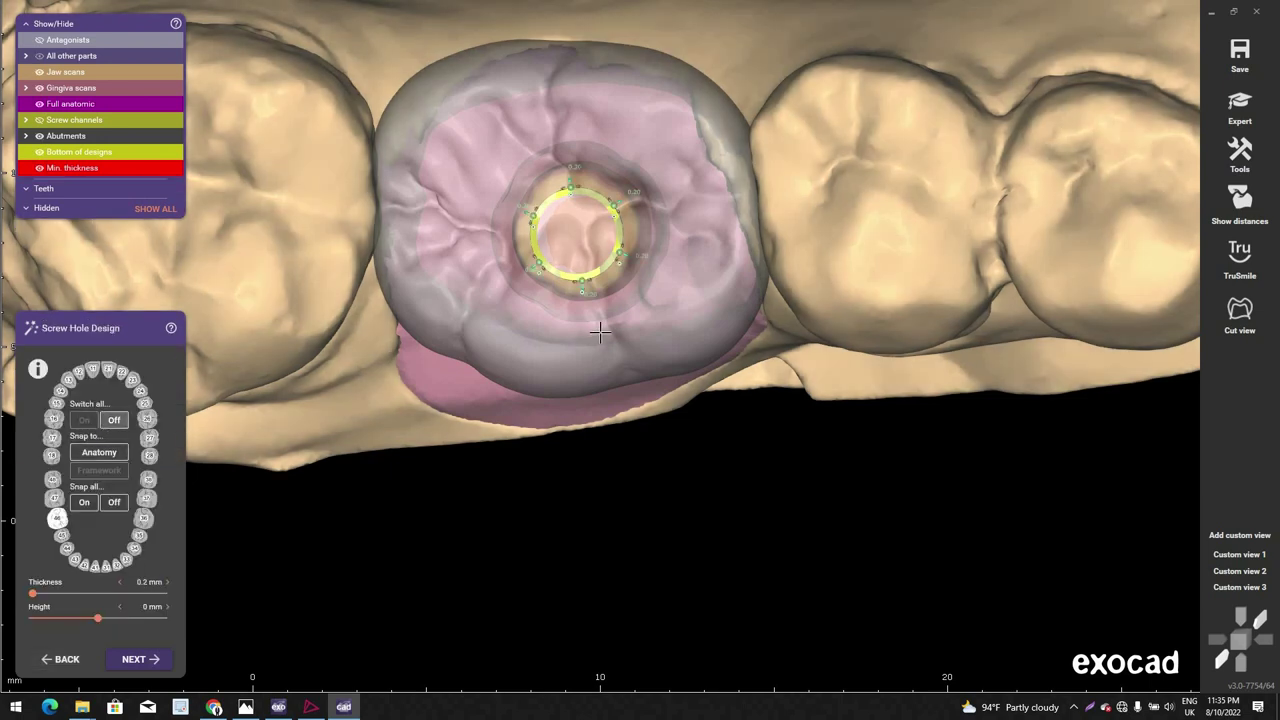
Step: Switch off the screw hole, merge the restoration again, and inspect the merged crown's occlusal centre
left_click(600, 332)
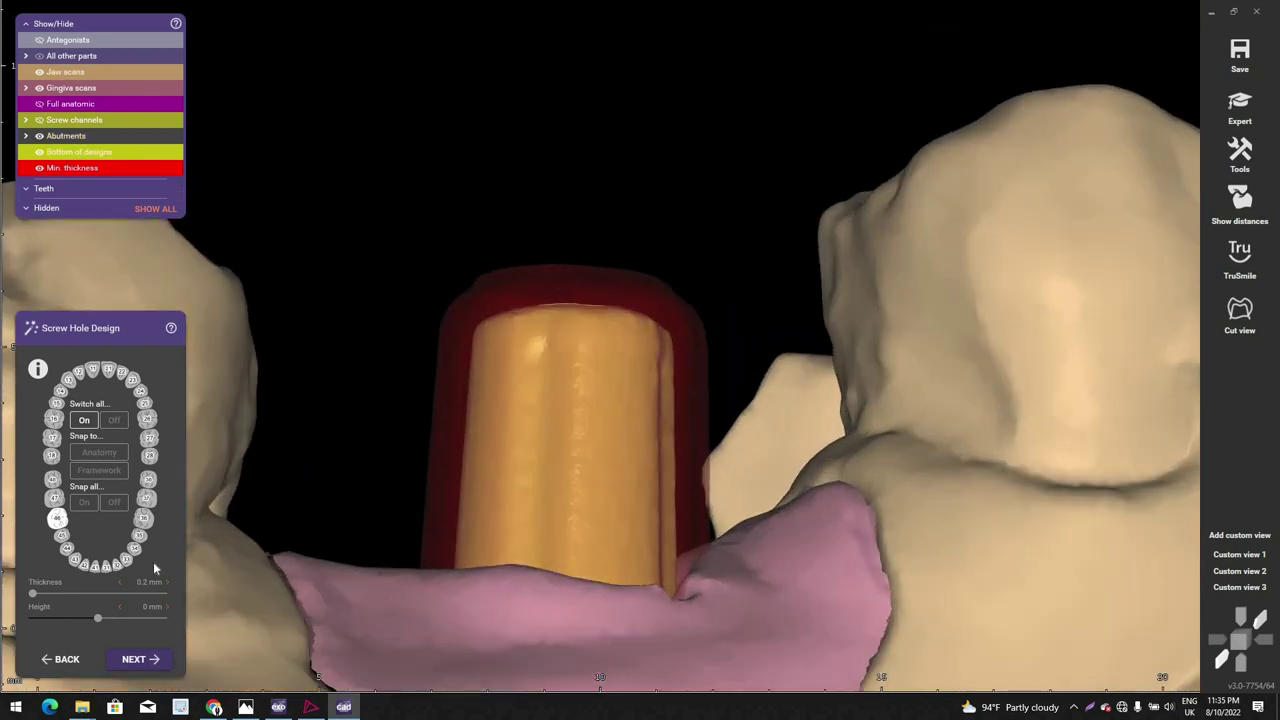
left_click(150, 658)
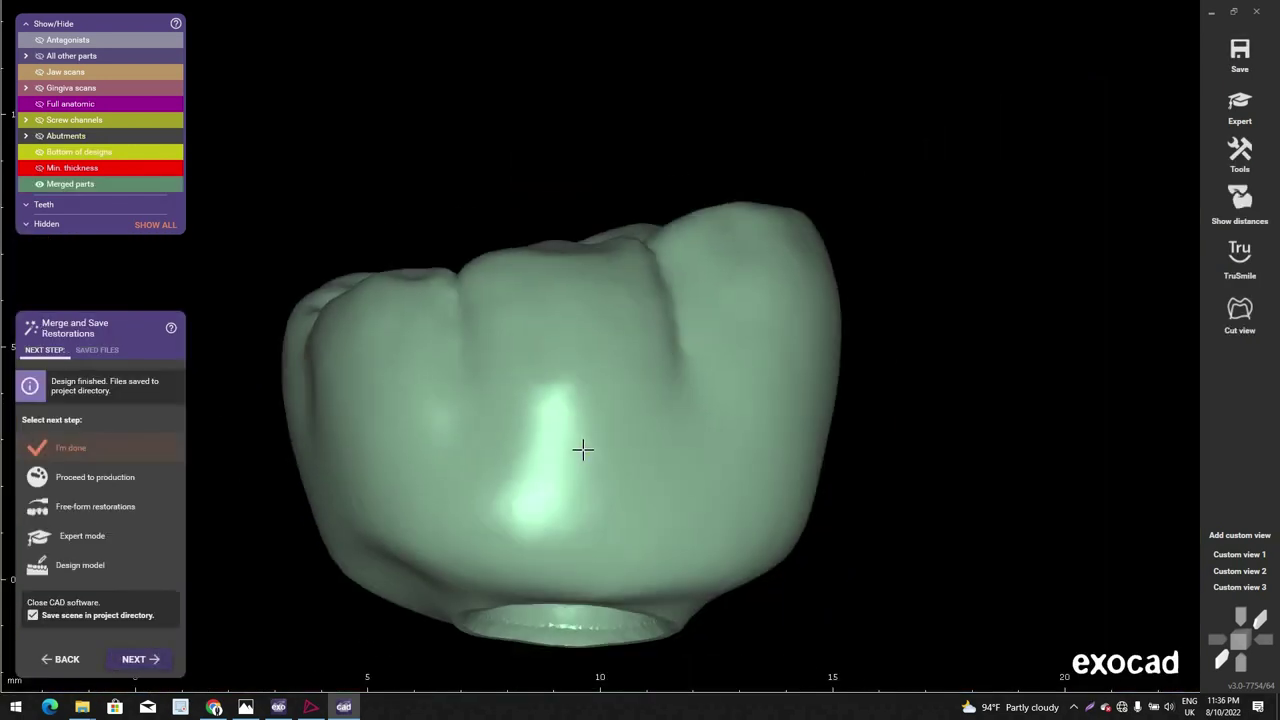
right_click_drag(583, 450, 587, 250)
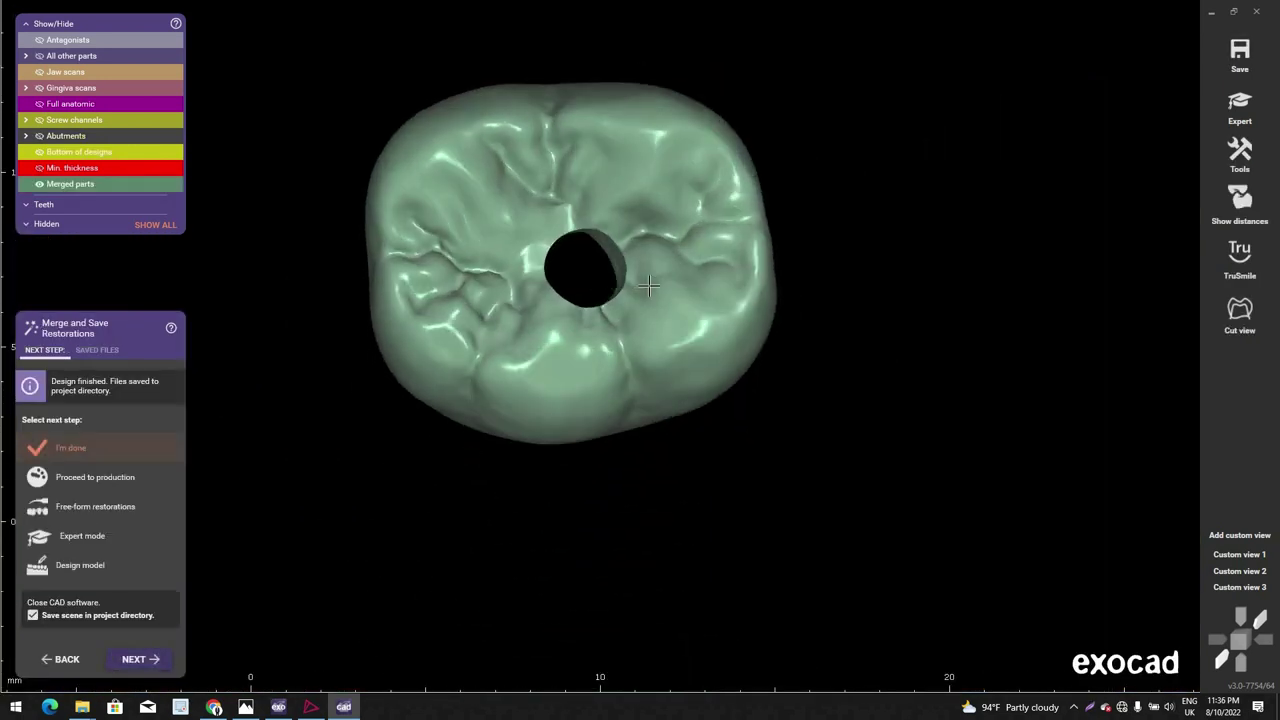
scroll(618, 300, "up", 3)
right_click_drag(616, 299, 619, 246)
scroll(653, 289, "up", 3)
scroll(648, 290, "down", 3)
scroll(667, 328, "up", 3)
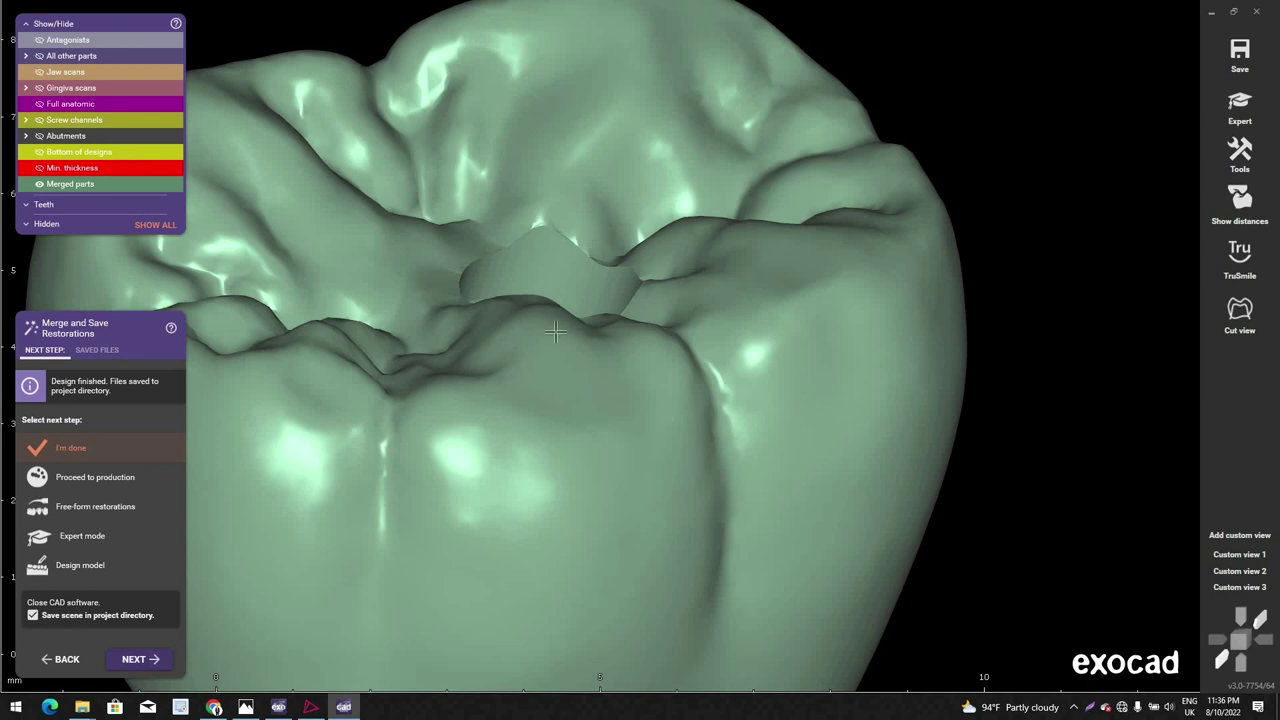
scroll(589, 366, "down", 5)
right_click_drag(604, 352, 612, 394)
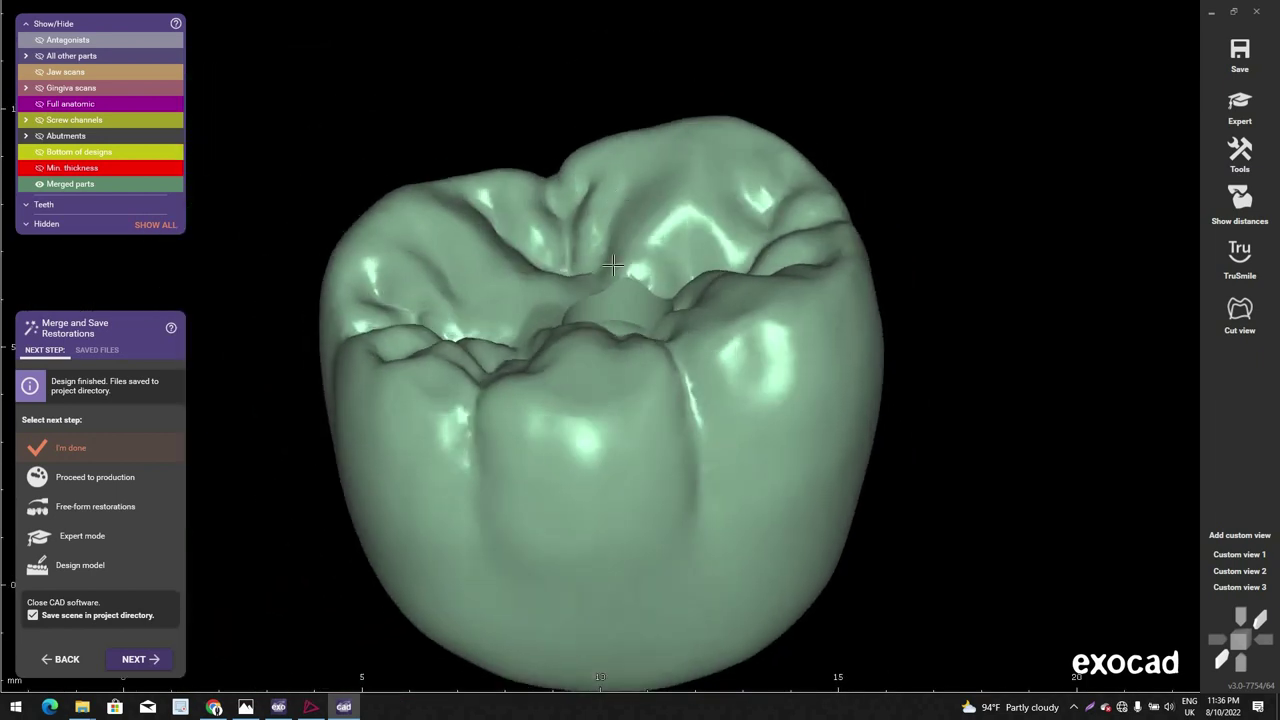
scroll(613, 265, "up", 1)
right_click_drag(613, 265, 627, 305)
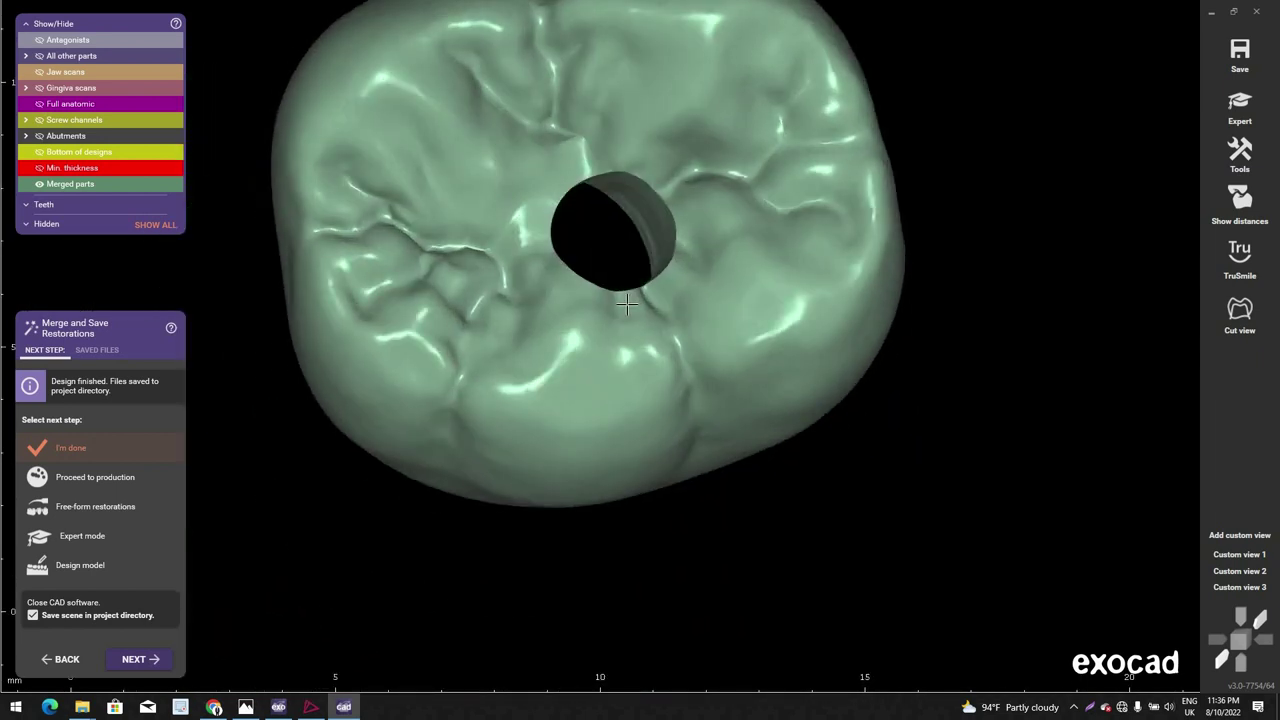
Step: Show the jaw scans around the merged crown, keeping its occlusal surface in view
key("j")
scroll(626, 310, "down", 4)
mouse_move(623, 385)
right_mouse_down()
mouse_move(624, 348)
mouse_move(625, 396)
right_mouse_up()
key("j")
key("j")
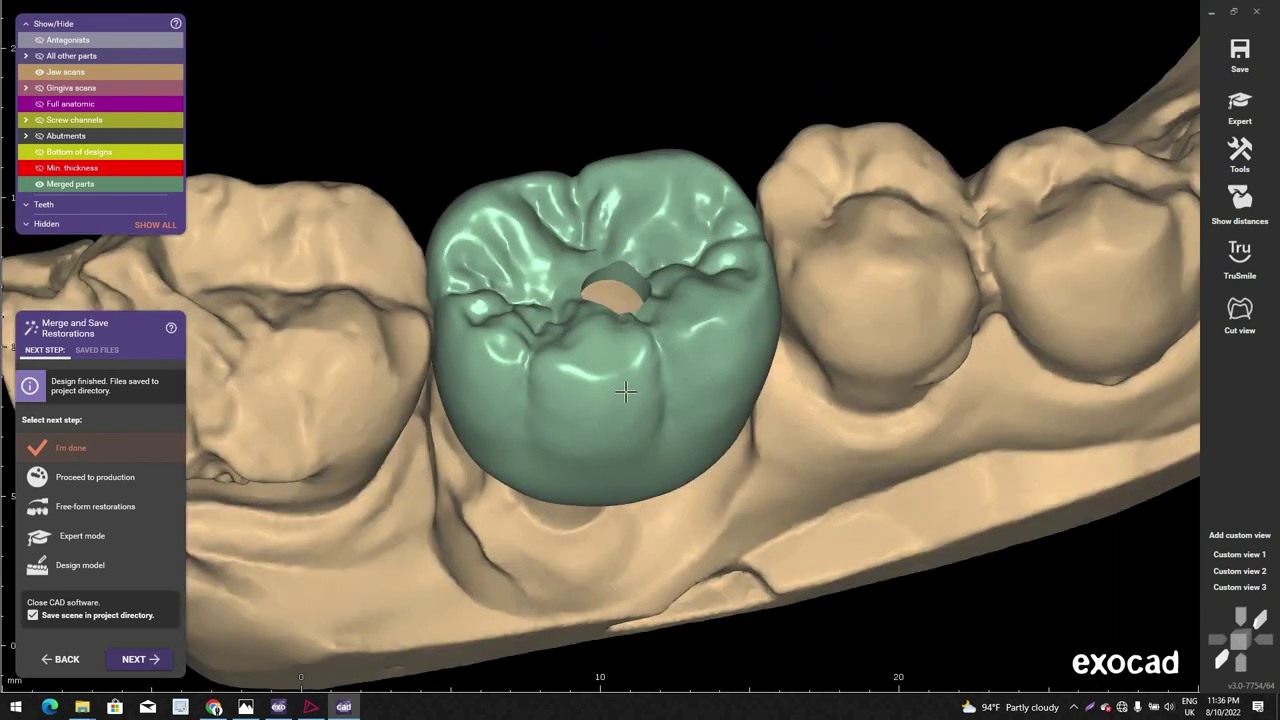
Step: Switch the merged crown between transparent and opaque display and examine how it sits over the abutment
right_click_drag(641, 404, 637, 336)
scroll(637, 336, "up", 8)
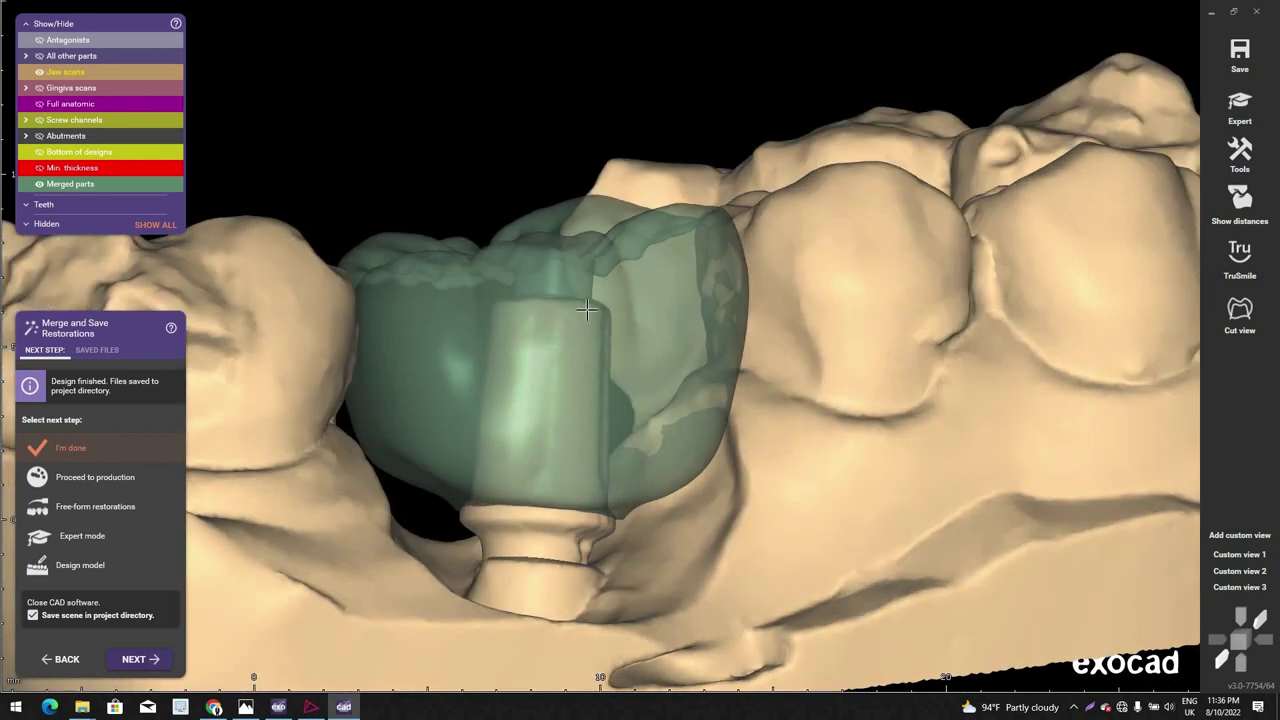
scroll(715, 280, "down", 2)
key("t")
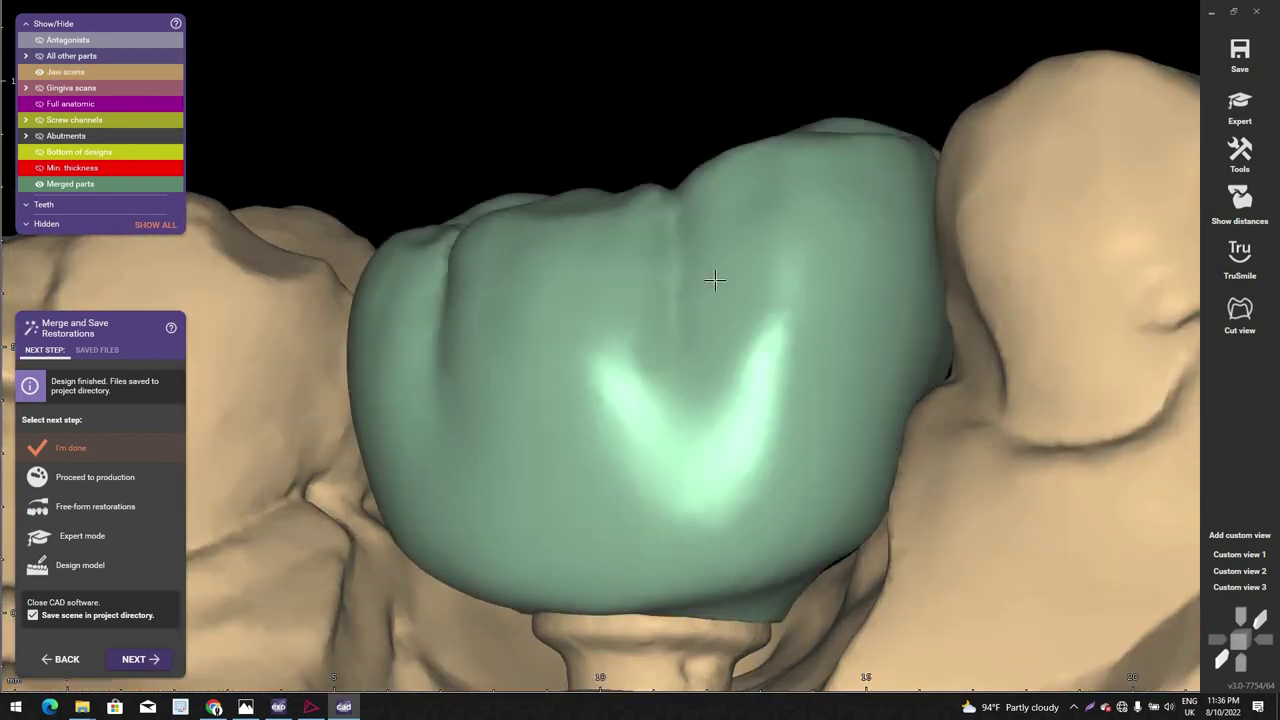
scroll(715, 280, "down", 2)
scroll(746, 294, "down", 3)
key("t")
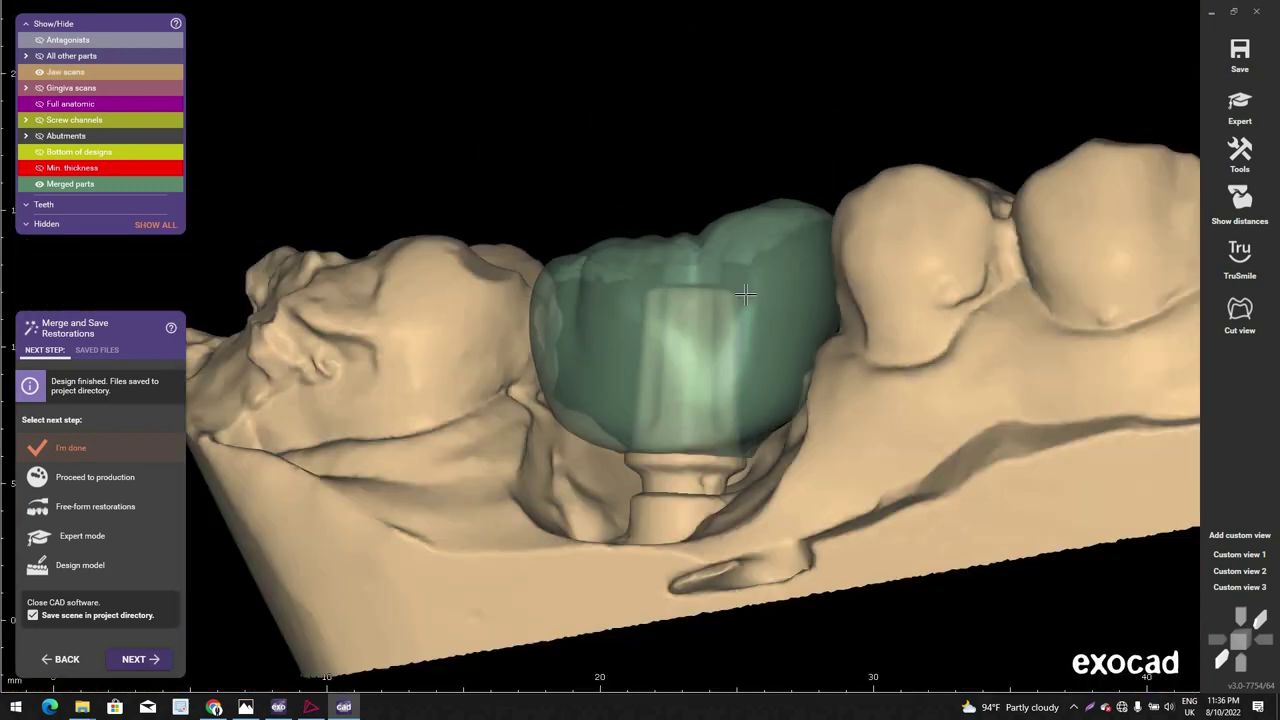
right_click_drag(746, 290, 268, 612)
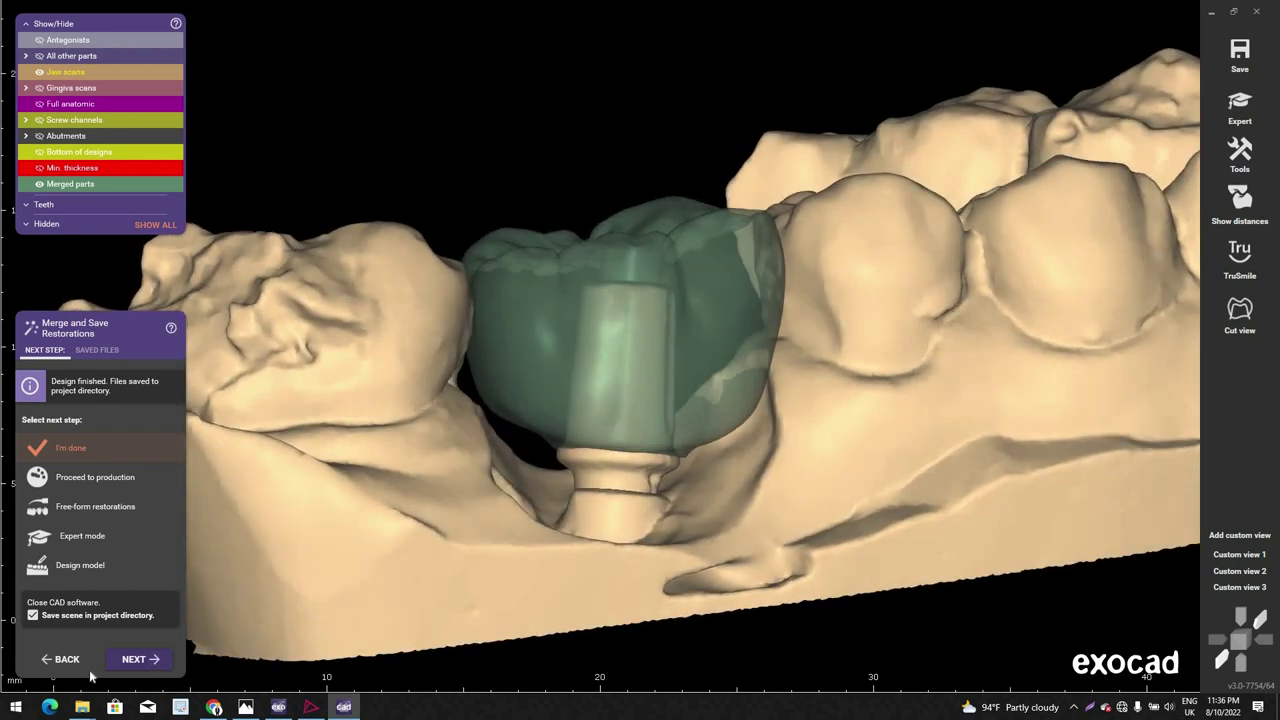
Step: Go back to regenerate the merged crown, and finish the design with I'm done and the scene saved in the project directory
left_click(70, 659)
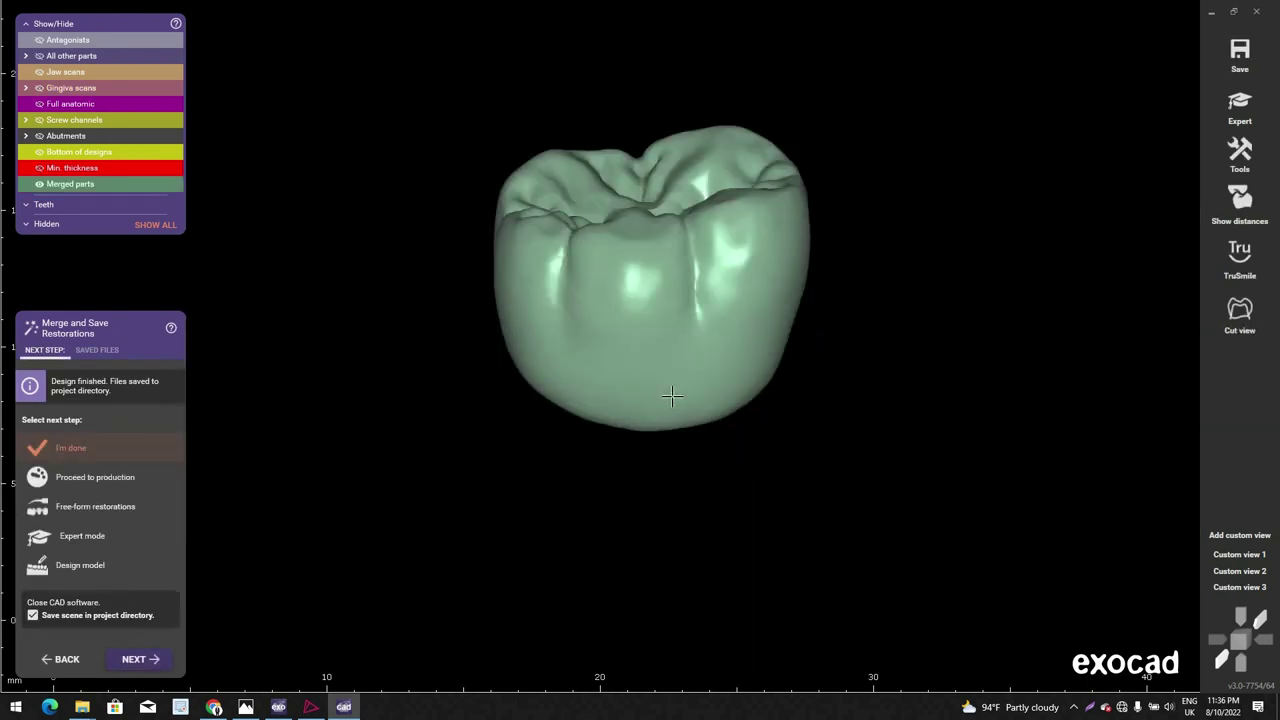
right_click_drag(672, 396, 1257, 301)
scroll(1257, 301, "up", 2)
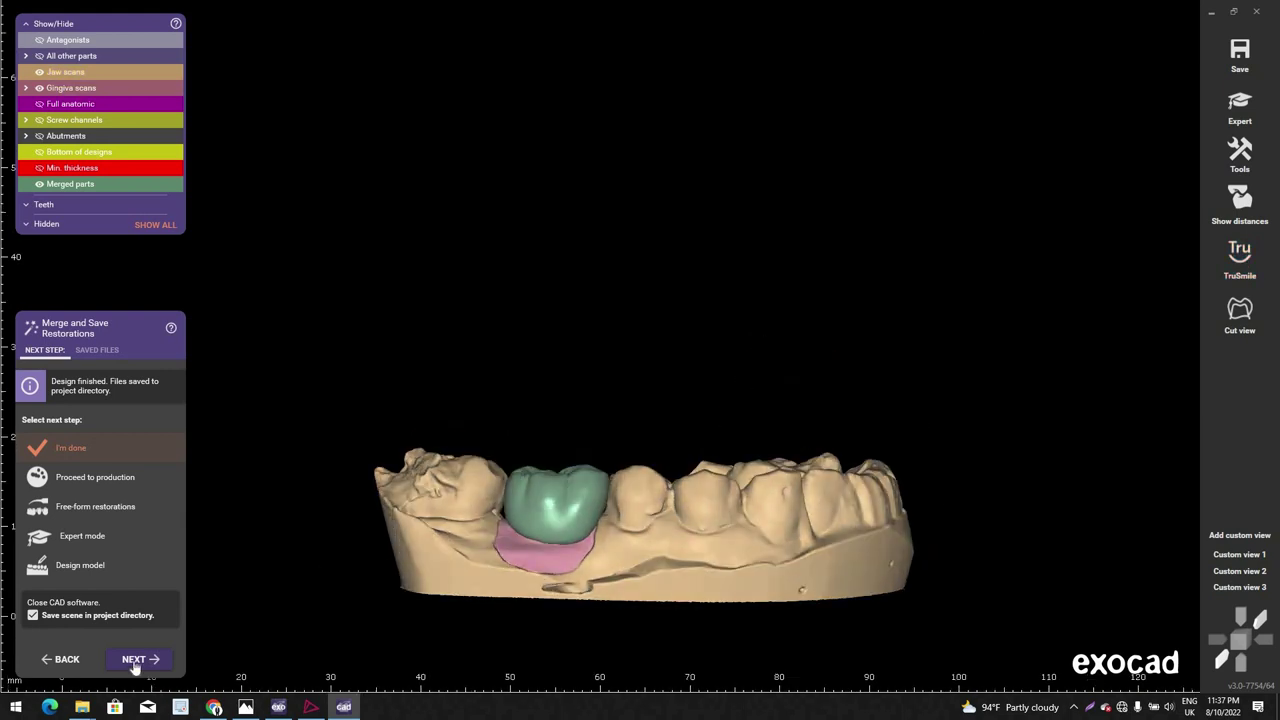
left_click(133, 660)
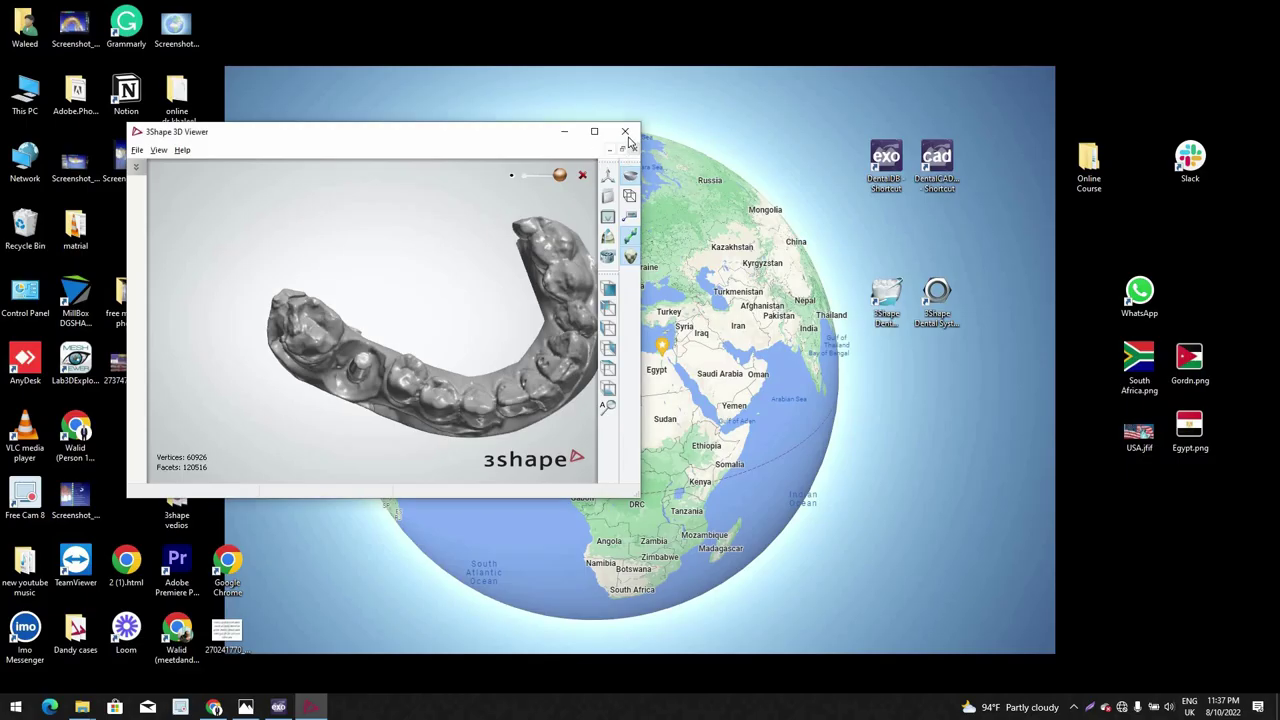
Step: Close the 3Shape 3D Viewer and open the folder Online Course > courseA > 1unit > محاضره 2 > 4 case inlay
key("alt+F4")
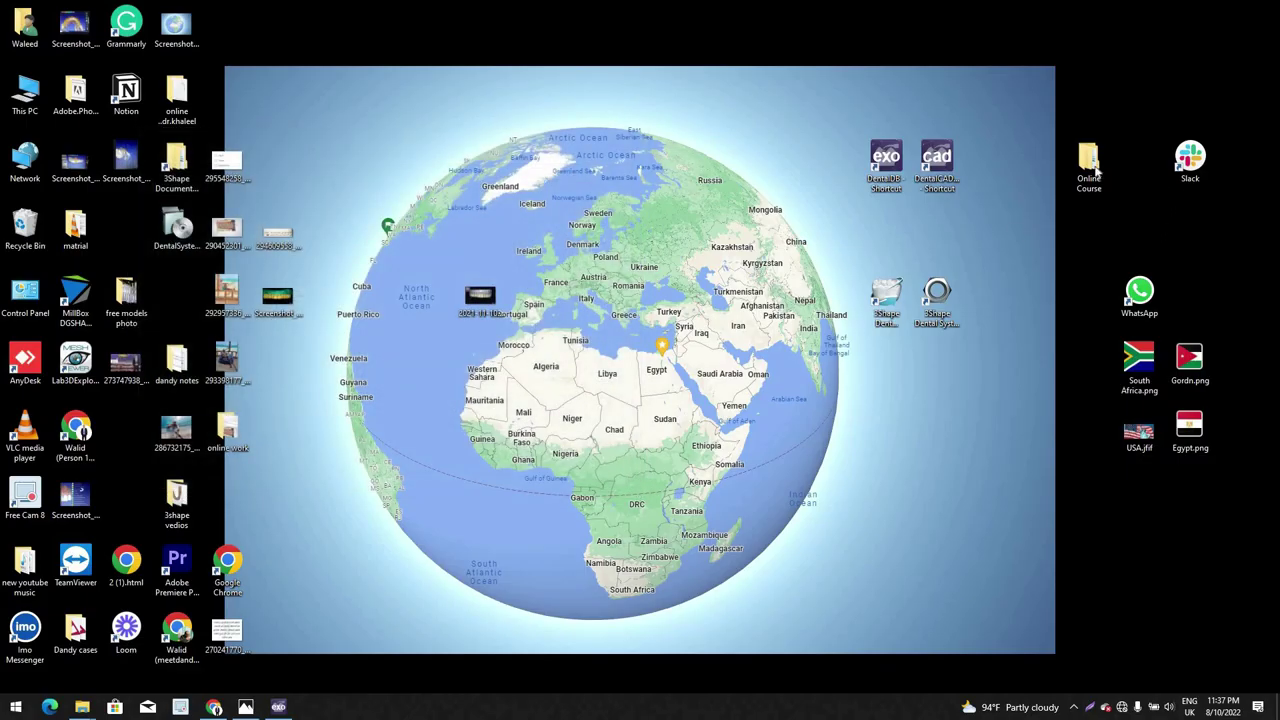
left_click(797, 242)
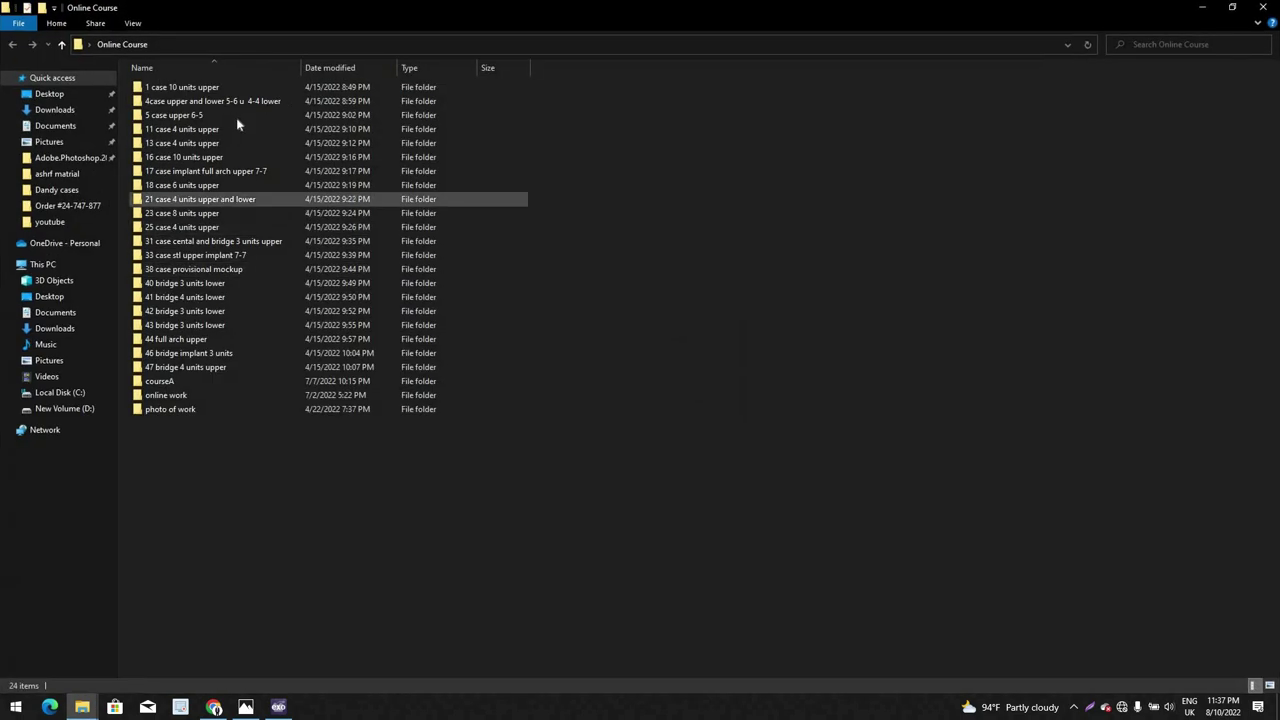
left_click(238, 124)
left_click(197, 311)
left_click(197, 384)
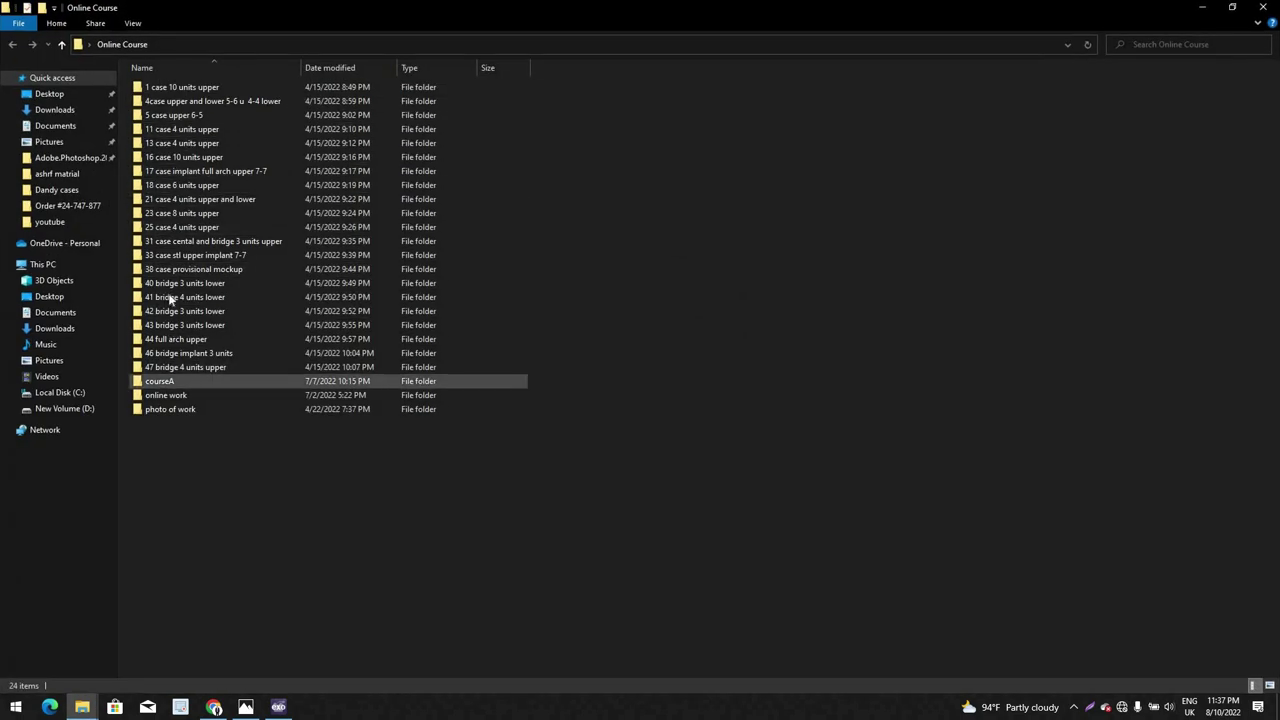
key("Return")
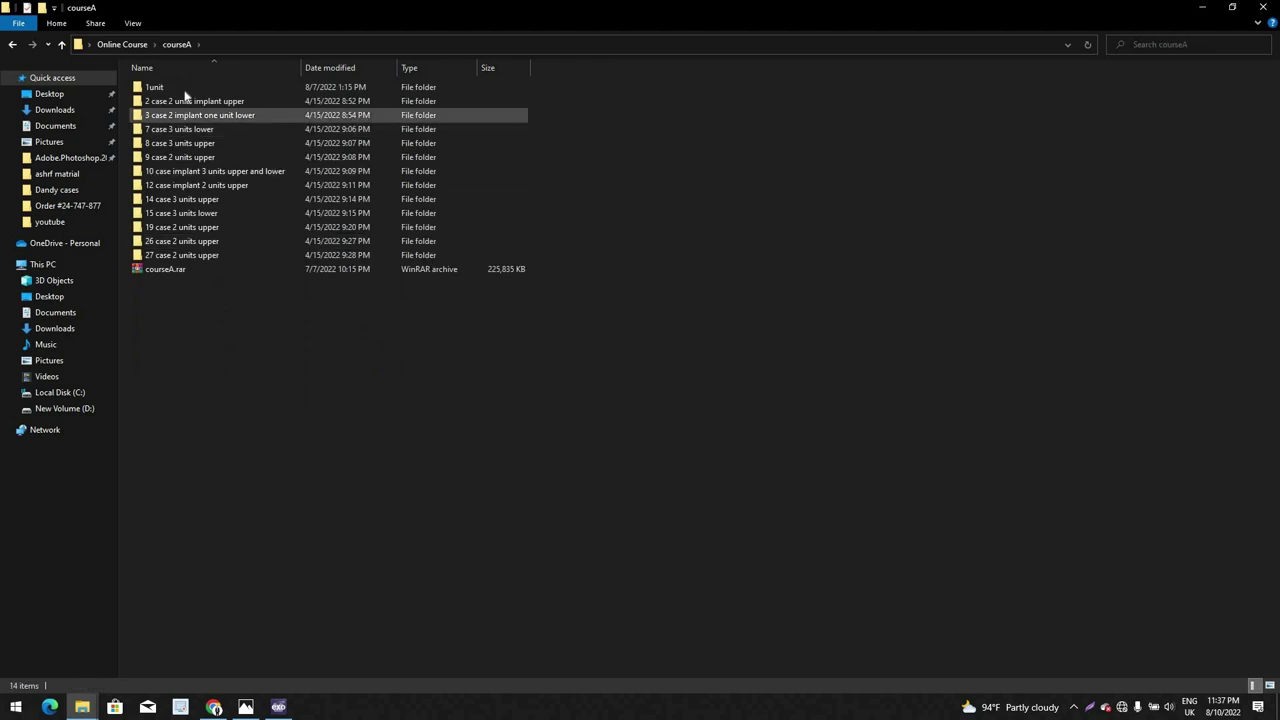
double_click(185, 91)
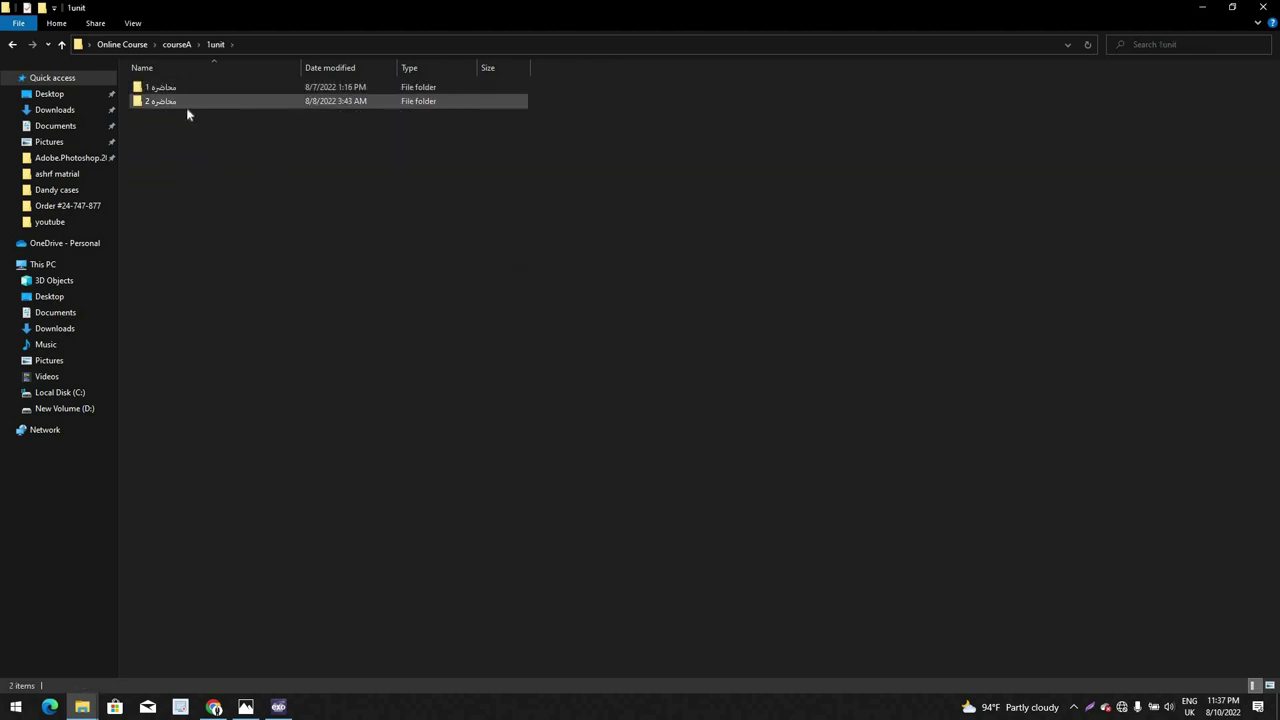
double_click(187, 102)
double_click(188, 118)
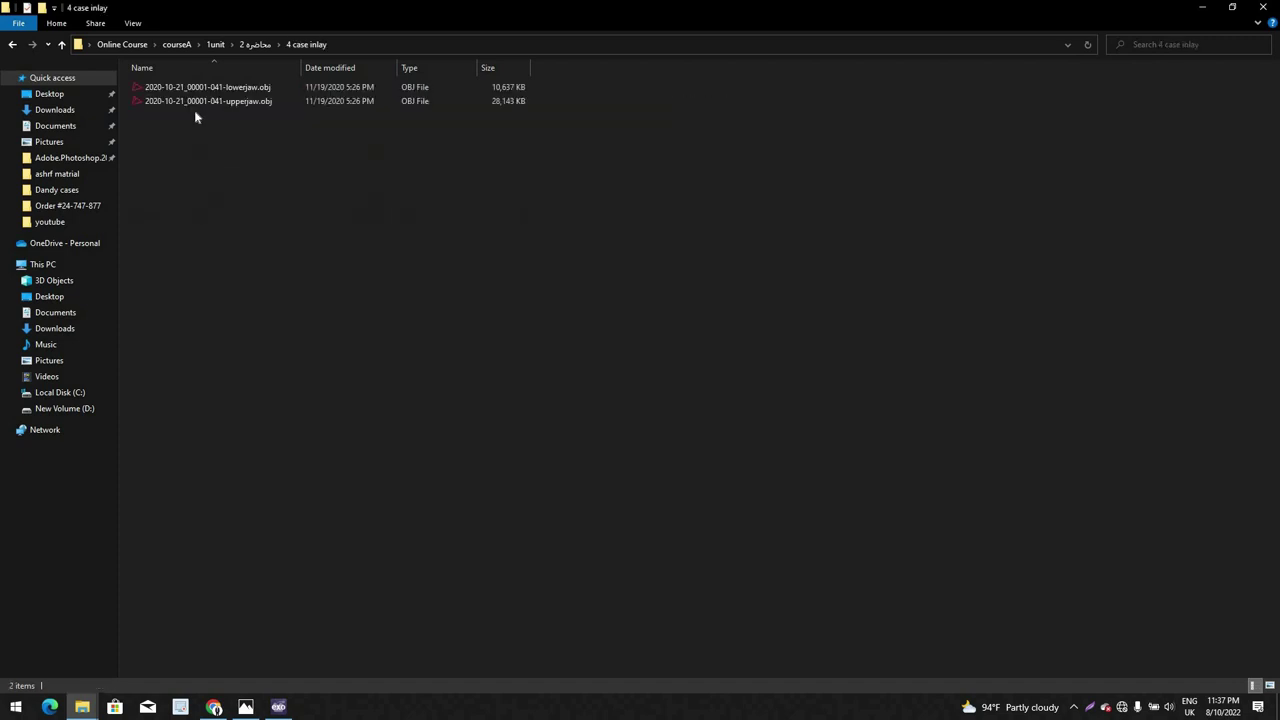
Step: Open 2020-10-21_00001-041-lowerjaw.obj in 3Shape 3D Viewer and inspect the lower jaw scan from different angles
left_click(208, 88)
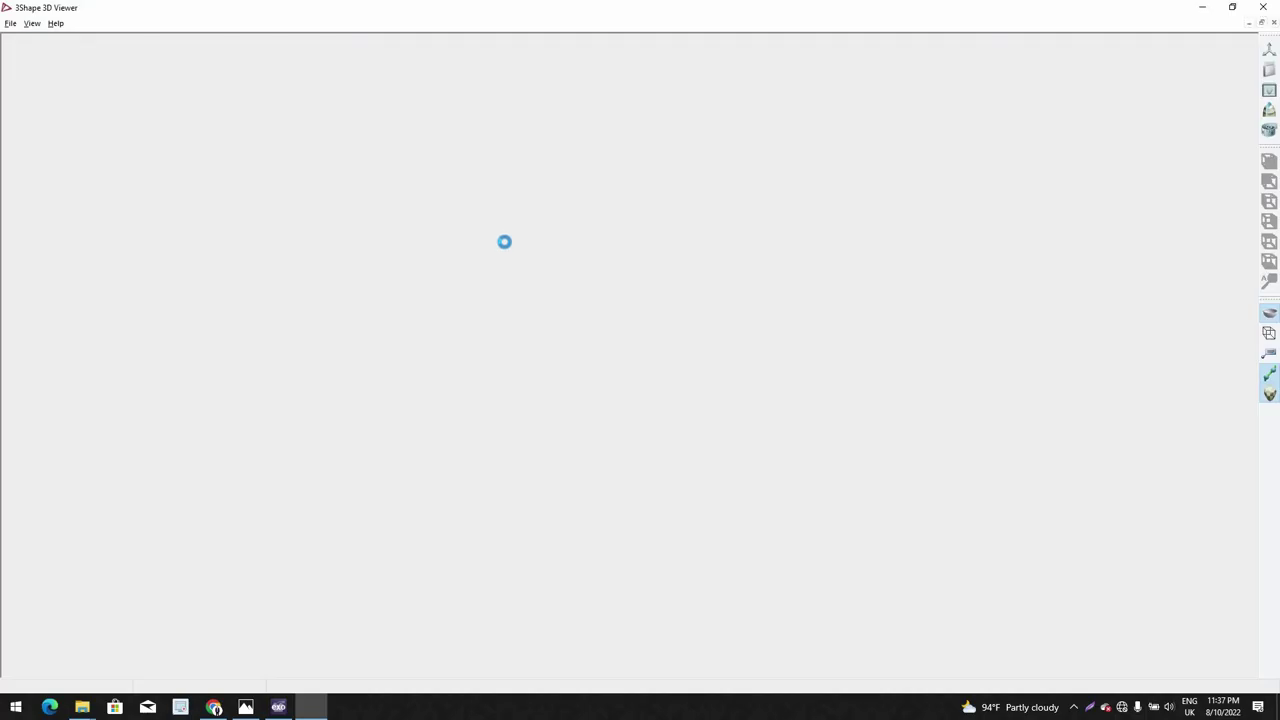
scroll(508, 285, "down", 3)
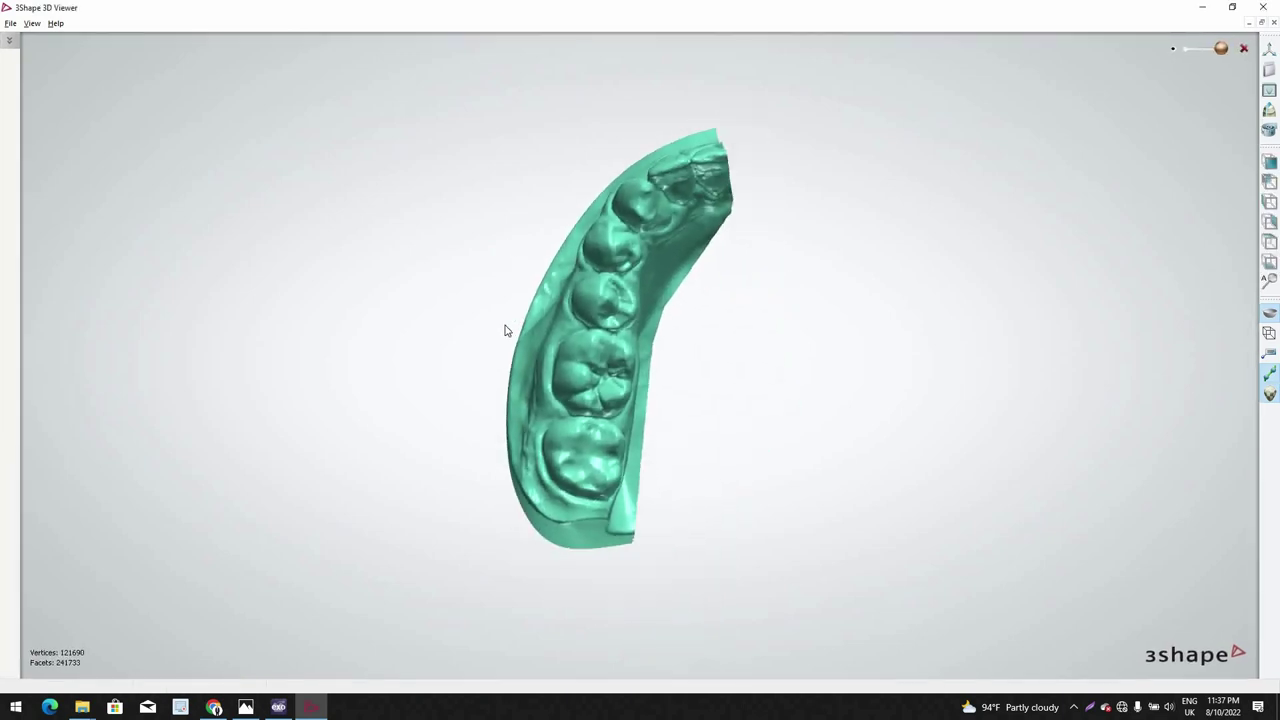
right_click_drag(489, 278, 612, 277)
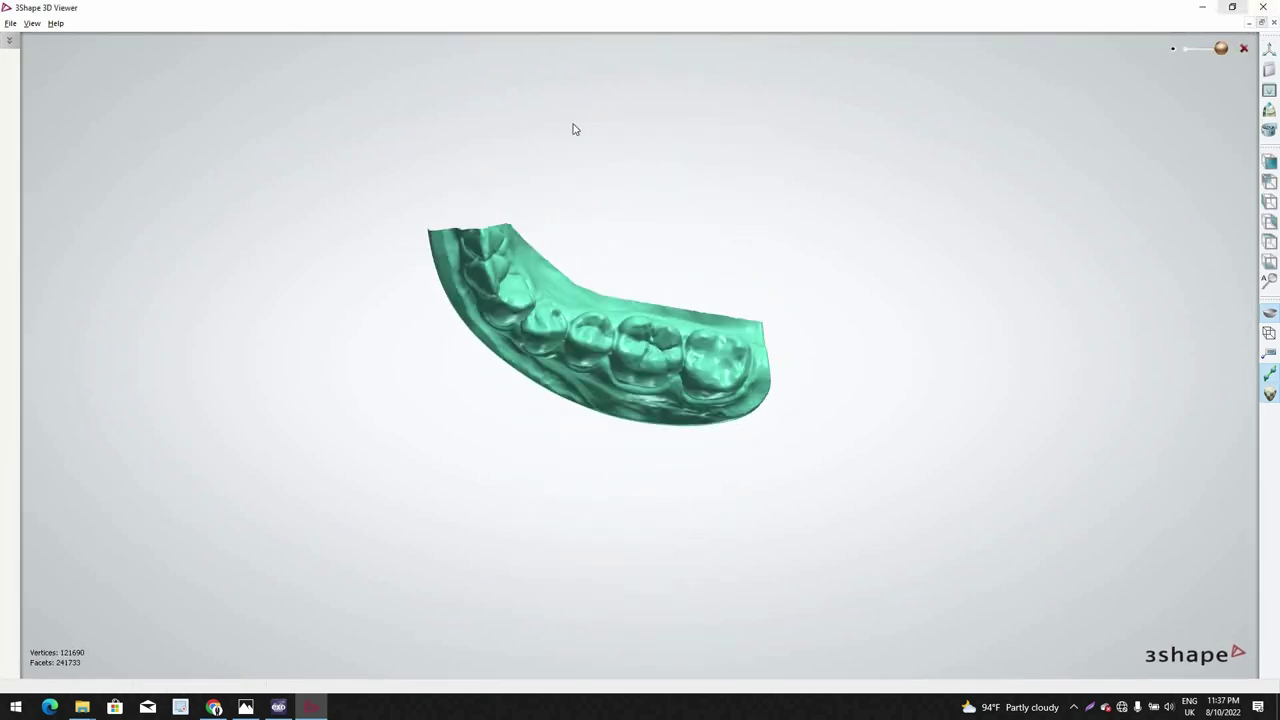
Step: Close the inlay scan and view 2020-10-21_00001-040-lowerjaw.stl from the 5 case upper veneer folder
key("super+Down")
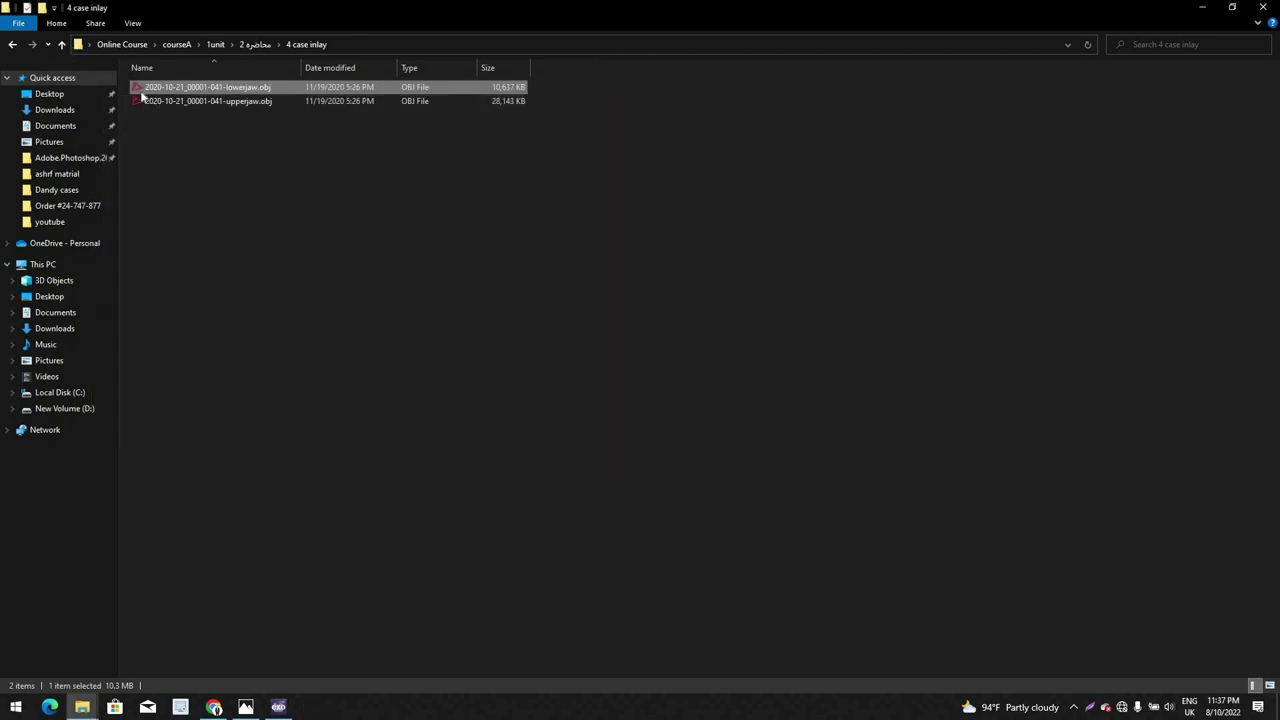
key("BackSpace")
double_click(189, 126)
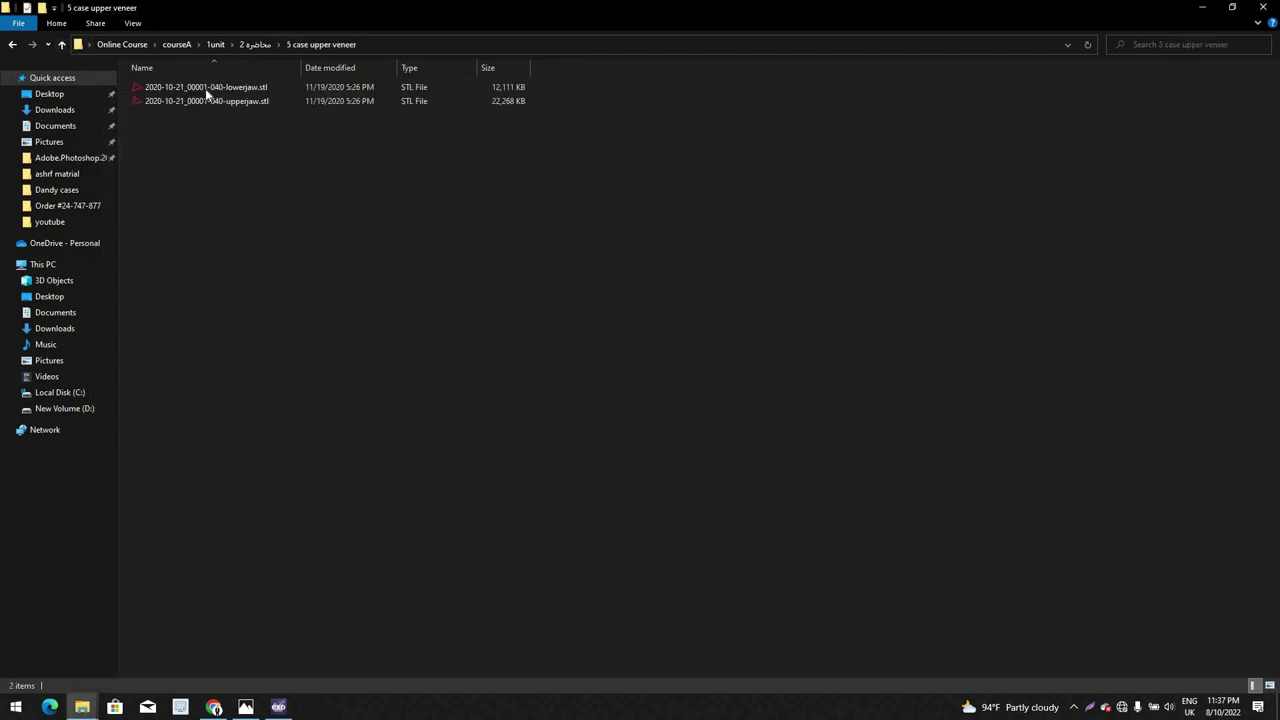
left_click(208, 88)
key("Return")
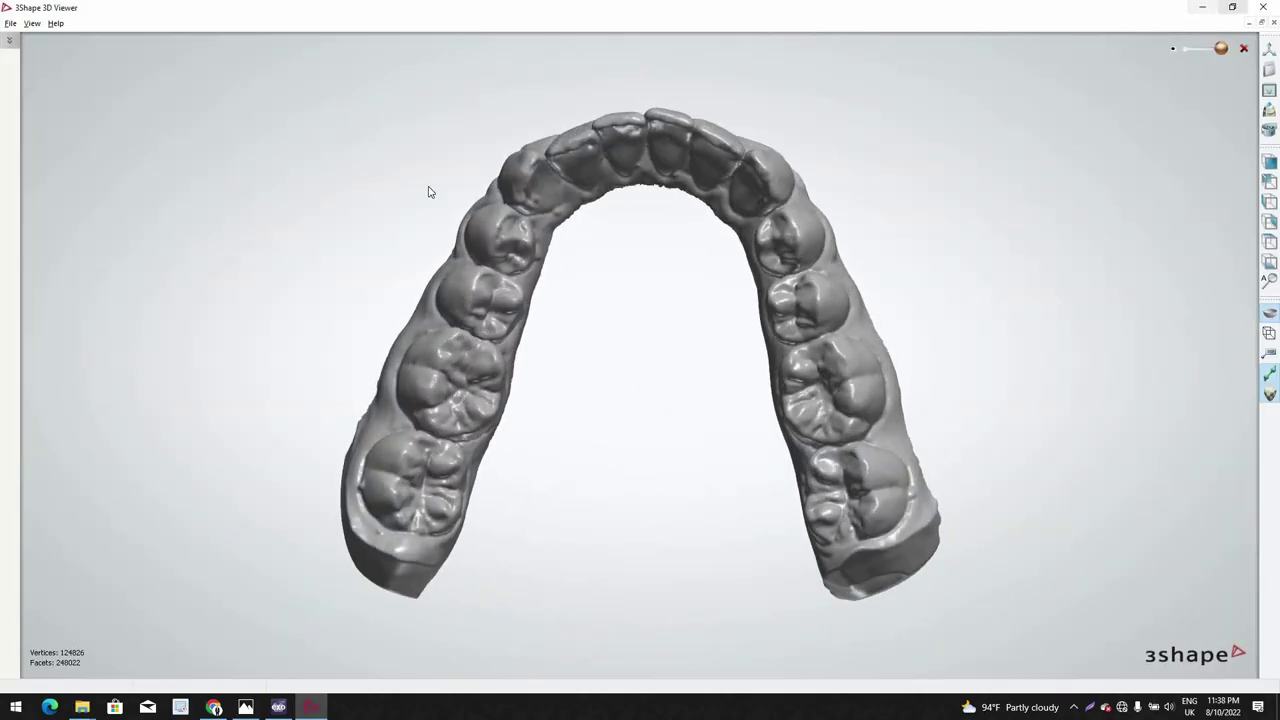
Step: Add 2020-10-21_00001-040-upperjaw.stl to the opened lower jaw scan and view both jaws together from the front
left_click(1232, 7)
double_click(266, 106)
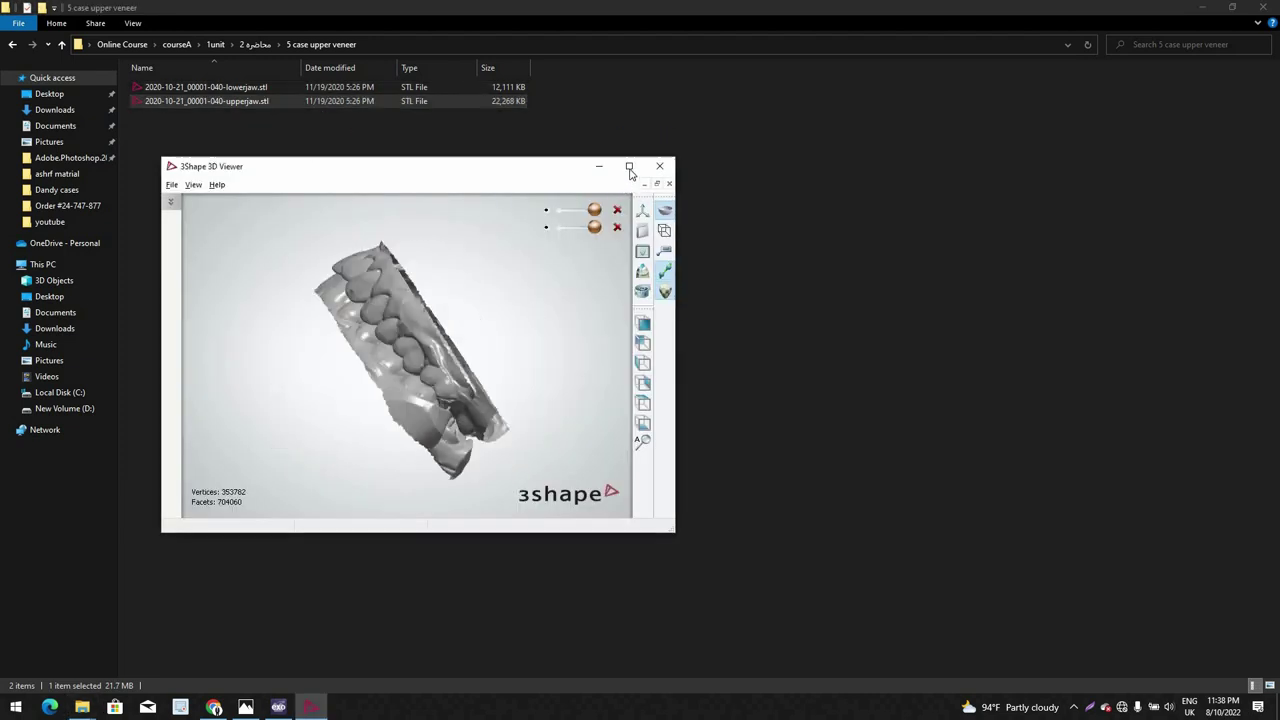
left_click(628, 165)
right_click_drag(722, 428, 680, 362)
scroll(600, 368, "up", 3)
scroll(586, 266, "up", 5)
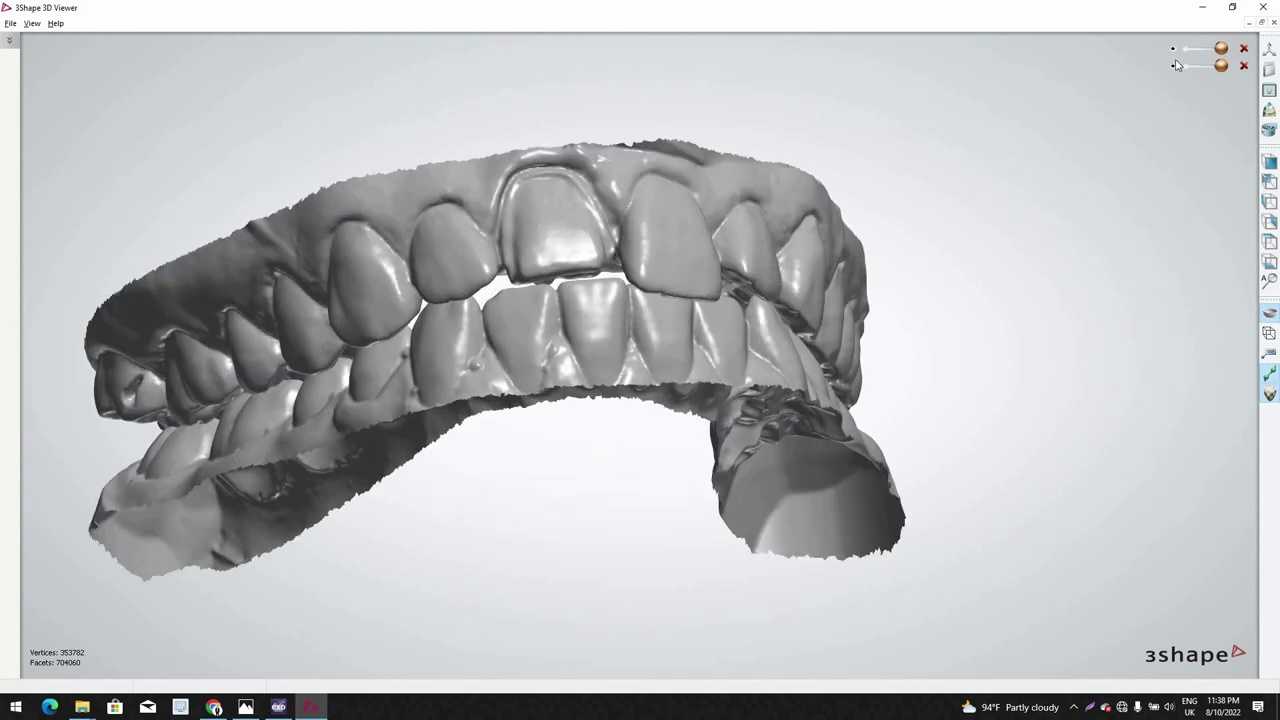
Step: Hide the lower jaw and examine the veneer preparation on the upper central incisor from the labial, incisal and palatal sides
left_click(1173, 66)
left_click(1173, 66)
left_click(1173, 49)
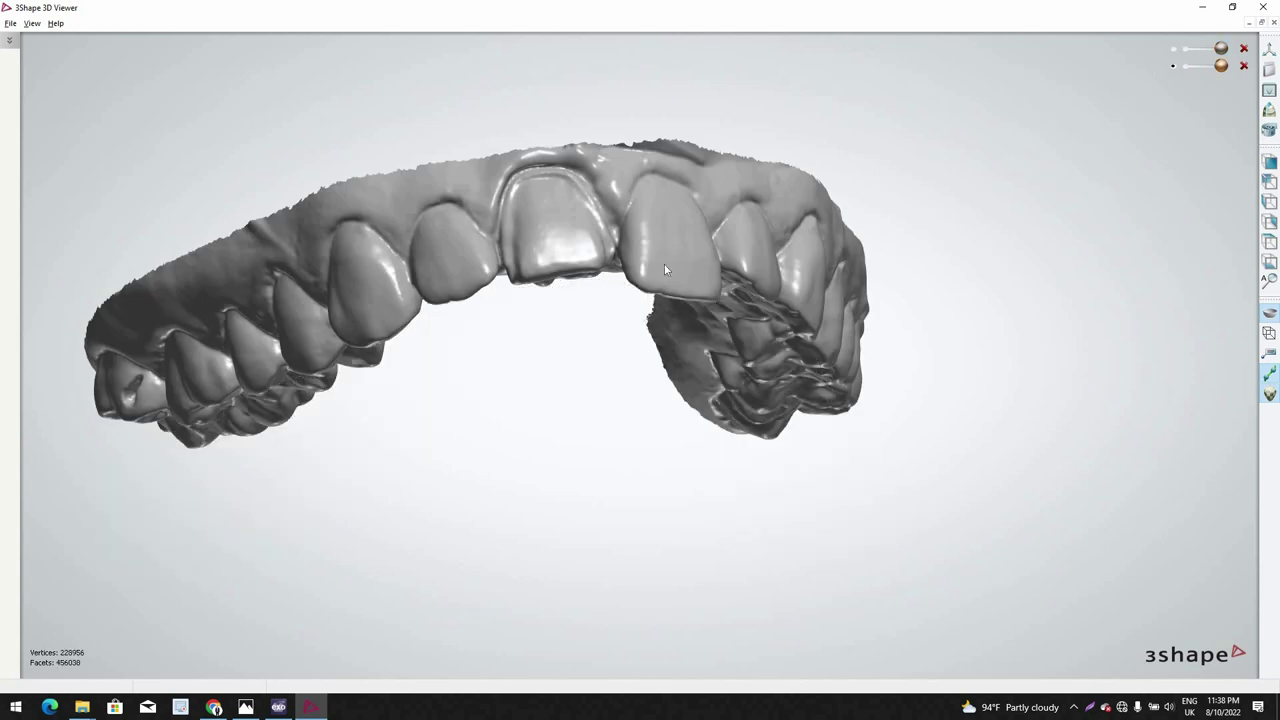
right_click_drag(621, 201, 606, 235)
scroll(638, 337, "up", 5)
right_click_drag(638, 337, 654, 309)
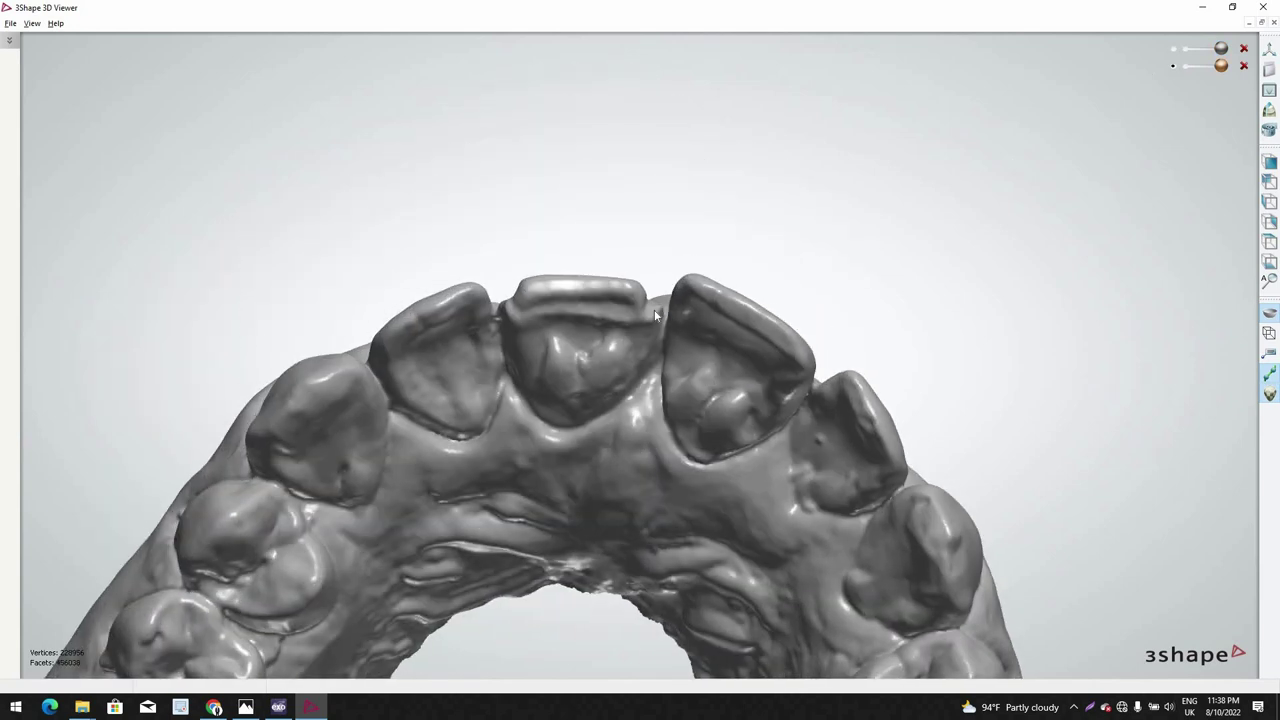
scroll(481, 312, "up", 4)
scroll(500, 428, "down", 5)
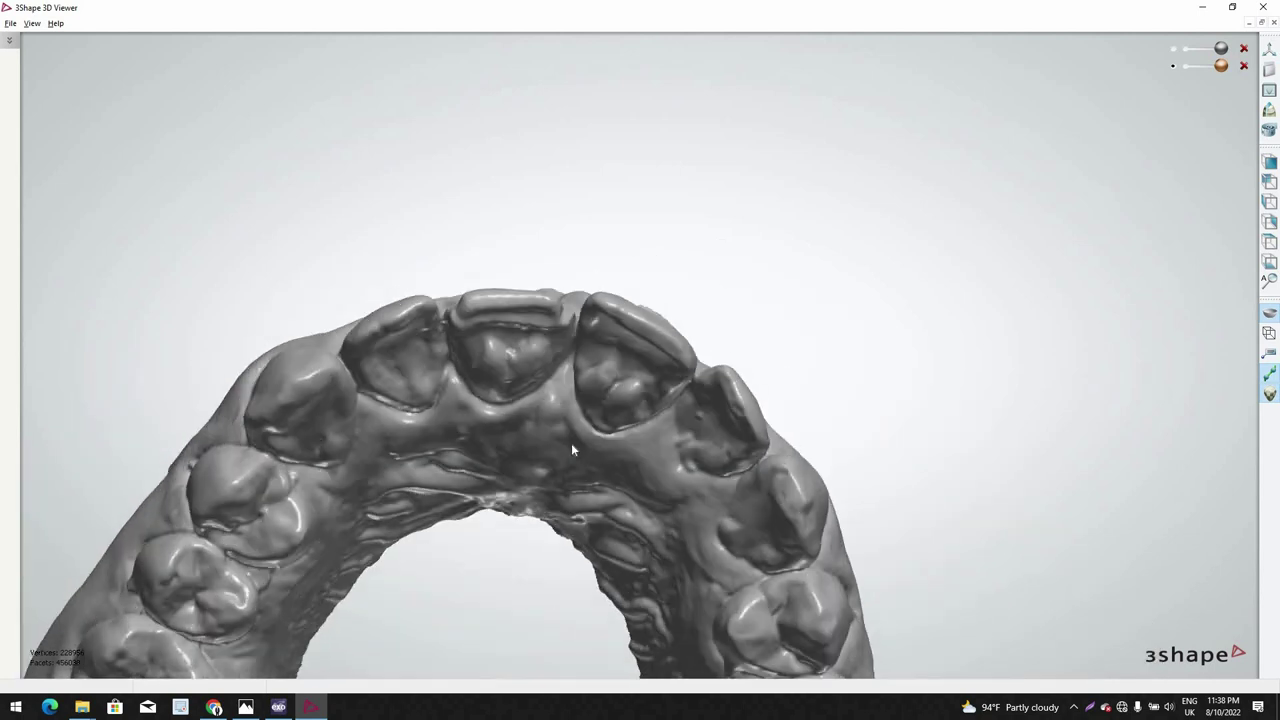
right_click_drag(571, 445, 550, 562)
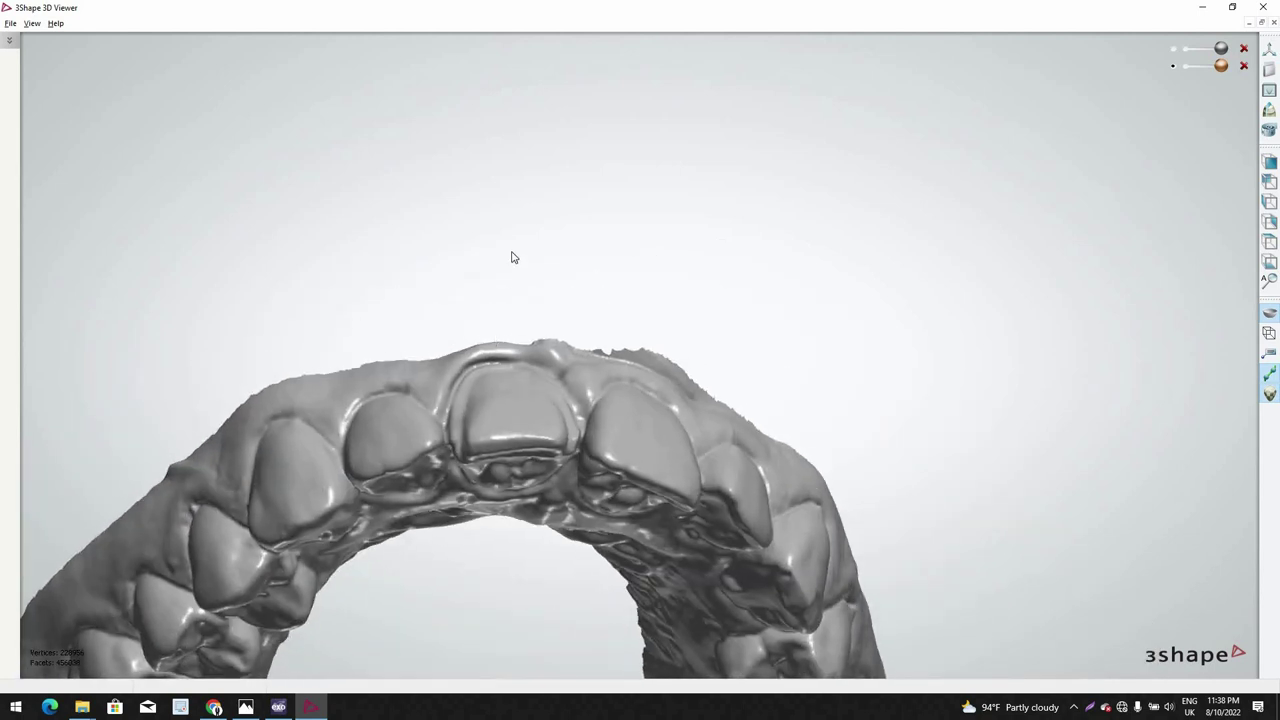
right_click_drag(511, 258, 576, 337)
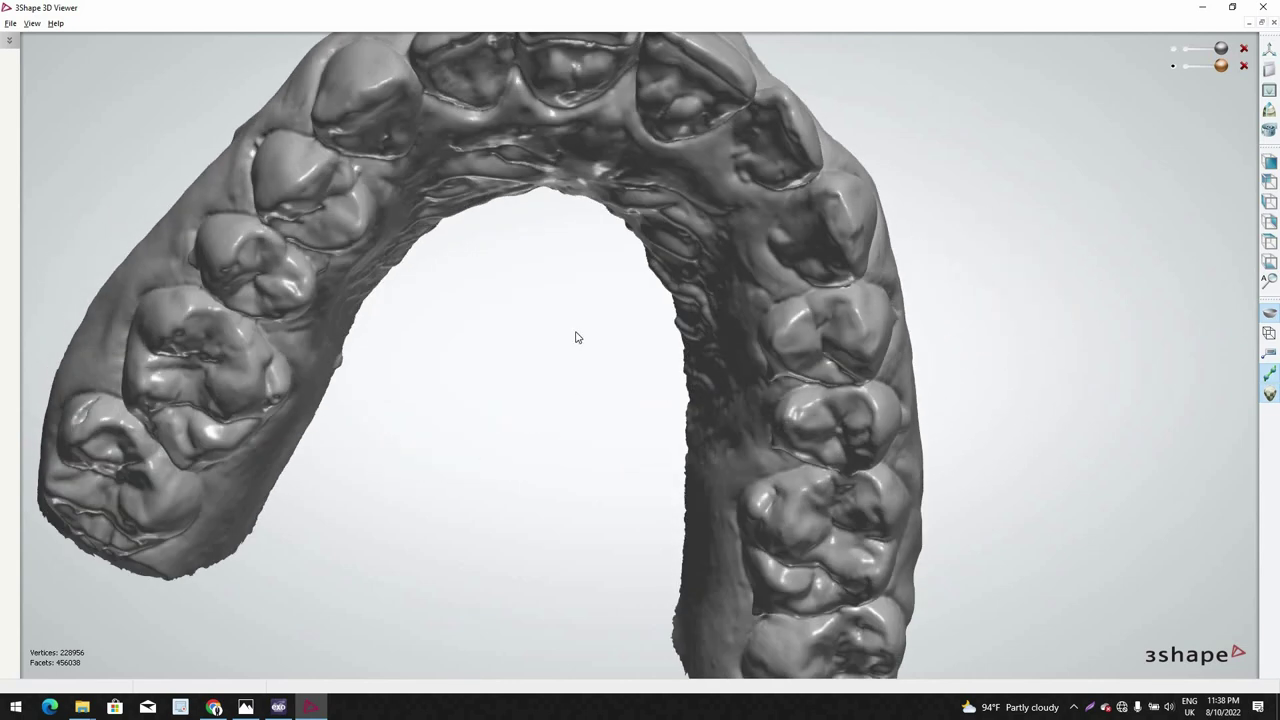
middle_click_drag(576, 337, 580, 545)
right_click_drag(611, 240, 626, 200)
scroll(626, 200, "up", 6)
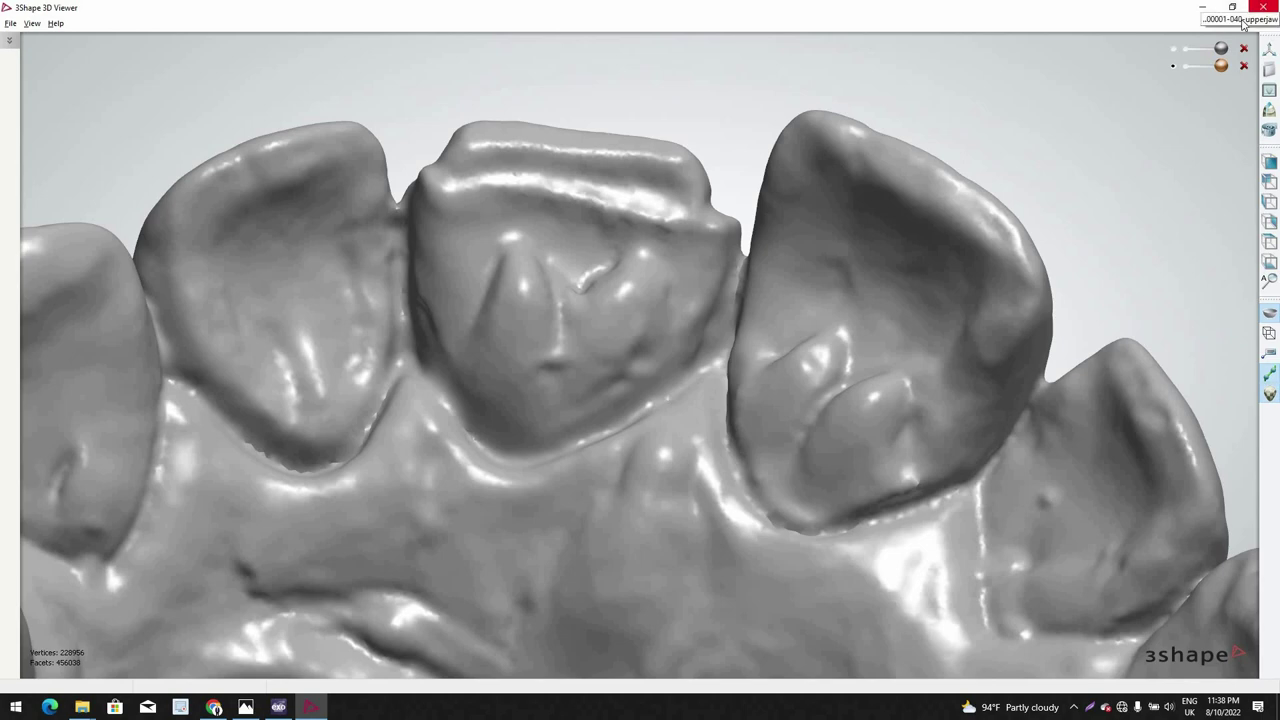
Step: Close the veneer scans and open 2019-11-12_00001-017-lowerjaw.stl and 2019-11-12_00001-017-upperjaw.stl from the 6 upper central implant folder
key("alt+F4")
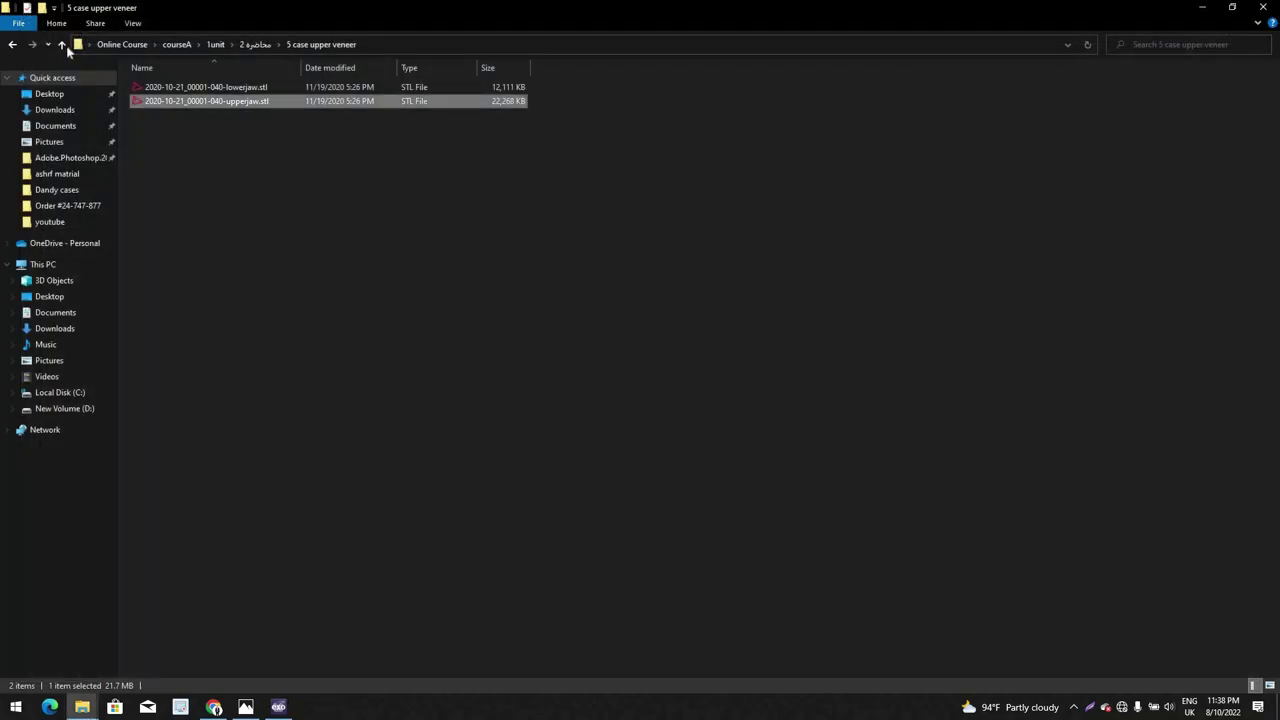
key("alt+Up")
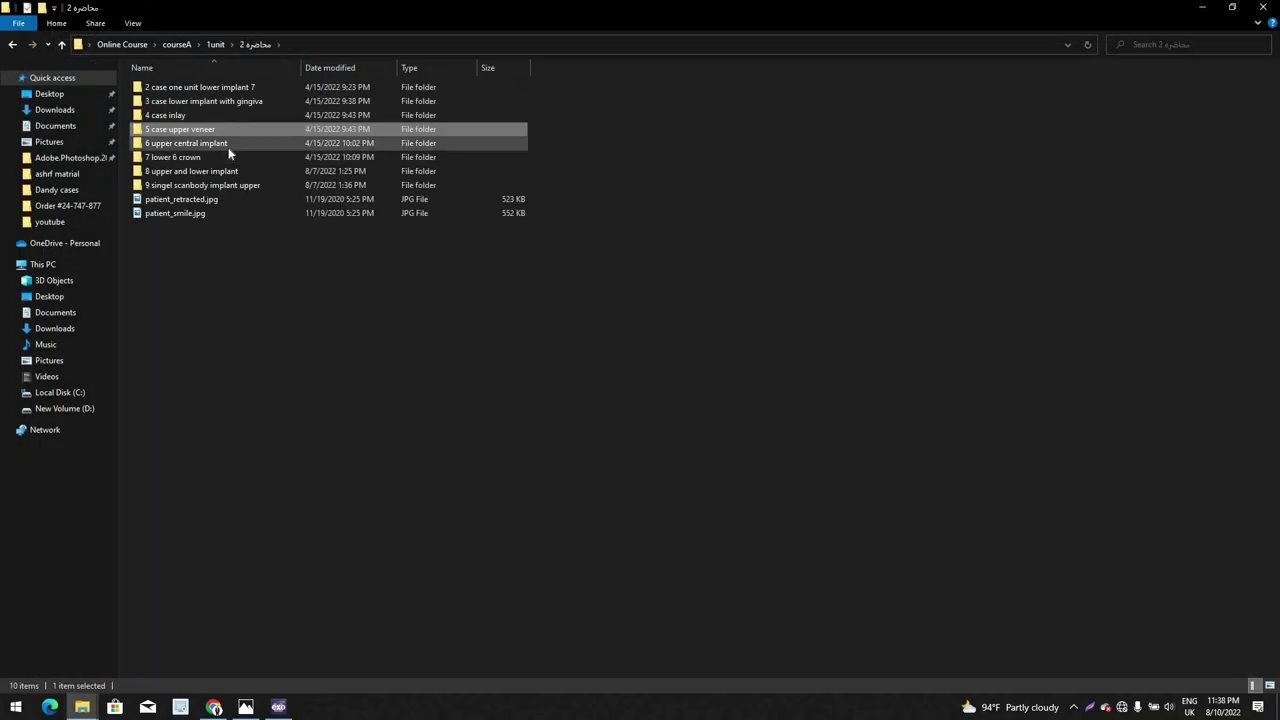
double_click(233, 88)
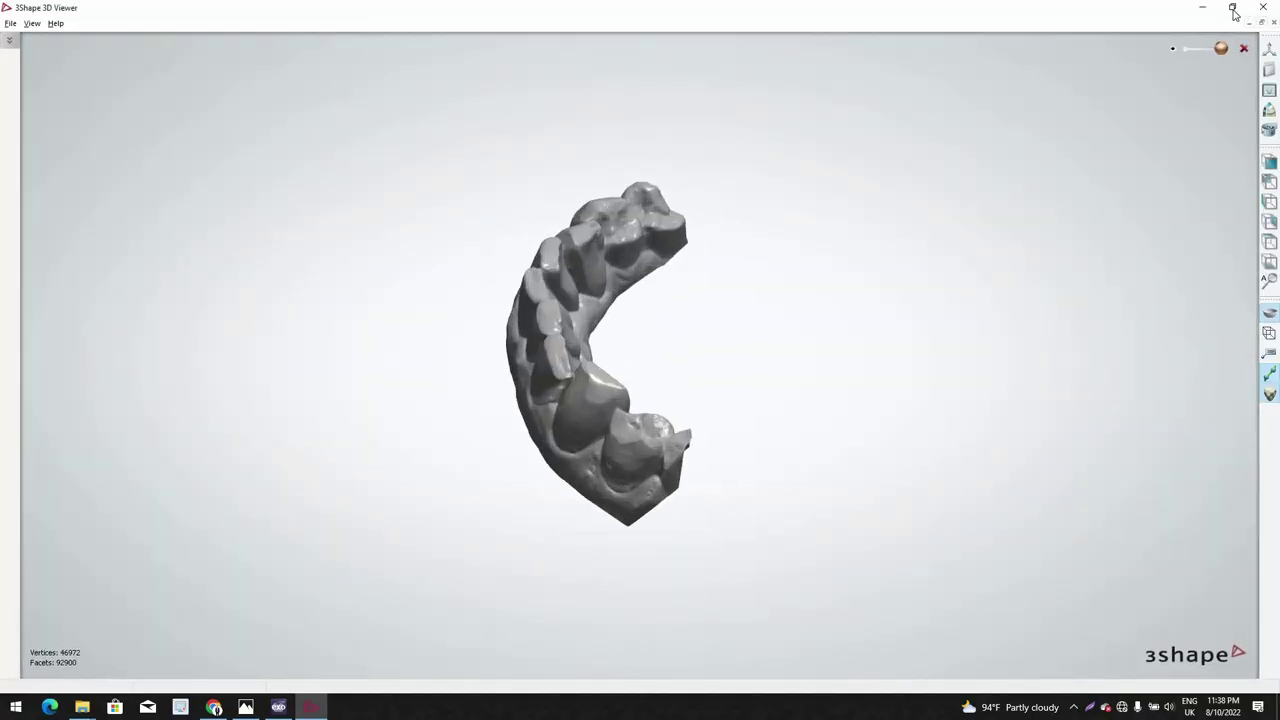
left_click(1232, 7)
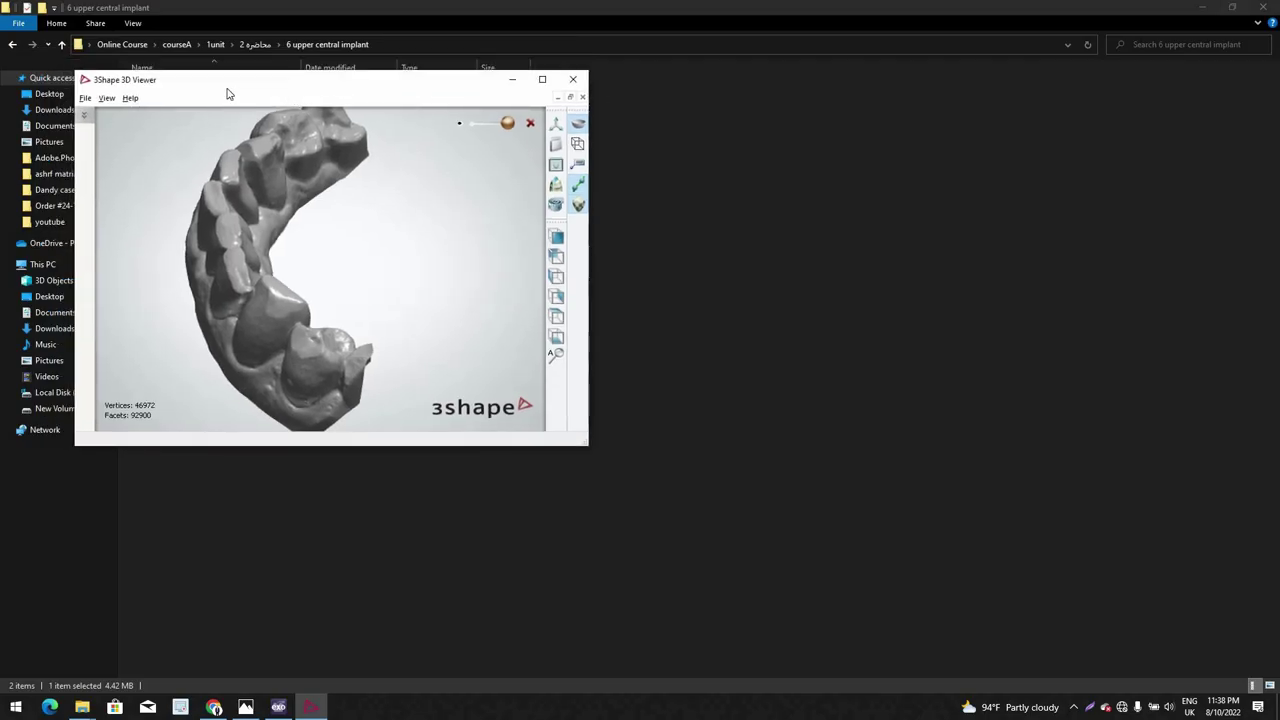
left_click_drag(207, 82, 540, 86)
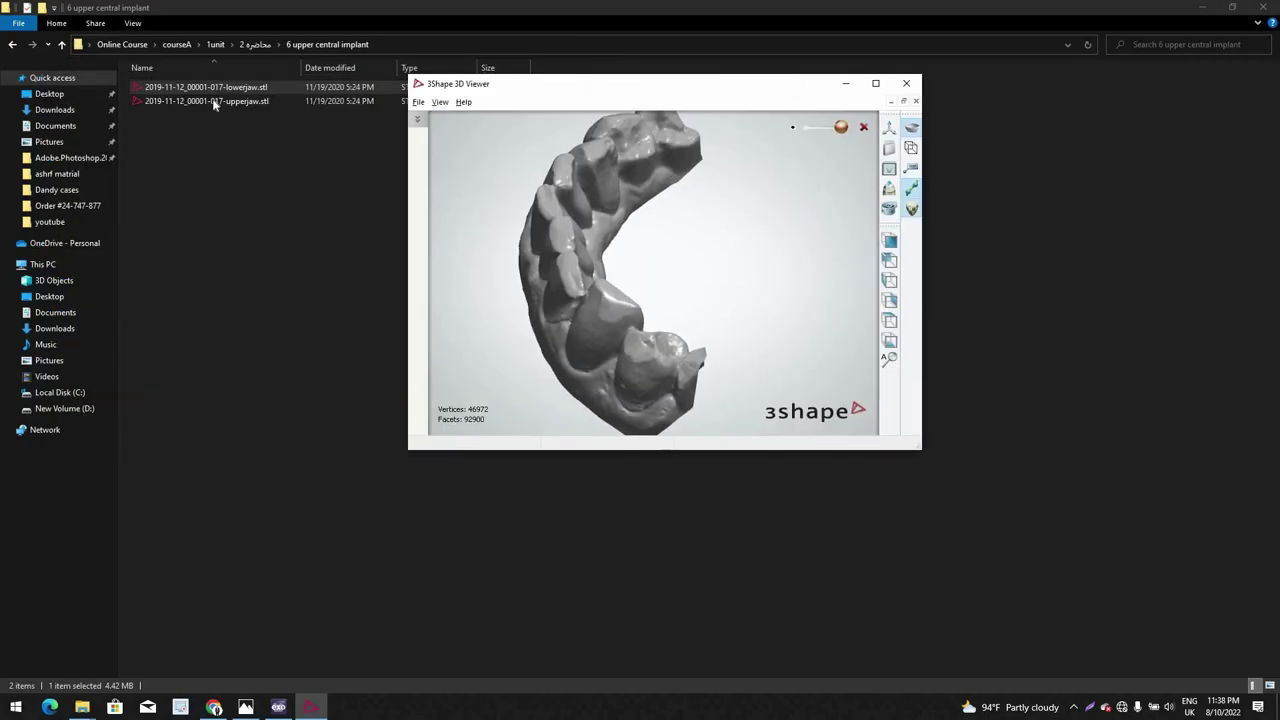
key("Down")
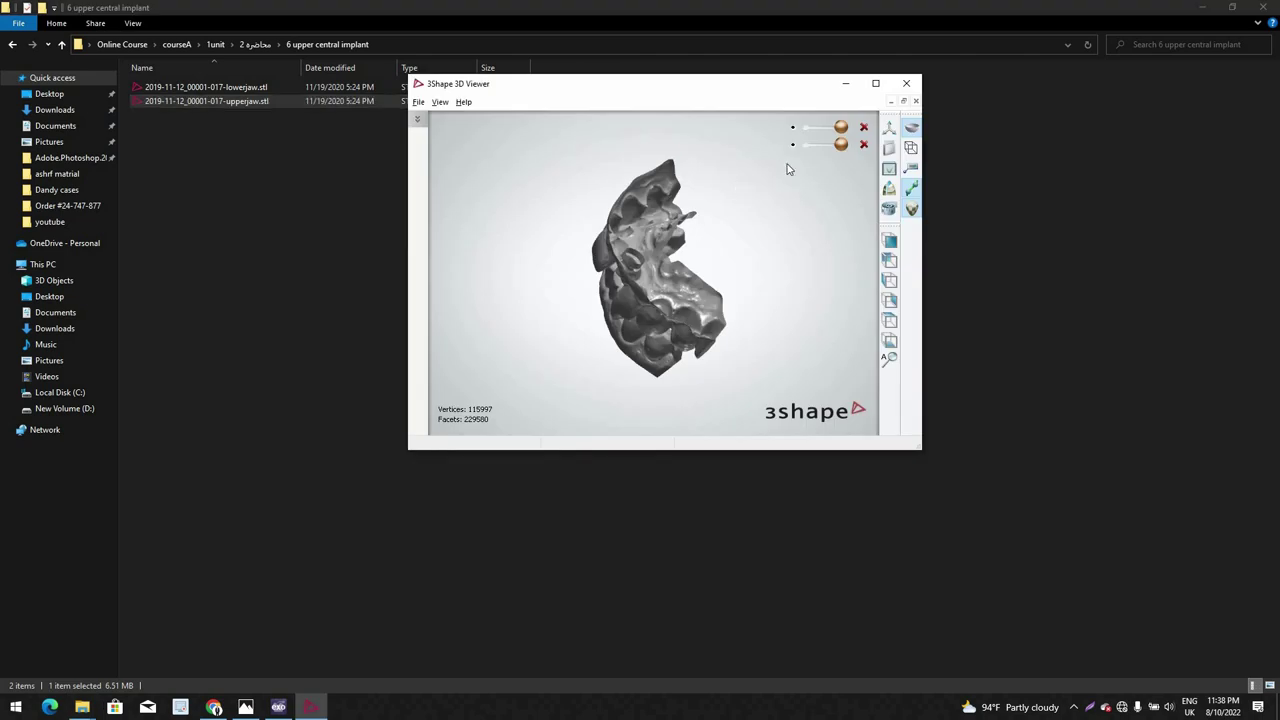
Step: Inspect the upper central implant site in both jaws from the front and other angles, and close the scans
mouse_move(658, 251)
right_mouse_down()
mouse_move(672, 228)
mouse_move(681, 247)
right_mouse_up()
scroll(681, 247, "up", 4)
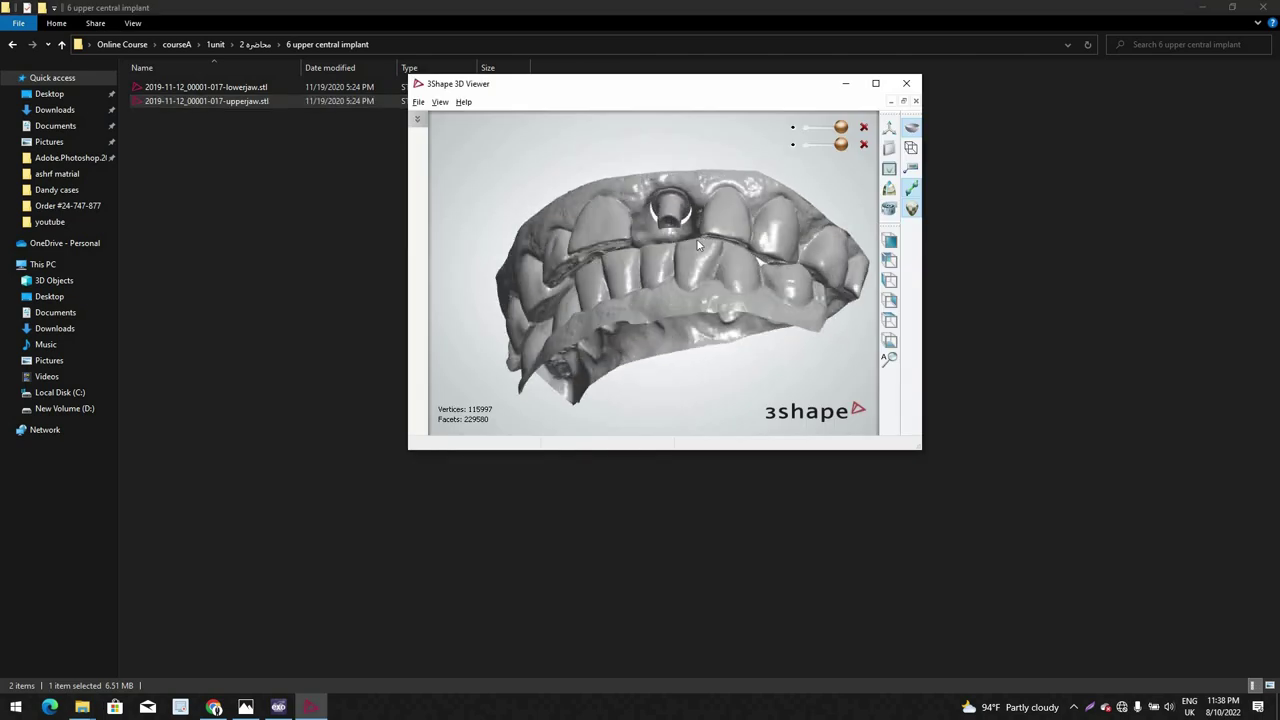
right_click_drag(677, 265, 592, 365)
scroll(702, 316, "up", 4)
scroll(587, 357, "down", 4)
right_click_drag(573, 380, 632, 290)
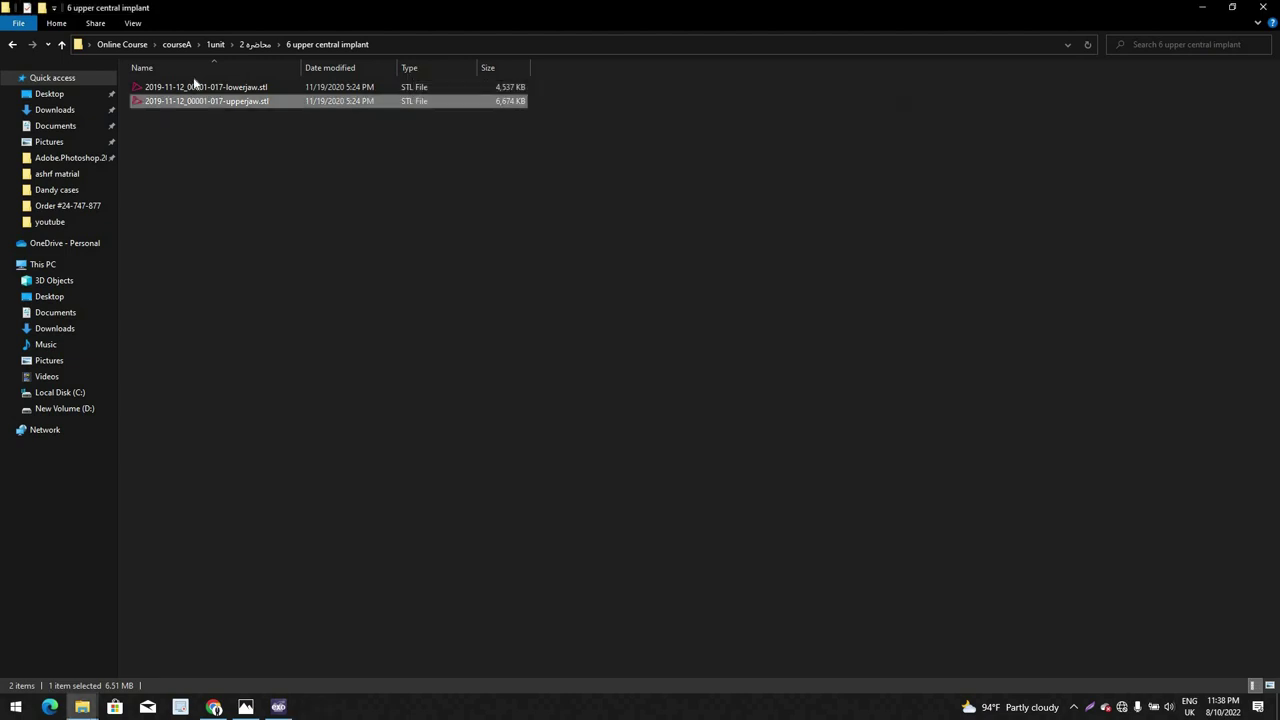
Step: Copy the lower and upper jaw STL files of the 6 upper central implant case
left_click_drag(281, 213, 197, 97)
right_click(202, 100)
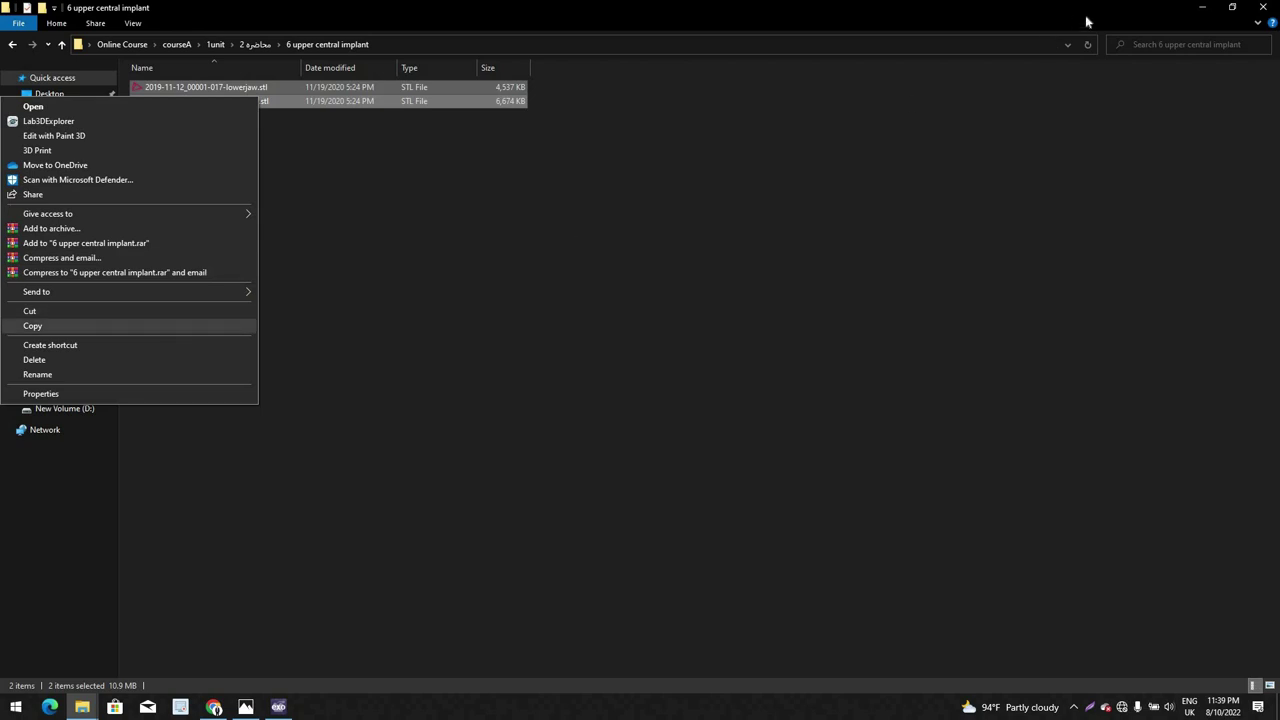
left_click(165, 326)
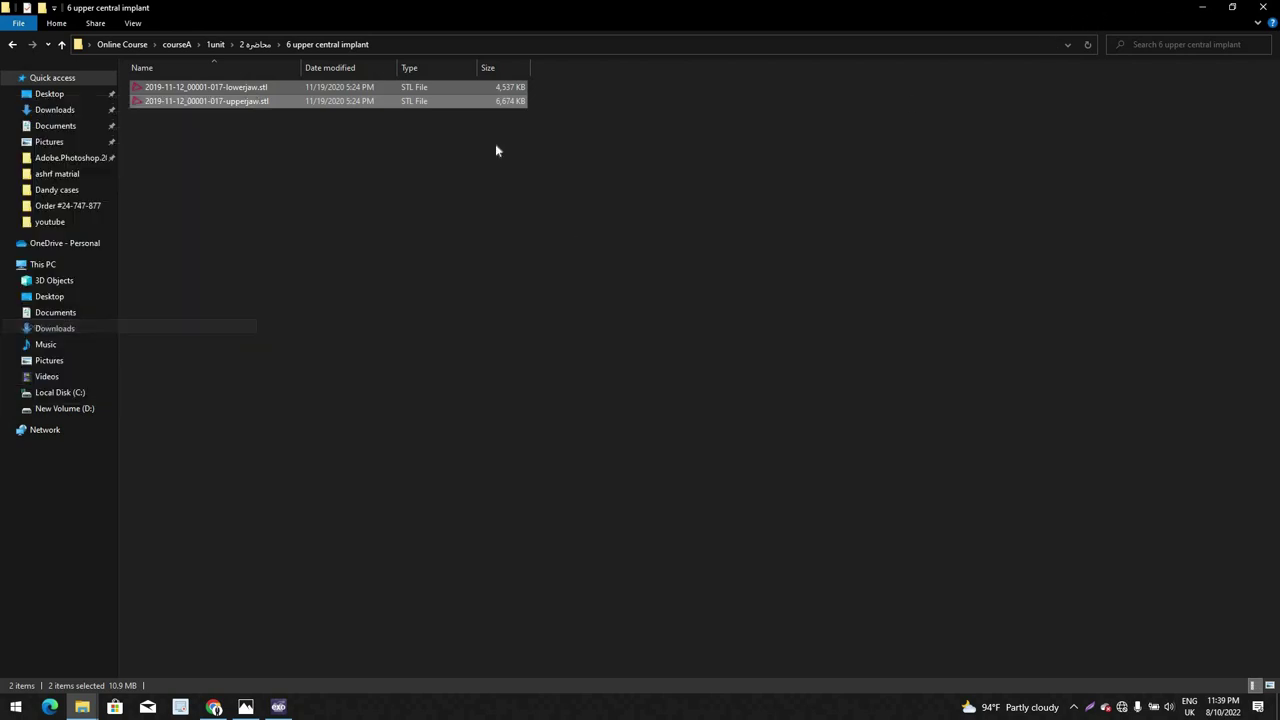
Step: Reopen both jaw scans of the upper central implant case and examine the abutment and its neighbouring teeth up close
left_click(247, 101, "ctrl")
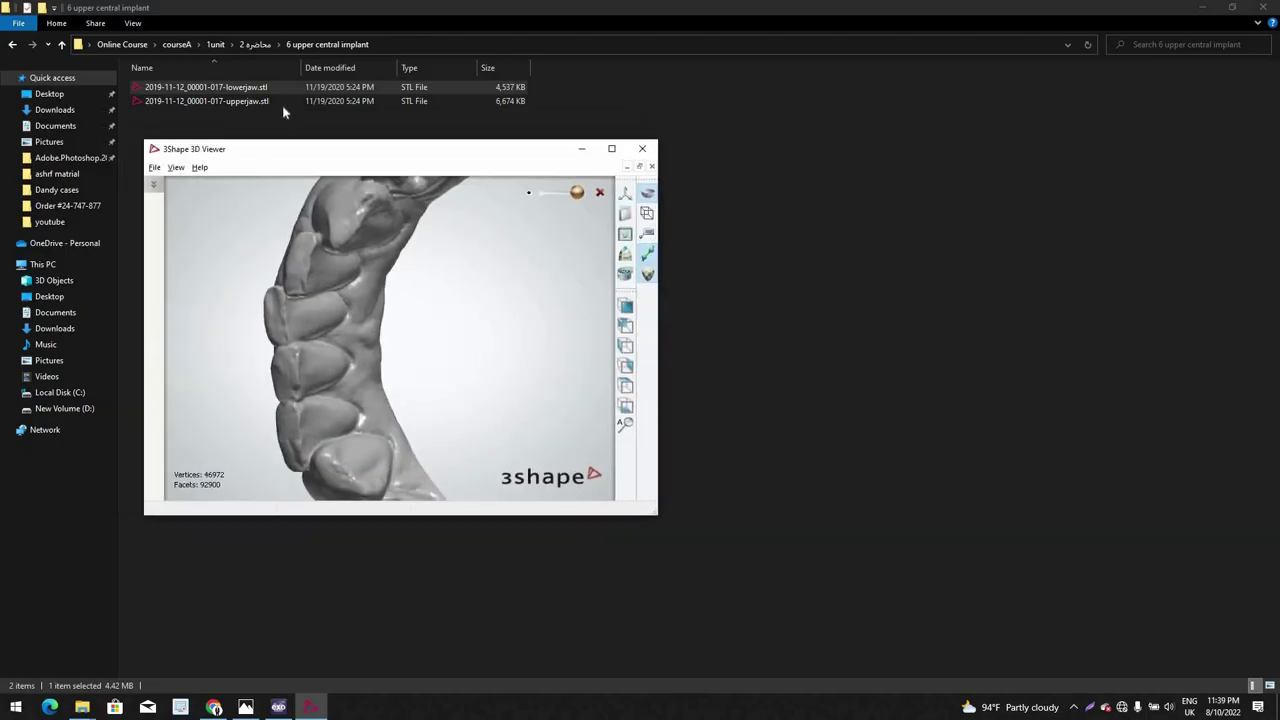
left_click(282, 102)
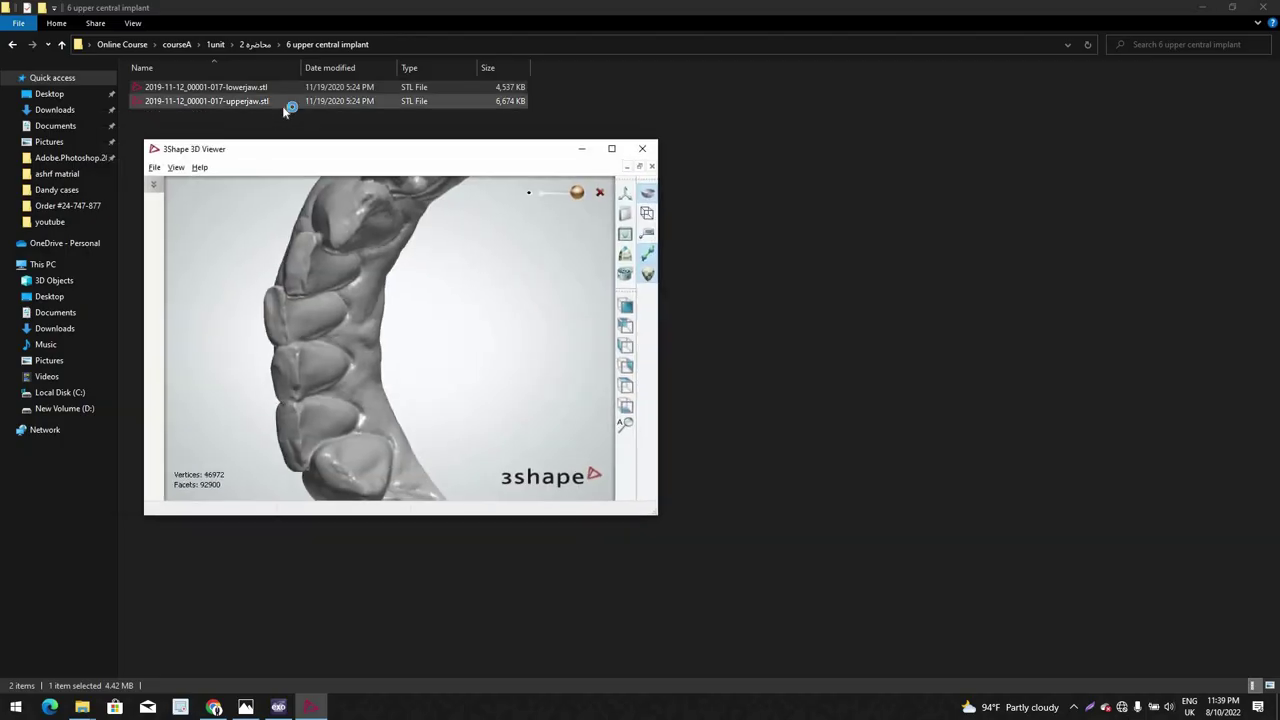
right_click_drag(443, 356, 344, 316)
scroll(451, 431, "up", 3)
scroll(434, 329, "up", 4)
scroll(330, 316, "up", 3)
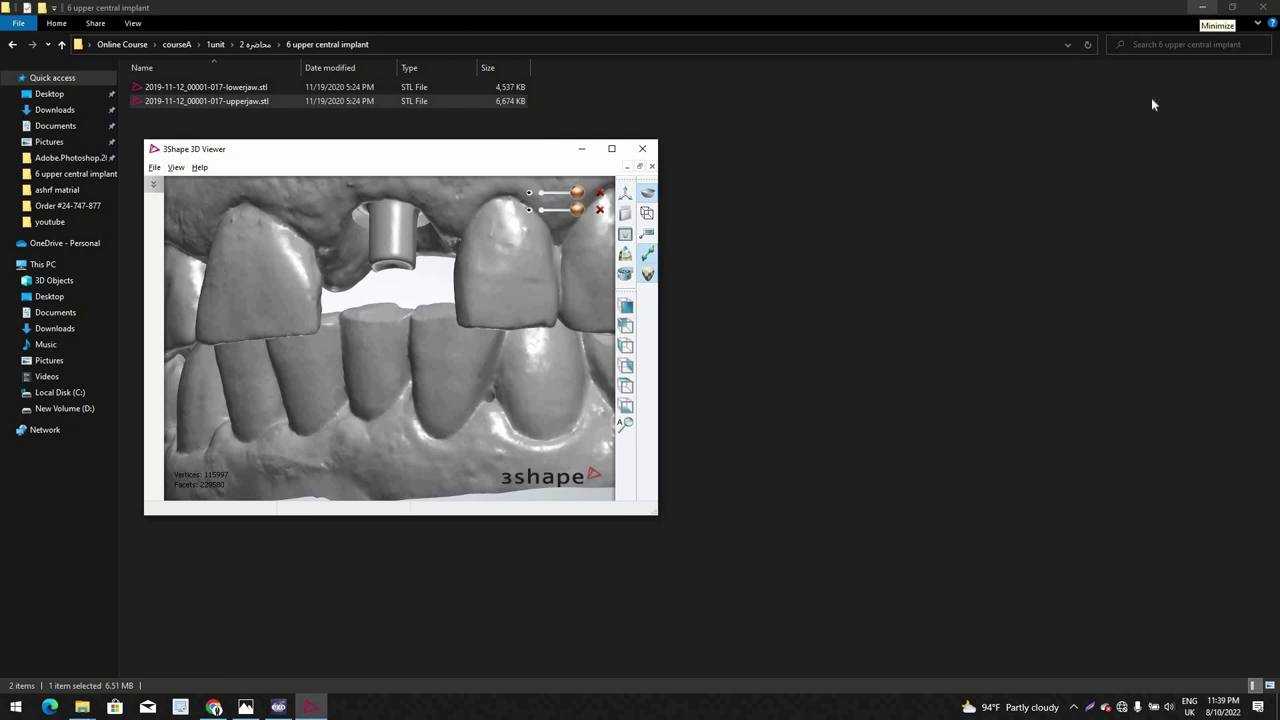
Step: Switch to exocad and start a new project, choosing the client and technician and entering 7 as the patient name
left_click(526, 517)
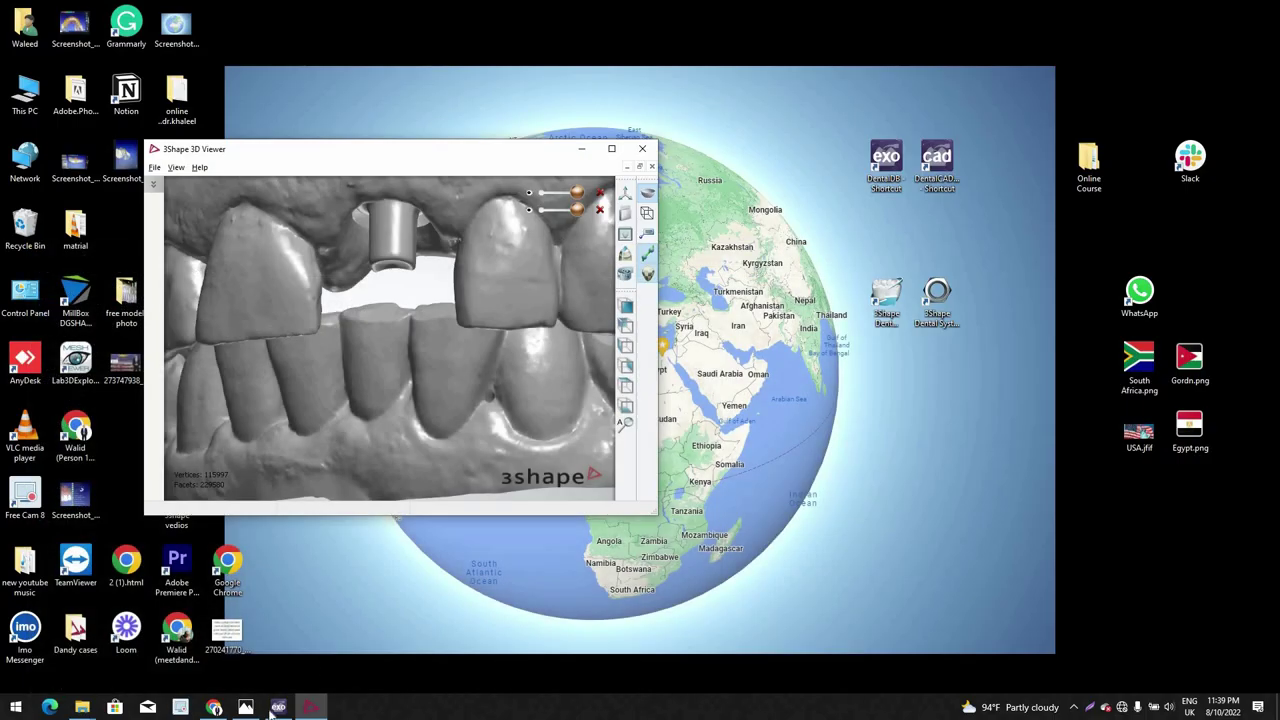
left_click(279, 707)
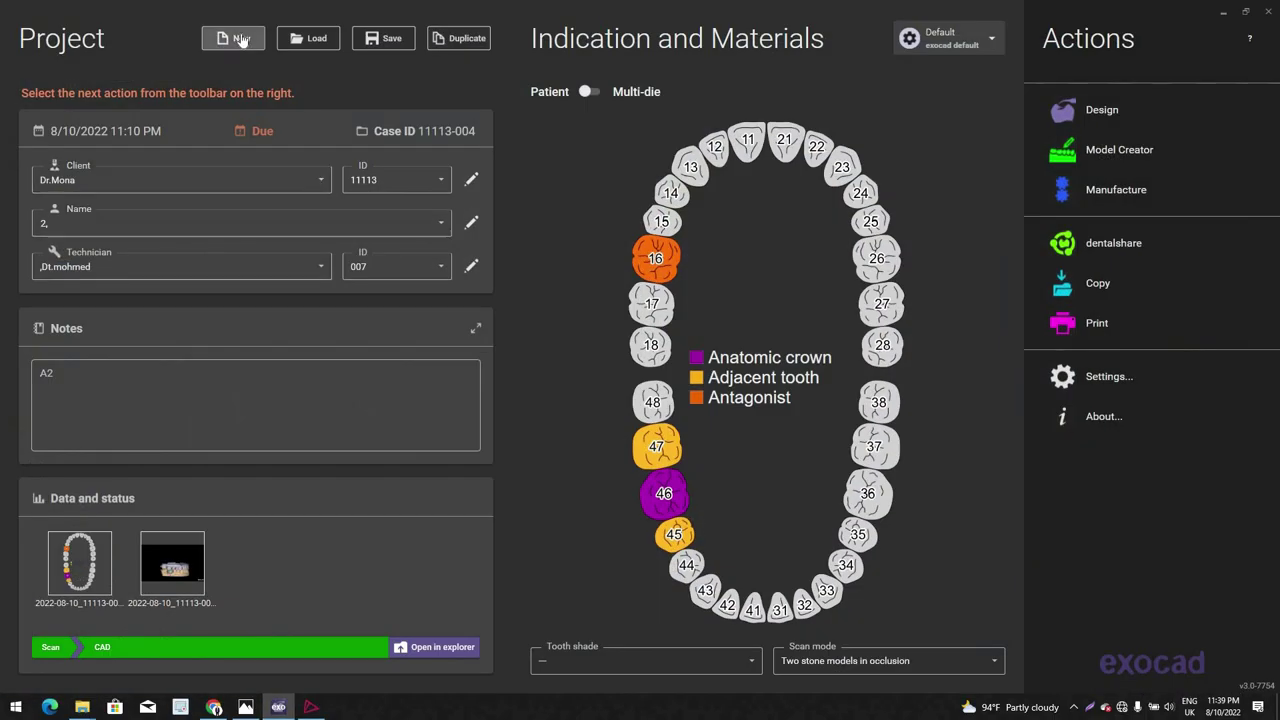
left_click(241, 40)
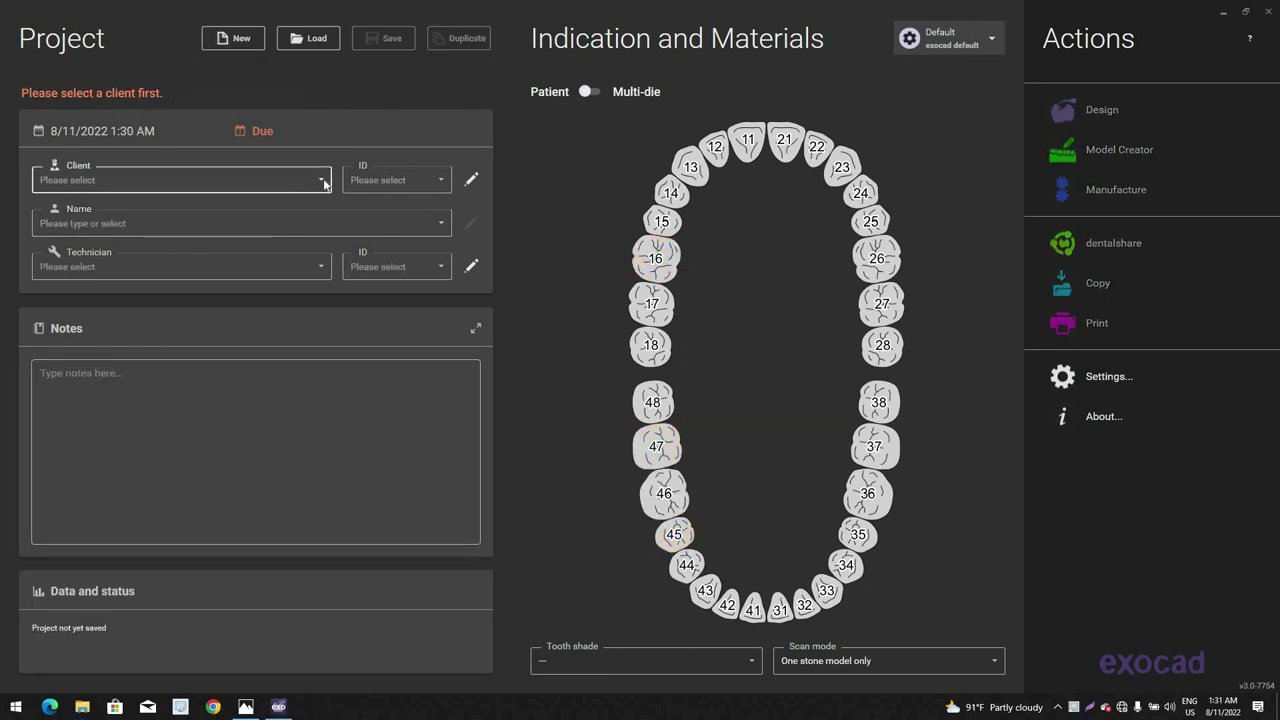
left_click(200, 180)
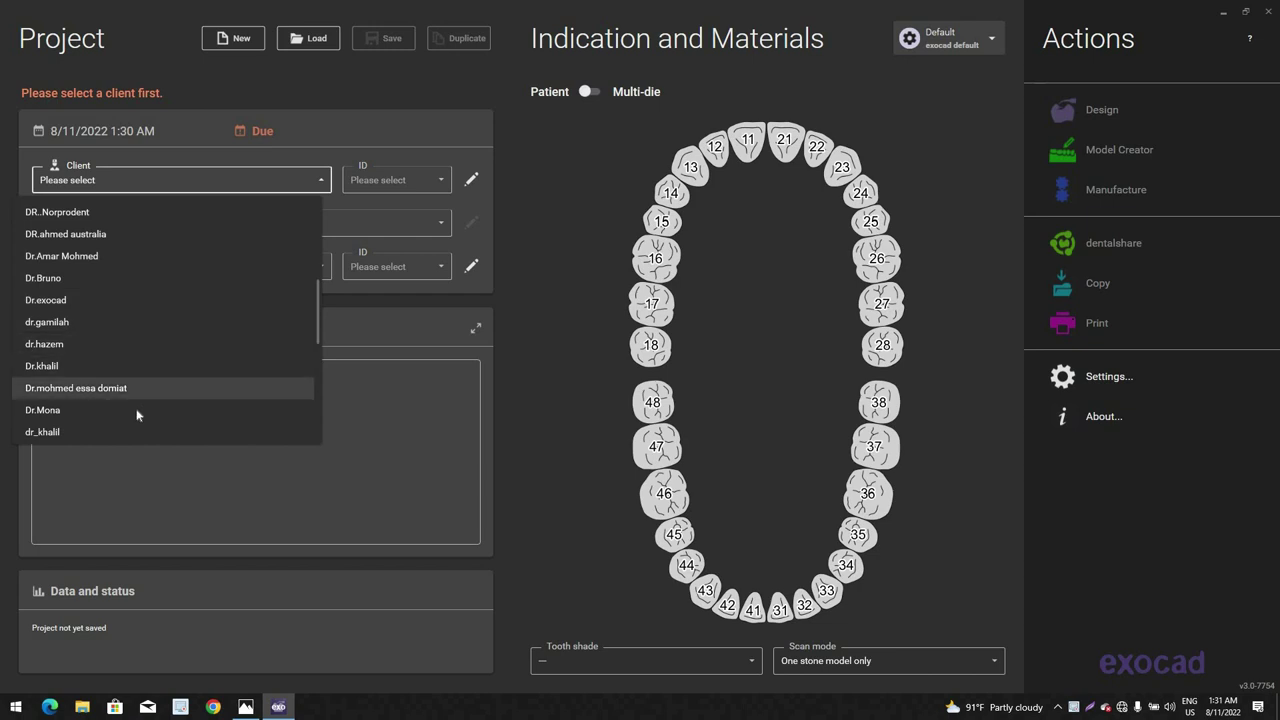
left_click(230, 410)
left_click(245, 272)
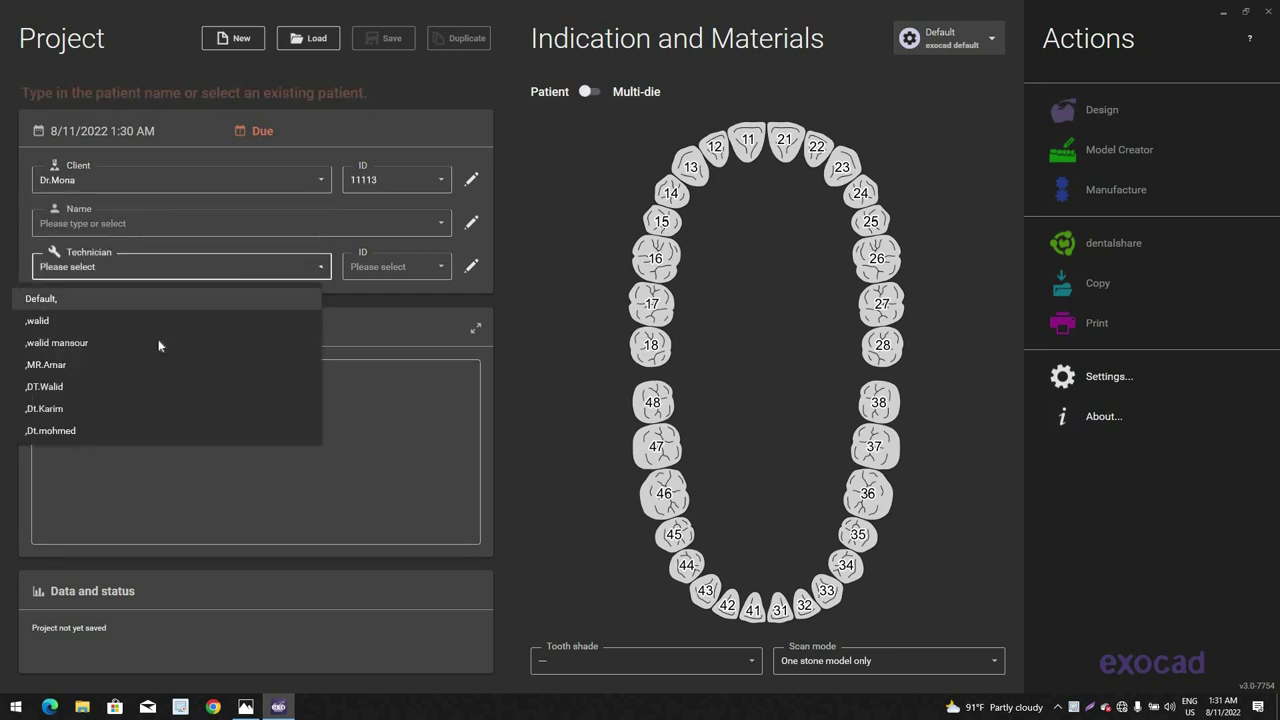
key("Return")
left_click(200, 228)
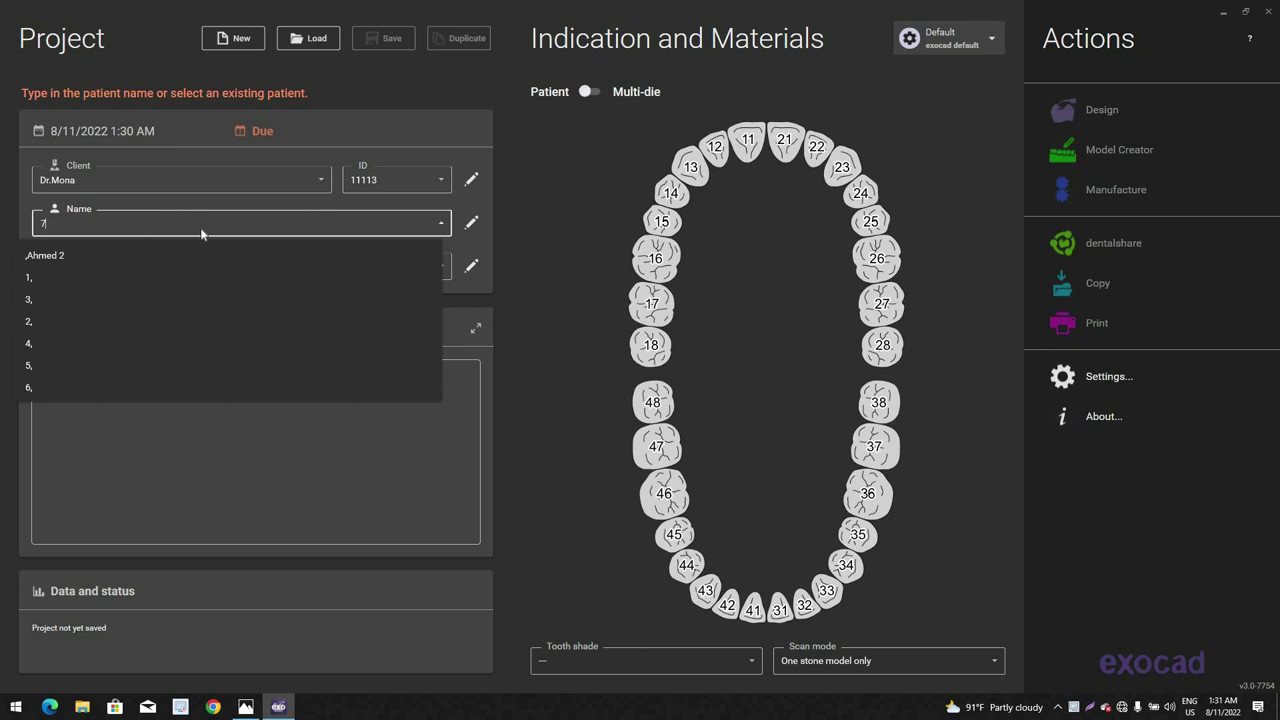
left_click(745, 258)
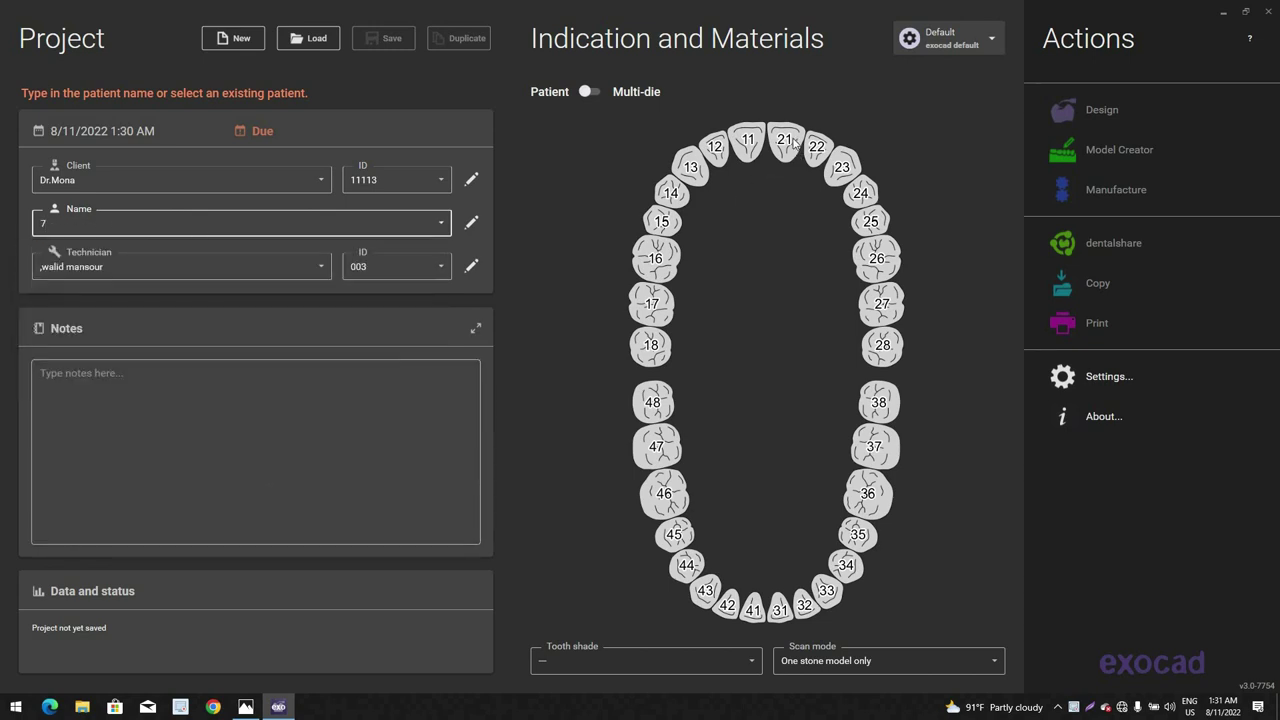
Step: Define a coping on tooth 21, teeth 11 and 22 as adjacent teeth, and teeth 35 to 44 as antagonists
left_click(784, 141)
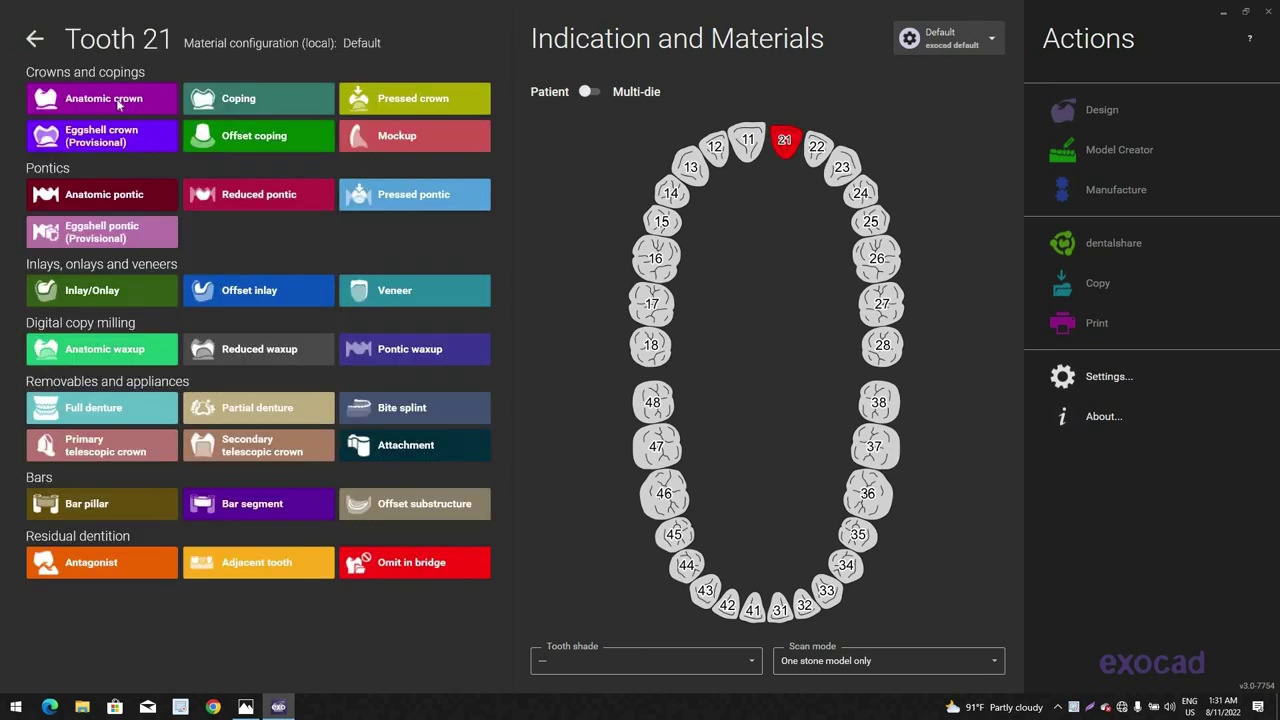
left_click(231, 96)
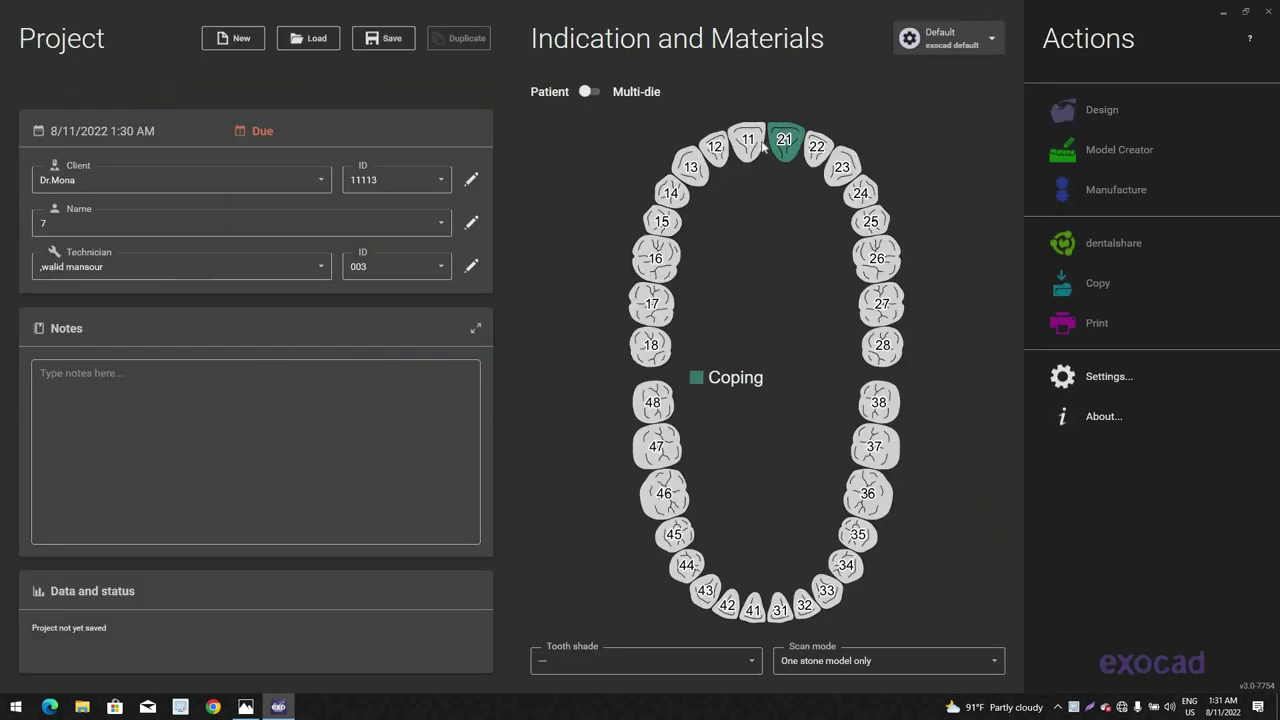
left_click(747, 141)
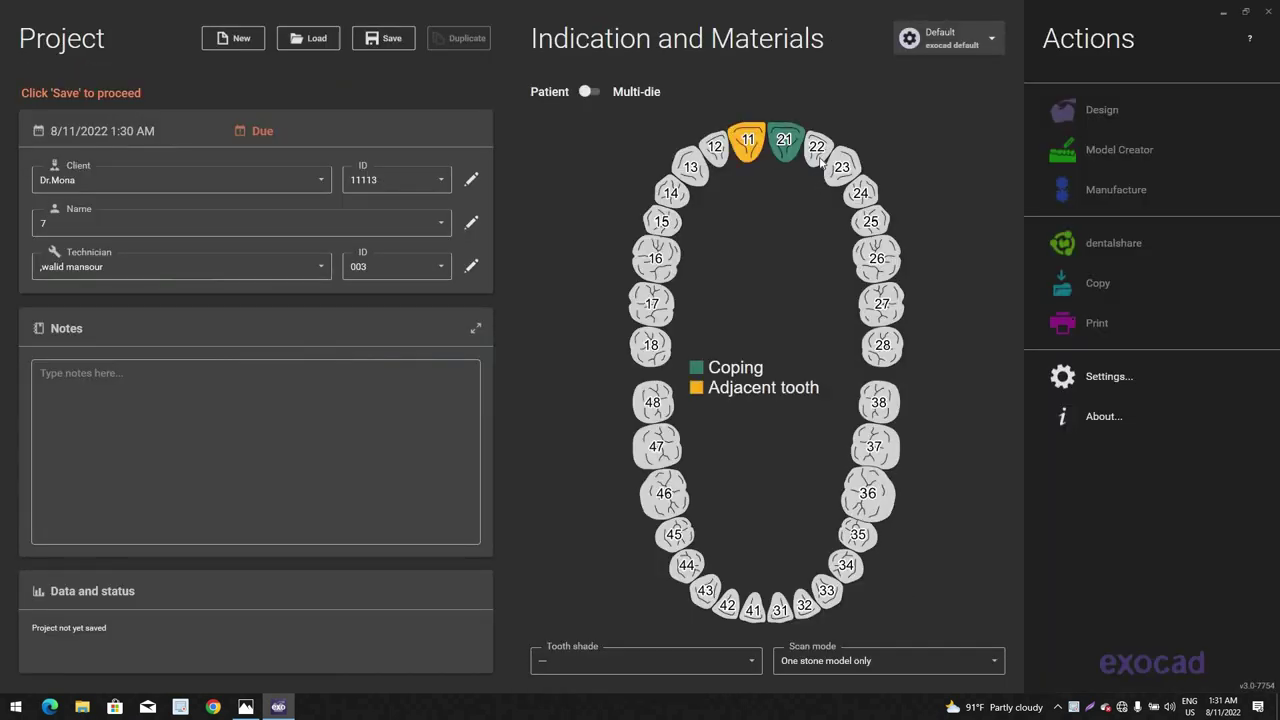
left_click(856, 528)
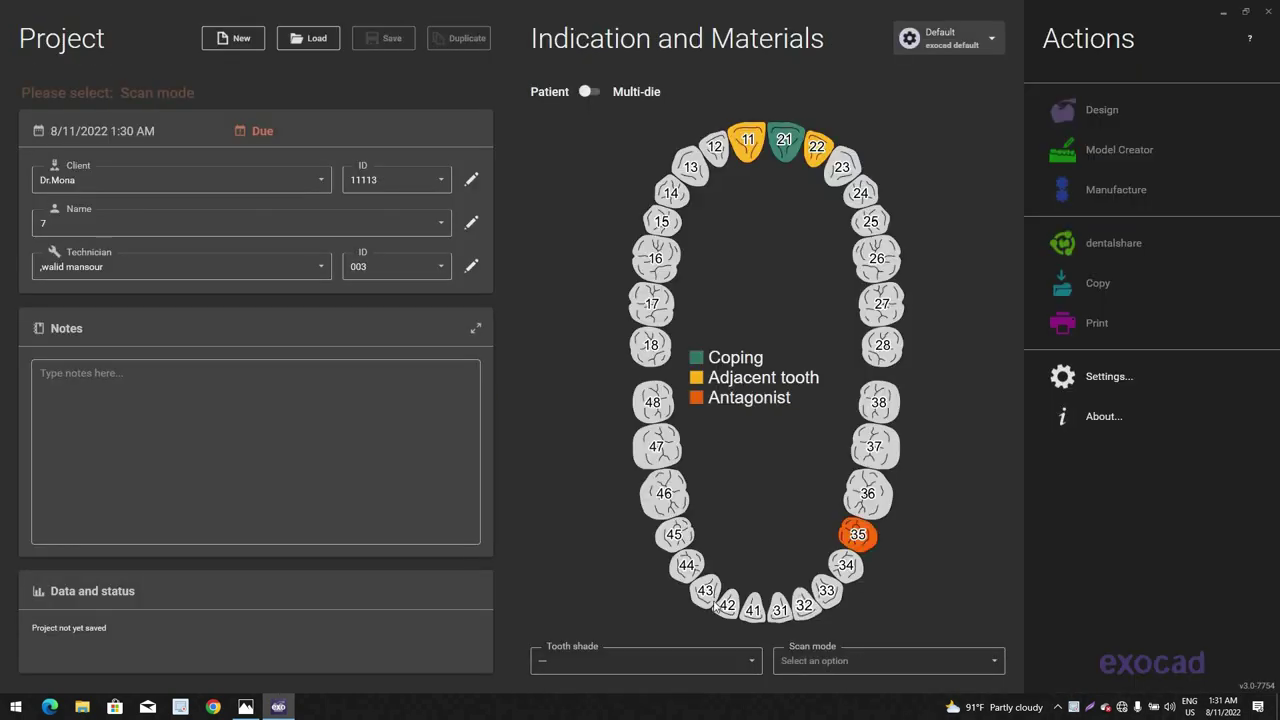
left_click(688, 570)
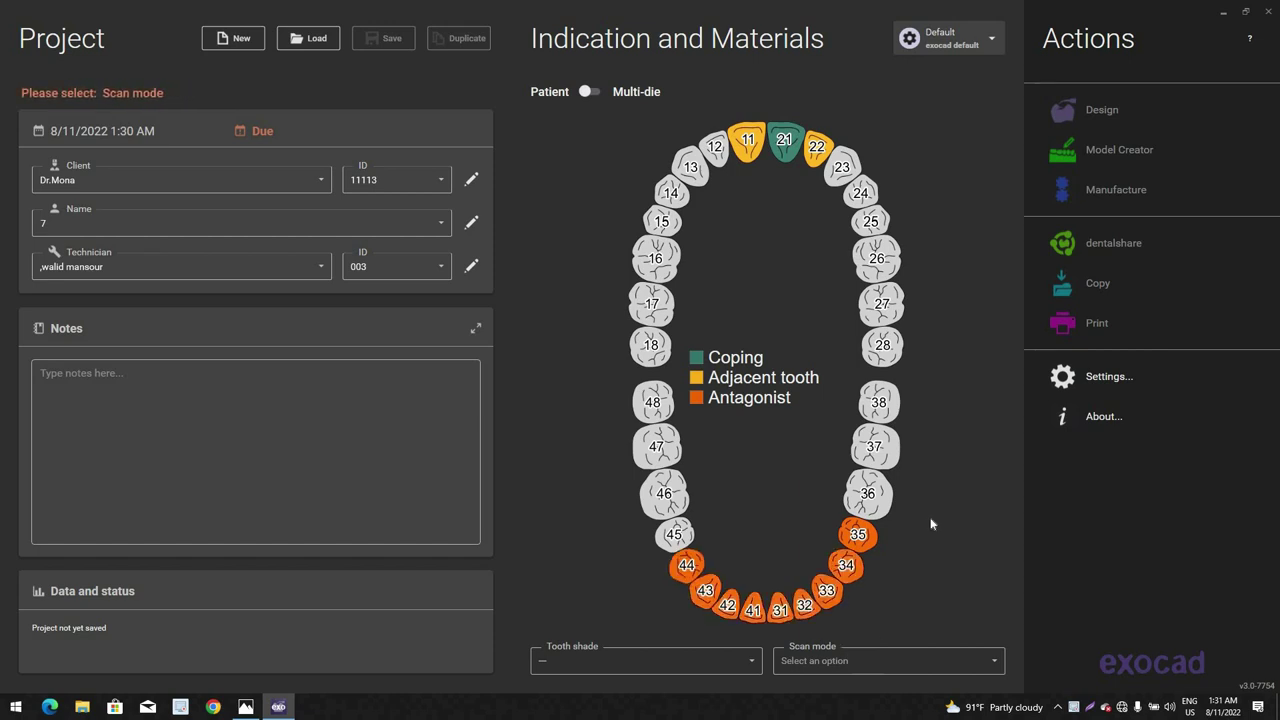
Step: Set the scan mode to Two stone models in occlusion and save the project
left_click(888, 660)
left_click(844, 423)
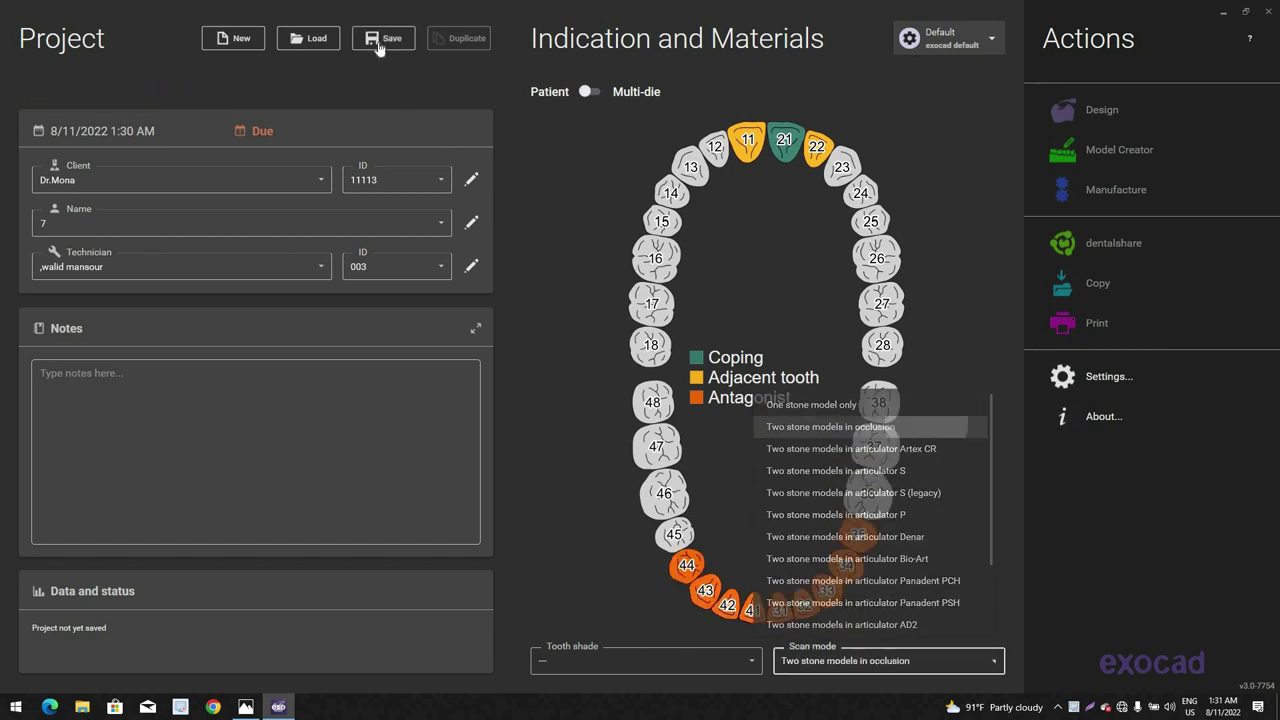
left_click(385, 40)
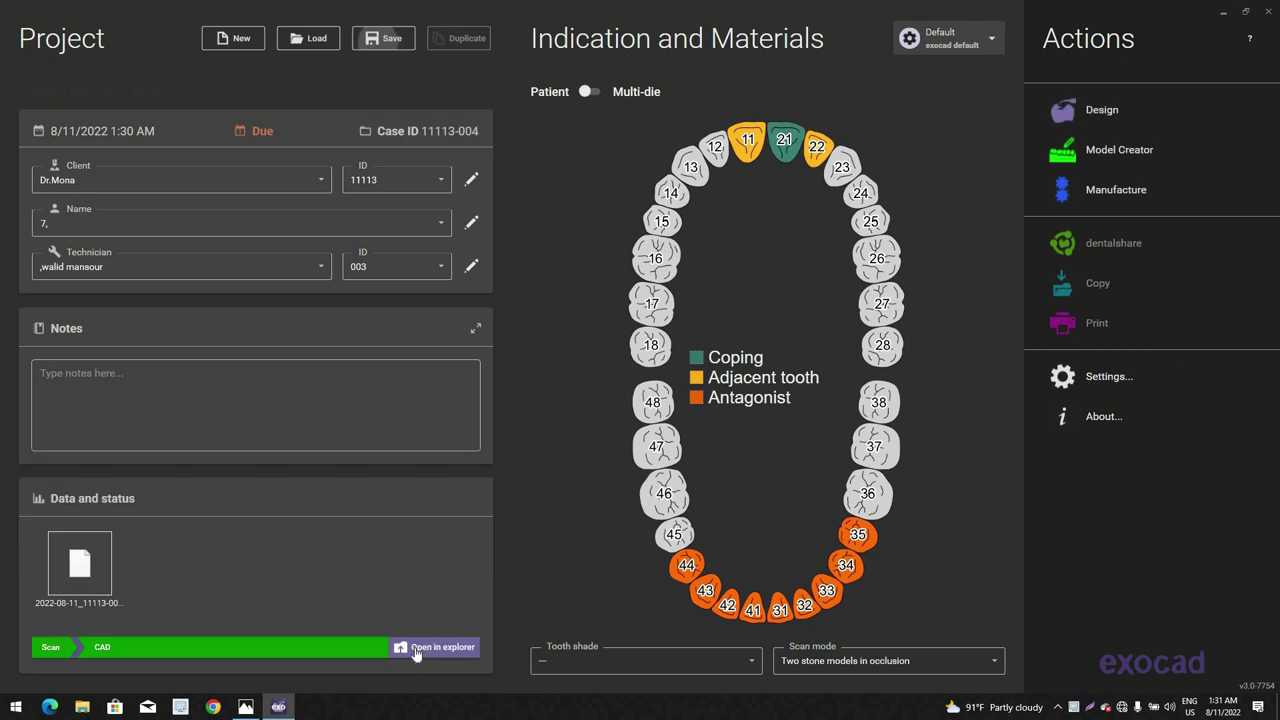
Step: Try to paste the previously copied jaw scans into the project's folder
left_click(435, 647)
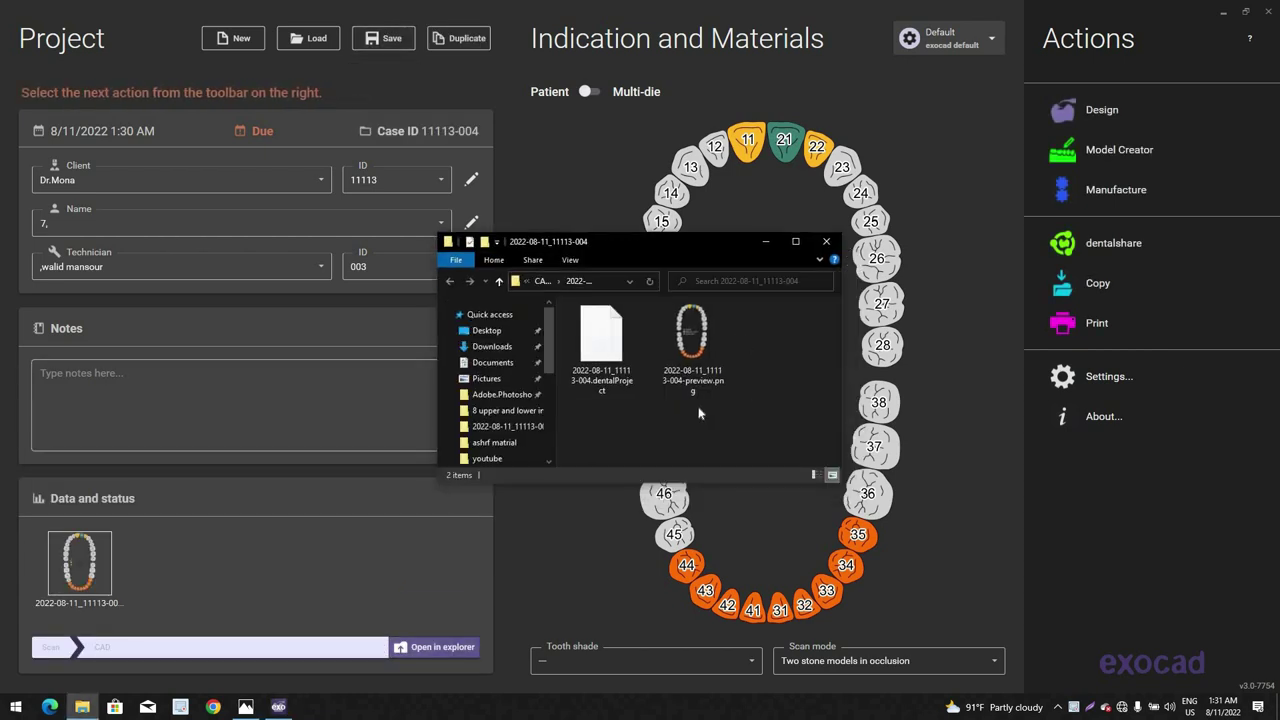
right_click(584, 338)
left_click(615, 428)
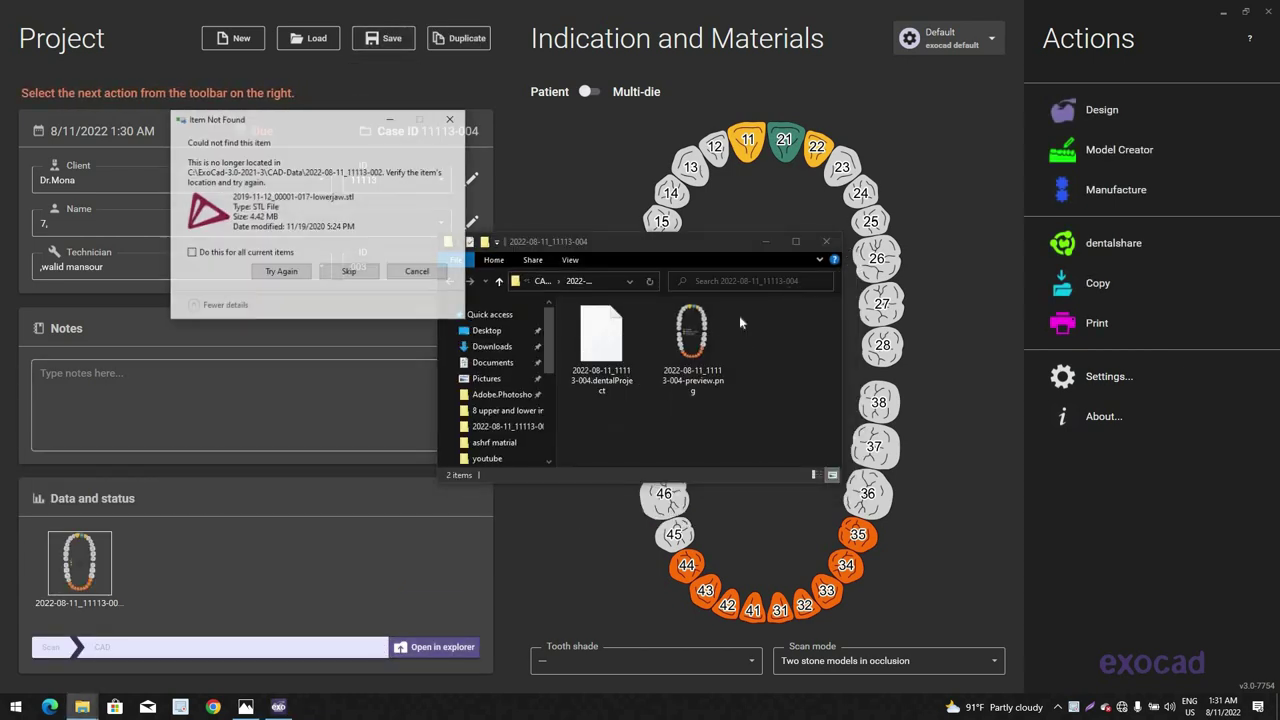
left_click(278, 272)
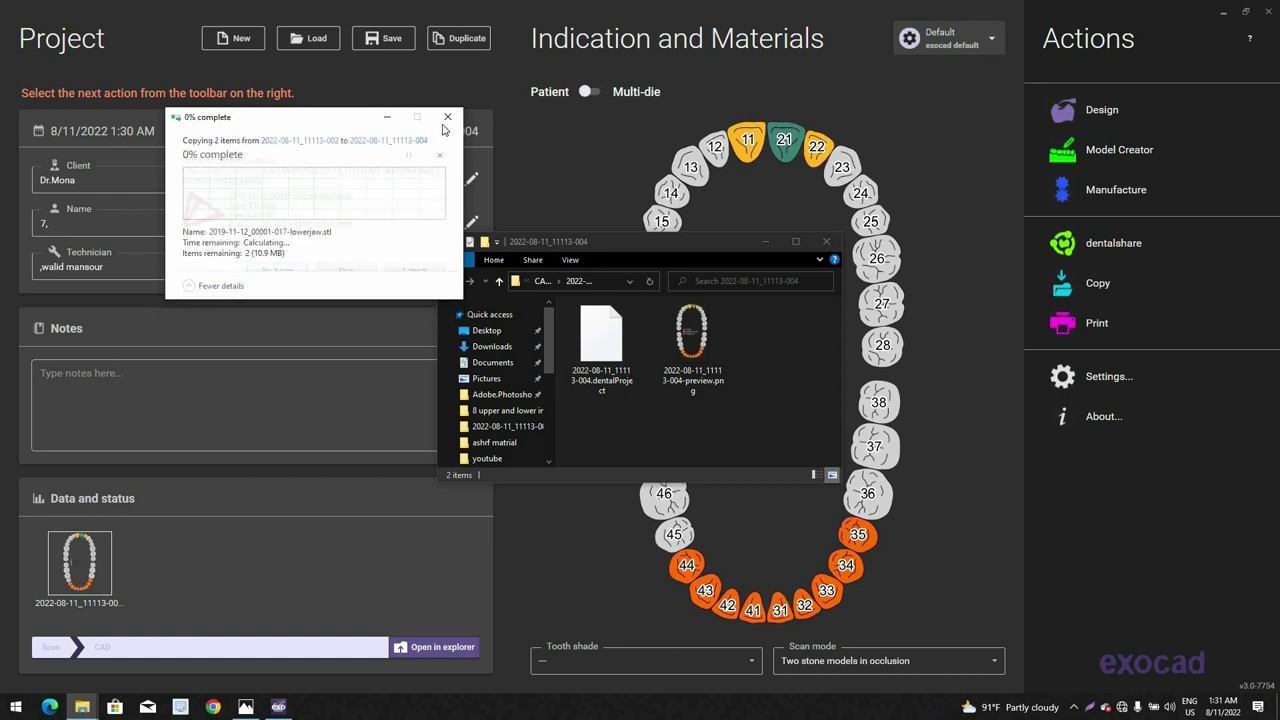
left_click(758, 244)
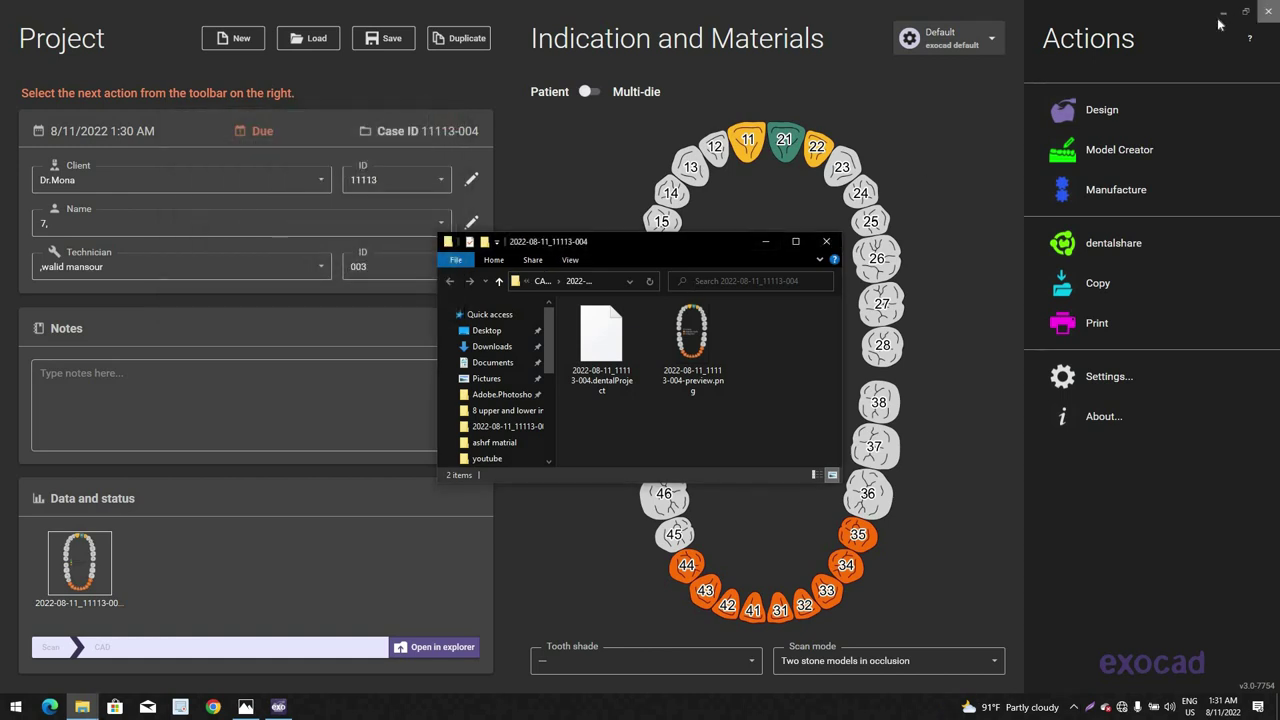
Step: Browse from the desktop's Online Course folder through courseA, 1unit and محاضره 2 to the 6 upper central implant folder
left_click(1222, 12)
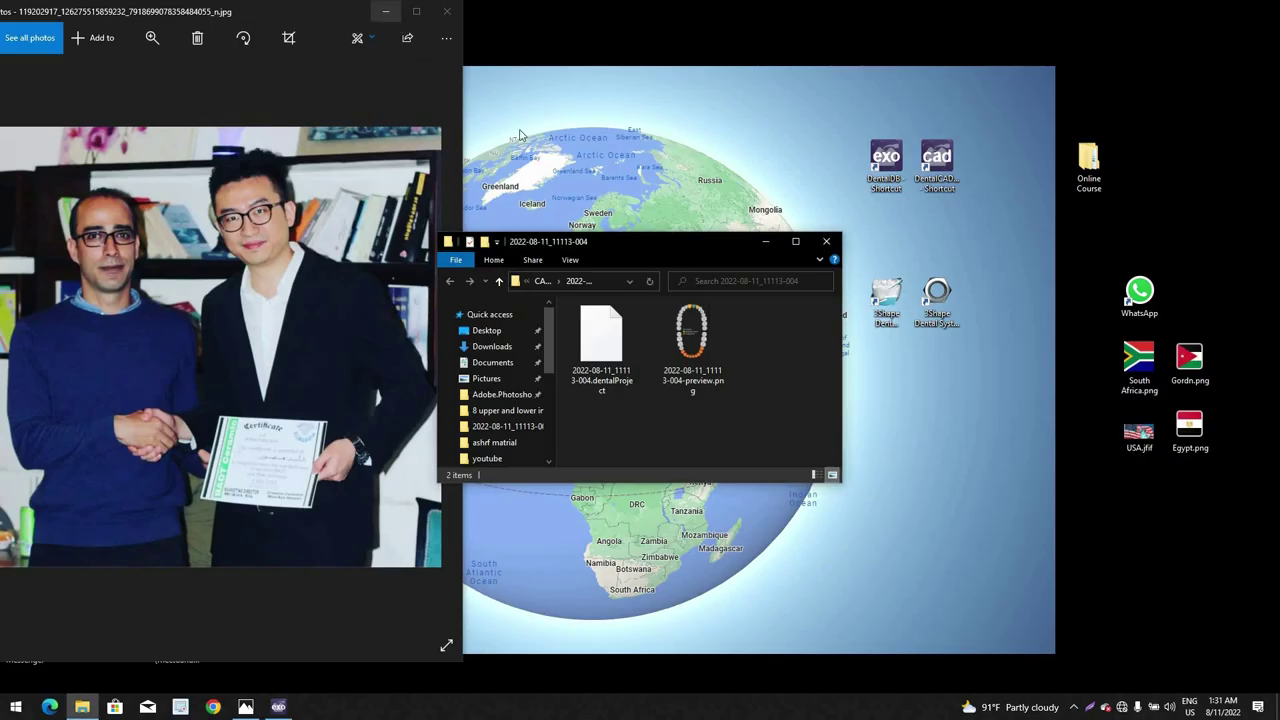
double_click(1092, 165)
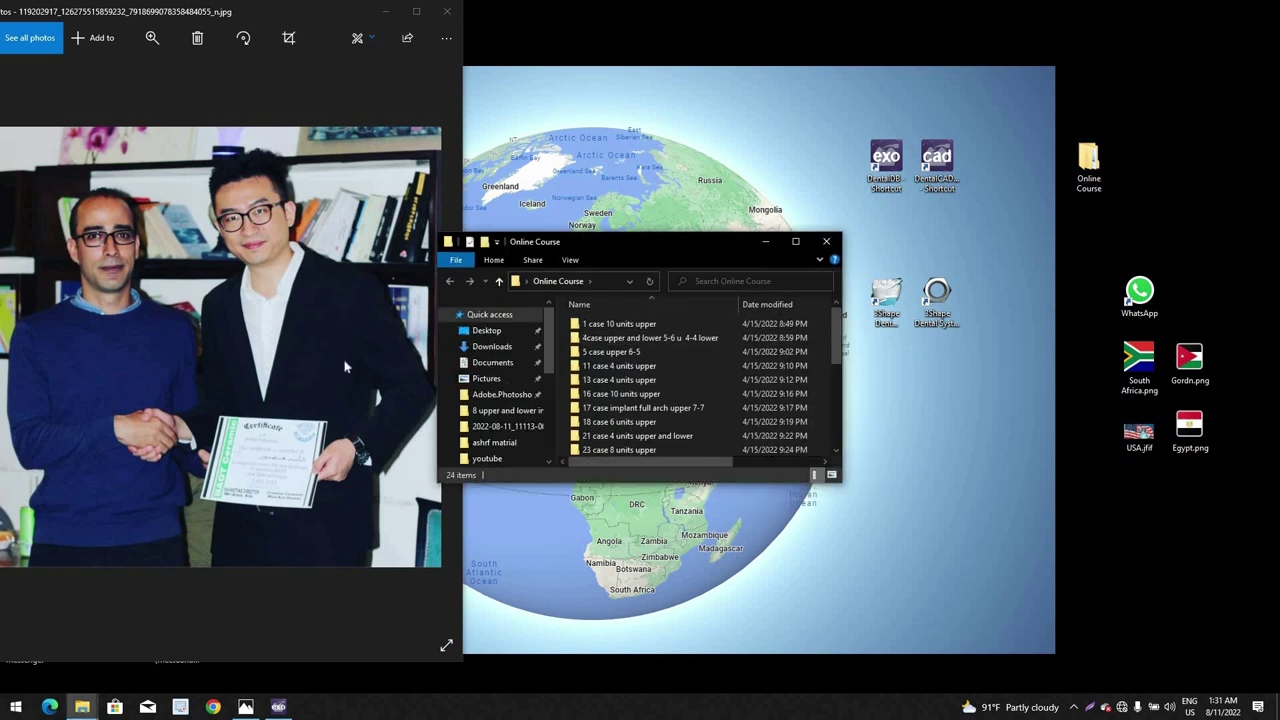
left_click(796, 241)
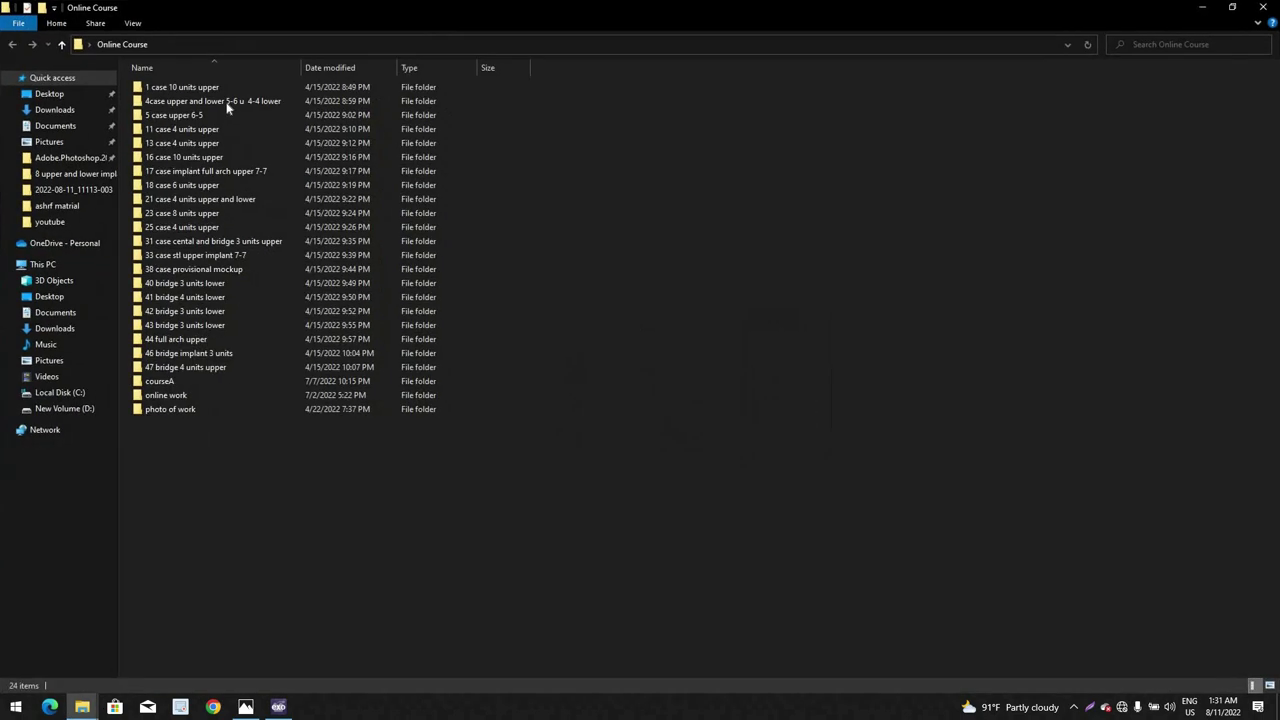
double_click(220, 382)
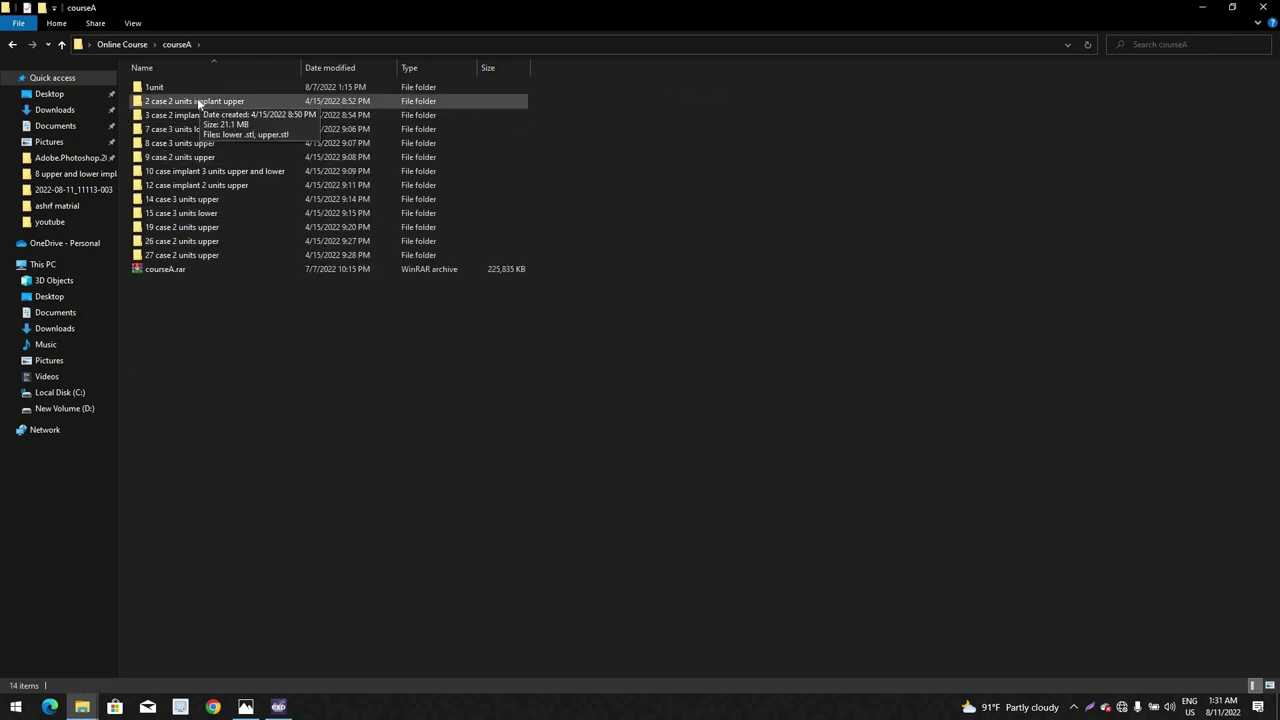
double_click(199, 86)
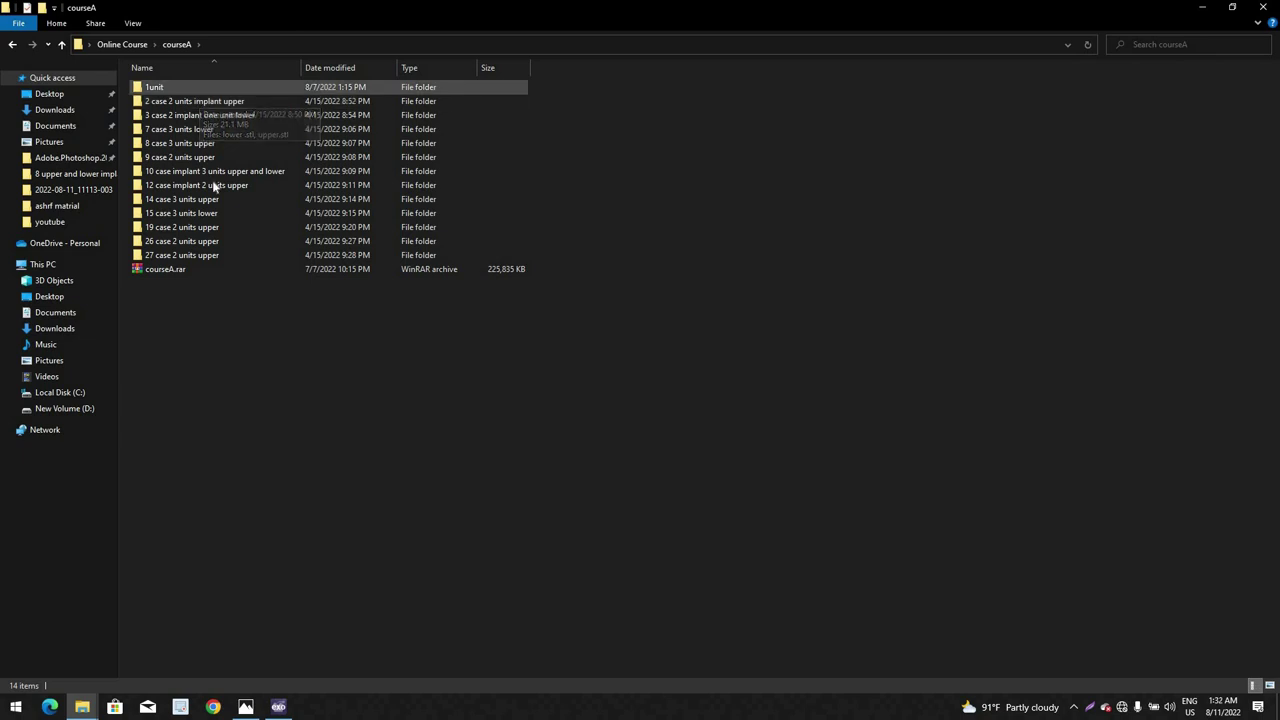
double_click(189, 104)
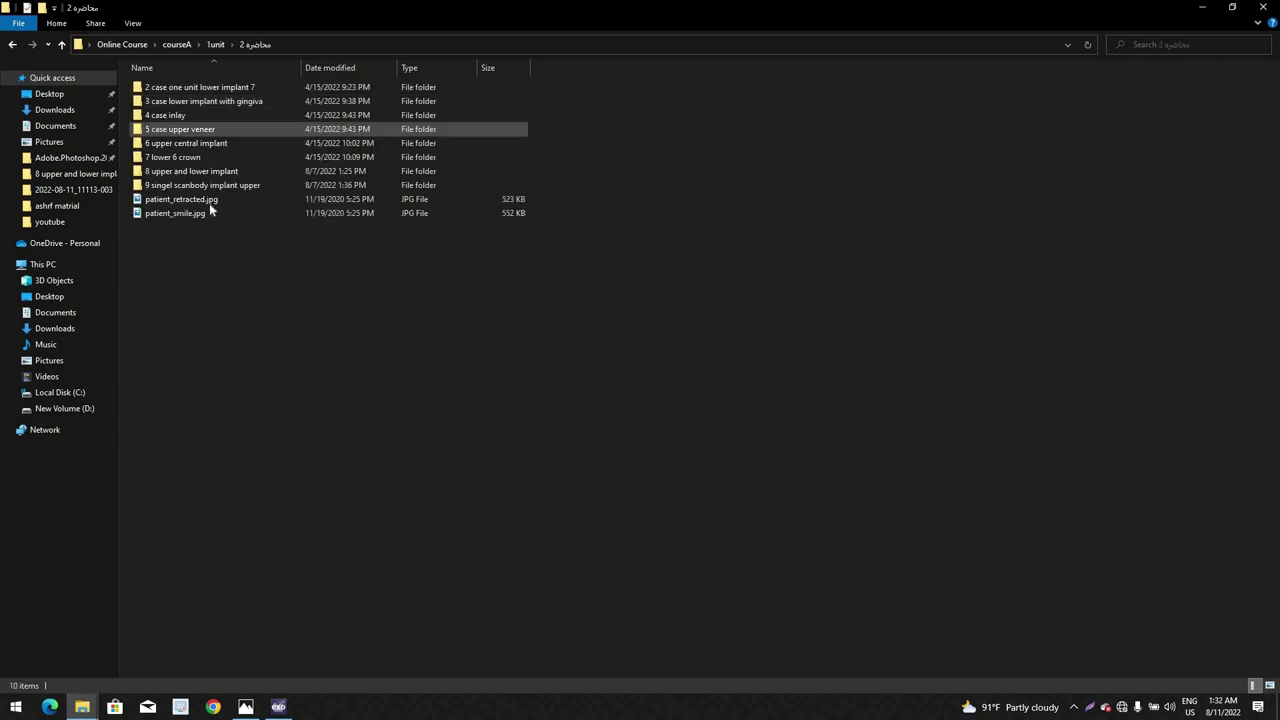
double_click(214, 145)
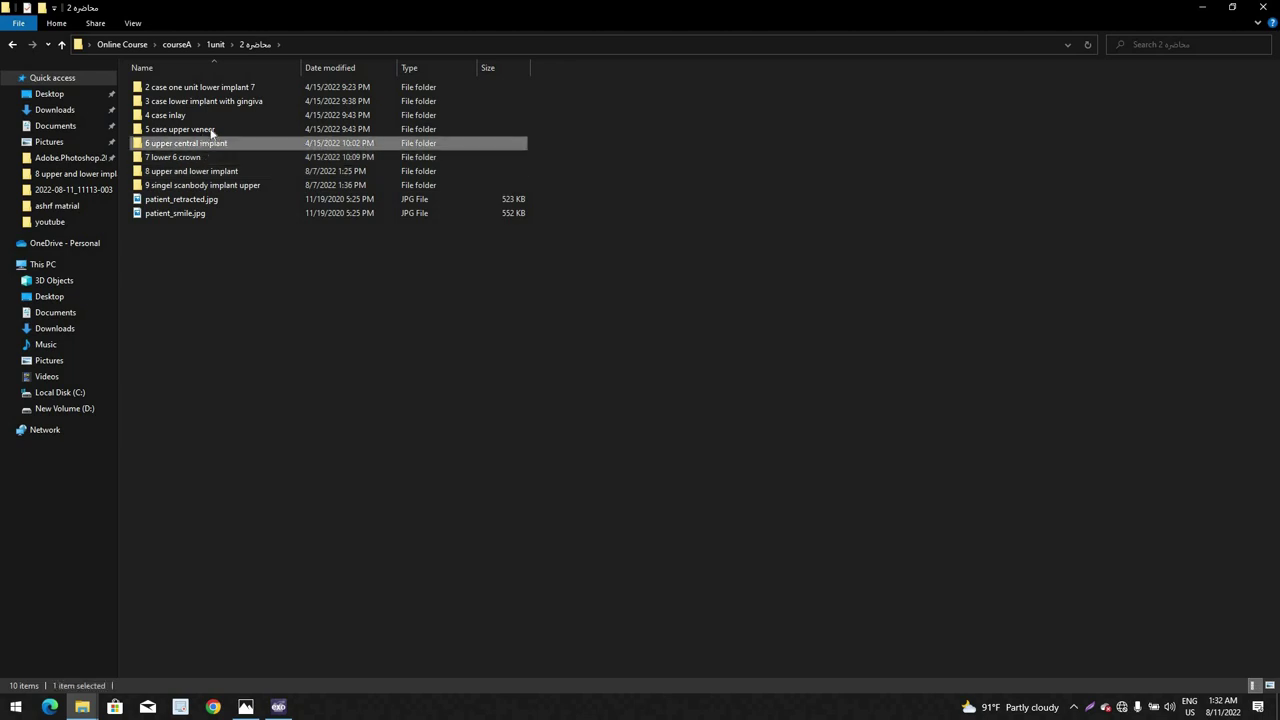
Step: Check the upper jaw scan in the 3D viewer and copy both jaw STL files of the upper central implant case
left_click(231, 100)
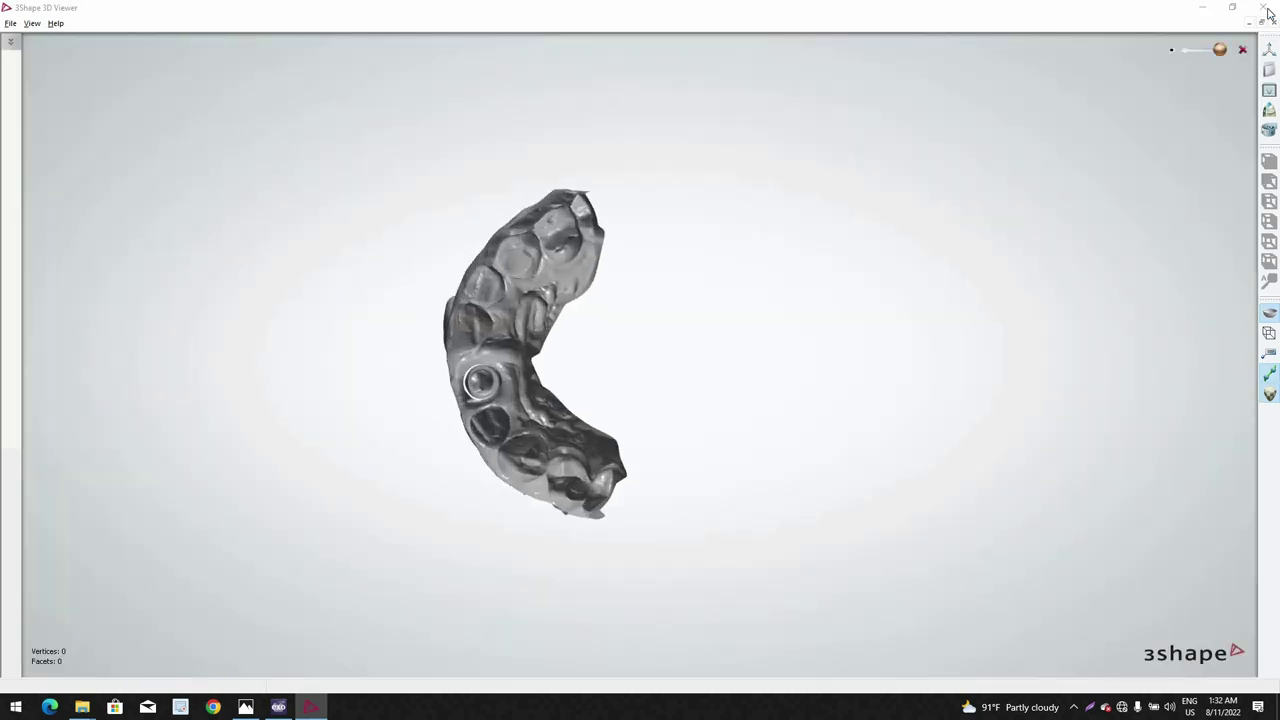
left_click(1267, 10)
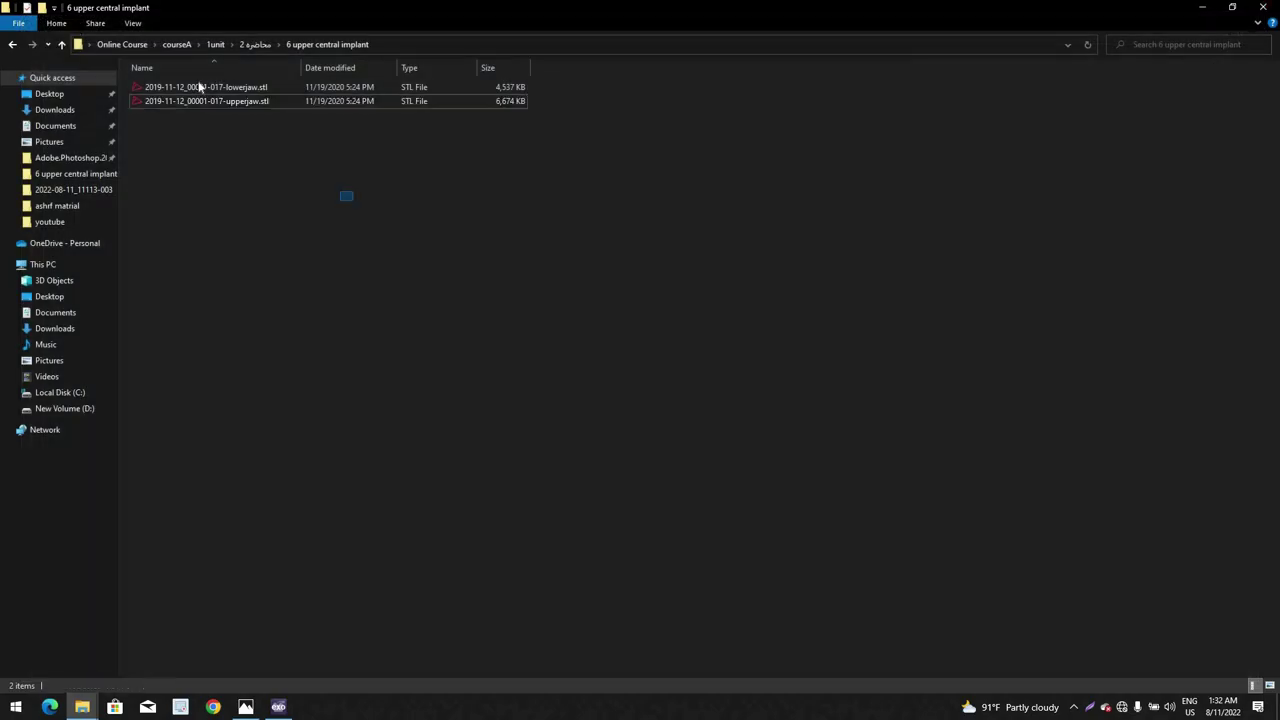
left_click_drag(343, 194, 198, 83)
right_click(198, 84)
left_click(111, 312)
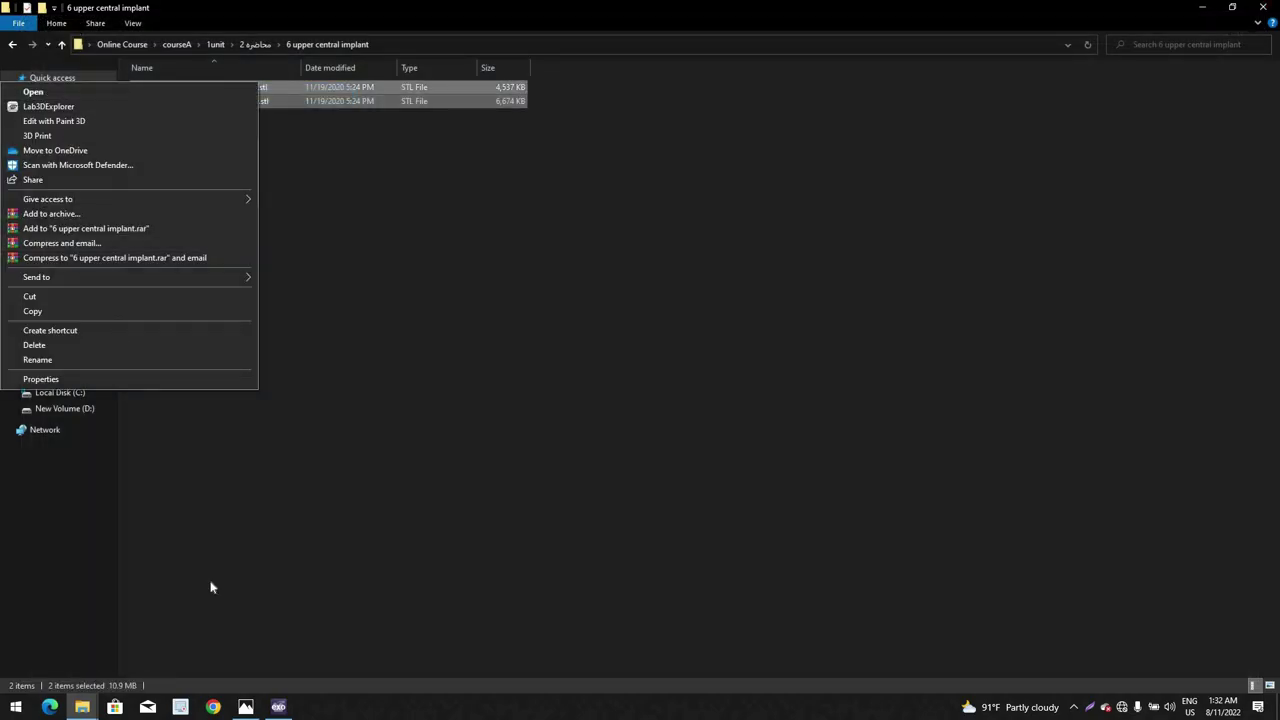
Step: Switch back to exocad, paste both jaw scans into the project's folder and save the project
left_click(278, 707)
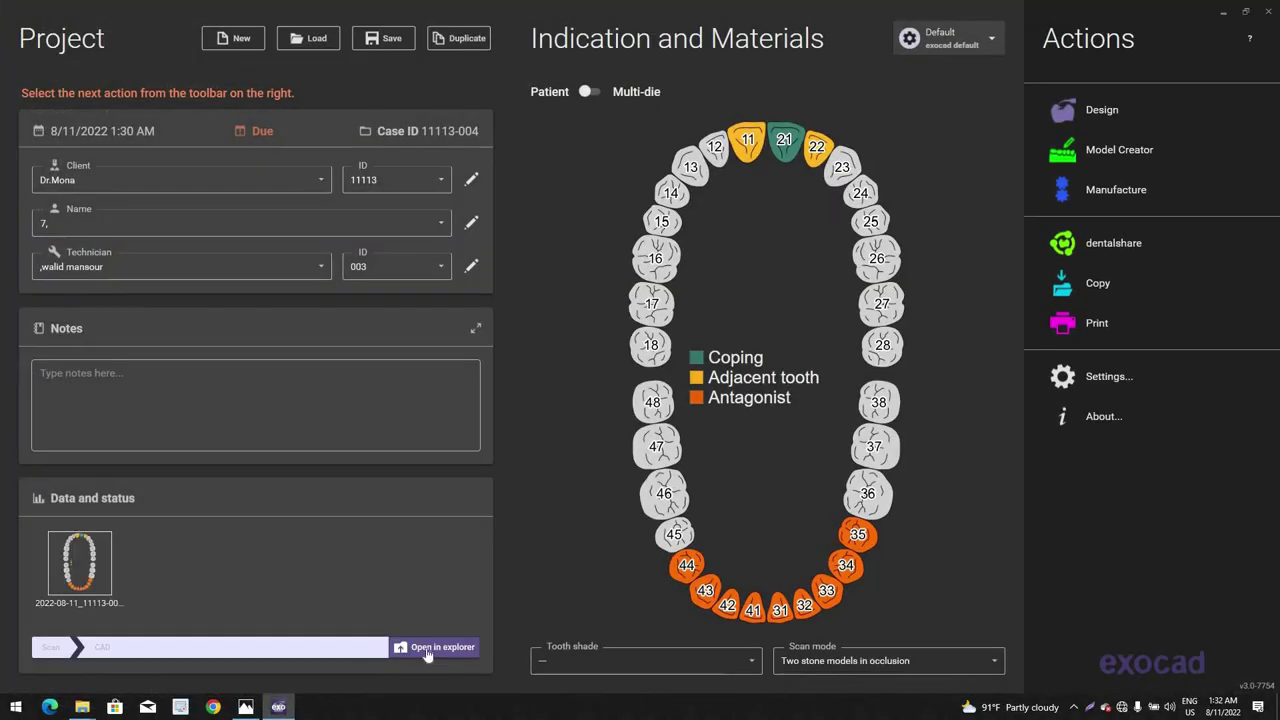
right_click(758, 424)
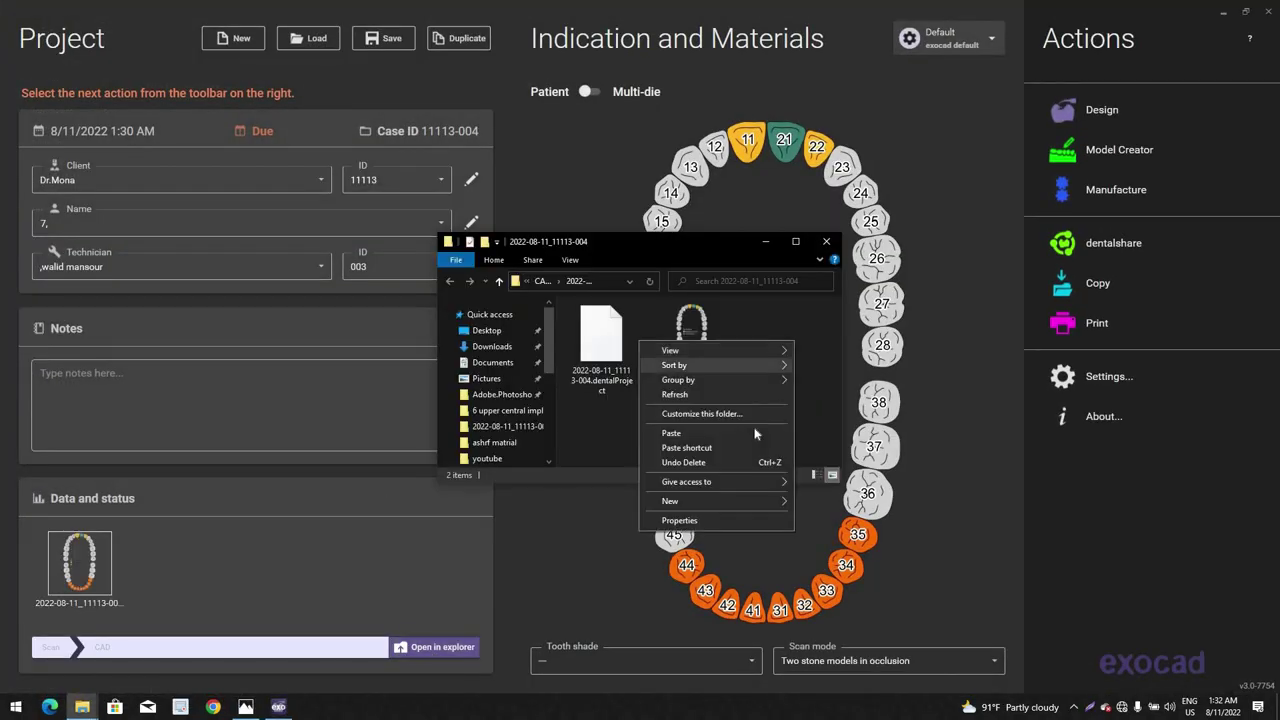
left_click(671, 433)
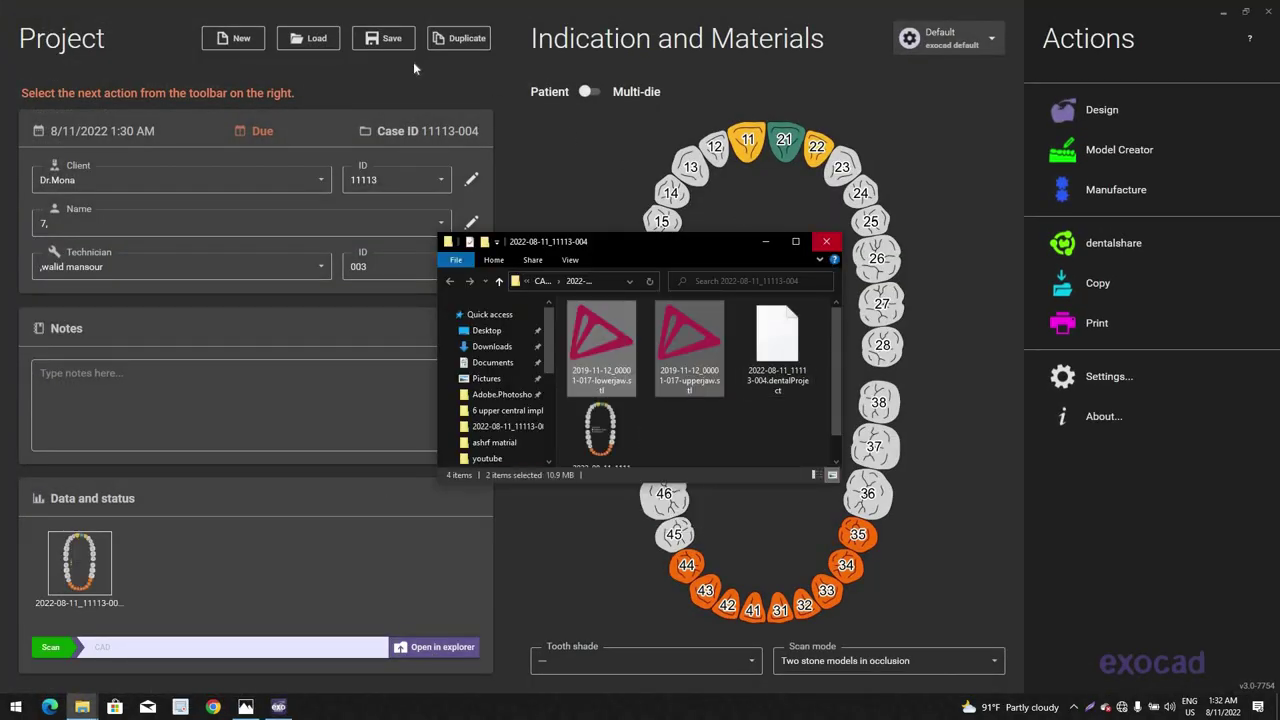
left_click(392, 44)
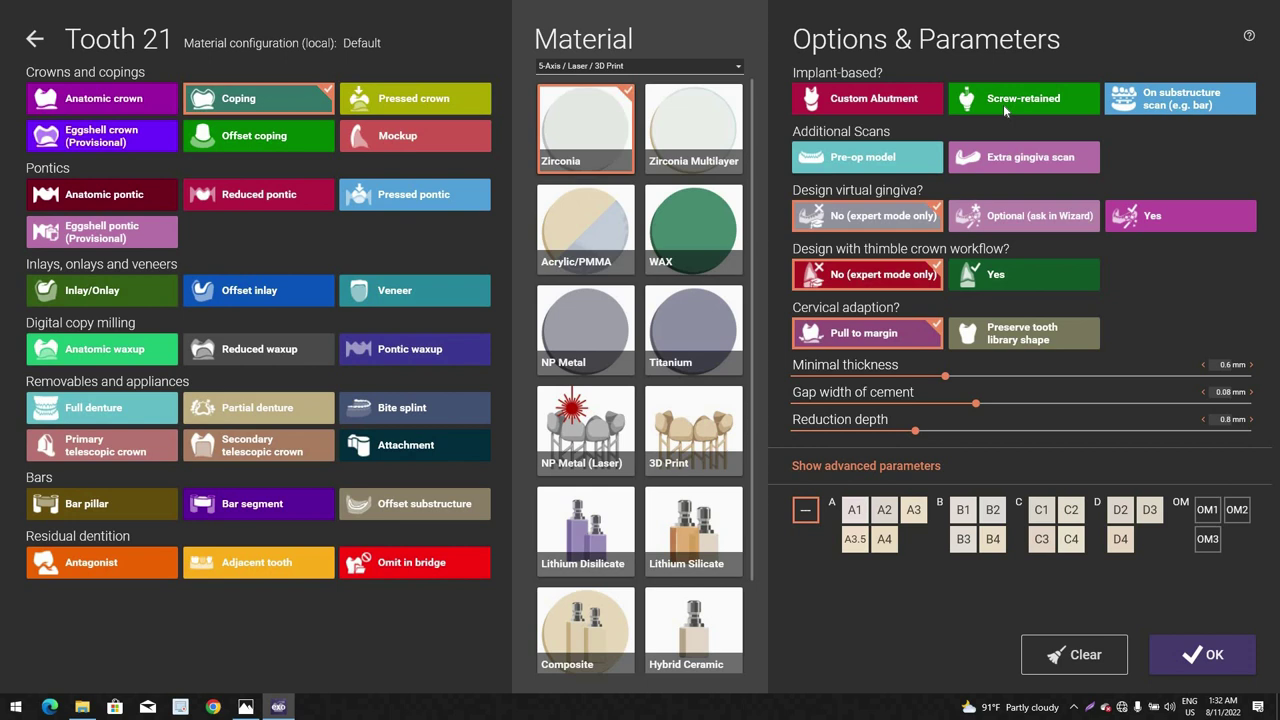
Step: Make the coping on tooth 21 screw-retained and save the project
left_click(996, 110)
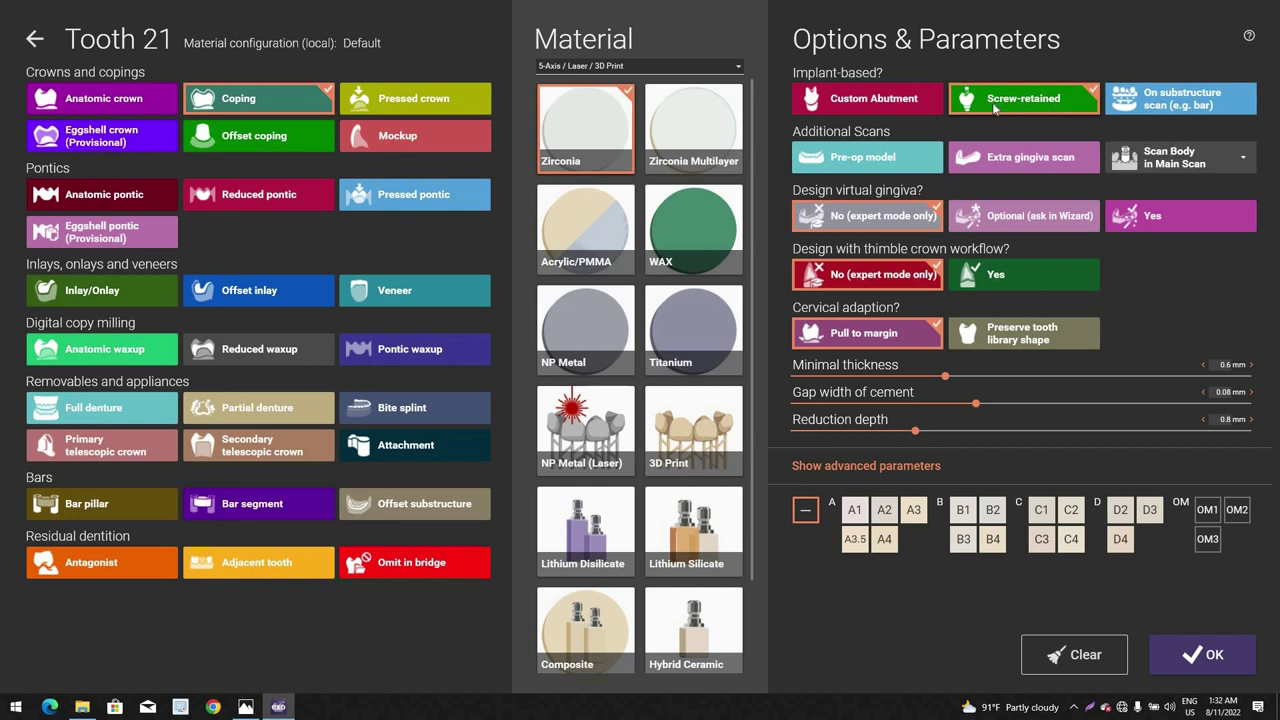
left_click(1214, 166)
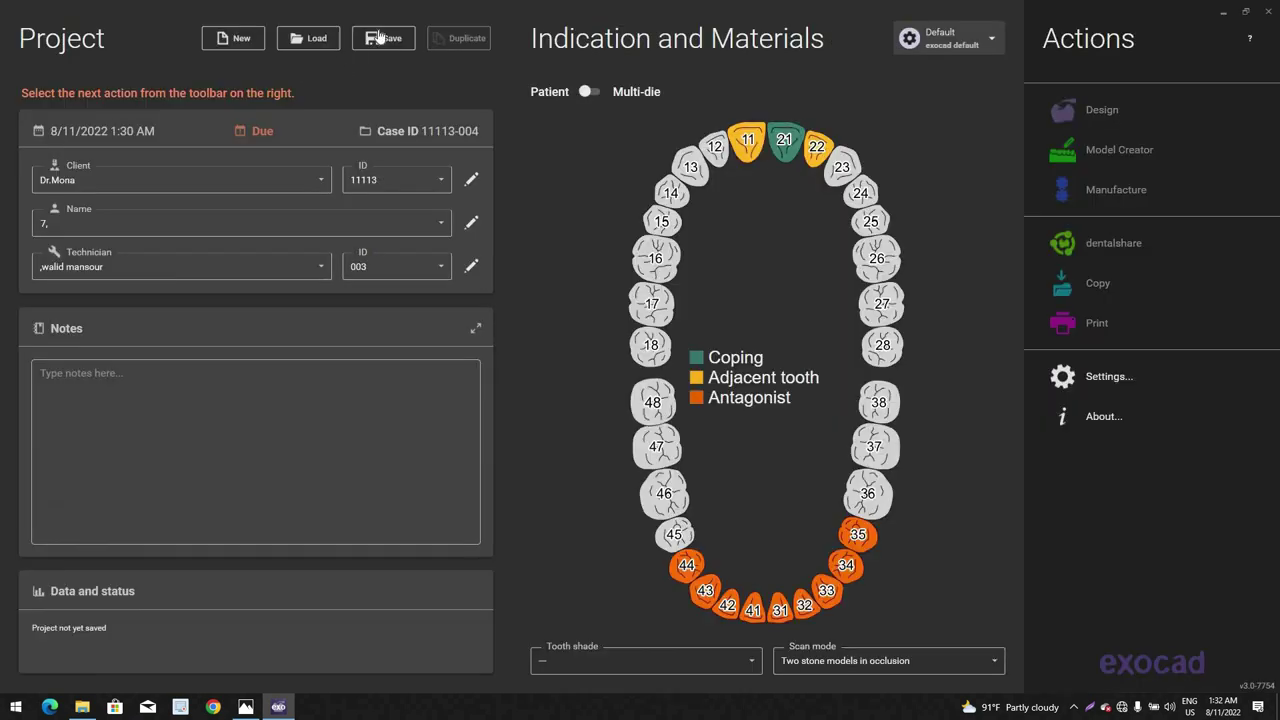
left_click(373, 39)
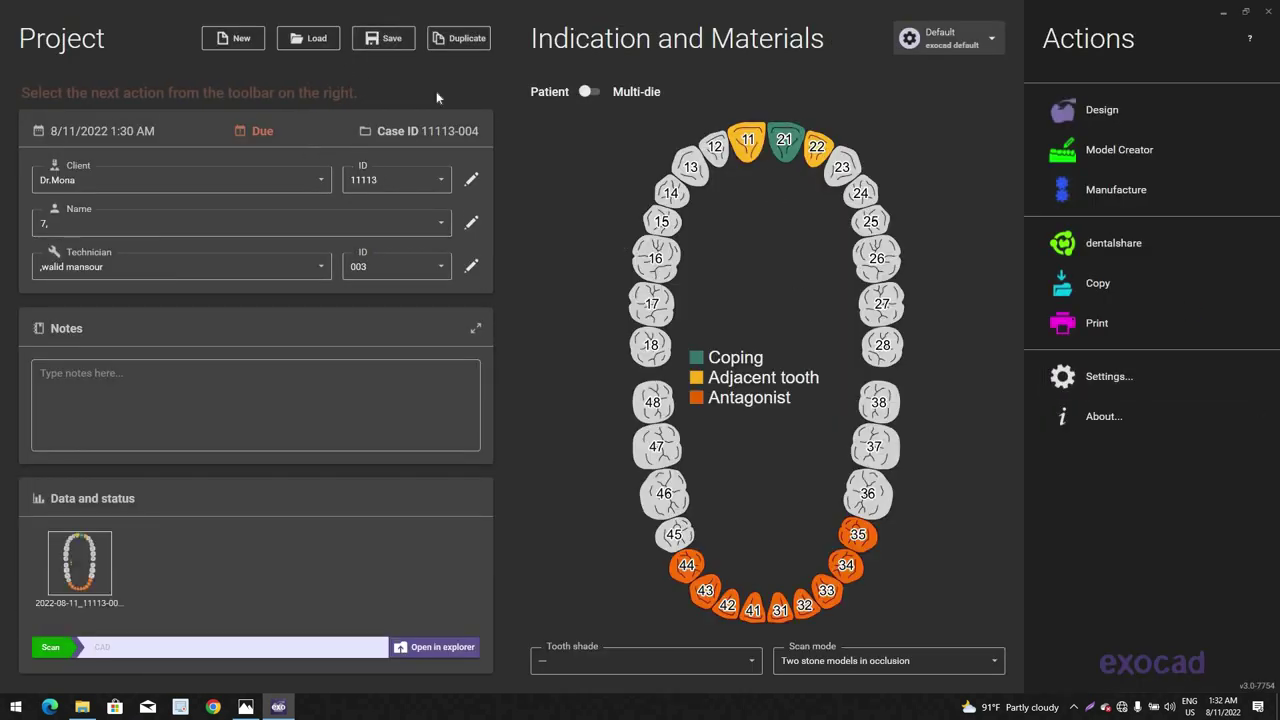
Step: Start the design and load the upperjaw STL as the jaw scan and the lowerjaw STL as the antagonist
left_click(1158, 115)
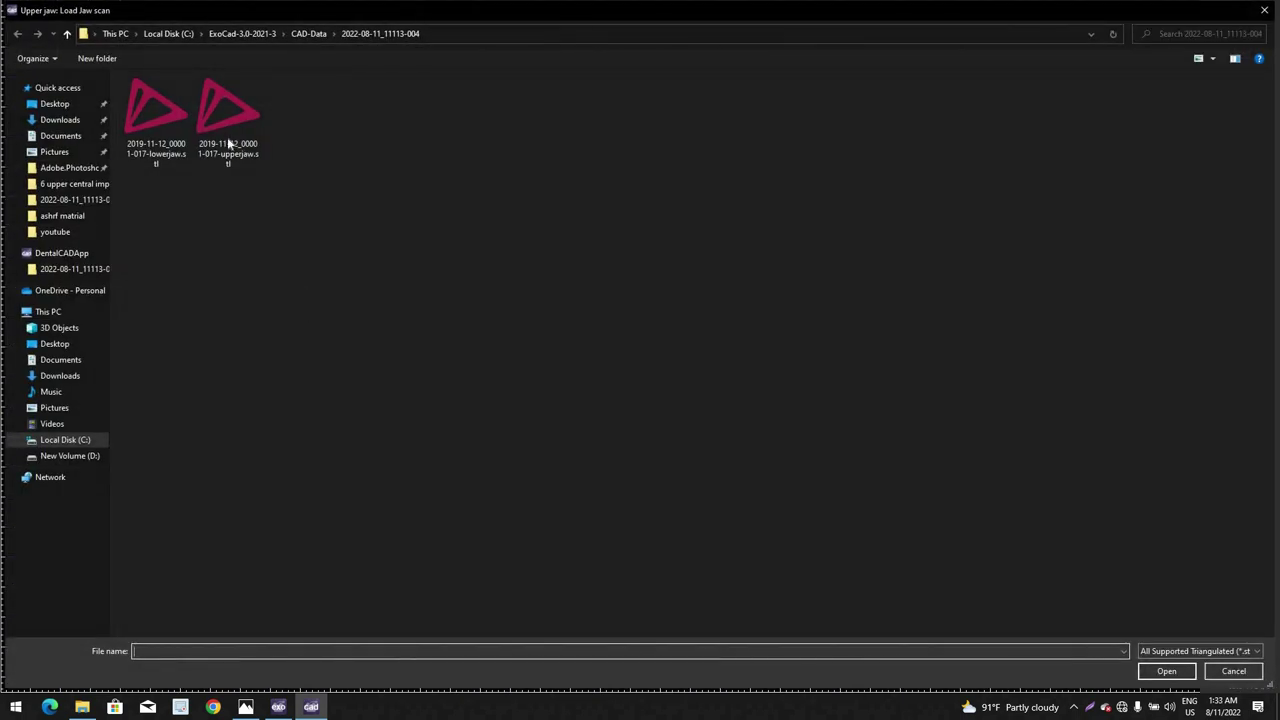
double_click(228, 115)
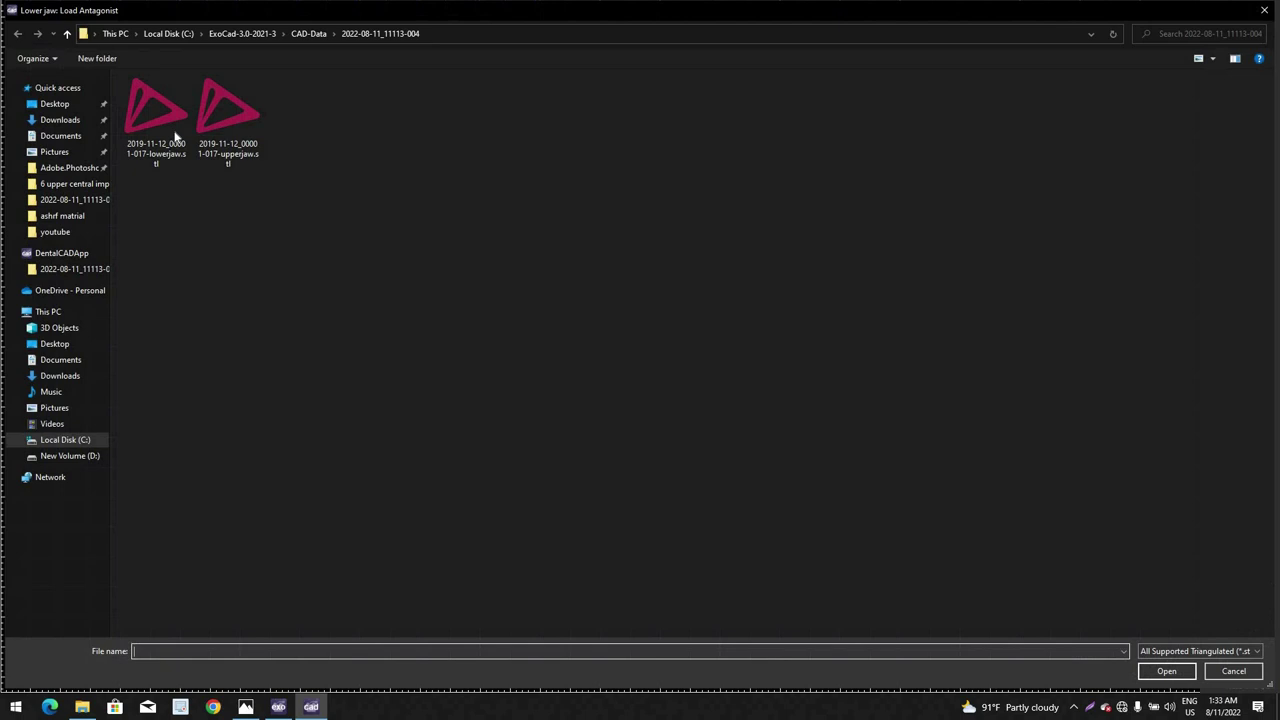
double_click(160, 145)
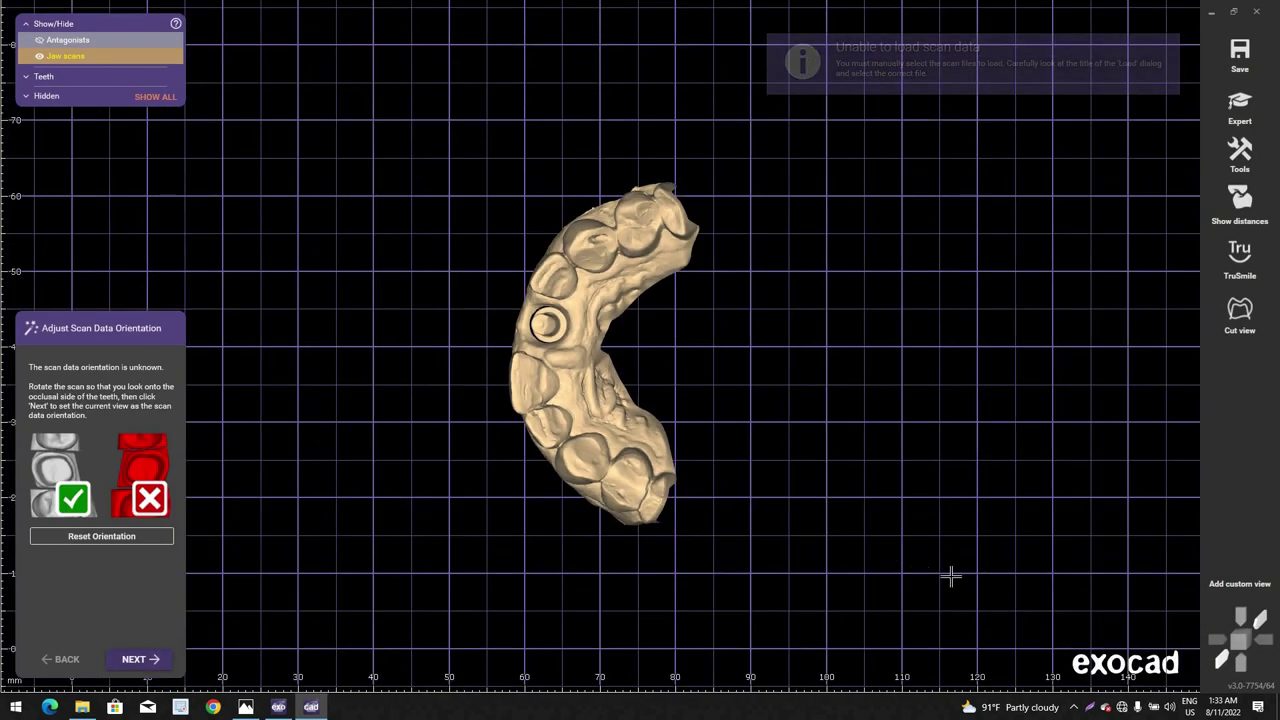
Step: Orient the upper jaw scan to an occlusal view with the arch upright as the scan data orientation
right_click_drag(1109, 600, 1111, 591)
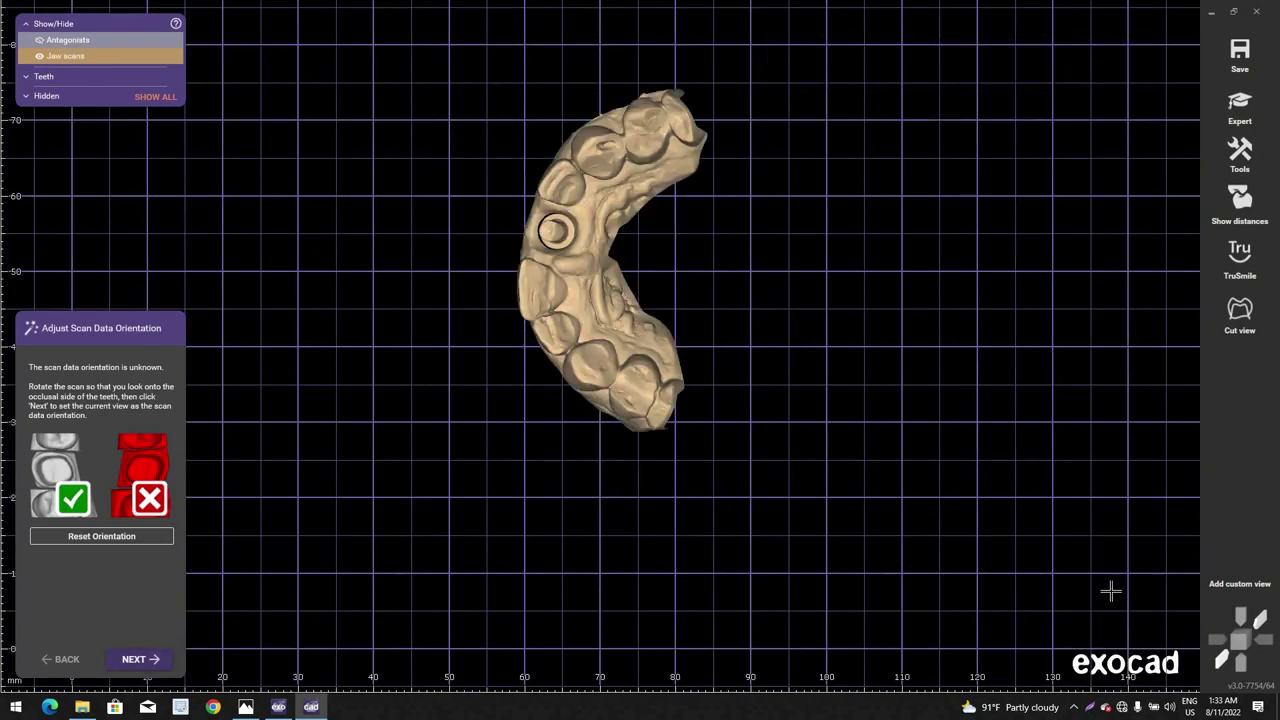
right_click_drag(540, 500, 489, 453)
scroll(494, 462, "up", 3)
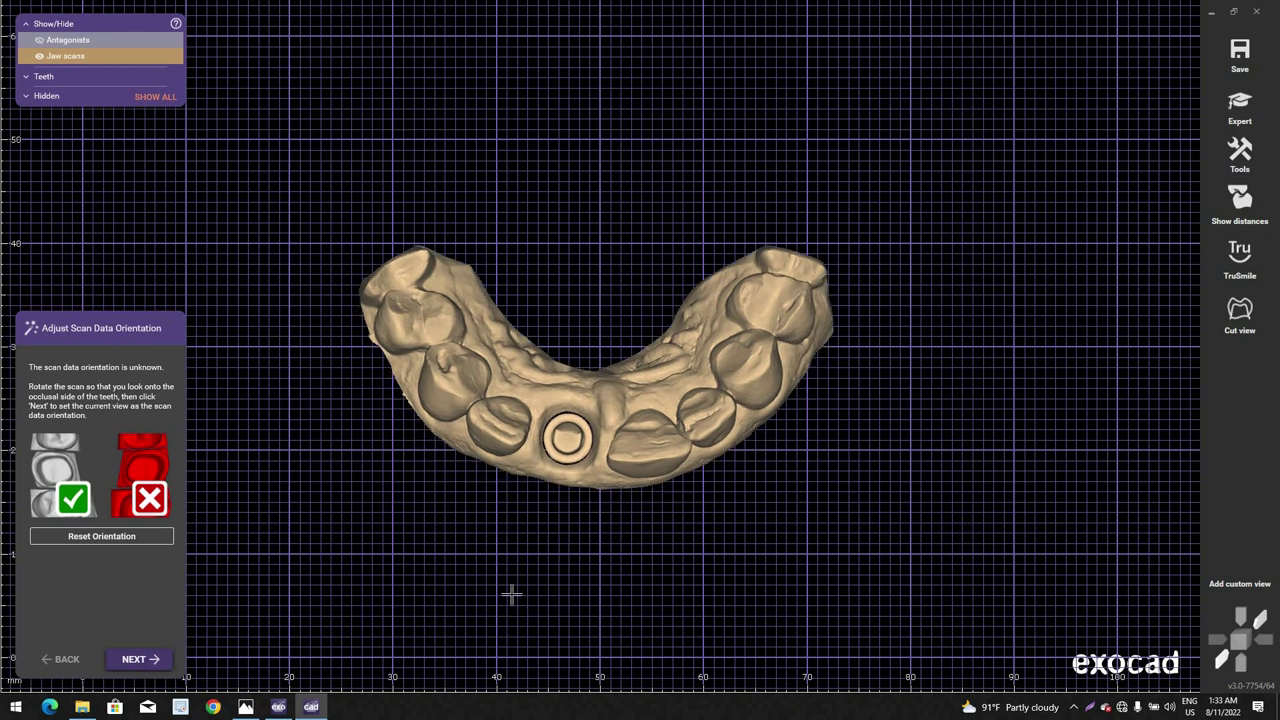
right_click_drag(535, 517, 548, 448)
Step: Detect the margin line of tooth 21 around the abutment's outer edge, correct it and accept it
scroll(541, 441, "up", 5)
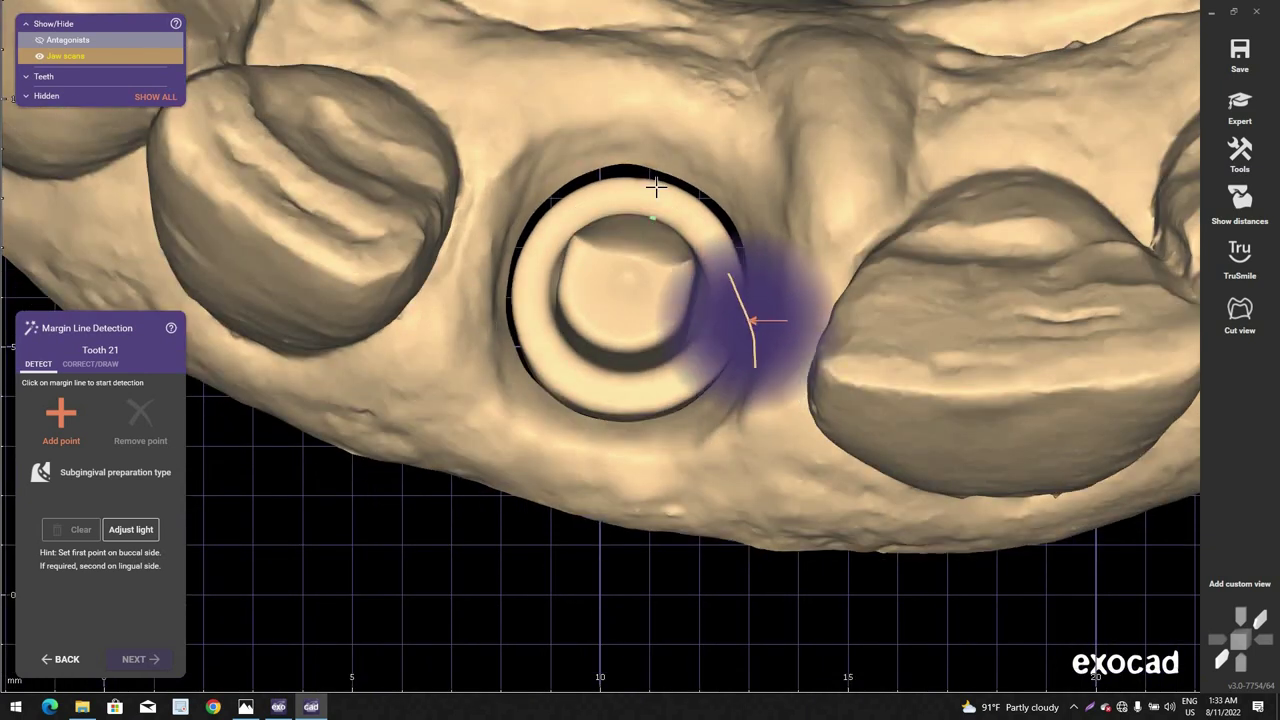
left_click(655, 186)
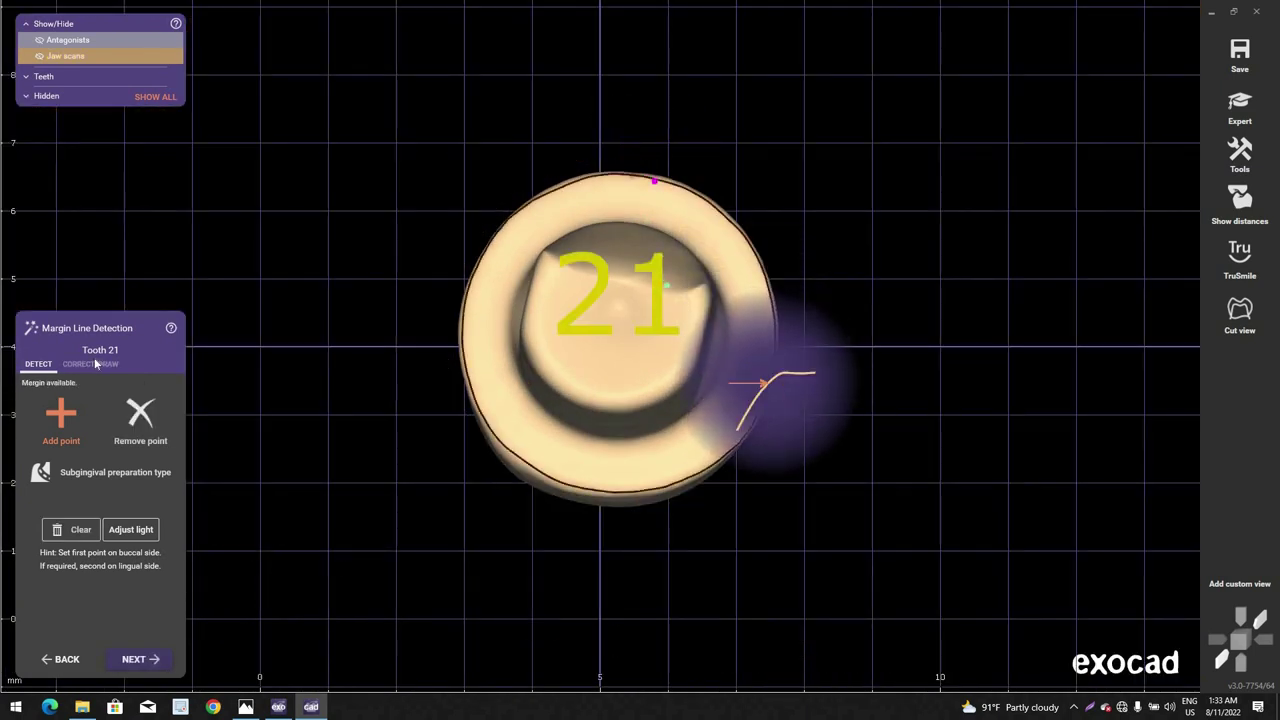
left_click(95, 365)
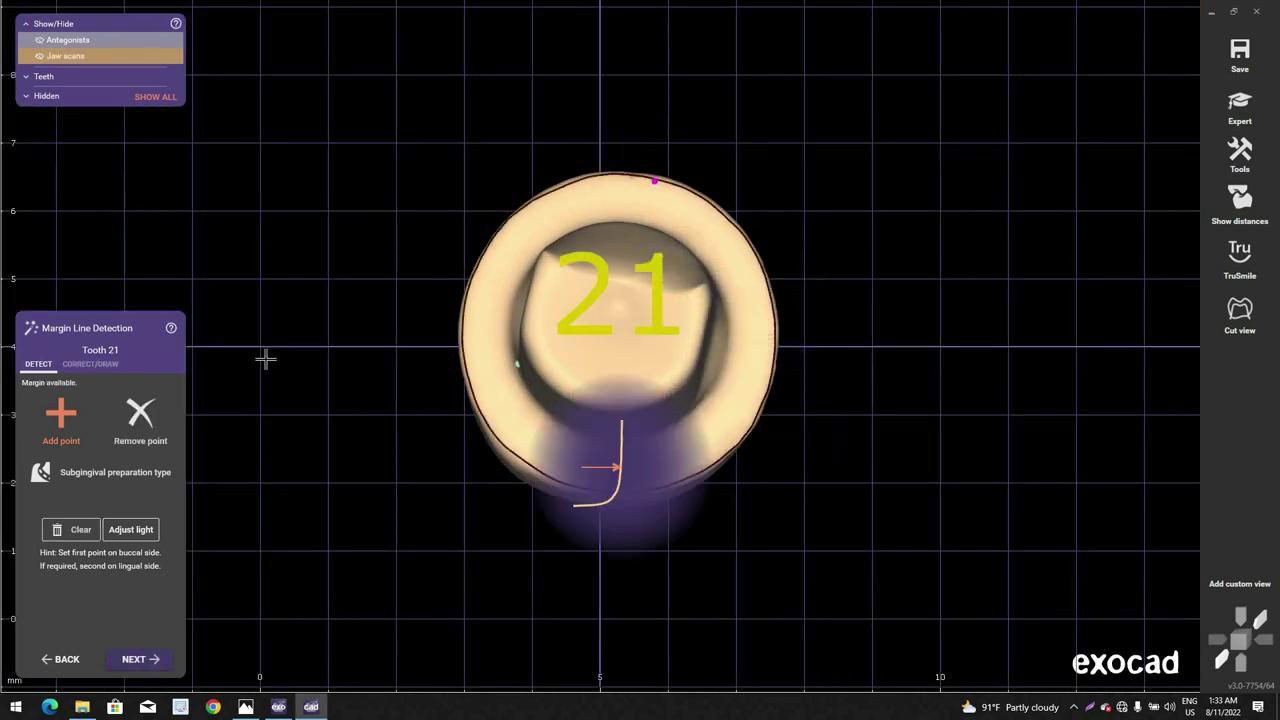
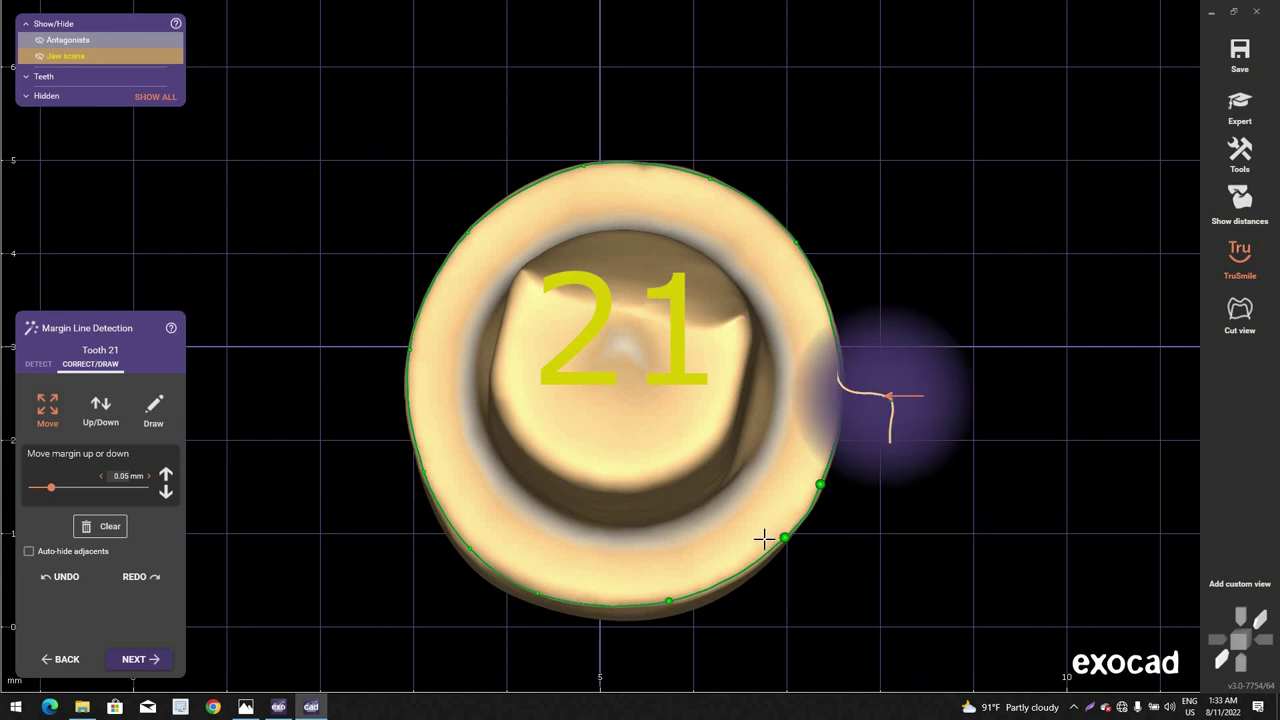
scroll(757, 476, "down", 2)
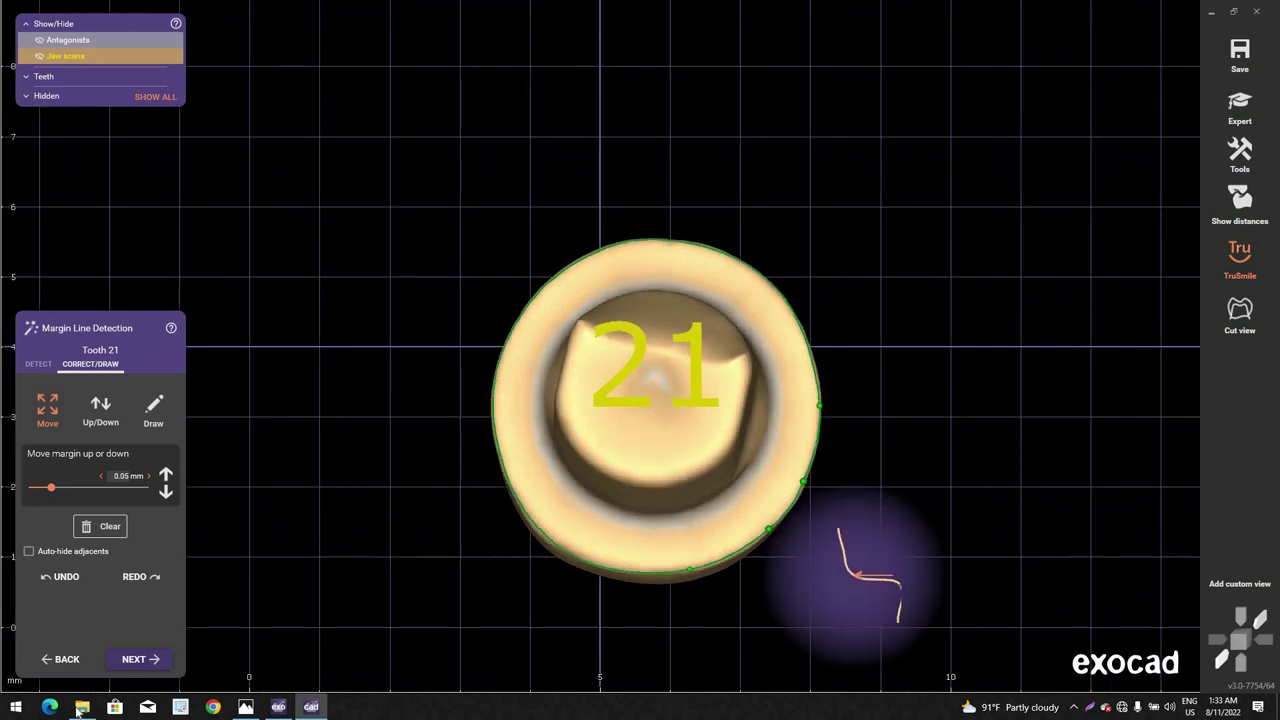
left_click(143, 660)
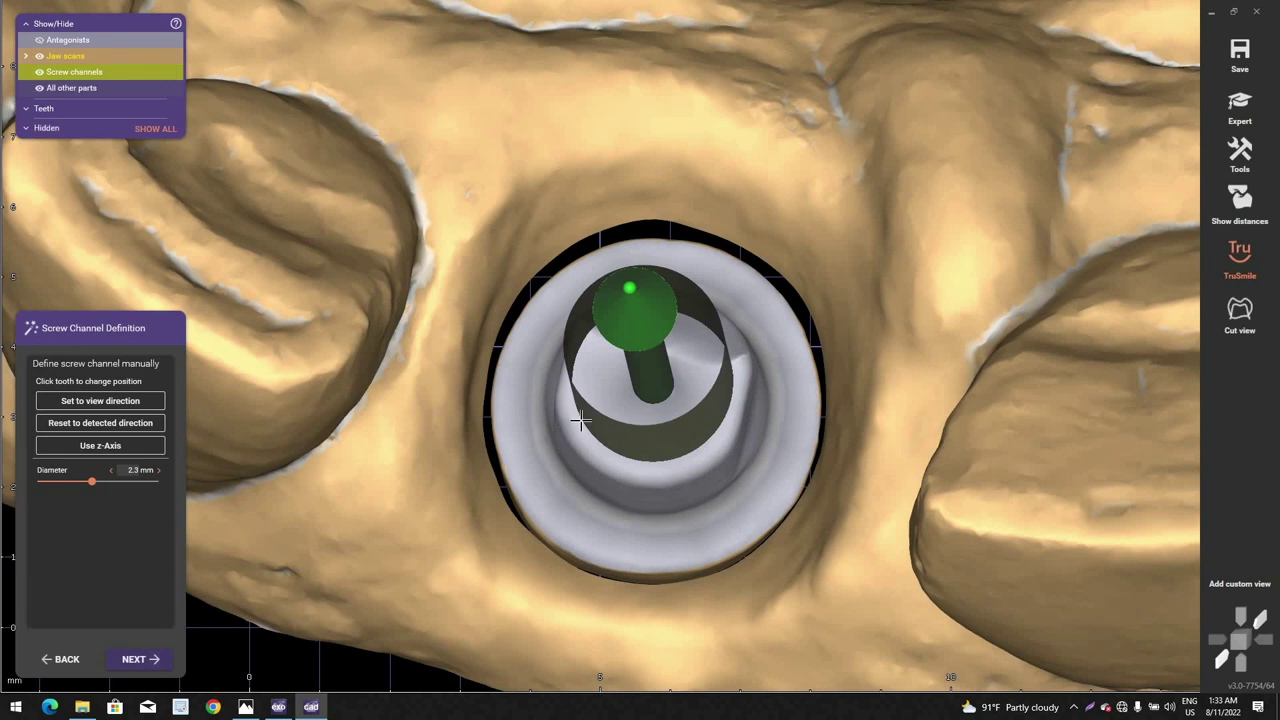
Step: Adjust the screw channel of tooth 21 so it runs straight through the centre of the abutment
scroll(581, 420, "down", 2)
right_click_drag(581, 420, 635, 388)
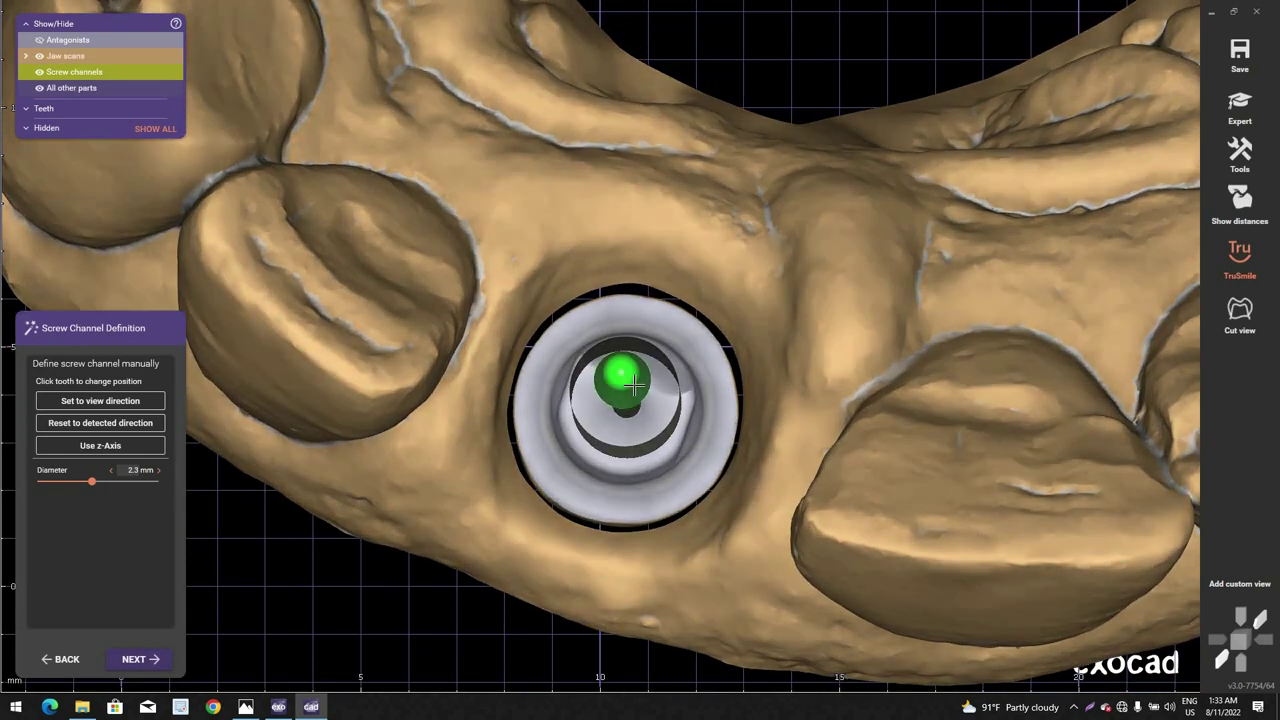
left_click_drag(635, 388, 646, 441)
right_click_drag(646, 441, 629, 423)
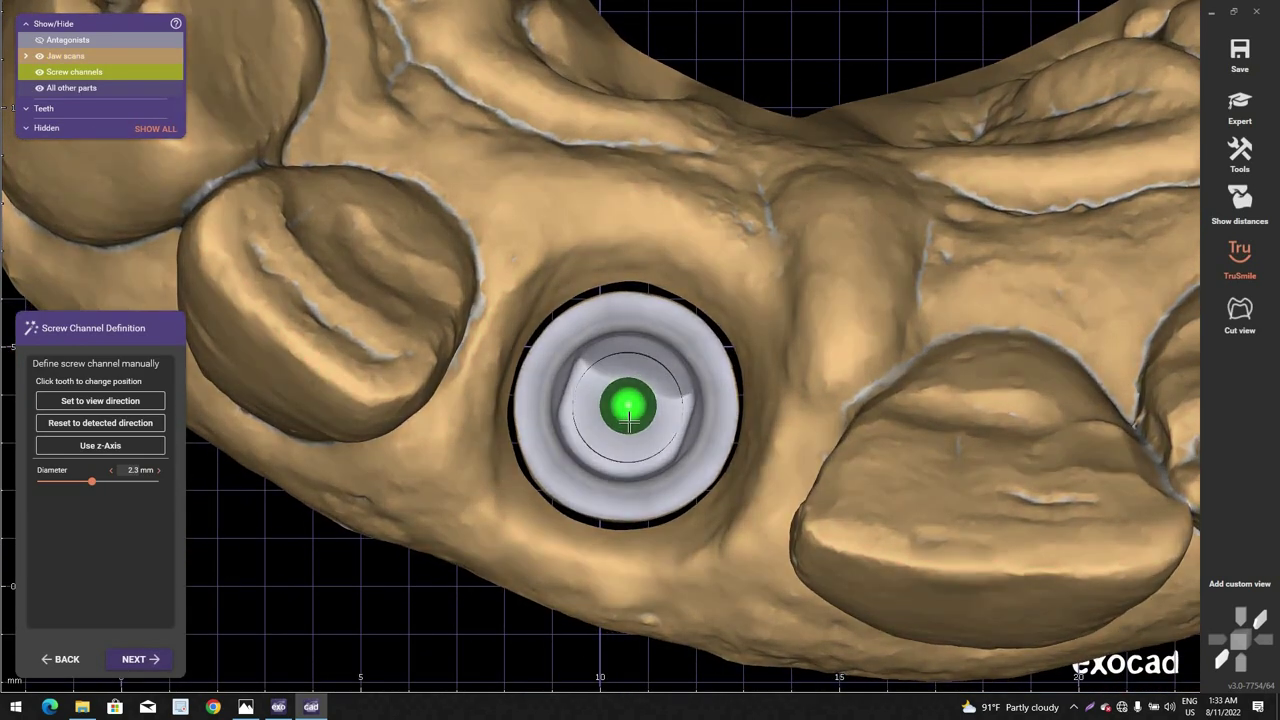
left_click_drag(629, 421, 627, 420)
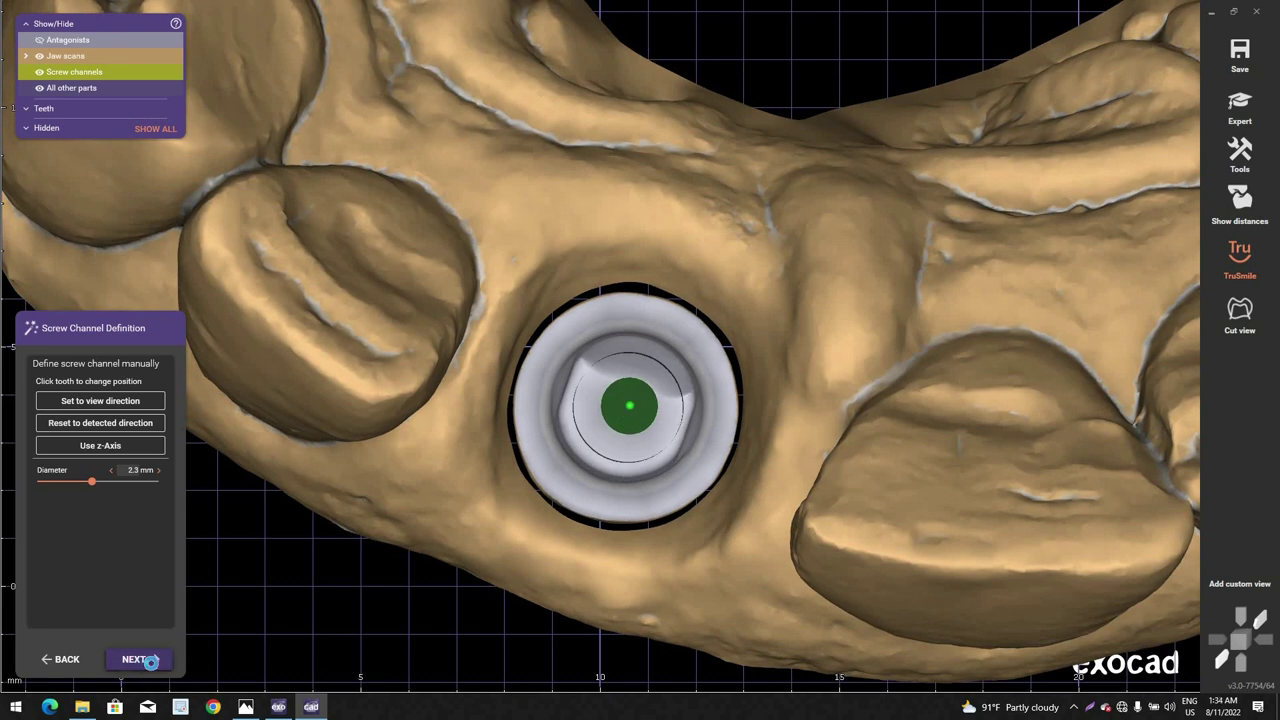
Step: Accept the screw channel, generate the crown bottom of tooth 21 and set its insertion direction to the occlusal view along the abutment axis
left_click(140, 659)
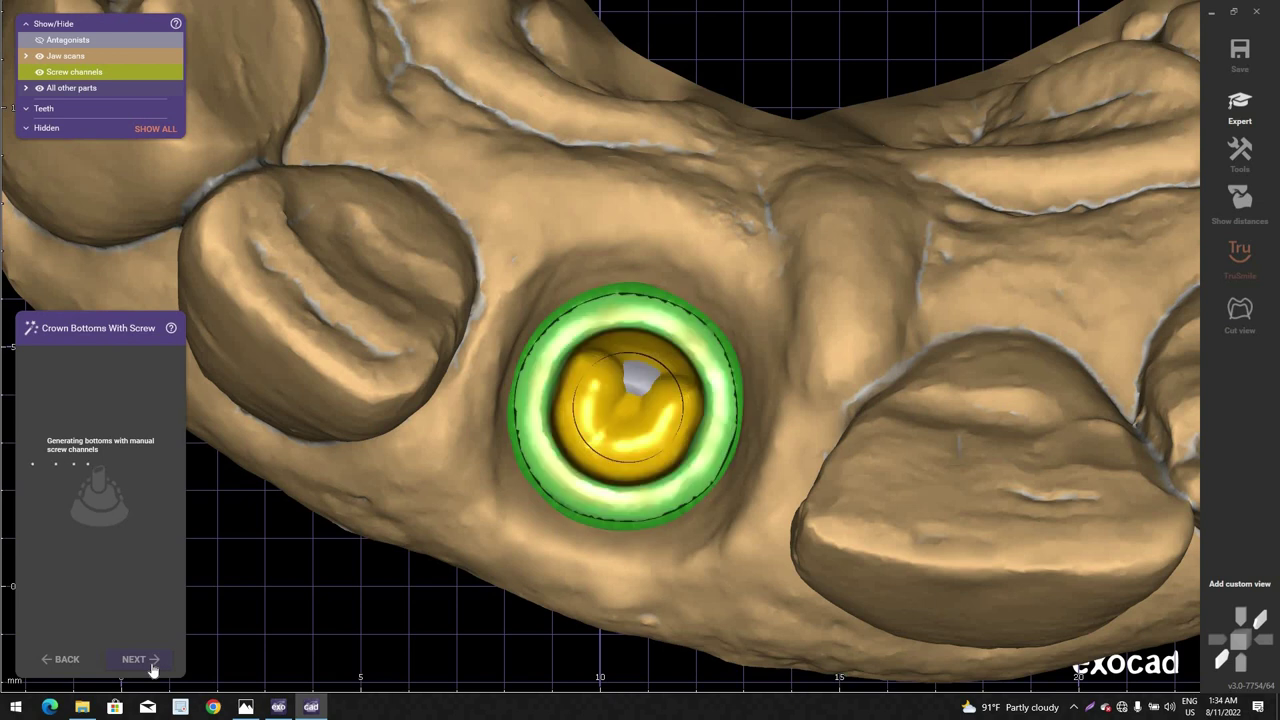
right_click(766, 36)
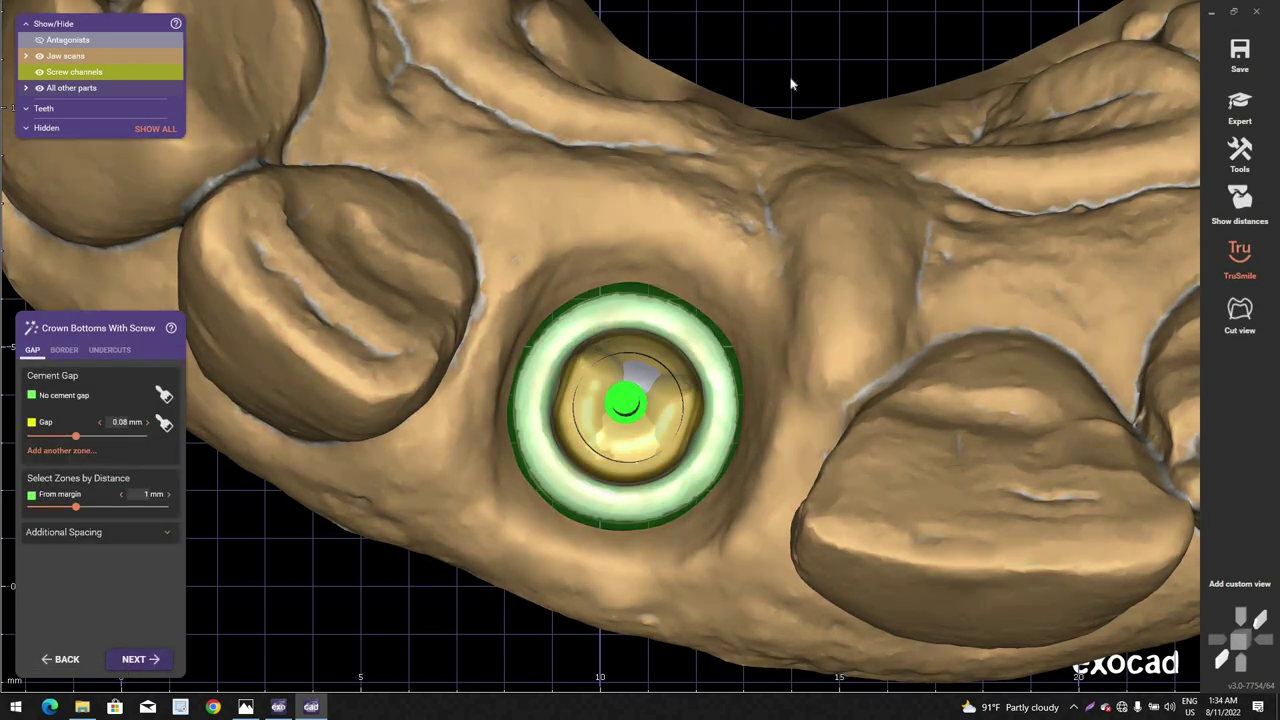
left_click(629, 410)
scroll(594, 443, "up", 5)
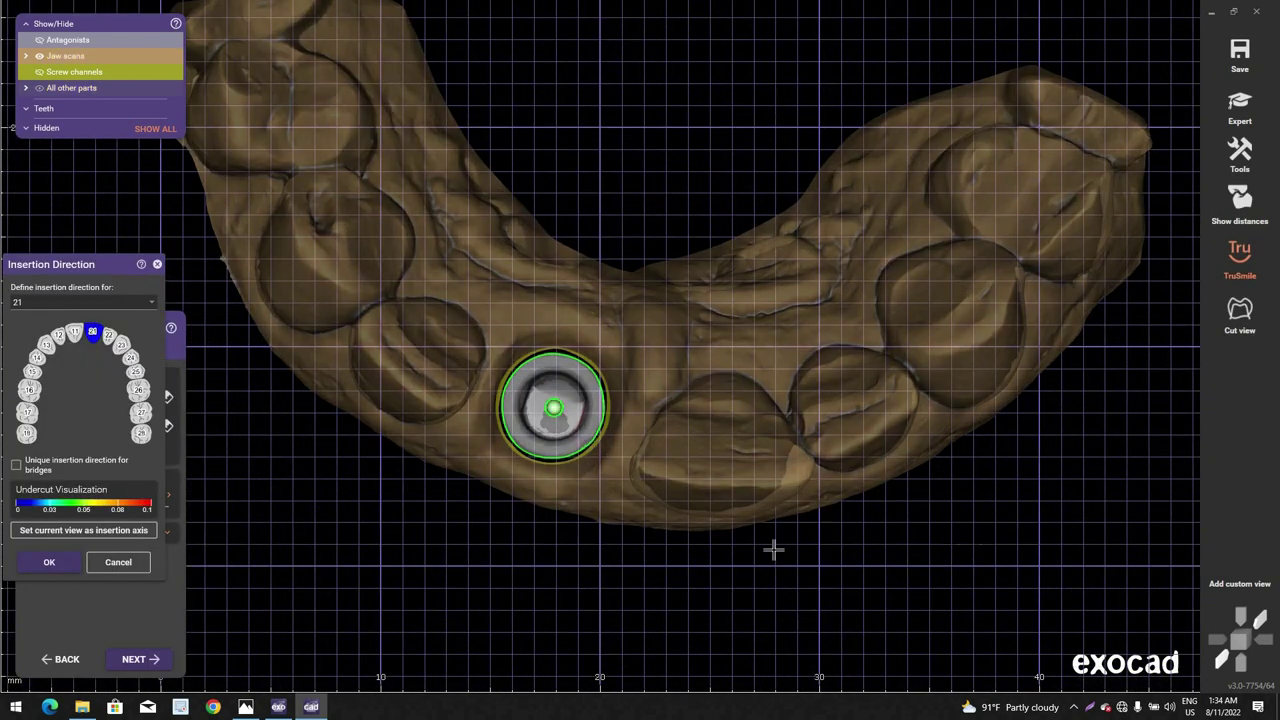
scroll(677, 489, "up", 5)
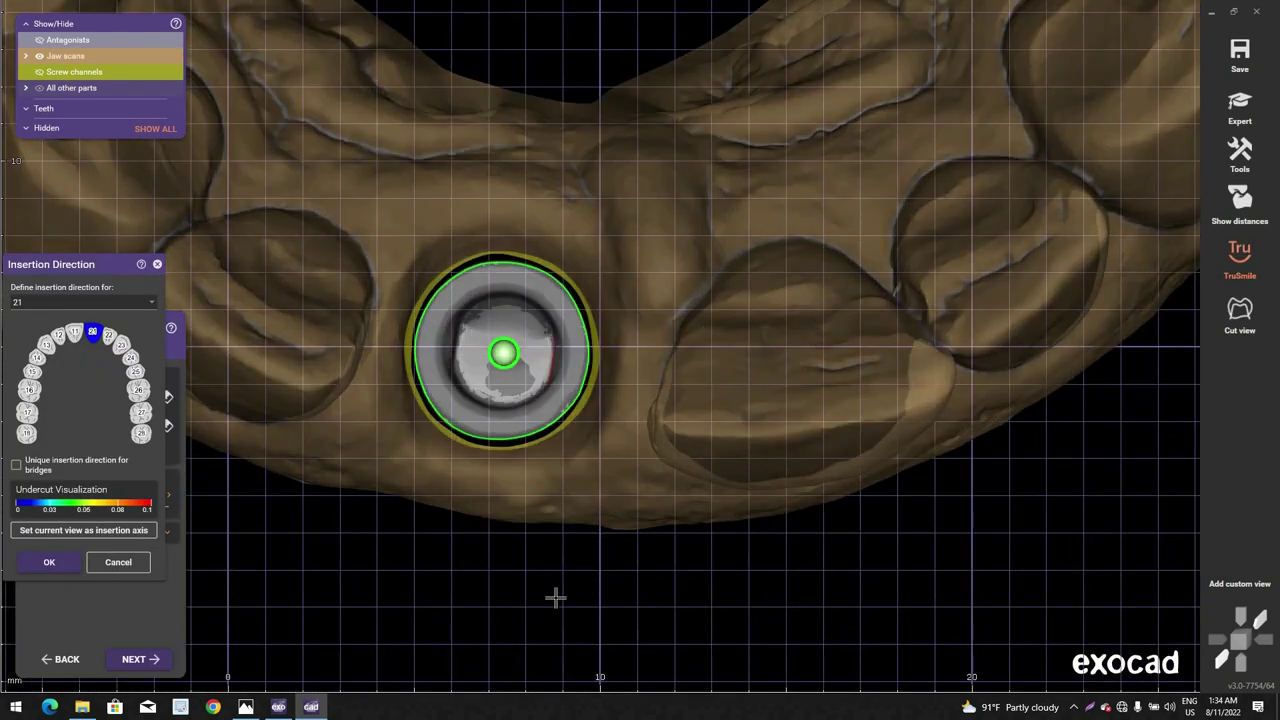
right_click_drag(613, 605, 543, 583)
scroll(543, 583, "down", 8)
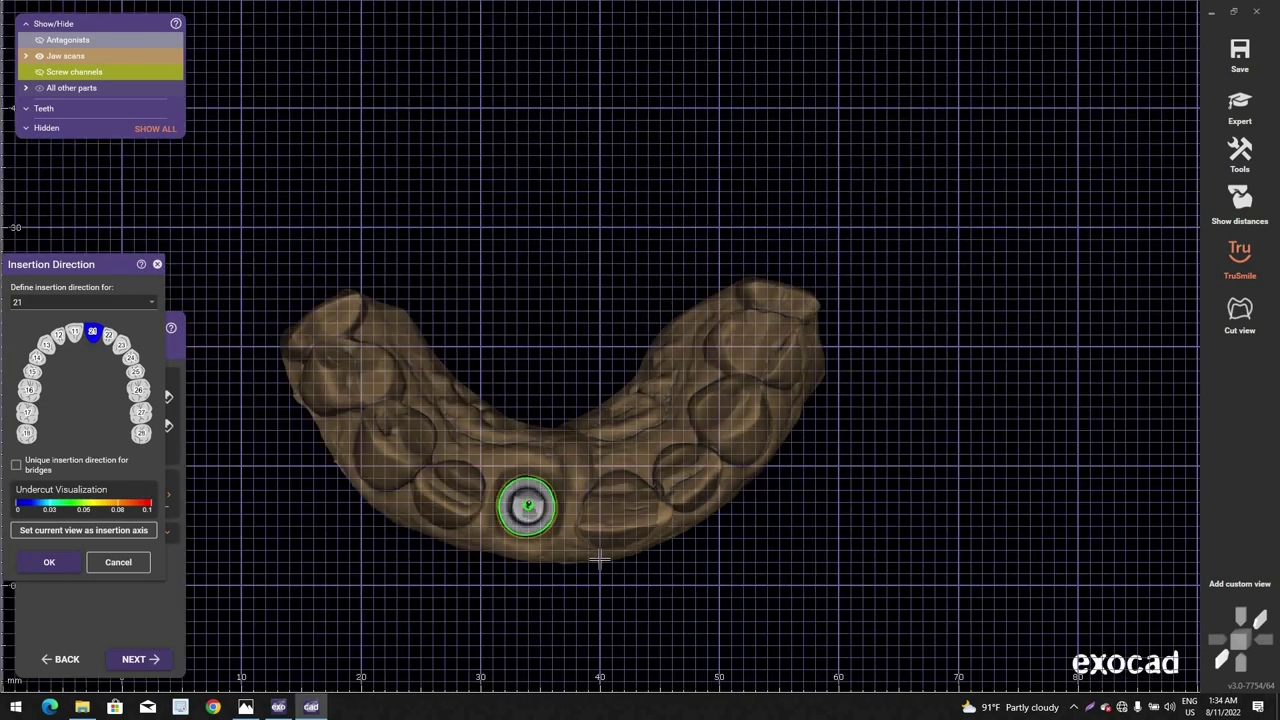
middle_click_drag(427, 628, 604, 542)
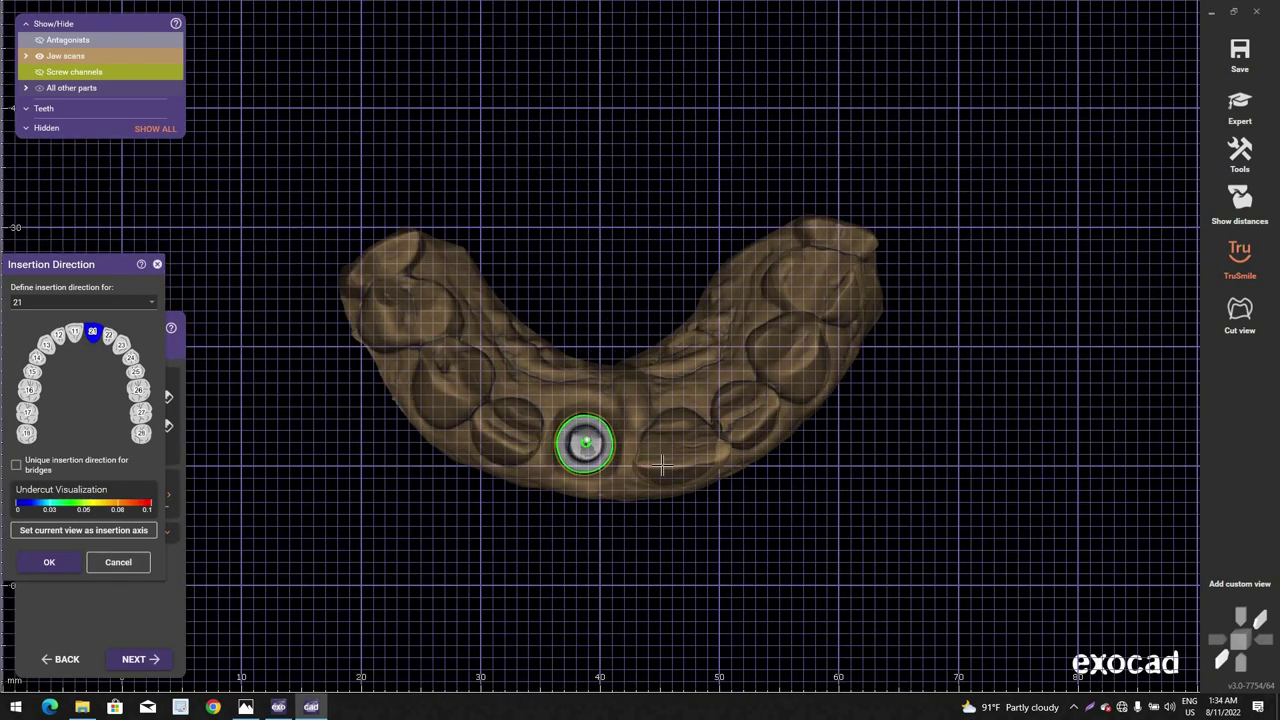
scroll(545, 457, "up", 5)
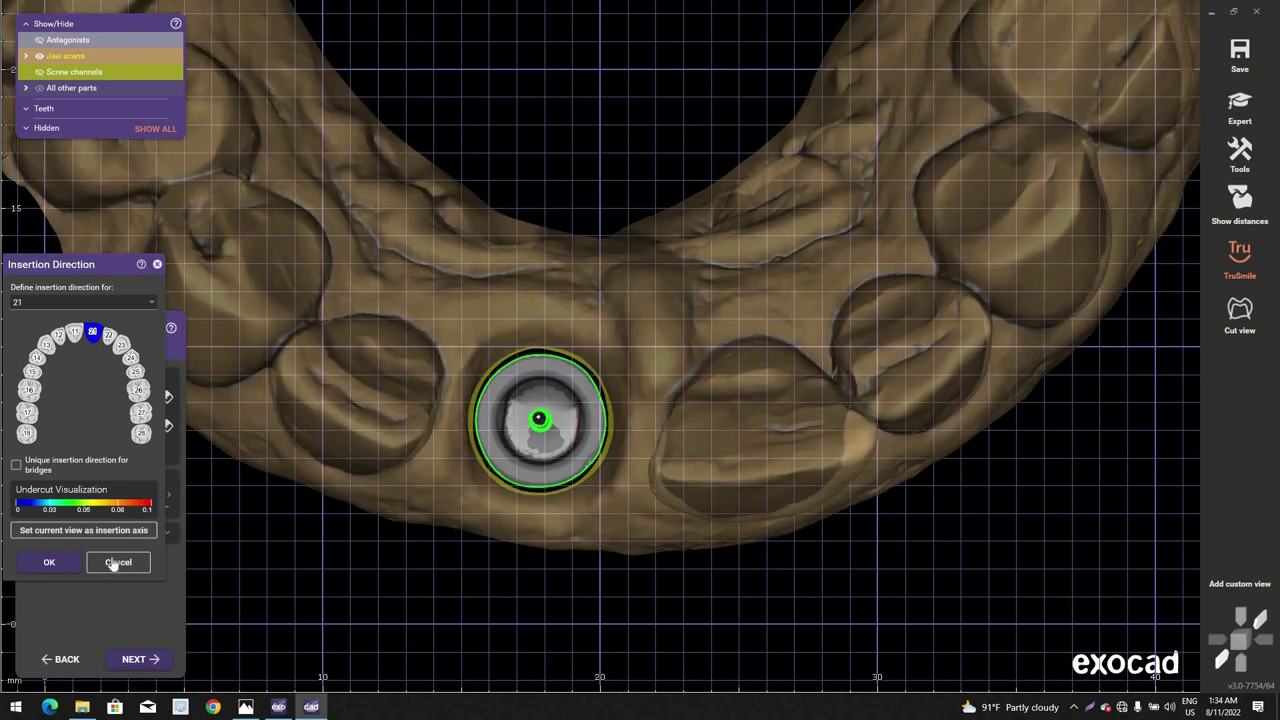
left_click(109, 530)
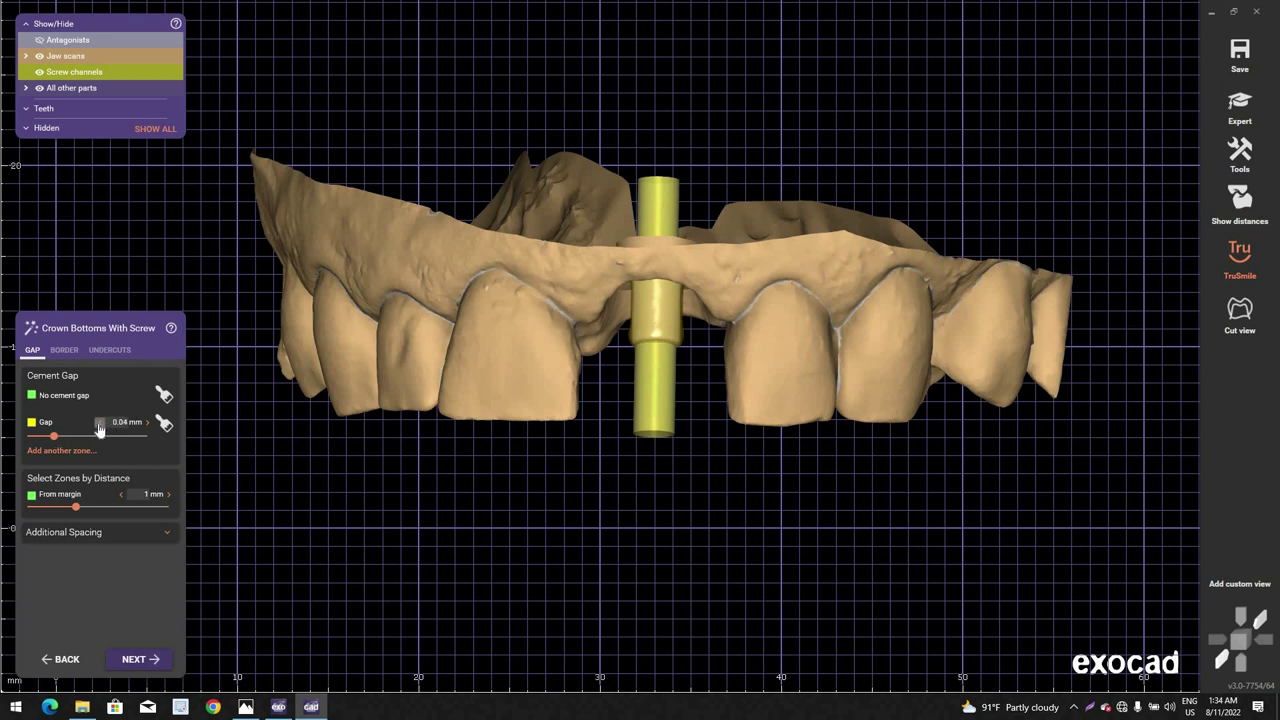
Step: Hide the screw channel and lower the crown bottom's cement gap to 0.03 mm
scroll(668, 392, "up", 1)
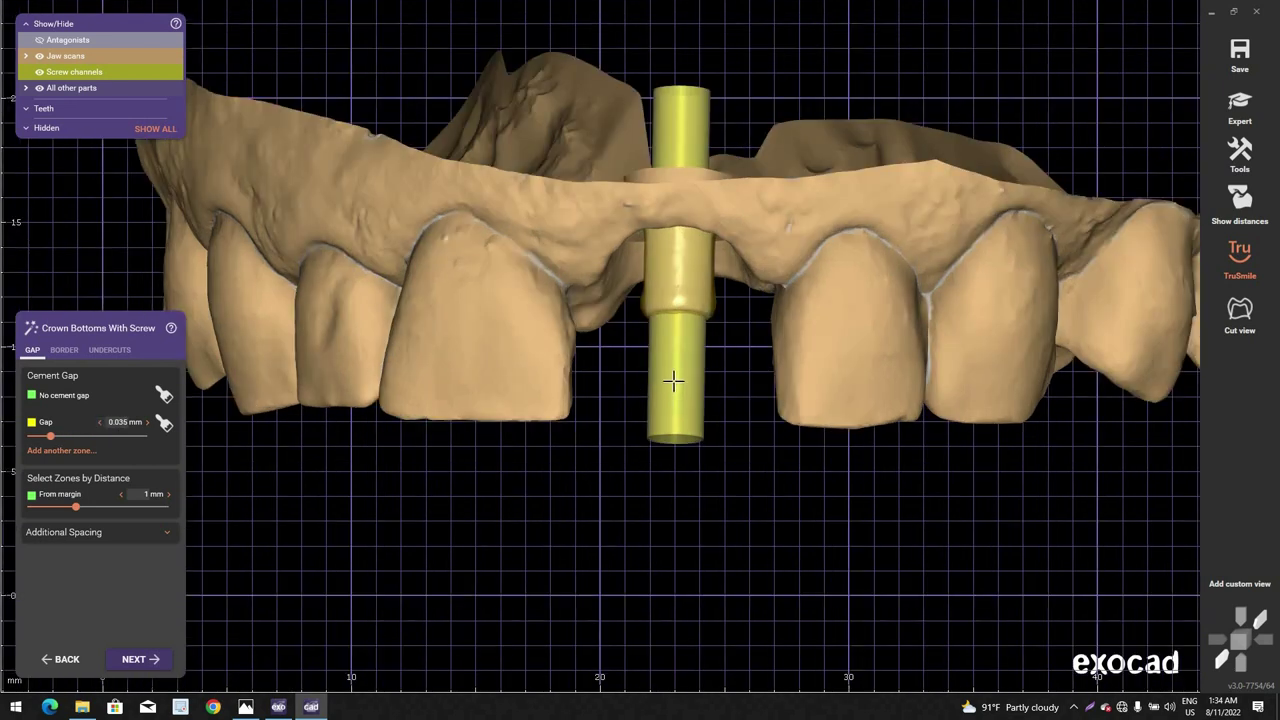
middle_click(674, 381, "ctrl")
scroll(674, 381, "down", 2)
right_click_drag(674, 381, 664, 412)
scroll(677, 254, "up", 2)
scroll(671, 400, "up", 1)
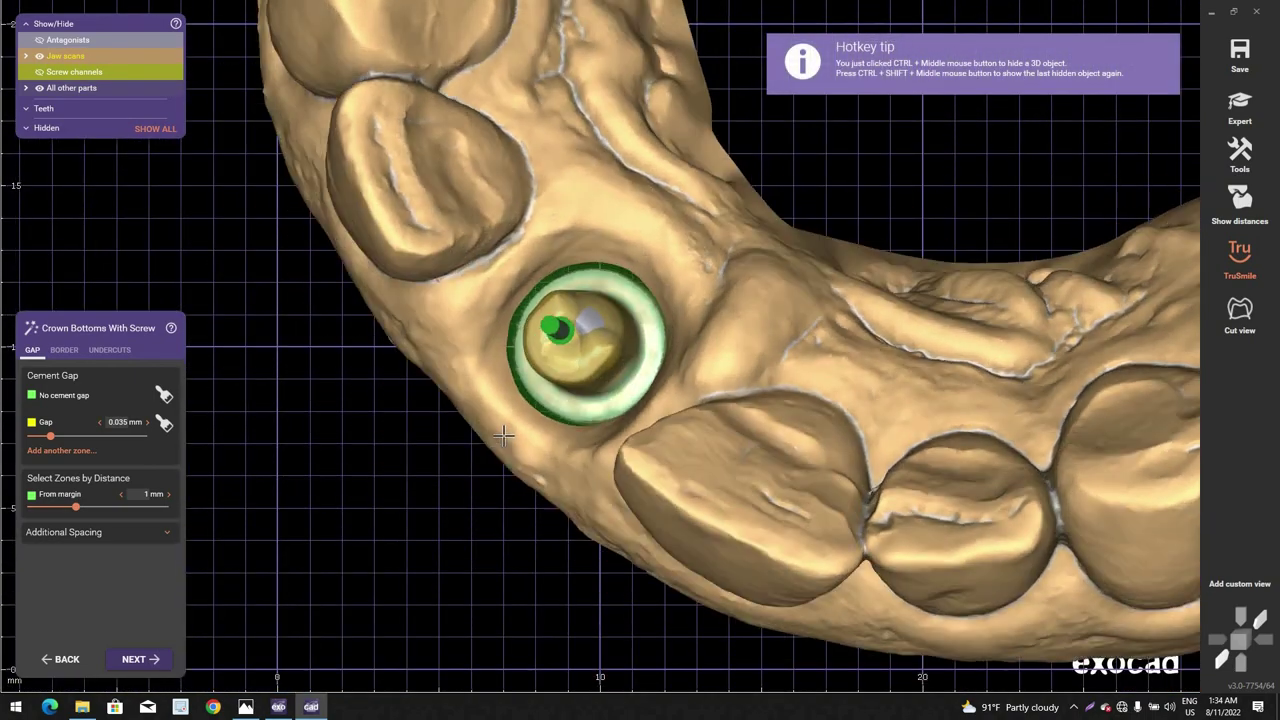
right_click_drag(503, 436, 648, 362)
scroll(640, 373, "up", 2)
scroll(648, 362, "up", 2)
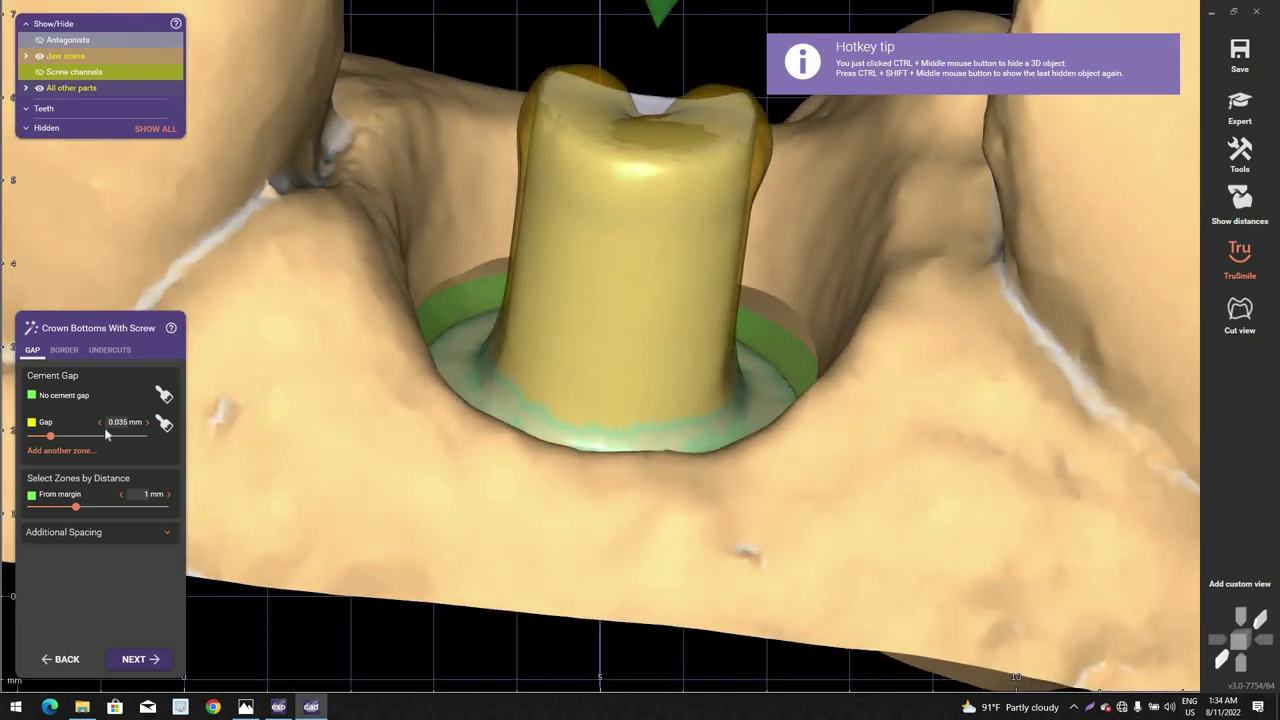
left_click(100, 422)
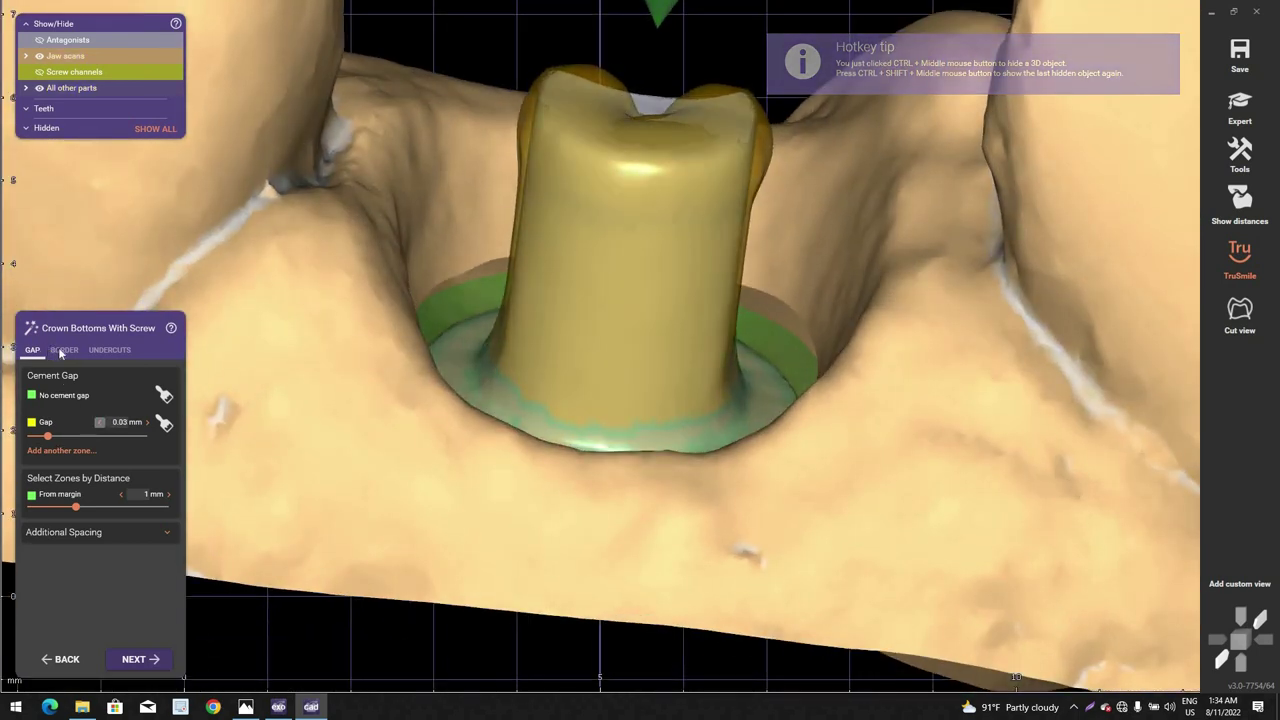
Step: Set all five crown border parameters of tooth 21 to 0 and the cement gap to 0.025 mm, and accept the crown bottom
left_click(65, 351)
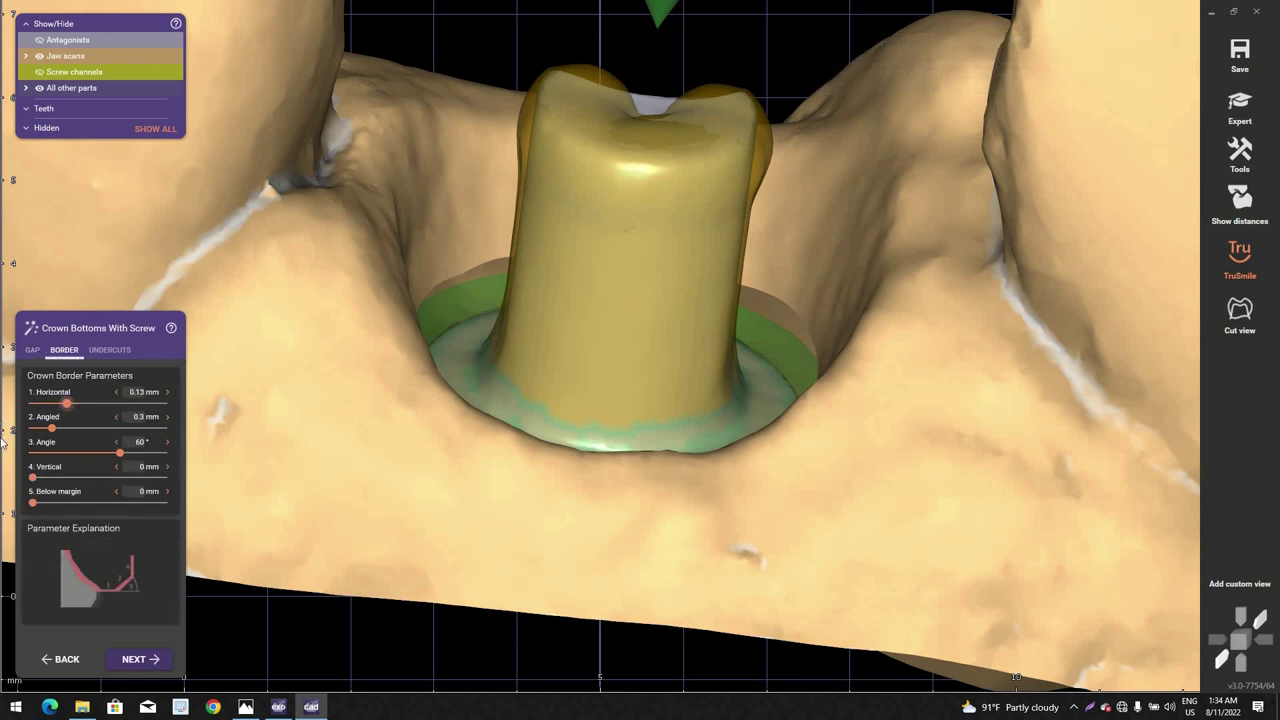
left_click(115, 453)
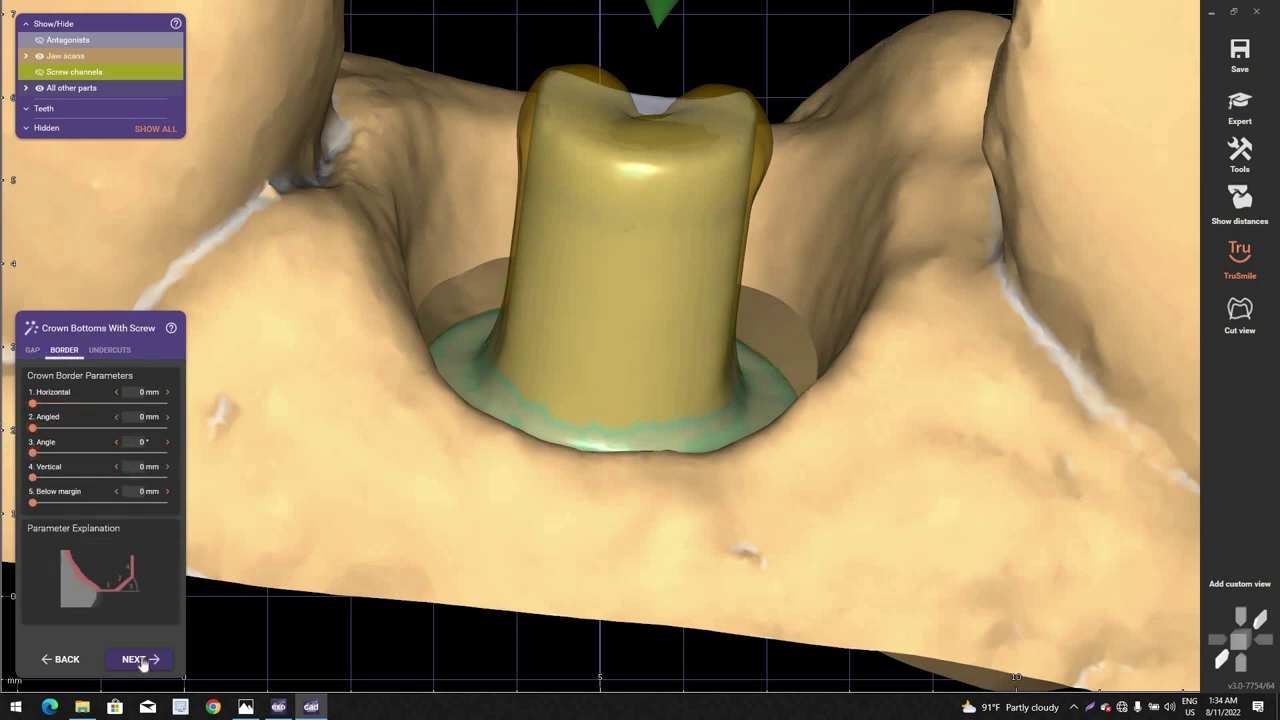
key("ctrl+z")
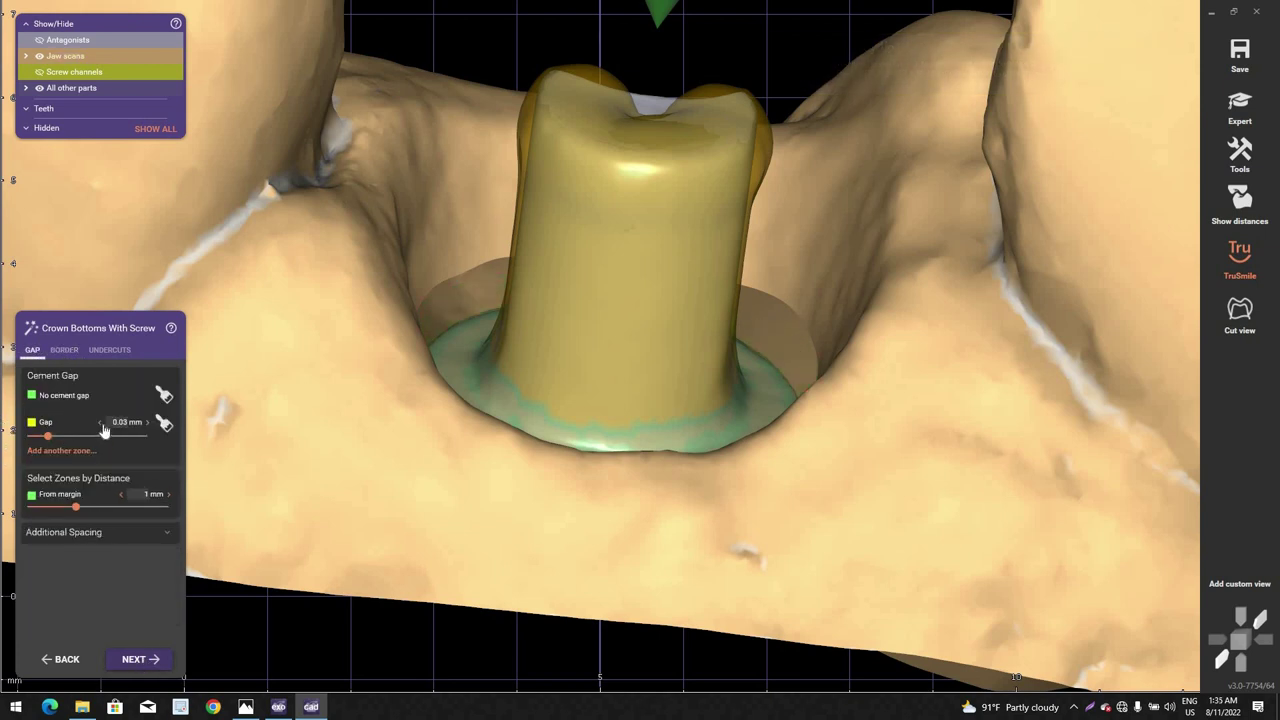
scroll(584, 414, "down", 4)
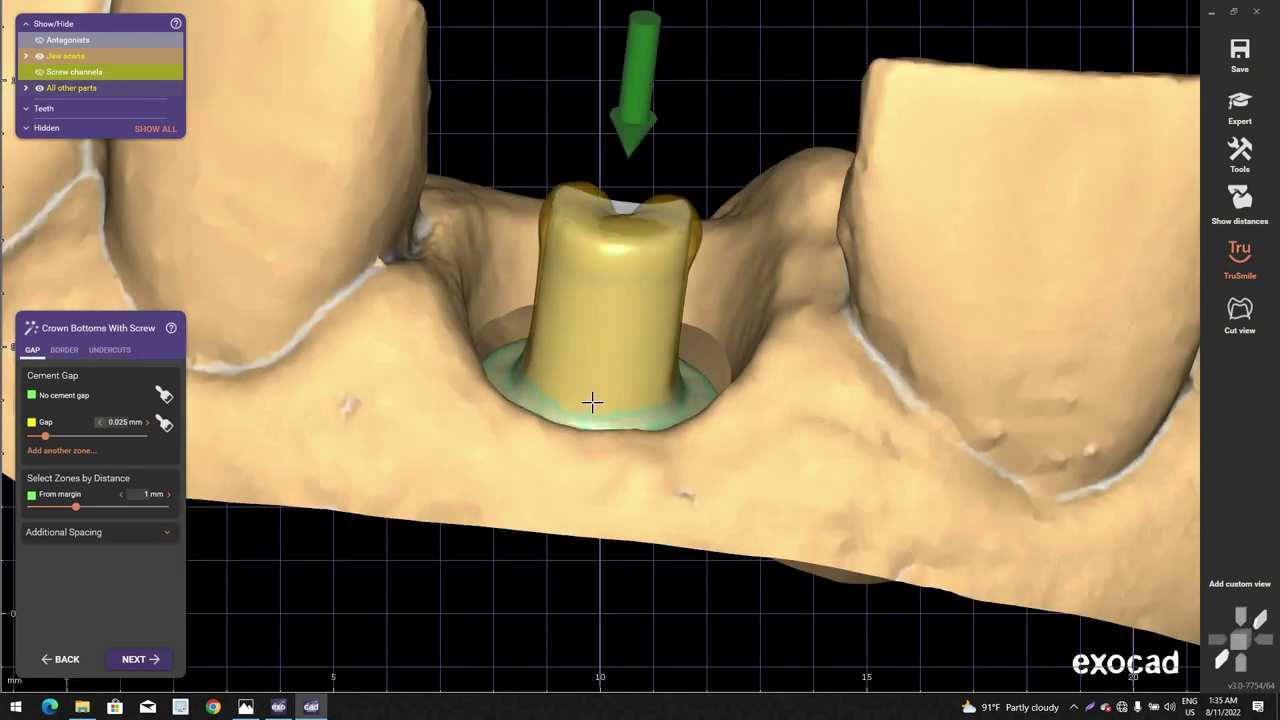
right_click_drag(591, 403, 600, 431)
scroll(600, 433, "up", 4)
scroll(600, 434, "down", 2)
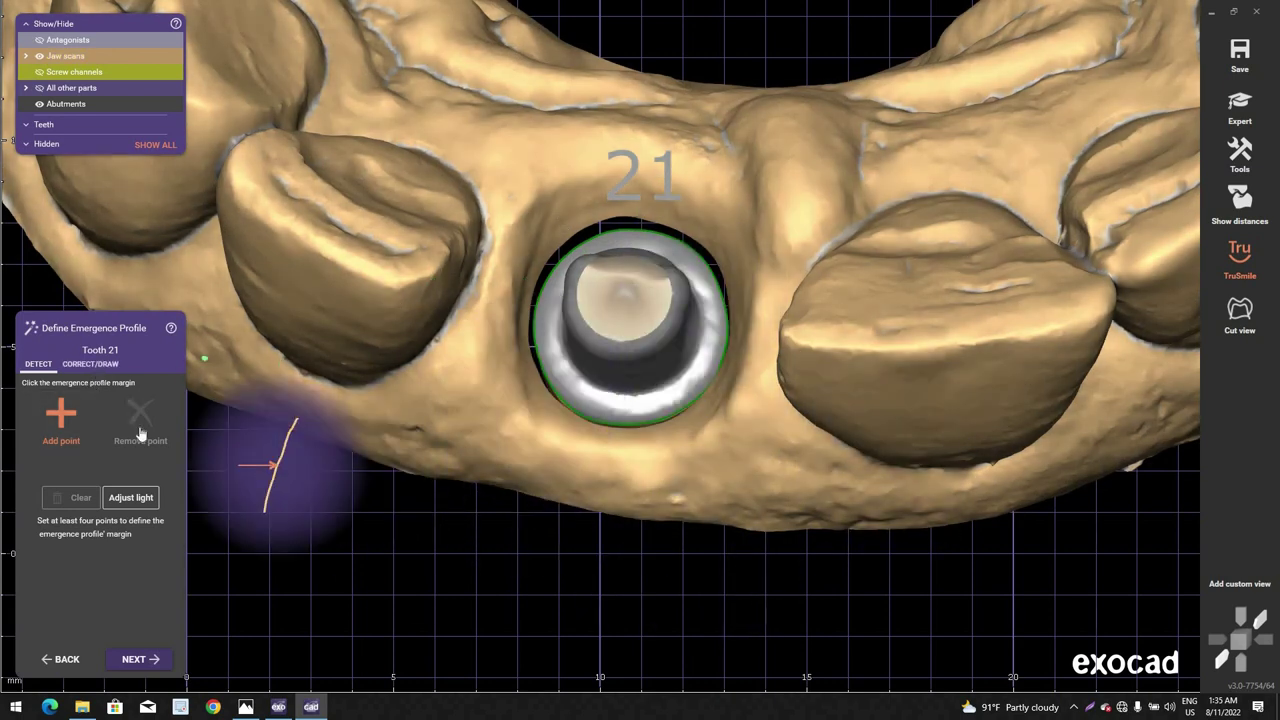
Step: Draw the emergence profile margin of tooth 21 as a closed line on the gingiva around the abutment socket
left_click(90, 364)
scroll(500, 204, "up", 3)
left_click(500, 210)
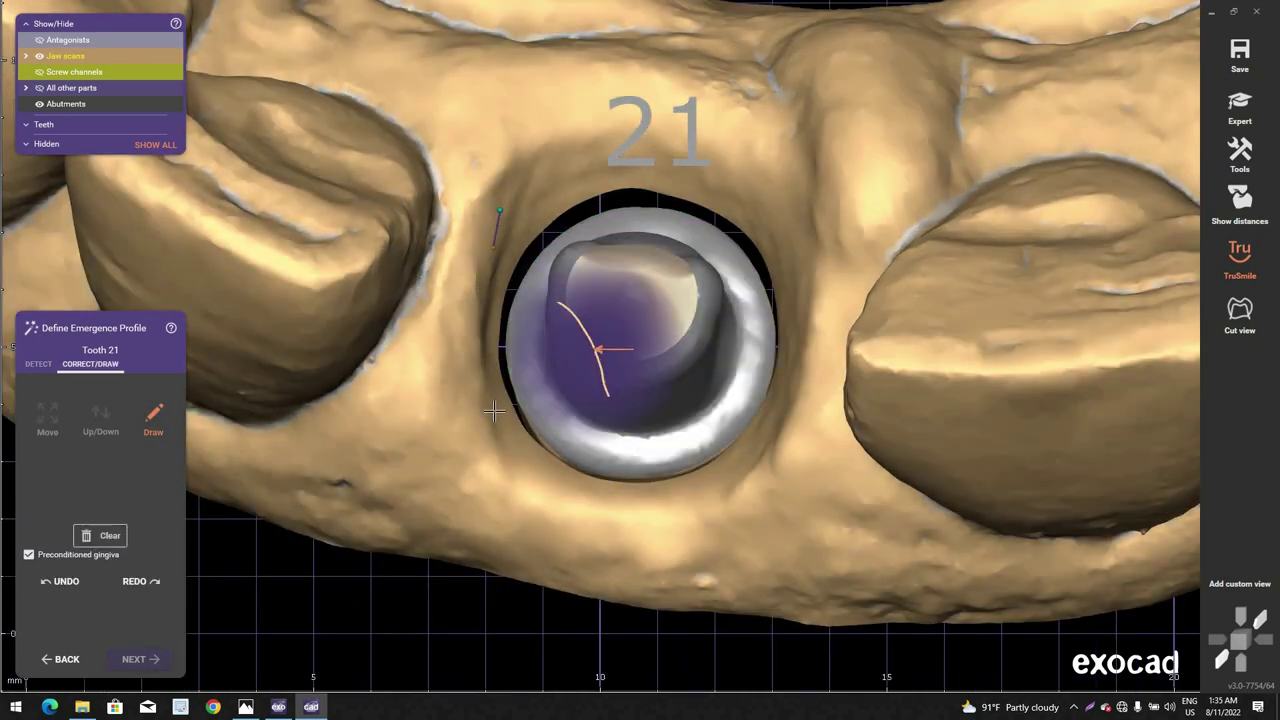
left_click(478, 328)
left_click(502, 441)
left_click(601, 498)
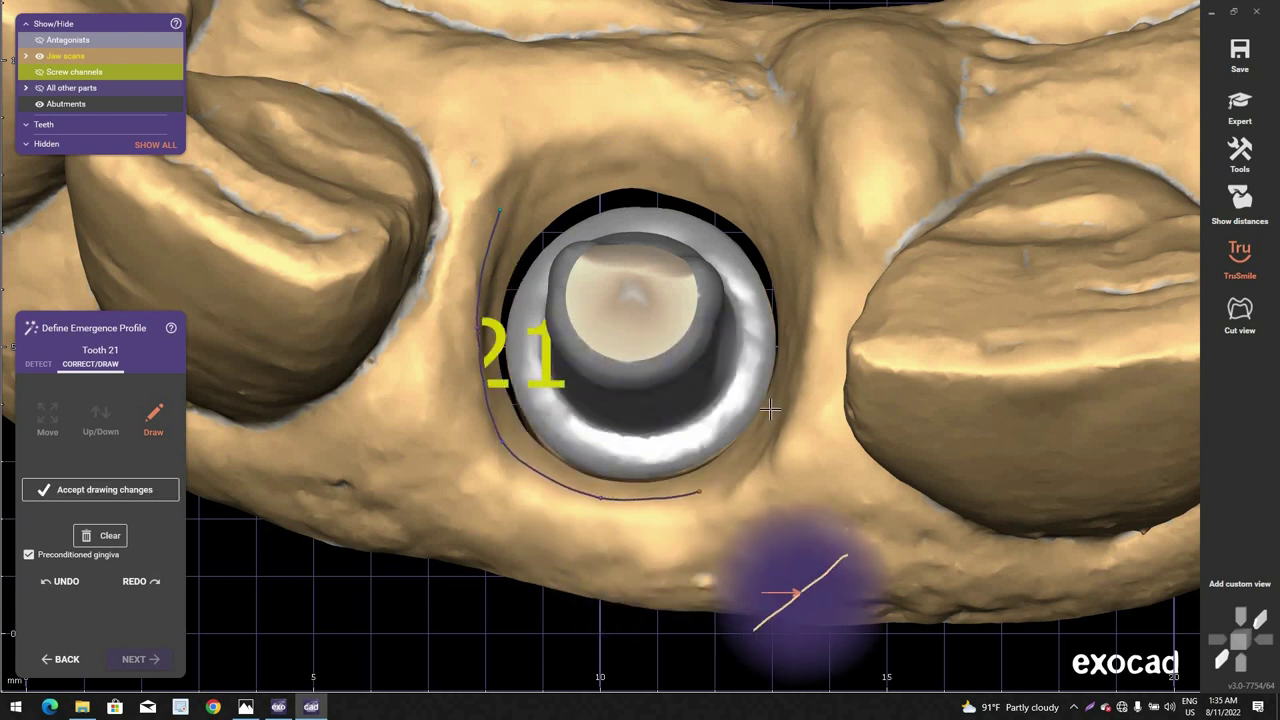
mouse_move(770, 408)
left_mouse_down()
mouse_move(785, 300)
mouse_move(723, 180)
left_mouse_up()
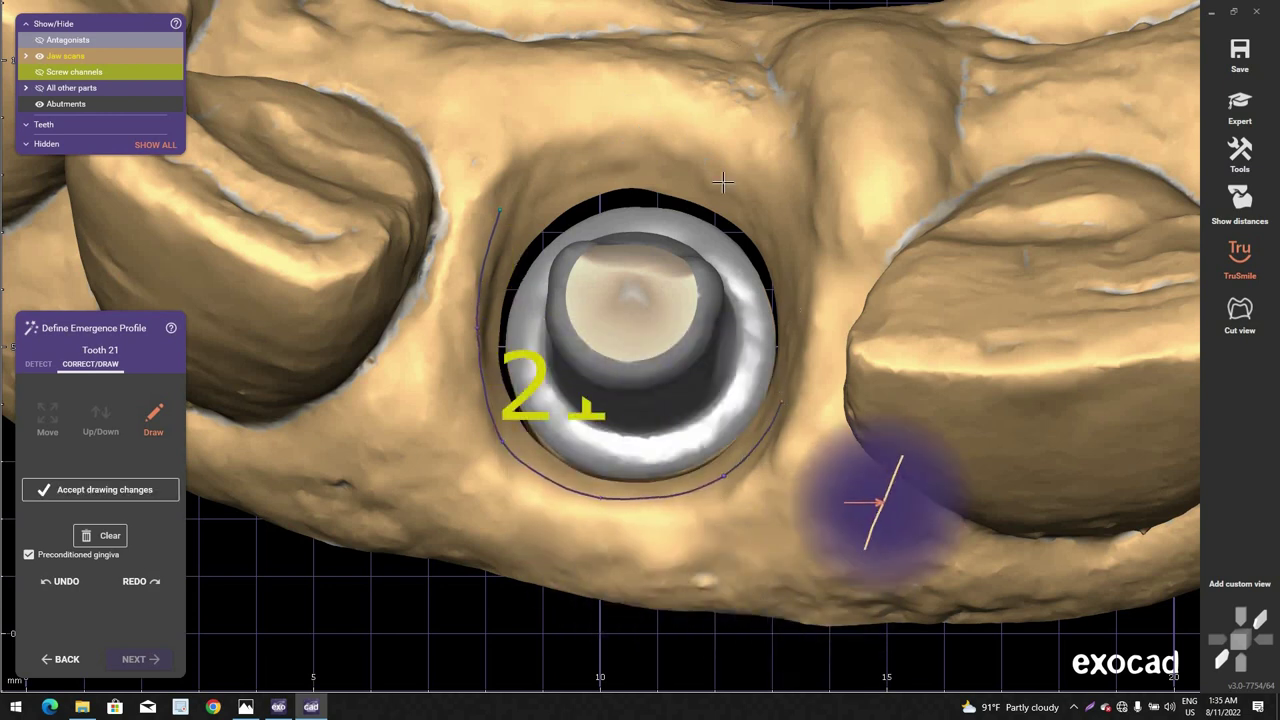
left_click(591, 147)
double_click(590, 184)
Step: Correct the points of tooth 21's emergence profile so the line follows the gingival rim smoothly, and accept it
right_click_drag(590, 184, 598, 130)
scroll(598, 170, "up", 4)
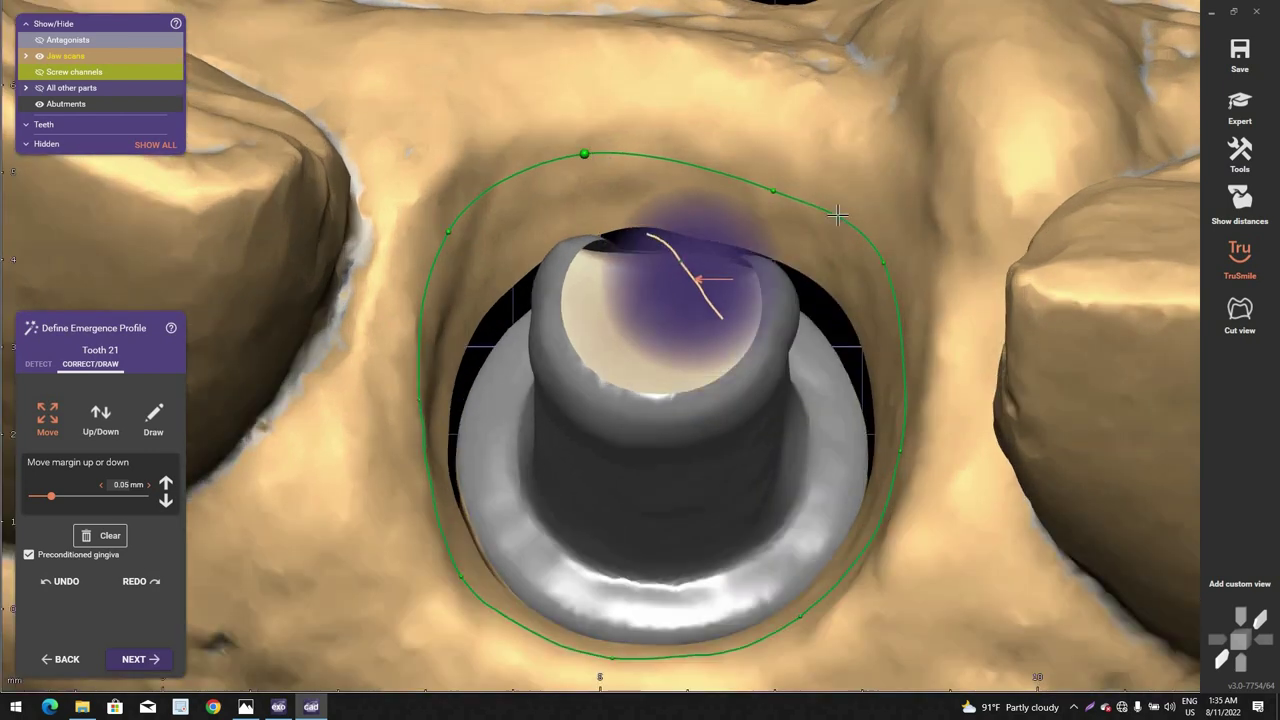
left_click_drag(772, 190, 759, 170)
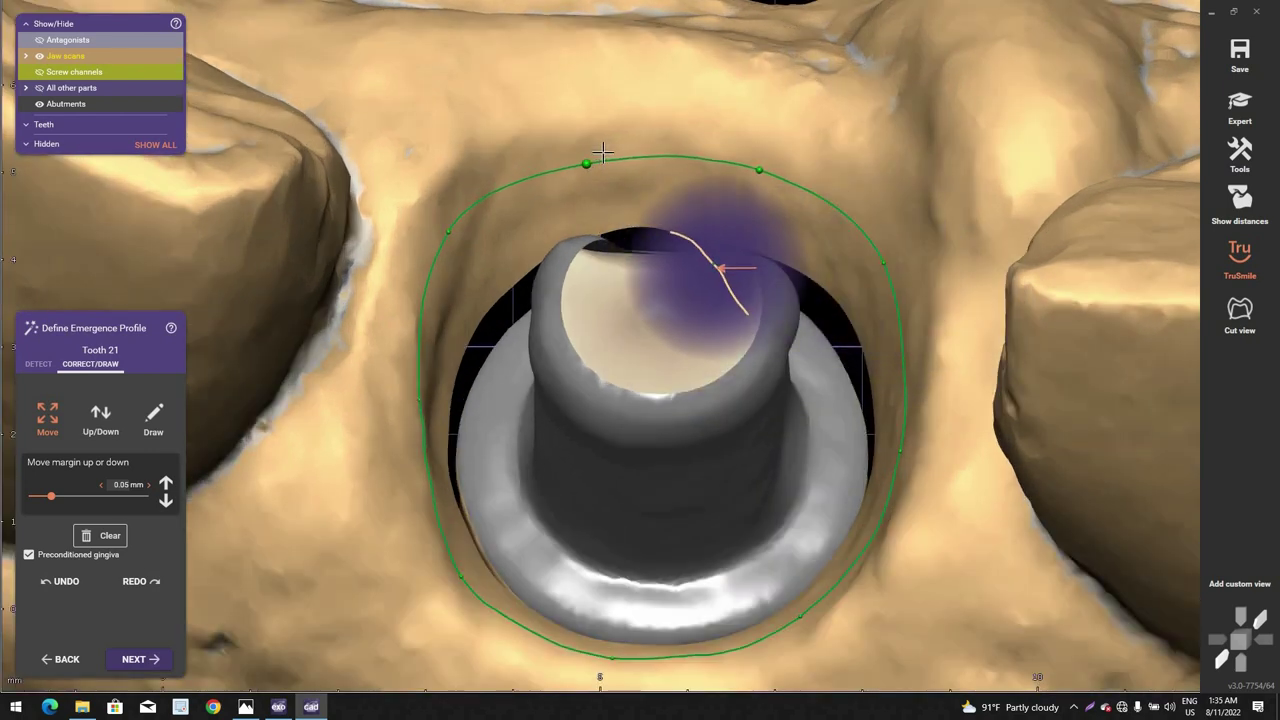
right_click_drag(857, 272, 902, 230)
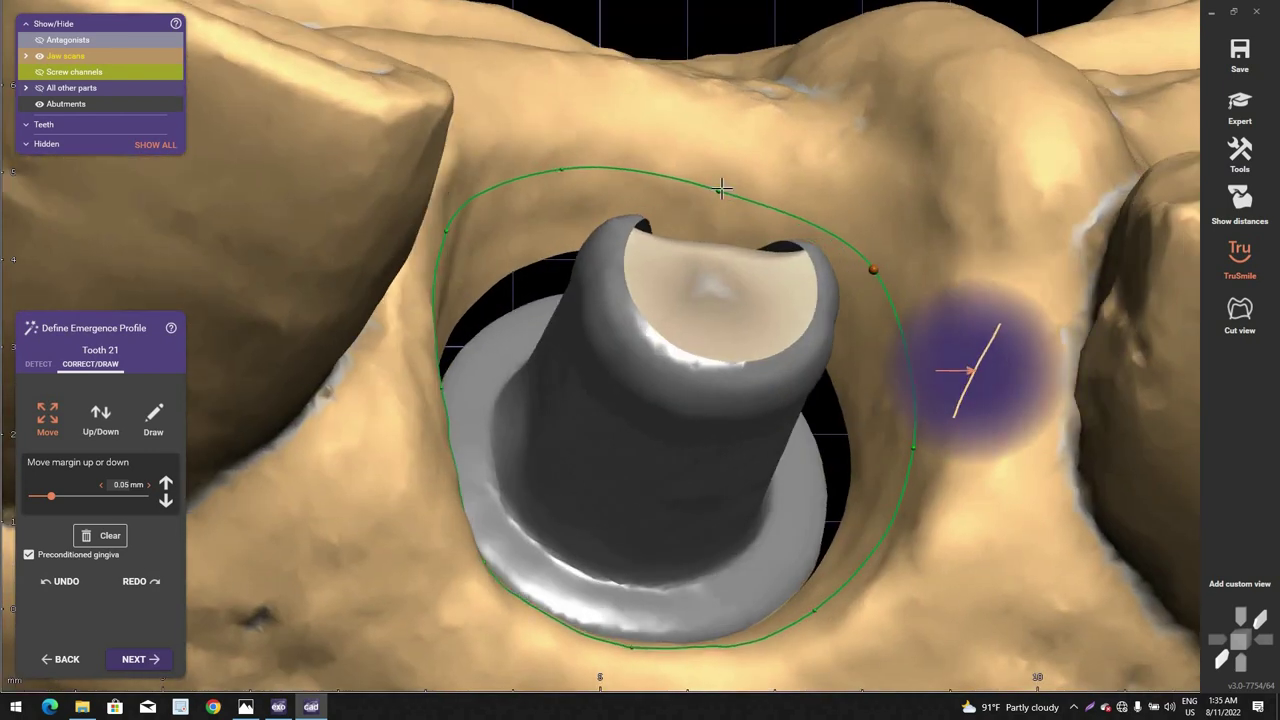
scroll(692, 224, "down", 4)
right_click_drag(692, 224, 597, 217)
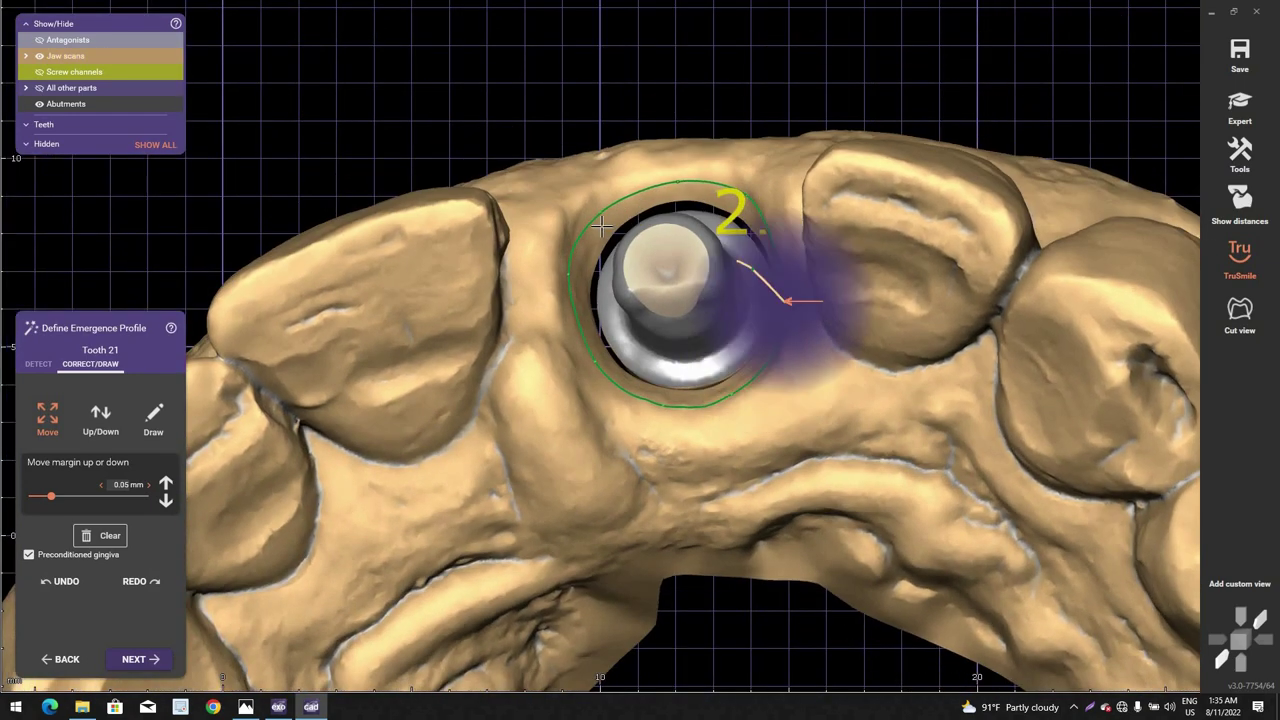
scroll(597, 217, "up", 2)
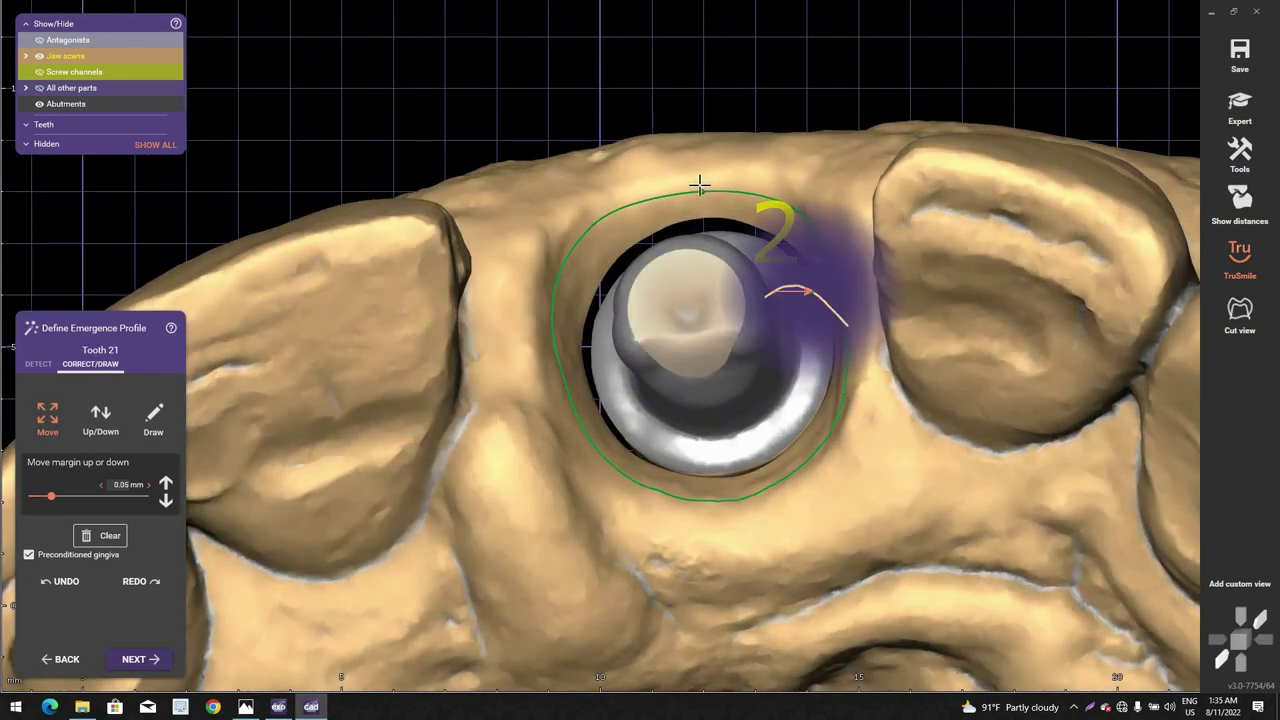
right_click_drag(794, 209, 810, 211)
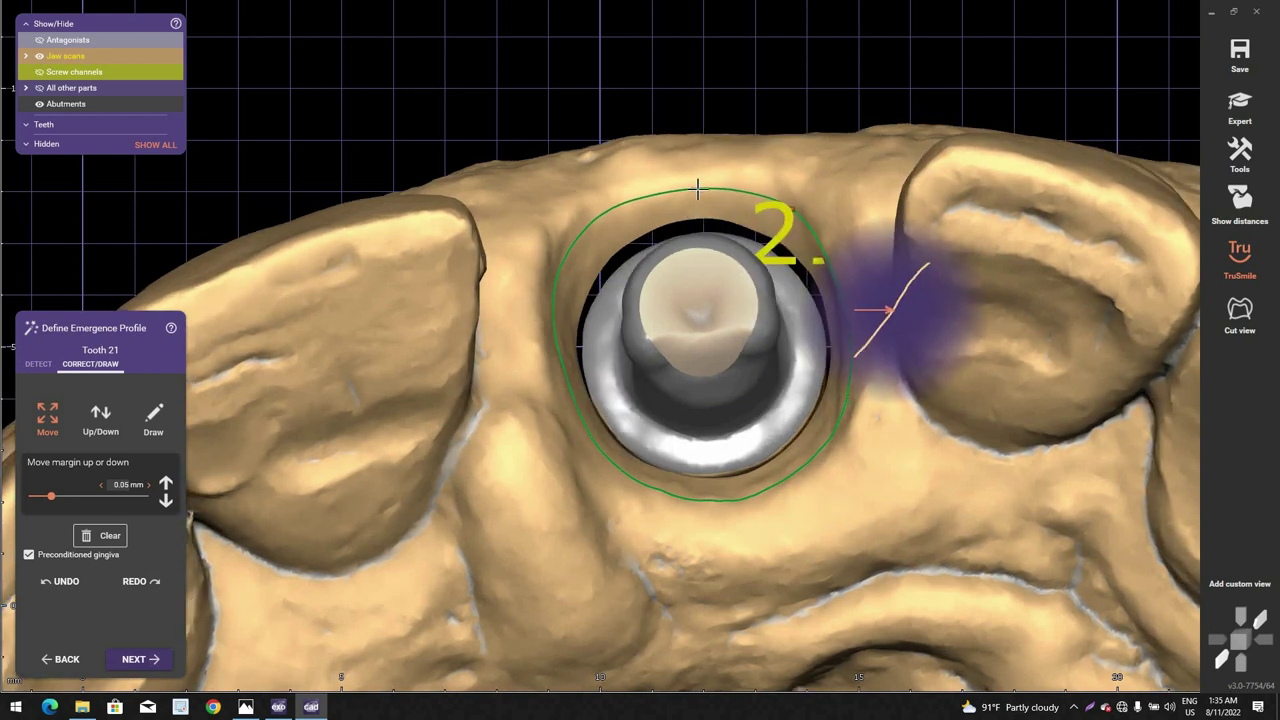
right_click_drag(698, 189, 655, 214)
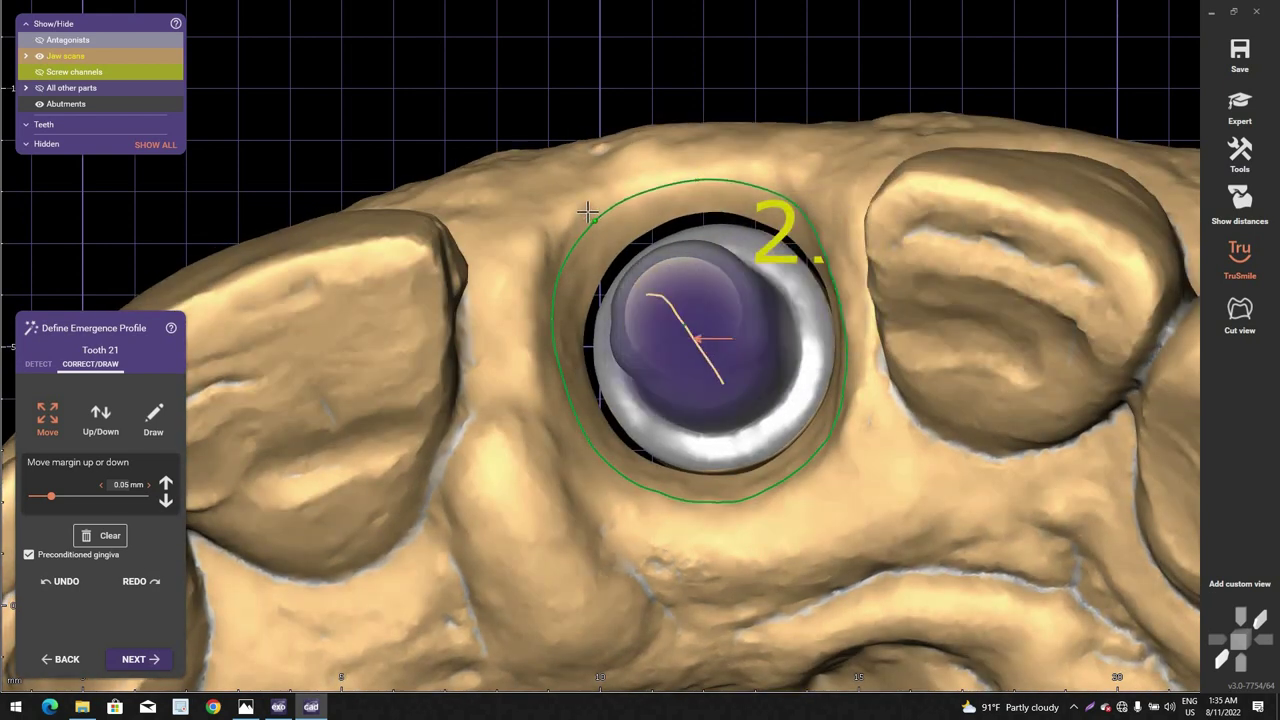
mouse_move(616, 271)
right_mouse_down()
mouse_move(702, 356)
mouse_move(617, 280)
mouse_move(726, 440)
mouse_move(802, 500)
right_mouse_up()
scroll(780, 491, "up", 2)
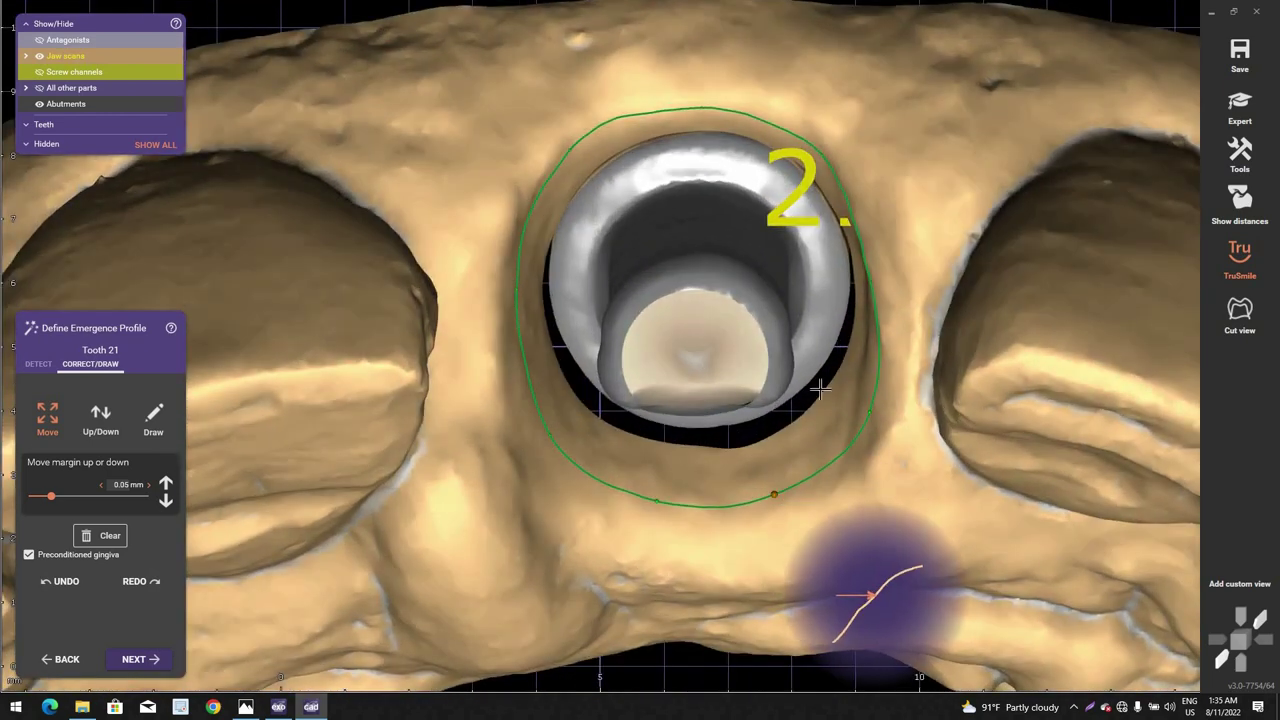
right_click_drag(728, 487, 844, 351)
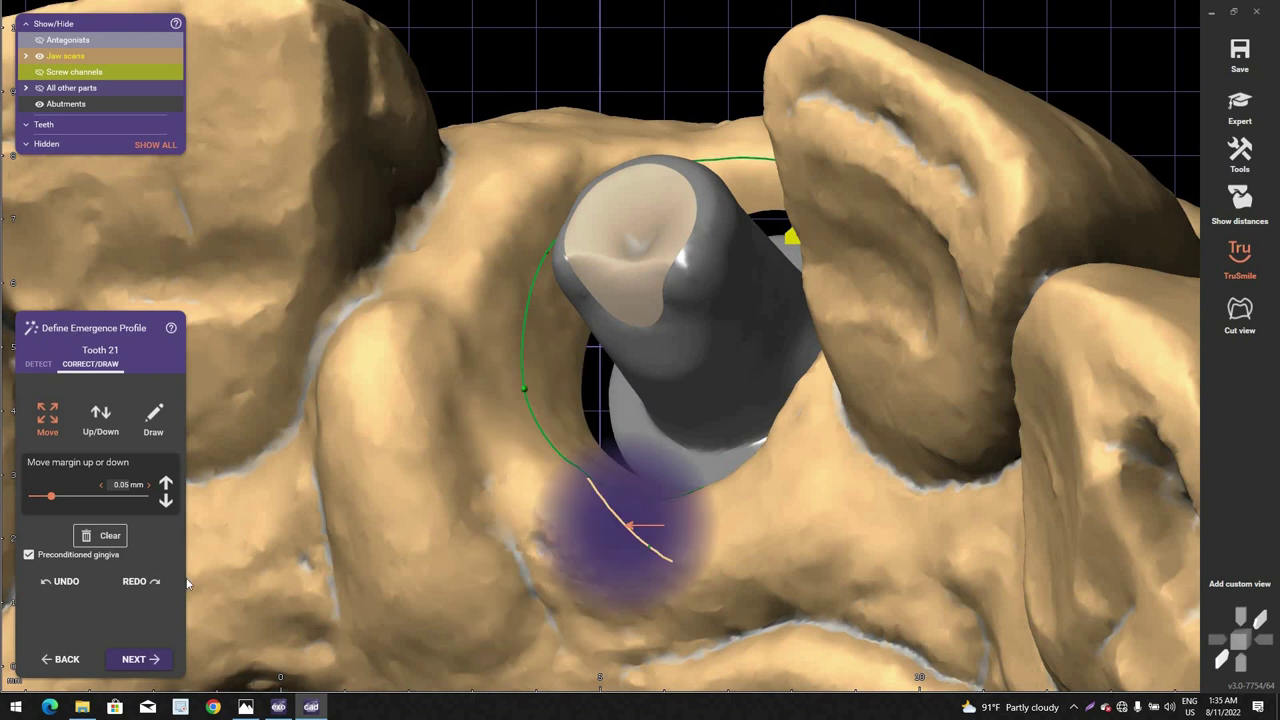
left_click(150, 667)
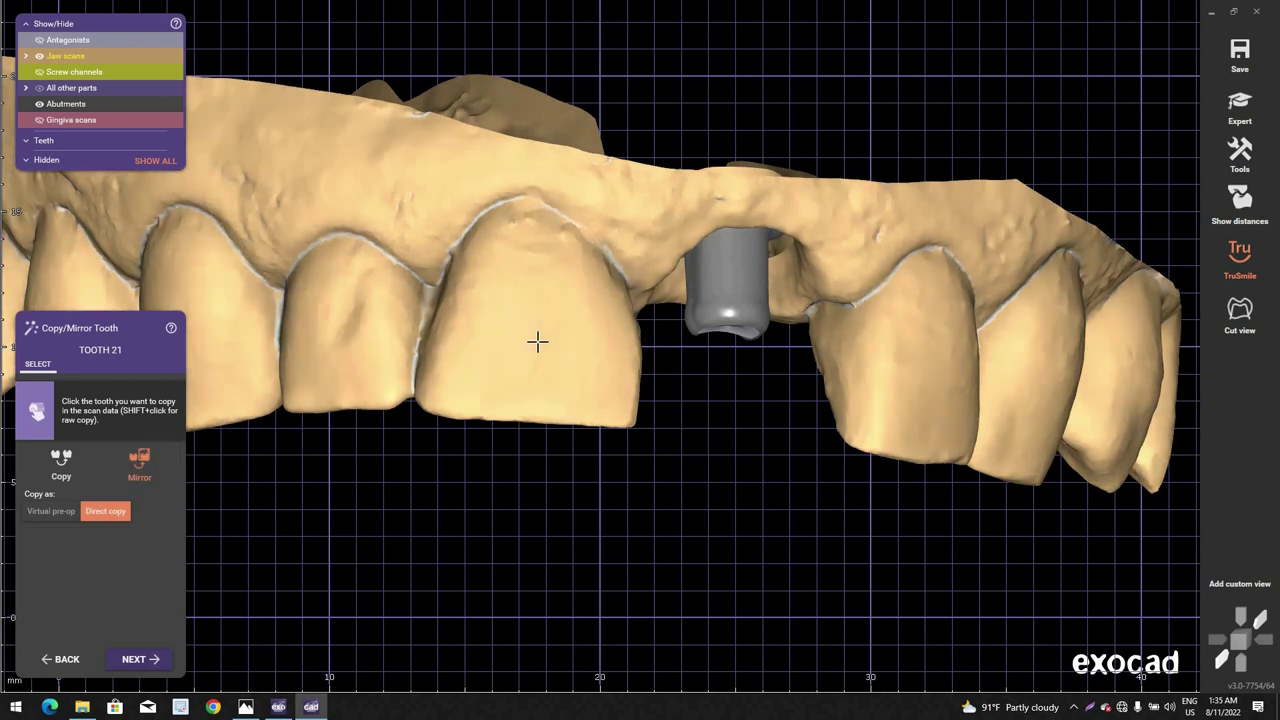
Step: Mirror the neighbouring central incisor from the jaw scan as a direct copy onto the tooth 21 site
left_click(540, 346)
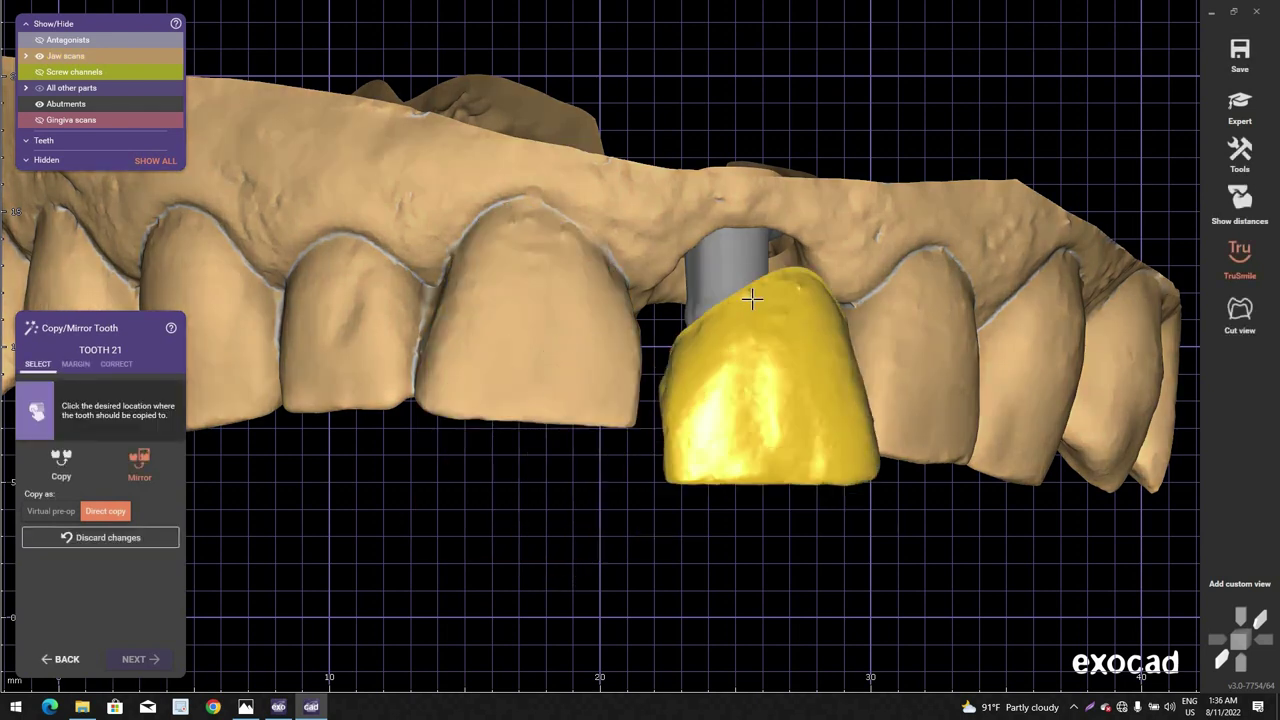
left_click(751, 297)
left_click(791, 320)
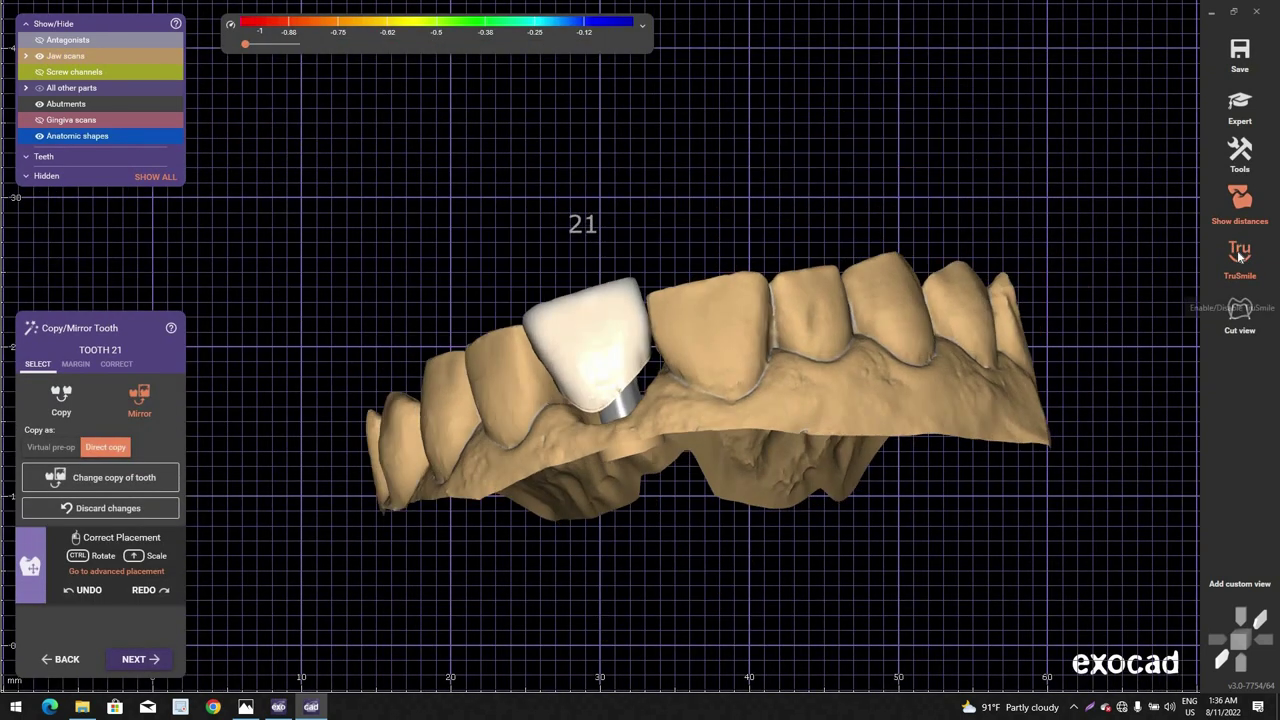
Step: Turn off the TruSmile rendering and the distance display
left_click(1238, 257)
left_click(1211, 281)
left_click(1203, 302)
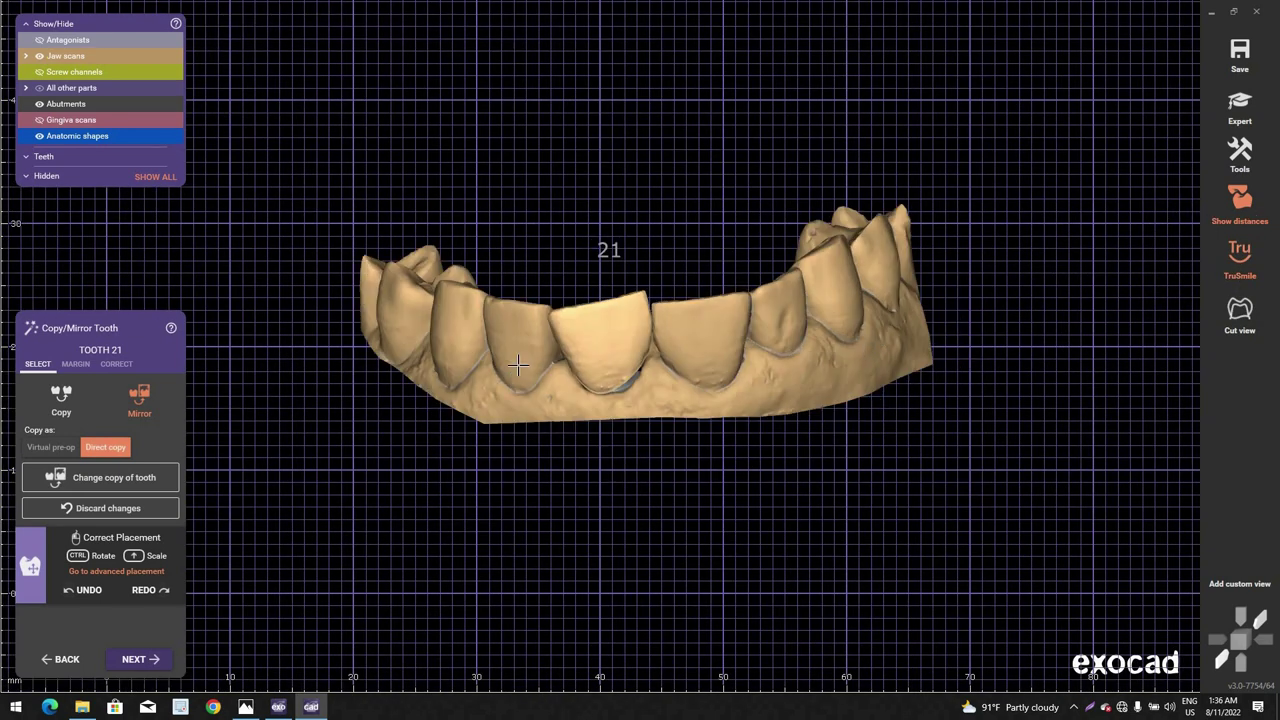
Step: Rotate the mirrored copy at tooth 21 to level its incisal edge with the neighbouring front teeth
scroll(775, 328, "up", 3)
right_click_drag(537, 380, 540, 347)
scroll(538, 340, "up", 4)
left_click_drag(536, 324, 527, 415, "ctrl")
right_click_drag(522, 300, 528, 355)
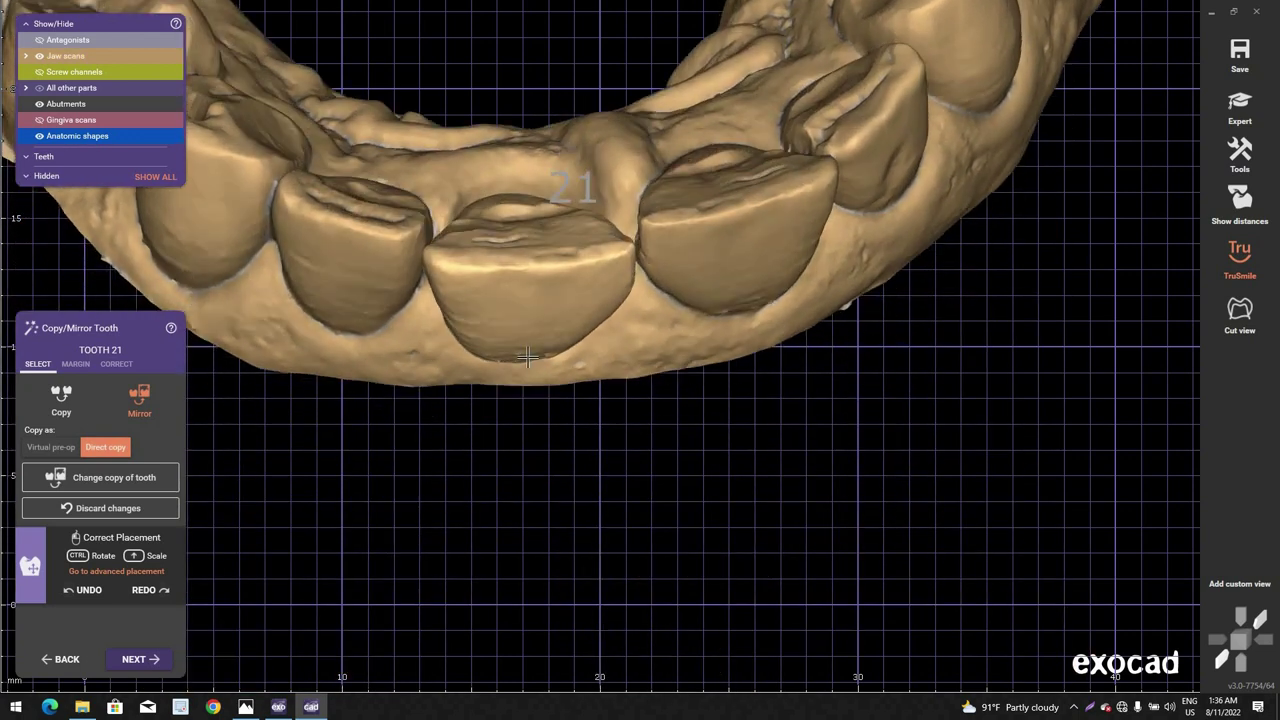
Step: Move the tooth 21 copy into the gap between its neighbours so that it covers the abutment socket
scroll(549, 520, "up", 3)
scroll(640, 470, "down", 3)
middle_click_drag(840, 209, 836, 331)
scroll(785, 312, "up", 3)
right_click_drag(740, 283, 718, 340)
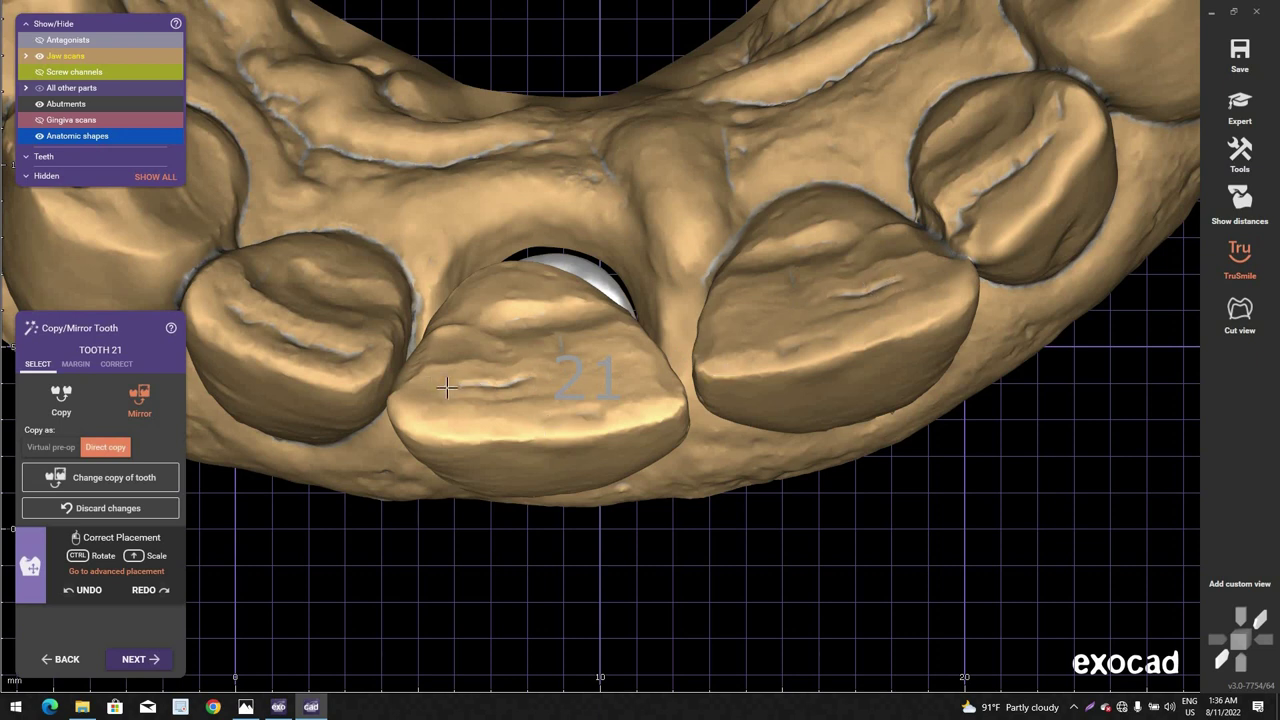
mouse_move(501, 407)
left_mouse_down()
mouse_move(494, 397)
mouse_move(496, 437)
mouse_move(518, 451)
left_mouse_up()
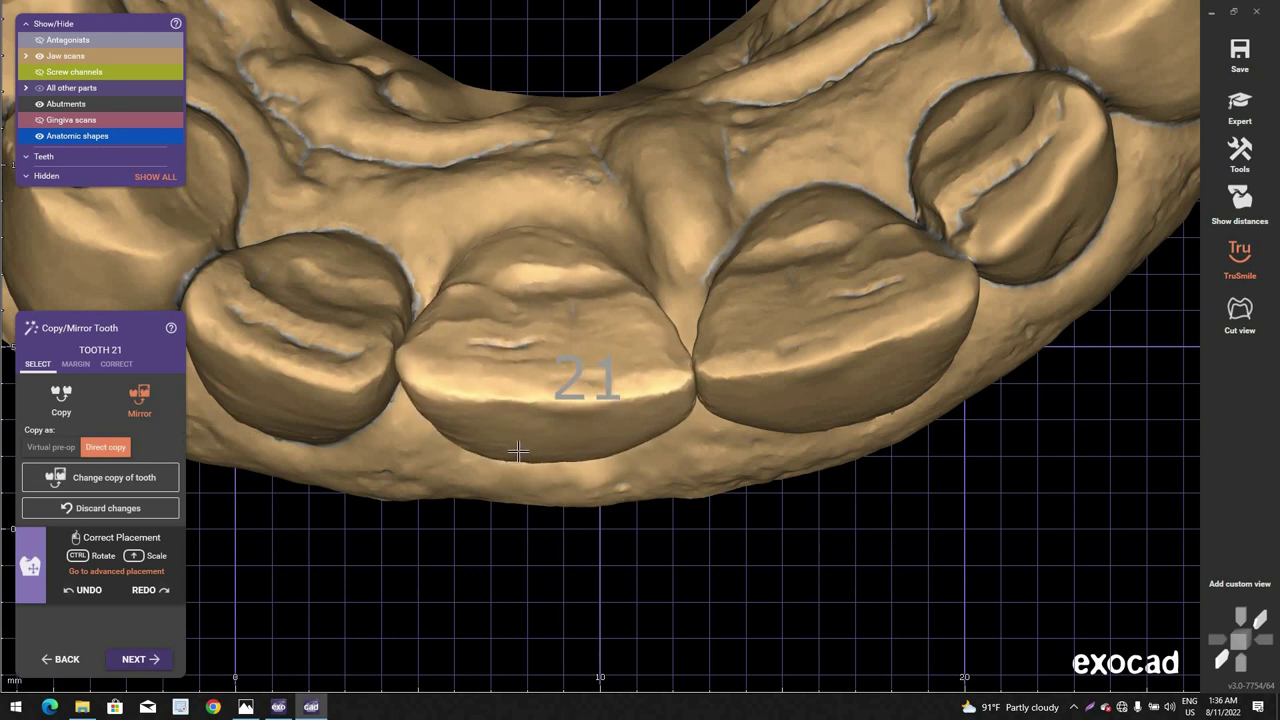
Step: Shift tooth 21 slightly labially and rotate it to match the curve of the dental arch
scroll(521, 447, "down", 3)
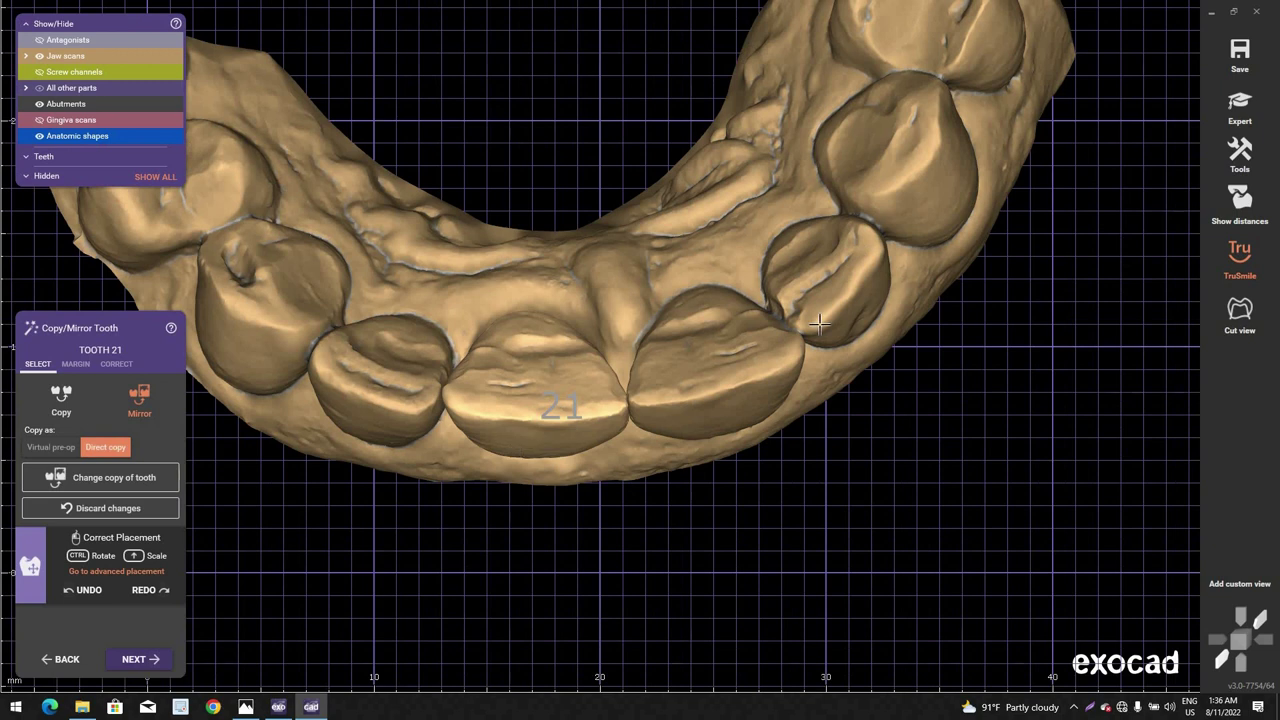
right_click_drag(819, 324, 811, 325)
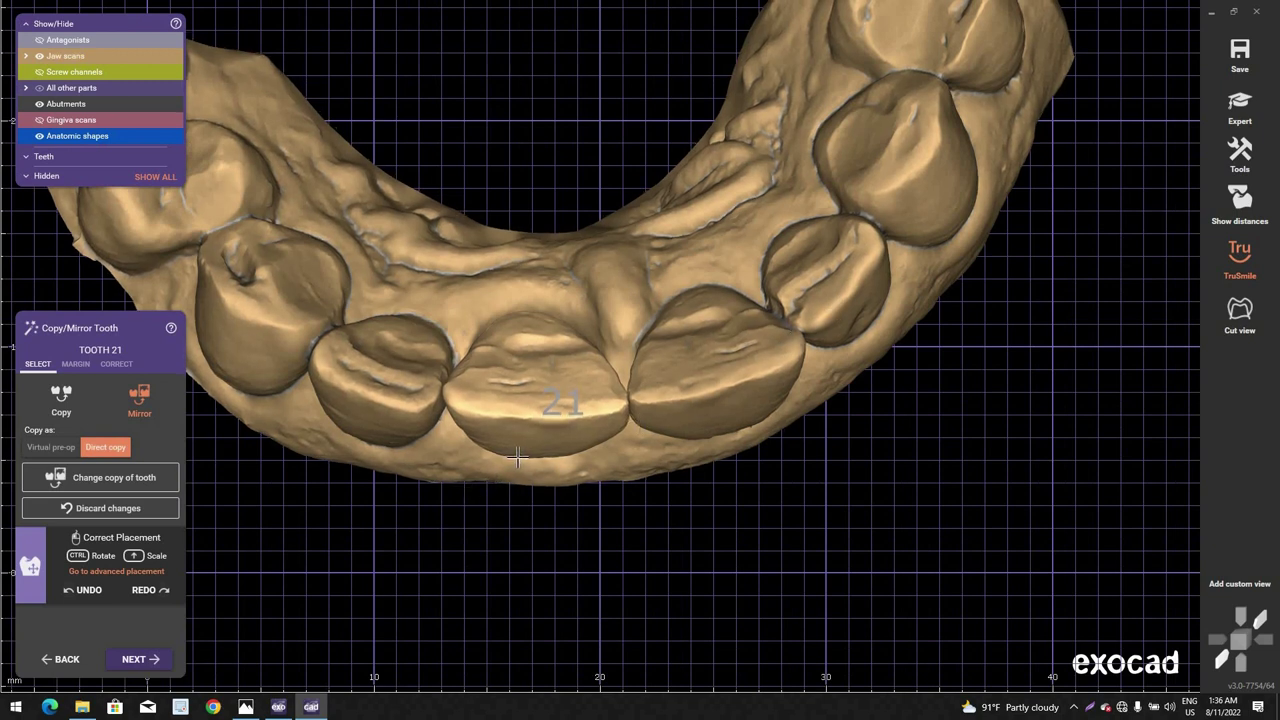
left_click_drag(518, 451, 522, 425)
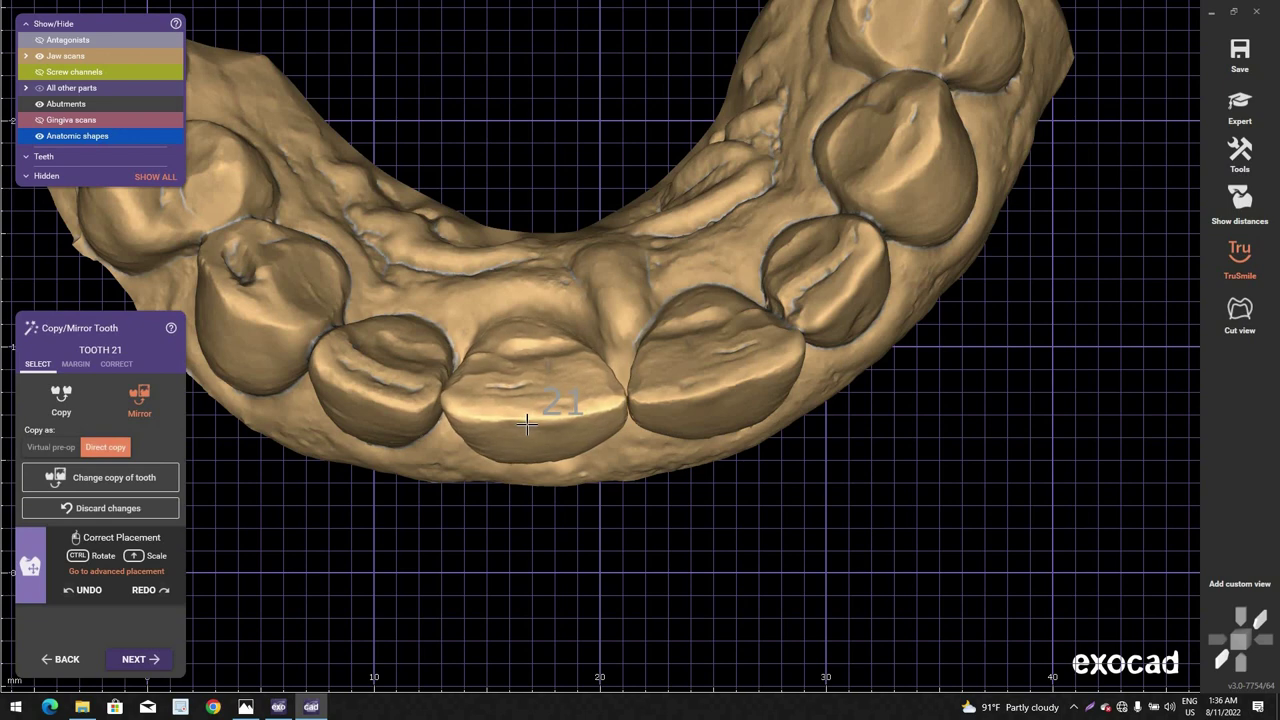
scroll(527, 414, "down", 5)
right_click_drag(526, 409, 623, 491)
scroll(622, 434, "up", 2)
scroll(618, 380, "up", 4)
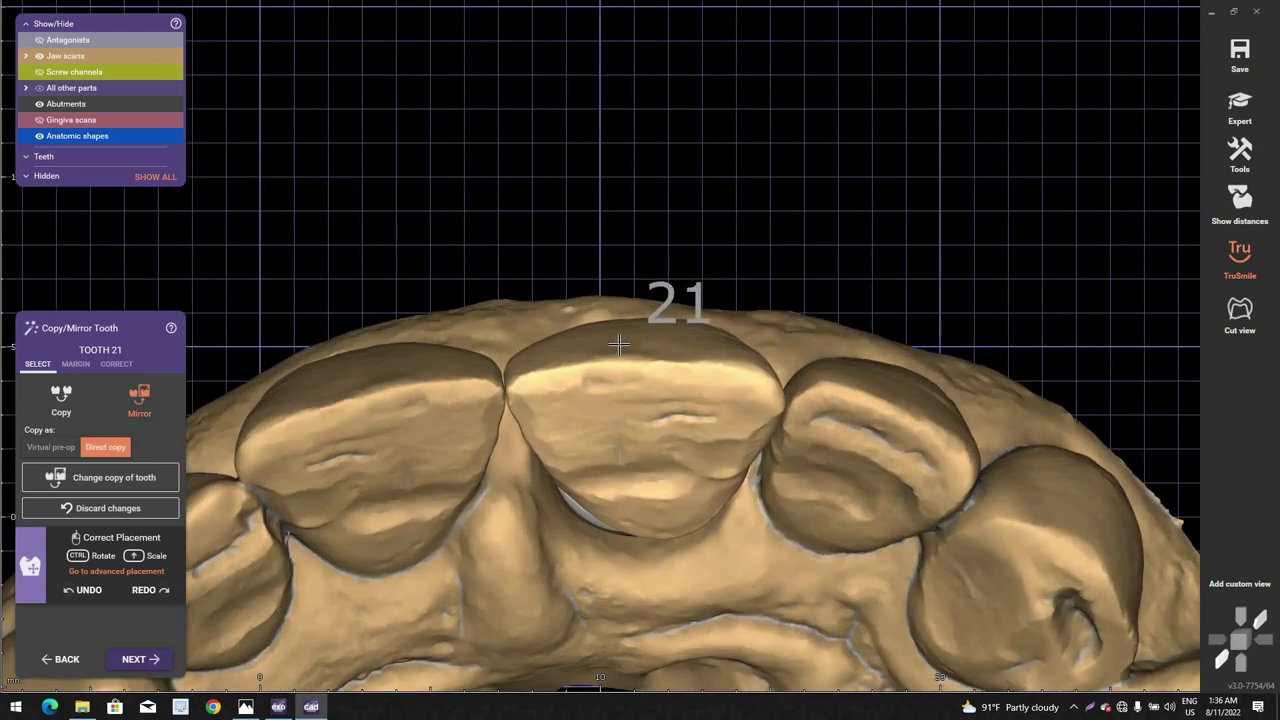
left_click_drag(619, 344, 634, 389, "ctrl")
Step: Nudge tooth 21 palatally to align its incisal edge with the adjacent central incisor
scroll(632, 430, "down", 3)
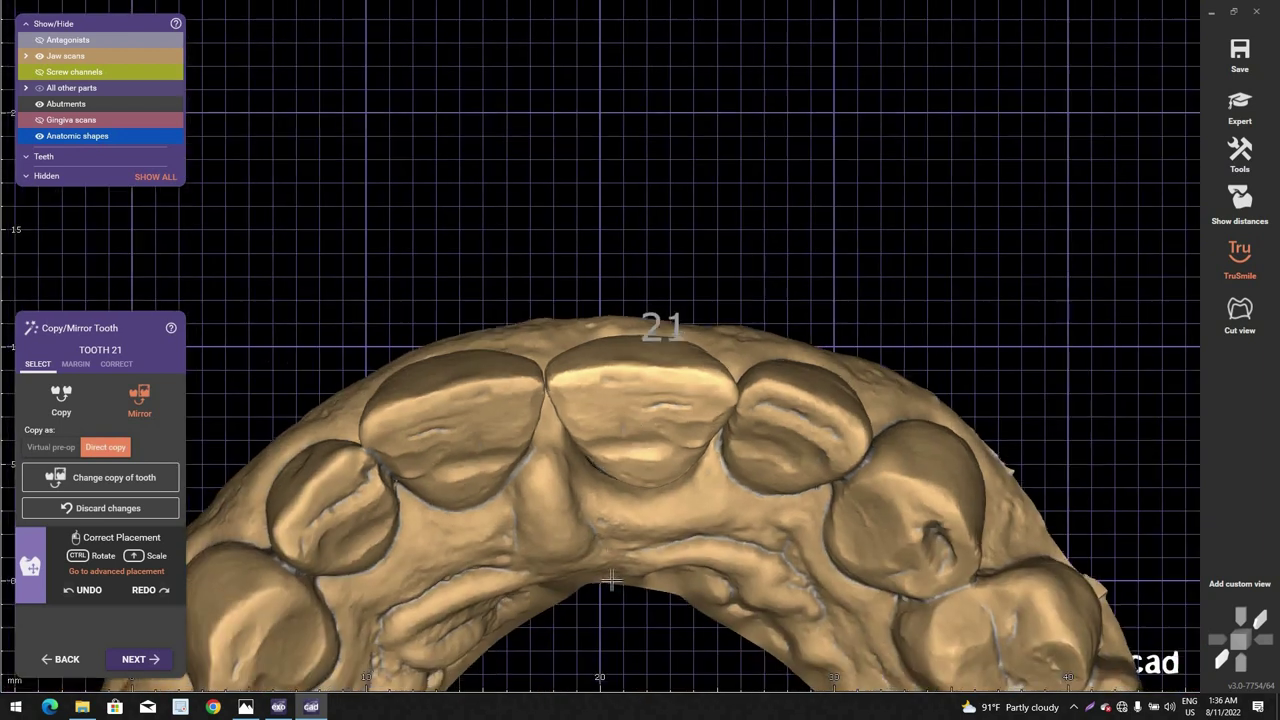
middle_click_drag(641, 505, 659, 420)
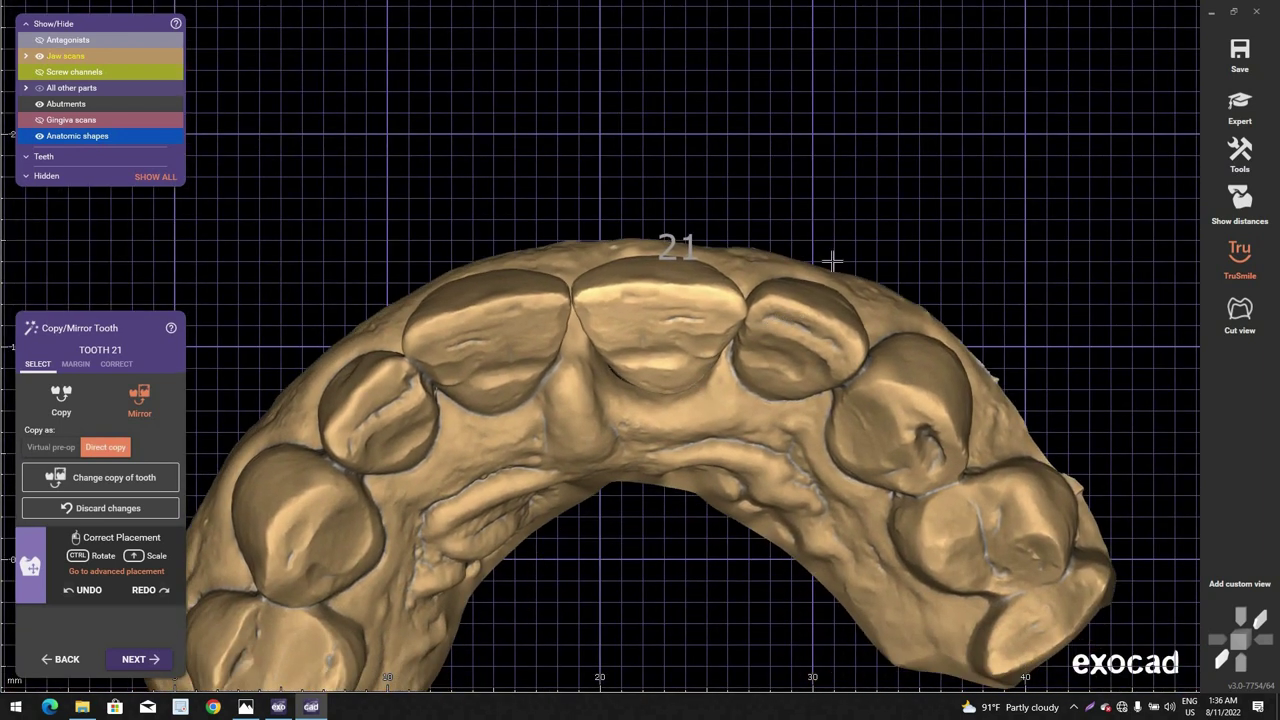
scroll(472, 386, "down", 3)
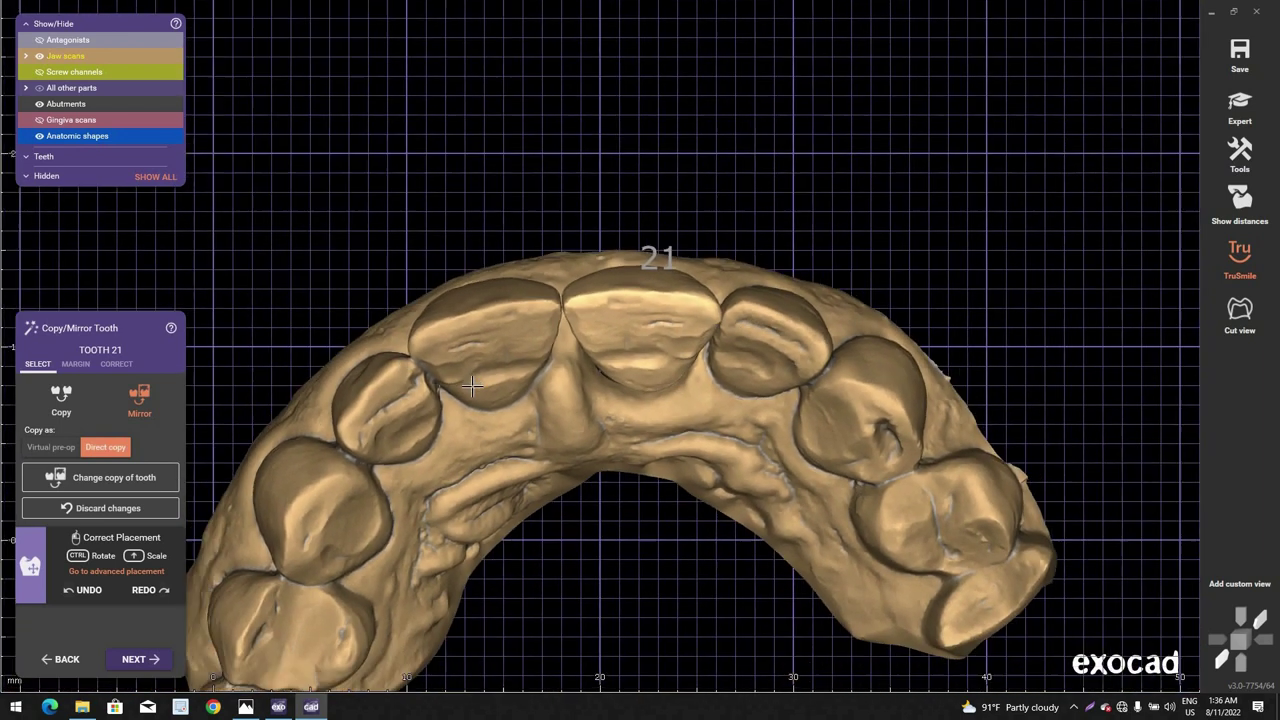
right_click_drag(560, 326, 606, 322)
scroll(491, 325, "up", 3)
scroll(490, 325, "up", 2)
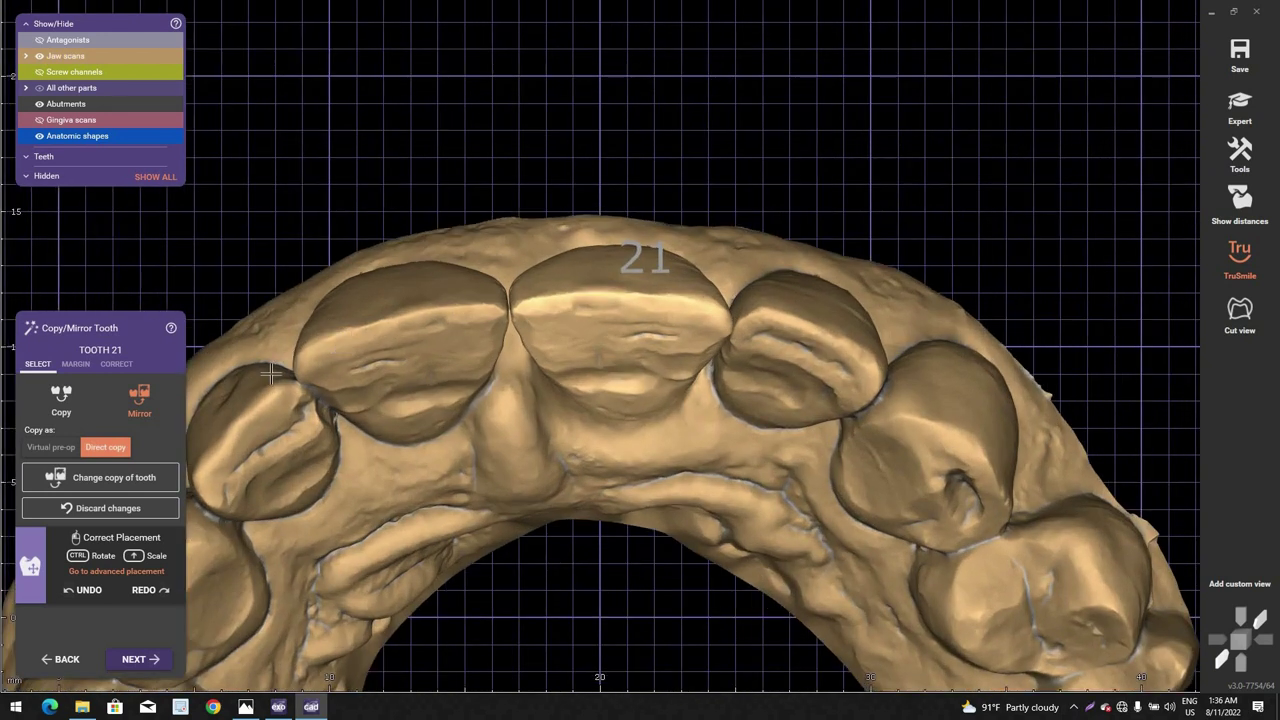
right_click_drag(629, 368, 631, 334)
scroll(631, 328, "up", 3)
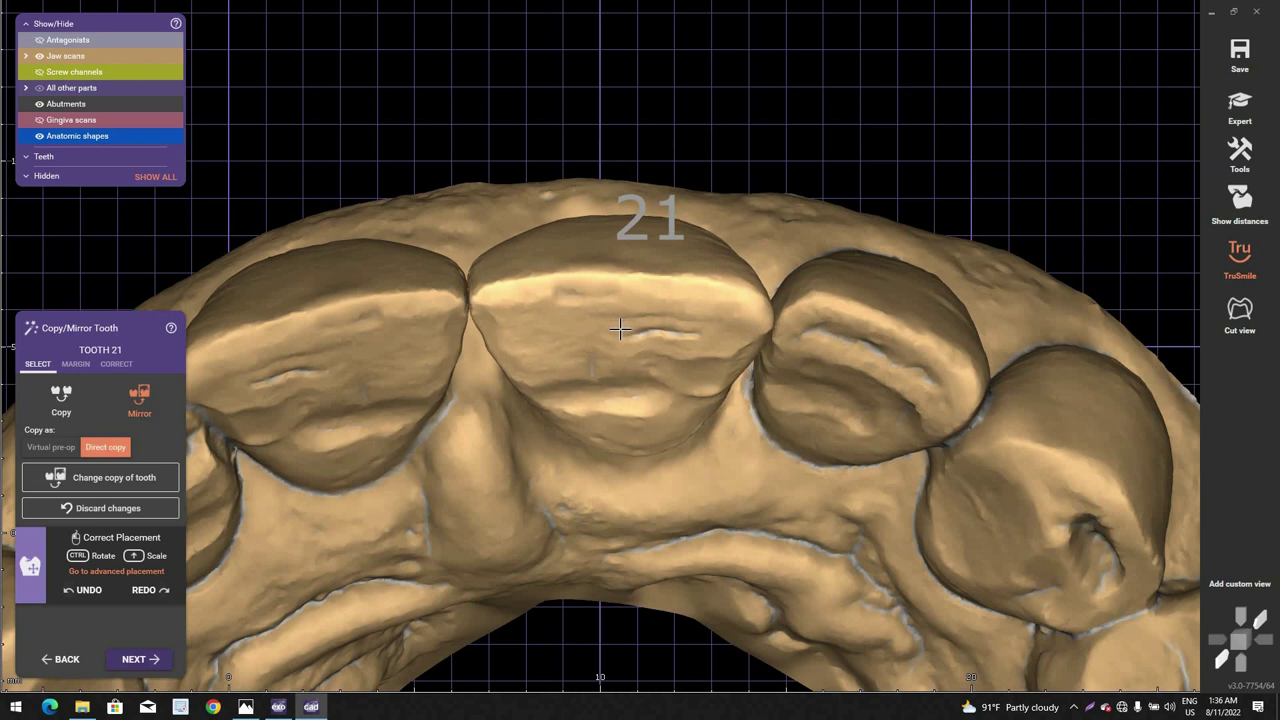
left_click_drag(620, 329, 622, 335)
scroll(643, 396, "down", 3)
right_click_drag(641, 340, 668, 429)
scroll(679, 347, "up", 1)
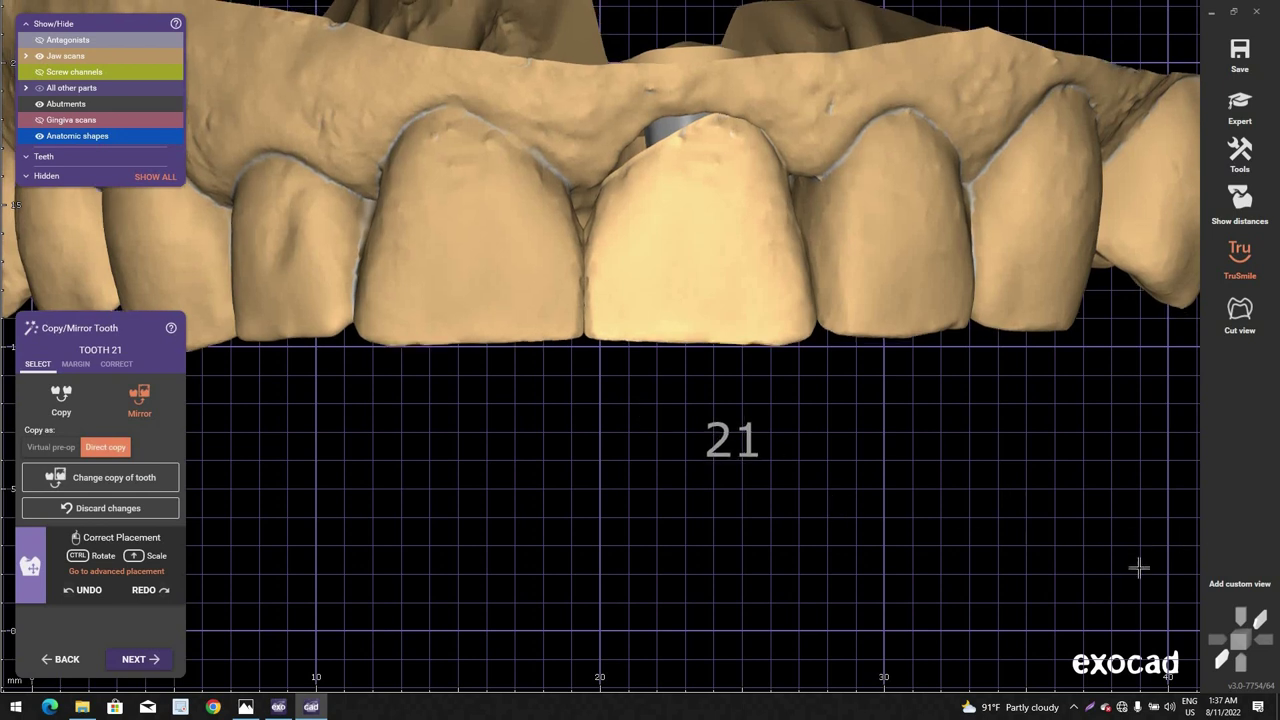
Step: Show the antagonist jaw fully opaque without the TruSmile rendering, and accept the placement of tooth 21
right_click(770, 540)
left_click(737, 531)
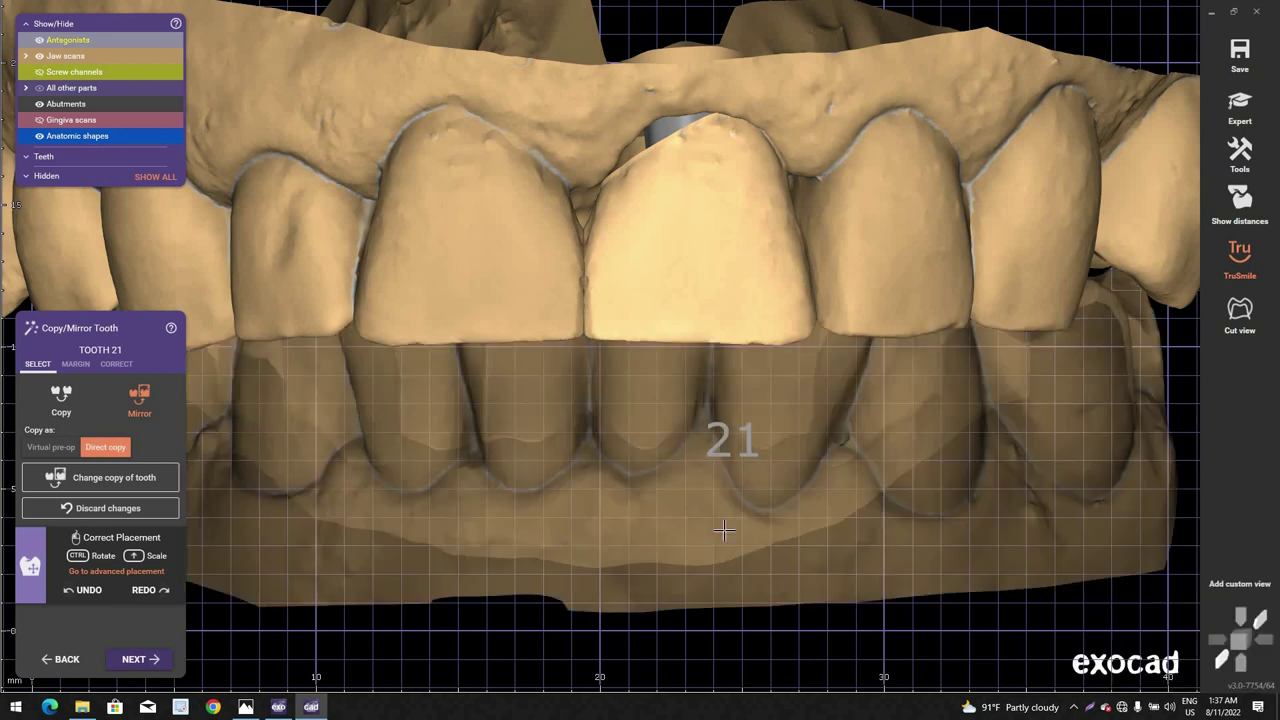
middle_click(724, 530, "shift")
scroll(726, 535, "down", 2)
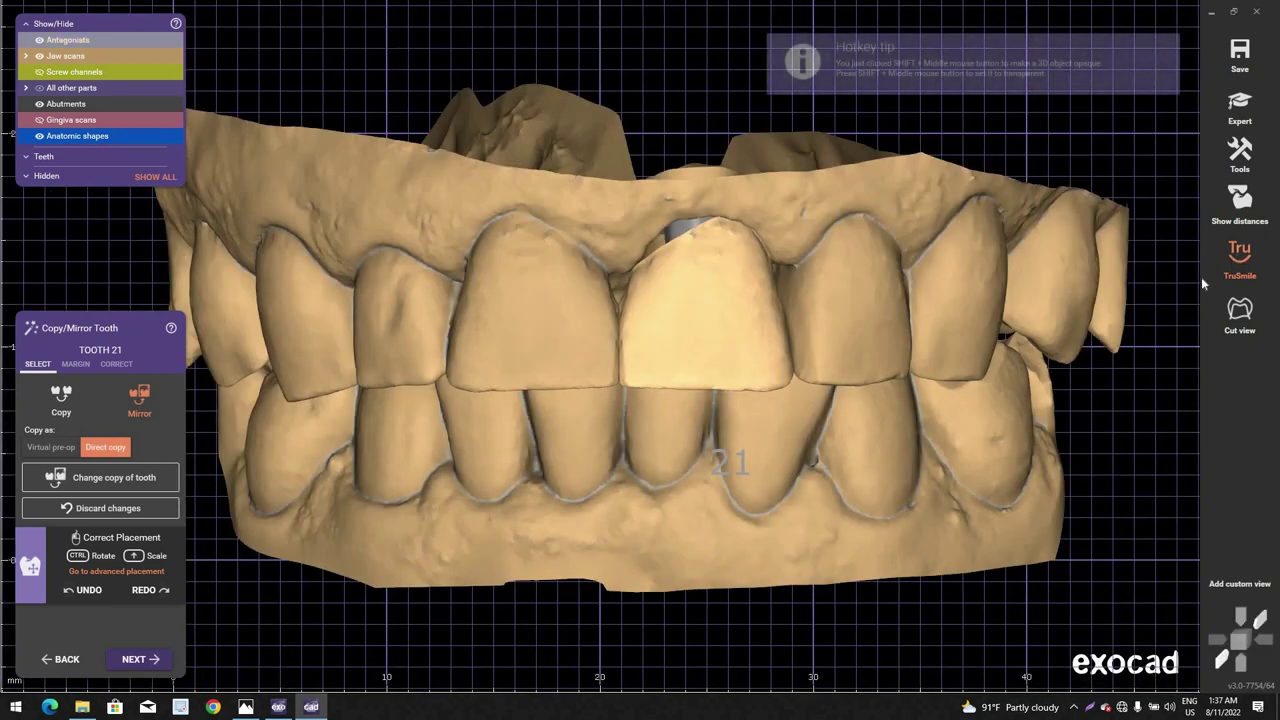
key("ctrl+t")
scroll(663, 480, "down", 3)
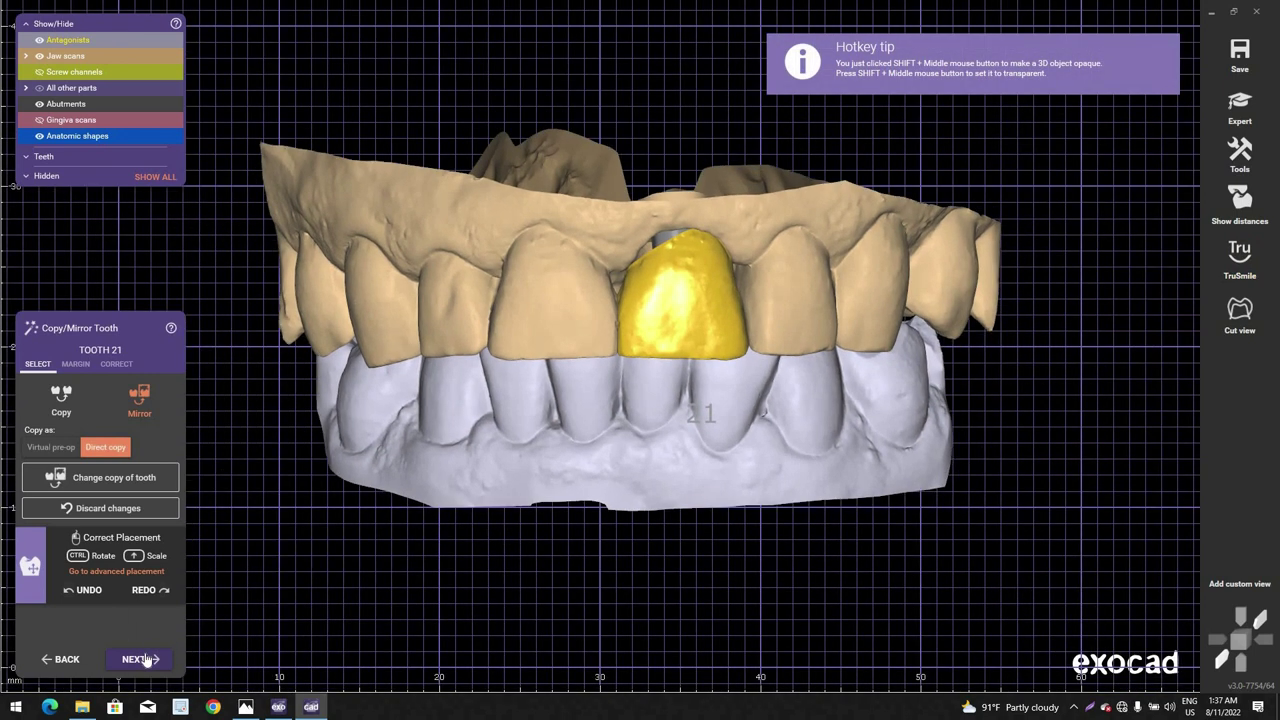
left_click(146, 660)
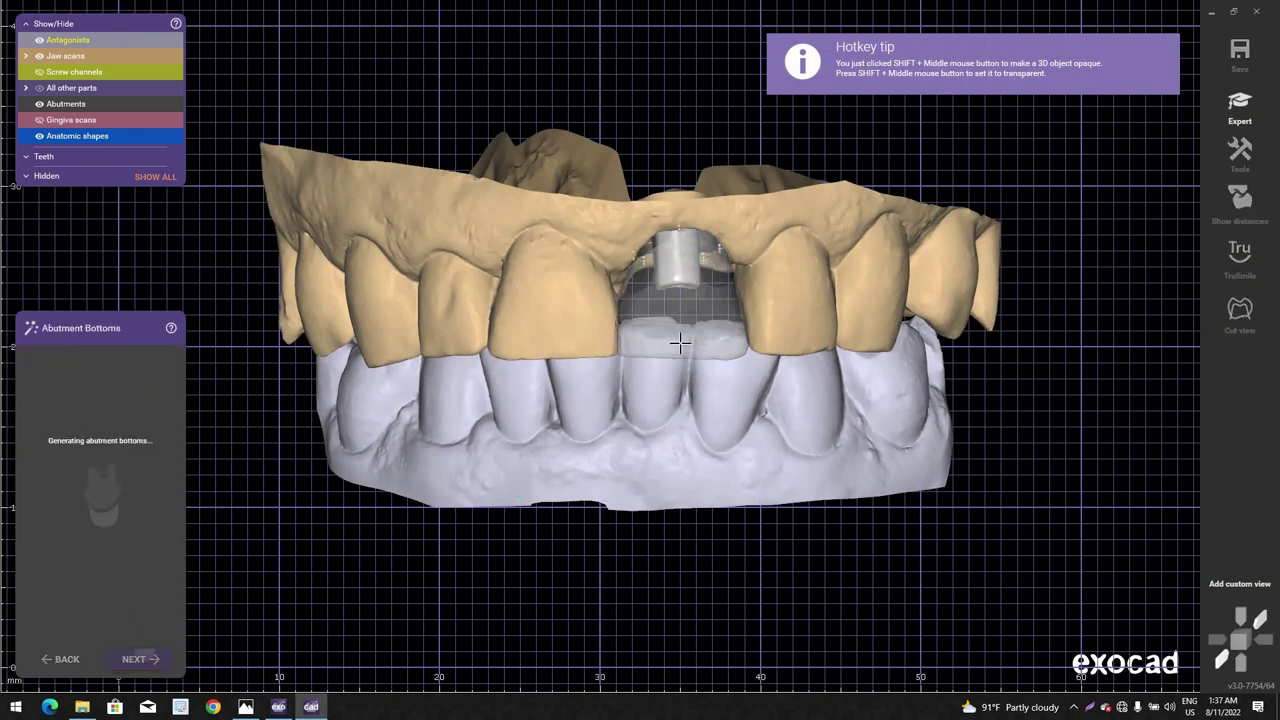
Step: Hide the antagonist and the anatomic tooth shape to expose the abutment bottom of tooth 21
middle_click(677, 310, "shift")
scroll(675, 325, "up", 3)
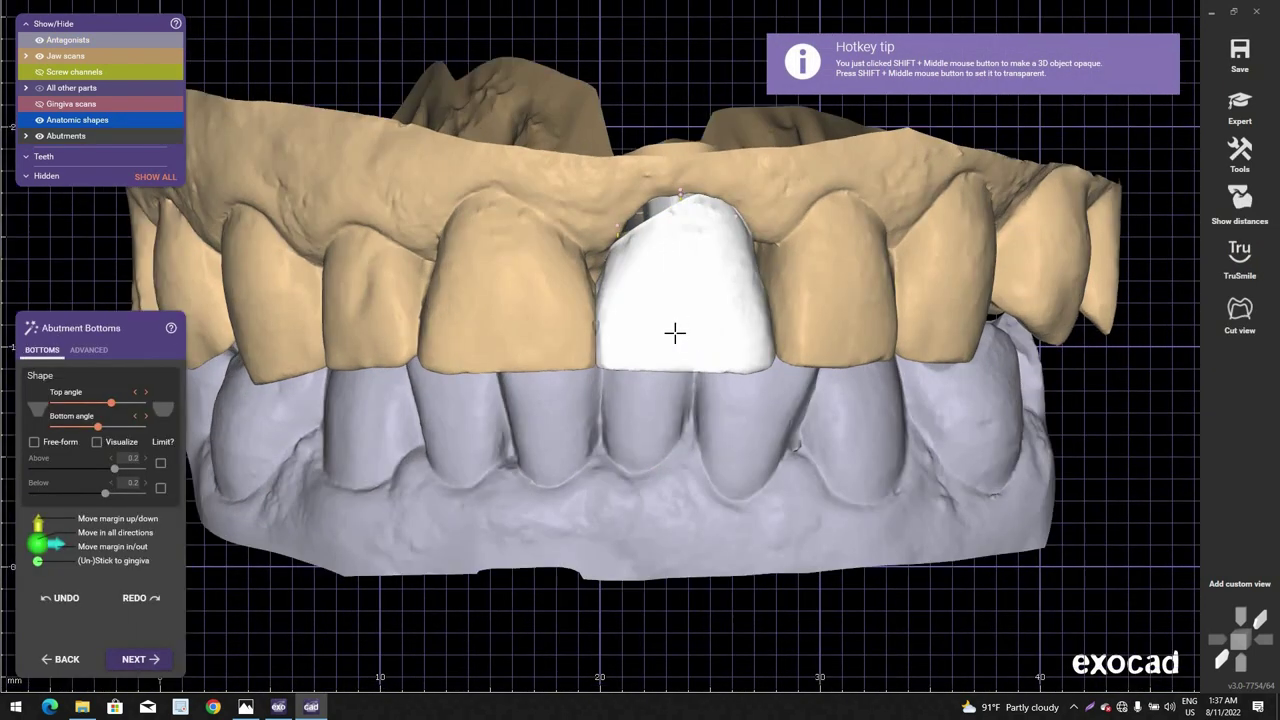
right_click_drag(582, 312, 623, 430)
scroll(614, 297, "up", 2)
scroll(600, 338, "down", 3)
scroll(566, 431, "up", 3)
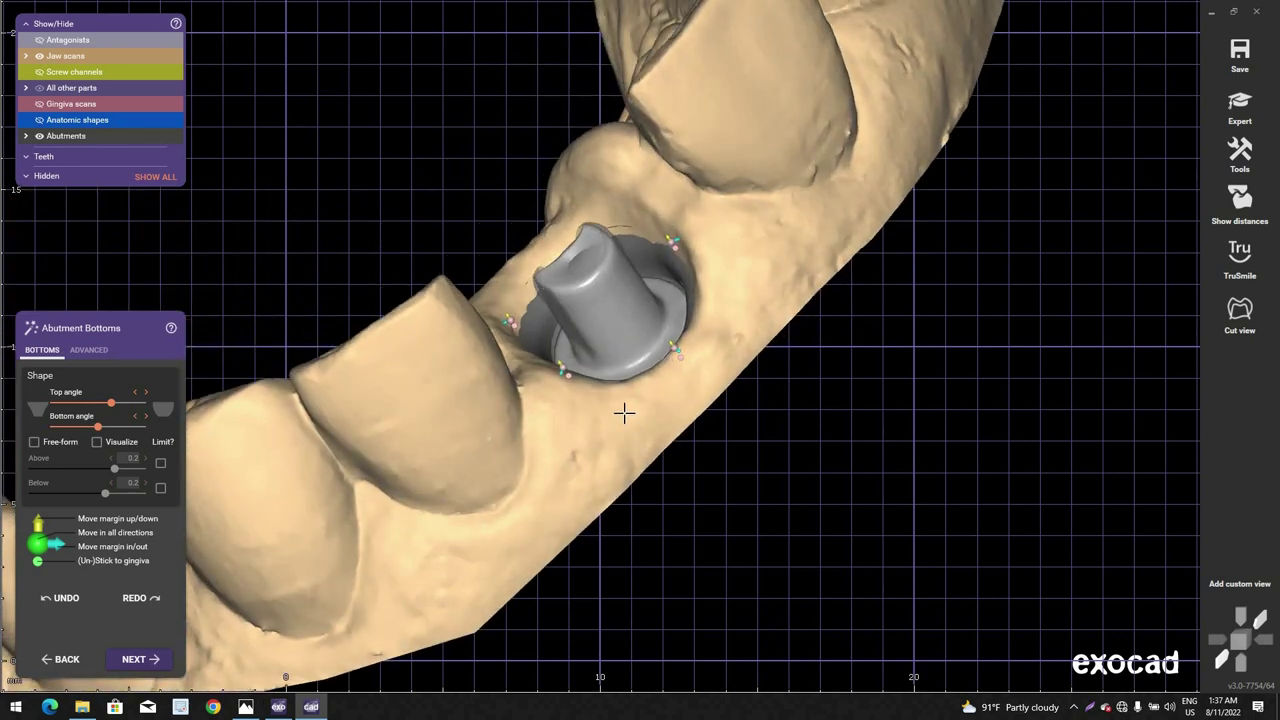
Step: Isolate the abutment bottom from the jaw scan and set its profile border height to 0 mm
scroll(624, 413, "down", 5, "ctrl")
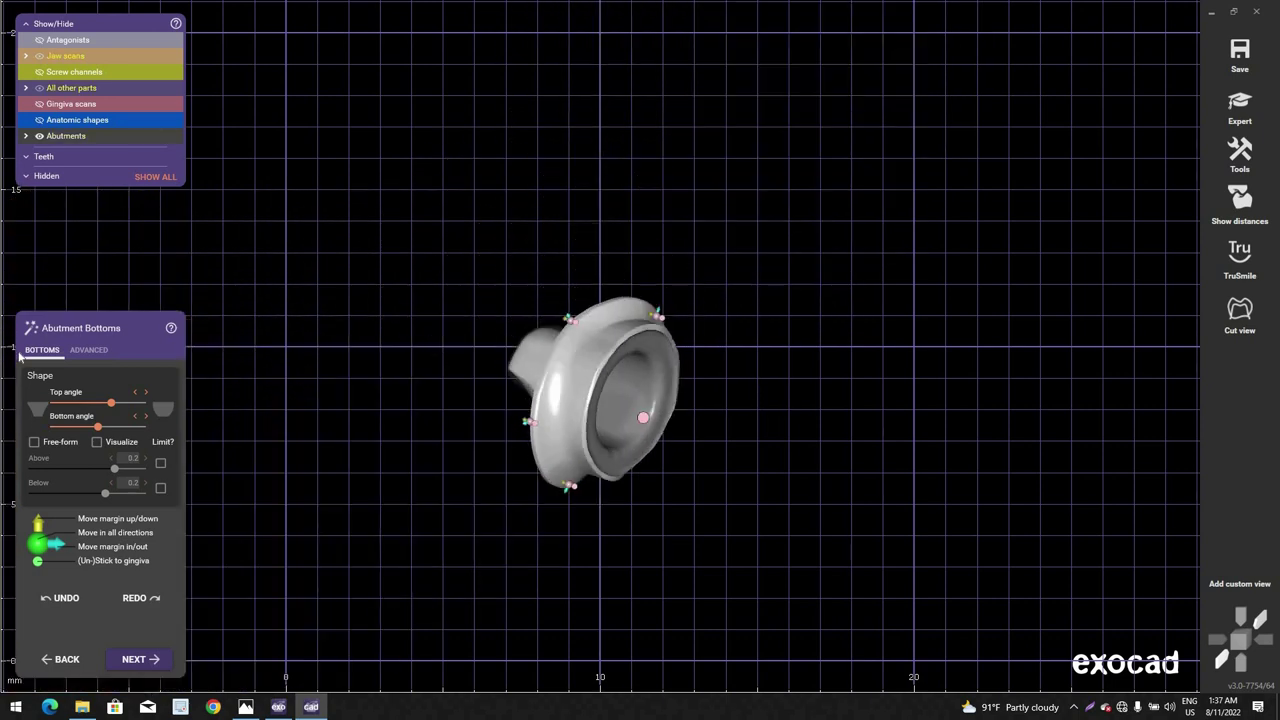
left_click(96, 350)
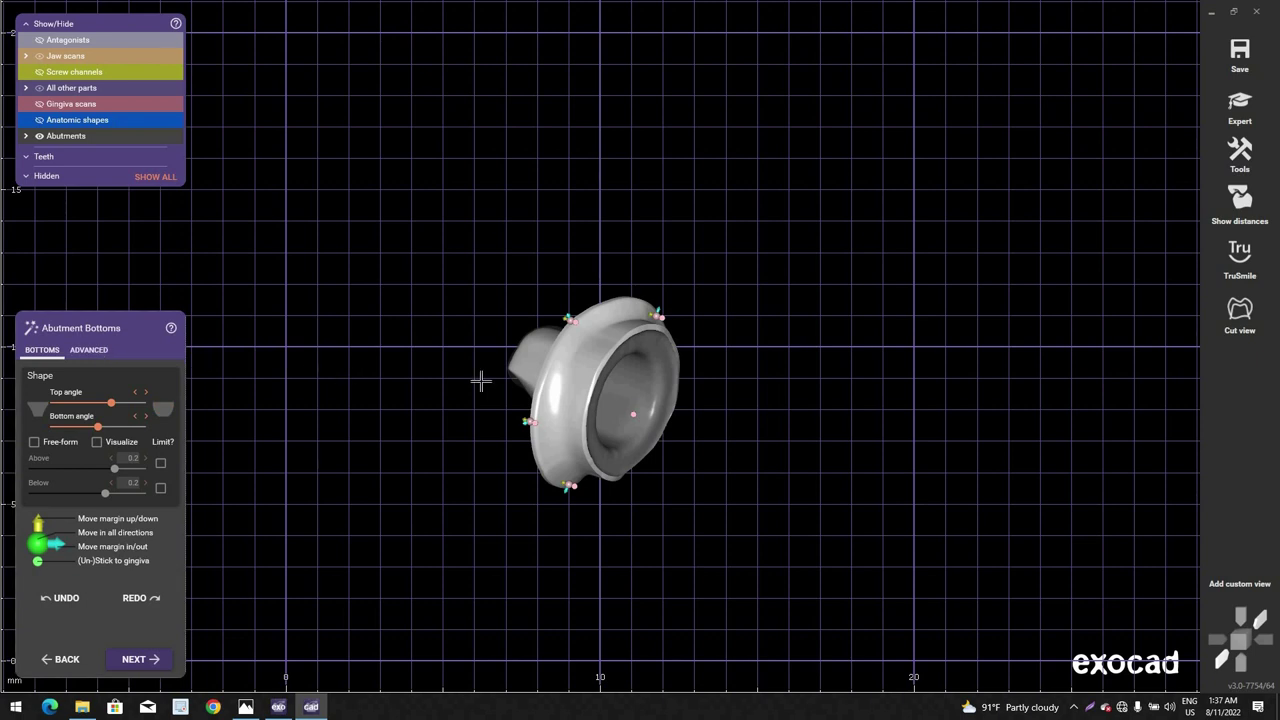
scroll(84, 409, "up", 3)
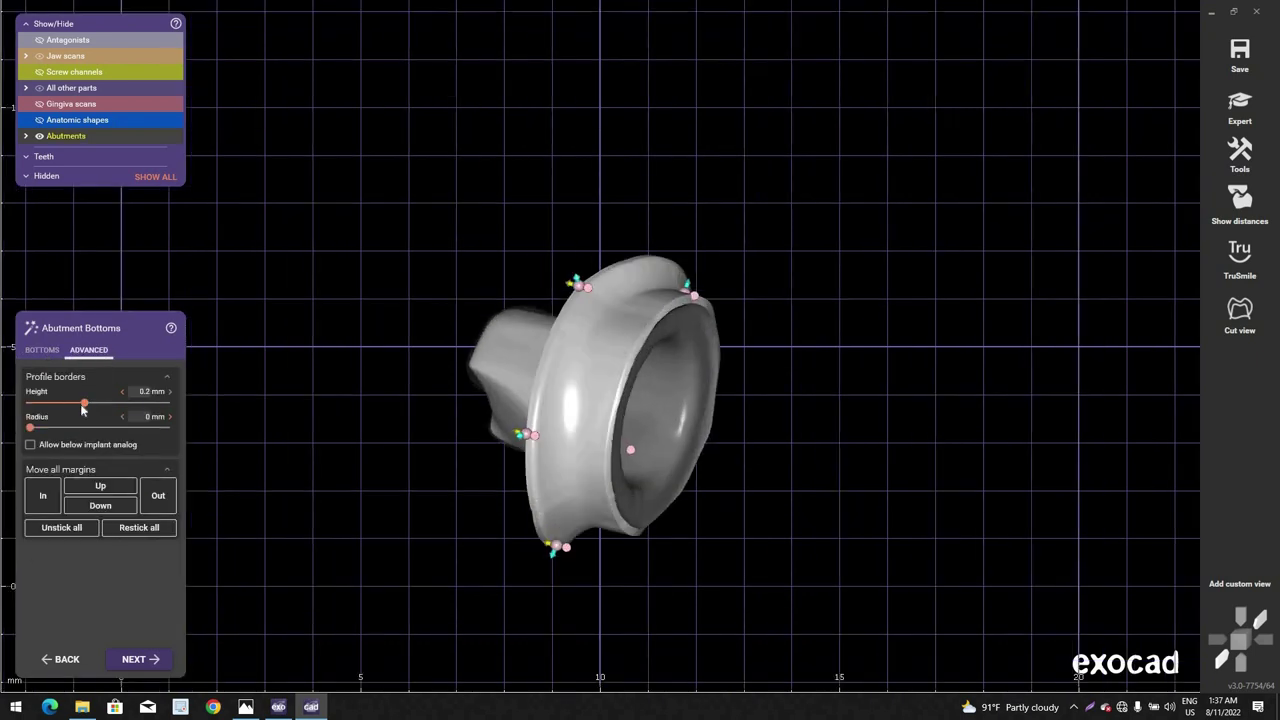
left_click(29, 403)
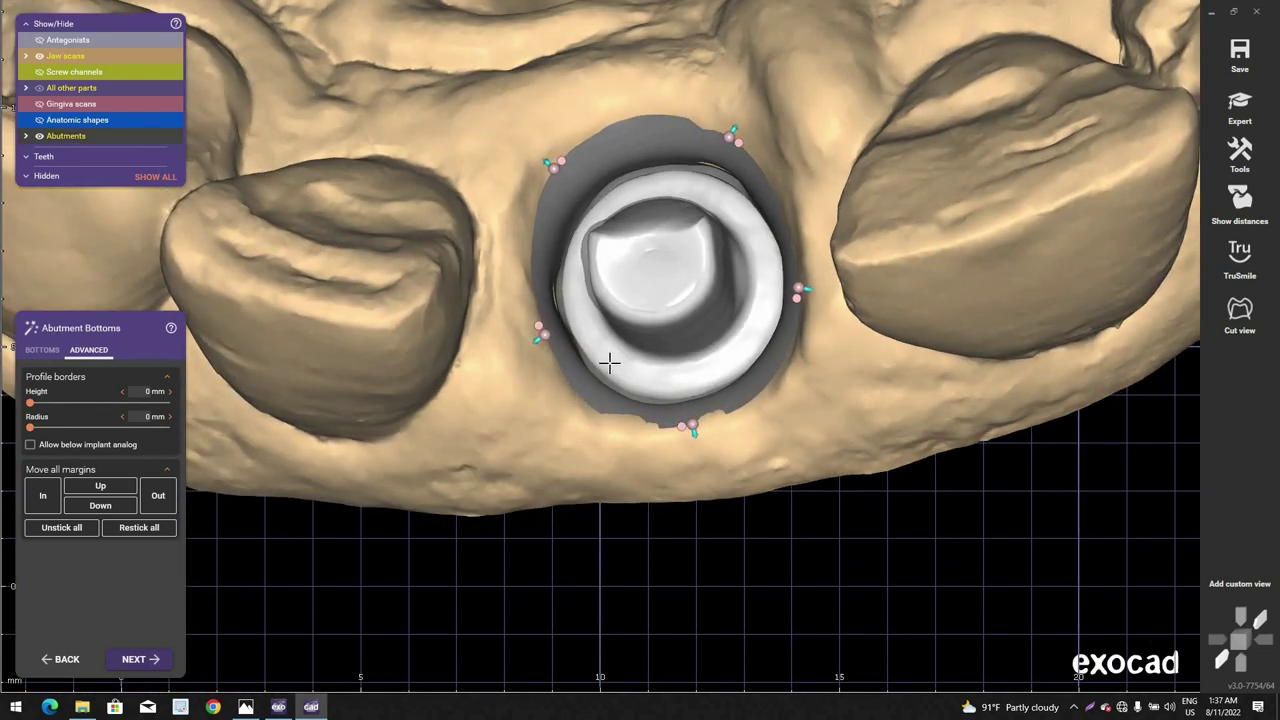
Step: Move the palatal margin point nearest the lateral incisor slightly outward on the abutment bottom of tooth 21
right_click_drag(610, 363, 703, 446)
scroll(684, 300, "up", 4)
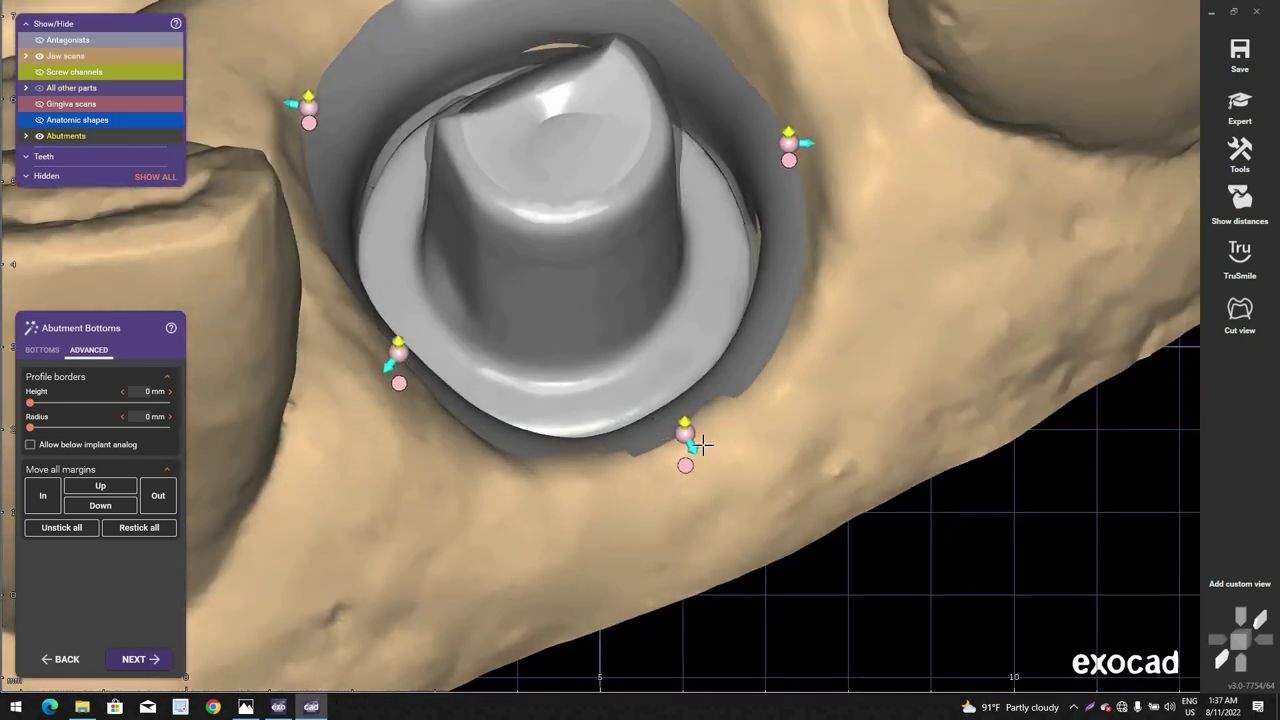
scroll(698, 433, "up", 2)
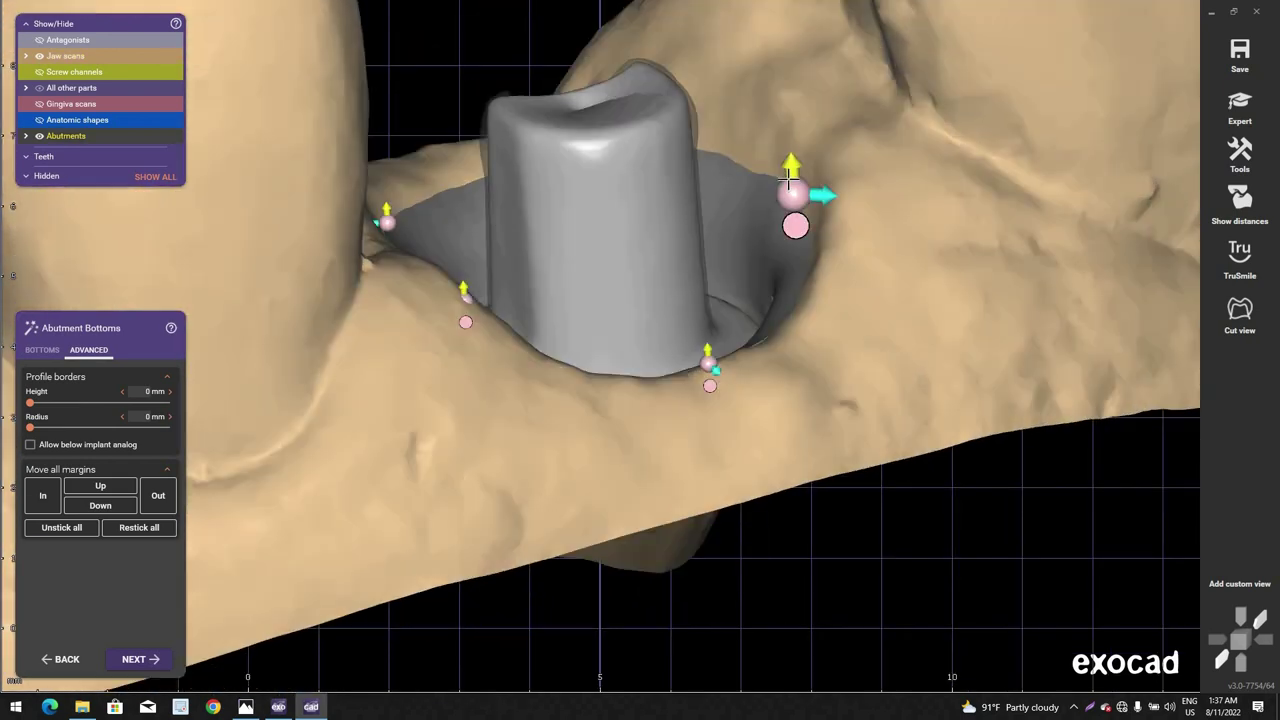
scroll(750, 227, "down", 3)
right_click_drag(751, 225, 723, 98)
scroll(723, 98, "up", 2)
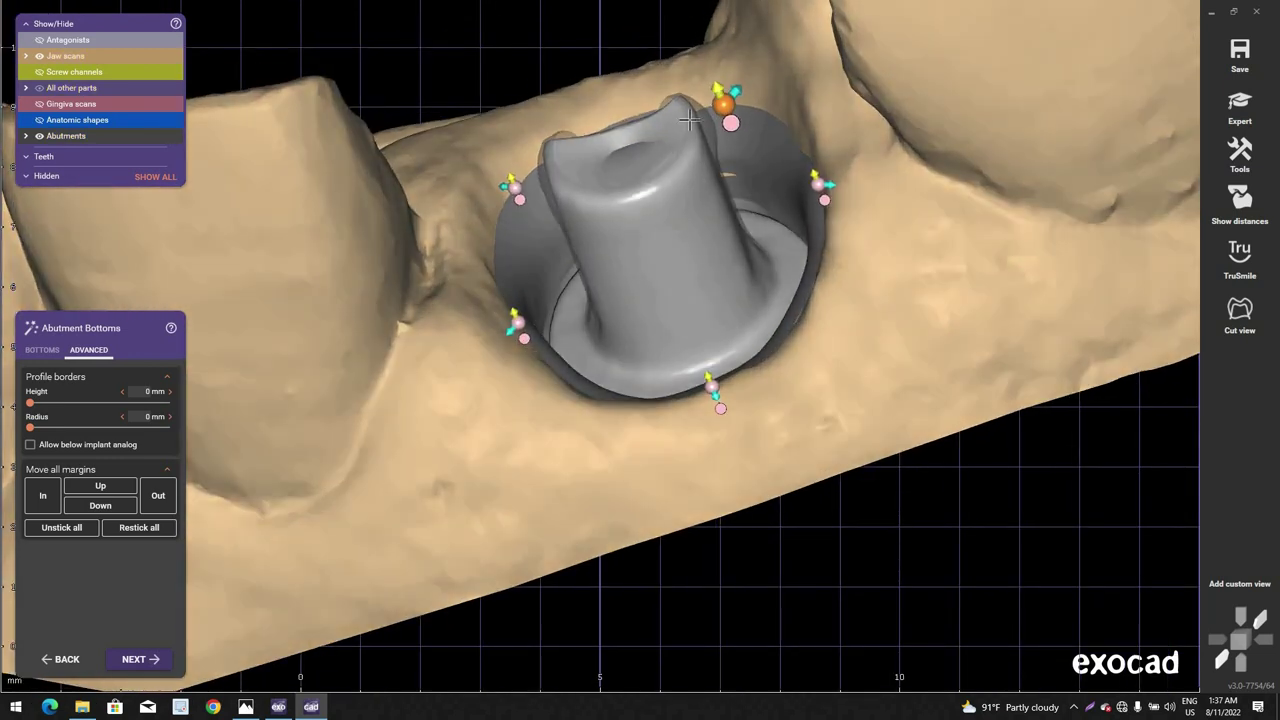
right_click_drag(634, 149, 515, 145)
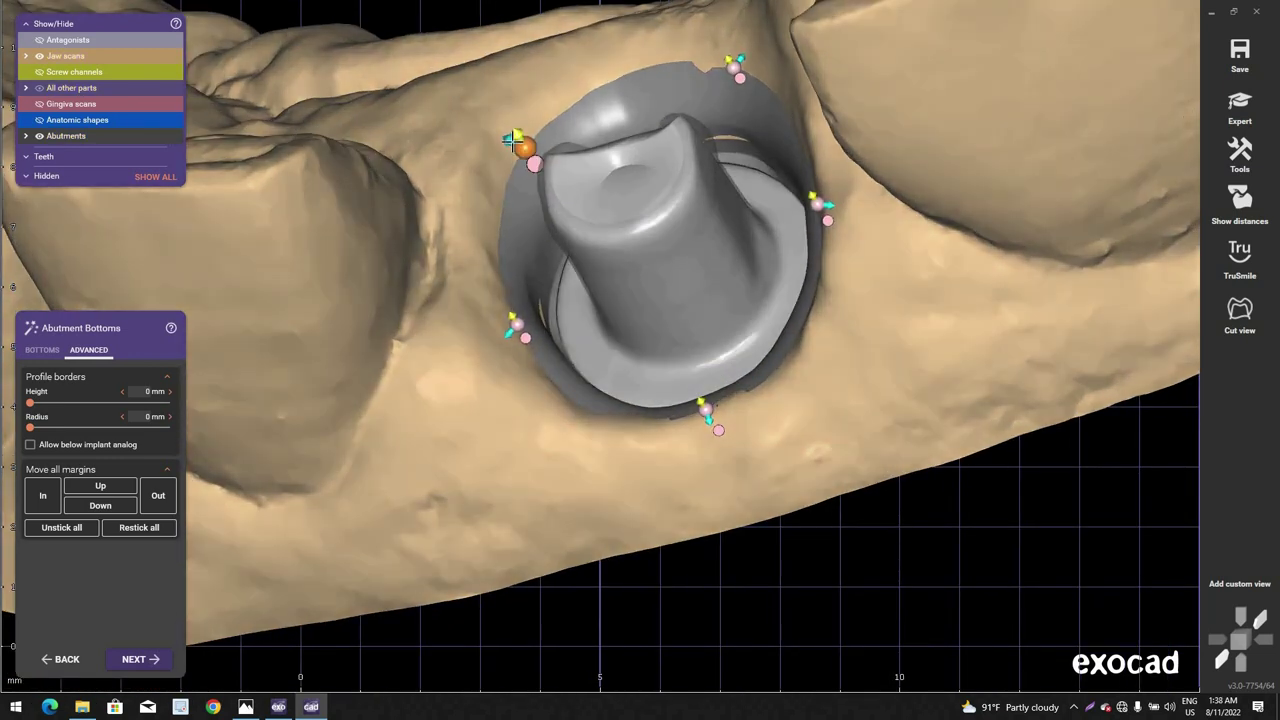
left_click_drag(512, 141, 506, 132)
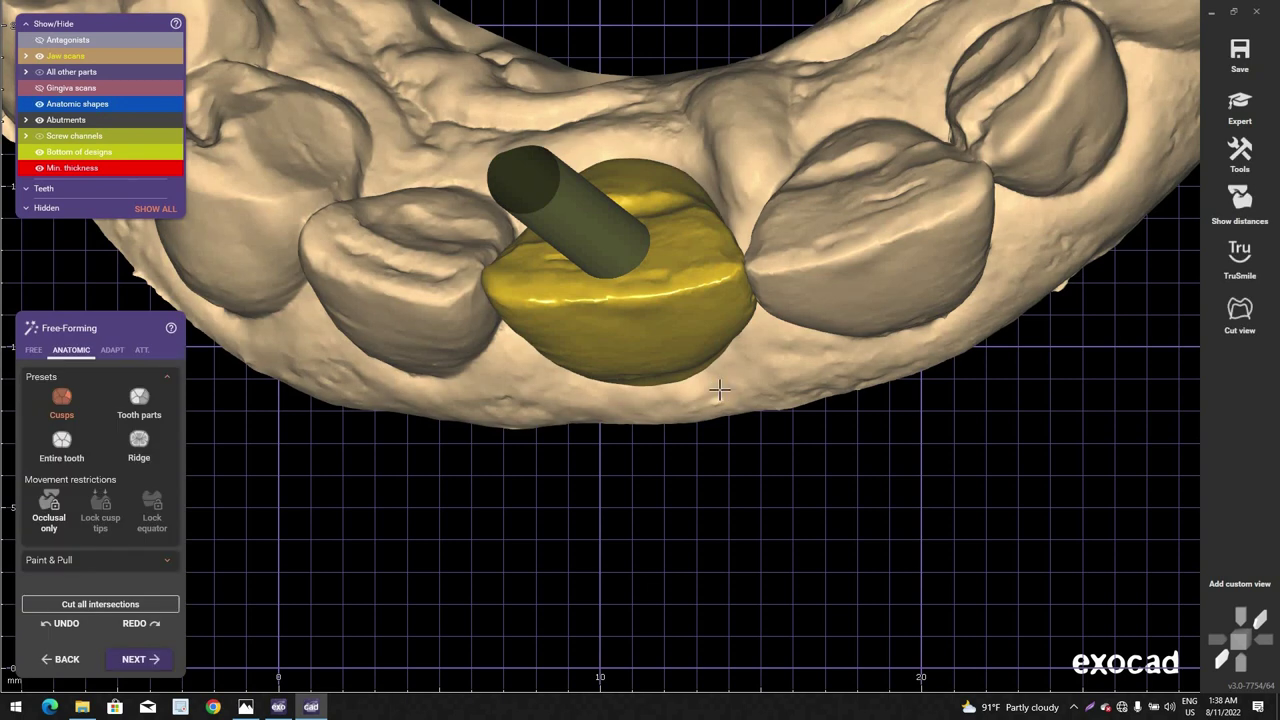
Step: Examine the tooth 21 crown and its emergence profile without the jaw scan, and show the jaw scan again
middle_click(718, 389, "ctrl")
right_click_drag(666, 320, 467, 370)
scroll(542, 337, "up", 2)
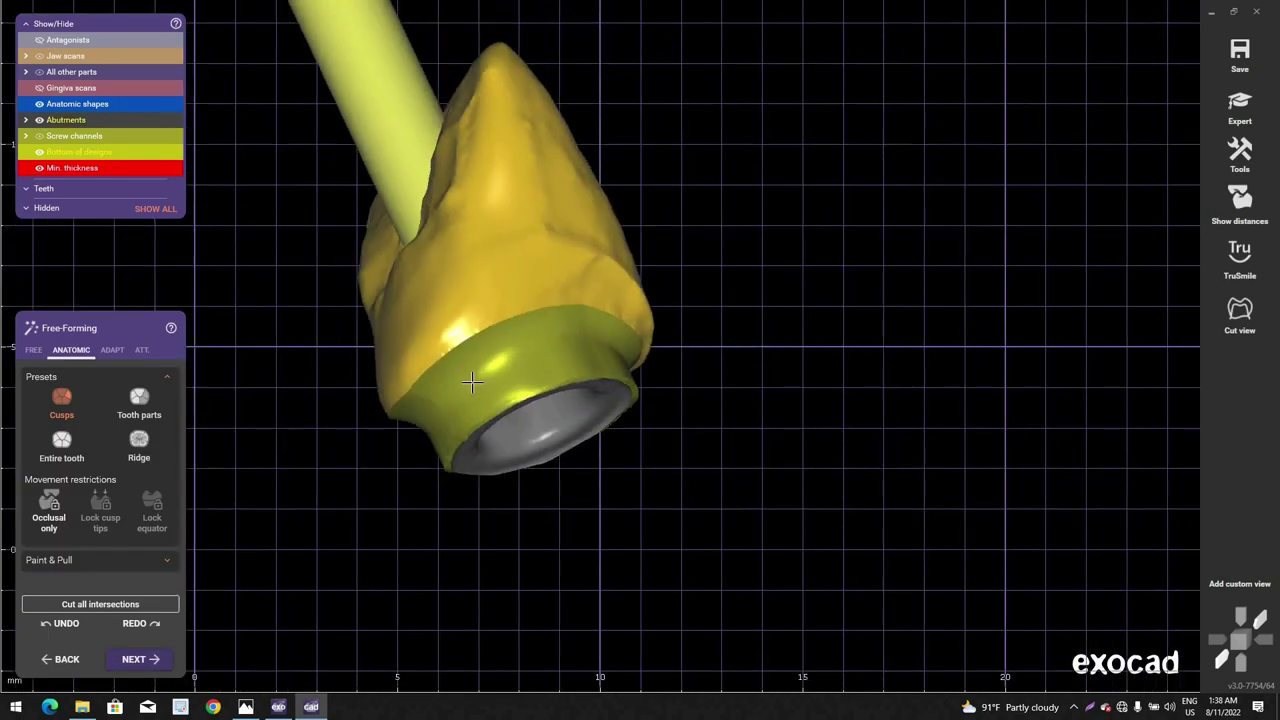
right_click_drag(640, 251, 55, 383)
scroll(605, 354, "up", 3)
scroll(589, 332, "down", 2)
scroll(589, 333, "down", 2)
key("j")
scroll(551, 374, "down", 2)
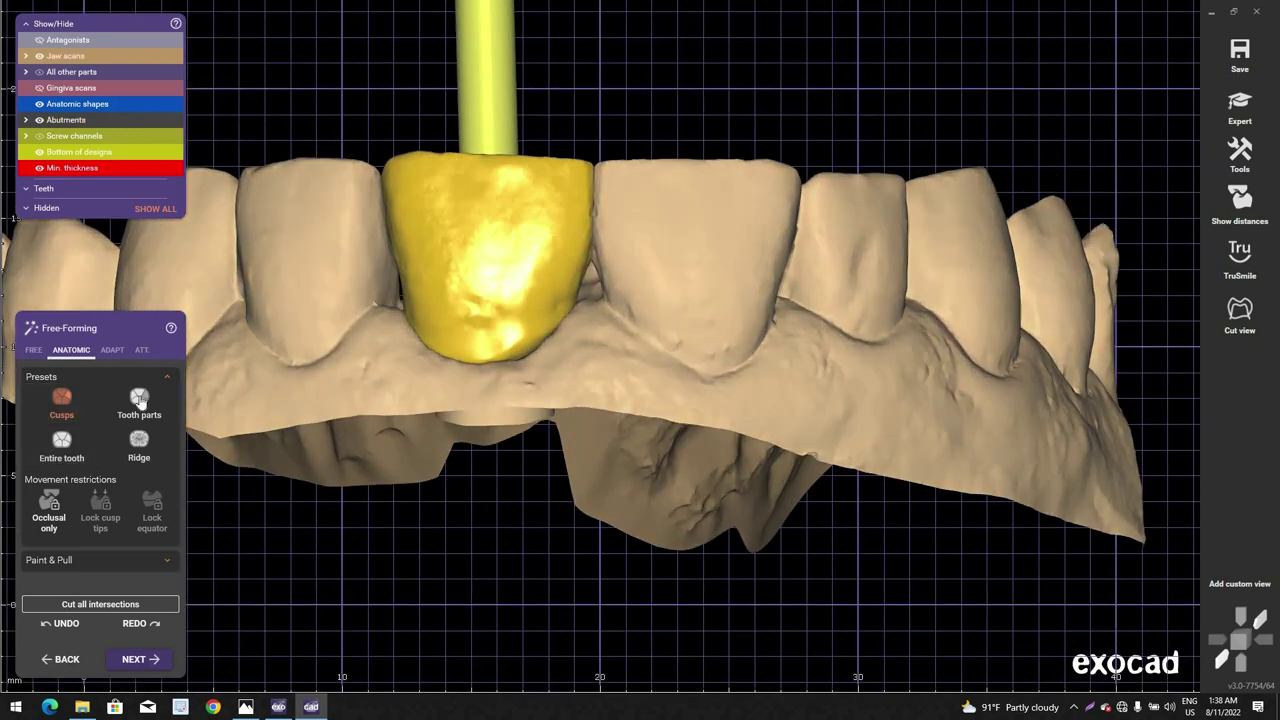
Step: Smooth the labial surface of the tooth 21 crown in Smooth/Flatten mode, reducing the brush size for the cervical area
left_click(33, 350)
left_click(139, 403)
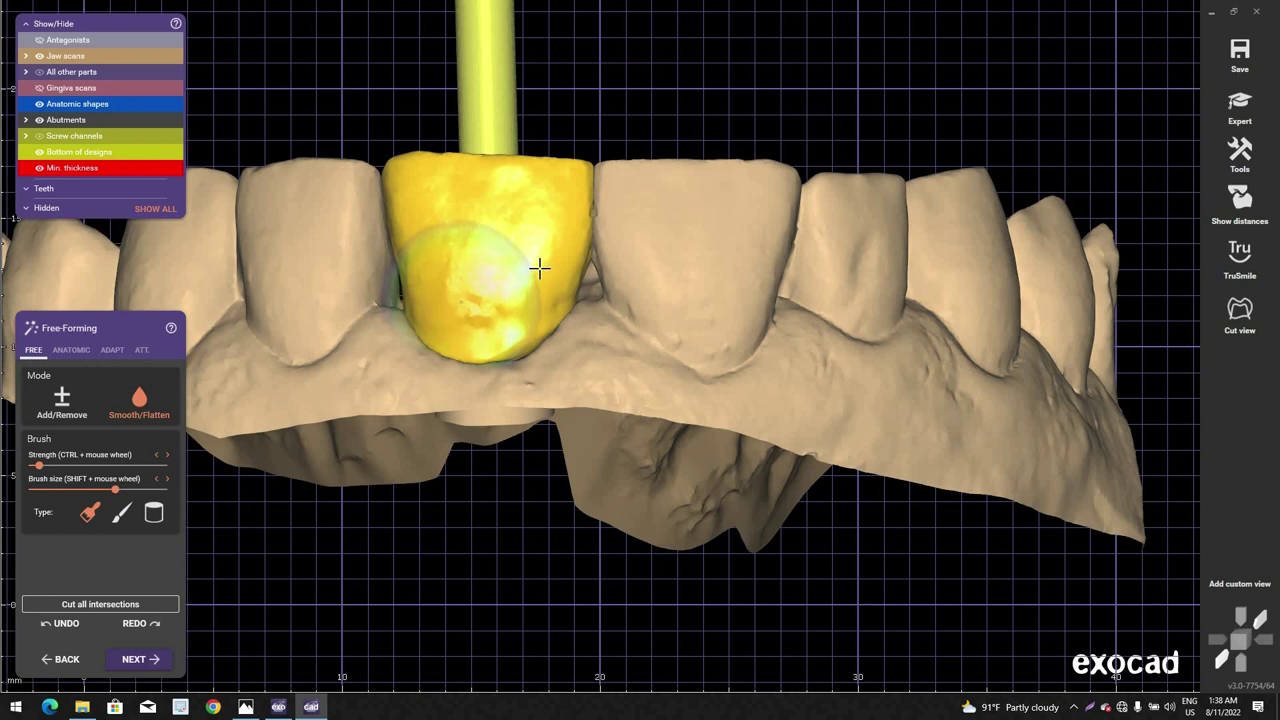
right_click_drag(480, 287, 441, 240)
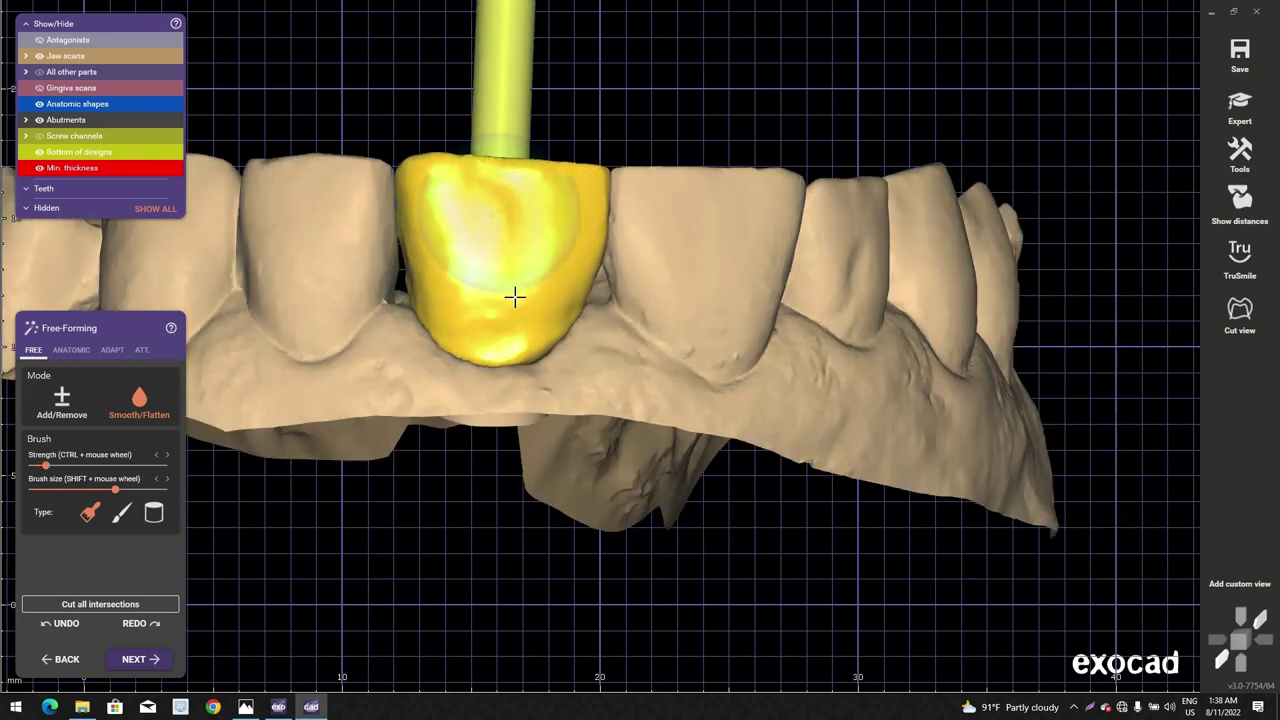
mouse_move(419, 294)
right_mouse_down()
mouse_move(440, 315)
mouse_move(518, 311)
right_mouse_up()
scroll(500, 314, "down", 4, "shift")
scroll(518, 311, "down", 1, "shift")
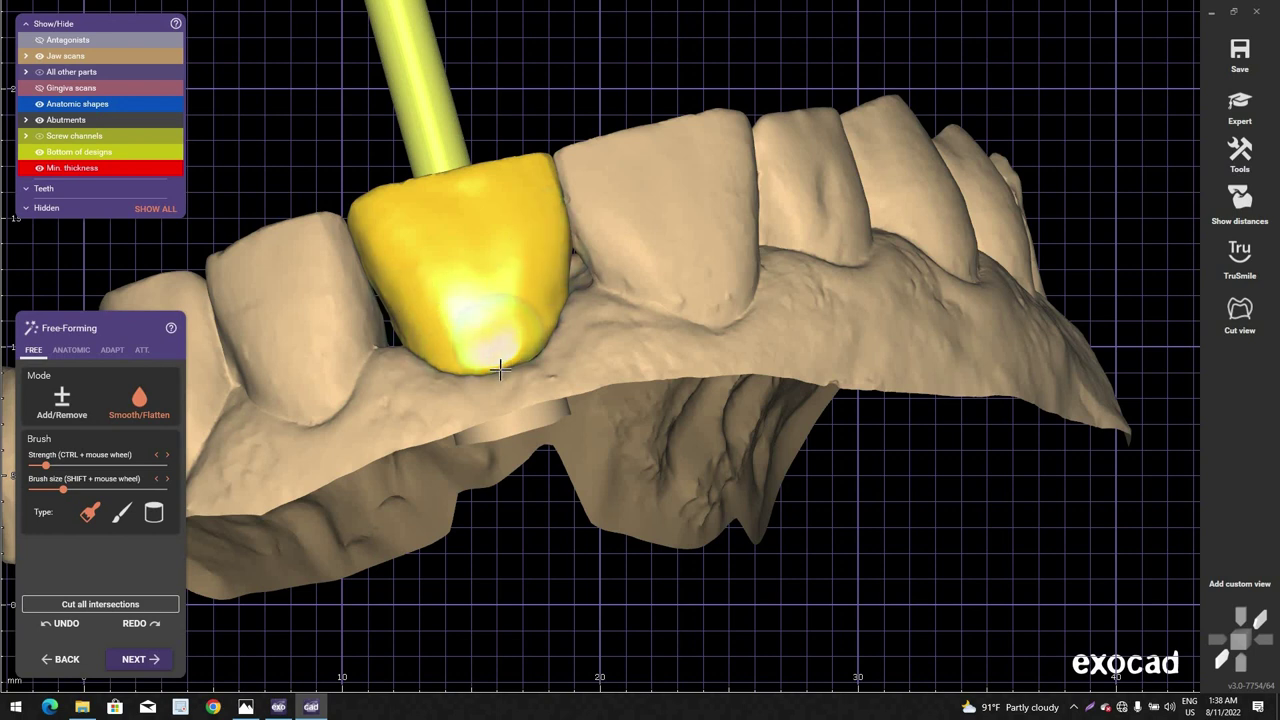
Step: Hide the screw channel of tooth 21
scroll(500, 370, "down", 3)
right_click_drag(500, 370, 477, 229)
right_click_drag(469, 147, 434, 245)
middle_click(487, 153)
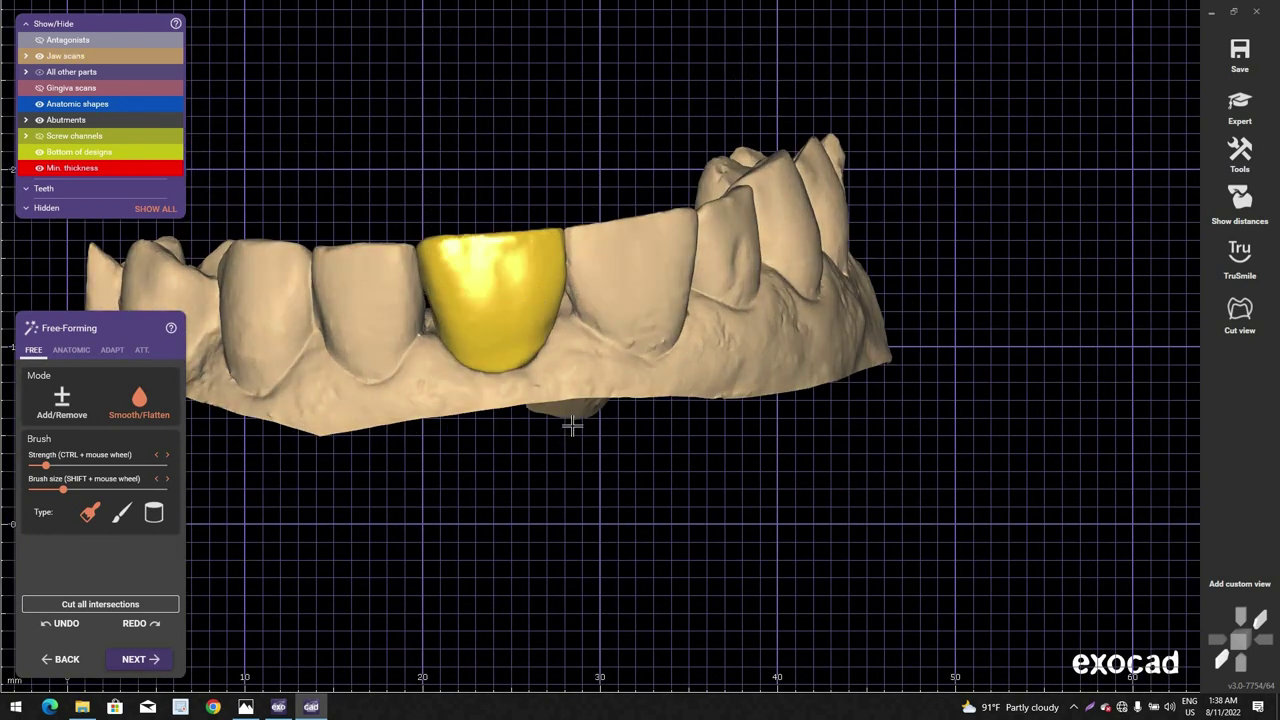
Step: Smooth the palatal surface of the tooth 21 crown in Smooth/Flatten mode with a slightly higher brush strength
scroll(560, 380, "down", 2)
middle_click(518, 243)
right_click_drag(612, 305, 606, 450)
scroll(570, 300, "up", 3)
mouse_move(556, 232)
right_mouse_down()
mouse_move(551, 269)
mouse_move(524, 274)
right_mouse_up()
scroll(550, 275, "up", 3)
scroll(524, 274, "up", 2)
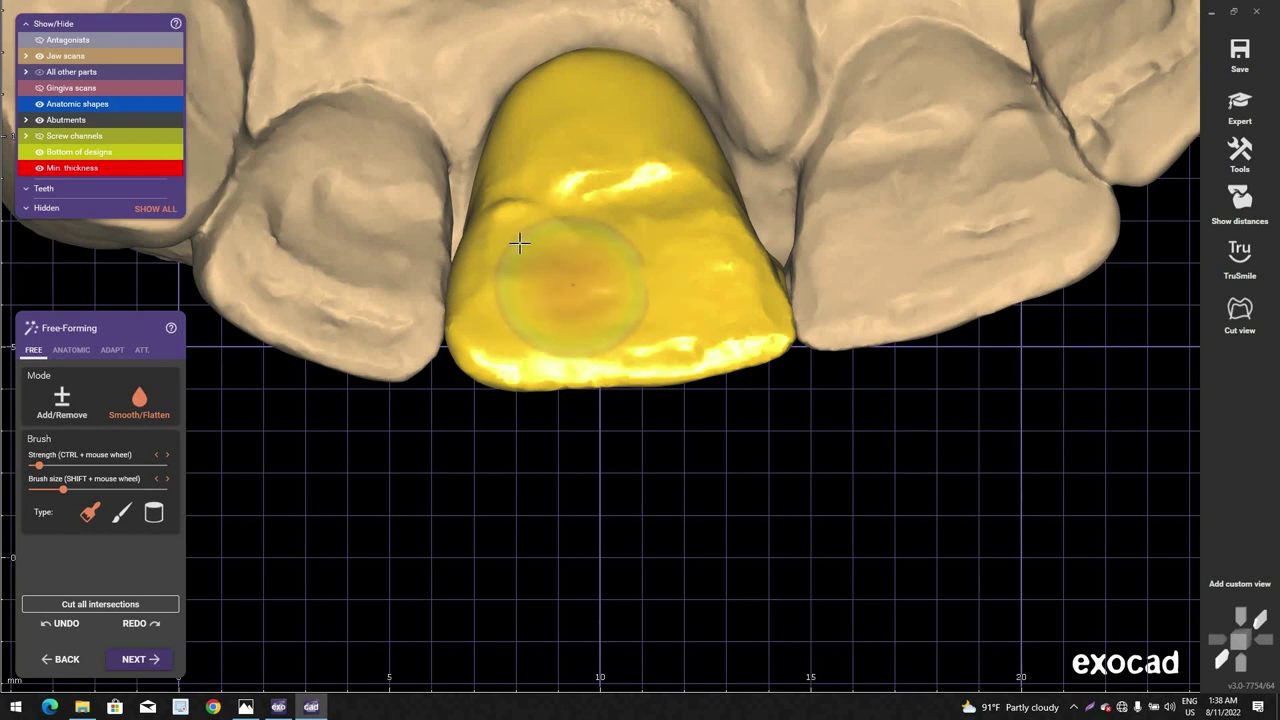
scroll(519, 242, "up", 2, "ctrl")
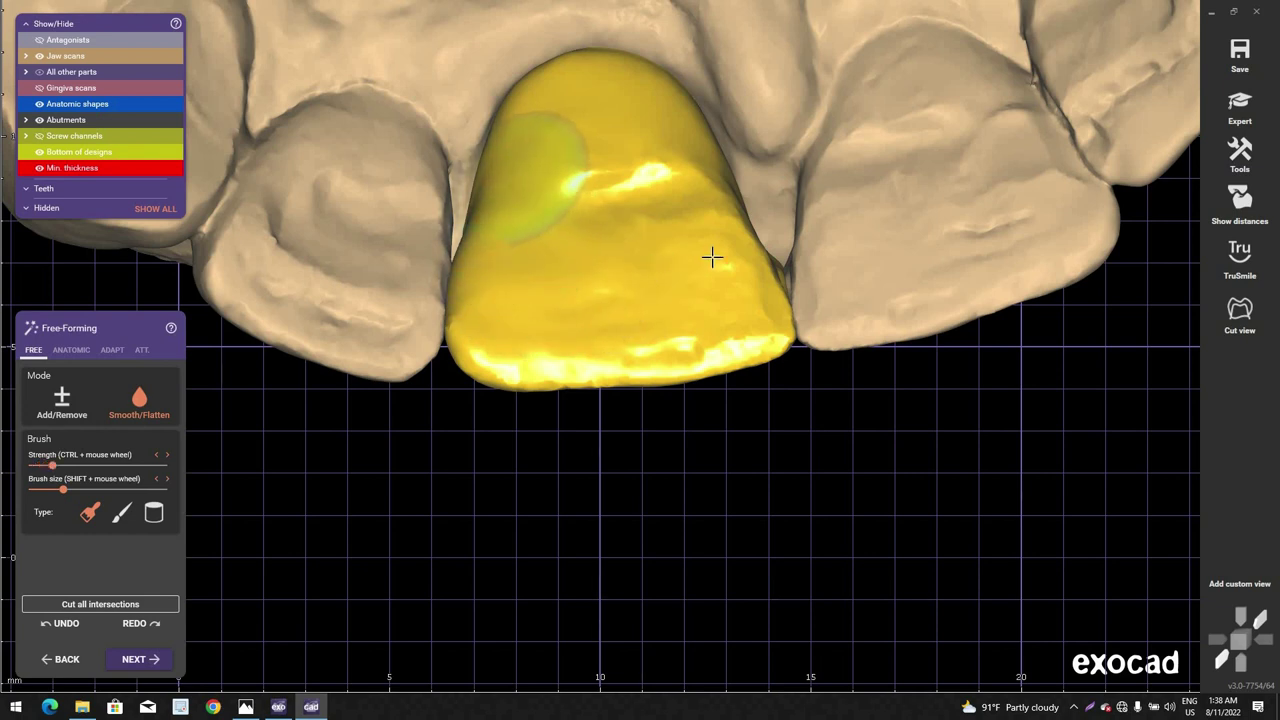
mouse_move(712, 257)
left_mouse_down()
mouse_move(714, 293)
mouse_move(577, 309)
mouse_move(641, 301)
left_mouse_up()
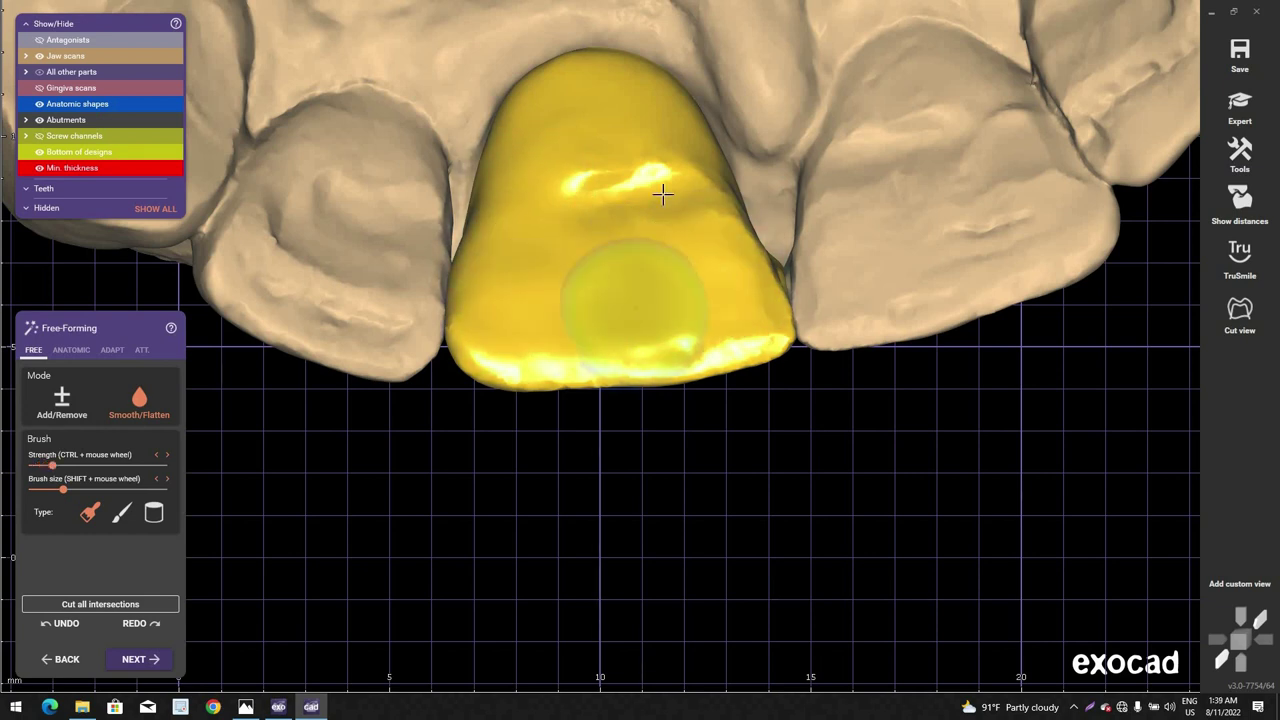
mouse_move(663, 194)
left_mouse_down()
mouse_move(606, 180)
mouse_move(592, 117)
mouse_move(606, 123)
left_mouse_up()
scroll(605, 124, "down", 3)
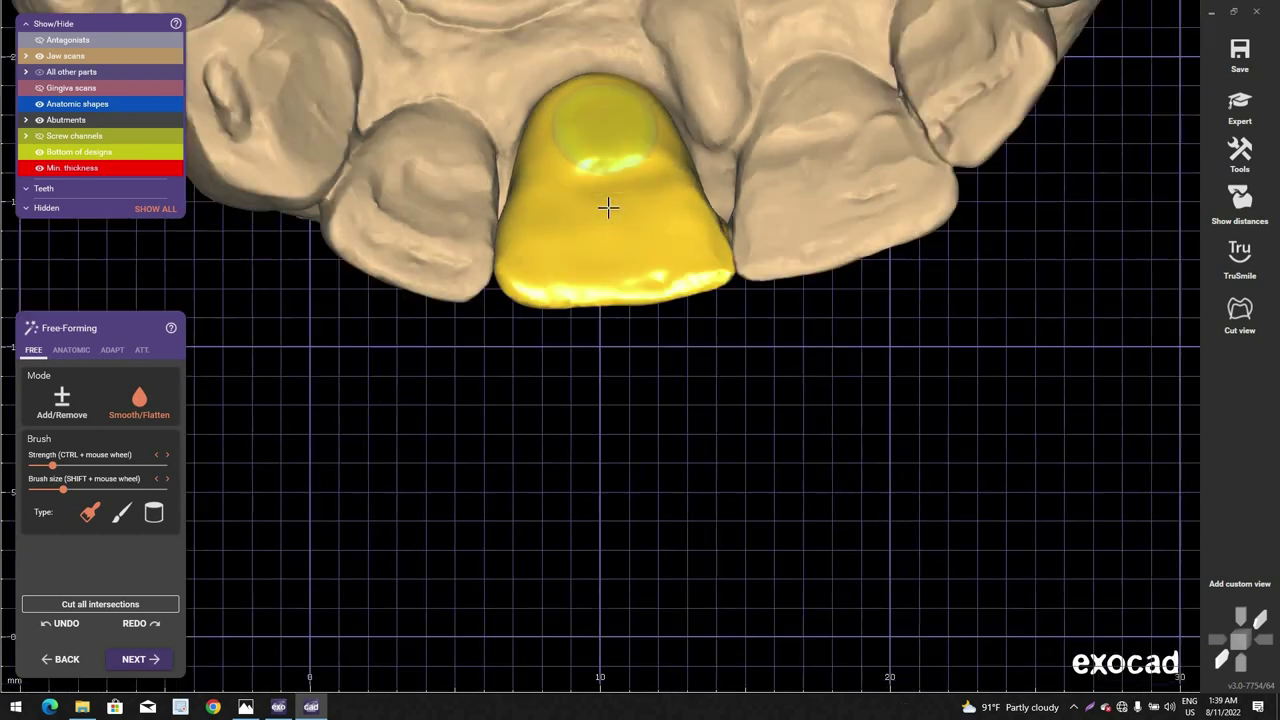
Step: Refine the cingulum and palatal slopes of the tooth 21 crown in Smooth/Flatten mode, varying the brush size
right_click_drag(622, 265, 715, 183)
scroll(630, 208, "up", 3)
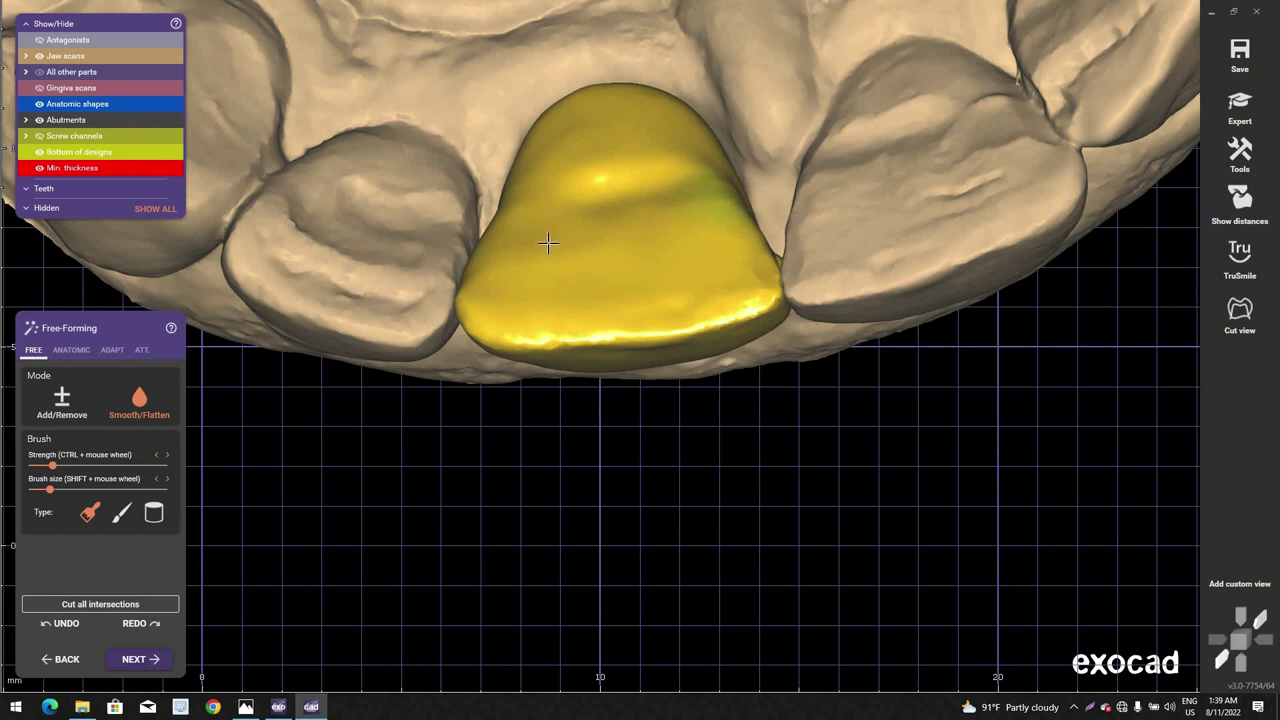
scroll(533, 266, "down", 2)
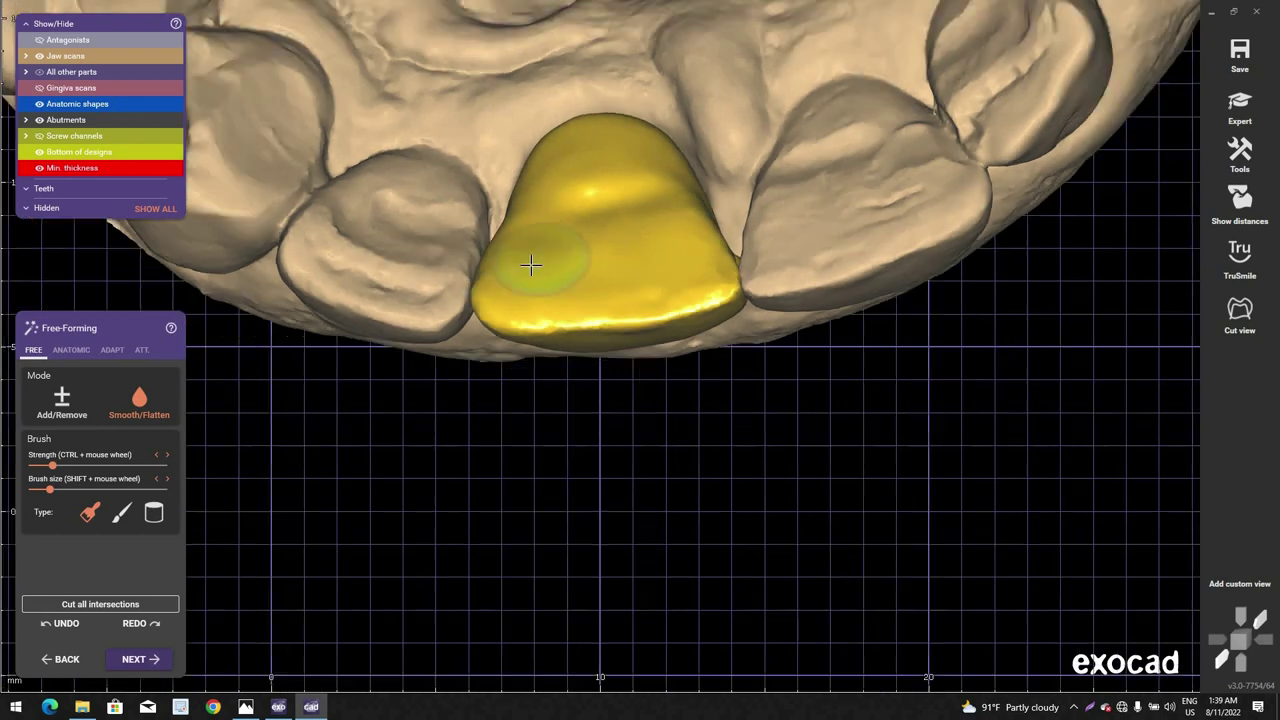
right_click_drag(531, 266, 497, 217)
scroll(600, 177, "up", 2)
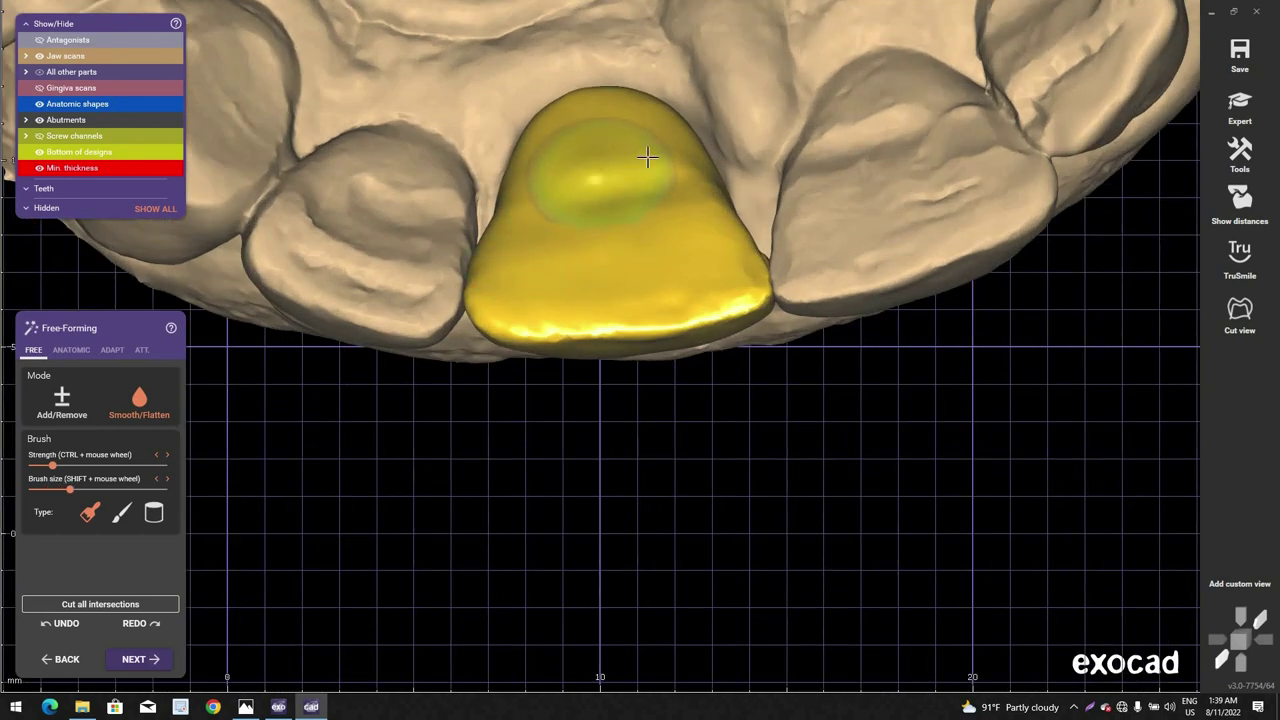
scroll(646, 157, "up", 2, "ctrl")
mouse_move(655, 157)
right_mouse_down()
mouse_move(691, 161)
mouse_move(805, 329)
right_mouse_up()
scroll(805, 329, "down", 2)
Step: Even out the palatal depression of the tooth 21 crown beside the neighbouring central incisor, increasing the strength and enlarging the brush
left_click(69, 414)
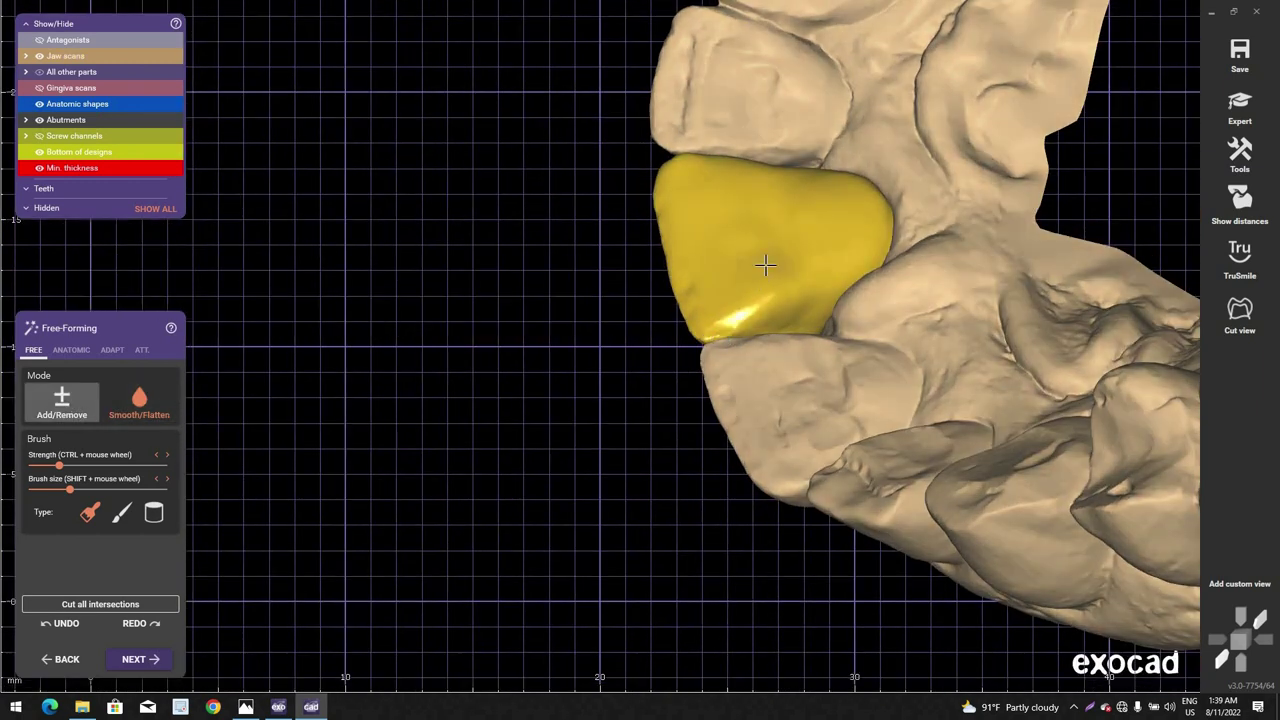
right_click_drag(765, 265, 777, 231)
scroll(783, 228, "down", 3, "shift")
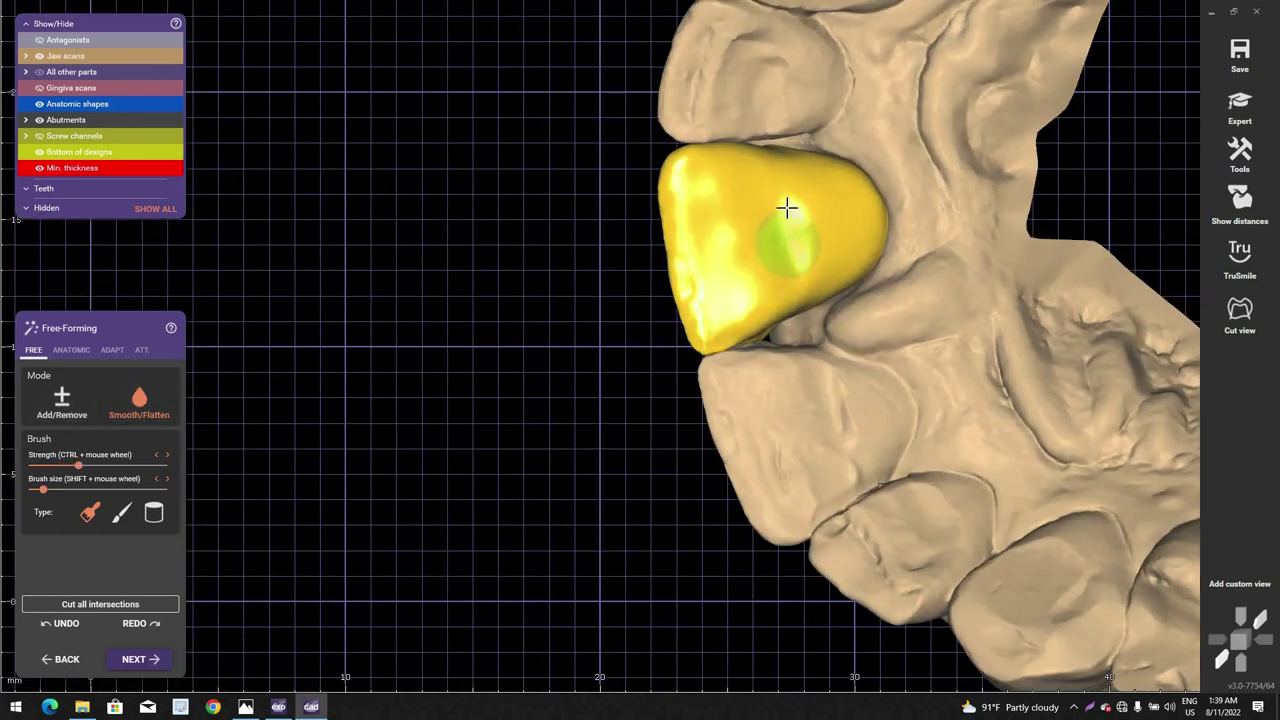
scroll(794, 252, "down", 2)
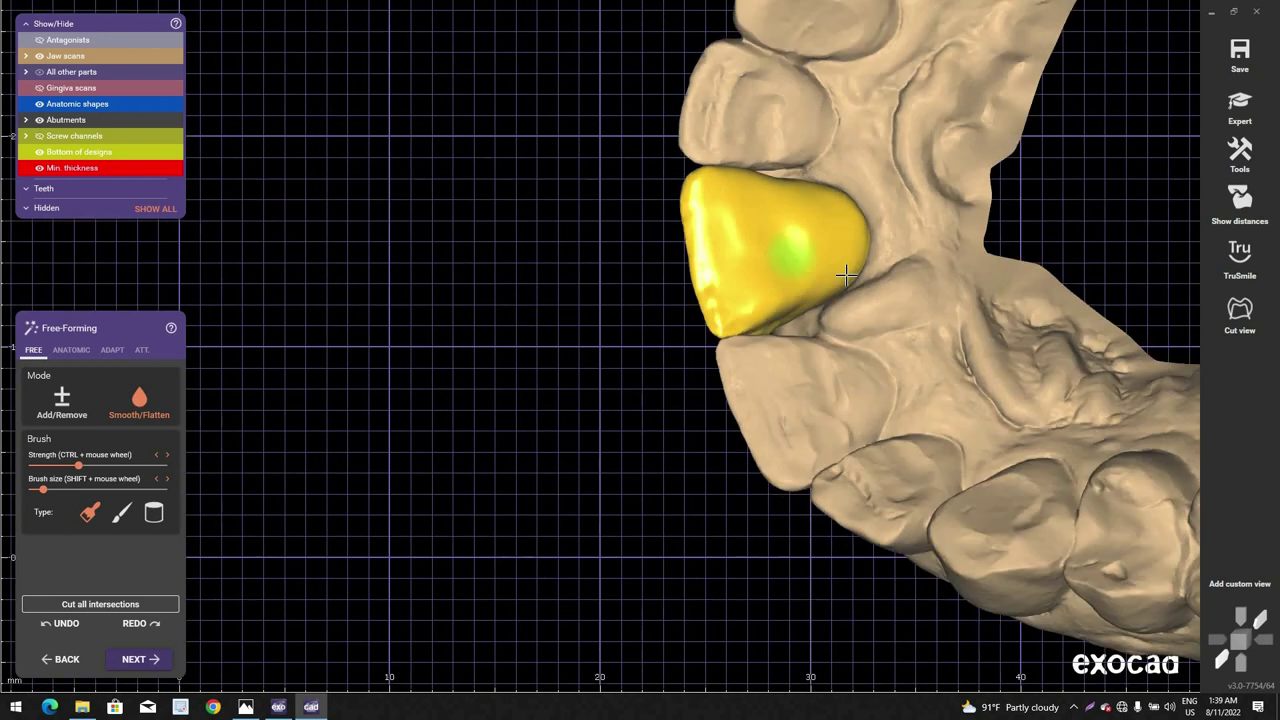
scroll(800, 262, "up", 4)
right_click_drag(545, 370, 600, 400)
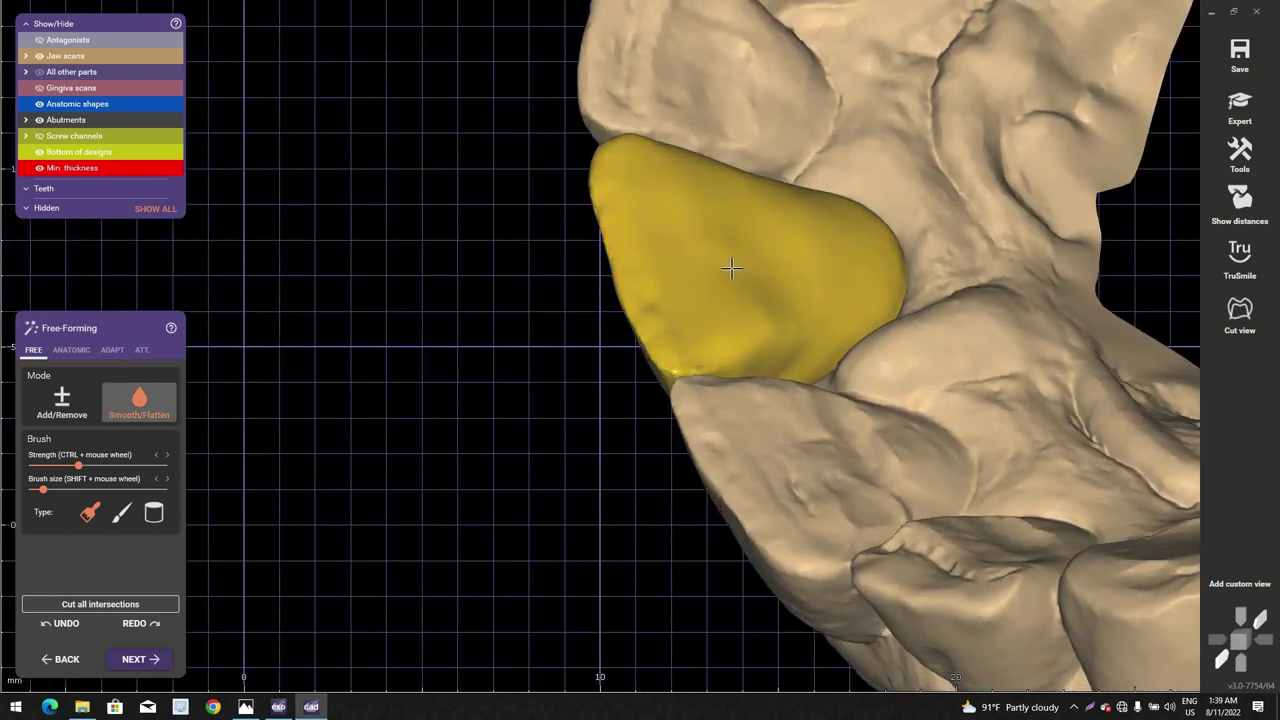
scroll(723, 284, "up", 3, "shift")
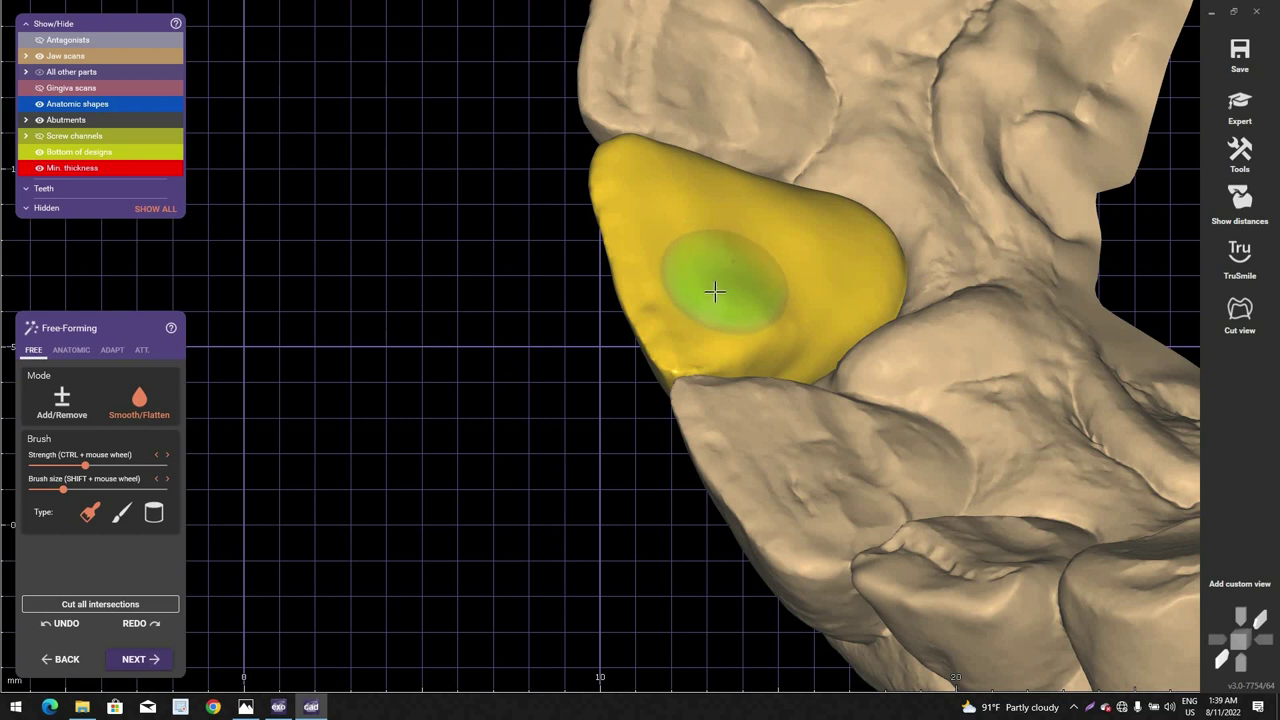
left_click_drag(733, 304, 756, 301)
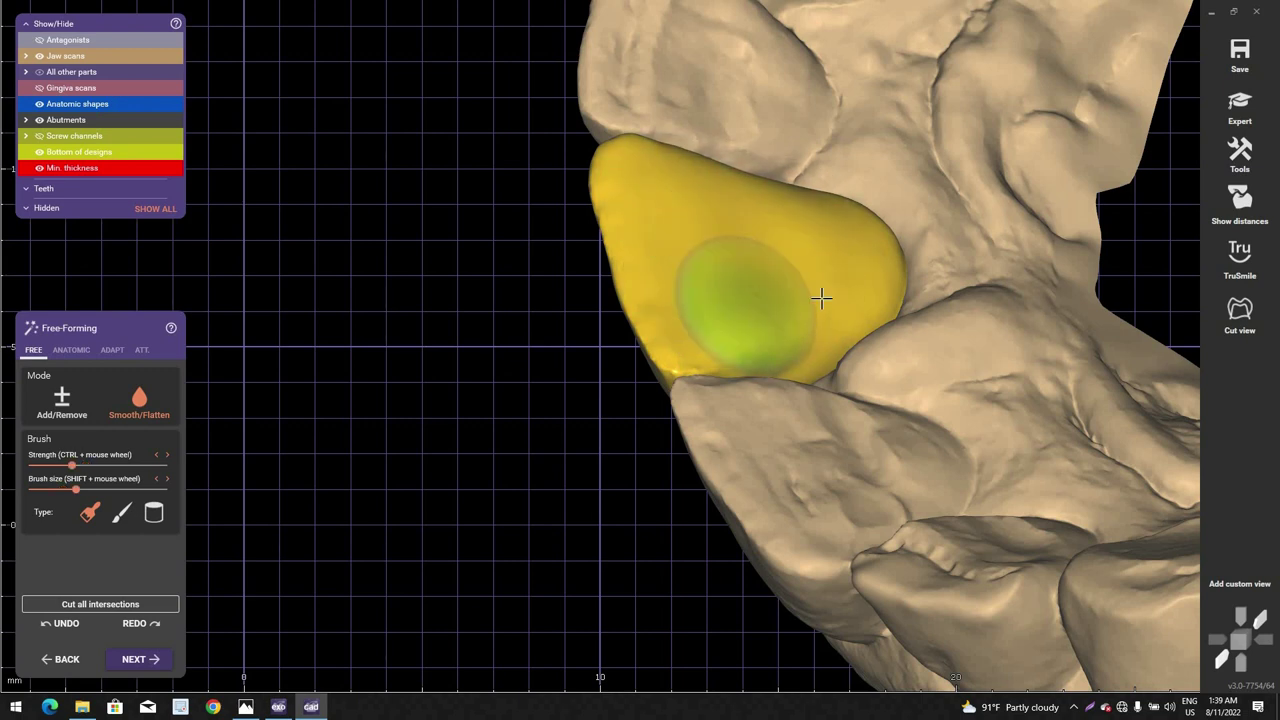
Step: Hide the jaw scan and smooth the proximal and cervical surfaces of the tooth 21 crown with a large Smooth/Flatten brush
mouse_move(820, 297)
right_mouse_down()
mouse_move(637, 446)
mouse_move(602, 440)
right_mouse_up()
scroll(821, 298, "down", 3)
scroll(606, 320, "up", 2)
right_click_drag(606, 320, 563, 327)
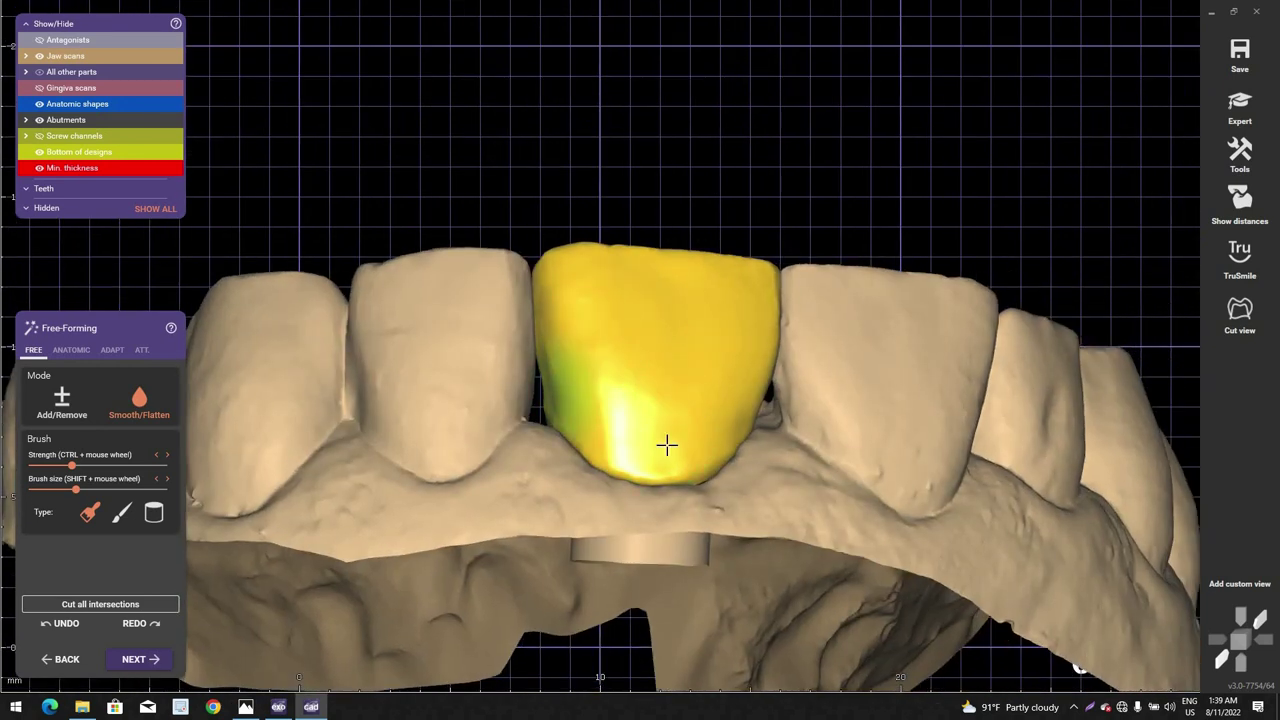
scroll(648, 422, "up", 1, "ctrl")
key("ctrl+j")
right_click_drag(631, 400, 586, 280)
scroll(600, 274, "up", 3)
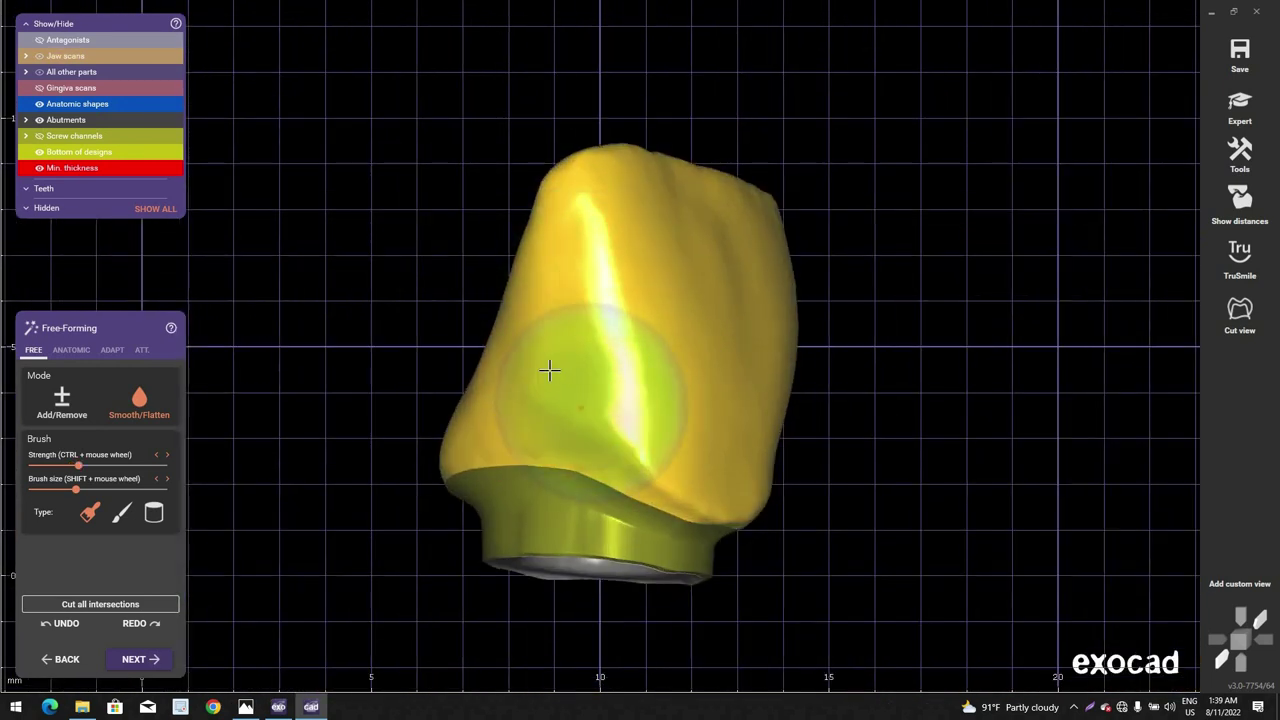
right_click_drag(582, 410, 668, 446)
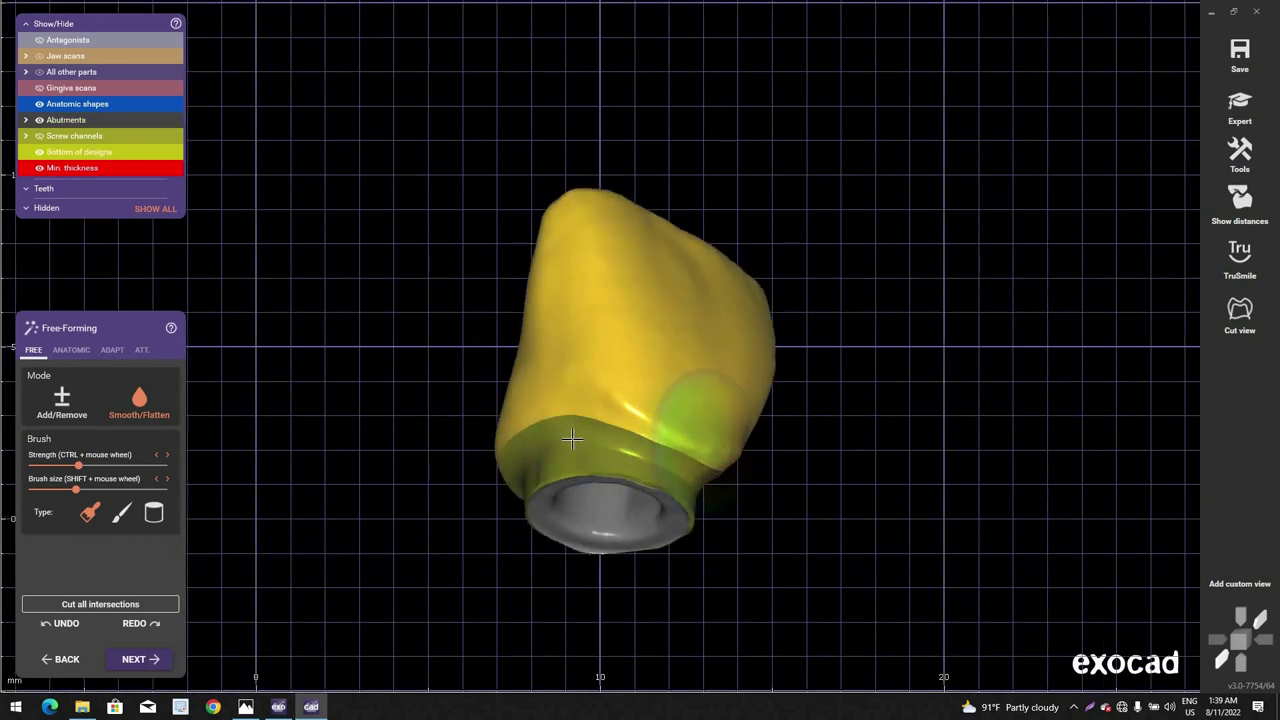
mouse_move(571, 438)
right_mouse_down()
mouse_move(623, 449)
mouse_move(646, 423)
mouse_move(686, 420)
mouse_move(691, 371)
mouse_move(648, 371)
right_mouse_up()
Step: Smooth the remaining proximal side and adjoining palatal ridge of the tooth 21 crown, adjusting to a smaller brush
scroll(648, 371, "down", 3, "shift")
scroll(668, 338, "up", 3)
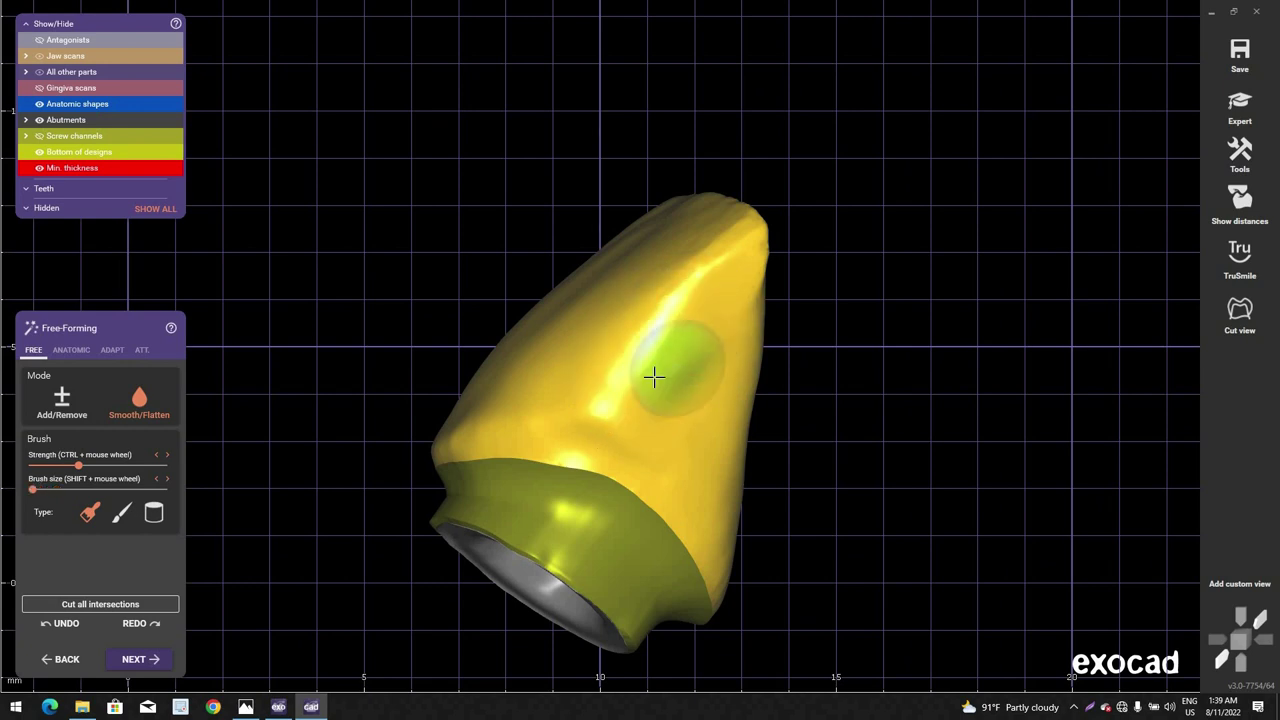
scroll(644, 435, "down", 1)
mouse_move(644, 435)
right_mouse_down()
mouse_move(646, 351)
mouse_move(680, 463)
right_mouse_up()
scroll(646, 351, "up", 2)
scroll(646, 351, "up", 2, "shift")
scroll(670, 361, "down", 2)
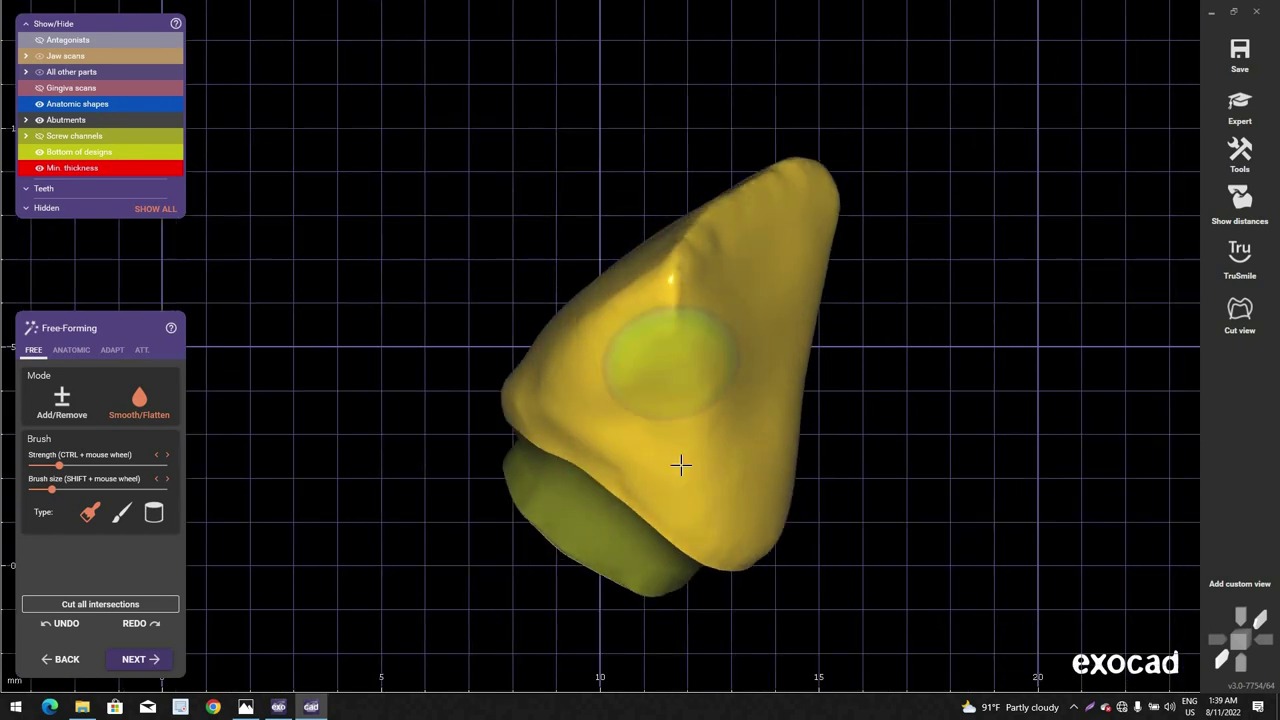
Step: Show the jaw scan again and turn on TruSmile rendering for a labial view of the tooth 21 crown
key("j")
scroll(692, 372, "down", 3)
right_click_drag(692, 372, 682, 467)
middle_click_drag(682, 467, 666, 533)
right_click_drag(666, 534, 710, 548)
scroll(711, 529, "up", 3)
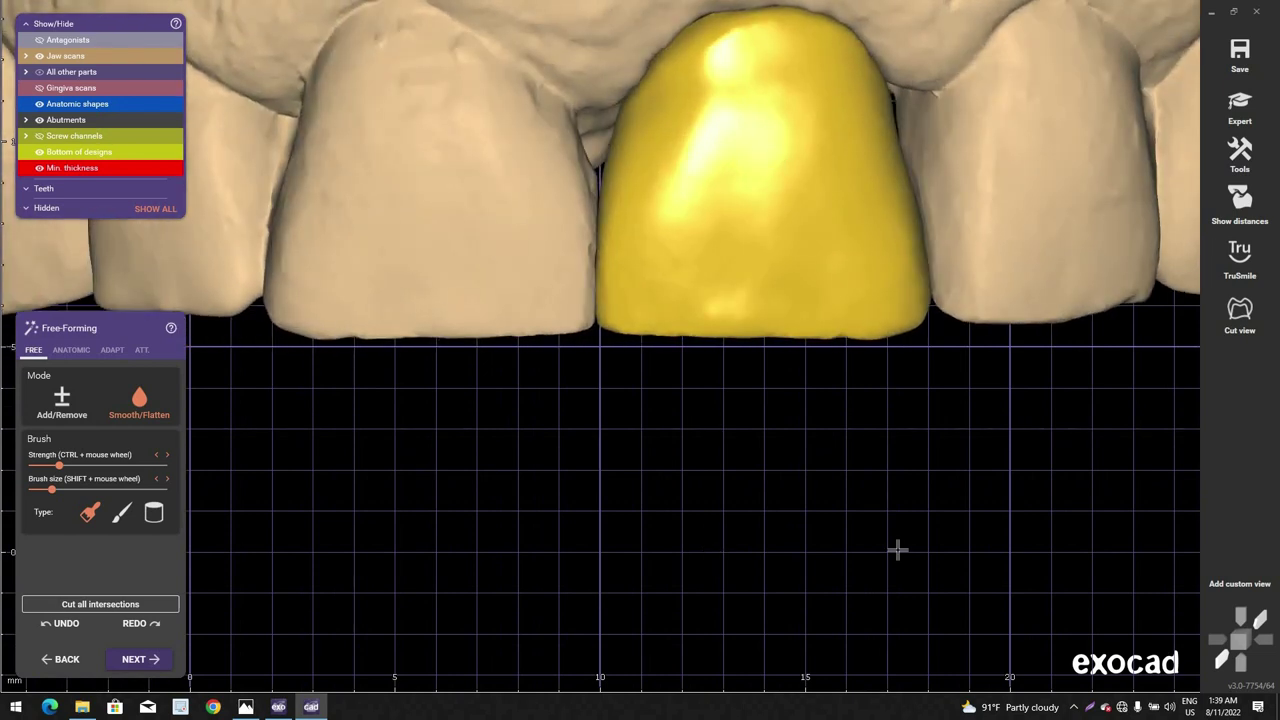
left_click(1238, 270)
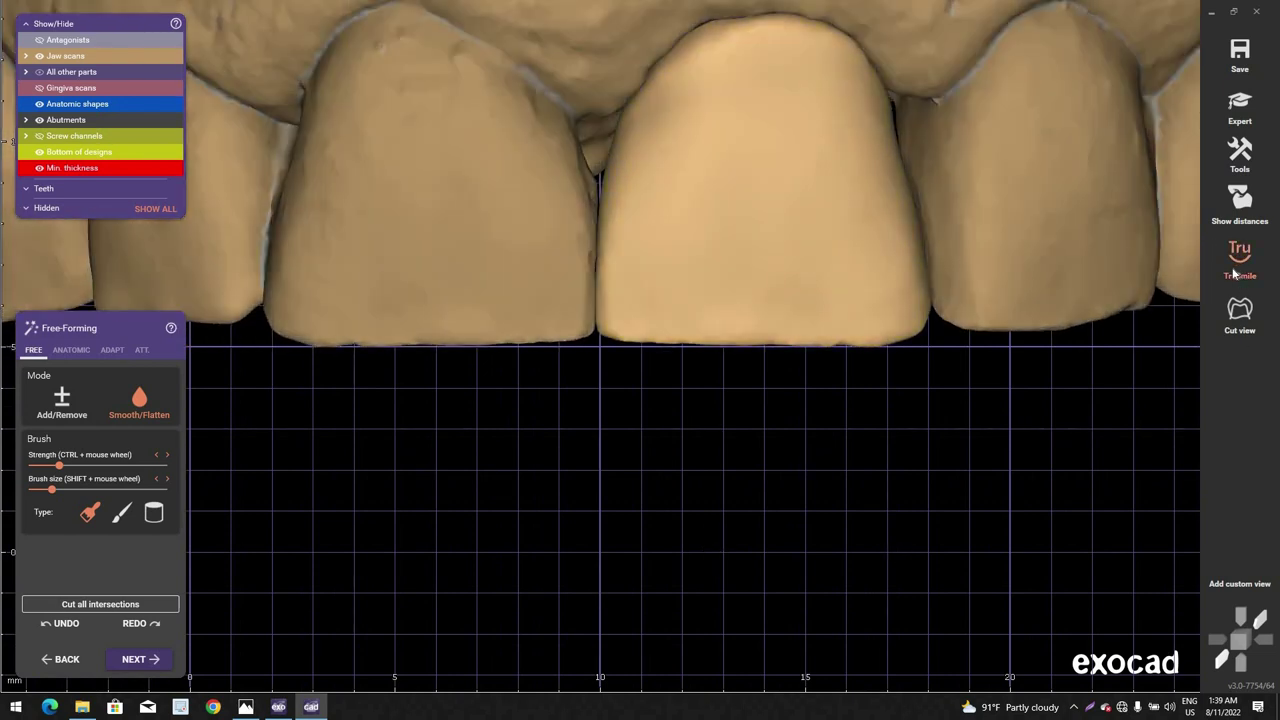
Step: Show the antagonists and save custom views of both jaws from the front and from the incisal side
scroll(763, 506, "down", 5)
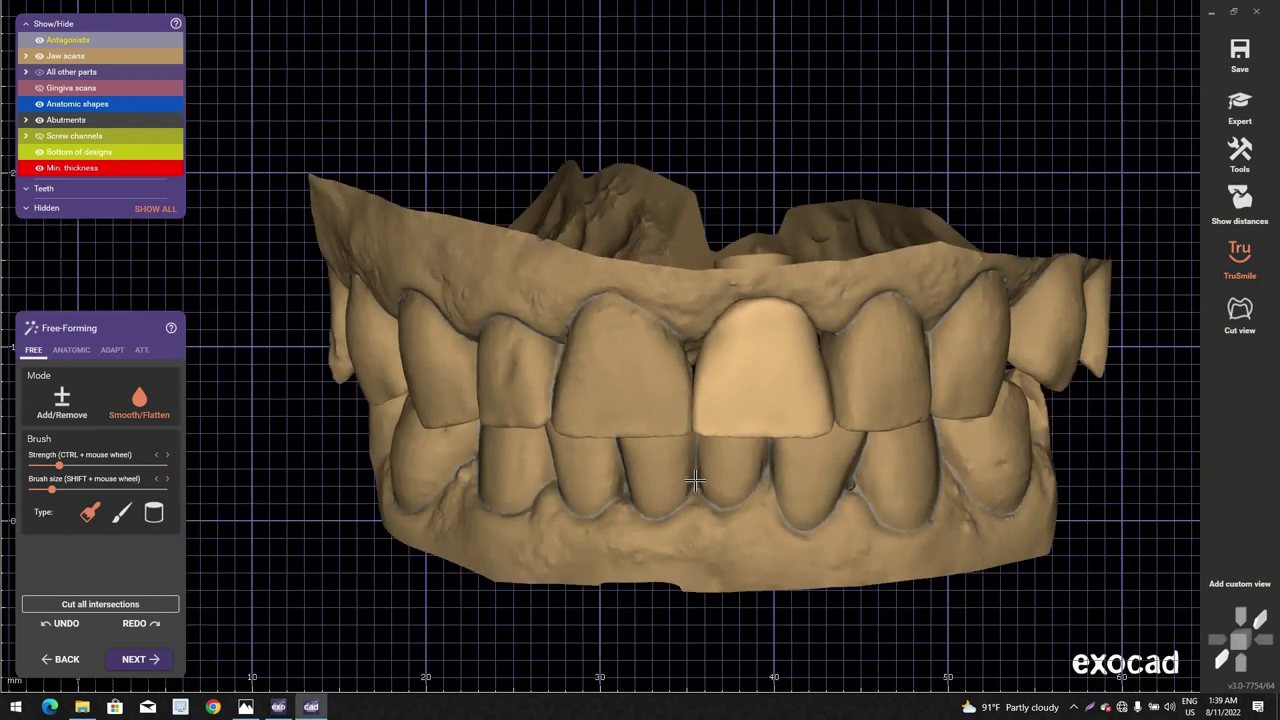
right_click_drag(695, 481, 694, 471)
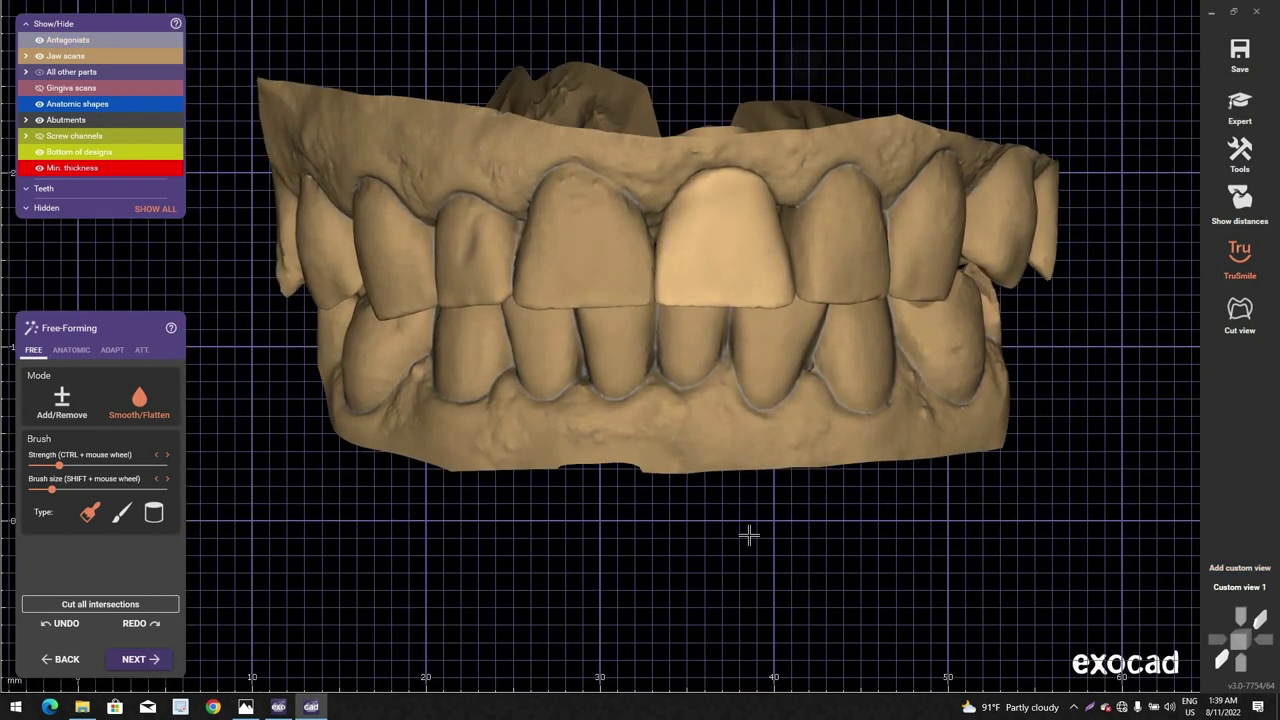
right_click_drag(749, 529, 713, 546)
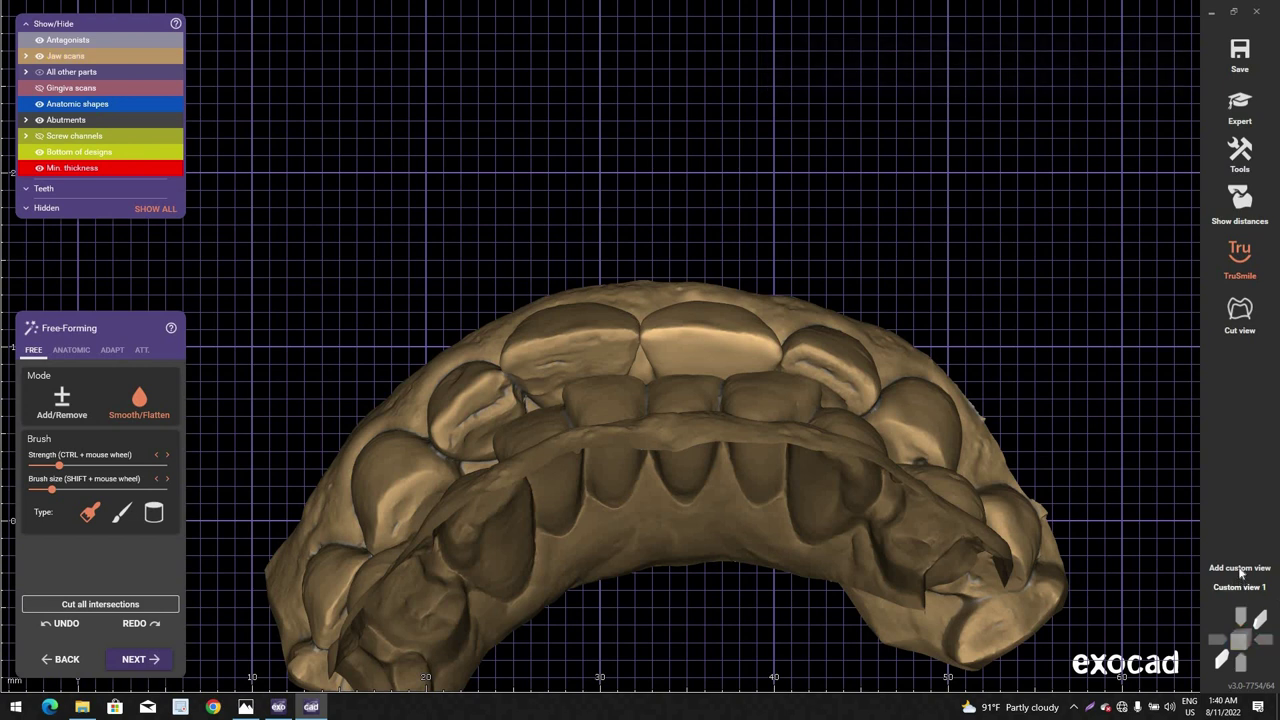
Step: Save another custom view with a close, tilted look at the crown and the neighbouring front teeth
scroll(866, 560, "down", 2)
right_click_drag(866, 560, 822, 450)
scroll(866, 560, "down", 1)
scroll(880, 508, "up", 3)
scroll(688, 546, "up", 3)
right_click_drag(686, 547, 693, 392)
middle_click_drag(693, 392, 683, 426)
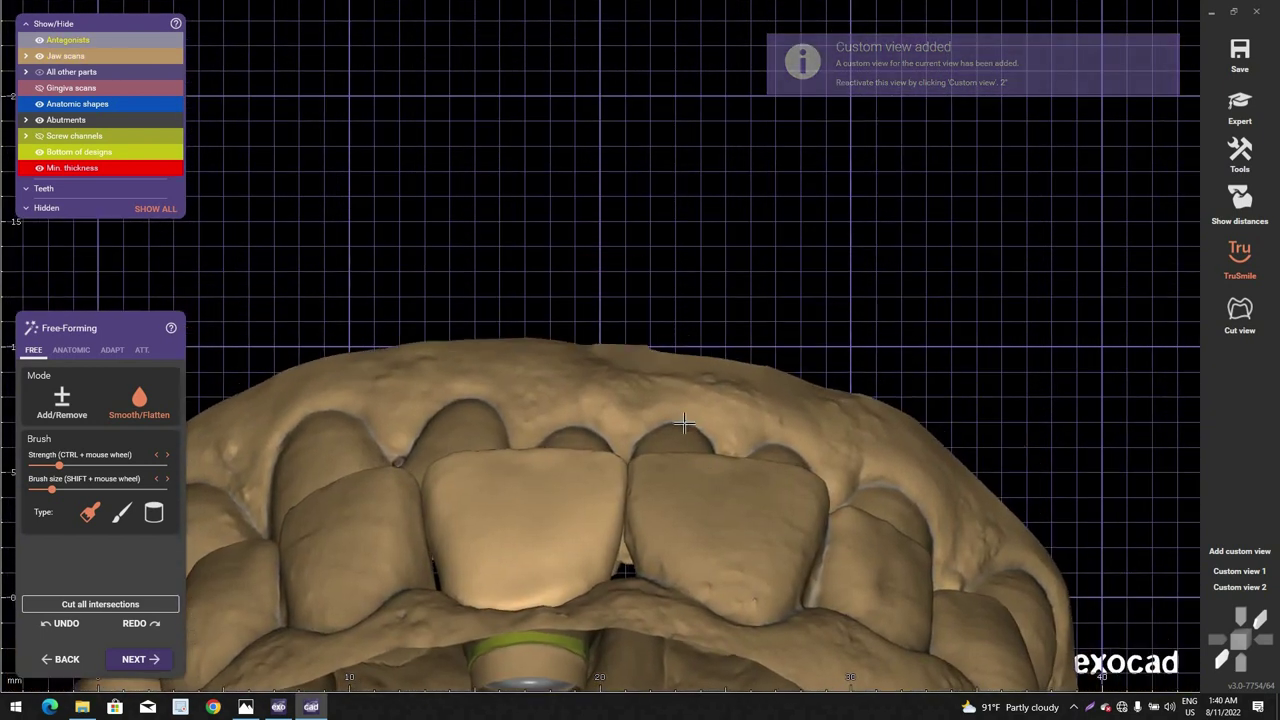
right_click_drag(683, 426, 686, 405)
scroll(726, 340, "up", 2)
mouse_move(725, 340)
right_mouse_down()
mouse_move(702, 305)
mouse_move(694, 340)
mouse_move(711, 341)
right_mouse_up()
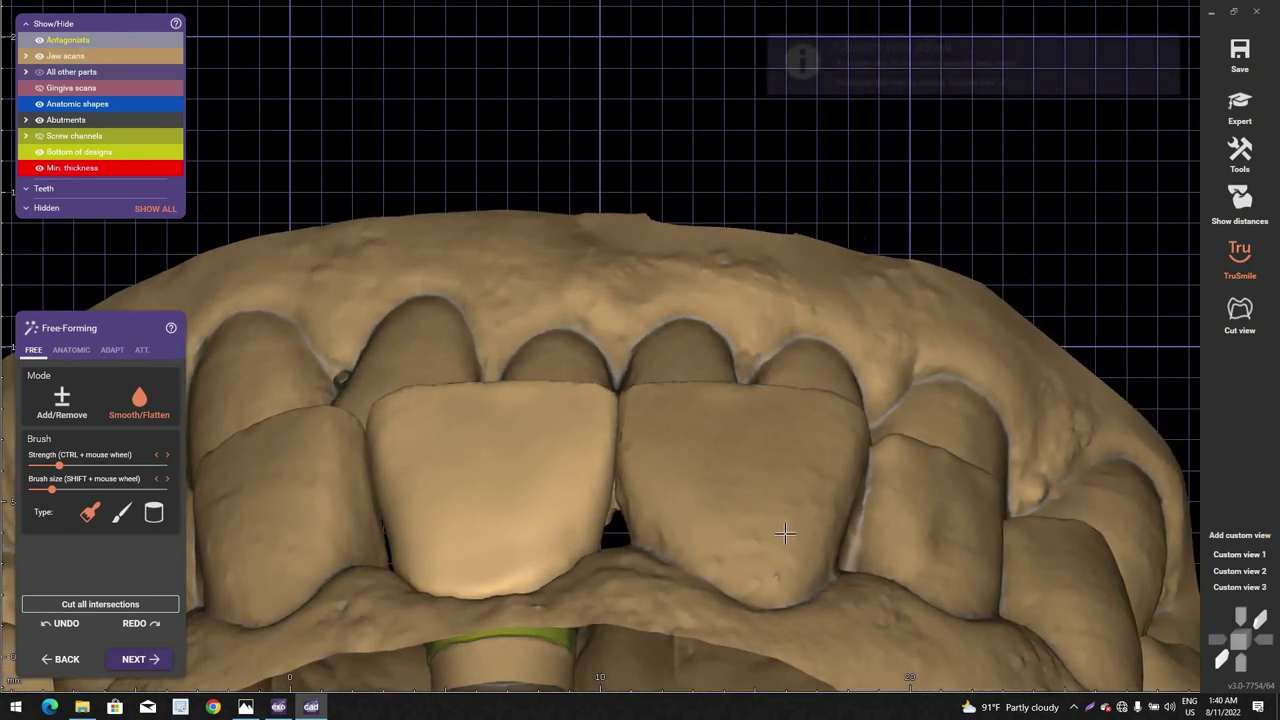
Step: Reshape the crown's mesial gum-line contour with the Add/Remove brush at minimum strength and a larger brush size
scroll(787, 531, "down", 5)
mouse_move(786, 532)
right_mouse_down()
mouse_move(766, 520)
mouse_move(785, 532)
right_mouse_up()
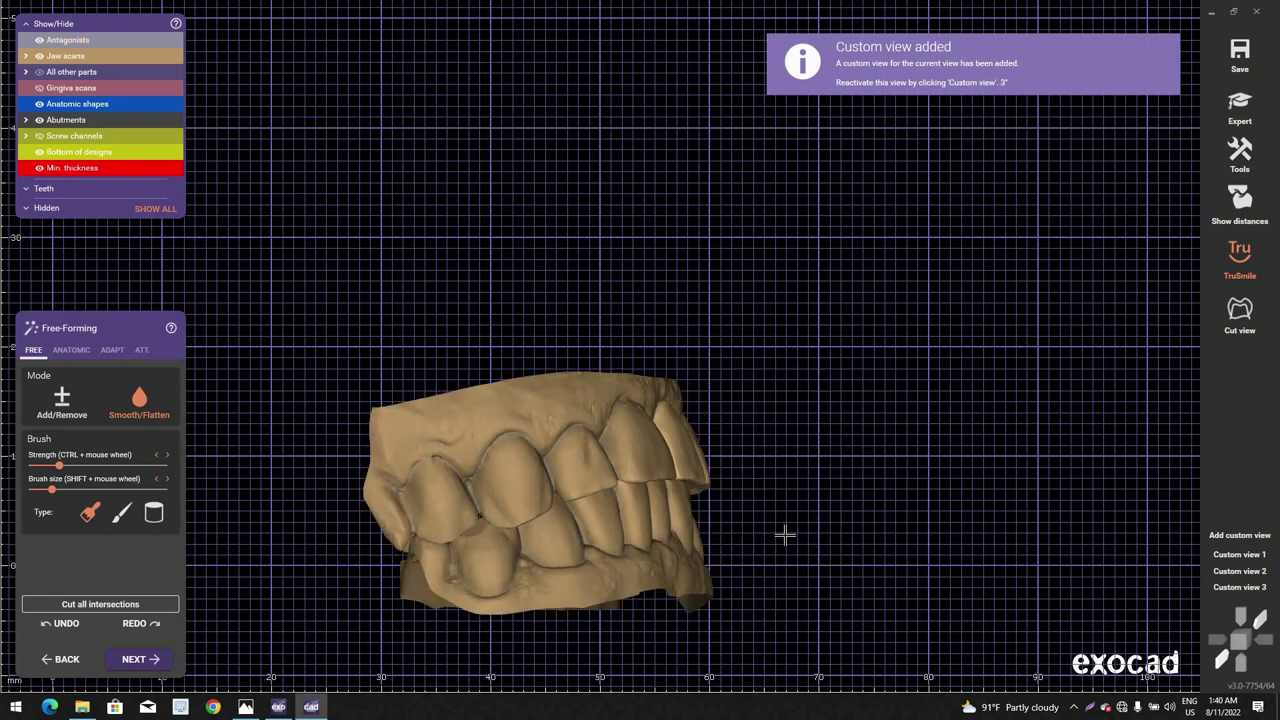
scroll(694, 535, "down", 3)
mouse_move(694, 535)
right_mouse_down()
mouse_move(651, 437)
mouse_move(686, 514)
right_mouse_up()
scroll(689, 523, "up", 4)
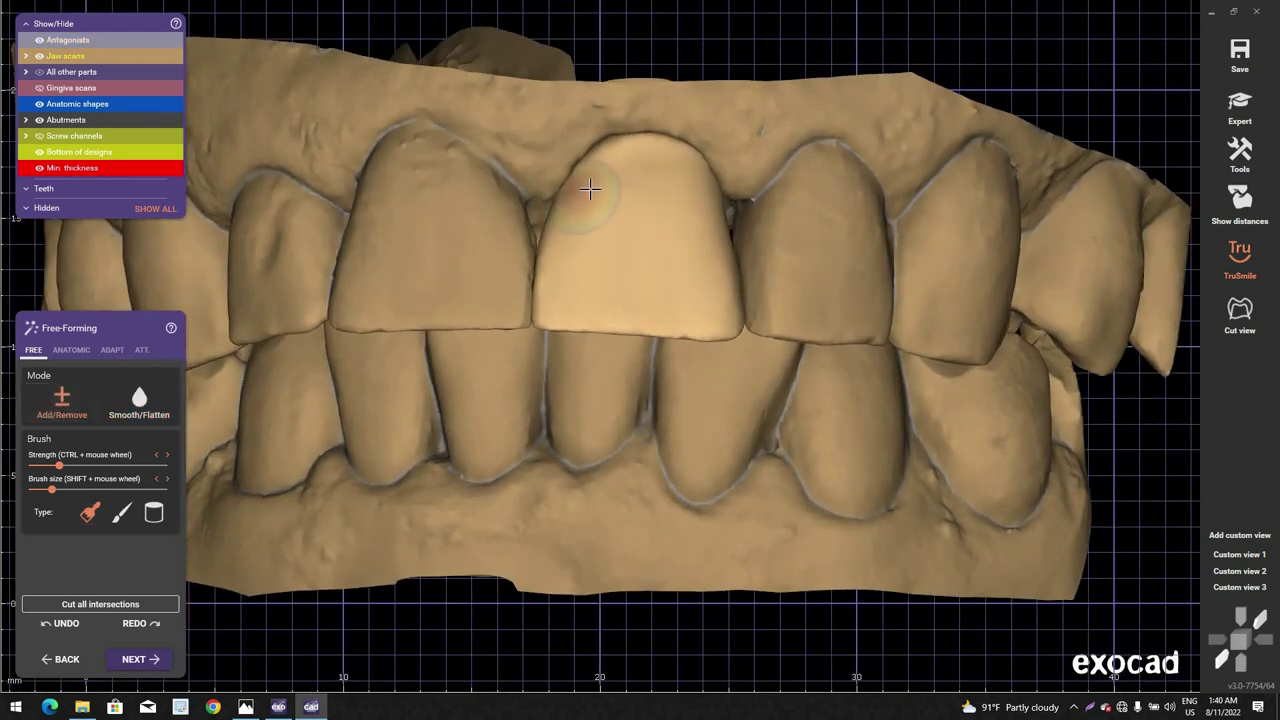
scroll(590, 188, "up", 4)
scroll(590, 188, "down", 2, "ctrl")
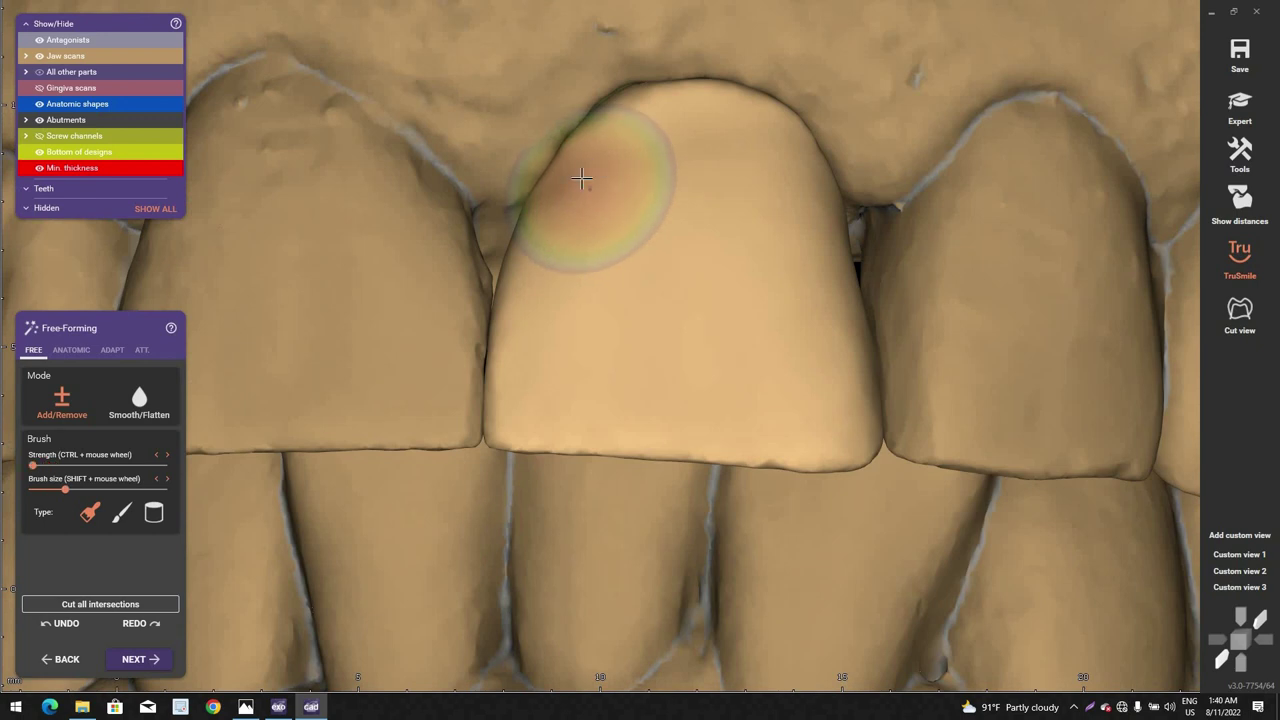
left_click_drag(582, 178, 568, 195)
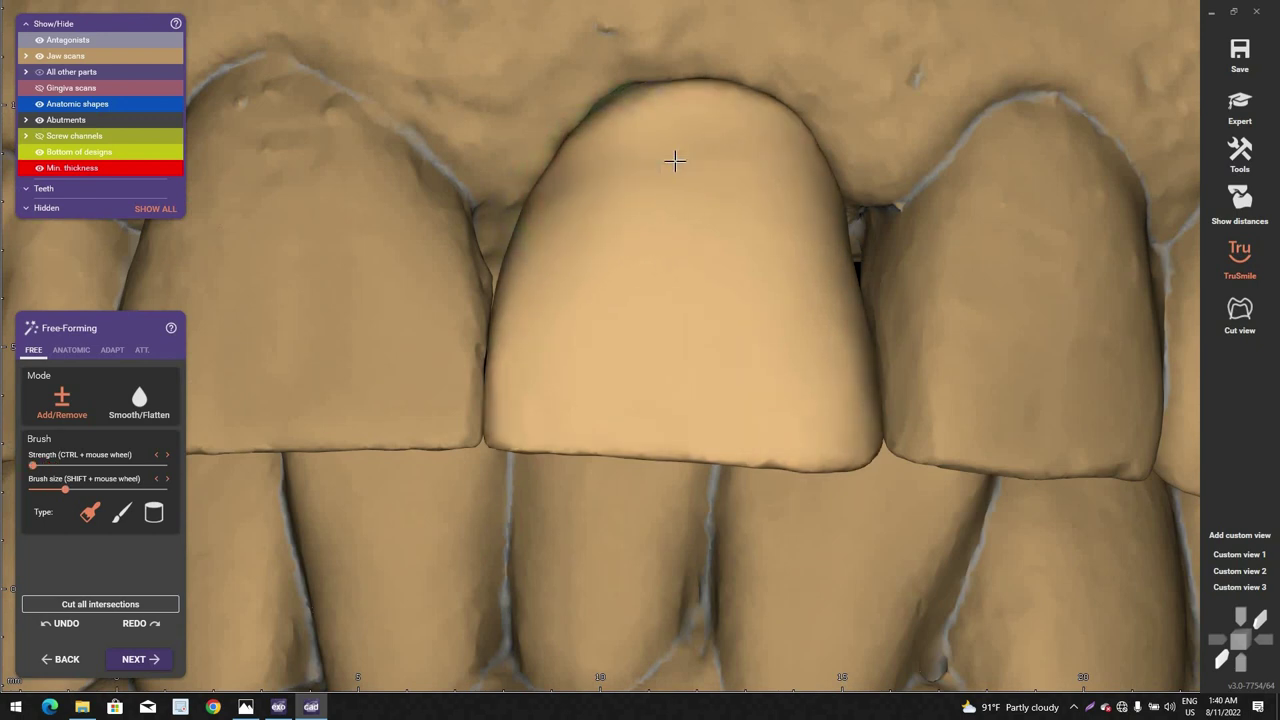
scroll(616, 152, "up", 1, "ctrl")
scroll(677, 233, "up", 1)
scroll(1216, 256, "down", 2)
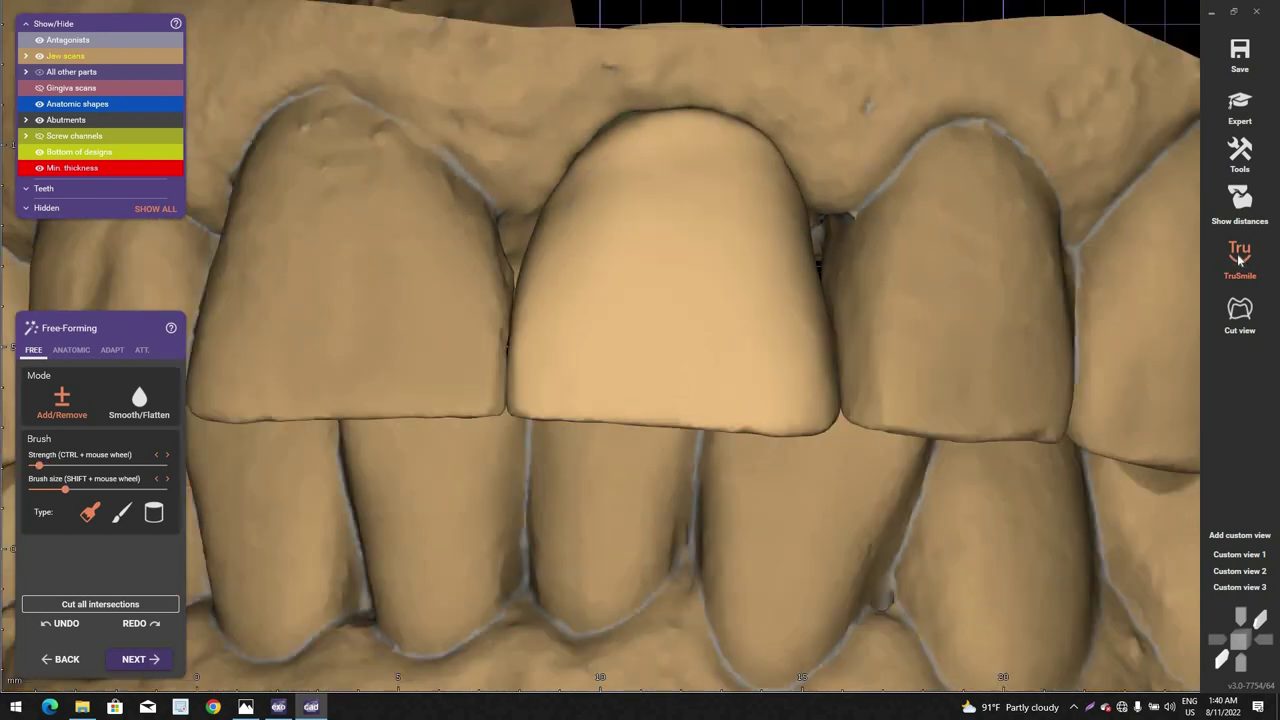
Step: Turn off TruSmile and smooth the crown's labial surface near the gum line with Smooth/Flatten
scroll(900, 291, "down", 3)
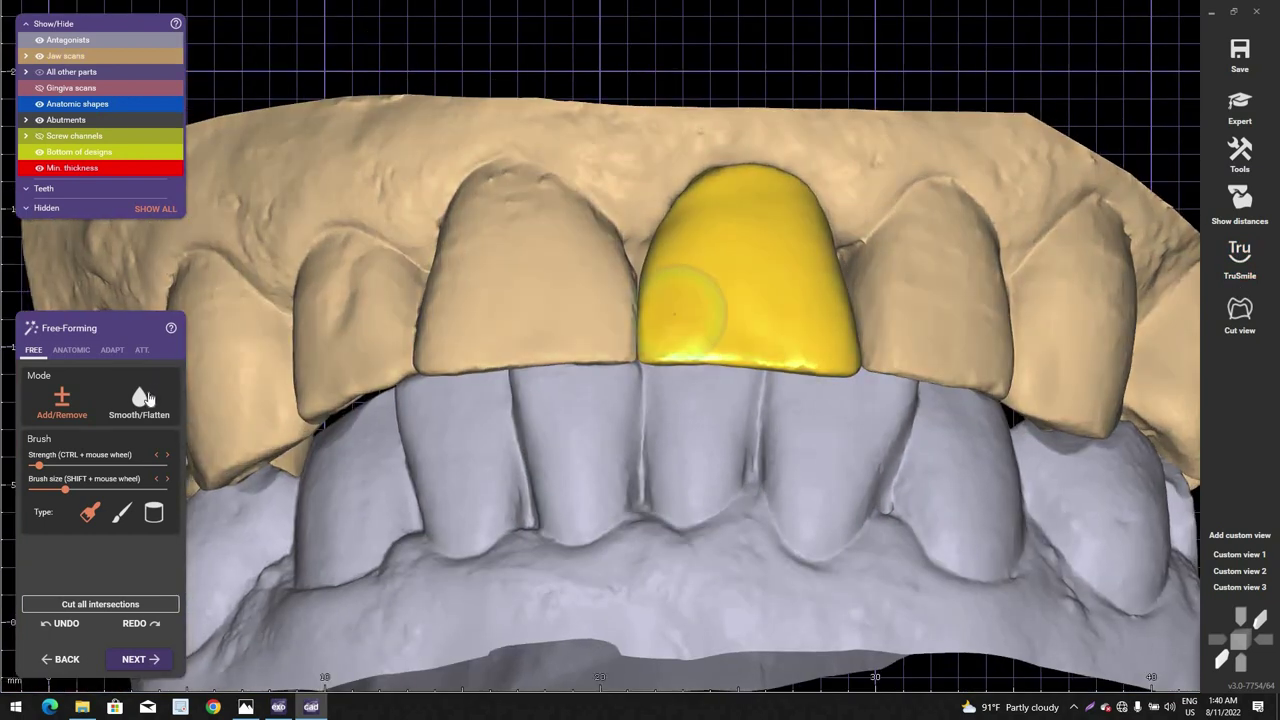
scroll(683, 280, "up", 1)
left_click(139, 402)
right_click_drag(687, 245, 686, 271)
scroll(671, 263, "up", 2)
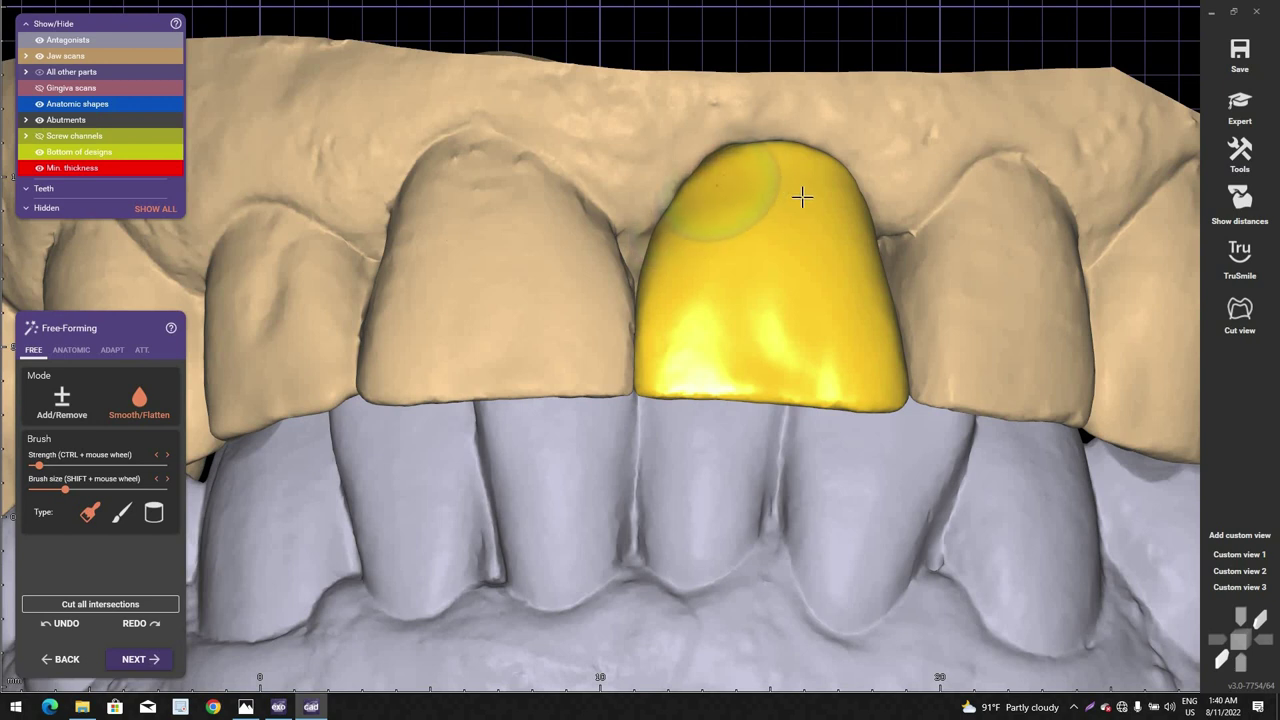
mouse_move(842, 166)
right_mouse_down()
mouse_move(792, 164)
mouse_move(763, 220)
mouse_move(857, 163)
mouse_move(763, 183)
mouse_move(793, 189)
right_mouse_up()
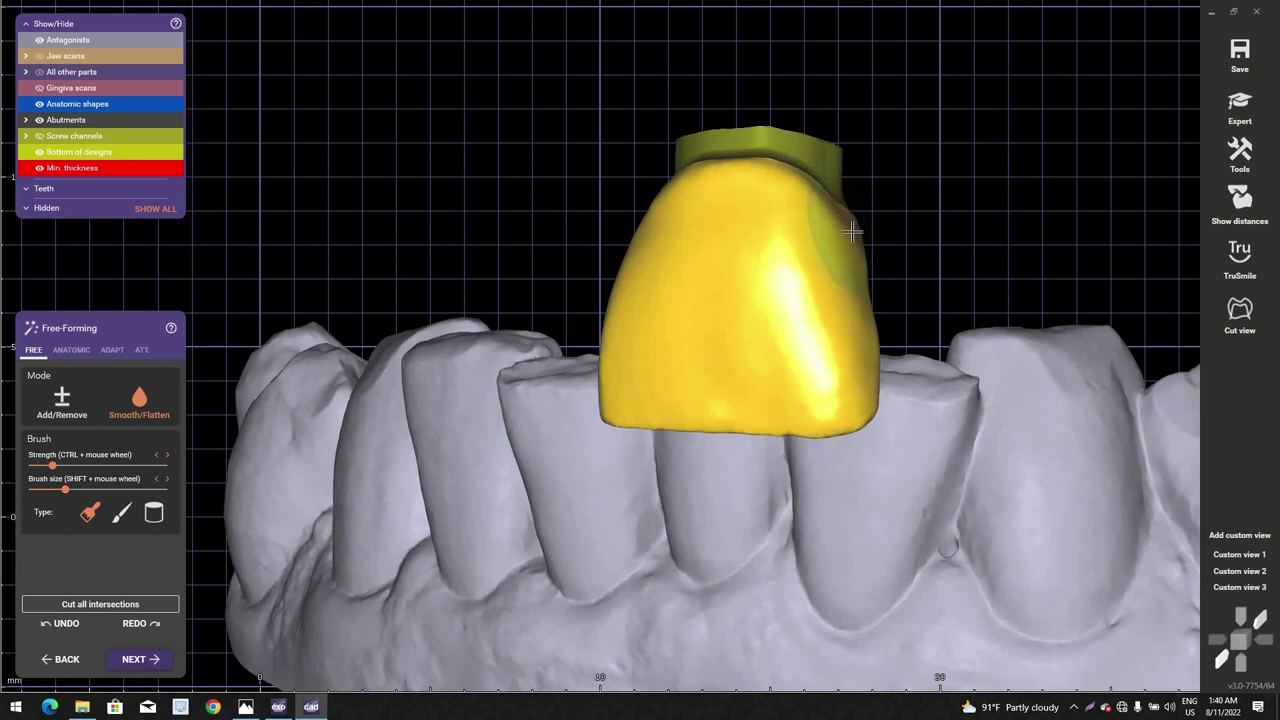
Step: Turn on the distance display, hide the antagonists and show the jaw scans around the crown
right_click_drag(908, 240, 1180, 376)
key("j")
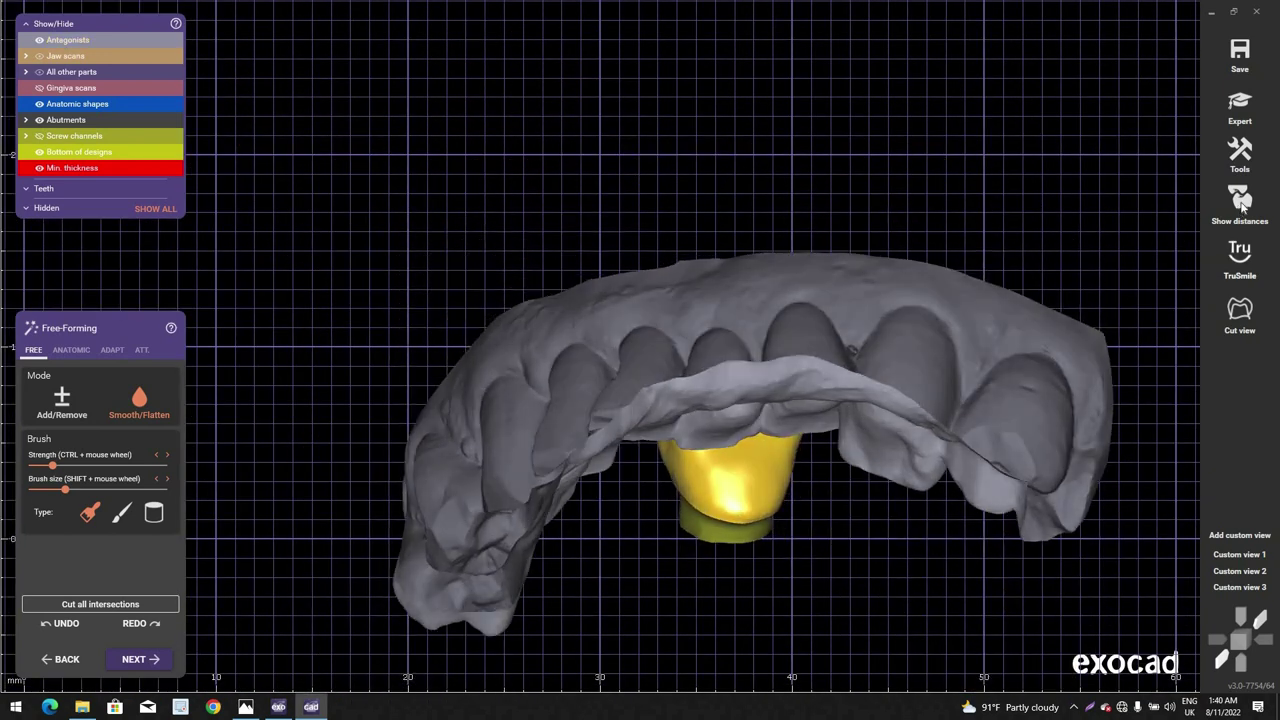
key("a")
right_click_drag(871, 397, 808, 413)
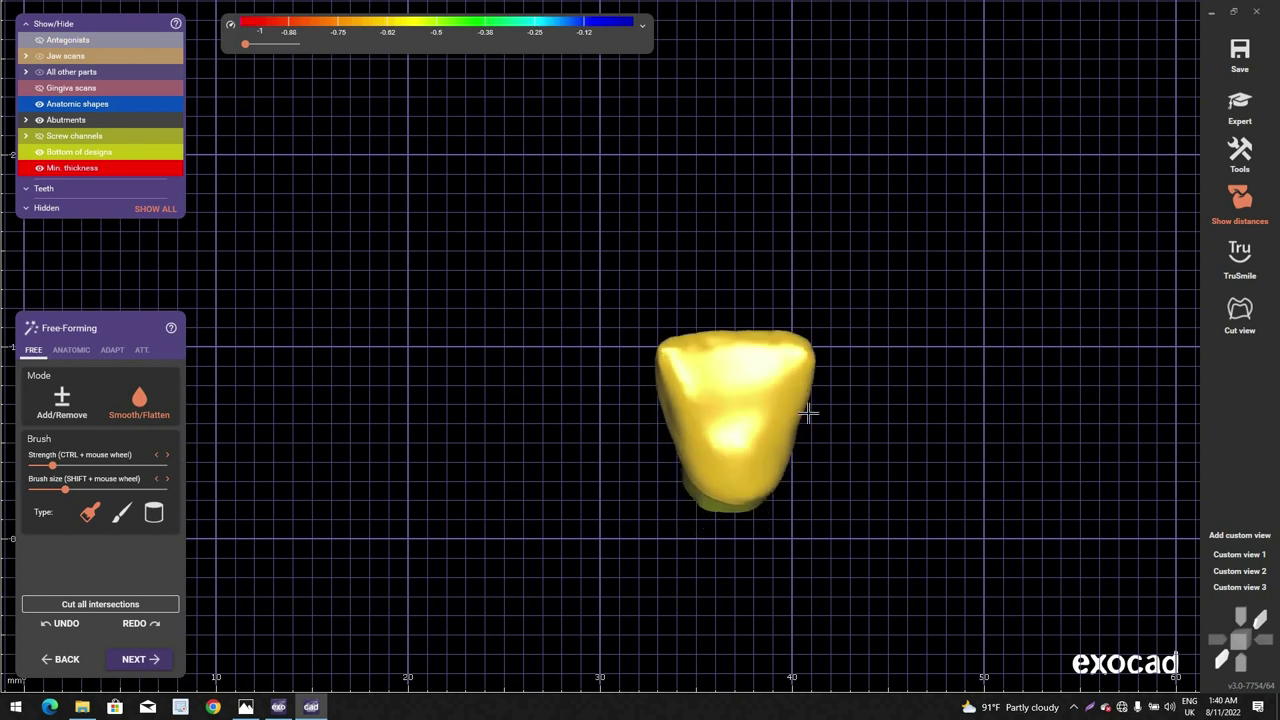
key("j")
right_click_drag(390, 451, 382, 510)
scroll(700, 450, "up", 3)
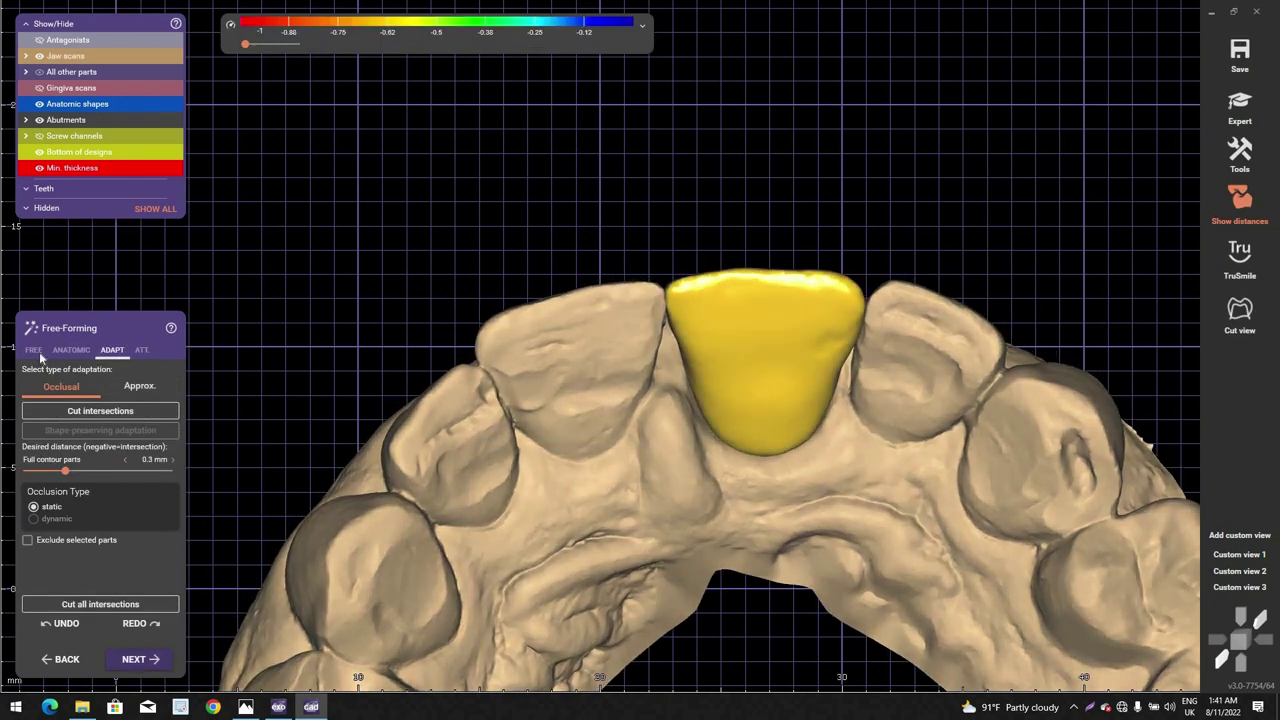
Step: Smooth the crown's palatal surface beside the lateral incisor using a smaller Smooth/Flatten brush
key("s")
scroll(832, 318, "up", 5)
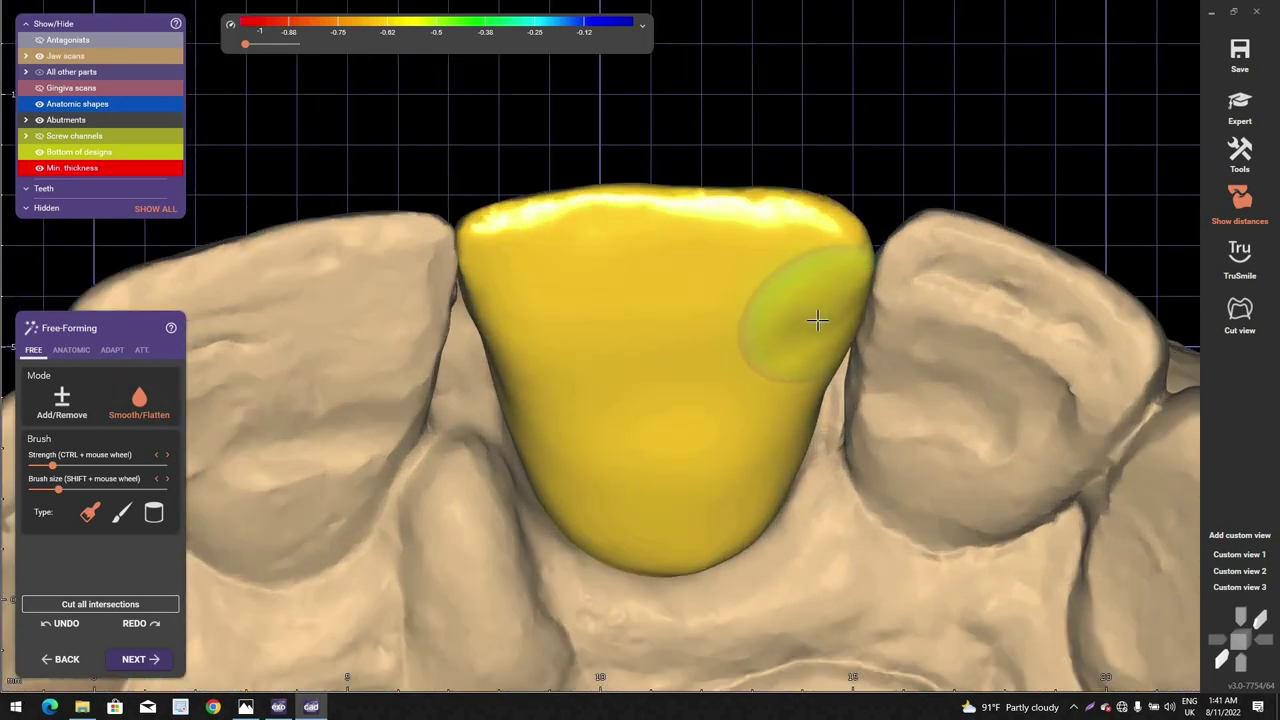
scroll(802, 355, "down", 4)
mouse_move(740, 330)
right_mouse_down()
mouse_move(728, 417)
mouse_move(694, 465)
right_mouse_up()
scroll(727, 408, "down", 3)
scroll(692, 471, "down", 1)
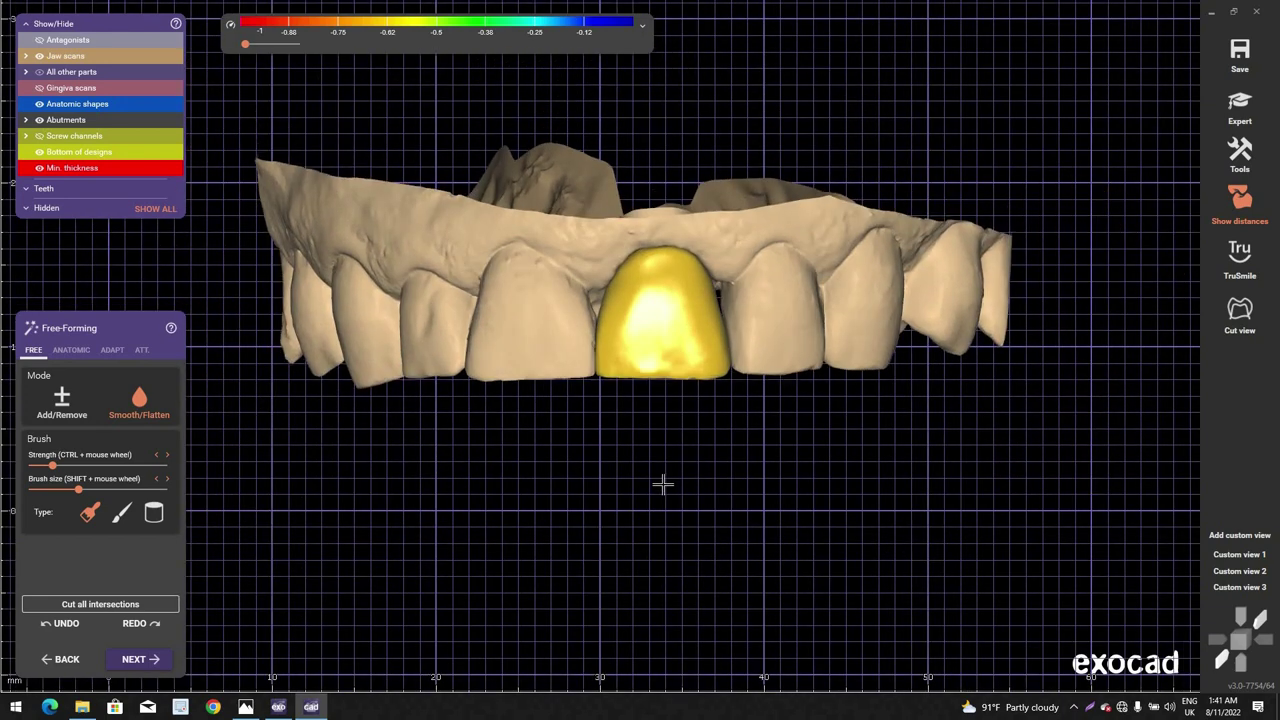
Step: Smooth the crown's labial surface along the mesial gum line with a larger brush
right_click_drag(667, 260, 666, 283)
scroll(666, 257, "up", 5)
mouse_move(663, 234)
right_mouse_down()
mouse_move(608, 226)
mouse_move(668, 257)
right_mouse_up()
scroll(660, 228, "up", 2)
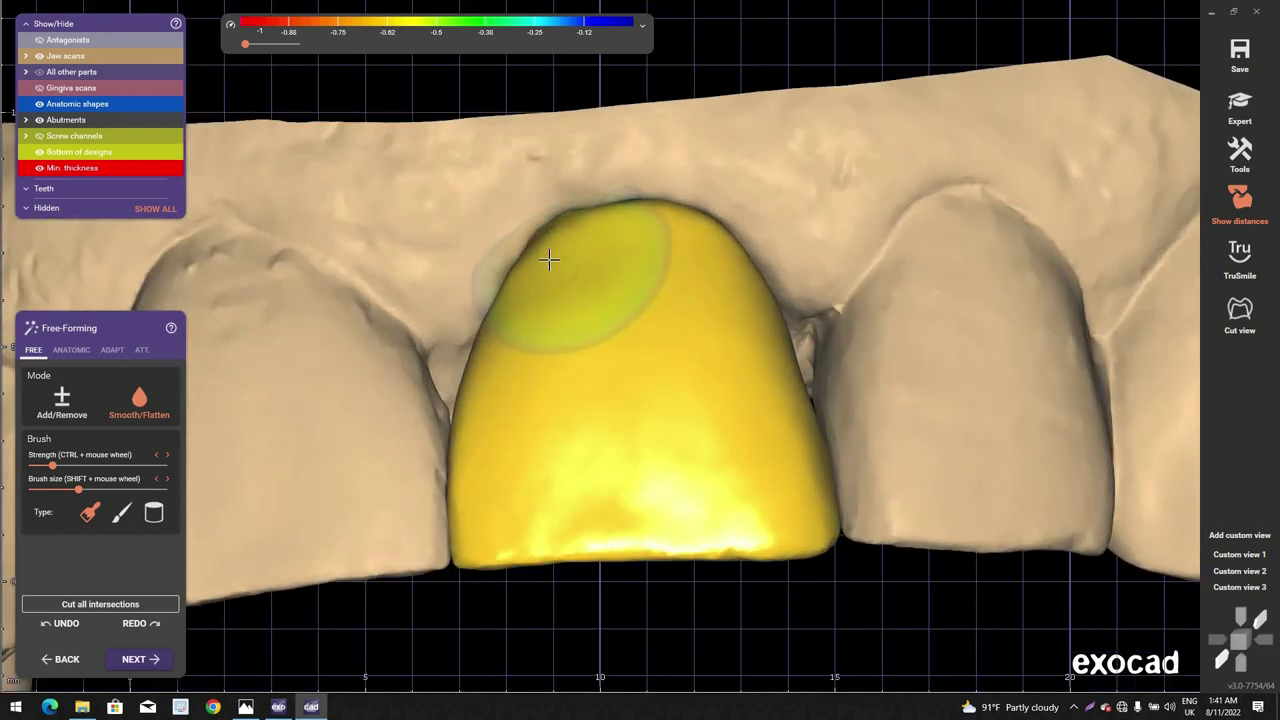
right_click_drag(547, 266, 651, 183)
Step: Hide the jaw scans and reshape the crown's mesial cervical area with a larger Add/Remove brush
left_click(66, 56)
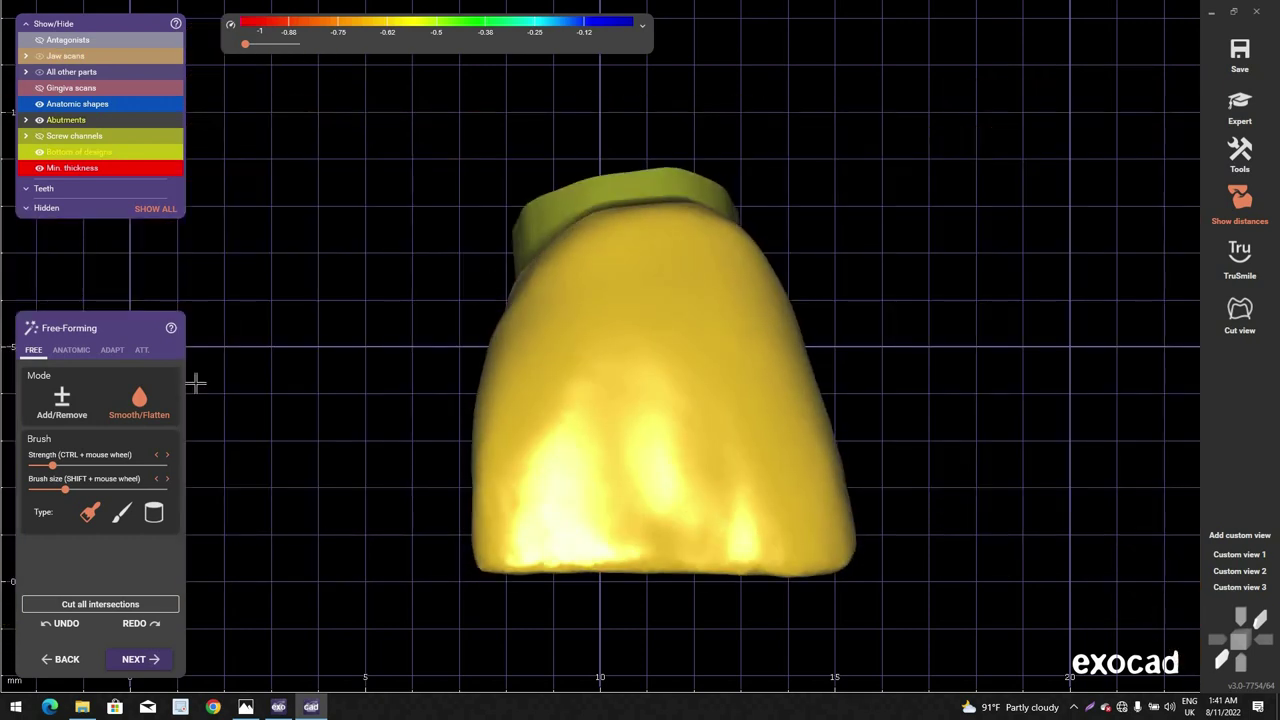
right_click_drag(195, 383, 226, 378)
scroll(578, 256, "up", 2, "shift")
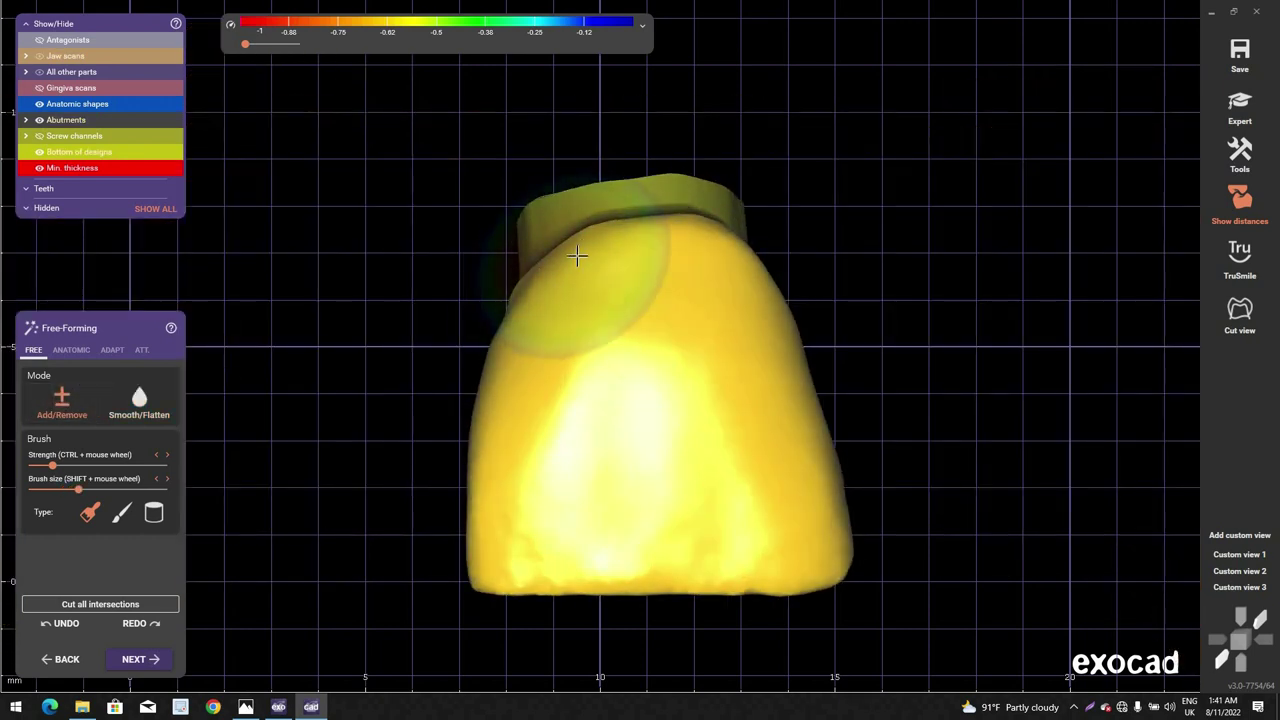
mouse_move(674, 264)
right_mouse_down()
mouse_move(771, 406)
mouse_move(769, 455)
mouse_move(709, 490)
mouse_move(606, 336)
mouse_move(564, 312)
right_mouse_up()
Step: Show the jaw scans, refine the crown's mesial gum-line edge with a small Add/Remove brush, and smooth it
key("j")
scroll(730, 290, "down", 3)
scroll(564, 313, "up", 5)
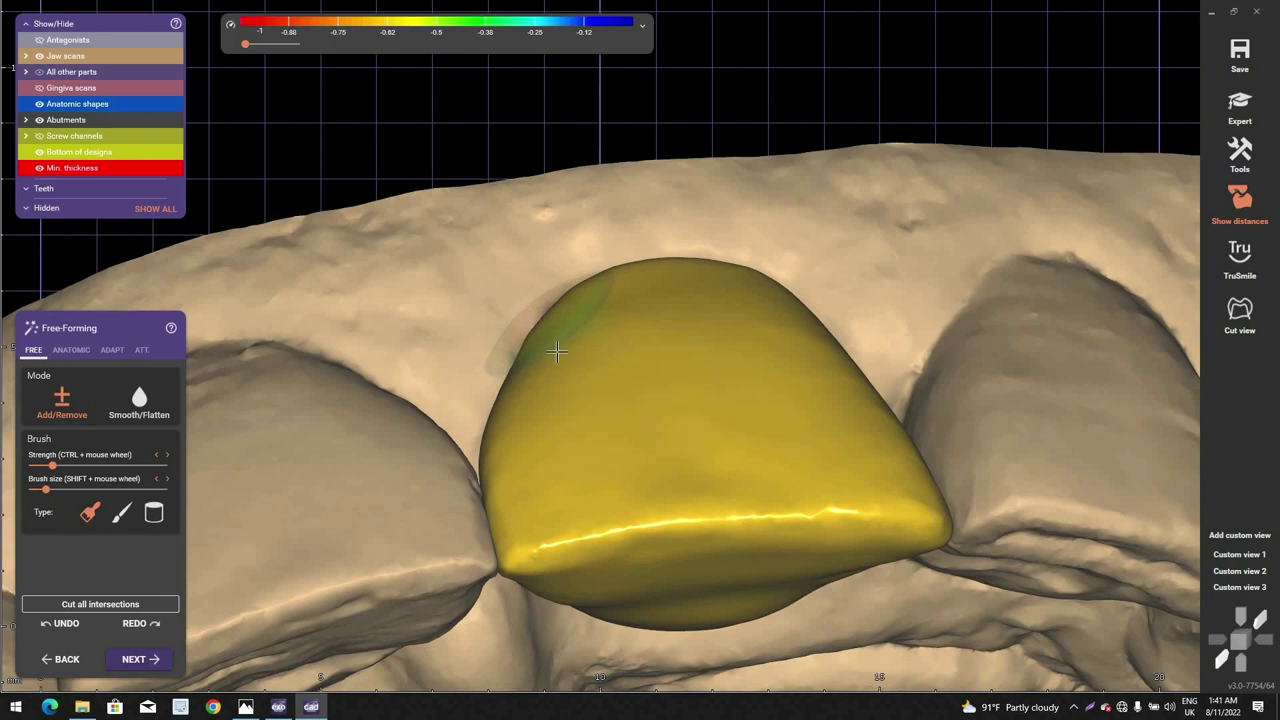
right_click_drag(557, 351, 571, 326)
scroll(572, 330, "up", 1)
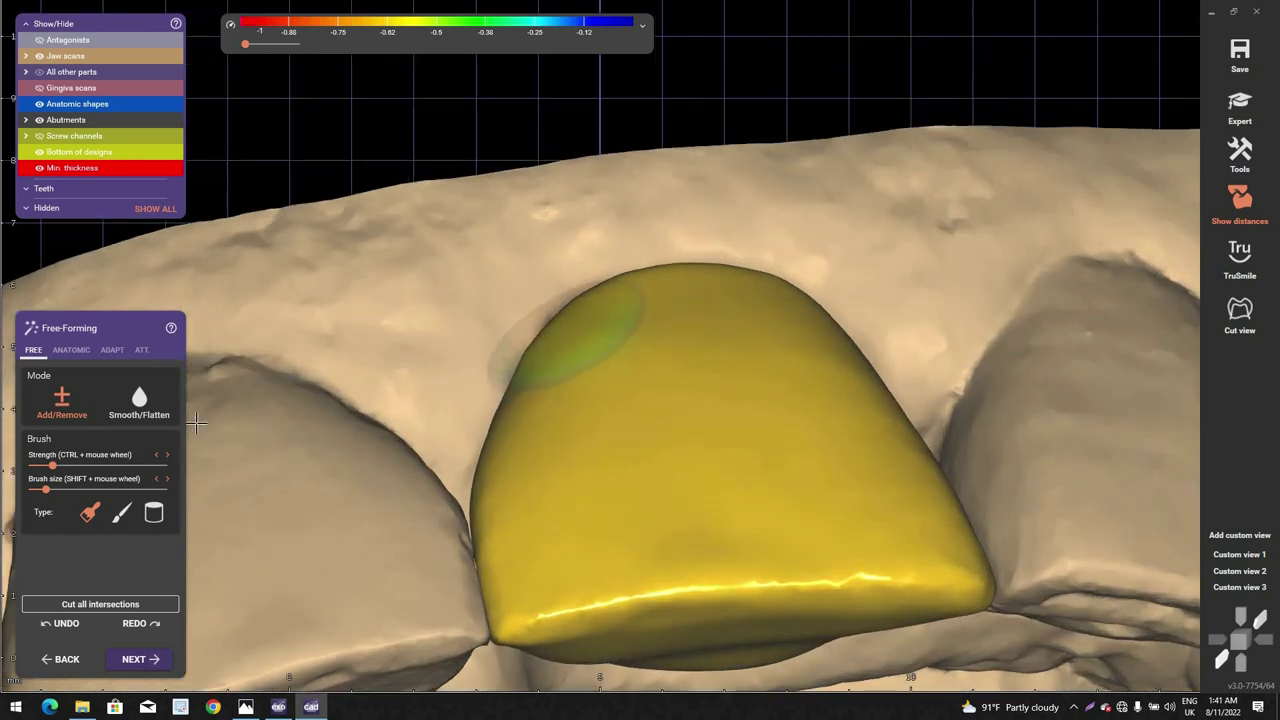
scroll(545, 352, "up", 2)
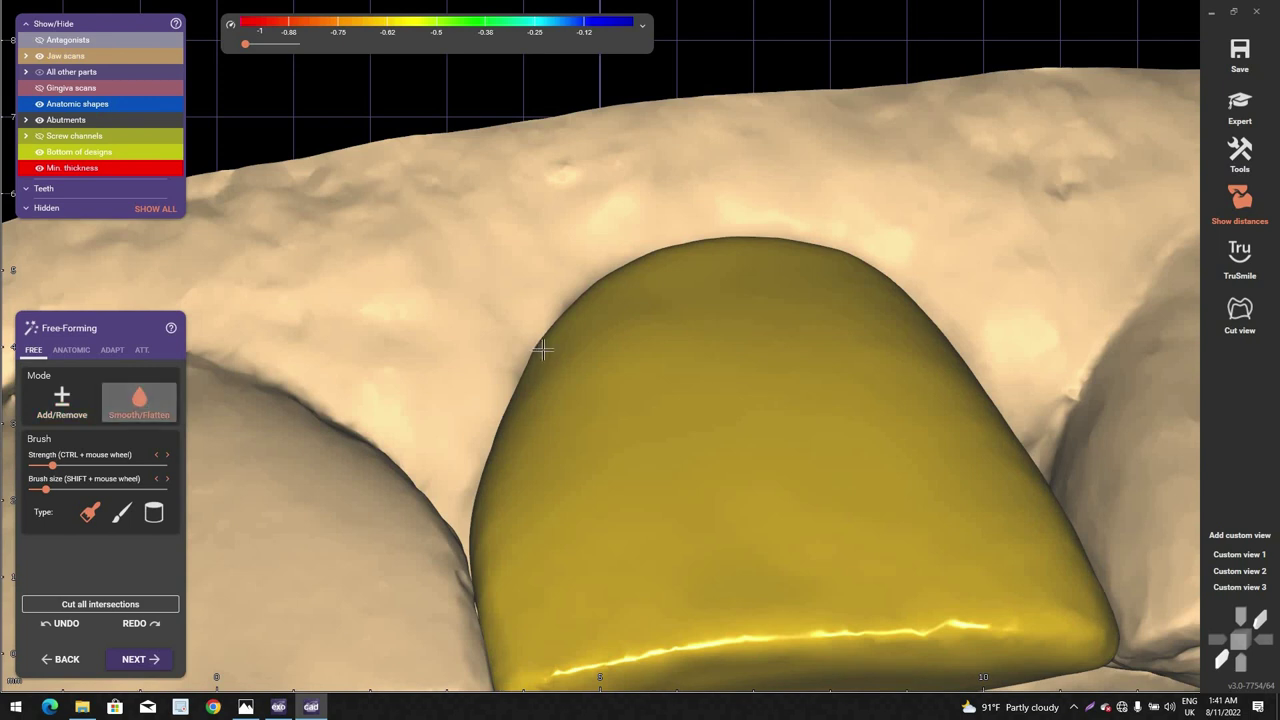
scroll(600, 387, "down", 8)
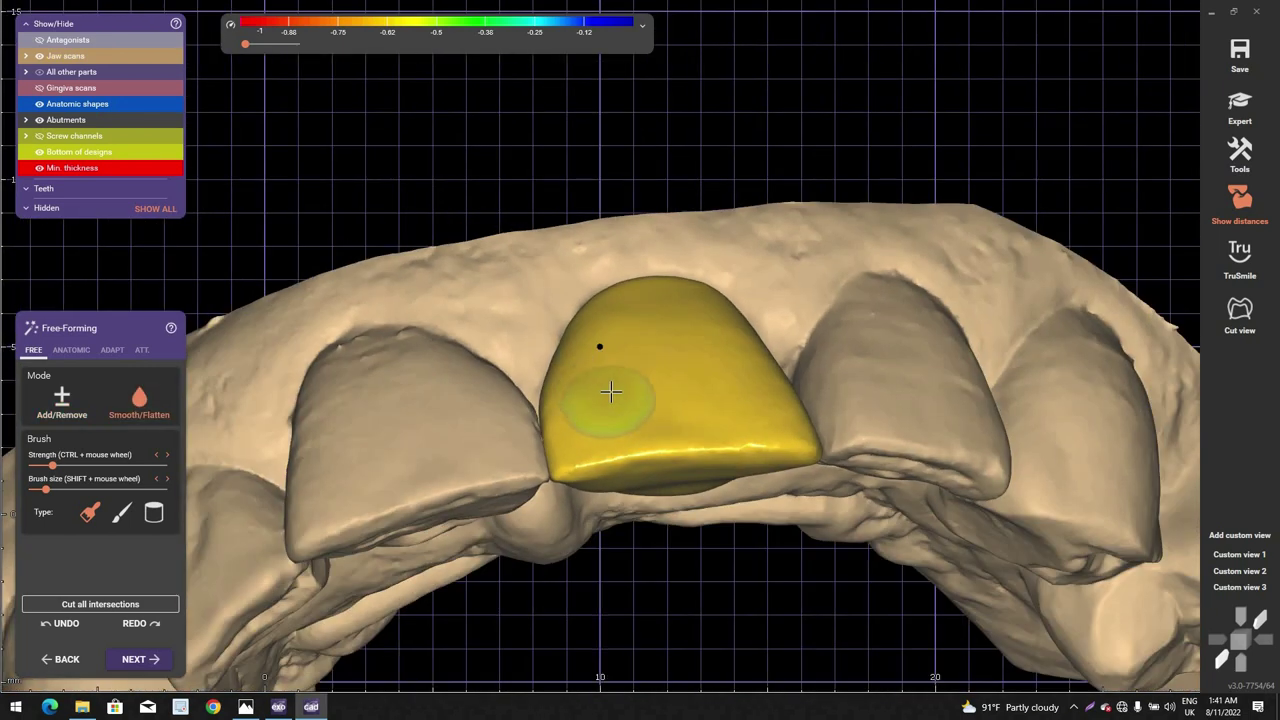
Step: Hide the jaw scans and reshape the crown's mesial contact surface using a low-strength, larger Add/Remove brush
right_click_drag(611, 391, 663, 357)
scroll(600, 386, "up", 3)
scroll(598, 385, "down", 4)
scroll(640, 354, "up", 3)
scroll(646, 328, "up", 2)
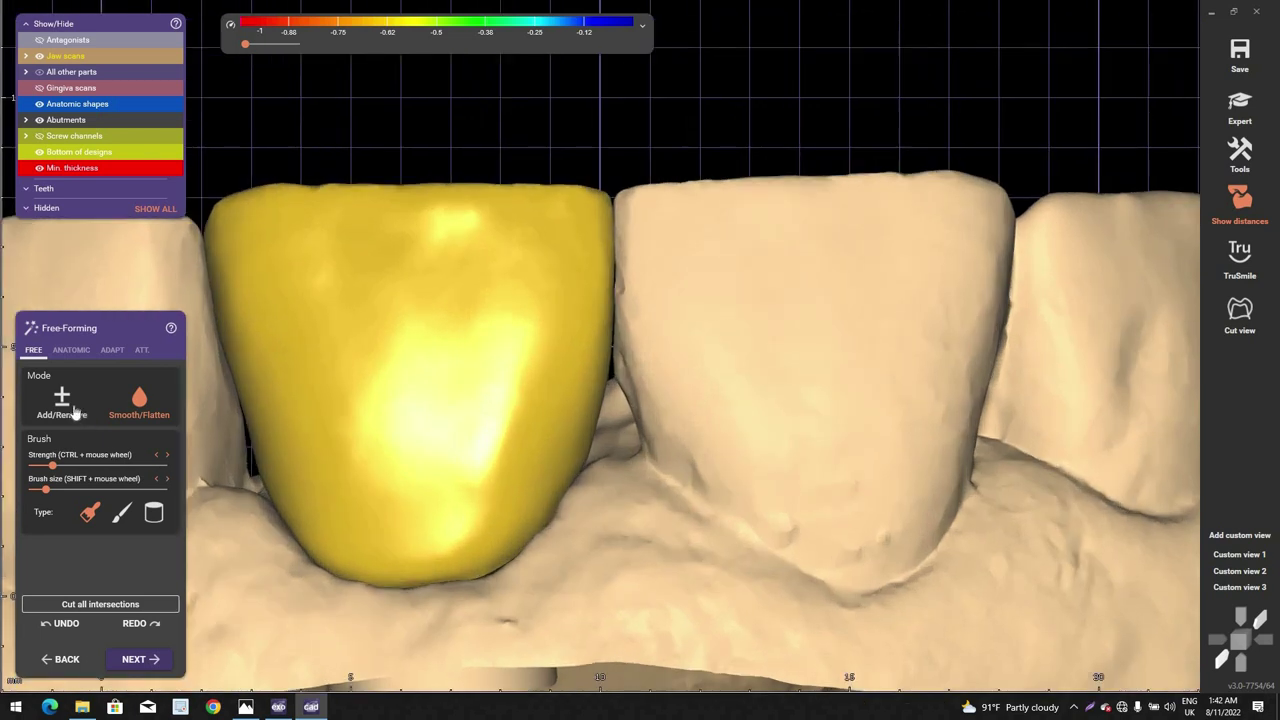
scroll(710, 330, "up", 2)
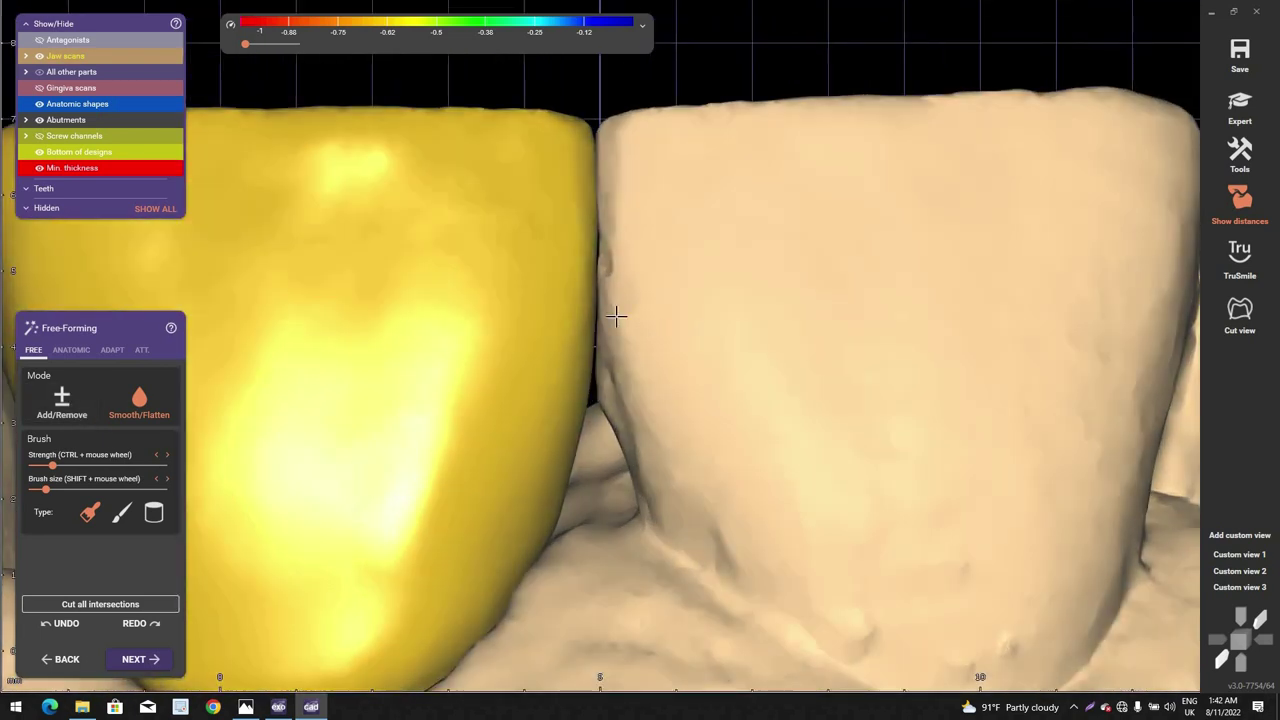
middle_click(614, 314)
right_click_drag(614, 314, 613, 284)
scroll(613, 284, "up", 2, "shift")
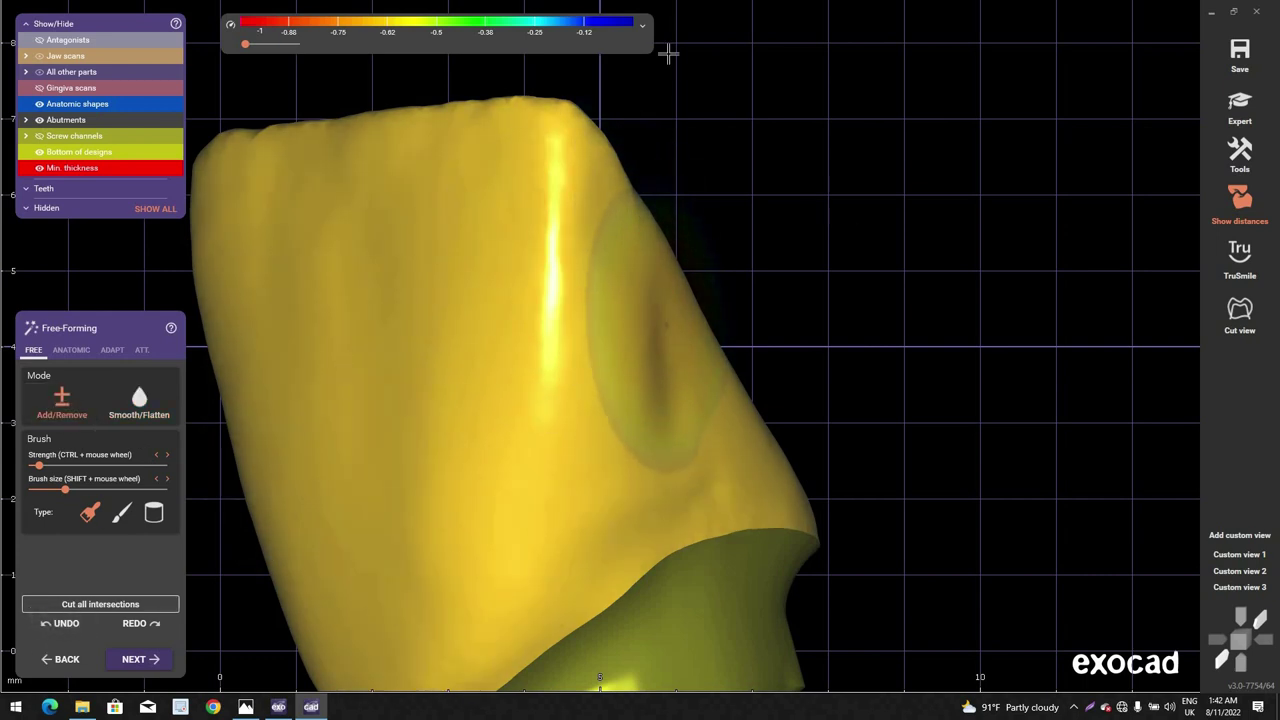
Step: Include adjacents in the distance display and check the crown's contact with the neighbouring central incisor
mouse_move(511, 63)
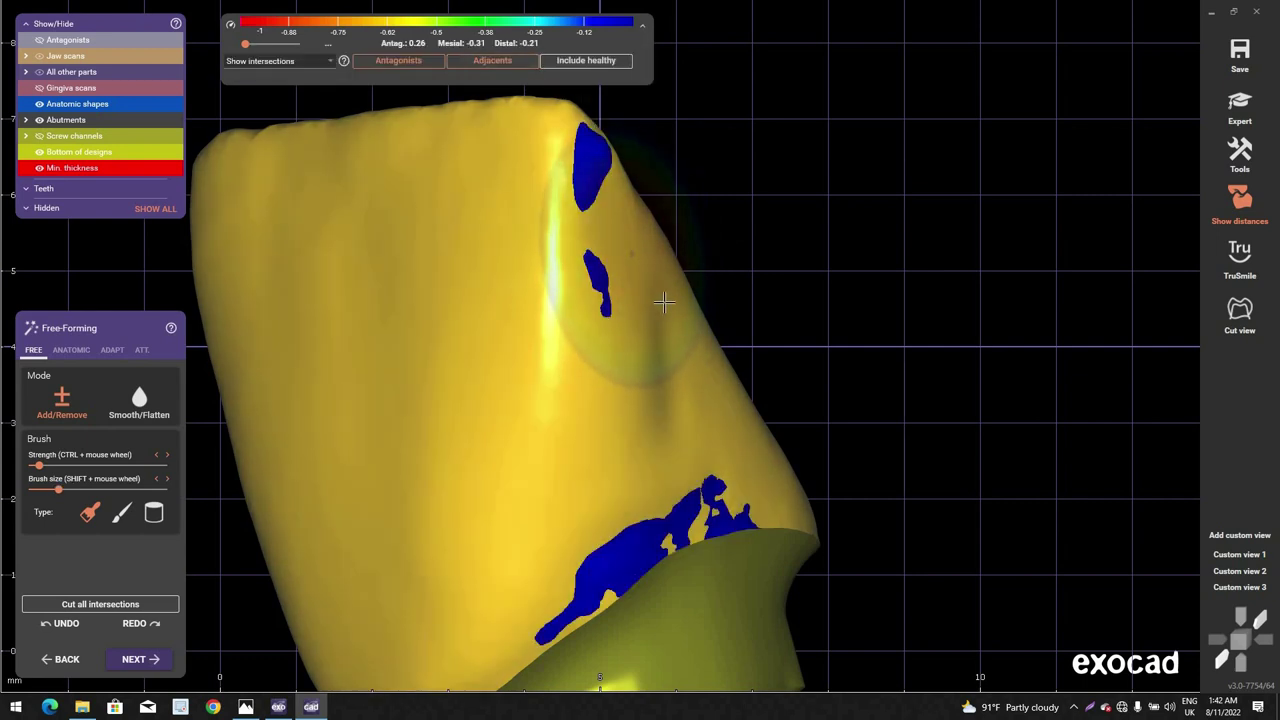
scroll(671, 312, "down", 3)
right_click_drag(684, 343, 691, 361)
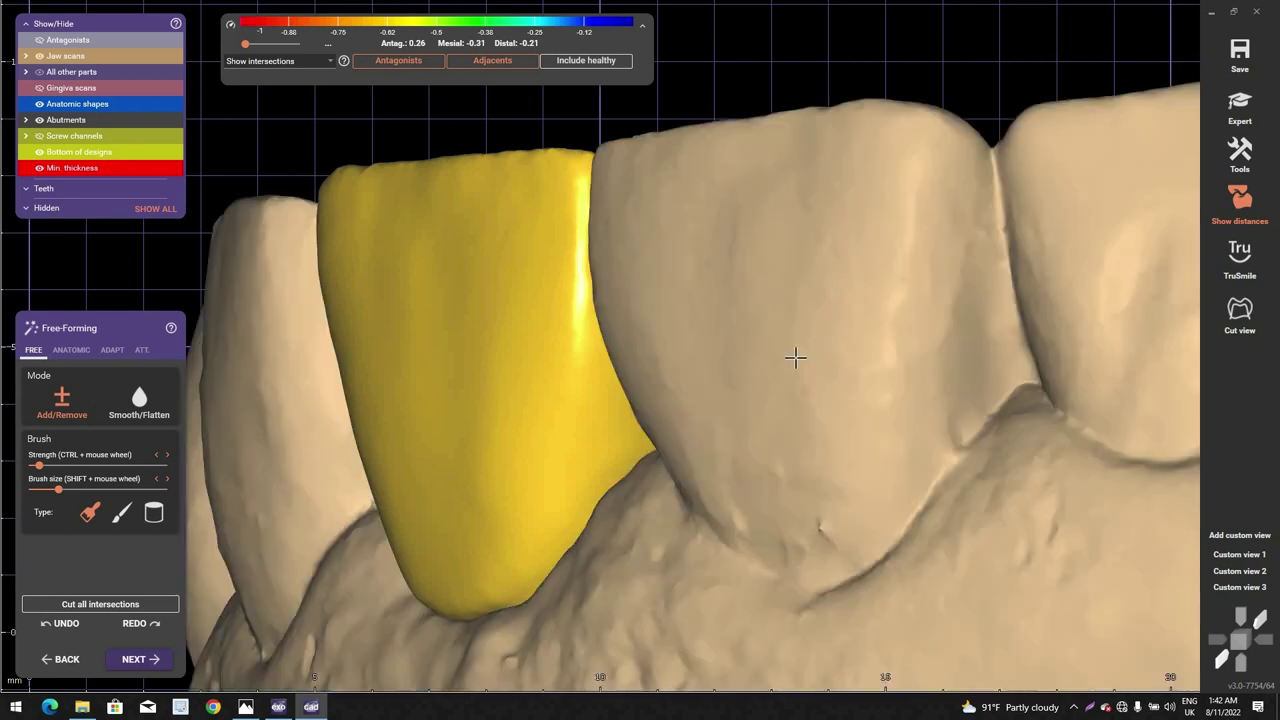
scroll(797, 357, "down", 3)
right_click_drag(797, 357, 666, 340)
scroll(666, 340, "up", 5)
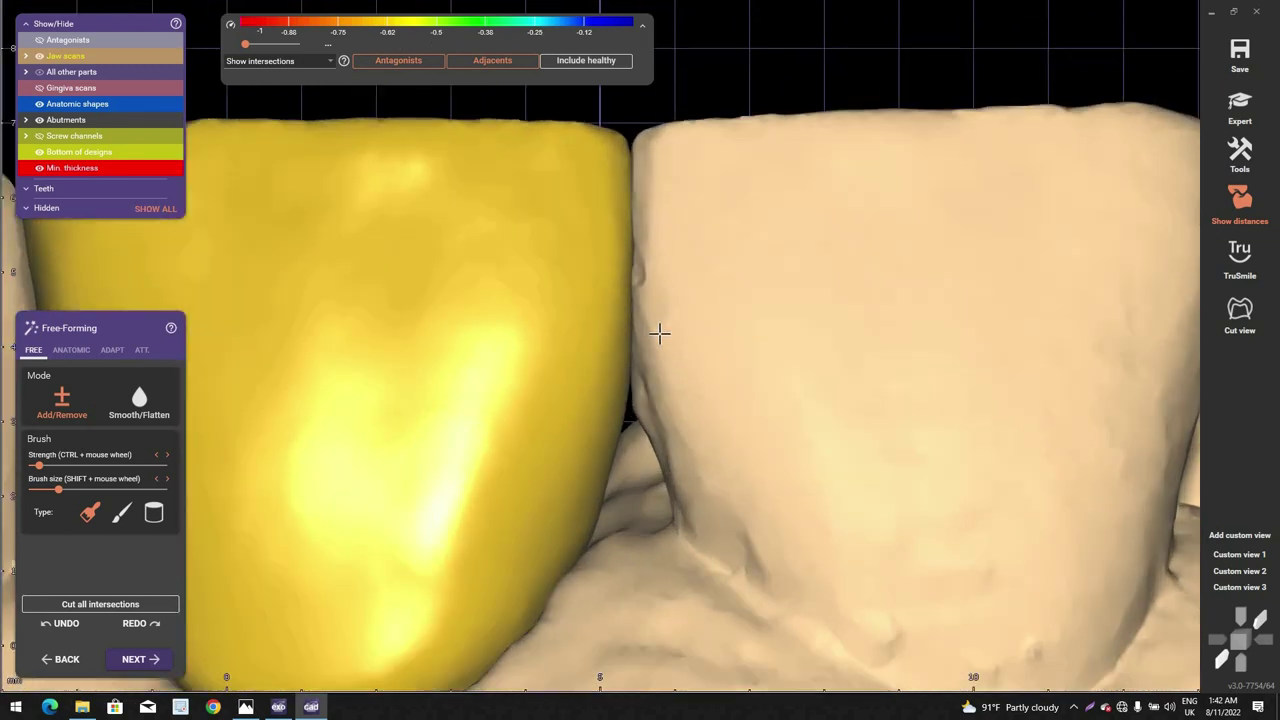
Step: Refine the crown's mesial labial edge beside the neighbouring central incisor with Add/Remove at minimum strength
scroll(660, 334, "down", 3)
right_click_drag(660, 334, 660, 338)
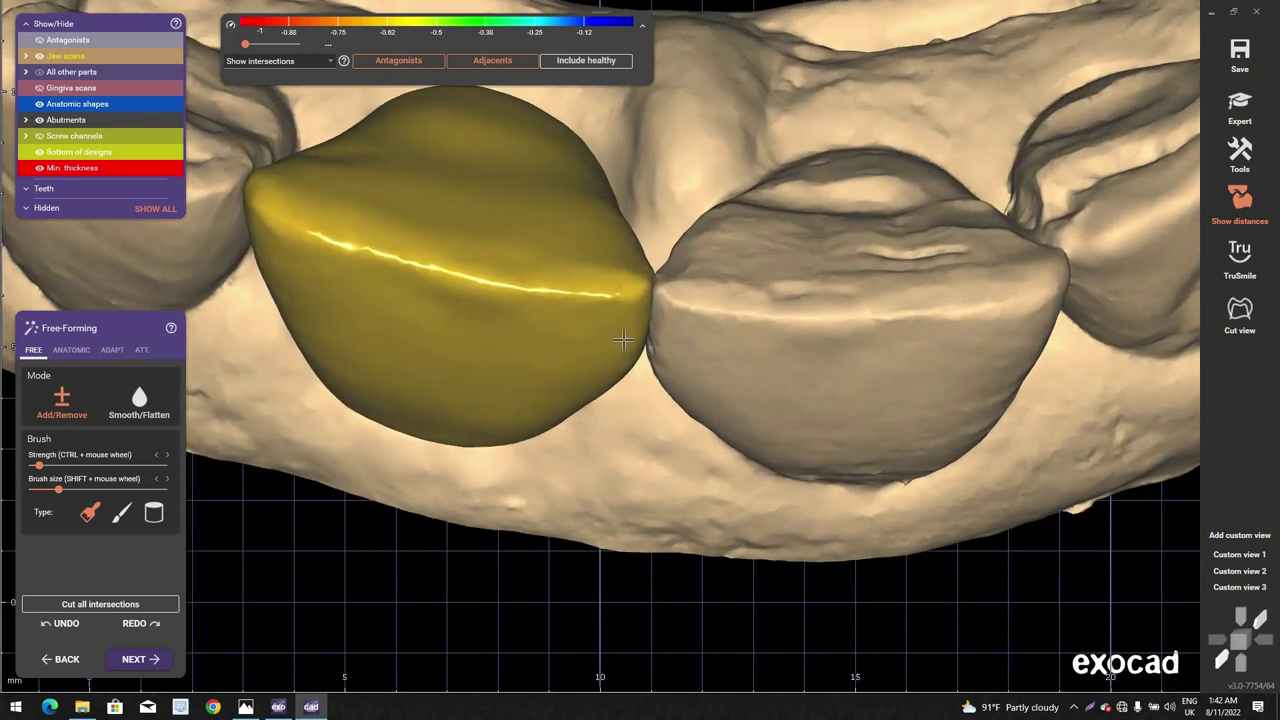
scroll(655, 334, "up", 2)
scroll(612, 318, "down", 1, "shift")
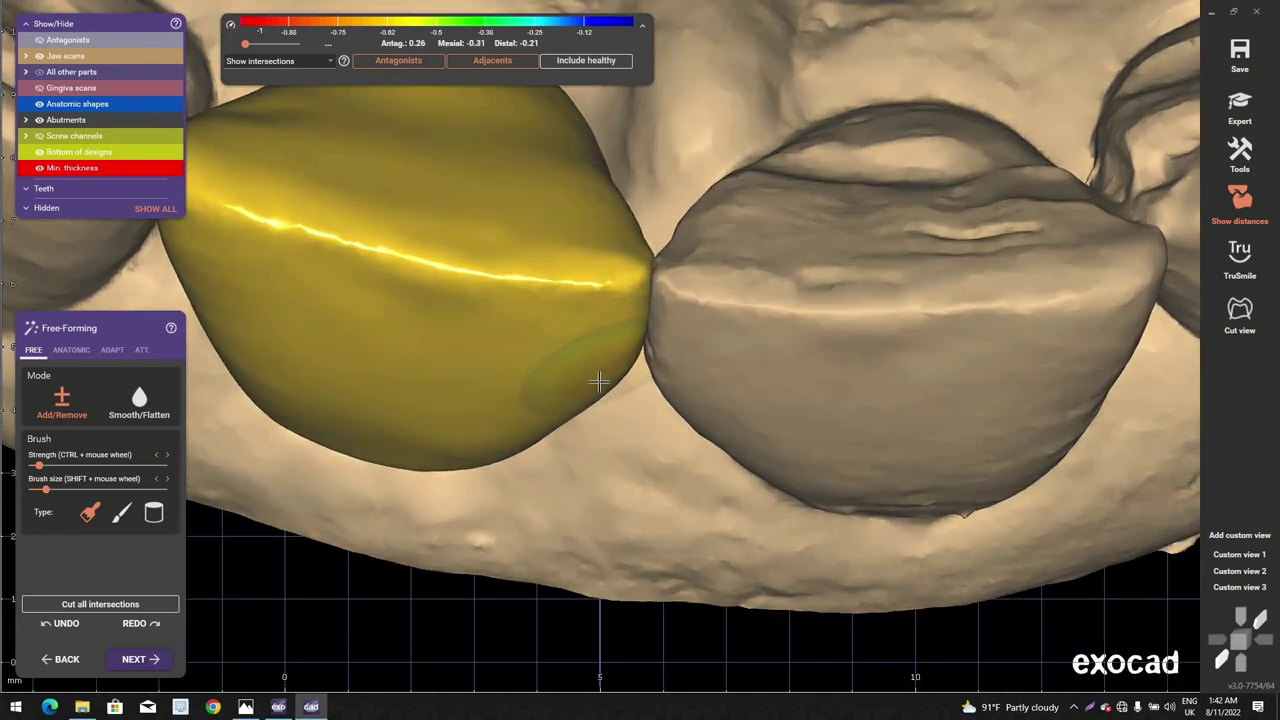
right_click_drag(598, 381, 589, 391)
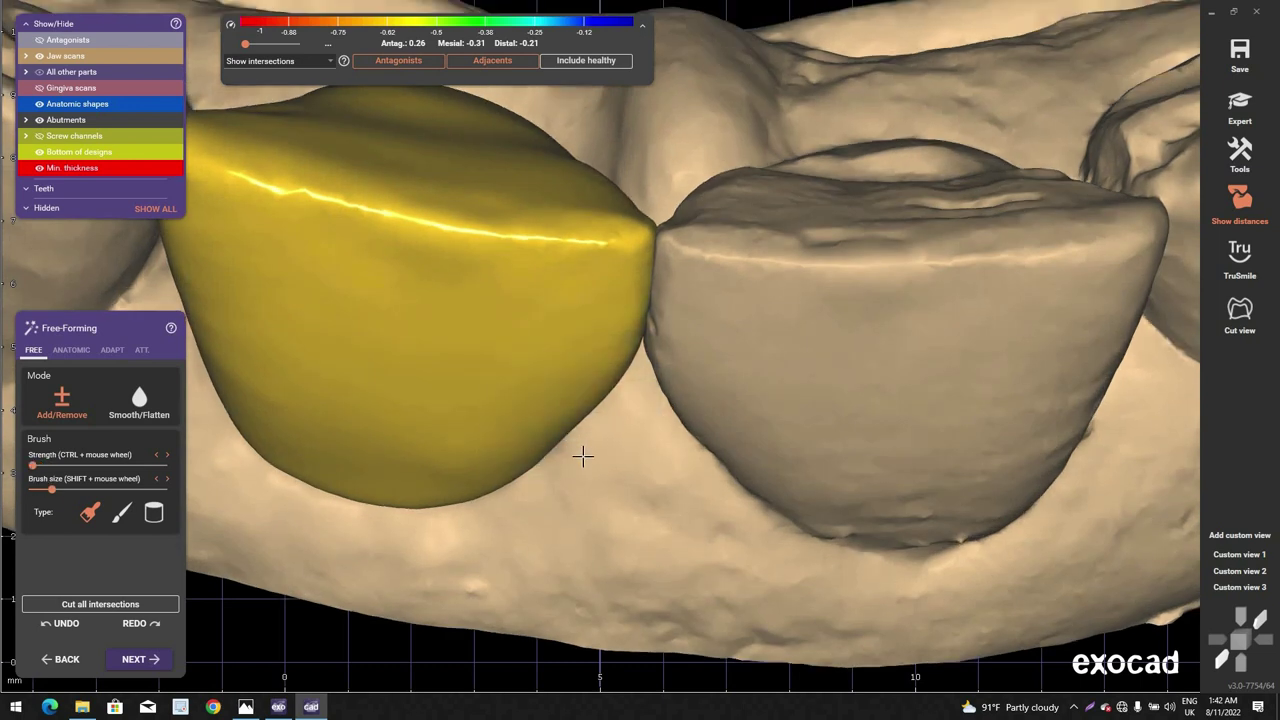
Step: Set the approximal adaptation distance to adjacents at -0.04 mm and cut the crown's intersections with the neighbouring teeth
scroll(583, 456, "down", 3)
left_click(113, 351)
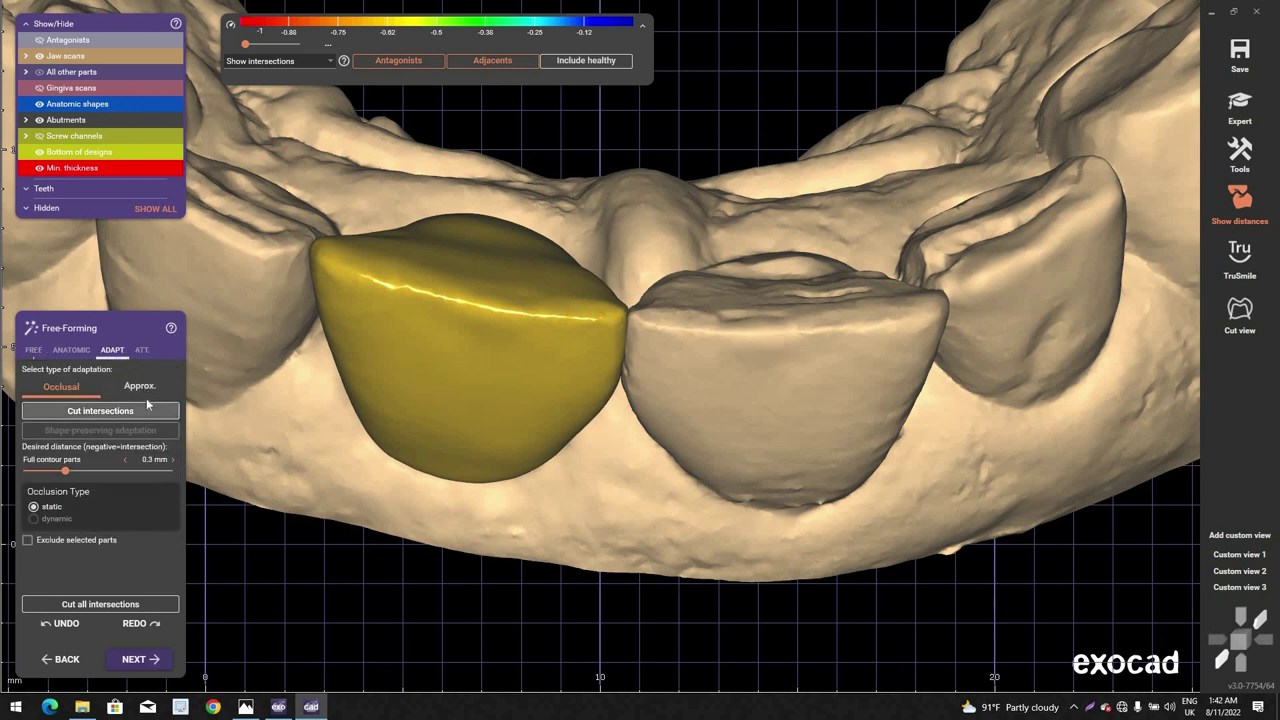
left_click(139, 386)
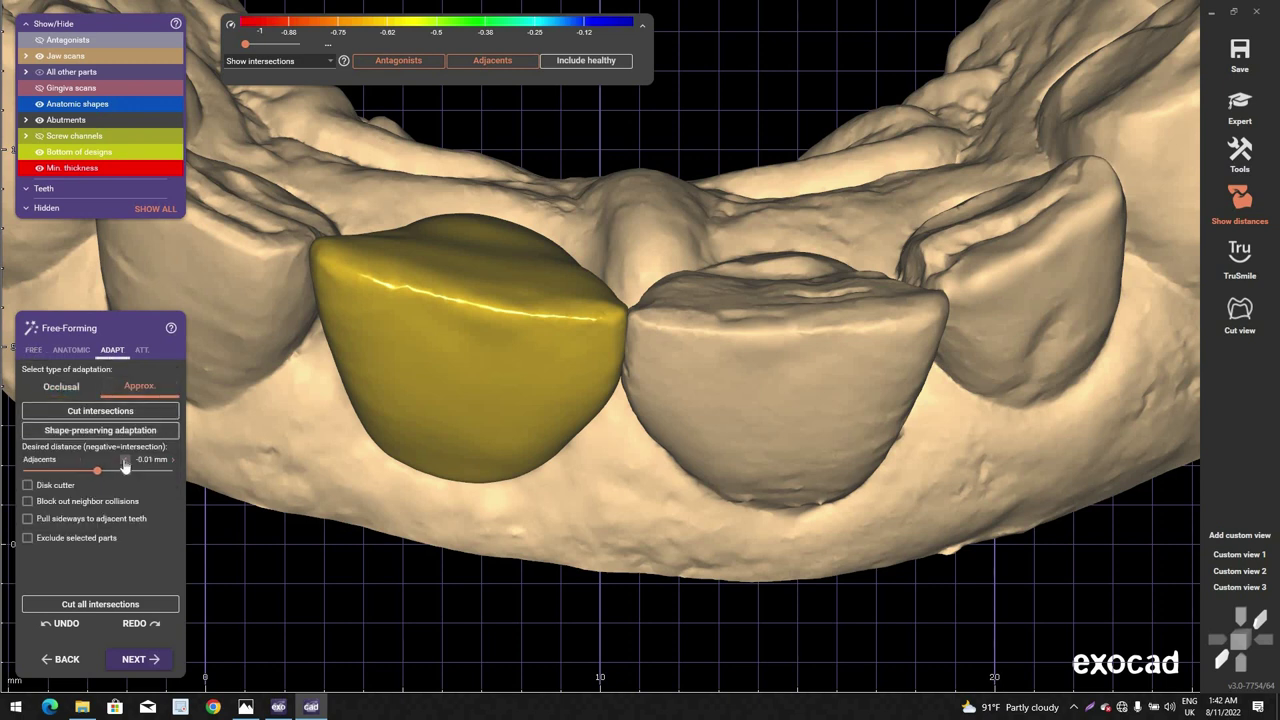
left_click(125, 462)
left_click(125, 462)
left_click(125, 462)
left_click(152, 413)
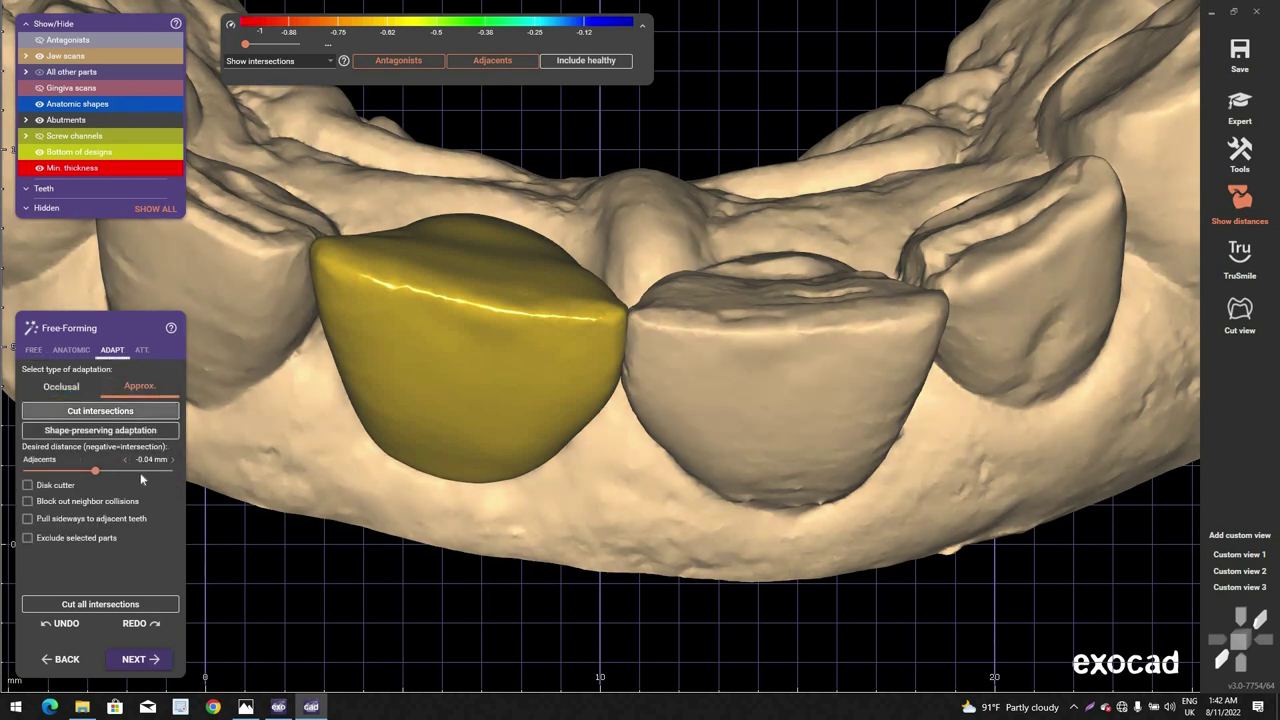
Step: Examine the model from the underside, turn off the distance display, and hide the jaw scans to isolate the crown
scroll(535, 398, "down", 3)
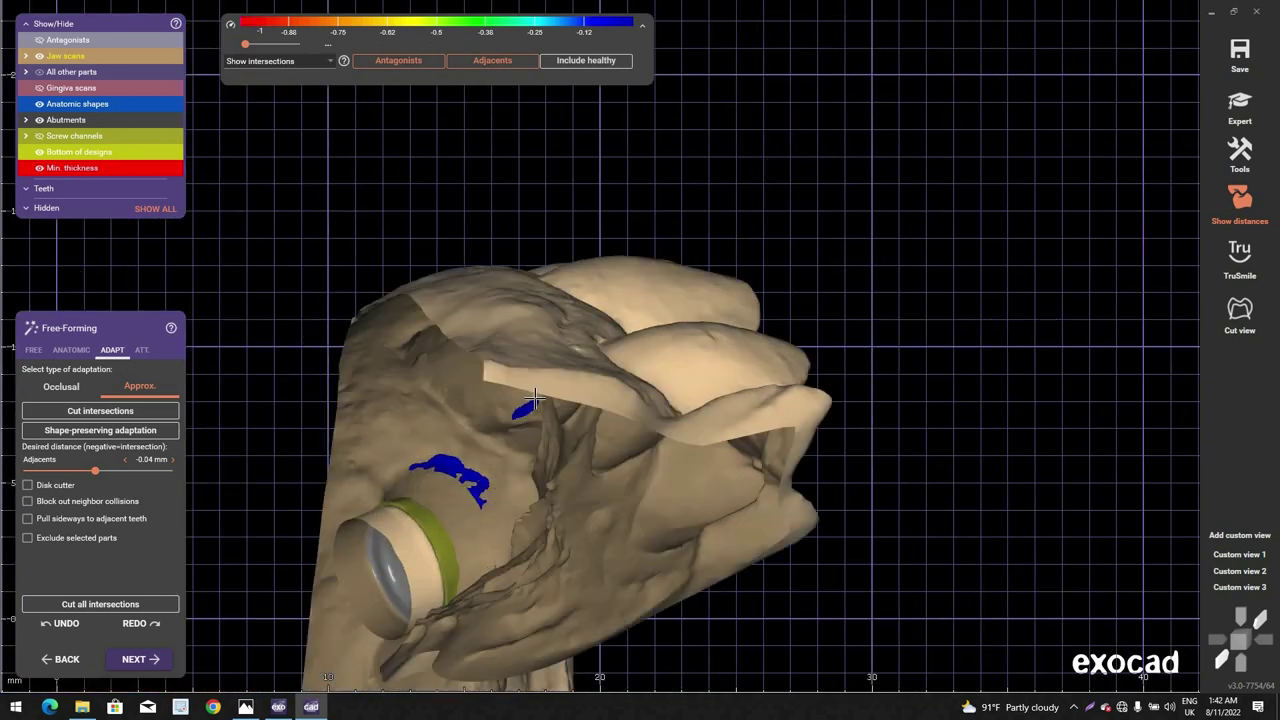
right_click_drag(535, 398, 601, 495)
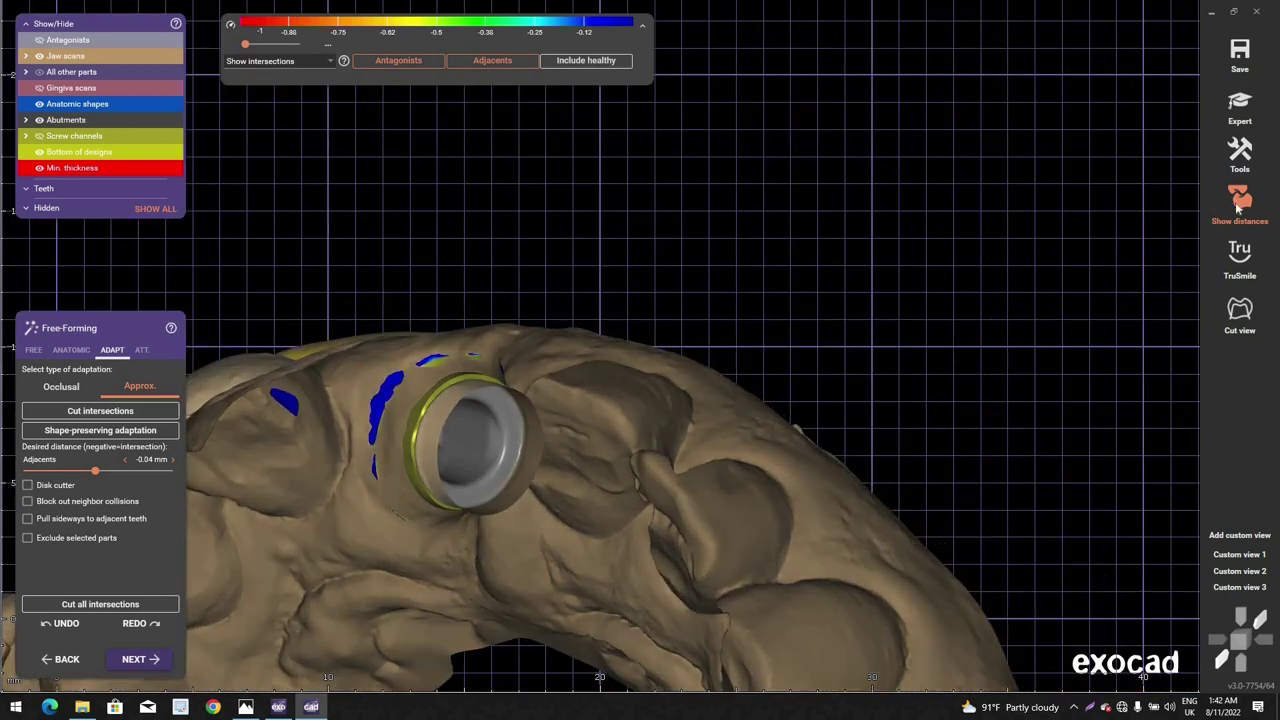
left_click(1240, 205)
scroll(630, 462, "down", 1)
scroll(630, 462, "down", 5, "ctrl")
right_click_drag(500, 425, 565, 389)
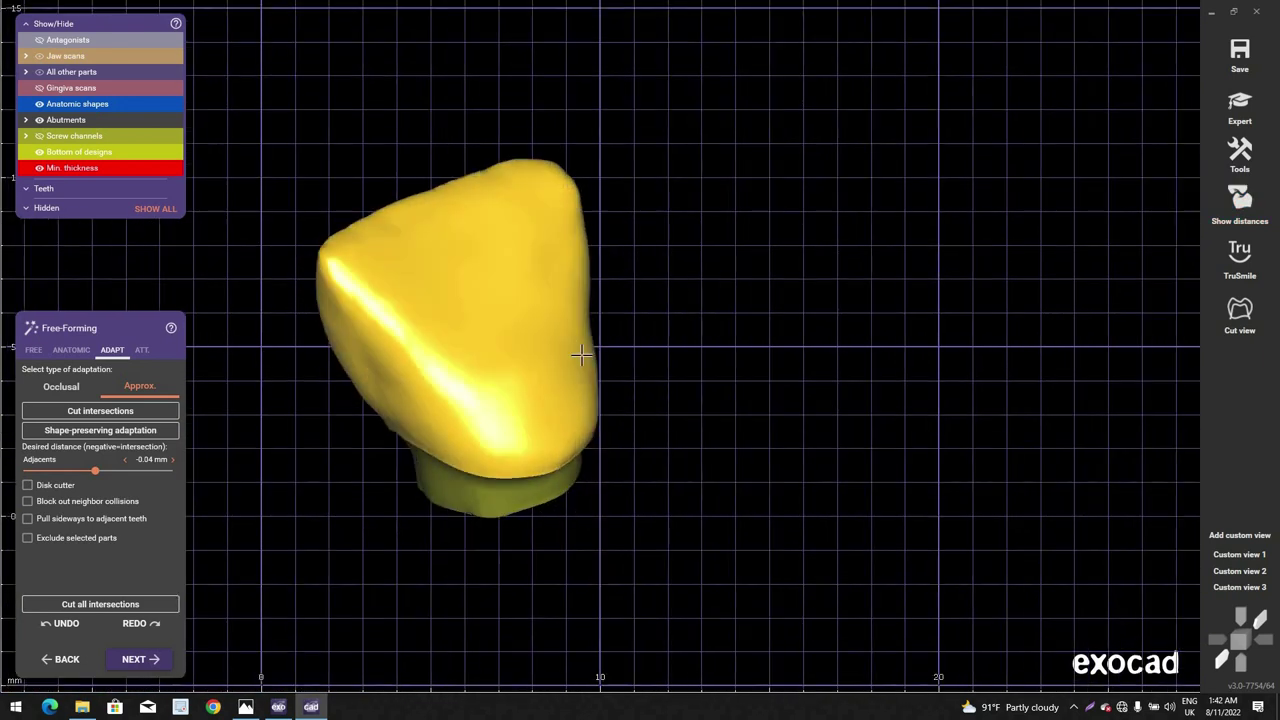
Step: Smooth the crown's proximal surface with Smooth/Flatten at slightly higher strength and proceed to Anatomic Reduction
left_click(34, 350)
left_click(139, 403)
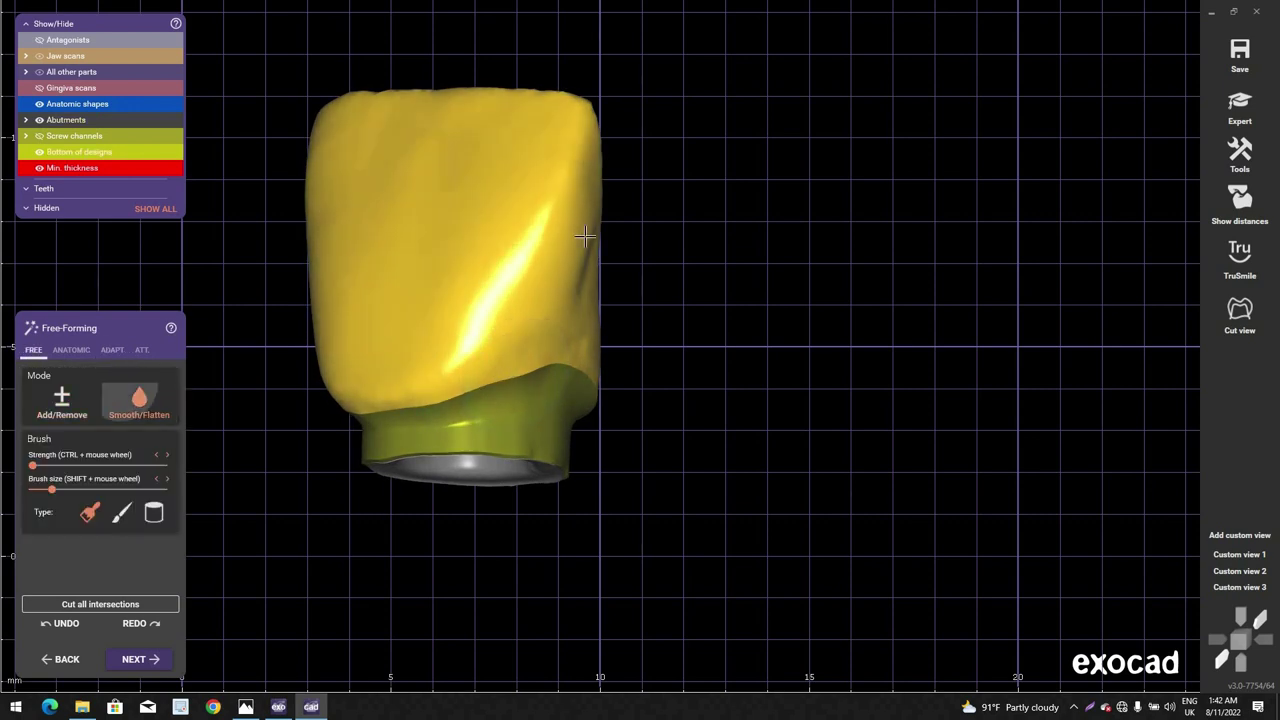
right_click_drag(586, 237, 580, 246)
scroll(580, 246, "up", 2)
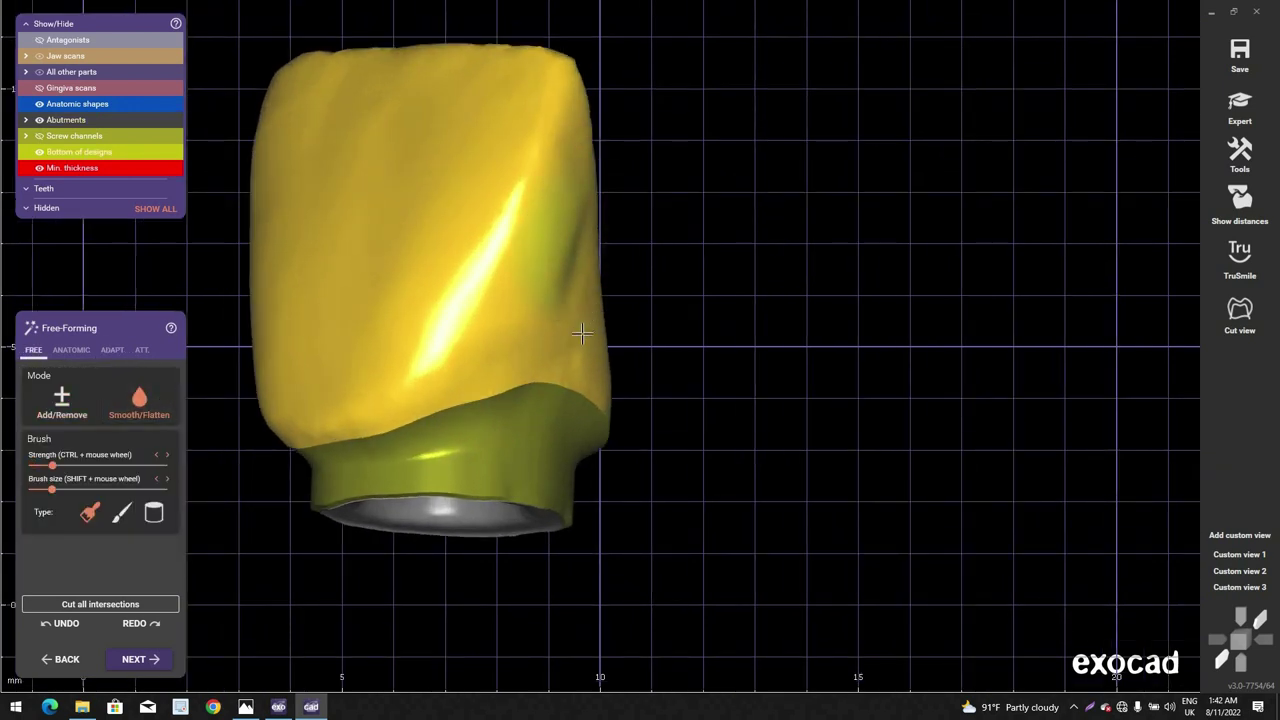
right_click_drag(522, 298, 17, 582)
scroll(520, 236, "down", 1)
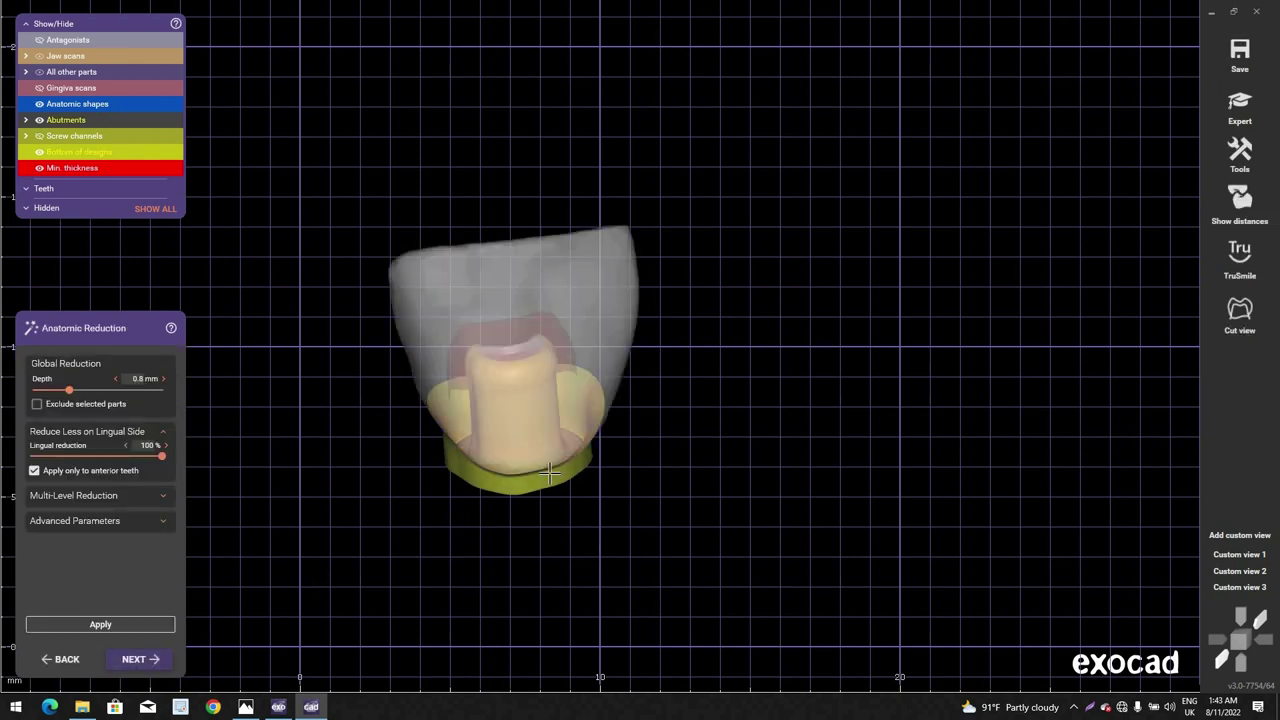
Step: Make the crown opaque over the abutment and show the jaw scans around it again
right_click_drag(561, 409, 630, 277)
scroll(626, 263, "up", 1)
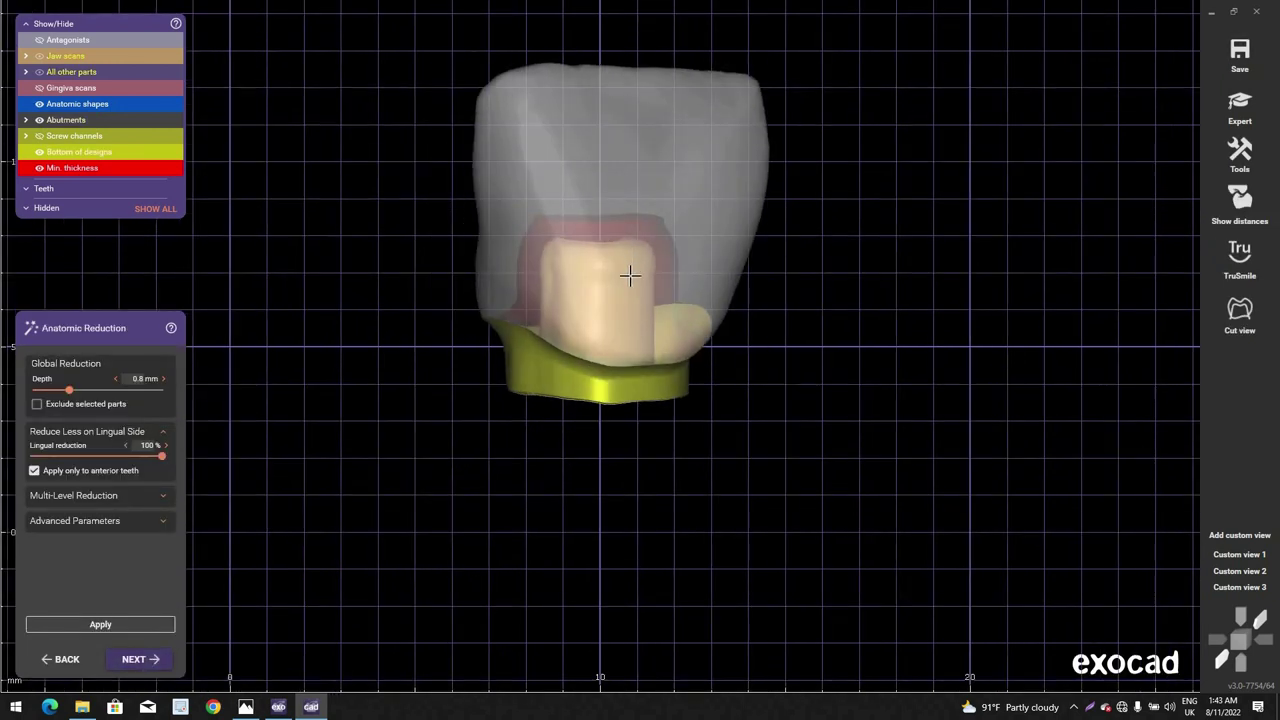
scroll(604, 291, "up", 5, "ctrl")
scroll(603, 290, "down", 2)
right_click(603, 290)
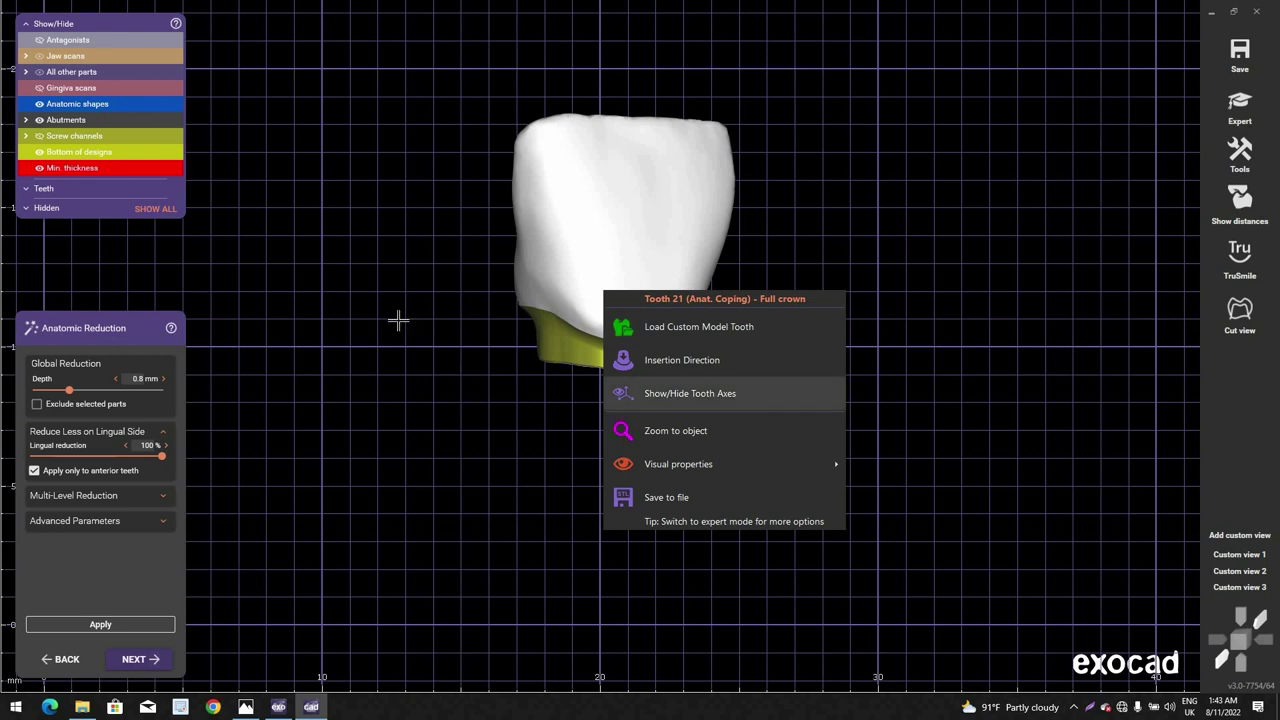
left_click(398, 320)
key("j")
scroll(543, 357, "down", 4)
right_click_drag(540, 357, 549, 503)
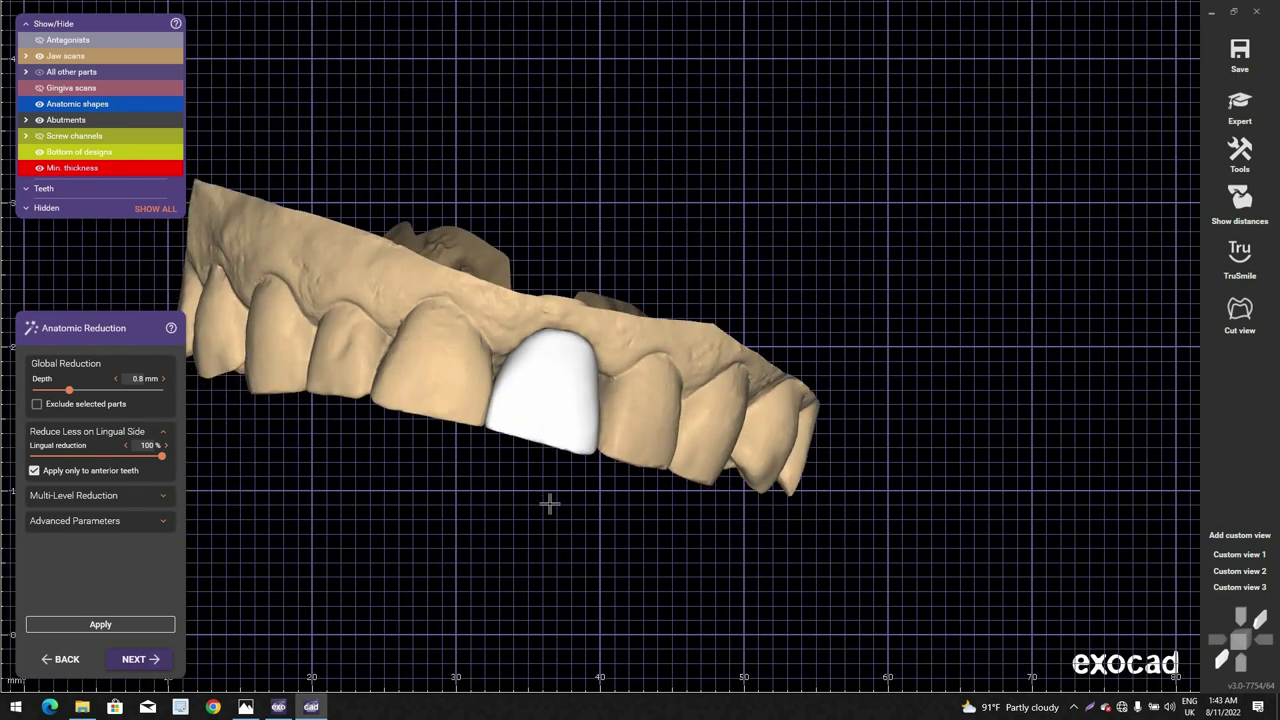
Step: Apply a 0.4 mm global reduction to the whole crown and view the reduced part
scroll(549, 503, "up", 3)
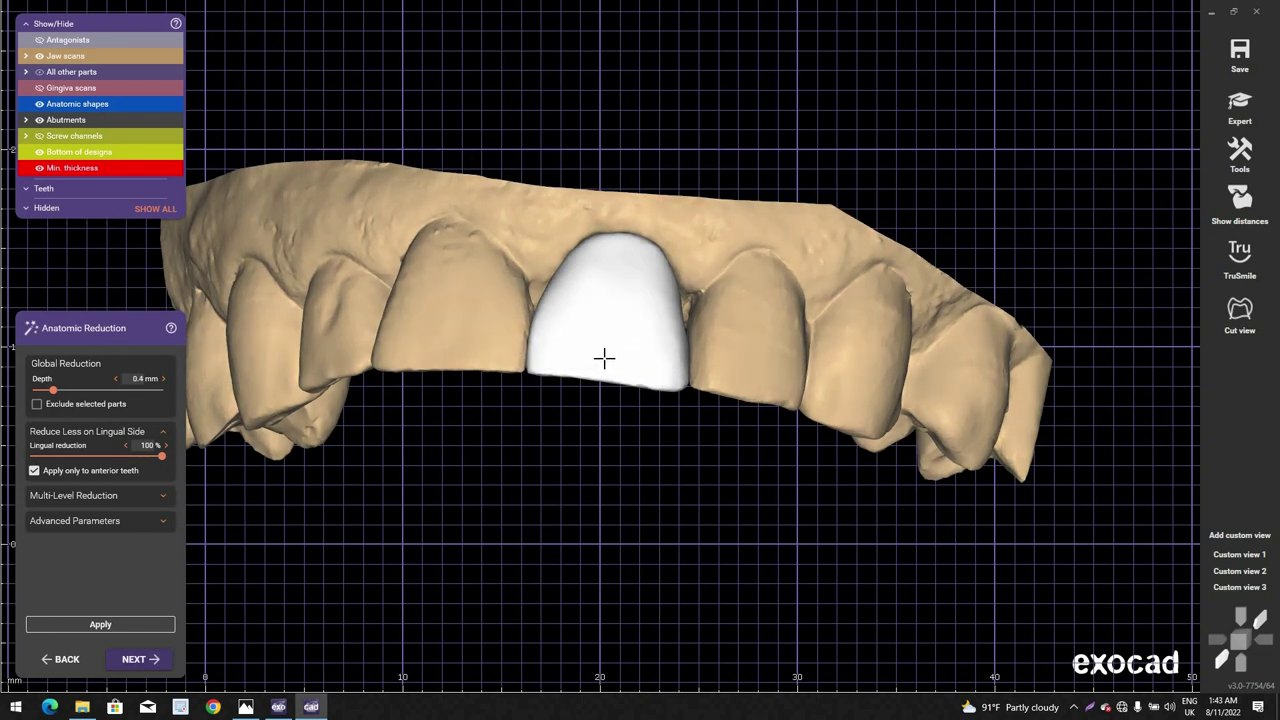
right_click_drag(603, 354, 620, 482)
scroll(609, 511, "up", 3)
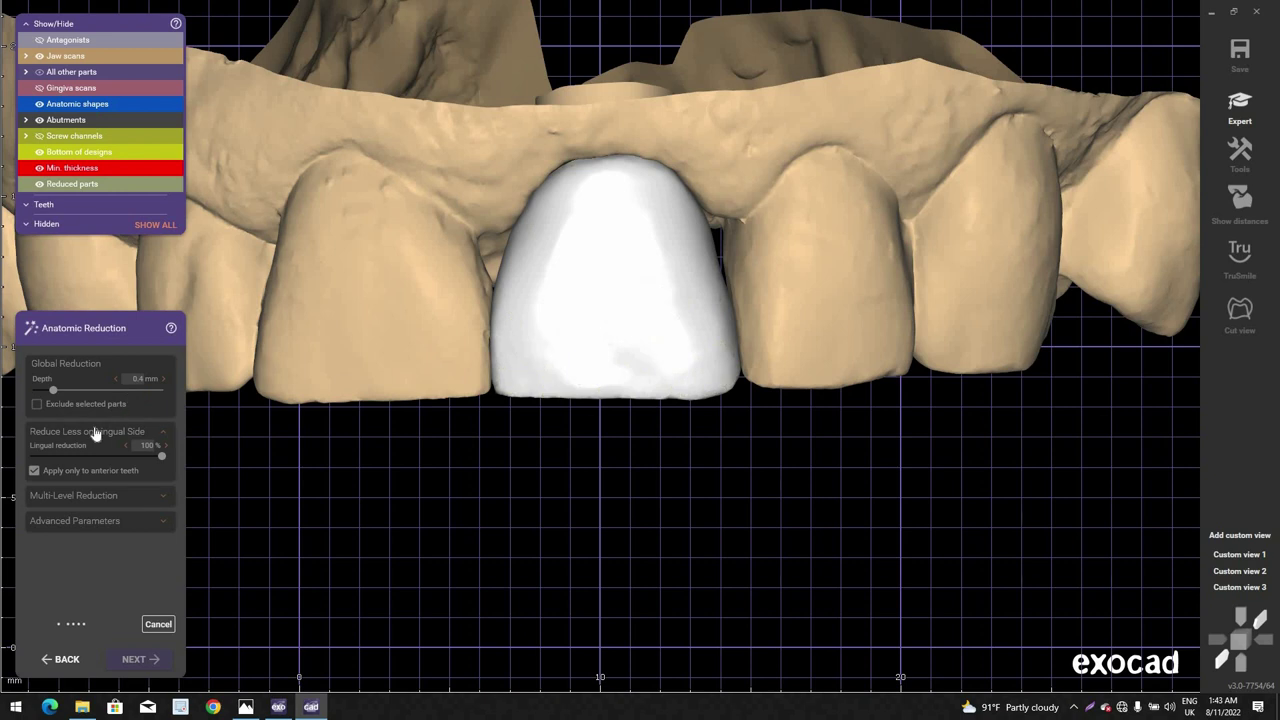
mouse_move(584, 408)
right_mouse_down()
mouse_move(574, 383)
mouse_move(588, 377)
mouse_move(586, 405)
mouse_move(596, 389)
right_mouse_up()
scroll(588, 377, "down", 3)
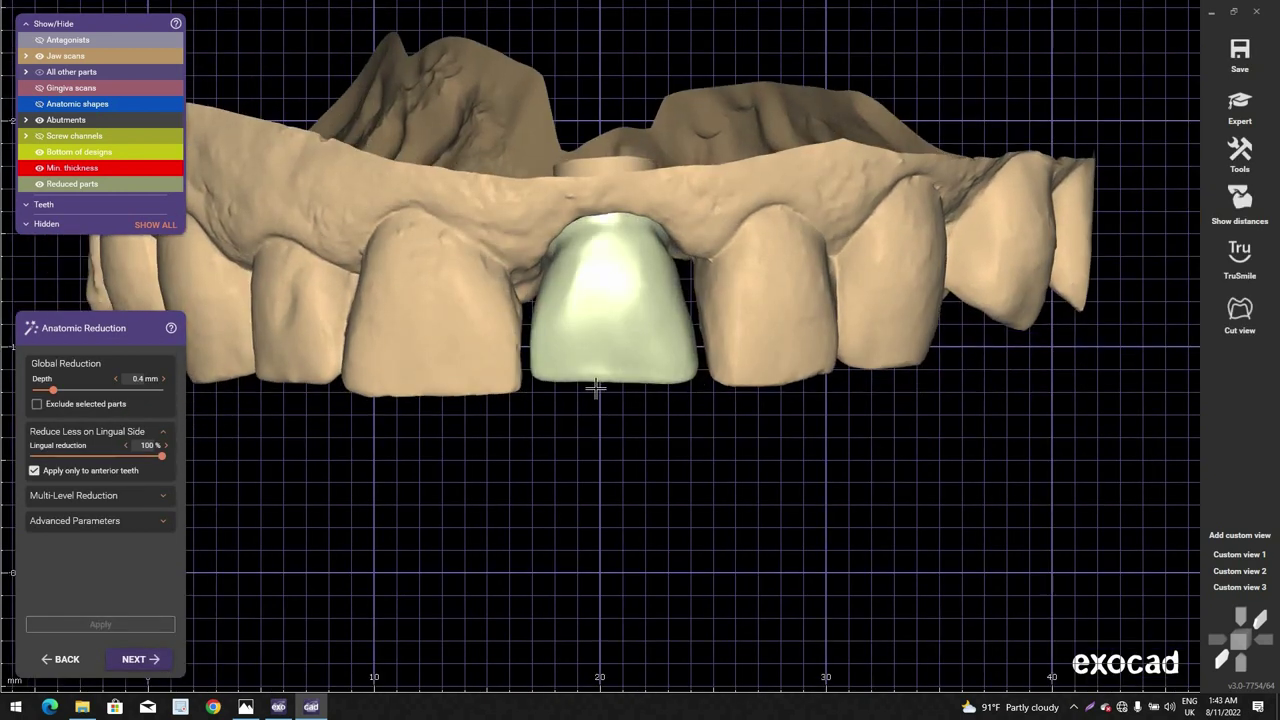
scroll(617, 348, "down", 1)
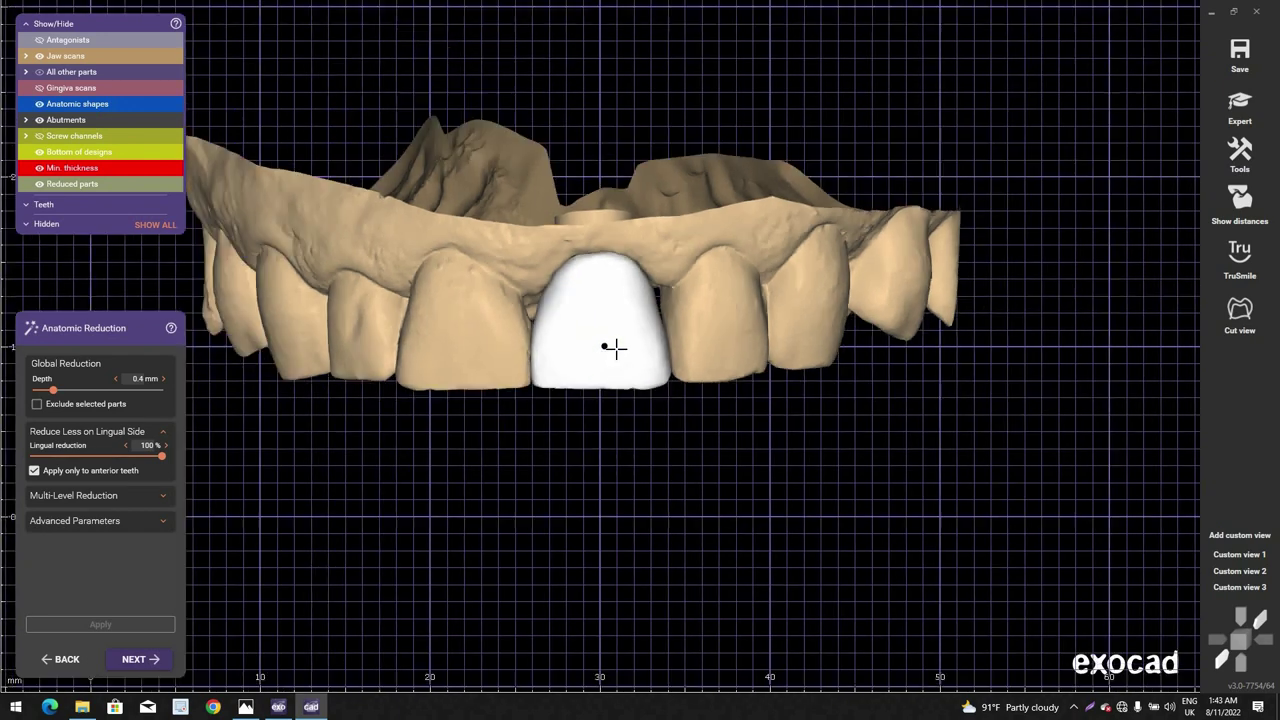
Step: Compare the reduced crown with its full anatomic shape from the labial side by making the outer shape see-through
middle_click(577, 360, "shift")
right_click_drag(577, 354, 640, 446)
scroll(606, 394, "up", 3)
middle_click(698, 465, "ctrl")
scroll(560, 474, "up", 3)
middle_click(640, 446)
scroll(640, 446, "down", 2)
right_click_drag(466, 406, 530, 372)
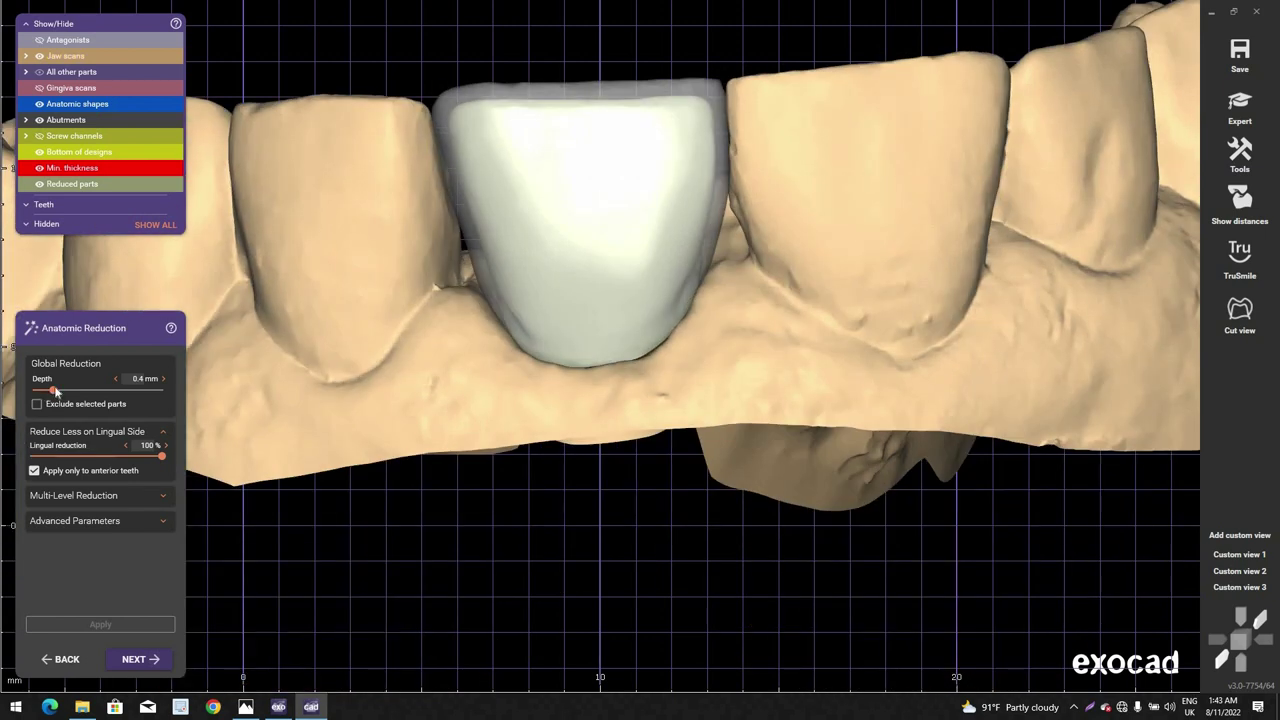
Step: Apply a global reduction depth of 0 mm and mark the entire crown surface as excluded from the reduction
left_click(82, 625)
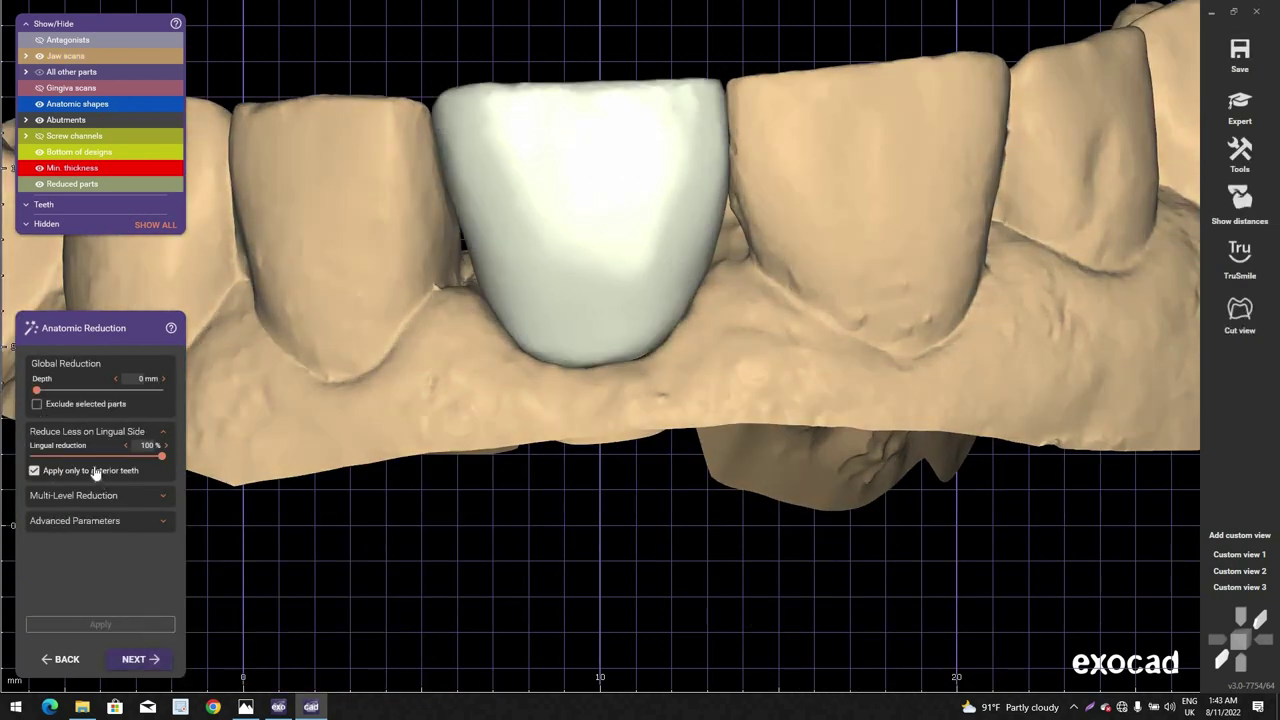
left_click(72, 404)
left_click(79, 447)
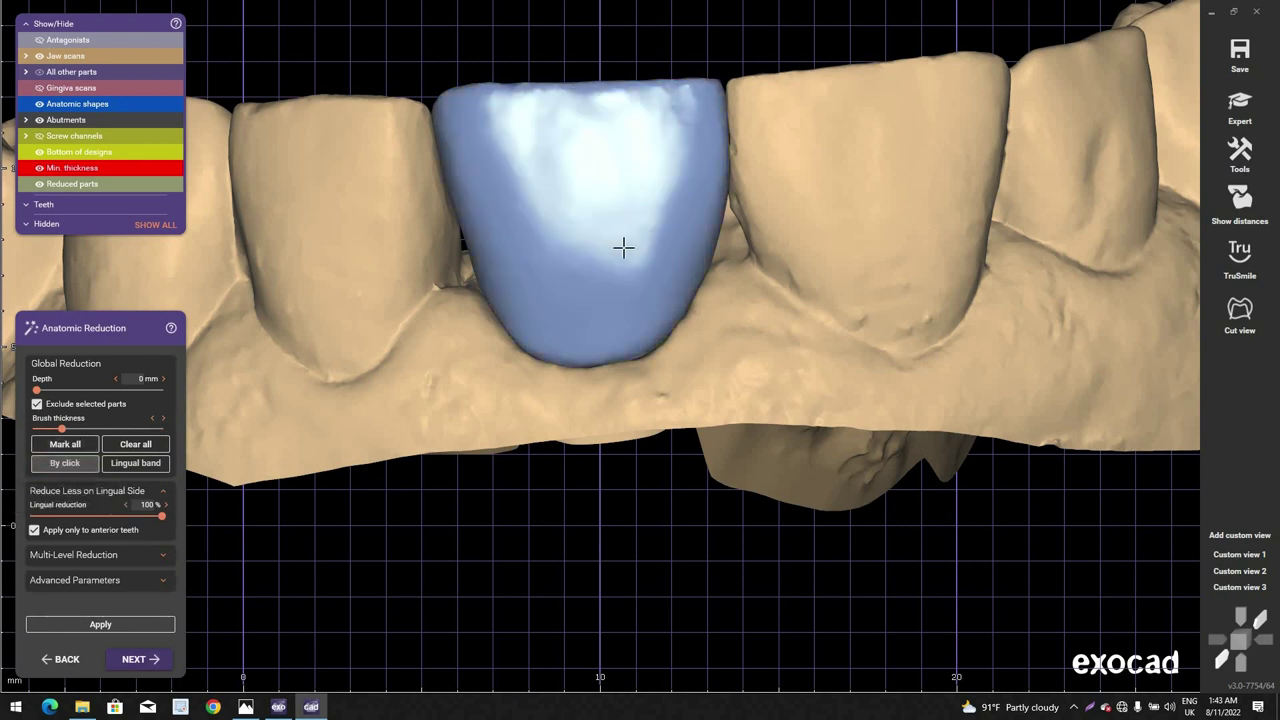
Step: Unmark the crown's labial face with a smaller brush, outlining it from the incisal third to the gum line and filling it
scroll(623, 247, "down", 3)
middle_click_drag(626, 251, 601, 346)
scroll(655, 248, "up", 5)
scroll(680, 227, "down", 1, "shift")
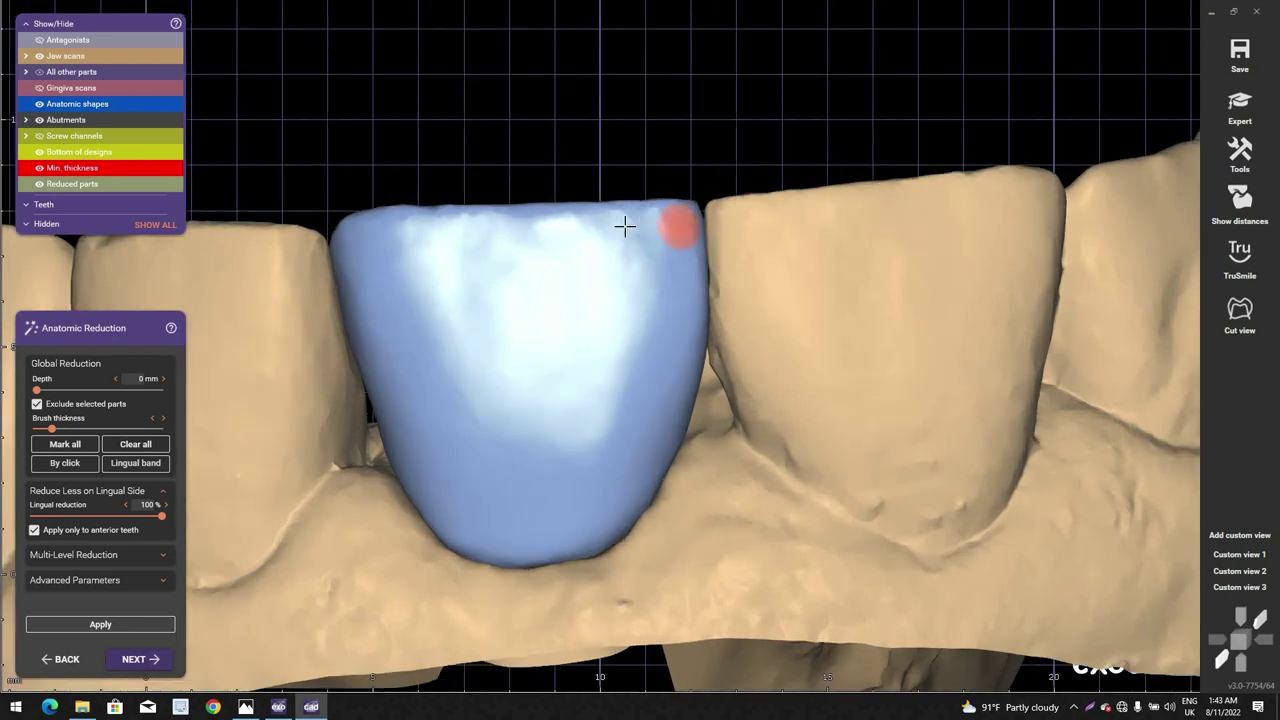
mouse_move(488, 237)
left_mouse_down()
mouse_move(374, 237)
mouse_move(369, 310)
left_mouse_up()
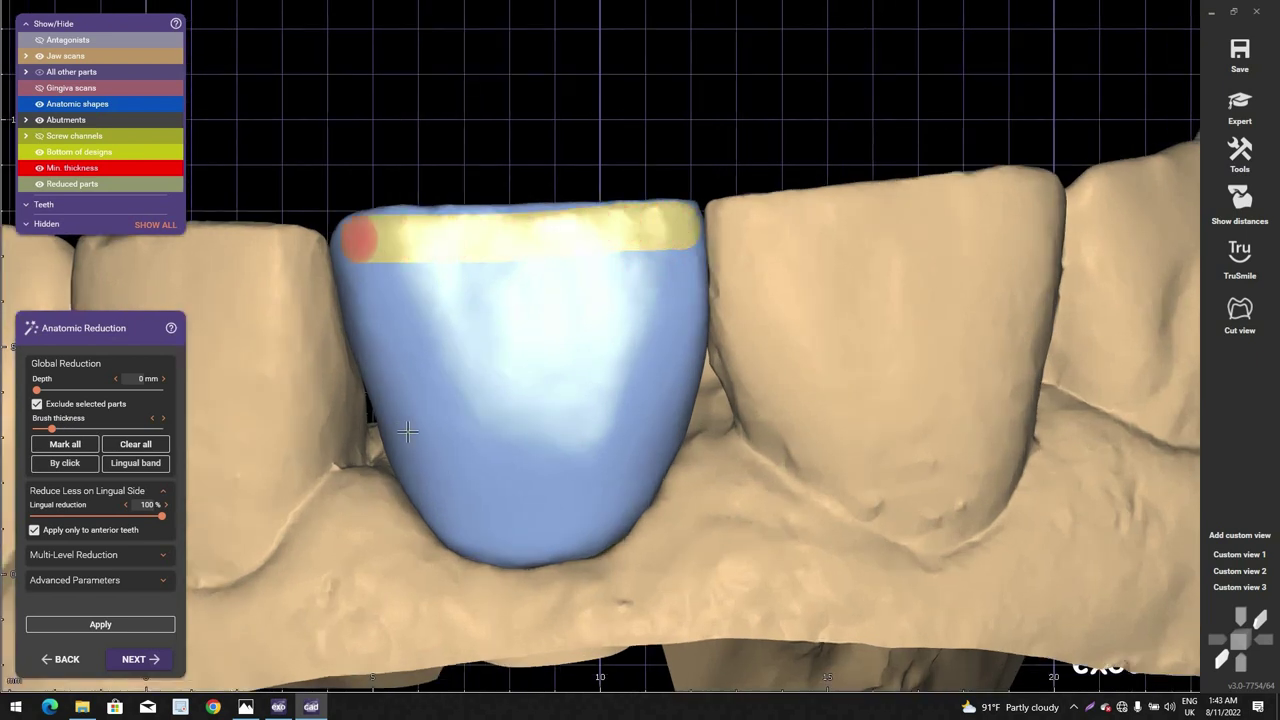
left_click_drag(407, 431, 433, 506)
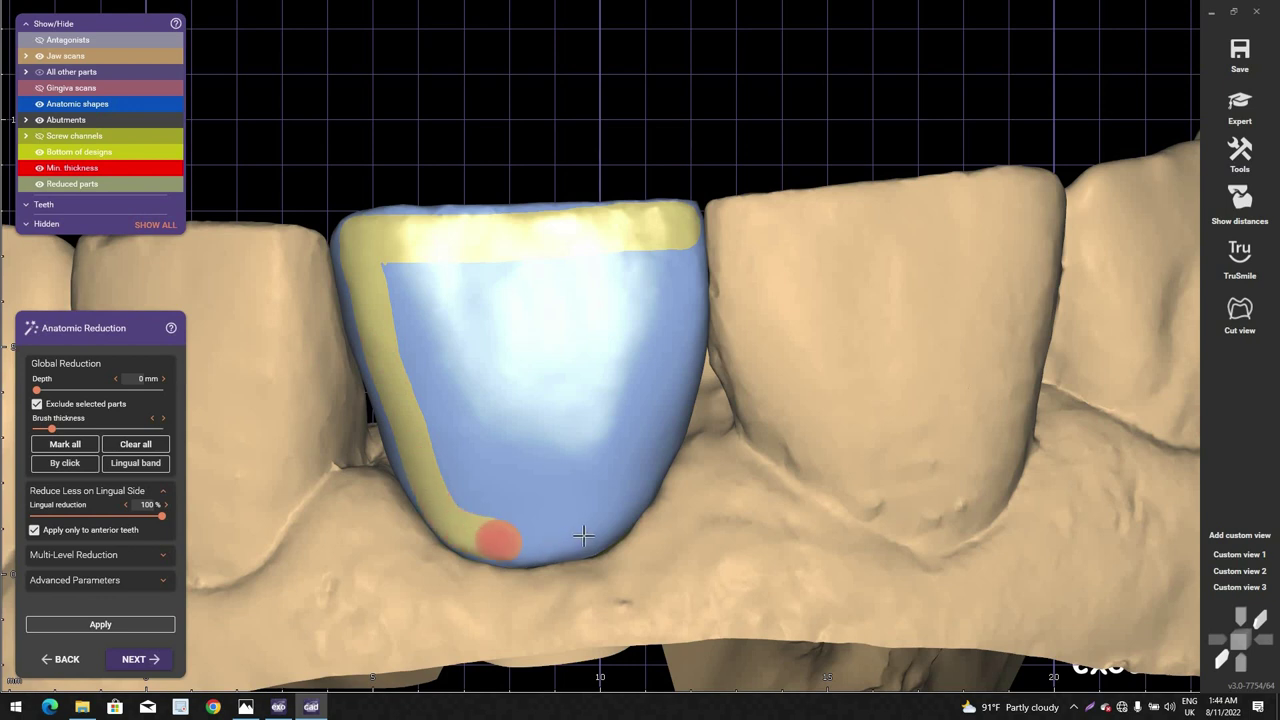
left_click_drag(583, 537, 585, 530)
mouse_move(666, 312)
left_mouse_down()
mouse_move(677, 314)
mouse_move(670, 264)
mouse_move(583, 520)
mouse_move(597, 293)
mouse_move(551, 289)
mouse_move(431, 366)
mouse_move(503, 340)
mouse_move(552, 427)
mouse_move(539, 472)
left_mouse_up()
Step: Extend the unmarked labial area to the crown's proximal edges with an adjusted brush thickness
scroll(423, 357, "down", 4, "shift")
scroll(410, 335, "down", 1)
right_click_drag(403, 290, 390, 325)
scroll(391, 323, "down", 1, "shift")
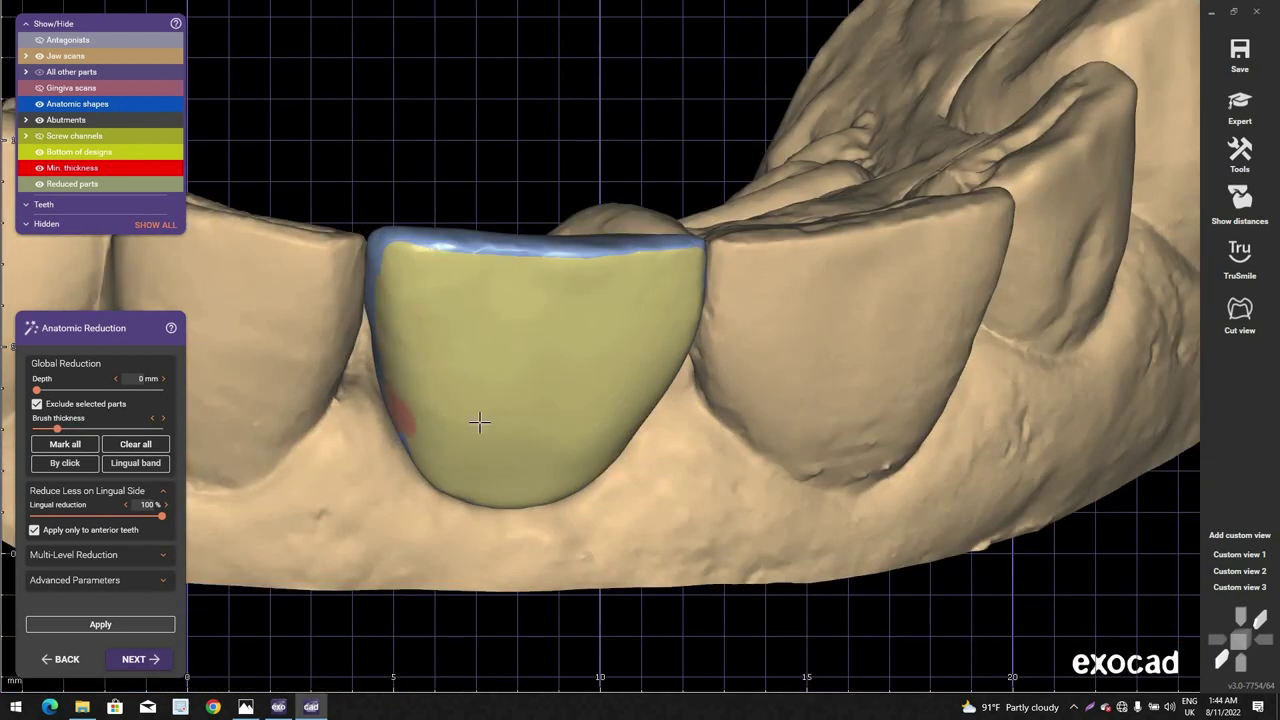
mouse_move(480, 422)
right_mouse_down()
mouse_move(420, 257)
mouse_move(428, 279)
right_mouse_up()
mouse_move(429, 280)
left_mouse_down()
mouse_move(412, 237)
mouse_move(449, 283)
left_mouse_up()
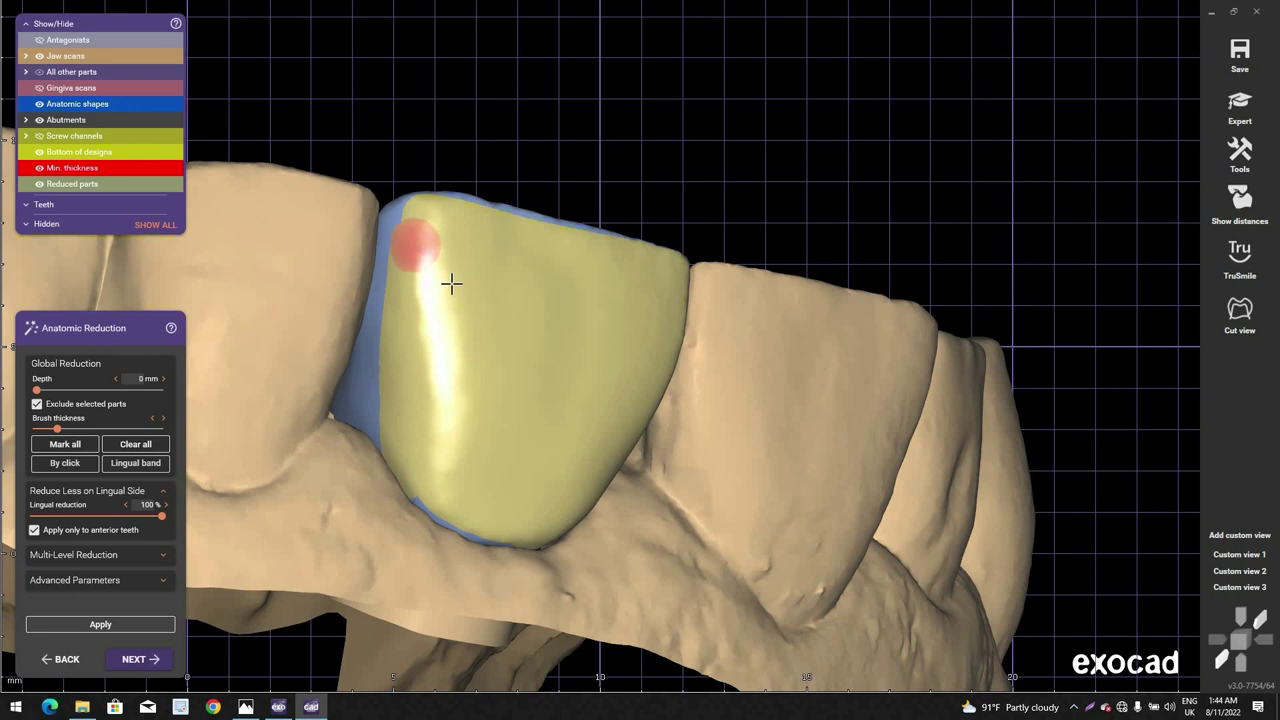
right_click_drag(451, 284, 490, 480)
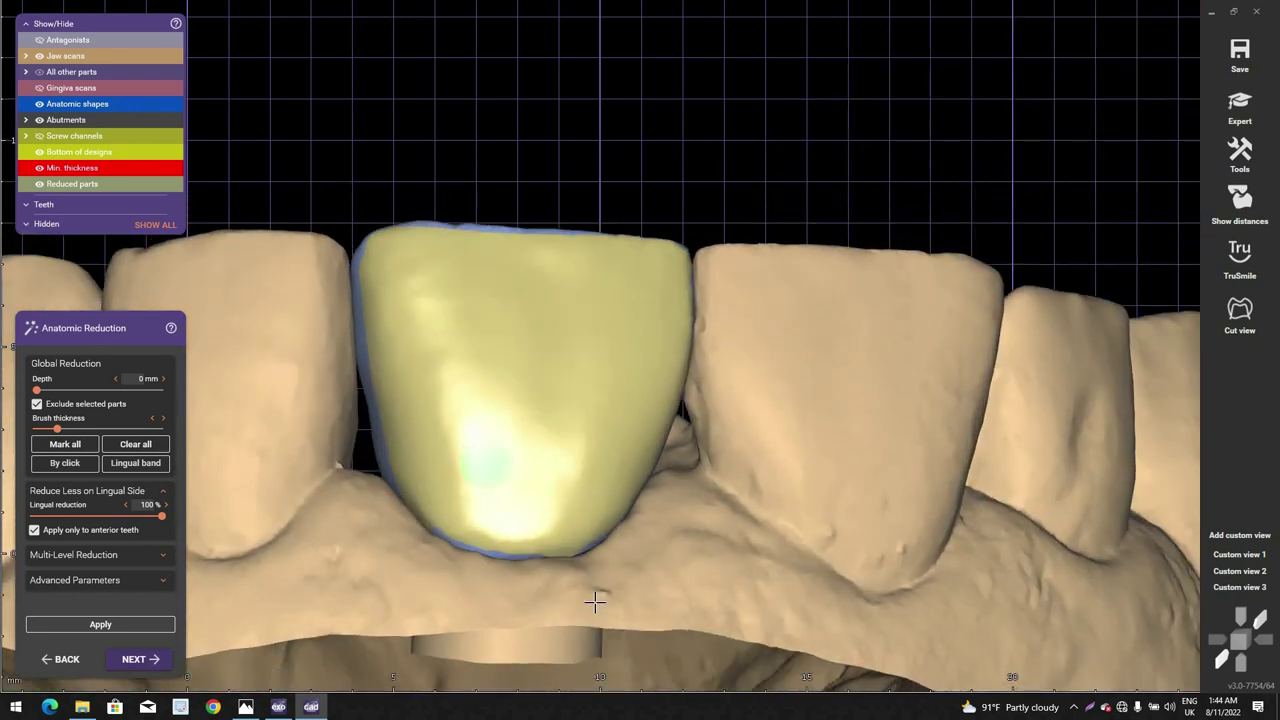
Step: Hide the jaw scans, refine the unmarked area's border along the gum-line margin with a small brush, and show the scans again
scroll(434, 573, "down", 4, "ctrl")
mouse_move(424, 545)
right_mouse_down()
mouse_move(424, 518)
mouse_move(398, 500)
mouse_move(616, 542)
right_mouse_up()
scroll(424, 518, "up", 2)
scroll(424, 518, "down", 1, "shift")
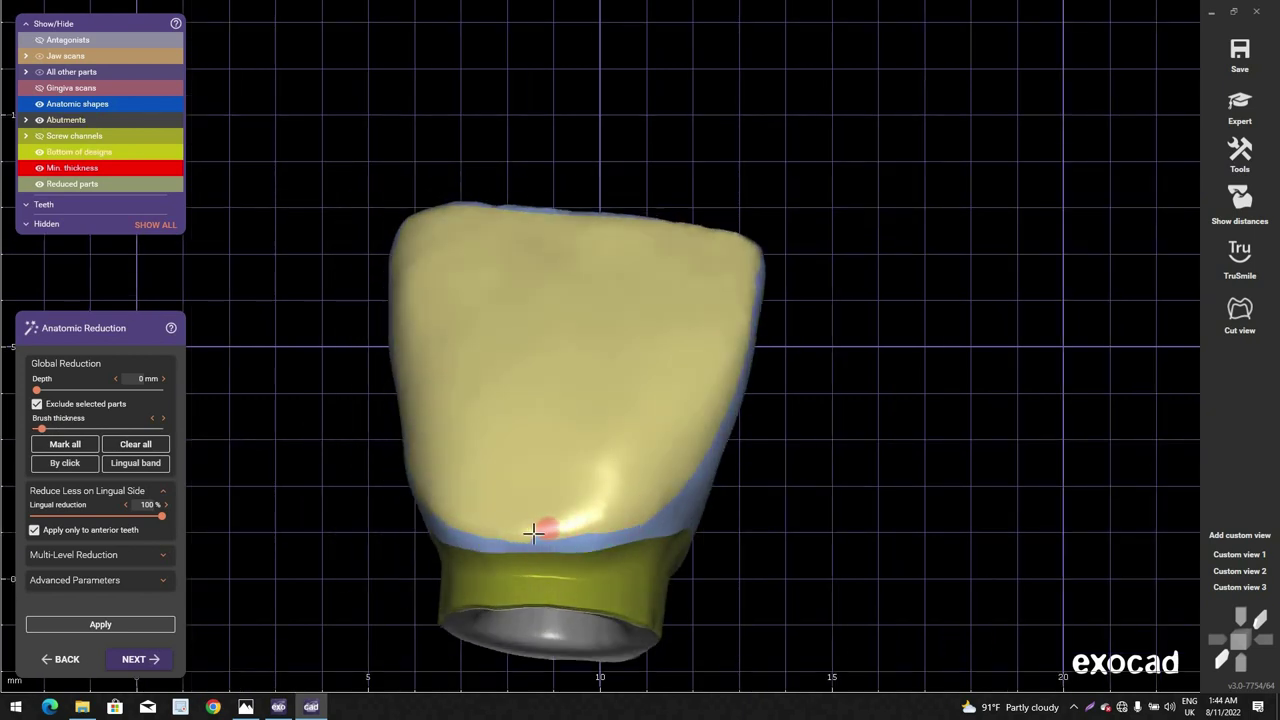
scroll(533, 534, "down", 2)
right_click_drag(533, 534, 560, 522)
scroll(481, 534, "up", 4, "ctrl")
scroll(484, 534, "down", 3)
scroll(548, 528, "down", 1)
middle_click_drag(545, 528, 583, 369)
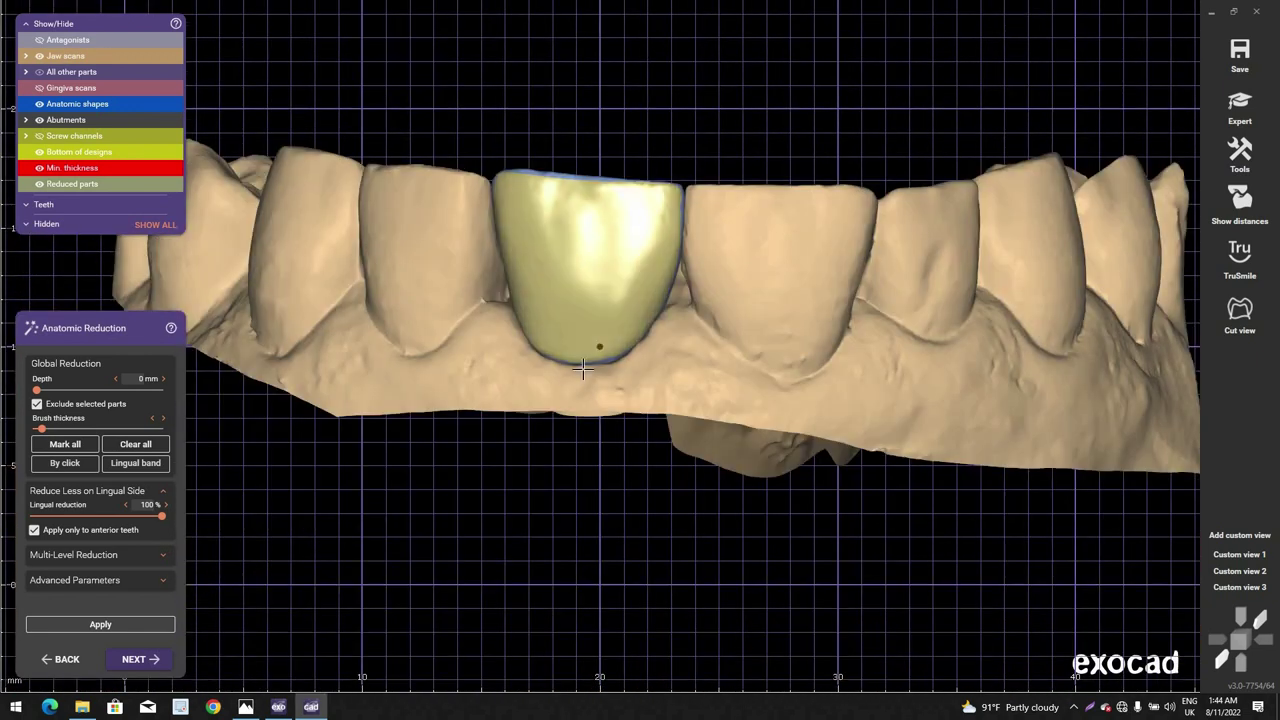
Step: Unmark a narrow band along the crown's full incisal edge, leaving the lingual surface excluded
scroll(591, 357, "up", 1)
right_click_drag(583, 369, 697, 328)
scroll(703, 328, "up", 4)
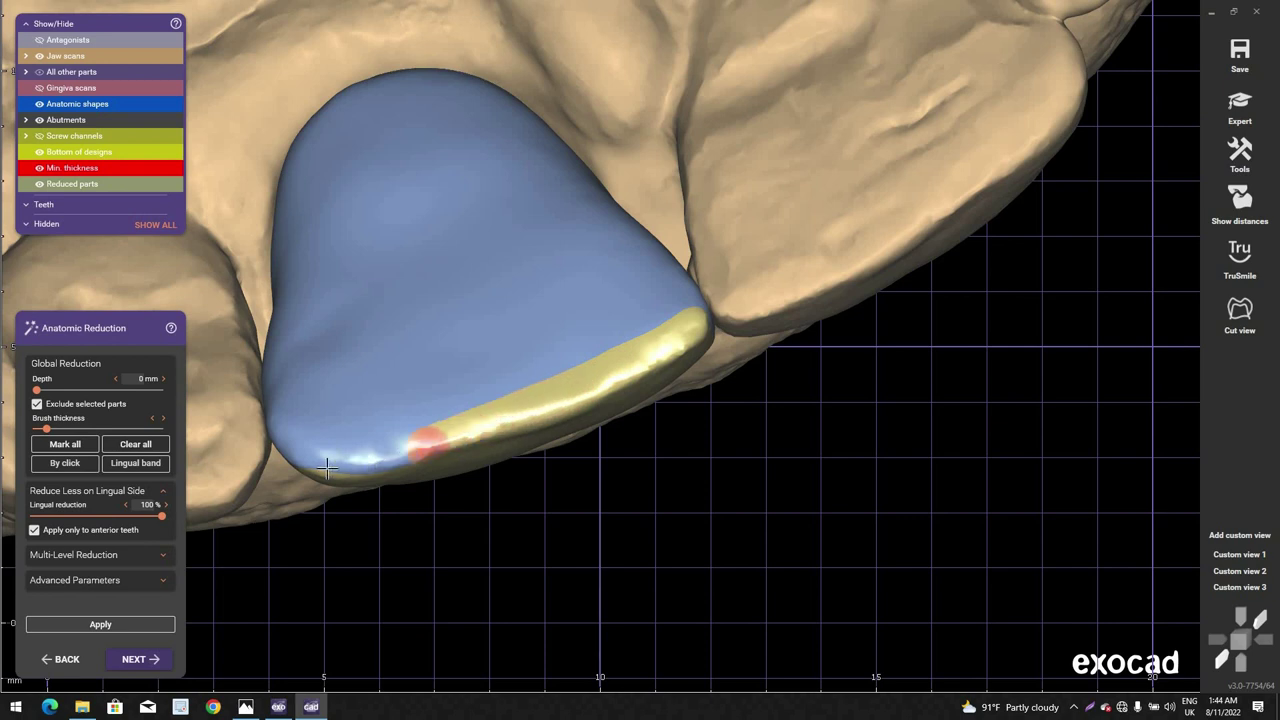
scroll(459, 433, "down", 4)
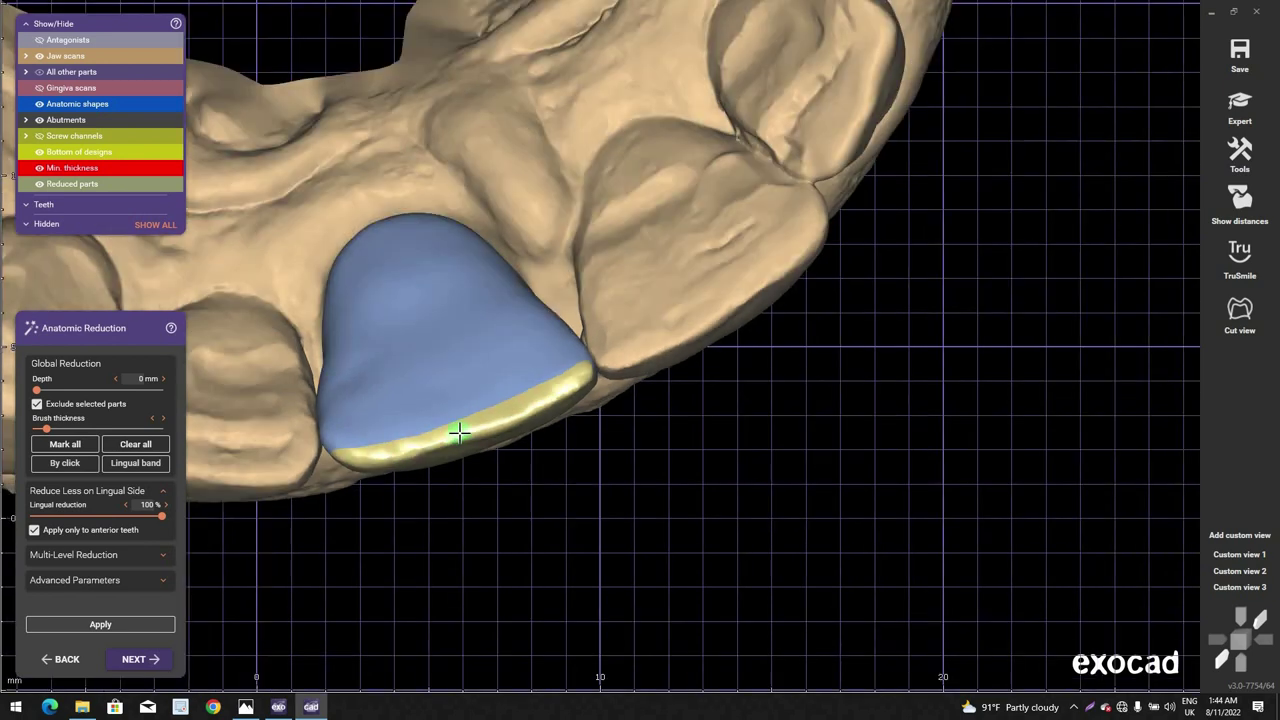
Step: Apply a 0.4 mm global reduction to the unmarked labial and incisal area and check the cut-back crown
right_click_drag(459, 434, 458, 440)
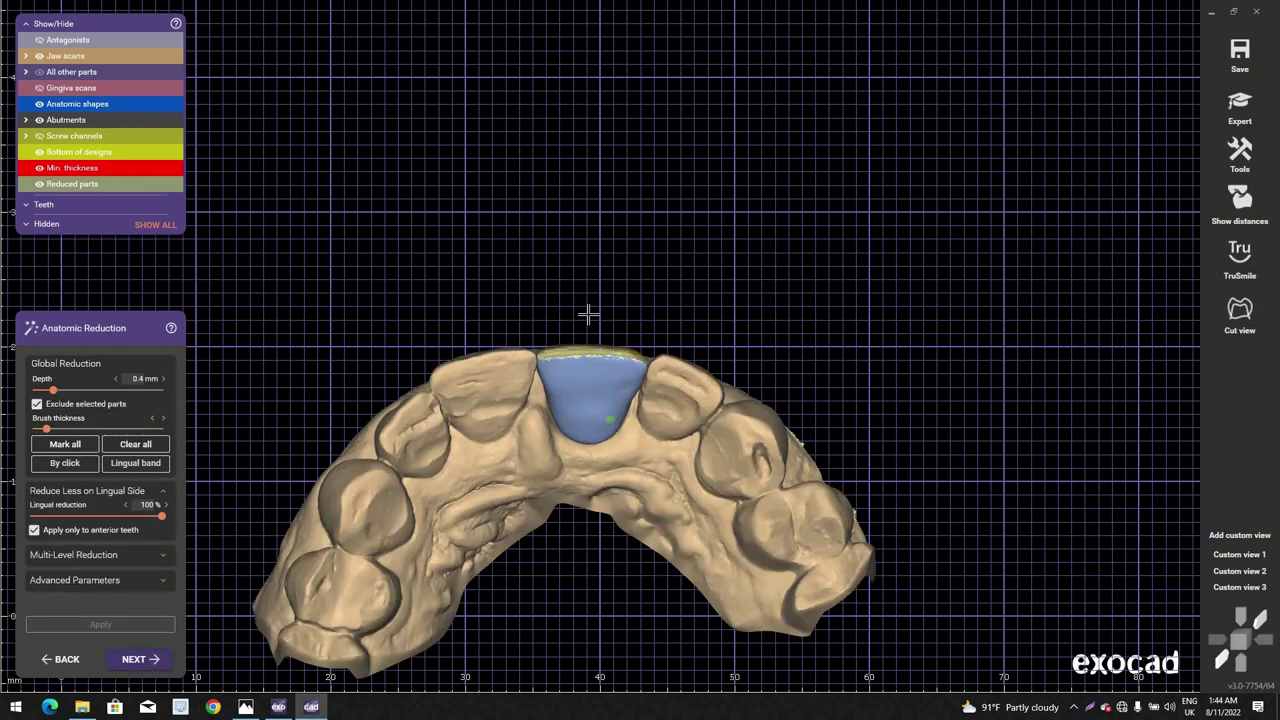
right_click_drag(610, 350, 611, 348)
left_click(612, 356, "ctrl")
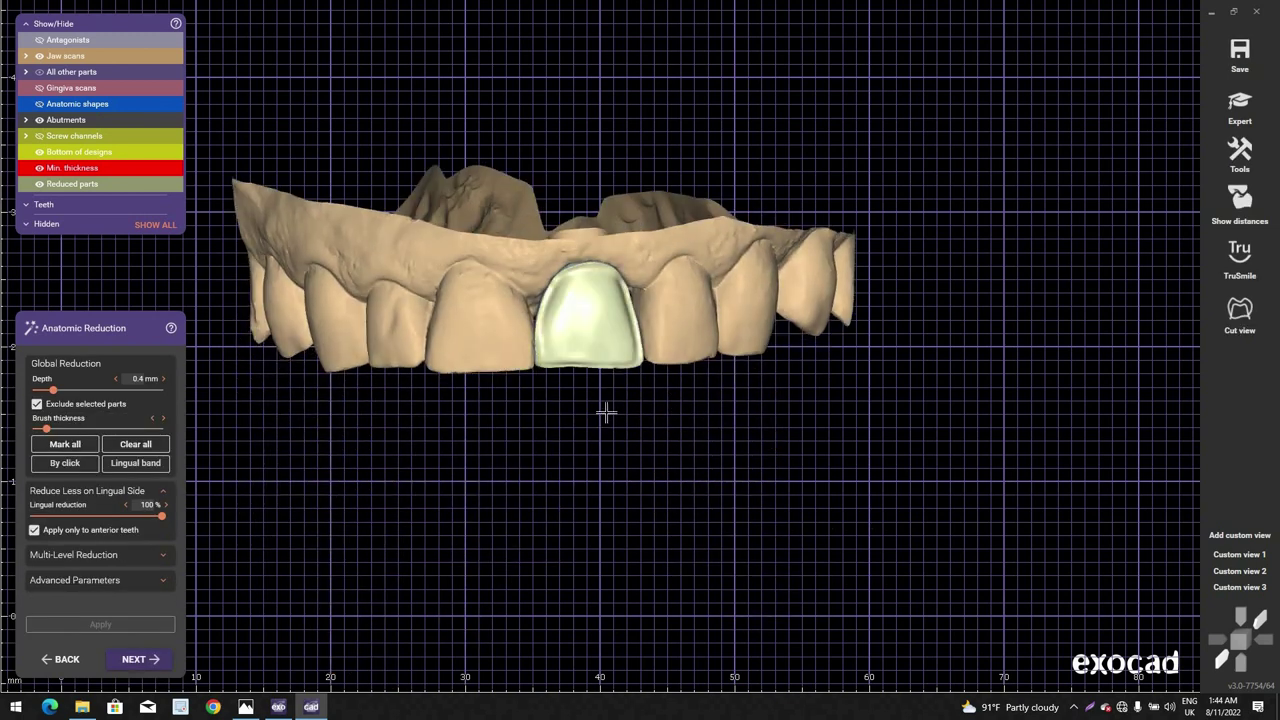
scroll(560, 345, "up", 3)
right_click_drag(605, 412, 563, 366)
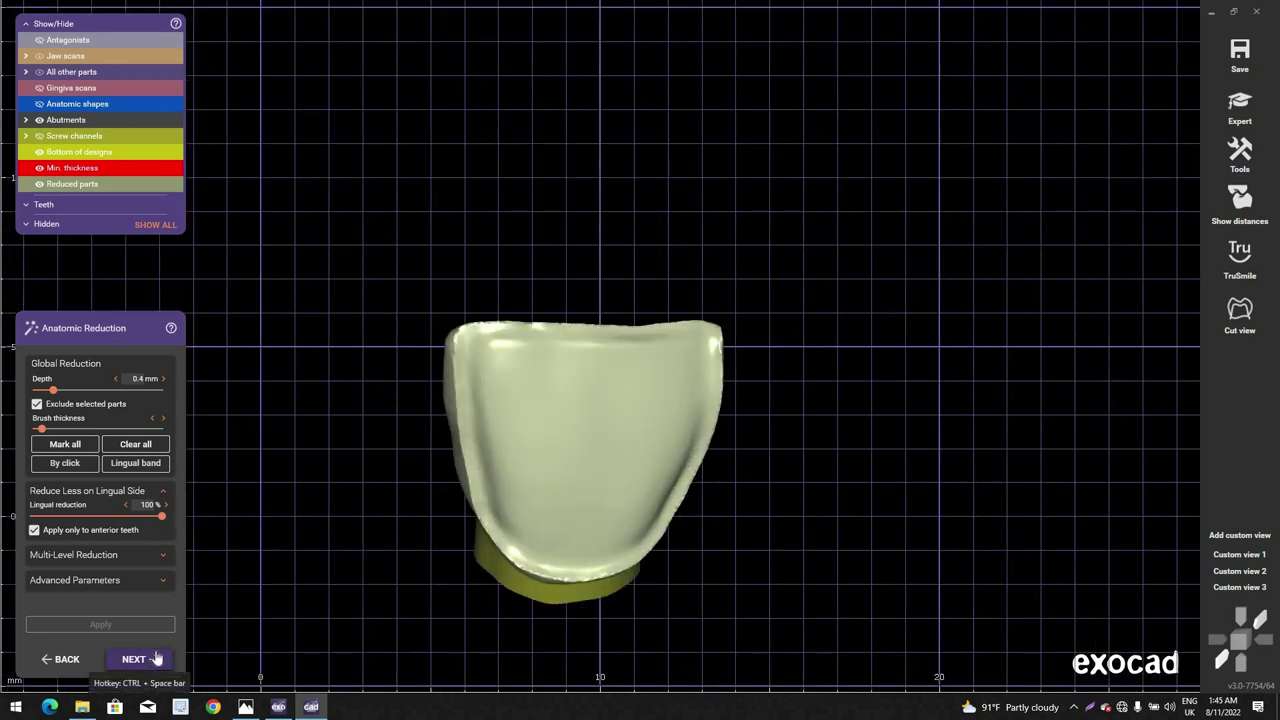
Step: Open the custom model tooth loader for tooth 21 and preview the Pogarskiy Design 0.4 library tooth
right_click(566, 210)
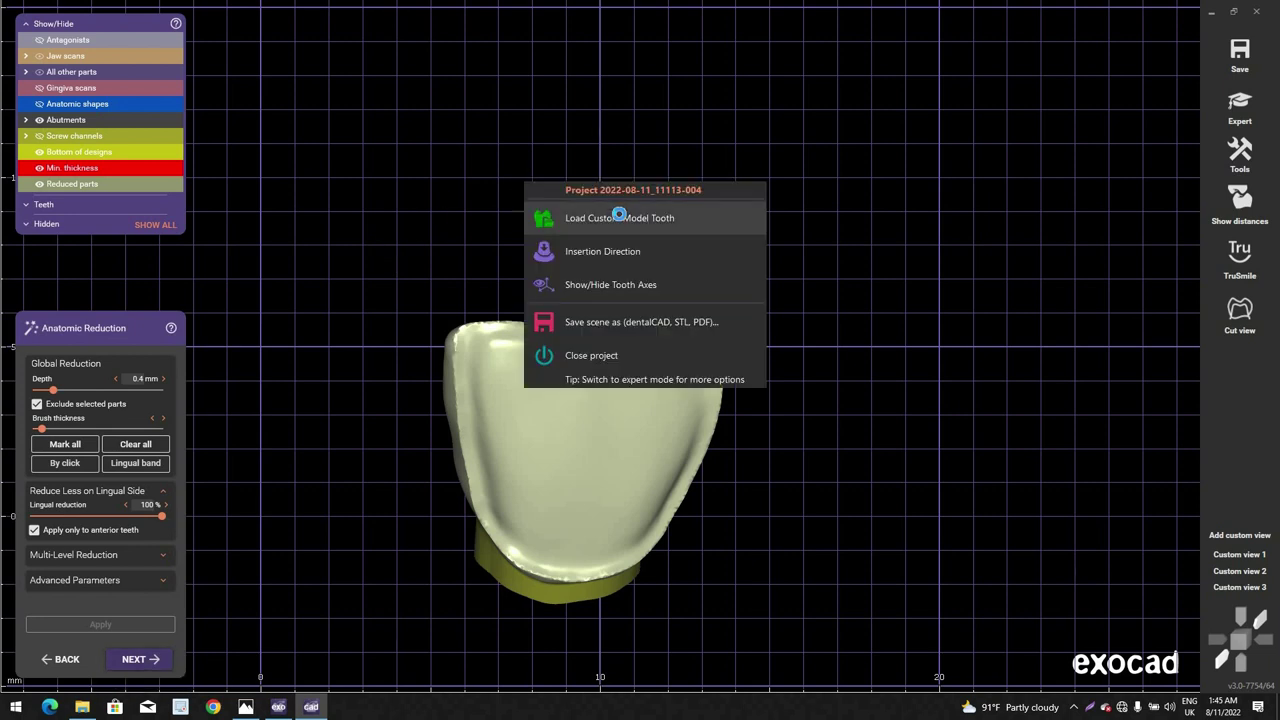
left_click(619, 214)
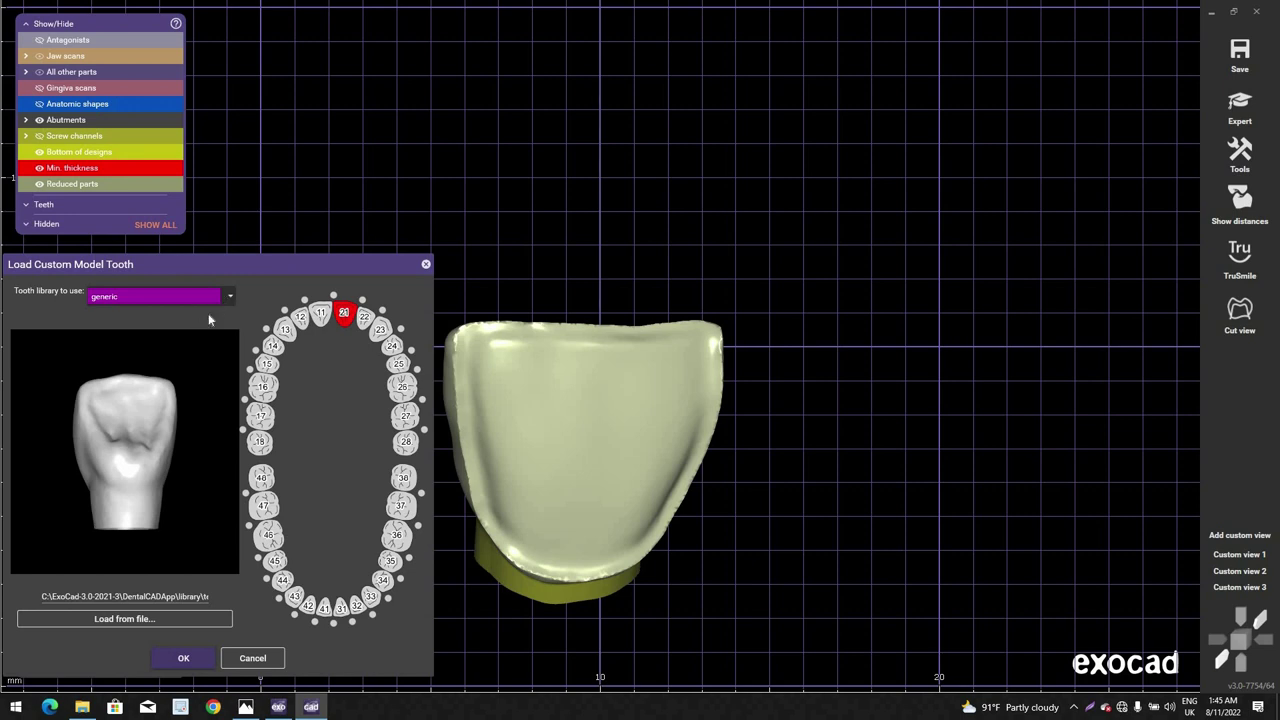
left_click(208, 298)
scroll(185, 379, "down", 5)
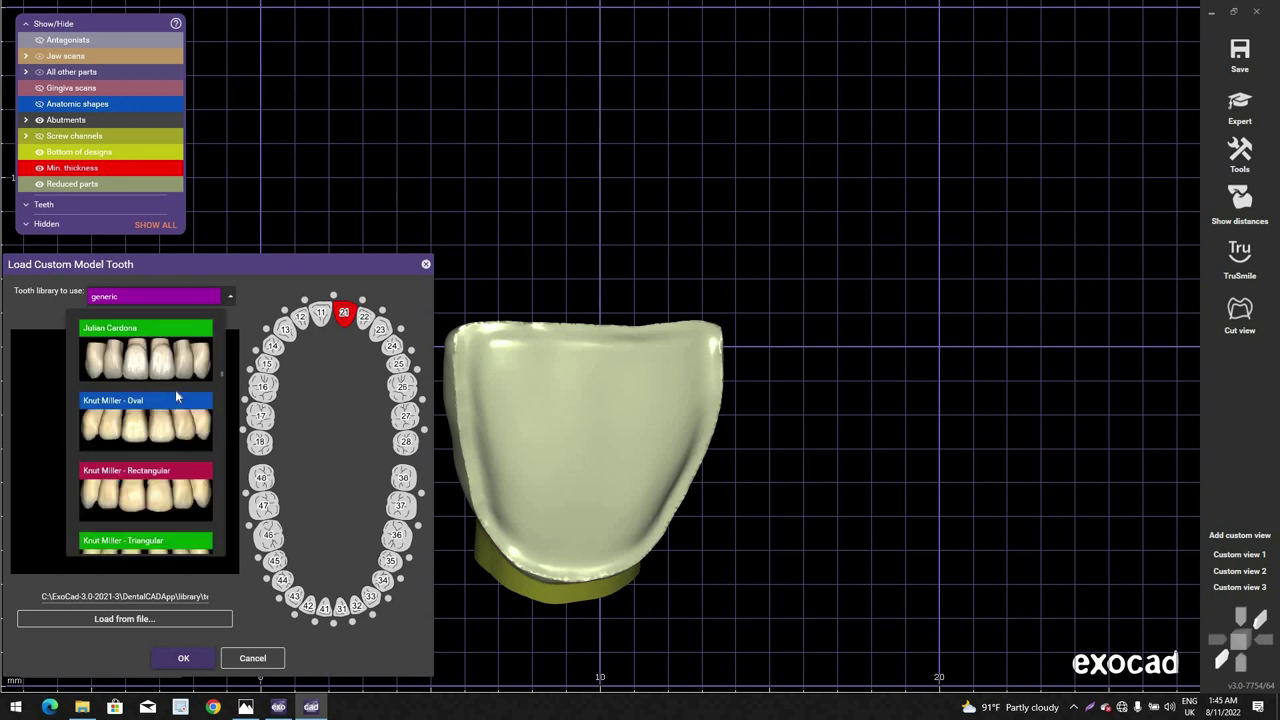
scroll(175, 396, "down", 10)
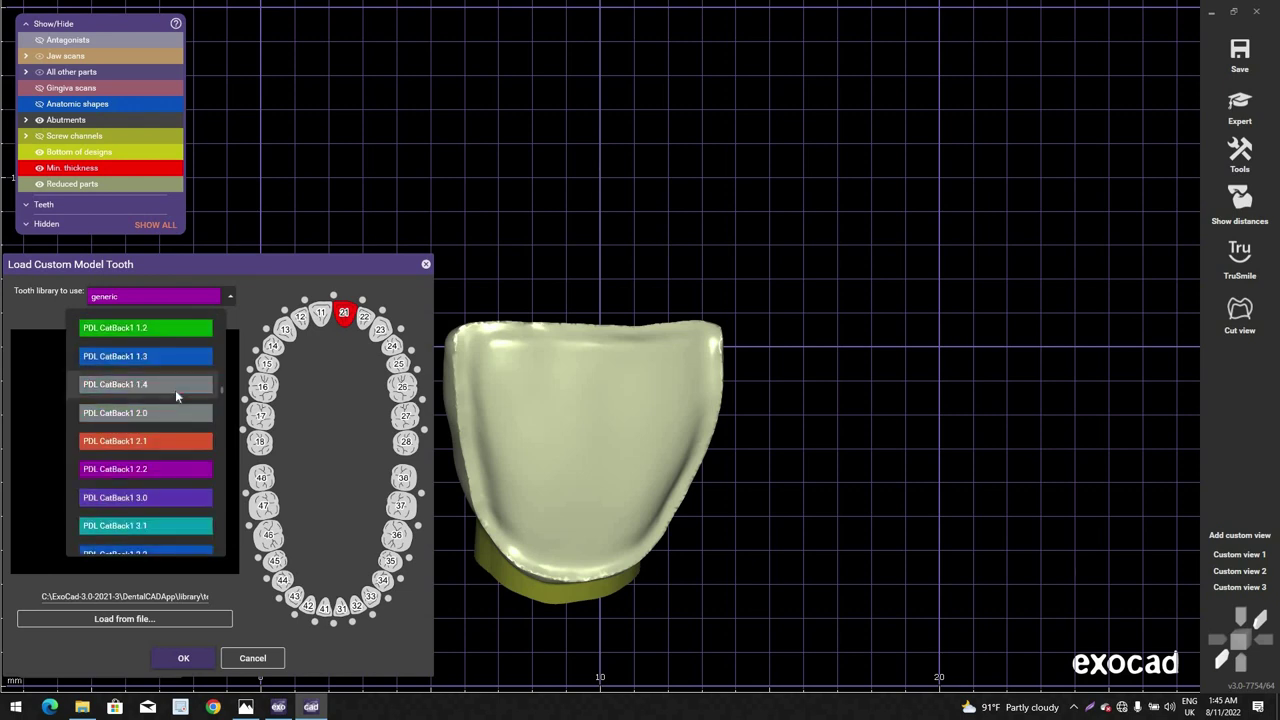
scroll(175, 397, "down", 8)
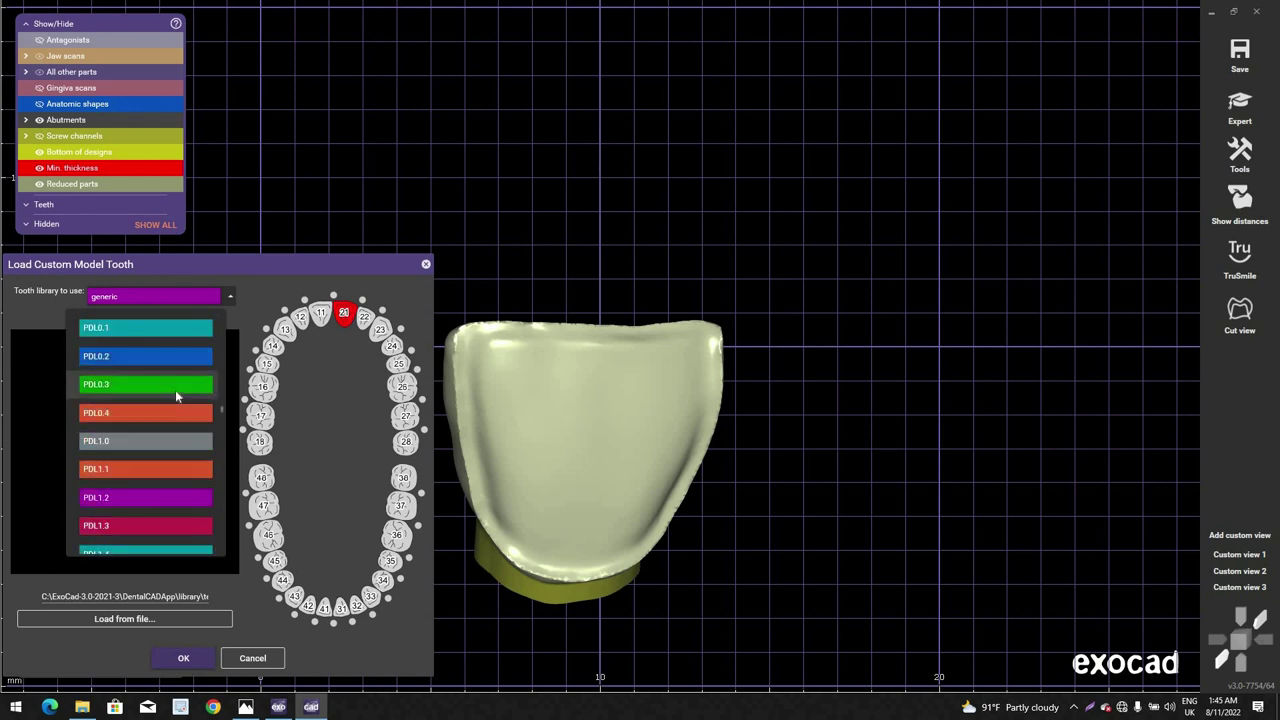
scroll(175, 397, "down", 8)
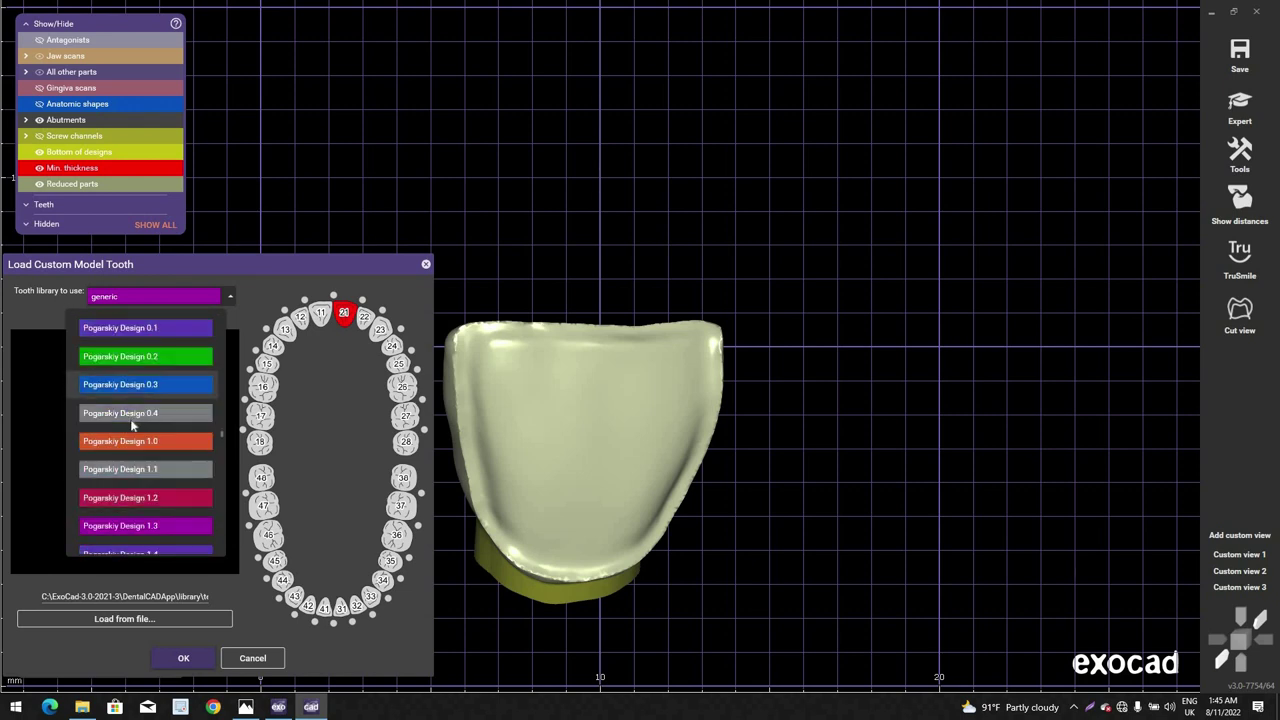
left_click(132, 414)
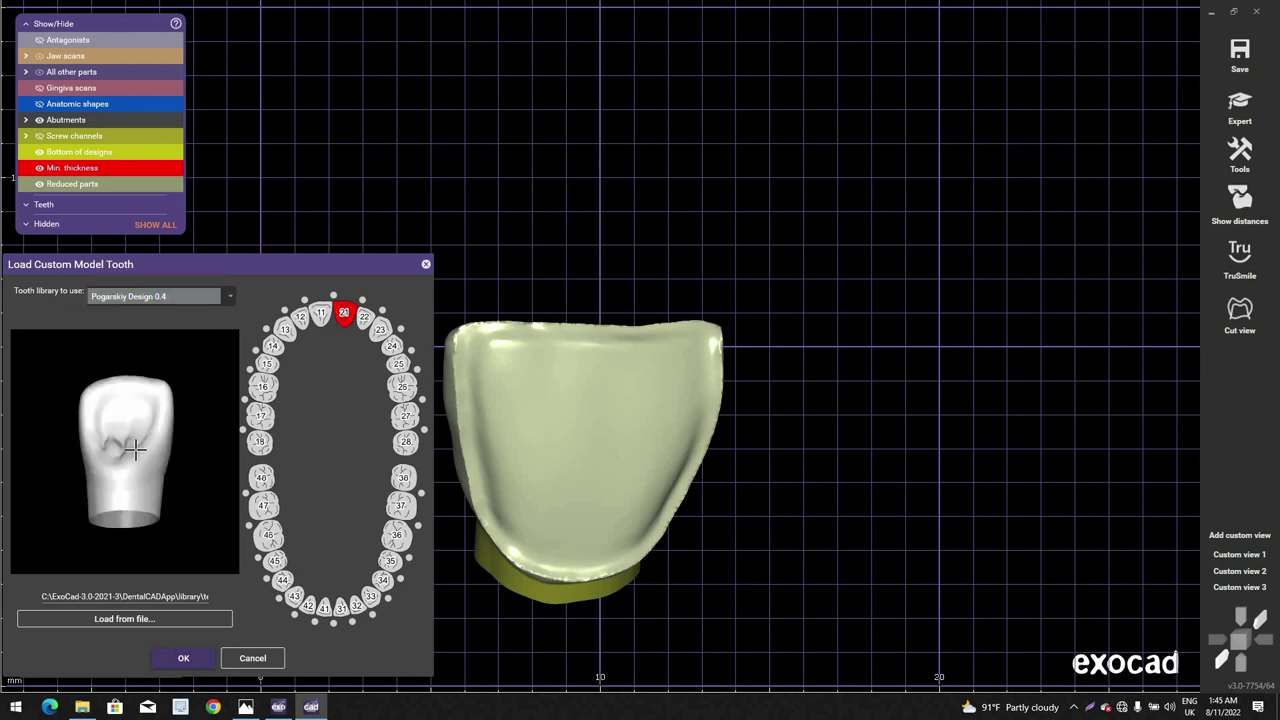
Step: Preview tooth 21 in the cut-back libraries PDL CatBack1 3.1, 3.3 and 5.0 to study their mamelon shapes, and close the loader
left_click(155, 299)
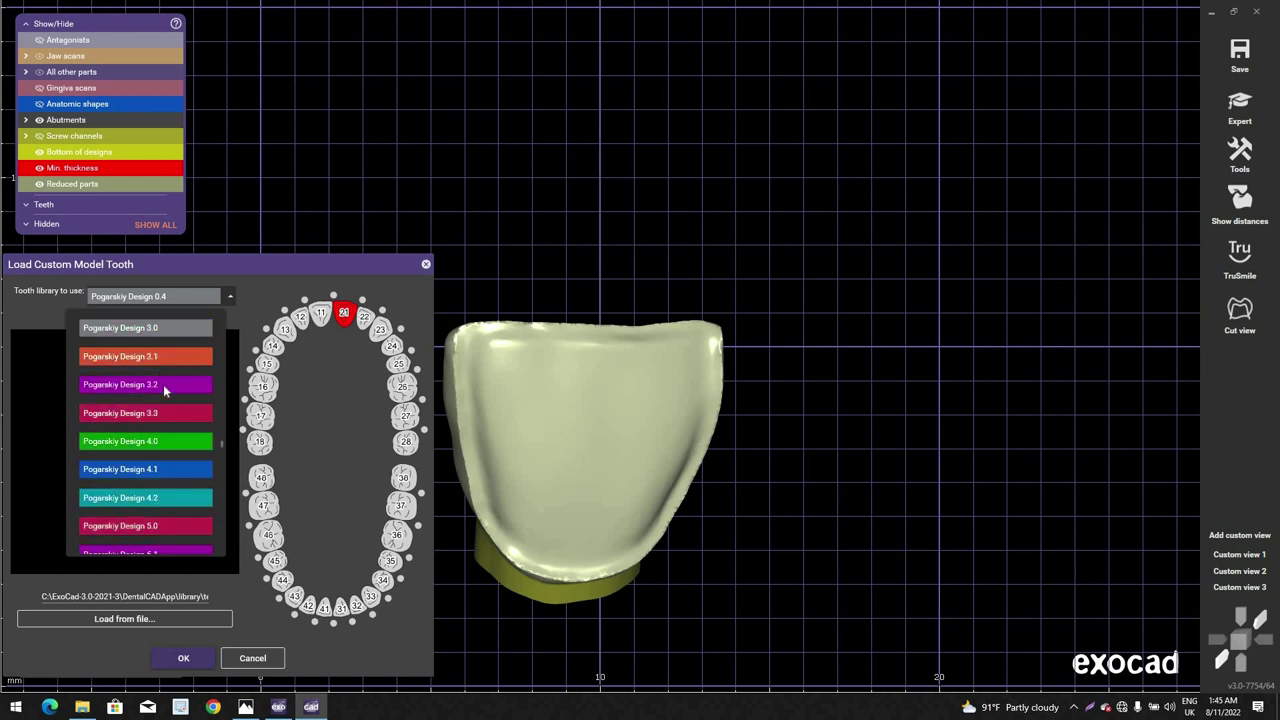
scroll(163, 384, "down", 5)
scroll(163, 385, "up", 5)
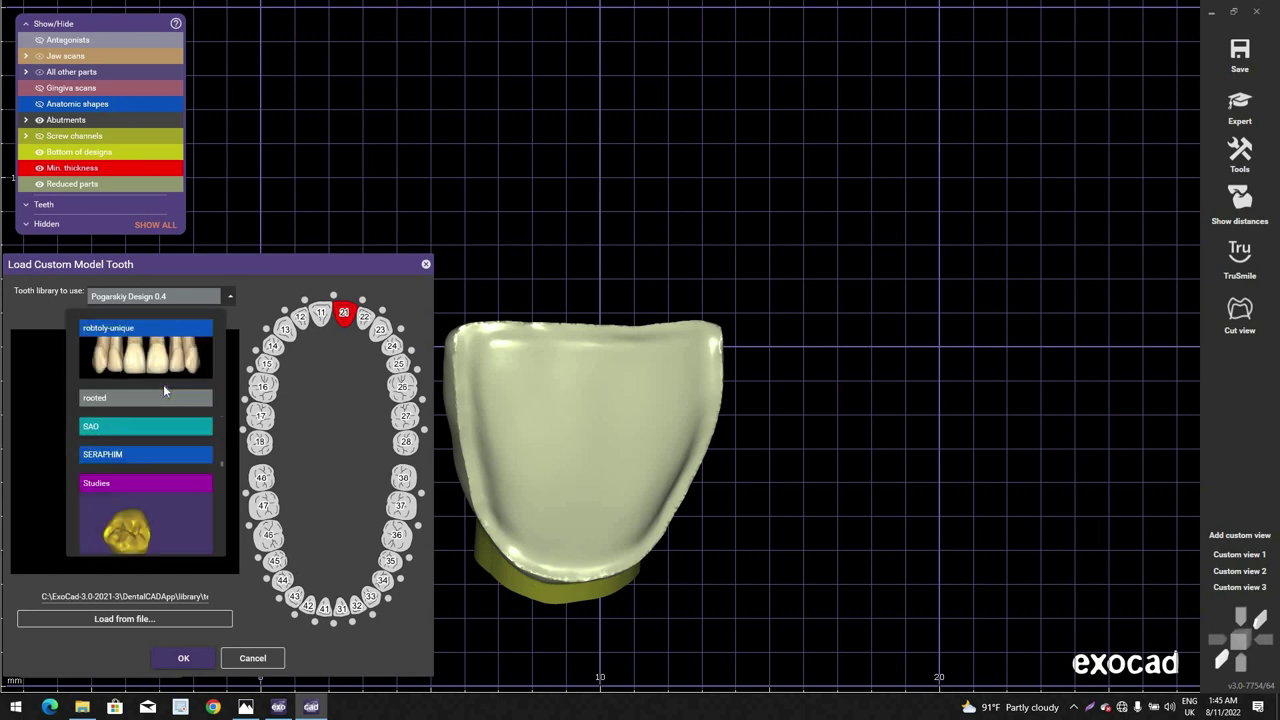
scroll(161, 398, "up", 5)
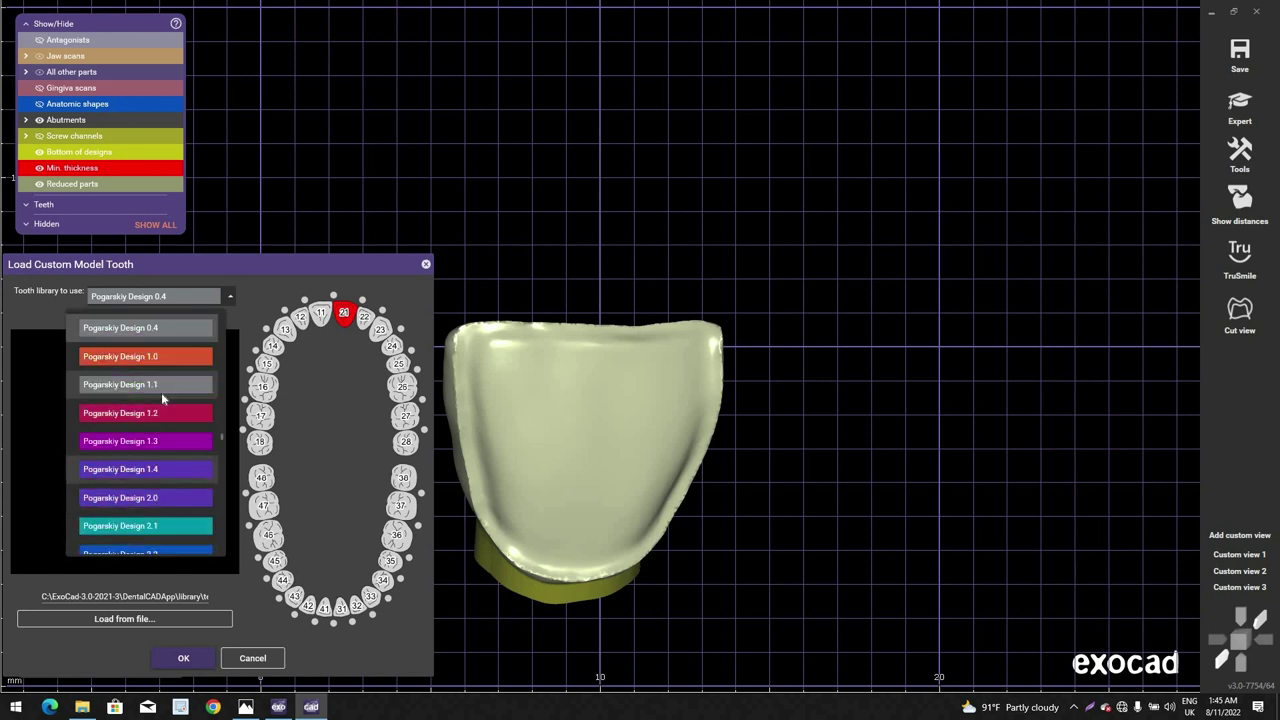
scroll(140, 380, "up", 3)
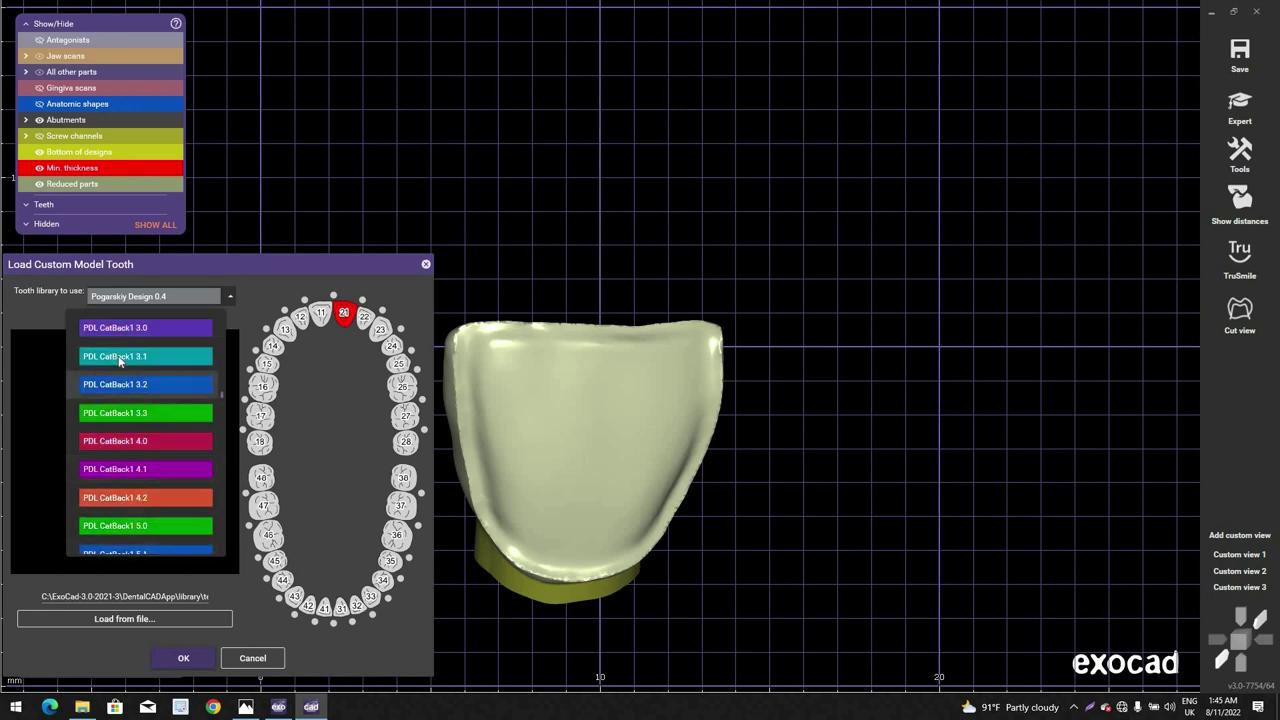
left_click(136, 445)
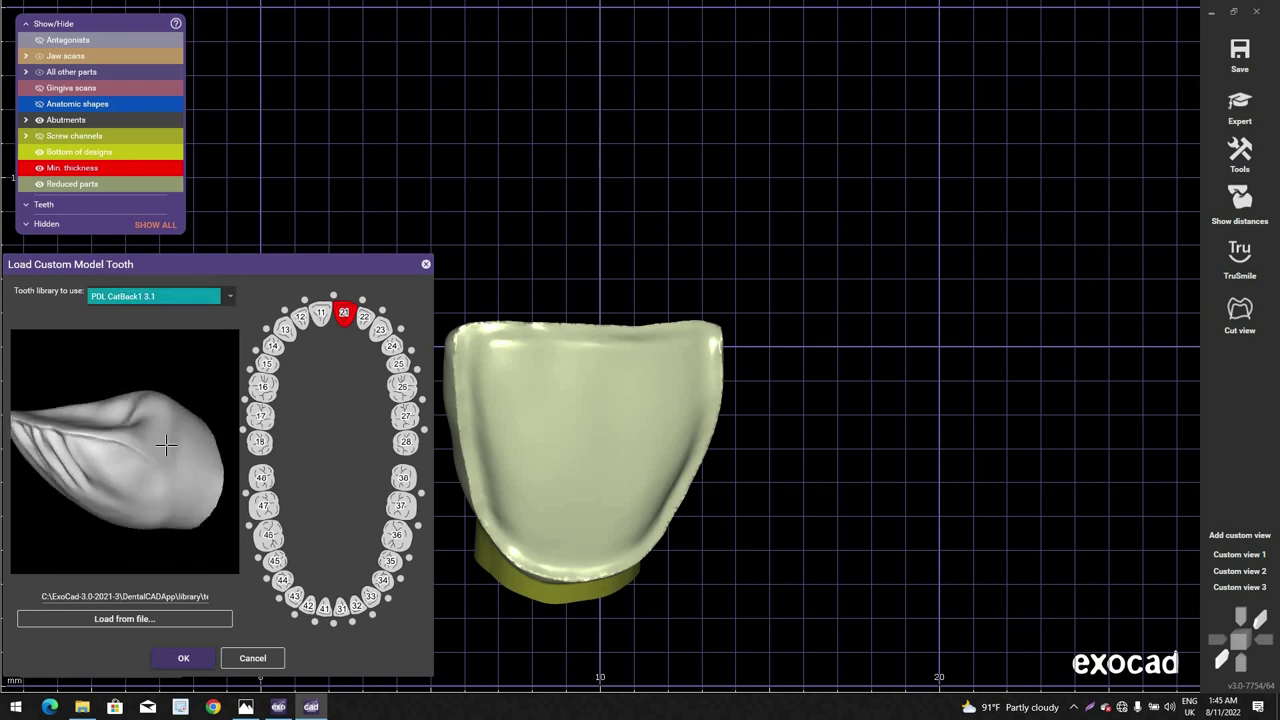
left_click(188, 297)
left_click(140, 384)
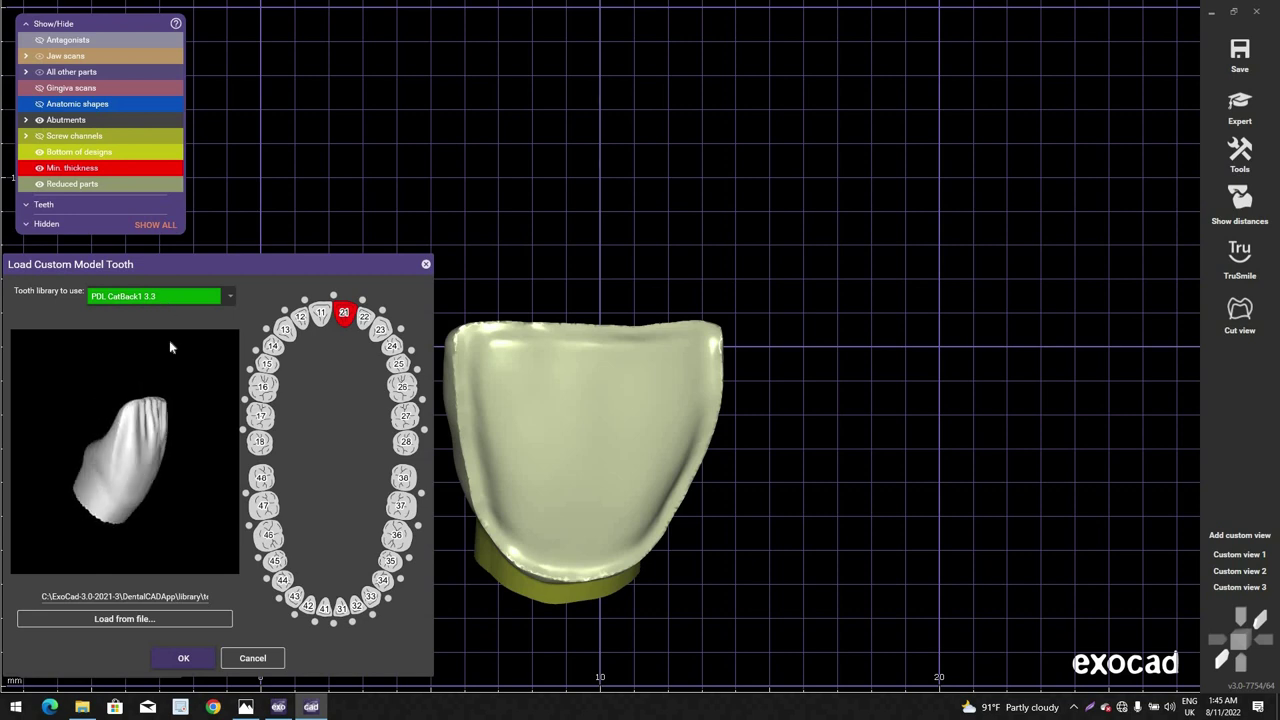
left_click(204, 297)
left_click(138, 449)
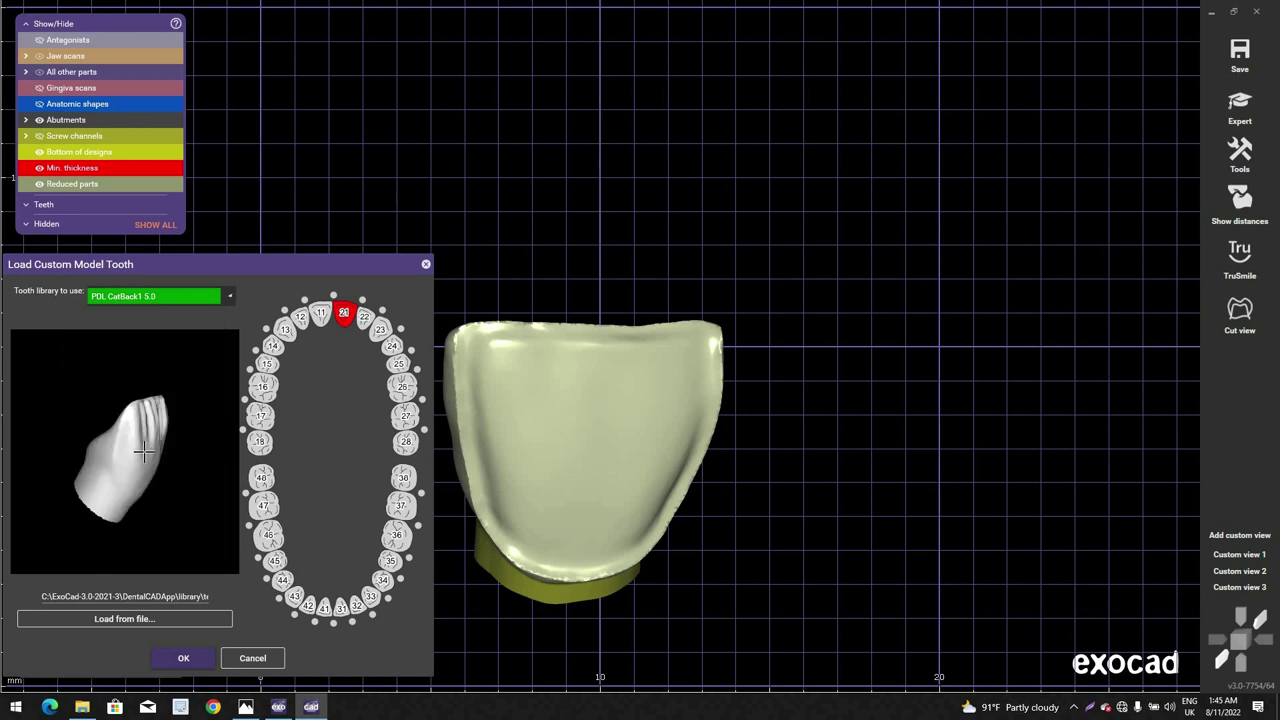
key("alt+Down")
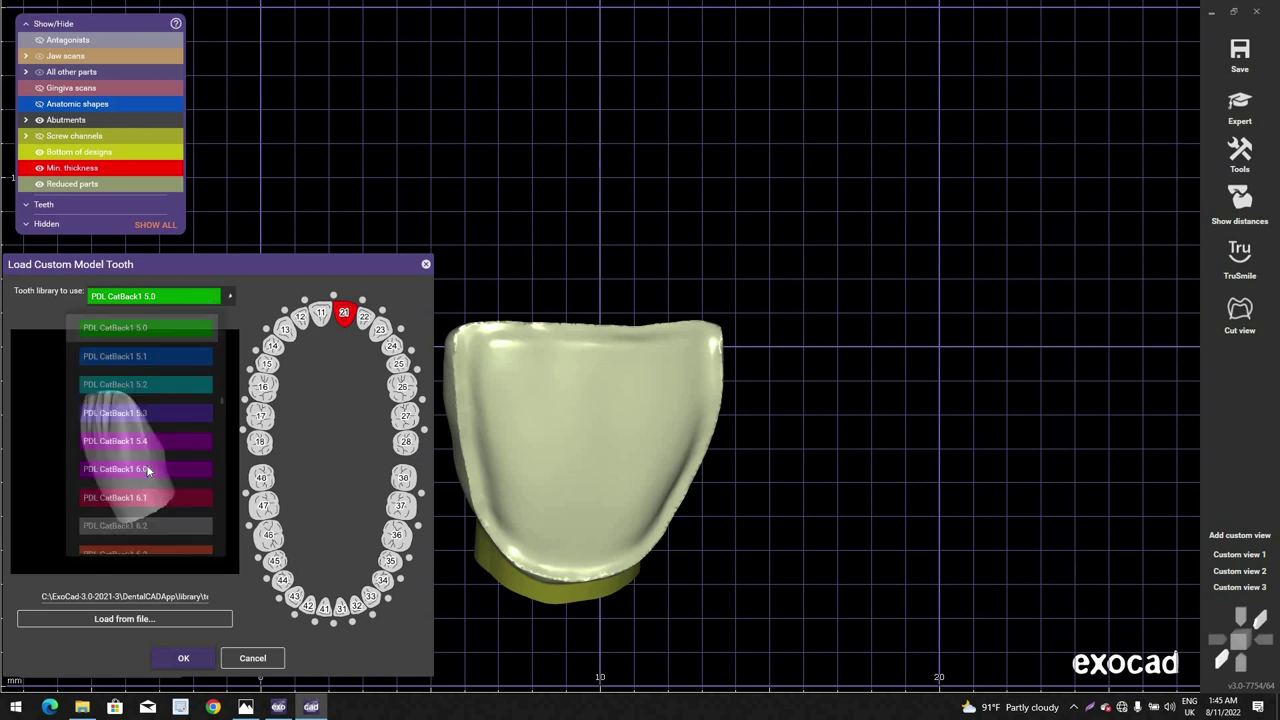
left_click(129, 460)
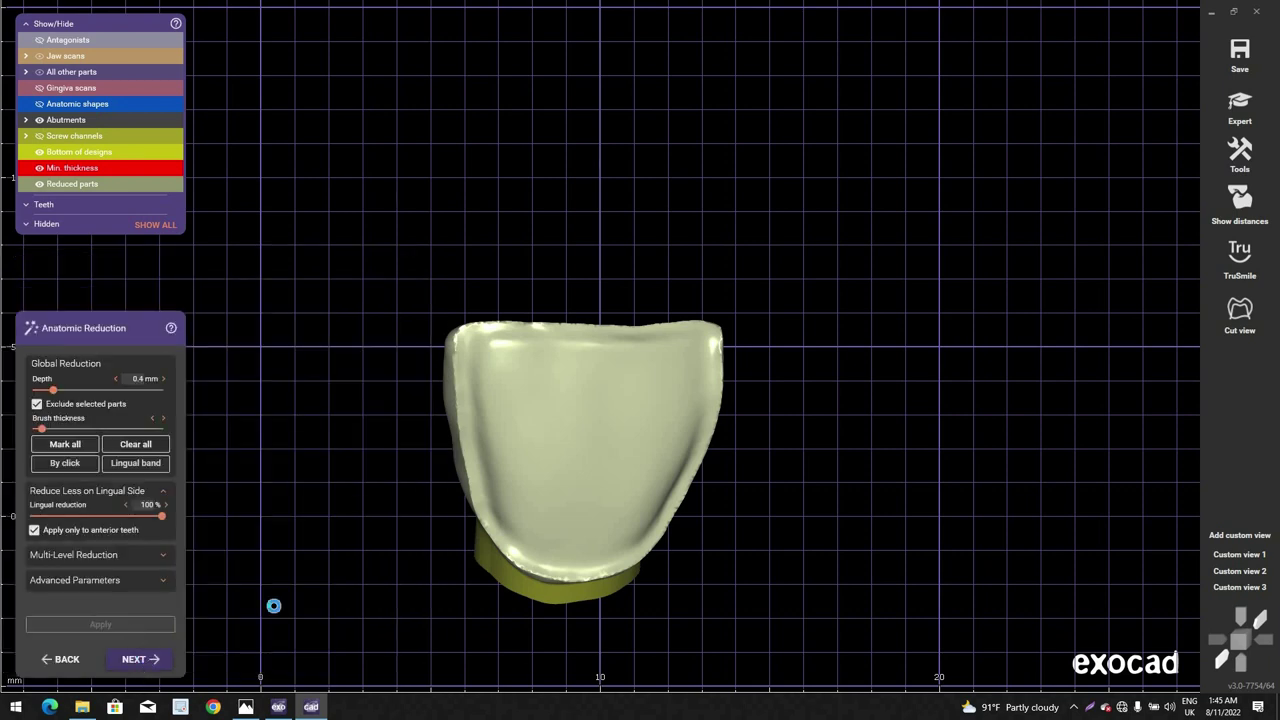
Step: Proceed to free-forming, show the jaw scans, and set up the fine Add/Remove brush with higher strength and a smaller size
key("ctrl+space")
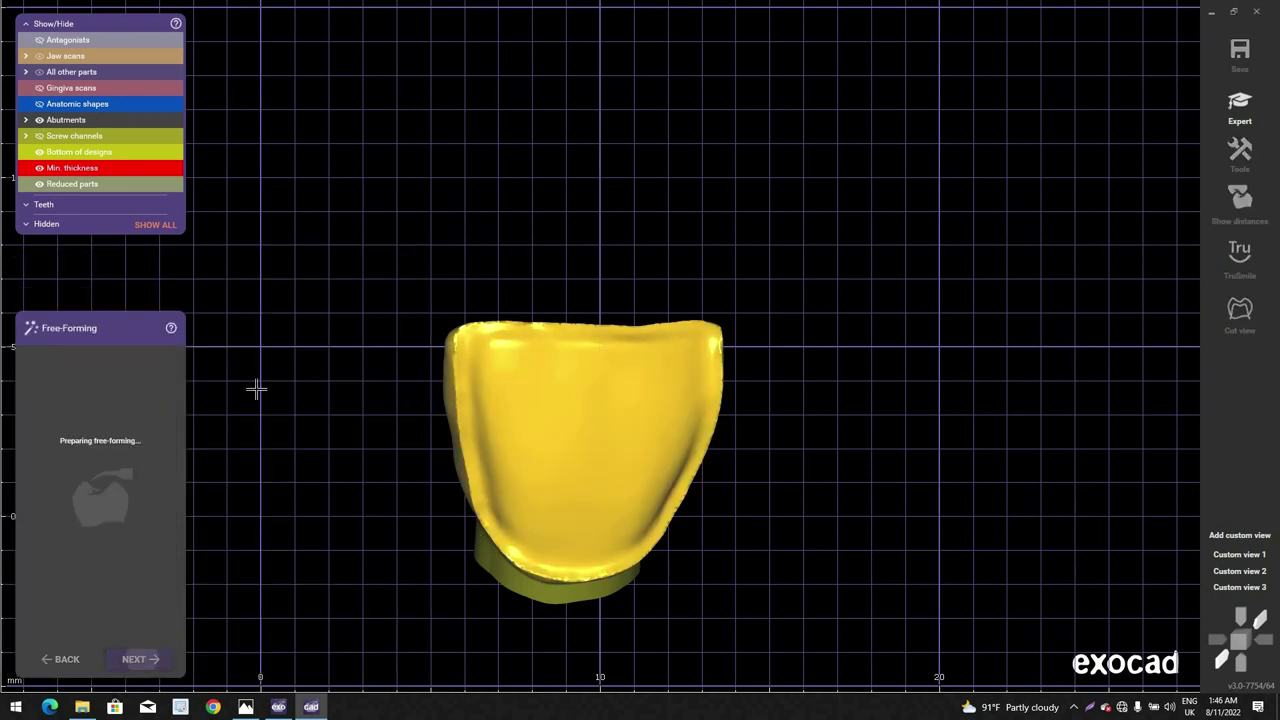
left_click(34, 350)
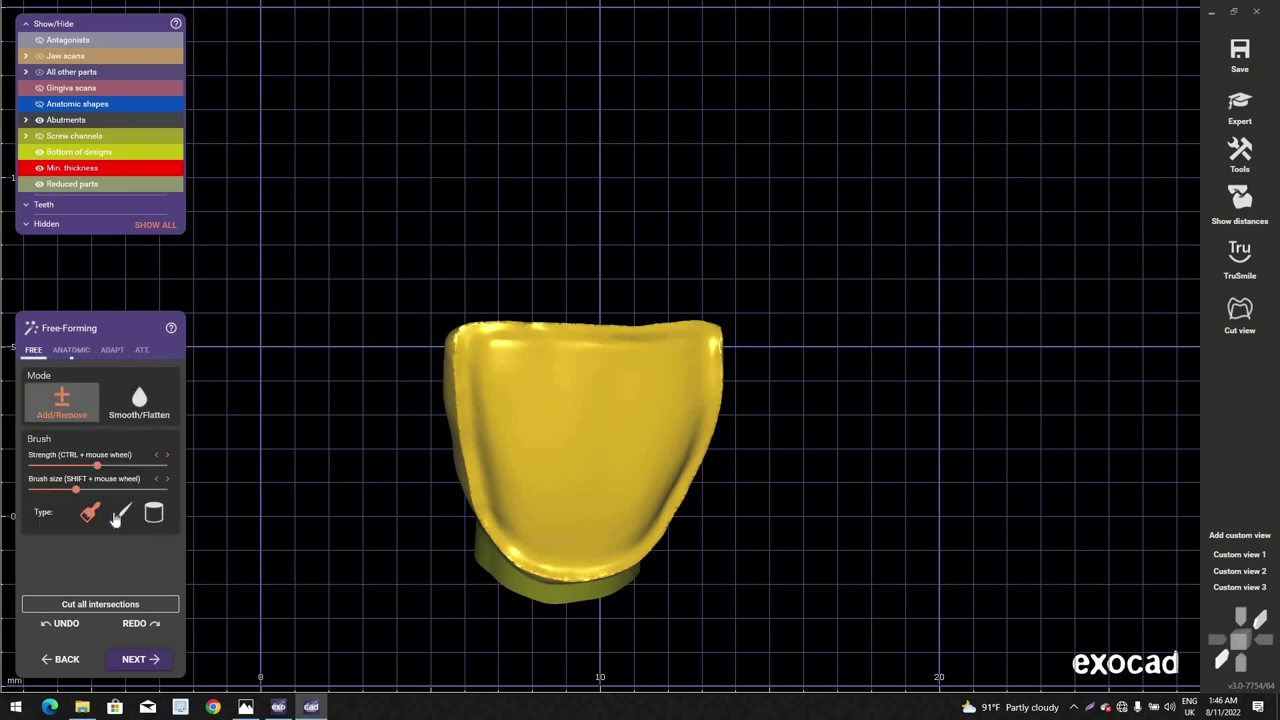
left_click(120, 514)
mouse_move(493, 434)
right_mouse_down()
mouse_move(502, 405)
mouse_move(590, 394)
right_mouse_up()
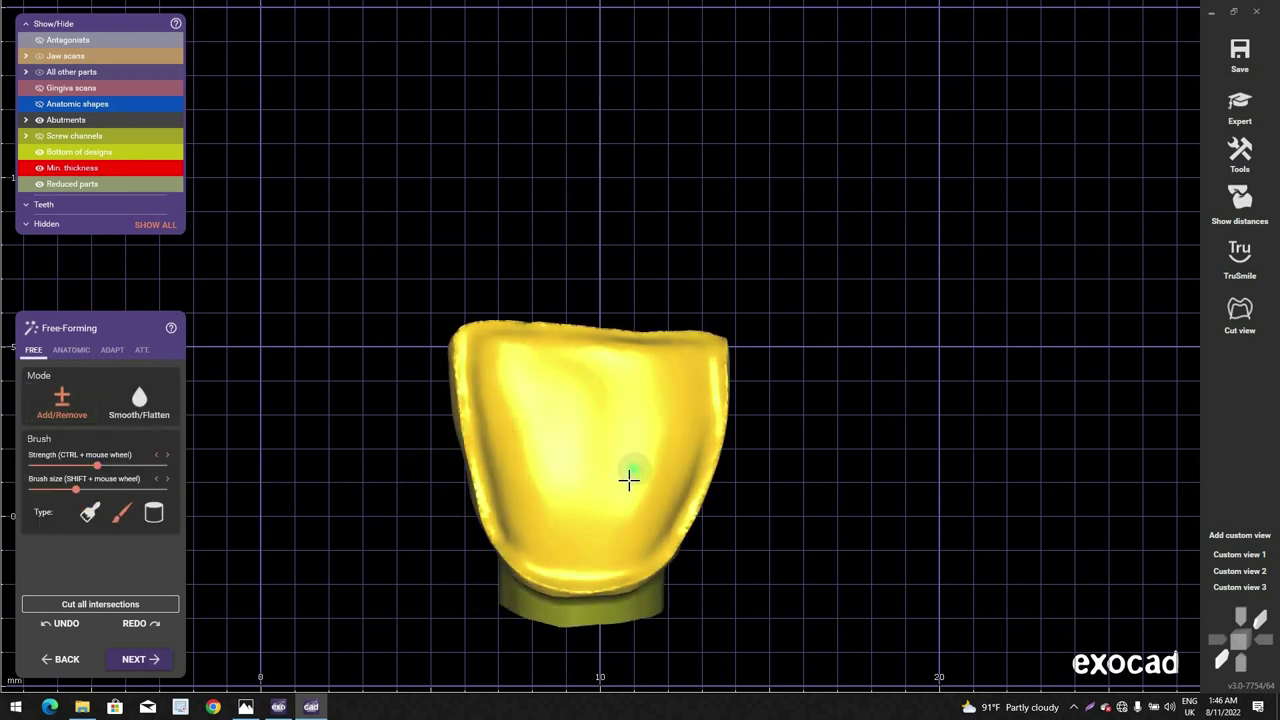
key("ctrl+j")
right_click_drag(543, 420, 506, 394)
scroll(506, 394, "up", 5, "ctrl")
scroll(506, 394, "down", 3, "shift")
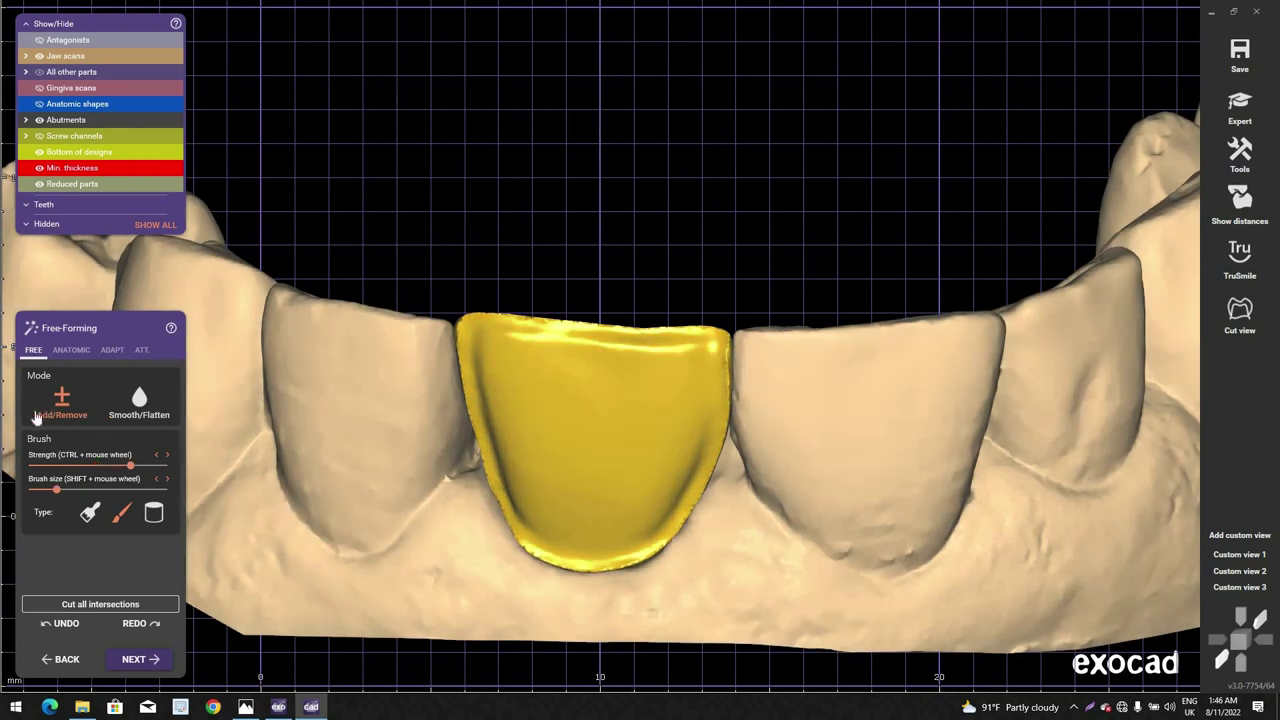
left_click(121, 514)
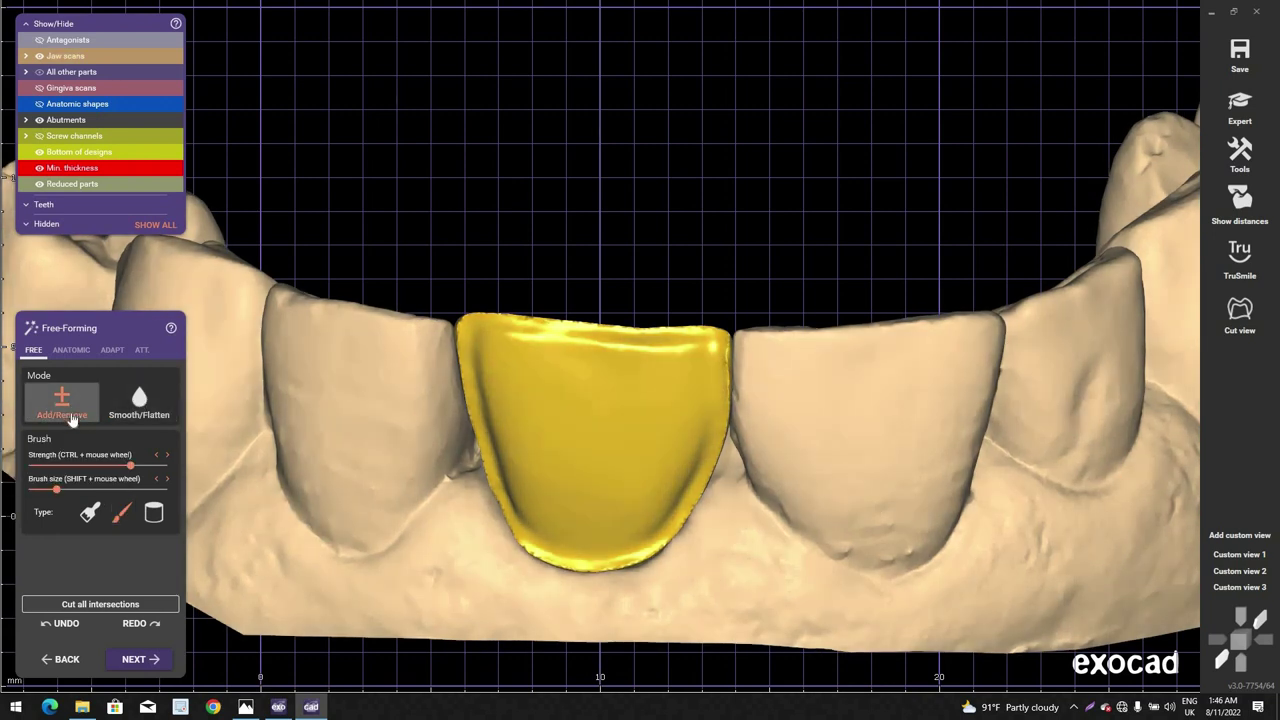
Step: Carve four vertical mamelon grooves from the incisal edge down the crown's labial face, declining Sticky Keys
left_click(524, 347)
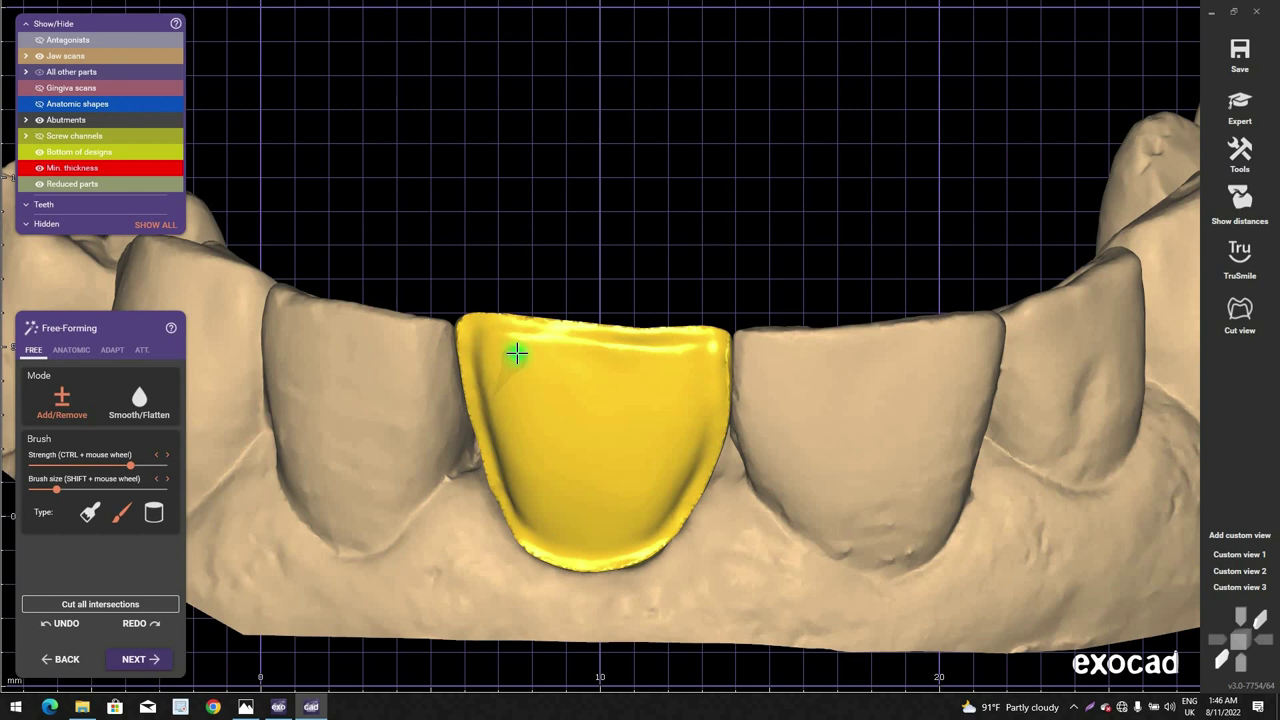
key("shift")
key("shift")
key("shift")
key("shift")
key("shift")
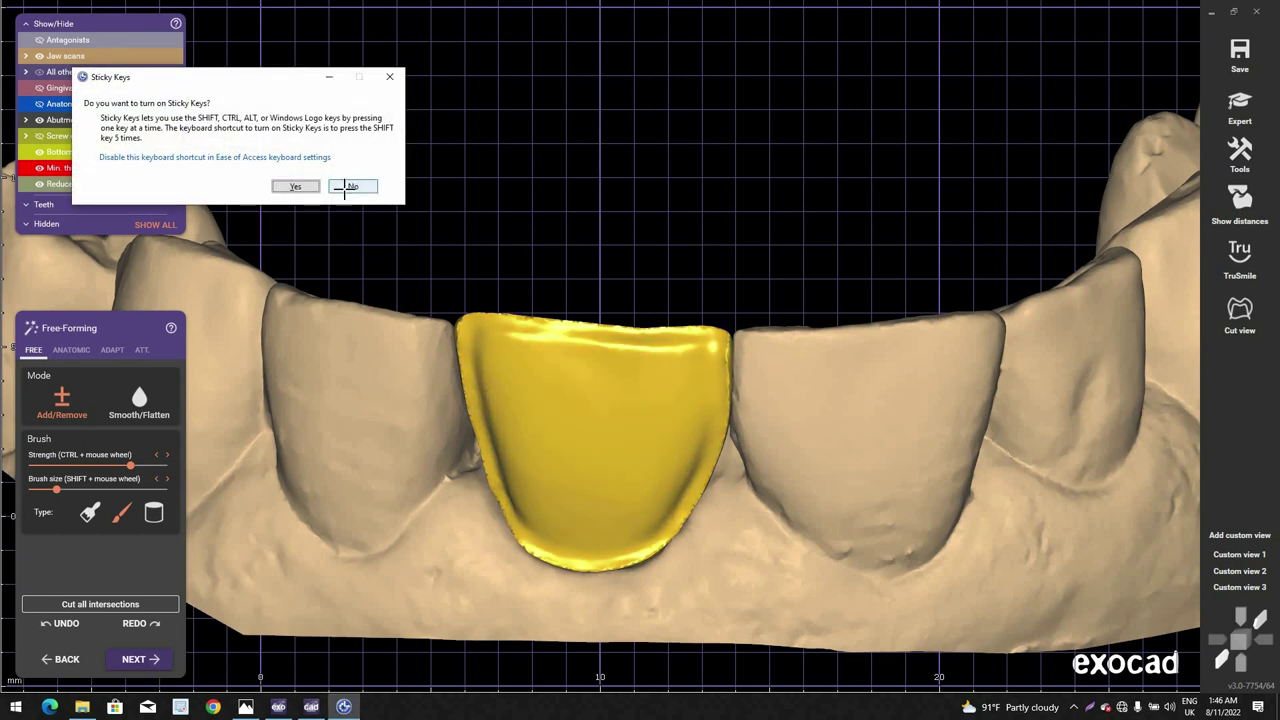
left_click(344, 187)
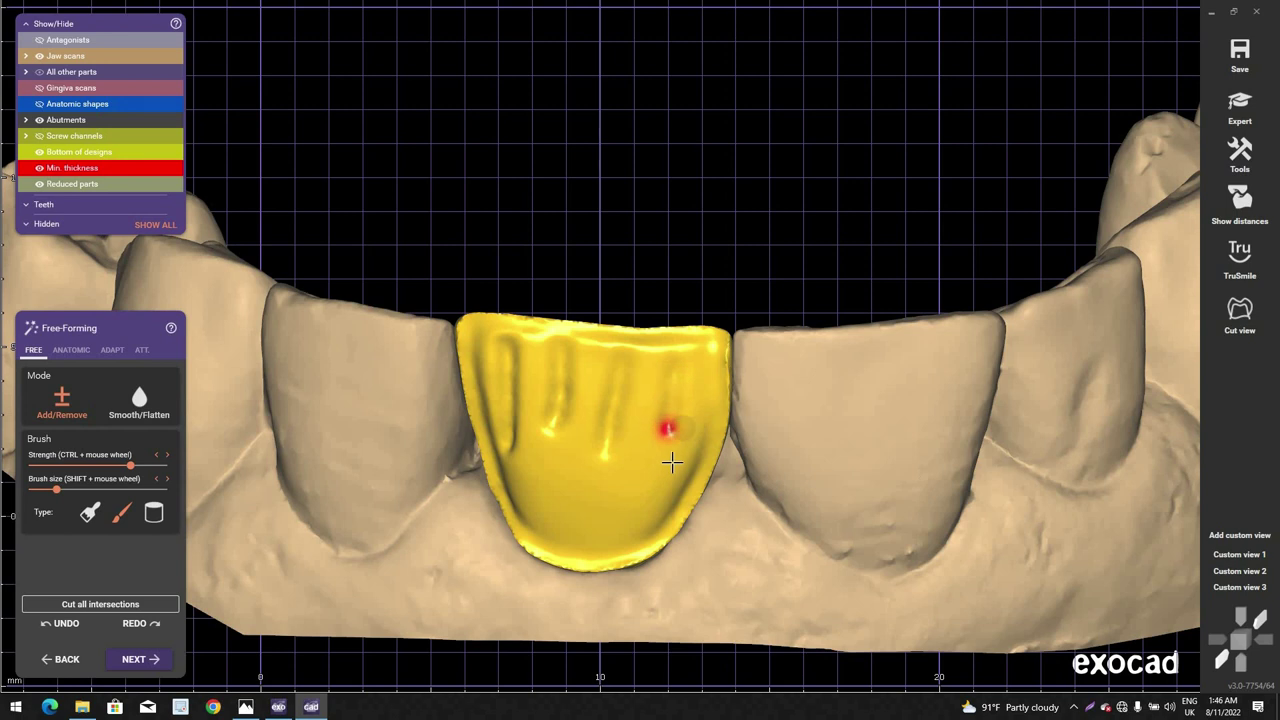
Step: Smooth the cut-back ledge along the crown's mesial edge with an enlarged Smooth/Flatten brush at reduced strength
right_click_drag(677, 441, 652, 498)
left_click(138, 405)
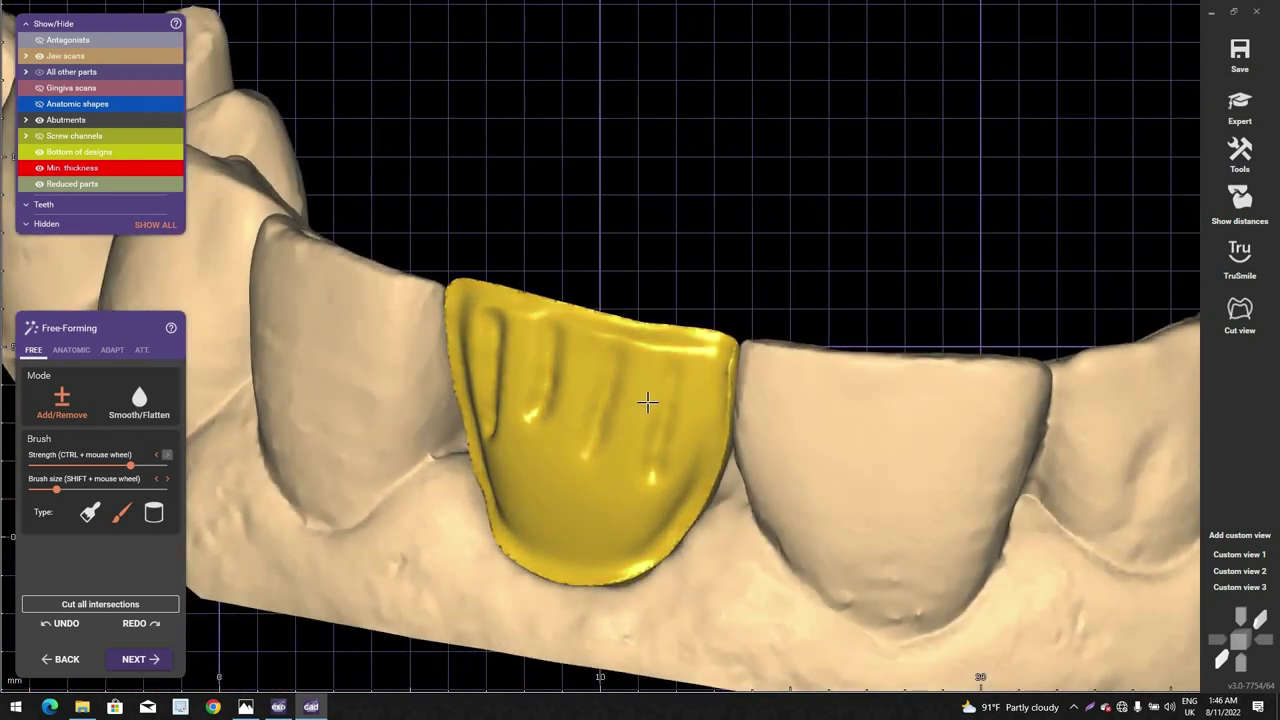
scroll(648, 402, "up", 2, "ctrl")
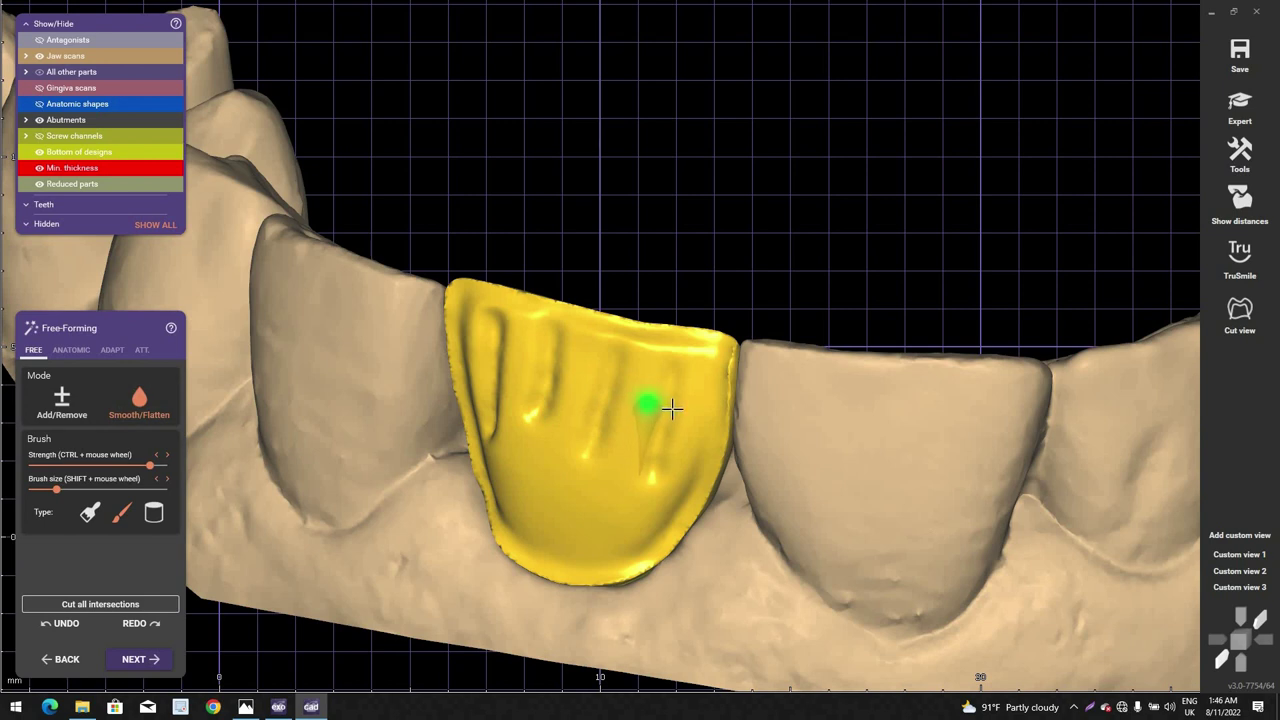
scroll(675, 410, "down", 3, "ctrl")
scroll(694, 408, "up", 3, "shift")
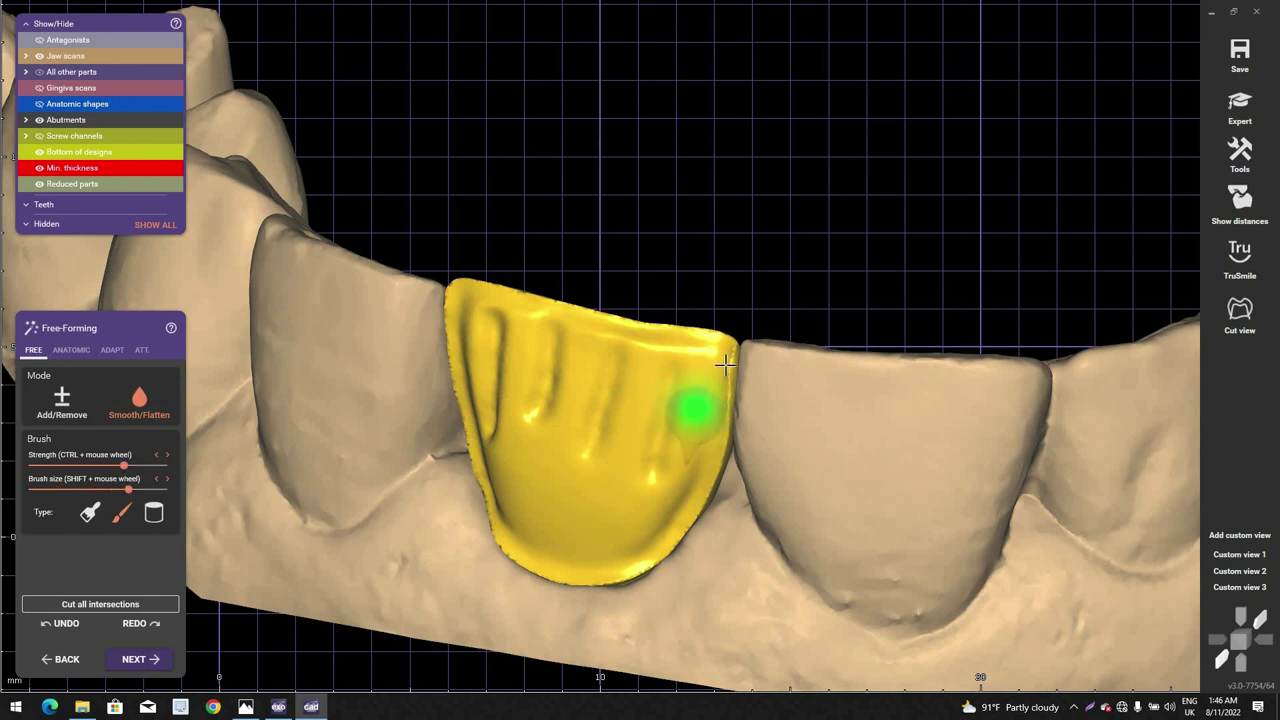
scroll(725, 358, "down", 2, "ctrl")
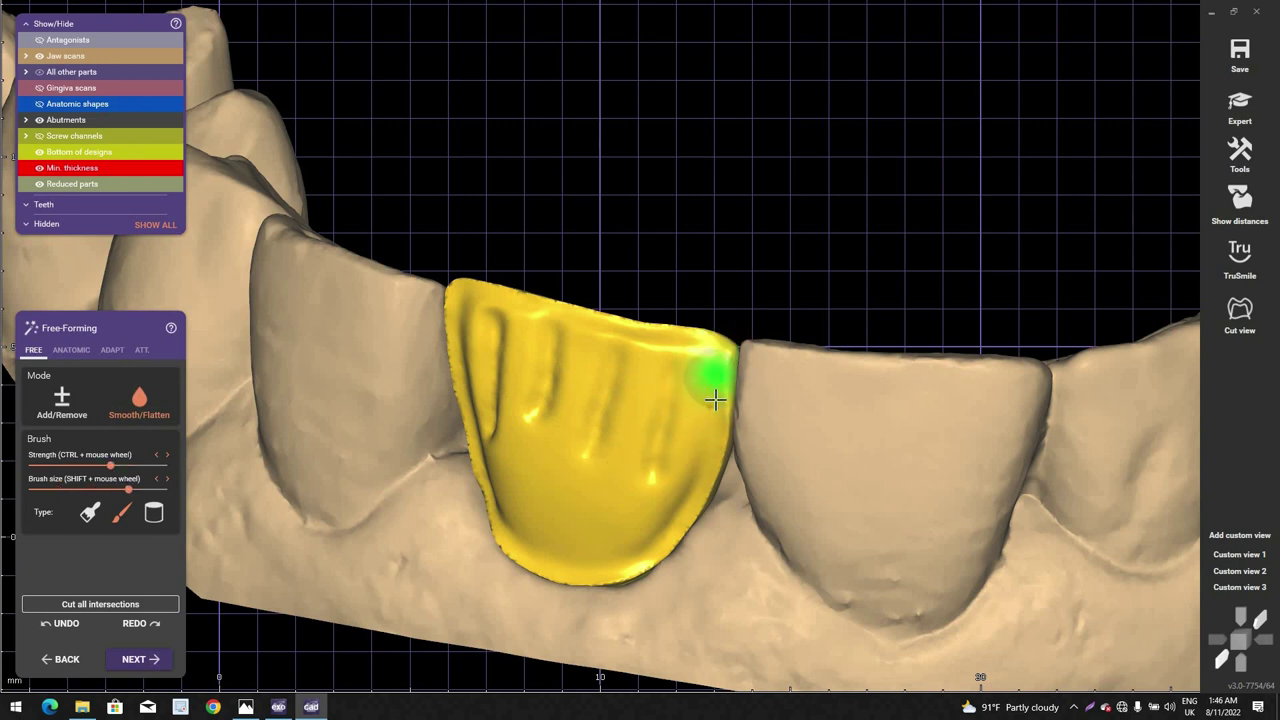
scroll(714, 394, "down", 3, "ctrl")
Step: Smooth the cut-back ledge along the crown's gum-line margin with a gentler brush strength
right_click_drag(718, 393, 686, 512)
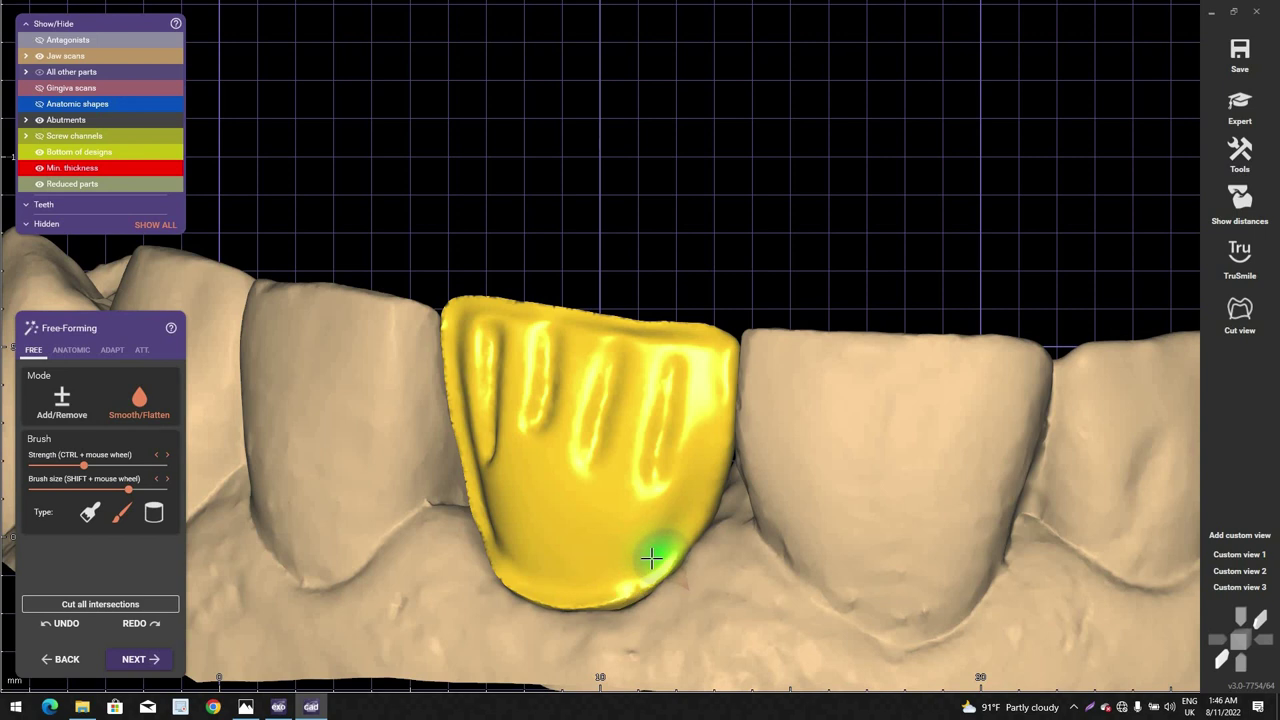
scroll(655, 560, "down", 2, "ctrl")
scroll(660, 563, "up", 3)
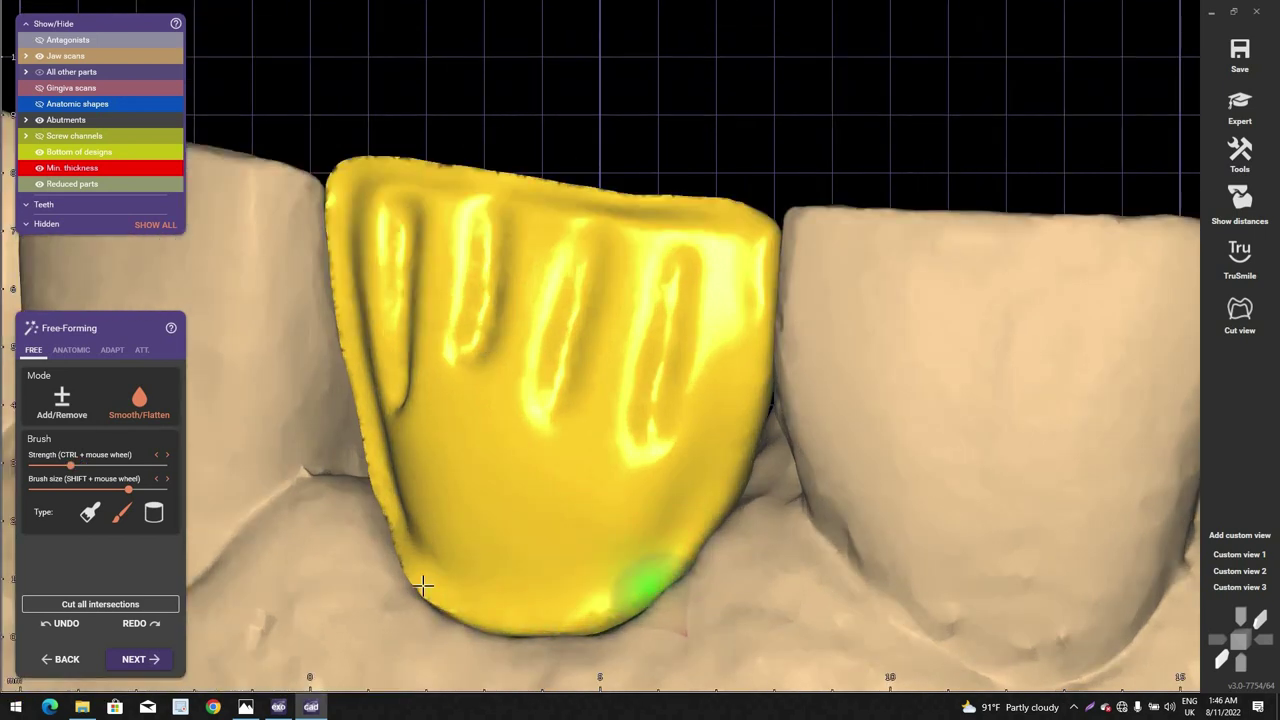
Step: Smooth the crown's distal edge and soften the carved labial grooves with reduced brush strength and a slightly smaller brush
right_click_drag(370, 455, 422, 409)
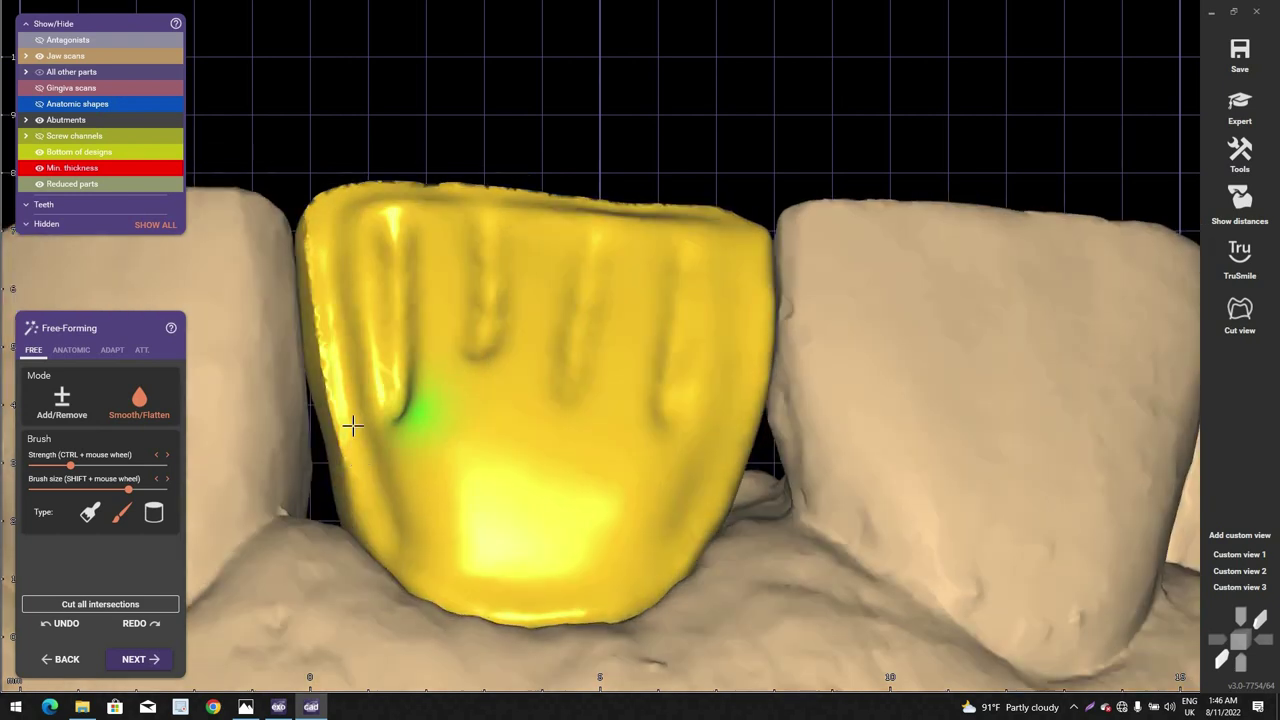
scroll(352, 426, "down", 2, "ctrl")
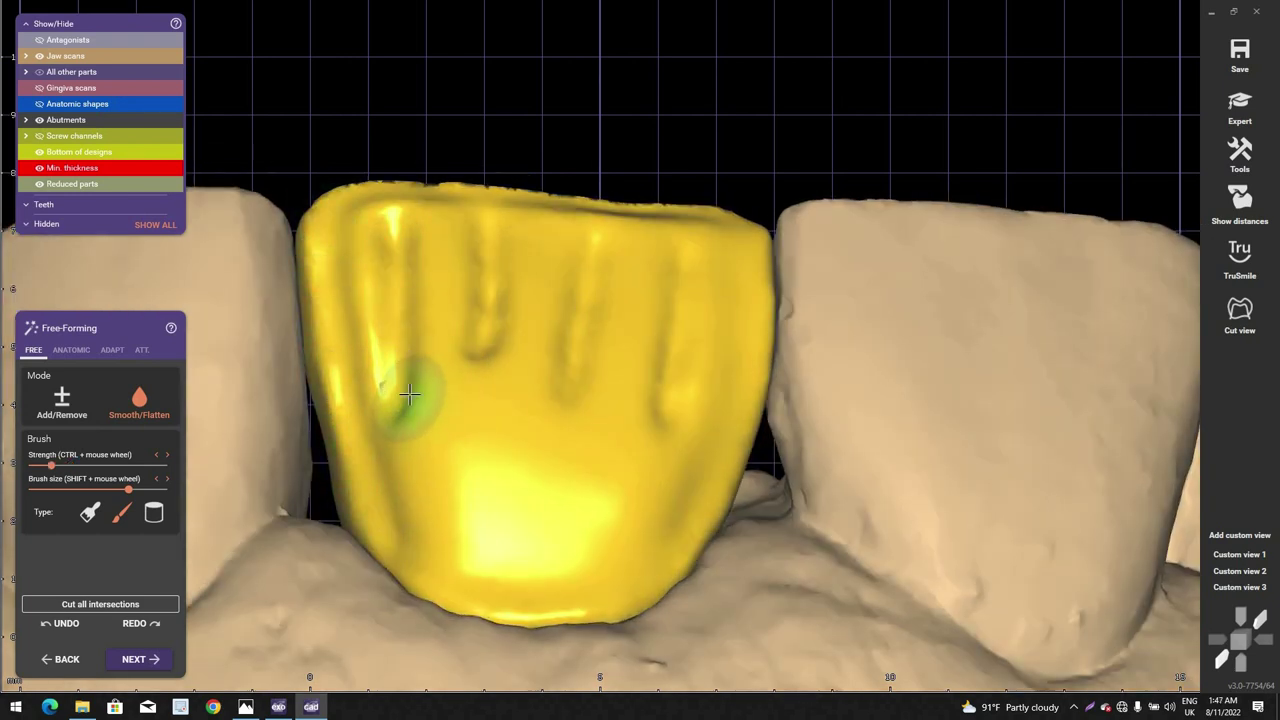
right_click_drag(469, 400, 469, 357)
scroll(469, 357, "down", 1, "shift")
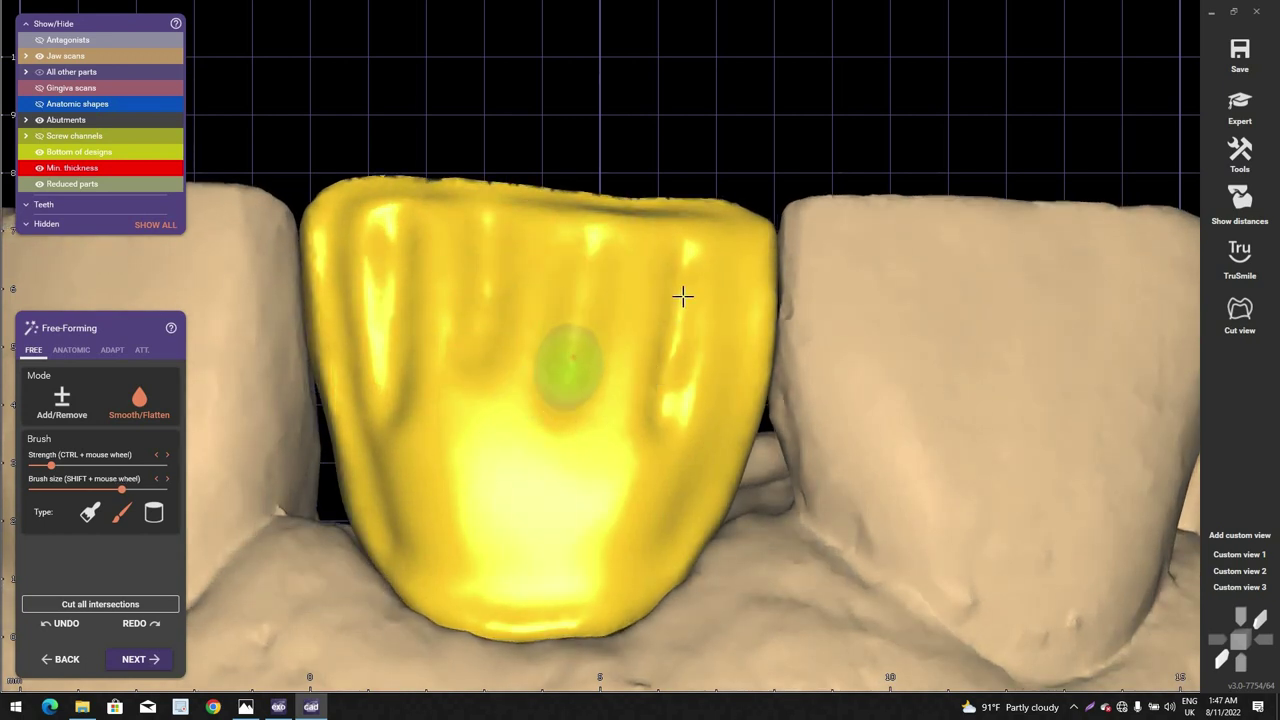
Step: Smooth the rough incisal edge along the crown's full width
right_click_drag(637, 475, 607, 217)
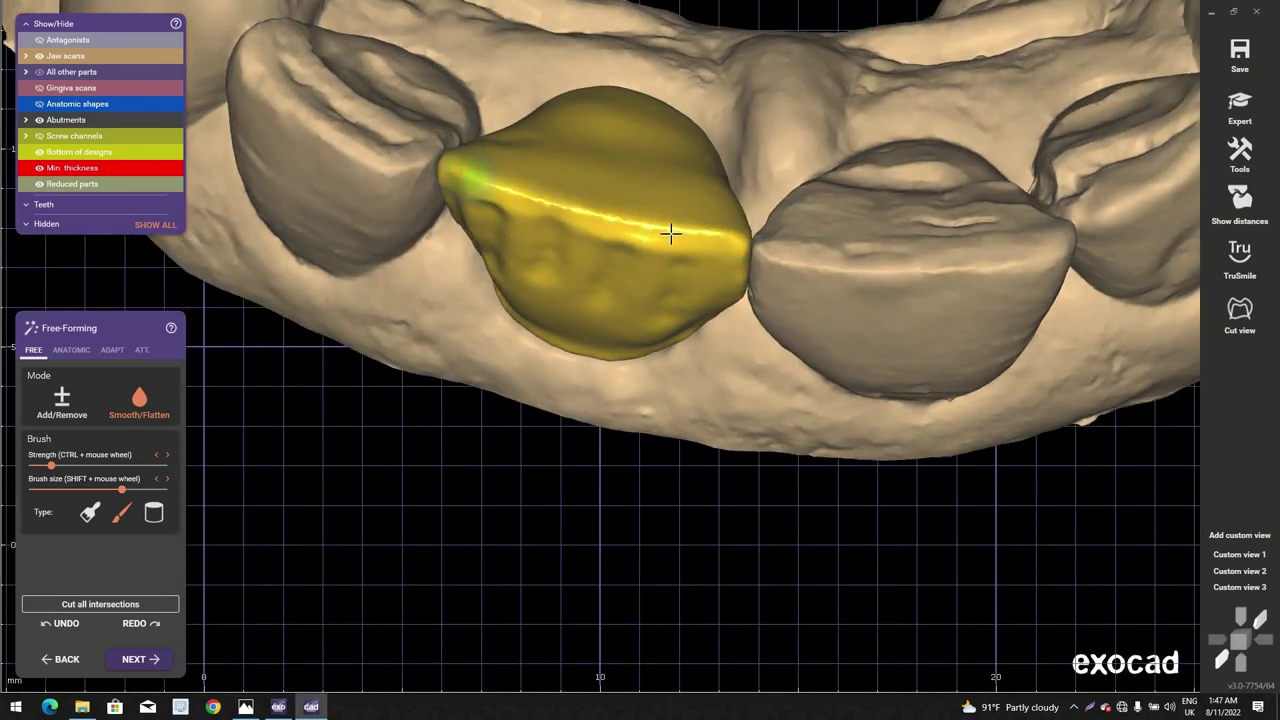
right_click_drag(375, 279, 390, 266)
scroll(390, 266, "up", 3)
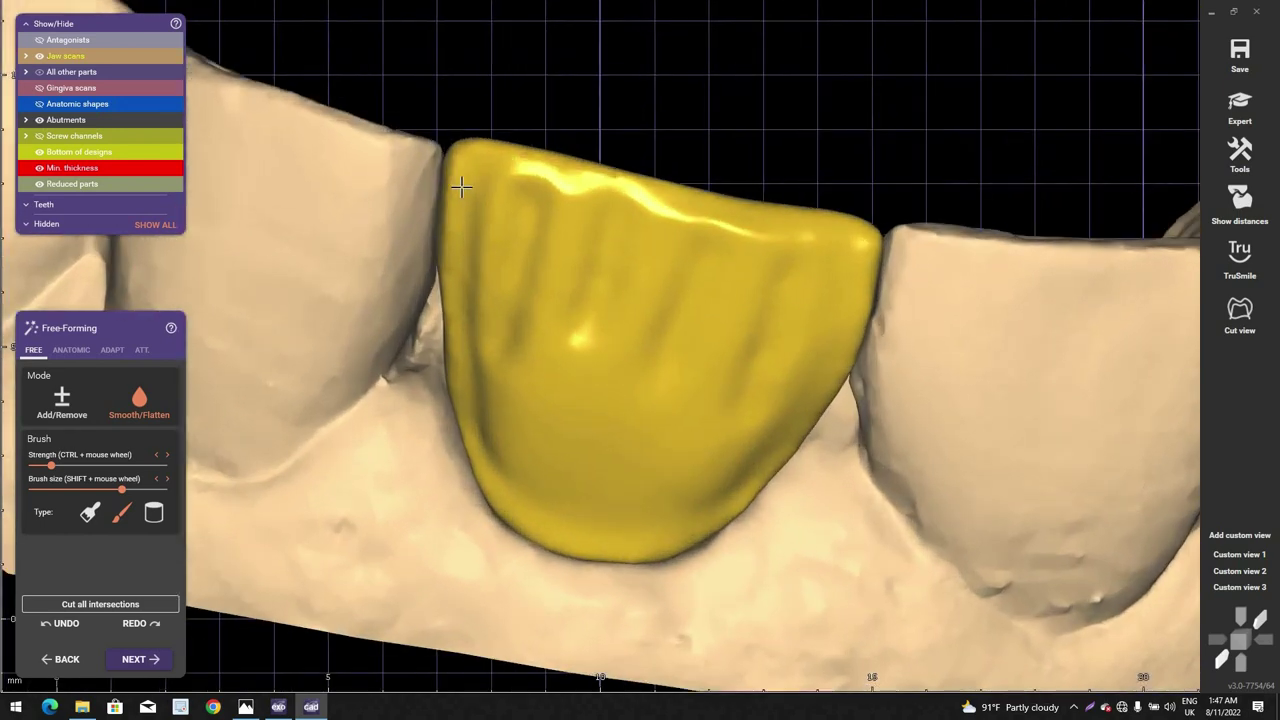
Step: Touch up the mamelons on the crown's labial face with a smaller Add/Remove brush at increased strength
mouse_move(459, 205)
right_mouse_down()
mouse_move(549, 326)
mouse_move(540, 350)
right_mouse_up()
scroll(555, 358, "down", 3)
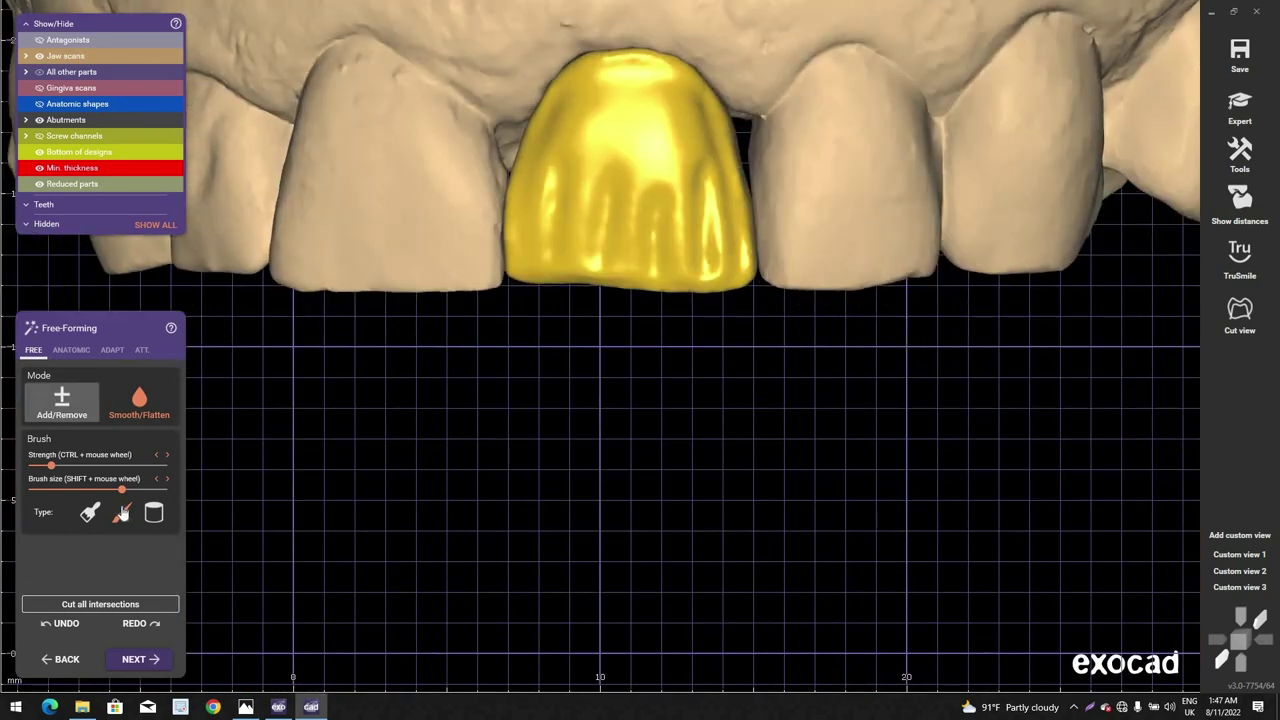
left_click(120, 512)
scroll(623, 227, "up", 3)
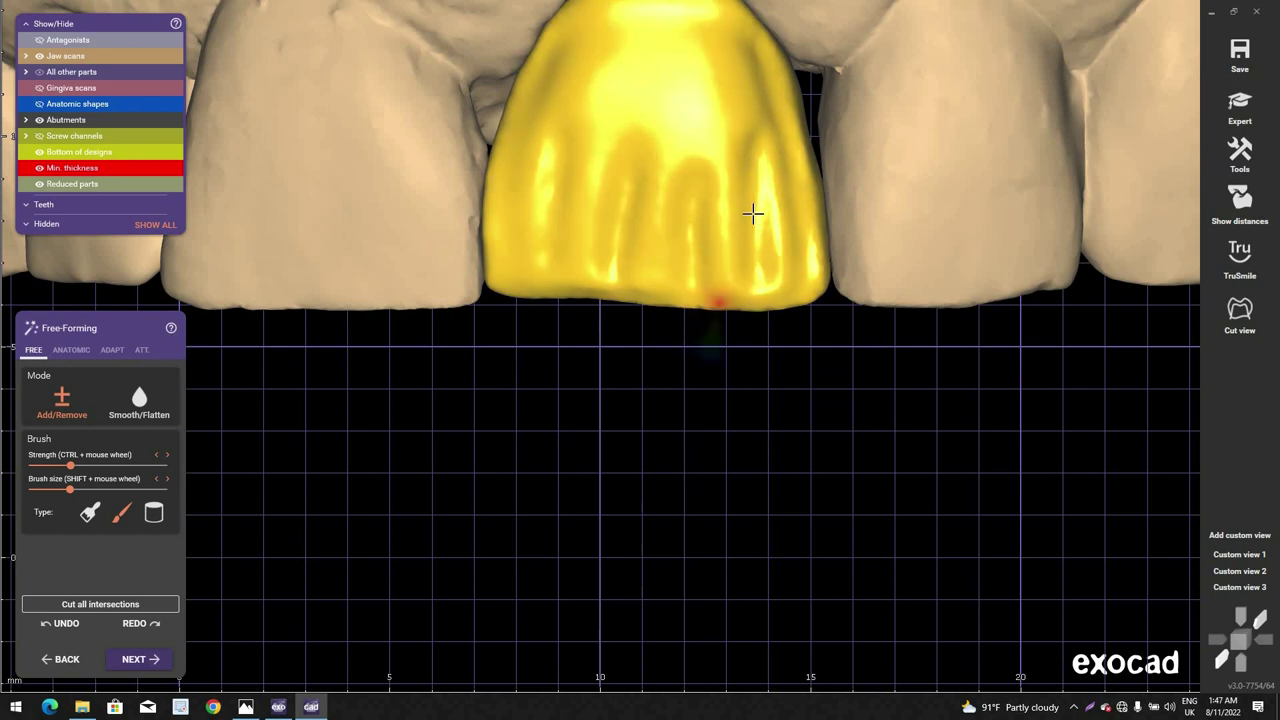
mouse_move(558, 150)
left_mouse_down()
mouse_move(561, 280)
mouse_move(517, 174)
mouse_move(507, 268)
left_mouse_up()
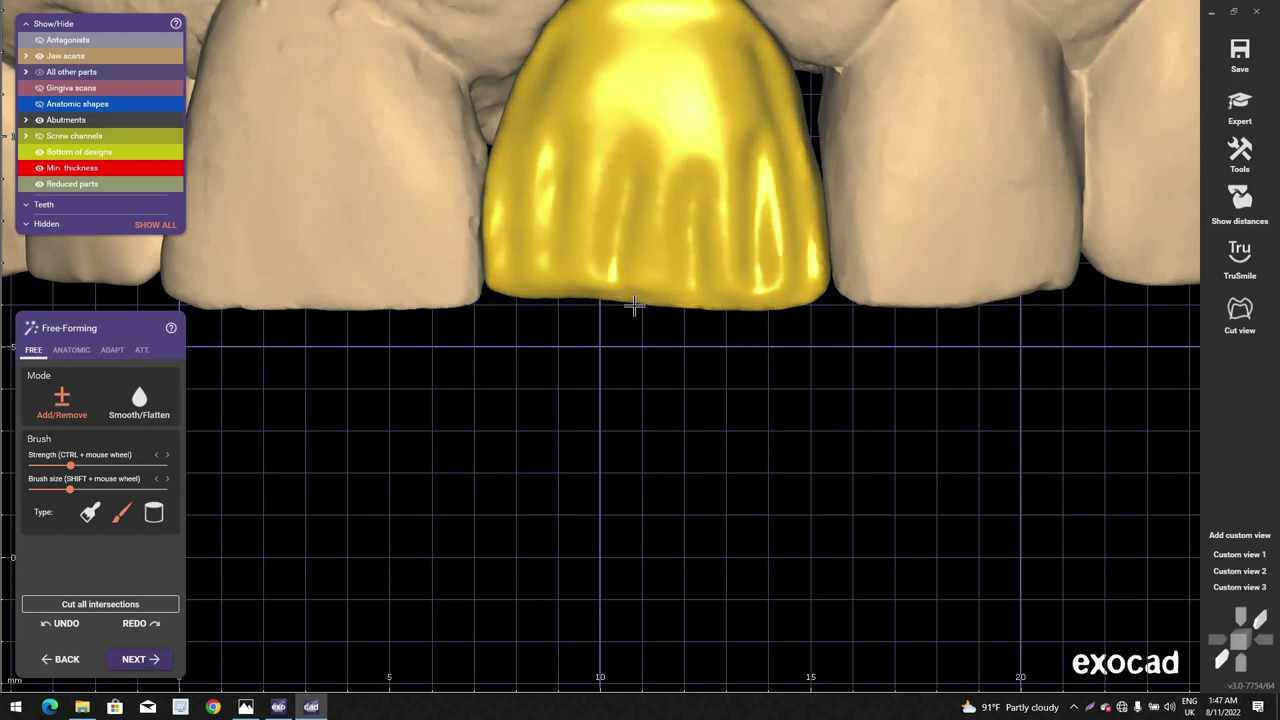
scroll(634, 305, "down", 3)
Step: Examine the crown among its neighbouring teeth from the front in the TruSmile rendering
right_click_drag(634, 304, 1244, 228)
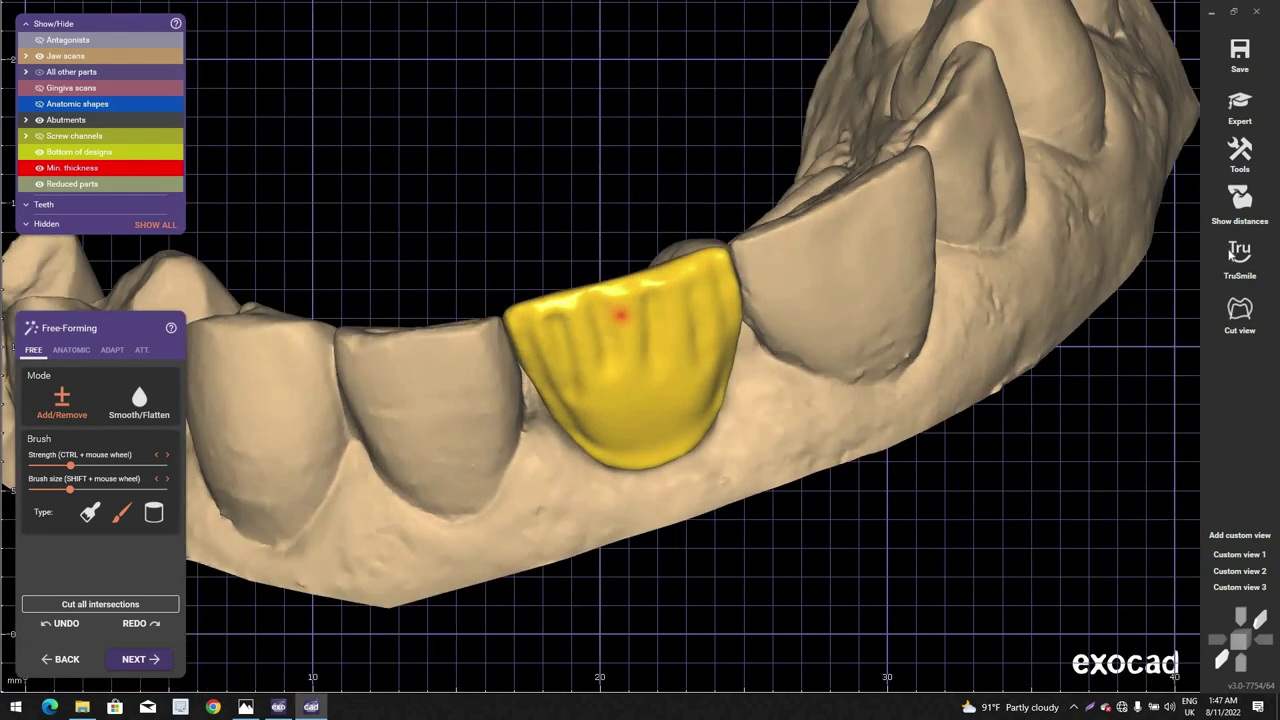
left_click(1240, 258)
scroll(591, 394, "down", 3)
right_click_drag(591, 394, 623, 393)
scroll(523, 380, "up", 4)
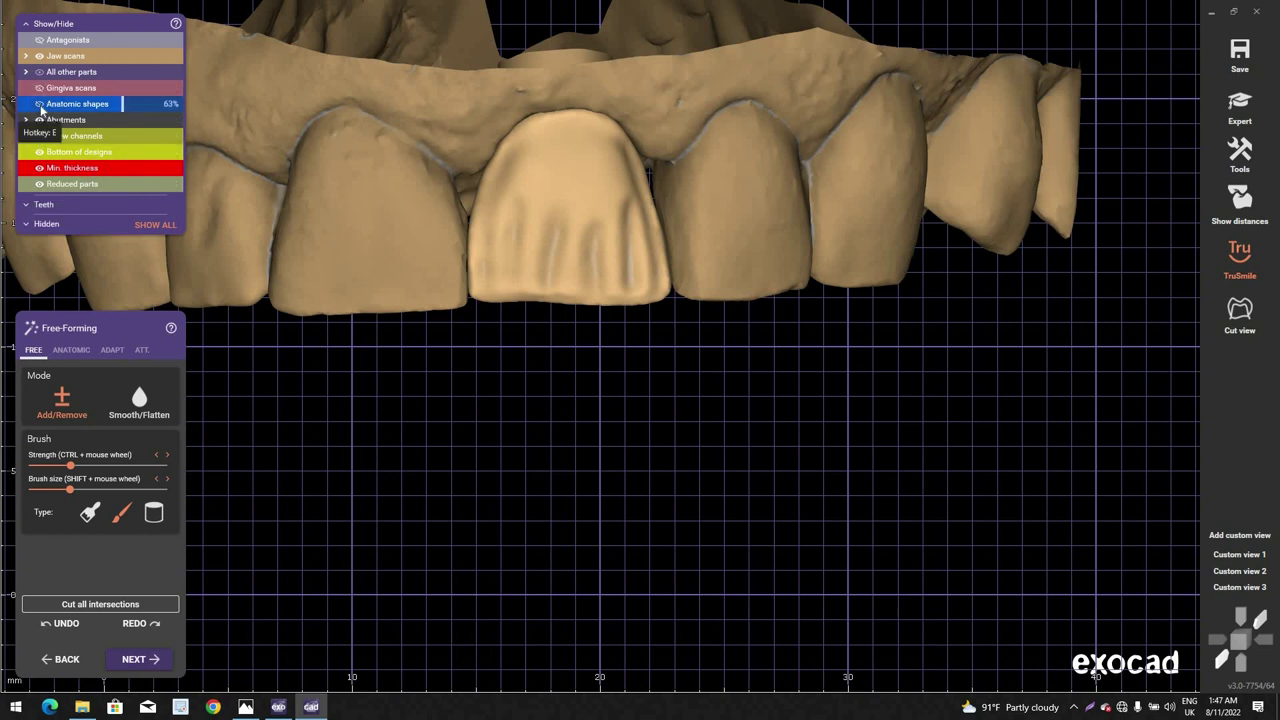
Step: Show the anatomic shape over the crown at full opacity, and fade it out to compare it with the cut-back
left_click(40, 106)
left_click_drag(56, 107, 200, 140)
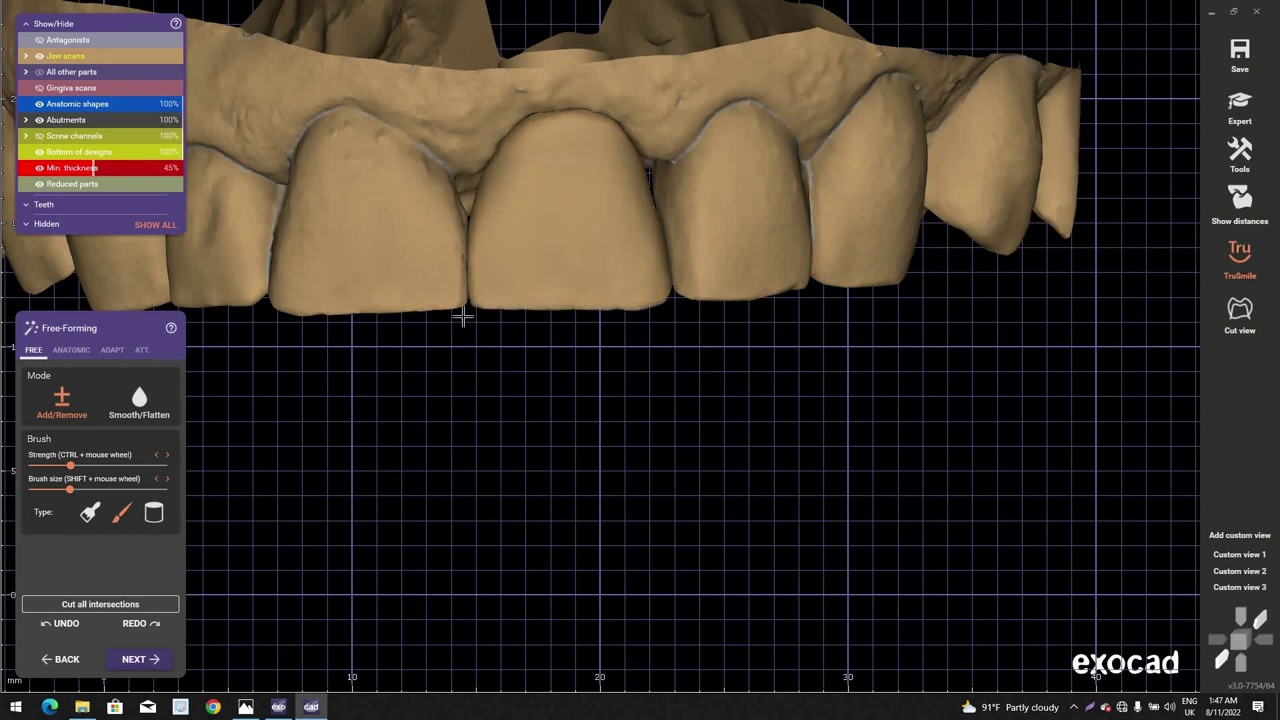
scroll(463, 316, "down", 3)
right_click_drag(463, 316, 463, 316)
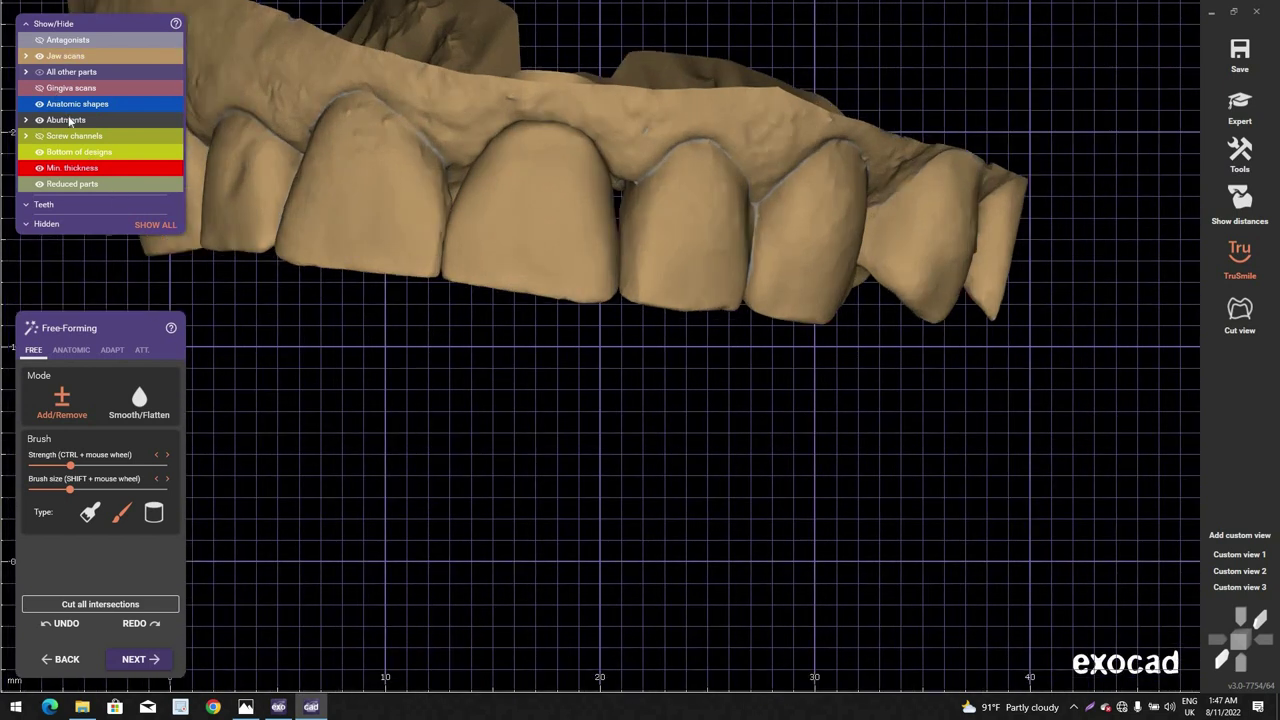
left_click_drag(318, 191, 133, 137)
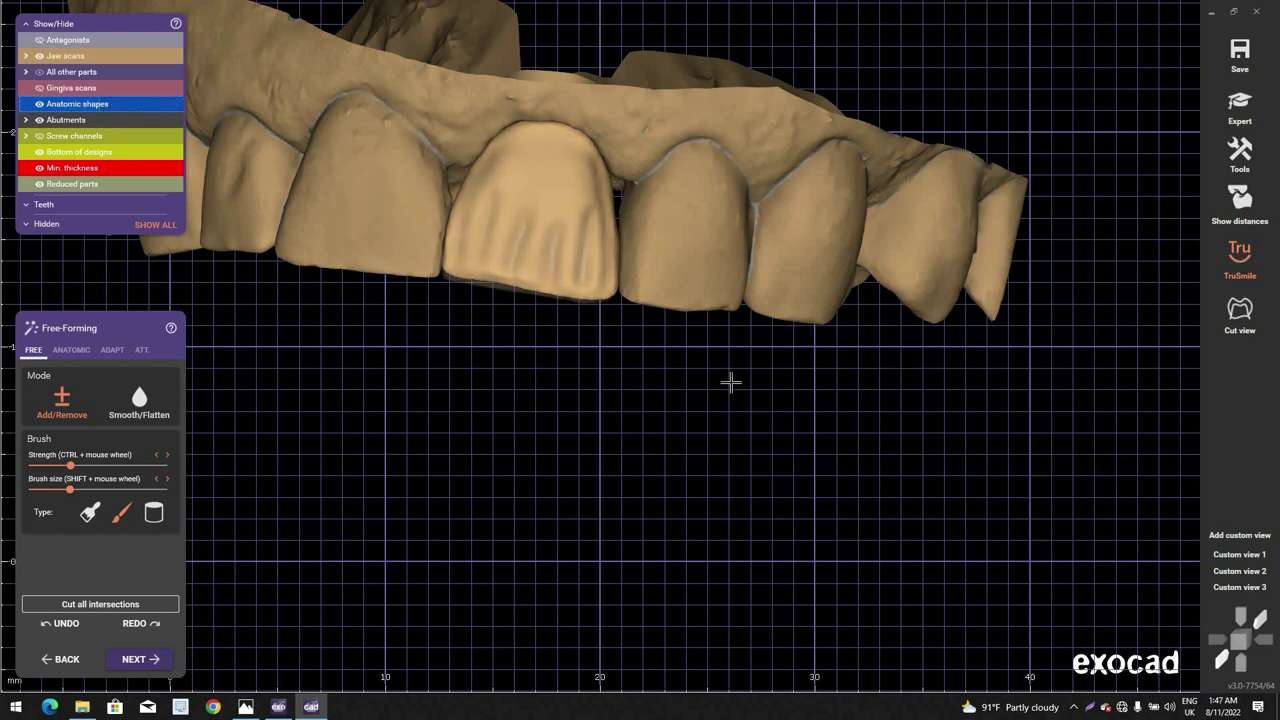
Step: Turn off TruSmile and set the anatomic shape's opacity to 73% to examine the incisal clearance over the mamelons
right_click_drag(726, 388, 601, 440)
scroll(601, 440, "up", 3)
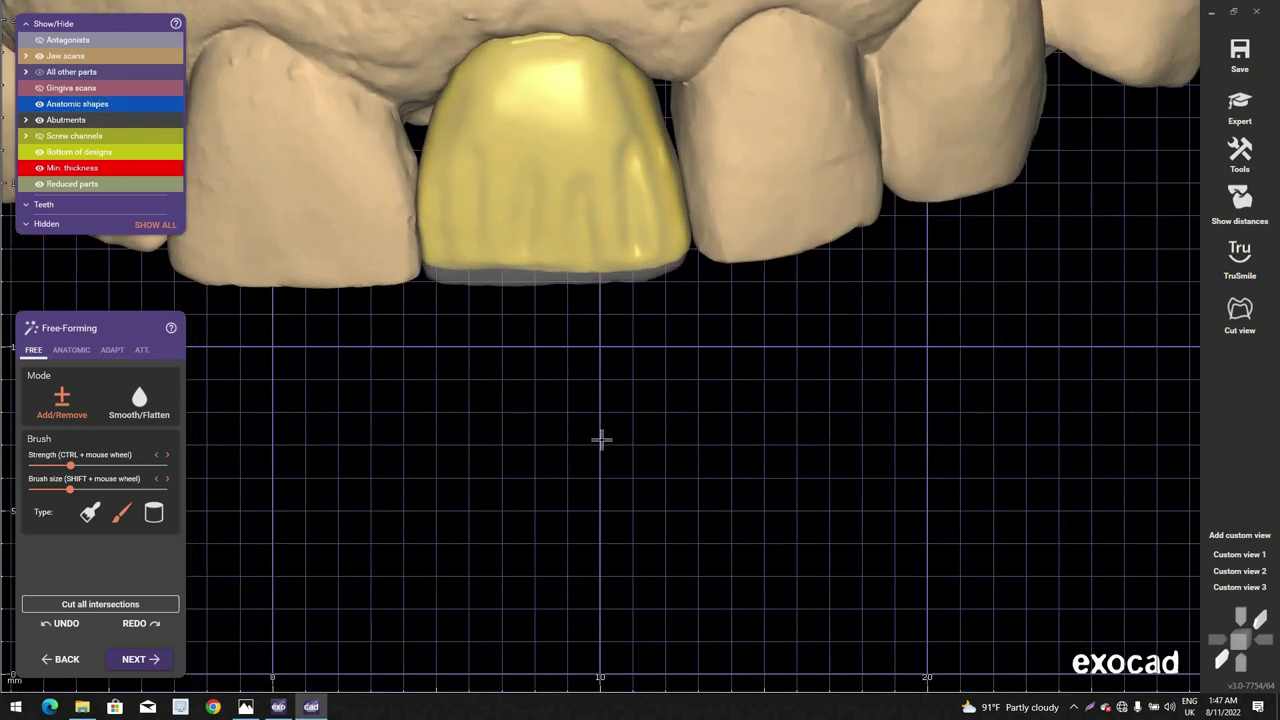
middle_click_drag(555, 302, 563, 374)
right_click_drag(563, 374, 517, 347)
scroll(560, 366, "up", 3)
scroll(519, 351, "up", 2)
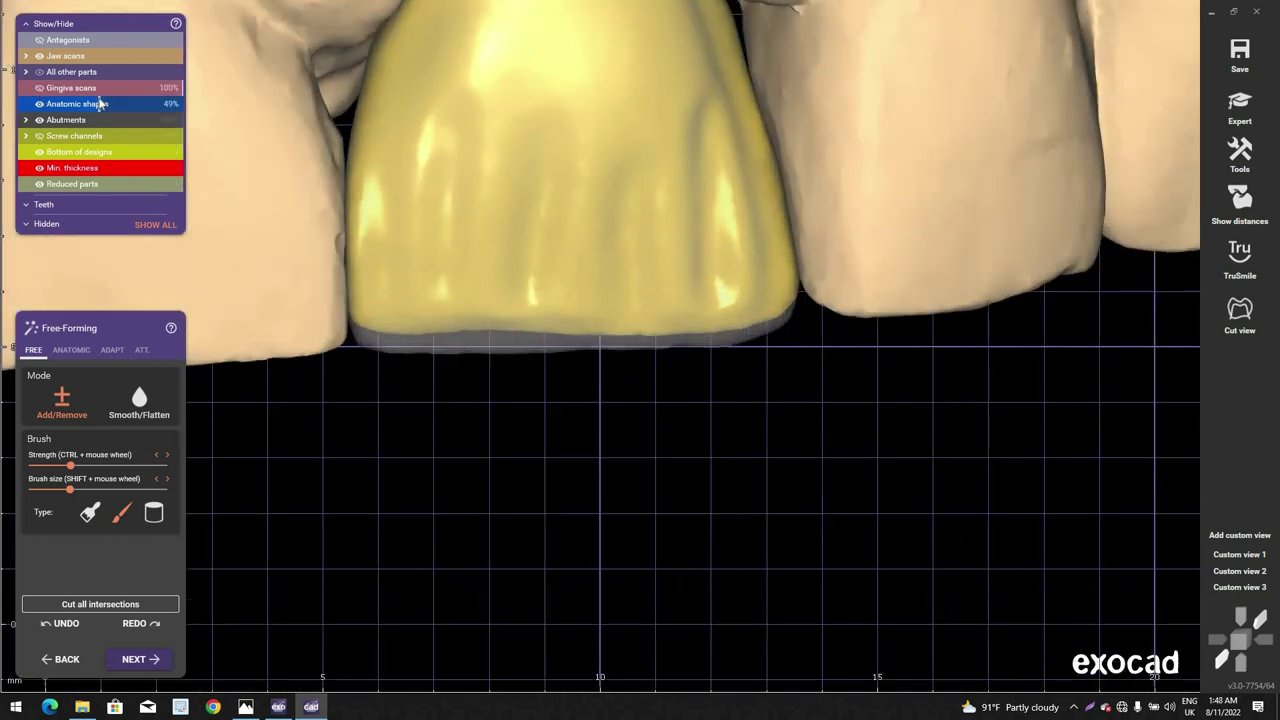
mouse_move(118, 104)
left_mouse_down()
mouse_move(158, 103)
mouse_move(91, 106)
mouse_move(152, 98)
mouse_move(117, 97)
mouse_move(138, 93)
left_mouse_up()
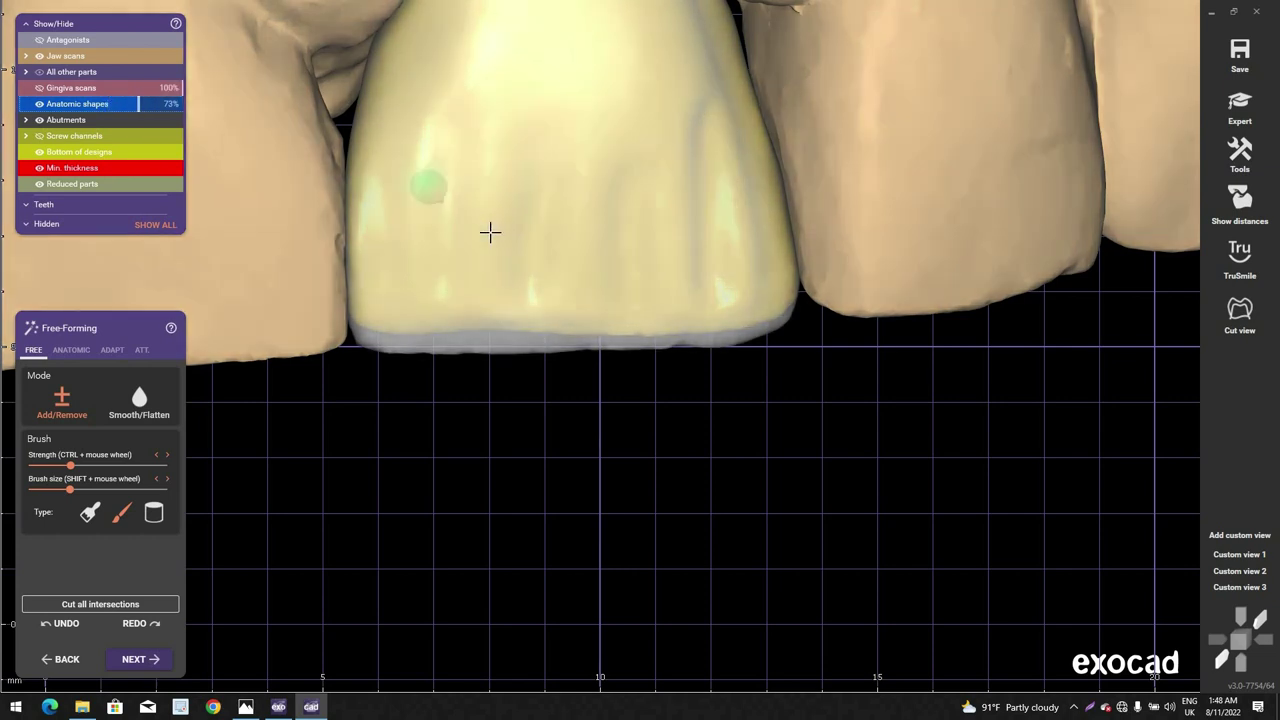
scroll(490, 232, "down", 3)
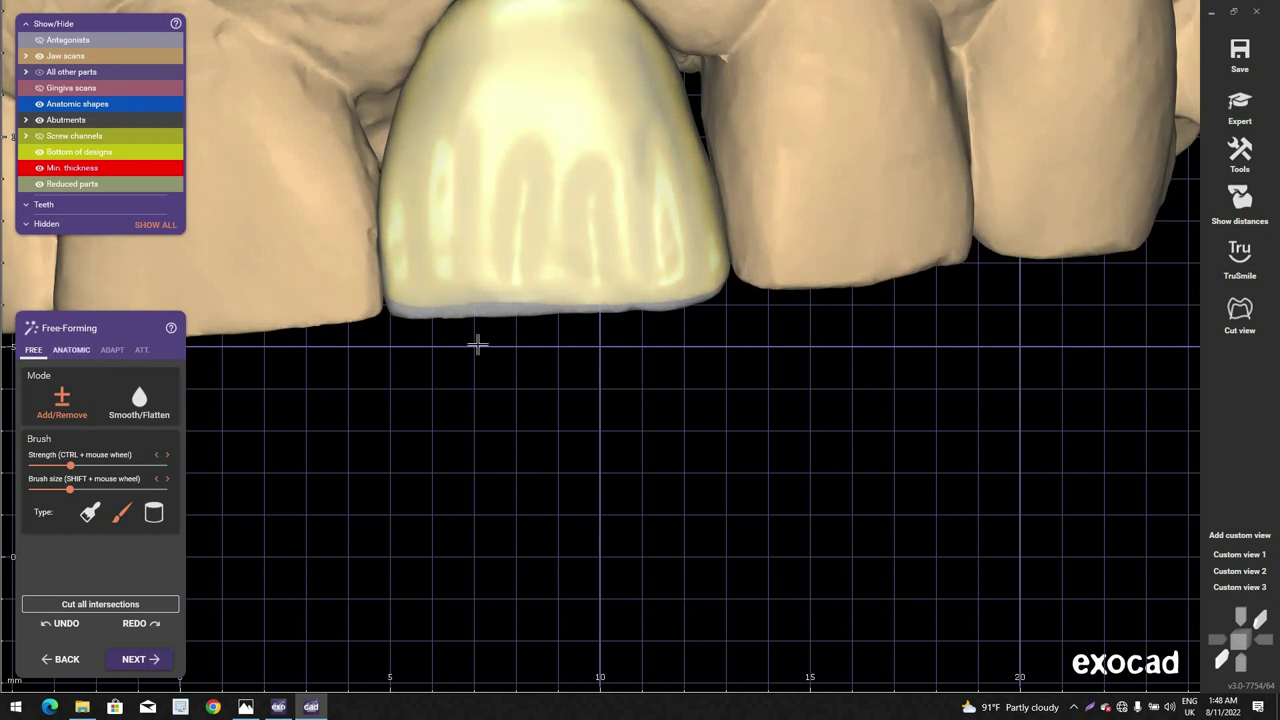
Step: Choose the Ridge preset for anatomic free-forming and examine the crown's incisal edge up close
left_click(71, 350)
left_click(139, 446)
scroll(502, 281, "up", 5)
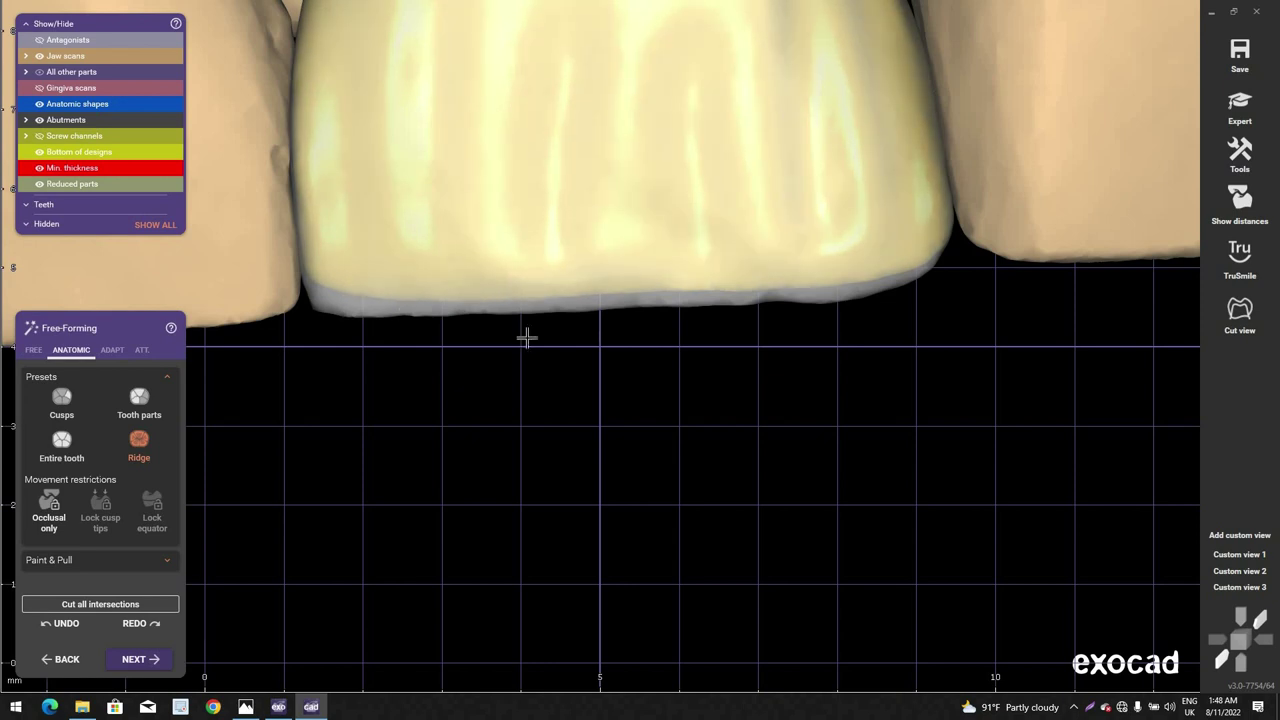
scroll(610, 364, "down", 3)
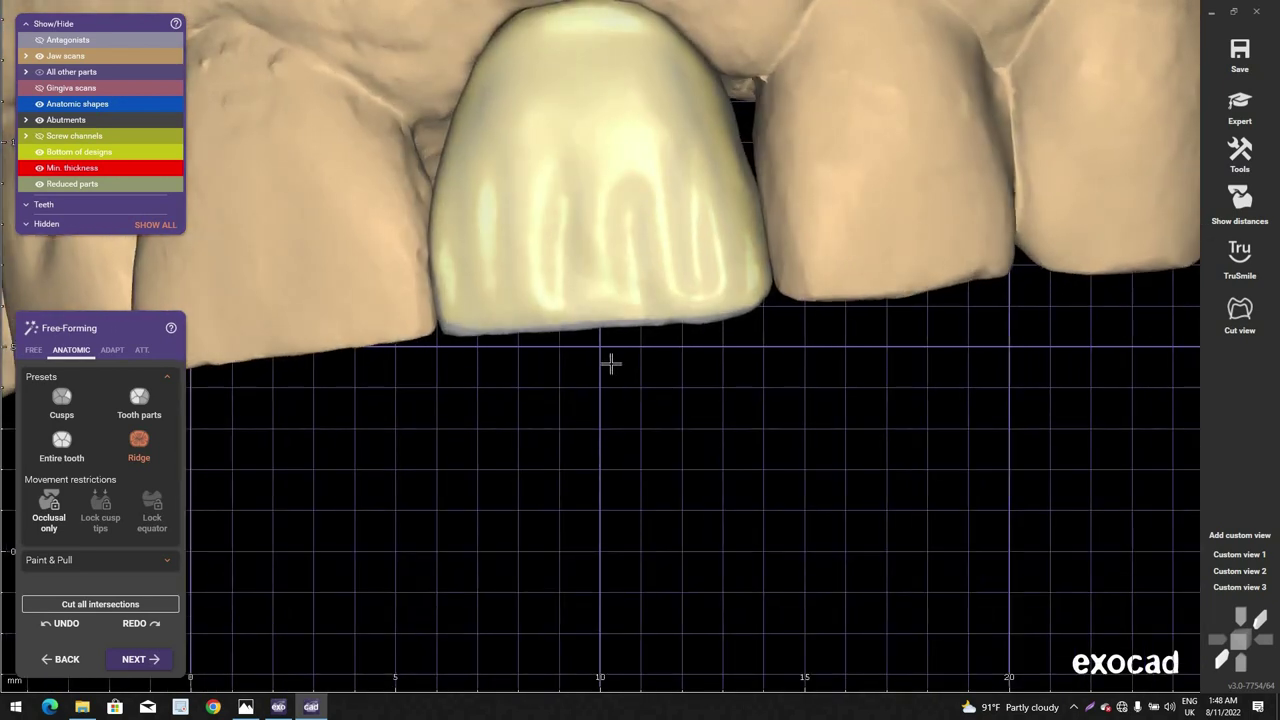
Step: Set the anatomic shape to 100% opacity and hide the reduced parts to examine the tooth in the arch from the incisal side
mouse_move(611, 364)
right_mouse_down()
mouse_move(599, 254)
mouse_move(627, 263)
mouse_move(612, 360)
right_mouse_up()
scroll(599, 262, "down", 4)
scroll(608, 355, "down", 2)
scroll(609, 347, "up", 3)
scroll(618, 356, "down", 3)
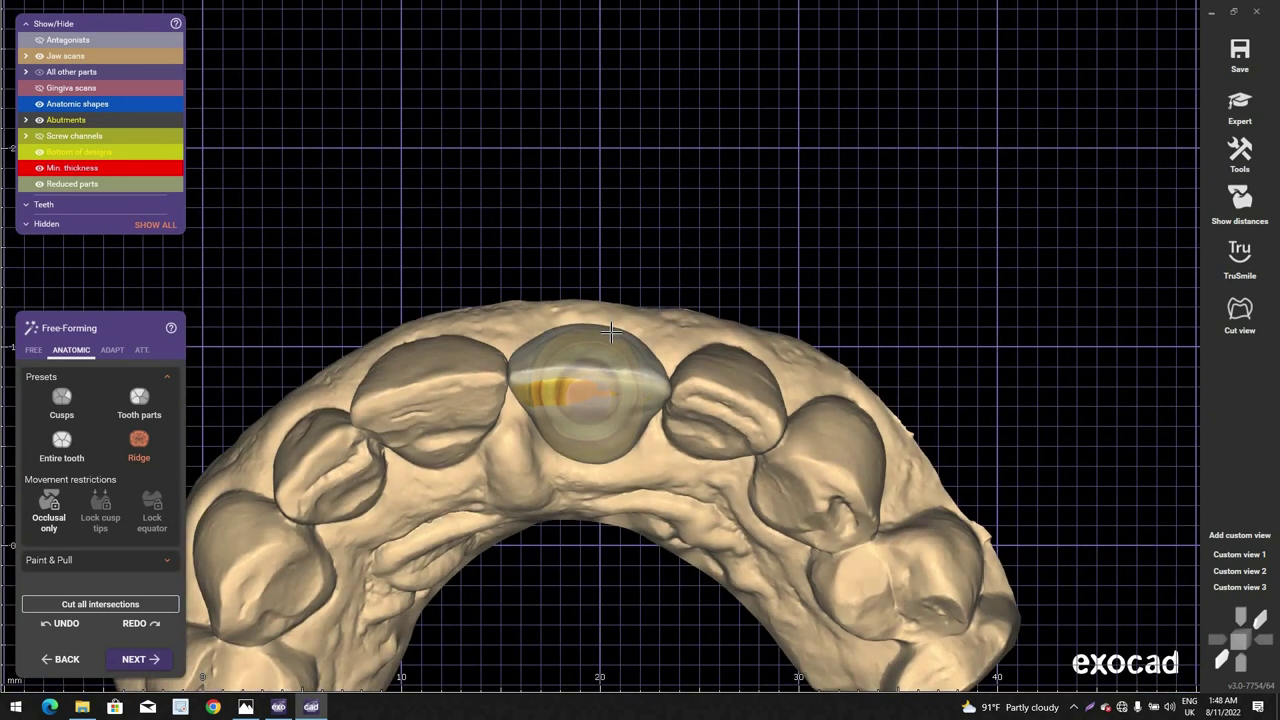
scroll(612, 360, "up", 3)
scroll(610, 358, "down", 2)
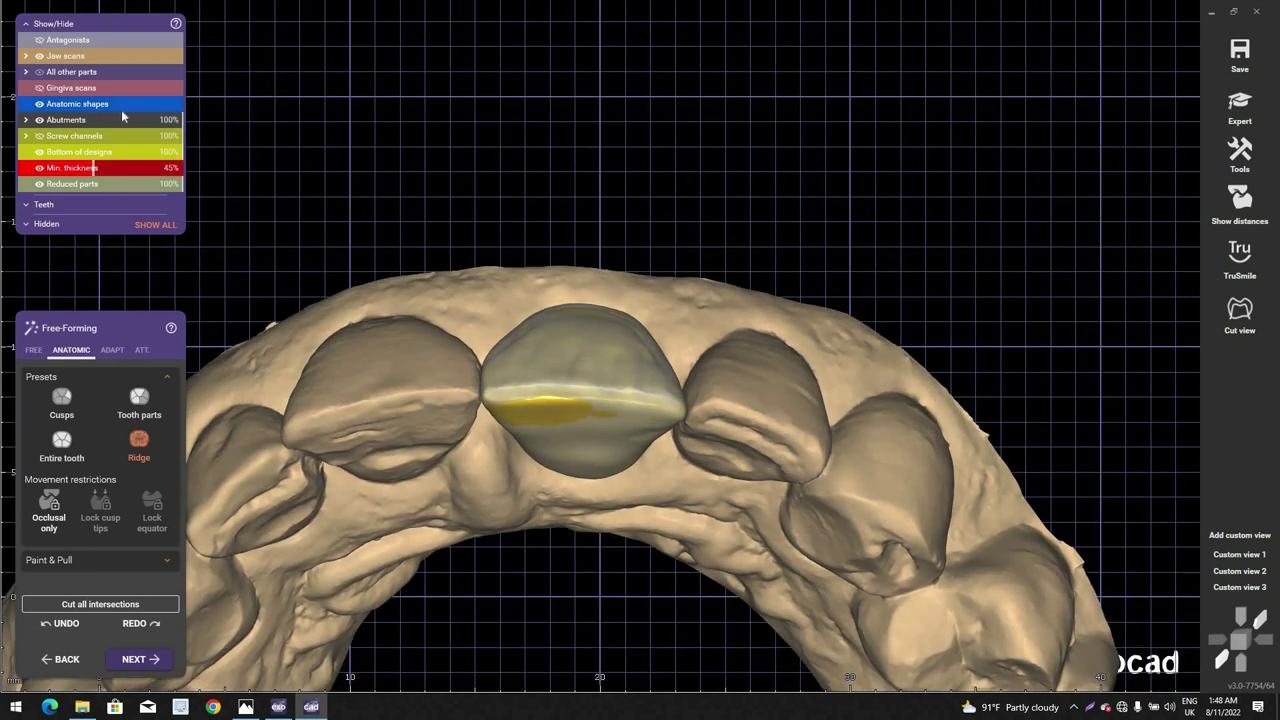
scroll(510, 403, "down", 2)
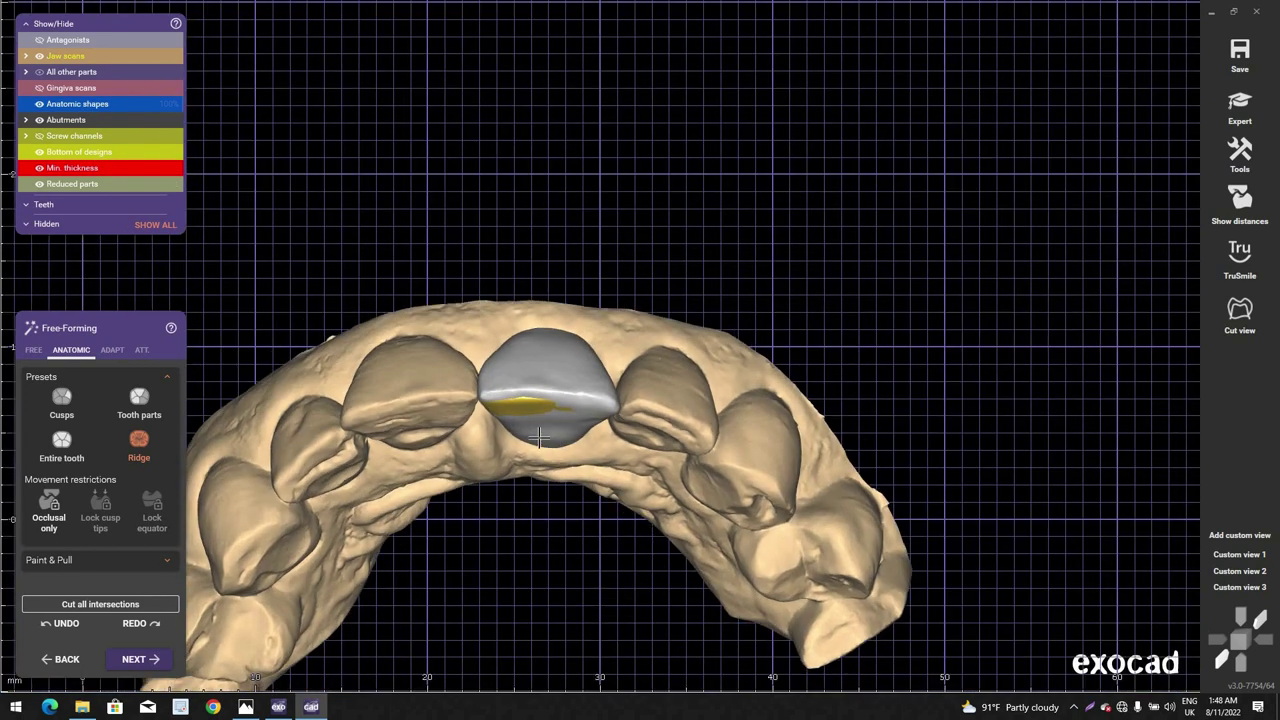
scroll(525, 403, "up", 2)
scroll(634, 456, "down", 2)
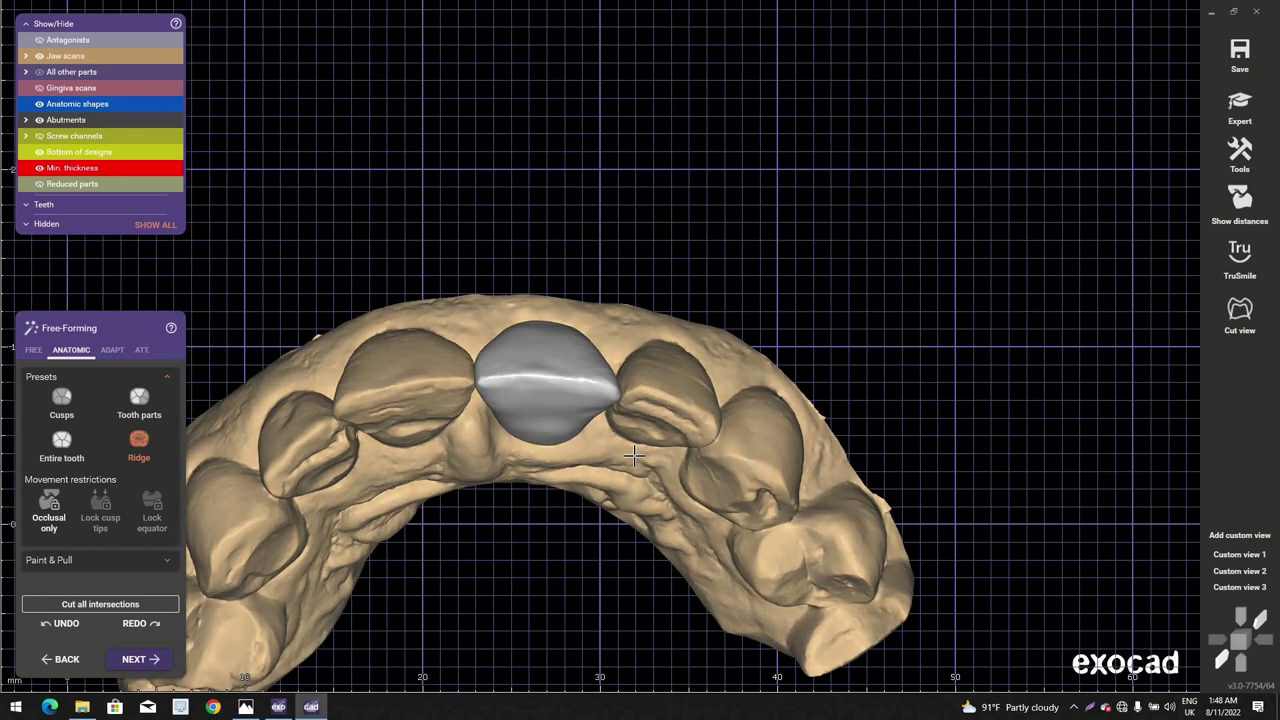
scroll(634, 456, "up", 1)
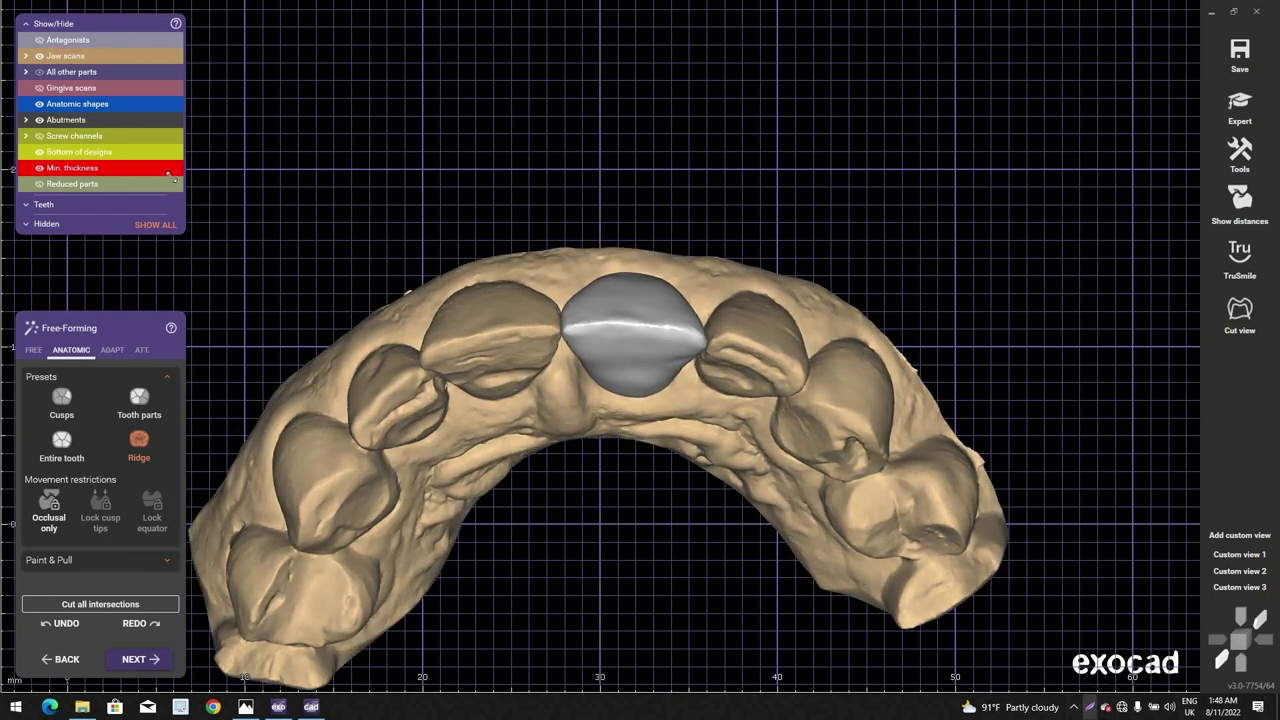
Step: Draw red reference lines across both central incisors on a screen capture to compare their alignment, and discard the capture
left_click(1090, 707)
mouse_move(1000, 587)
left_mouse_down()
mouse_move(620, 550)
mouse_move(178, 155)
left_mouse_up()
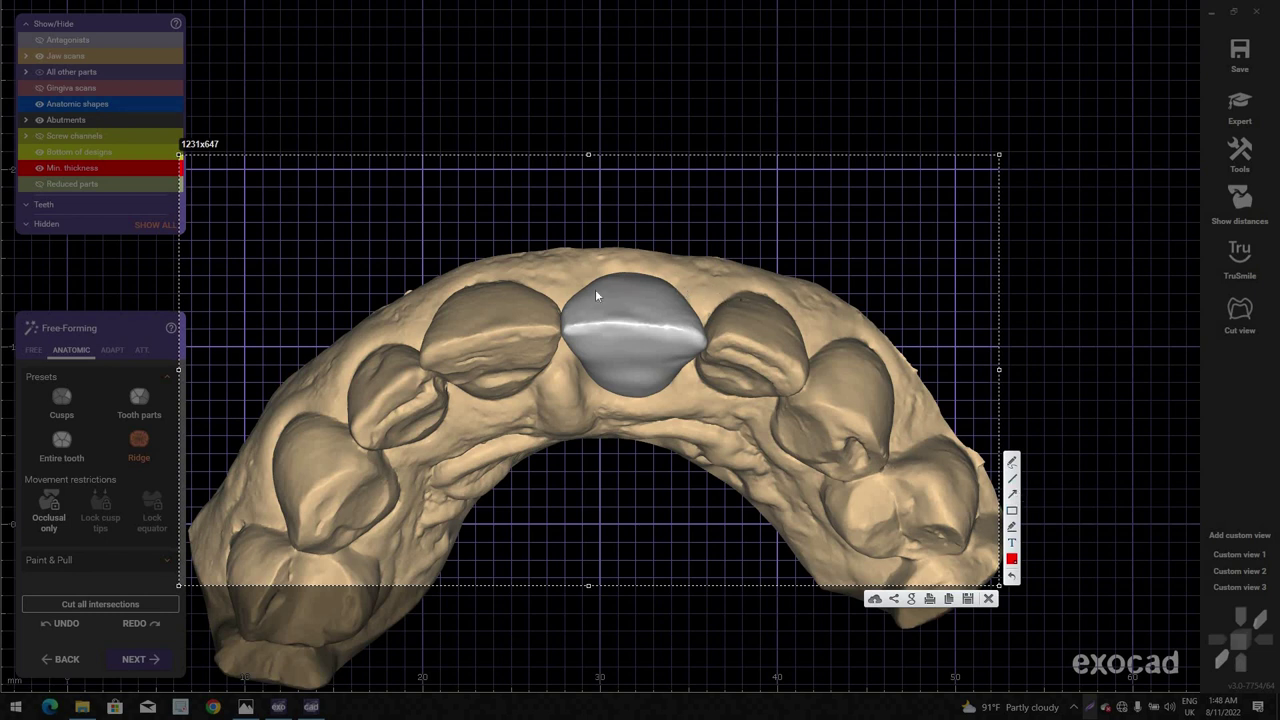
left_click_drag(402, 304, 684, 291)
mouse_move(594, 375)
left_mouse_down()
mouse_move(686, 370)
mouse_move(446, 354)
left_mouse_up()
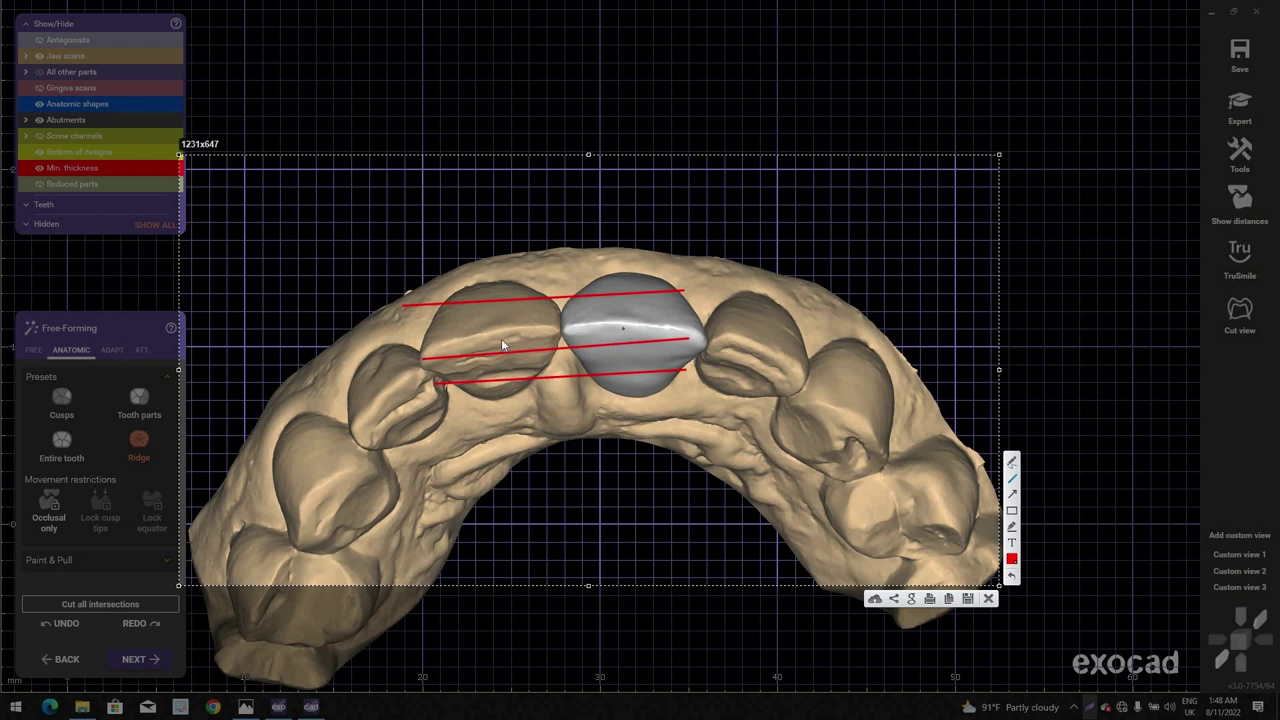
left_click_drag(532, 339, 565, 354)
key("Escape")
Step: Check the full tooth shape from the front, finish free-forming and proceed to the screw hole design
scroll(621, 403, "down", 3)
right_click_drag(621, 403, 1167, 515)
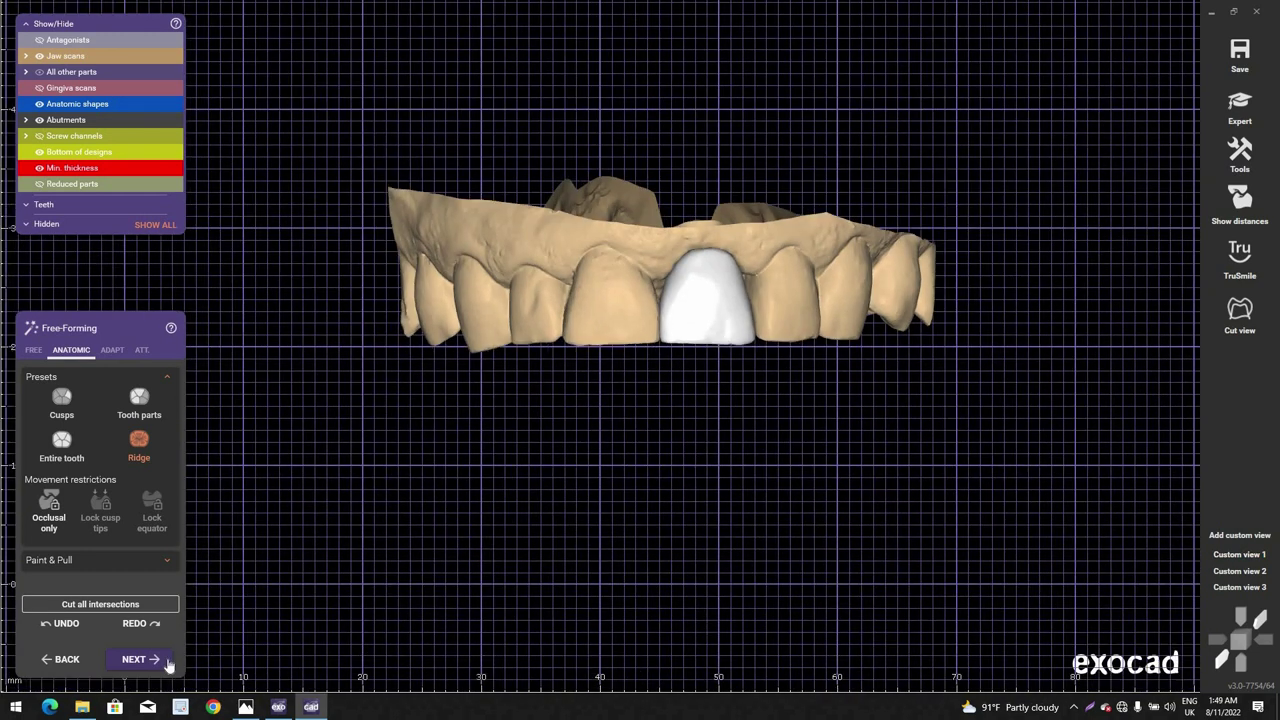
left_click(166, 658)
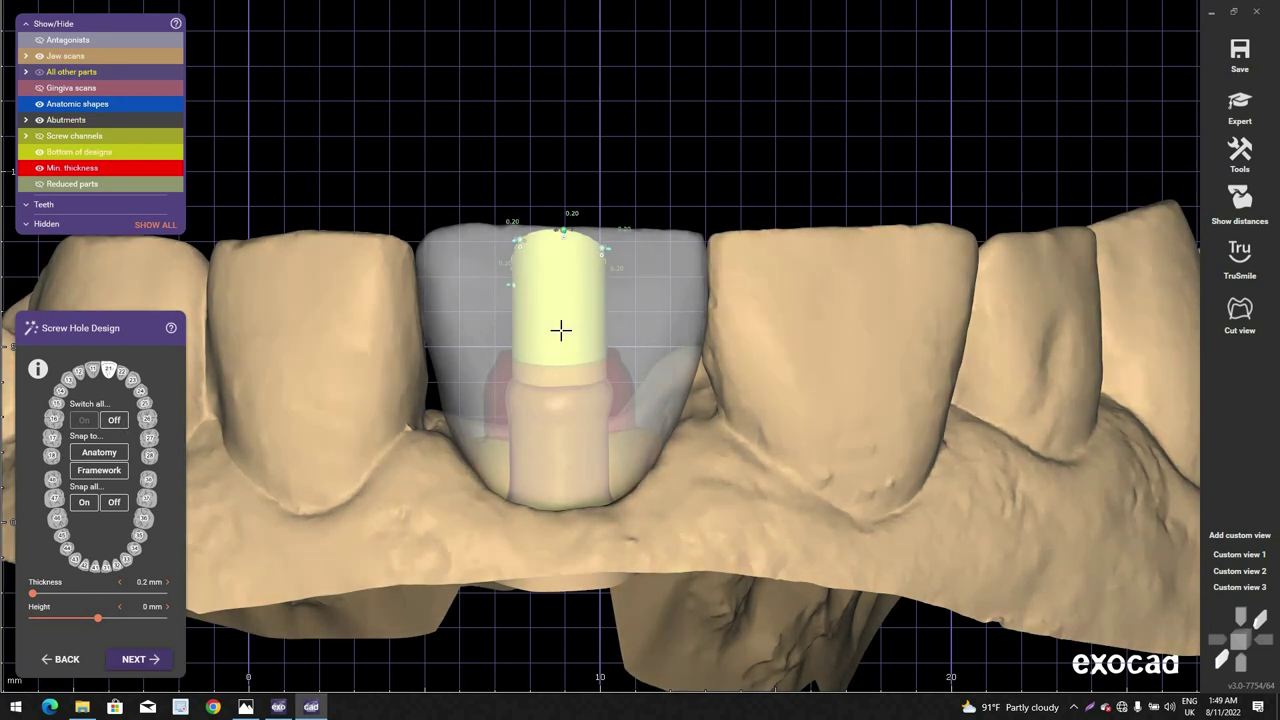
Step: Check the screw hole on the crown and complete the merging and saving of the restoration
scroll(560, 330, "up", 3)
right_click_drag(560, 331, 728, 349)
scroll(680, 326, "down", 4)
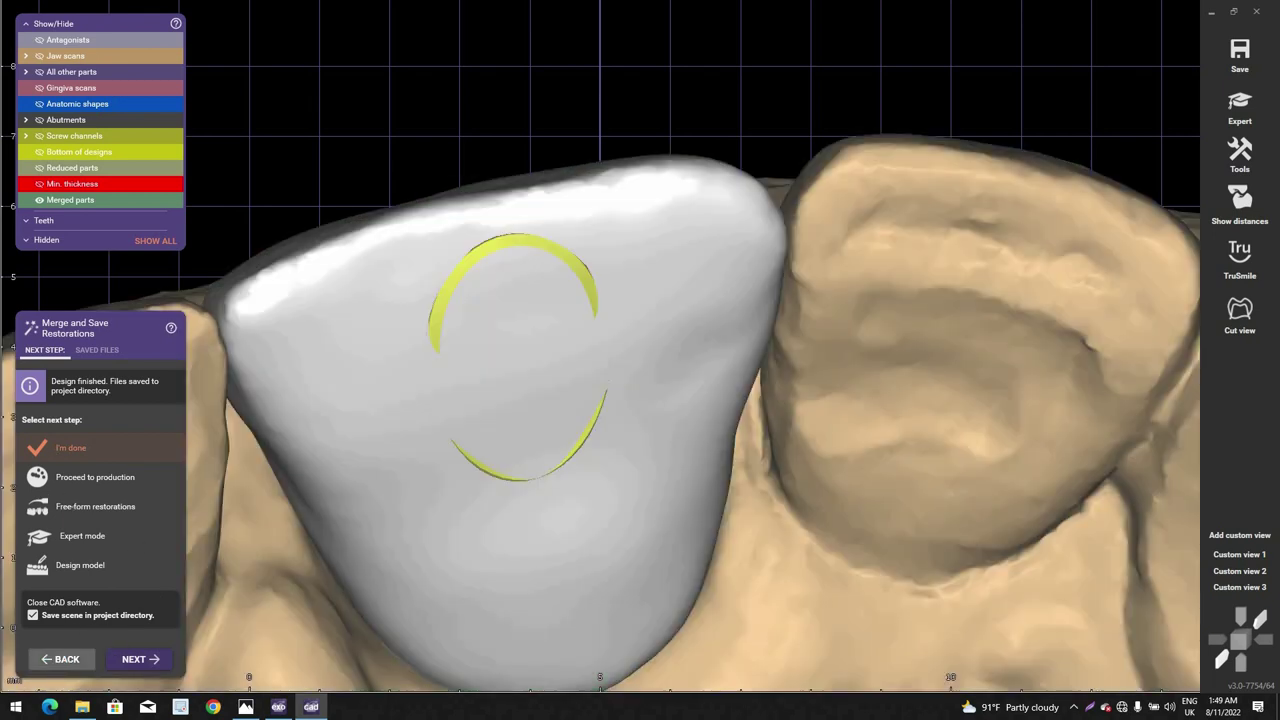
left_click(62, 659)
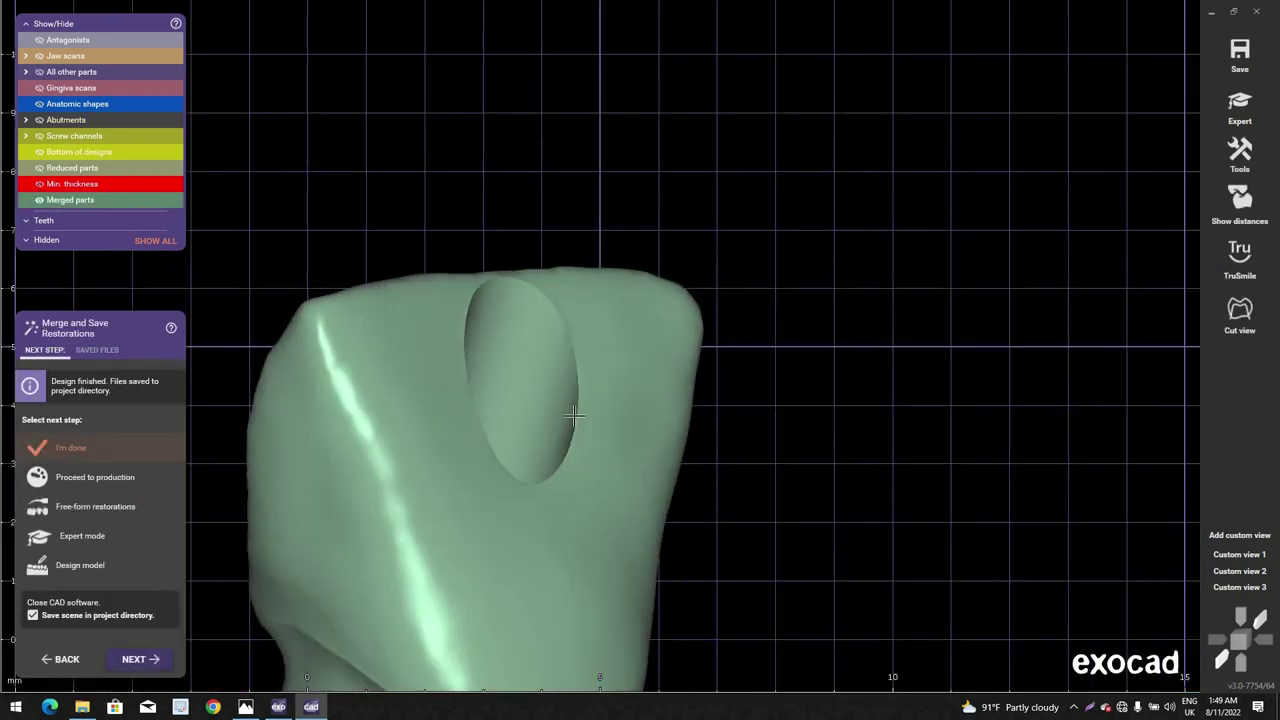
Step: Examine the merged crown from all sides, including the screw hole, labial mamelons, margin and interior
right_click_drag(574, 416, 455, 258)
scroll(455, 258, "up", 2)
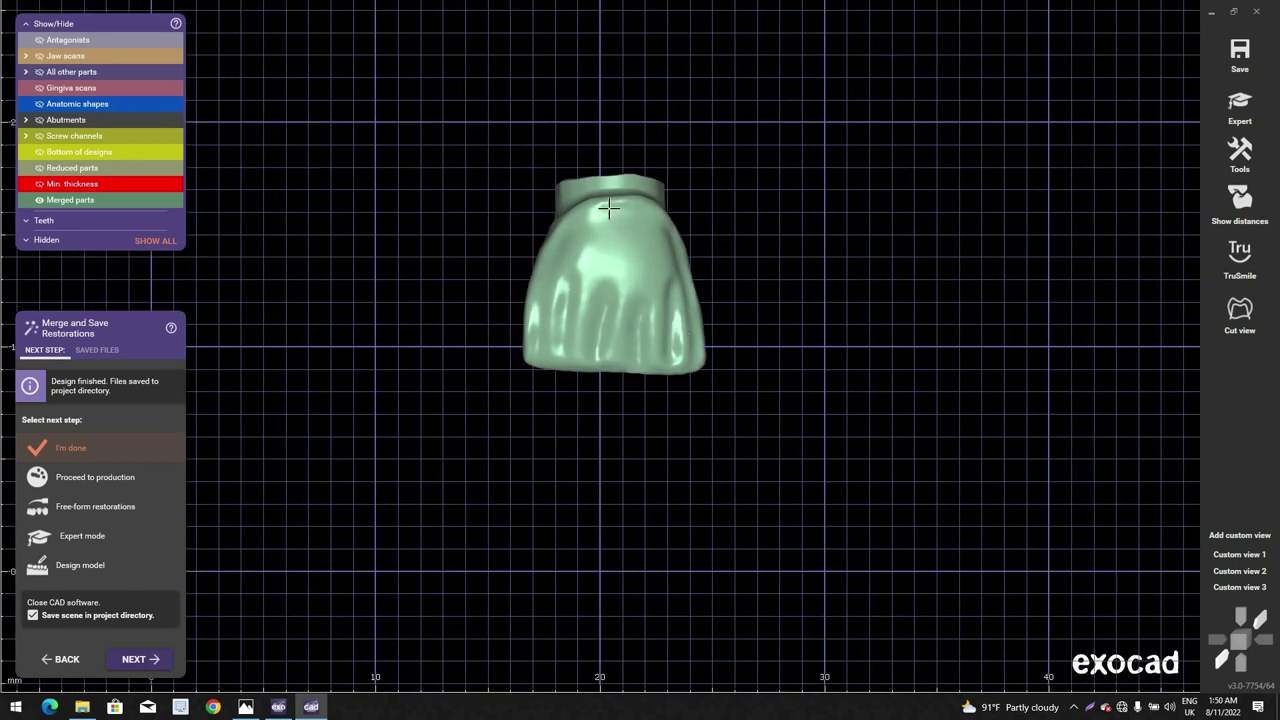
scroll(650, 203, "up", 2)
right_click_drag(650, 203, 592, 181)
scroll(609, 254, "up", 2)
scroll(609, 254, "down", 2)
scroll(632, 281, "up", 3)
scroll(632, 281, "down", 1)
scroll(590, 240, "up", 3)
scroll(592, 181, "up", 3)
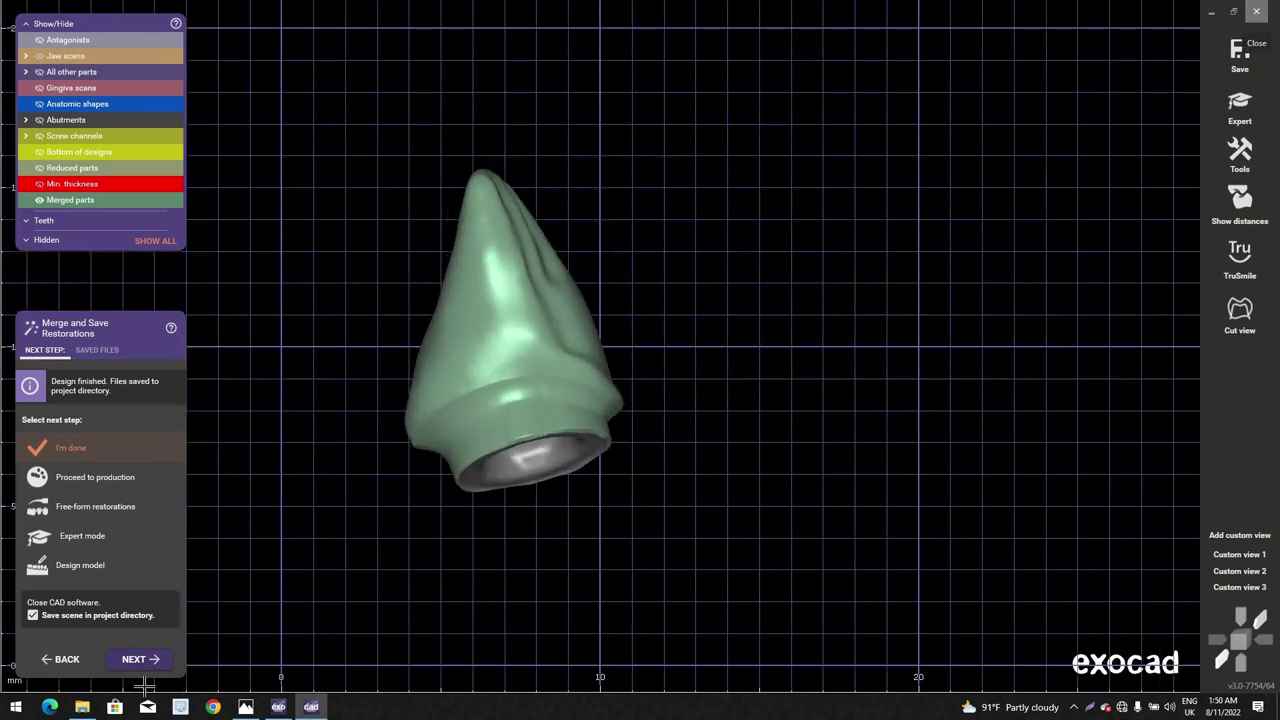
Step: Finish the crown design, close the CAD module and start a new project
left_click(142, 660)
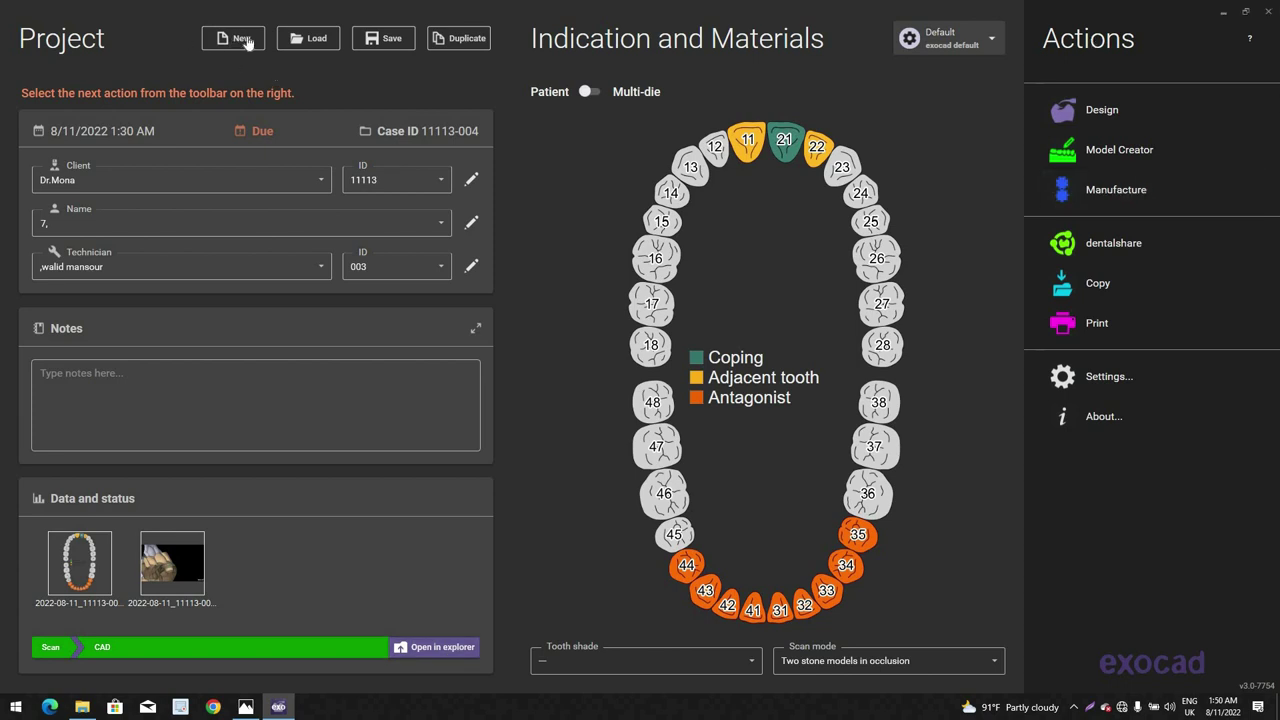
left_click(240, 39)
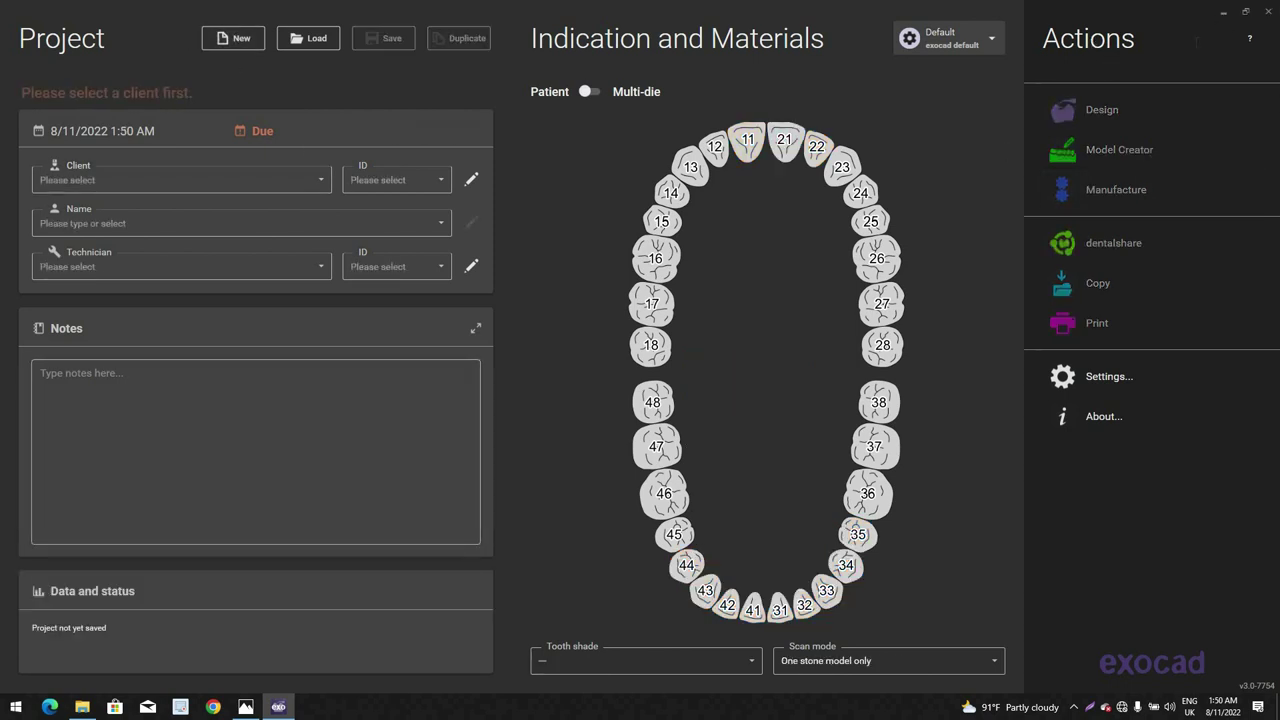
Step: Switch to File Explorer and open the "7 lower 6 crown" case folder
key("alt+Tab")
left_click(176, 150)
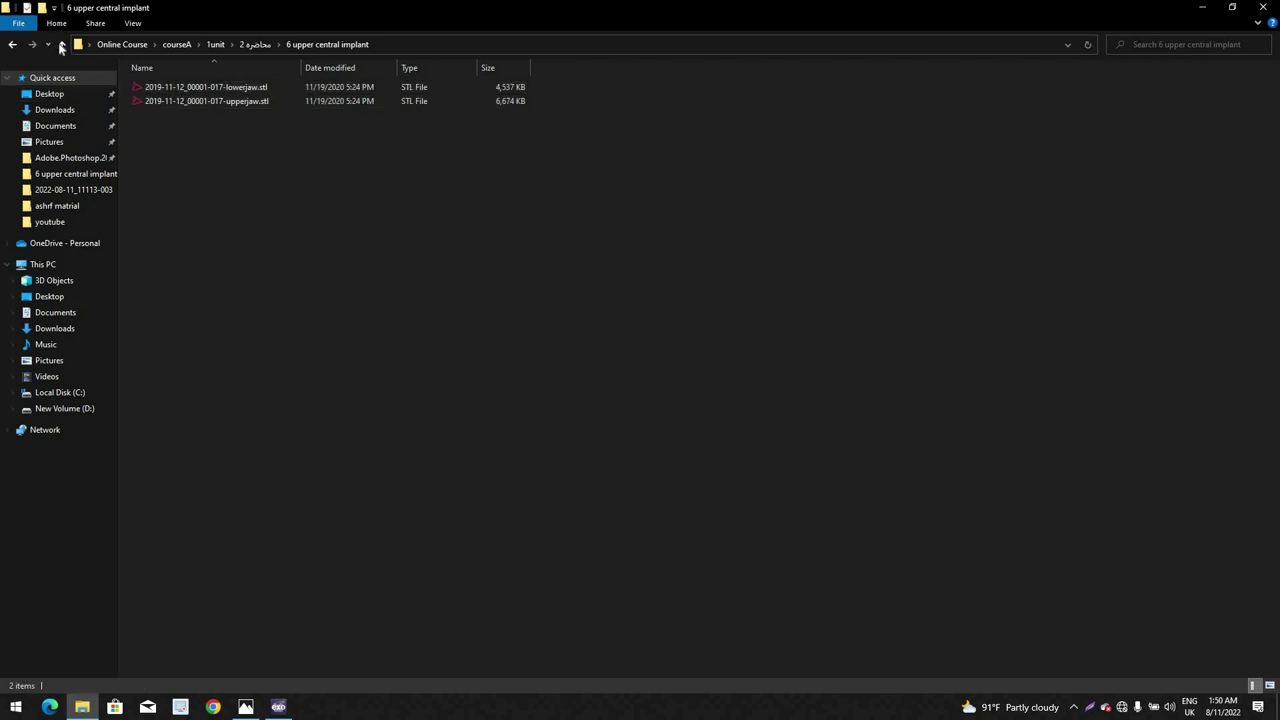
left_click(61, 45)
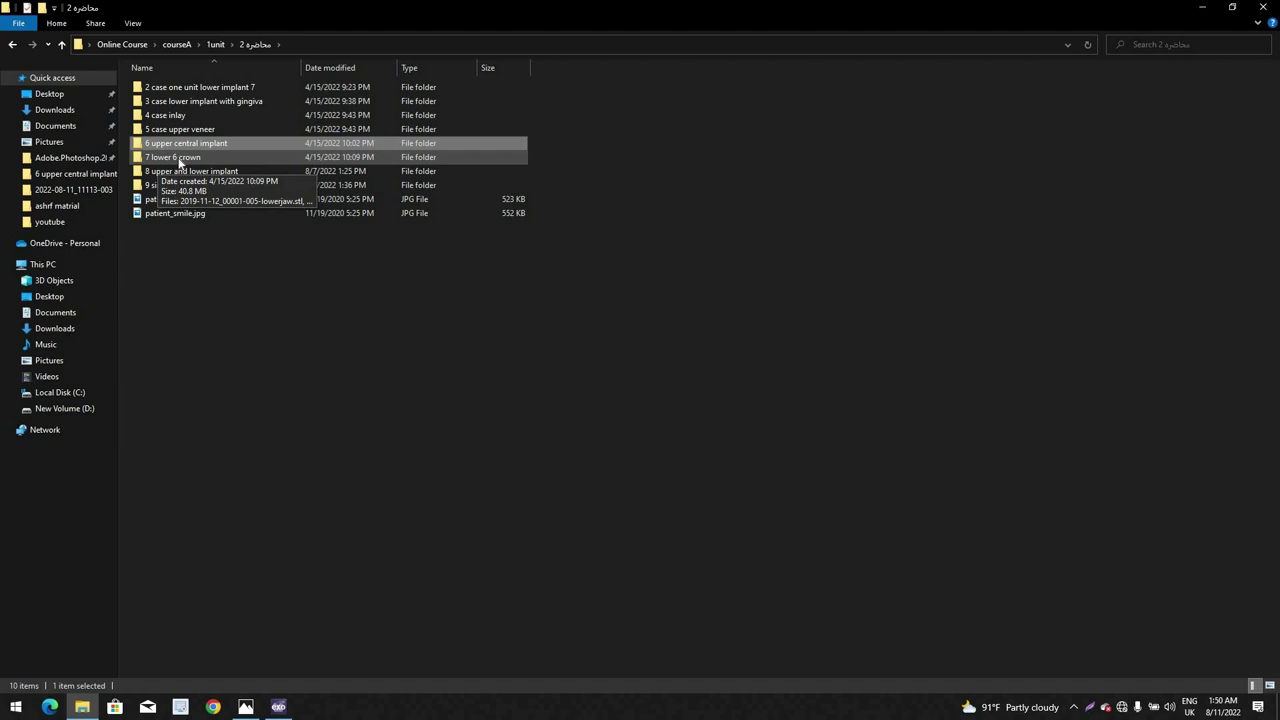
double_click(180, 163)
Step: Preview 2019-11-12_00001-005-upperjaw.stl in 3Shape 3D Viewer, restore its window to a smaller size and open 2019-11-12_00001-005-lowerjaw.stl
double_click(201, 100)
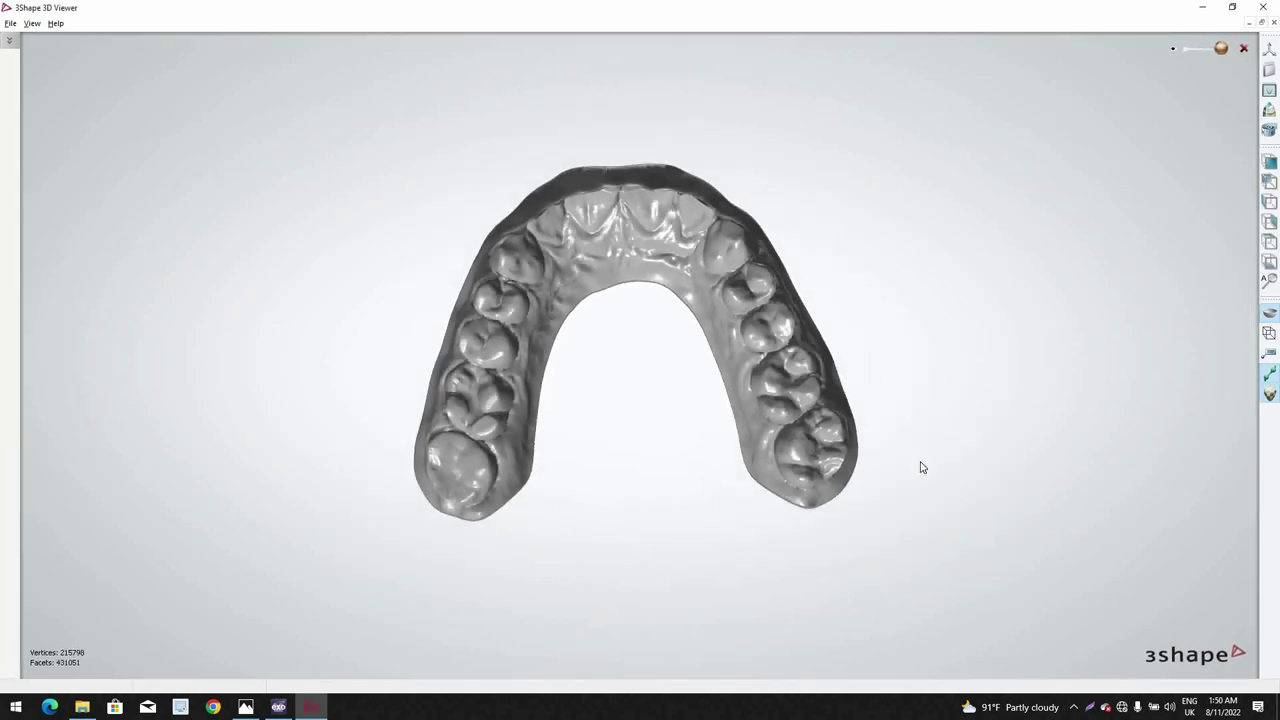
right_click_drag(923, 468, 975, 505)
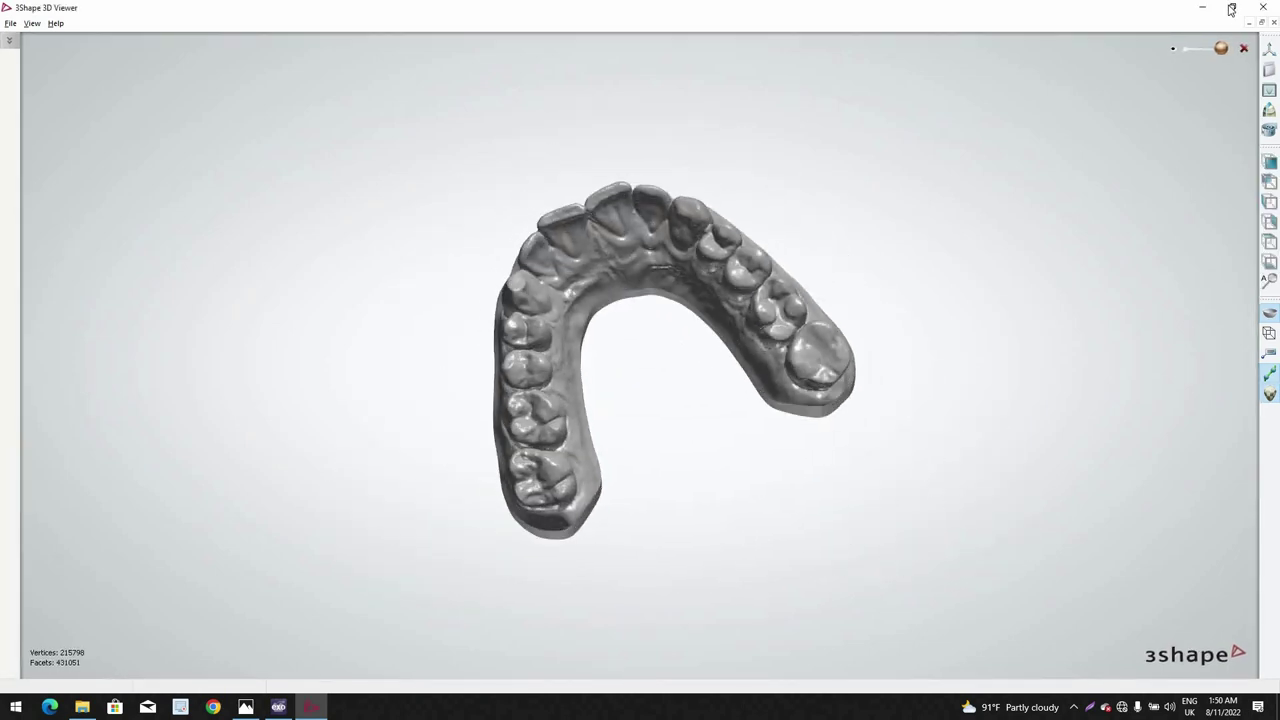
left_click(1231, 9)
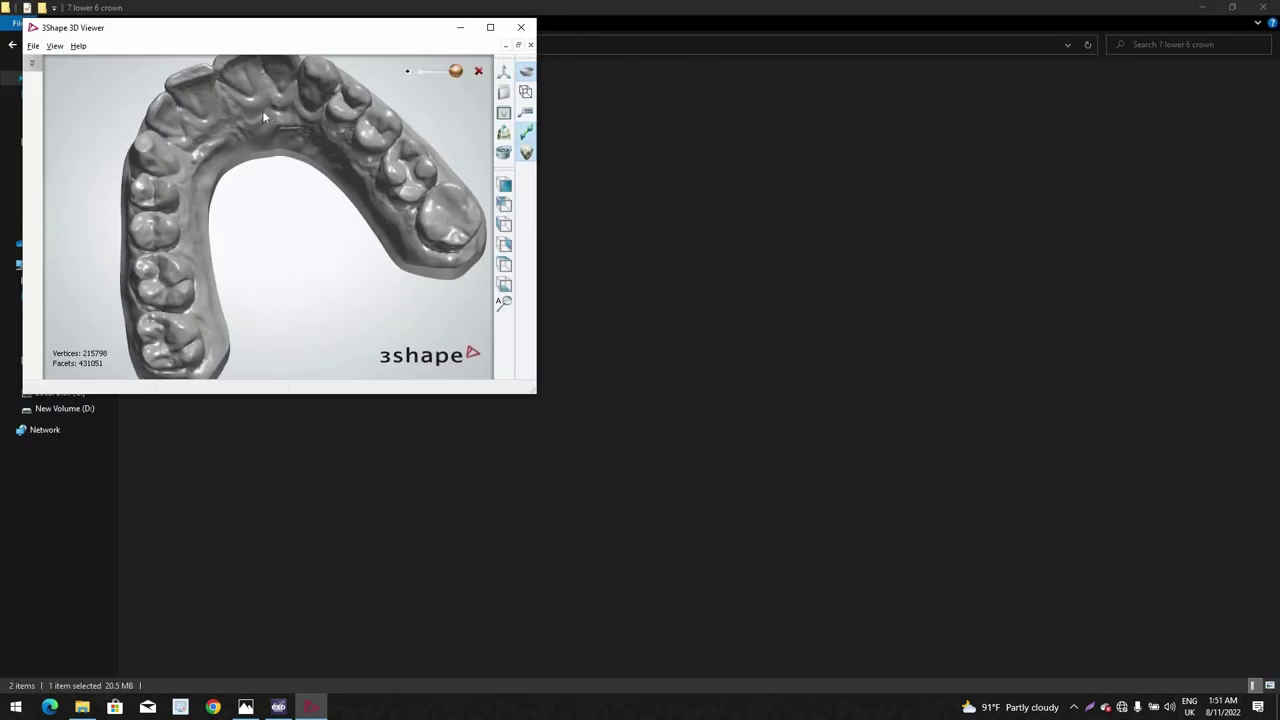
left_click_drag(263, 27, 691, 37)
double_click(258, 87)
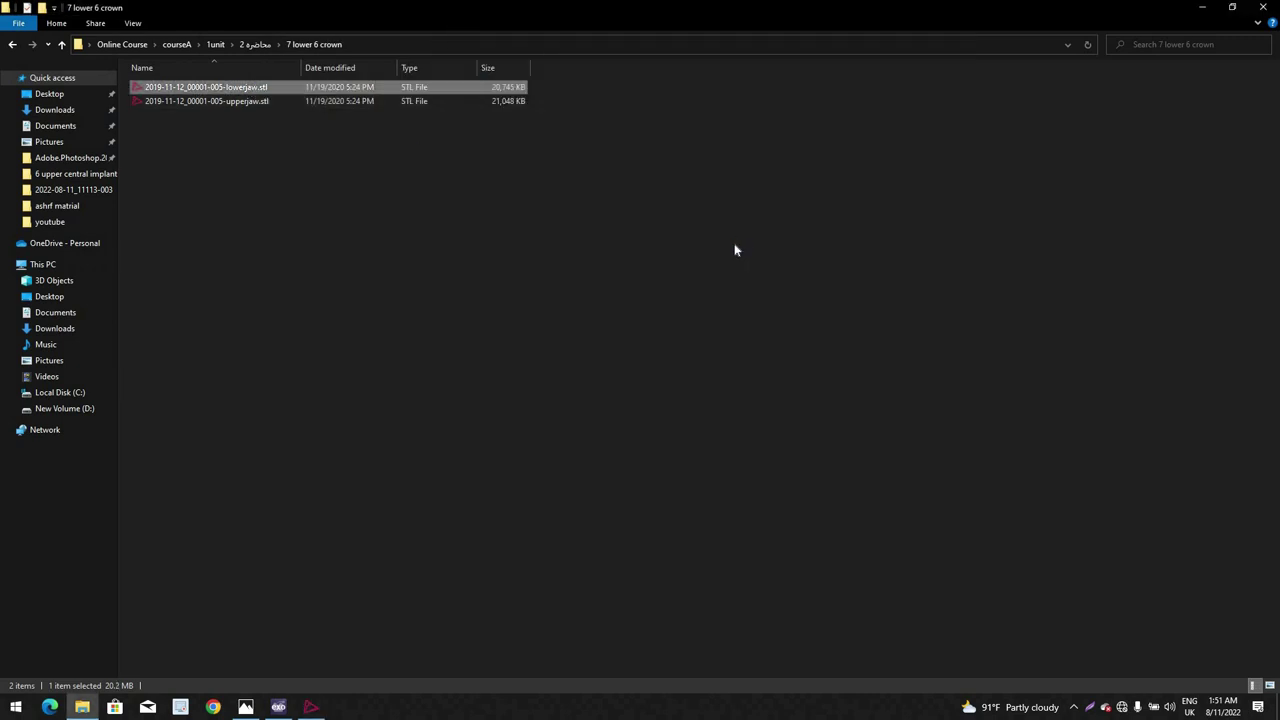
Step: Examine both jaws in occlusion, hide the upper jaw to inspect the lower 6 preparation, and close the viewer
right_click_drag(725, 311, 859, 236)
scroll(760, 241, "up", 3)
right_click_drag(769, 240, 858, 242)
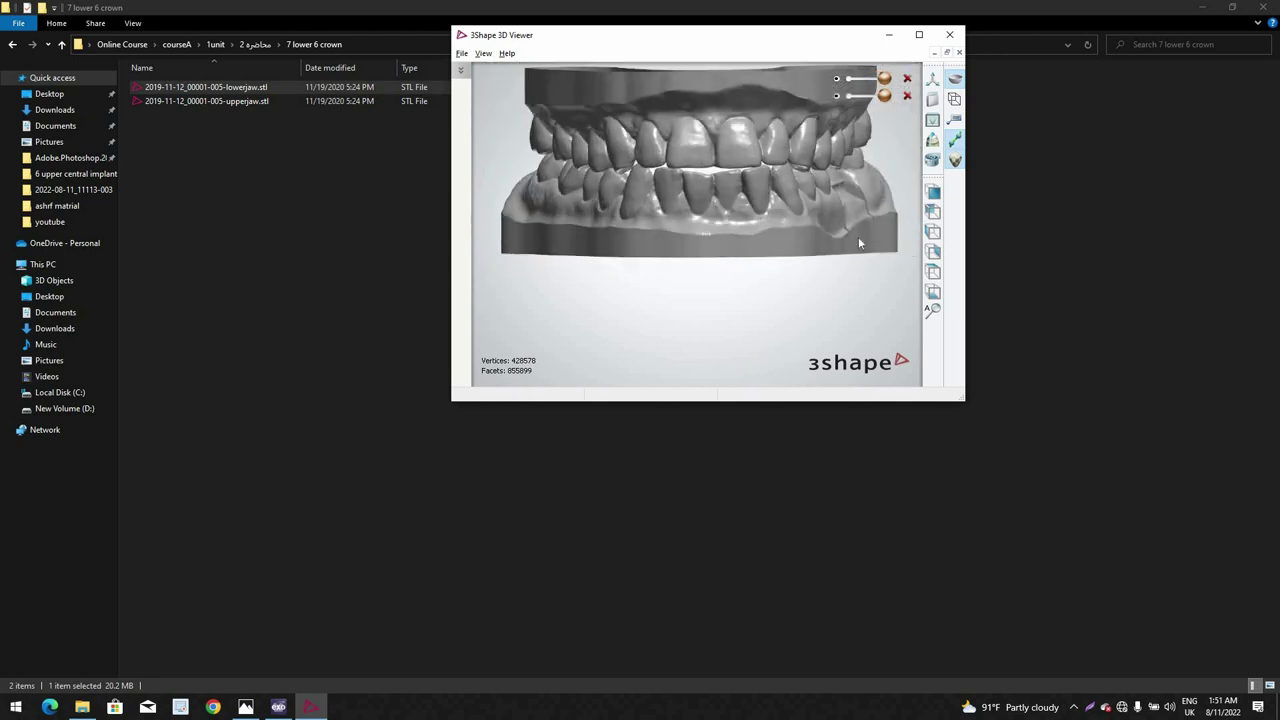
right_click_drag(600, 248, 698, 248)
left_click_drag(698, 242, 782, 160)
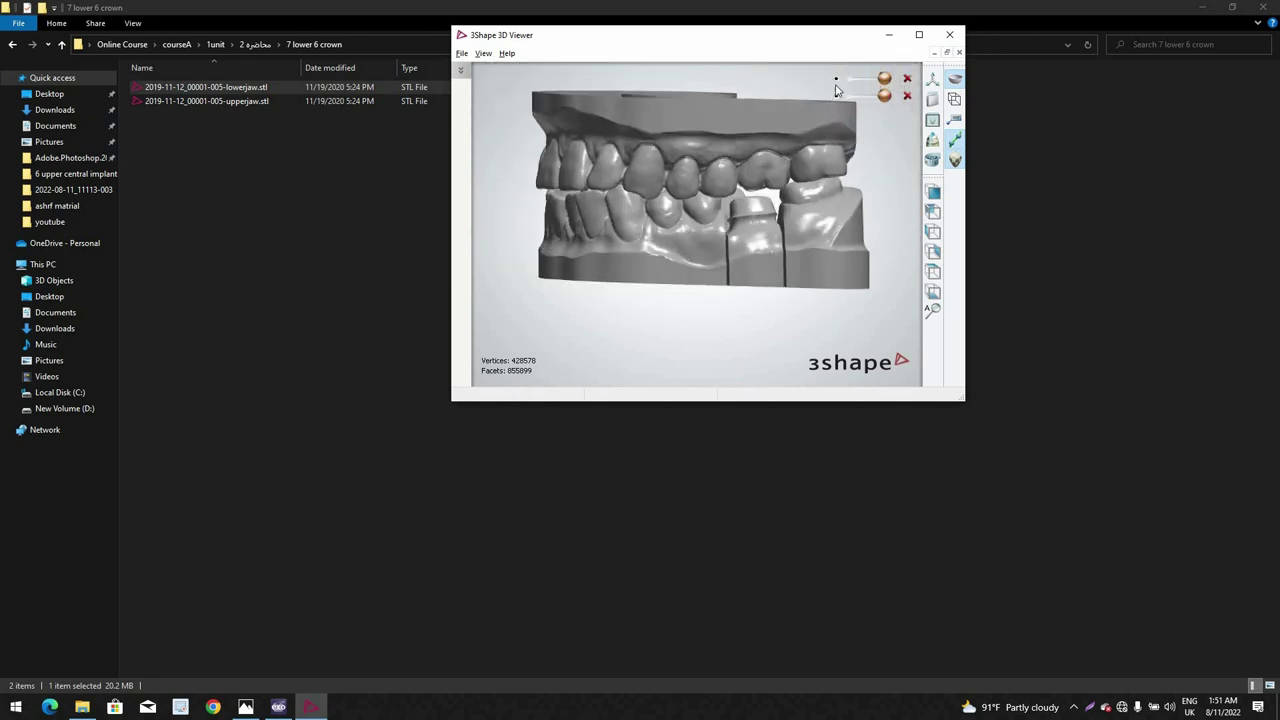
right_click_drag(797, 346, 740, 322)
scroll(728, 275, "up", 4)
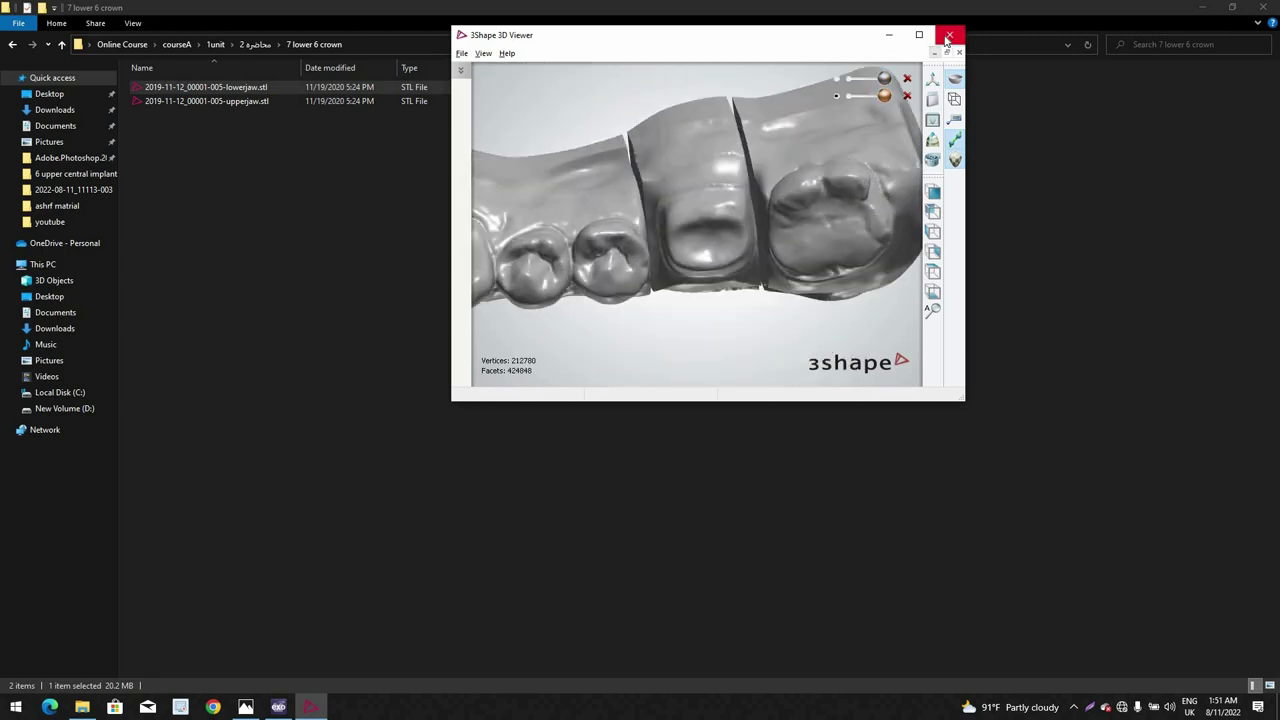
left_click(948, 37)
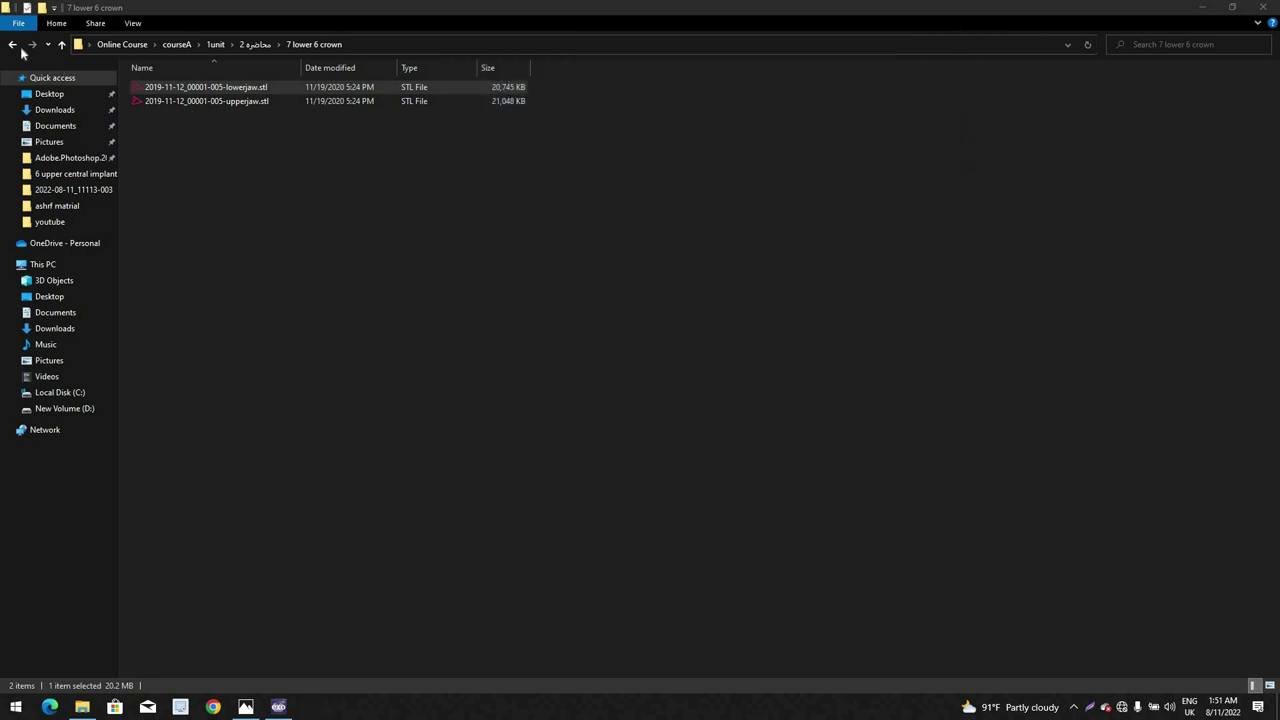
Step: Reopen the "7 lower 6 crown" folder and preview 2019-11-12_00001-005-lowerjaw.stl in a smaller 3Shape 3D Viewer window
key("alt+Up")
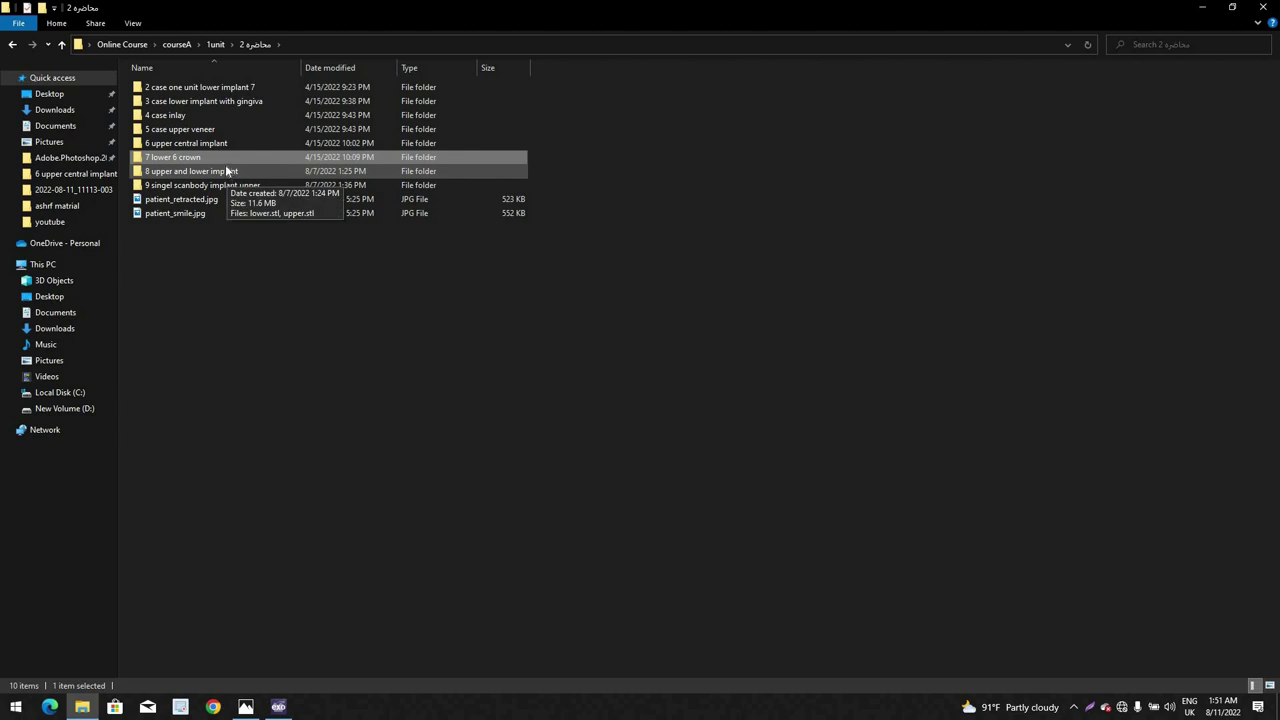
double_click(225, 159)
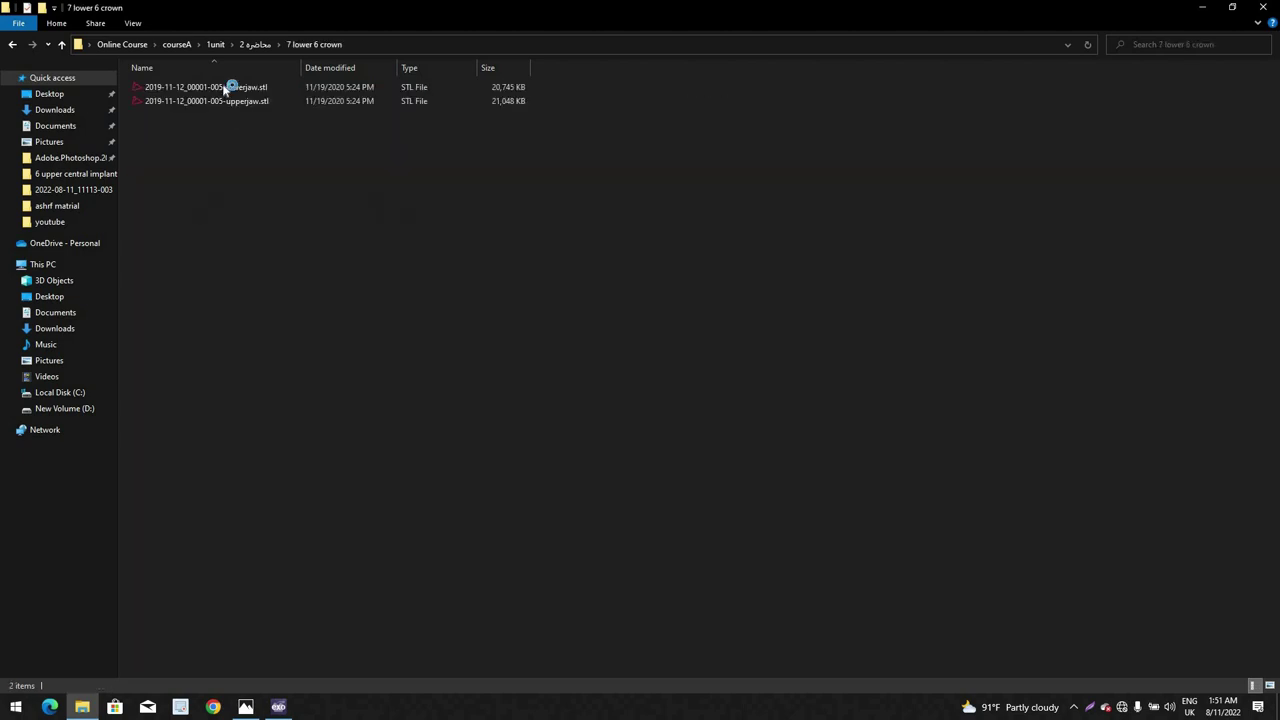
double_click(228, 87)
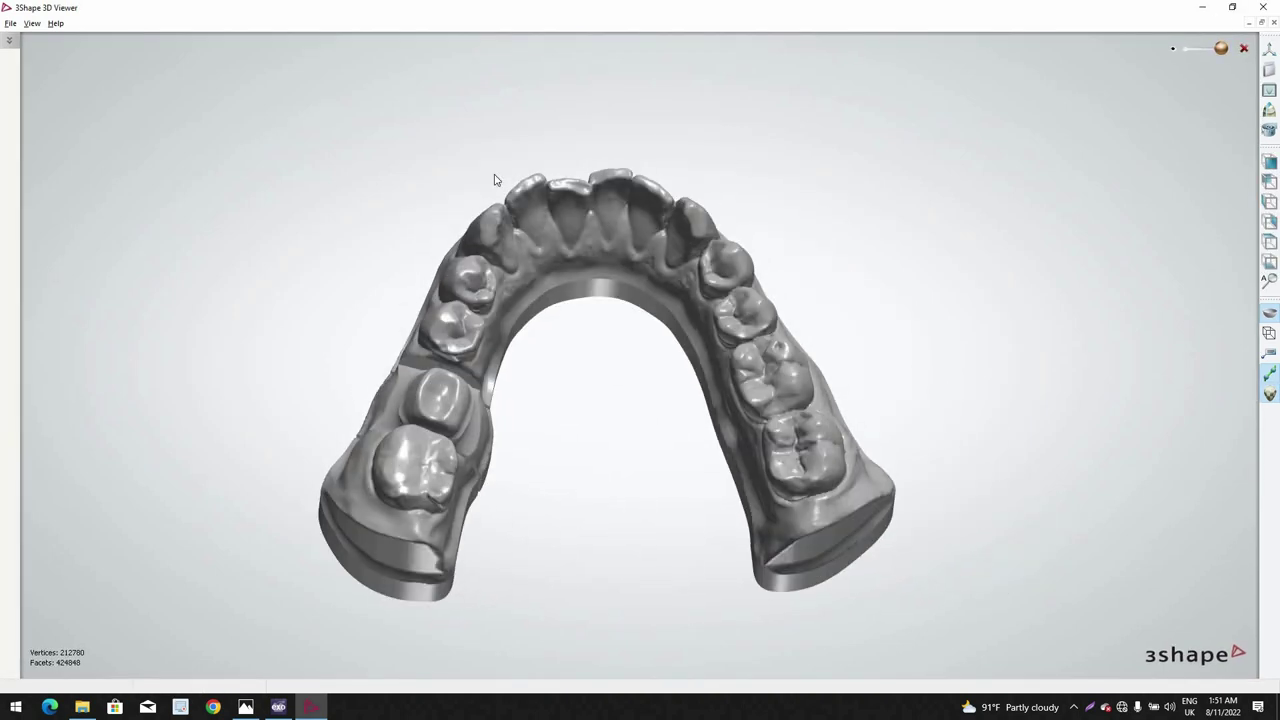
left_click(1232, 7)
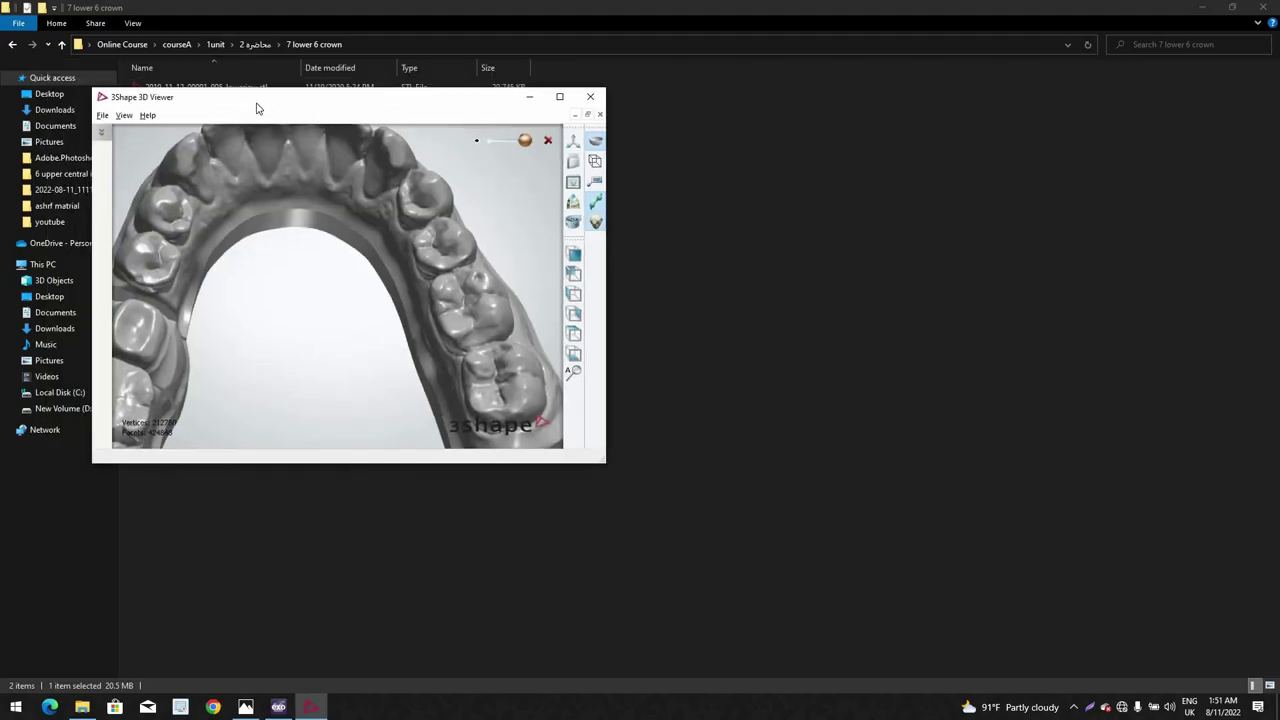
left_click_drag(210, 100, 445, 100)
double_click(226, 88)
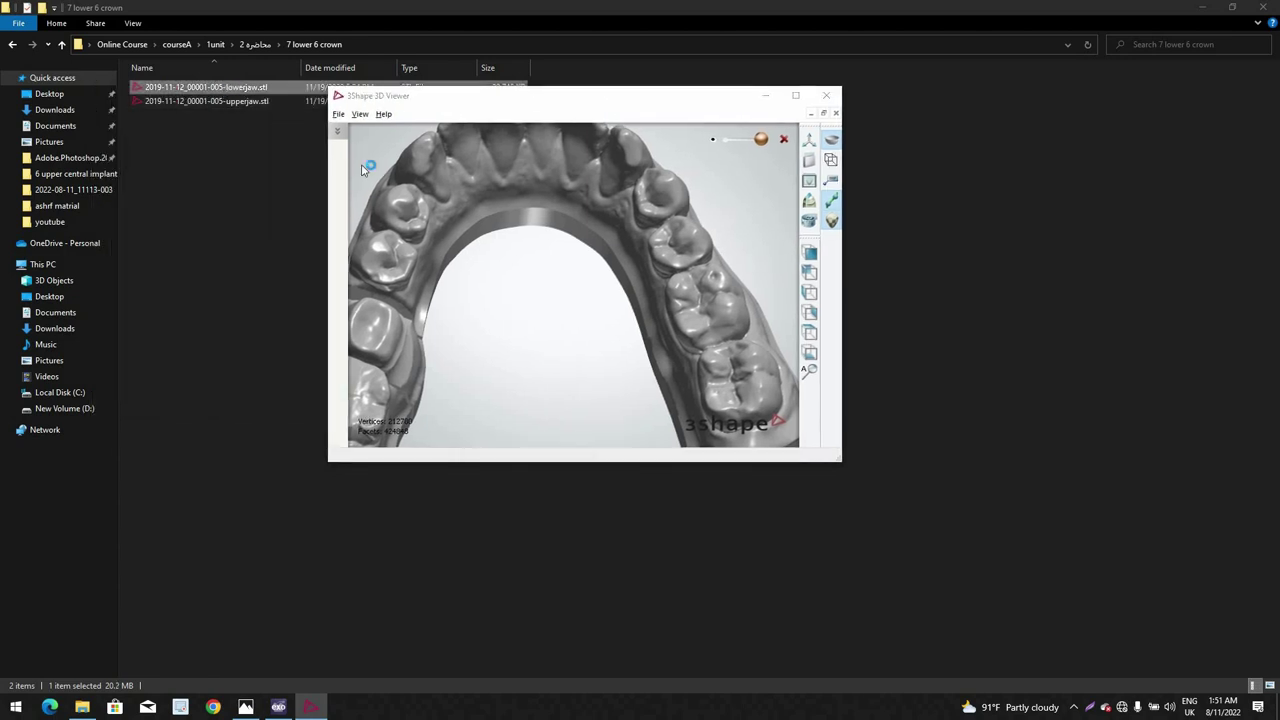
key("alt+Tab")
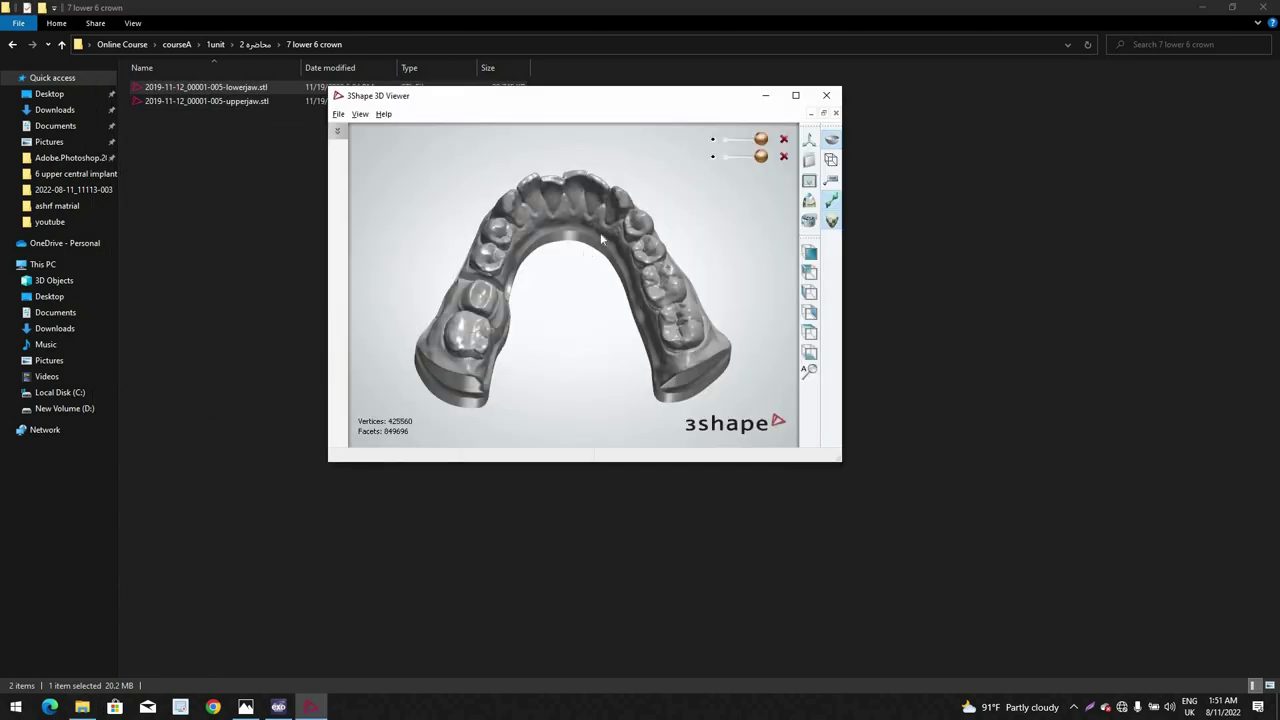
Step: Add 2019-11-12_00001-005-upperjaw.stl to the preview, inspect the jaws together and close the viewer
right_click_drag(601, 239, 622, 208)
double_click(230, 103)
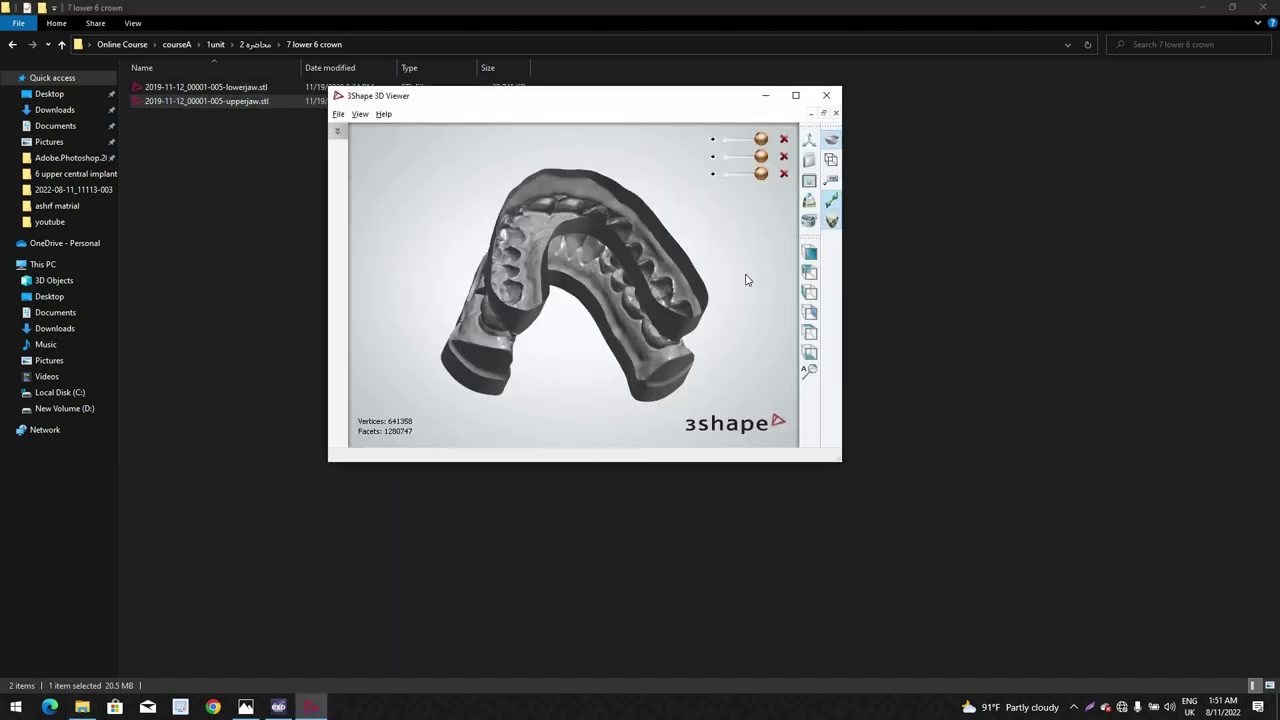
right_click_drag(745, 280, 508, 375)
left_click(827, 96)
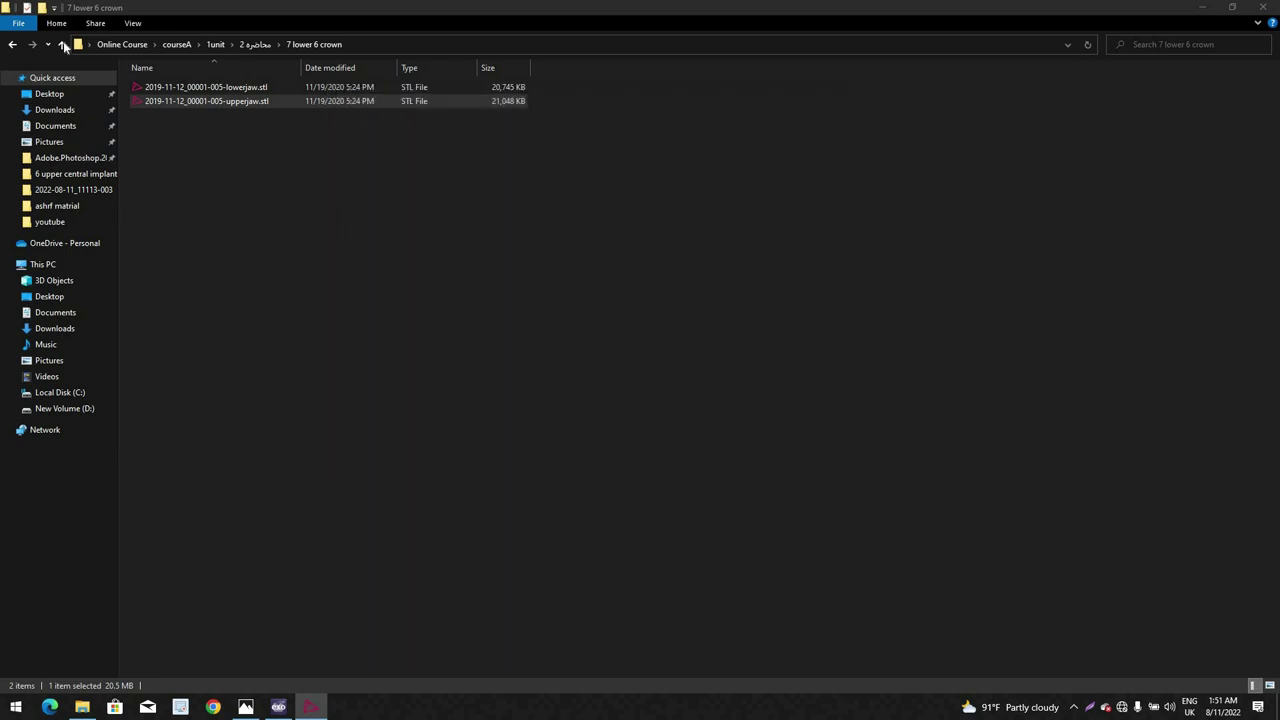
Step: Open the "8 upper and lower implant" case folder and preview lower.stl together with upper.stl in a smaller 3Shape 3D Viewer window
left_click(63, 44)
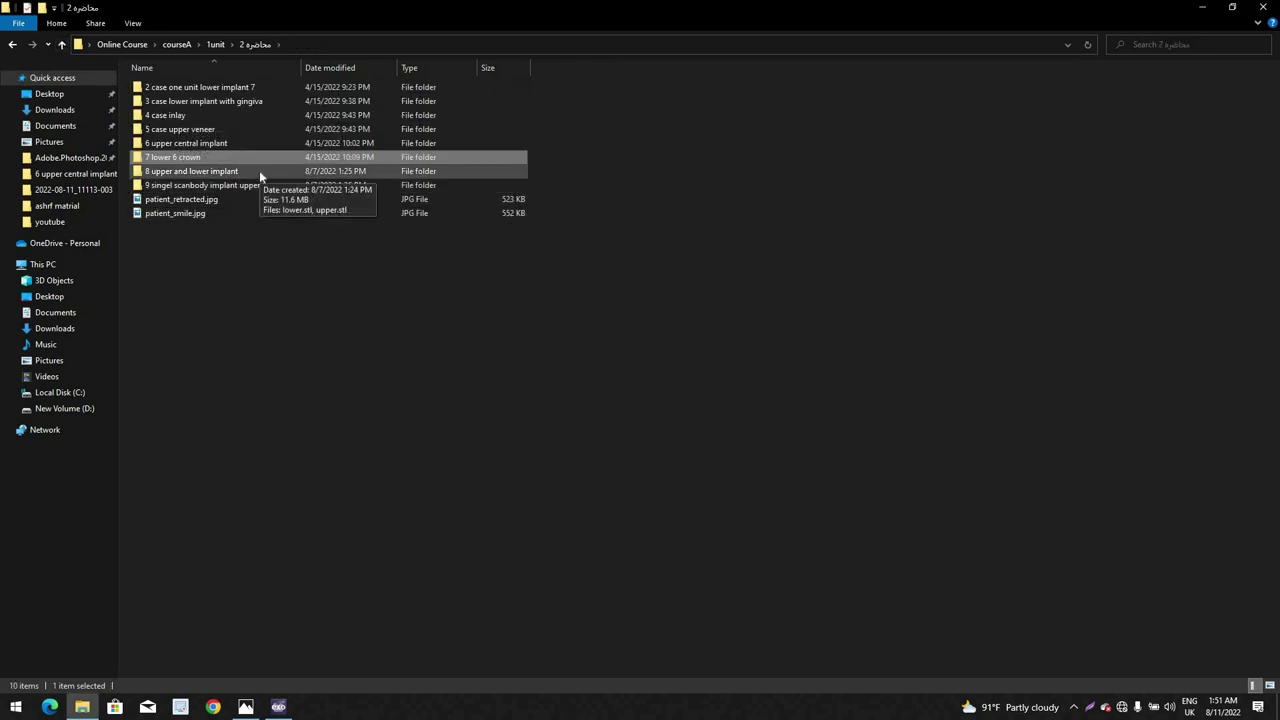
double_click(258, 171)
double_click(205, 88)
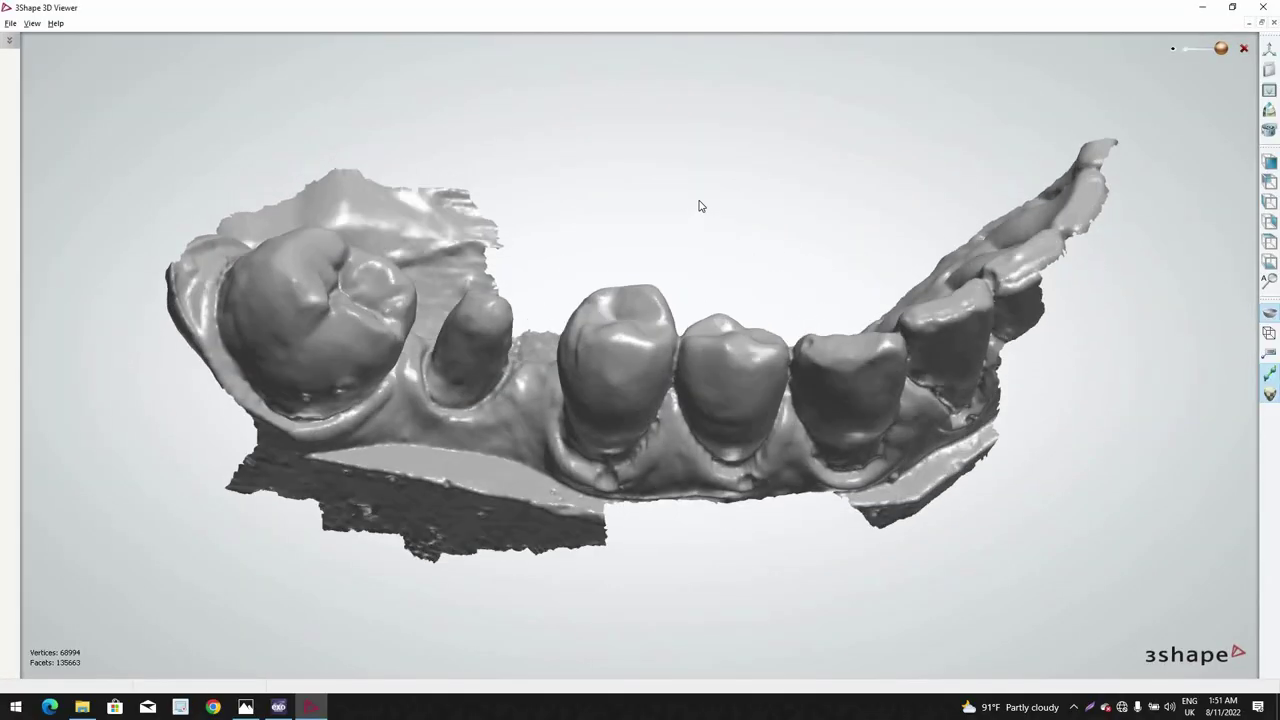
left_click(1232, 7)
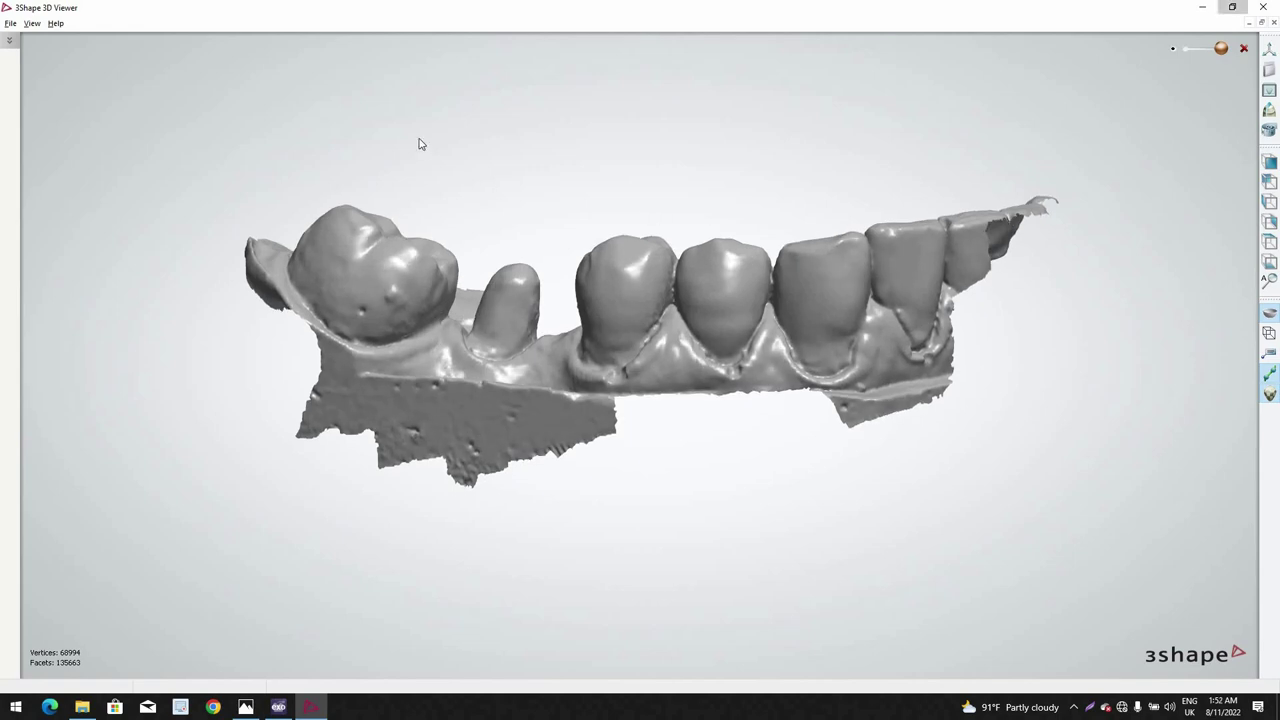
left_click_drag(173, 105, 377, 226)
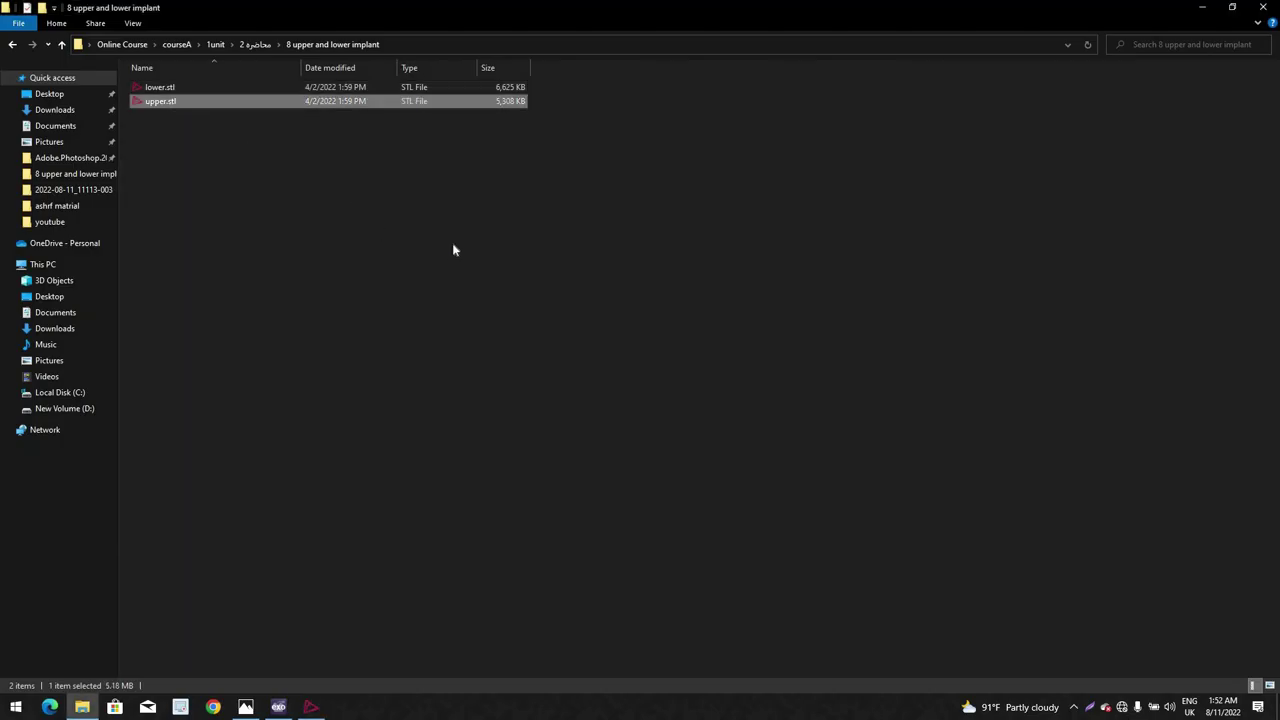
Step: Examine the upper and lower abutments and their occlusion from the side and from the occlusal direction
scroll(419, 314, "up", 5)
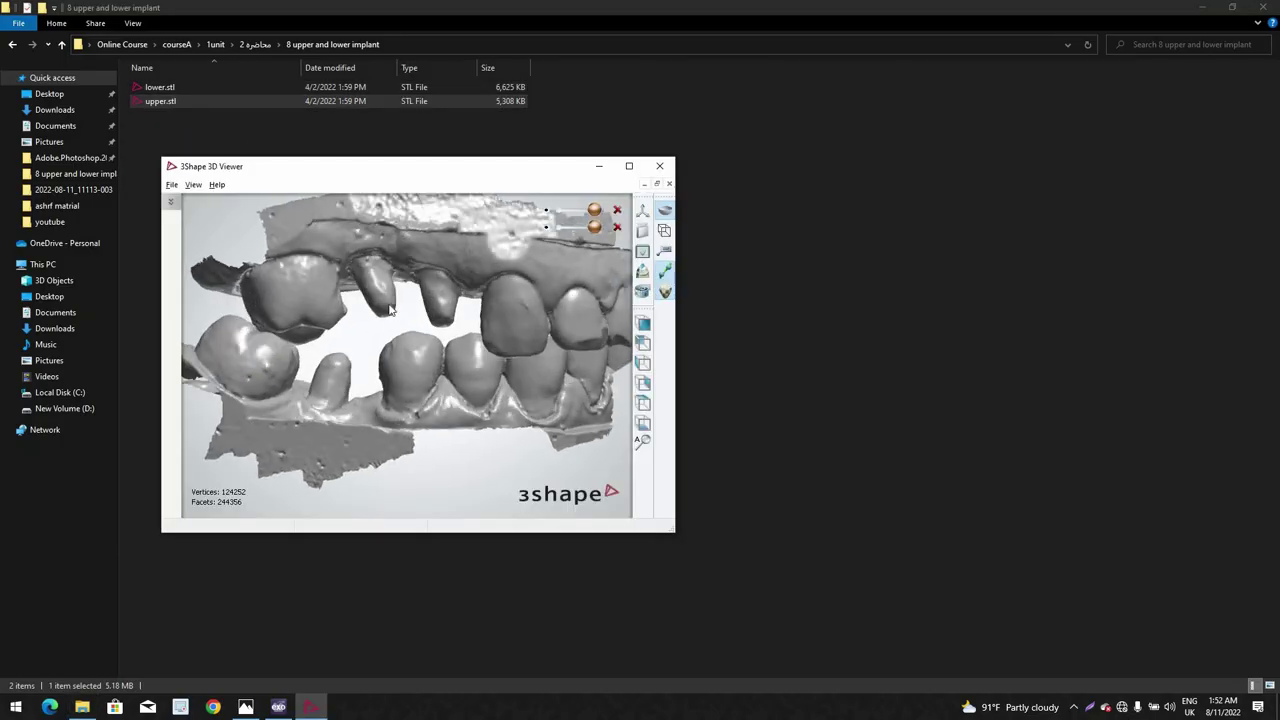
right_click_drag(391, 295, 398, 360)
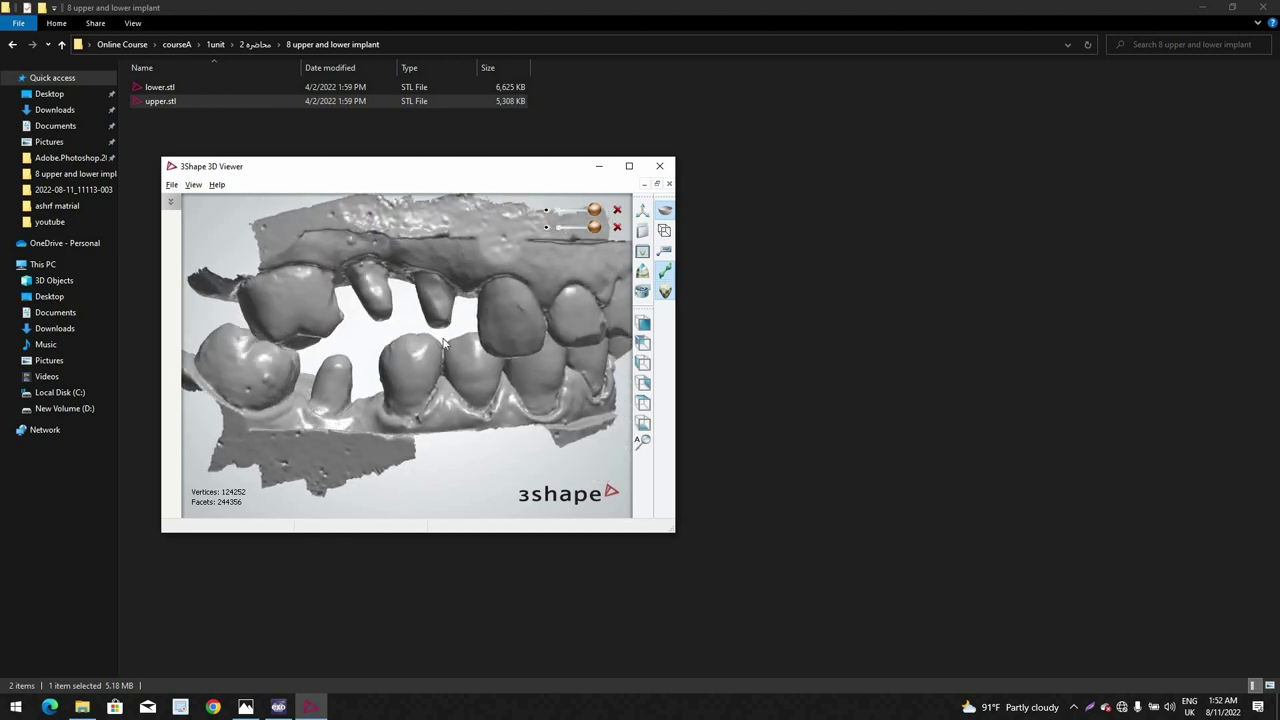
scroll(445, 343, "down", 4)
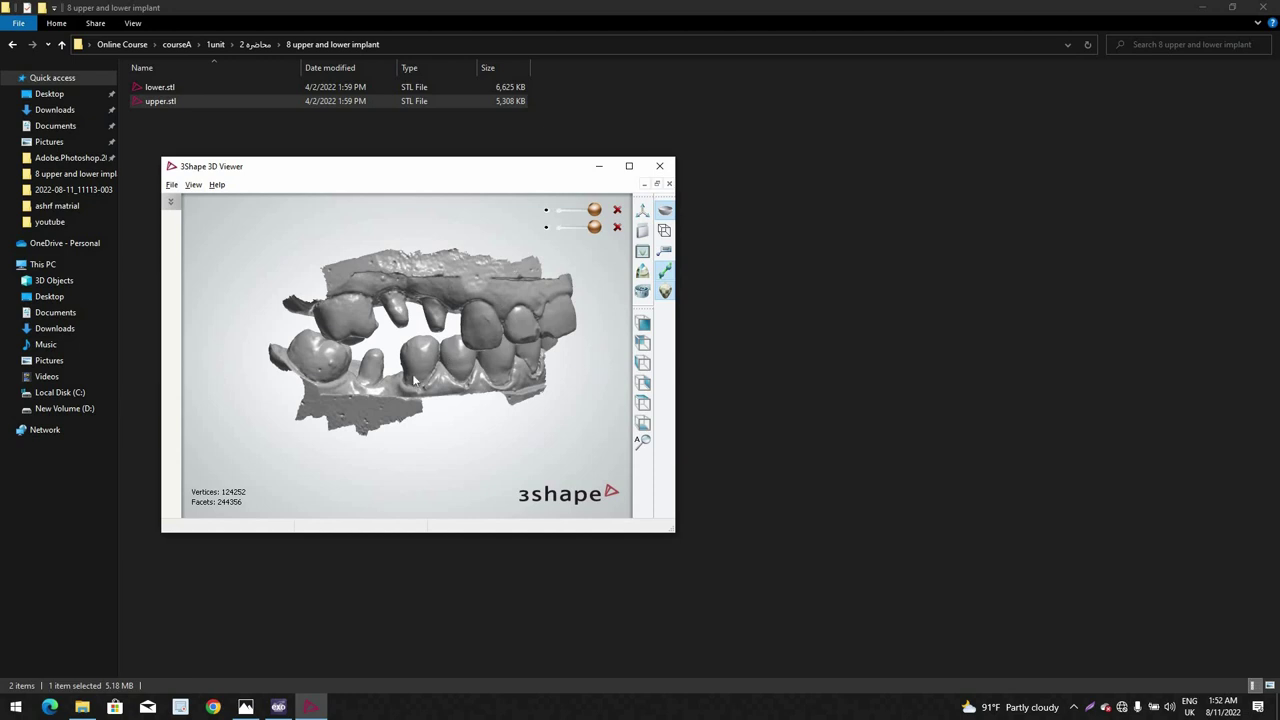
scroll(406, 423, "up", 5)
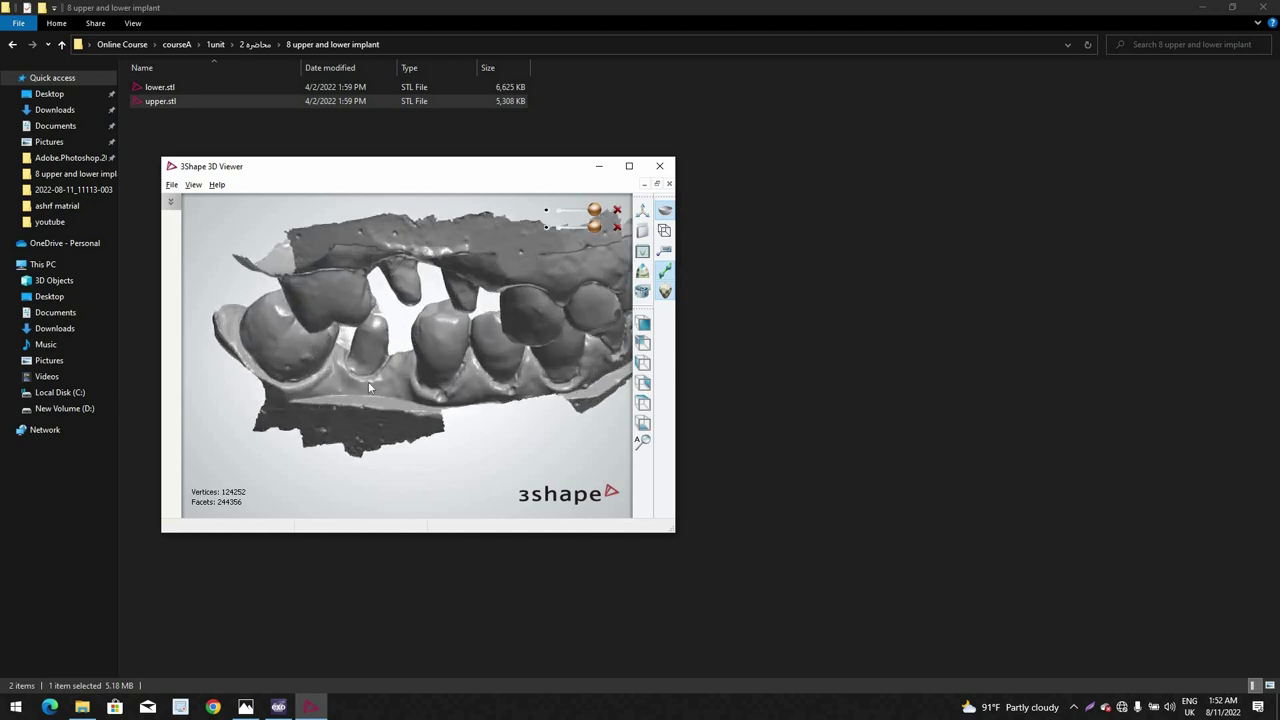
mouse_move(434, 311)
right_mouse_down()
mouse_move(417, 280)
mouse_move(466, 271)
mouse_move(436, 289)
right_mouse_up()
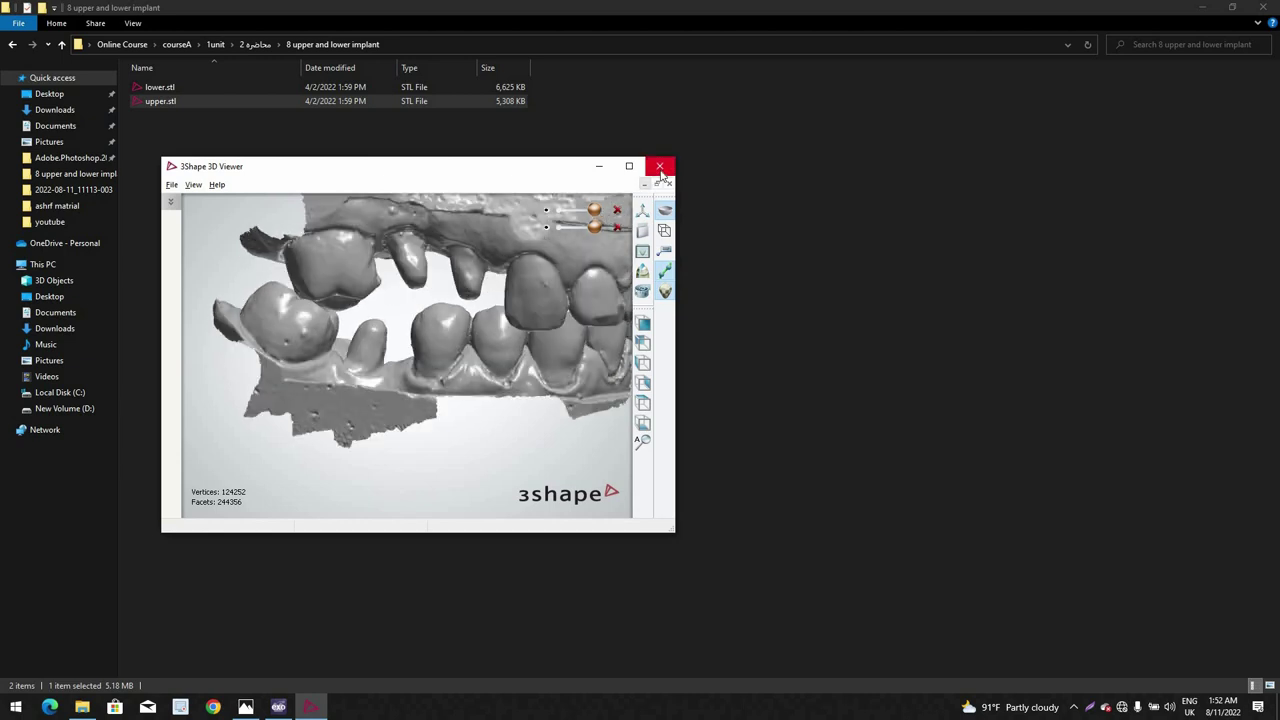
scroll(549, 290, "down", 4)
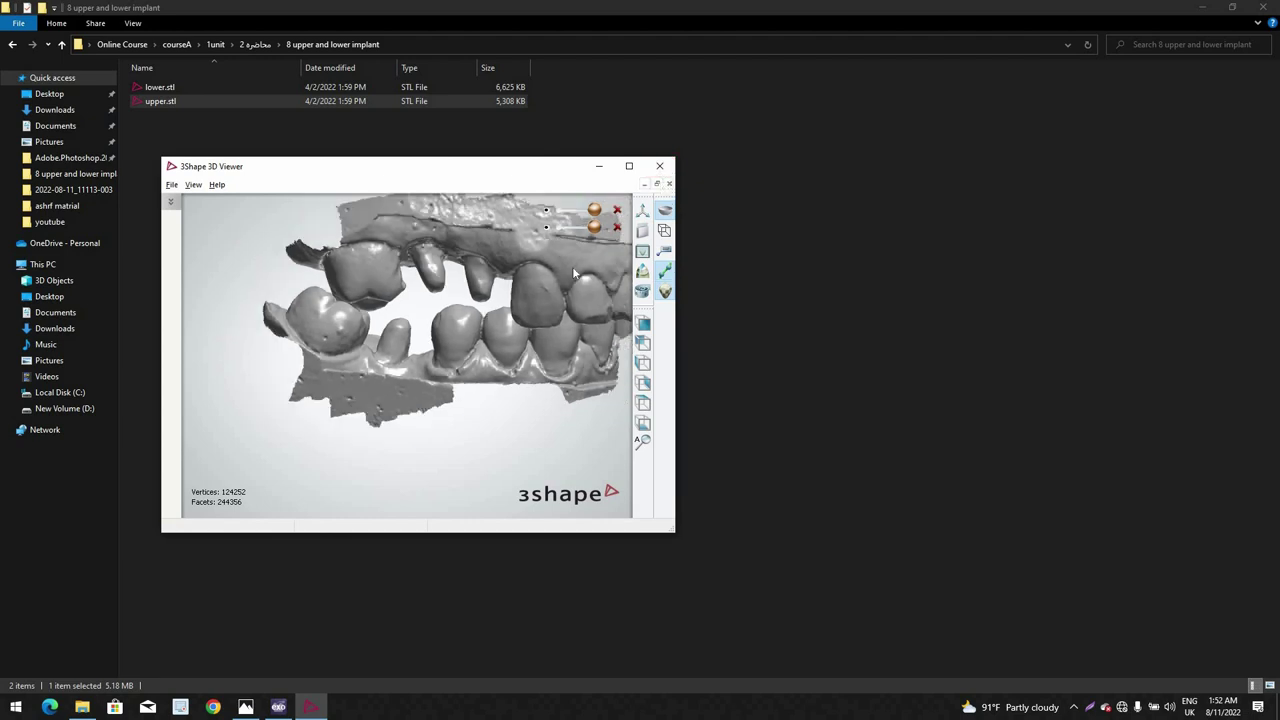
right_click_drag(549, 287, 556, 235)
scroll(533, 258, "up", 4)
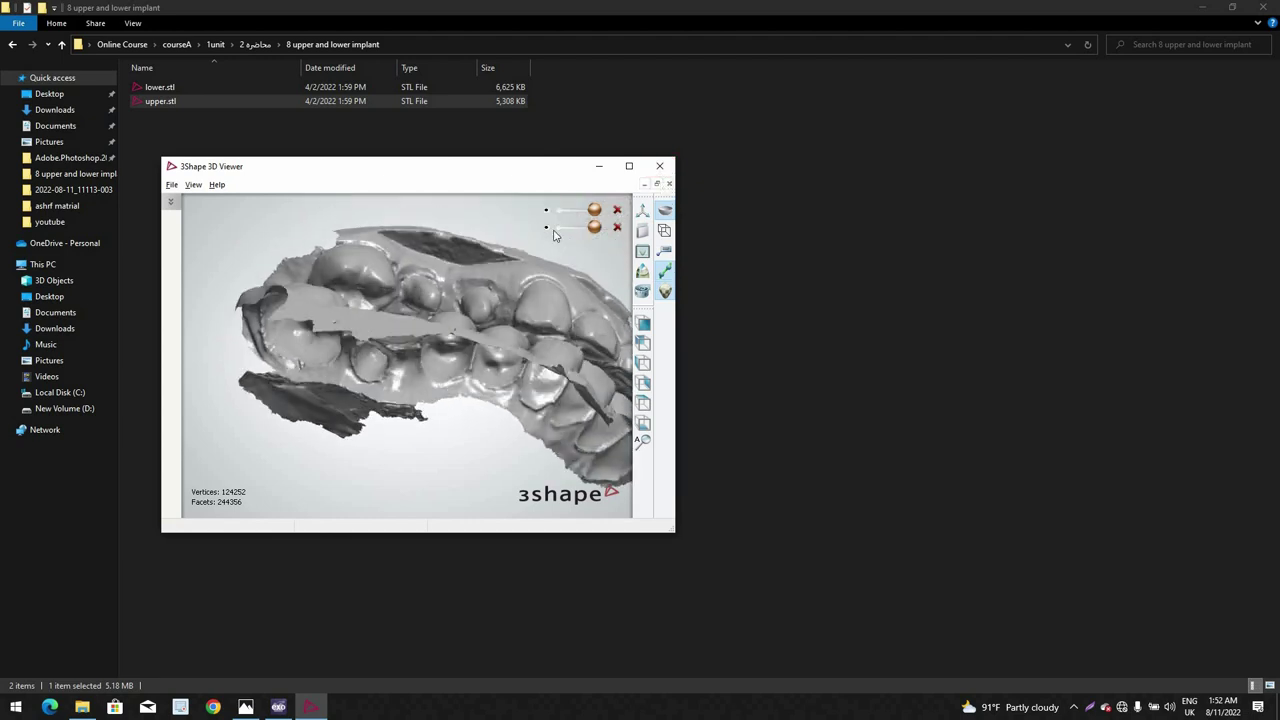
Step: Hide the lower scan to inspect the two upper abutments, show it again and close the viewer
left_click(546, 228)
left_click(546, 227)
left_click(546, 211)
right_click_drag(498, 255, 406, 308)
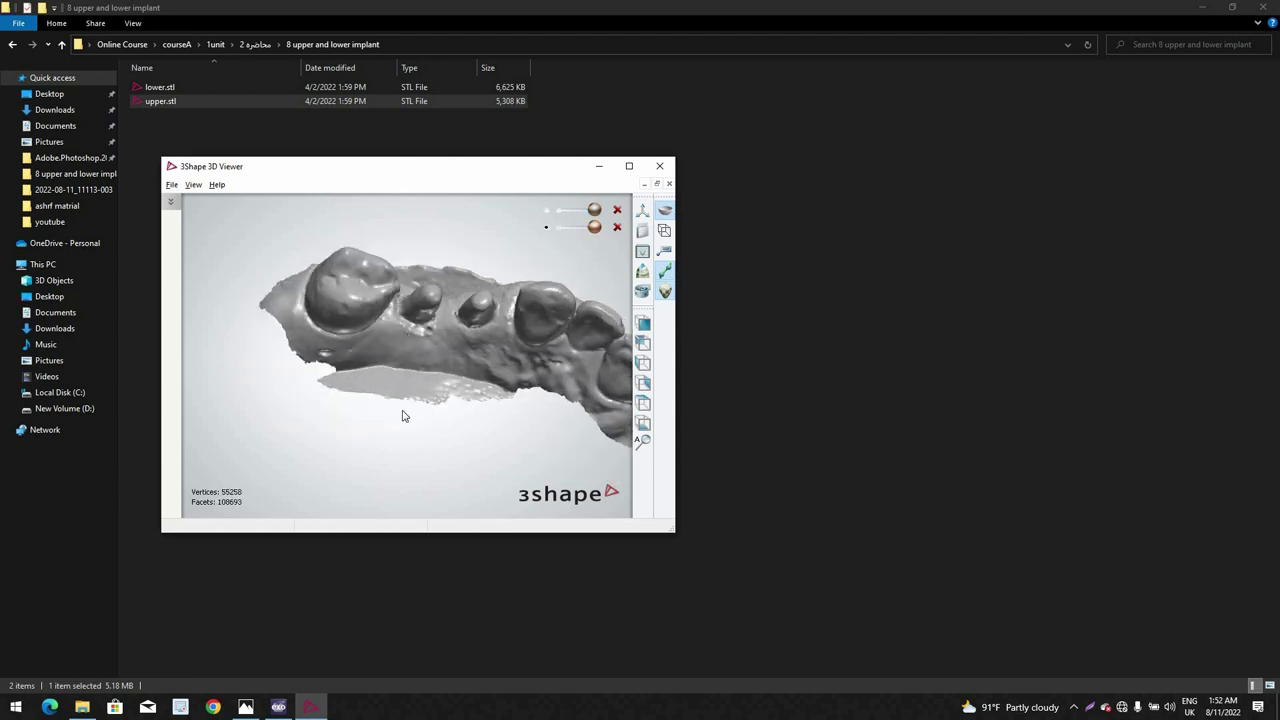
right_click_drag(404, 416, 546, 214)
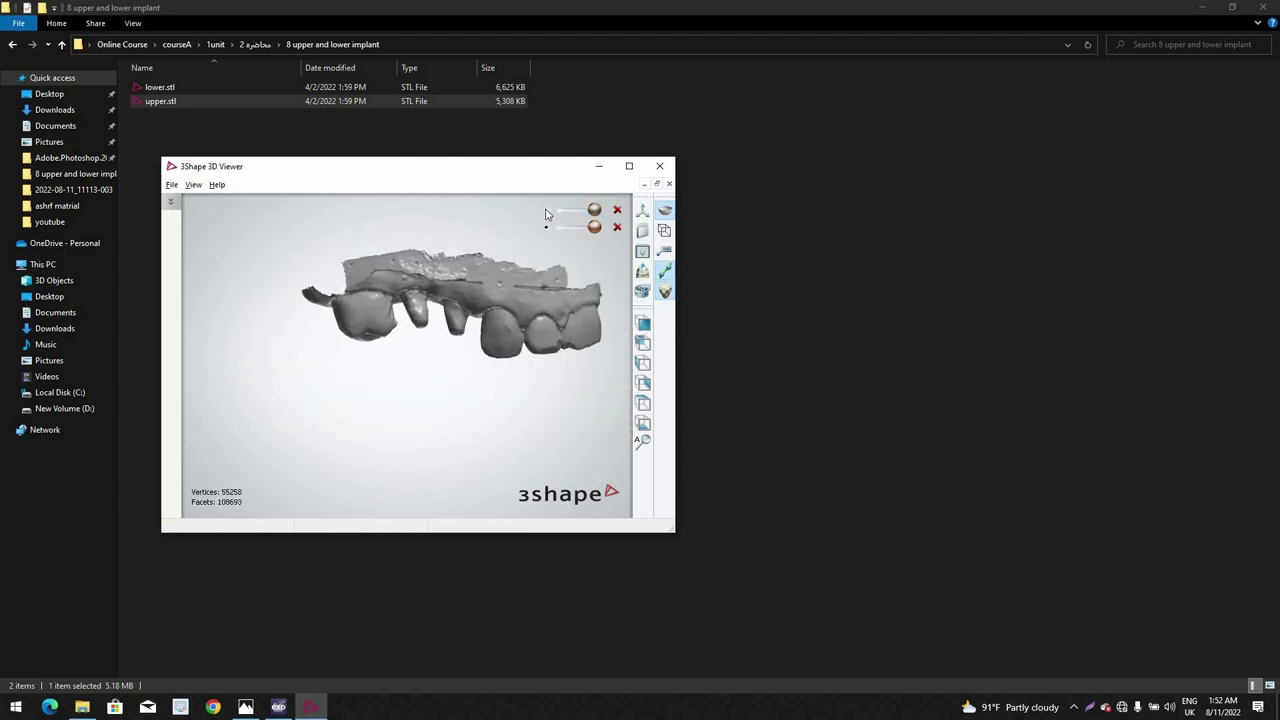
left_click(546, 211)
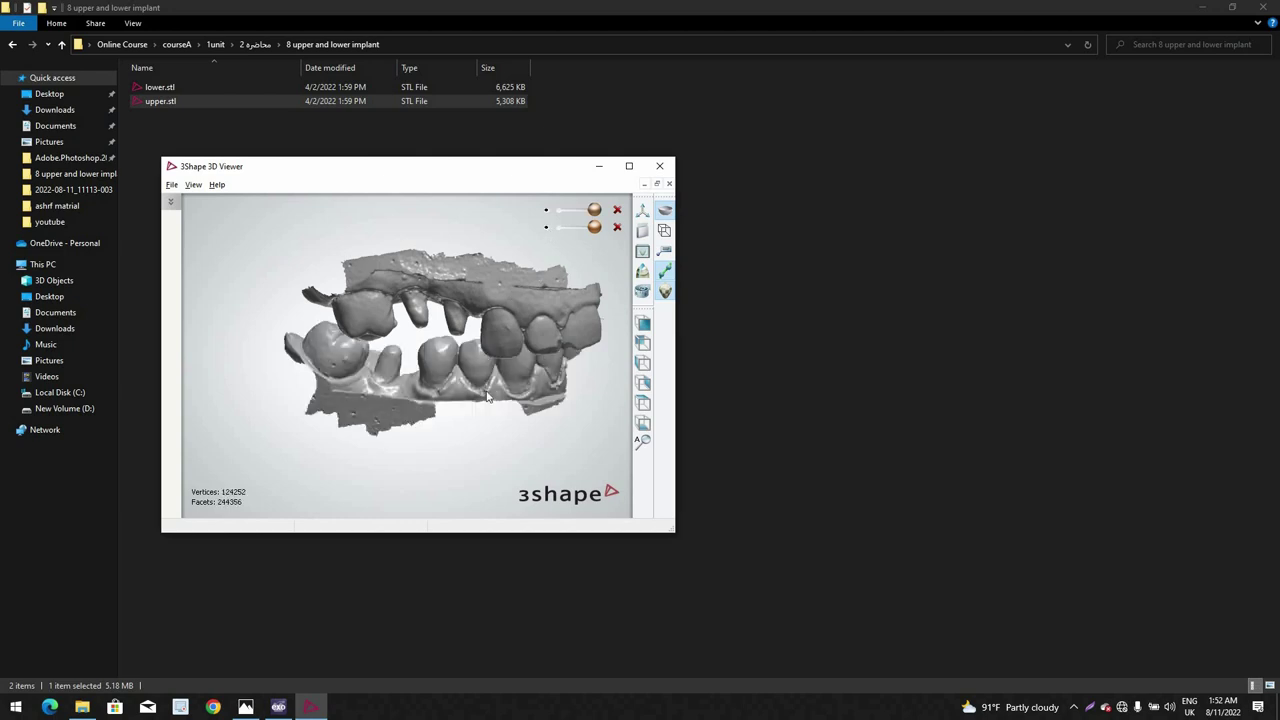
right_click_drag(487, 397, 432, 384)
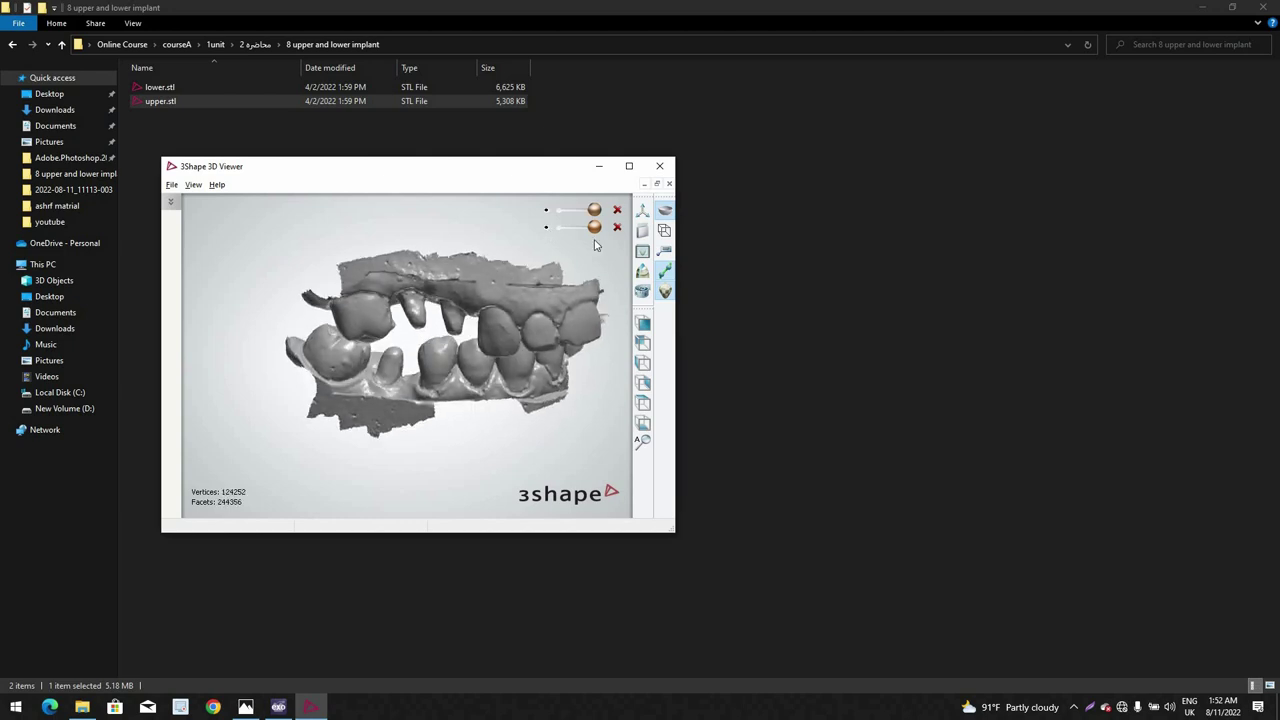
left_click(660, 167)
Step: Copy lower.stl and upper.stl from the "8 upper and lower implant" folder
left_click_drag(236, 238, 185, 87)
right_click(191, 94)
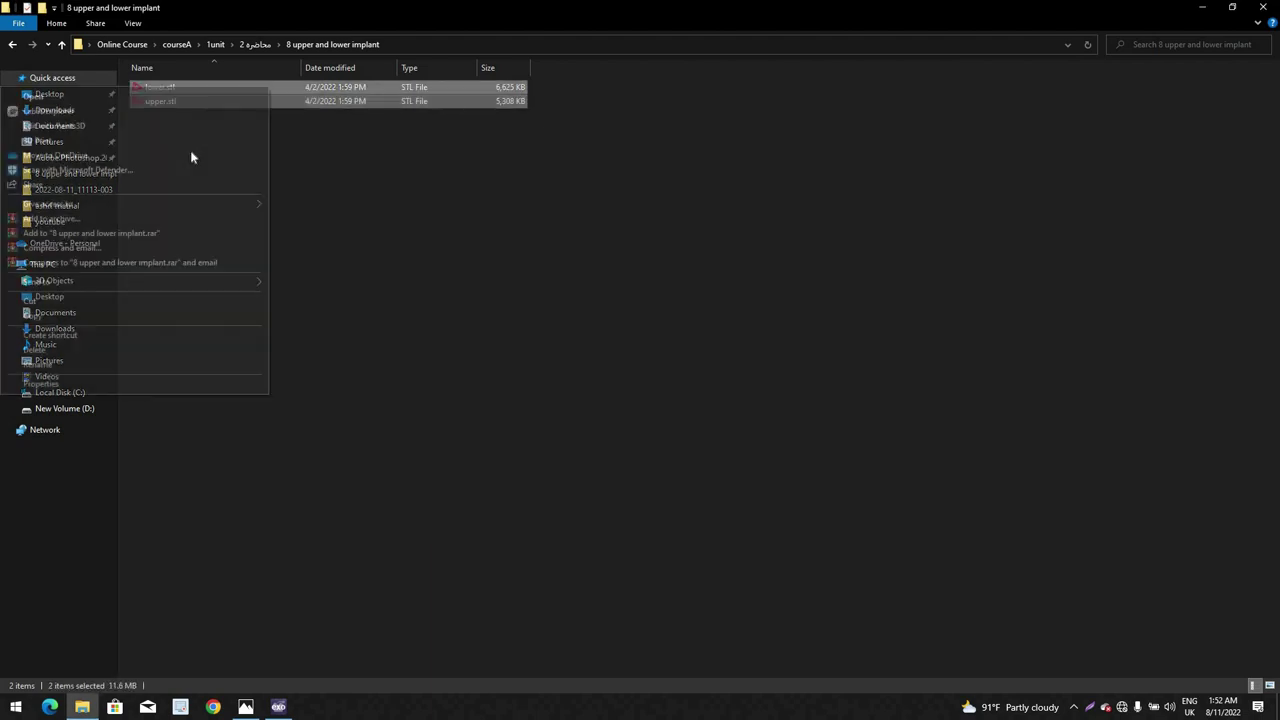
key("Down")
key("Down")
key("Down")
key("Down")
key("Down")
key("Down")
key("Down")
key("Down")
key("Down")
key("Down")
key("Down")
key("Down")
key("Down")
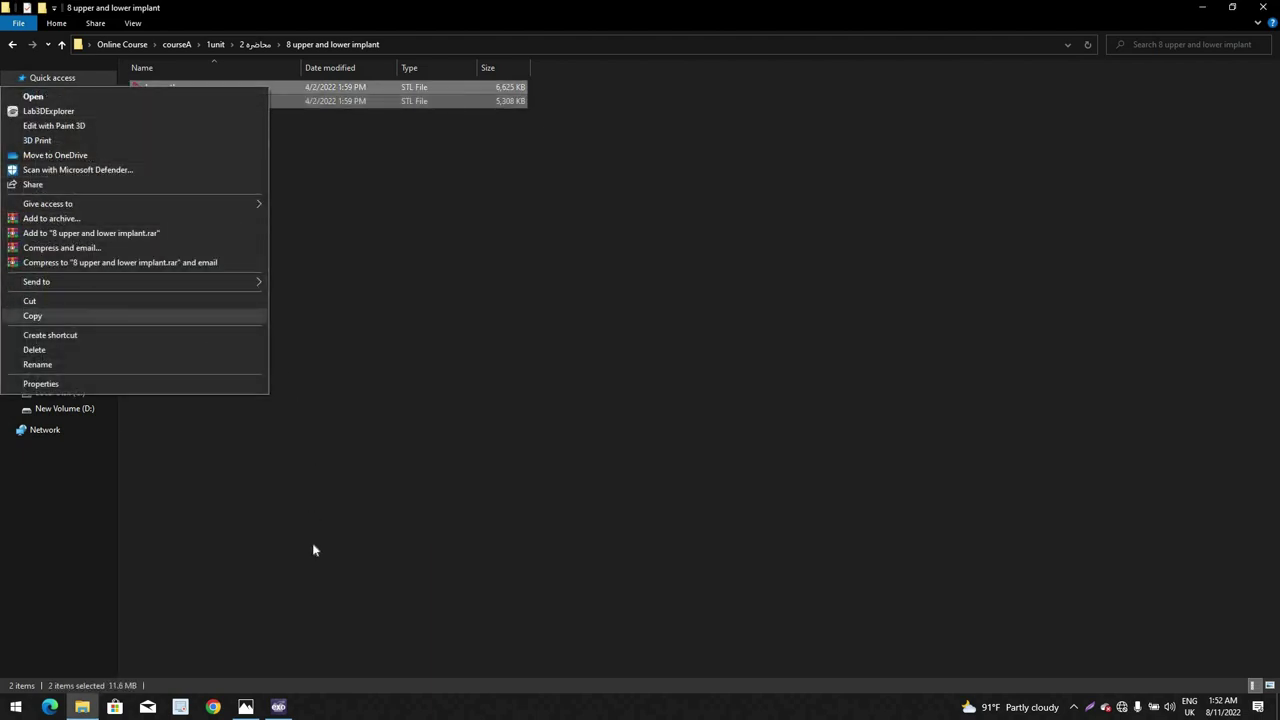
key("Return")
Step: Switch to exocad, choose the new project's client and technician, and enter 8 as the patient name
left_click(278, 706)
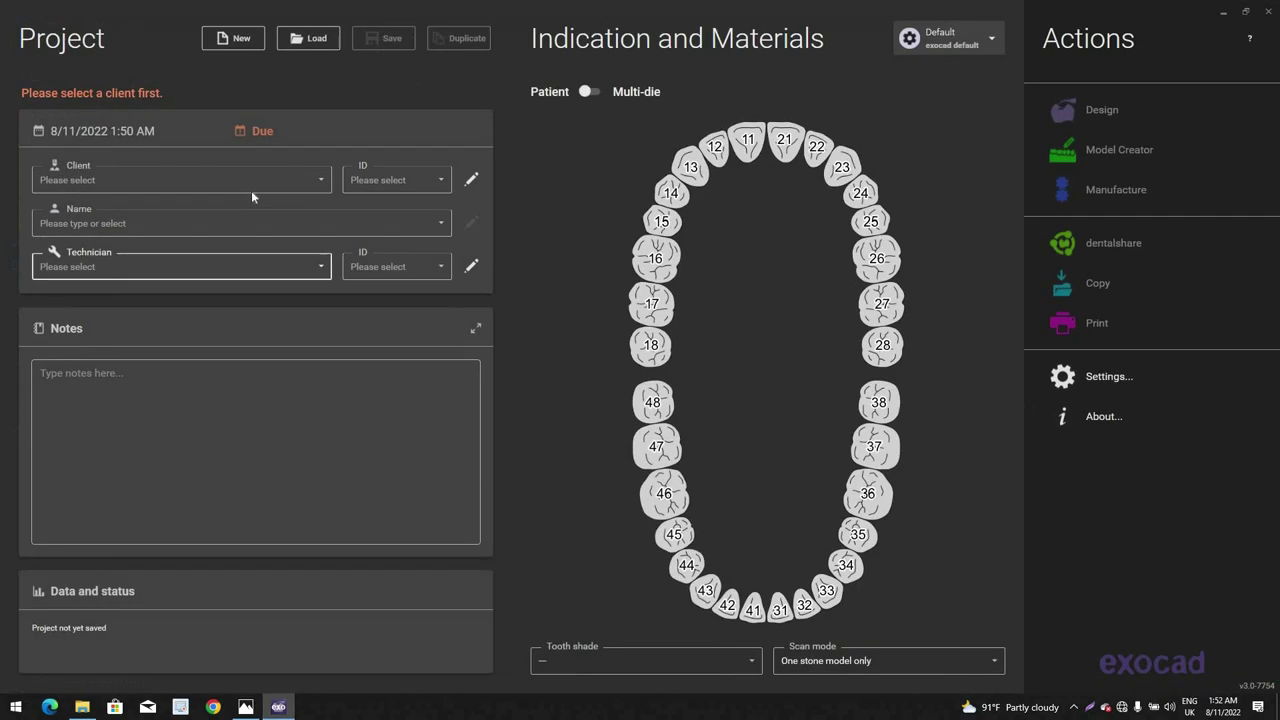
key("alt+Down")
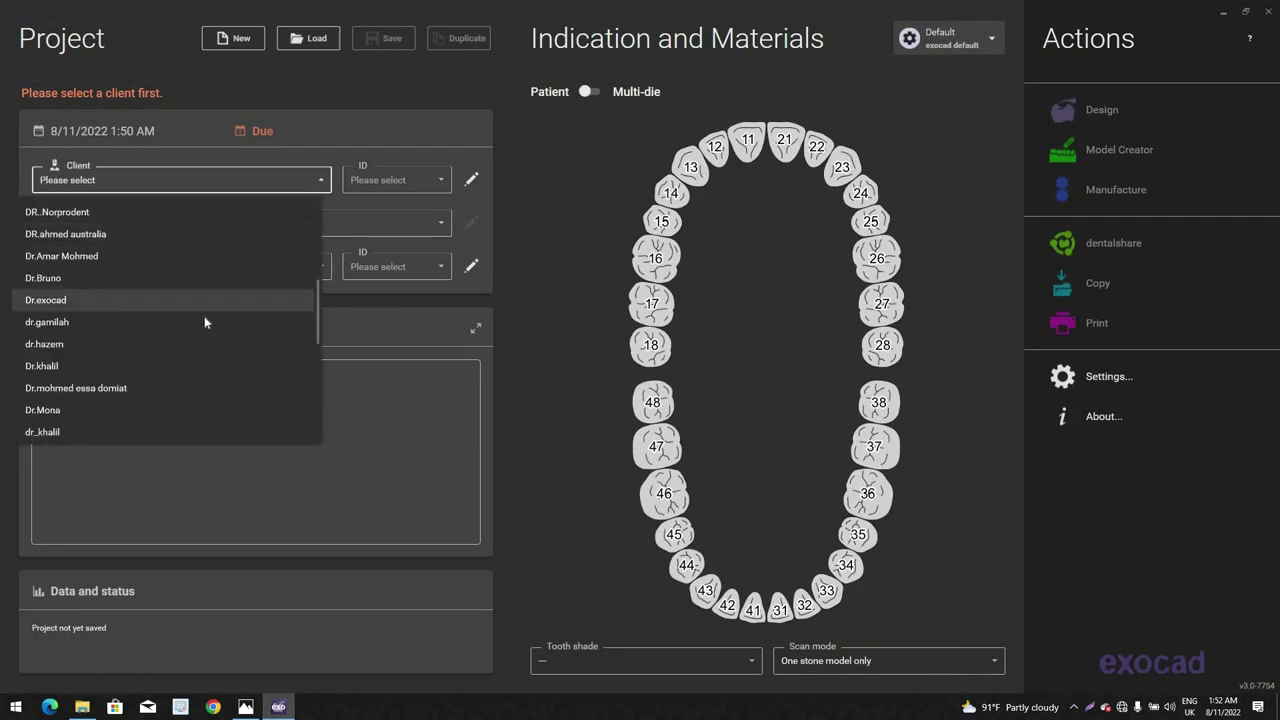
scroll(203, 322, "down", 1)
left_click(195, 341)
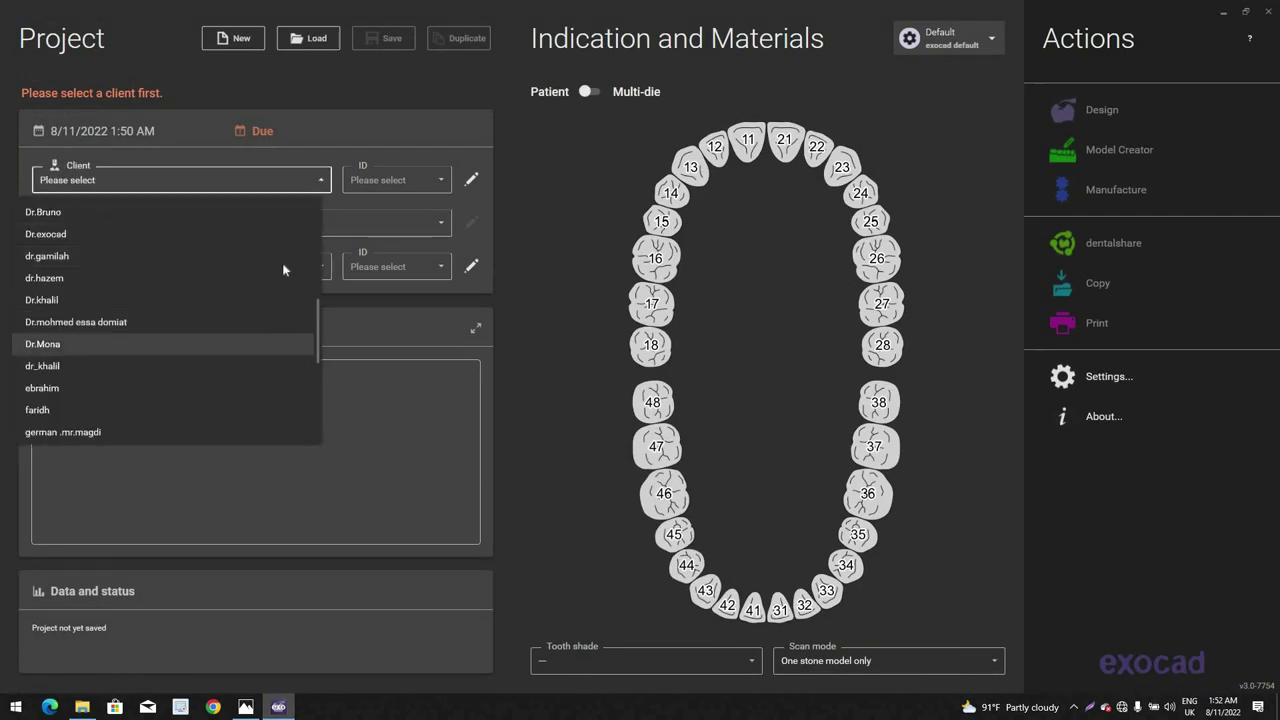
left_click(282, 265)
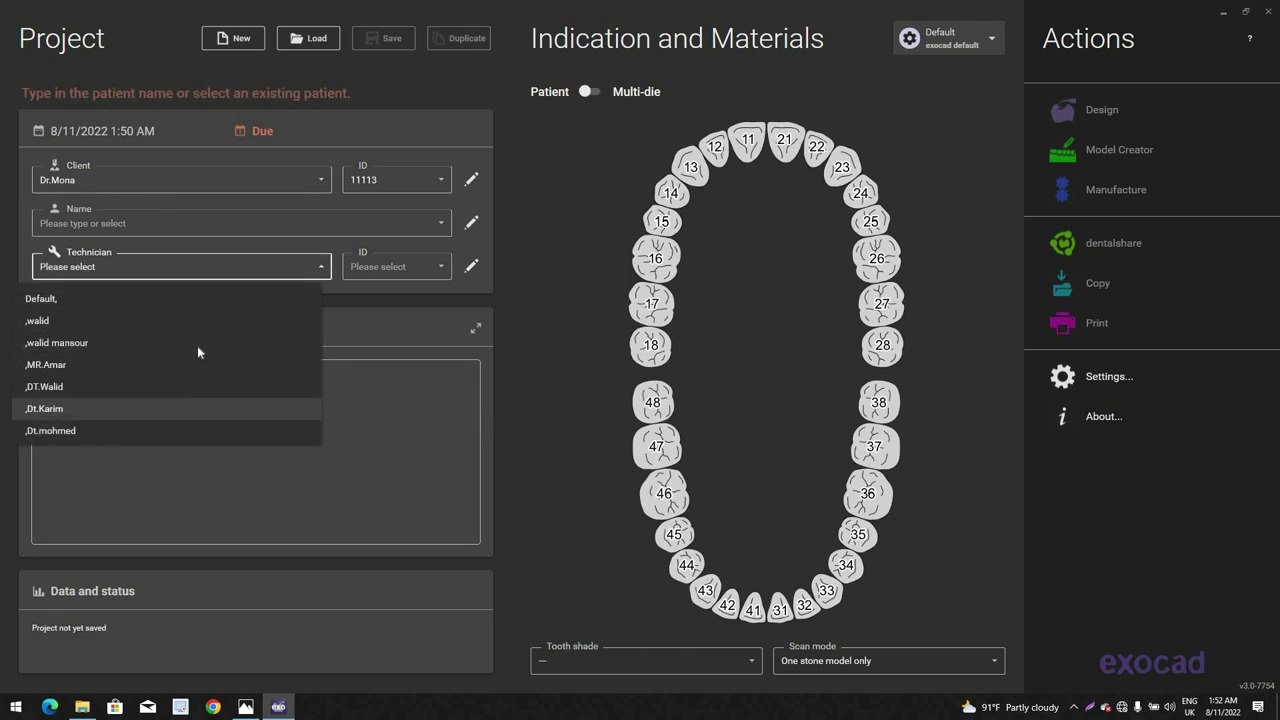
left_click(215, 224)
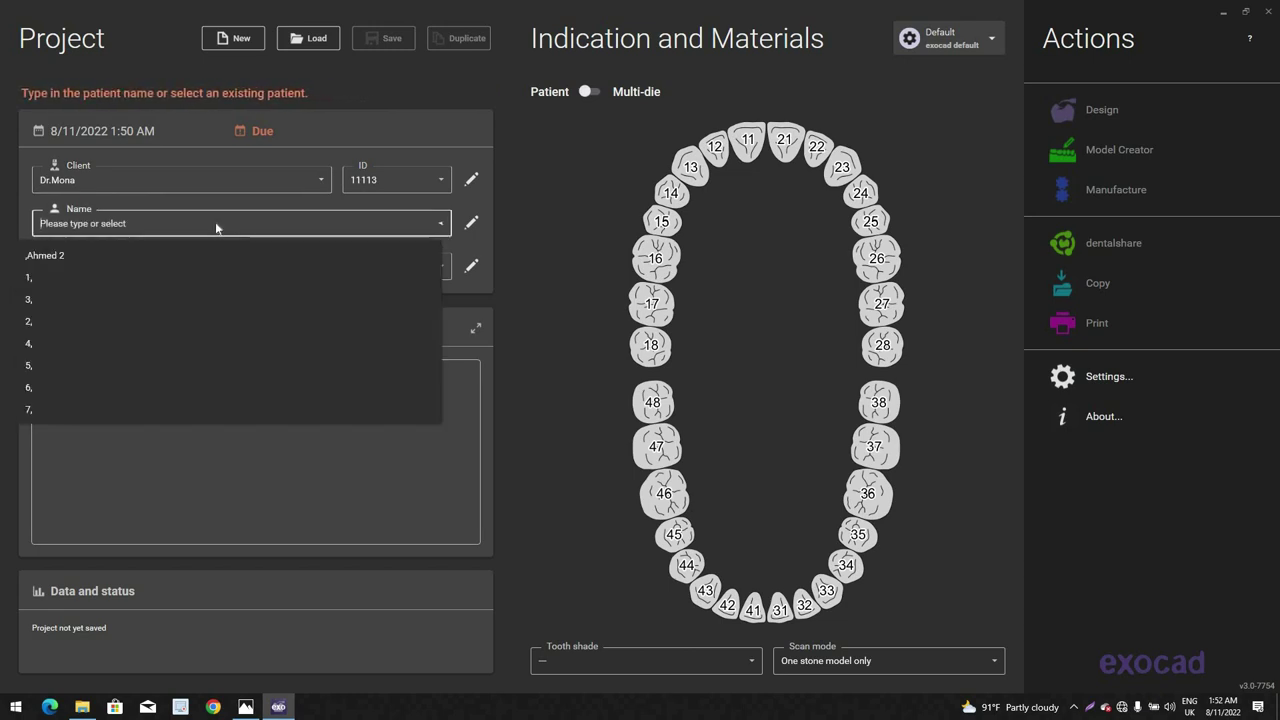
type("8")
left_click(678, 200)
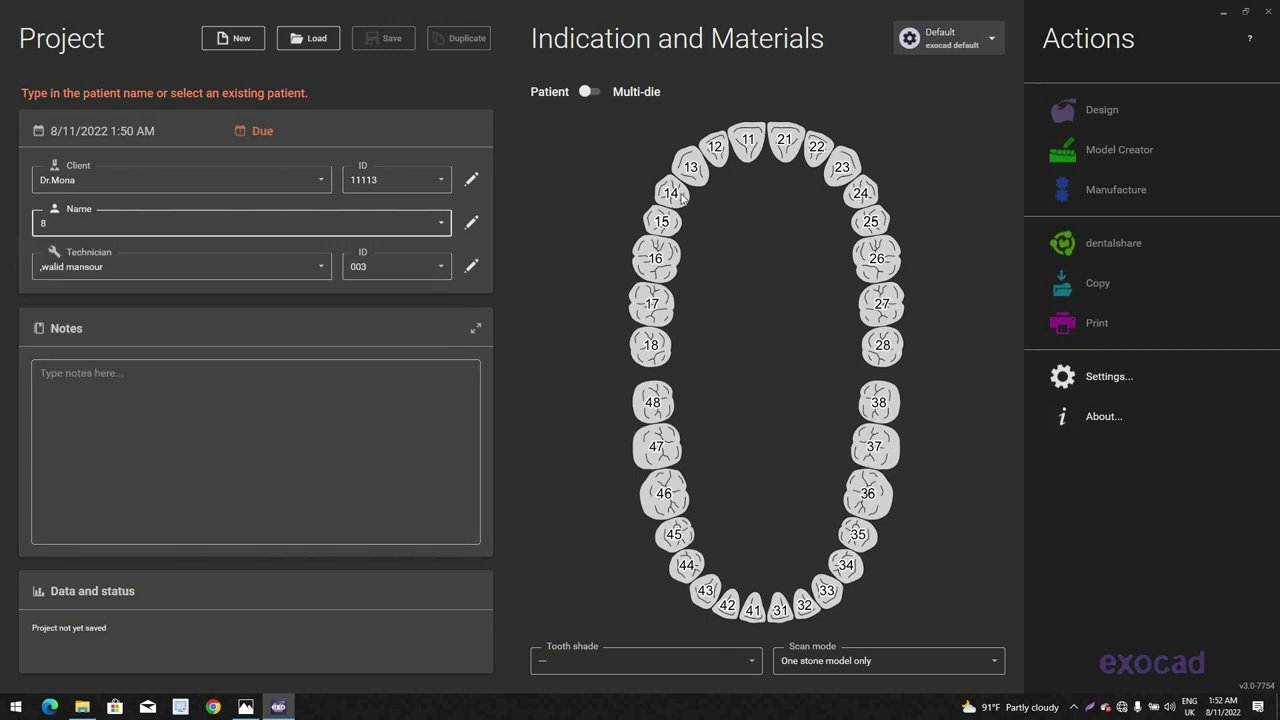
Step: Assign zirconia anatomic crowns to teeth 14, 15 and 46
left_click(671, 193)
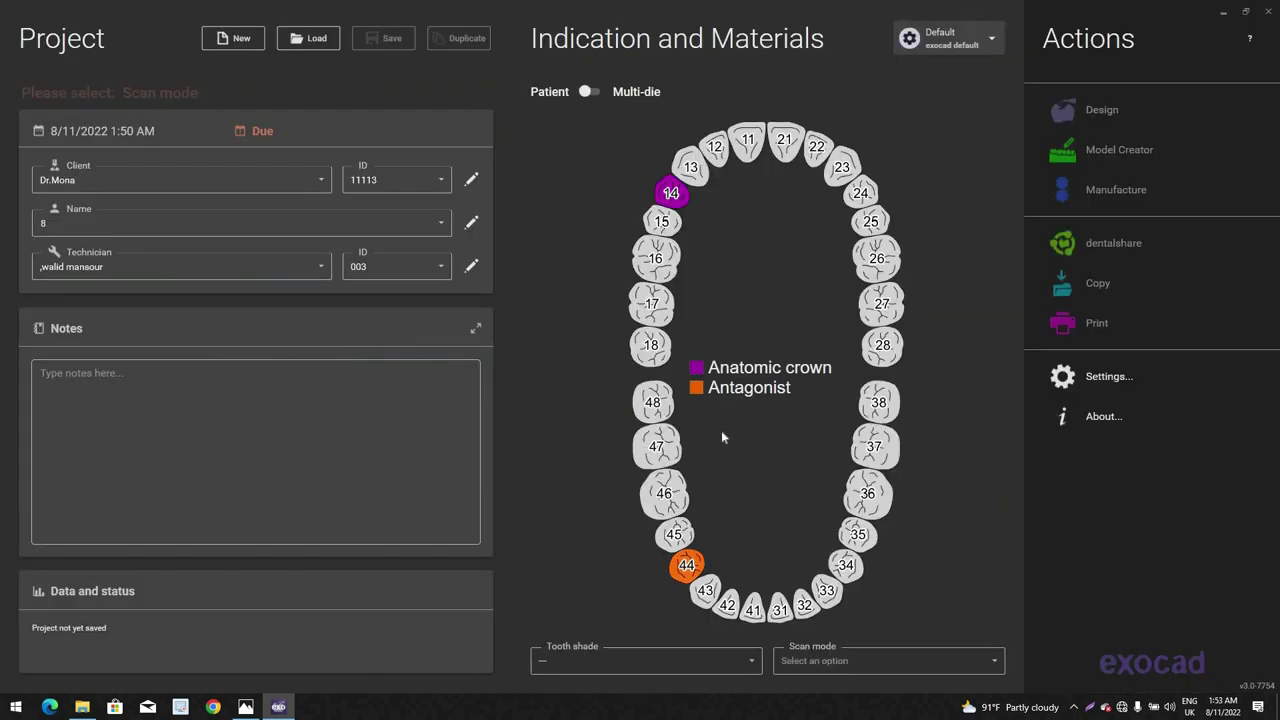
left_click(662, 222, "ctrl")
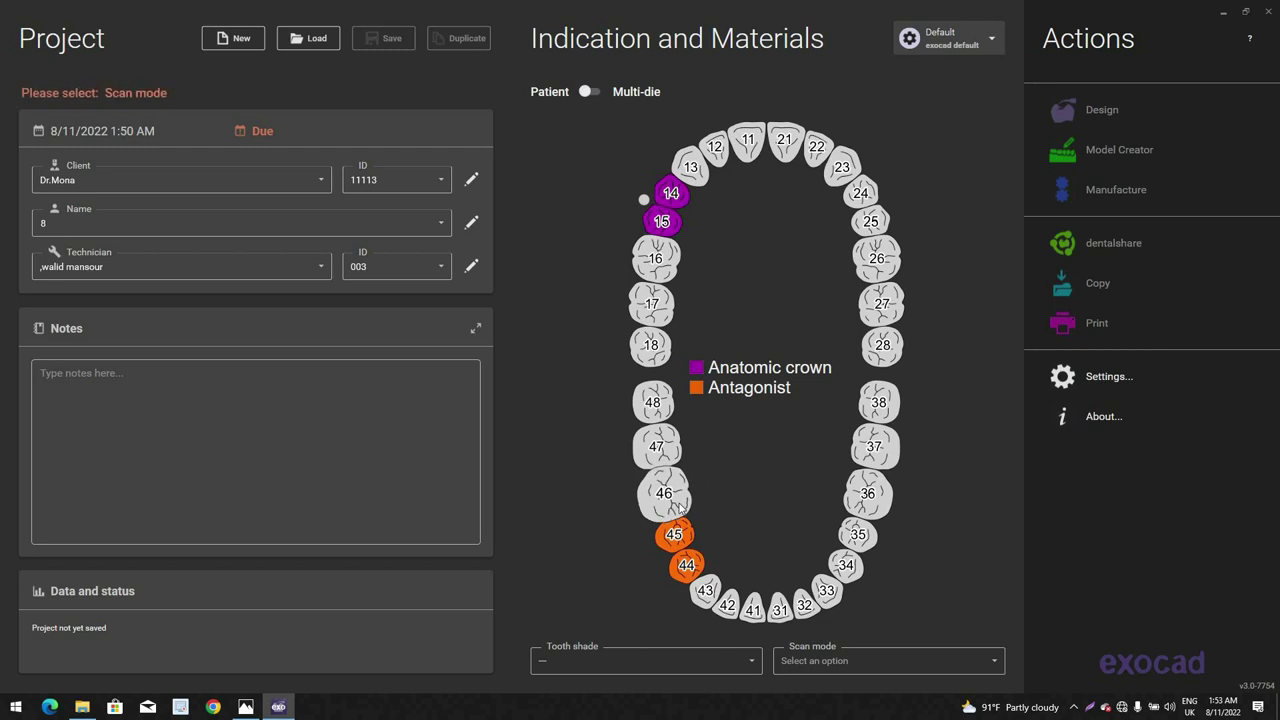
left_click(664, 490)
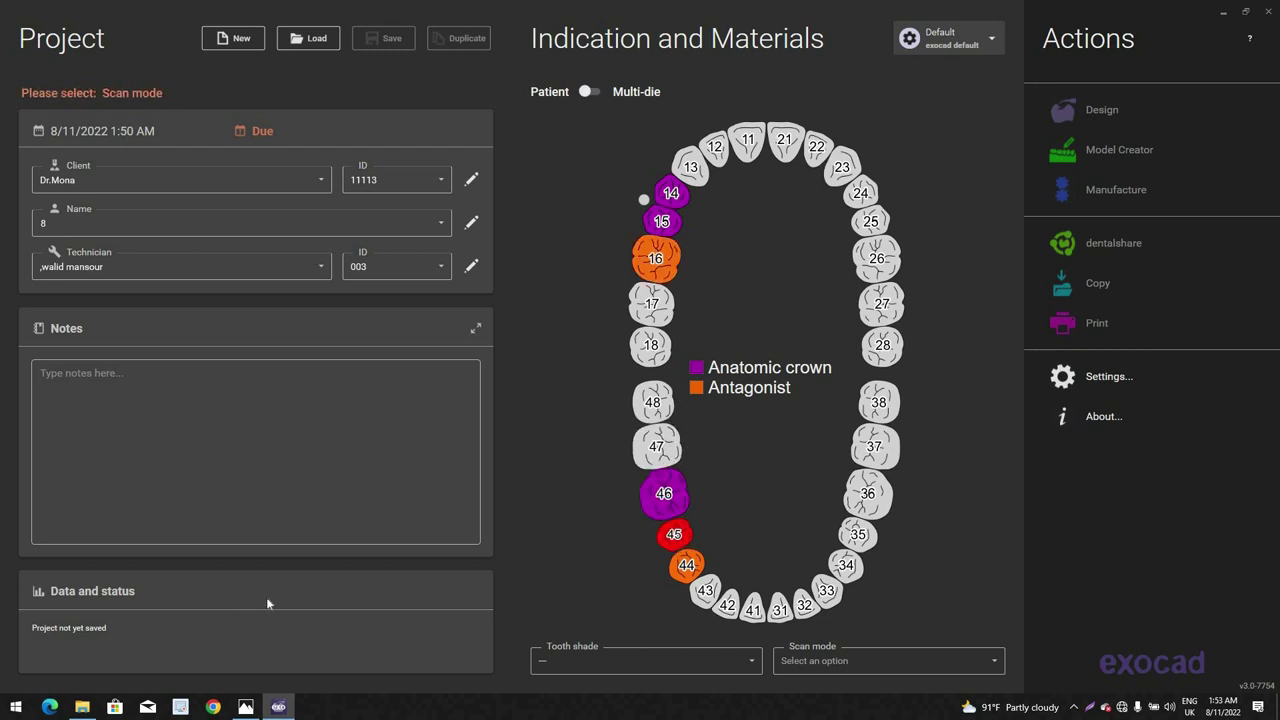
Step: Mark teeth 45, 44, 47, 48, 17, 16 and 13 as adjacent teeth
left_click(263, 561)
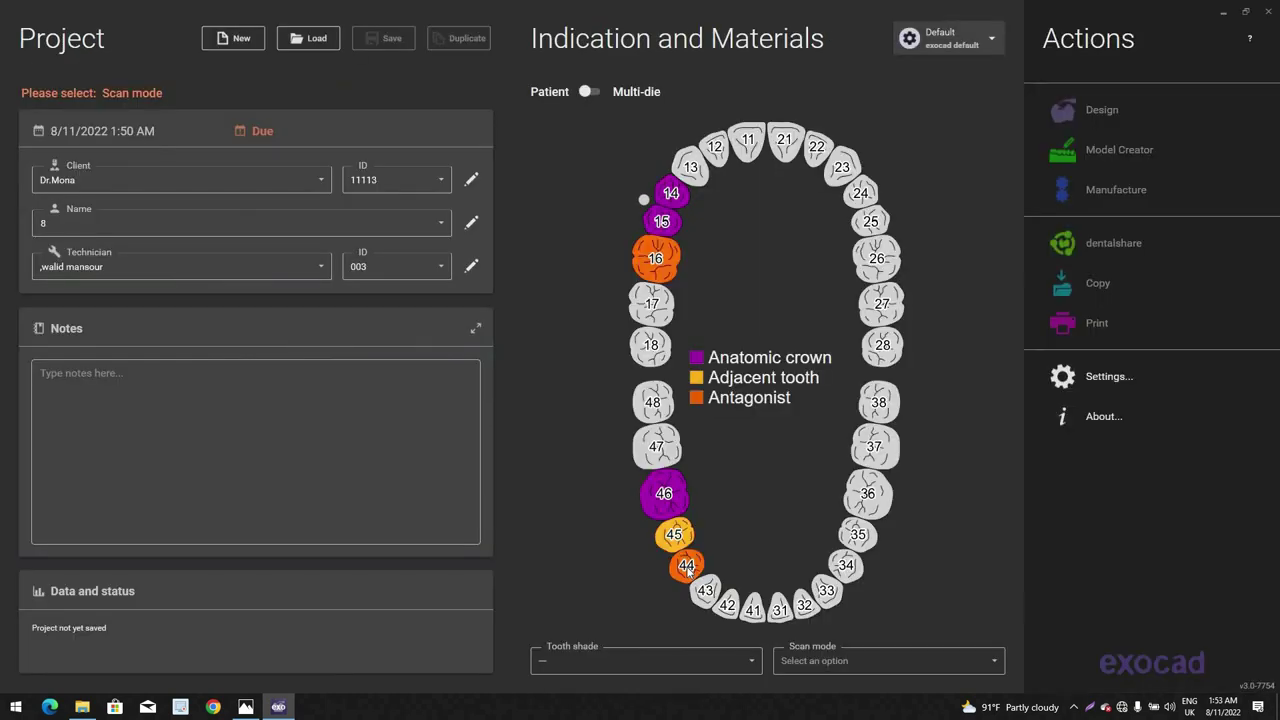
left_click(687, 567, "ctrl")
left_click(656, 447, "ctrl")
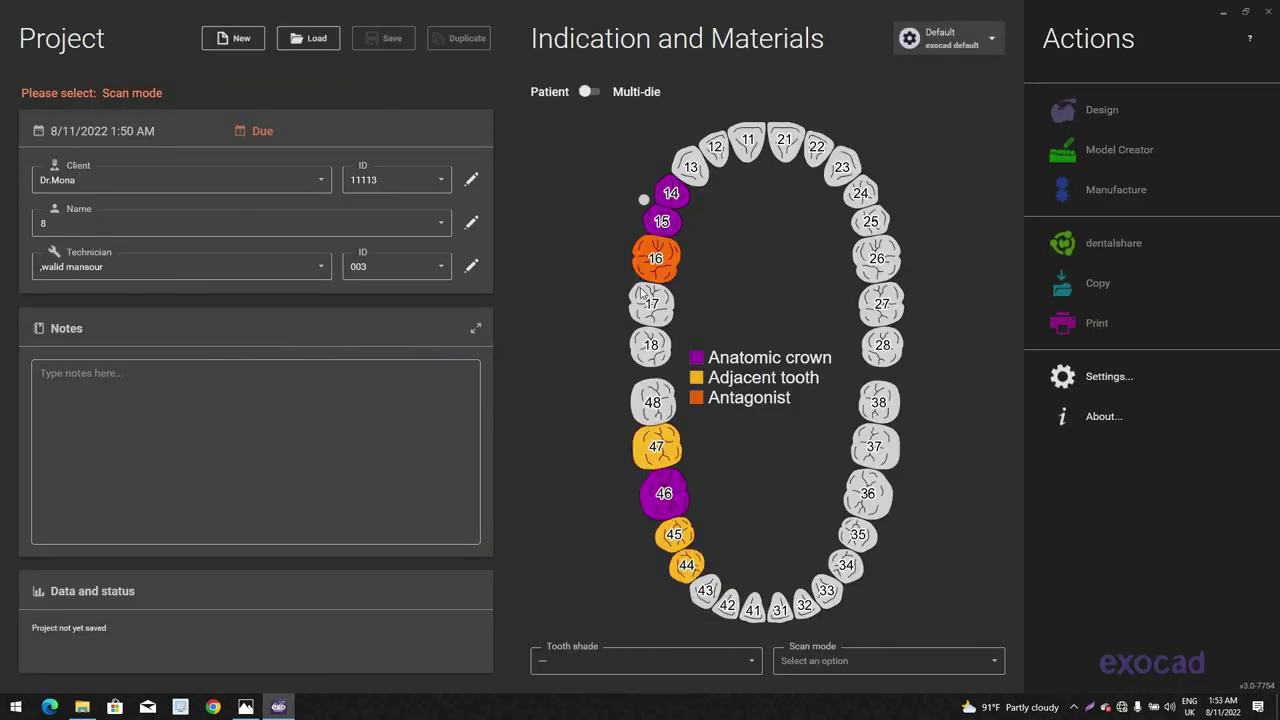
left_click(652, 402, "ctrl")
left_click(642, 292, "ctrl")
left_click(655, 248, "ctrl")
left_click(692, 174, "ctrl")
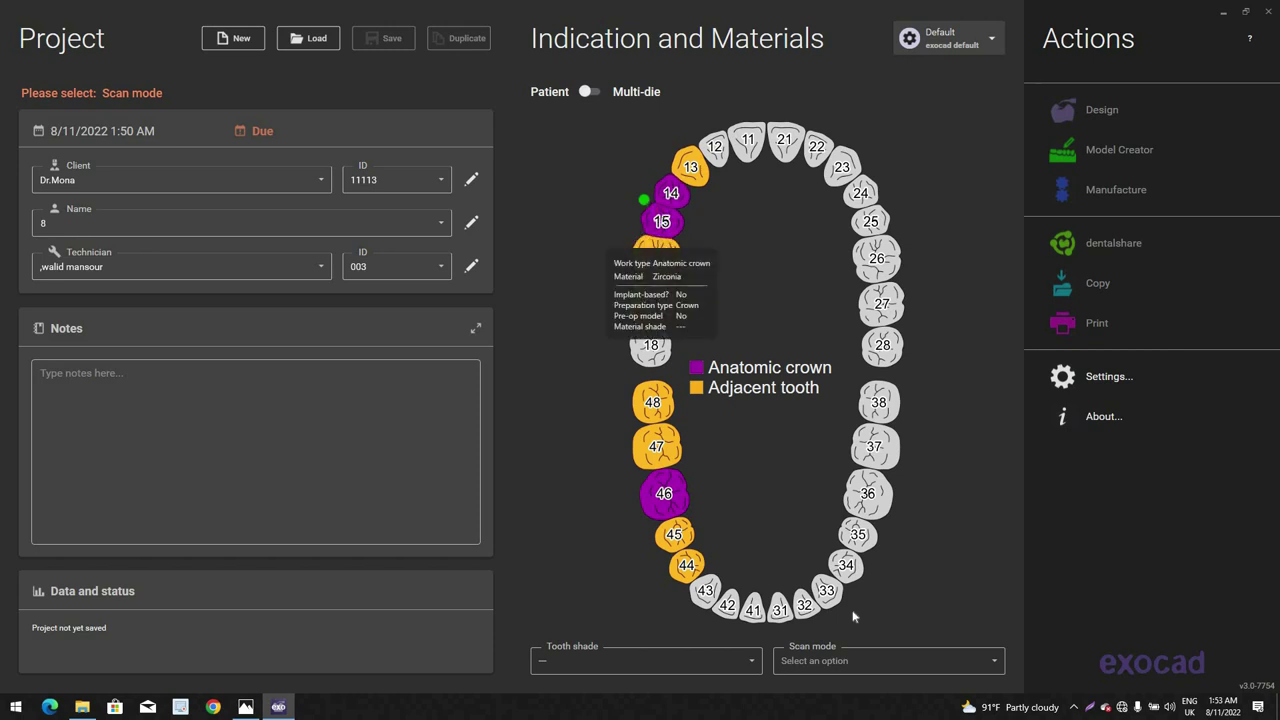
Step: Set the scan mode to Two stone models in occlusion and save the project
left_click(960, 665)
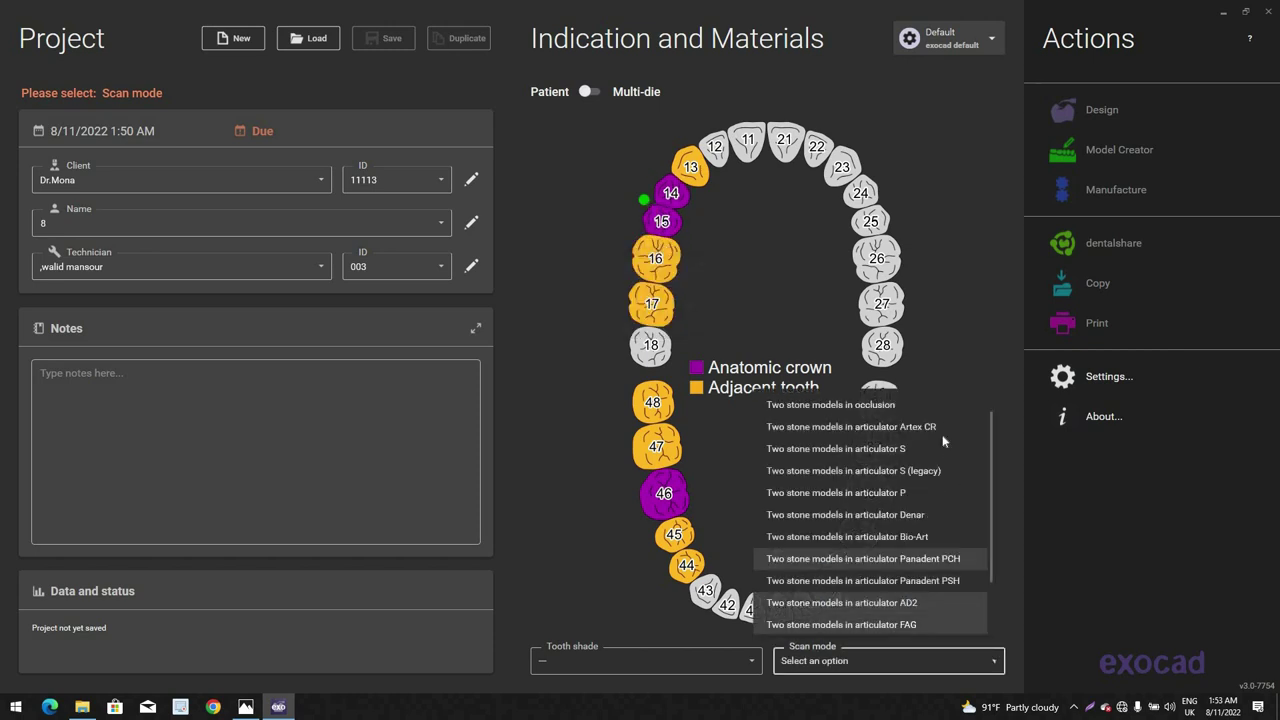
left_click(943, 428)
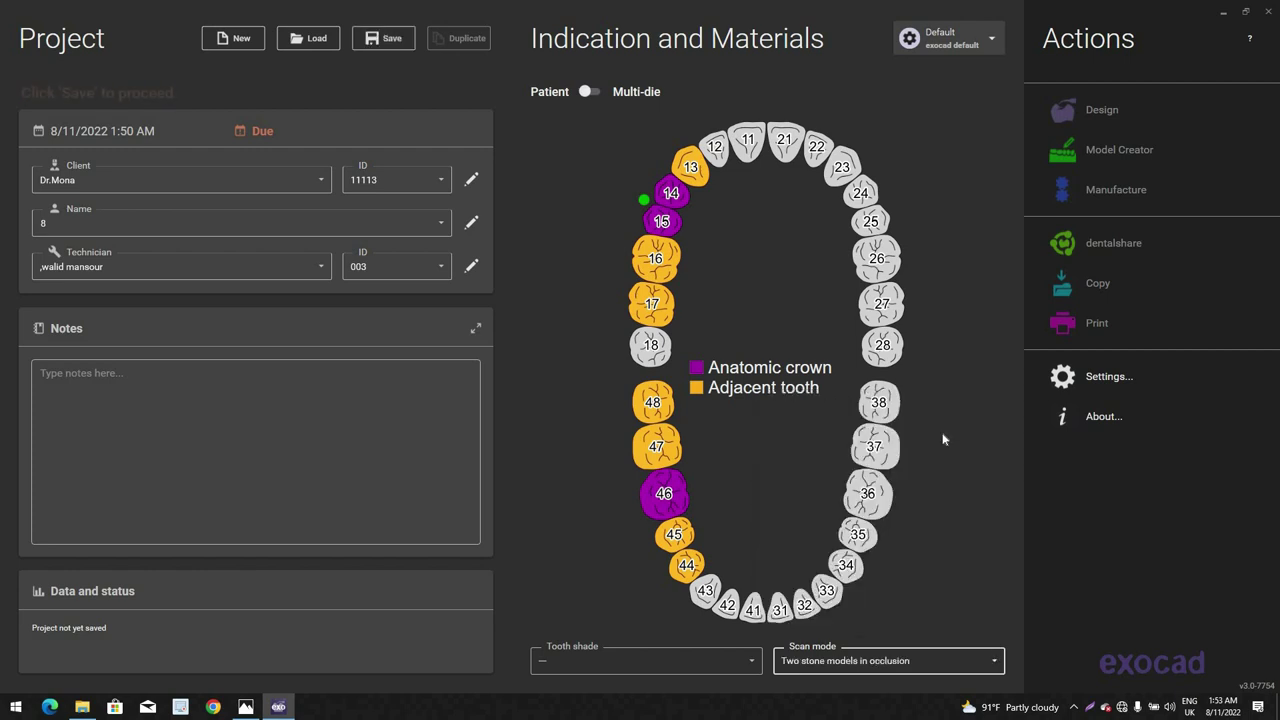
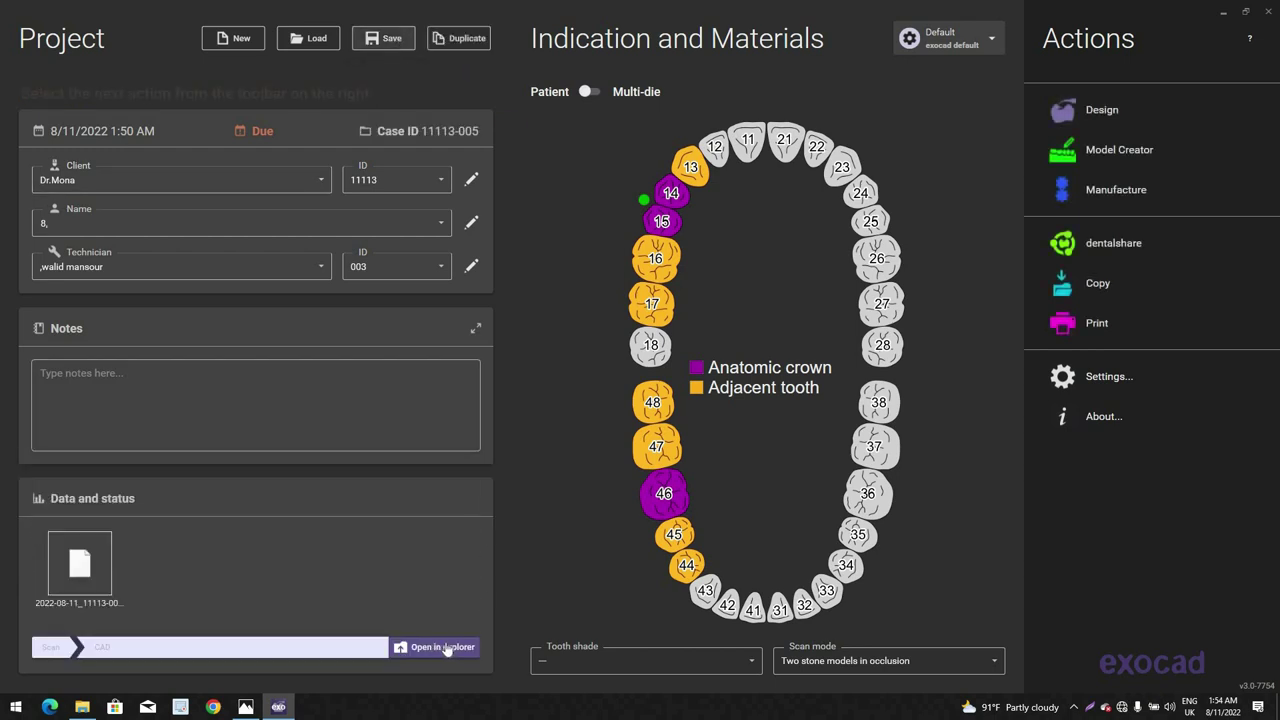
Step: Open the project's folder, paste the copied lower.stl and upper.stl scans into it, and close the folder
left_click(436, 646)
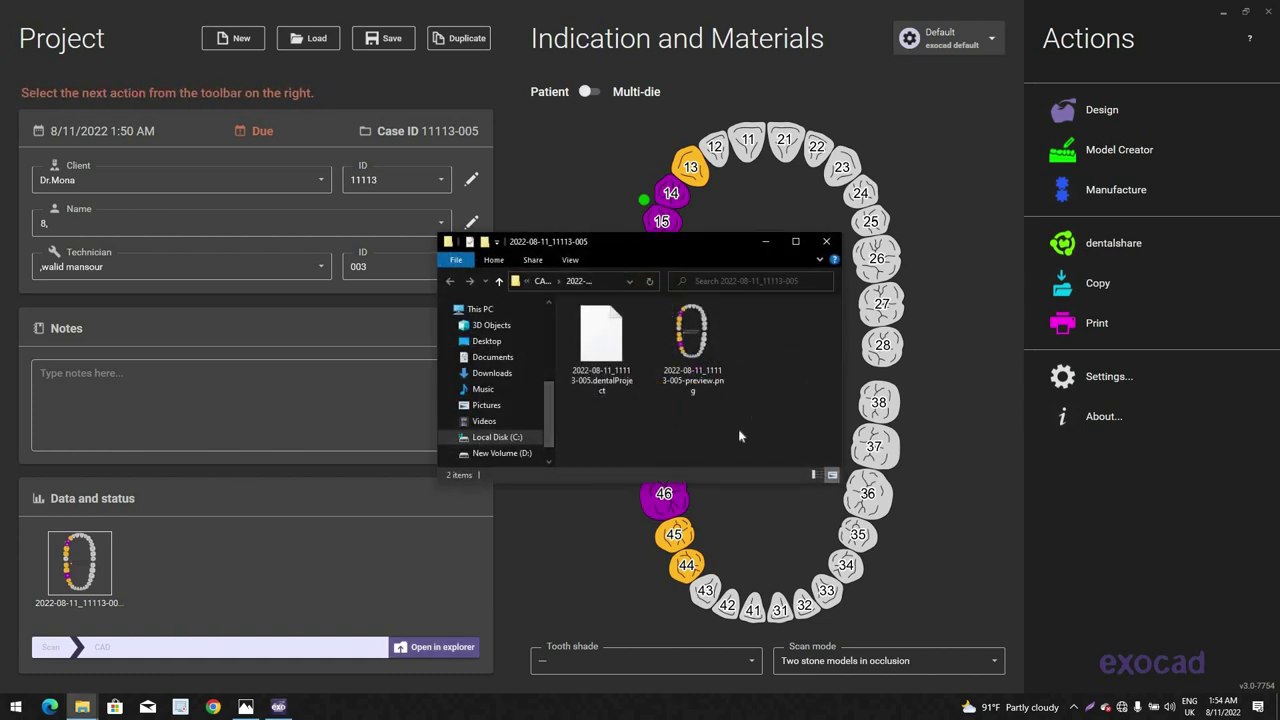
right_click(775, 338)
left_click(750, 434)
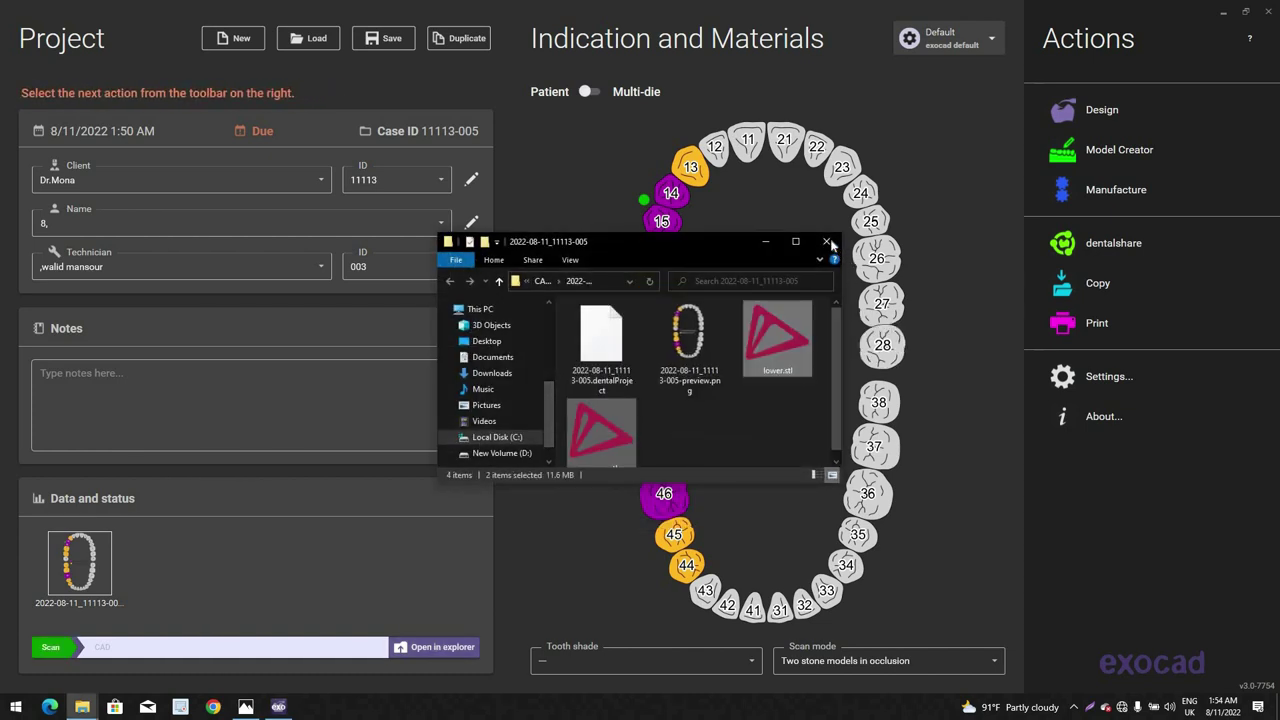
left_click(826, 241)
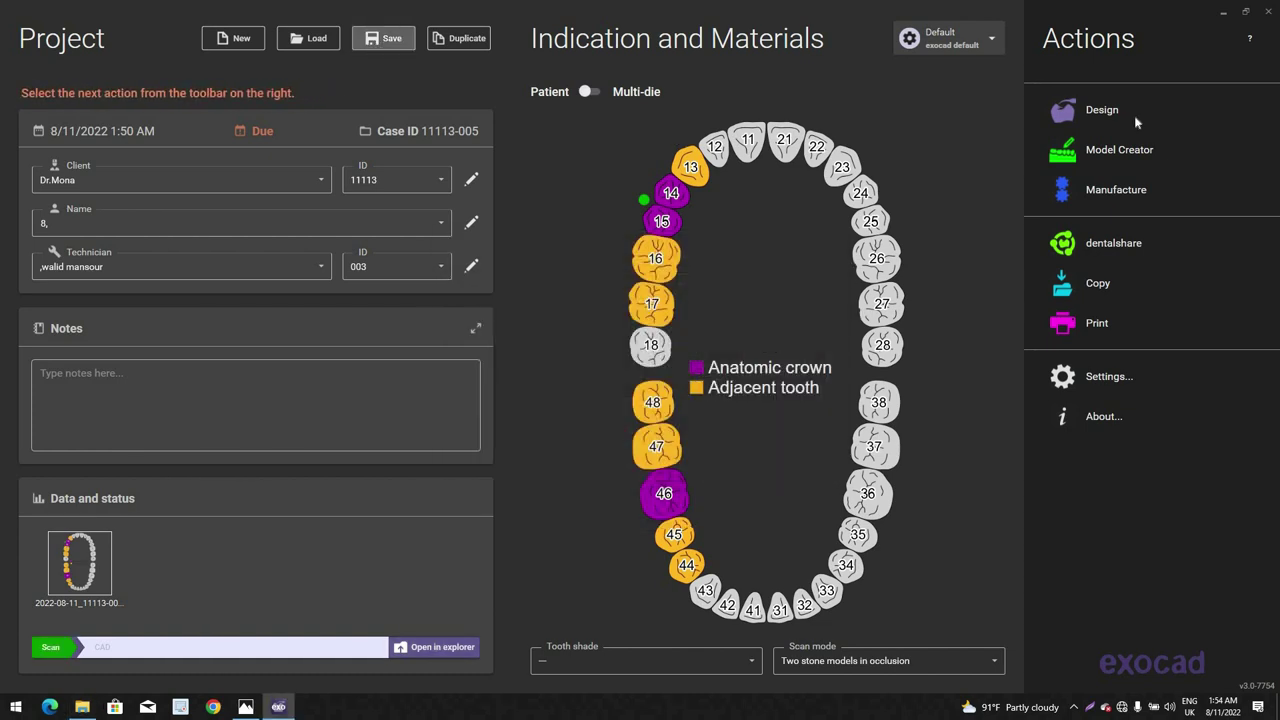
Step: Start the design with upper.stl as the upper jaw scan and lower.stl as the lower one, accepting the scan orientation
left_click(1136, 122)
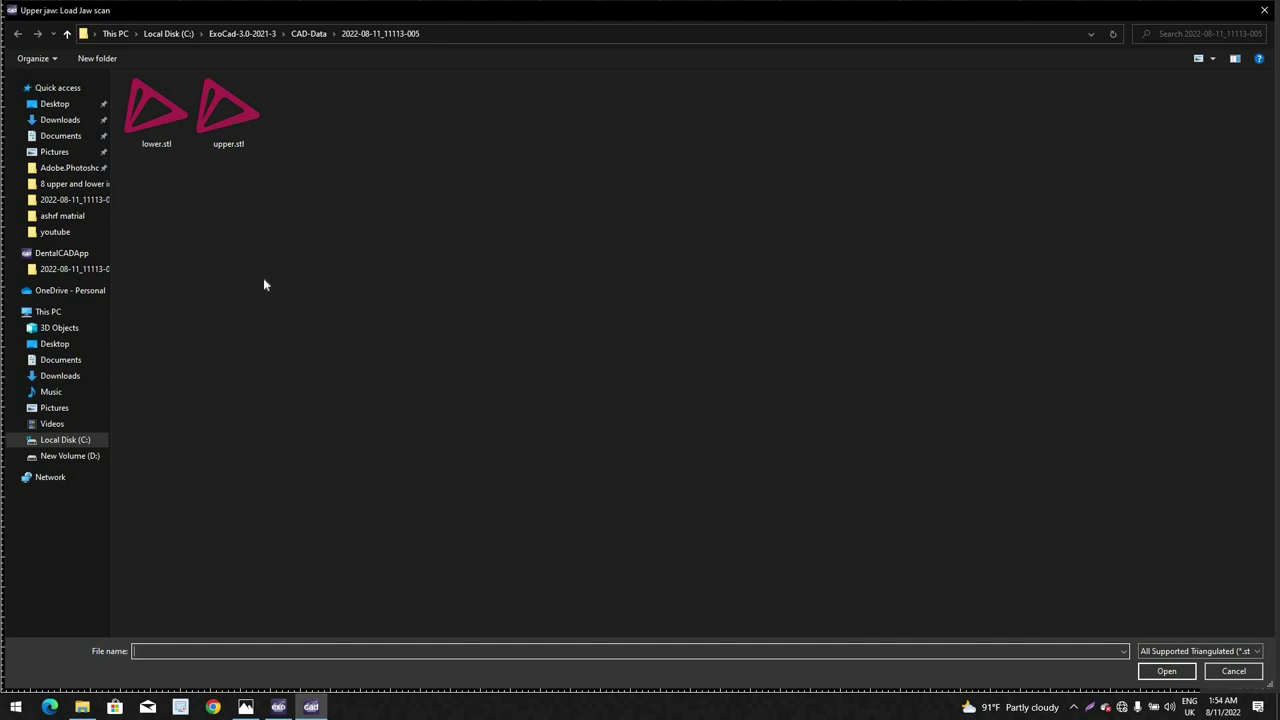
left_click(201, 212)
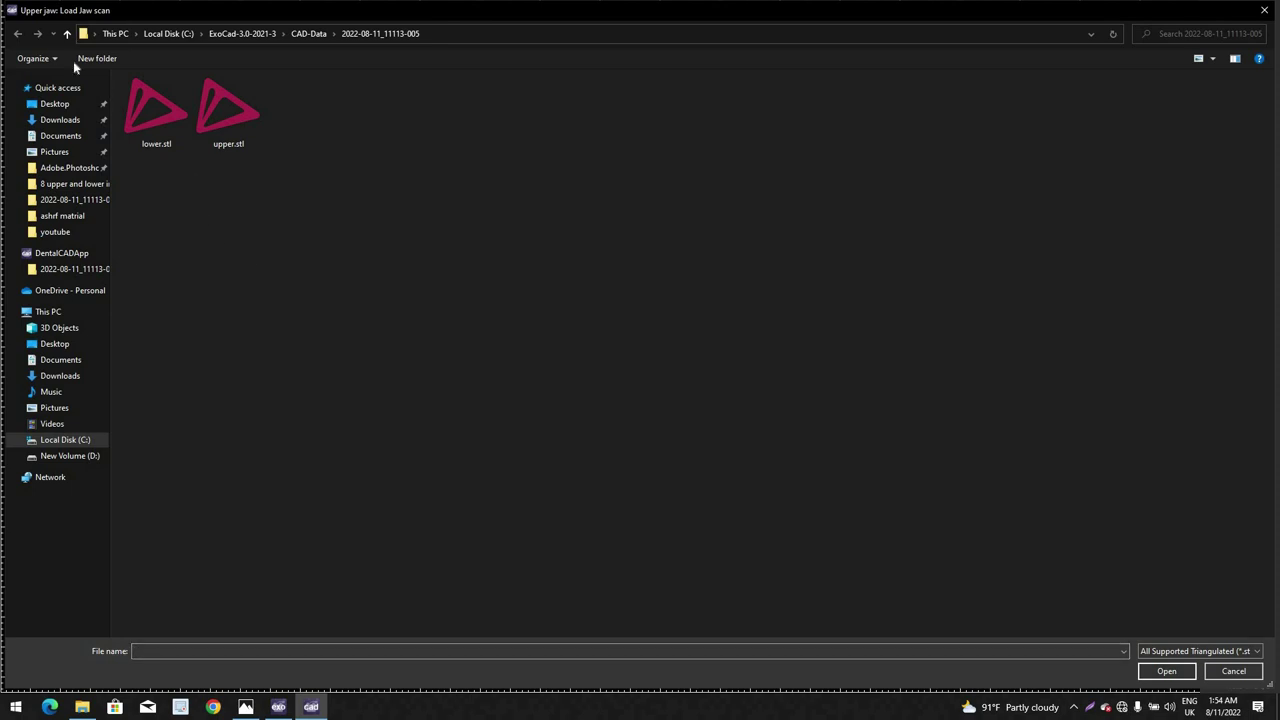
double_click(200, 97)
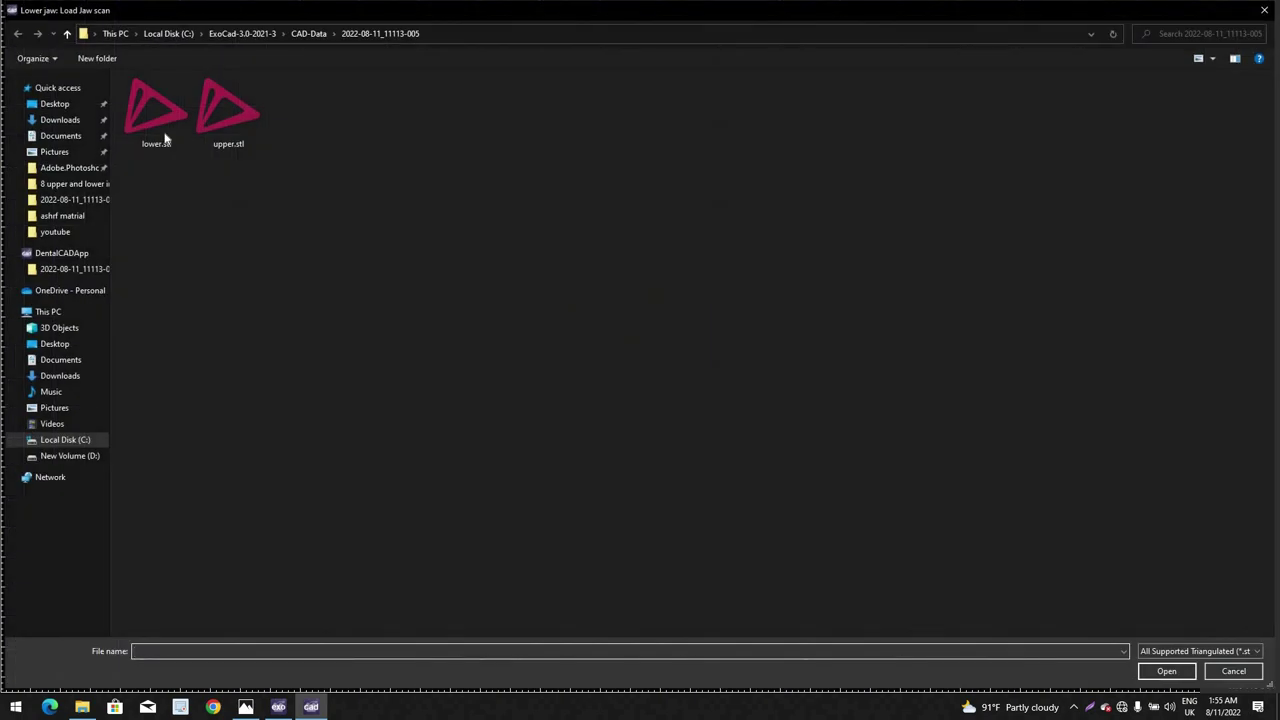
double_click(162, 128)
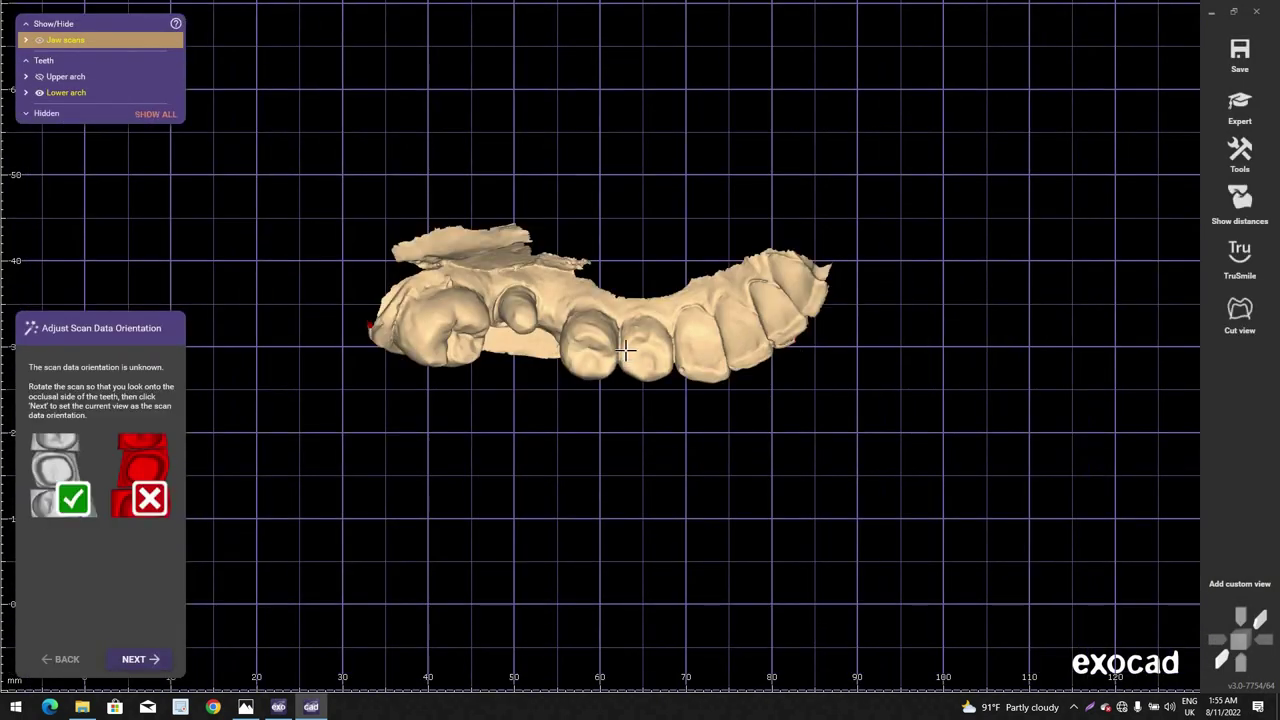
left_click(132, 657)
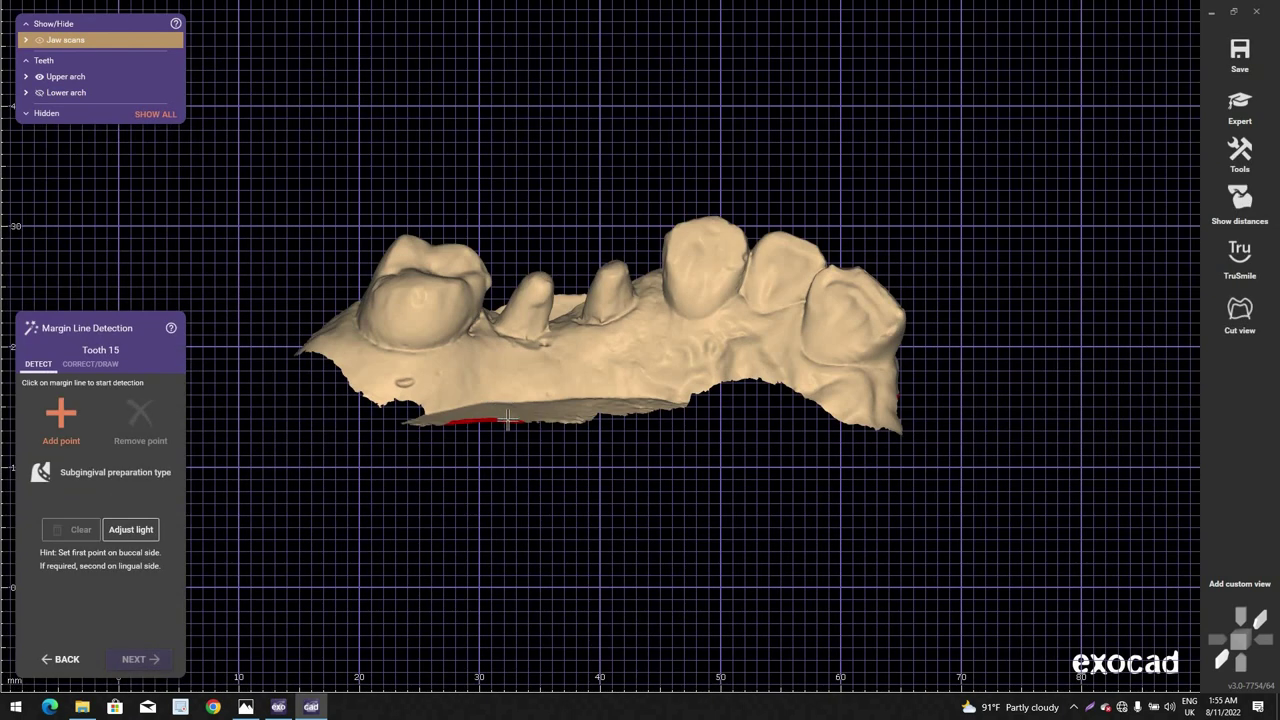
Step: Draw tooth 15's margin line by hand as a closed loop on the gum around the abutment, with magnetic line drawing off
left_click(107, 364)
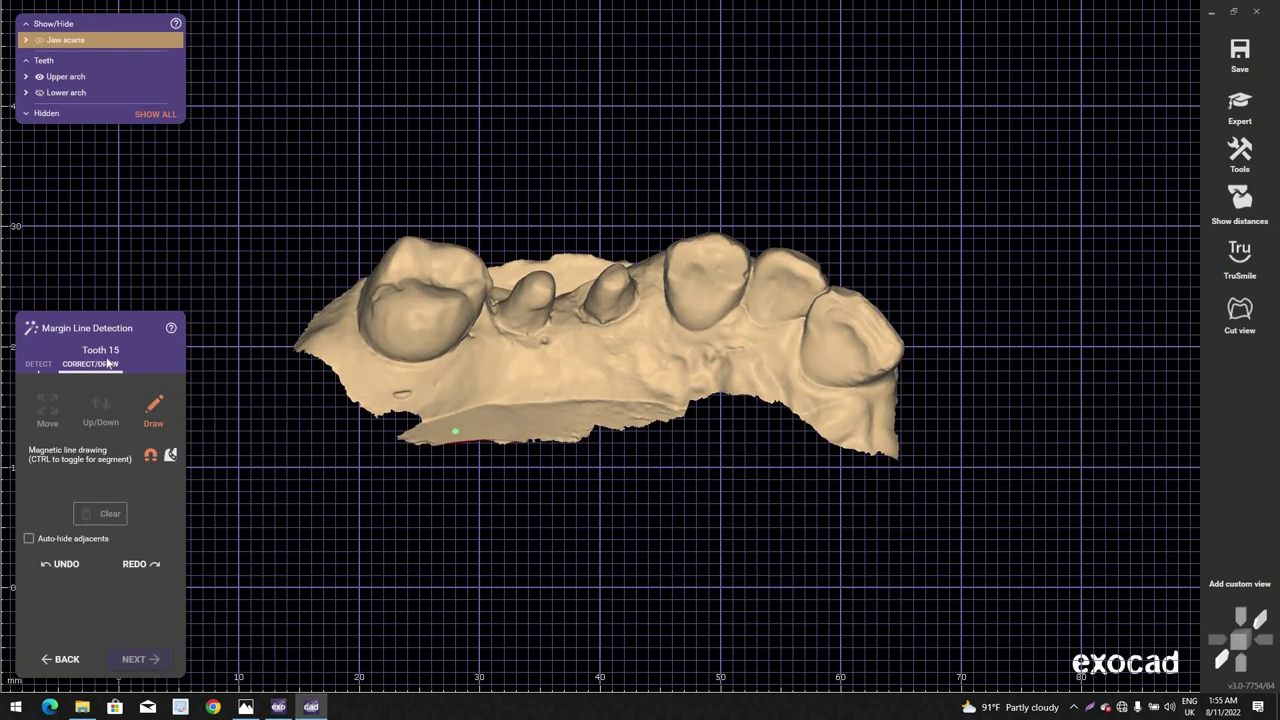
scroll(587, 348, "down", 1)
right_click_drag(587, 348, 95, 360)
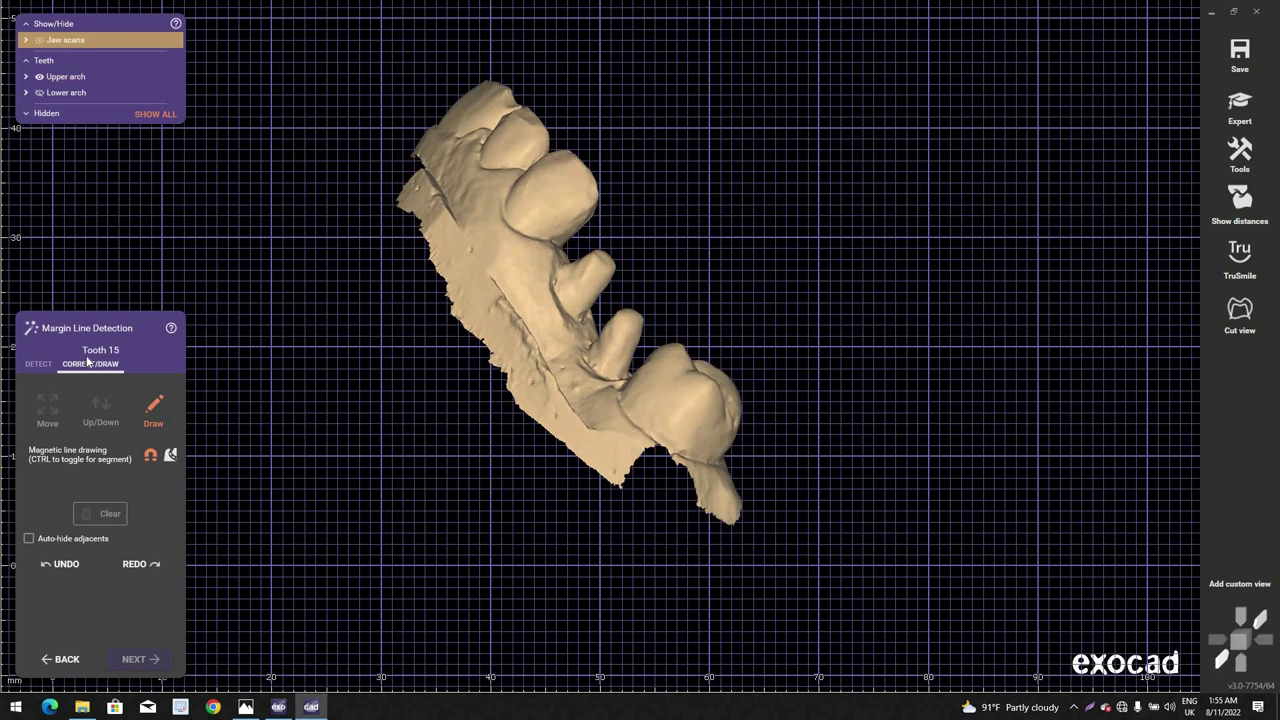
right_click_drag(641, 384, 614, 357)
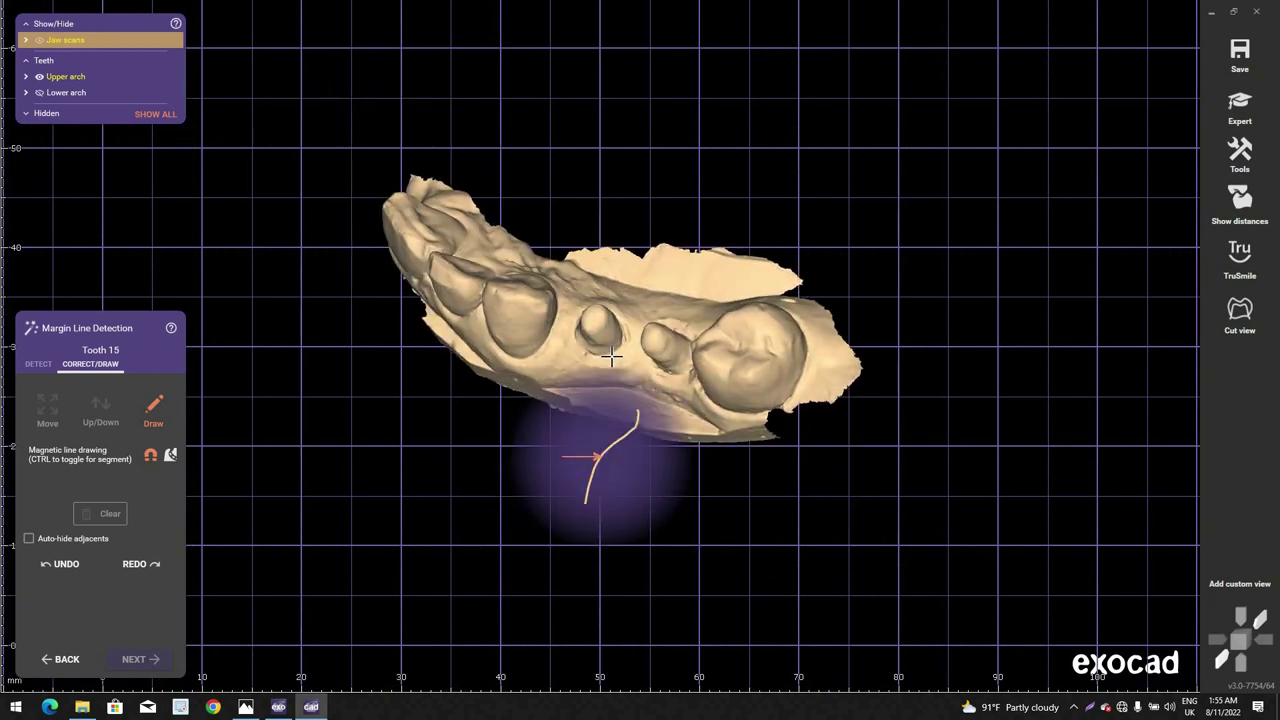
scroll(614, 357, "up", 4)
right_click_drag(706, 366, 760, 329)
scroll(757, 327, "up", 1)
scroll(758, 325, "up", 4)
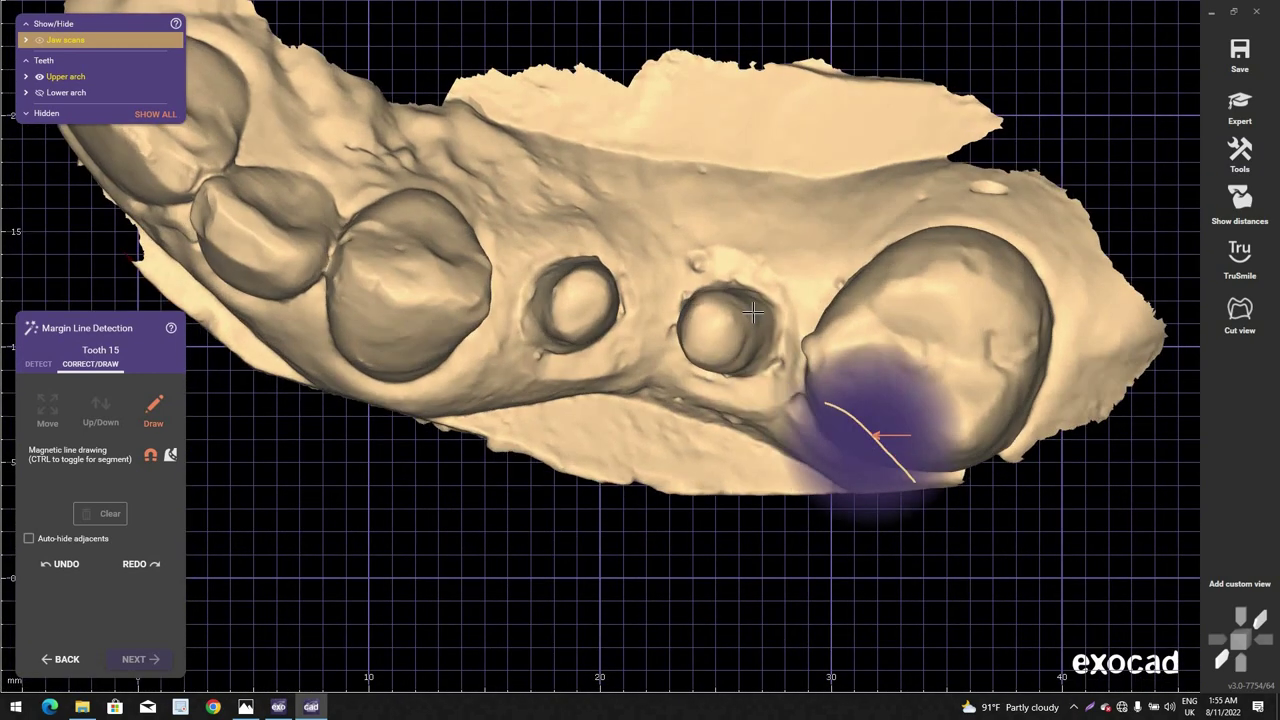
scroll(640, 270, "up", 2)
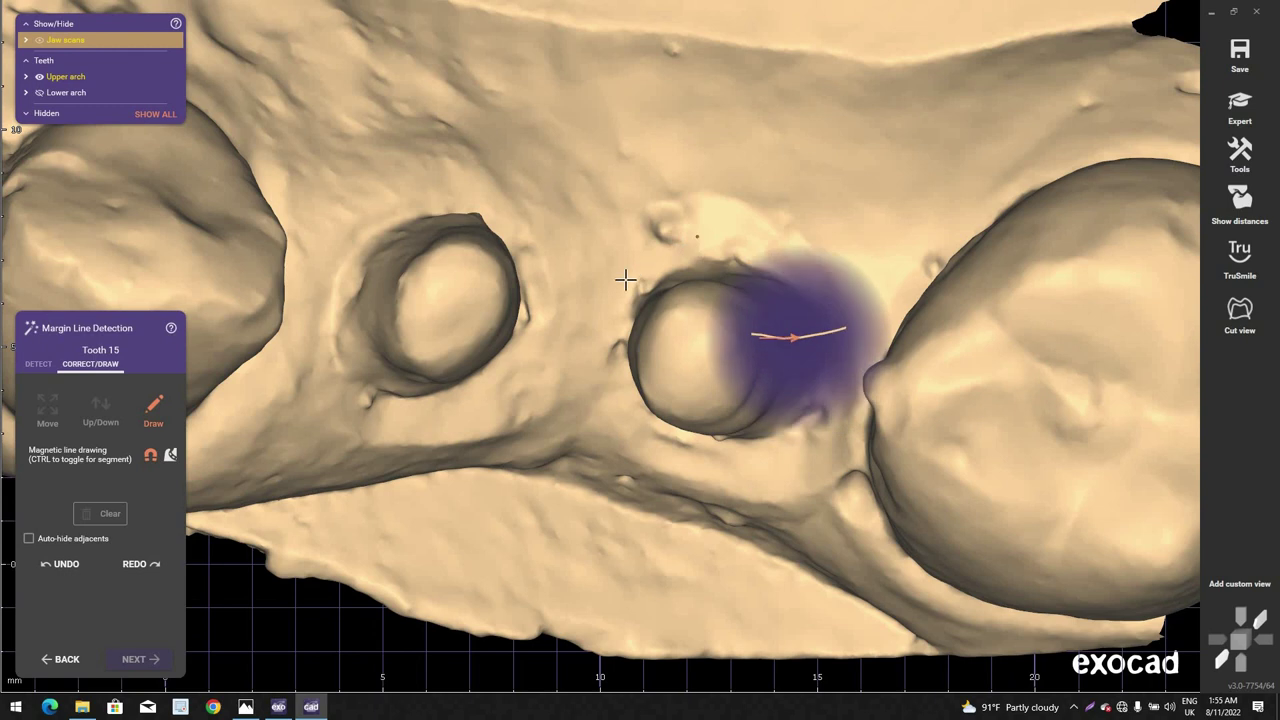
left_click(698, 237)
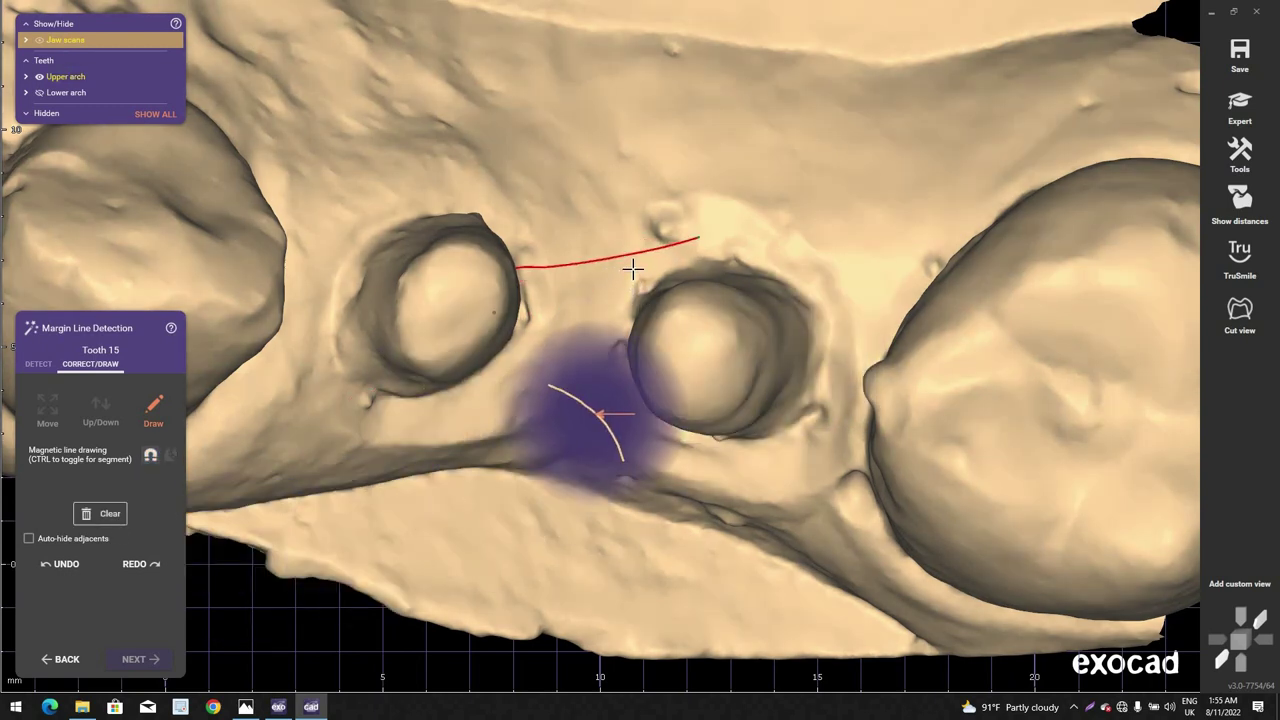
left_click(628, 282)
left_click(617, 334)
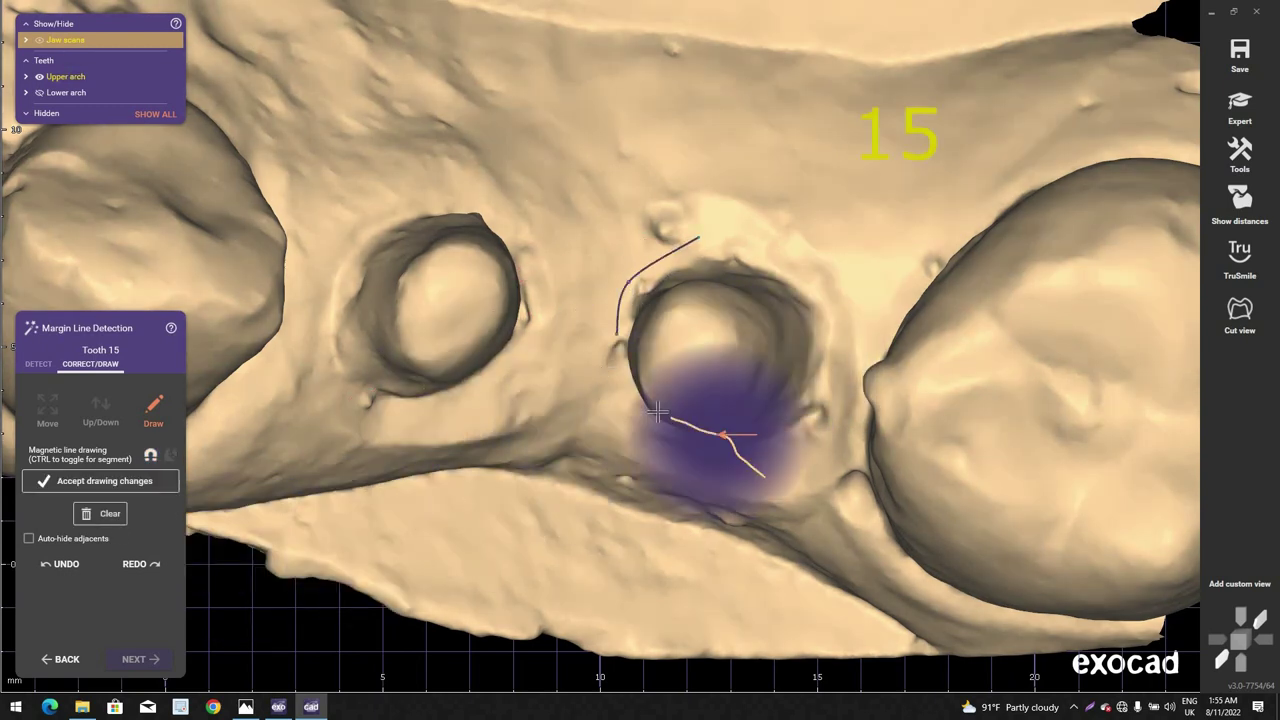
left_click(643, 428)
right_click_drag(673, 460, 688, 410)
left_click(788, 472)
left_click(845, 414)
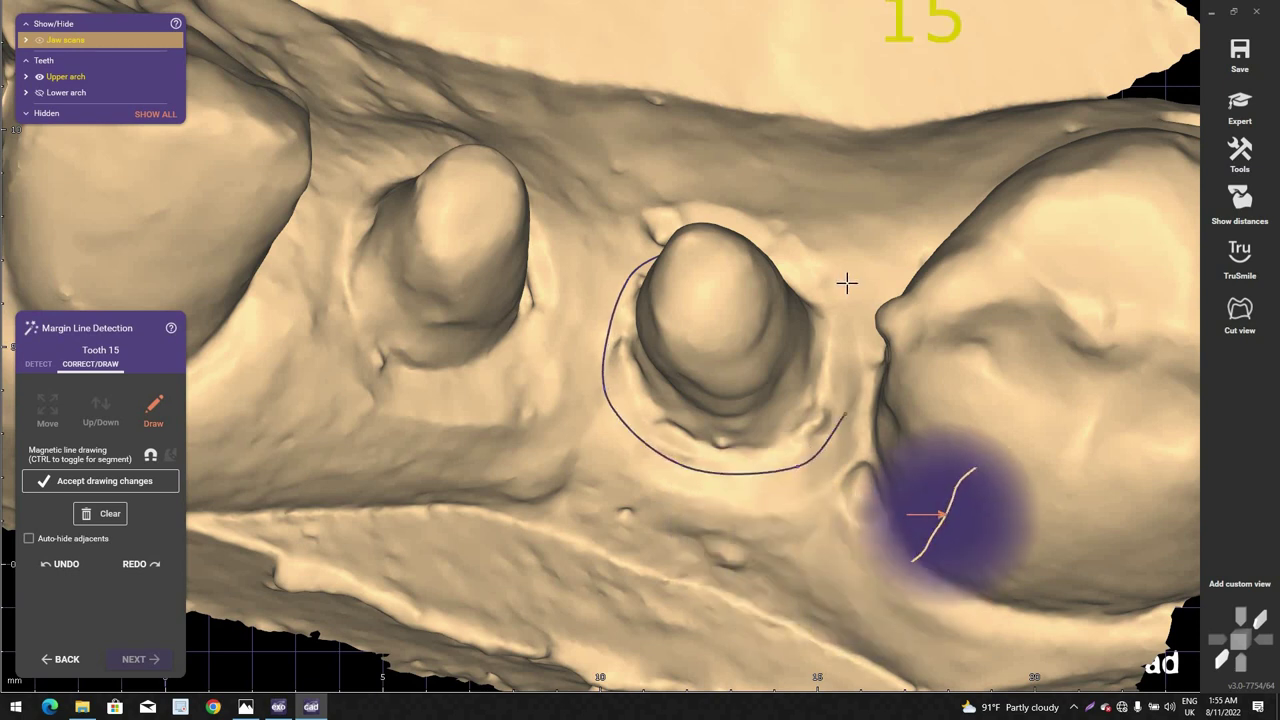
left_click(847, 283)
right_click_drag(797, 243, 799, 288)
left_click(797, 245)
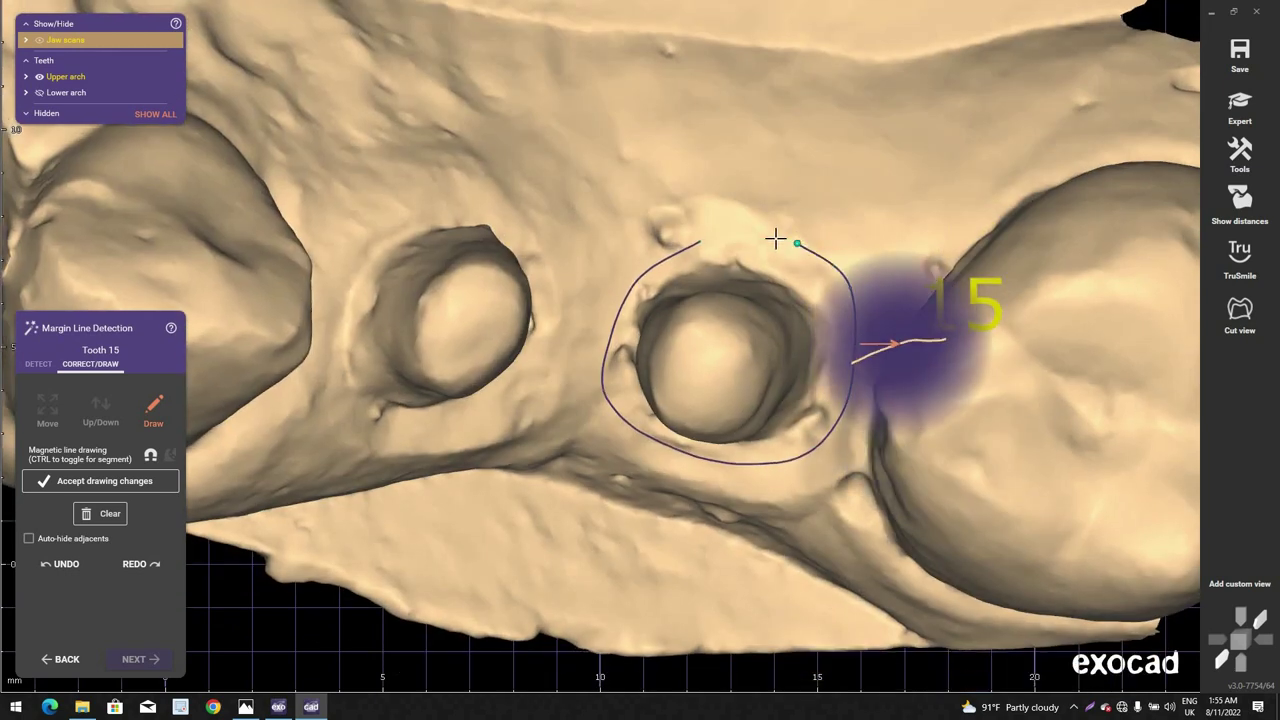
left_click(699, 242)
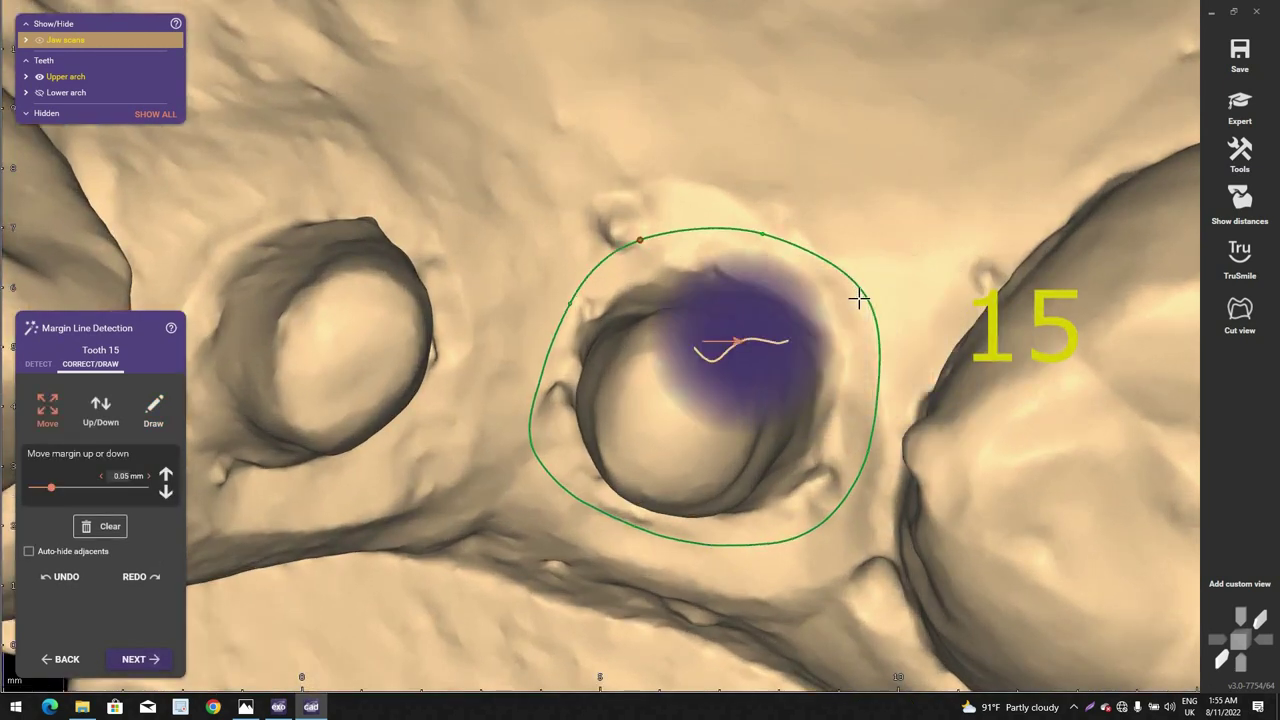
Step: Pull tooth 15's margin line slightly inward on the side facing the molar, check it all around and accept it
right_click_drag(632, 558, 644, 537)
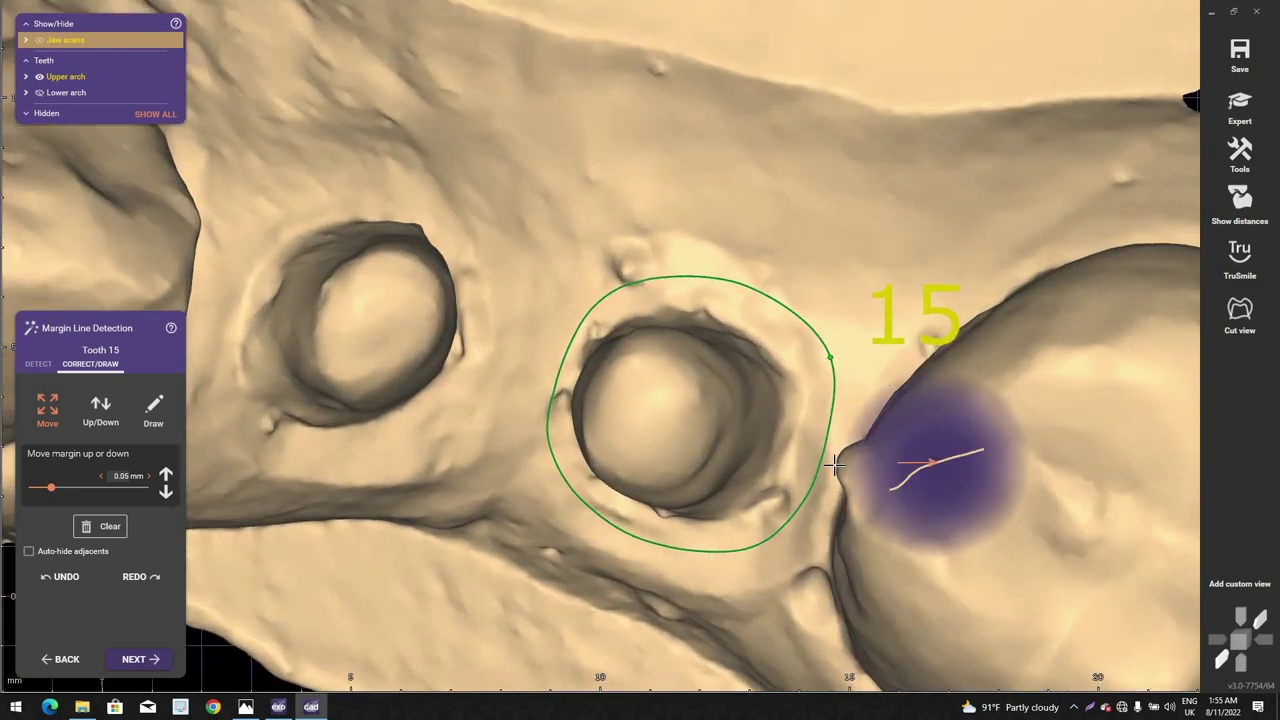
left_click_drag(823, 466, 814, 478)
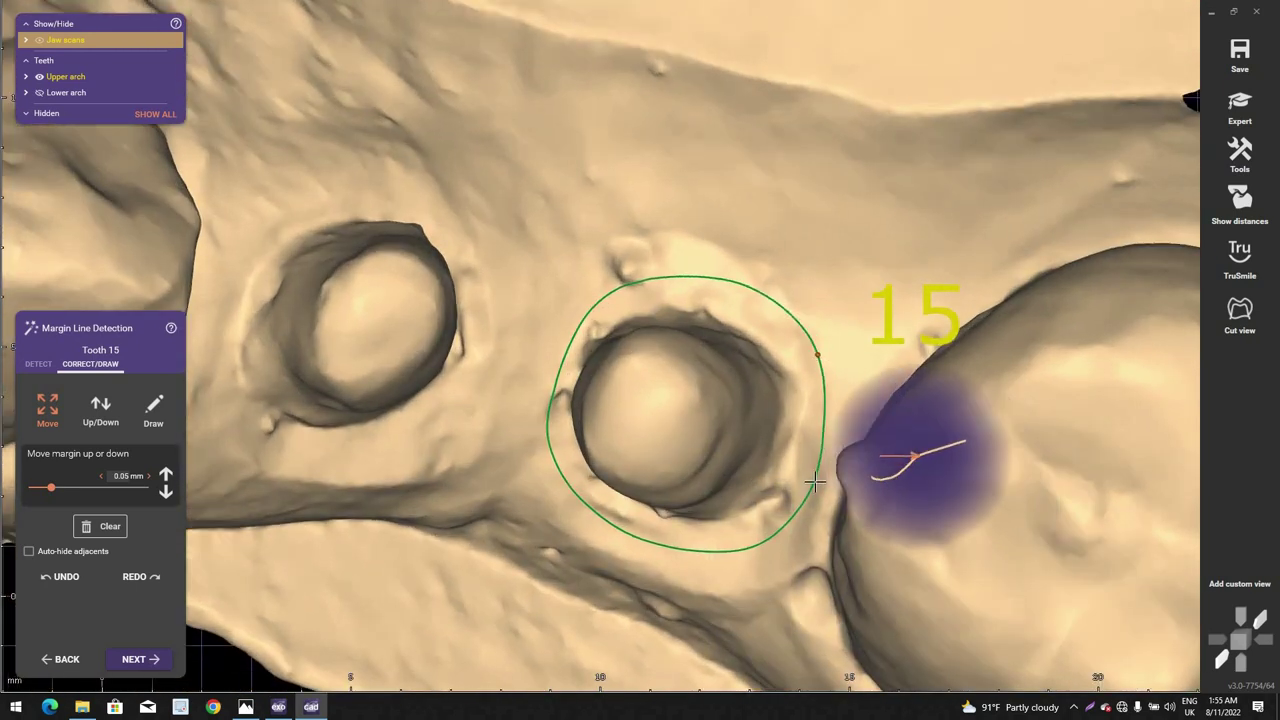
right_click_drag(731, 563, 742, 549)
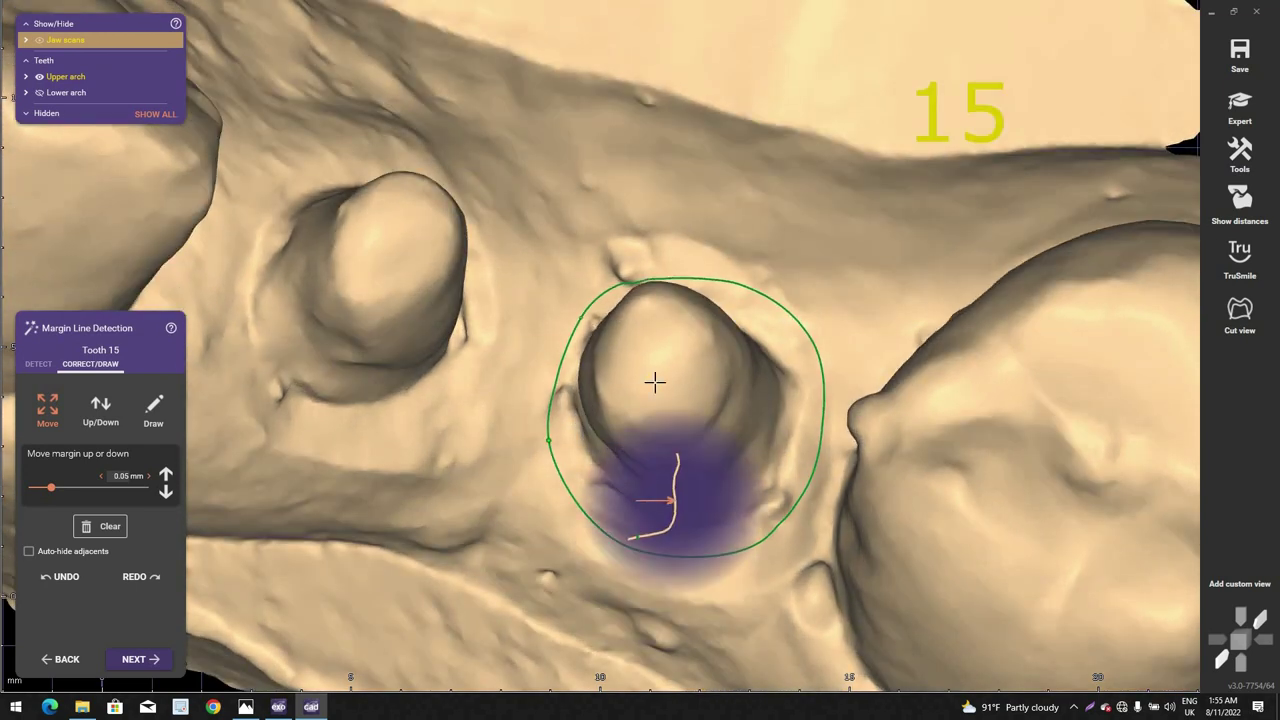
right_click_drag(655, 382, 664, 513)
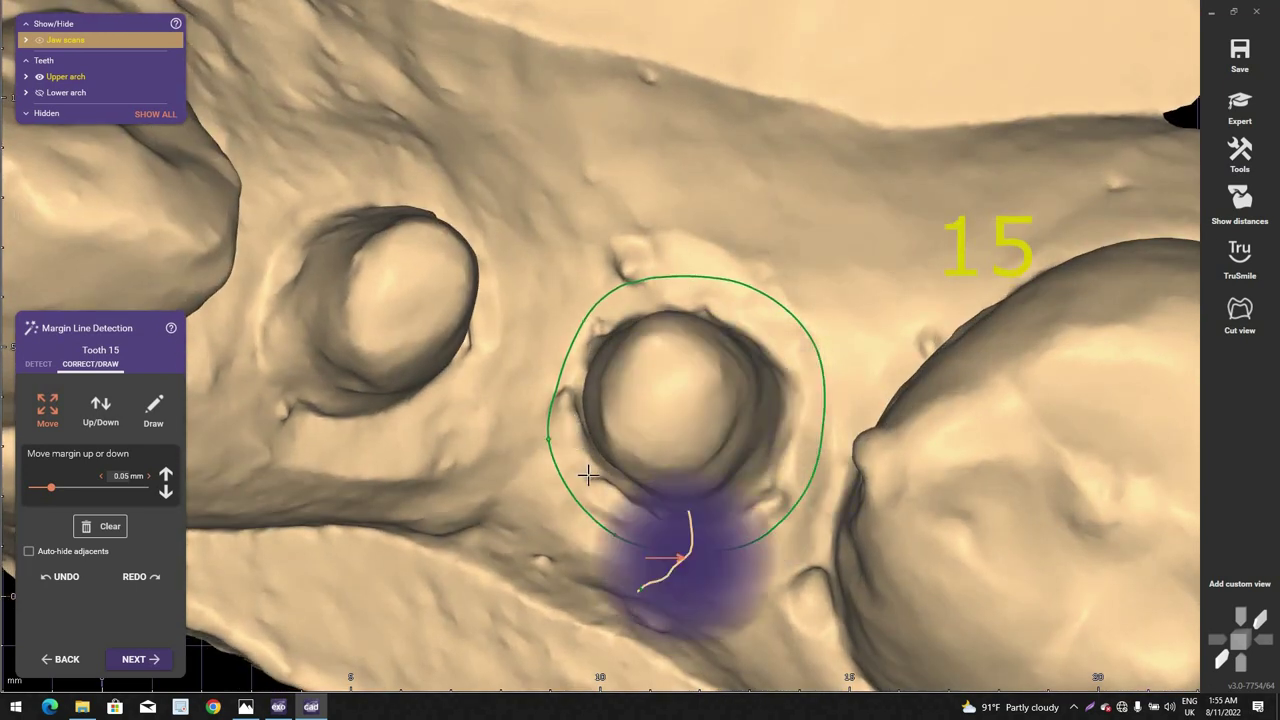
right_click_drag(500, 515, 469, 431)
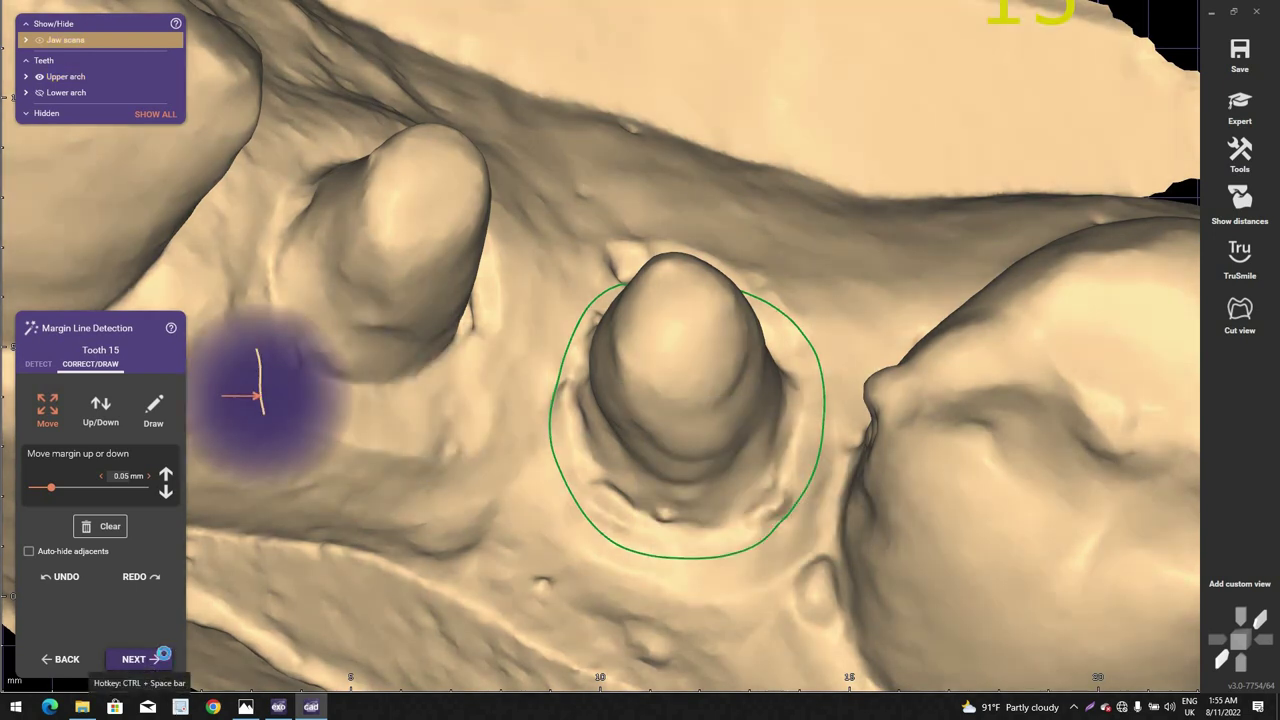
left_click(160, 658)
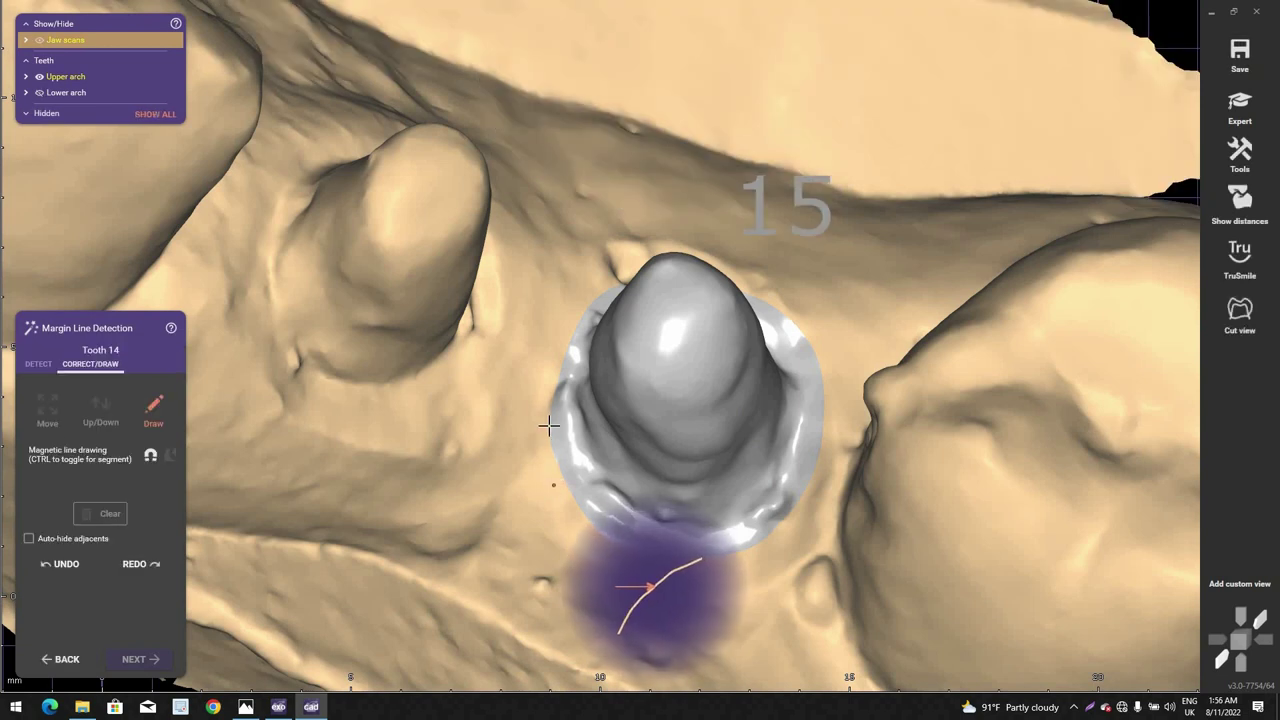
Step: Draw tooth 14's margin line as a closed loop on the gum around the abutment, turning magnetic line drawing off
scroll(549, 426, "down", 3)
scroll(500, 350, "down", 3)
right_click_drag(600, 346, 458, 354)
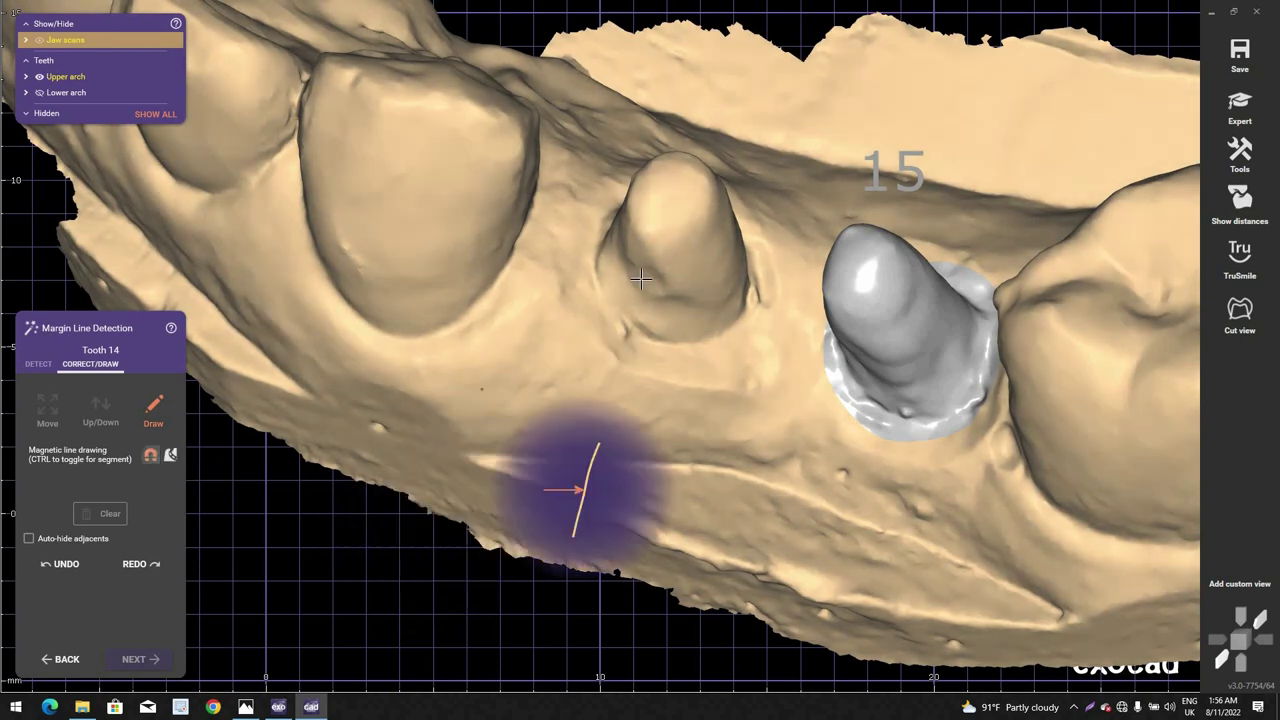
right_click_drag(643, 283, 606, 274)
scroll(606, 274, "up", 3)
left_click(634, 212)
left_click(609, 291)
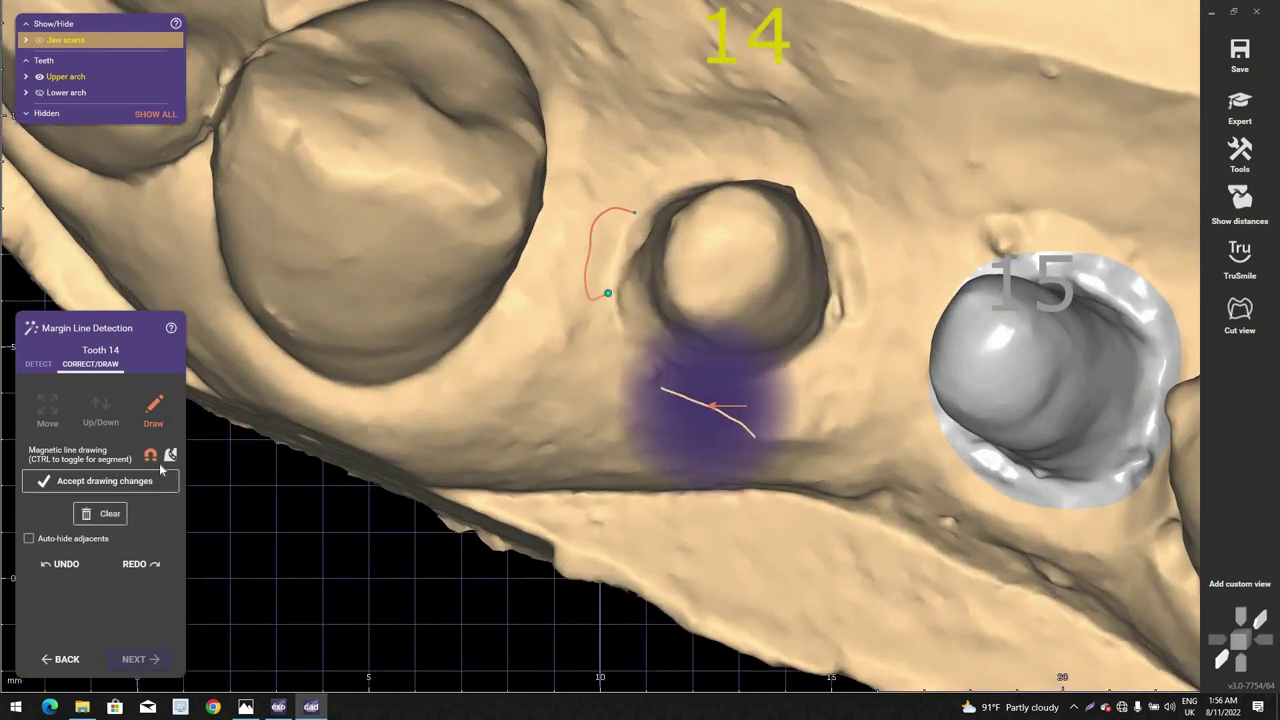
left_click(152, 457)
mouse_move(645, 390)
left_mouse_down()
mouse_move(700, 405)
mouse_move(834, 334)
mouse_move(857, 266)
mouse_move(845, 280)
mouse_move(820, 197)
mouse_move(694, 186)
mouse_move(712, 207)
left_mouse_up()
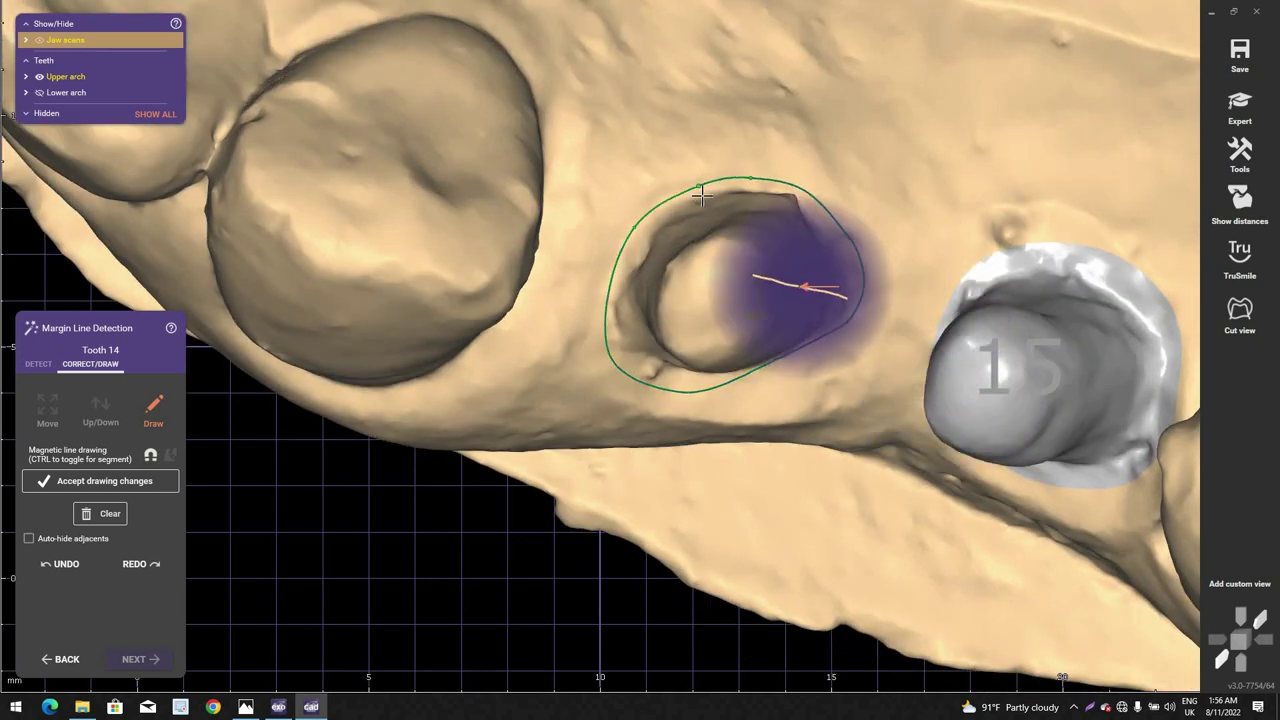
Step: Smooth tooth 14's margin line by moving its points on the side facing tooth 15 and along the gum edge, and accept it
scroll(702, 196, "up", 2)
right_click_drag(702, 196, 683, 180)
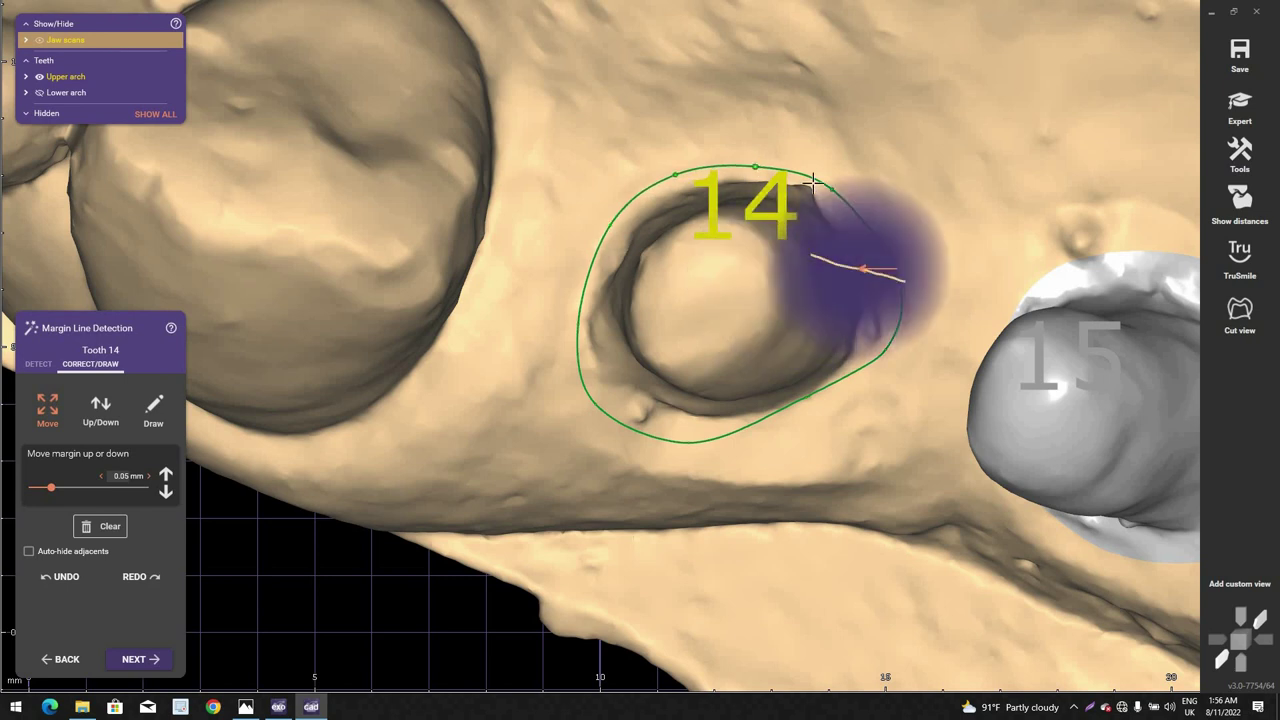
left_click_drag(813, 183, 831, 181)
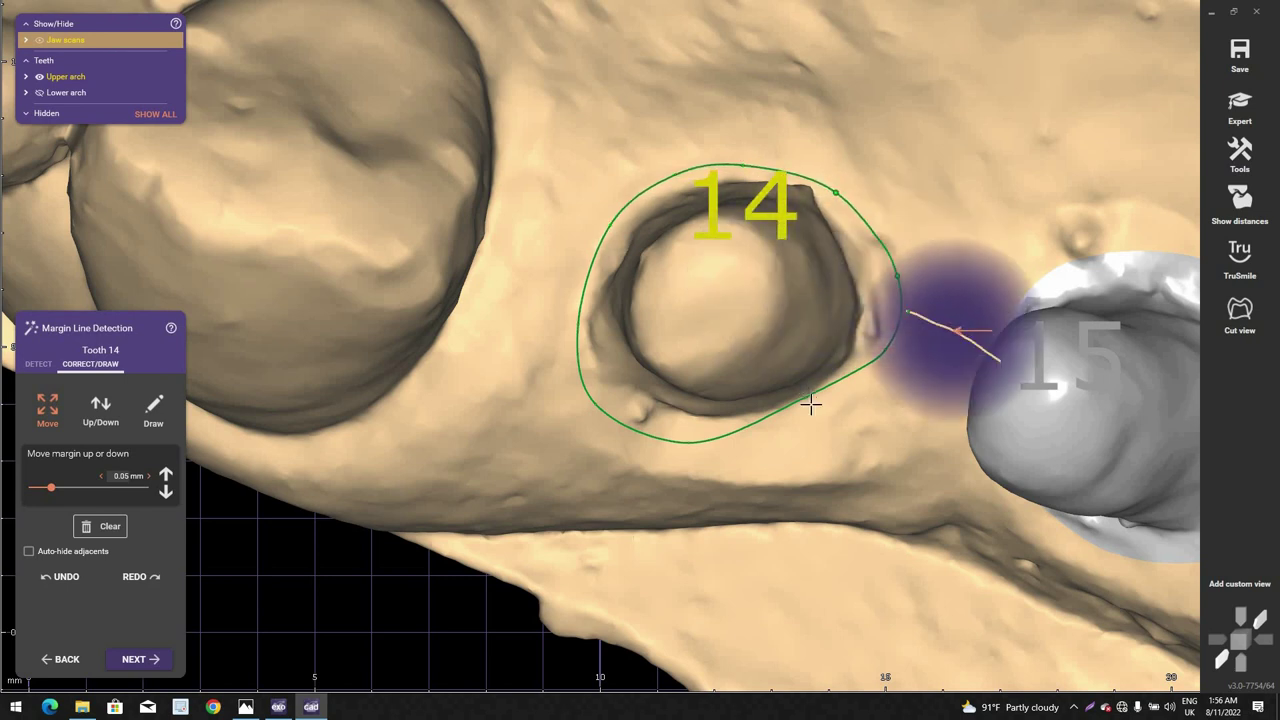
left_click_drag(812, 398, 824, 409)
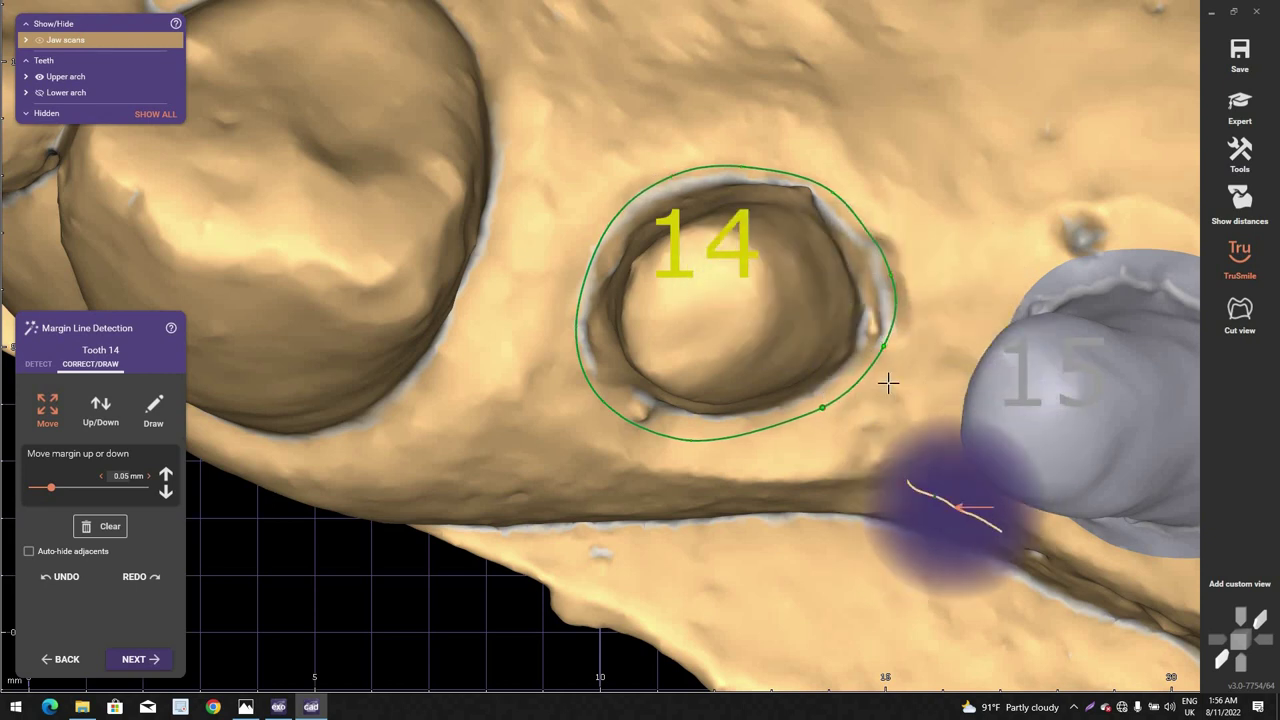
right_click_drag(888, 383, 851, 406)
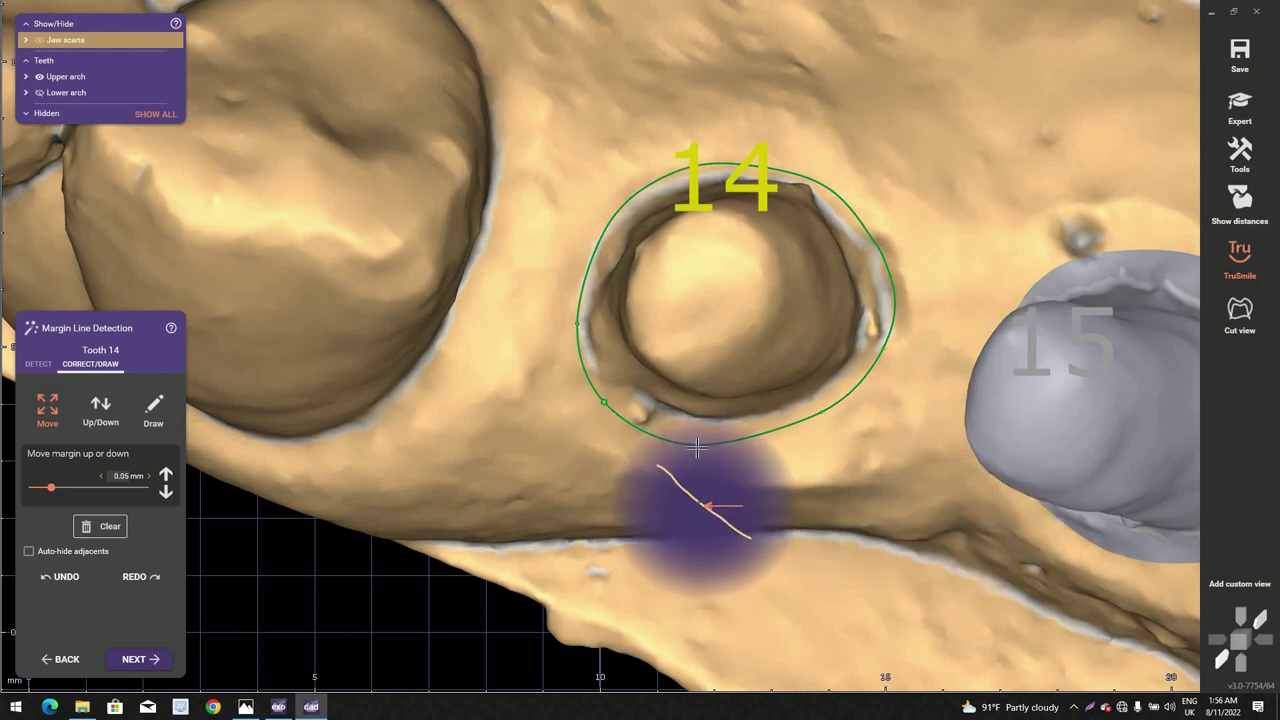
left_click_drag(697, 447, 690, 443)
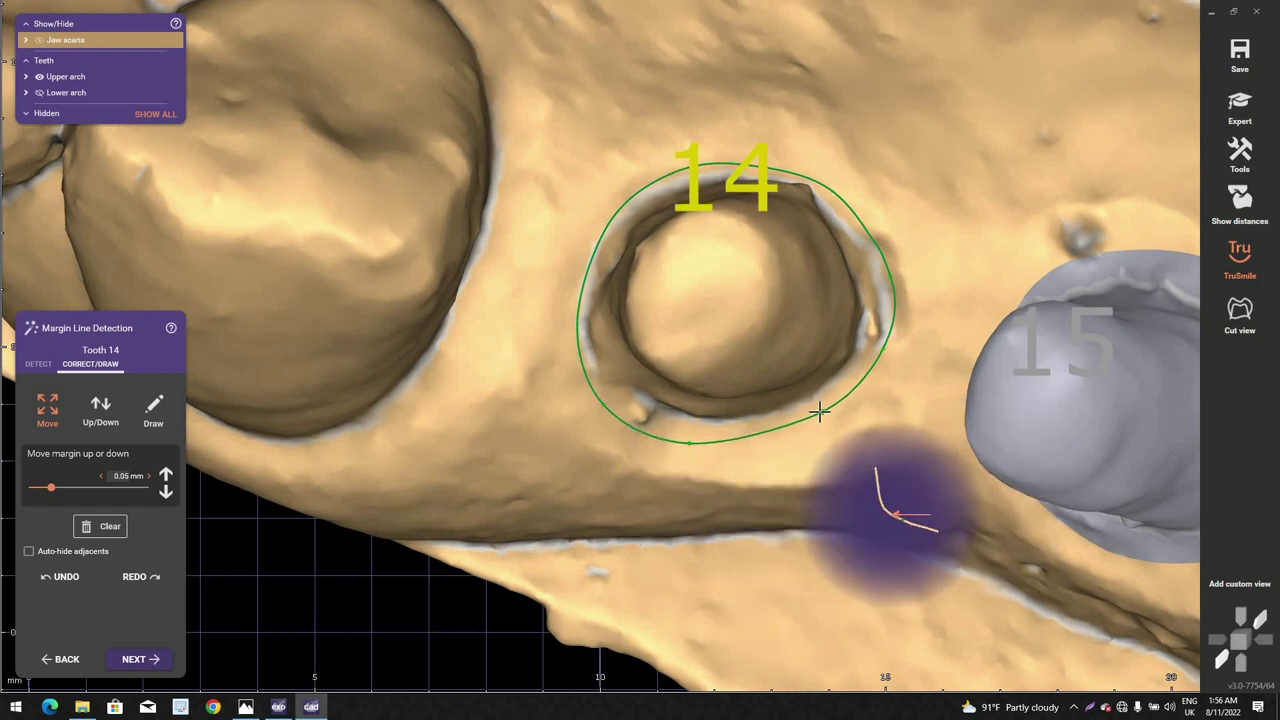
left_click(156, 656)
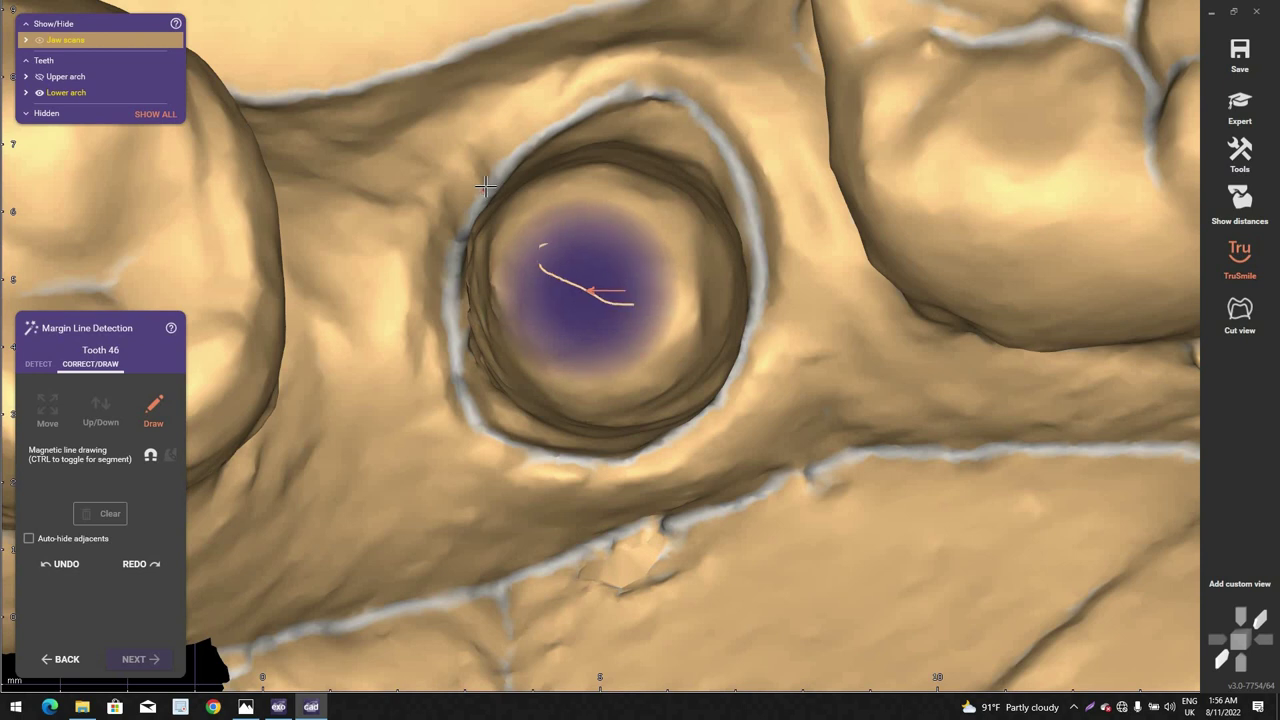
Step: Draw tooth 46's margin line by hand as a closed loop just outside the gum edge around the abutment
left_click(443, 279)
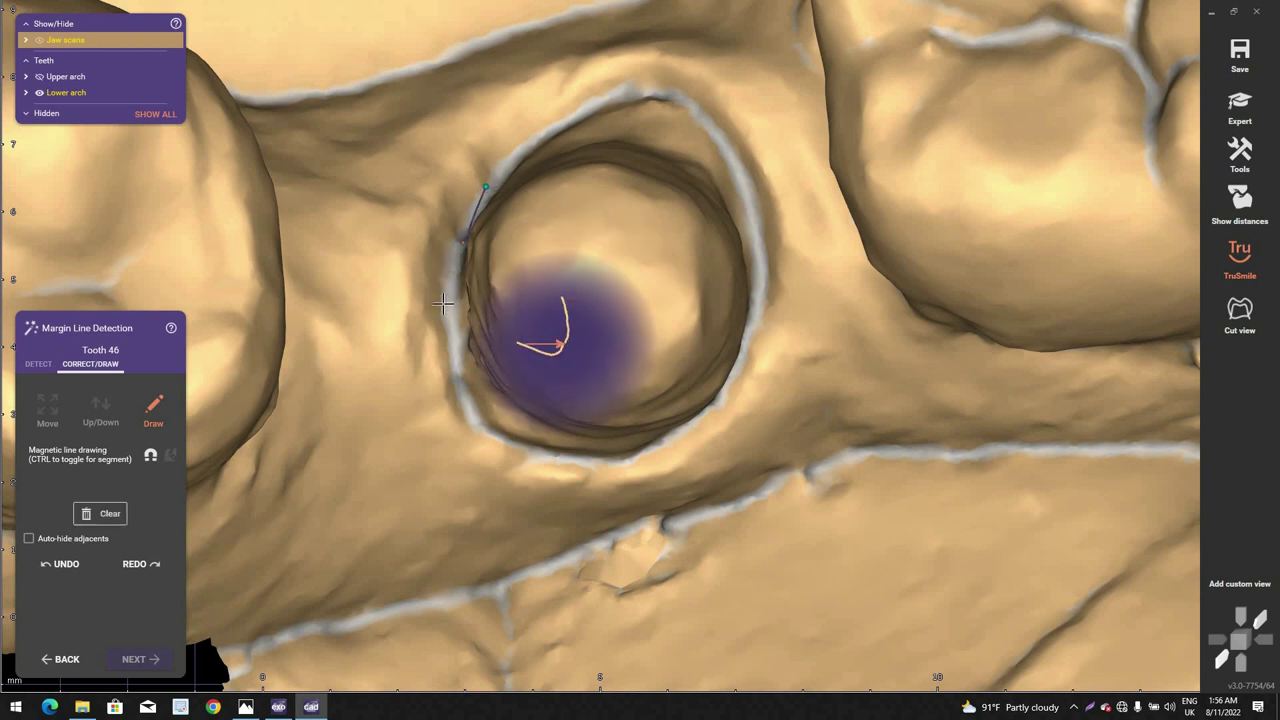
left_click(463, 414)
left_click(662, 447)
left_click(726, 386)
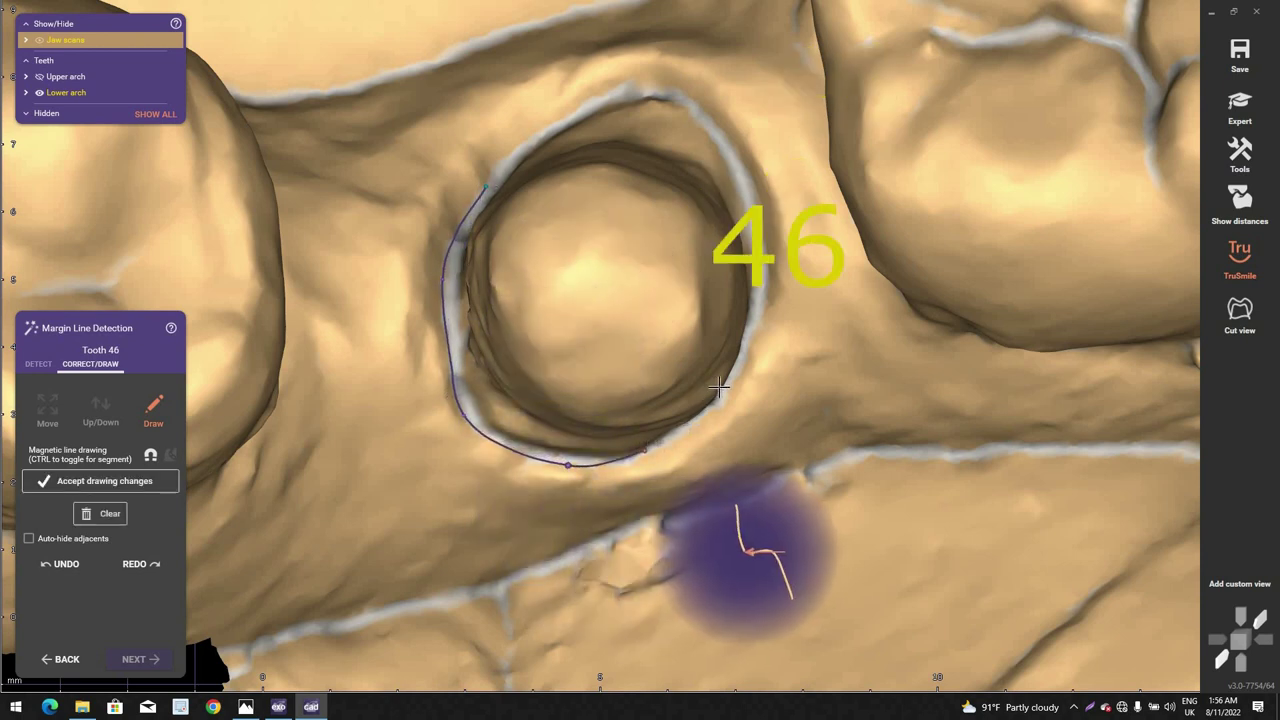
left_click(728, 148)
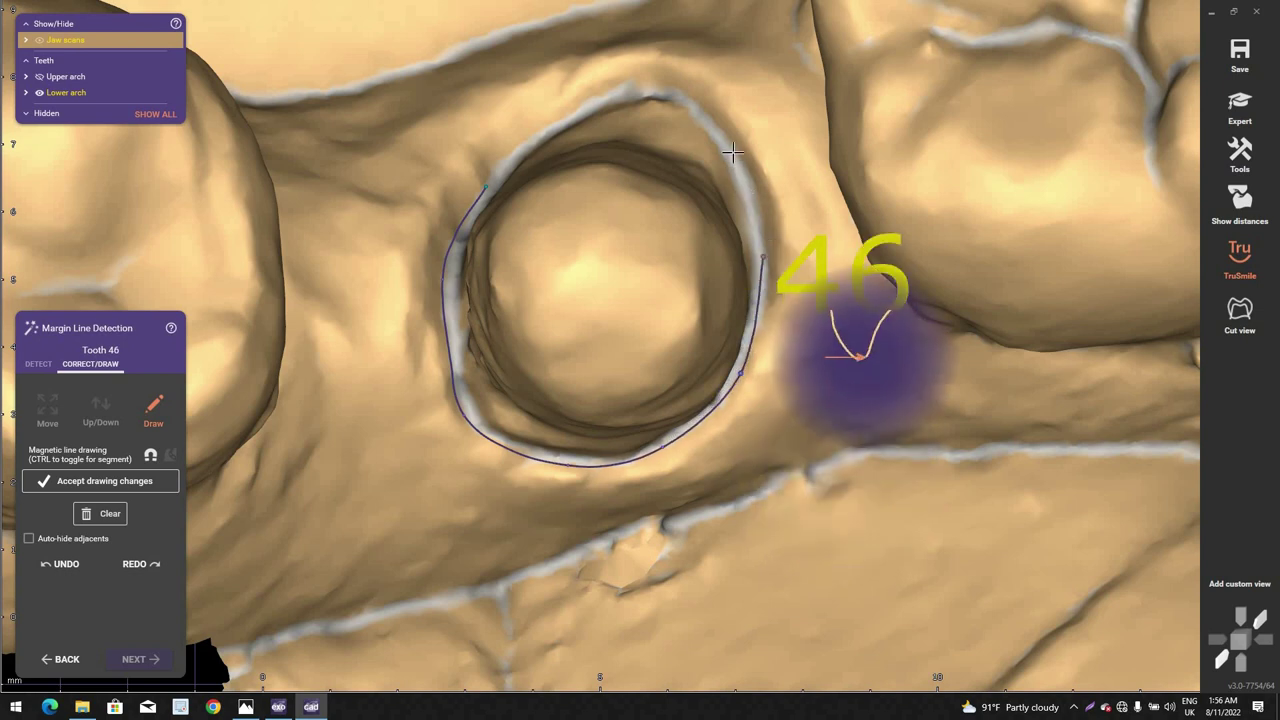
left_click(692, 98)
double_click(599, 90)
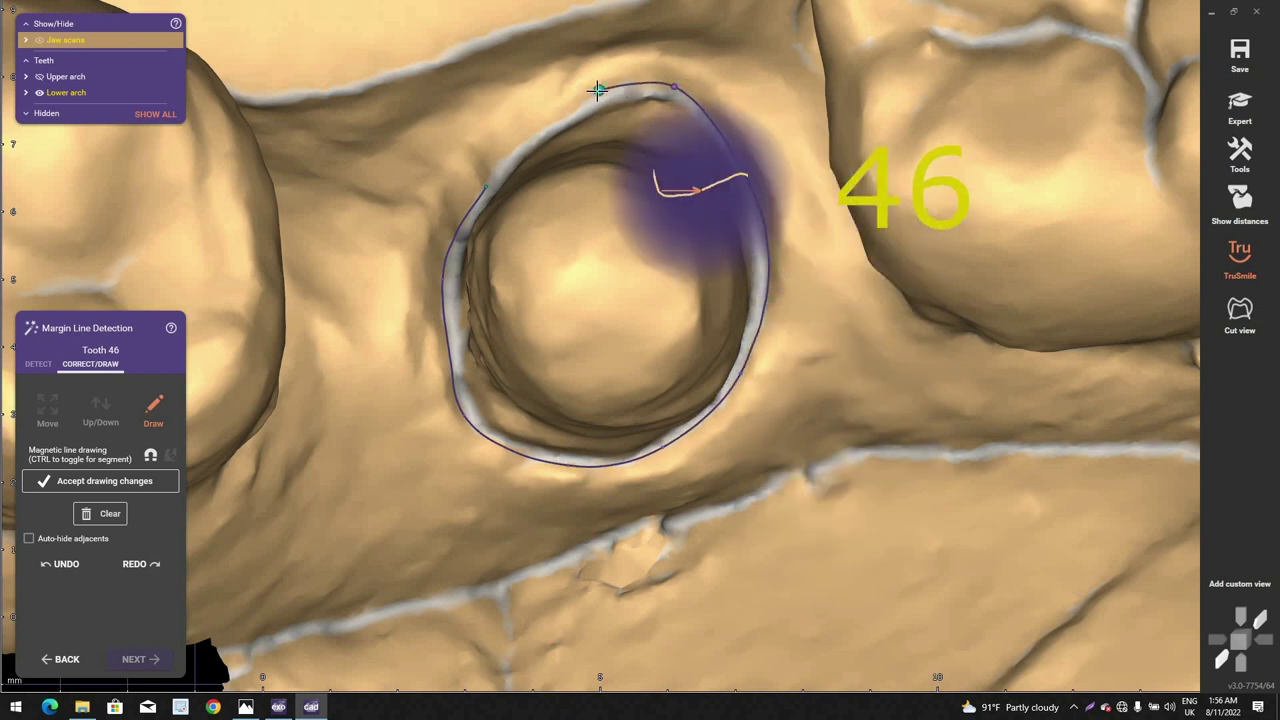
left_click_drag(599, 89, 547, 119)
Step: Reposition tooth 46's margin points around the narrow end of the loop so the line runs just outside the gum edge
left_click_drag(691, 86, 677, 82)
left_click_drag(462, 210, 453, 204)
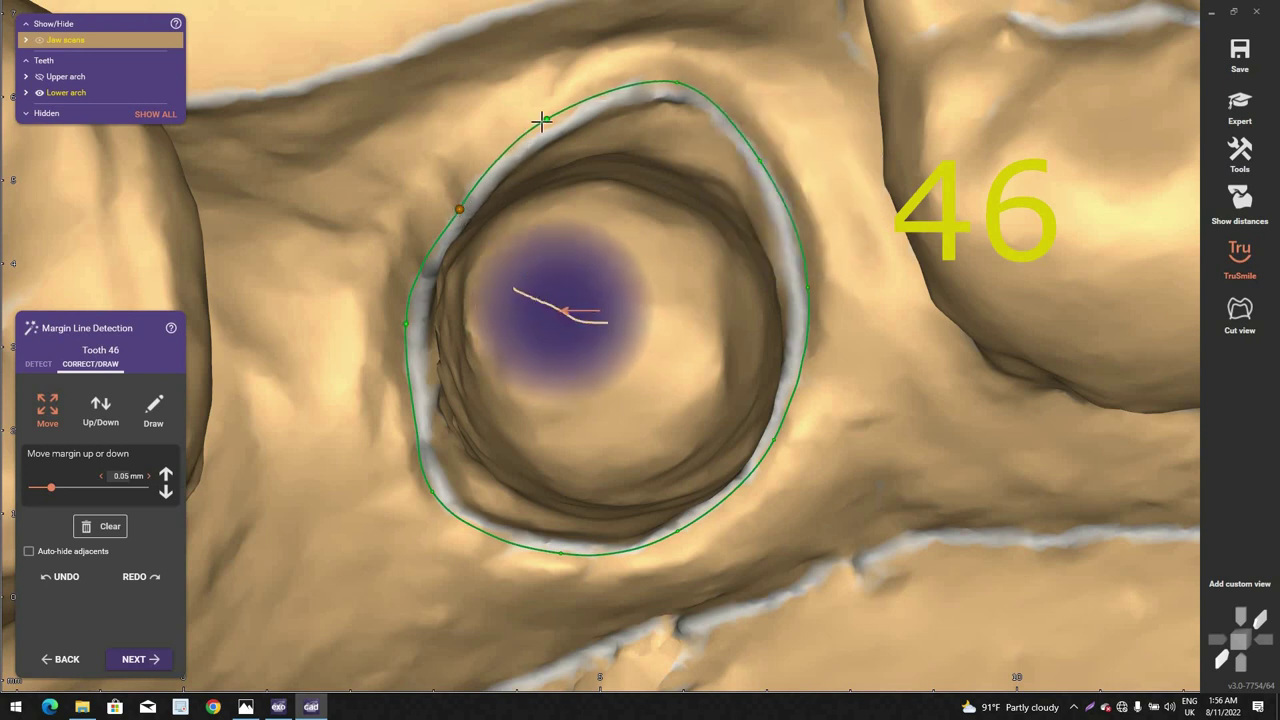
left_click(544, 119)
left_click_drag(760, 162, 765, 157)
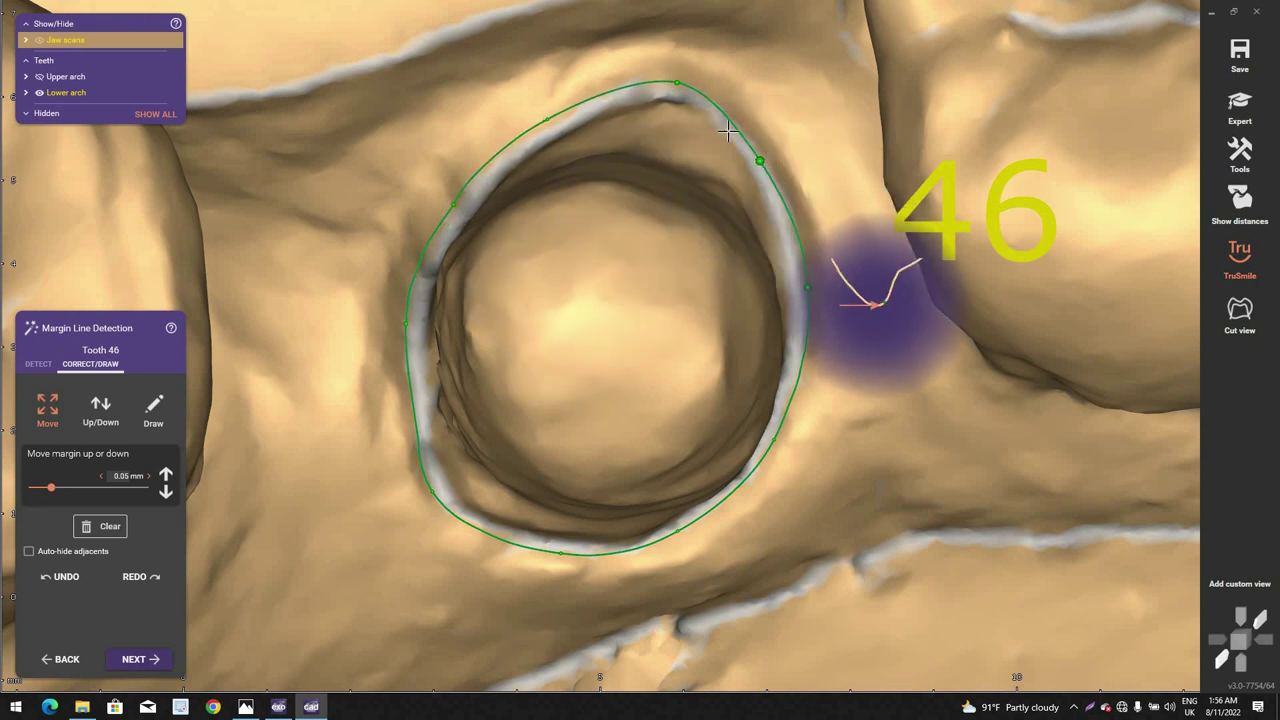
left_click_drag(620, 86, 698, 88)
left_click_drag(545, 120, 533, 127)
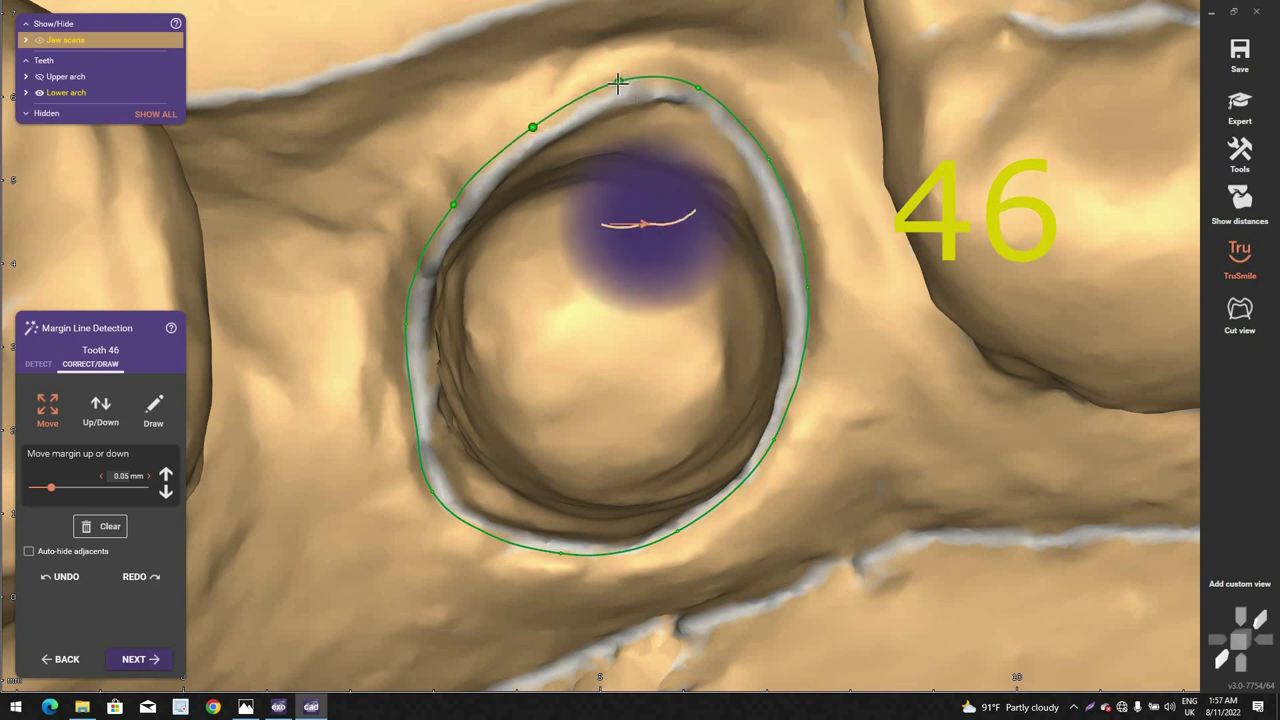
left_click_drag(620, 82, 614, 83)
Step: Shift tooth 46's margin points slightly outward around the wide end of the loop, check the line and accept it
left_click(775, 441)
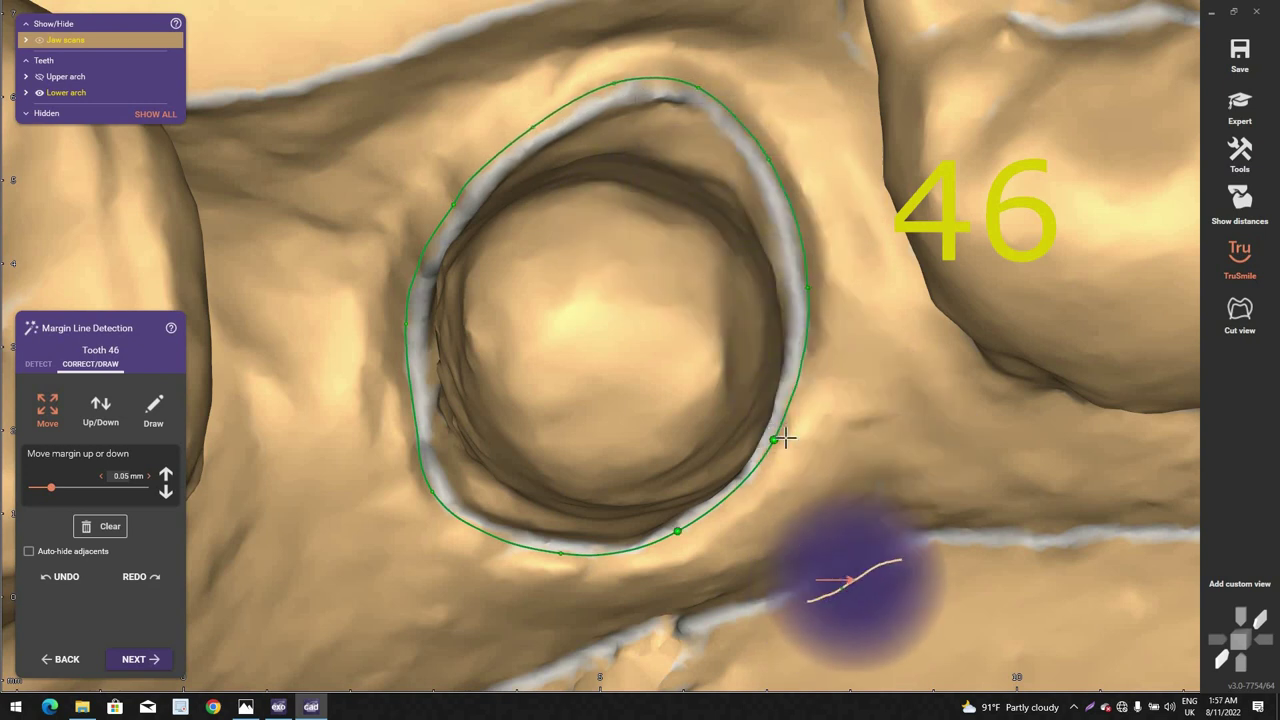
left_click(563, 555)
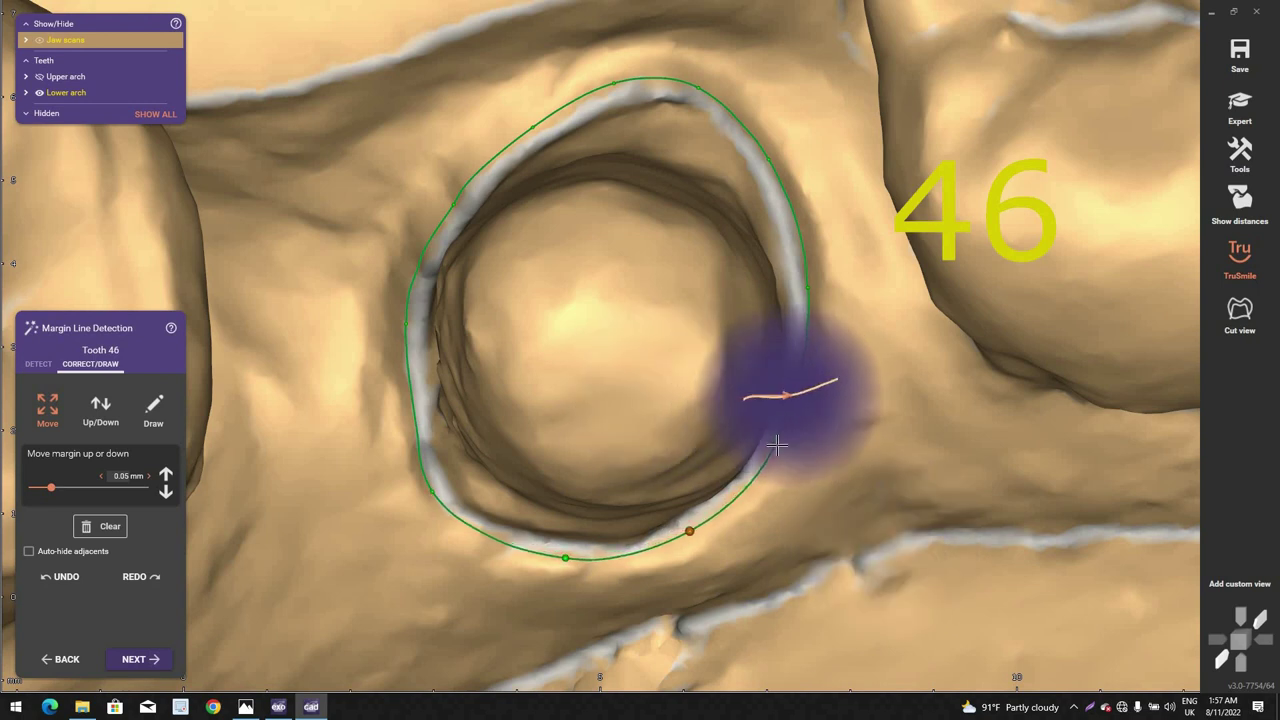
right_click_drag(432, 456, 420, 430)
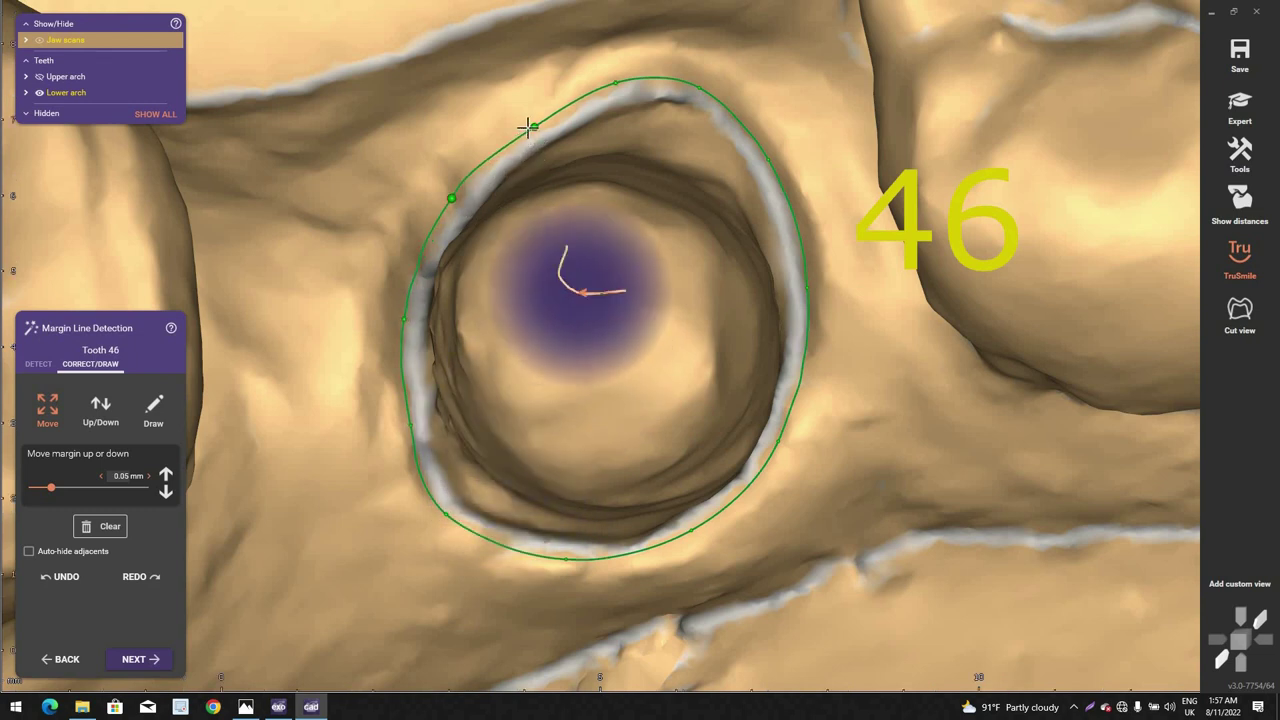
scroll(534, 135, "down", 1)
scroll(573, 177, "down", 3)
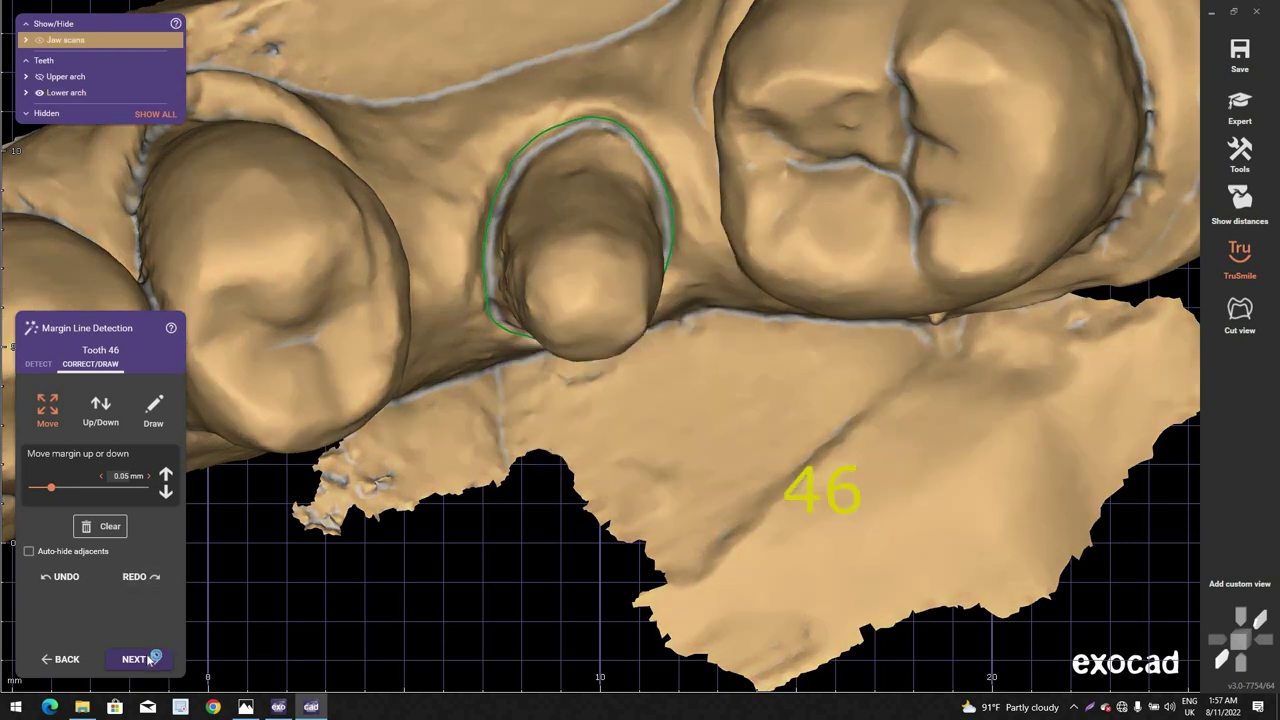
left_click(148, 659)
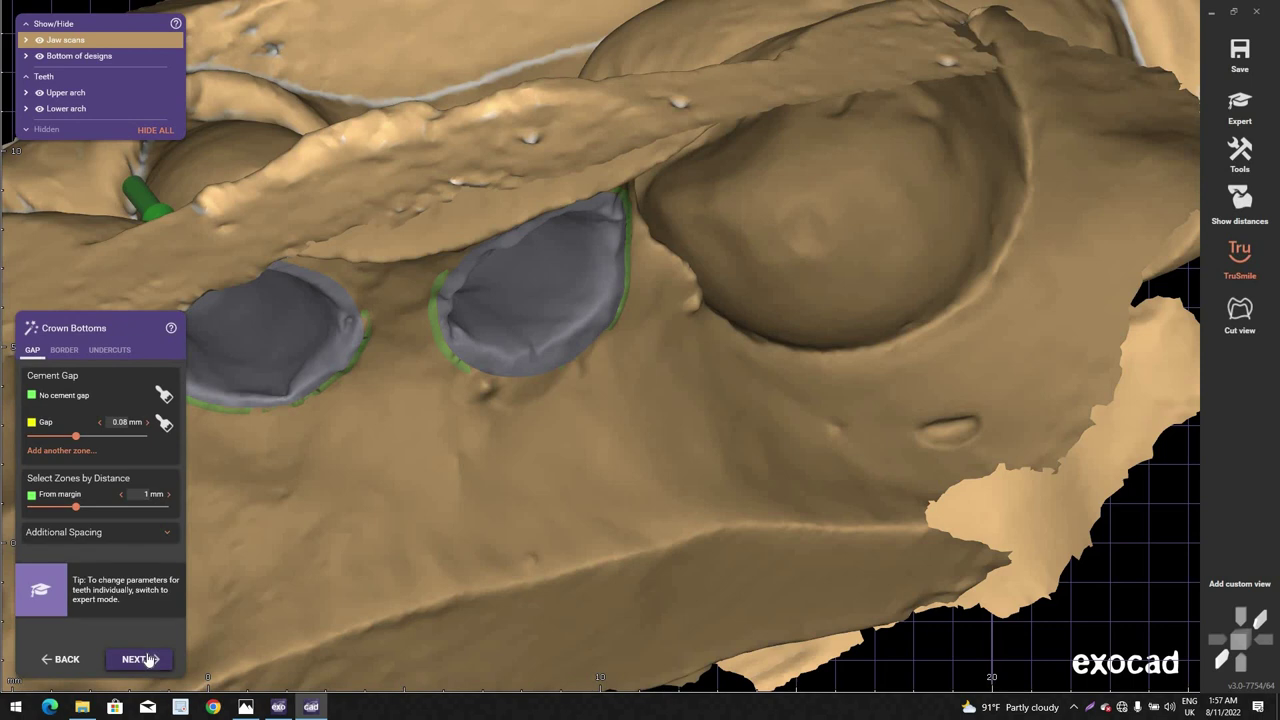
Step: Open the insertion direction settings from the crown bottoms stage and enable a unique insertion direction for bridges on 15-14
scroll(503, 469, "down", 6)
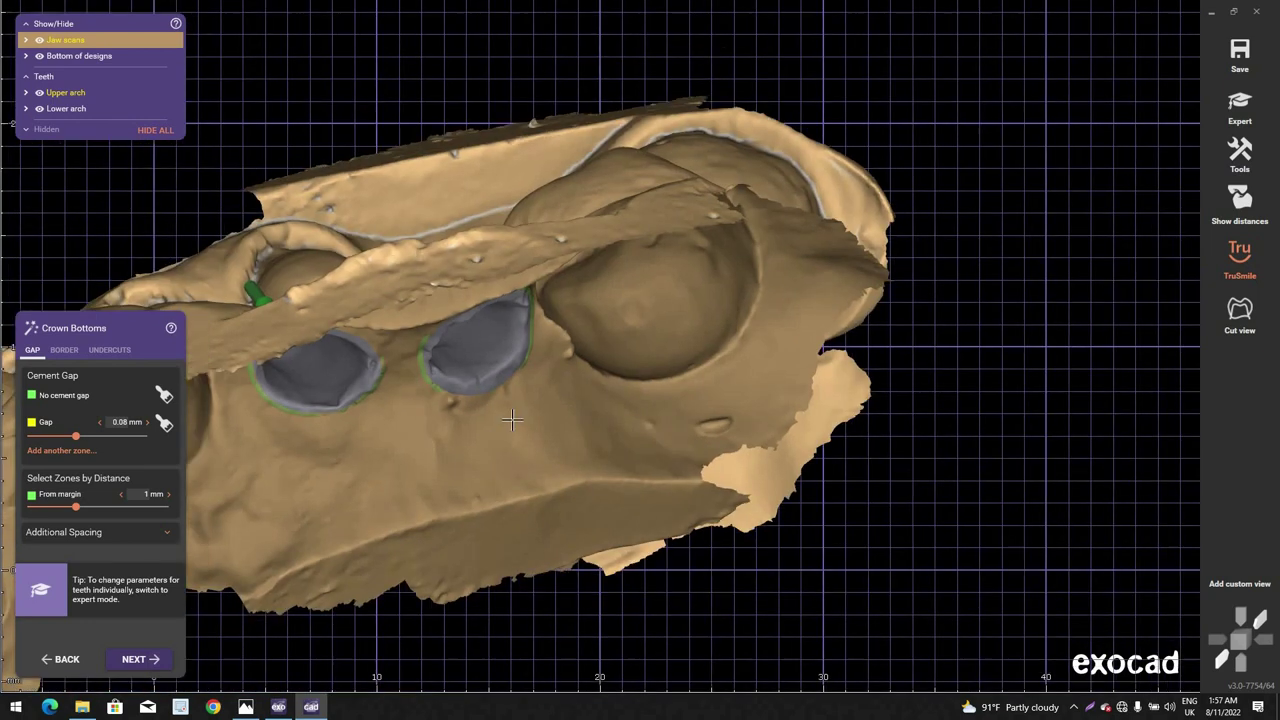
right_click_drag(470, 455, 951, 326)
right_click(979, 368)
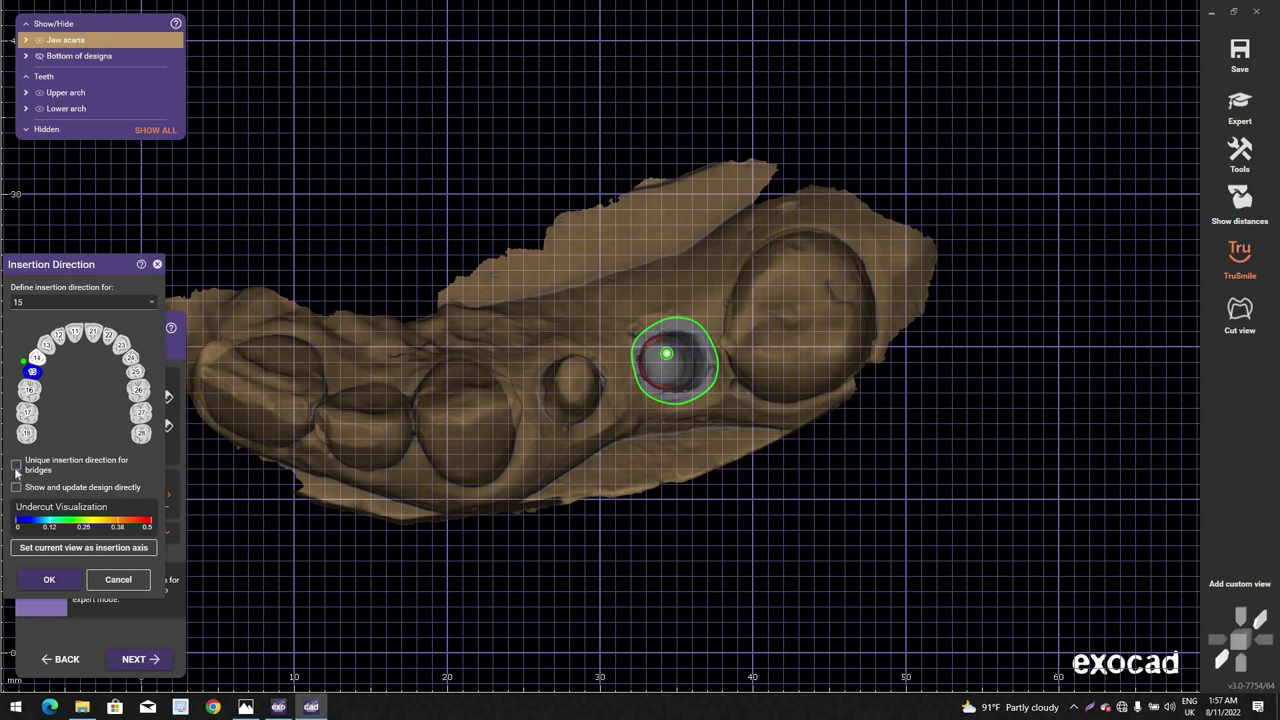
left_click(16, 465)
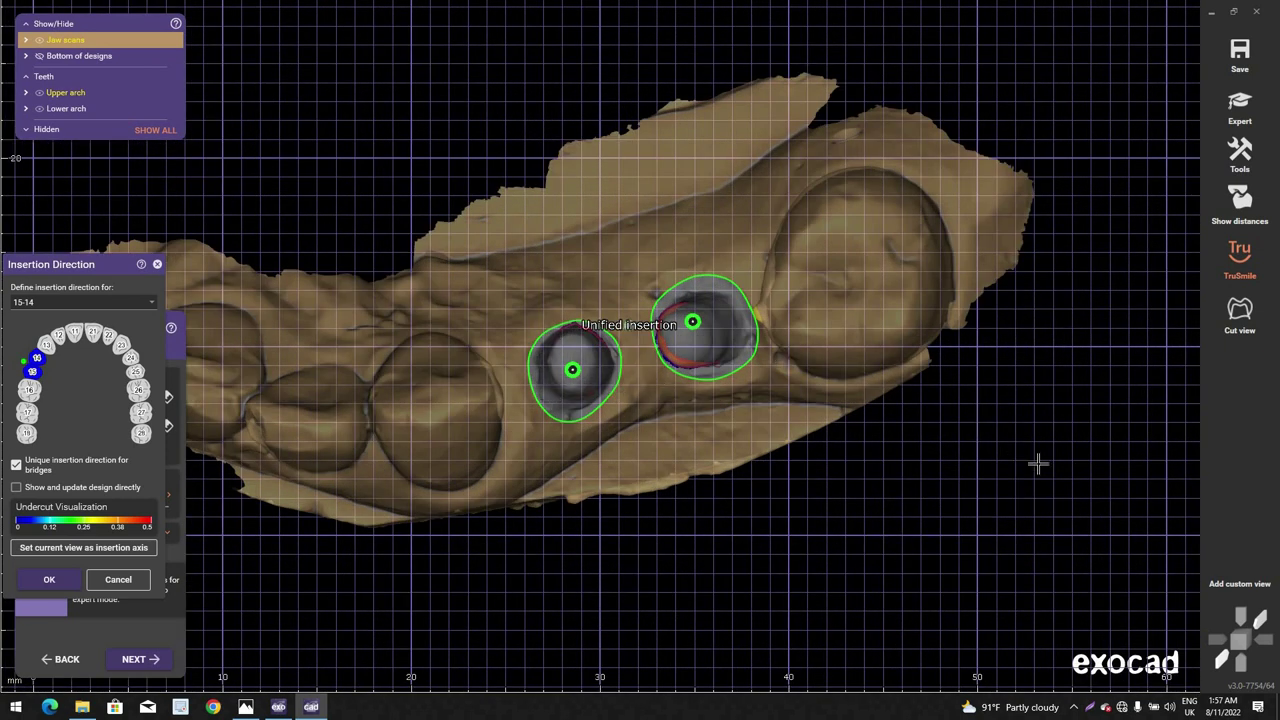
Step: Look straight down abutments 15 and 14 with minimal undercuts, set that view as their shared insertion axis and confirm
right_click_drag(1178, 560, 899, 524)
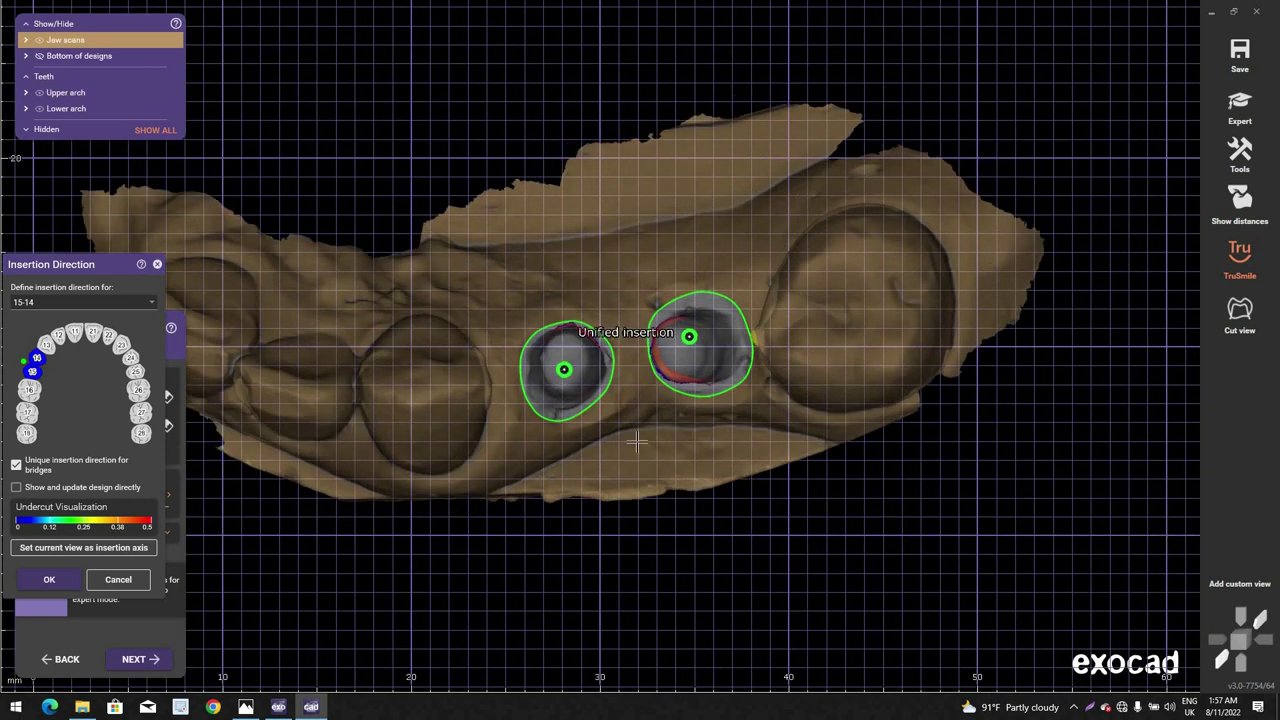
scroll(640, 420, "up", 3)
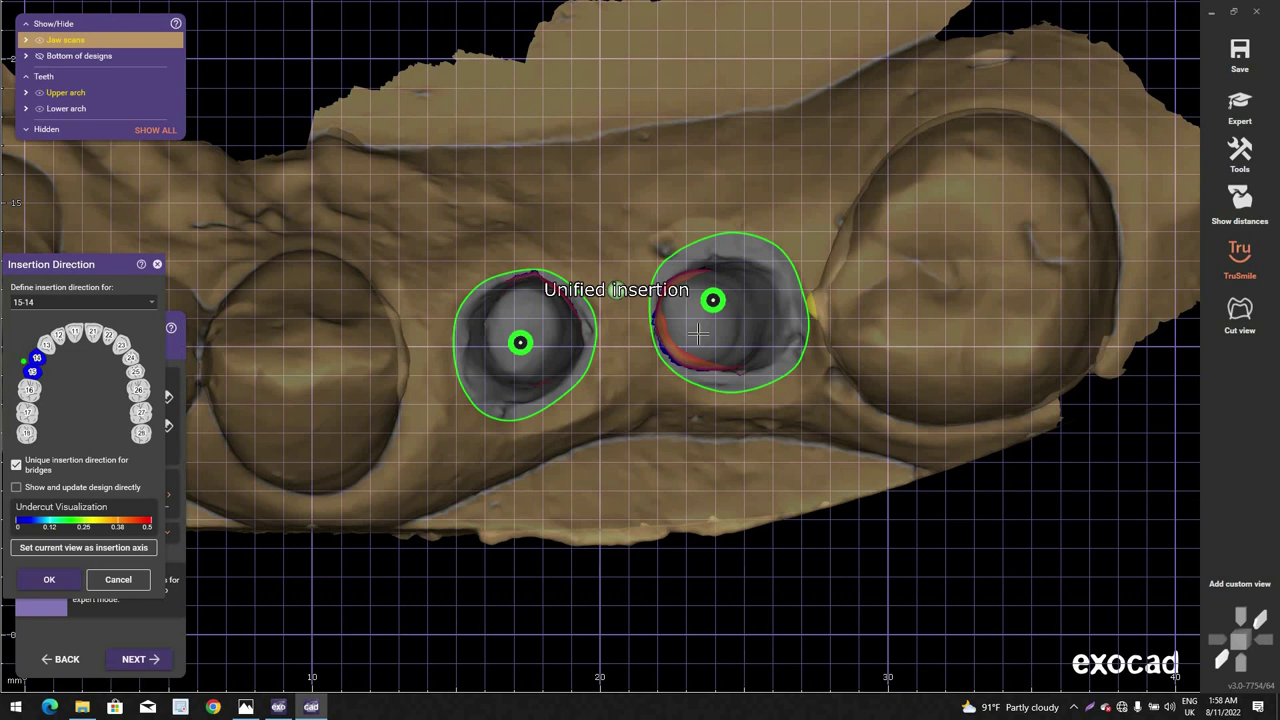
right_click_drag(698, 333, 705, 338)
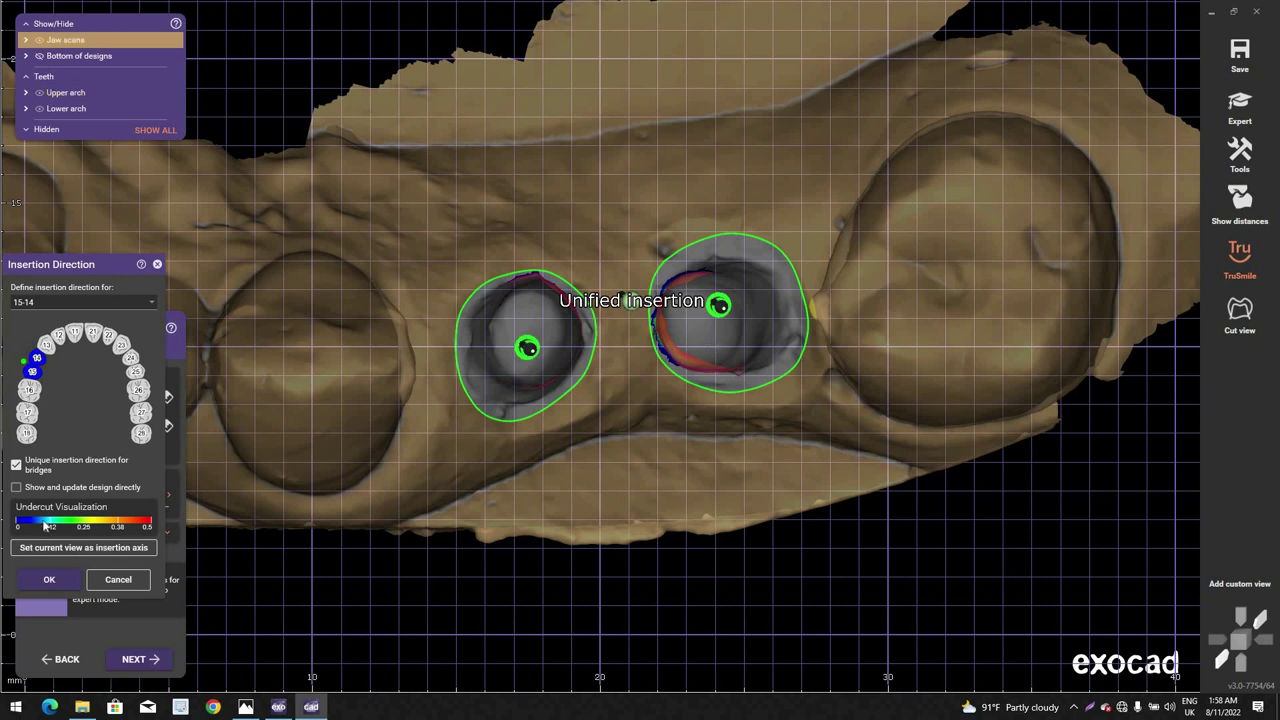
left_click_drag(45, 527, 70, 525)
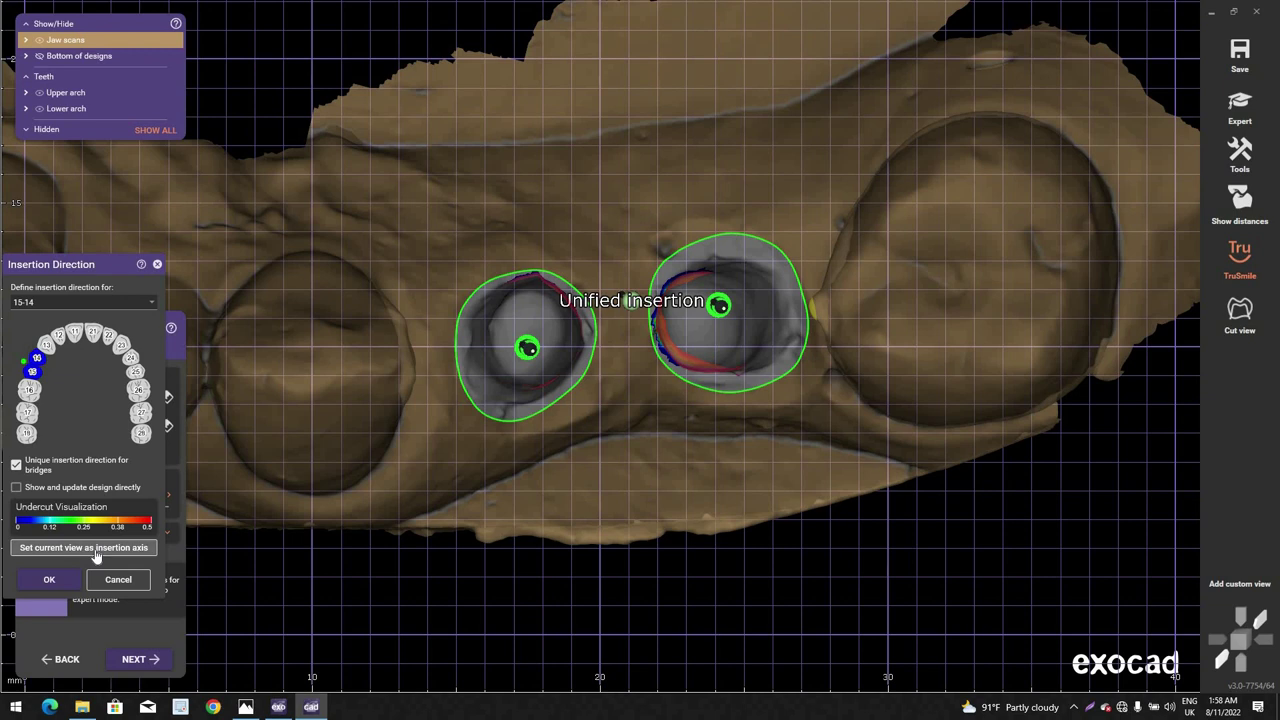
left_click(90, 551)
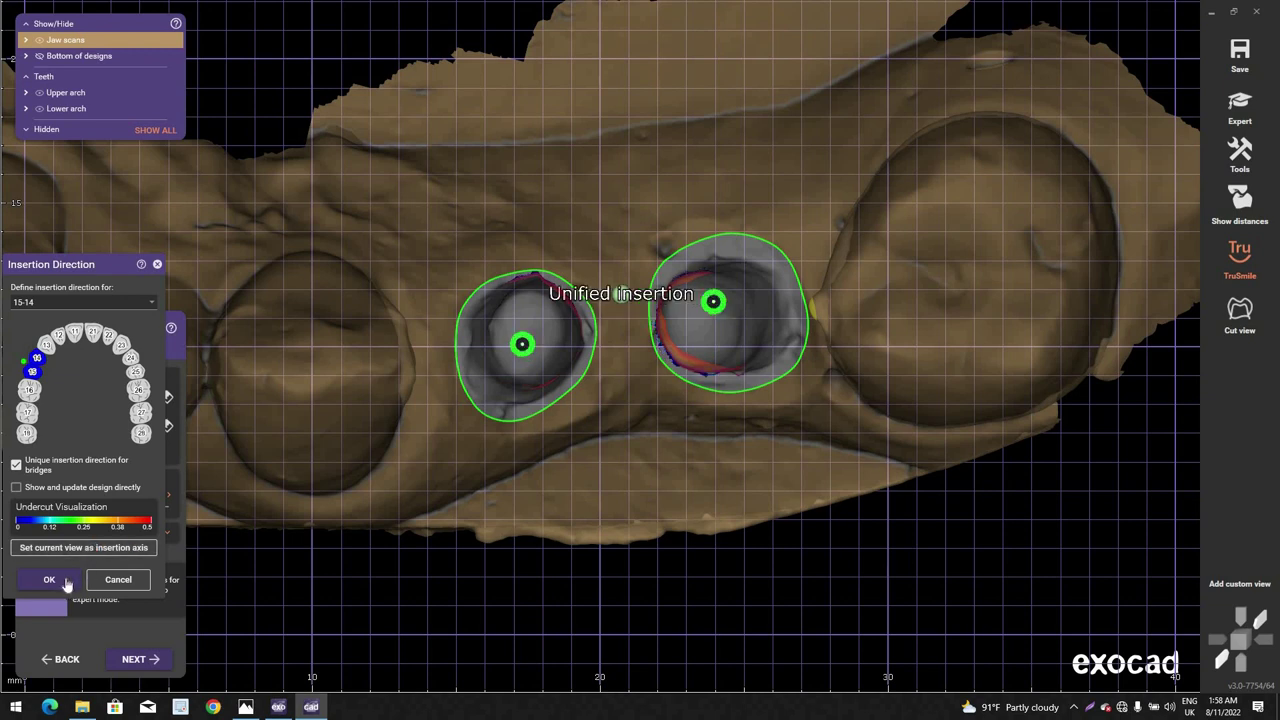
left_click(50, 580)
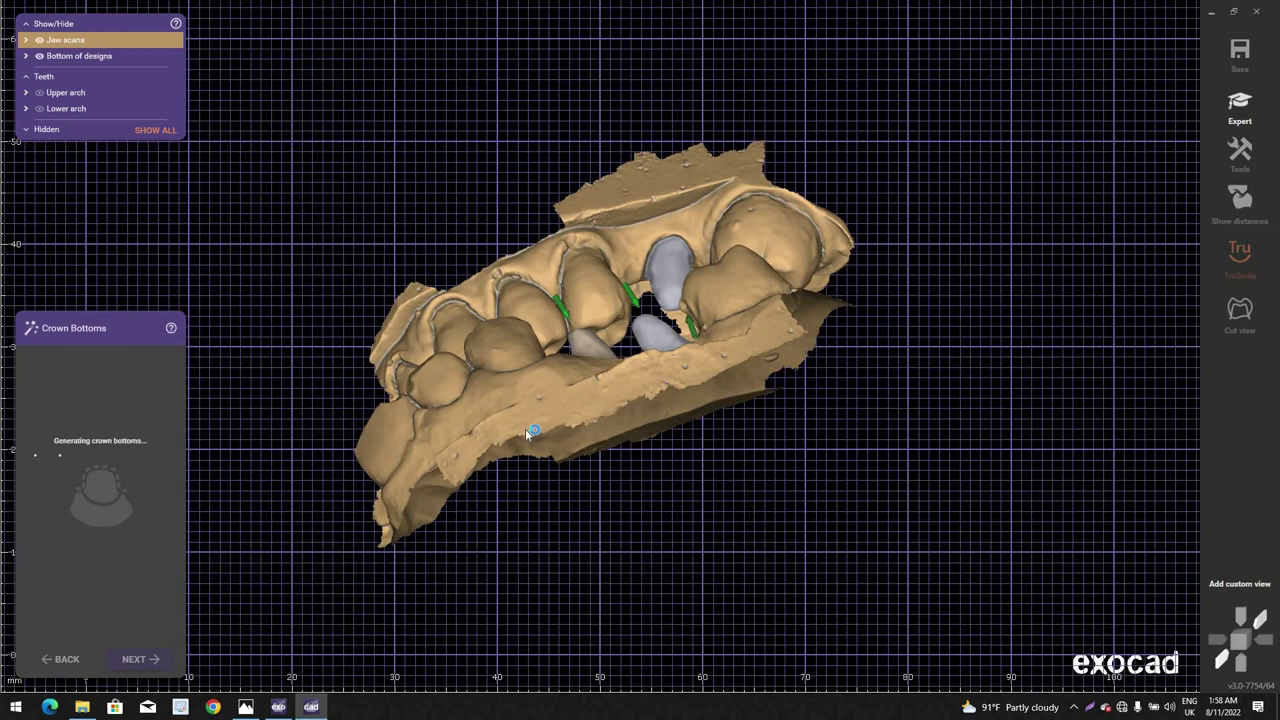
Step: Reopen the insertion direction settings from the crown bottoms stage and unify the direction for the 15-14 bridge again
right_click(1062, 431)
left_click(1100, 428)
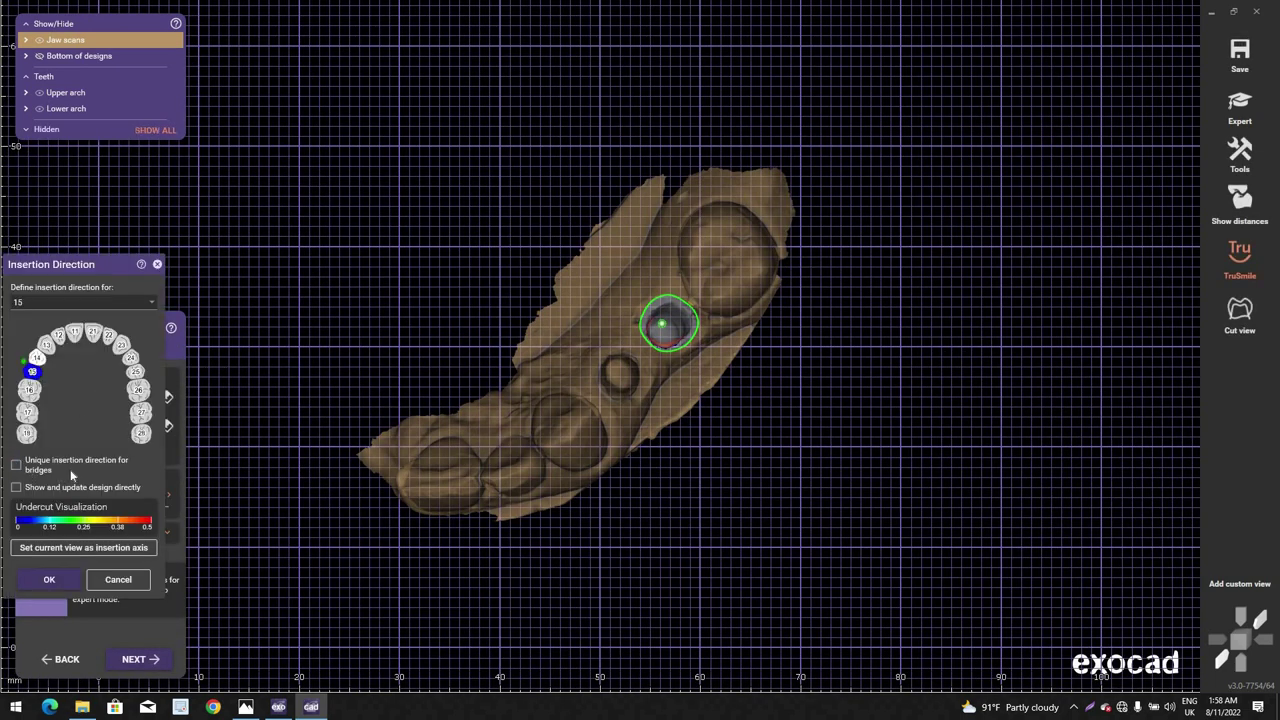
left_click(646, 388)
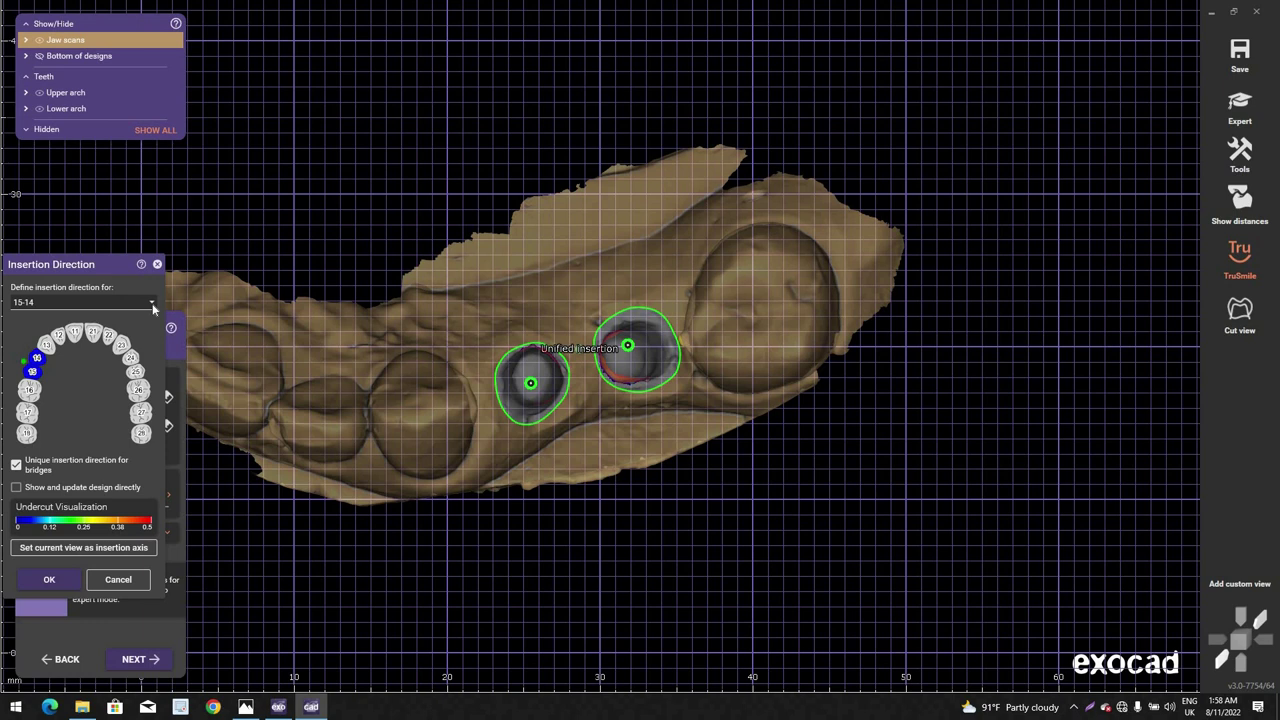
Step: Choose tooth 46, look straight down its abutment, set that view as its insertion axis and close the insertion settings
left_click(147, 305)
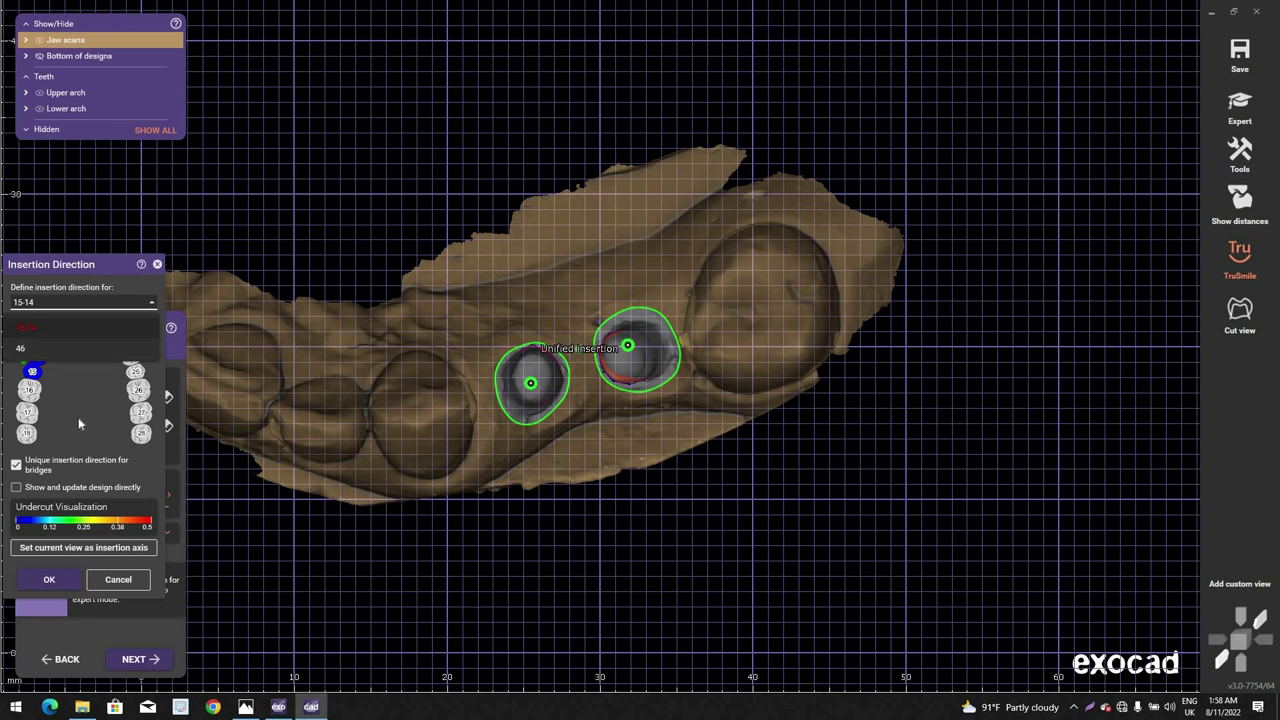
left_click(74, 347)
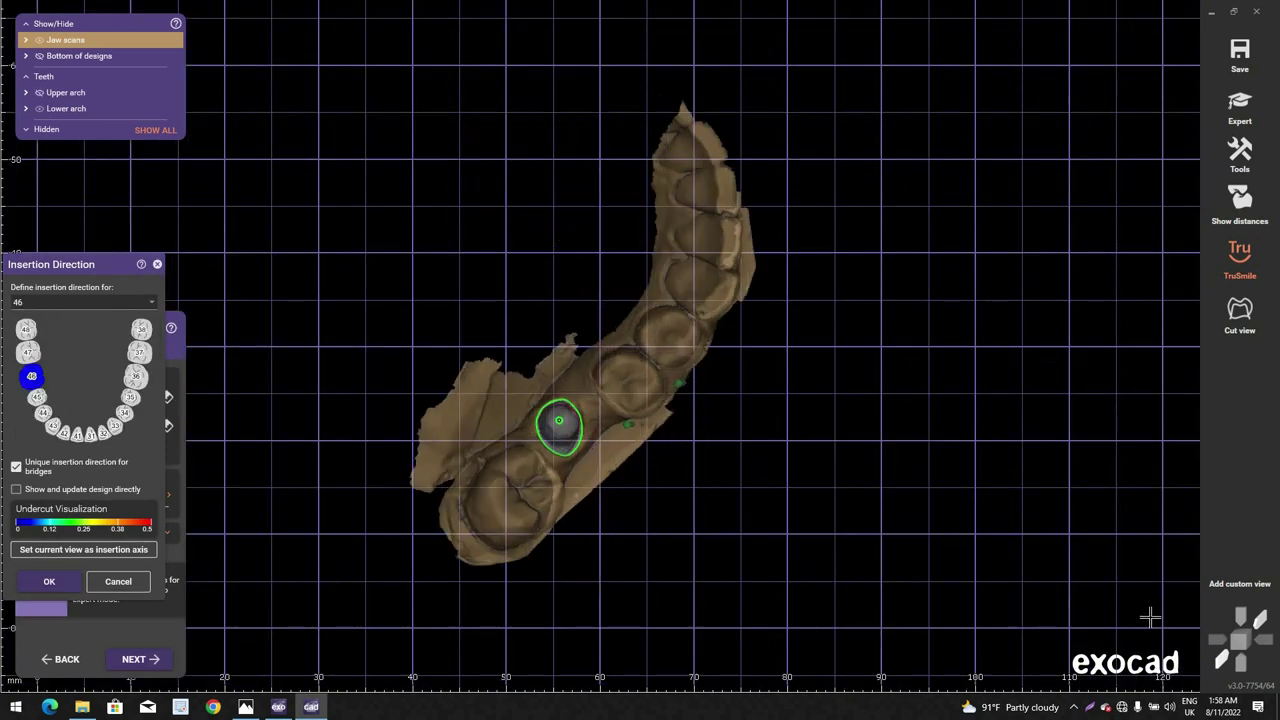
scroll(516, 404, "up", 4)
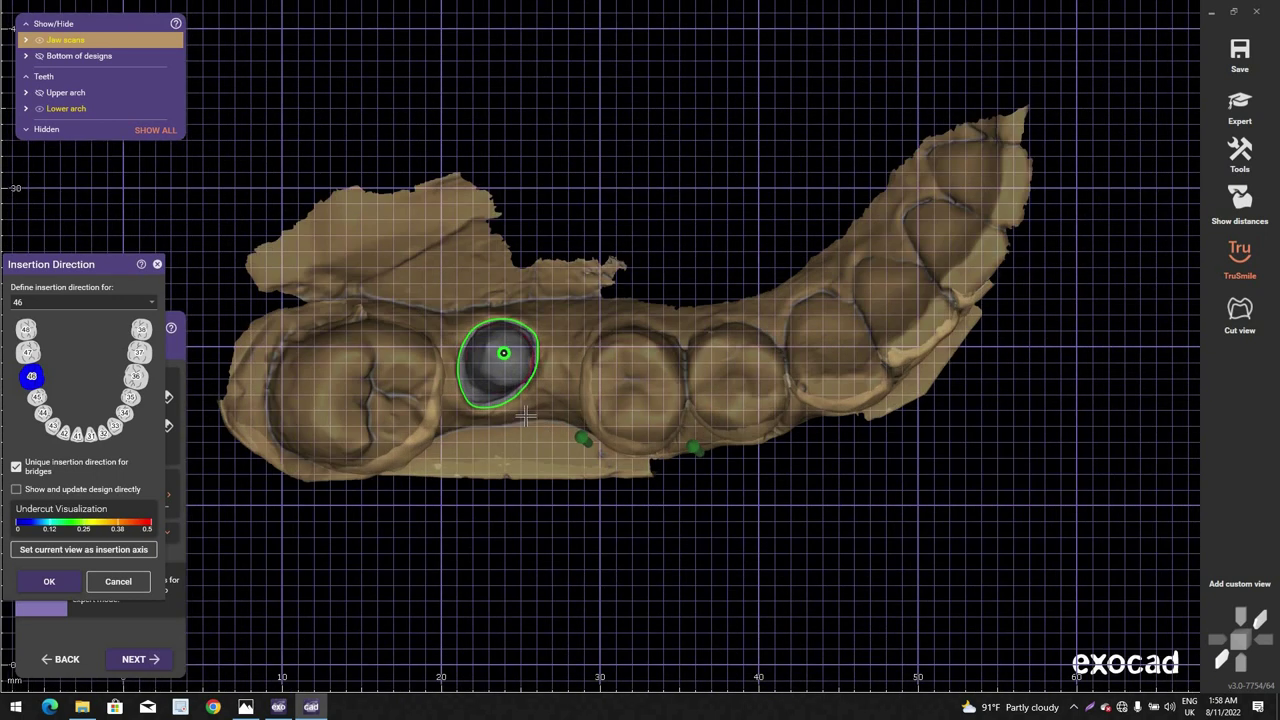
scroll(505, 392, "up", 2)
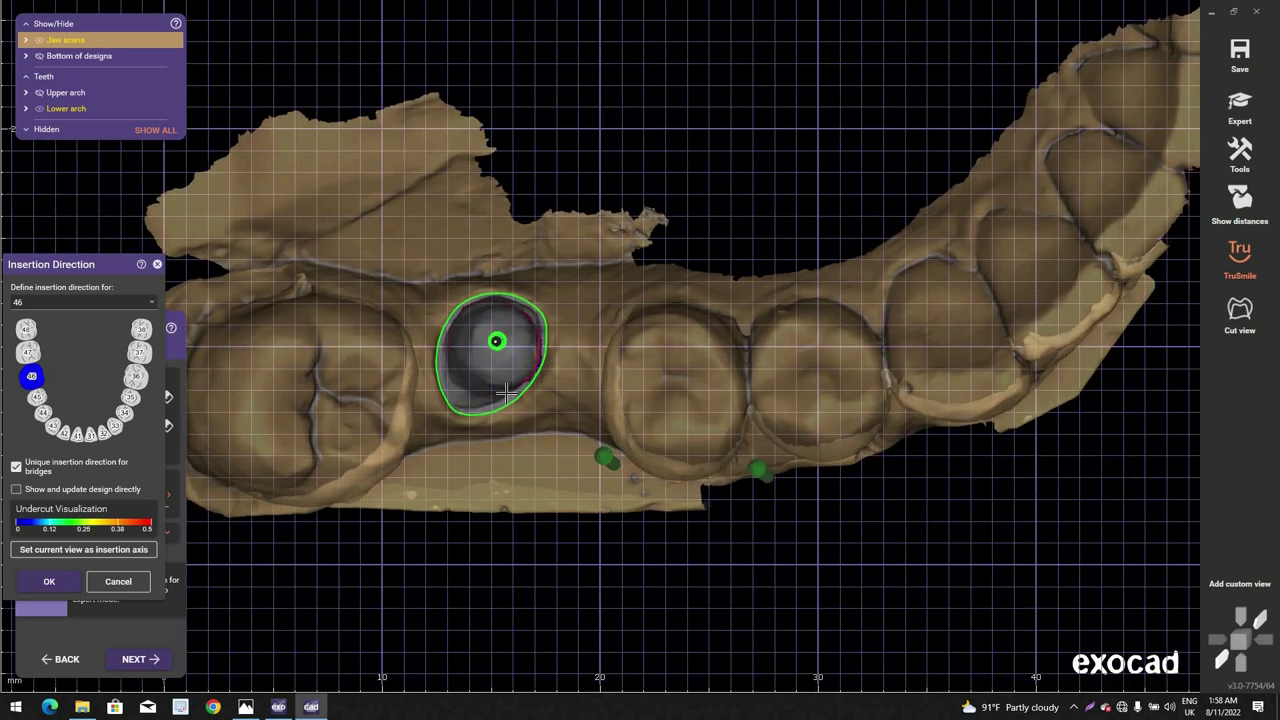
left_click(117, 550)
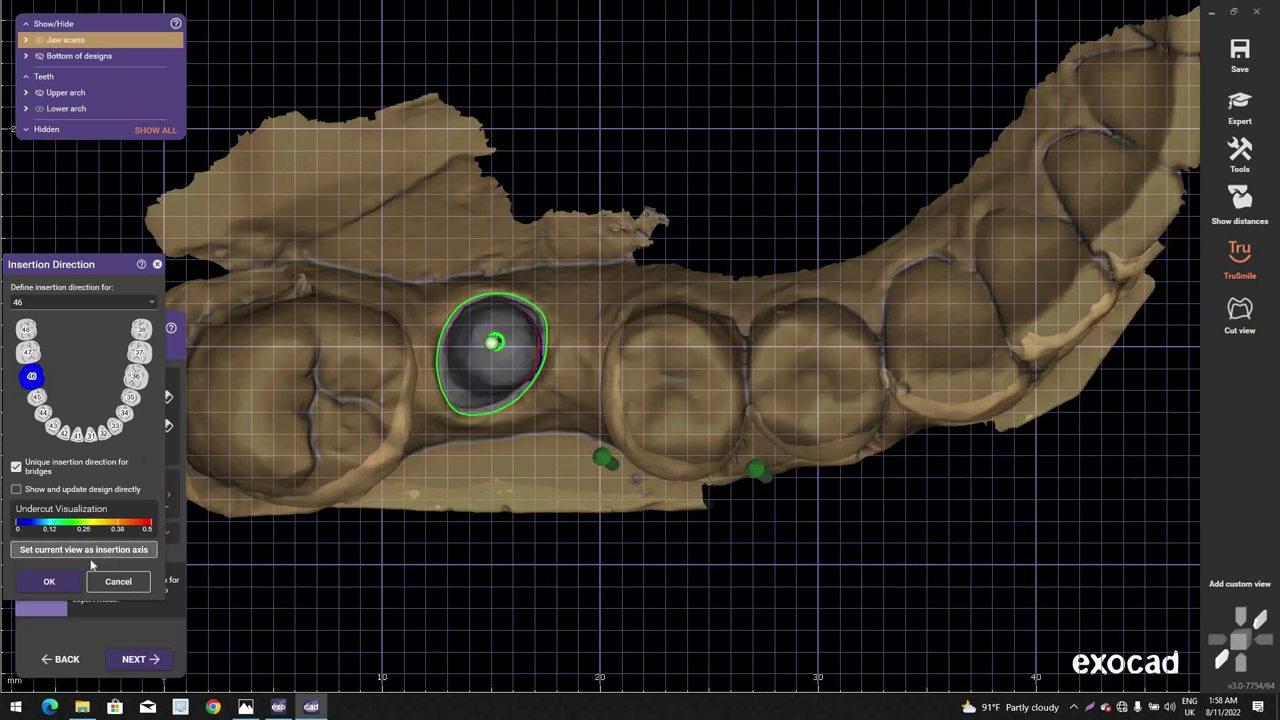
left_click(137, 582)
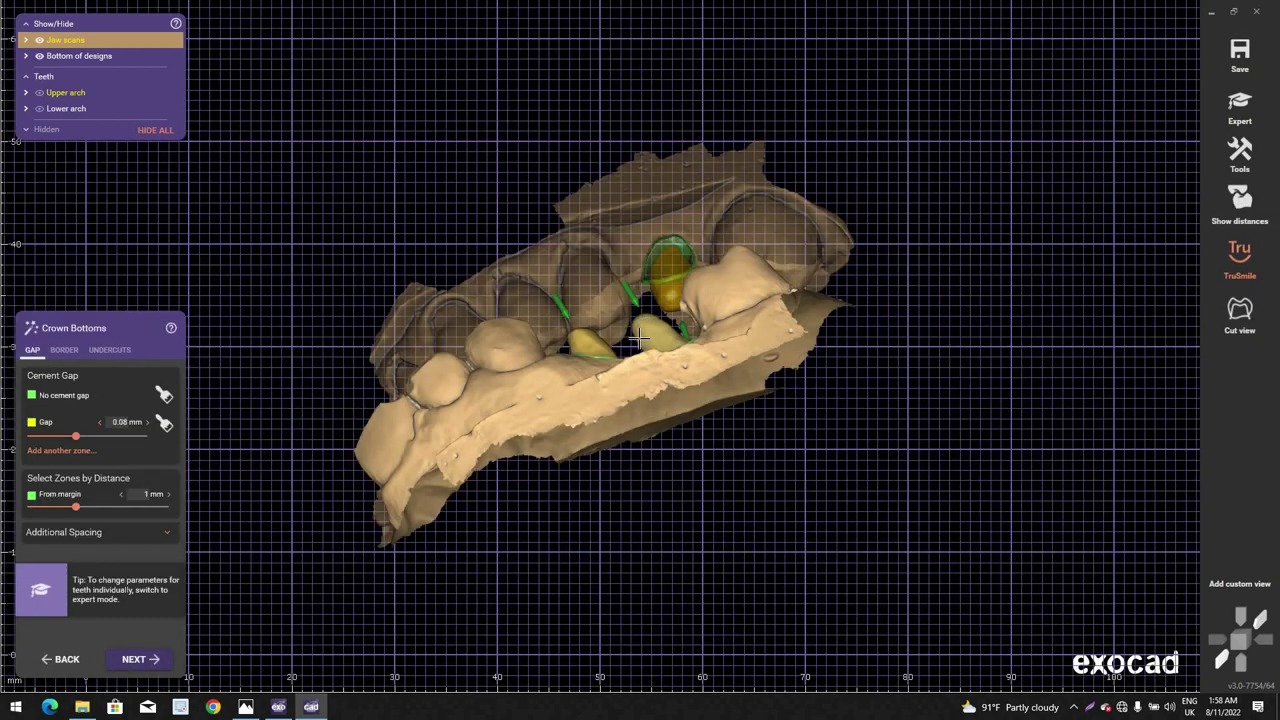
Step: Set the horizontal and angled crown border parameters to 0 mm for the crown bottoms
scroll(640, 338, "up", 3)
right_click_drag(640, 338, 490, 325)
scroll(488, 327, "up", 2)
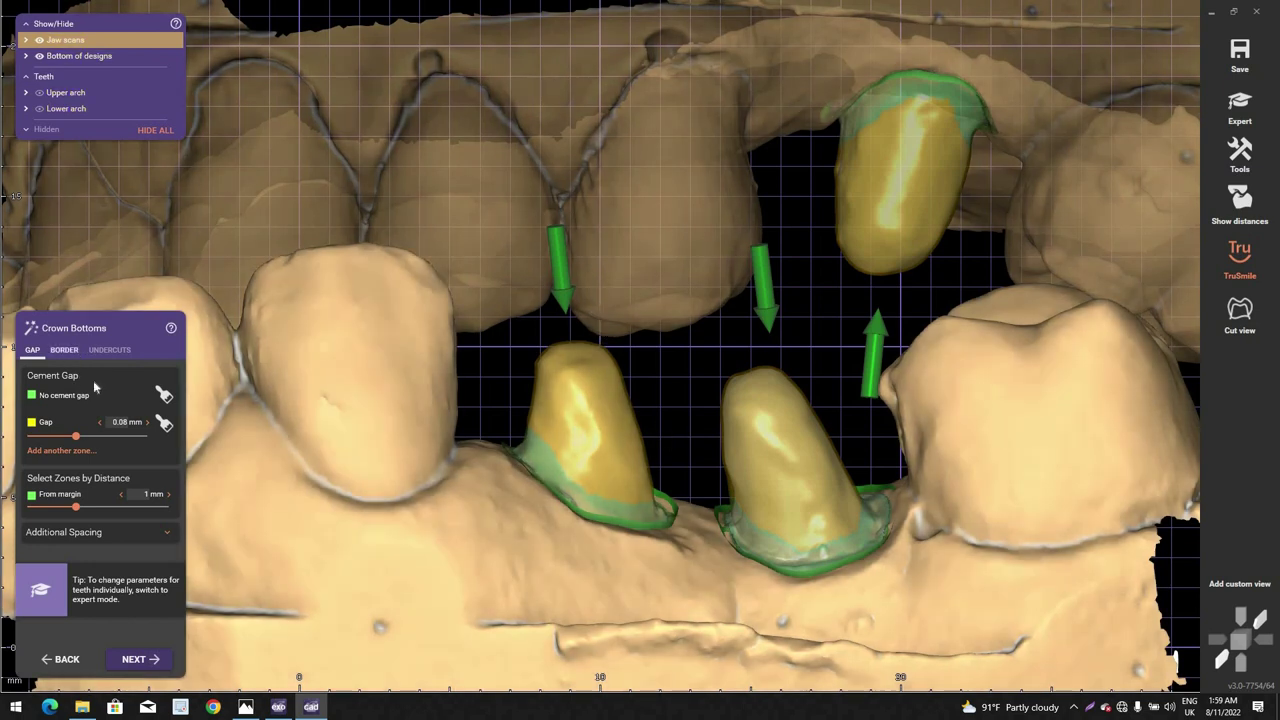
left_click(66, 351)
left_click_drag(84, 404, 20, 438)
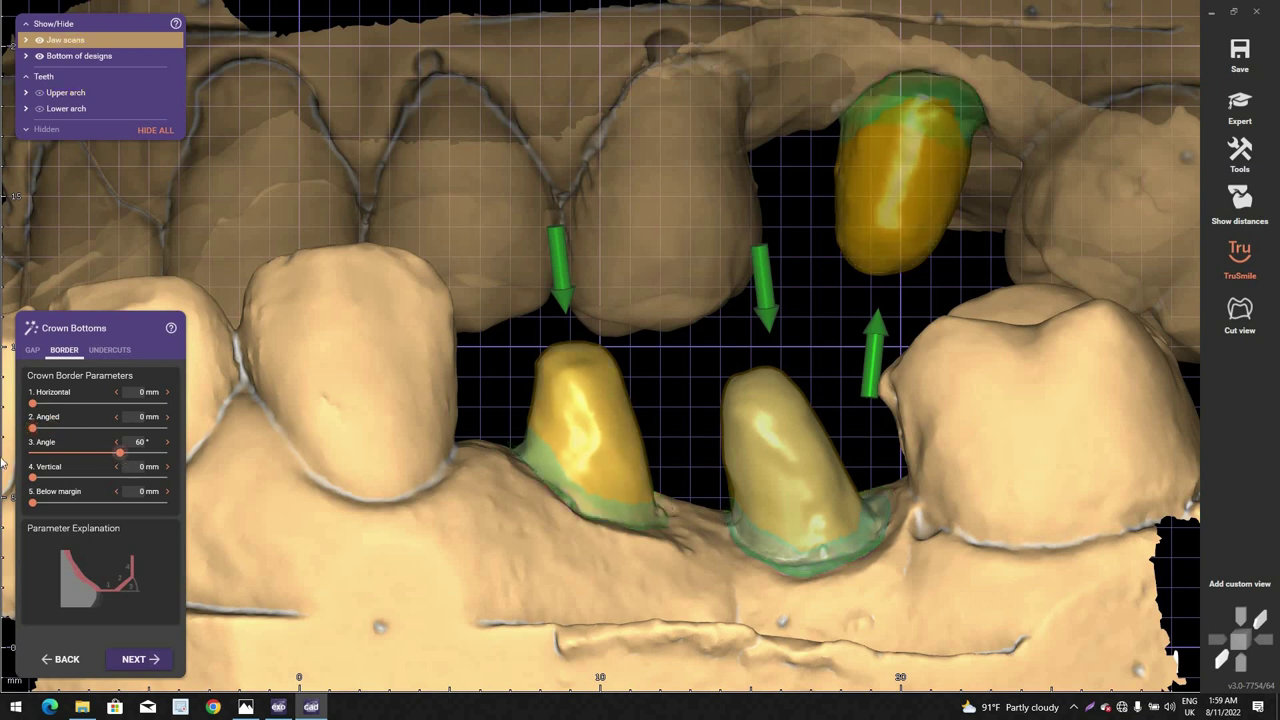
left_click_drag(120, 453, 1, 463)
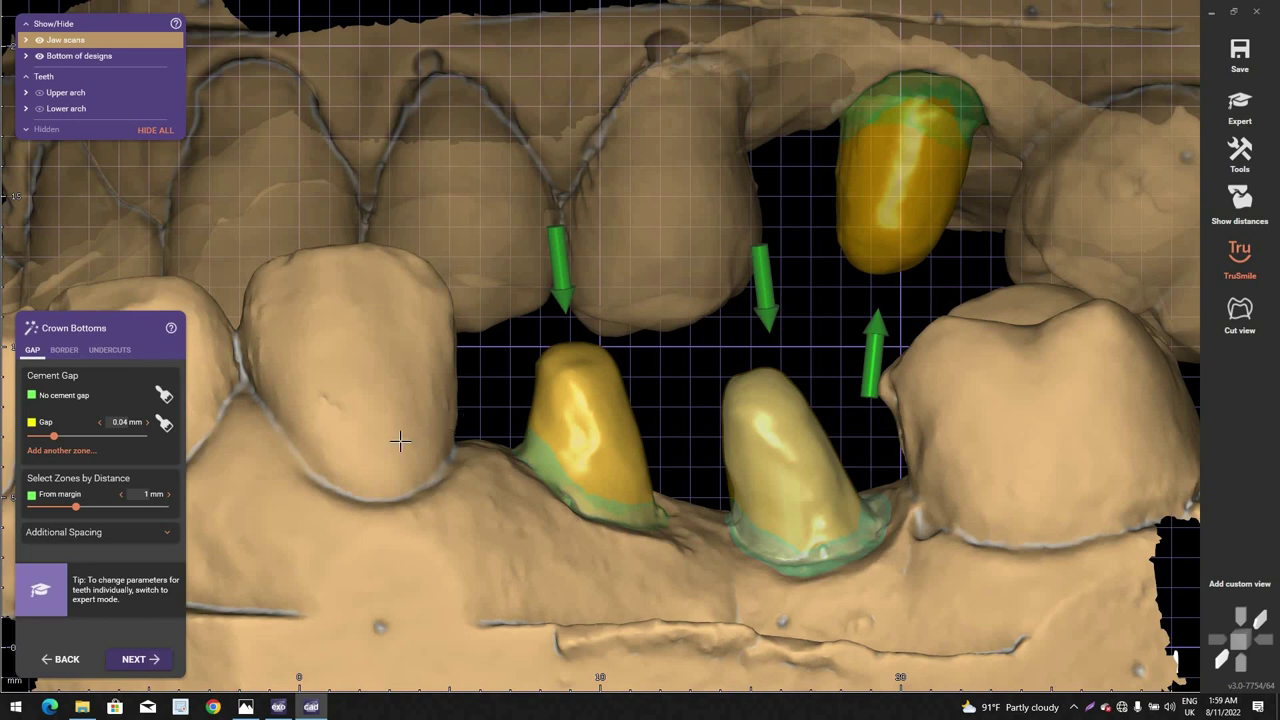
Step: Set the crown bottoms' cement gap to 0.05 mm and advance to the copy/mirror tooth stage
scroll(400, 437, "down", 3)
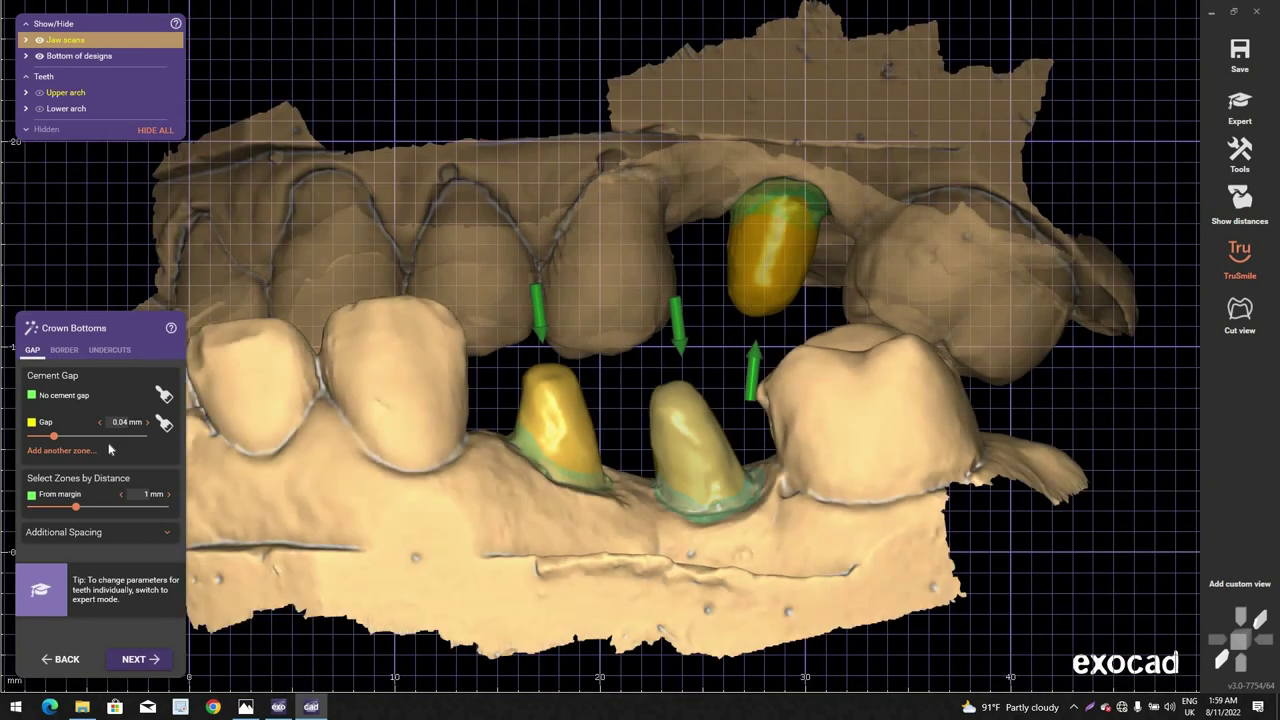
middle_click(466, 434)
scroll(583, 437, "down", 3)
right_click_drag(583, 437, 670, 349)
scroll(680, 357, "up", 2)
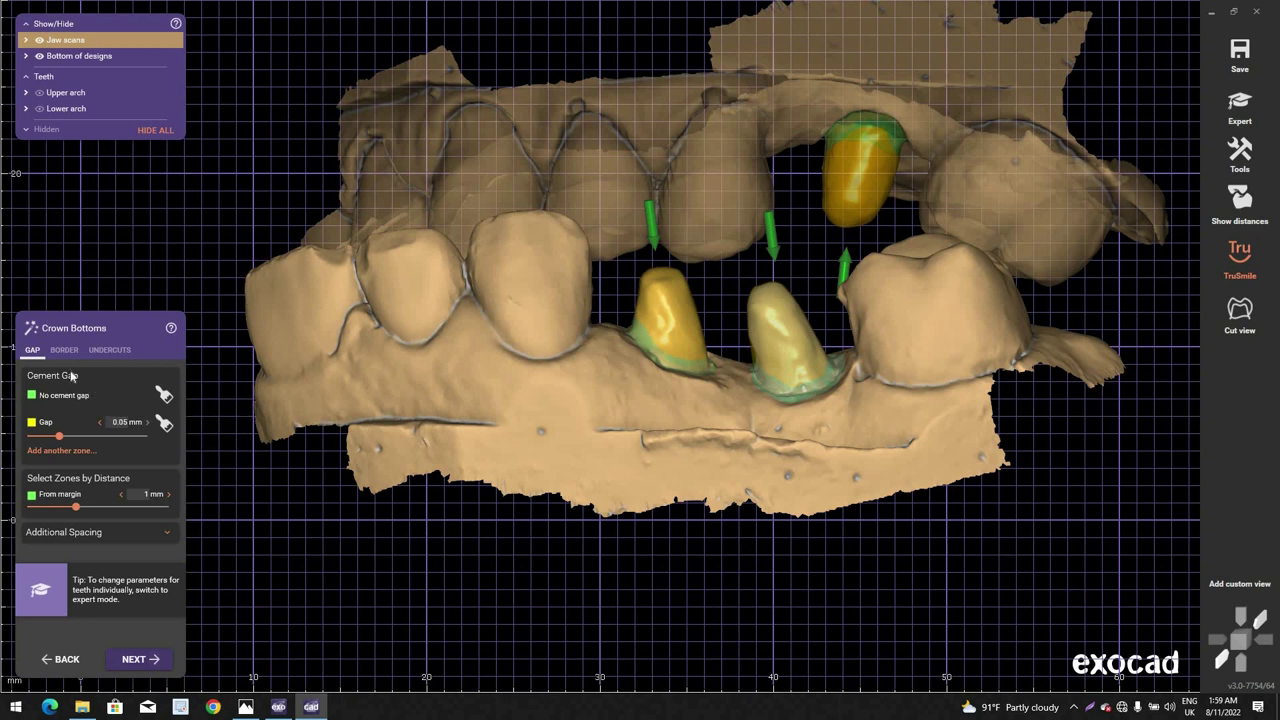
left_click(138, 660)
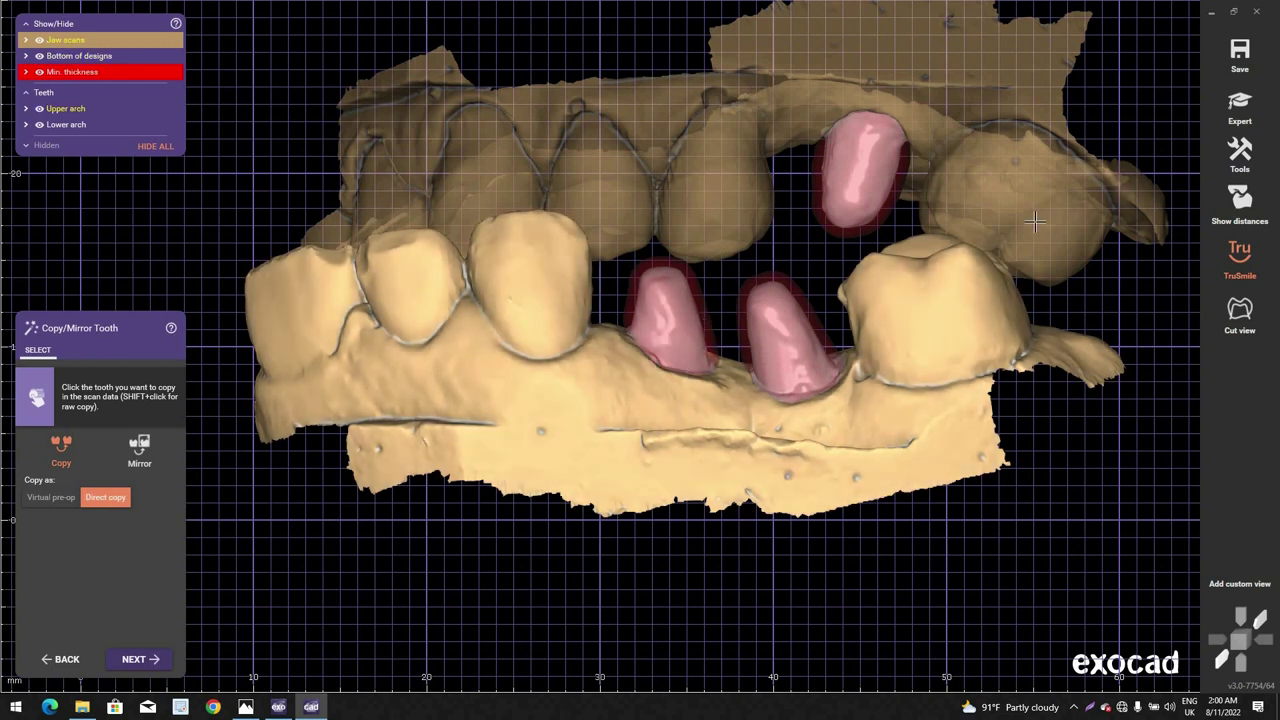
Step: Switch to expert mode and make the transparent jaw scan opaque, viewing the tooth 46 side of the bite
left_click(1239, 110)
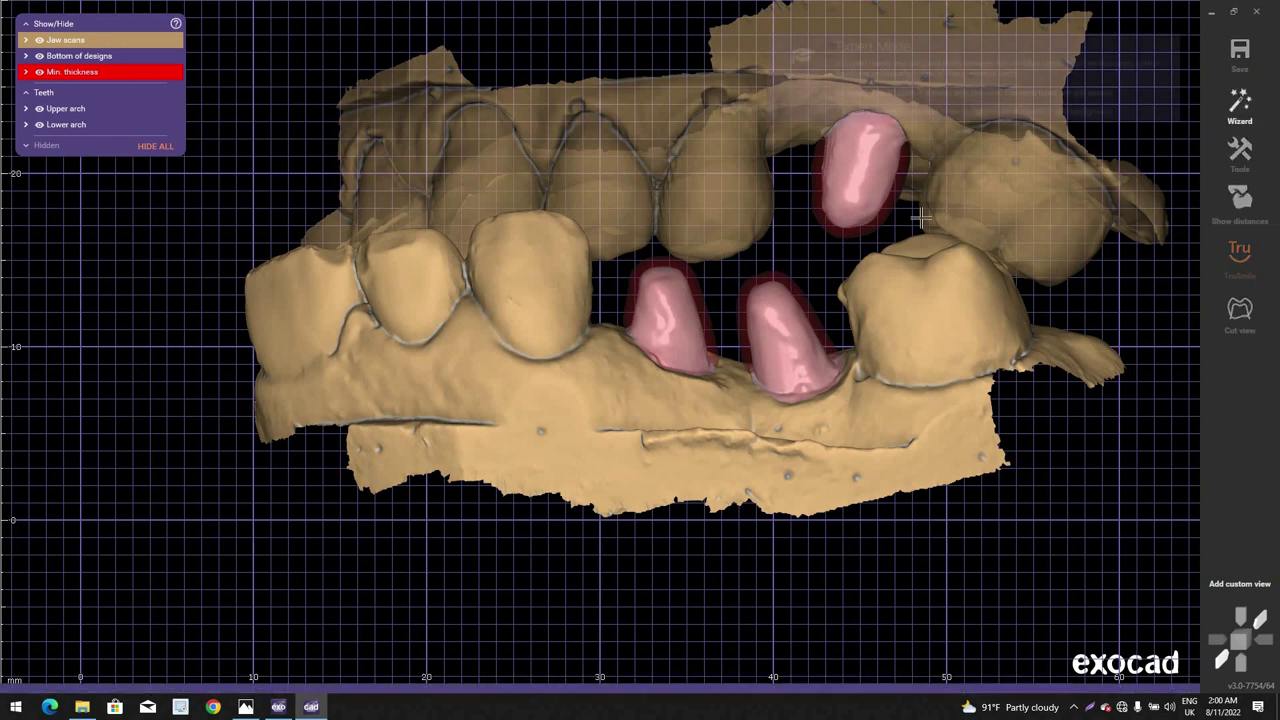
right_click_drag(786, 237, 508, 340)
scroll(697, 330, "up", 1)
middle_click(743, 329, "shift")
scroll(734, 340, "up", 2)
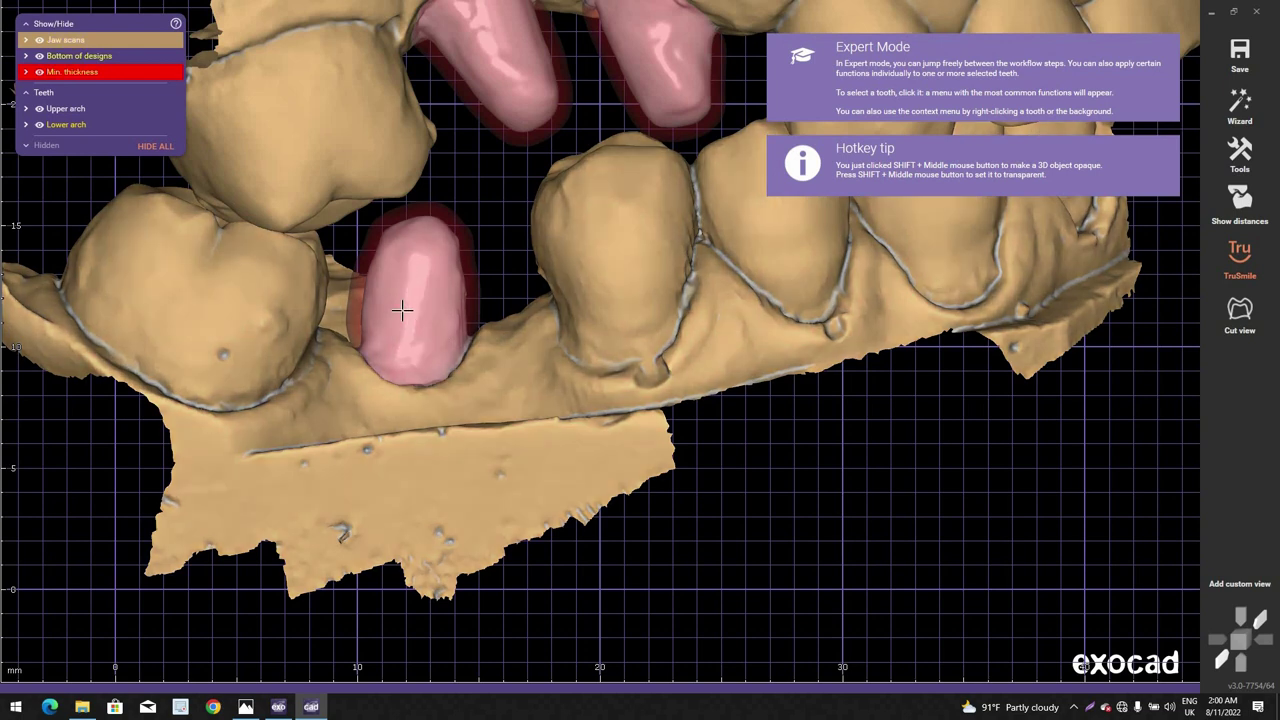
Step: Reopen the crown bottom settings for tooth 46, set its cement gap to 0.035 mm and confirm
left_click(401, 311)
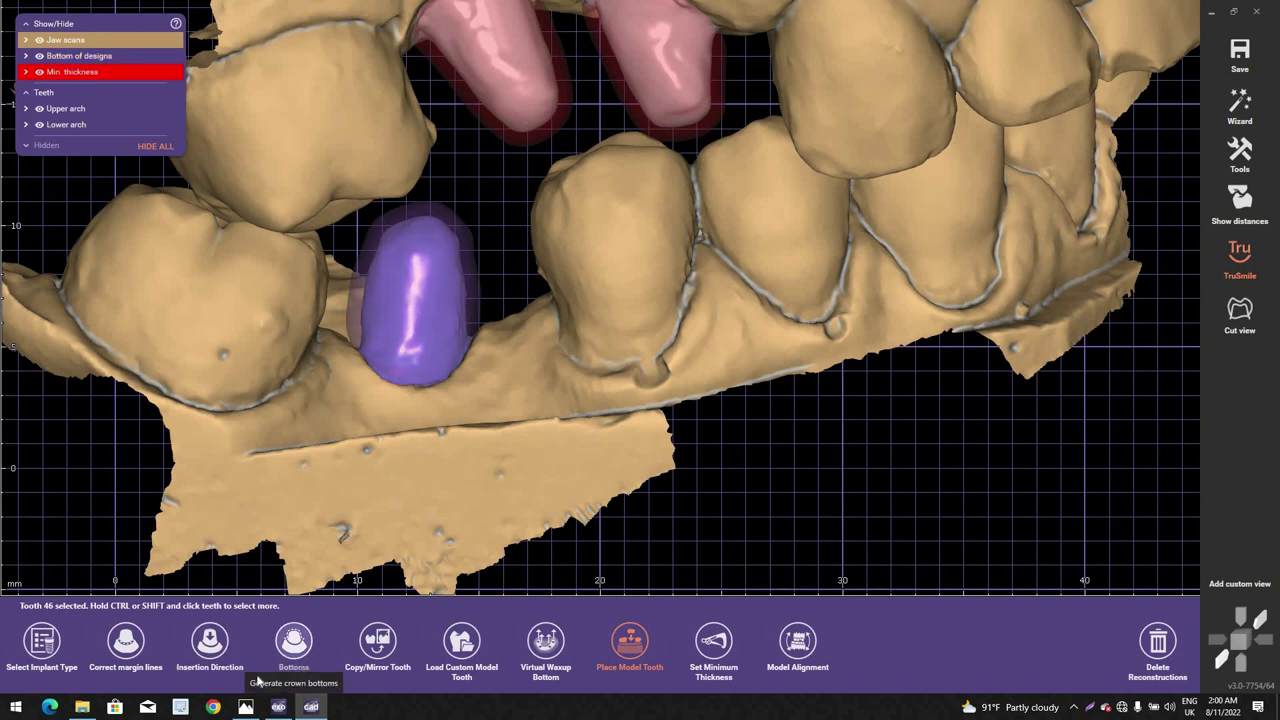
left_click(300, 657)
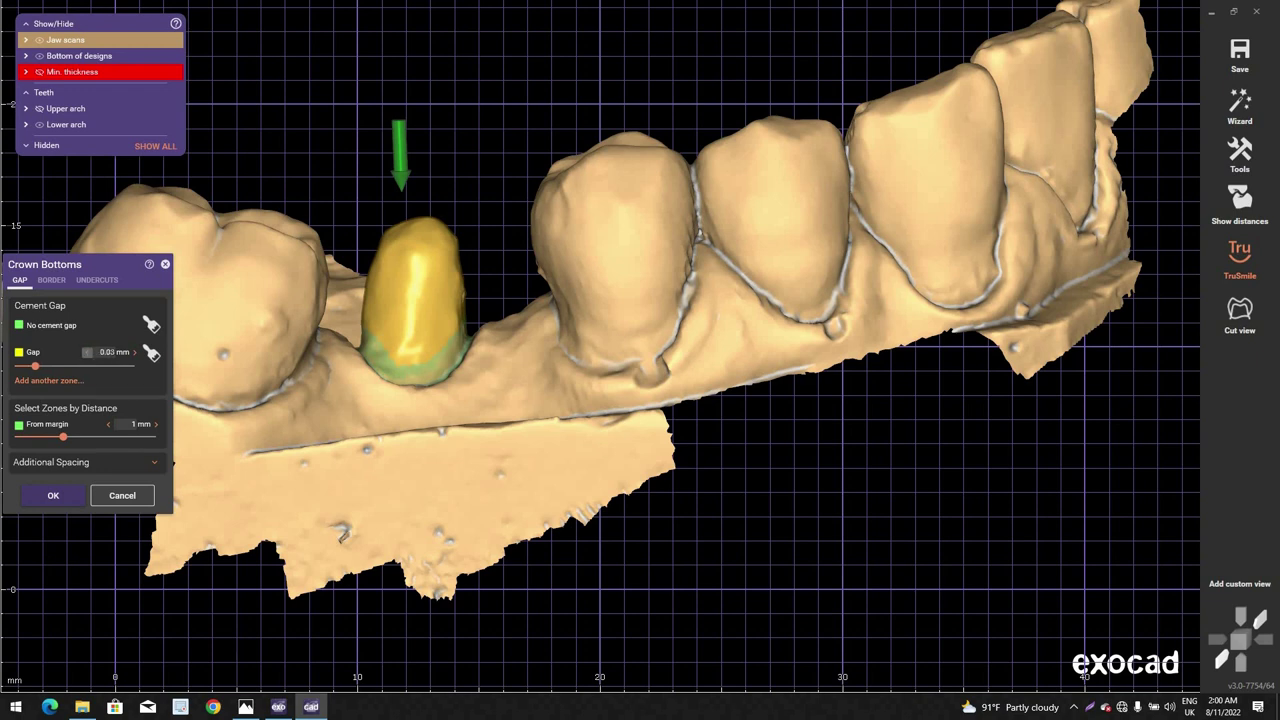
left_click(134, 352)
left_click(72, 497)
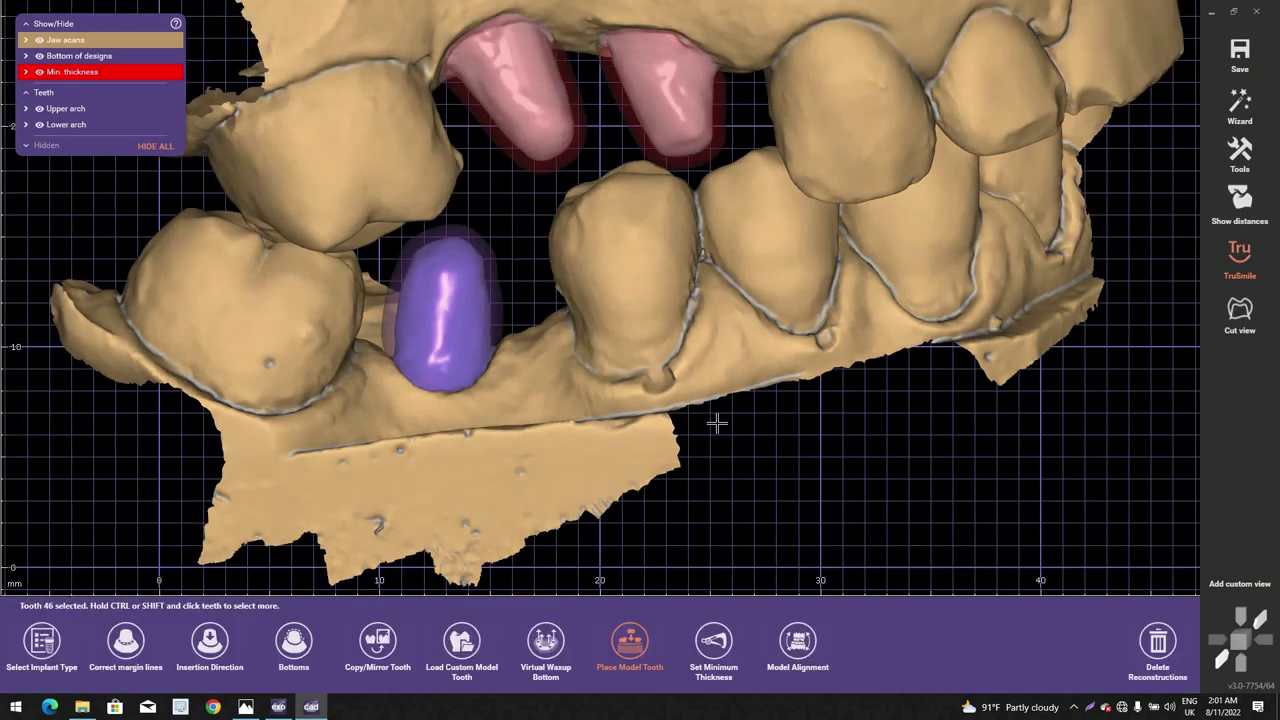
Step: Inspect the crown bottoms and both arches from the inner and cheek sides
scroll(717, 424, "down", 3)
right_click_drag(669, 221, 637, 402)
scroll(586, 233, "down", 1)
scroll(586, 233, "down", 2)
right_click_drag(985, 424, 685, 346)
left_click(882, 431)
scroll(760, 430, "up", 2)
middle_click_drag(760, 430, 672, 401)
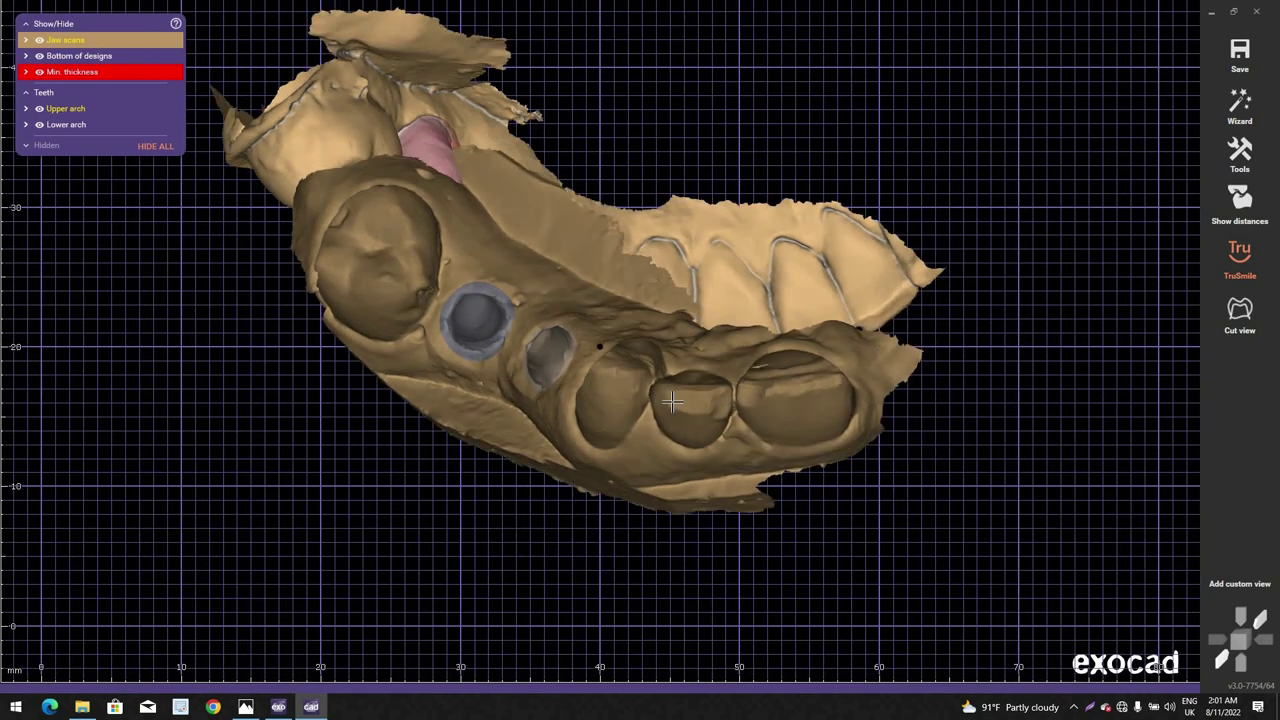
mouse_move(672, 401)
right_mouse_down()
mouse_move(681, 408)
mouse_move(680, 180)
mouse_move(669, 403)
right_mouse_up()
scroll(669, 403, "up", 2)
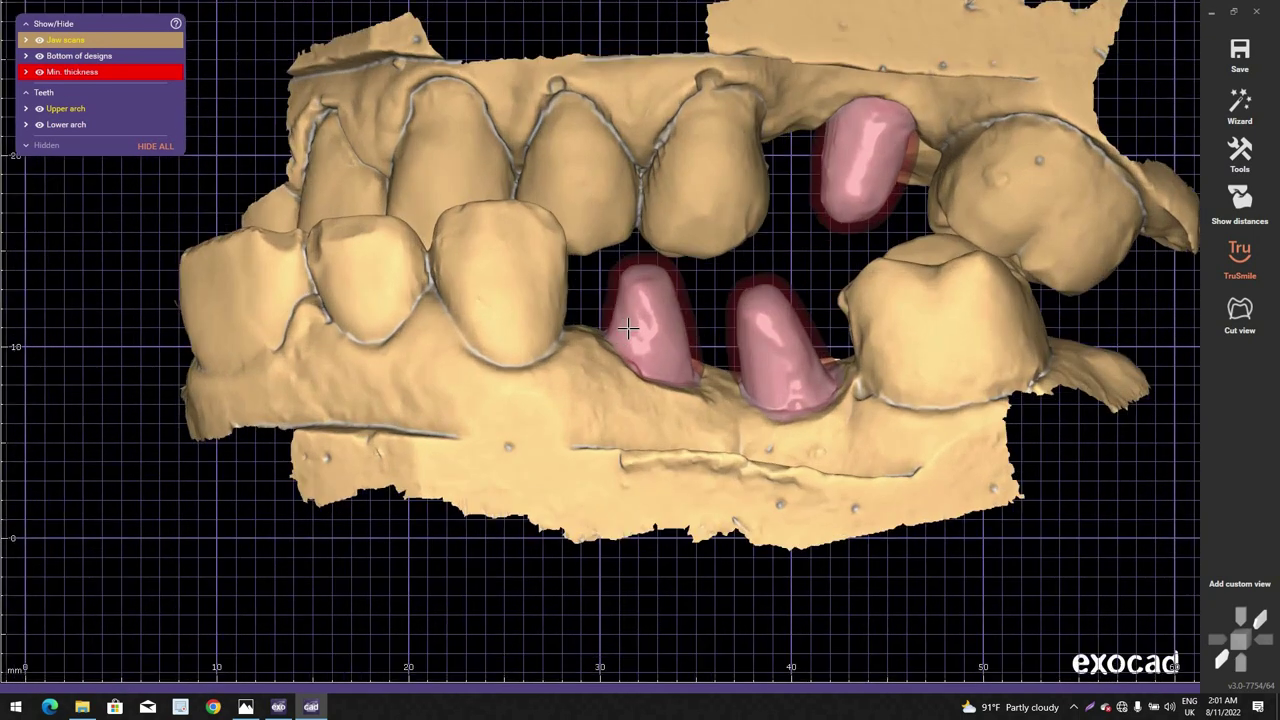
right_click_drag(628, 328, 589, 284)
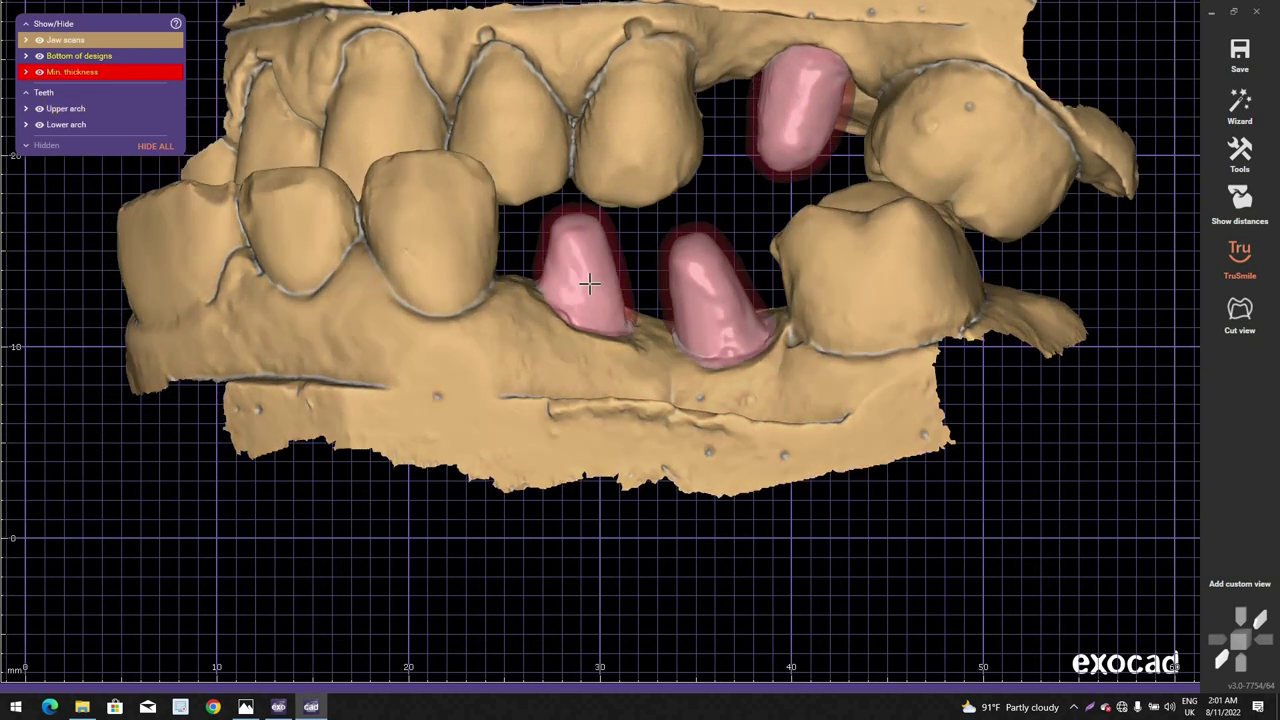
Step: Select teeth 14 and 15 together, check the cement gap in their crown bottom settings and leave without changes
left_click(589, 284)
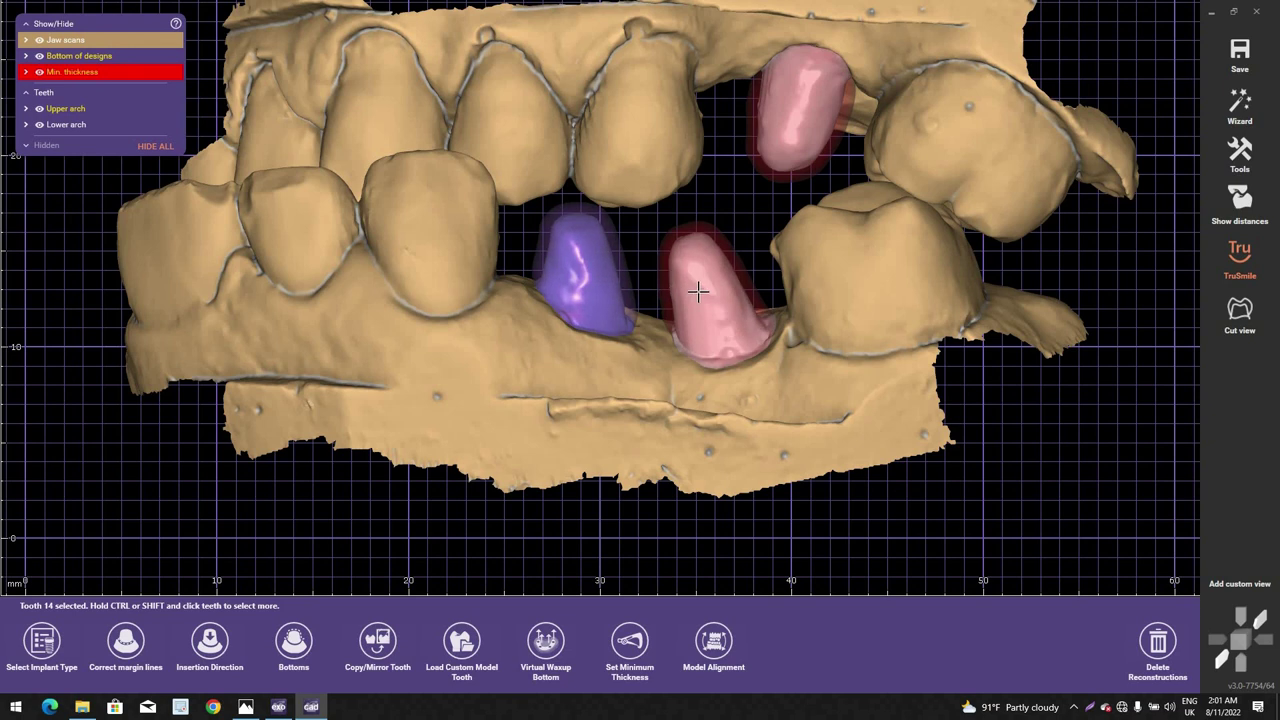
left_click(694, 290, "ctrl")
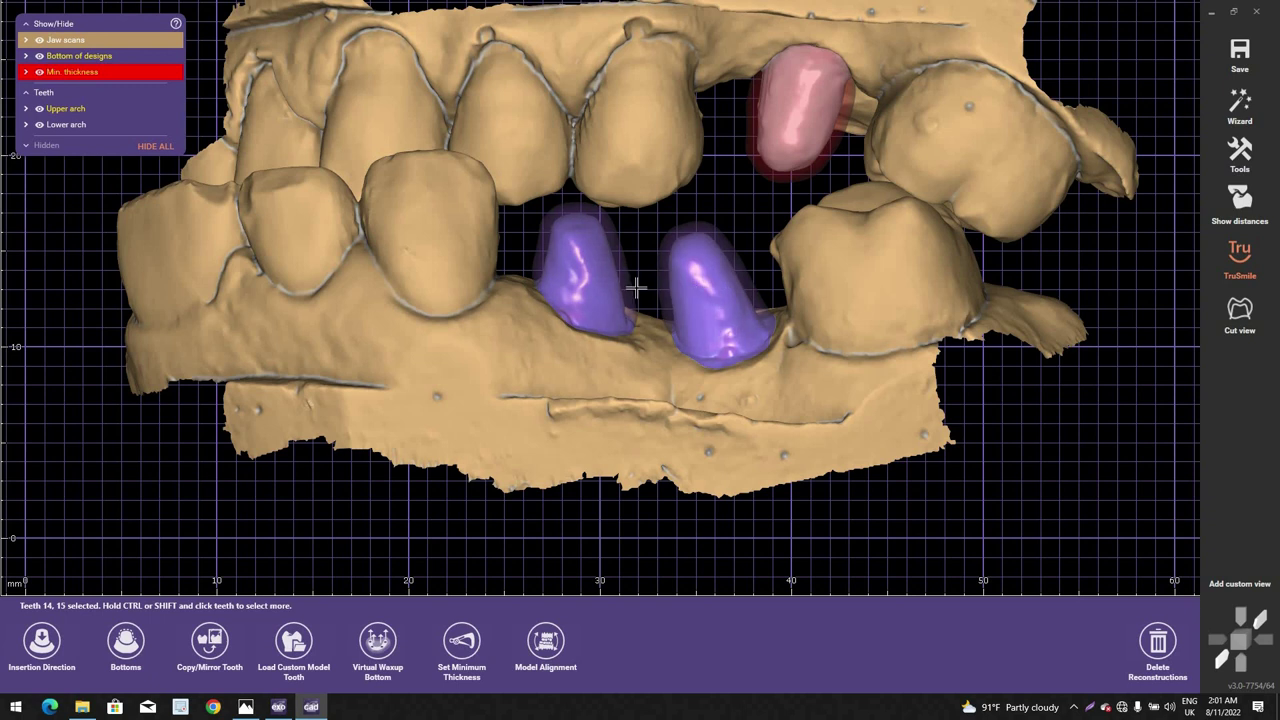
left_click(474, 650)
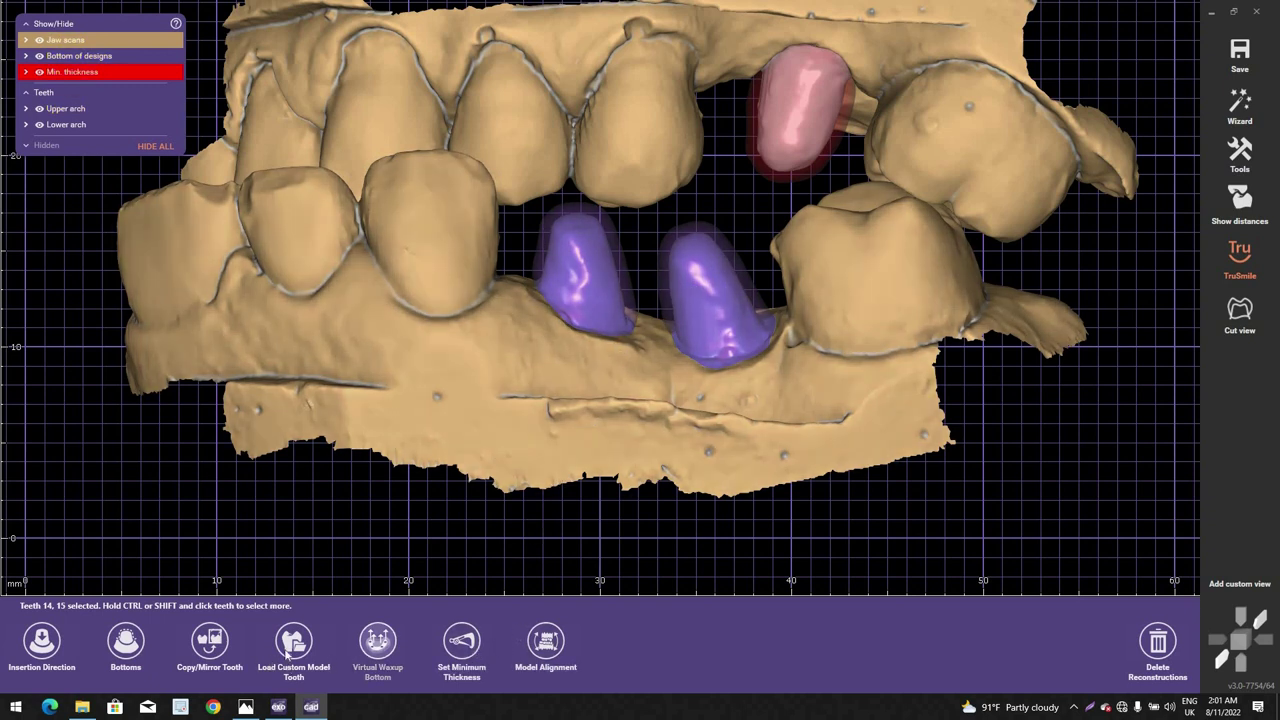
left_click(295, 644)
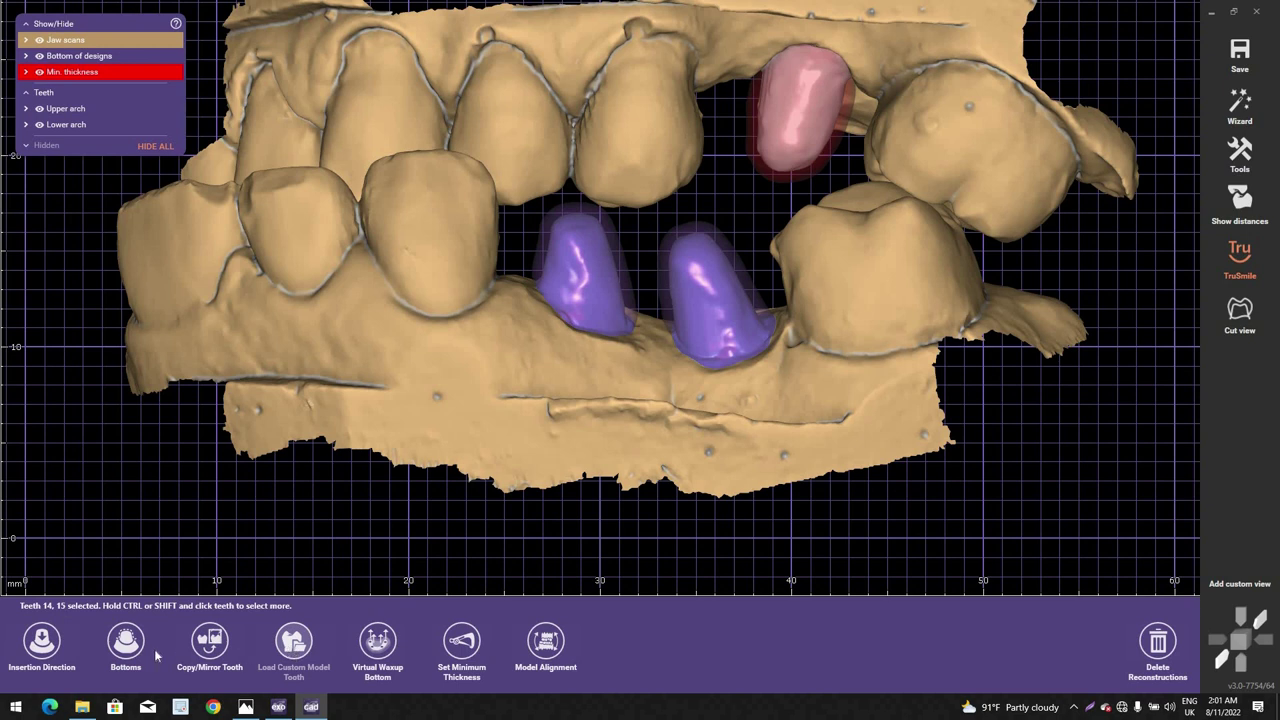
left_click(124, 650)
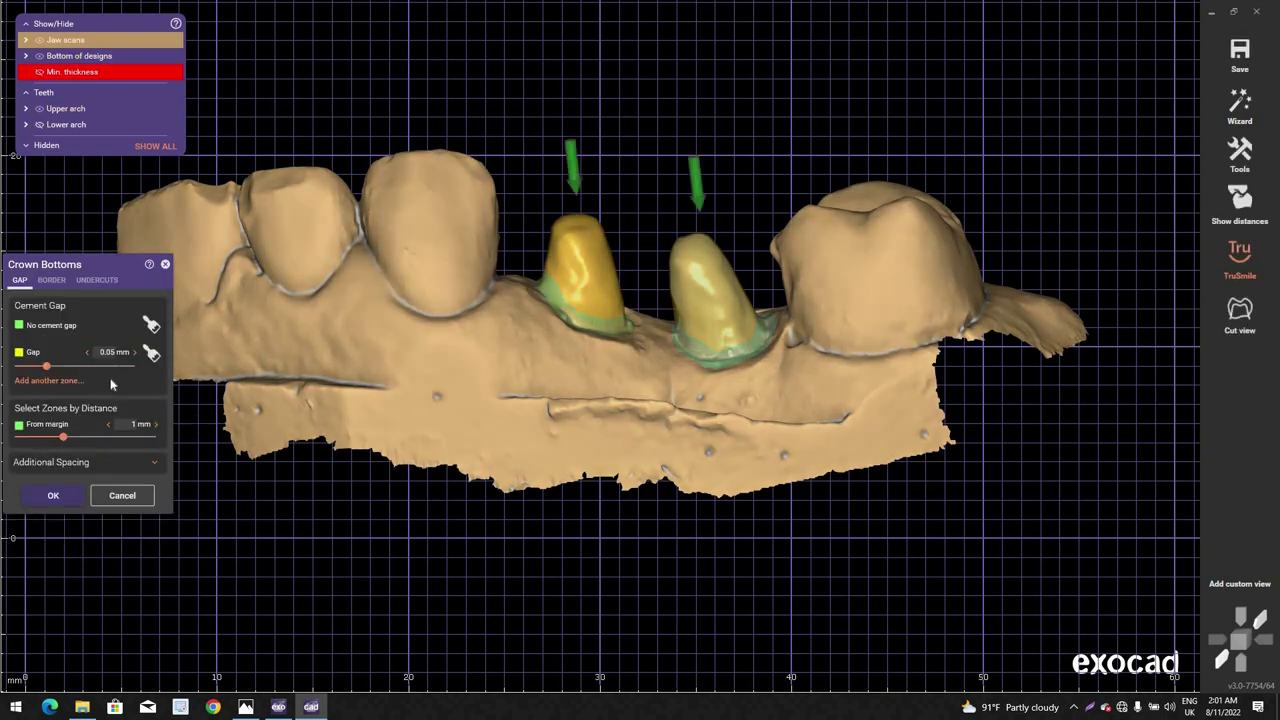
left_click(138, 494)
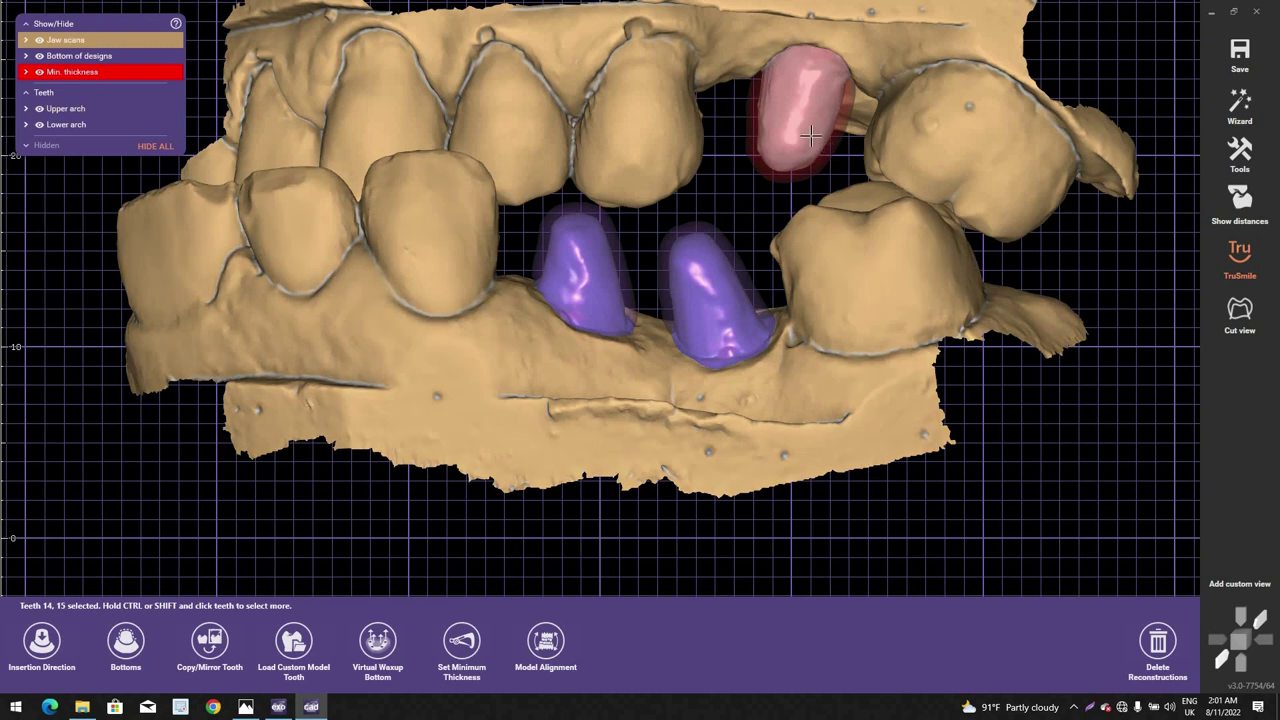
Step: Check the cement gap in tooth 46's crown bottom settings and close them
left_click(811, 135)
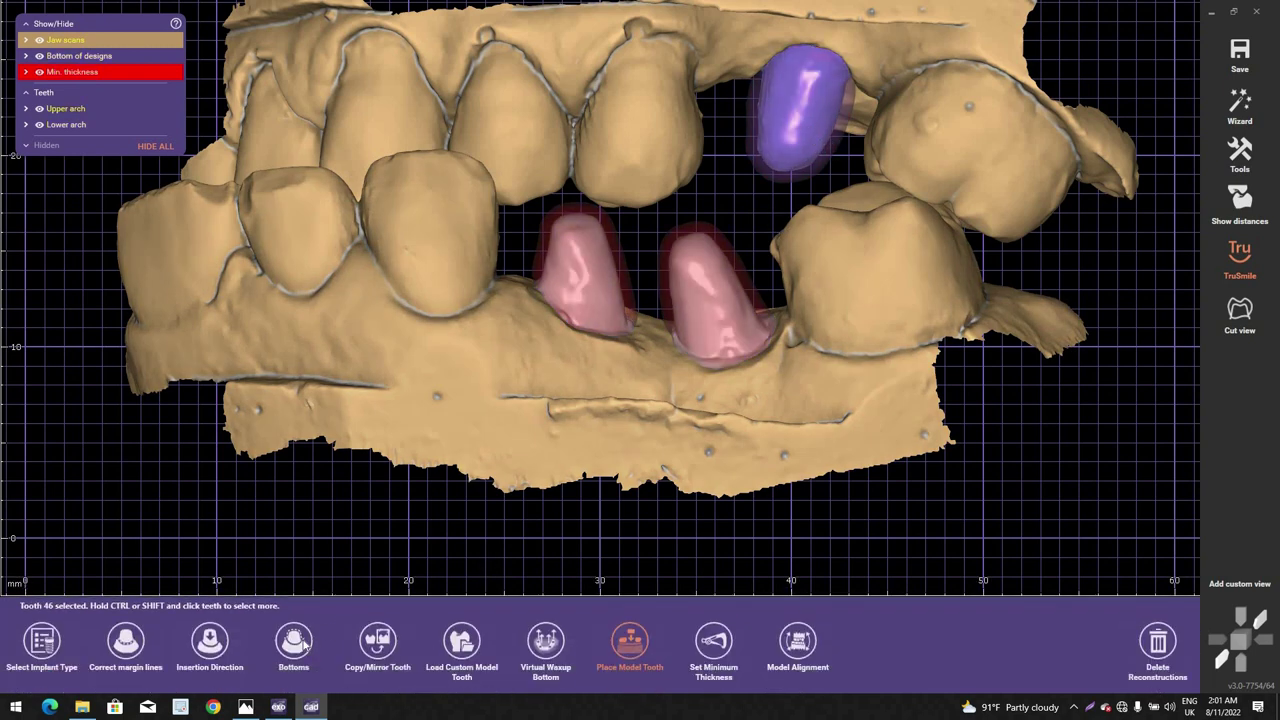
left_click(293, 640)
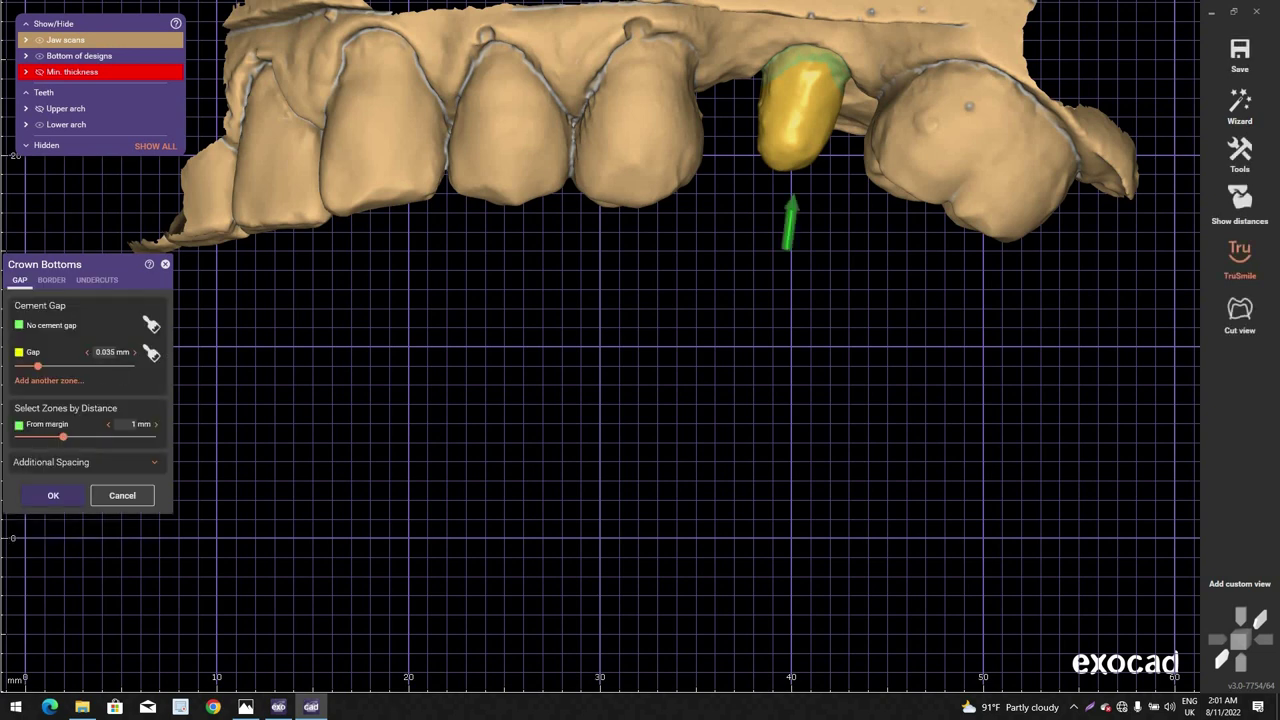
left_click(165, 266)
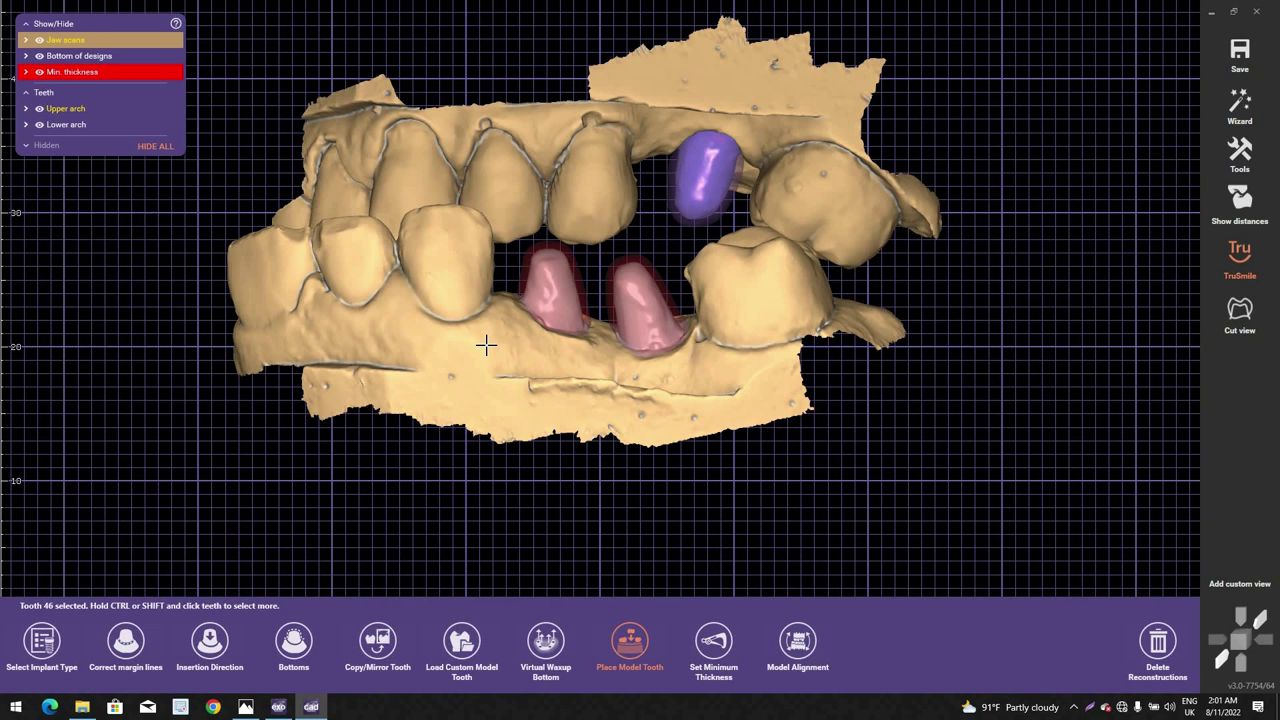
Step: Return to wizard mode and skip copying or mirroring teeth to reach the model tooth placement for tooth 46
scroll(489, 340, "down", 3)
right_click_drag(486, 345, 1270, 114)
left_click(1248, 112)
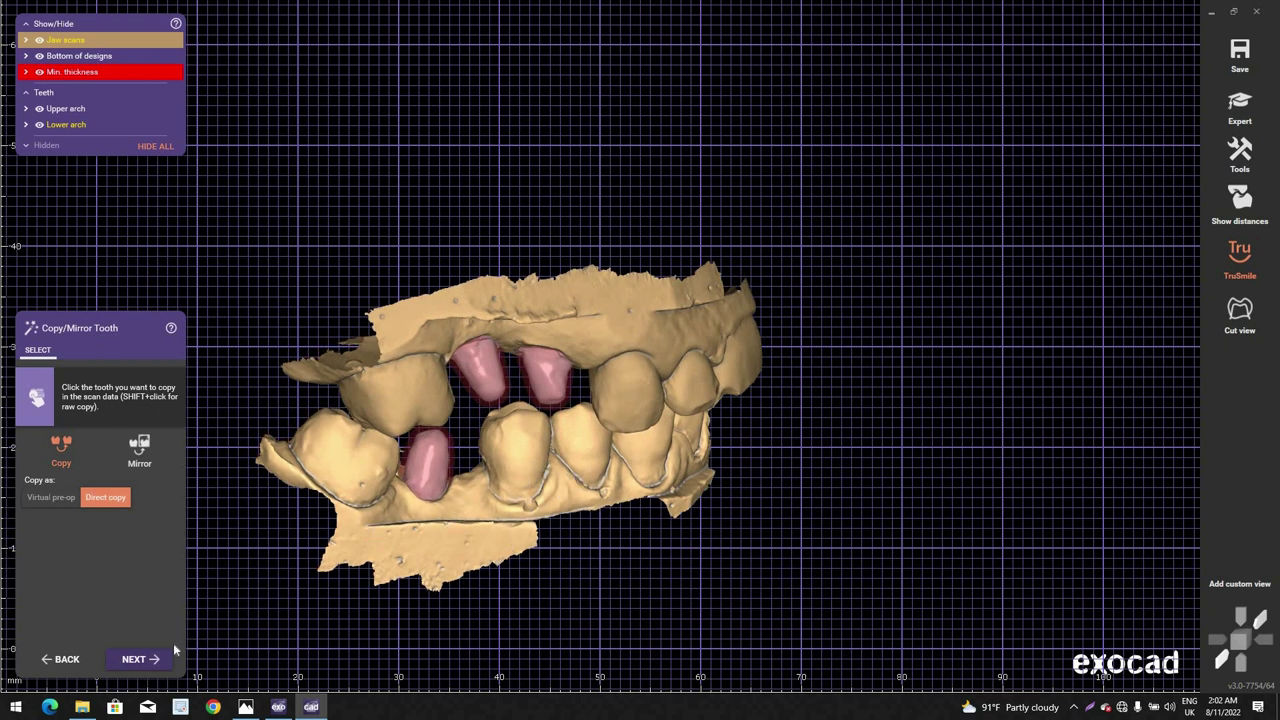
left_click(148, 658)
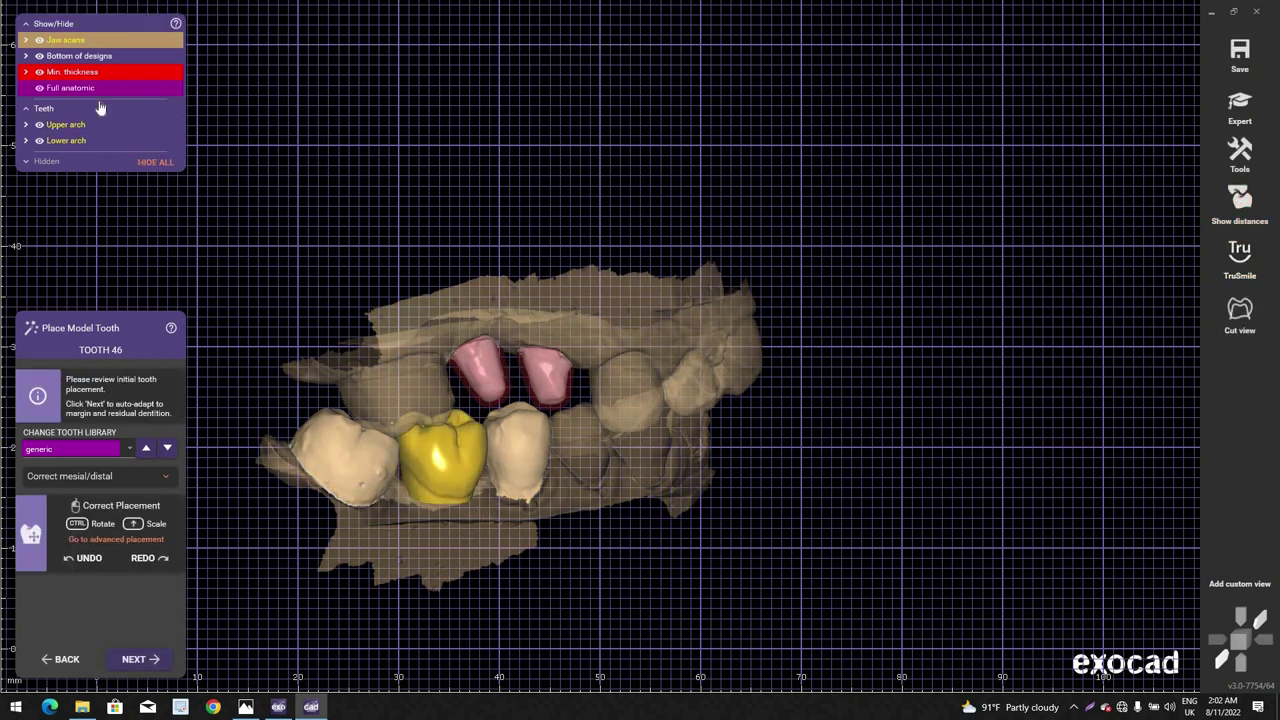
Step: Hide the upper arch and centre the lower arch around tooth 46's model tooth
left_click(40, 125)
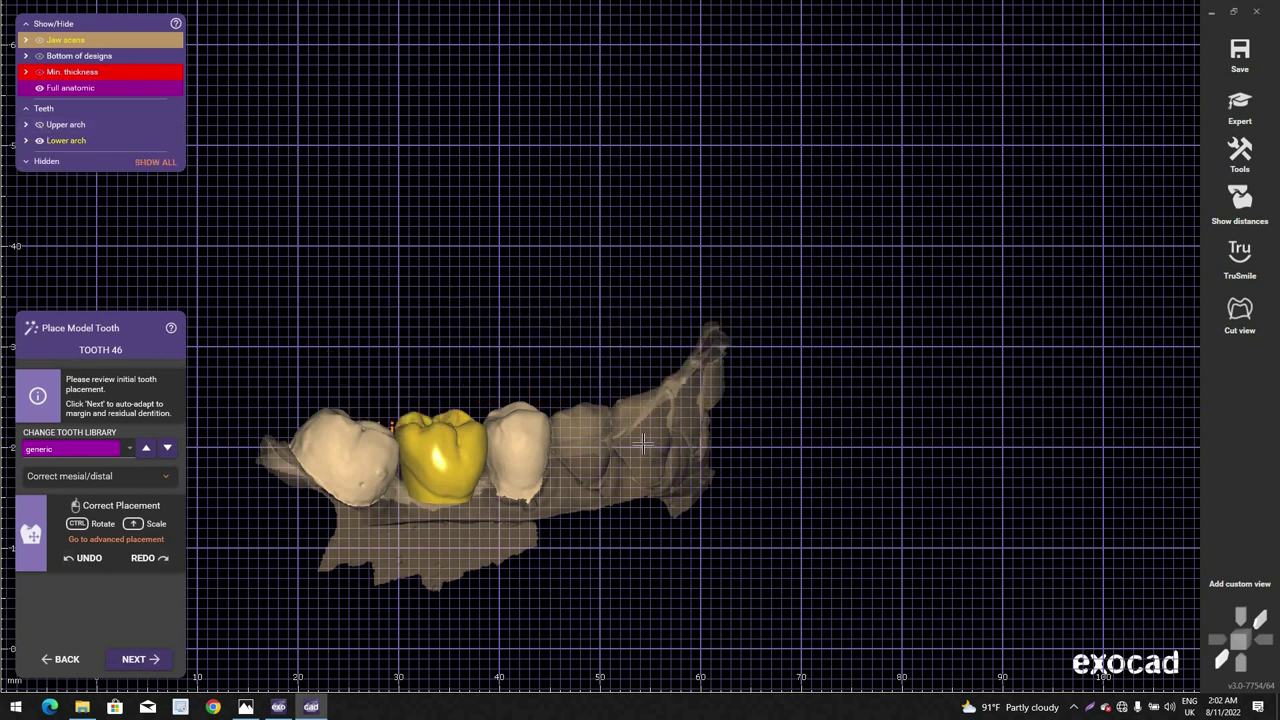
middle_click(643, 444)
scroll(604, 374, "down", 2)
middle_click(597, 373)
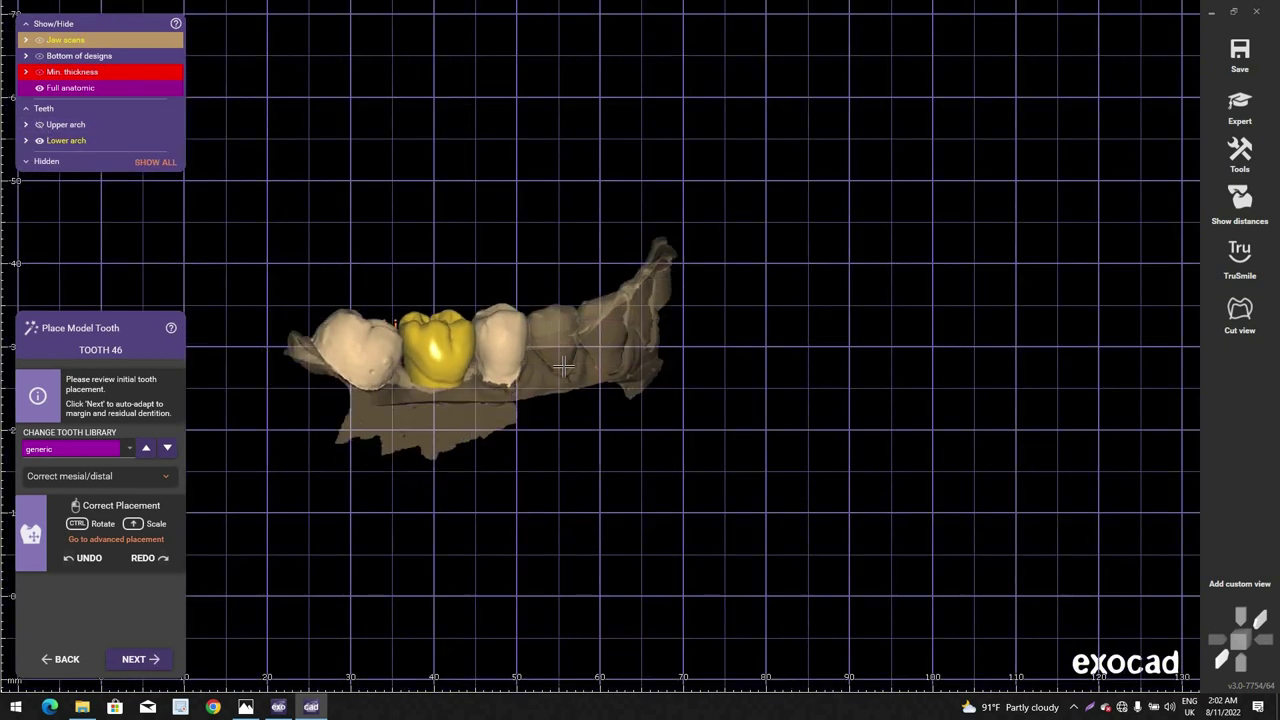
Step: Shift tooth 46's model tooth within the gap between its neighbouring teeth in the buccal and occlusal views
right_click_drag(560, 374, 454, 380)
scroll(455, 380, "up", 5)
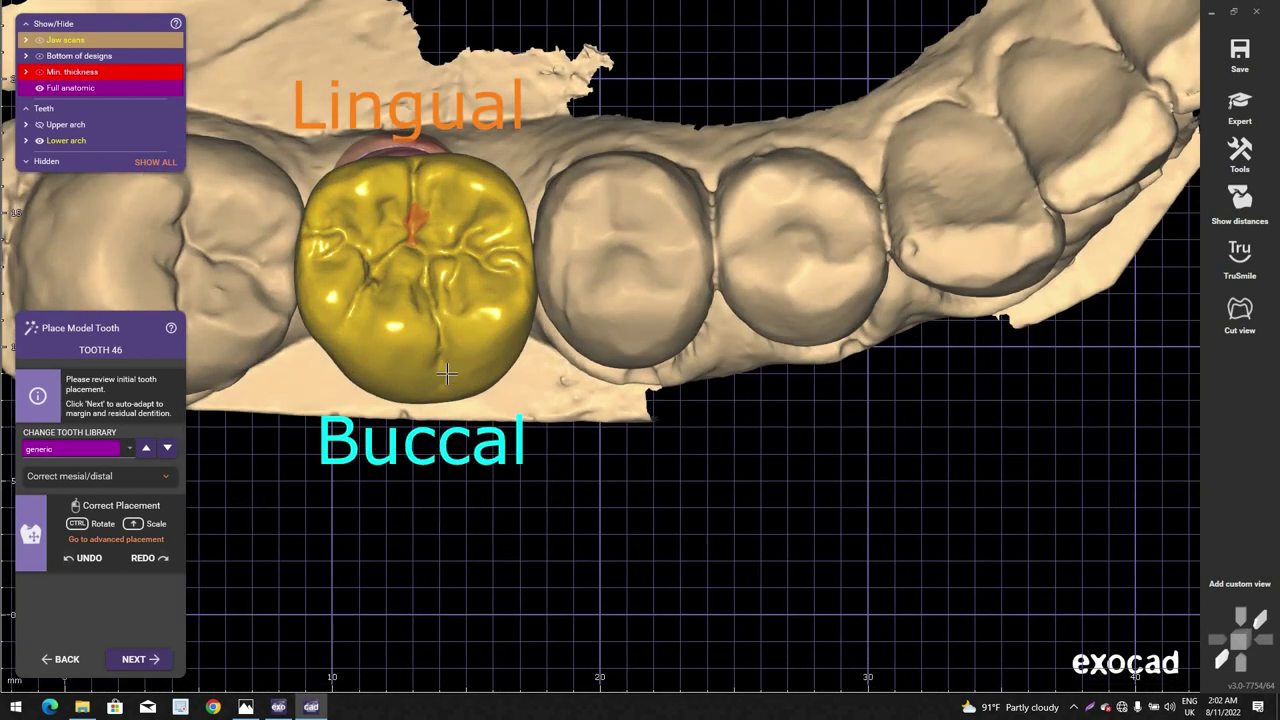
left_click_drag(445, 381, 451, 368)
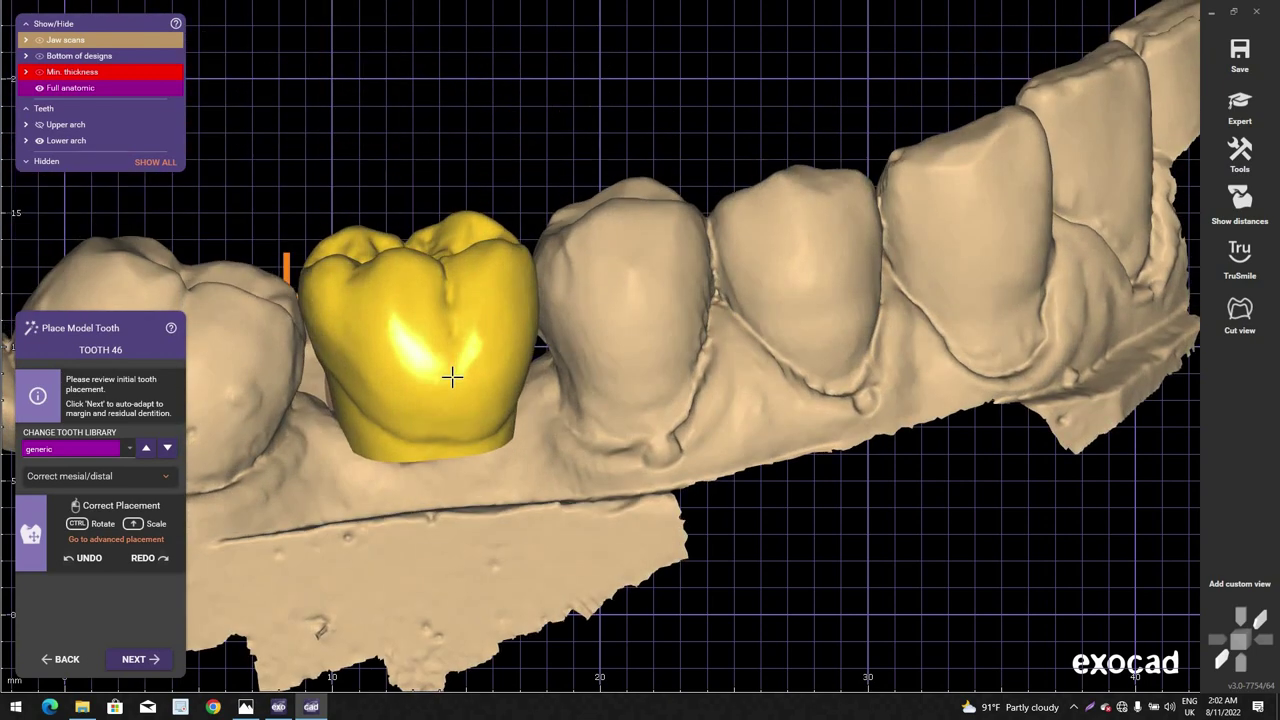
left_click_drag(449, 427, 446, 439)
right_click_drag(446, 437, 437, 376)
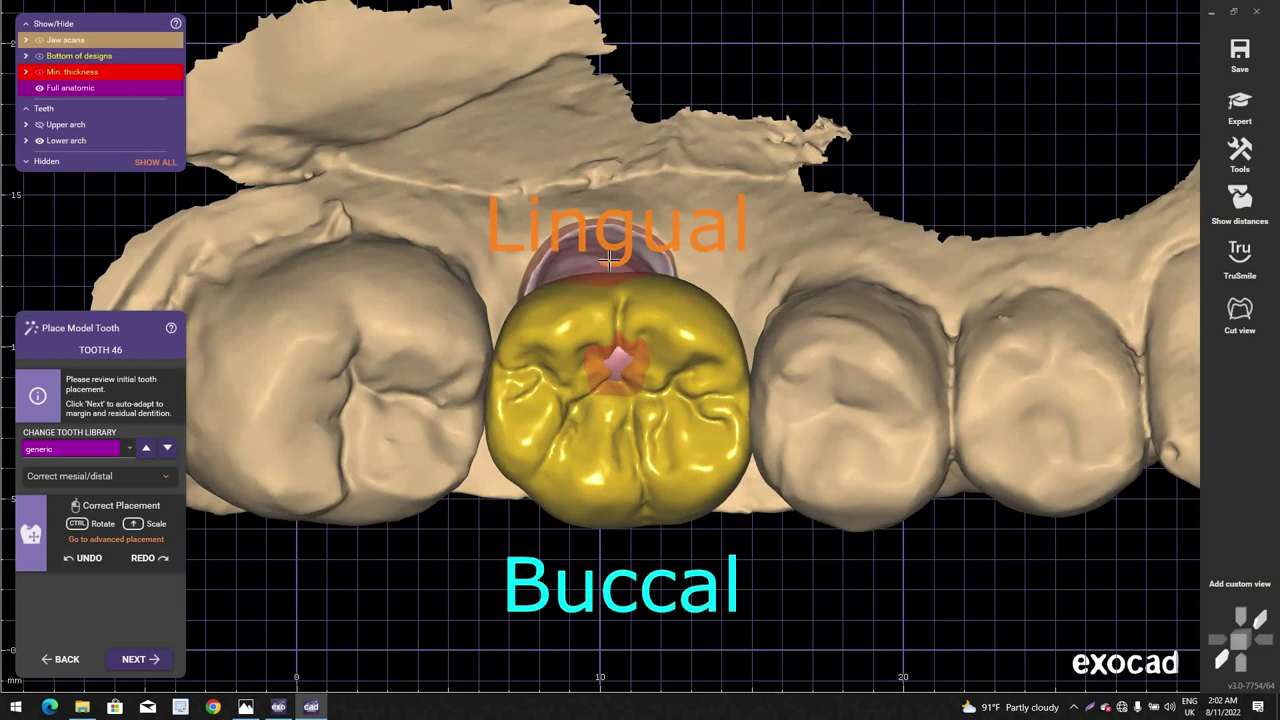
Step: Rotate tooth 46's model tooth slightly to line it up with the adjacent lower teeth and the implant site
right_click_drag(709, 449, 660, 506)
mouse_move(661, 503)
left_mouse_down("ctrl")
mouse_move(660, 486)
mouse_move(659, 524)
left_mouse_up("ctrl")
right_click_drag(659, 524, 651, 516)
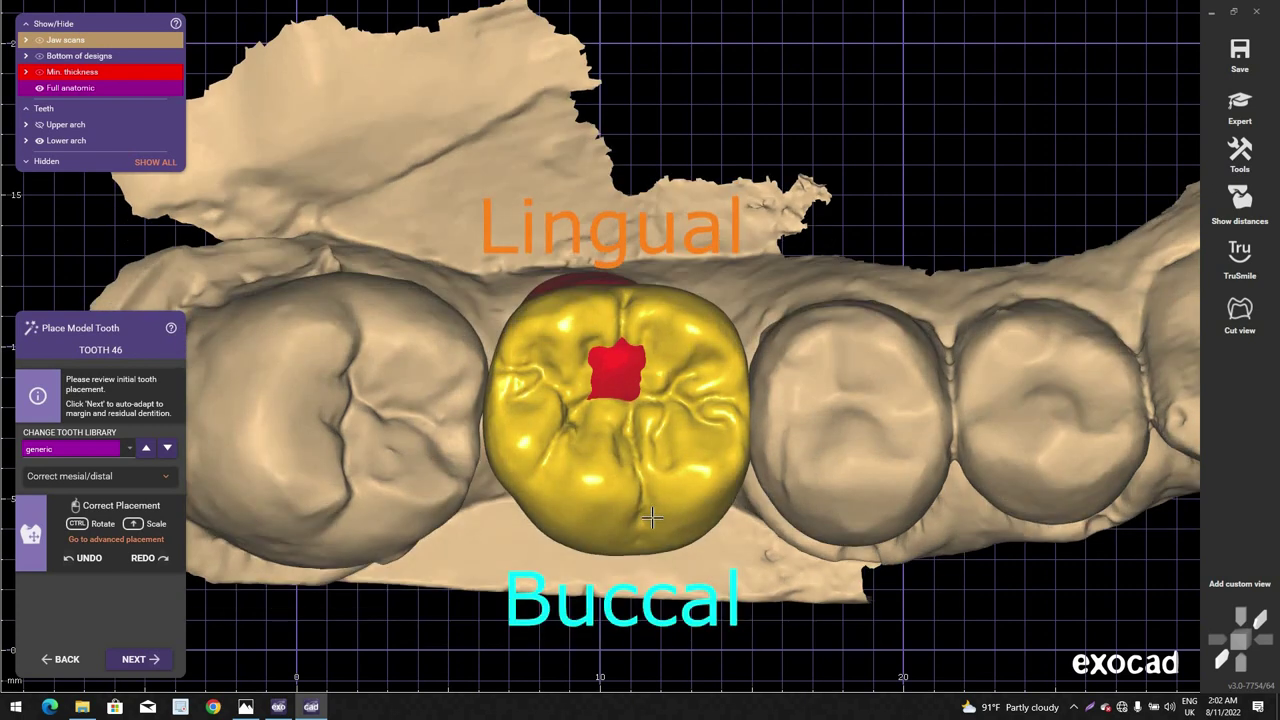
mouse_move(652, 517)
left_mouse_down("ctrl")
mouse_move(626, 517)
mouse_move(622, 537)
mouse_move(627, 519)
left_mouse_up("ctrl")
right_click_drag(629, 520, 693, 536)
Step: Examine tooth 46's placement from the buccal and occlusal sides, and check the tooth chart in the exocad project window
scroll(630, 516, "down", 2)
scroll(657, 497, "down", 2)
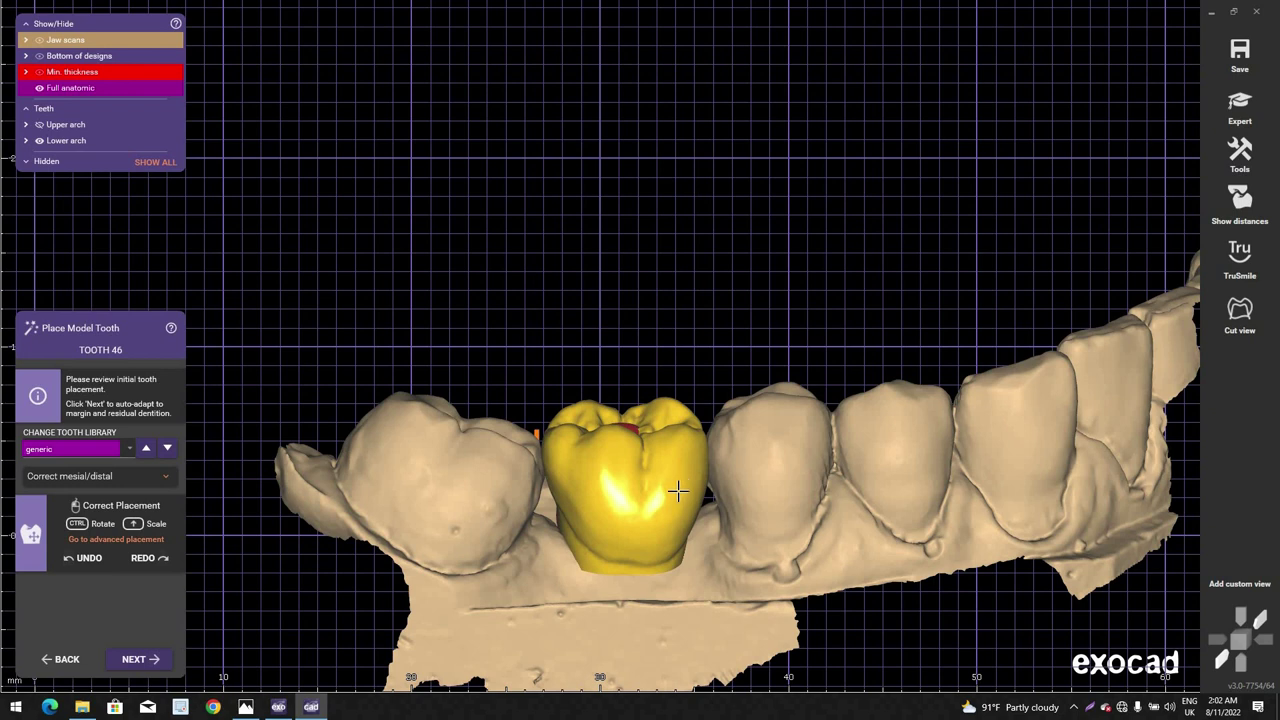
scroll(678, 491, "down", 3)
right_click_drag(600, 310, 595, 375)
scroll(590, 320, "up", 4)
right_click_drag(523, 211, 480, 346)
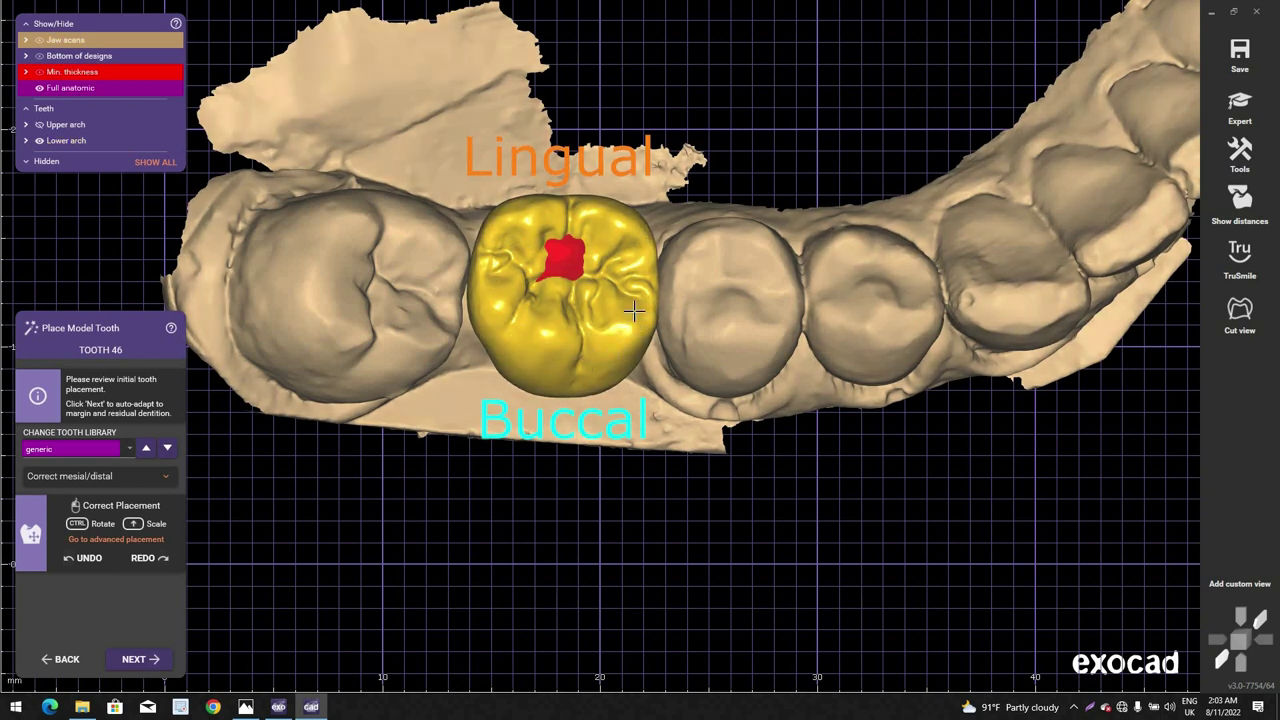
scroll(600, 287, "up", 4)
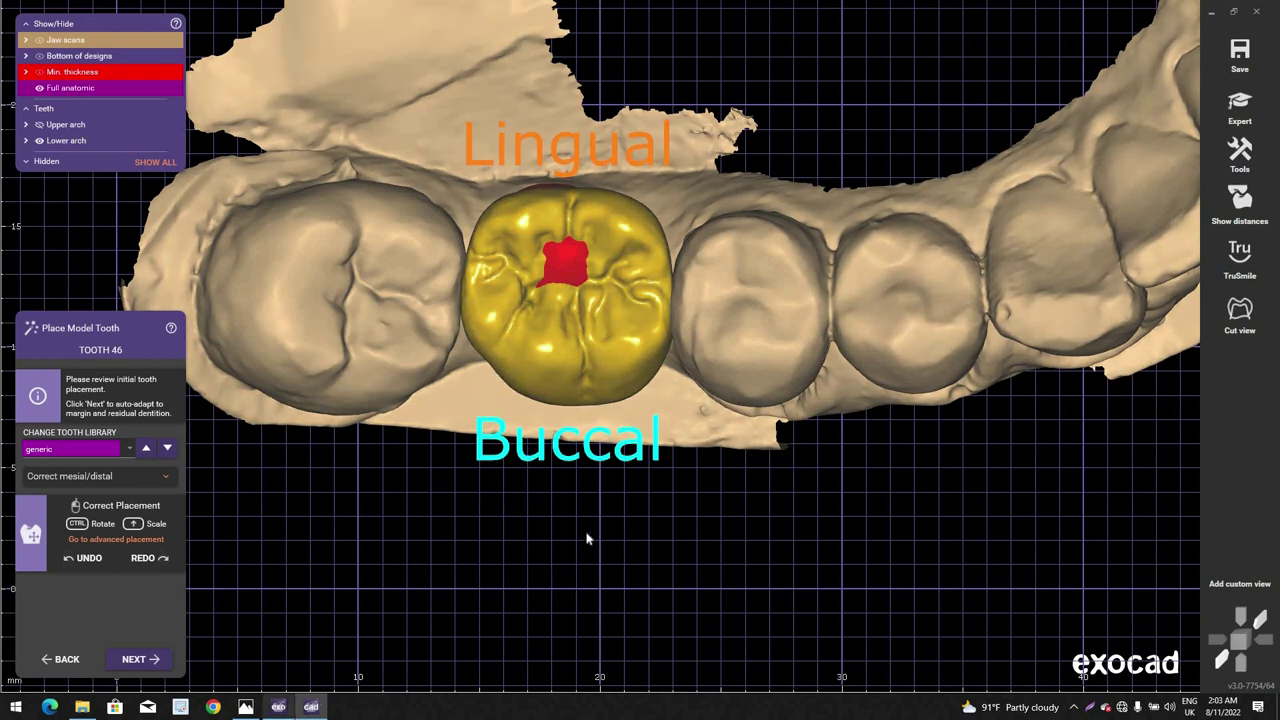
left_click(279, 707)
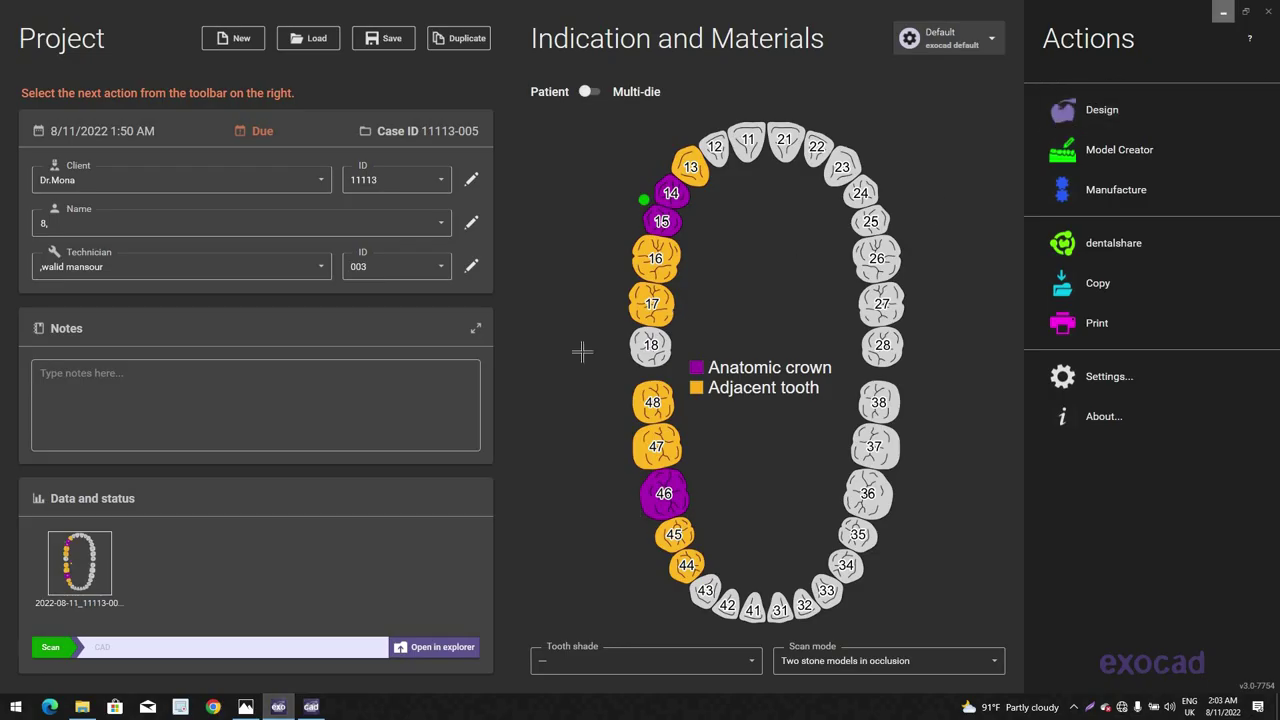
key("alt+Tab")
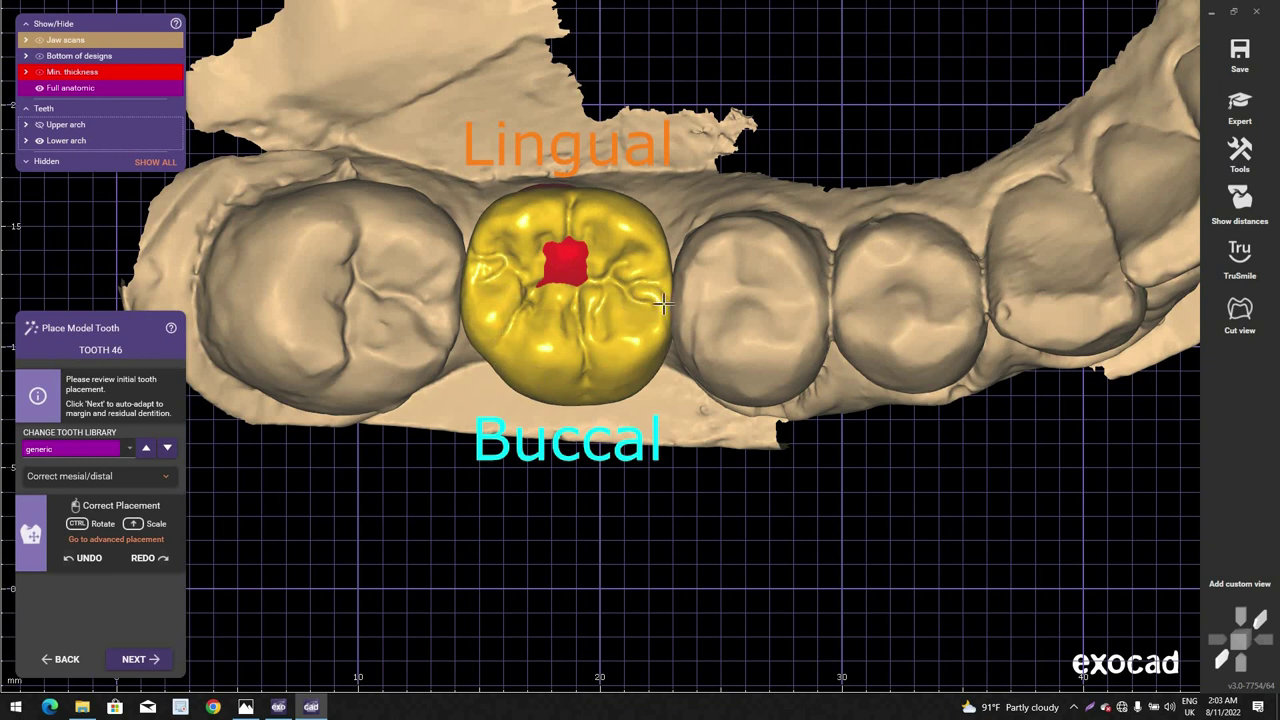
right_click_drag(663, 303, 596, 299)
right_click_drag(541, 222, 518, 305)
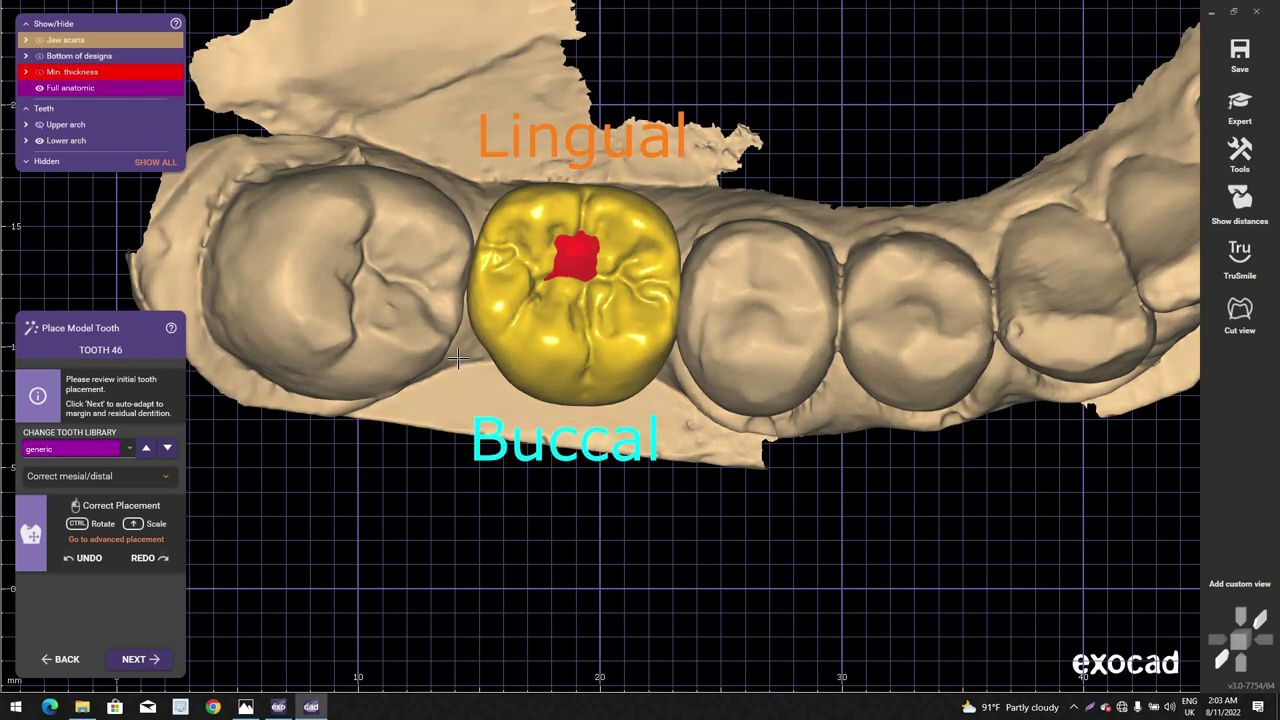
Step: Open and accept the custom model teeth loading for the project, and switch to expert mode
right_click(761, 44)
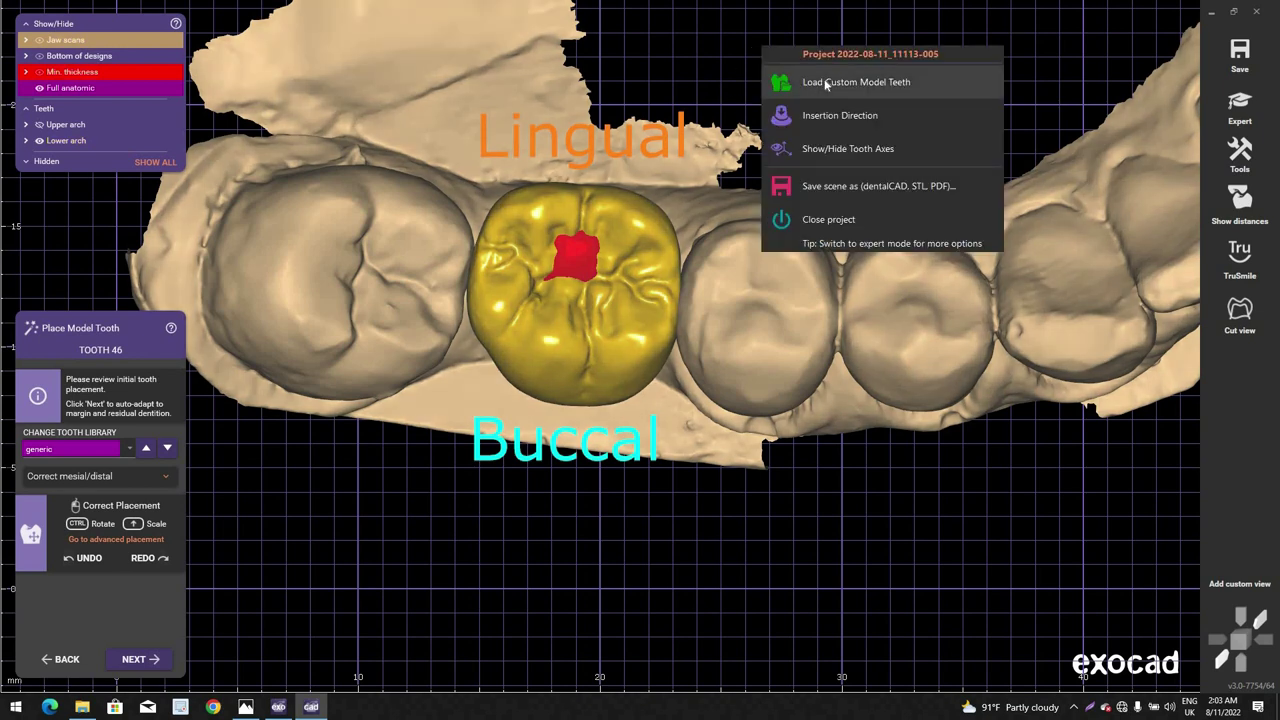
left_click(826, 84)
key("Return")
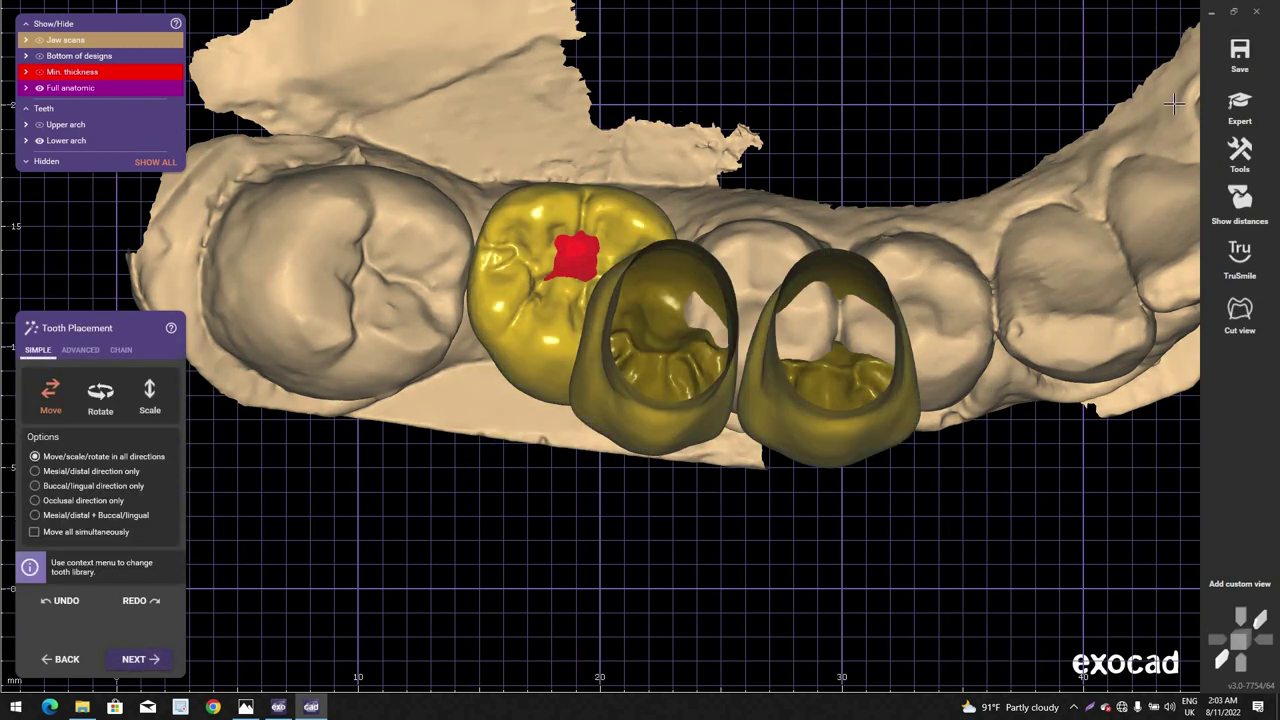
left_click(755, 330)
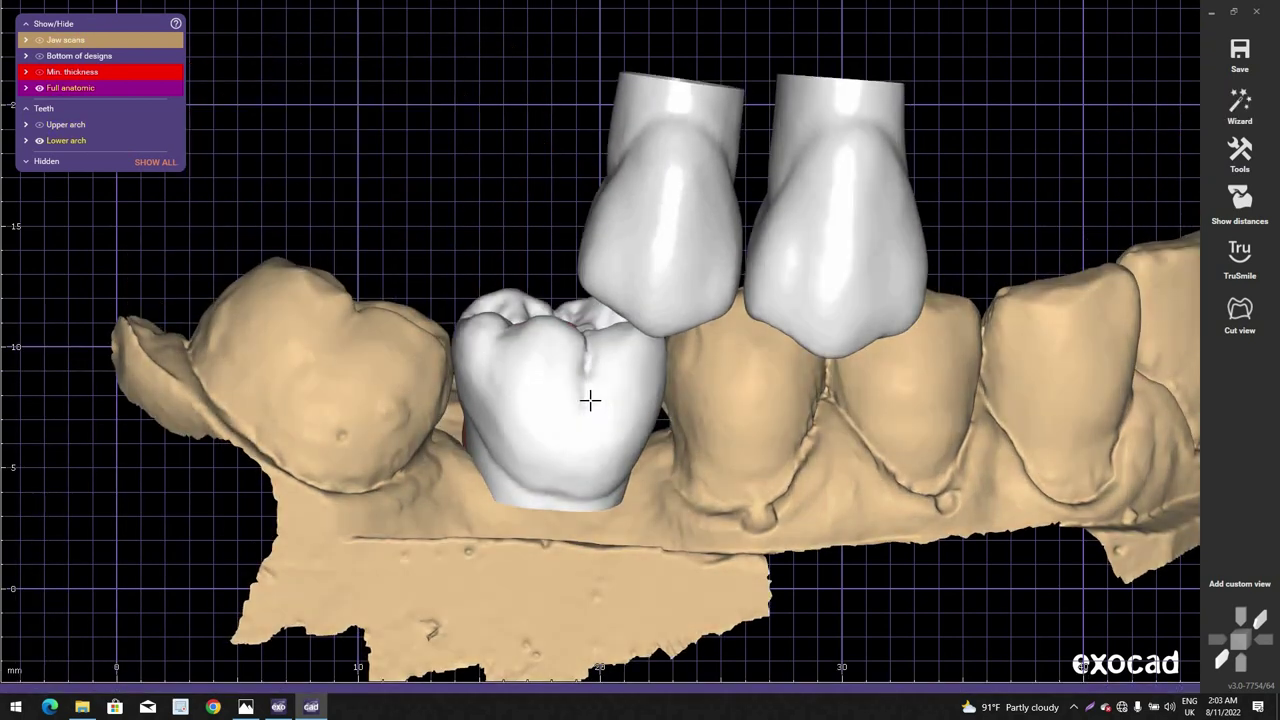
Step: Load the generic library's tooth 45 shape as the custom model tooth for tooth 46
left_click(590, 400)
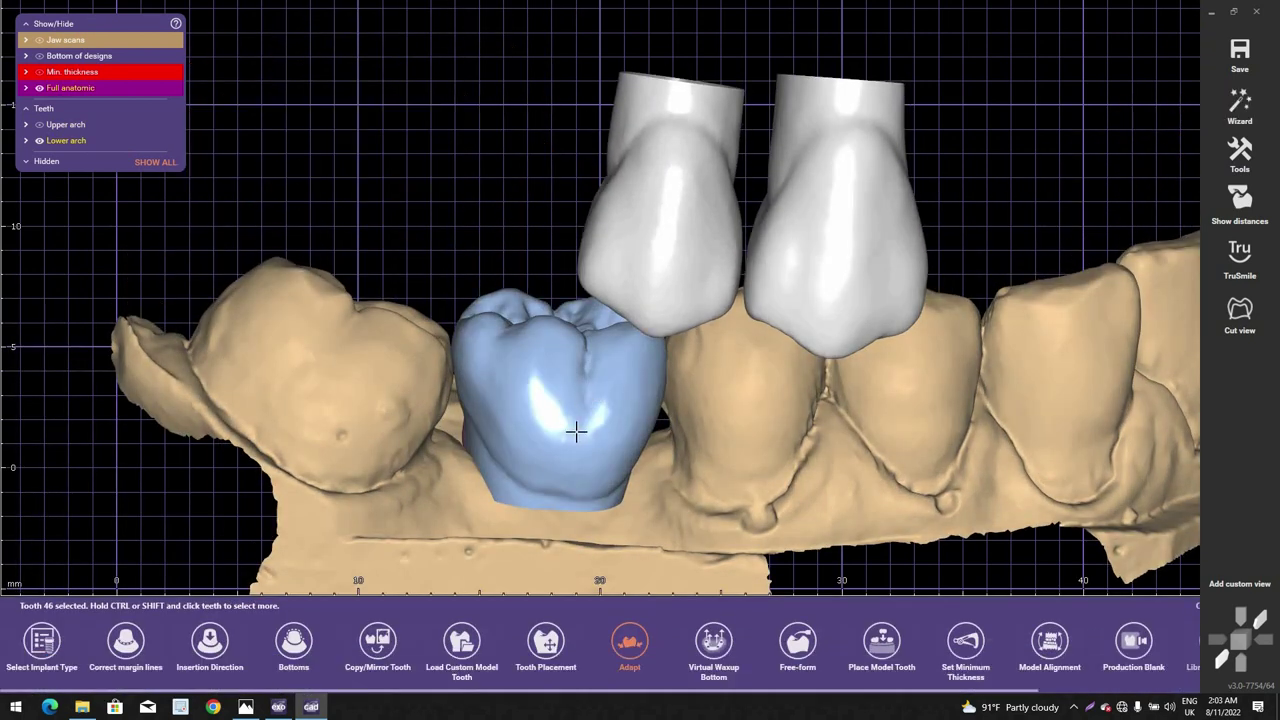
left_click(466, 645)
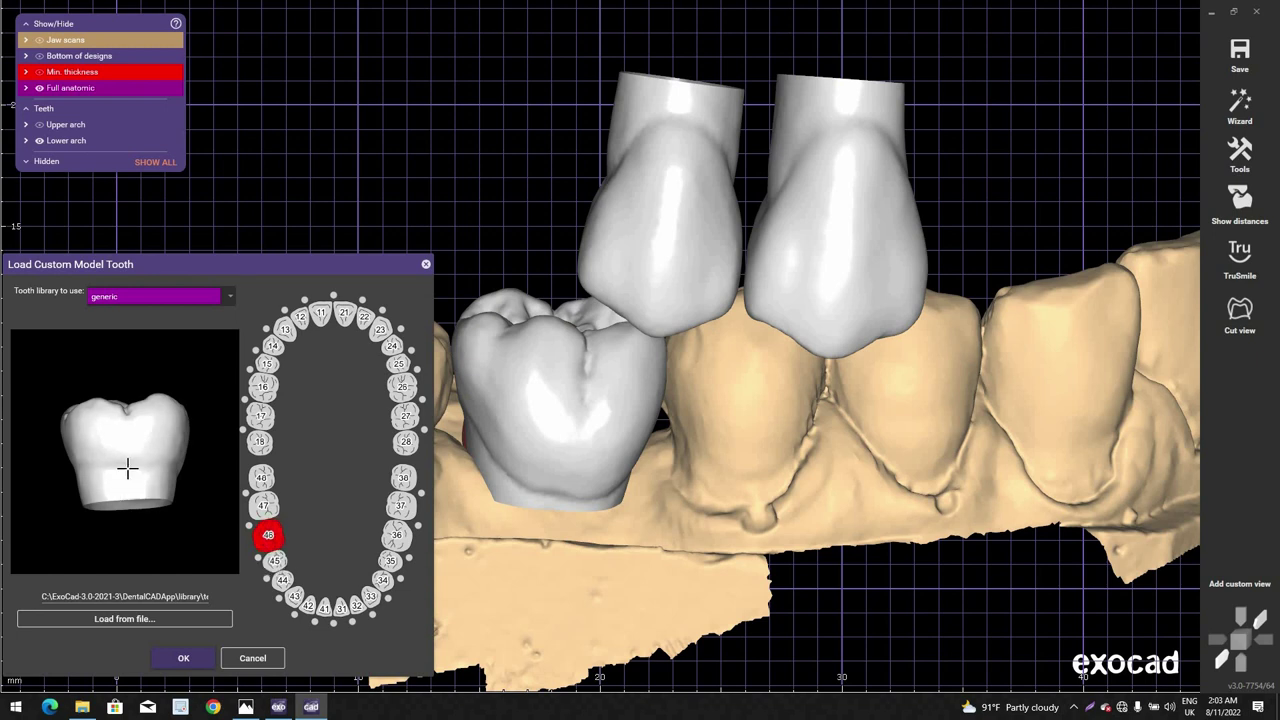
mouse_move(127, 468)
right_mouse_down()
mouse_move(145, 492)
mouse_move(136, 466)
right_mouse_up()
scroll(150, 465, "up", 5)
scroll(136, 465, "down", 2)
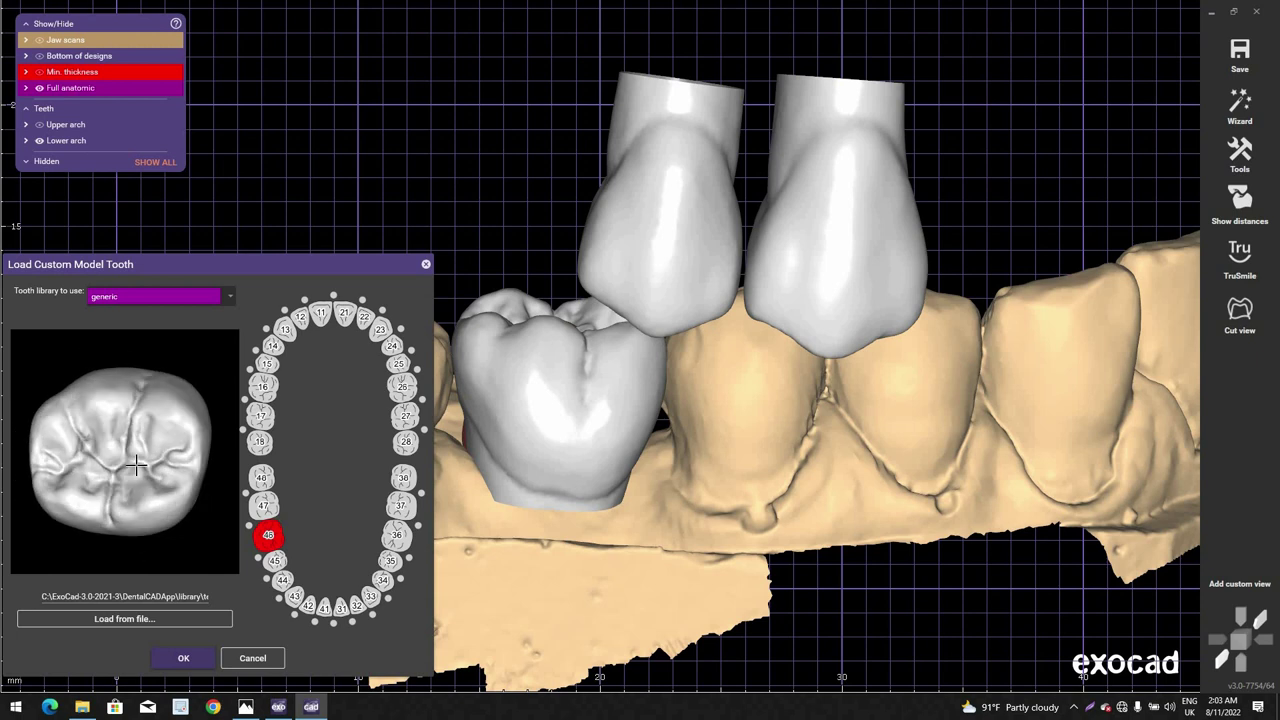
left_click(280, 564)
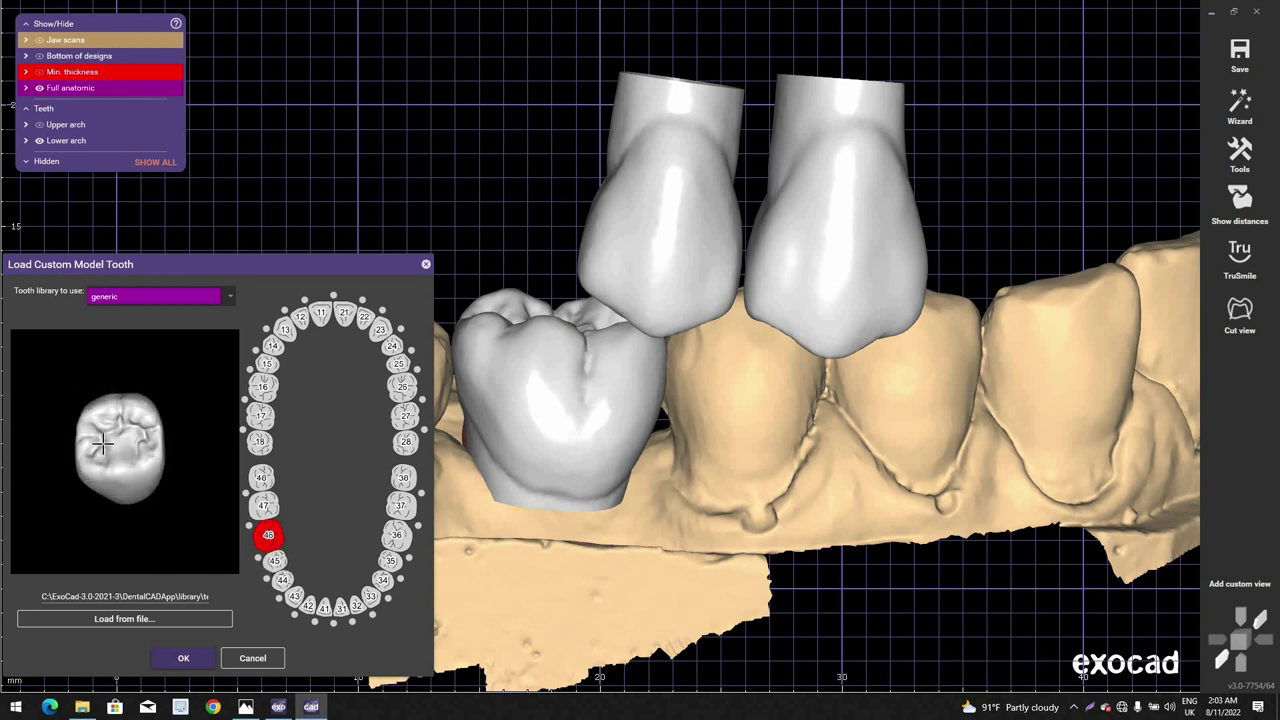
left_click(186, 659)
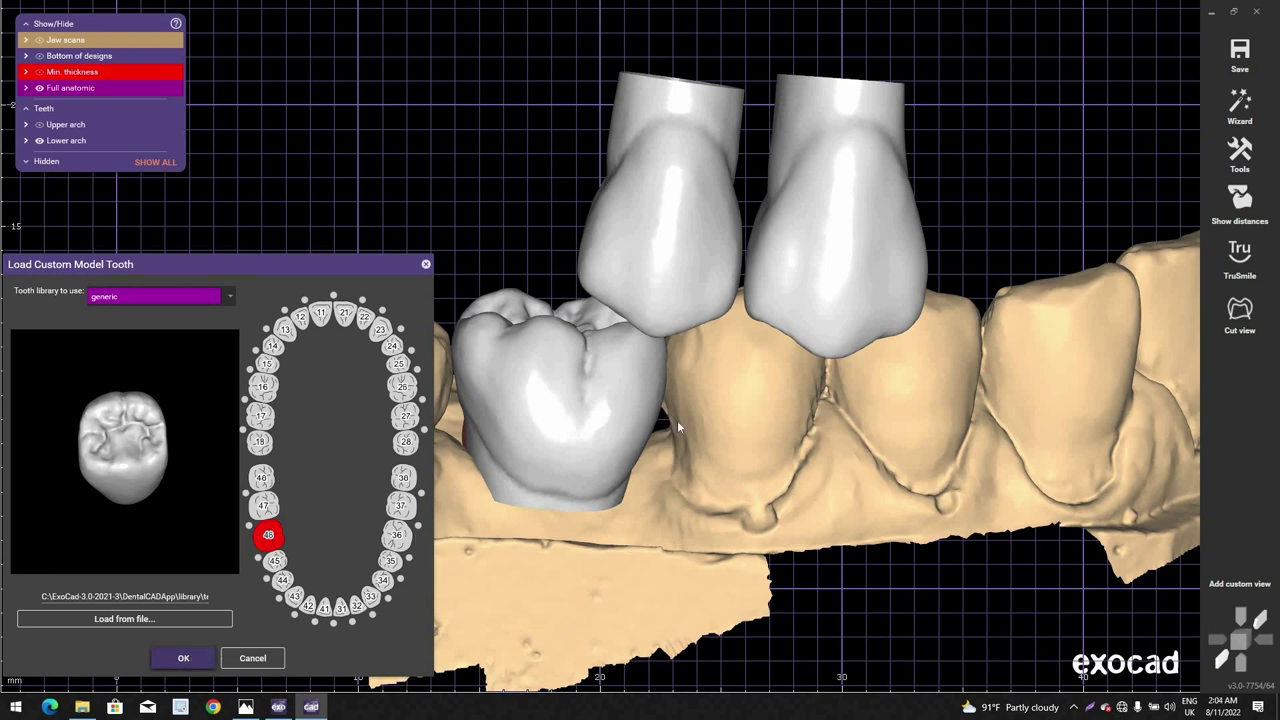
key("Return")
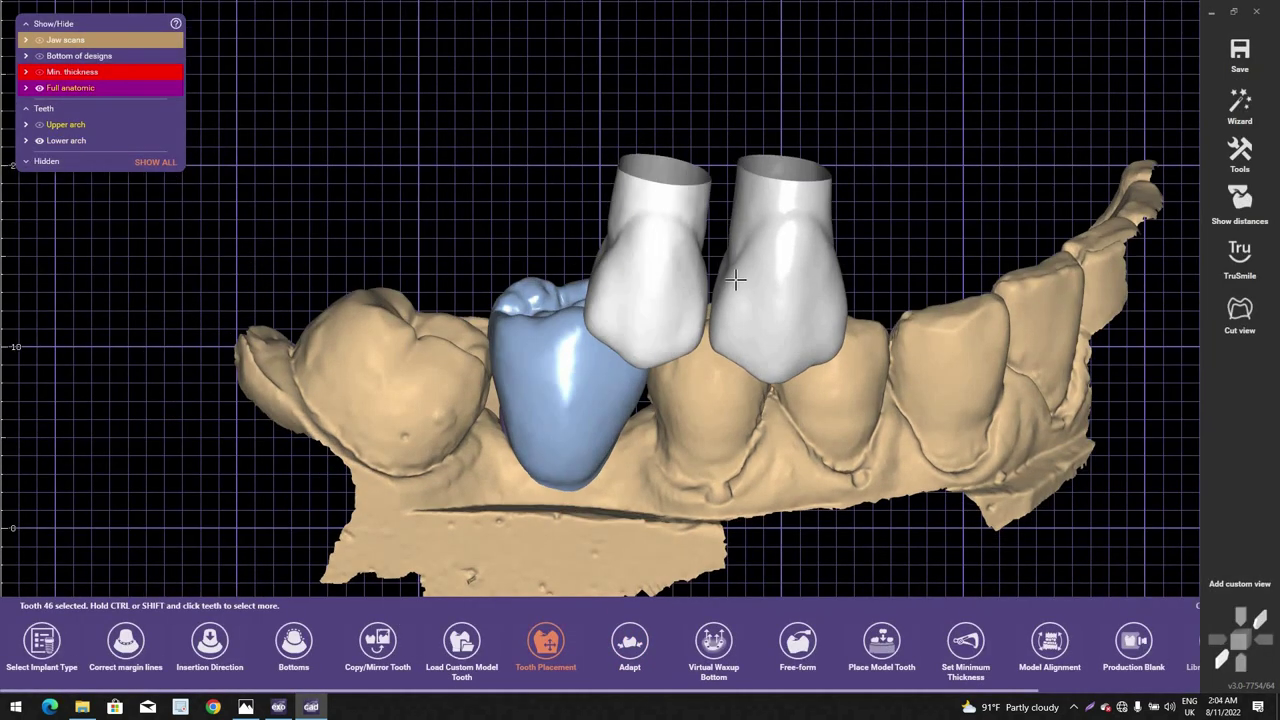
Step: Hide the upper model teeth and load the generic library's tooth 46 shape for tooth 46
middle_click(739, 330, "ctrl")
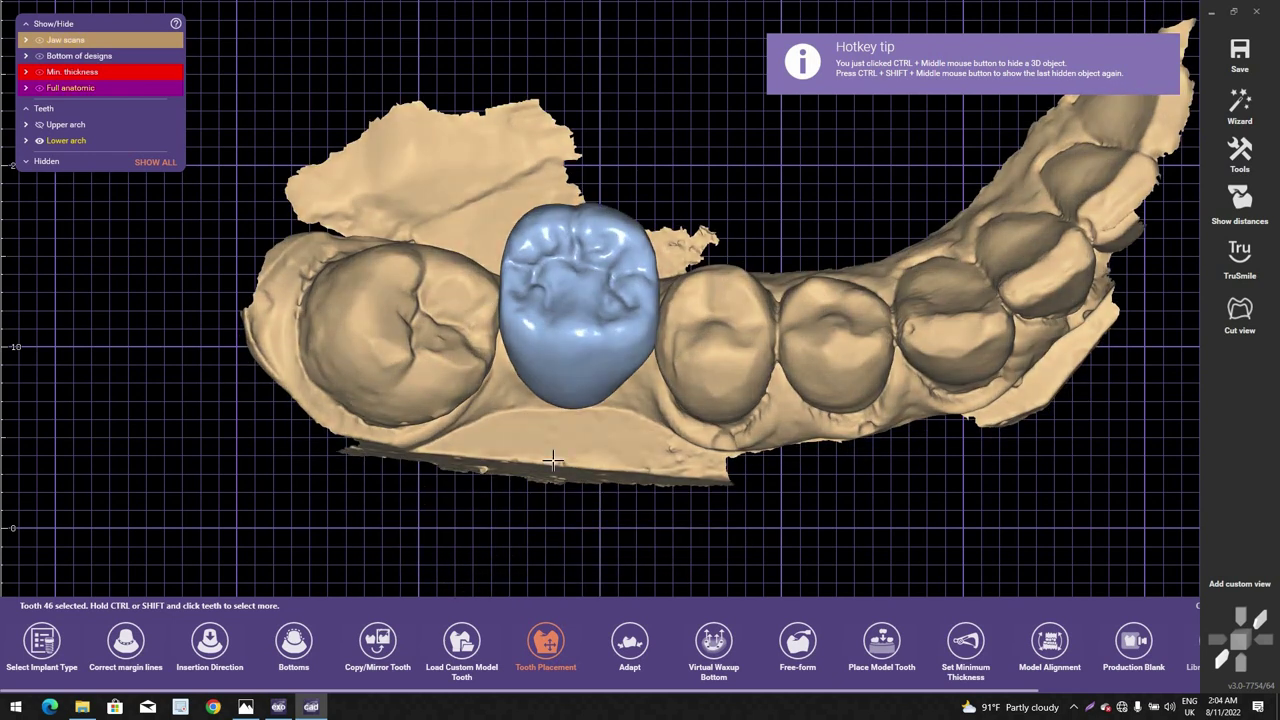
left_click(461, 645)
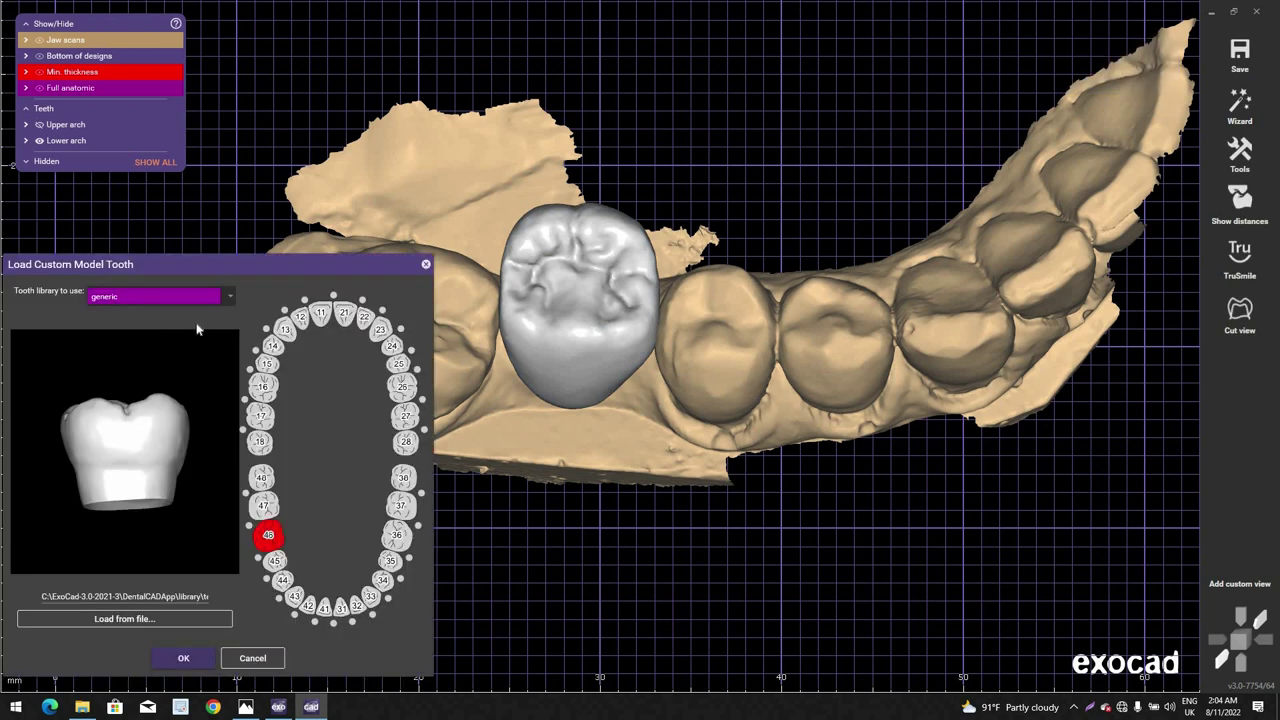
left_click(180, 657)
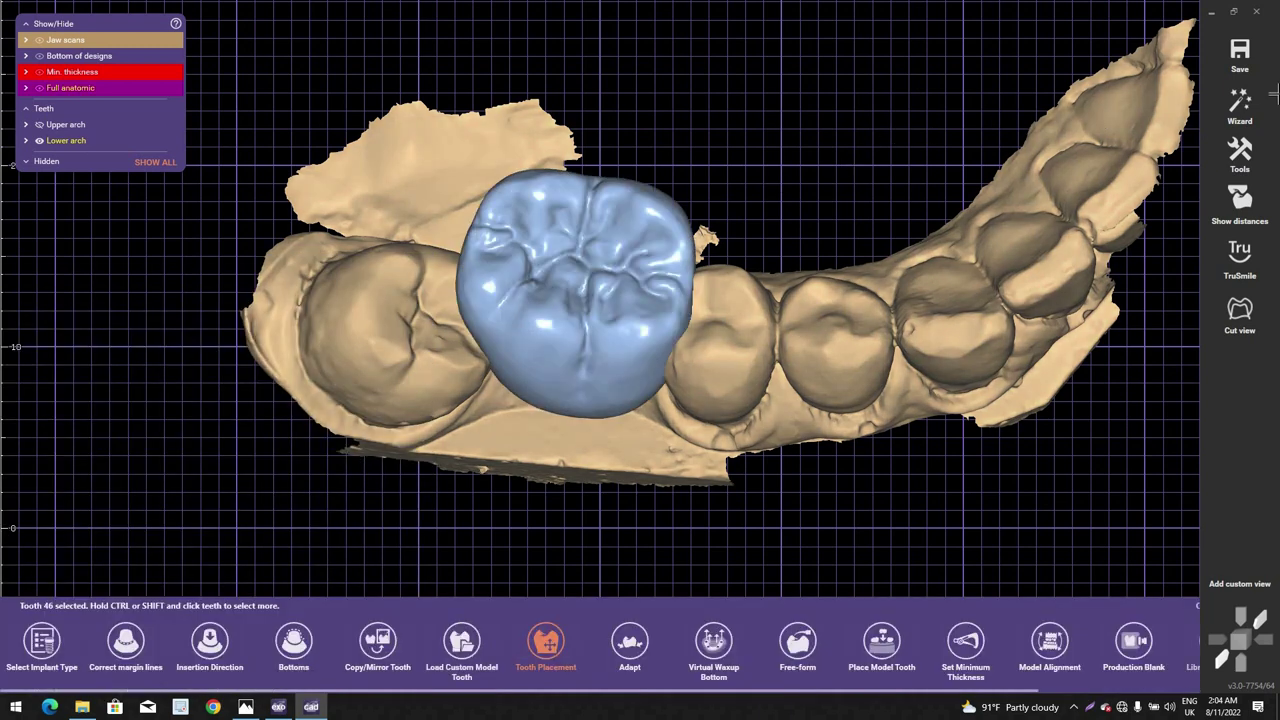
Step: In wizard mode, move tooth 46's model tooth and scale it down to fit between its two neighbours
left_click(1240, 102)
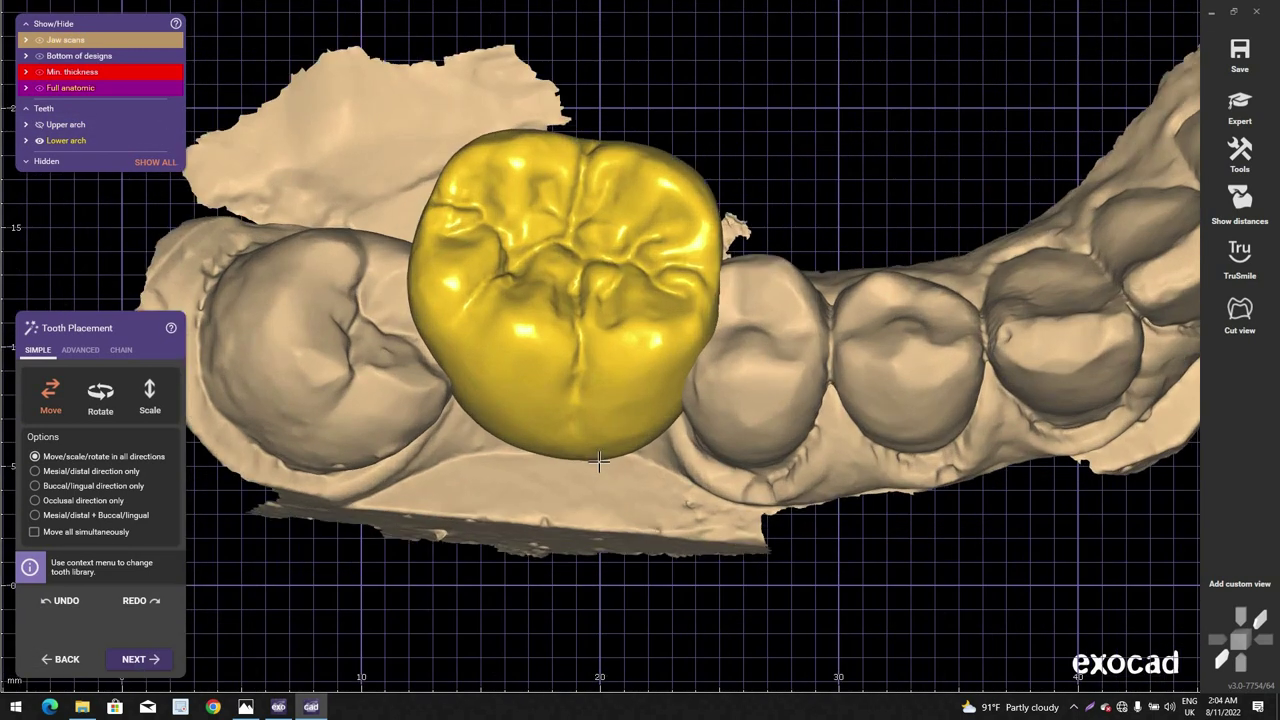
scroll(600, 461, "up", 2)
left_click_drag(598, 446, 545, 452)
left_click_drag(636, 441, 621, 420, "shift")
right_click_drag(621, 420, 631, 457)
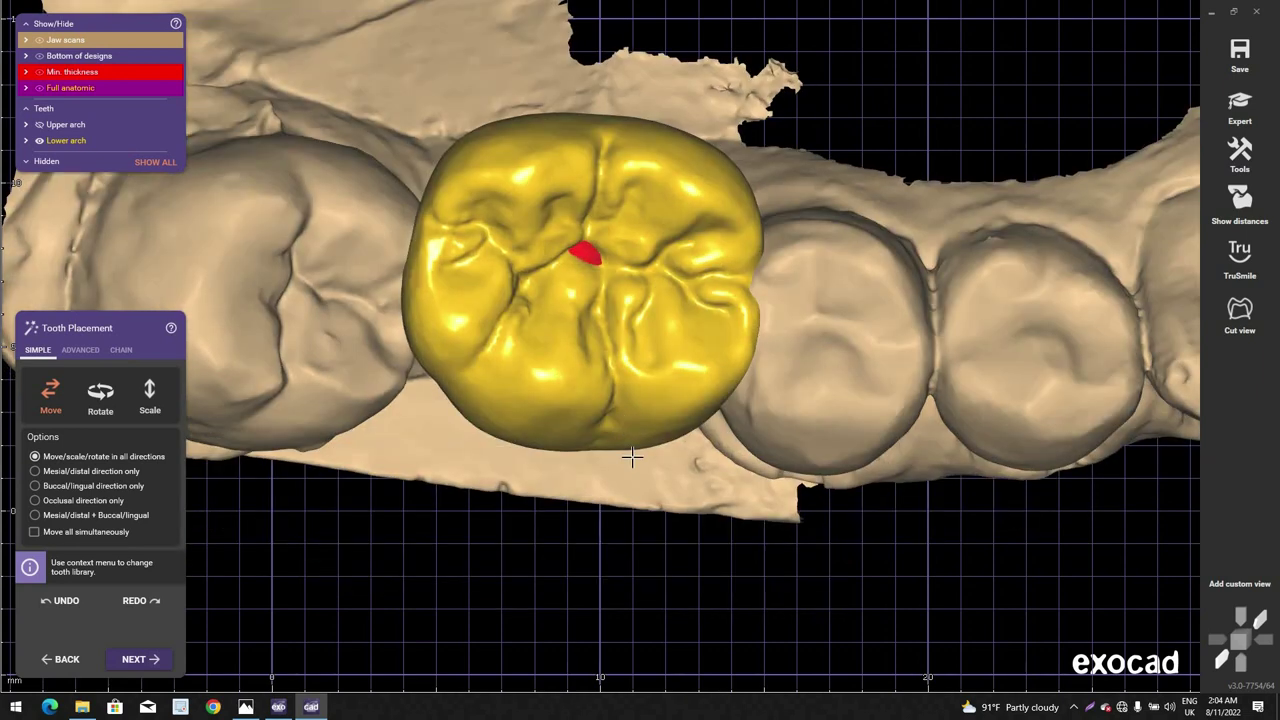
scroll(624, 440, "up", 2)
left_click_drag(617, 422, 597, 451, "shift")
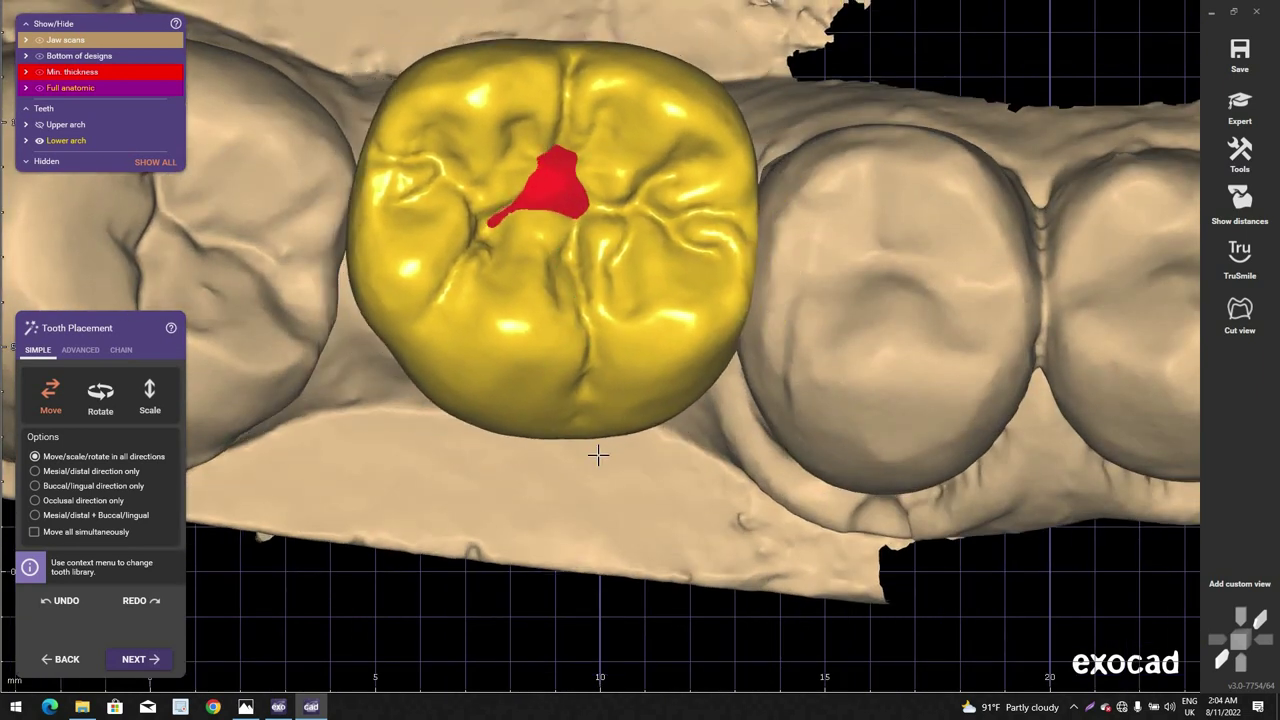
Step: Show the full anatomic teeth and examine how tooth 46 meets the upper teeth from several angles
right_click_drag(600, 448, 606, 390)
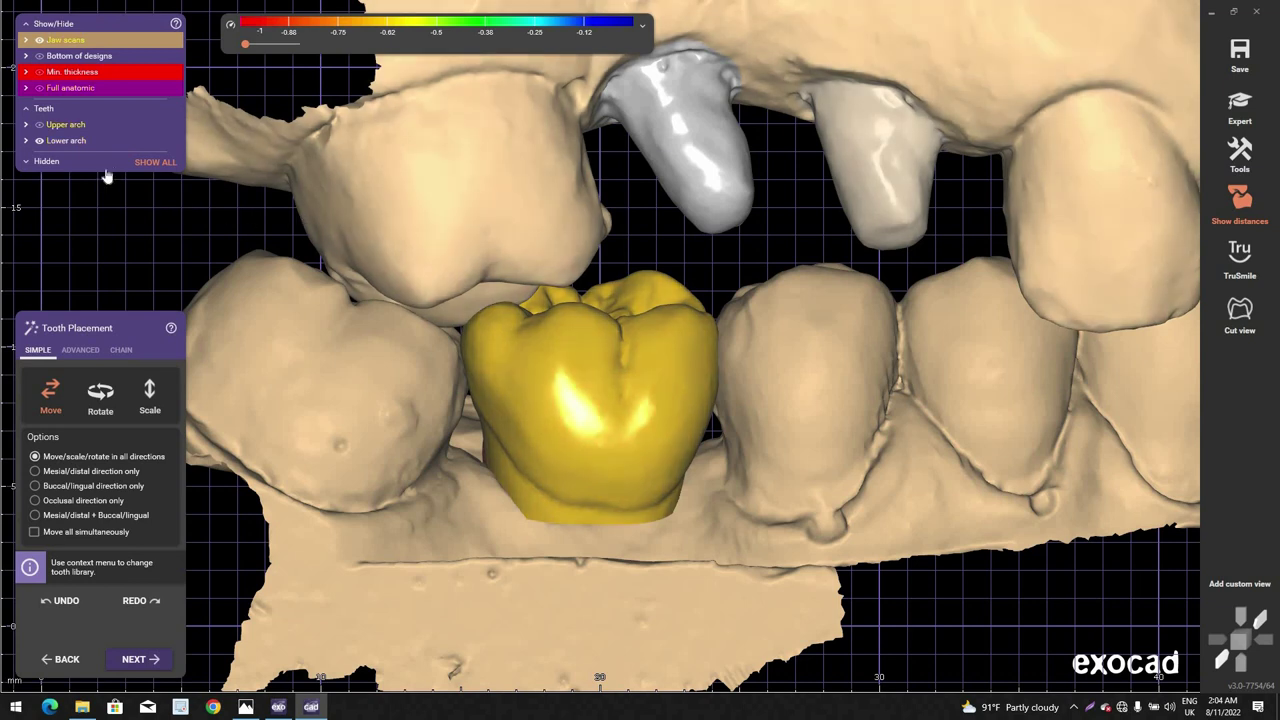
left_click(39, 88)
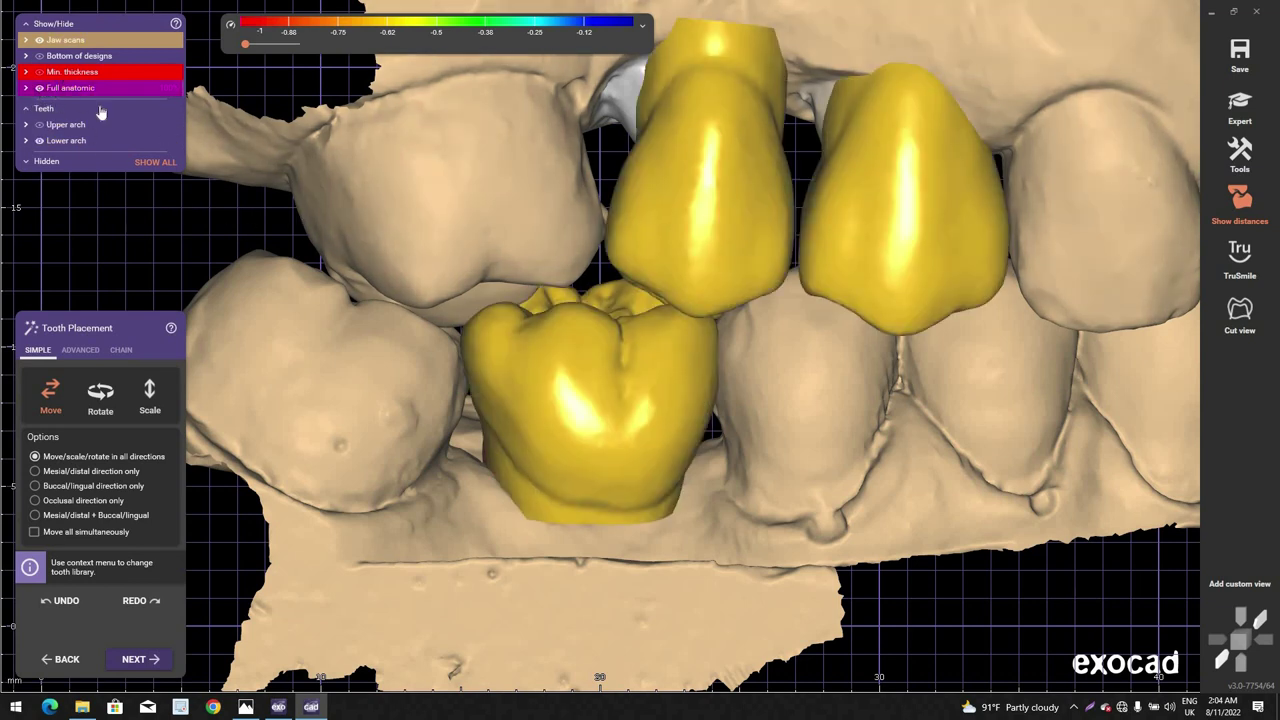
scroll(571, 297, "down", 5)
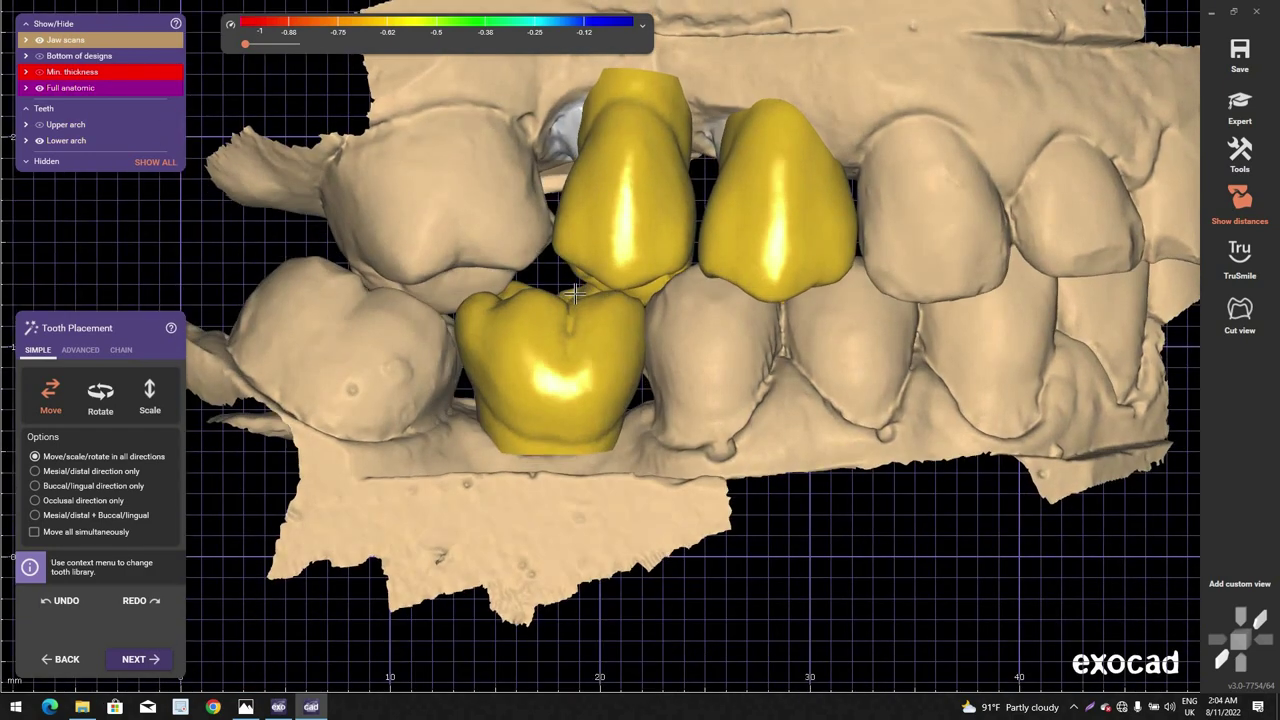
right_click_drag(572, 294, 574, 345)
scroll(574, 345, "up", 2)
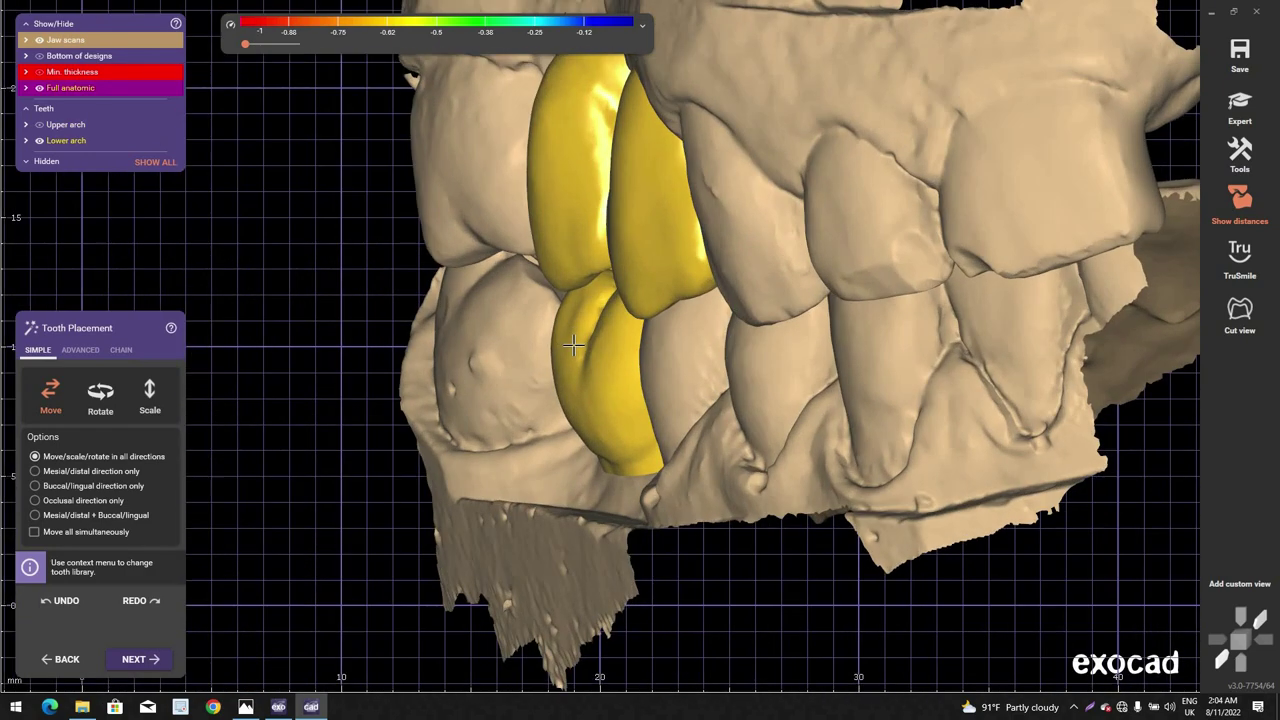
right_click_drag(668, 370, 612, 356)
scroll(631, 371, "up", 2)
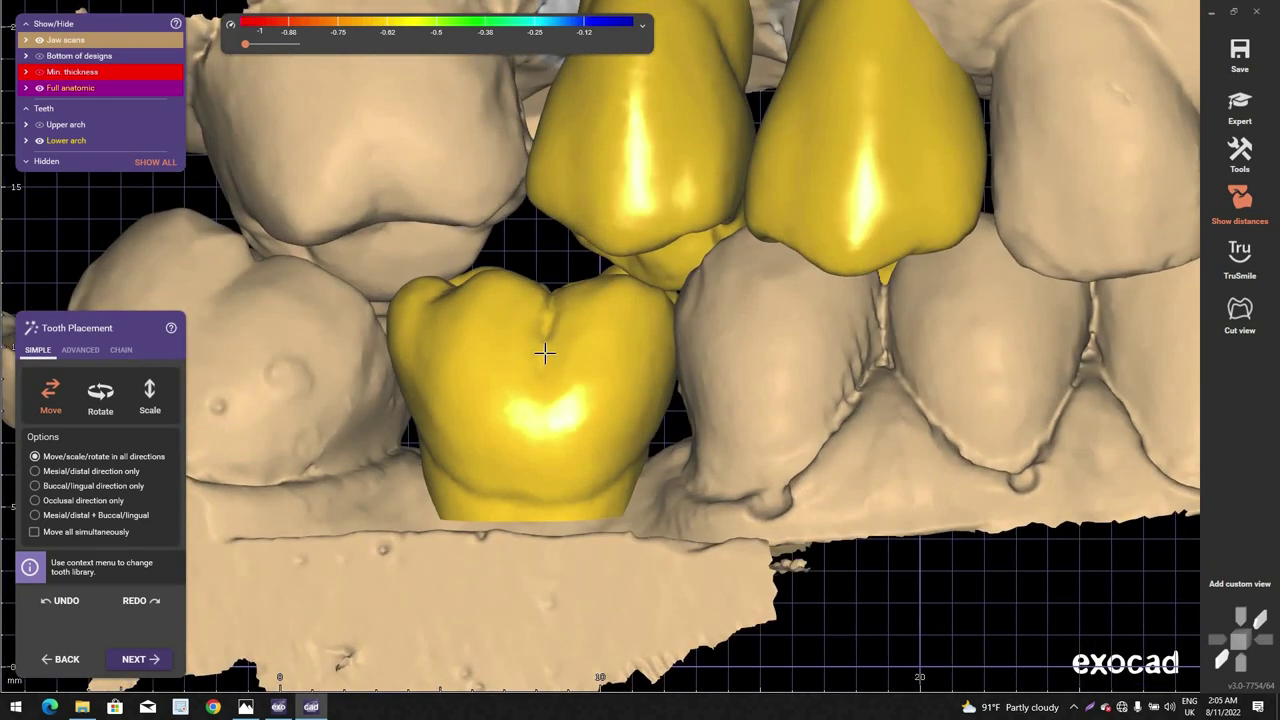
right_click_drag(572, 371, 608, 336)
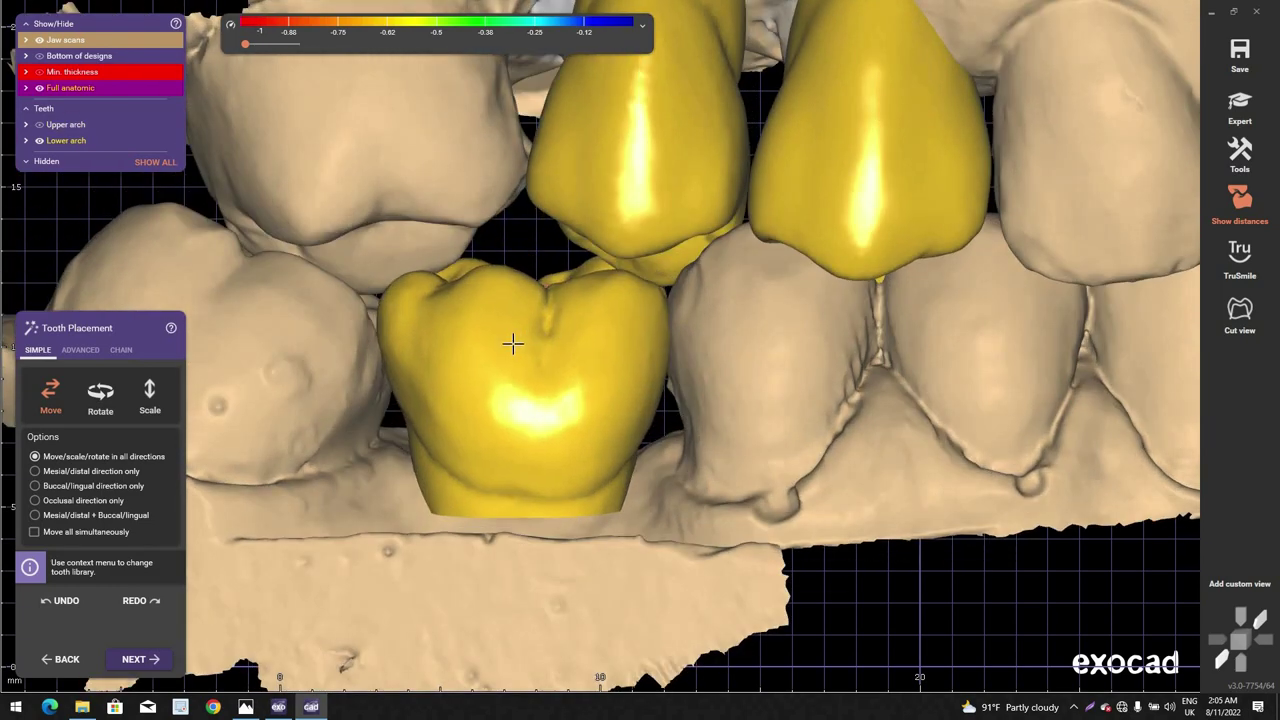
right_click_drag(513, 343, 619, 390)
scroll(598, 322, "down", 3)
scroll(598, 322, "down", 1)
scroll(619, 390, "up", 2)
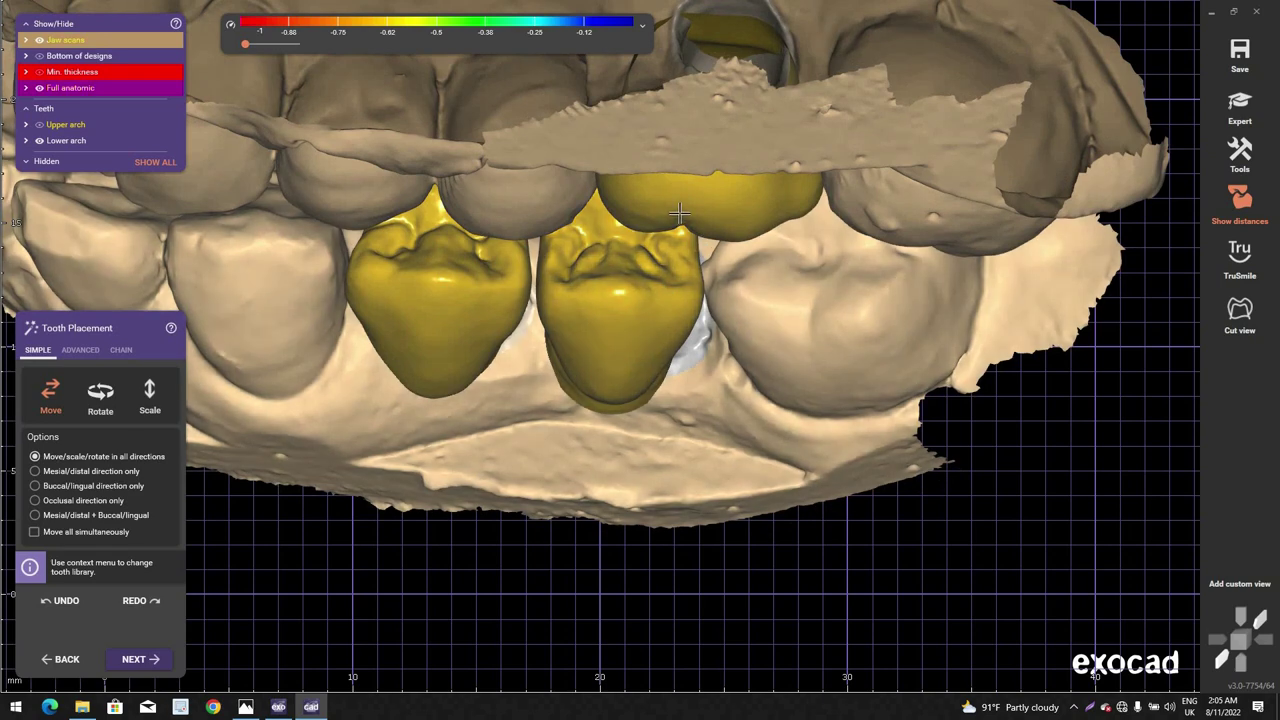
Step: Move tooth 15's model tooth slightly towards the buccal side, checking it in the side and occlusal views
right_click_drag(662, 340, 660, 297)
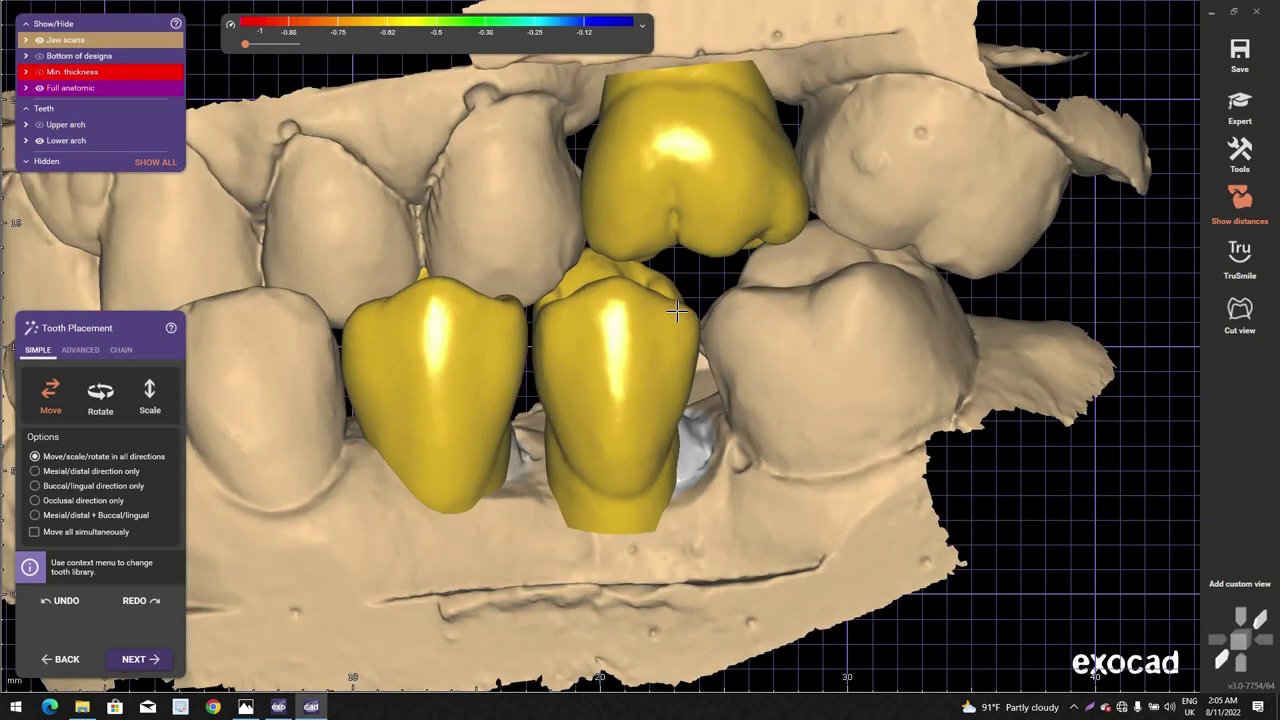
scroll(660, 297, "up", 2)
right_click_drag(637, 360, 637, 333)
scroll(728, 254, "up", 1)
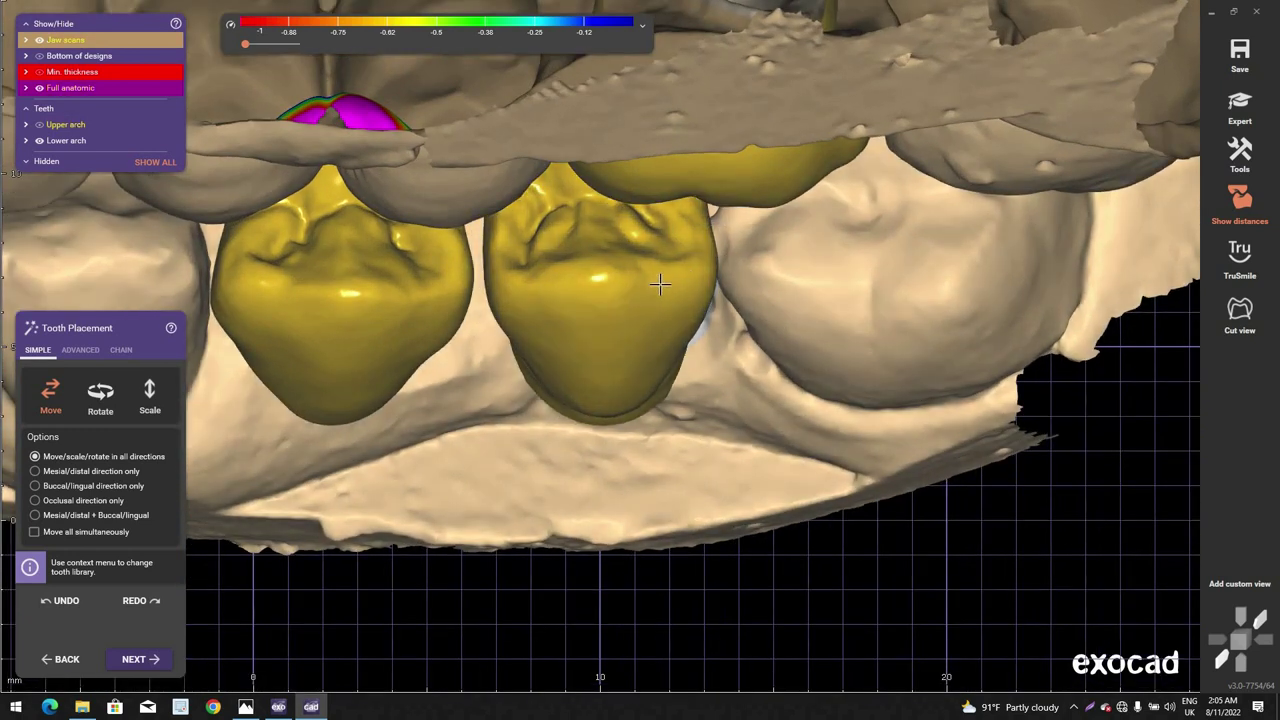
right_click_drag(657, 283, 648, 313)
left_click_drag(648, 313, 640, 349)
scroll(639, 340, "down", 2)
right_click_drag(636, 309, 634, 355)
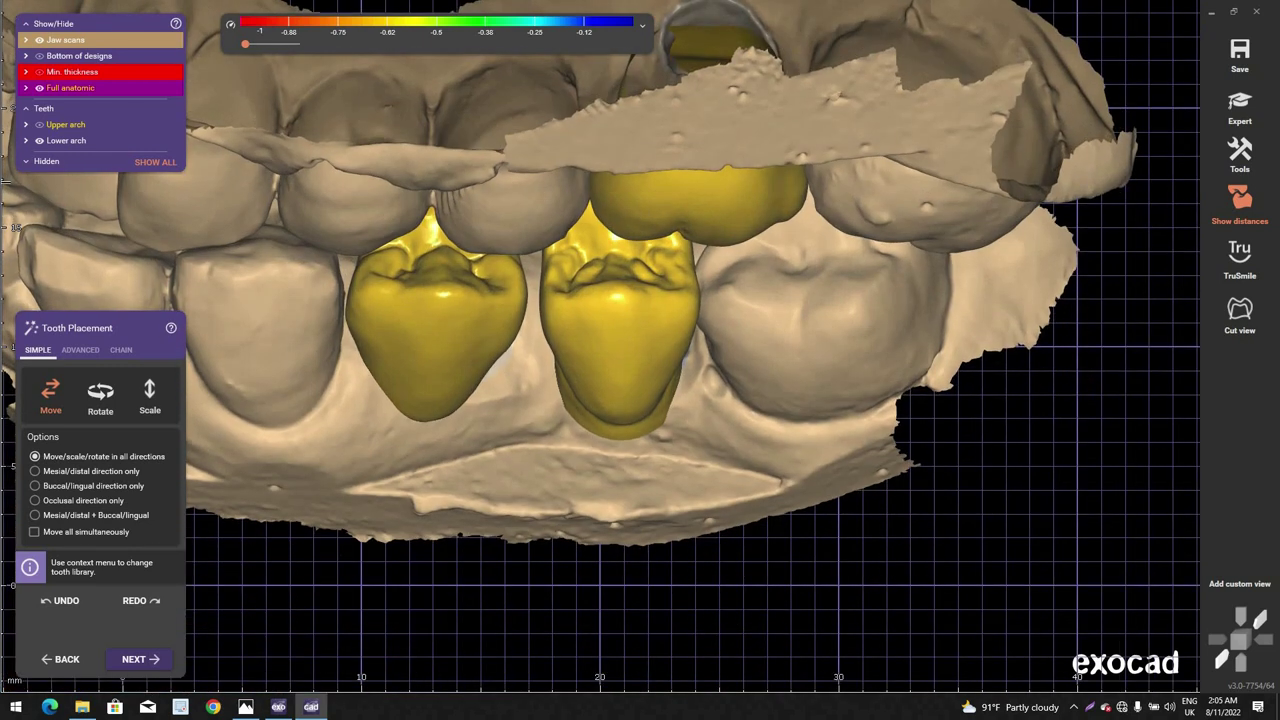
Step: Hide the lower arch and turn off the distance colouring on the upper teeth
left_click(38, 142)
scroll(200, 143, "down", 3)
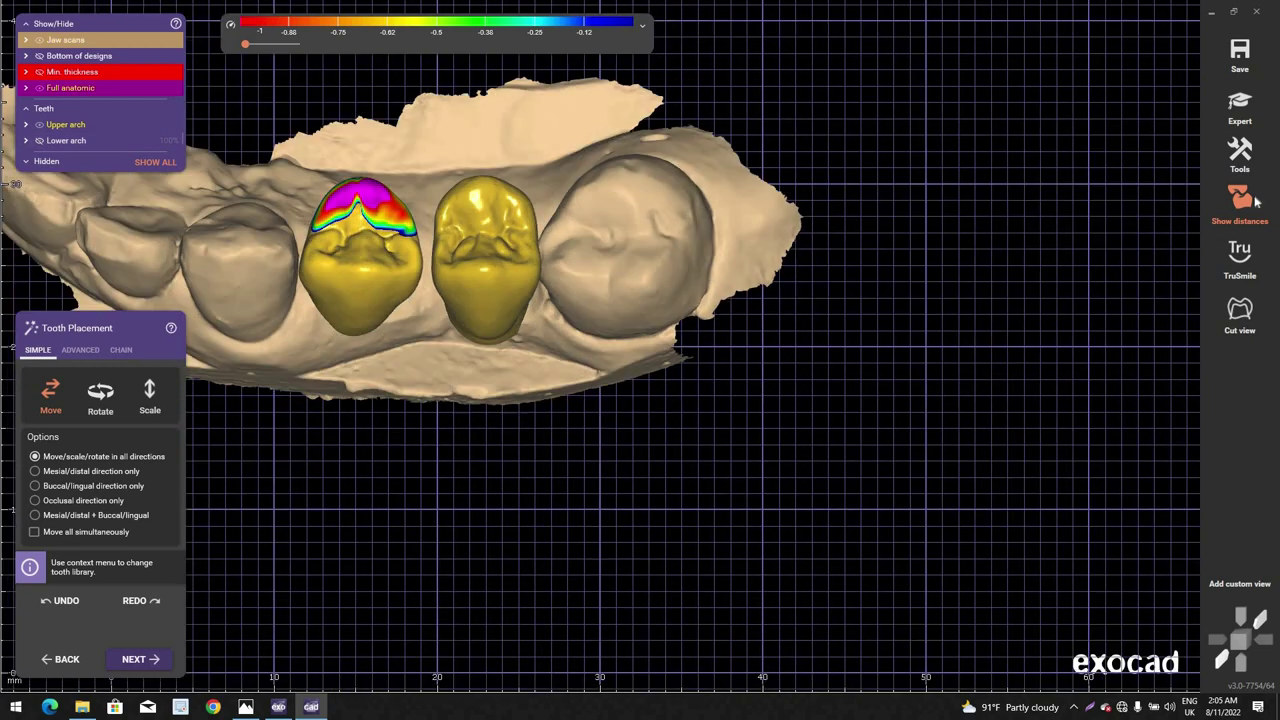
key("d")
scroll(726, 419, "down", 3)
middle_click_drag(757, 431, 832, 462)
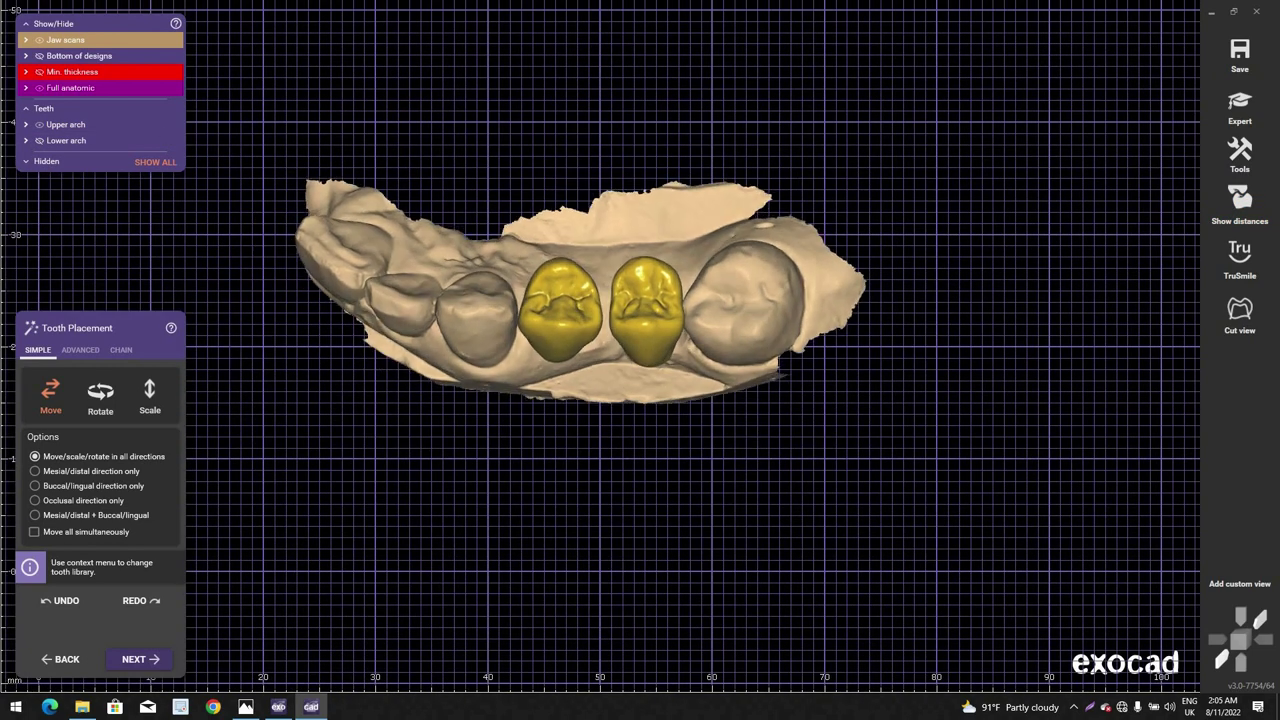
Step: Move tooth 15's model tooth towards the palatal side and slightly mesially, working from the occlusal view
scroll(573, 299, "up", 5)
right_click_drag(573, 299, 568, 291)
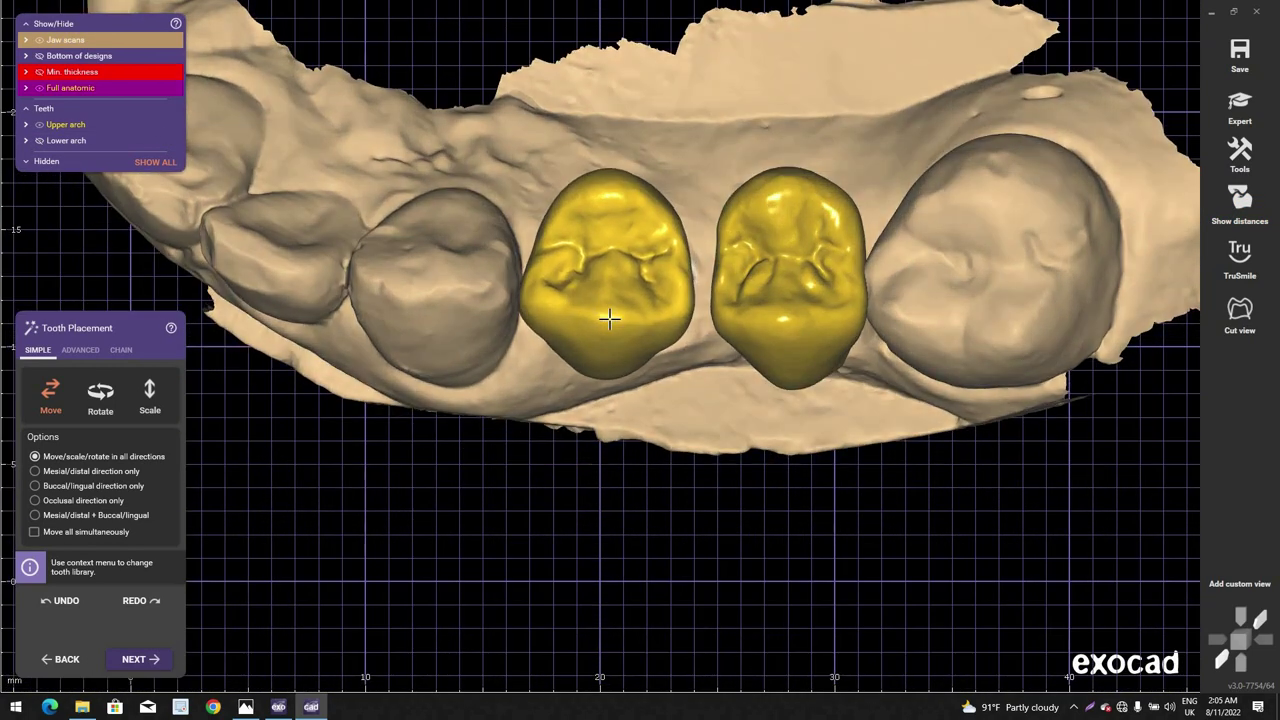
right_click_drag(623, 204, 637, 238)
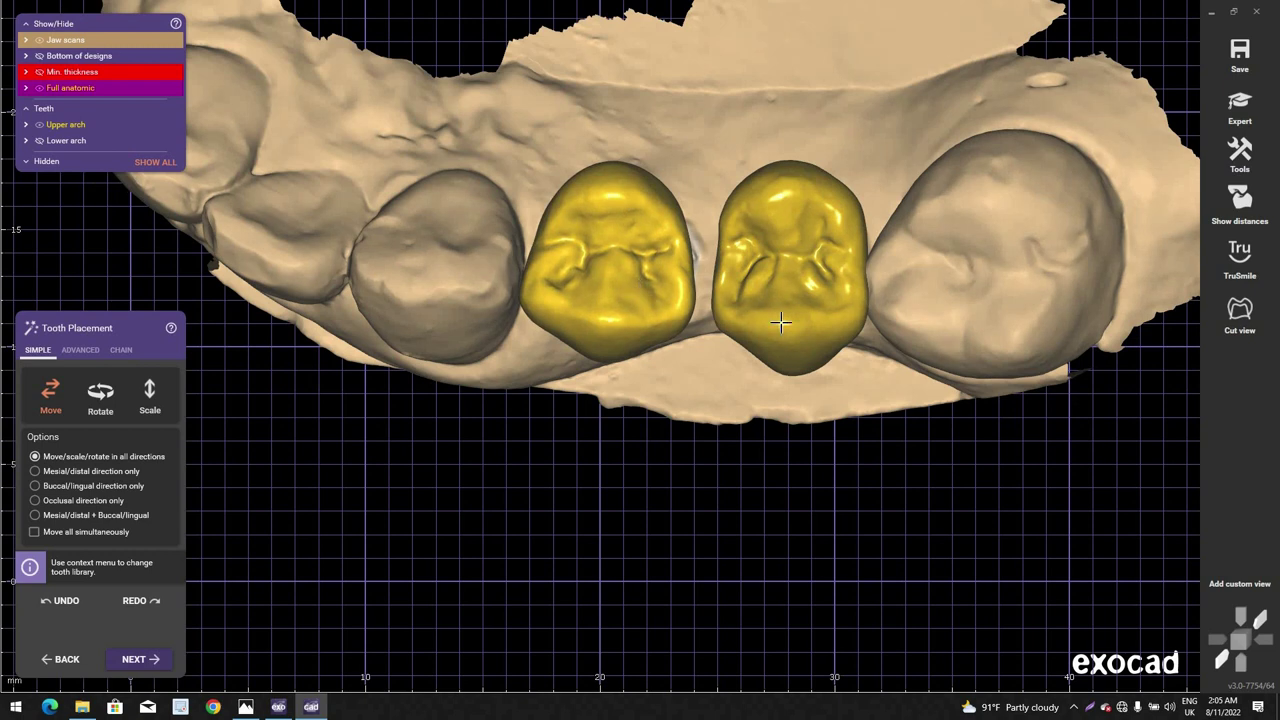
left_click_drag(781, 322, 818, 260)
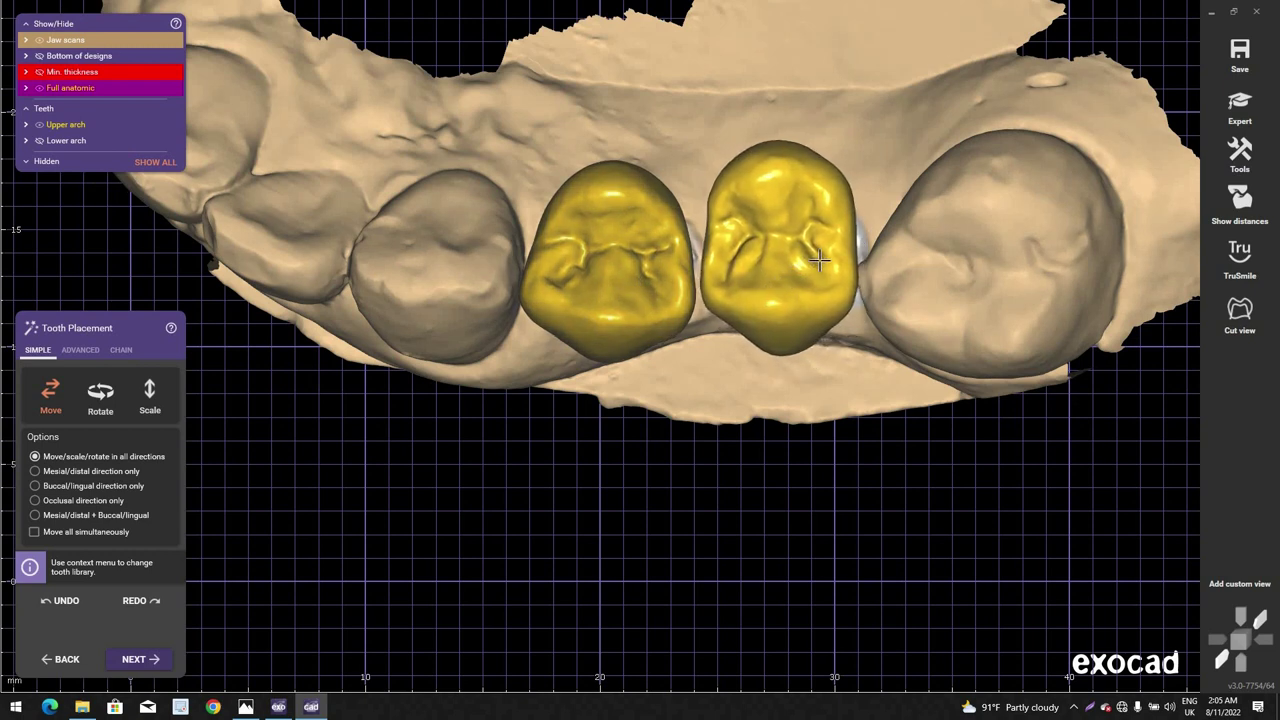
Step: Enlarge the model teeth of 14 and 15 slightly and fine-tune tooth 15's rotation to narrow the gap between them
scroll(672, 280, "up", 3)
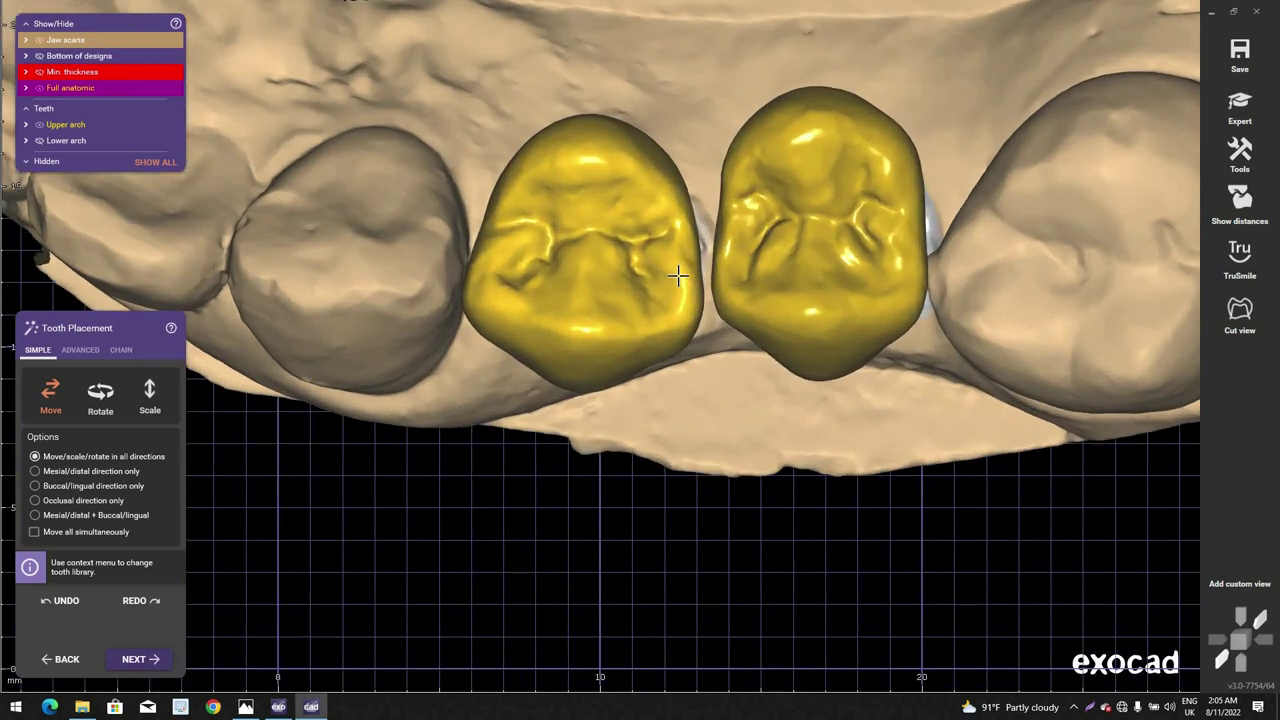
left_click_drag(721, 249, 717, 248, "shift")
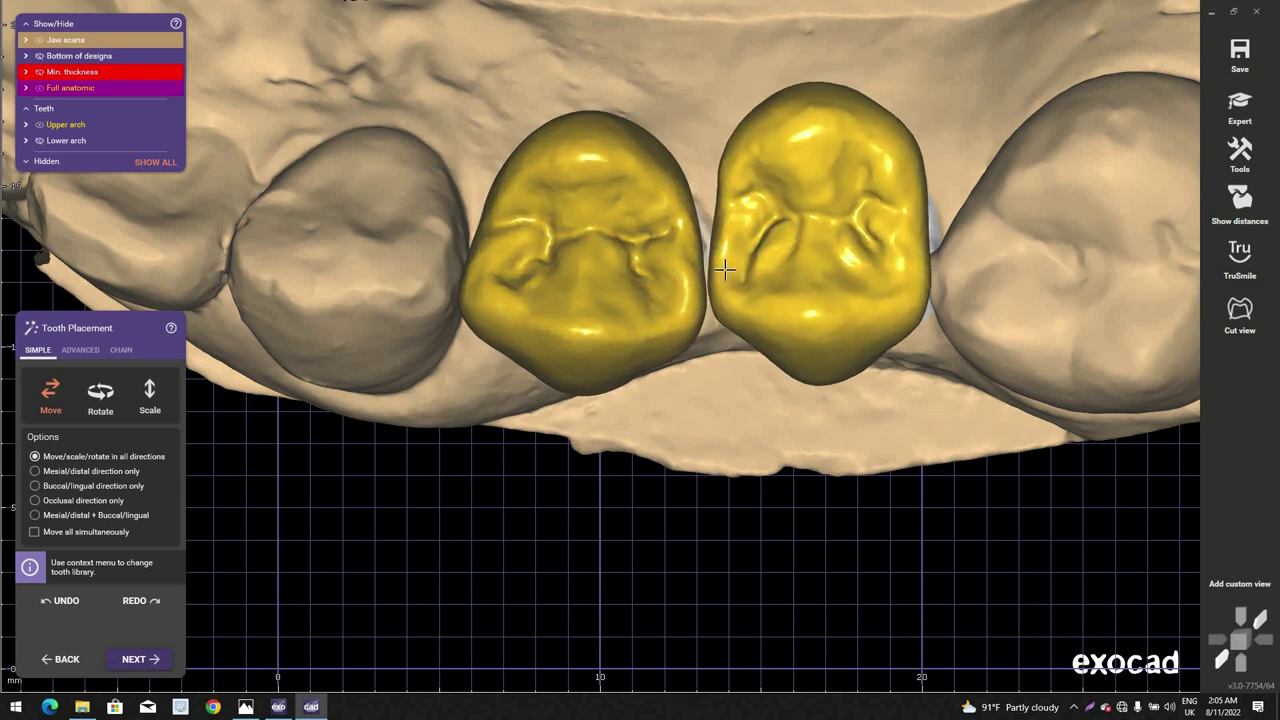
mouse_move(773, 317)
left_mouse_down("ctrl")
mouse_move(789, 333)
mouse_move(781, 323)
left_mouse_up("ctrl")
scroll(786, 318, "down", 5)
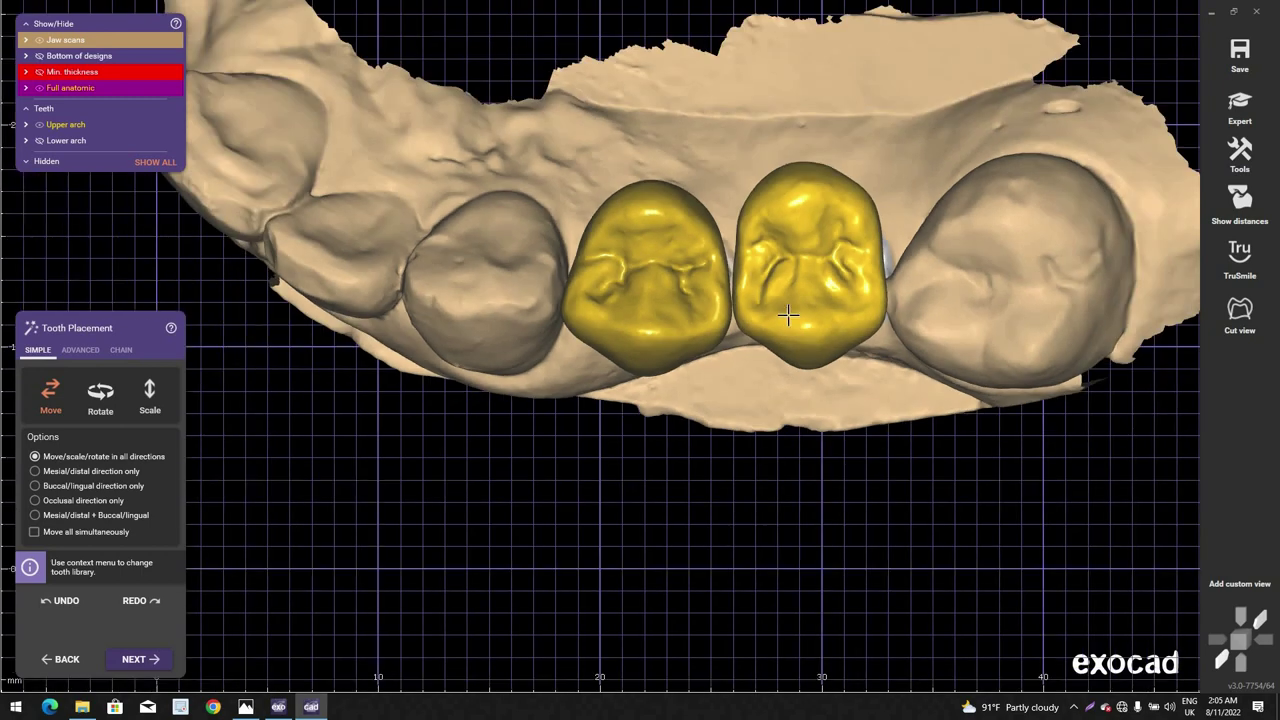
Step: View the upper arch from the opposite side and rotate tooth 14's model tooth slightly towards the canine
right_click_drag(790, 316, 839, 355)
middle_click(839, 355)
right_click_drag(866, 441, 611, 414)
scroll(611, 414, "up", 3)
middle_click(611, 414)
scroll(612, 349, "down", 1)
right_click_drag(612, 349, 591, 236)
scroll(591, 236, "up", 3)
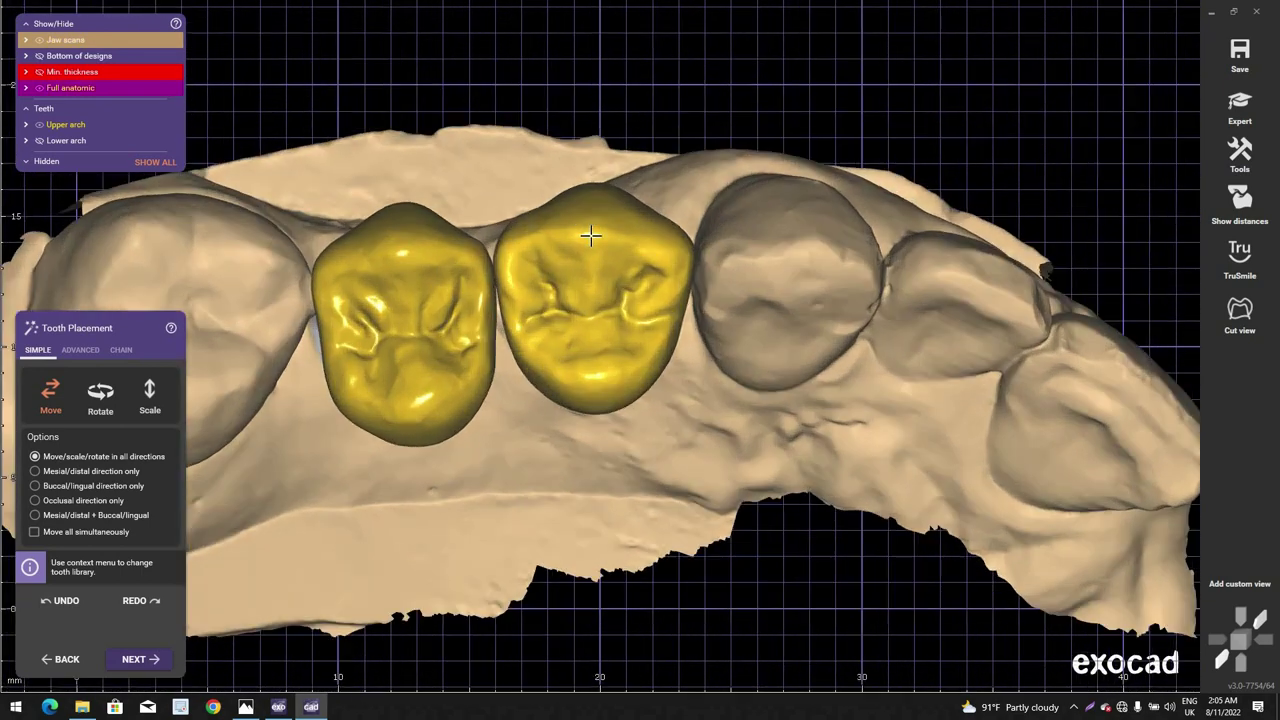
left_click_drag(609, 395, 612, 394, "ctrl")
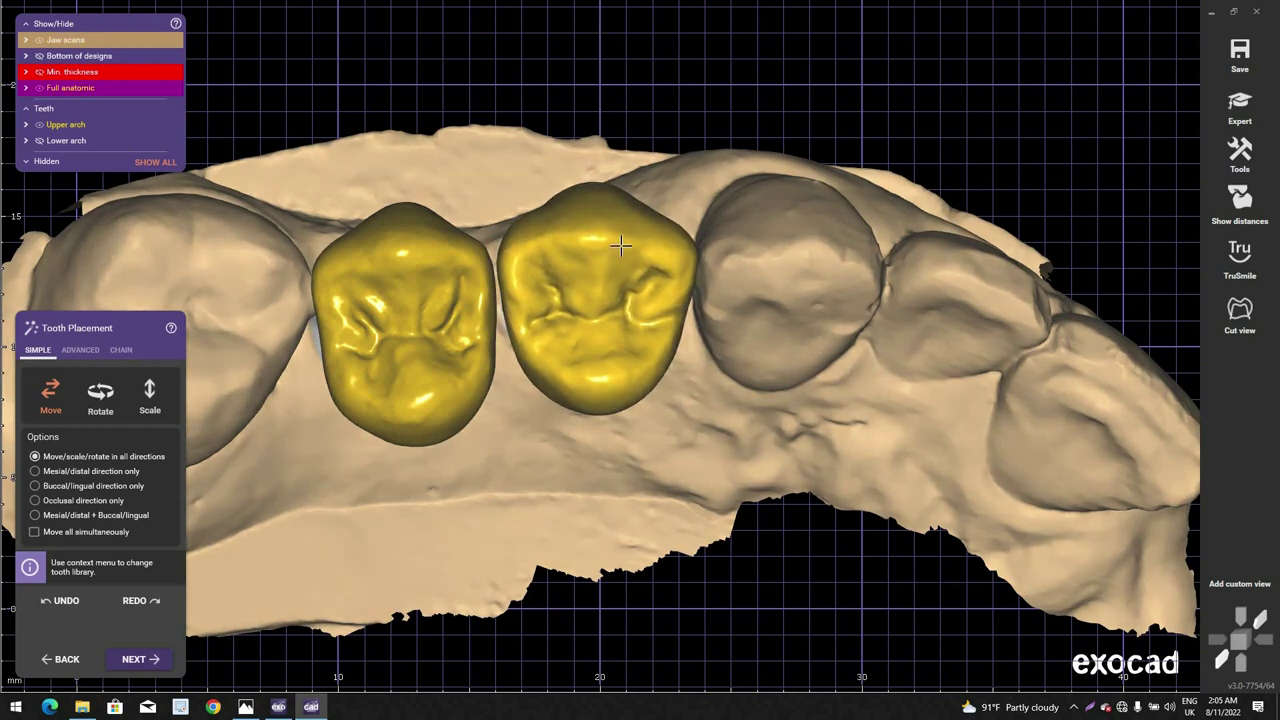
Step: Enlarge tooth 15's model tooth slightly in the buccal view, extending its cusp tip towards the occlusal plane
scroll(611, 320, "down", 2)
right_click_drag(611, 314, 502, 349)
scroll(531, 334, "down", 2)
scroll(545, 326, "up", 1)
scroll(502, 349, "up", 3)
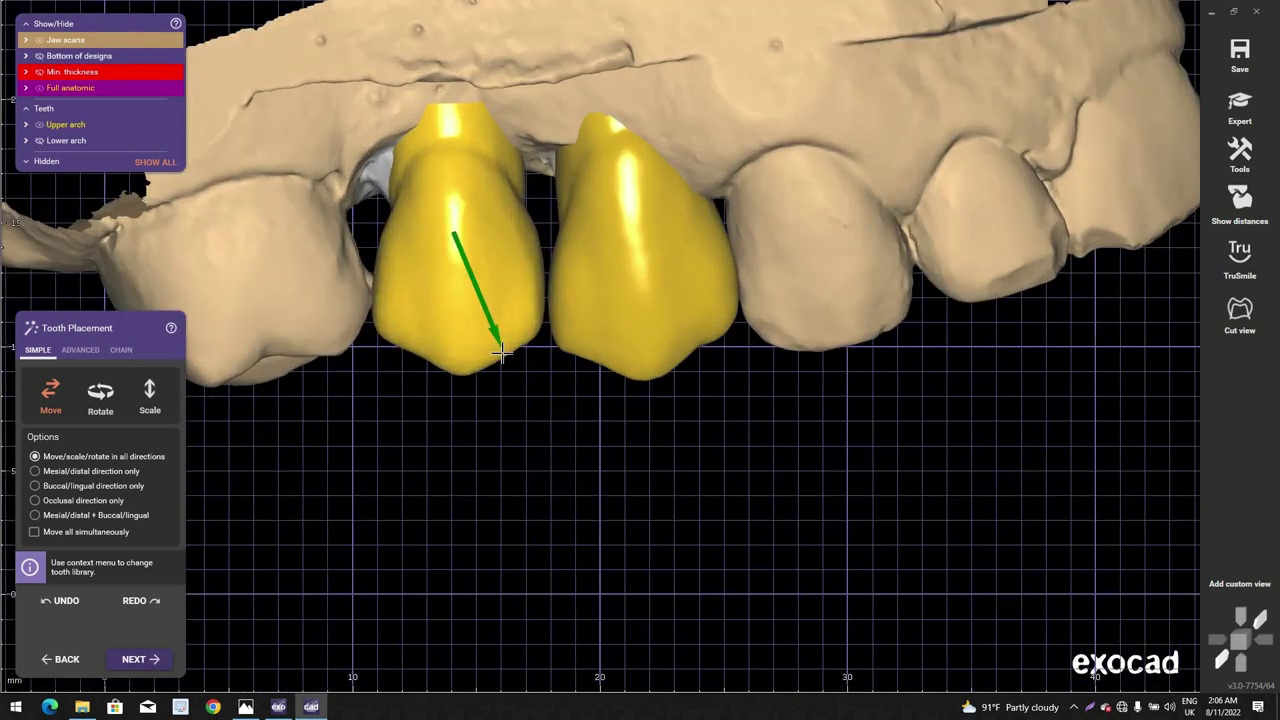
left_click_drag(501, 350, 493, 358)
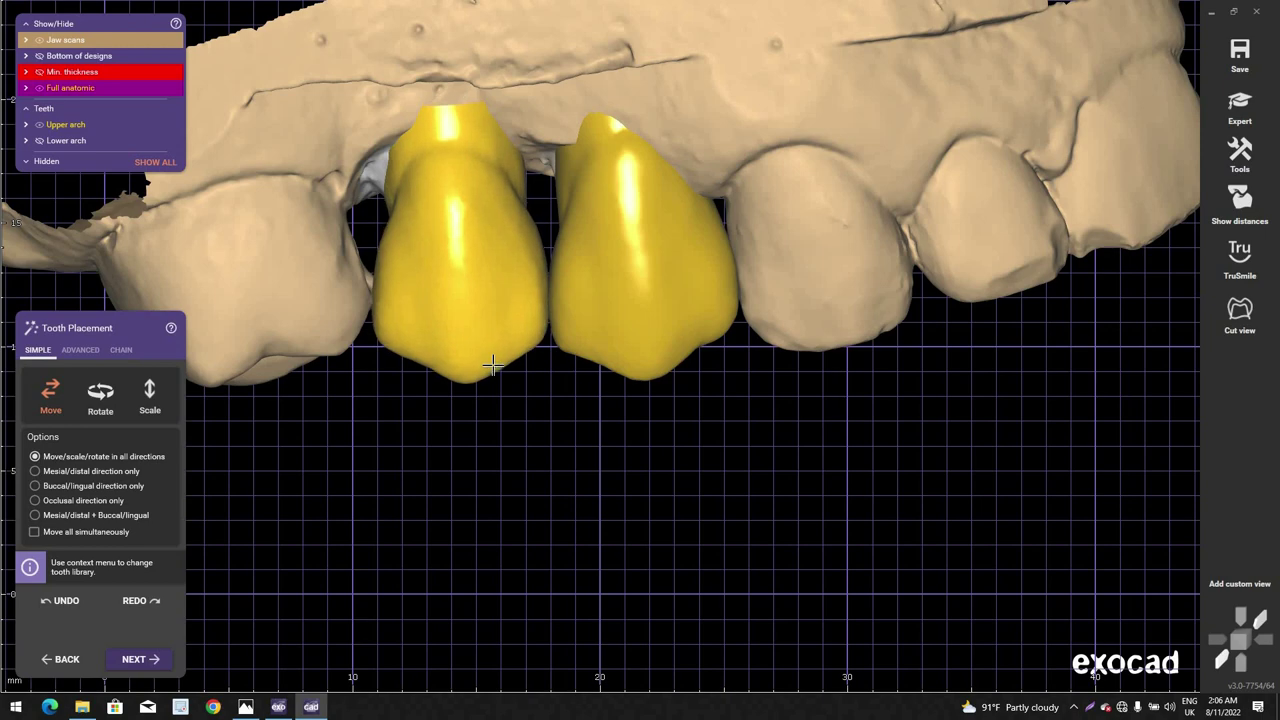
Step: Show the opposing jaw scan and examine how teeth 14 and 15 meet the lower arch from occlusal and buccal angles
scroll(493, 366, "down", 3)
right_click_drag(493, 366, 588, 333)
scroll(607, 380, "up", 4)
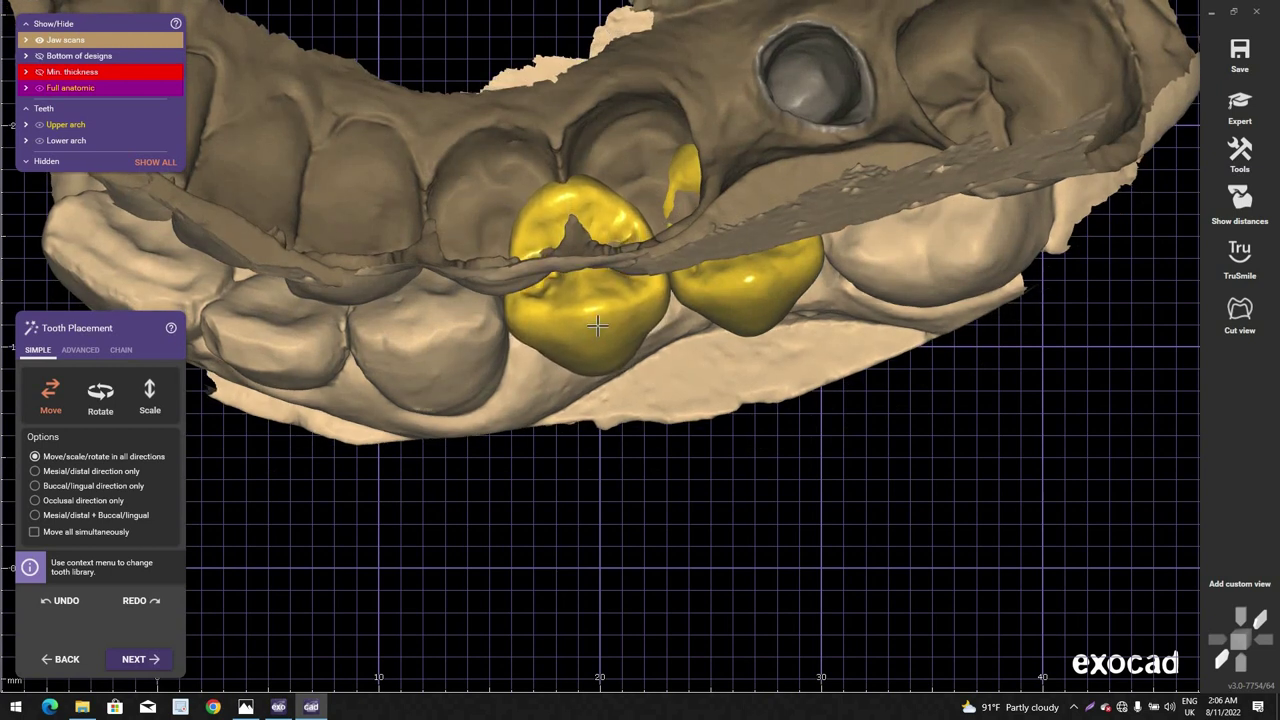
scroll(600, 304, "down", 3)
right_click_drag(600, 304, 733, 349)
scroll(742, 353, "up", 3)
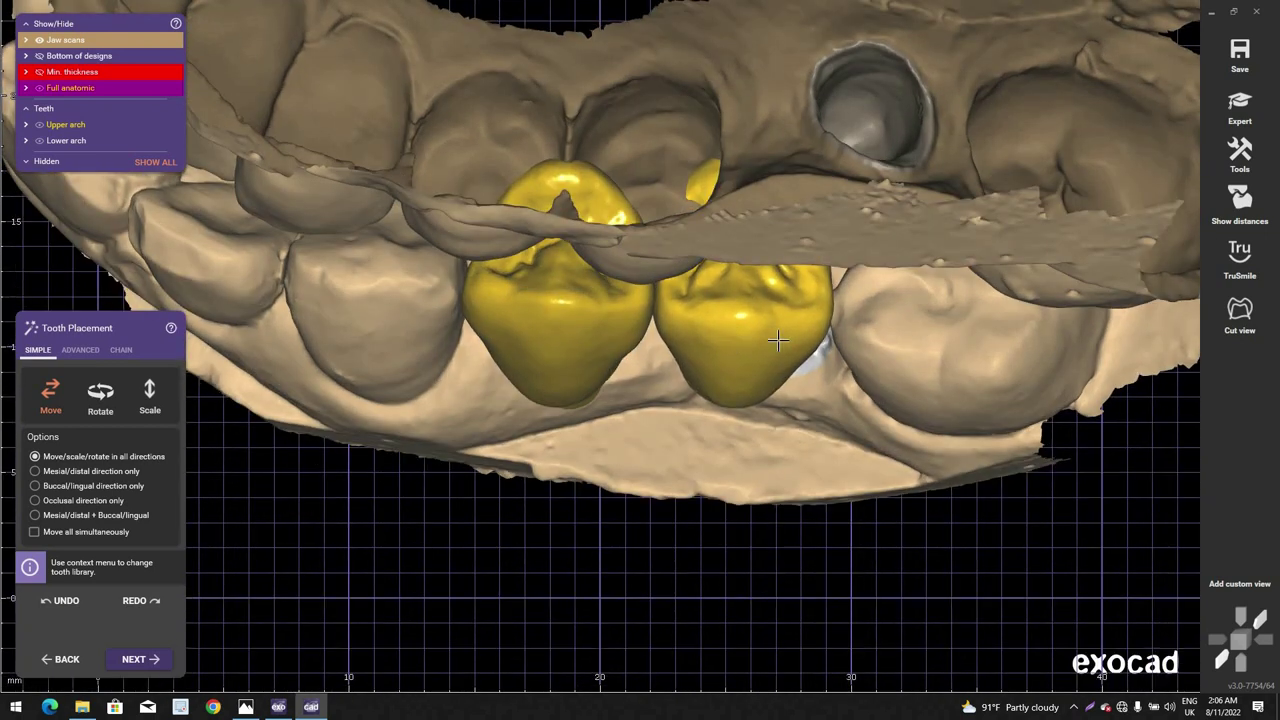
scroll(782, 330, "down", 3)
right_click_drag(782, 330, 706, 200)
scroll(783, 334, "down", 1)
scroll(677, 378, "down", 2)
middle_click_drag(612, 312, 709, 206)
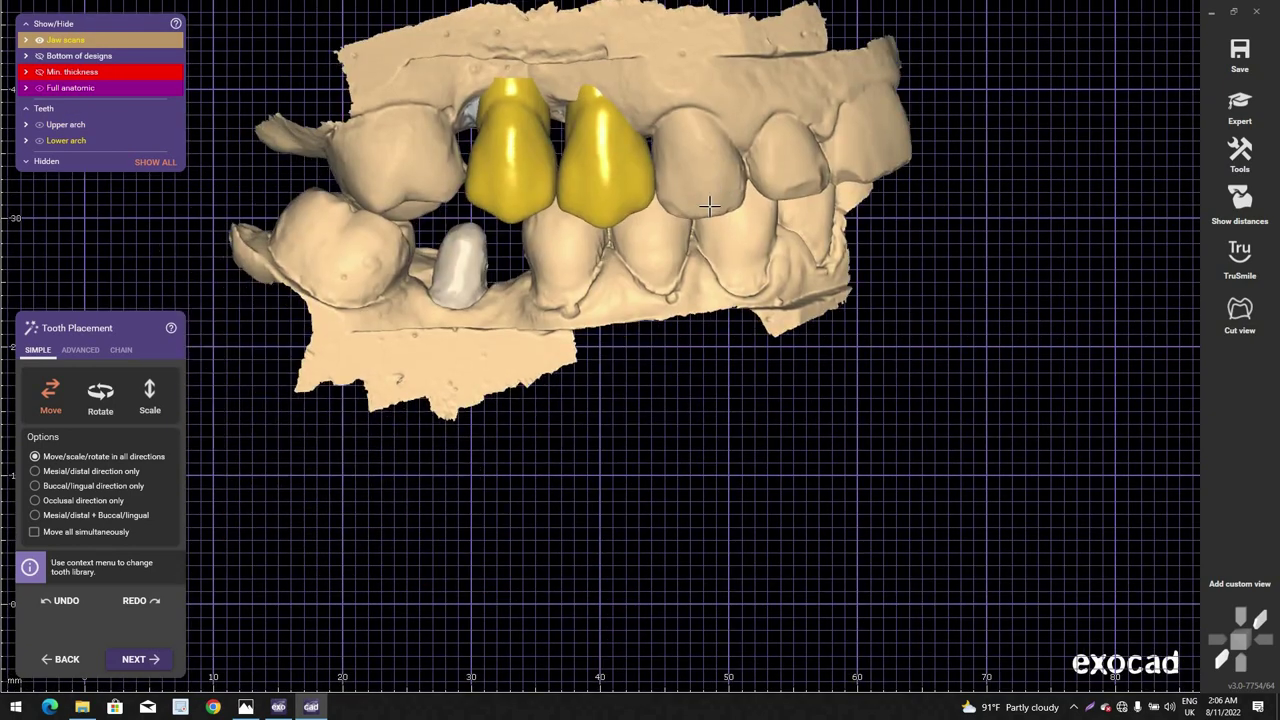
right_click_drag(709, 206, 700, 214)
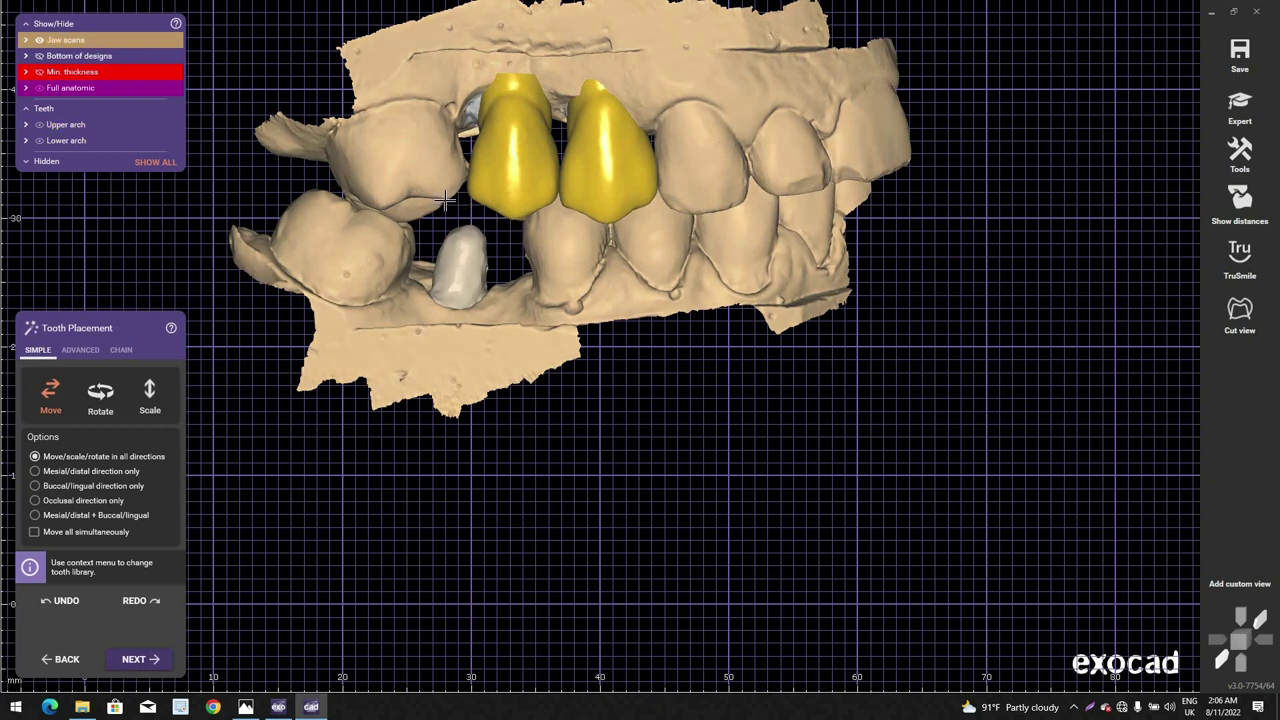
scroll(590, 222, "up", 3)
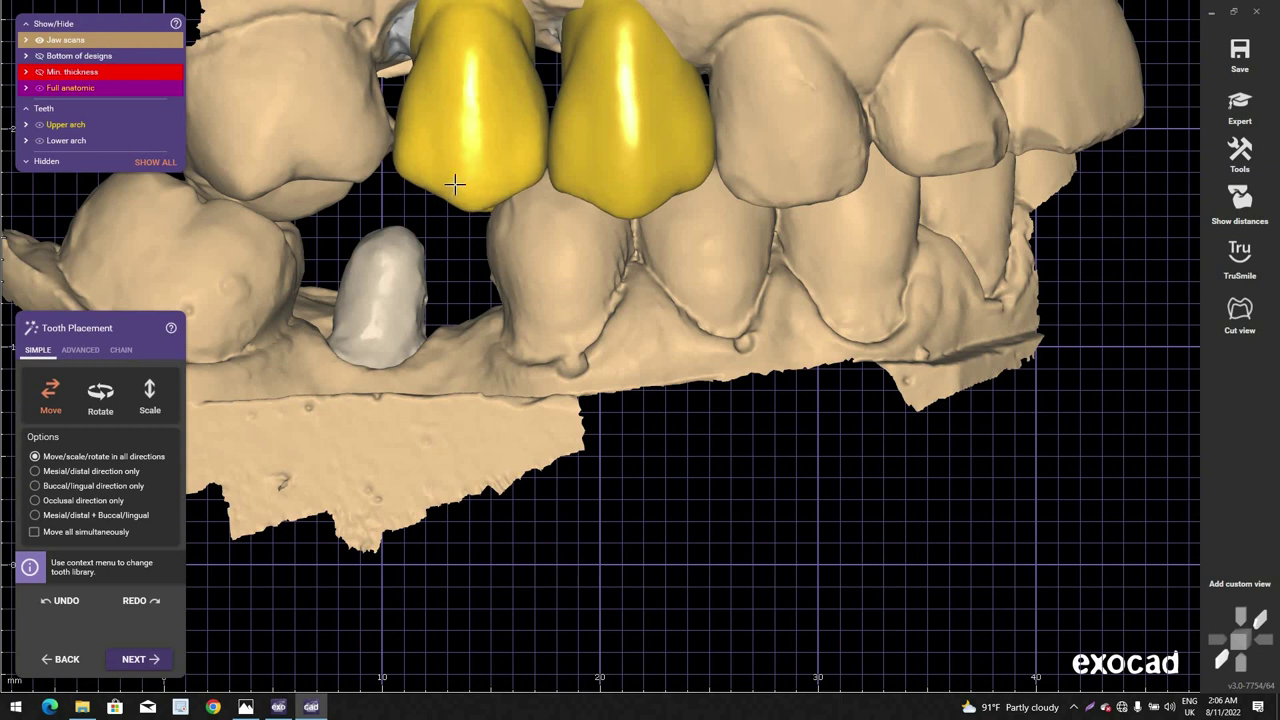
scroll(525, 237, "down", 2)
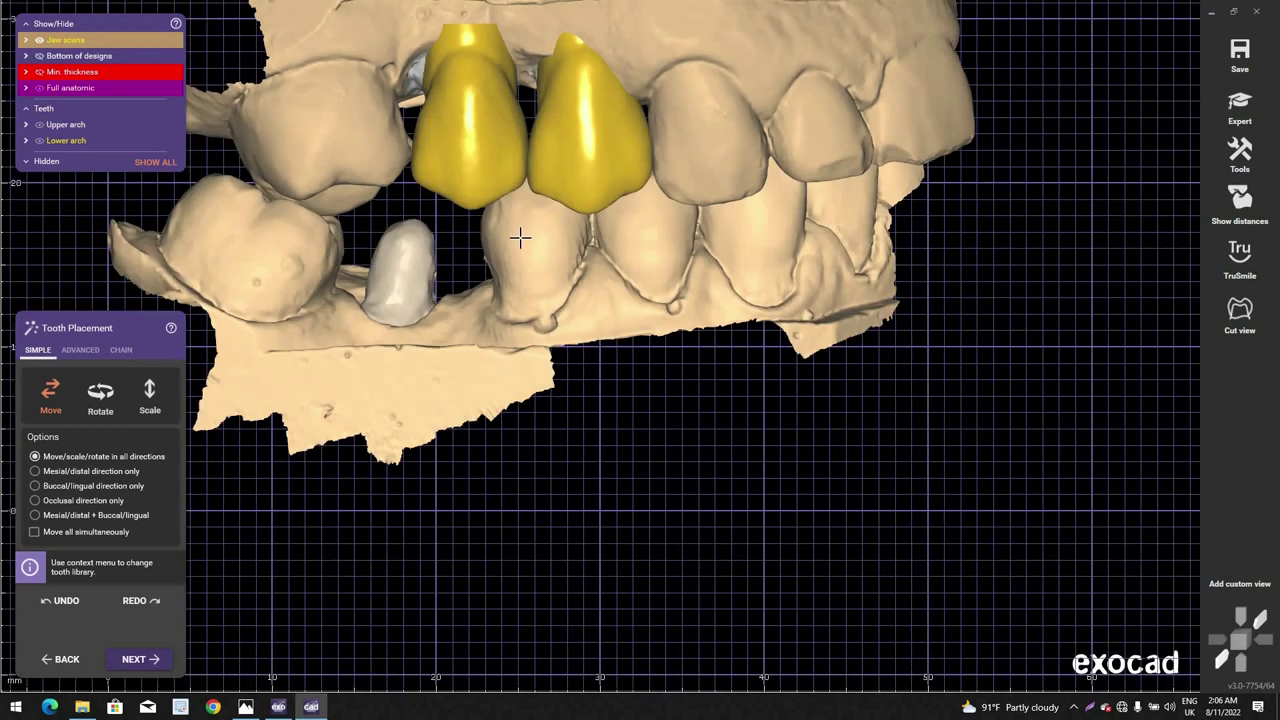
scroll(167, 128, "up", 1)
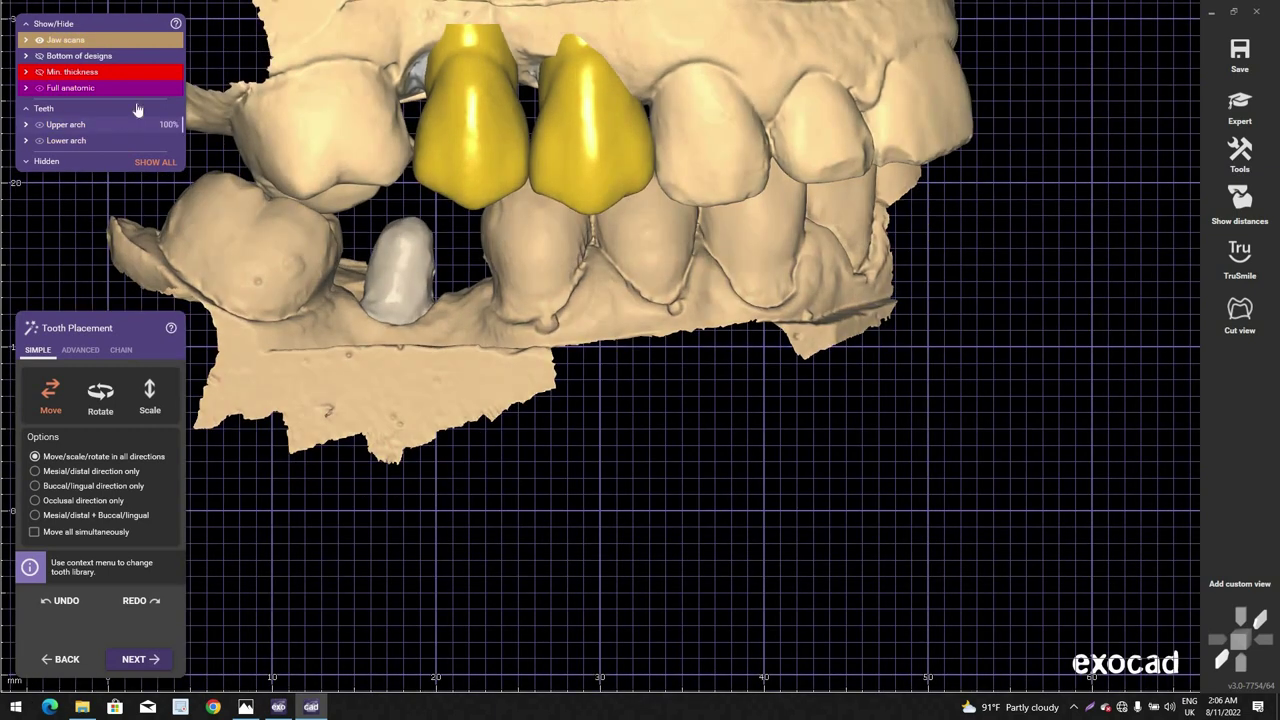
Step: Show all full anatomic teeth and examine how tooth 46 meets teeth 14 and 15 from several buccal angles
left_click(39, 88)
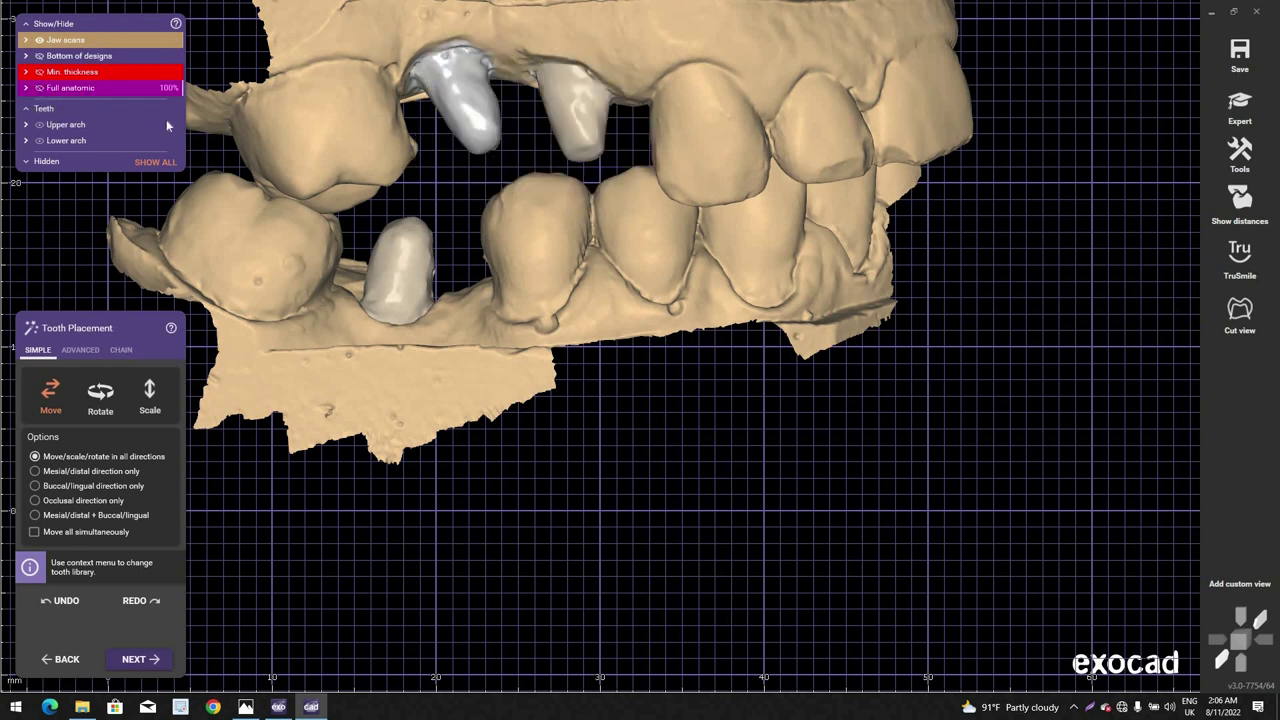
key("f")
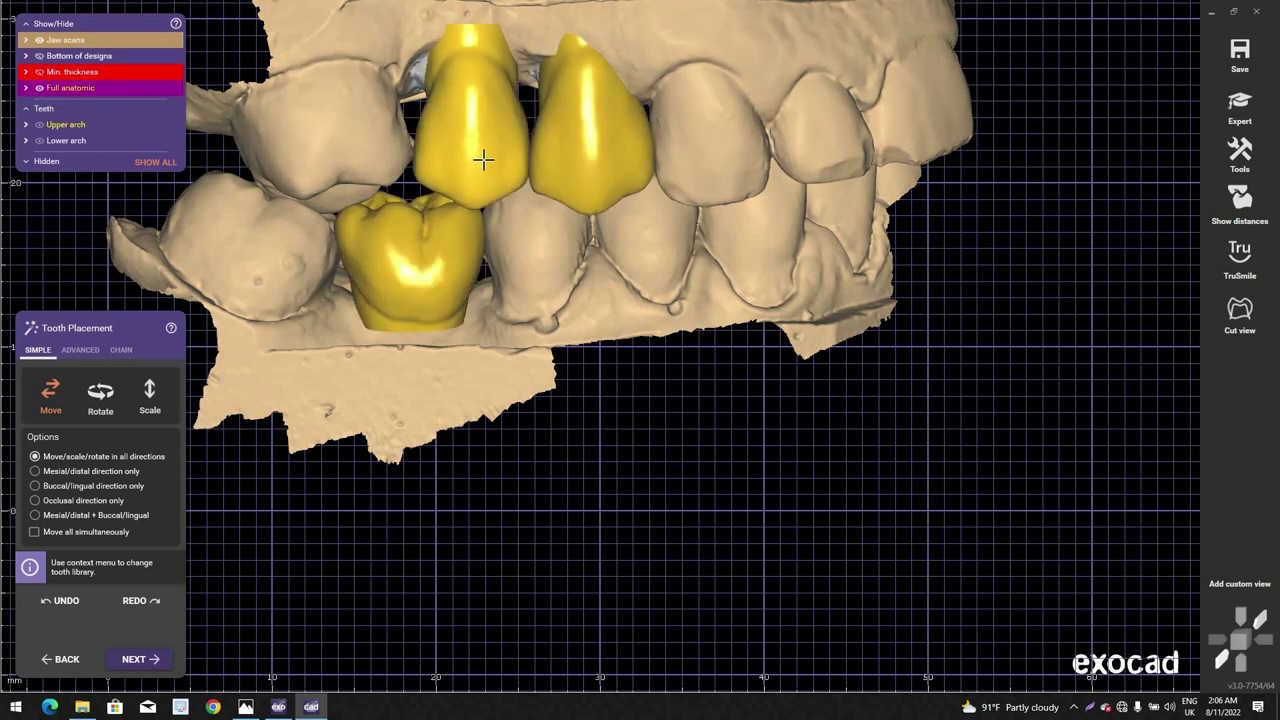
right_click_drag(484, 160, 504, 216)
scroll(470, 225, "up", 2)
scroll(614, 188, "up", 2)
scroll(618, 172, "down", 1)
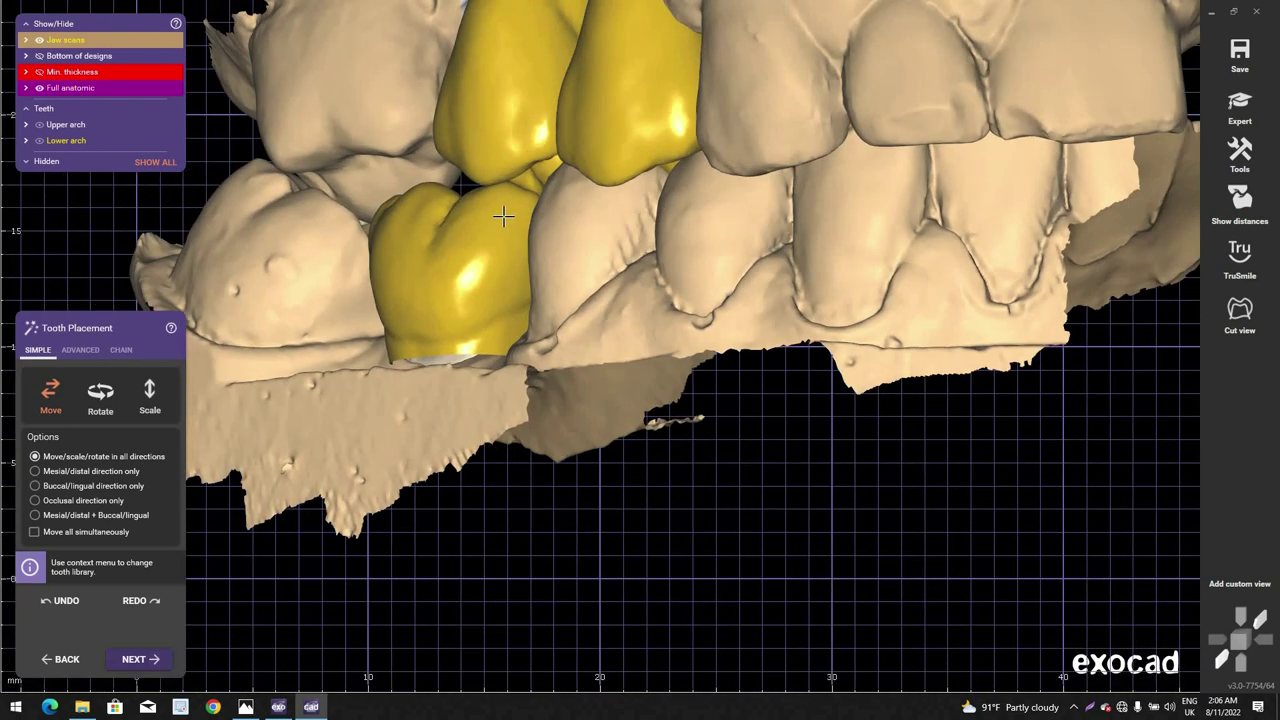
scroll(503, 216, "up", 2)
scroll(573, 222, "down", 4)
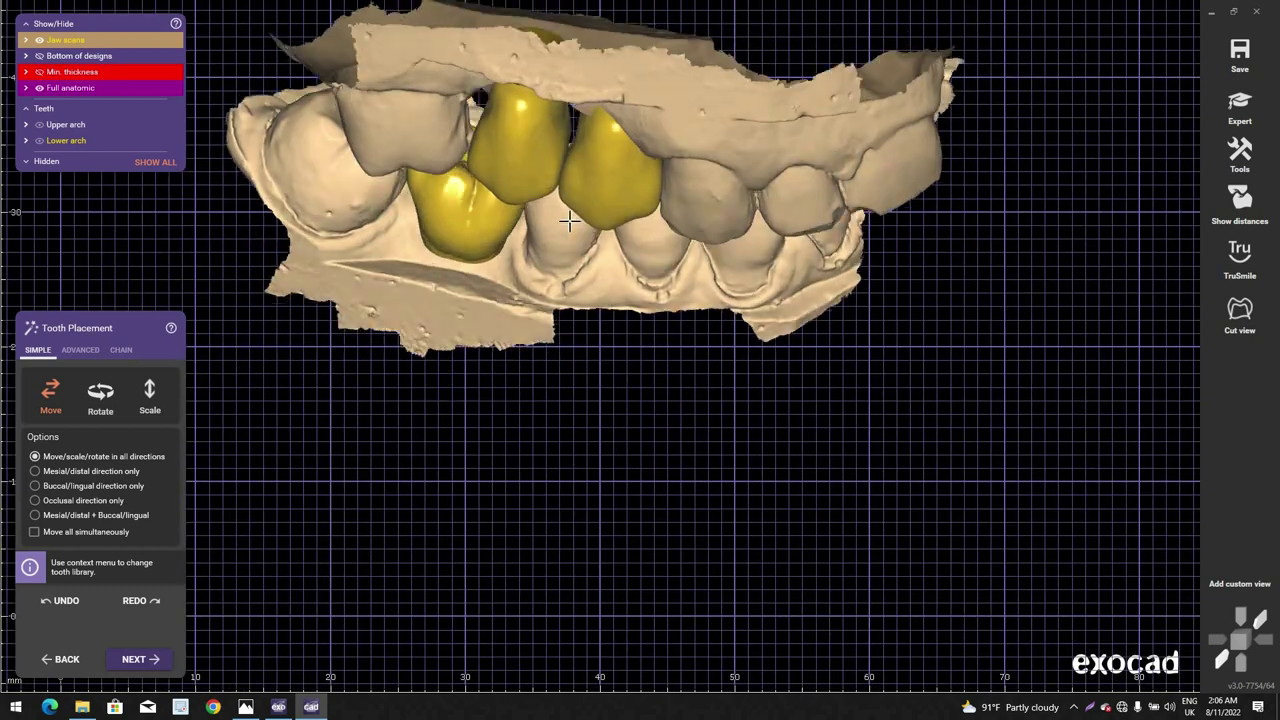
right_click_drag(568, 222, 447, 232)
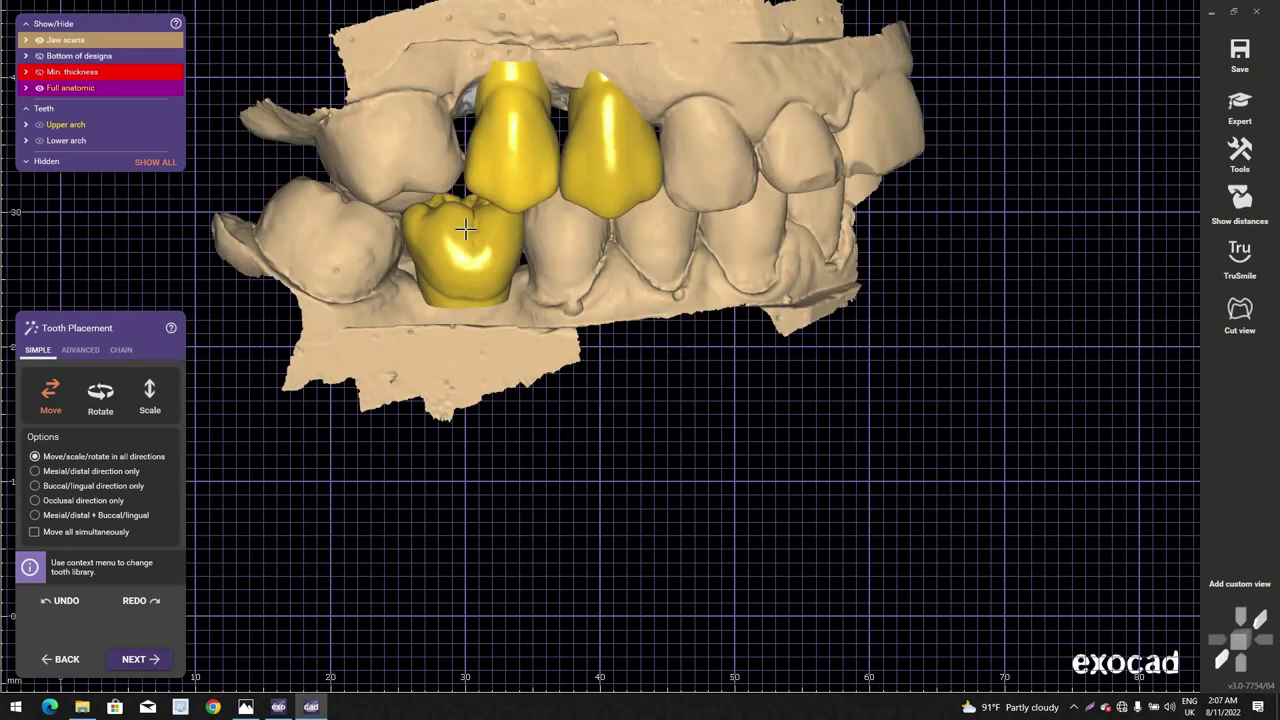
middle_click(465, 229)
right_click_drag(597, 346, 600, 363)
scroll(603, 367, "up", 4)
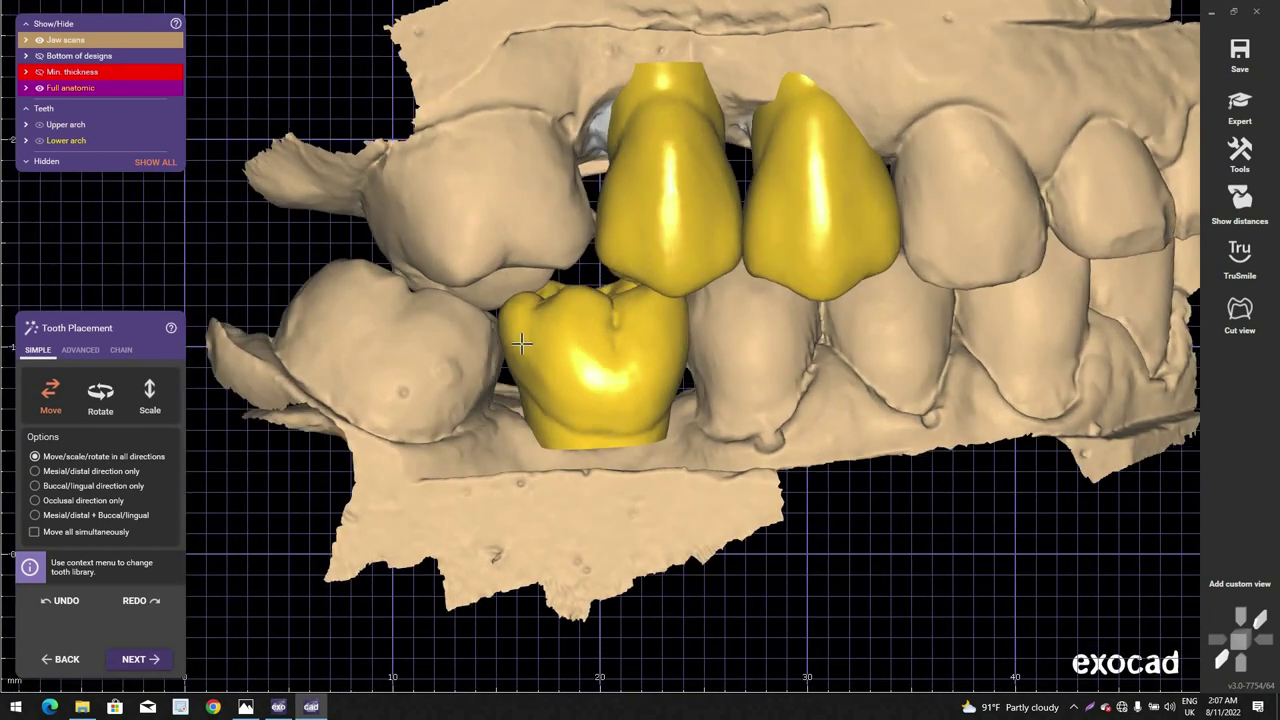
scroll(540, 323, "up", 2)
right_click_drag(587, 330, 601, 345)
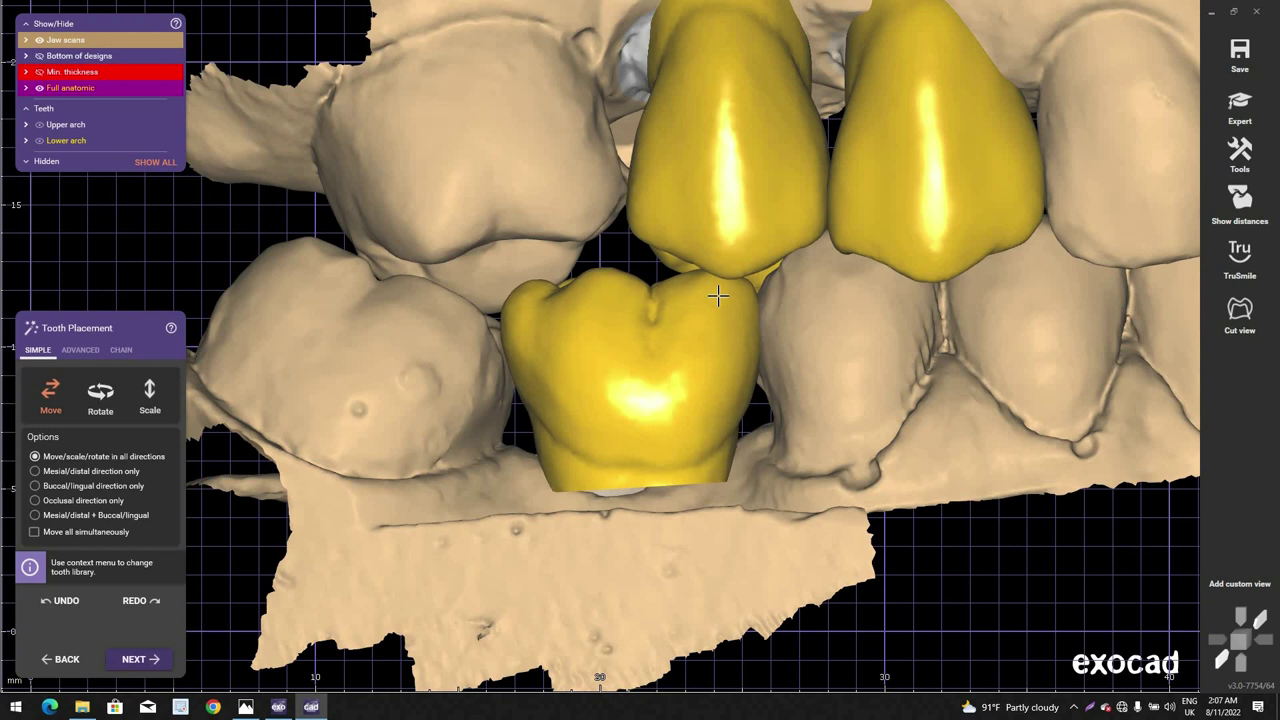
Step: Adjust tooth 15's model tooth slightly towards the lower arch in the buccal view and undo the last change
scroll(1001, 287, "down", 2)
right_click_drag(1001, 287, 728, 250)
scroll(880, 272, "up", 1)
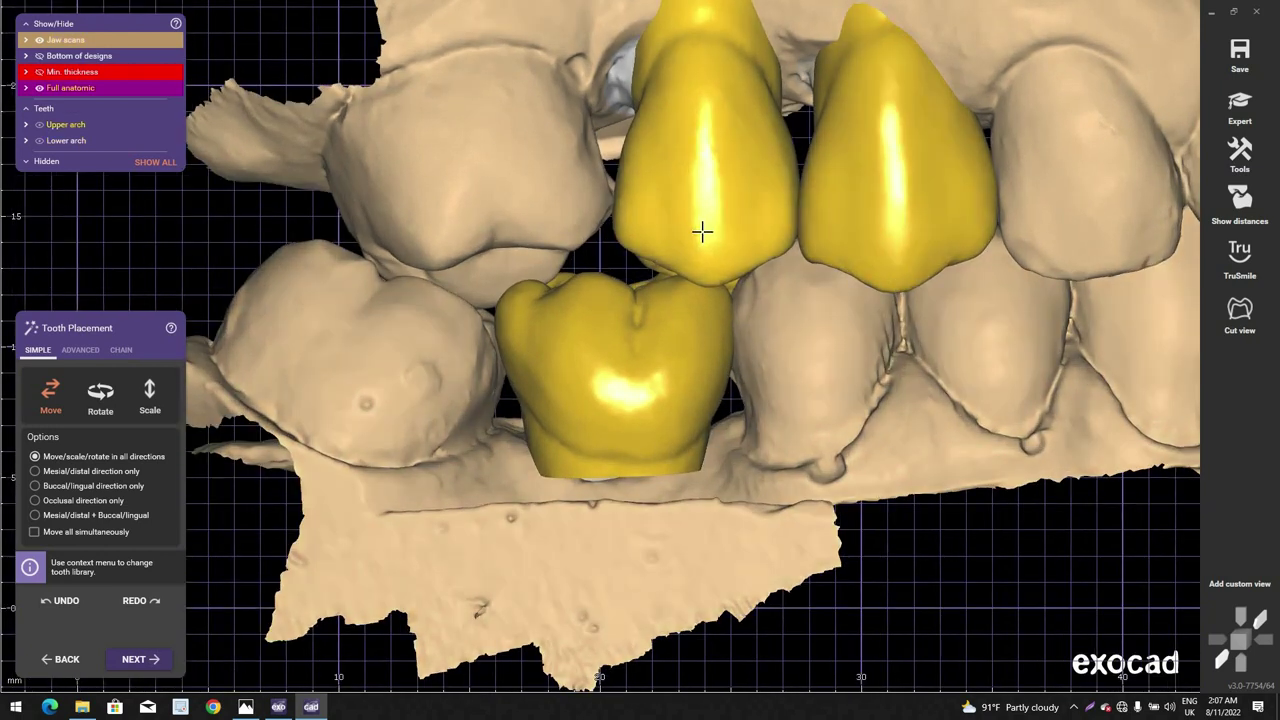
left_click_drag(691, 139, 688, 141)
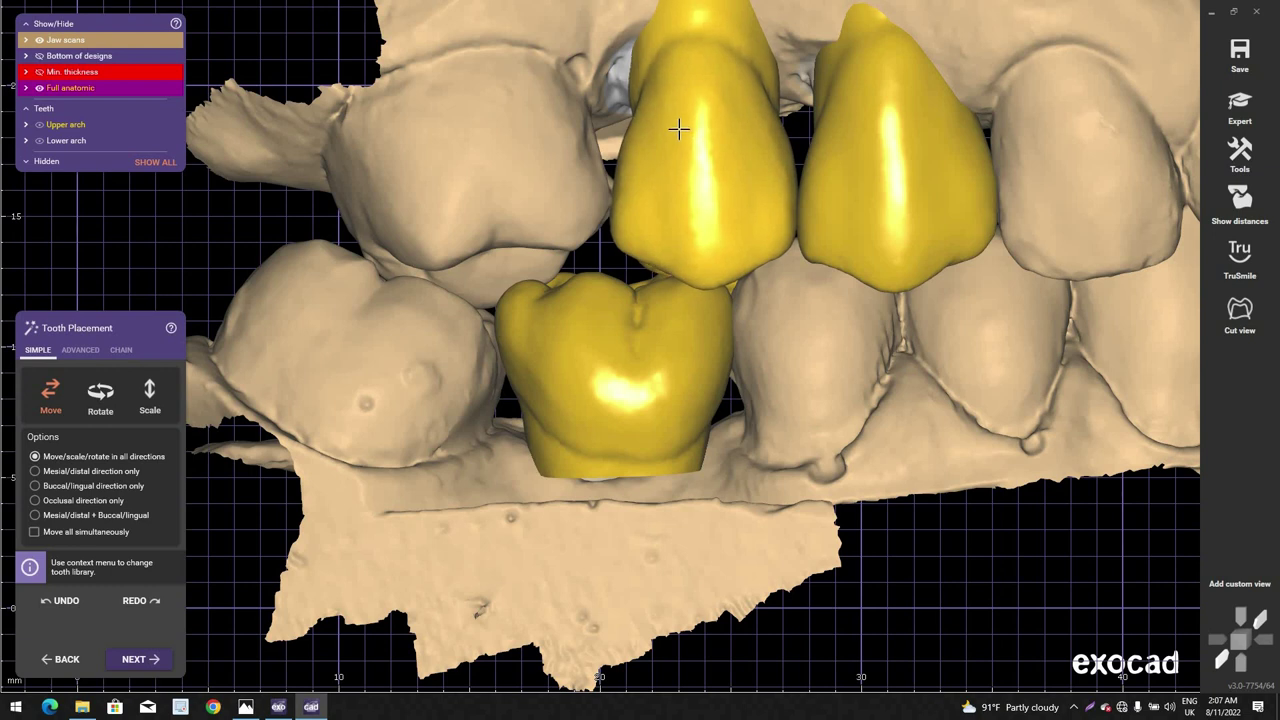
left_click_drag(679, 132, 679, 134)
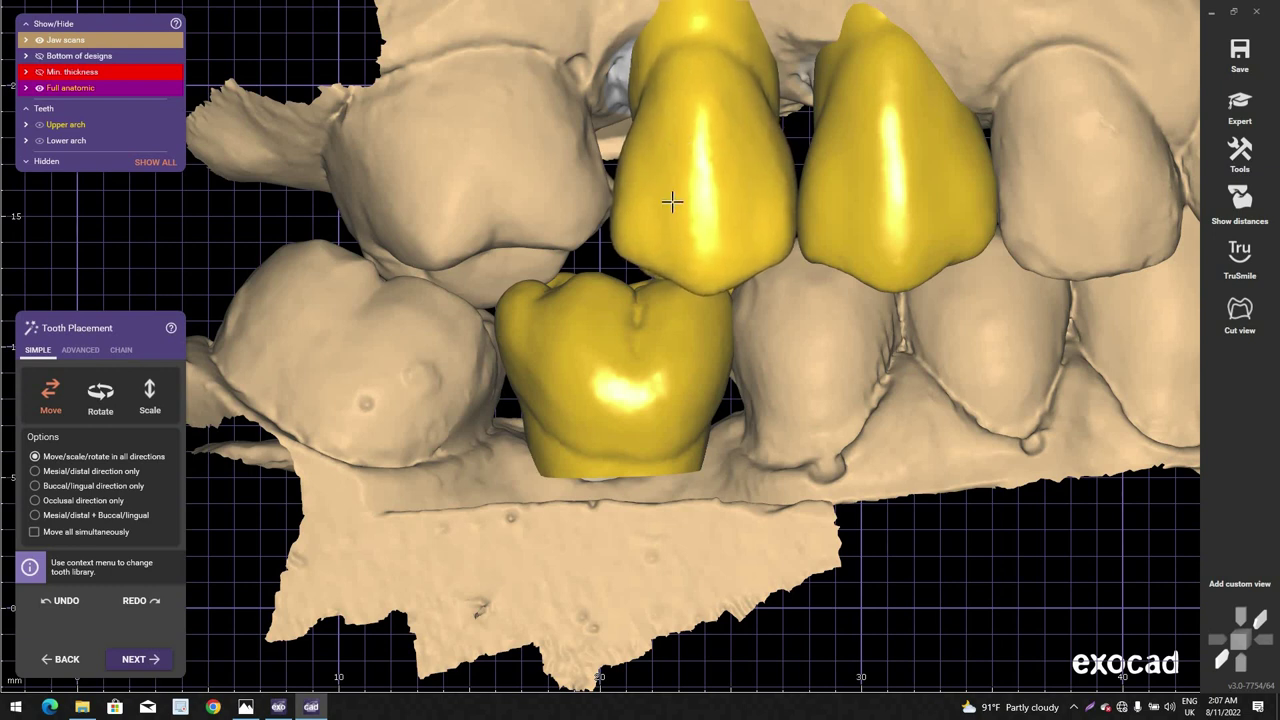
scroll(671, 210, "down", 5)
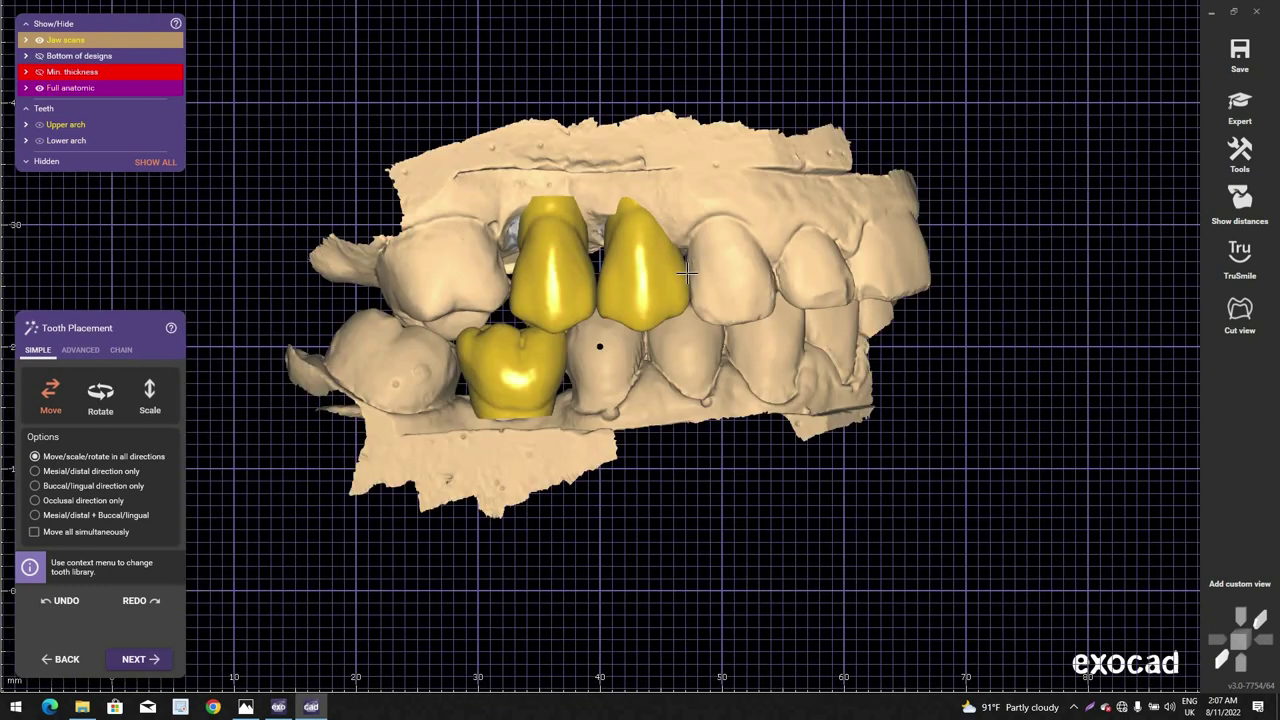
key("ctrl+z")
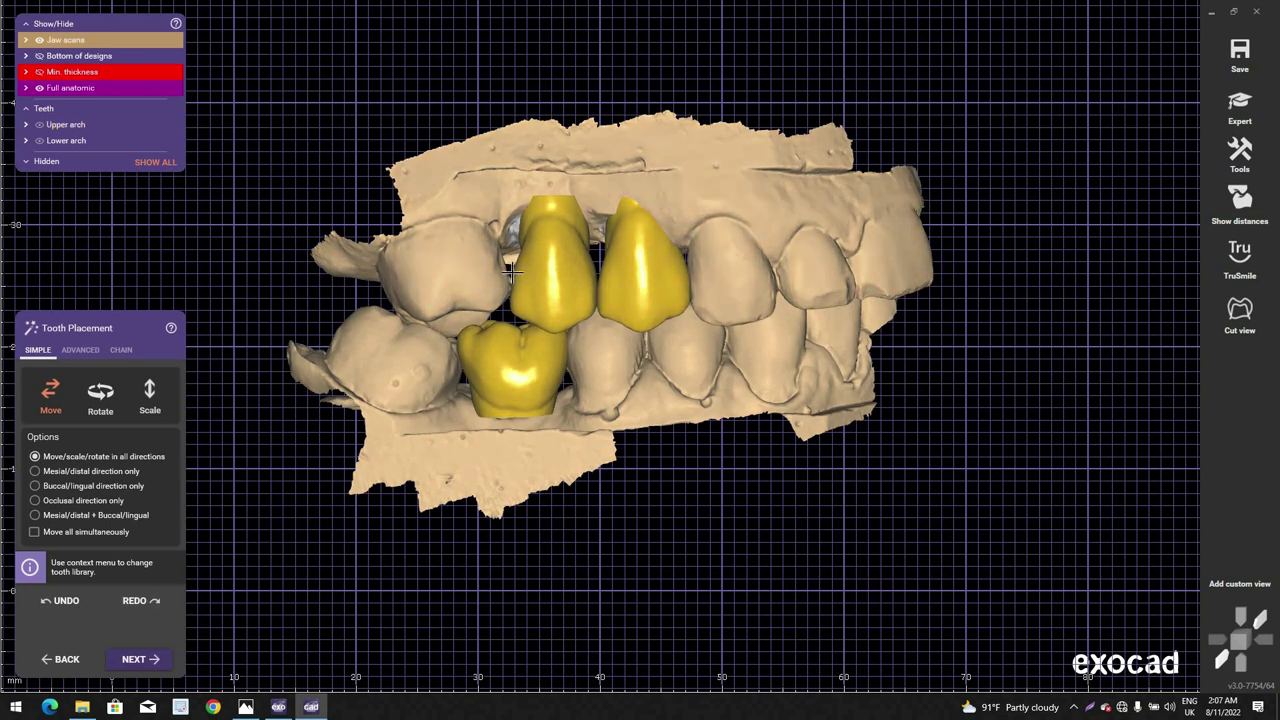
Step: Hide the jaw scans briefly to check the placed teeth on their own, and show both jaws again
scroll(525, 172, "up", 3)
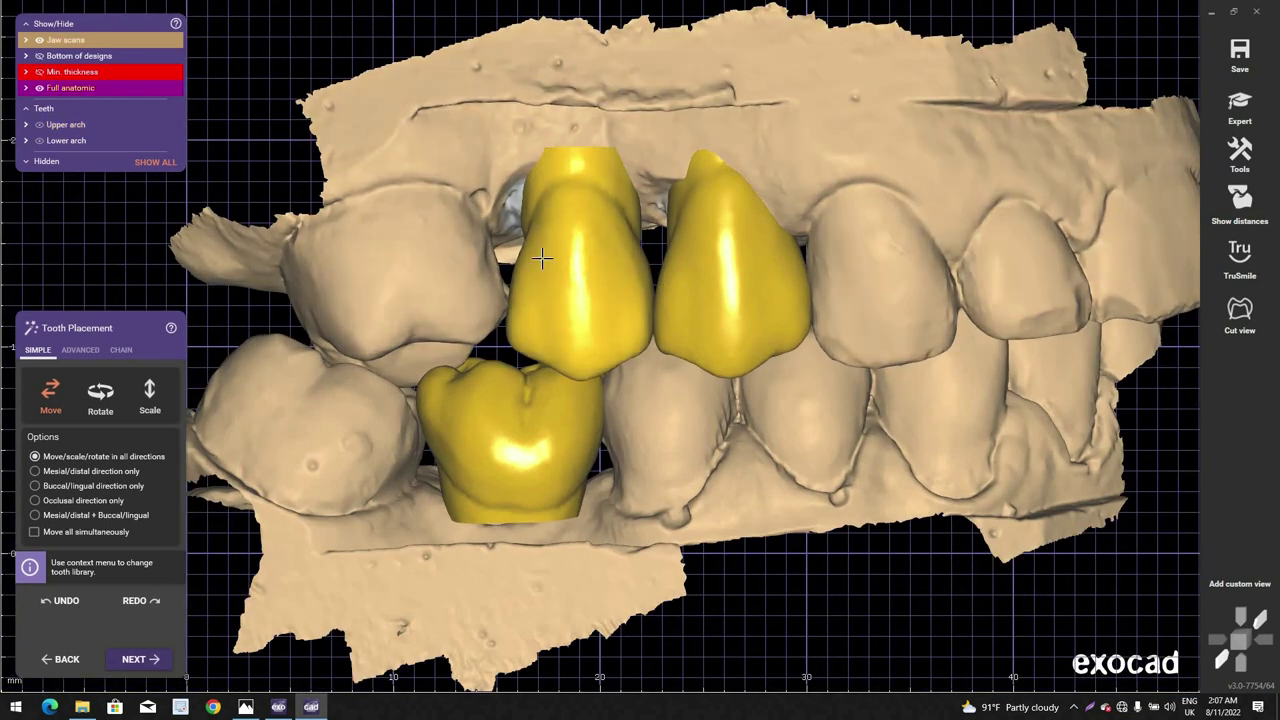
left_click(891, 287, "ctrl")
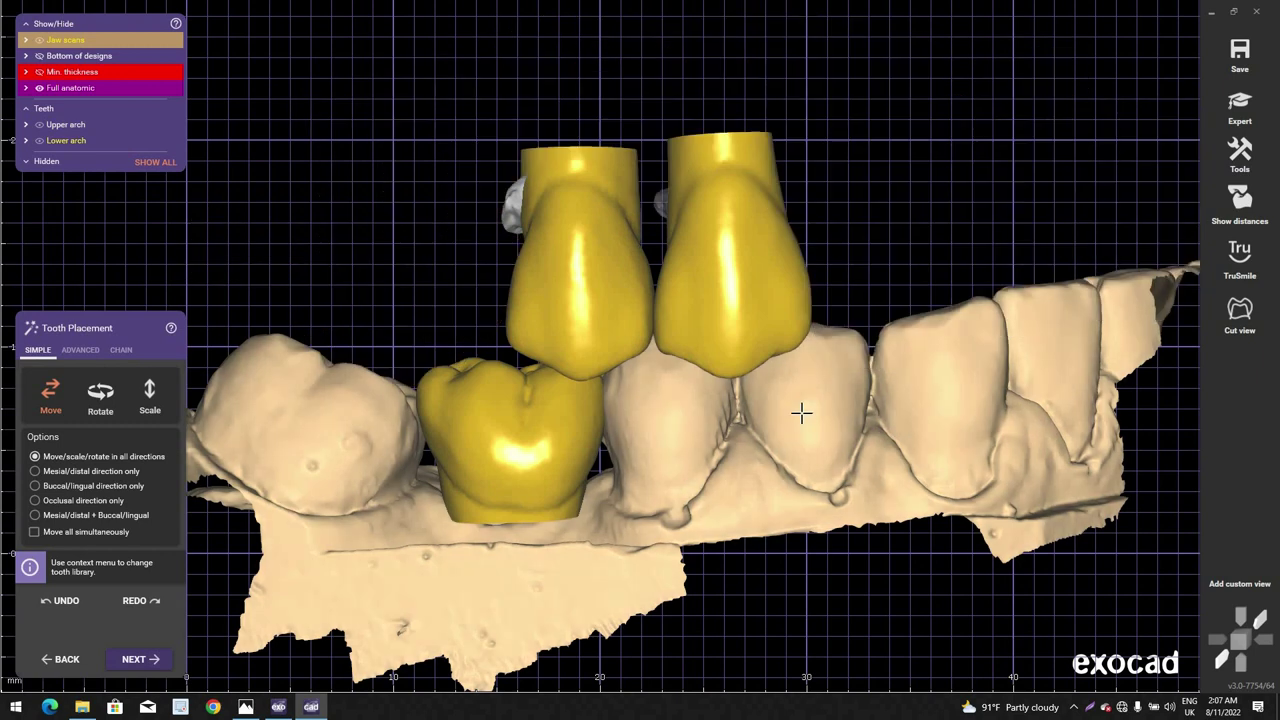
left_click(800, 410, "ctrl")
right_click_drag(800, 411, 800, 460)
key("l")
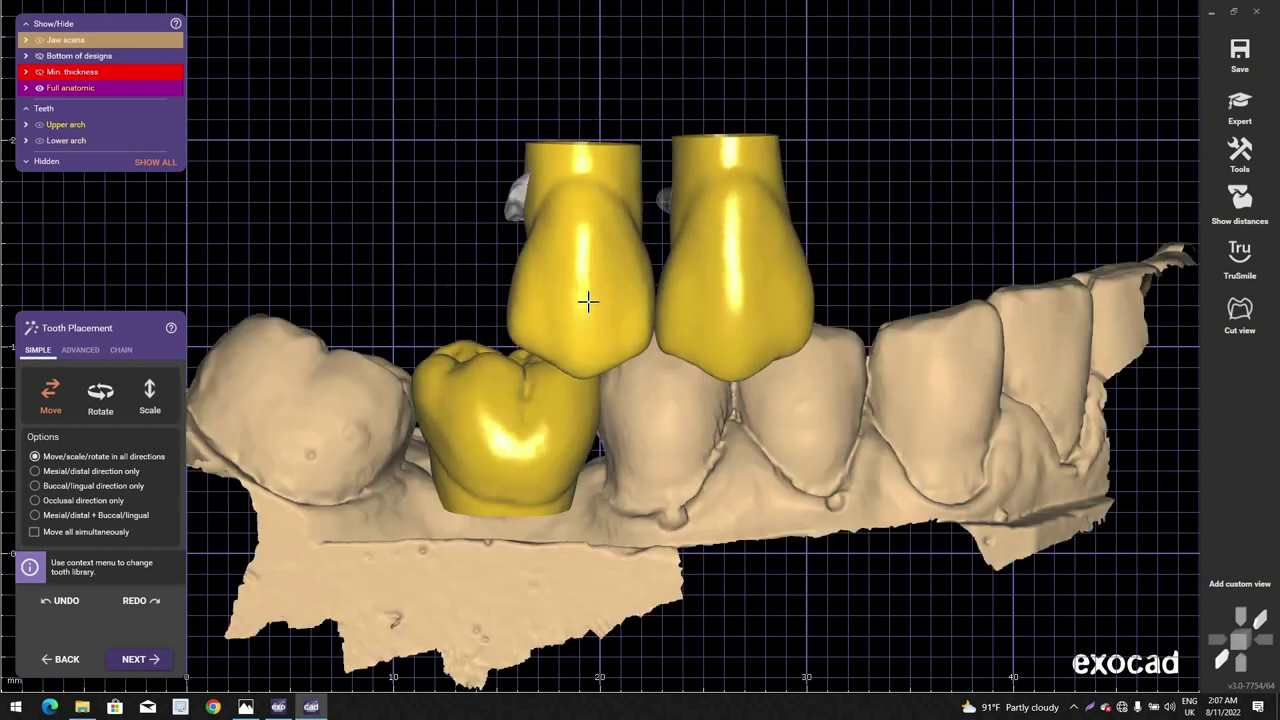
key("u")
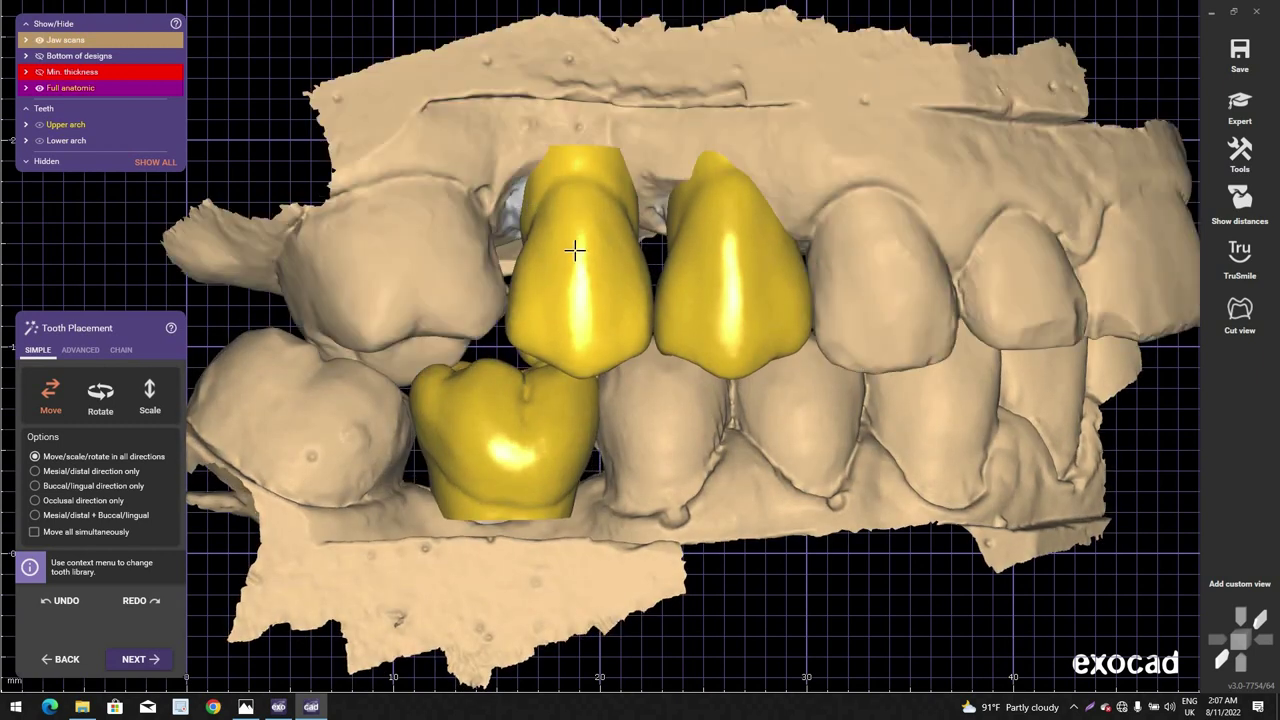
Step: Hide tooth 46's model tooth and the lower arch, and examine model teeth 14 and 15 from the occlusal side
right_click_drag(574, 250, 575, 251)
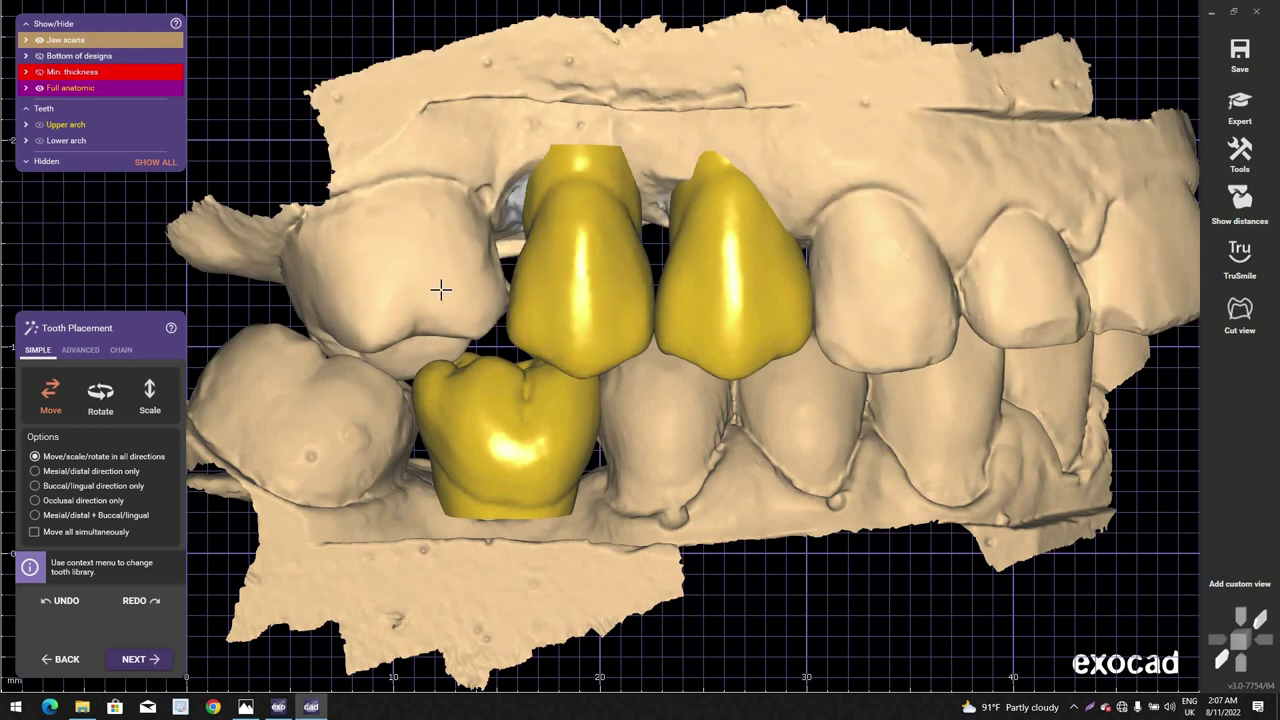
left_click(504, 477, "ctrl")
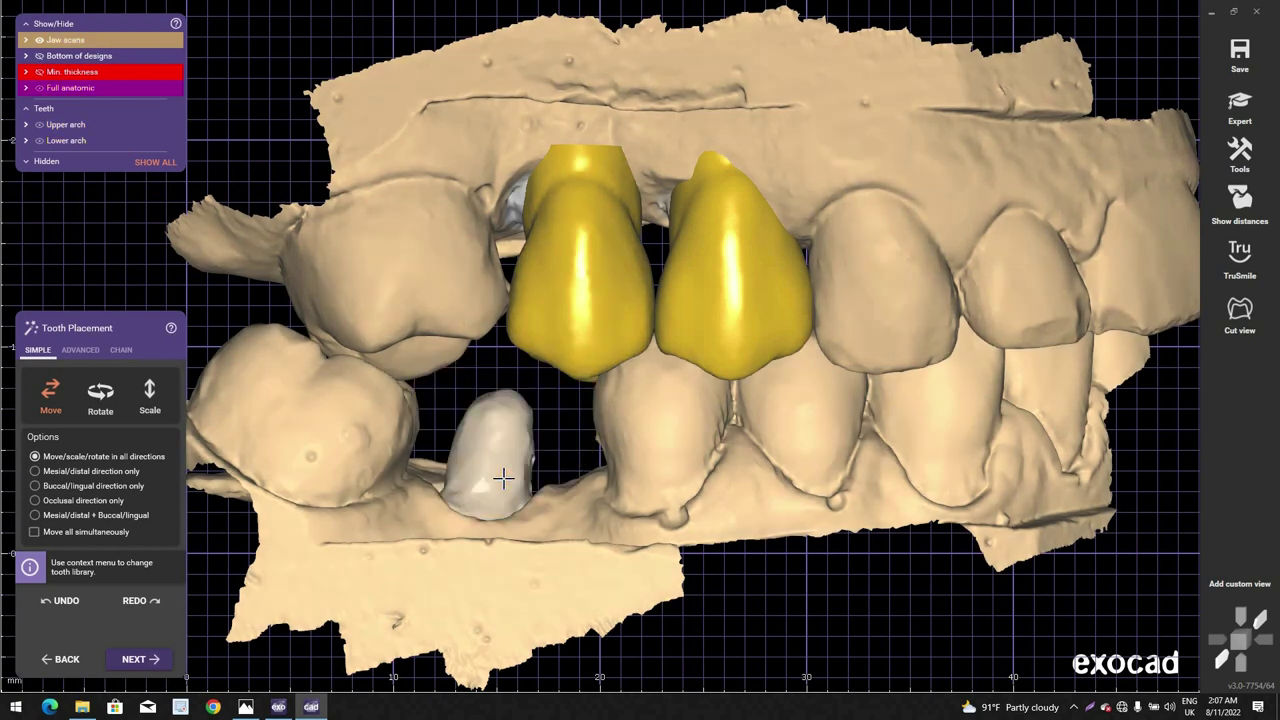
left_click(505, 476, "ctrl")
left_click(522, 442, "ctrl")
right_click_drag(530, 429, 620, 280)
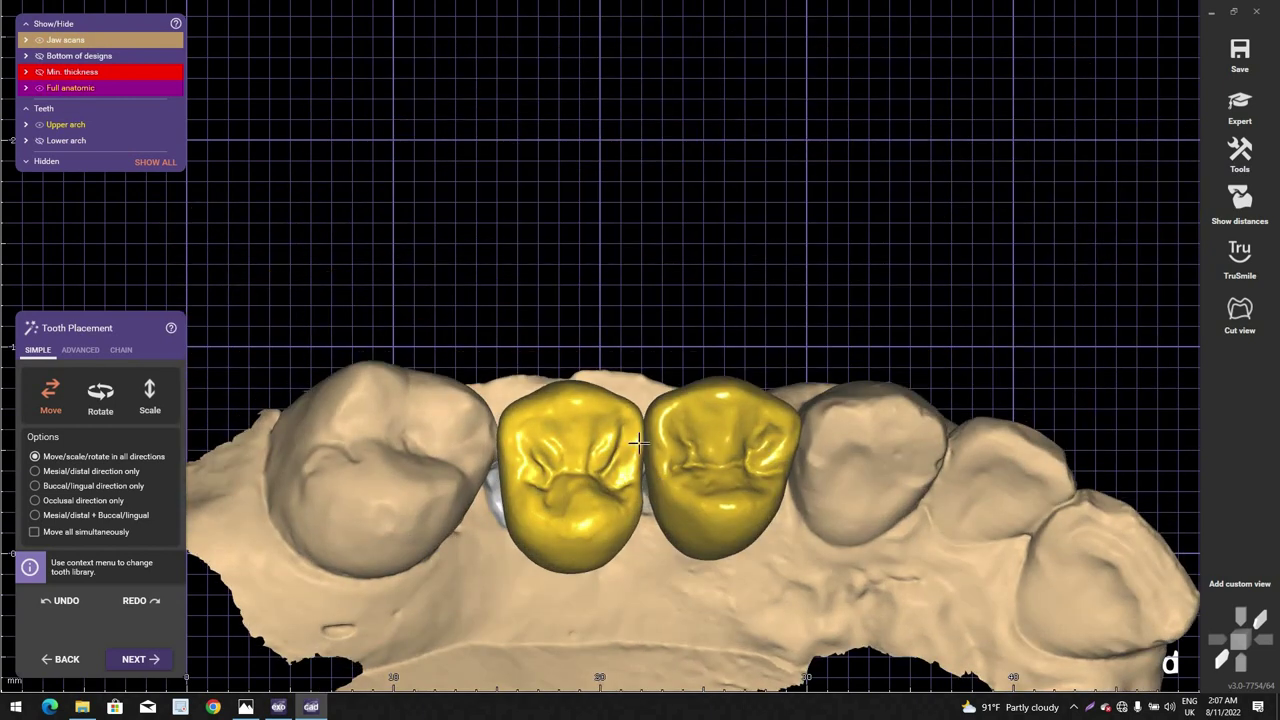
scroll(545, 445, "down", 1)
middle_click(542, 445)
right_click_drag(600, 349, 808, 353)
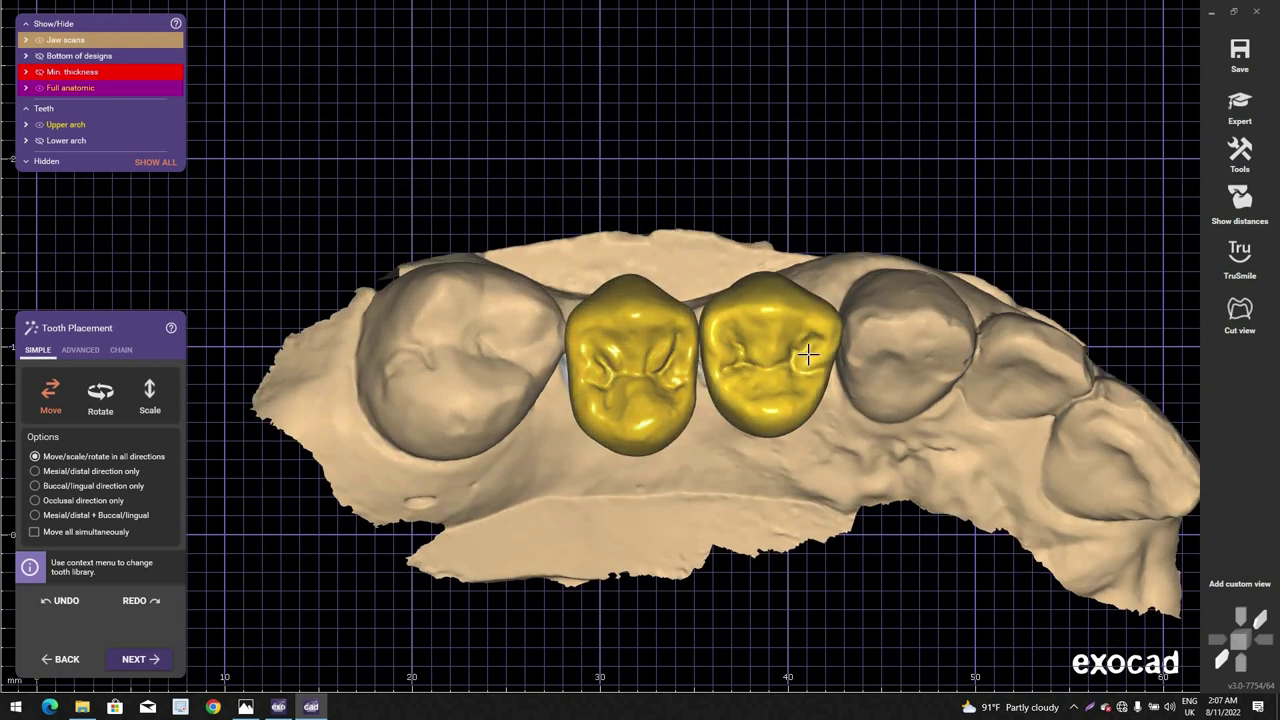
Step: Try to move model teeth 14 and 15 mesially in the occlusal view and check them from the buccal side
left_click_drag(815, 353, 842, 348)
left_click_drag(647, 378, 676, 378)
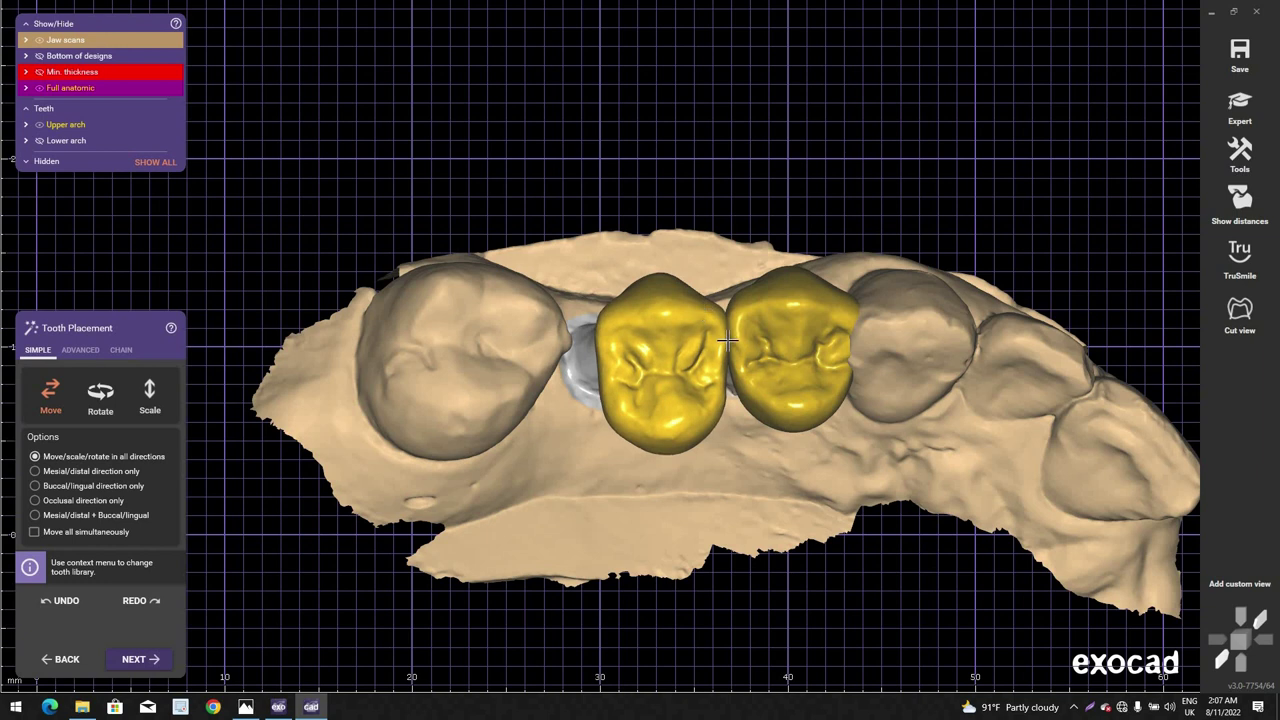
right_click_drag(752, 393, 486, 471)
scroll(730, 330, "down", 3)
scroll(491, 380, "up", 3)
right_click_drag(560, 443, 436, 345)
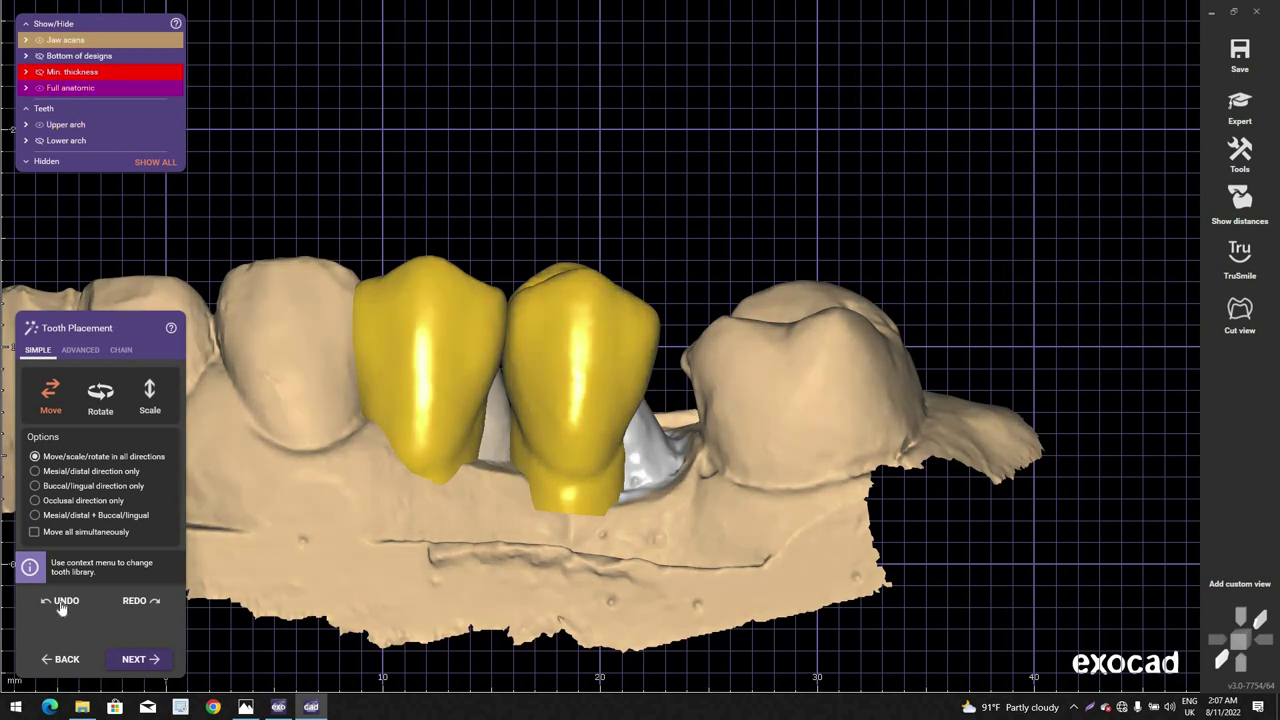
Step: Undo the mesial moves of model teeth 14 and 15
left_click(61, 607)
left_click(61, 607)
left_click(61, 607)
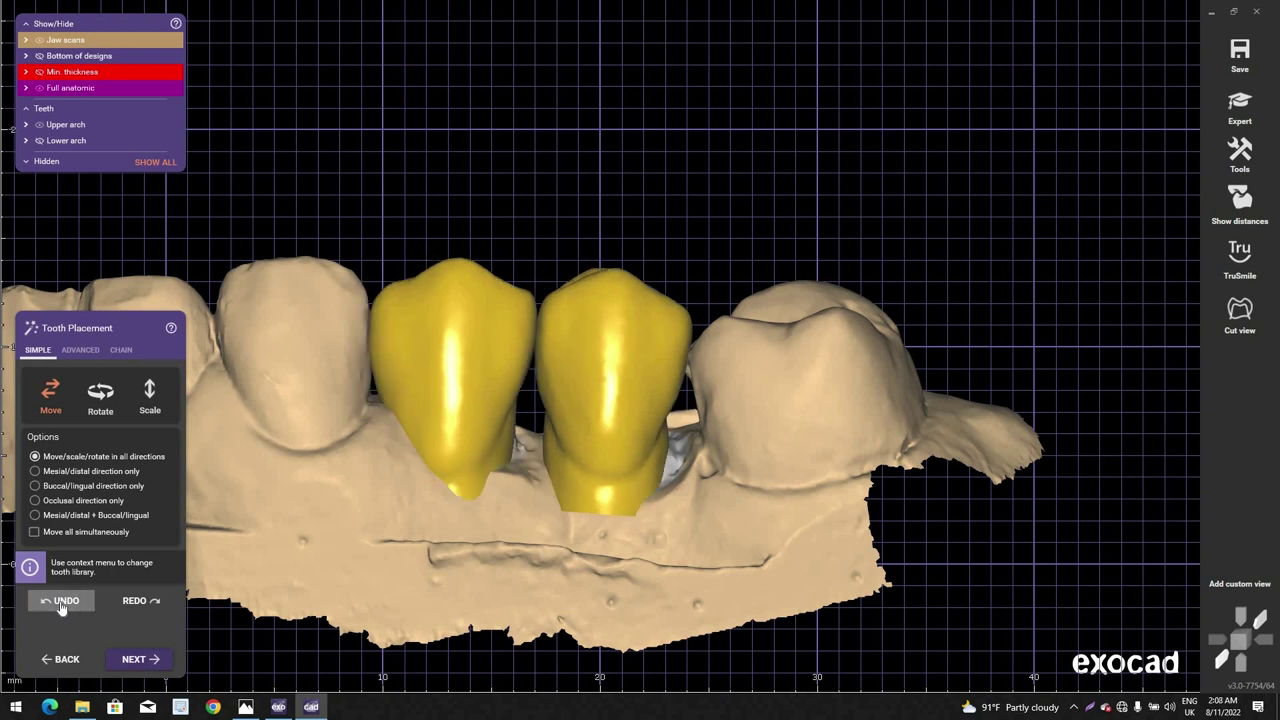
left_click(61, 607)
left_click_drag(577, 490, 583, 488)
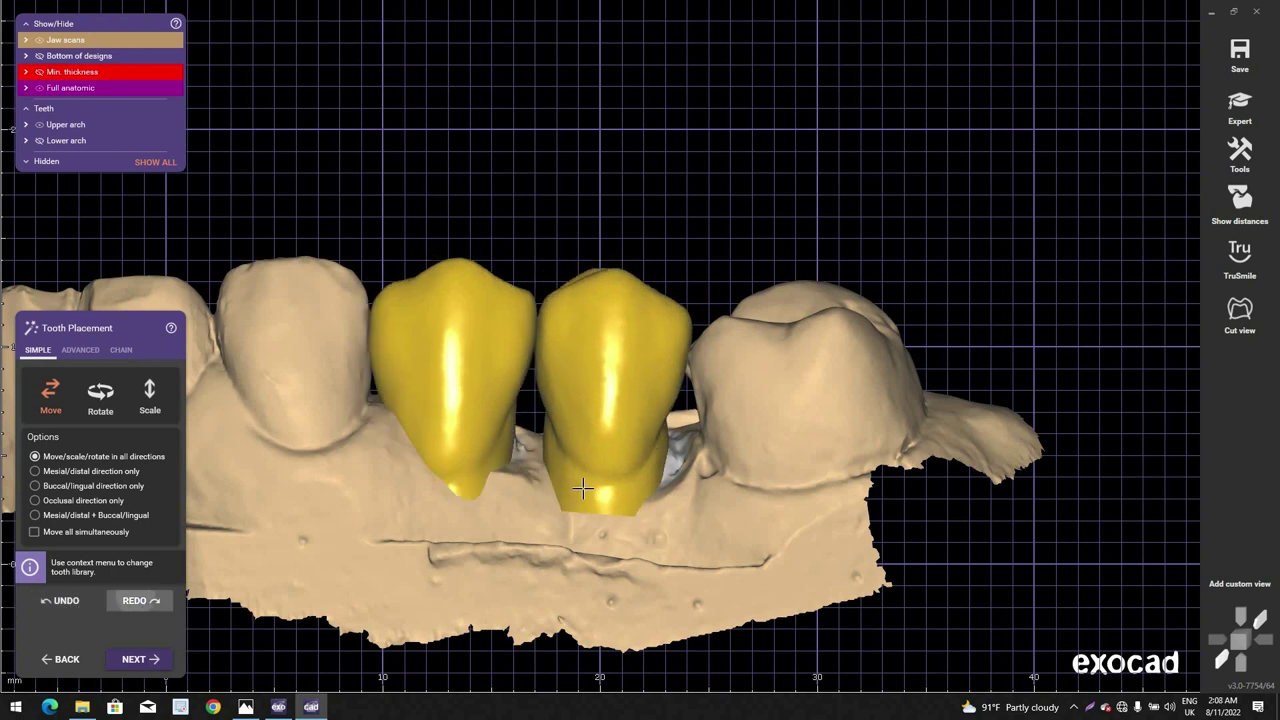
Step: Show the lower arch again, along with the minimum thickness and all full anatomic teeth
scroll(583, 488, "down", 3)
right_click_drag(580, 475, 455, 396)
scroll(577, 480, "down", 1)
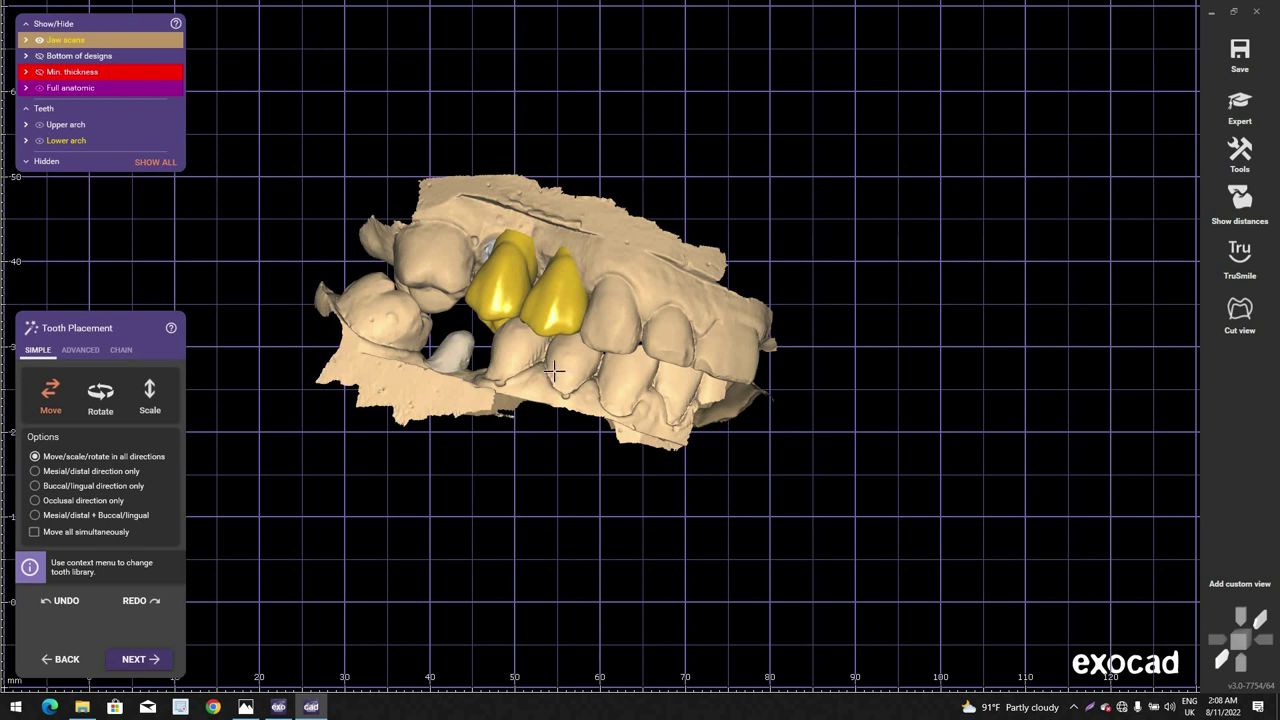
scroll(600, 375, "down", 1)
right_click_drag(660, 380, 573, 348)
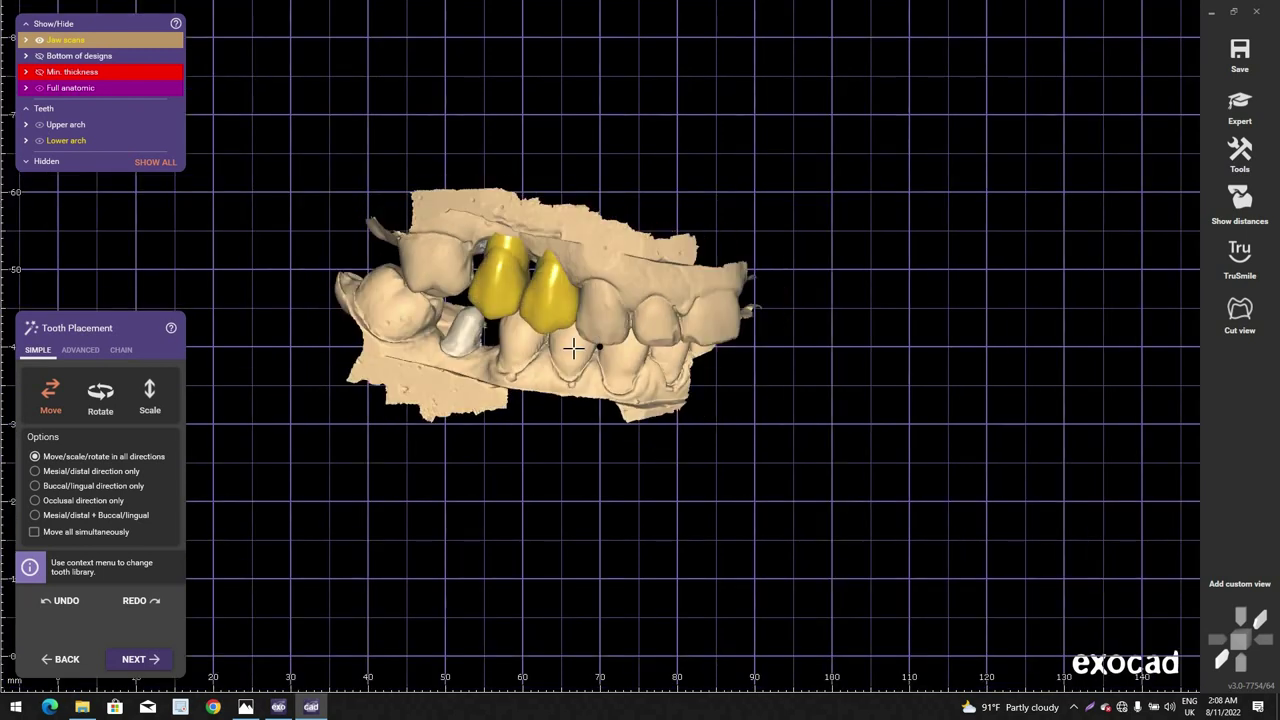
scroll(573, 348, "up", 3)
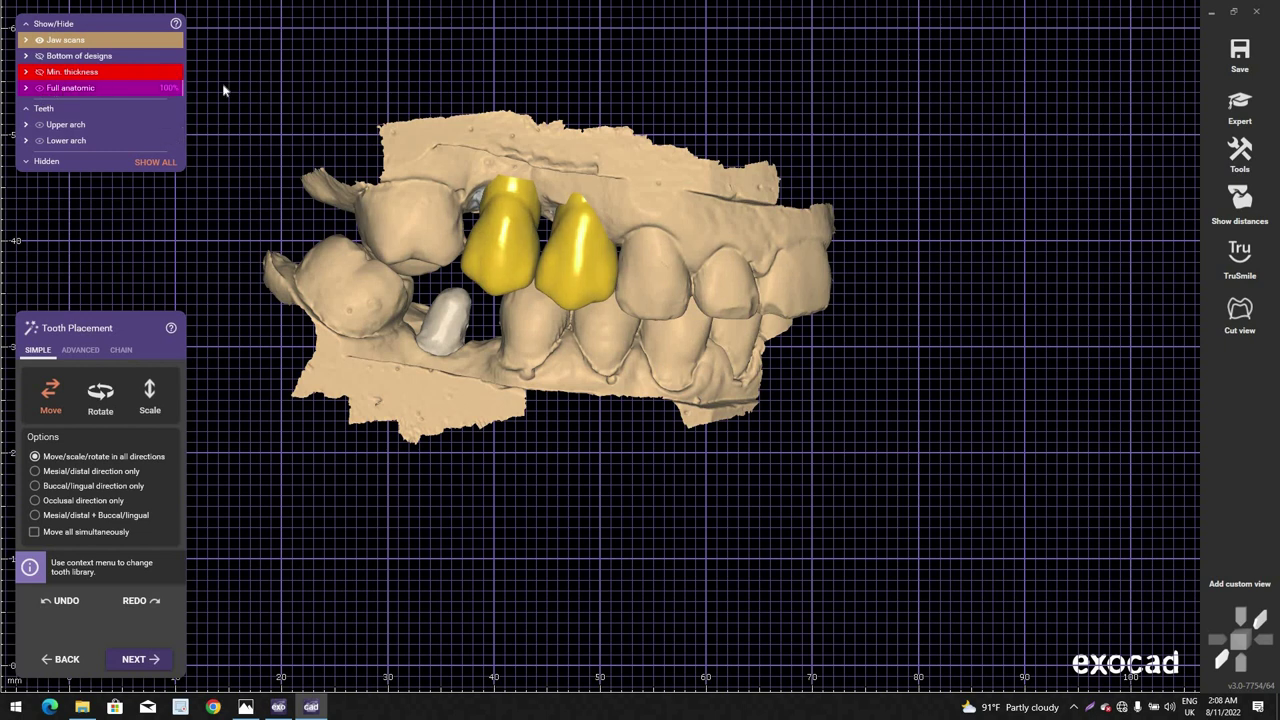
left_click(39, 73)
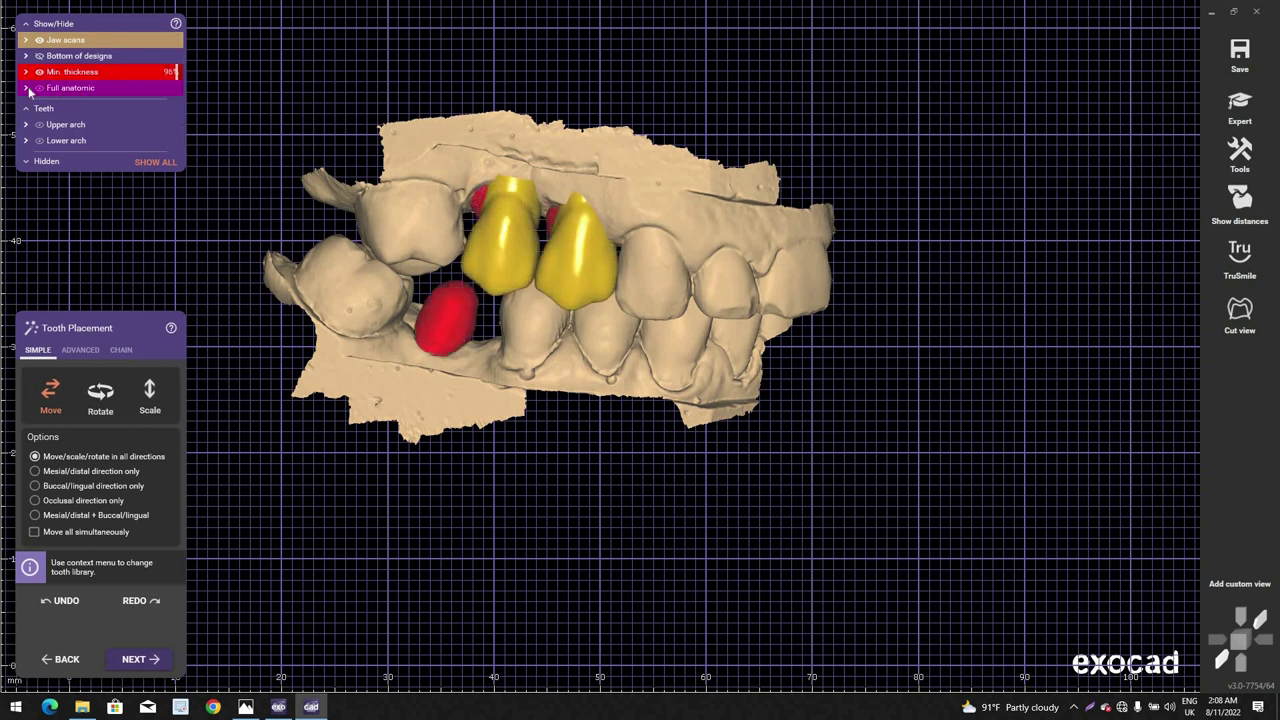
left_click(41, 90)
left_click(41, 90)
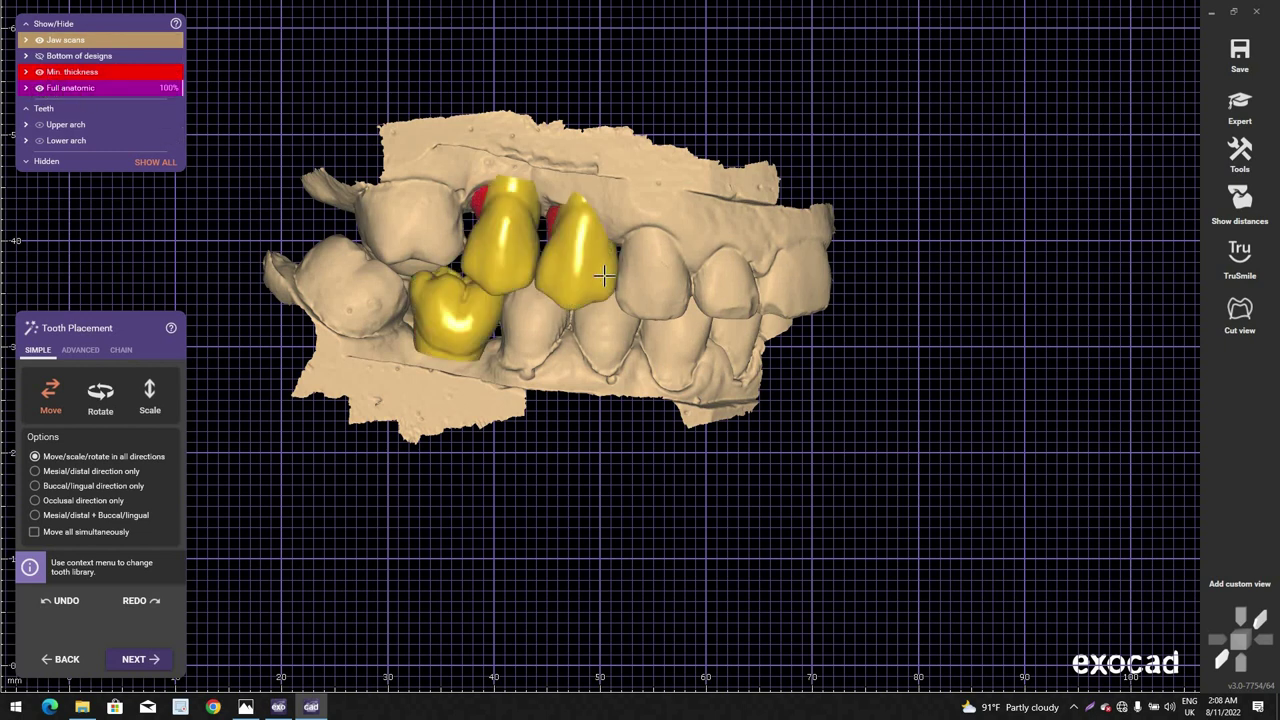
right_click_drag(594, 335, 598, 328)
scroll(405, 408, "down", 2)
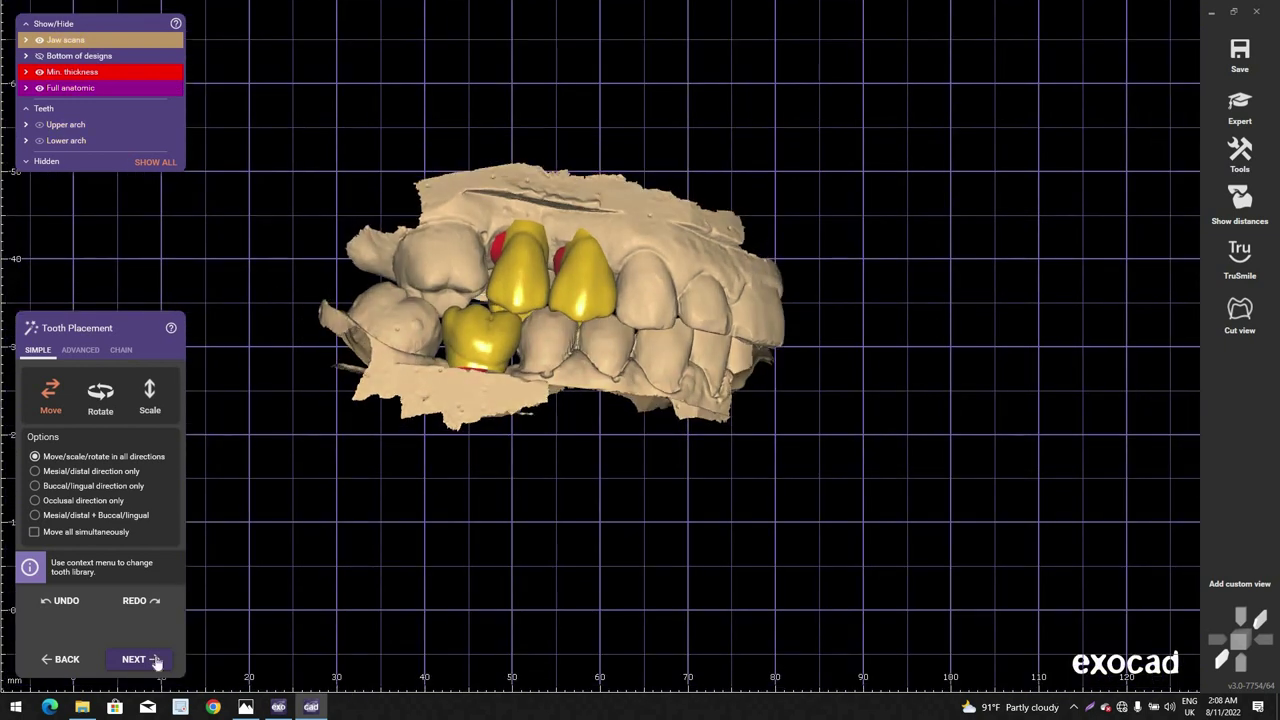
Step: Finish the tooth placement, generate the crowns, and inspect them from the buccal side
key("ctrl+space")
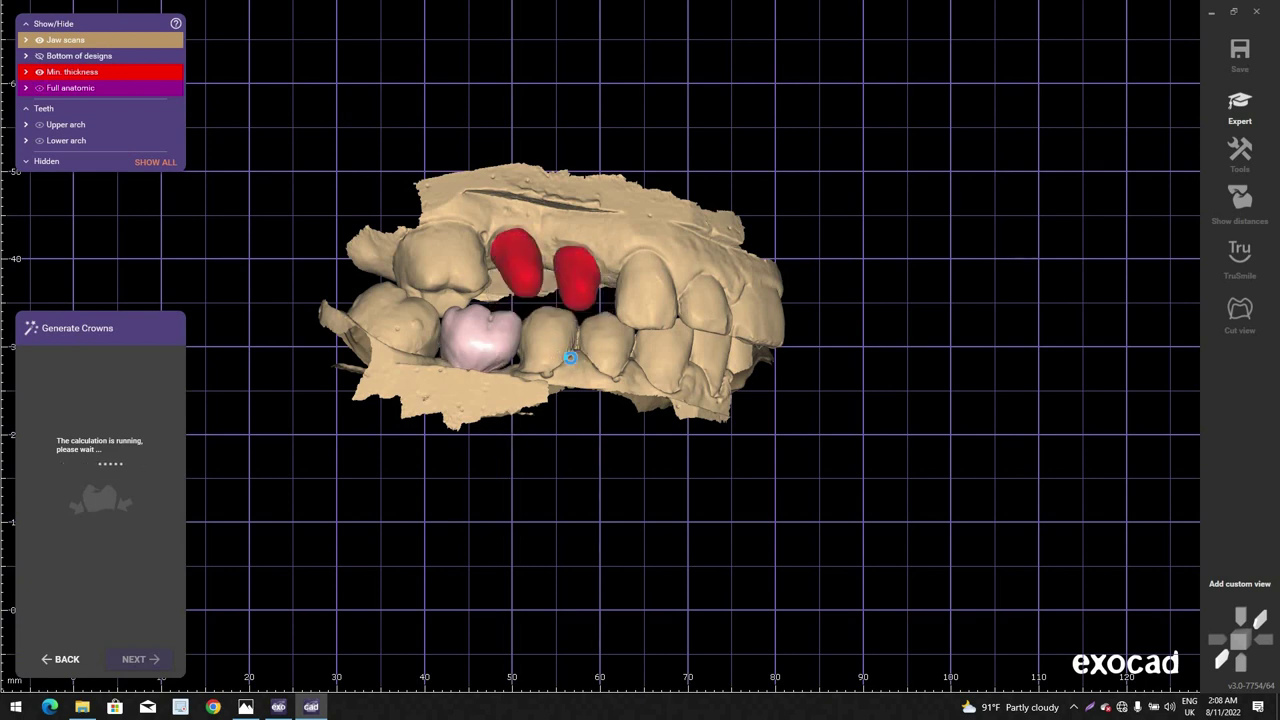
right_click_drag(572, 364, 613, 410)
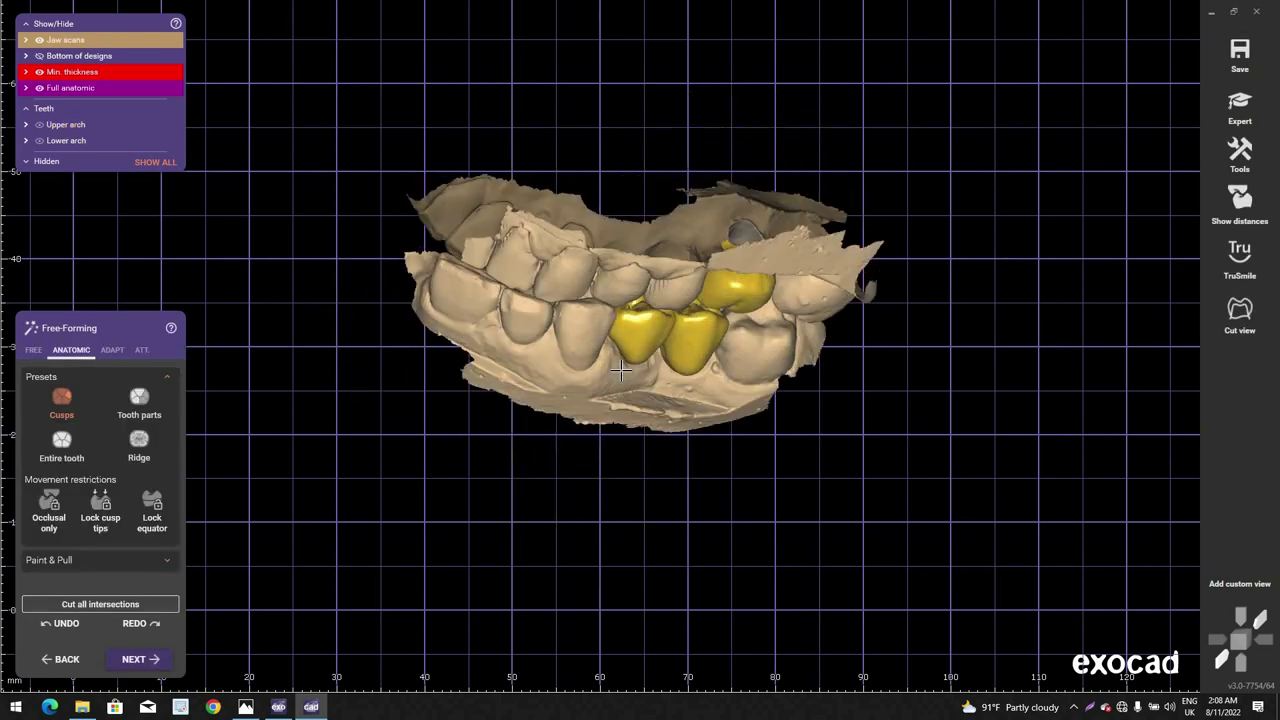
scroll(597, 328, "up", 5)
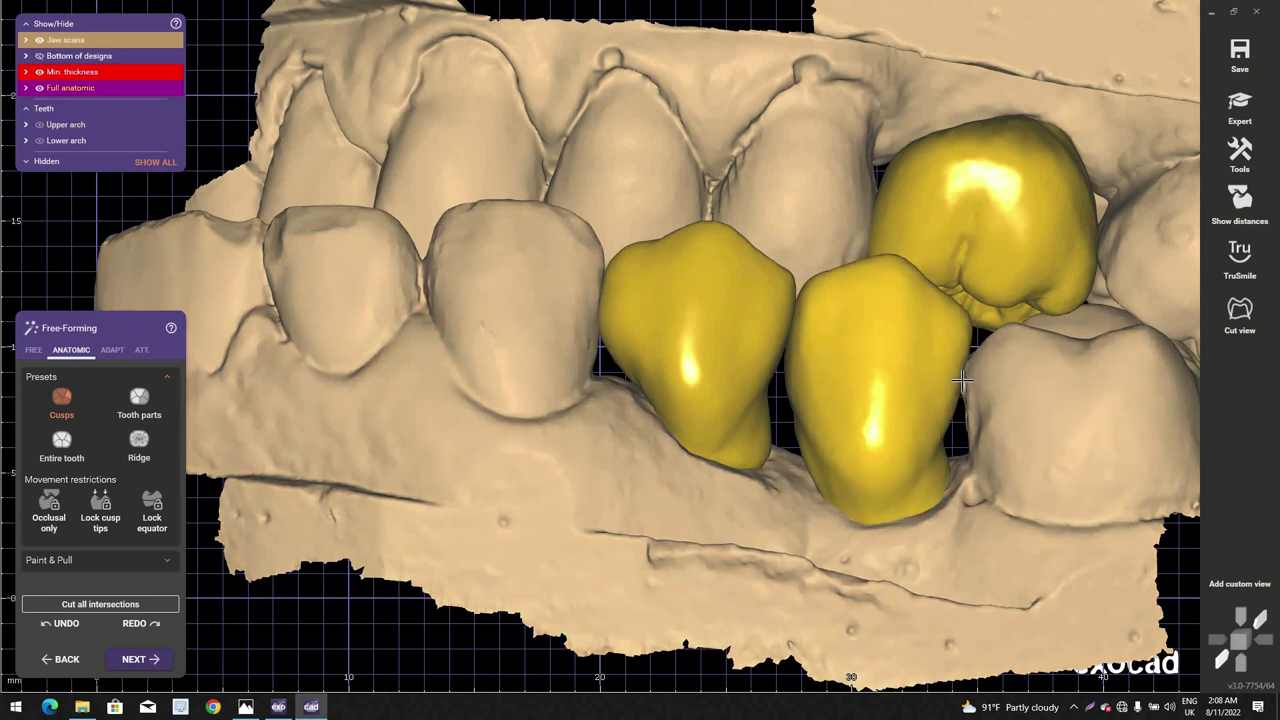
right_click_drag(965, 382, 951, 378)
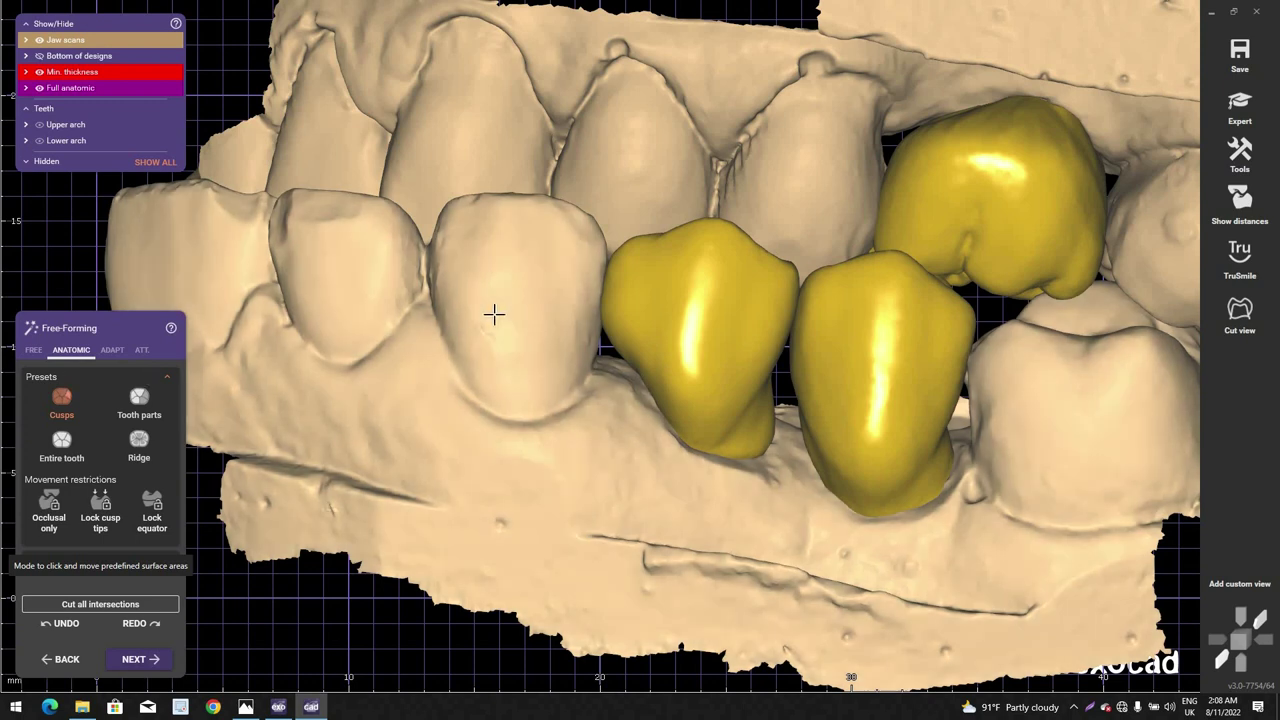
middle_click_drag(494, 314, 664, 354)
scroll(500, 306, "down", 4)
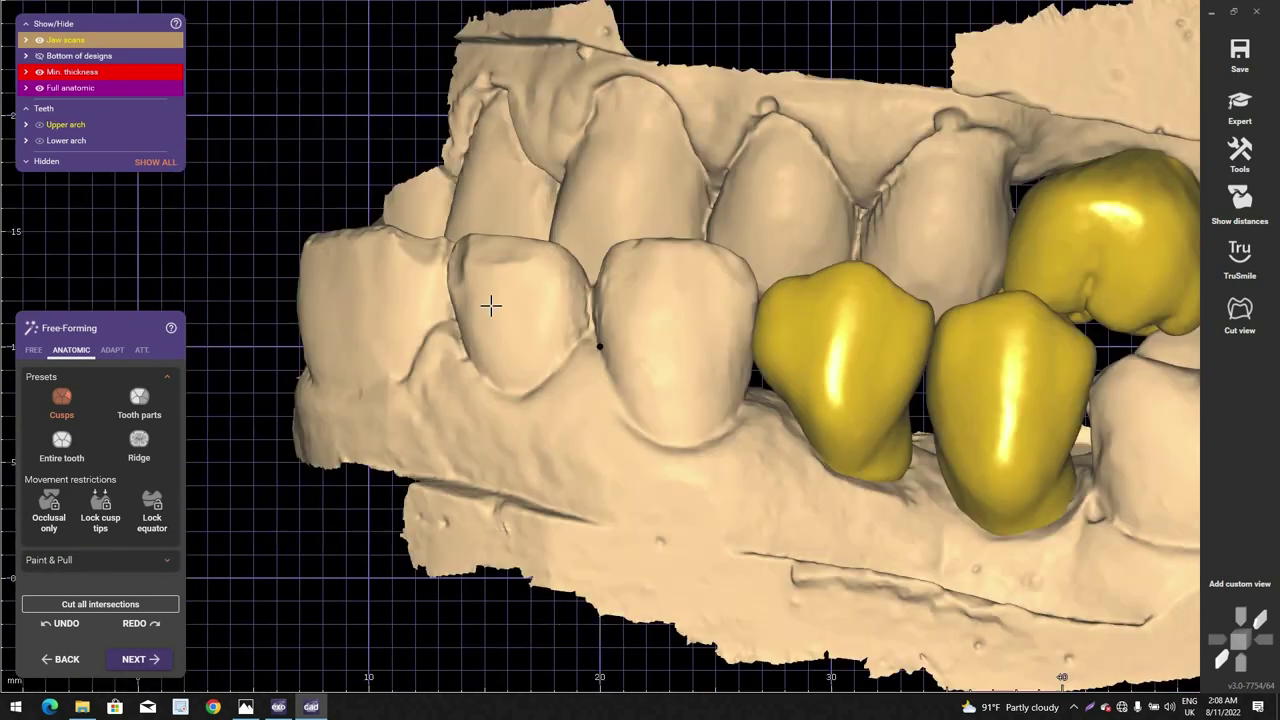
Step: Hide the upper arch and examine how crown 46's buccal cervical edge meets the lower gingiva
left_click(40, 125)
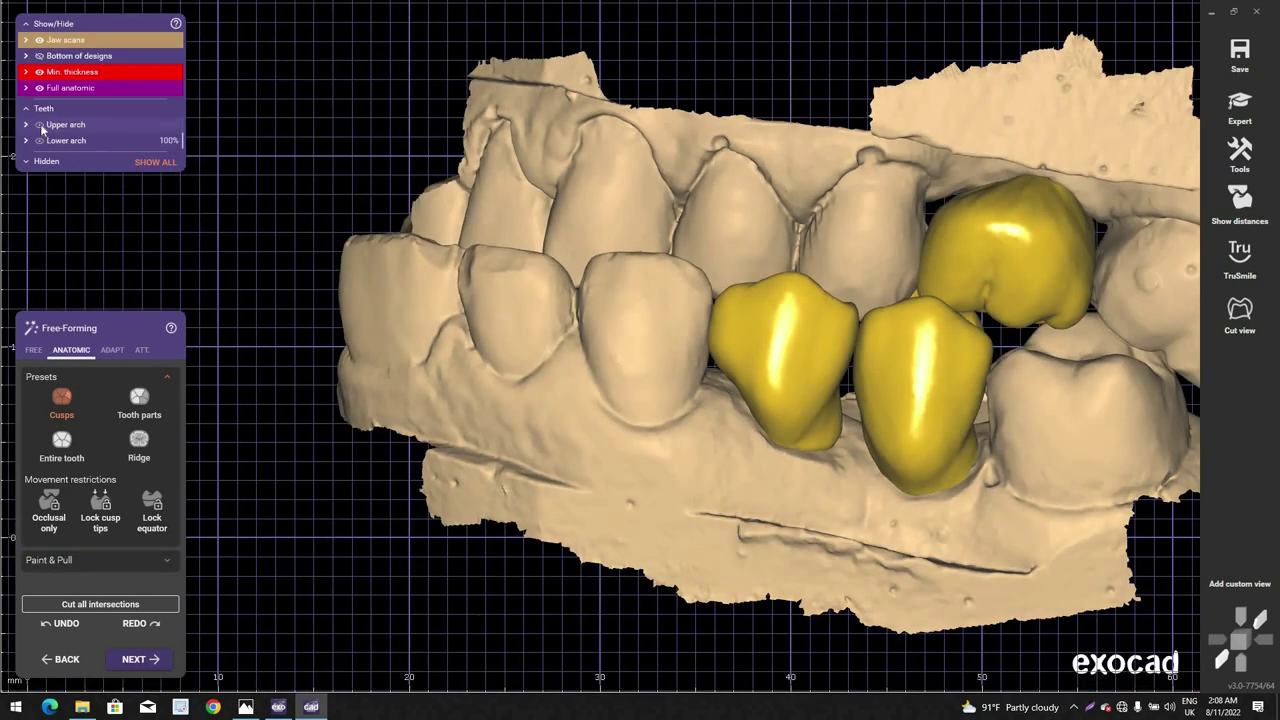
scroll(768, 235, "down", 2)
right_click_drag(766, 234, 490, 386)
middle_click_drag(470, 346, 598, 340)
right_click_drag(598, 362, 568, 350)
scroll(621, 366, "up", 3)
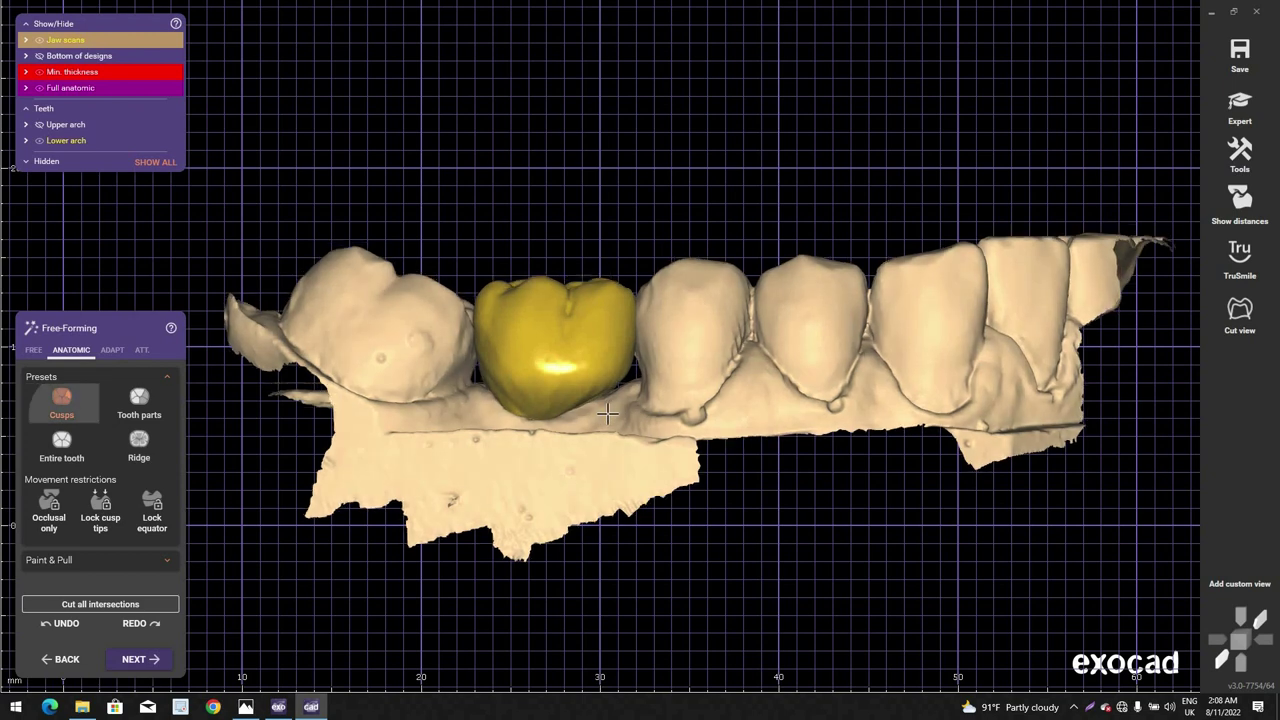
scroll(611, 396, "up", 8)
scroll(614, 400, "up", 2)
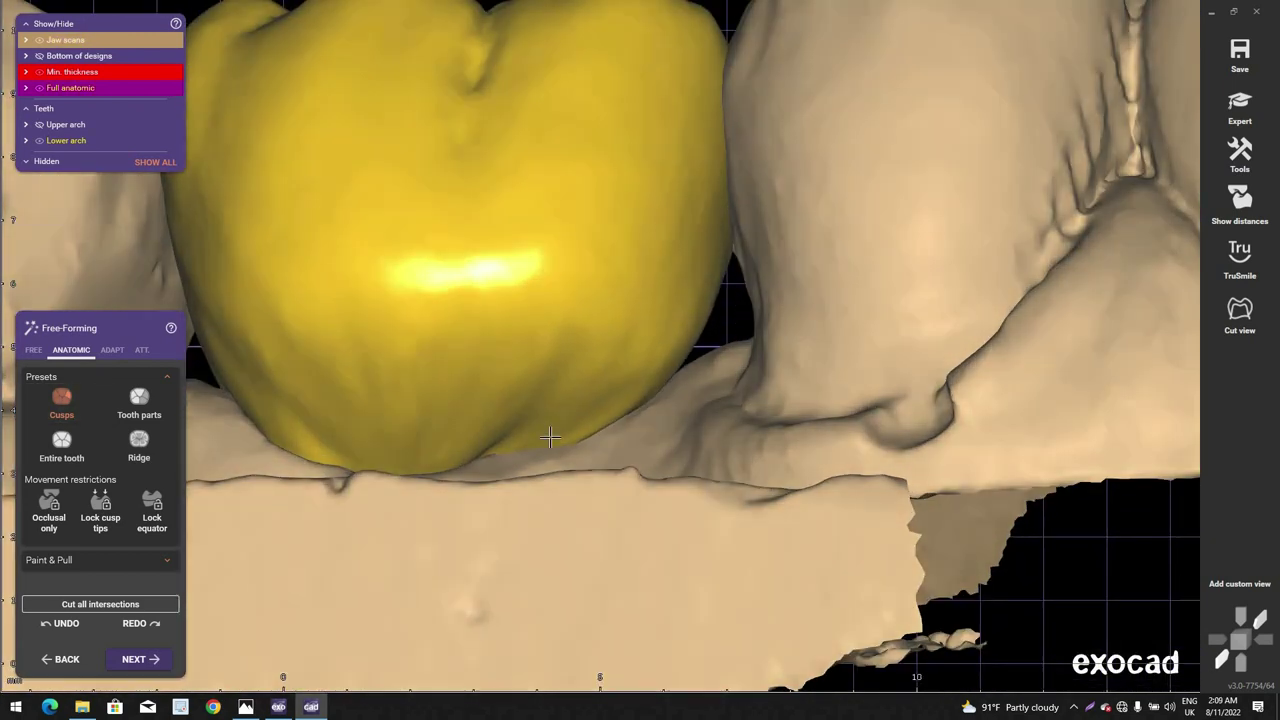
scroll(564, 468, "down", 7)
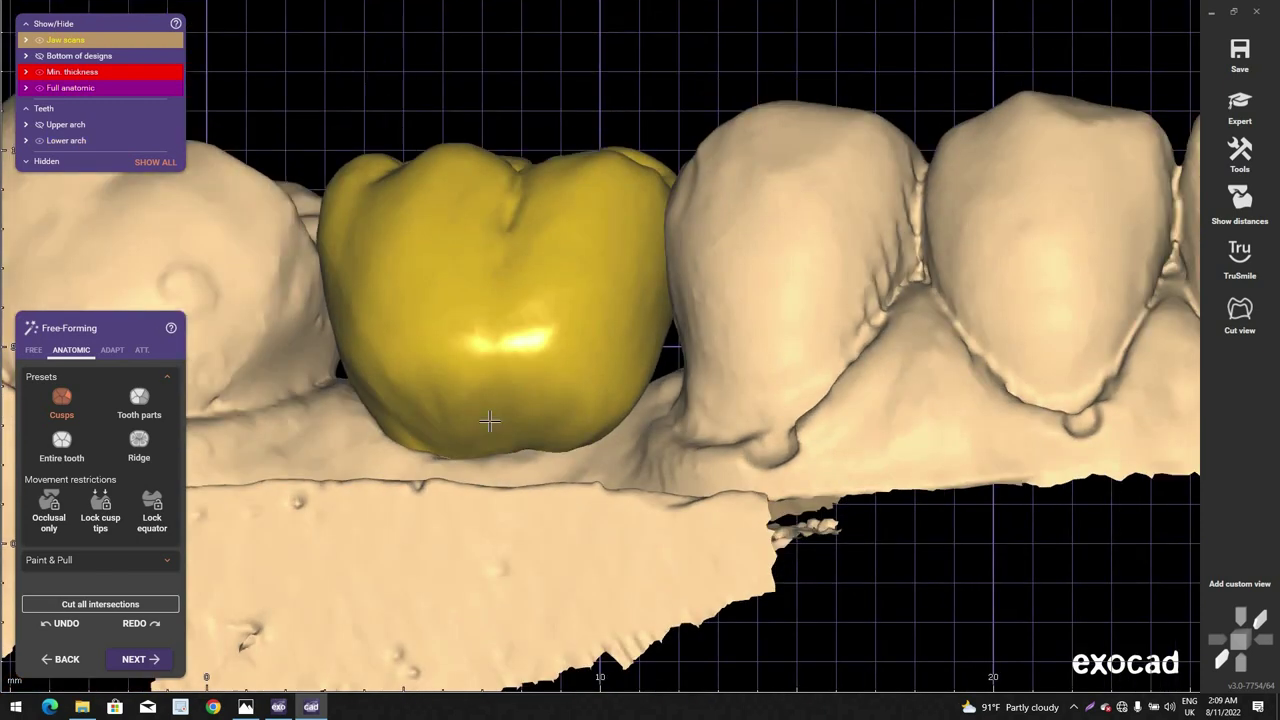
right_click_drag(489, 420, 511, 432)
scroll(513, 433, "up", 3)
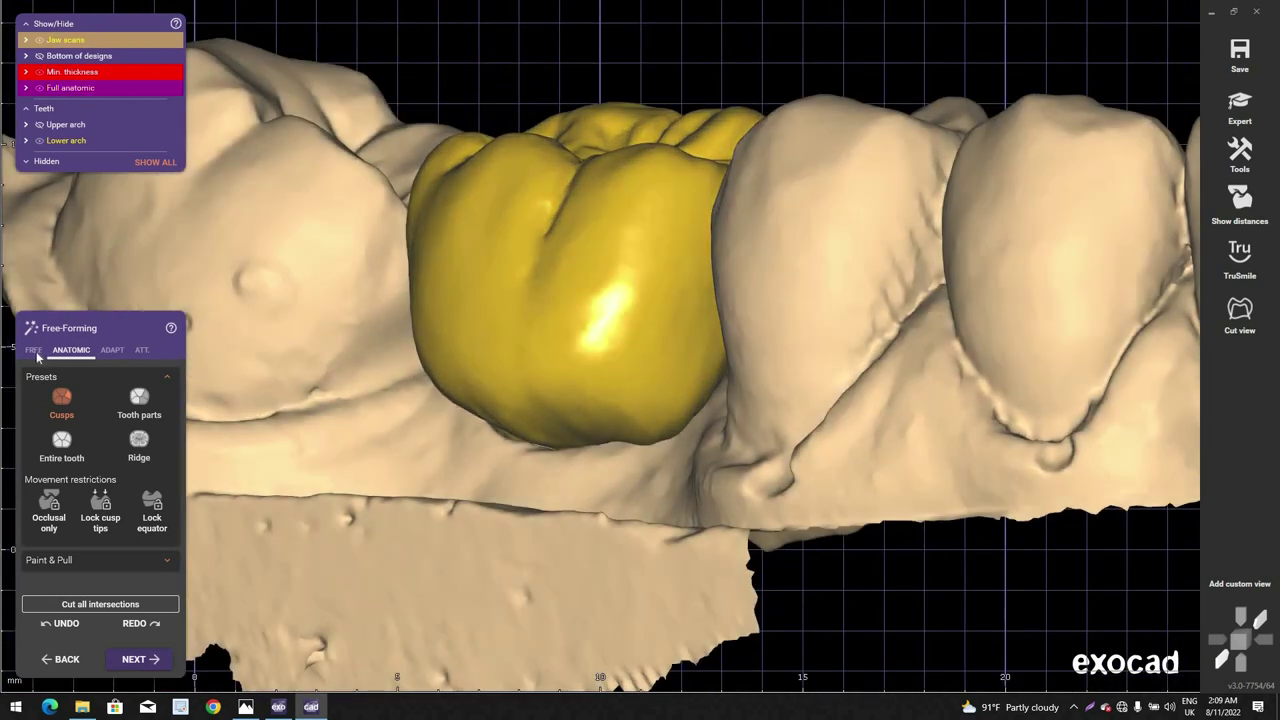
Step: Smooth crown 46's surface with the free smoothing brush, using a larger brush size towards the lingual side
left_click(33, 350)
right_click_drag(610, 390, 615, 386)
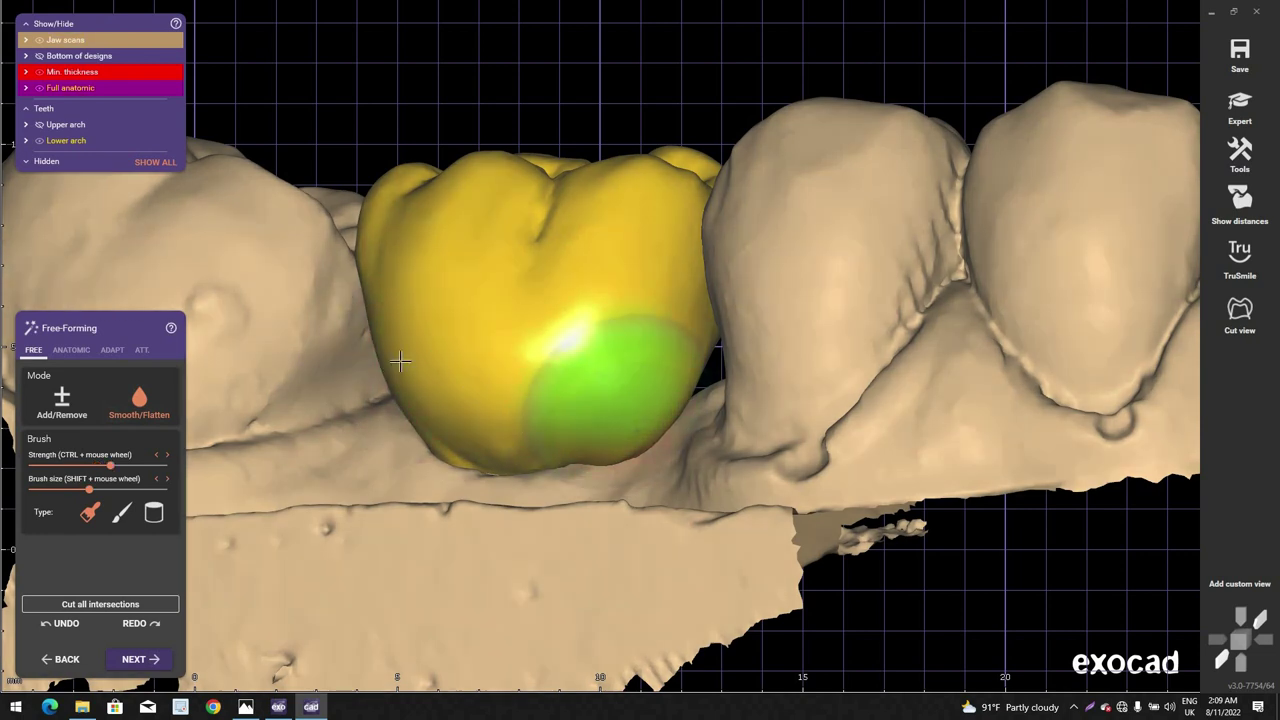
mouse_move(468, 368)
right_mouse_down()
mouse_move(345, 245)
mouse_move(511, 283)
mouse_move(517, 165)
mouse_move(514, 246)
right_mouse_up()
scroll(512, 160, "up", 3, "shift")
scroll(523, 157, "up", 3)
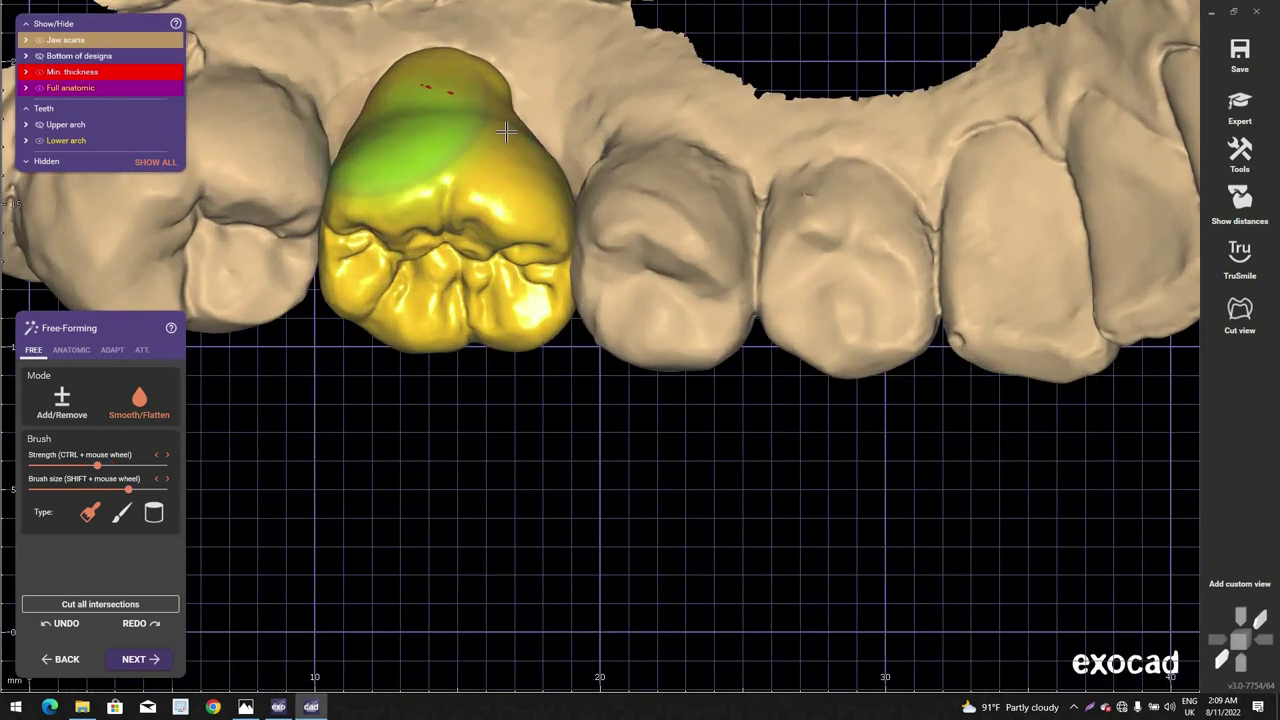
right_click_drag(507, 133, 397, 190)
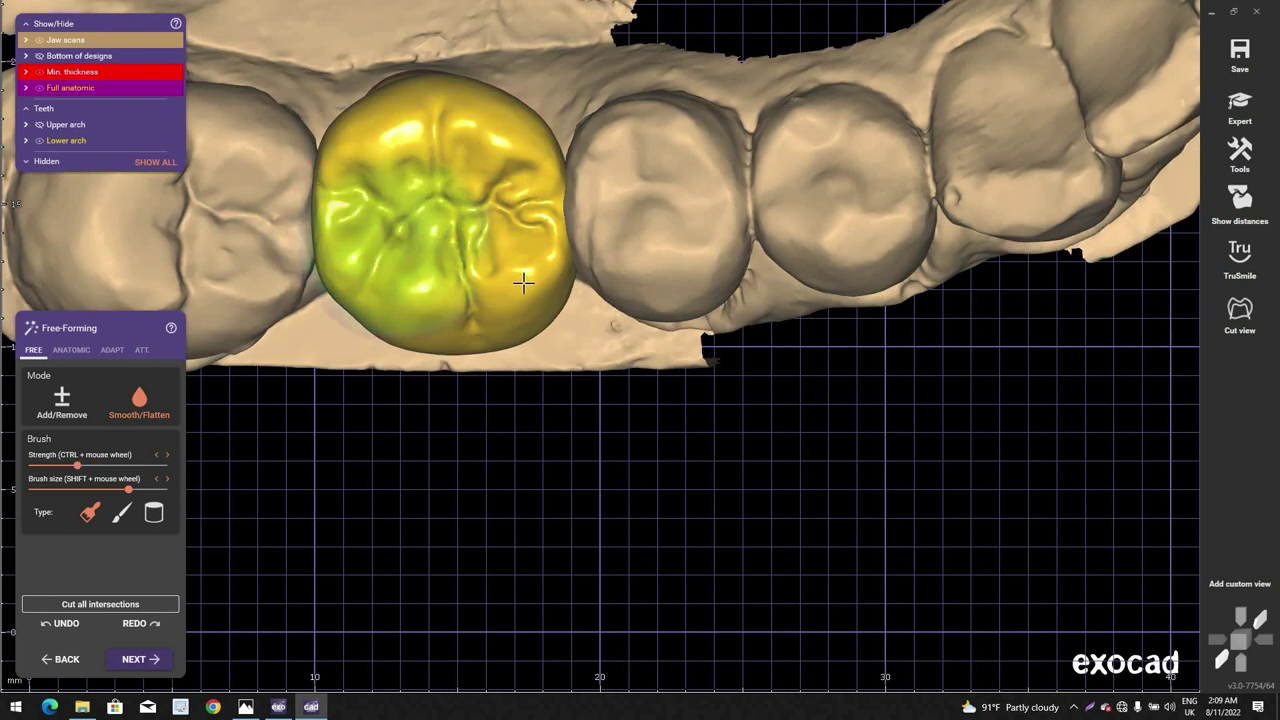
right_click_drag(523, 280, 577, 60)
Step: Add material over the thin lingual spots near crown 46's cervical edge, using a higher brush strength
key("a")
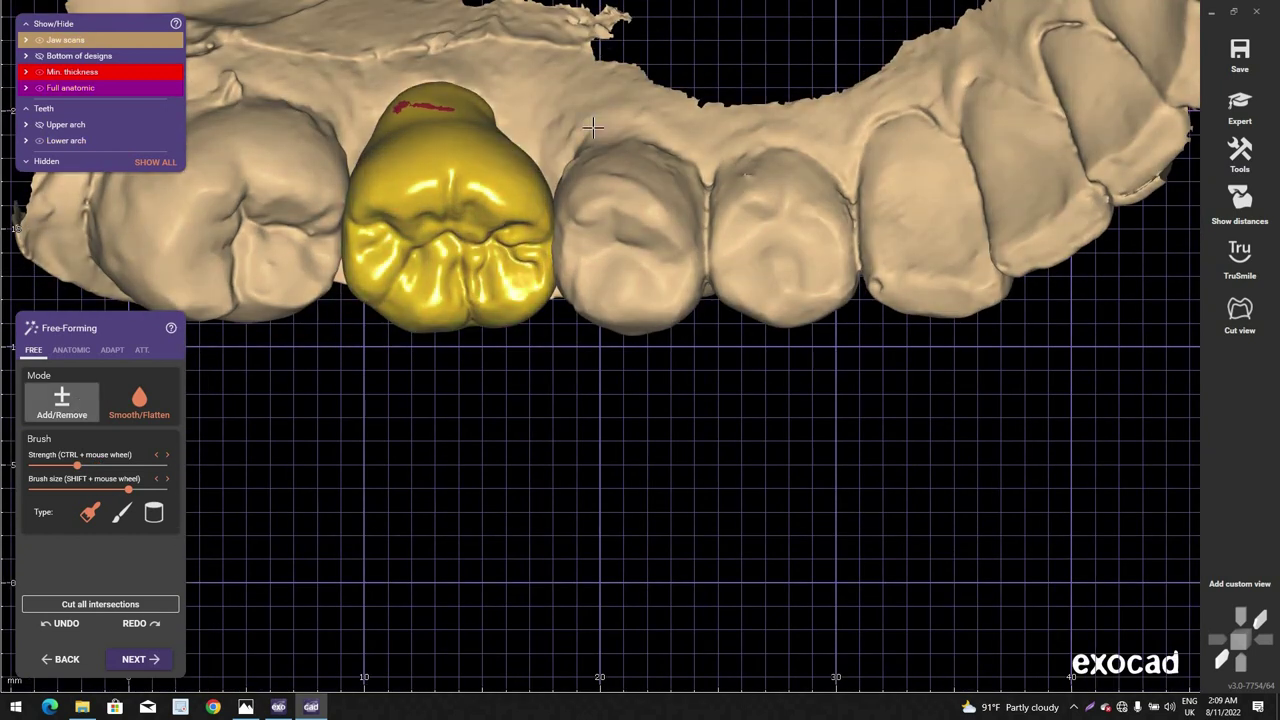
right_click_drag(482, 225, 476, 166)
scroll(438, 160, "up", 3)
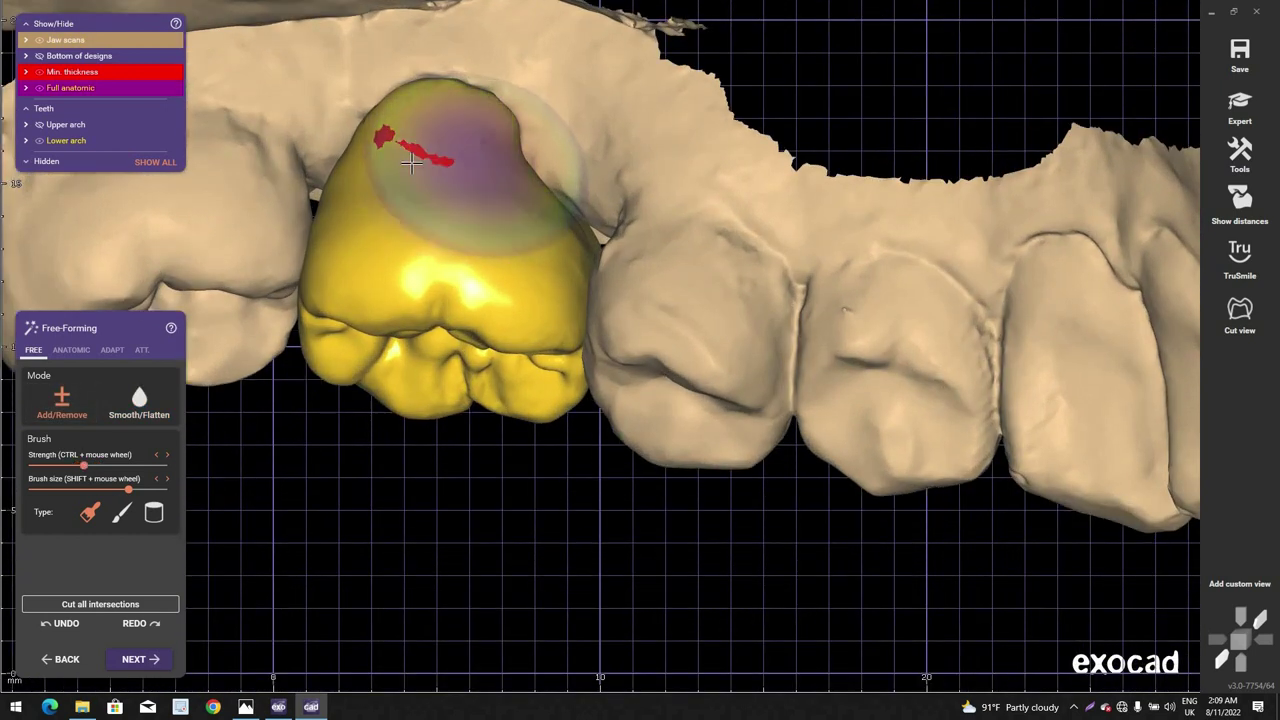
scroll(412, 163, "up", 2, "ctrl")
left_click_drag(412, 163, 482, 180)
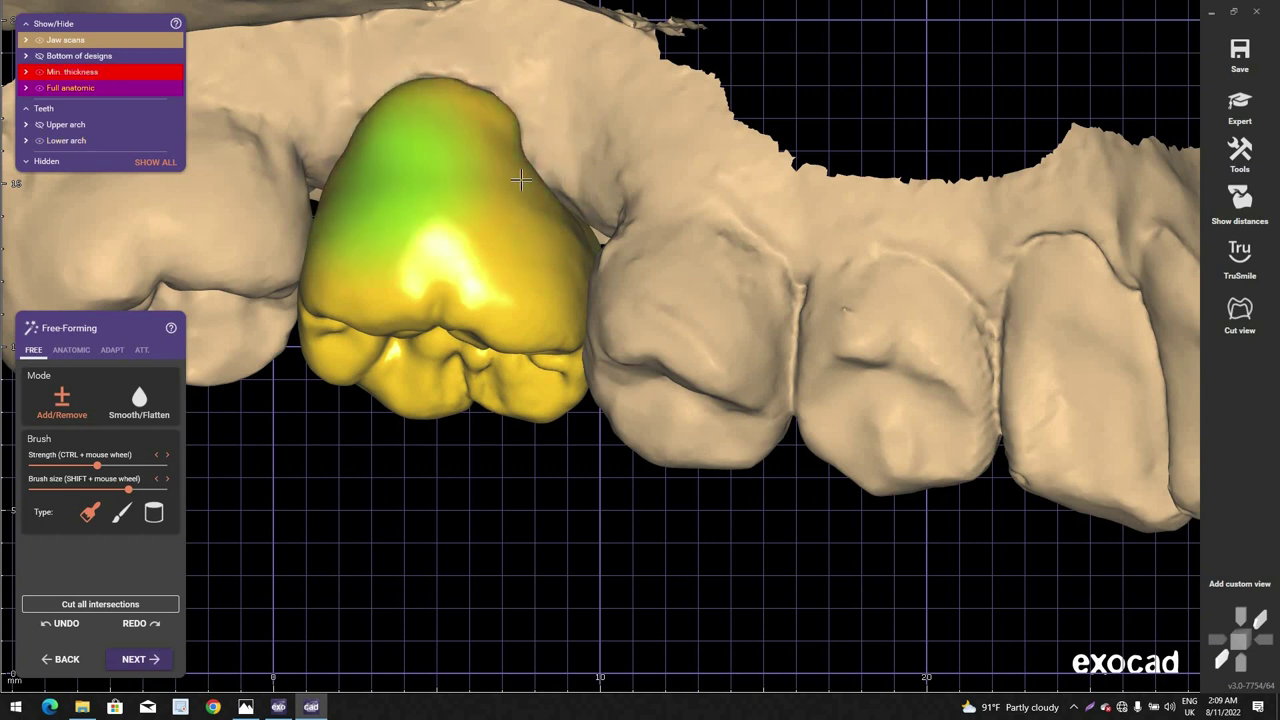
scroll(521, 180, "down", 1)
right_click_drag(525, 196, 500, 200)
Step: Smooth crown 46's lingual cervical area with a smaller brush and switch back to adding material
scroll(500, 200, "down", 2, "shift")
left_click_drag(505, 195, 392, 186, "shift")
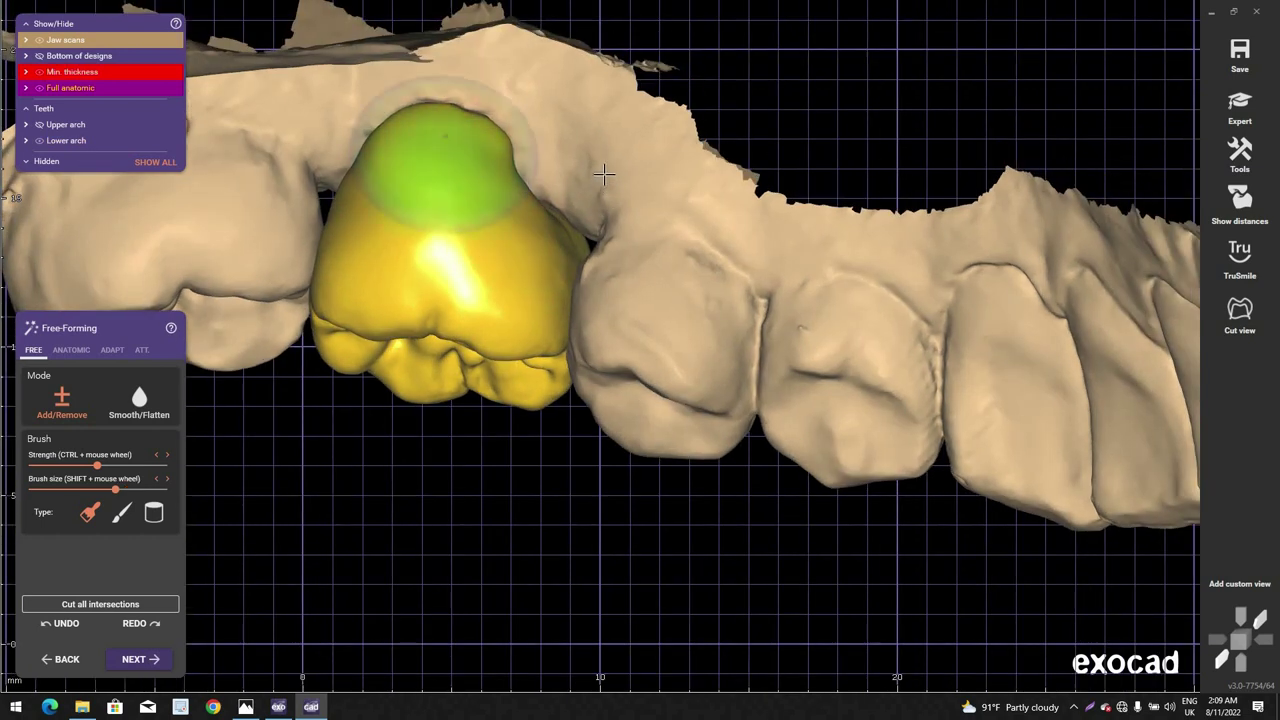
right_click_drag(603, 174, 441, 137)
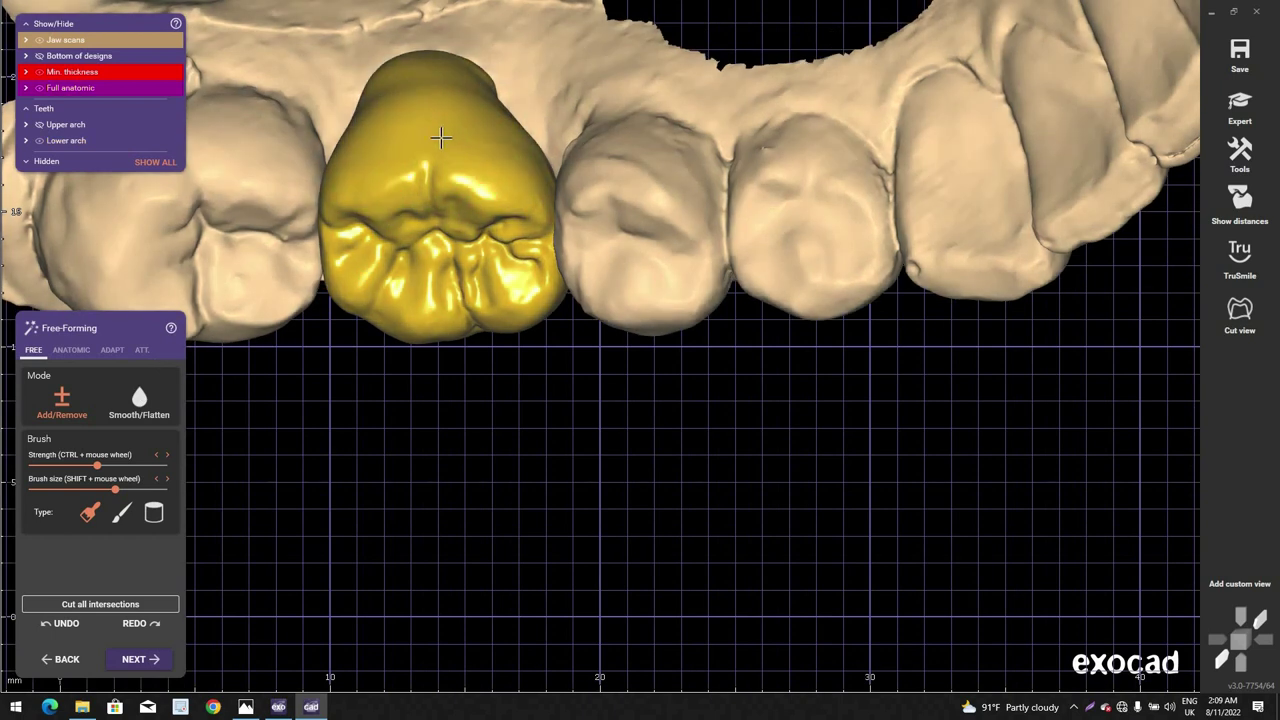
scroll(423, 100, "up", 3)
left_click_drag(423, 100, 416, 92, "shift")
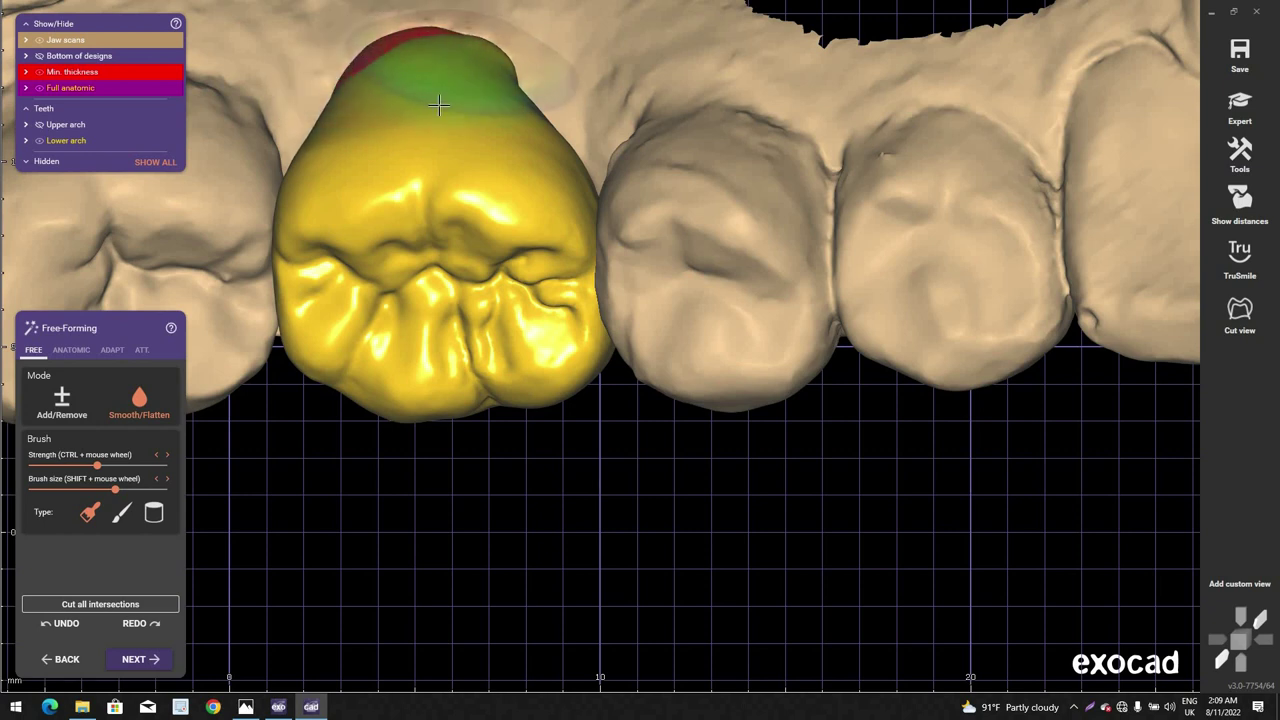
right_click_drag(439, 105, 436, 103)
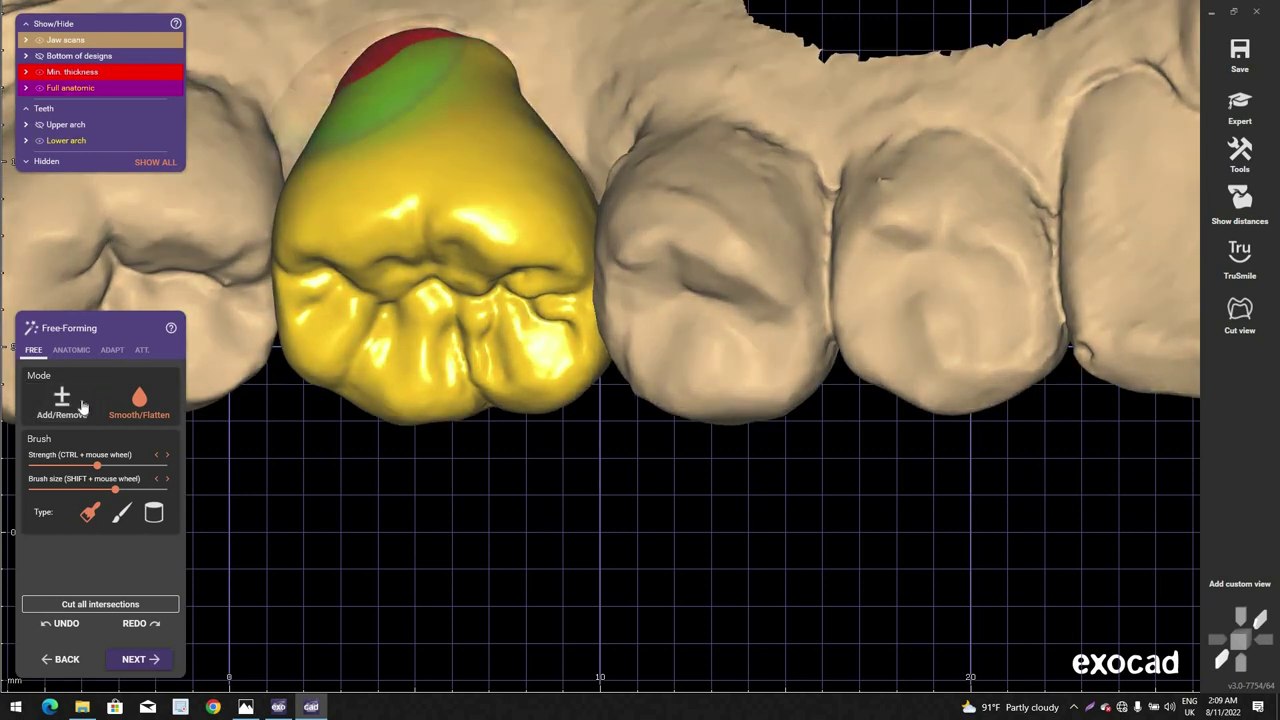
left_click(82, 407)
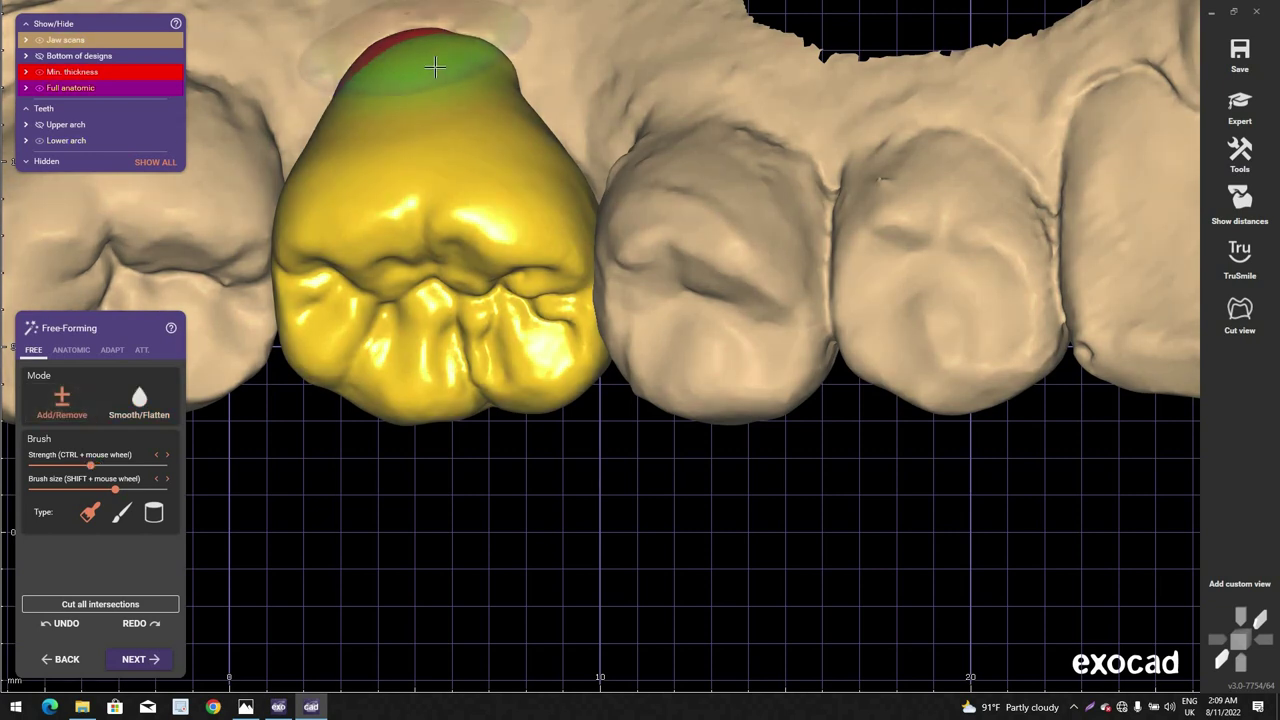
Step: Build up crown 46's buccal cervical edge against the gingiva, using a smaller brush and a higher strength
mouse_move(437, 67)
right_mouse_down()
mouse_move(437, 90)
mouse_move(515, 105)
mouse_move(516, 141)
mouse_move(577, 140)
mouse_move(577, 90)
mouse_move(609, 440)
mouse_move(586, 305)
right_mouse_up()
scroll(540, 90, "down", 2)
scroll(577, 140, "down", 1)
scroll(569, 446, "down", 3, "shift")
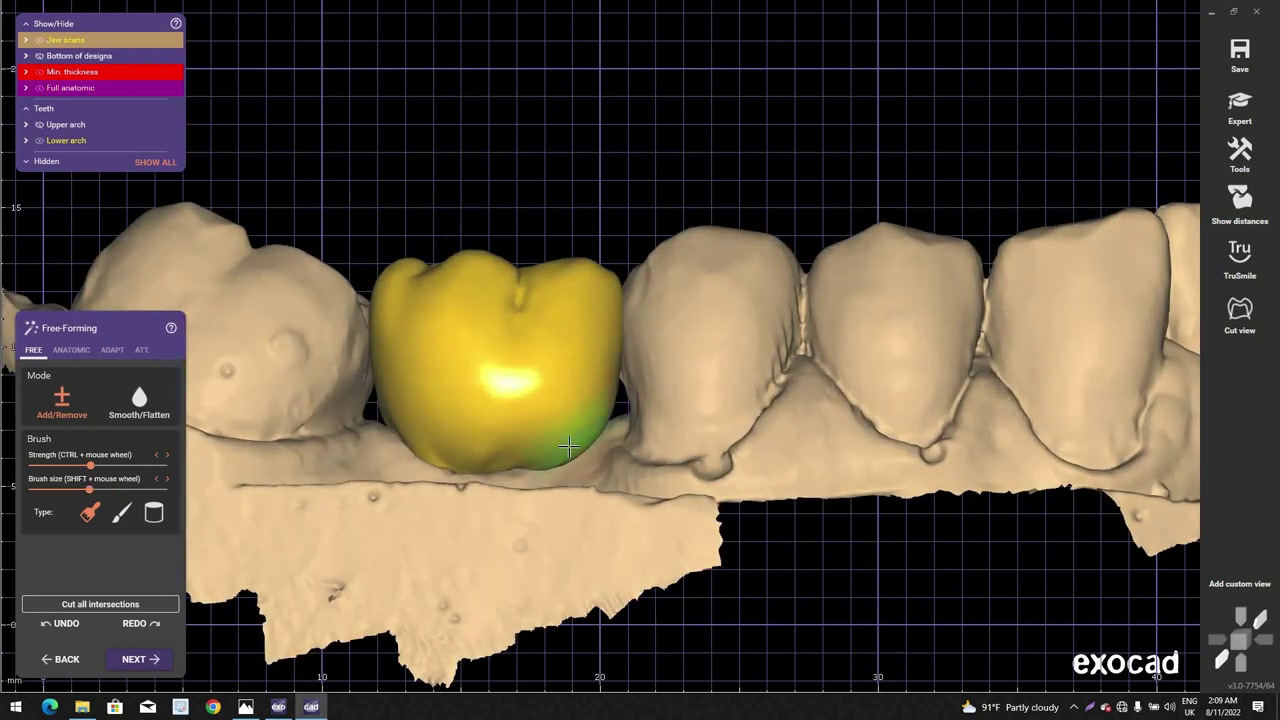
scroll(569, 446, "up", 2)
scroll(568, 446, "down", 1, "shift")
scroll(568, 446, "up", 1, "ctrl")
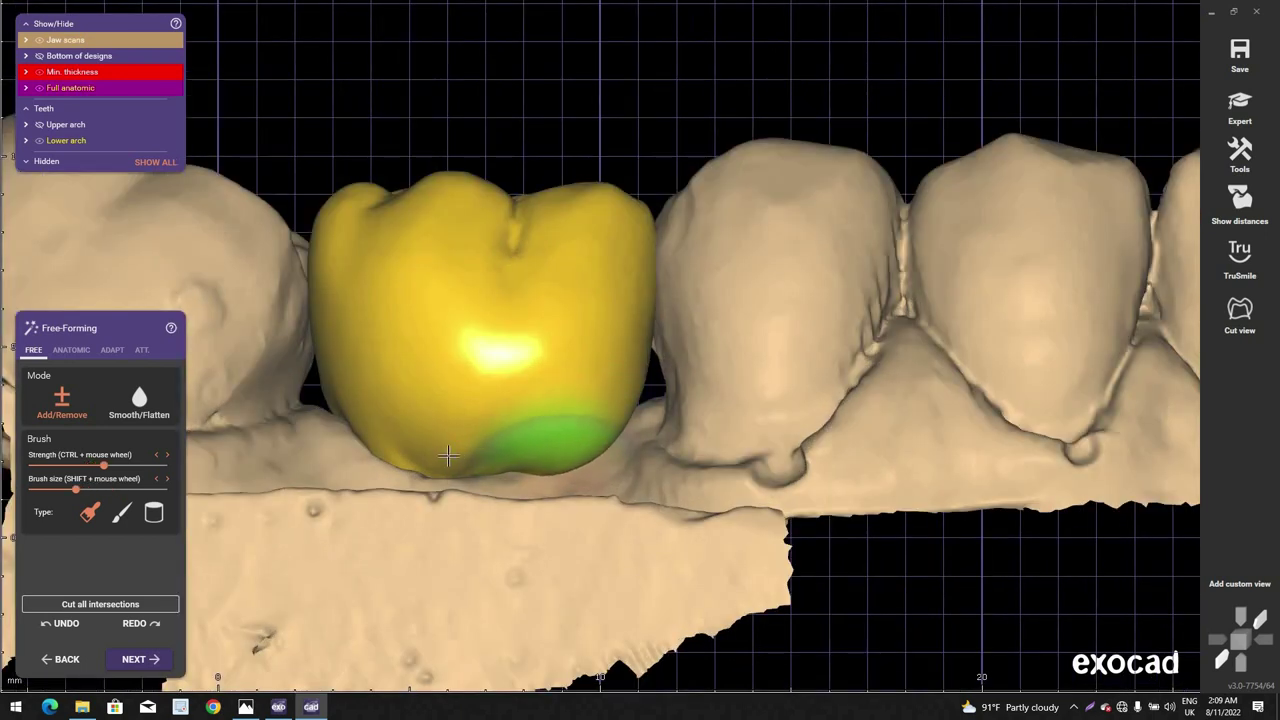
Step: Refine crown 46's buccal cervical contour from mesial to distal in add/remove mode, using a finer brush and a lower strength
mouse_move(485, 448)
right_mouse_down()
mouse_move(430, 400)
mouse_move(508, 442)
mouse_move(600, 520)
mouse_move(600, 400)
mouse_move(566, 322)
mouse_move(646, 280)
mouse_move(646, 291)
mouse_move(699, 194)
right_mouse_up()
scroll(490, 437, "down", 2, "shift")
scroll(537, 466, "up", 2)
scroll(592, 470, "down", 3)
scroll(646, 291, "up", 3)
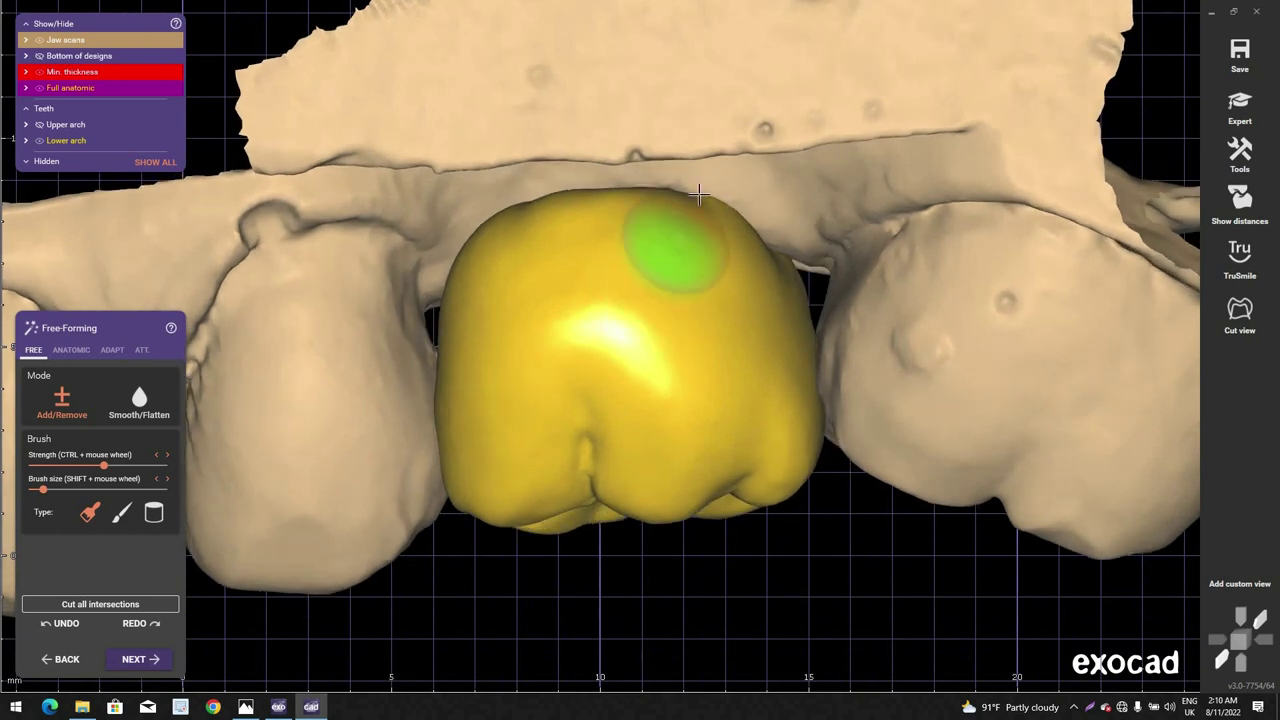
scroll(699, 196, "up", 2)
scroll(621, 168, "down", 2, "ctrl")
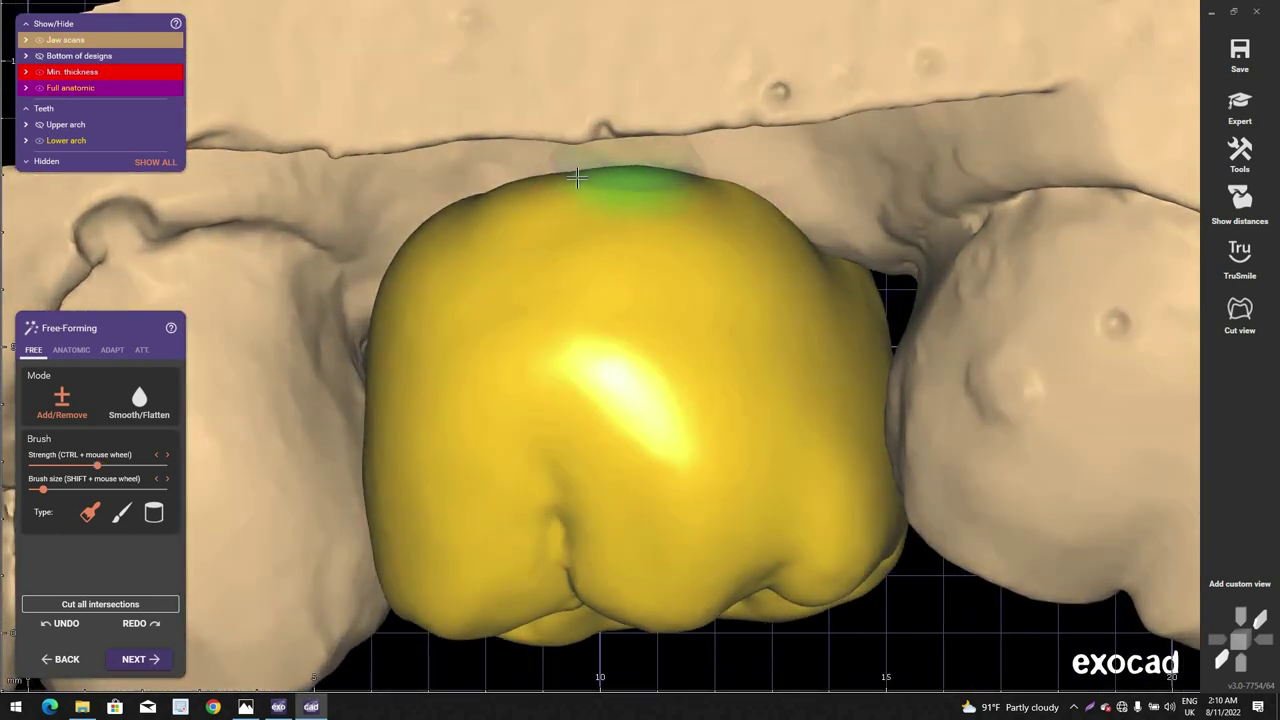
right_click_drag(577, 178, 541, 178)
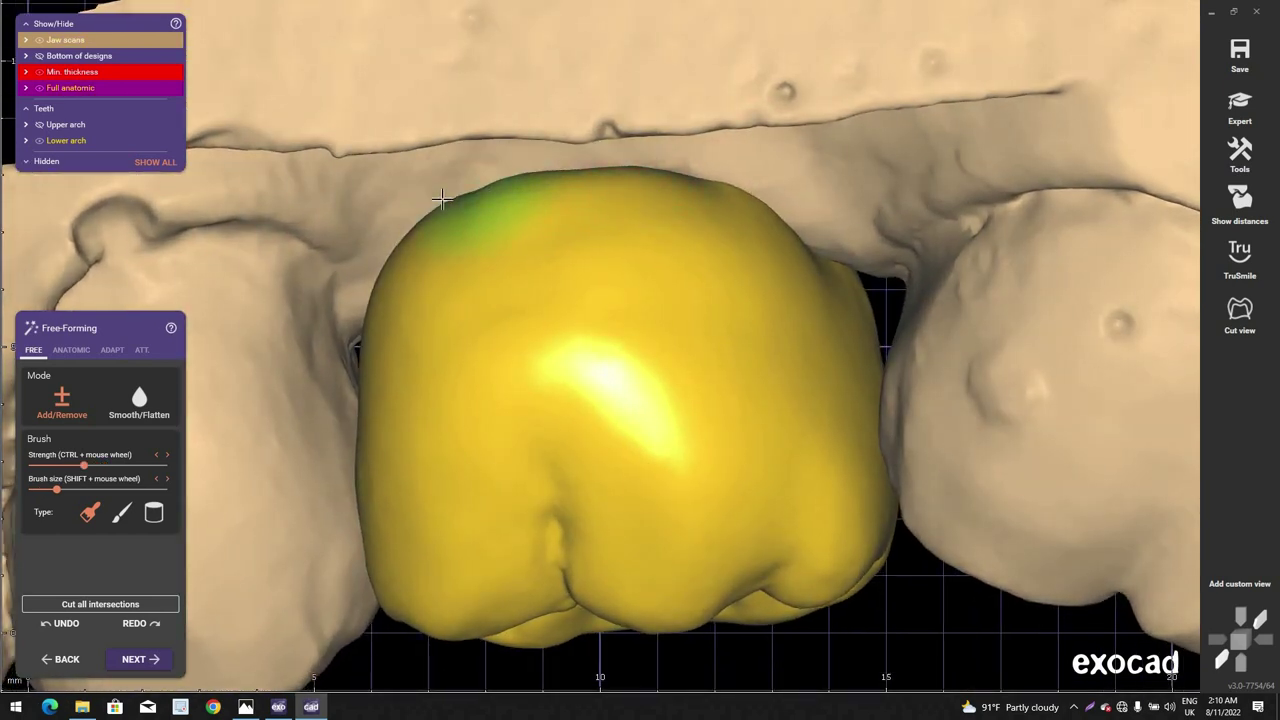
mouse_move(441, 200)
right_mouse_down()
mouse_move(714, 171)
mouse_move(755, 229)
mouse_move(680, 206)
right_mouse_up()
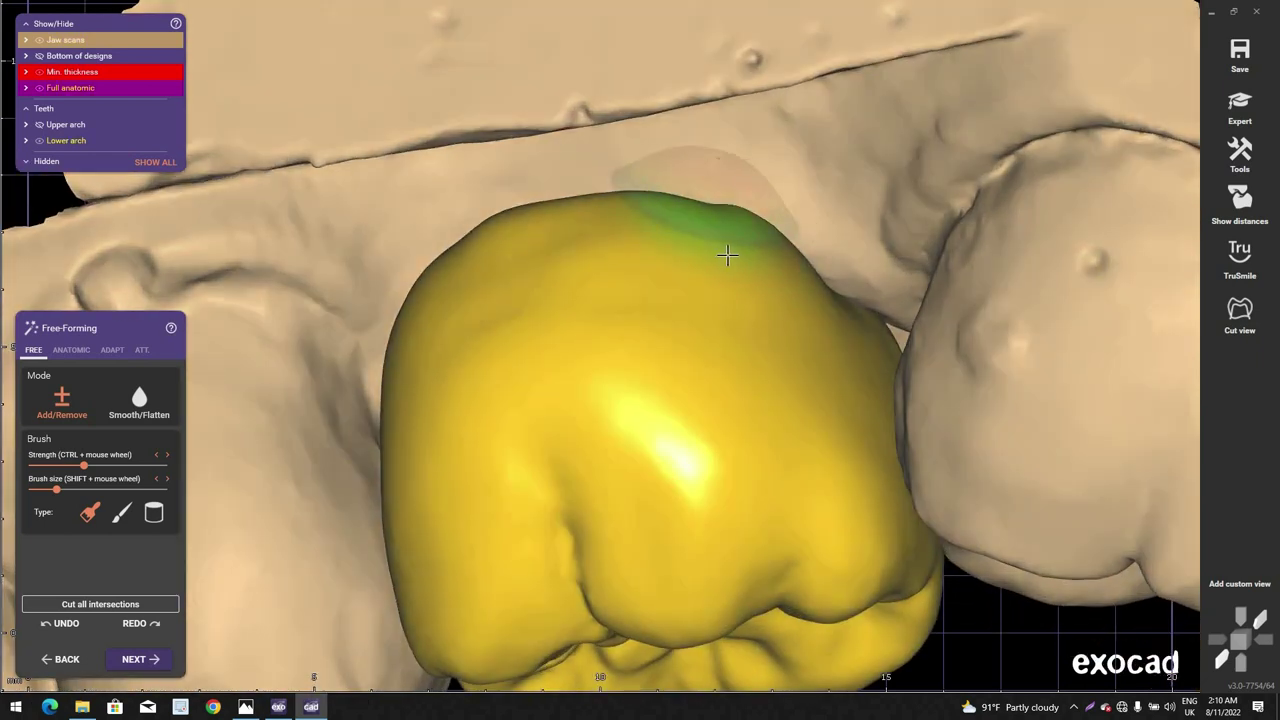
Step: Smooth crown 46's buccal cervical area and mesial corner with a larger brush and a reduced strength
scroll(700, 267, "down", 3)
right_click_drag(694, 269, 230, 430)
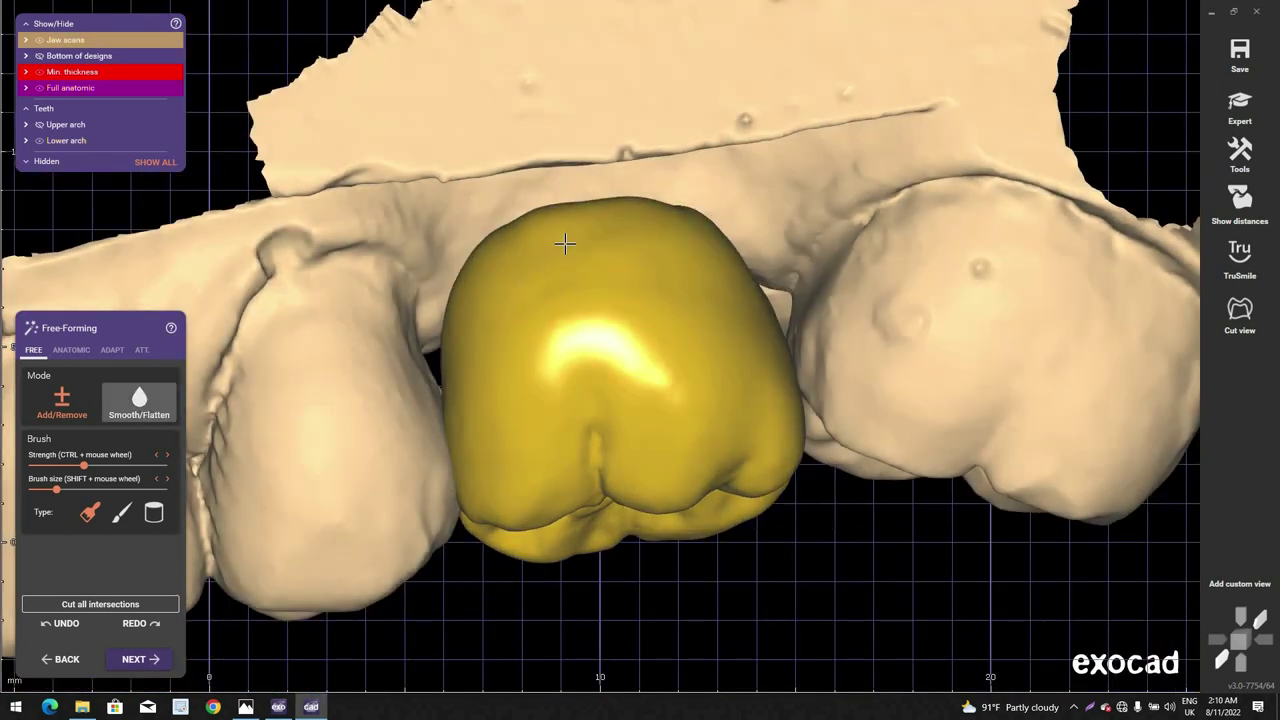
left_click(139, 404)
scroll(565, 243, "up", 2)
scroll(538, 241, "up", 2, "shift")
scroll(563, 222, "down", 2, "ctrl")
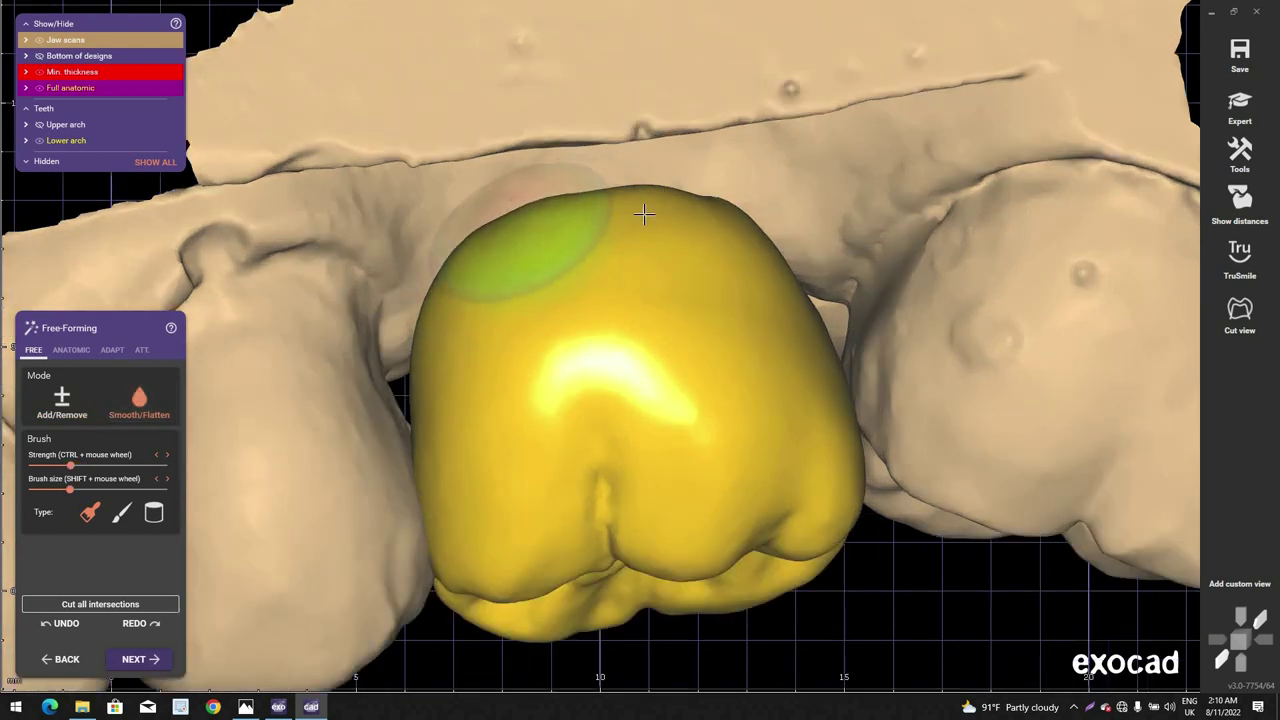
right_click_drag(726, 220, 753, 224)
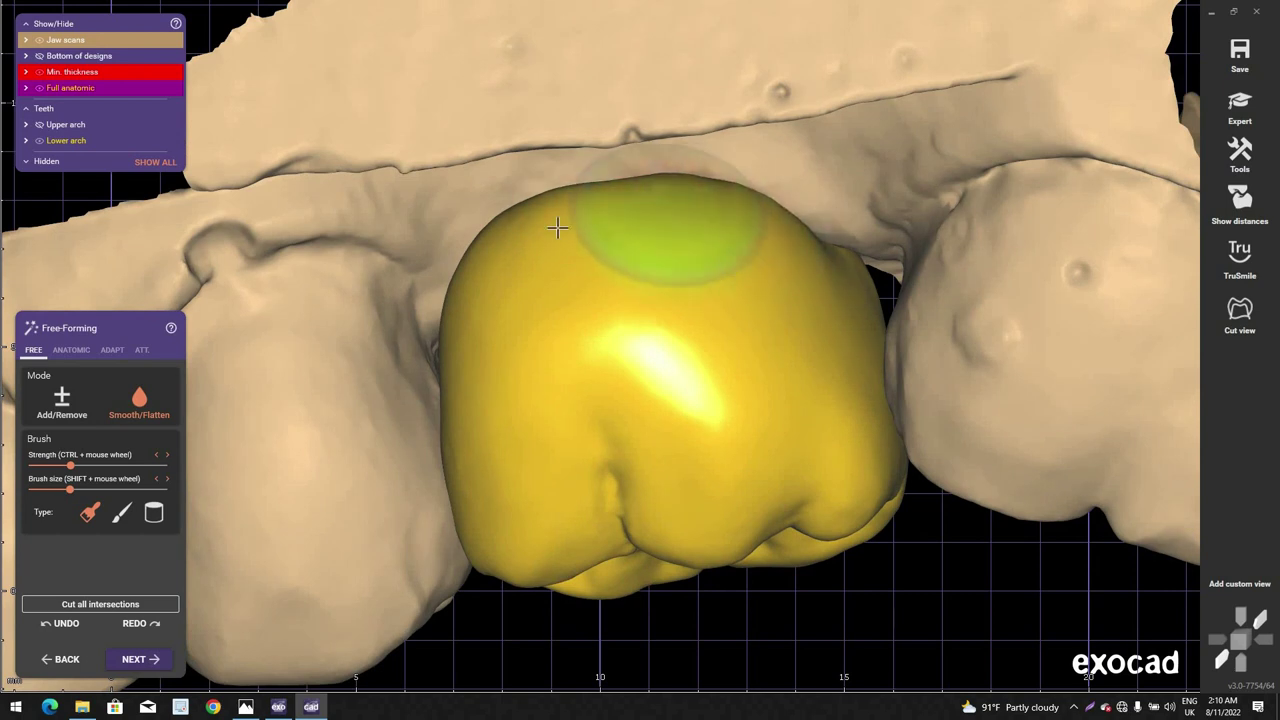
mouse_move(626, 260)
right_mouse_down()
mouse_move(451, 290)
mouse_move(470, 294)
right_mouse_up()
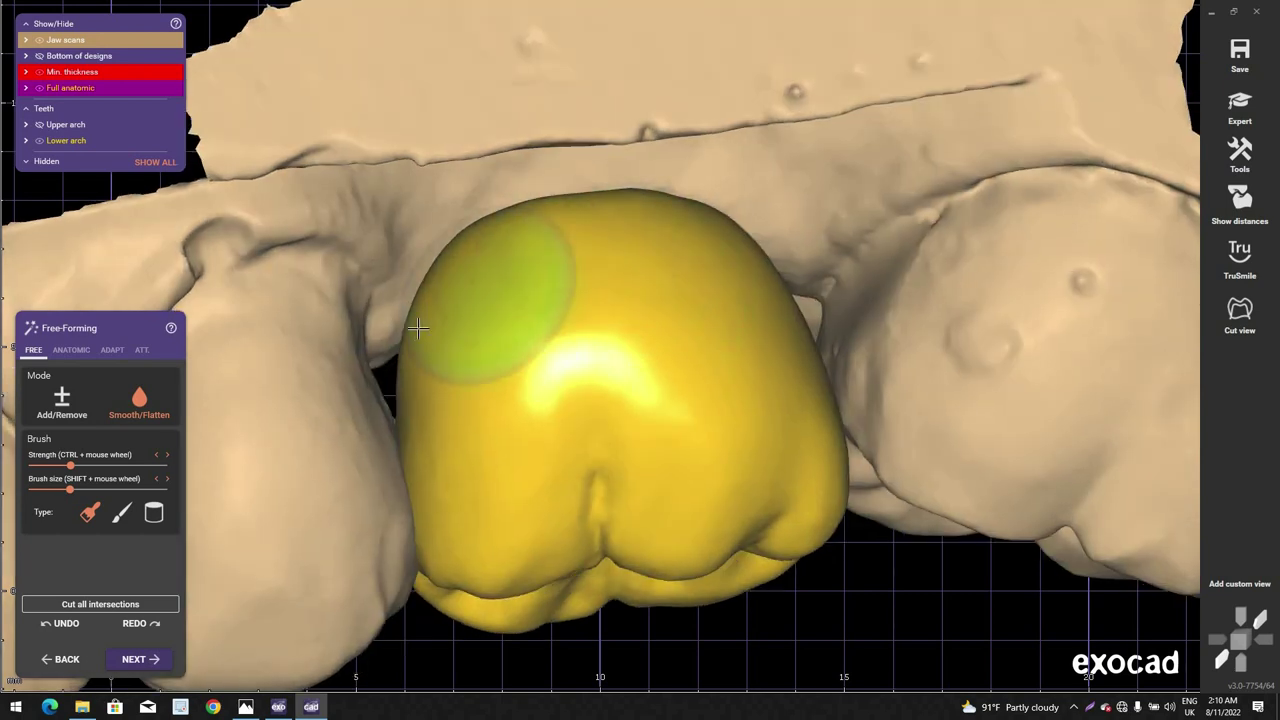
Step: Pull crown 46's buccal surface inward with anatomic free-forming, using the Tooth parts preset with the cusp tips locked
scroll(655, 300, "down", 4)
right_click_drag(680, 410, 690, 320)
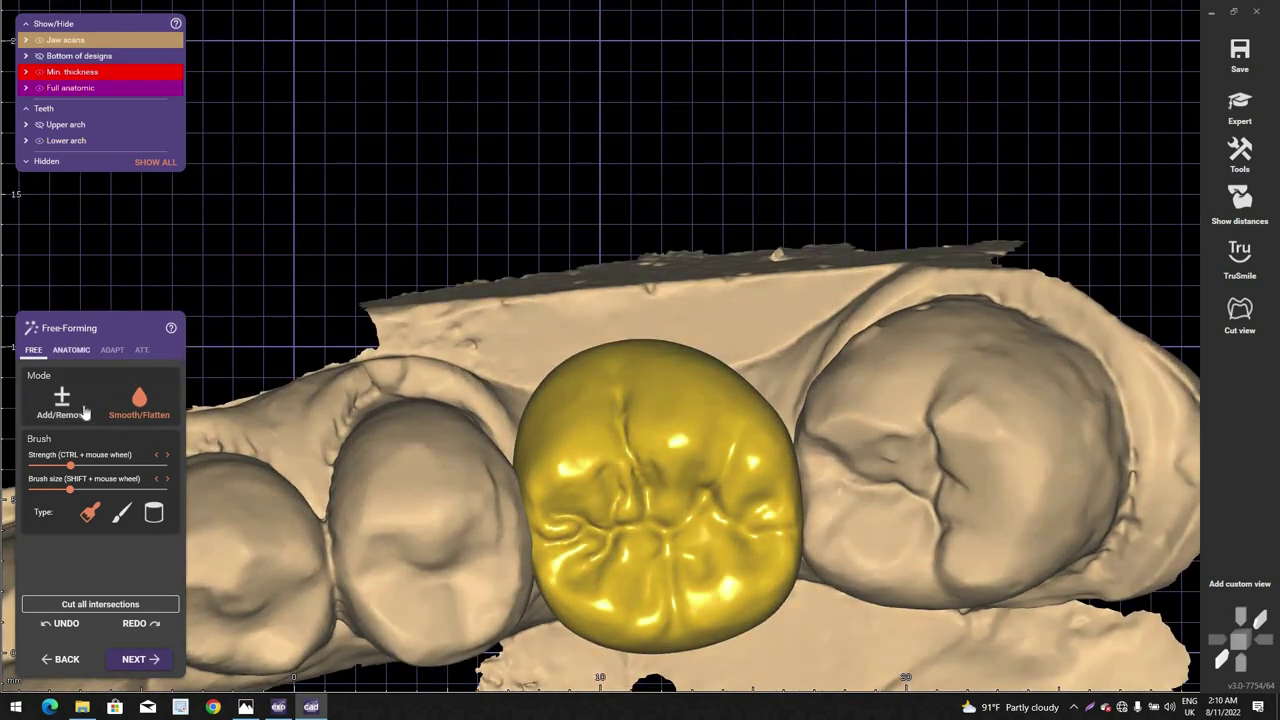
left_click(71, 349)
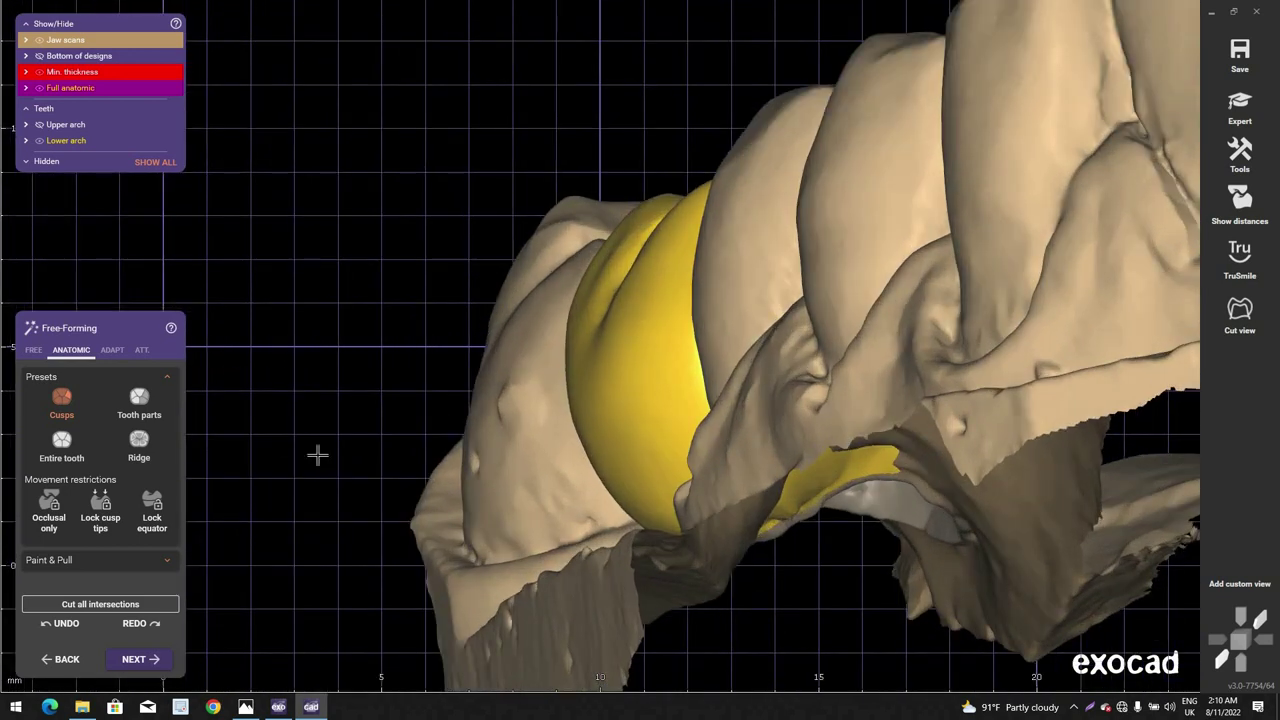
left_click(139, 403)
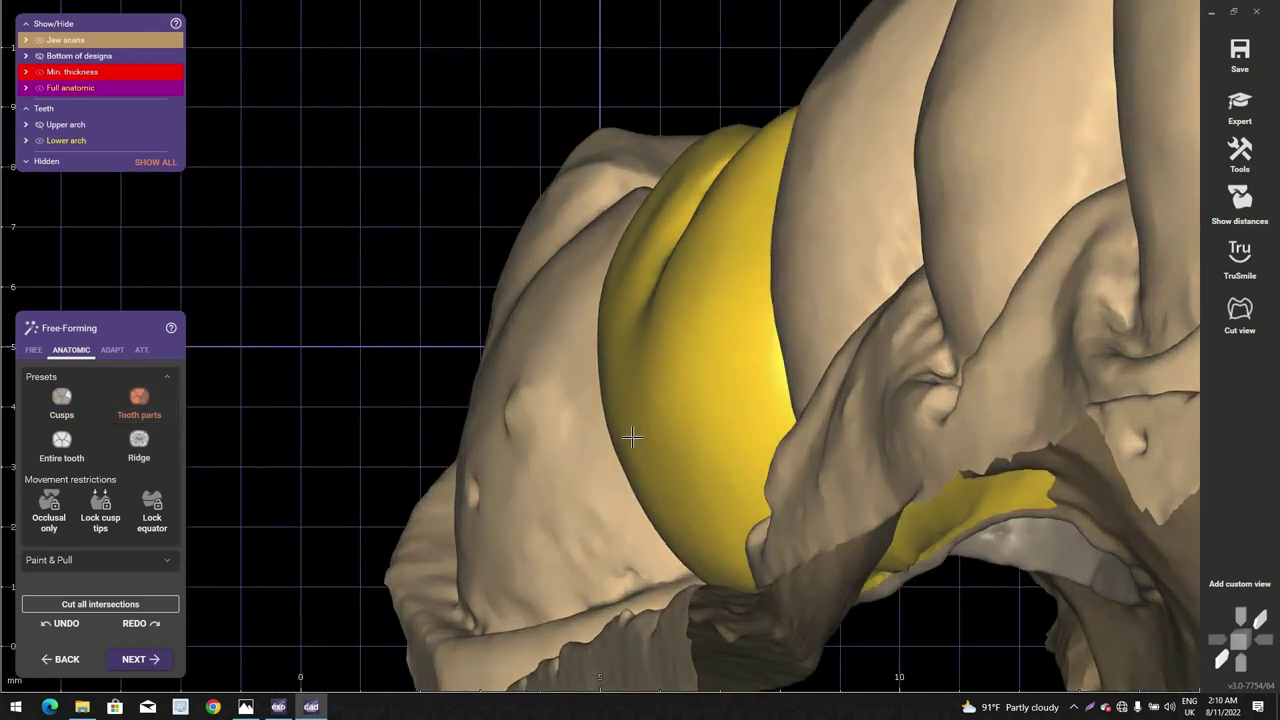
left_click(100, 508)
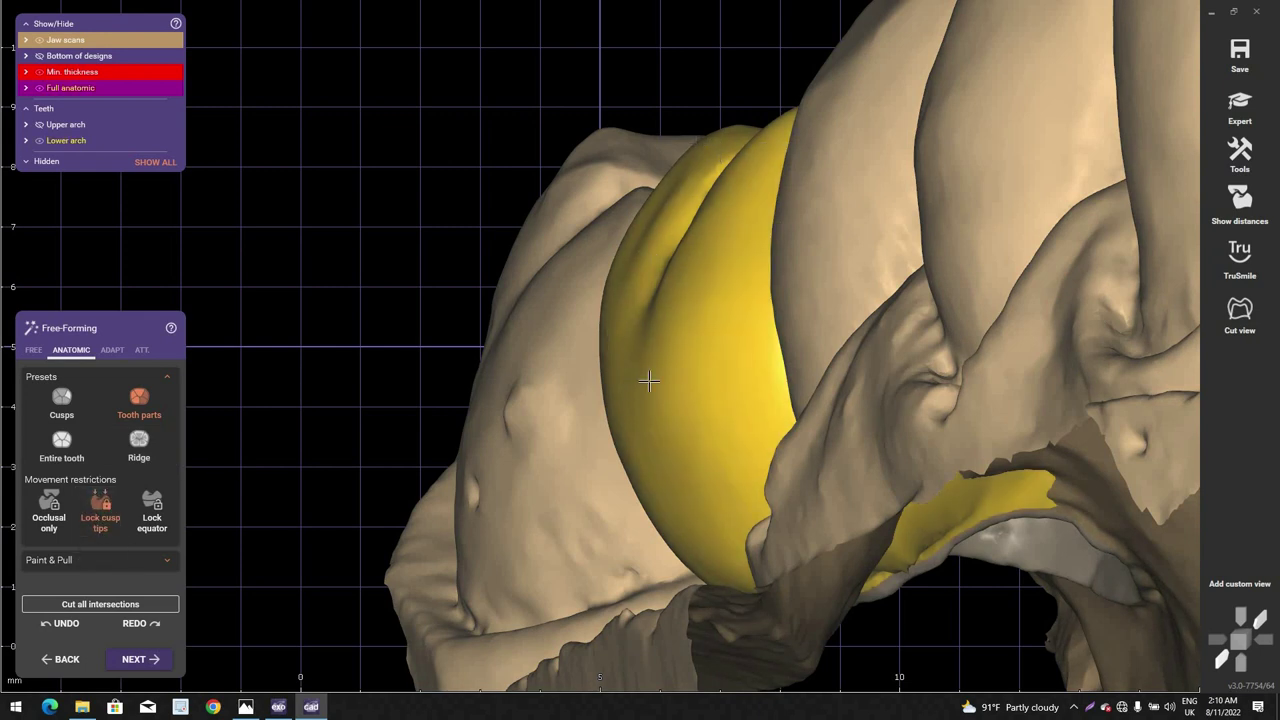
left_click_drag(649, 381, 650, 381)
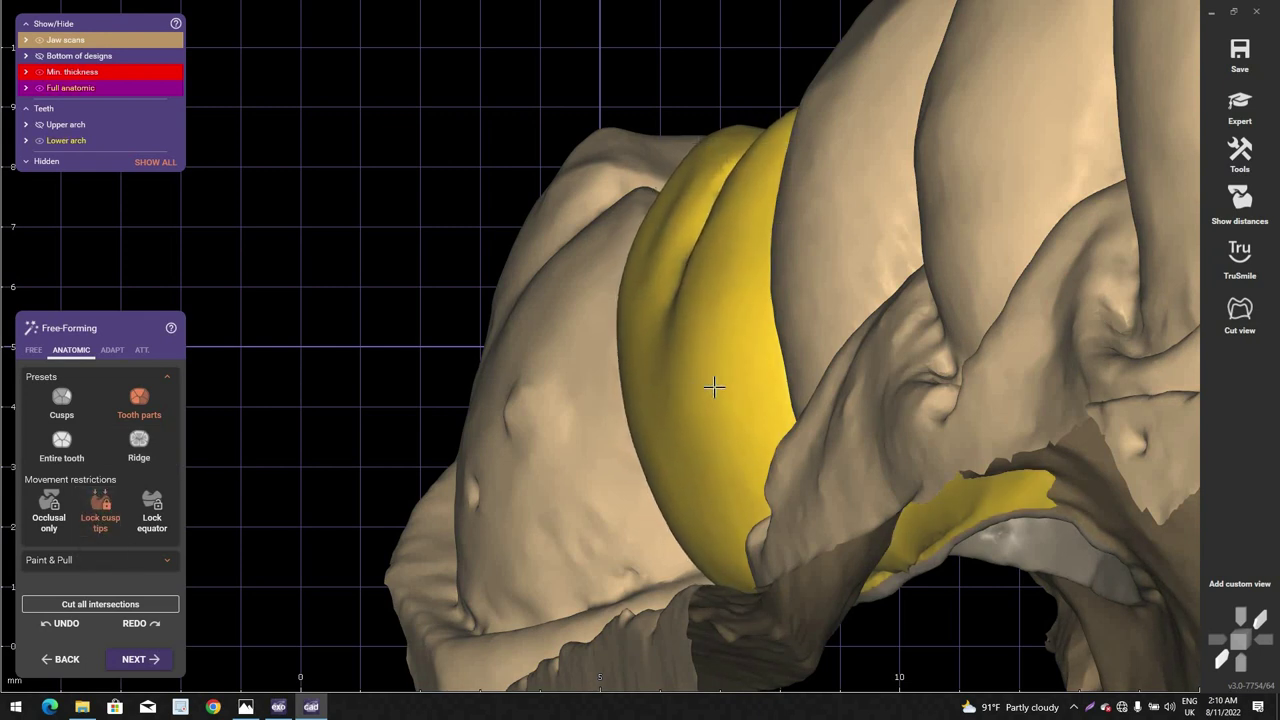
Step: Return to free-forming in add/remove mode, rework crown 46's distolingual area and smooth its lingual surface with a larger brush
scroll(714, 387, "down", 3)
right_click_drag(714, 387, 714, 387)
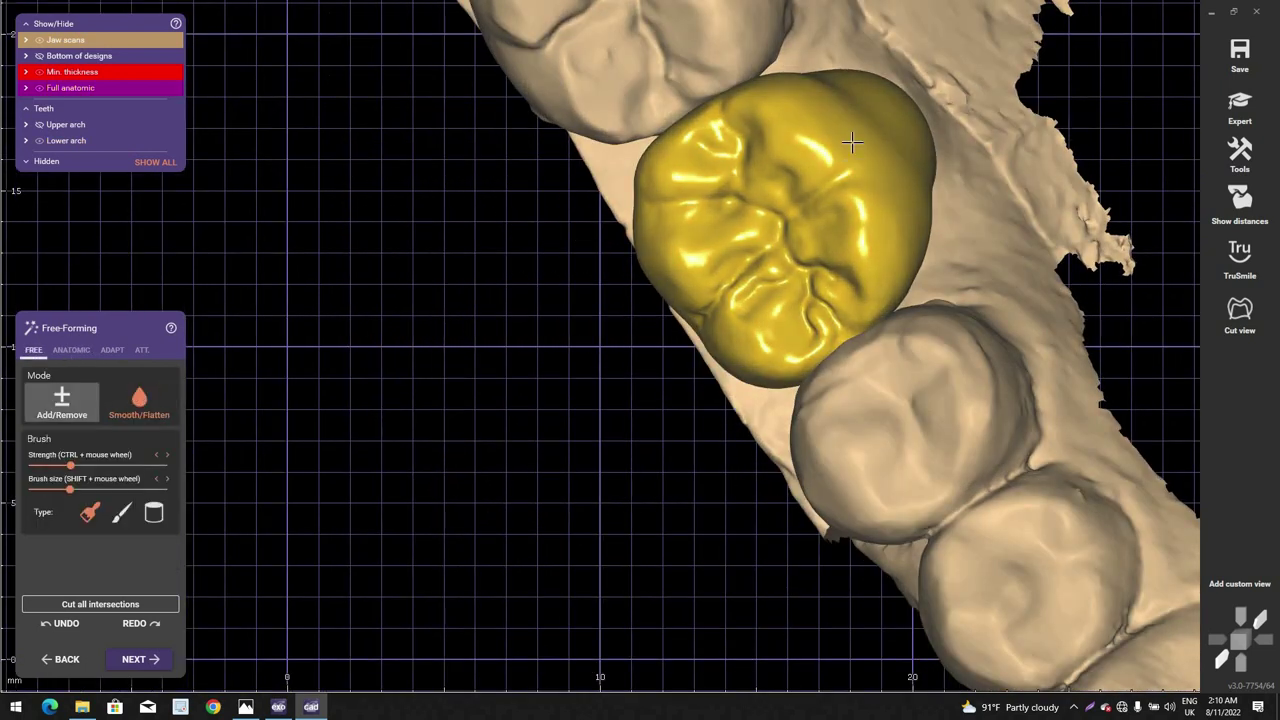
right_click_drag(851, 143, 814, 194)
scroll(837, 94, "up", 3)
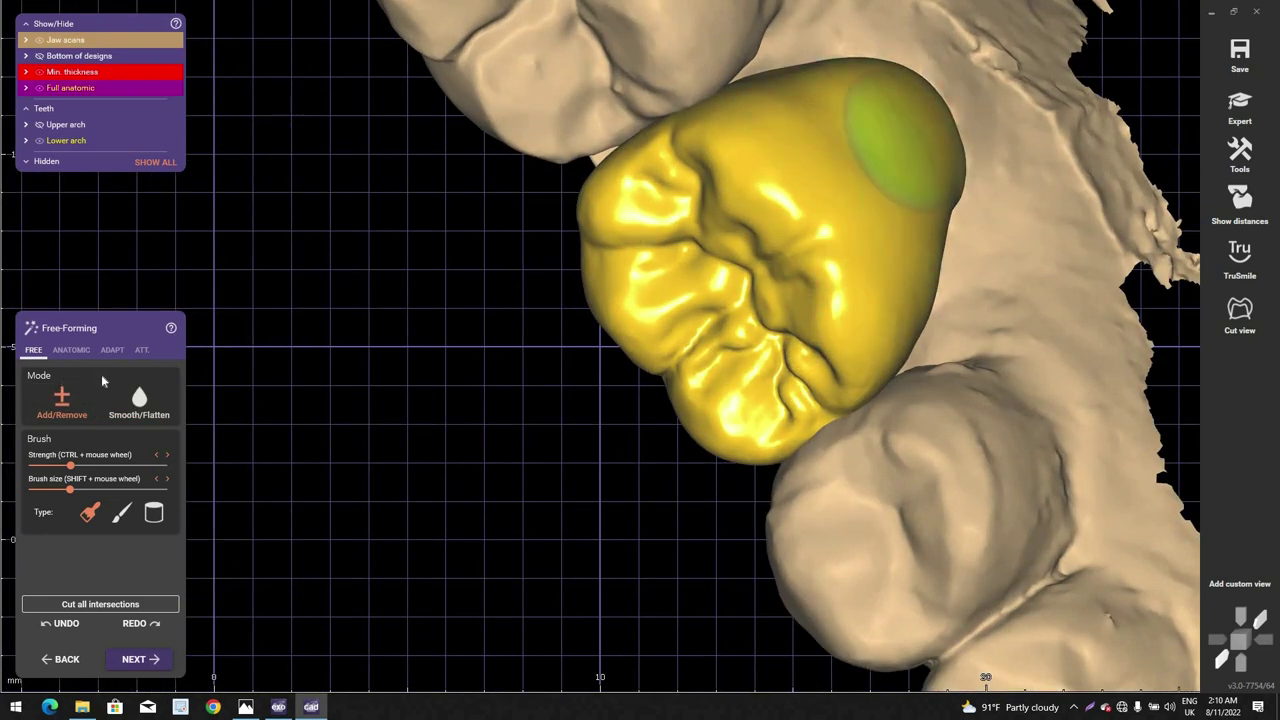
left_click(137, 402)
scroll(803, 119, "up", 2, "shift")
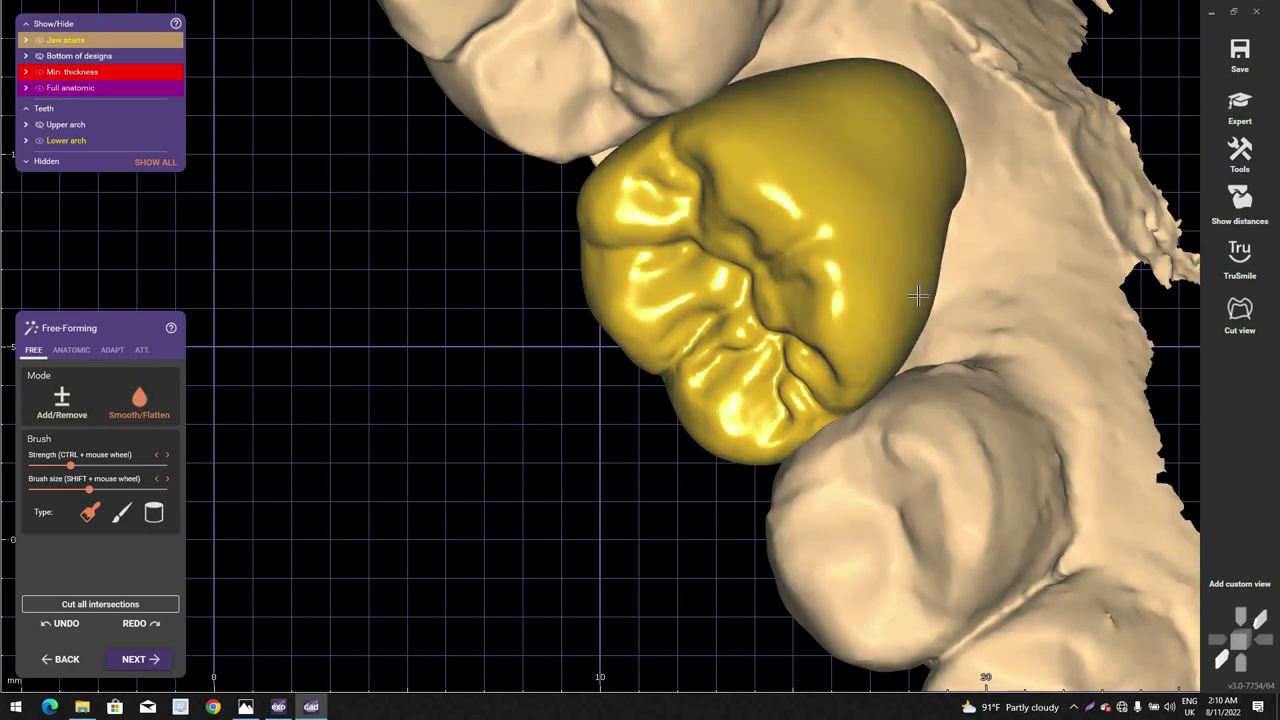
left_click_drag(918, 296, 905, 290)
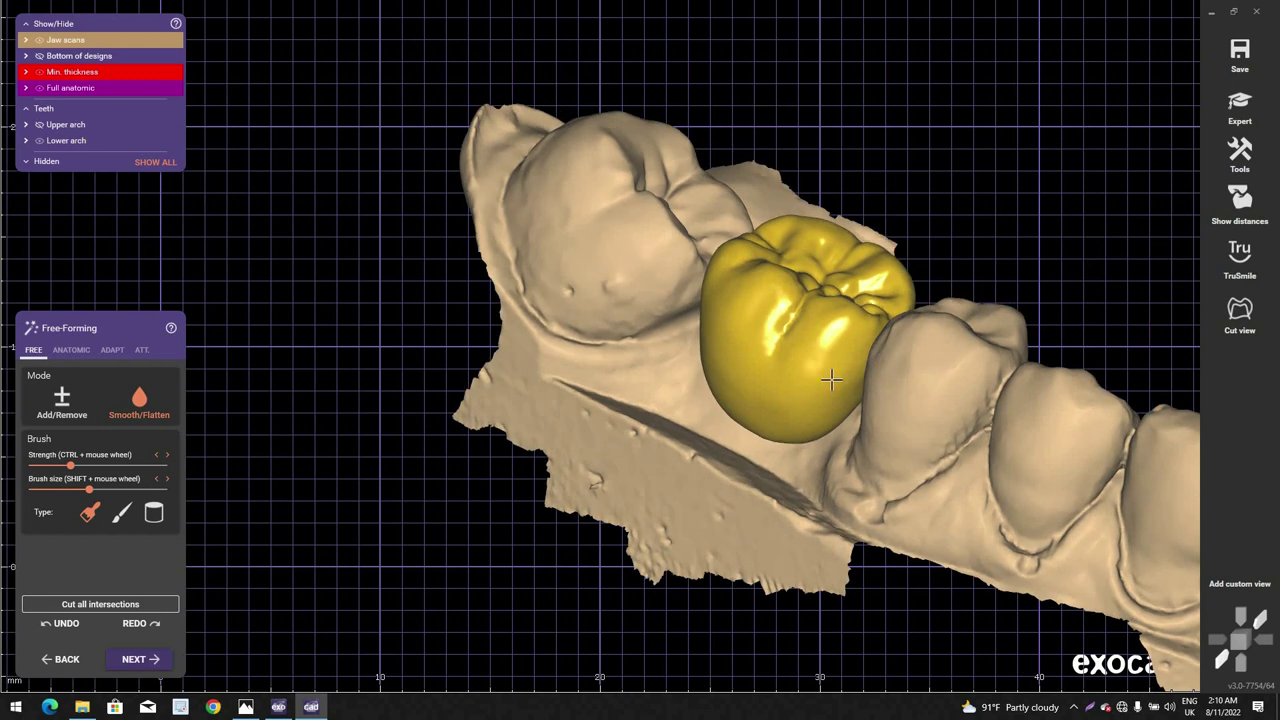
Step: Check crown 46 from the buccal side and from above, and open the approximal adaptation settings
scroll(831, 379, "down", 2)
mouse_move(831, 379)
right_mouse_down()
mouse_move(649, 457)
mouse_move(503, 297)
mouse_move(526, 286)
mouse_move(516, 334)
mouse_move(510, 220)
mouse_move(508, 300)
right_mouse_up()
scroll(503, 297, "down", 2)
scroll(526, 286, "up", 1)
scroll(510, 220, "up", 3)
scroll(508, 395, "down", 2, "shift")
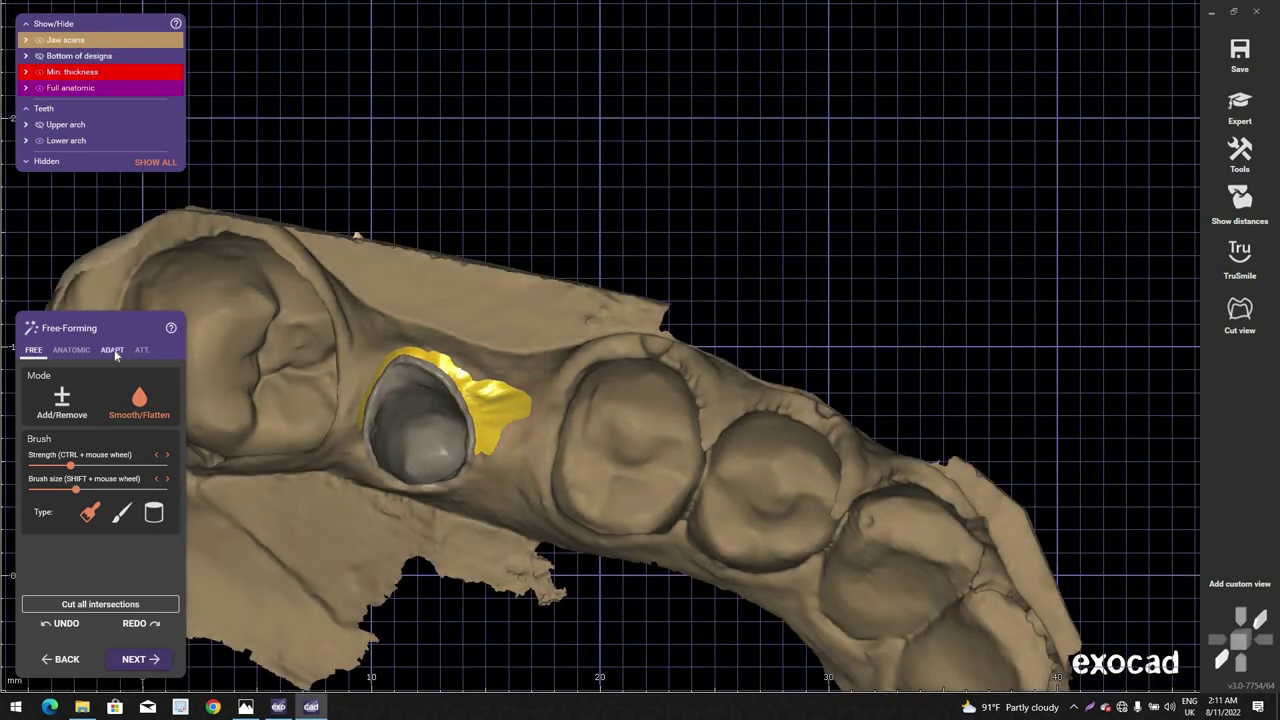
left_click(112, 351)
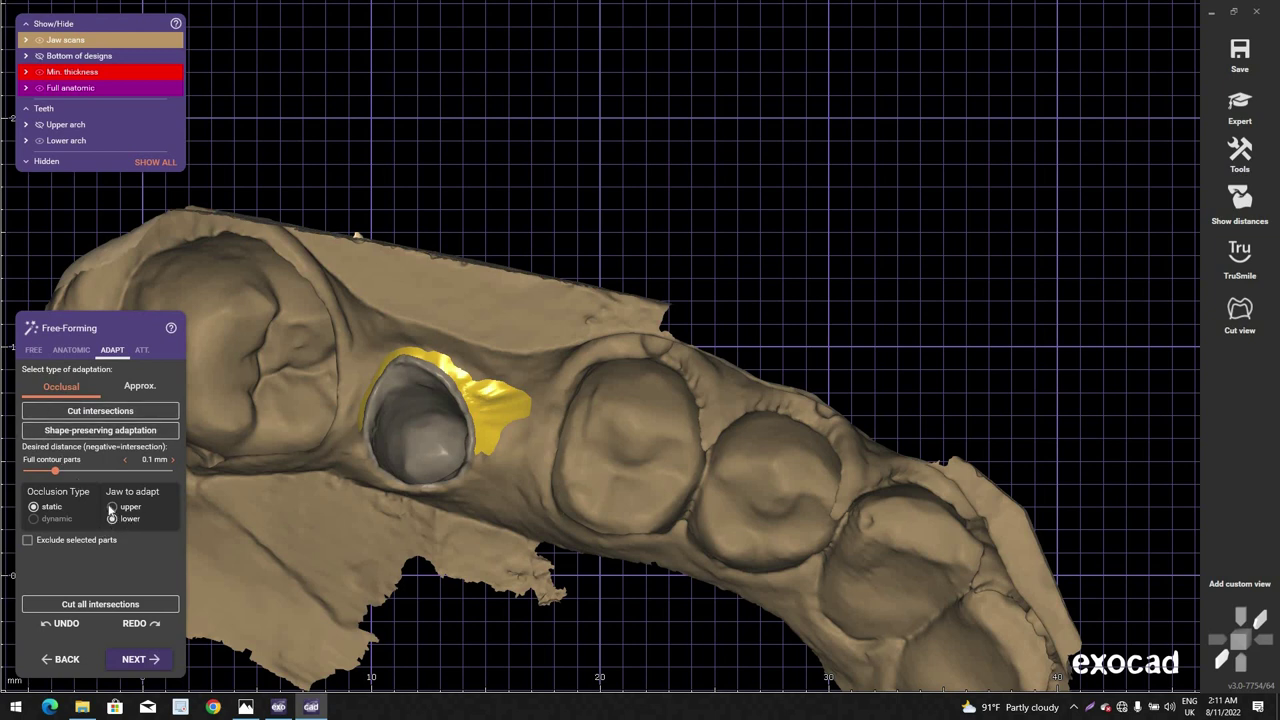
left_click(150, 386)
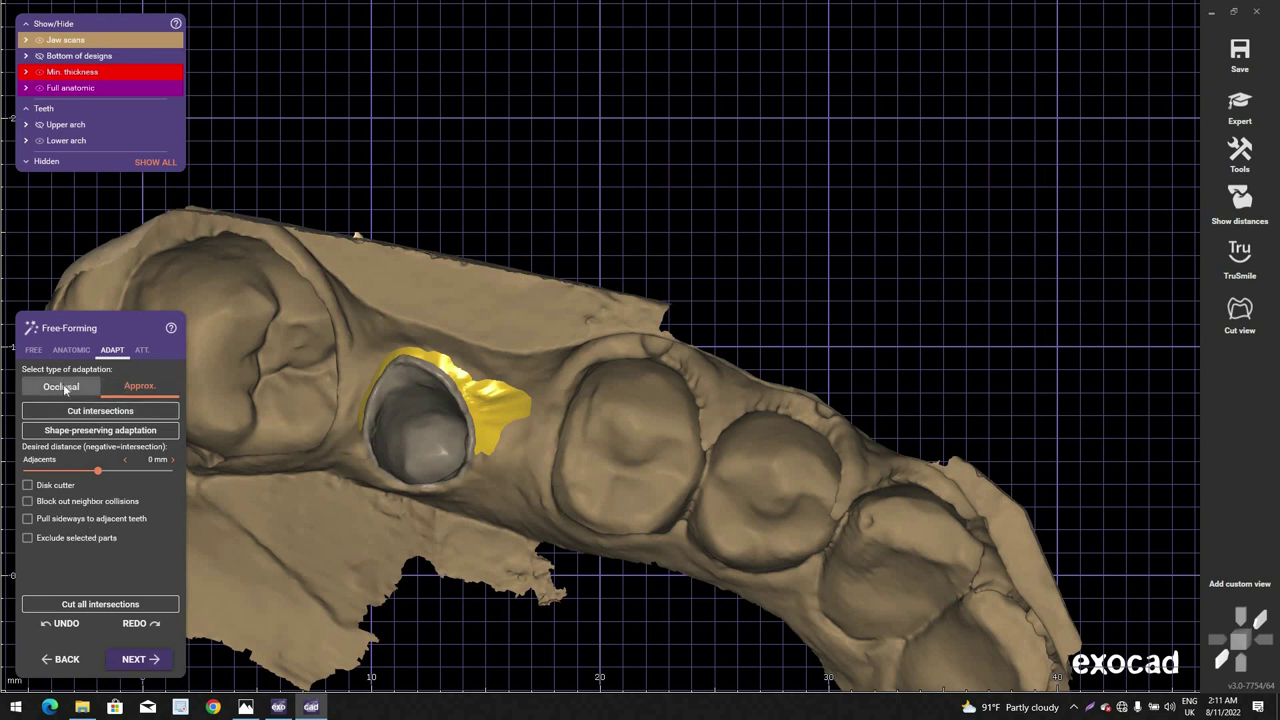
Step: Adapt the lower molar crown occlusally with the shape-preserving method, using a 0.1 mm distance for full contour parts
left_click(62, 387)
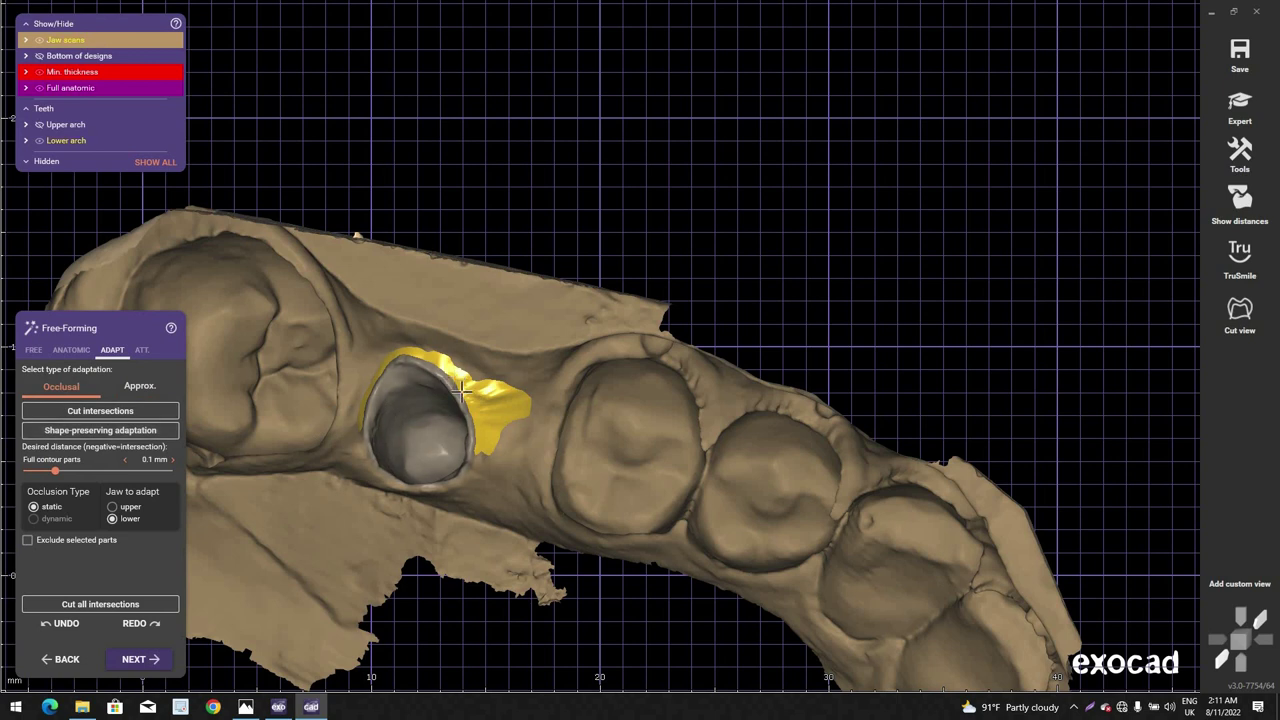
scroll(446, 372, "down", 2)
right_click_drag(622, 310, 554, 223)
scroll(654, 340, "up", 1)
scroll(554, 223, "up", 2)
left_click(100, 430)
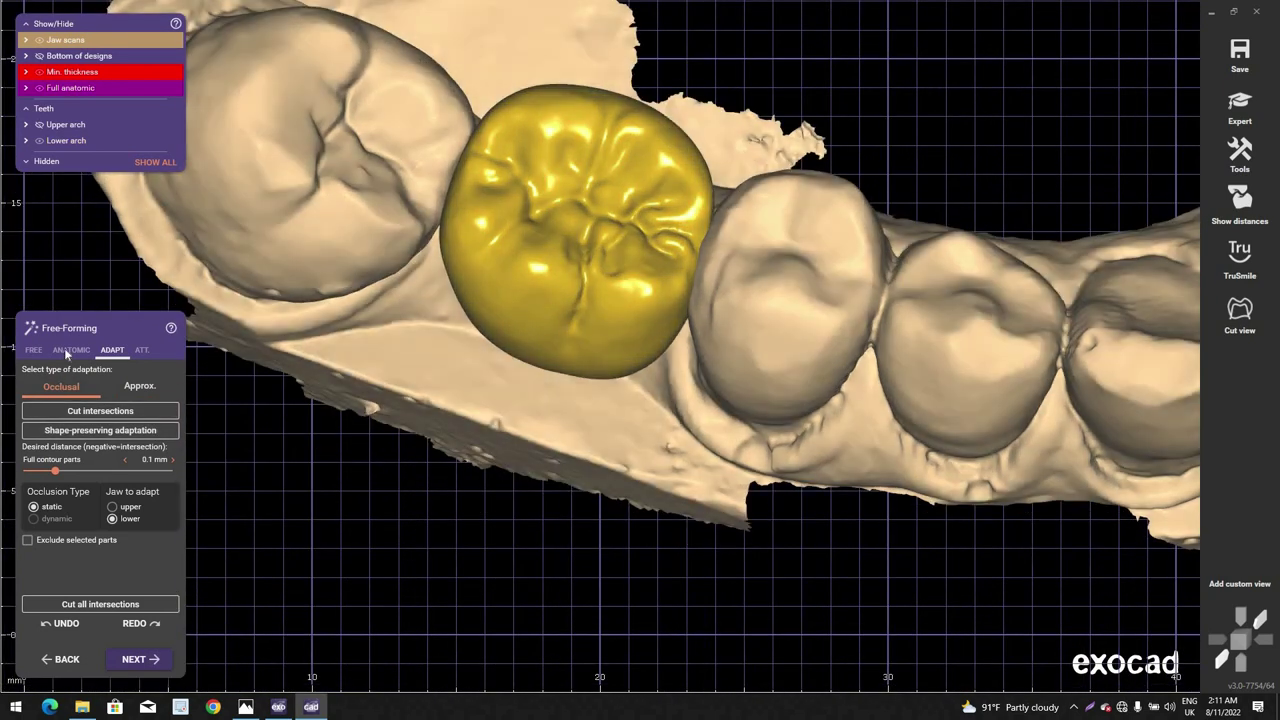
Step: Set anatomic free-forming of the molar crown to tooth parts, with the cusp tips unlocked
left_click(66, 349)
scroll(570, 135, "up", 2)
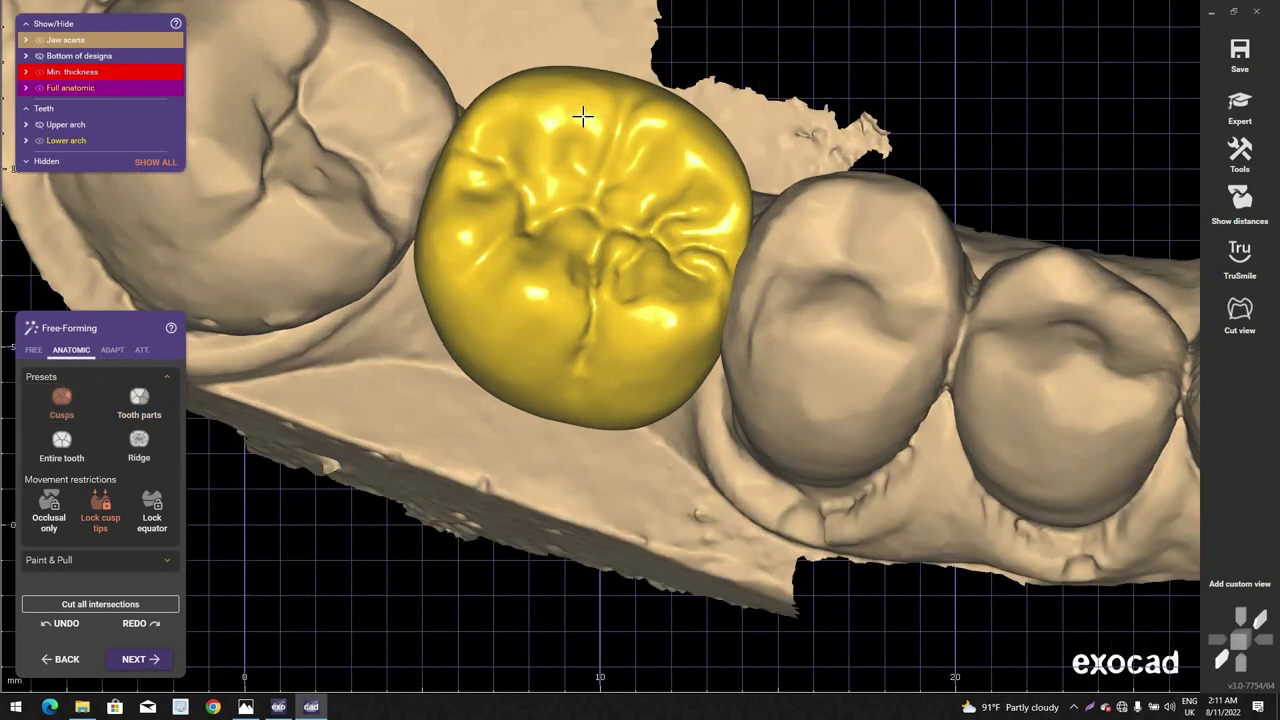
left_click(91, 511)
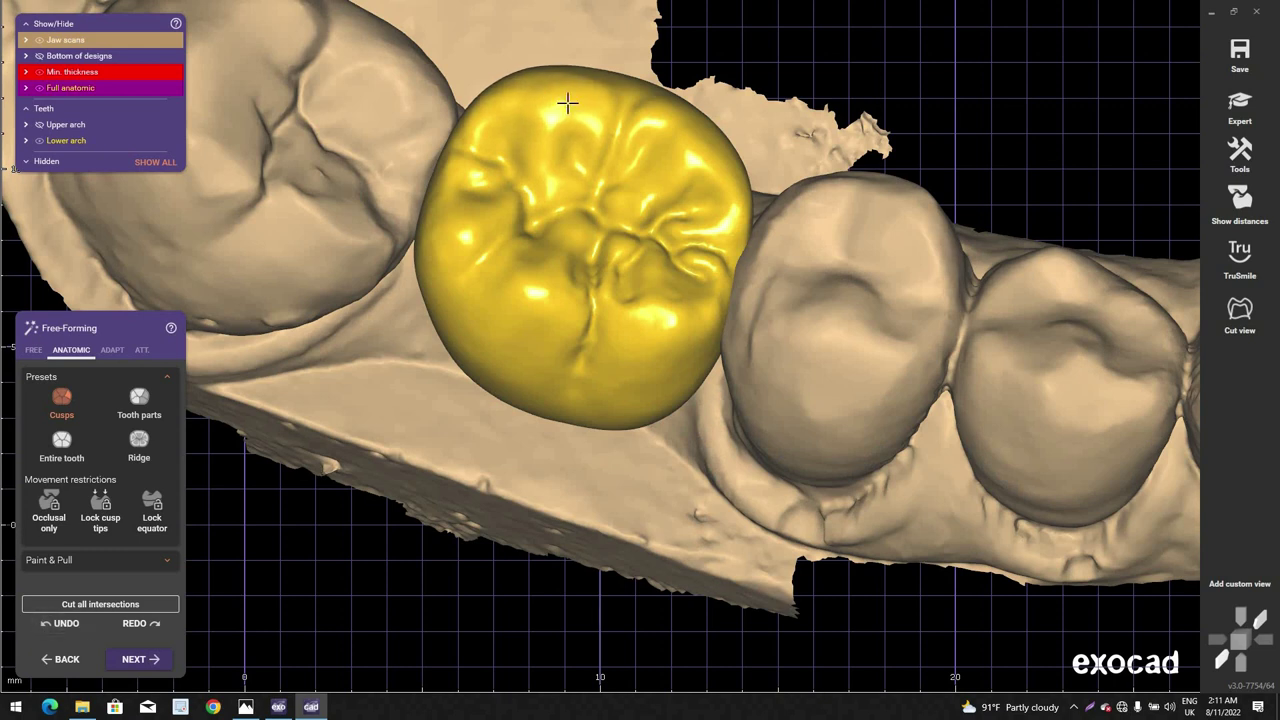
right_click_drag(634, 81, 620, 103)
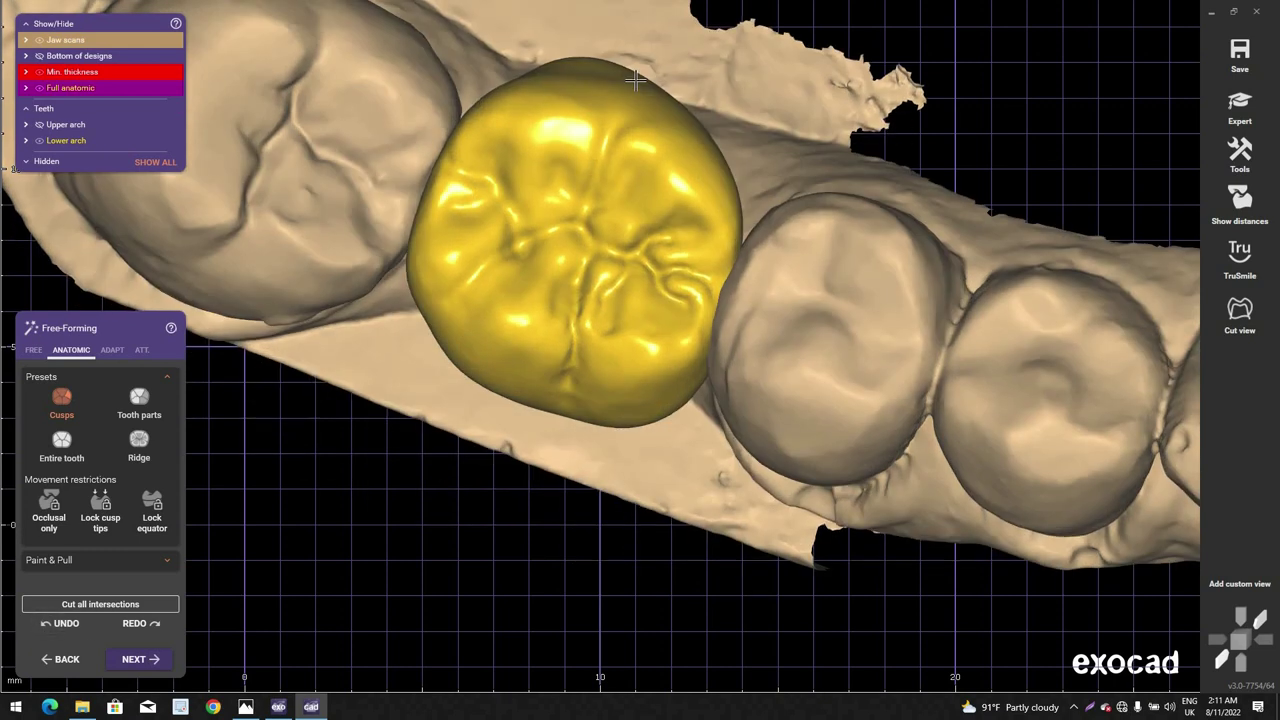
scroll(634, 83, "up", 3)
left_click(156, 403)
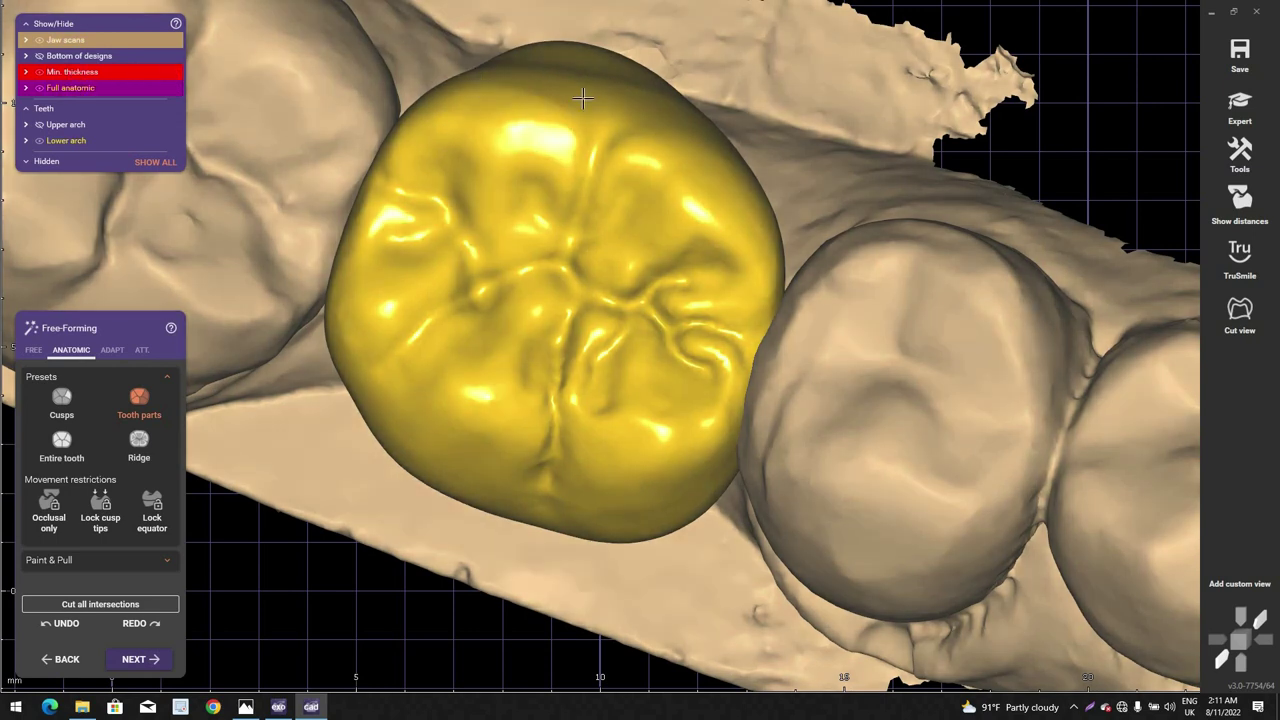
middle_click(583, 99)
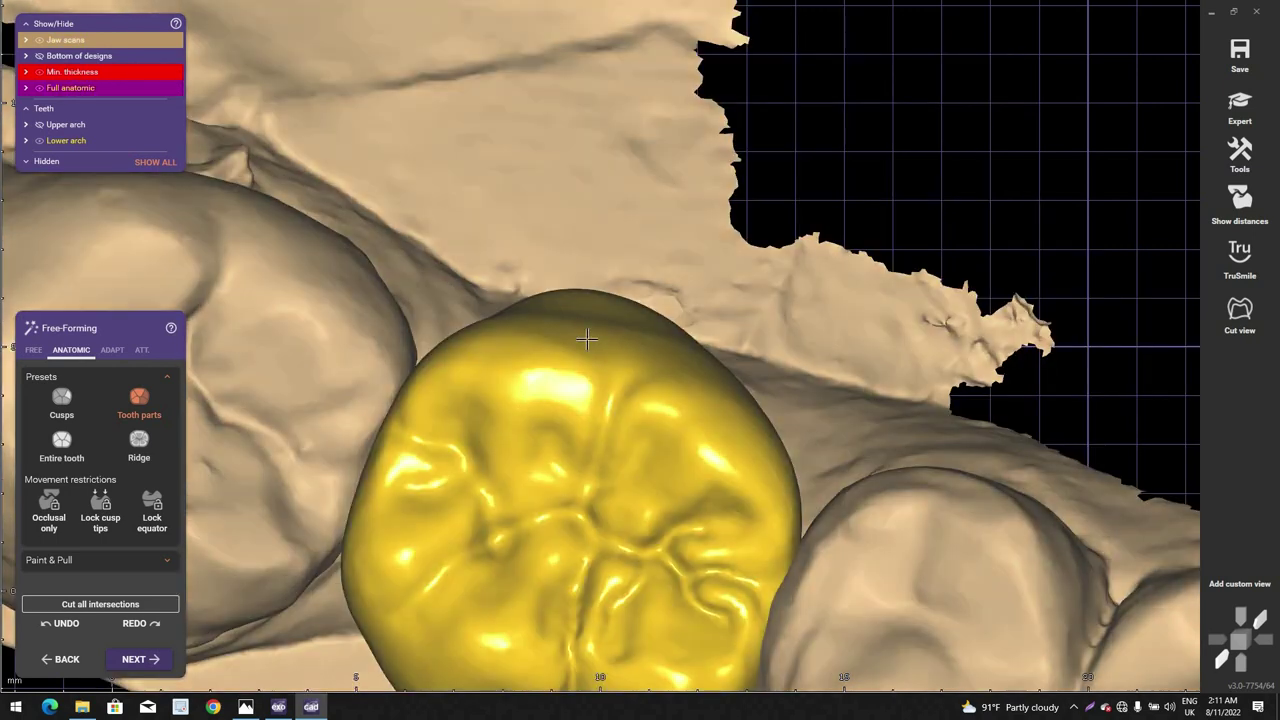
Step: Make the molar crown transparent and smooth its wall near the gum margin with the Smooth/Flatten brush, adjusting the brush size
middle_click(588, 350, "shift")
scroll(591, 301, "up", 4)
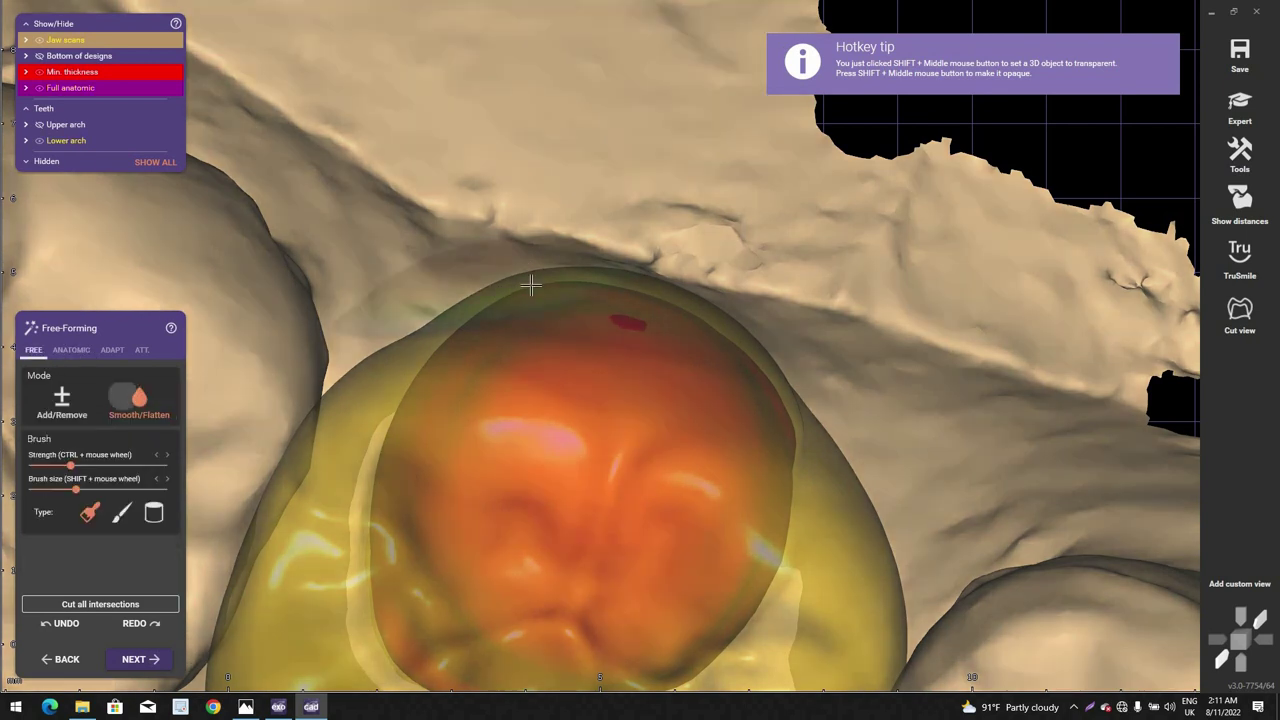
scroll(535, 278, "up", 2)
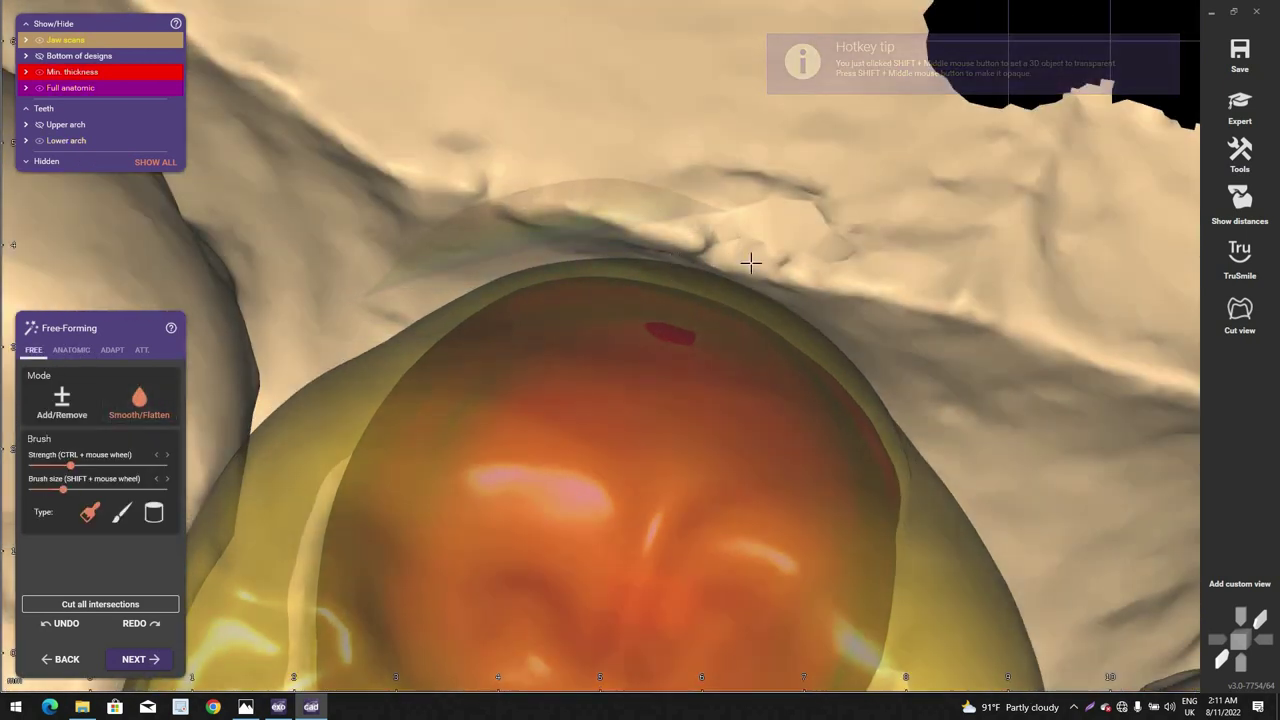
mouse_move(754, 264)
right_mouse_down()
mouse_move(834, 209)
mouse_move(815, 186)
right_mouse_up()
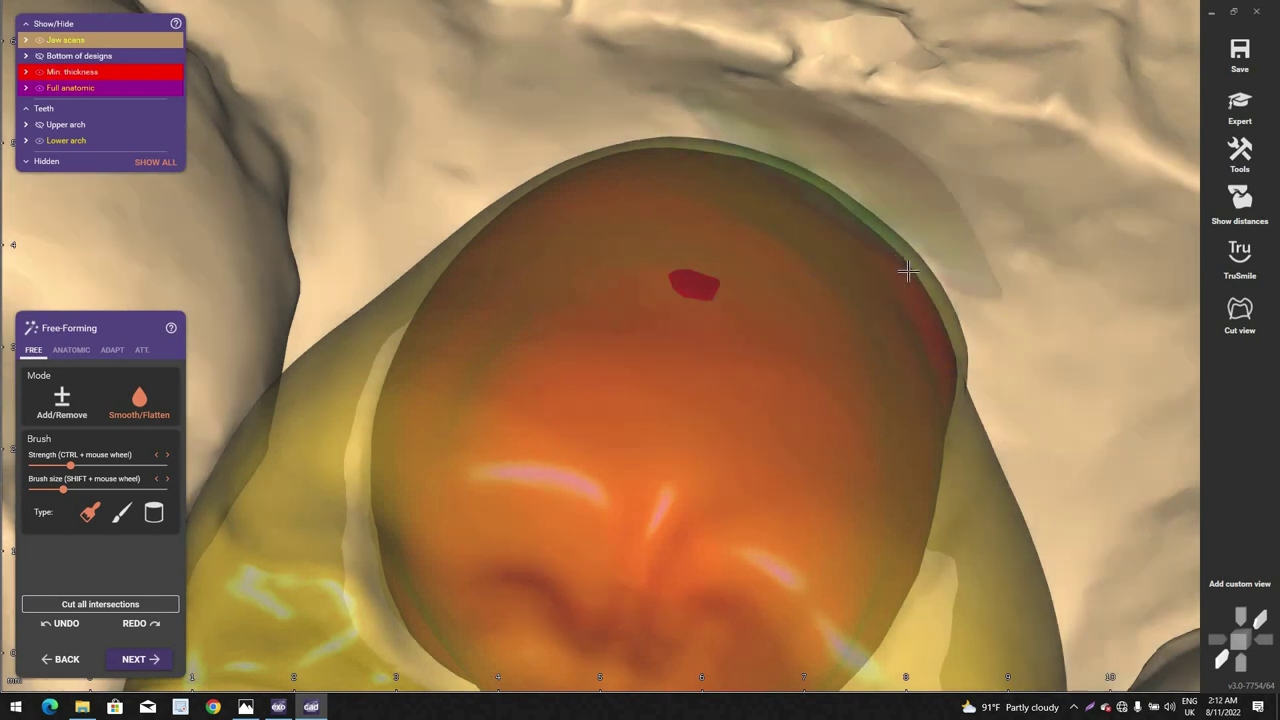
scroll(921, 288, "up", 2, "shift")
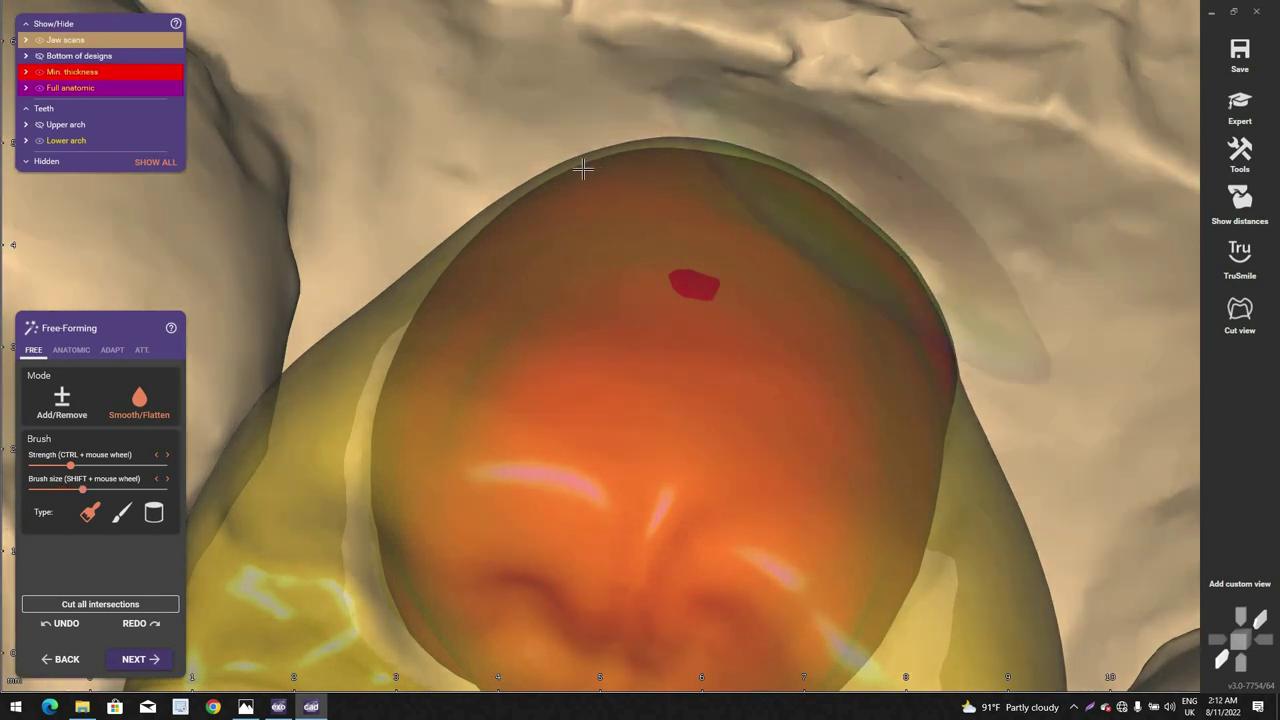
right_click_drag(603, 95, 706, 229)
scroll(734, 277, "down", 4)
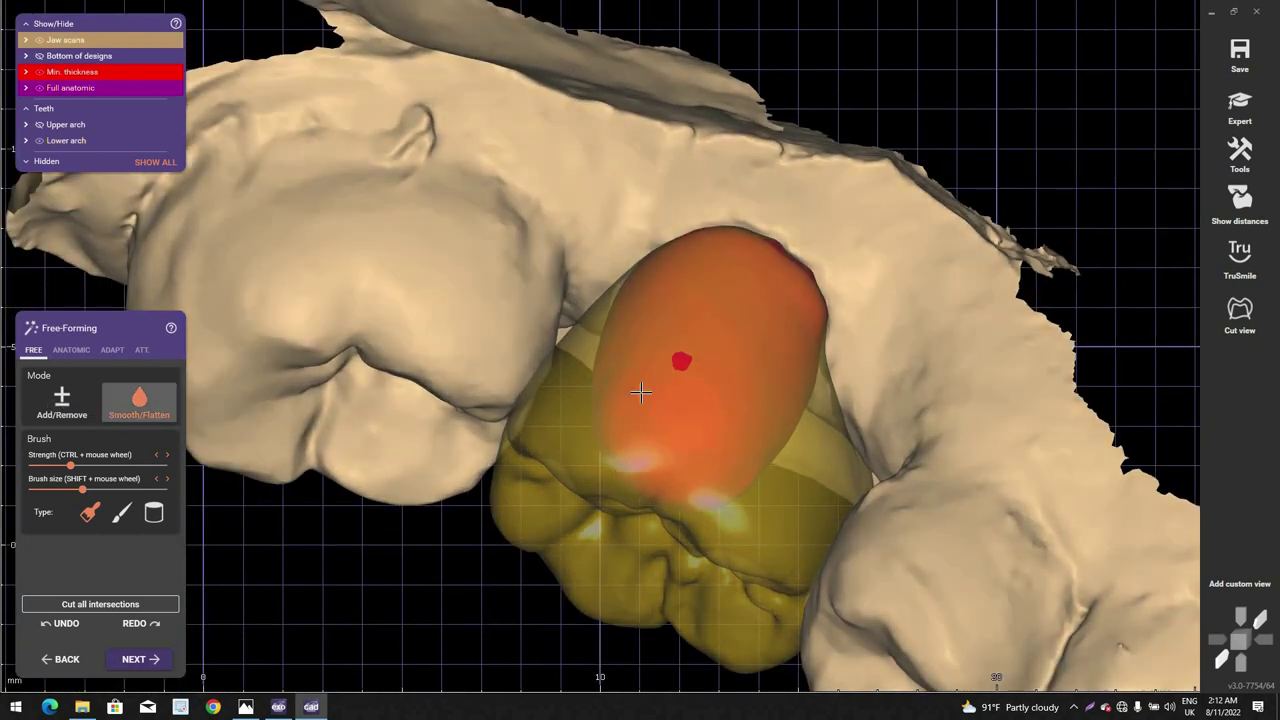
Step: Build up the thin red spot on the crown's side wall with a larger, weaker Add/Remove brush
left_click(62, 400)
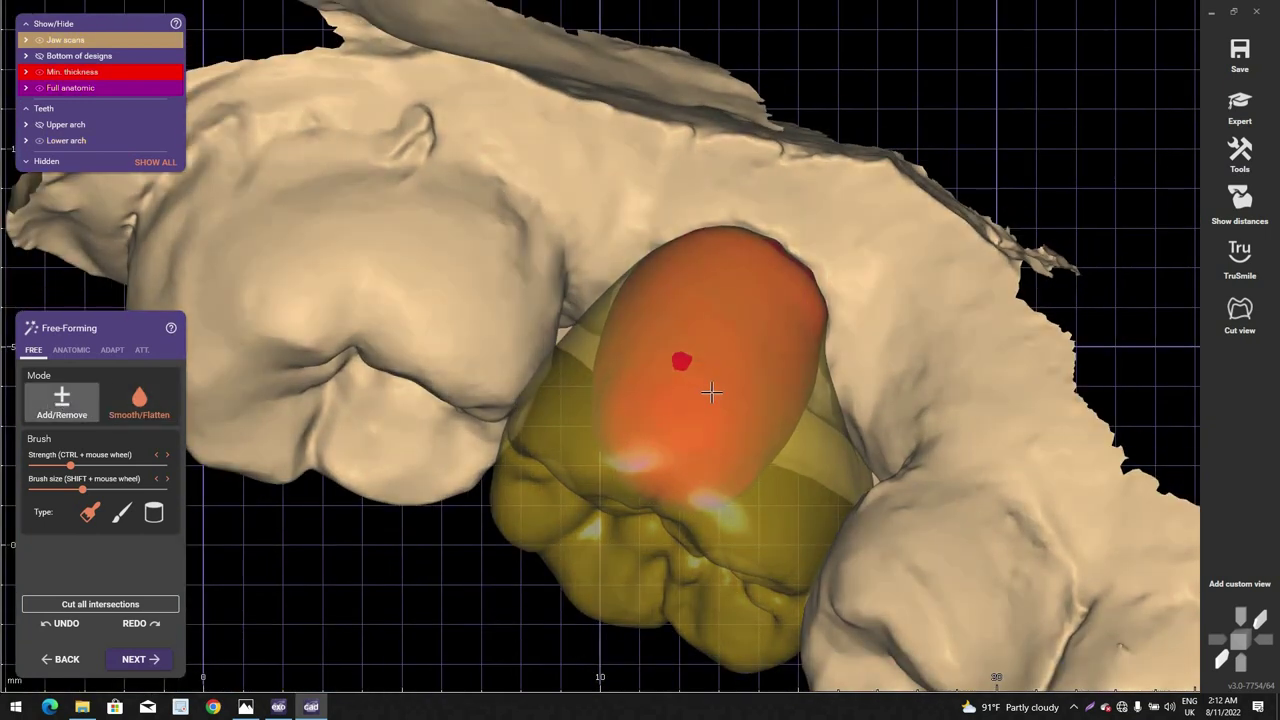
scroll(700, 366, "up", 2, "shift")
scroll(691, 363, "down", 3, "ctrl")
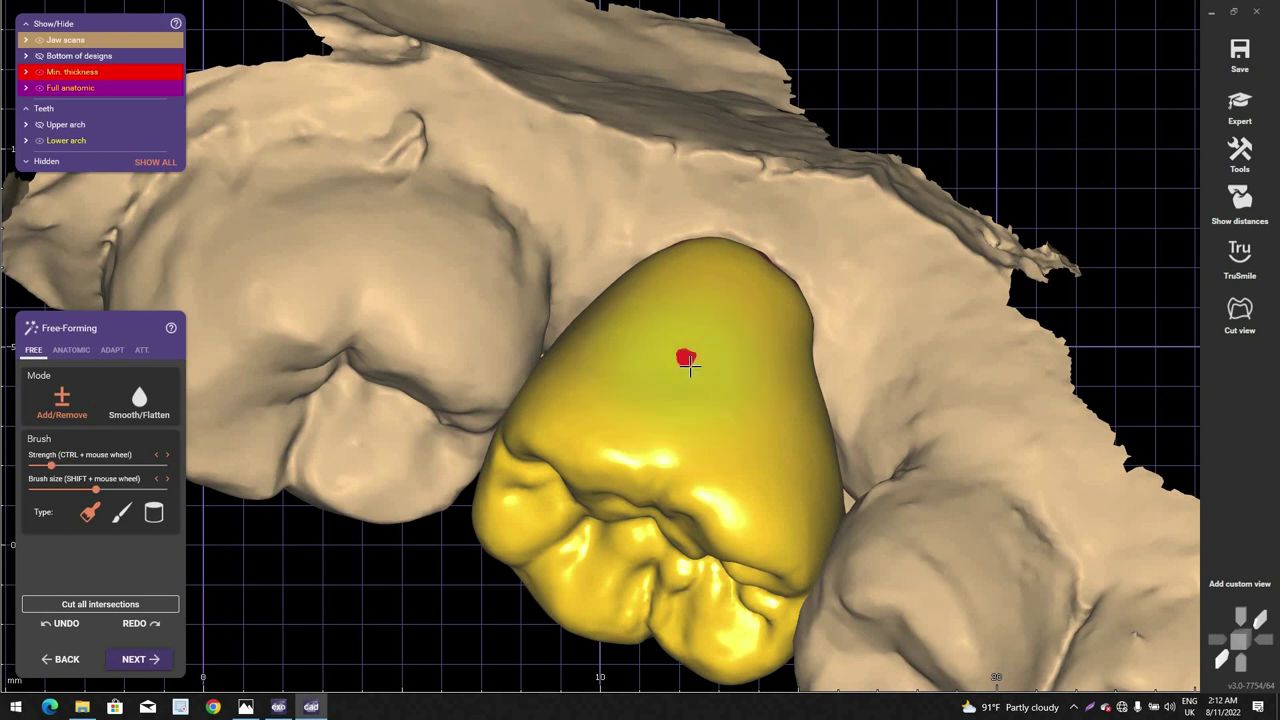
mouse_move(776, 296)
right_mouse_down()
mouse_move(751, 297)
mouse_move(829, 297)
mouse_move(688, 226)
right_mouse_up()
left_click_drag(731, 223, 730, 228)
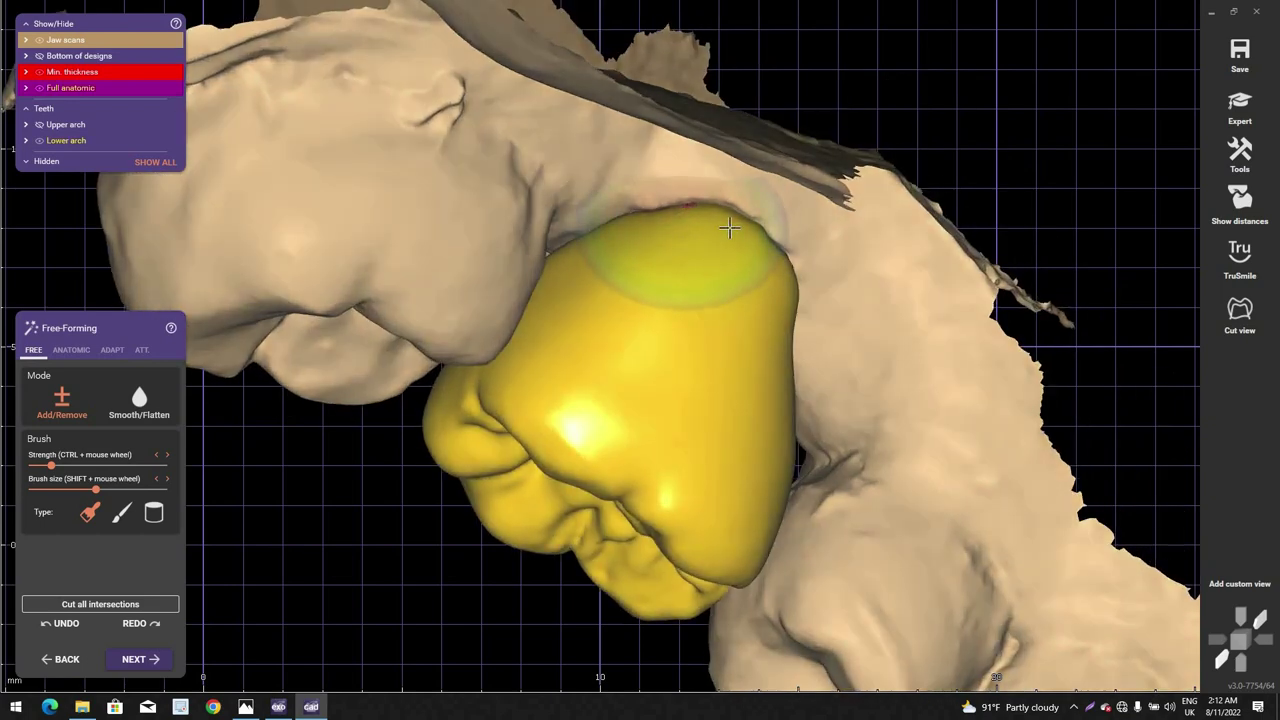
Step: Set the occlusal distance for full contour parts to 0.3 mm and cut the crown's intersections with the opposing jaw
scroll(728, 240, "down", 3)
right_click_drag(689, 380, 135, 360)
scroll(712, 314, "down", 2)
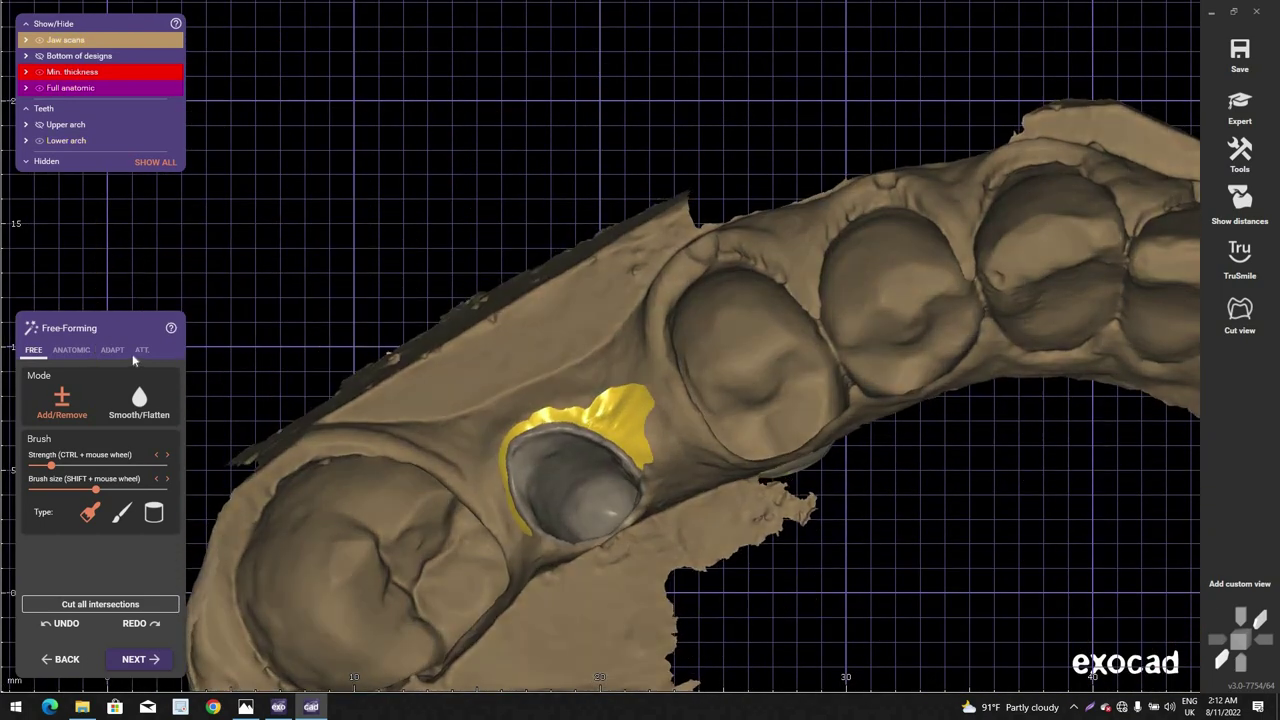
left_click(112, 350)
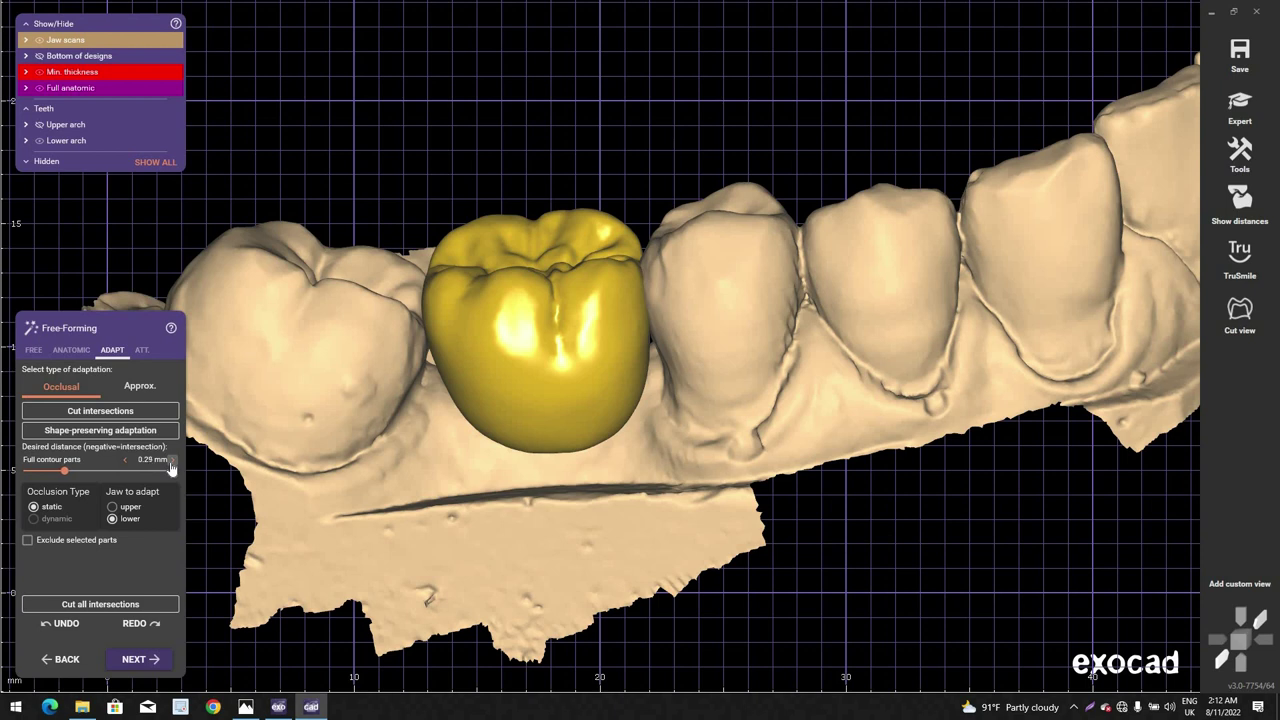
left_click(142, 410)
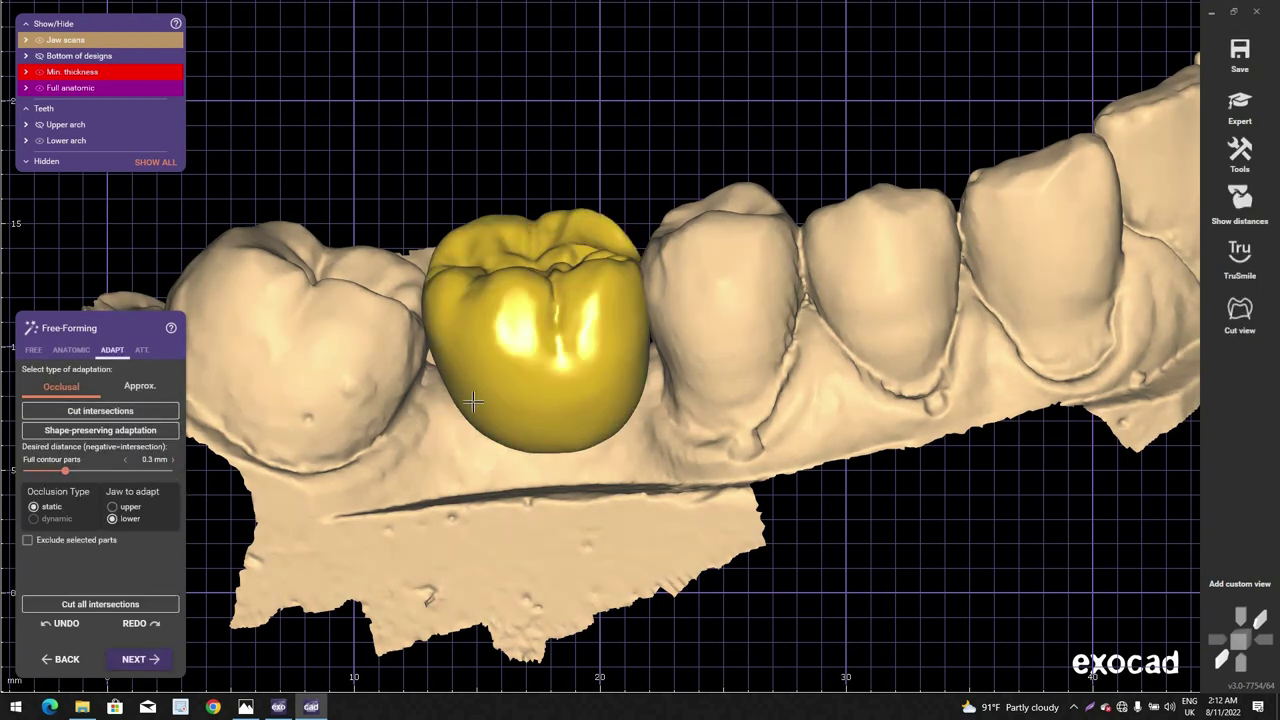
Step: Display the upper arch and its full anatomic crowns above the lower molar crown to check the bite
right_click_drag(473, 400, 620, 237)
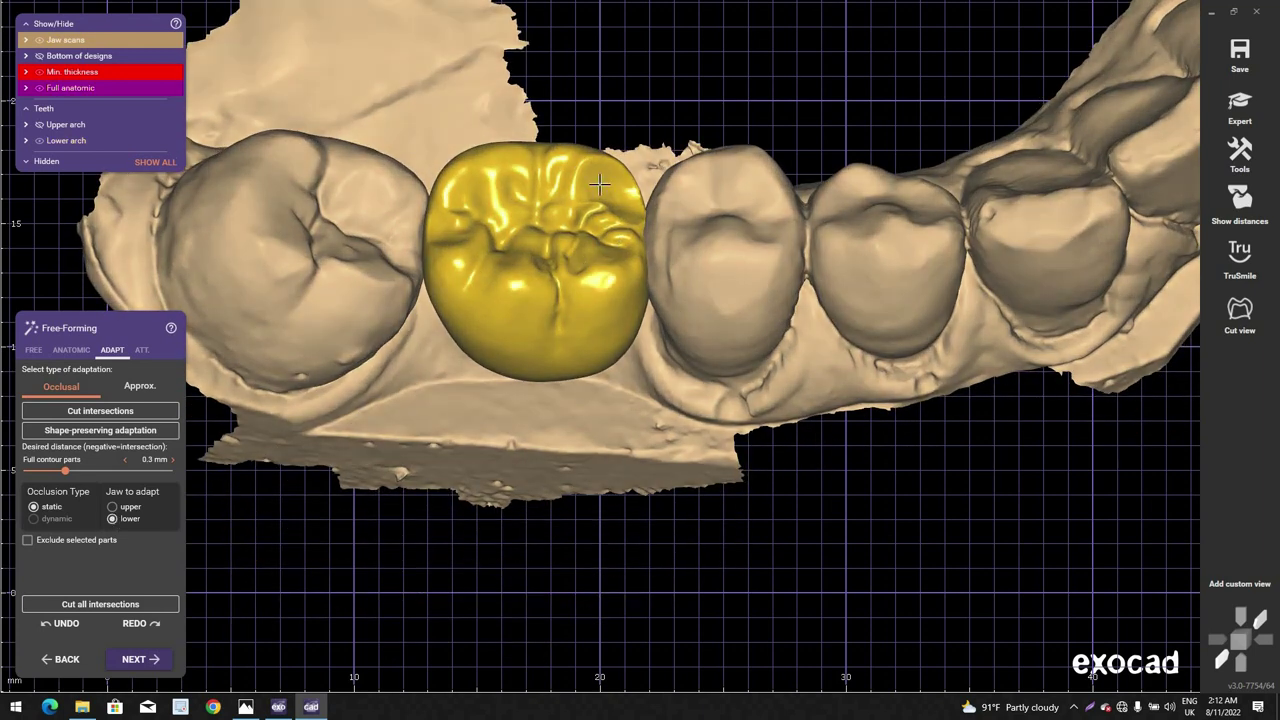
right_click_drag(597, 205, 605, 209)
scroll(605, 209, "up", 3)
right_click_drag(581, 158, 860, 250)
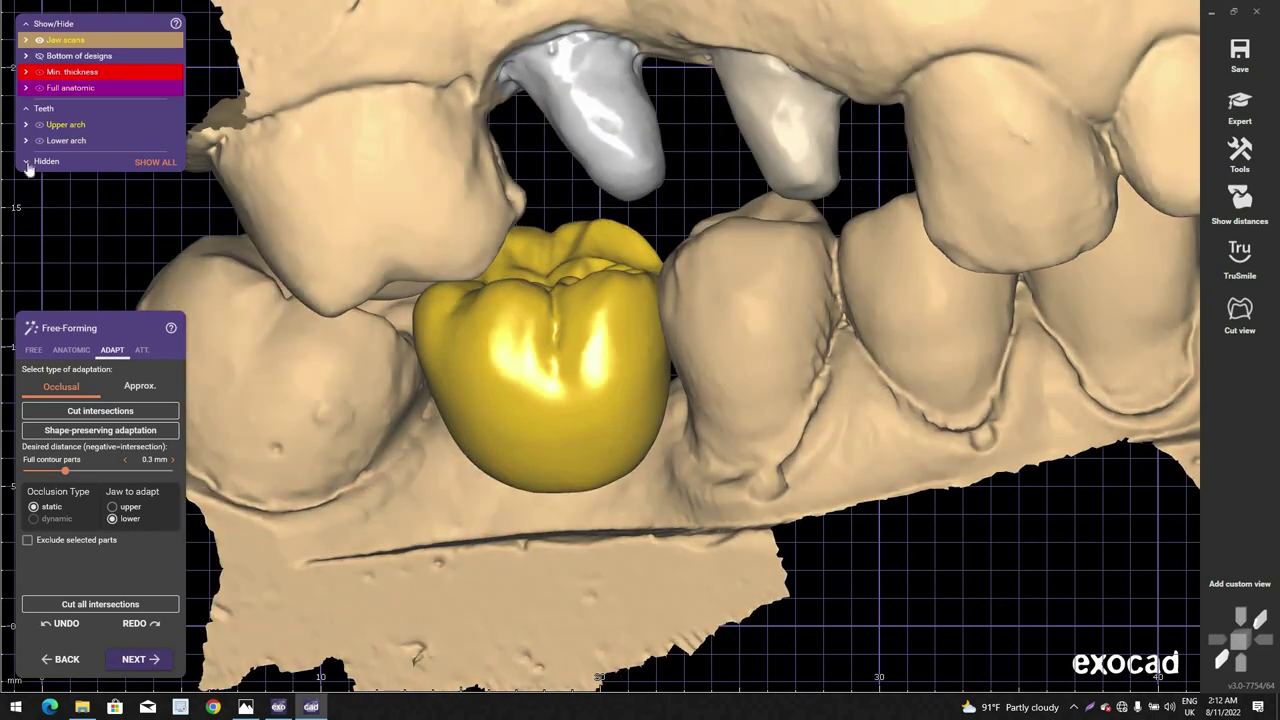
left_click(43, 91)
left_click(43, 91)
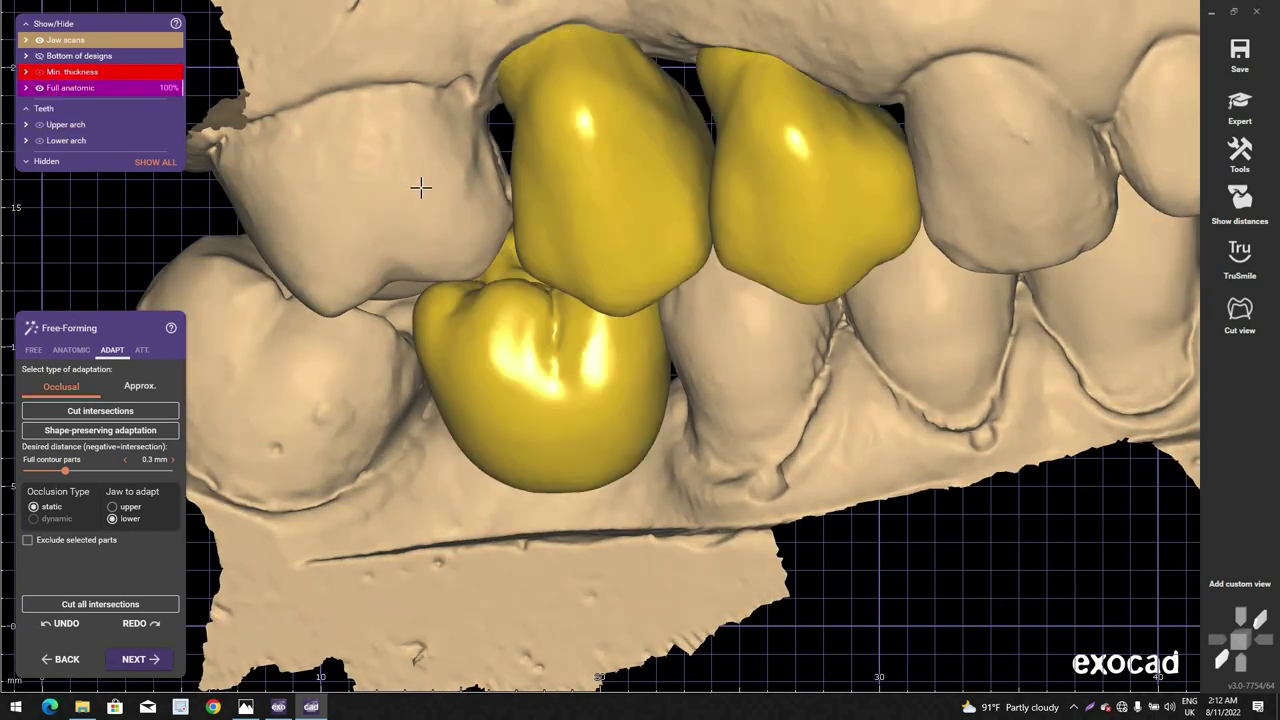
Step: Apply shape-preserving occlusal adaptation to the lower molar crown at a 0.3 mm distance
scroll(421, 187, "down", 2)
right_click_drag(421, 187, 416, 208)
left_click(100, 430)
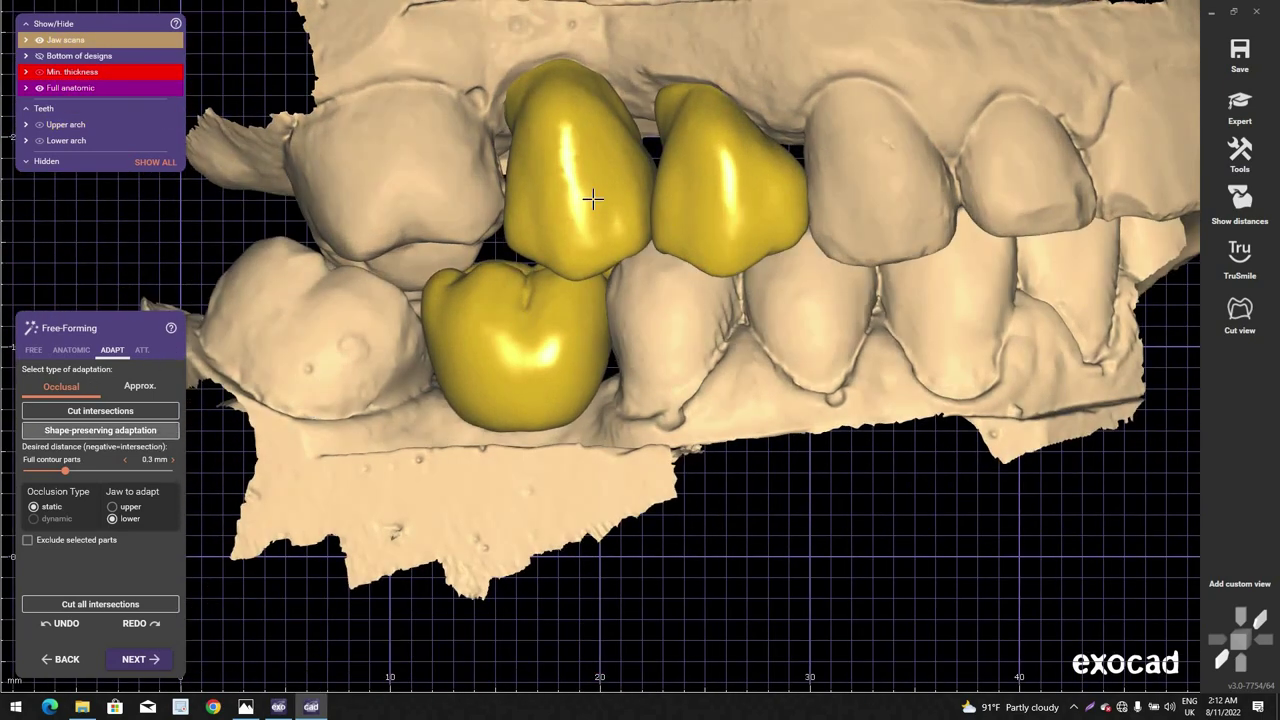
Step: Hide the two upper crowns and the upper arch so only the lower jaw is shown
left_click(622, 138)
left_click(702, 149)
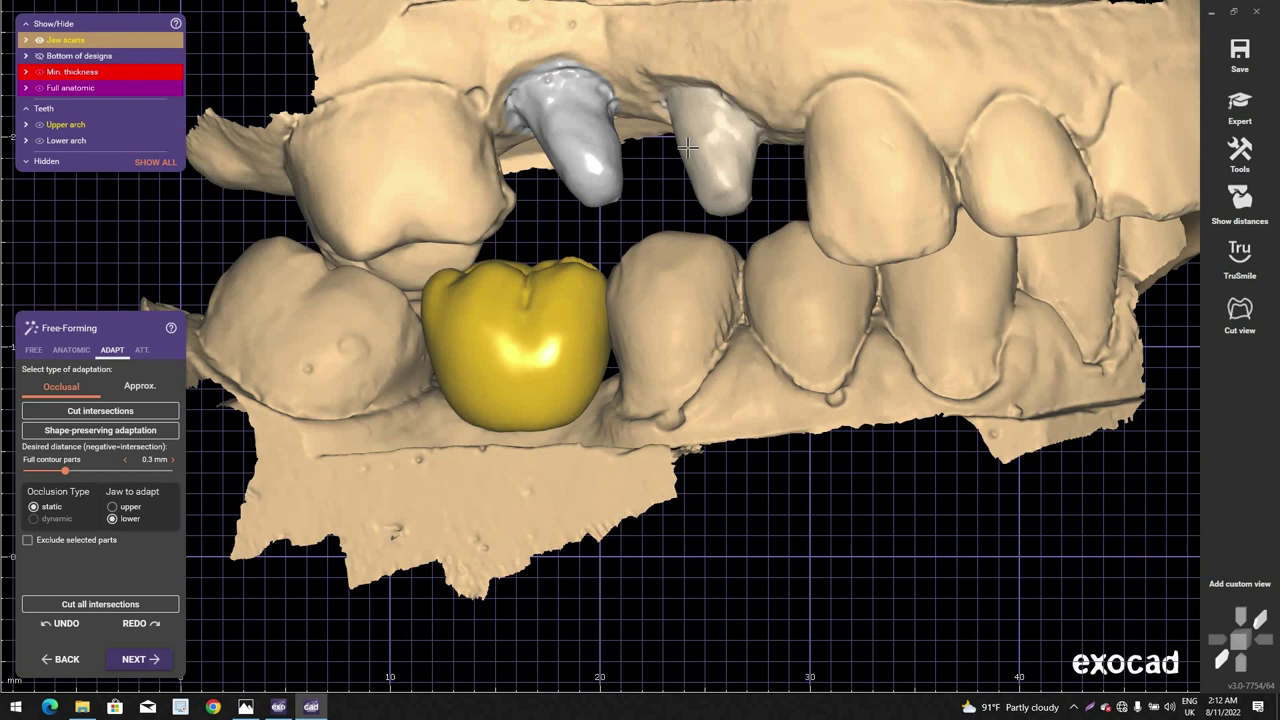
left_click(597, 150)
left_click(629, 213)
Step: Cut all intersections of the lower molar crown and inspect its chewing surface
scroll(629, 213, "down", 3)
right_click_drag(629, 213, 629, 270)
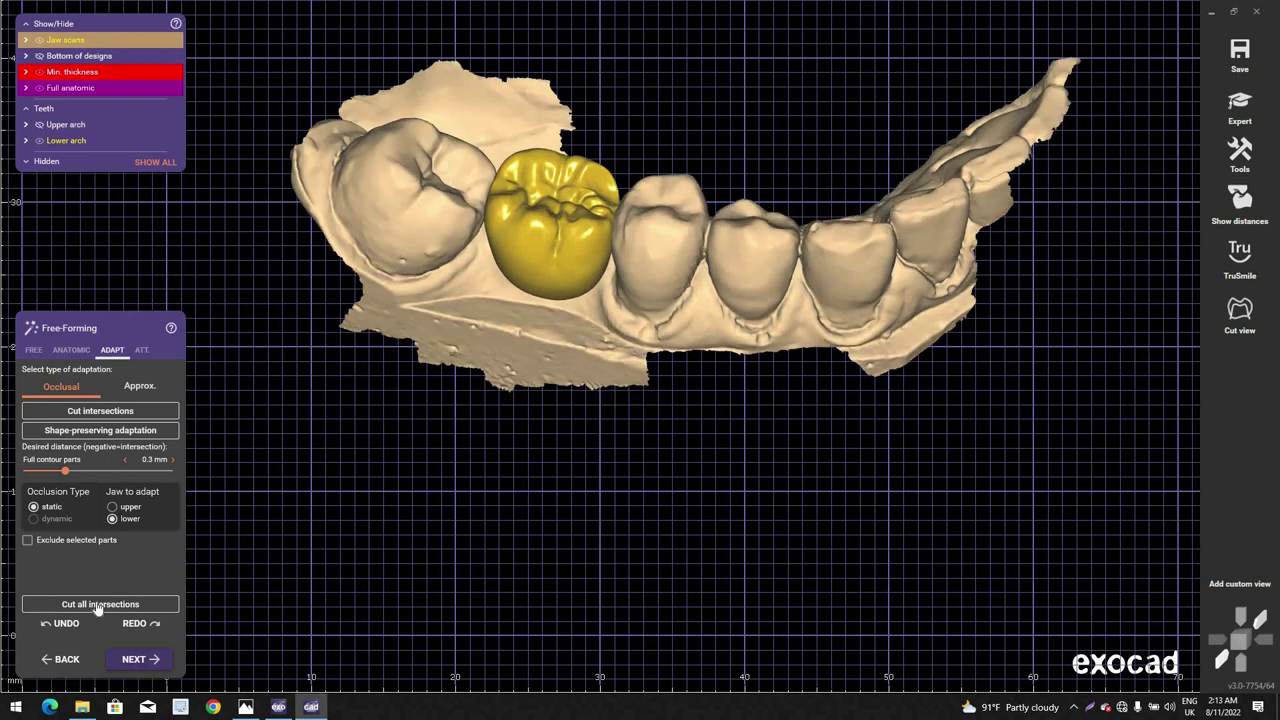
left_click(97, 605)
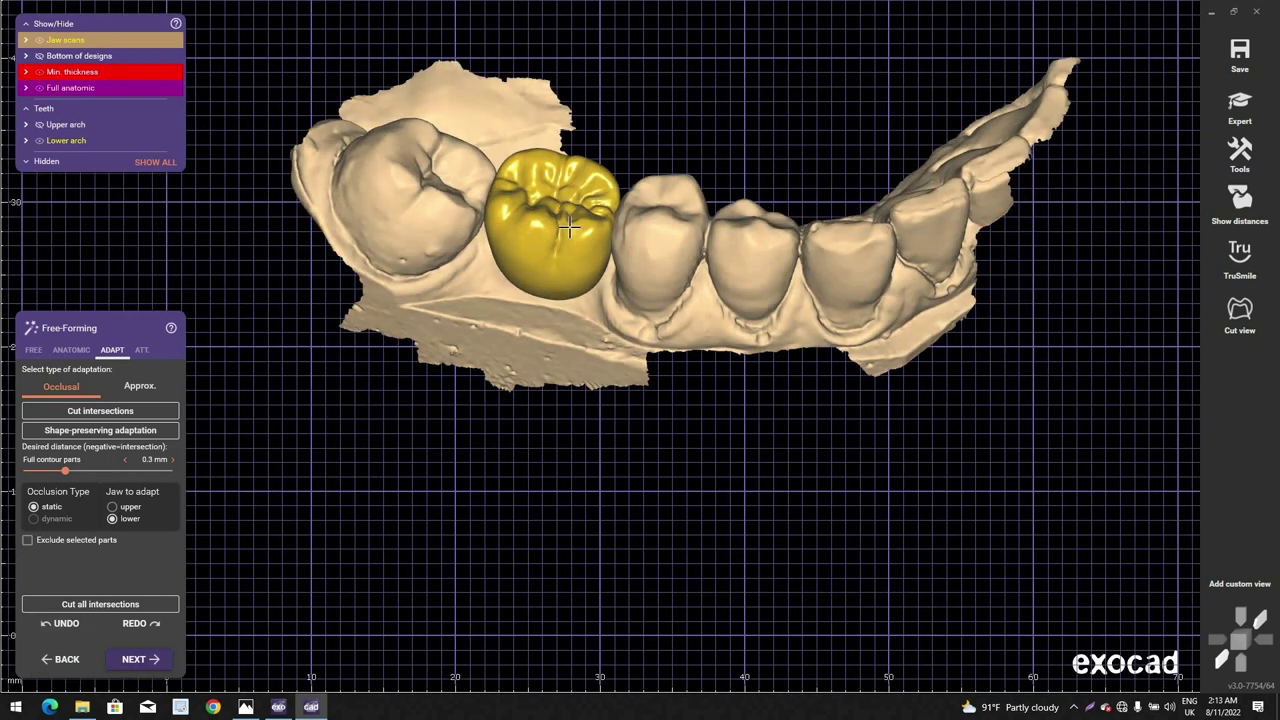
scroll(578, 196, "down", 2)
right_click_drag(590, 205, 634, 249)
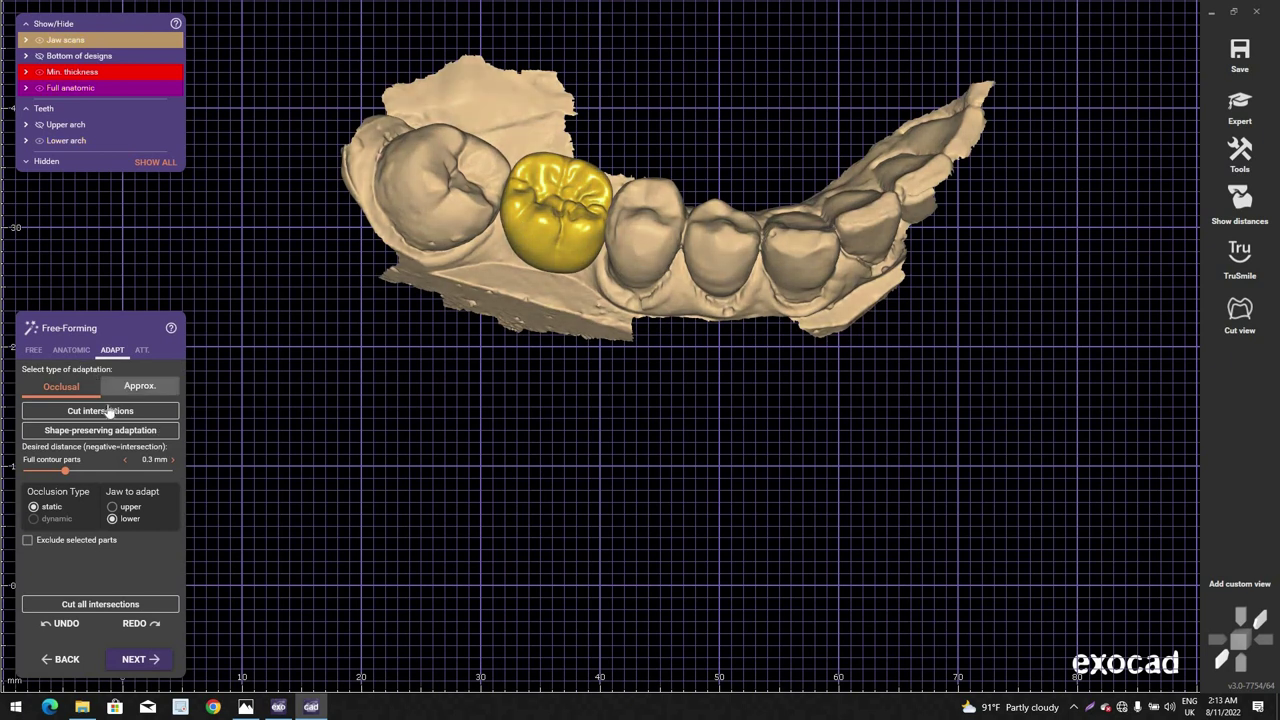
Step: Lower the crown's marginal ridge beside the rear molar using the Tooth parts anatomic preset
left_click(71, 350)
left_click(63, 406)
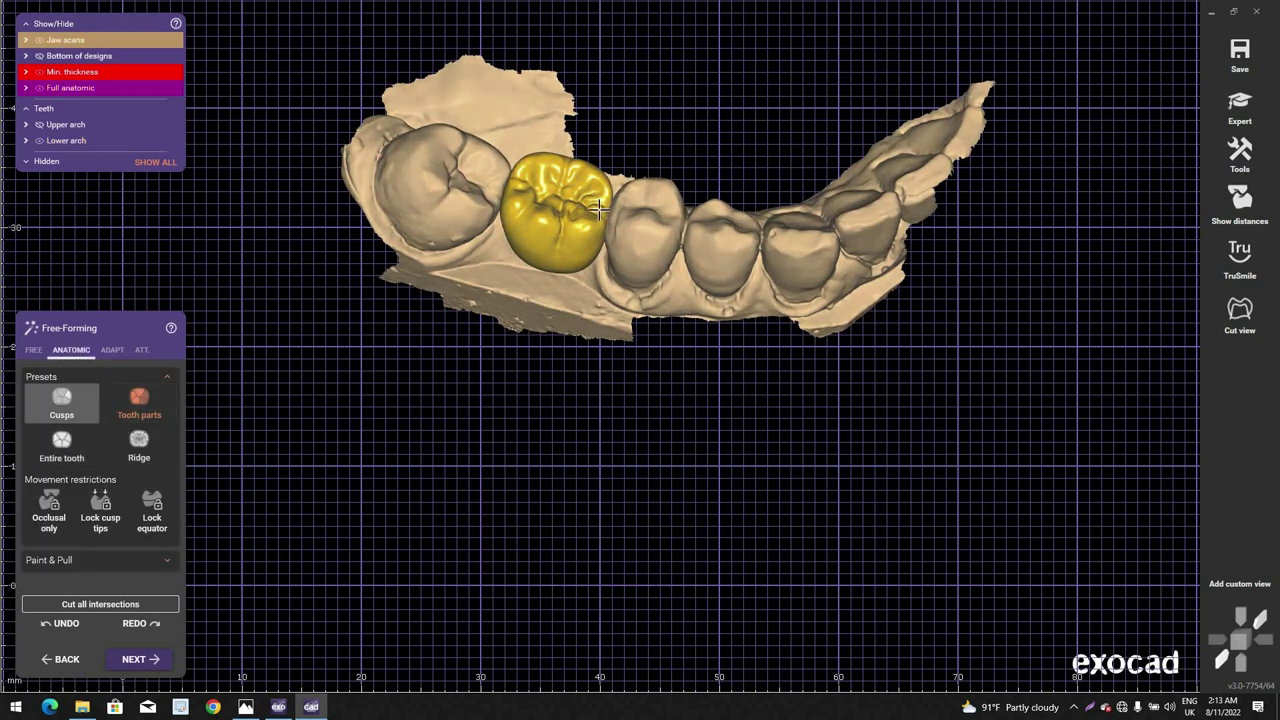
middle_click(607, 218)
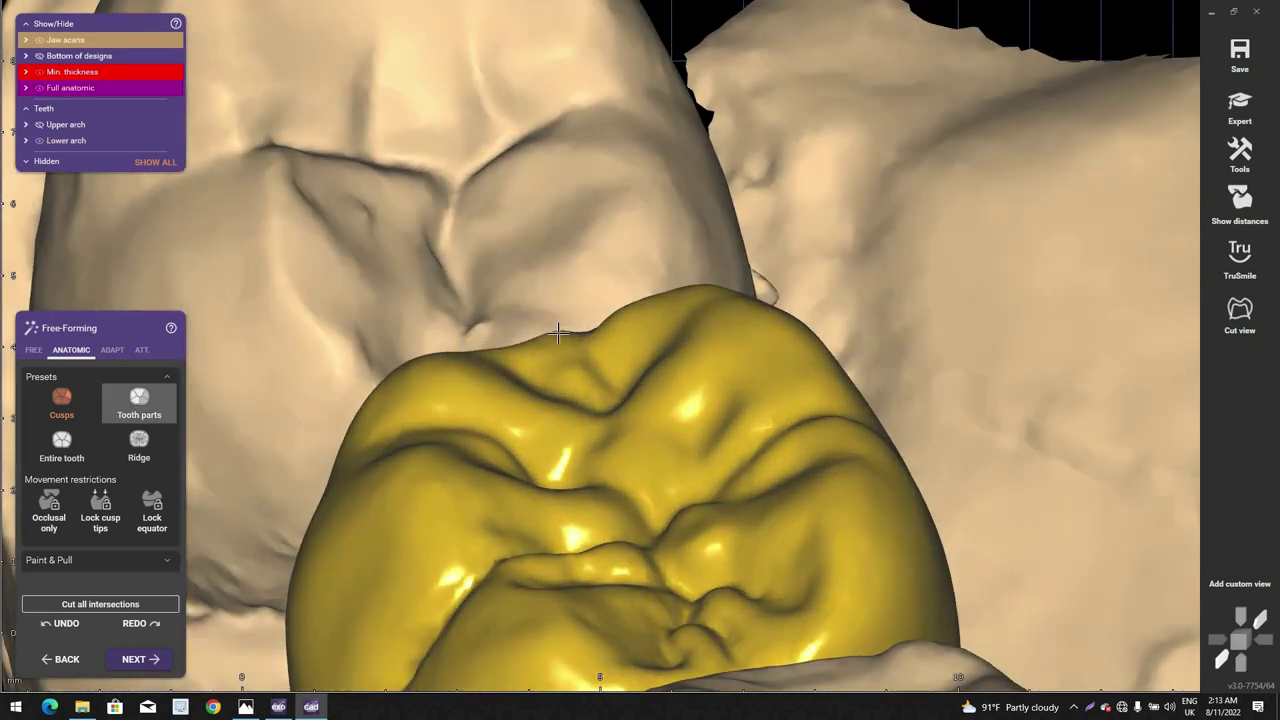
left_click(139, 398)
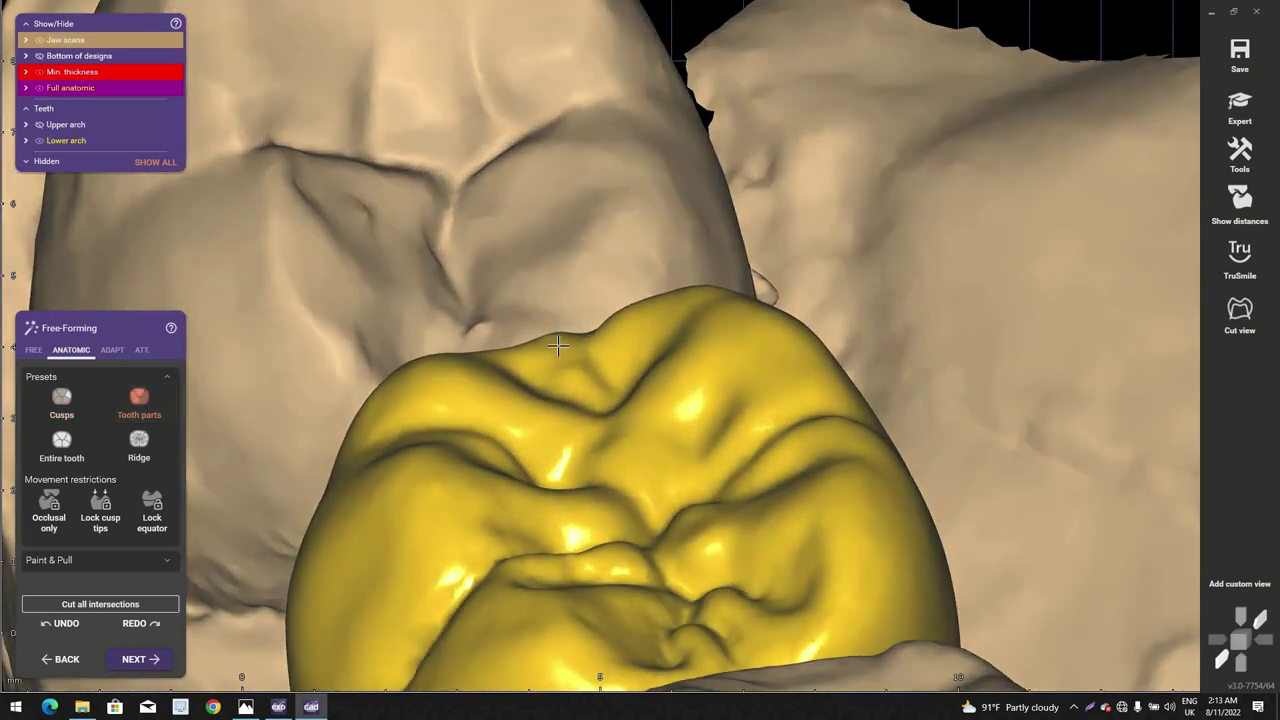
left_click_drag(557, 345, 563, 369)
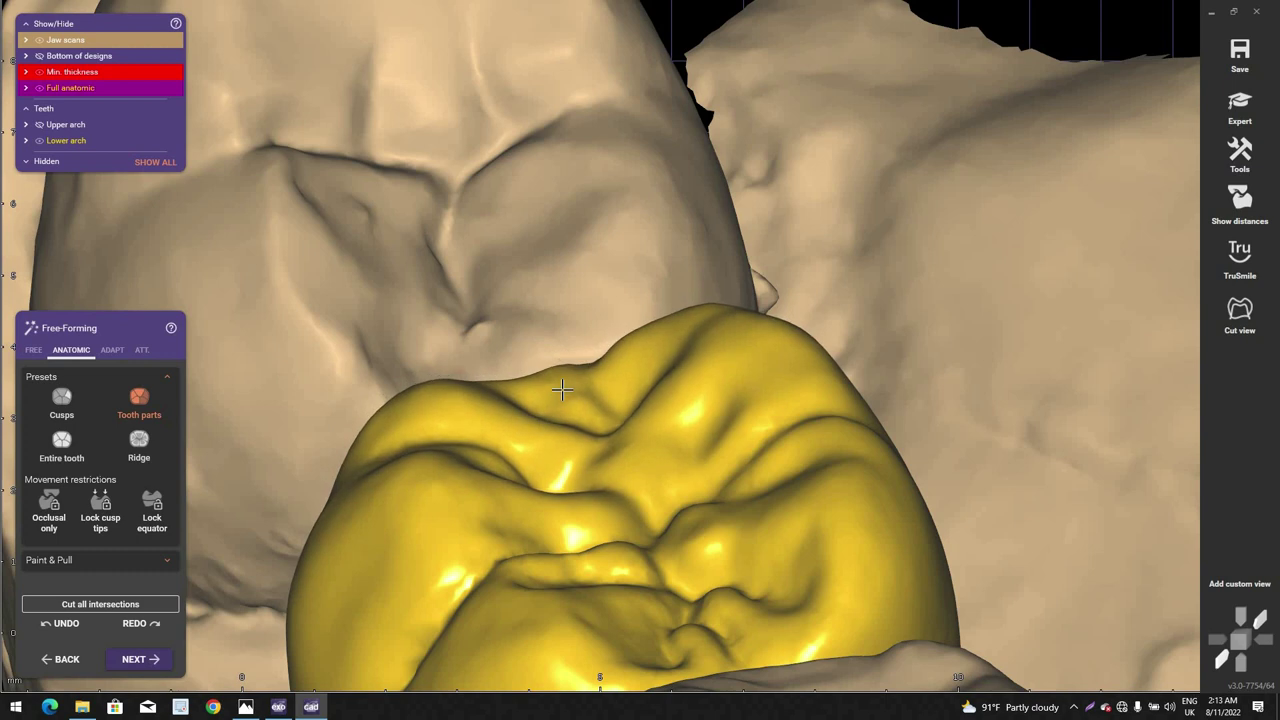
scroll(562, 390, "down", 2)
right_click_drag(562, 390, 559, 330)
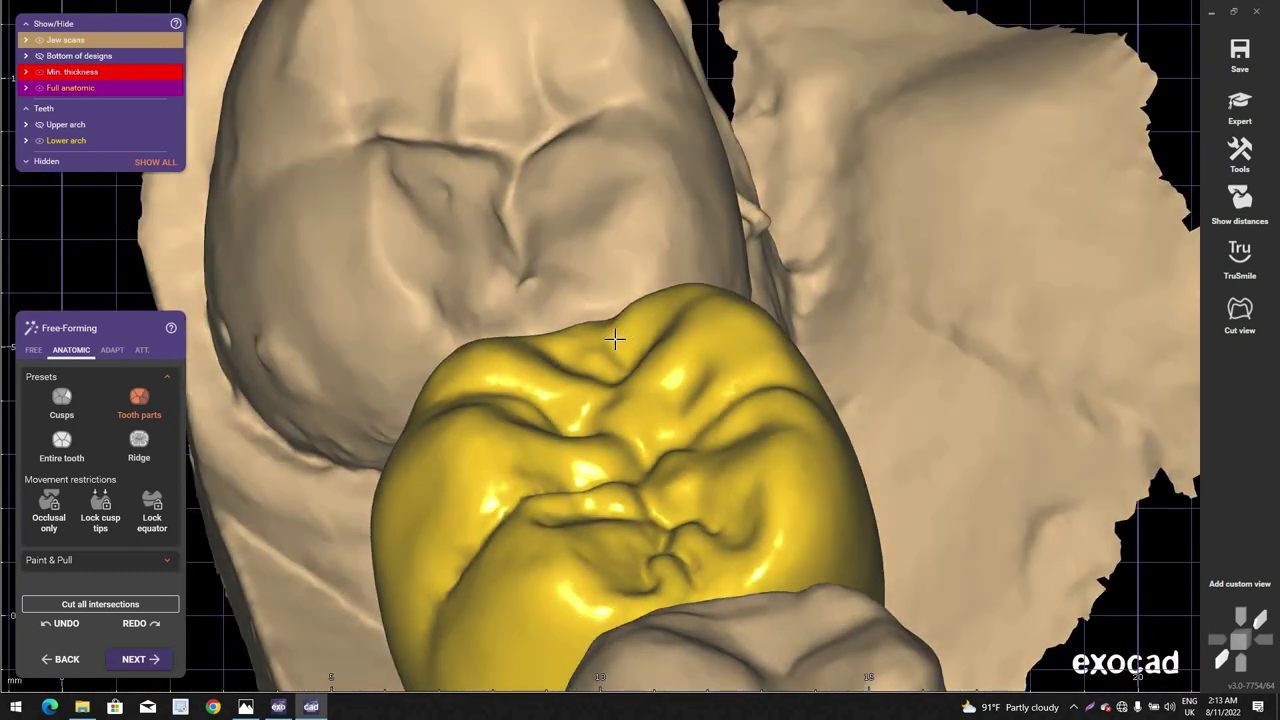
Step: Adjust the lower molar crown slightly as a whole with the Entire tooth anatomic preset
scroll(612, 338, "down", 3)
right_click_drag(614, 480, 497, 300)
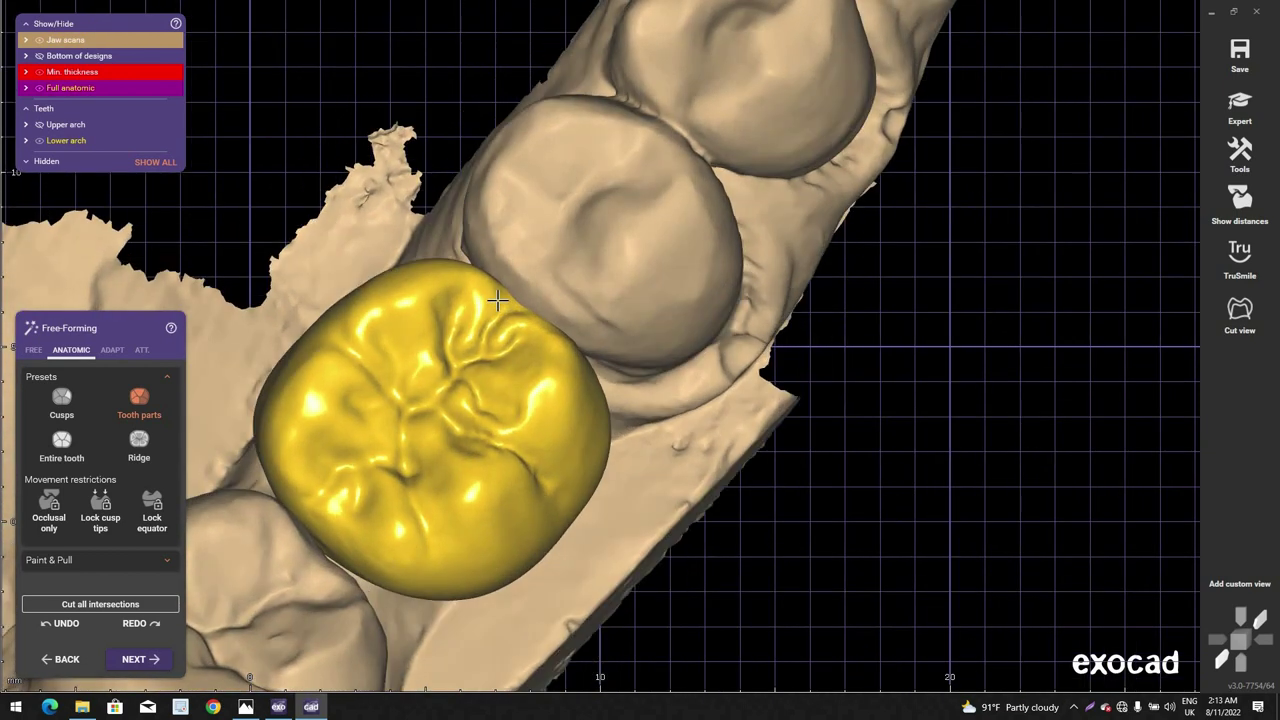
left_click(72, 448)
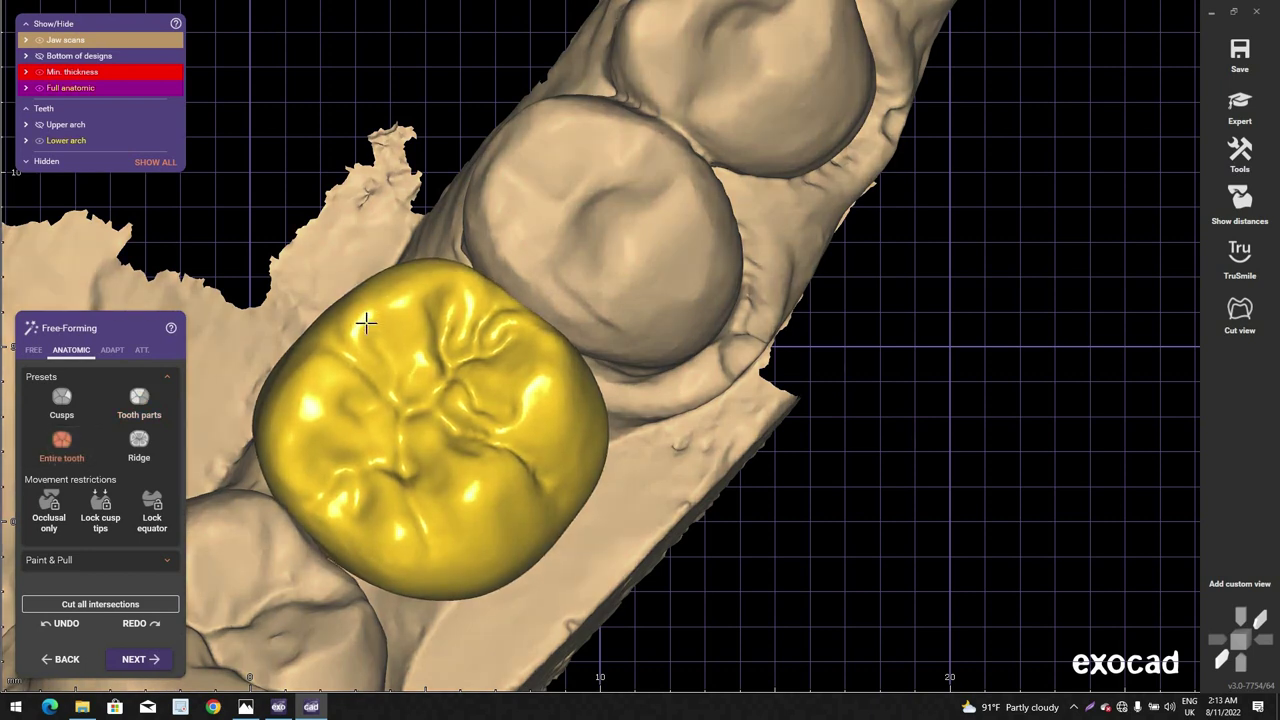
Step: Show the full anatomic upper crowns over the lower molar crown to compare their positions
scroll(399, 349, "down", 2)
right_click_drag(399, 349, 500, 344)
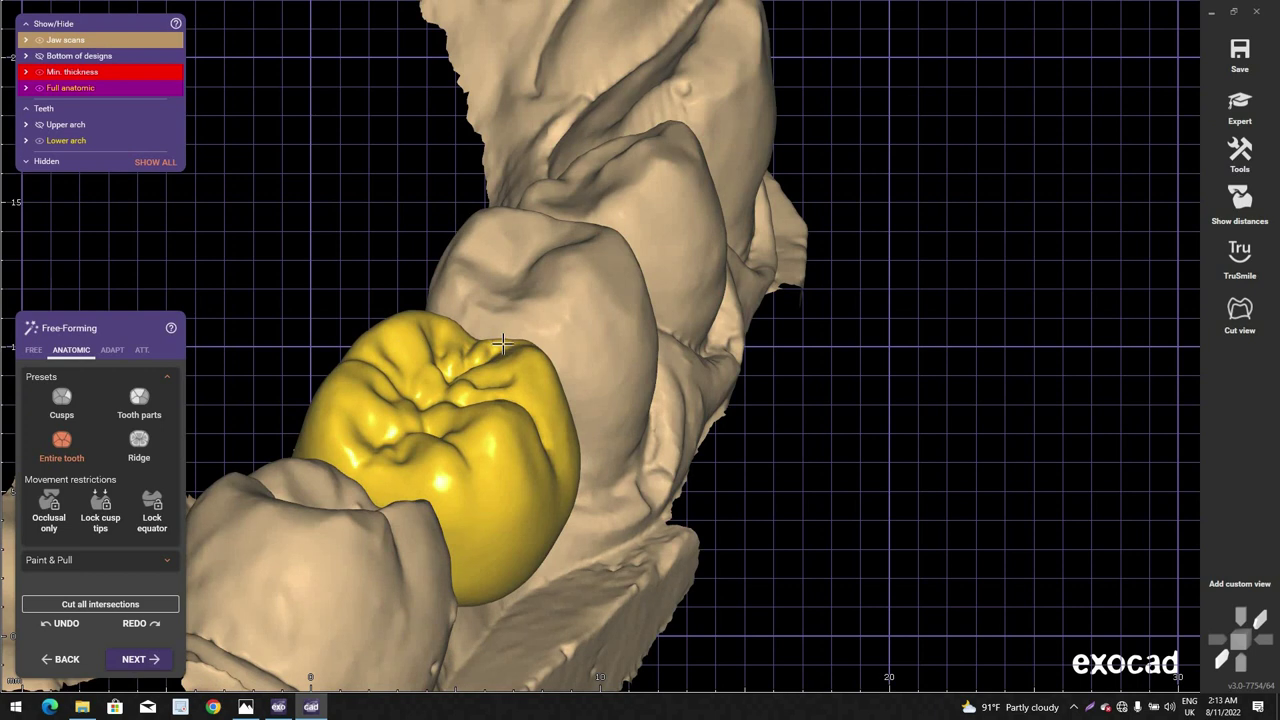
left_click(40, 88)
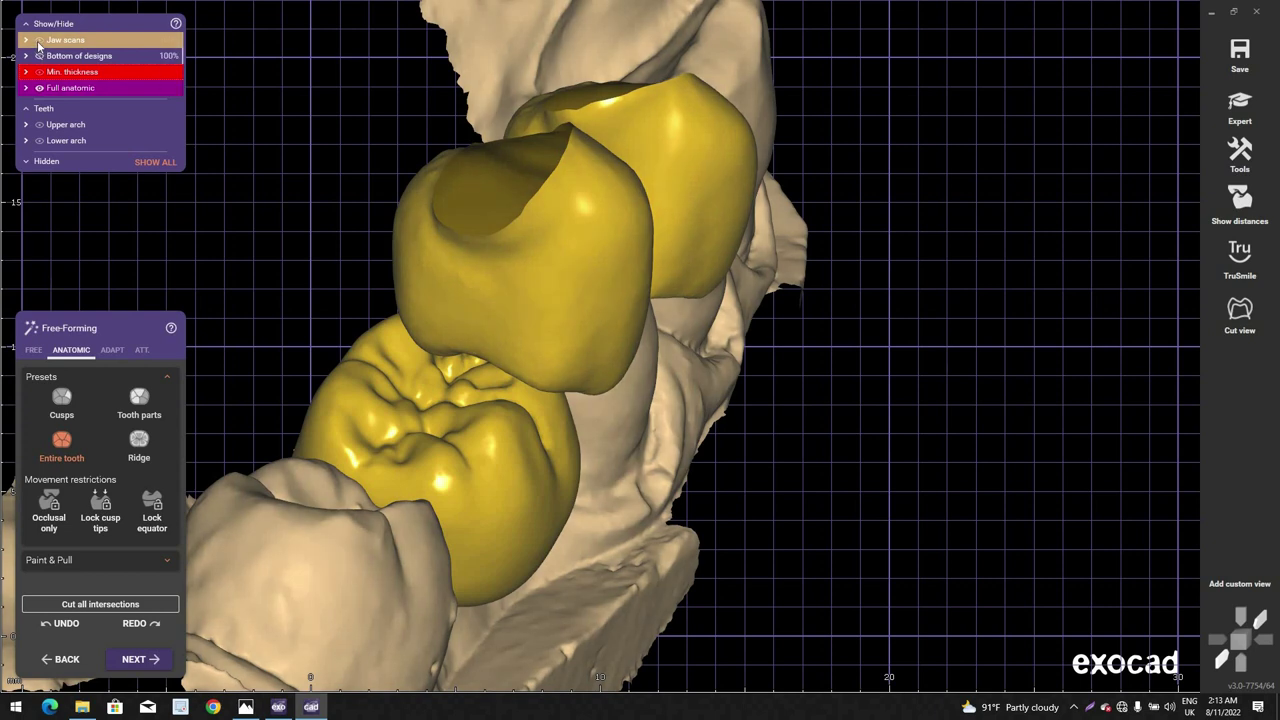
Step: Show the jaw scans and minimum thickness with the crowns, and inspect how the upper and lower teeth meet from both sides
left_click(39, 41)
left_click(40, 40)
right_click_drag(323, 195, 430, 200)
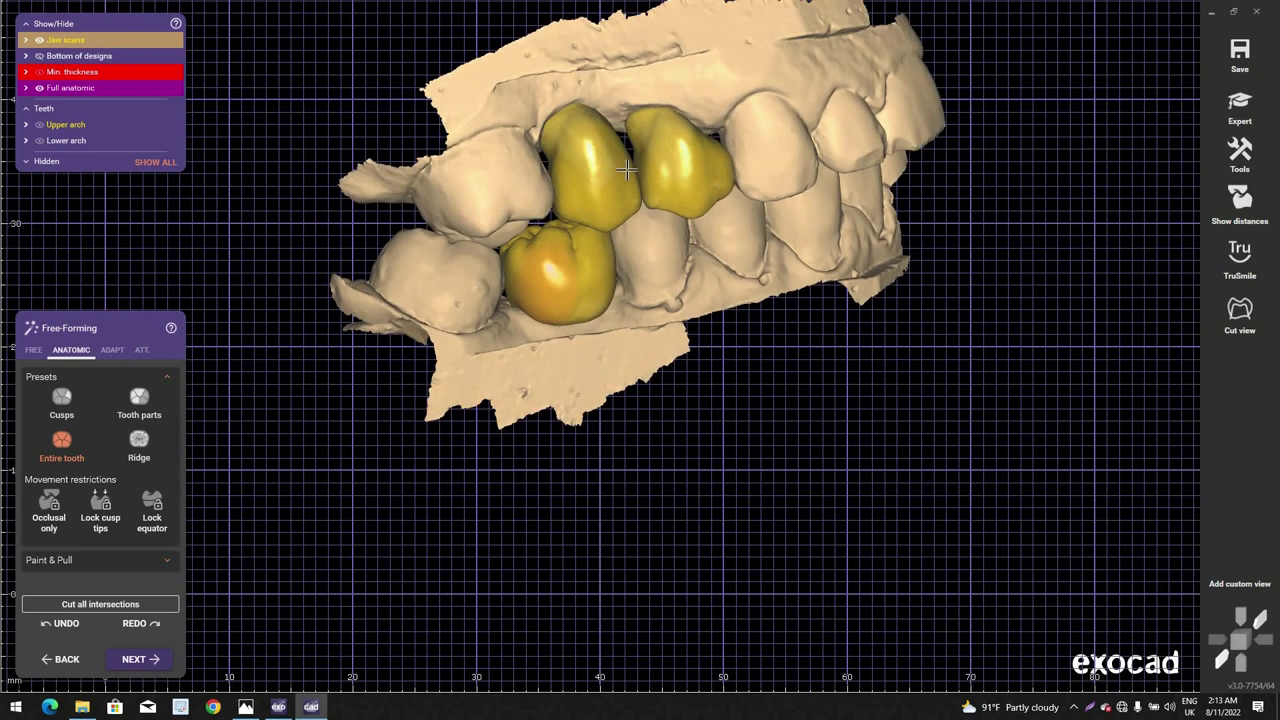
left_click(39, 73)
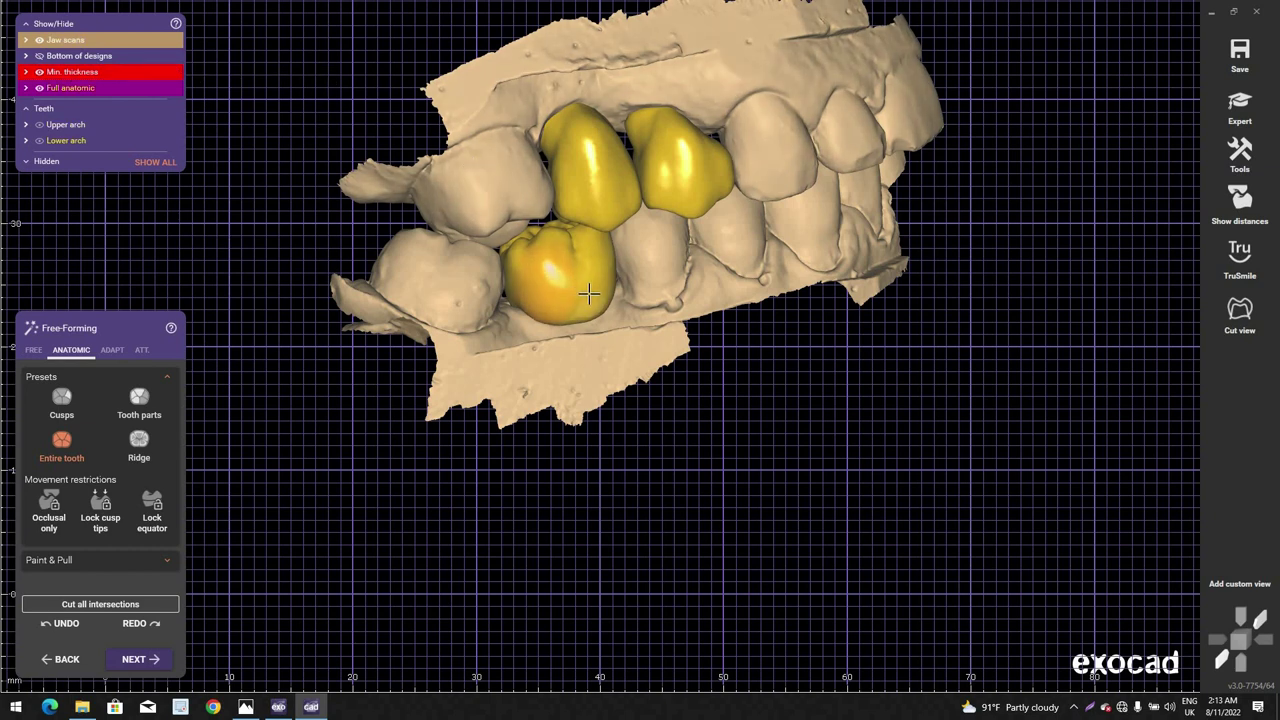
right_click_drag(588, 292, 655, 197)
scroll(657, 197, "down", 1)
middle_click_drag(660, 197, 635, 304)
scroll(636, 306, "up", 3)
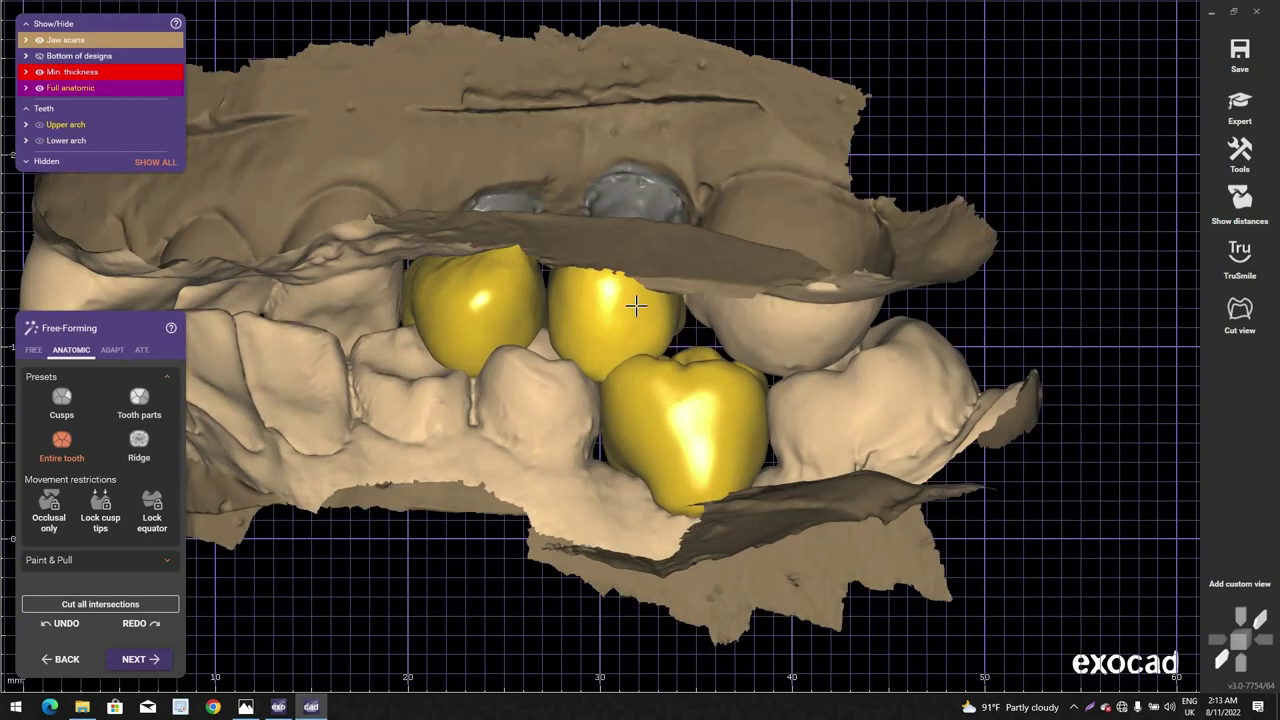
right_click_drag(636, 306, 652, 376)
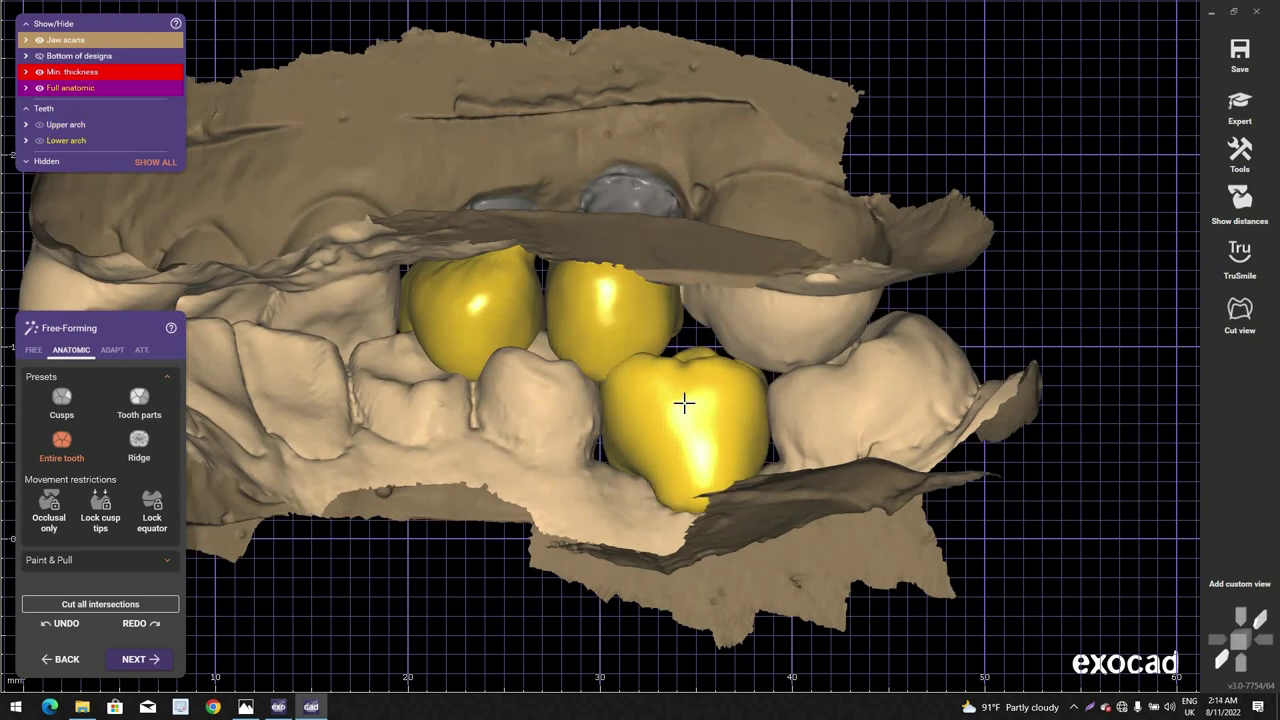
Step: Turn on the distance display with the lower molar crown hidden, and examine the upper crowns' contact areas from the tongue side
middle_click(681, 415, "ctrl")
right_click_drag(685, 428, 828, 386)
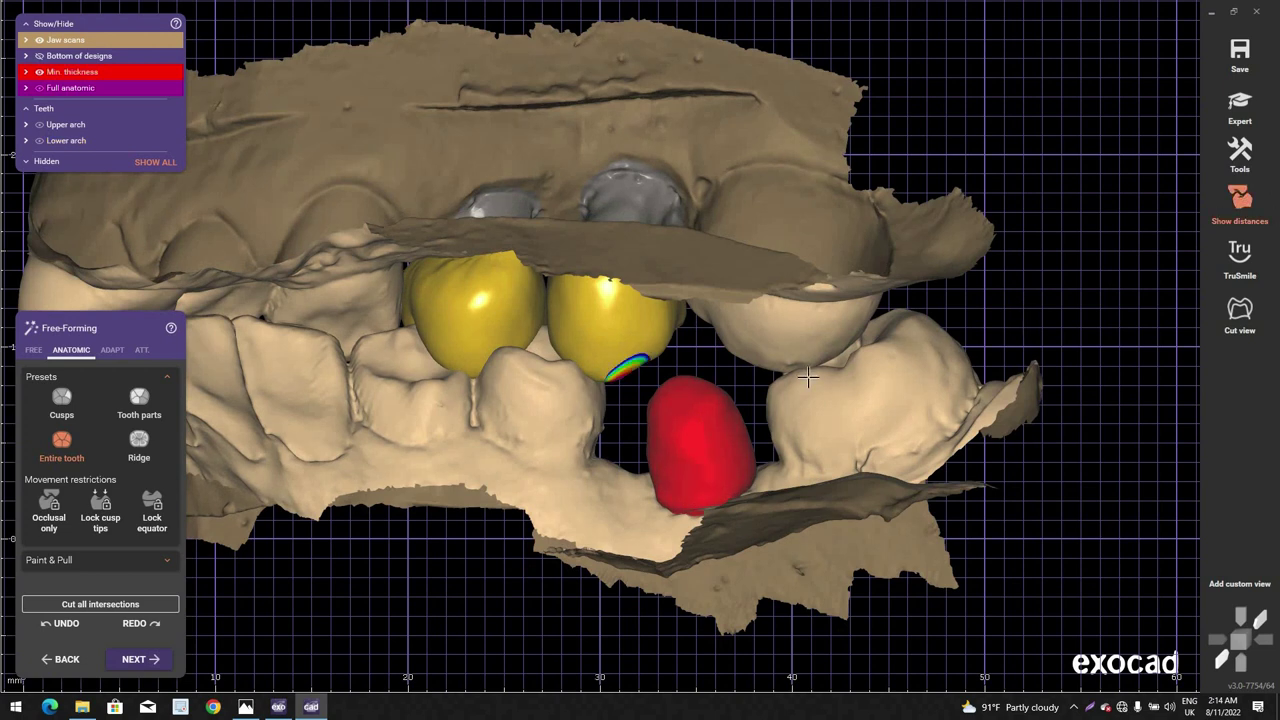
right_click_drag(808, 376, 592, 385)
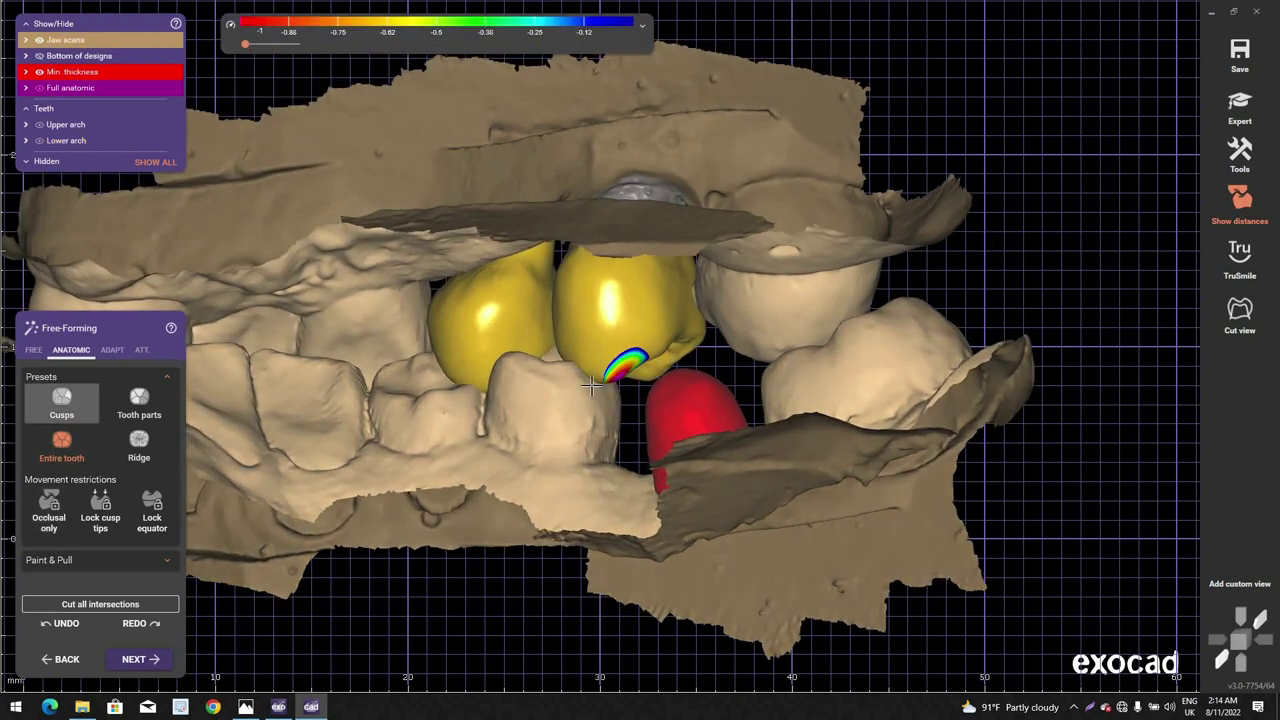
scroll(592, 385, "up", 5)
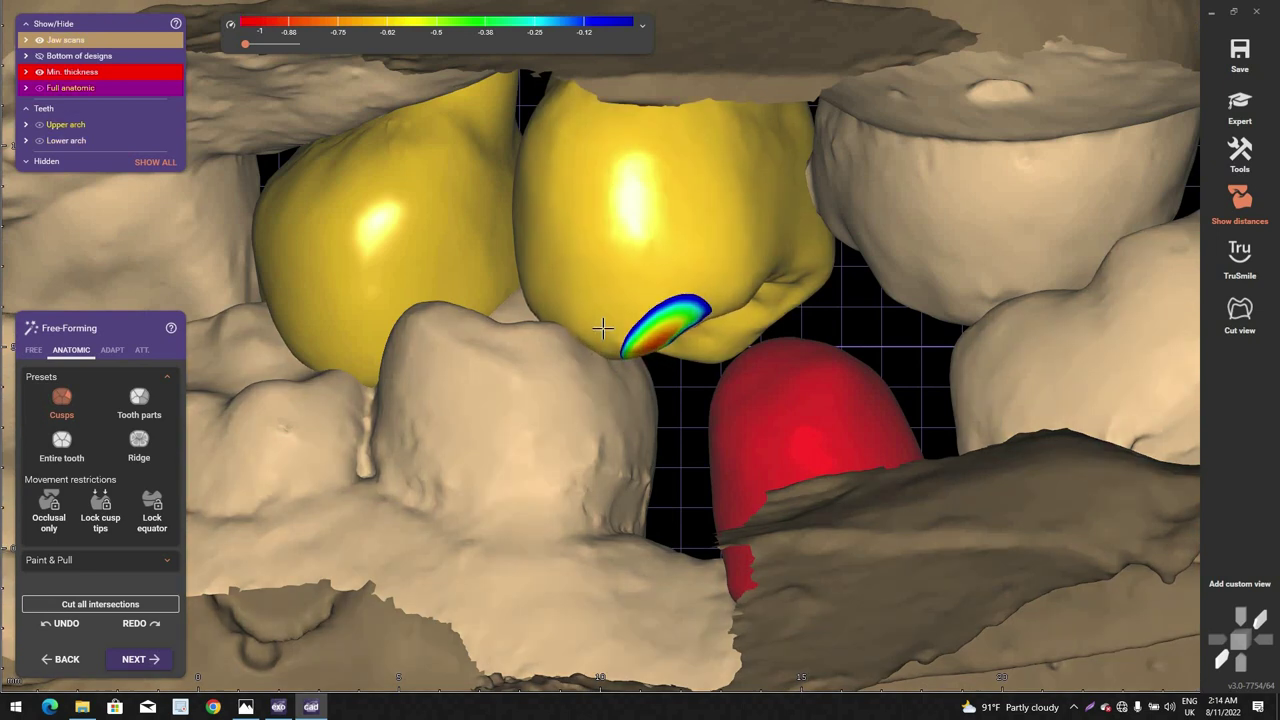
scroll(672, 374, "down", 3)
right_click_drag(715, 385, 517, 337)
scroll(551, 308, "up", 3)
right_click_drag(292, 372, 363, 354)
middle_click_drag(363, 354, 646, 326)
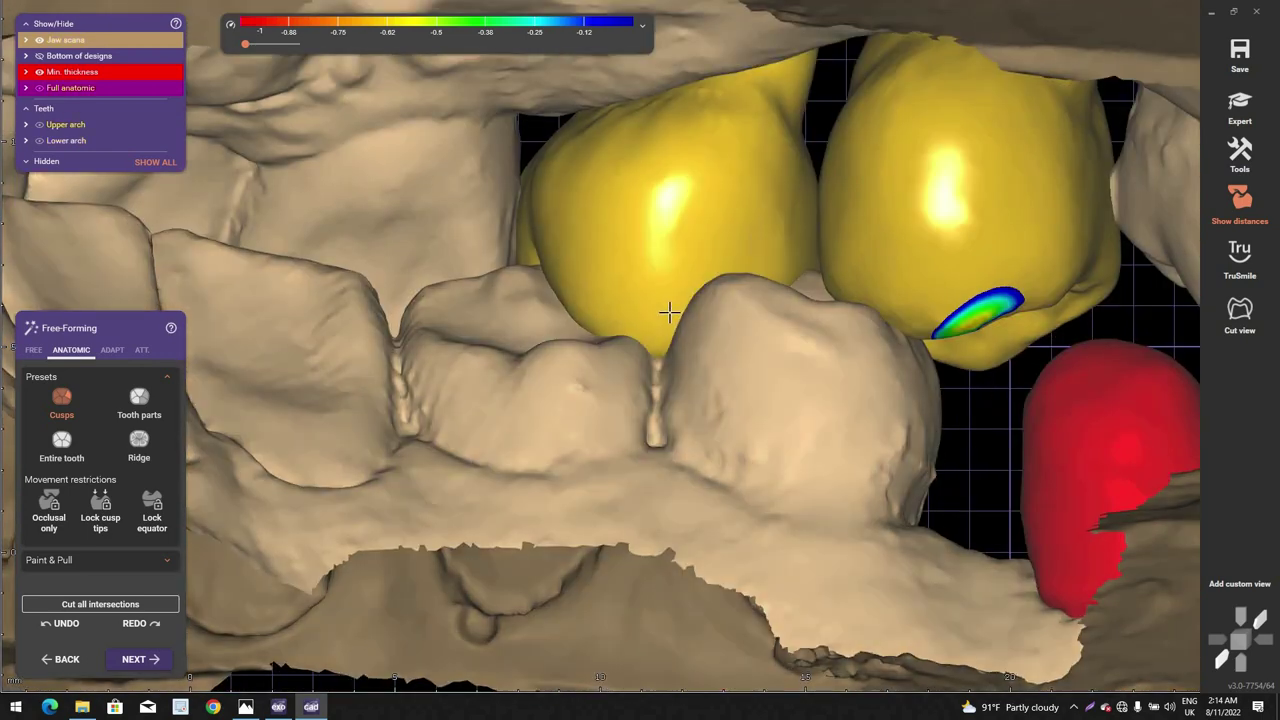
scroll(597, 349, "down", 3)
right_click_drag(597, 349, 645, 348)
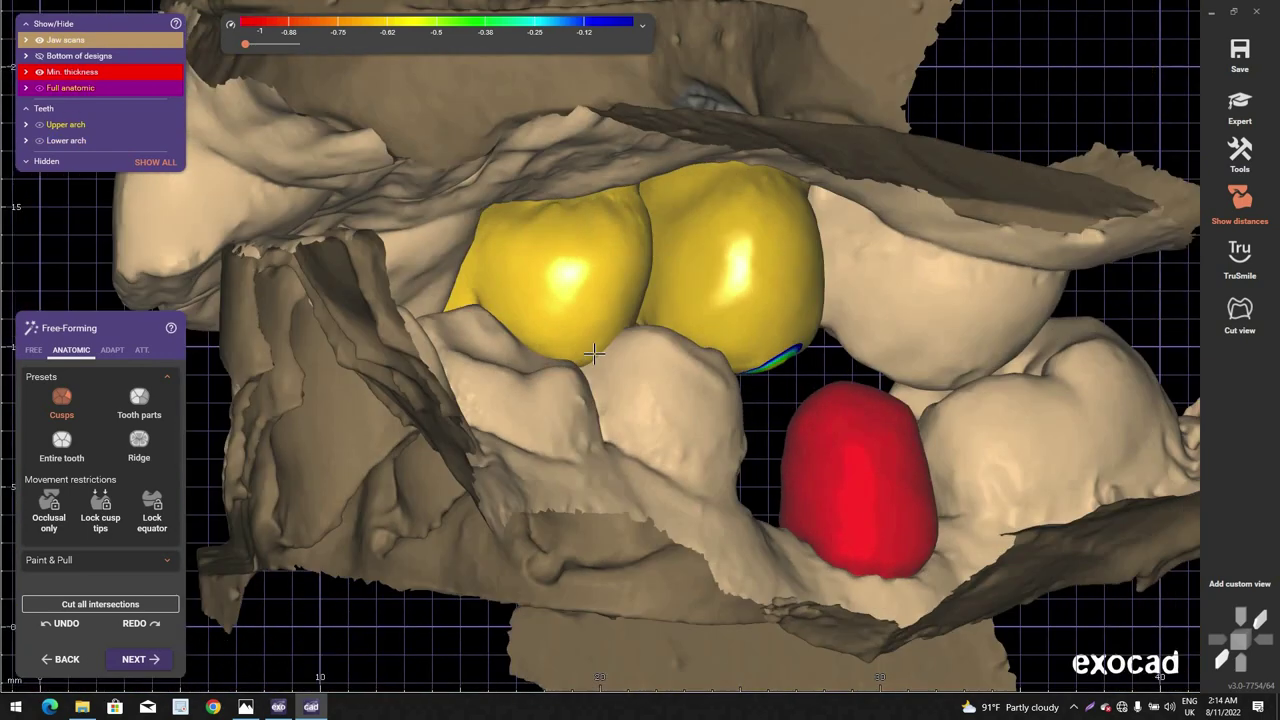
Step: Lower the front upper crown's marginal ridge beside the rear upper crown using the Tooth parts anatomic preset
scroll(563, 357, "up", 2)
right_click_drag(522, 360, 140, 408)
scroll(597, 425, "down", 3)
left_click(140, 407)
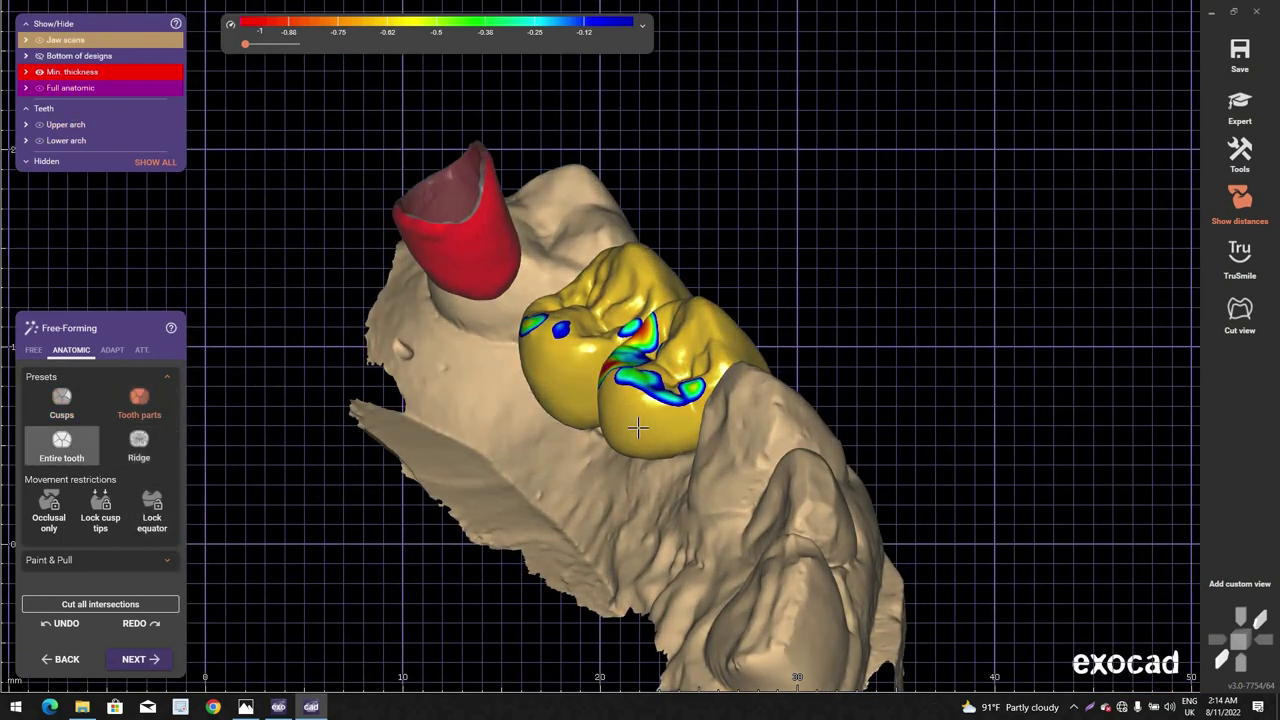
right_click_drag(654, 423, 158, 392)
scroll(158, 392, "up", 2)
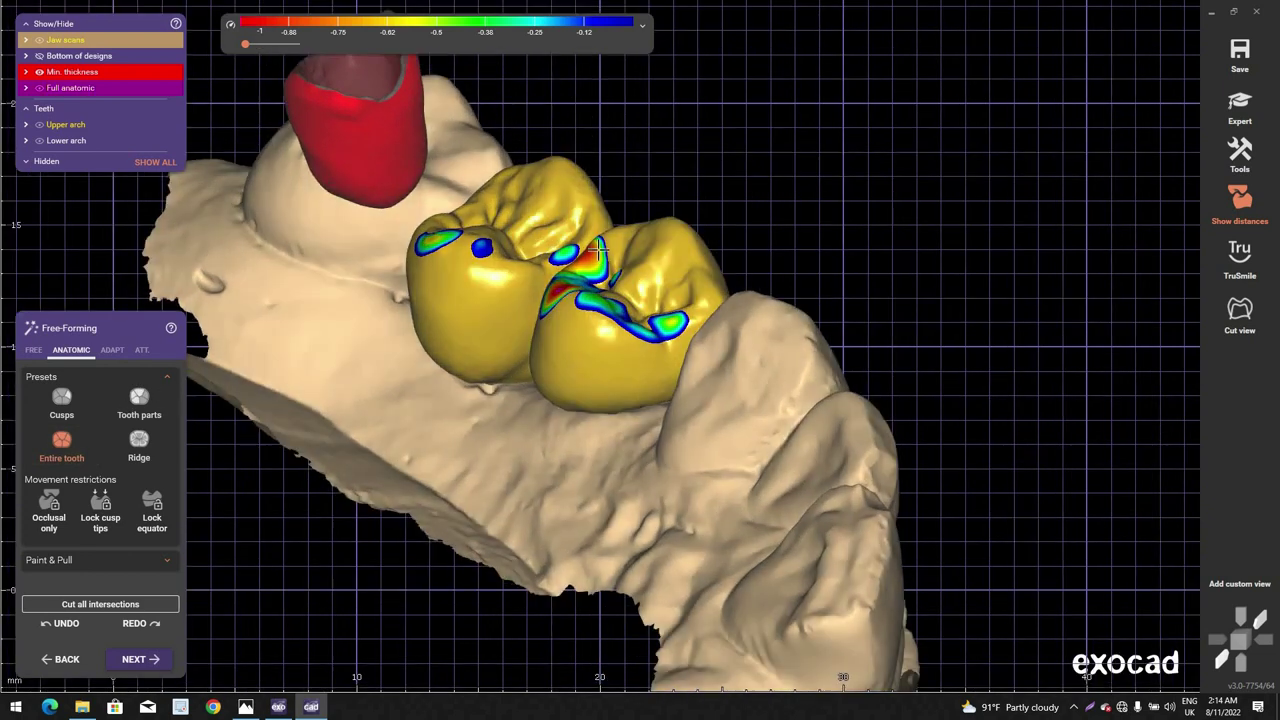
scroll(596, 245, "up", 4)
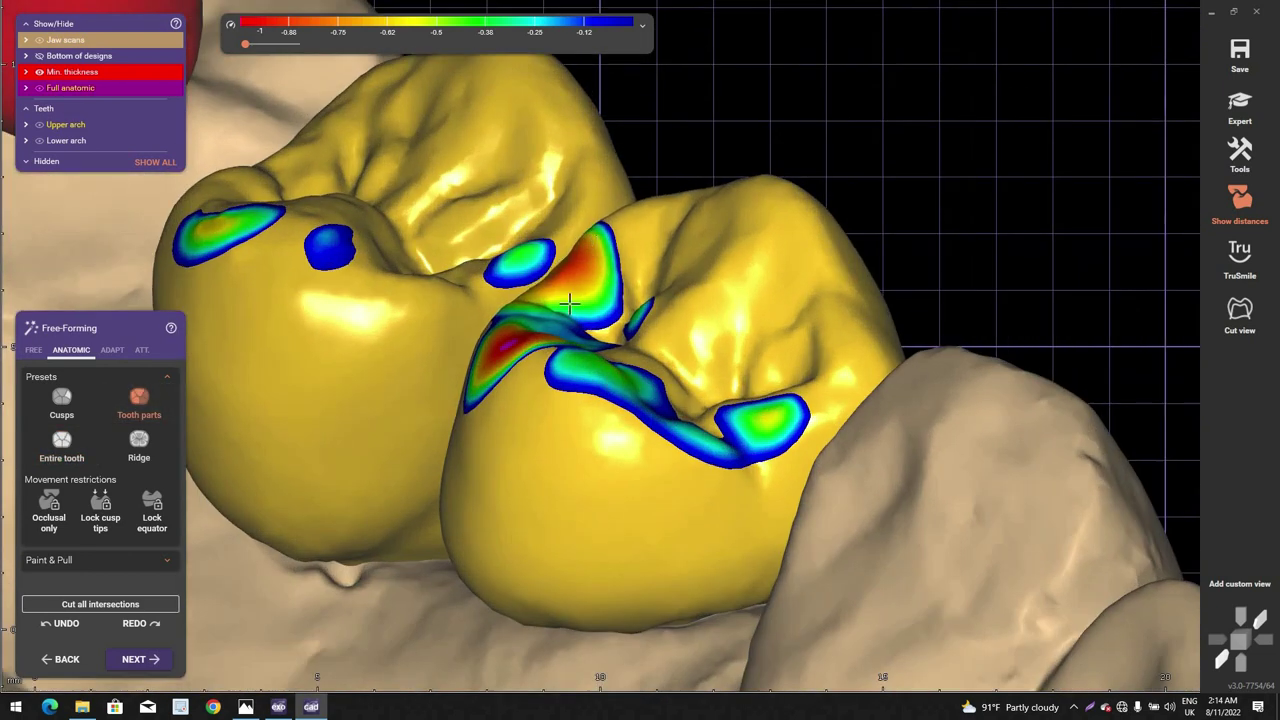
left_click_drag(570, 303, 537, 346)
right_click_drag(535, 334, 590, 380)
scroll(590, 380, "down", 3)
scroll(620, 395, "up", 2)
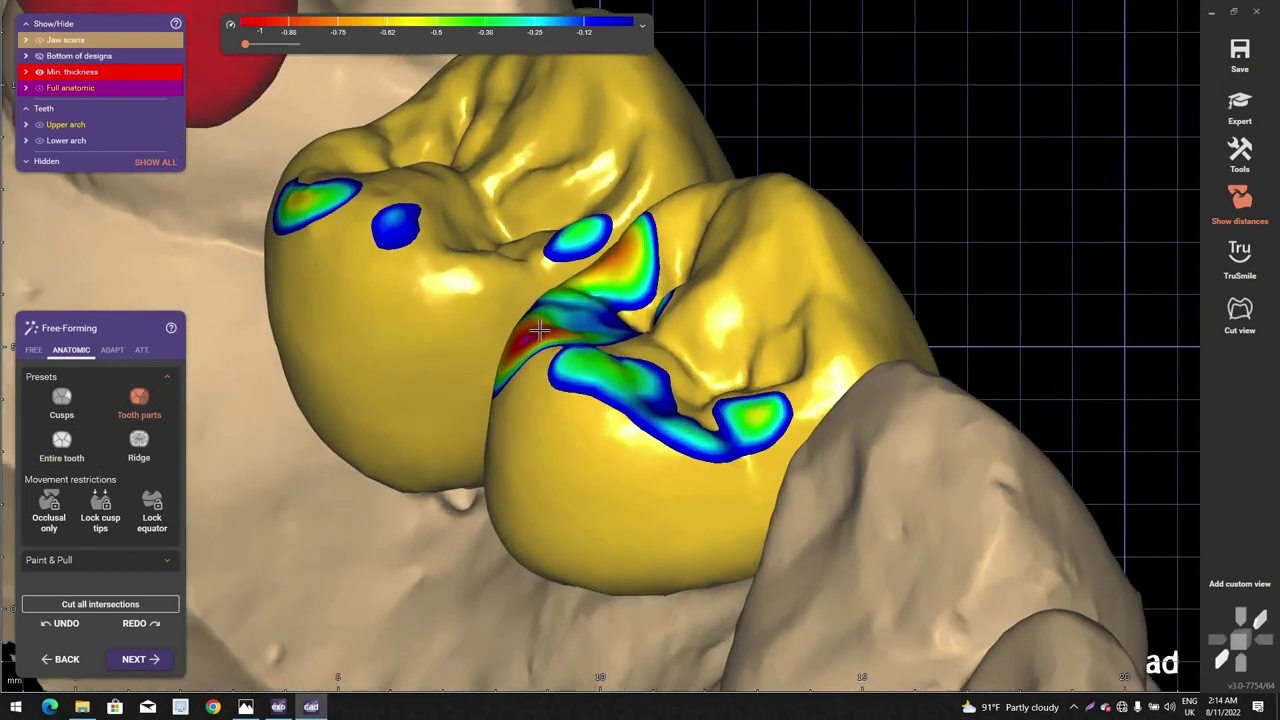
Step: Reduce the contacts along the front upper crown's palatal cusp using Tooth parts and Cusps, with movement restricted to Occlusal only
left_click_drag(674, 410, 683, 426)
right_click_drag(668, 415, 631, 403)
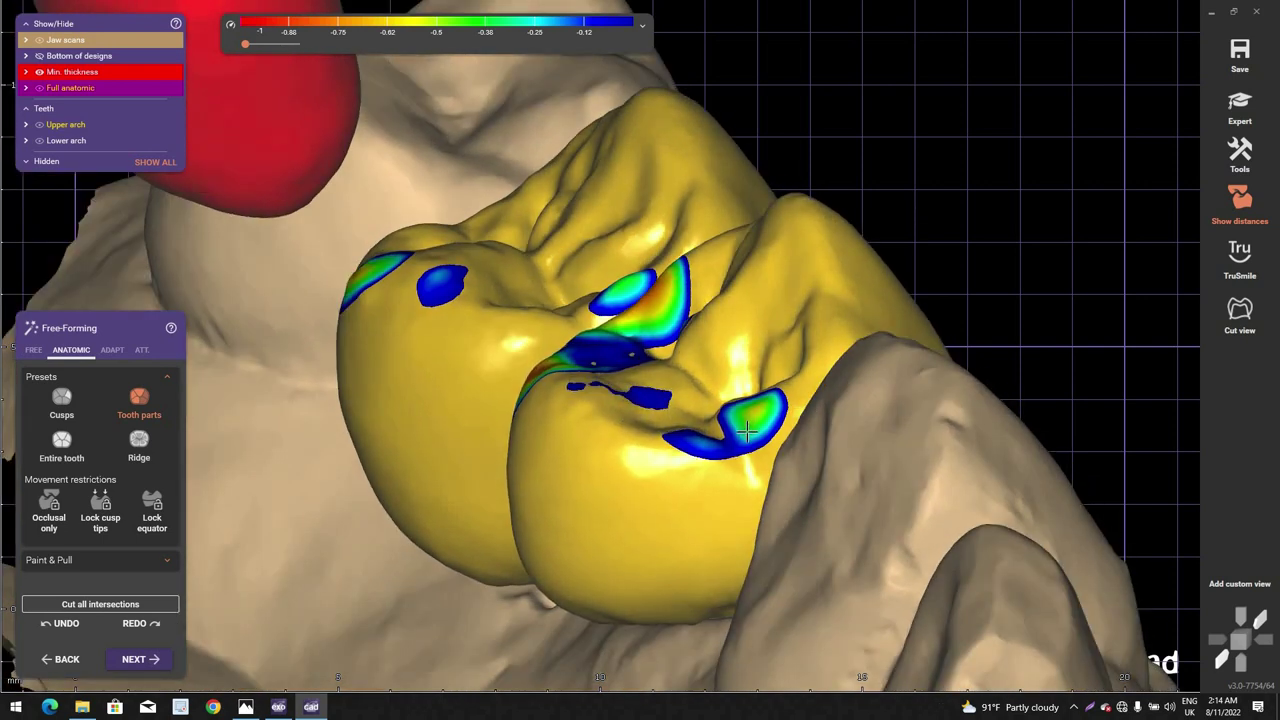
left_click(68, 404)
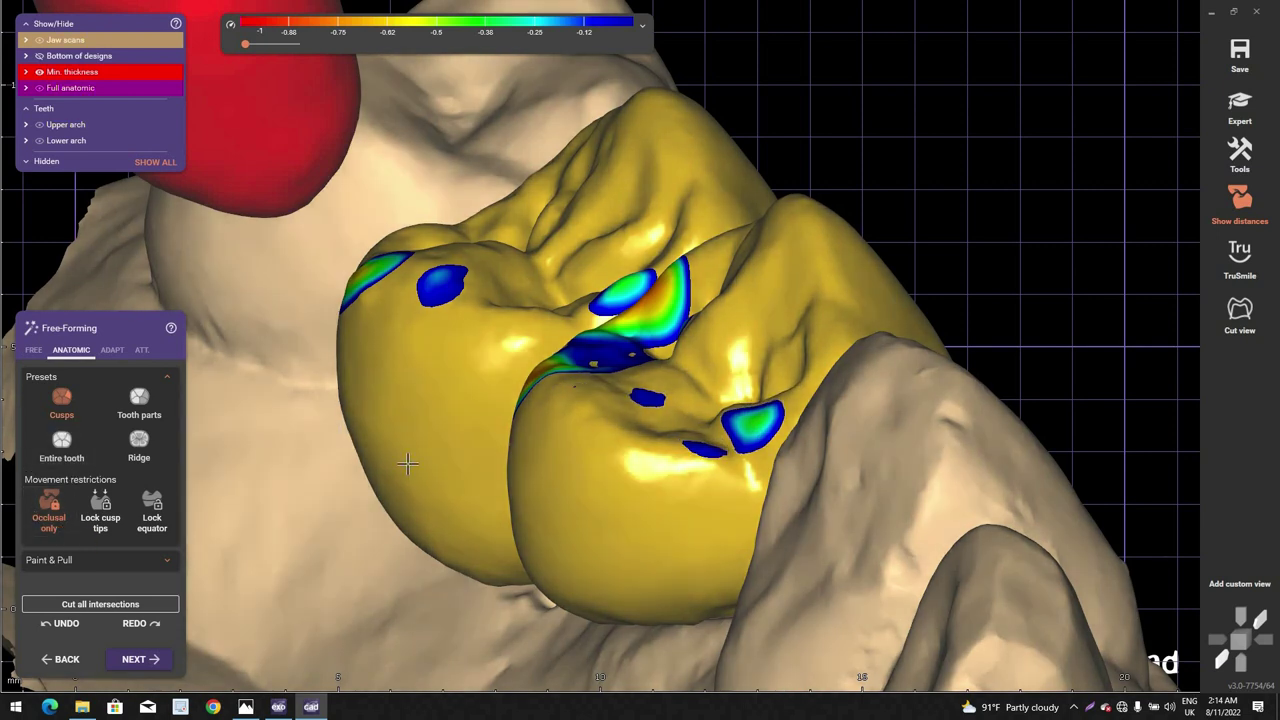
scroll(623, 443, "up", 5)
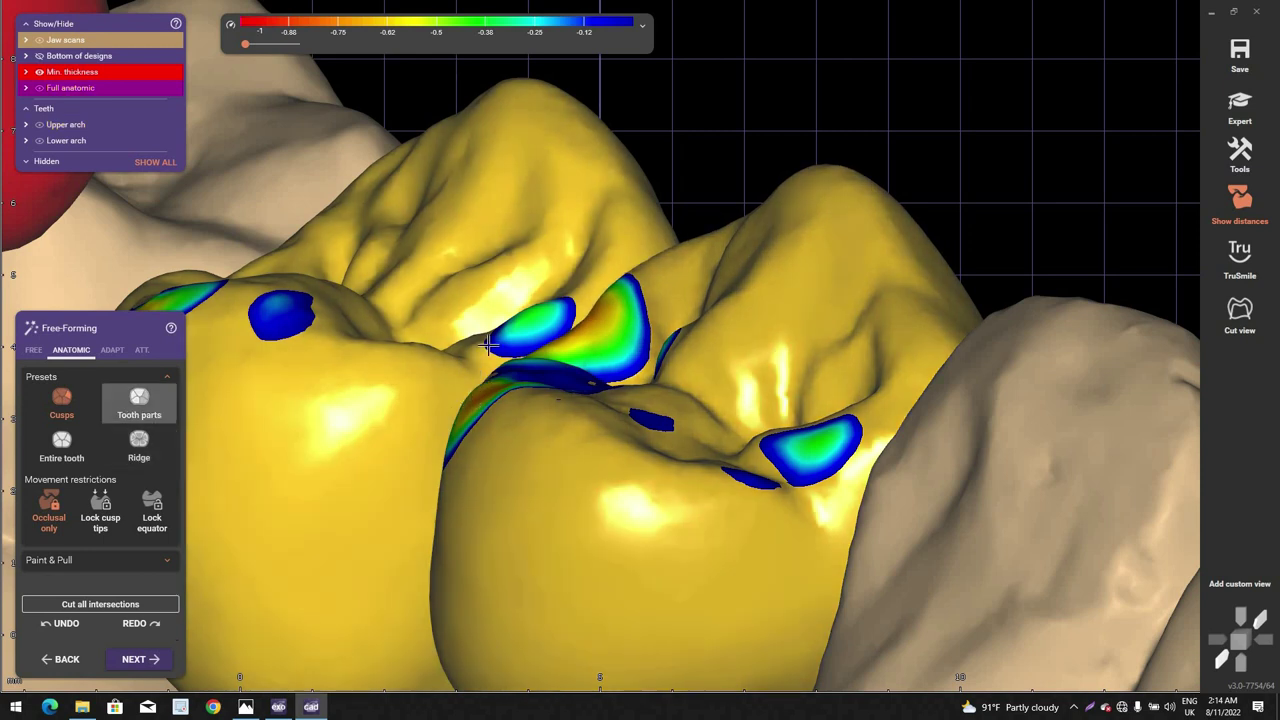
Step: Reduce the heavy contacts at the rear of the front upper crown using the Tooth parts and Cusps presets
left_click(140, 403)
right_click_drag(500, 272, 492, 313)
scroll(492, 313, "down", 2)
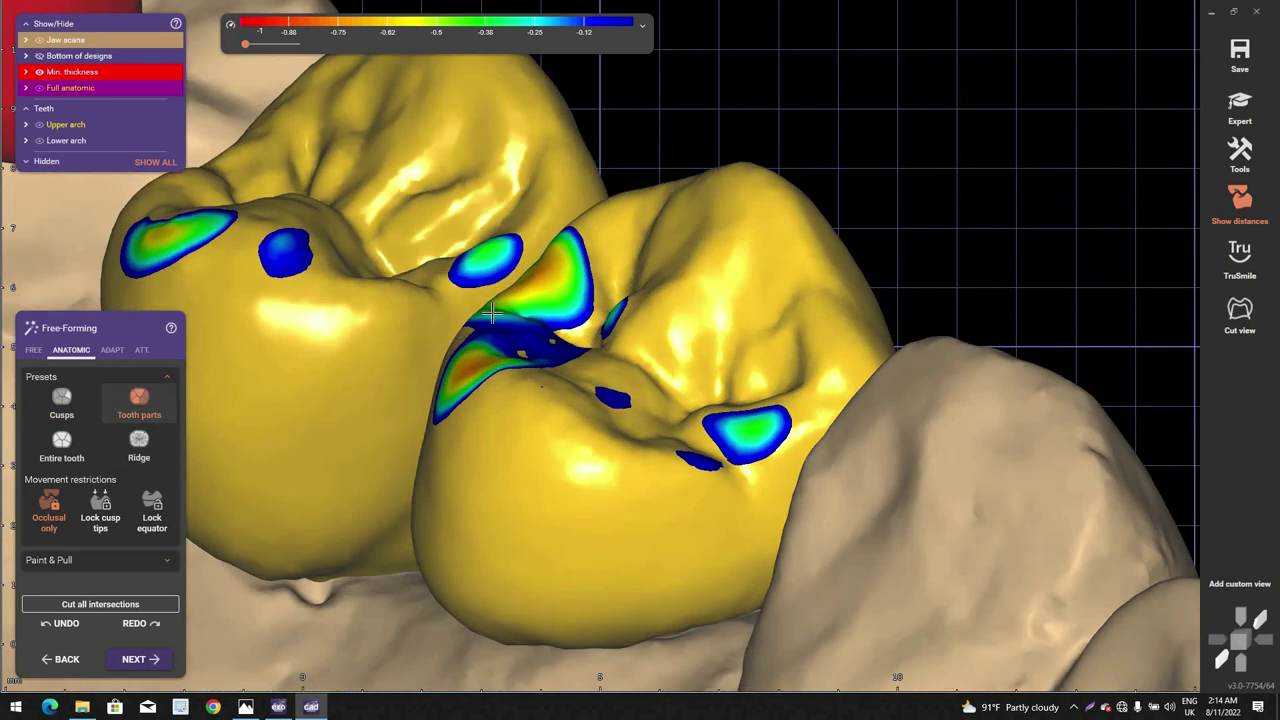
scroll(491, 315, "up", 2)
mouse_move(491, 320)
left_mouse_down()
mouse_move(497, 331)
mouse_move(460, 382)
mouse_move(366, 411)
left_mouse_up()
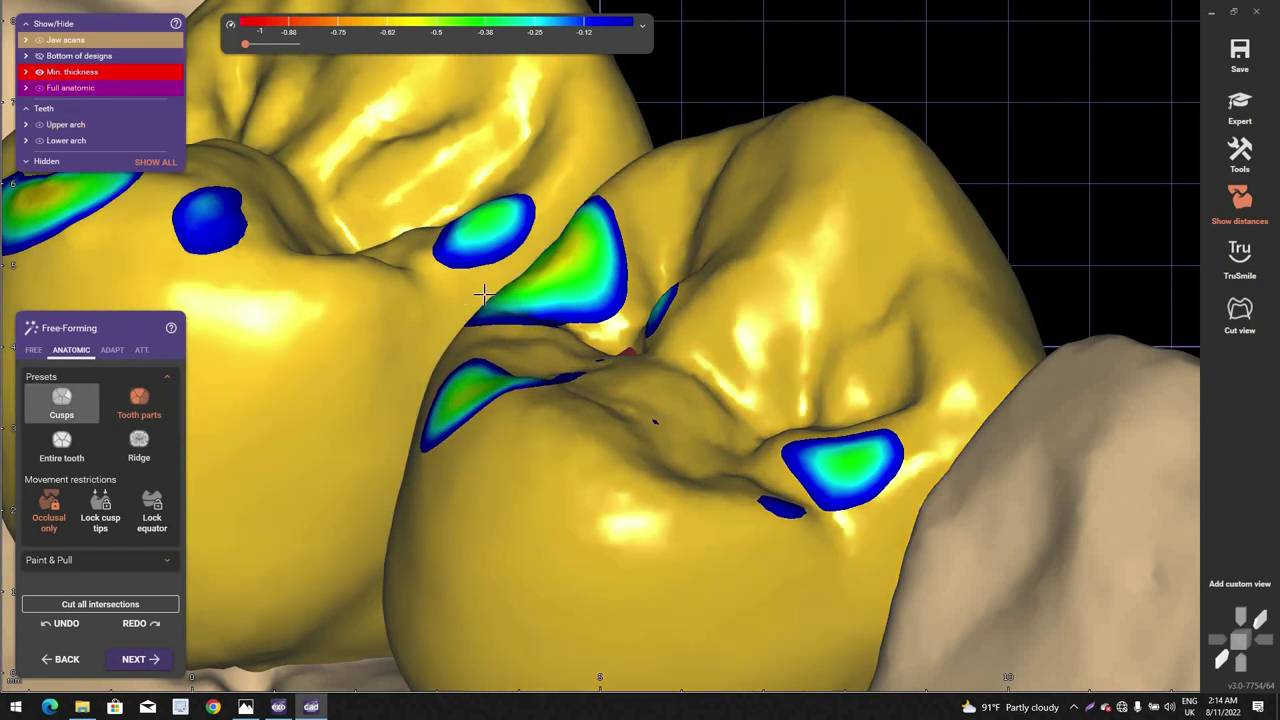
left_click(61, 402)
scroll(570, 262, "up", 2)
left_click_drag(570, 270, 557, 277)
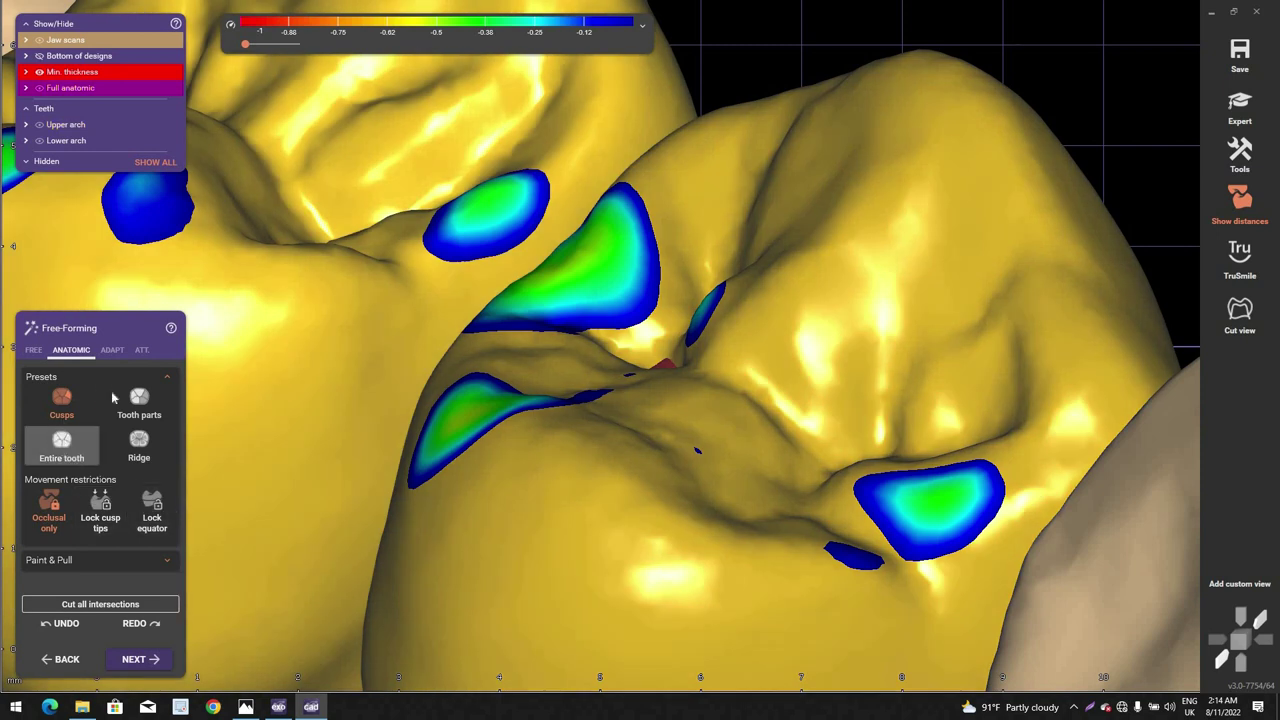
Step: Lighten the contacts on the front upper crown's rear and front marginal ridges with the Ridge anatomic preset
left_click(155, 456)
mouse_move(559, 268)
left_mouse_down()
mouse_move(548, 287)
mouse_move(590, 289)
mouse_move(591, 306)
mouse_move(521, 322)
mouse_move(469, 403)
mouse_move(473, 448)
mouse_move(500, 450)
left_mouse_up()
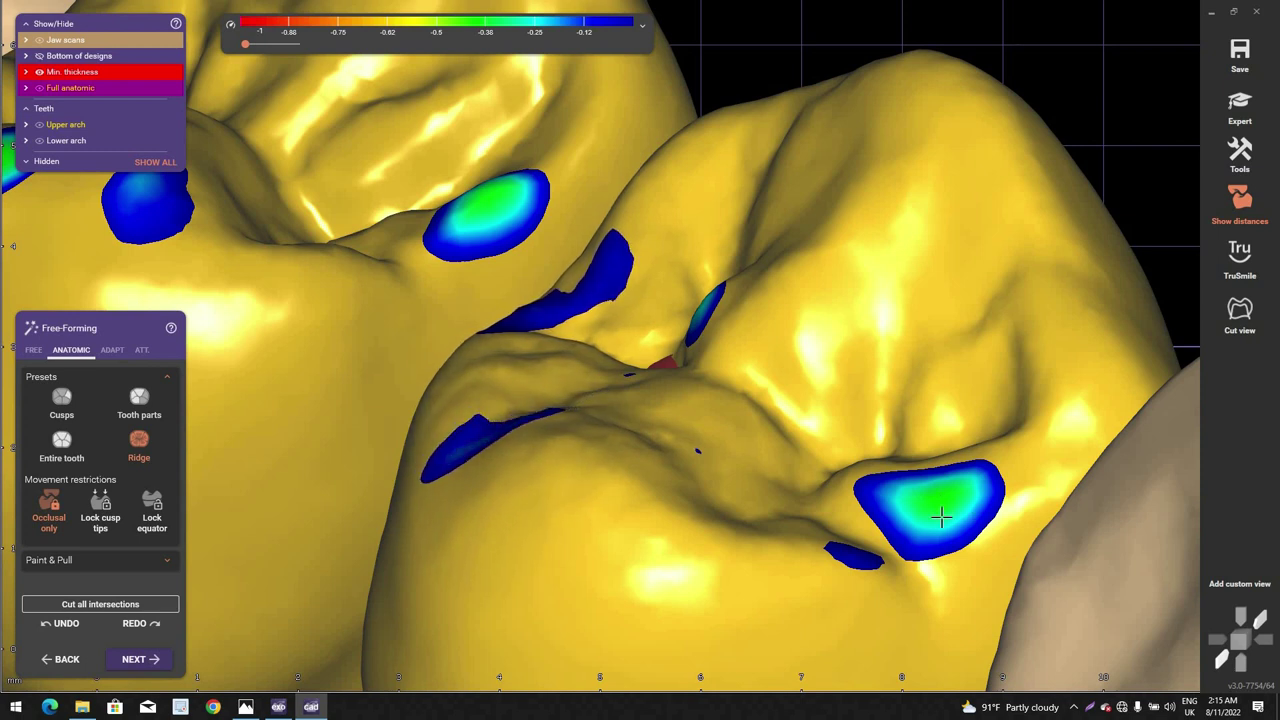
left_click_drag(924, 506, 935, 529)
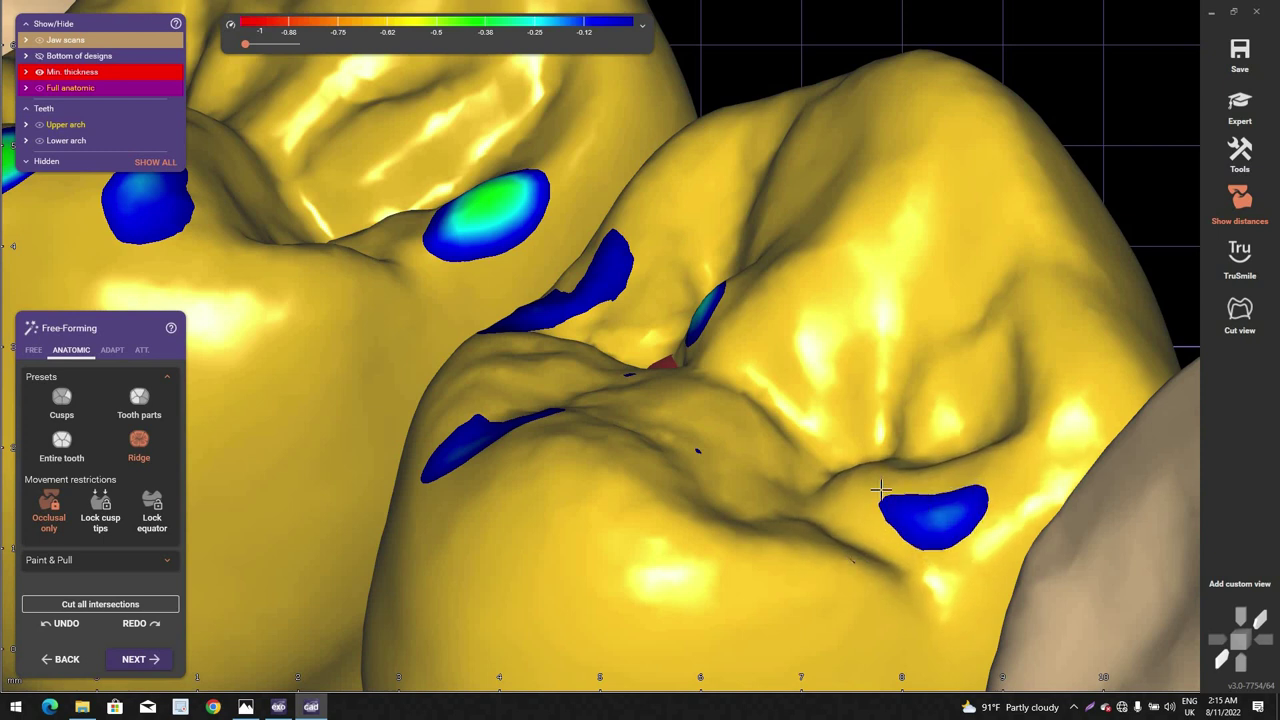
left_click_drag(882, 490, 882, 494)
Step: Release the Occlusal only restriction and reduce the front upper crown's fossa contact and the rear upper crown's adjacent ridge contact with Ridge
scroll(882, 494, "down", 1)
scroll(791, 357, "up", 3)
scroll(790, 345, "down", 3)
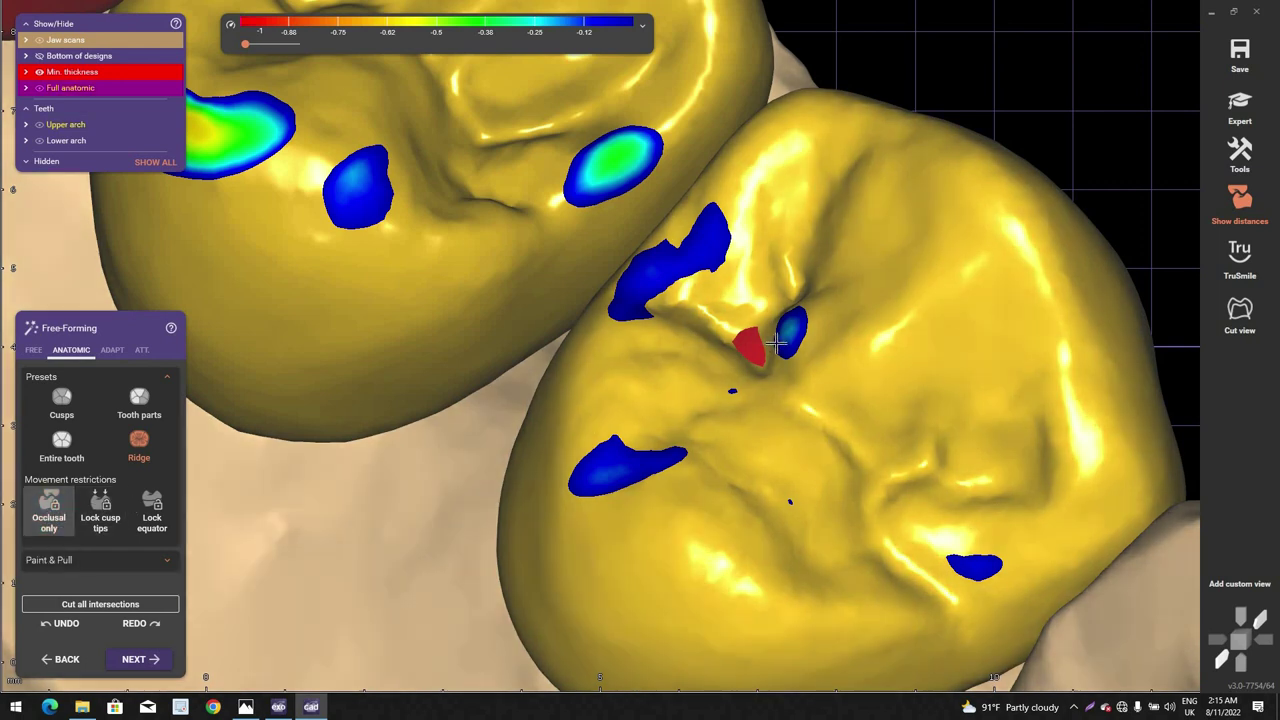
right_click_drag(774, 342, 780, 346)
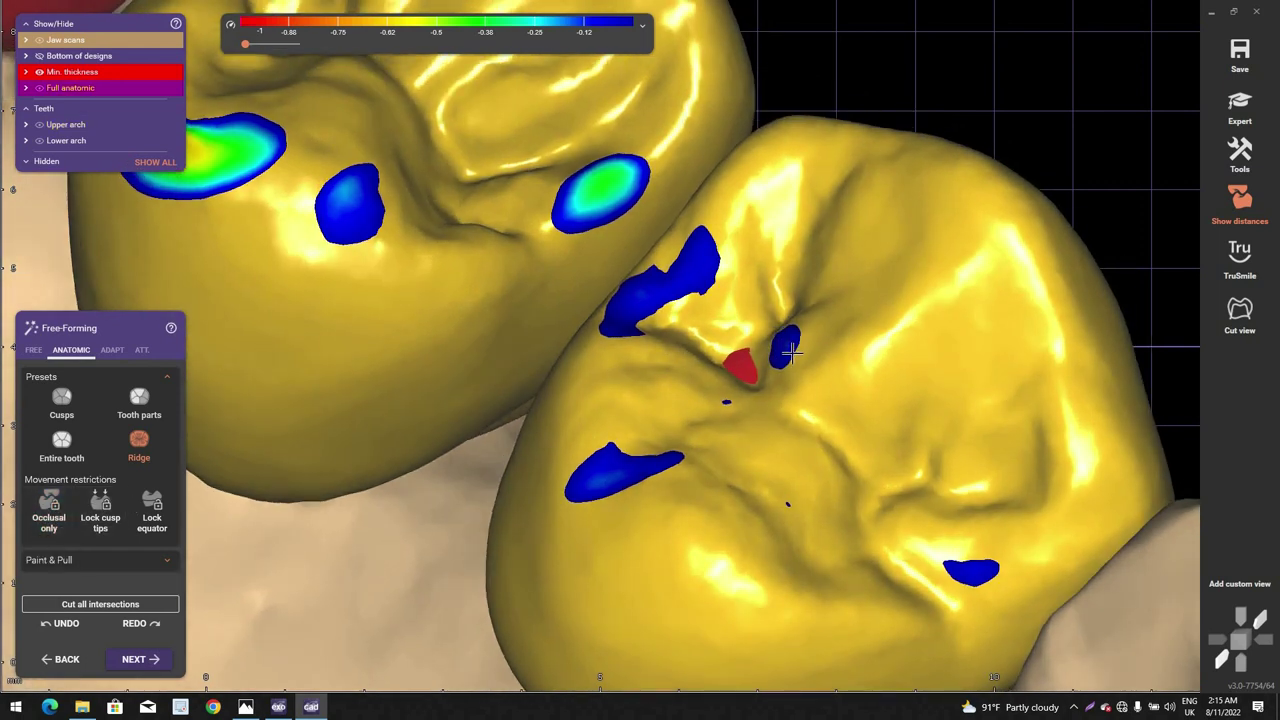
right_click_drag(670, 353, 620, 300)
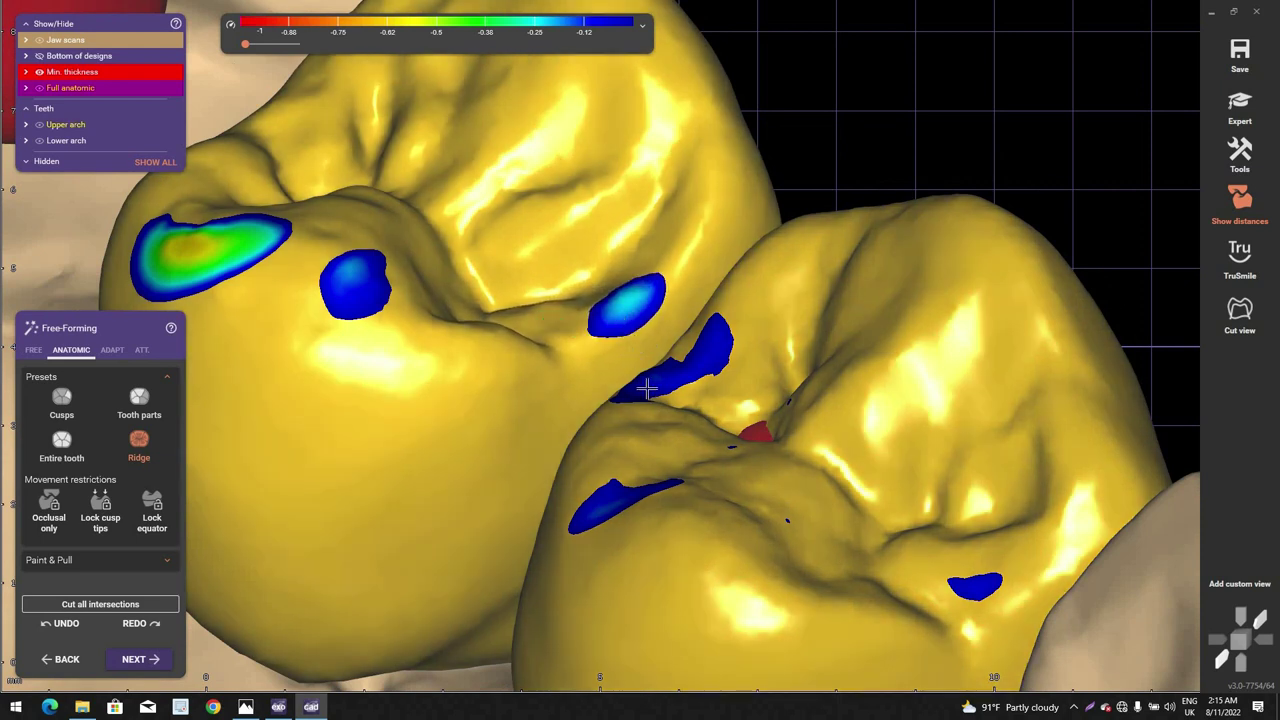
left_click_drag(647, 388, 648, 389)
right_click_drag(648, 389, 629, 333)
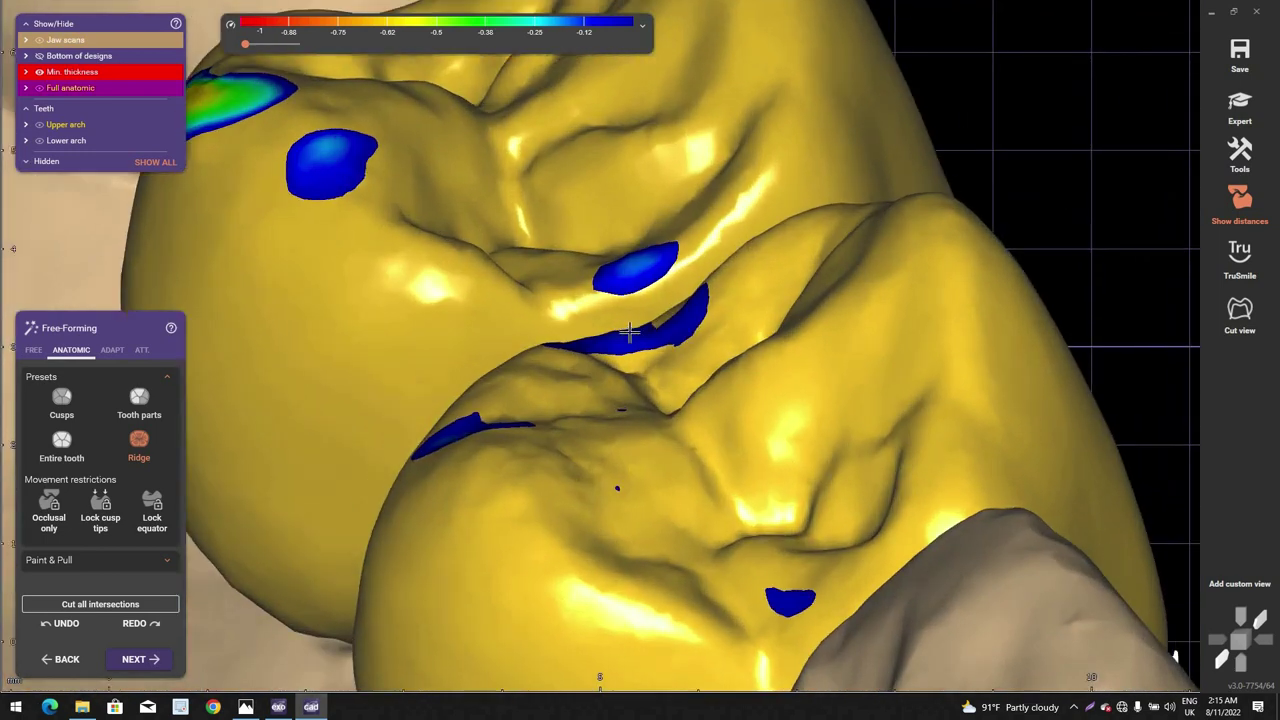
scroll(629, 333, "up", 1)
mouse_move(597, 266)
left_mouse_down()
mouse_move(594, 303)
mouse_move(623, 340)
left_mouse_up()
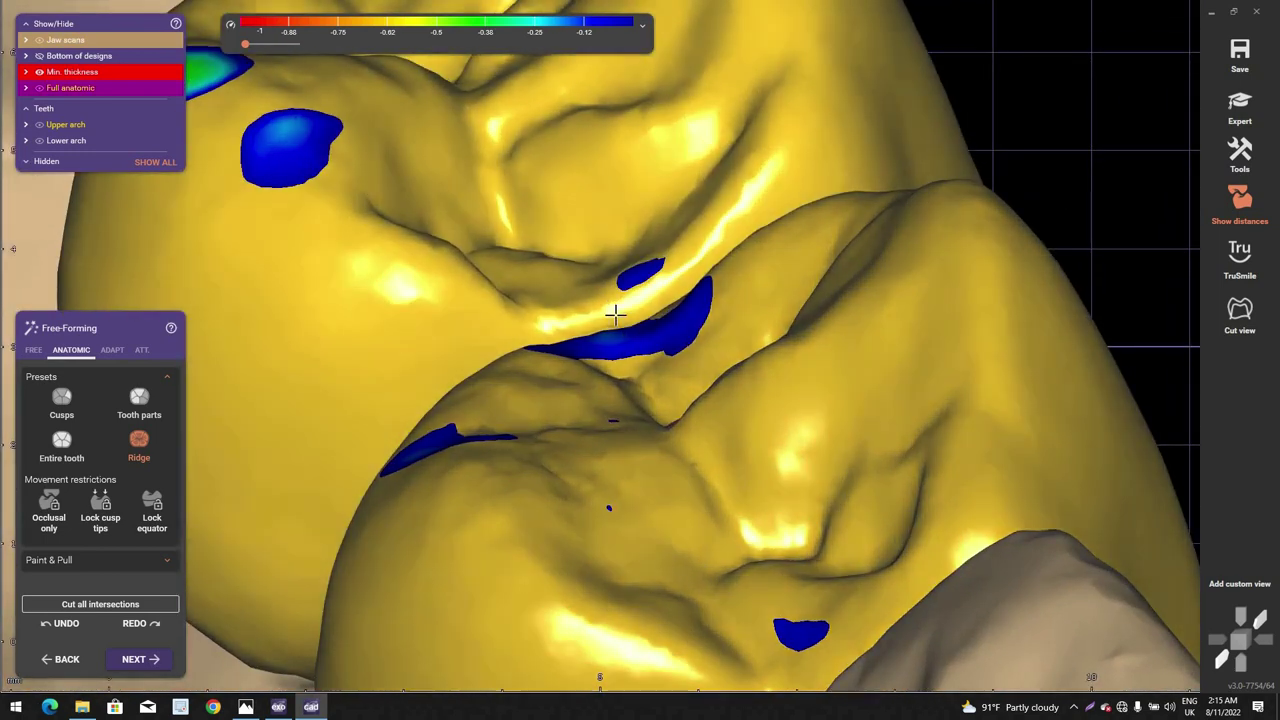
Step: Smooth the upper crowns' chewing surfaces around their shared ridge with the free Smooth/Flatten brush at a slightly higher strength
scroll(643, 377, "down", 4)
right_click_drag(643, 377, 645, 455)
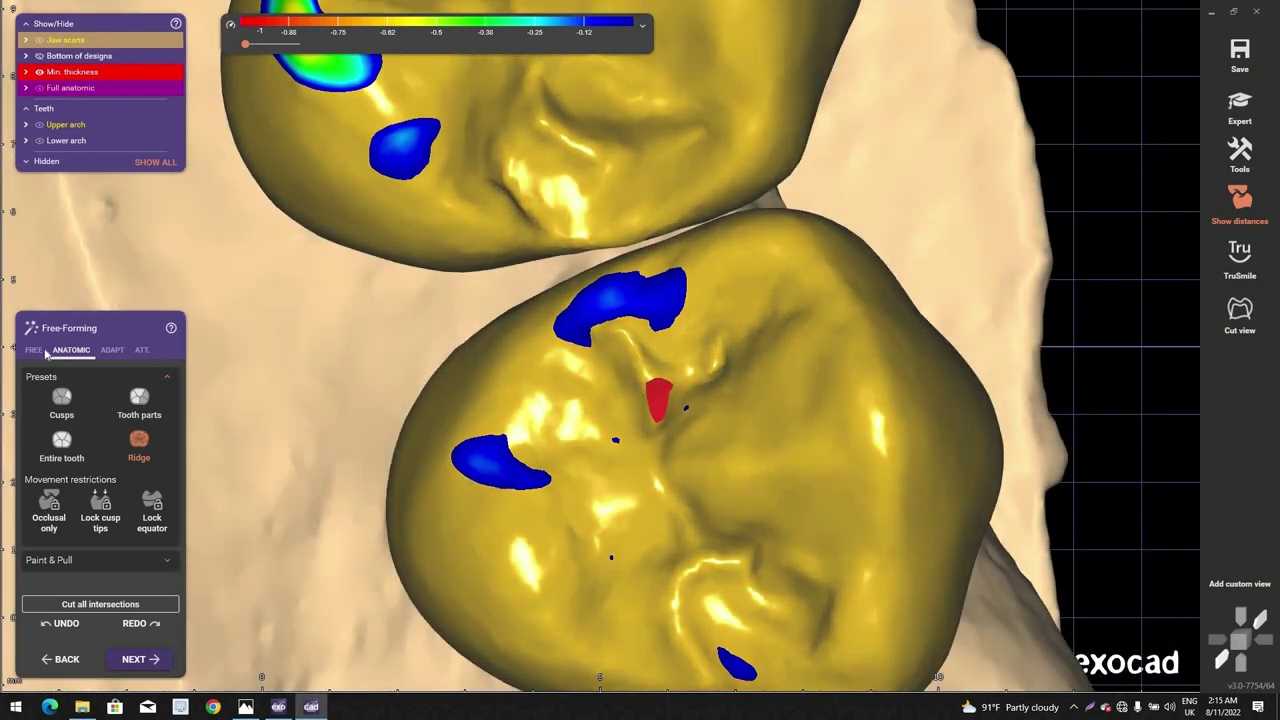
left_click(34, 350)
left_click(150, 403)
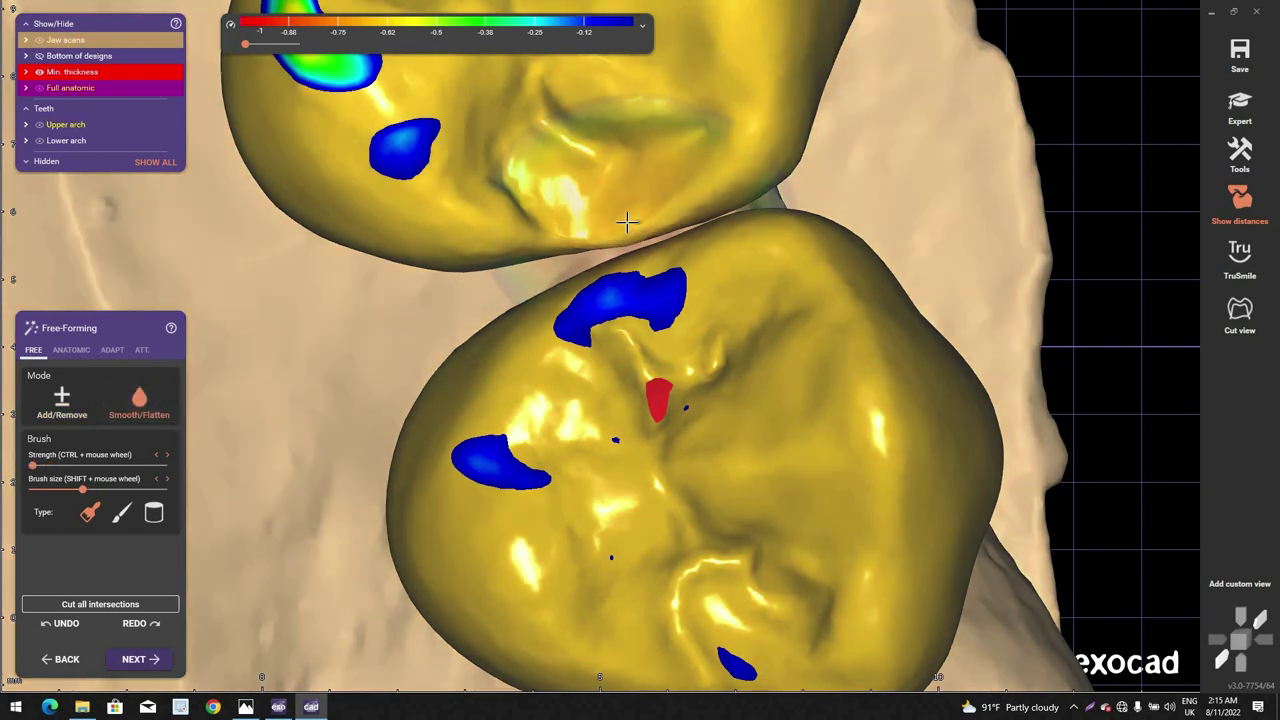
scroll(639, 204, "up", 2, "ctrl")
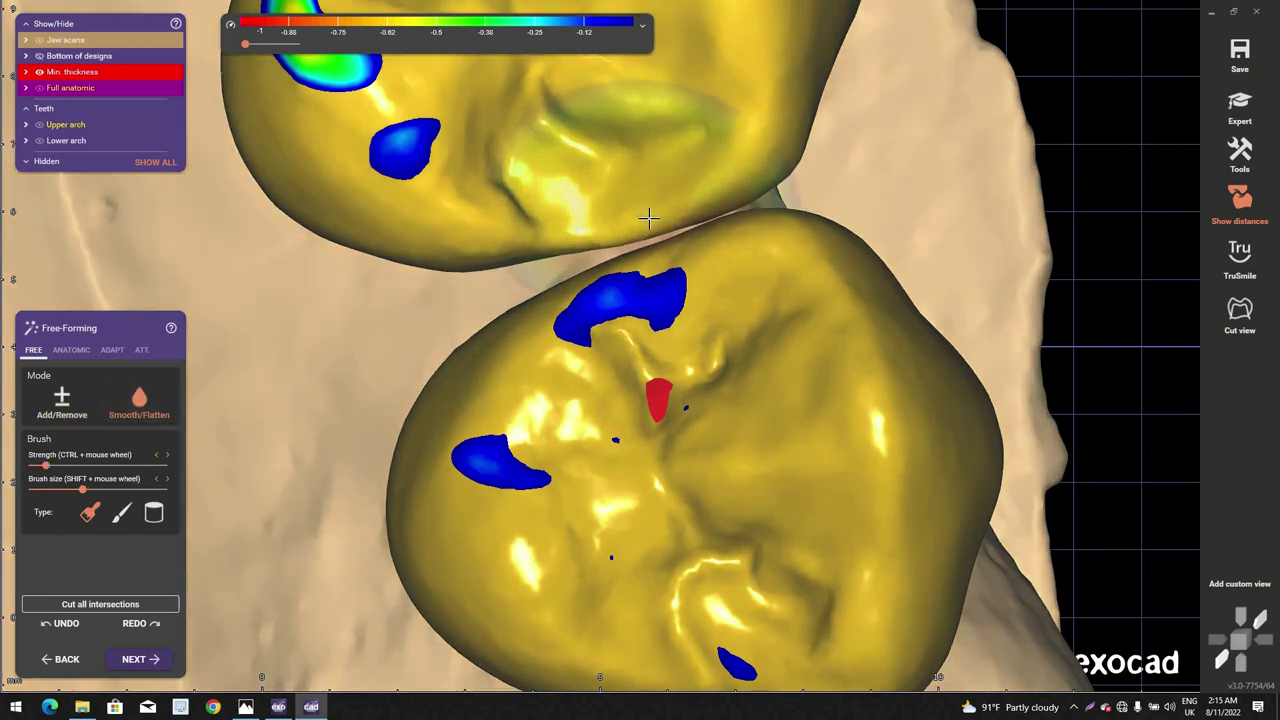
middle_click(647, 218)
scroll(620, 240, "down", 2)
mouse_move(573, 278)
right_mouse_down()
mouse_move(486, 354)
mouse_move(462, 331)
right_mouse_up()
scroll(494, 346, "down", 3, "shift")
right_click_drag(354, 371, 395, 431)
scroll(395, 432, "up", 2)
scroll(375, 385, "up", 3, "shift")
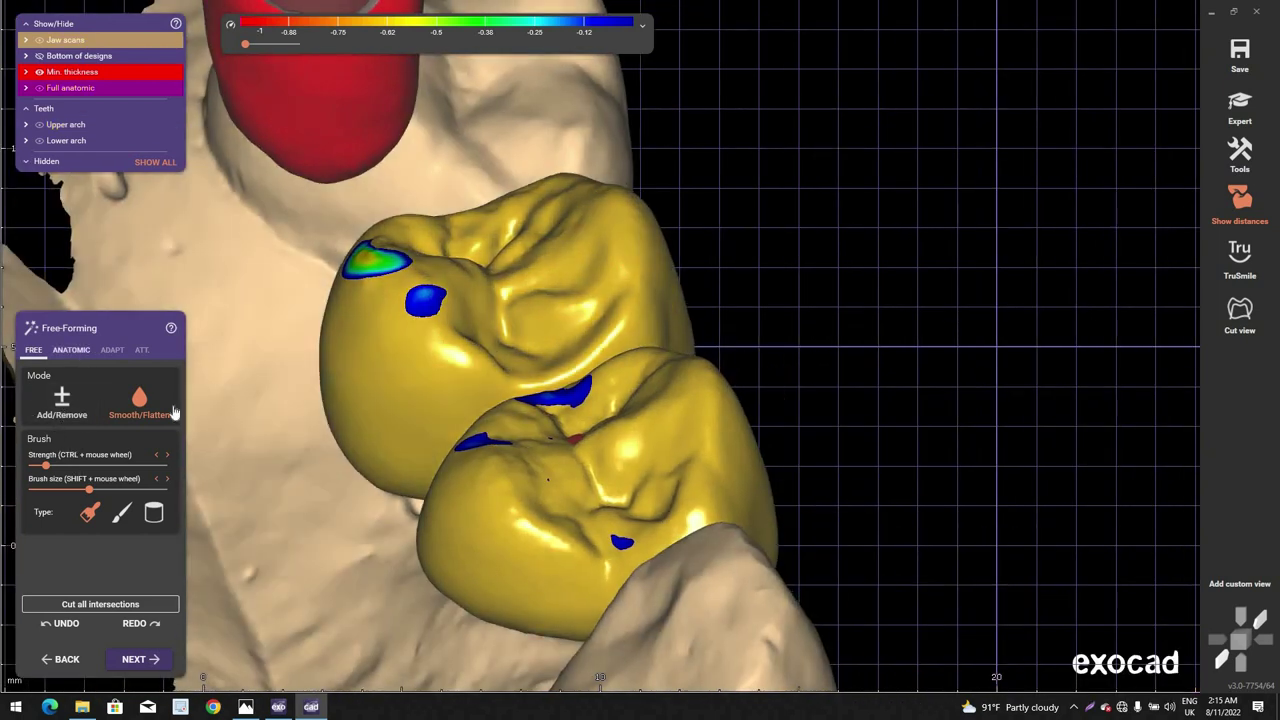
Step: Lower the rear upper crown's palatal cusp at its contact beside the molar using the Cusps anatomic preset
left_click(71, 350)
left_click(62, 403)
right_click_drag(357, 334, 370, 254)
scroll(370, 254, "up", 2)
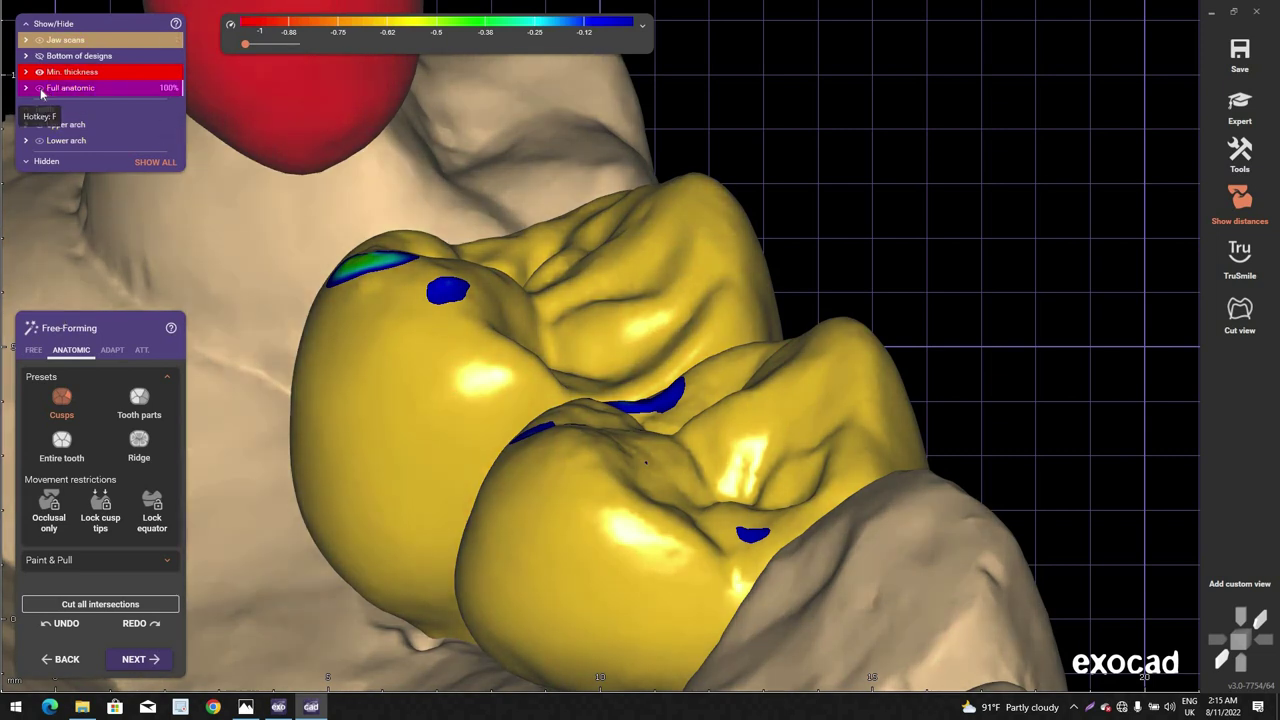
Step: Show the full anatomic crowns and jaw scans together, and inspect how the lower molar crown meets the upper crowns
left_click(40, 91)
left_click(40, 91)
scroll(441, 237, "down", 1)
right_click_drag(433, 256, 786, 294)
middle_click_drag(786, 294, 634, 366)
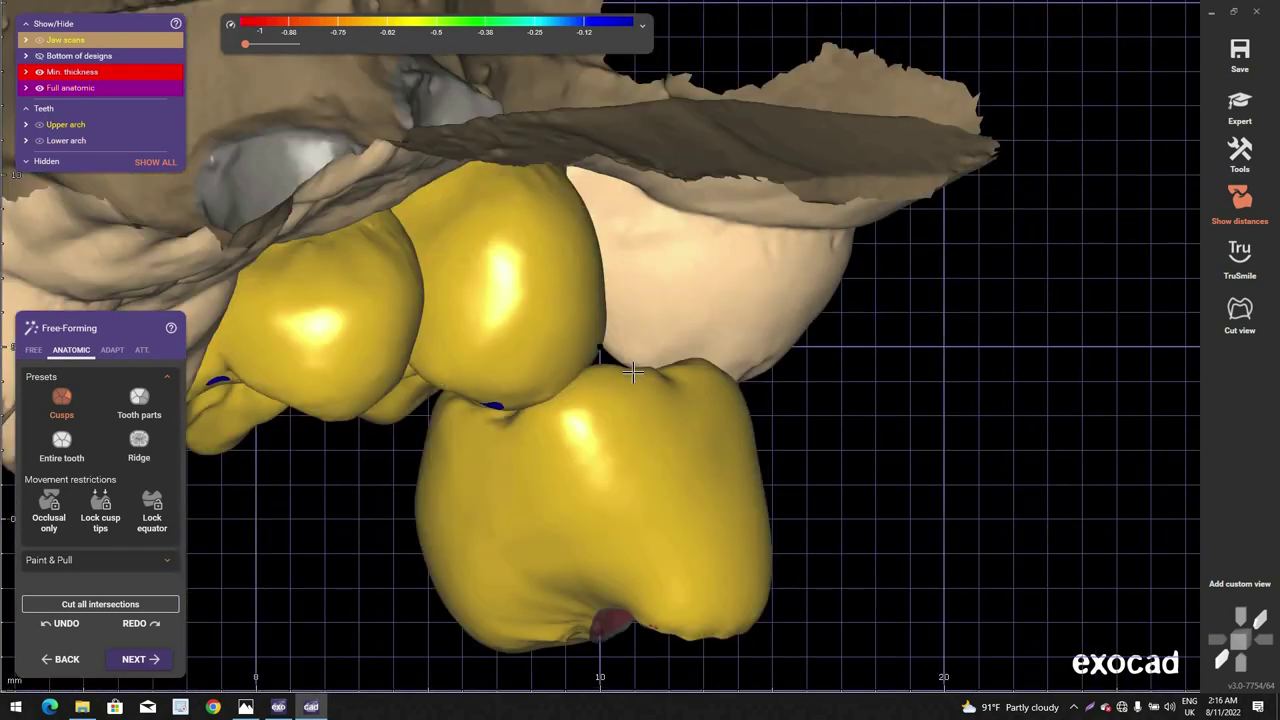
right_click_drag(634, 366, 560, 418)
scroll(603, 400, "up", 3)
Step: Show the lower jaw scan, hide the rear upper crown, and lower the molar crown's cheek-side cusp at its contact using Cusps
key("ctrl+j")
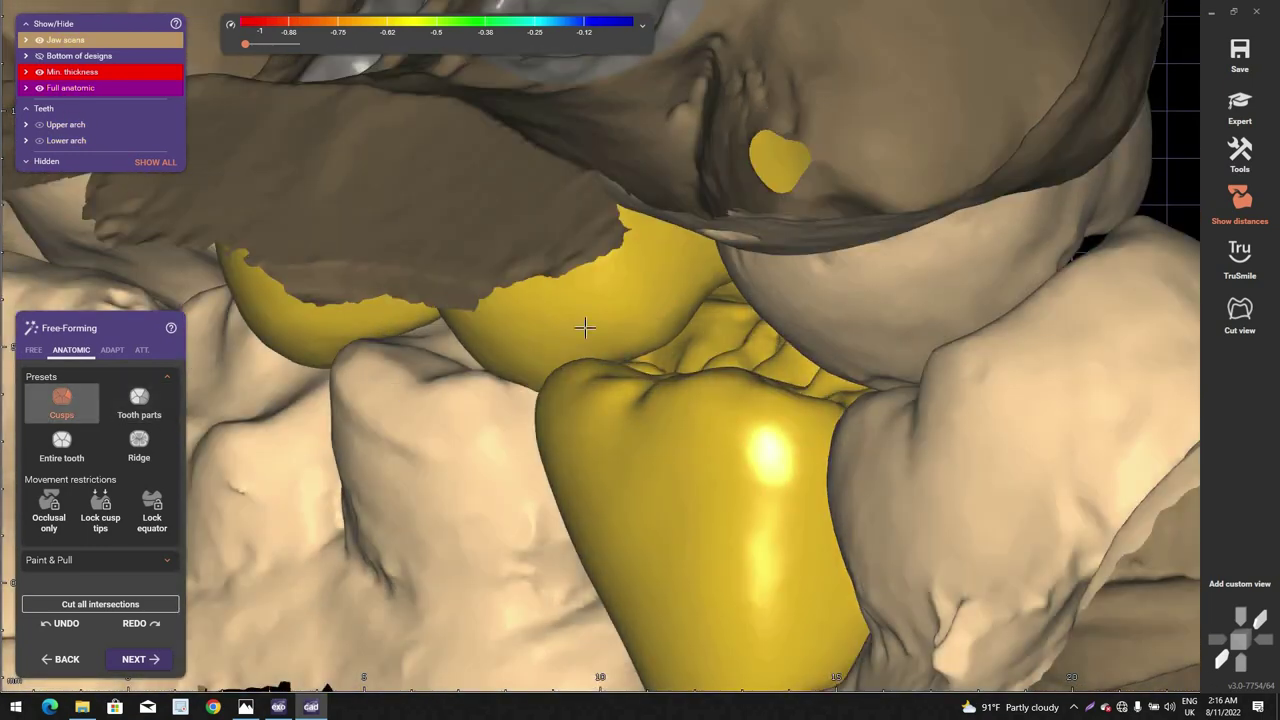
right_click_drag(583, 326, 531, 390)
right_click(537, 331, "ctrl")
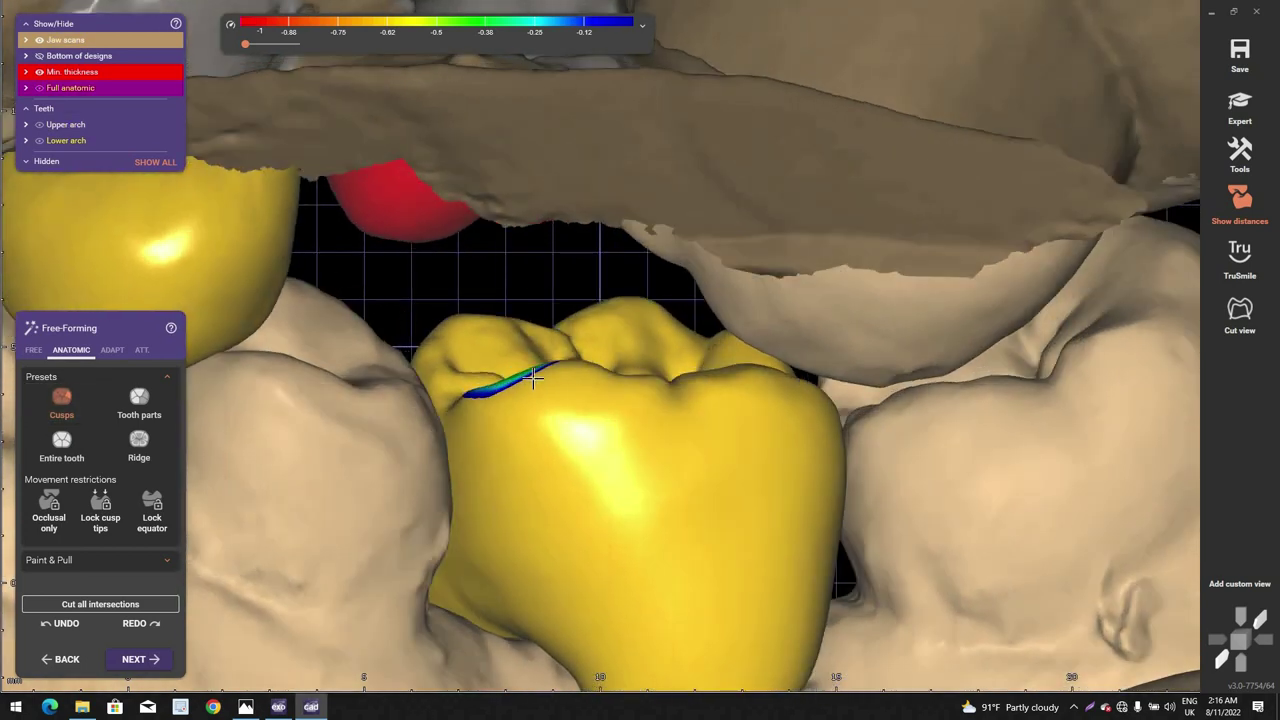
scroll(532, 388, "up", 2)
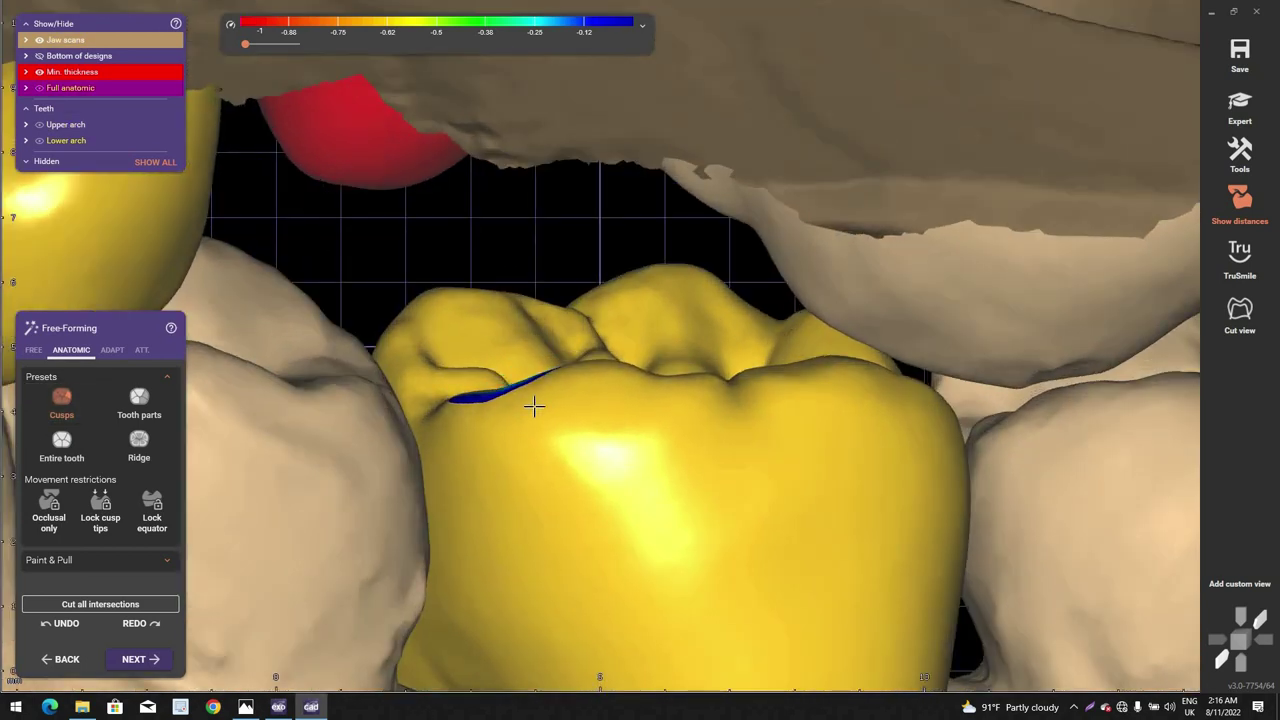
scroll(805, 397, "down", 3)
scroll(843, 381, "up", 1)
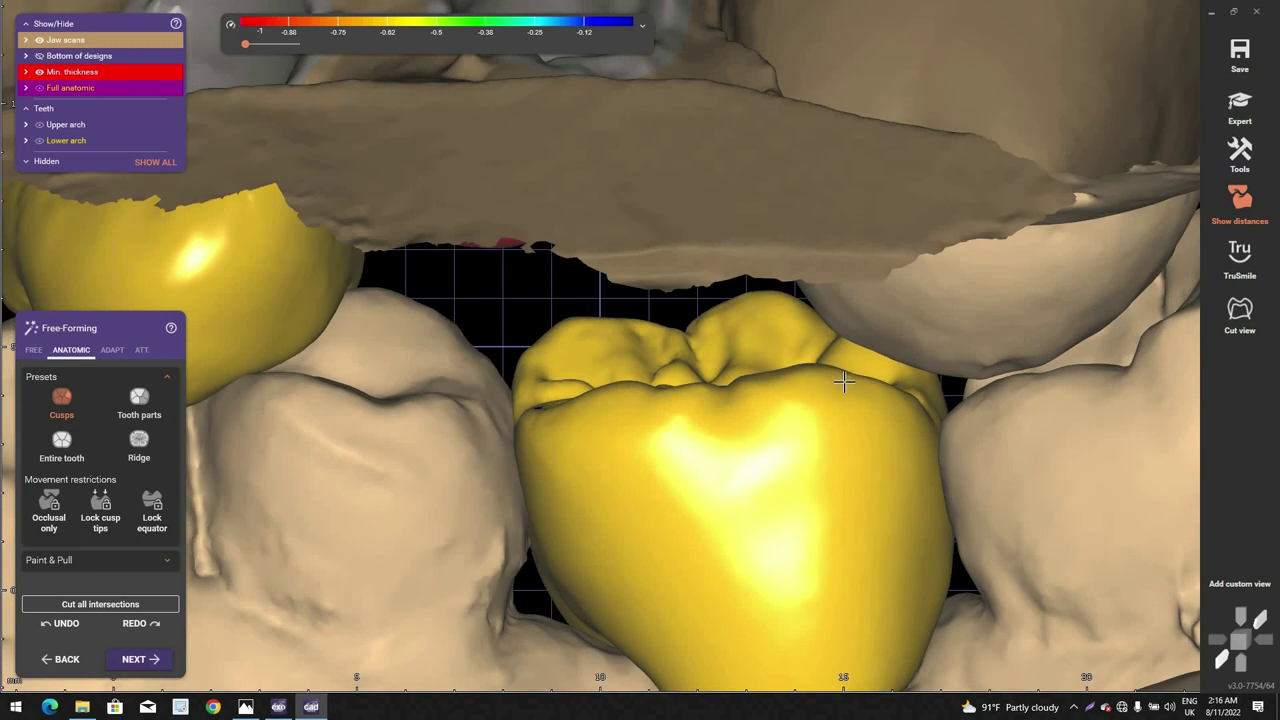
right_click_drag(717, 401, 717, 405)
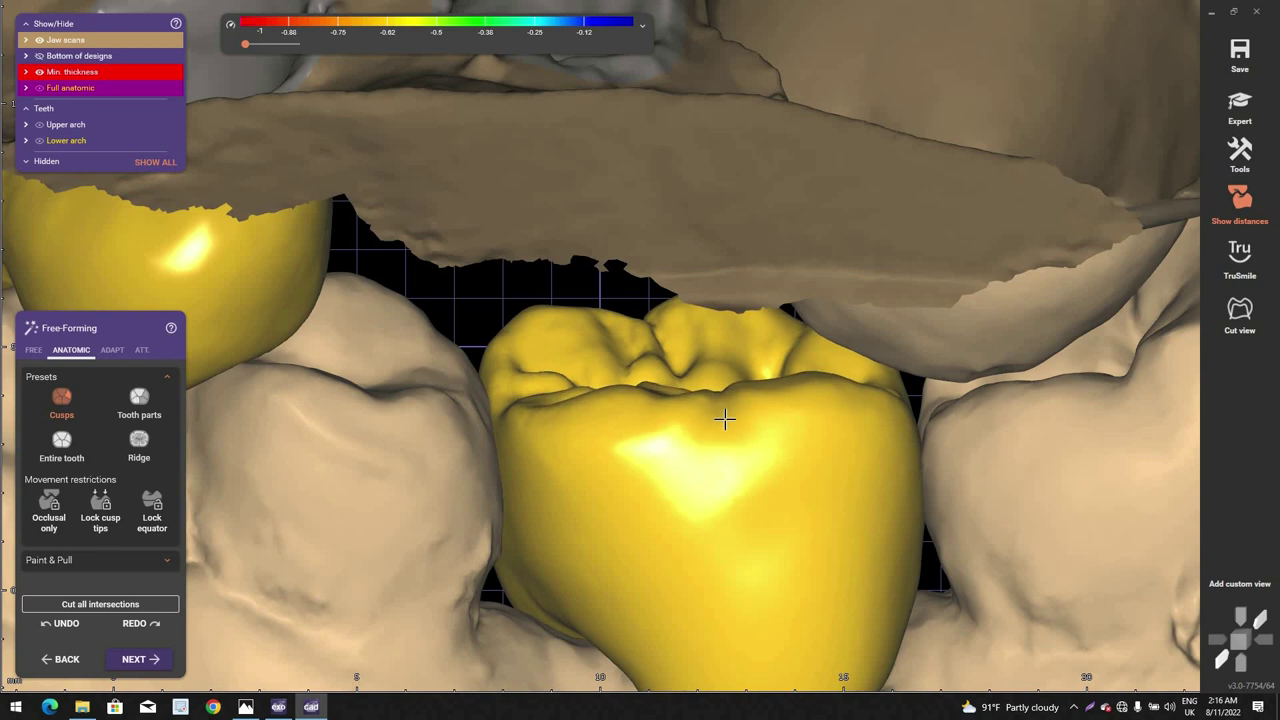
right_click_drag(725, 420, 718, 418)
Step: Isolate the lower arch and cut the molar crown's occlusal intersections with the static, lower-jaw adaptation at 0.3 mm desired distance
scroll(713, 417, "down", 3)
scroll(713, 417, "down", 2)
scroll(713, 417, "down", 2)
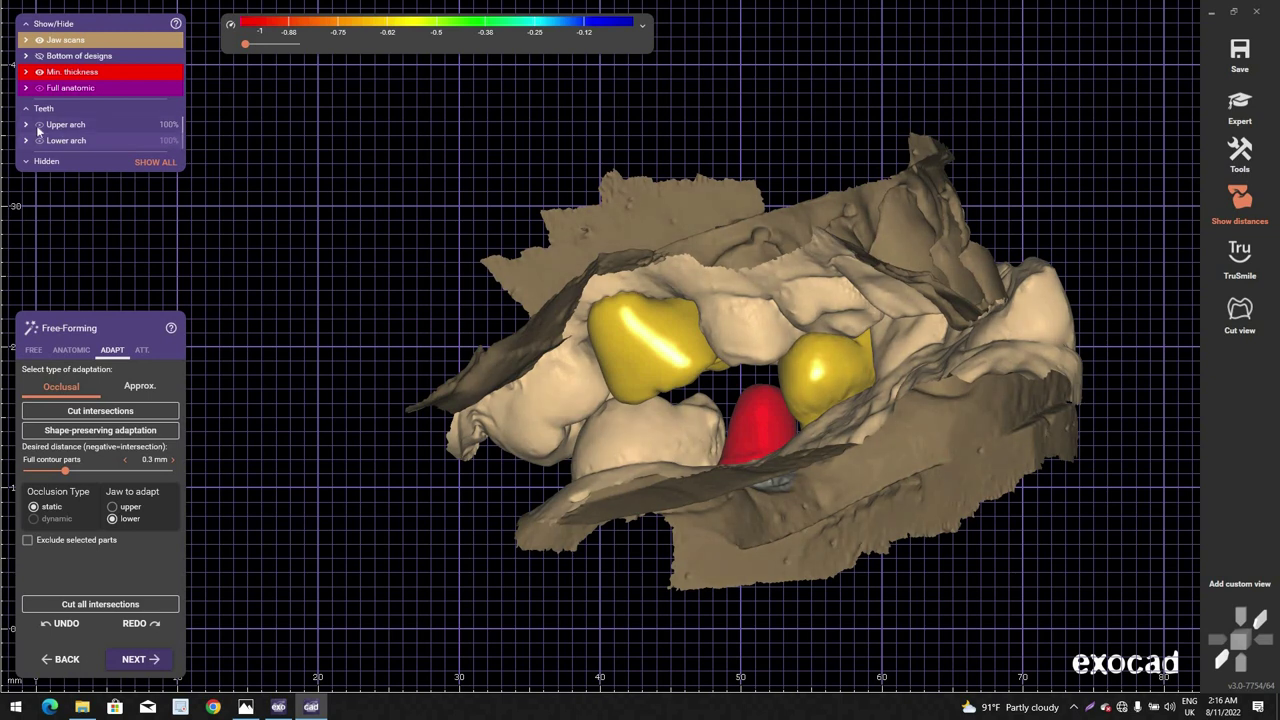
double_click(642, 316)
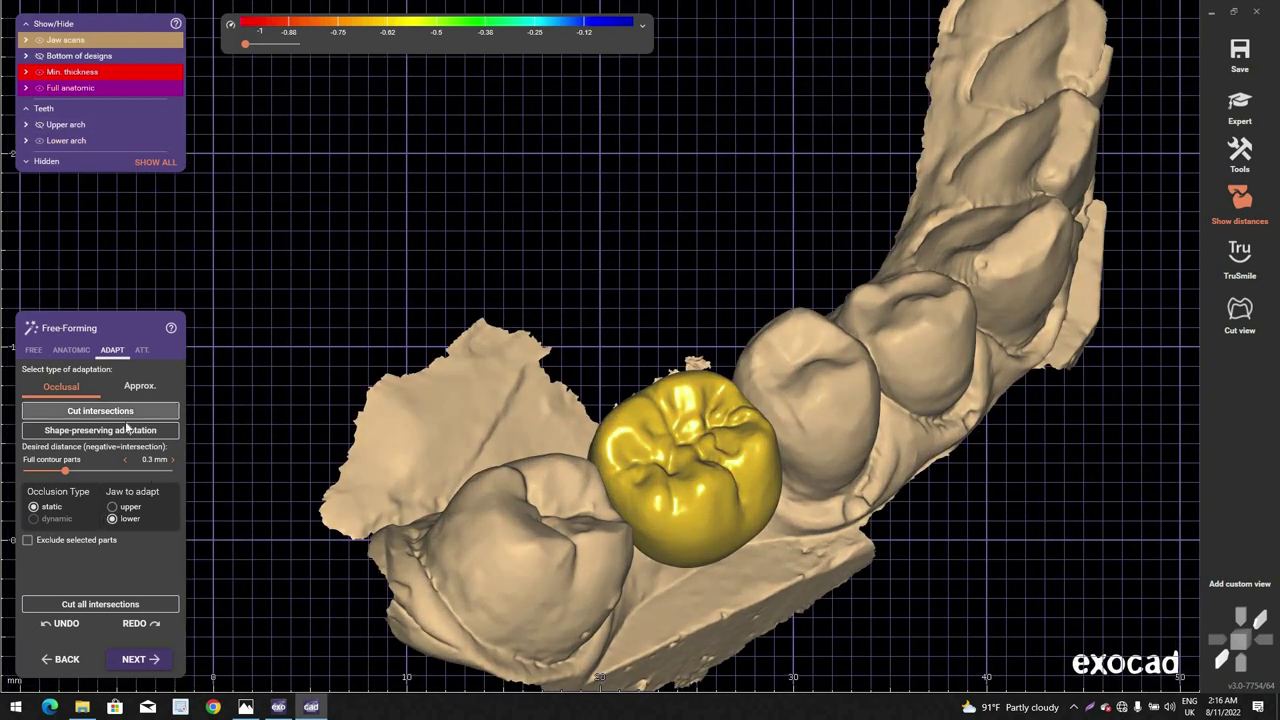
left_click(134, 412)
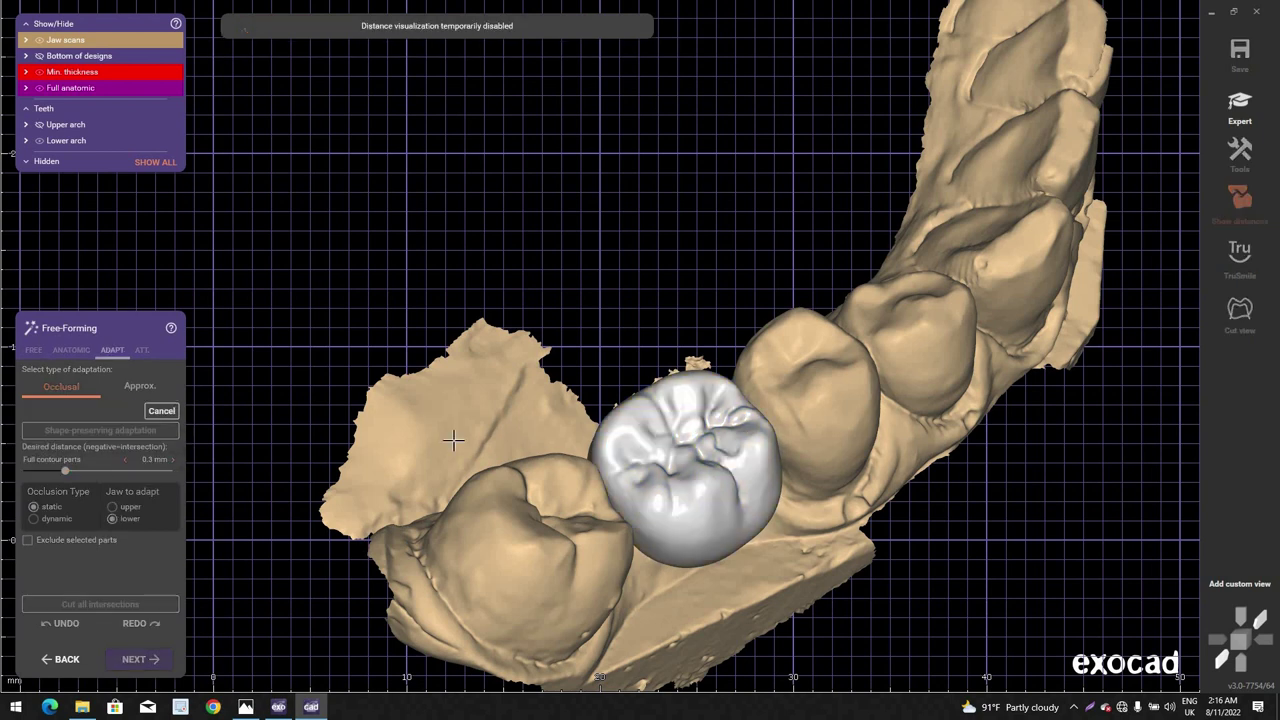
right_click_drag(700, 340, 722, 335)
scroll(714, 449, "up", 5)
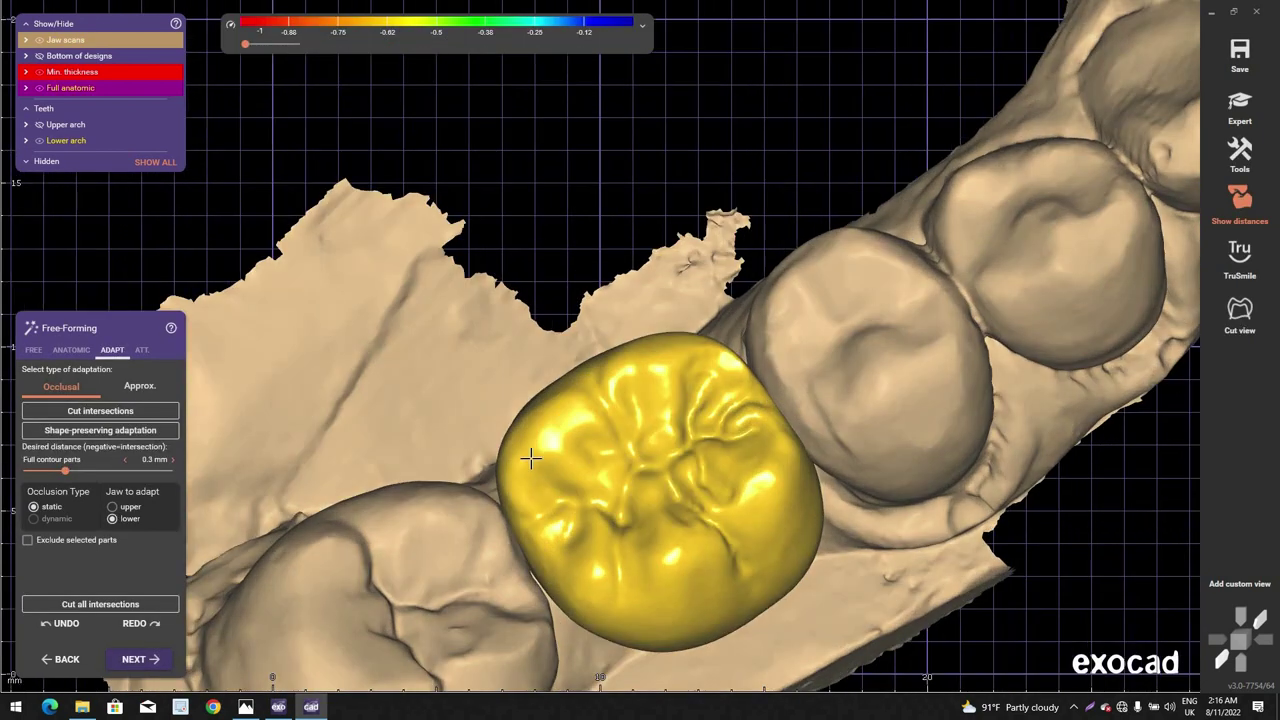
scroll(673, 600, "up", 3)
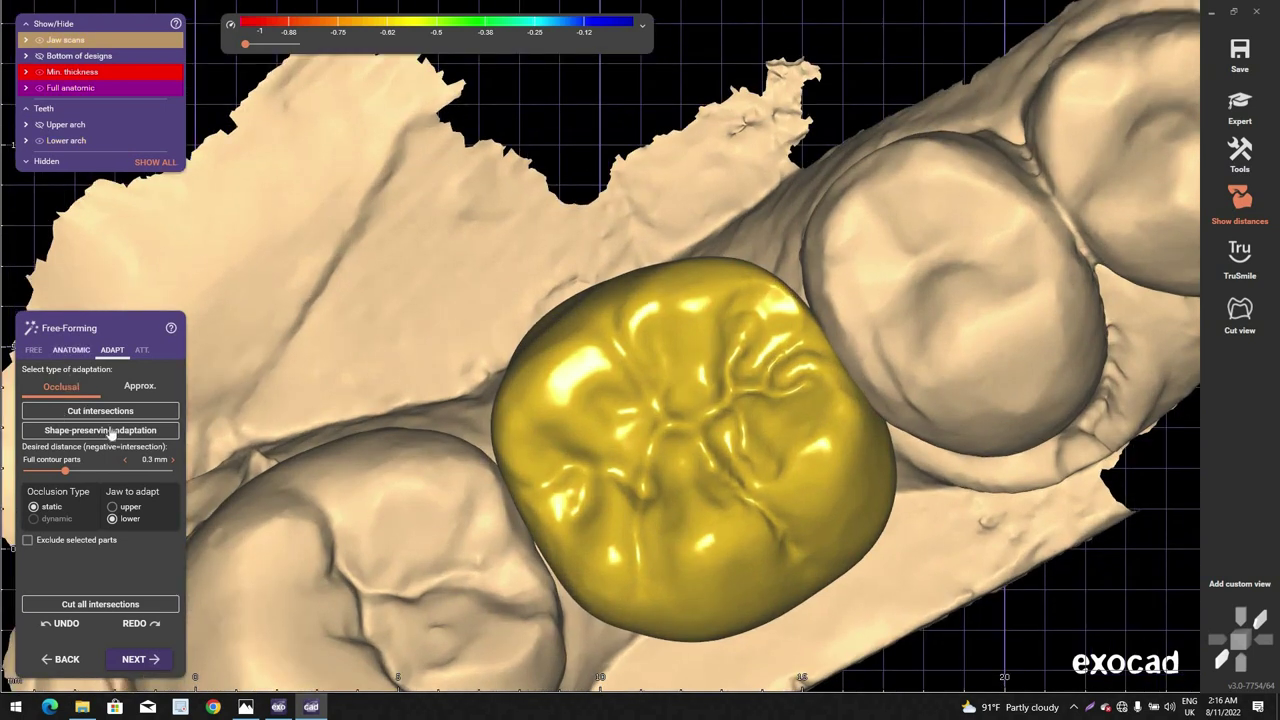
Step: Adjust the lower molar crown's side wall beside the rear neighbouring molar using the Tooth parts anatomic preset
left_click(71, 350)
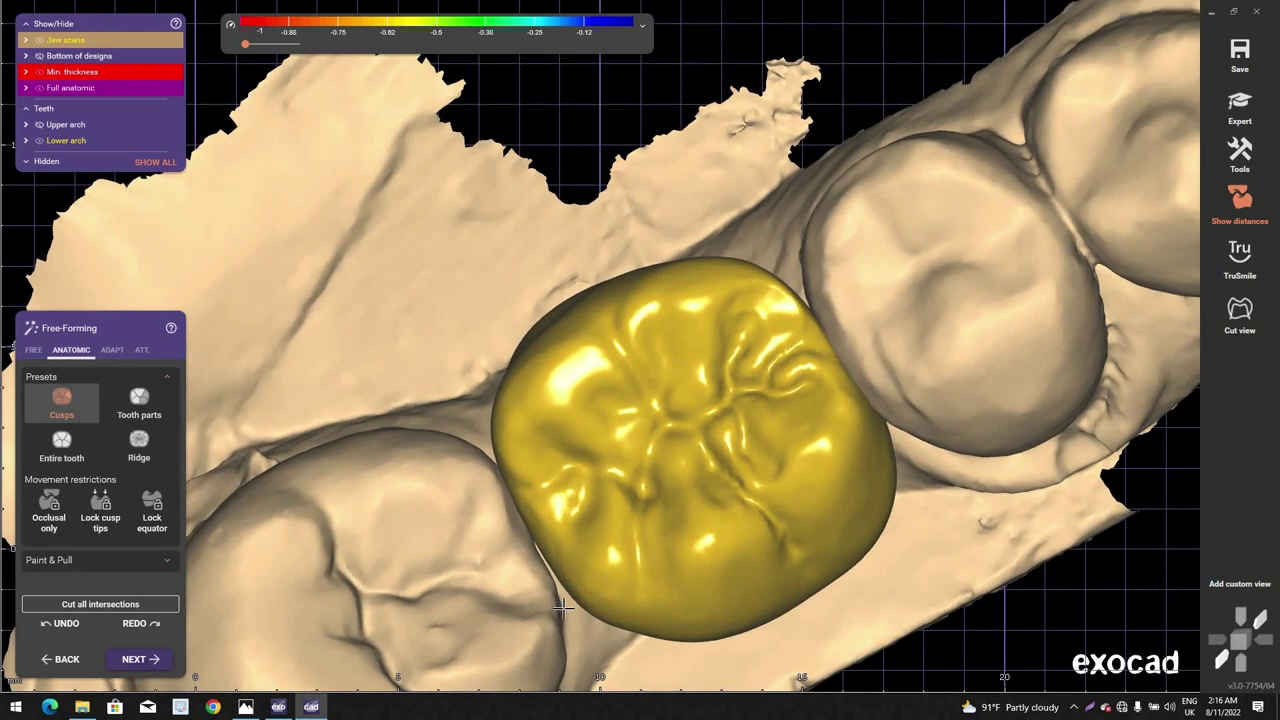
scroll(563, 605, "up", 4)
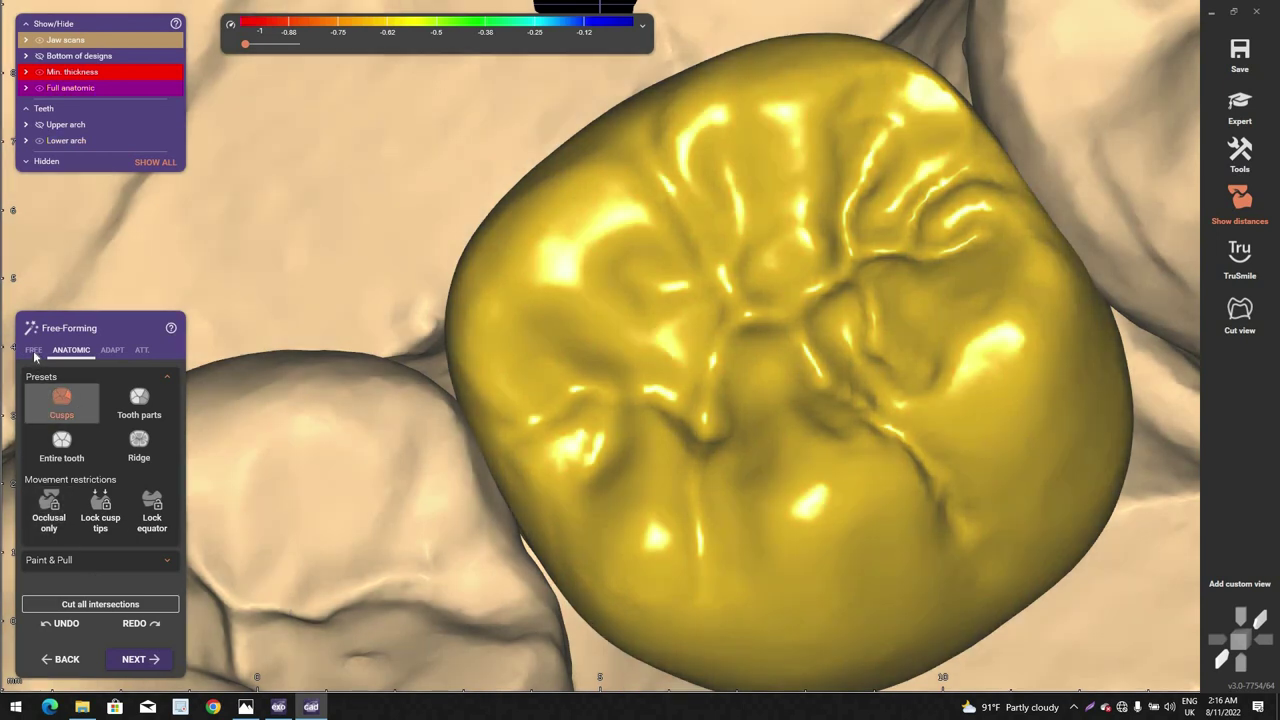
left_click(146, 399)
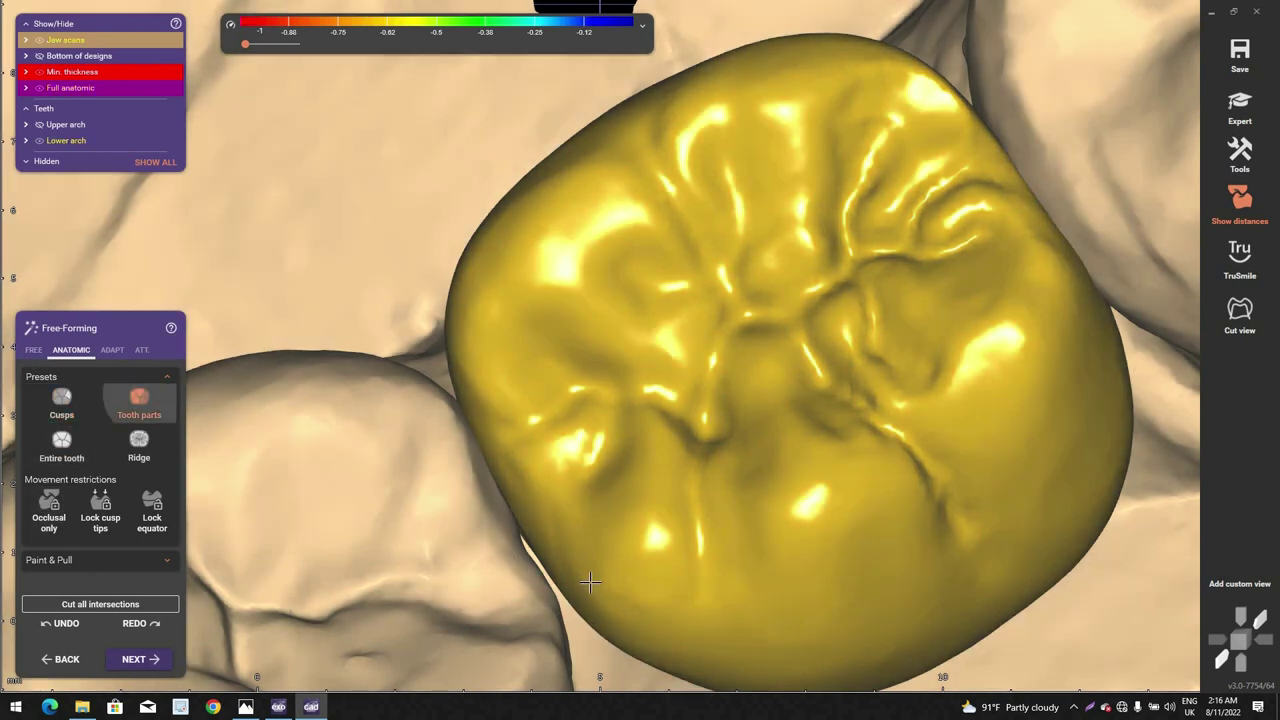
scroll(588, 585, "up", 2)
left_click_drag(588, 593, 588, 596)
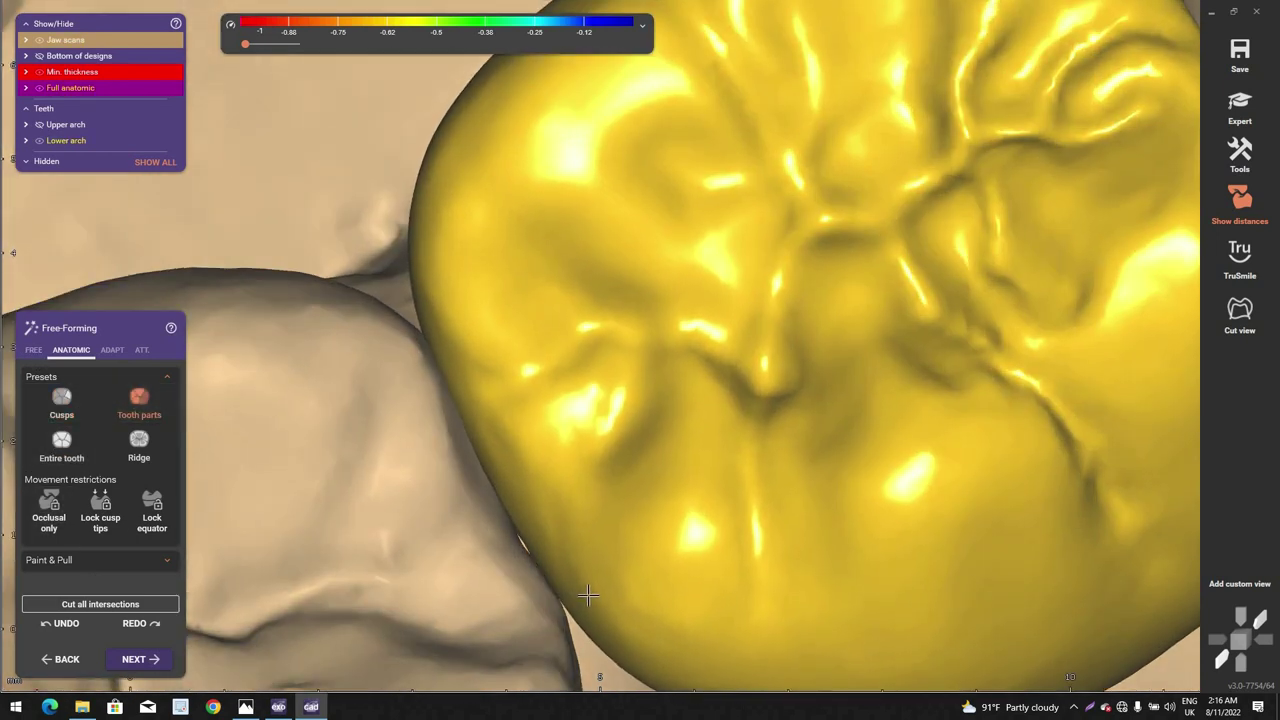
scroll(524, 551, "down", 2)
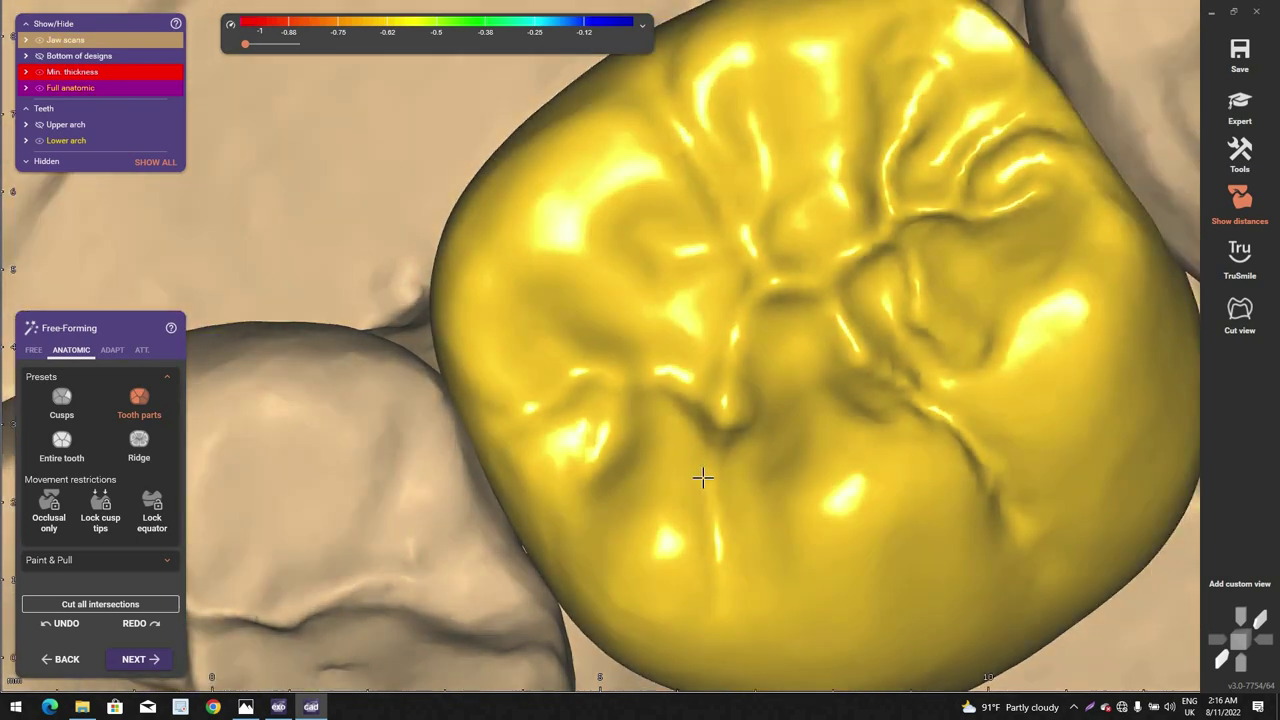
scroll(743, 483, "down", 3)
right_click_drag(743, 483, 704, 344)
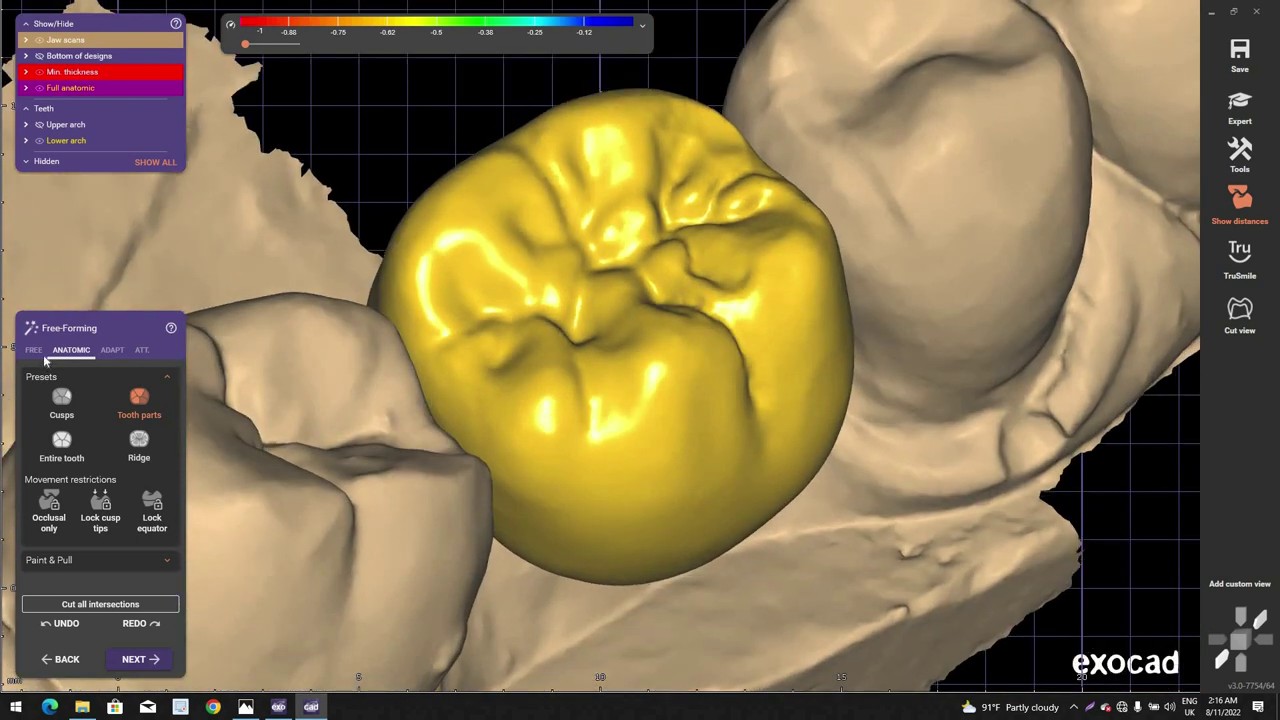
Step: Smooth the lower molar crown's marginal edge beside the front neighbouring tooth with the free Smooth/Flatten brush
right_click_drag(709, 86, 726, 77)
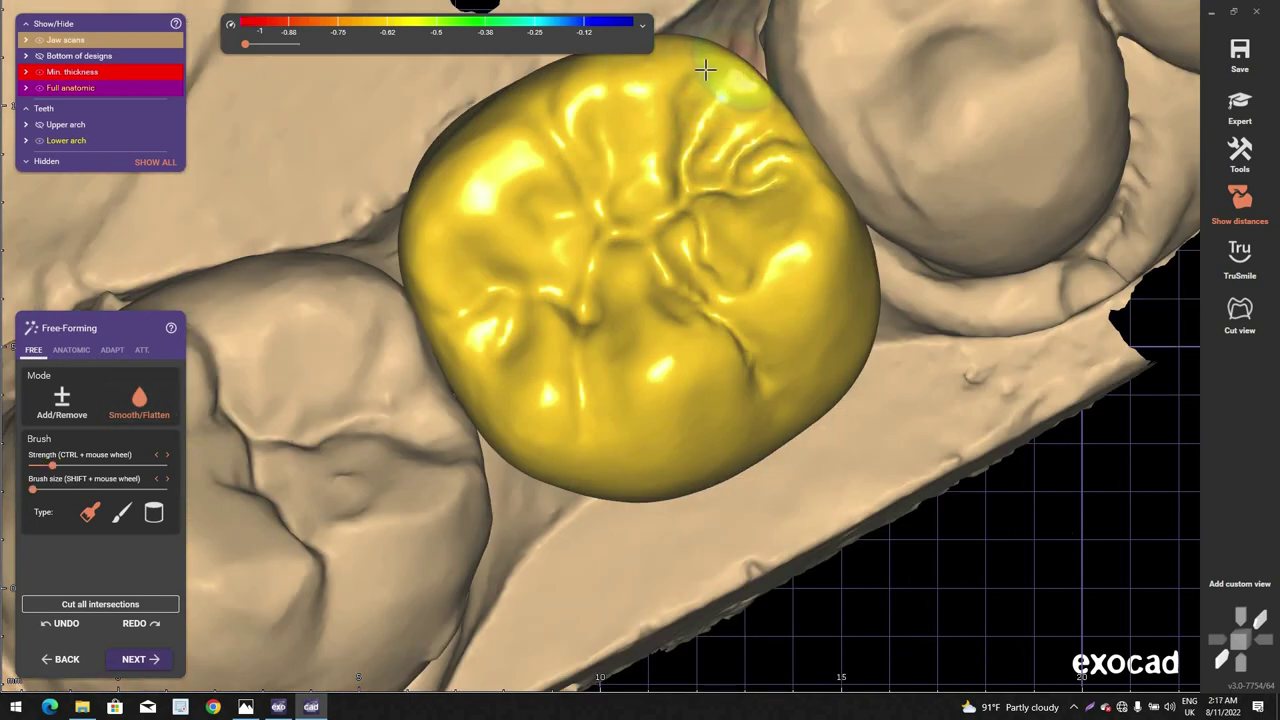
scroll(680, 147, "down", 3)
right_click_drag(679, 152, 681, 148)
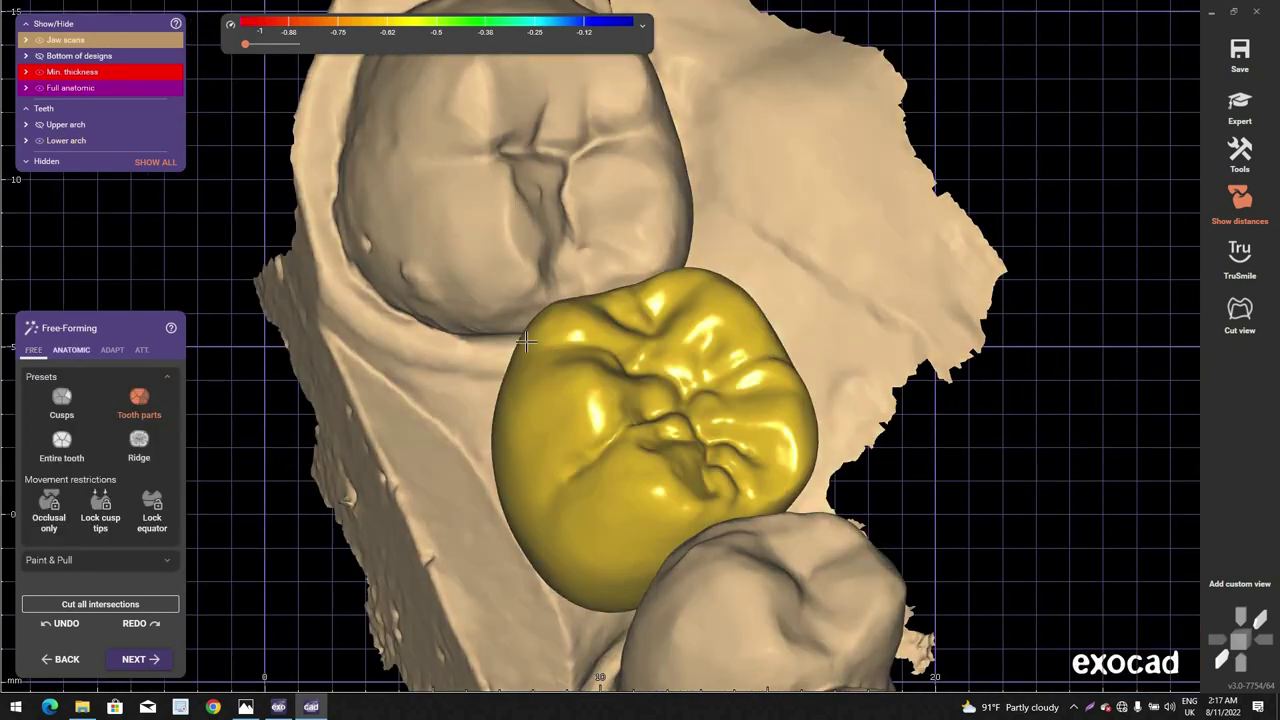
Step: Return to the Tooth parts preset and refine the lower molar crown's contact area against the rear neighbouring molar
right_click_drag(526, 341, 524, 312)
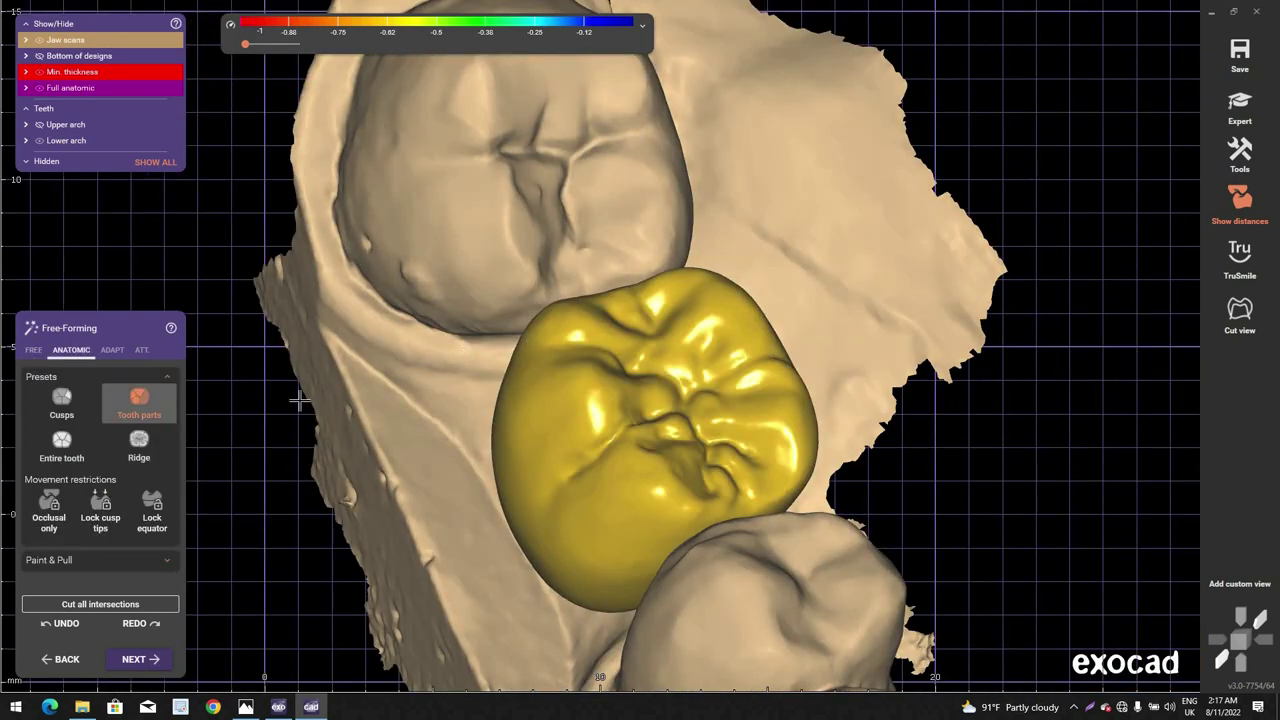
scroll(660, 330, "up", 5)
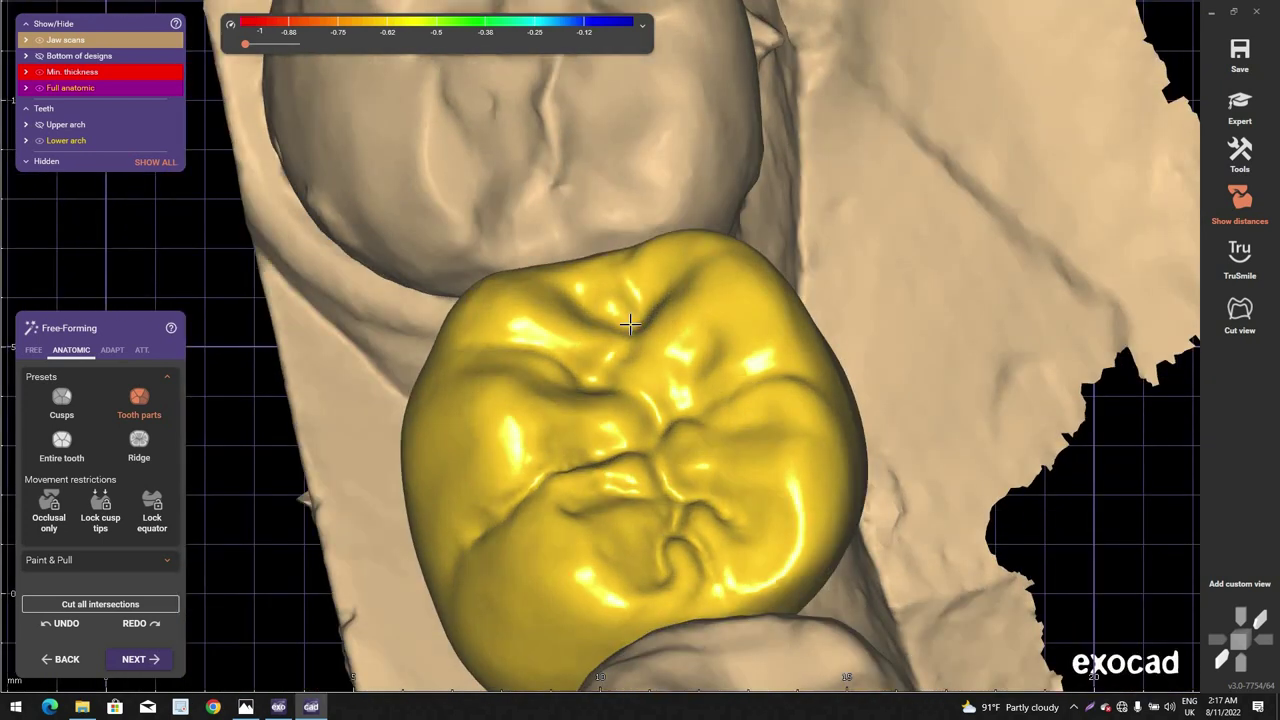
scroll(615, 305, "down", 2)
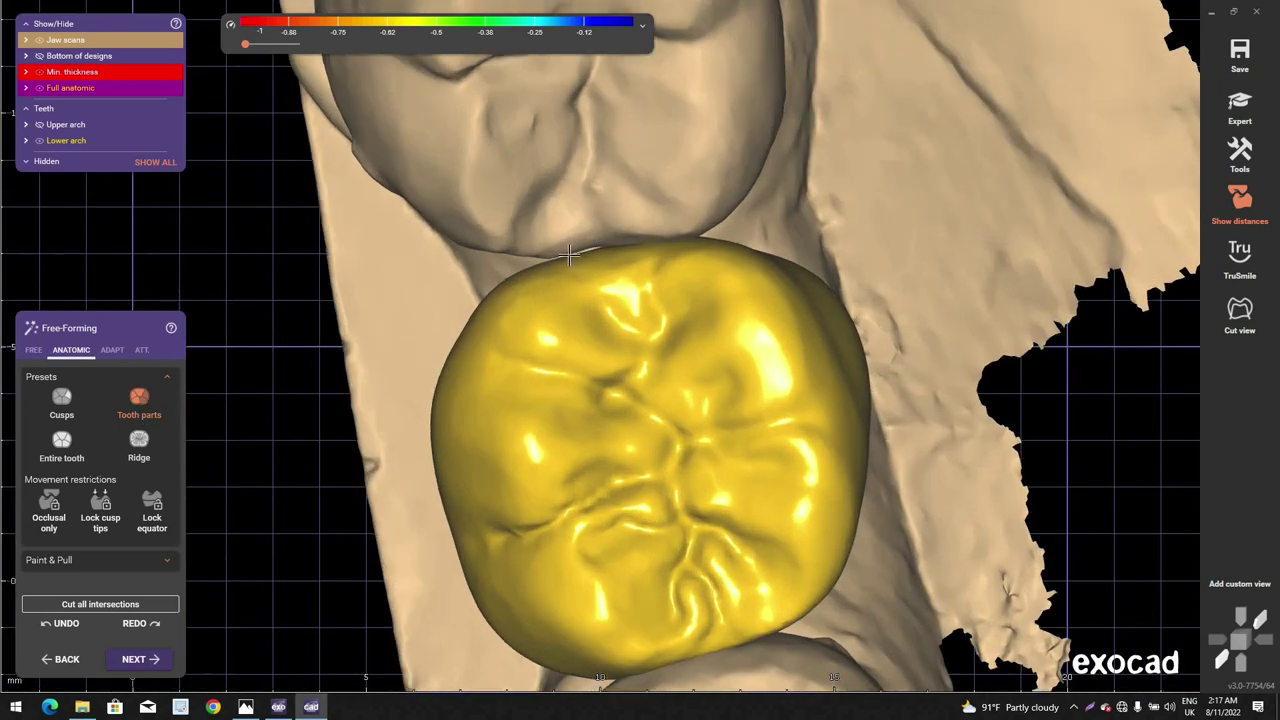
scroll(570, 257, "up", 3)
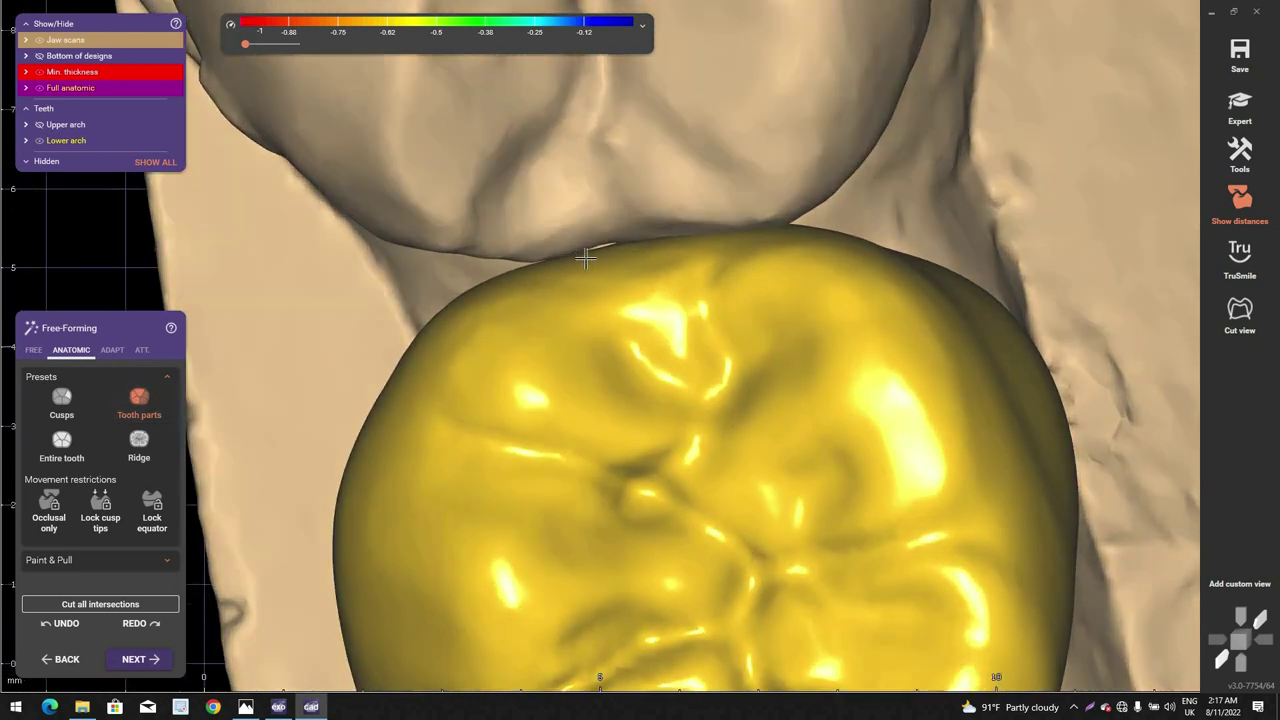
scroll(629, 261, "down", 5)
right_click_drag(270, 420, 371, 434)
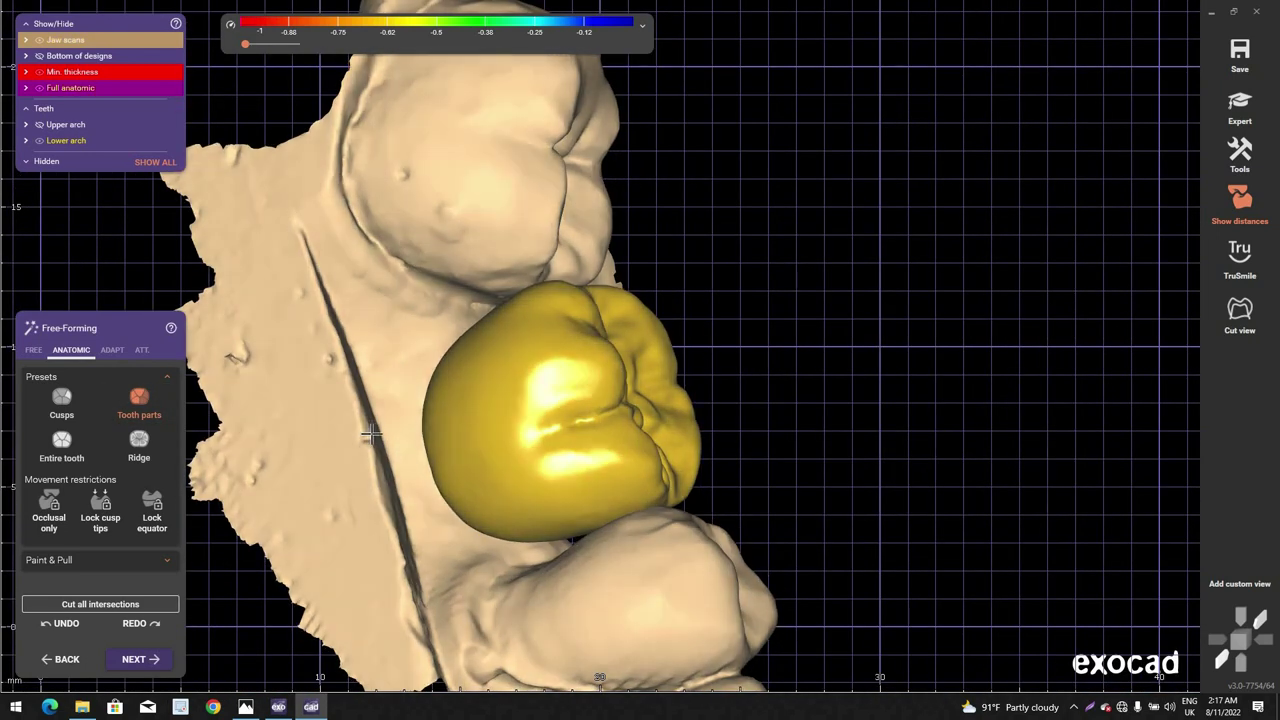
Step: Isolate the upper arch with its two crowns, hiding the lower arch and the minimum thickness display
scroll(428, 426, "down", 2)
middle_click_drag(428, 426, 589, 391)
right_click_drag(589, 391, 786, 354)
middle_click(786, 354)
scroll(600, 346, "down", 3)
right_click_drag(600, 346, 755, 222)
key("ctrl+a")
key("ctrl+f")
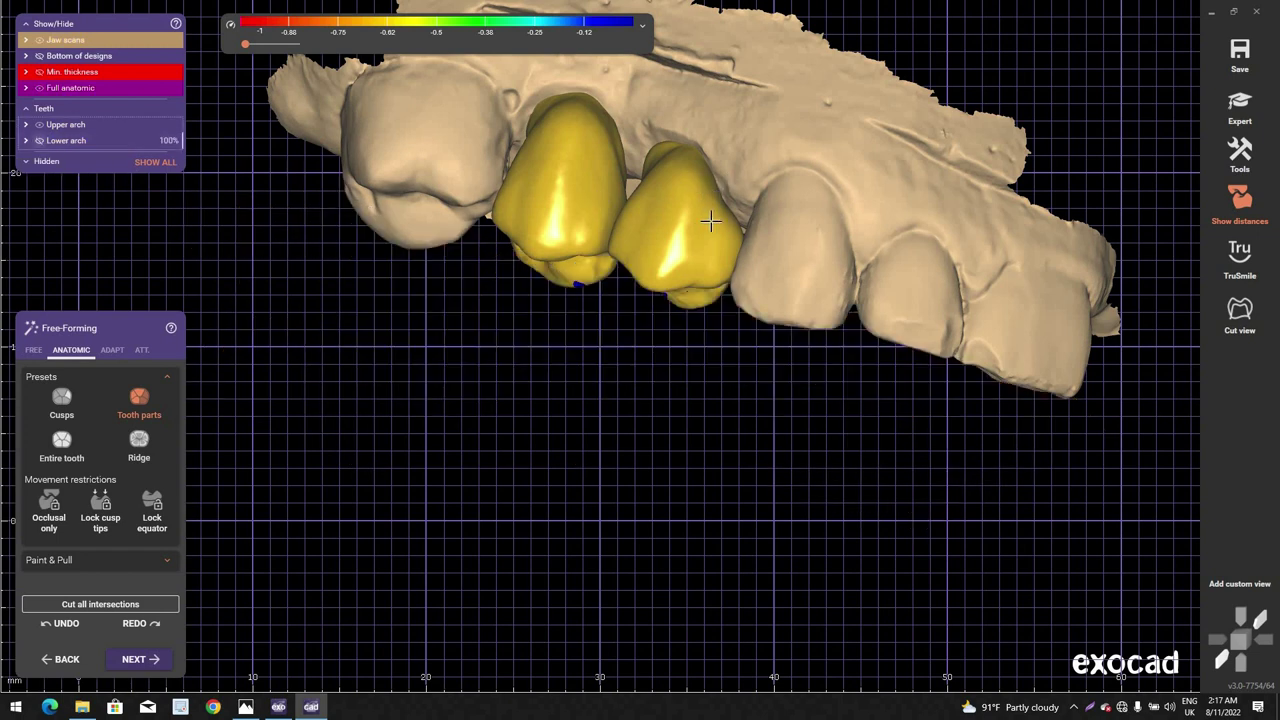
middle_click(711, 217)
scroll(699, 210, "down", 4)
right_click_drag(697, 209, 690, 204)
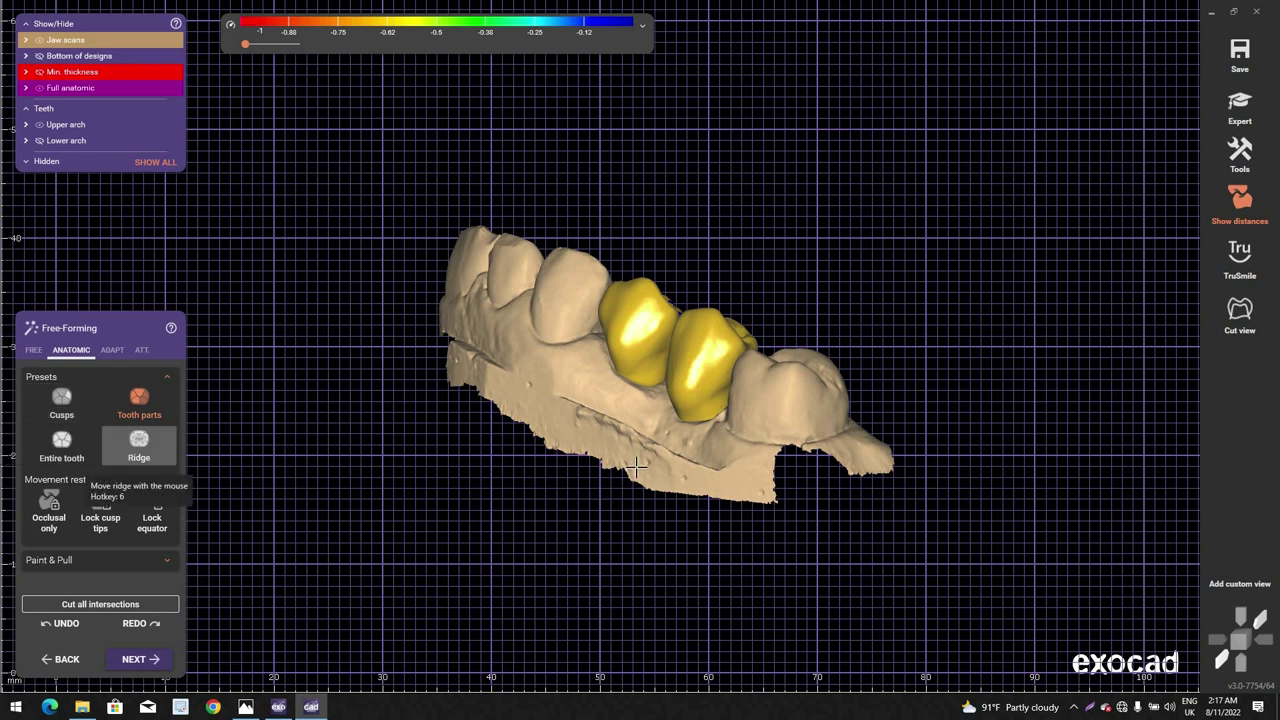
Step: Refine the two upper crowns' cheek-side ridges around the gap between them using the Ridge anatomic preset
left_click(139, 446)
right_click_drag(612, 334, 603, 306)
scroll(602, 310, "up", 5)
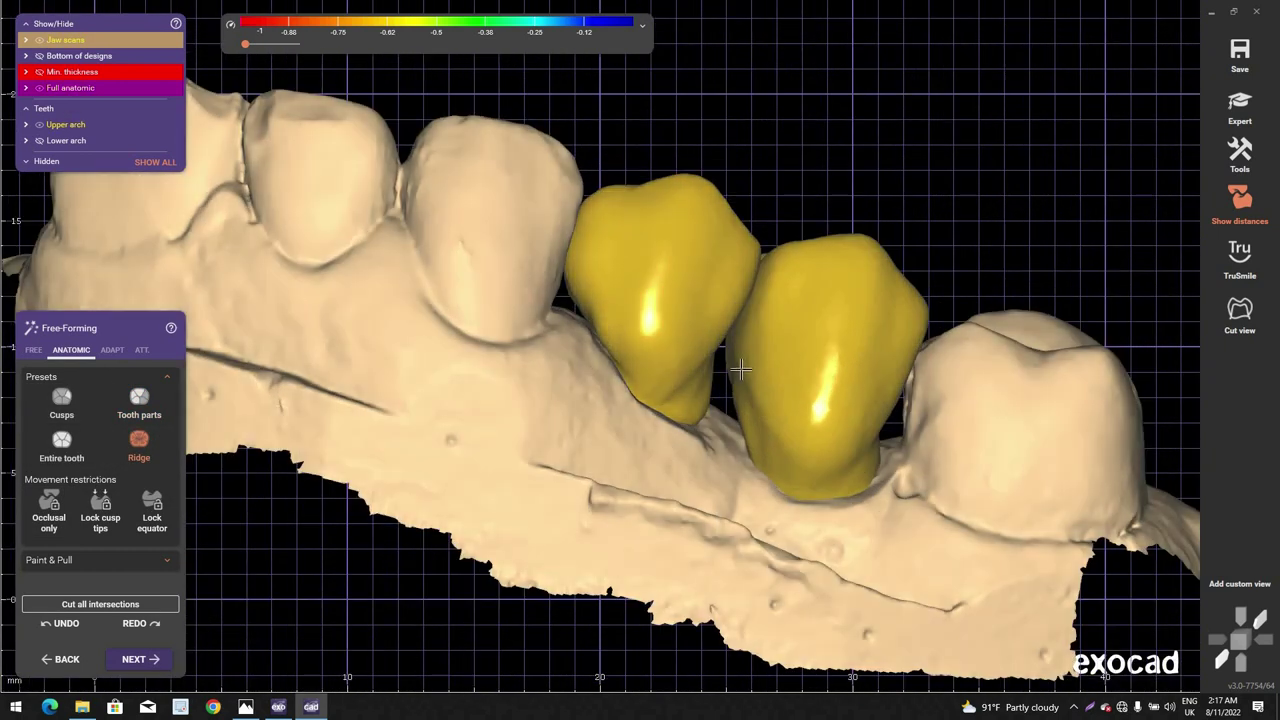
mouse_move(632, 184)
right_mouse_down()
mouse_move(640, 230)
mouse_move(630, 180)
right_mouse_up()
scroll(630, 180, "up", 2)
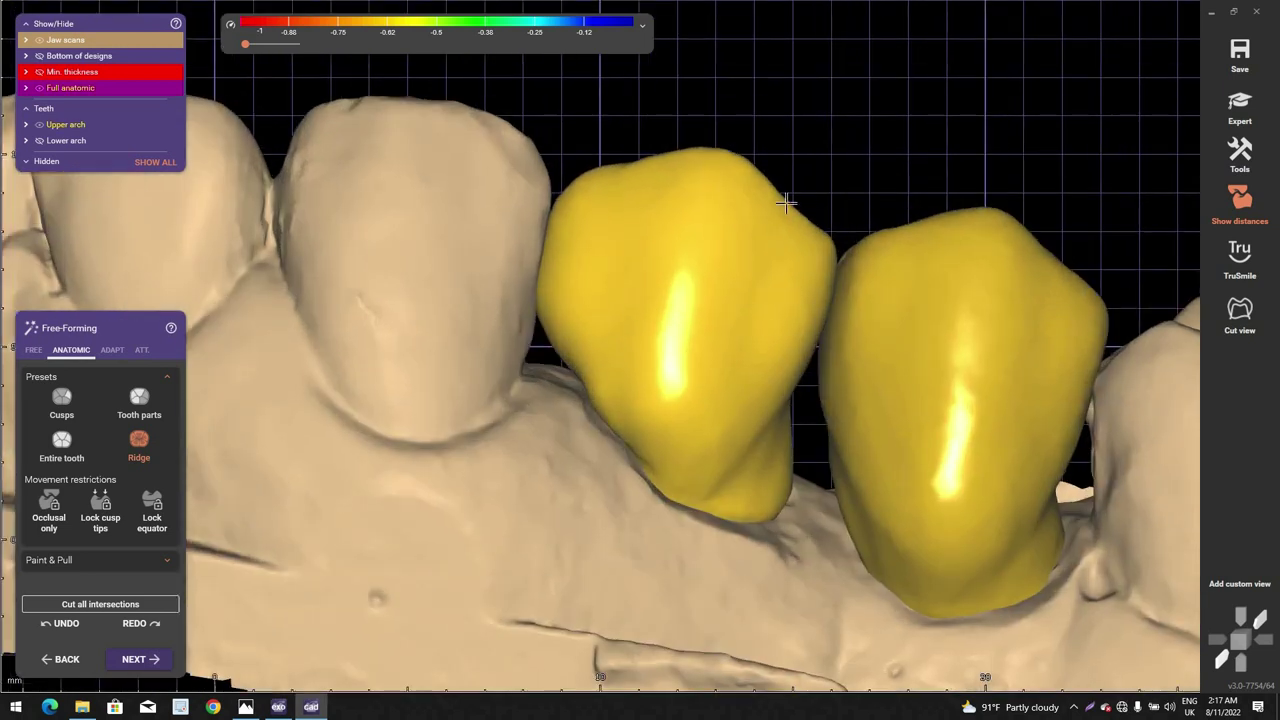
right_click_drag(921, 242, 914, 220)
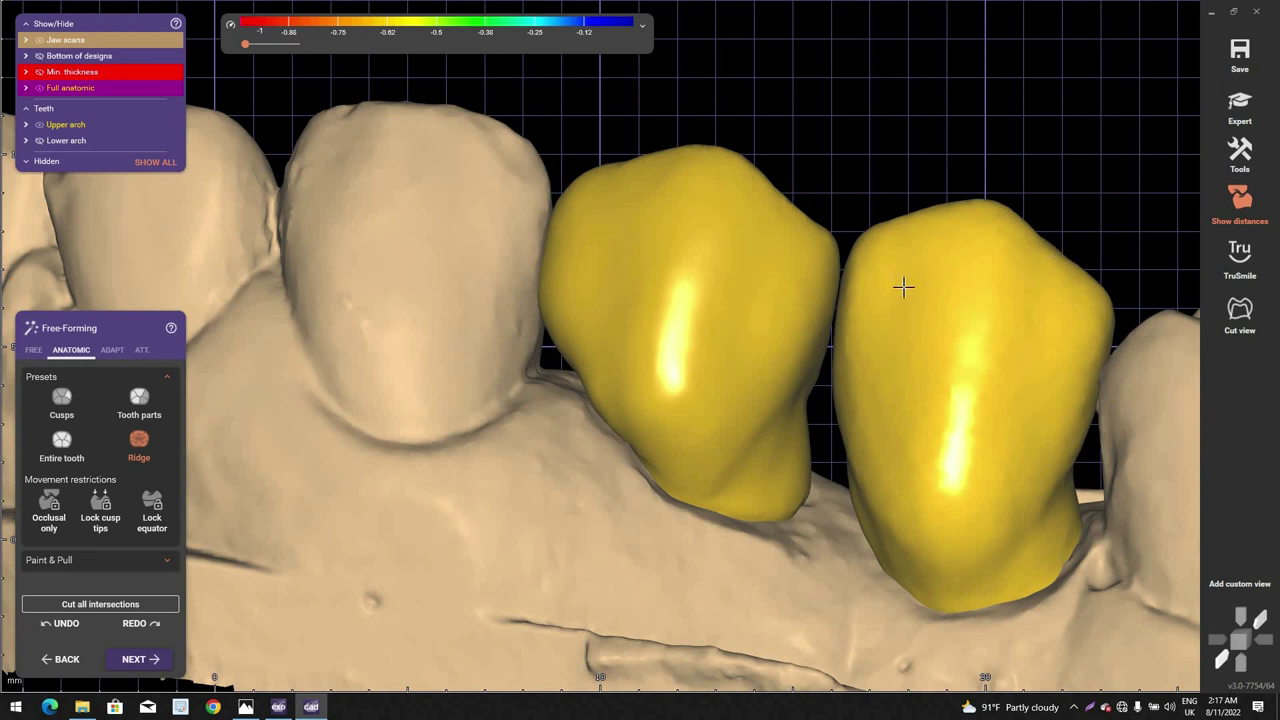
scroll(869, 323, "down", 2)
right_click_drag(869, 323, 862, 425)
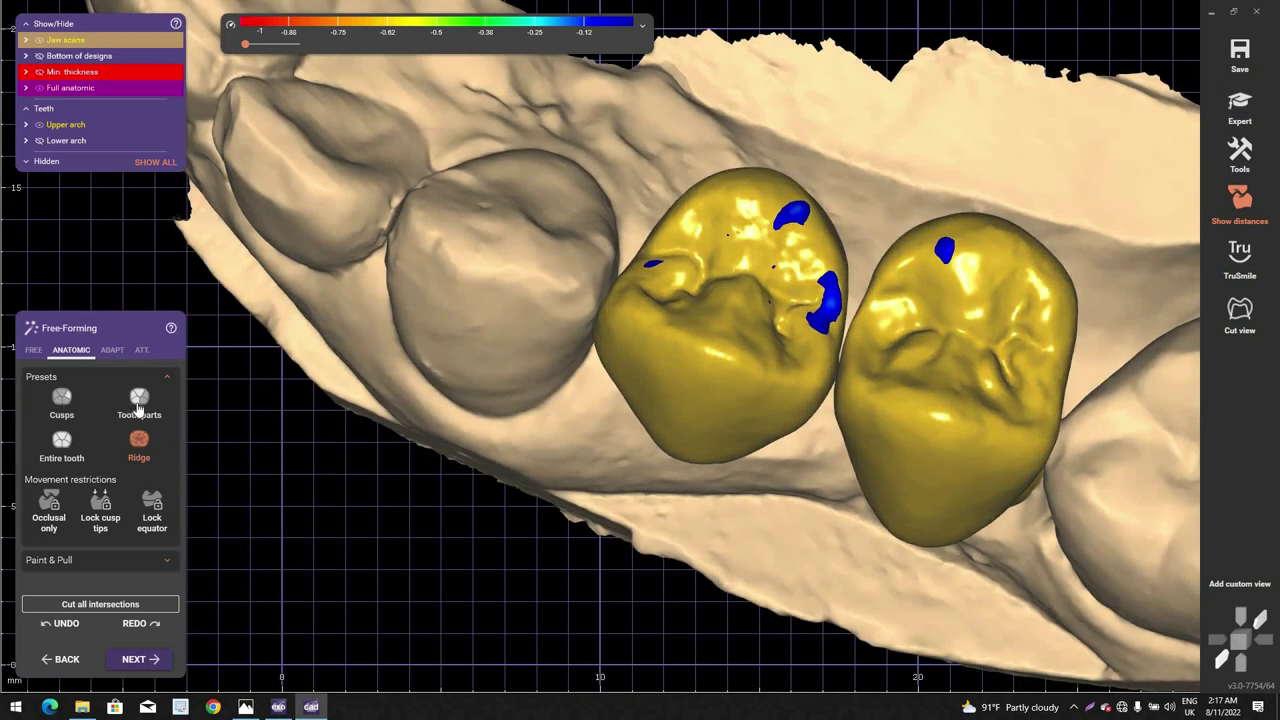
Step: Activate the Cusps preset and examine the upper crowns' chewing surfaces, contact spots and the gap between them
left_click(64, 404)
right_click_drag(866, 315, 856, 328)
scroll(860, 324, "up", 2)
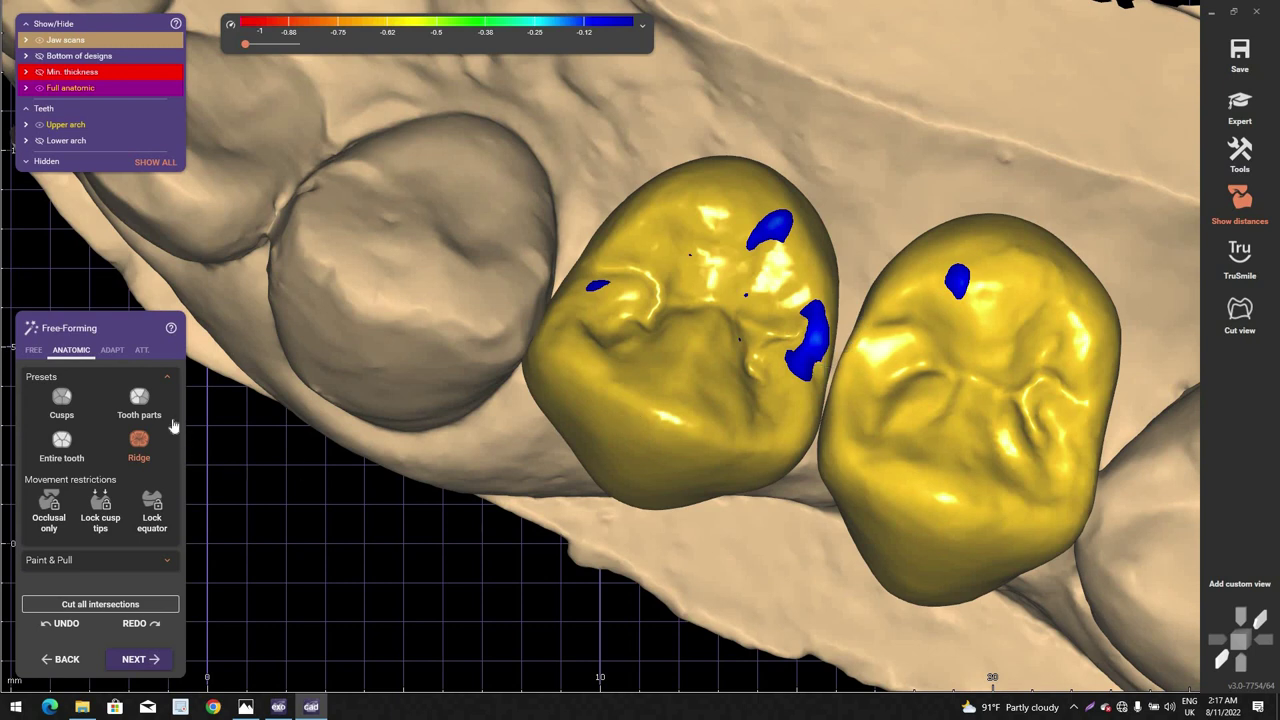
left_click(61, 400)
scroll(855, 365, "up", 3)
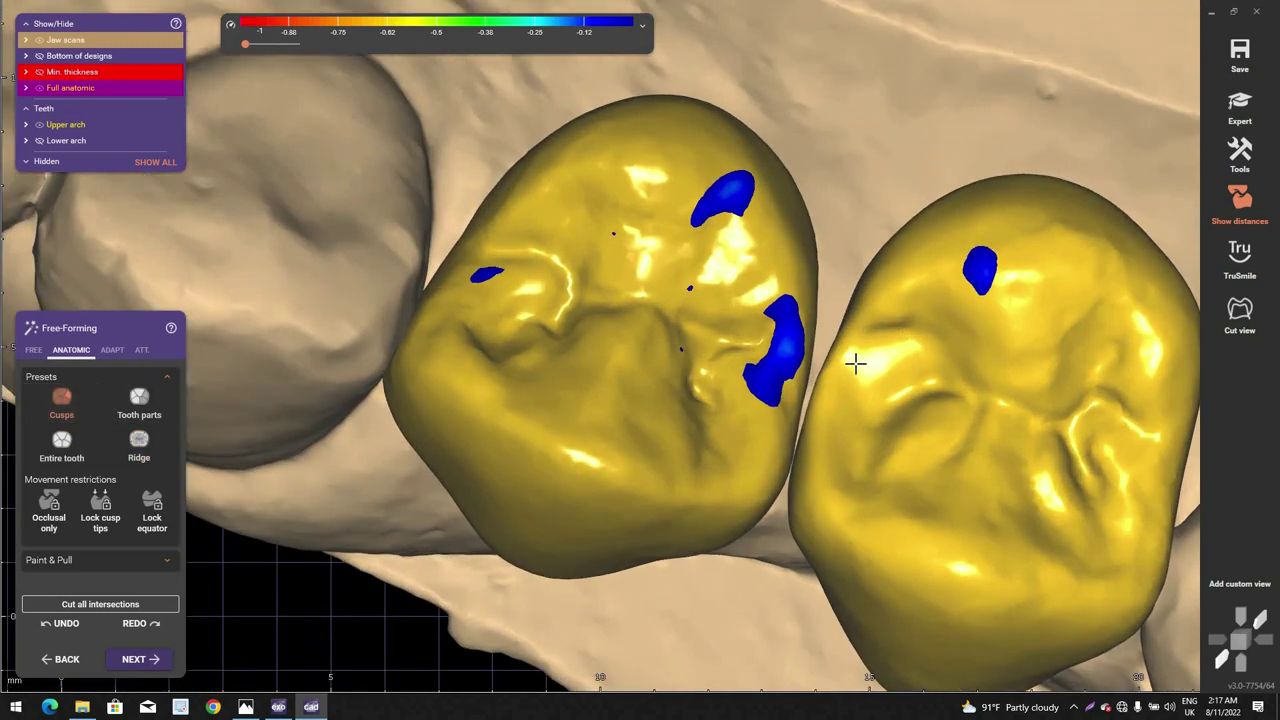
right_click_drag(855, 364, 855, 366)
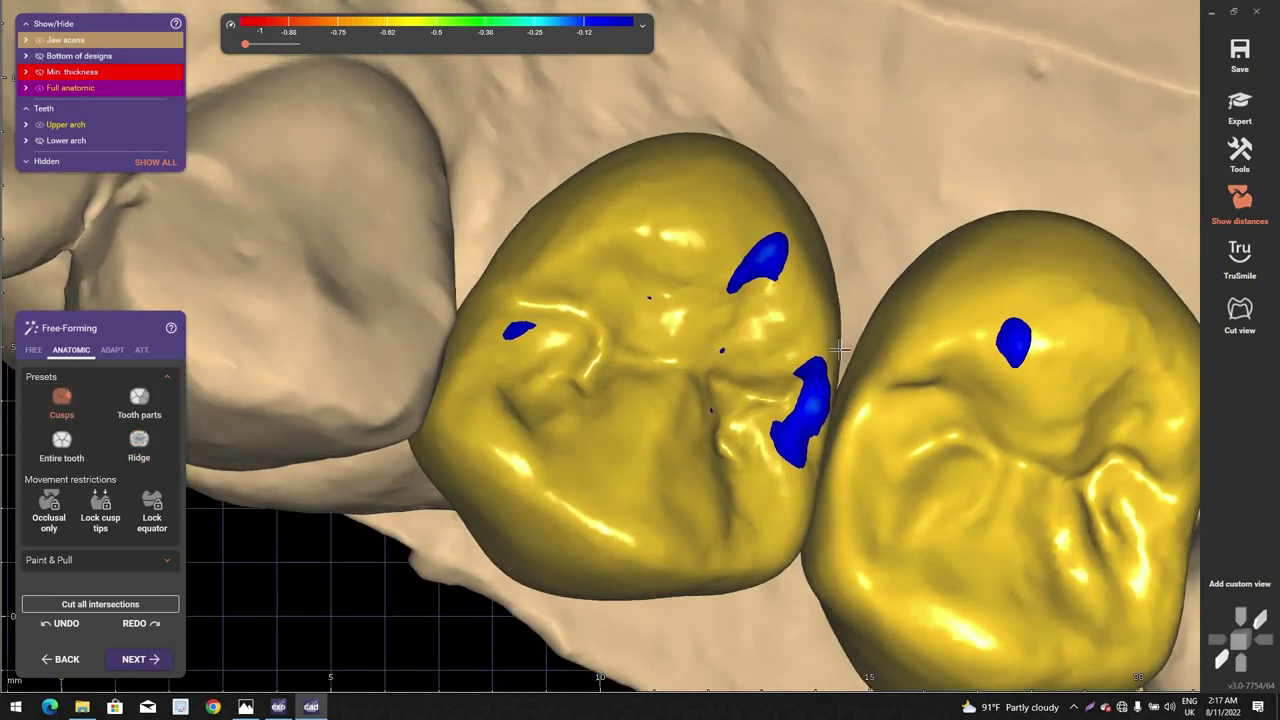
scroll(840, 348, "down", 5)
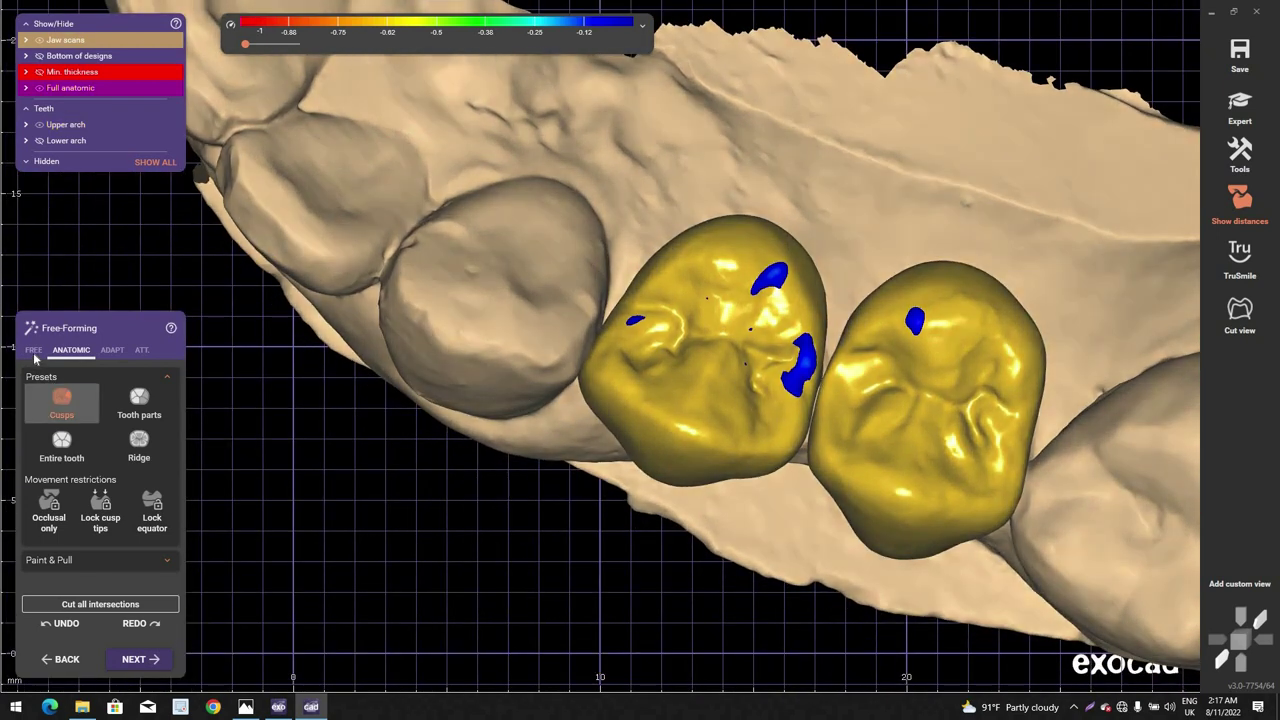
Step: Adjust the front upper crown's chewing surface beside its front neighbour using free-form Add/Remove with an enlarged brush
left_click(34, 351)
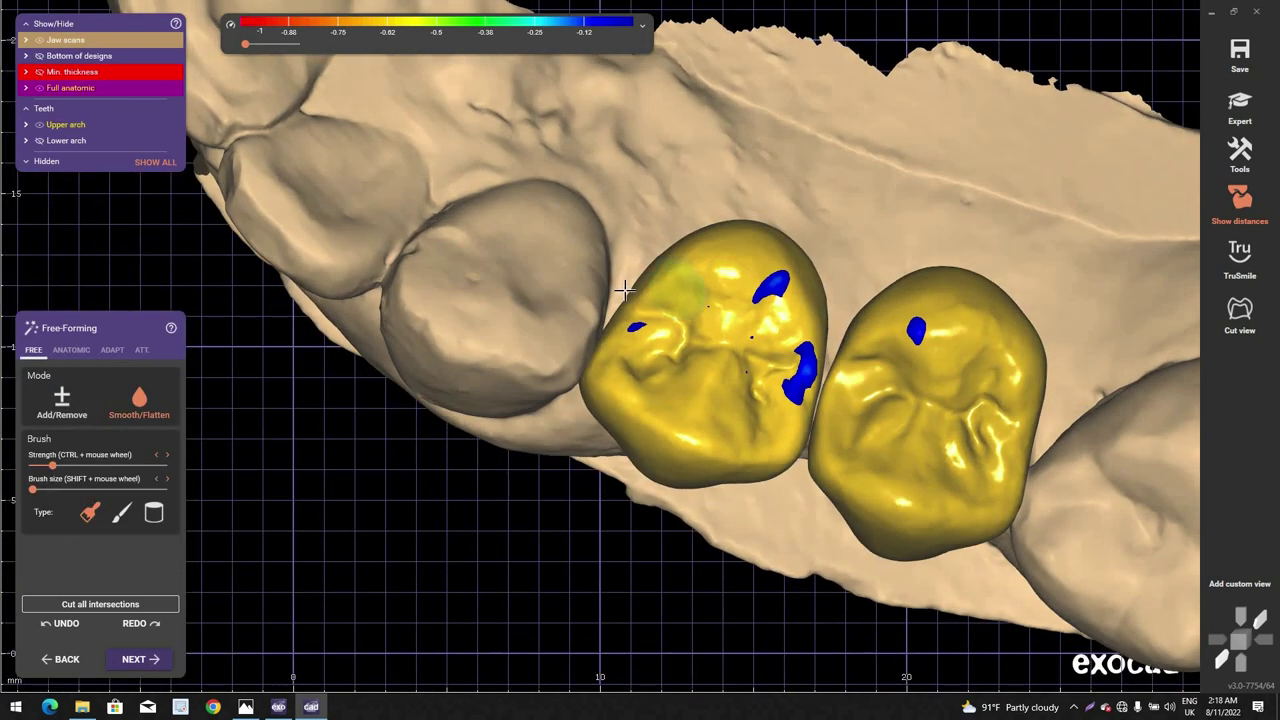
scroll(630, 300, "up", 3, "shift")
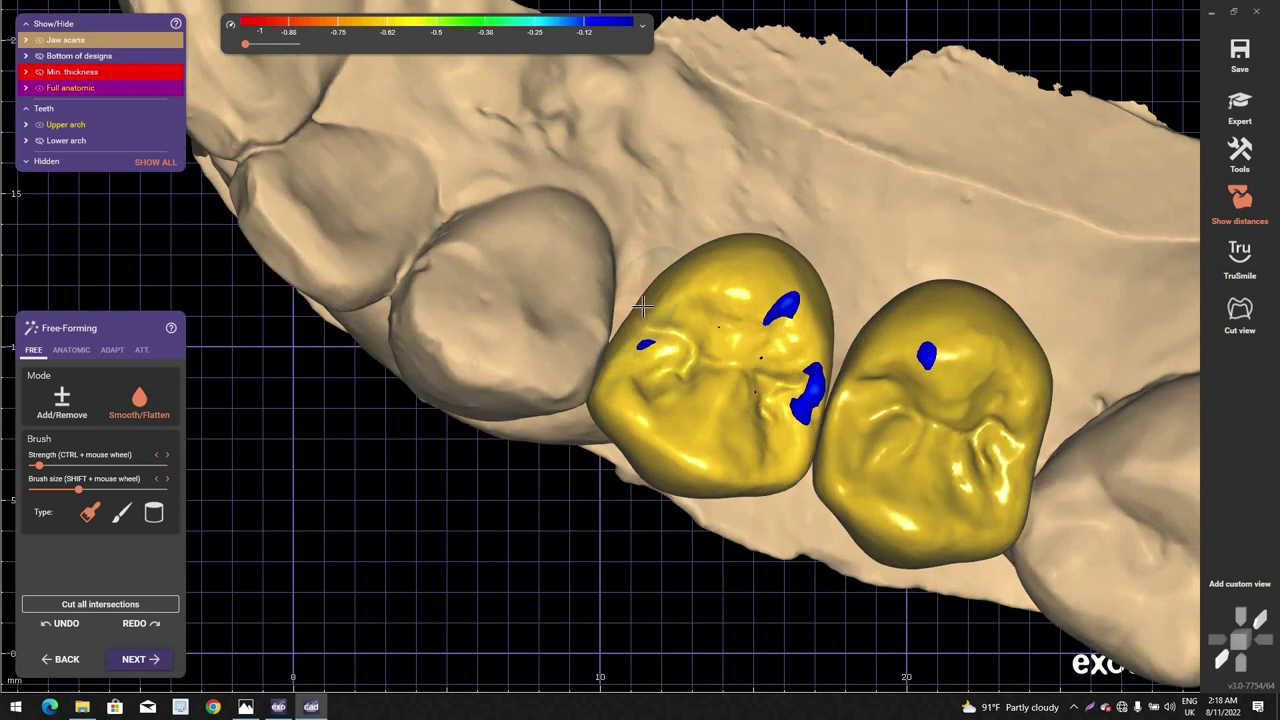
scroll(632, 315, "up", 2, "ctrl")
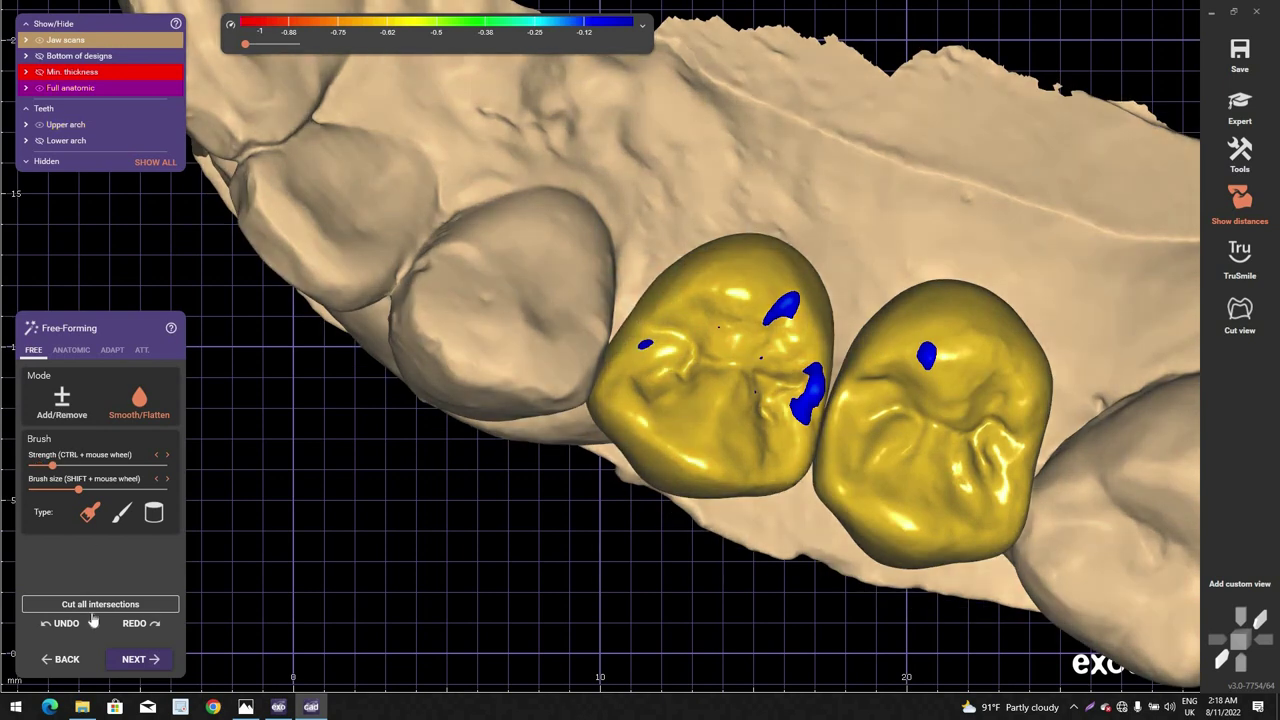
left_click(61, 410)
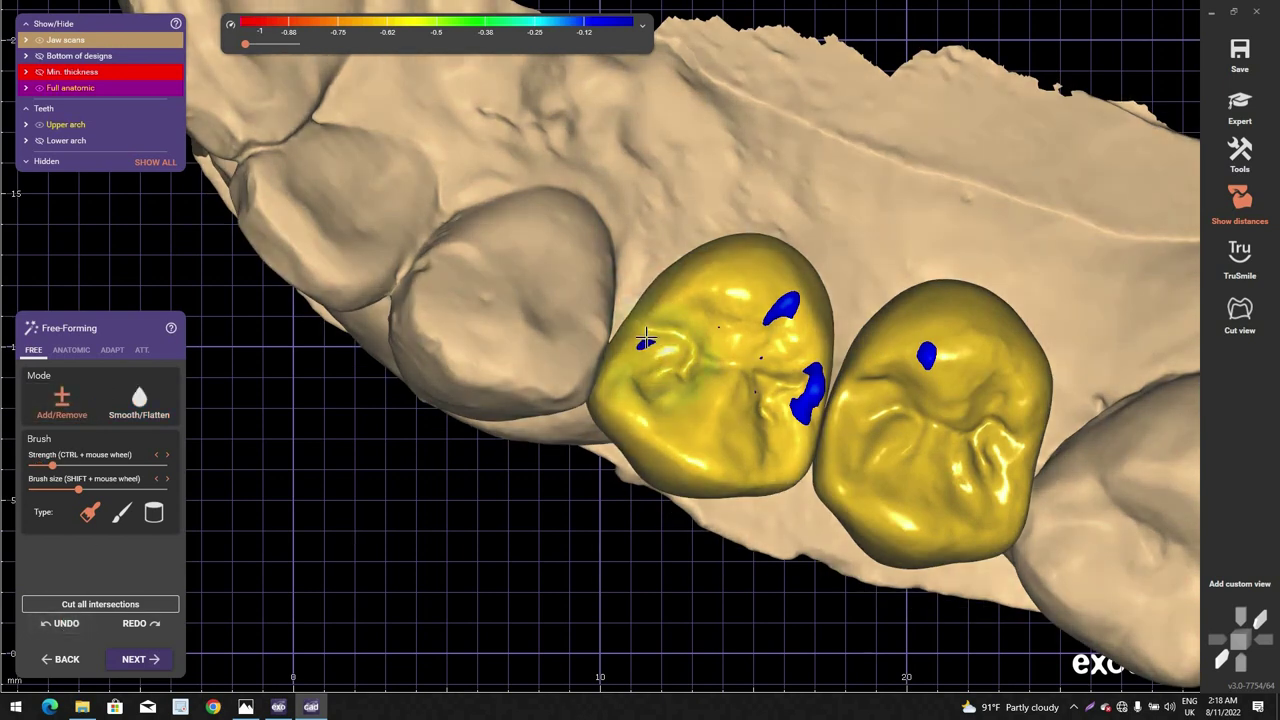
right_click_drag(646, 334, 648, 362)
scroll(648, 312, "up", 1, "ctrl")
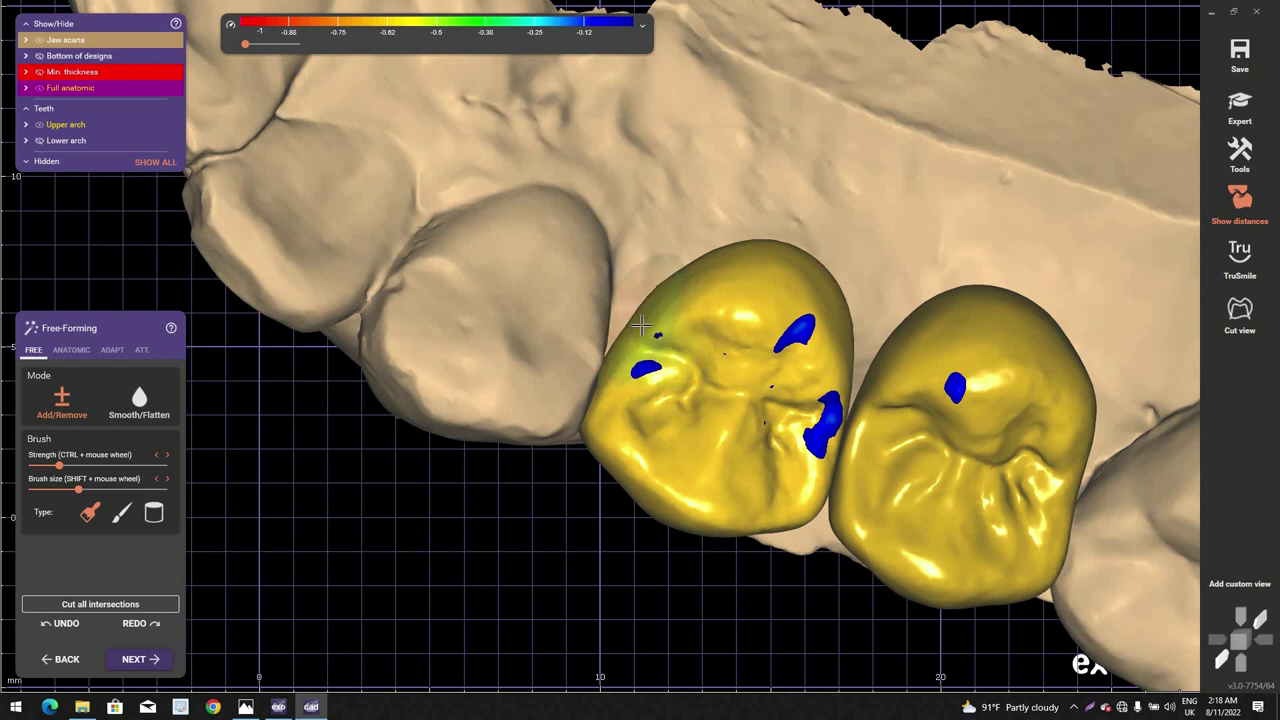
Step: Refine the rear upper crown's side surface with a larger, stronger Add/Remove brush while the jaw scans are hidden, then restore the scans
scroll(1000, 369, "down", 2)
right_click_drag(989, 357, 997, 340)
middle_click_drag(997, 374, 731, 414)
scroll(723, 413, "down", 1)
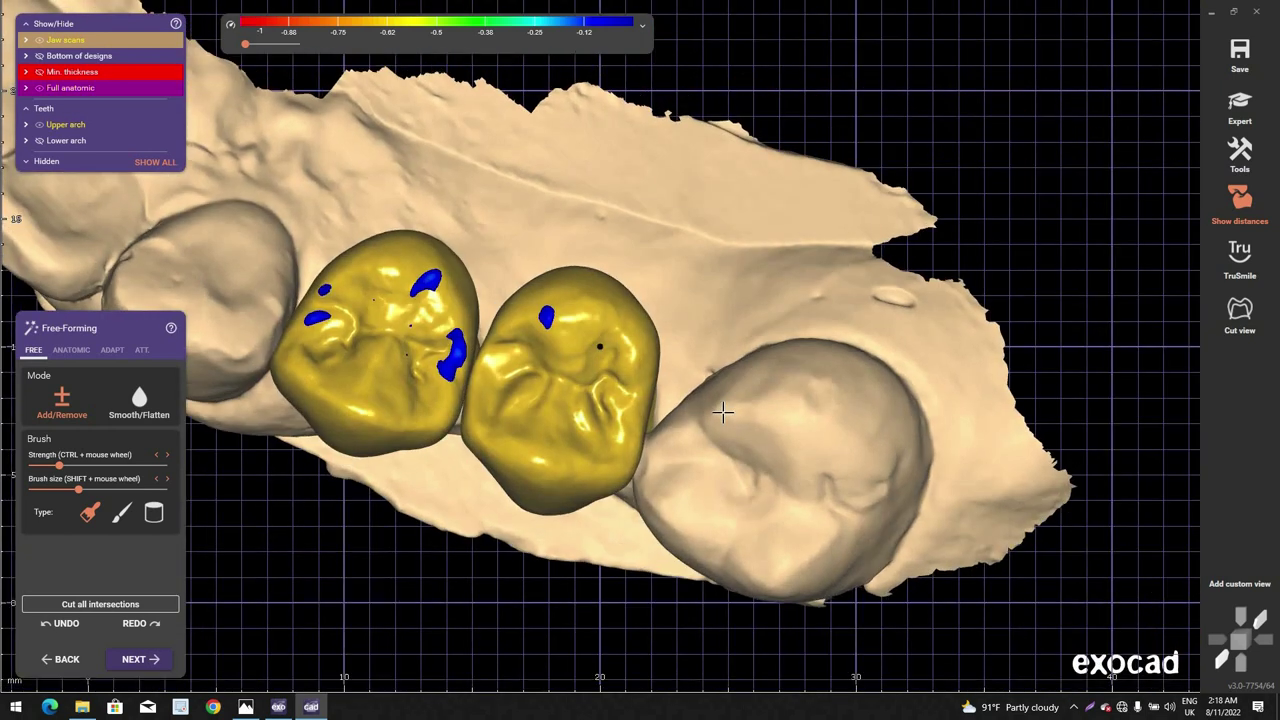
scroll(723, 411, "up", 3)
mouse_move(723, 411)
right_mouse_down()
mouse_move(735, 445)
mouse_move(631, 484)
mouse_move(628, 506)
right_mouse_up()
scroll(735, 445, "down", 2, "ctrl")
scroll(629, 500, "down", 1)
scroll(628, 506, "up", 1)
scroll(628, 506, "up", 3, "ctrl")
scroll(630, 505, "up", 4, "shift")
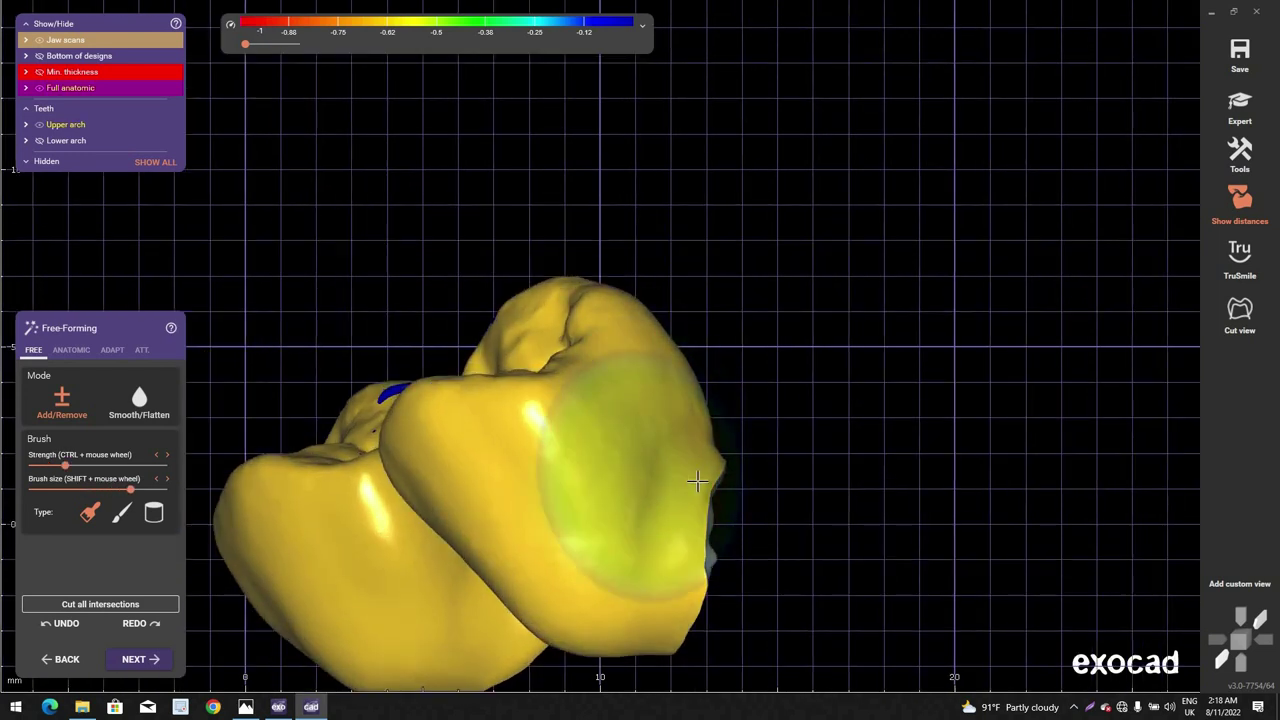
right_click_drag(714, 482, 415, 353)
key("ctrl+j")
Step: Hide the lower arch and reshape the front upper crown's cheek-side neck along the gum with a smaller Add/Remove brush
scroll(428, 499, "down", 3)
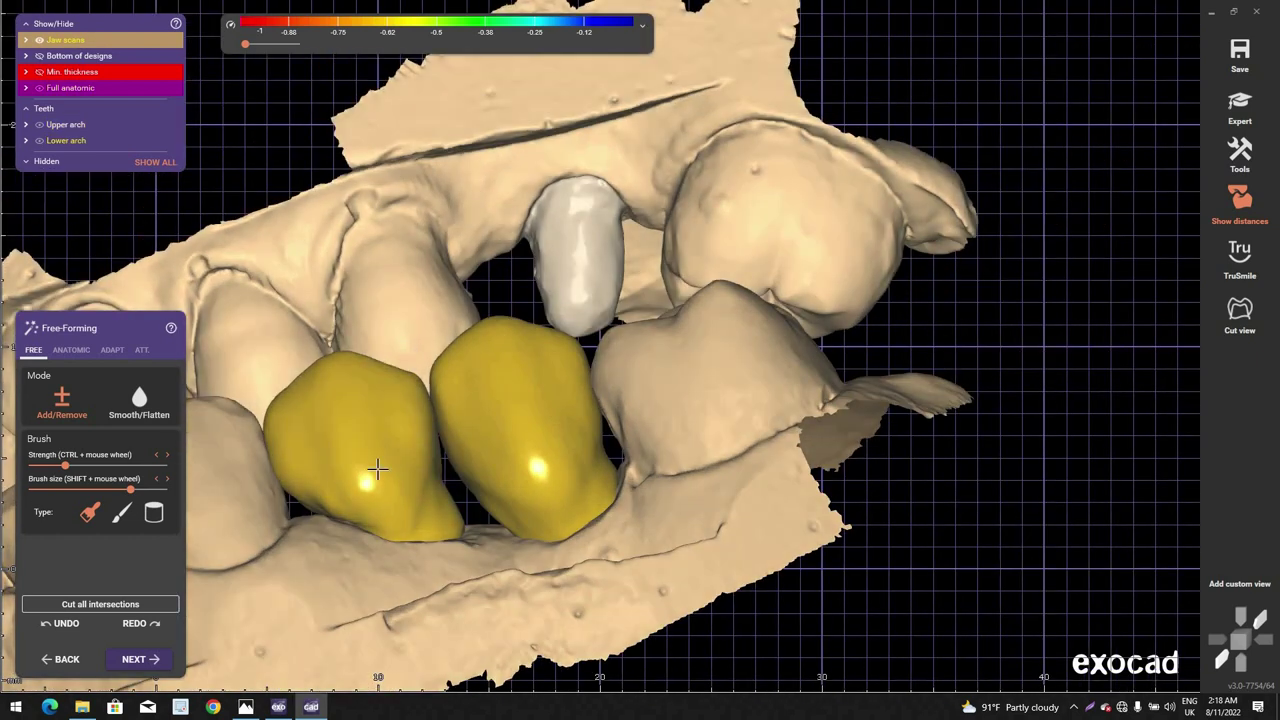
right_click_drag(377, 469, 384, 514)
middle_click_drag(384, 514, 628, 340)
mouse_move(628, 340)
right_mouse_down()
mouse_move(714, 371)
mouse_move(700, 378)
mouse_move(692, 361)
right_mouse_up()
scroll(694, 366, "down", 3, "shift")
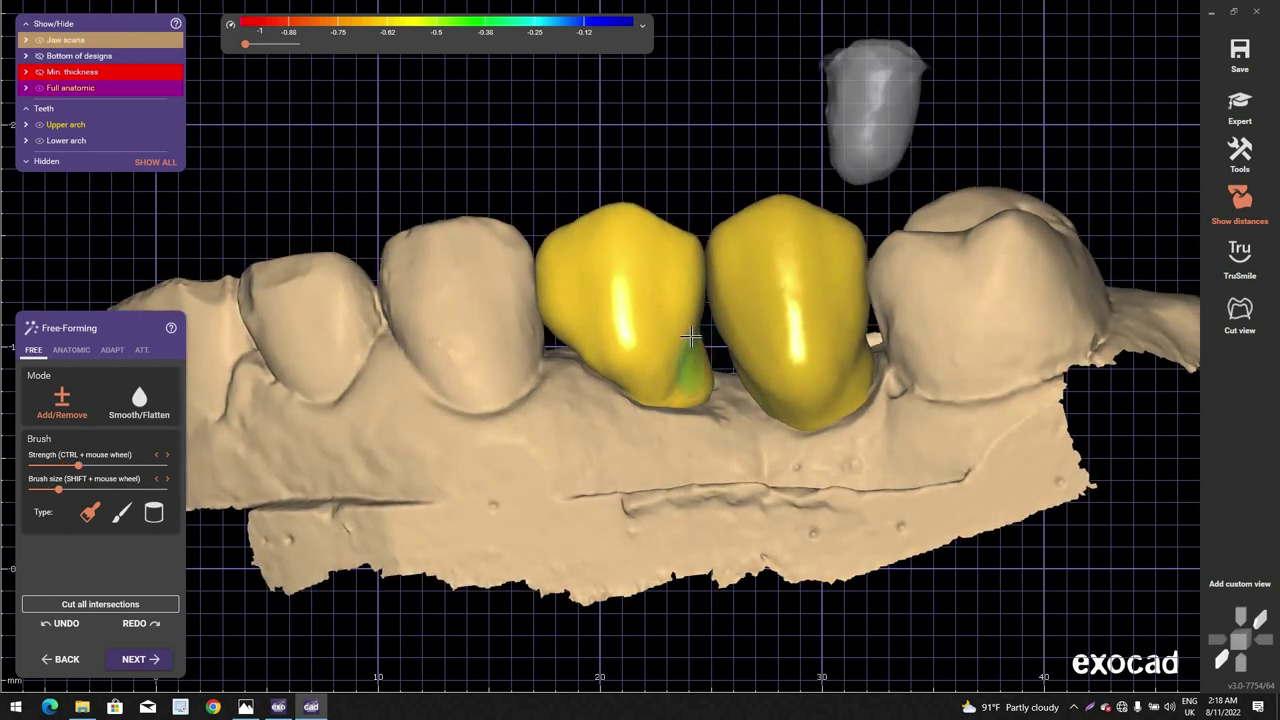
scroll(688, 355, "up", 2)
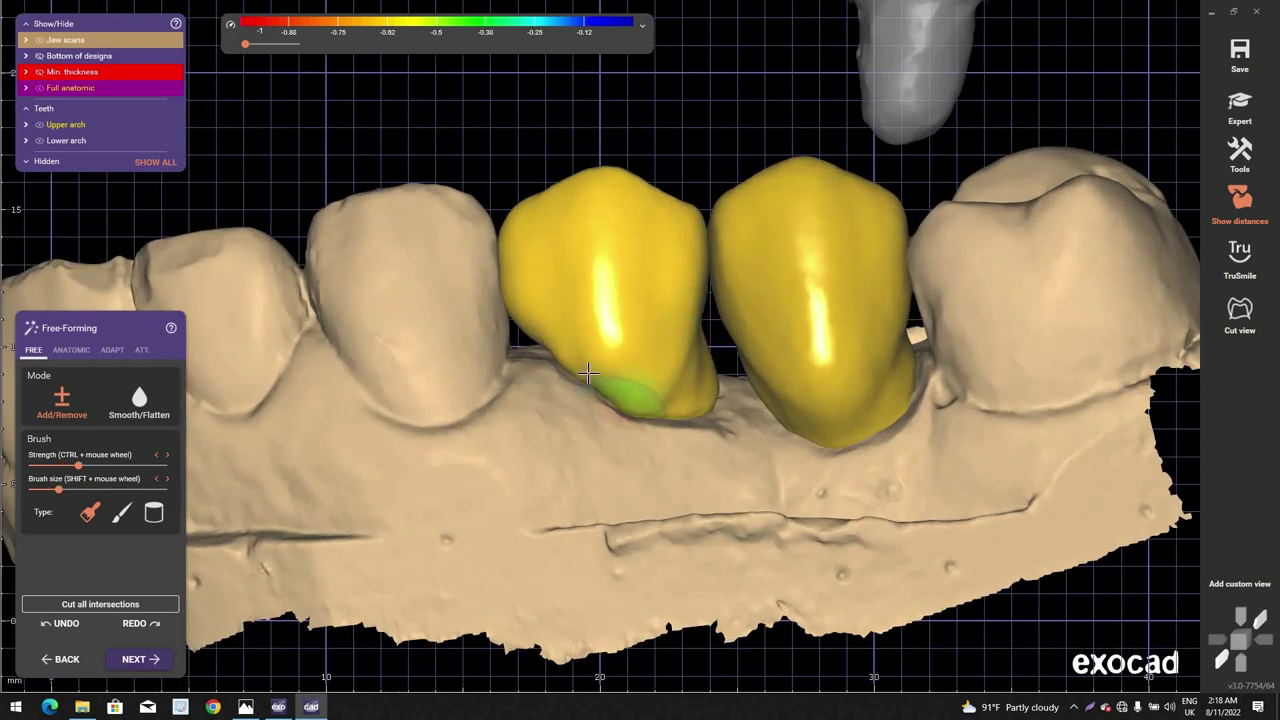
scroll(560, 355, "up", 3)
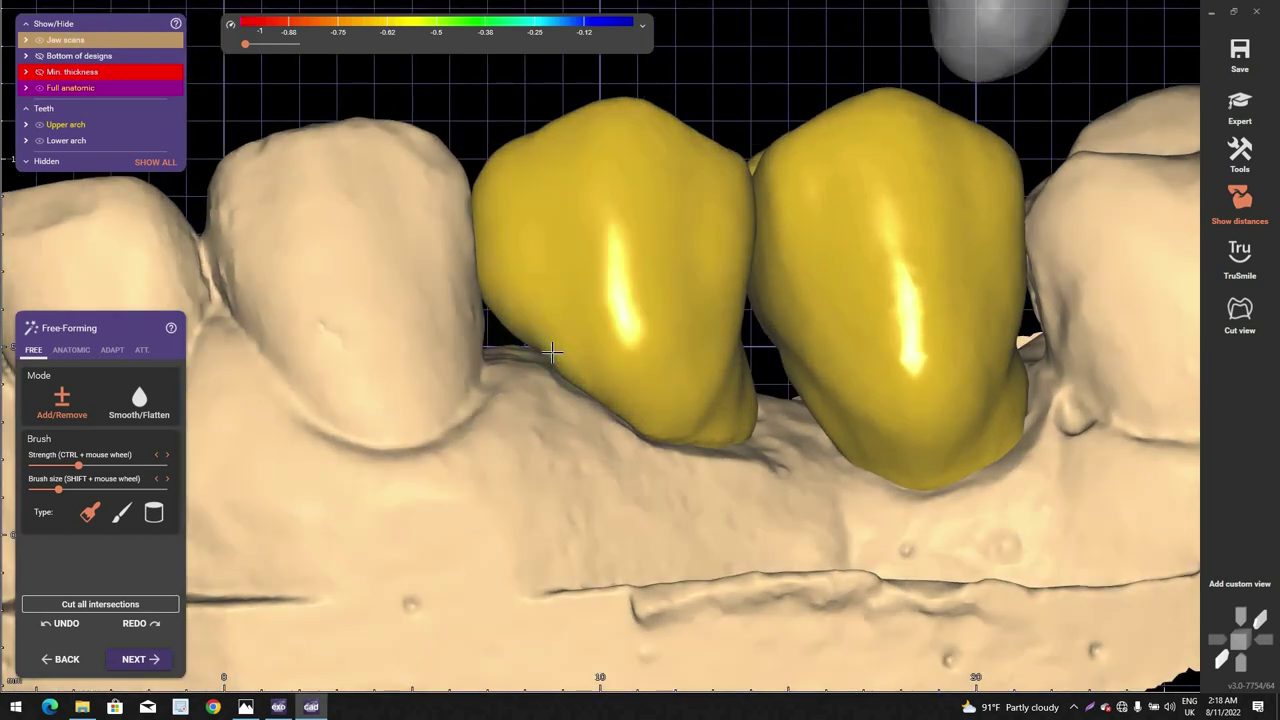
scroll(555, 352, "up", 3)
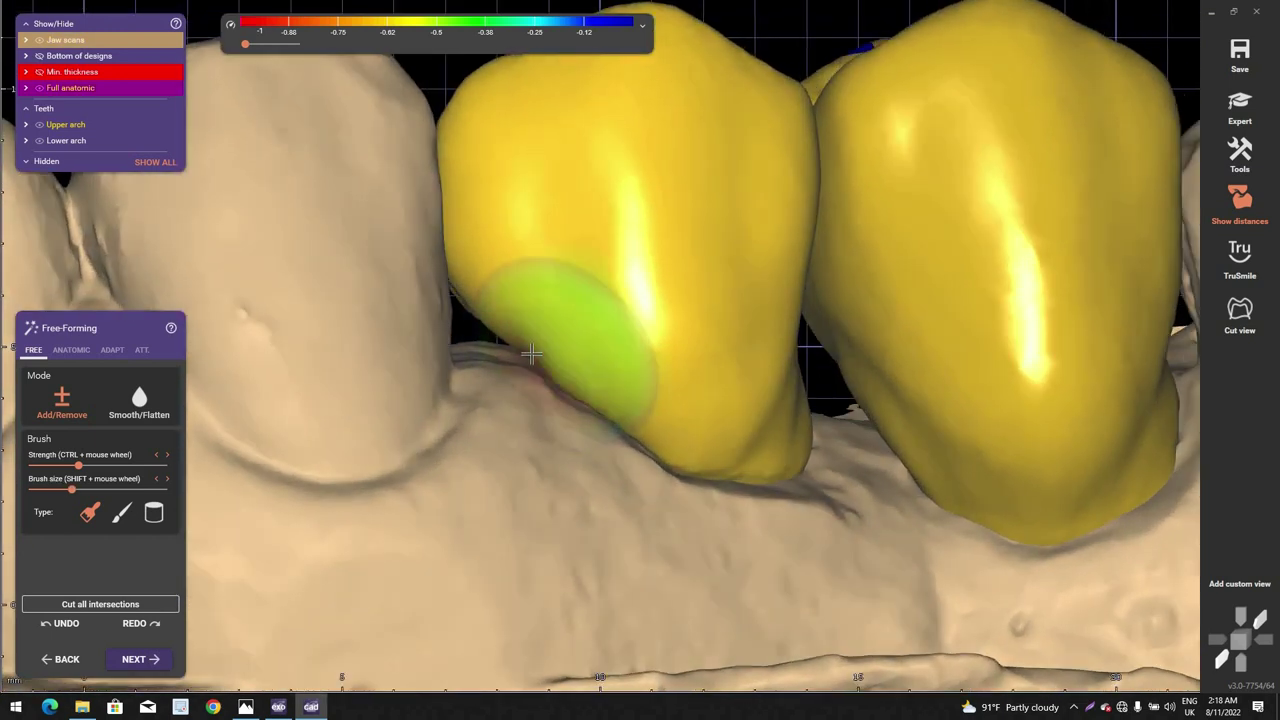
right_click_drag(780, 445, 871, 326)
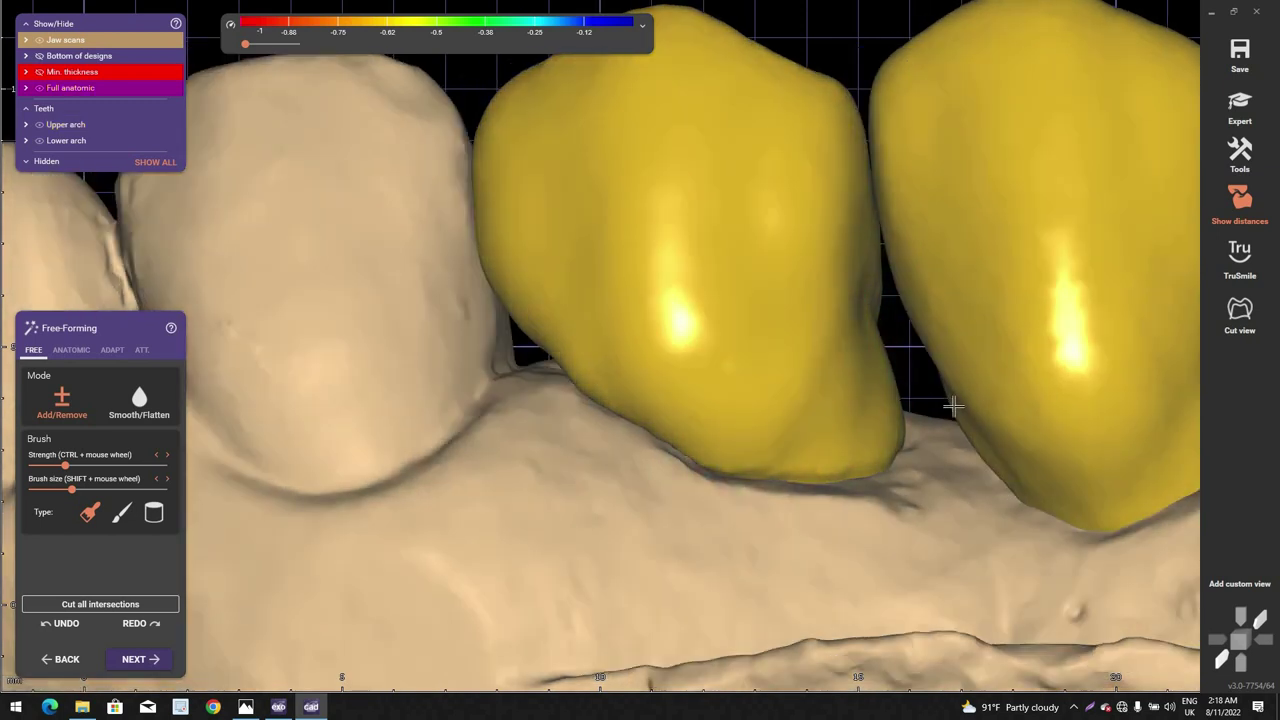
Step: Reshape the rear upper crown's cheek-side neck along the gum using the Add/Remove brush
scroll(955, 410, "down", 3)
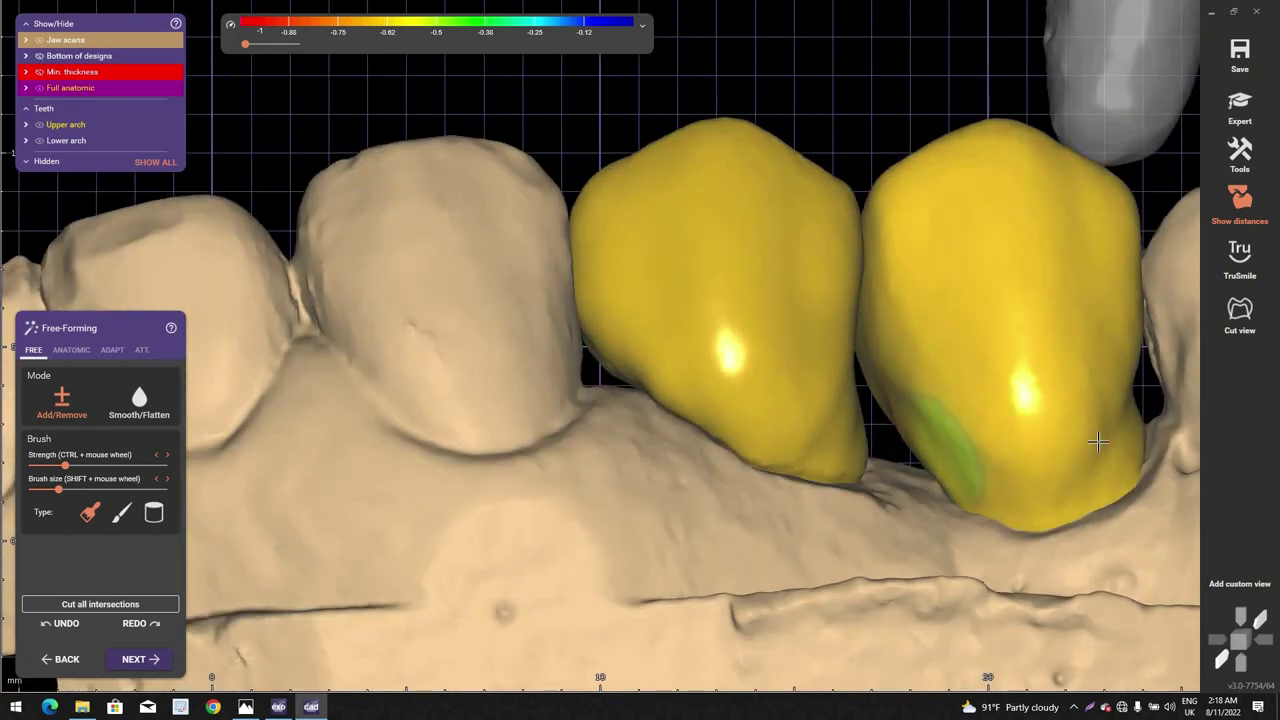
scroll(857, 474, "down", 6)
mouse_move(855, 477)
right_mouse_down()
mouse_move(866, 420)
mouse_move(854, 370)
mouse_move(850, 392)
right_mouse_up()
scroll(855, 371, "up", 3)
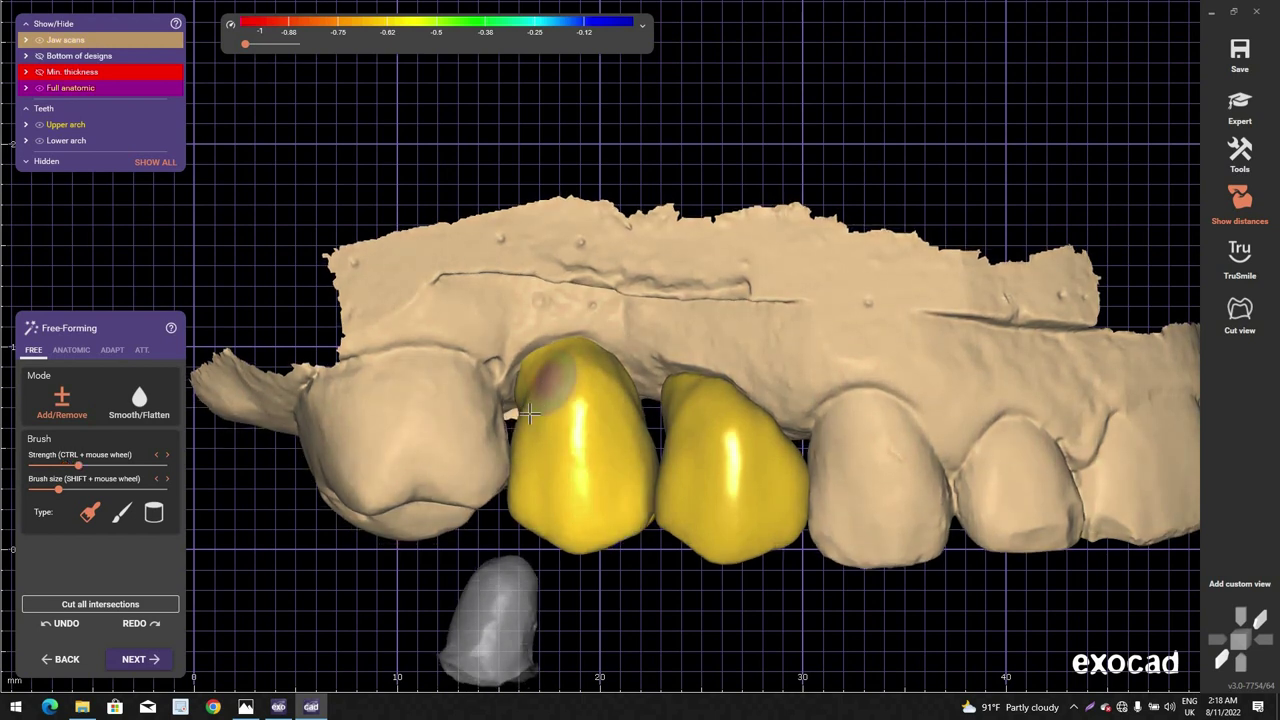
right_click_drag(622, 392, 580, 357)
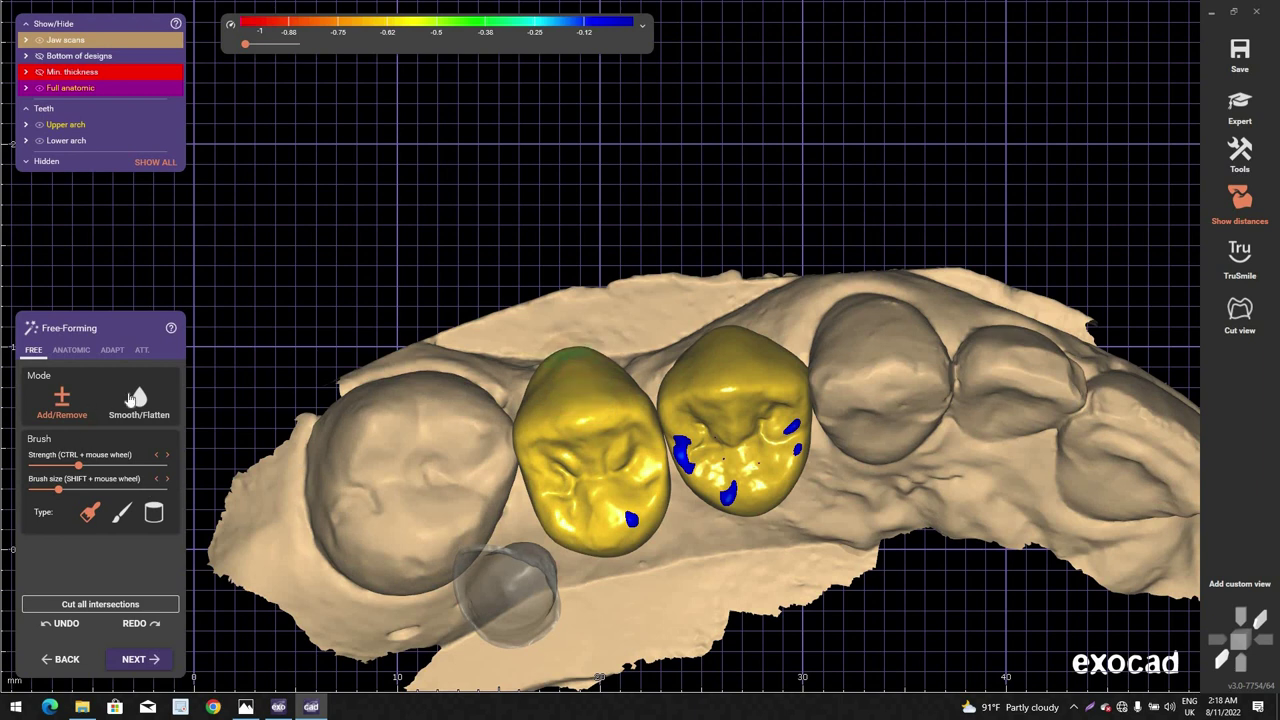
Step: Activate the Tooth parts anatomic preset and refine the rear upper crown's contours beside the front crown
left_click(138, 400)
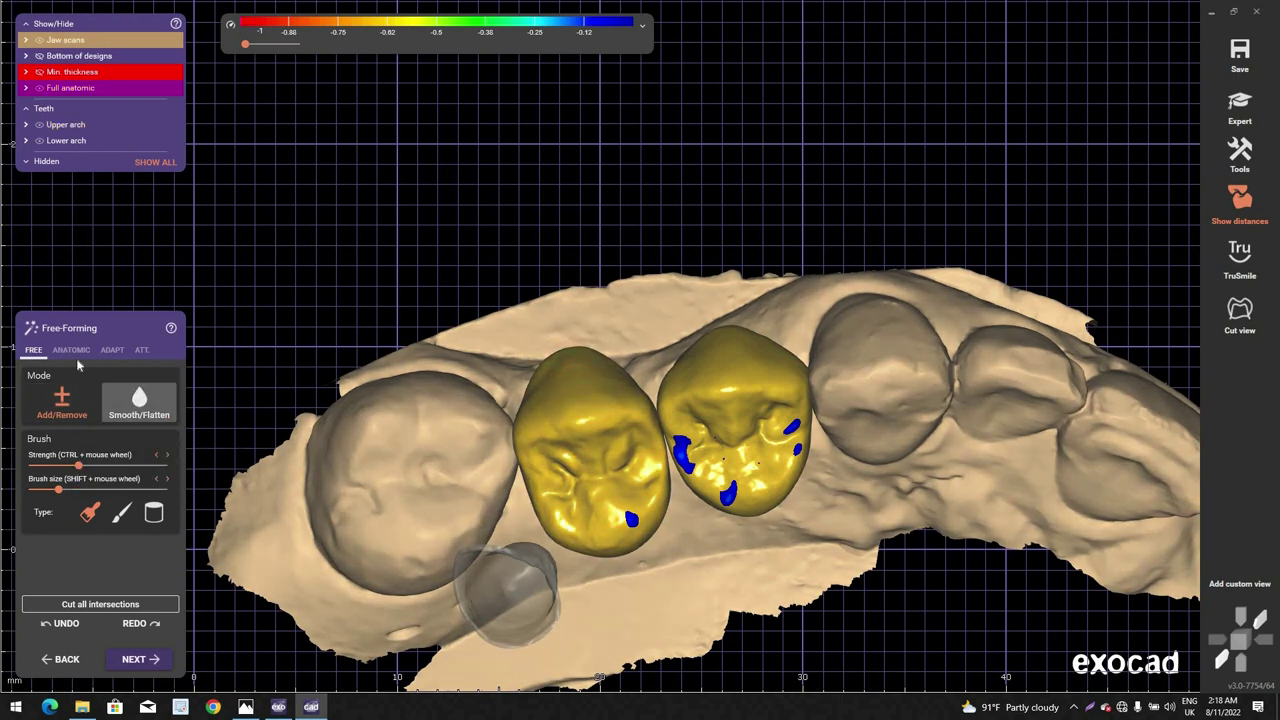
left_click(71, 349)
scroll(565, 415, "up", 2)
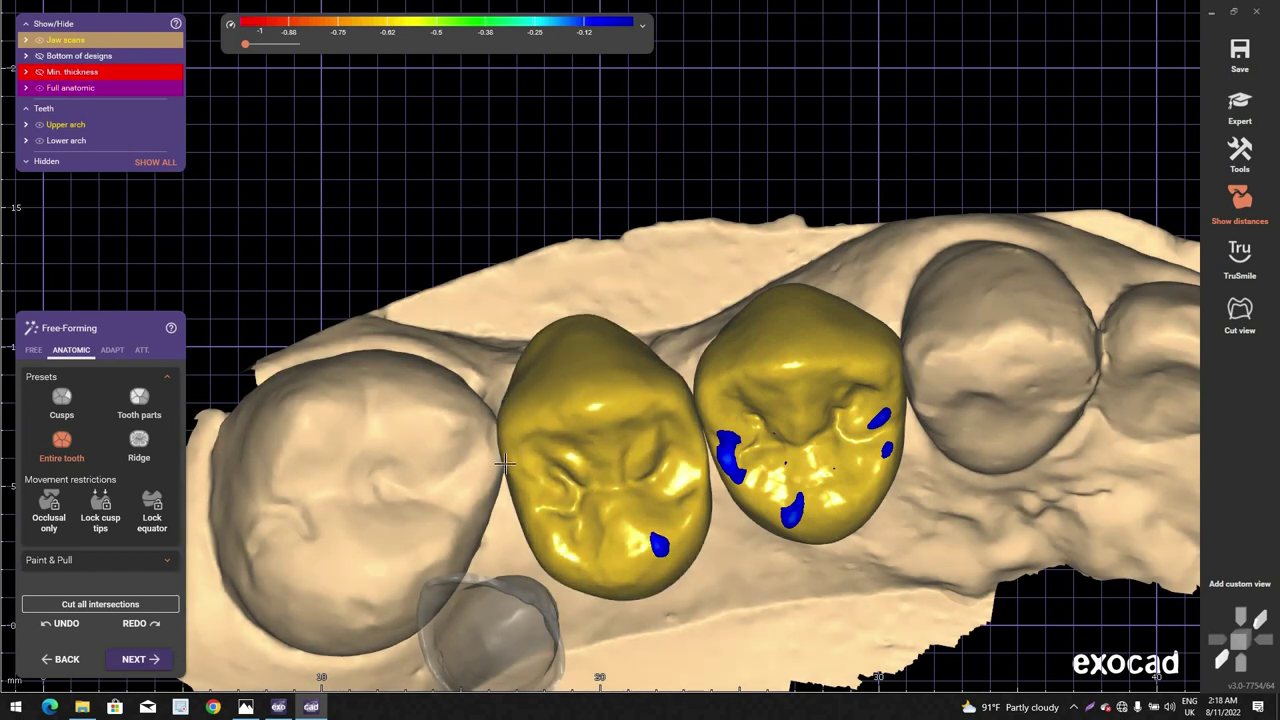
left_click(139, 403)
scroll(534, 471, "up", 2)
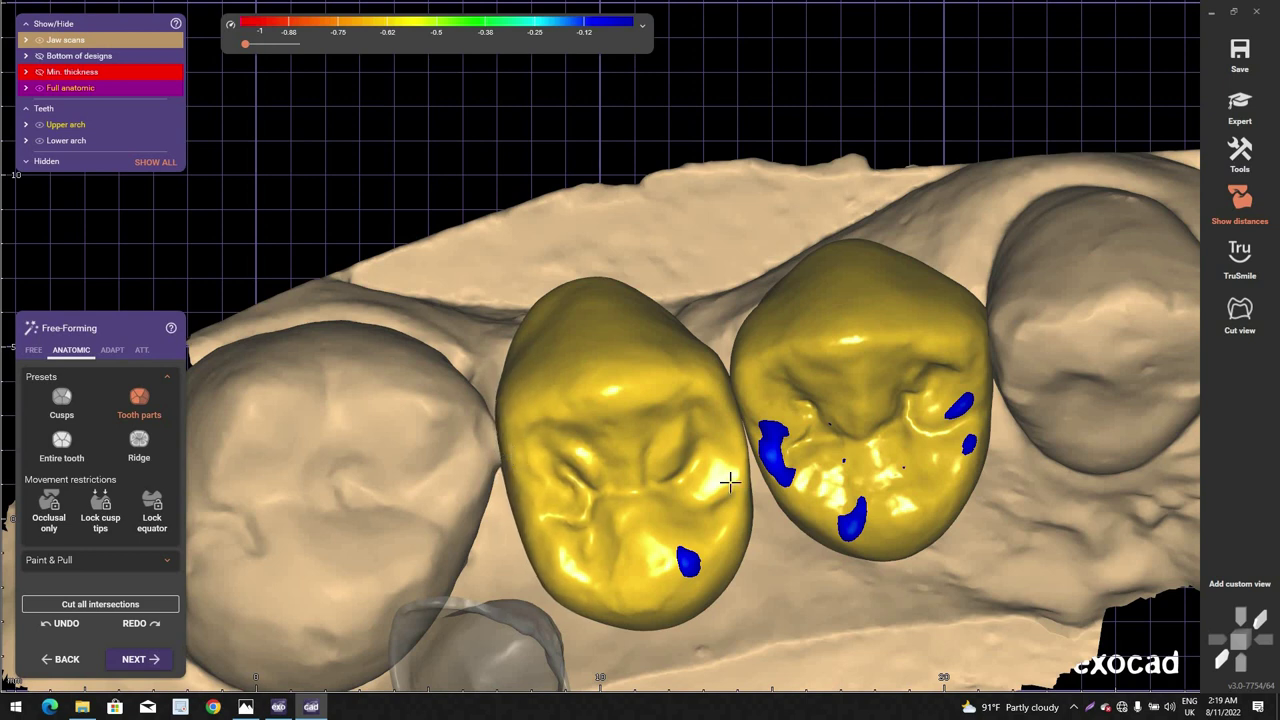
right_click_drag(725, 428, 720, 378)
scroll(721, 379, "down", 1)
scroll(721, 380, "up", 1)
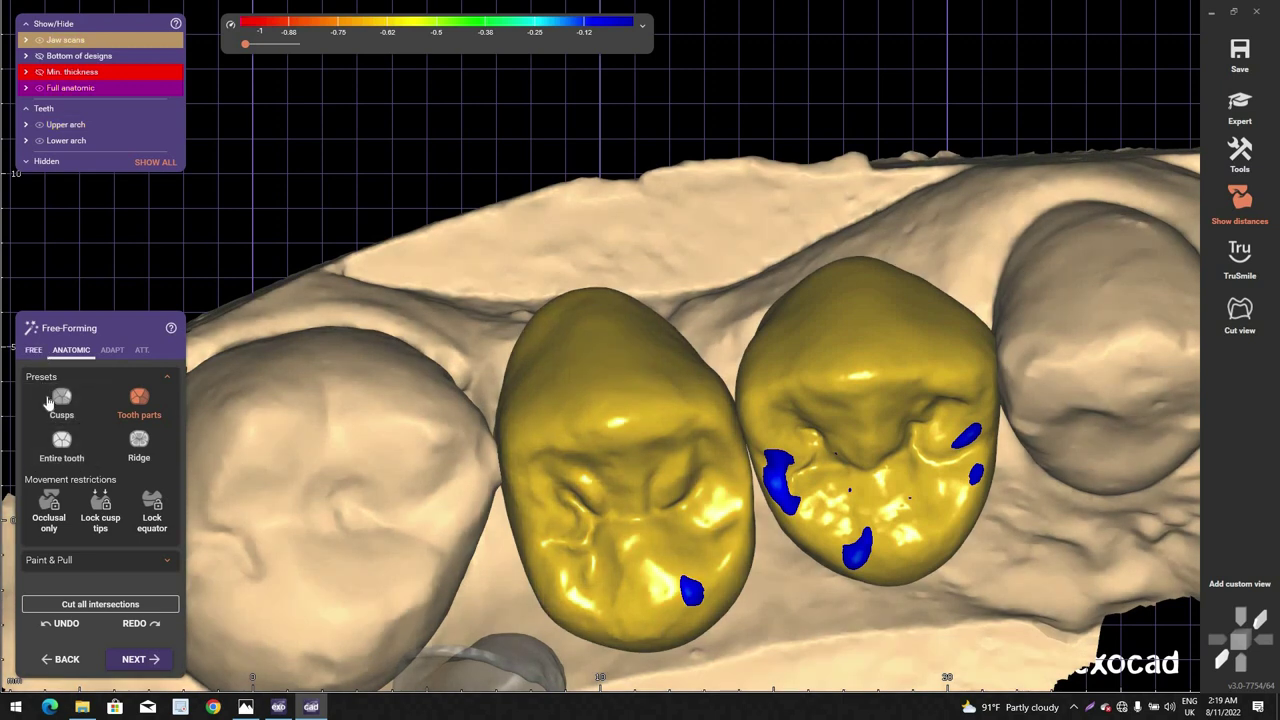
scroll(573, 307, "up", 3)
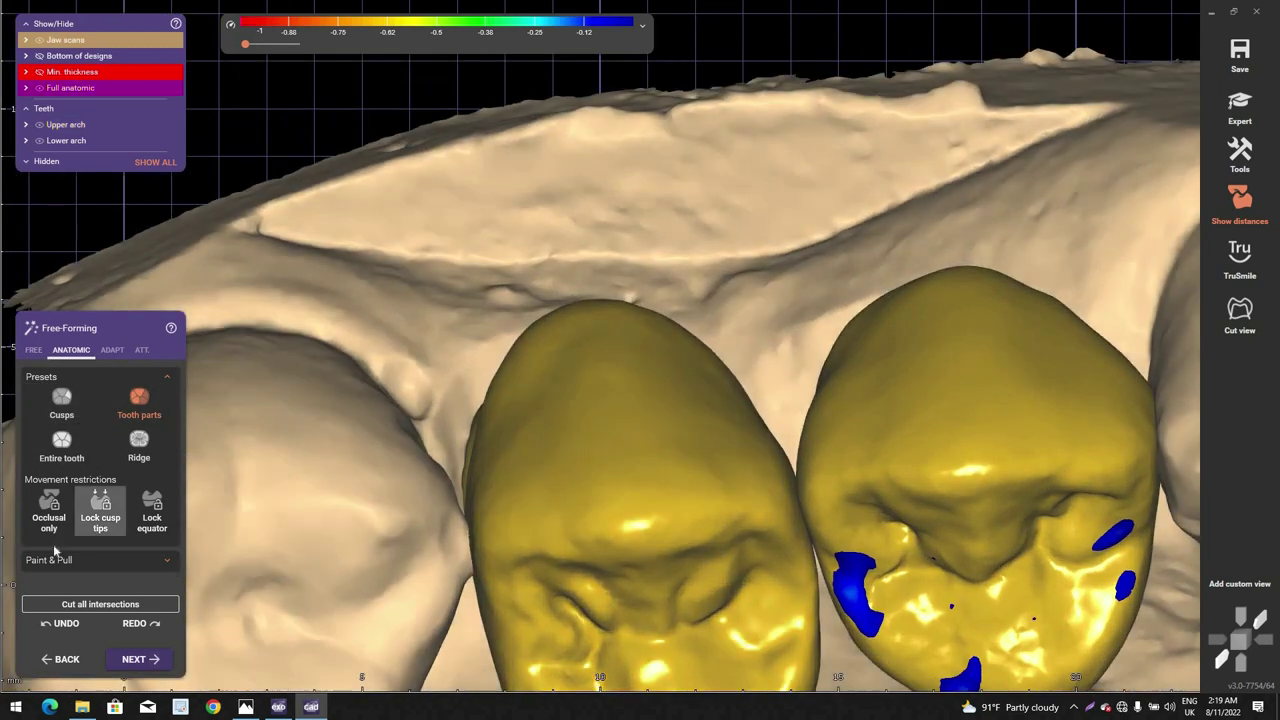
Step: Lock the cusp tips and refine the cheek-side surfaces of both upper crowns with the Tooth parts preset
left_click(48, 510)
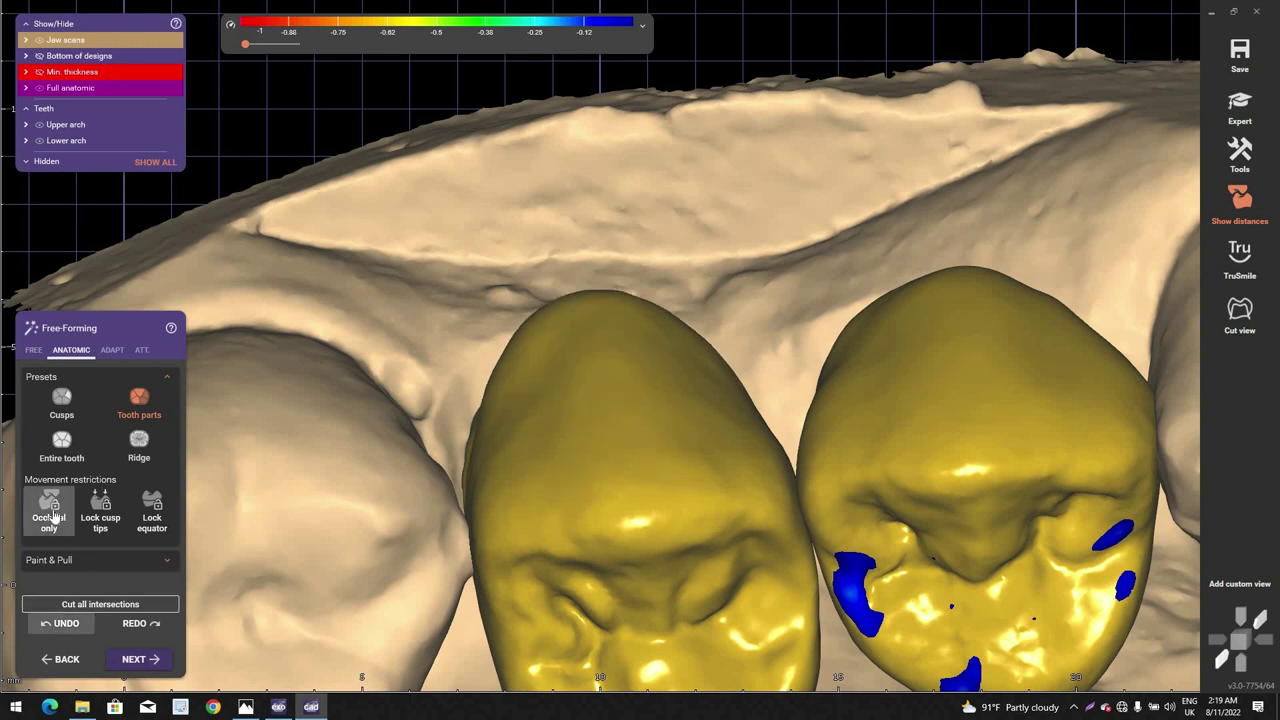
left_click(151, 508)
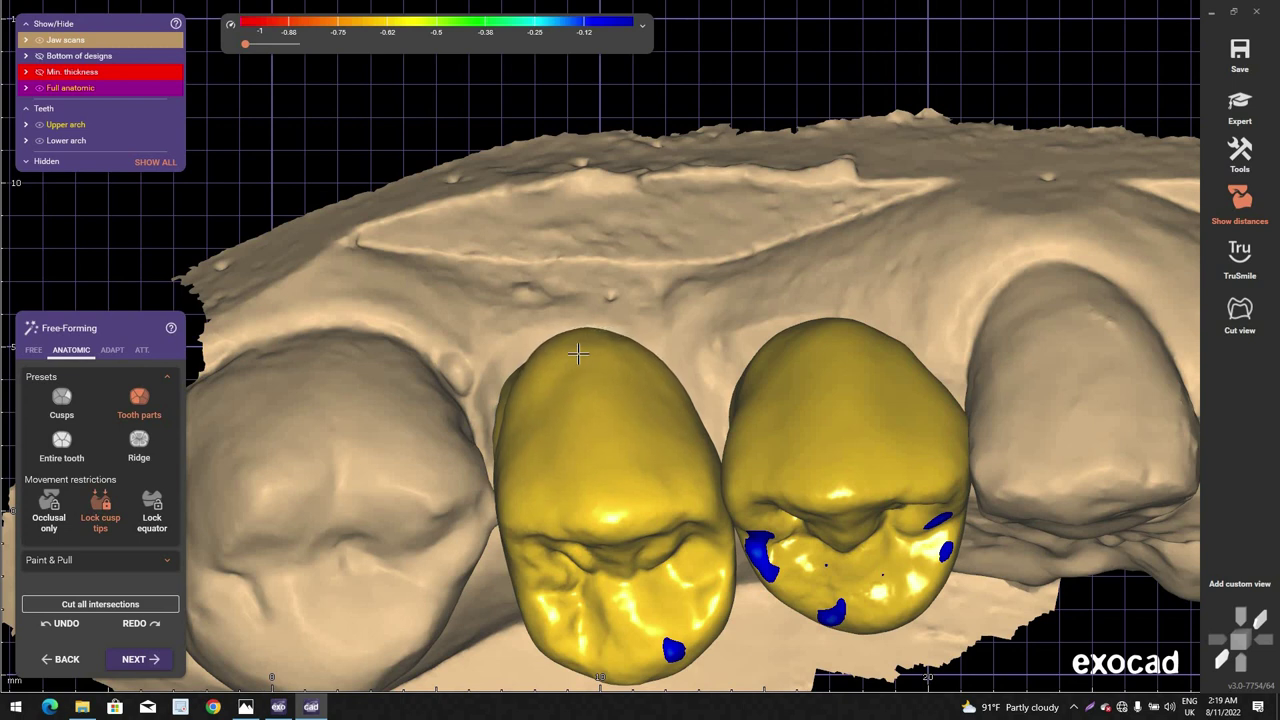
right_click_drag(576, 339, 577, 342)
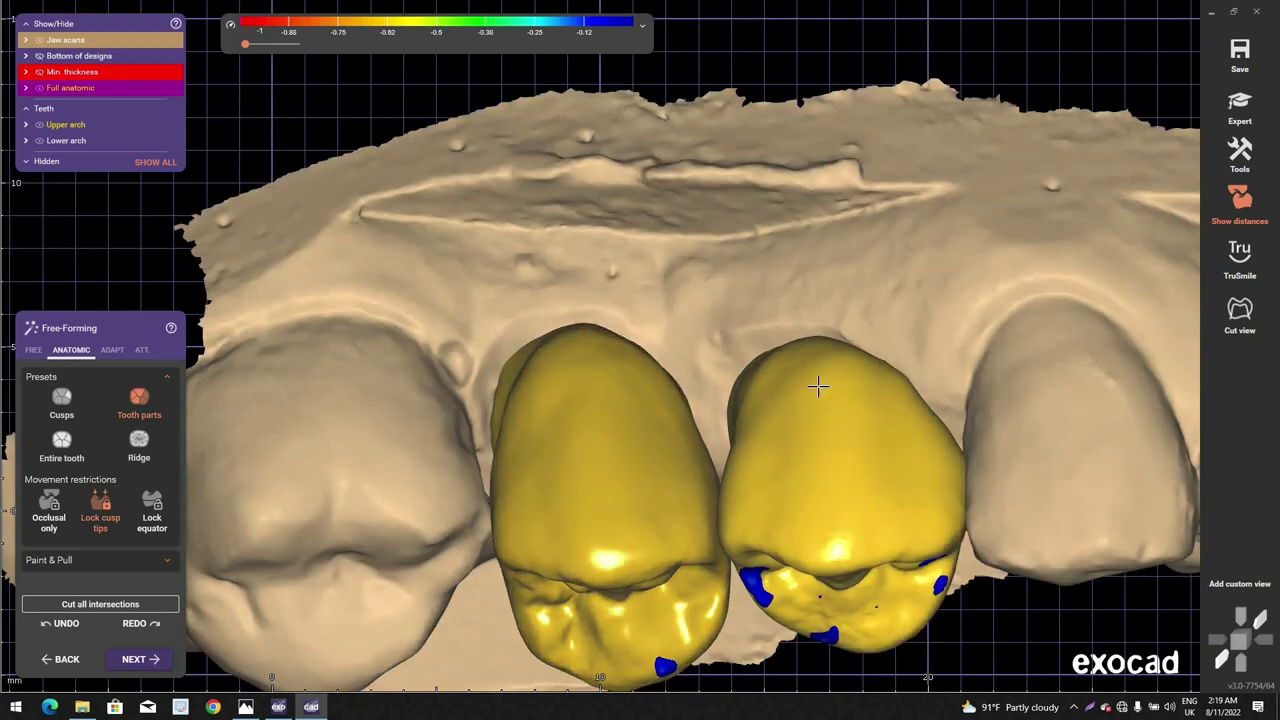
Step: Return to free-form Add/Remove and rework the rear upper crown's cheek-side neck with a larger brush
scroll(806, 403, "down", 5)
right_click_drag(806, 403, 33, 344)
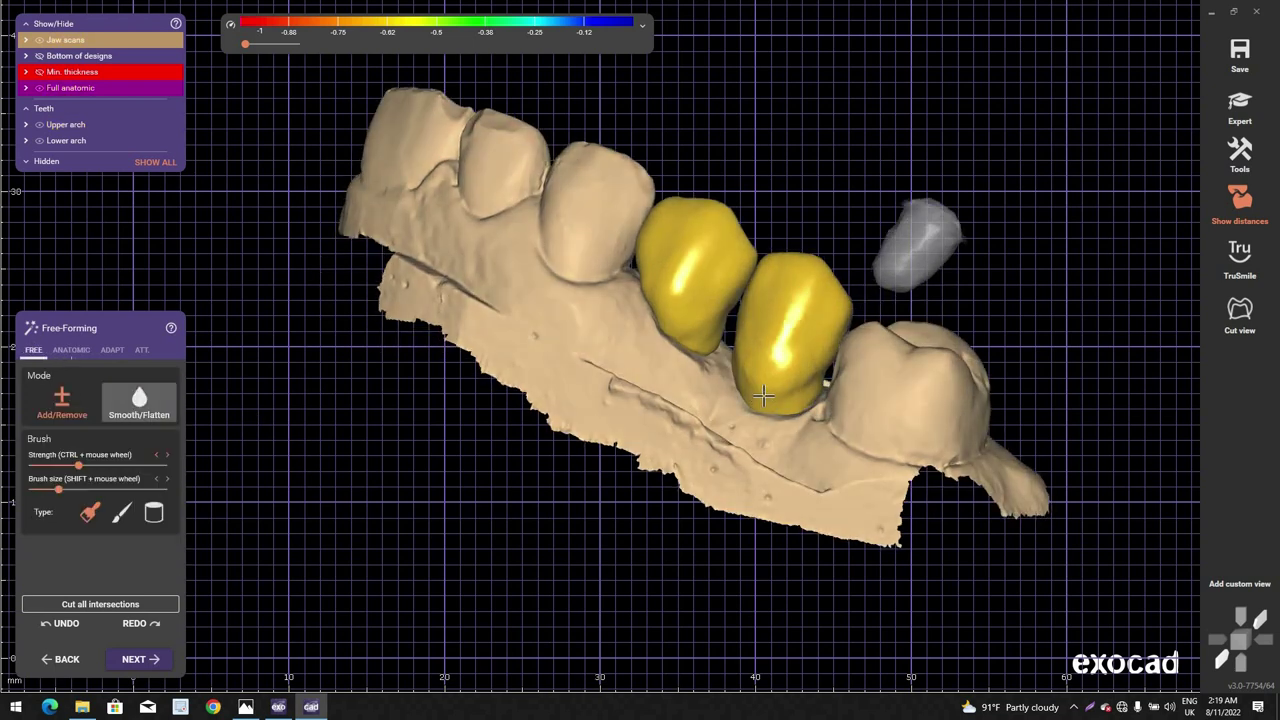
right_click_drag(763, 400, 764, 396)
scroll(764, 394, "up", 3, "shift")
scroll(766, 388, "up", 3)
scroll(797, 371, "down", 2, "ctrl")
scroll(797, 371, "up", 3, "shift")
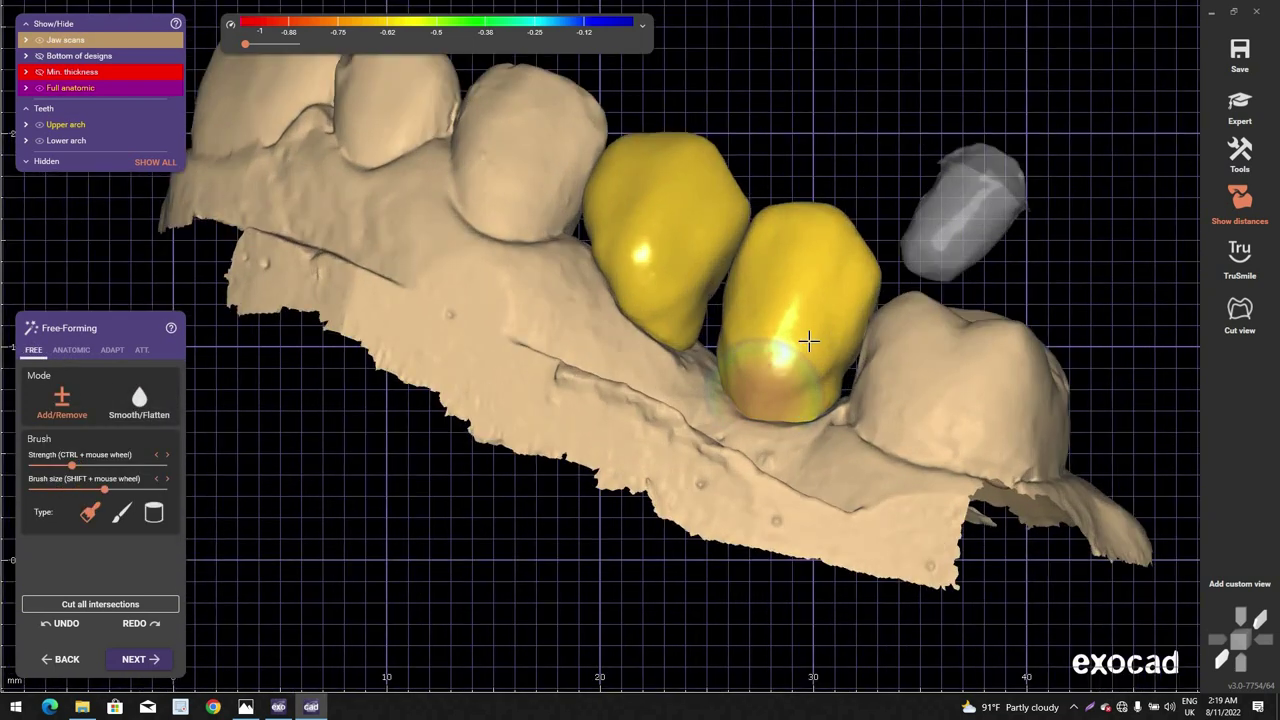
Step: Smooth the rear upper crown's cheek-side surface from the gum area toward the front crown using Smooth/Flatten
left_click(138, 403)
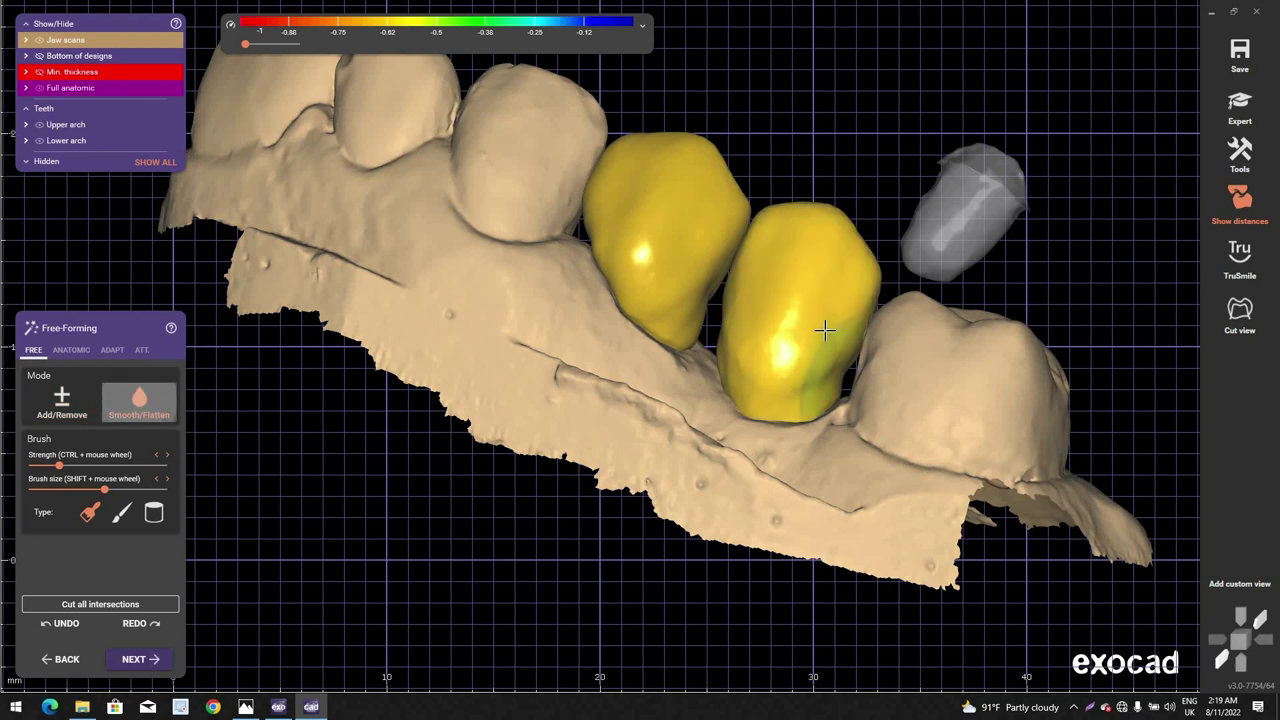
mouse_move(825, 331)
left_mouse_down()
mouse_move(797, 346)
mouse_move(740, 320)
mouse_move(743, 286)
left_mouse_up()
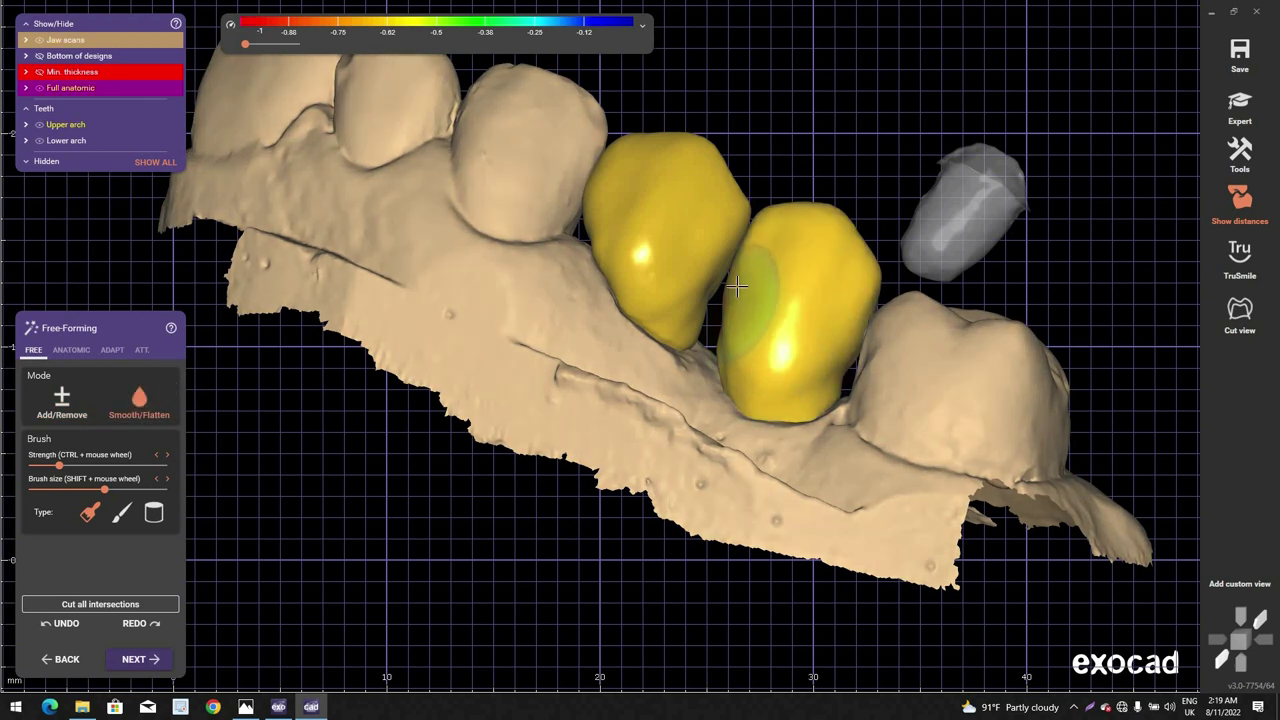
right_click_drag(745, 325, 708, 313)
Step: Hide the jaw scans and smooth the contact sides and lower margins of both upper crowns at a lower brush strength
mouse_move(874, 438)
right_mouse_down()
mouse_move(666, 409)
mouse_move(586, 366)
mouse_move(560, 266)
mouse_move(549, 286)
right_mouse_up()
key("ctrl+j")
scroll(549, 286, "up", 2)
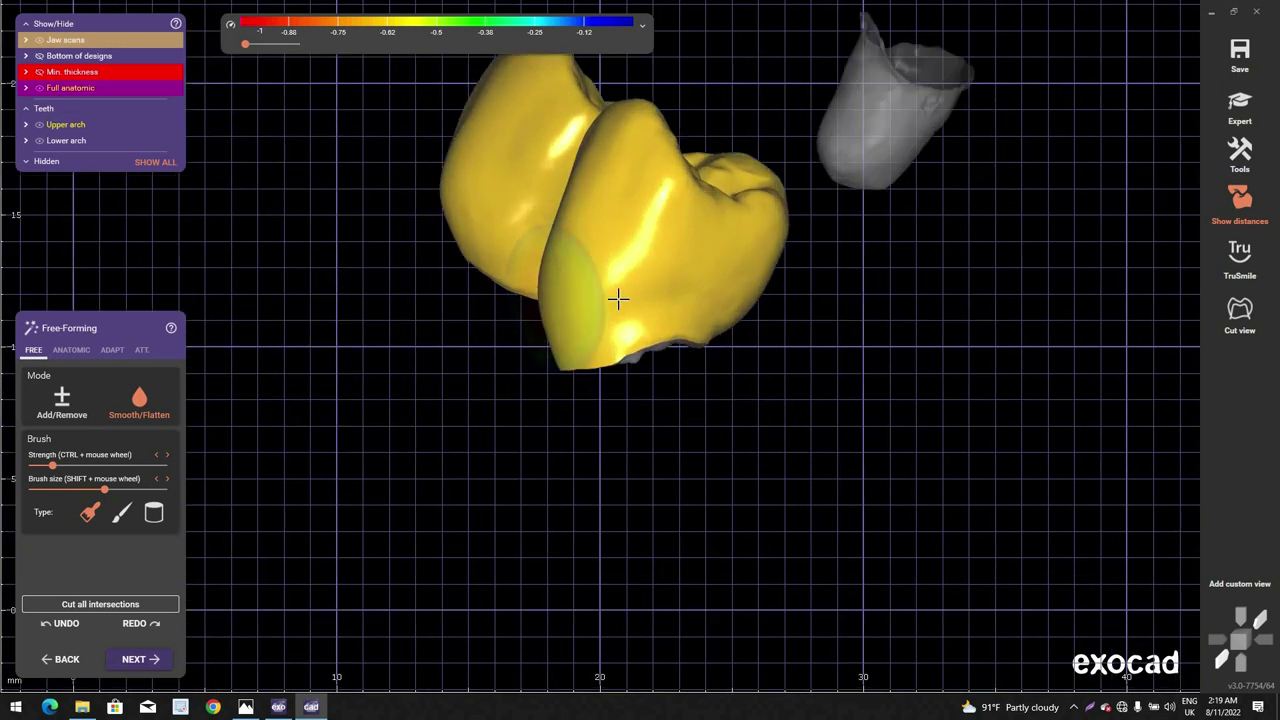
right_click_drag(900, 251, 840, 251)
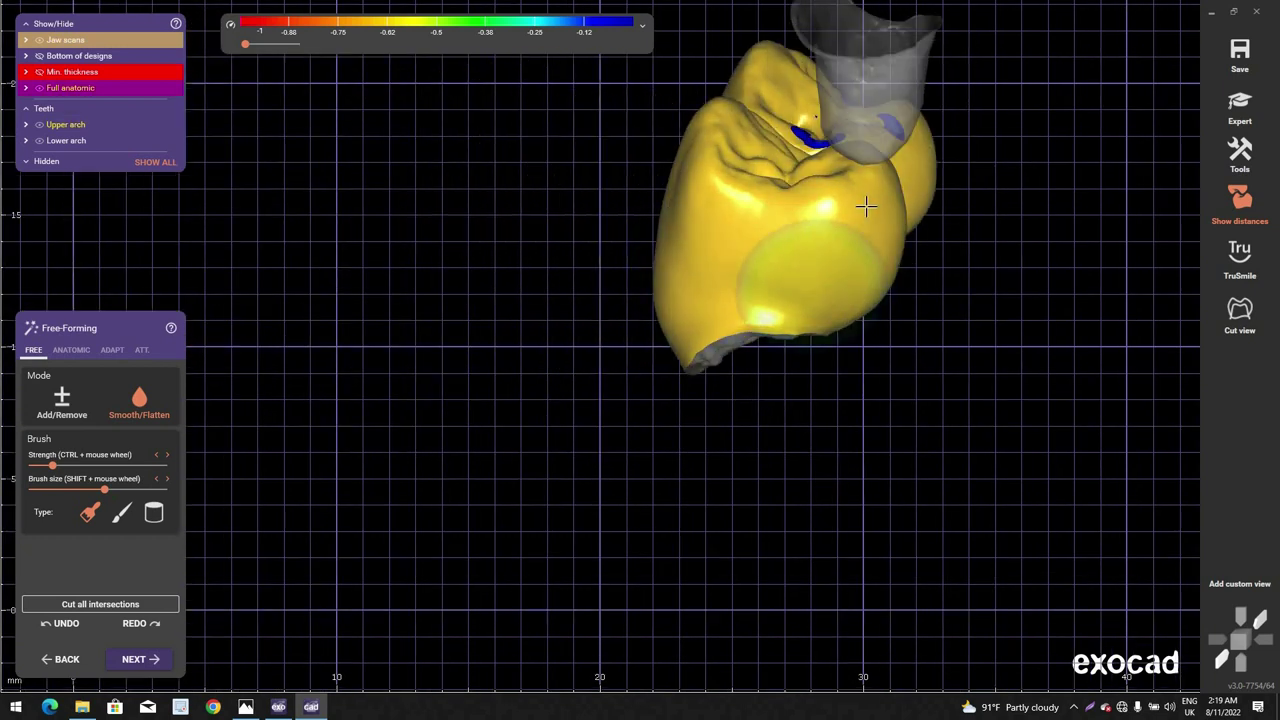
mouse_move(866, 206)
right_mouse_down()
mouse_move(840, 281)
mouse_move(817, 243)
mouse_move(766, 206)
mouse_move(749, 243)
right_mouse_up()
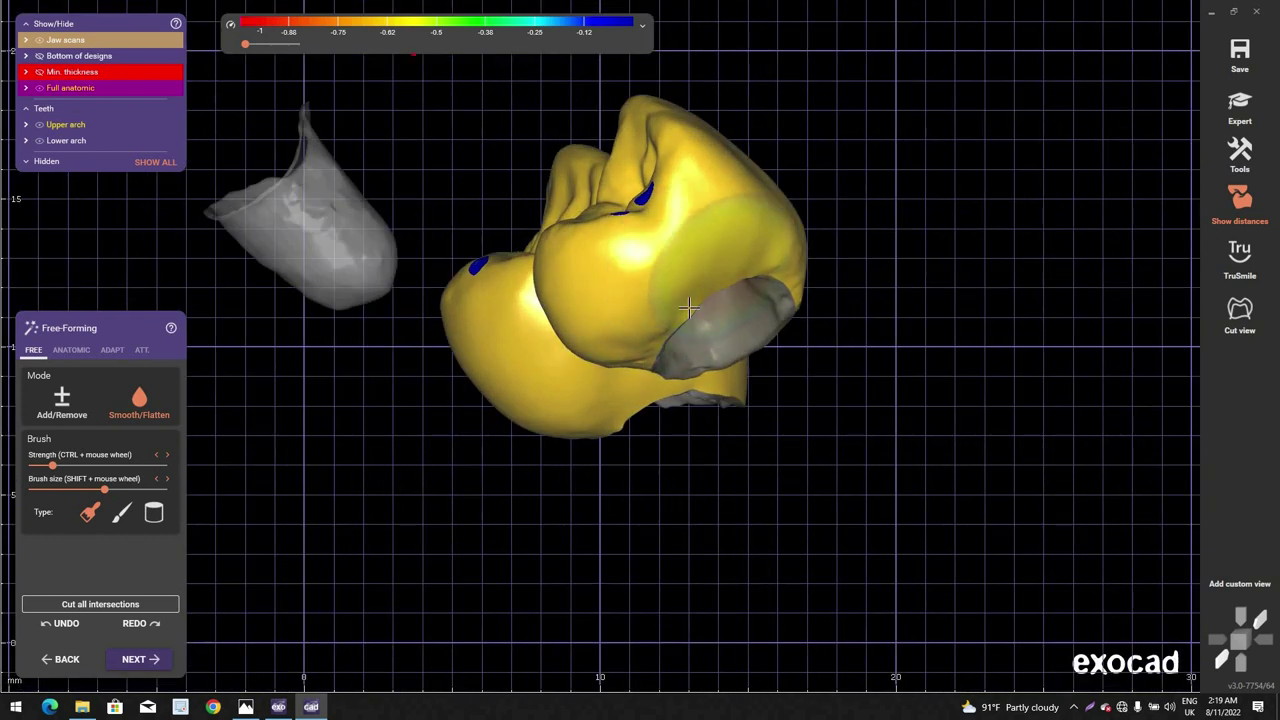
mouse_move(688, 308)
right_mouse_down()
mouse_move(700, 322)
mouse_move(735, 314)
right_mouse_up()
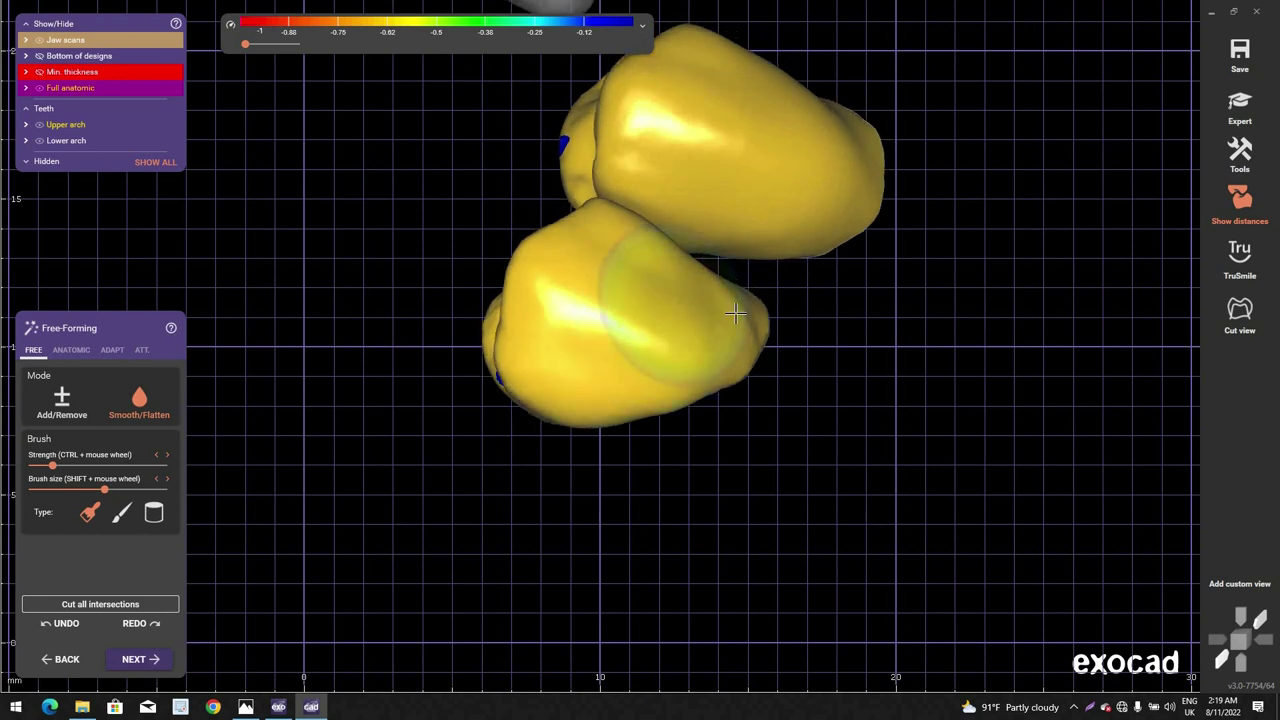
mouse_move(679, 375)
right_mouse_down()
mouse_move(636, 316)
mouse_move(671, 349)
mouse_move(586, 414)
right_mouse_up()
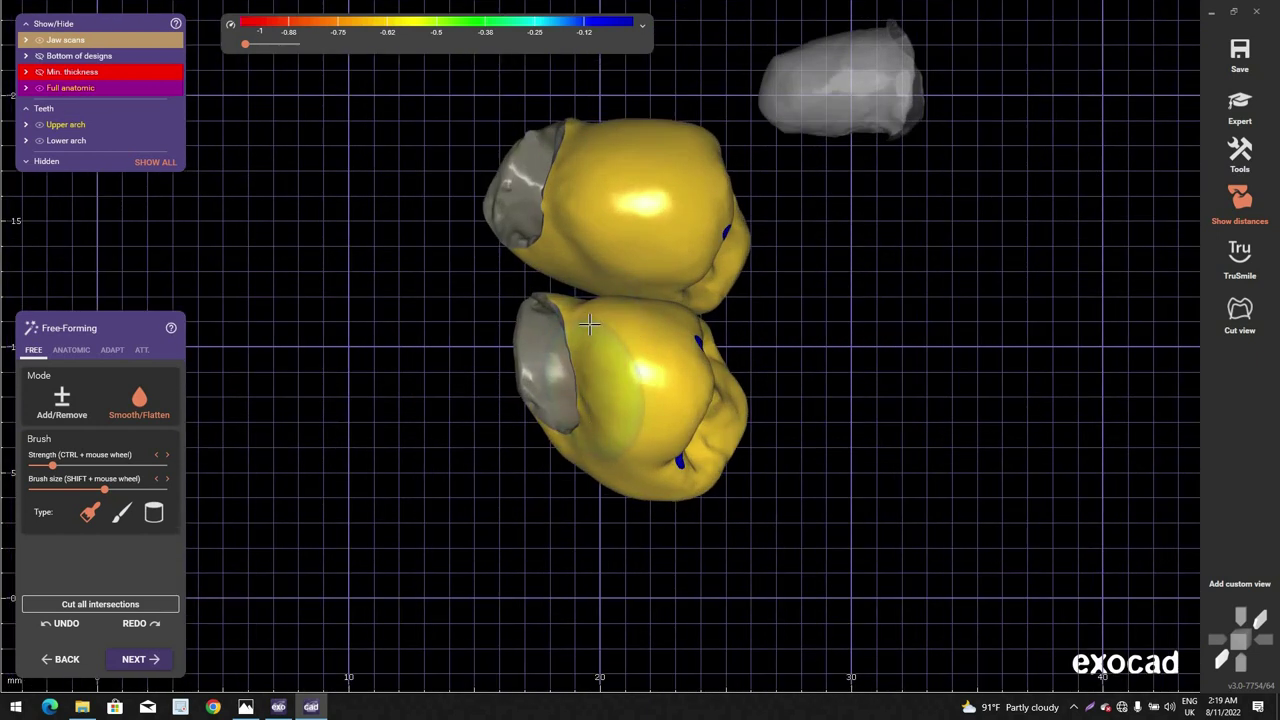
right_click_drag(688, 328, 783, 286)
Step: Finish smoothing the lower margins of both upper crowns and show the upper jaw scan again
scroll(863, 165, "down", 4)
scroll(835, 215, "down", 1)
scroll(780, 286, "up", 3)
right_click_drag(600, 347, 535, 348)
scroll(629, 374, "up", 1)
scroll(535, 348, "down", 1)
scroll(535, 348, "up", 5)
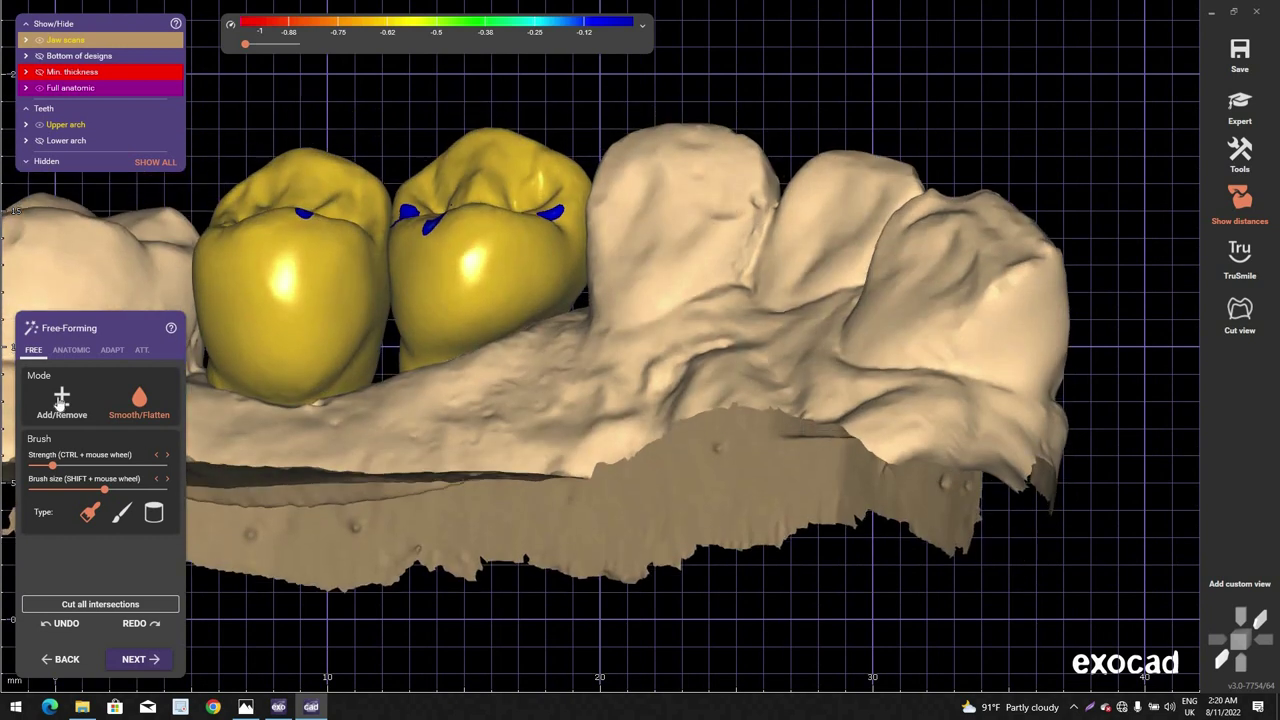
Step: Rework the palate-side necks of both upper crowns beside the gum using Add/Remove with a smaller brush
scroll(399, 376, "up", 5)
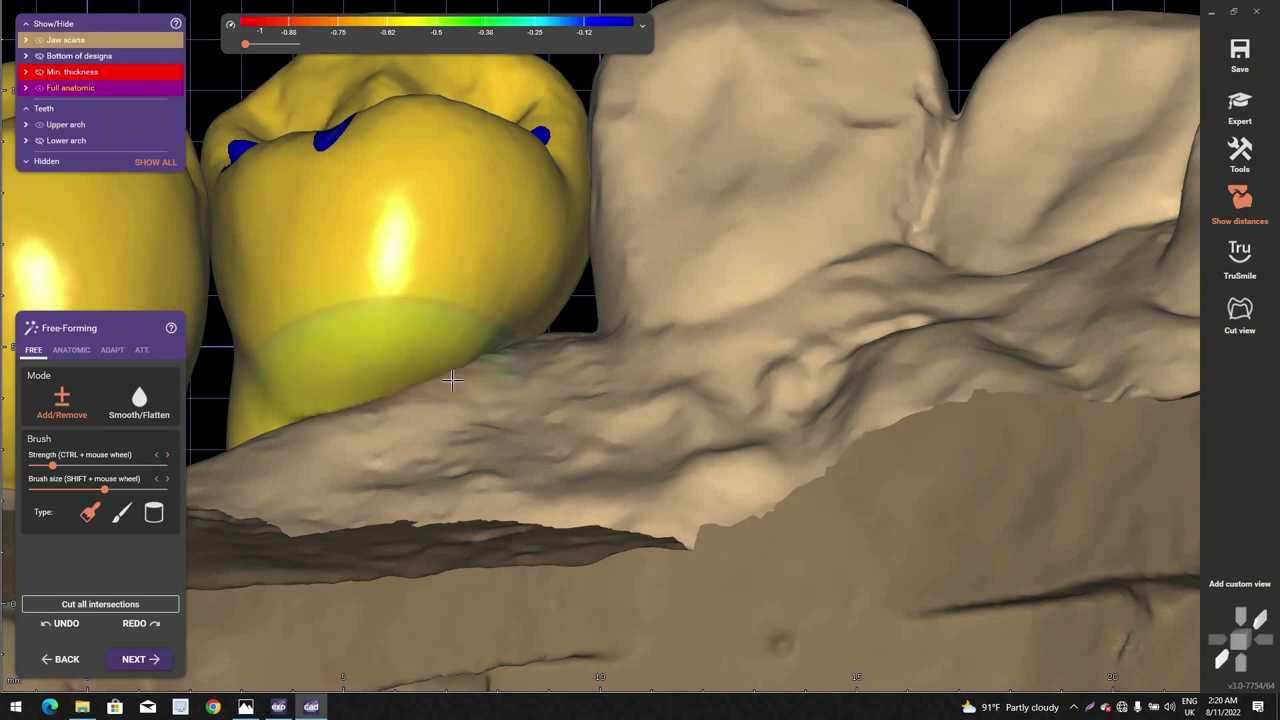
mouse_move(452, 380)
right_mouse_down()
mouse_move(614, 323)
mouse_move(571, 334)
right_mouse_up()
scroll(599, 318, "down", 2, "shift")
scroll(589, 342, "down", 3)
scroll(641, 345, "down", 5)
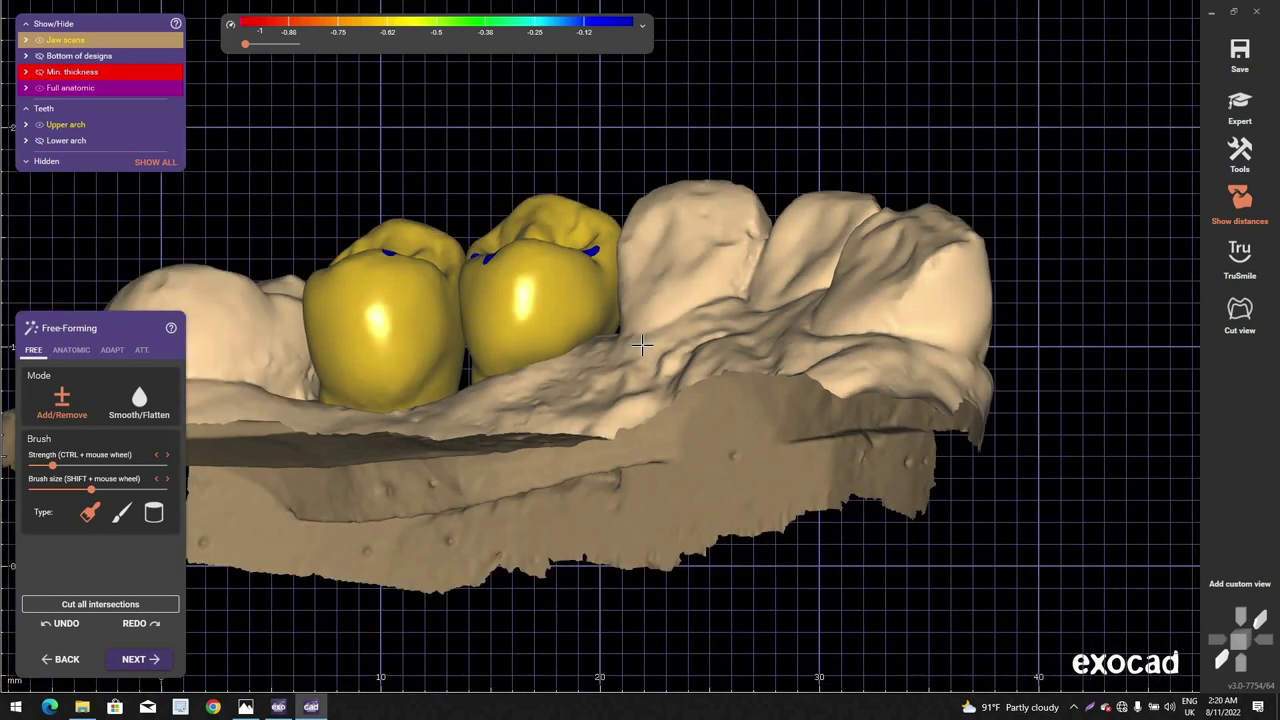
right_click_drag(305, 362, 270, 348)
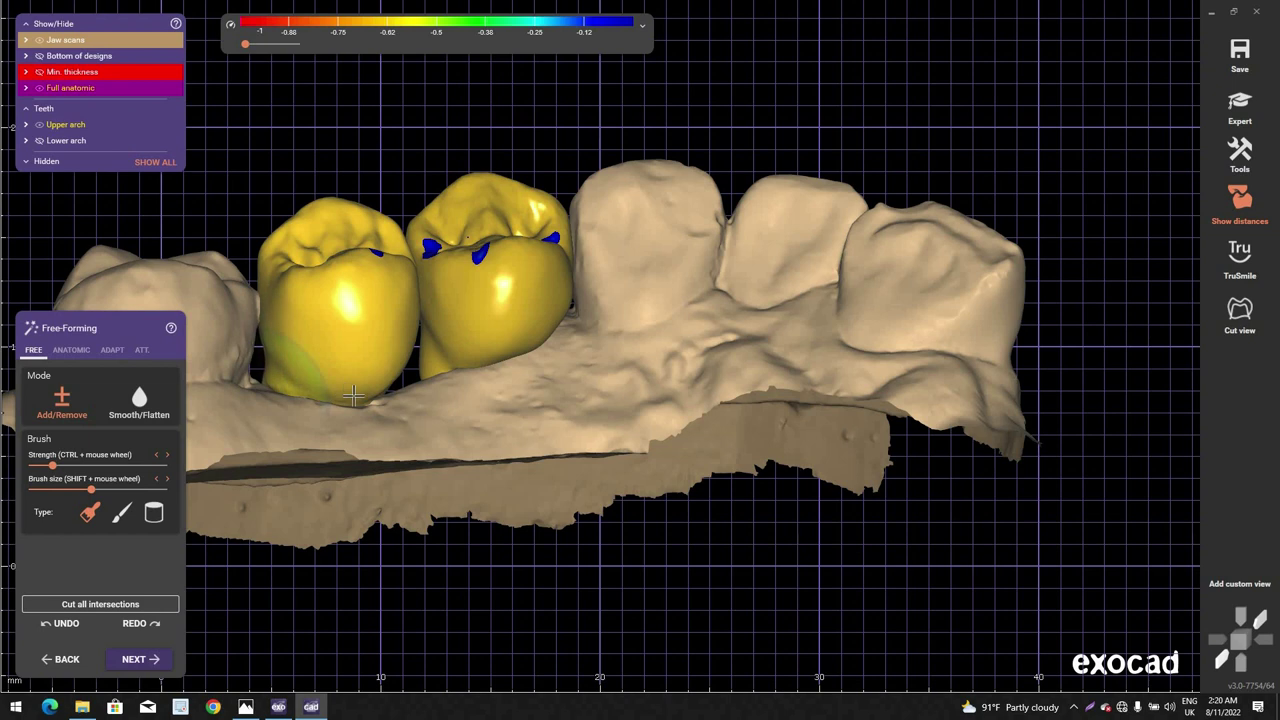
right_click_drag(414, 390, 445, 370)
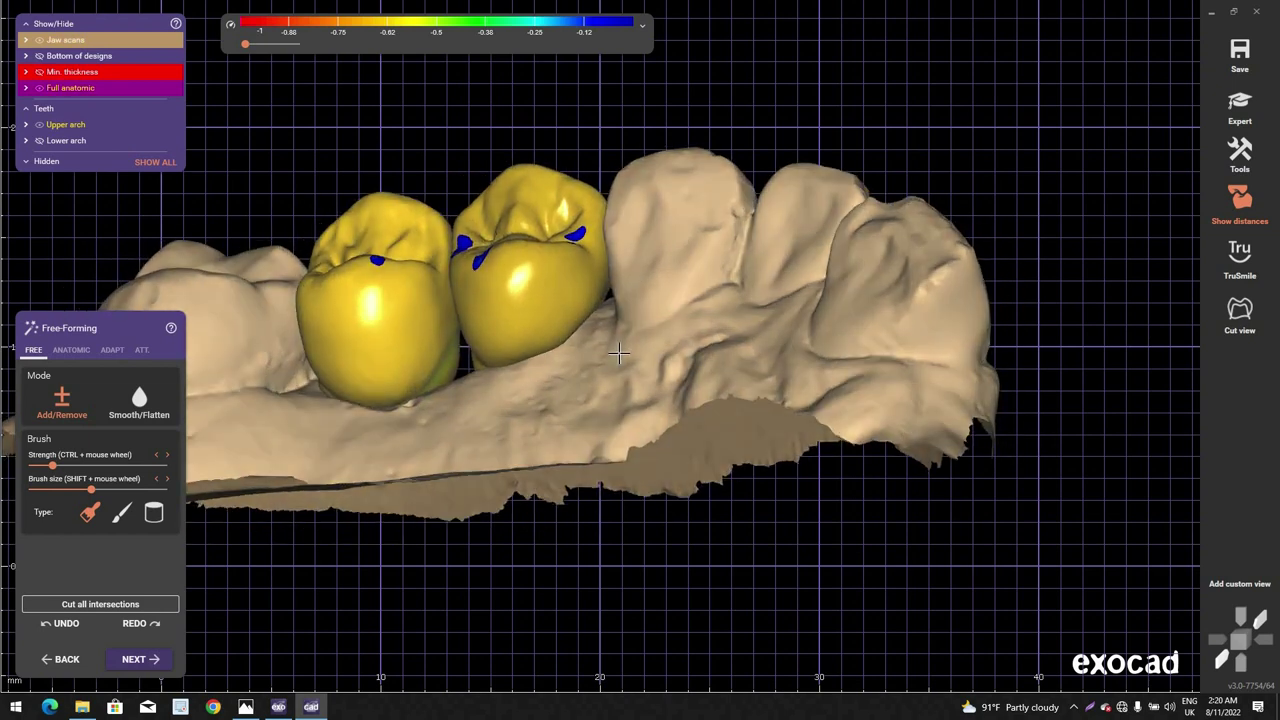
Step: Contour the cheek-side surfaces of both upper crowns using Add/Remove with a small cylinder brush at slightly higher strength
mouse_move(619, 352)
right_mouse_down()
mouse_move(585, 288)
mouse_move(592, 312)
right_mouse_up()
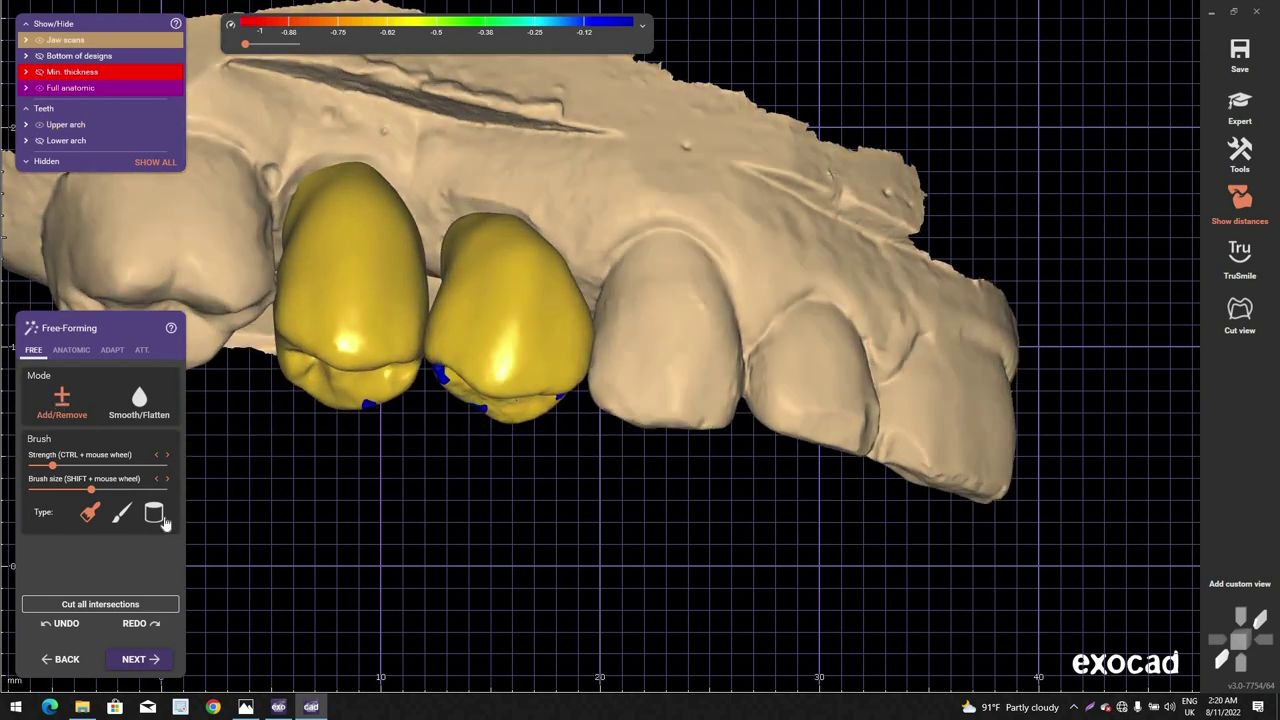
right_click_drag(440, 292, 456, 265)
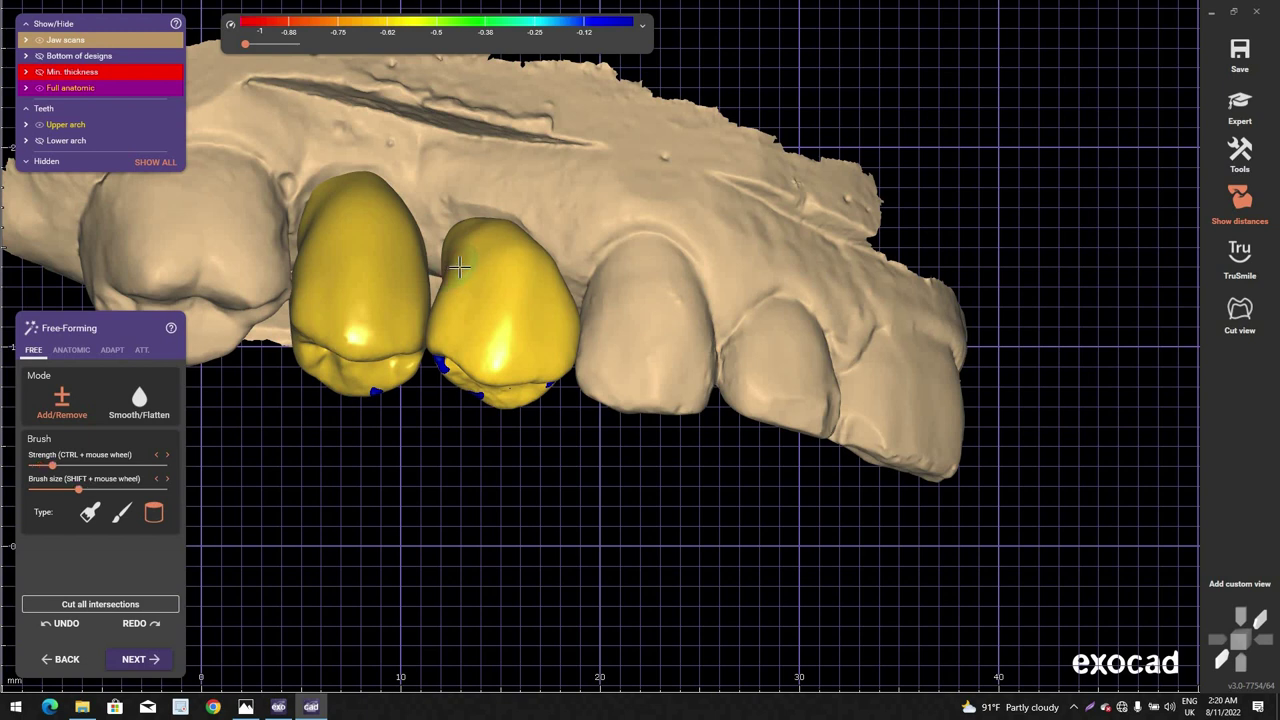
scroll(459, 266, "up", 3)
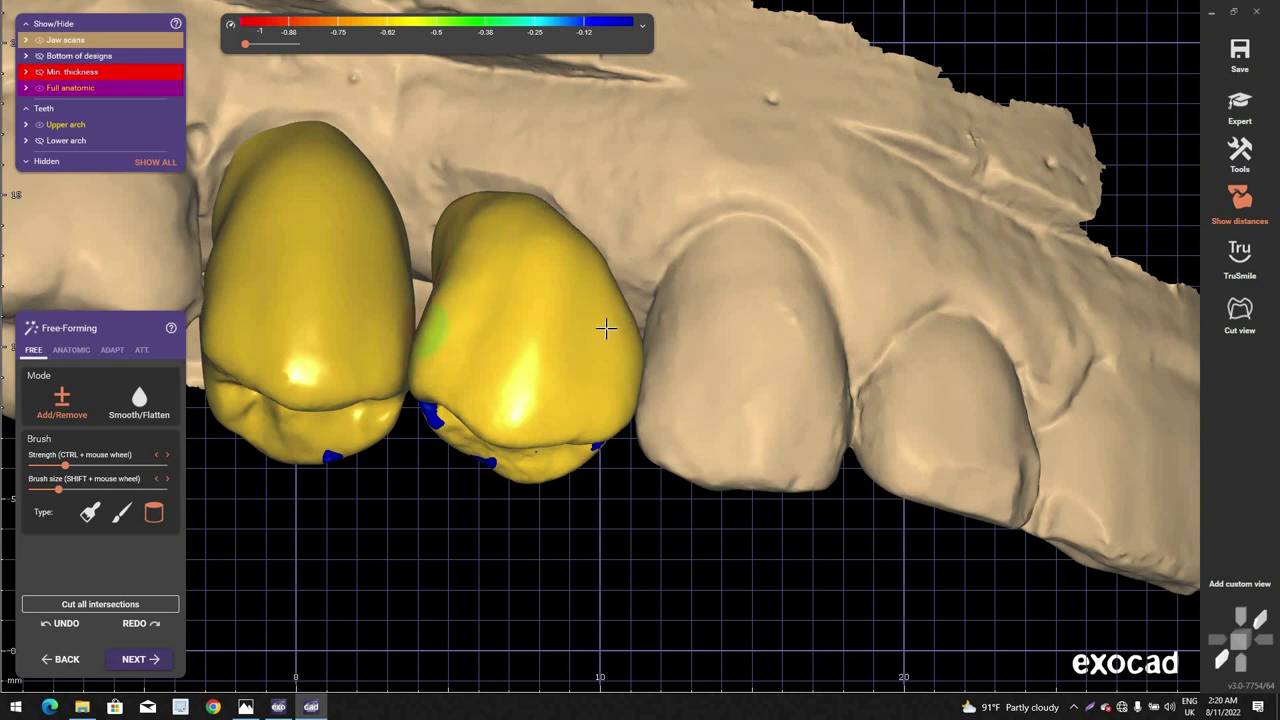
right_click_drag(606, 328, 567, 317)
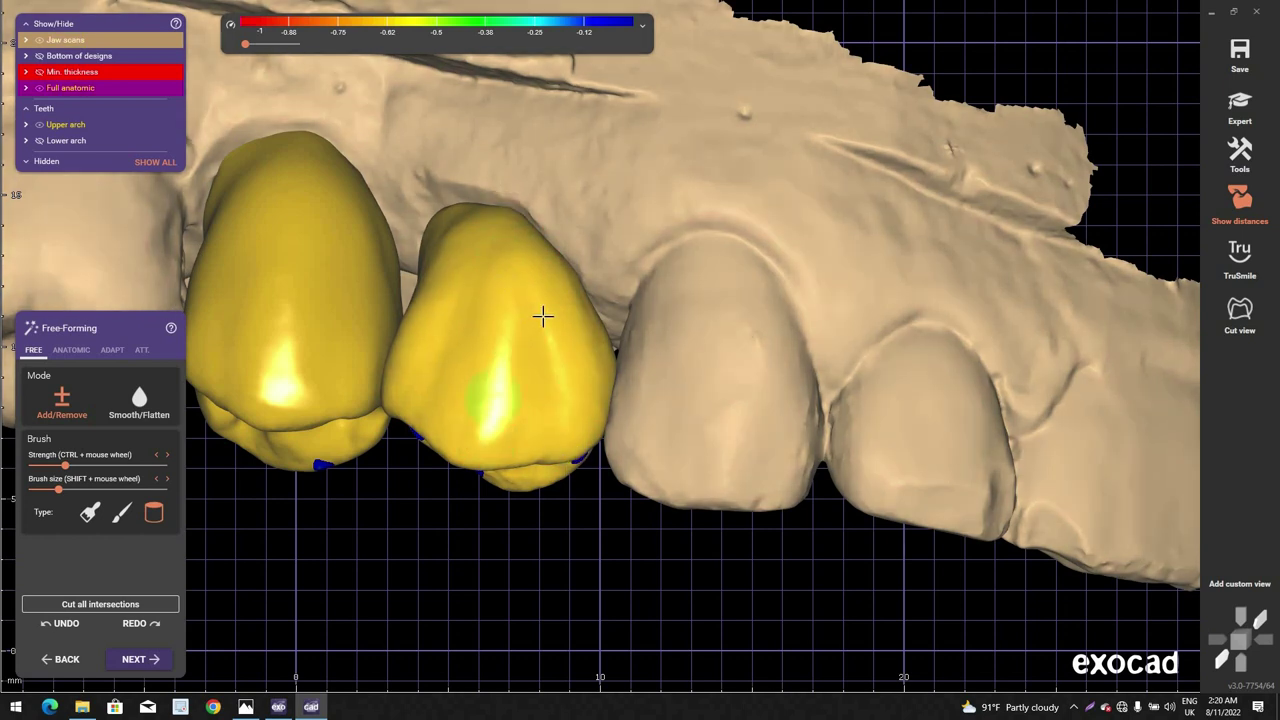
mouse_move(509, 372)
right_mouse_down()
mouse_move(540, 271)
mouse_move(412, 380)
mouse_move(391, 334)
mouse_move(374, 200)
right_mouse_up()
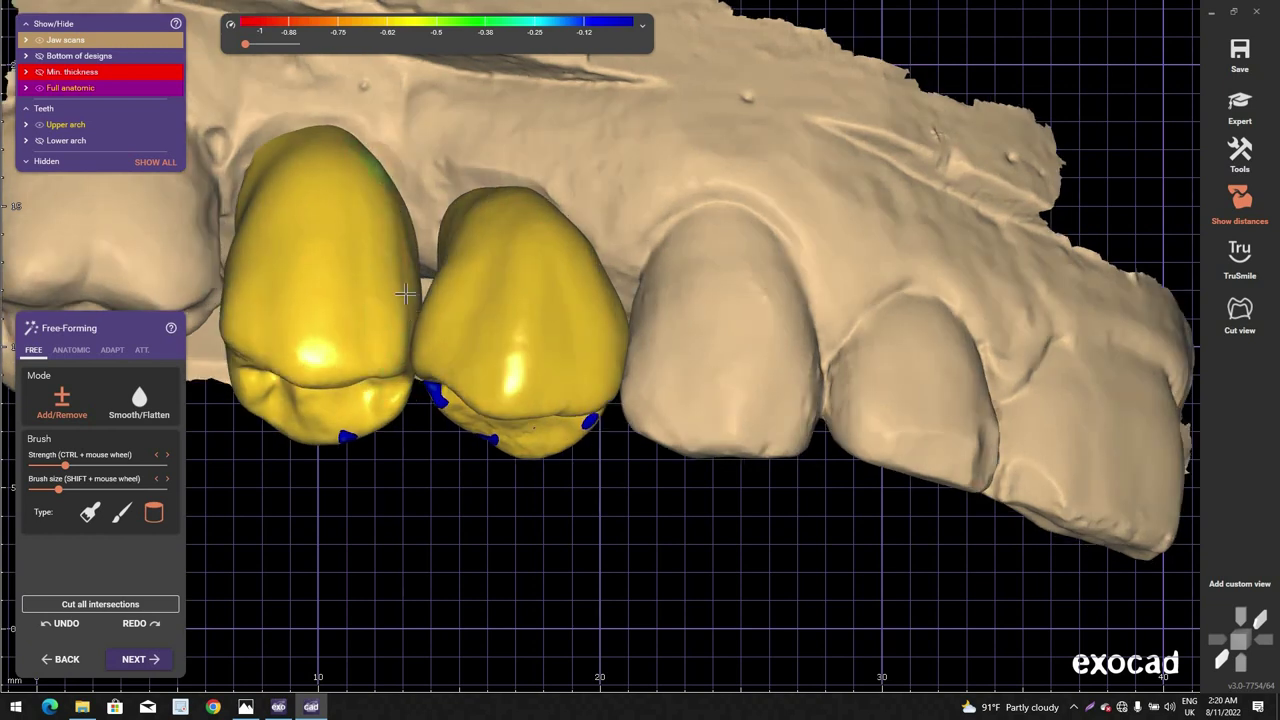
right_click_drag(430, 224, 288, 280)
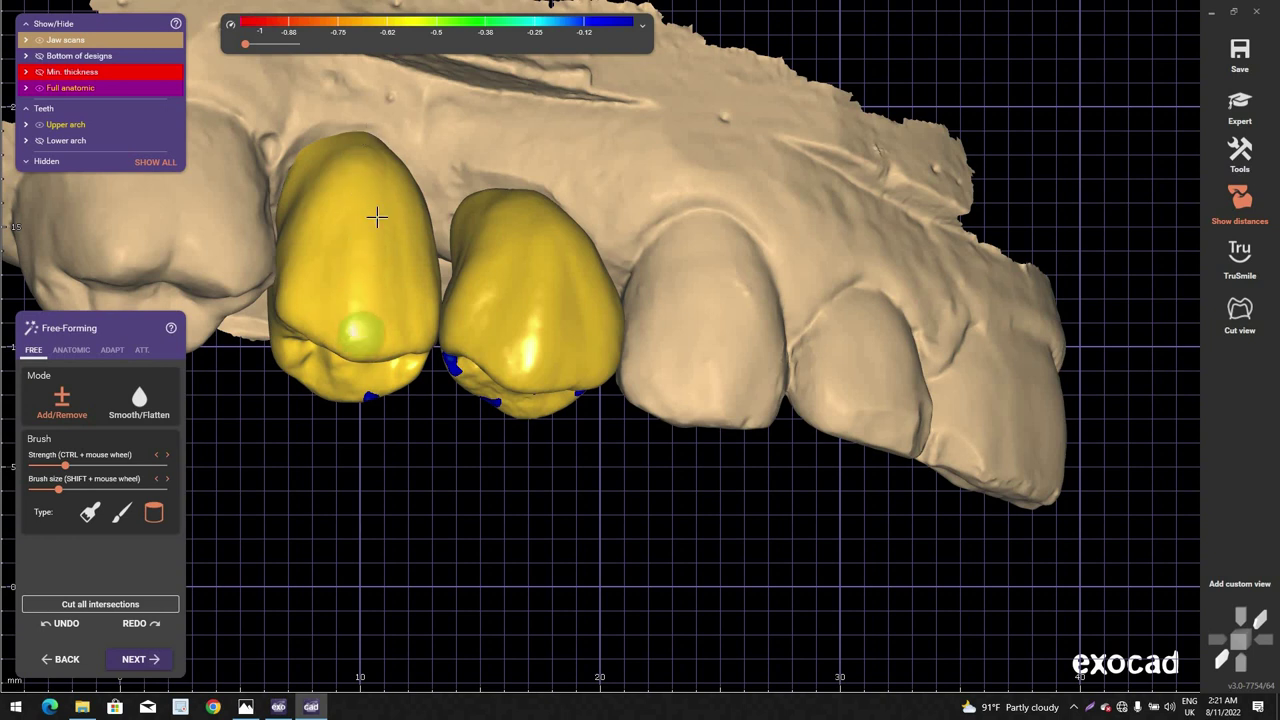
Step: Smooth the cheek-side contours of both upper crowns using Smooth/Flatten with a larger, stronger cylinder brush
left_click(140, 402)
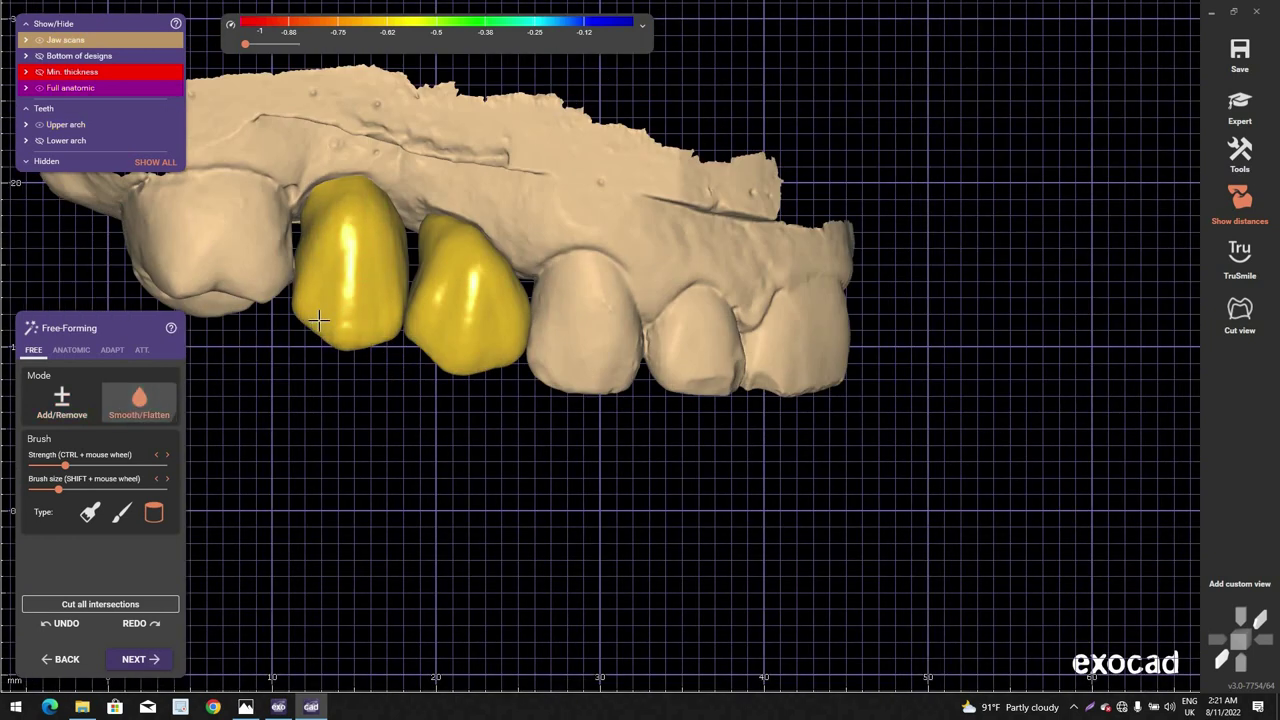
scroll(325, 318, "up", 5, "shift")
scroll(339, 246, "up", 2, "ctrl")
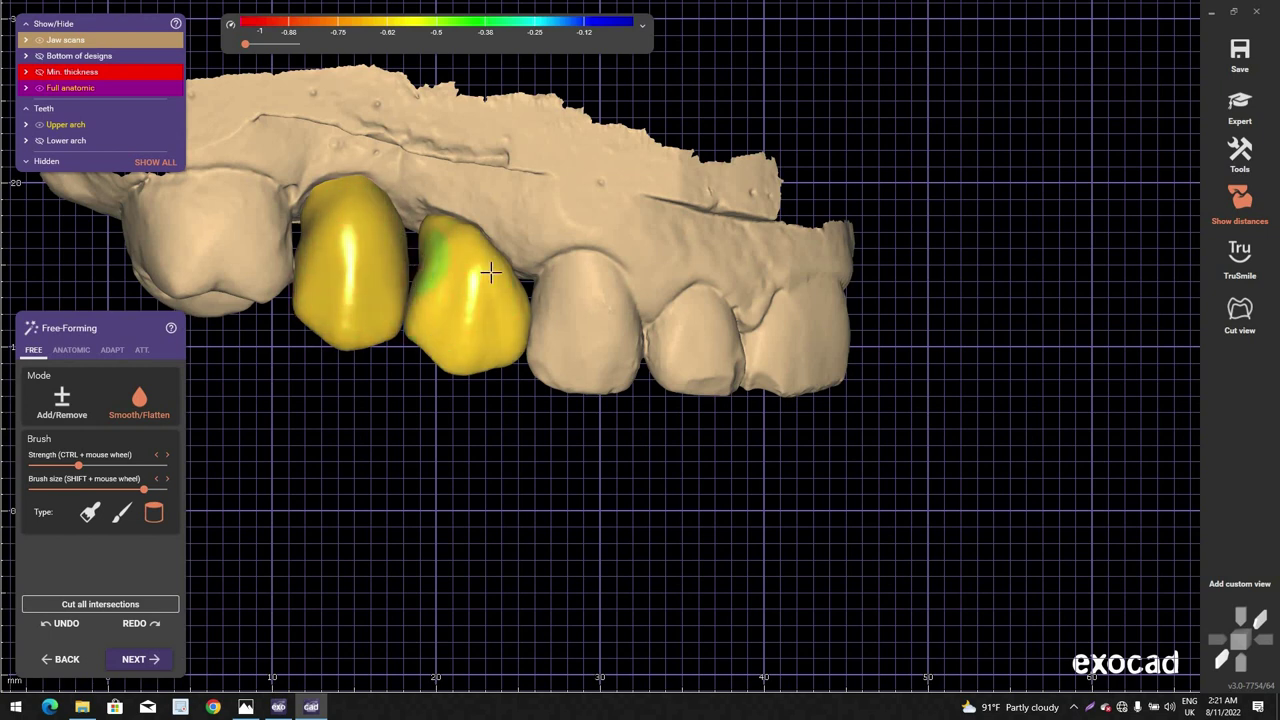
right_click_drag(471, 334, 460, 349)
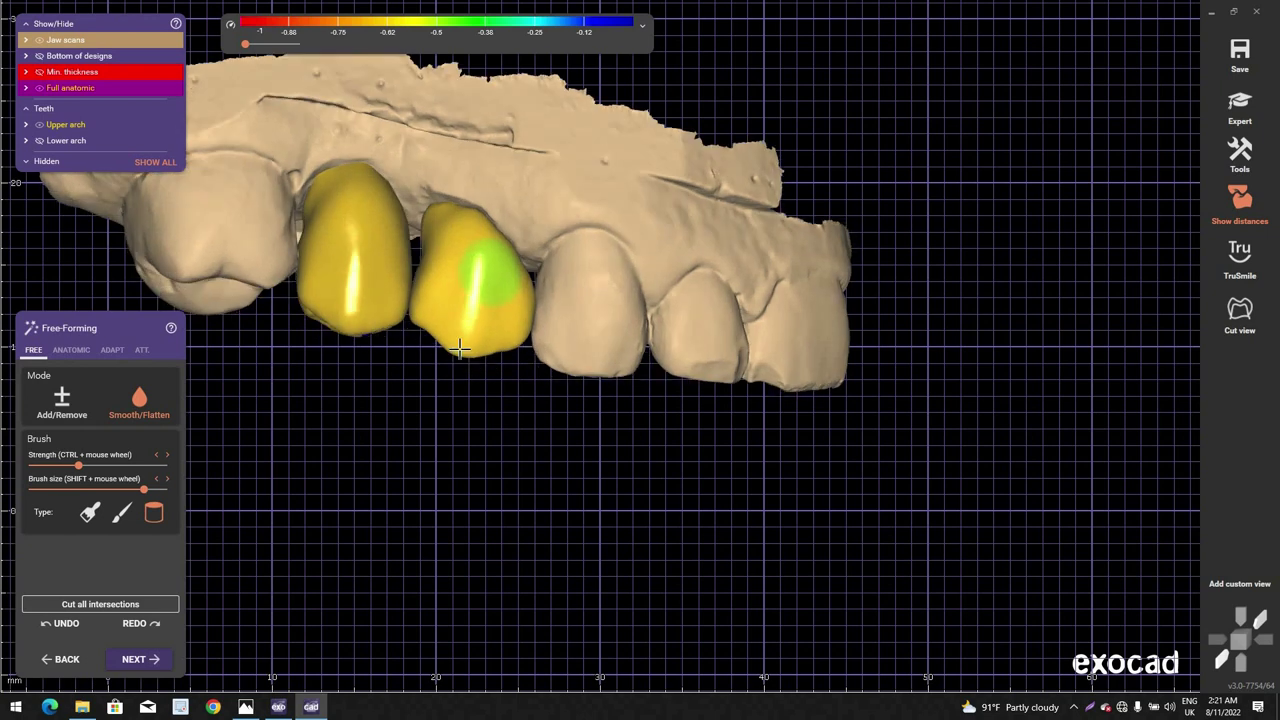
scroll(460, 348, "up", 4)
scroll(462, 360, "down", 2, "shift")
scroll(462, 362, "up", 2)
scroll(463, 366, "down", 1, "shift")
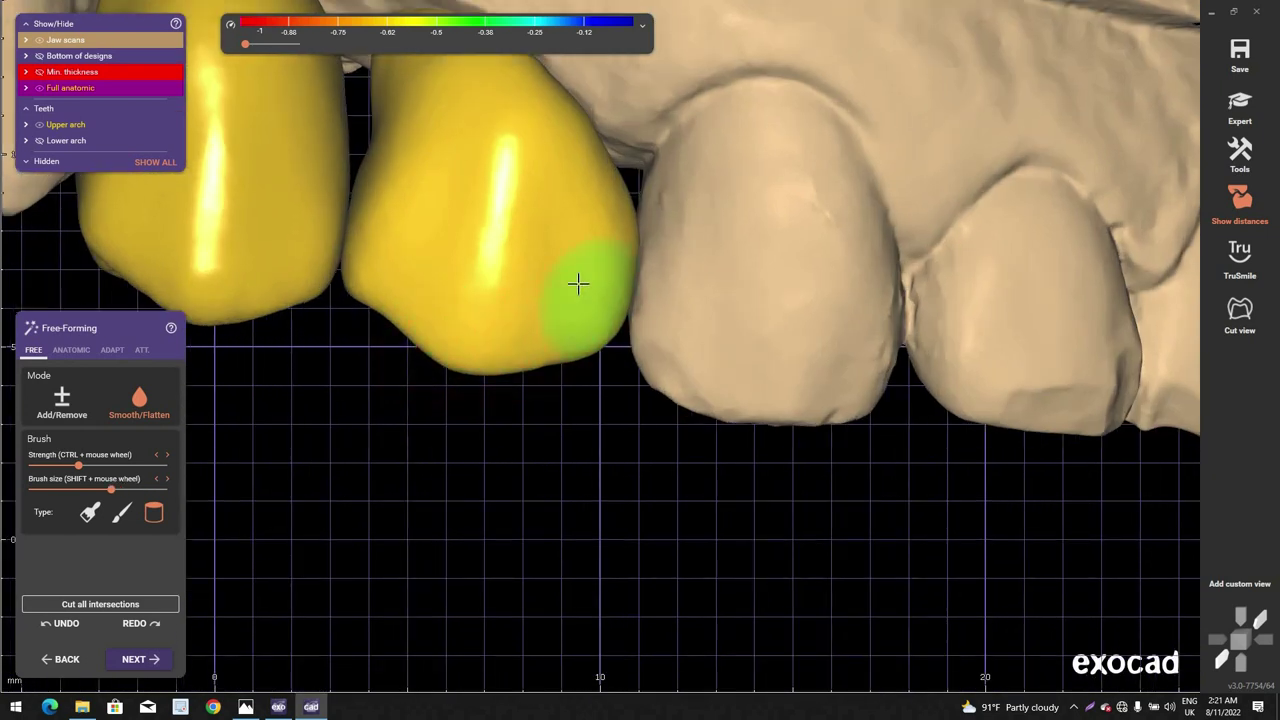
scroll(573, 290, "down", 3)
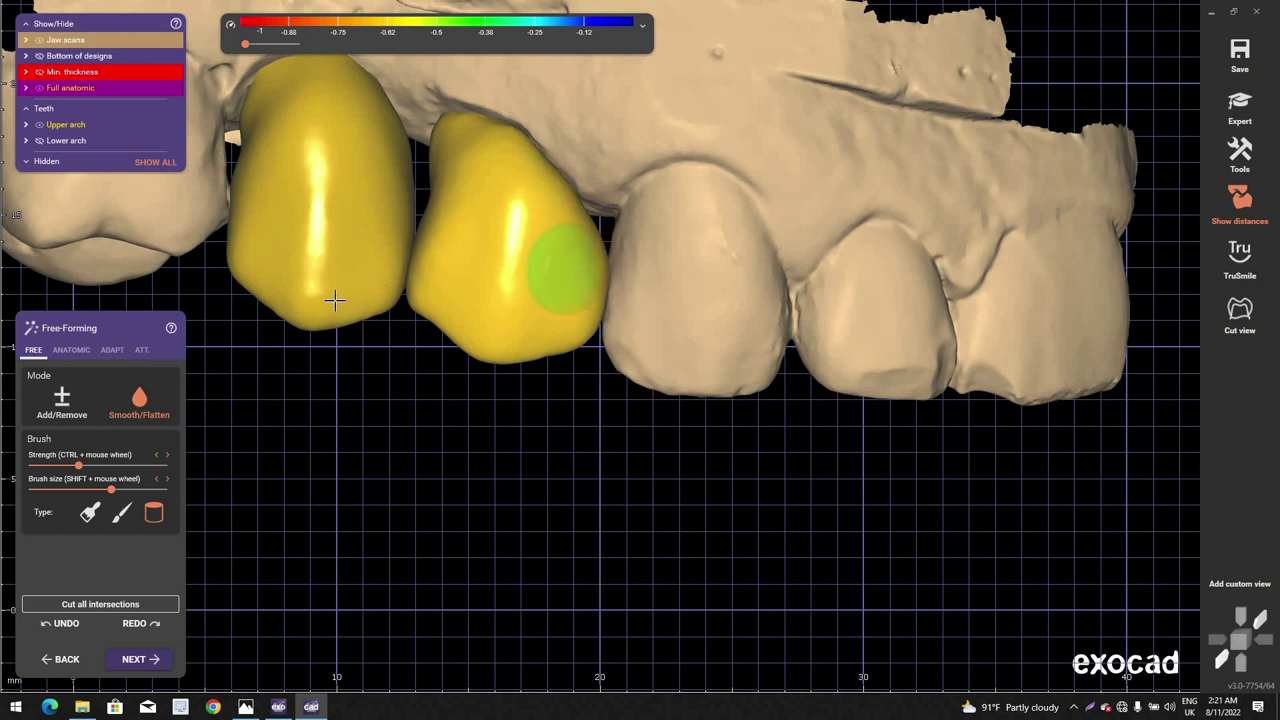
scroll(329, 204, "up", 2, "shift")
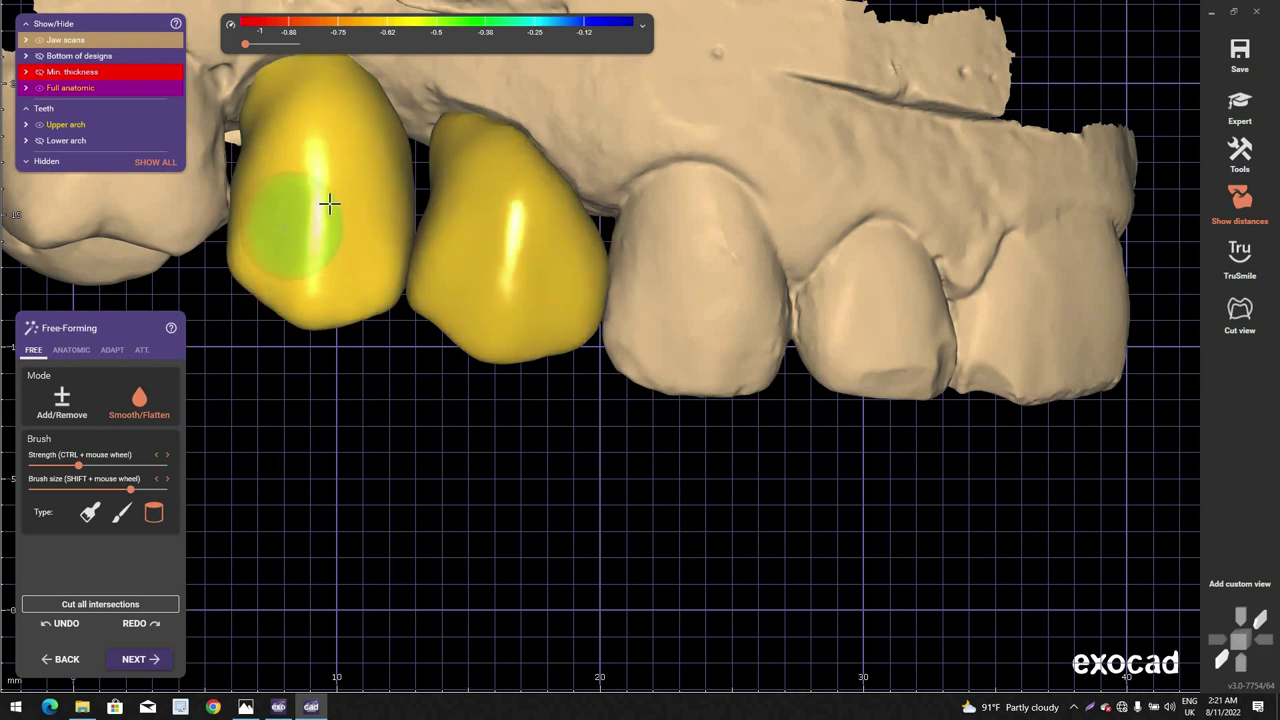
Step: Refine the rear upper crown's ridge beside the neighbouring molar using the anatomic Tooth parts preset with cusp tips locked
scroll(329, 204, "down", 4)
right_click_drag(329, 204, 560, 190)
middle_click(541, 170)
right_click_drag(497, 302, 103, 388)
left_click(71, 349)
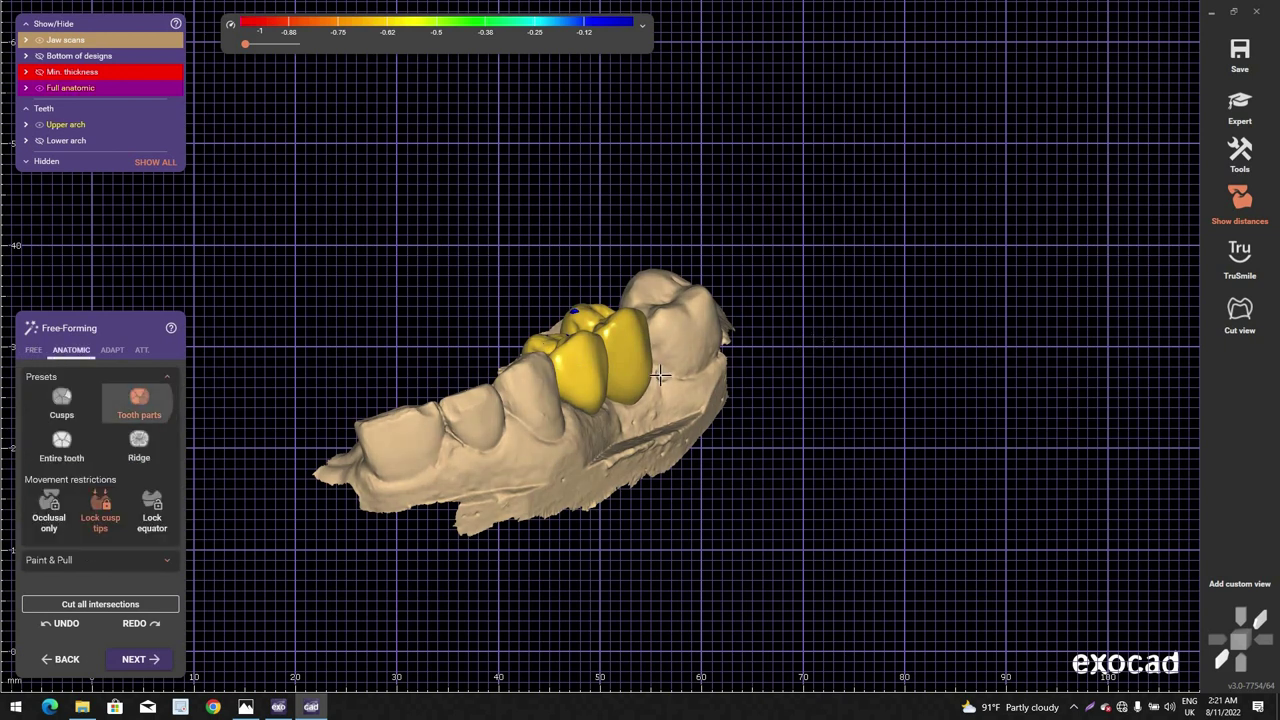
scroll(672, 350, "up", 1)
right_click_drag(660, 375, 750, 390)
scroll(614, 277, "up", 2)
right_click_drag(614, 277, 640, 350)
scroll(608, 252, "up", 5)
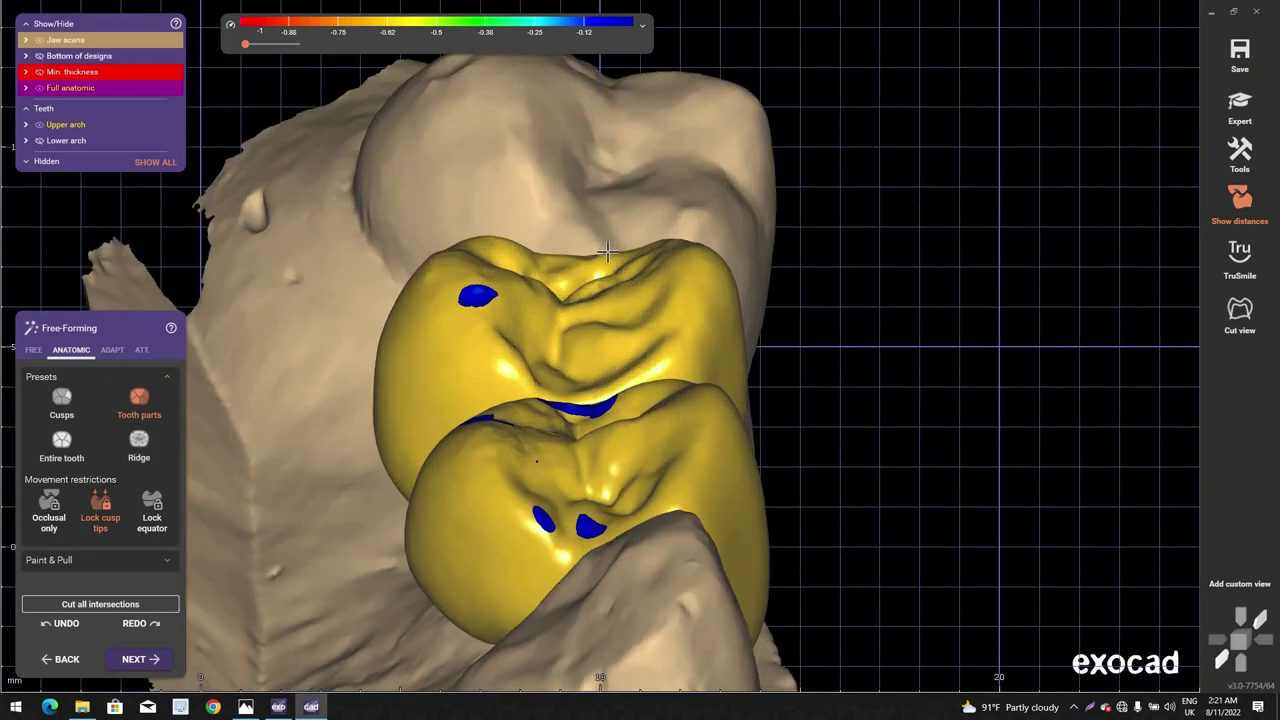
scroll(607, 252, "up", 3)
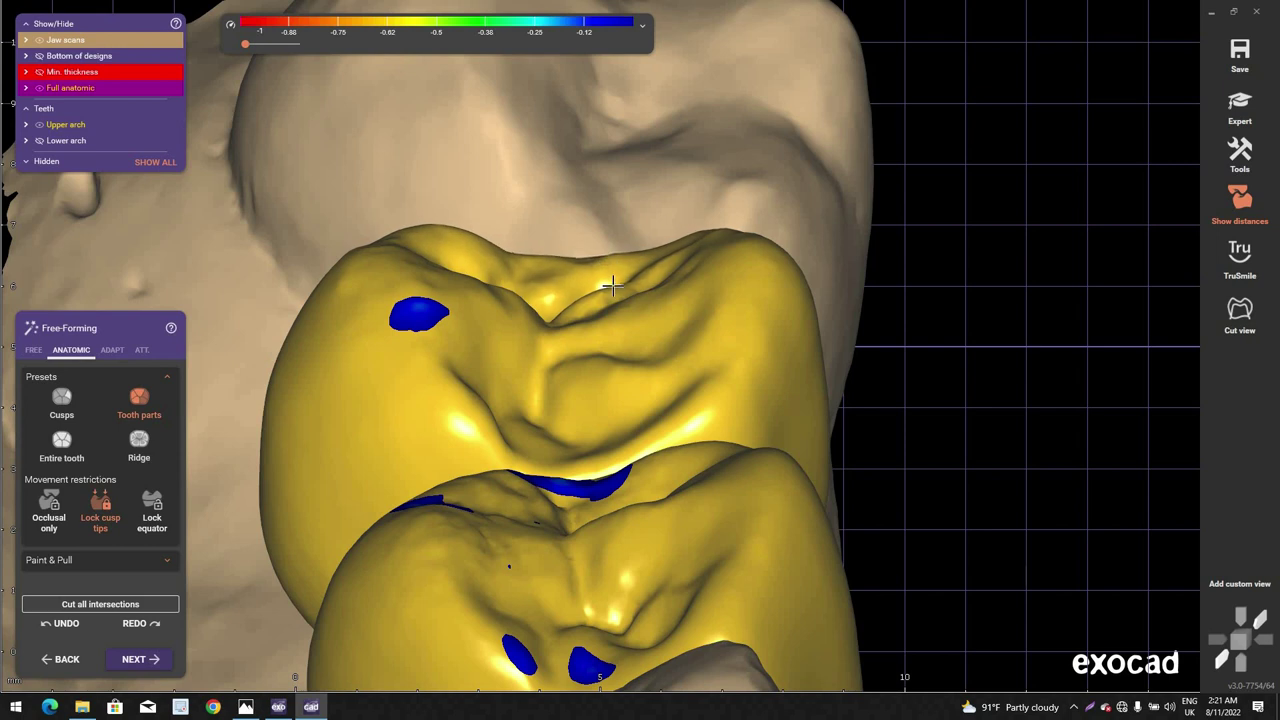
Step: Adjust the cheek-side rear corner of the rear upper crown where it meets the neighbouring molar
scroll(629, 260, "down", 3)
right_click_drag(630, 260, 645, 320)
scroll(676, 165, "down", 3)
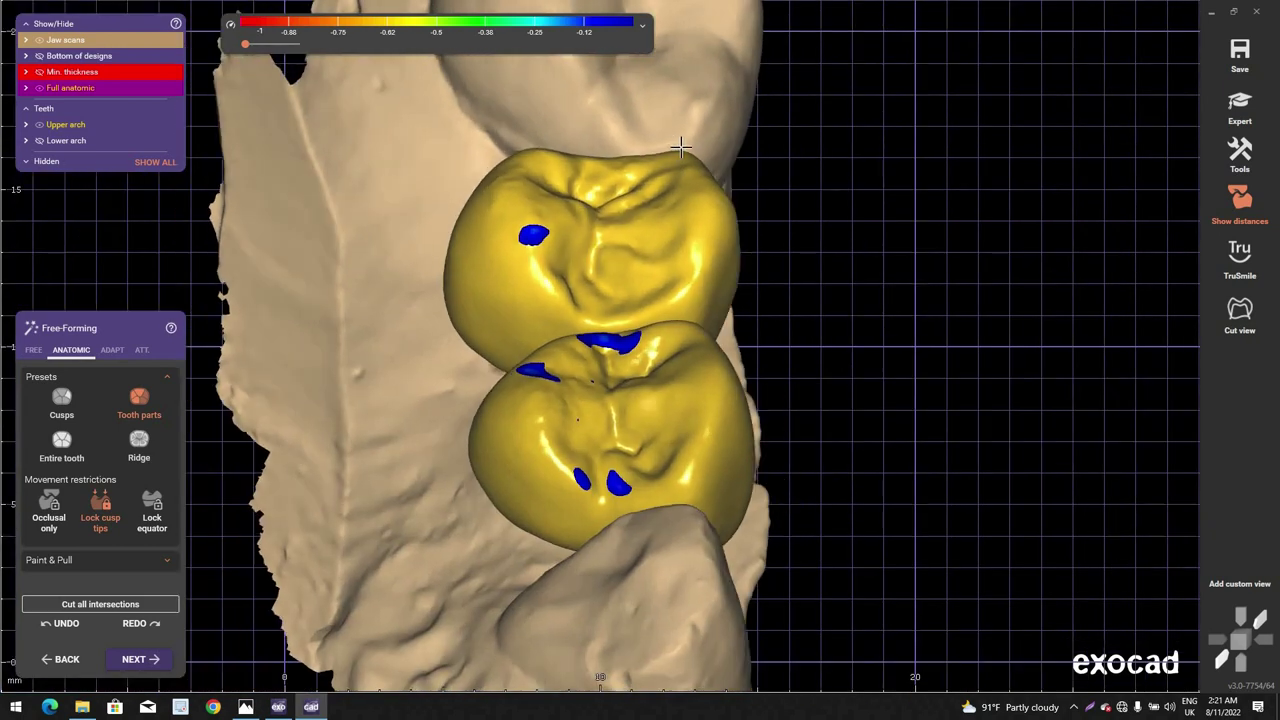
scroll(680, 148, "up", 3)
scroll(660, 123, "down", 3)
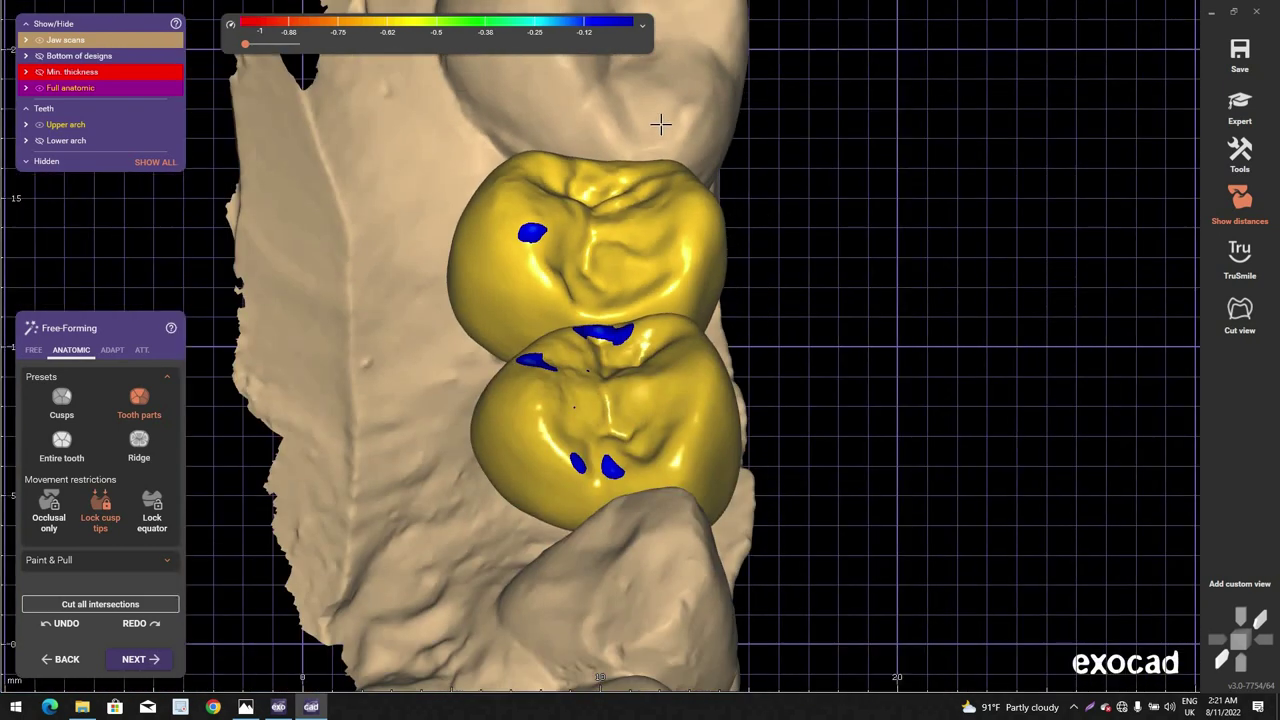
right_click_drag(660, 123, 588, 285)
scroll(663, 120, "down", 3)
scroll(588, 285, "up", 3)
scroll(588, 285, "up", 3)
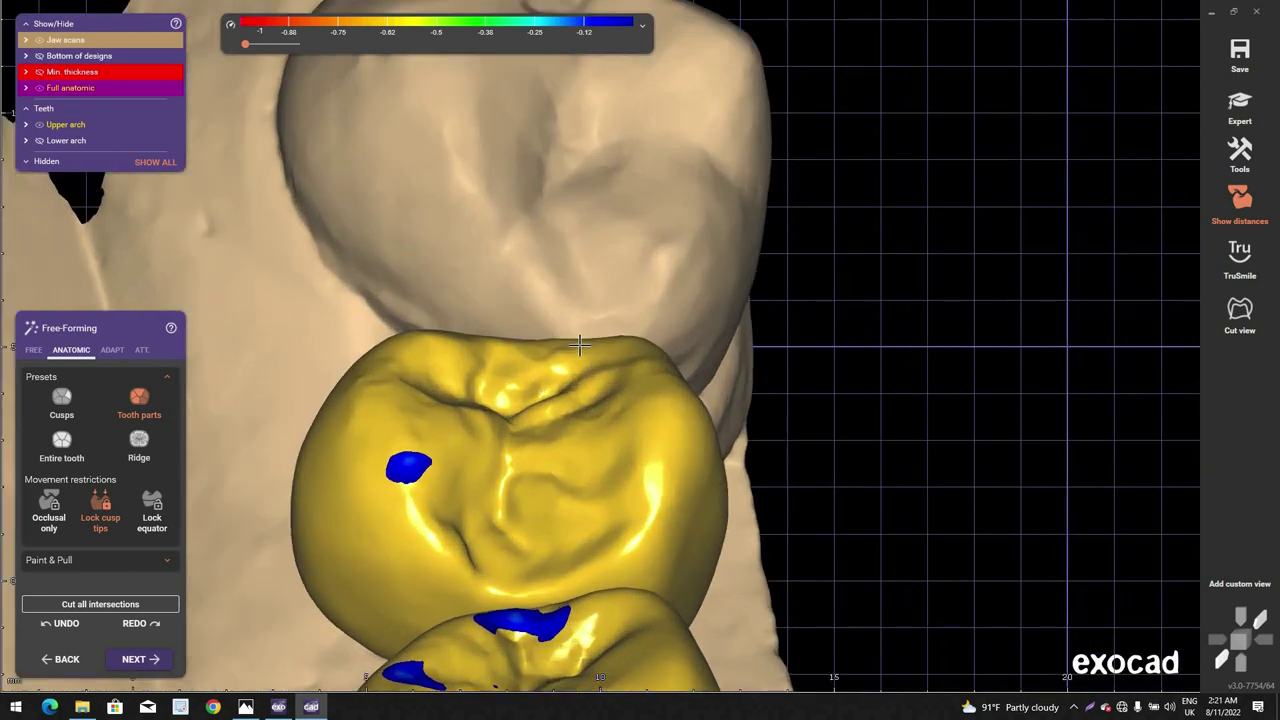
Step: Hide the upper crowns and open Free-Form Scan Data for the upper jaw scan in expert mode
scroll(556, 374, "down", 3)
right_click_drag(556, 350, 603, 320)
scroll(598, 335, "up", 1)
right_click_drag(579, 370, 785, 326)
left_click(580, 357, "ctrl")
scroll(789, 326, "down", 1)
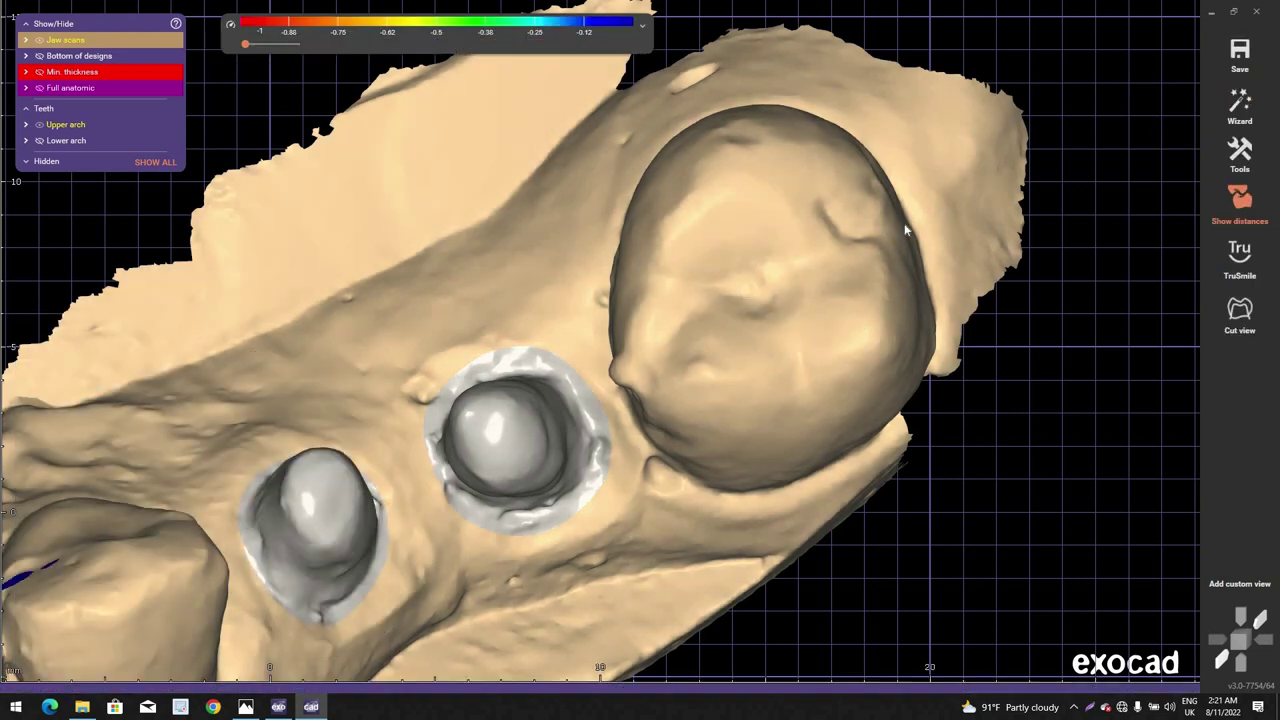
right_click(935, 127)
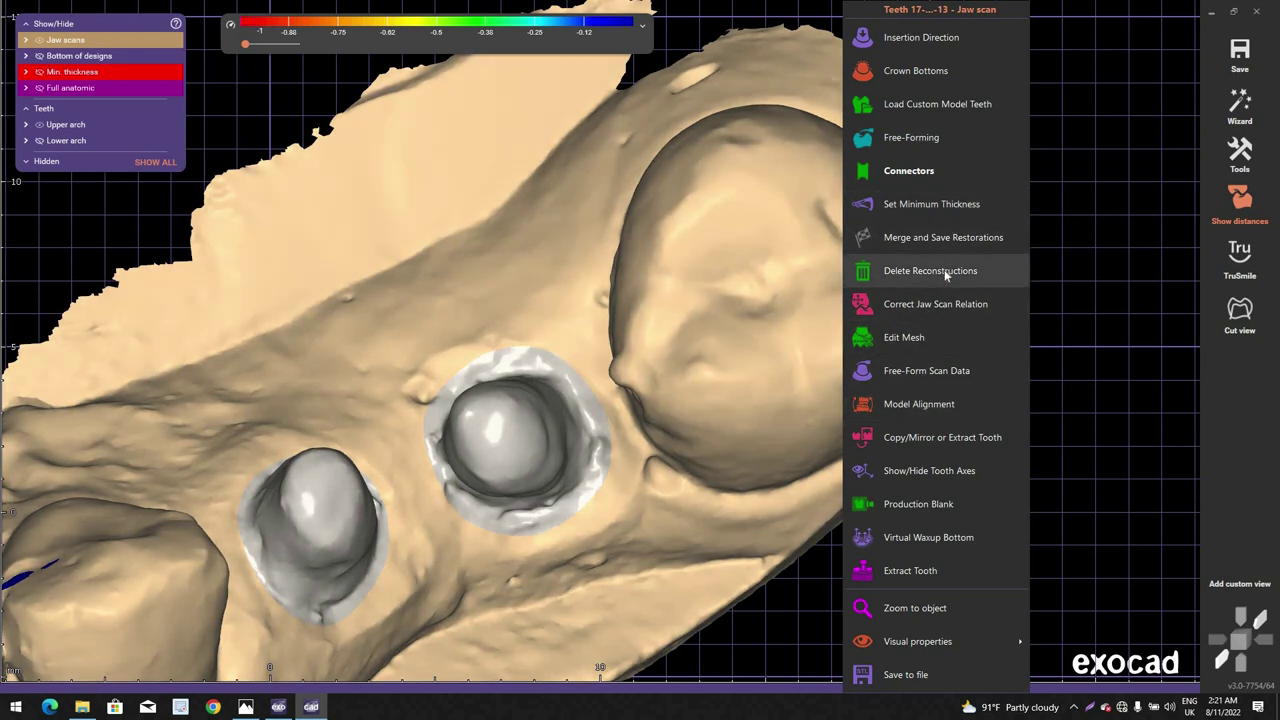
left_click(914, 374)
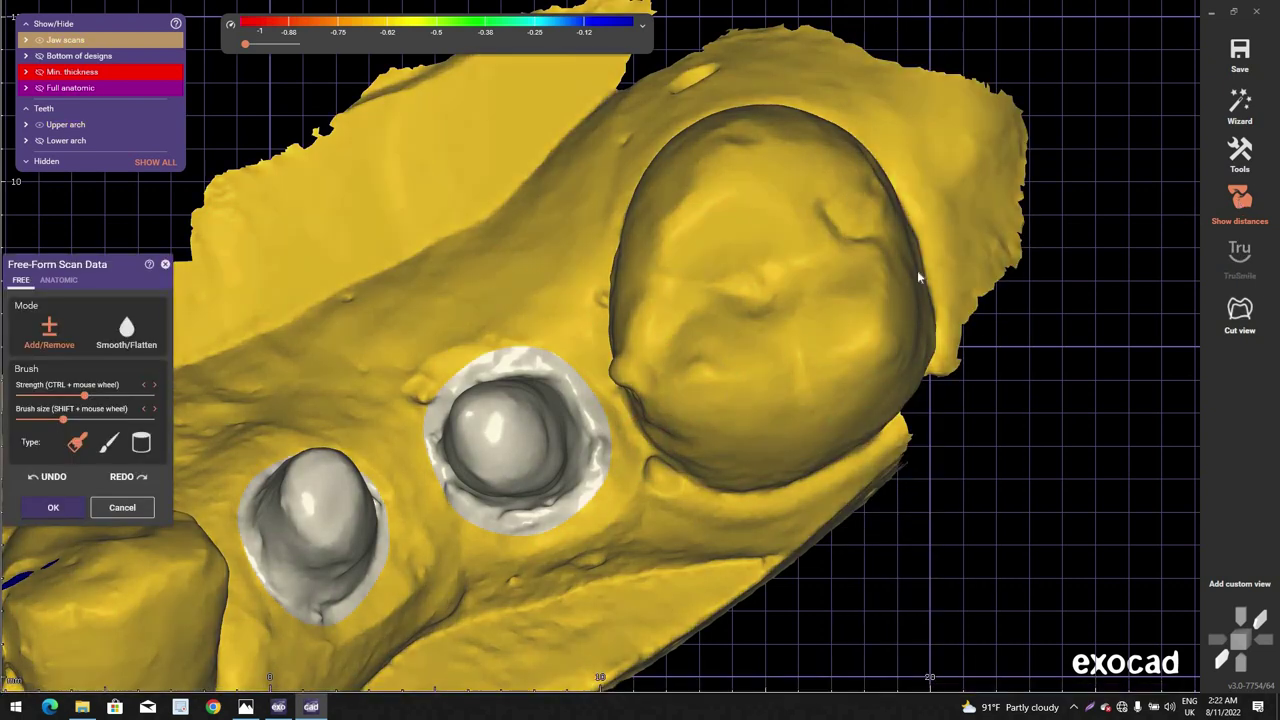
Step: Smooth the scanned upper molar's rough side facing the prepared teeth using Smooth/Flatten with the fine brush type, and accept the scan edit
left_click(122, 335)
left_click(109, 442)
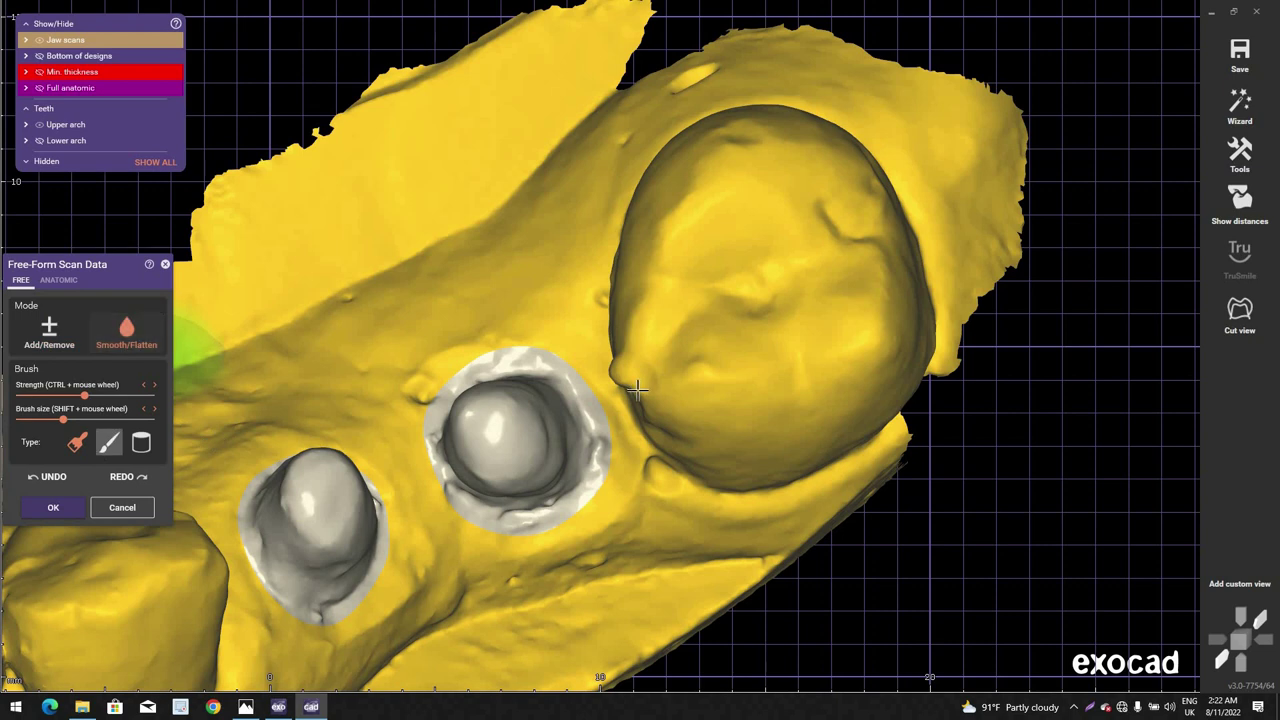
right_click_drag(638, 387, 615, 394)
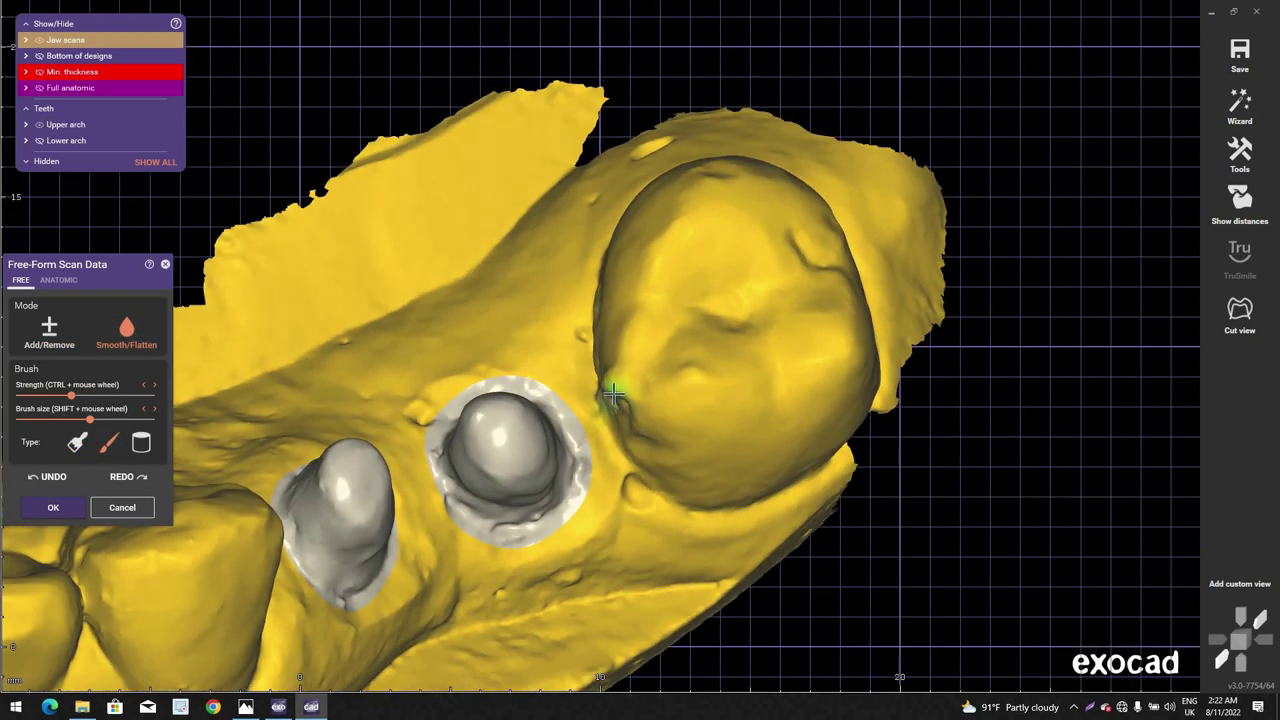
scroll(610, 385, "up", 3)
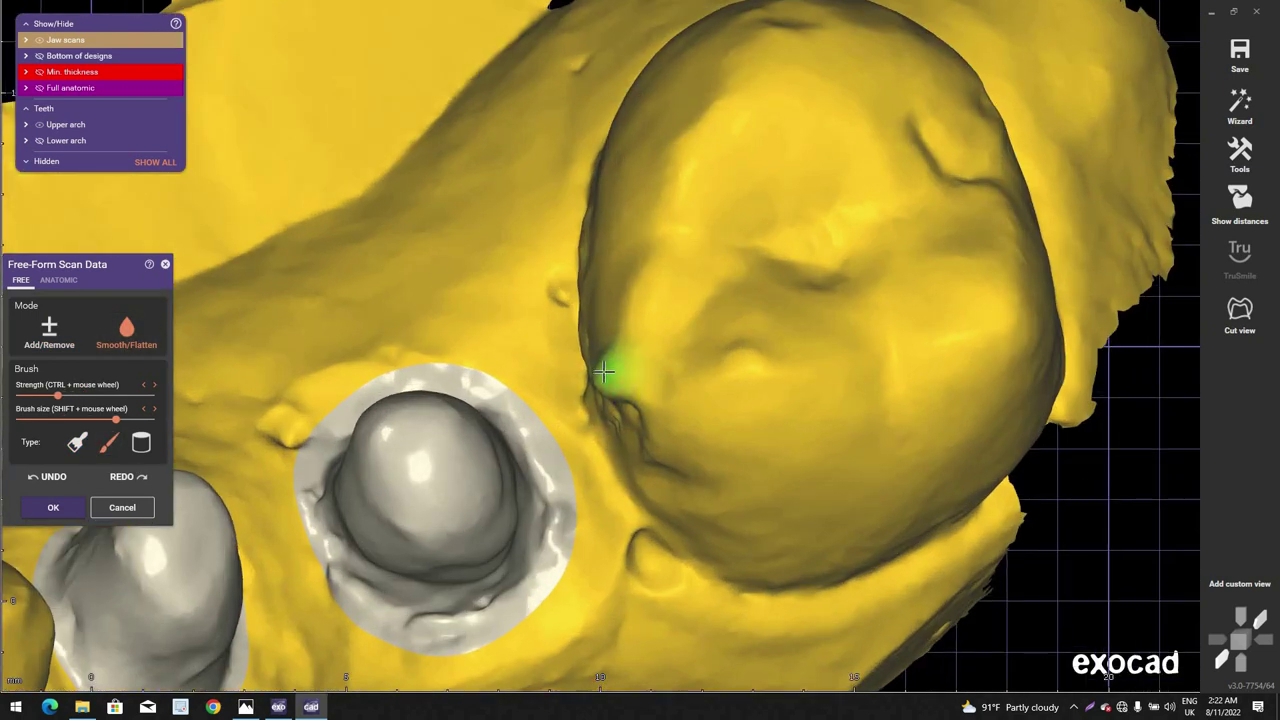
right_click_drag(610, 376, 598, 384)
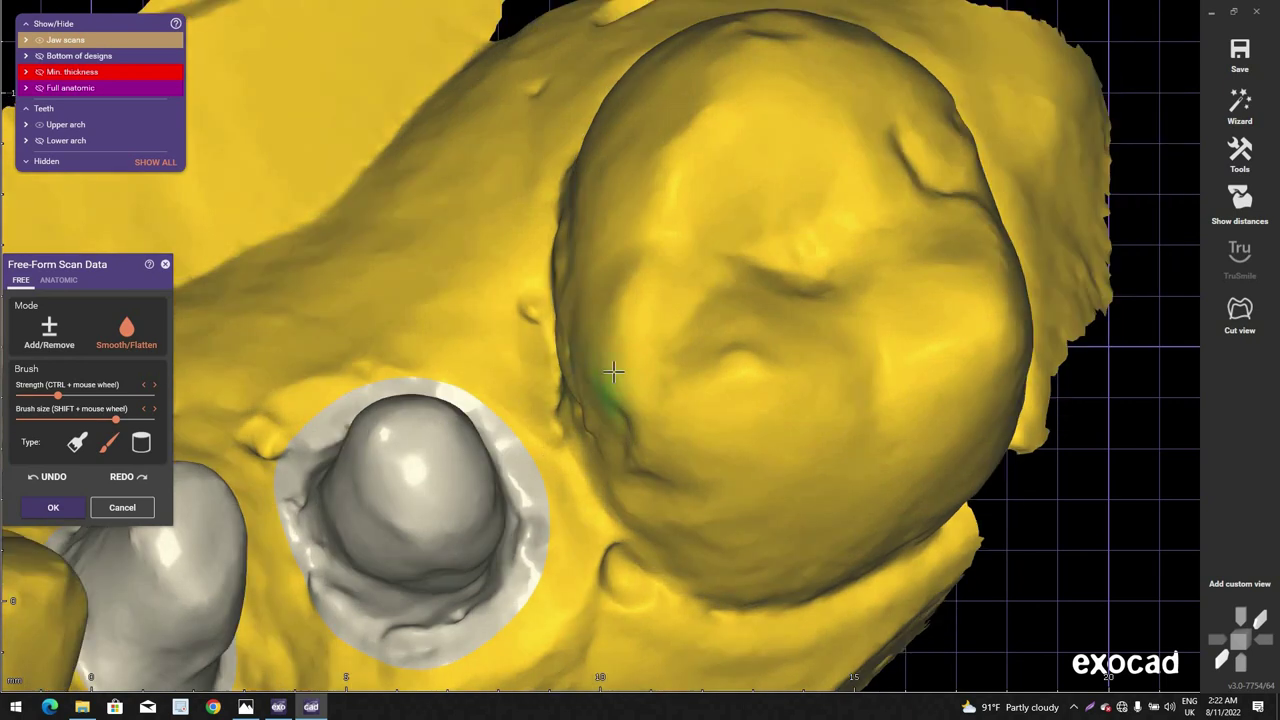
scroll(613, 372, "down", 2)
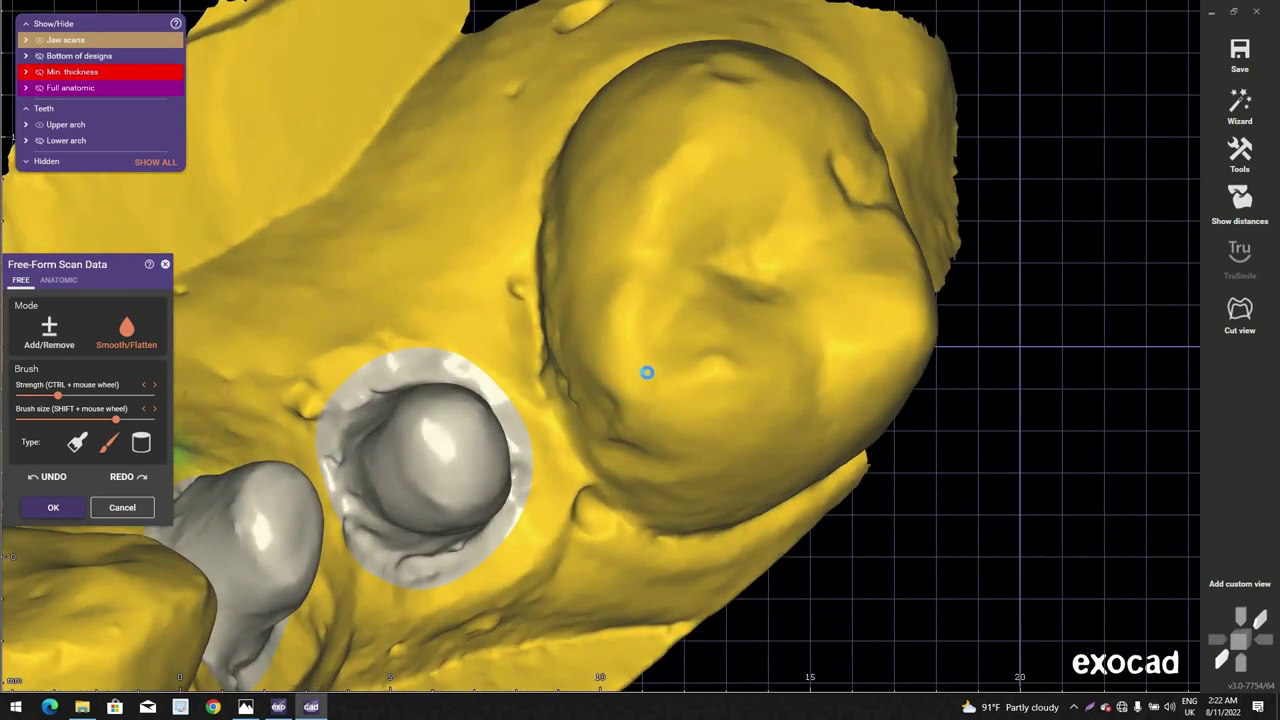
key("Return")
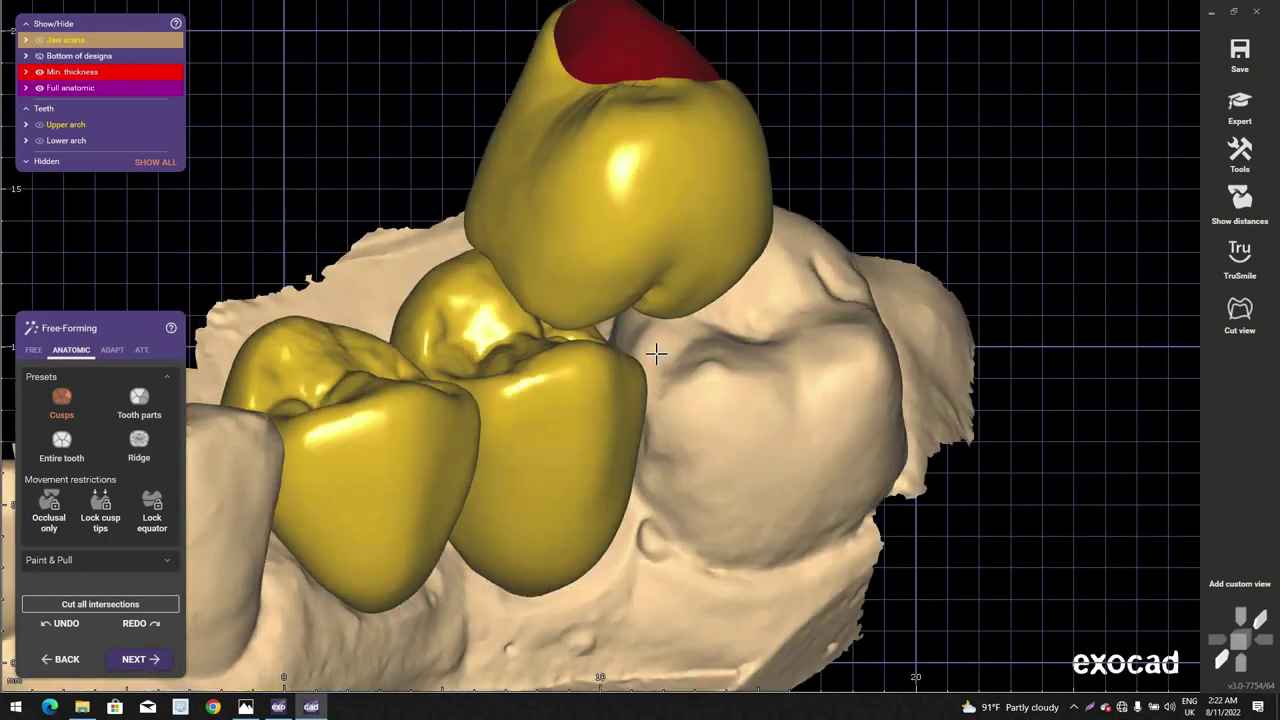
Step: Adjust the cheek side of the lower molar crown with the anatomic Cusps preset
scroll(656, 353, "down", 2)
right_click_drag(656, 353, 681, 197)
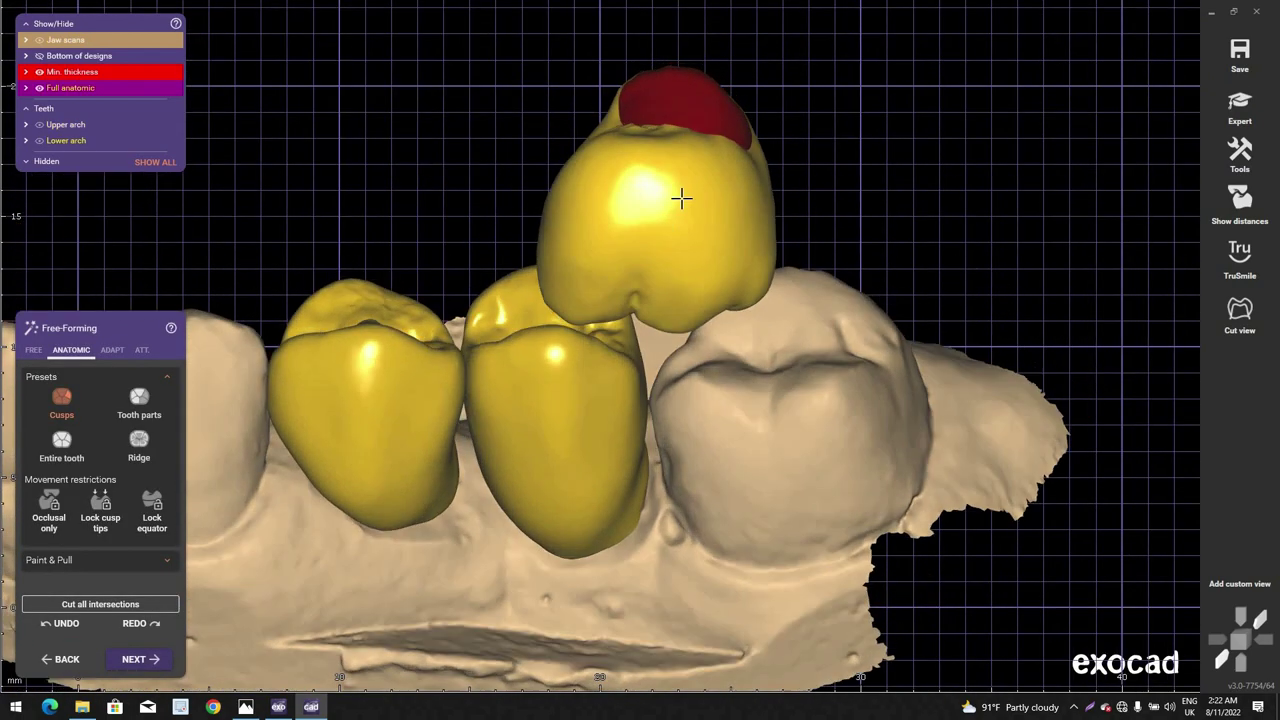
left_click(682, 197, "ctrl")
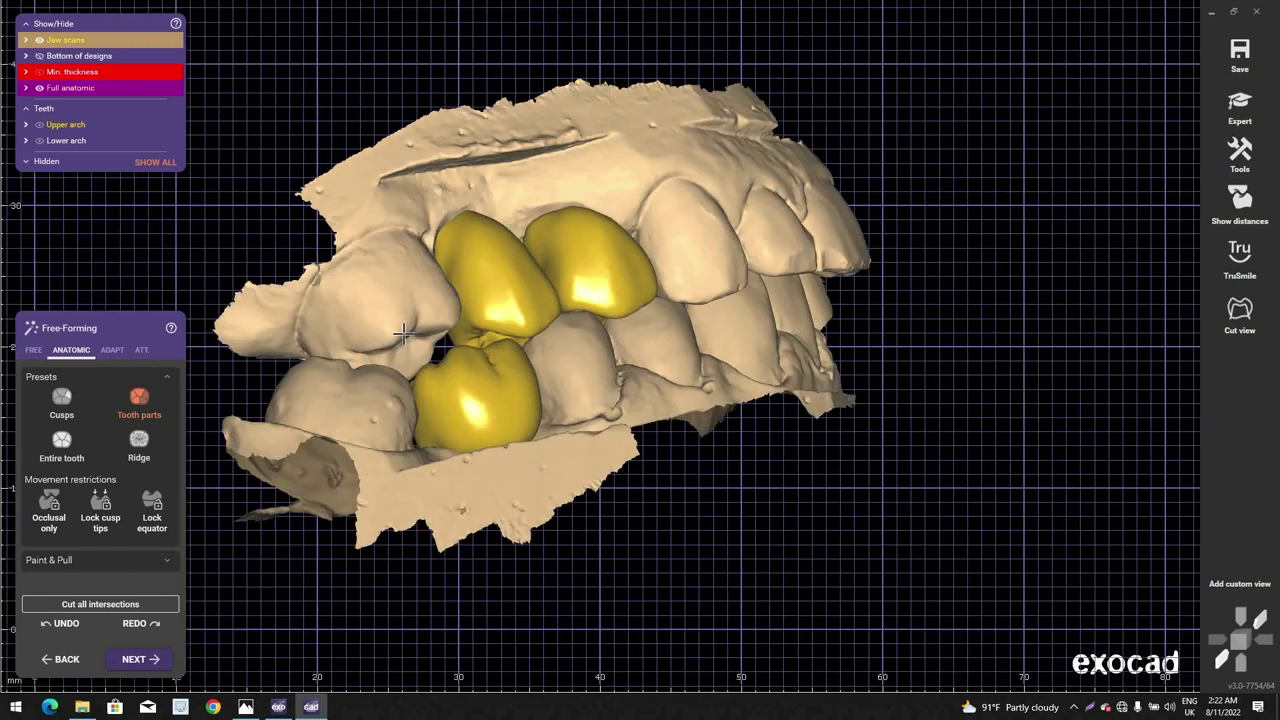
Step: Try the anatomic Cusps preset with both jaw scans shown, and undo the last crown reshaping
right_click_drag(403, 333, 403, 334)
right_click_drag(253, 356, 253, 356)
left_click(62, 403)
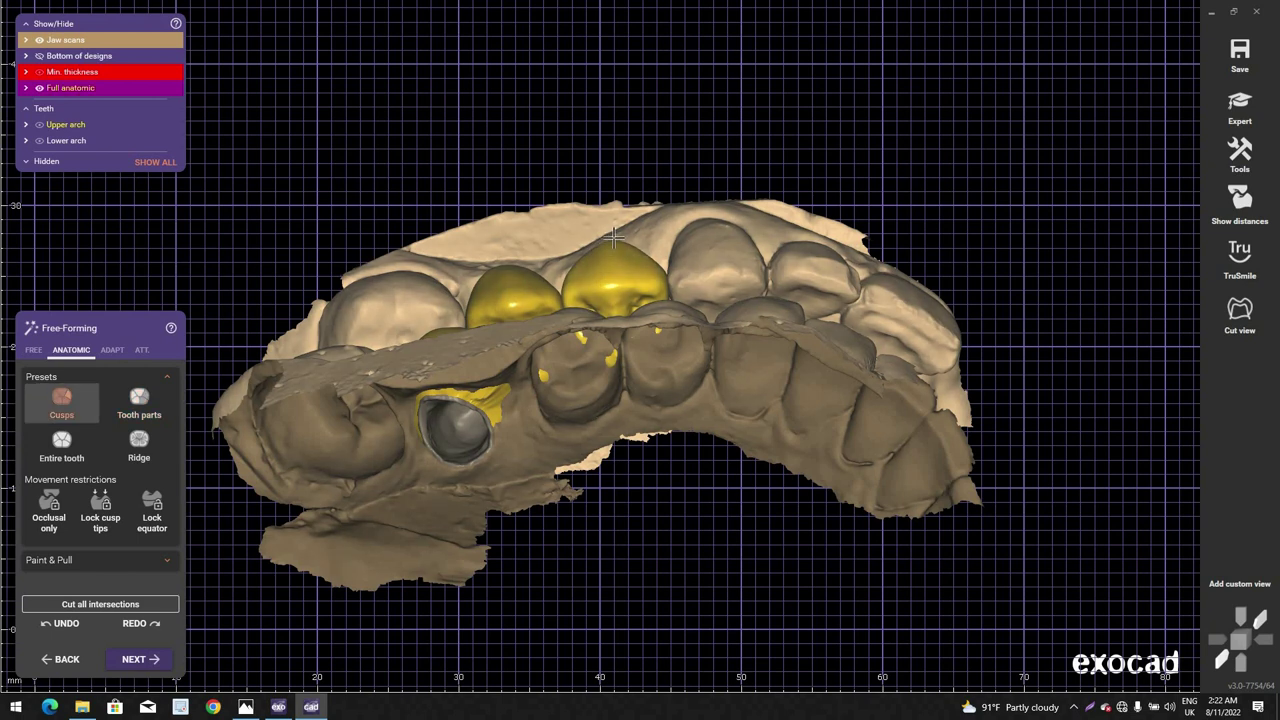
right_click_drag(594, 259, 615, 236)
scroll(615, 236, "up", 3)
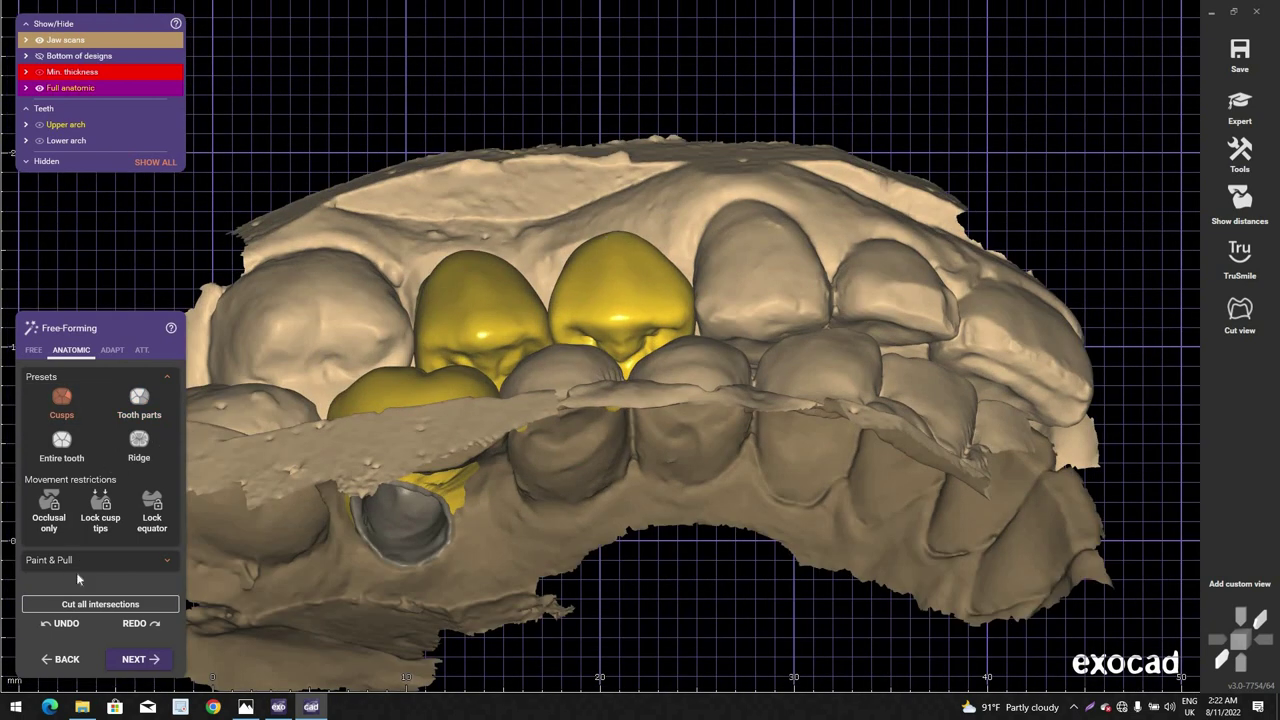
left_click(86, 624)
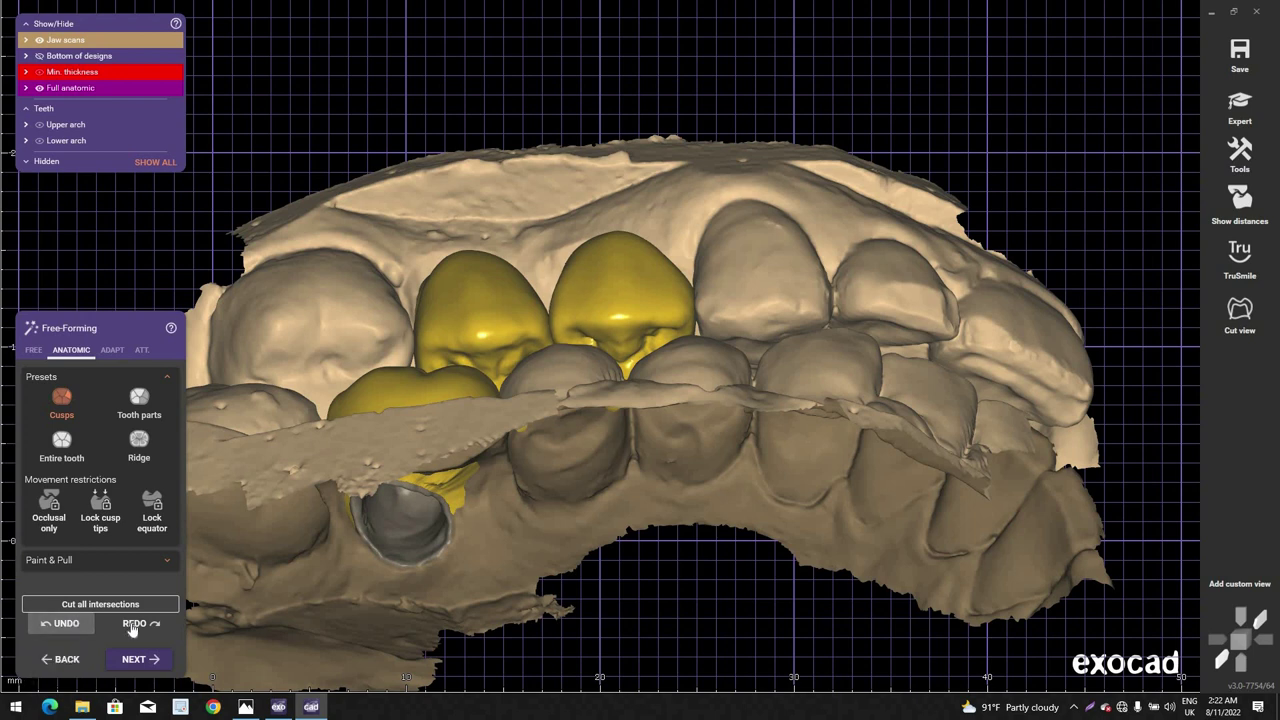
Step: Adjust the front upper crown's side facing the rear upper crown with the anatomic Tooth parts preset
scroll(355, 543, "down", 3)
right_click_drag(488, 420, 501, 341)
scroll(510, 340, "up", 5)
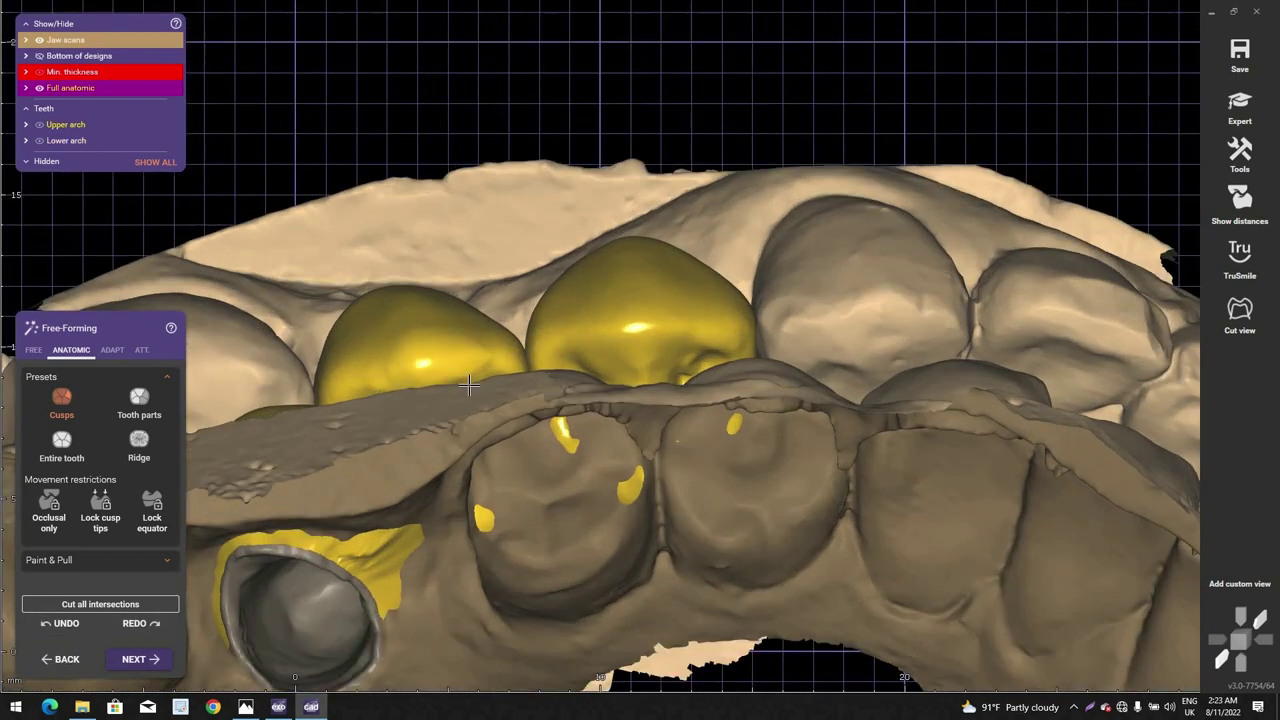
scroll(524, 317, "up", 2)
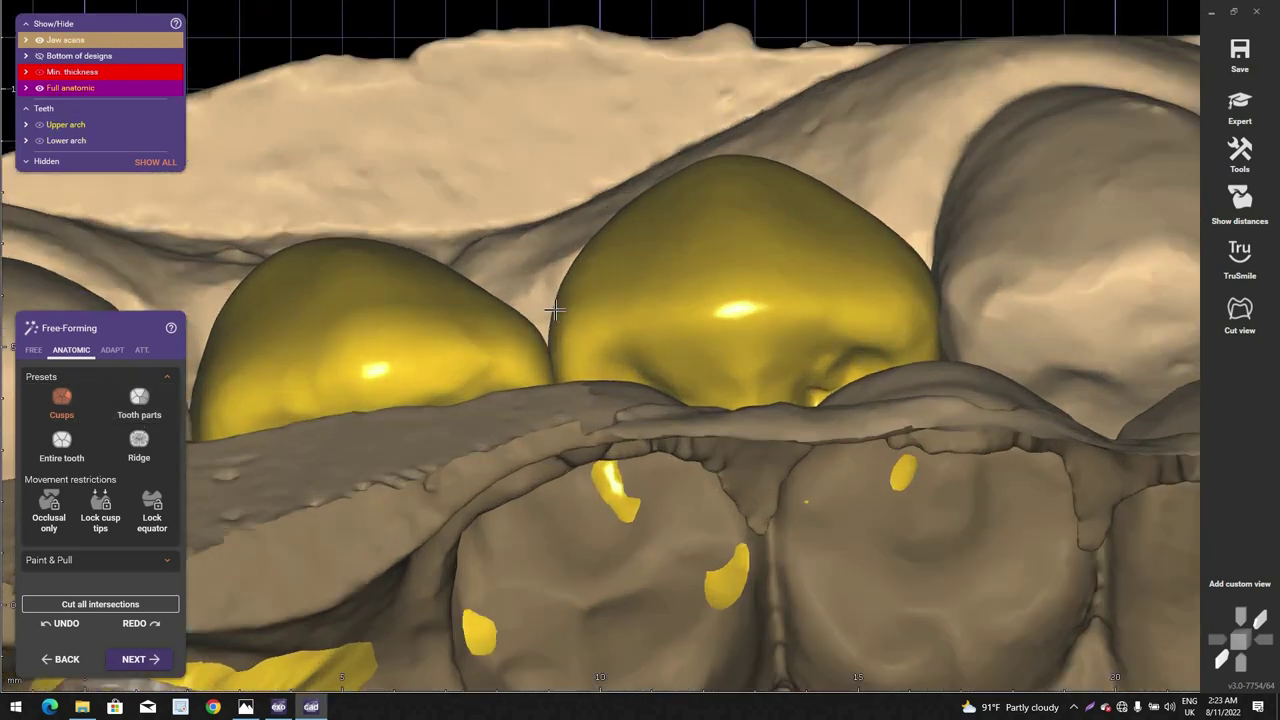
left_click(141, 402)
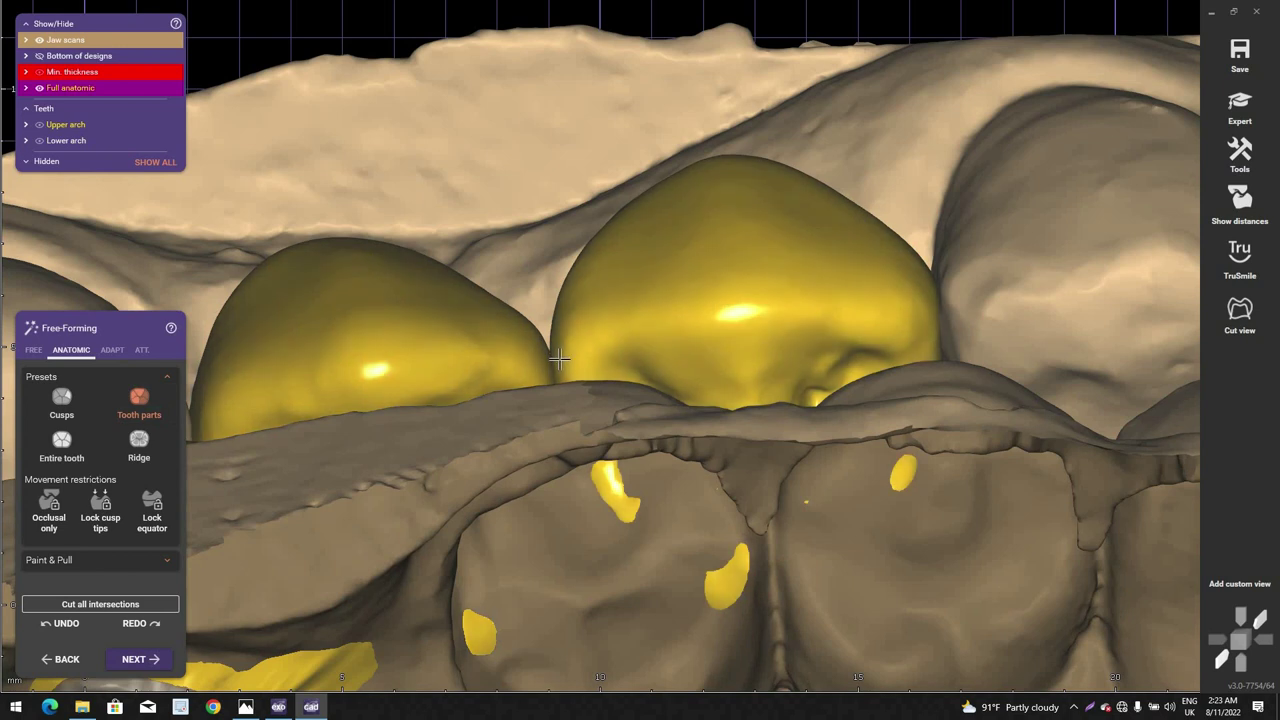
Step: Reduce and smooth the front upper crown's palate-side gum edge using free Add/Remove and Smooth/Flatten
scroll(580, 386, "down", 7)
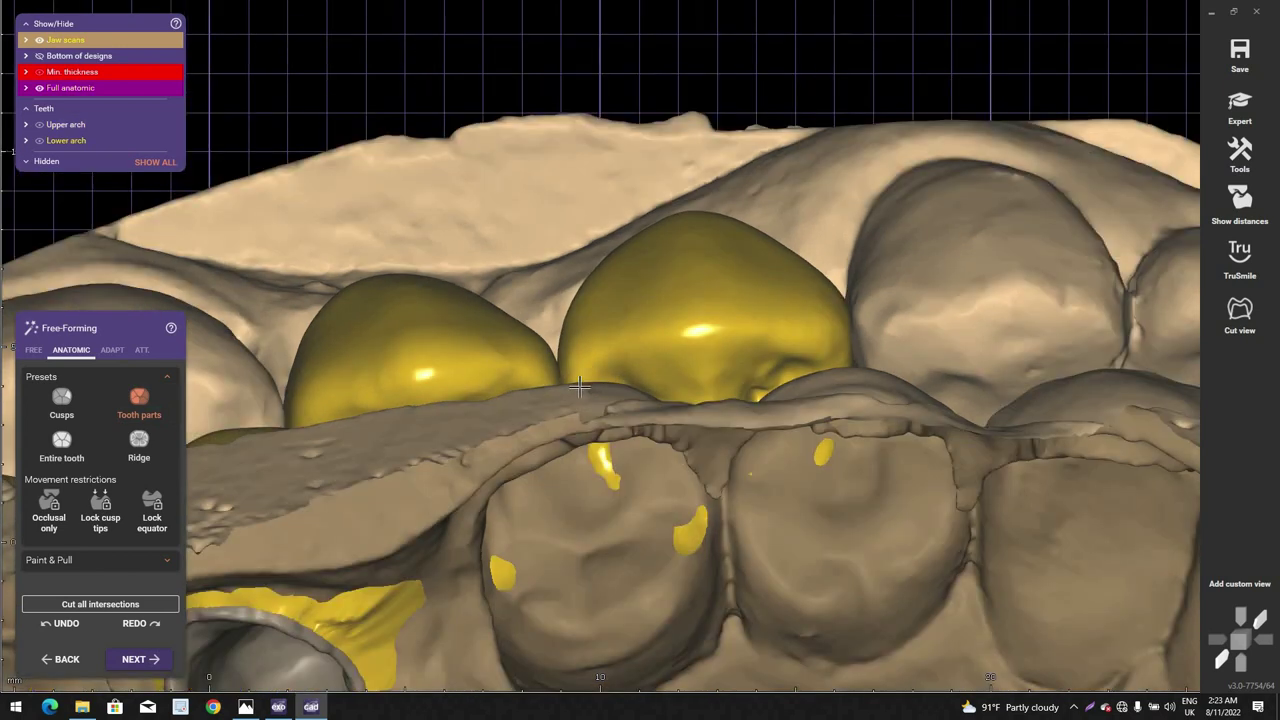
right_click_drag(580, 386, 920, 297)
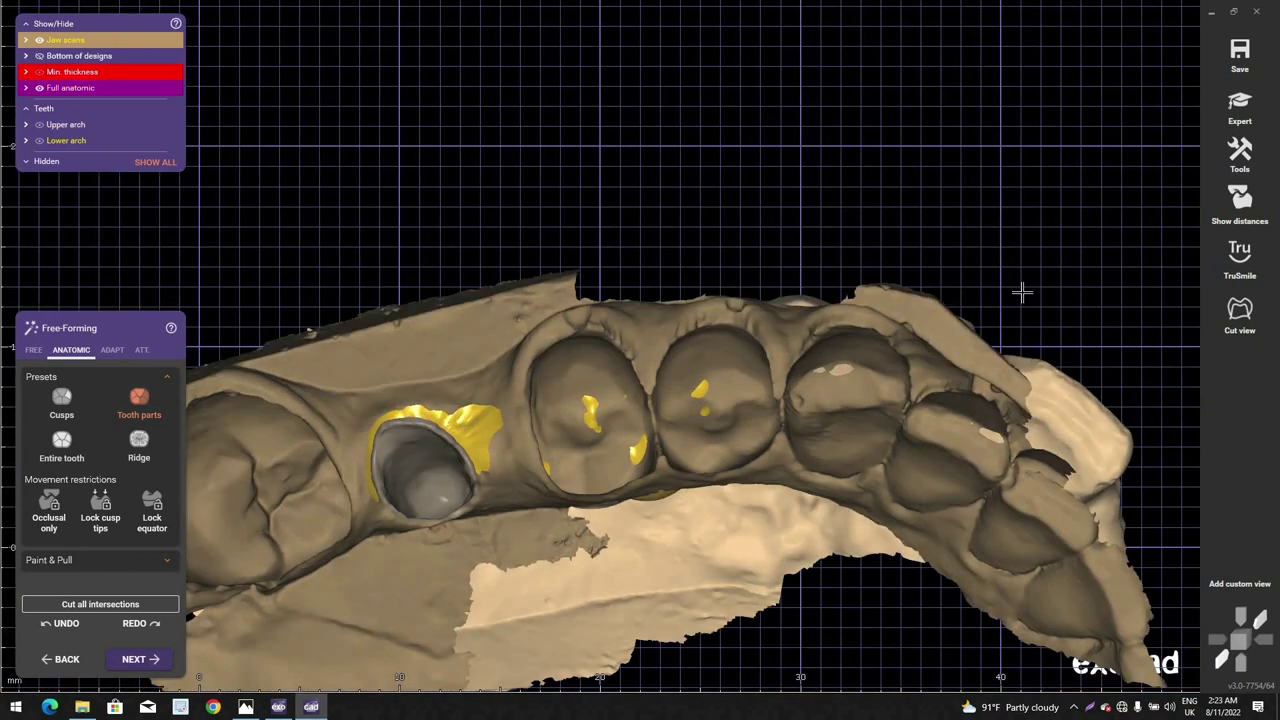
key("a")
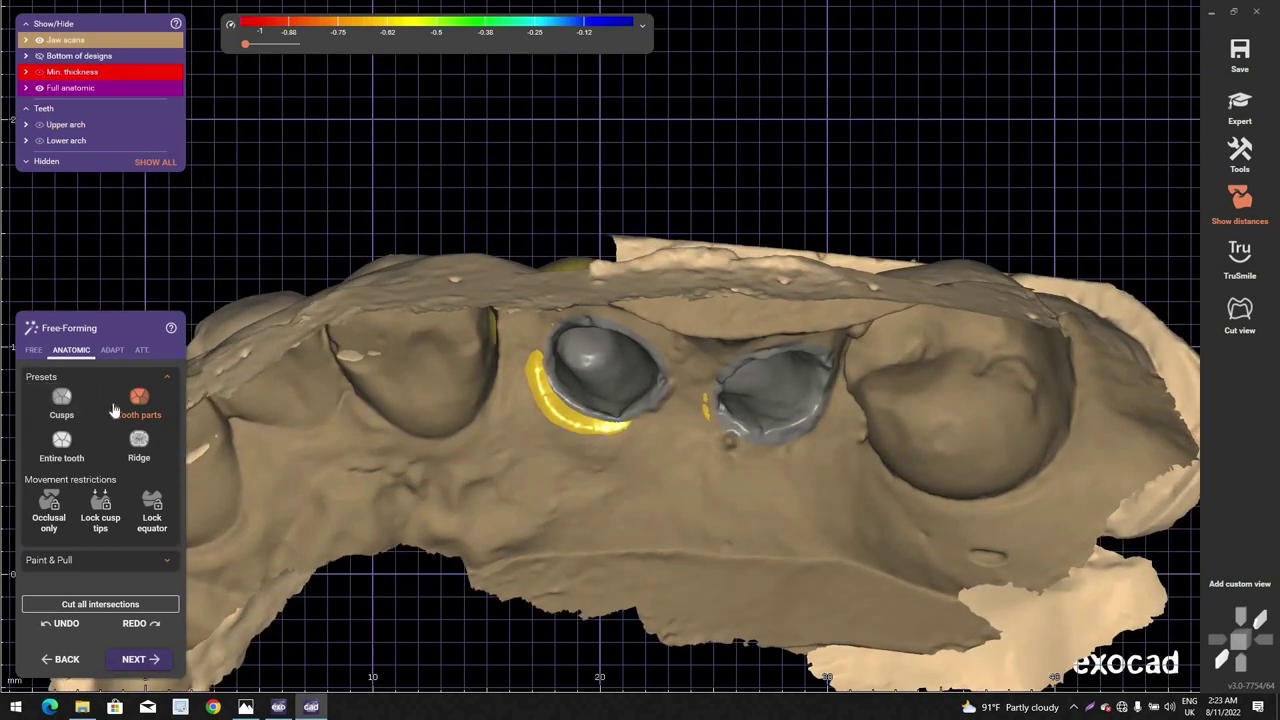
key("Tab")
left_click_drag(530, 386, 555, 370, "shift")
scroll(512, 402, "up", 2)
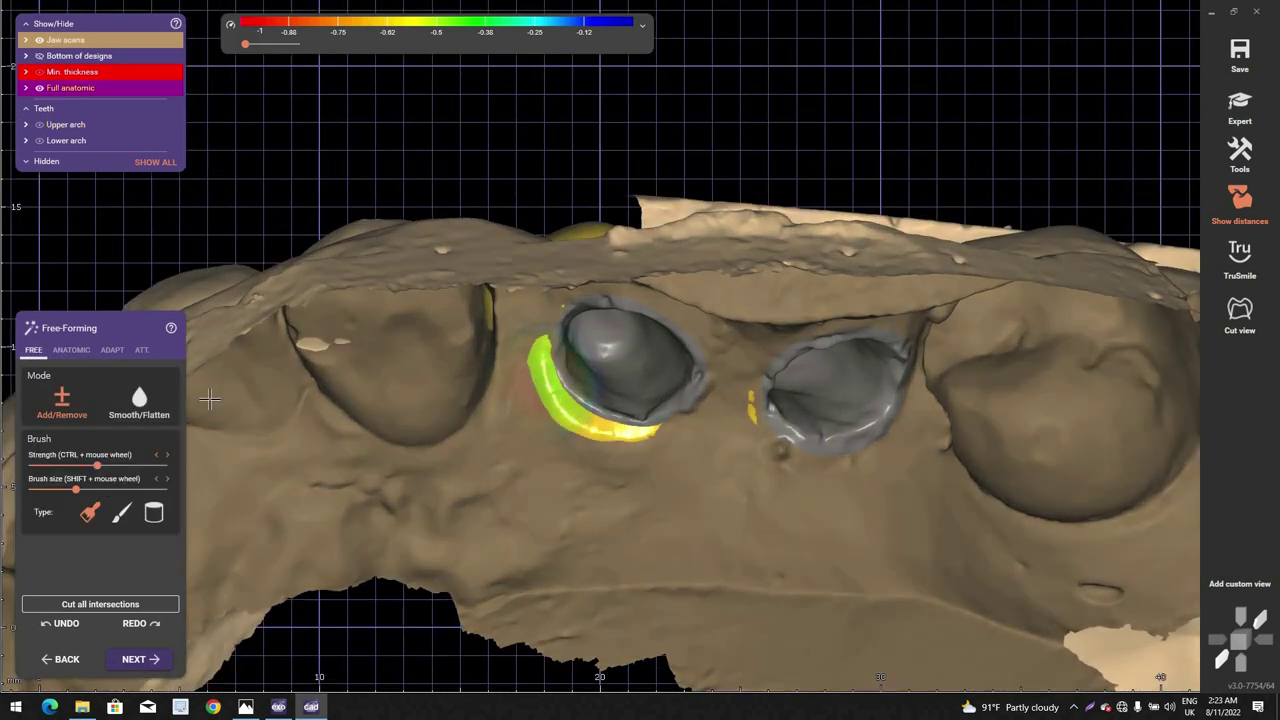
left_click(139, 400)
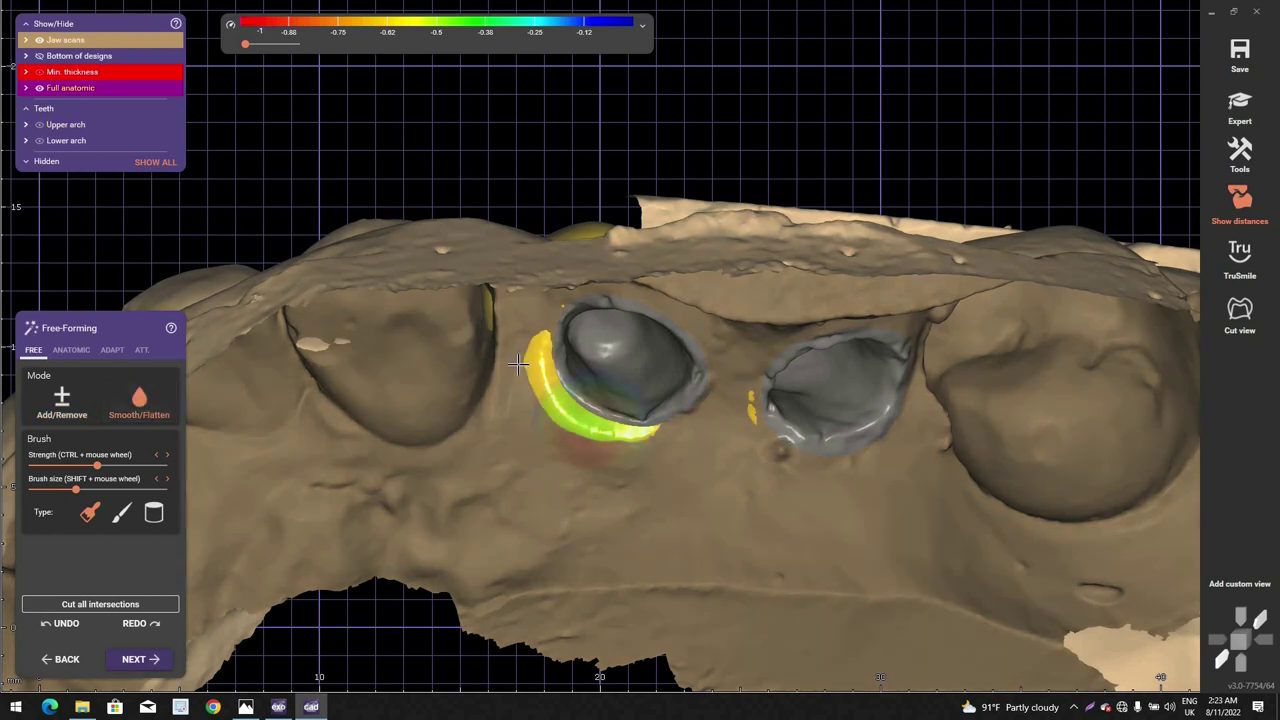
left_click_drag(543, 382, 607, 425)
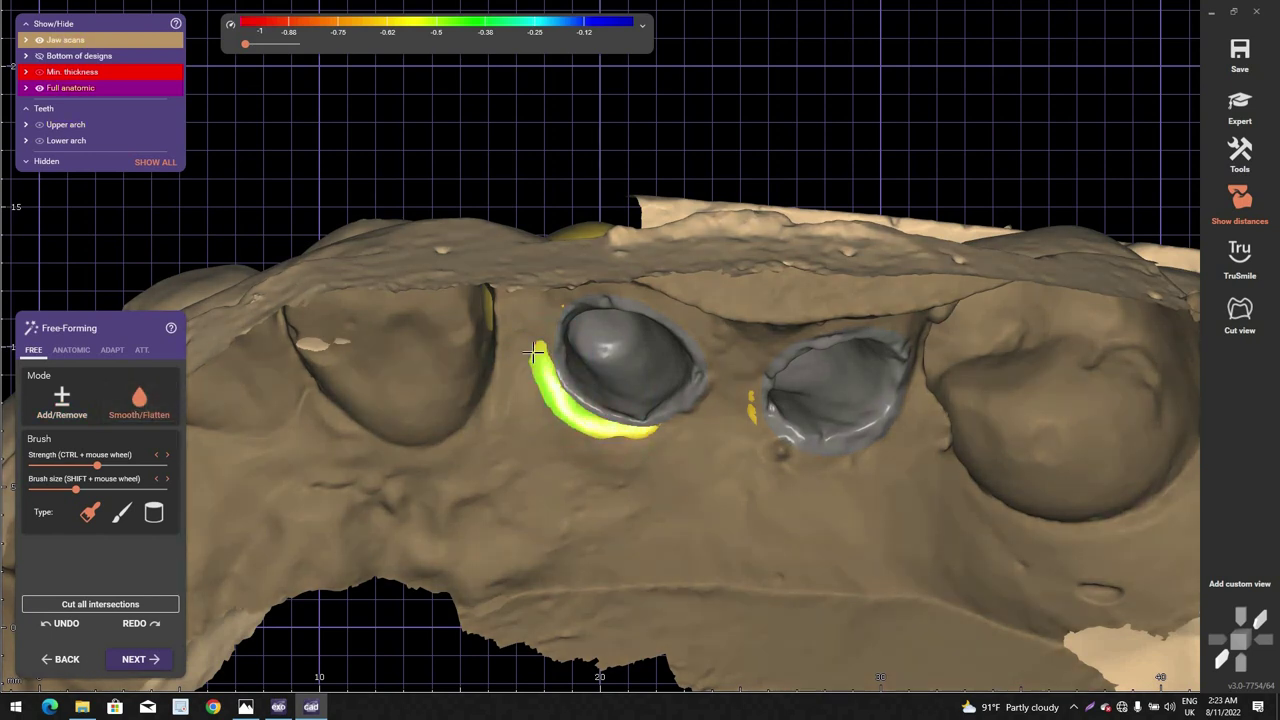
Step: Smooth the lower molar crown's gum-side edge next to the neighbouring premolar with Smooth/Flatten
right_click_drag(533, 352, 837, 261)
scroll(540, 362, "up", 1)
scroll(539, 362, "down", 4)
scroll(539, 362, "down", 2)
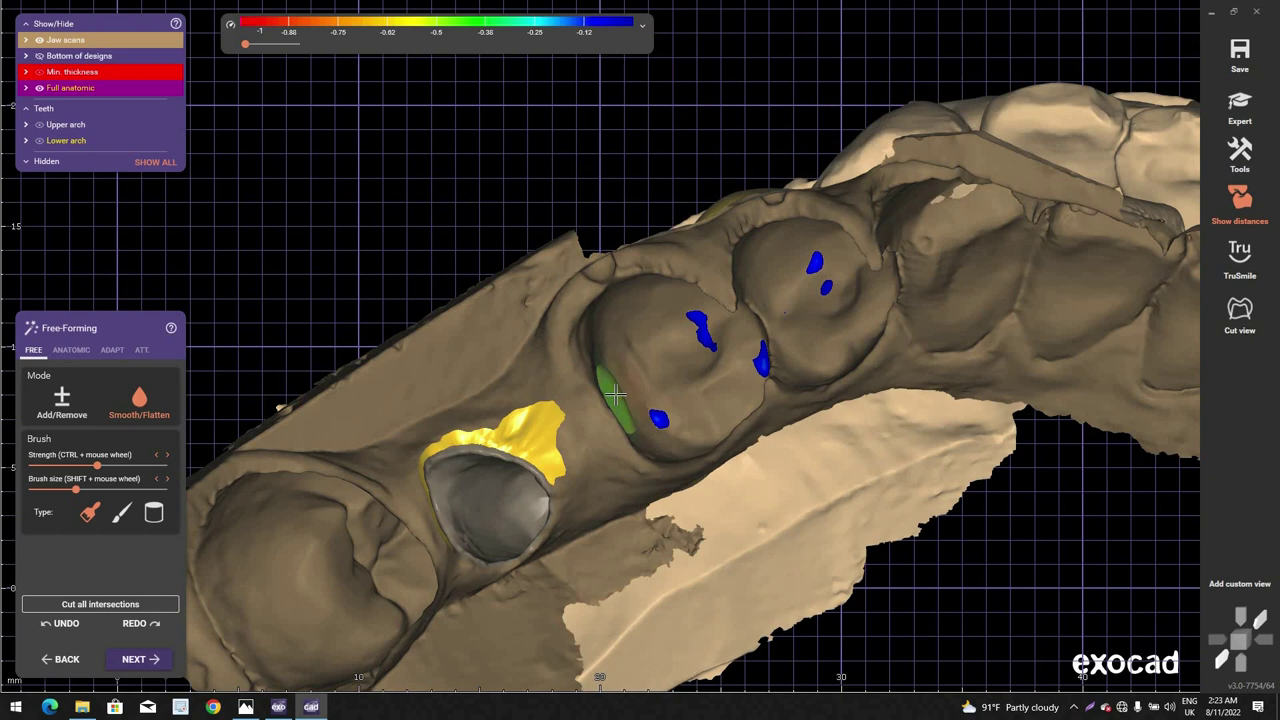
left_click_drag(530, 418, 545, 443)
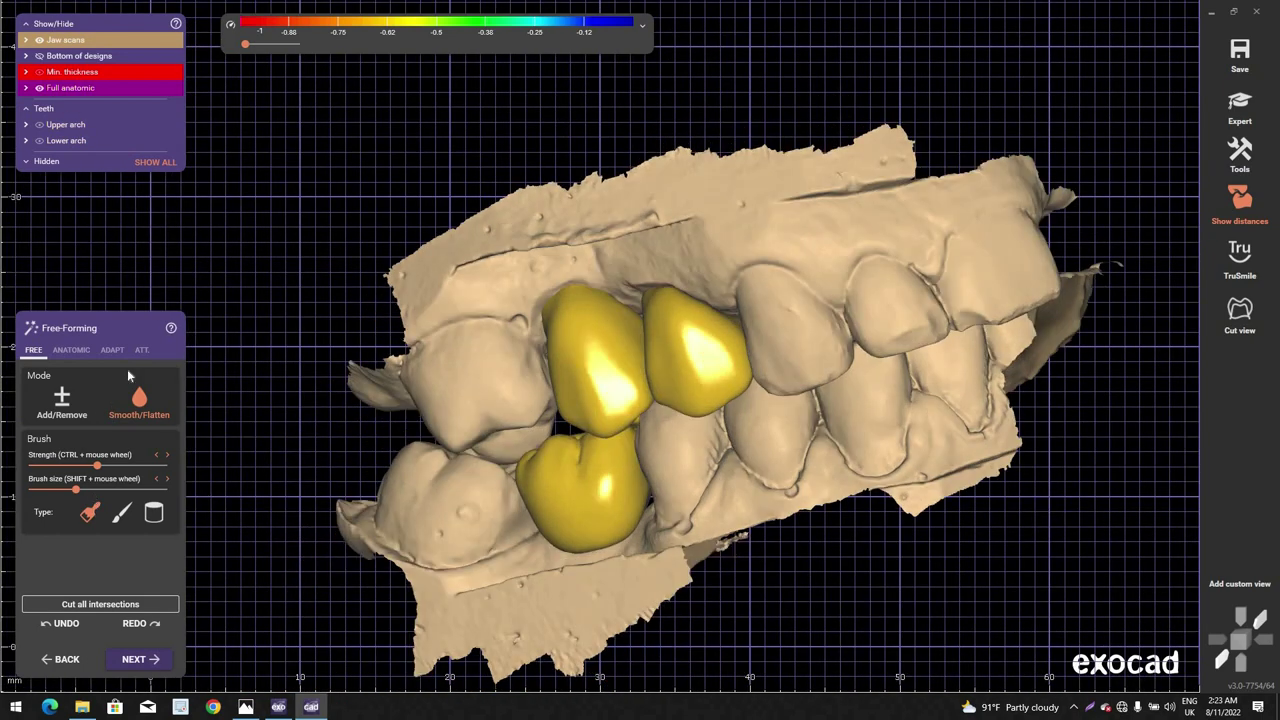
Step: Cut the crowns' intersections with the adjacent teeth using a desired distance of -0.04 mm
left_click(143, 391)
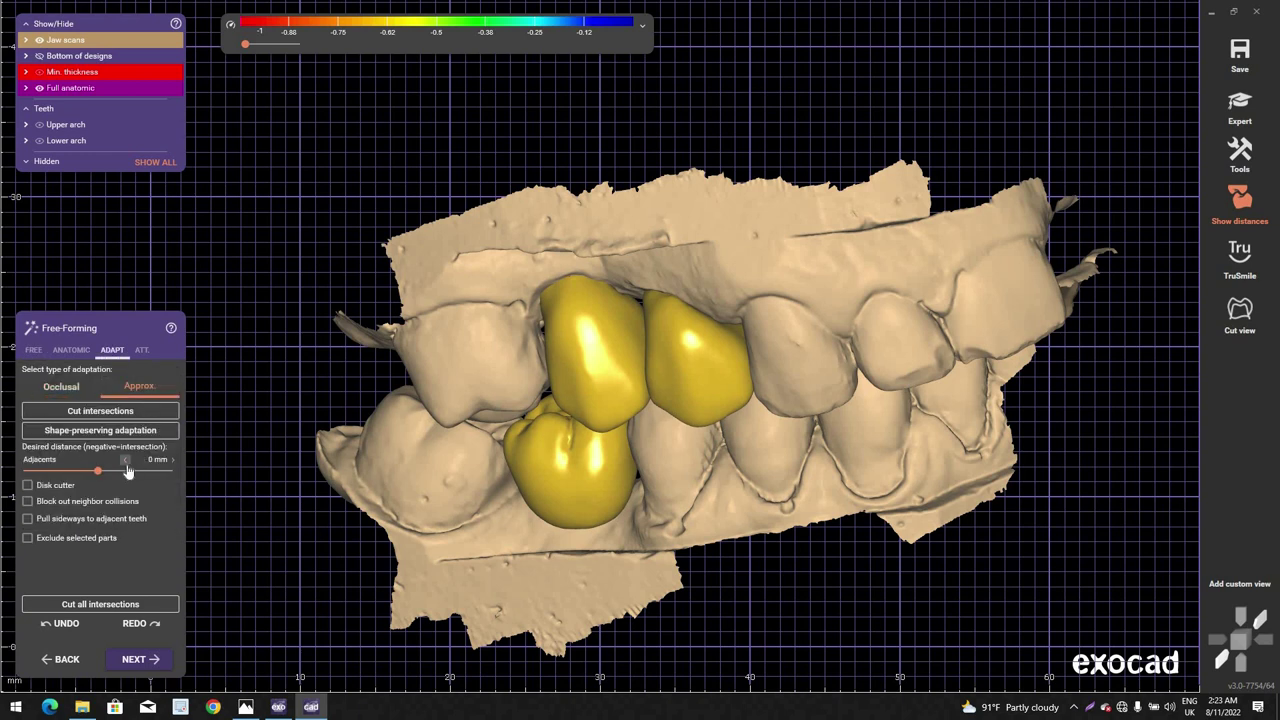
left_click(156, 410)
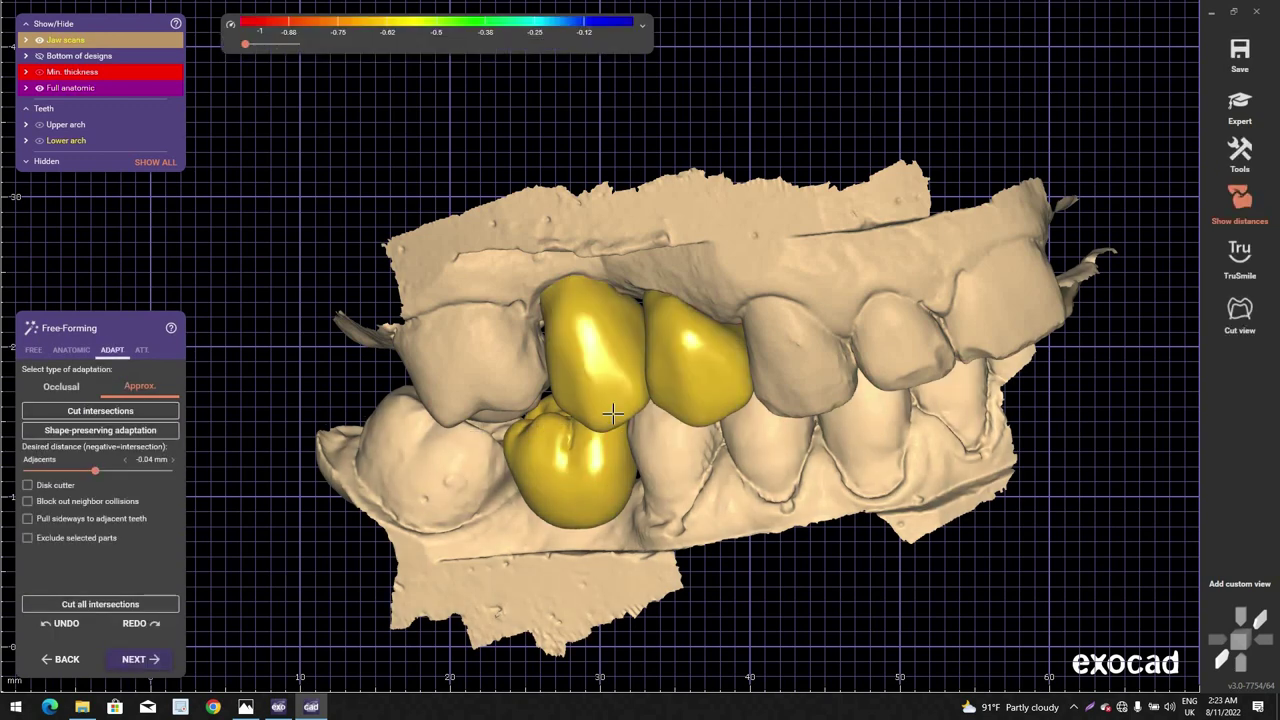
Step: Hide the lower jaw scan and smooth the uneven area beside the lower molar crown's margin with Smooth/Flatten at reduced strength
right_click_drag(612, 414, 592, 300)
scroll(589, 377, "up", 5)
right_click_drag(655, 477, 592, 498)
key("ctrl+a")
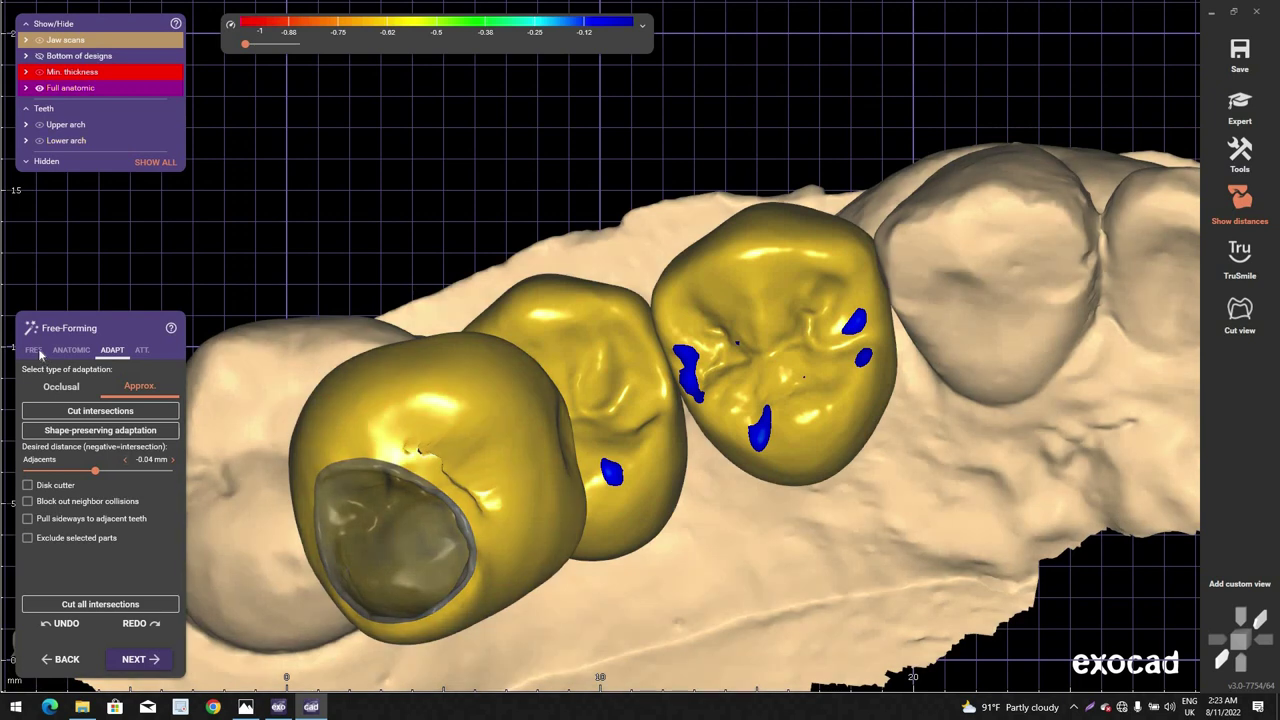
left_click(33, 350)
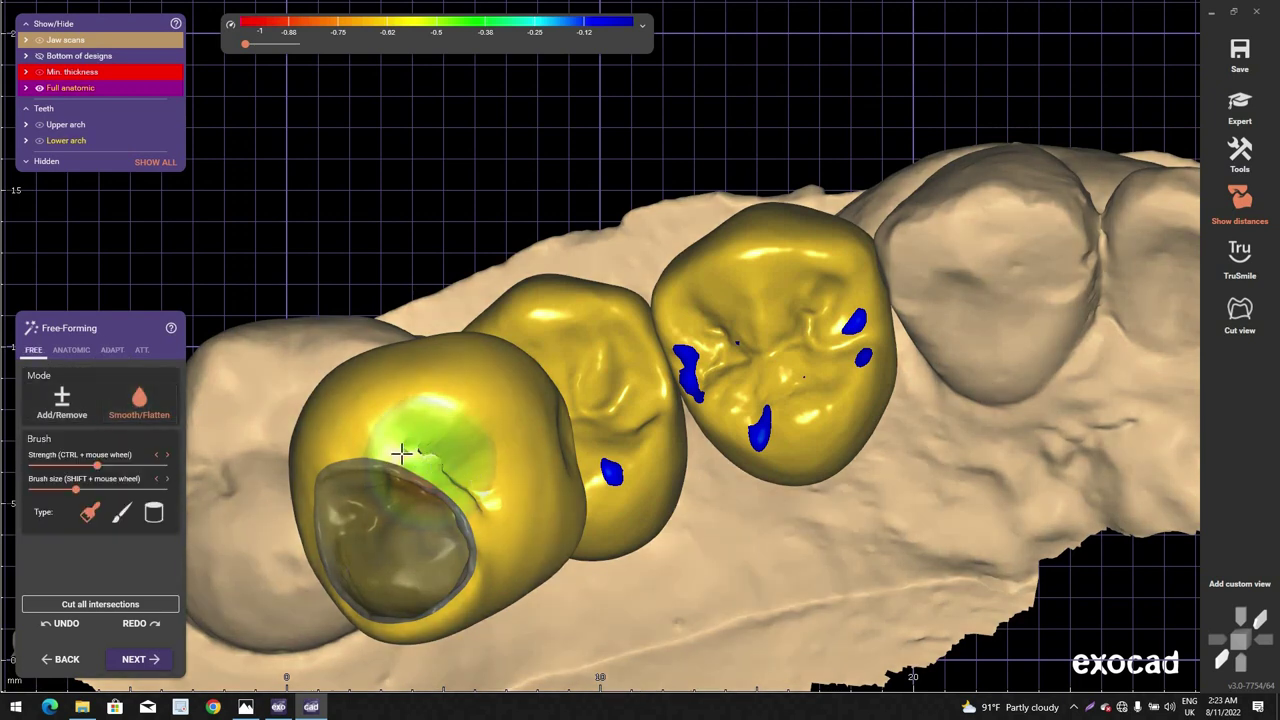
right_click_drag(489, 513, 410, 538)
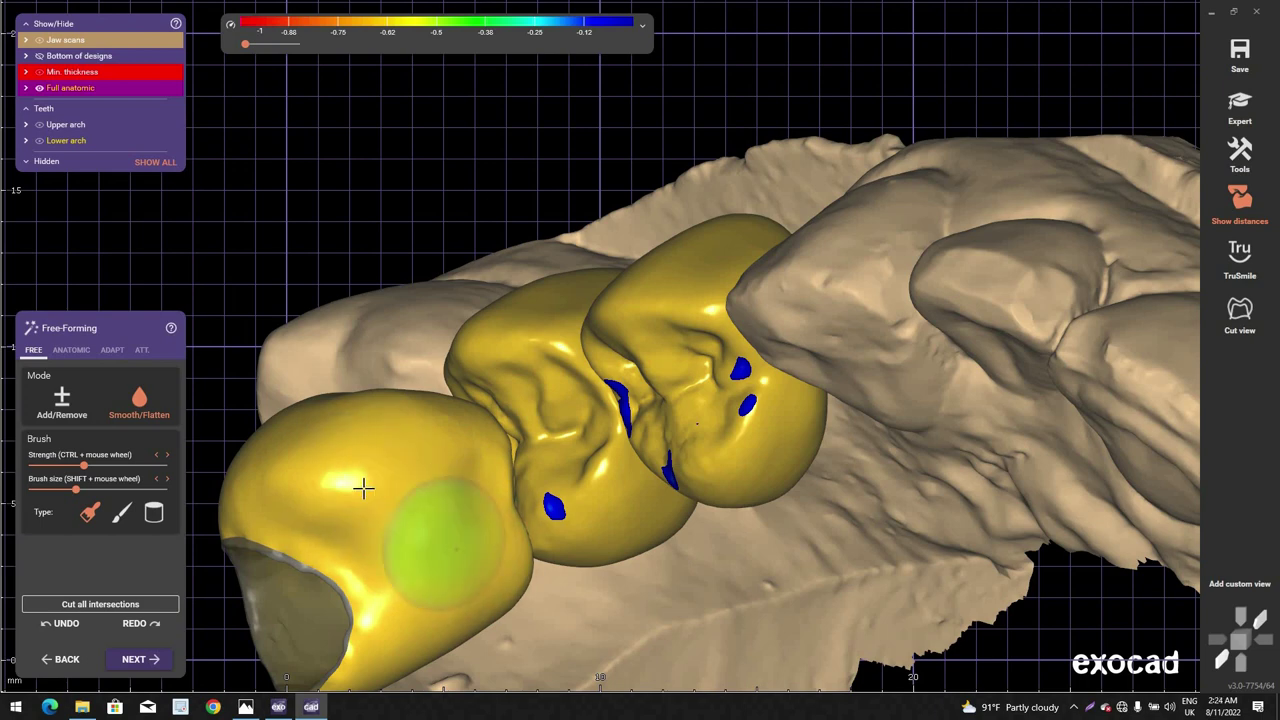
Step: Hide the lower arch and smooth the palate side of the upper crowns using a larger, weaker Smooth/Flatten brush
mouse_move(363, 486)
right_mouse_down()
mouse_move(471, 591)
mouse_move(479, 365)
mouse_move(477, 394)
mouse_move(577, 300)
mouse_move(592, 338)
mouse_move(686, 286)
right_mouse_up()
scroll(686, 286, "down", 2)
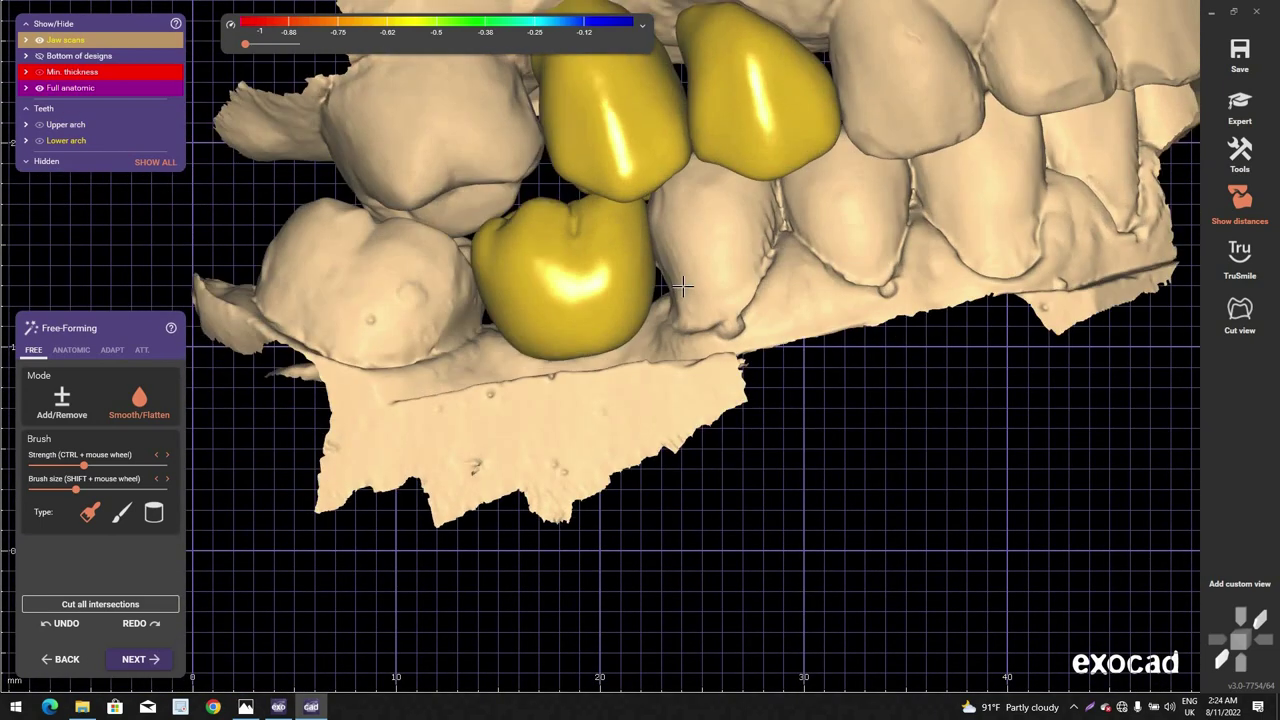
key("l")
middle_click_drag(542, 230, 657, 382)
scroll(542, 230, "down", 1)
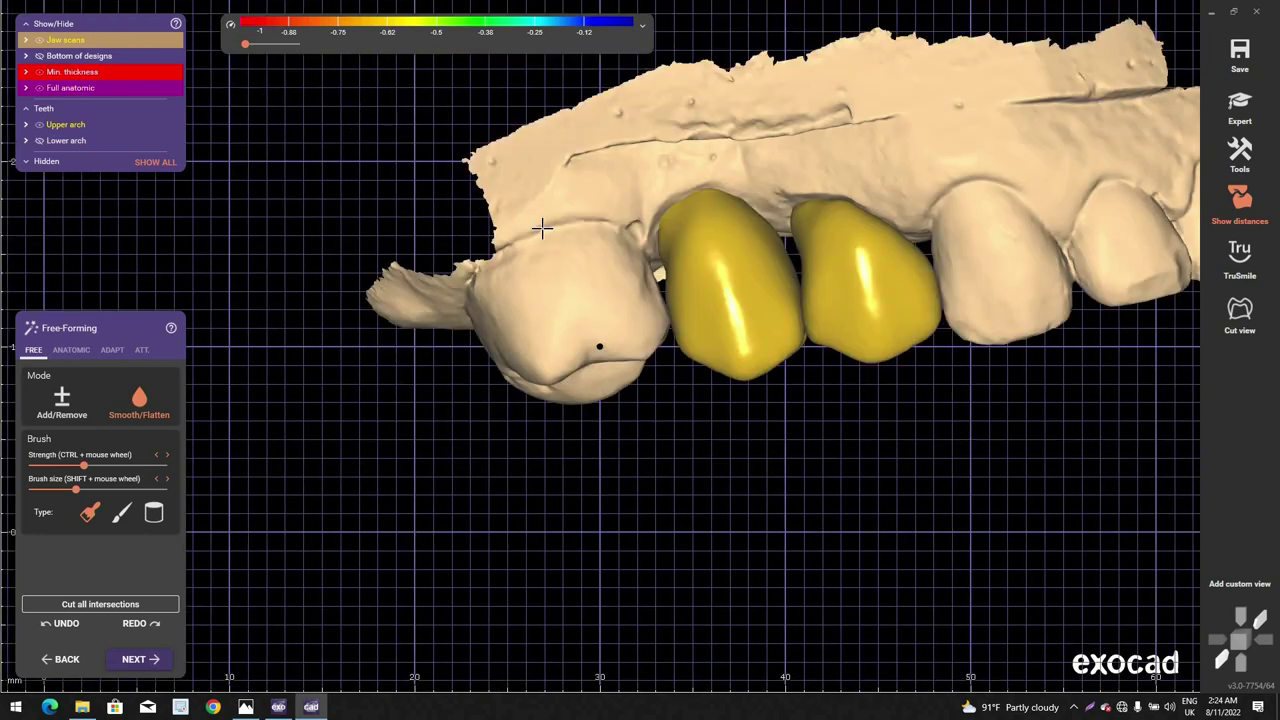
right_click_drag(542, 230, 624, 410)
scroll(624, 410, "up", 5)
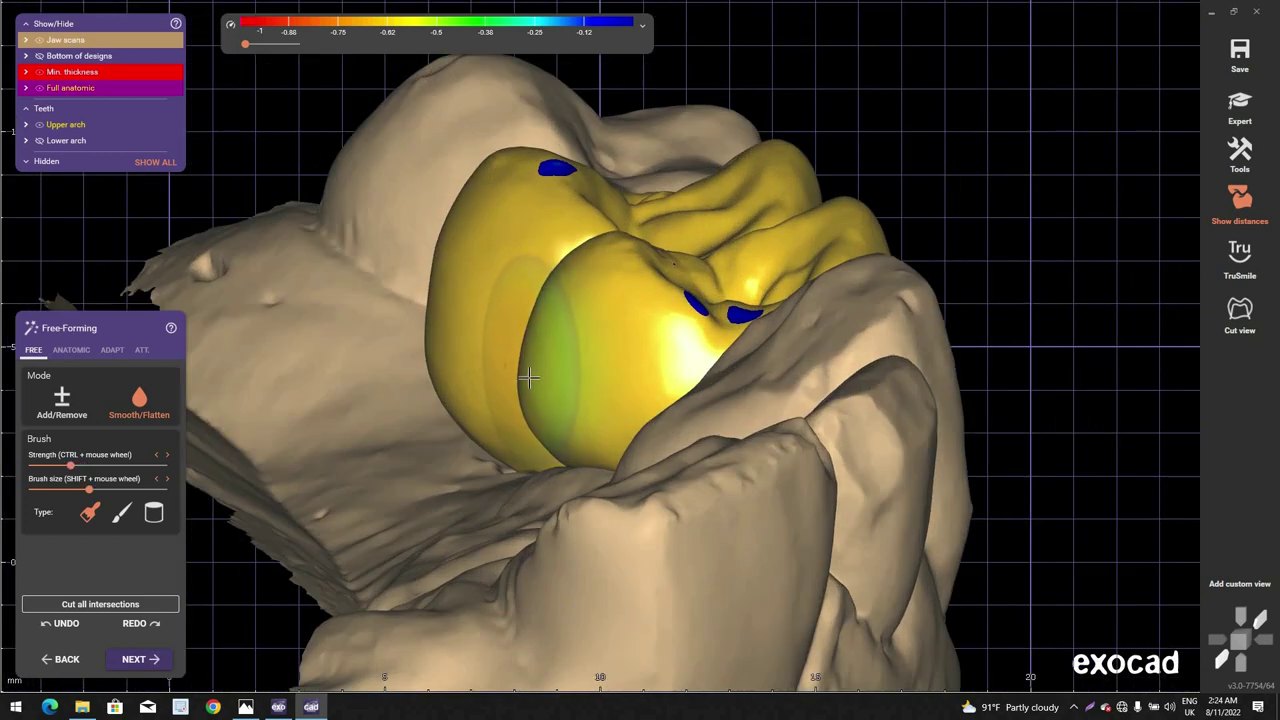
mouse_move(529, 388)
left_mouse_down()
mouse_move(617, 371)
mouse_move(541, 380)
left_mouse_up()
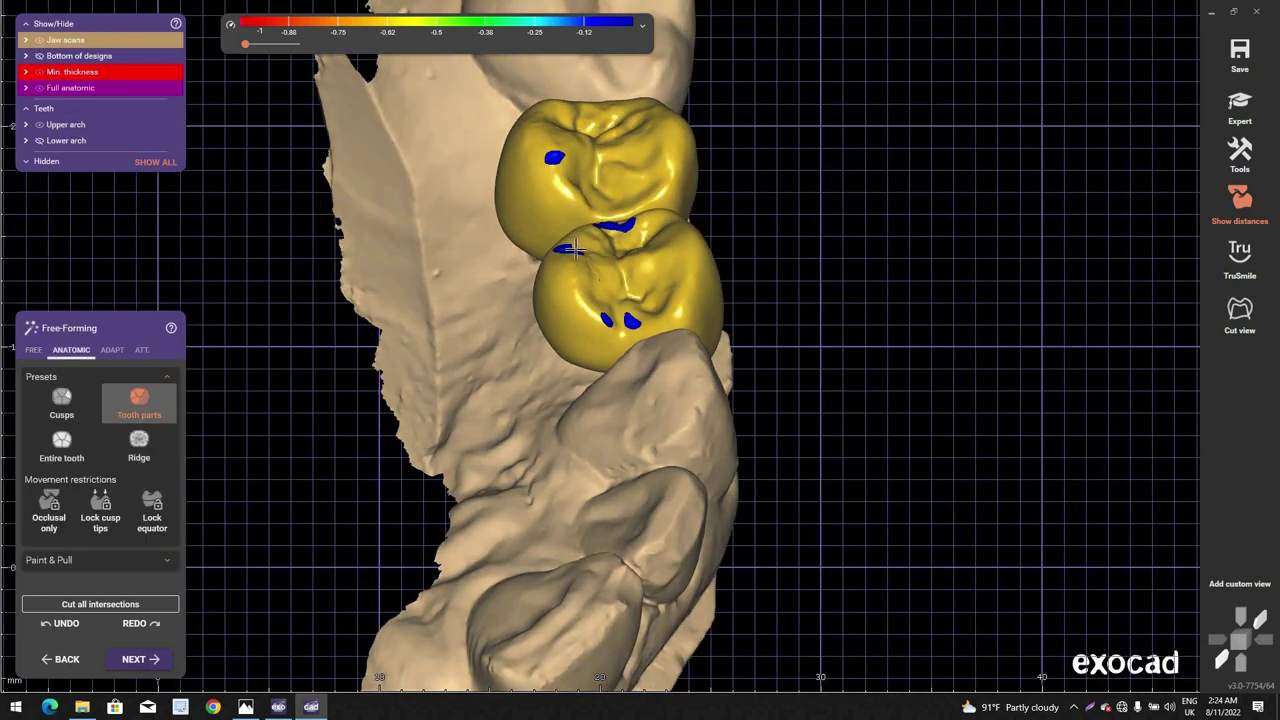
Step: Refine the palate-side shape of the upper crowns with the anatomic Tooth parts preset
right_click_drag(558, 192, 558, 289)
scroll(550, 332, "up", 5)
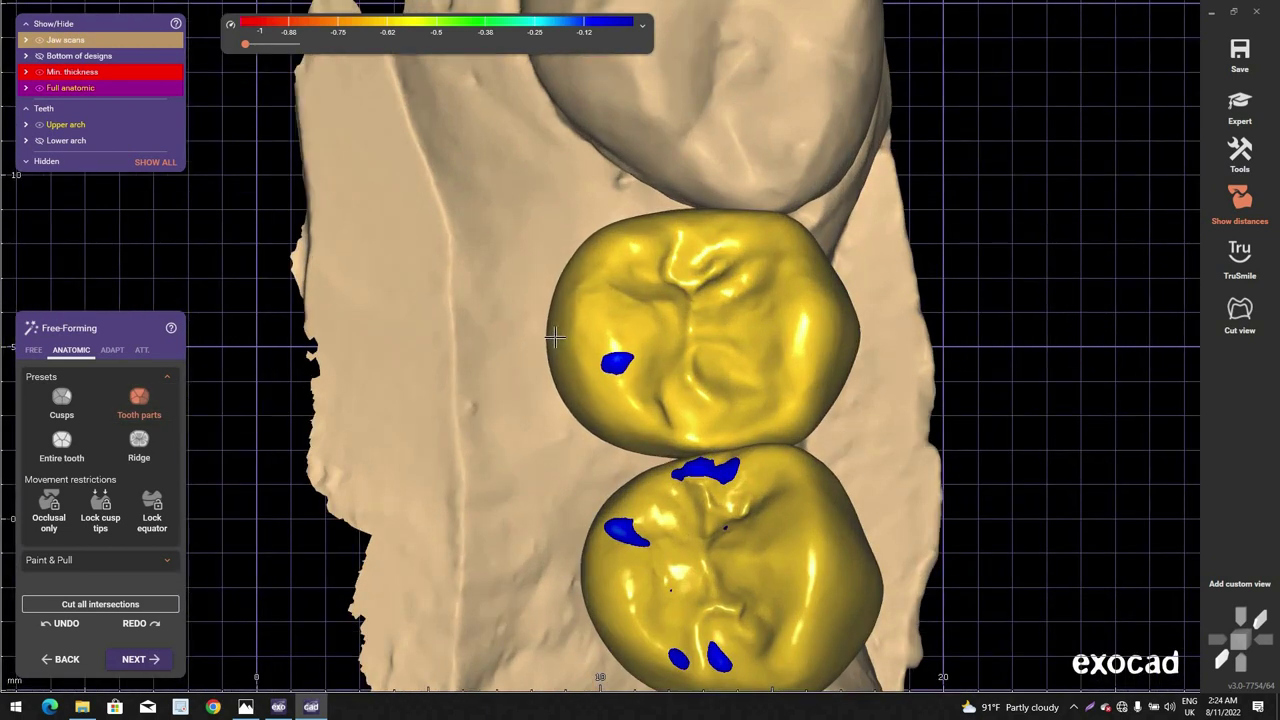
right_click_drag(623, 336, 646, 340)
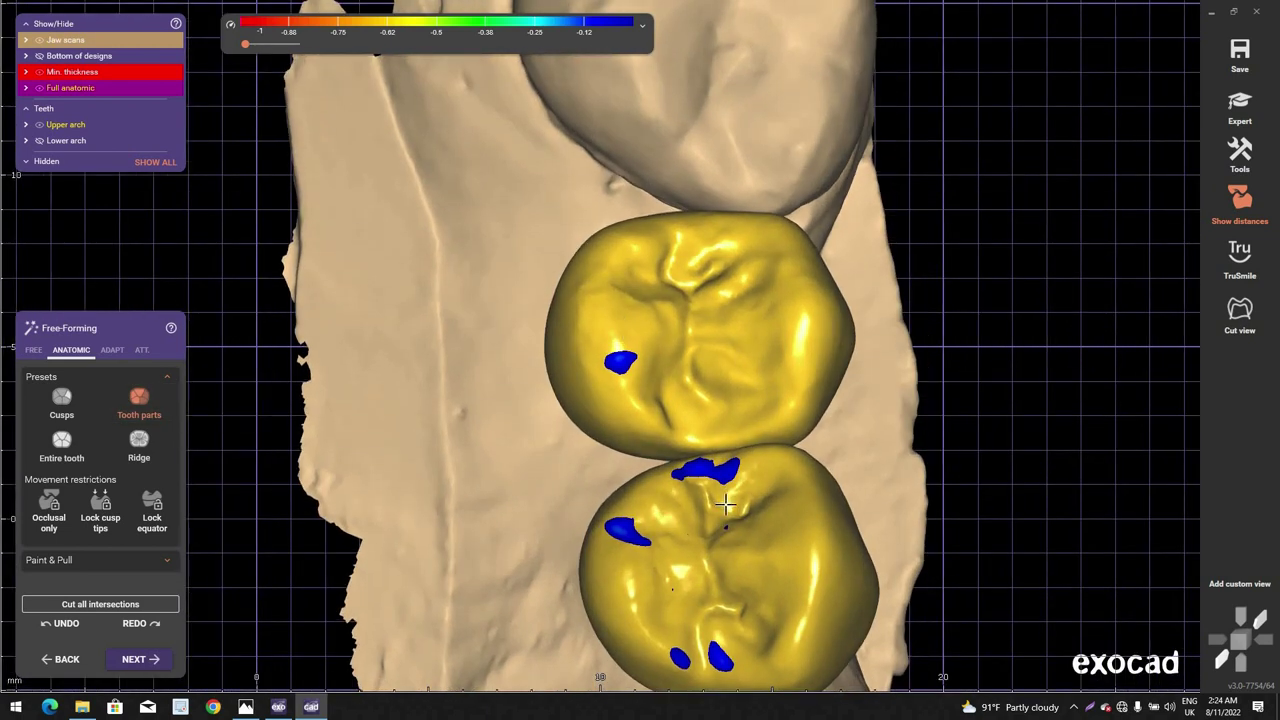
scroll(729, 507, "up", 1)
scroll(560, 500, "down", 1)
middle_click_drag(556, 500, 431, 350)
scroll(460, 325, "up", 2)
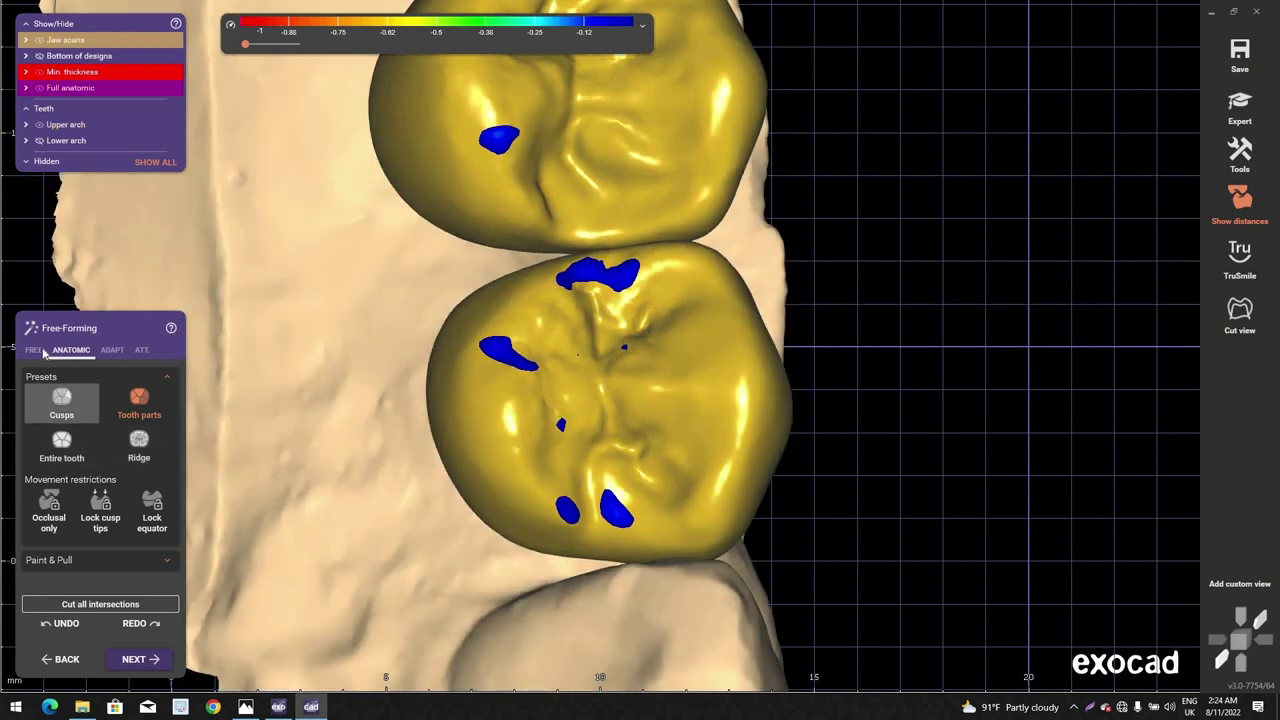
Step: Smooth the front upper crown's palate-side corner beside the rear crown using a smaller Smooth/Flatten brush
left_click(33, 349)
right_click_drag(434, 280, 449, 289)
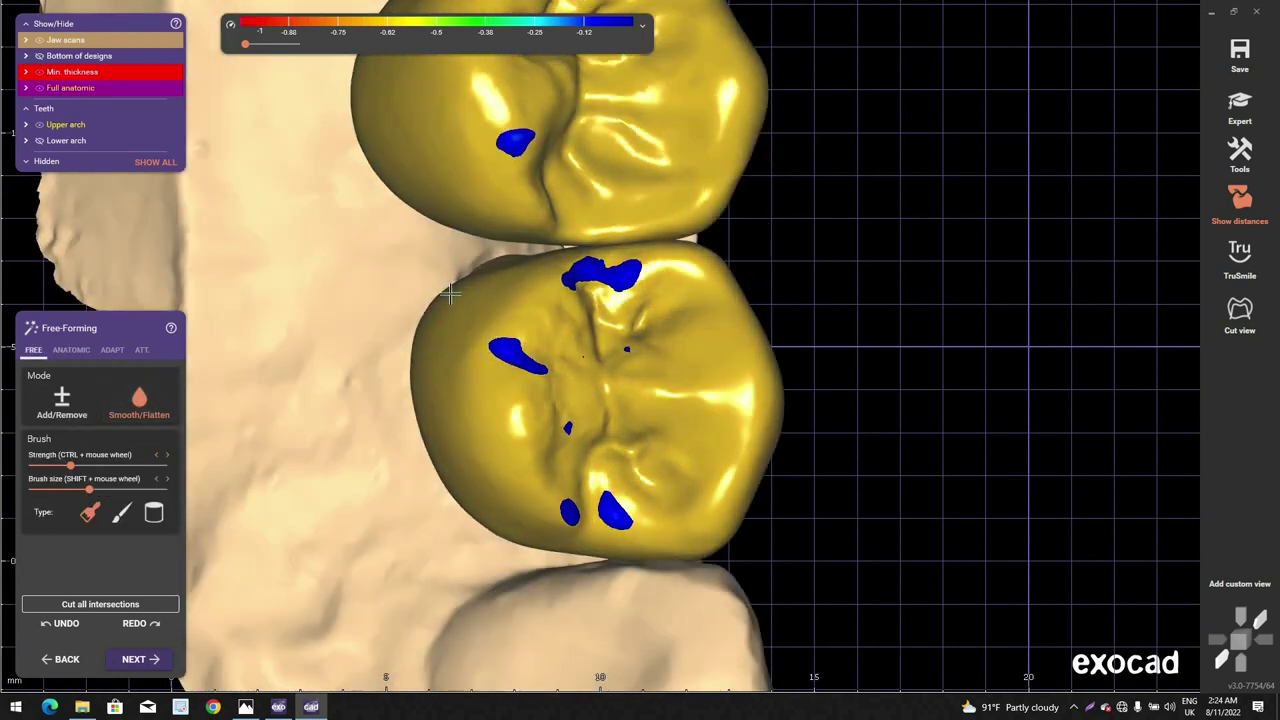
scroll(450, 300, "down", 2, "shift")
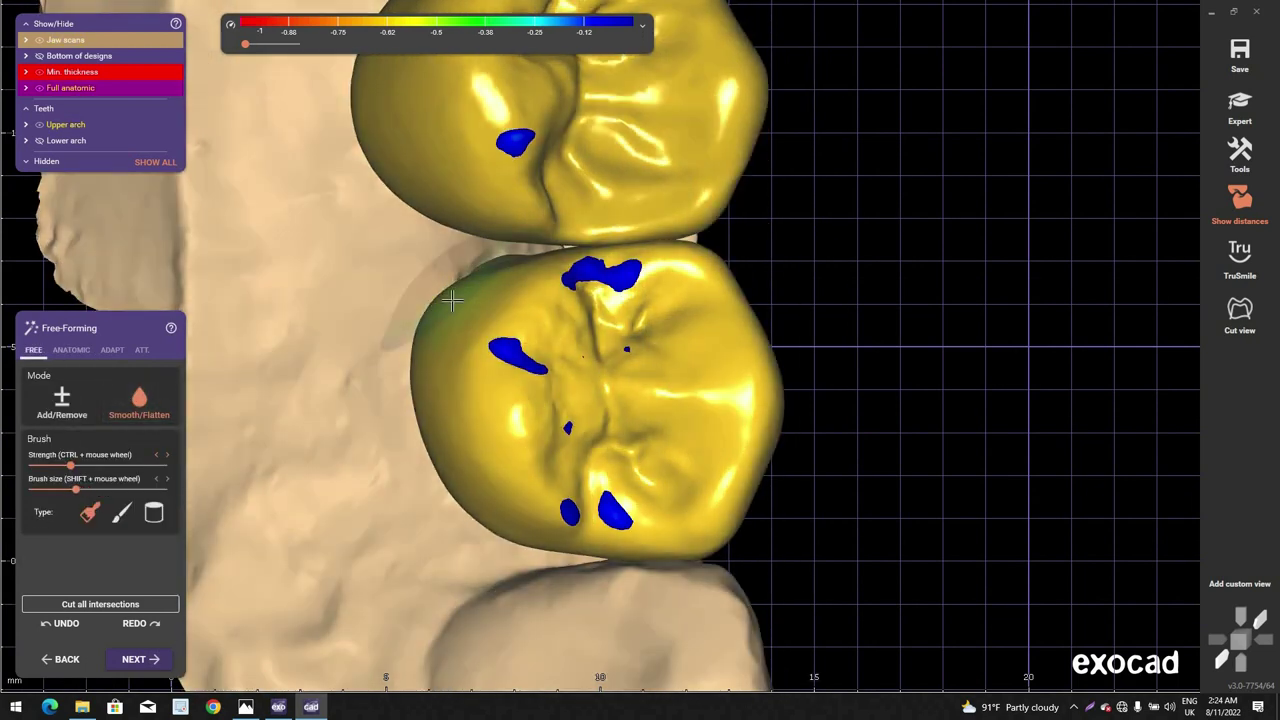
right_click(374, 380)
left_click(420, 388)
Step: Hide the upper jaw scan and smooth the side surfaces of both upper crowns below their margins
scroll(517, 372, "down", 3)
right_click_drag(574, 397, 512, 437)
scroll(674, 334, "up", 2)
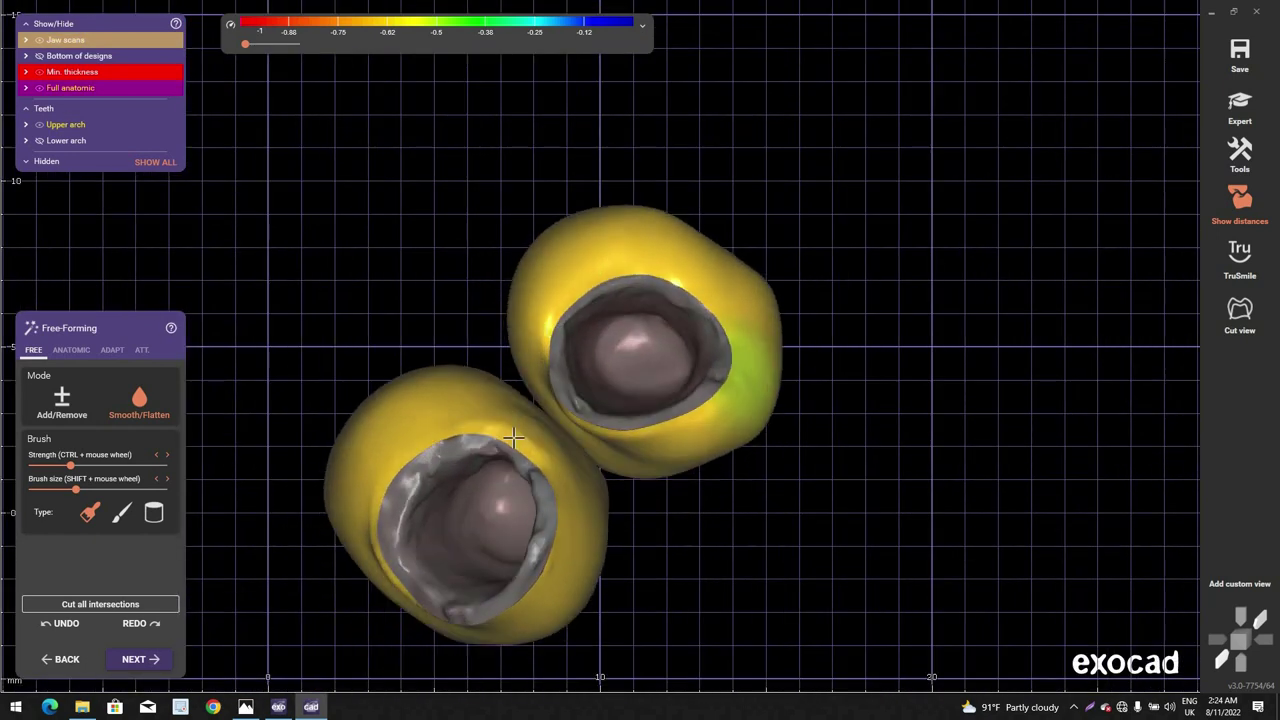
scroll(515, 432, "up", 1)
right_click_drag(600, 495, 495, 328)
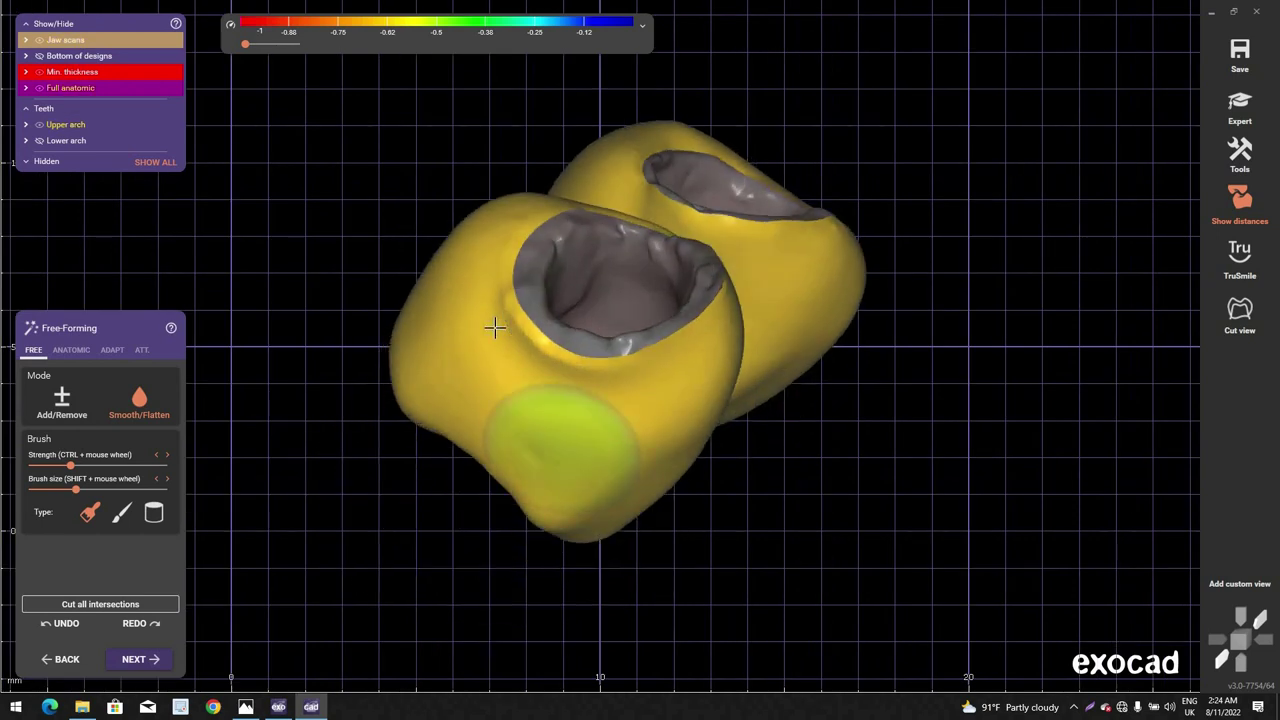
scroll(611, 412, "down", 3)
mouse_move(611, 412)
right_mouse_down()
mouse_move(59, 396)
mouse_move(101, 350)
right_mouse_up()
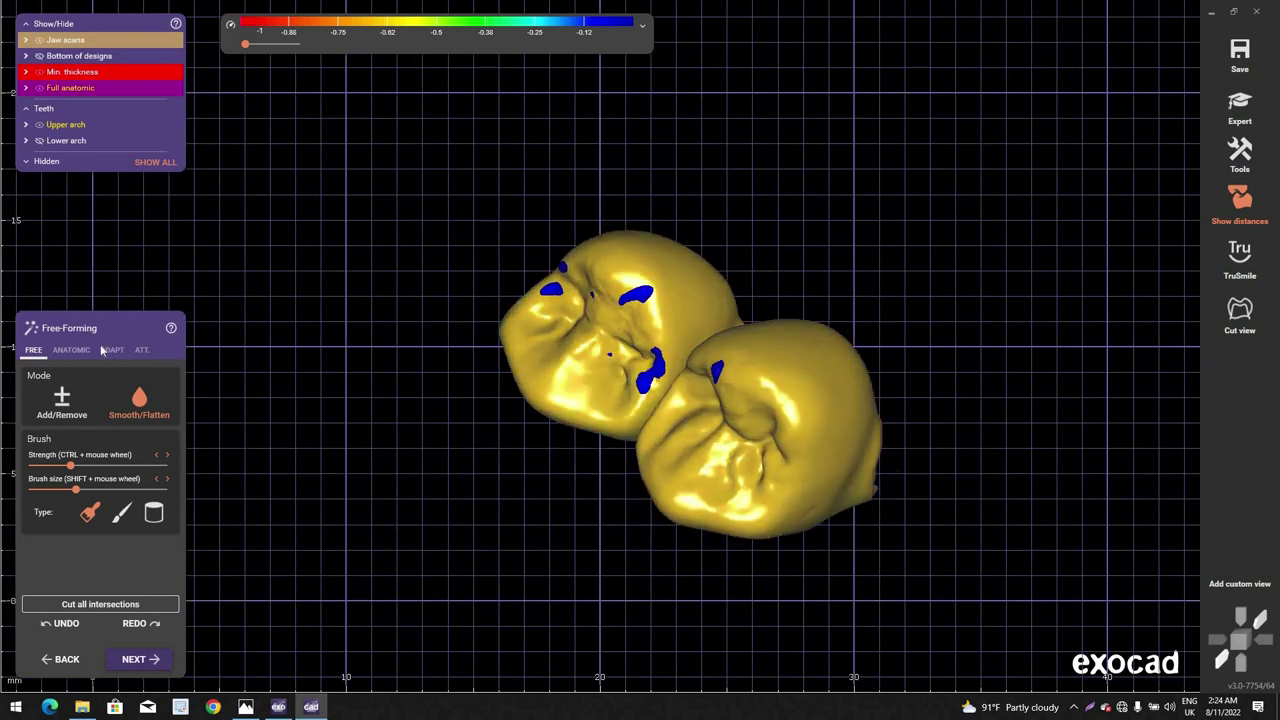
Step: Cut the upper crowns' occlusal intersections using static occlusion on the upper jaw with a full-contour distance of 0.2 mm
left_click(112, 349)
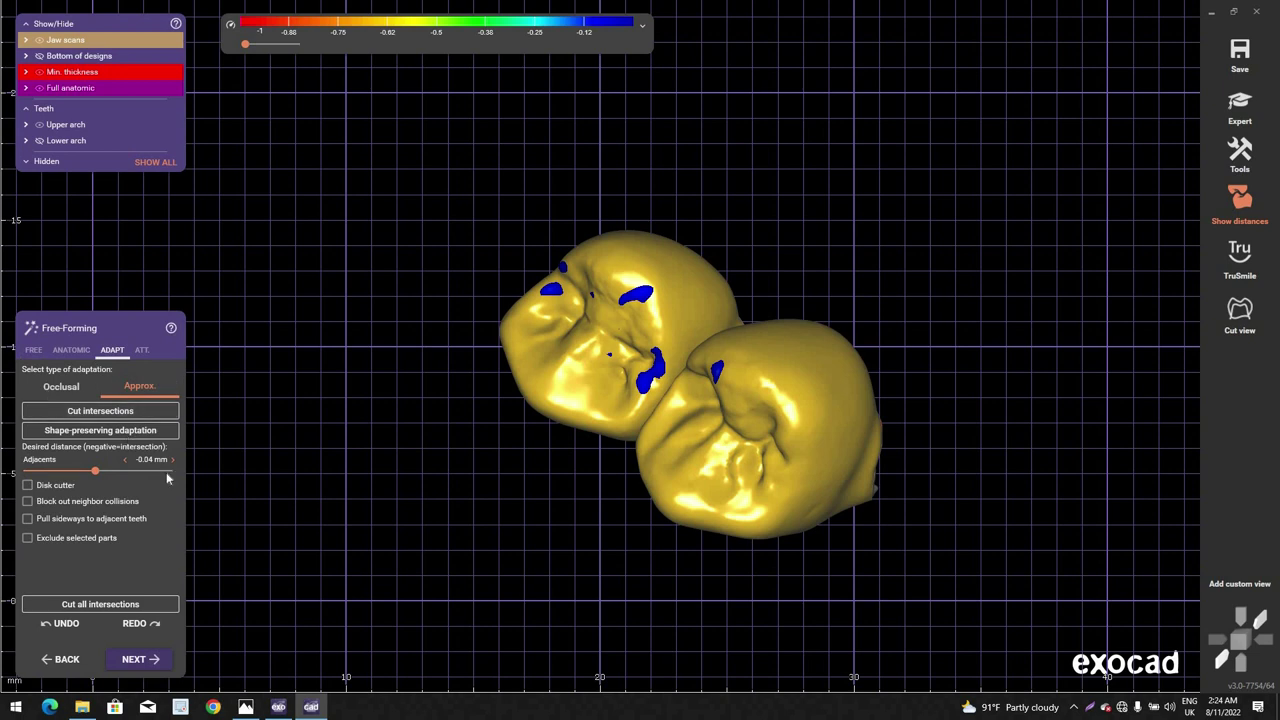
left_click(66, 387)
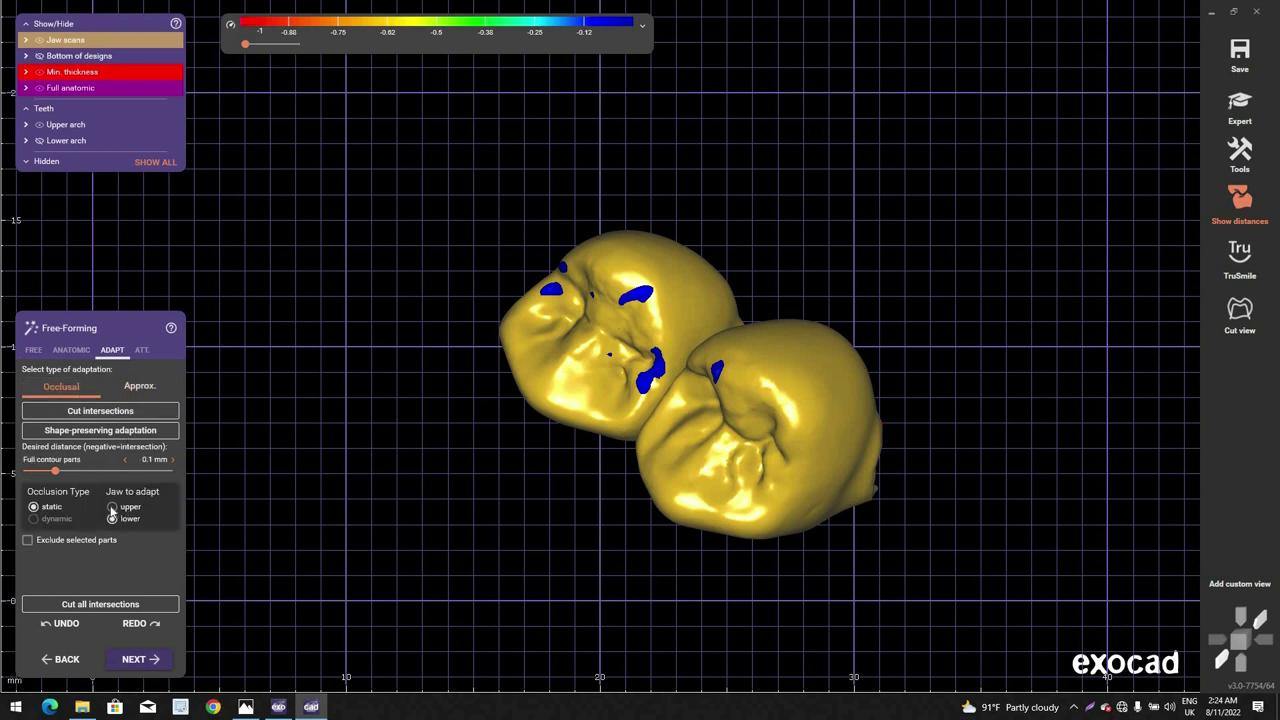
left_click(139, 415)
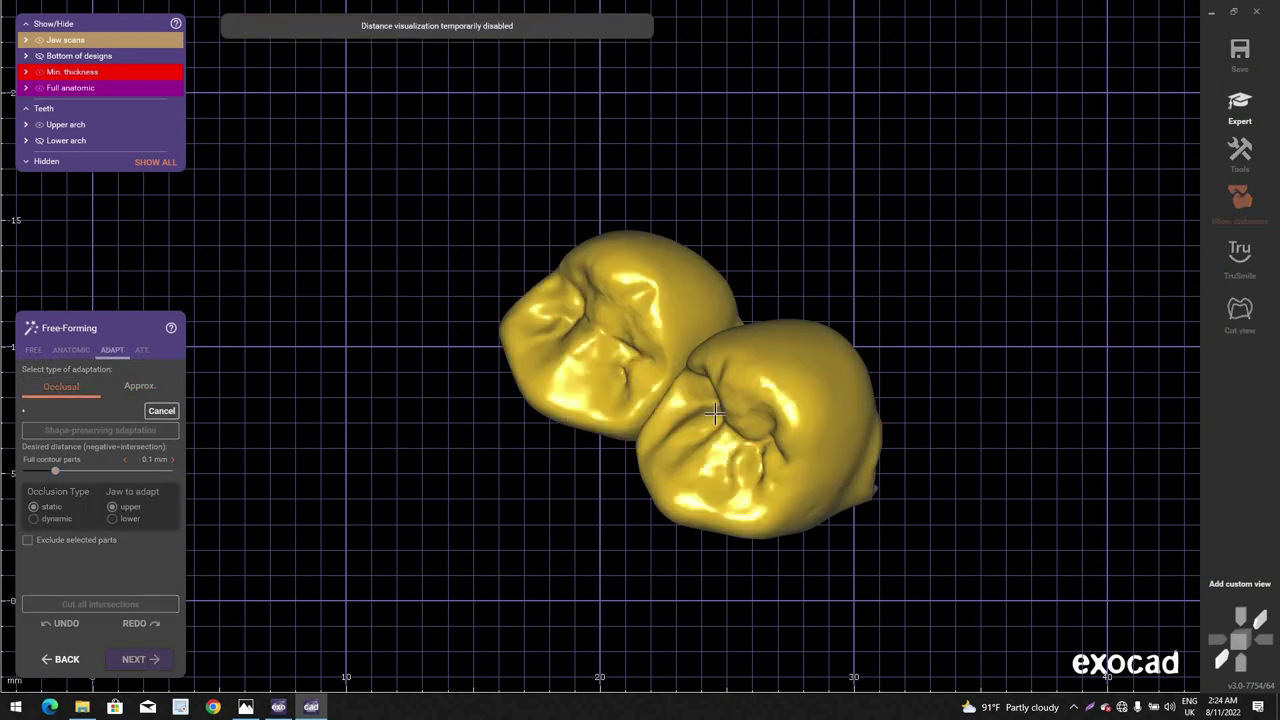
right_click_drag(540, 430, 566, 362)
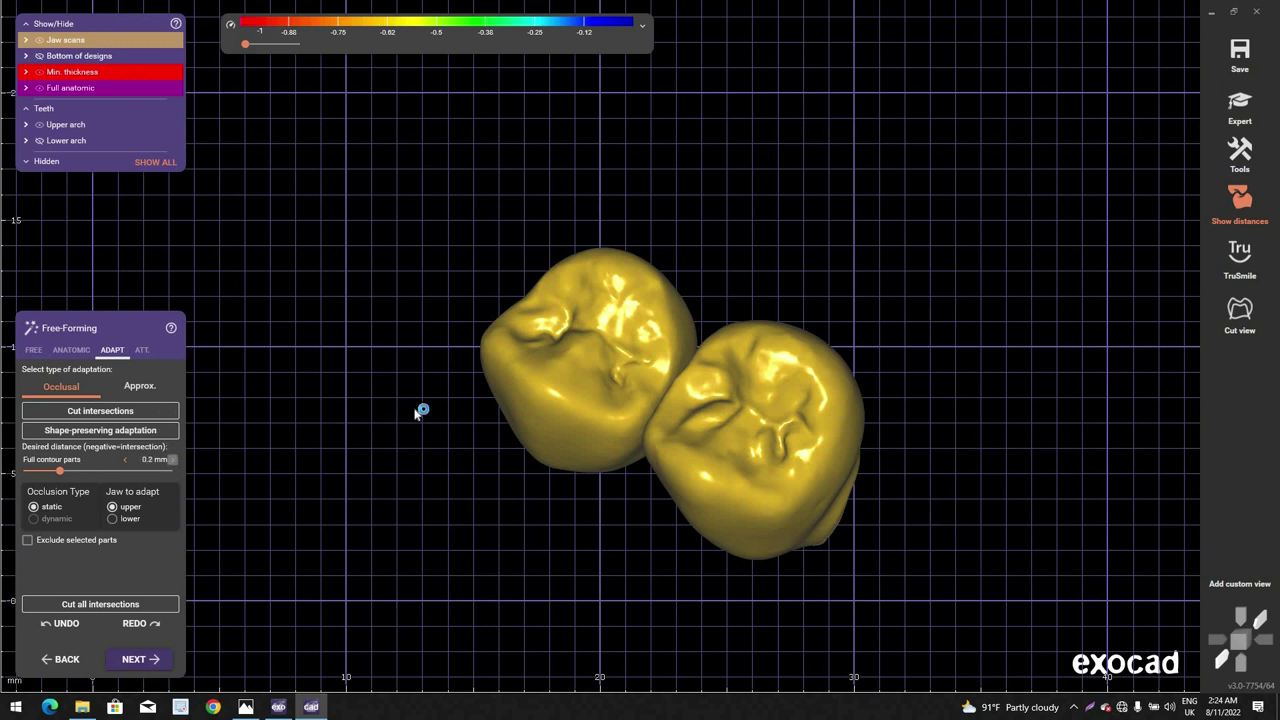
scroll(420, 403, "down", 2)
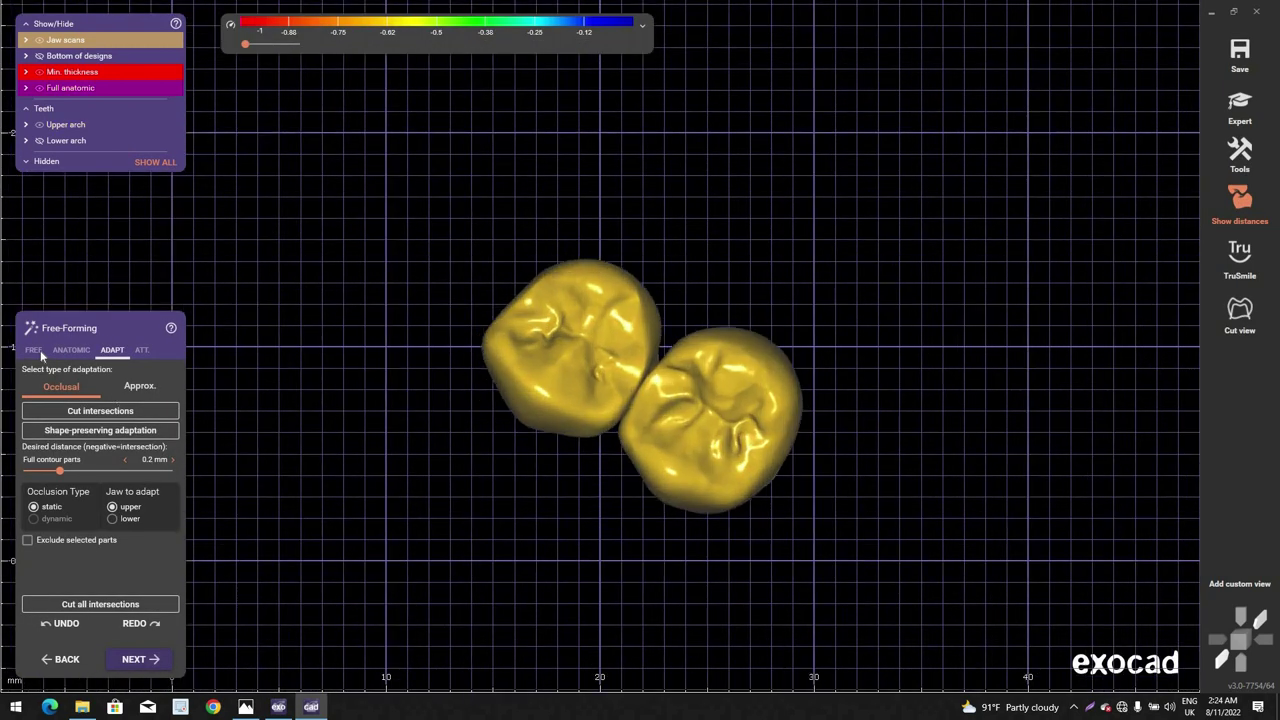
Step: Turn on TruSmile rendering and smooth the rear upper crown's chewing surface with a larger, weaker Smooth/Flatten brush
left_click(1231, 264)
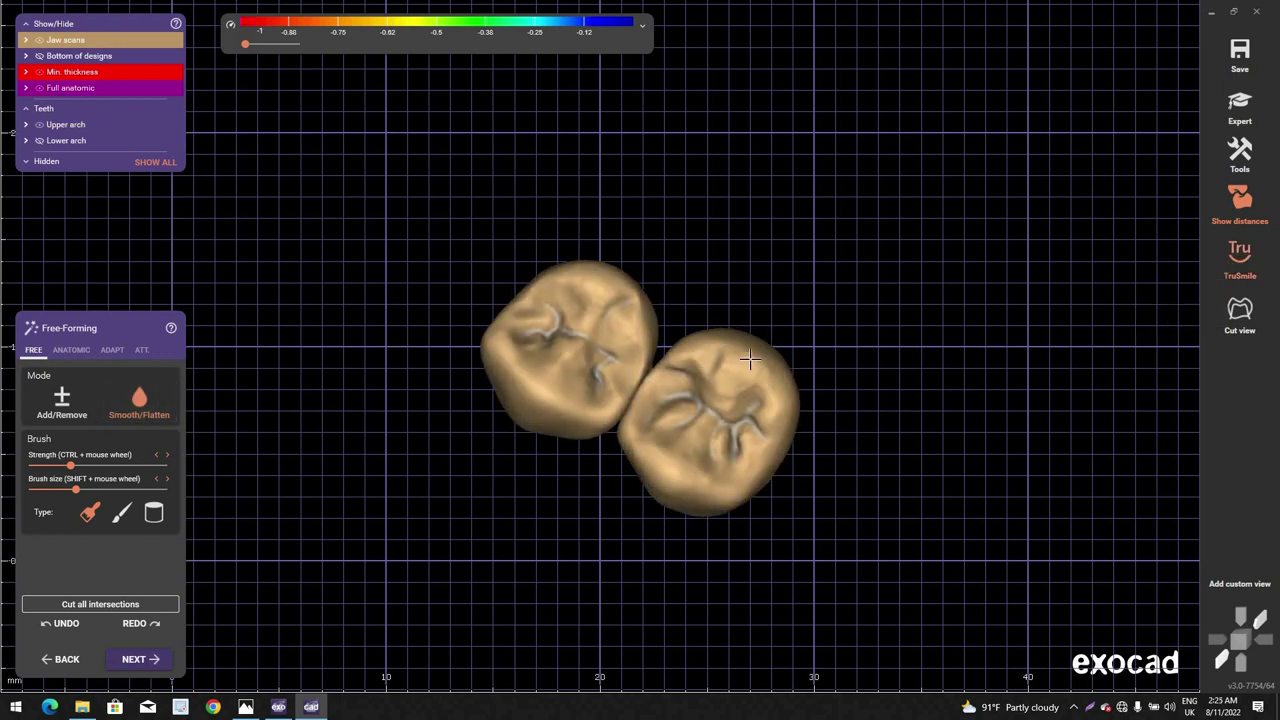
scroll(700, 357, "up", 4)
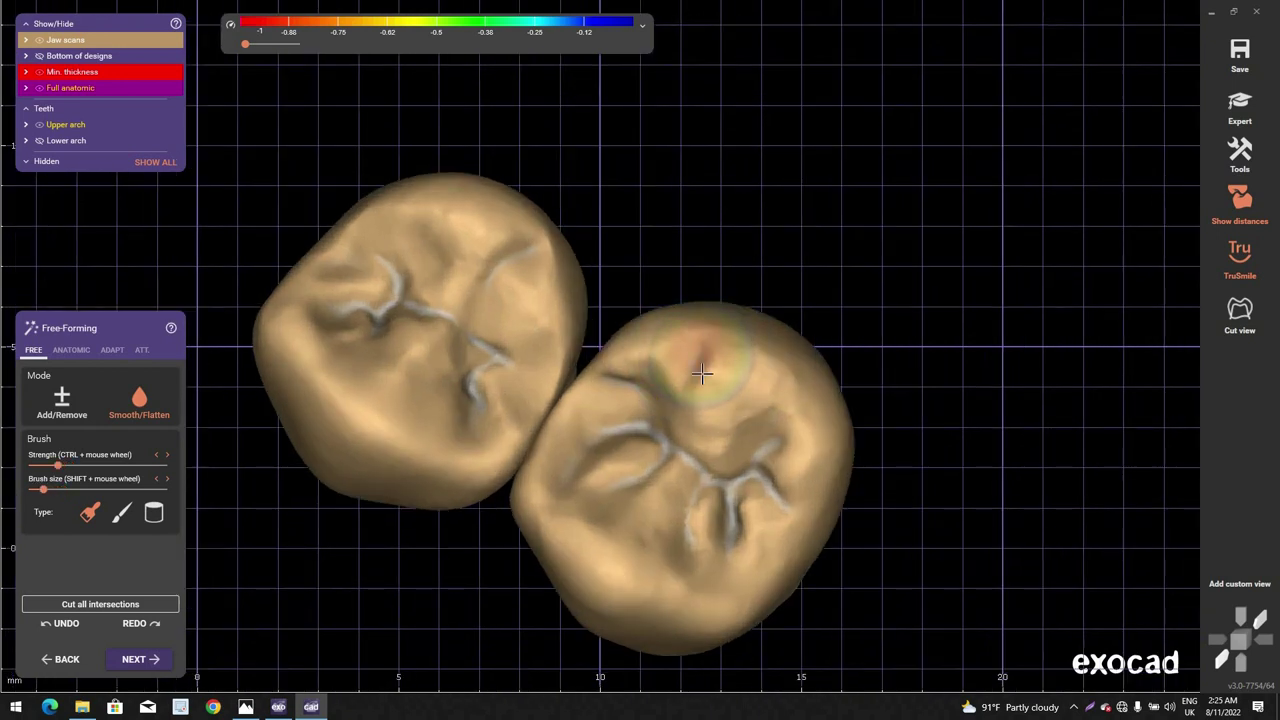
left_click_drag(702, 374, 619, 351)
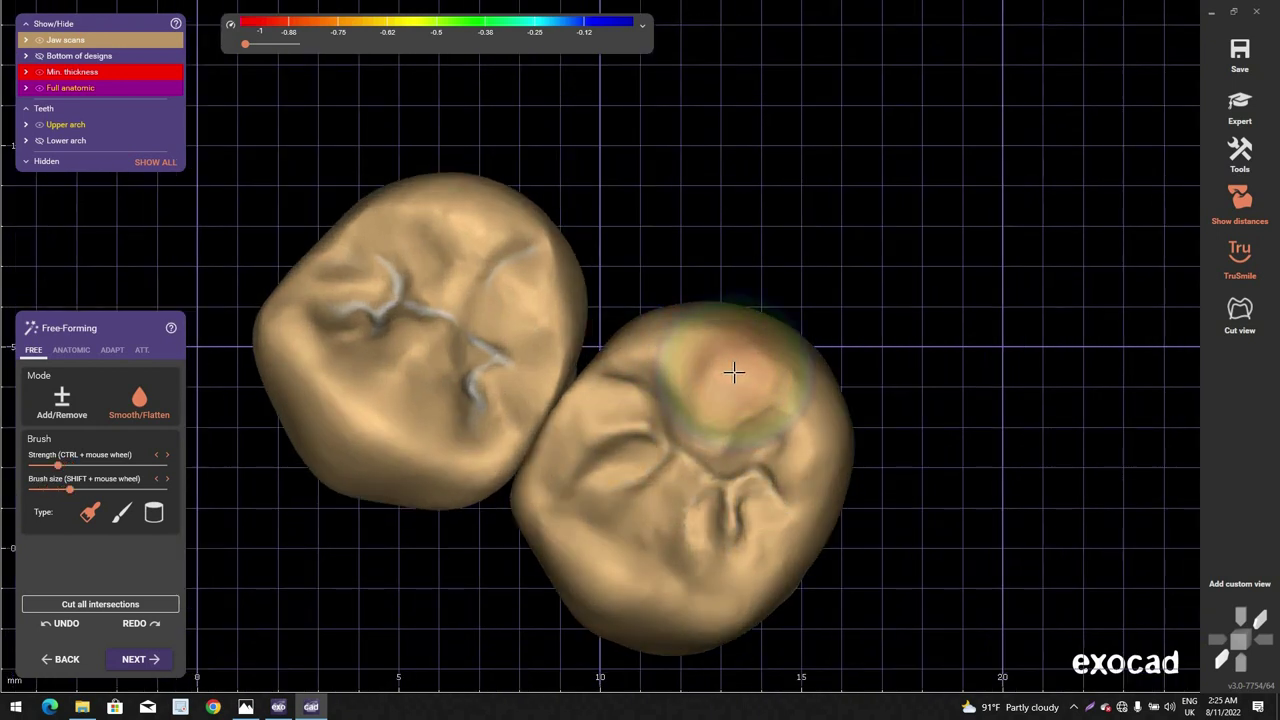
scroll(734, 372, "up", 4, "shift")
scroll(734, 372, "down", 4, "ctrl")
left_click_drag(734, 372, 730, 508)
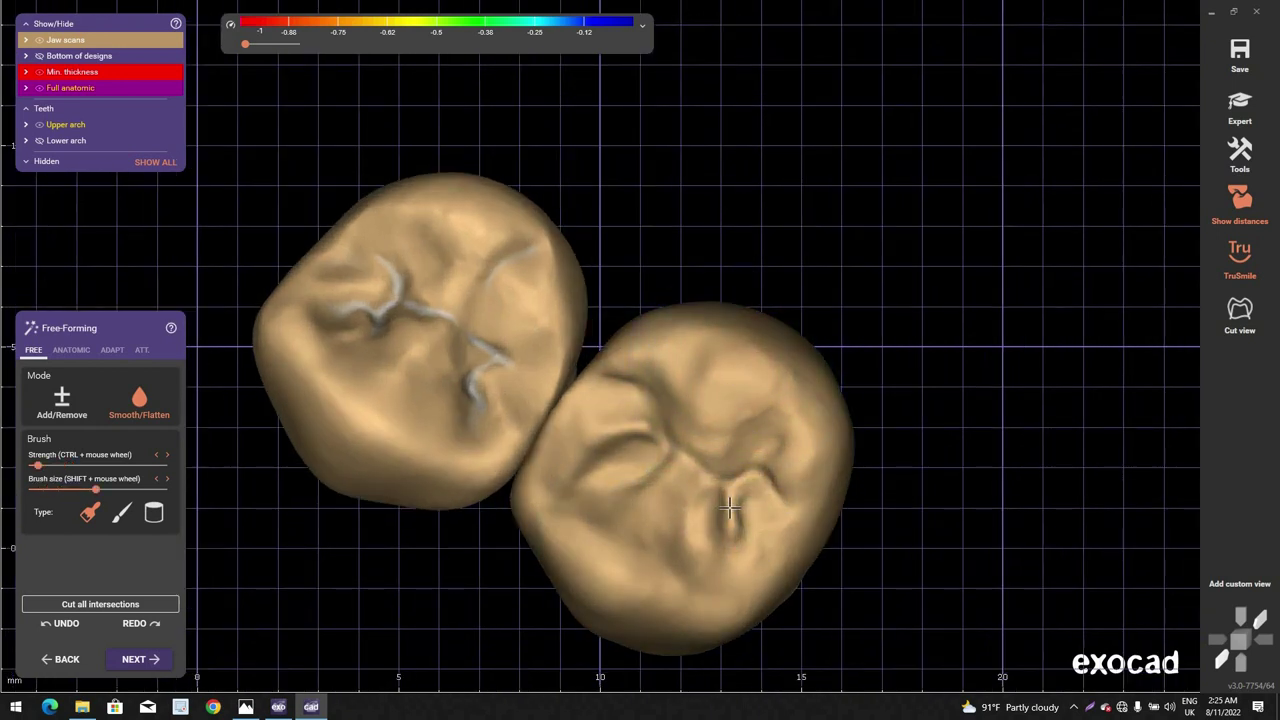
left_click_drag(738, 410, 672, 424)
Step: Smooth the front upper crown's chewing surface, using a smaller Smooth/Flatten brush for the palate-side cusp
right_click_drag(414, 329, 331, 349)
mouse_move(345, 320)
left_mouse_down()
mouse_move(400, 275)
mouse_move(485, 380)
left_mouse_up()
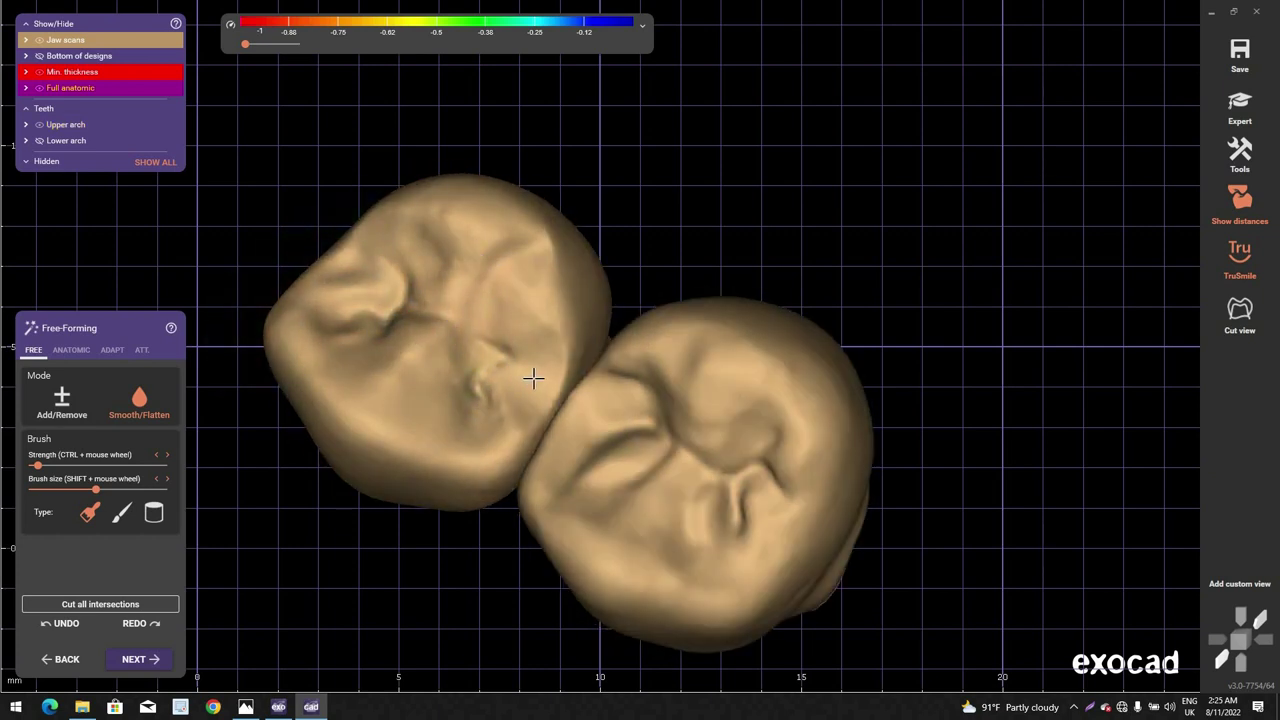
scroll(548, 298, "down", 3, "shift")
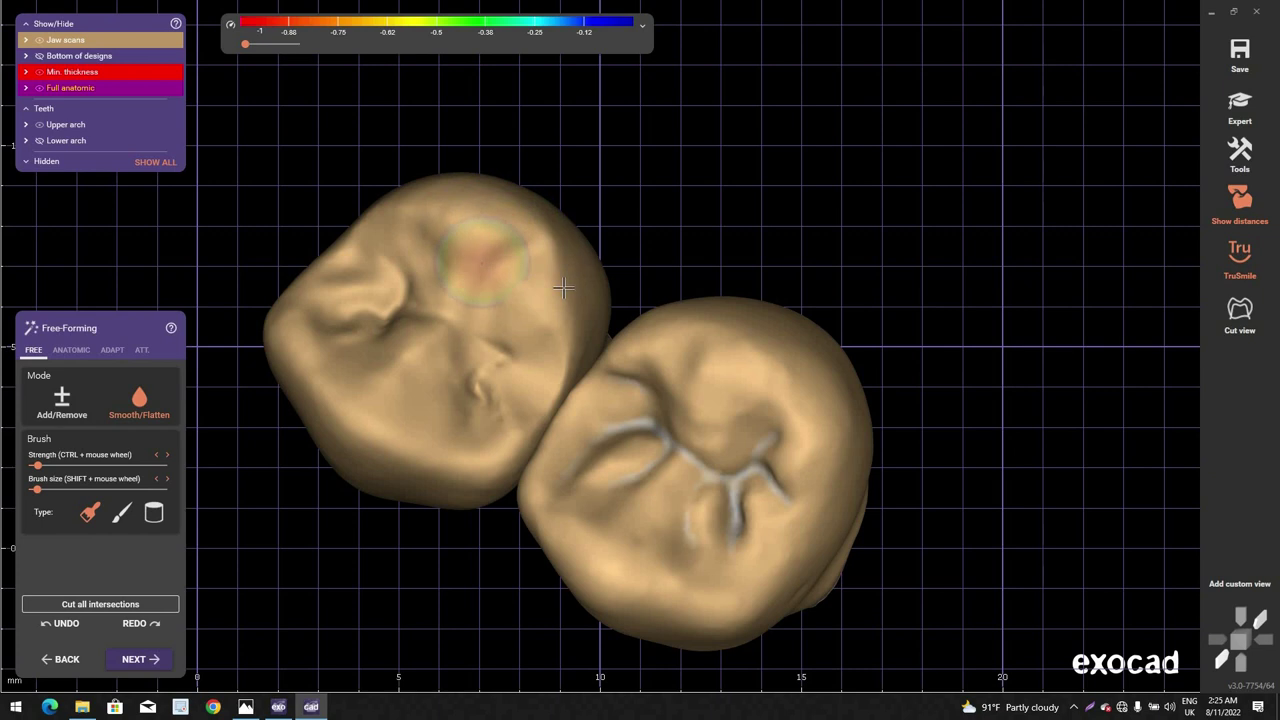
right_click_drag(564, 288, 546, 320)
mouse_move(528, 265)
right_mouse_down()
mouse_move(462, 290)
mouse_move(356, 214)
mouse_move(519, 227)
right_mouse_up()
scroll(400, 253, "up", 3)
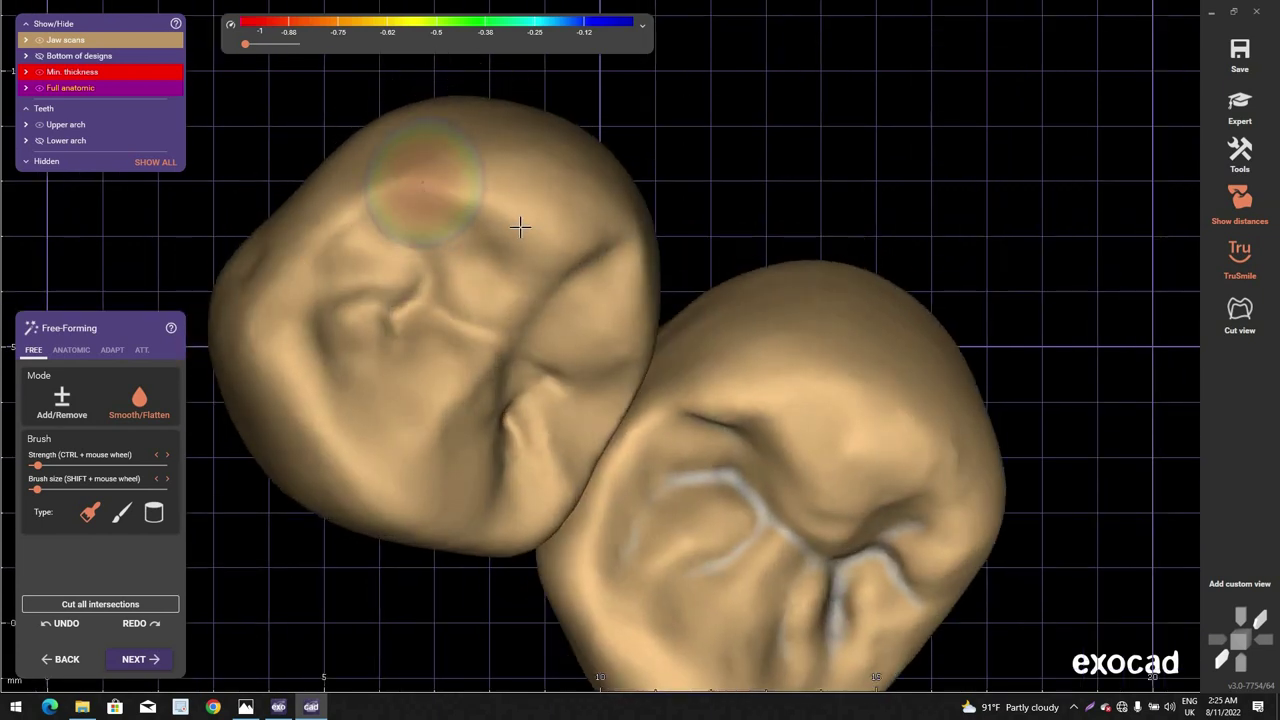
scroll(517, 218, "down", 5)
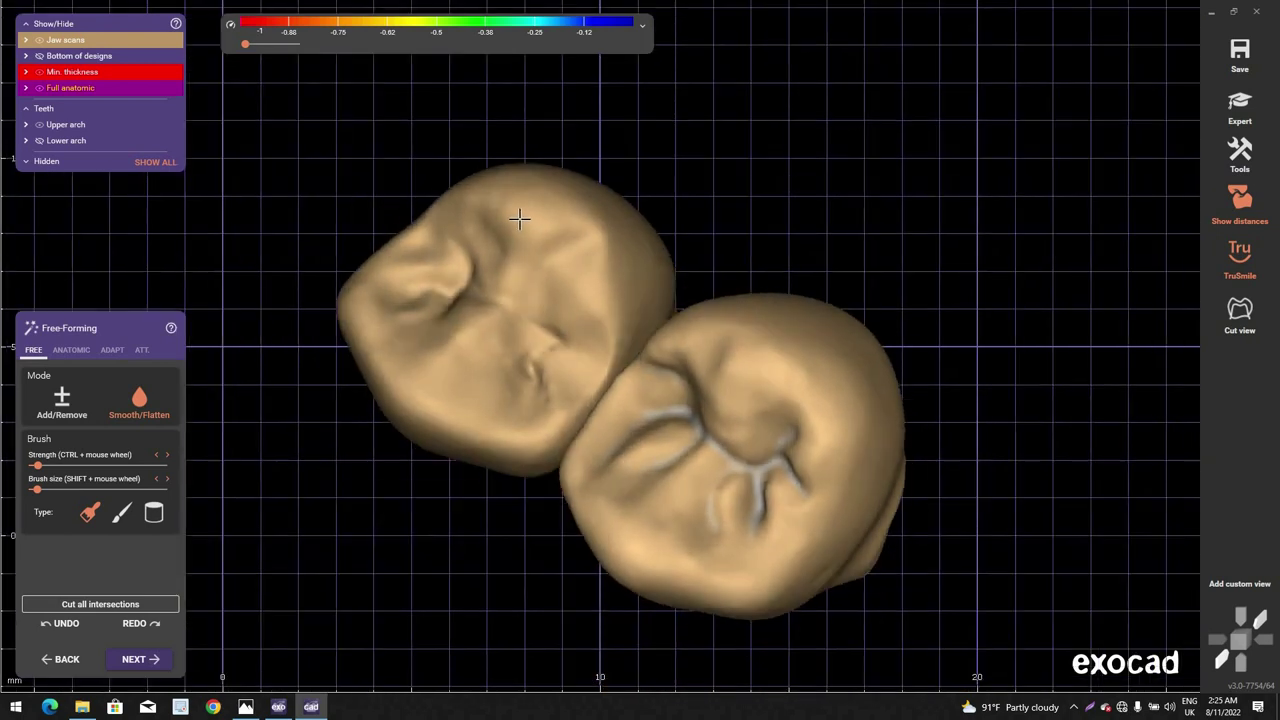
Step: Show both jaw scans and examine the upper crowns' contours against the neighbouring teeth from the front and cheek sides
right_click_drag(724, 270, 723, 275)
scroll(723, 275, "down", 4)
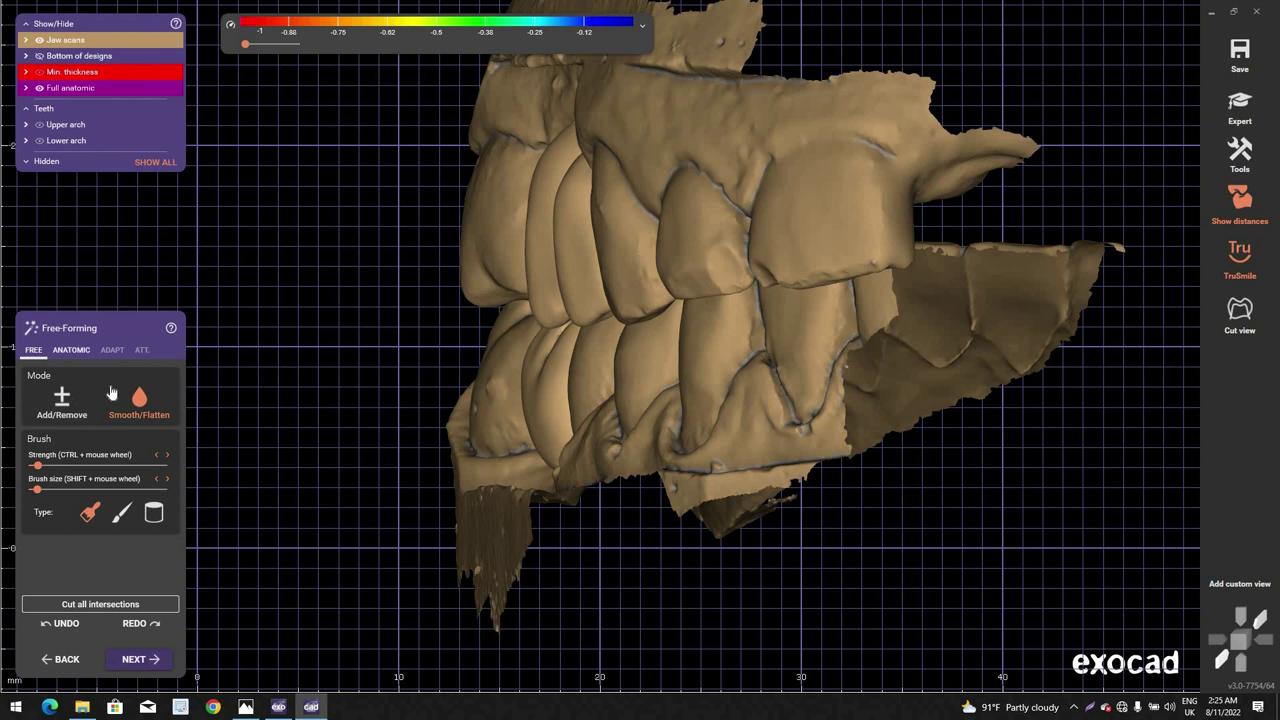
left_click(71, 349)
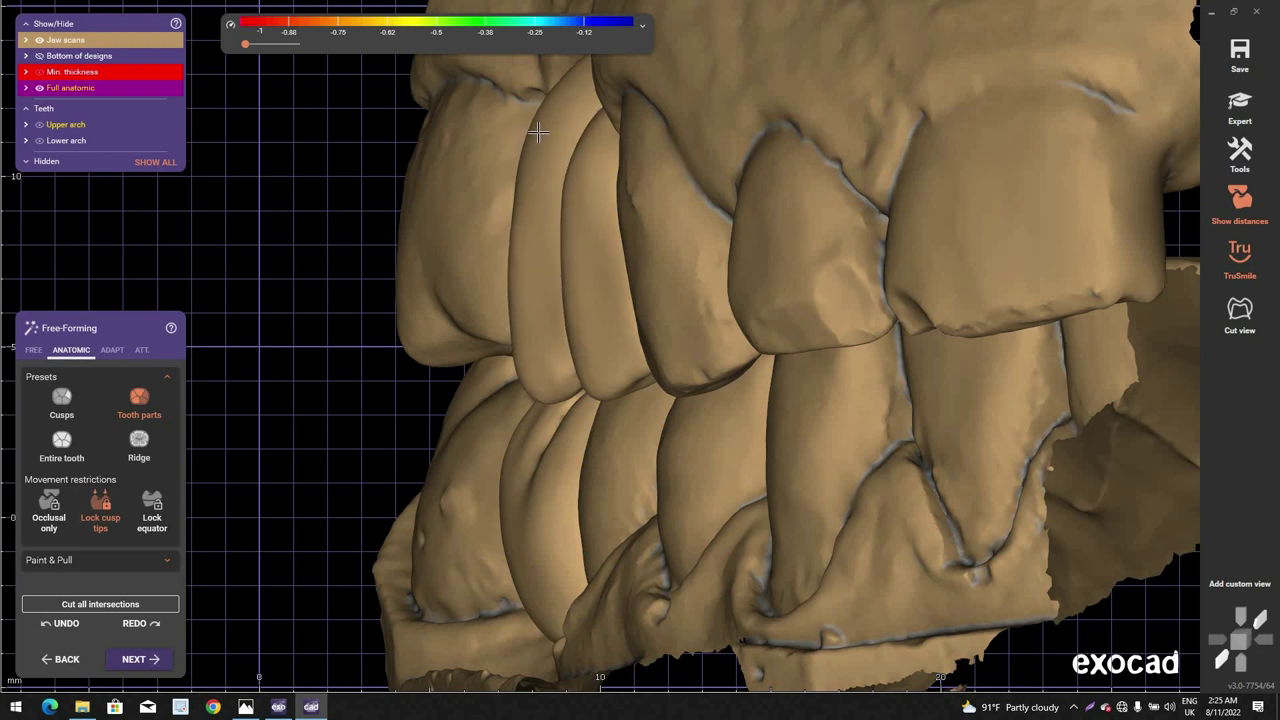
scroll(531, 417, "down", 3)
scroll(498, 400, "up", 3)
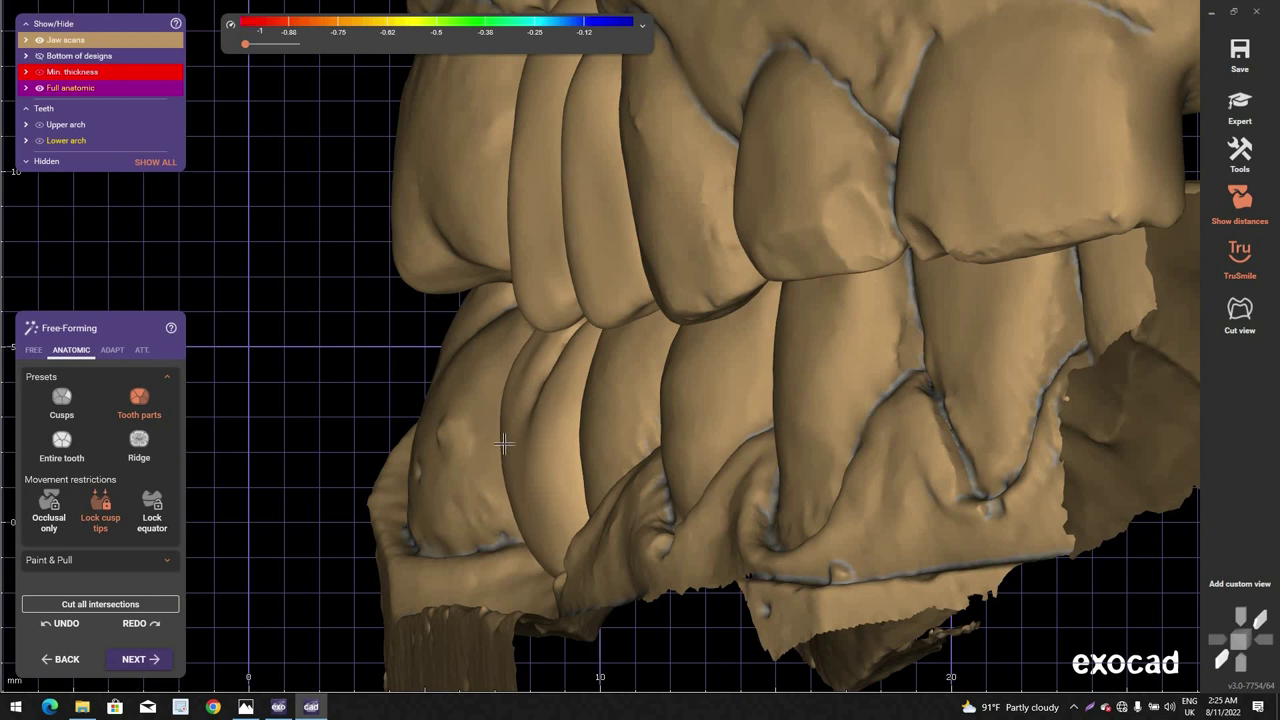
scroll(571, 433, "down", 6)
right_click_drag(570, 431, 490, 404)
scroll(490, 404, "up", 1)
scroll(490, 404, "up", 2)
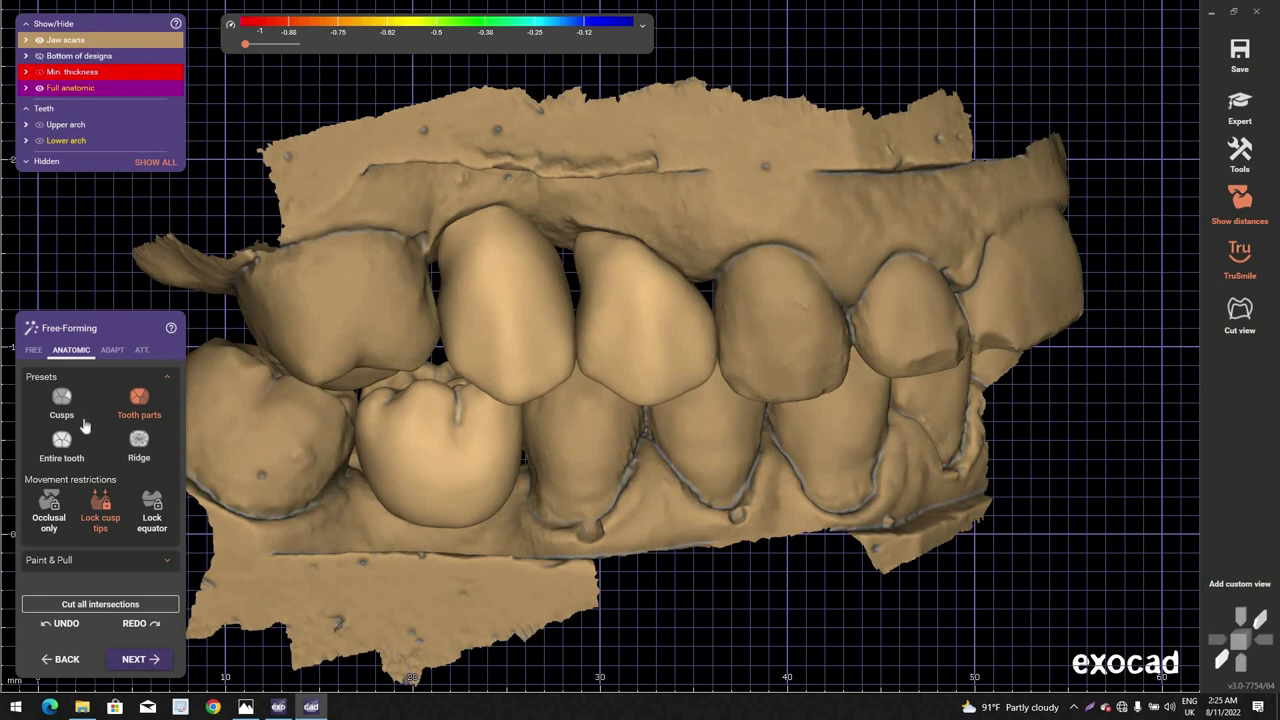
Step: Refine the upper crowns' cheek-side shape with the Ridge and Tooth parts presets, undoing the last change and unlocking the cusp tips
left_click(139, 445)
scroll(467, 370, "up", 2)
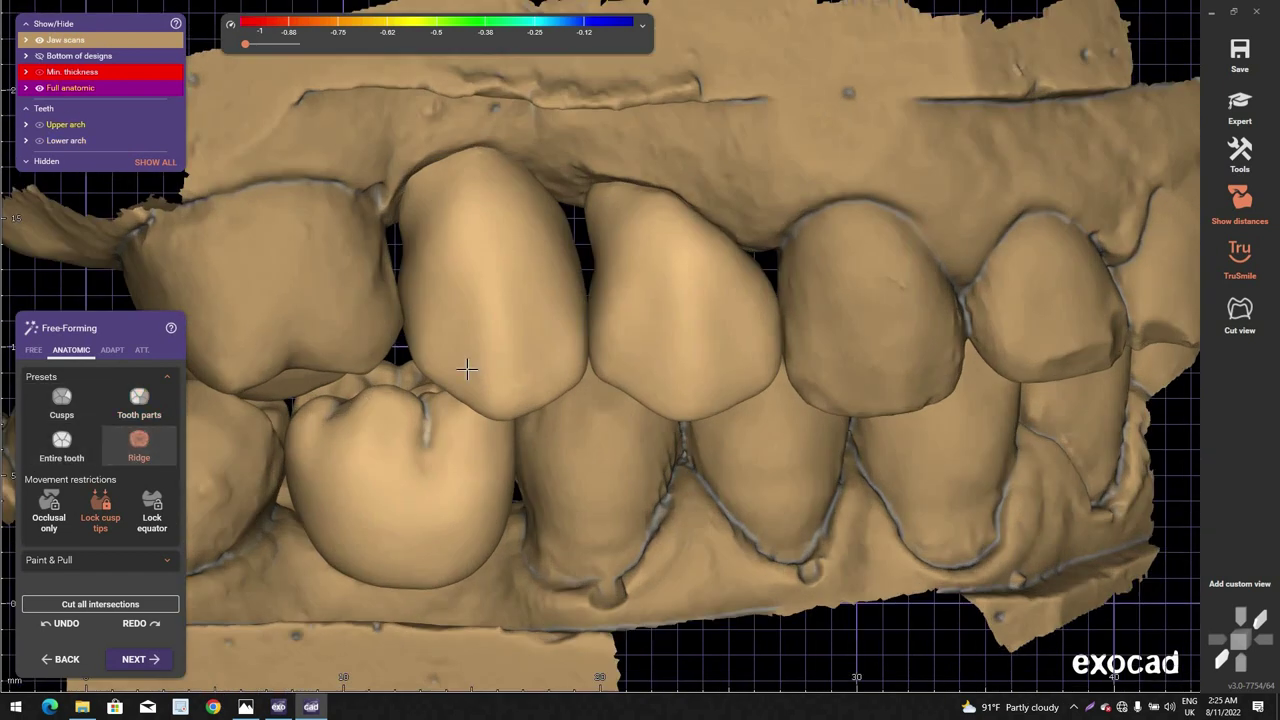
scroll(465, 372, "up", 1)
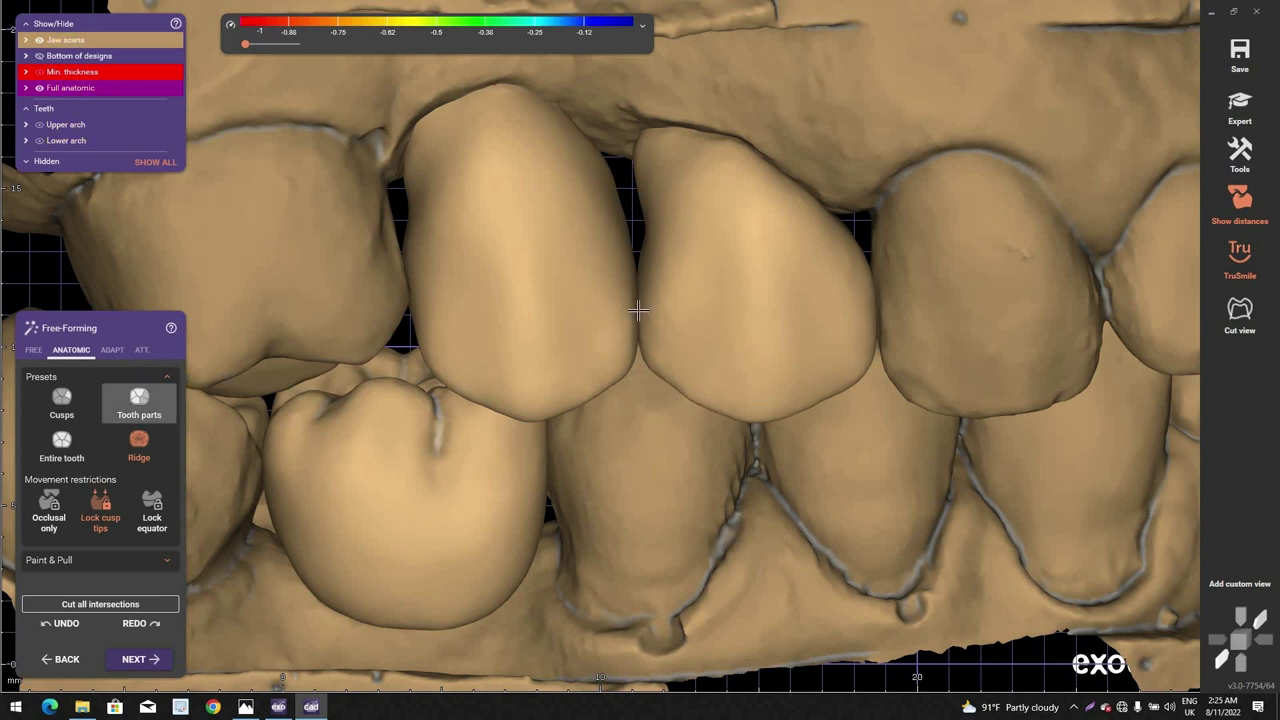
scroll(631, 310, "up", 1)
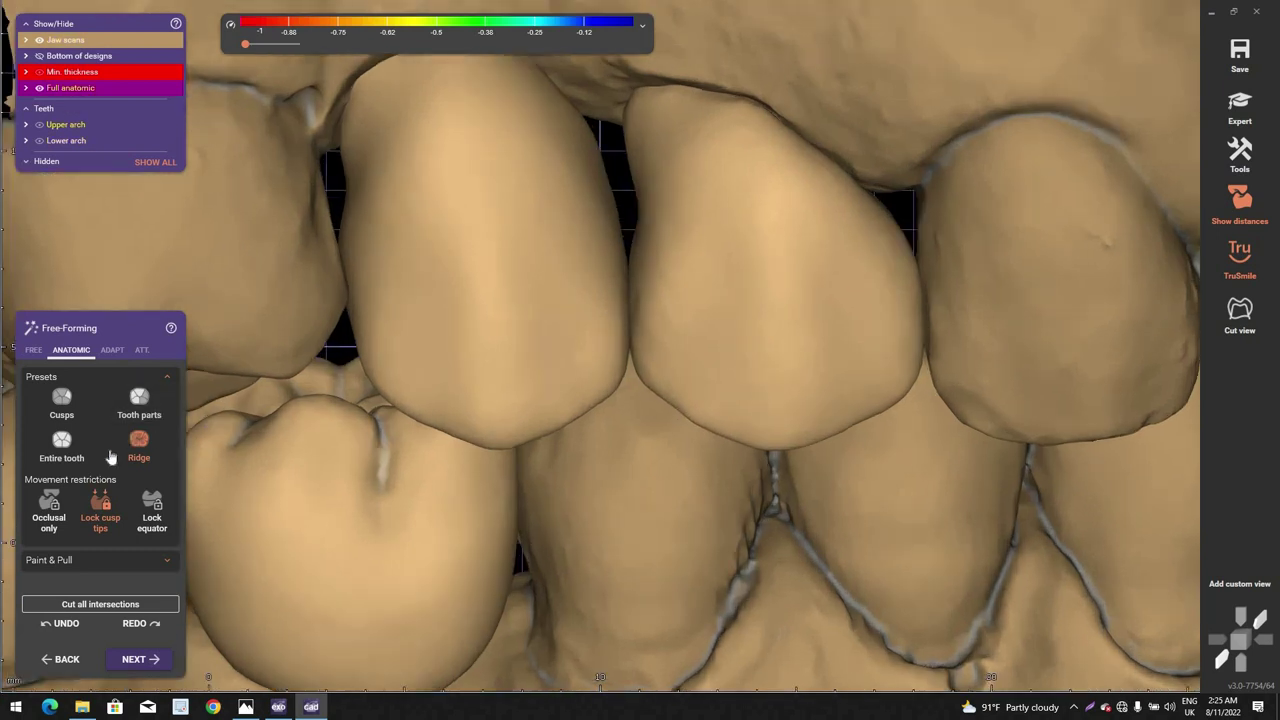
left_click(66, 624)
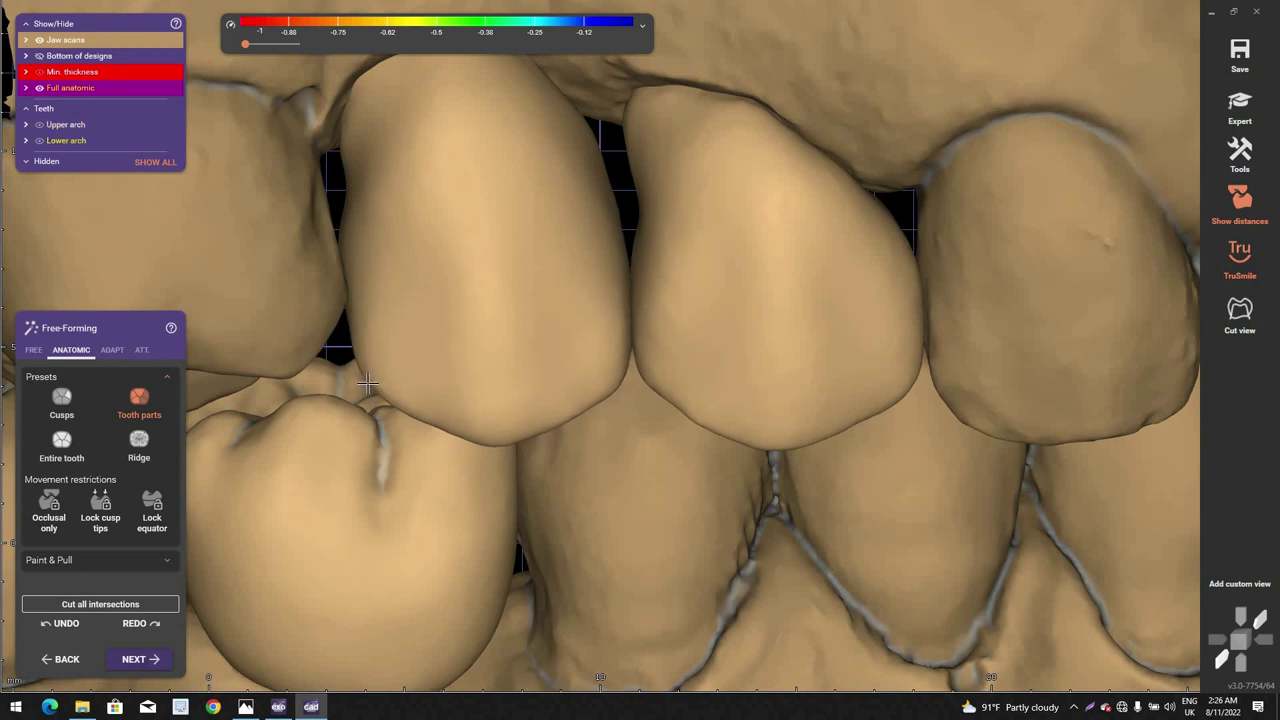
scroll(431, 389, "down", 5)
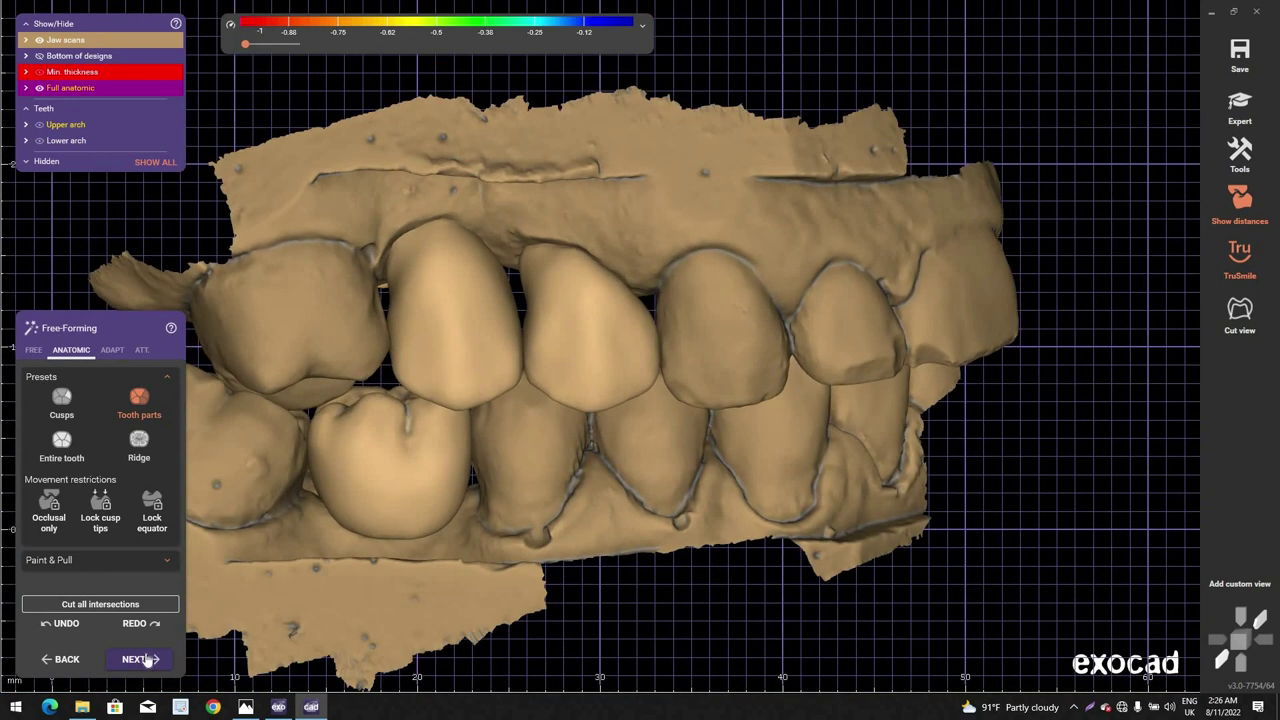
Step: Proceed to connector design and turn off the distance display and TruSmile rendering
left_click(143, 657)
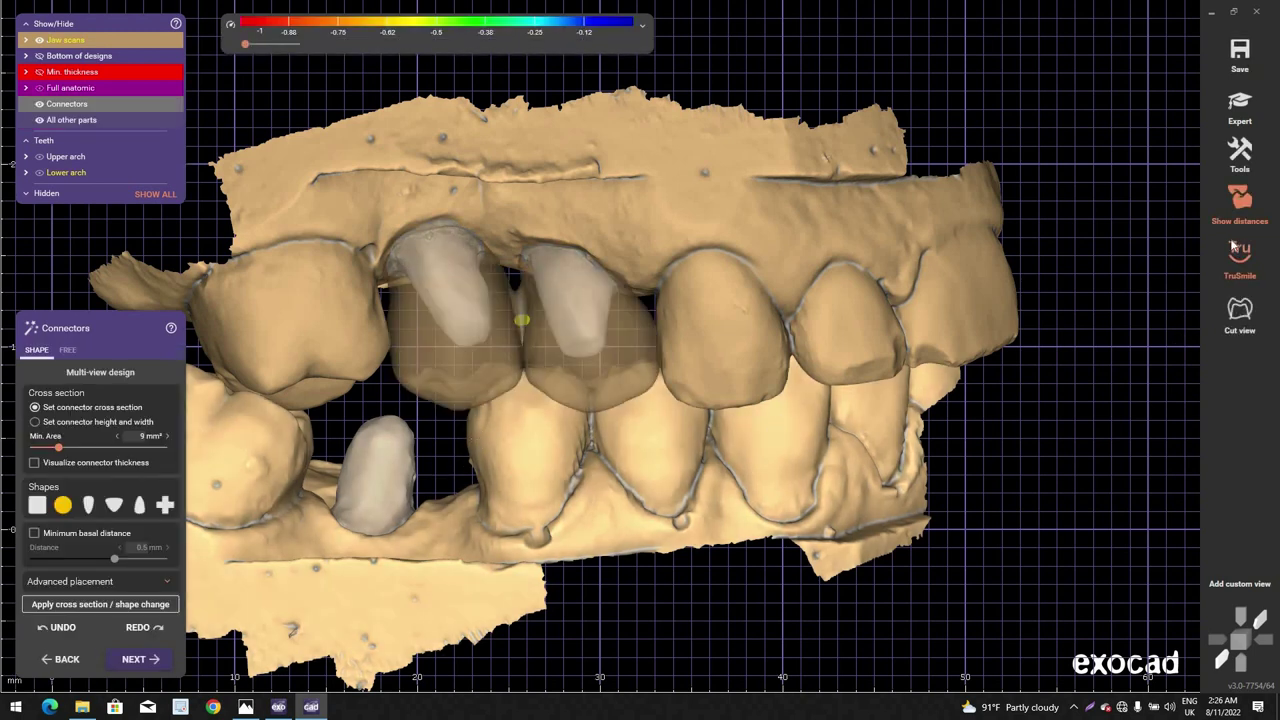
left_click(1244, 198)
left_click(1240, 255)
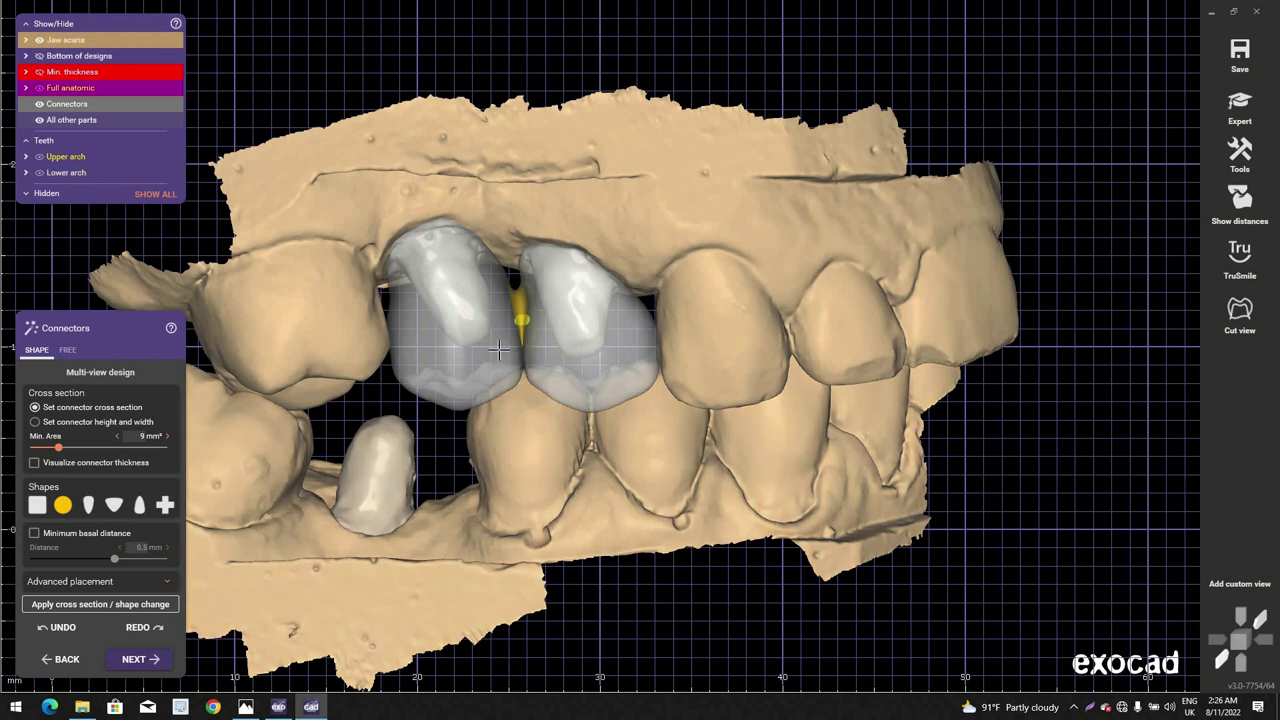
Step: Hide the lower arch and extend the connector between the two upper crowns toward the palate
scroll(420, 380, "down", 3)
scroll(357, 423, "up", 3)
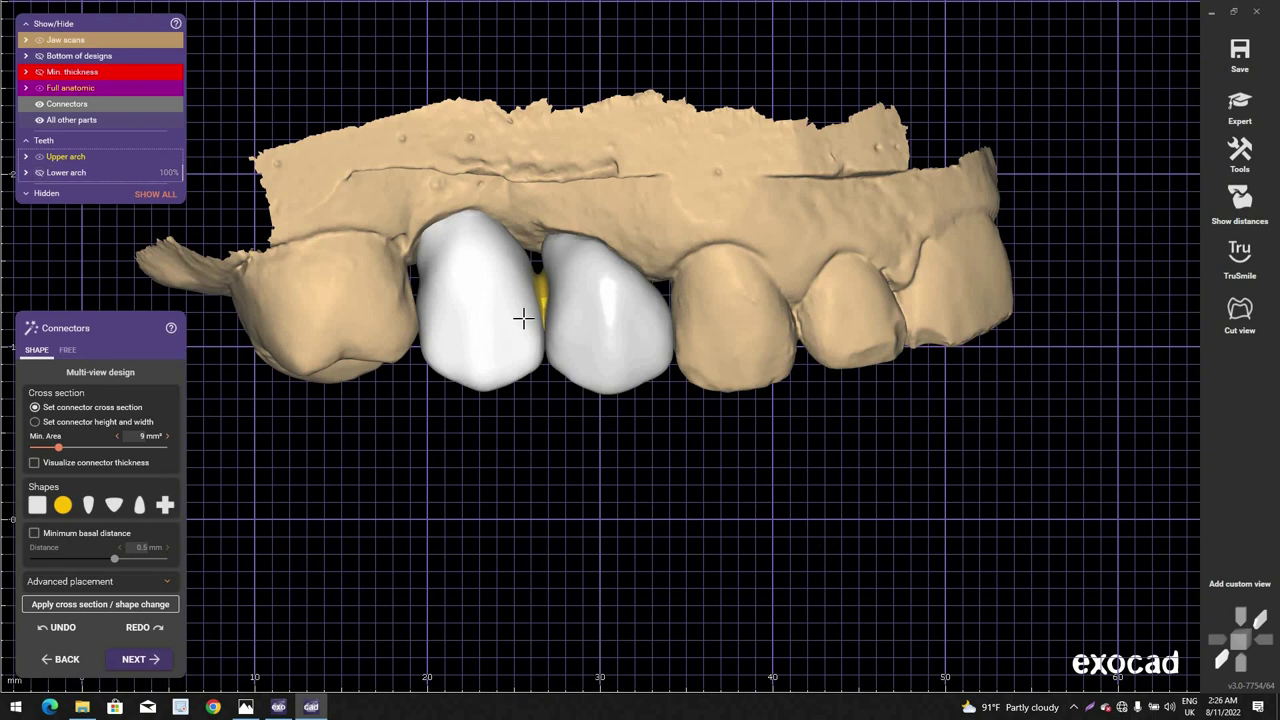
right_click_drag(523, 317, 616, 198)
scroll(518, 296, "up", 3)
scroll(616, 198, "up", 3)
scroll(615, 197, "up", 2)
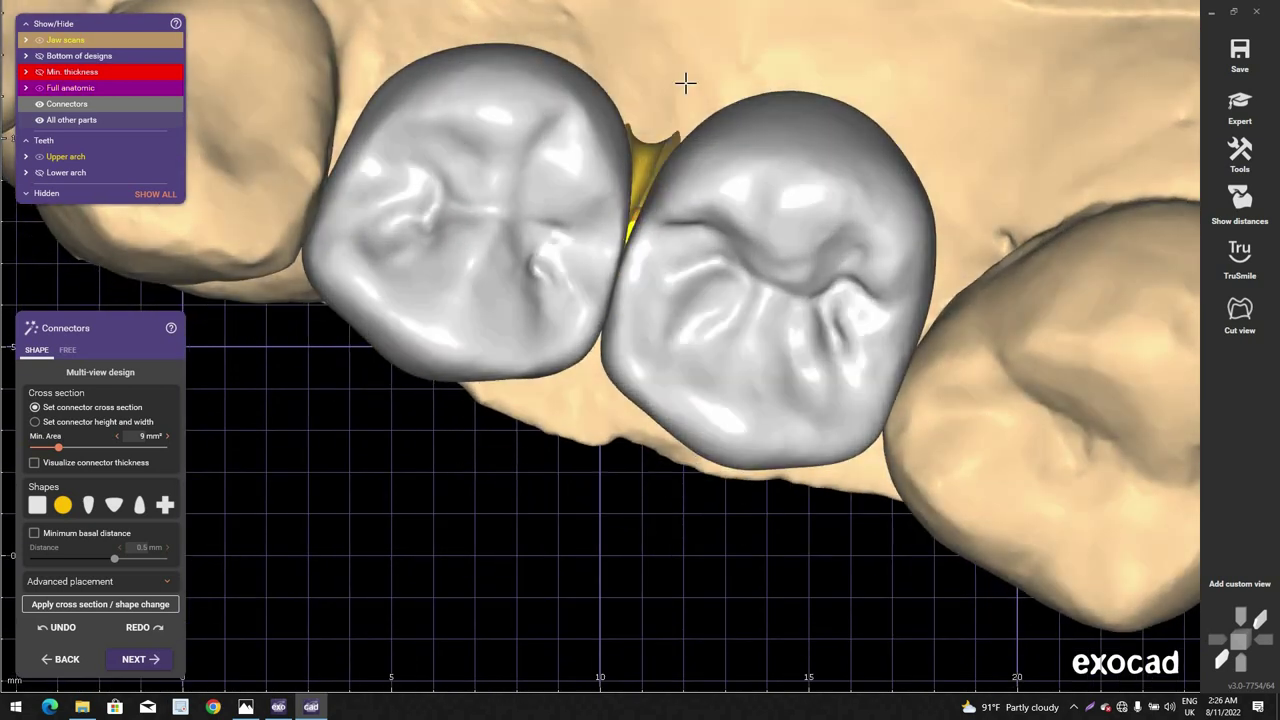
left_click(686, 81)
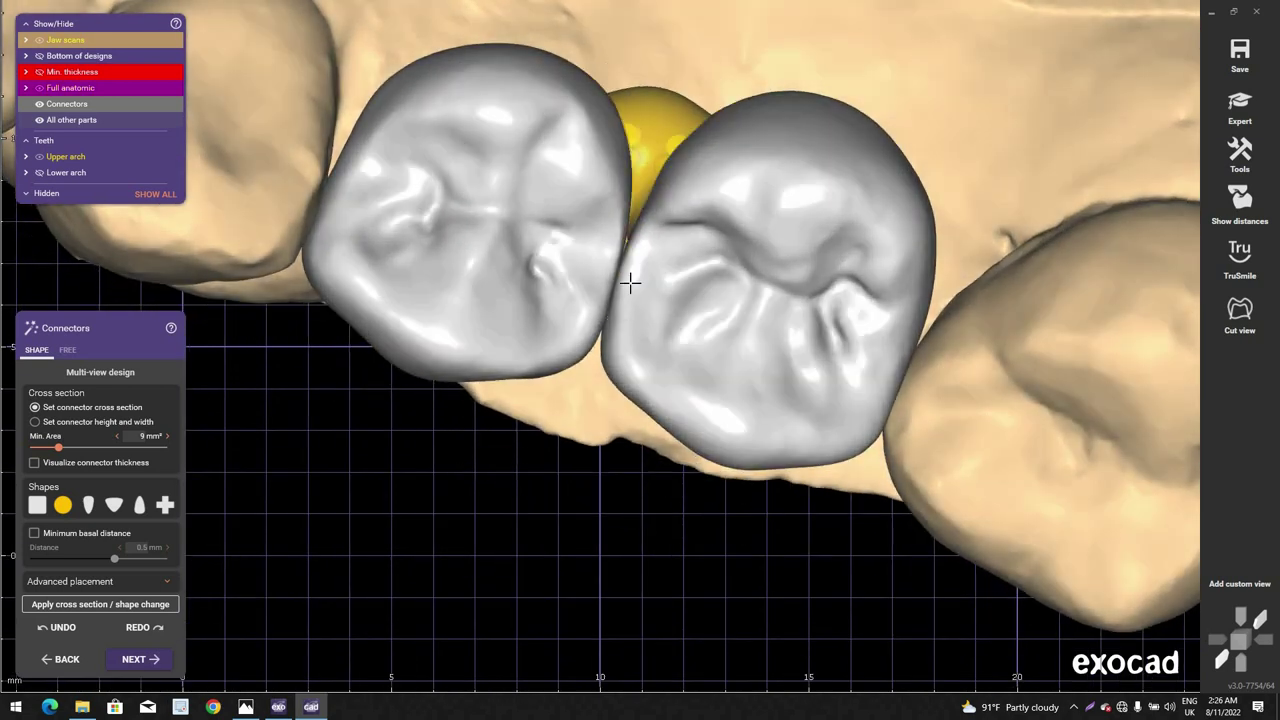
Step: Change the upper crown connector's cross-section to the square shape and refine its fit between the crowns
right_click_drag(630, 283, 604, 296)
right_click_drag(605, 397, 583, 474)
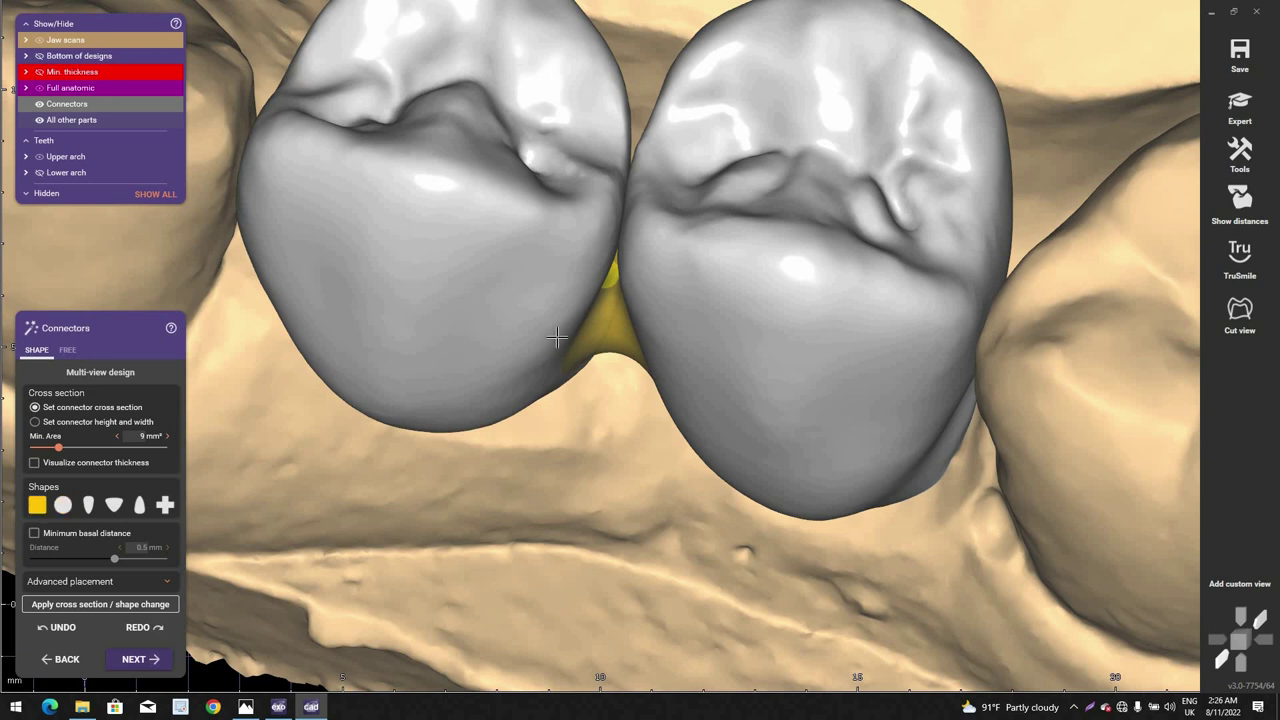
right_click_drag(557, 338, 661, 208)
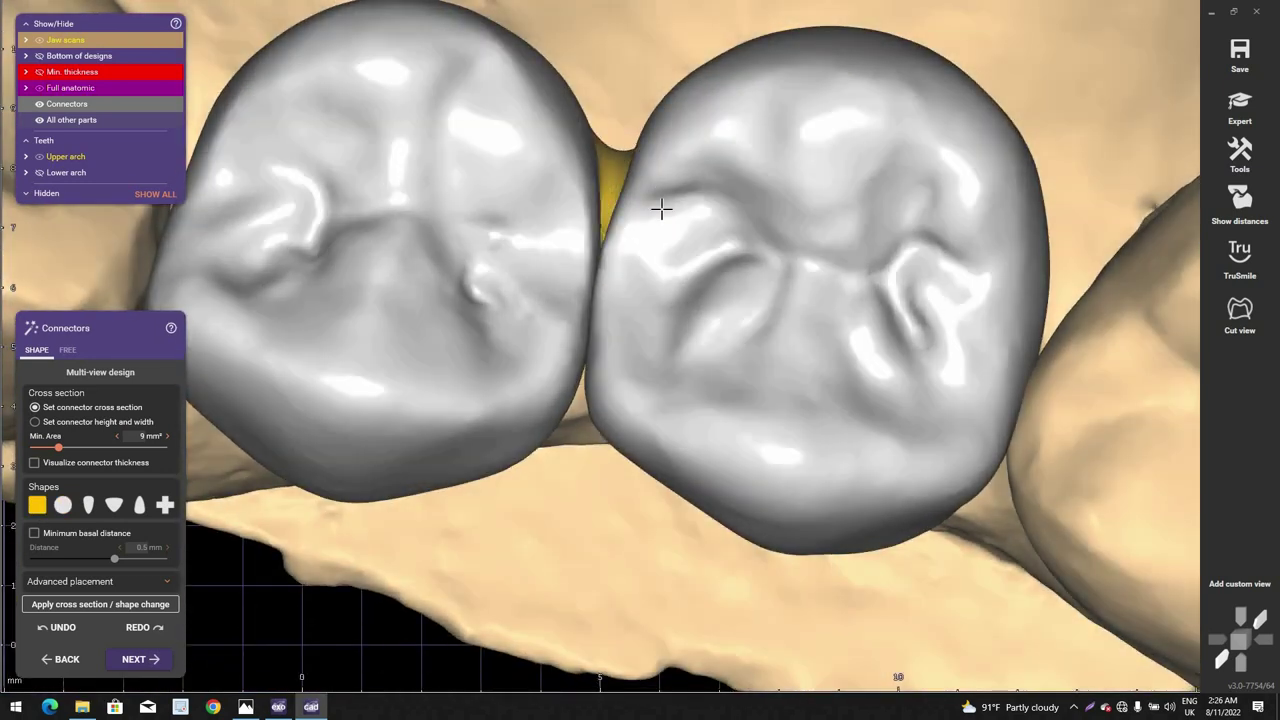
scroll(661, 208, "down", 3)
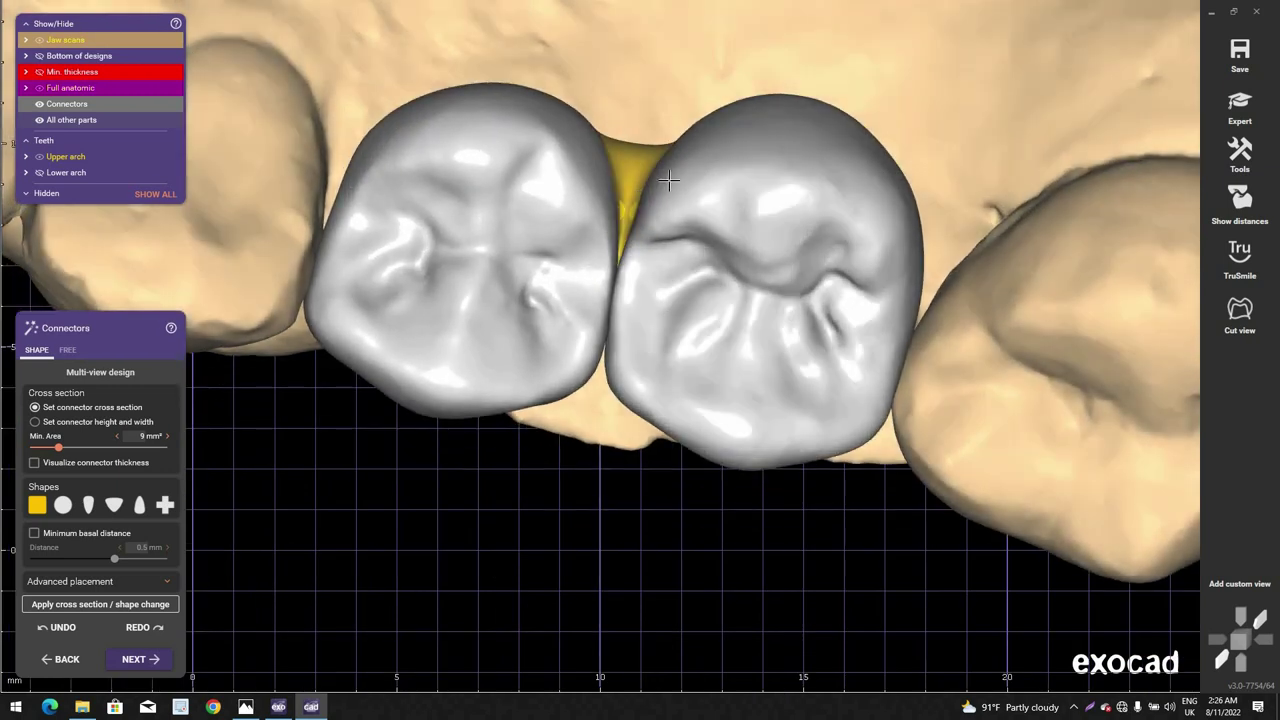
right_click_drag(655, 195, 601, 52)
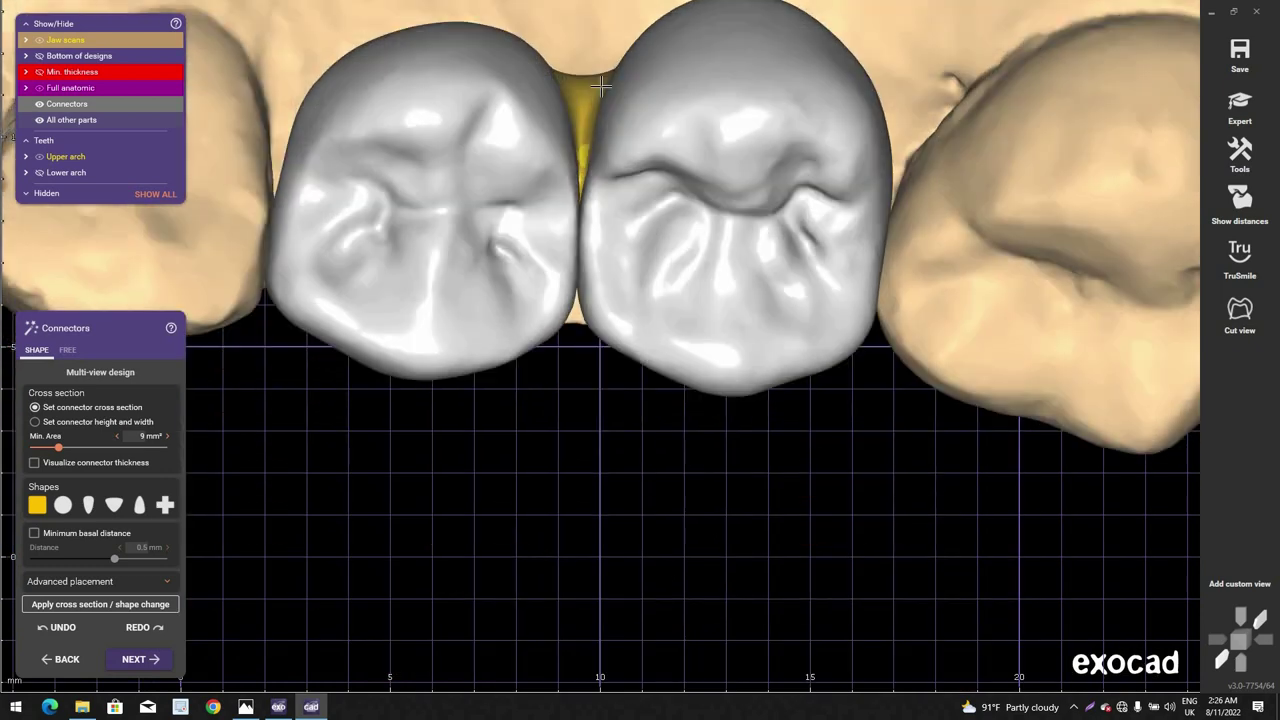
scroll(601, 49, "up", 3)
scroll(601, 78, "down", 3)
Step: Examine the connector between the upper crowns from the cheek side and the chewing surface
right_click_drag(604, 268, 676, 271)
scroll(570, 380, "up", 4)
scroll(574, 407, "down", 3)
scroll(676, 271, "down", 2)
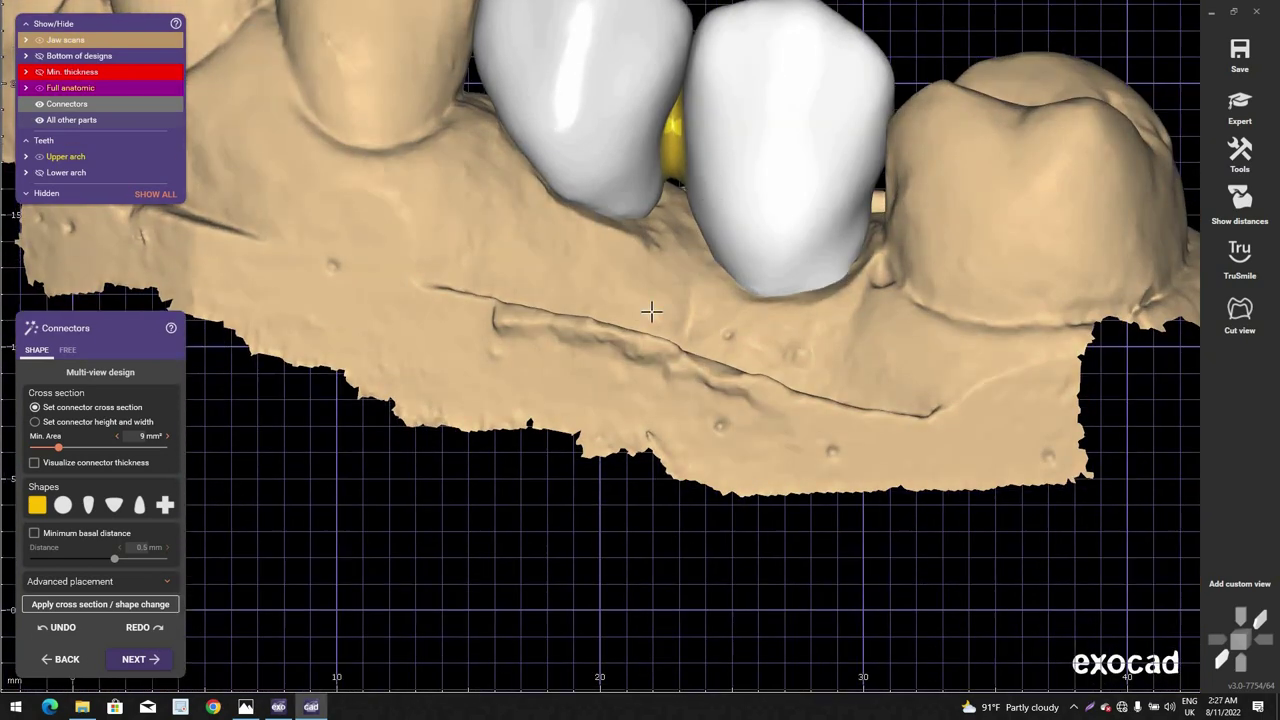
scroll(615, 347, "down", 2)
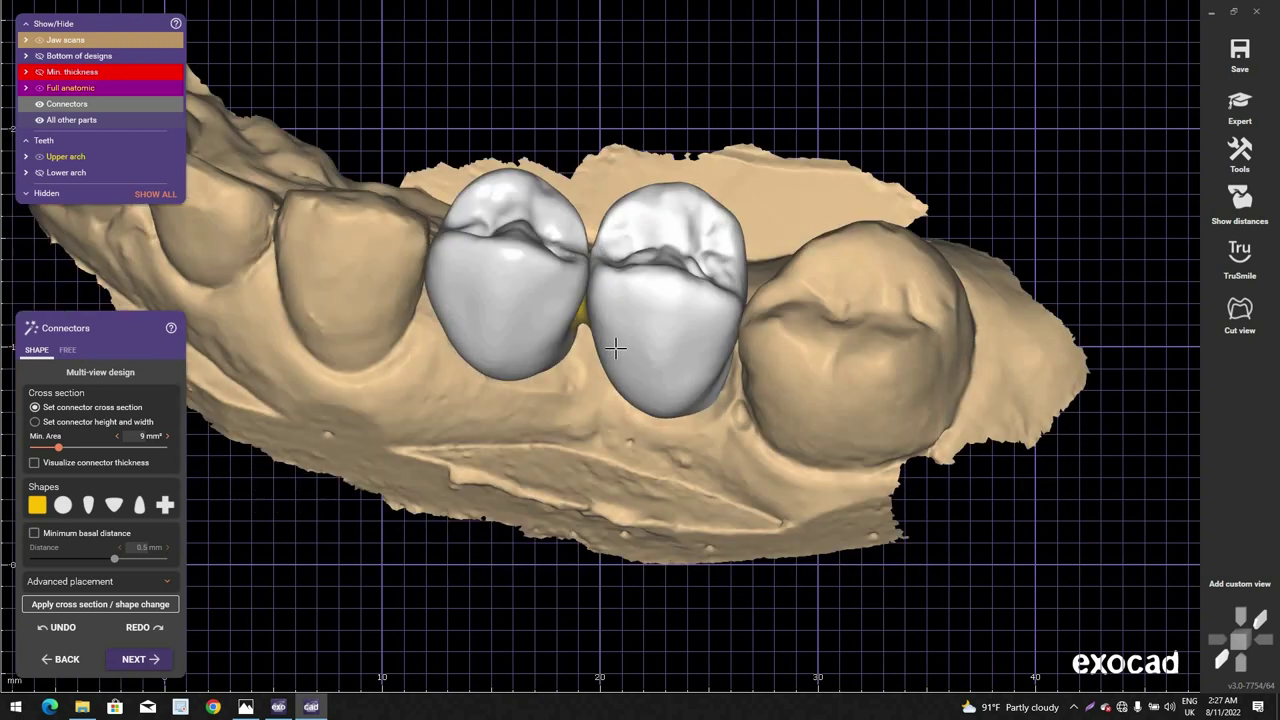
scroll(607, 240, "up", 2)
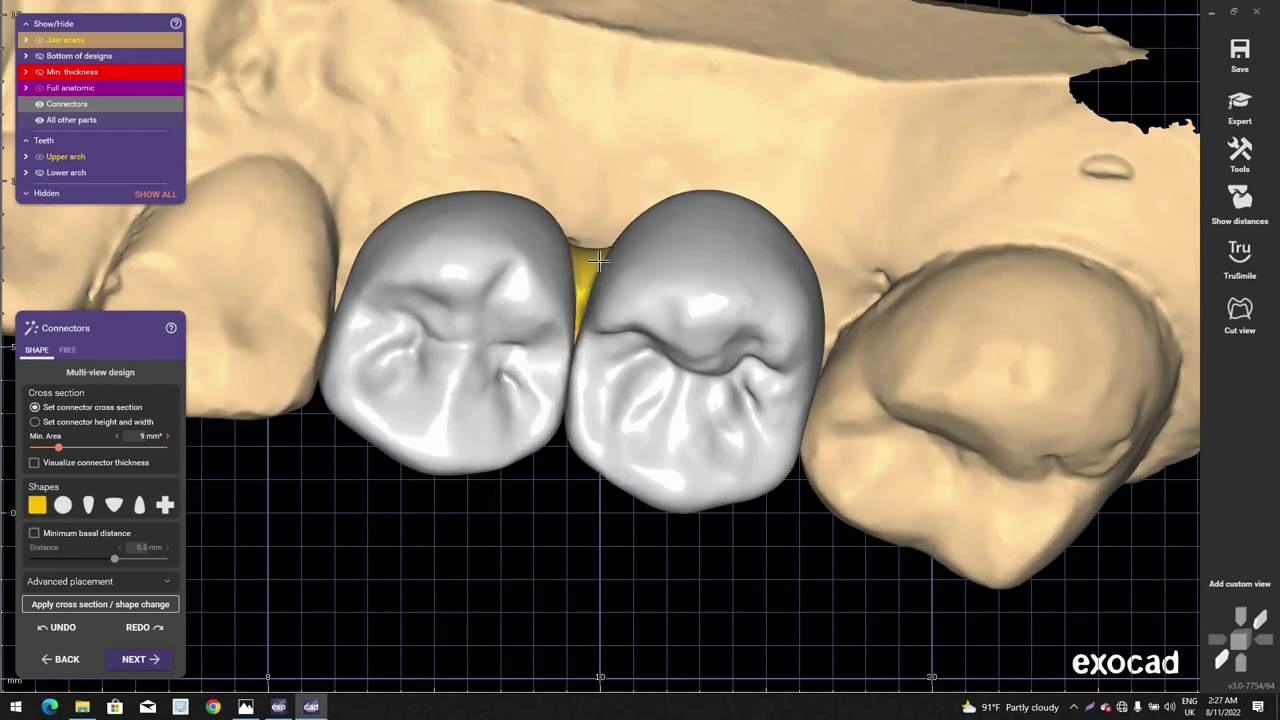
scroll(597, 260, "down", 2)
scroll(593, 258, "up", 2)
scroll(593, 242, "down", 3)
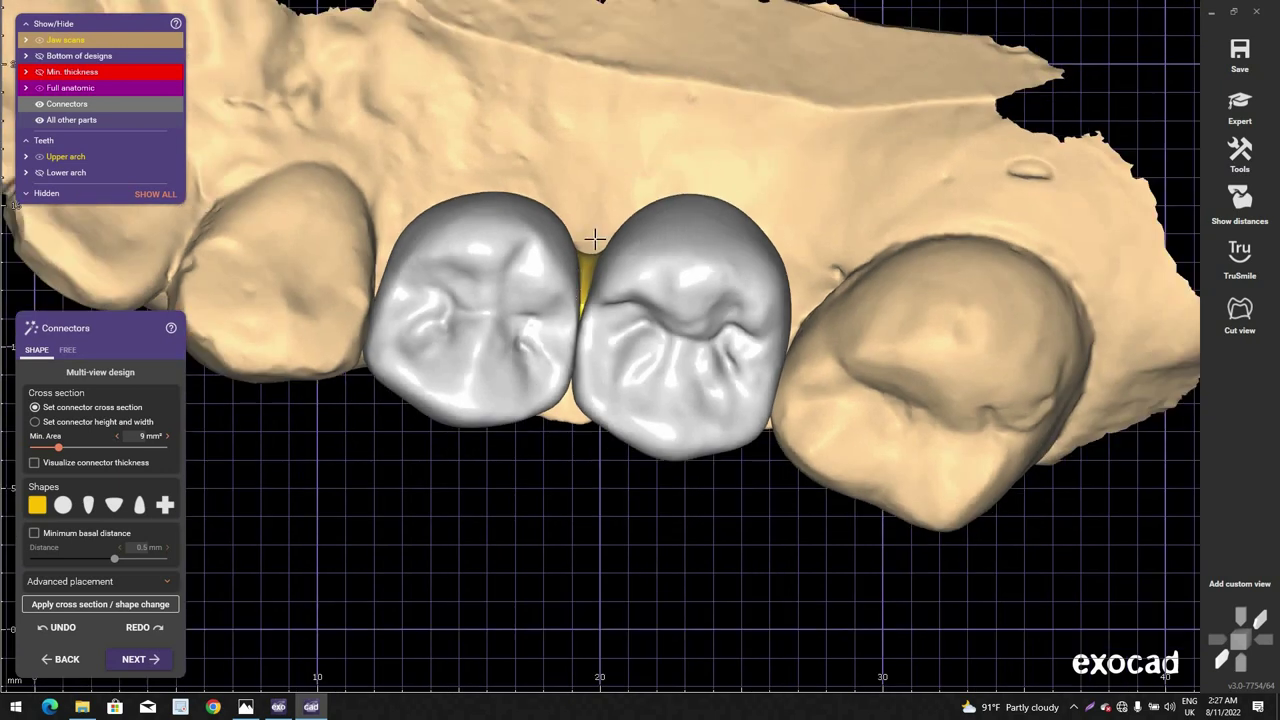
Step: Change the upper crown connector's cross-section to the downward-tapering drop shape and apply it
right_click_drag(594, 240, 599, 339)
right_click_drag(609, 285, 100, 522)
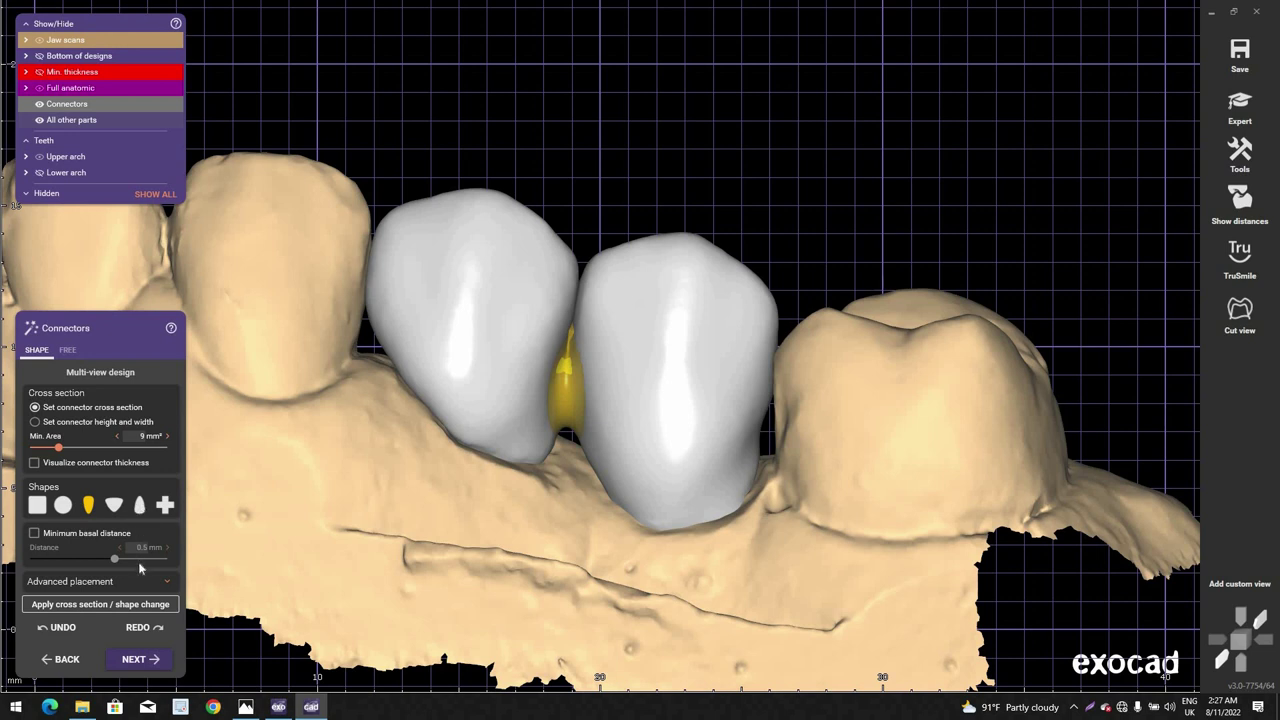
left_click(154, 606)
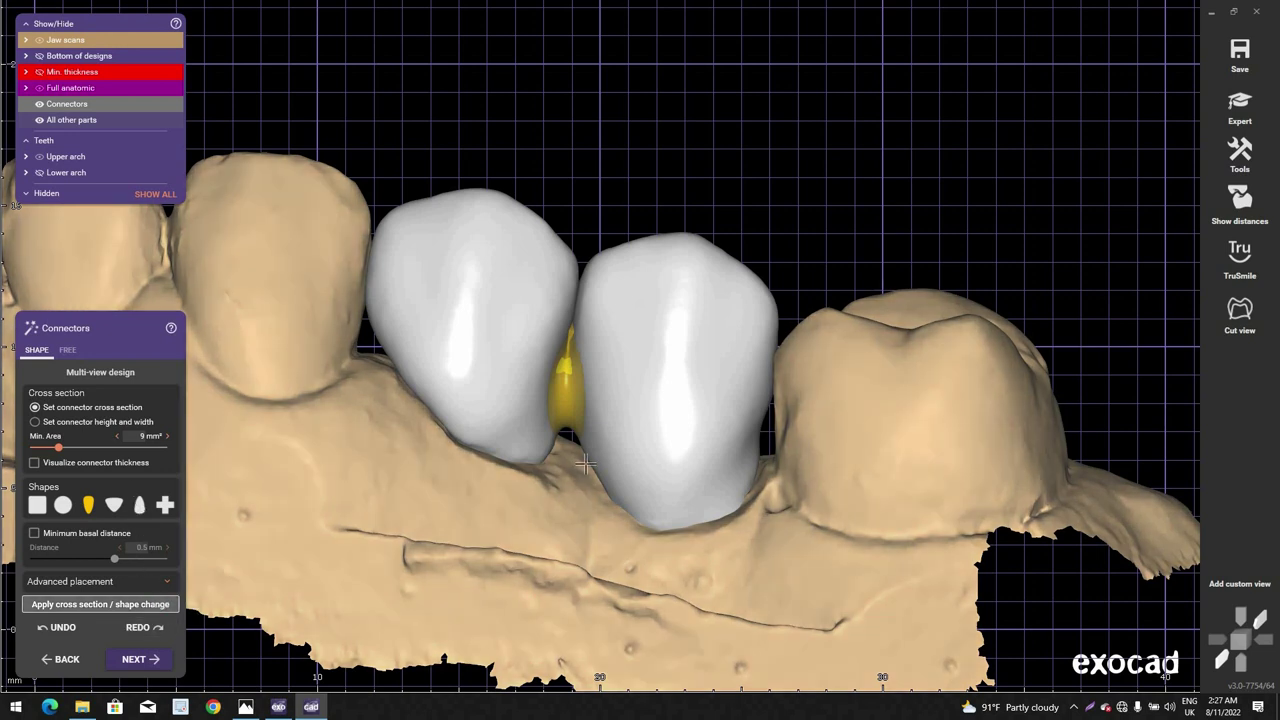
scroll(620, 405, "up", 1)
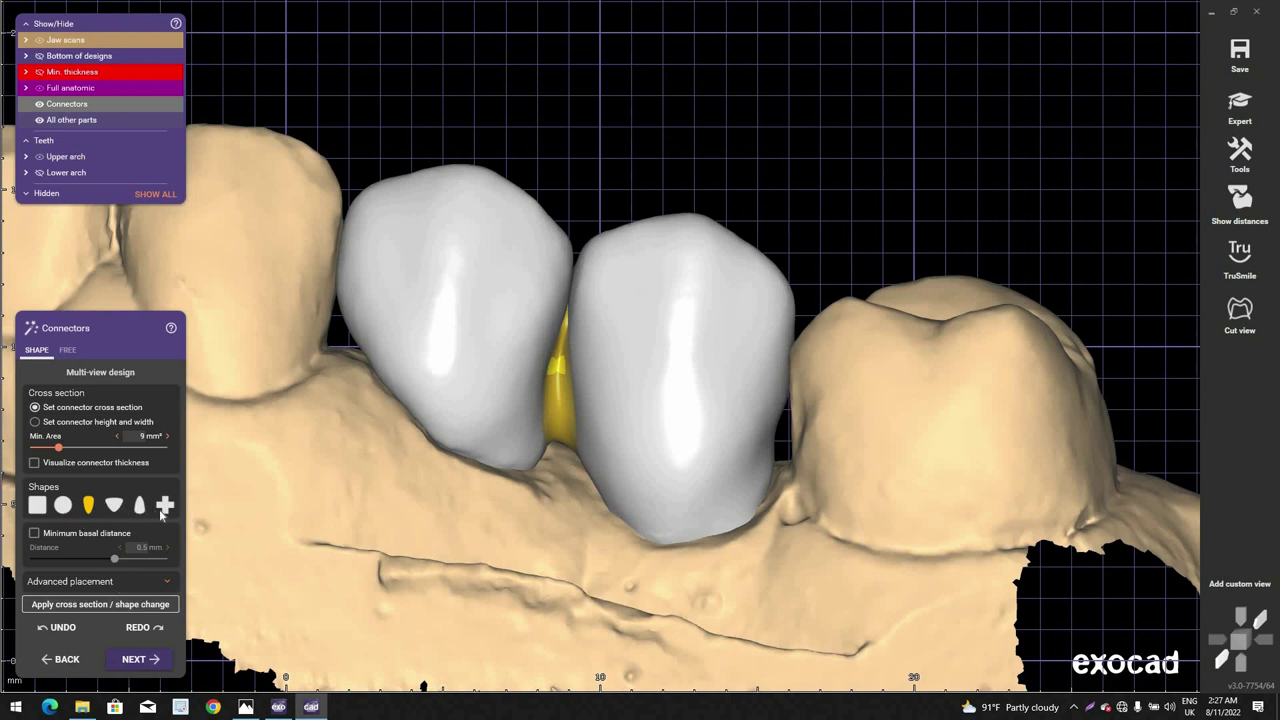
Step: Set the connector's minimum cross-section area to 12.3 mm² and apply it
scroll(557, 436, "up", 3)
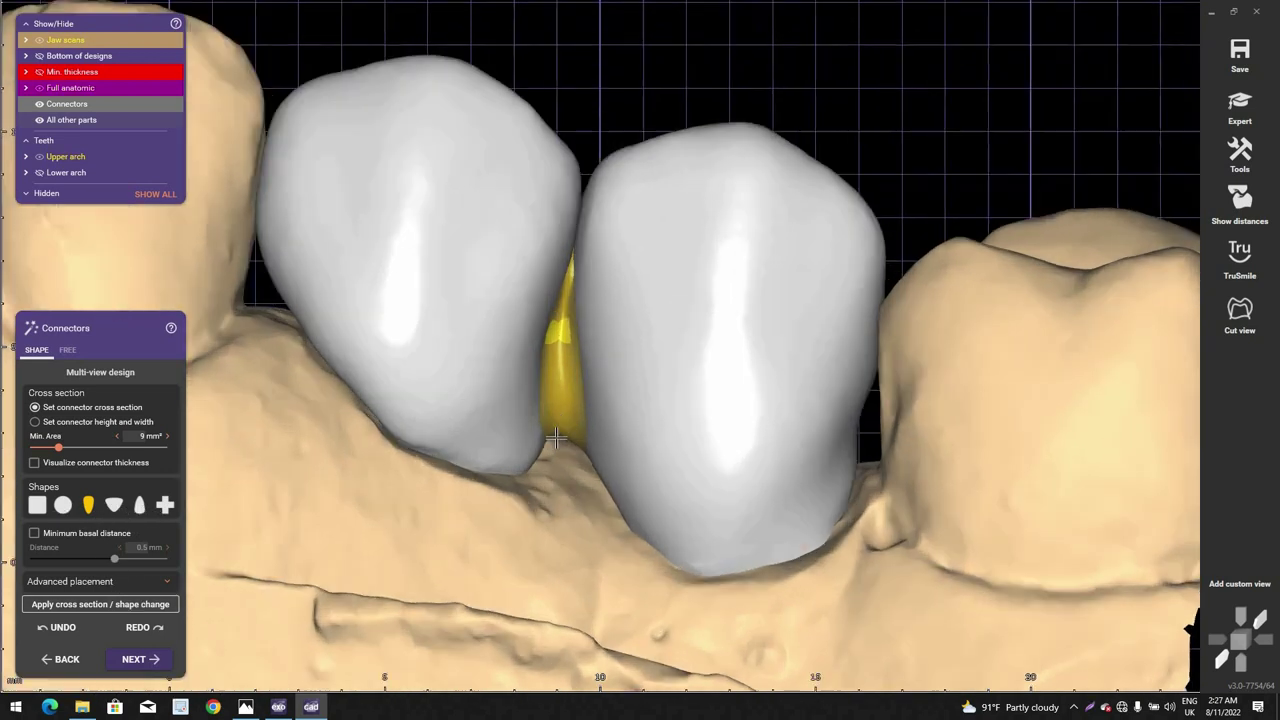
right_click_drag(560, 480, 580, 442)
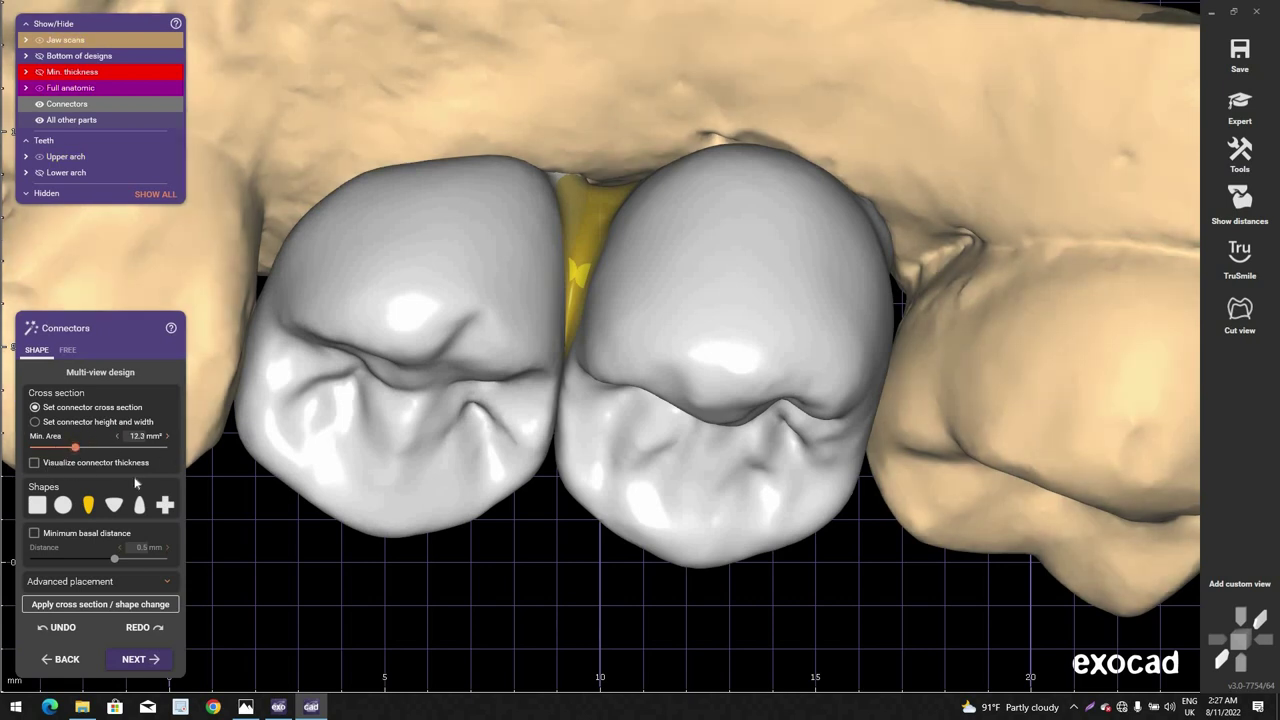
left_click(147, 605)
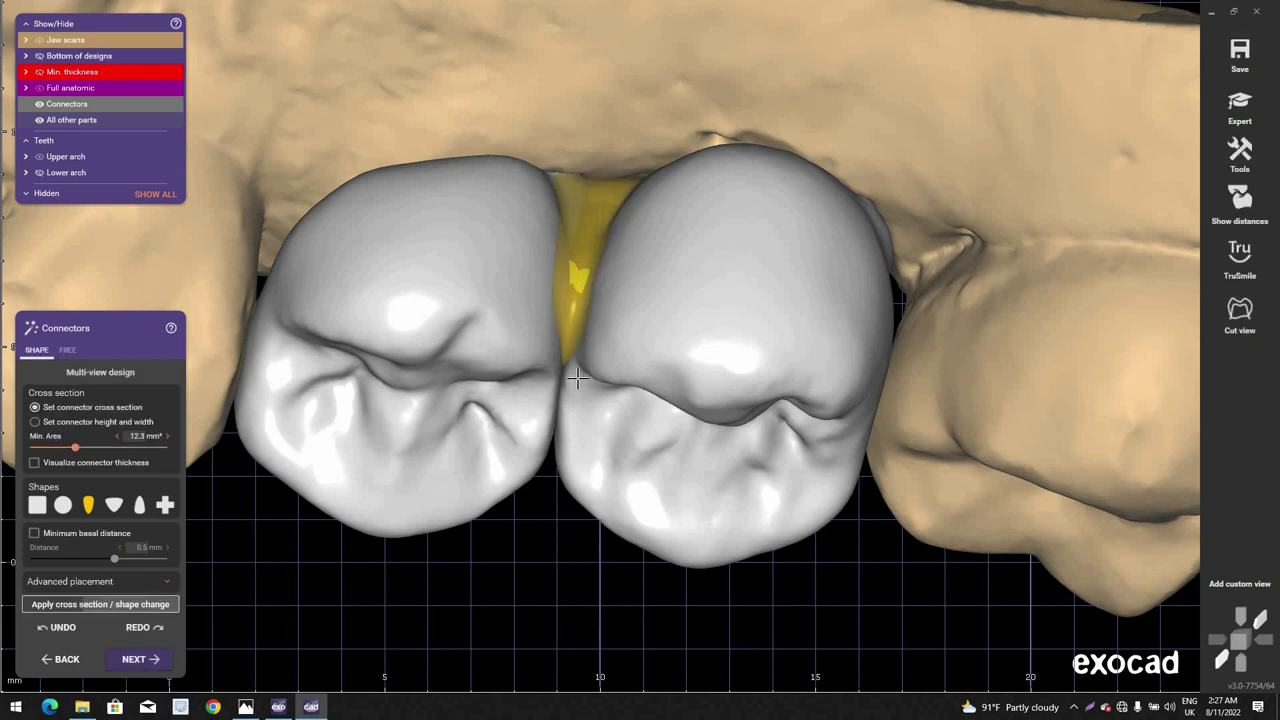
right_click_drag(574, 374, 546, 404)
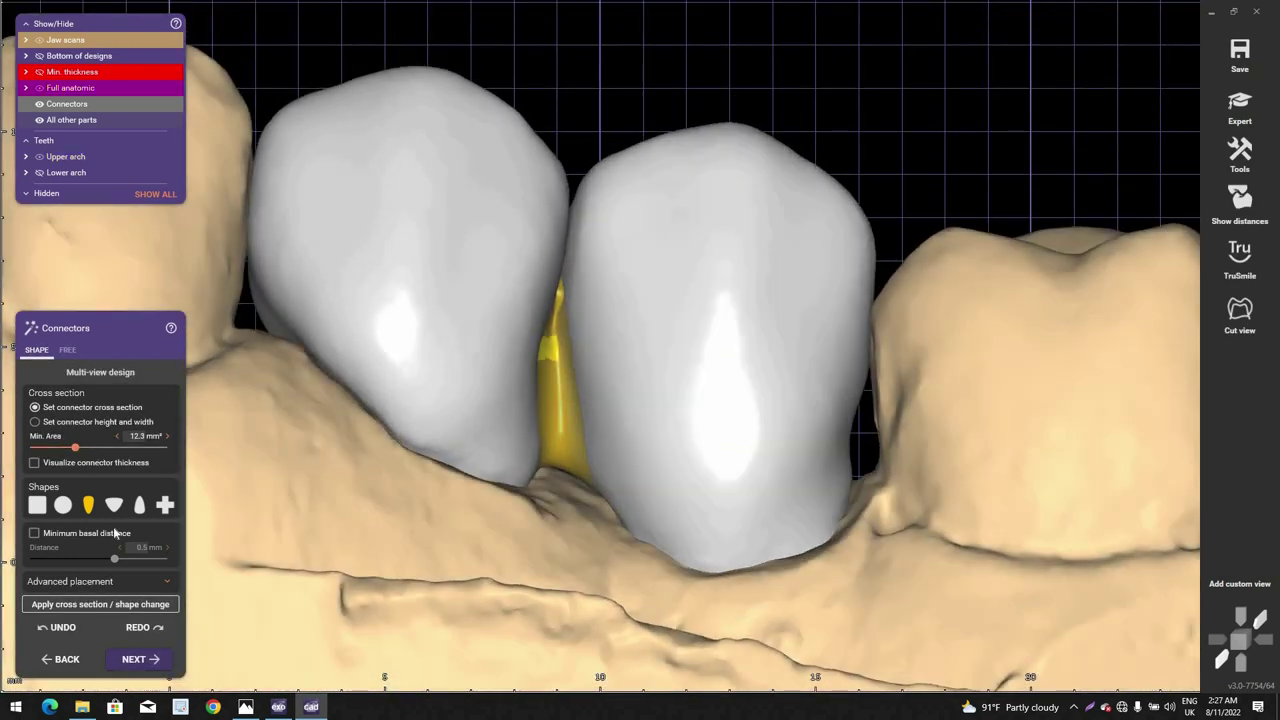
Step: Set the connector's minimum area to 15.7 mm² and adjust its position between the two upper crowns
right_click_drag(577, 471, 559, 434)
left_click_drag(559, 434, 561, 456)
right_click_drag(561, 456, 565, 560)
scroll(562, 360, "down", 2)
scroll(603, 206, "down", 2)
right_click_drag(603, 206, 586, 251)
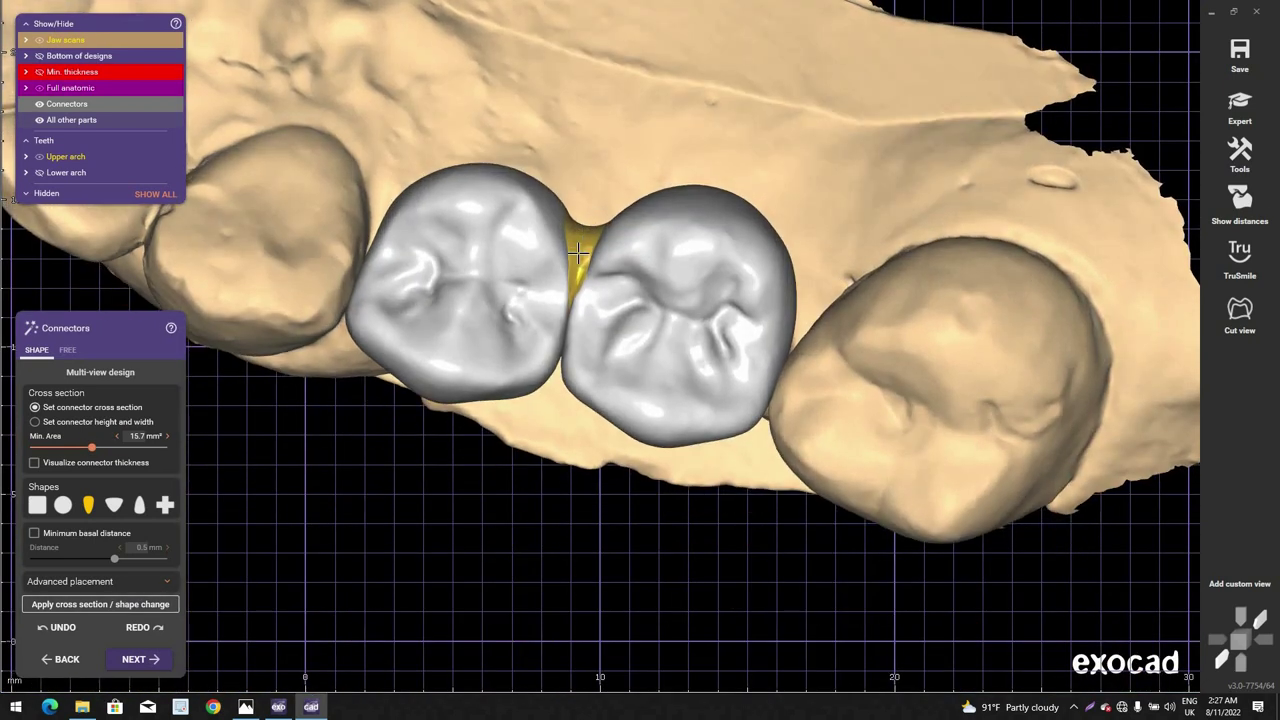
scroll(583, 240, "up", 2)
left_click_drag(580, 233, 582, 245)
right_click_drag(581, 244, 508, 335)
scroll(560, 456, "up", 2)
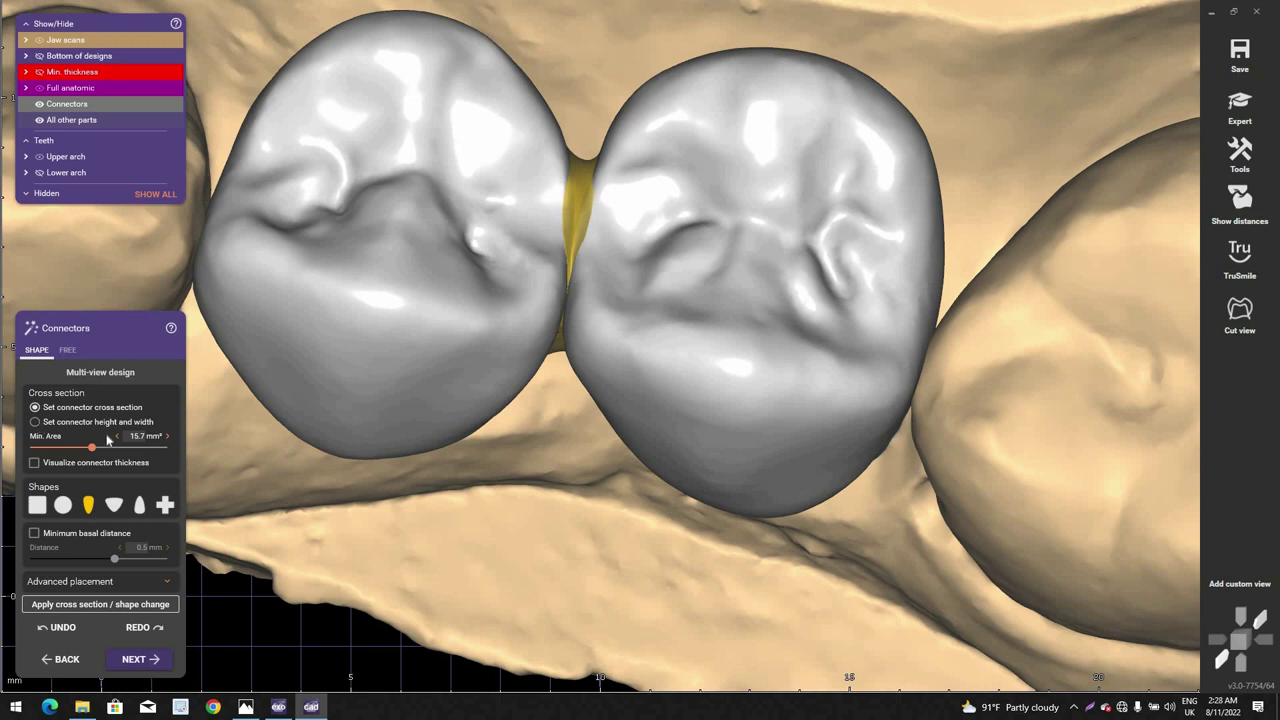
Step: Size the connector by height and width instead of area, applying a height of 4.1 mm and a width of 2 mm
left_click(80, 422)
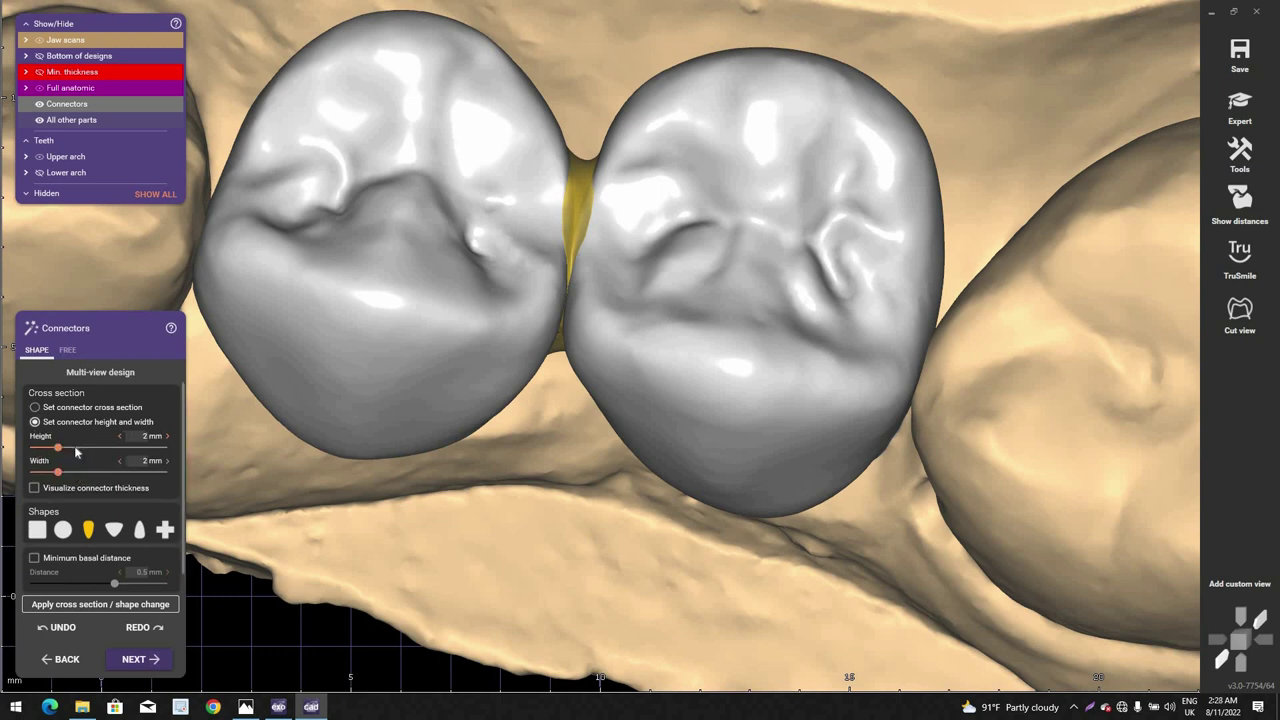
left_click(128, 608)
right_click_drag(590, 560, 548, 420)
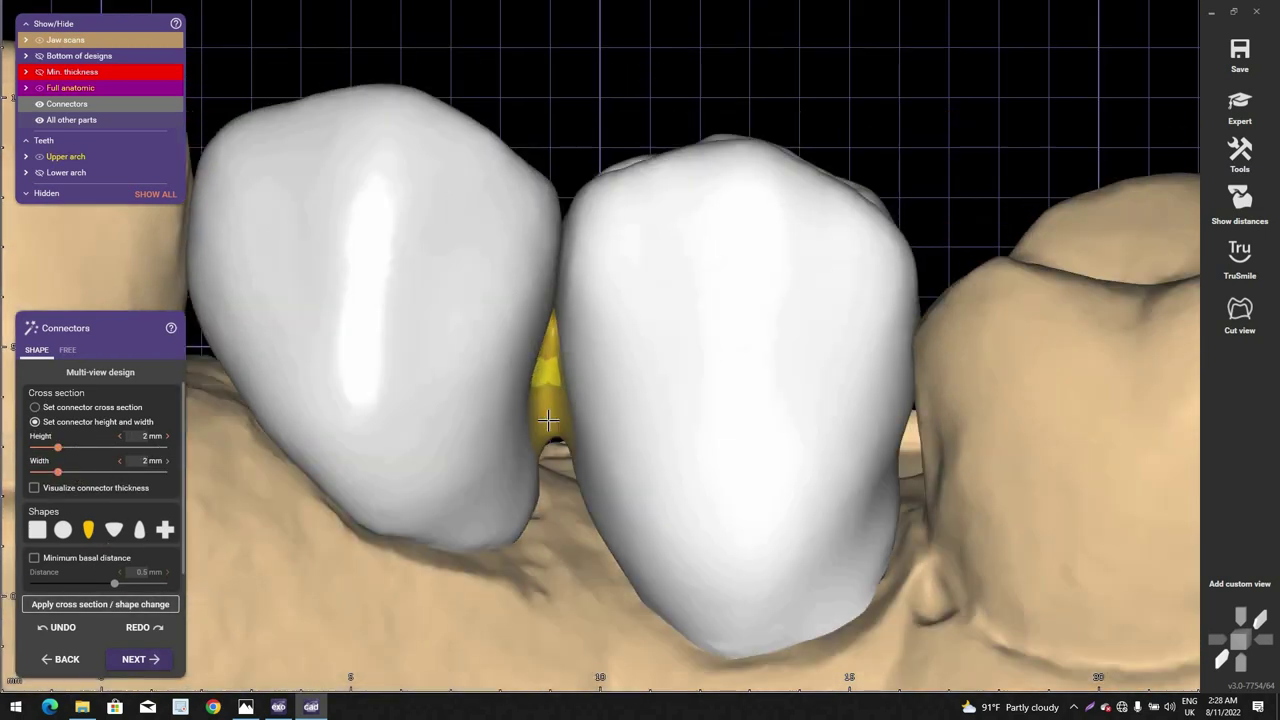
scroll(548, 420, "up", 5)
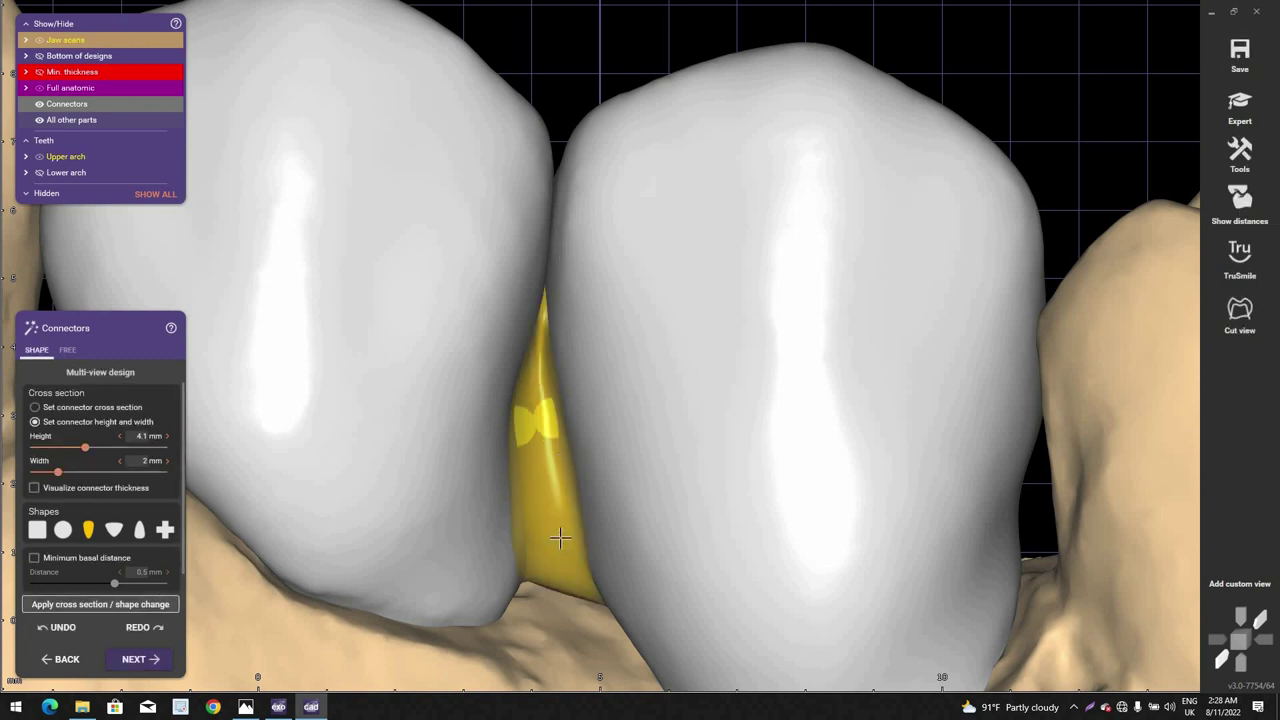
scroll(583, 412, "down", 3)
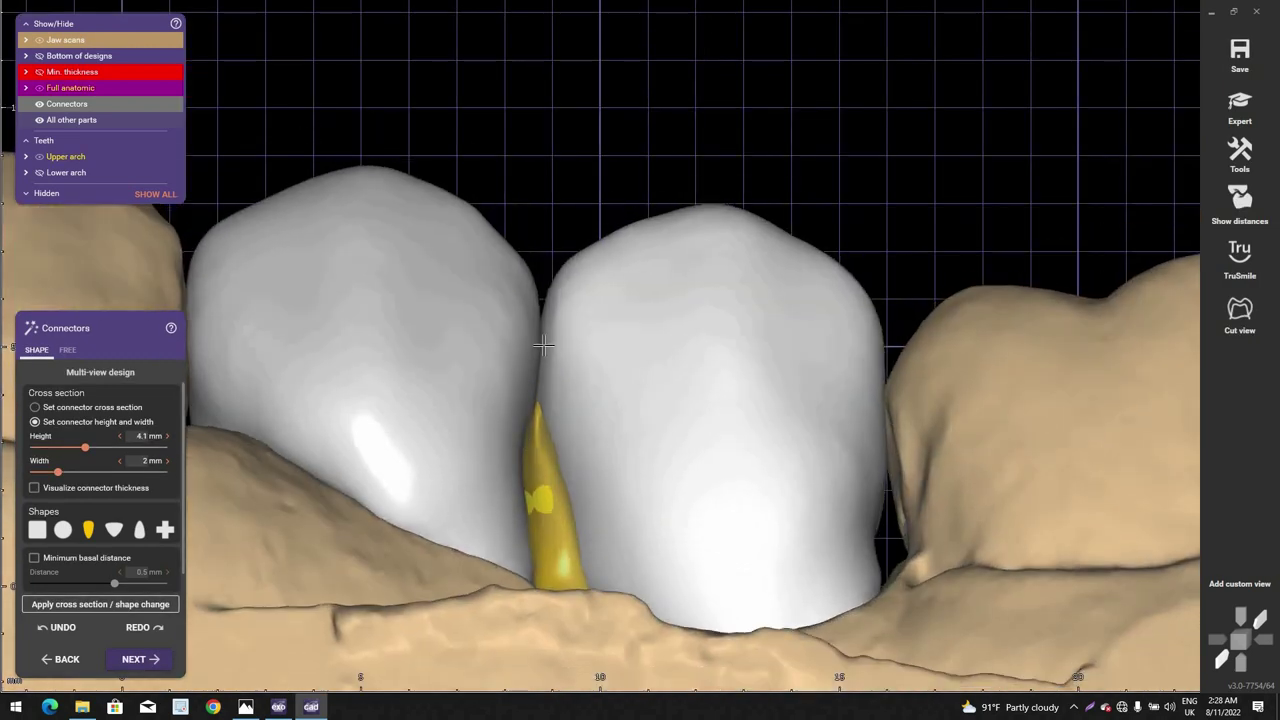
Step: Increase the connector's height to 5.7 mm and check its fit near the gum from the cheek side
right_click_drag(560, 330, 540, 485)
scroll(548, 363, "down", 2)
right_click_drag(63, 482, 73, 464)
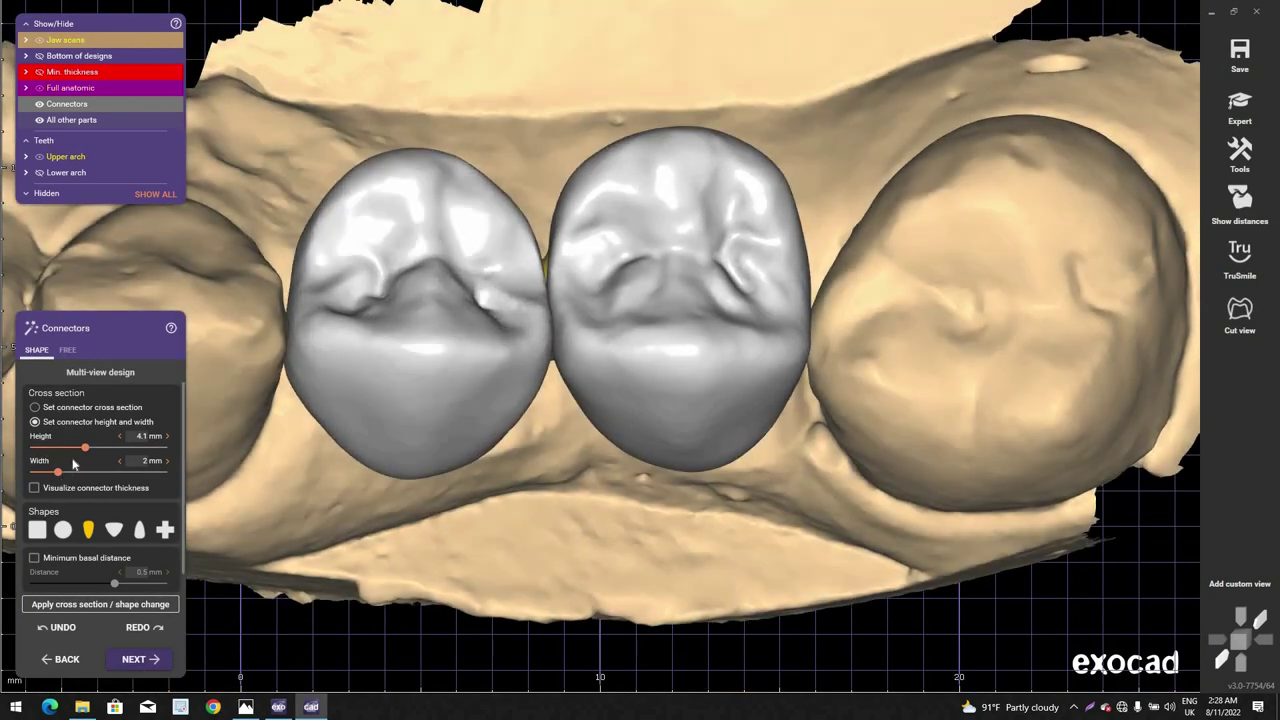
left_click(135, 606)
right_click_drag(605, 484, 621, 434)
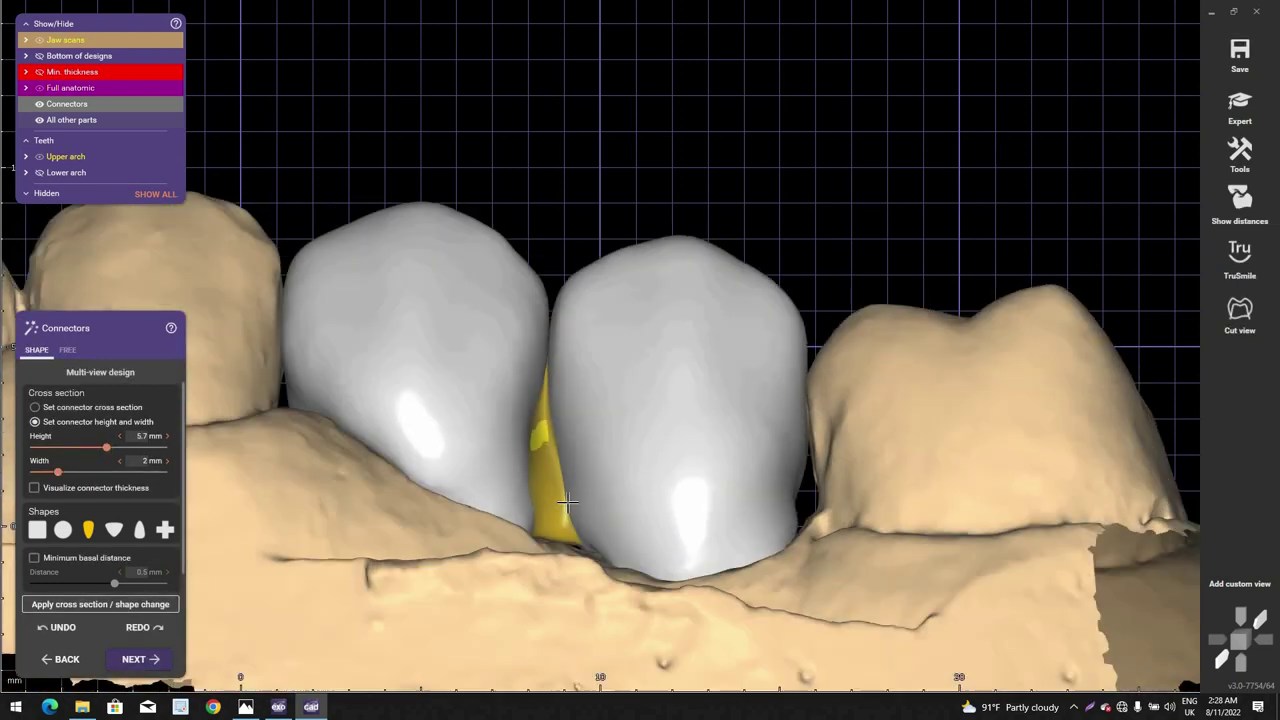
right_click_drag(568, 503, 557, 490)
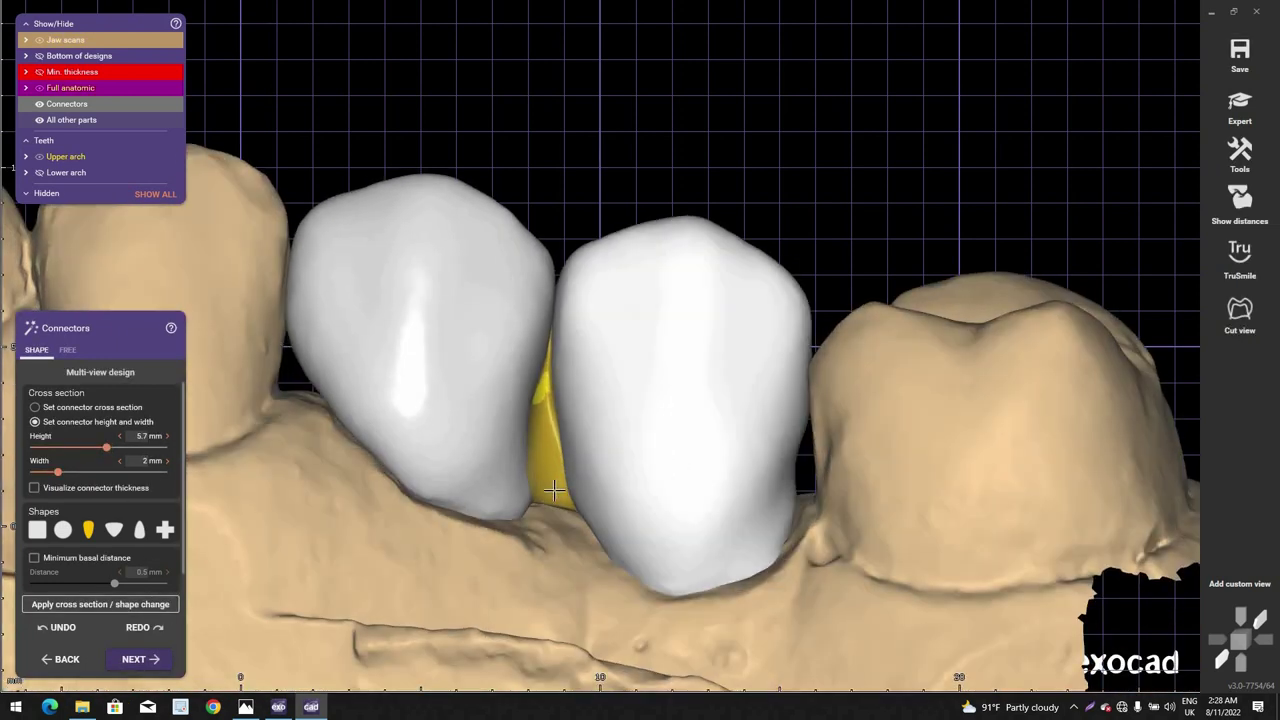
scroll(555, 488, "up", 3)
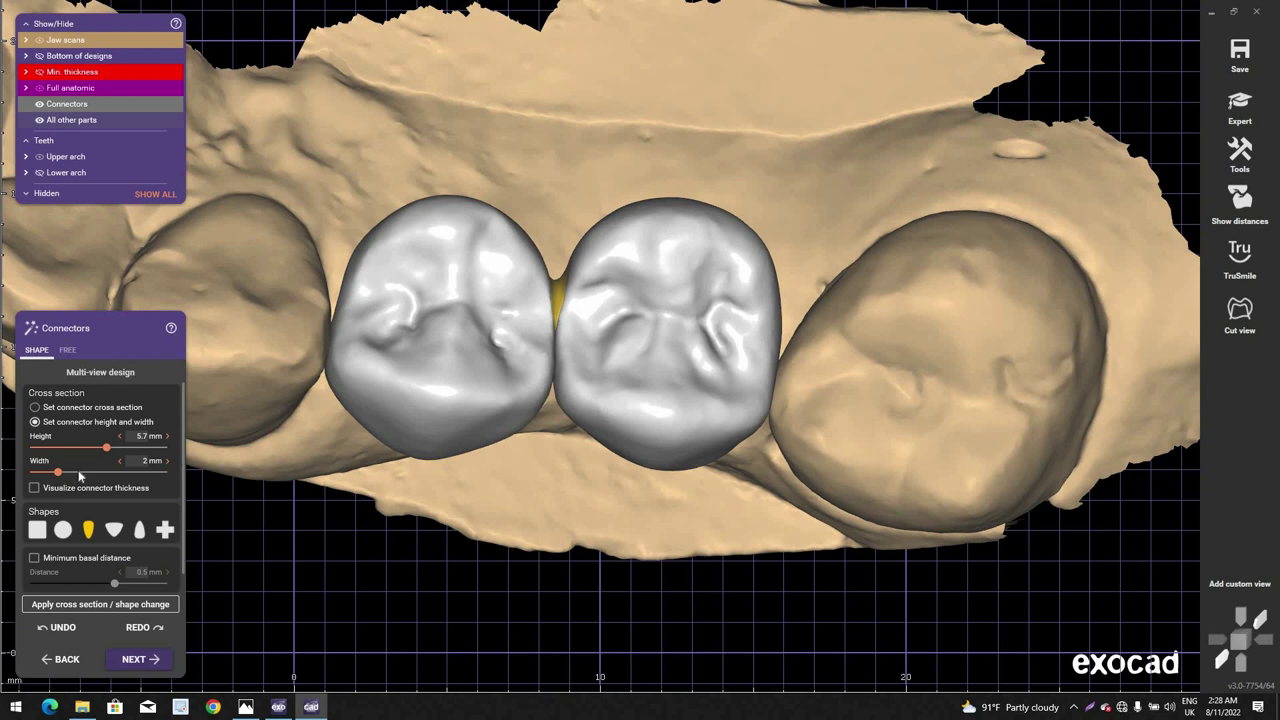
Step: Increase the connector's width to 3.3 mm and apply the change
left_click(78, 470)
left_click(128, 606)
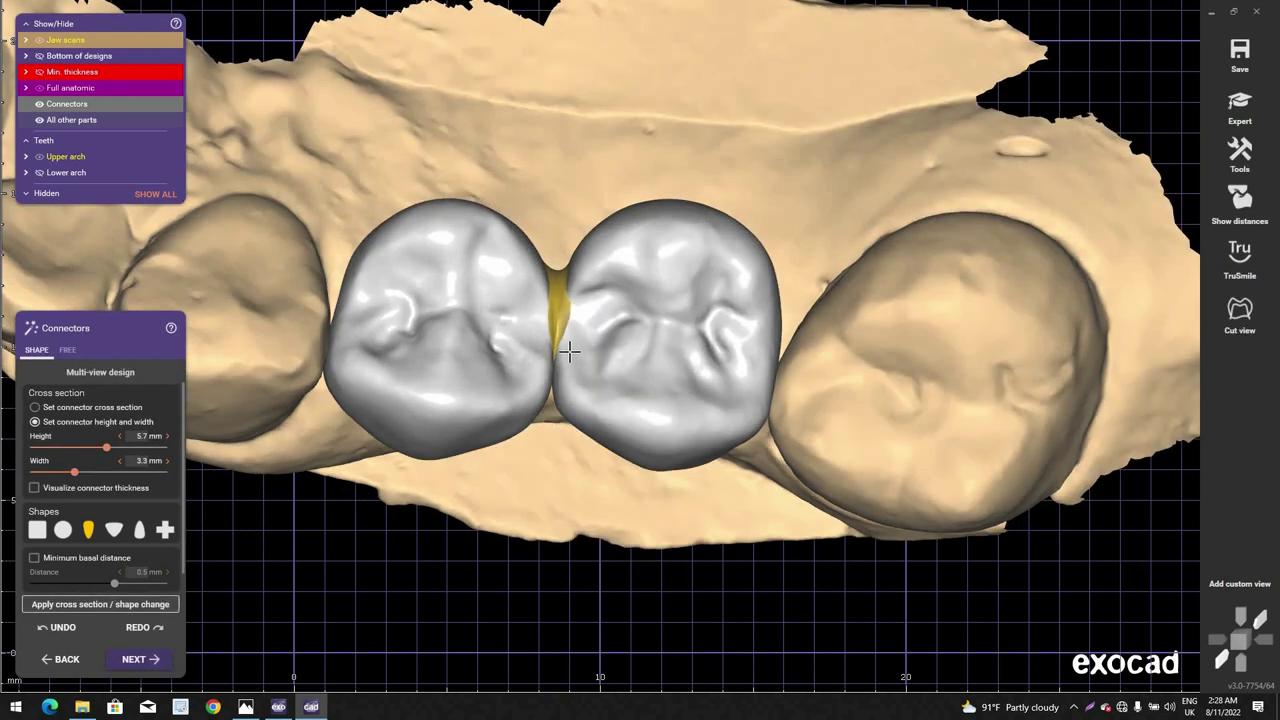
scroll(576, 248, "up", 2)
right_click_drag(577, 248, 546, 259)
scroll(546, 259, "up", 2)
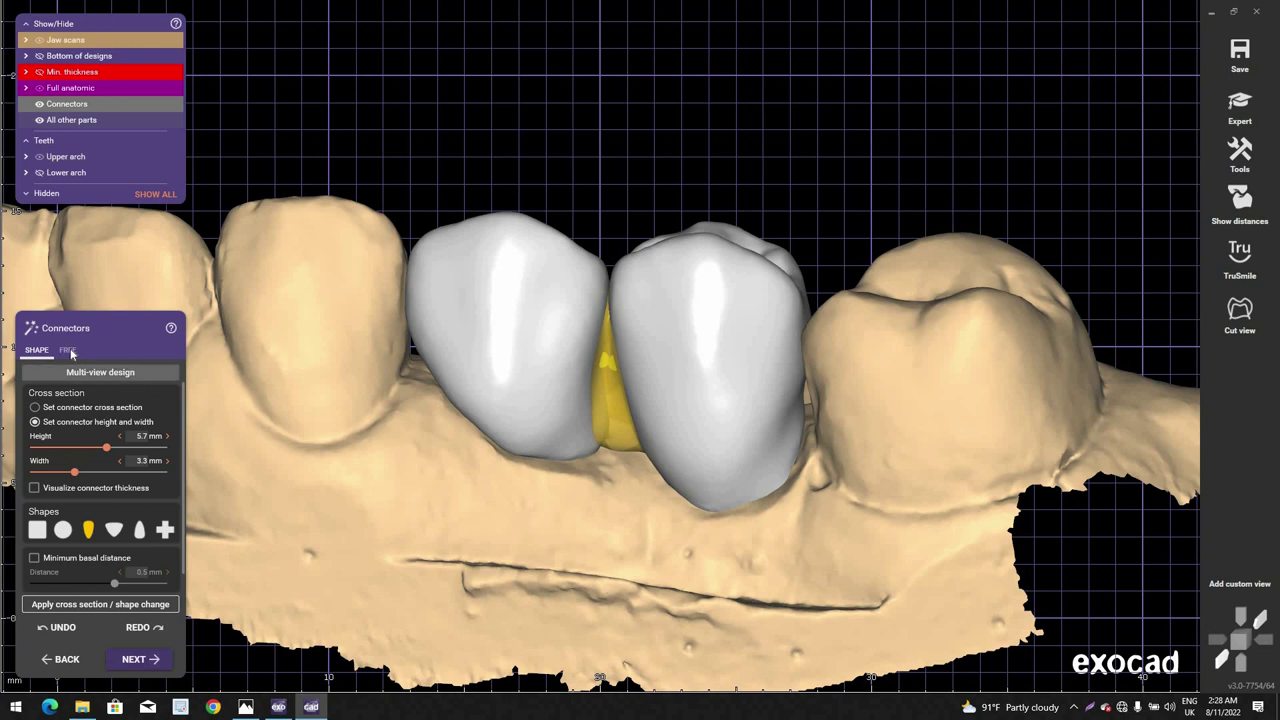
Step: Switch the connector to free shaping and adjust its control points along the gum-side contour between the crowns
left_click(67, 350)
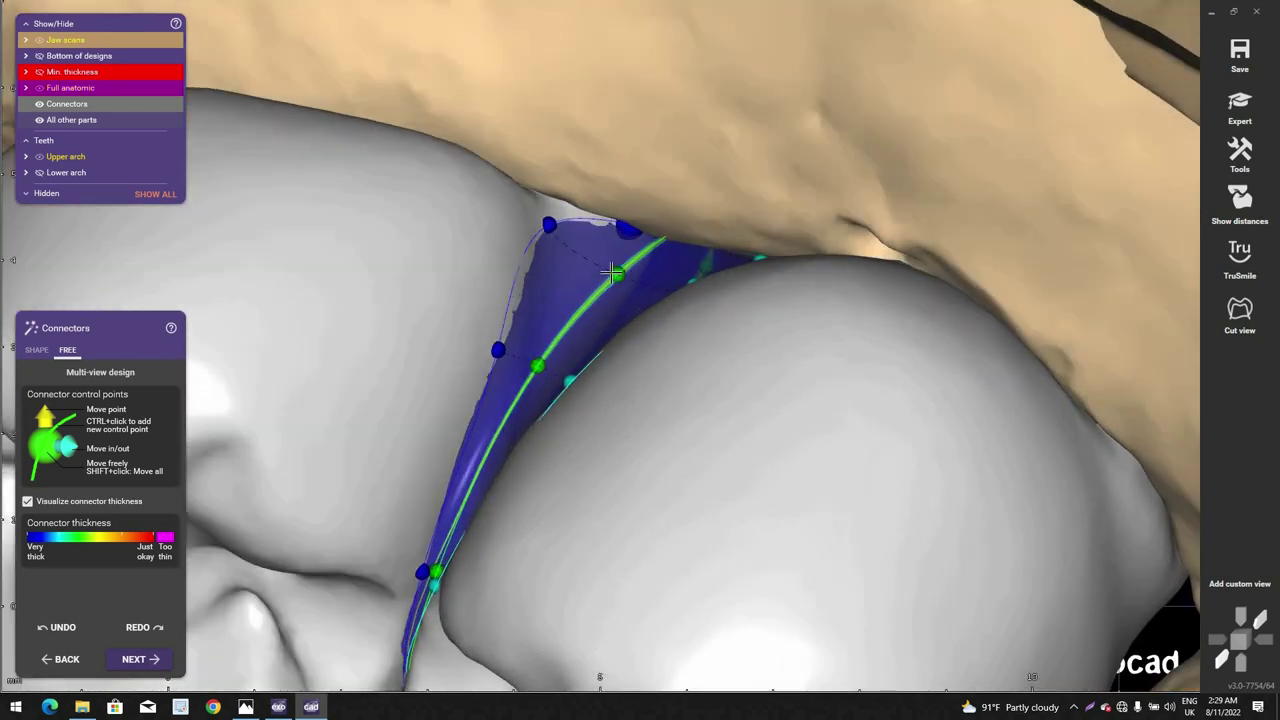
scroll(500, 328, "down", 2)
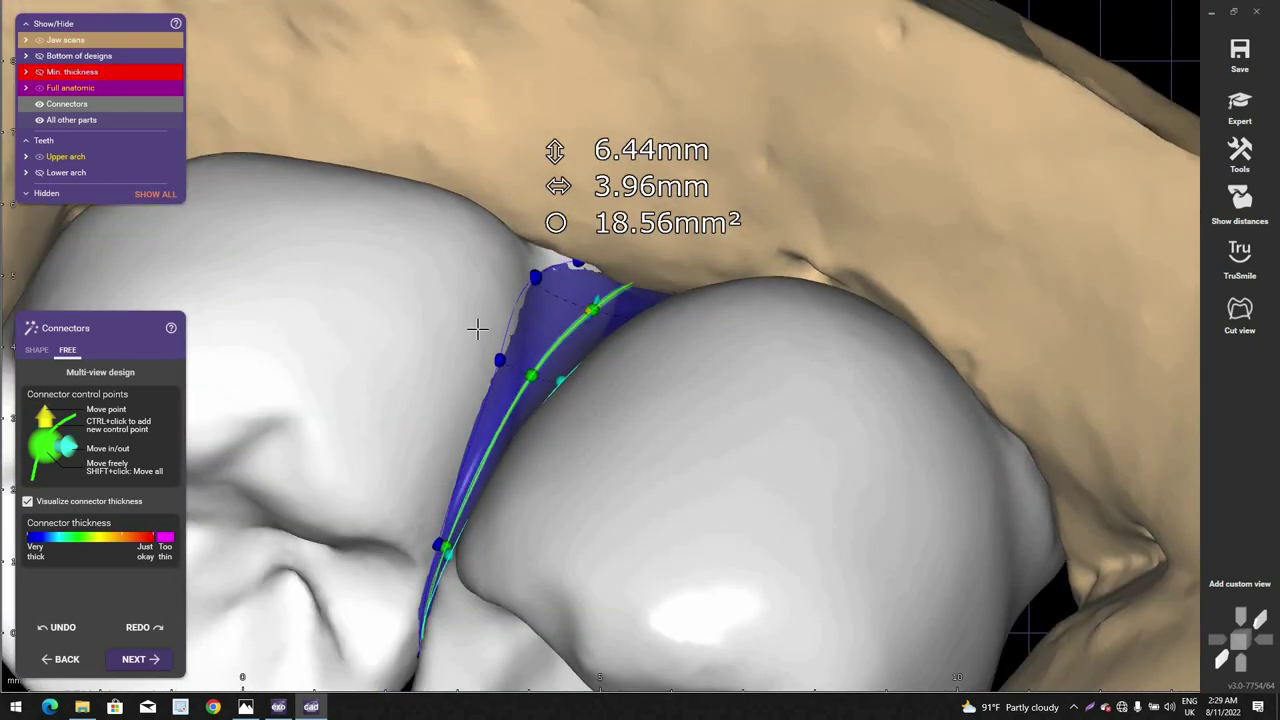
right_click_drag(480, 329, 577, 380)
right_click_drag(520, 326, 590, 207)
left_click_drag(517, 338, 535, 347)
left_click_drag(586, 195, 596, 206)
scroll(637, 277, "down", 4)
Step: Move the connector's middle control point on the palatal side to widen the connector to about 4.4 mm
right_click_drag(632, 258, 676, 360)
scroll(677, 360, "up", 5)
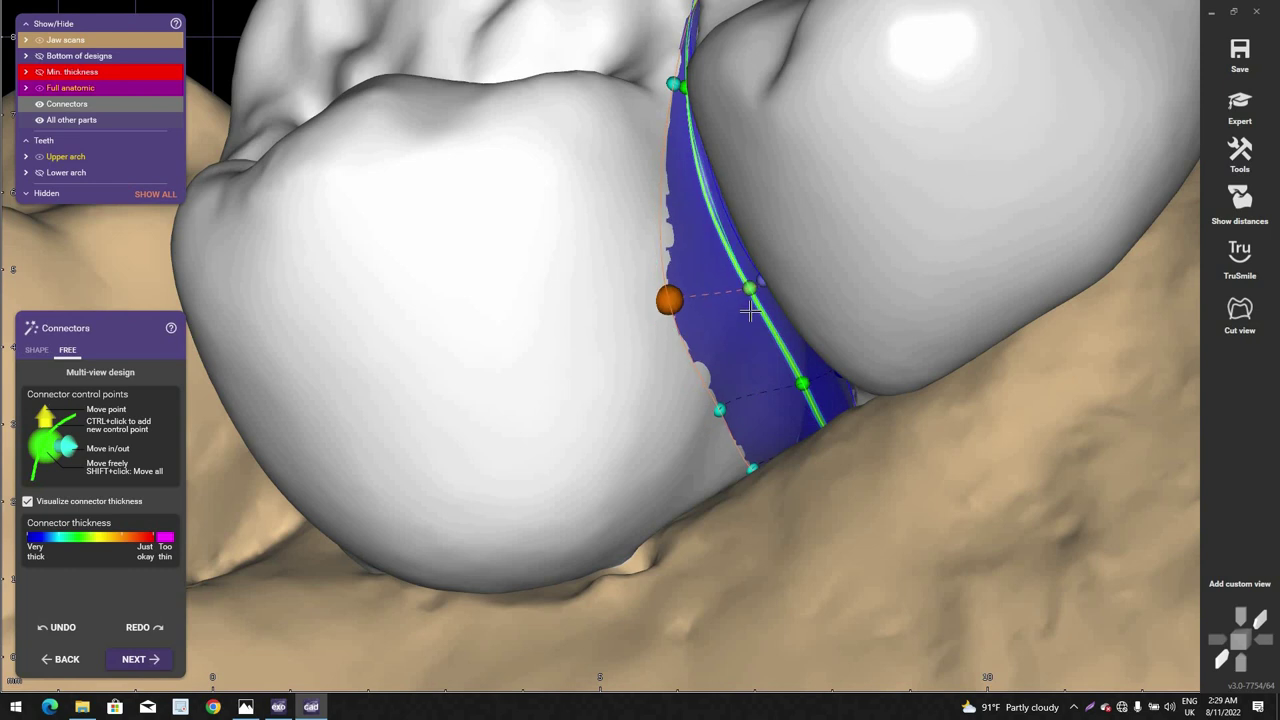
right_click_drag(750, 311, 684, 272)
scroll(684, 273, "up", 1)
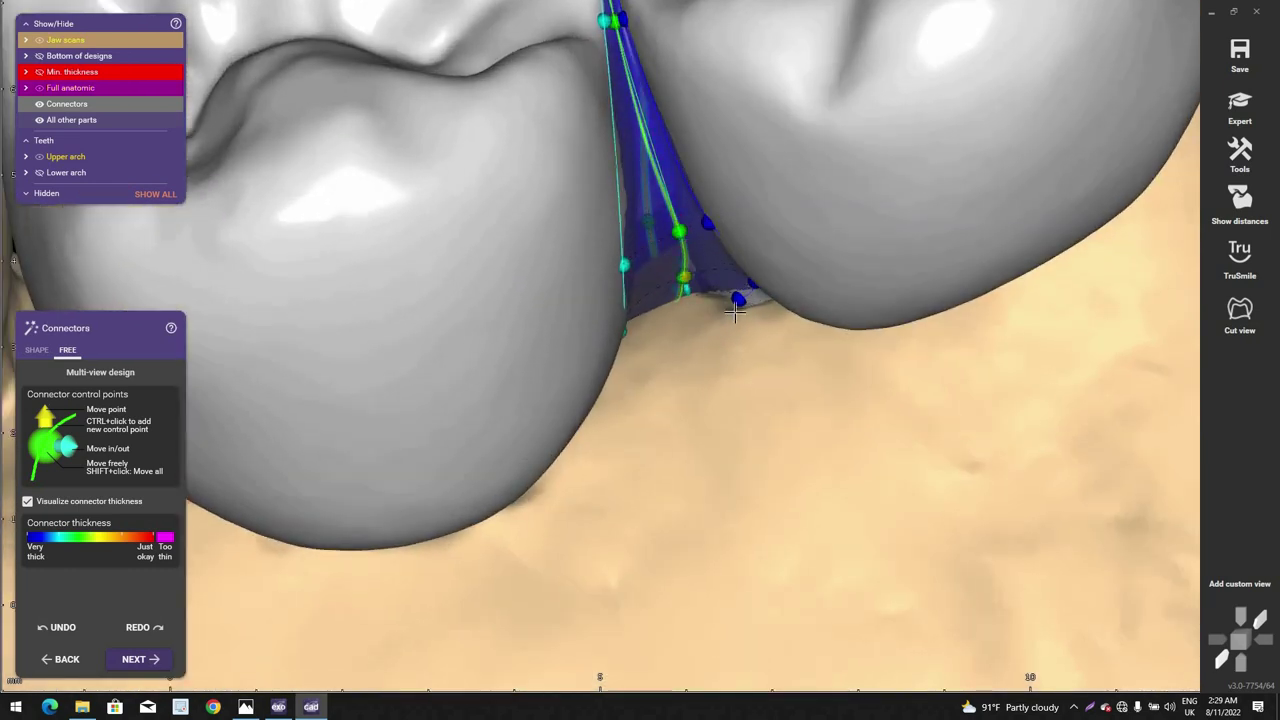
right_click_drag(735, 312, 778, 305)
right_click_drag(782, 427, 741, 358)
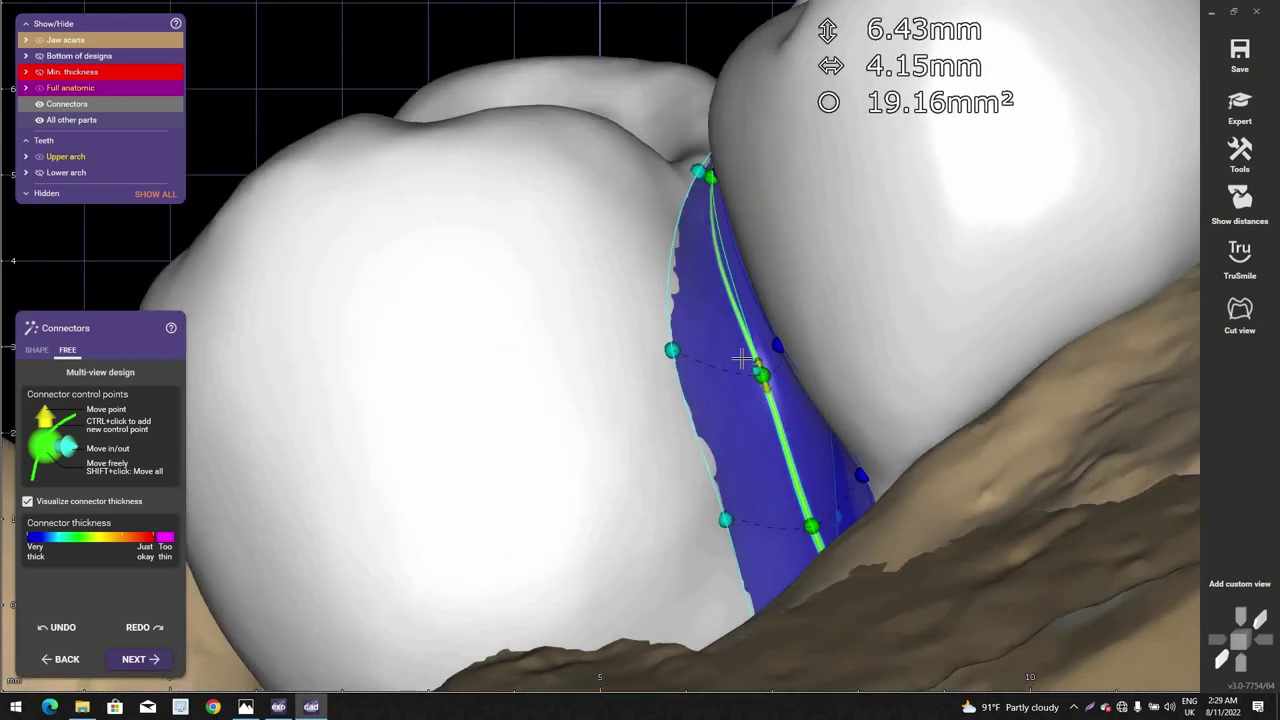
left_click_drag(886, 62, 812, 338)
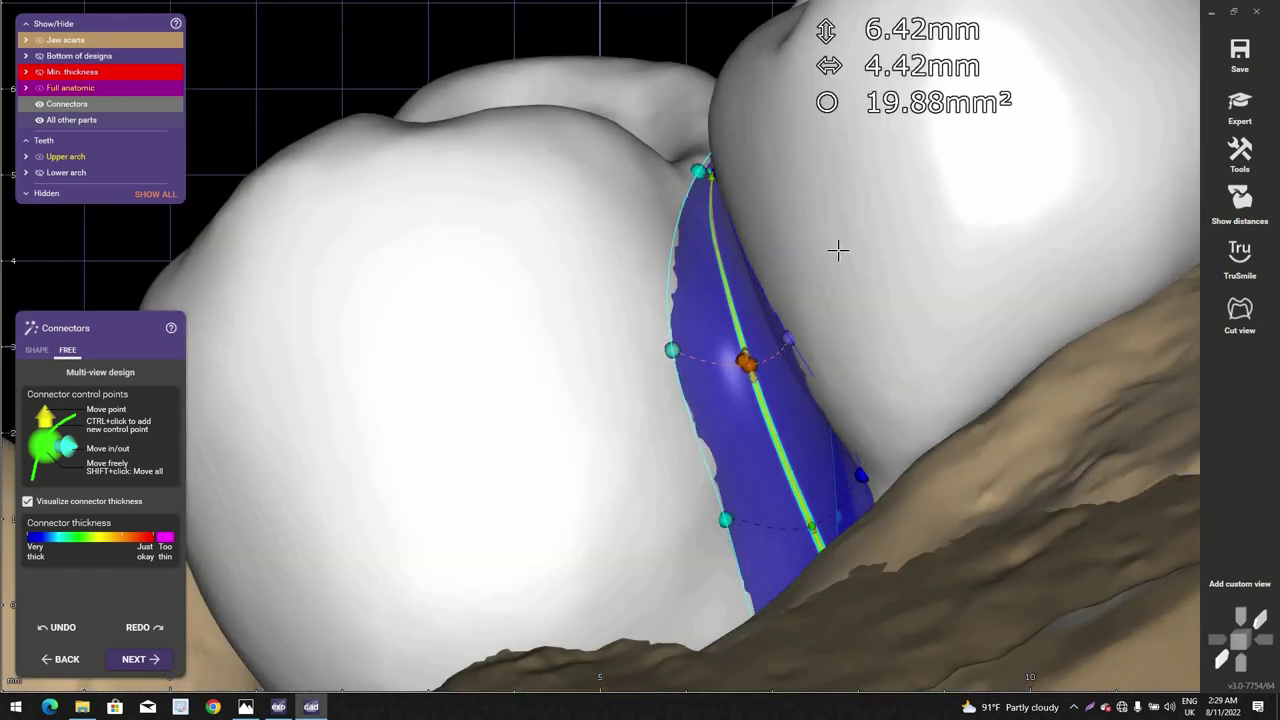
Step: Adjust the connector's lowest control points to raise and round its underside above the gum
scroll(828, 244, "down", 4)
right_click_drag(826, 243, 636, 410)
scroll(730, 350, "down", 4)
scroll(643, 406, "up", 6)
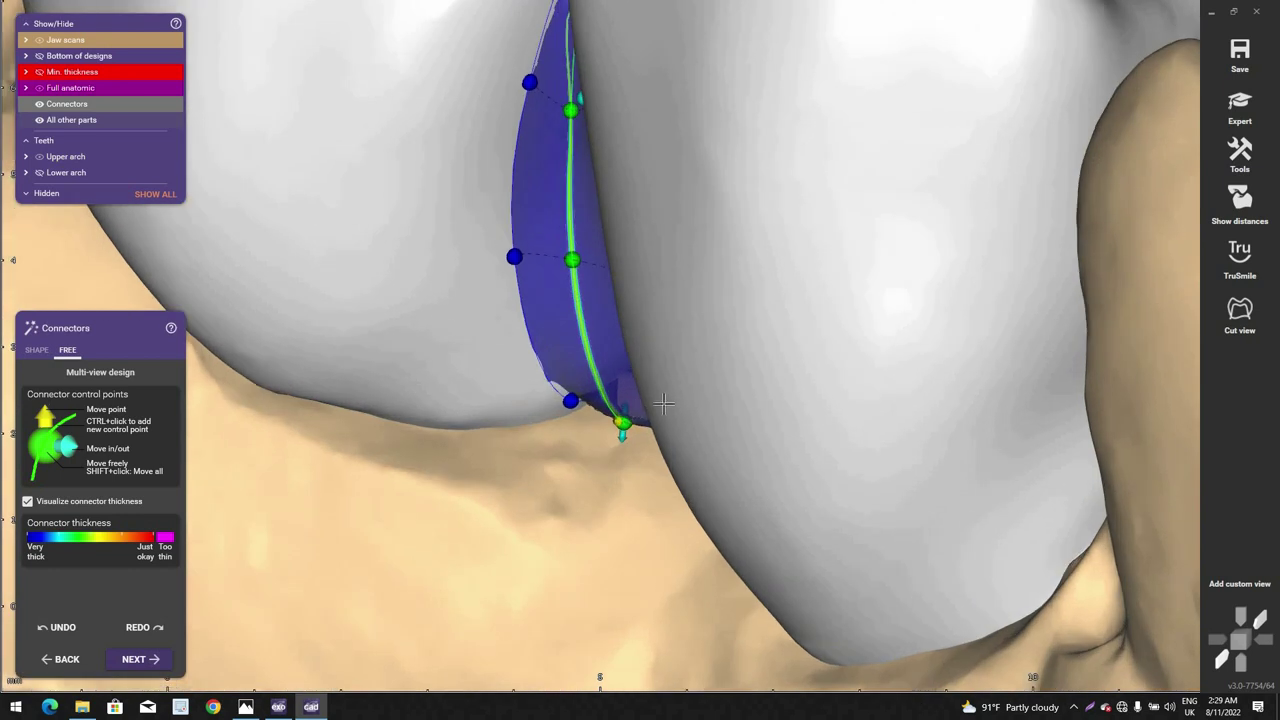
left_click_drag(624, 421, 648, 409)
scroll(660, 407, "down", 4)
right_click_drag(660, 407, 698, 354)
scroll(702, 352, "up", 3)
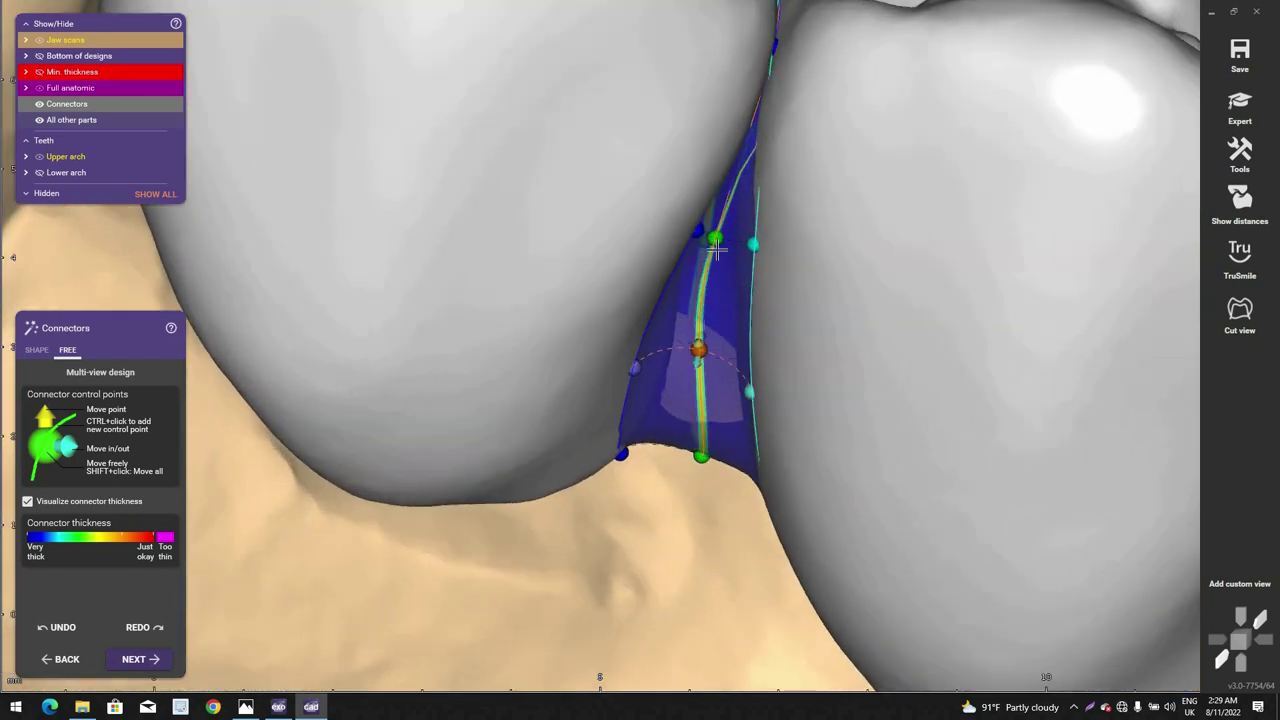
Step: Refine the connector's contour at the control point nearest the gum on the cheek side
right_click_drag(695, 289, 500, 597)
scroll(510, 585, "down", 6)
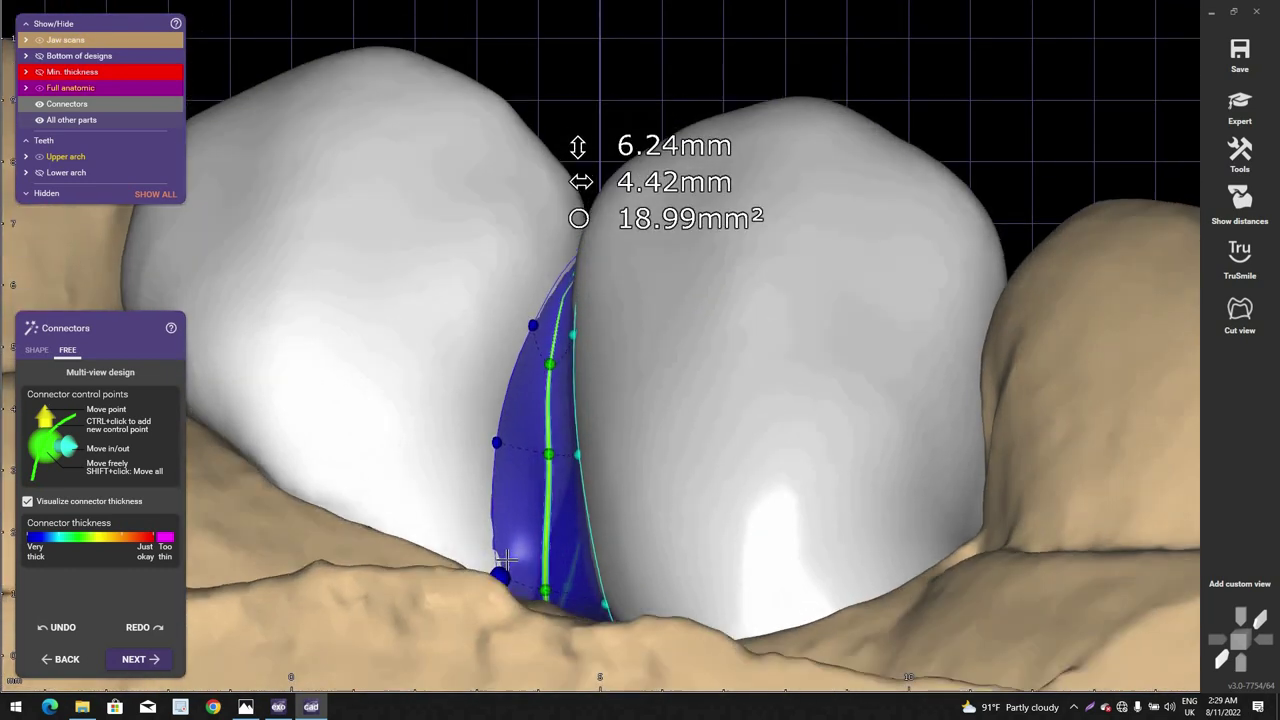
scroll(507, 560, "down", 2)
right_click_drag(507, 560, 507, 560)
scroll(547, 278, "up", 2)
right_click_drag(547, 278, 580, 545)
Step: Merge and save the restorations, and hide the lower crown to isolate the two joined upper crowns
scroll(547, 266, "down", 4)
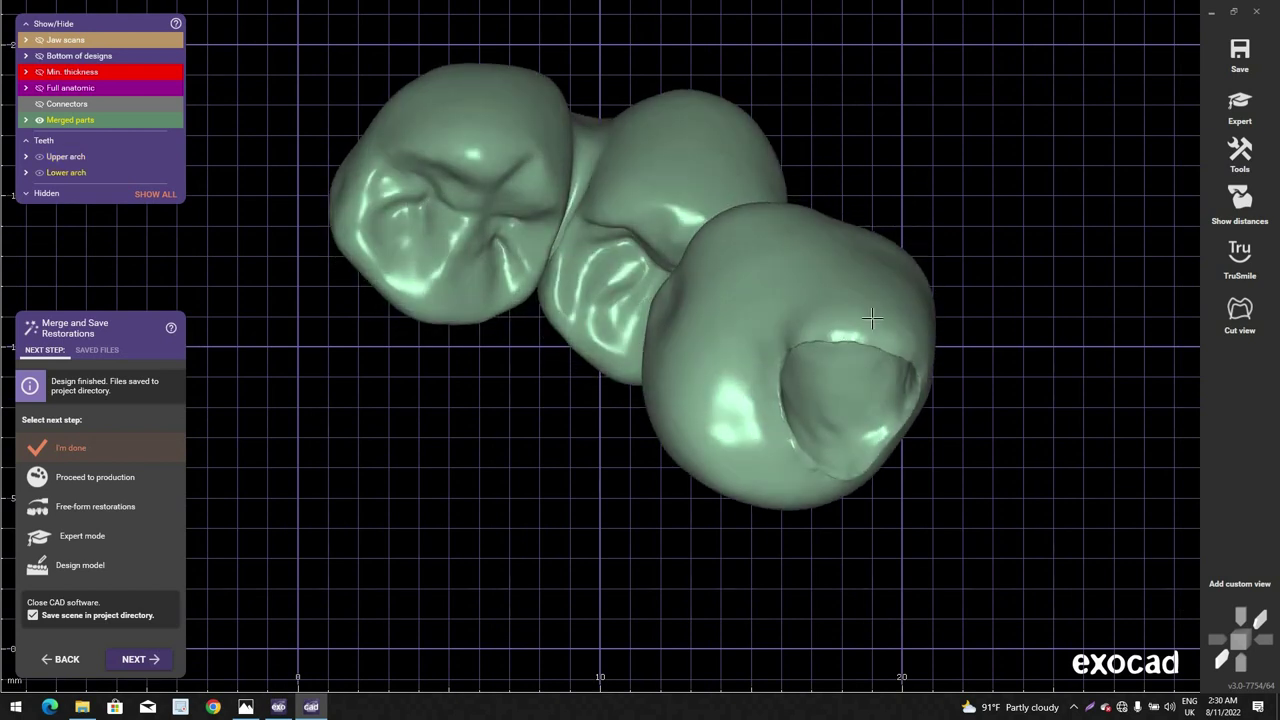
left_click(769, 291, "ctrl")
right_click_drag(611, 335, 599, 412)
scroll(603, 349, "up", 1)
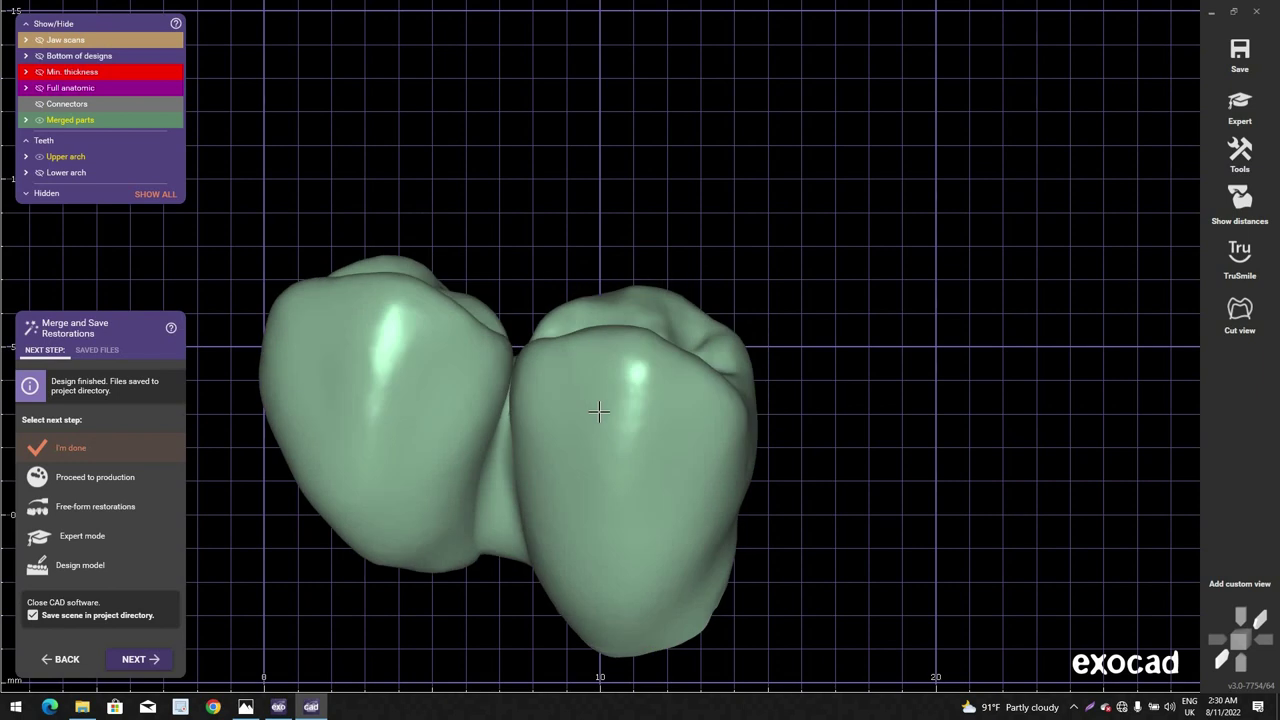
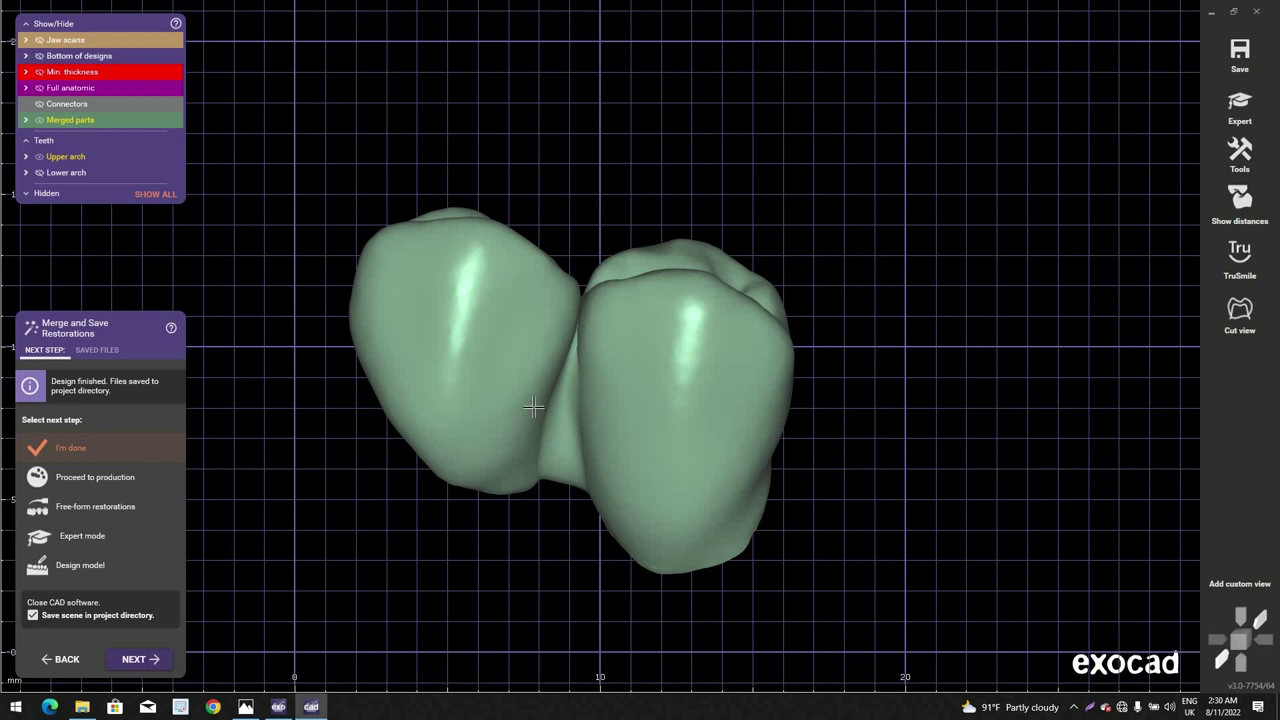
Step: Examine the merged upper crowns and their connector from the chewing surface and the sides
scroll(570, 395, "down", 4)
right_click_drag(570, 320, 587, 408)
scroll(576, 390, "up", 3)
scroll(580, 422, "up", 4)
scroll(634, 340, "down", 1)
scroll(626, 349, "up", 1)
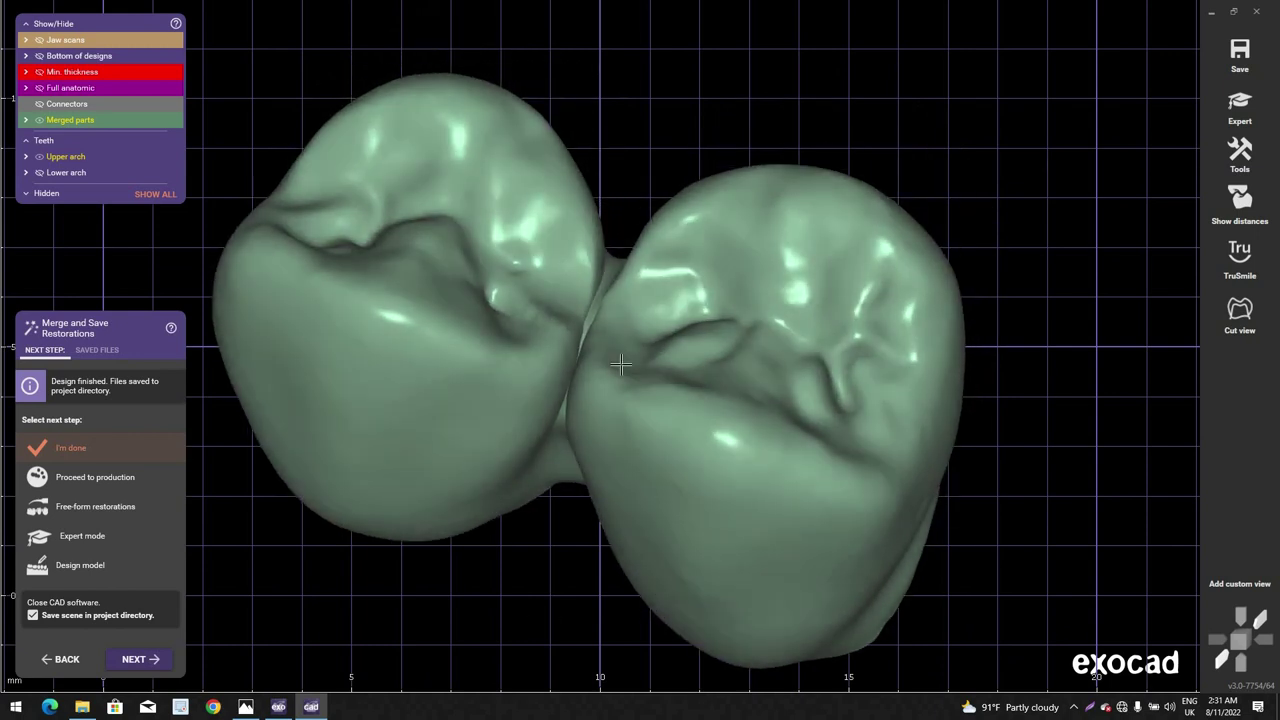
right_click_drag(621, 365, 220, 499)
scroll(614, 406, "up", 1)
scroll(609, 406, "up", 4)
scroll(609, 412, "down", 5)
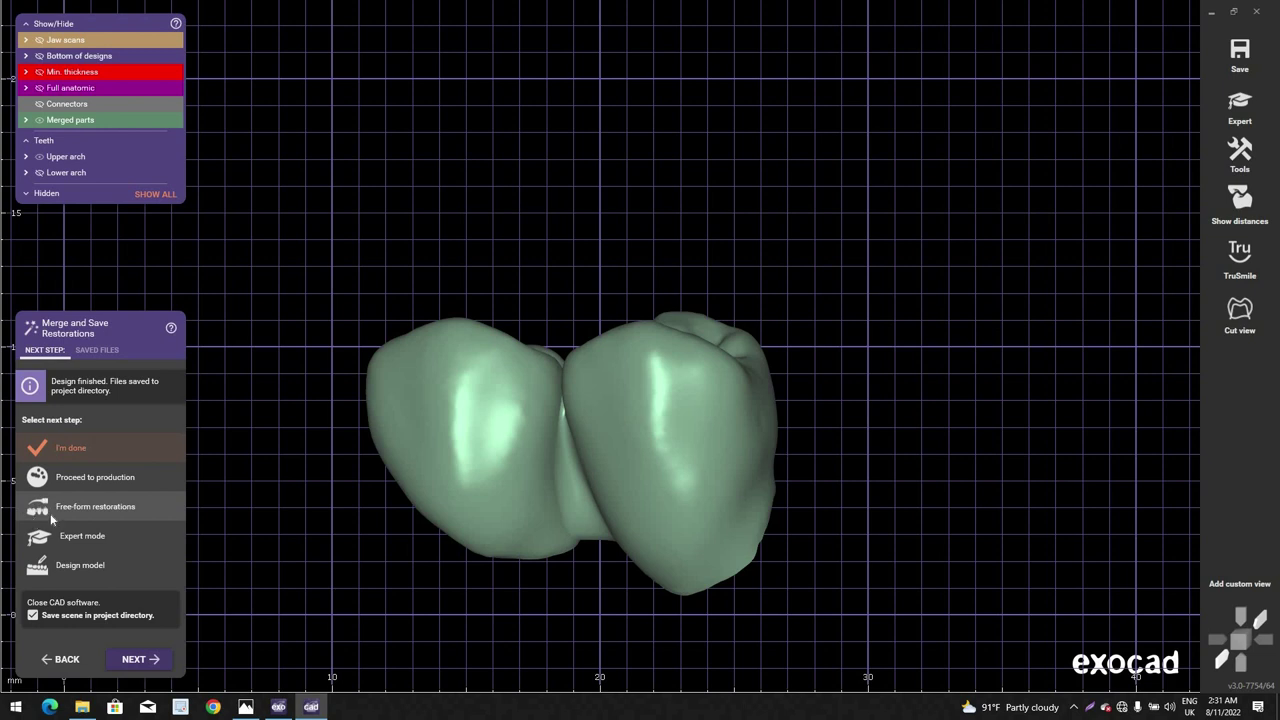
Step: Choose free-forming of the merged restorations as the next design step
left_click(113, 508)
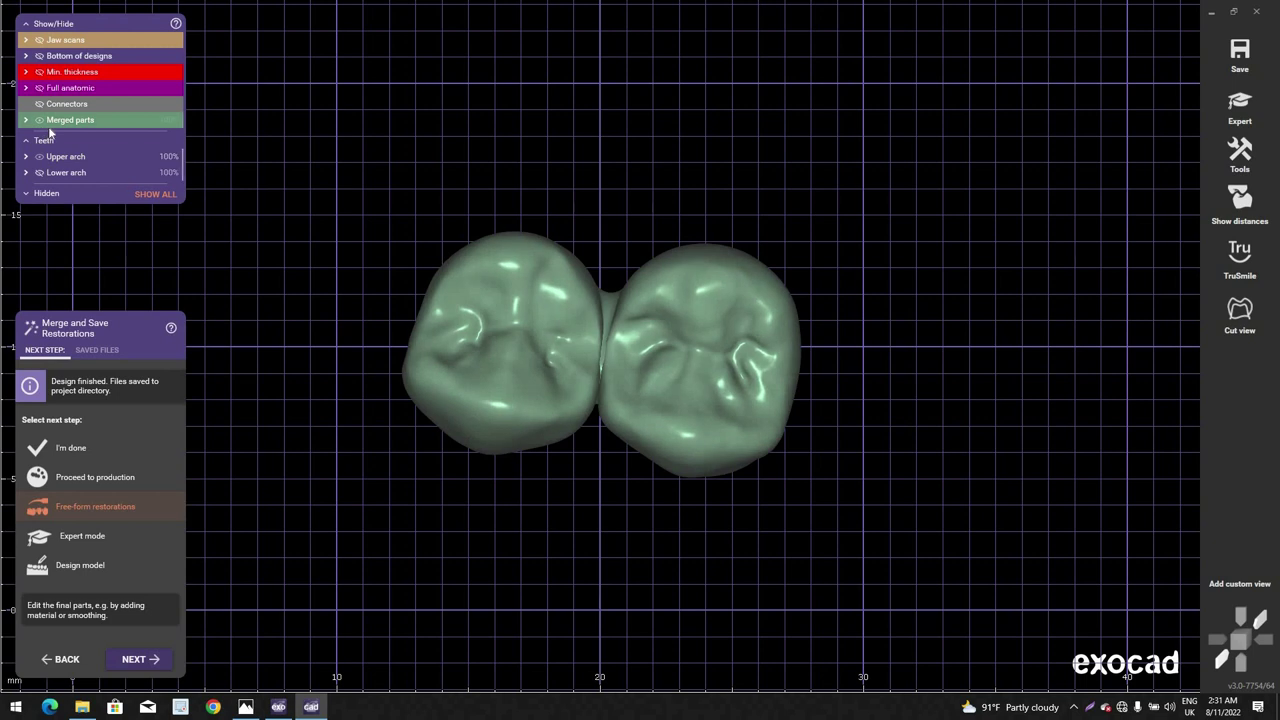
mouse_move(50, 128)
mouse_move(66, 103)
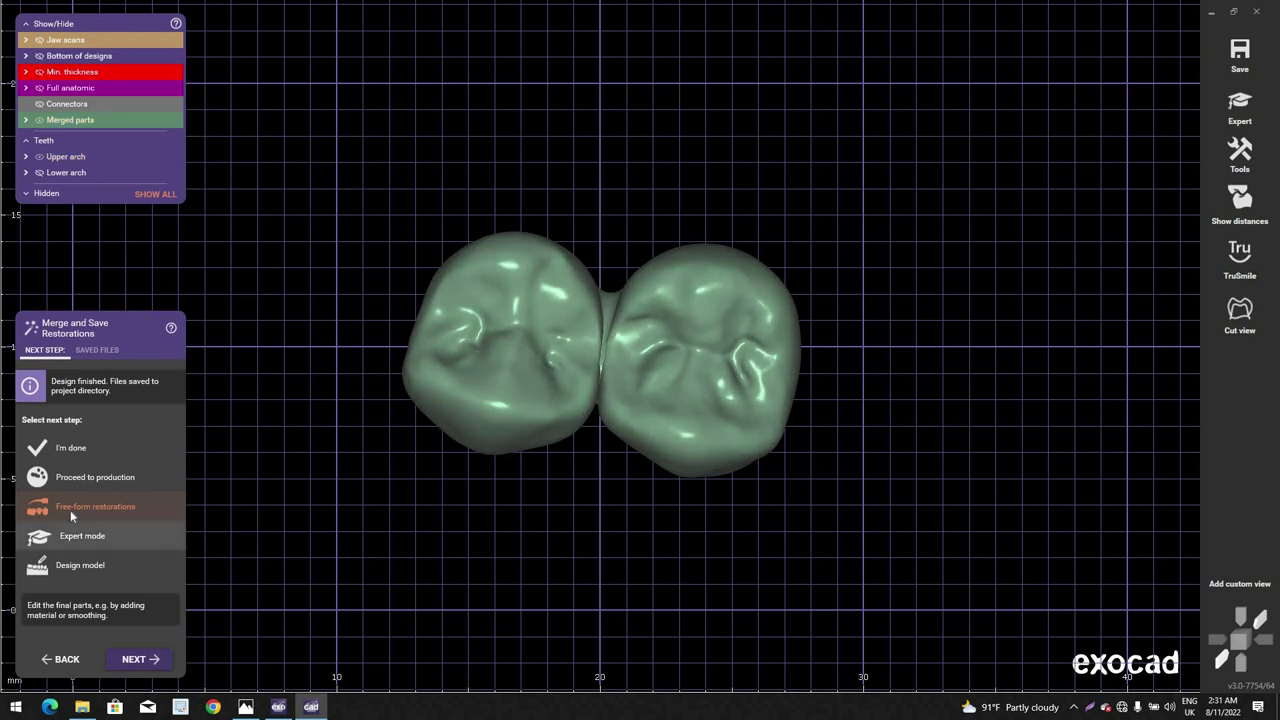
Step: Start free-forming the merged restorations and hide the lower crown to isolate the two joined upper crowns
left_click(141, 661)
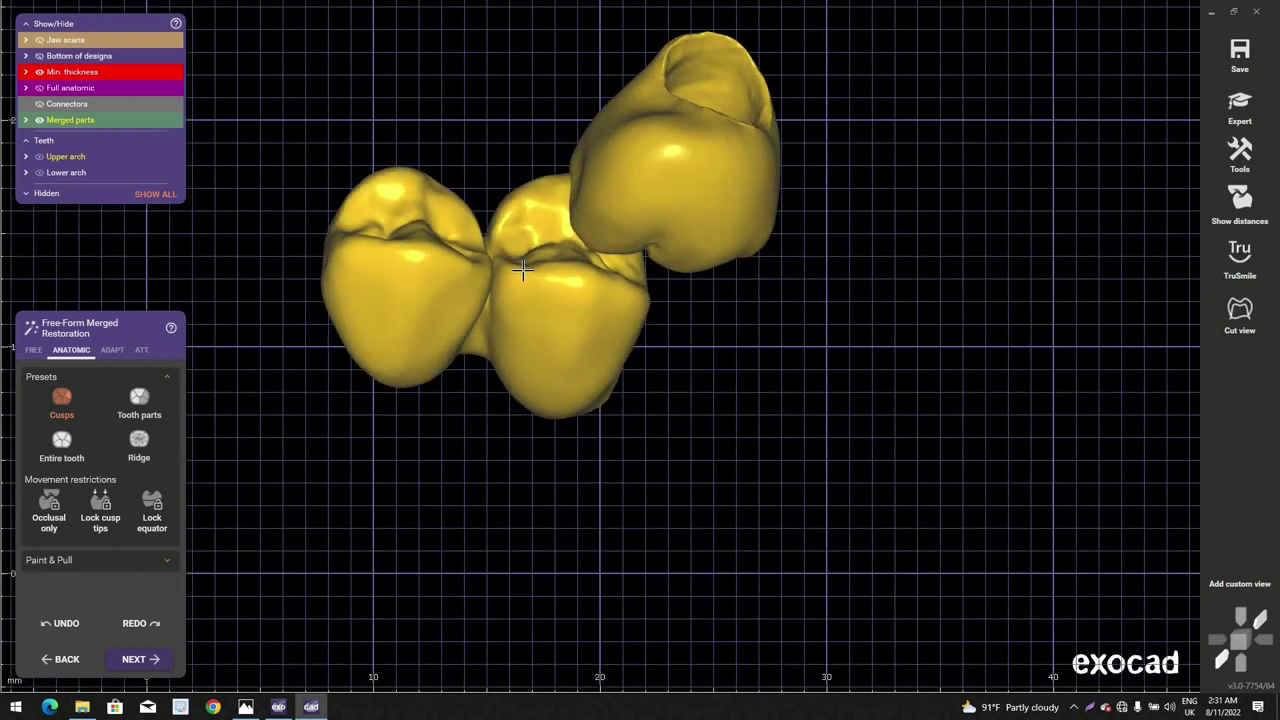
right_click_drag(509, 197, 541, 240)
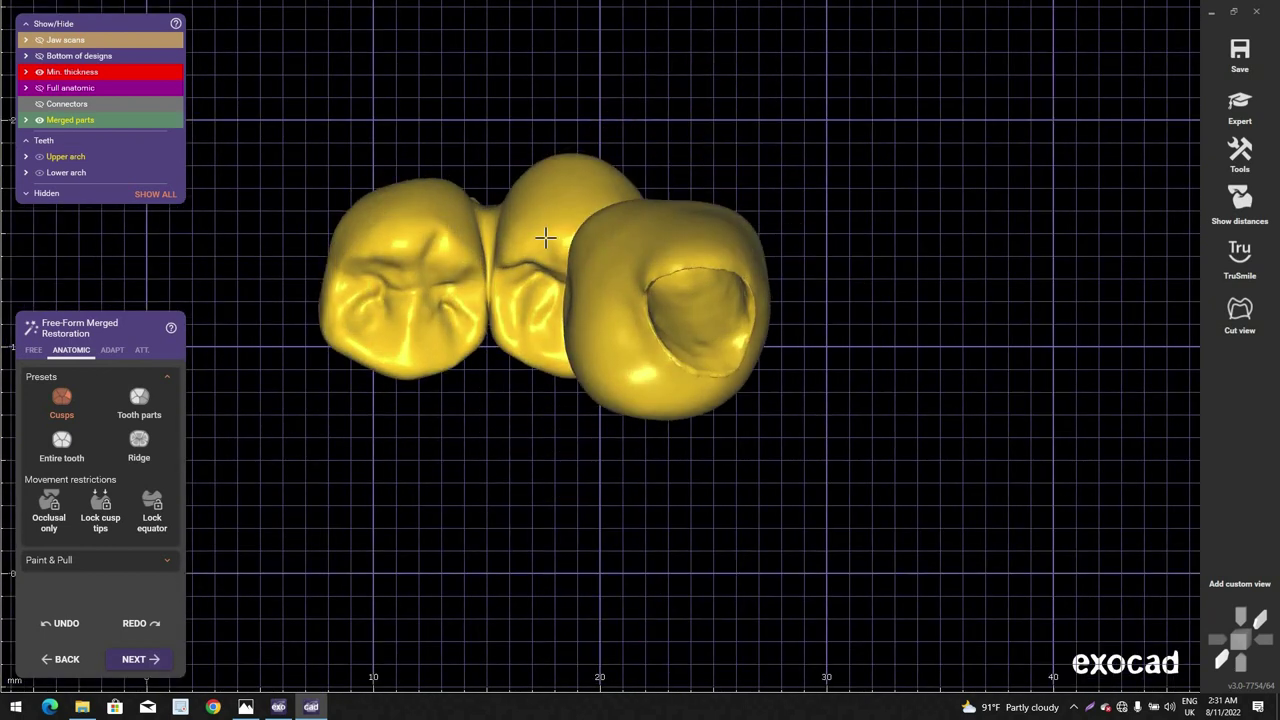
right_click_drag(565, 272, 699, 168)
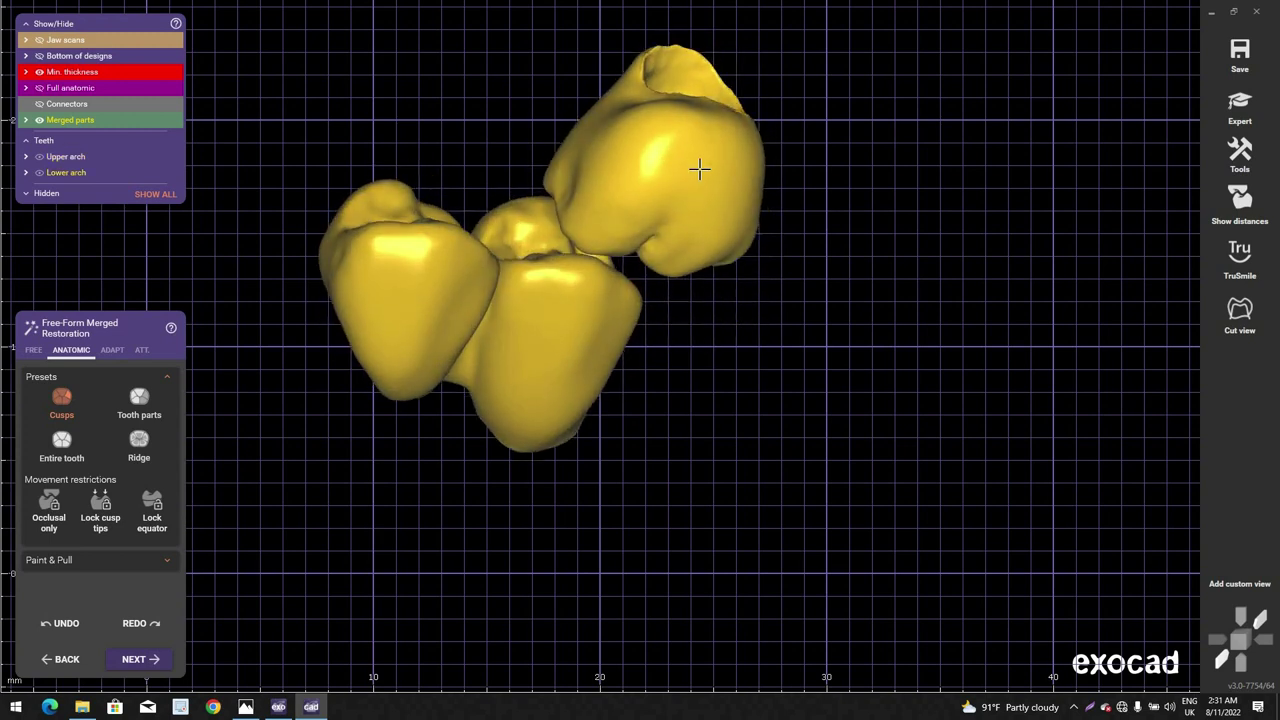
left_click_drag(683, 196, 680, 151)
scroll(682, 152, "down", 5, "ctrl")
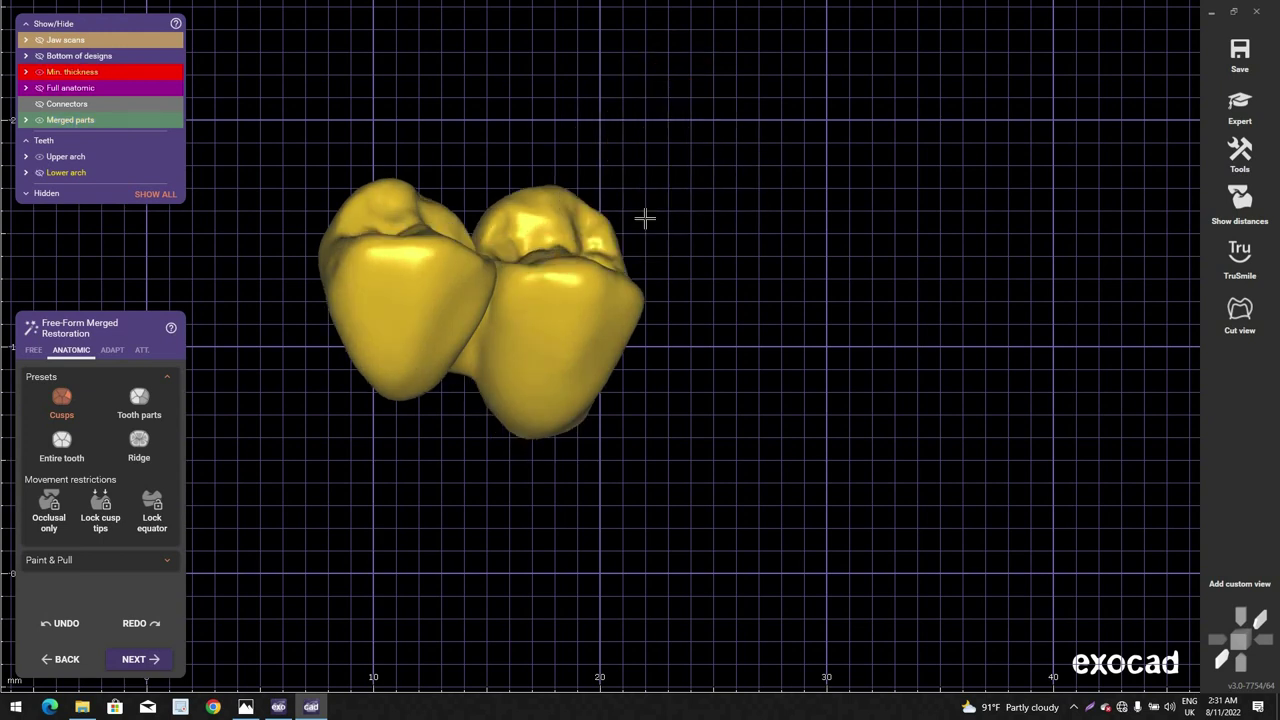
Step: Smooth the gum-facing side of the connector in Smooth/Flatten mode, with a smaller brush and a higher strength
right_click_drag(481, 294, 491, 334)
middle_click(491, 334)
scroll(600, 347, "down", 2)
right_click_drag(600, 347, 550, 352)
scroll(588, 368, "up", 2)
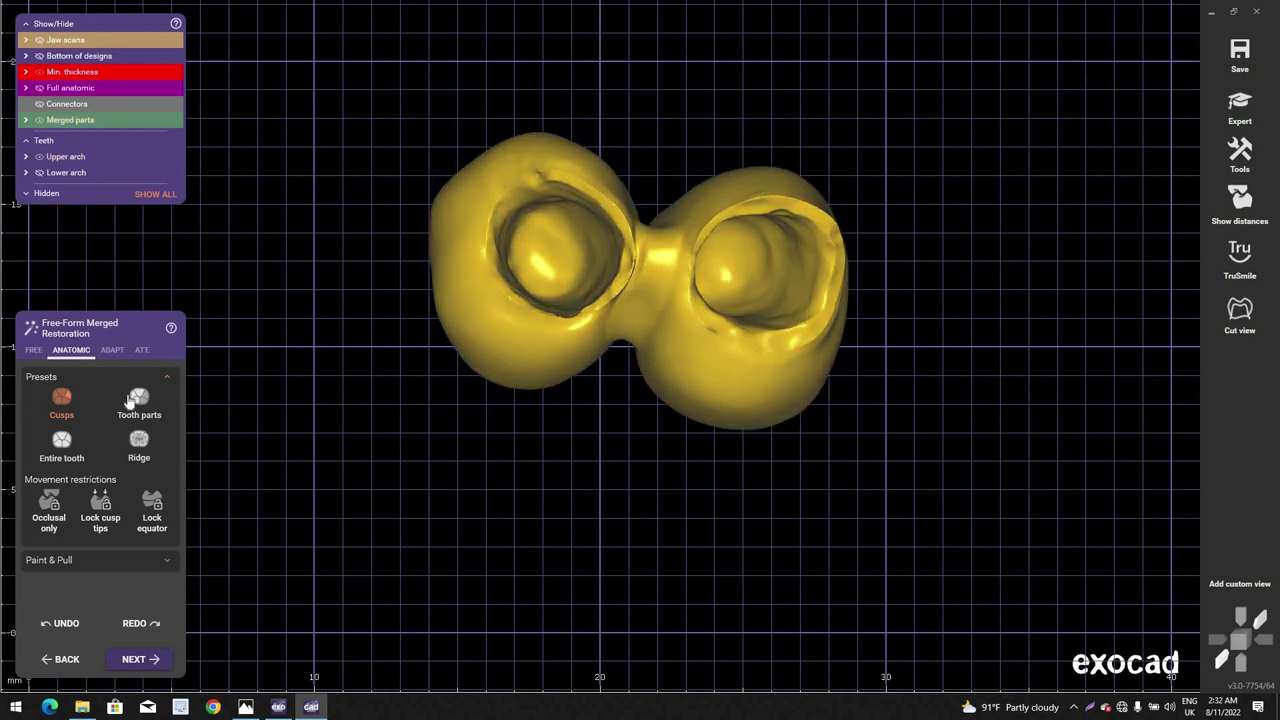
left_click(147, 412)
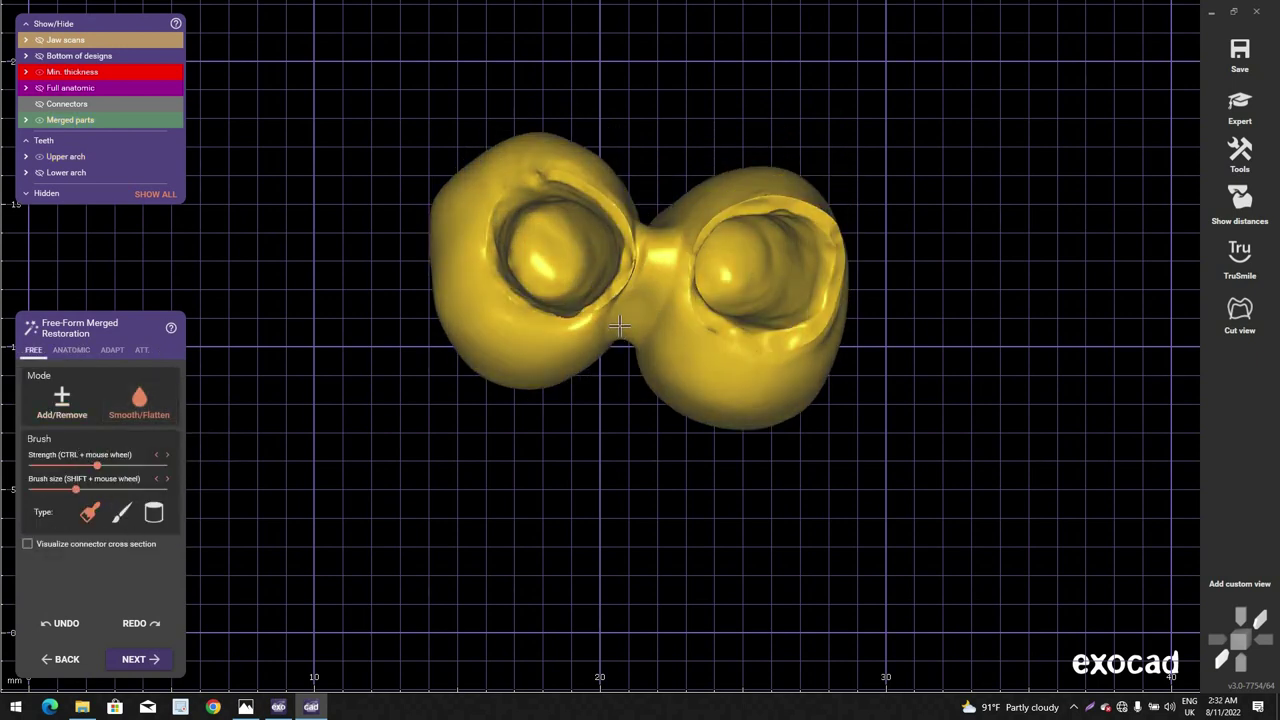
right_click_drag(634, 284, 623, 323)
scroll(622, 322, "up", 2)
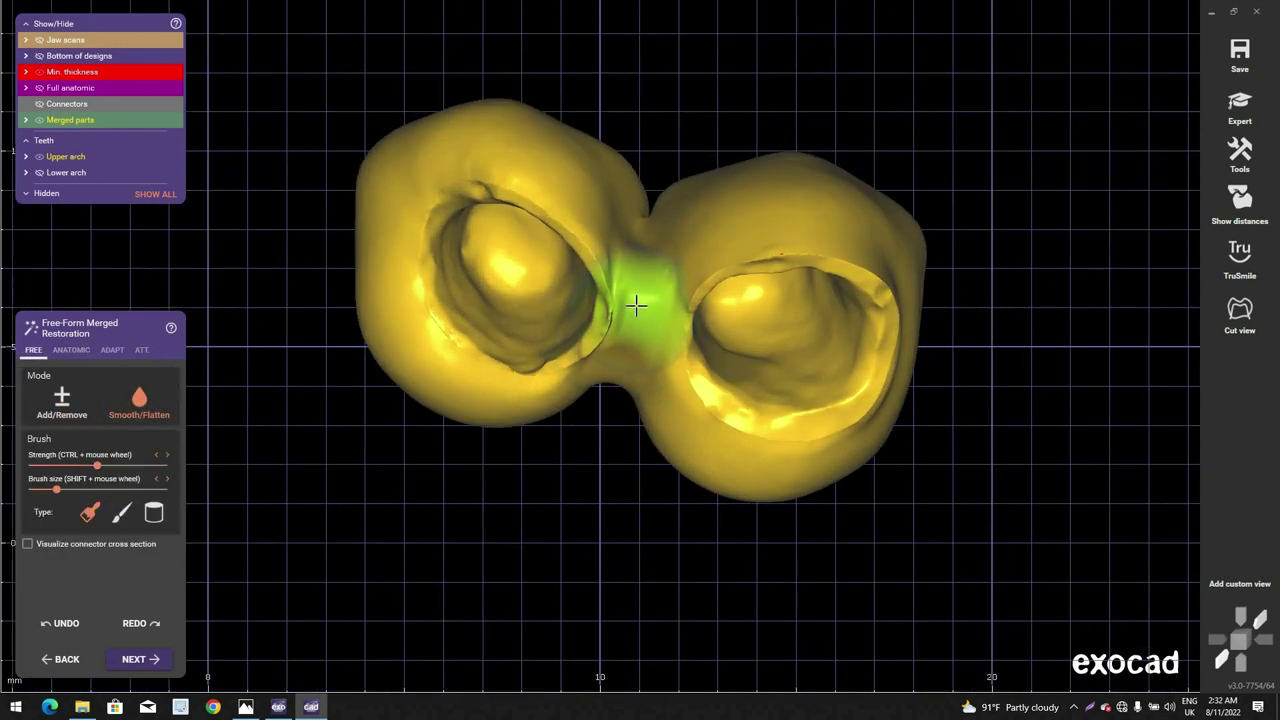
scroll(636, 303, "down", 3, "shift")
scroll(634, 300, "up", 2, "ctrl")
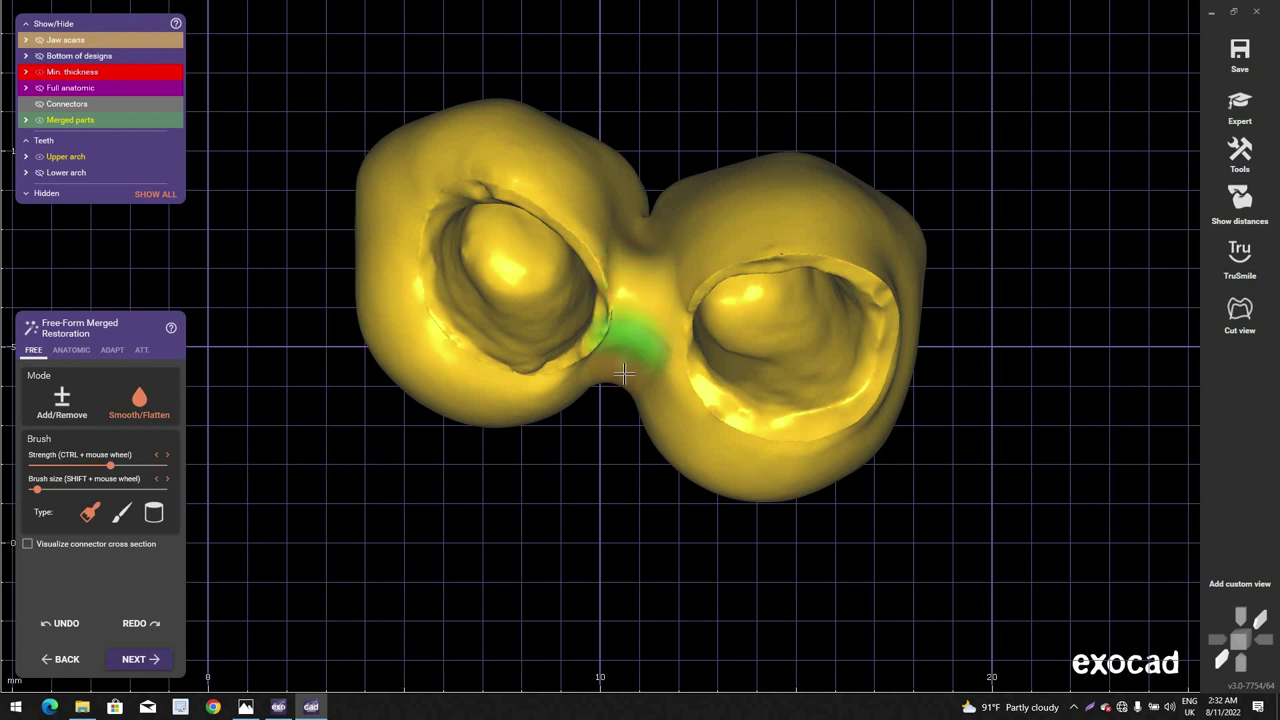
Step: Smooth the cheek side of the connector between the two crowns with a small brush
mouse_move(624, 373)
right_mouse_down()
mouse_move(610, 420)
mouse_move(617, 303)
mouse_move(661, 177)
right_mouse_up()
scroll(611, 417, "down", 3)
scroll(620, 309, "up", 3)
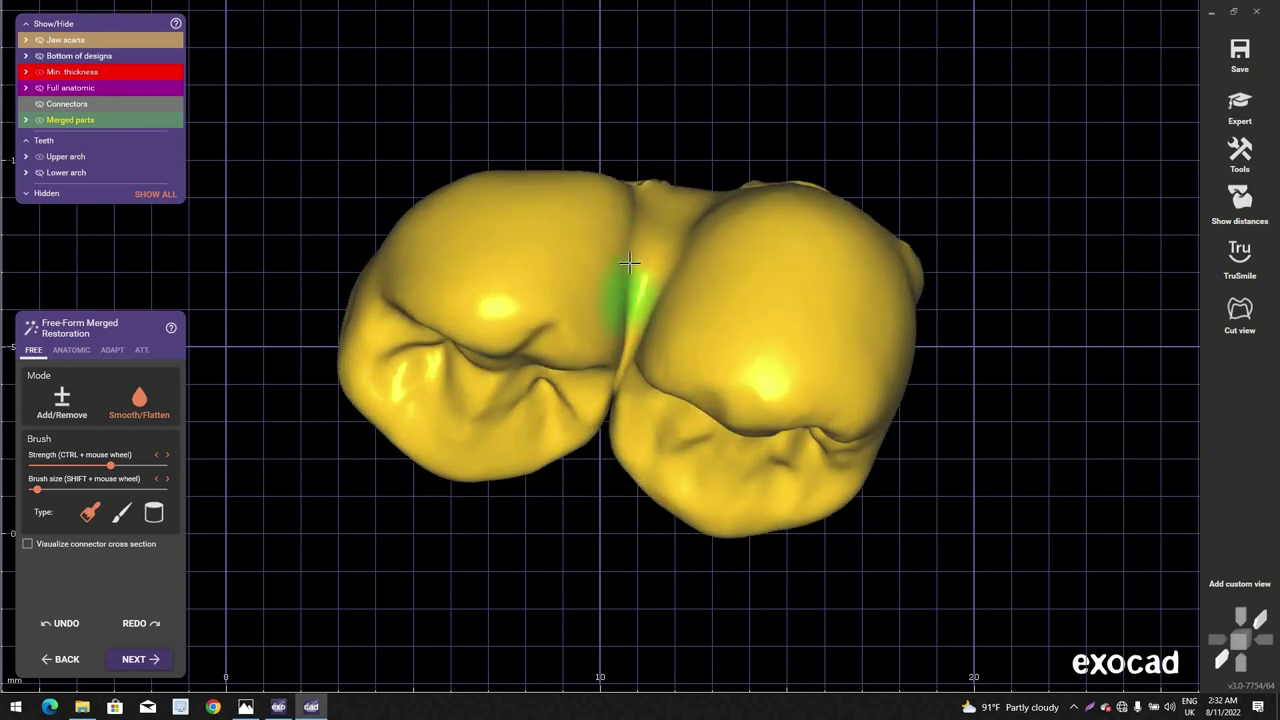
left_click_drag(630, 263, 667, 222)
scroll(606, 402, "down", 1, "shift")
Step: Switch to the fine brush type and smooth the groove between the two crowns from the chewing surface down to the connector
mouse_move(640, 355)
right_mouse_down()
mouse_move(608, 403)
mouse_move(571, 371)
mouse_move(626, 420)
right_mouse_up()
left_click(120, 513)
scroll(620, 422, "up", 2)
left_click(122, 514)
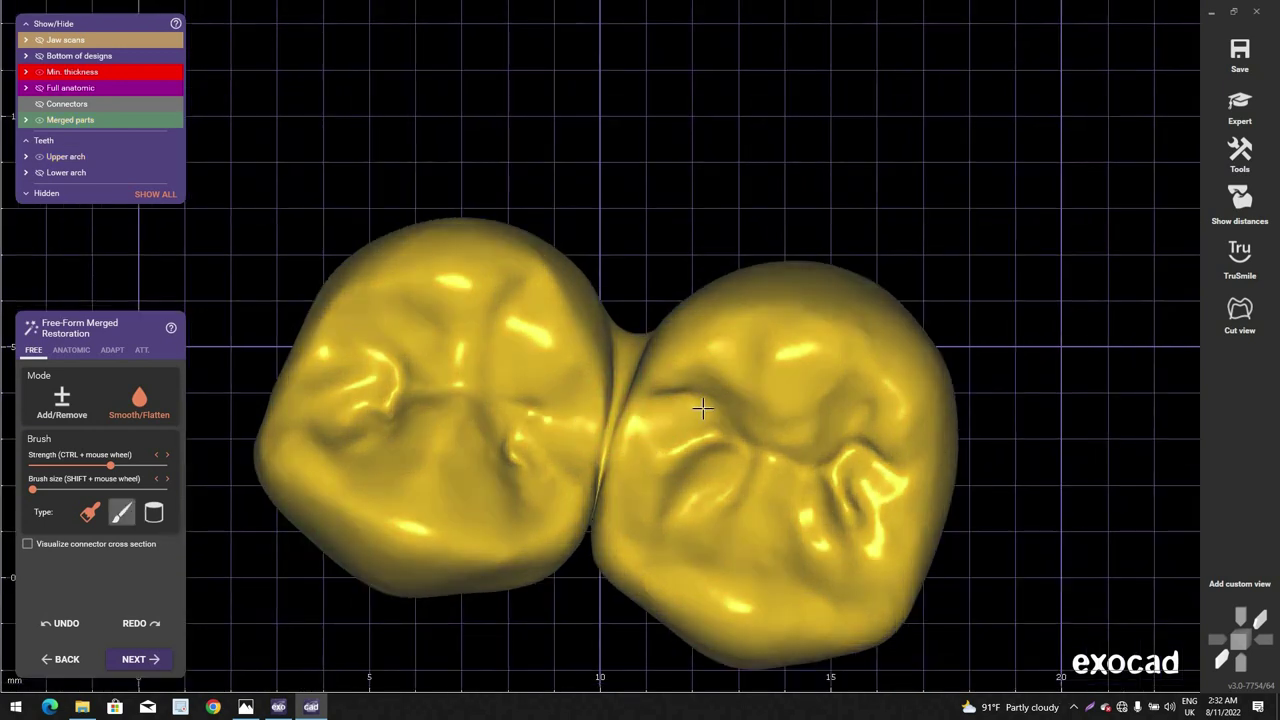
scroll(615, 410, "up", 2)
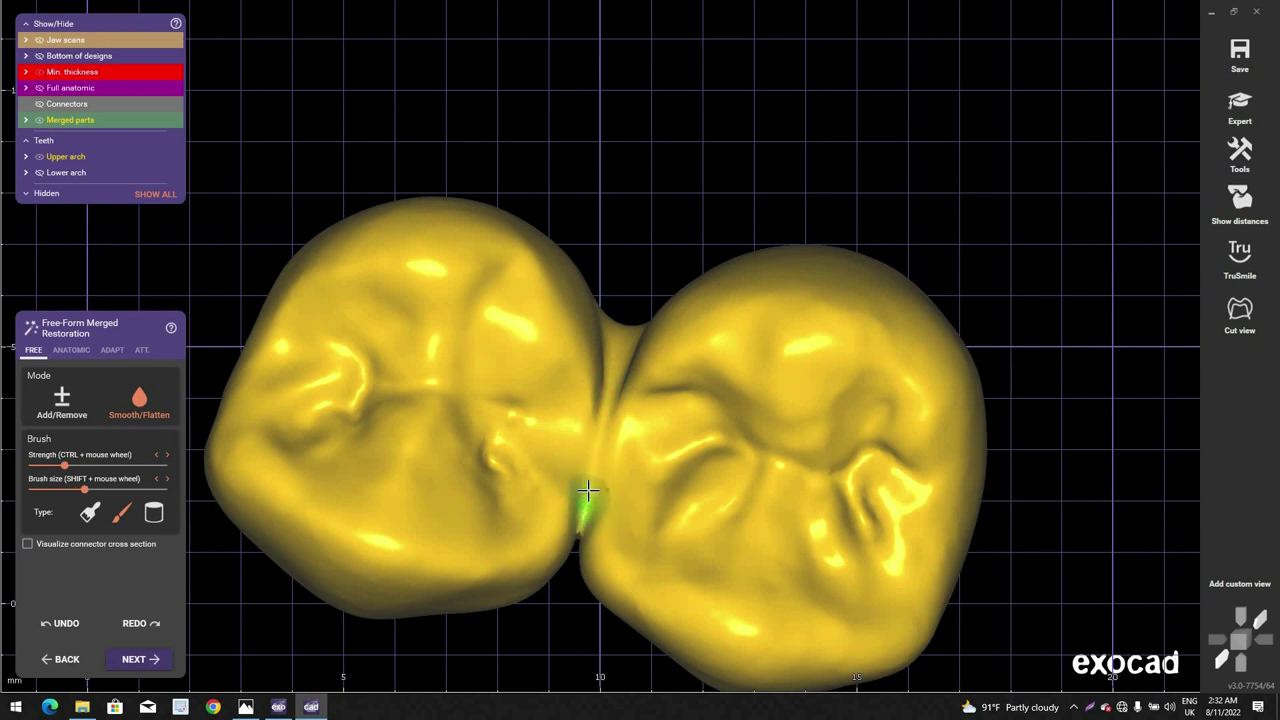
mouse_move(587, 490)
right_mouse_down()
mouse_move(597, 482)
mouse_move(634, 583)
mouse_move(589, 491)
right_mouse_up()
scroll(610, 464, "down", 4)
scroll(589, 491, "up", 4)
left_click_drag(617, 414, 614, 520)
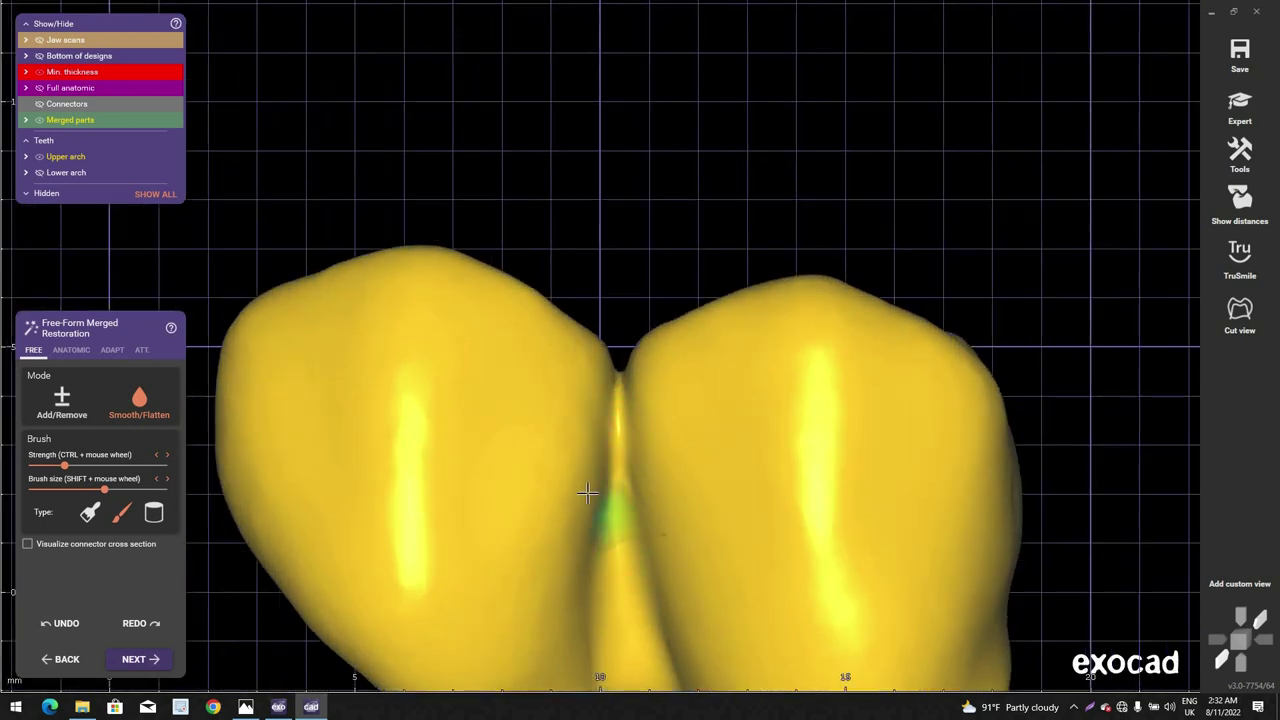
Step: Show the jaw scans around the merged crowns and raise the brush strength
scroll(589, 491, "down", 6)
right_click_drag(589, 491, 544, 525)
left_click(65, 40)
scroll(569, 446, "down", 4)
mouse_move(569, 446)
right_mouse_down()
mouse_move(643, 371)
mouse_move(634, 337)
mouse_move(577, 343)
mouse_move(554, 390)
right_mouse_up()
scroll(647, 371, "up", 2)
scroll(559, 375, "up", 2, "ctrl")
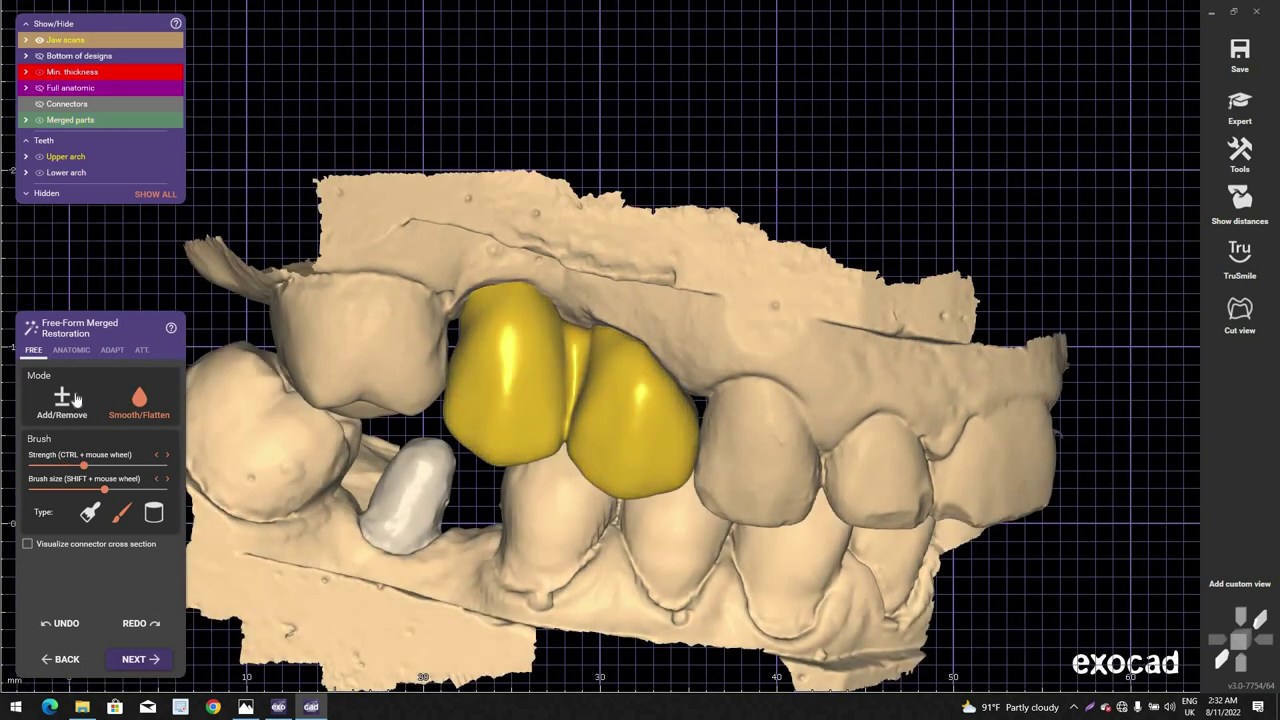
Step: Add material along the cheek side of the connector in Add/Remove mode, using a small cylinder brush
left_click(73, 396)
scroll(610, 350, "up", 4)
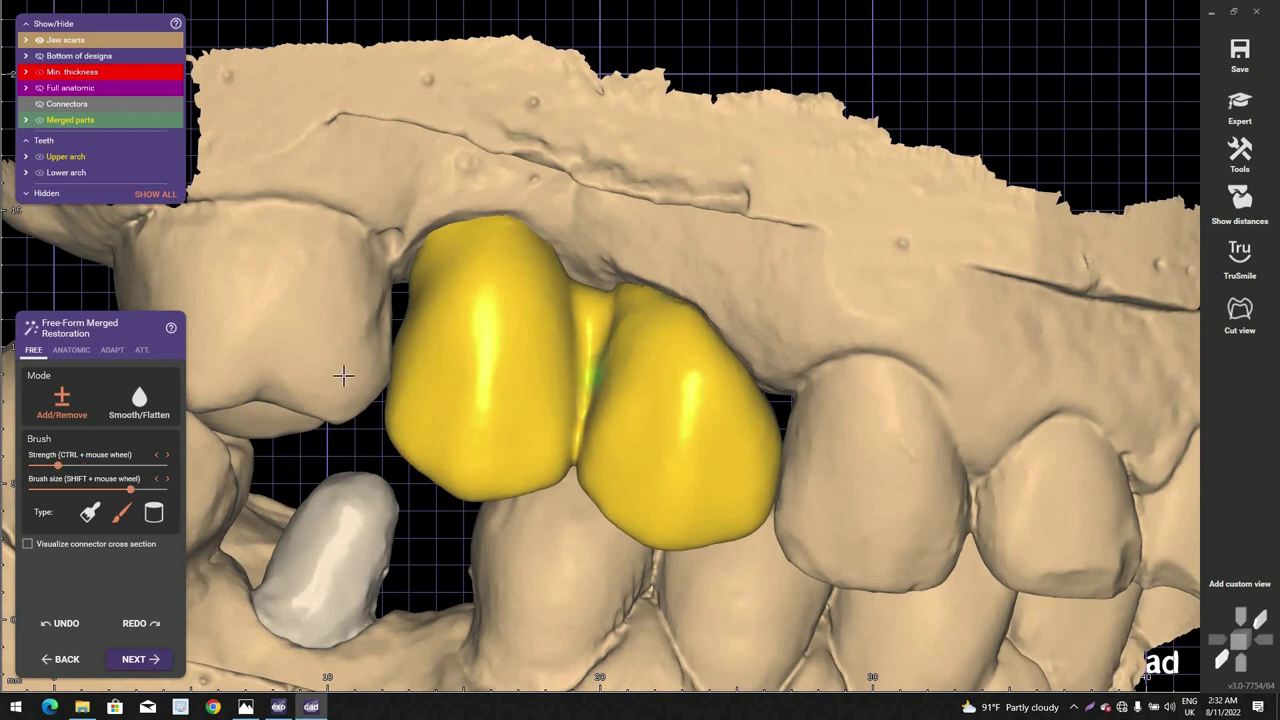
right_click_drag(343, 376, 318, 378)
left_click(154, 516)
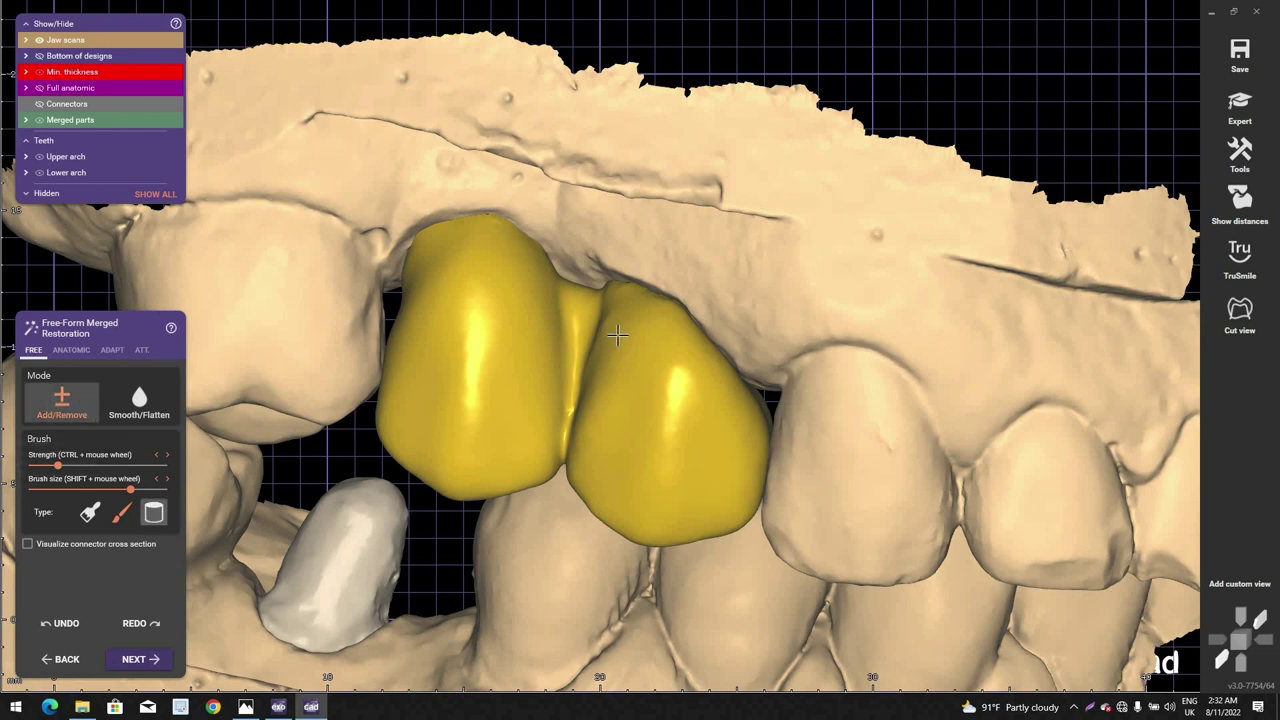
scroll(614, 338, "down", 6, "shift")
right_click_drag(614, 338, 621, 333)
scroll(624, 329, "down", 3, "shift")
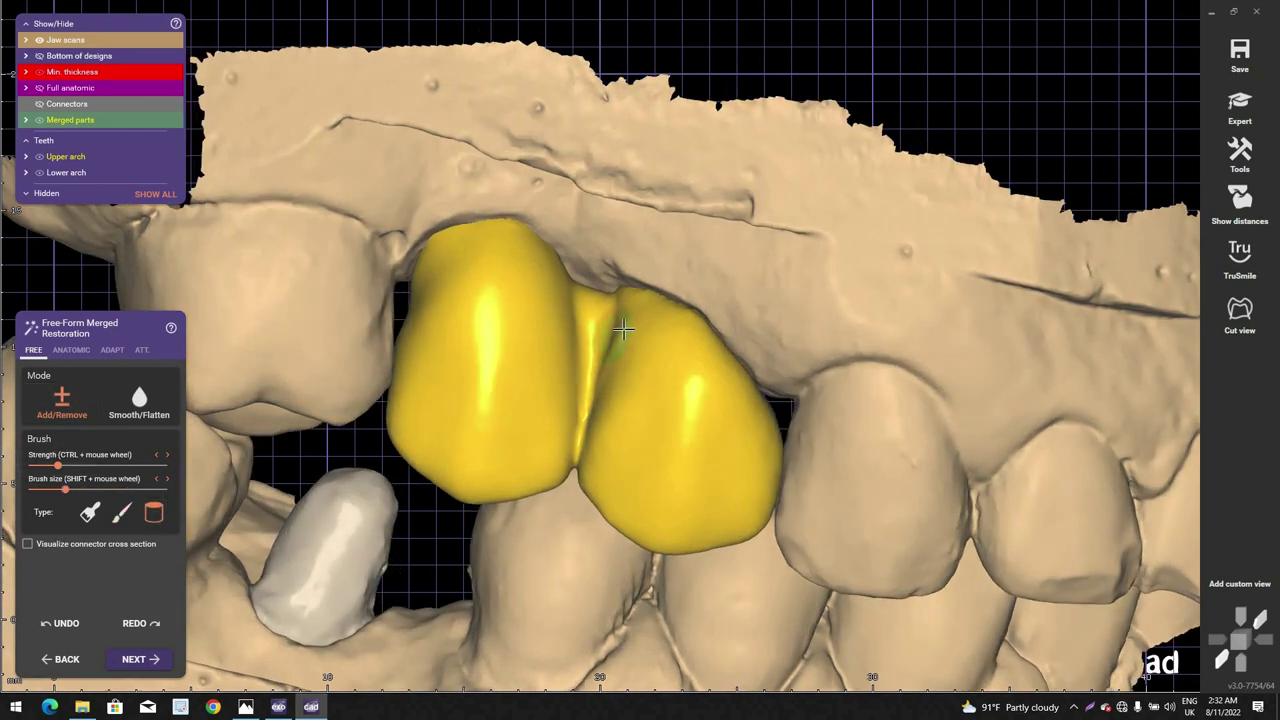
scroll(619, 326, "up", 1)
scroll(619, 326, "up", 1, "ctrl")
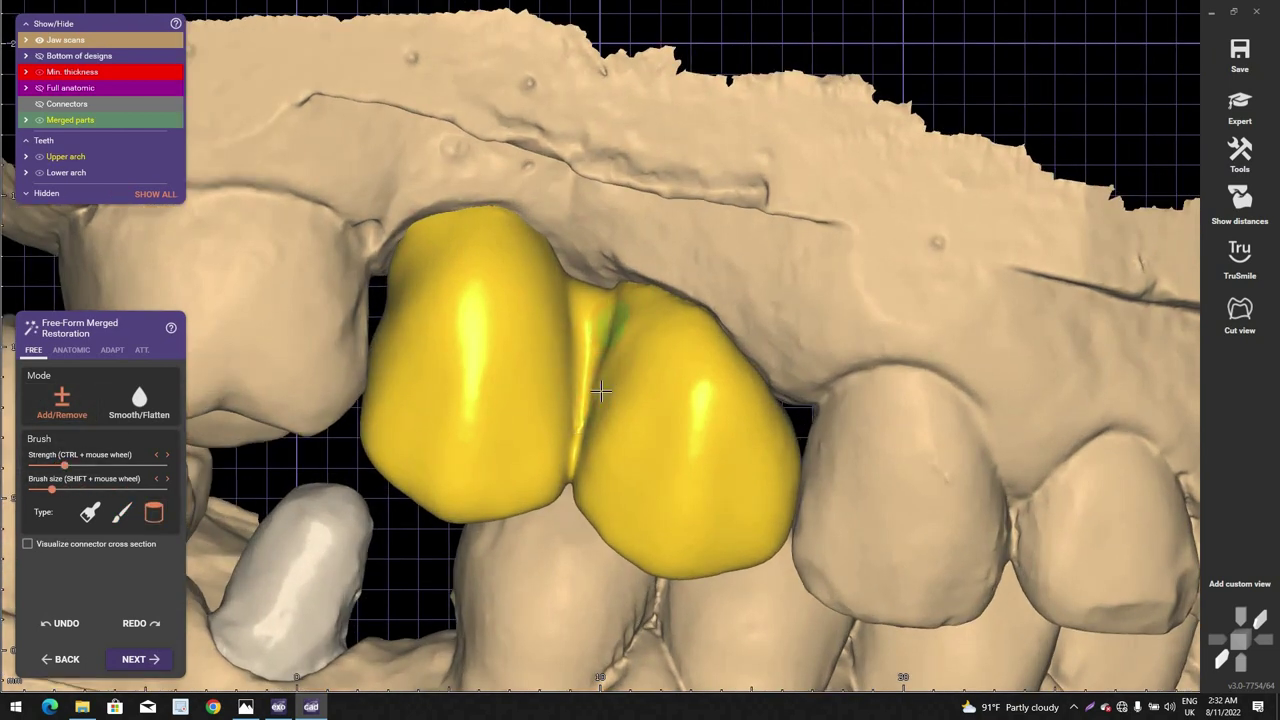
mouse_move(601, 391)
left_mouse_down()
mouse_move(603, 417)
mouse_move(606, 326)
mouse_move(649, 309)
mouse_move(600, 312)
mouse_move(580, 360)
mouse_move(570, 315)
mouse_move(598, 305)
left_mouse_up()
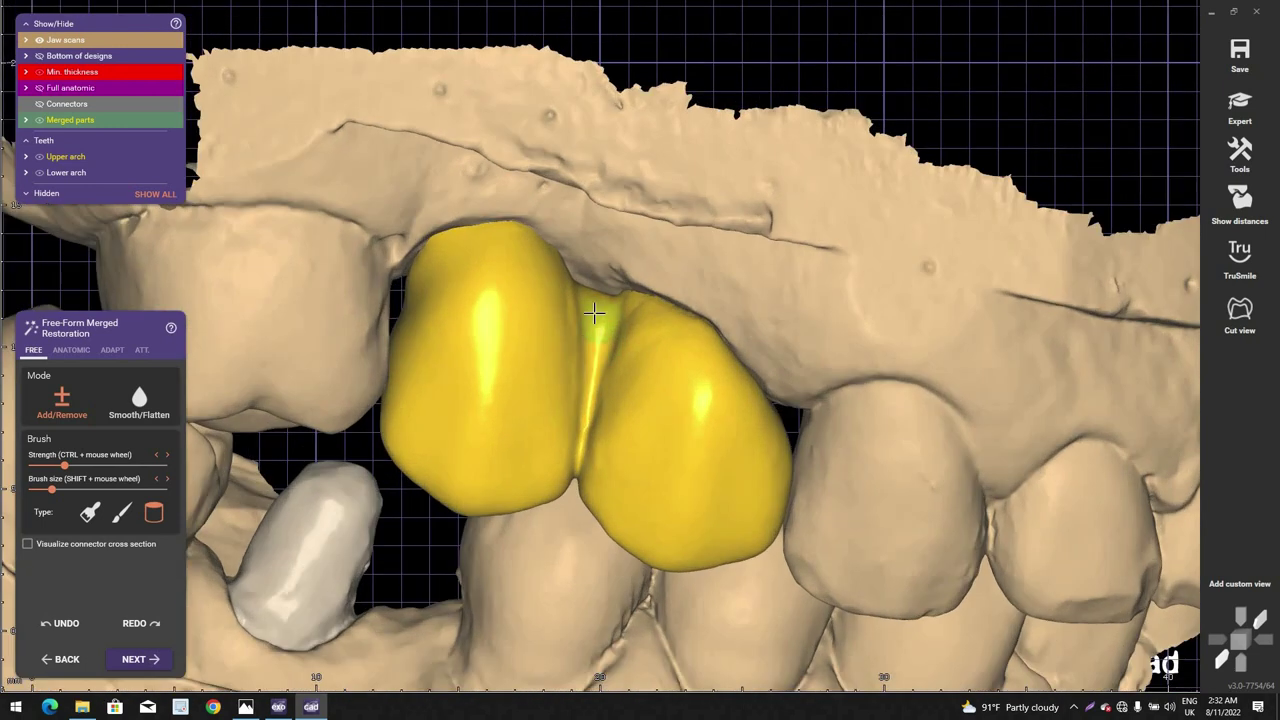
Step: Smooth the built-up cheek side of the connector with a larger cylinder brush at reduced strength
left_click(139, 411)
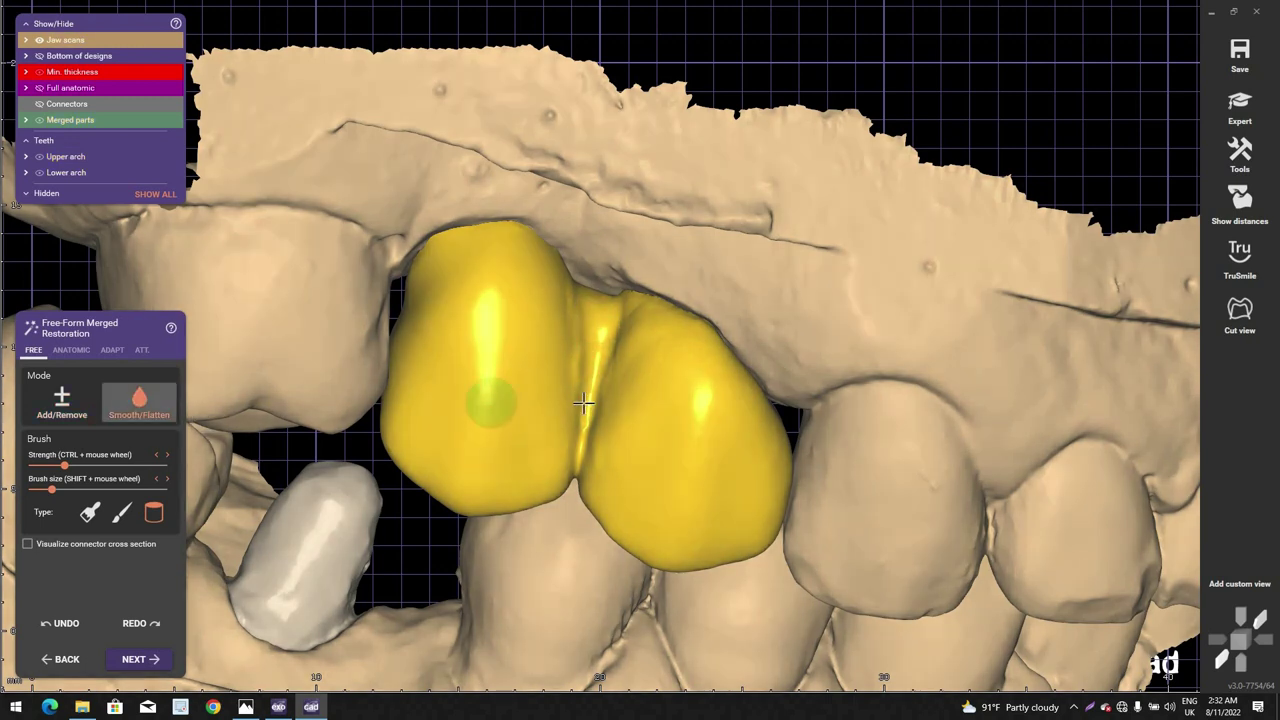
scroll(585, 400, "up", 8, "shift")
scroll(566, 400, "down", 4, "ctrl")
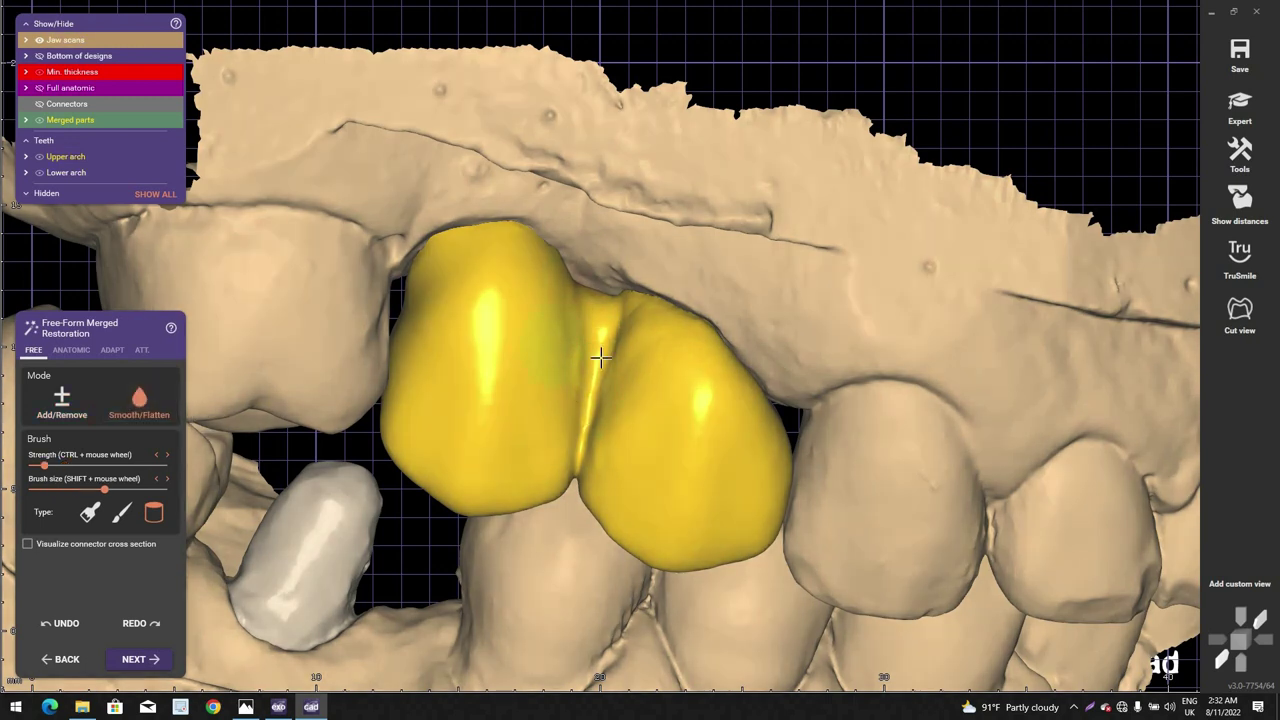
mouse_move(601, 357)
left_mouse_down()
mouse_move(660, 323)
mouse_move(640, 322)
mouse_move(638, 454)
left_mouse_up()
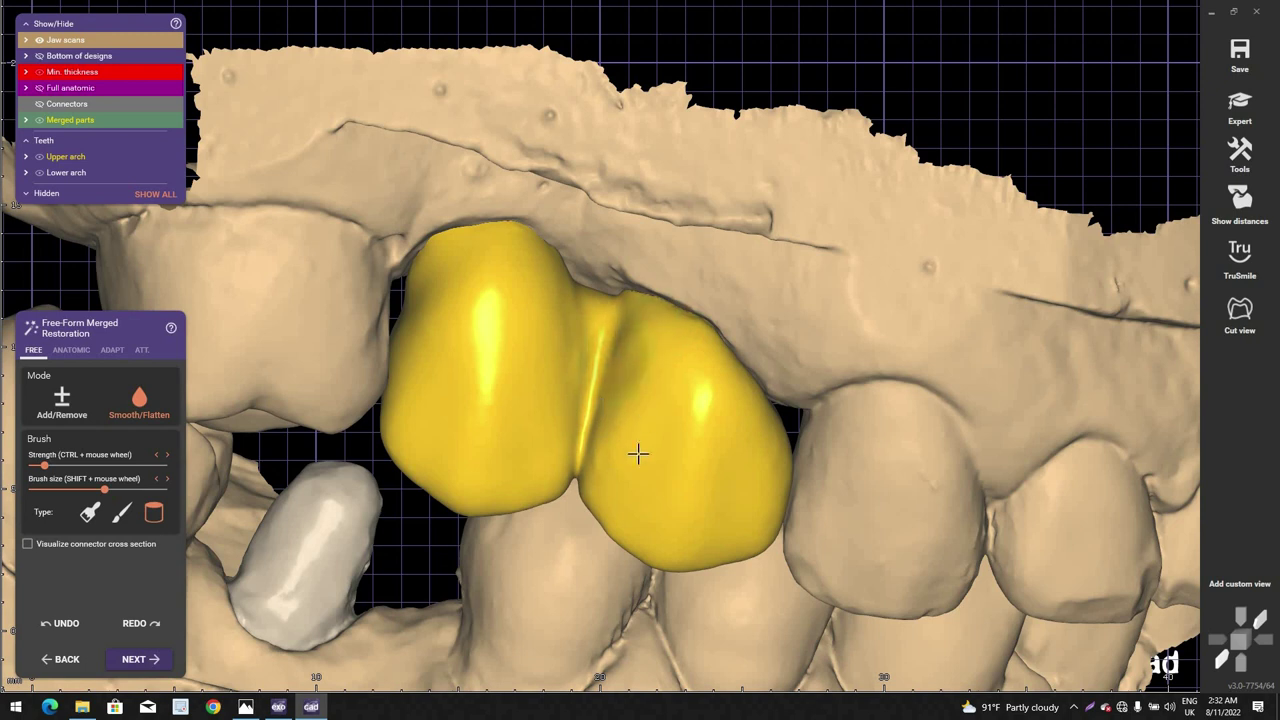
Step: Add material to the gum-facing side of the connector in Add/Remove mode, with the jaw scan see-through
scroll(638, 453, "down", 3)
right_click_drag(638, 453, 710, 311)
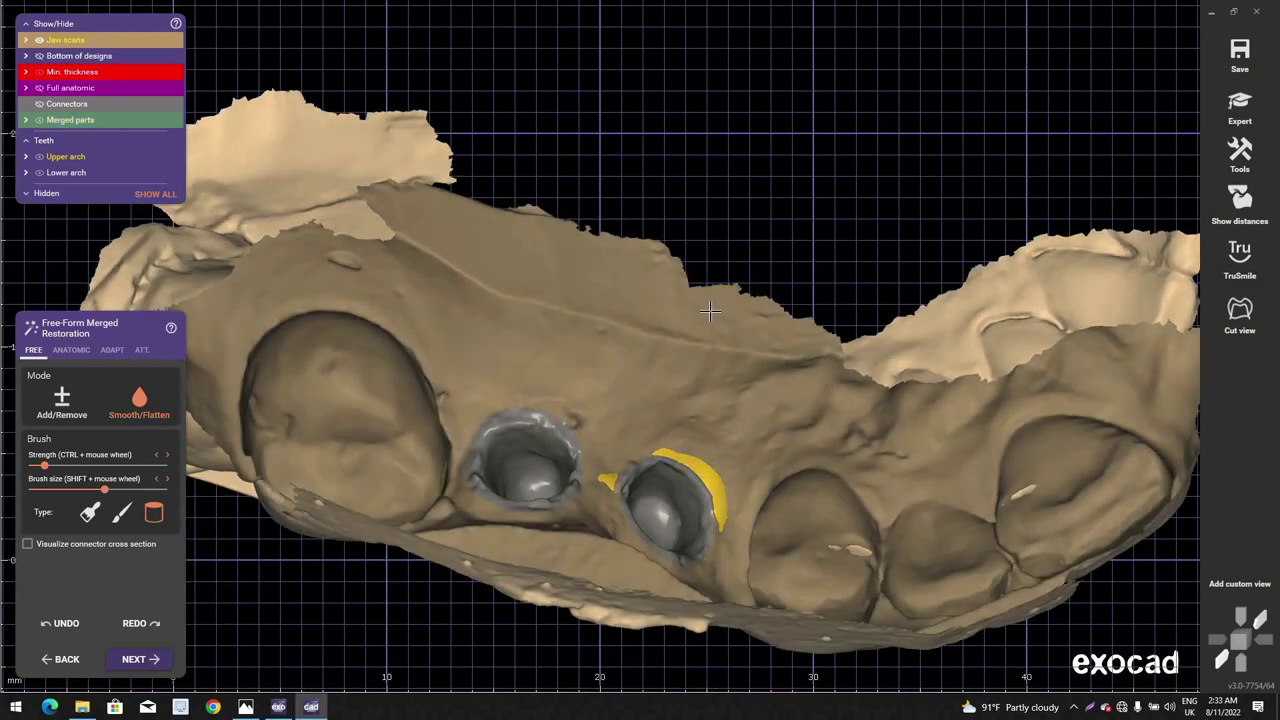
middle_click(583, 529)
scroll(104, 427, "up", 2)
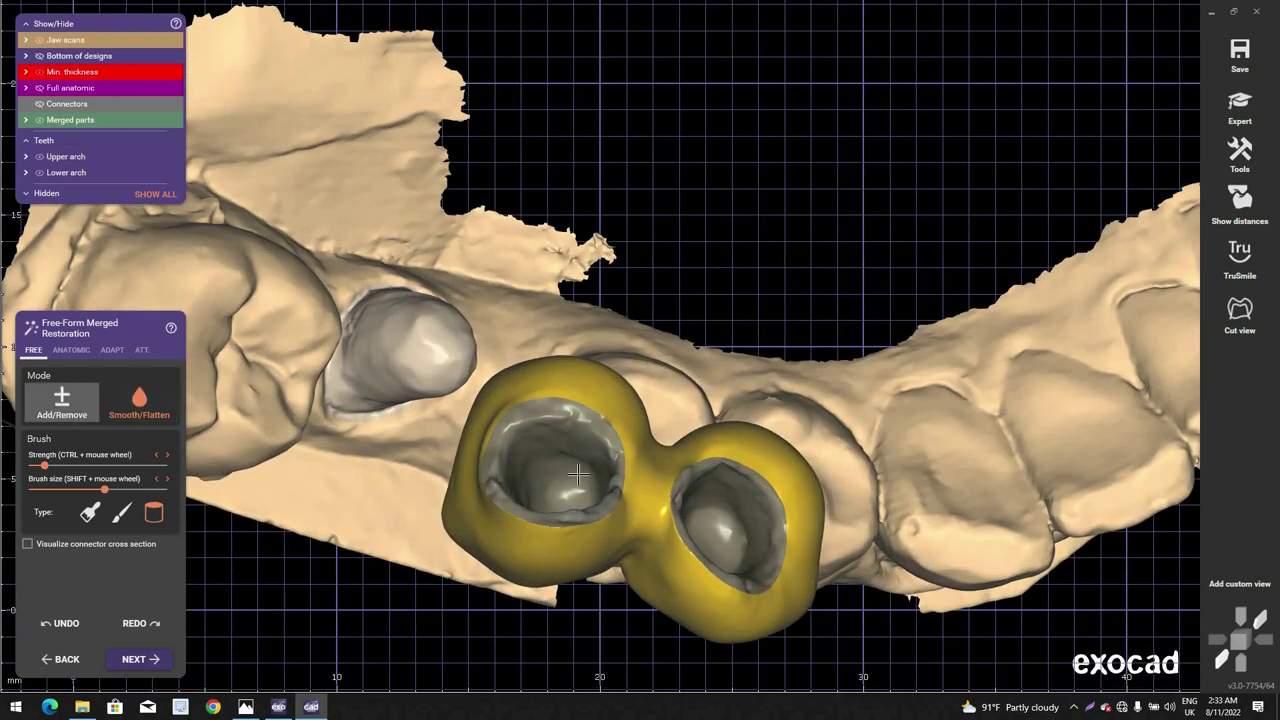
left_click(62, 404)
mouse_move(586, 477)
right_mouse_down()
mouse_move(654, 407)
mouse_move(649, 369)
right_mouse_up()
scroll(649, 369, "up", 1)
scroll(649, 369, "up", 1, "ctrl")
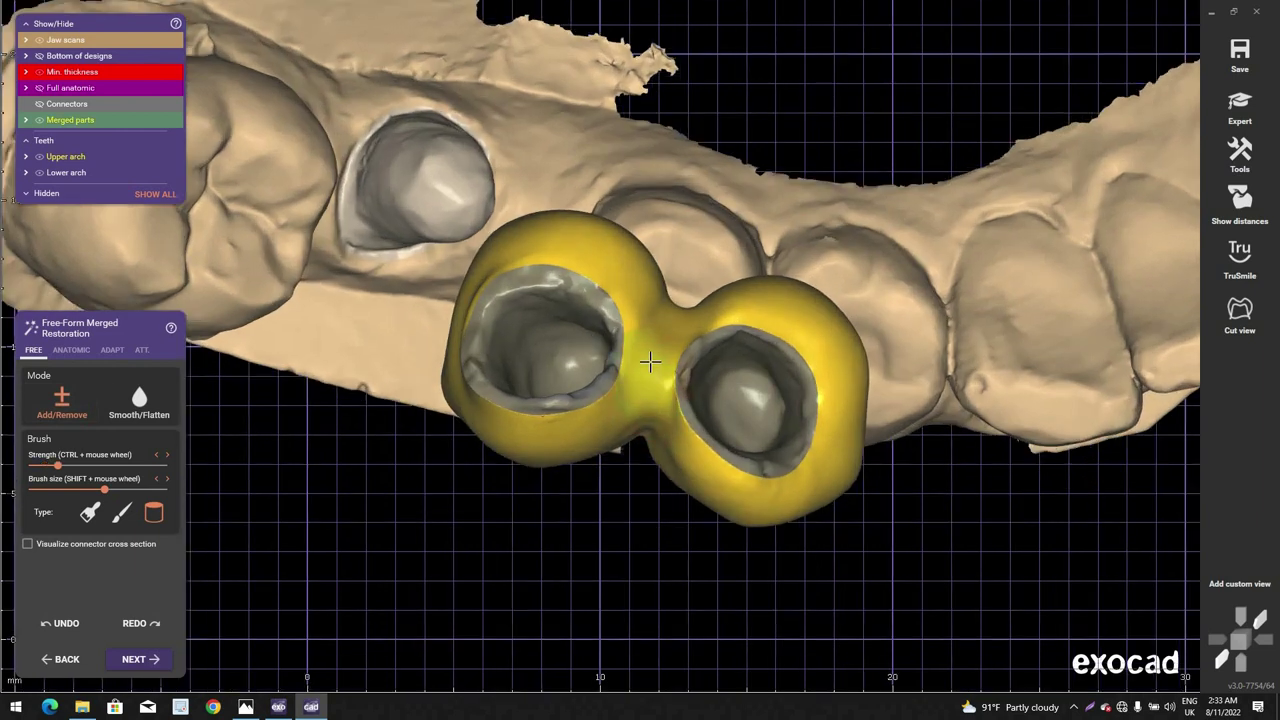
middle_click(652, 358)
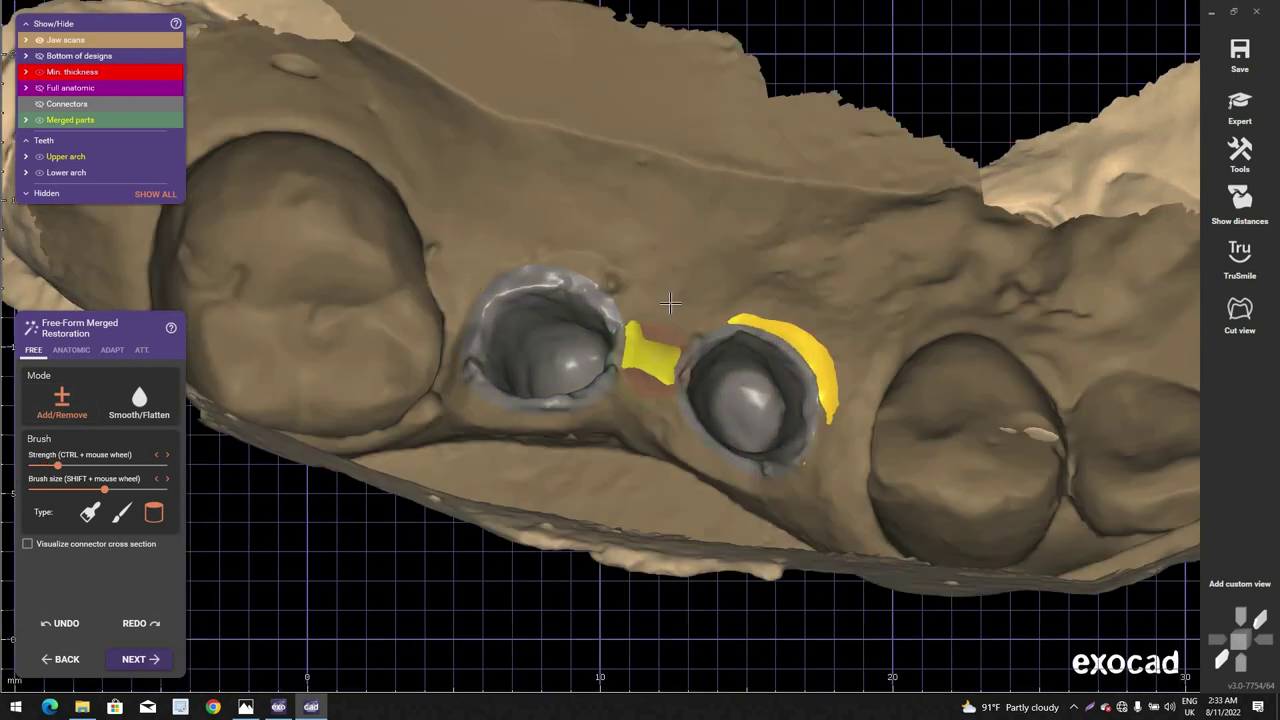
middle_click(646, 402)
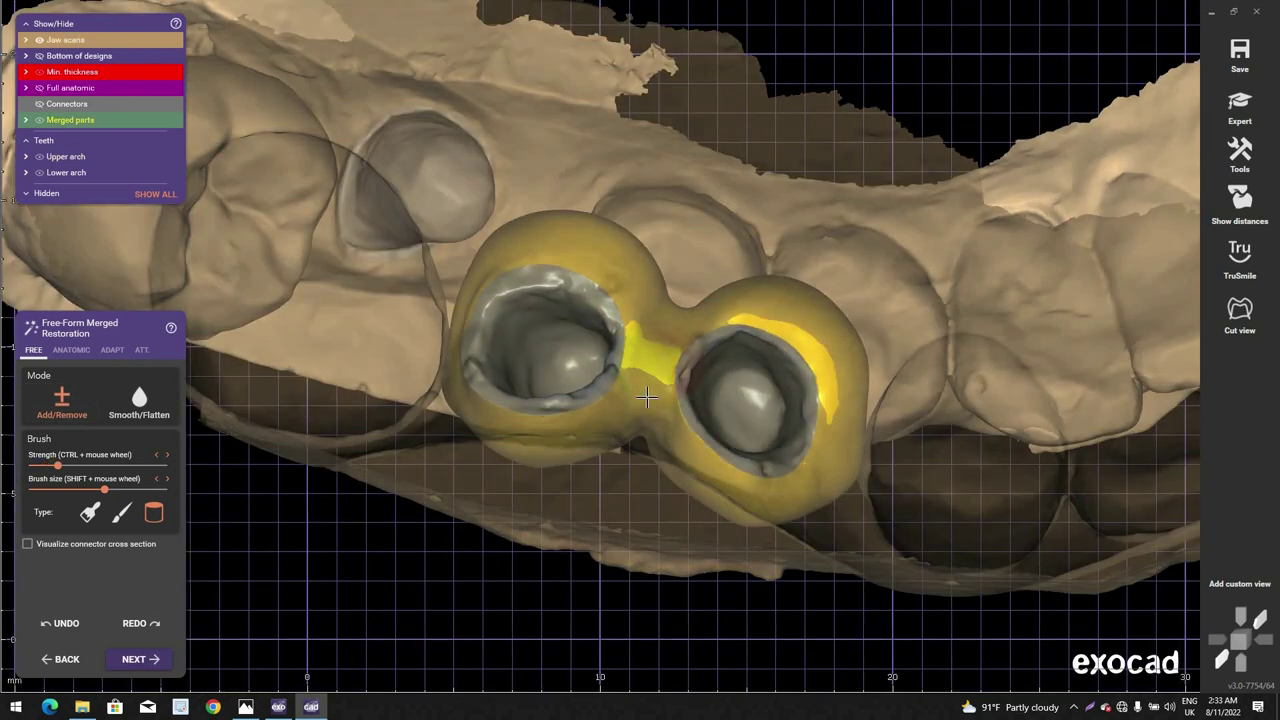
scroll(641, 400, "down", 3, "shift")
mouse_move(640, 405)
left_mouse_down()
mouse_move(660, 402)
mouse_move(688, 326)
mouse_move(654, 366)
left_mouse_up()
right_click_drag(655, 366, 650, 383)
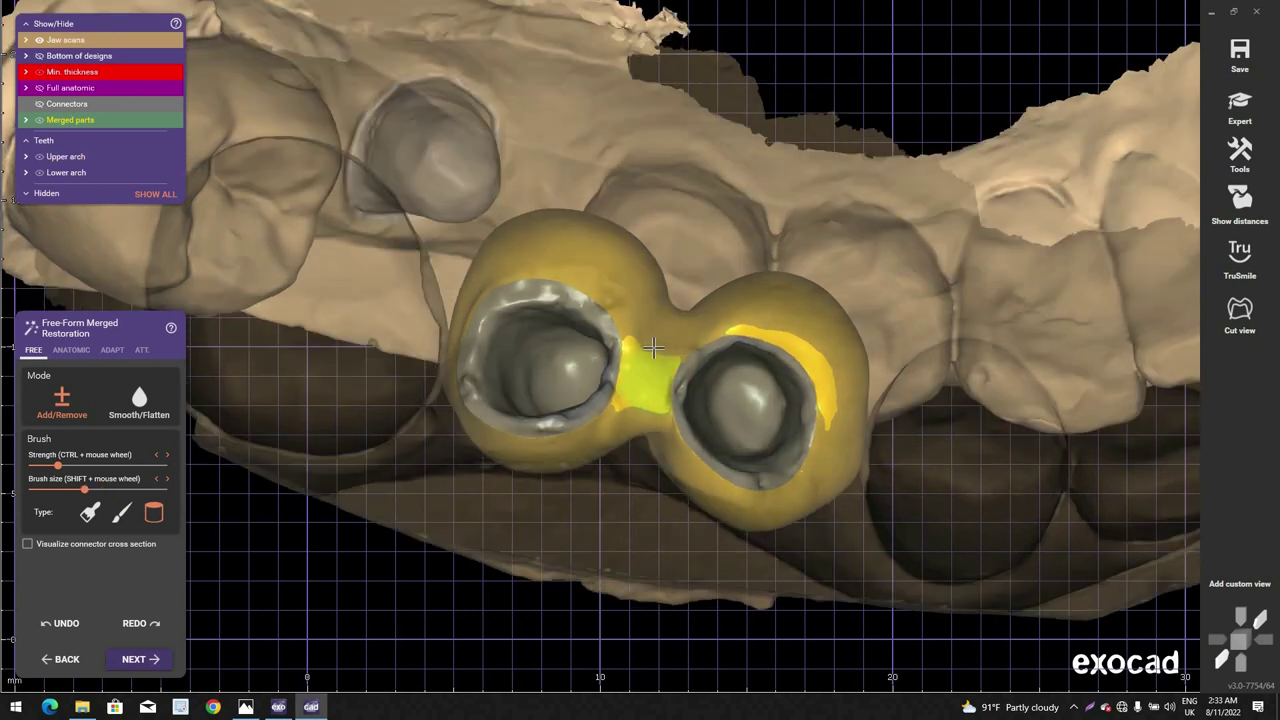
scroll(648, 376, "up", 3, "shift")
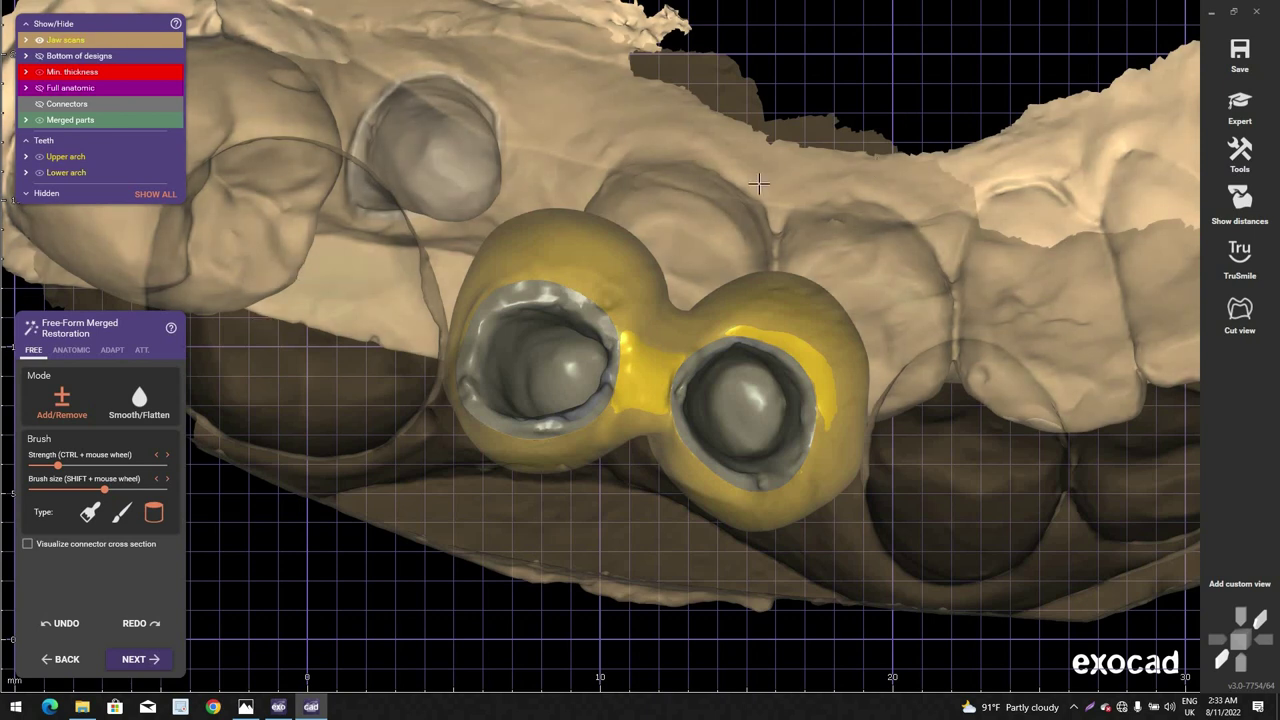
Step: Hide the jaw scans and smooth the transition between the connector and the crowns on the cheek side
mouse_move(761, 225)
right_mouse_down()
mouse_move(723, 215)
mouse_move(700, 328)
mouse_move(702, 297)
right_mouse_up()
scroll(726, 215, "down", 2, "ctrl")
scroll(702, 297, "up", 2)
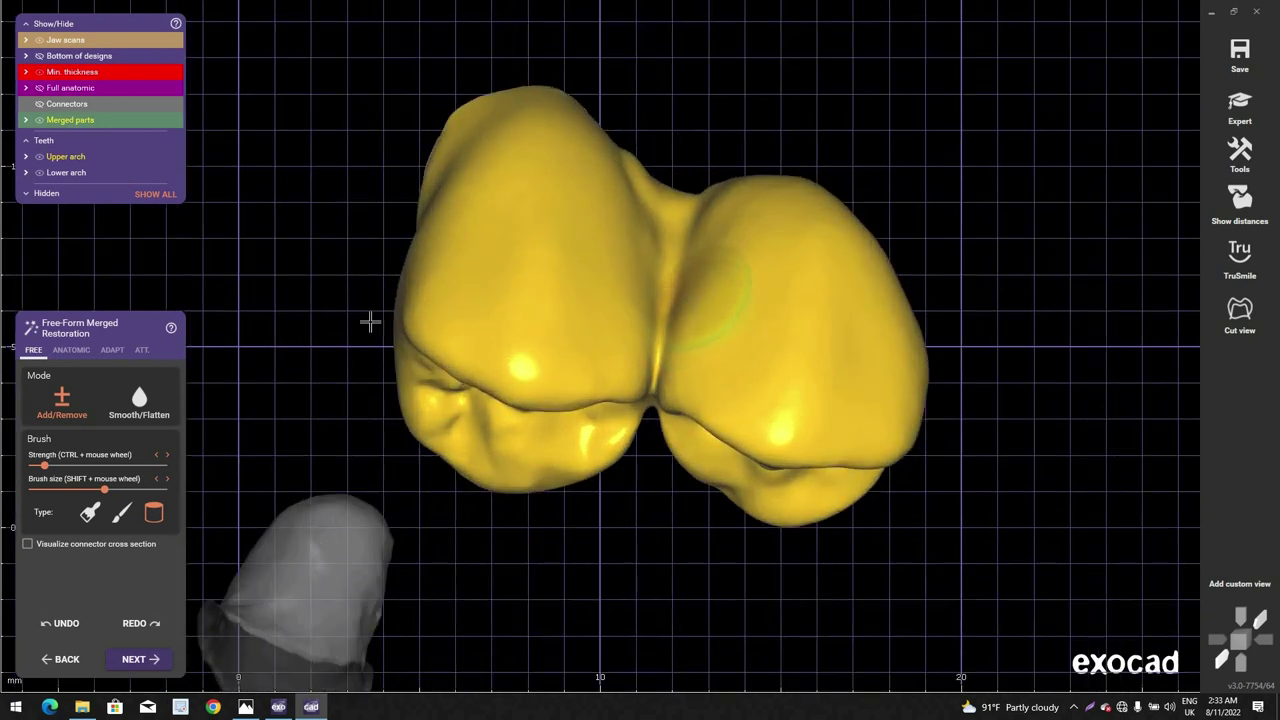
left_click(154, 397)
scroll(670, 152, "up", 3)
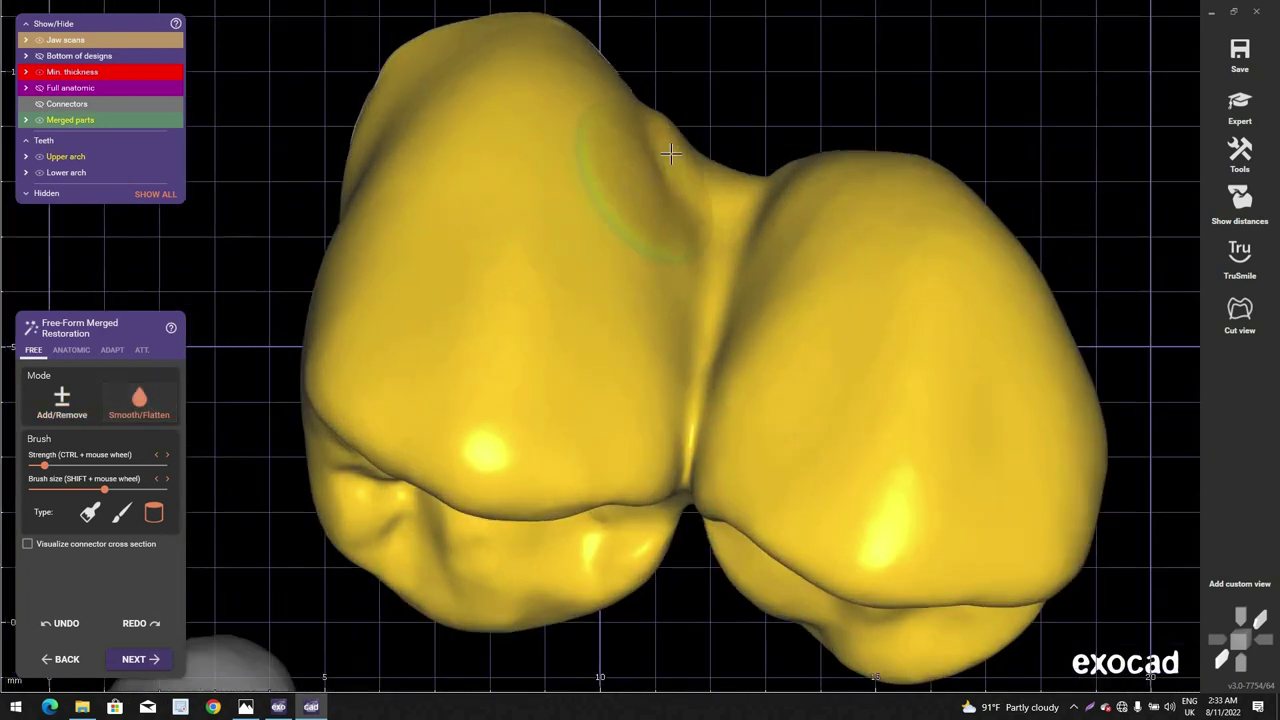
mouse_move(671, 153)
left_mouse_down()
mouse_move(711, 271)
mouse_move(714, 260)
mouse_move(700, 263)
left_mouse_up()
Step: Adapt the merged crowns to the gingiva at a desired distance of 0 mm, with the jaw scans shown
scroll(700, 263, "down", 3)
right_click_drag(700, 263, 698, 222)
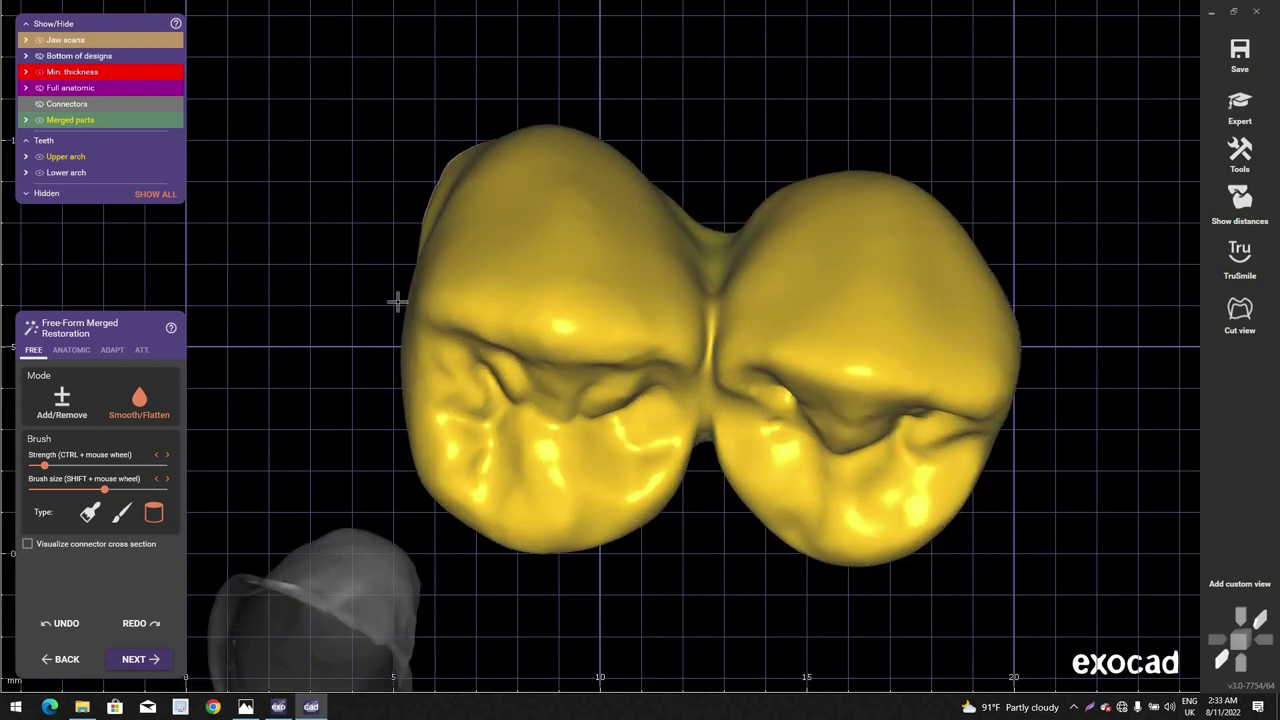
left_click(112, 350)
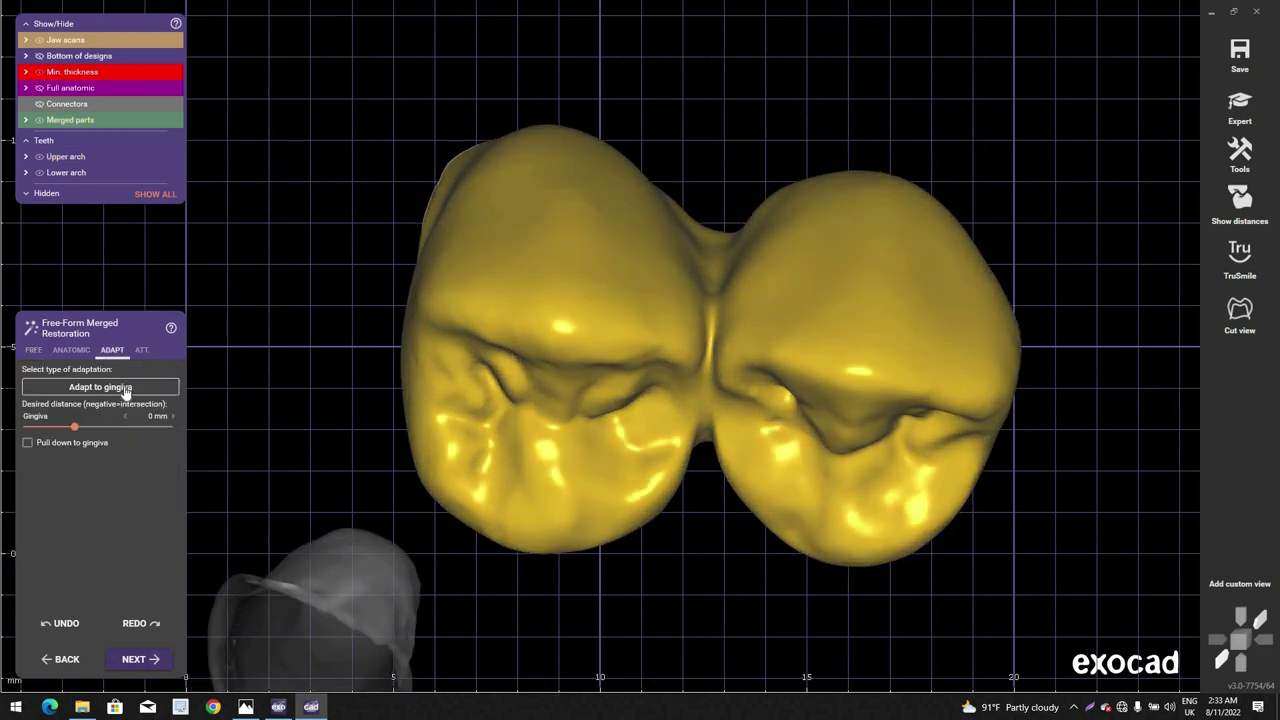
right_click_drag(648, 92, 660, 200)
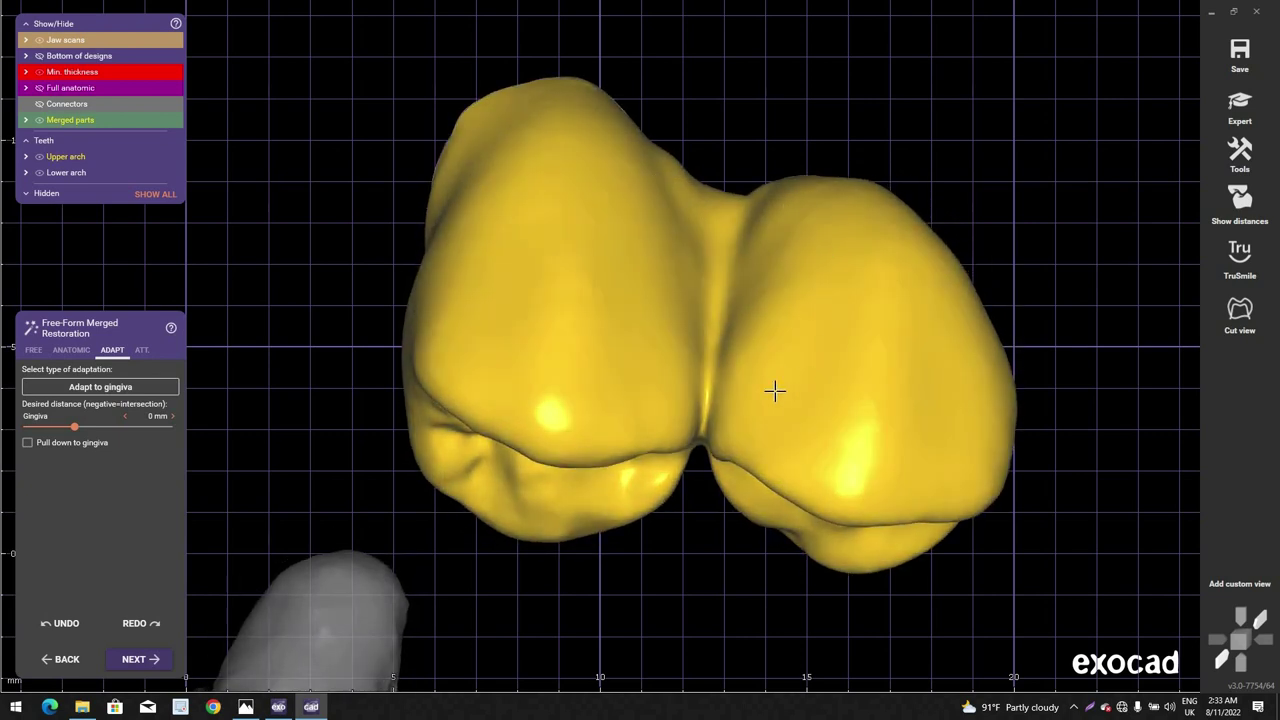
key("ctrl+j")
scroll(797, 155, "down", 4)
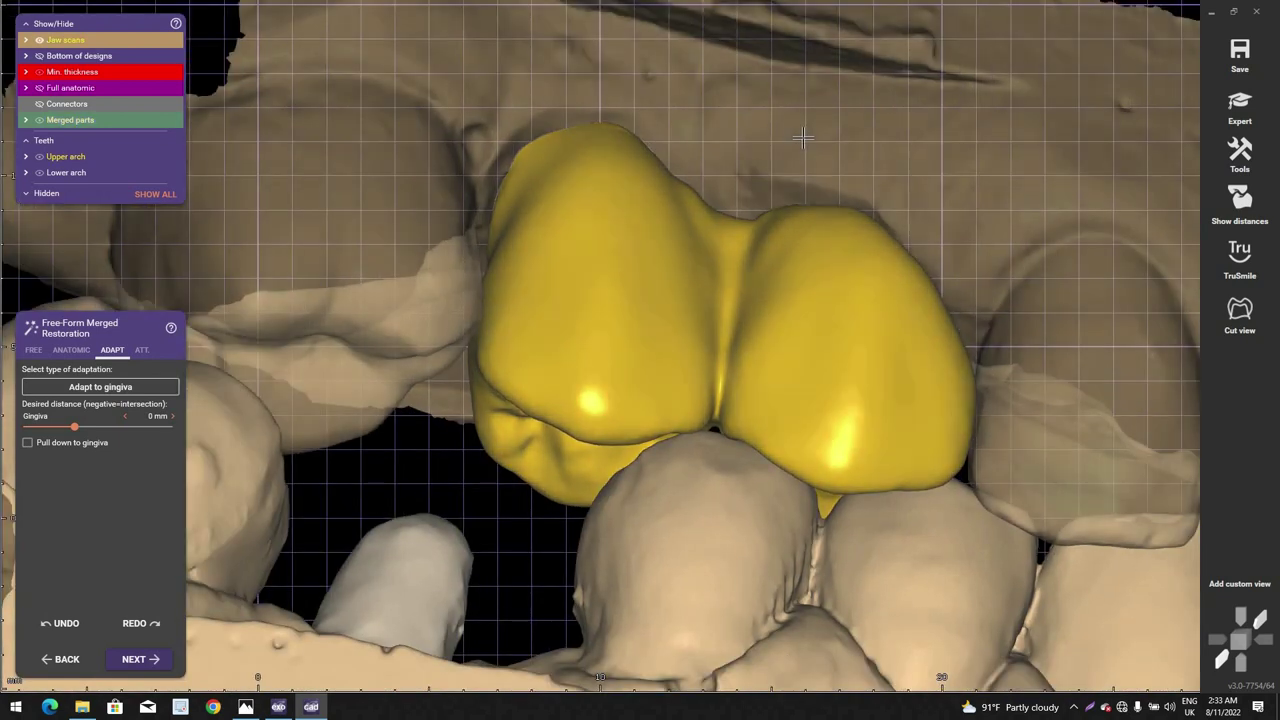
scroll(803, 138, "up", 2)
scroll(786, 192, "up", 3, "ctrl")
scroll(785, 192, "down", 3)
right_click_drag(787, 191, 269, 322)
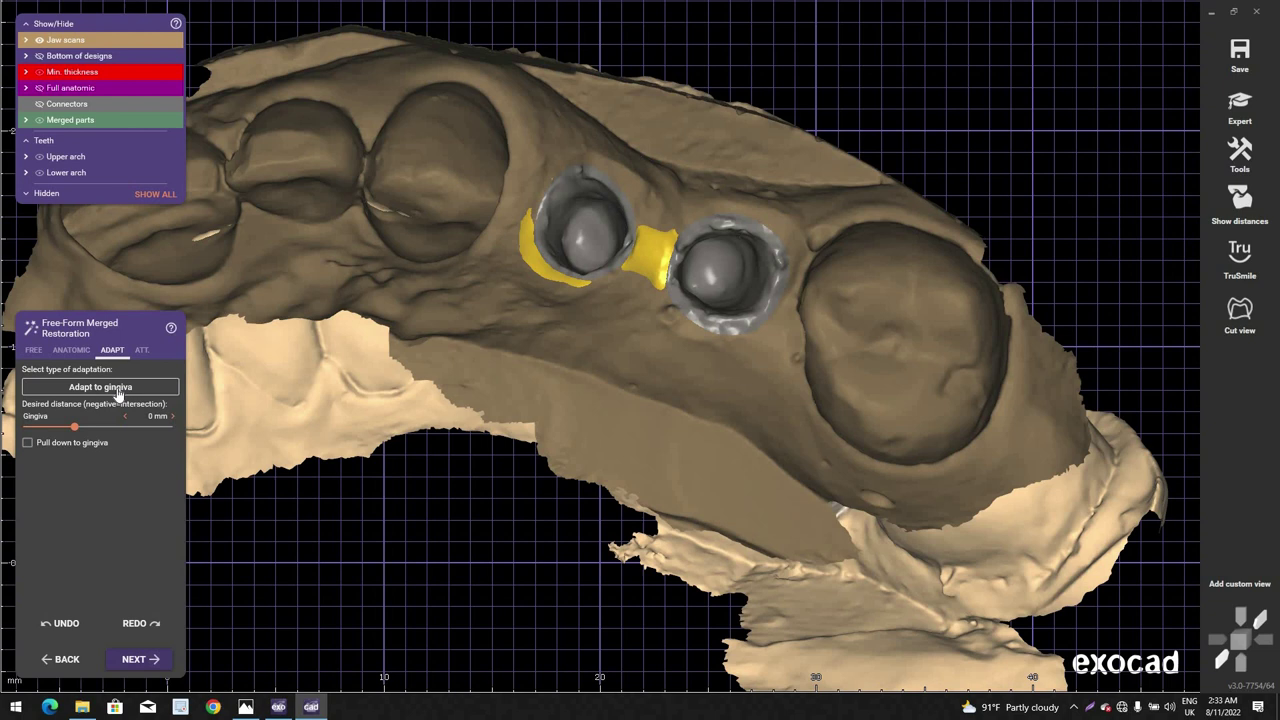
left_click(118, 389)
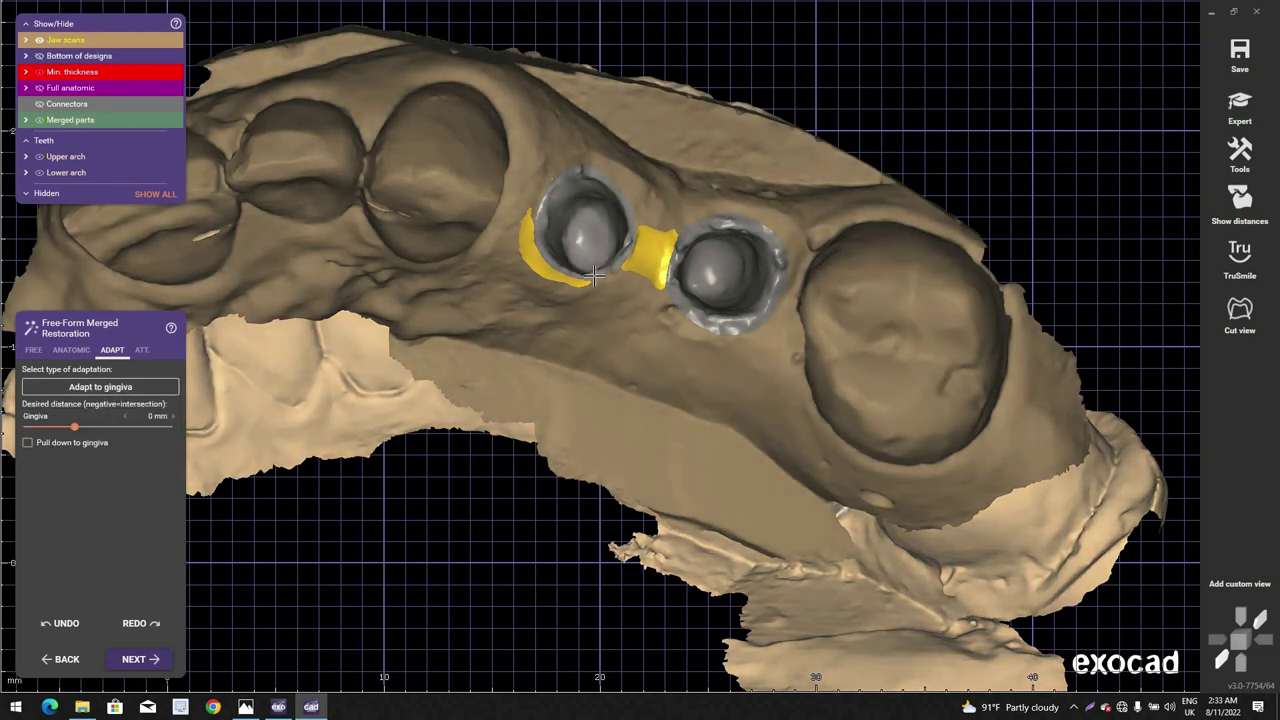
Step: Set the desired gingiva distance to -0.06 mm and adapt the underside of the merged crowns to the gingiva again
right_click_drag(593, 222, 595, 268)
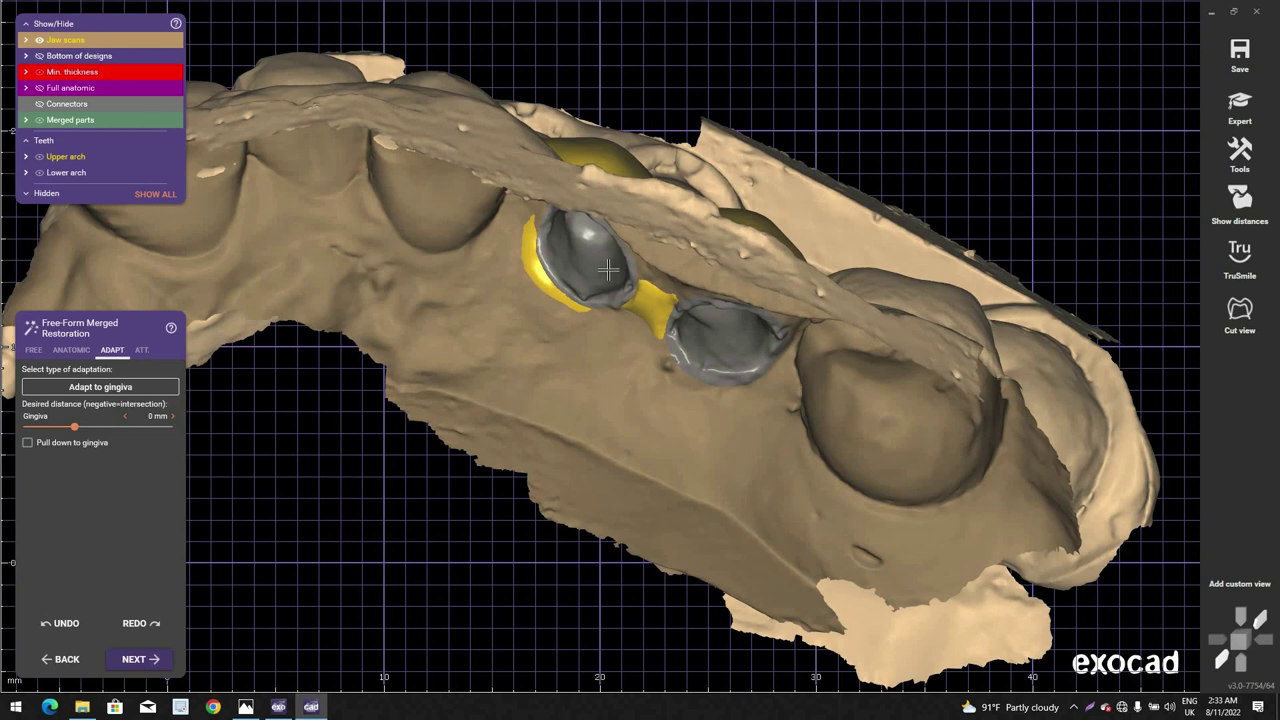
right_click_drag(634, 287, 594, 360)
scroll(671, 266, "up", 3)
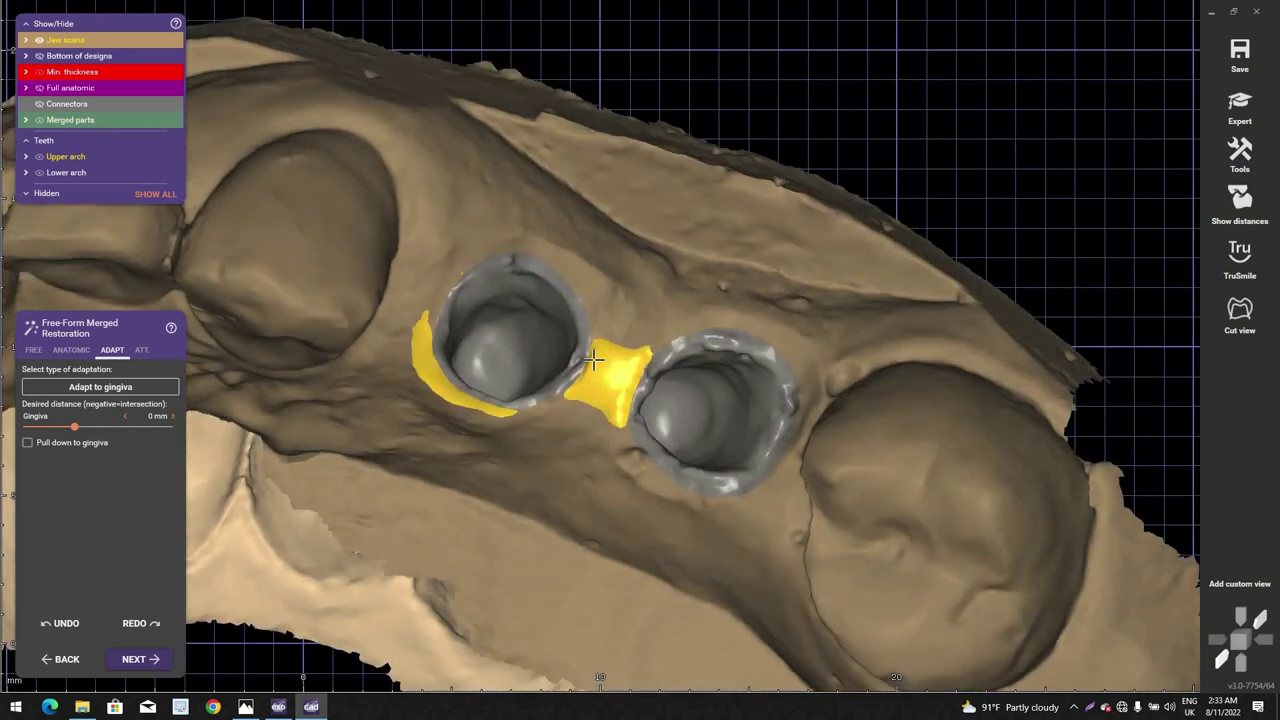
scroll(594, 360, "up", 2)
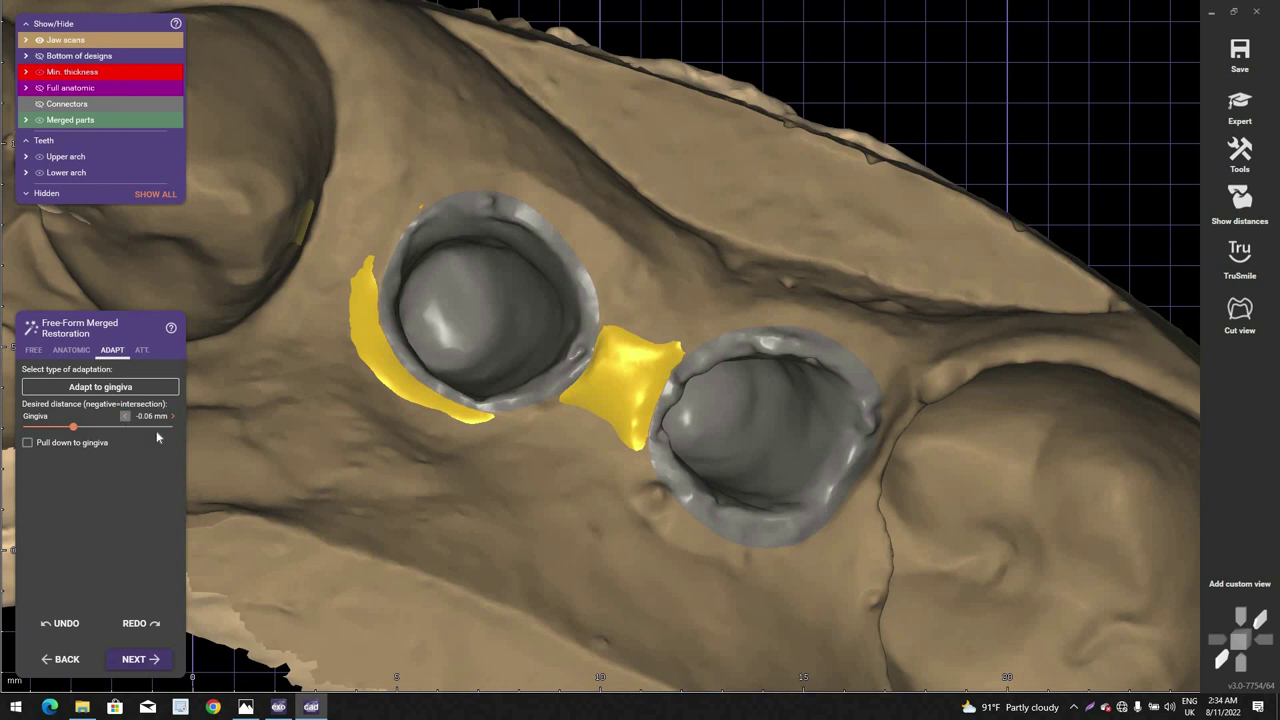
scroll(605, 413, "down", 2)
right_click_drag(605, 413, 592, 322)
right_click_drag(228, 425, 109, 439)
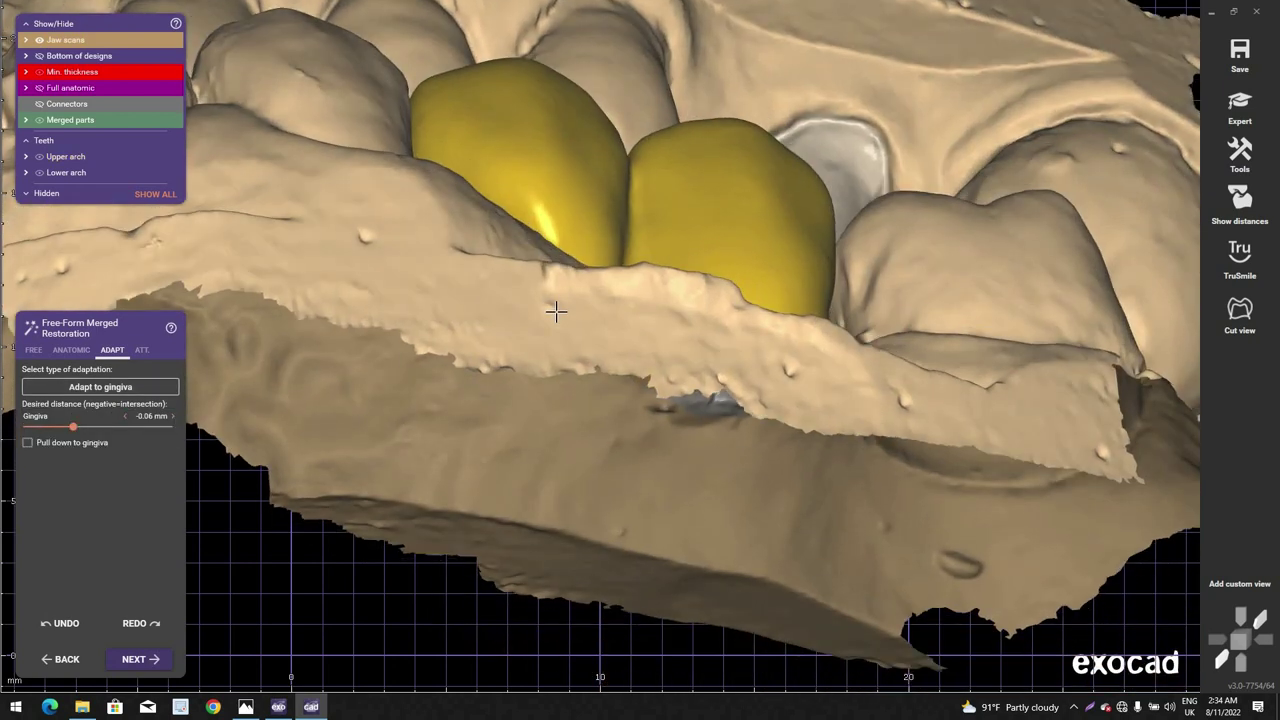
right_click_drag(554, 306, 380, 177)
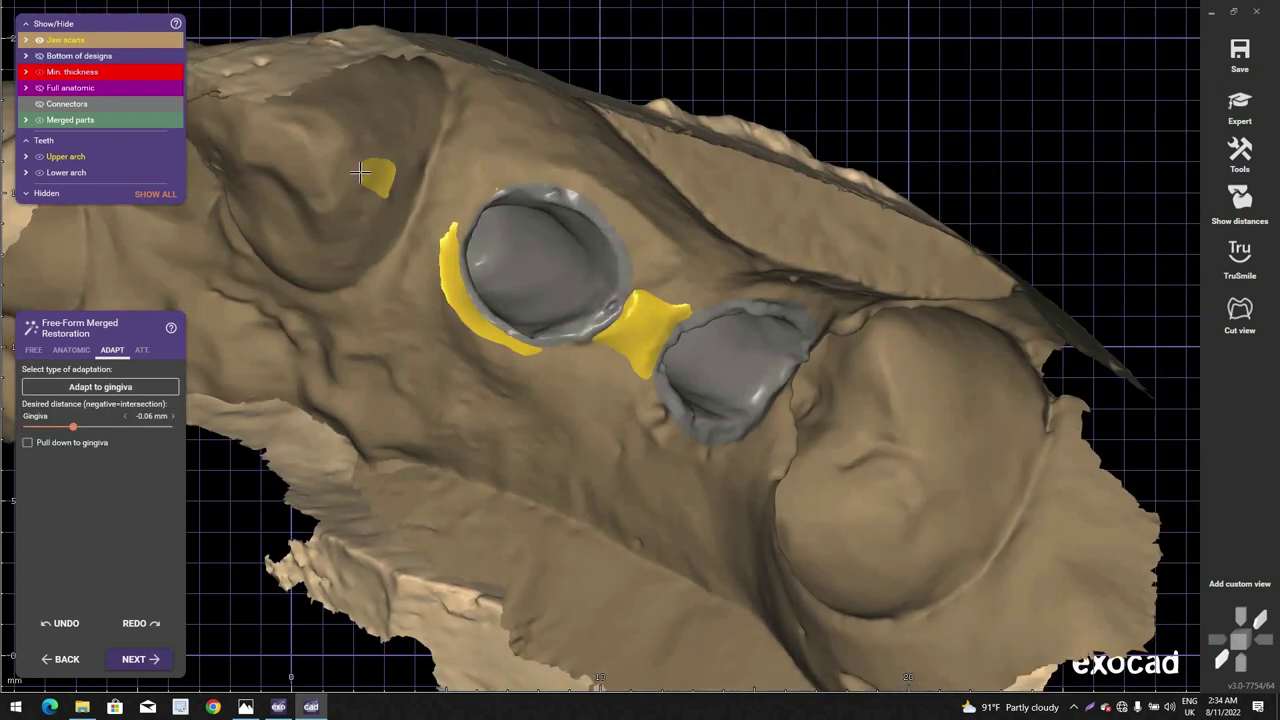
scroll(362, 171, "up", 3)
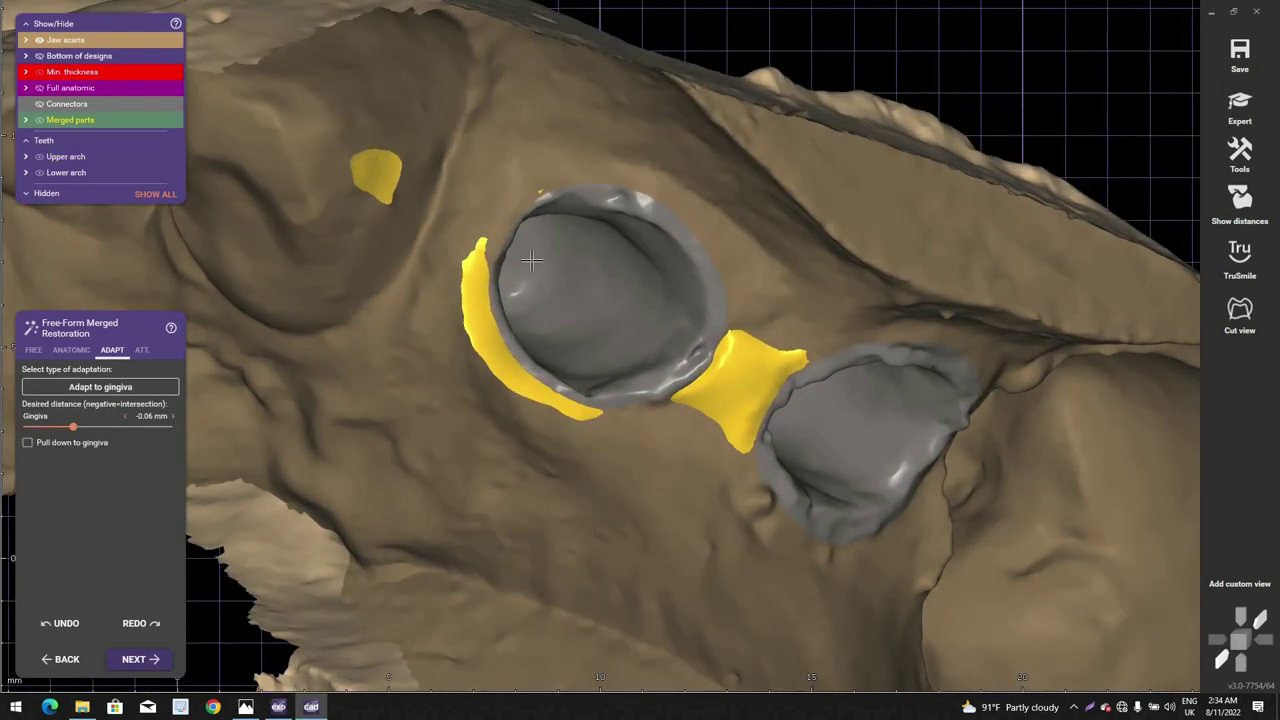
scroll(567, 273, "down", 2)
right_click_drag(716, 364, 705, 360)
scroll(663, 287, "down", 1)
right_click_drag(663, 288, 716, 340)
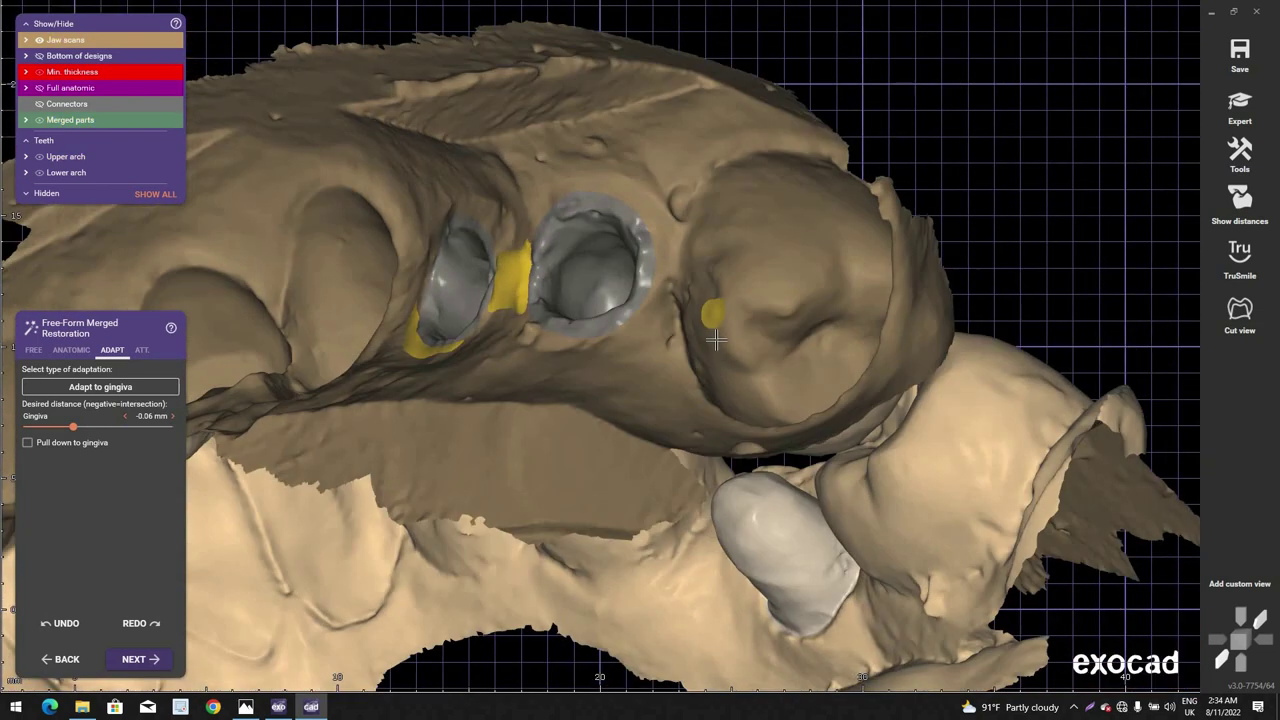
right_click_drag(501, 350, 385, 340)
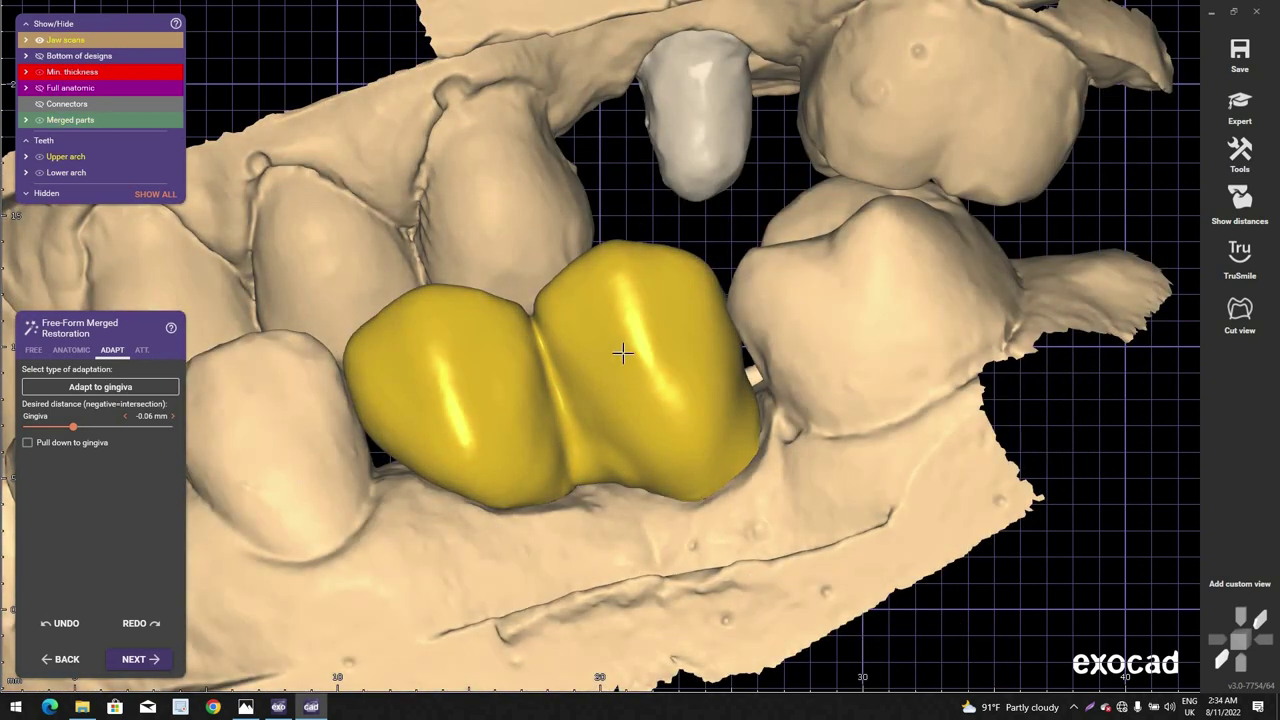
right_click_drag(623, 353, 290, 375)
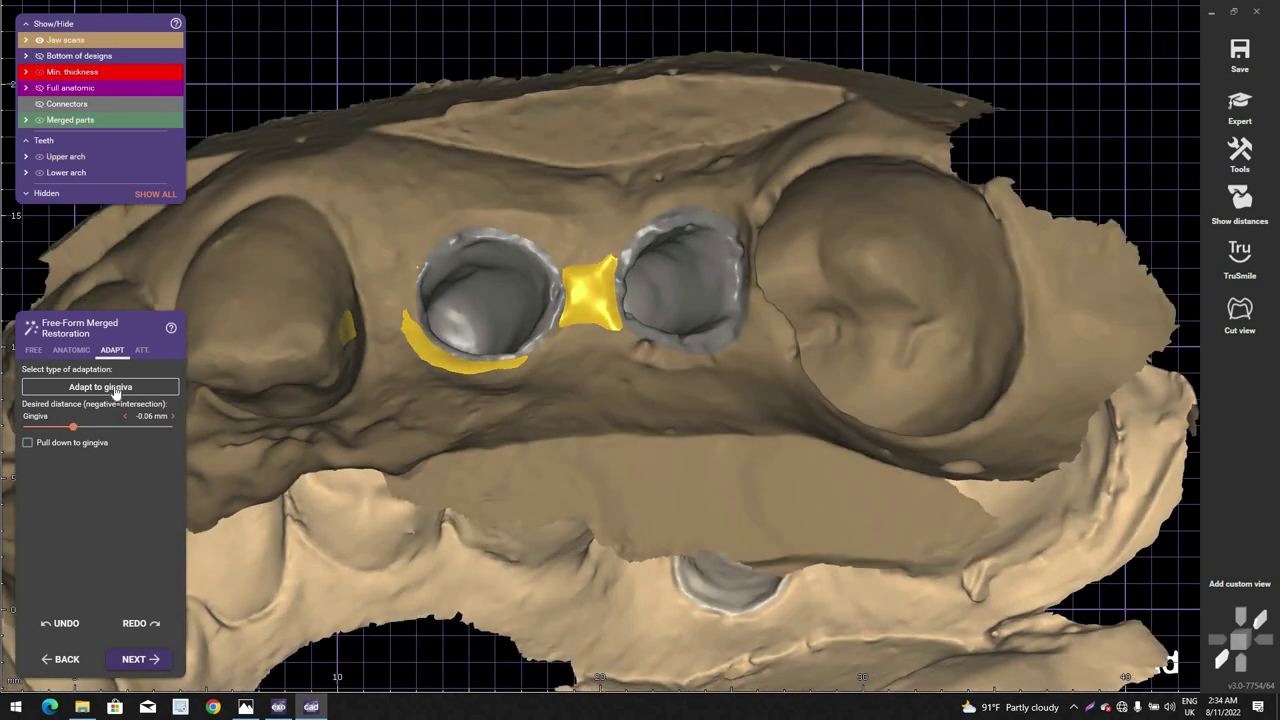
left_click(115, 388)
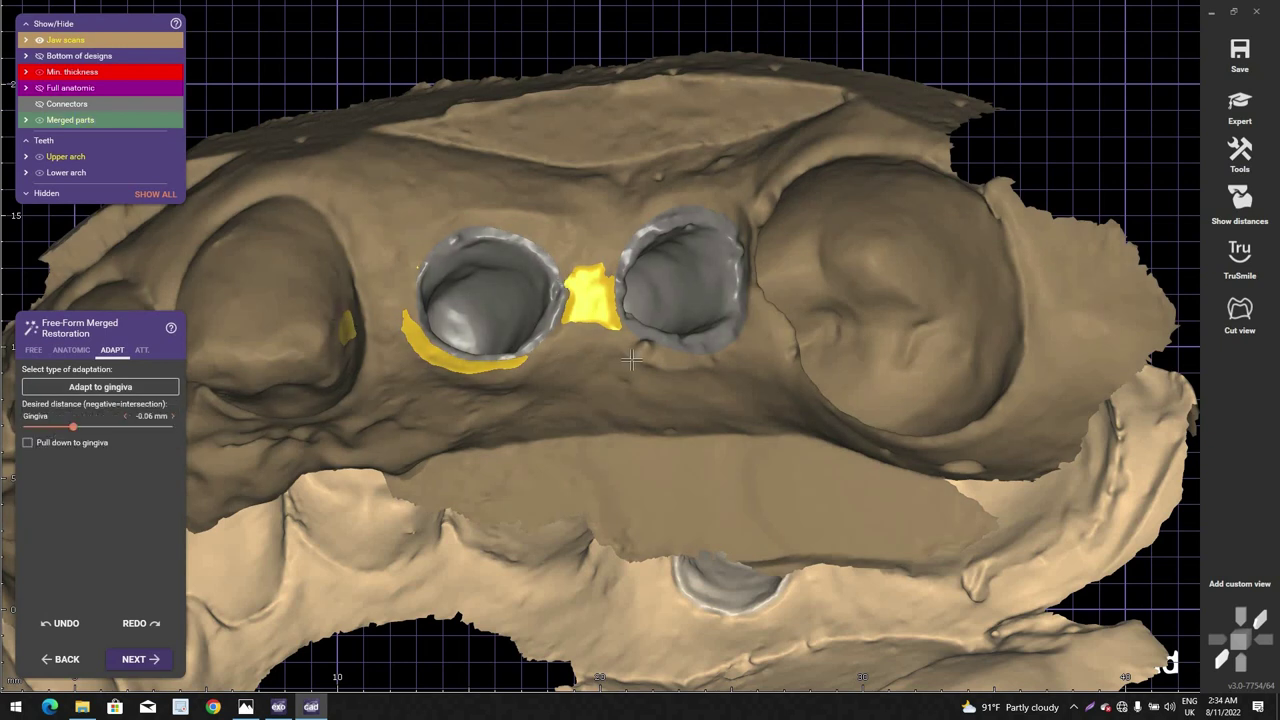
Step: Hide the upper jaw scan and smooth the gum-facing side of the connector in Smooth/Flatten mode at slightly higher strength
right_click_drag(557, 335, 520, 369)
right_click_drag(597, 340, 636, 350)
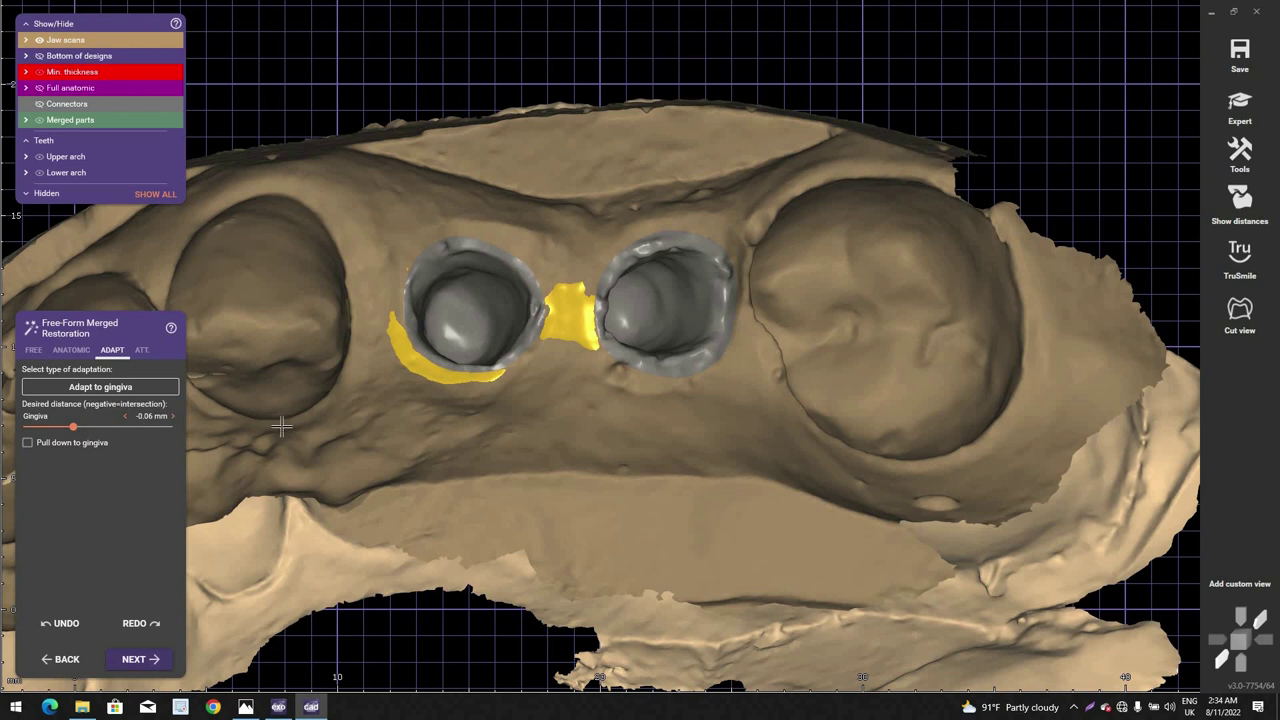
left_click(580, 400, "ctrl")
right_click_drag(583, 400, 560, 404)
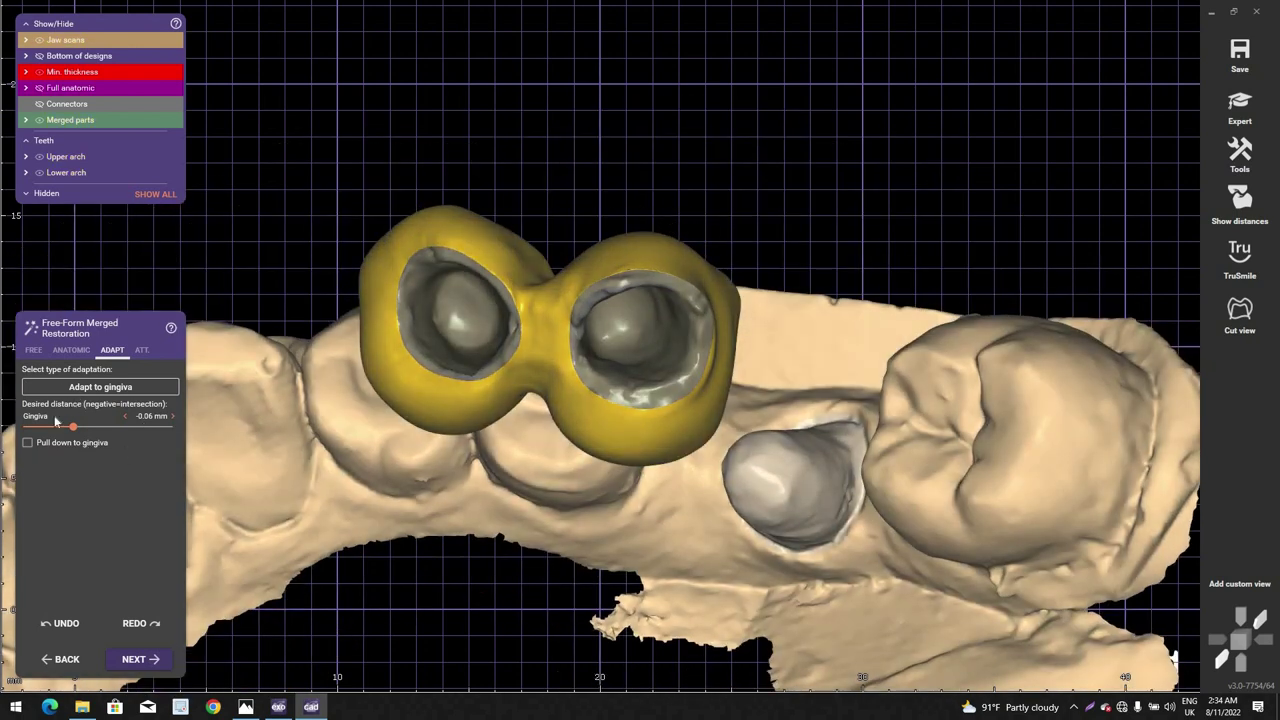
left_click(33, 350)
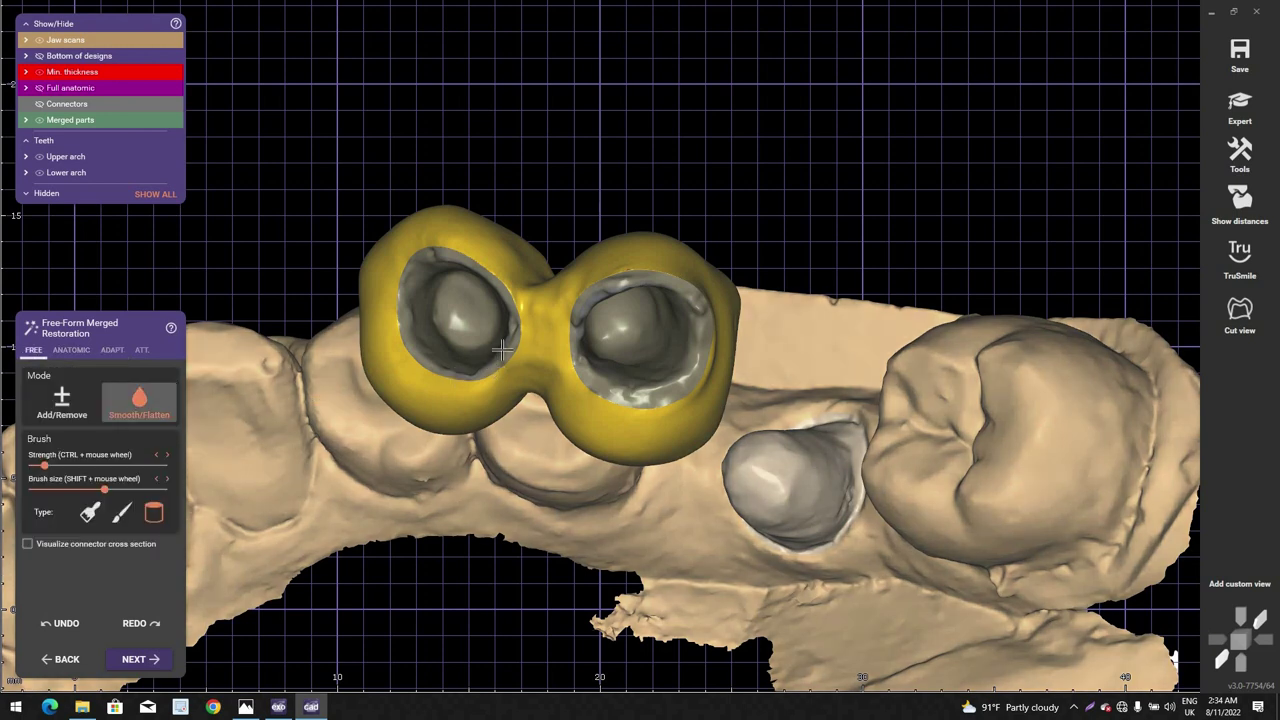
scroll(555, 296, "up", 2)
scroll(555, 296, "up", 1)
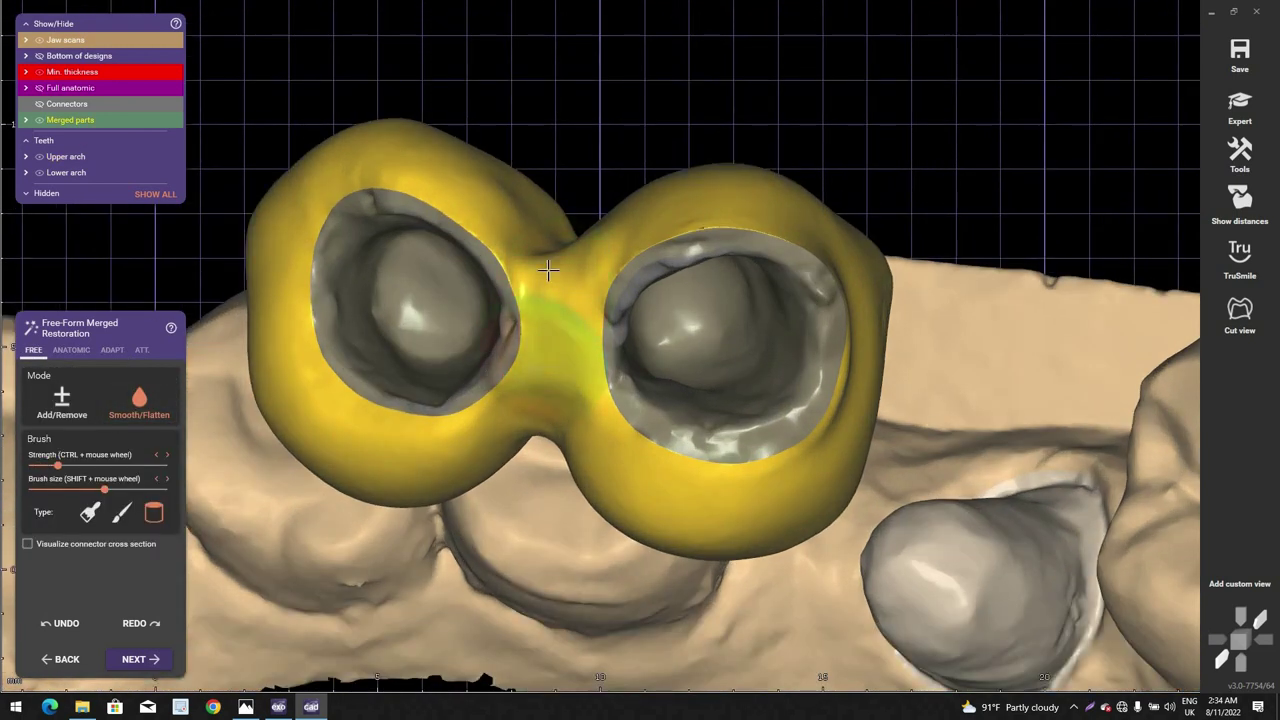
scroll(688, 257, "down", 1)
right_click_drag(688, 257, 607, 335)
scroll(605, 326, "down", 1)
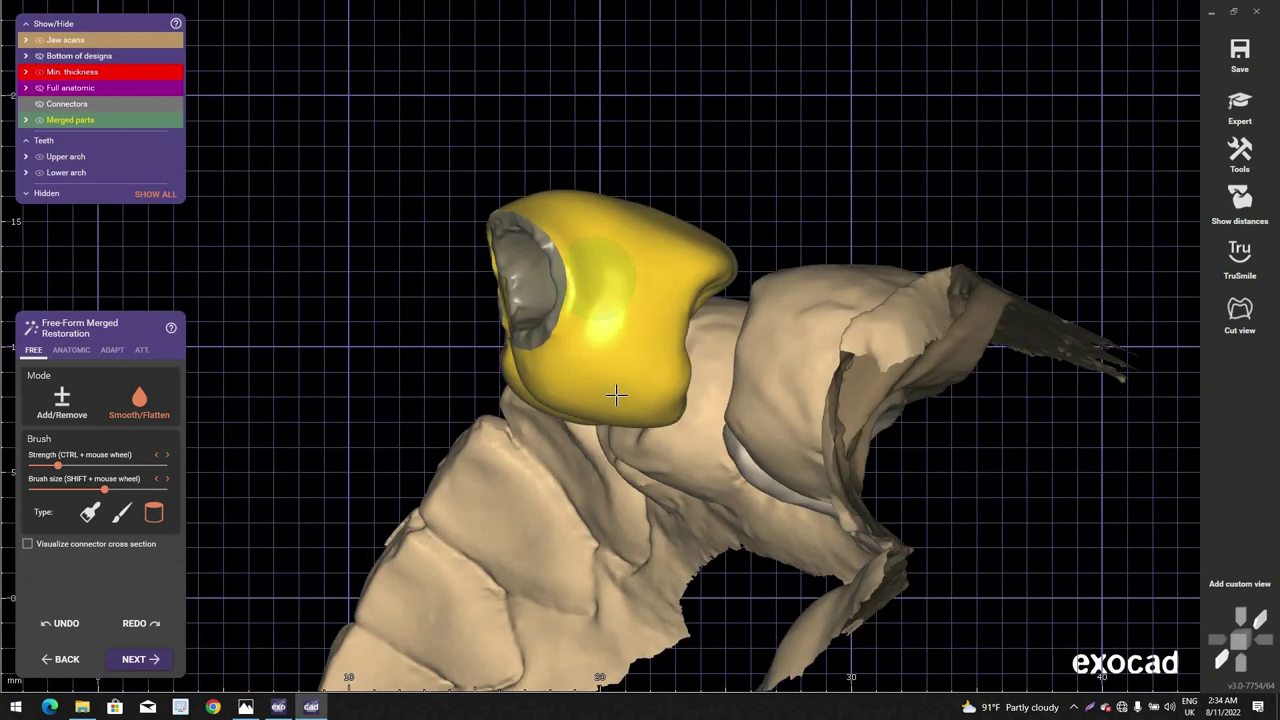
scroll(617, 397, "down", 1)
right_click_drag(617, 397, 517, 345)
scroll(536, 326, "up", 3)
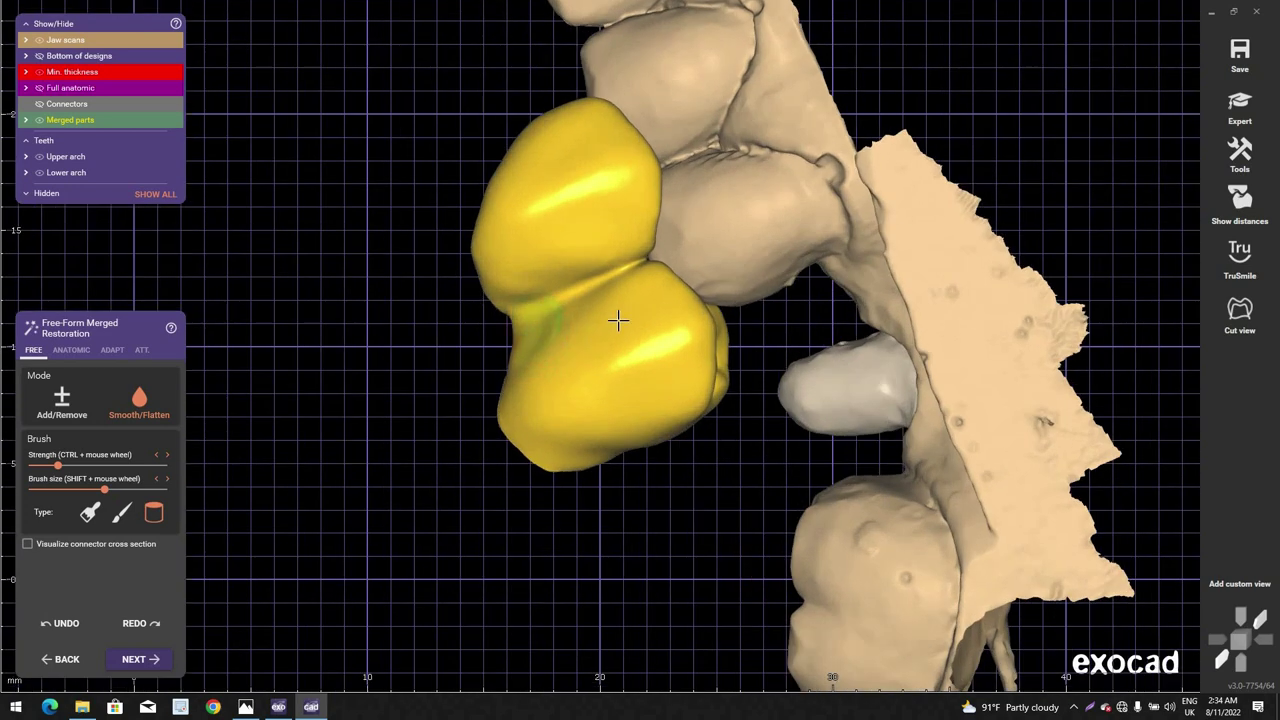
Step: Finish free-forming the merged restoration and save the bridge and crown design files
scroll(616, 323, "down", 4)
mouse_move(617, 322)
right_mouse_down()
mouse_move(603, 340)
mouse_move(631, 334)
mouse_move(612, 354)
mouse_move(636, 275)
mouse_move(651, 303)
mouse_move(640, 326)
right_mouse_up()
left_click(159, 661)
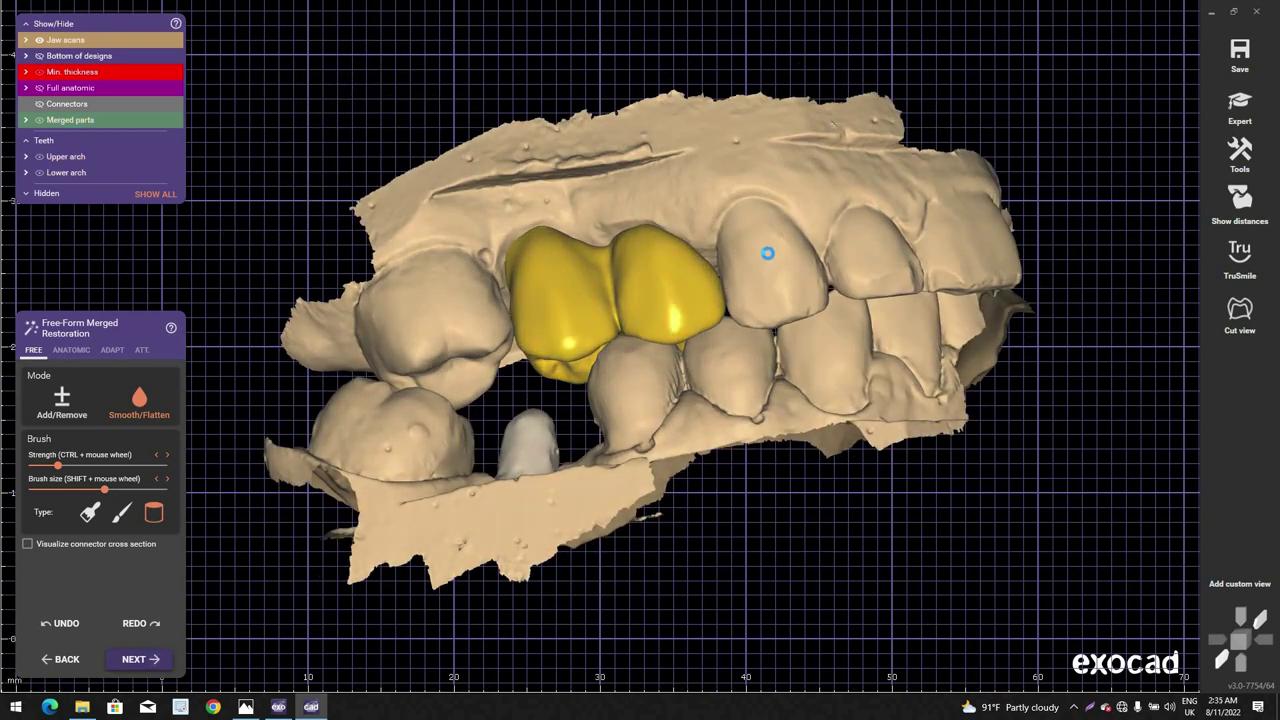
key("ctrl+s")
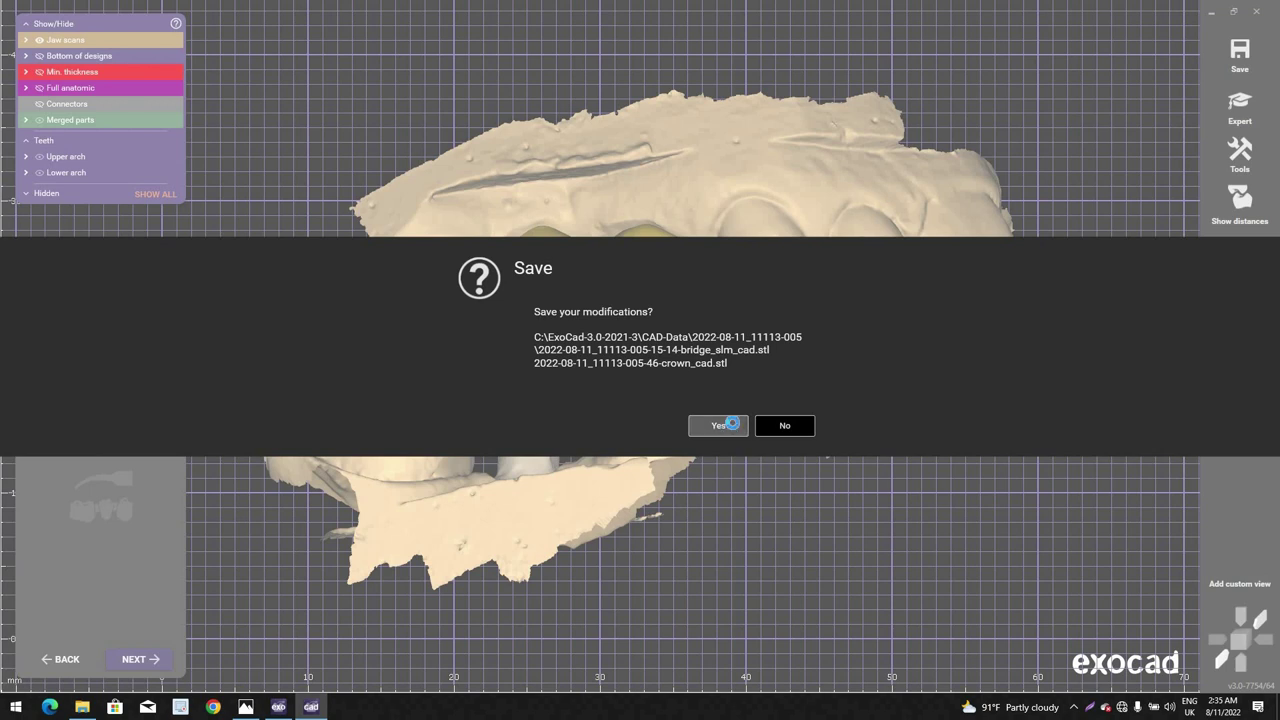
left_click(718, 425)
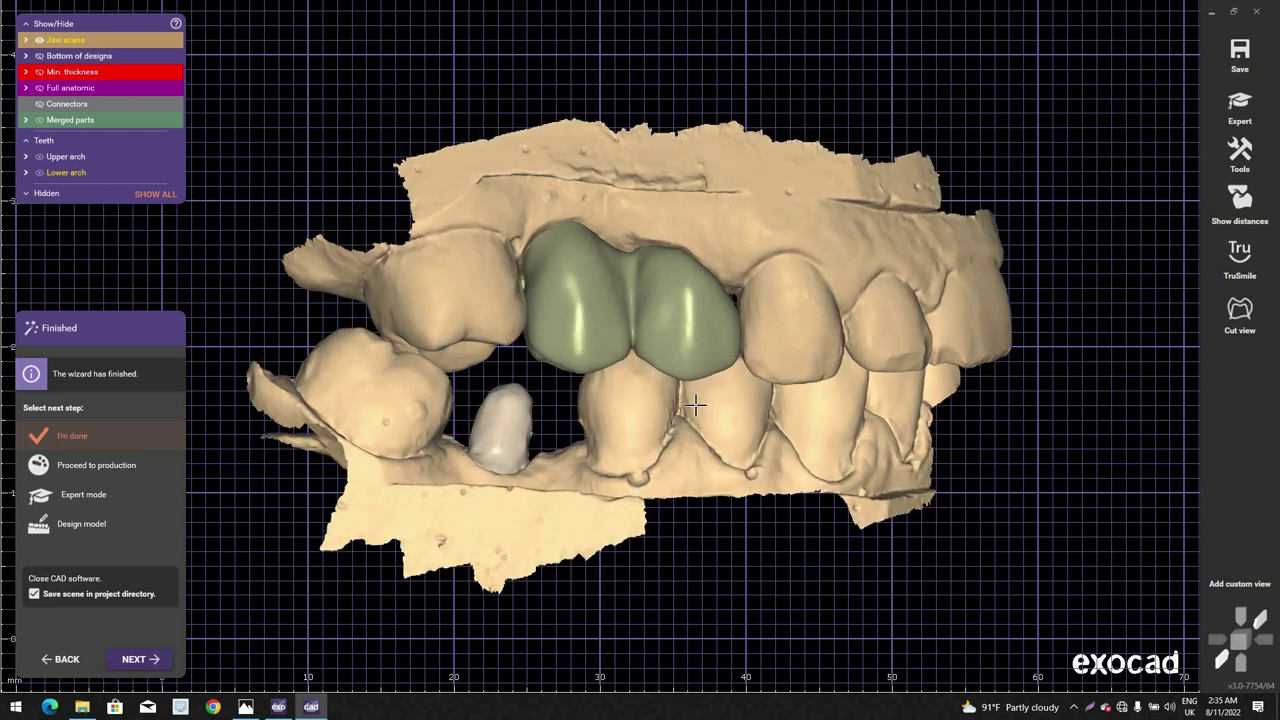
Step: Examine the finished upper bridge against the neighbouring and opposing teeth from the cheek side
scroll(671, 371, "down", 3)
right_click_drag(688, 391, 657, 386)
scroll(578, 369, "down", 1)
scroll(579, 369, "up", 5)
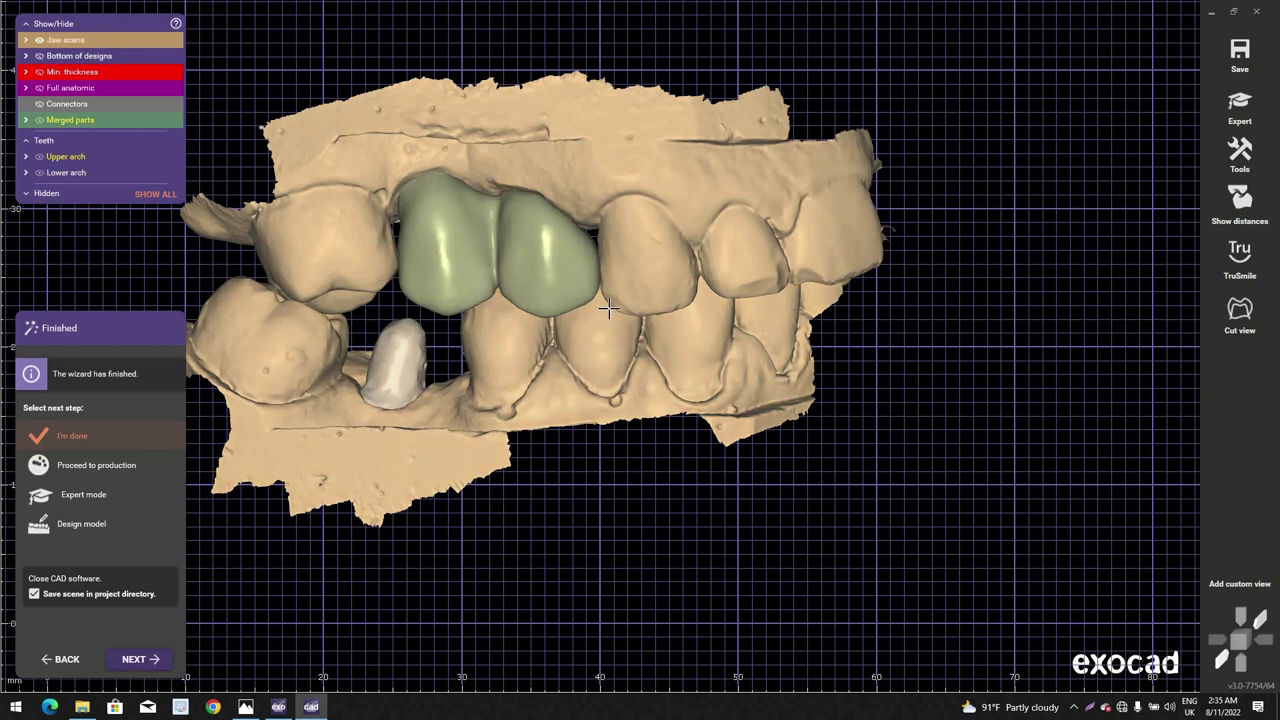
scroll(600, 310, "down", 2)
scroll(664, 345, "down", 2)
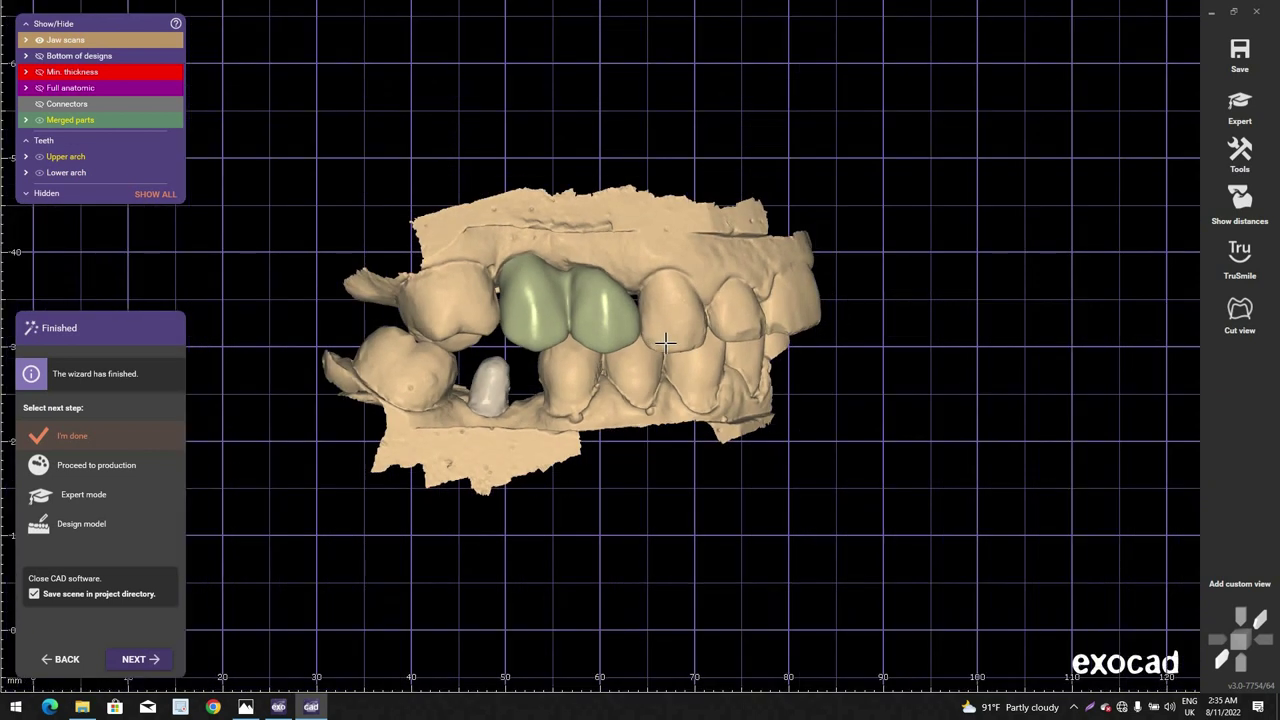
right_click_drag(1115, 165, 1060, 150)
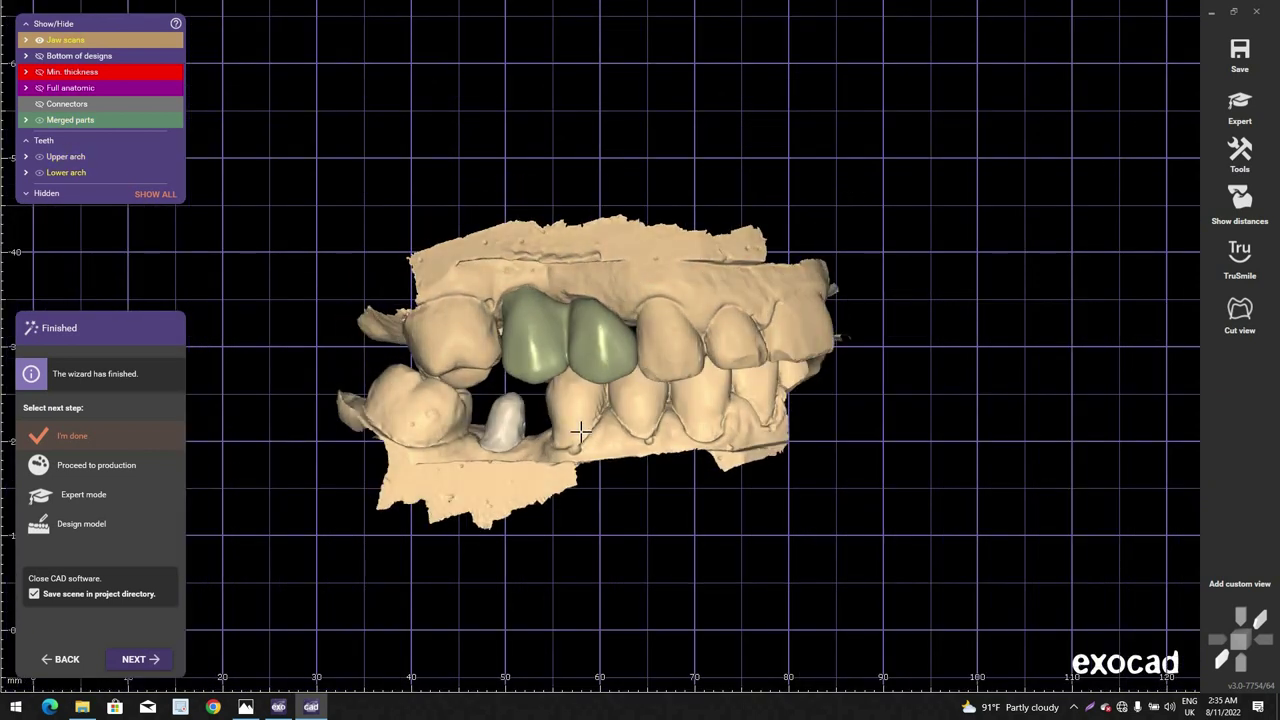
right_click_drag(590, 435, 500, 465)
scroll(373, 622, "up", 3)
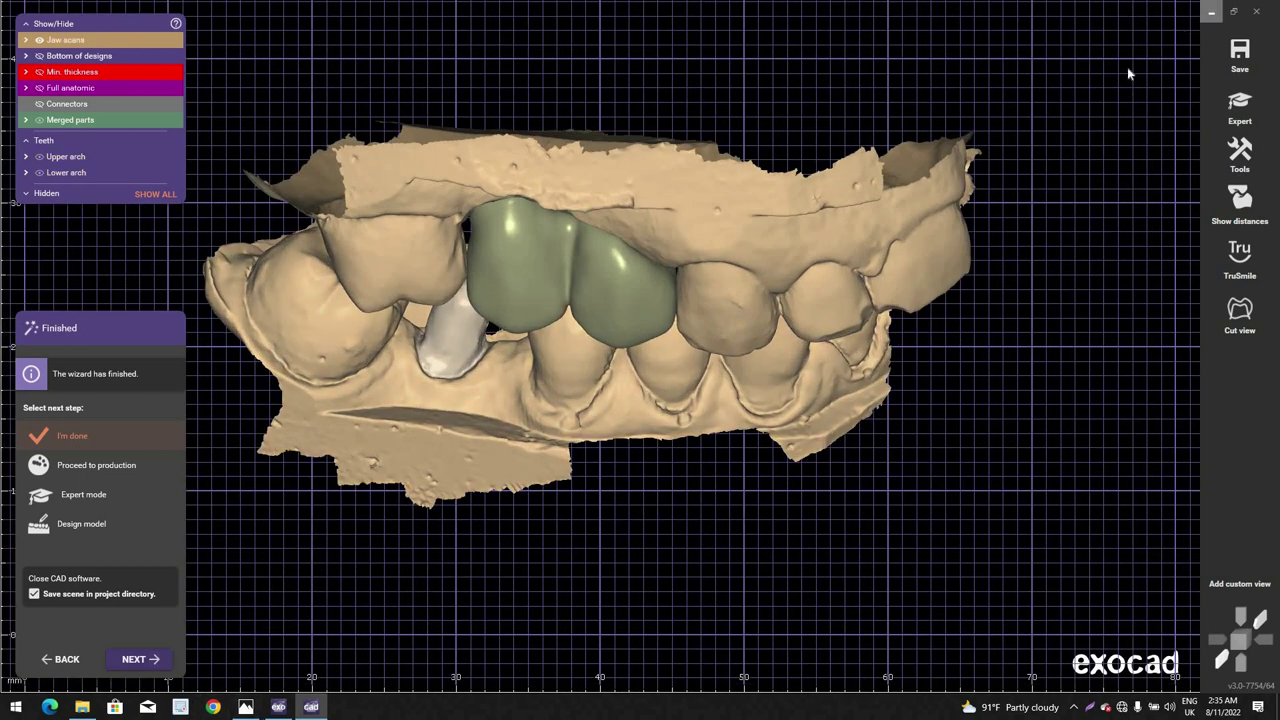
Step: Switch to File Explorer, preview the lower jaw scan in the "7 lower 6 crown" folder, and return to the parent folder
left_click(1211, 11)
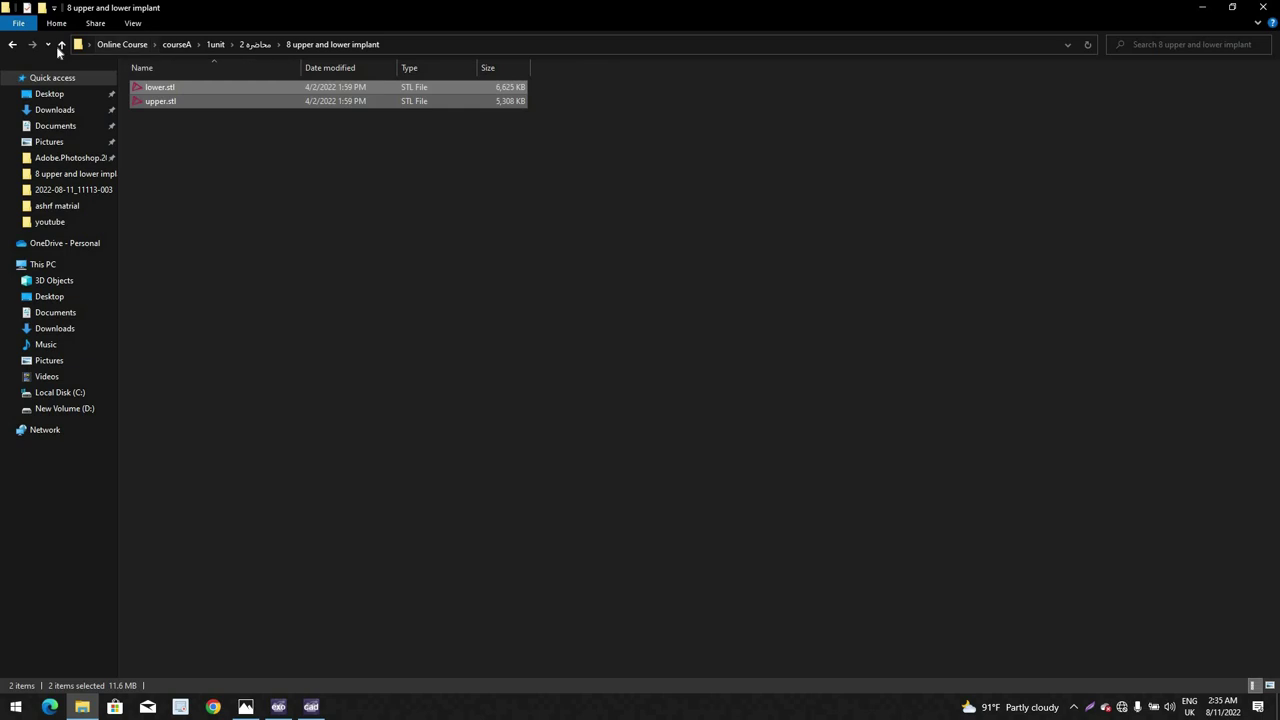
key("alt+Up")
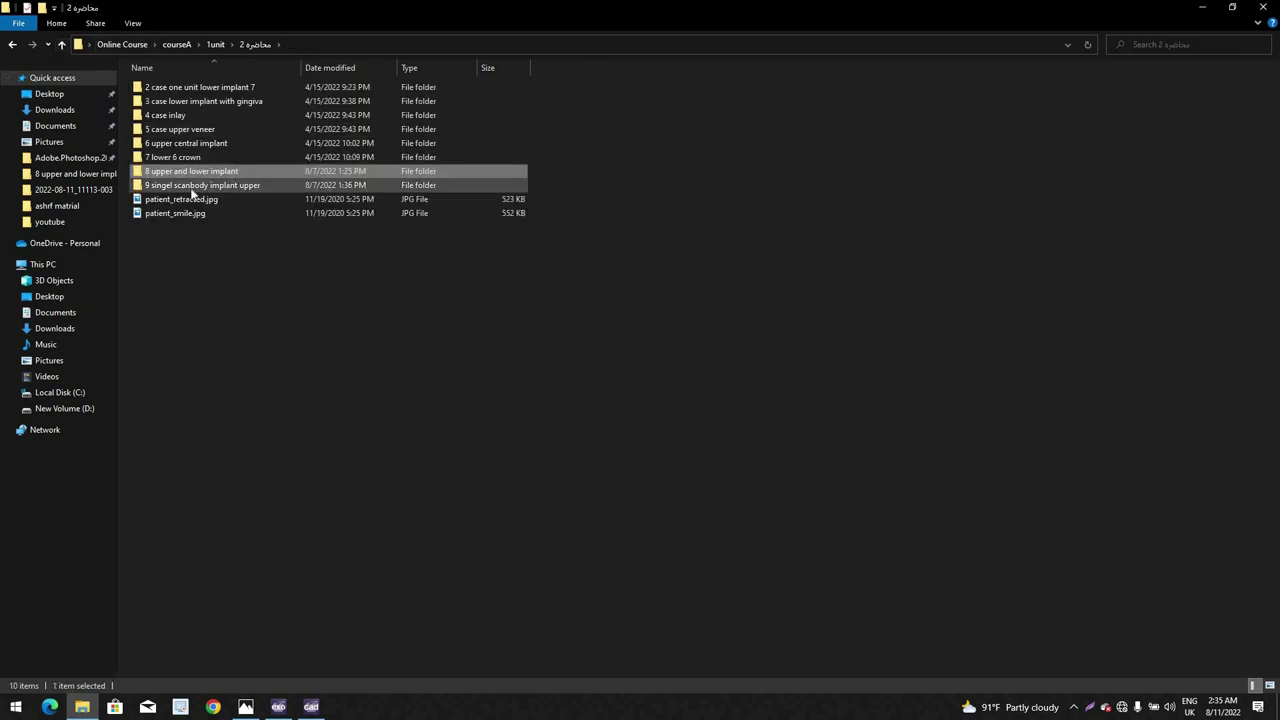
double_click(172, 157)
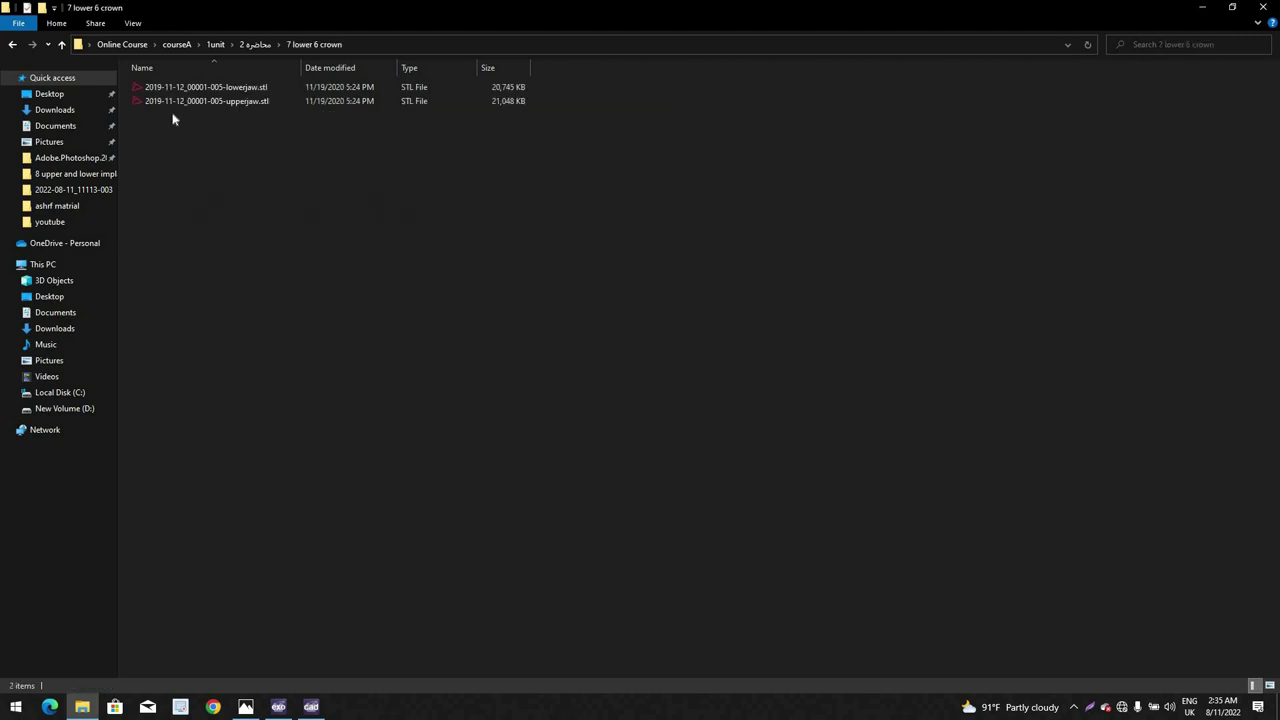
double_click(228, 89)
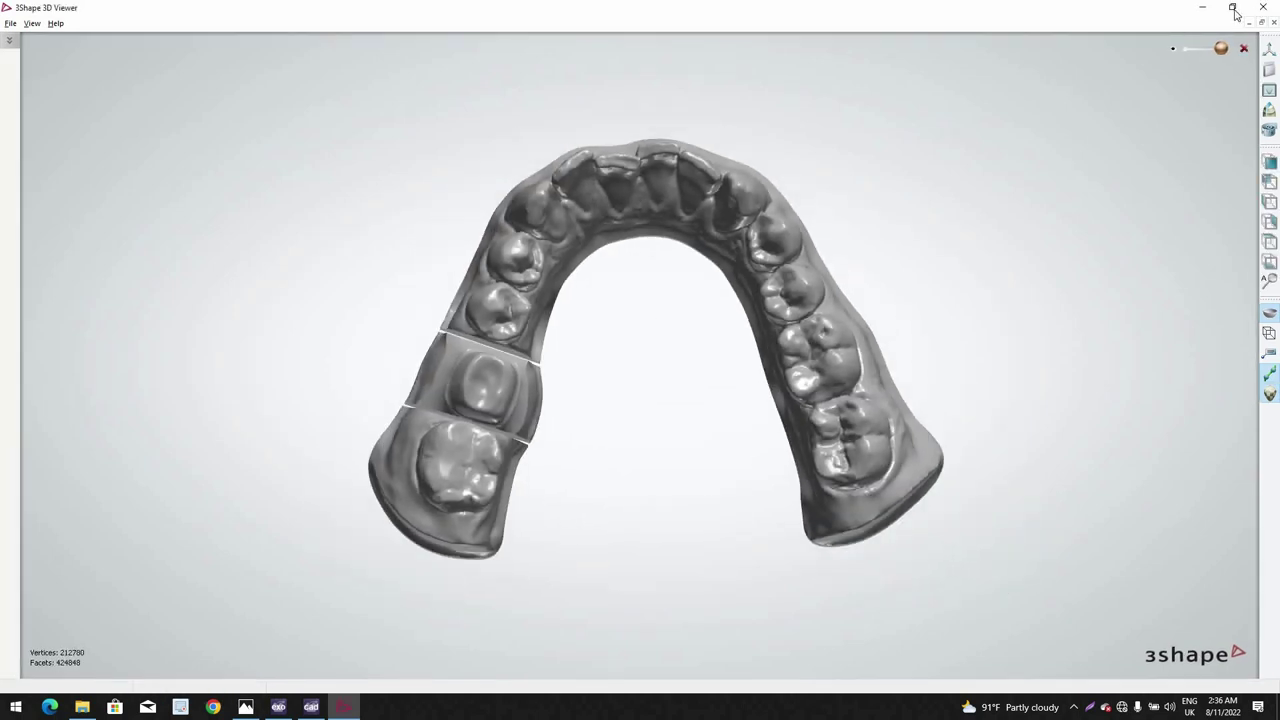
left_click(1263, 7)
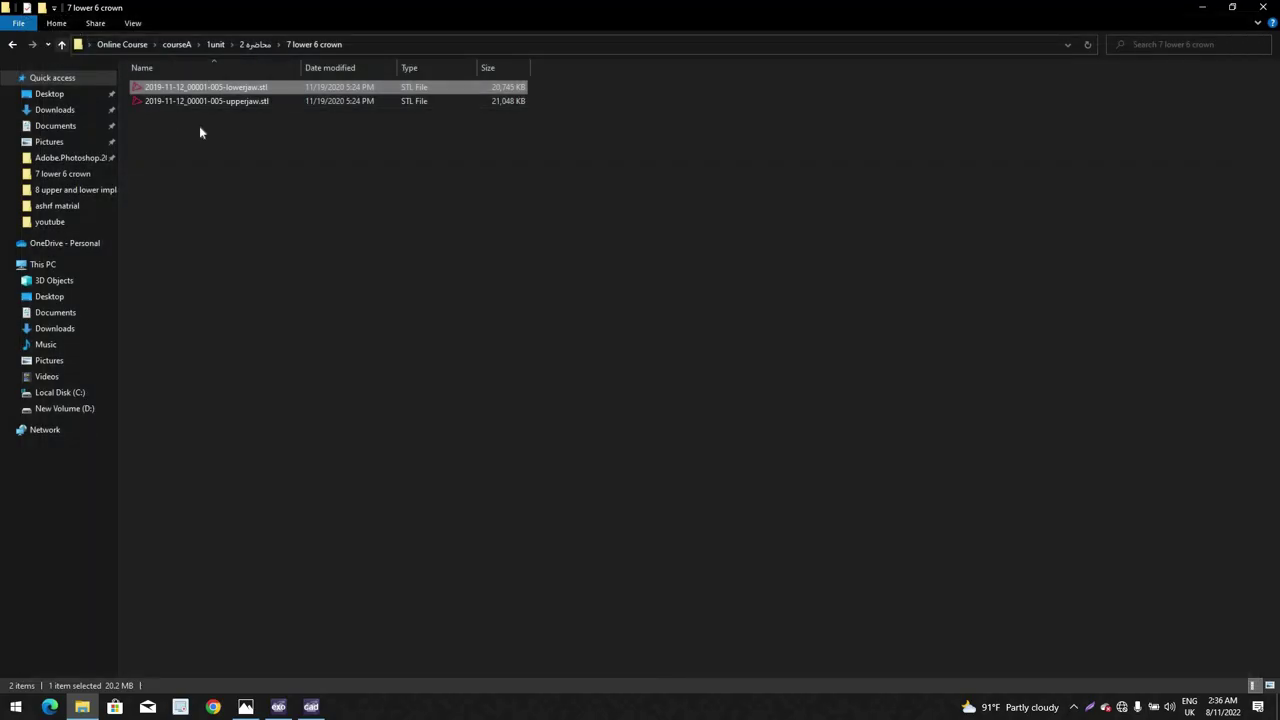
key("alt+Up")
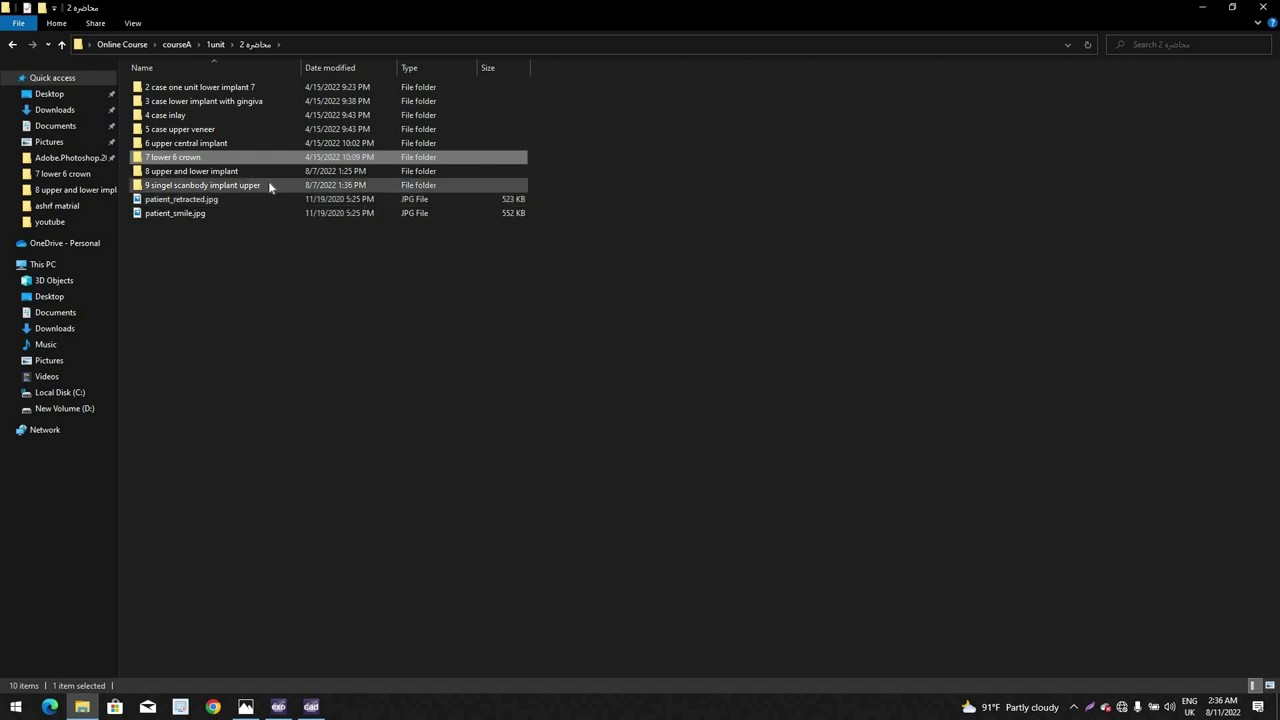
Step: In the "8 upper and lower implant" folder, preview the lower.stl scan and copy upper.stl
double_click(245, 172)
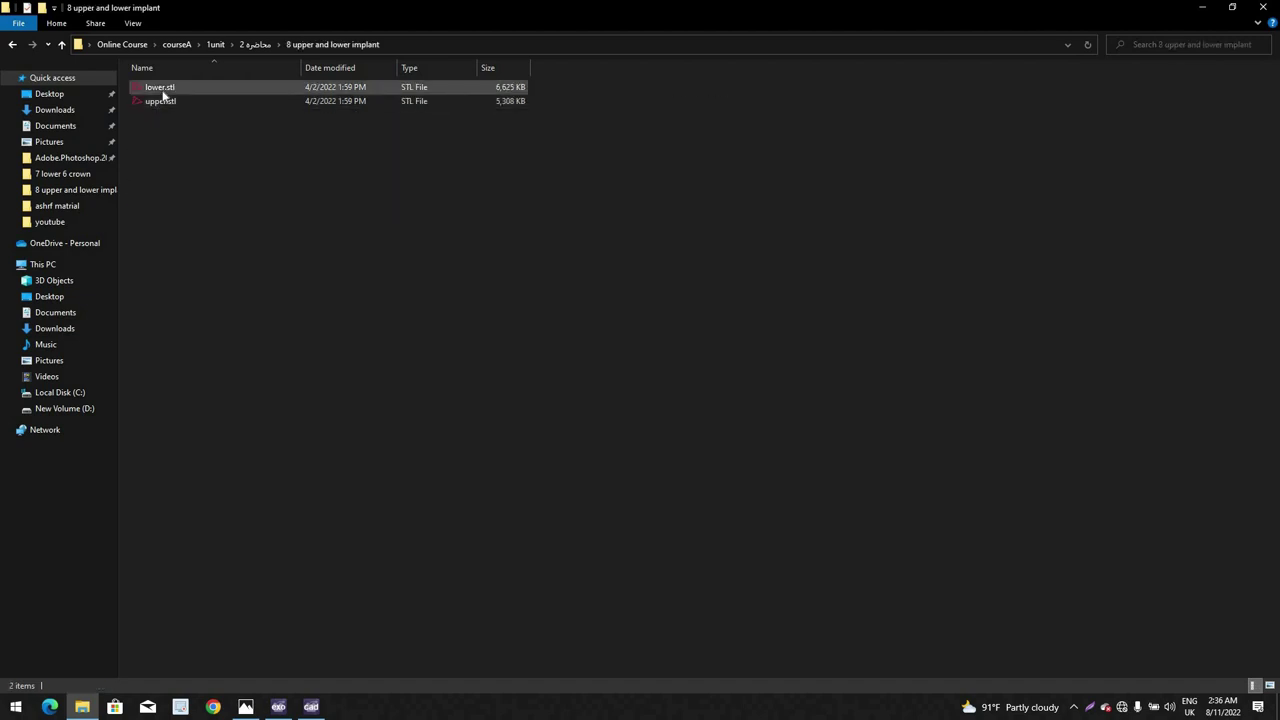
left_click(165, 92)
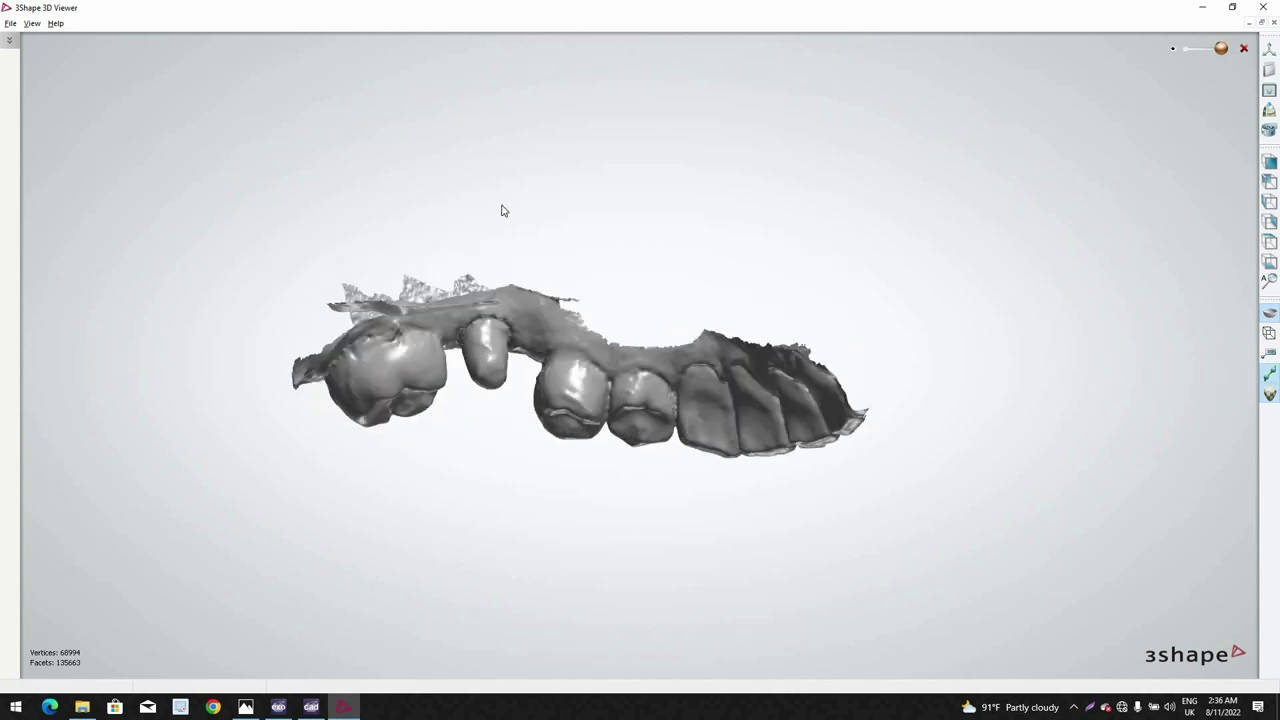
left_click(1263, 8)
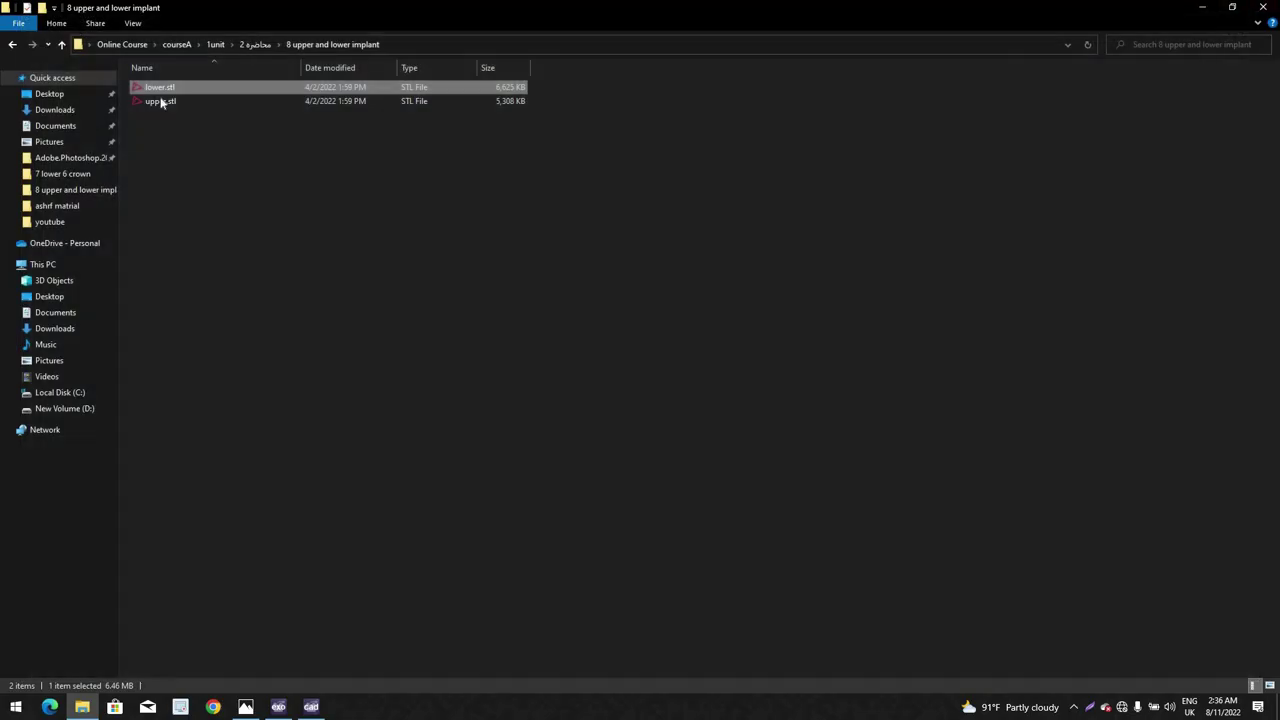
left_click(172, 102)
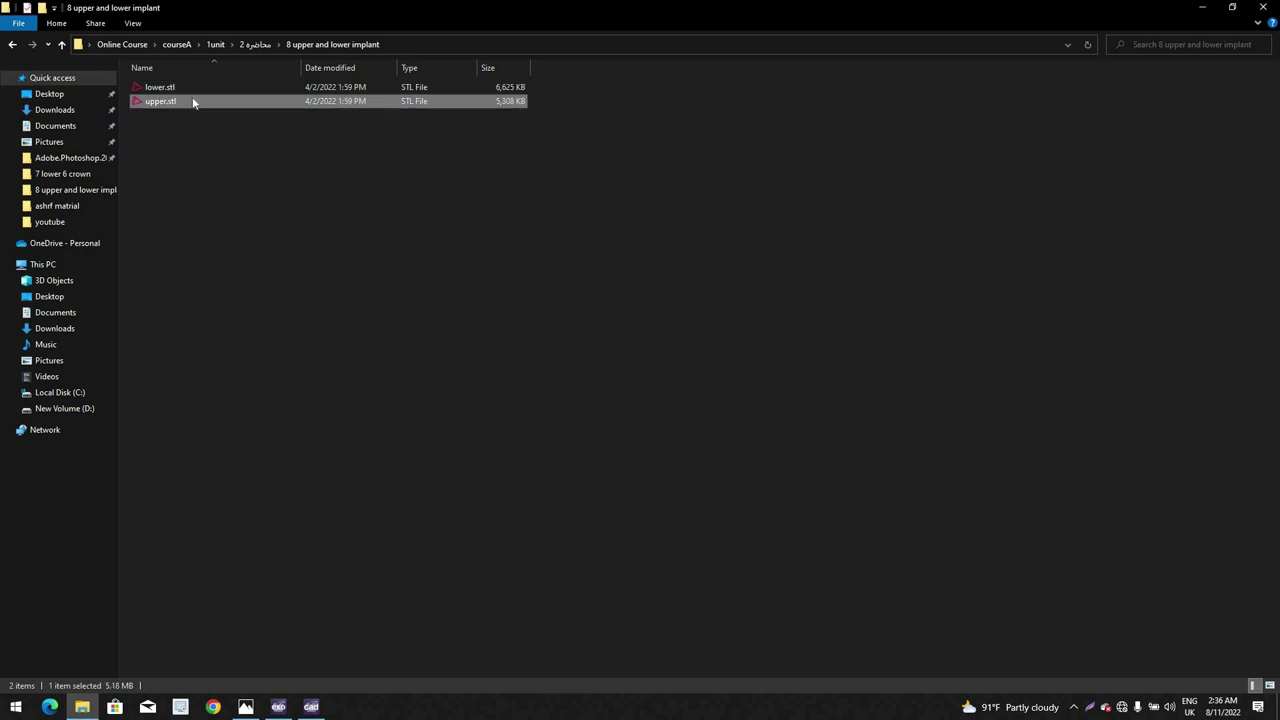
right_click(196, 100)
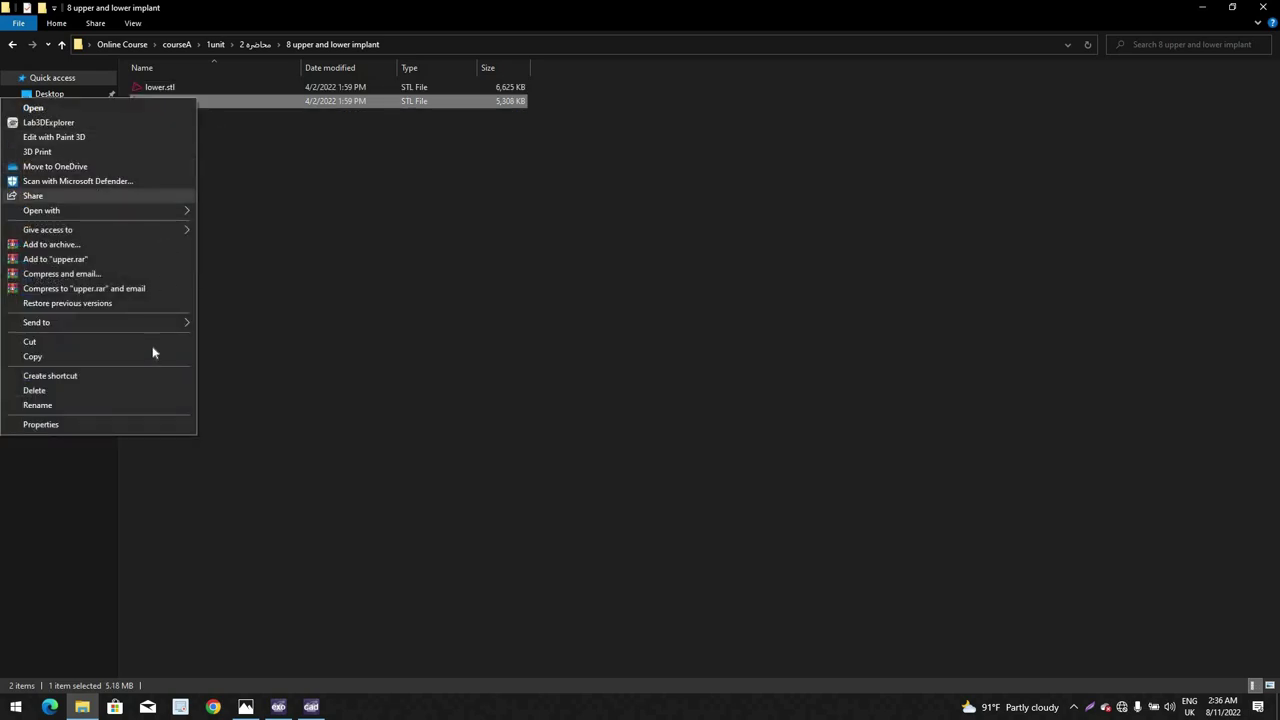
left_click(1211, 5)
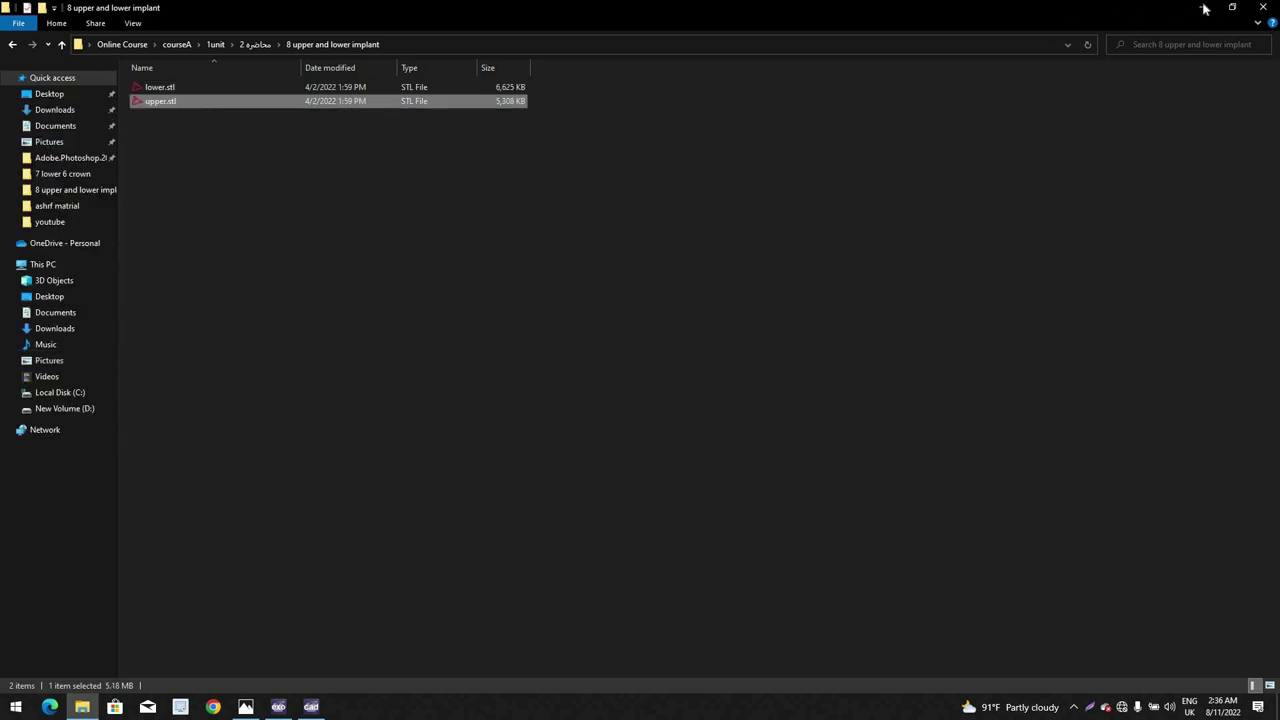
left_click(1203, 7)
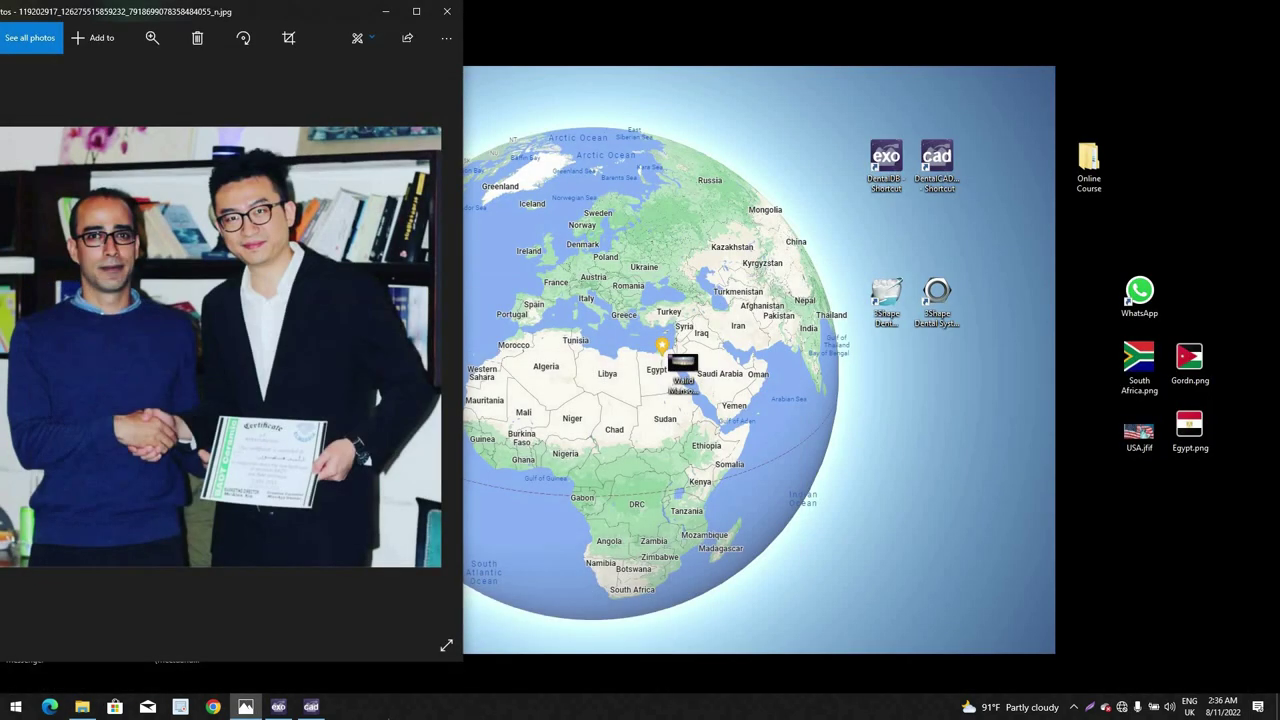
Step: Switch to exocad DentalDB, start a new project and select its client
mouse_move(289, 714)
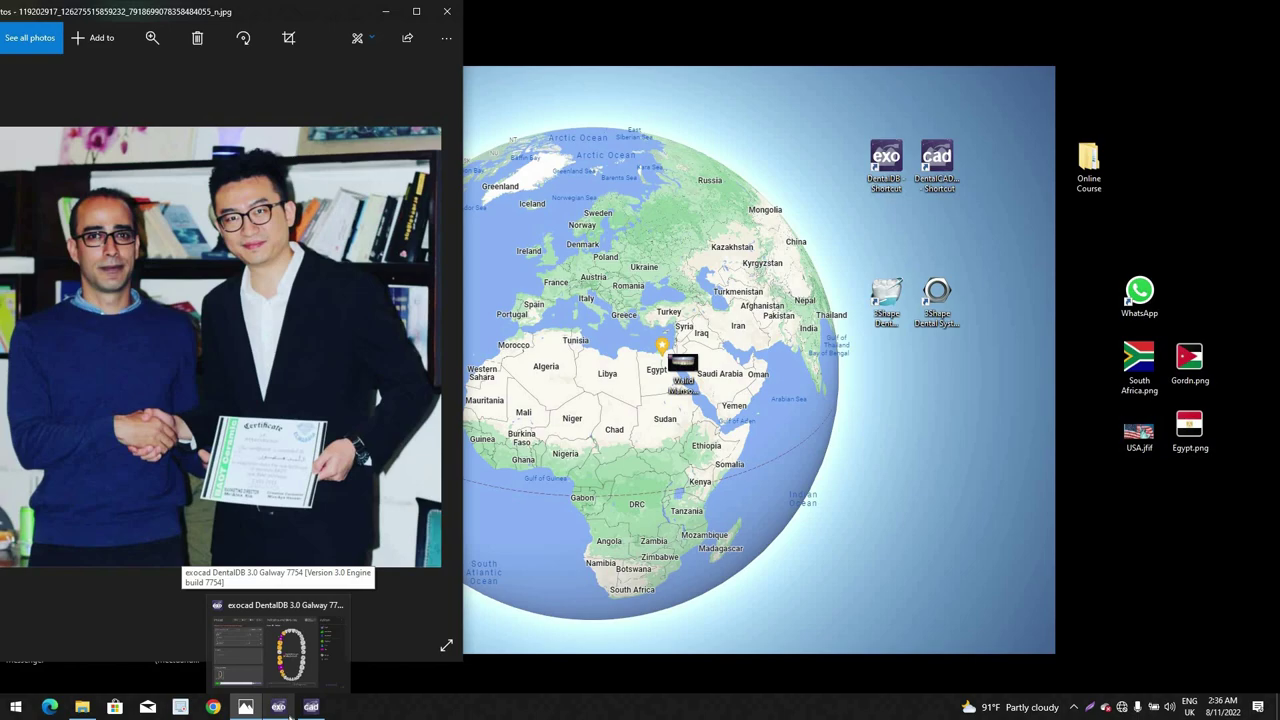
left_click(289, 714)
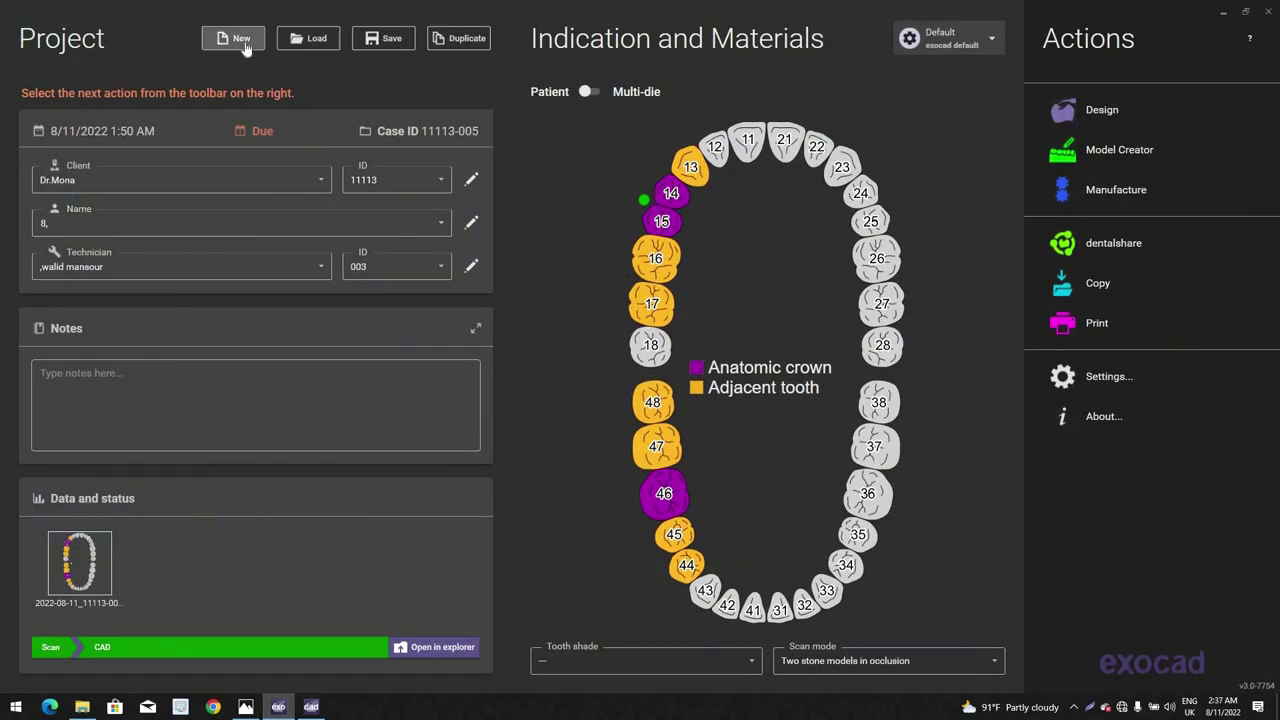
left_click(242, 40)
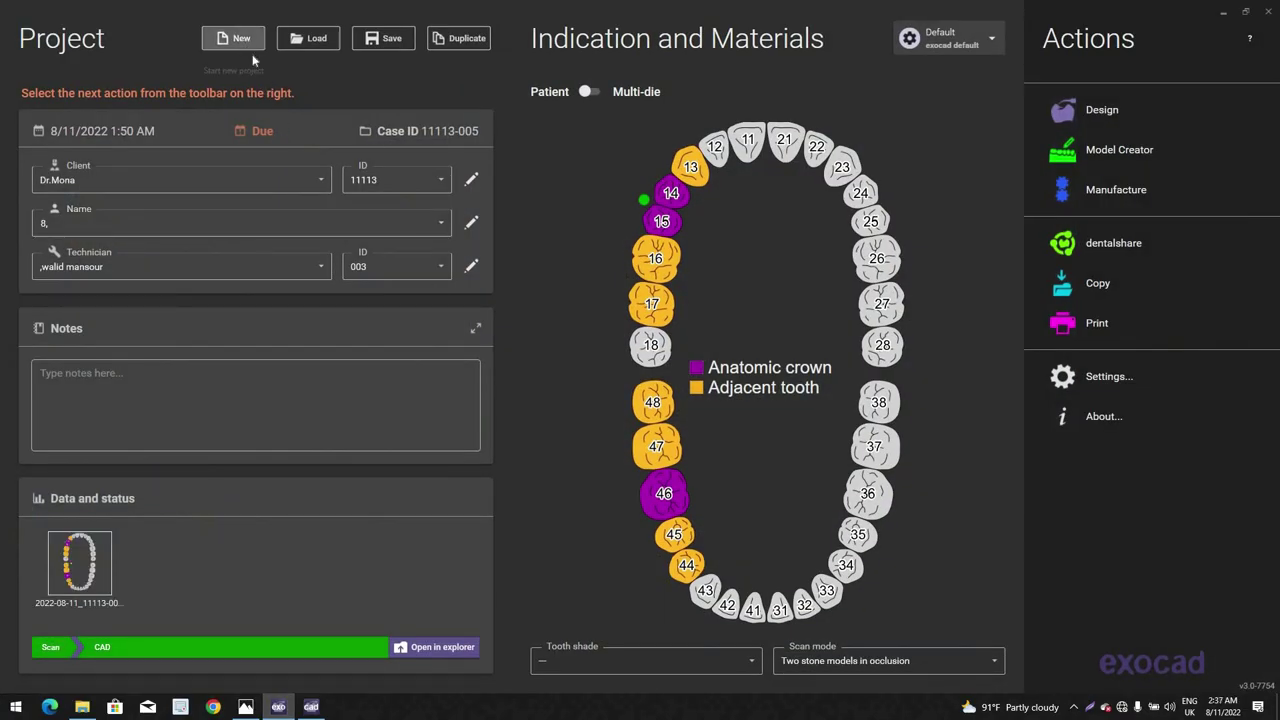
left_click(260, 194)
scroll(151, 394, "down", 5)
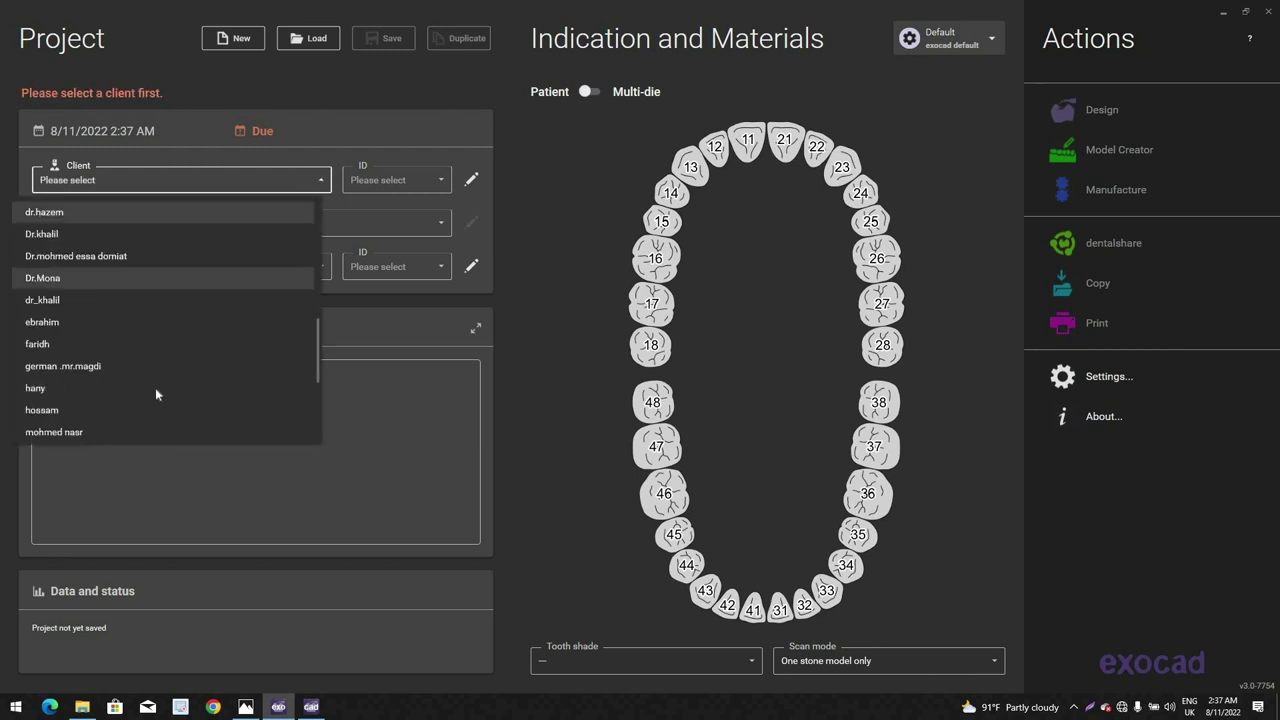
left_click(134, 410)
Step: Assign the technician to the new project and enter 8 as the patient name
left_click(248, 276)
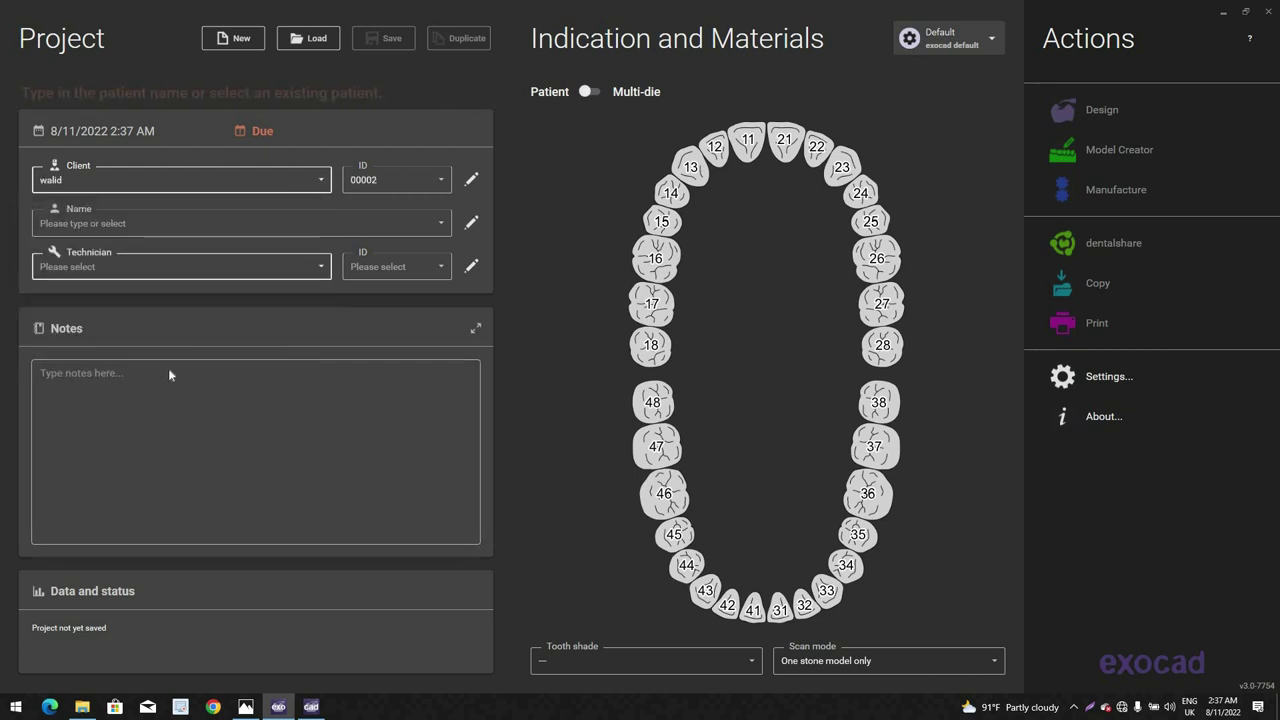
left_click(200, 233)
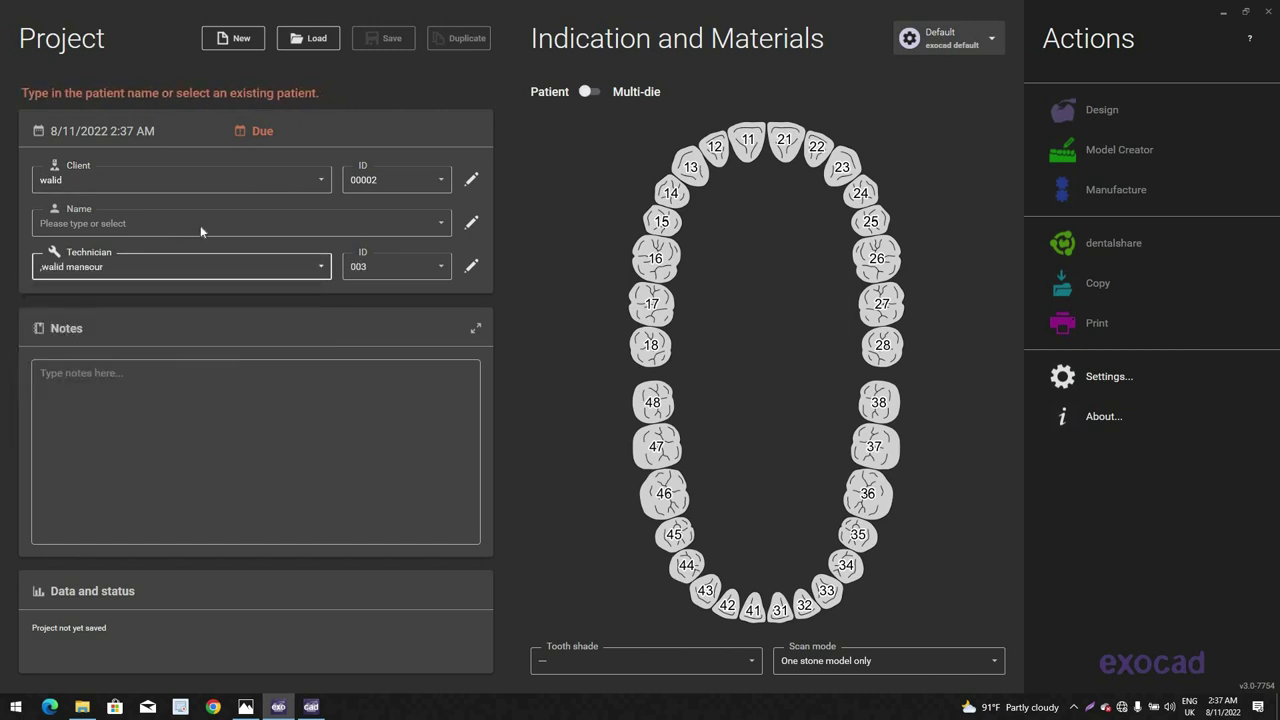
left_click(201, 231)
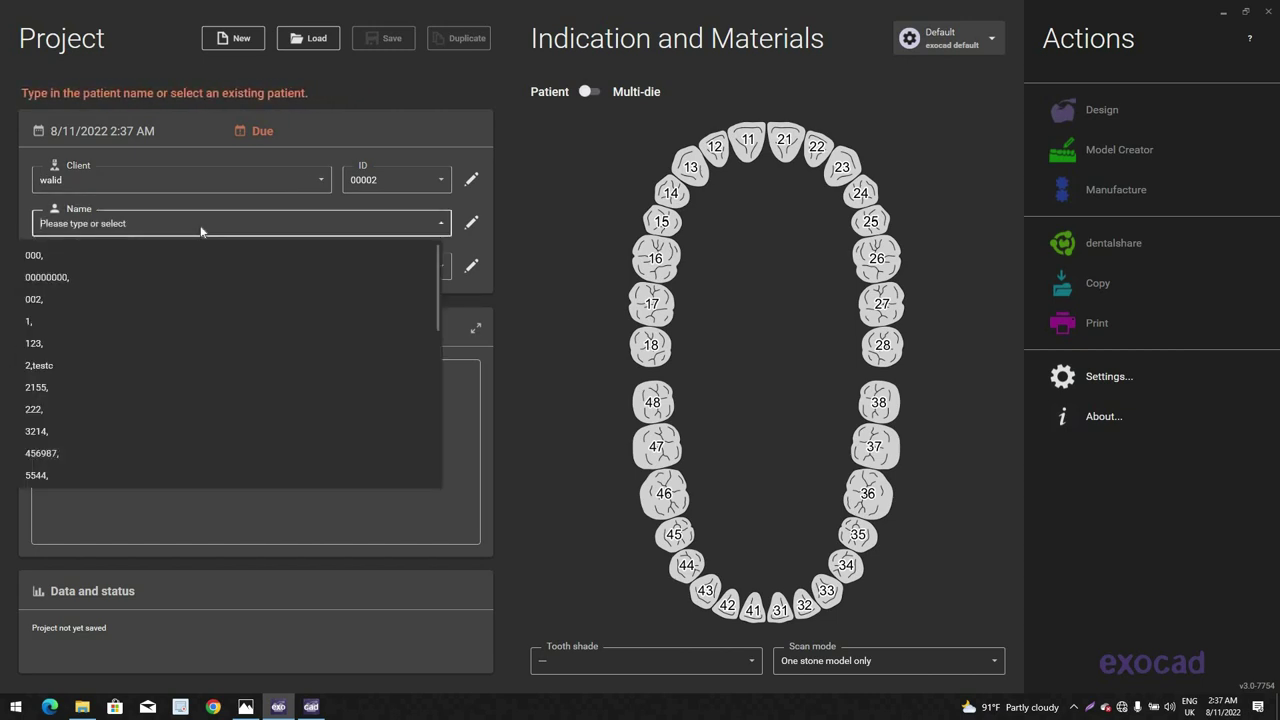
type("8")
left_click(534, 378)
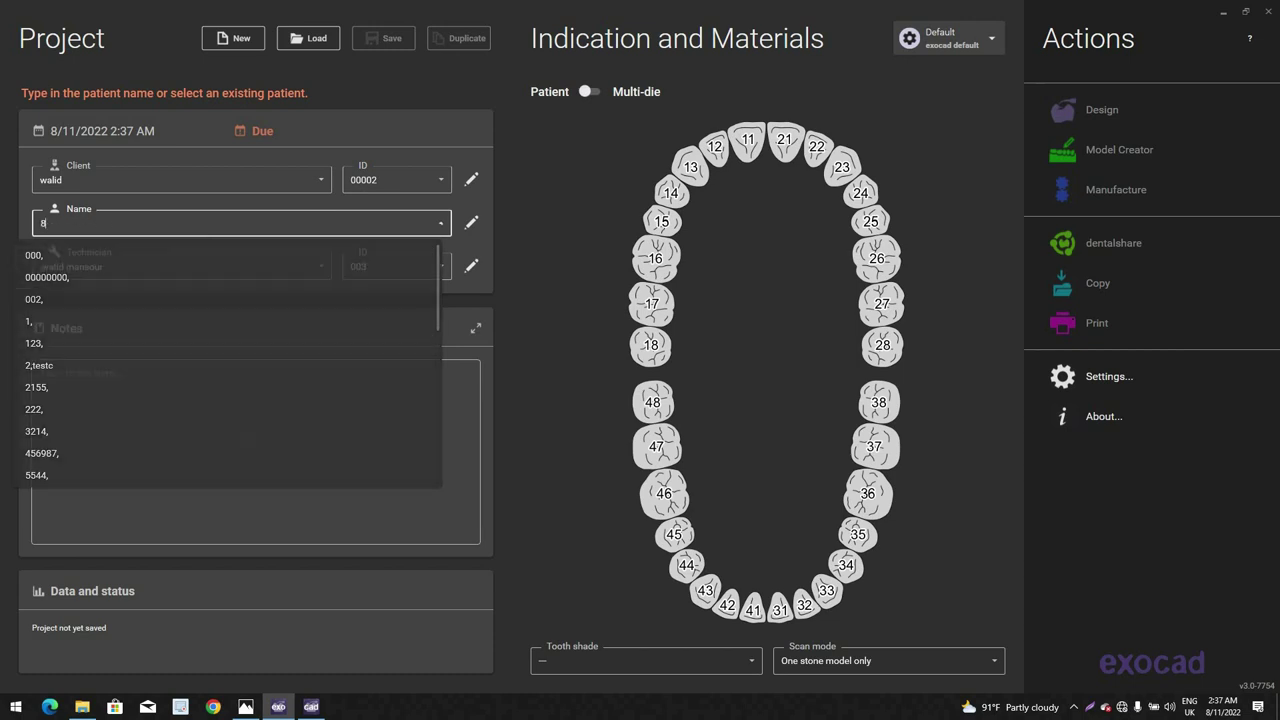
left_click(400, 410)
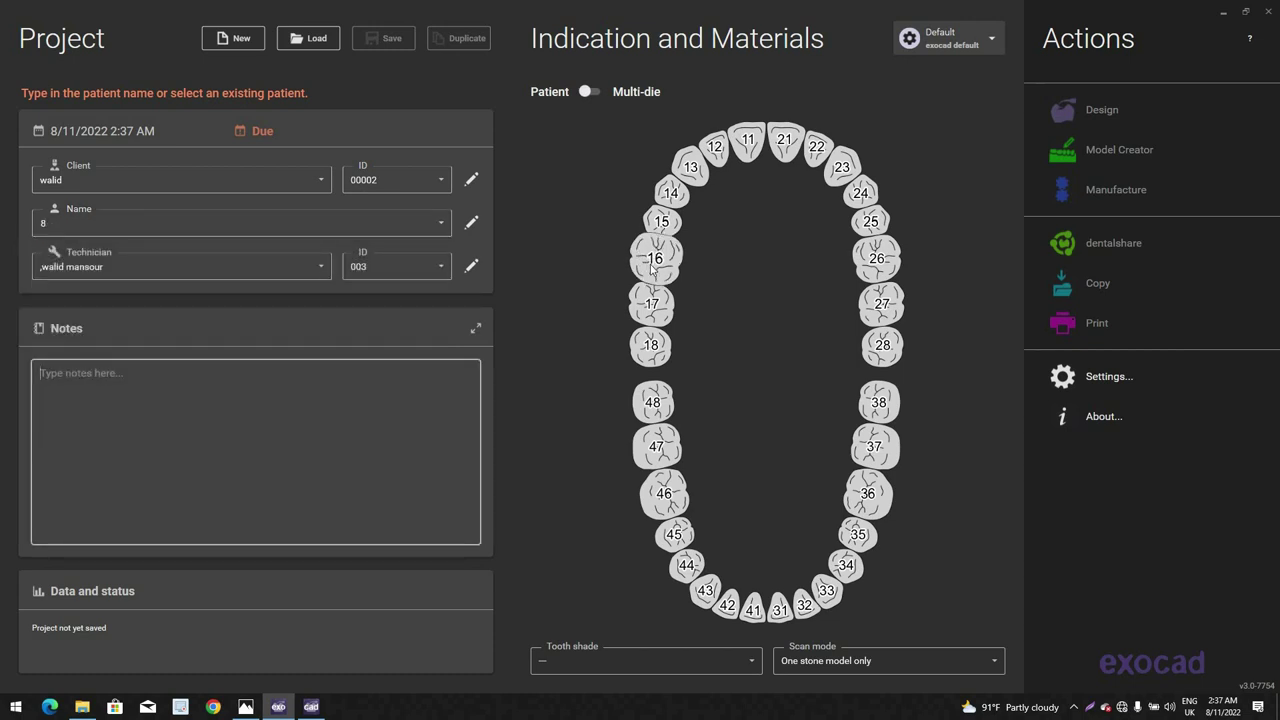
Step: Define teeth 14 and 15 as zirconia anatomic crowns and join them with a connector
left_click(682, 196)
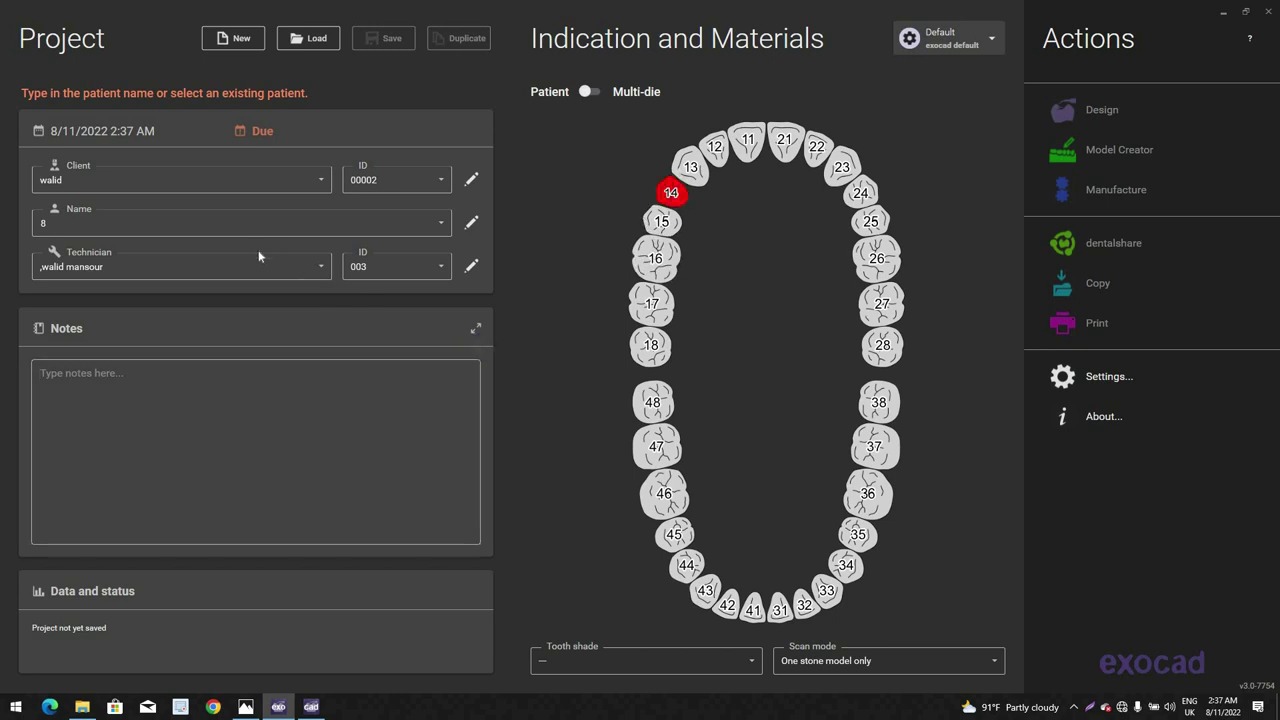
left_click(130, 110)
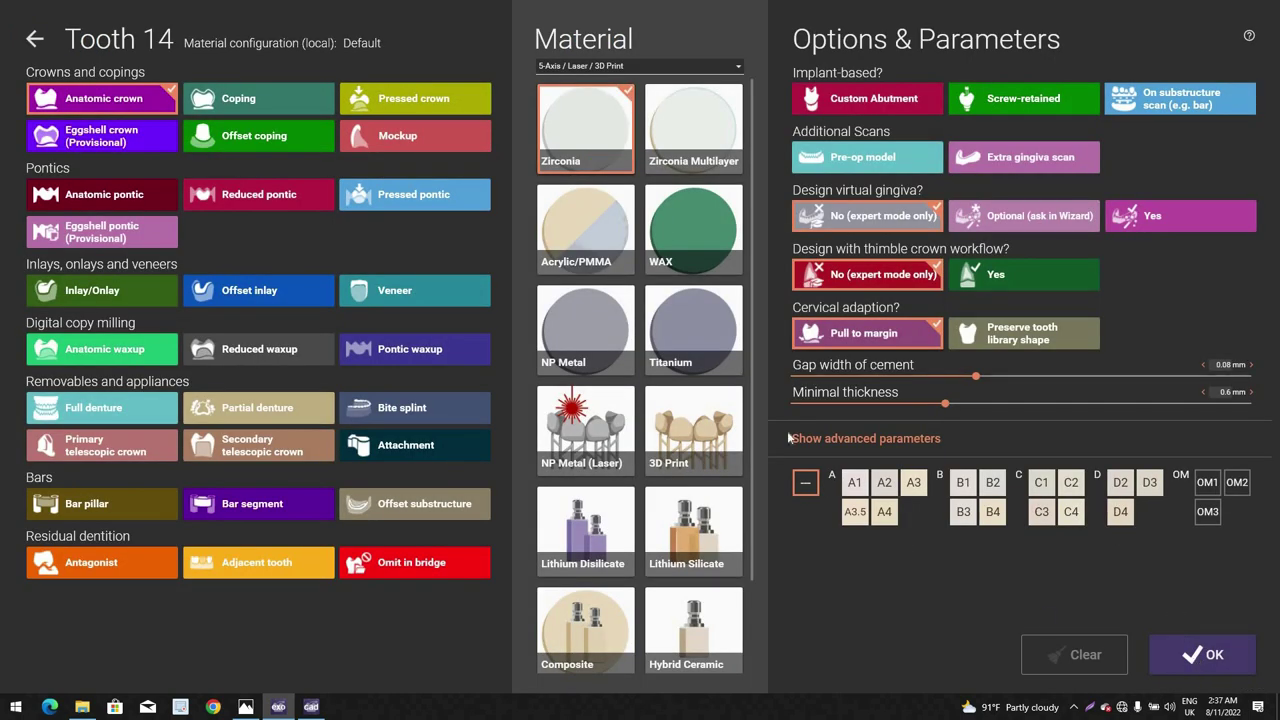
left_click(1200, 654)
left_click(664, 228)
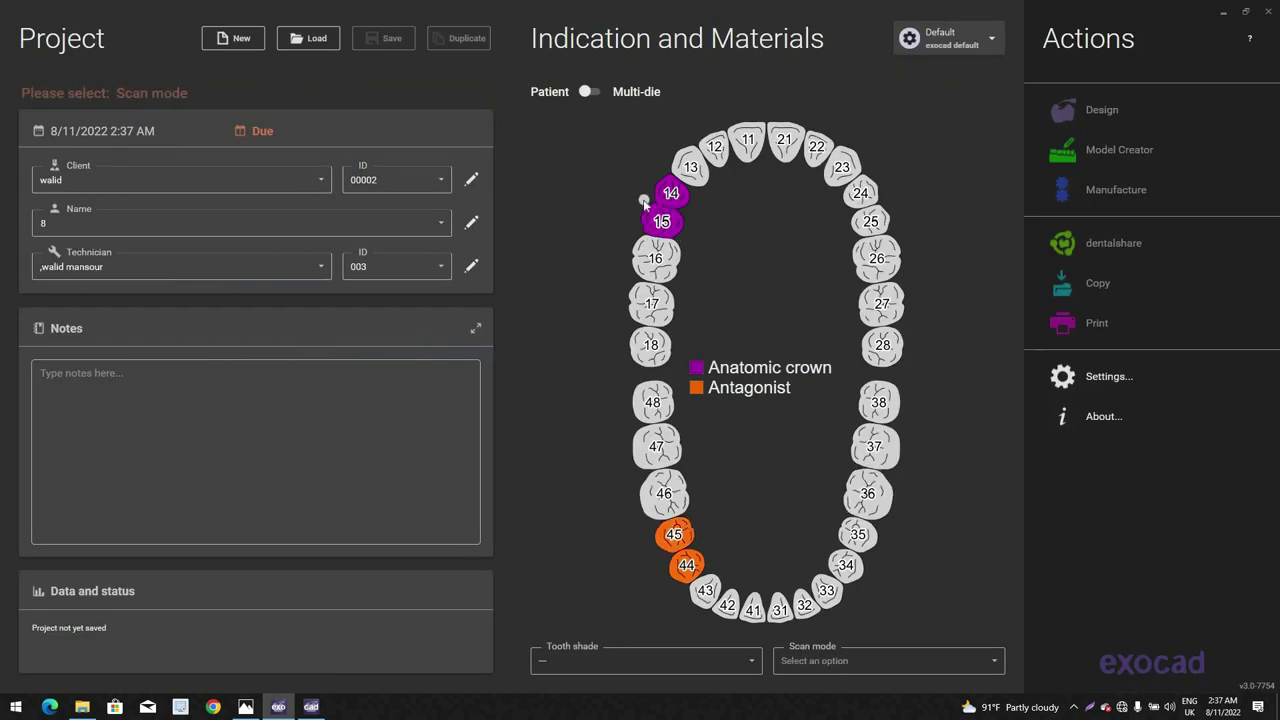
left_click(644, 200)
Step: Clear the antagonist assignment from teeth 45 and 44
left_click(668, 539)
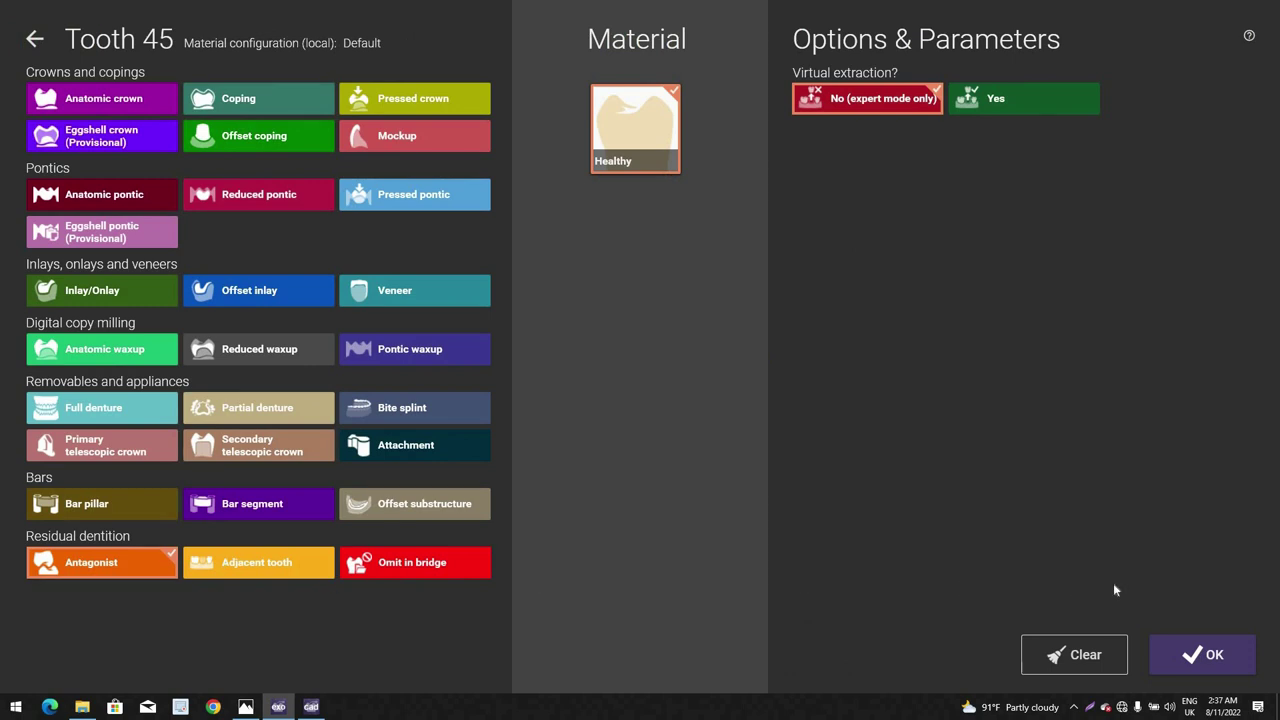
left_click(1072, 655)
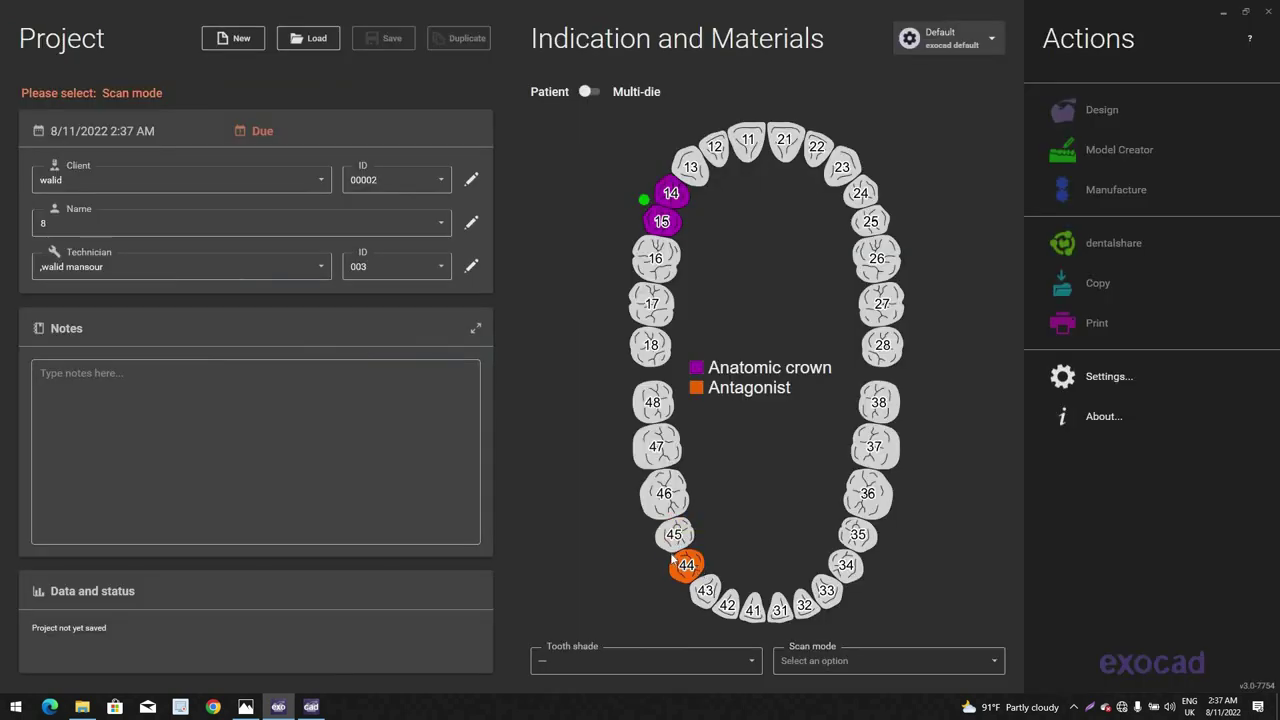
left_click(684, 564, "ctrl")
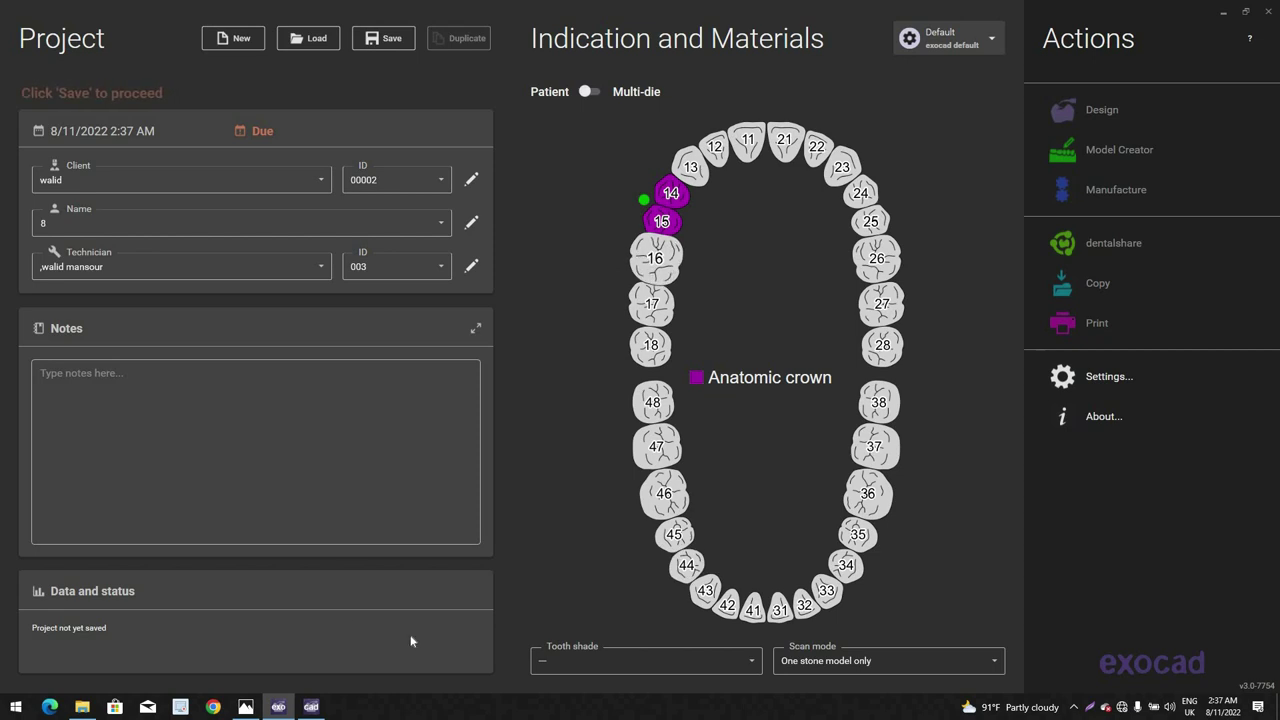
Step: Mark teeth 16 and 13 as adjacent, keep the scan mode at One stone model only, and save the project
left_click(274, 566)
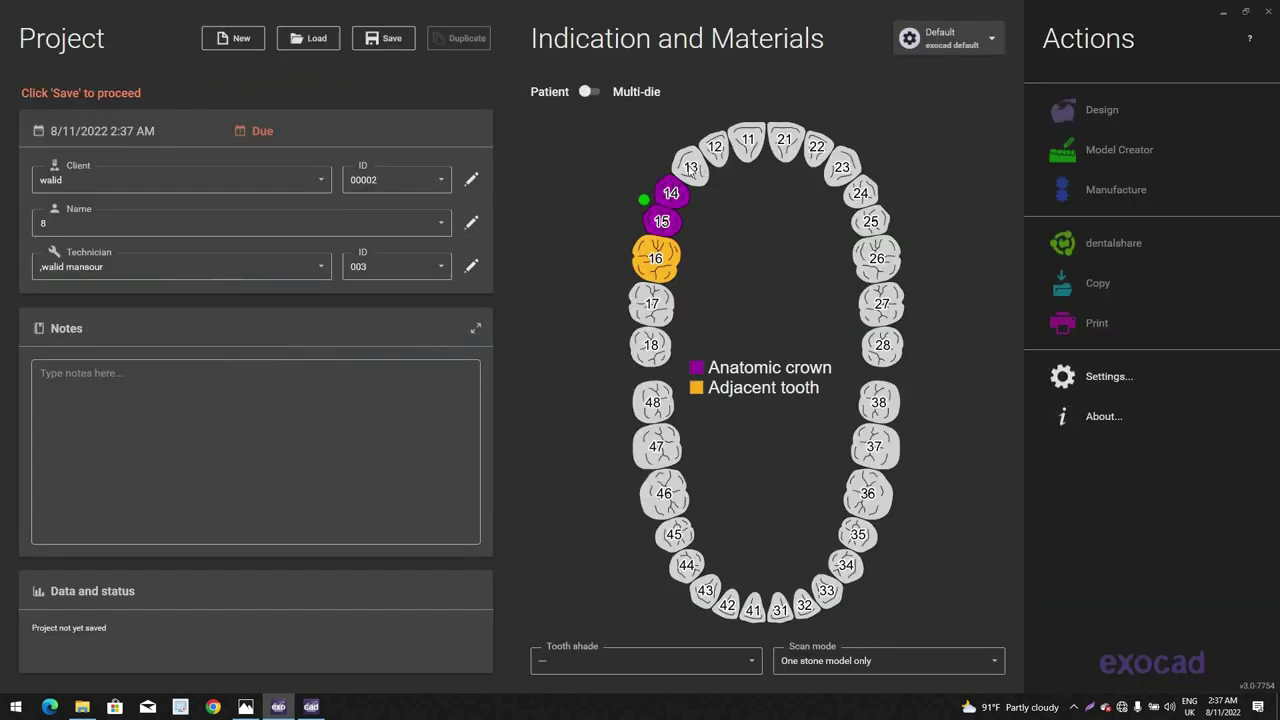
left_click(692, 170, "ctrl")
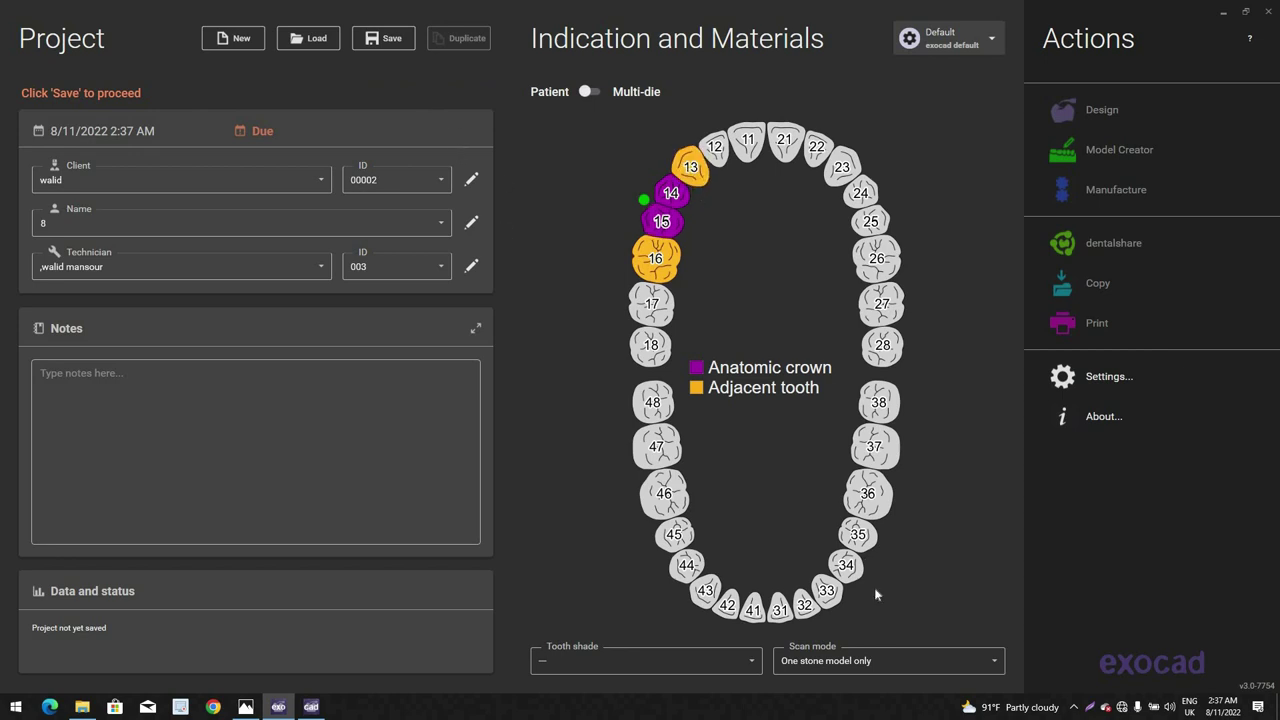
left_click(888, 660)
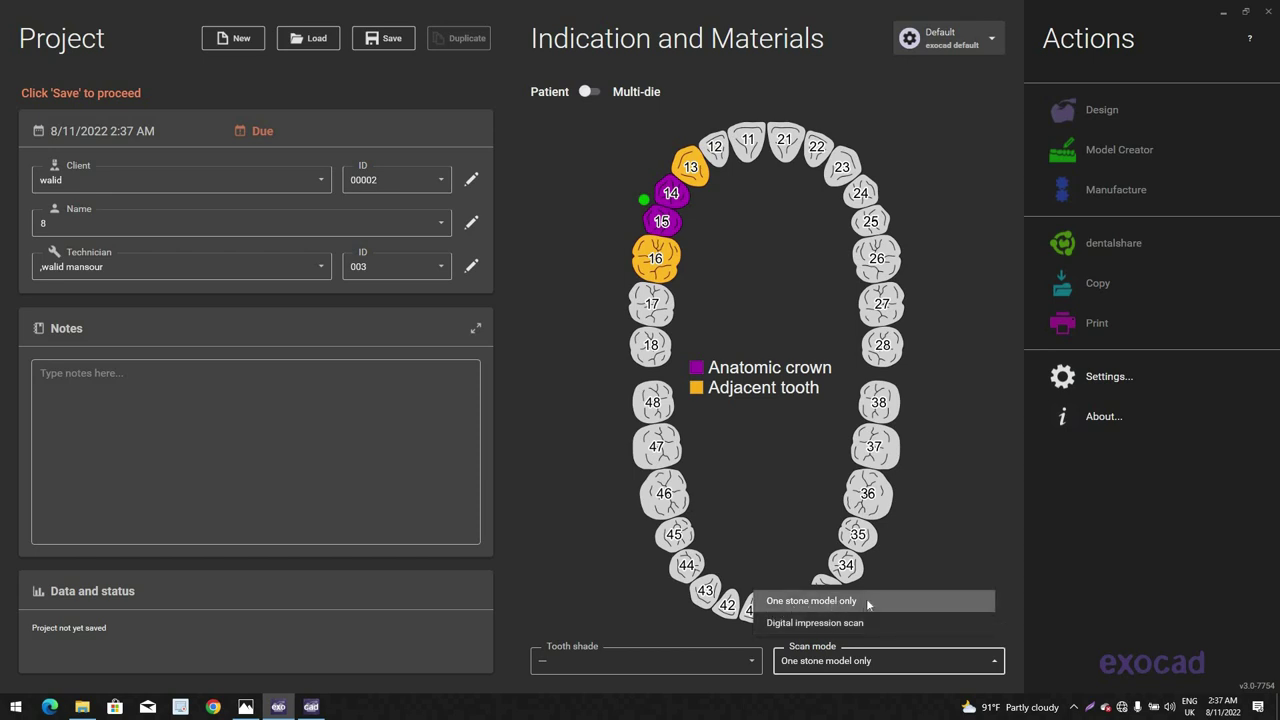
left_click(710, 290)
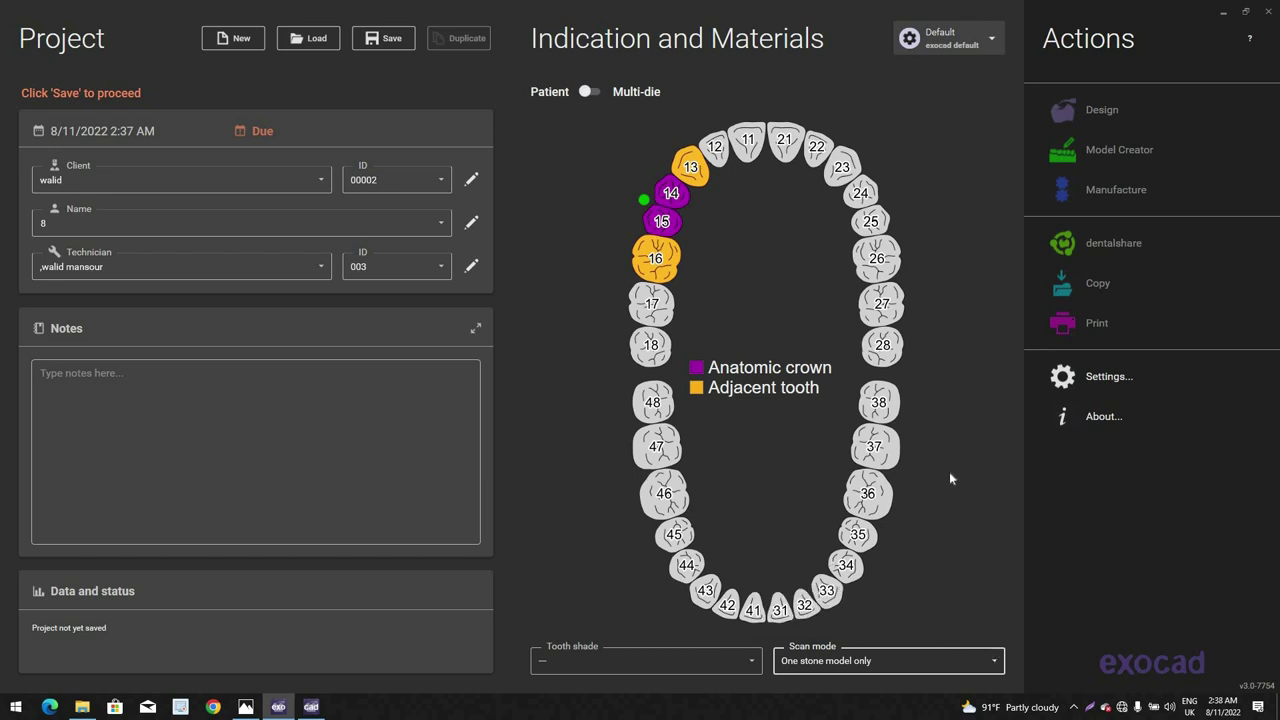
left_click(382, 45)
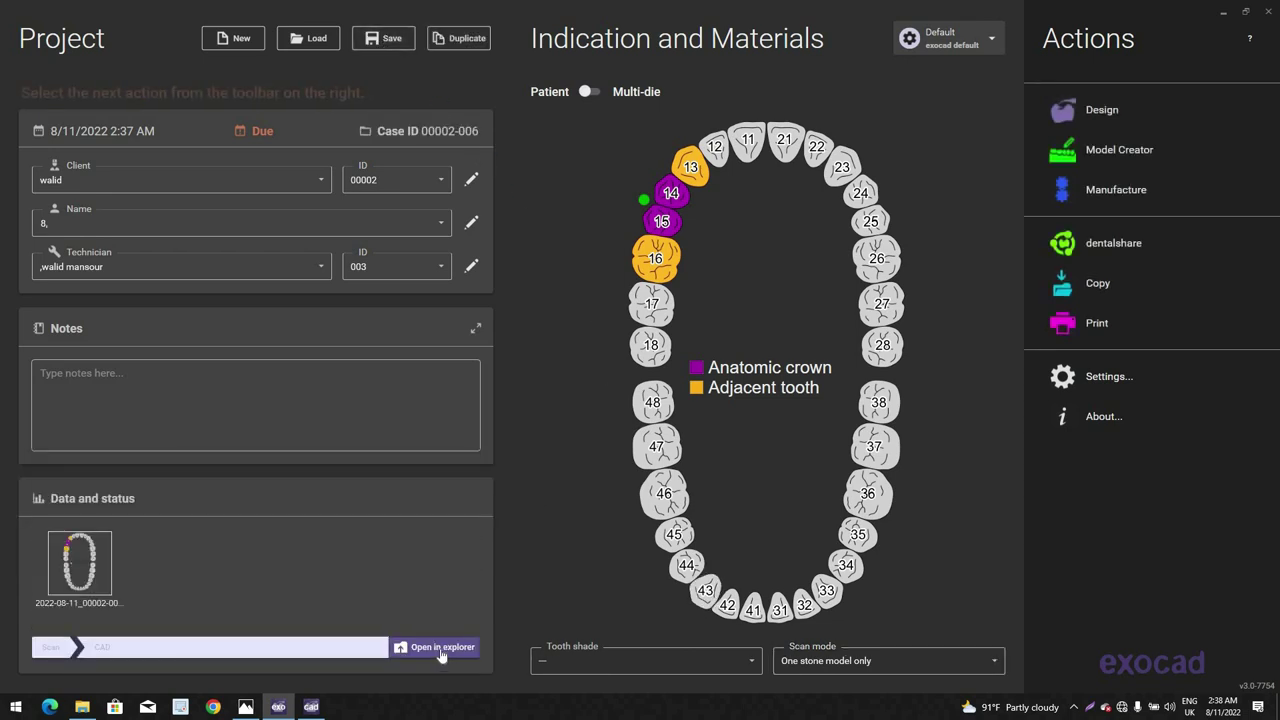
Step: Paste the copied upper.stl scan into the saved project's folder
left_click(440, 650)
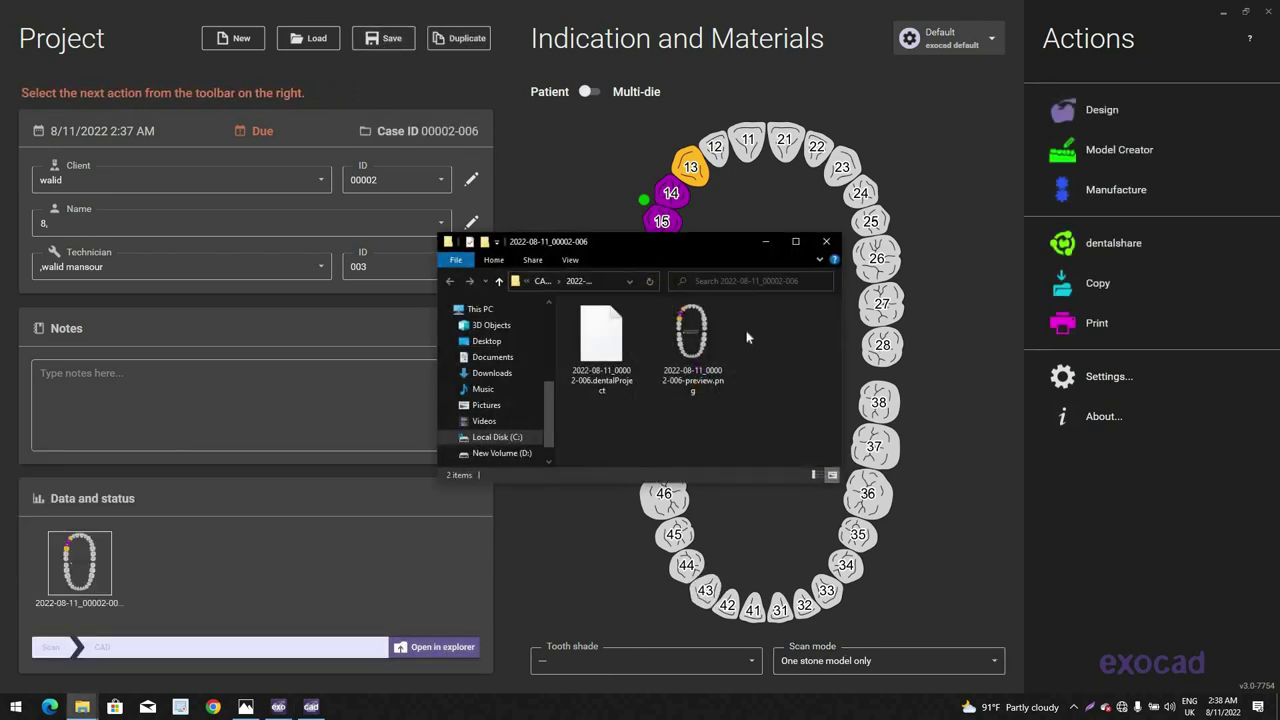
right_click(745, 336)
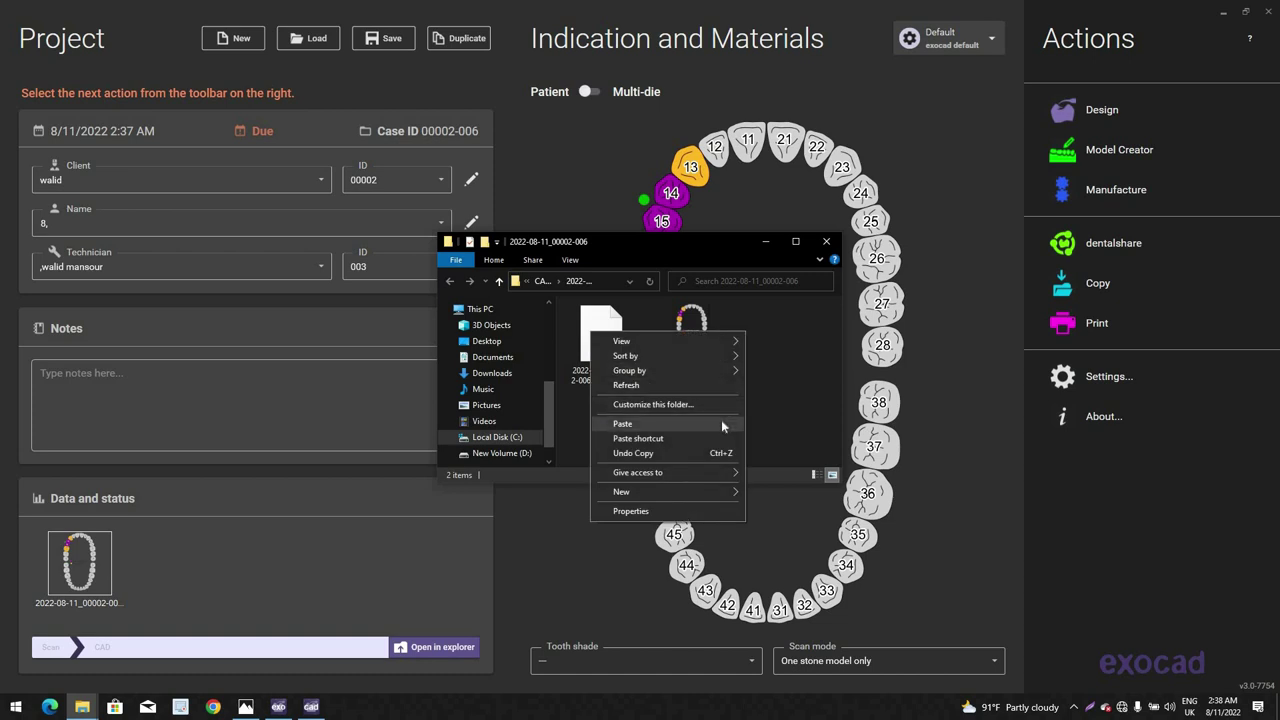
left_click(825, 246)
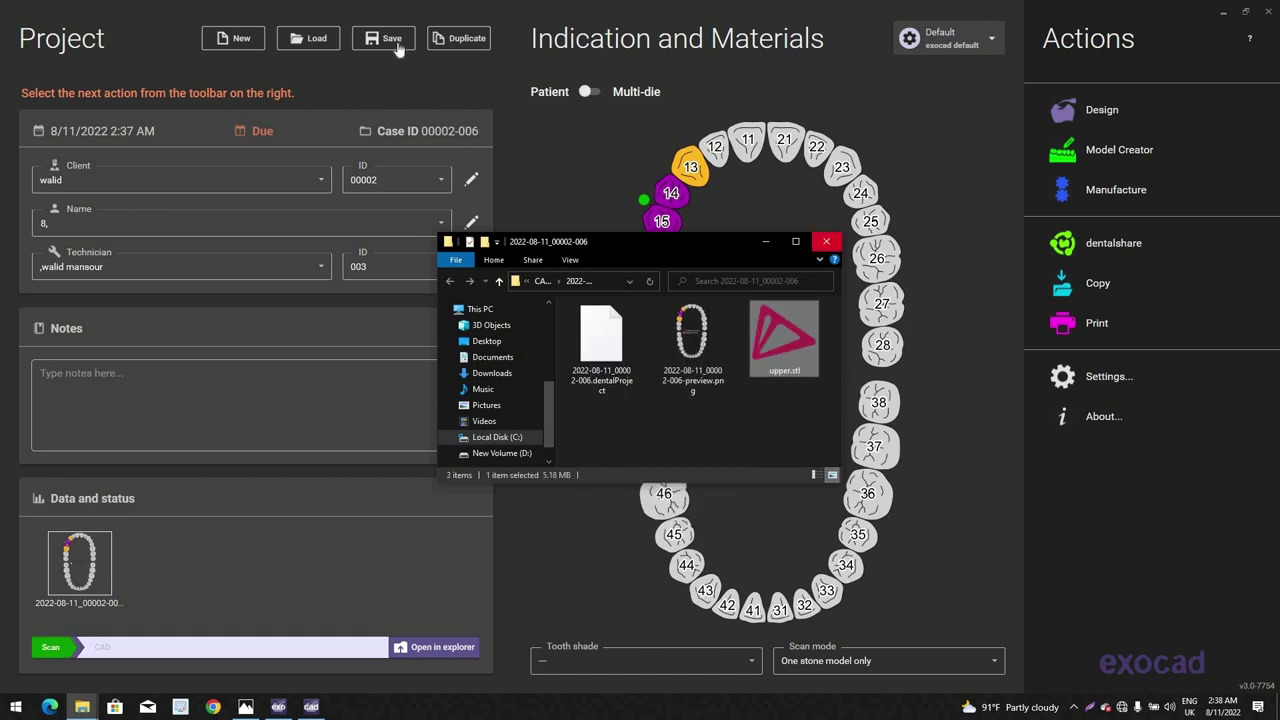
Step: Launch the project's design and load upper.stl as the upper jaw scan
left_click(1175, 109)
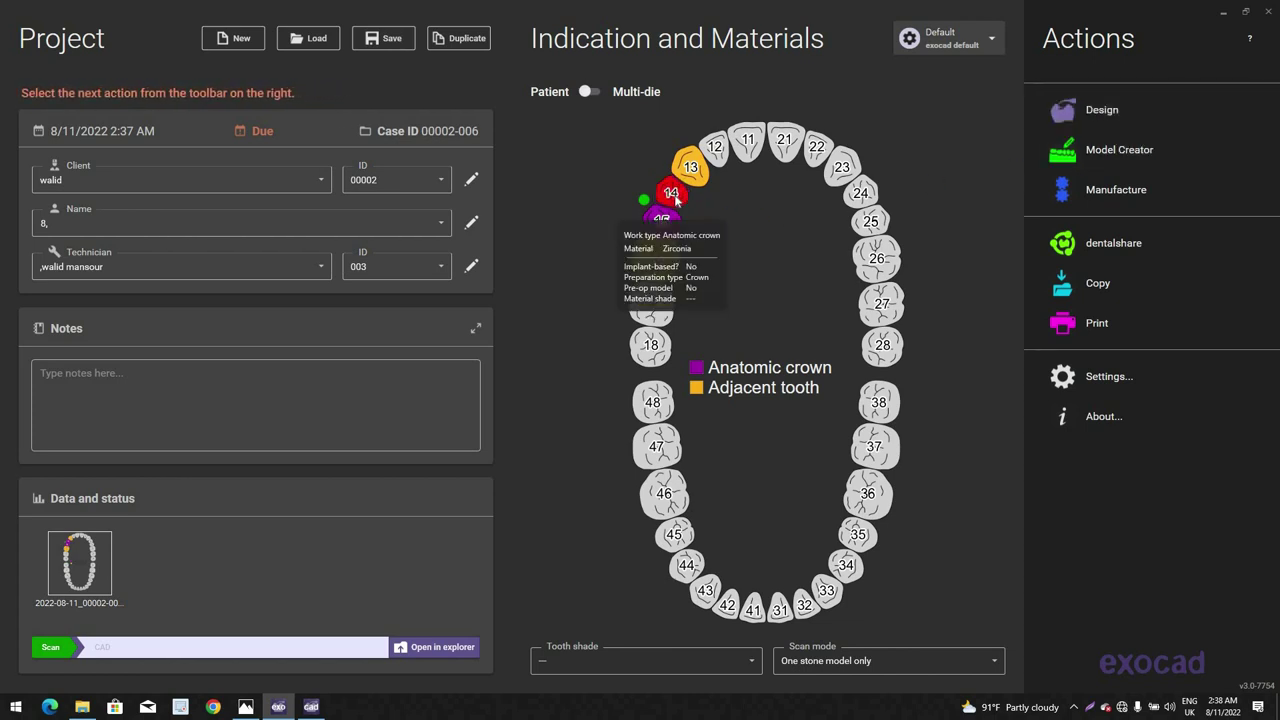
left_click(670, 194)
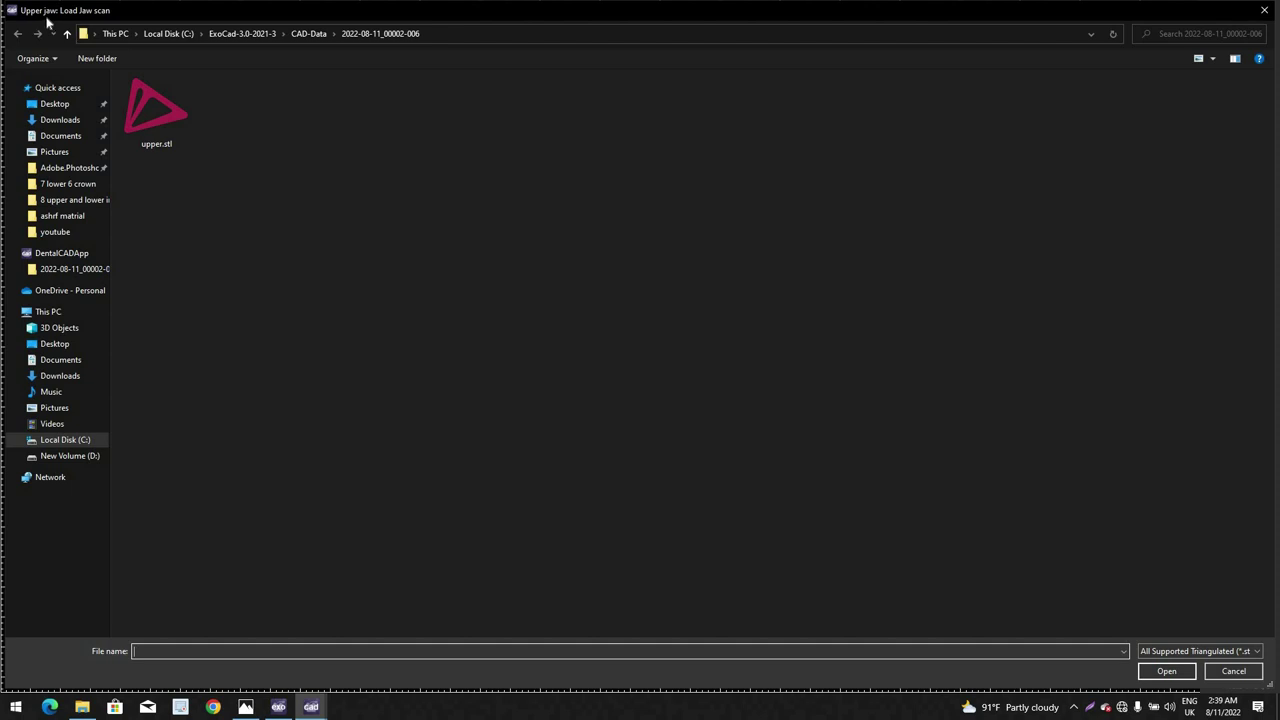
double_click(140, 100)
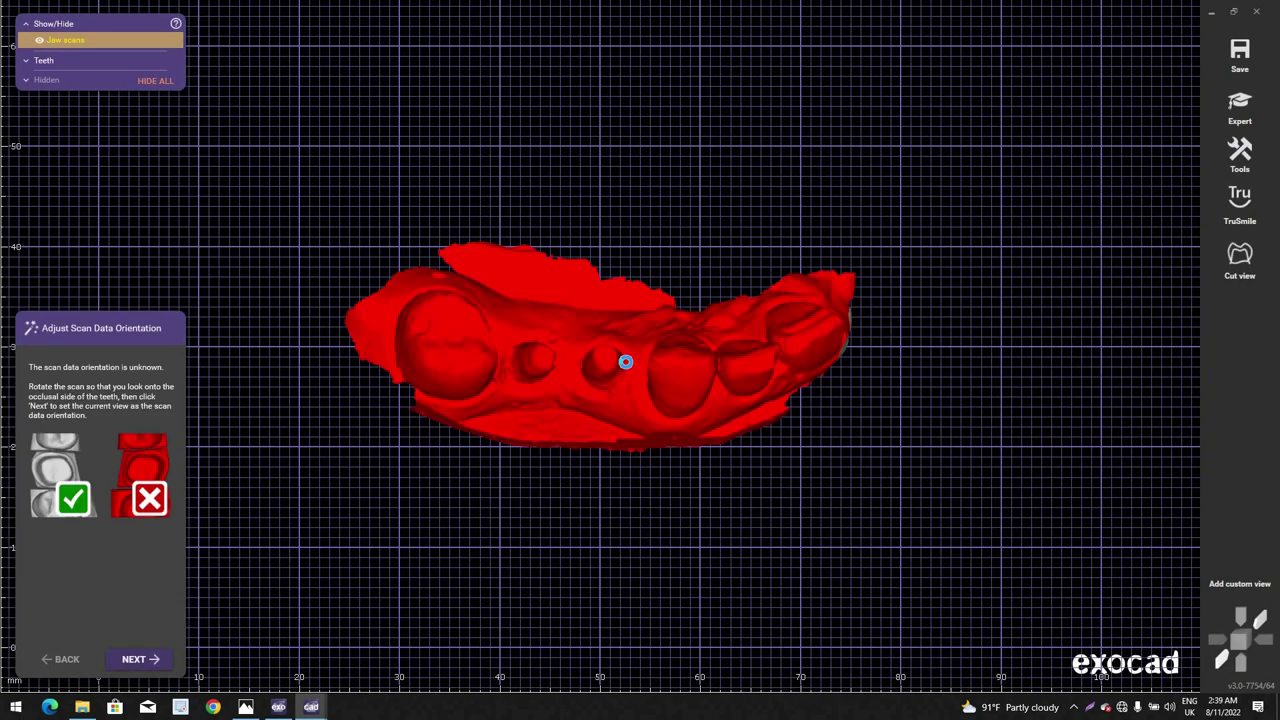
Step: Rotate the jaw scan to face its occlusal side and accept that view as the scan data orientation
right_click(596, 366)
left_click(148, 498)
right_click_drag(501, 457, 607, 411)
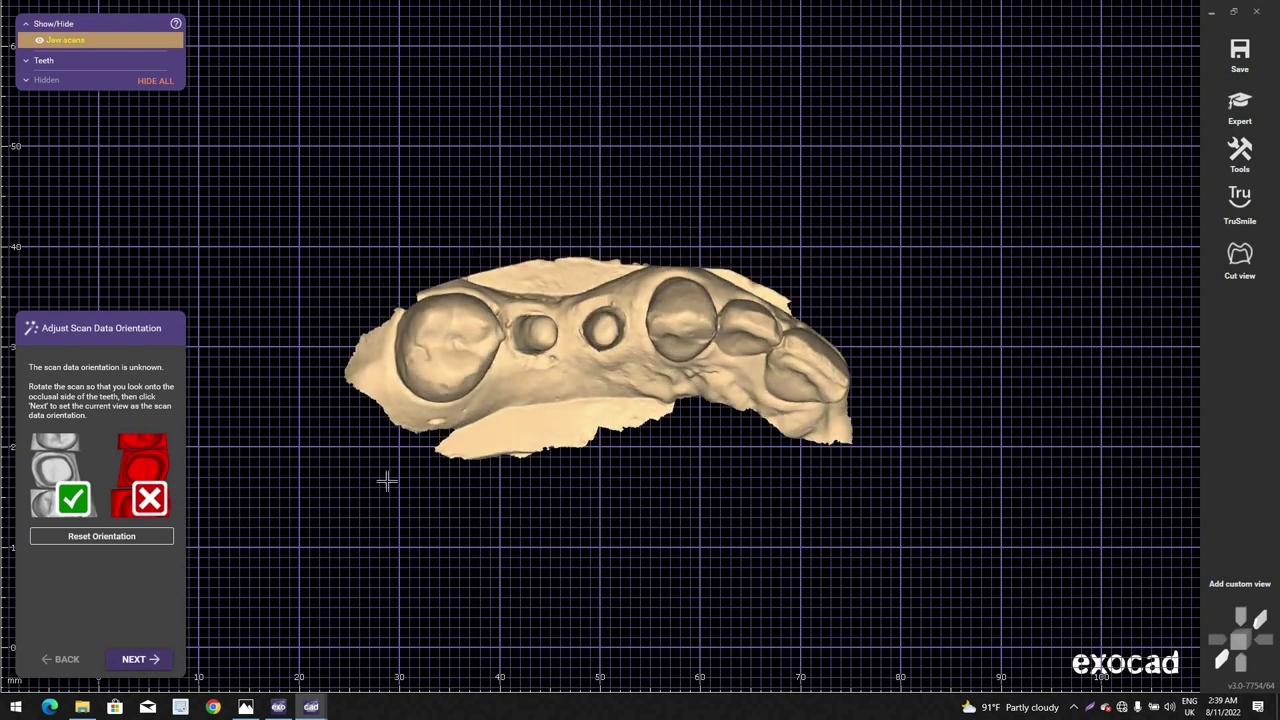
left_click(142, 658)
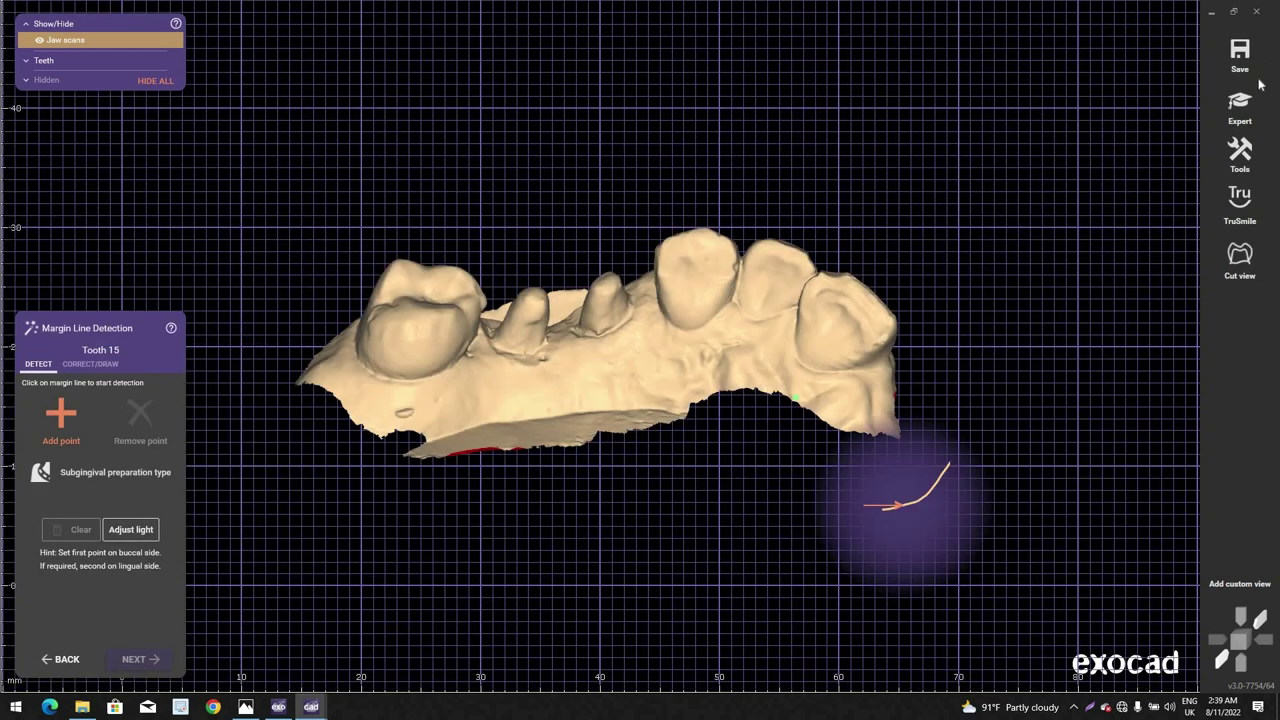
Step: Start Free-Form Scan Data editing of the jaw scan in Smooth/Flatten mode with a smaller brush
left_click(1241, 103)
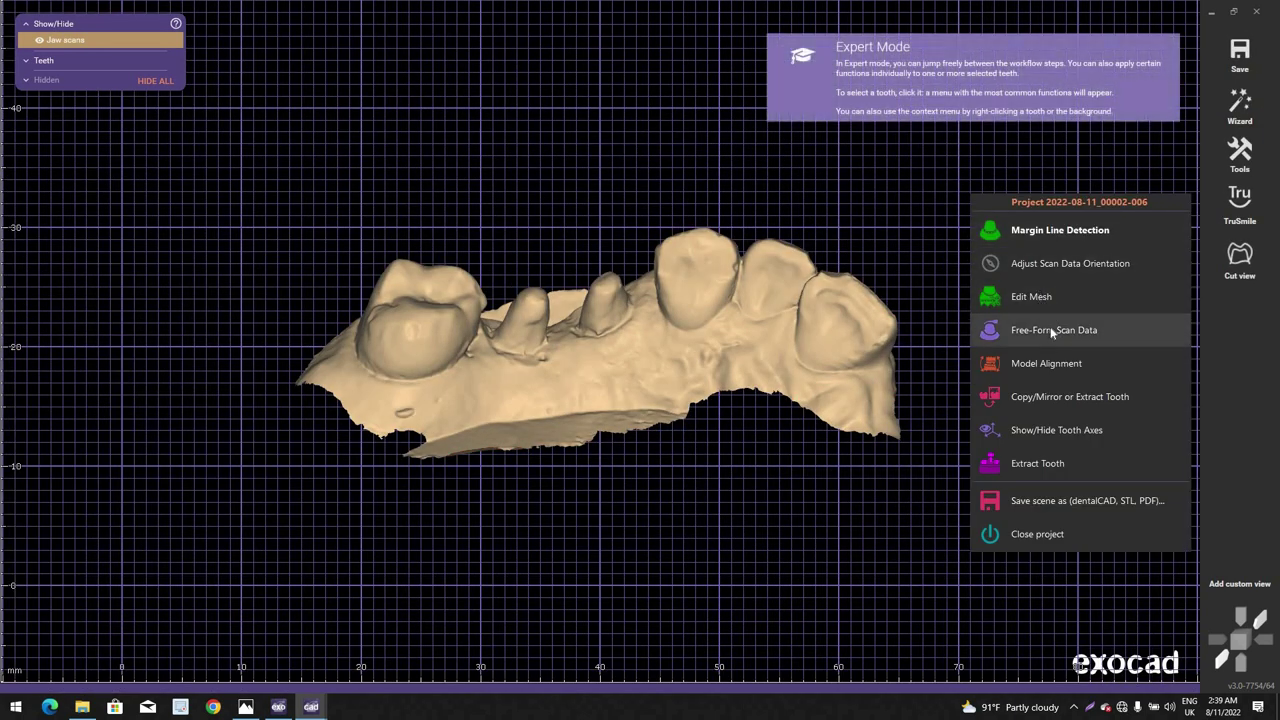
left_click(1051, 331)
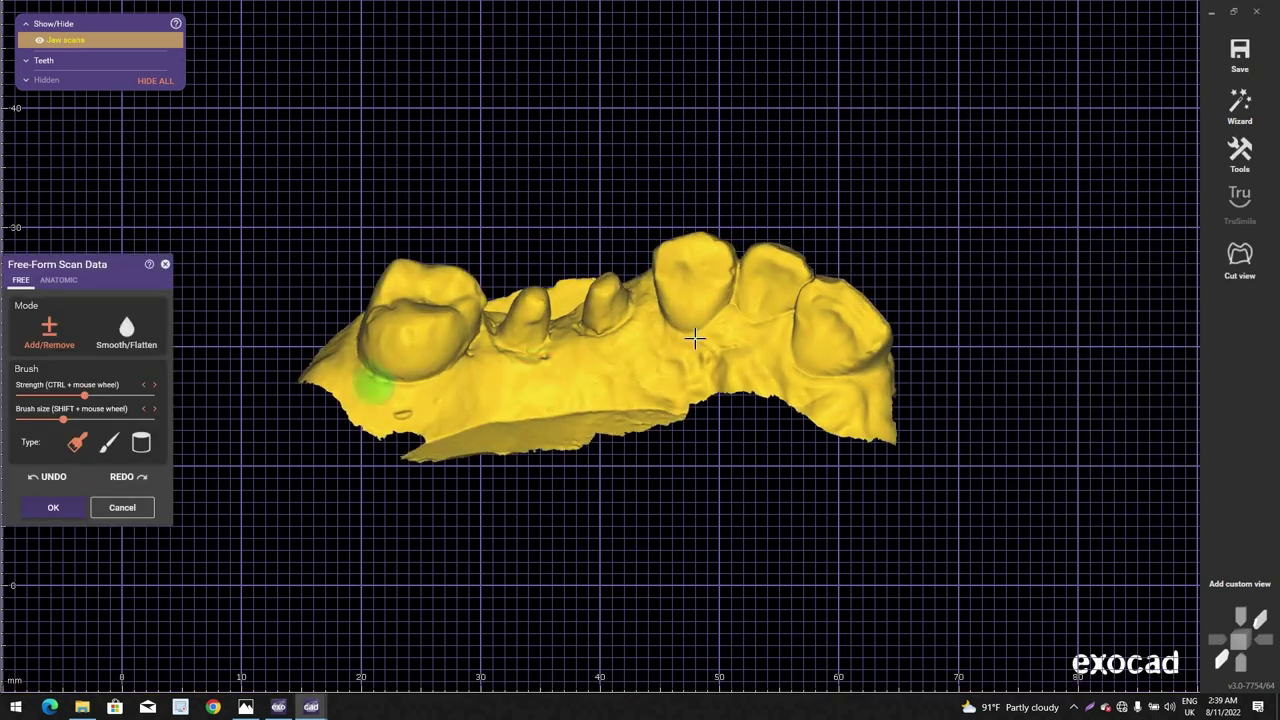
left_click(126, 332)
mouse_move(663, 360)
right_mouse_down()
mouse_move(506, 303)
mouse_move(562, 336)
right_mouse_up()
scroll(517, 306, "down", 4, "shift")
scroll(493, 289, "up", 3)
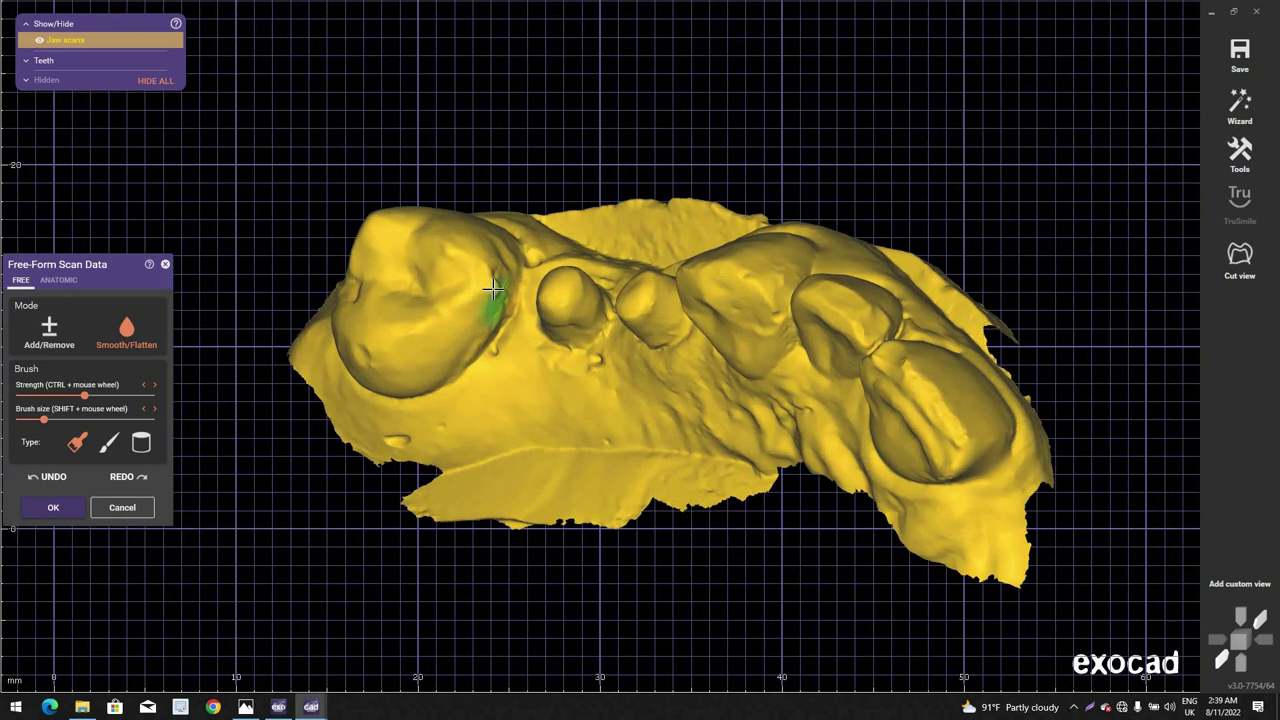
scroll(493, 288, "up", 2)
scroll(493, 288, "down", 2, "shift")
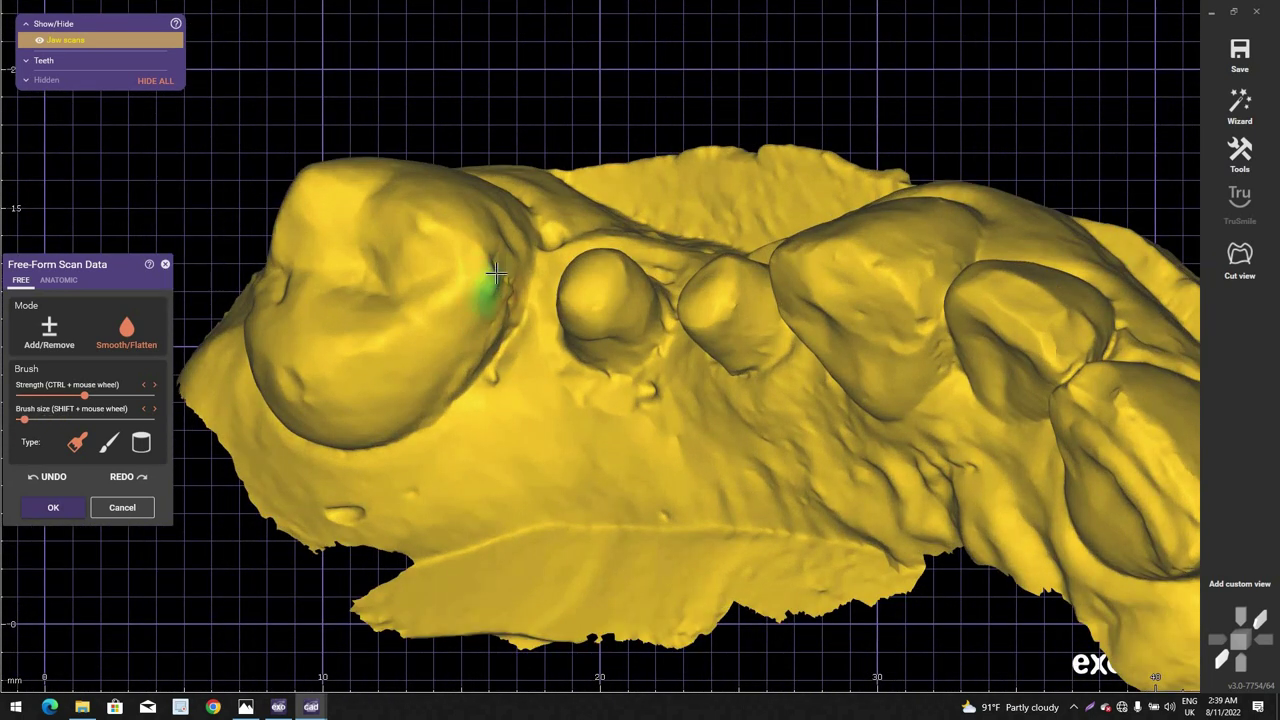
right_click_drag(496, 273, 507, 279)
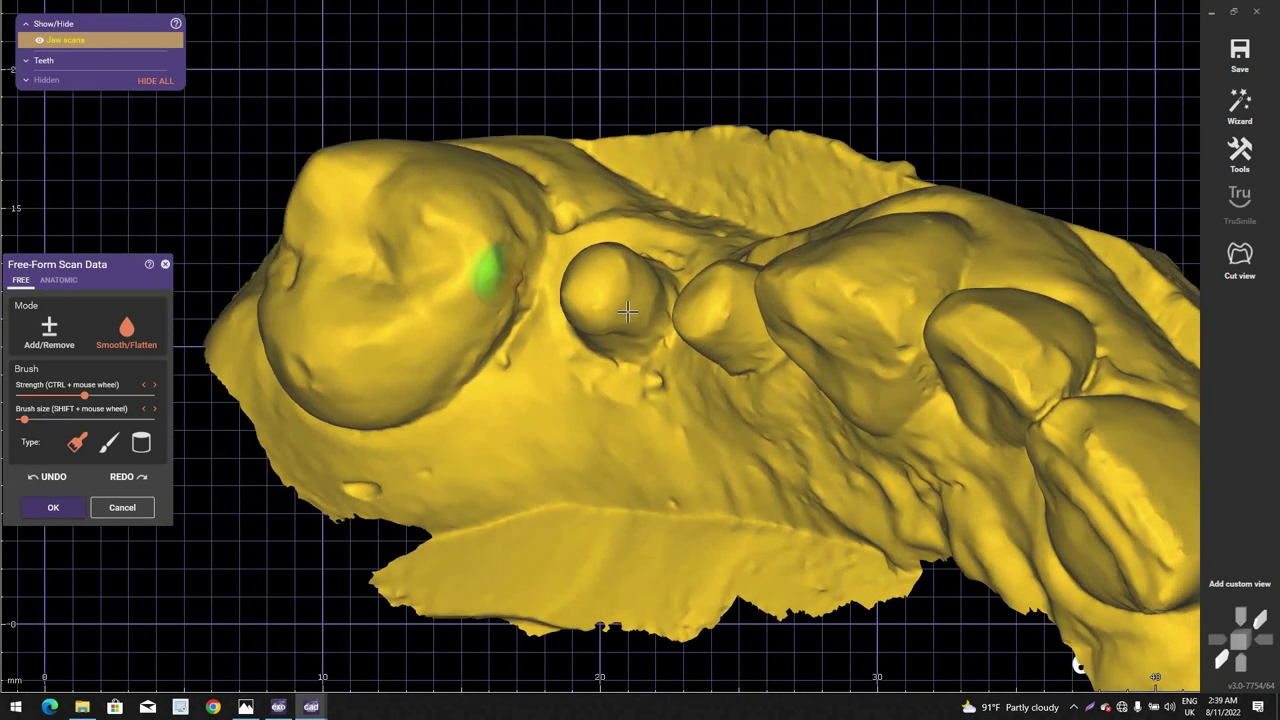
mouse_move(627, 312)
right_mouse_down()
mouse_move(620, 285)
mouse_move(750, 360)
mouse_move(486, 397)
mouse_move(657, 403)
right_mouse_up()
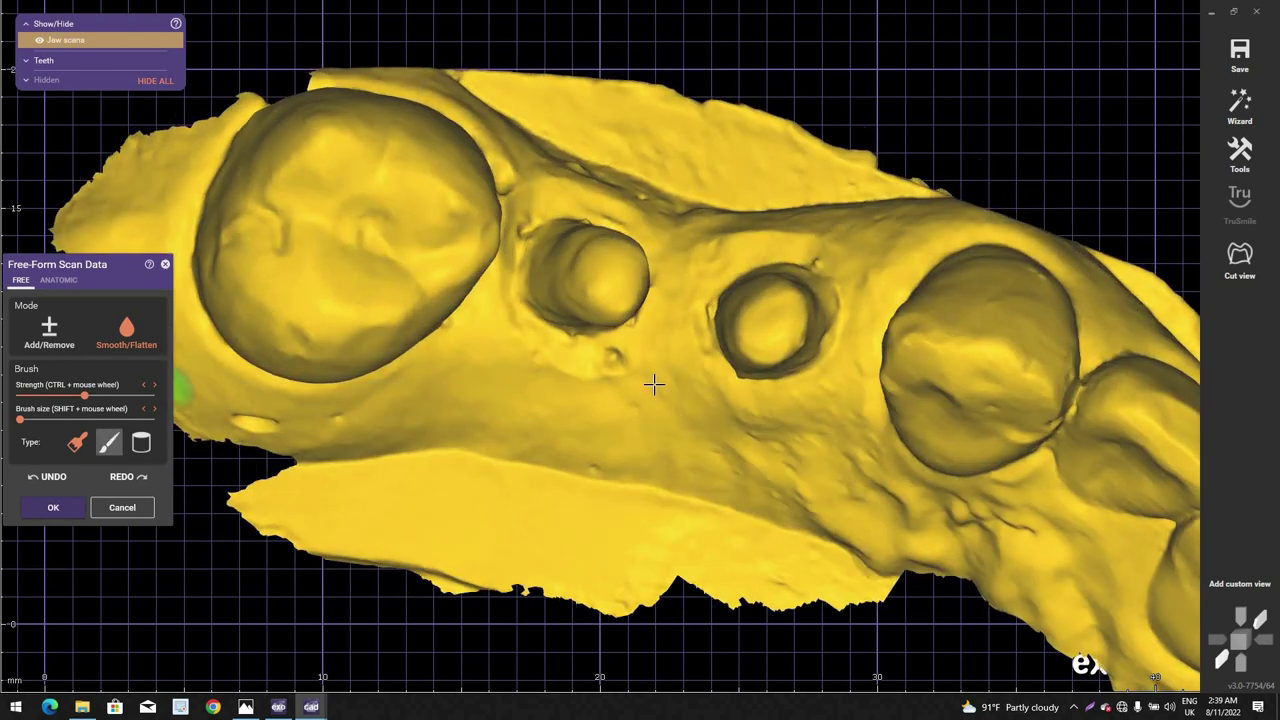
Step: Smooth away the small defect in the gum beside the tooth 15 preparation using the pointed brush type
scroll(609, 368, "up", 8)
scroll(610, 370, "up", 2, "shift")
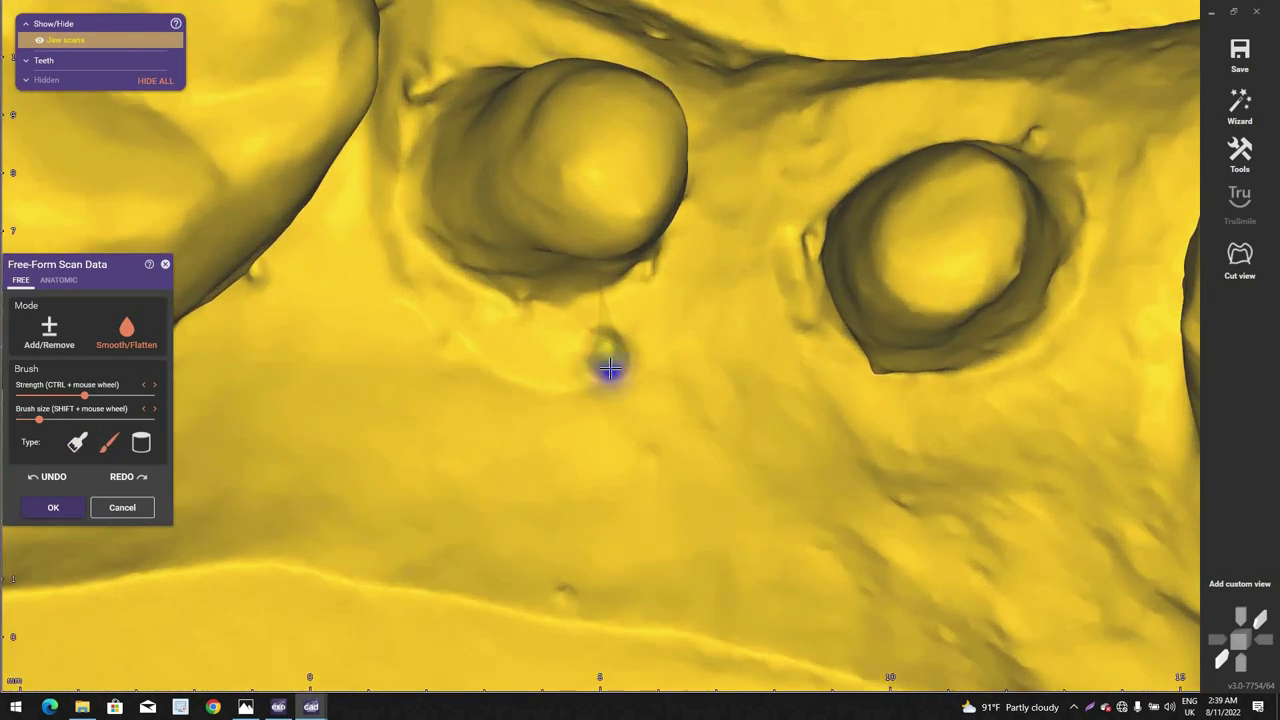
left_click_drag(610, 368, 608, 342)
Step: Enlarge the brush, lower its strength, and smooth the gum irregularity beside tooth 14's preparation on the side facing tooth 15
scroll(605, 350, "up", 3, "shift")
scroll(605, 348, "down", 4, "ctrl")
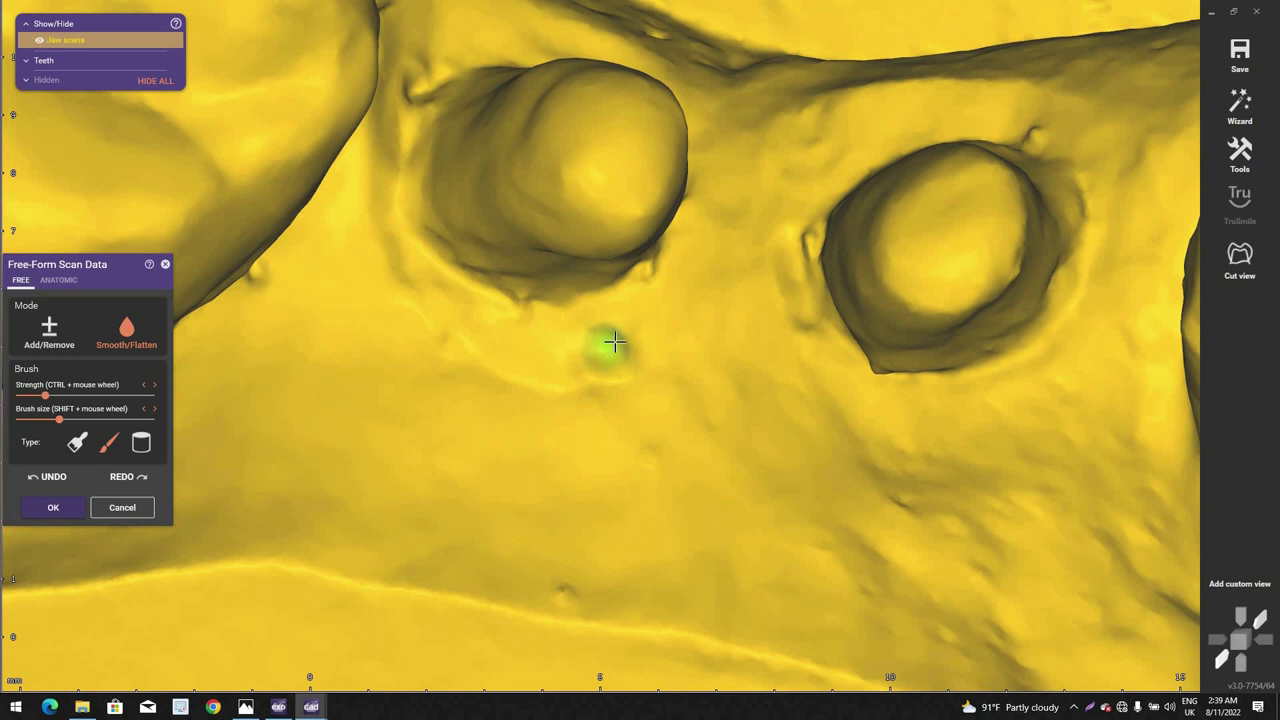
scroll(651, 374, "down", 5)
right_click_drag(651, 372, 963, 251)
scroll(864, 230, "up", 3)
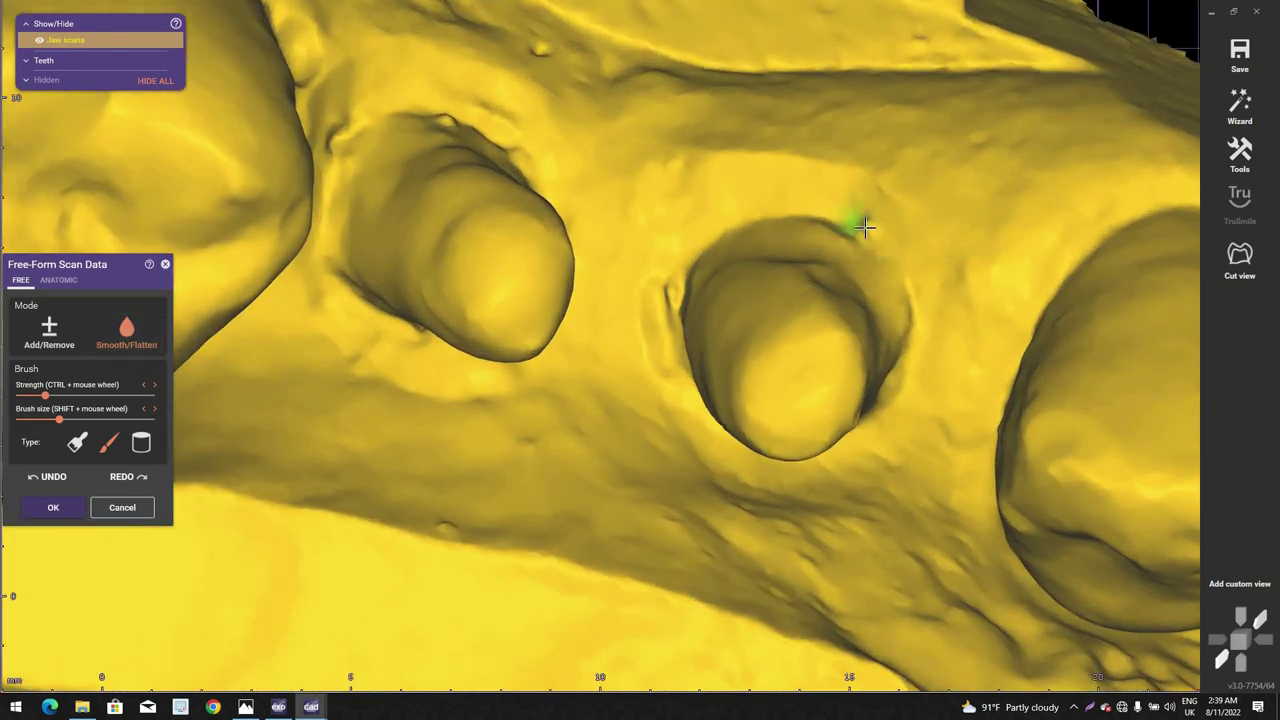
left_click_drag(662, 286, 657, 310)
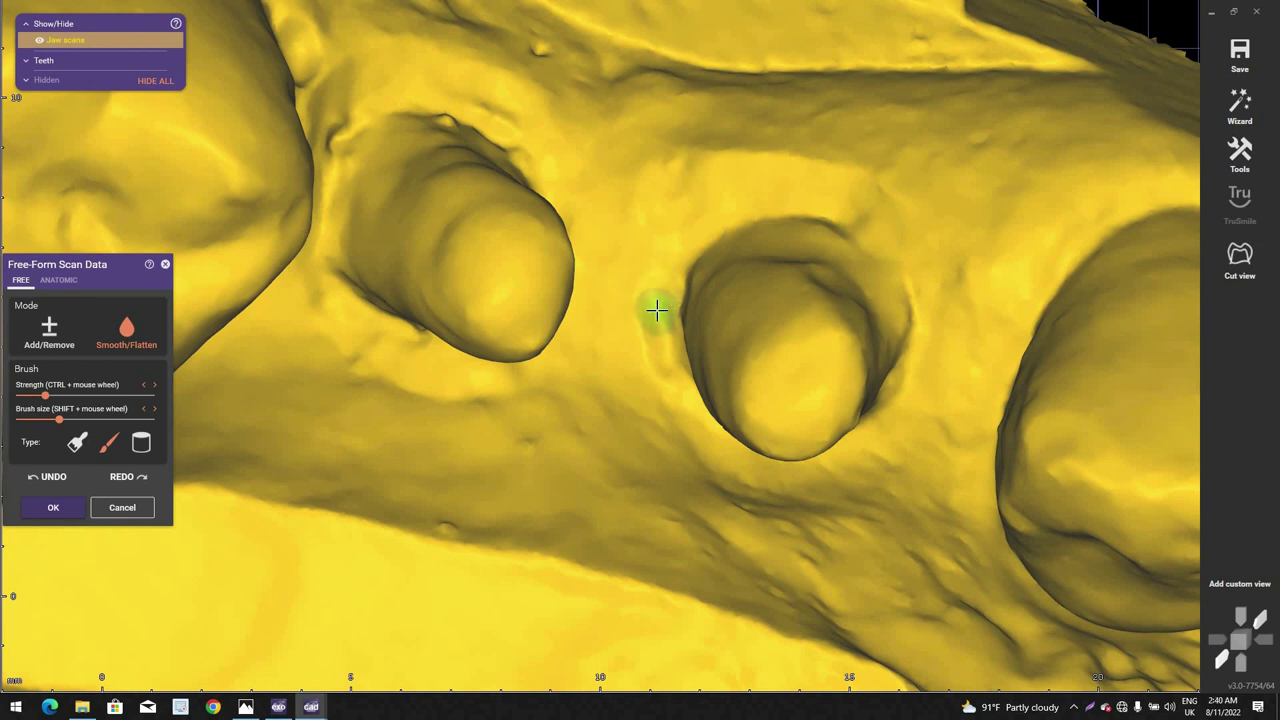
Step: Inspect the smoothed preparations, accept the free-form scan changes, and return to the wizard's margin line detection for tooth 15
scroll(686, 325, "down", 5)
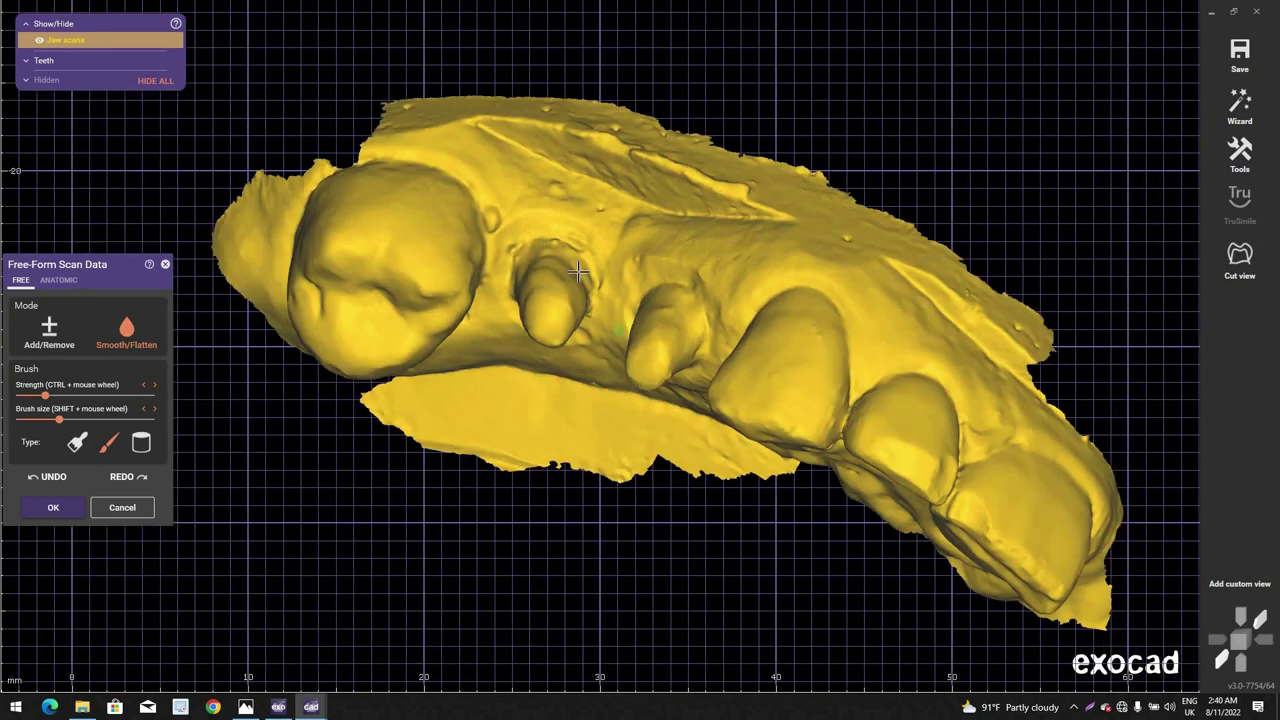
scroll(577, 225, "up", 4)
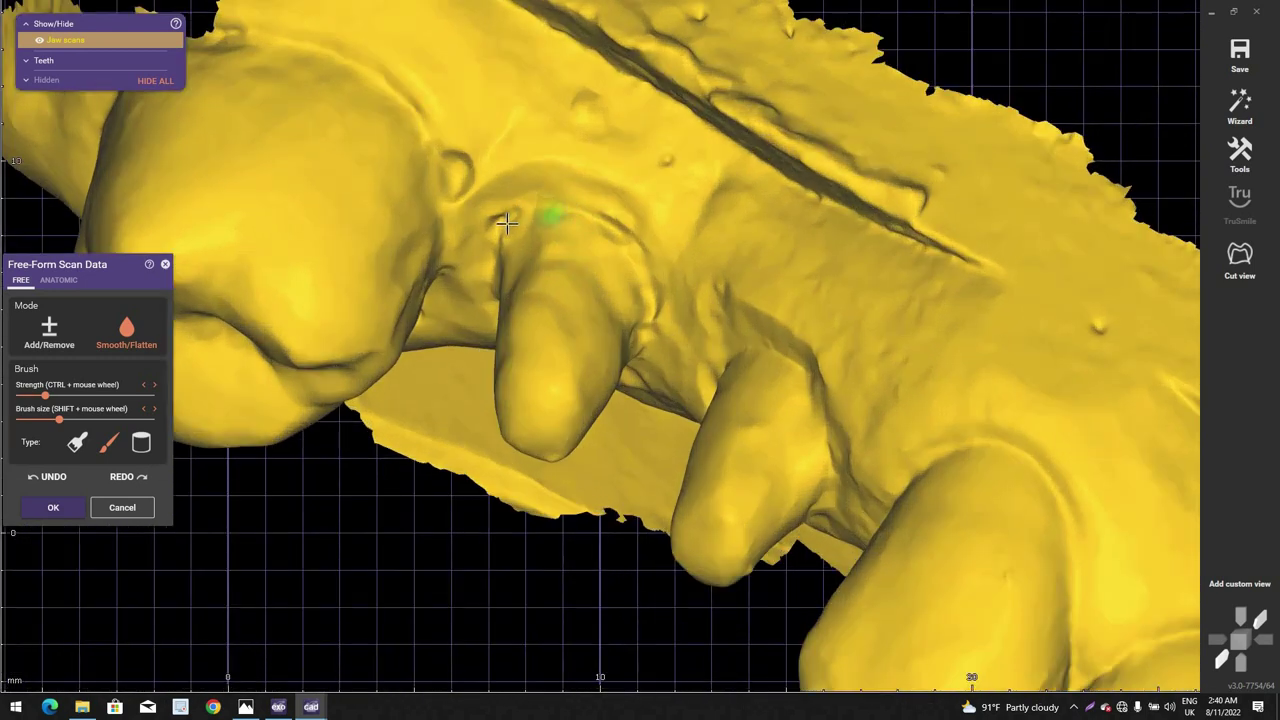
scroll(571, 236, "down", 5)
right_click_drag(573, 256, 622, 282)
left_click(61, 511)
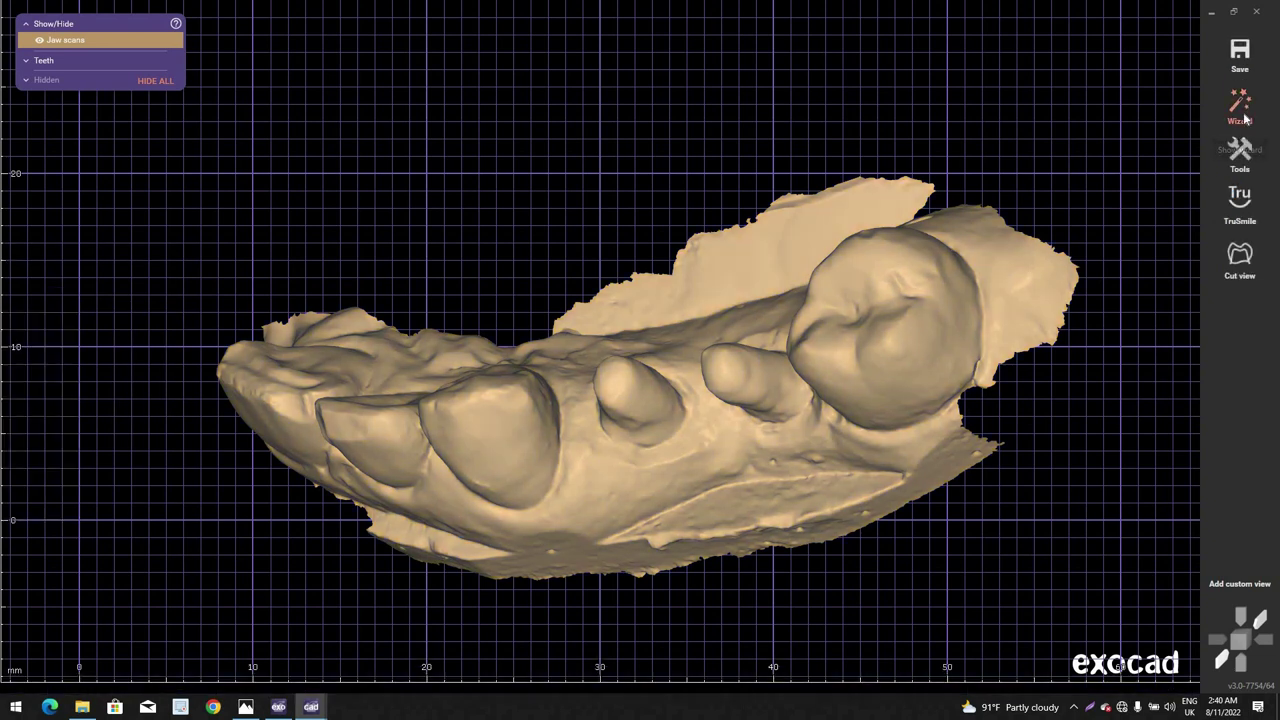
left_click(1241, 108)
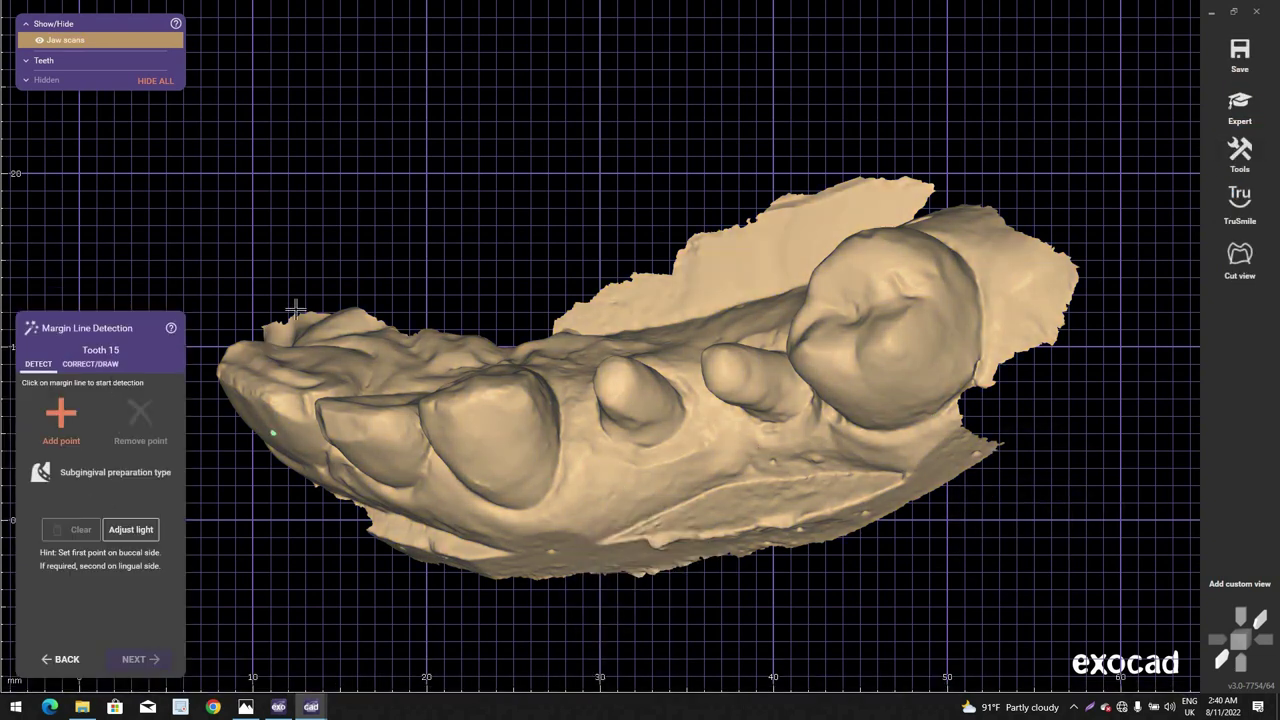
Step: Draw tooth 15's margin line by hand around its preparation with magnetic line drawing turned off
left_click(117, 363)
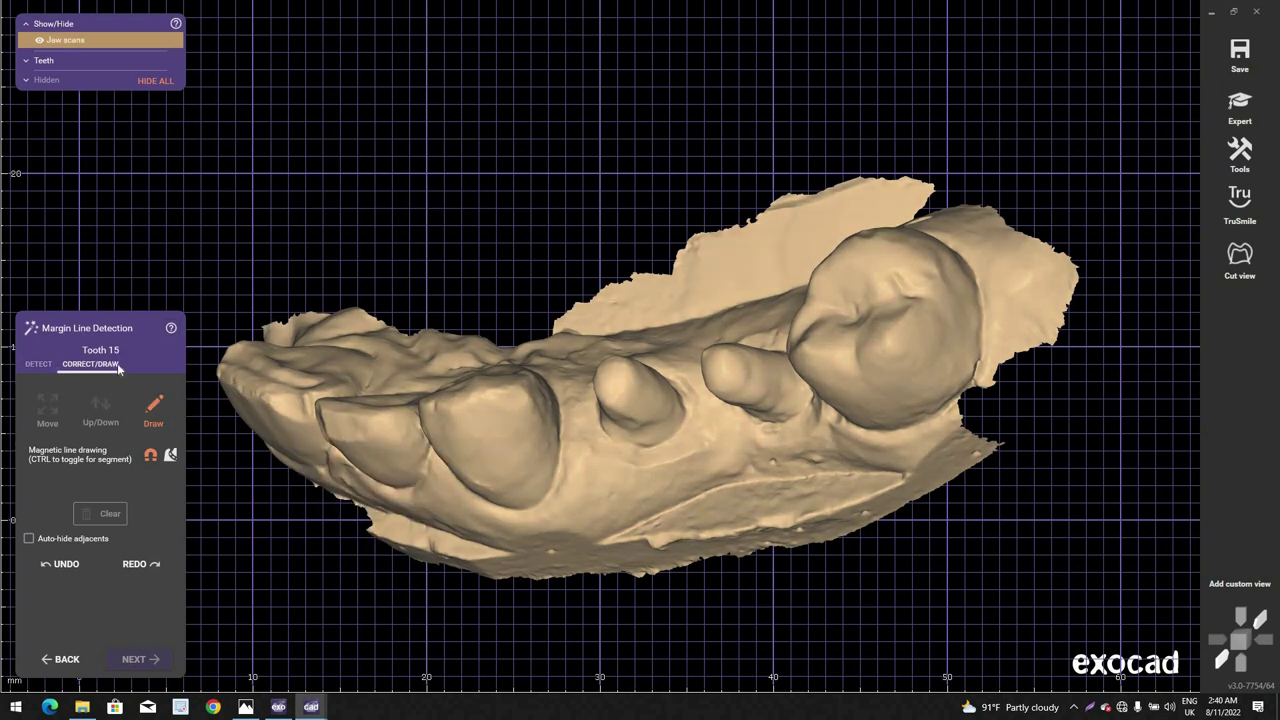
right_click_drag(921, 405, 923, 418)
middle_click_drag(741, 321, 431, 251)
right_click_drag(431, 251, 450, 236)
scroll(452, 233, "up", 3)
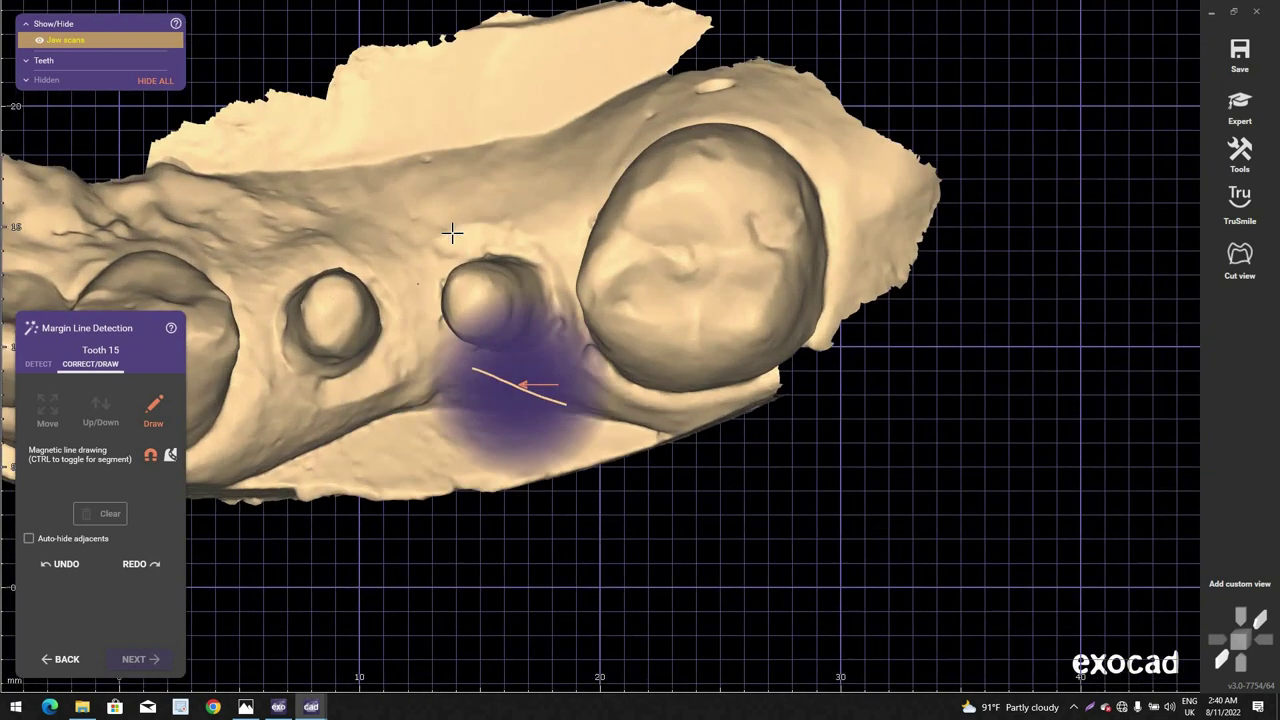
scroll(452, 233, "up", 3)
left_click(454, 233)
left_click(437, 341)
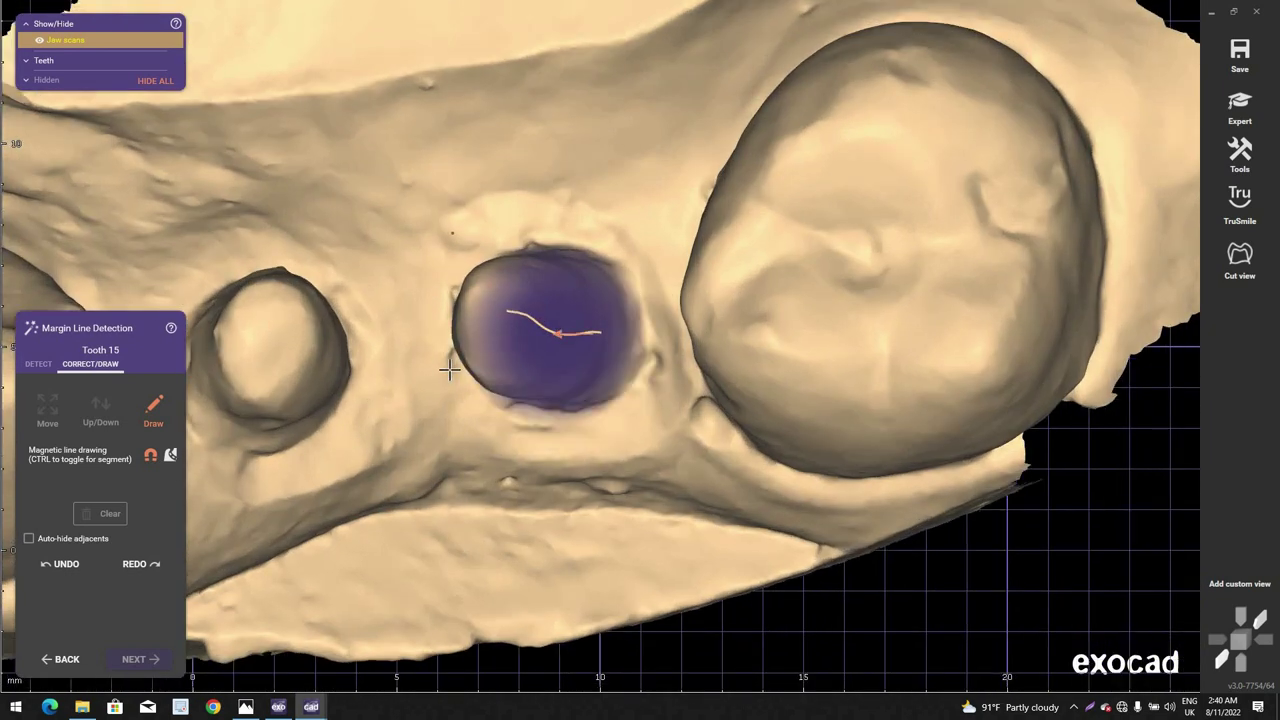
left_click(150, 456)
mouse_move(650, 395)
left_mouse_down()
mouse_move(657, 323)
mouse_move(614, 229)
mouse_move(543, 214)
mouse_move(425, 230)
left_mouse_up()
Step: Refine tooth 15's margin line along its upper edge and on the side facing the molar
left_click_drag(559, 209, 548, 216)
left_click_drag(662, 229, 655, 234)
right_click_drag(780, 322, 865, 298)
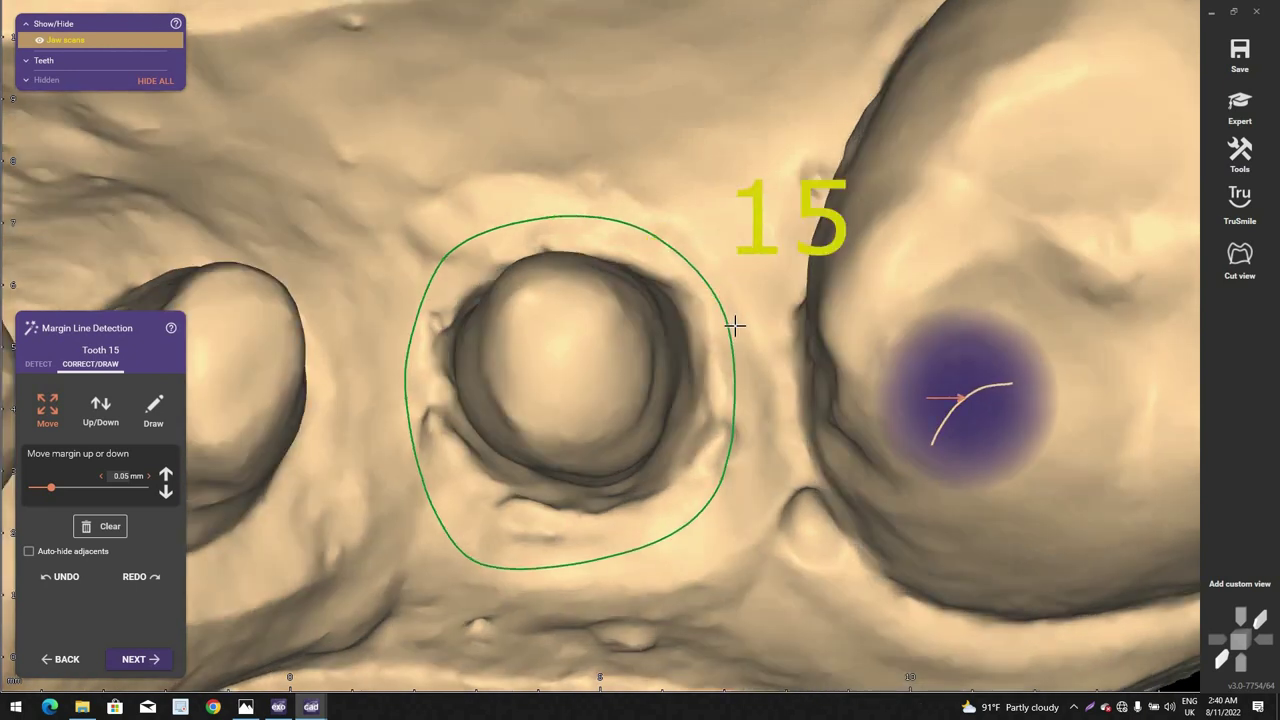
left_click_drag(734, 326, 726, 325)
left_click_drag(732, 480, 724, 478)
right_click_drag(643, 531, 622, 520)
Step: Tighten the lower edge of tooth 15's margin line and its side facing tooth 14, and continue to tooth 14
left_click_drag(638, 552, 640, 562)
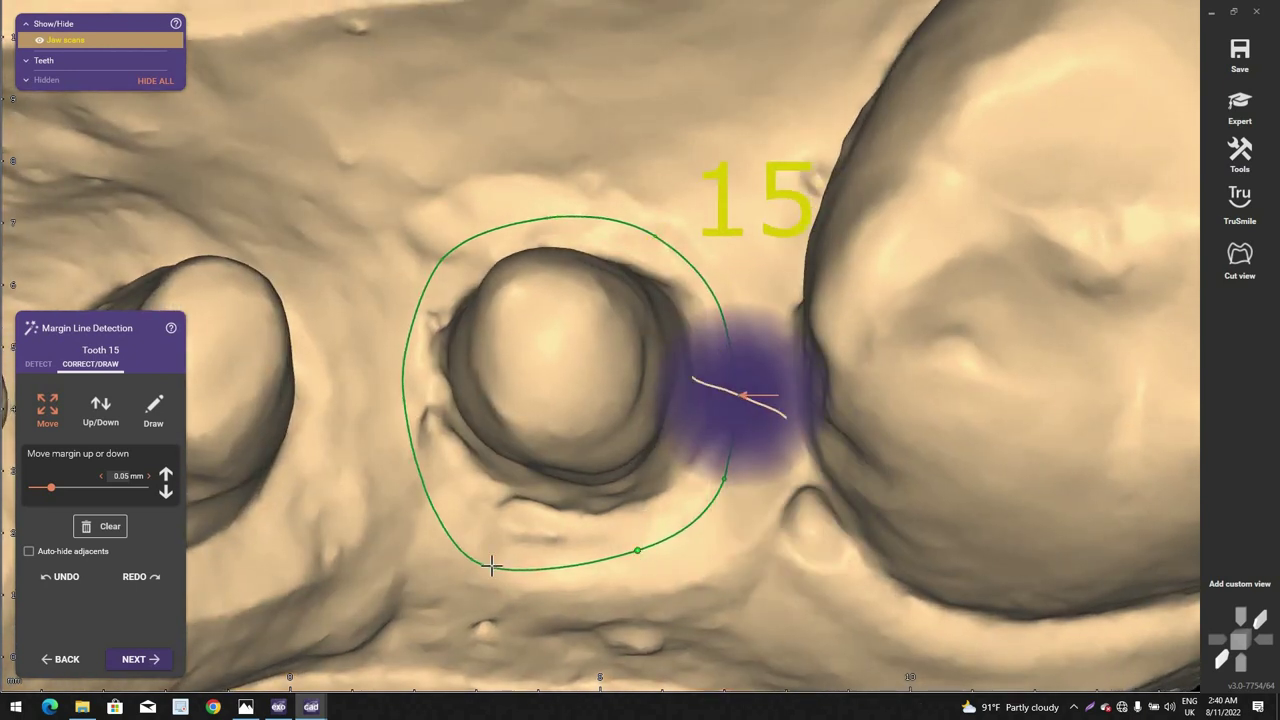
left_click_drag(477, 560, 486, 541)
left_click_drag(633, 557, 629, 551)
left_click_drag(708, 486, 724, 478)
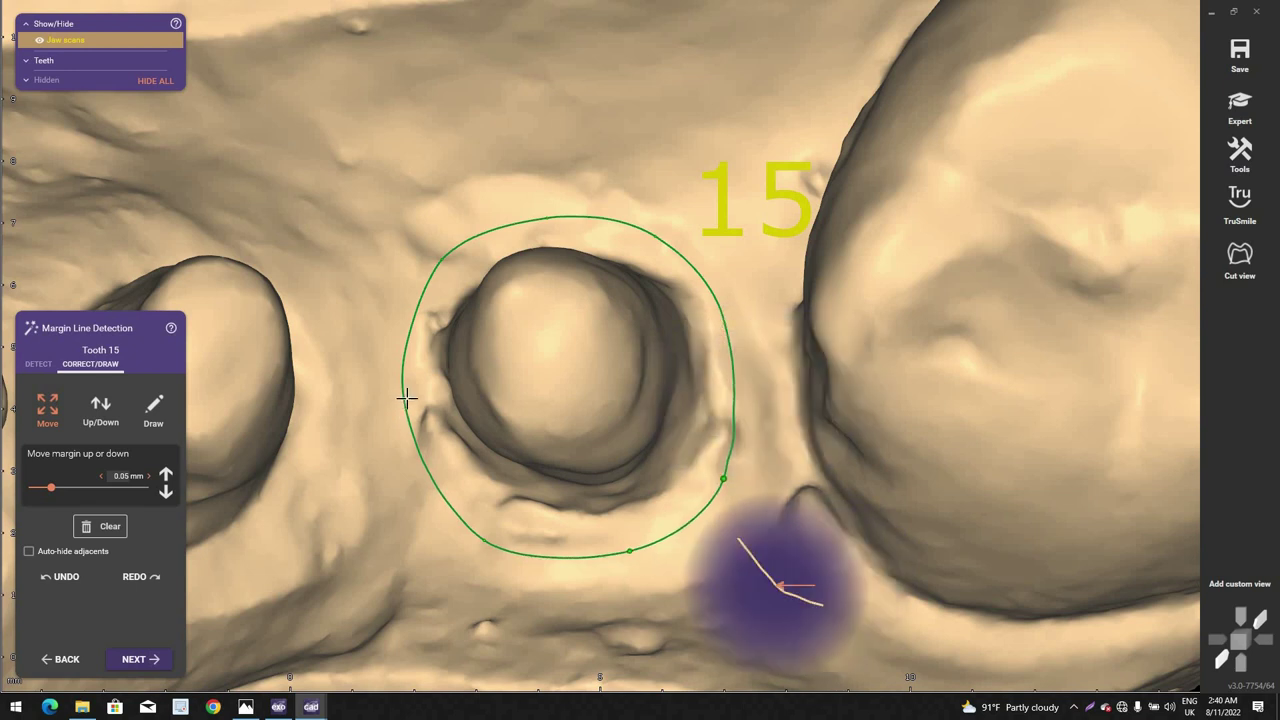
left_click_drag(405, 397, 412, 399)
scroll(566, 446, "down", 5)
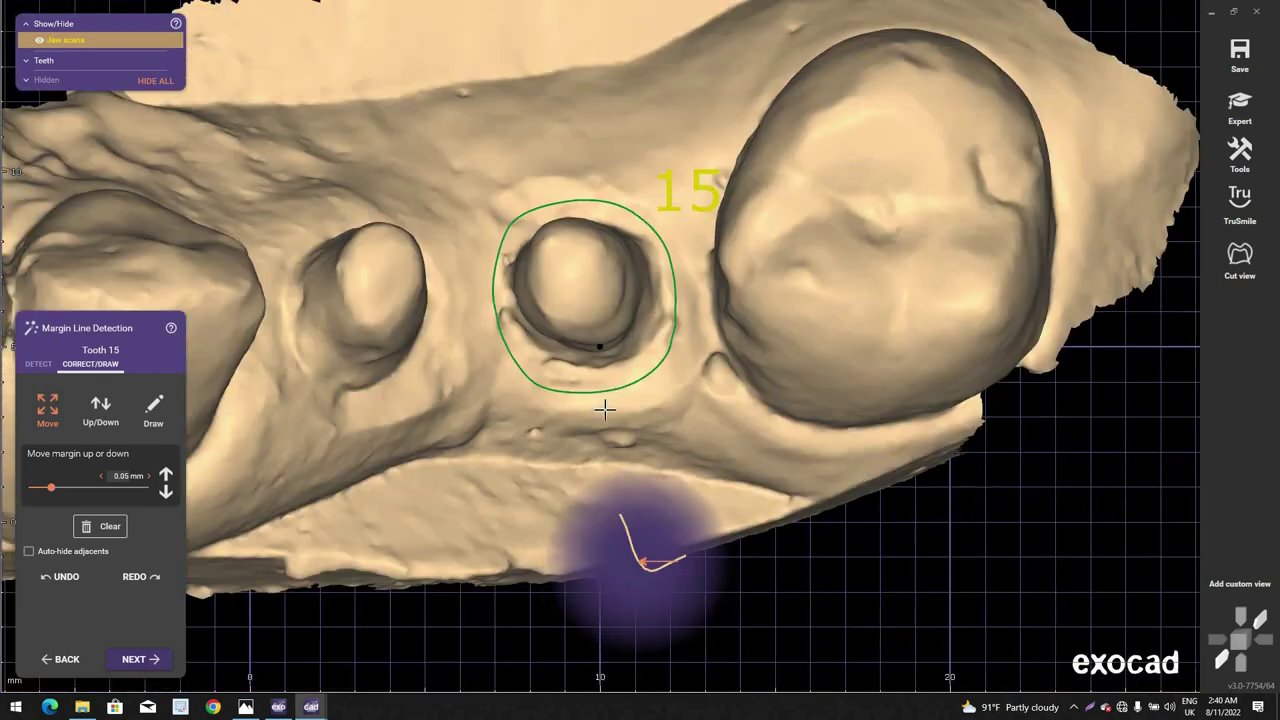
scroll(606, 387, "up", 2)
middle_click(305, 338)
scroll(305, 338, "down", 1)
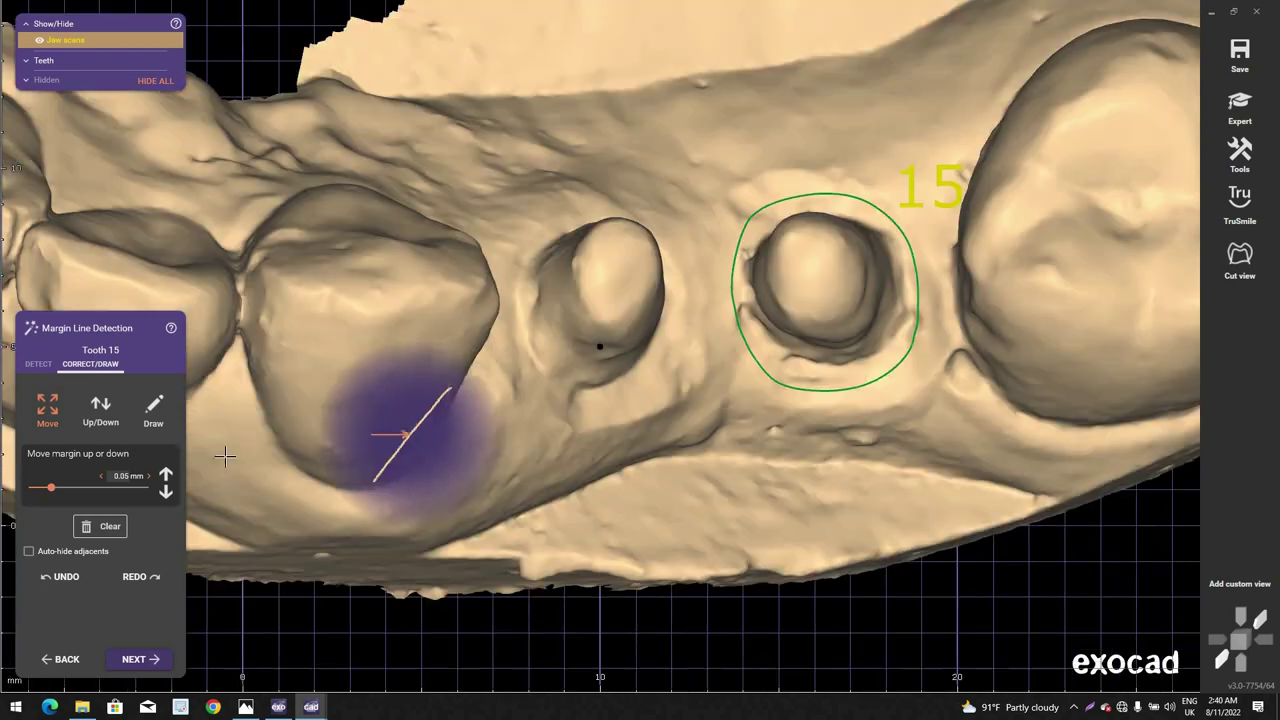
right_click_drag(223, 454, 198, 472)
left_click(159, 660)
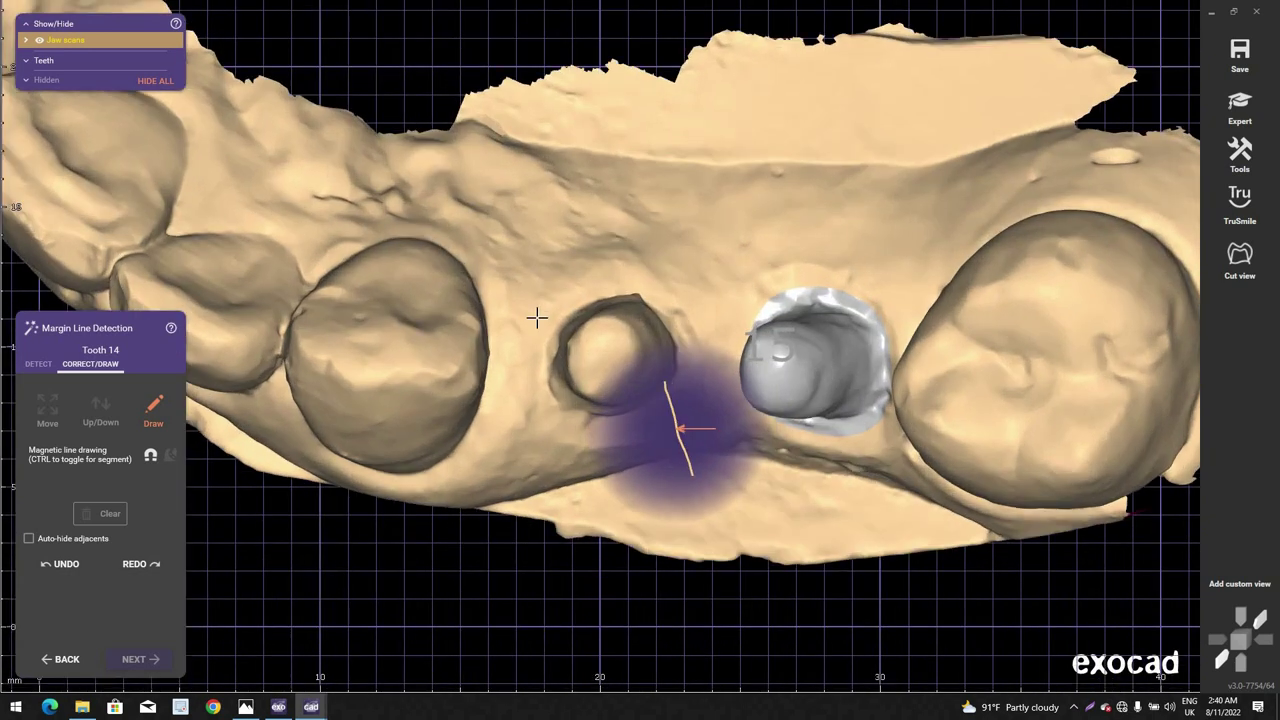
Step: Draw tooth 14's margin line by hand around its preparation and accept the drawing changes
scroll(537, 318, "up", 3)
left_click(546, 309)
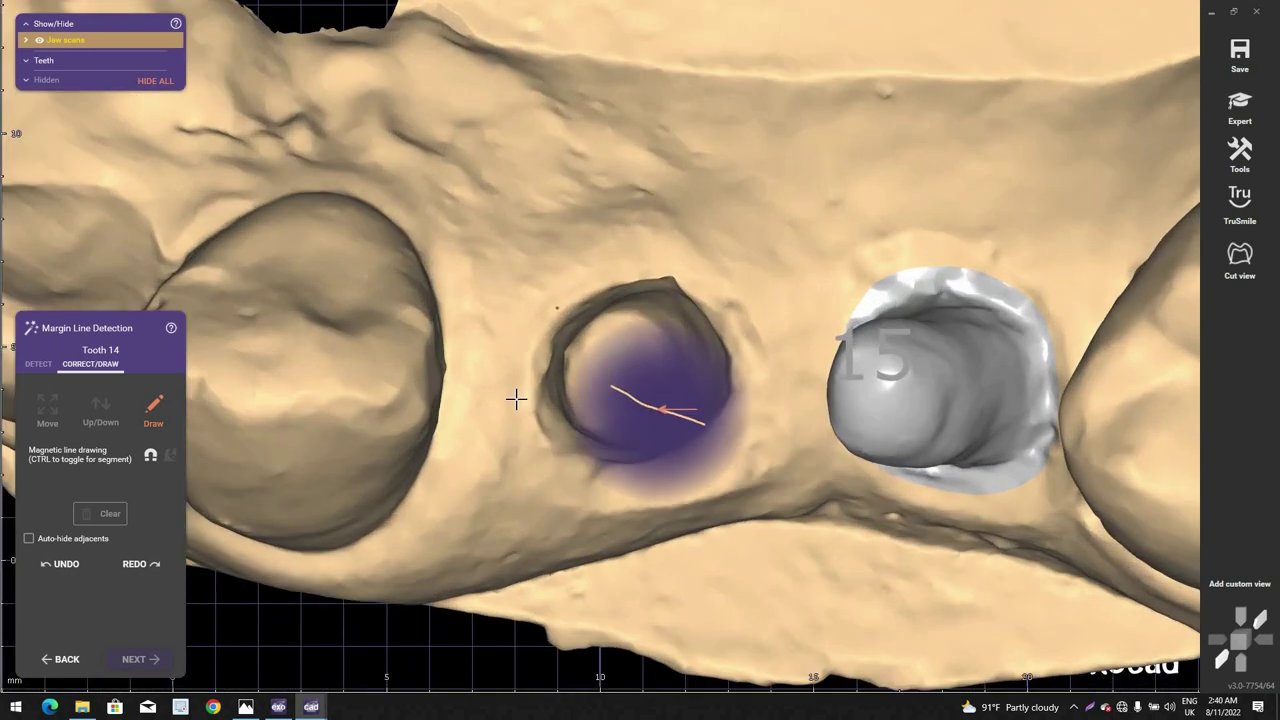
left_click(516, 394)
left_click(528, 445)
left_click(582, 482)
left_click(650, 482)
mouse_move(748, 348)
left_mouse_down()
mouse_move(703, 277)
mouse_move(631, 260)
left_mouse_up()
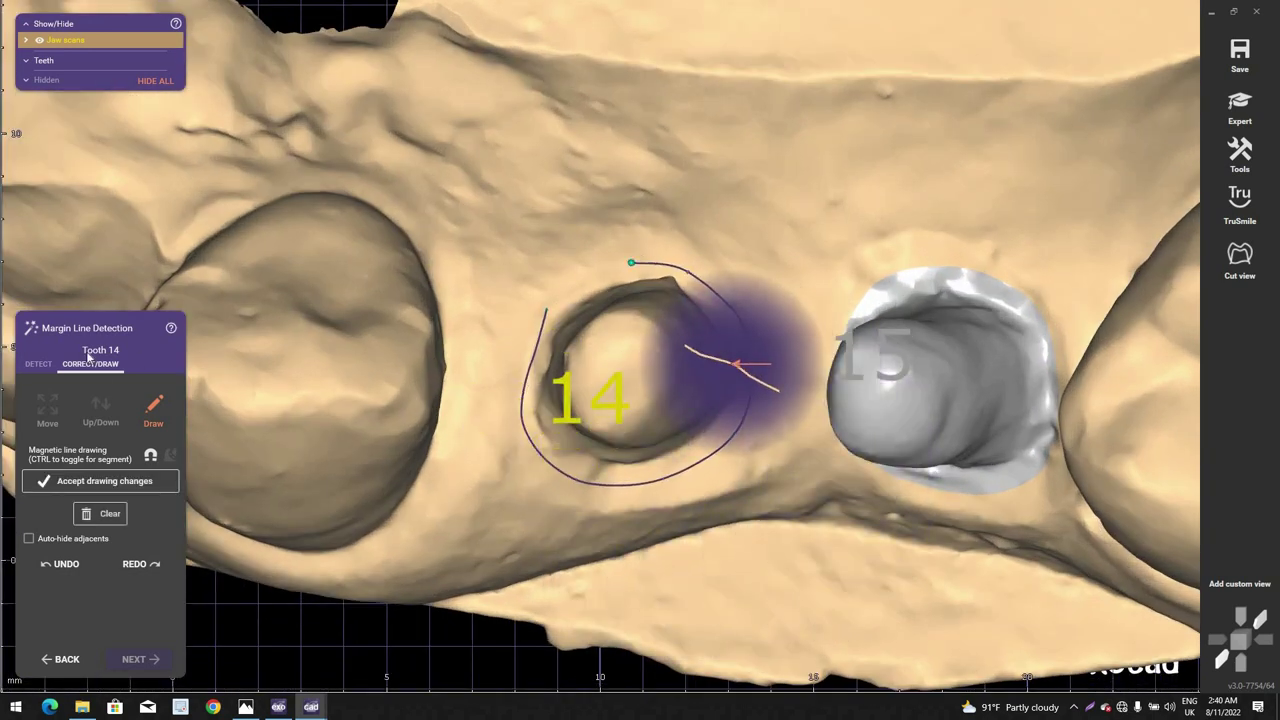
left_click(104, 481)
Step: Adjust tooth 14's margin line on the side facing tooth 13
scroll(695, 370, "up", 1)
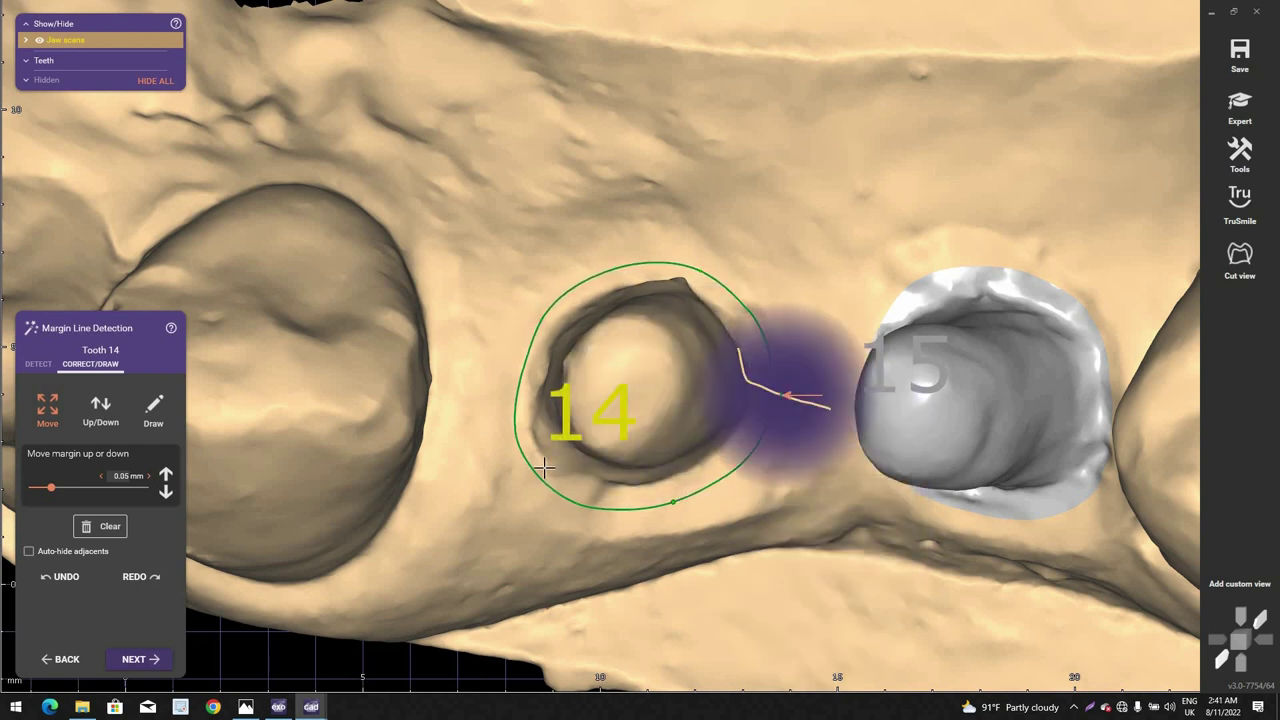
left_click_drag(519, 432, 523, 423)
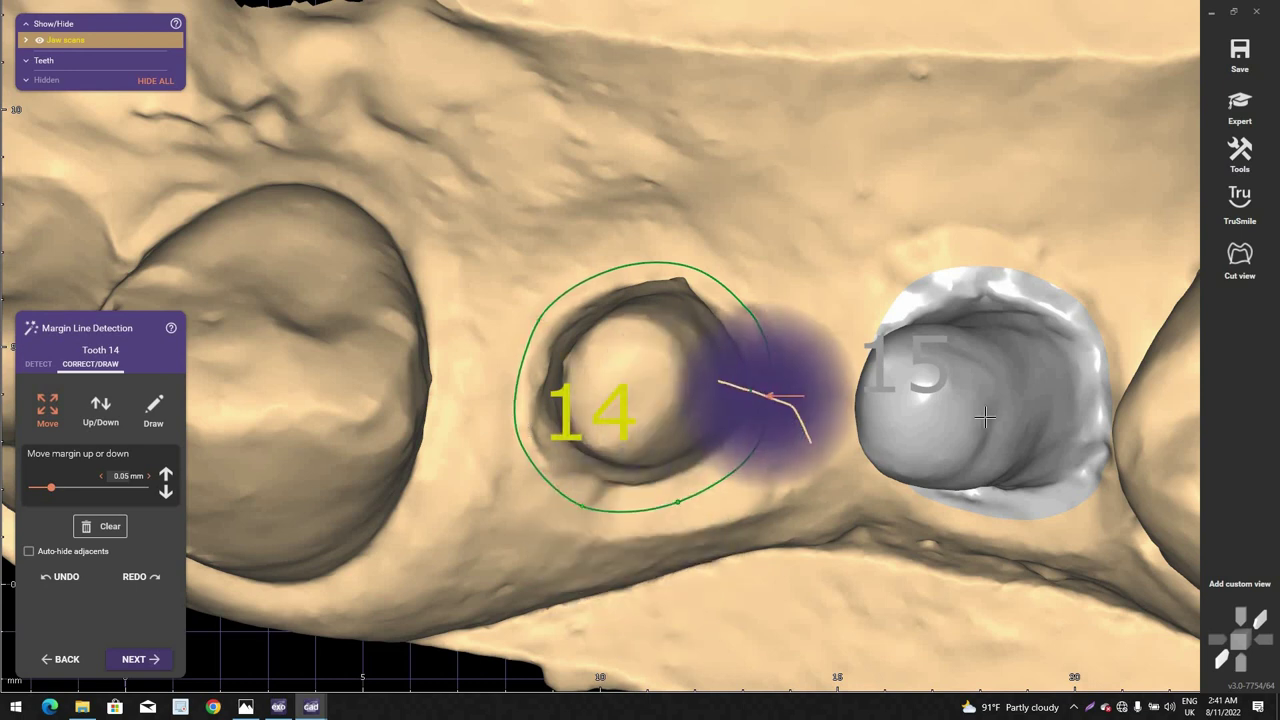
scroll(1149, 274, "down", 2)
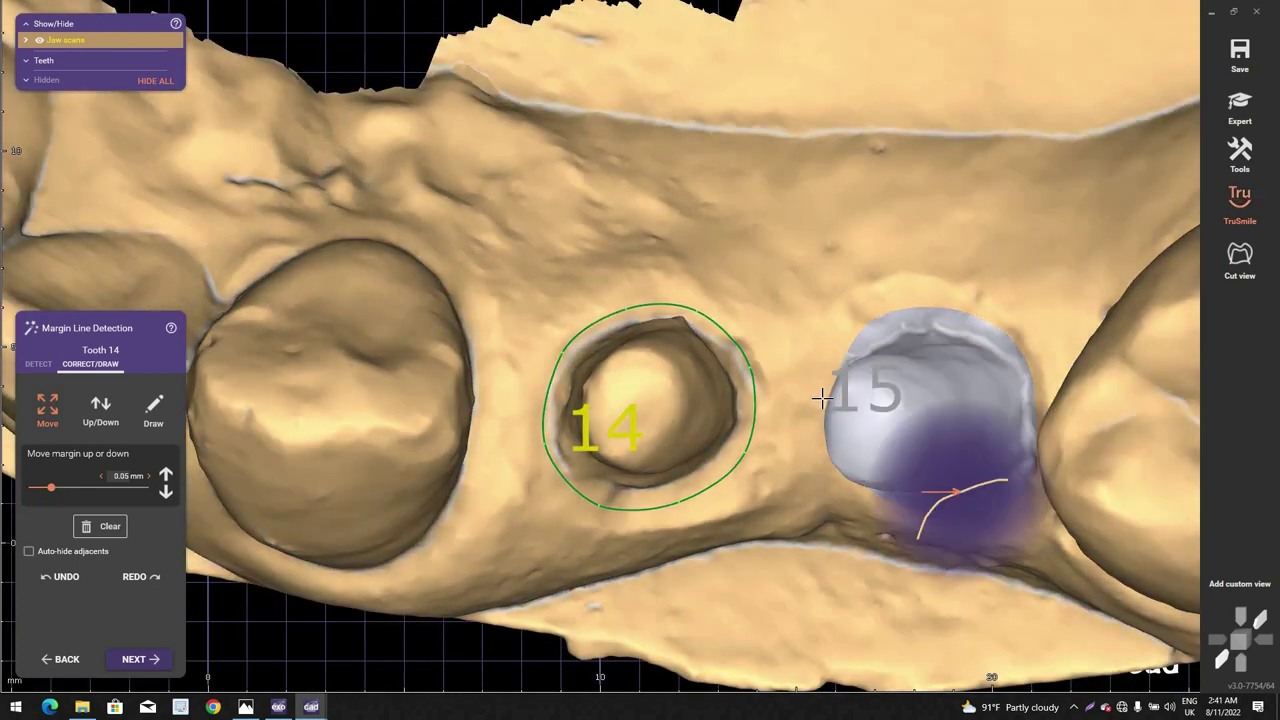
Step: Accept the margin lines for teeth 14 and 15 and define one unique insertion direction for the 15-14 bridge
right_click_drag(822, 398, 822, 398)
left_click(128, 657)
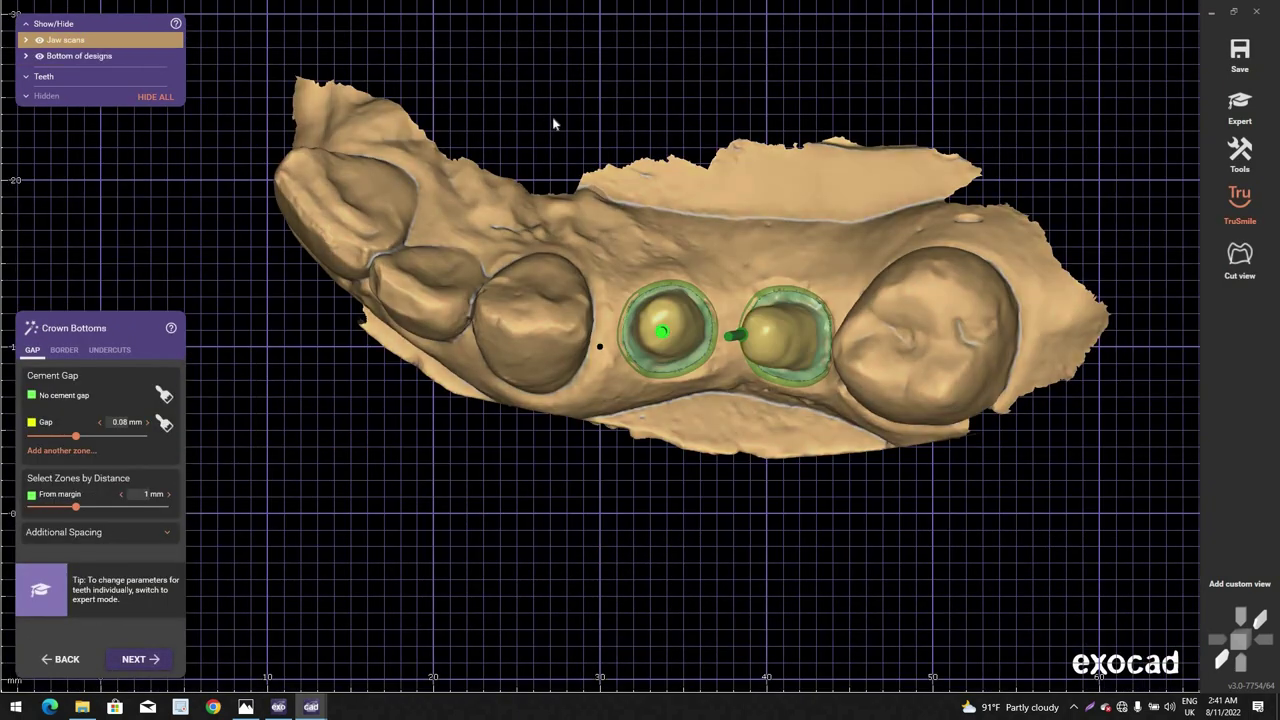
right_click(597, 158)
left_click(603, 152)
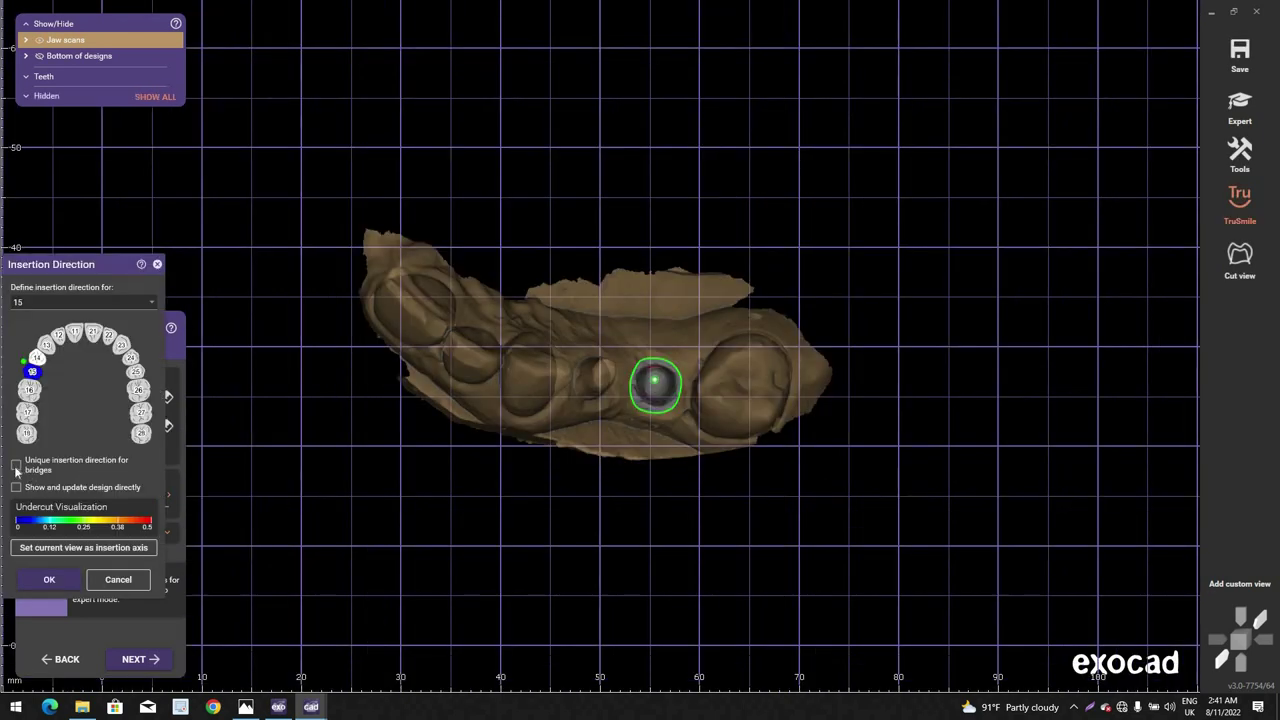
scroll(613, 404, "up", 6)
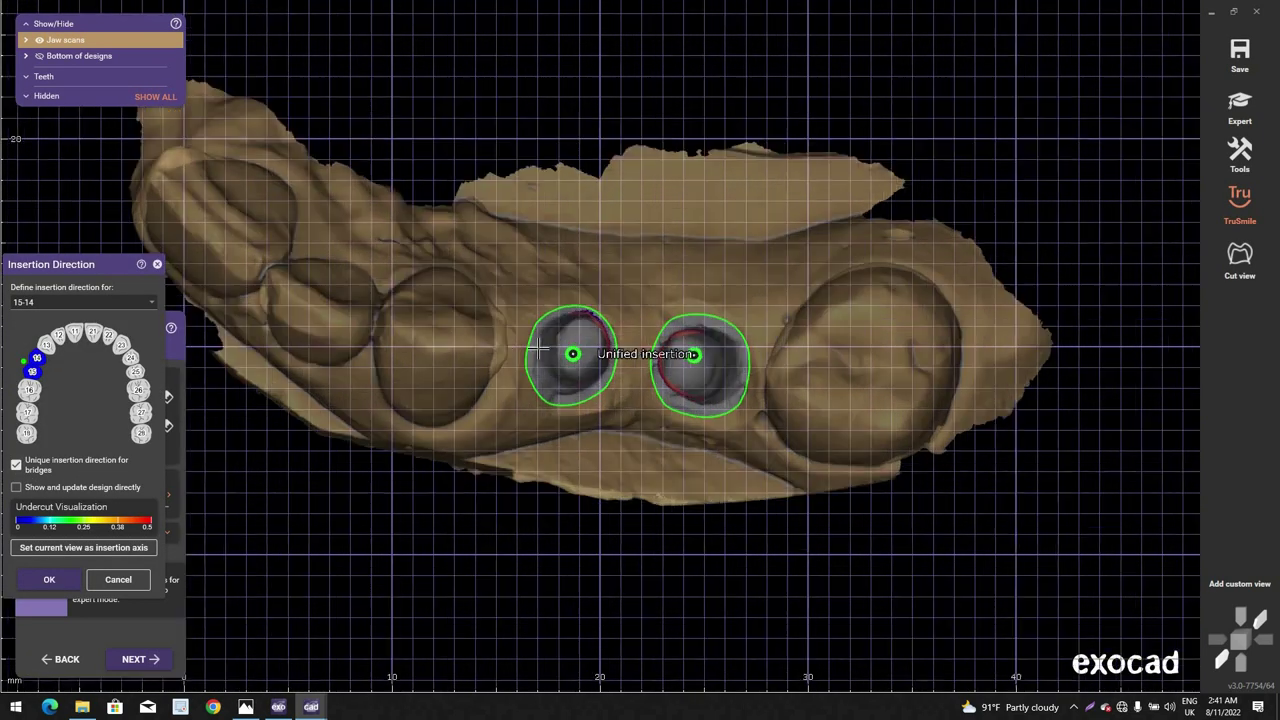
scroll(695, 403, "down", 3)
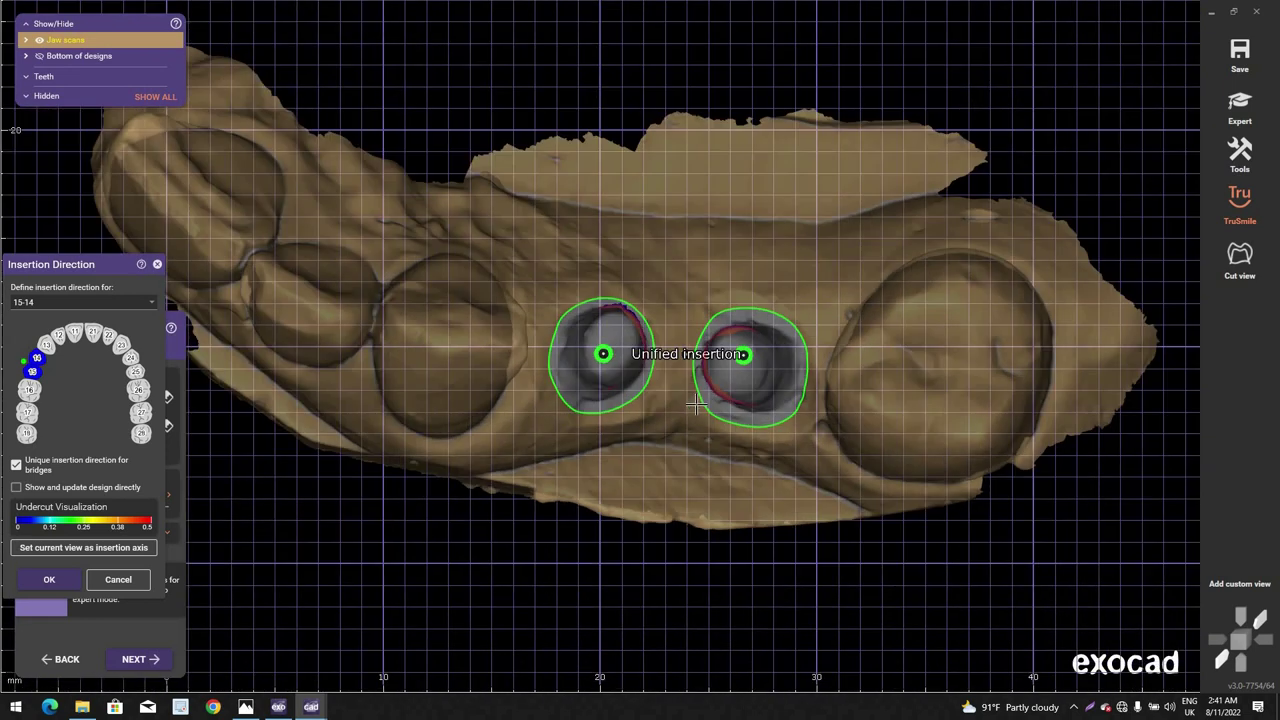
right_click_drag(664, 318, 661, 332)
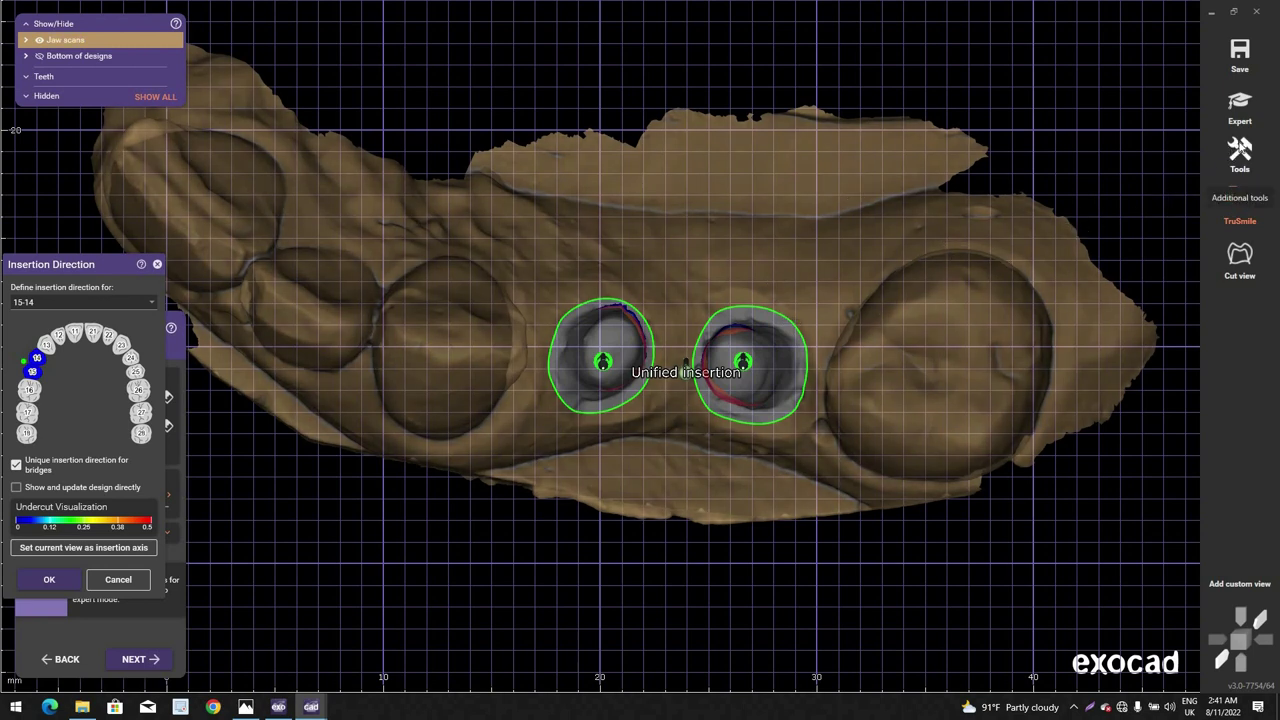
Step: Save a PNG screenshot of the insertion direction view in the case folder under the suggested file name
left_click(1240, 150)
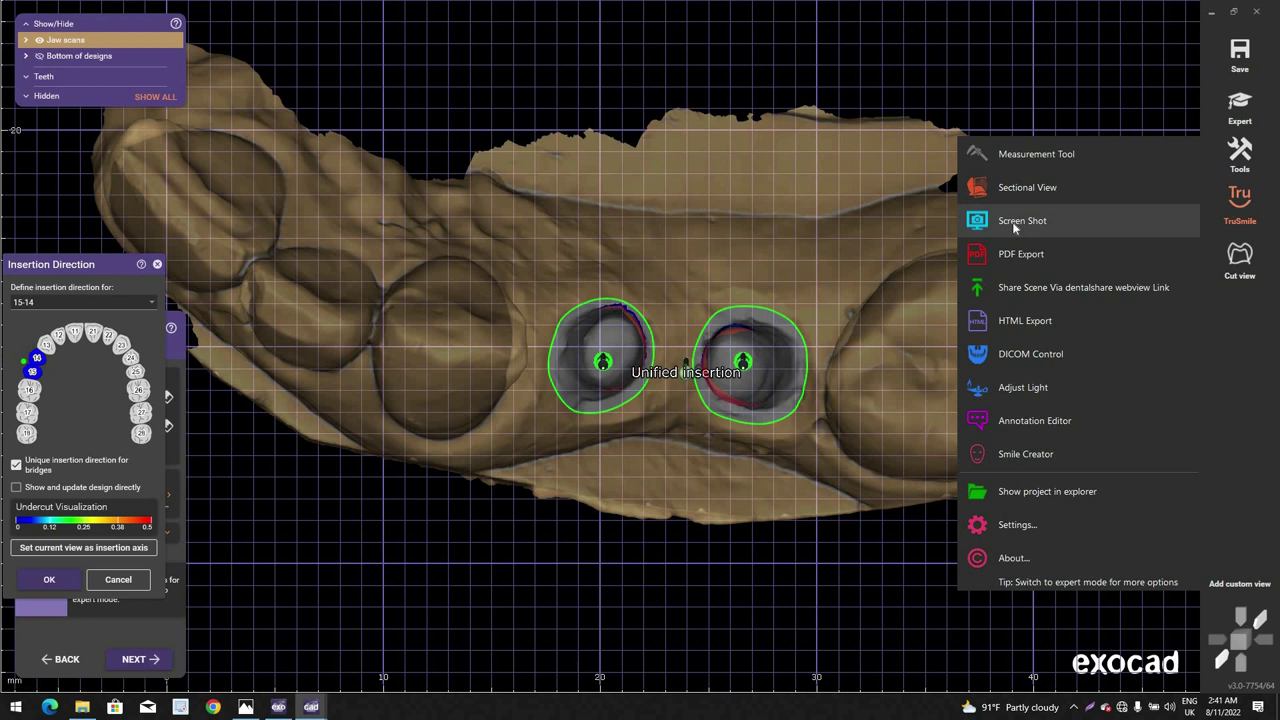
left_click(1018, 221)
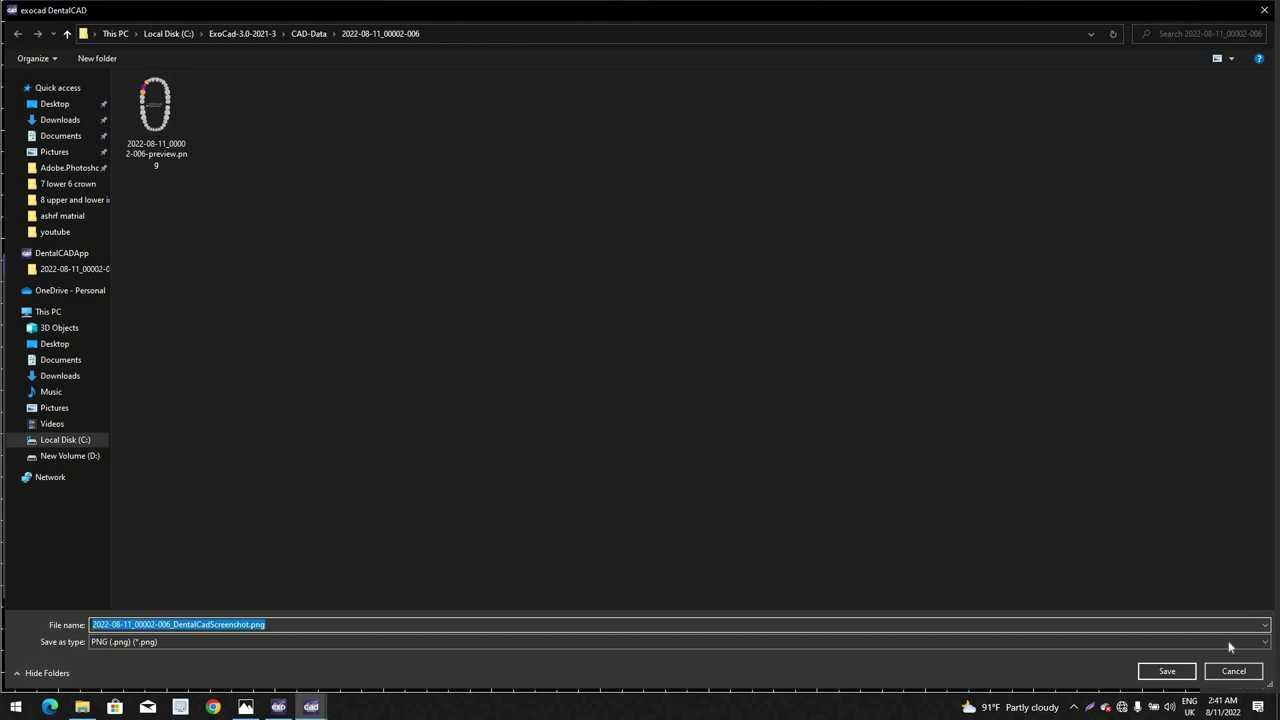
left_click(1175, 674)
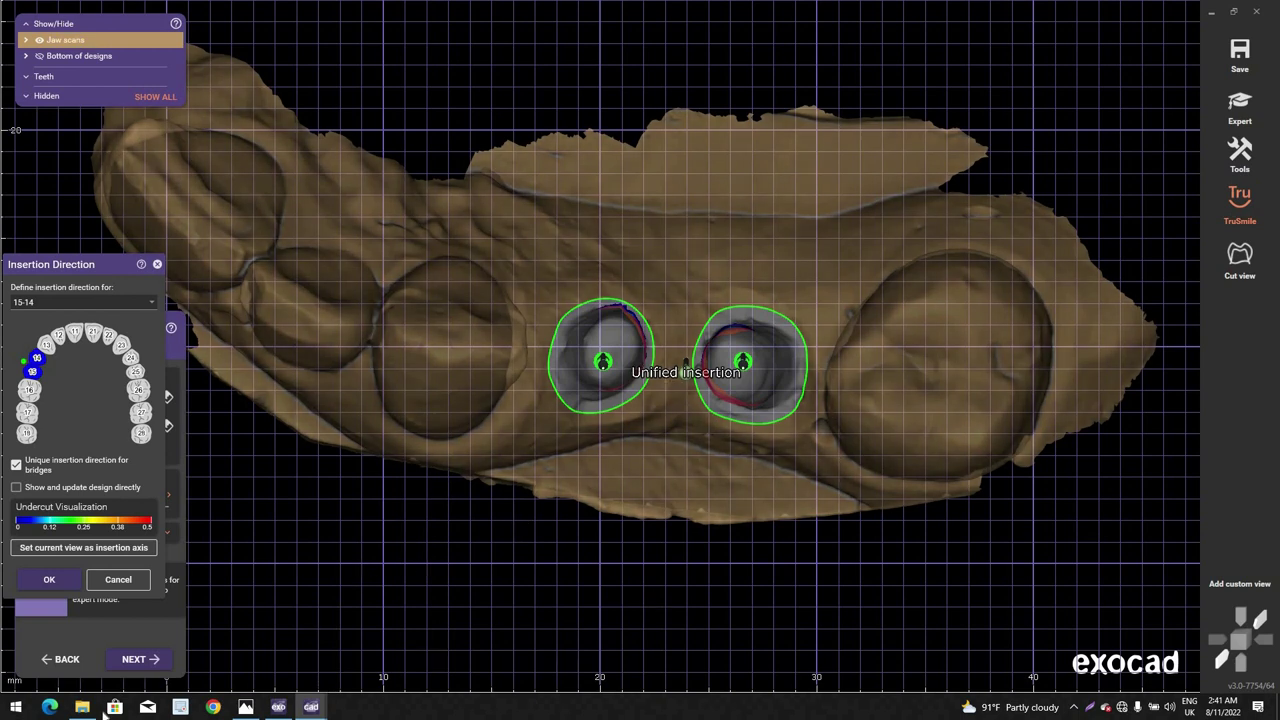
Step: Switch to the exocad project window, open the case folder in Explorer, and view the saved screenshot
left_click(281, 708)
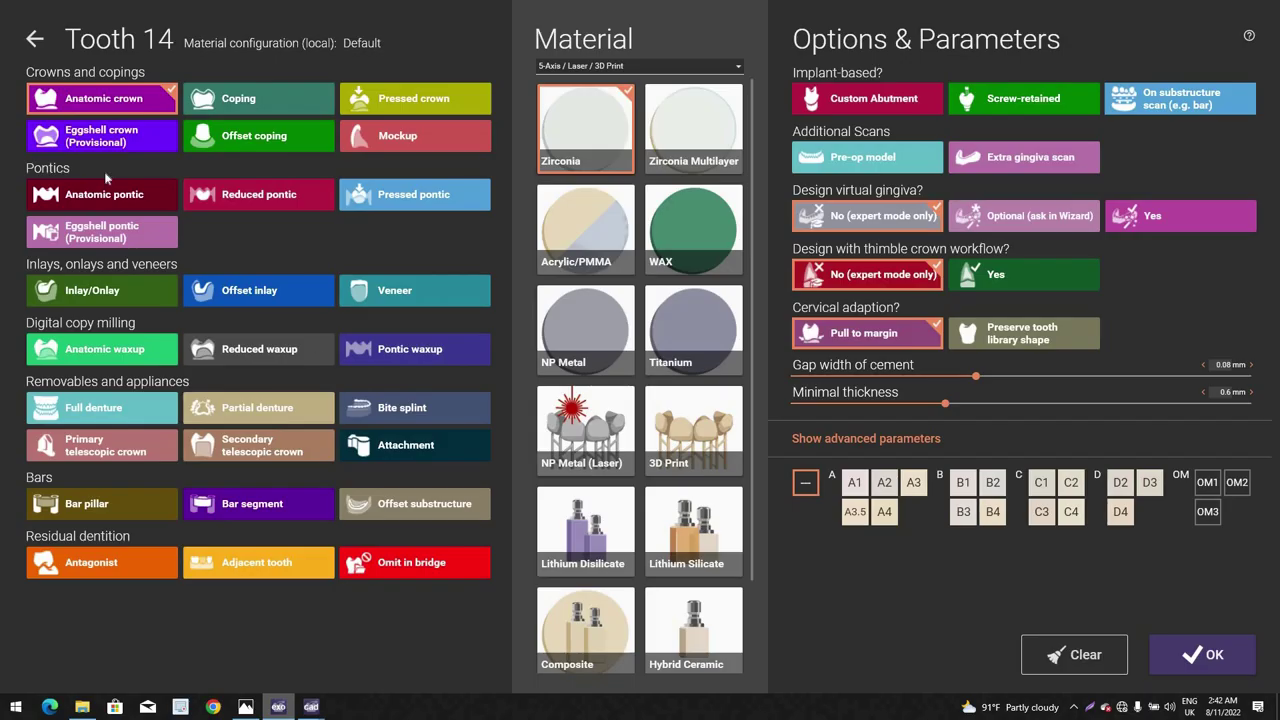
left_click(35, 40)
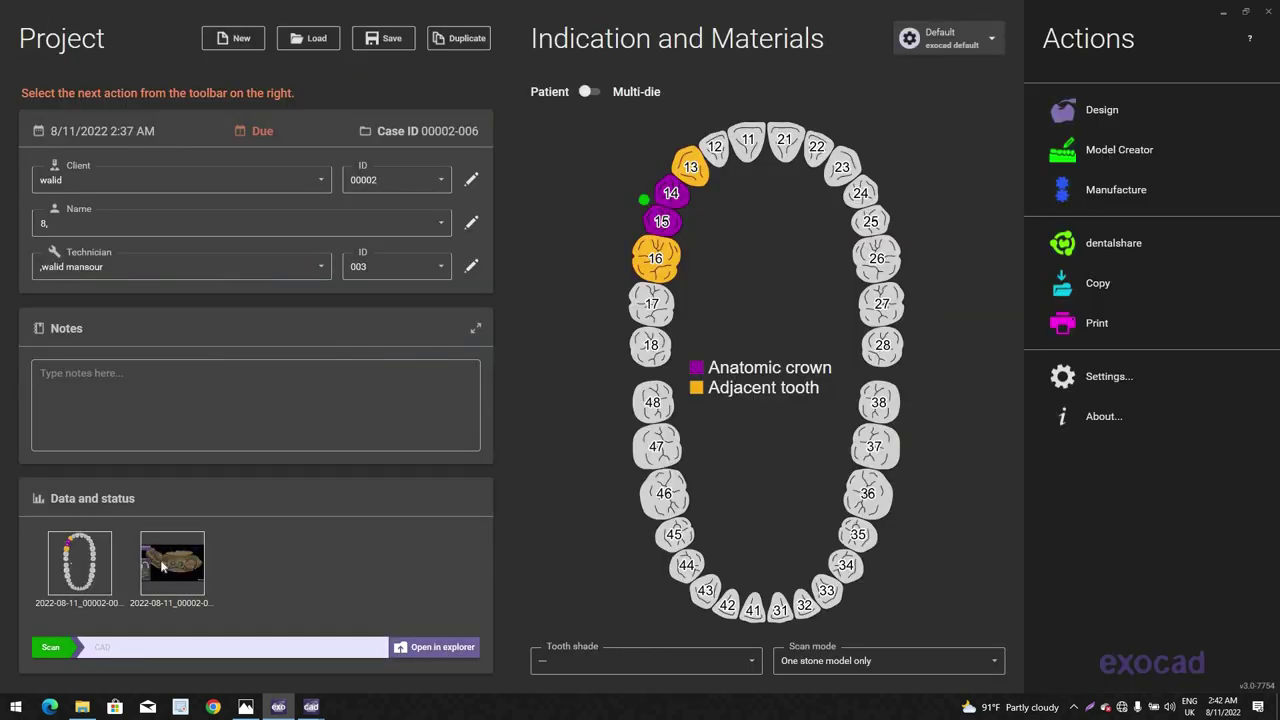
left_click(446, 650)
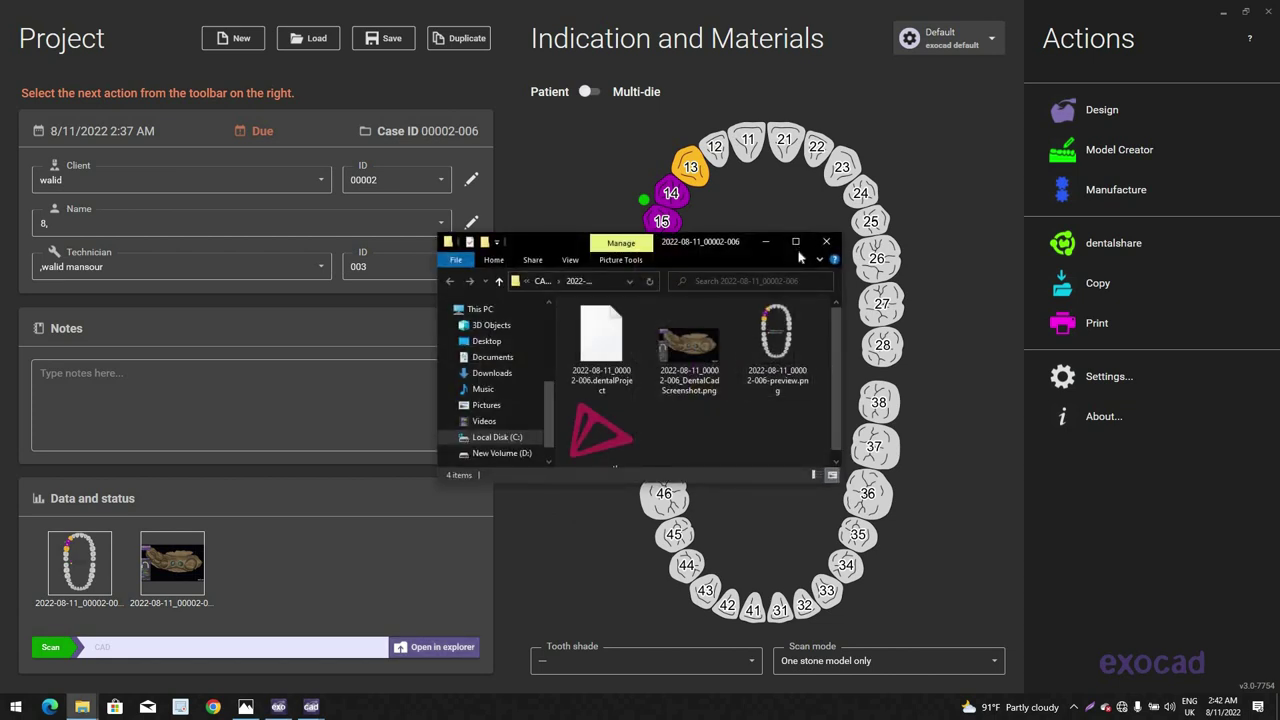
left_click(795, 241)
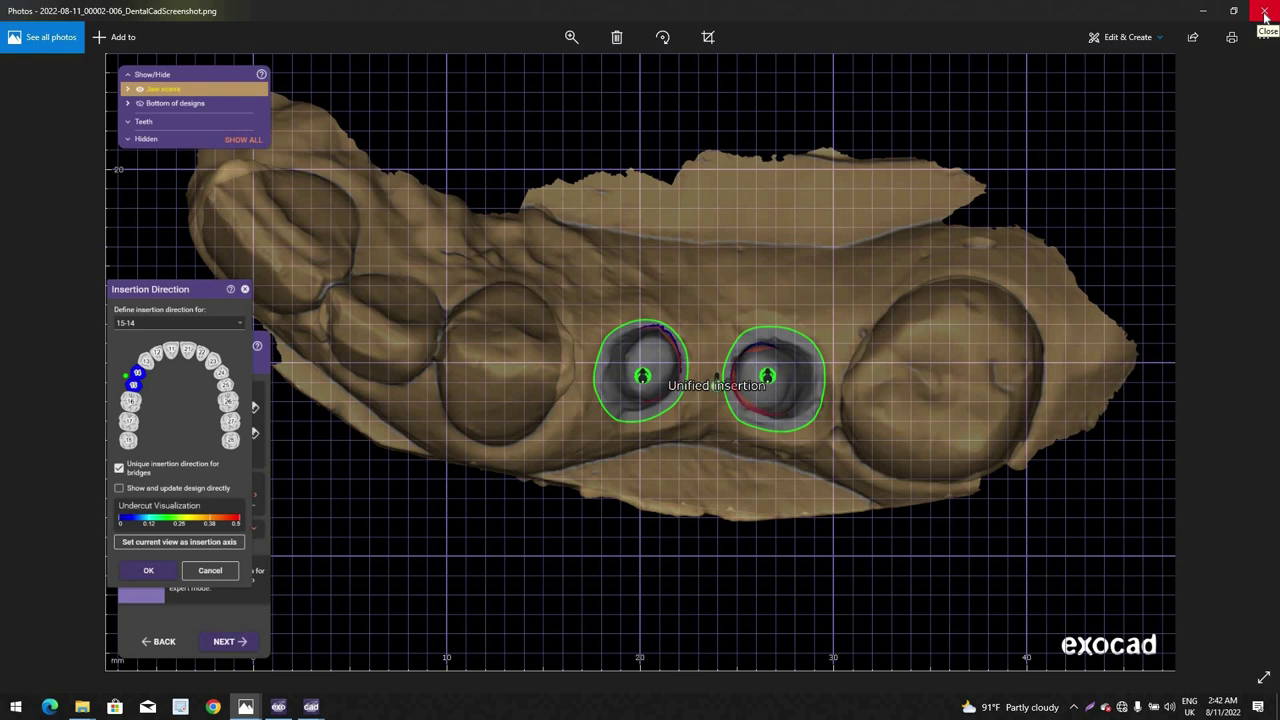
left_click(1265, 16)
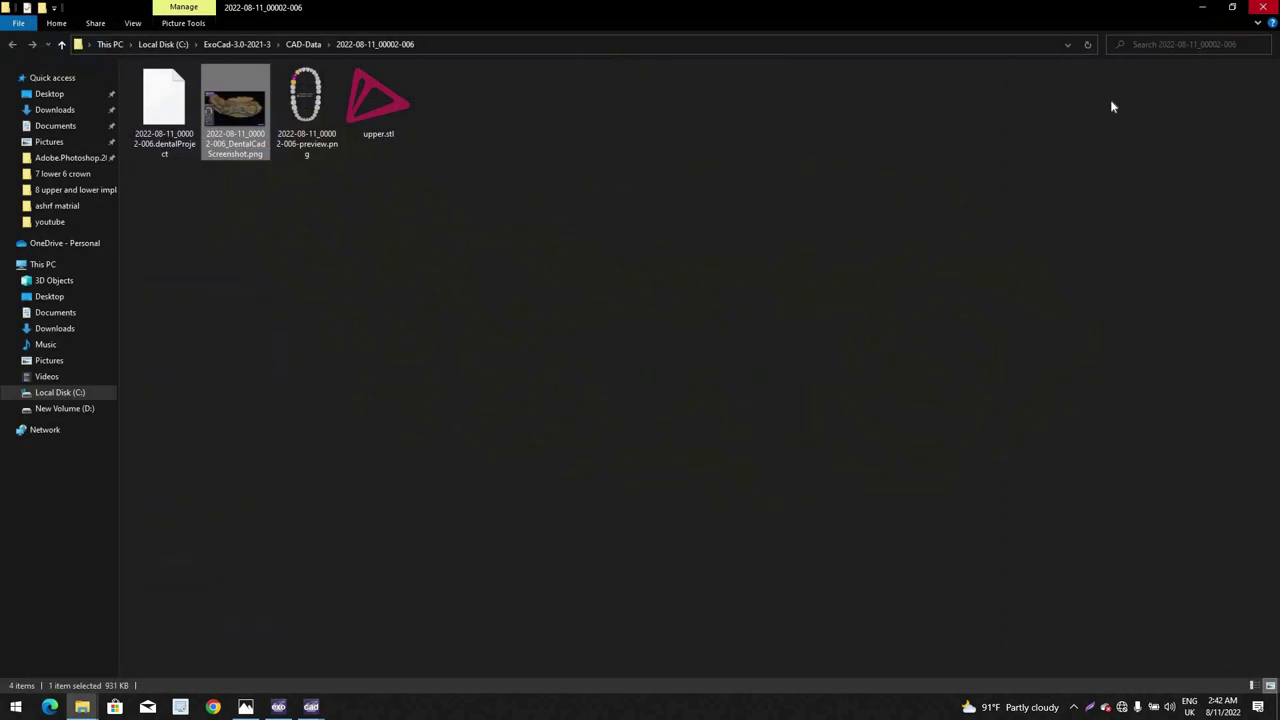
left_click(1204, 13)
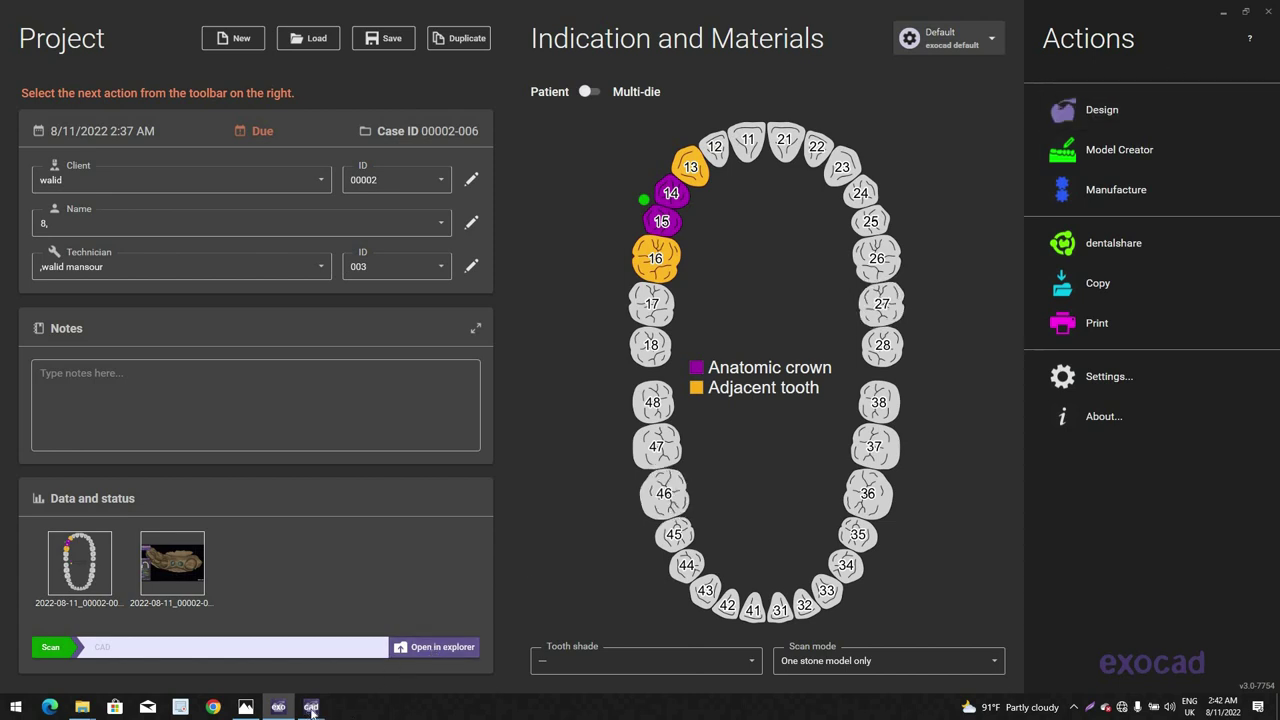
Step: Finish the other open CAD case with "I'm done", saving its scene in the project directory, and return to the 15-14 design
mouse_move(311, 706)
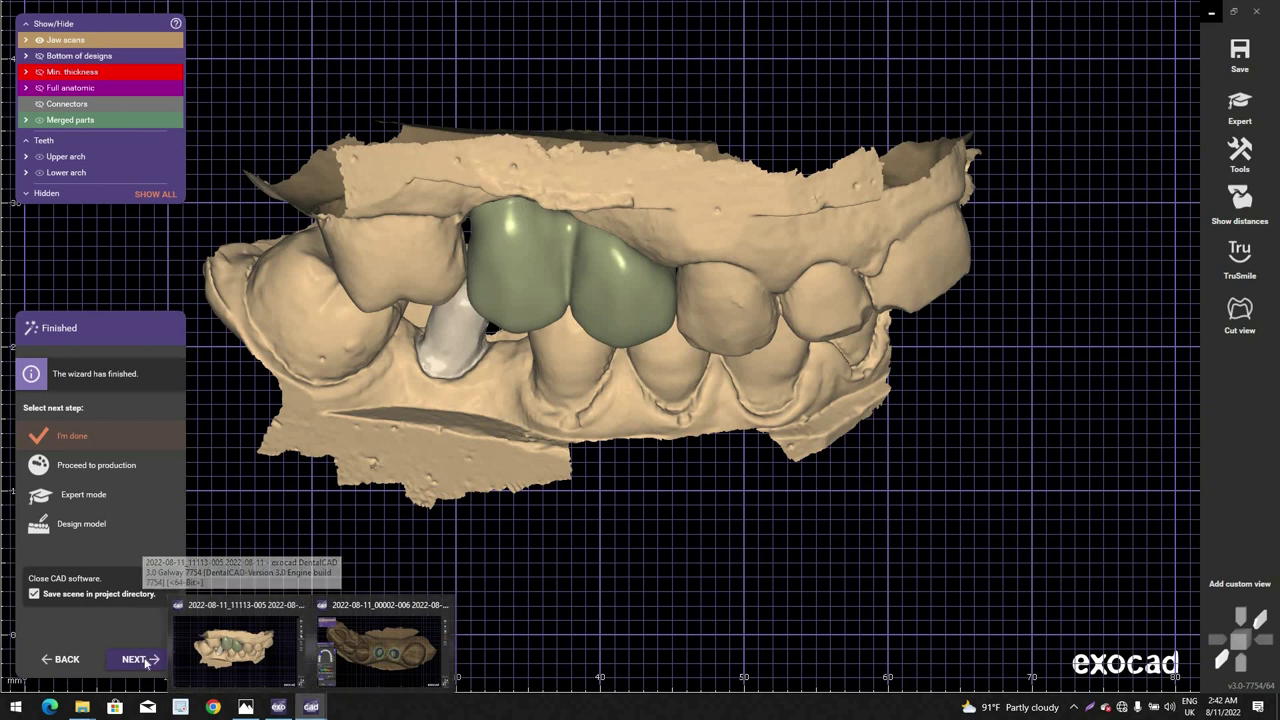
left_click(141, 660)
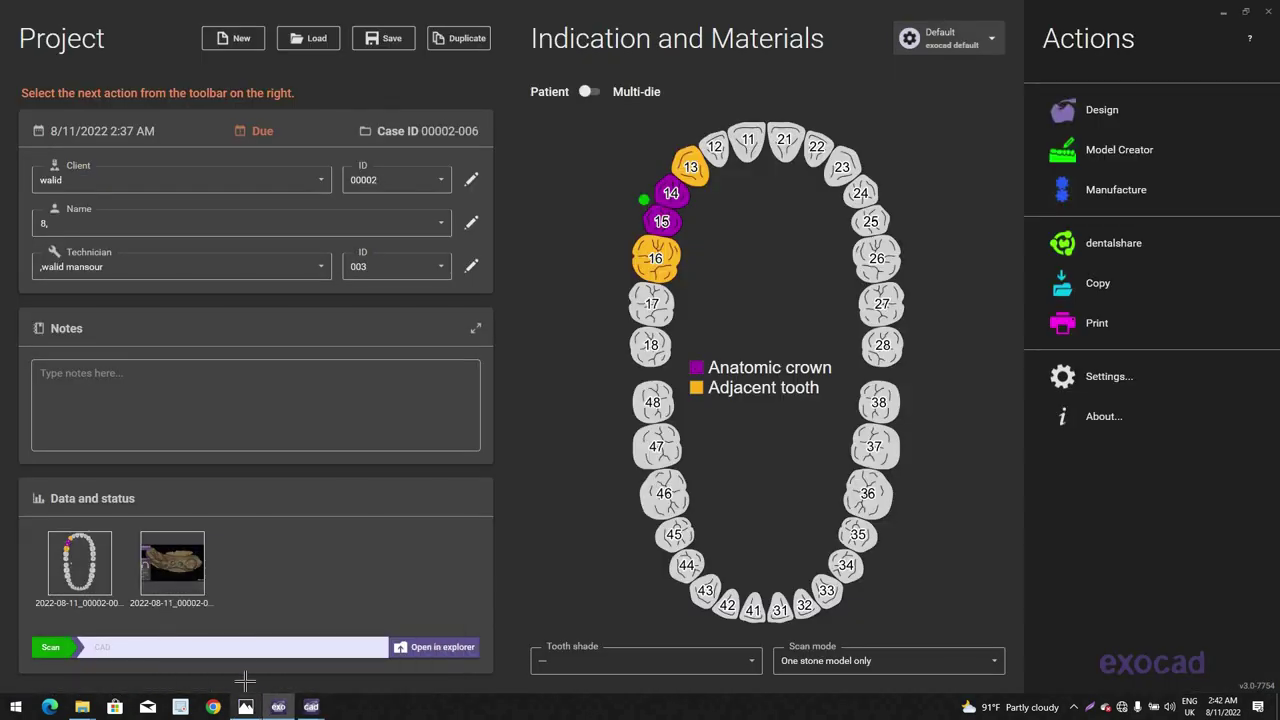
left_click(311, 709)
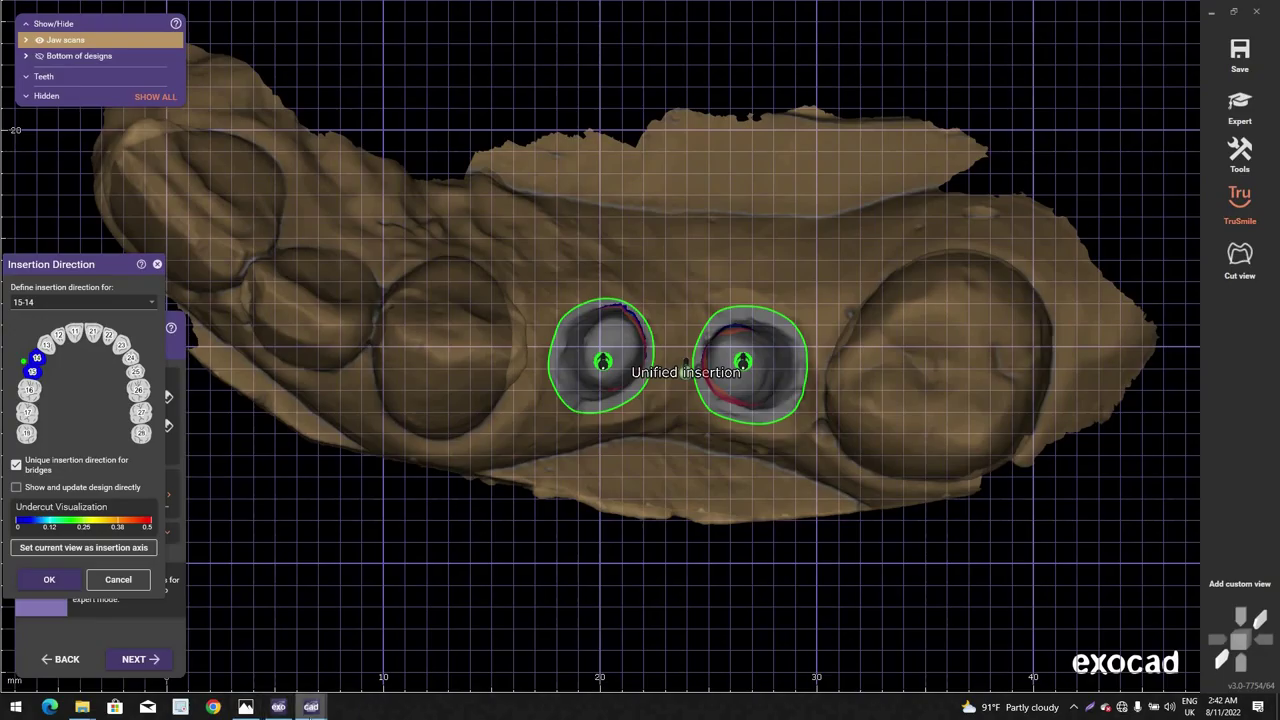
mouse_move(278, 700)
left_click(286, 640)
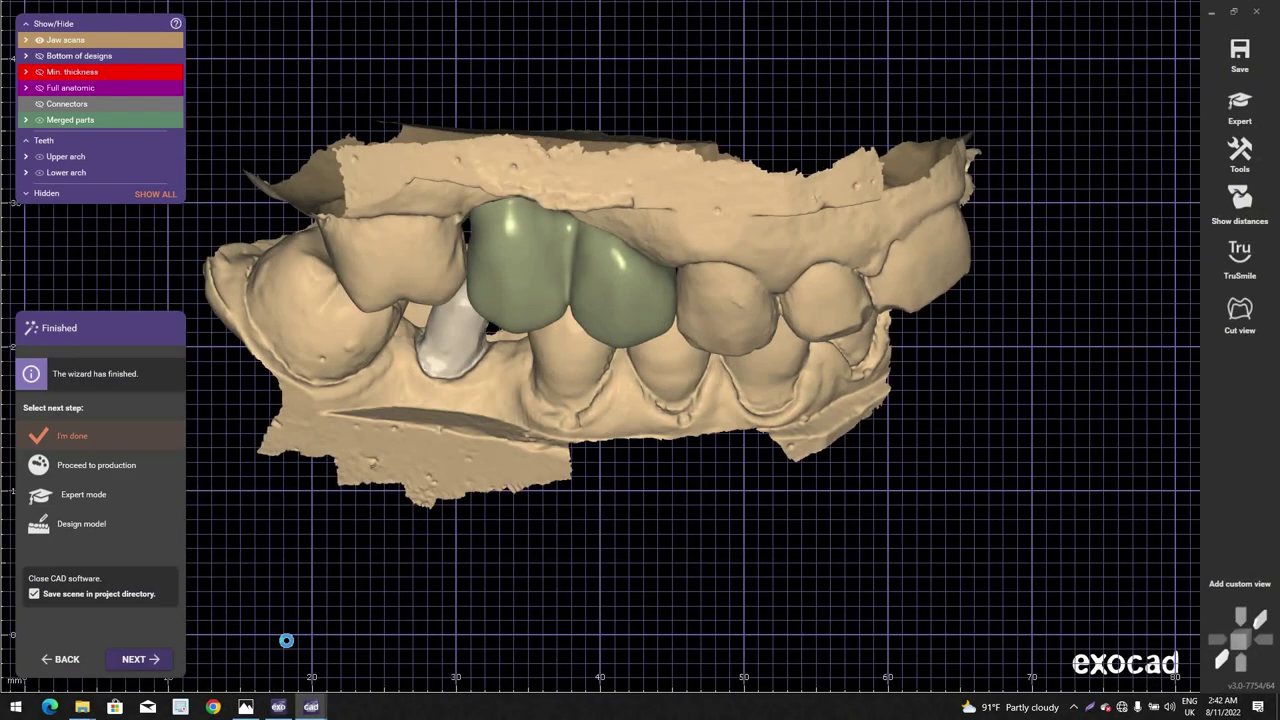
key("Return")
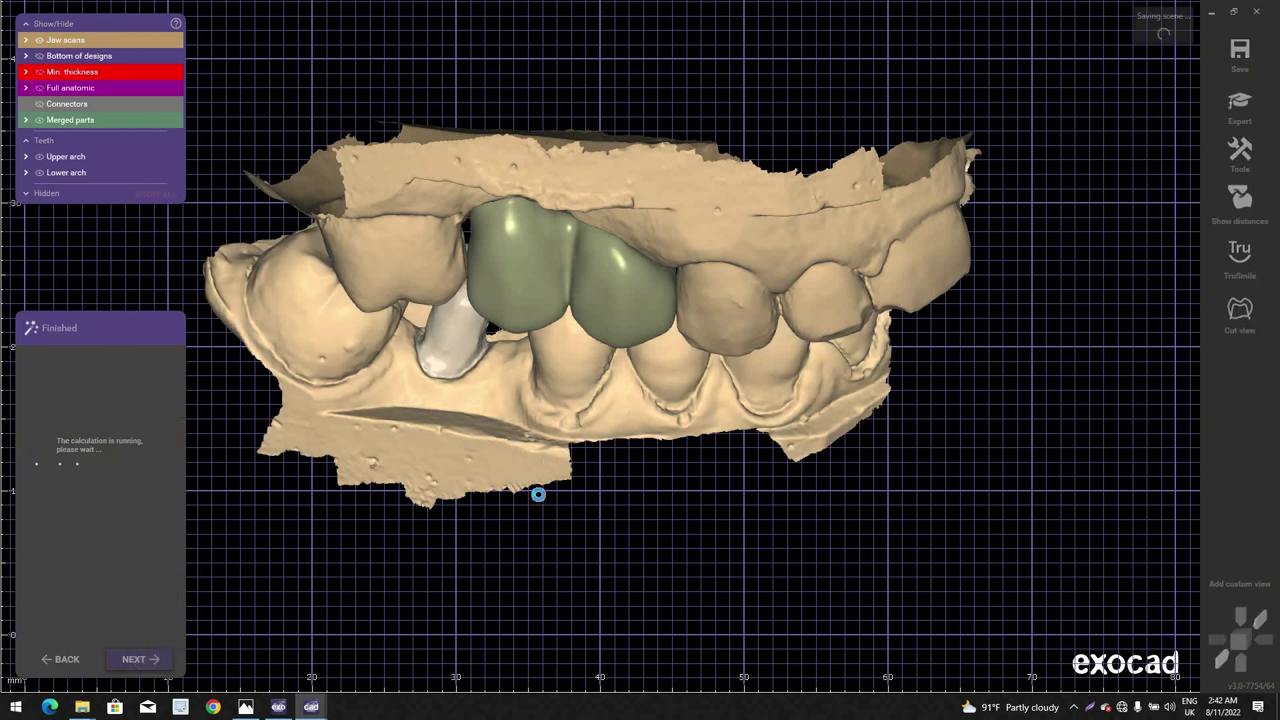
mouse_move(311, 705)
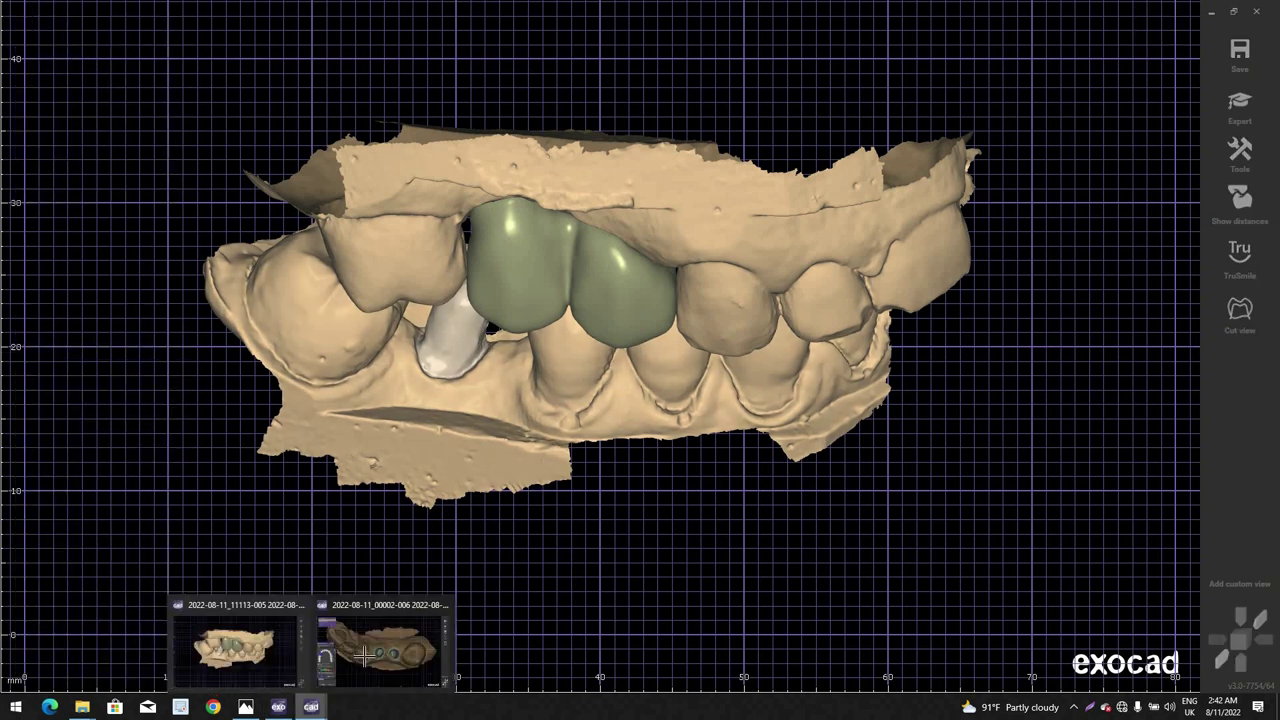
left_click(375, 645)
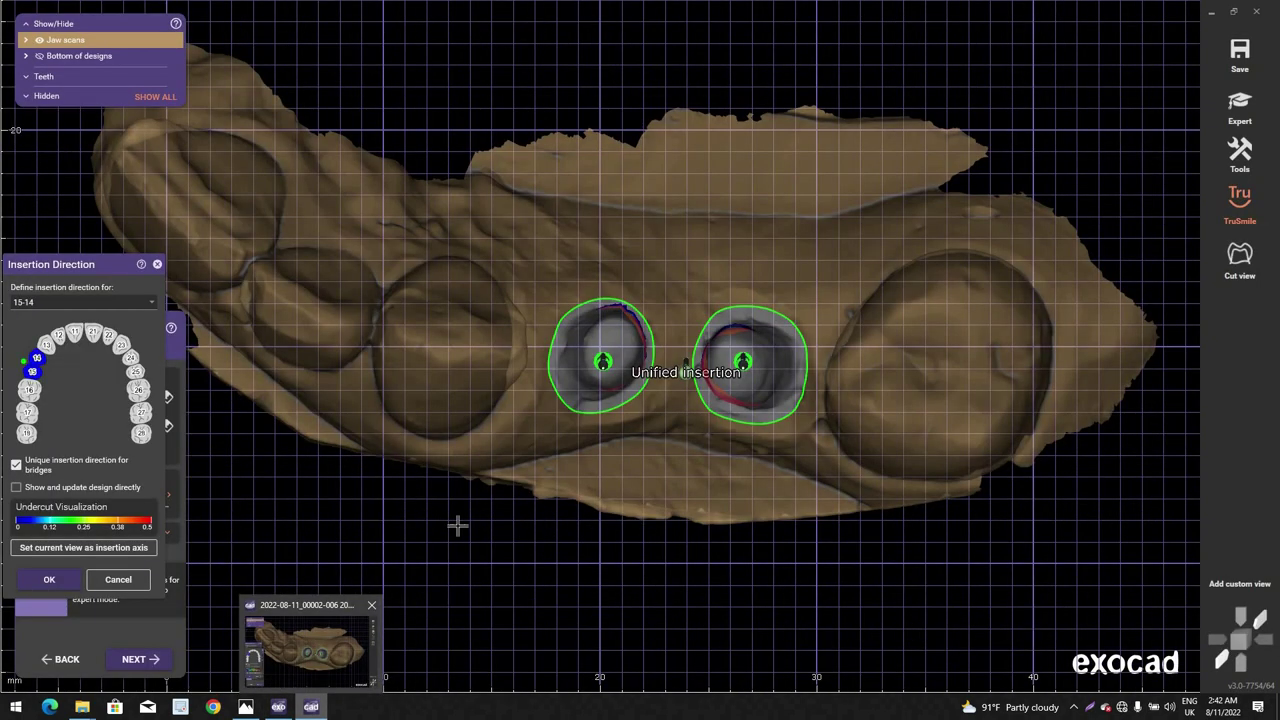
Step: Set the current view as the insertion axis for 15-14 and the cement gap to 0.06 mm
left_click(104, 548)
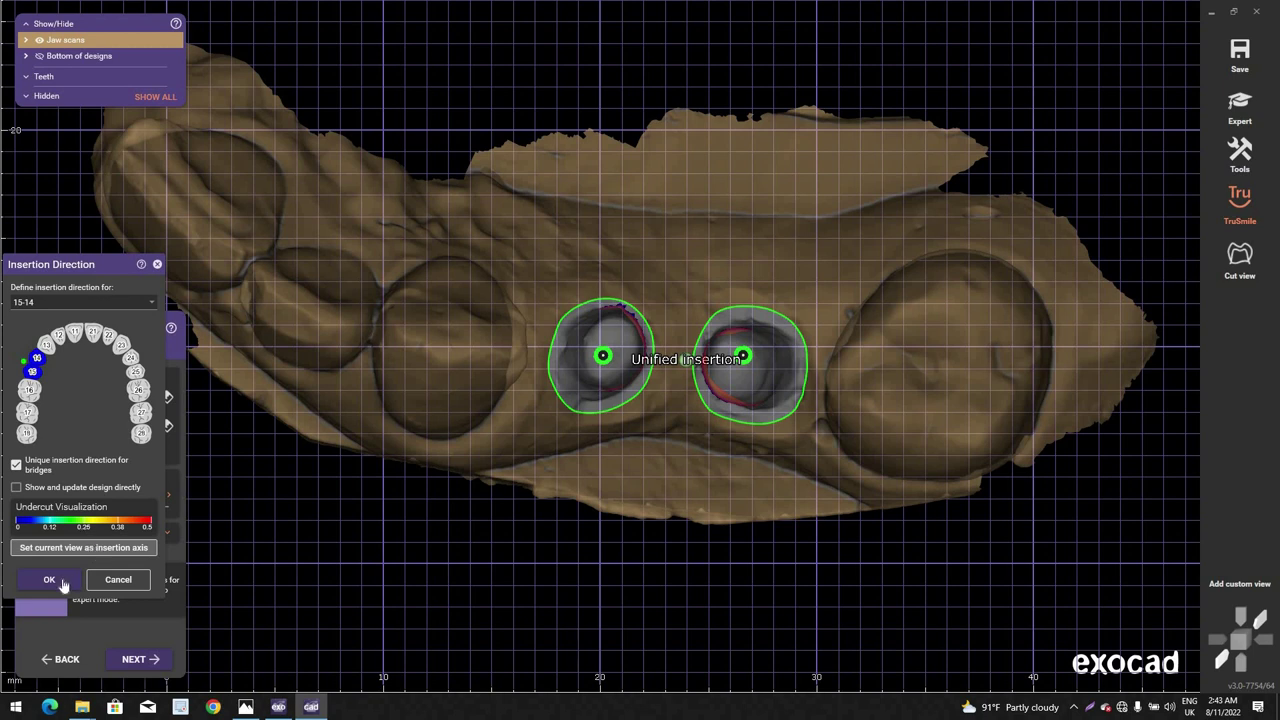
left_click(63, 583)
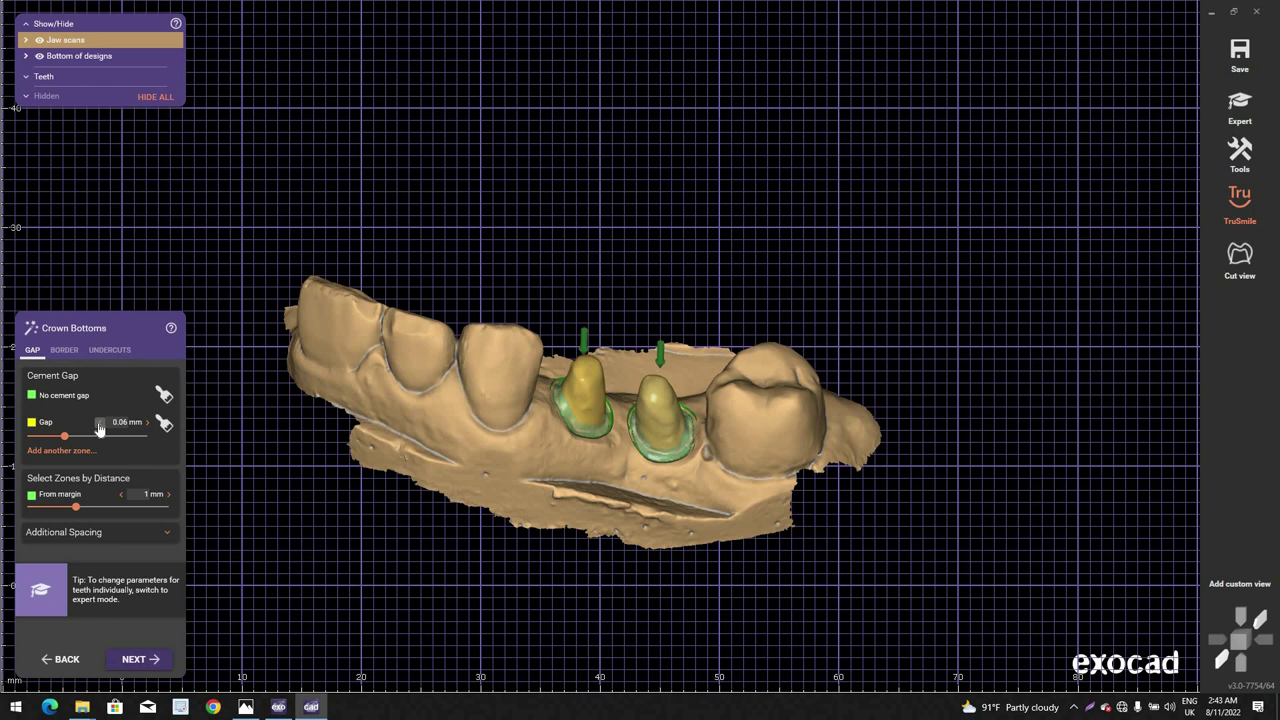
left_click(98, 423)
Step: Set the crown border's horizontal, angled and angle parameters to 0 and accept the crown bottoms
left_click(66, 351)
left_click_drag(84, 403, 32, 428)
left_click_drag(120, 453, 32, 453)
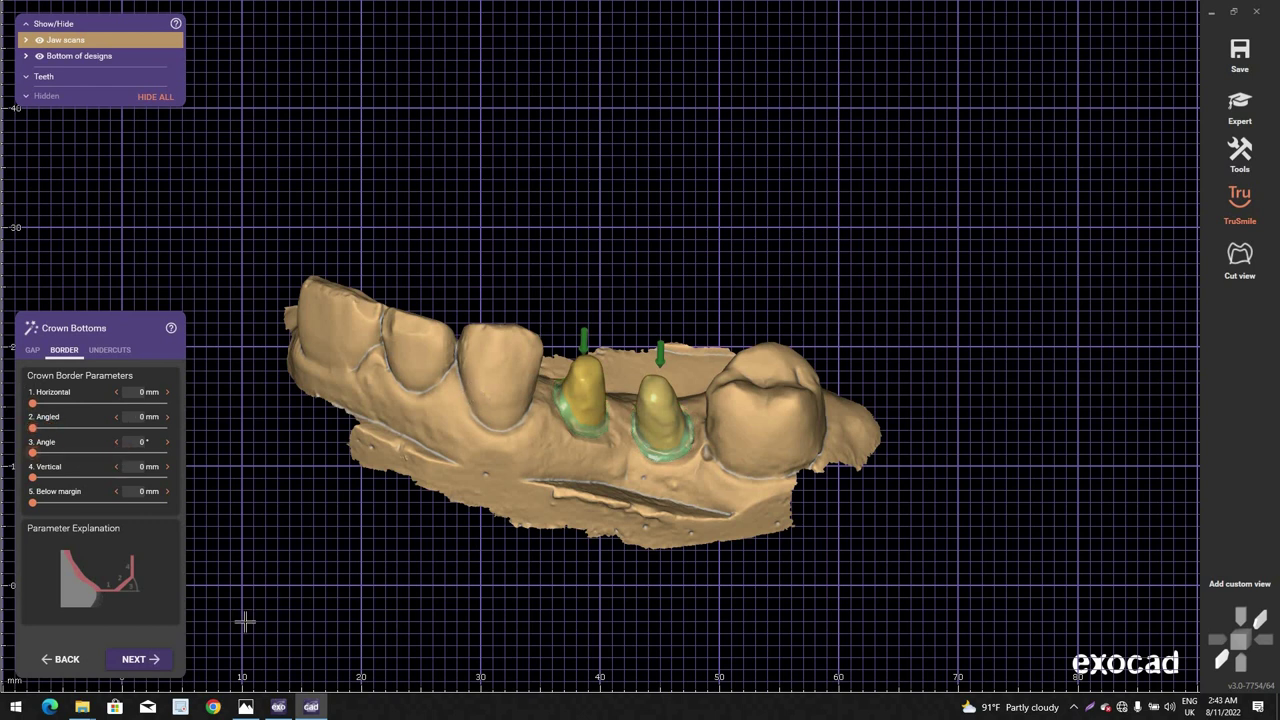
left_click(155, 659)
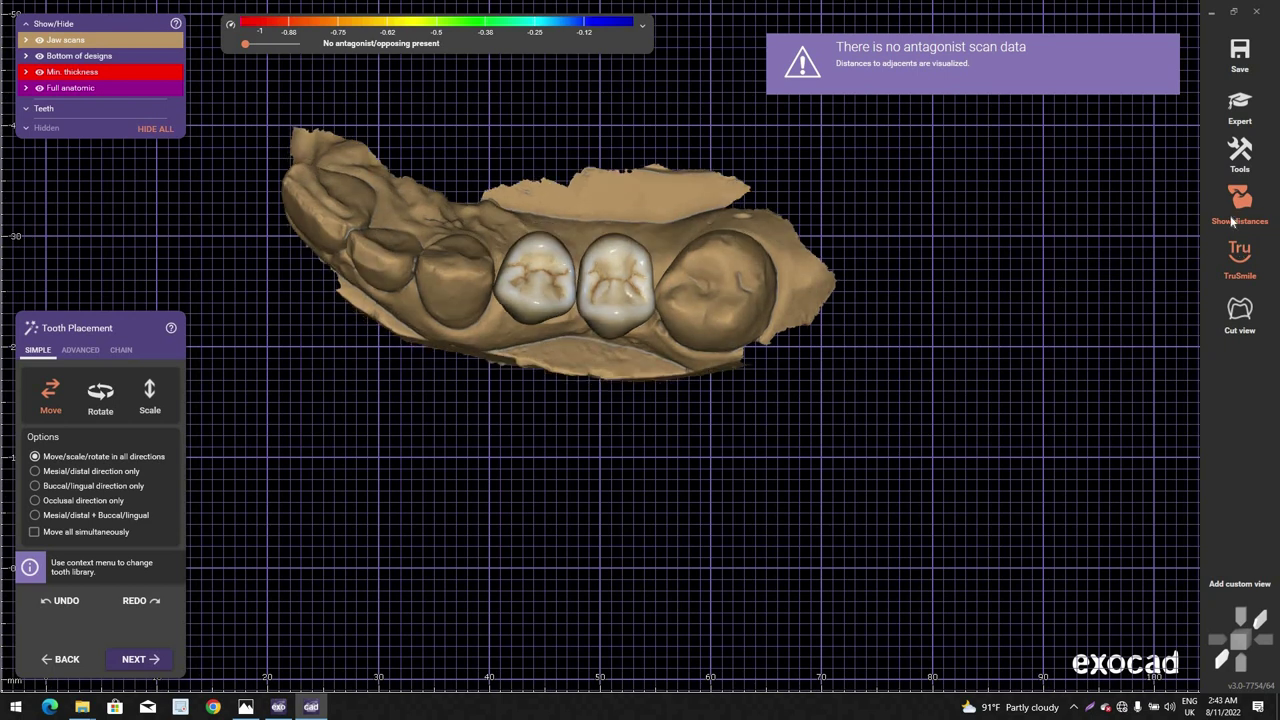
Step: Hide the distance colouring, align the model crowns 14 and 15 between the adjacent teeth, and accept the tooth placement
left_click(1233, 222)
scroll(548, 401, "up", 4)
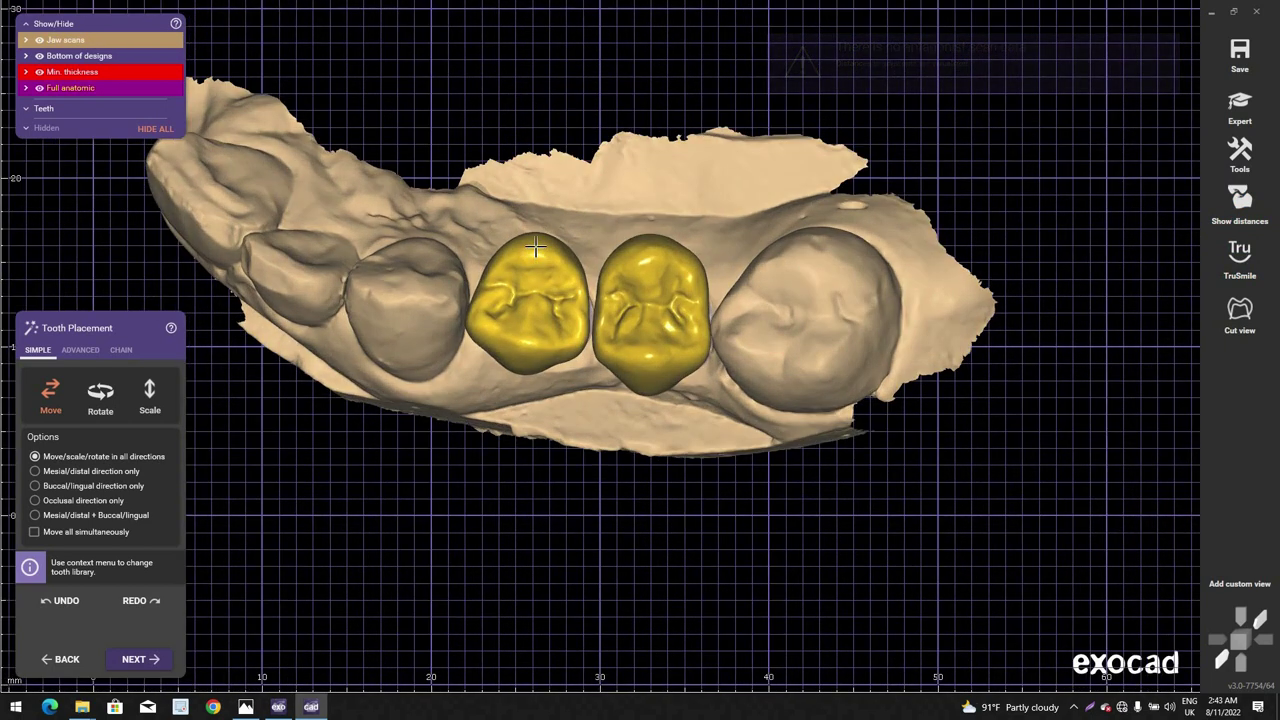
left_click_drag(535, 249, 536, 240)
left_click_drag(648, 349, 617, 338)
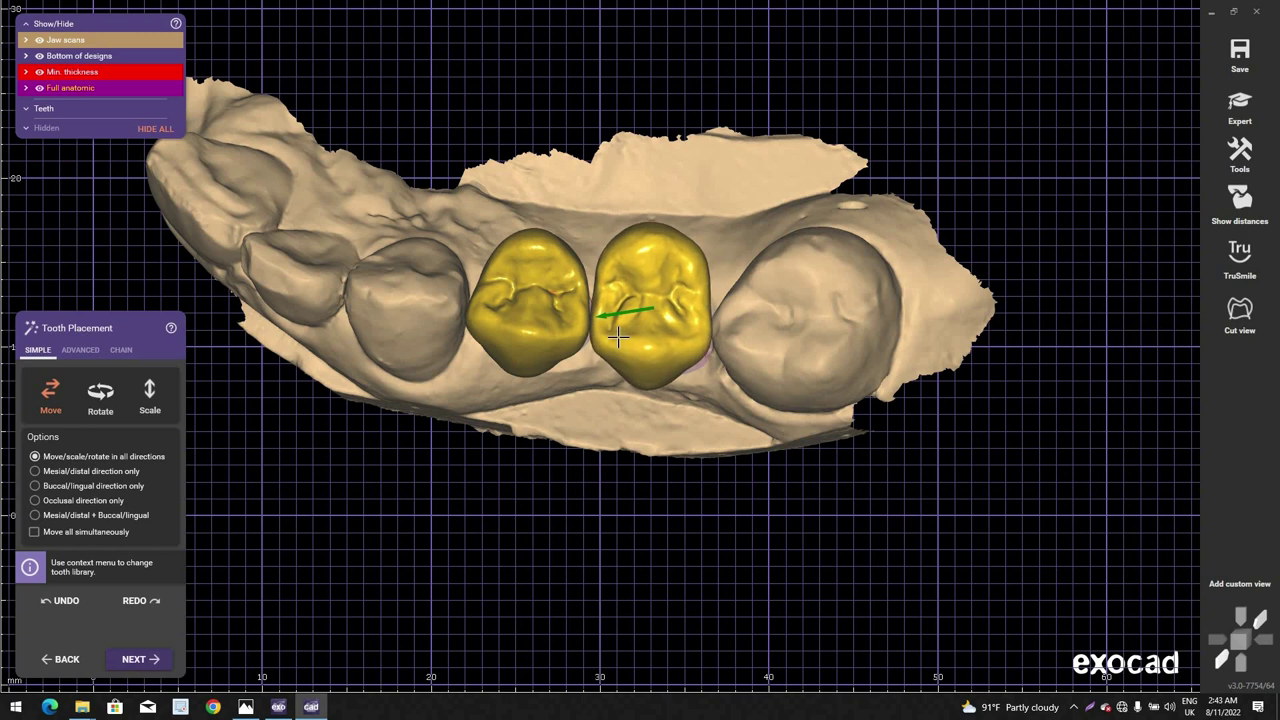
left_click_drag(663, 391, 656, 378)
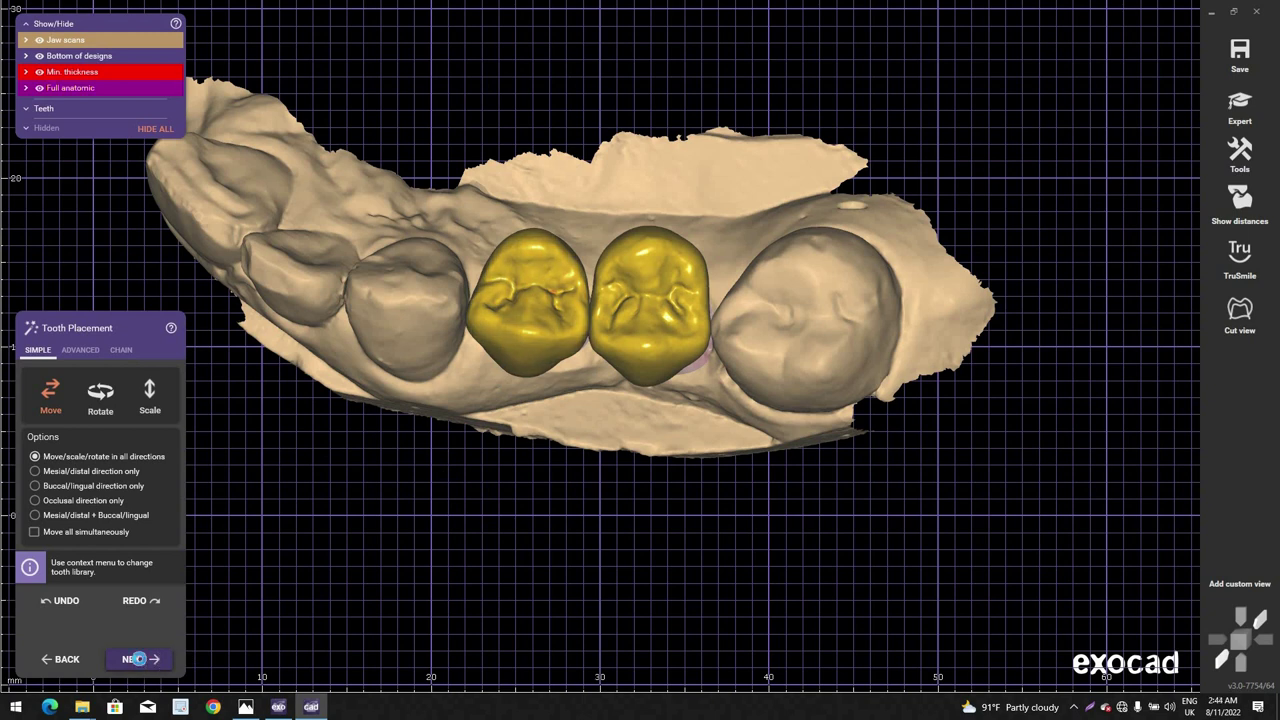
left_click(139, 659)
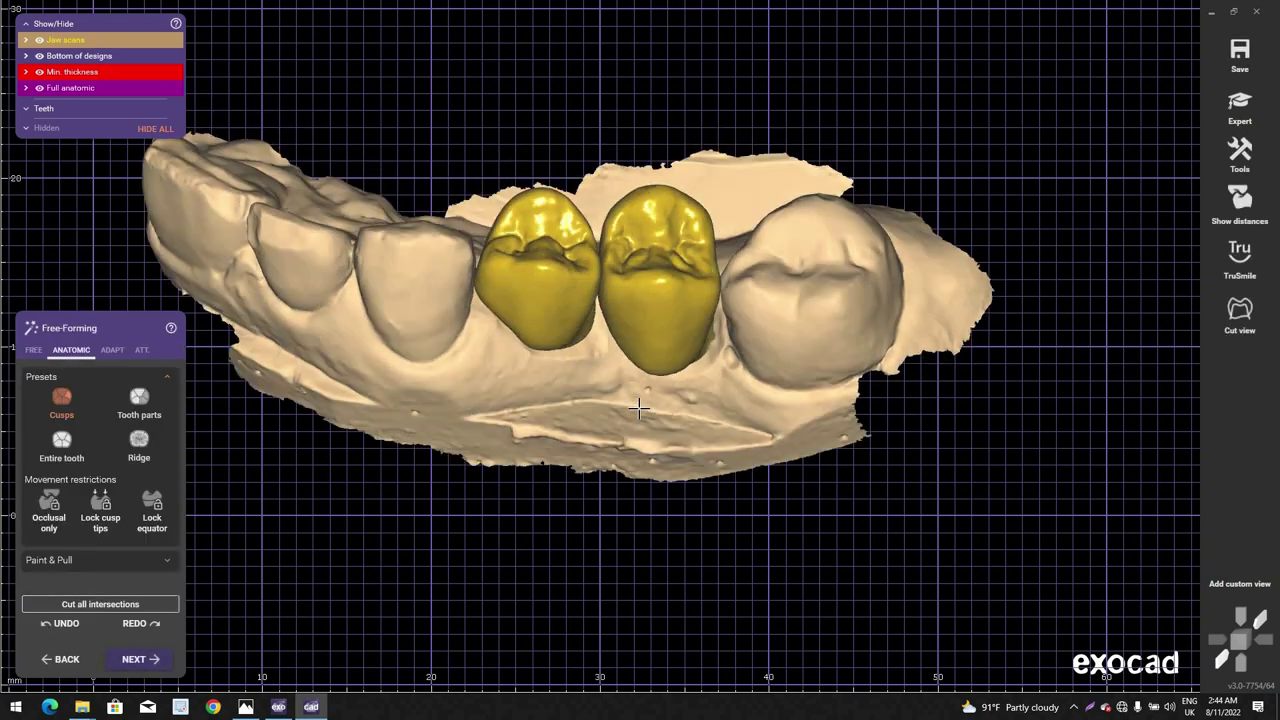
Step: Reshape crown 14 slightly at its contacts with crown 15 and the neighbouring tooth using anatomic Tooth parts free-forming
right_click_drag(639, 408, 172, 420)
left_click(139, 404)
middle_click(591, 486)
scroll(540, 306, "down", 2)
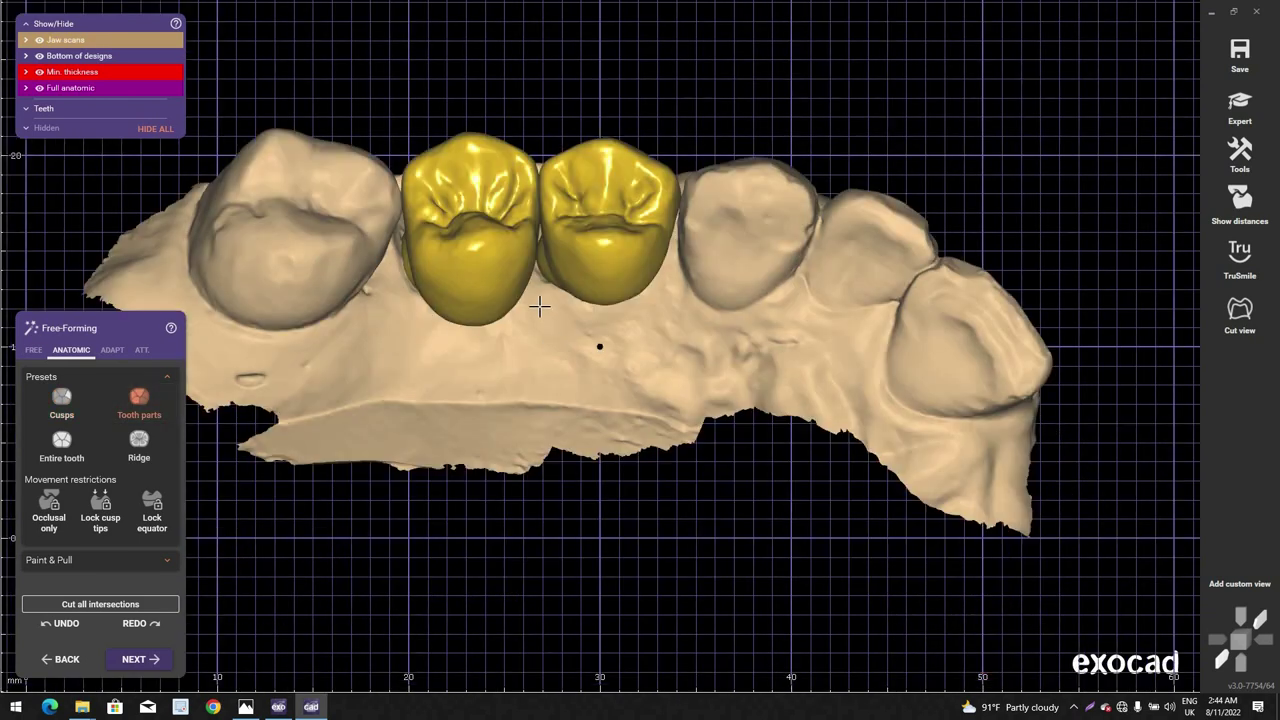
right_click_drag(540, 306, 636, 212)
scroll(516, 283, "up", 3)
scroll(636, 212, "up", 2)
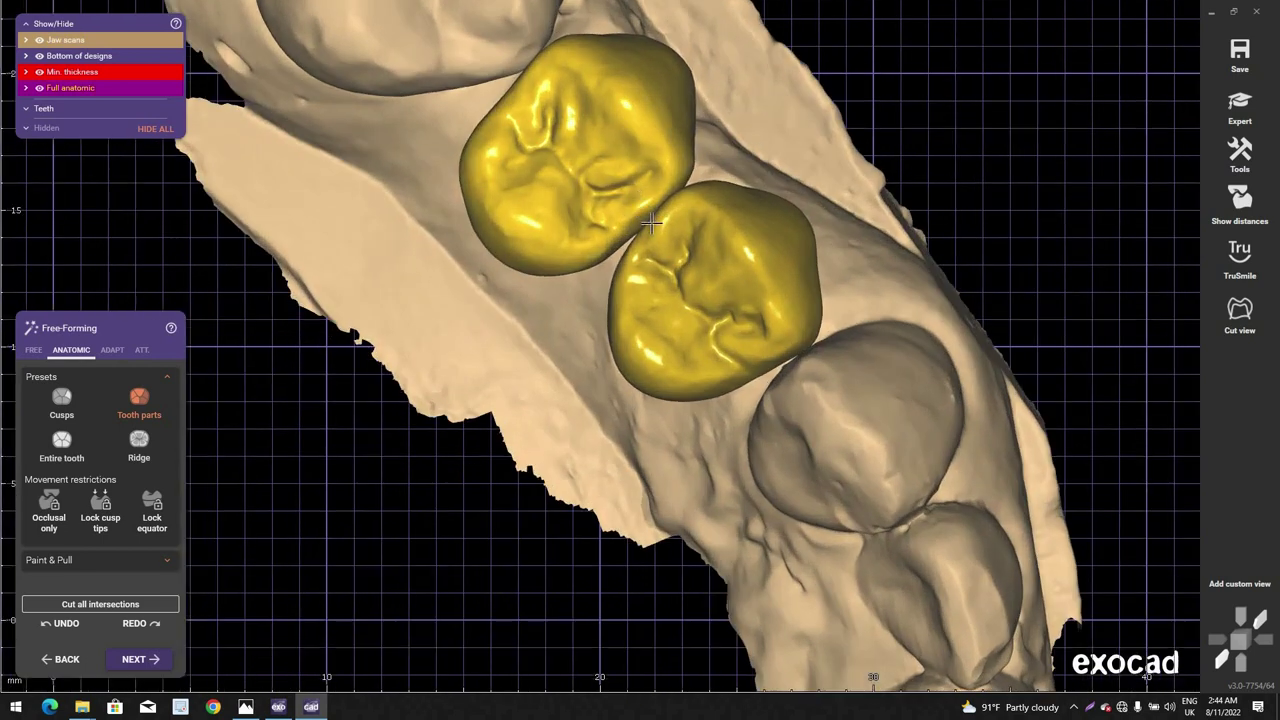
left_click_drag(770, 352, 770, 357)
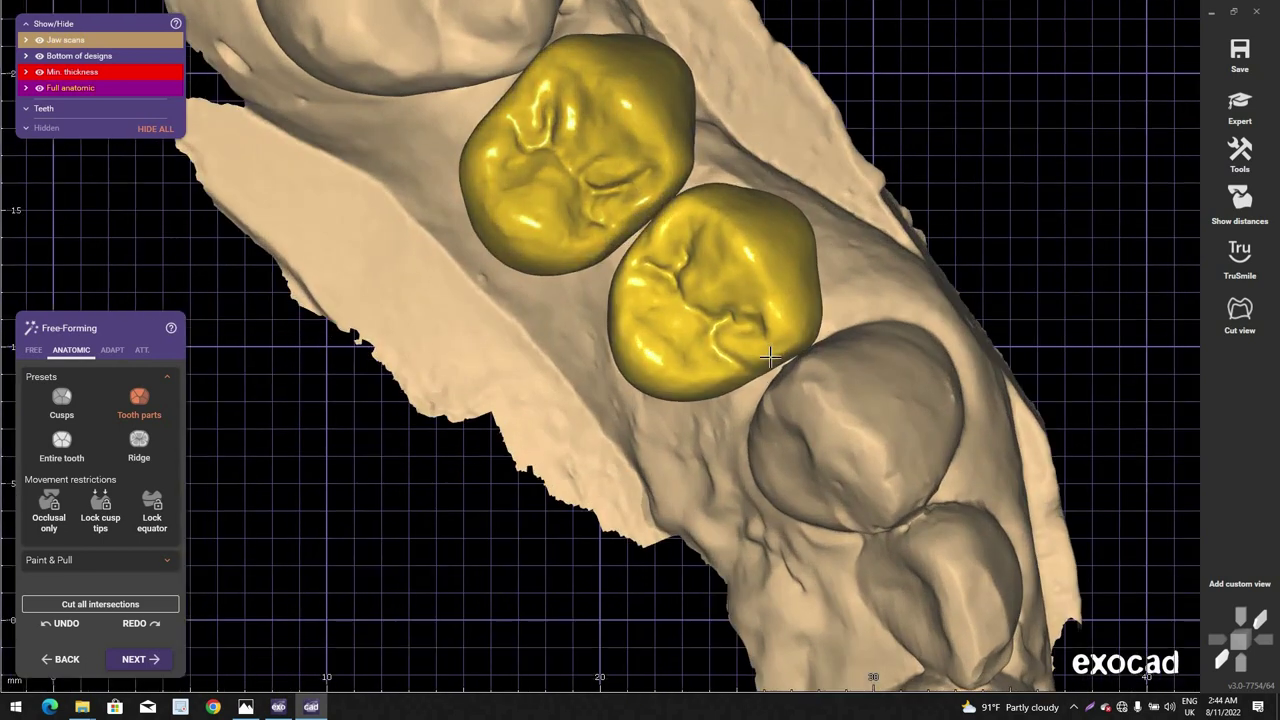
Step: Finish free-forming without adapting the crowns to the adjacent teeth and proceed to the connector design
scroll(670, 267, "down", 4)
right_click_drag(665, 254, 668, 264)
scroll(668, 264, "up", 3)
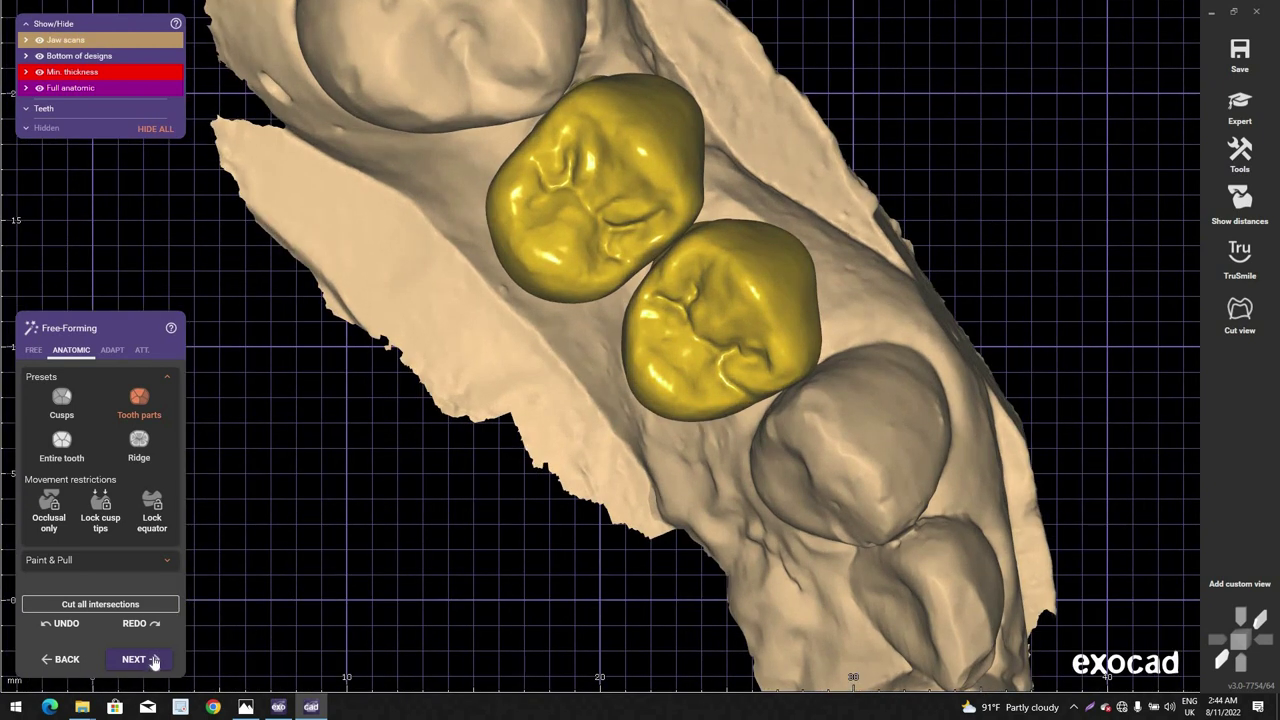
key("Tab")
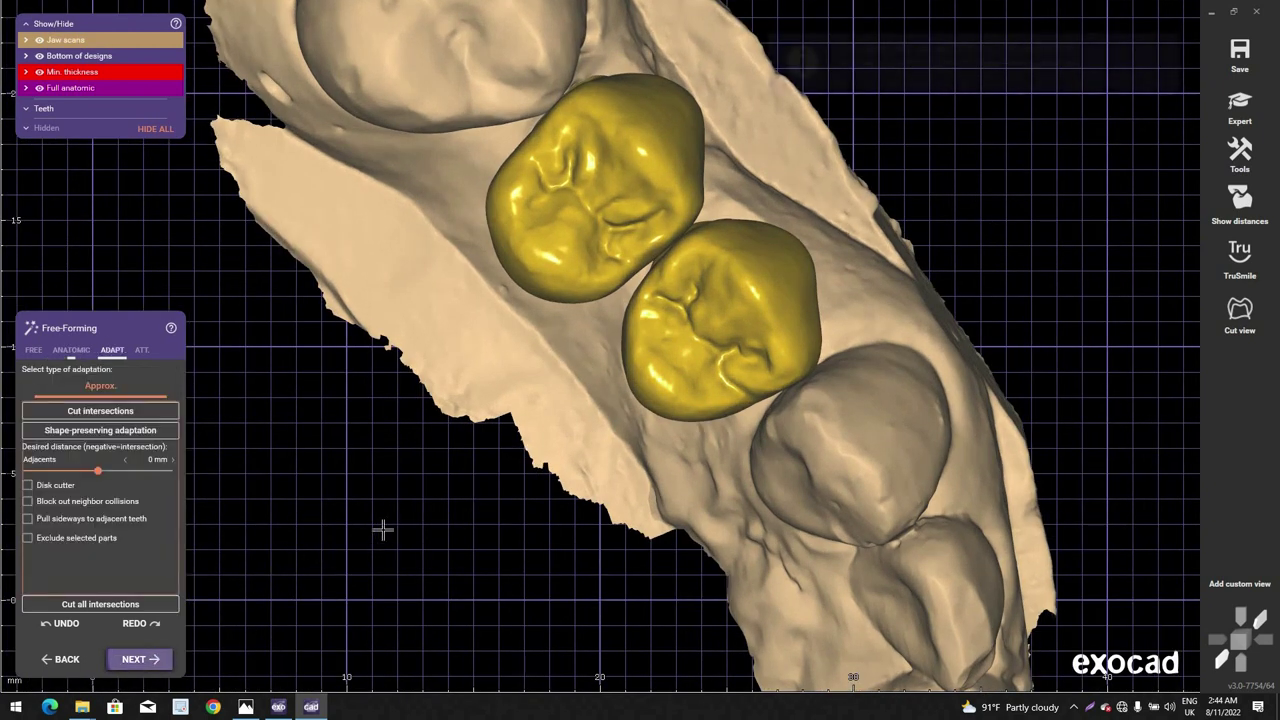
left_click(139, 662)
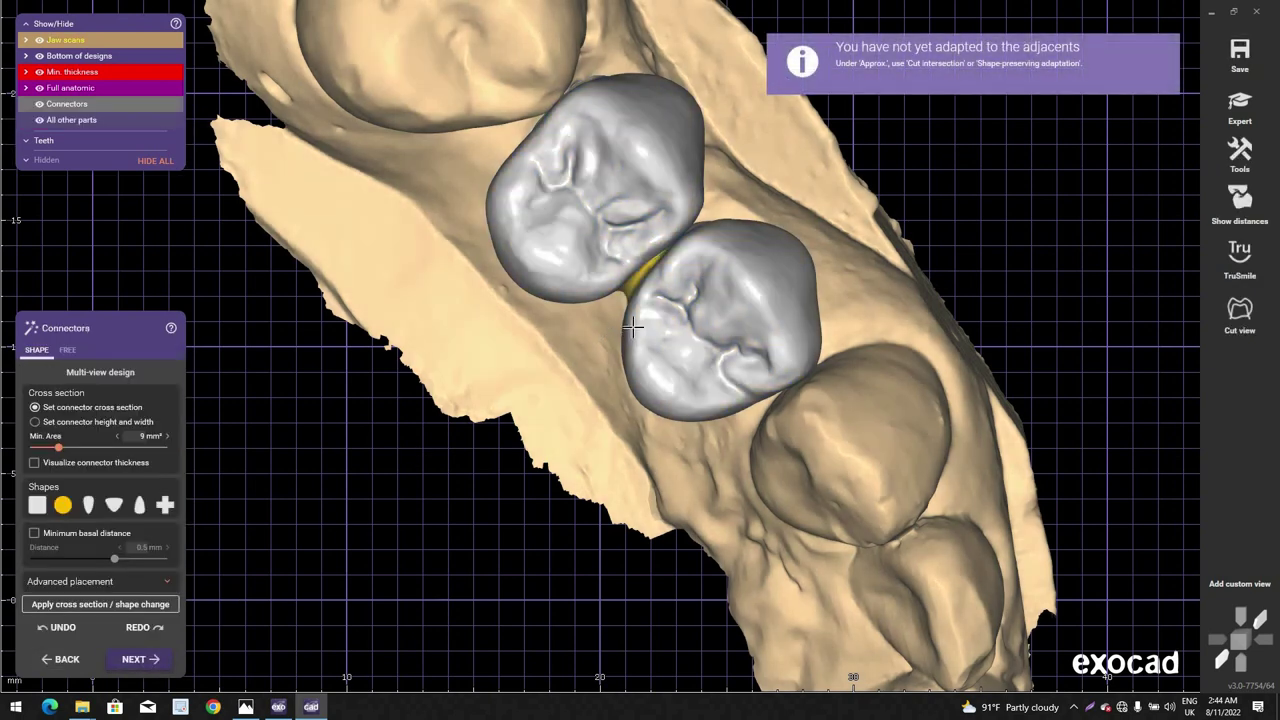
Step: Set the minimum cross-section area of the connector between crowns 14 and 15 to 14.8 mm² and apply it
scroll(633, 327, "down", 1)
right_click_drag(633, 327, 690, 186)
scroll(634, 331, "up", 2)
scroll(634, 331, "down", 1)
scroll(624, 323, "up", 2)
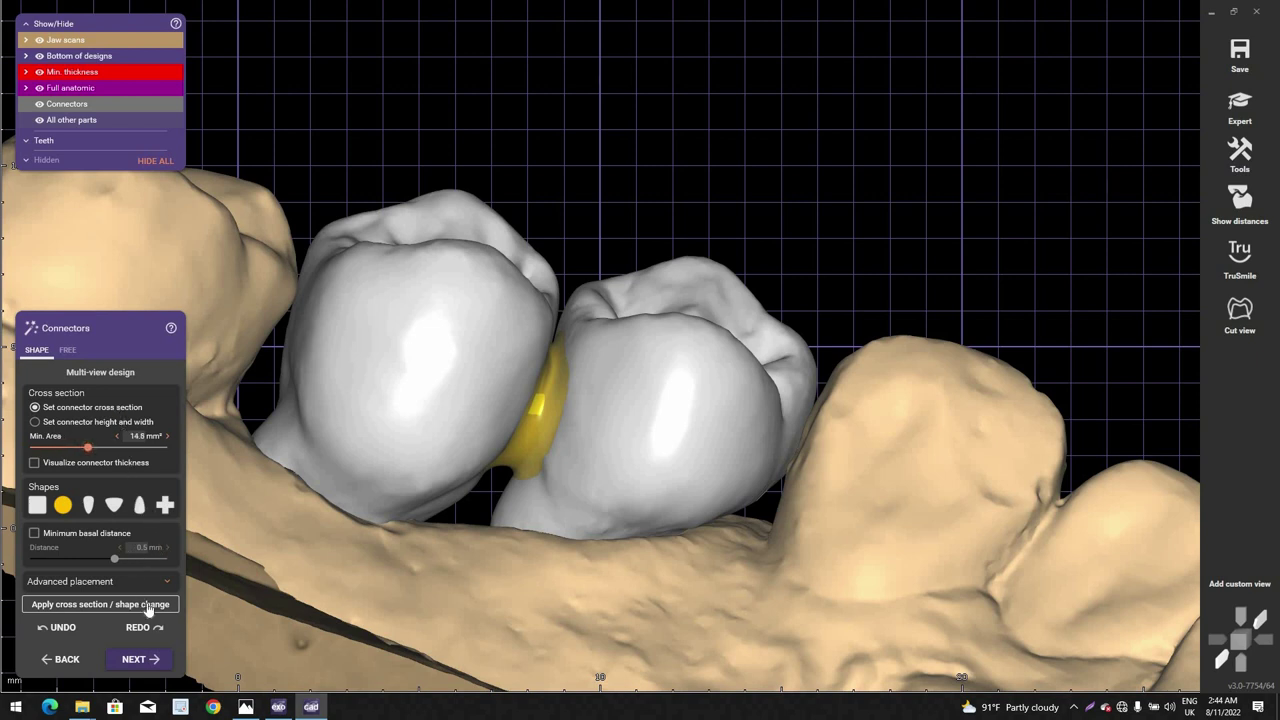
scroll(623, 420, "up", 5)
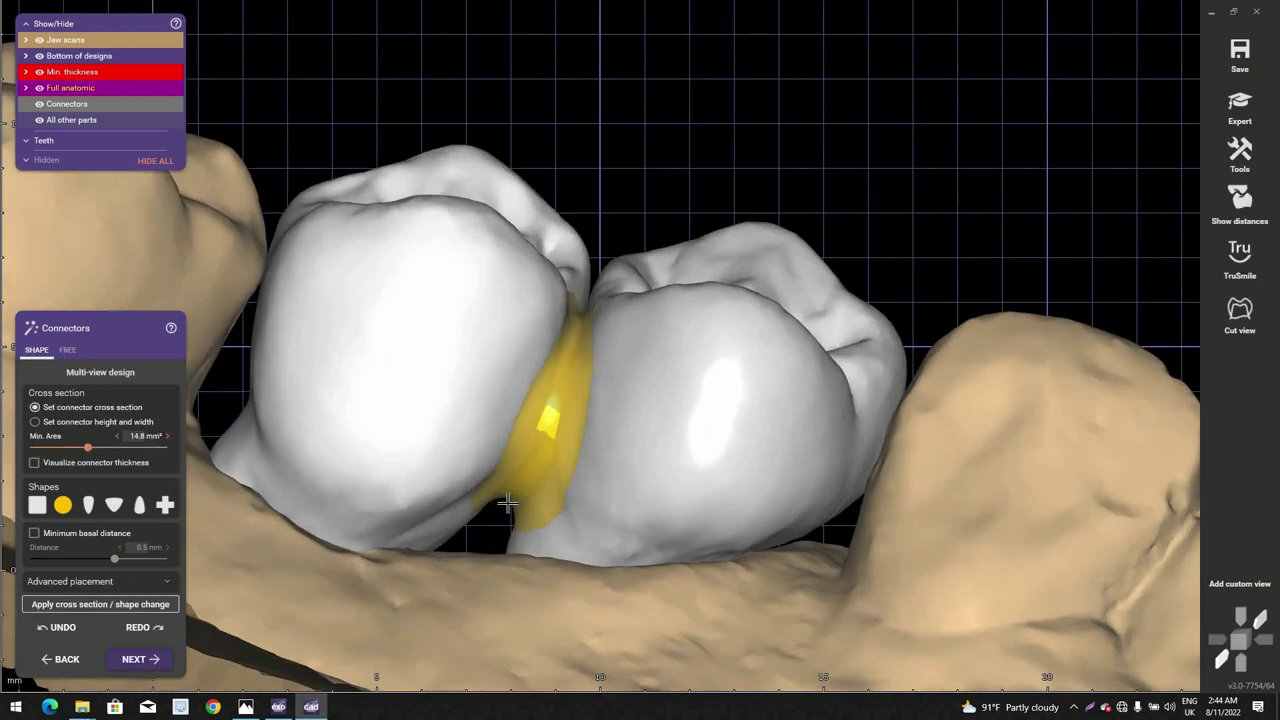
Step: Shift the connector slightly, try the downward-tapering cross section, and apply the teardrop cross section with its wide end at the bottom
left_click_drag(508, 503, 514, 502)
right_click_drag(222, 464, 196, 545)
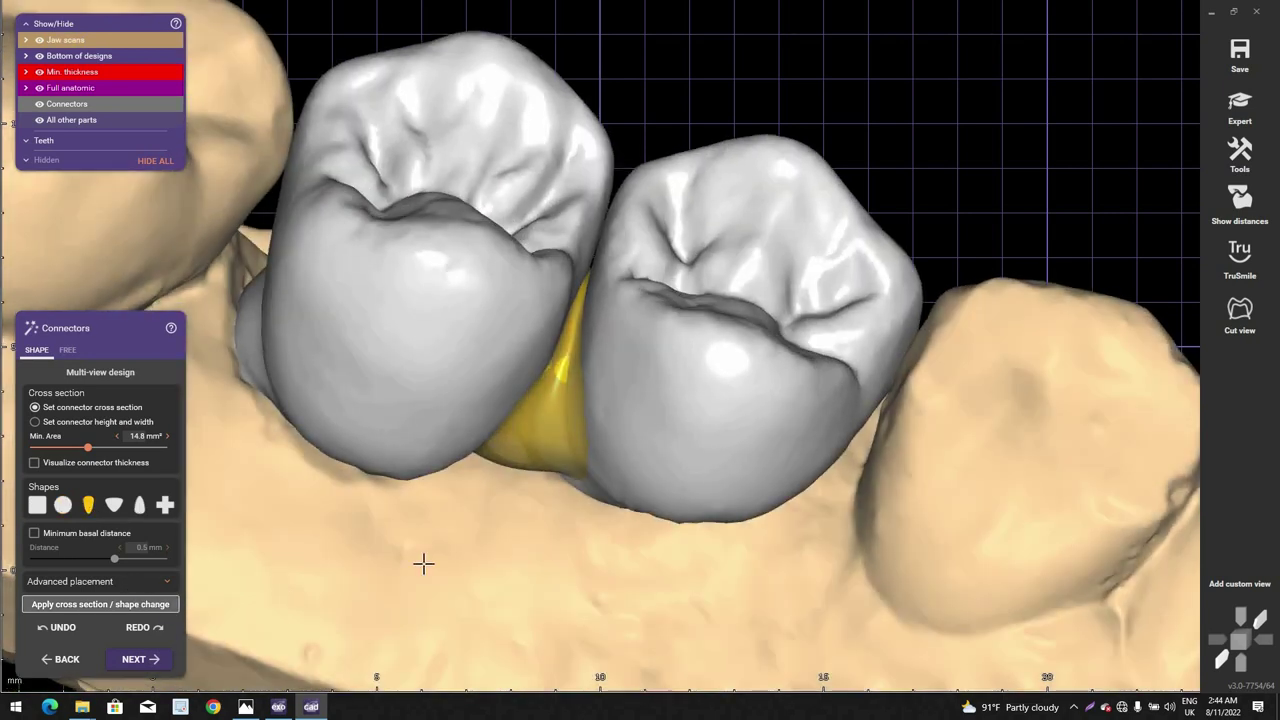
right_click_drag(528, 532, 543, 428)
scroll(546, 430, "up", 2)
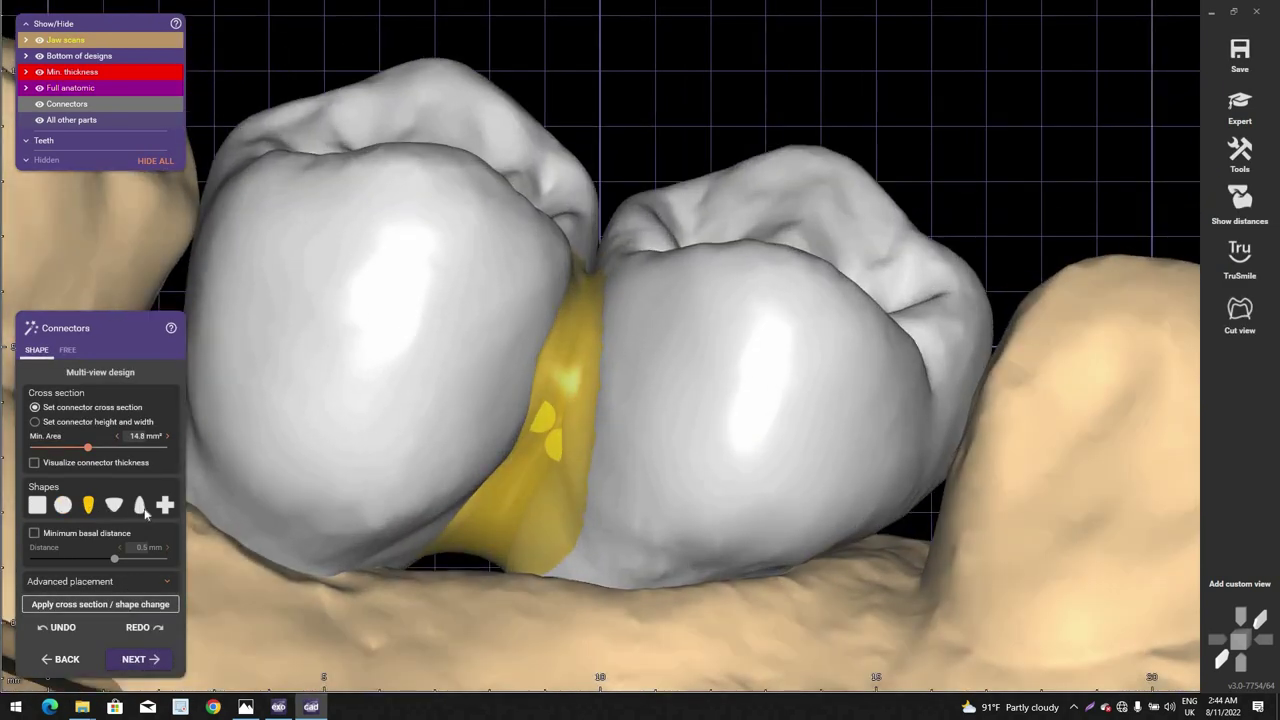
left_click(156, 607)
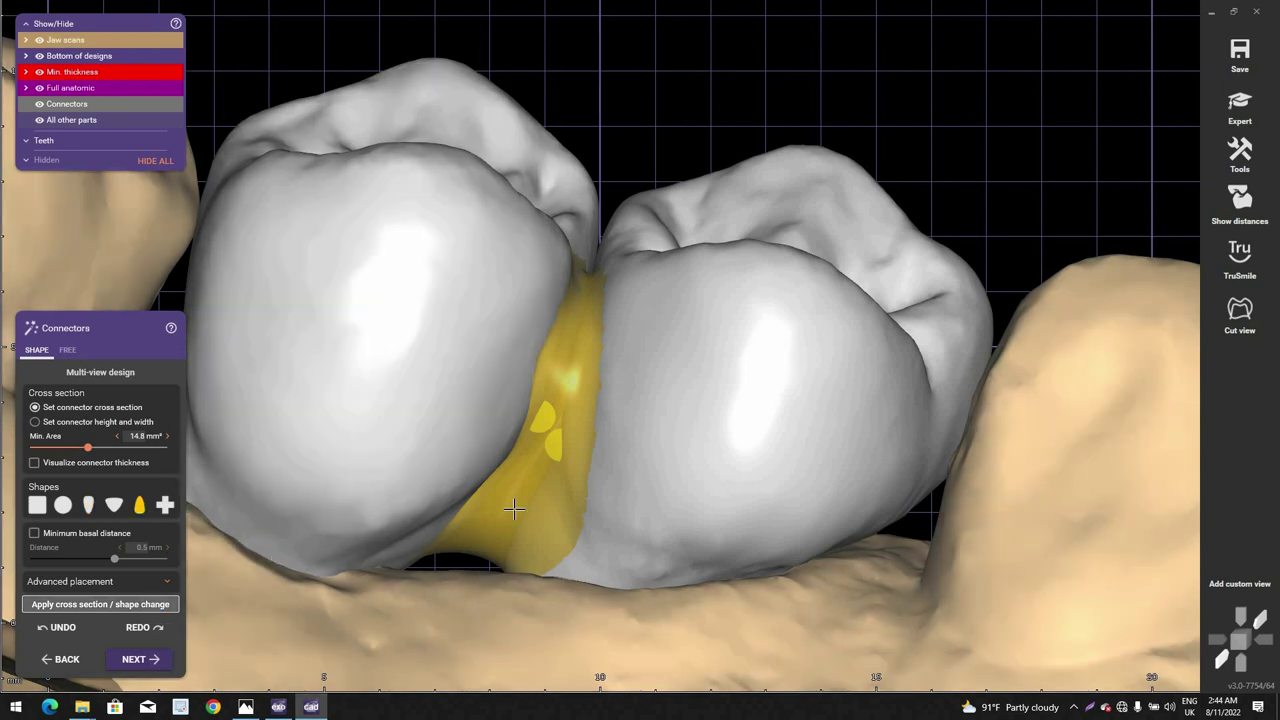
Step: Move the connector closer to the gingiva between the crowns and proceed to merging and saving the restorations
left_click_drag(526, 506, 514, 510)
right_click_drag(521, 502, 514, 525)
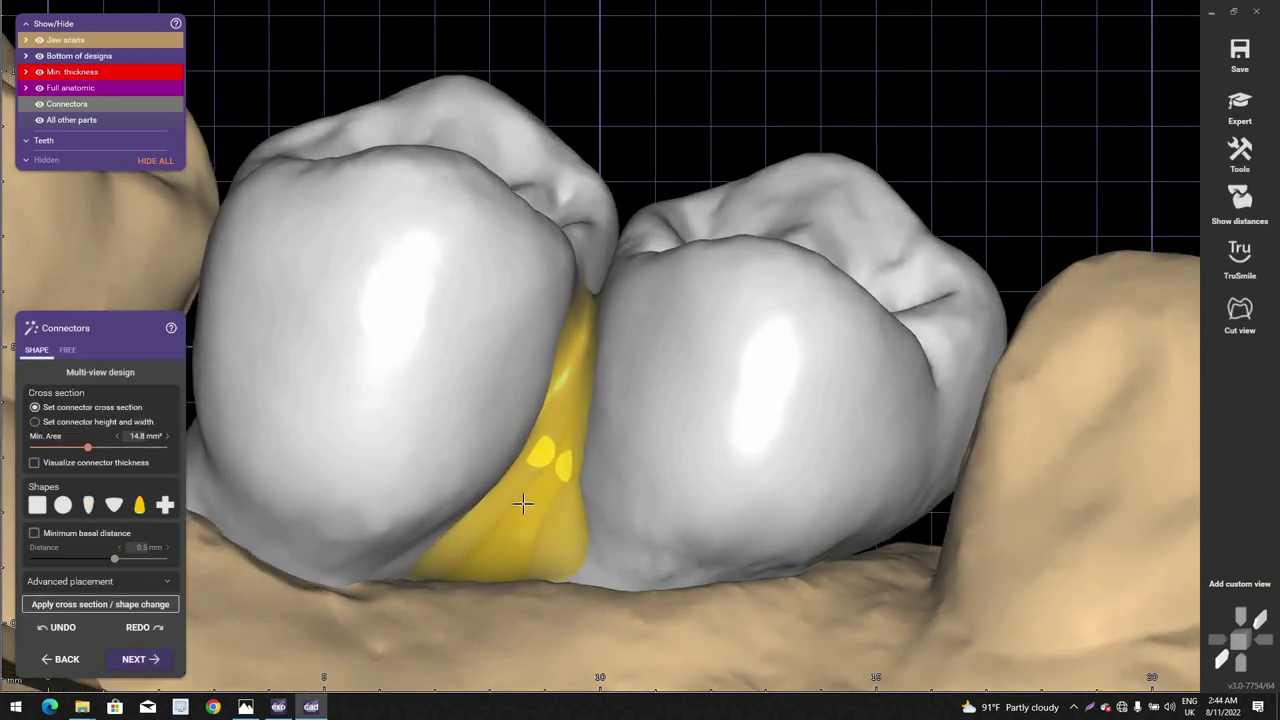
left_click_drag(523, 503, 514, 530)
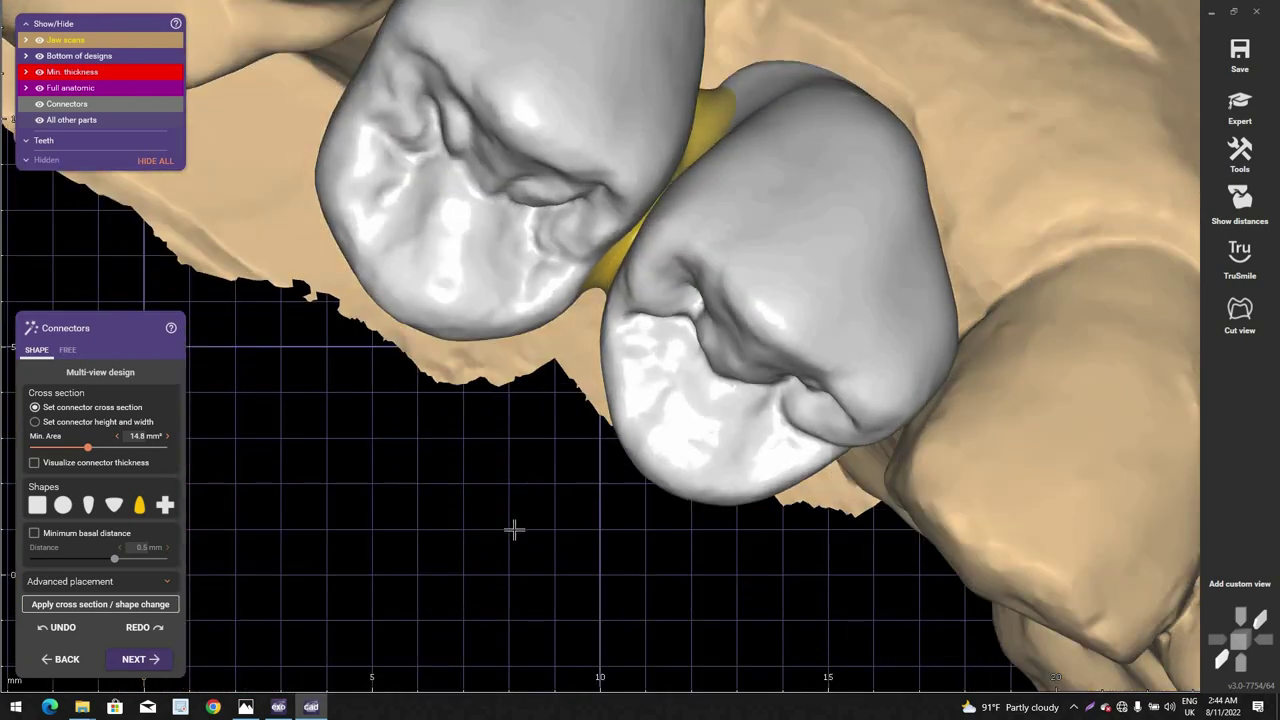
right_click_drag(514, 530, 537, 412)
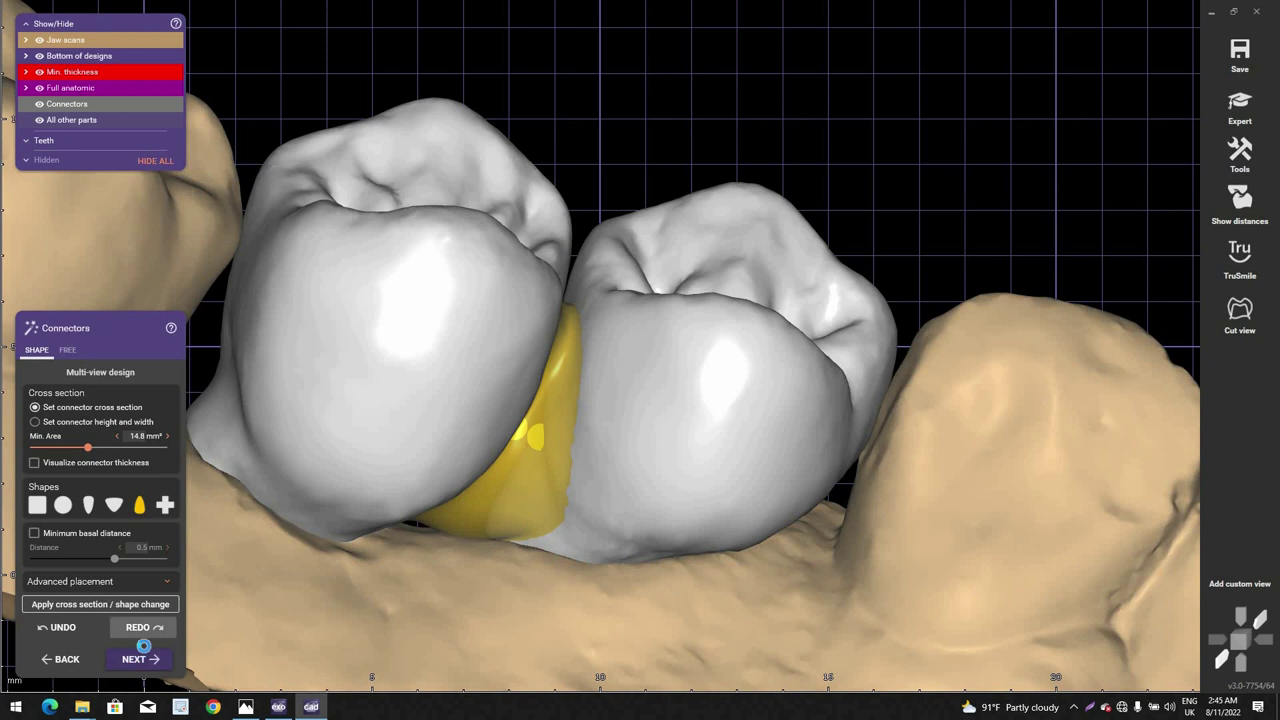
left_click(143, 650)
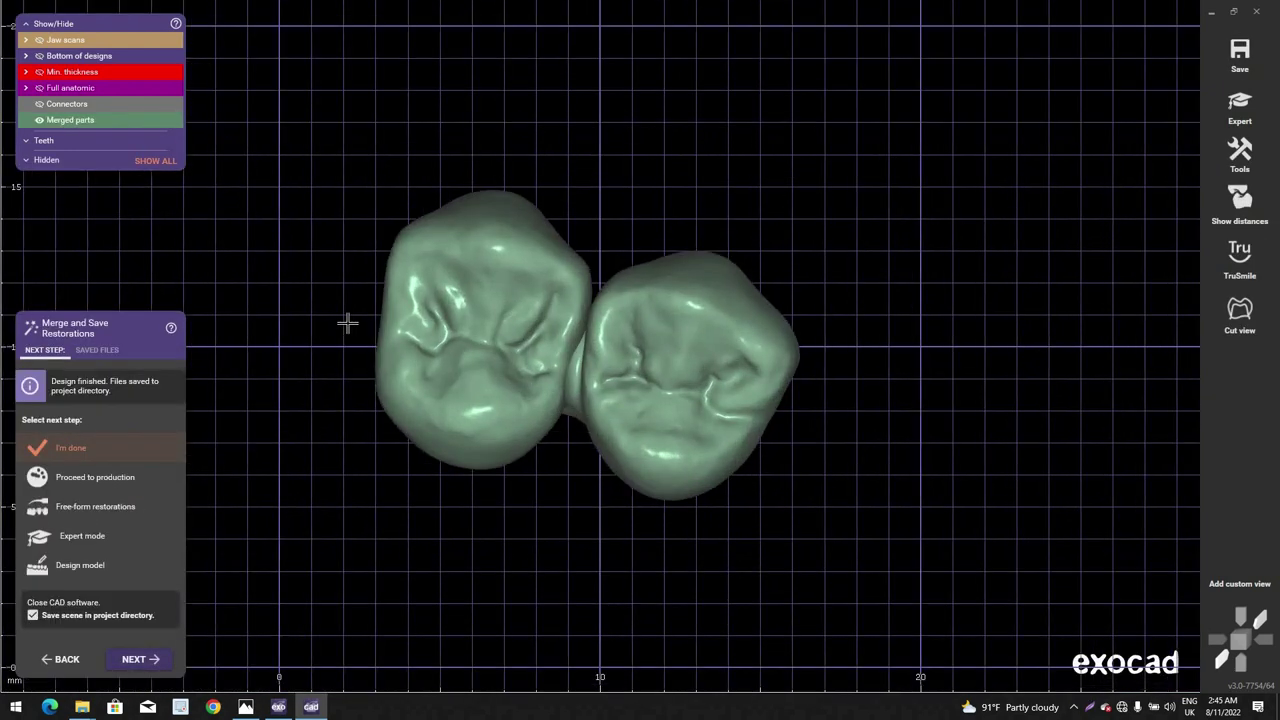
Step: Switch from the design wizard to expert mode with the merged two-unit restoration saved
scroll(348, 323, "up", 1)
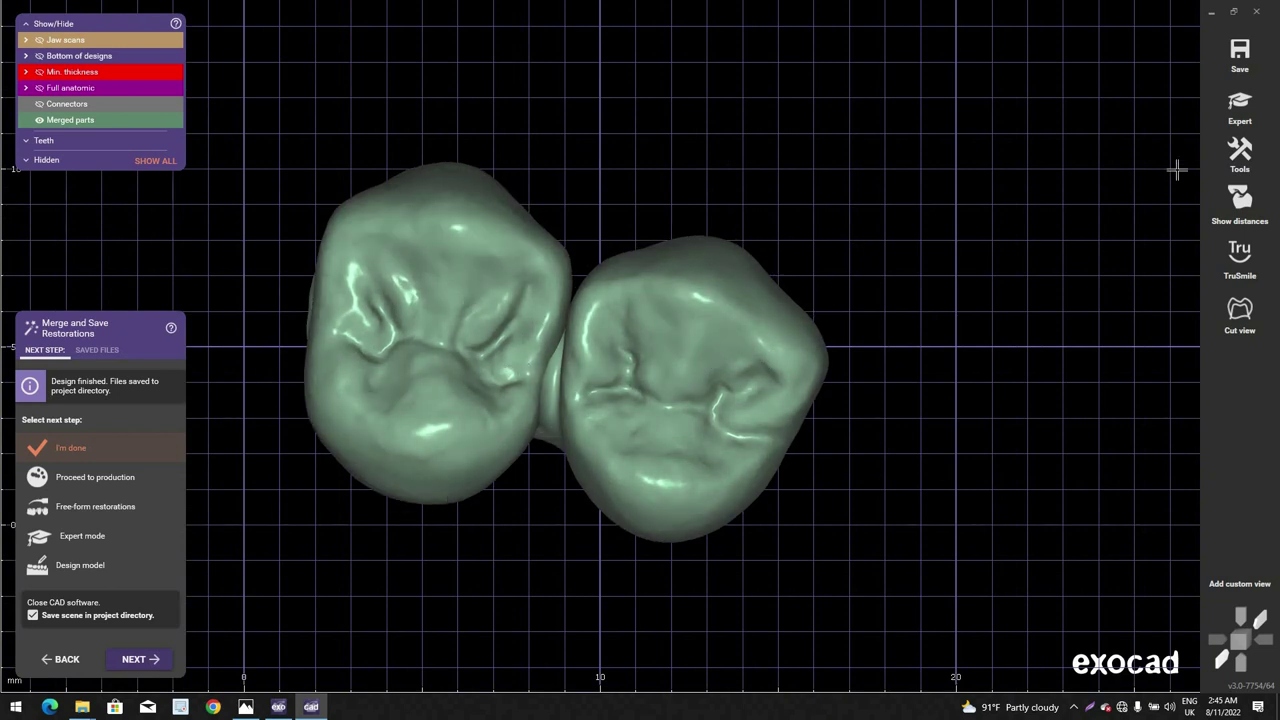
left_click(1240, 106)
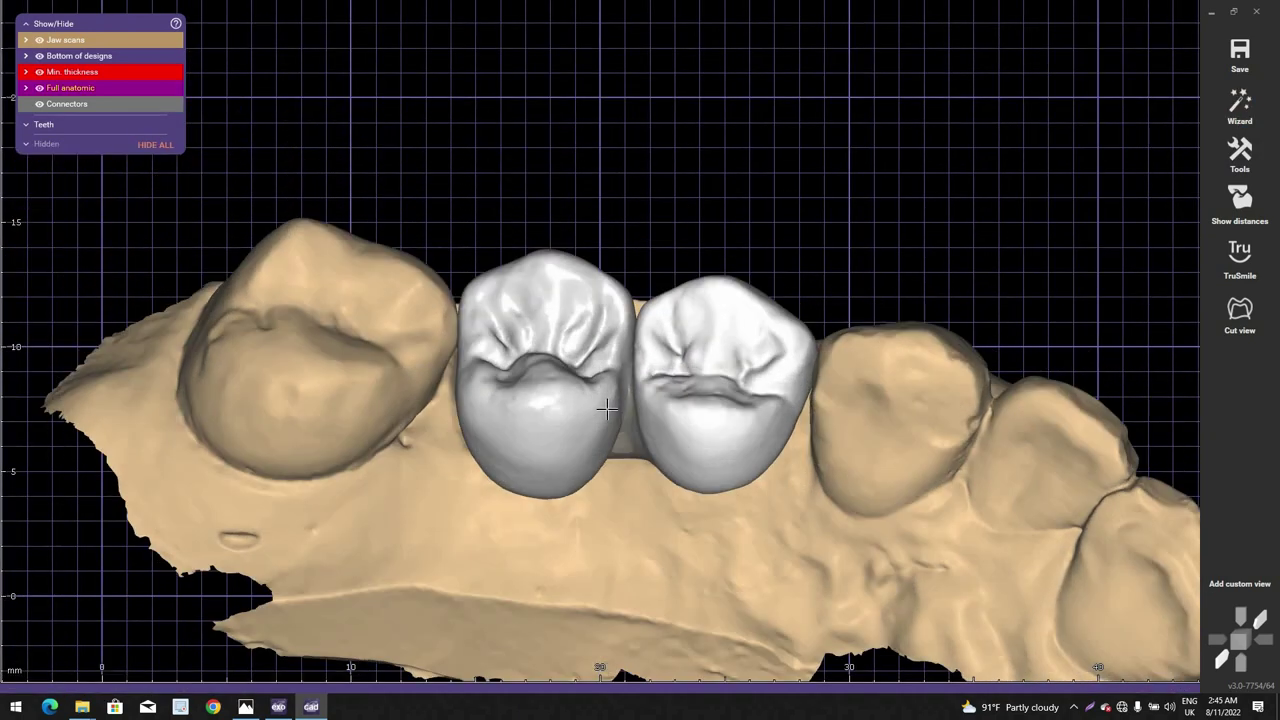
scroll(607, 409, "up", 3)
right_click_drag(651, 429, 711, 433)
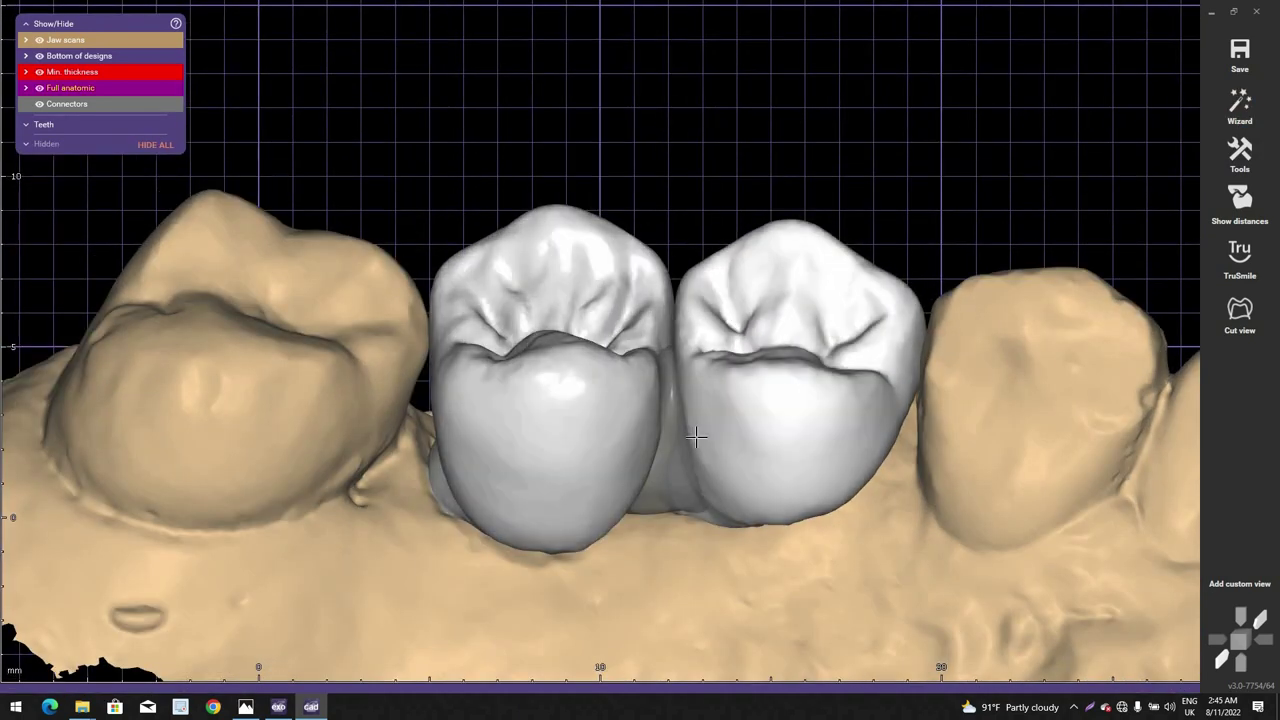
Step: Examine the connector between crowns 14 and 15 from the side and occlusal views, briefly toggling its transparency
middle_click(696, 436, "shift")
middle_click(680, 442, "shift")
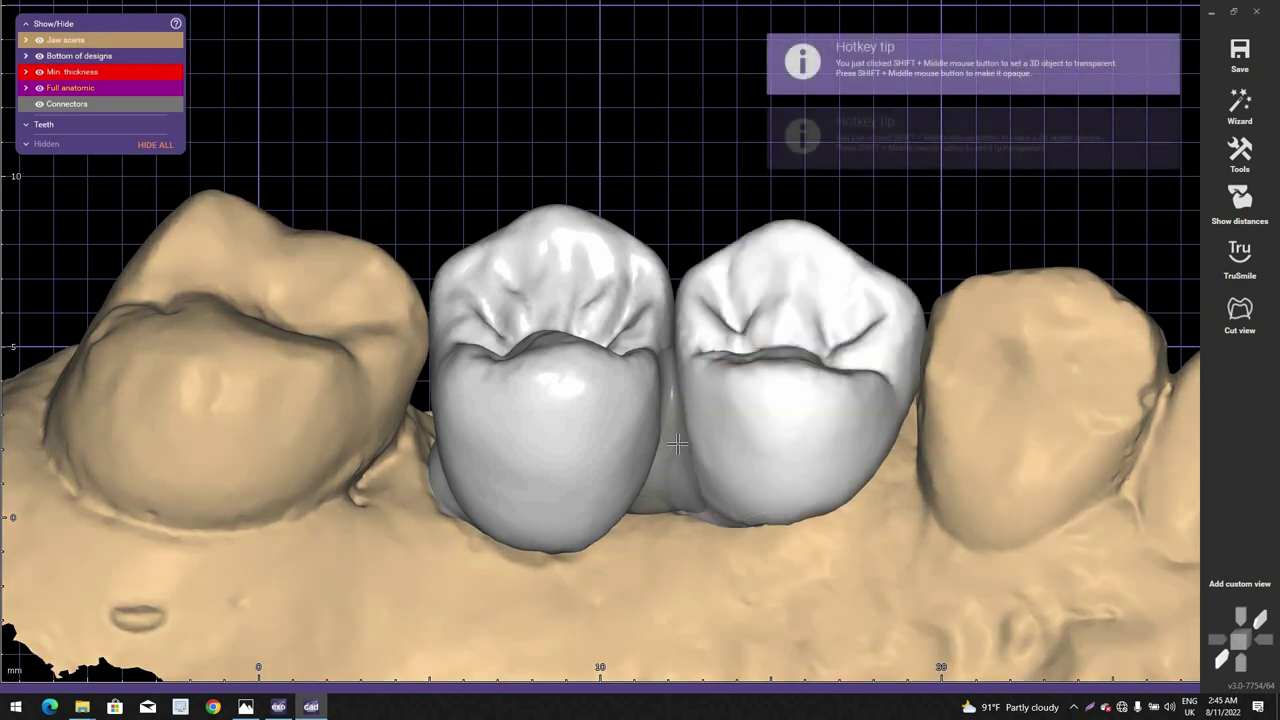
right_click_drag(678, 443, 648, 413)
scroll(674, 436, "down", 3)
scroll(652, 420, "up", 3)
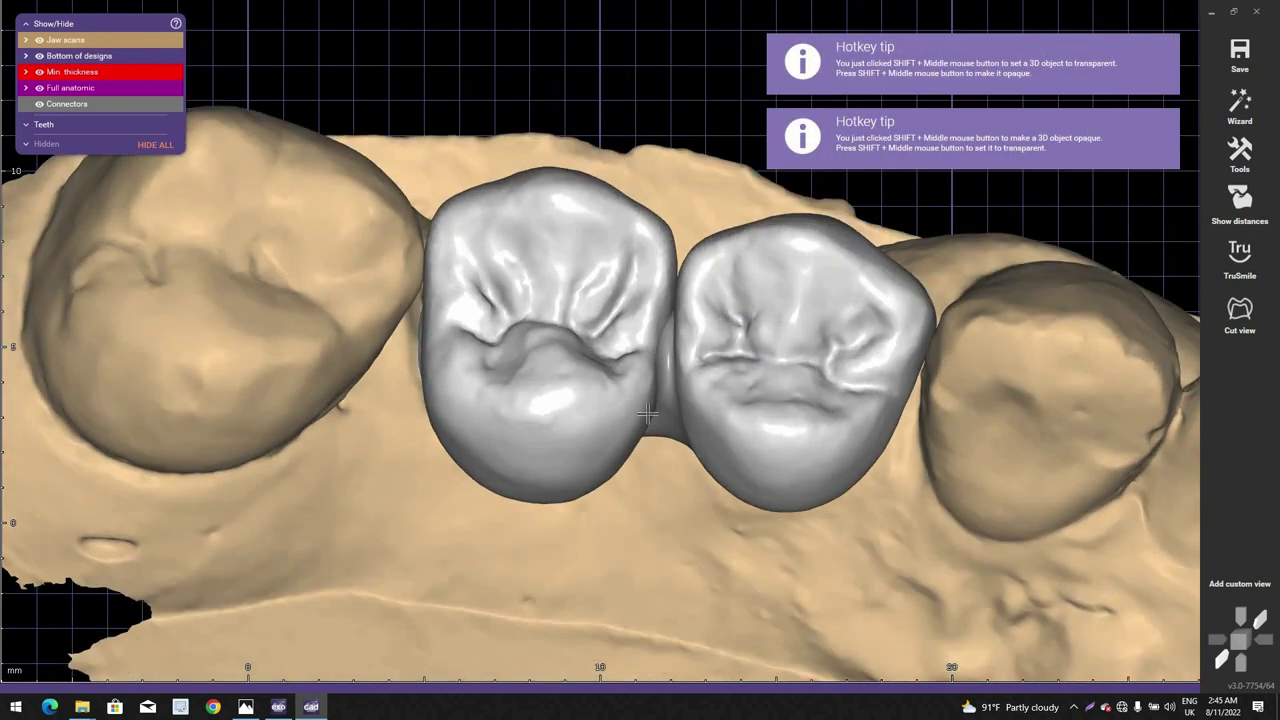
right_click_drag(745, 393, 745, 408)
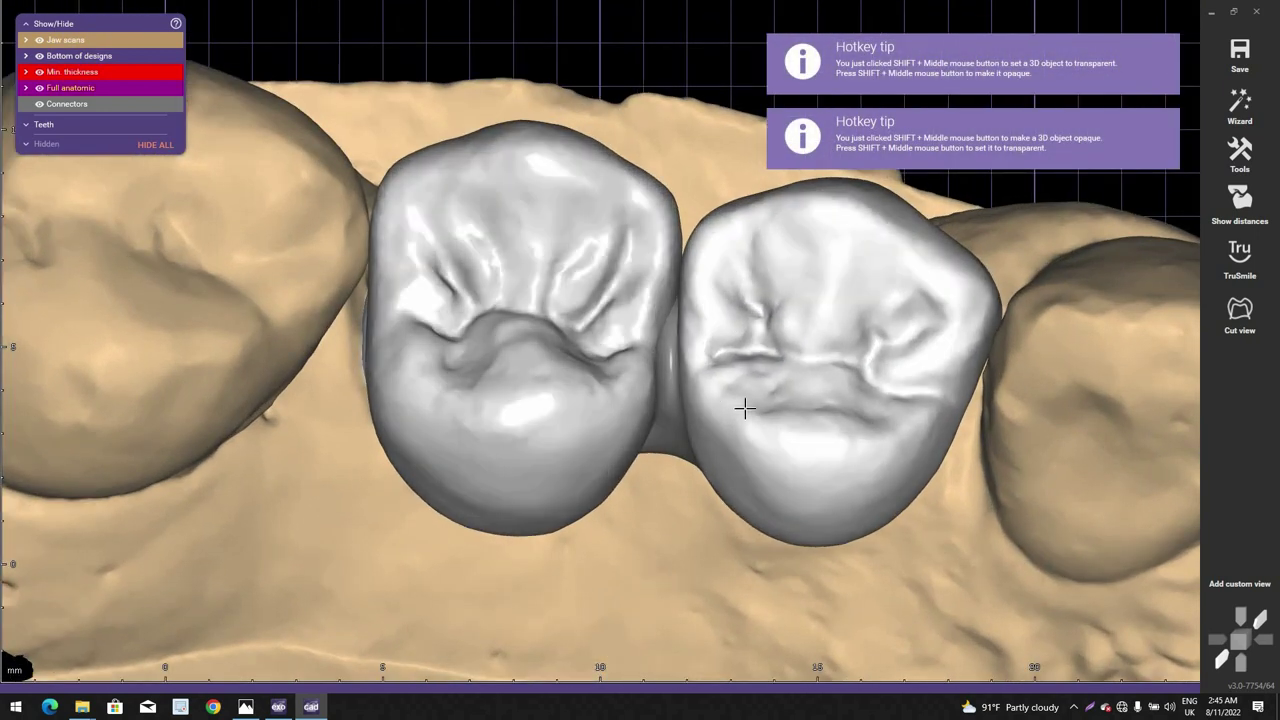
scroll(745, 408, "down", 3)
right_click_drag(660, 305, 674, 367)
scroll(675, 372, "down", 1)
right_click_drag(660, 235, 711, 369)
scroll(663, 281, "down", 2)
middle_click(696, 336)
middle_click(711, 369)
Step: Delete the connector between crowns 15 and 14
scroll(529, 434, "up", 2)
right_click_drag(529, 434, 558, 430)
scroll(594, 420, "up", 5)
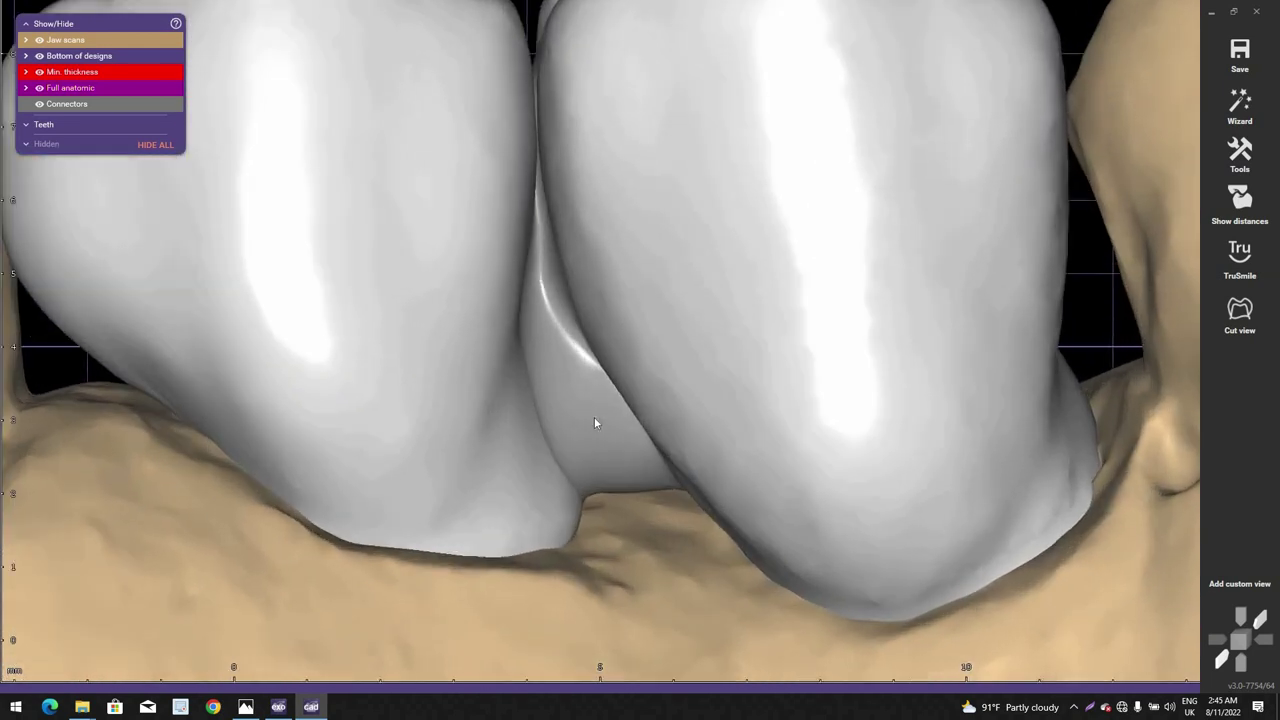
right_click(594, 421)
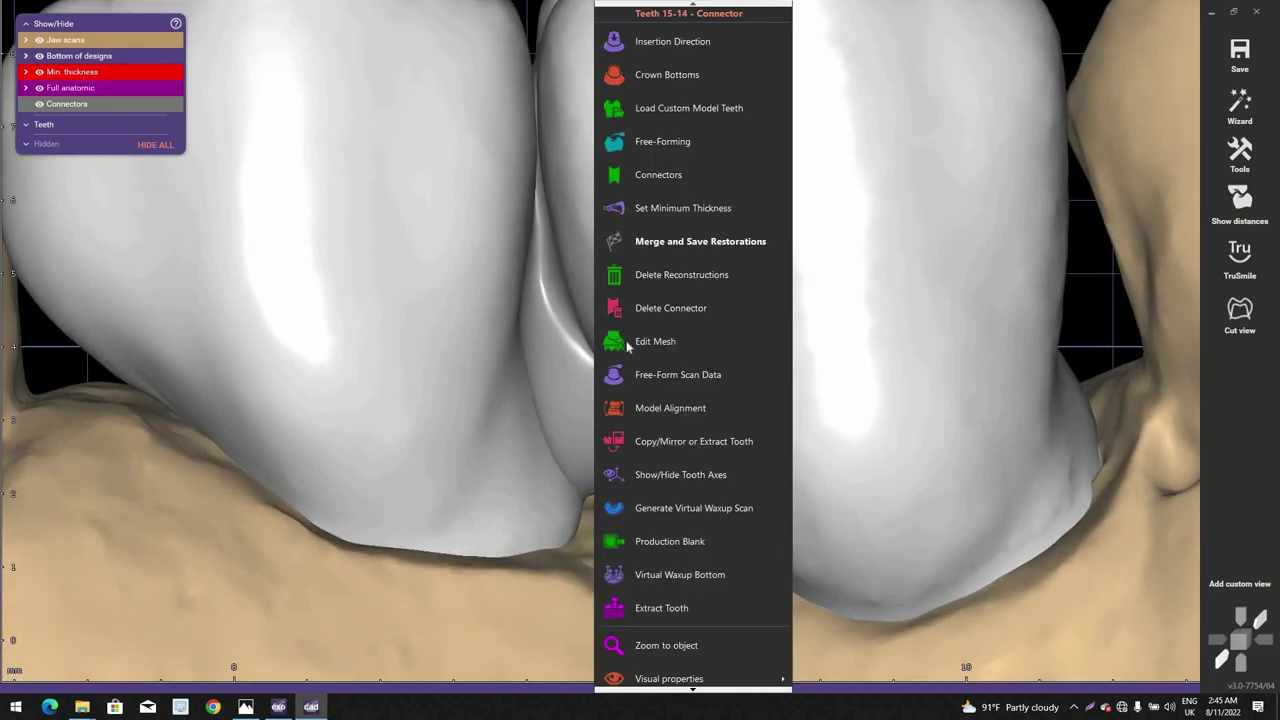
left_click(638, 318)
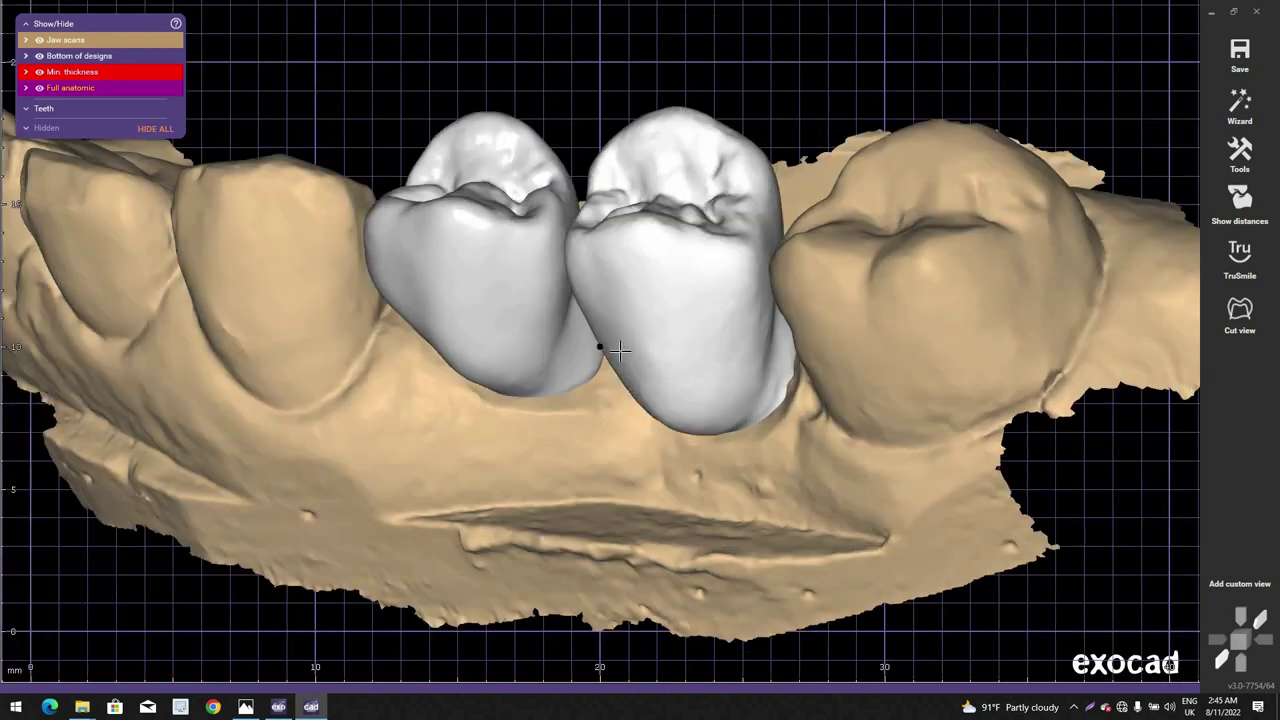
Step: Start the Virtual Waxup Bottom design for the project
scroll(620, 351, "down", 4)
right_click_drag(620, 351, 623, 410)
scroll(668, 345, "up", 2)
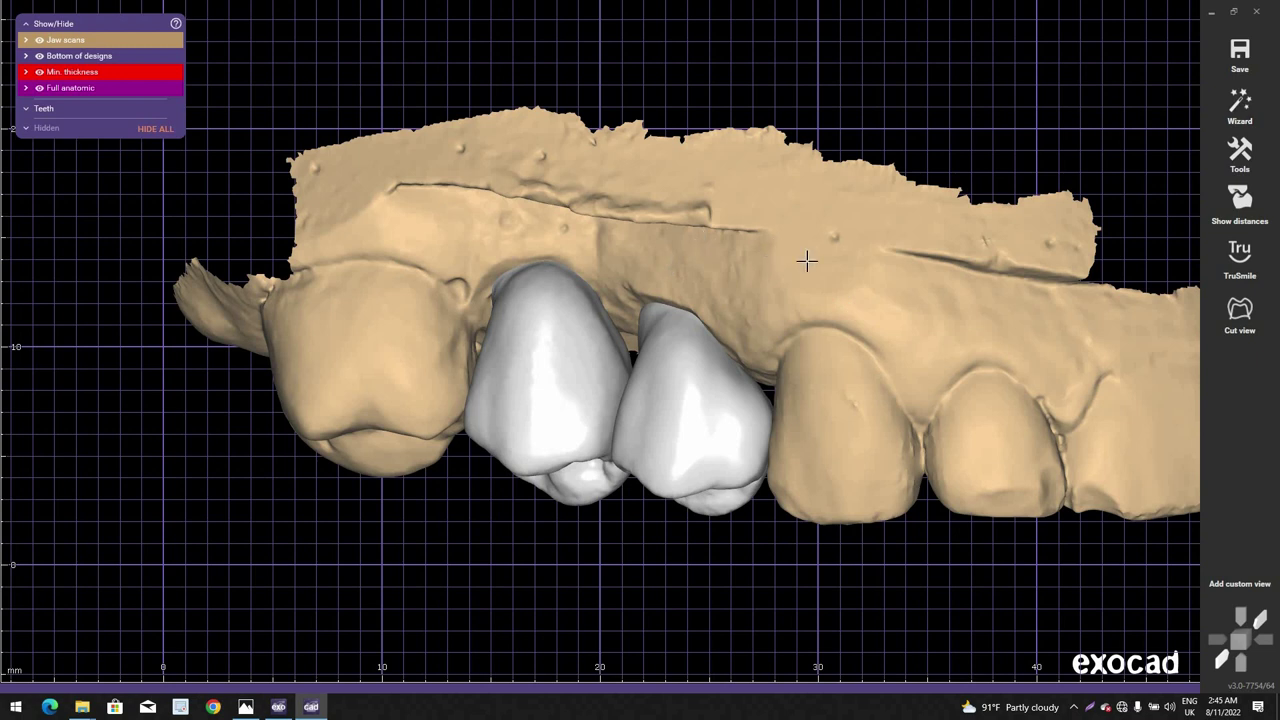
right_click_drag(807, 261, 692, 53)
right_click(692, 55)
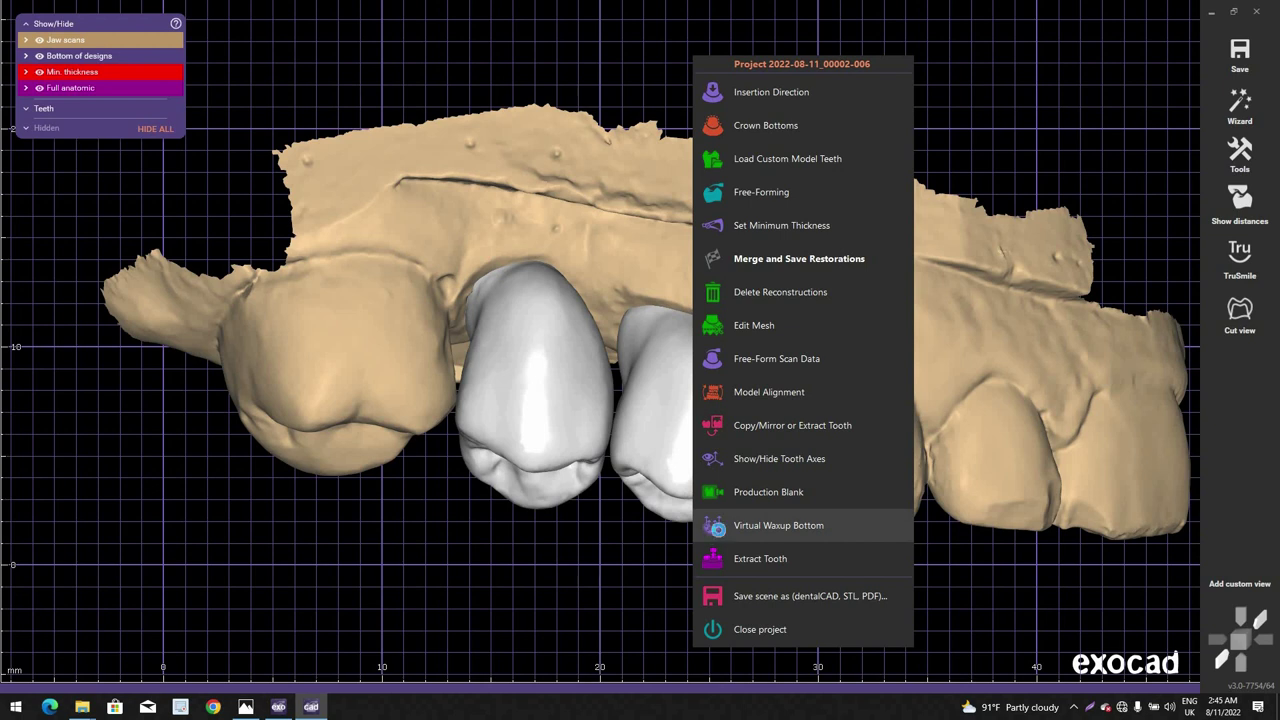
left_click(717, 527)
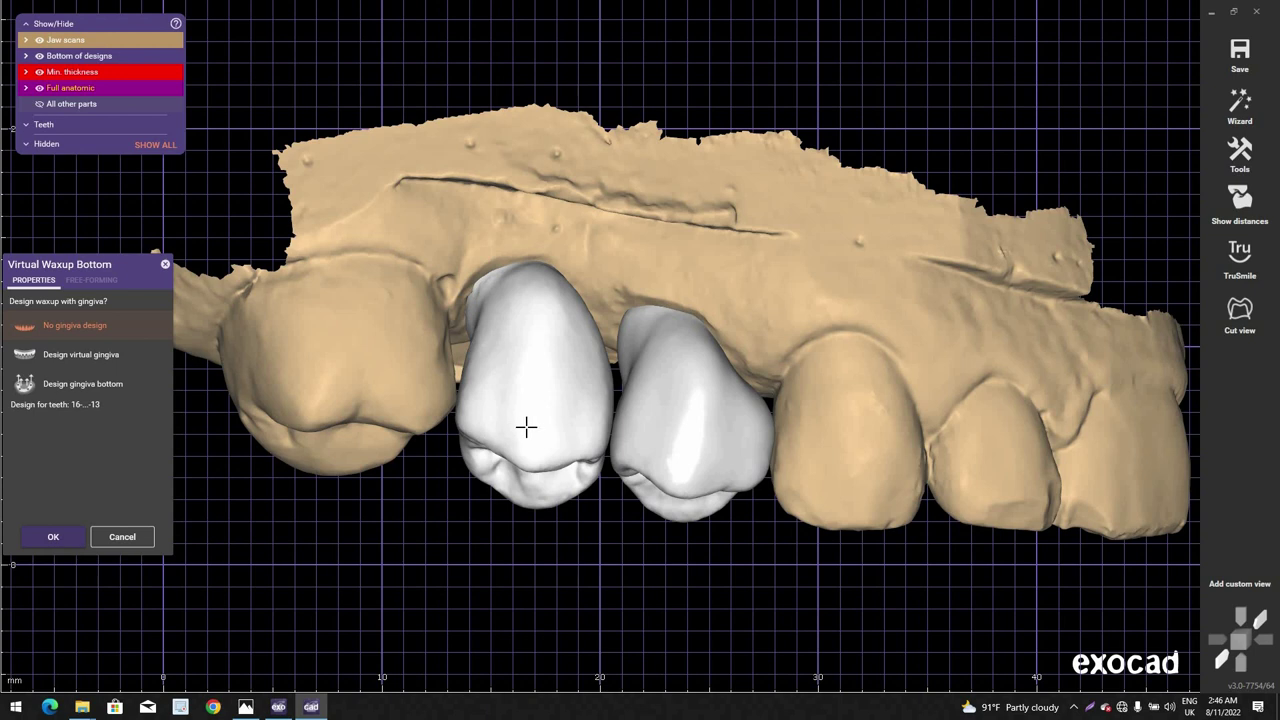
Step: Hide the two anatomic crowns and choose the gingiva bottom design for the virtual waxup bottom
middle_click(492, 443, "ctrl")
middle_click(680, 420, "ctrl")
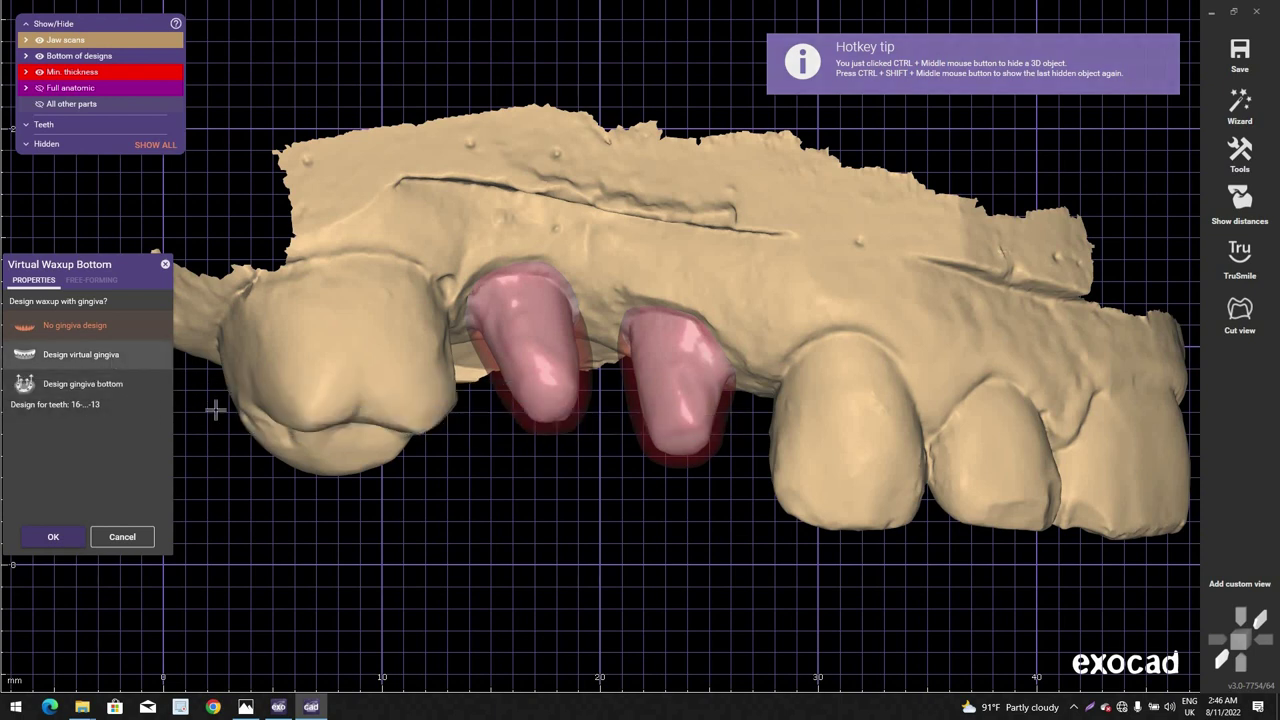
left_click(107, 355)
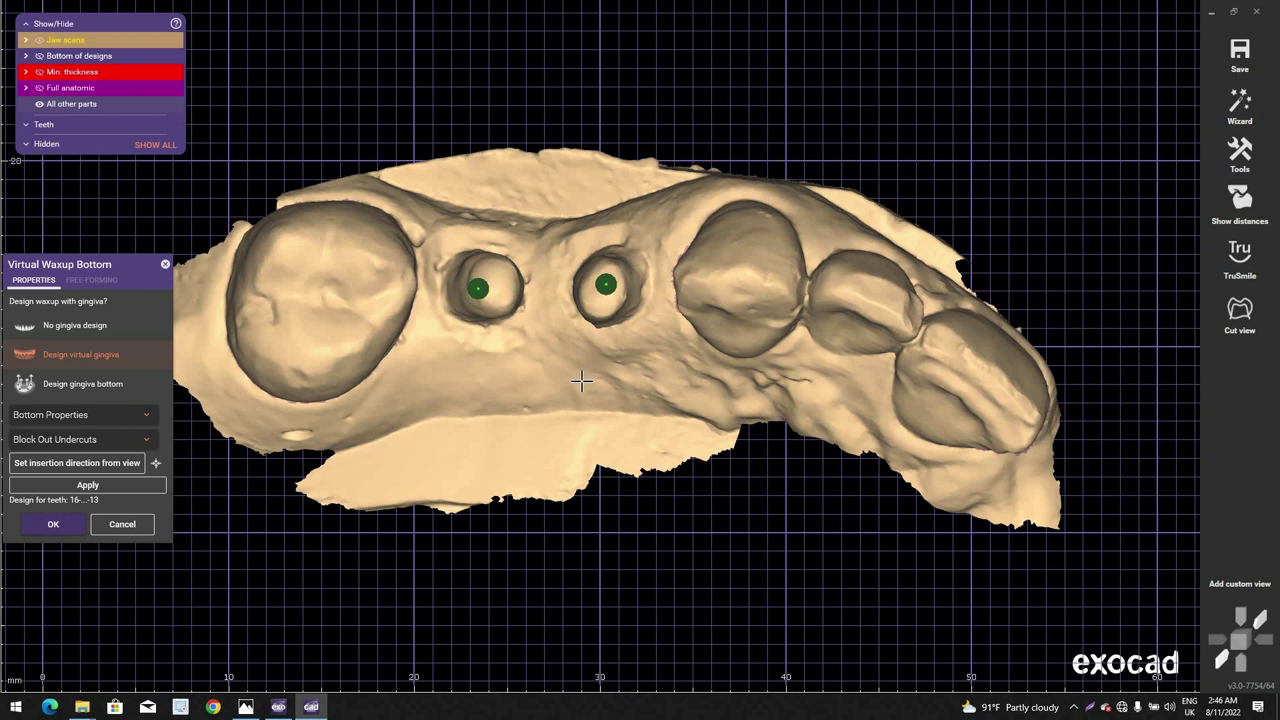
left_click(109, 387)
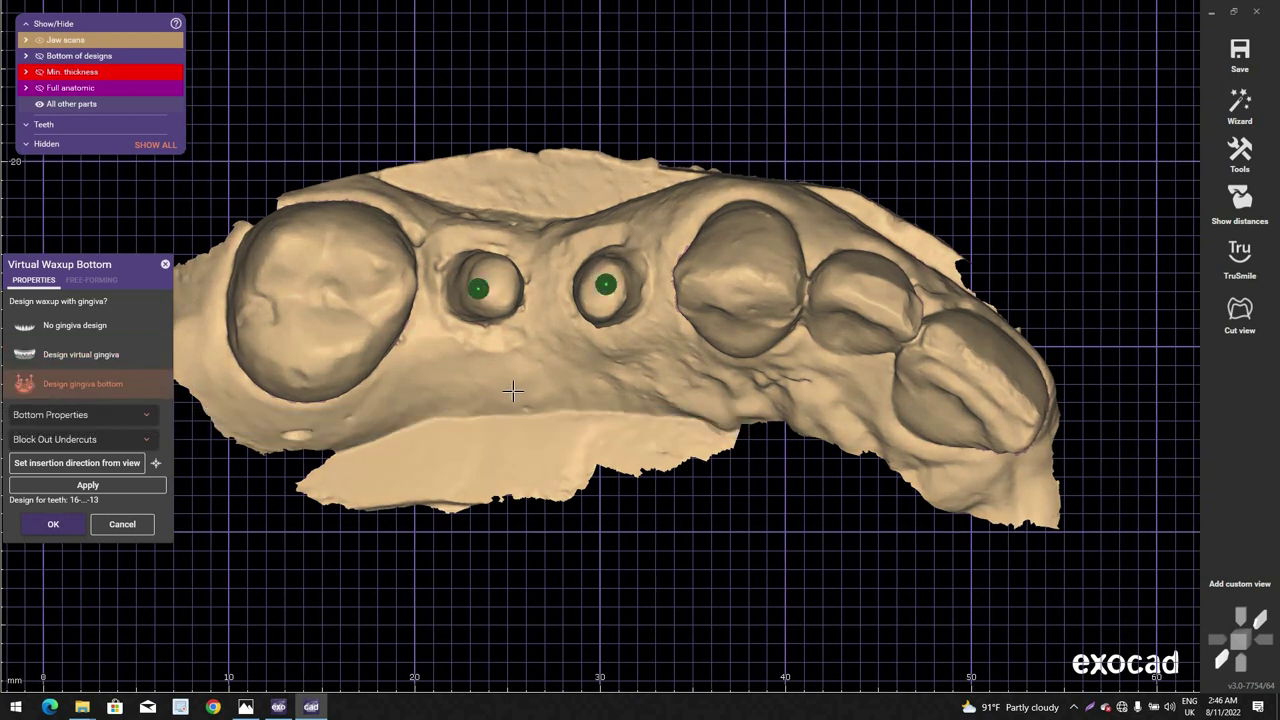
Step: Generate the gingiva bottom, update it with the insertion direction taken from an occlusal view, and accept it
right_click_drag(513, 391, 514, 396)
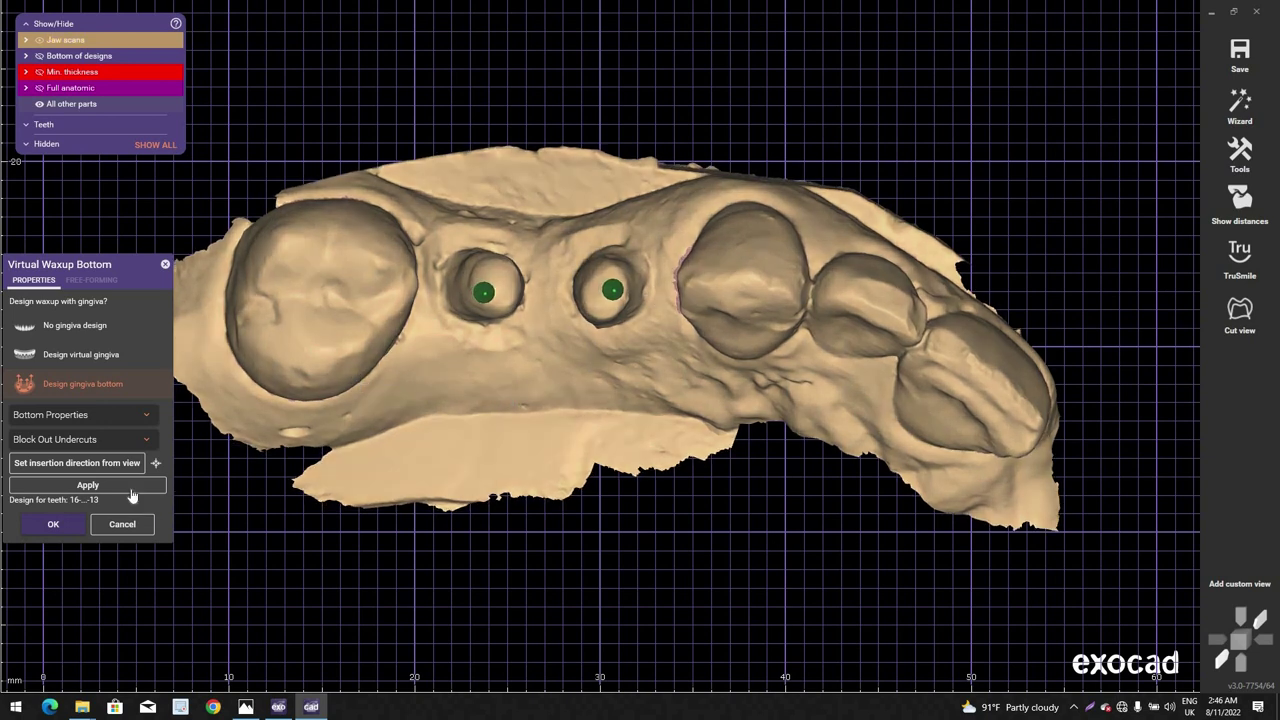
left_click(131, 489)
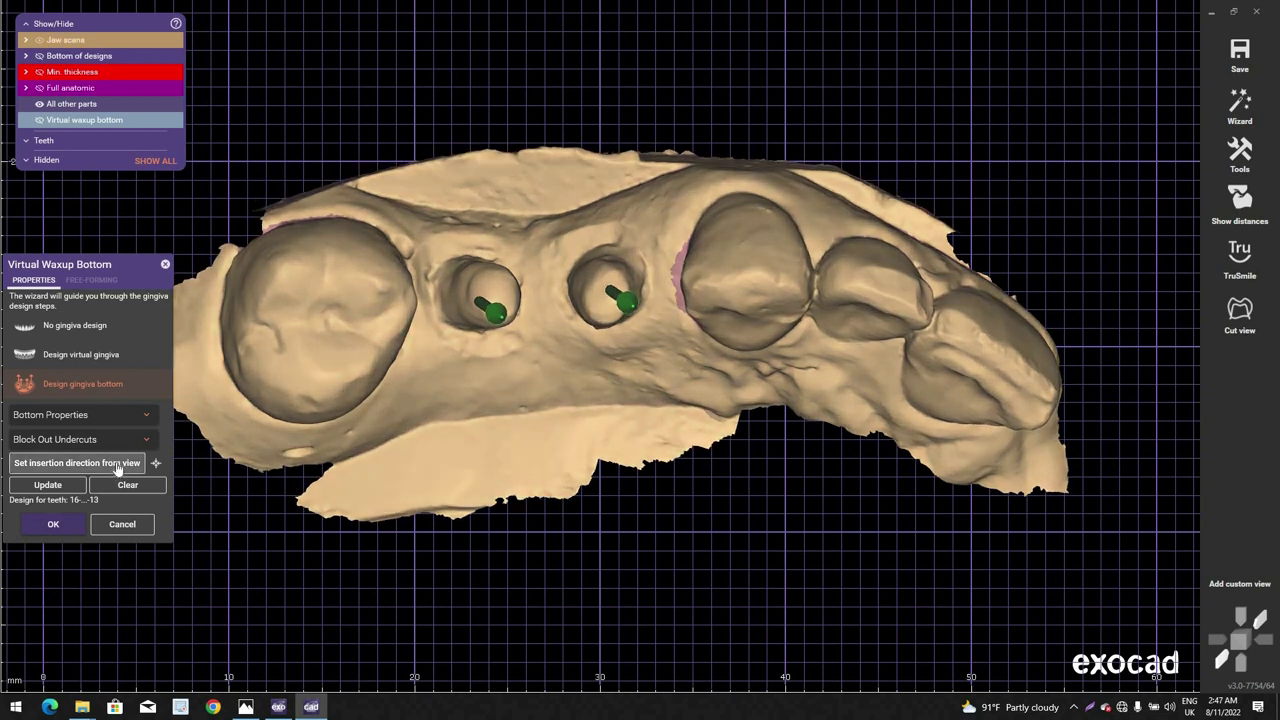
left_click(77, 462)
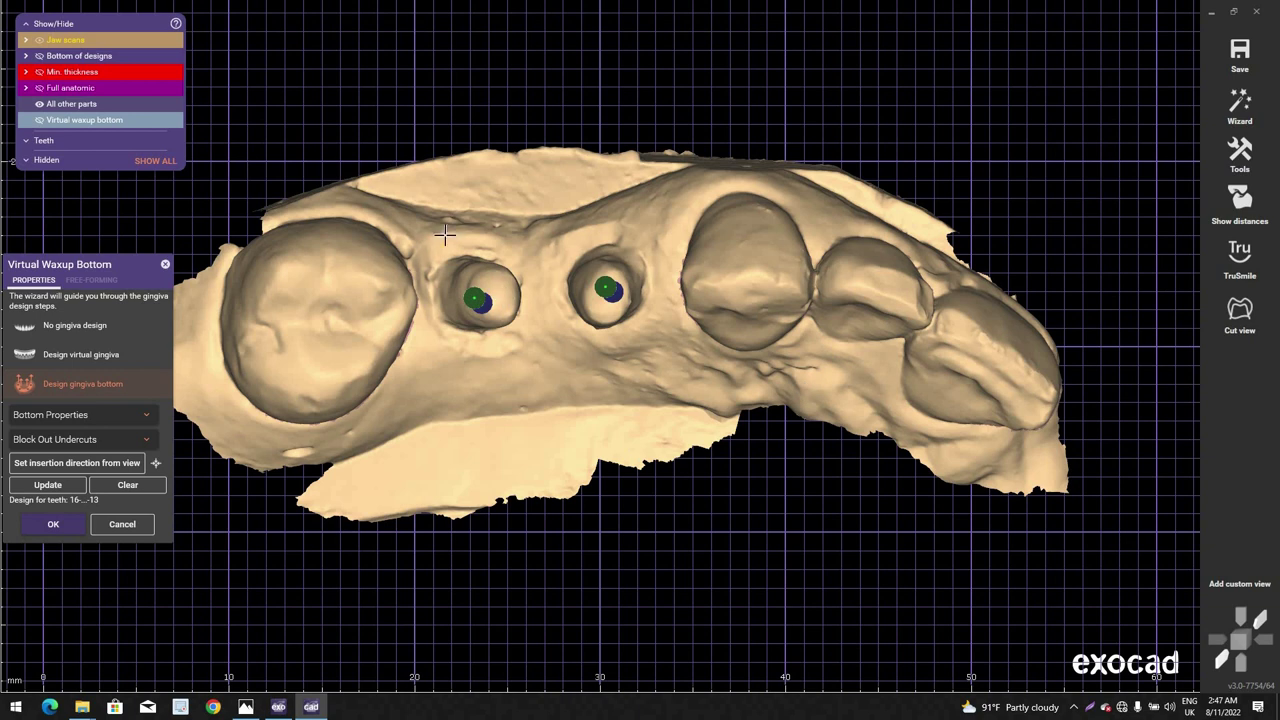
left_click(62, 485)
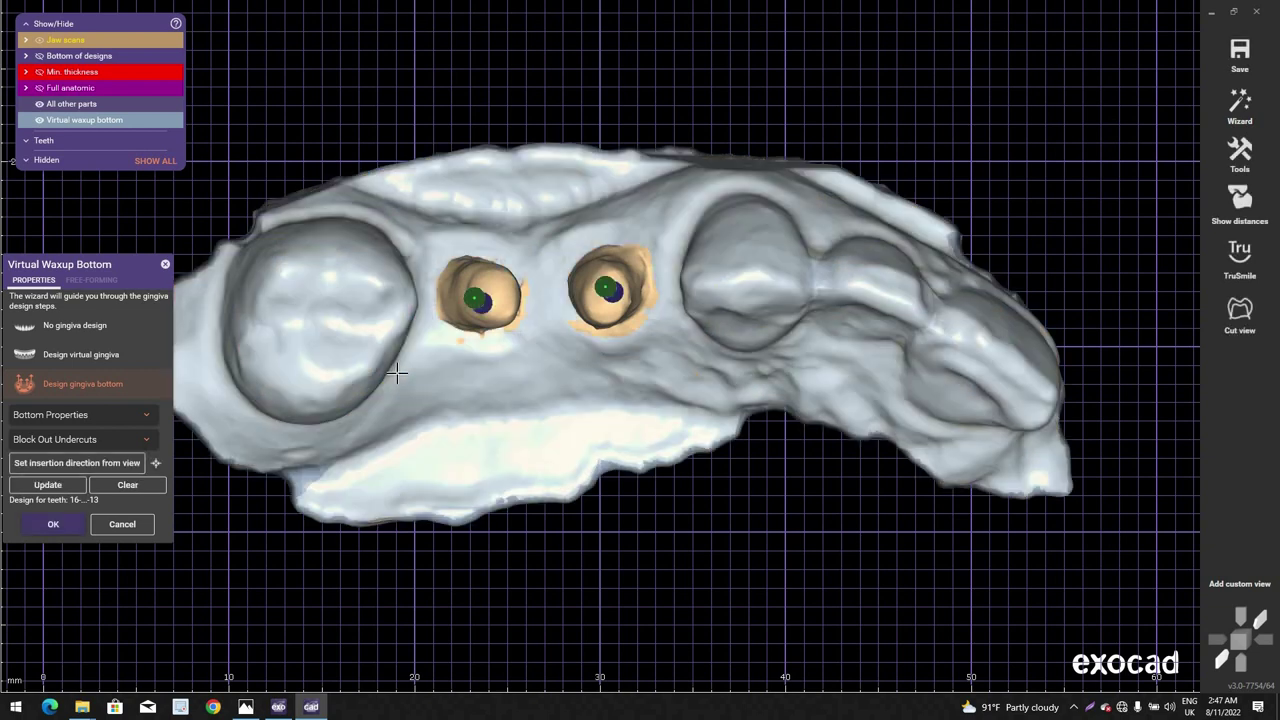
left_click(53, 527)
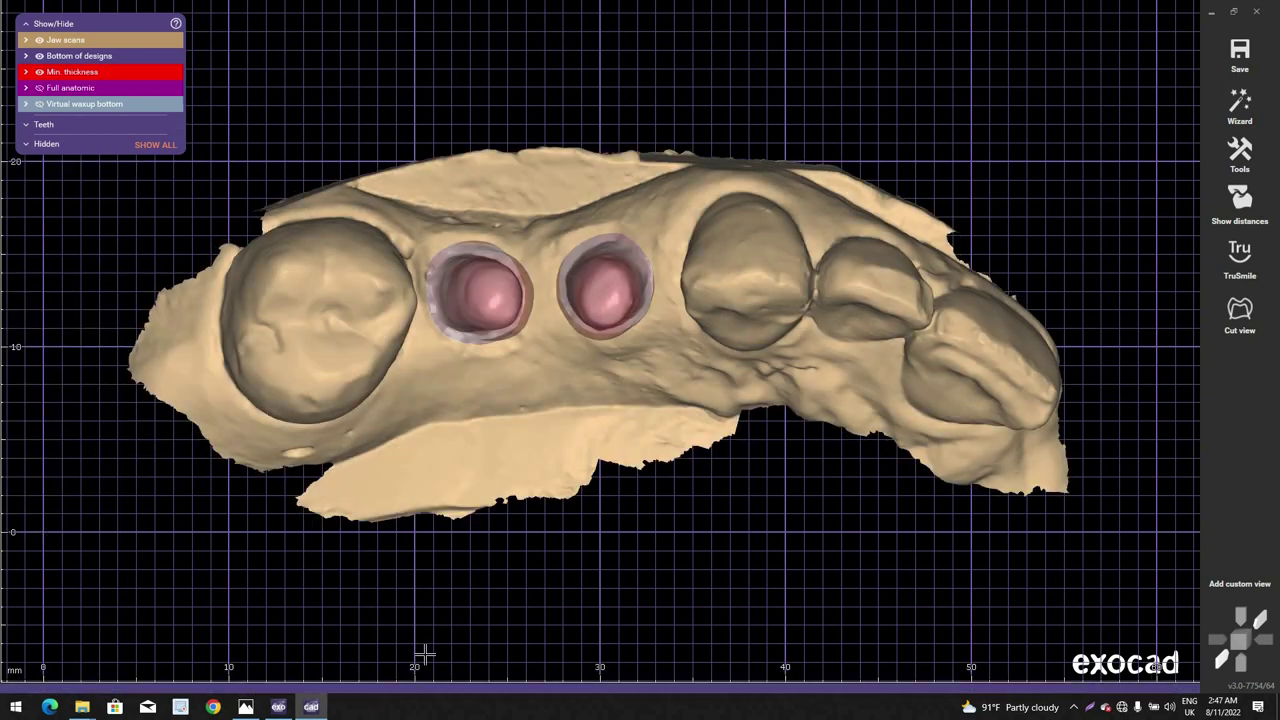
Step: Start Gingiva Base Design with a single combined gingiva part for teeth 15-14
right_click(590, 48)
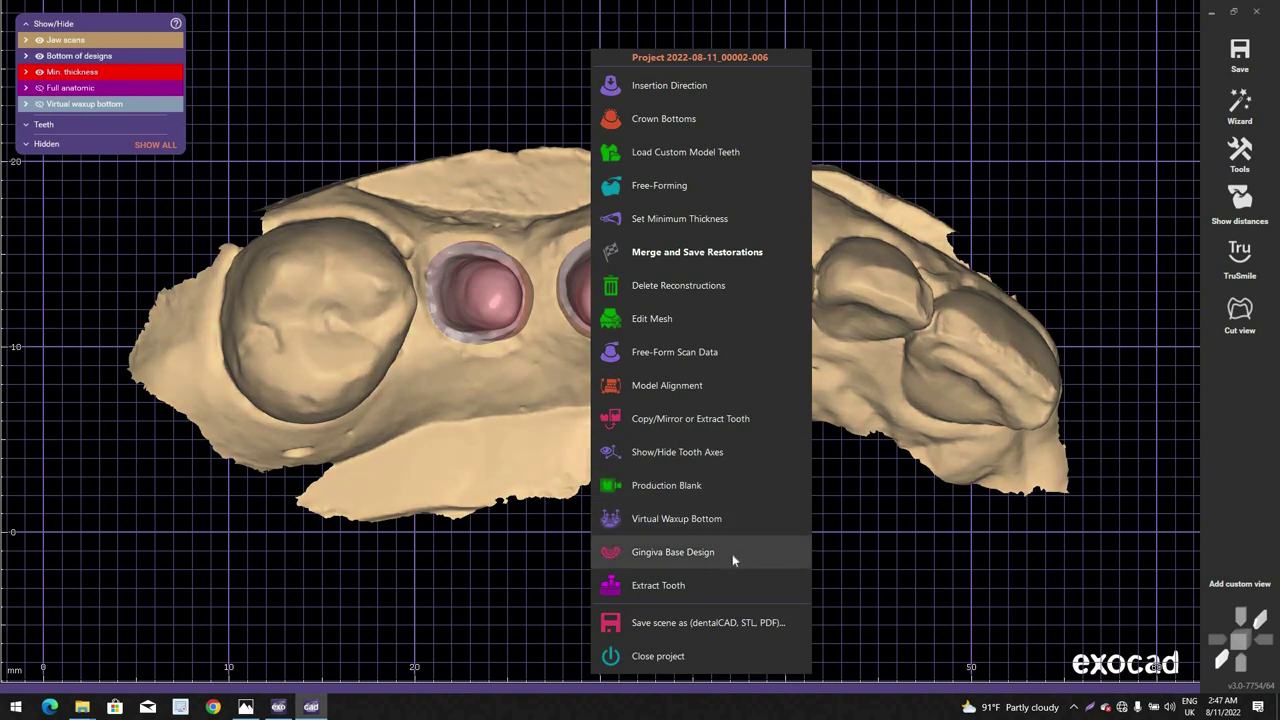
left_click(731, 552)
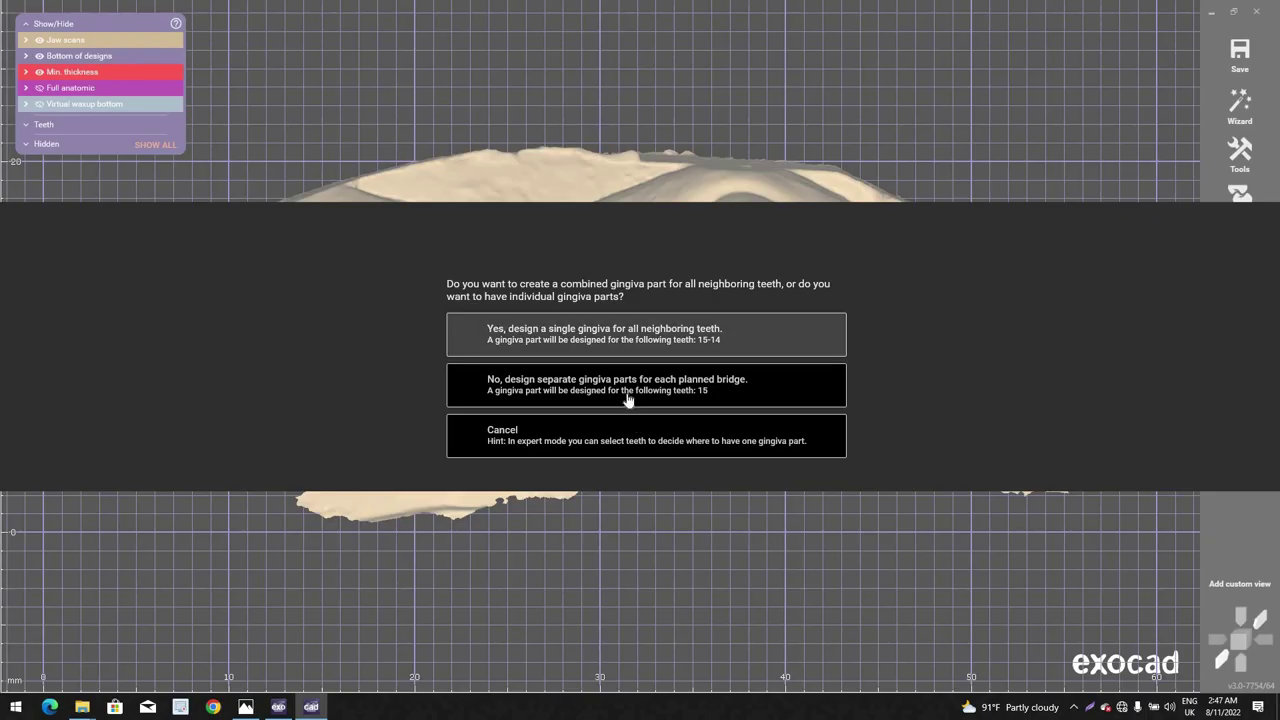
left_click(532, 338)
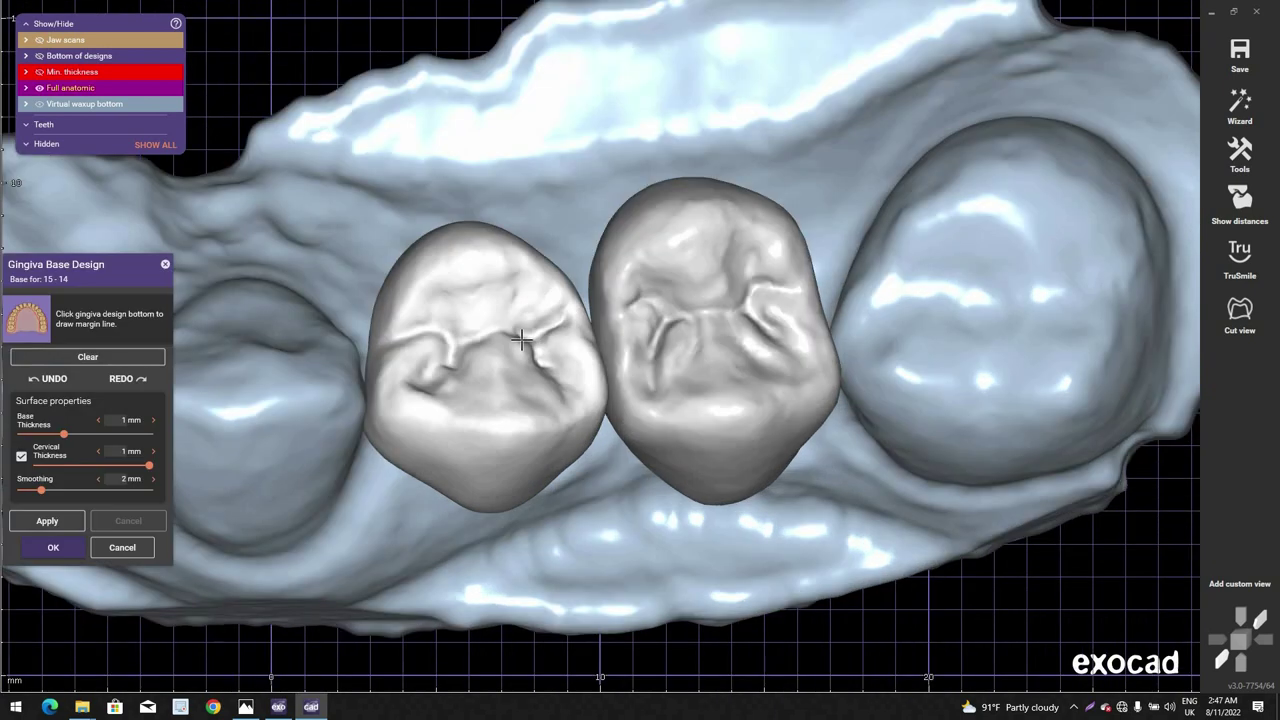
Step: Draw the gingiva margin line along the buccal side of both crowns, from mesial of 14 to distal of 15
scroll(434, 457, "down", 2)
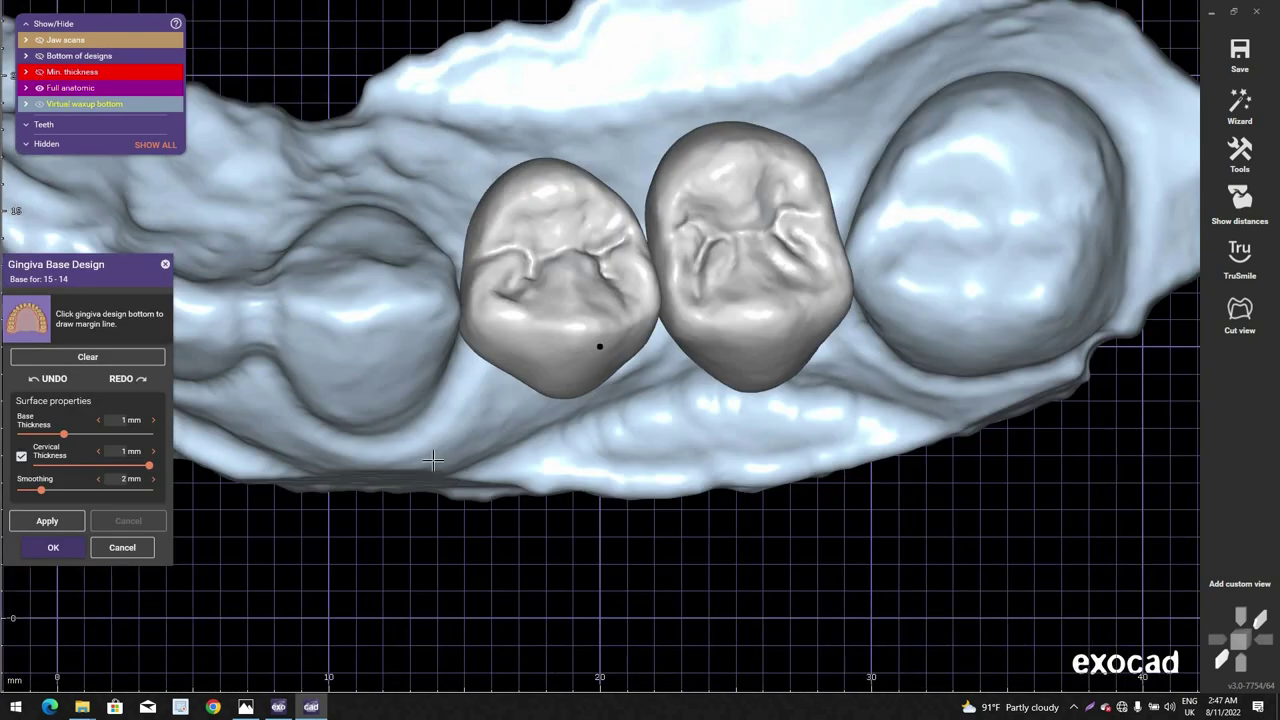
right_click_drag(434, 457, 464, 470)
scroll(491, 423, "up", 3)
left_click(464, 469)
left_click(501, 511)
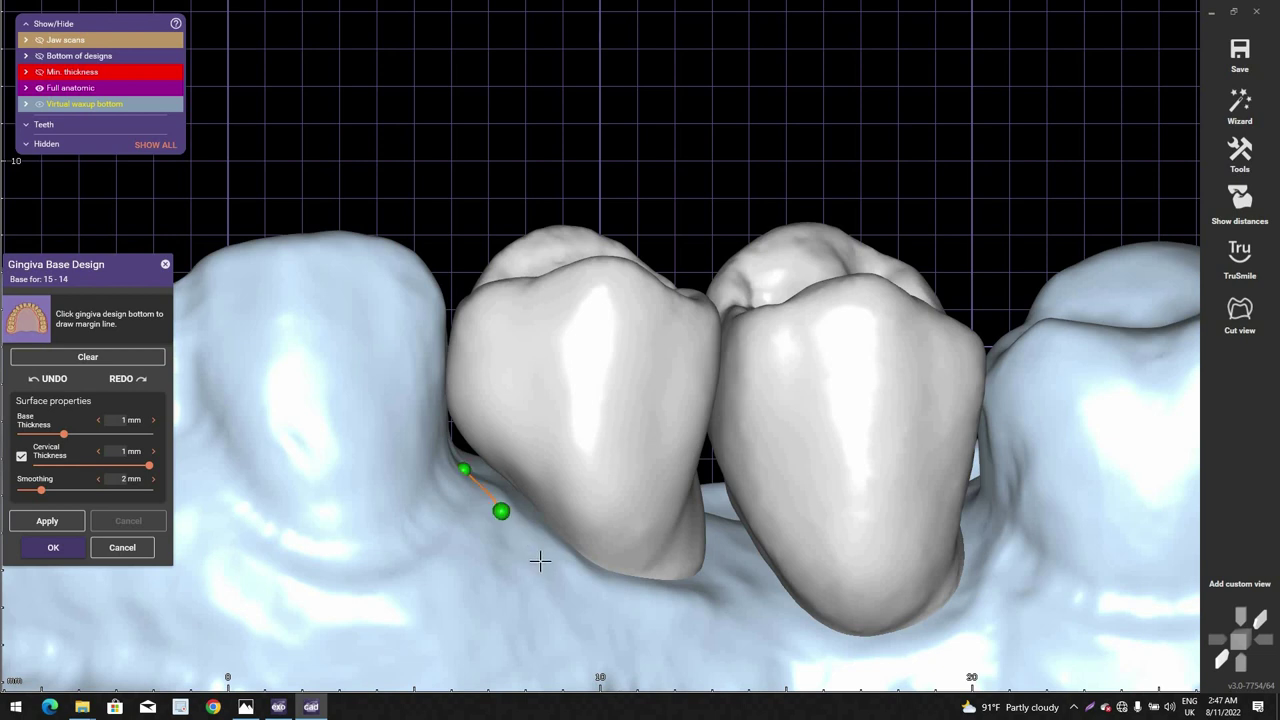
left_click(539, 560)
middle_click(541, 561)
scroll(555, 448, "down", 2)
left_click(636, 379)
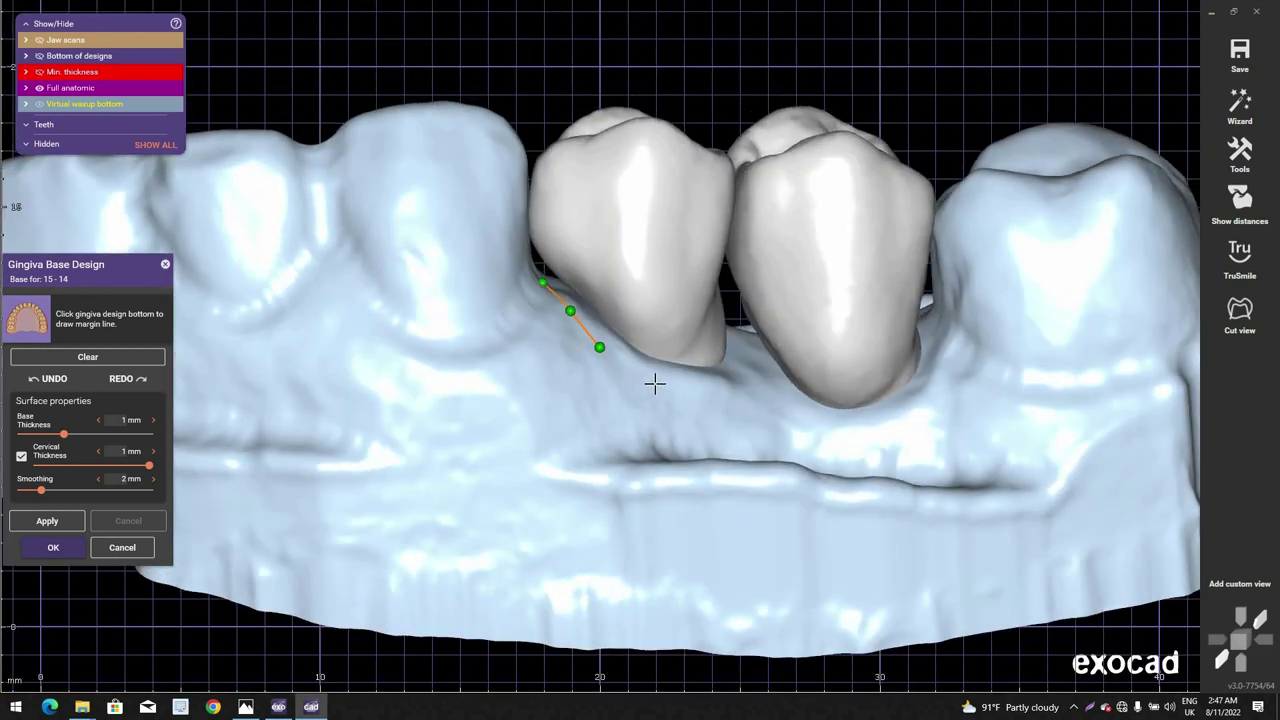
left_click(705, 398)
left_click(796, 412)
left_click(869, 412)
left_click(904, 404)
left_click(948, 346)
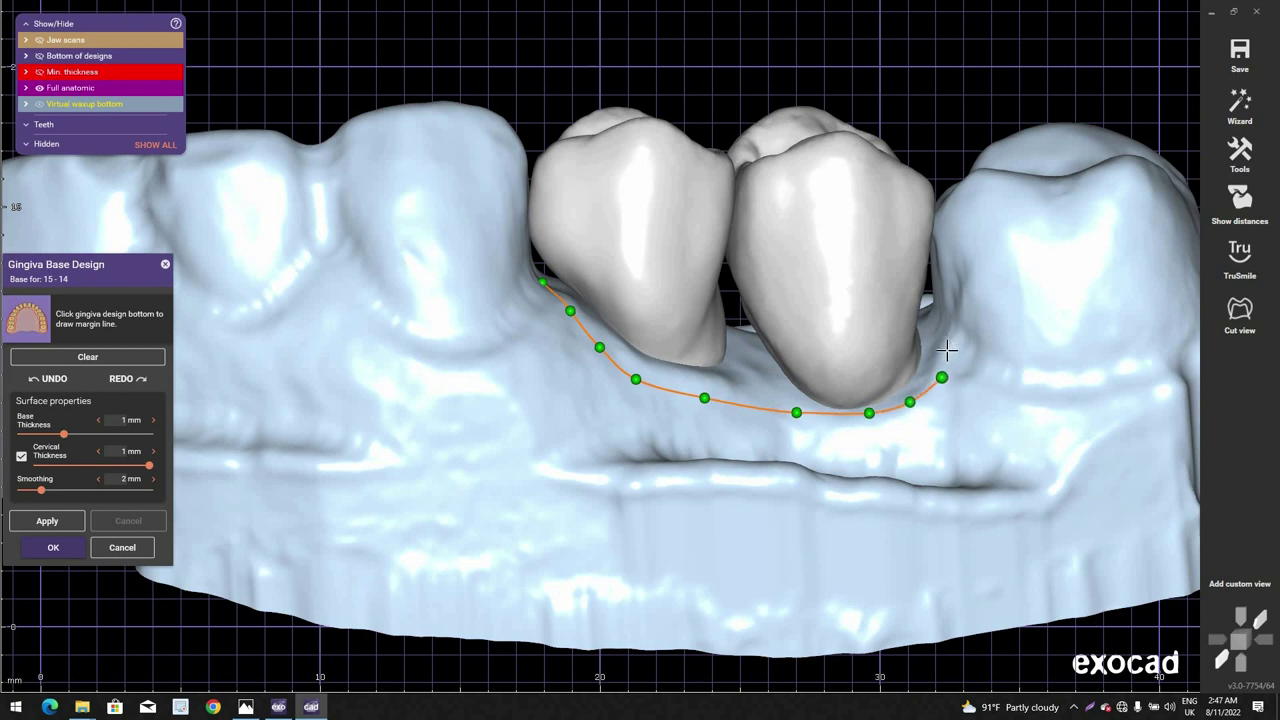
Step: Continue the margin line around the distal side of 15 and along the palatal side to the mesial side of 14
right_click_drag(863, 294, 847, 117)
left_click(918, 233)
left_click(845, 117)
left_click(806, 118)
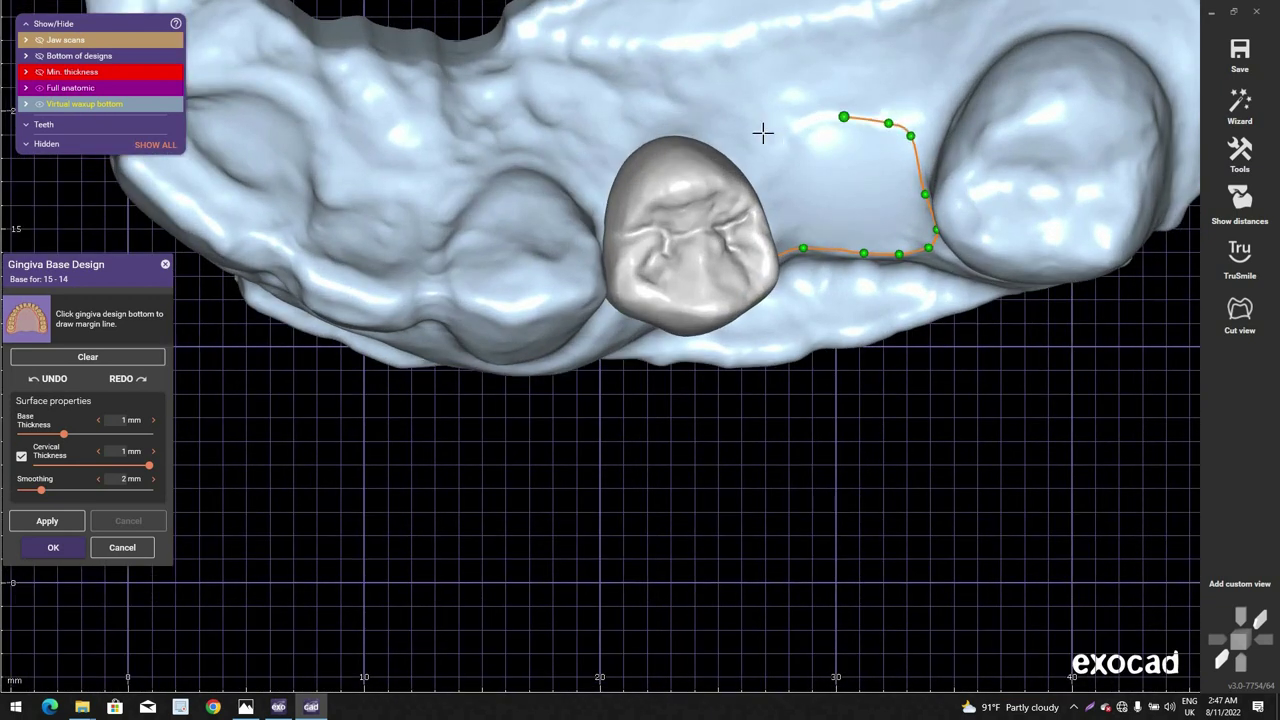
left_click(755, 163)
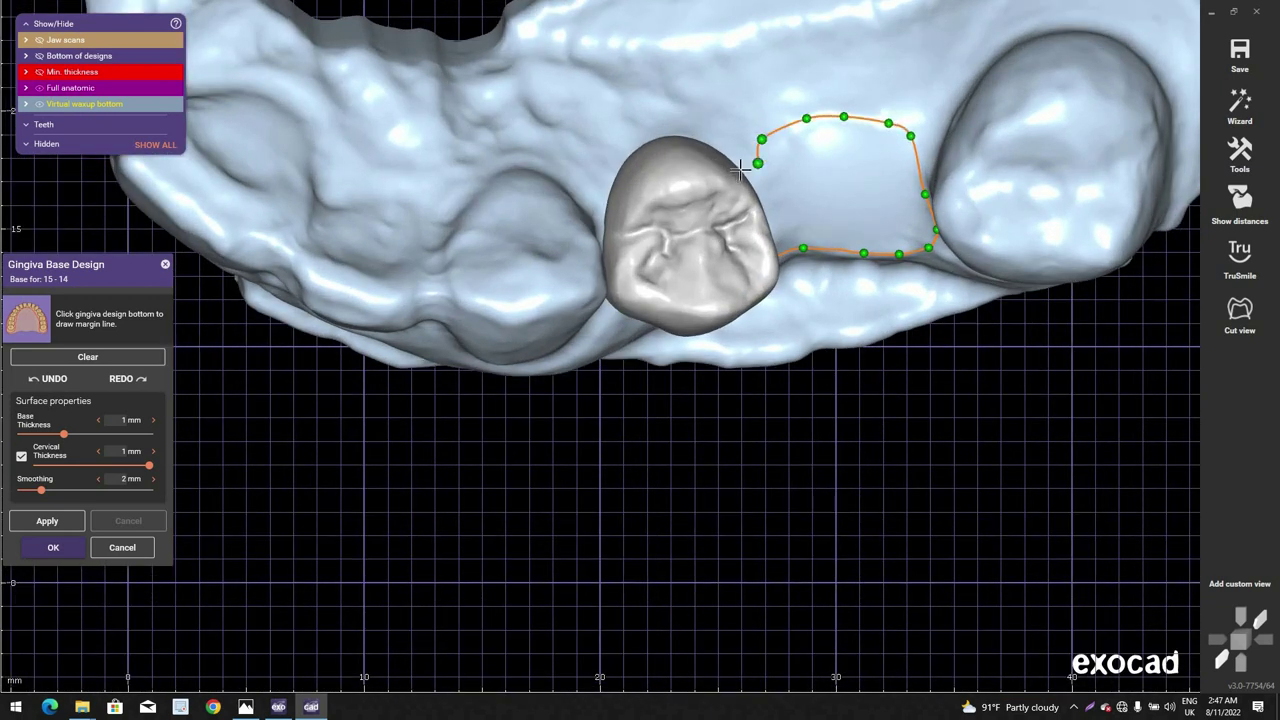
right_click_drag(755, 163, 760, 364)
scroll(760, 364, "up", 5)
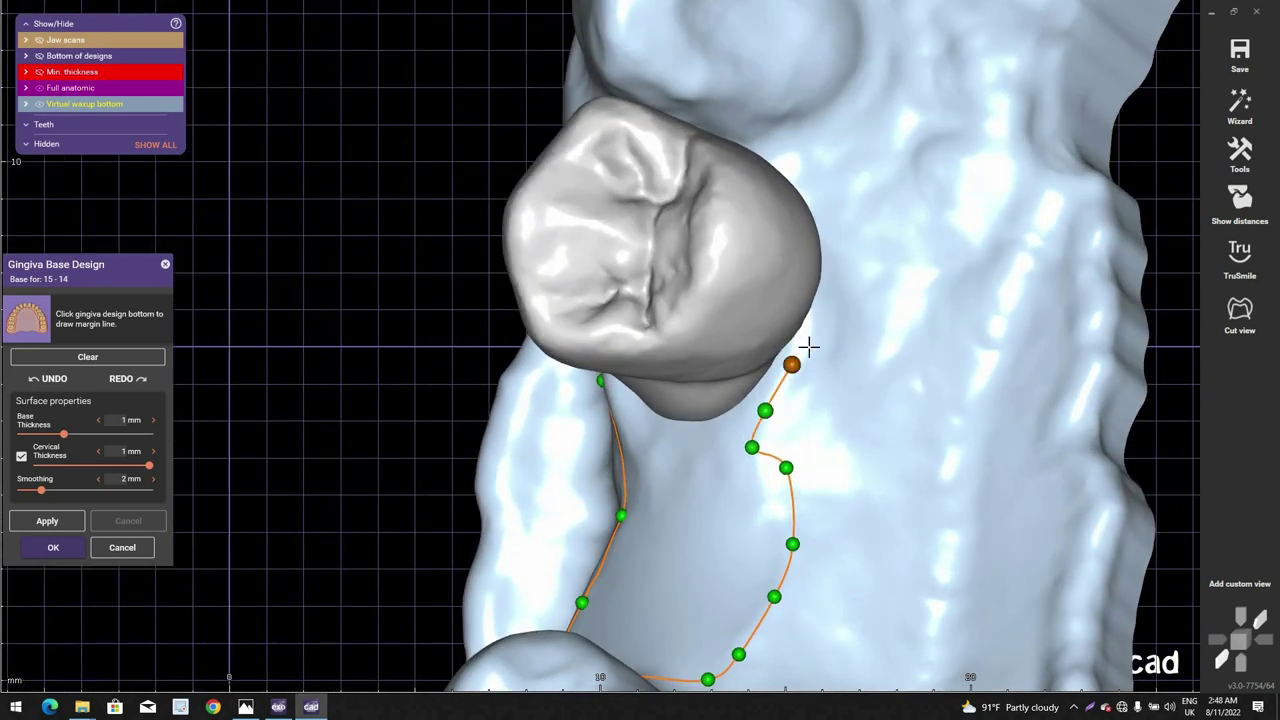
right_click_drag(823, 300, 745, 255)
left_click(727, 205)
scroll(727, 206, "down", 3)
scroll(736, 193, "up", 5)
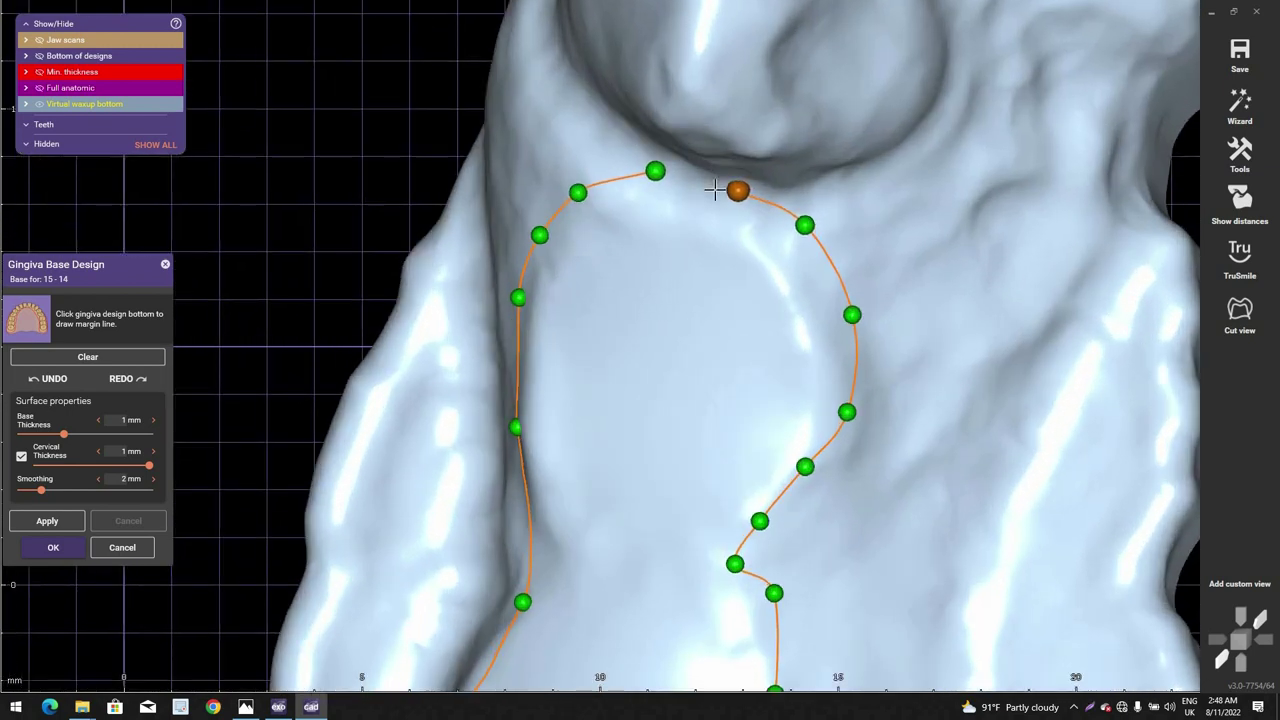
Step: Close the margin line and smooth its points beside the molar and in the palatal notch between the two crowns
scroll(715, 190, "down", 5)
right_click_drag(715, 190, 560, 363)
scroll(583, 348, "up", 1)
scroll(497, 374, "up", 1)
scroll(553, 354, "up", 2)
left_click_drag(563, 370, 557, 363)
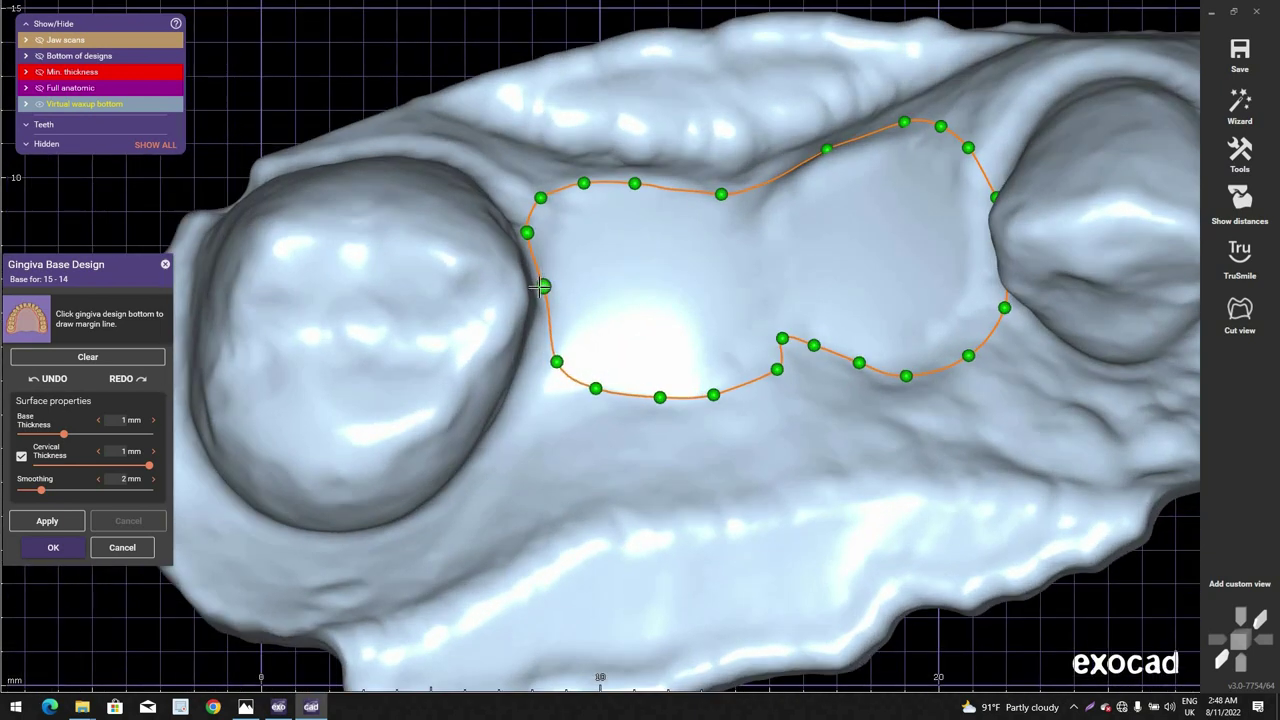
left_click_drag(543, 286, 540, 295)
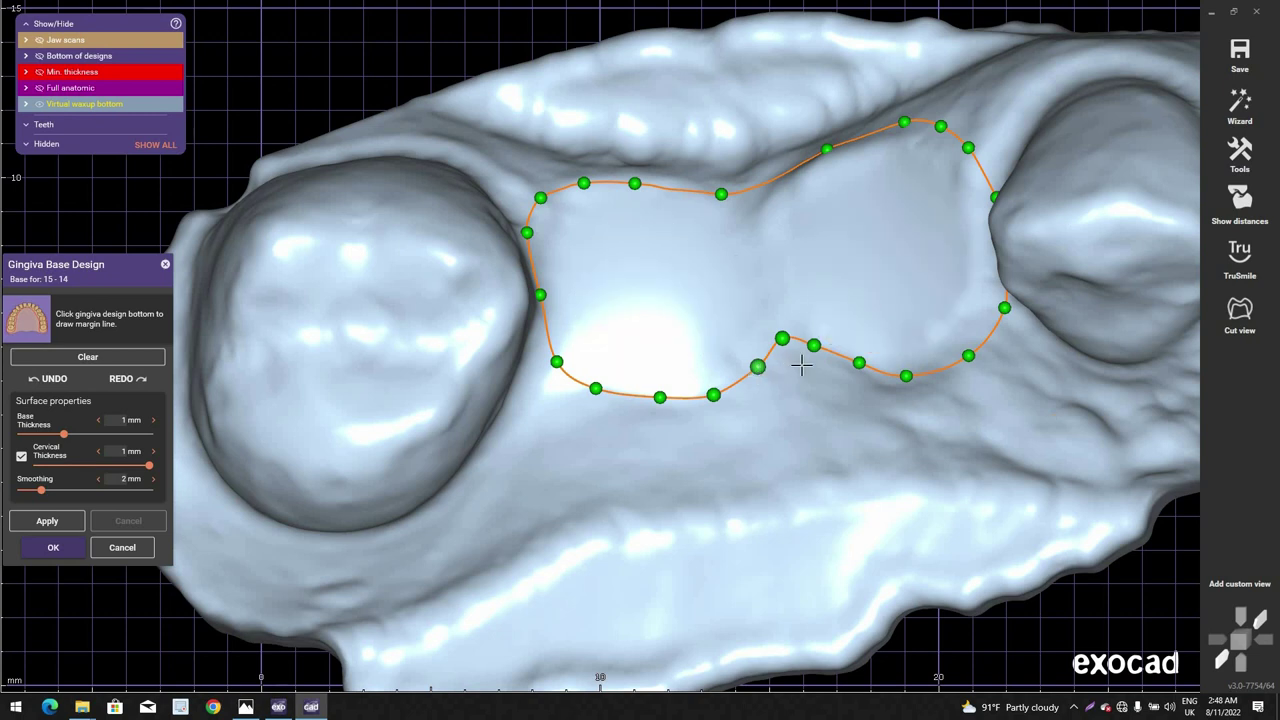
Step: Adjust the palatal margin points around crown 15 so the line follows the crown's cervical contour
right_click_drag(801, 366, 571, 398)
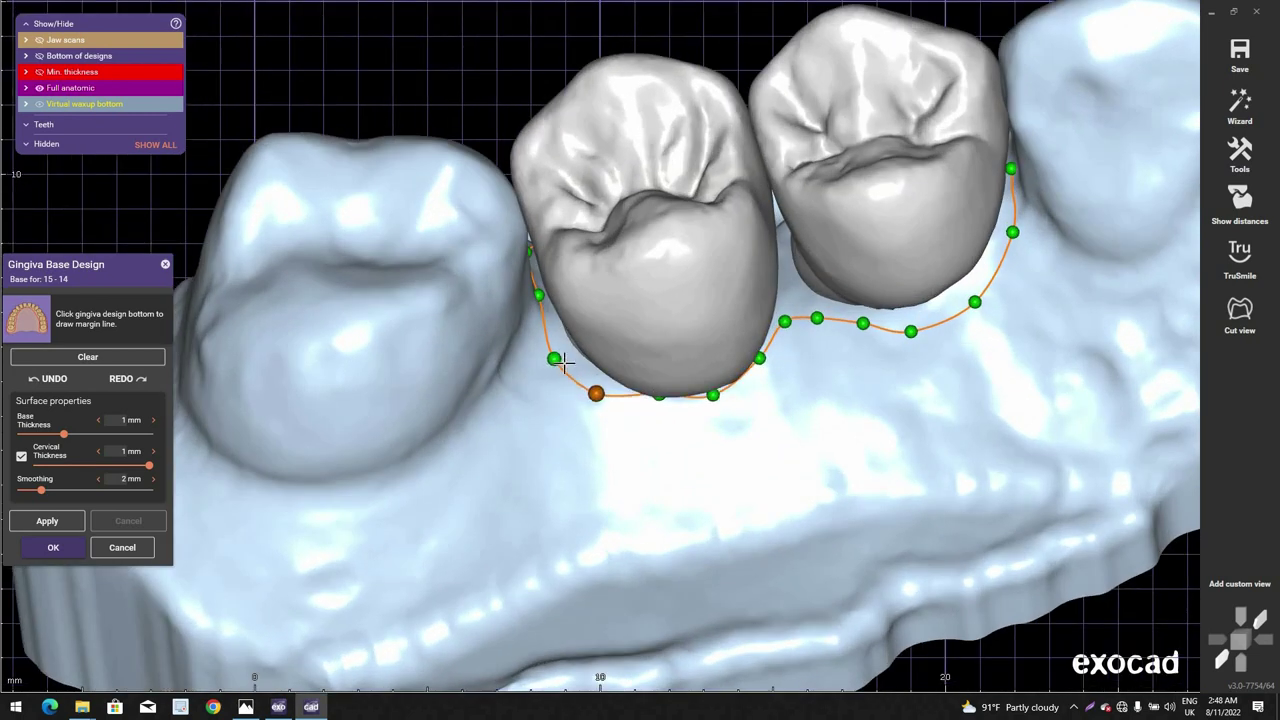
scroll(657, 395, "up", 2)
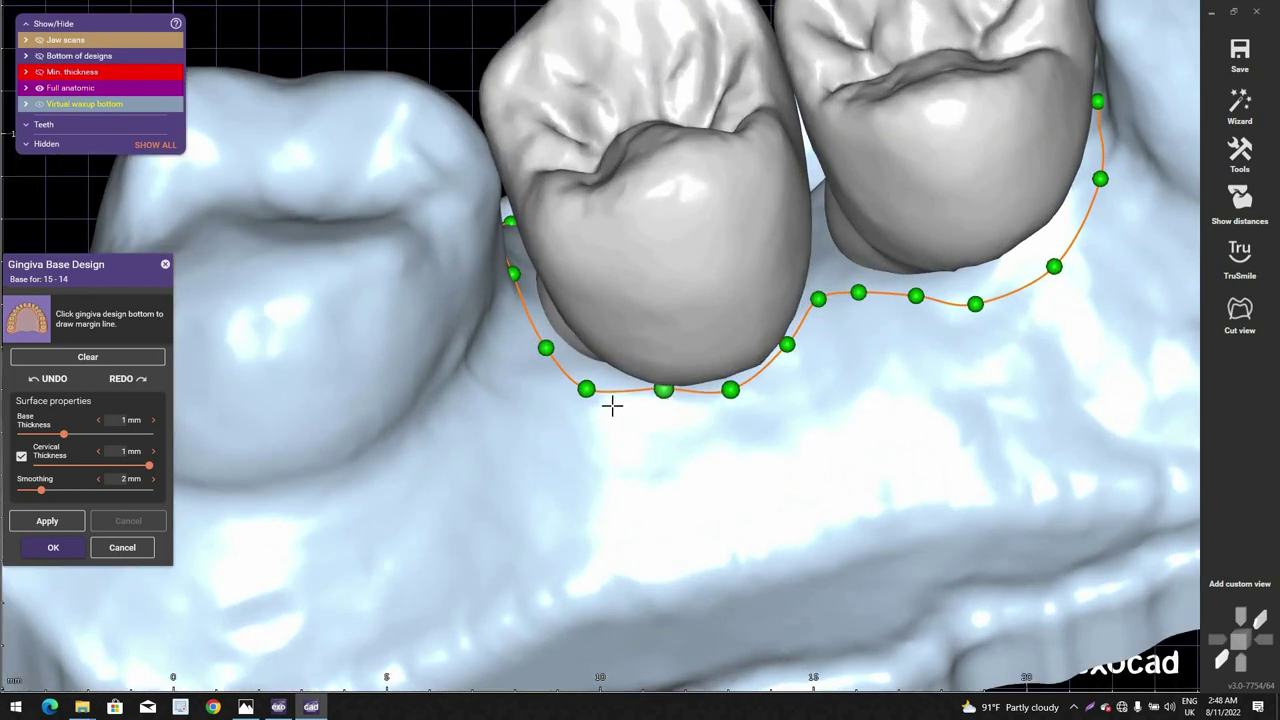
right_click_drag(1060, 310, 1034, 306)
scroll(1034, 306, "down", 3)
scroll(1031, 299, "up", 1)
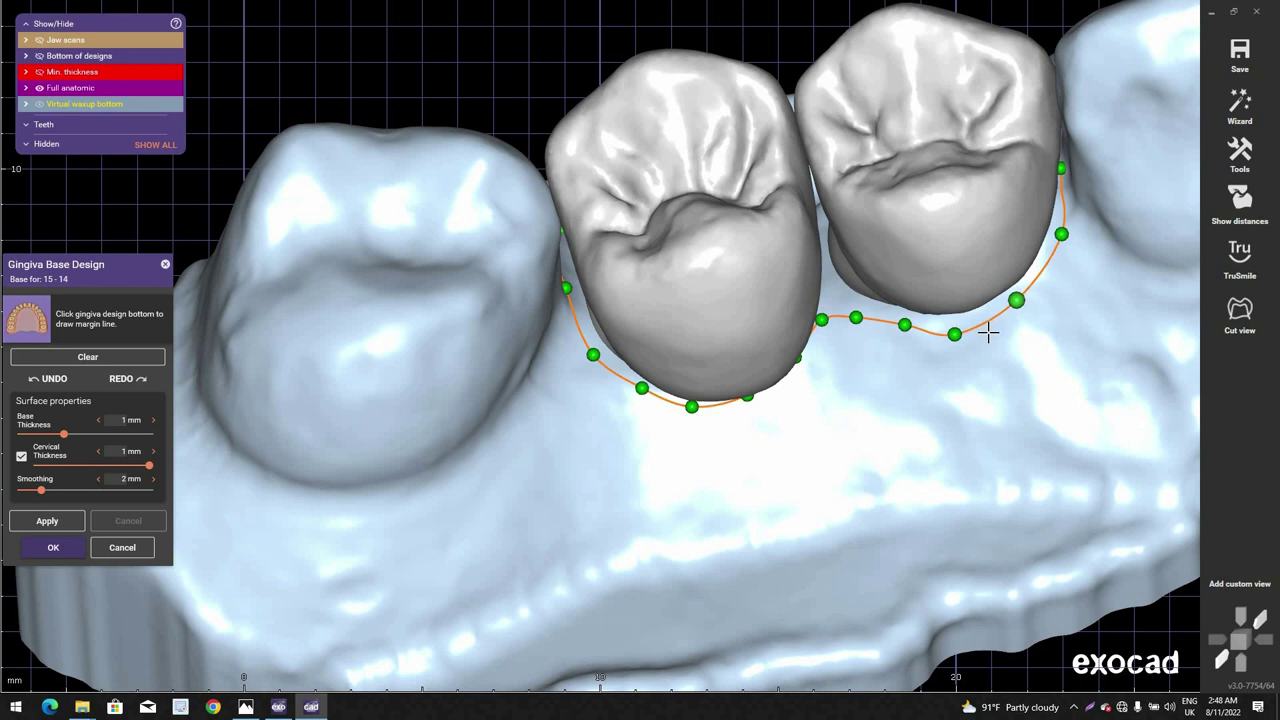
Step: Reshape the buccal margin line into a scallop below crown 14 with a peak between the two crowns
right_click_drag(904, 345, 645, 375)
scroll(811, 330, "down", 2)
left_click(645, 375)
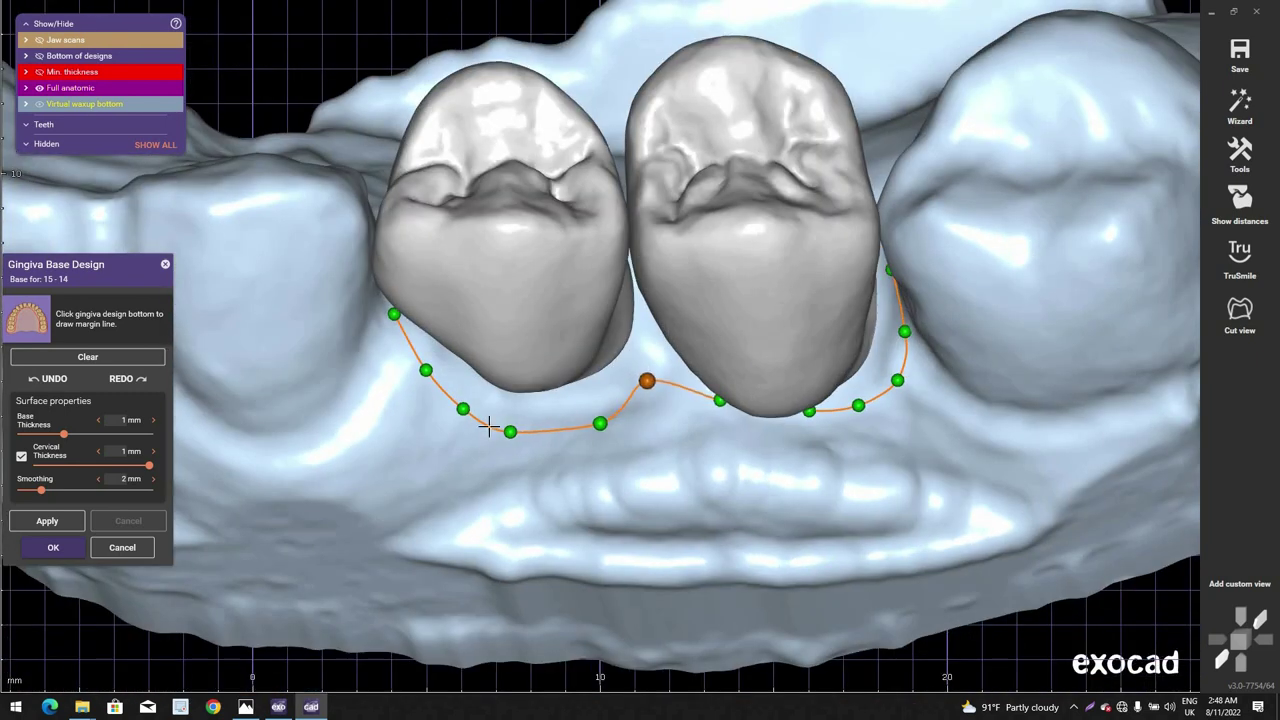
left_click(467, 414)
left_click_drag(514, 436, 523, 446)
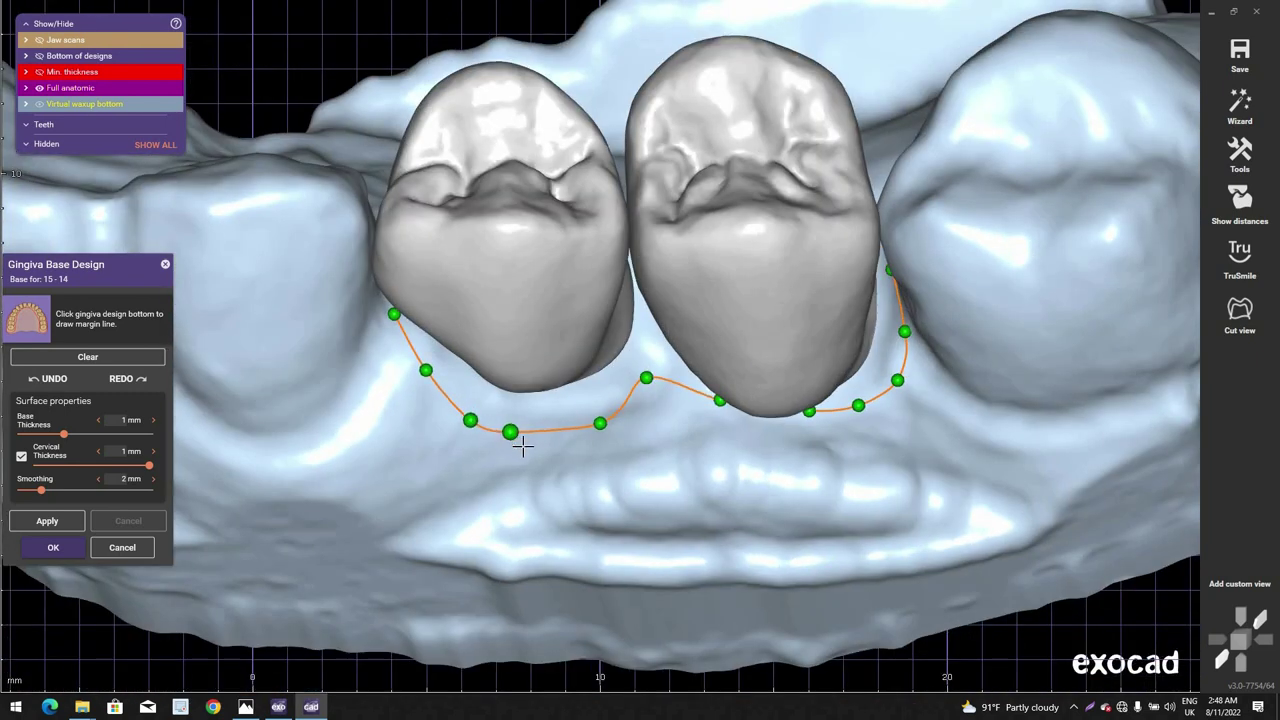
left_click_drag(600, 424, 583, 408)
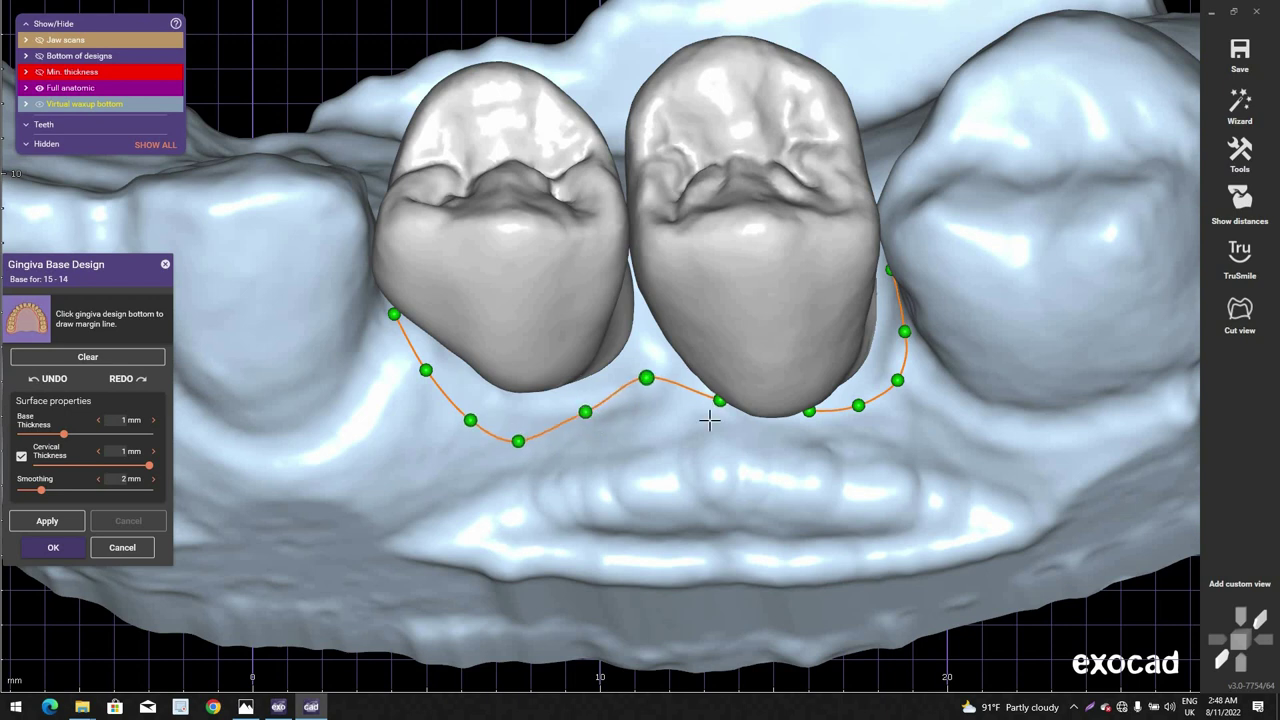
Step: Move the buccal and distal margin points so the line curves just outside crown 15
right_click_drag(709, 420, 777, 437)
left_click_drag(709, 423, 714, 438)
mouse_move(853, 426)
left_mouse_down()
mouse_move(848, 437)
mouse_move(877, 398)
mouse_move(864, 400)
left_mouse_up()
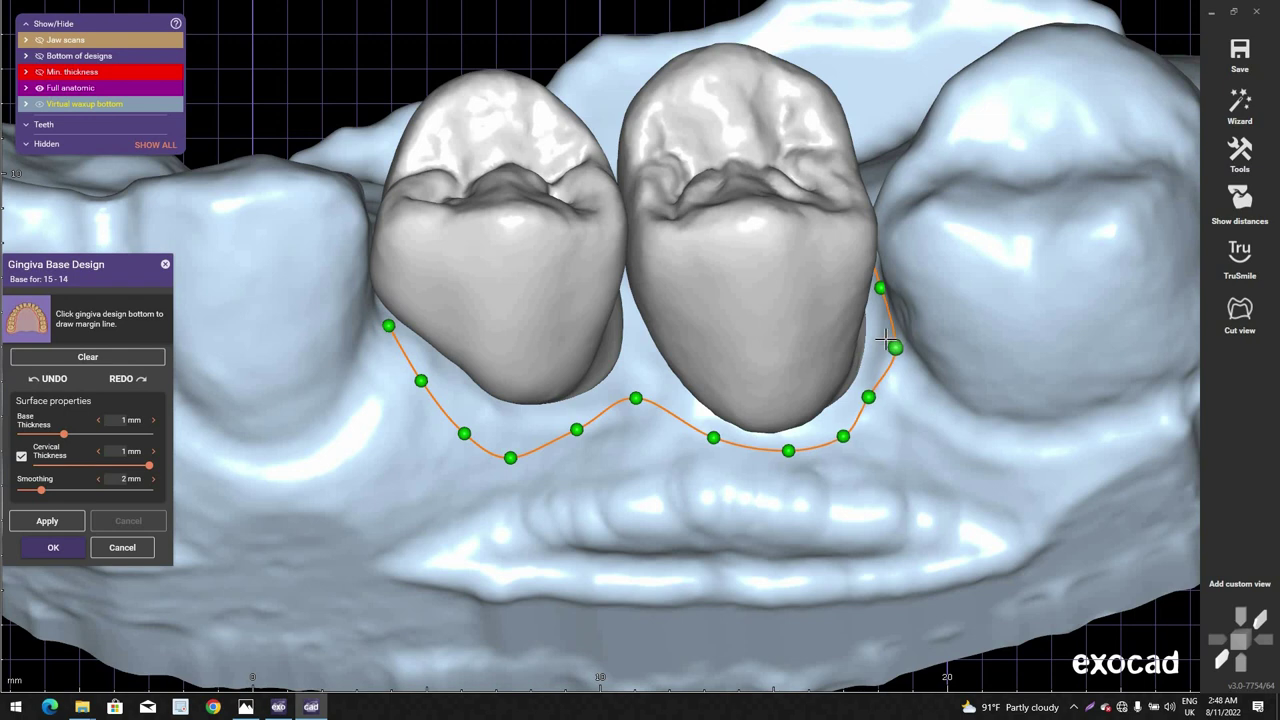
left_click_drag(895, 347, 884, 342)
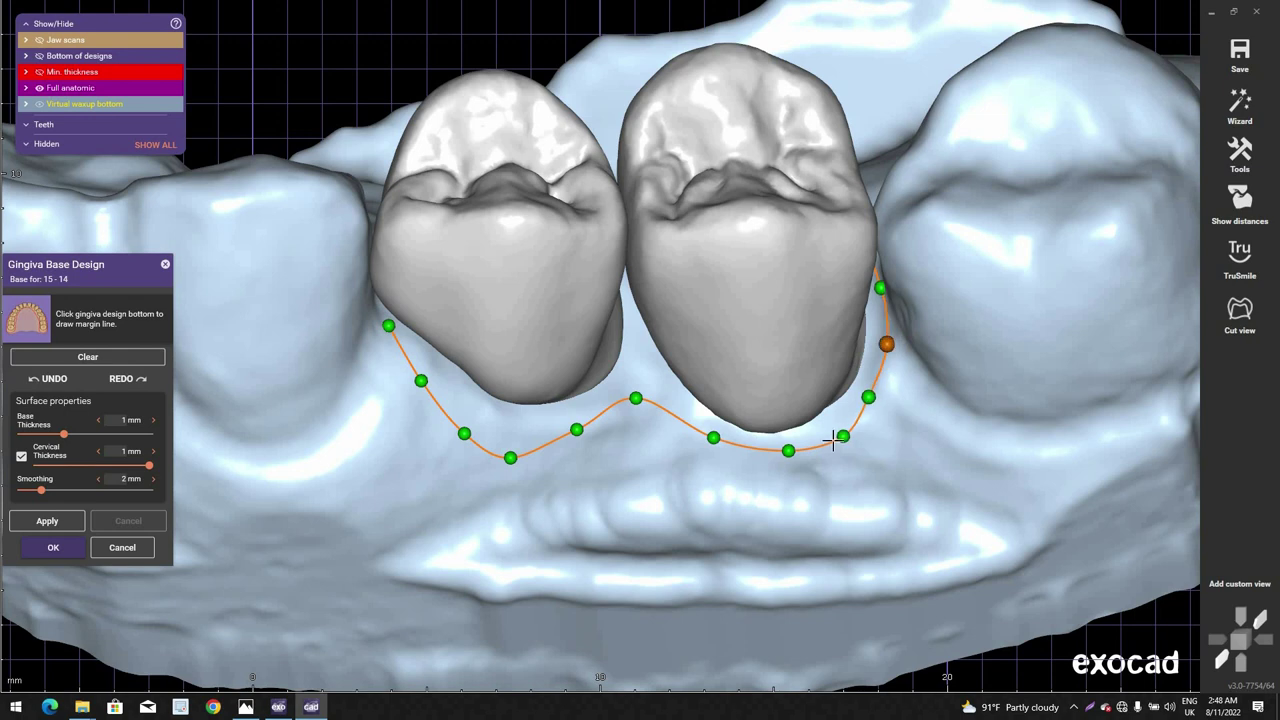
left_click(714, 437)
Step: Fine-tune the buccal margin points below crown 14 to tighten the curve on its mesial side
scroll(682, 484, "down", 3)
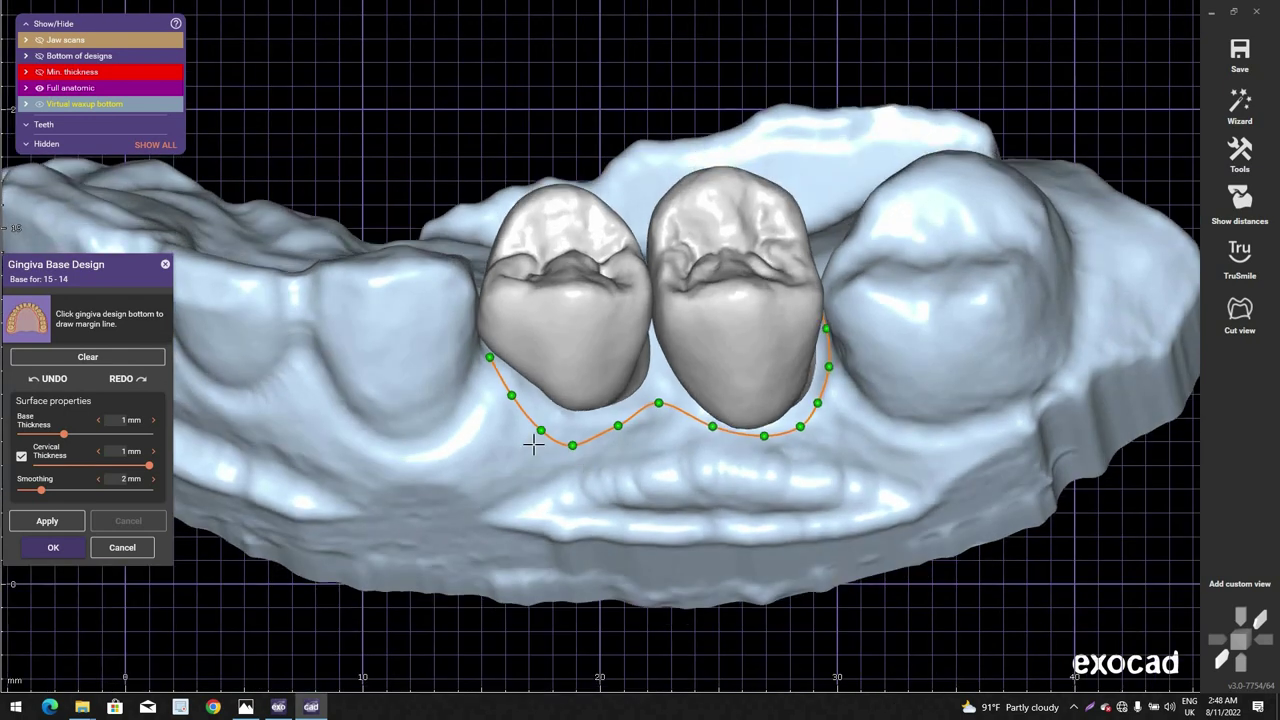
right_click_drag(534, 443, 540, 438)
scroll(538, 437, "up", 2)
left_click(540, 434)
mouse_move(559, 443)
left_mouse_down()
mouse_move(560, 428)
mouse_move(522, 410)
left_mouse_up()
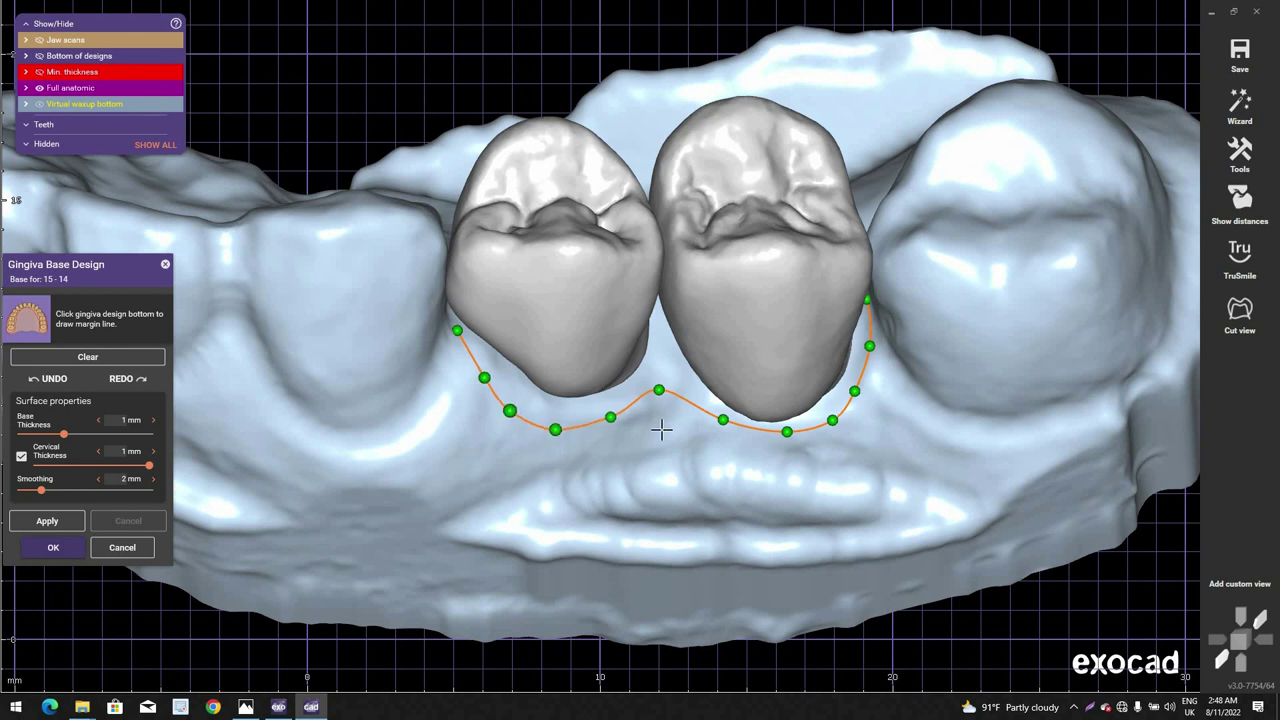
Step: Generate the gingiva base with 1 mm base thickness, 1 mm cervical thickness and 2 mm smoothing, and accept it
scroll(660, 434, "down", 2)
right_click_drag(660, 434, 658, 440)
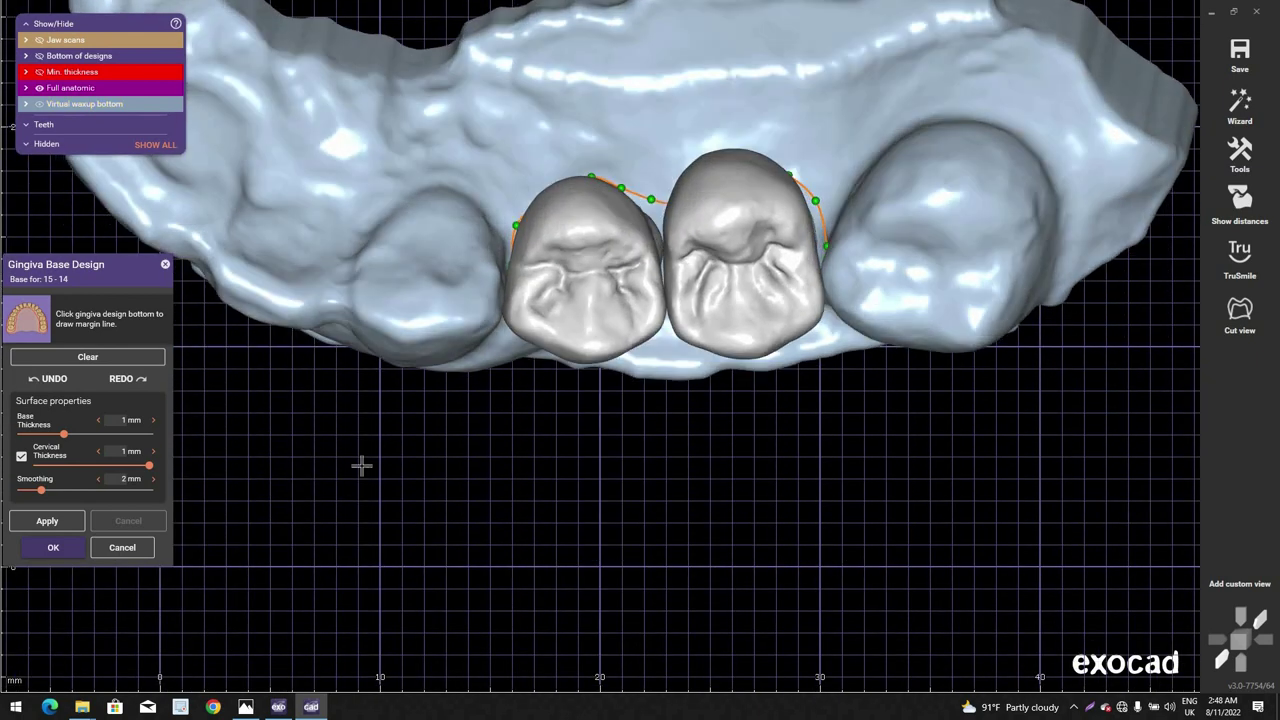
left_click(65, 523)
left_click(65, 521)
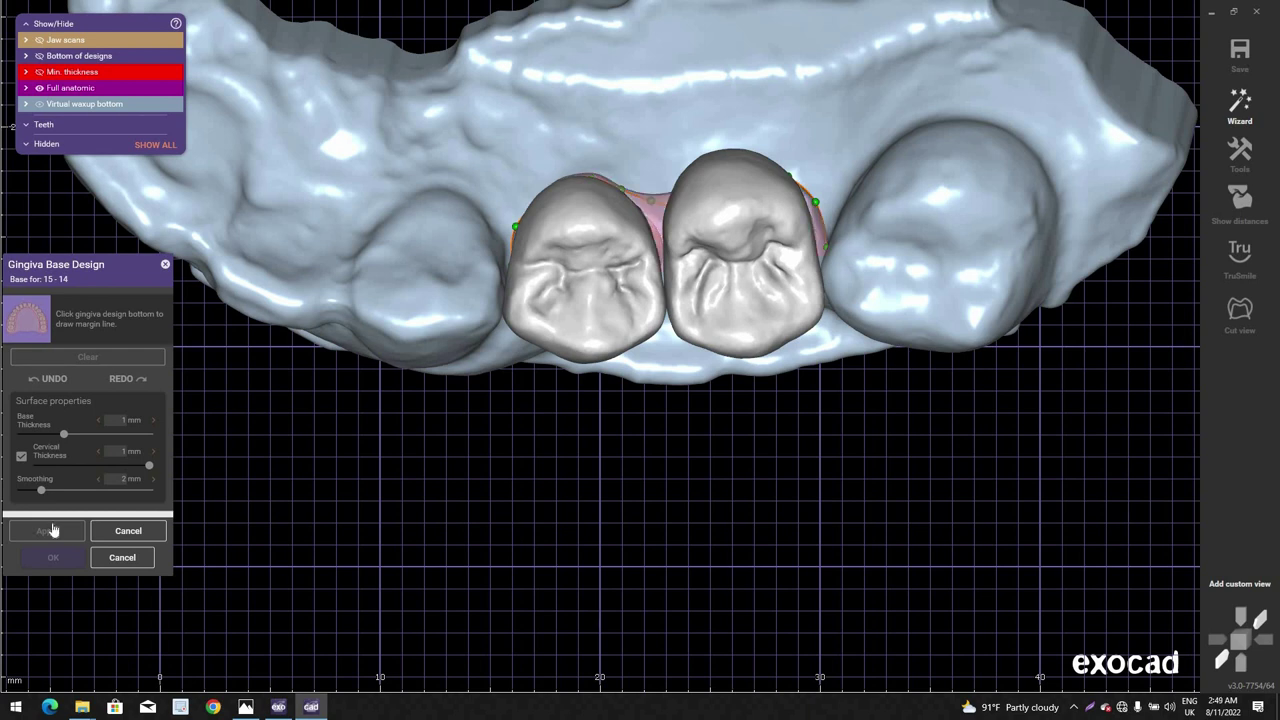
left_click(63, 547)
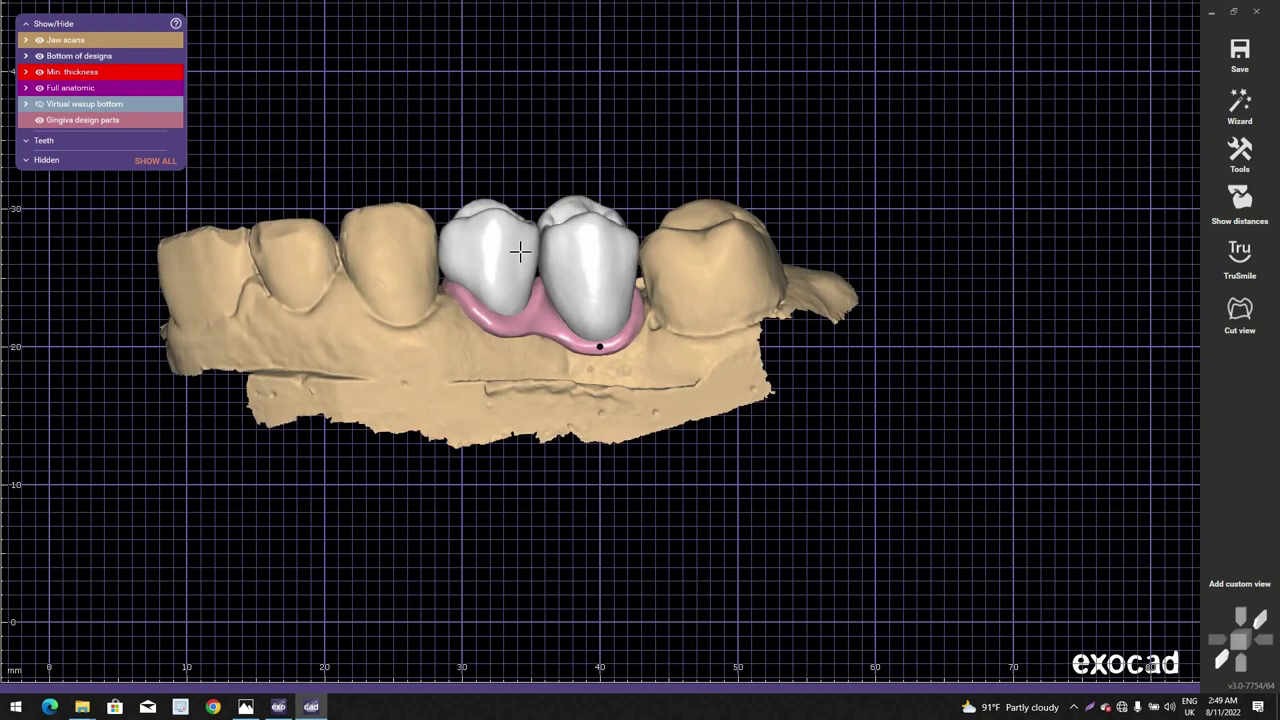
Step: Inspect the new gingiva part around both crowns and start Free-Form Gingiva Design on it
right_click_drag(520, 252, 600, 381)
scroll(594, 286, "up", 5)
scroll(569, 239, "up", 2)
scroll(569, 239, "down", 3)
scroll(590, 398, "down", 2)
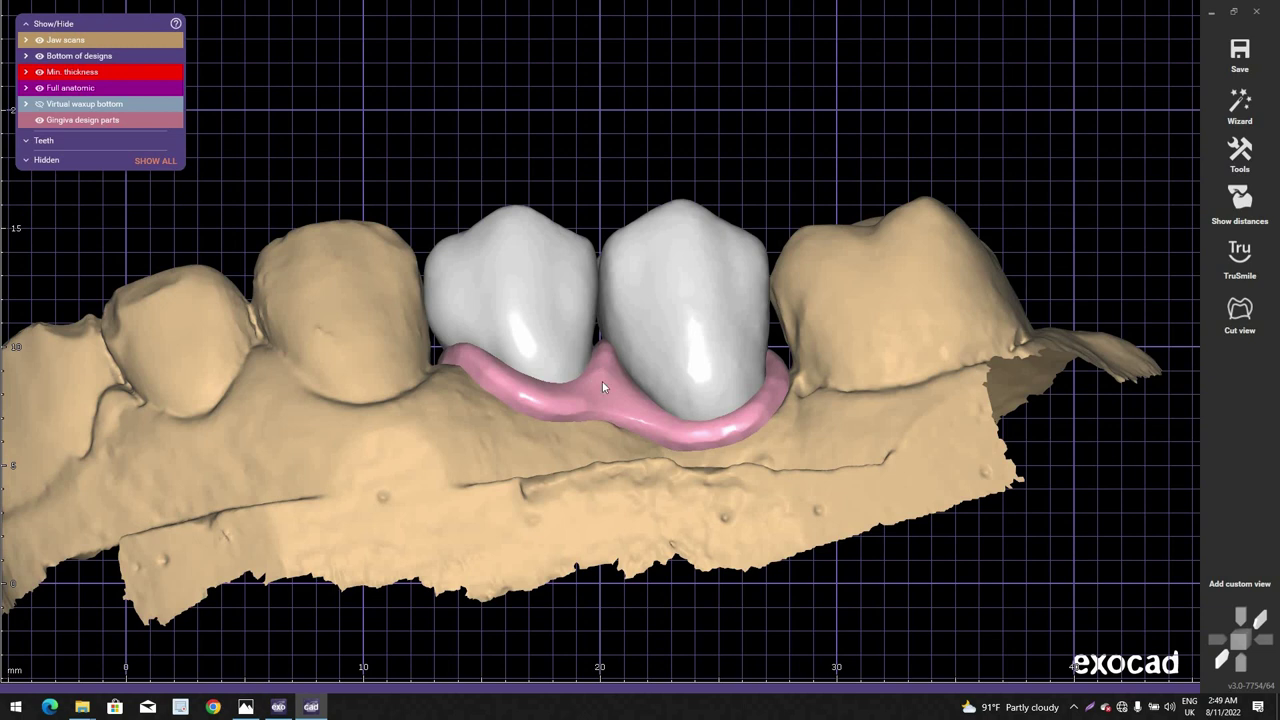
right_click(602, 386)
scroll(681, 520, "down", 1)
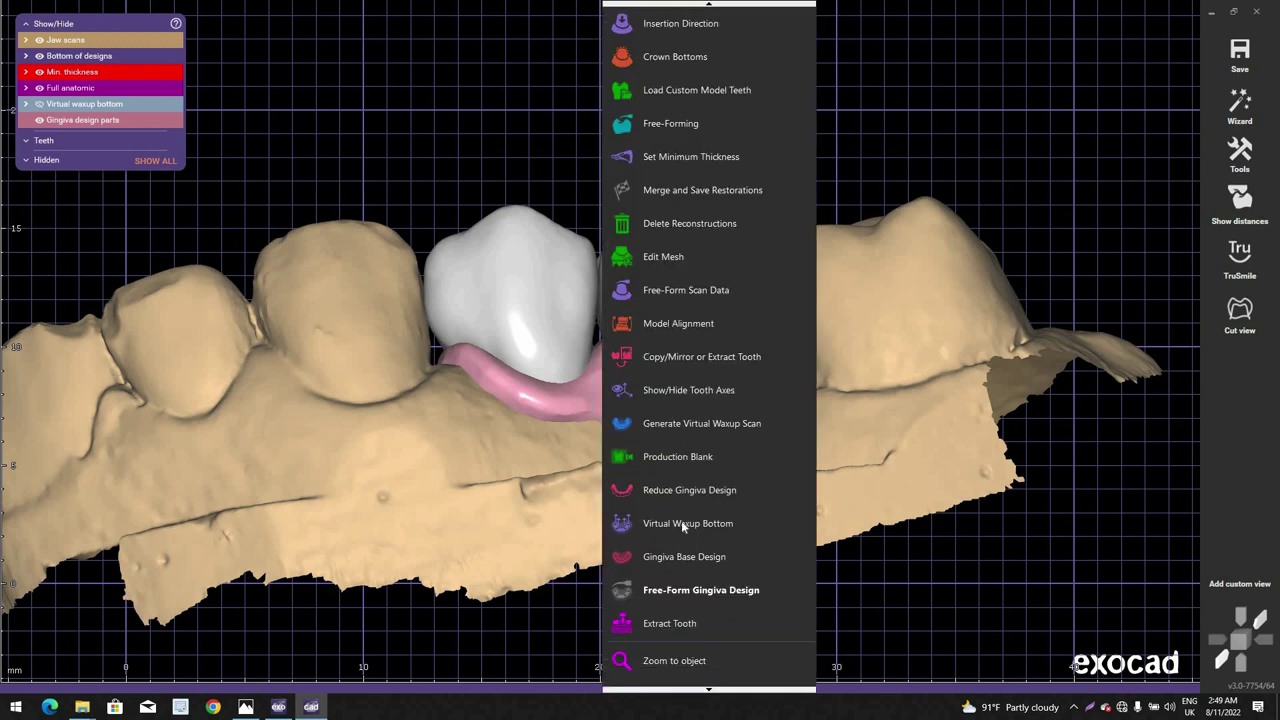
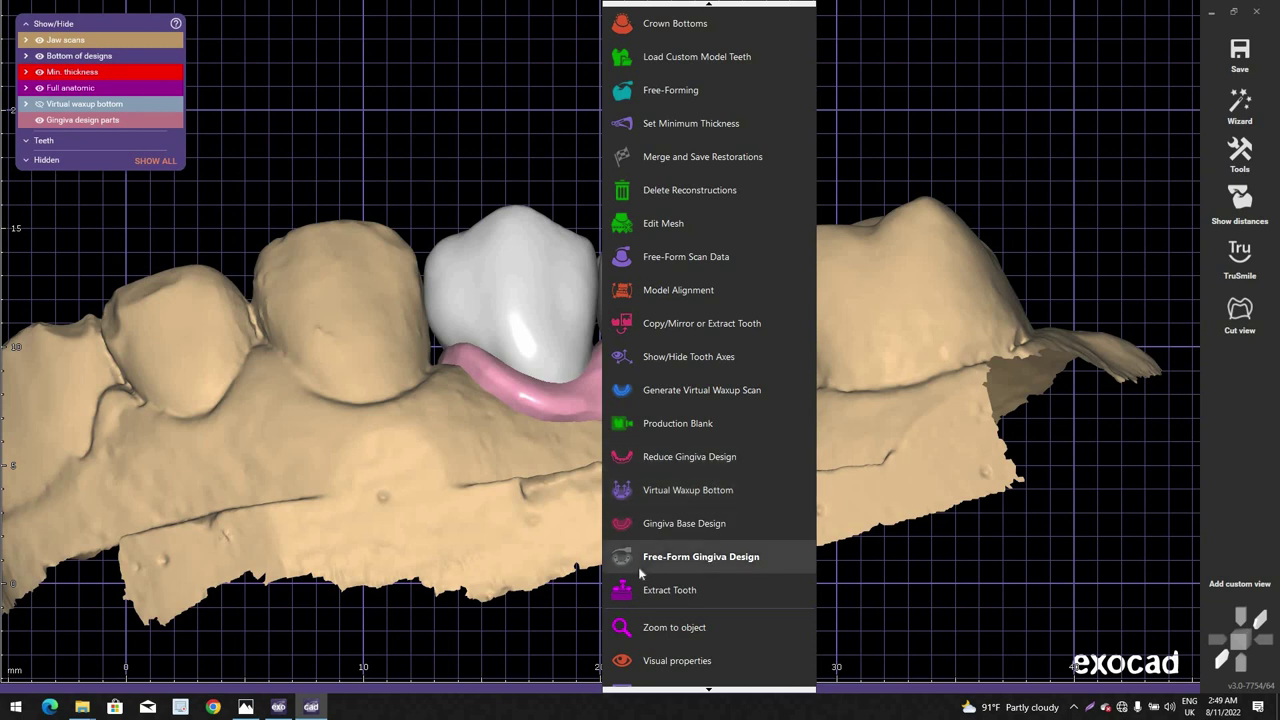
left_click(716, 558)
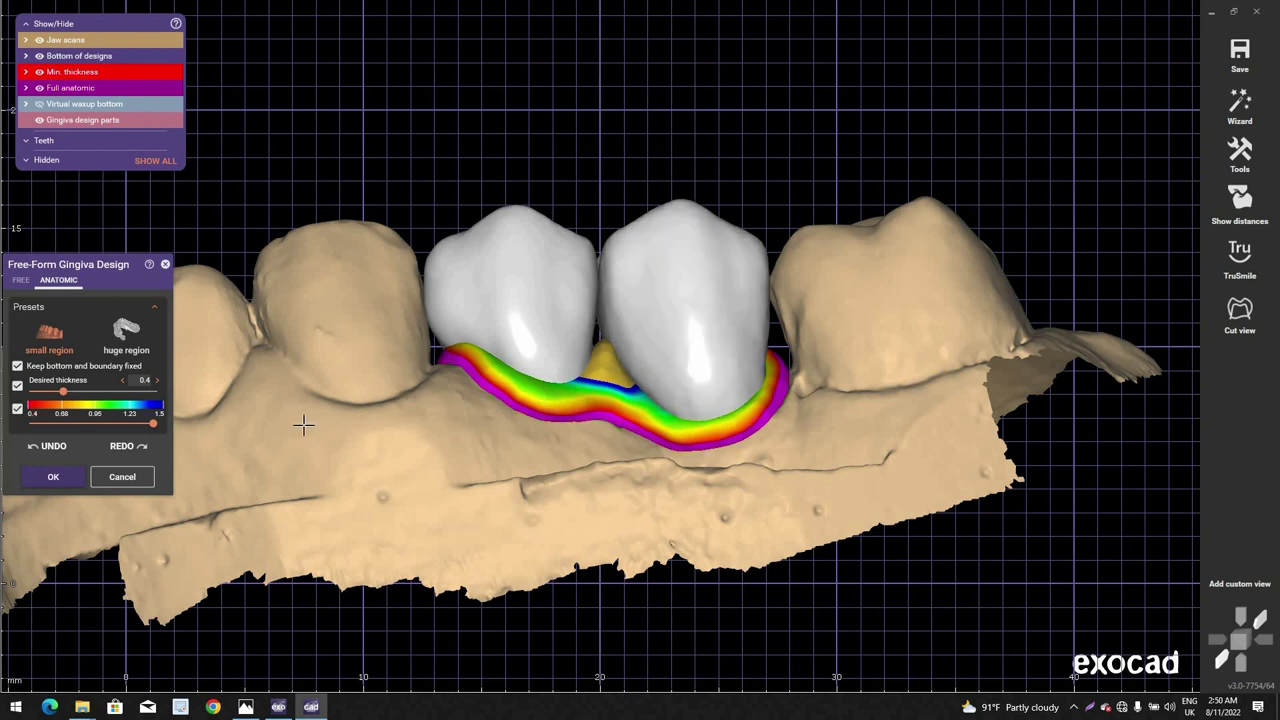
Step: Turn off the bottom thickness visualization and interactive thickness enforcement for gingiva free-forming
left_click(17, 409)
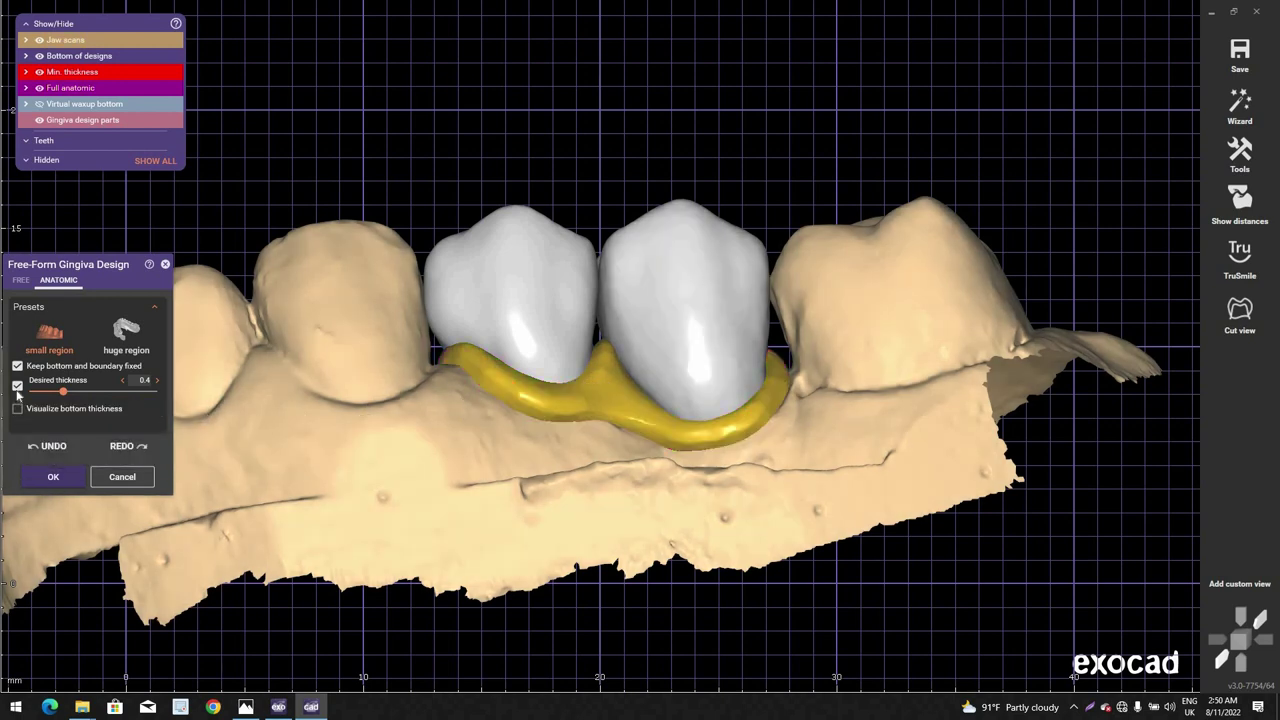
left_click(17, 388)
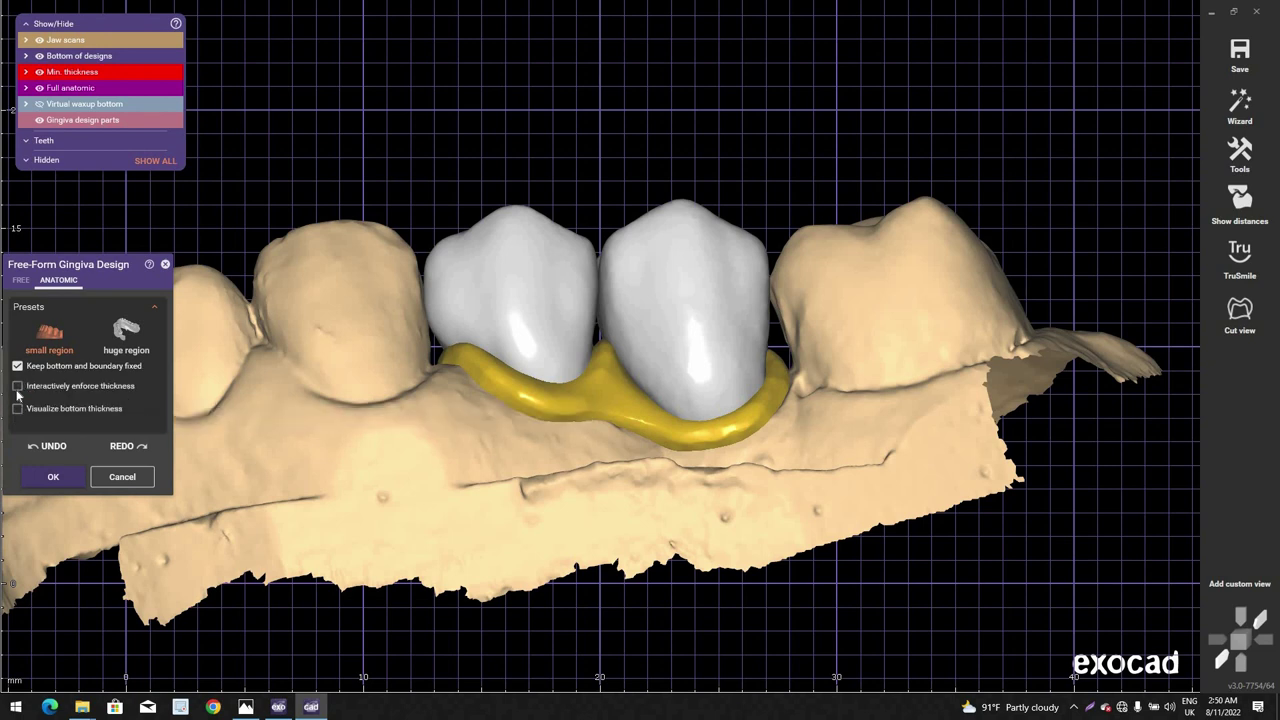
left_click(17, 388)
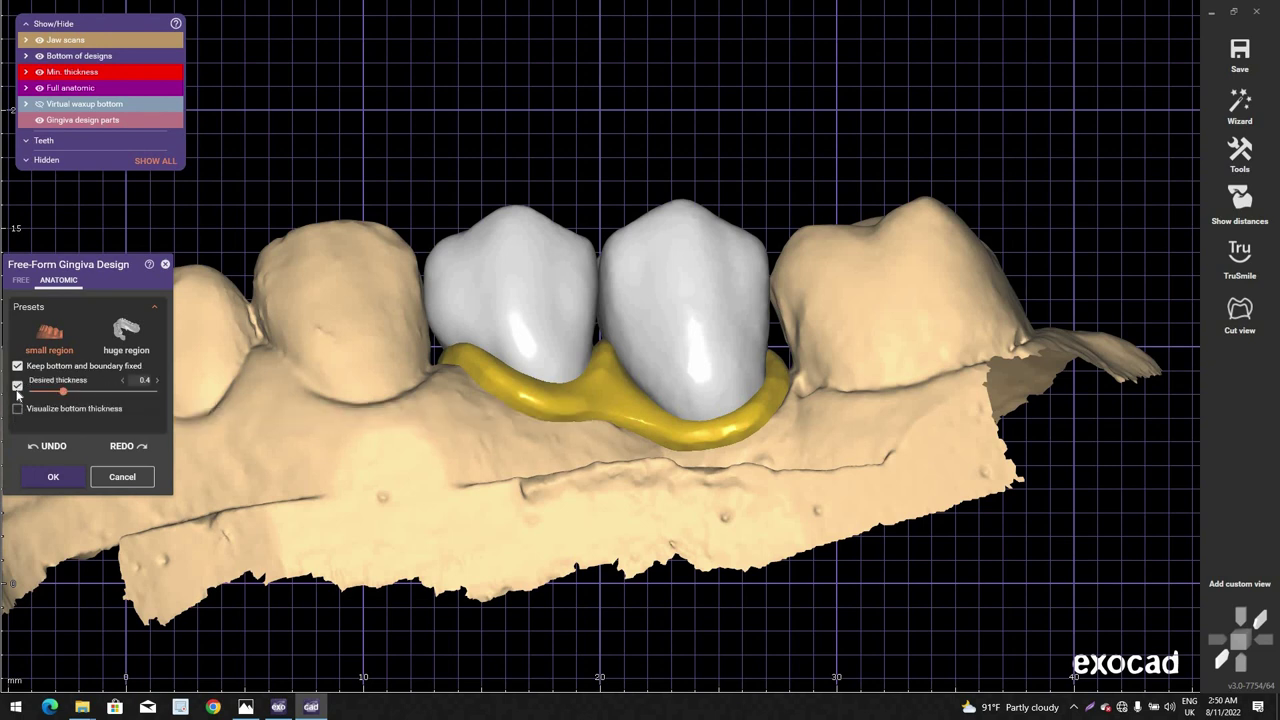
left_click(17, 386)
scroll(616, 425, "down", 2)
right_click_drag(619, 430, 549, 366)
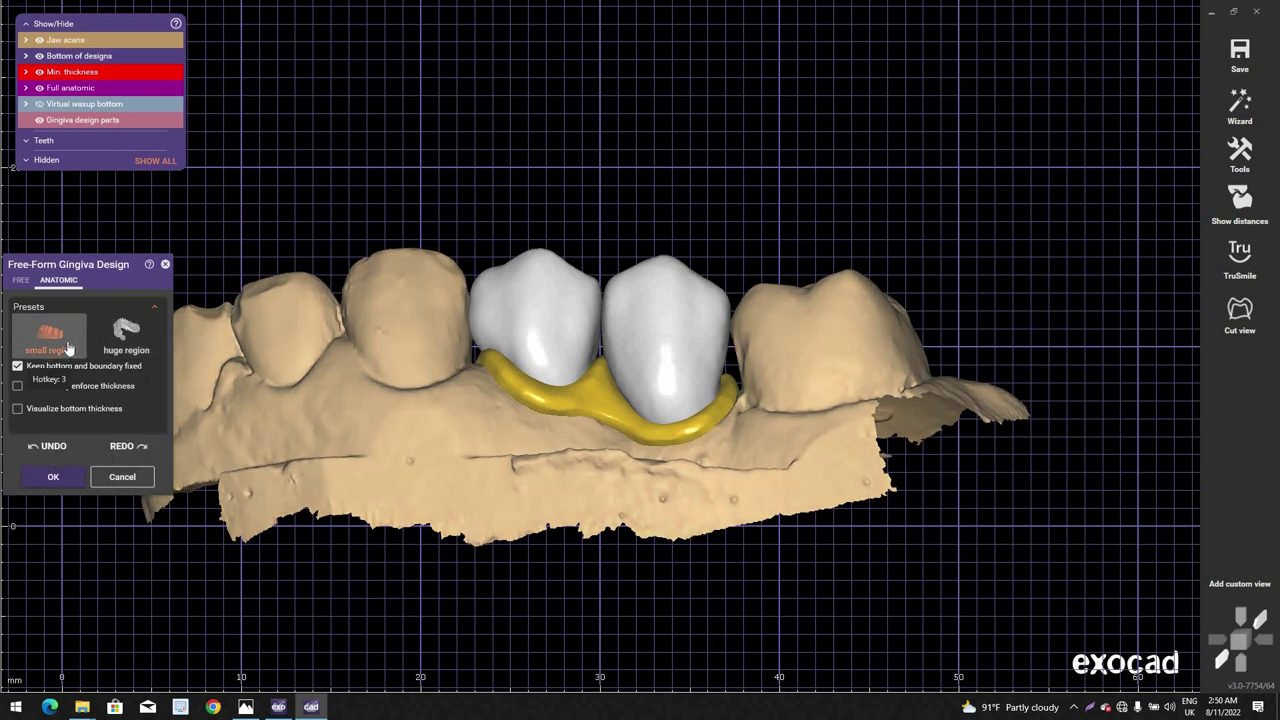
Step: Hide crown 15 to expose the gingiva between the teeth and choose the anatomic huge region preset
scroll(607, 347, "up", 4)
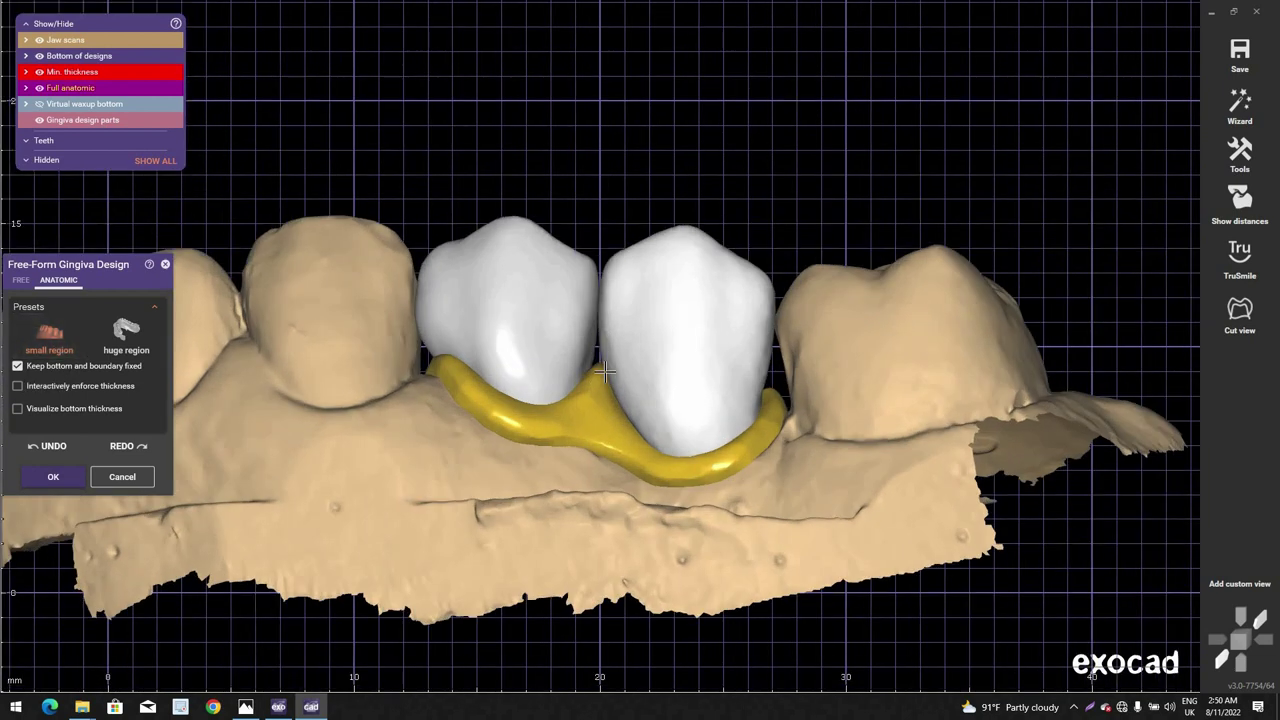
scroll(597, 338, "up", 5)
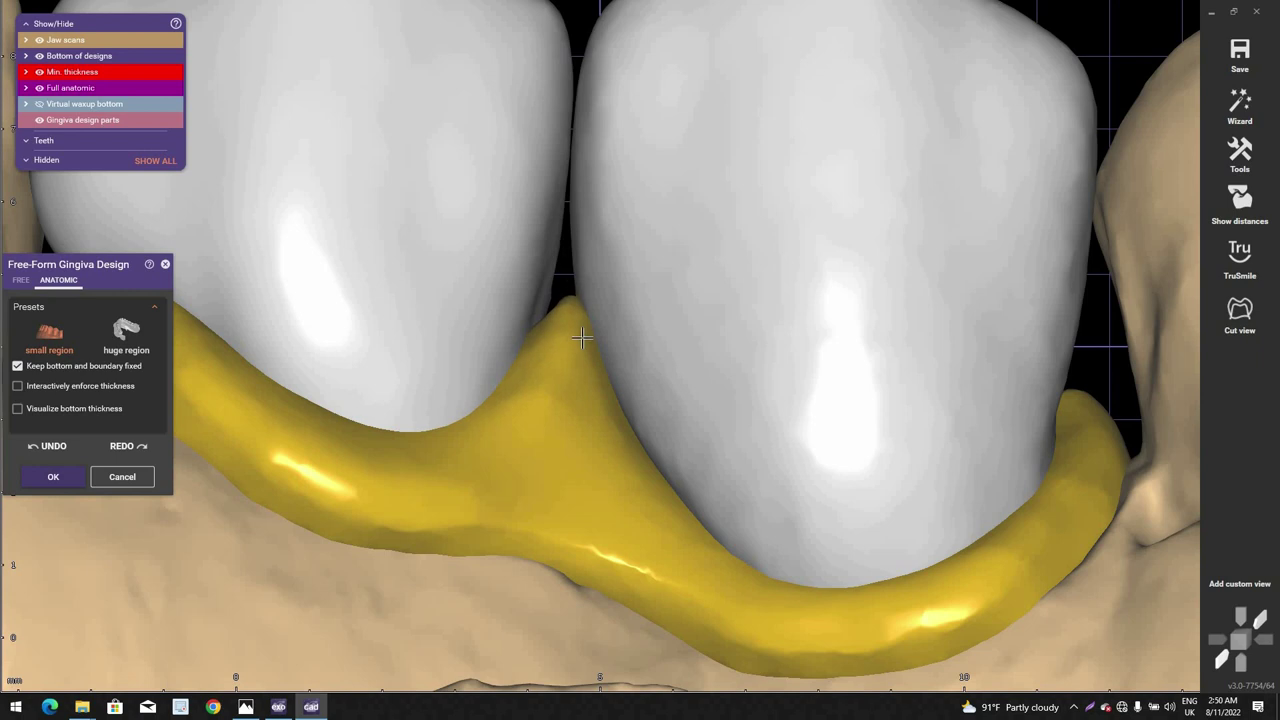
scroll(560, 312, "down", 3)
scroll(551, 277, "up", 4)
right_click_drag(551, 303, 654, 251)
middle_click(654, 251, "ctrl")
scroll(654, 251, "down", 3)
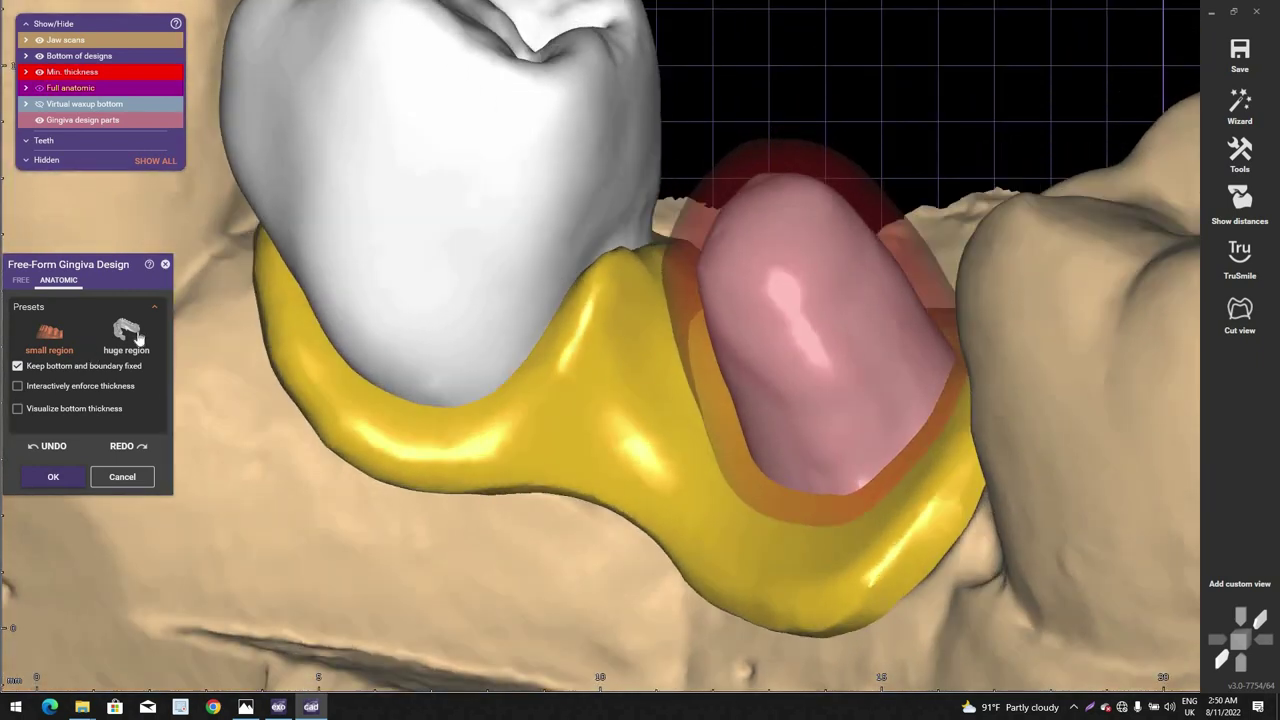
left_click(128, 335)
scroll(603, 317, "up", 5)
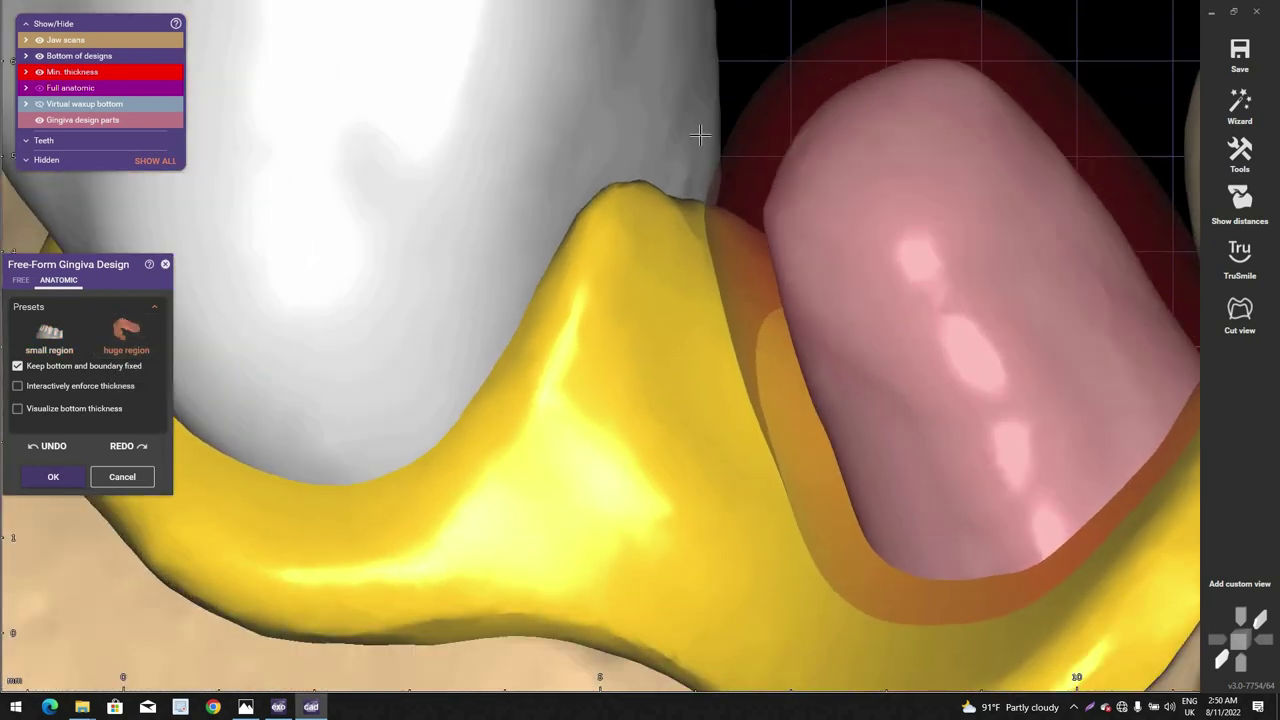
Step: Show the hidden crown again and check the shape of the gingiva papilla between the two crowns
right_click_drag(706, 83, 686, 114)
left_click_drag(686, 114, 697, 113)
middle_click(697, 112, "ctrl")
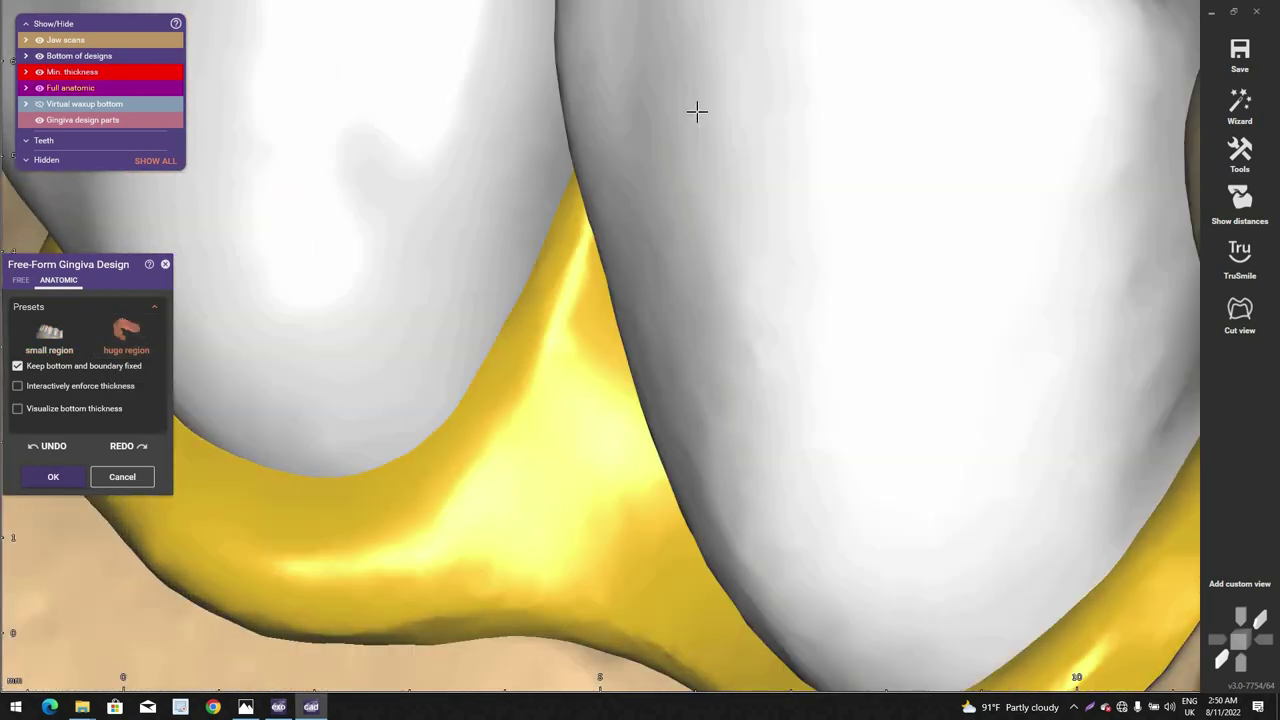
right_click_drag(697, 112, 613, 140)
scroll(613, 140, "down", 3)
scroll(648, 91, "up", 2)
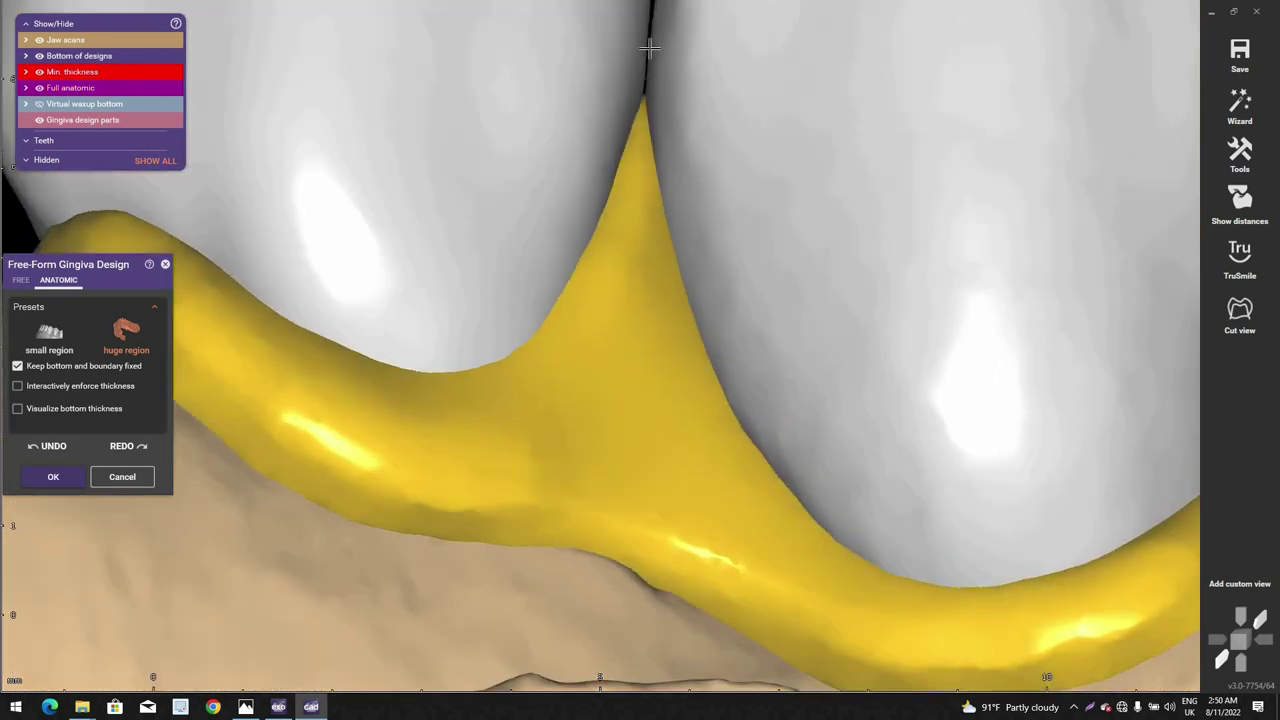
right_click_drag(649, 47, 653, 34)
scroll(648, 82, "down", 5)
mouse_move(651, 86)
right_mouse_down()
mouse_move(643, 66)
mouse_move(641, 172)
mouse_move(648, 85)
right_mouse_up()
scroll(651, 108, "up", 3)
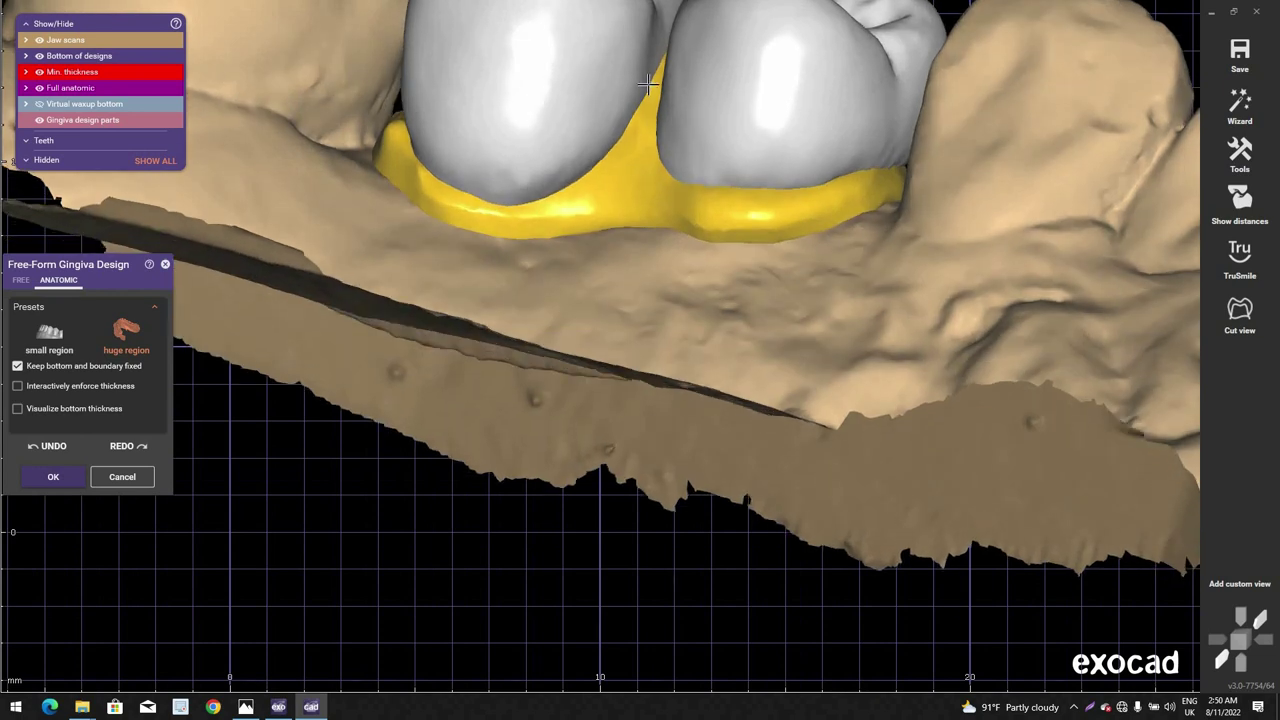
scroll(682, 158, "down", 3)
right_click_drag(682, 158, 676, 240)
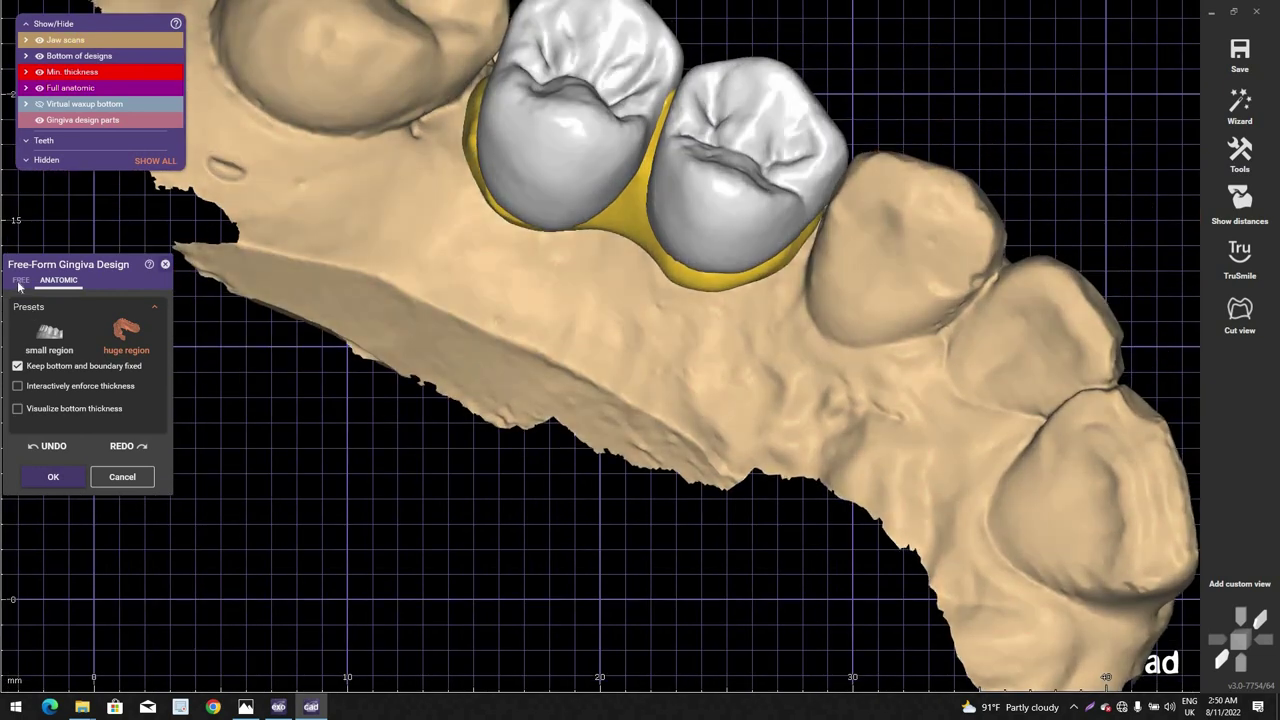
Step: Shape the gingiva between the crowns with free Add/Remove, using a smaller brush size and lower strength
left_click(21, 281)
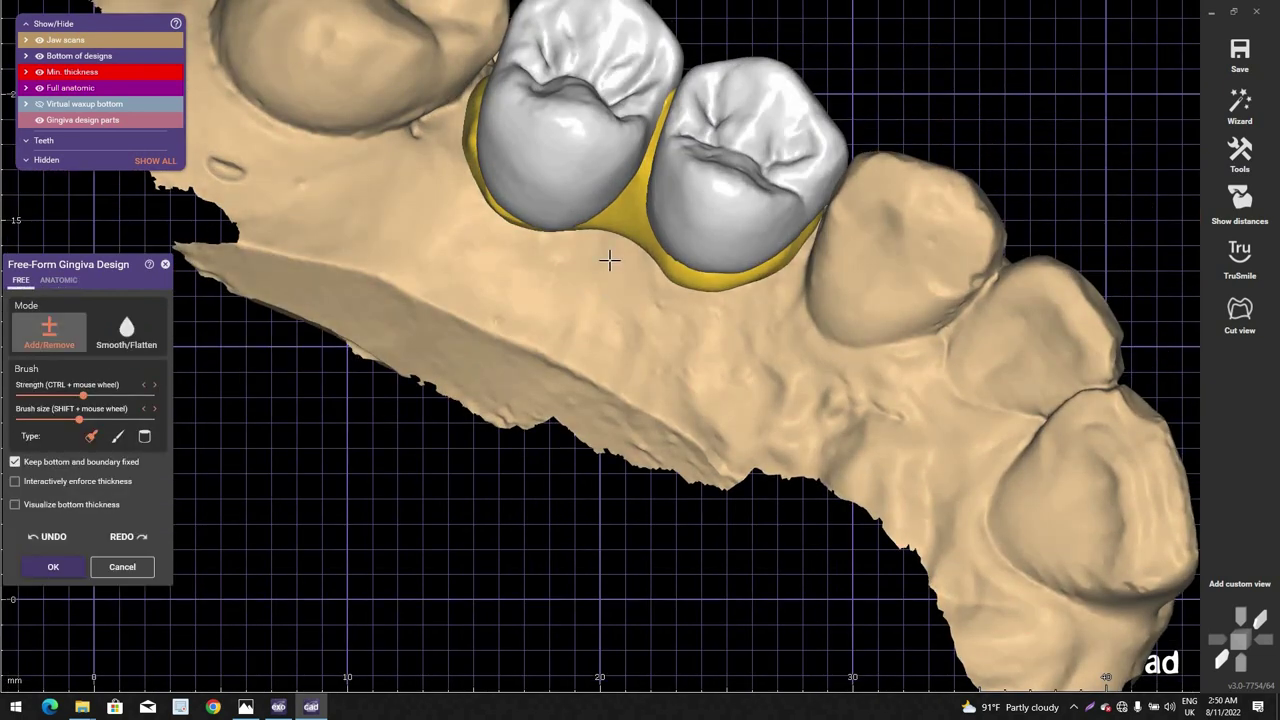
right_click_drag(609, 260, 641, 153)
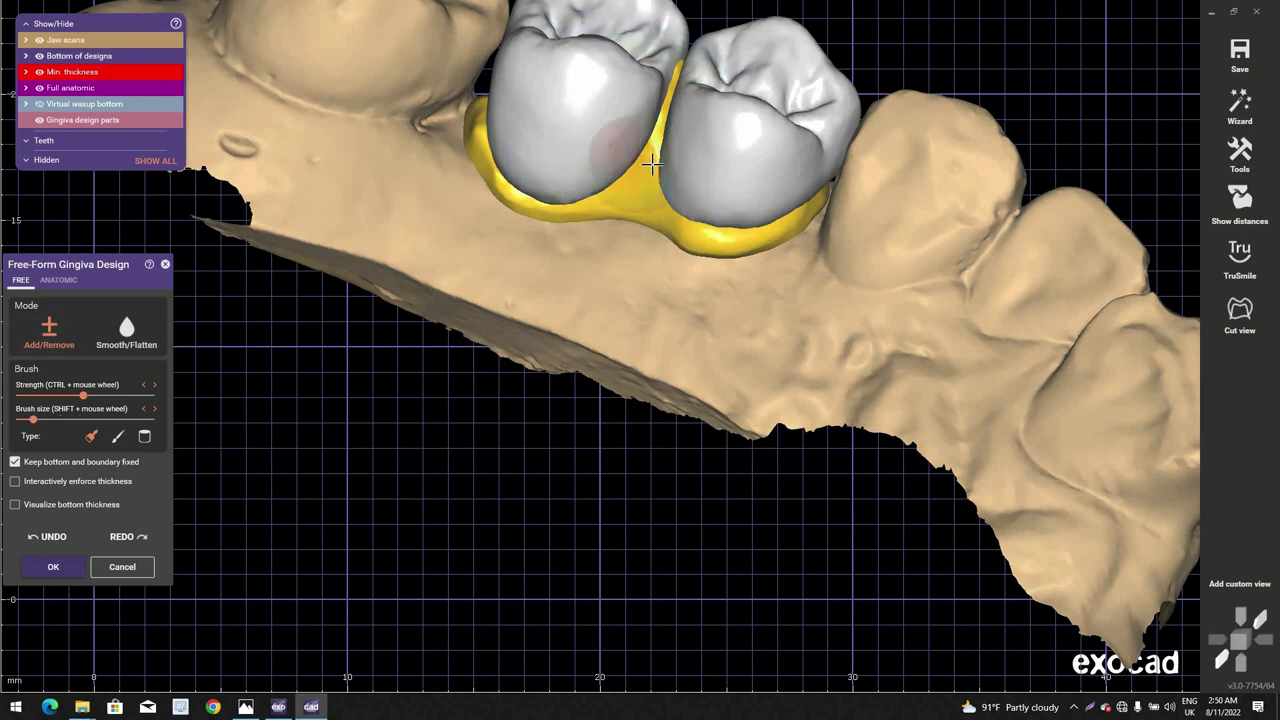
scroll(651, 163, "up", 3)
scroll(644, 181, "down", 2, "ctrl")
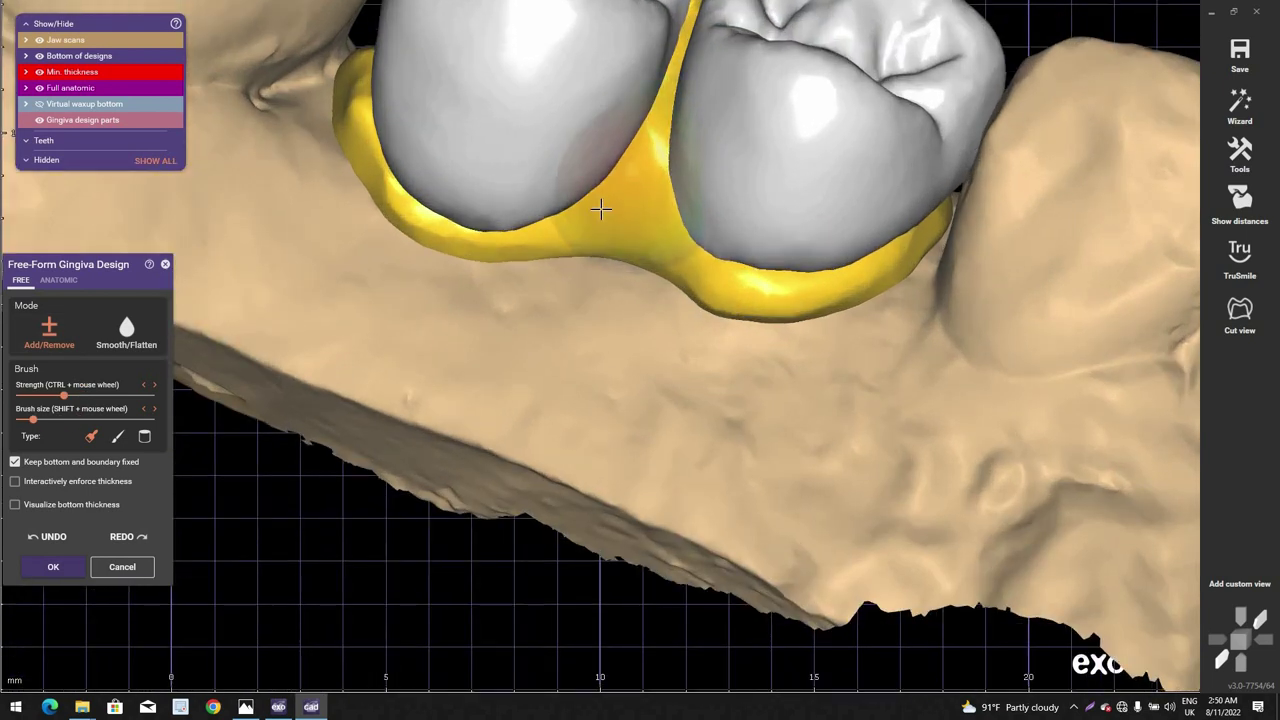
scroll(650, 216, "down", 3)
right_click_drag(650, 216, 628, 350)
scroll(643, 249, "up", 3)
right_click_drag(643, 249, 587, 275)
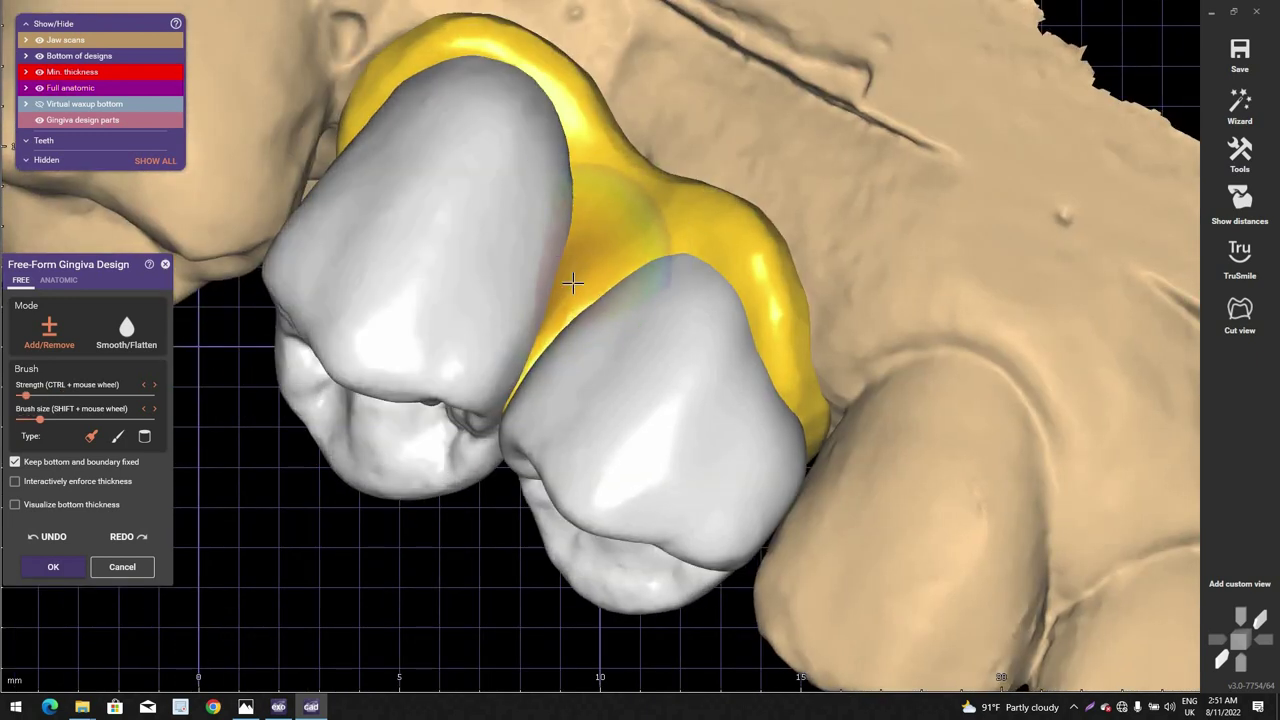
Step: Refine the buccal gingiva margin below both crowns with the Add/Remove brush
right_click_drag(595, 258, 654, 391)
scroll(606, 249, "down", 4)
scroll(580, 375, "up", 2)
scroll(654, 391, "up", 5)
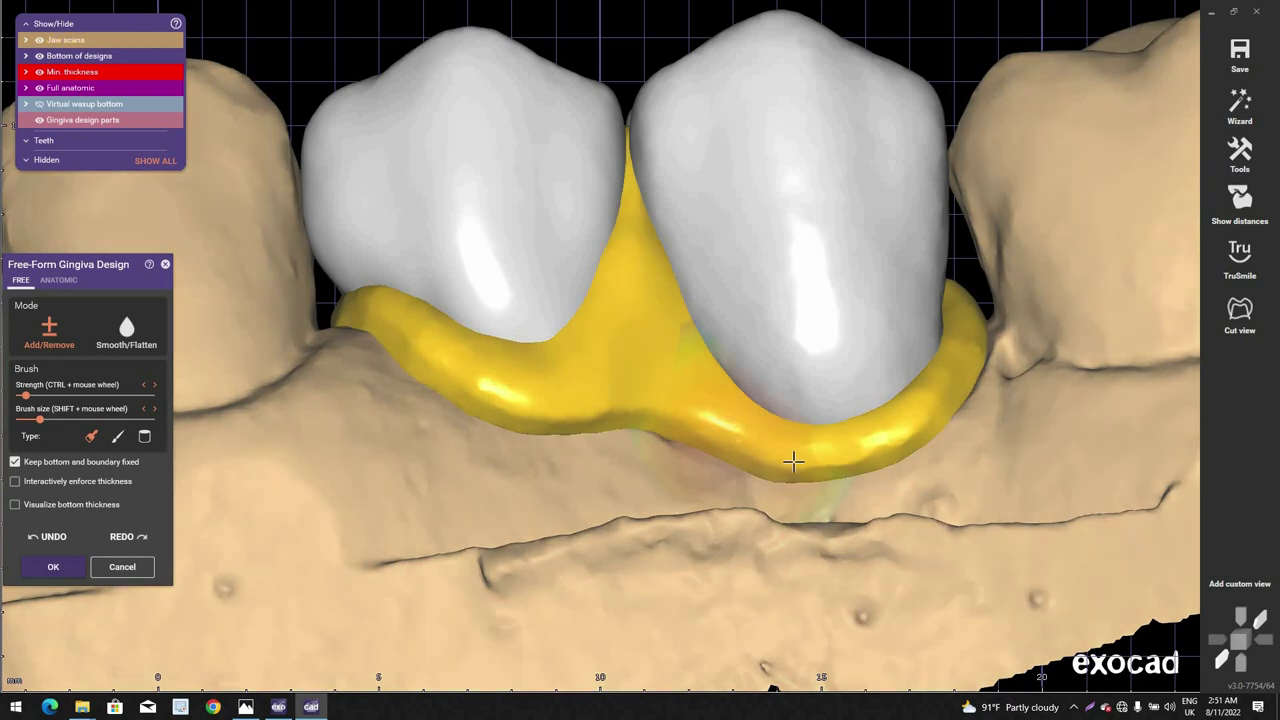
right_click_drag(794, 463, 763, 378)
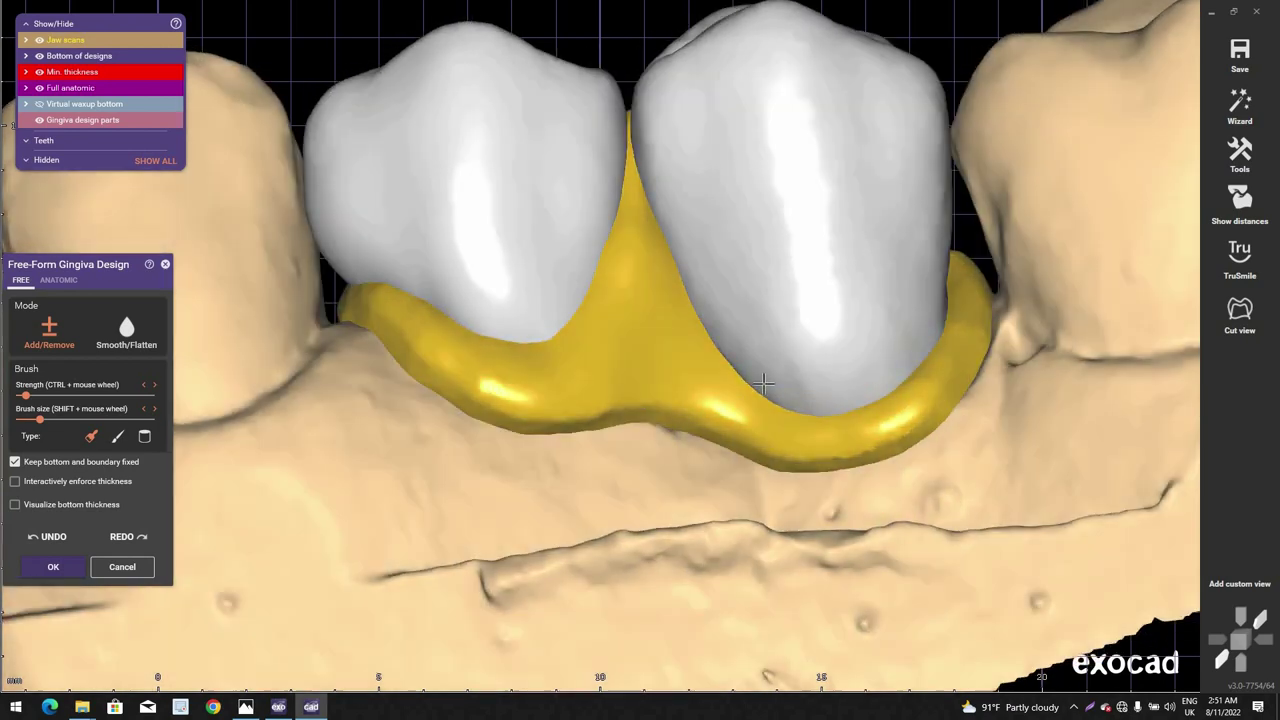
scroll(781, 424, "down", 4)
right_click_drag(781, 424, 585, 199)
scroll(585, 199, "up", 3)
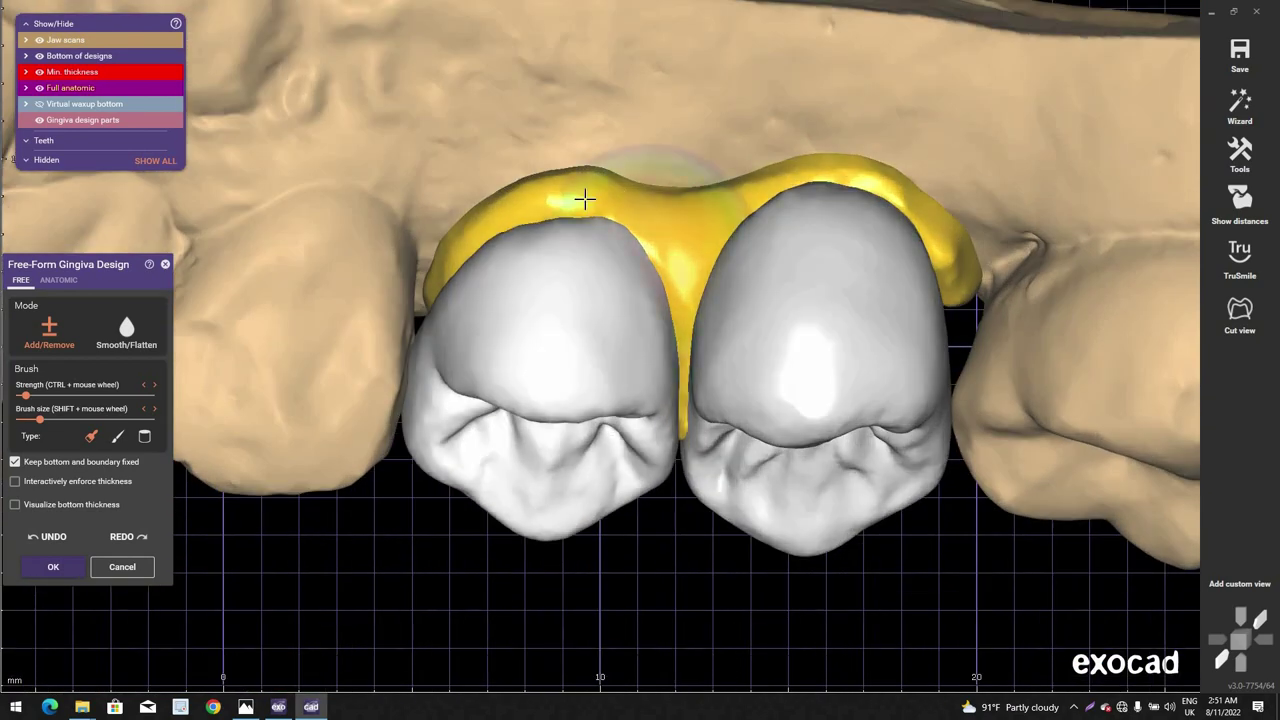
Step: Smooth the buccal gingiva around both crowns in Smooth/Flatten mode with a smaller brush
right_click_drag(812, 192, 546, 323)
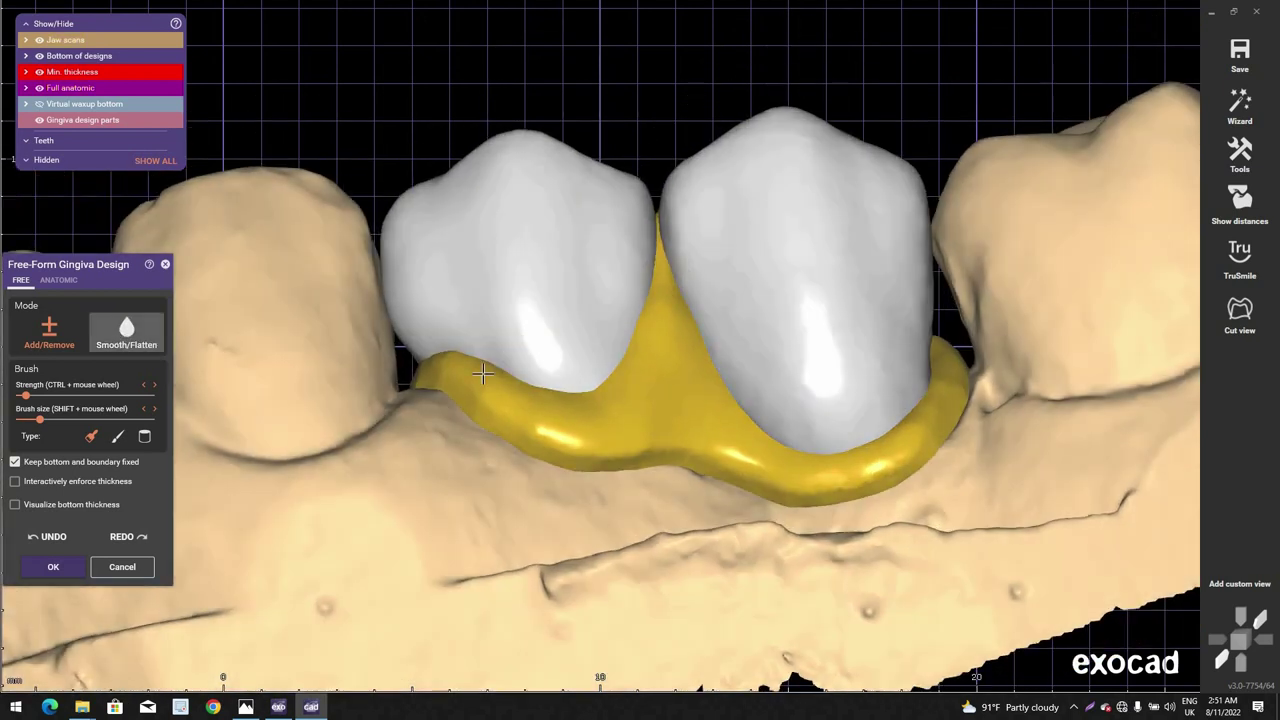
scroll(464, 370, "down", 2, "shift")
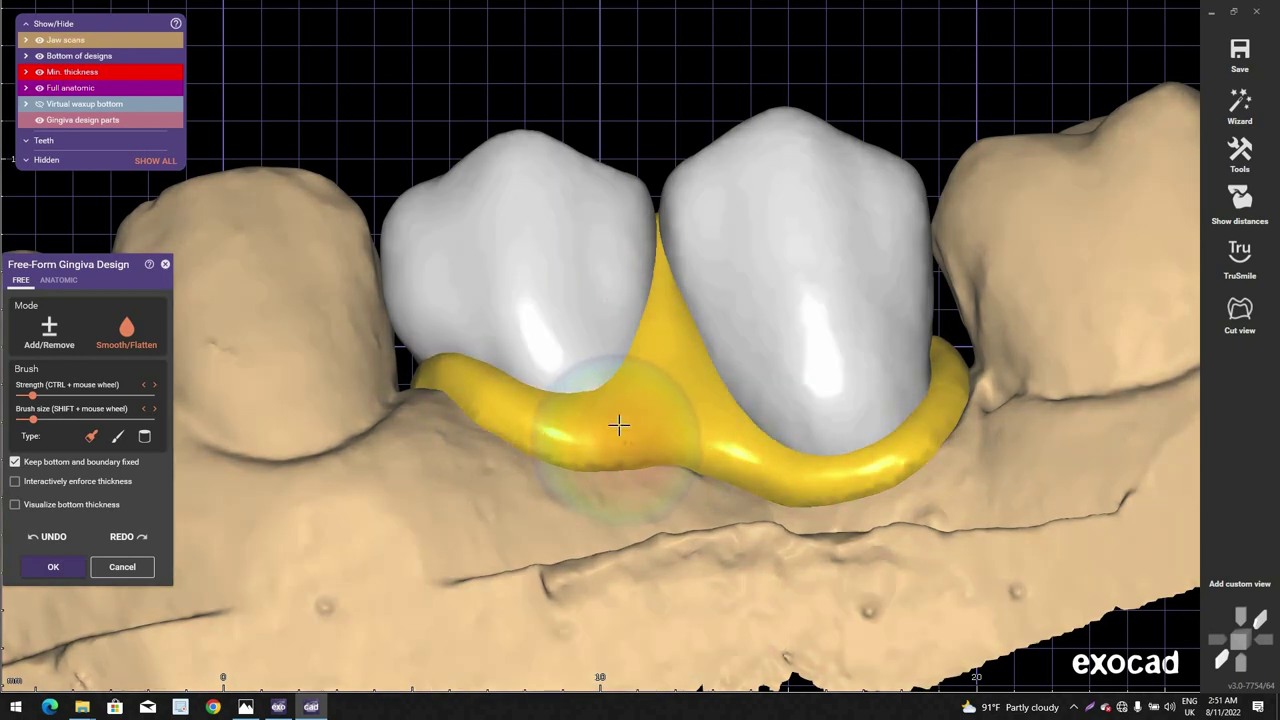
right_click_drag(970, 390, 776, 243)
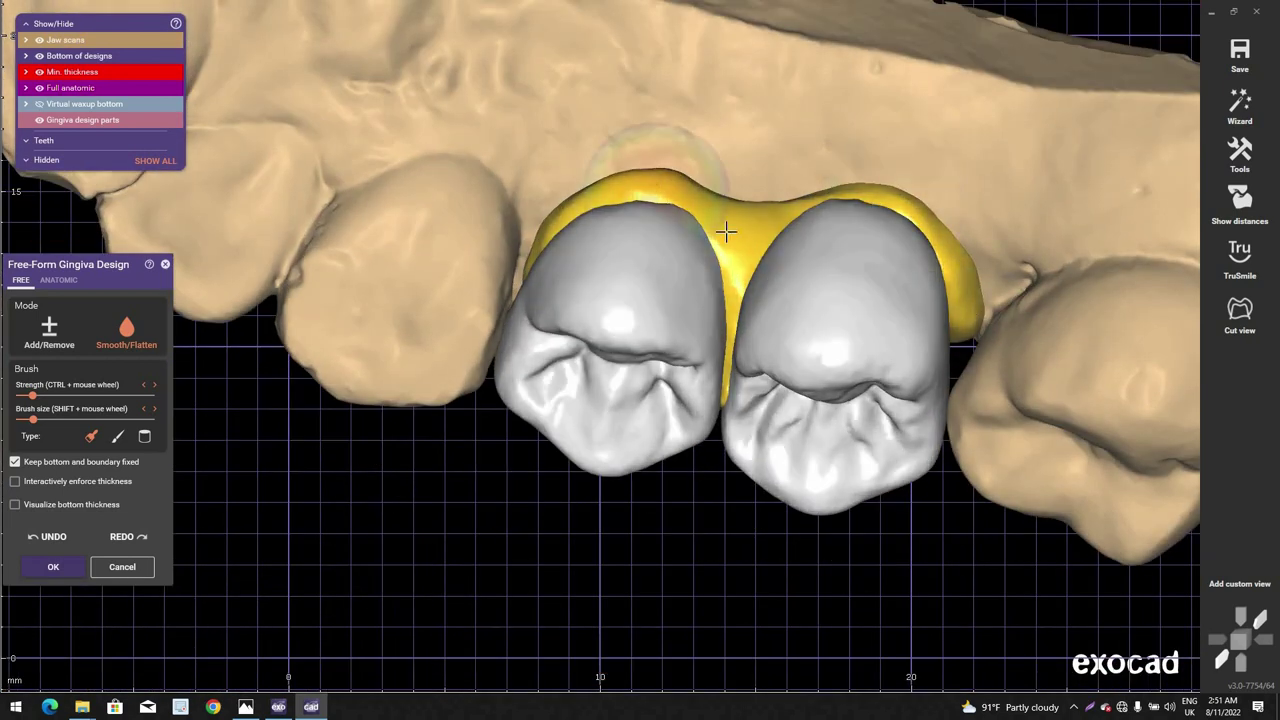
right_click_drag(767, 259, 790, 252)
mouse_move(588, 214)
left_mouse_down()
mouse_move(655, 187)
mouse_move(791, 229)
mouse_move(680, 190)
left_mouse_up()
right_click_drag(743, 237, 489, 217)
scroll(762, 287, "down", 6)
scroll(530, 430, "up", 2)
scroll(560, 377, "up", 3)
scroll(489, 217, "up", 4)
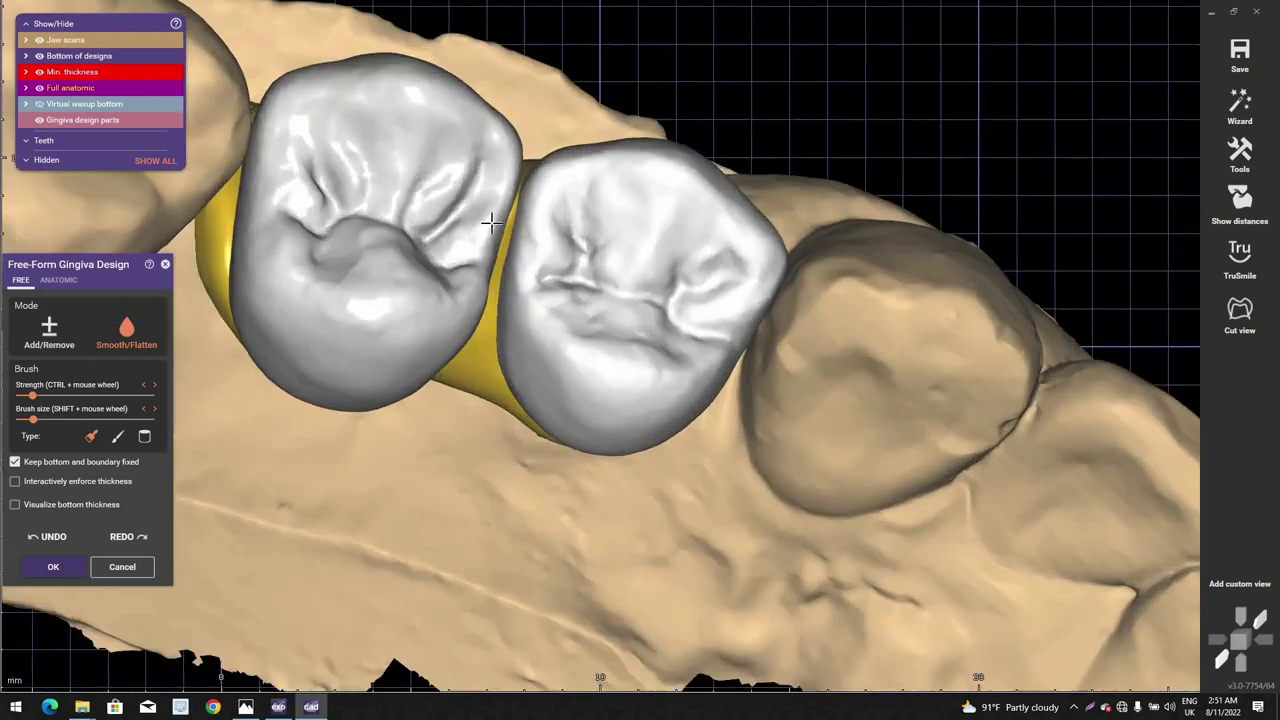
Step: Refine the palatal gingiva between the crowns with the anatomic small region preset and accept the gingiva design
scroll(491, 328, "down", 3)
right_click_drag(491, 328, 51, 302)
left_click(58, 280)
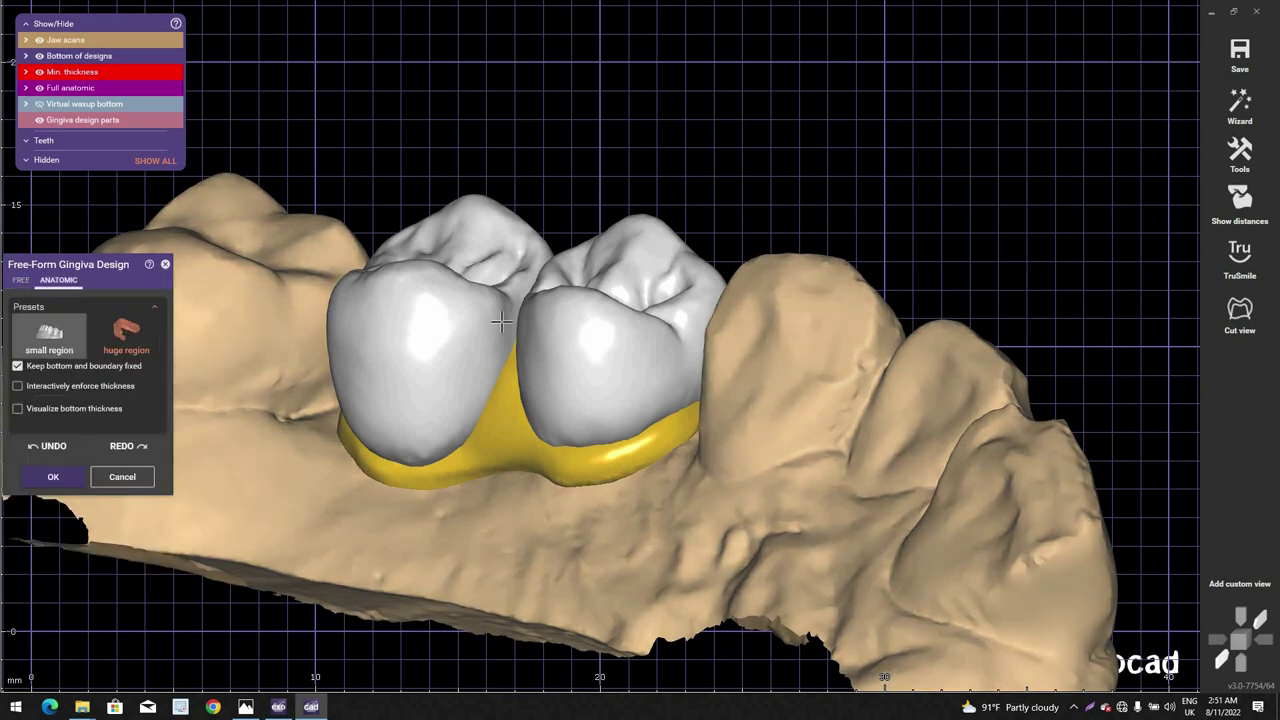
scroll(540, 318, "up", 5)
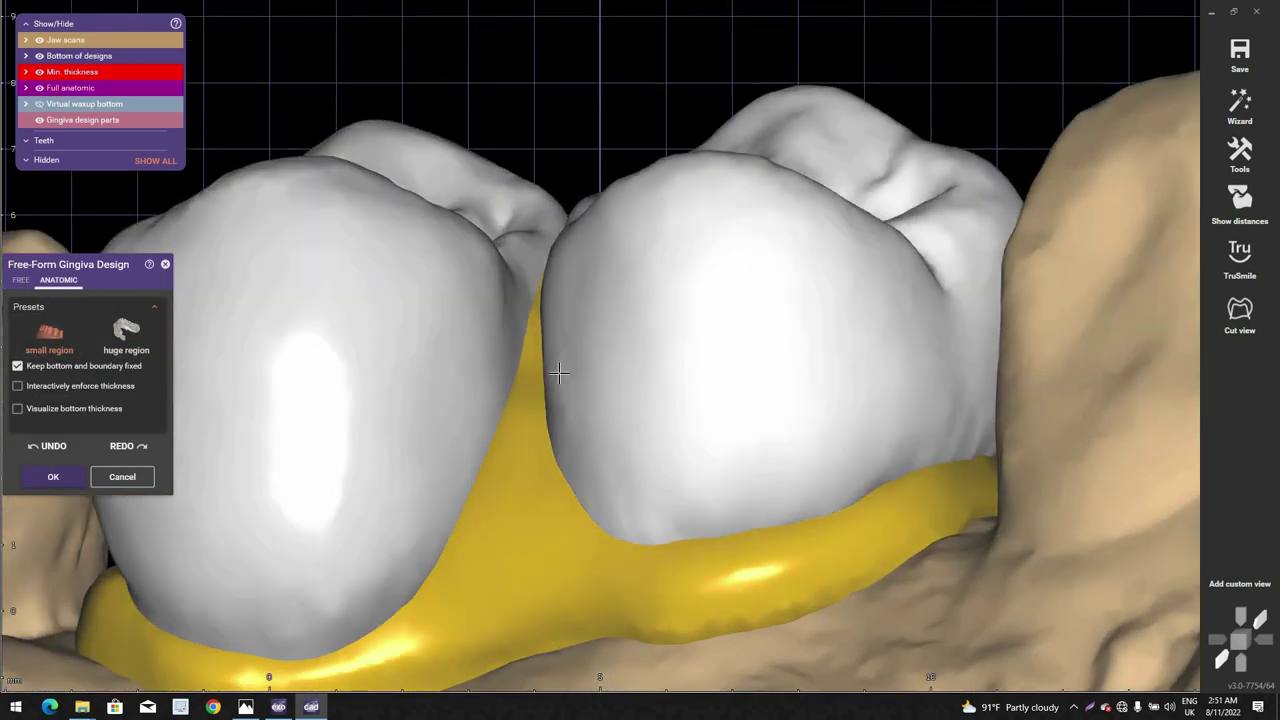
right_click_drag(560, 371, 541, 168)
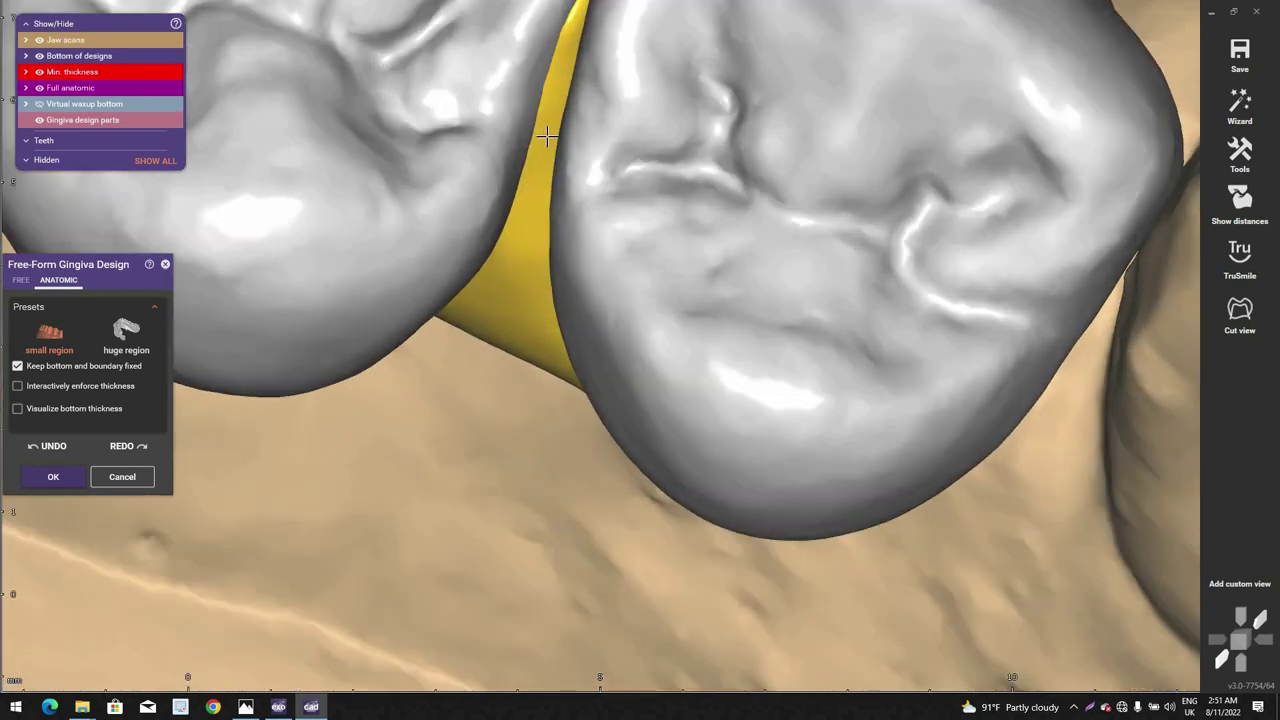
scroll(541, 187, "down", 4)
right_click_drag(541, 187, 545, 380)
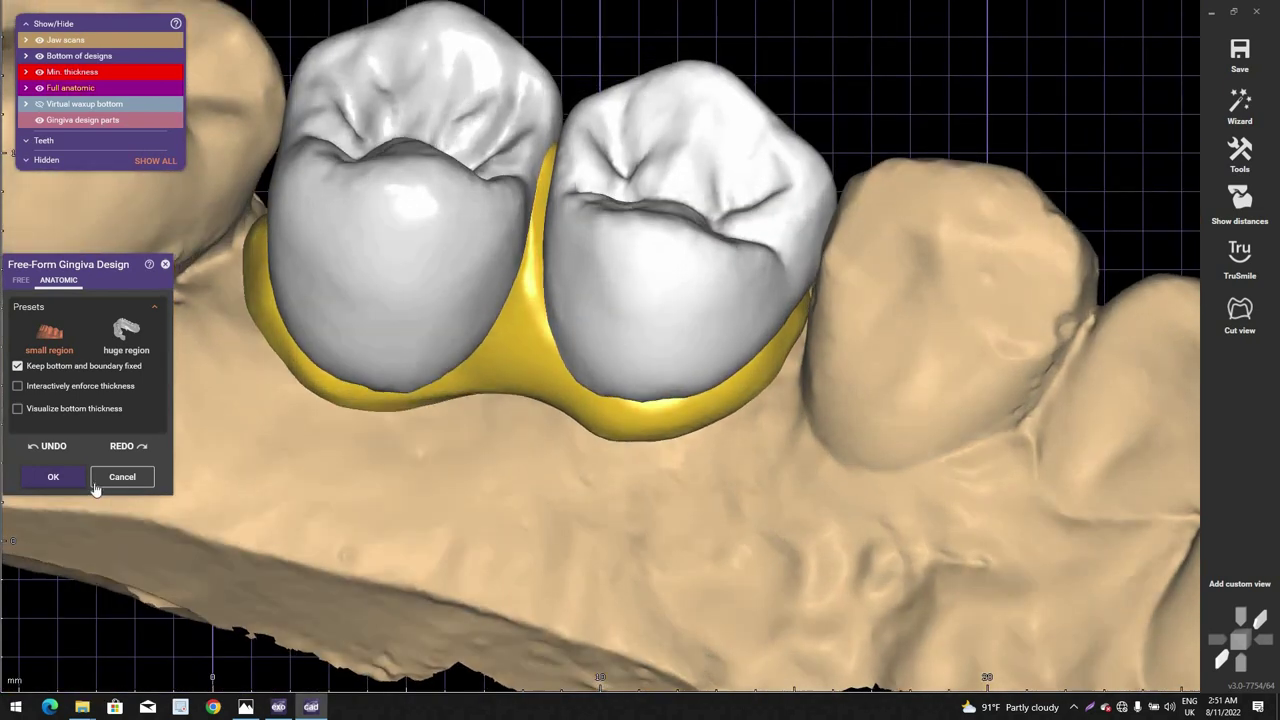
left_click(53, 477)
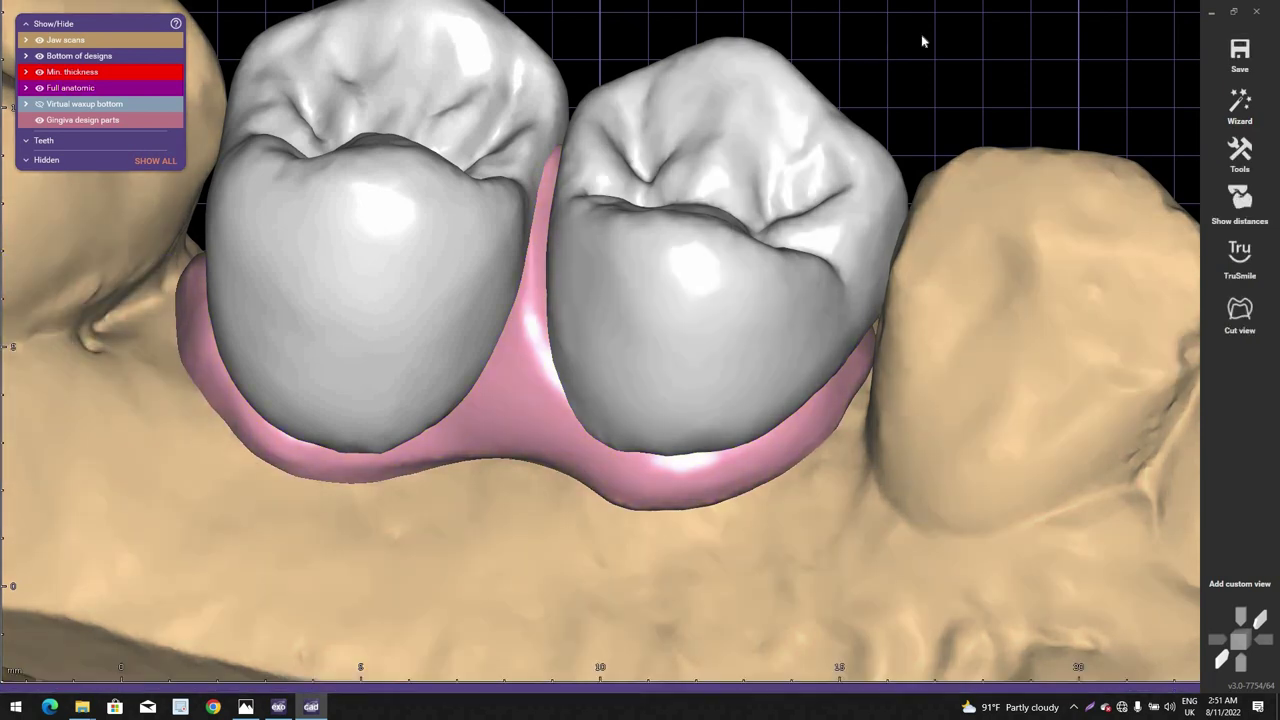
Step: Start Free-Forming on both crowns and focus on the contact area between them
right_click(923, 41)
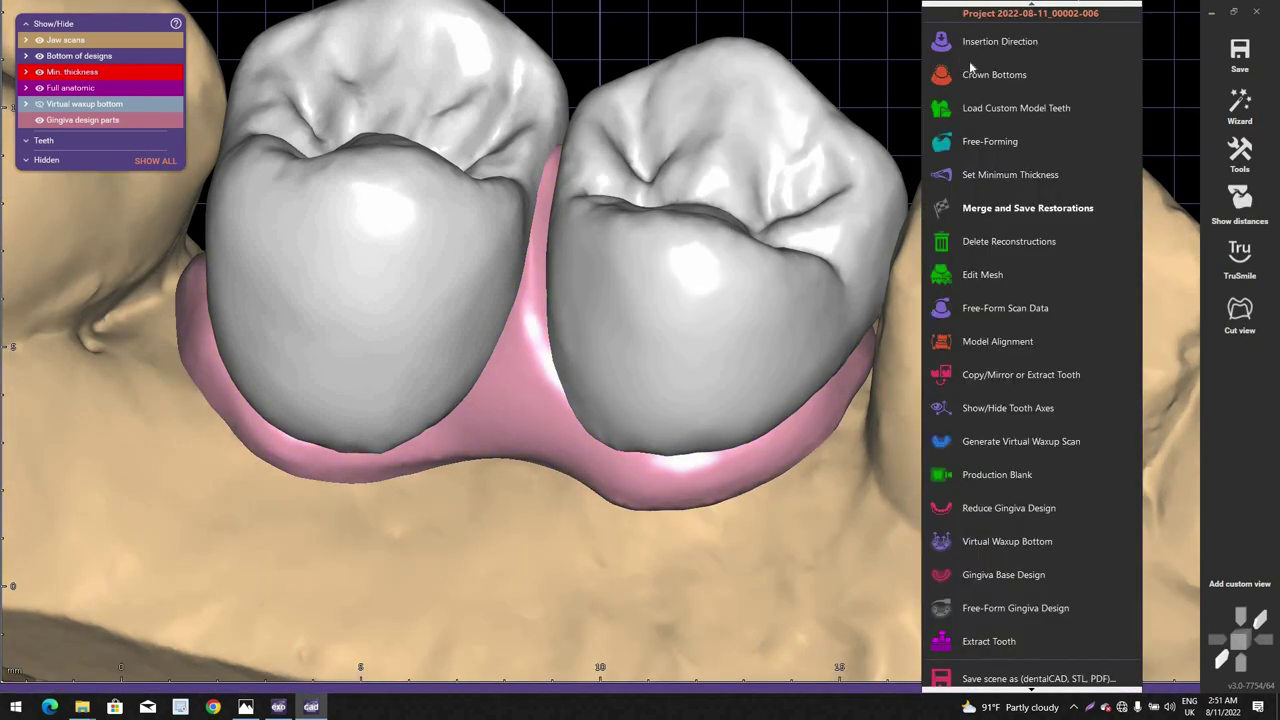
left_click(592, 229)
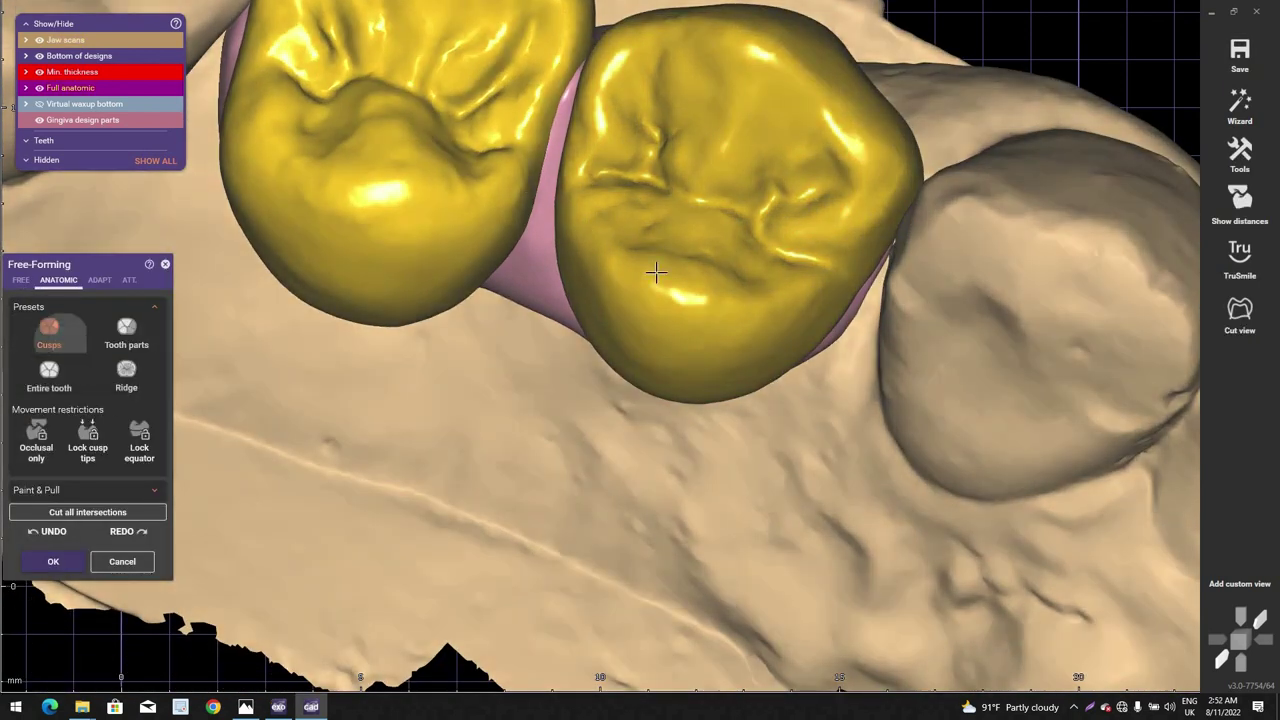
middle_click(529, 184)
scroll(600, 346, "down", 2)
scroll(598, 325, "up", 3)
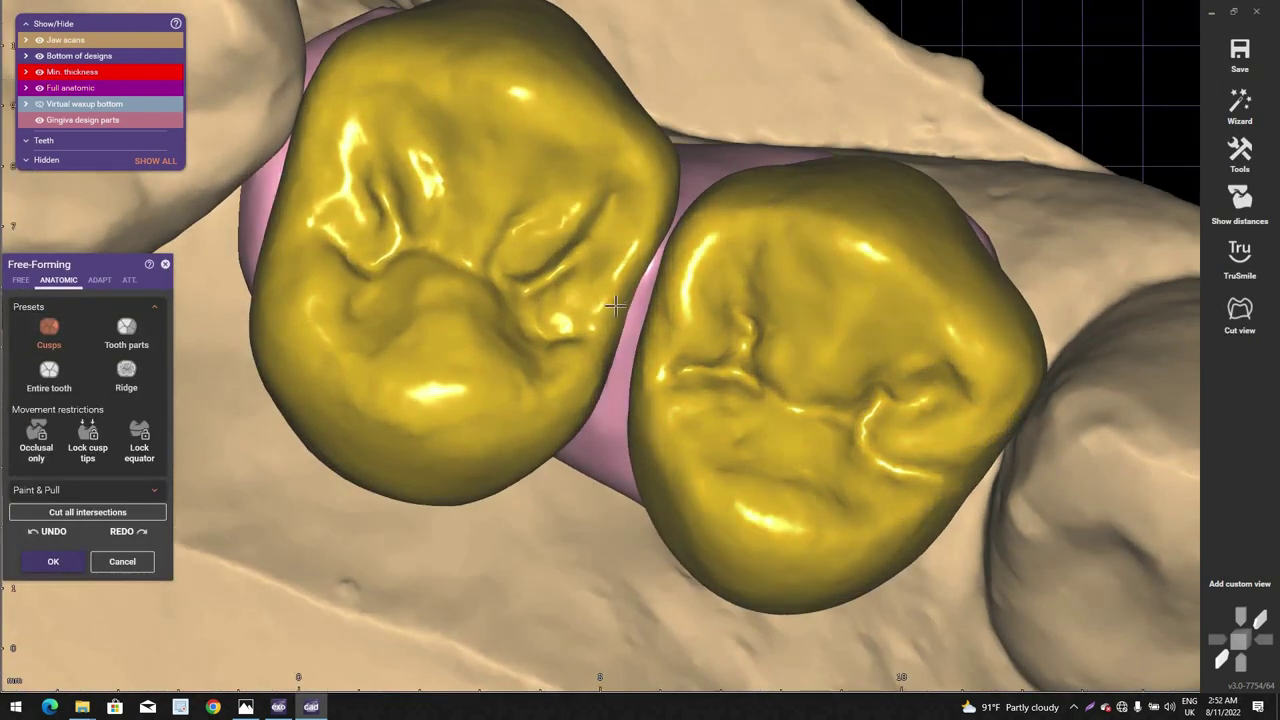
Step: Reshape the facing proximal surfaces of the two crowns with the anatomic Ridge preset to tighten their contact
scroll(614, 306, "up", 1)
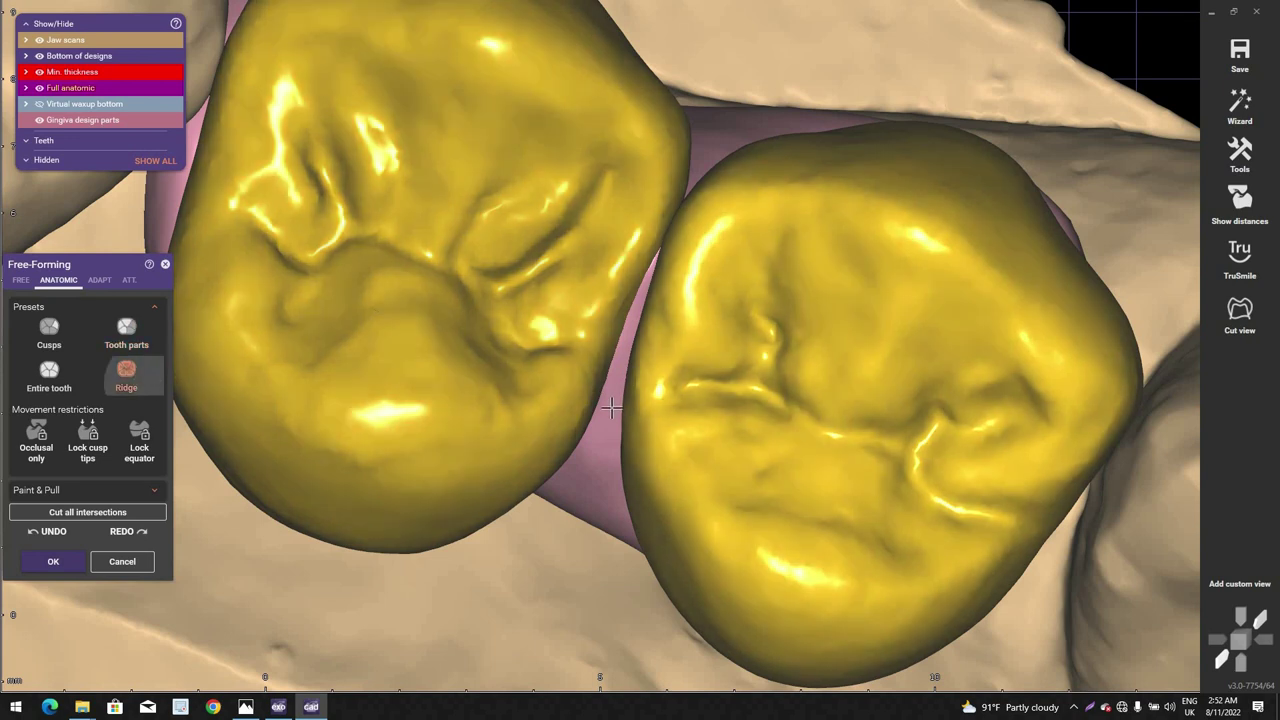
right_click_drag(622, 510, 624, 407)
scroll(624, 407, "up", 3)
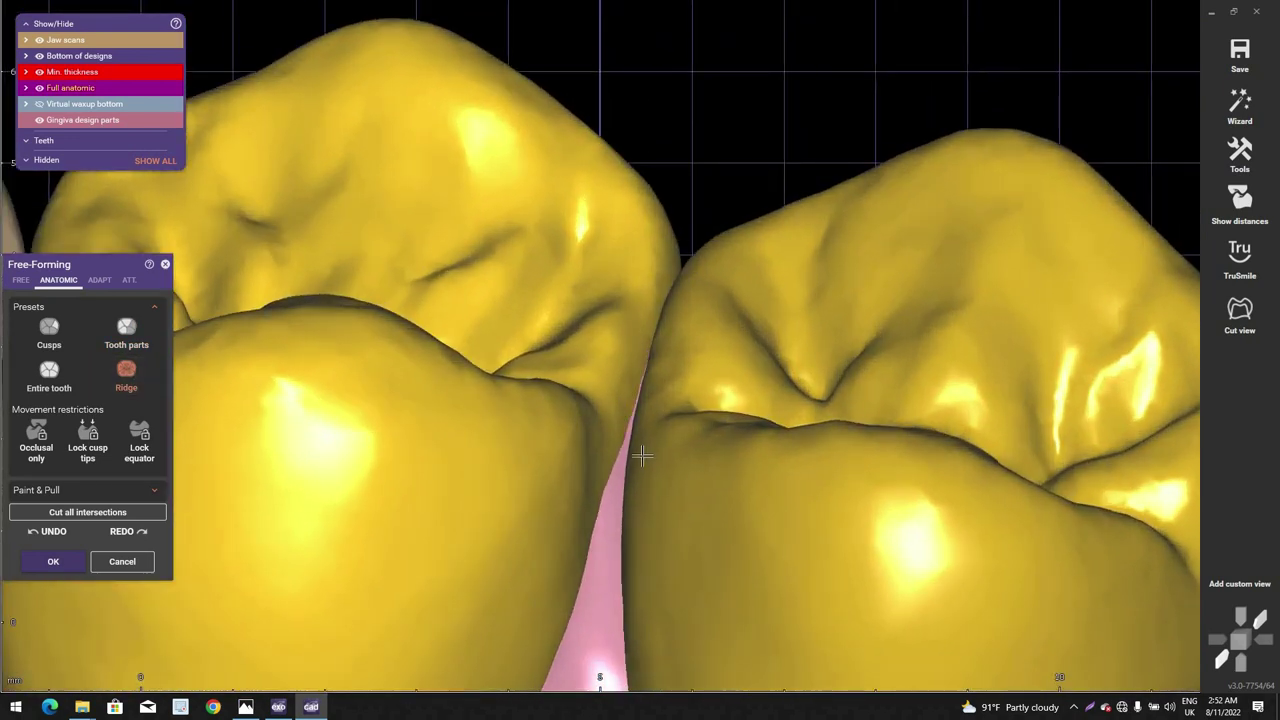
right_click_drag(641, 456, 636, 381)
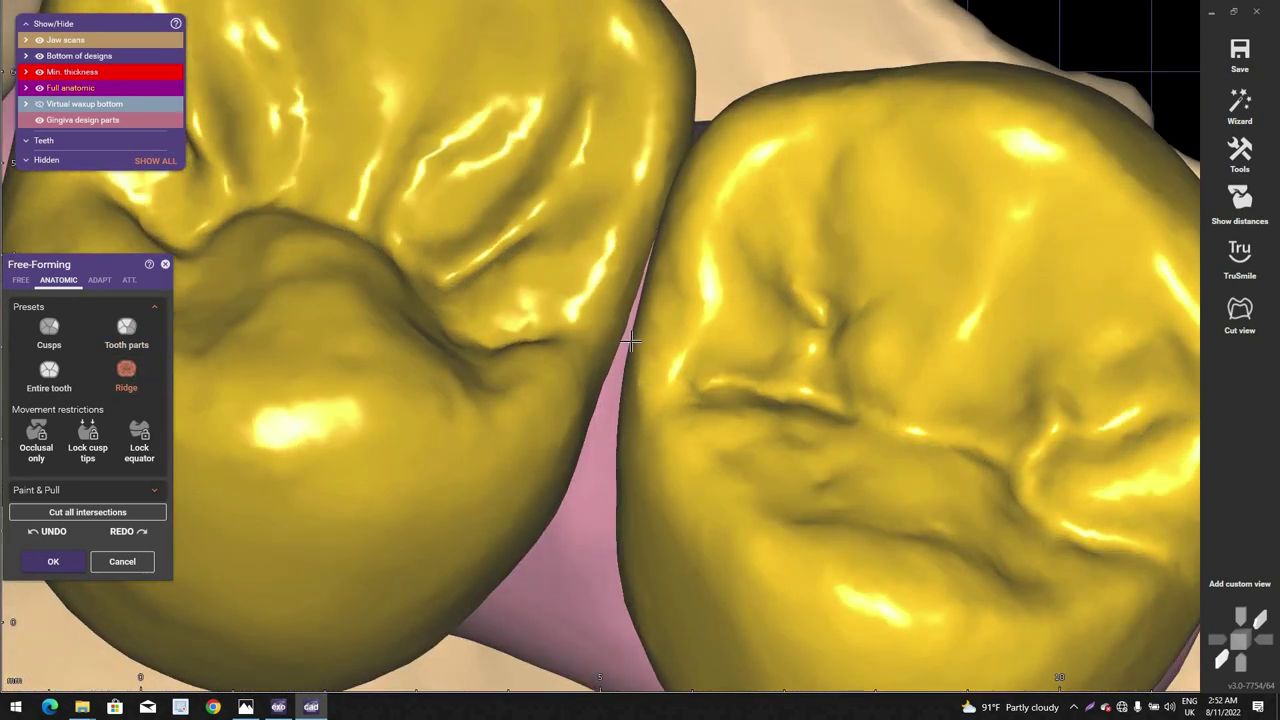
right_click_drag(620, 457, 611, 455)
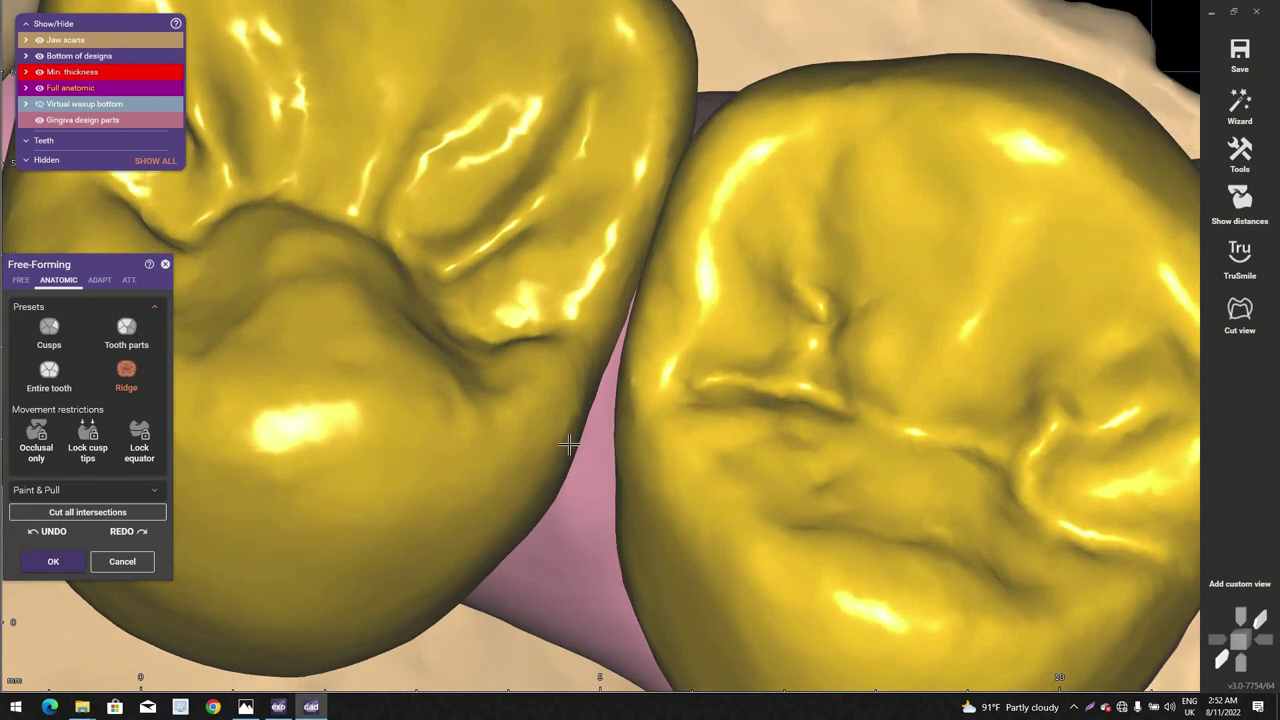
left_click_drag(569, 444, 572, 445)
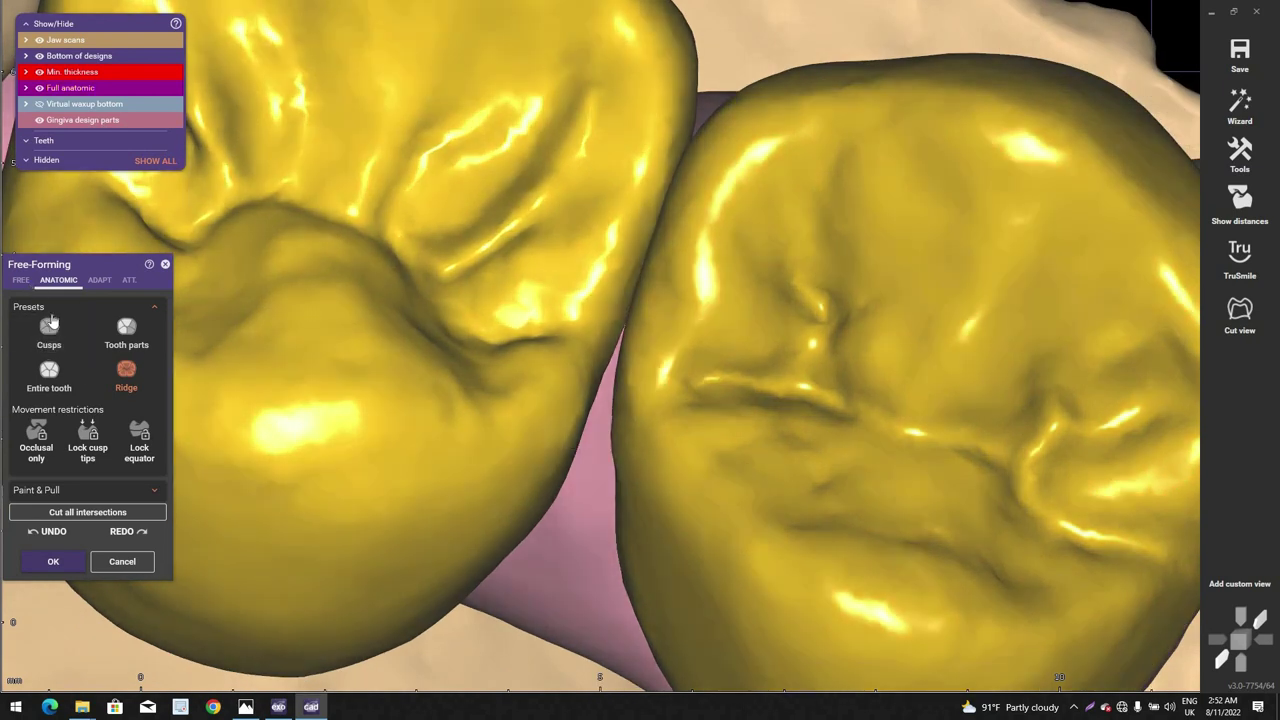
Step: Hide the gingiva part and the front crown, and shape the other crown's mesial contact surface with a weaker Add/Remove brush
left_click(21, 280)
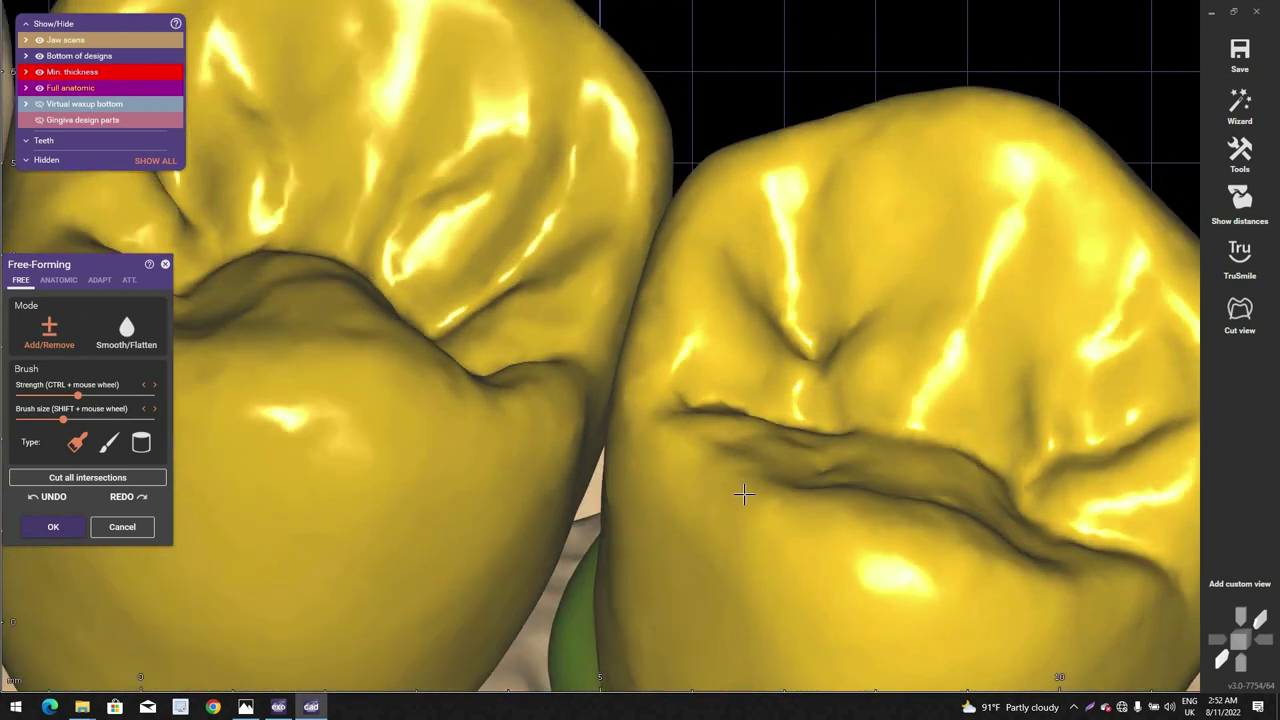
right_click_drag(742, 494, 657, 506)
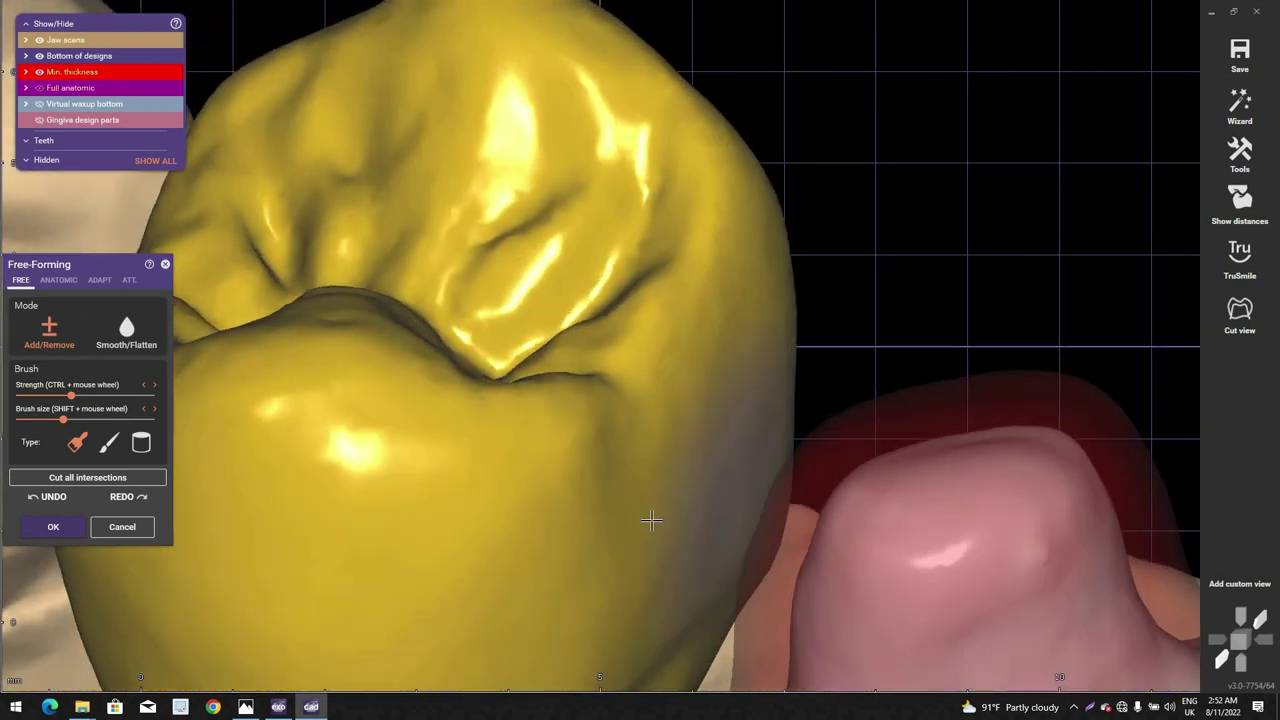
scroll(651, 519, "up", 3, "shift")
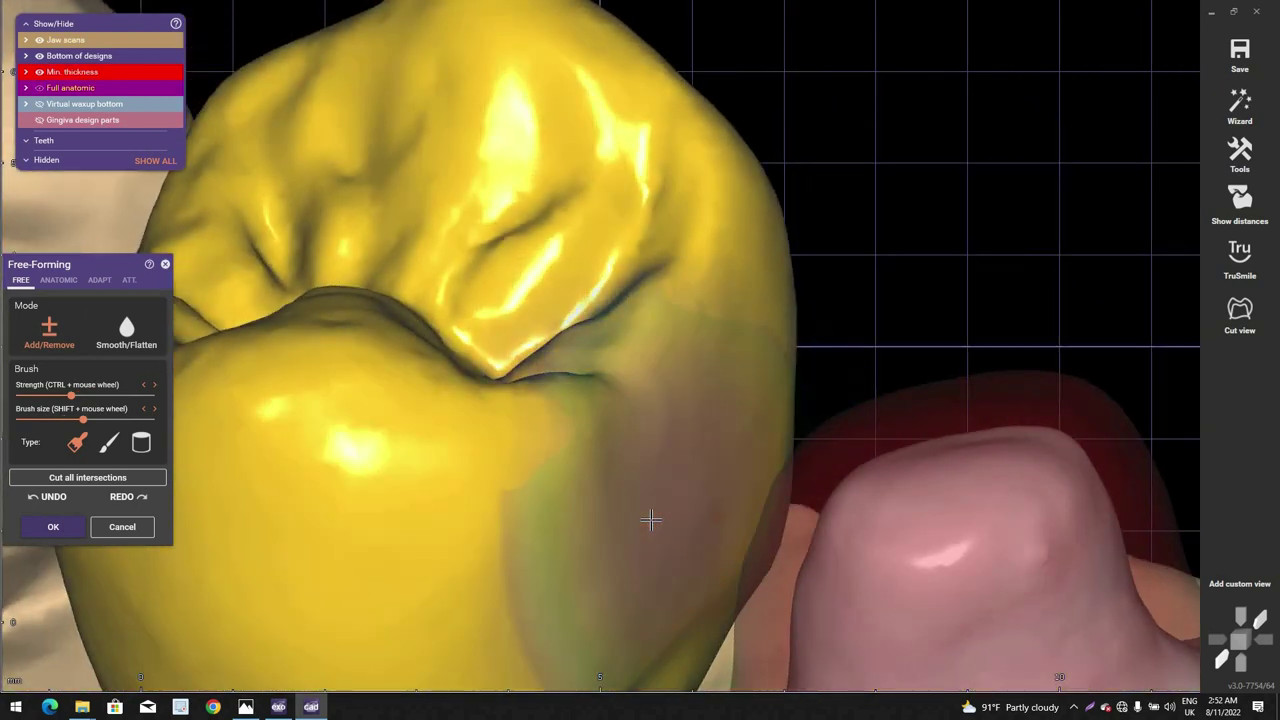
scroll(651, 519, "down", 3, "ctrl")
scroll(647, 515, "down", 2, "shift")
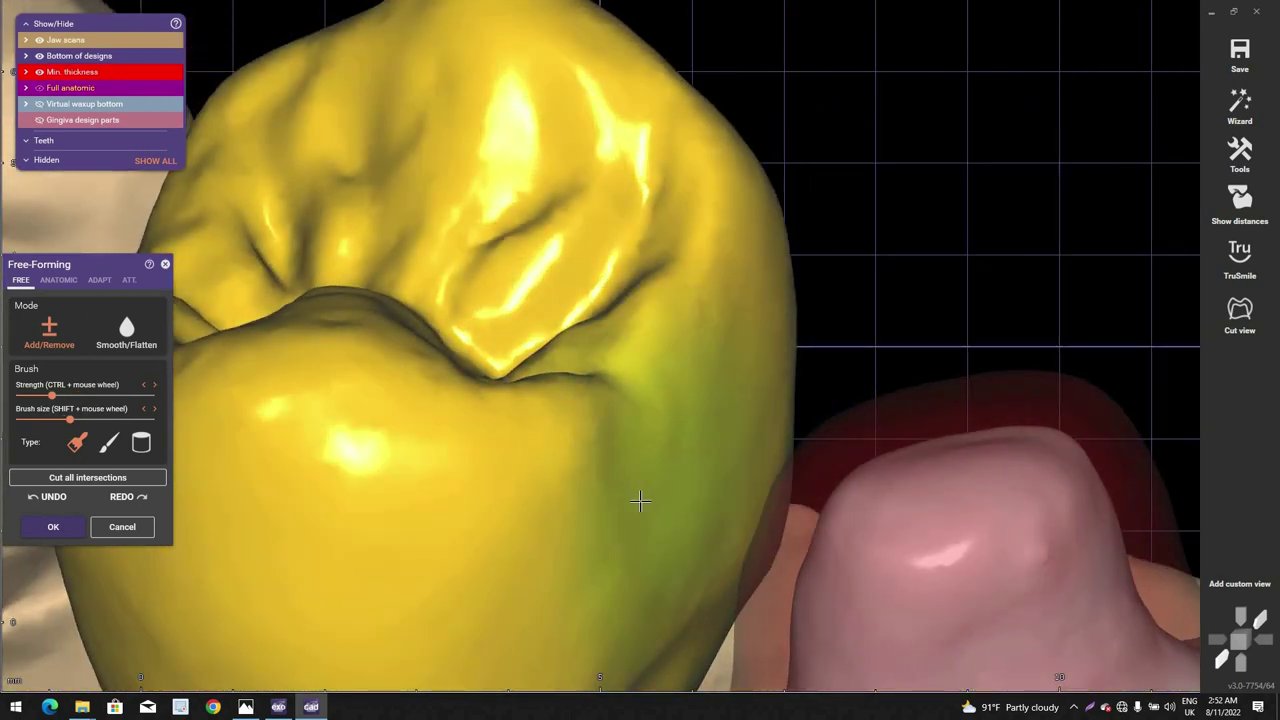
scroll(676, 480, "down", 2)
right_click_drag(676, 480, 677, 474)
Step: Adjust the proximal contours where the two crowns meet, using the anatomic Tooth parts preset
left_click(58, 279)
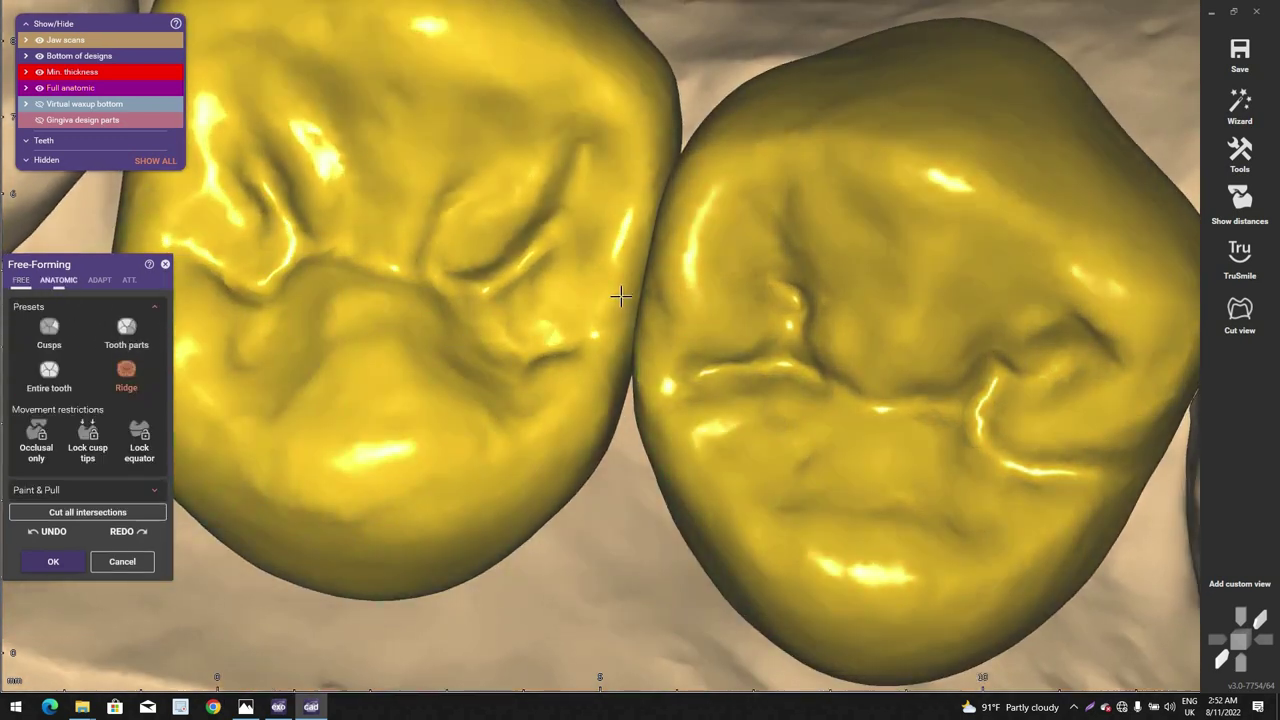
right_click_drag(655, 283, 646, 281)
scroll(646, 281, "up", 2)
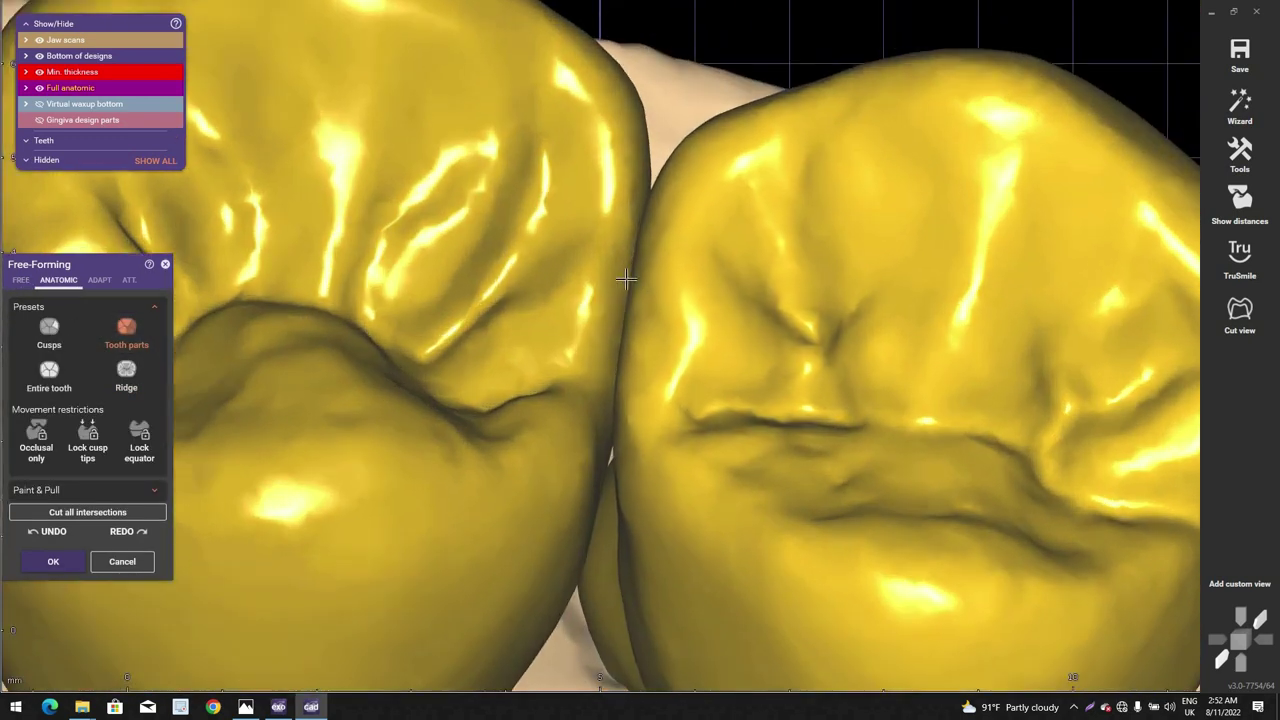
left_click_drag(626, 279, 620, 278)
left_click_drag(603, 326, 606, 325)
right_click_drag(606, 325, 604, 324)
scroll(604, 324, "down", 2)
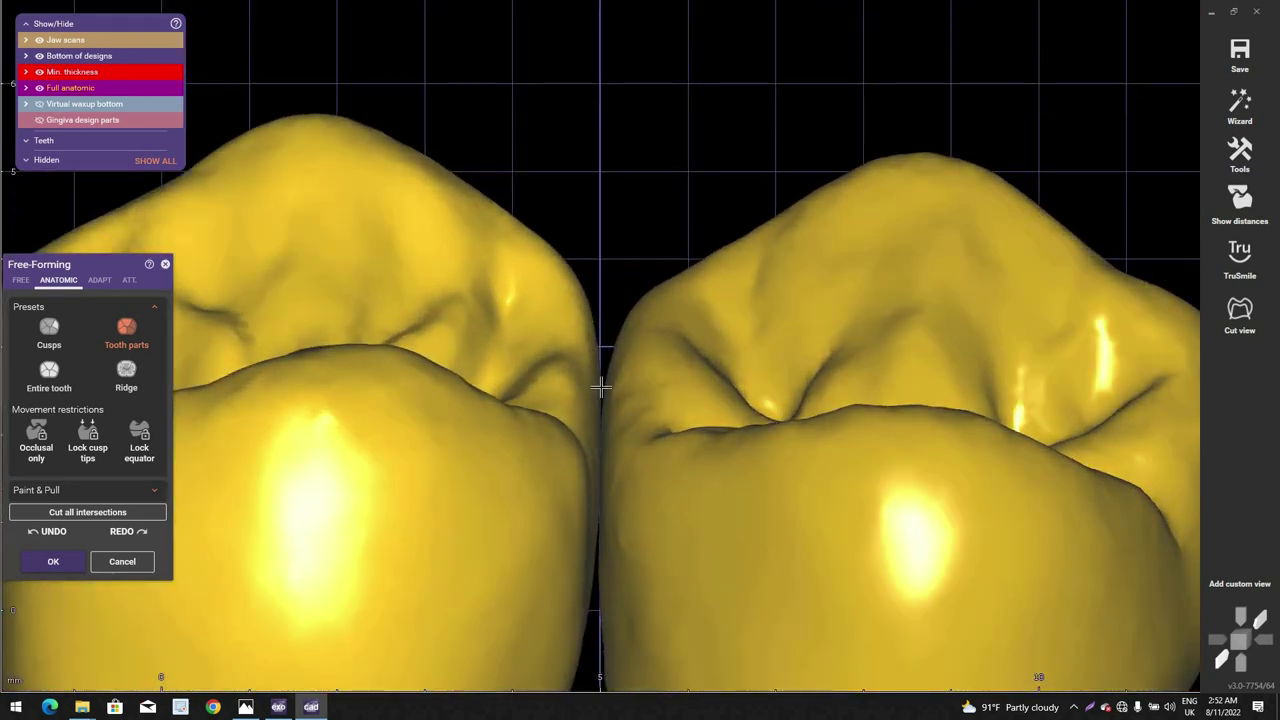
Step: Reshape the buccal cusp edge of the front crown with the anatomic Ridge preset and accept the Free-Forming changes
scroll(601, 387, "down", 3)
right_click_drag(601, 387, 603, 388)
left_click(126, 376)
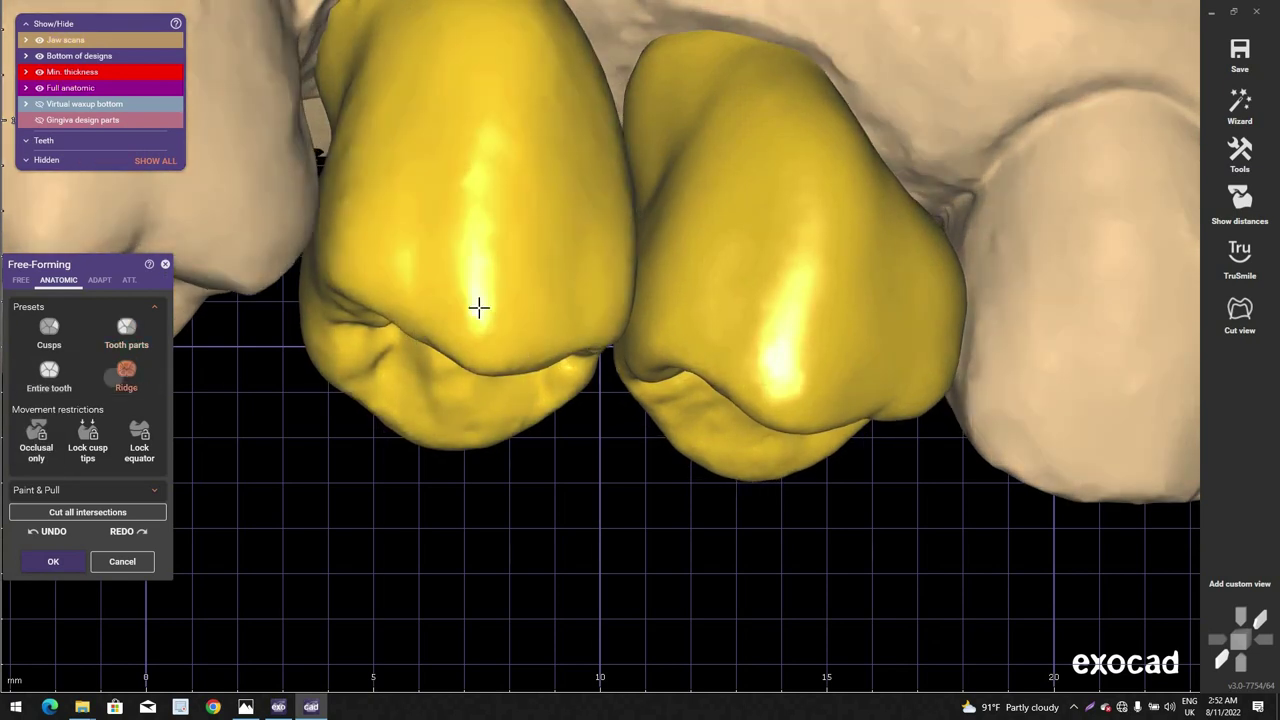
scroll(505, 303, "up", 1)
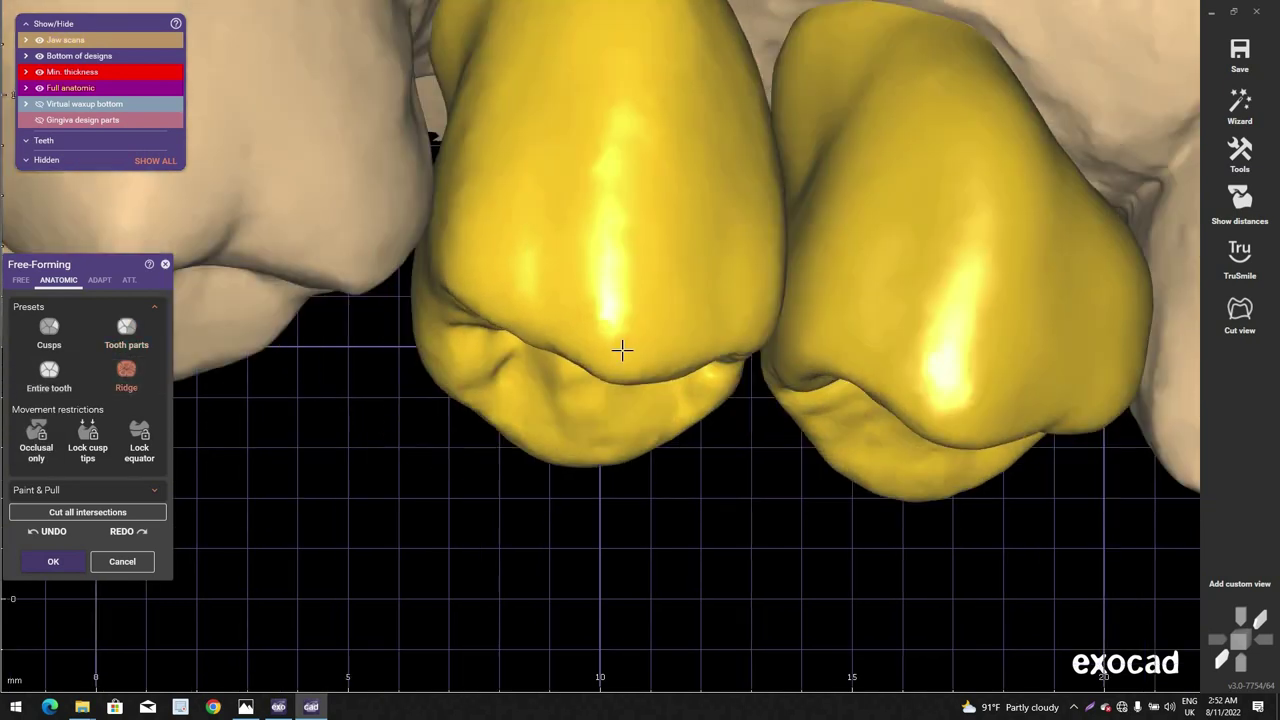
right_click_drag(705, 327, 725, 336)
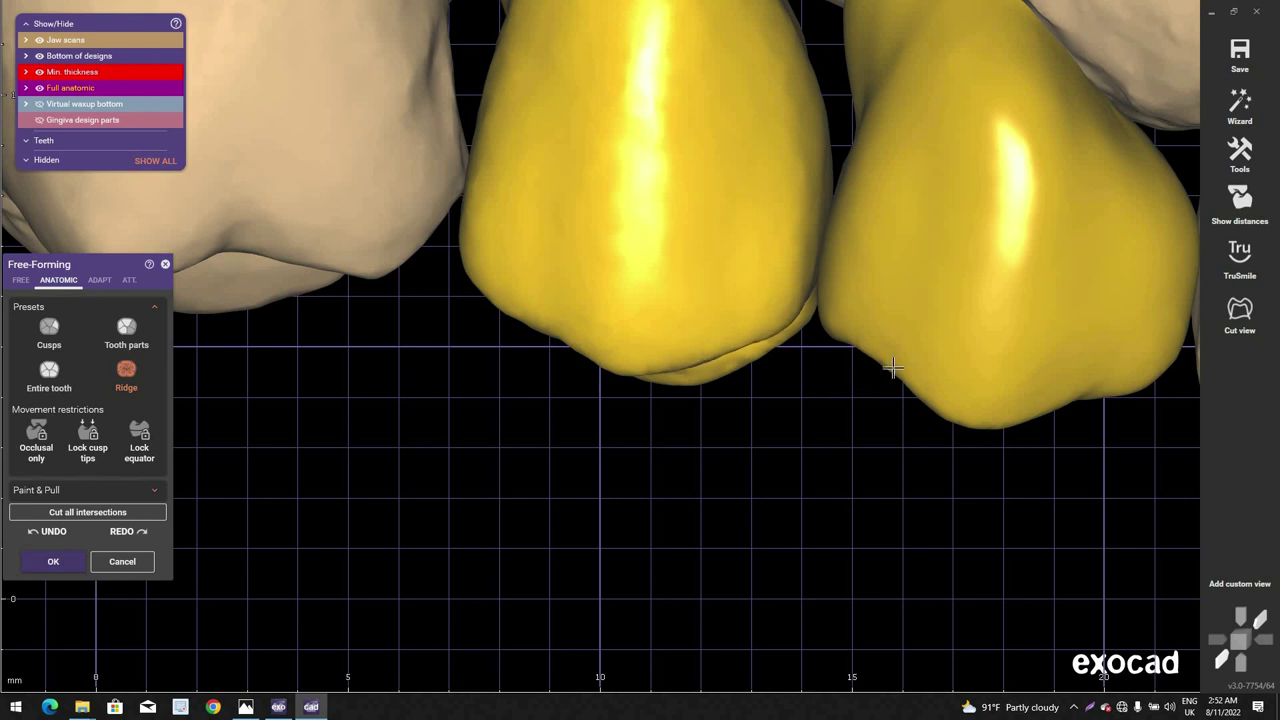
left_click_drag(890, 367, 880, 376)
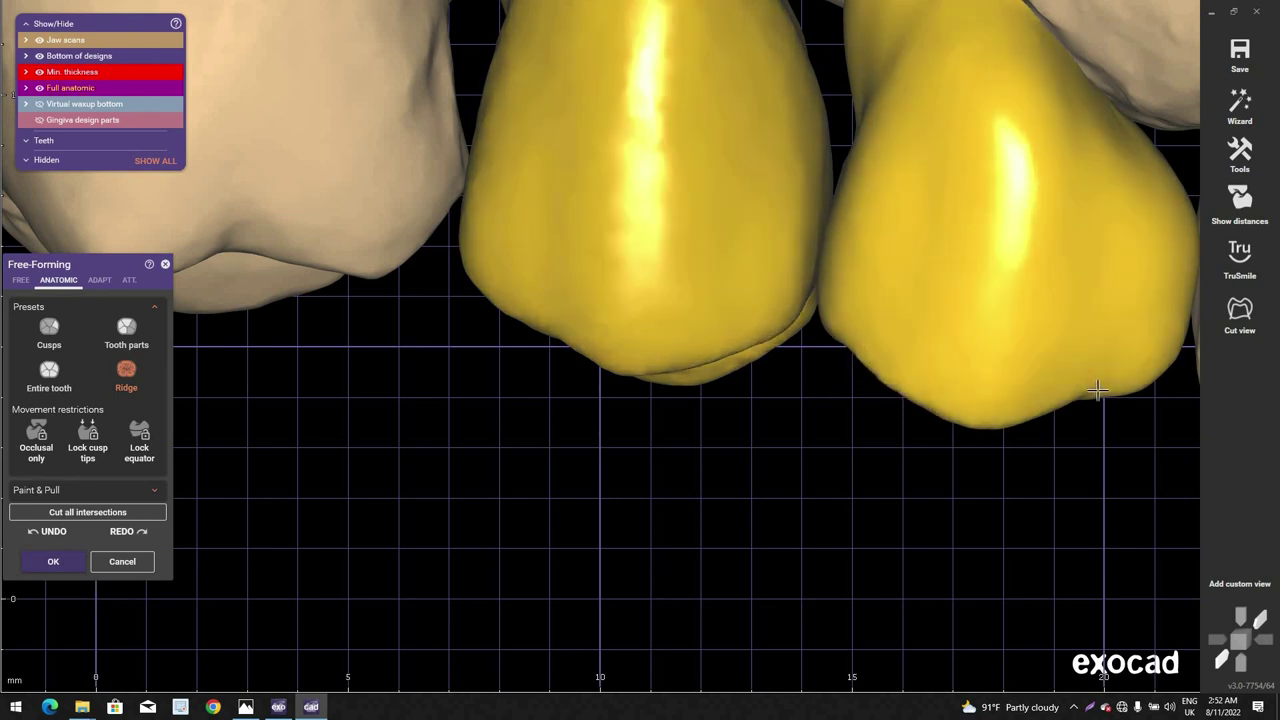
scroll(888, 335, "down", 3)
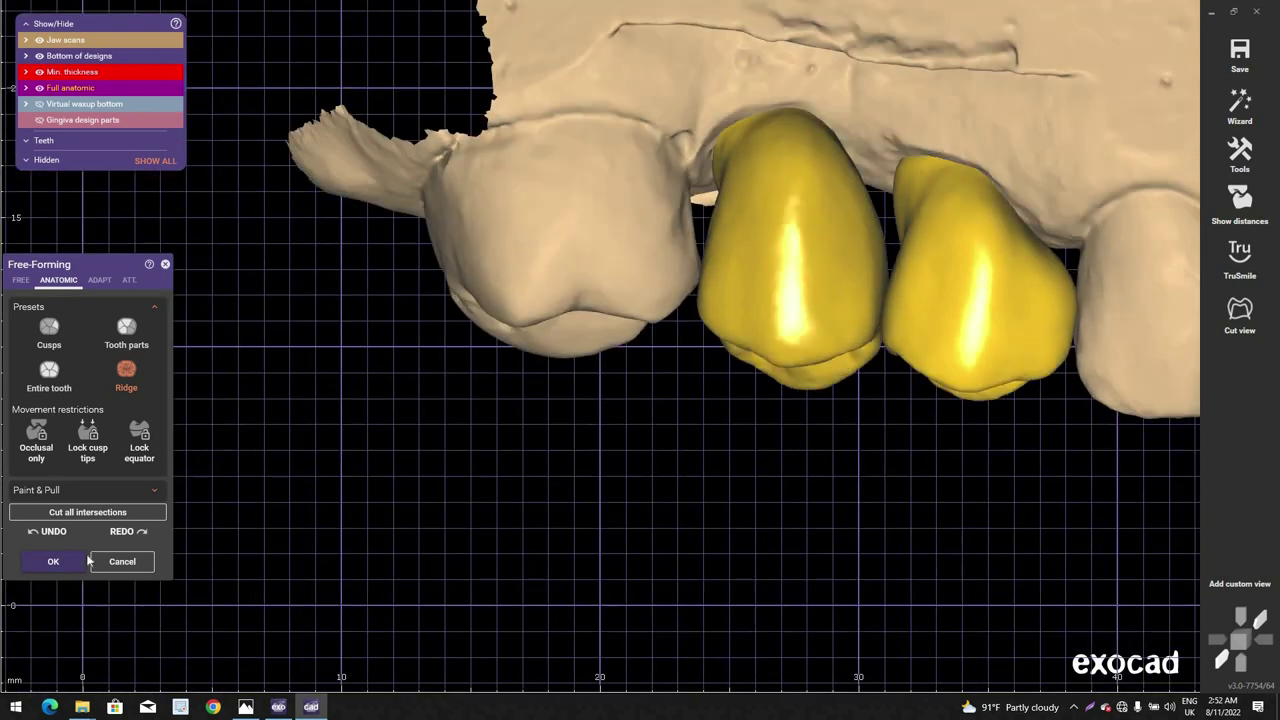
left_click(60, 563)
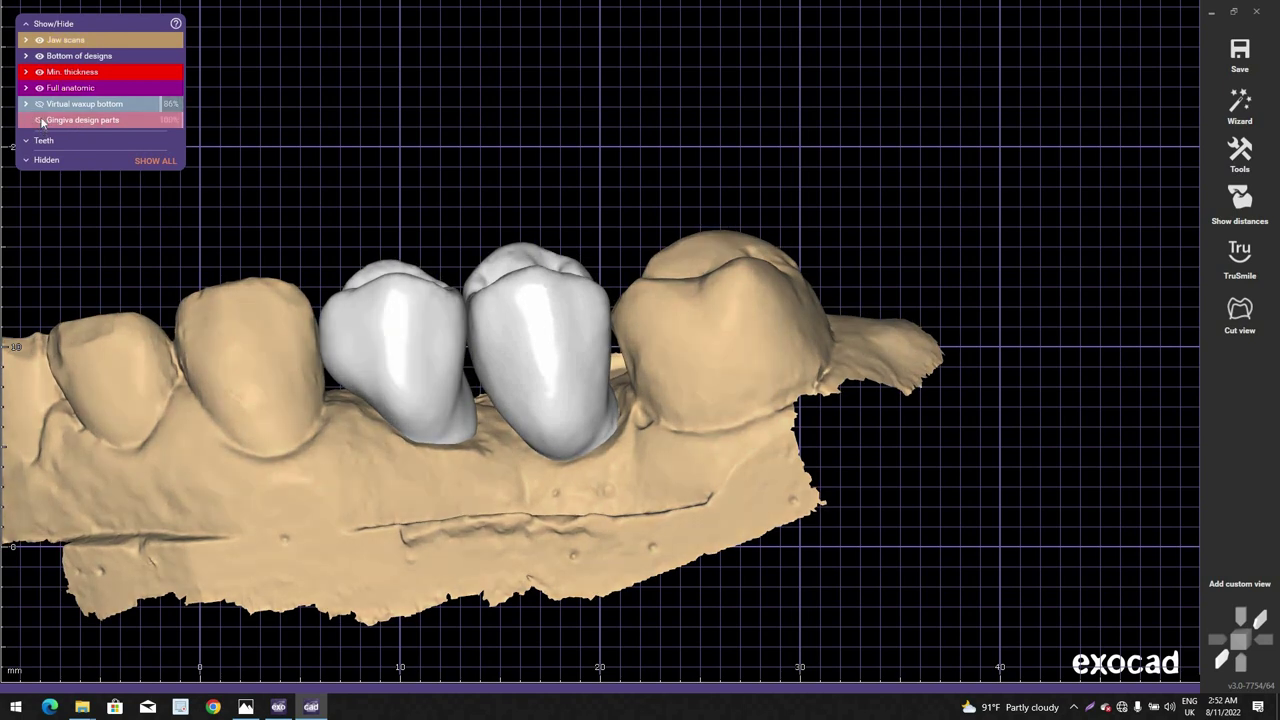
Step: Show the gingiva design part again and return to wizard mode to merge and save the restoration
left_click(40, 121)
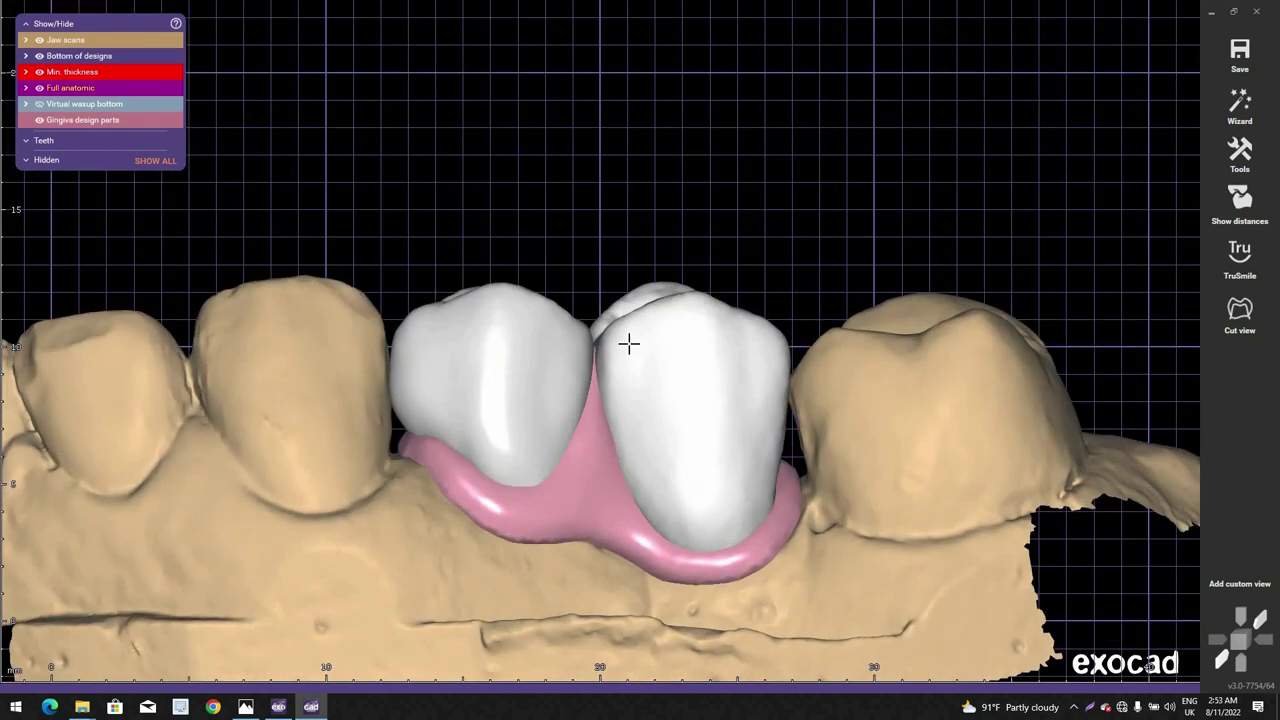
scroll(628, 343, "down", 2)
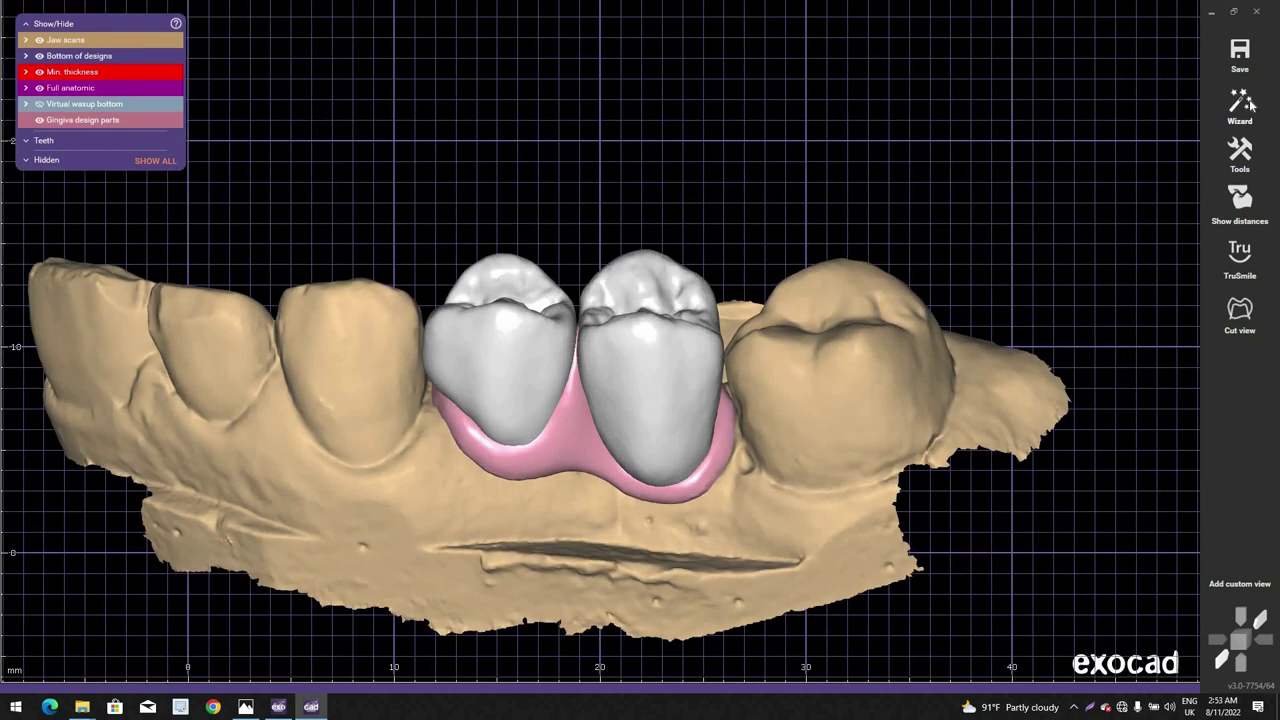
left_click(1251, 105)
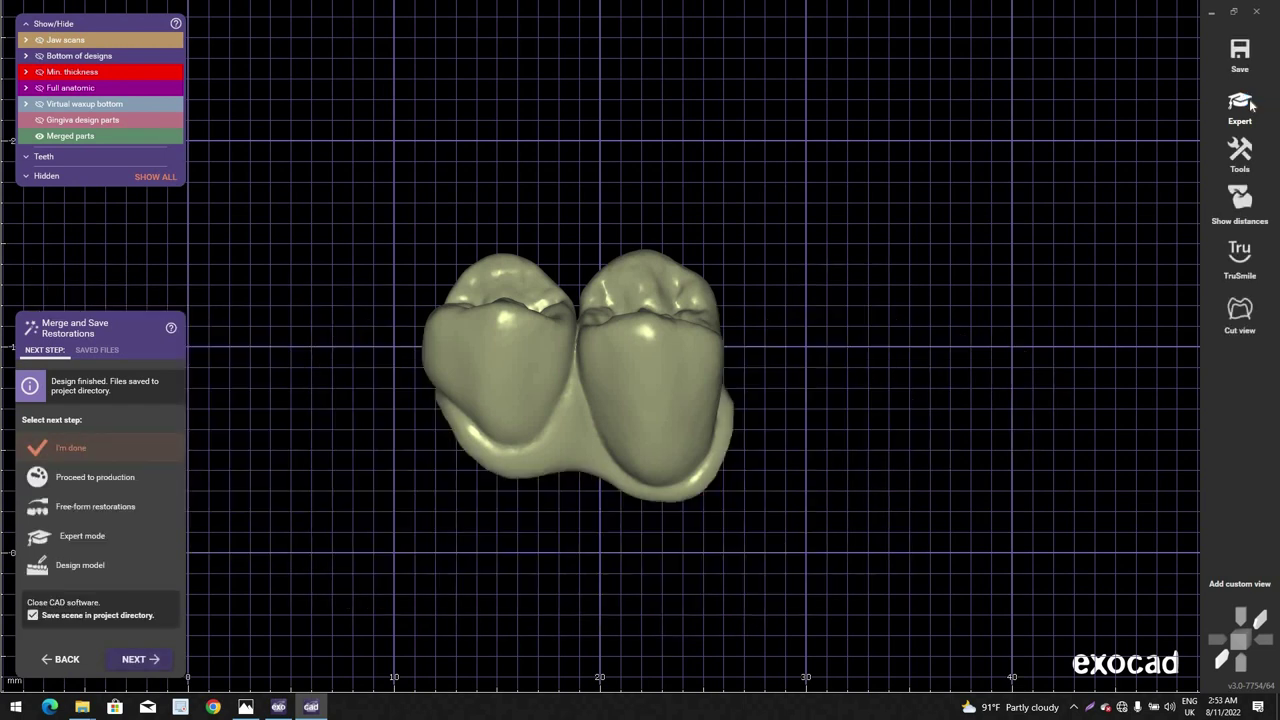
Step: Inspect the merged restoration from its outer and fitting sides and proceed to free-forming it
scroll(645, 378, "down", 1)
middle_click_drag(645, 378, 672, 346)
scroll(619, 328, "down", 1)
scroll(648, 333, "up", 2)
right_click_drag(648, 333, 462, 330)
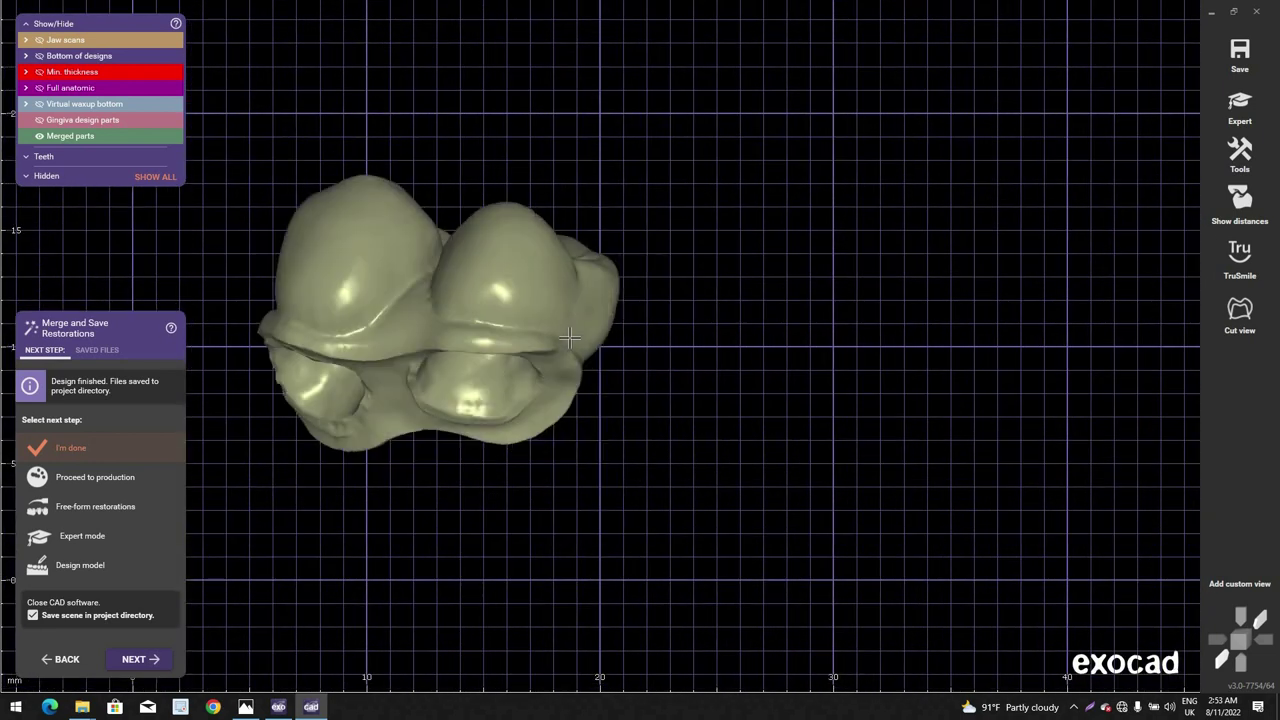
scroll(540, 322, "up", 2)
right_click_drag(548, 321, 632, 368)
scroll(438, 318, "down", 3)
scroll(600, 346, "down", 1)
scroll(510, 345, "up", 5)
right_click_drag(490, 345, 546, 415)
scroll(470, 337, "down", 2)
scroll(597, 346, "down", 1)
scroll(548, 419, "up", 2)
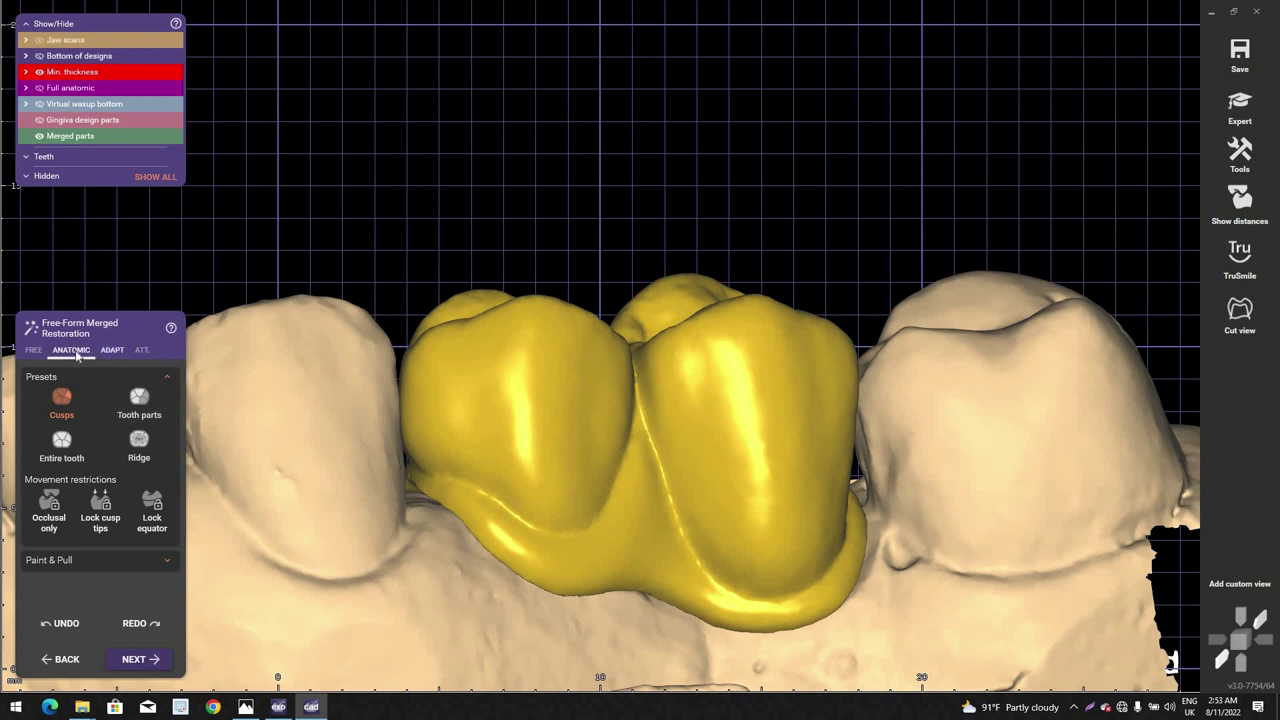
Step: Smooth the palatal transition between the crowns and the gingiva using a smaller free-form Smooth/Flatten brush
scroll(76, 356, "down", 1)
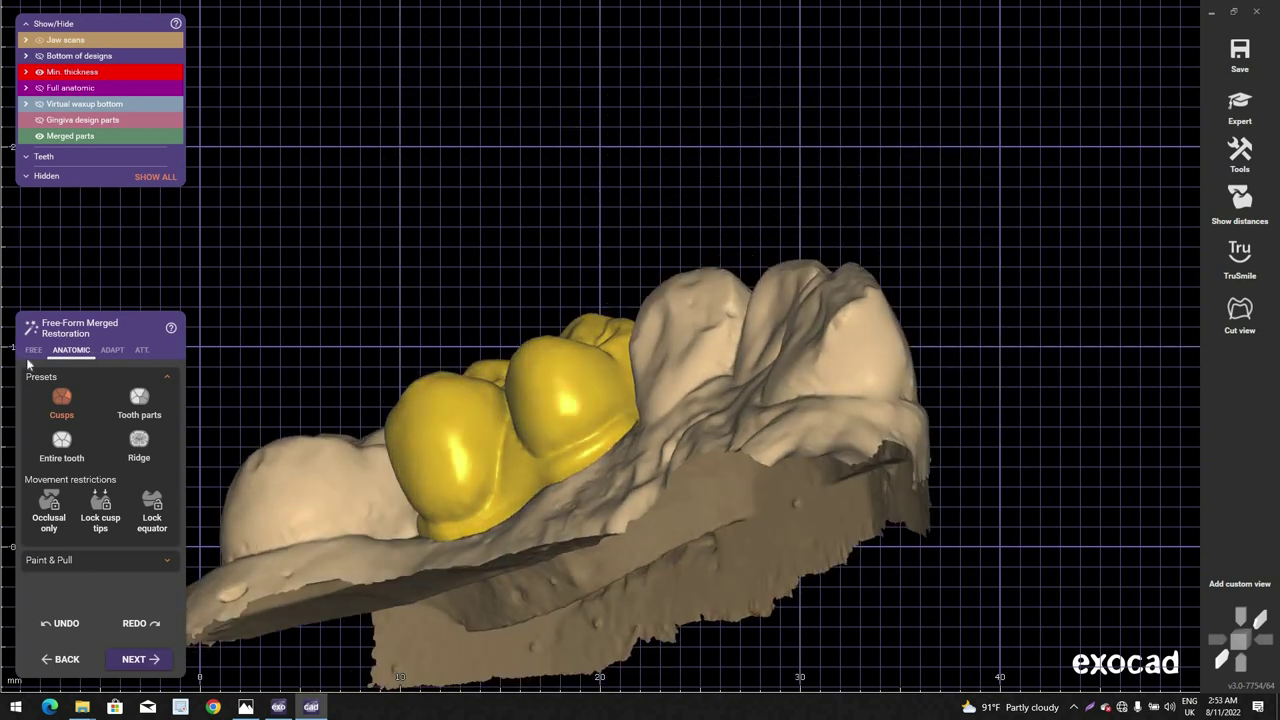
right_click_drag(671, 421, 692, 446)
scroll(632, 410, "up", 4)
scroll(622, 430, "down", 3, "shift")
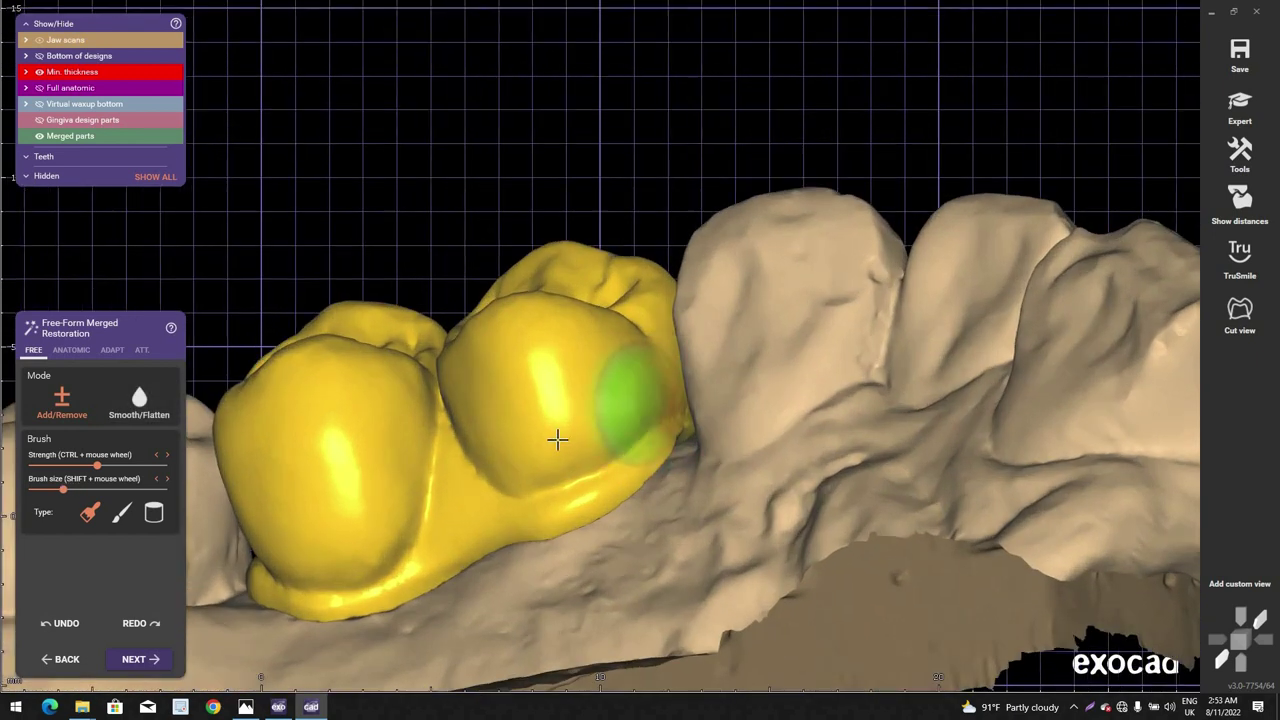
left_click(160, 415)
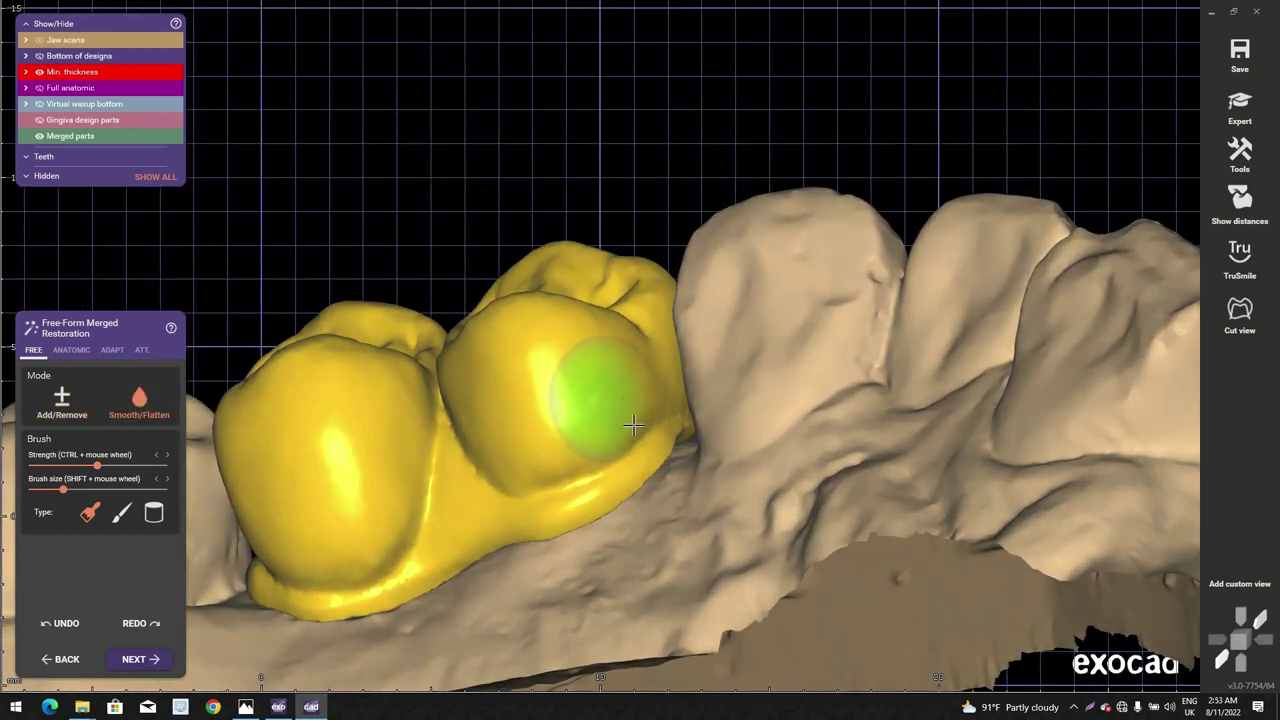
right_click_drag(494, 400, 467, 425)
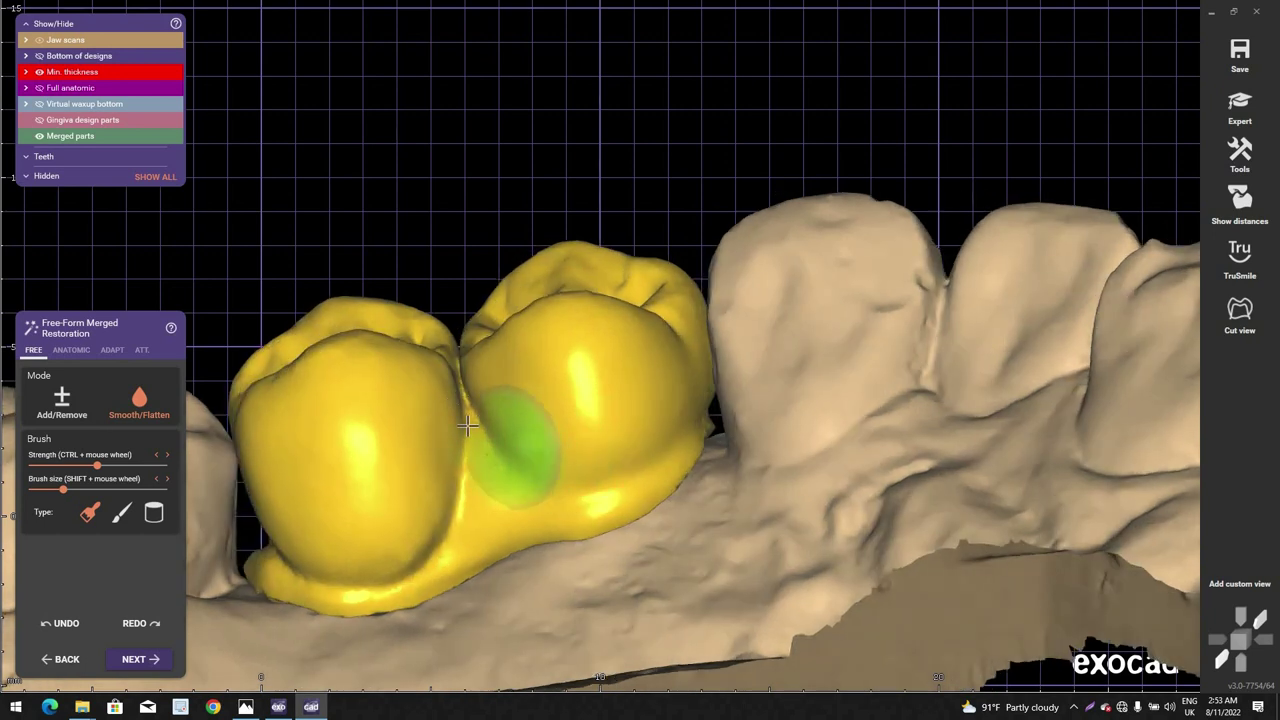
mouse_move(367, 536)
left_mouse_down()
mouse_move(483, 506)
mouse_move(423, 537)
left_mouse_up()
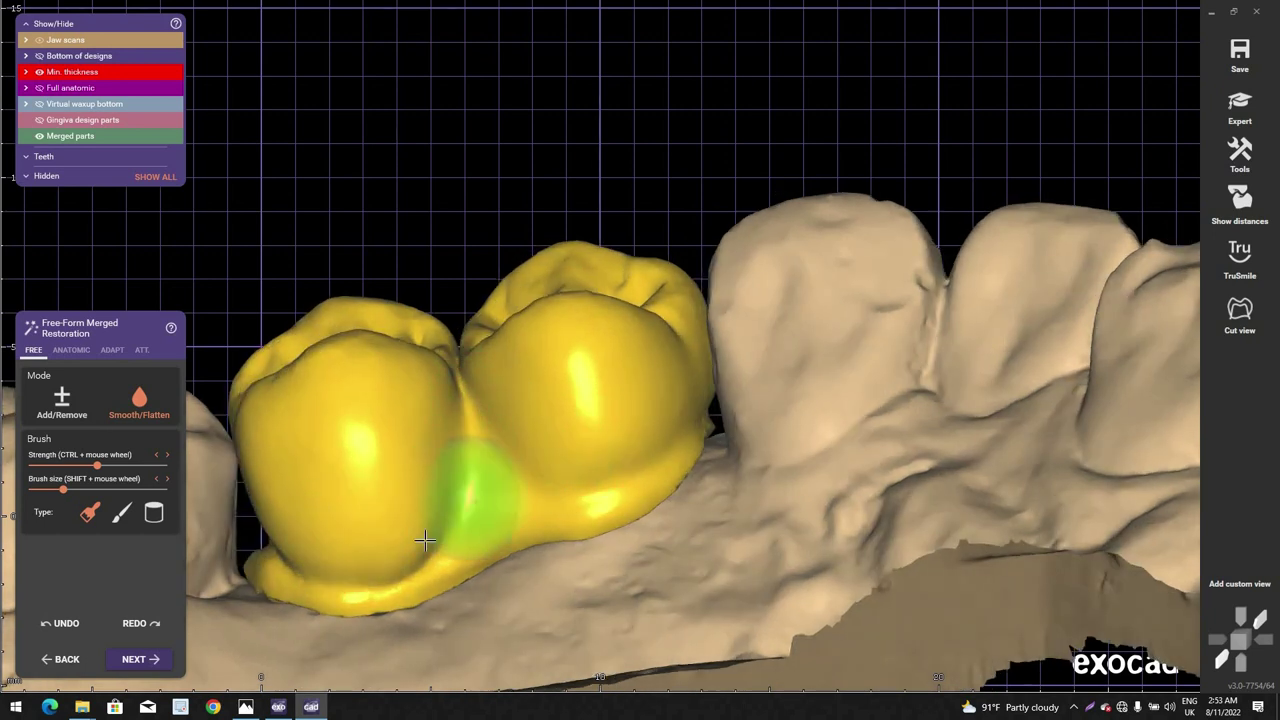
right_click_drag(423, 537, 406, 563)
left_click_drag(406, 563, 302, 543)
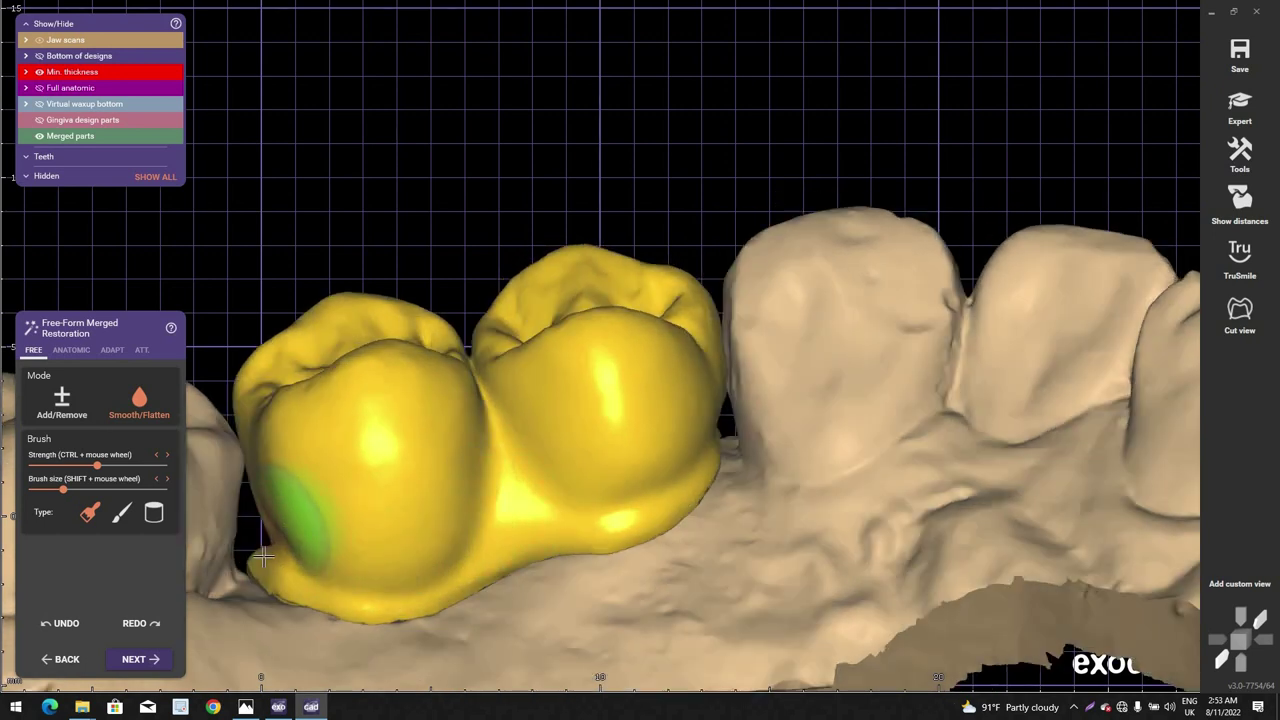
Step: Smooth the buccal crown-to-gingiva transition along both crowns with a larger Smooth/Flatten brush
mouse_move(292, 530)
right_mouse_down()
mouse_move(292, 550)
mouse_move(274, 380)
mouse_move(426, 317)
mouse_move(603, 303)
mouse_move(620, 325)
right_mouse_up()
scroll(293, 554, "up", 2, "shift")
scroll(293, 554, "down", 3)
scroll(626, 310, "up", 1)
scroll(620, 318, "up", 1, "shift")
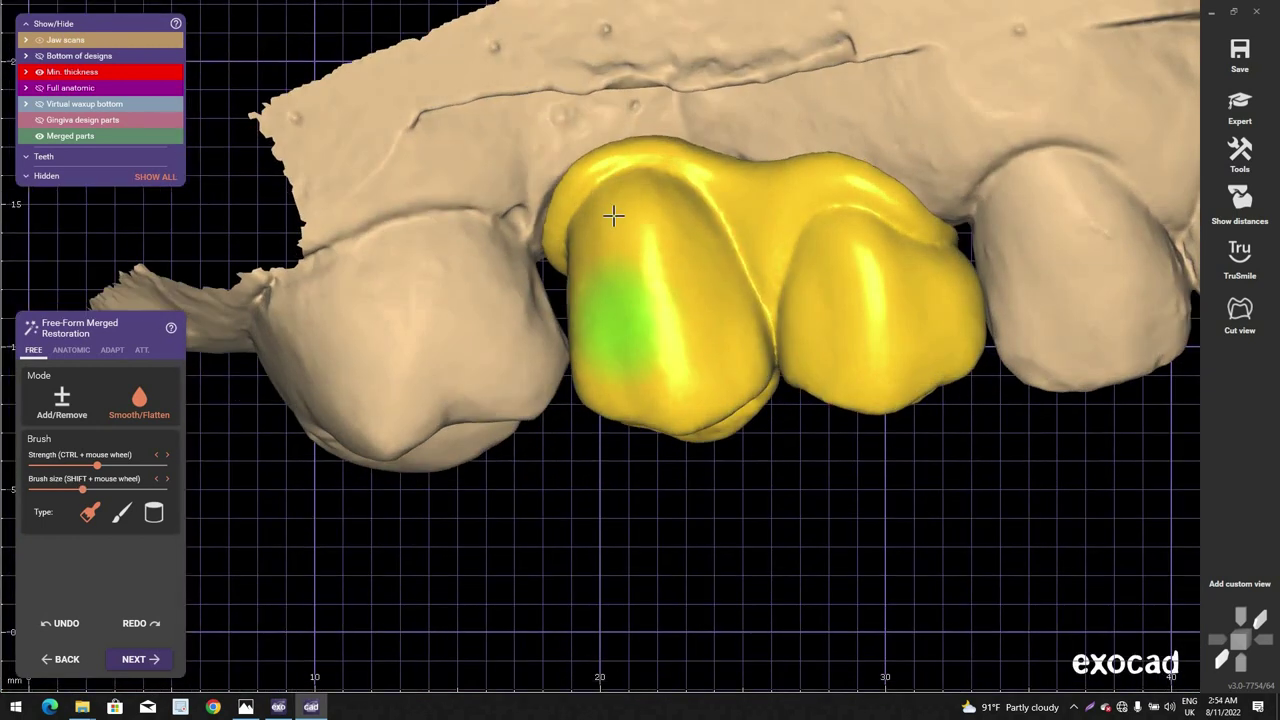
scroll(611, 214, "up", 2)
mouse_move(569, 229)
left_mouse_down()
mouse_move(700, 203)
mouse_move(757, 285)
mouse_move(863, 223)
mouse_move(937, 214)
mouse_move(993, 247)
left_mouse_up()
right_click_drag(993, 247, 690, 393)
scroll(991, 242, "down", 2)
right_click_drag(523, 390, 600, 346)
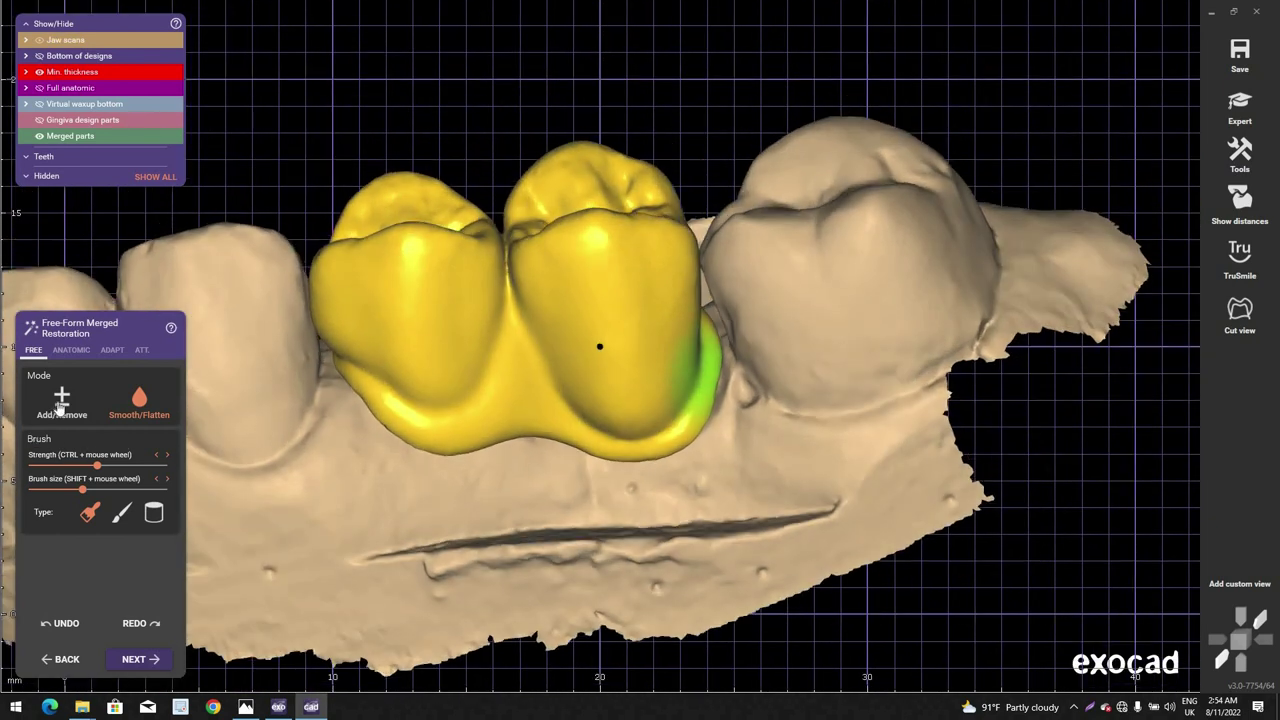
Step: Extend the front crown's buccal cervical contour toward the gingiva using the anatomic Ridge preset
scroll(600, 346, "up", 2)
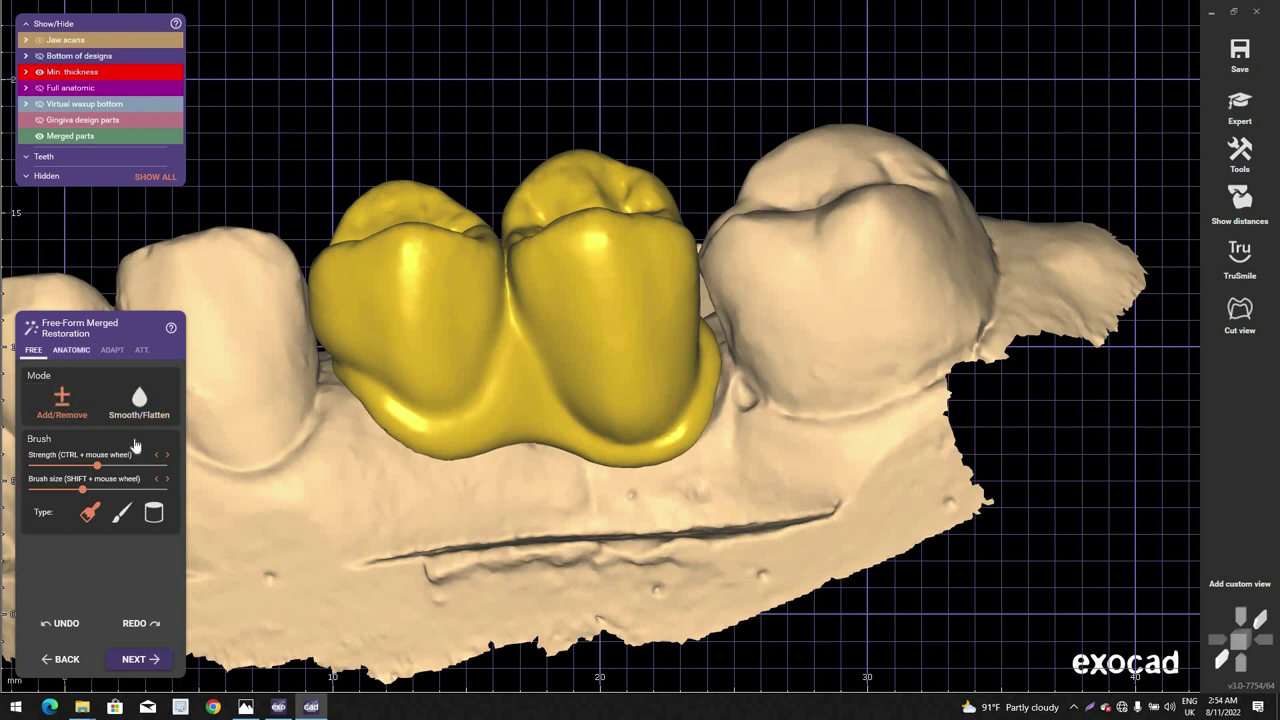
left_click(72, 350)
scroll(372, 395, "up", 2)
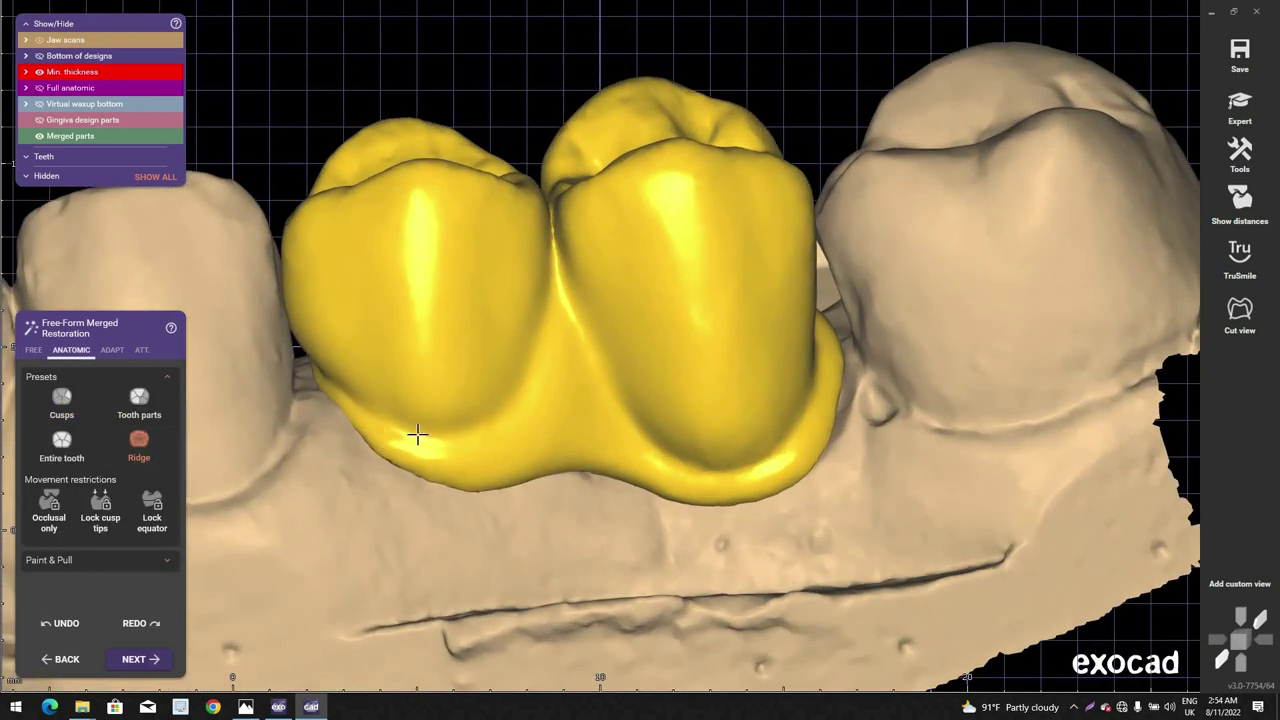
left_click_drag(417, 434, 451, 443)
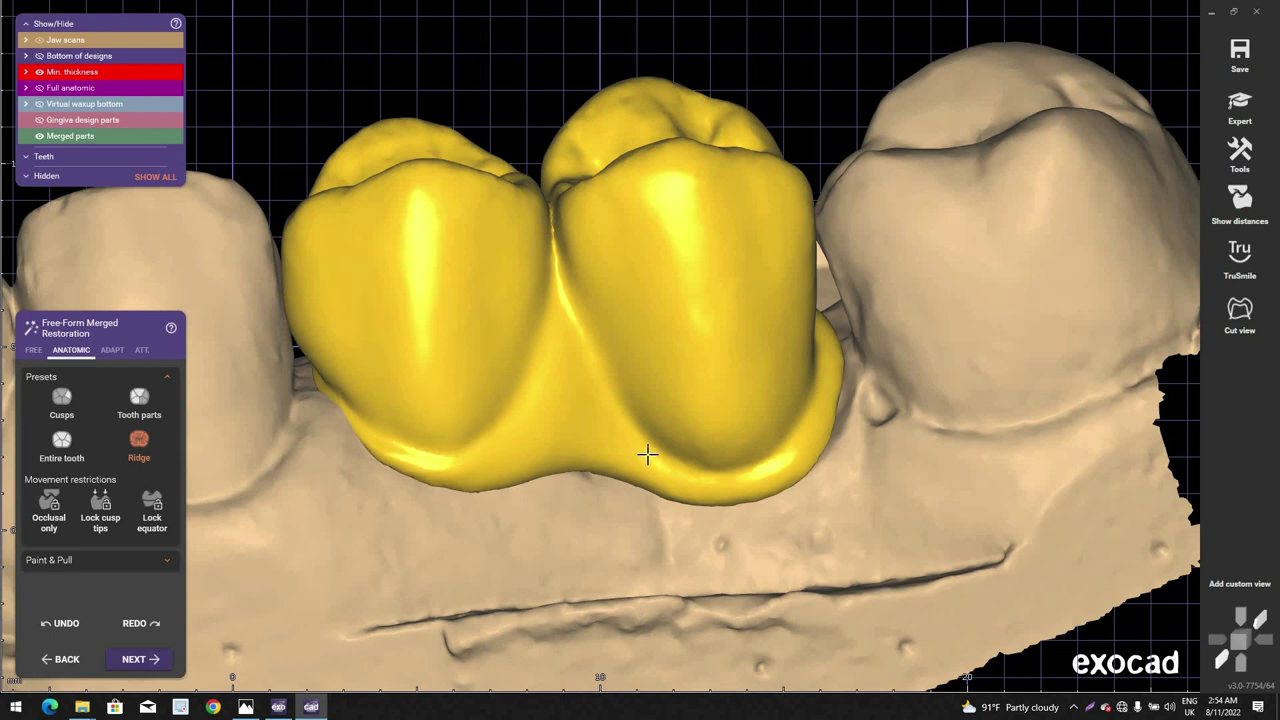
right_click_drag(644, 456, 72, 407)
Step: Select the anatomic Cusps preset and examine the occlusal surfaces of both crowns
left_click(62, 403)
scroll(672, 372, "down", 3)
scroll(380, 358, "up", 2)
right_click_drag(569, 238, 418, 215)
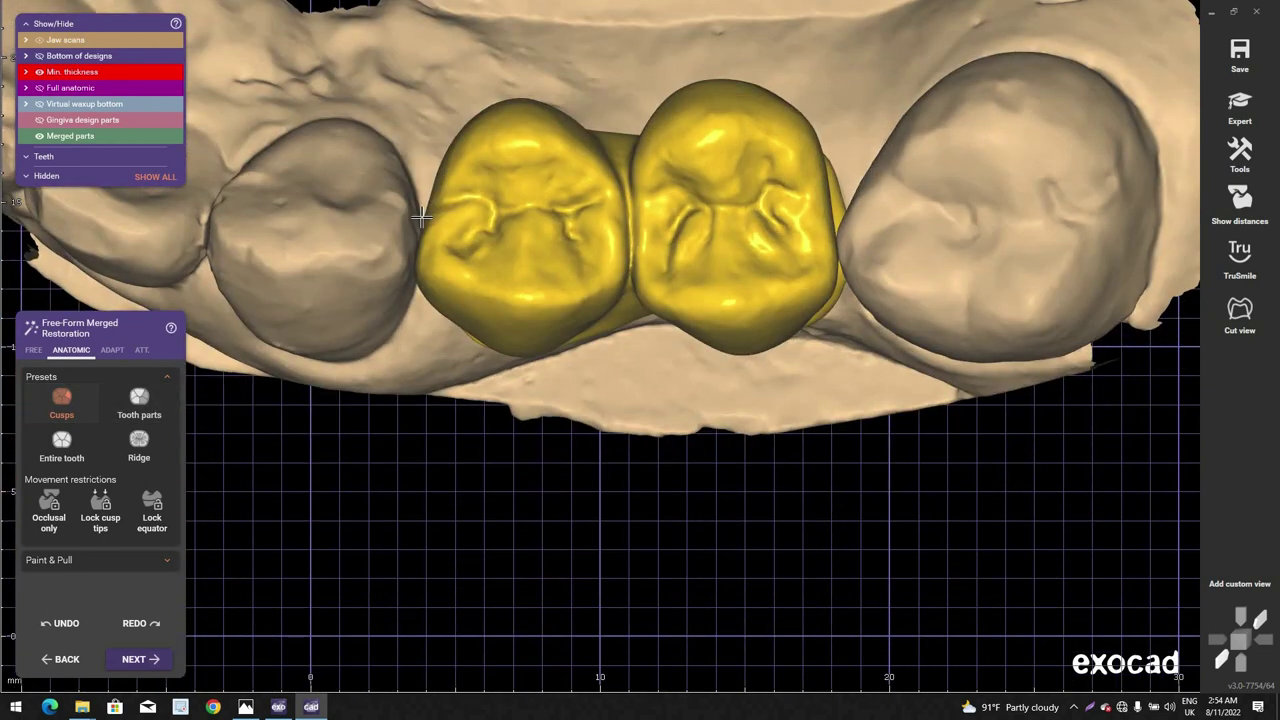
scroll(418, 215, "up", 1)
scroll(441, 255, "down", 3)
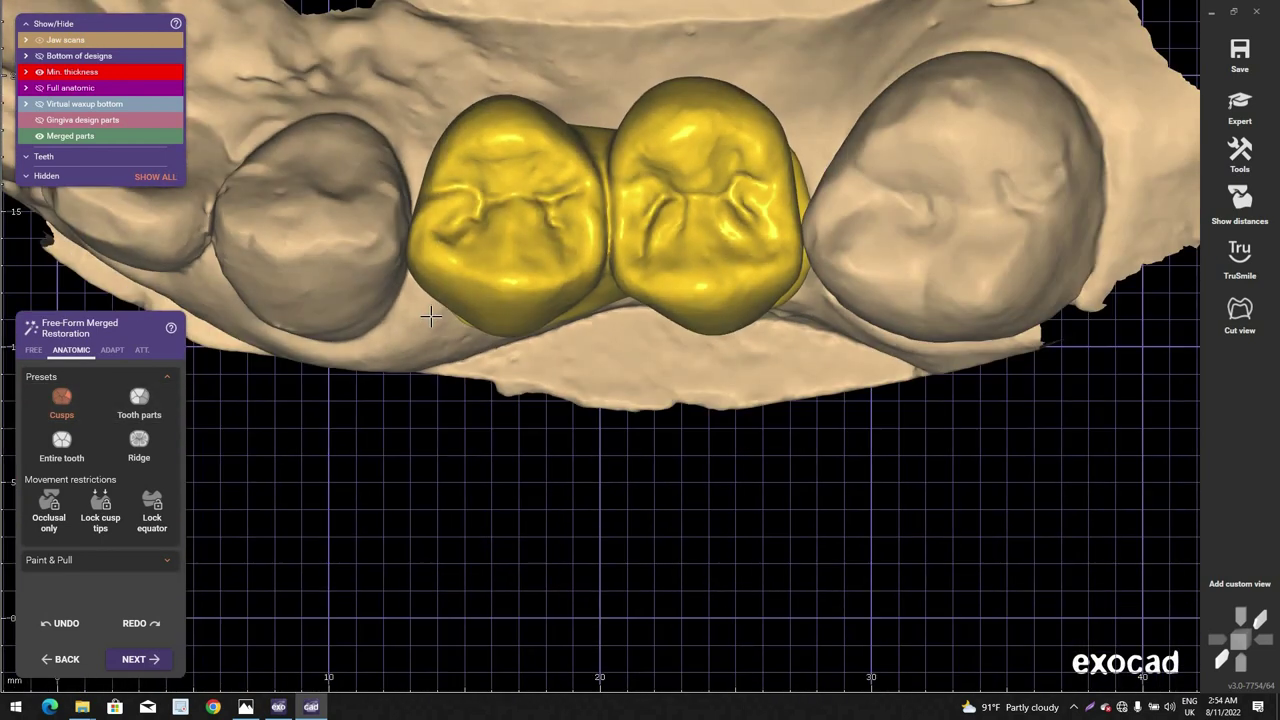
Step: Build up the restoration's underside around the front crown opening and the connecting area with a weaker Add/Remove brush
right_click_drag(430, 309, 587, 496)
scroll(417, 366, "up", 1)
scroll(514, 271, "up", 1)
scroll(514, 261, "up", 1)
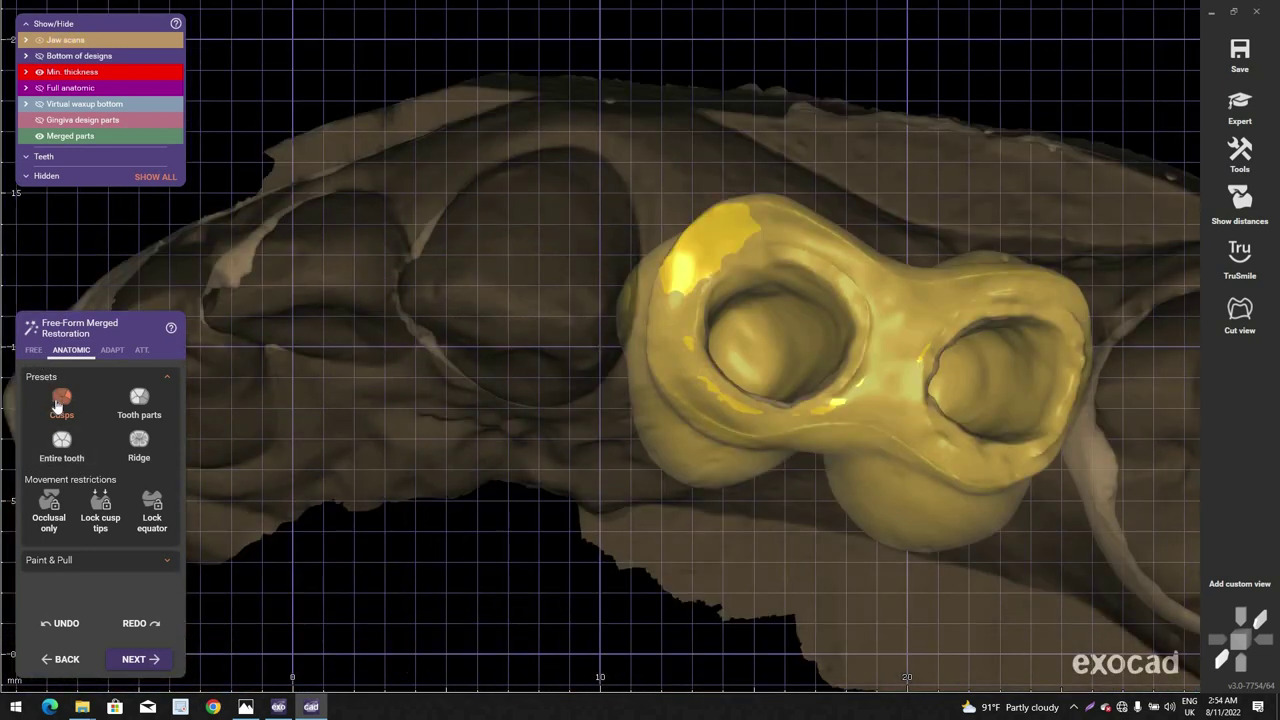
left_click(33, 349)
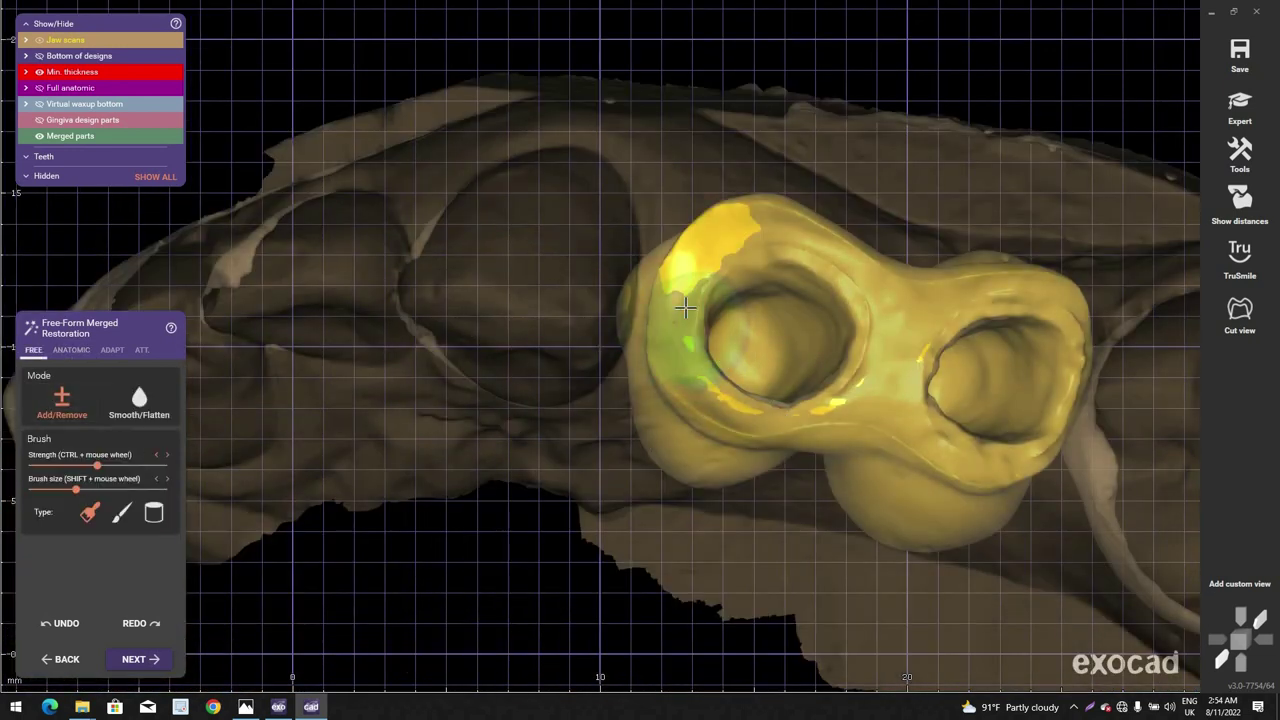
scroll(684, 307, "up", 2)
scroll(680, 303, "down", 2, "ctrl")
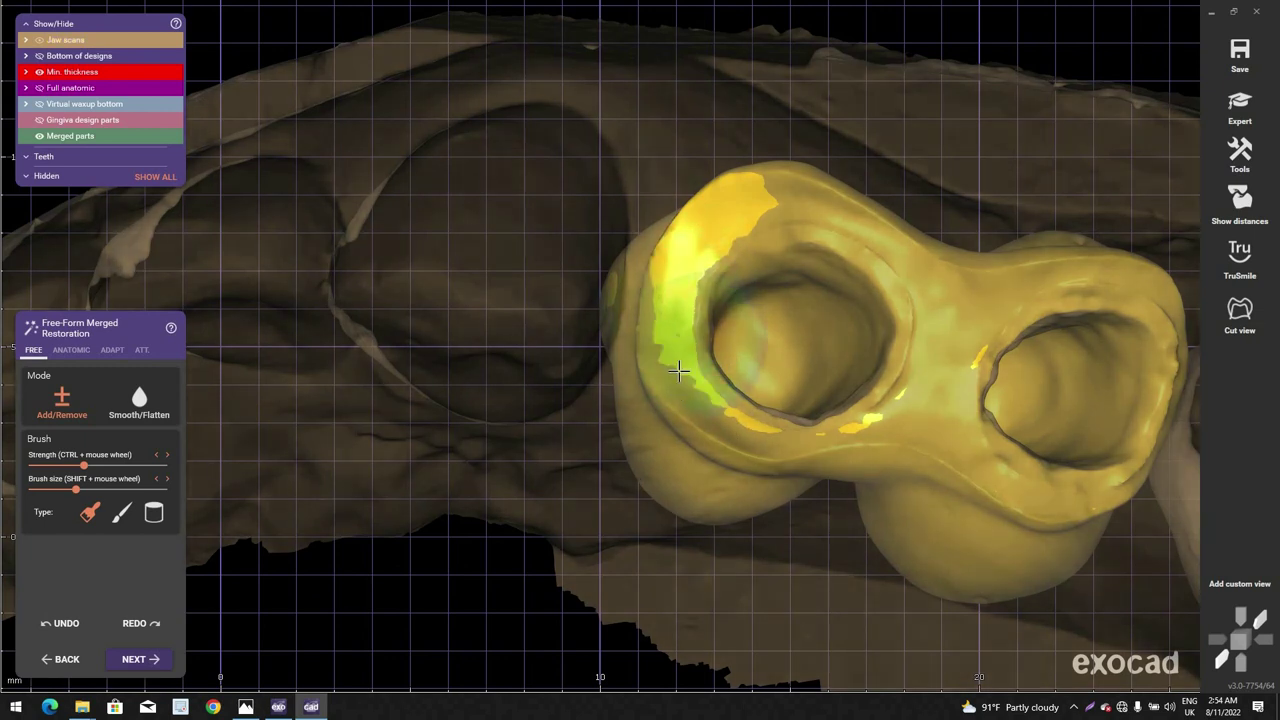
mouse_move(680, 371)
left_mouse_down()
mouse_move(680, 249)
mouse_move(846, 225)
mouse_move(986, 324)
mouse_move(917, 406)
mouse_move(814, 443)
mouse_move(829, 443)
mouse_move(740, 428)
mouse_move(954, 437)
mouse_move(1043, 494)
mouse_move(1031, 480)
left_mouse_up()
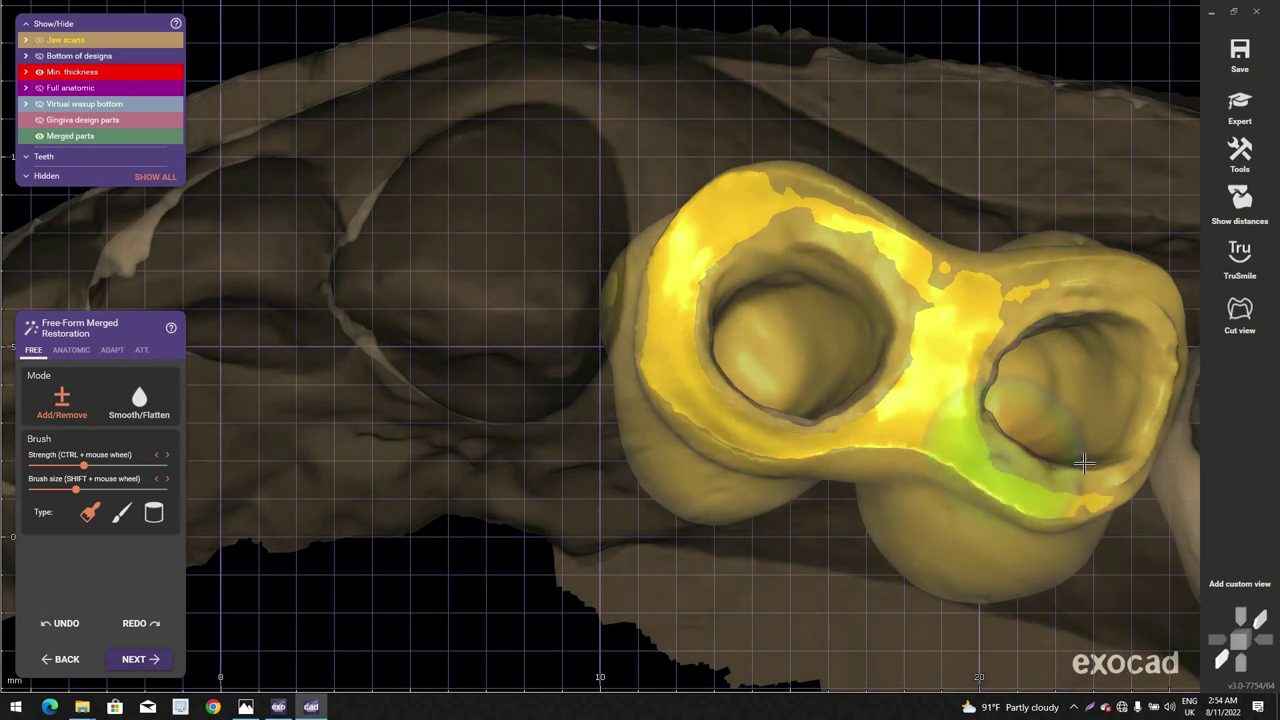
Step: Continue building up the remaining underside rim around both crown openings, and reduce the brush size
right_click_drag(1090, 476, 1037, 323)
scroll(1062, 440, "down", 2)
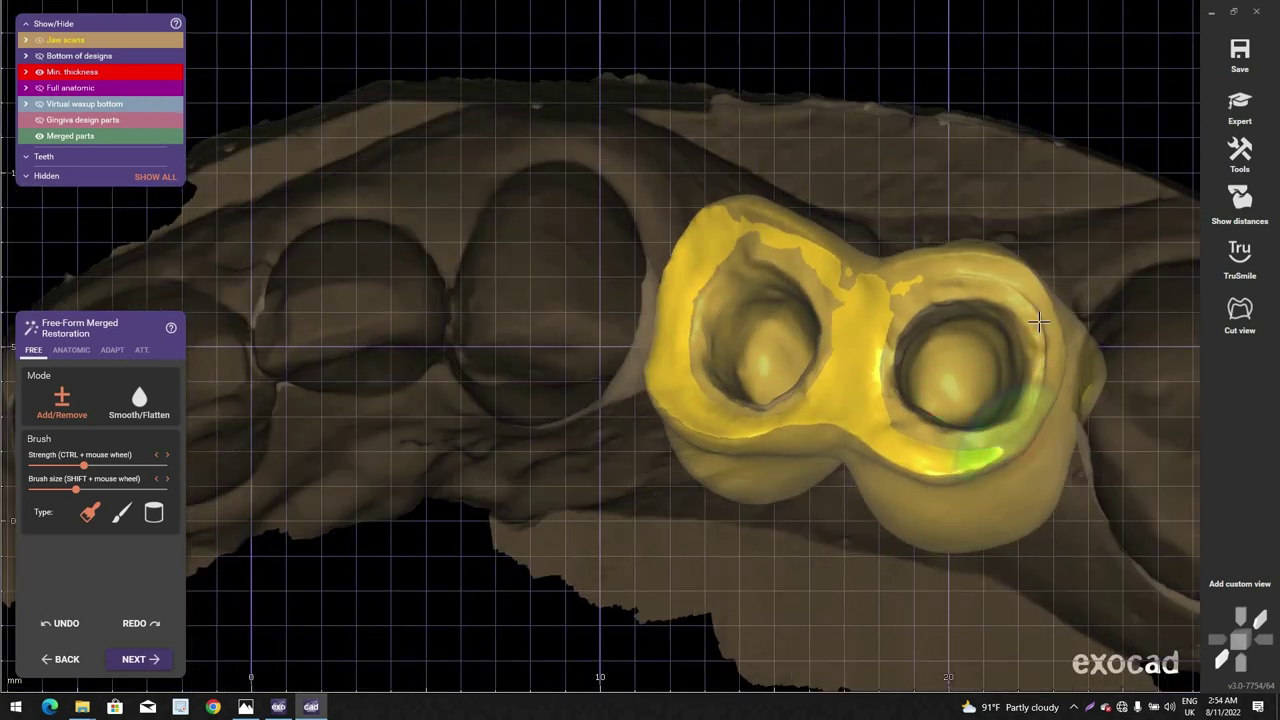
scroll(1037, 323, "up", 2)
mouse_move(884, 241)
left_mouse_down()
mouse_move(666, 166)
mouse_move(792, 186)
left_mouse_up()
mouse_move(754, 216)
right_mouse_down()
mouse_move(697, 214)
mouse_move(745, 241)
right_mouse_up()
scroll(745, 241, "down", 2, "shift")
scroll(877, 172, "down", 3, "ctrl+shift")
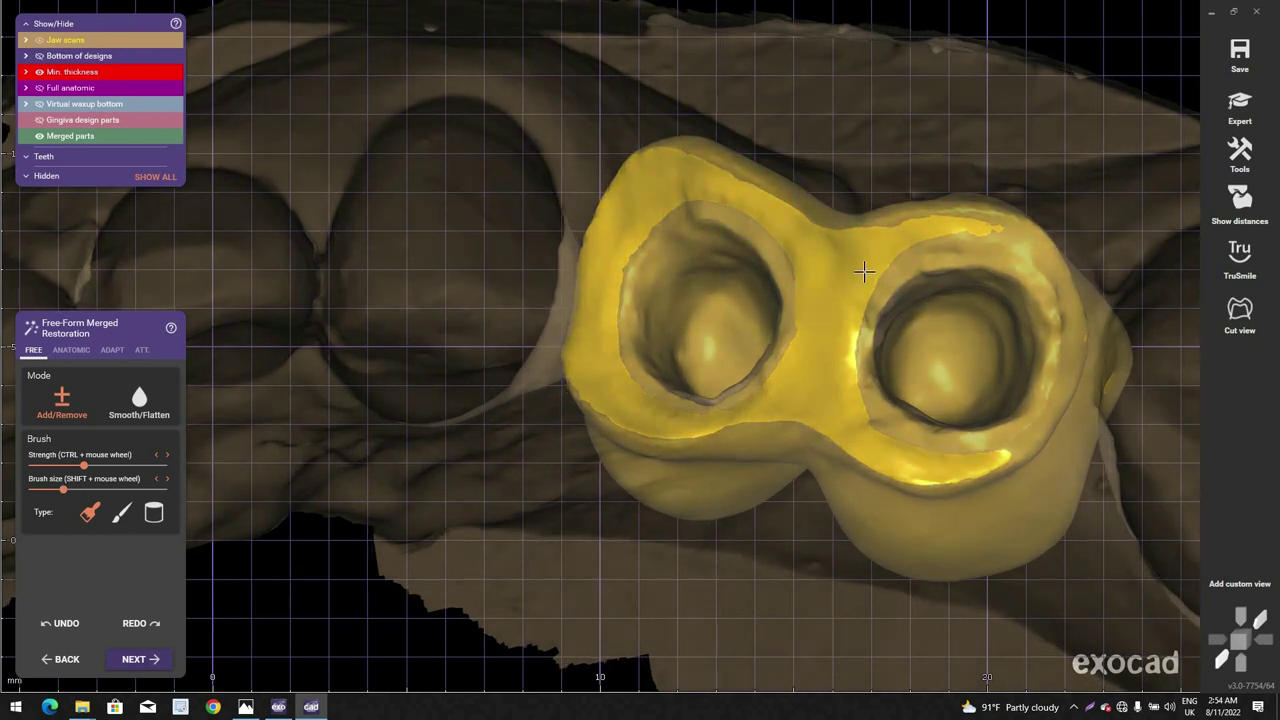
Step: Hide the jaw scans and examine the restoration's underside around both crown openings and the connecting area
mouse_move(863, 271)
right_mouse_down()
mouse_move(934, 386)
mouse_move(860, 428)
right_mouse_up()
scroll(857, 431, "up", 2)
scroll(862, 436, "down", 4)
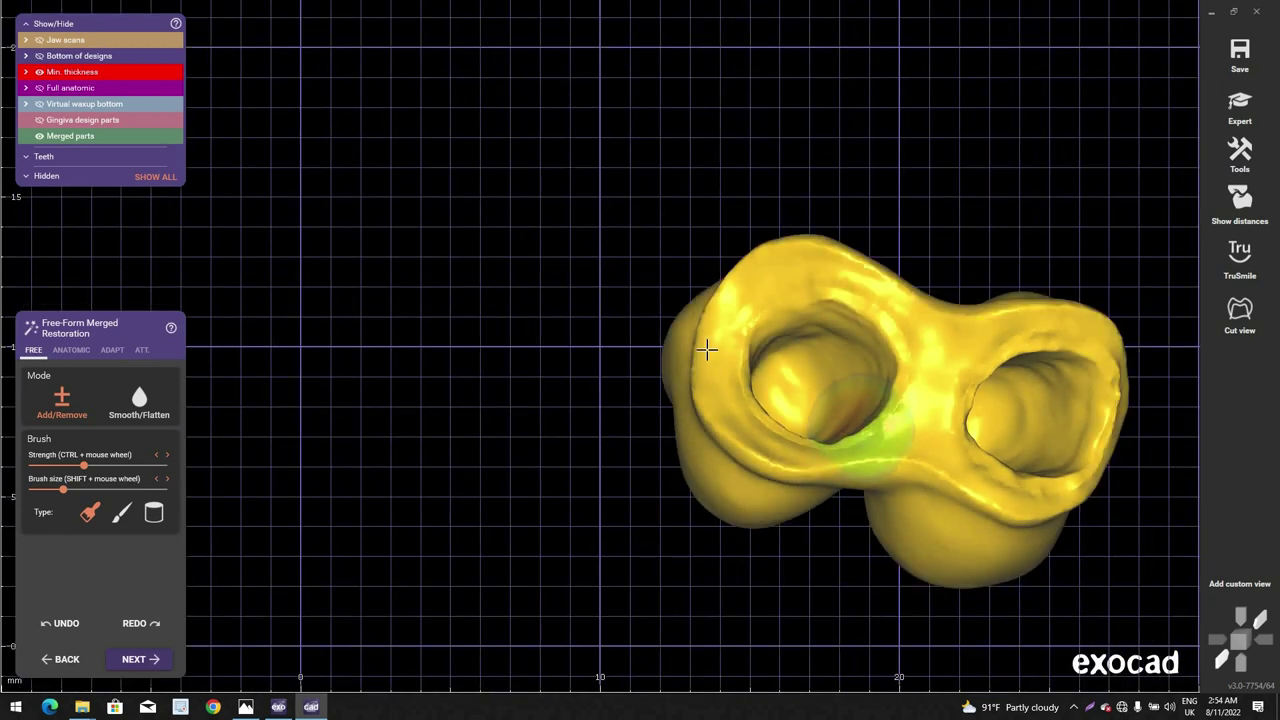
right_click_drag(706, 349, 648, 354)
scroll(606, 323, "up", 3)
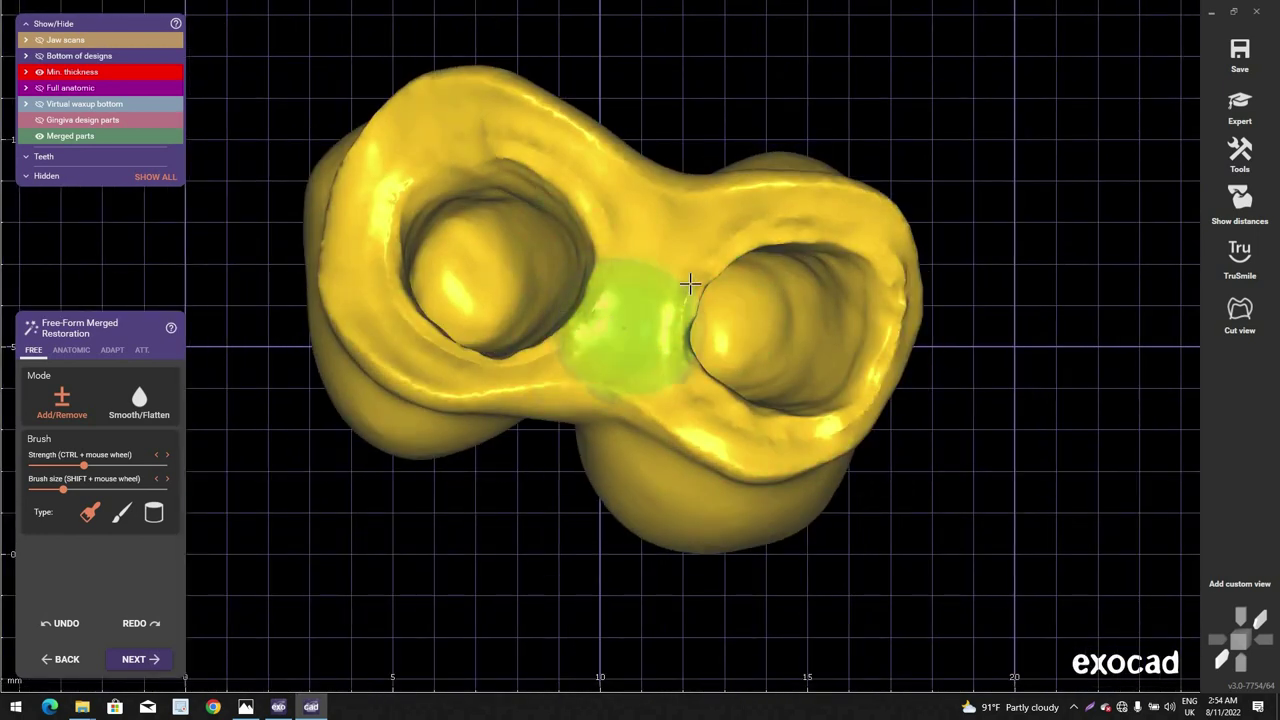
scroll(606, 306, "up", 3)
right_click_drag(689, 283, 598, 317)
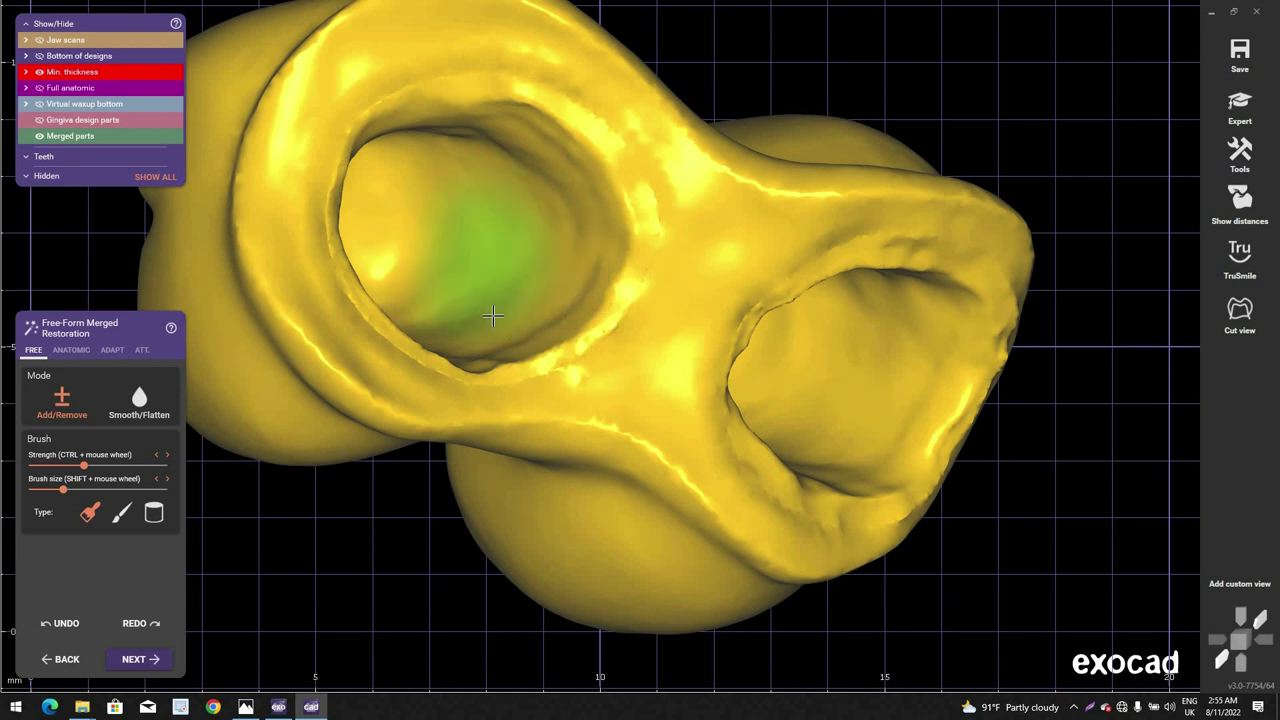
right_click_drag(453, 270, 408, 258)
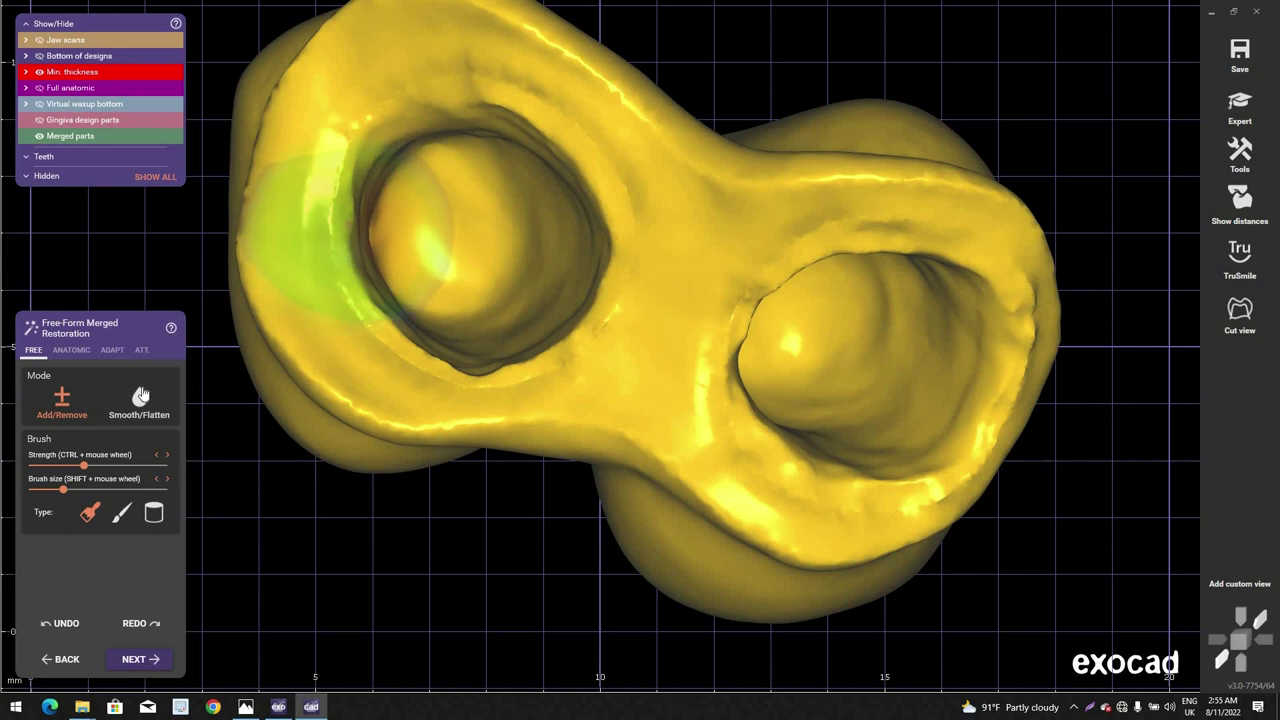
Step: Reduce the Add/Remove brush size, check the inner rims of both crown openings, and show the jaw scans again
scroll(397, 275, "down", 1, "shift")
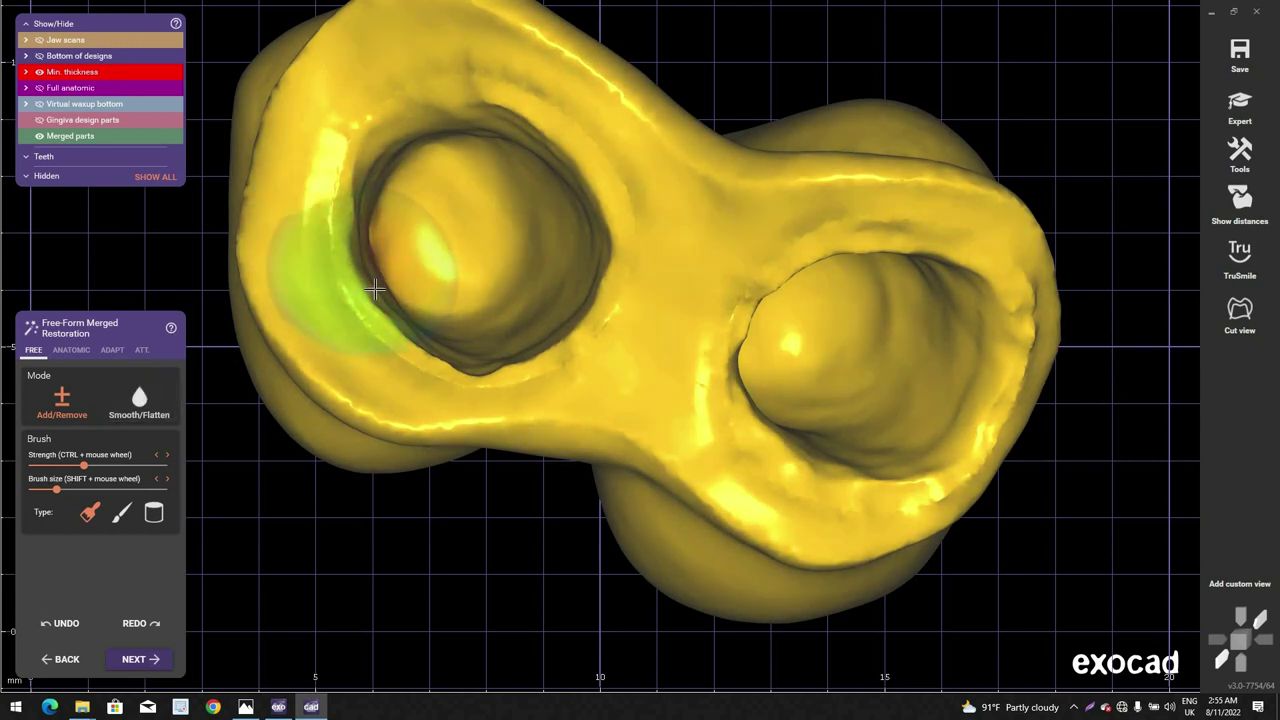
right_click_drag(418, 308, 400, 328)
scroll(405, 298, "down", 1, "shift")
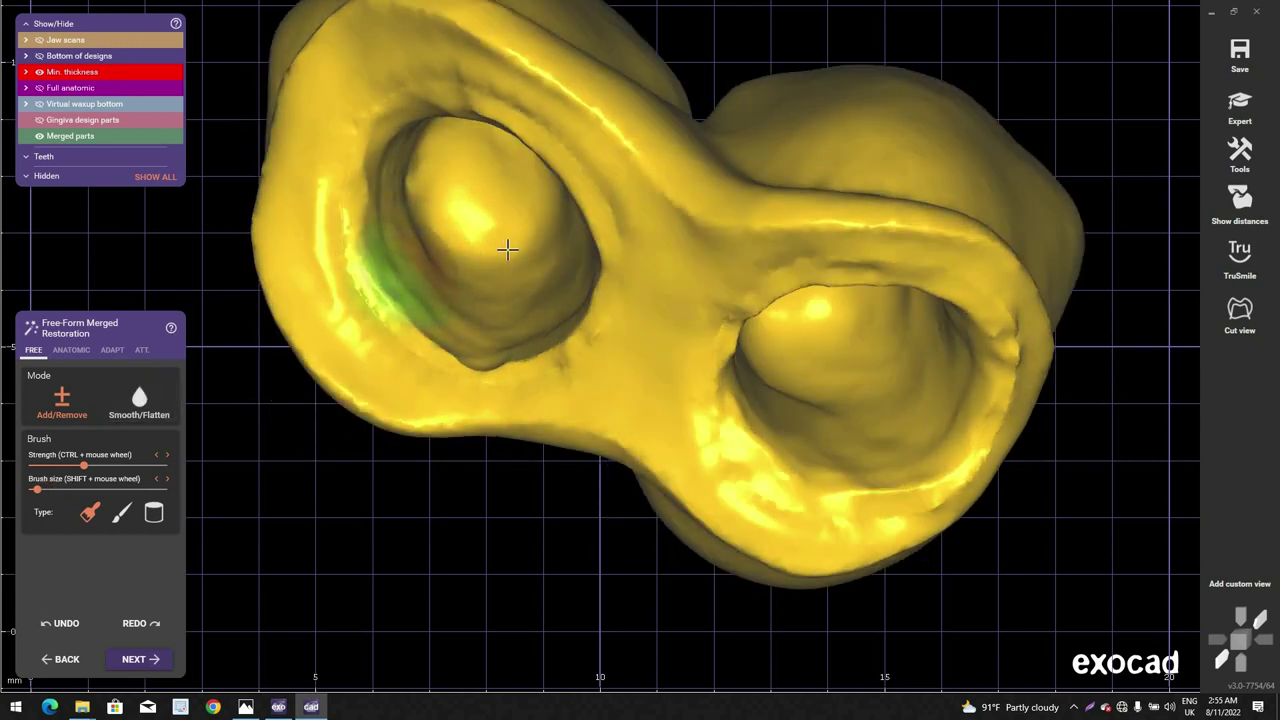
right_click_drag(496, 221, 524, 229)
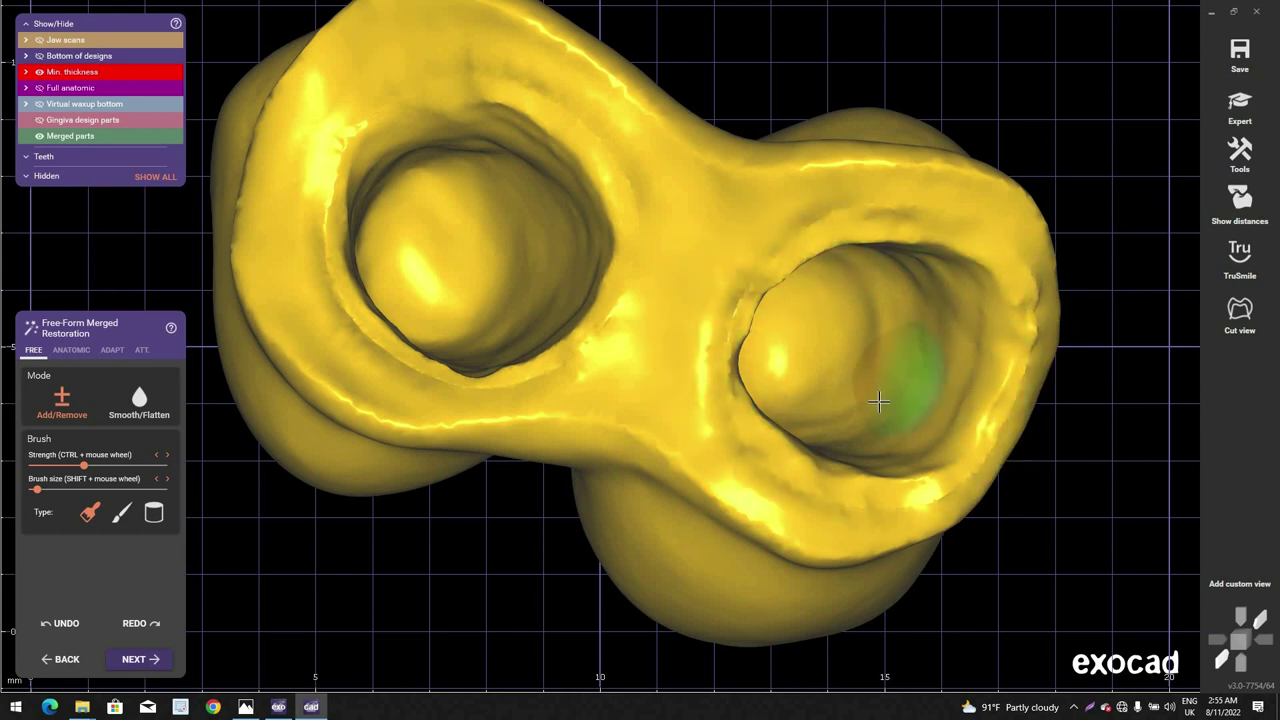
mouse_move(885, 385)
right_mouse_down()
mouse_move(827, 409)
mouse_move(820, 315)
mouse_move(775, 310)
right_mouse_up()
key("j")
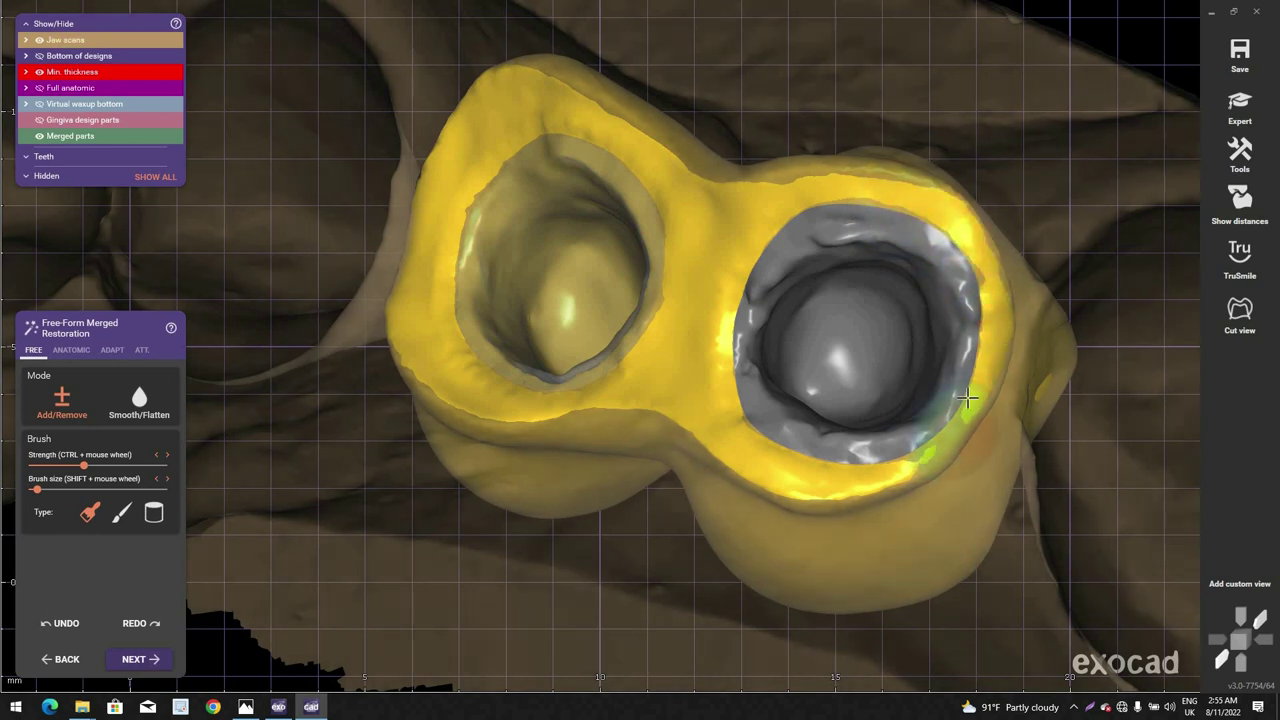
mouse_move(686, 429)
right_mouse_down()
mouse_move(711, 260)
mouse_move(674, 236)
mouse_move(351, 377)
right_mouse_up()
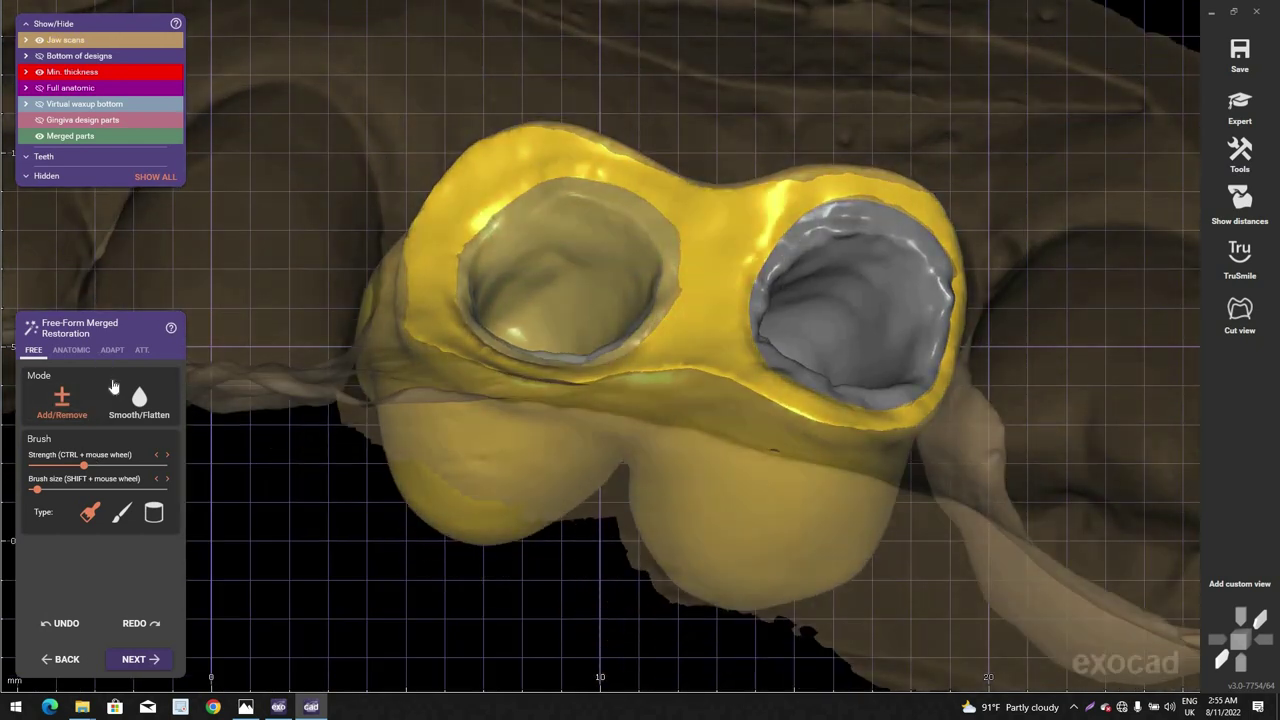
Step: Open the gingiva adaptation settings and examine the restoration's buccal margin and occlusal side against the jaw scan
left_click(112, 349)
scroll(637, 296, "down", 4)
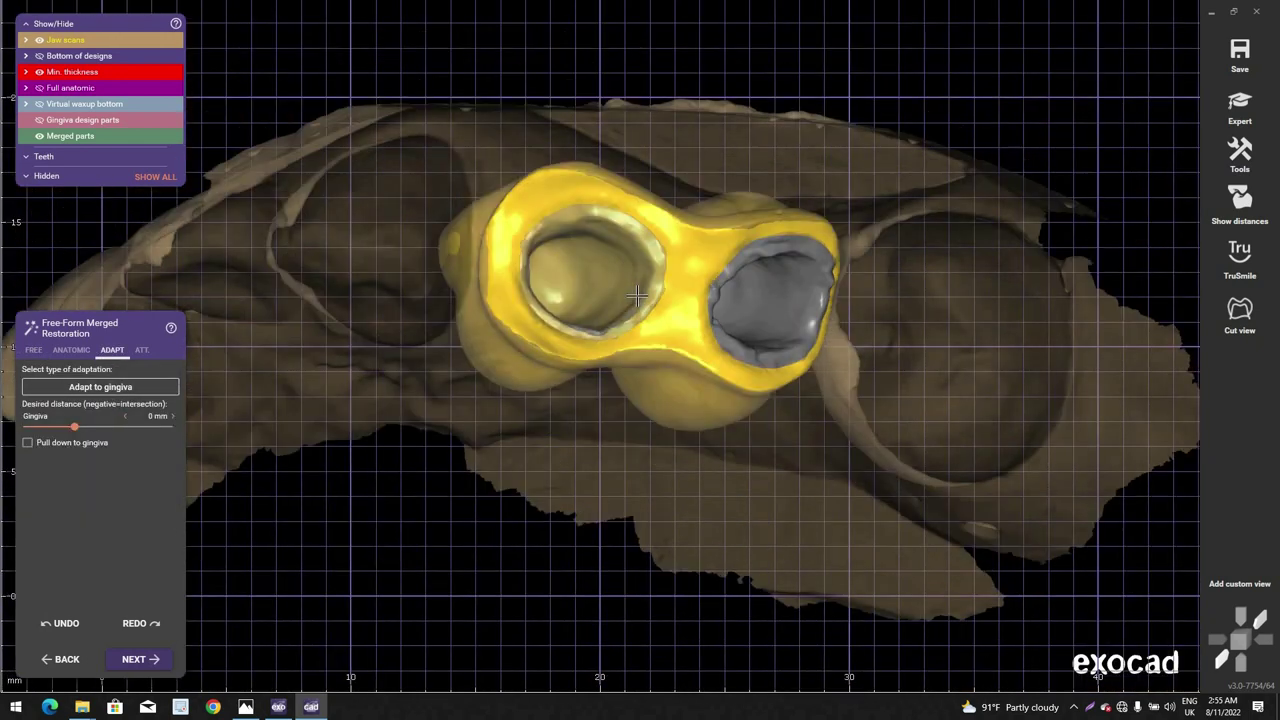
right_click_drag(637, 290, 700, 425)
scroll(812, 245, "up", 2)
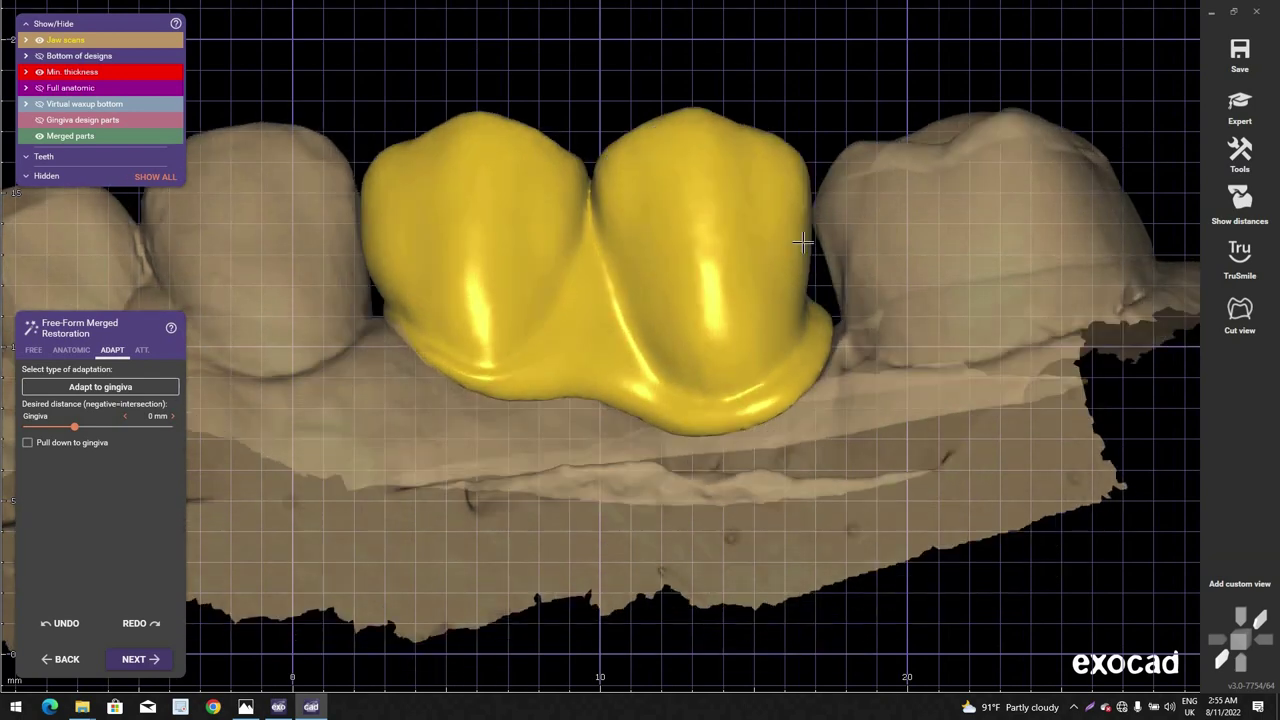
scroll(800, 250, "up", 5)
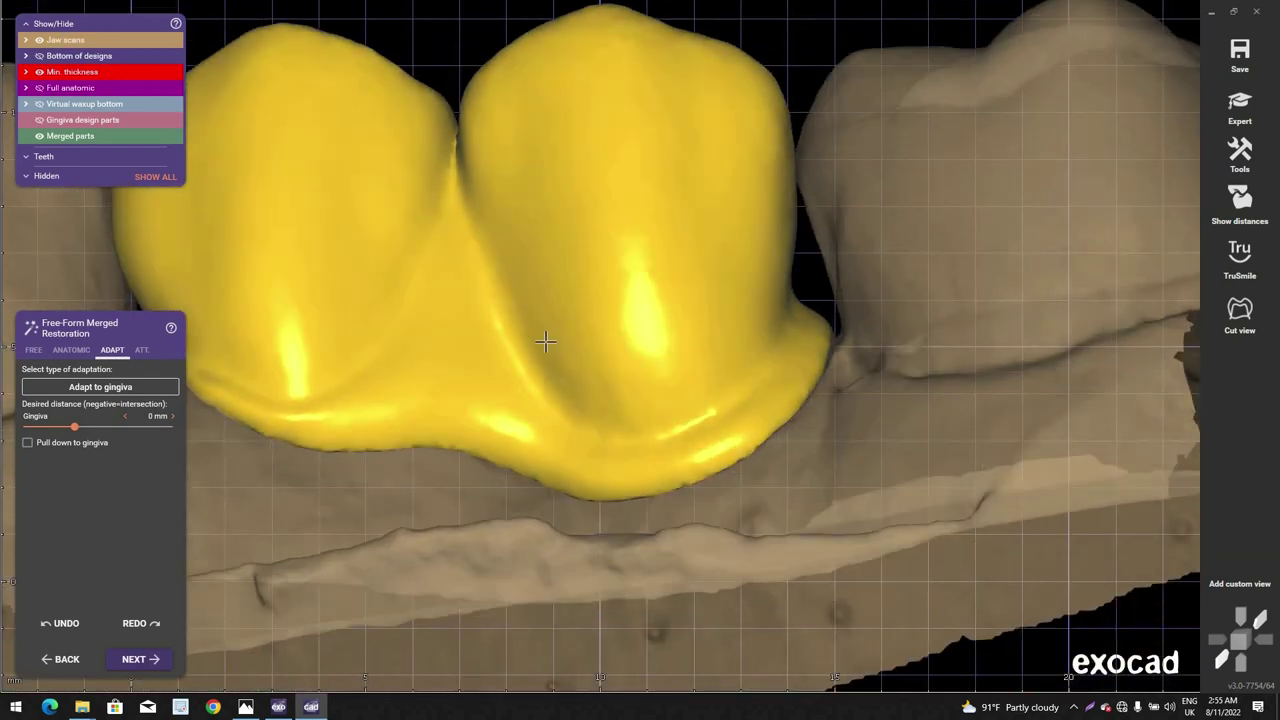
scroll(543, 339, "down", 3)
right_click_drag(510, 338, 440, 400)
middle_click(430, 390)
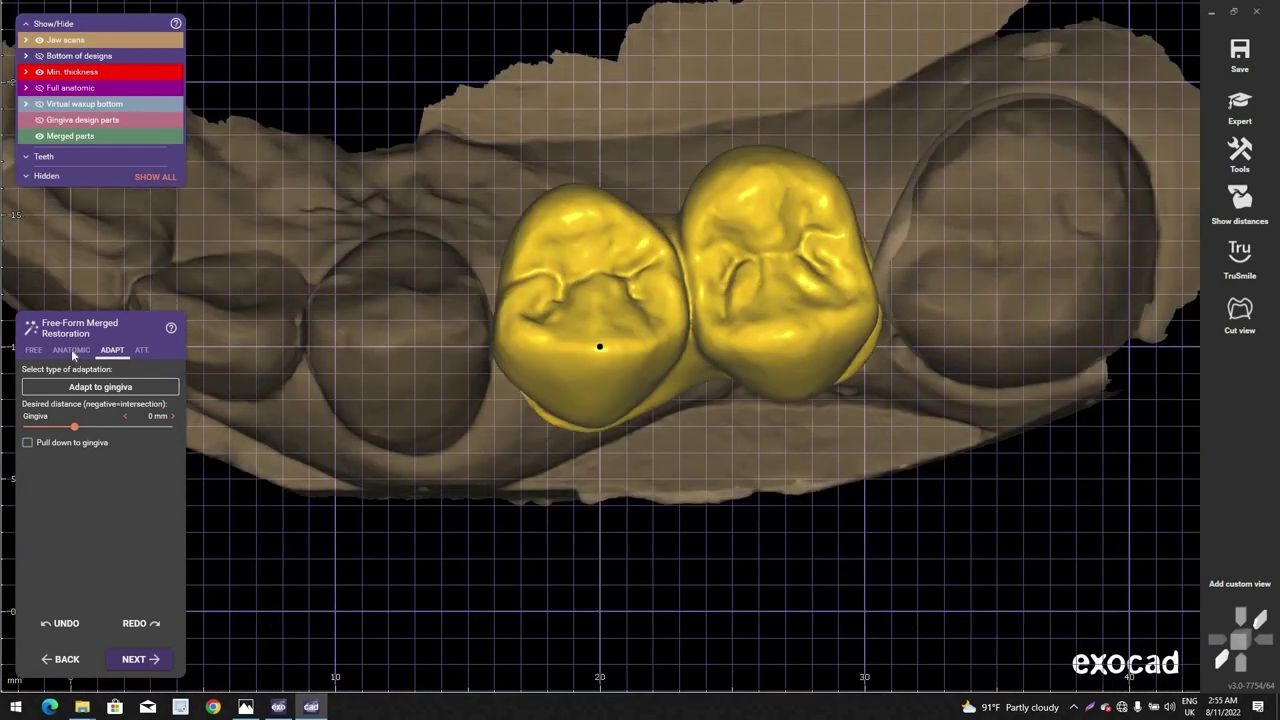
Step: Touch up the front crown's contact with the neighbouring tooth using a weaker, larger Add/Remove brush, and check the contact from underneath
left_click(33, 349)
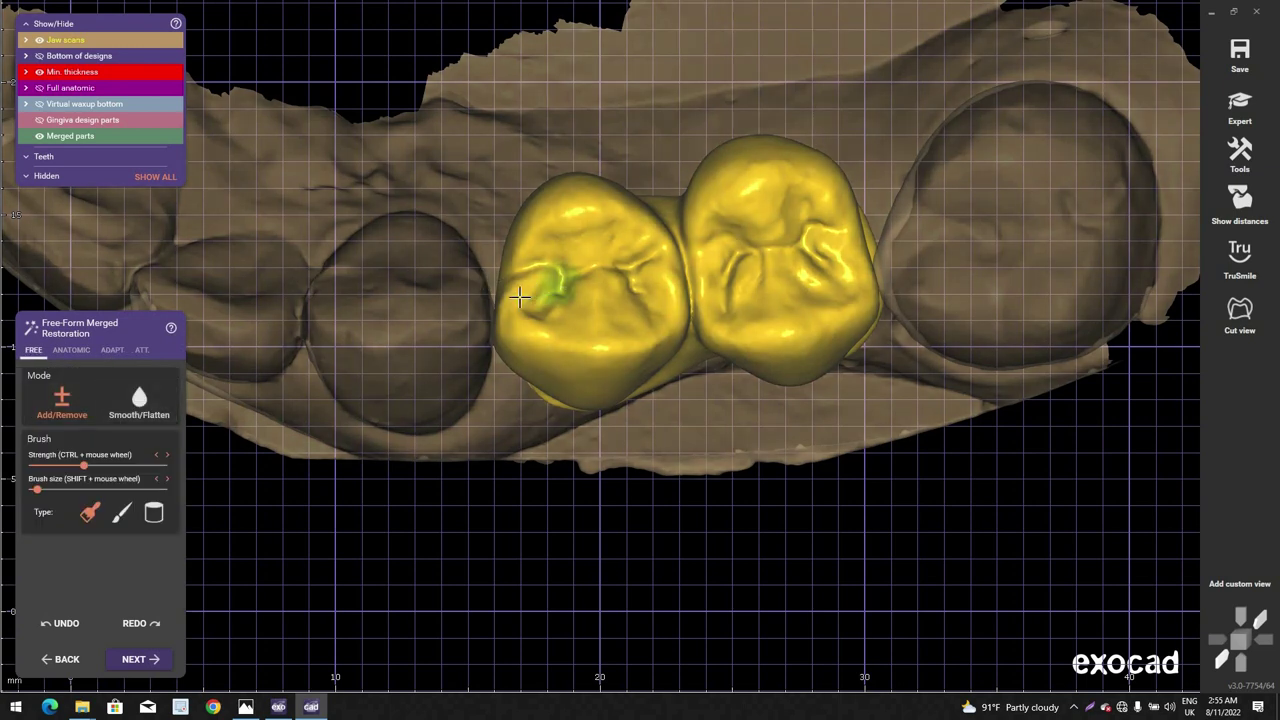
scroll(530, 288, "up", 4)
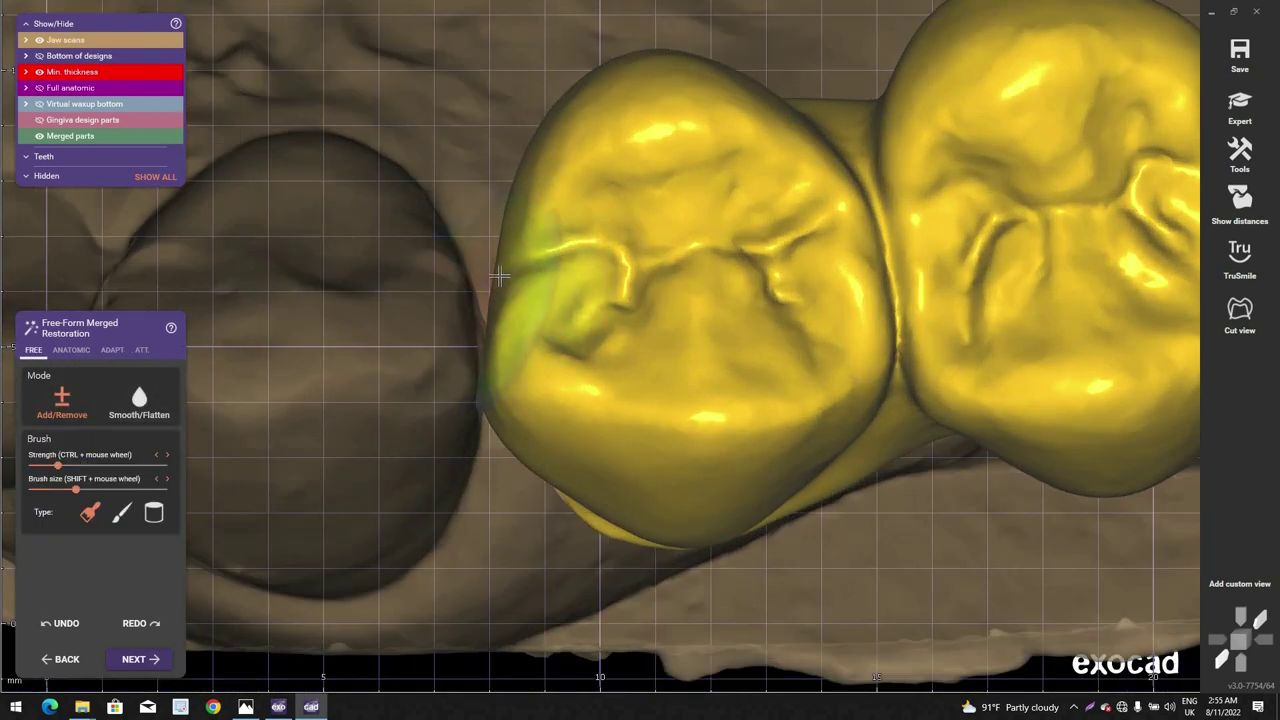
scroll(519, 256, "down", 4)
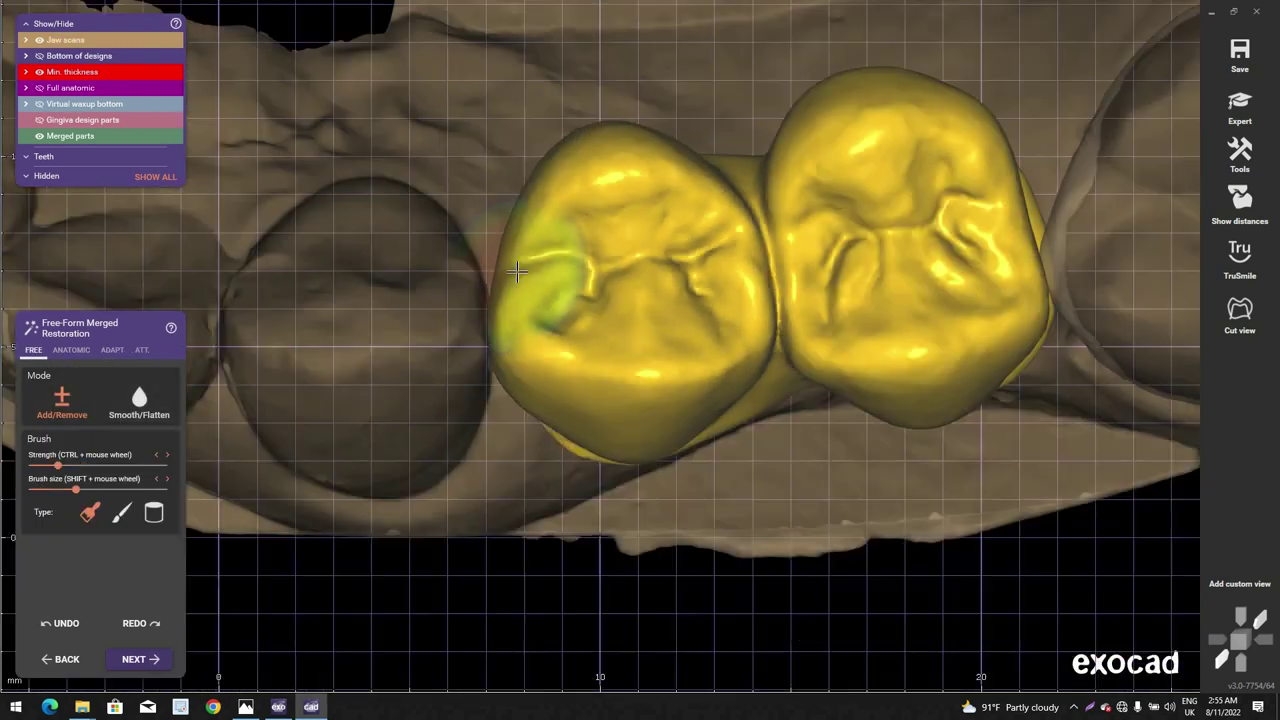
right_click_drag(545, 275, 603, 315)
right_click_drag(615, 370, 632, 406)
scroll(632, 400, "up", 3)
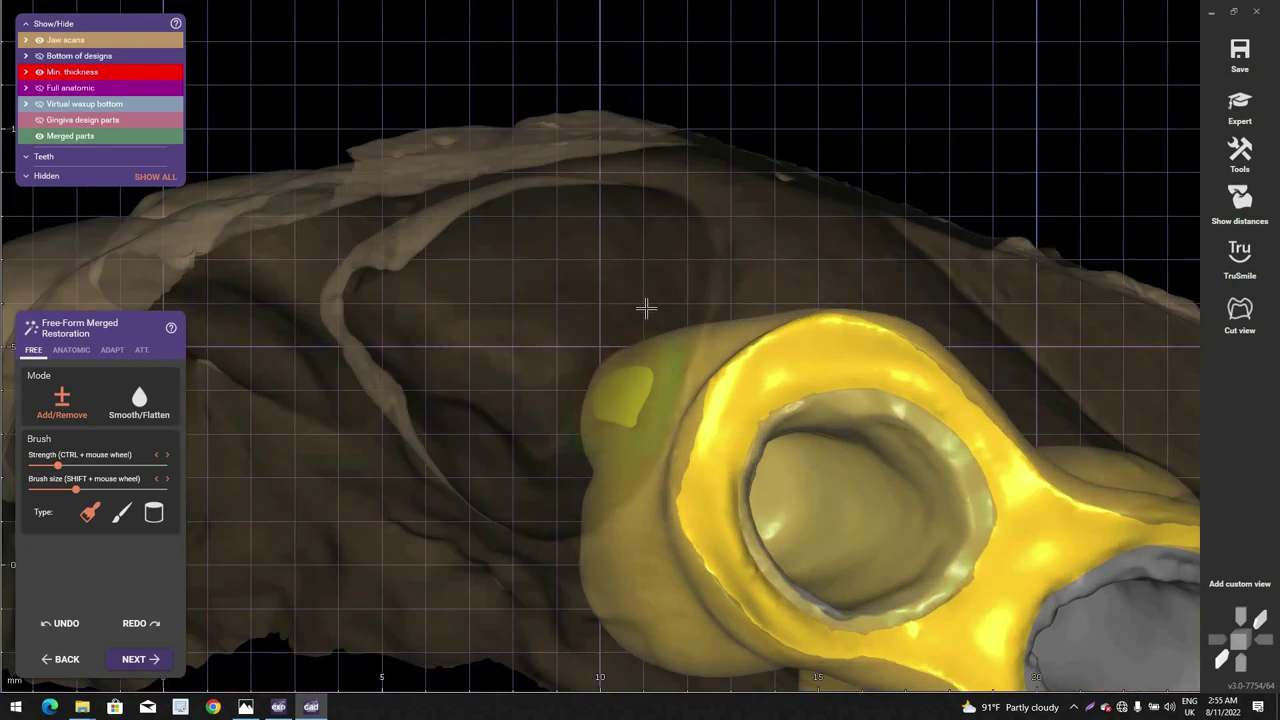
scroll(669, 366, "down", 3)
right_click_drag(669, 366, 774, 449)
scroll(820, 448, "up", 1)
scroll(831, 446, "down", 3)
right_click_drag(109, 422, 105, 352)
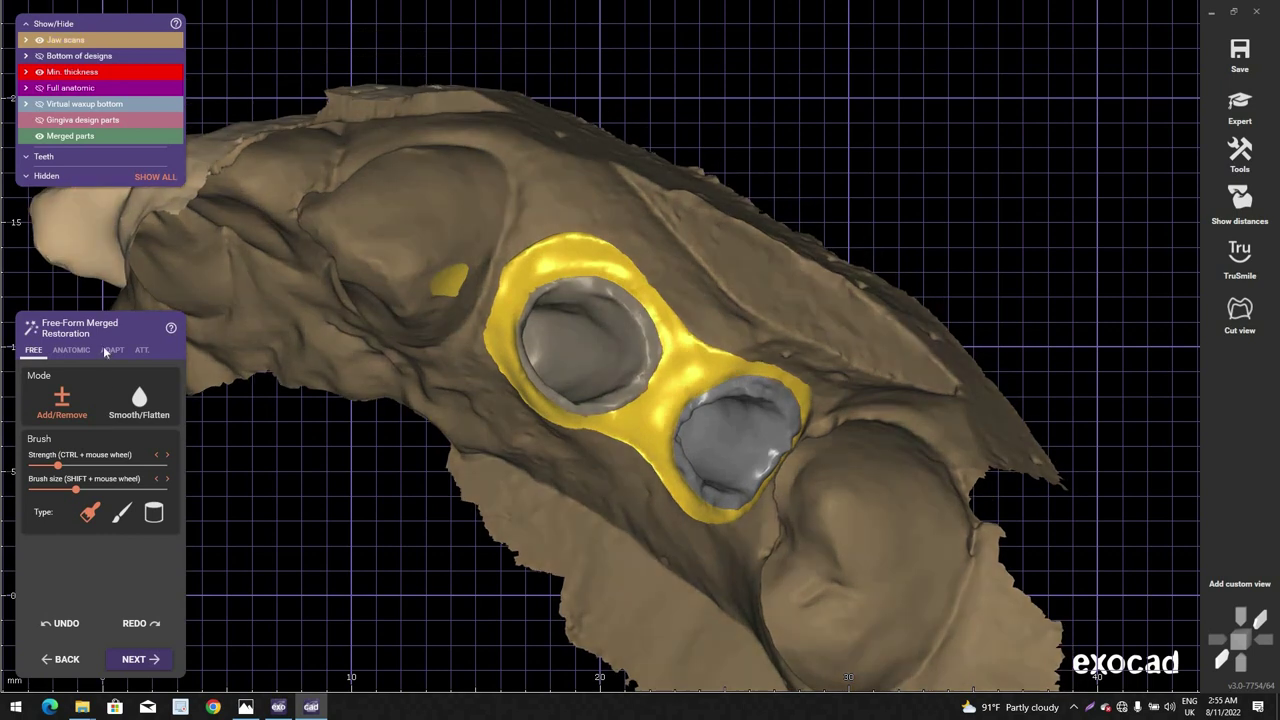
Step: Try adapting the merged restoration to the gingiva with a desired distance of -0.06 mm, and inspect its margin
left_click(109, 351)
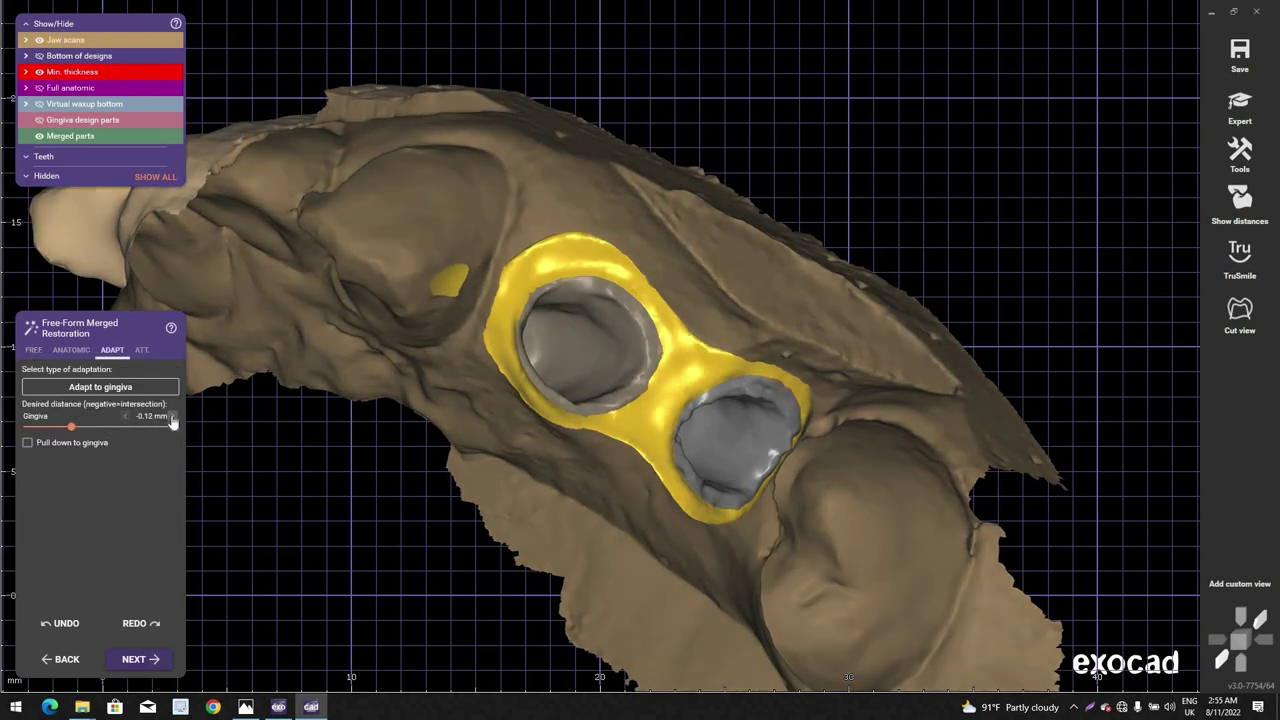
left_click(125, 388)
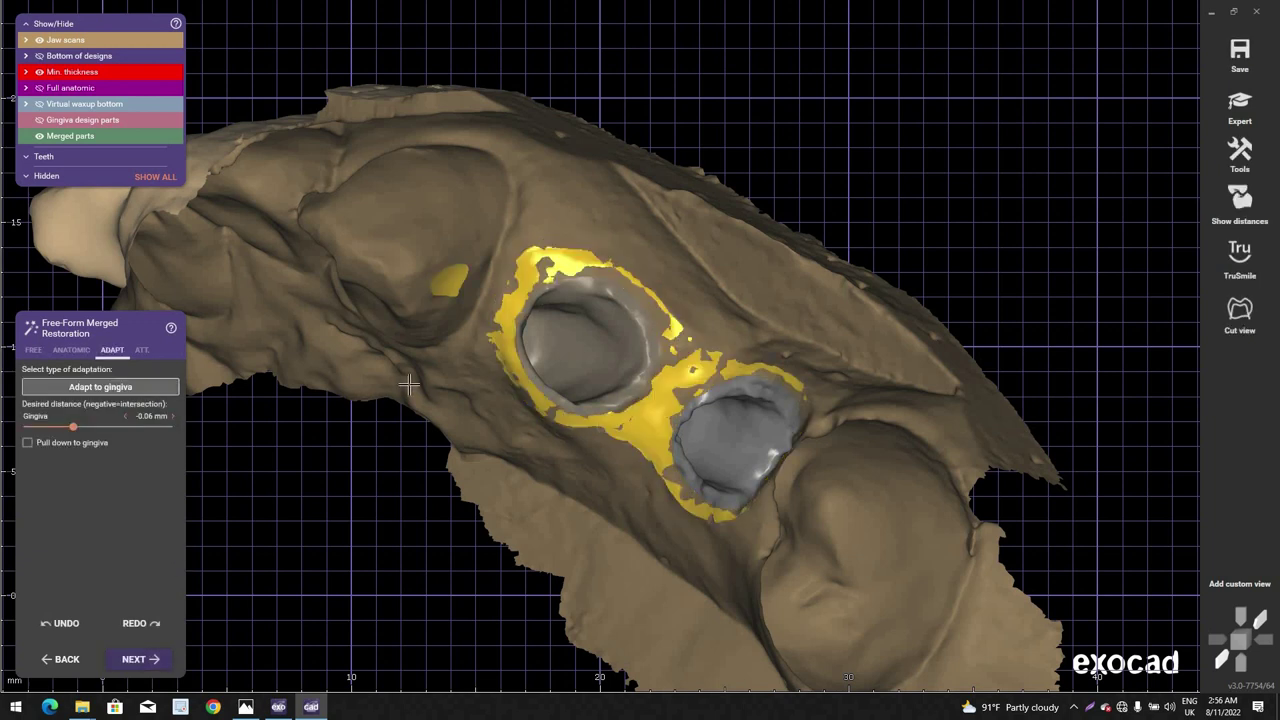
right_click_drag(412, 385, 460, 380)
scroll(483, 273, "up", 3)
scroll(481, 274, "up", 3)
scroll(460, 380, "down", 2)
Step: Try adapting the restoration to the gingiva at a distance of 0 mm, and undo both gingiva adaptations
right_click_drag(176, 407, 128, 422)
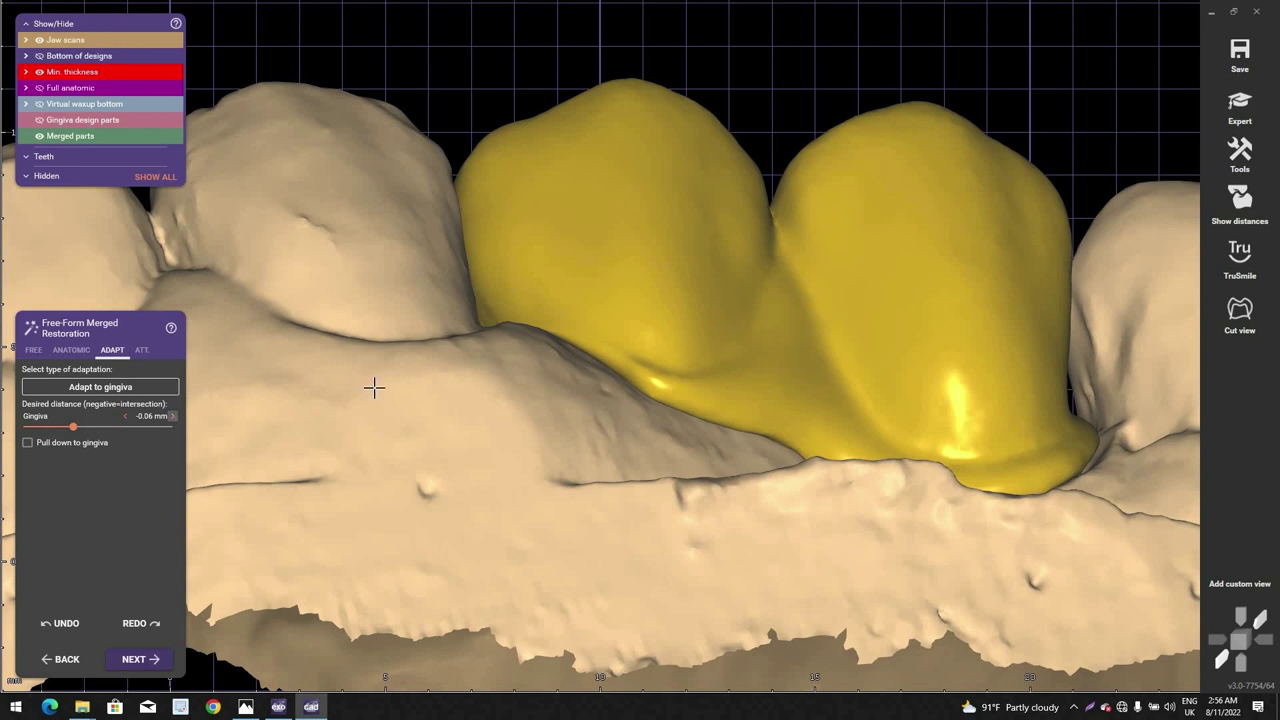
right_click_drag(435, 340, 153, 398)
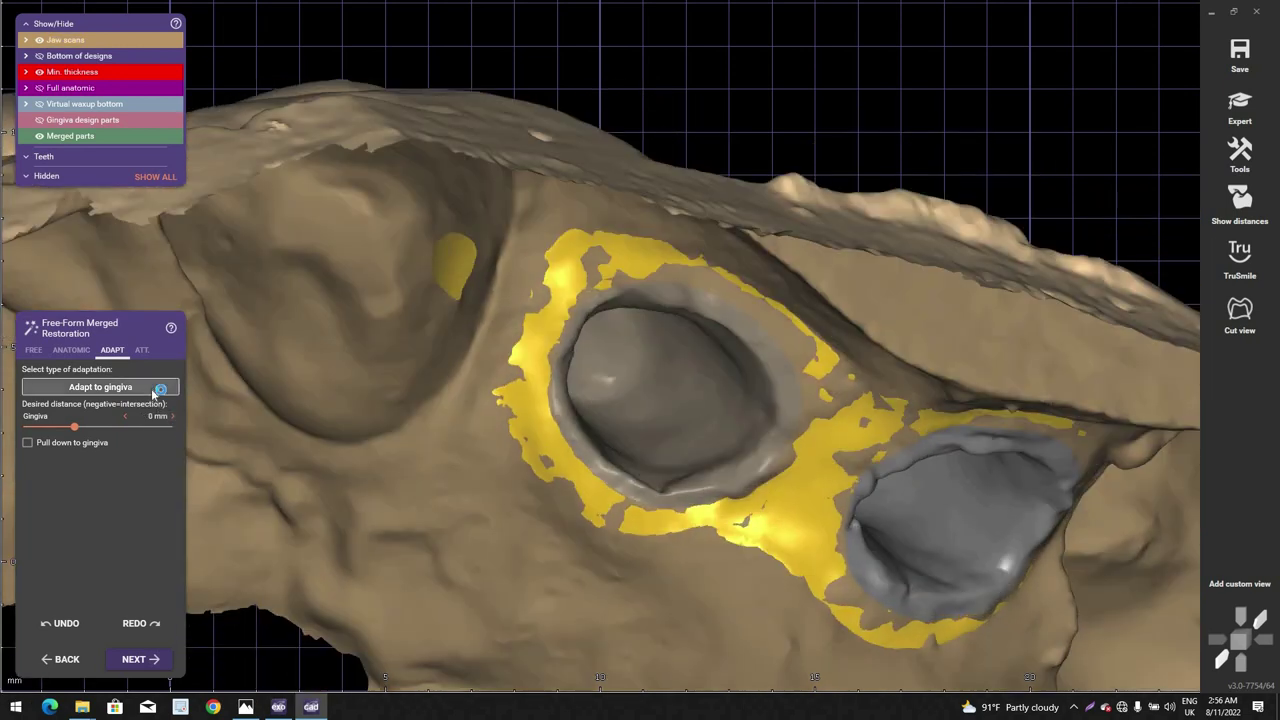
left_click(153, 388)
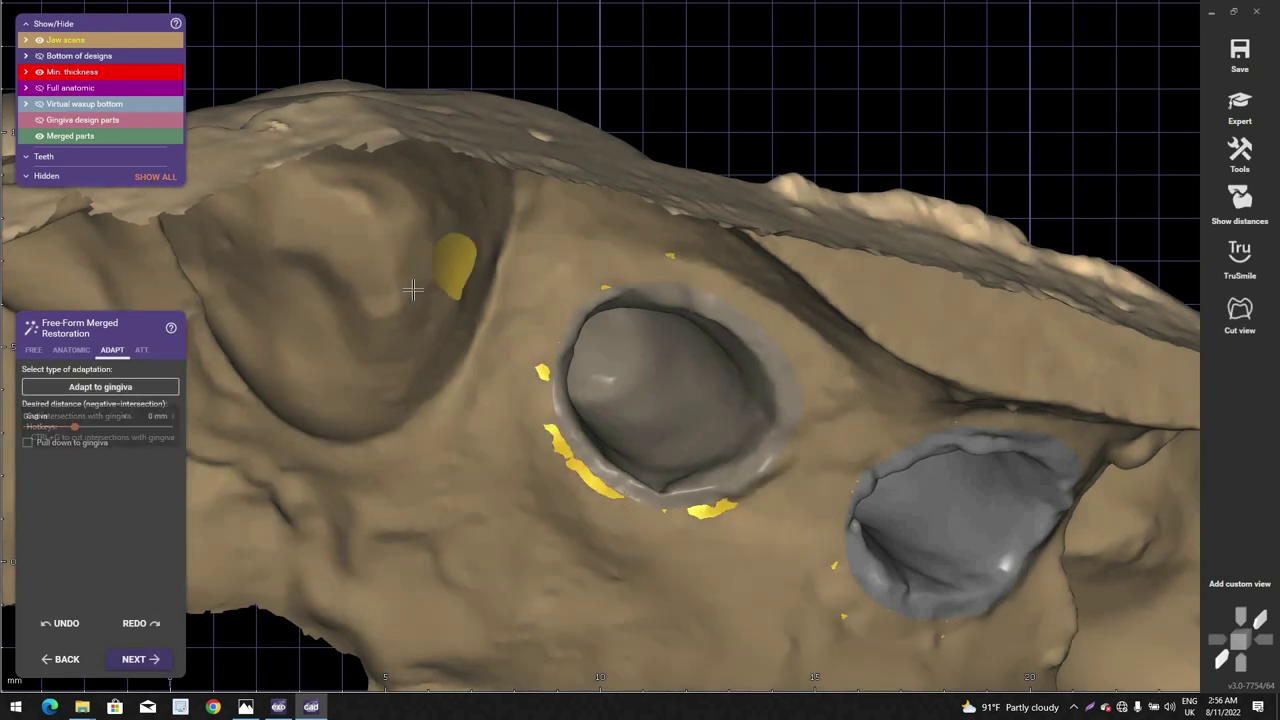
right_click_drag(420, 309, 901, 375)
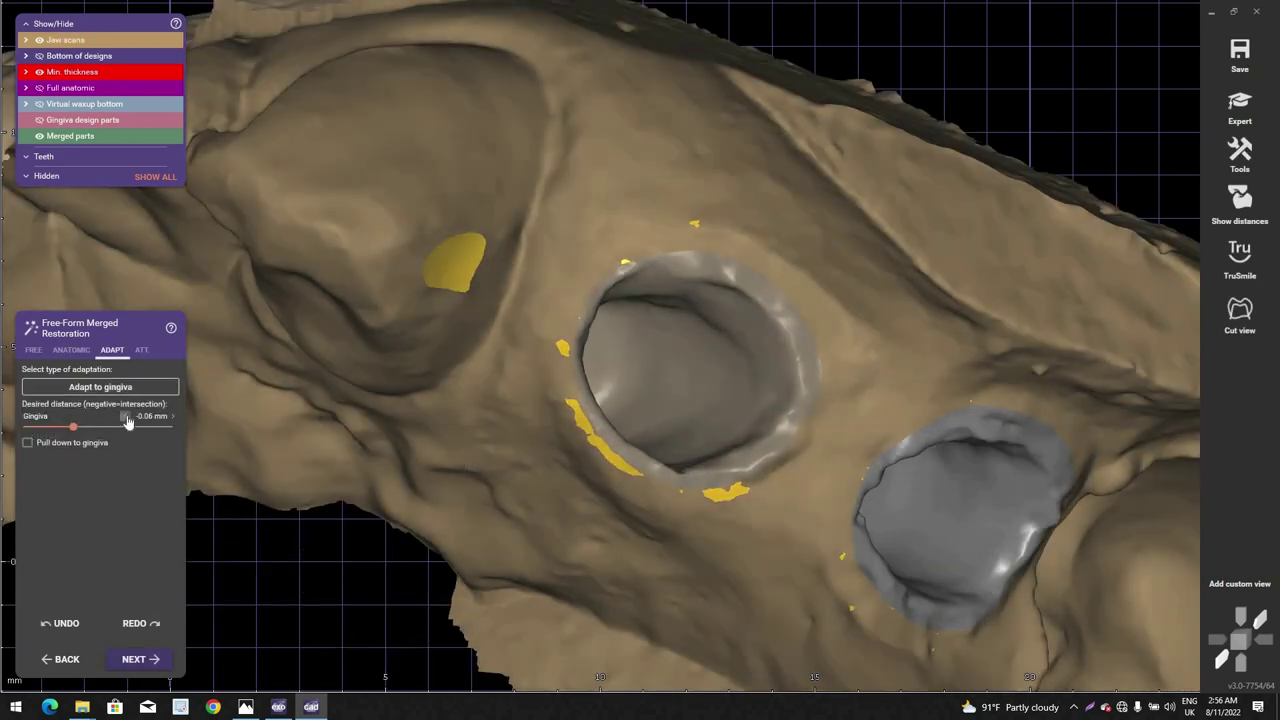
left_click(48, 625)
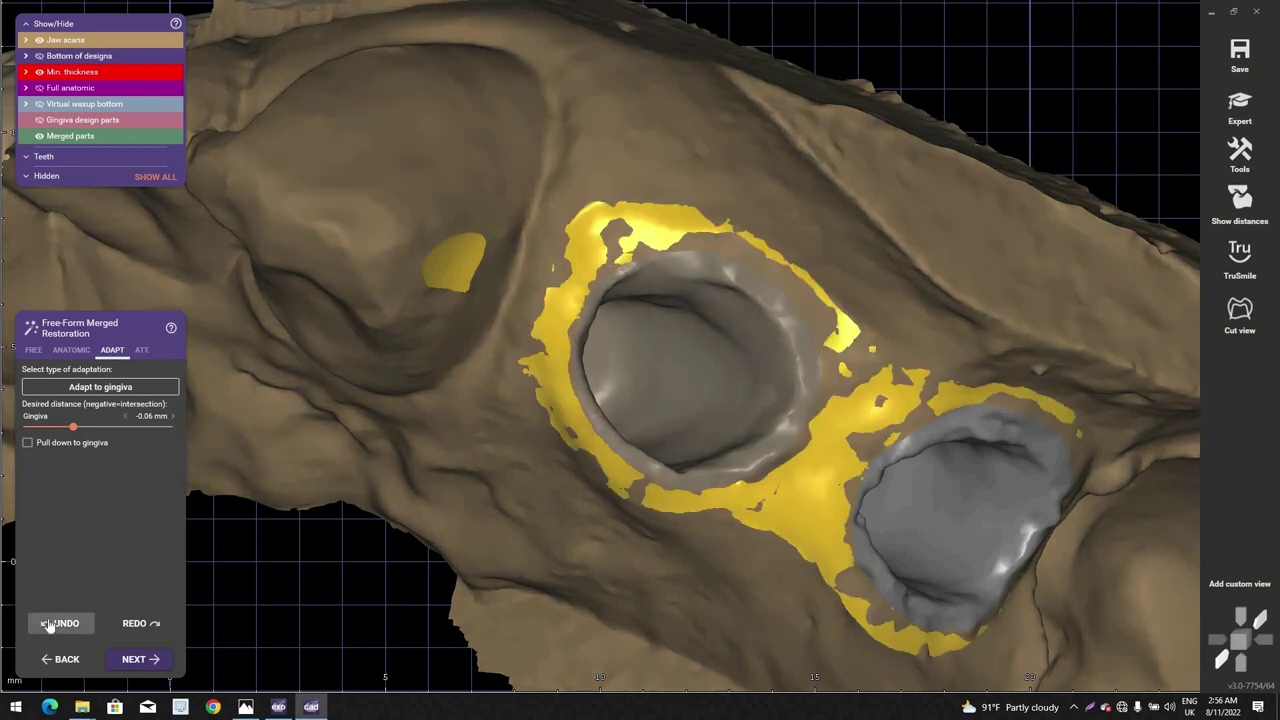
left_click(48, 625)
Step: Retry the gingiva adaptation at -0.06 mm, inspect the buccal margins of both crowns, and undo the adaptation
scroll(203, 508, "down", 3)
right_click_drag(203, 508, 163, 442)
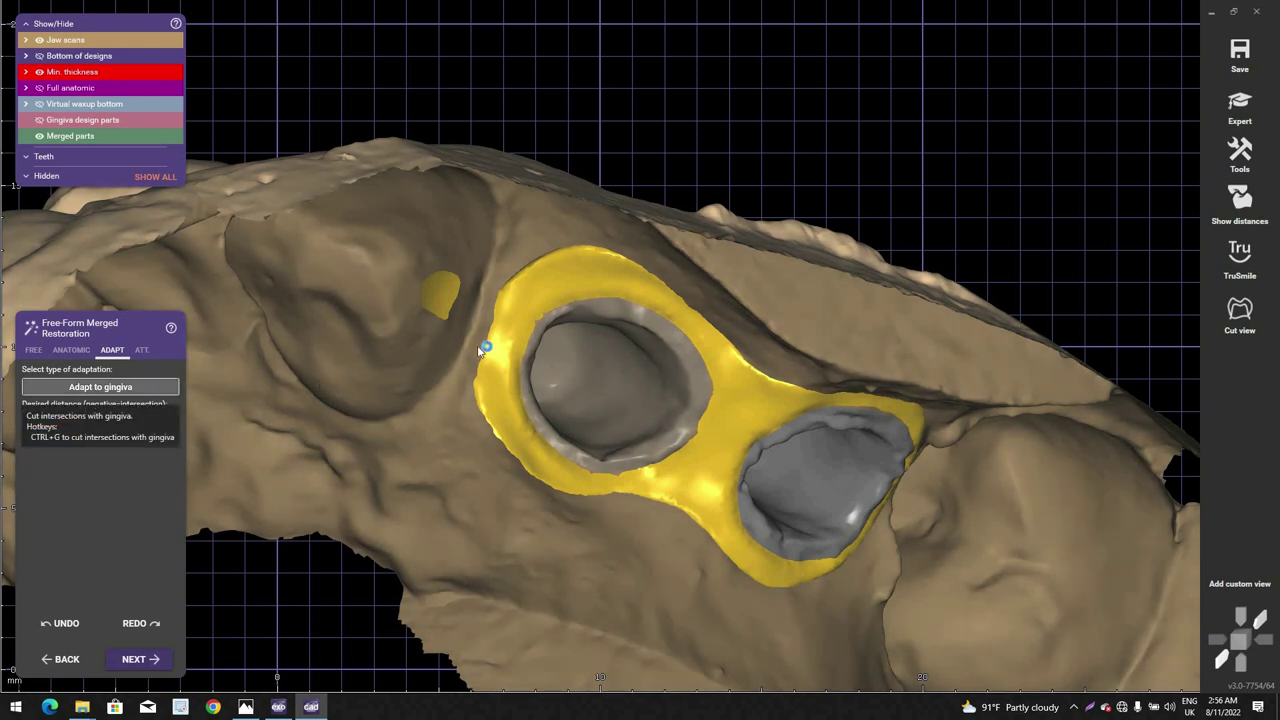
key("ctrl+g")
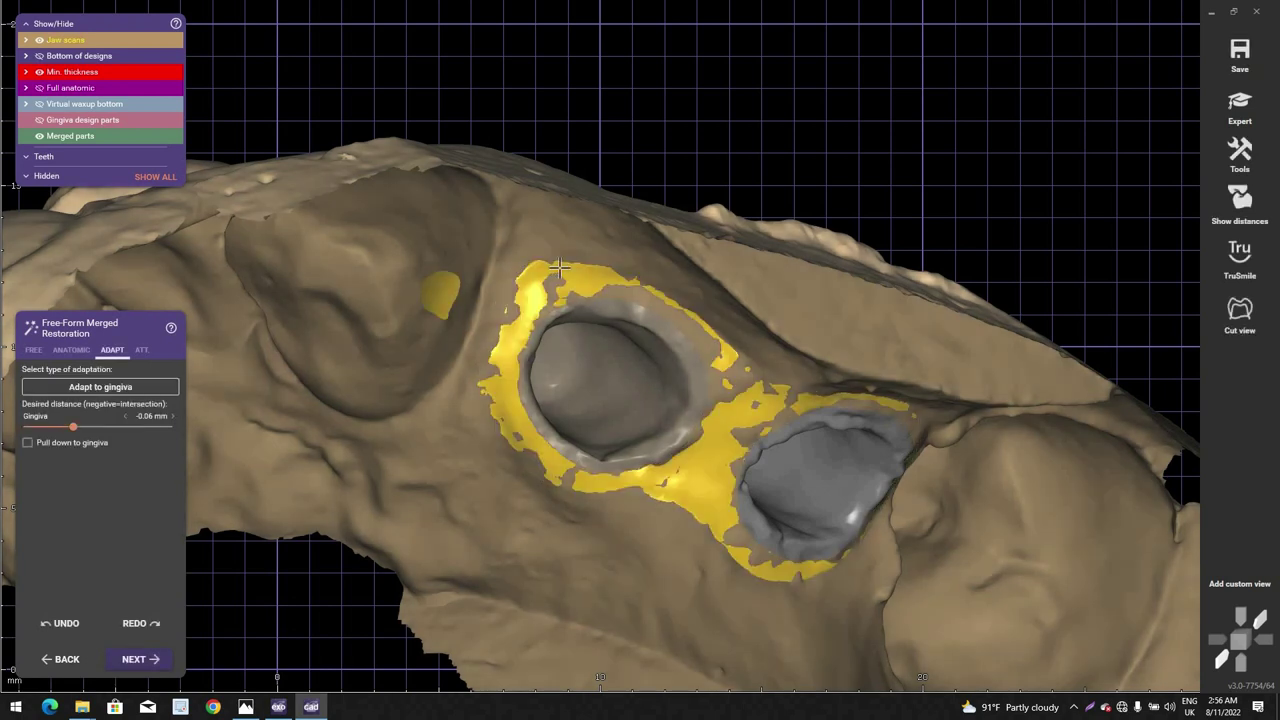
right_click_drag(718, 320, 684, 437)
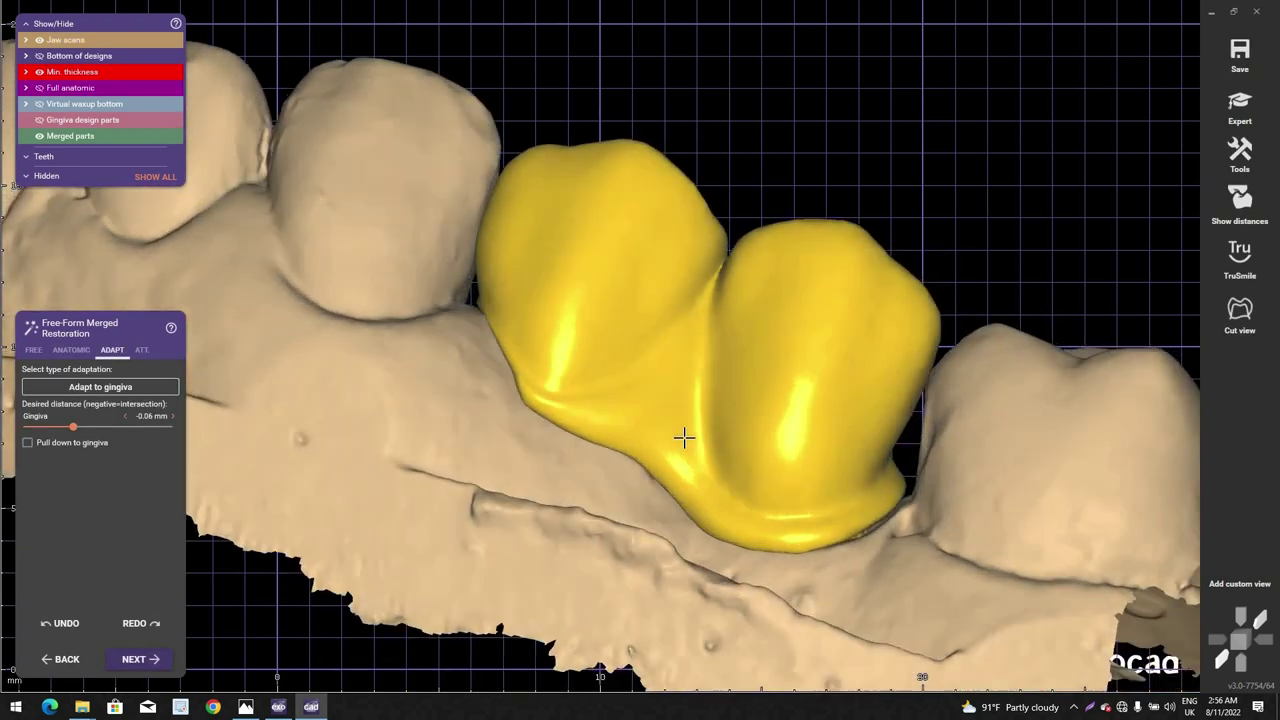
mouse_move(684, 437)
right_mouse_down()
mouse_move(220, 486)
mouse_move(77, 592)
right_mouse_up()
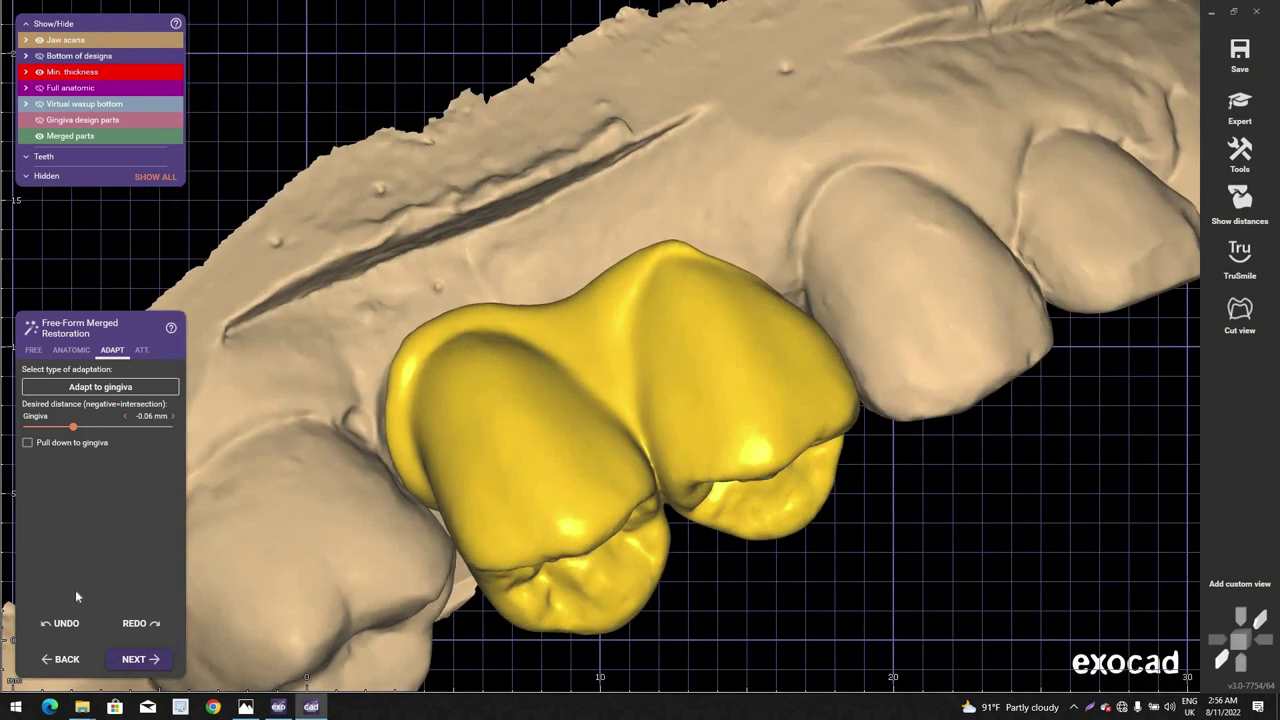
left_click(68, 626)
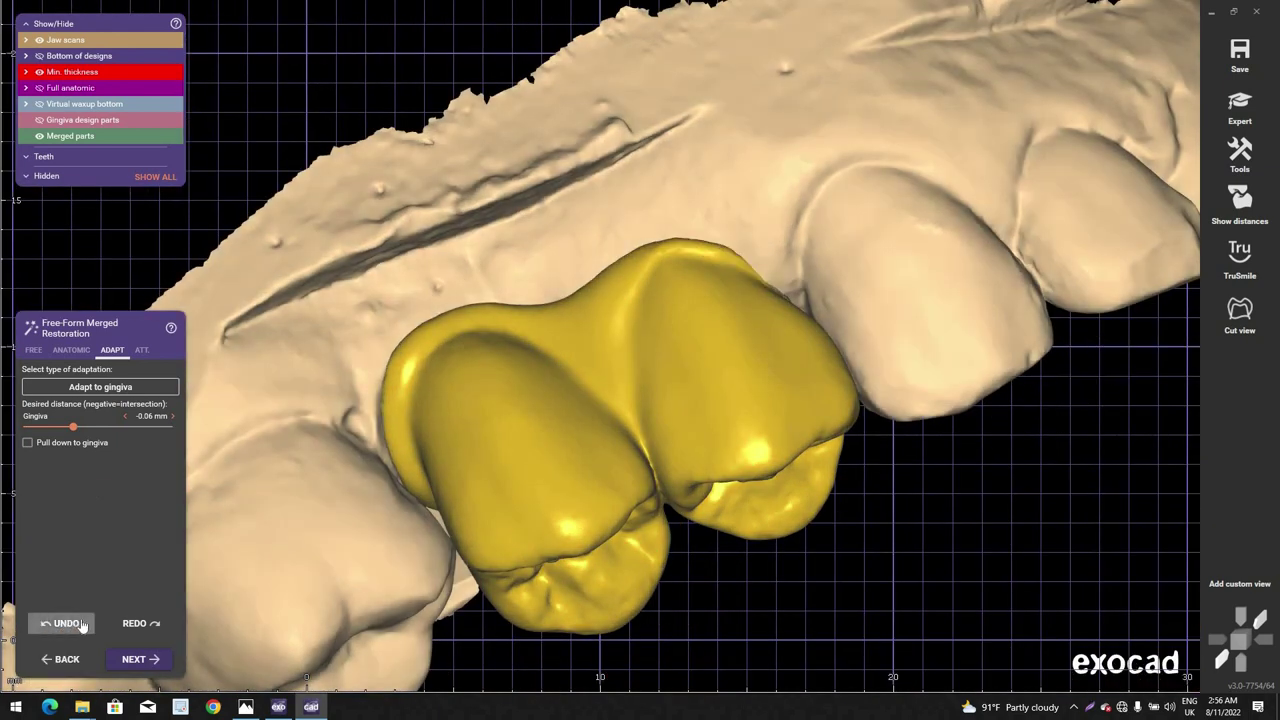
Step: Smooth the rear crown's buccal cervical rim with a slightly stronger Smooth/Flatten brush, and open the anatomic free-forming presets
right_click_drag(678, 394, 625, 398)
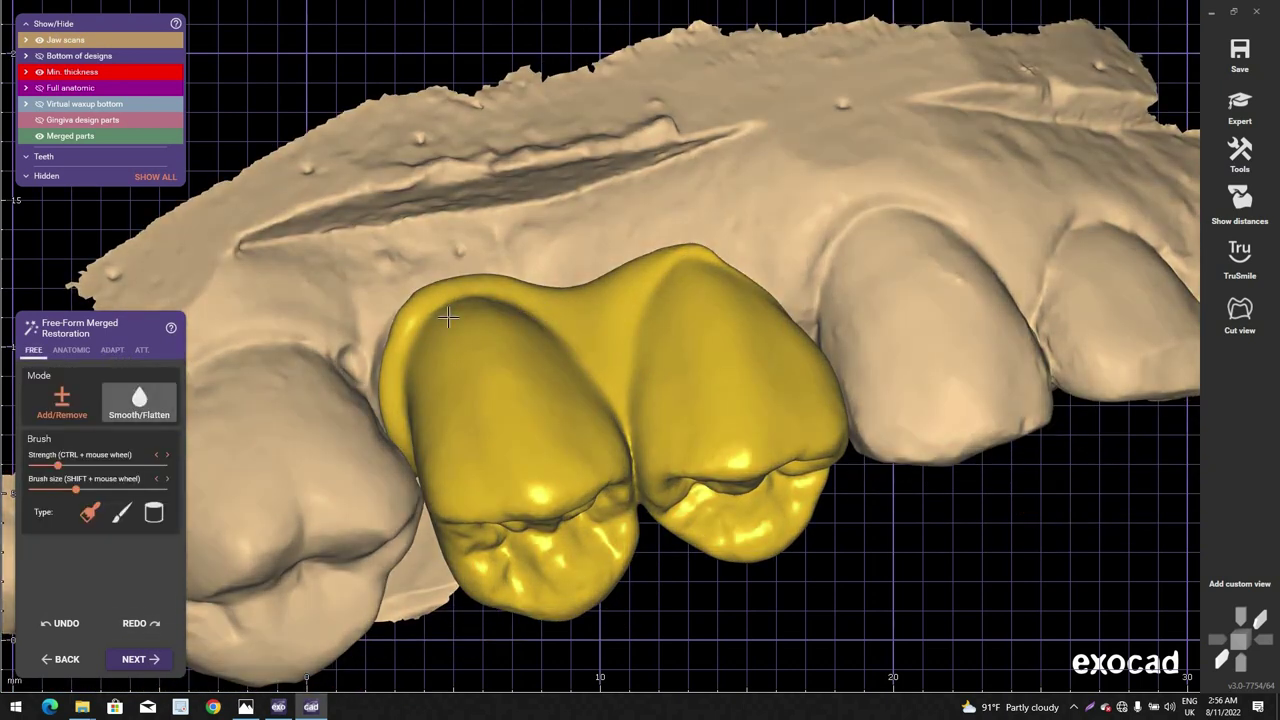
right_click_drag(440, 260, 434, 281)
scroll(434, 280, "up", 2)
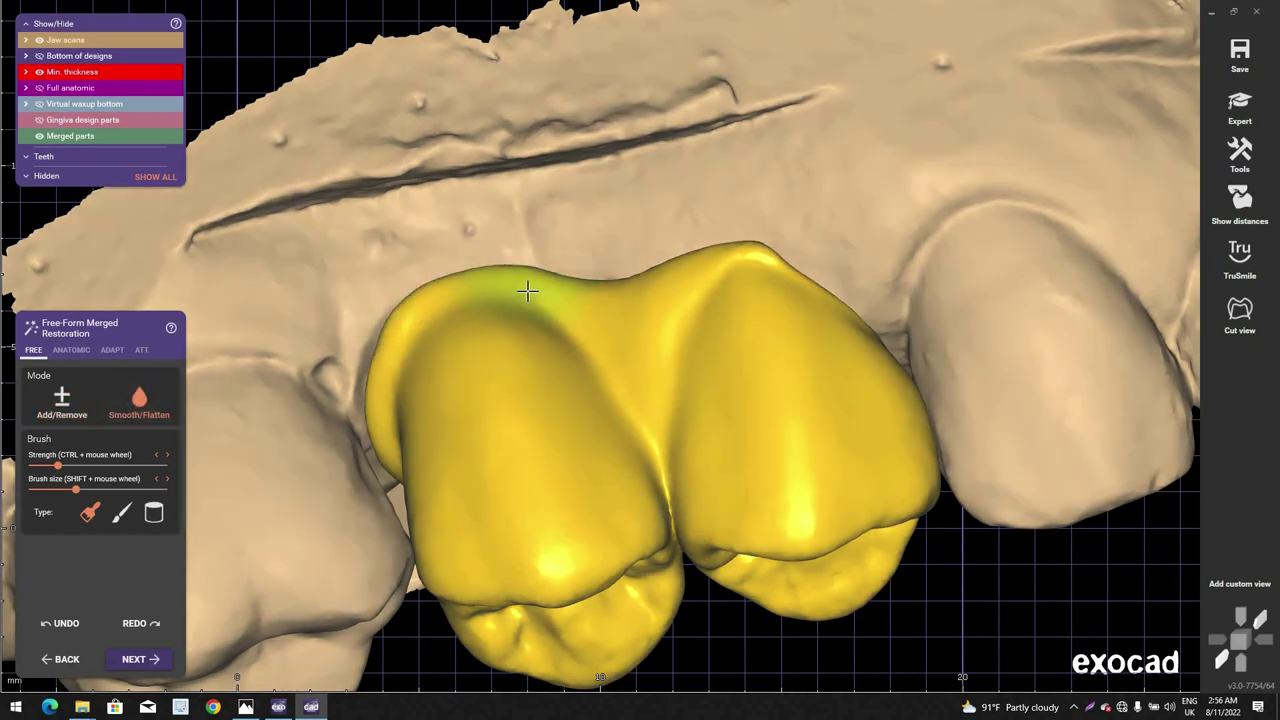
right_click_drag(527, 291, 528, 300)
scroll(530, 289, "up", 3)
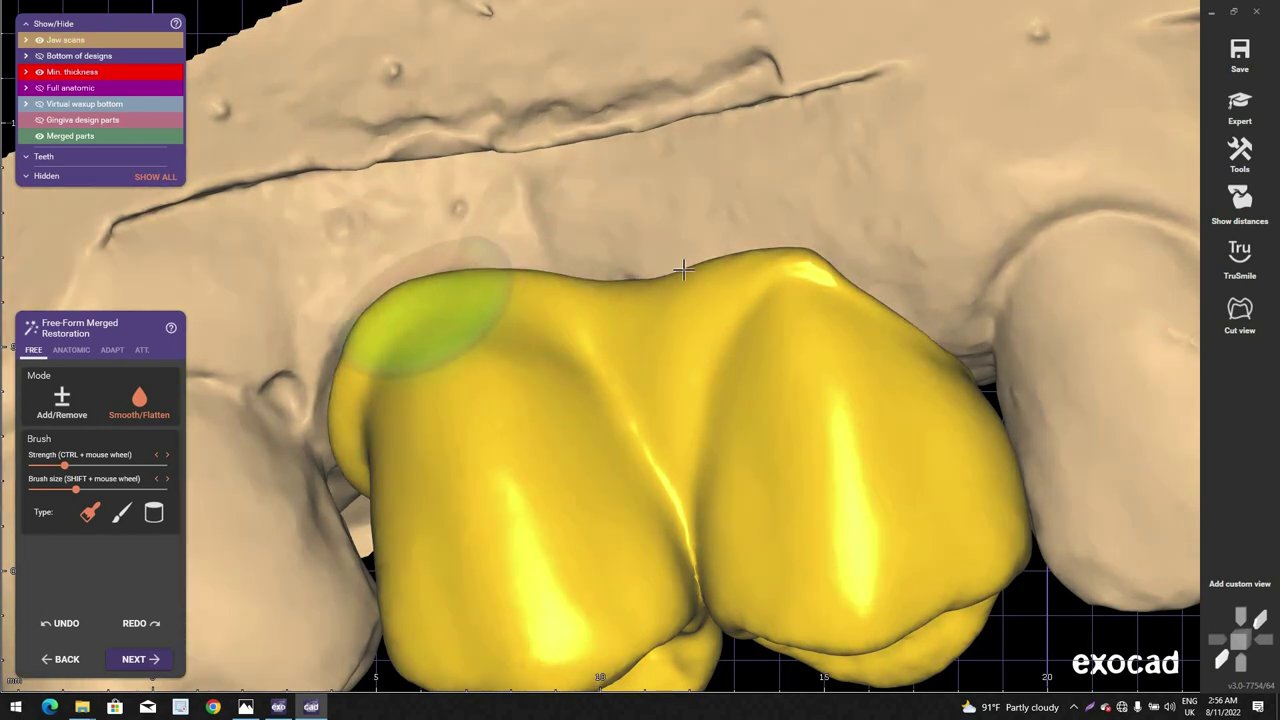
scroll(684, 267, "down", 2)
right_click_drag(684, 267, 680, 276)
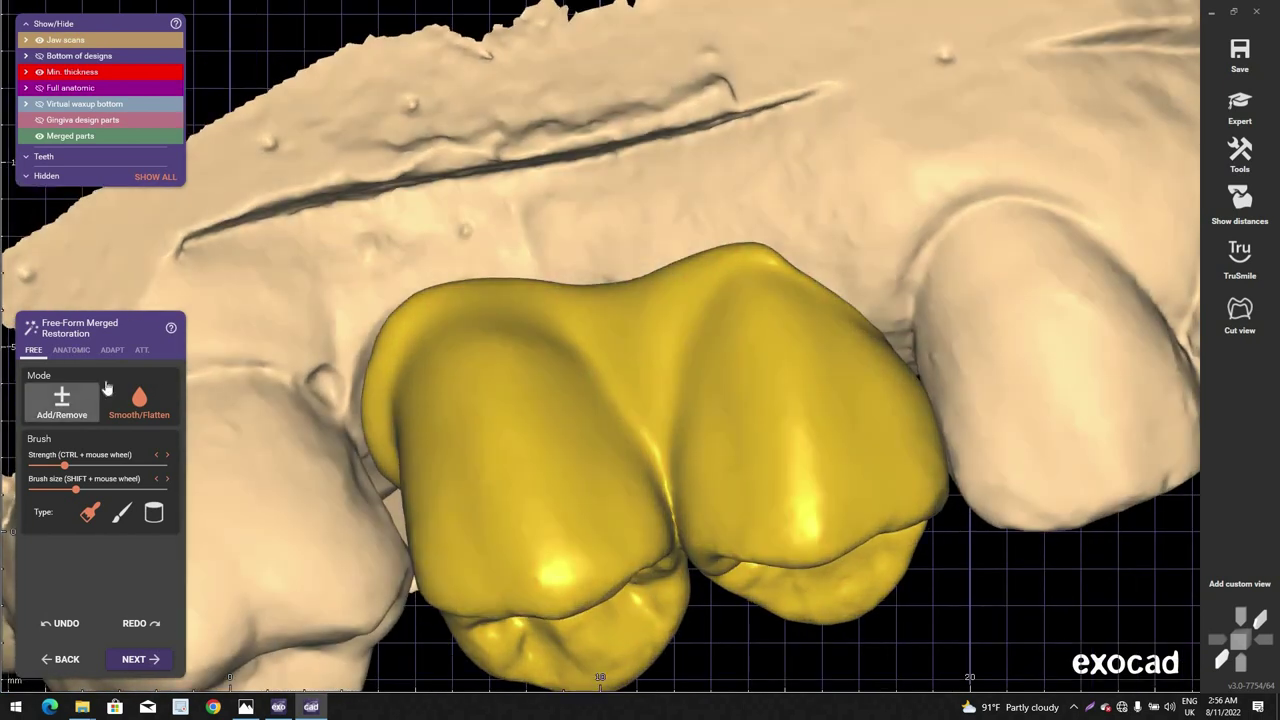
left_click(71, 350)
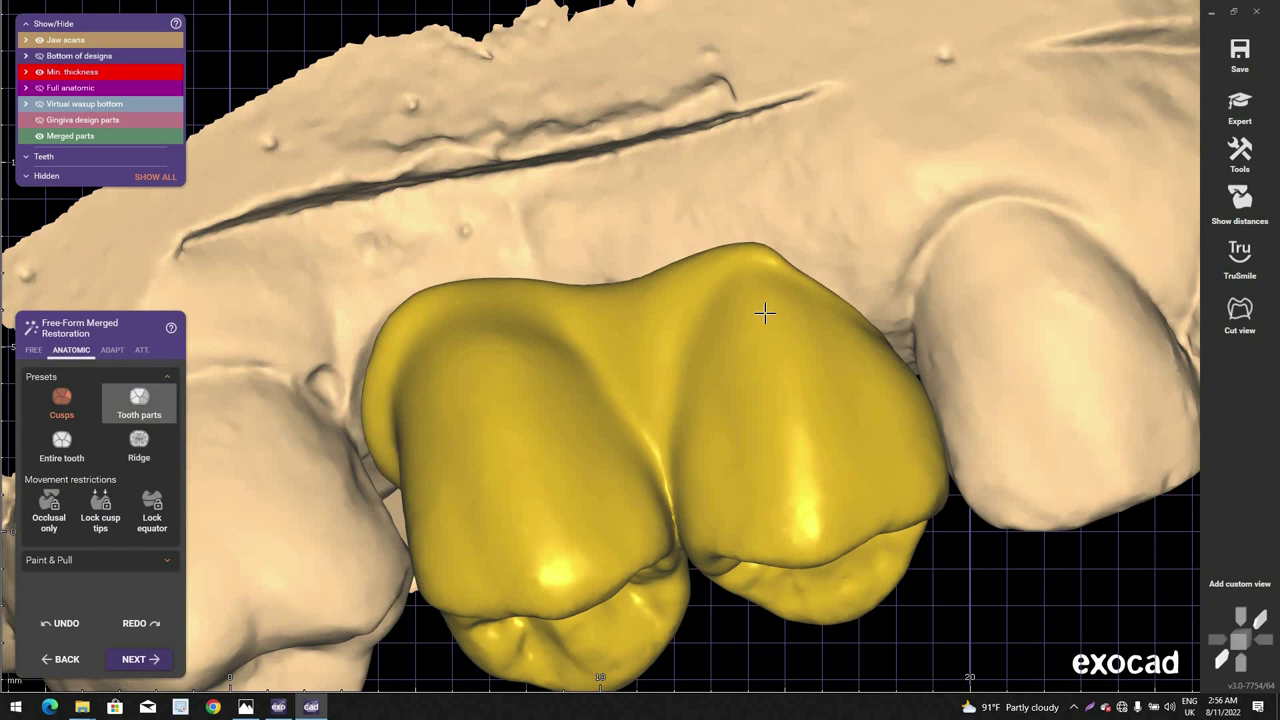
Step: Return to free-forming and reshape the front crown's mesial cervical flank on the buccal side with the Add/Remove brush
scroll(800, 280, "up", 3)
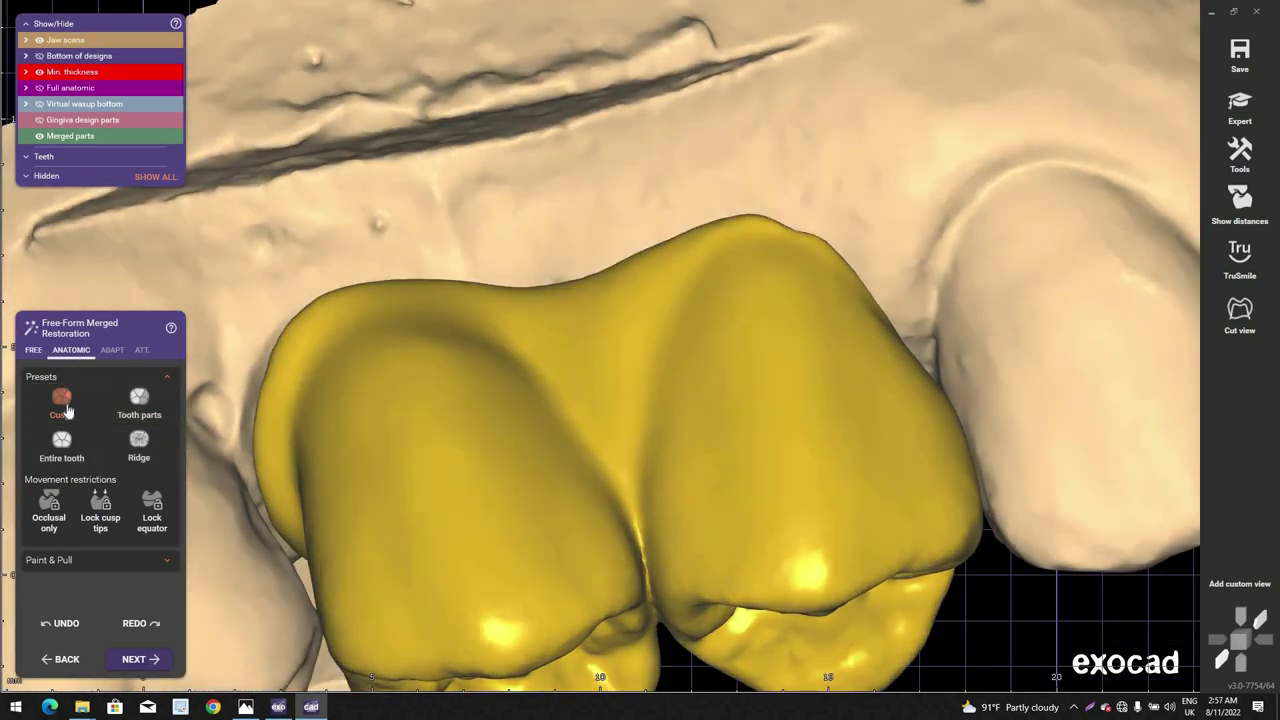
left_click(34, 350)
right_click_drag(796, 265, 809, 266)
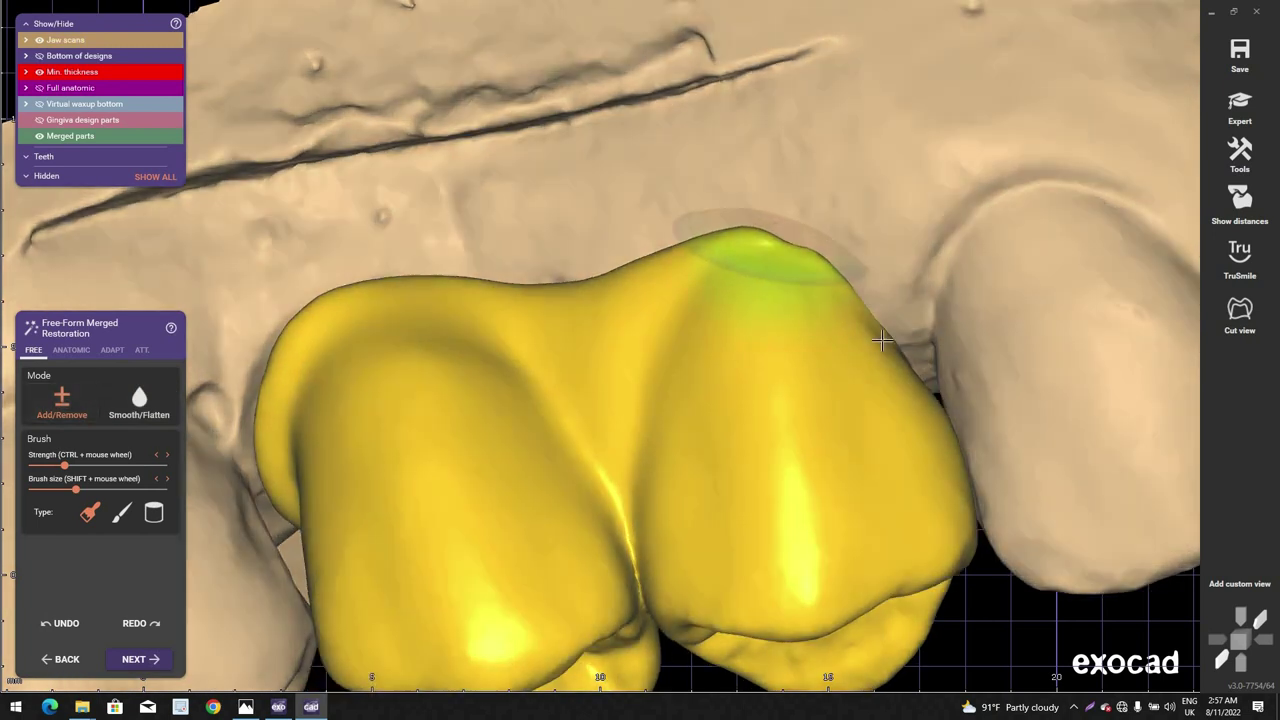
mouse_move(882, 340)
left_mouse_down()
mouse_move(752, 237)
mouse_move(862, 340)
left_mouse_up()
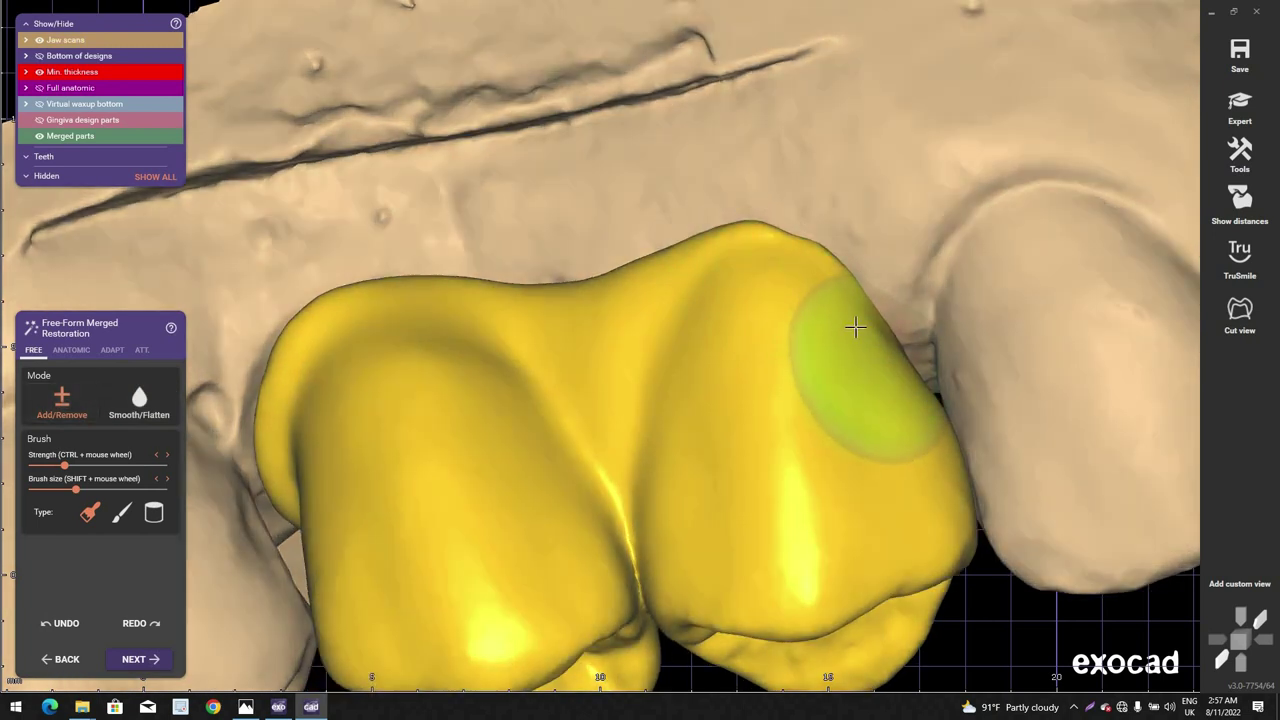
Step: Shape the palatal cervical area with the Add/Remove brush, and hide the jaw scans to work on the rear crown's distal flange
mouse_move(854, 326)
right_mouse_down()
mouse_move(714, 257)
mouse_move(757, 366)
mouse_move(834, 386)
mouse_move(777, 400)
right_mouse_up()
scroll(757, 366, "down", 3)
right_click_drag(613, 413, 461, 421)
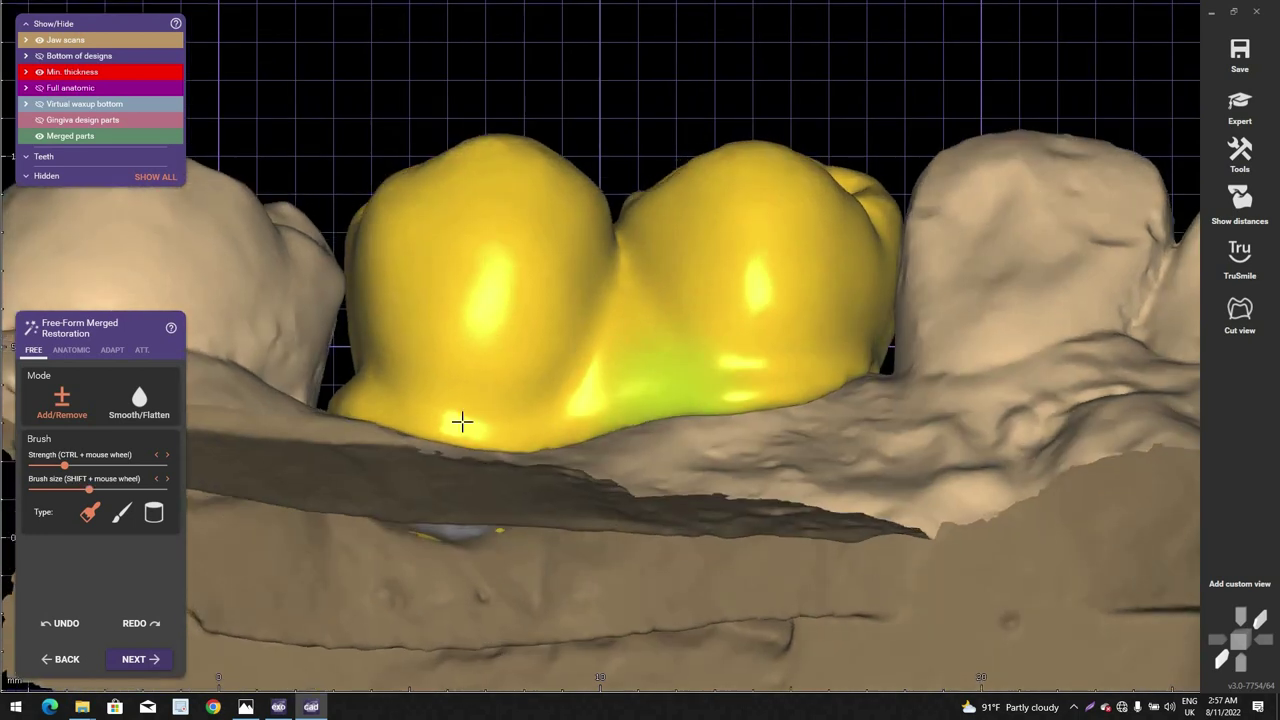
right_click_drag(343, 420, 358, 370)
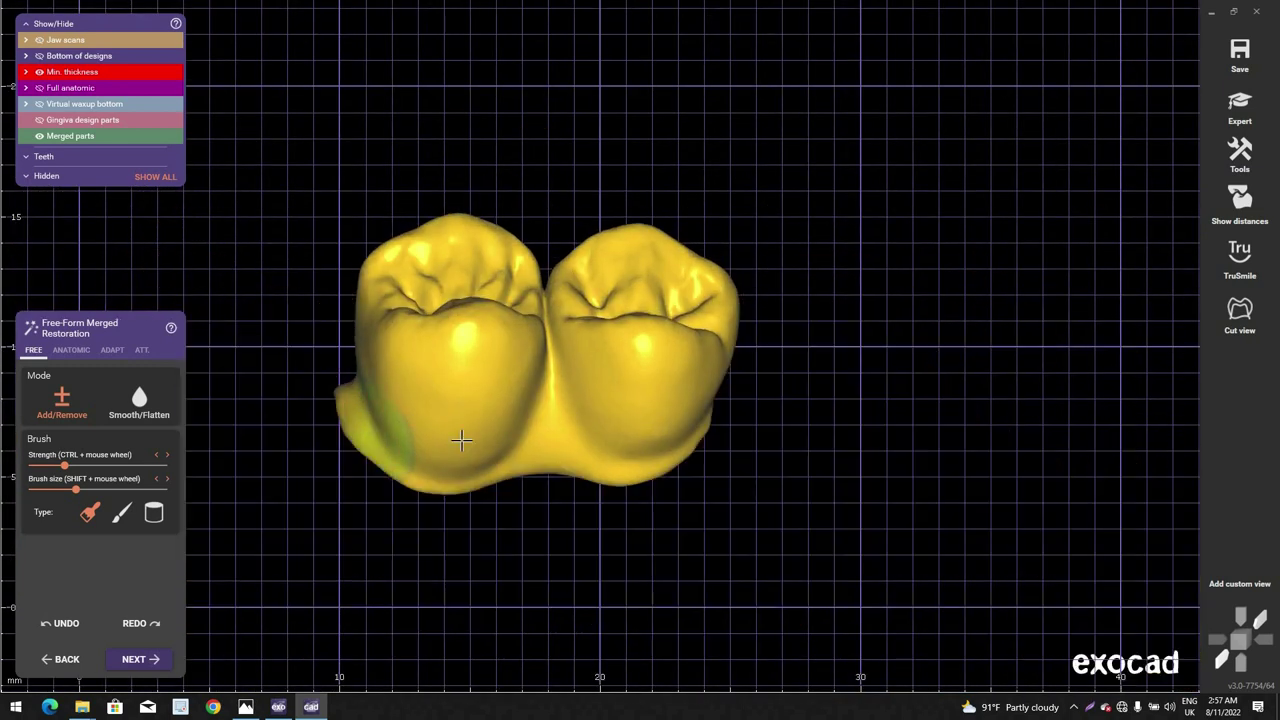
right_click_drag(457, 440, 421, 387)
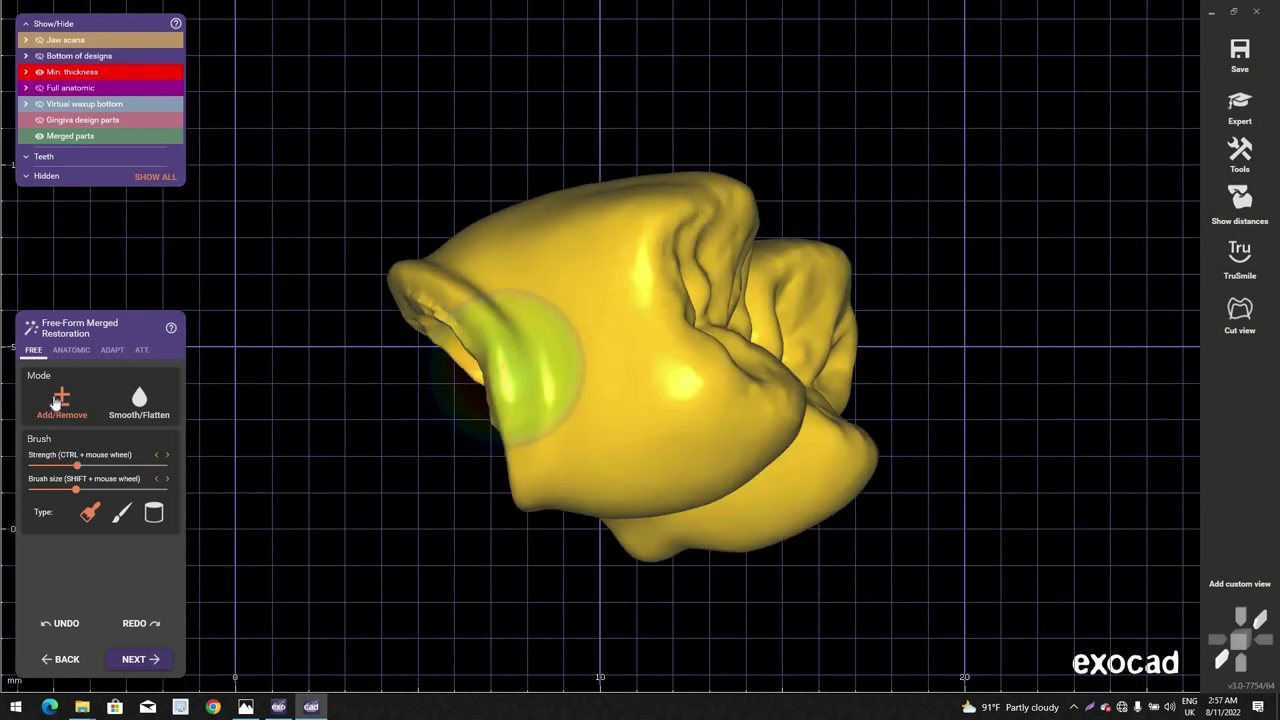
Step: Smooth the rear crown's distal cervical flange and underside edge with the Smooth/Flatten brush
left_click(142, 402)
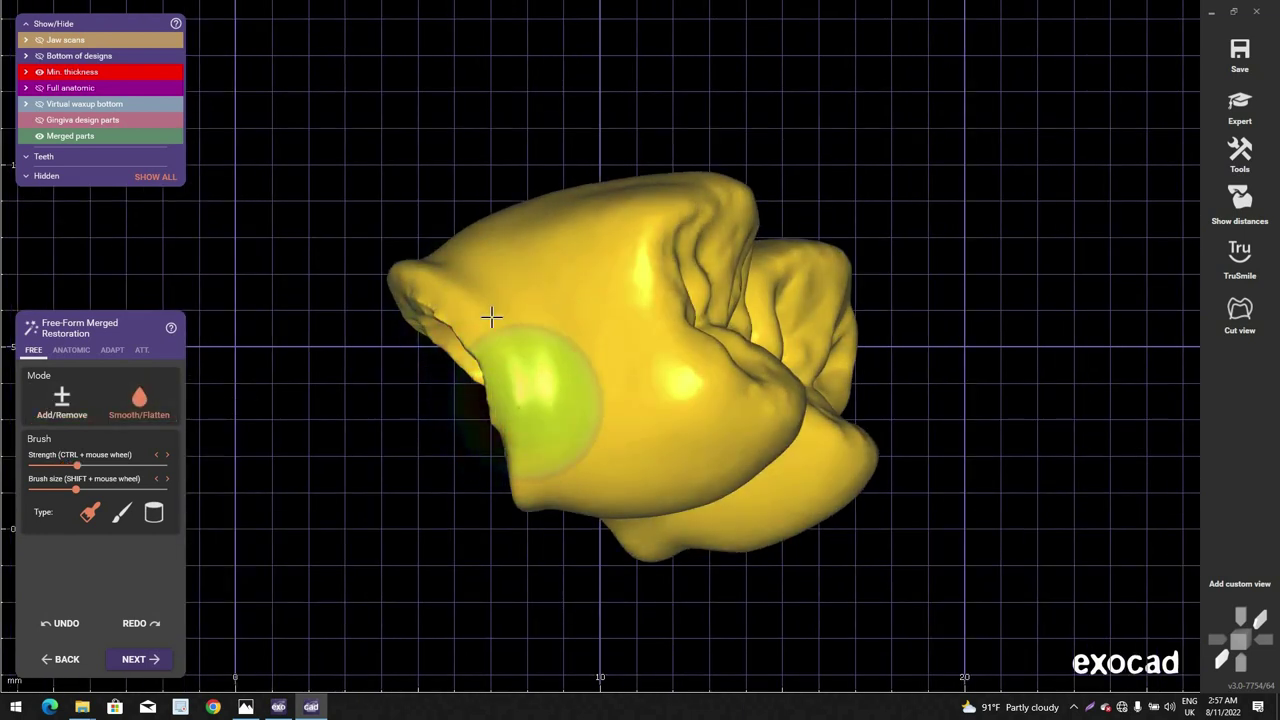
scroll(540, 371, "down", 3)
right_click_drag(583, 343, 514, 209)
scroll(514, 209, "up", 3)
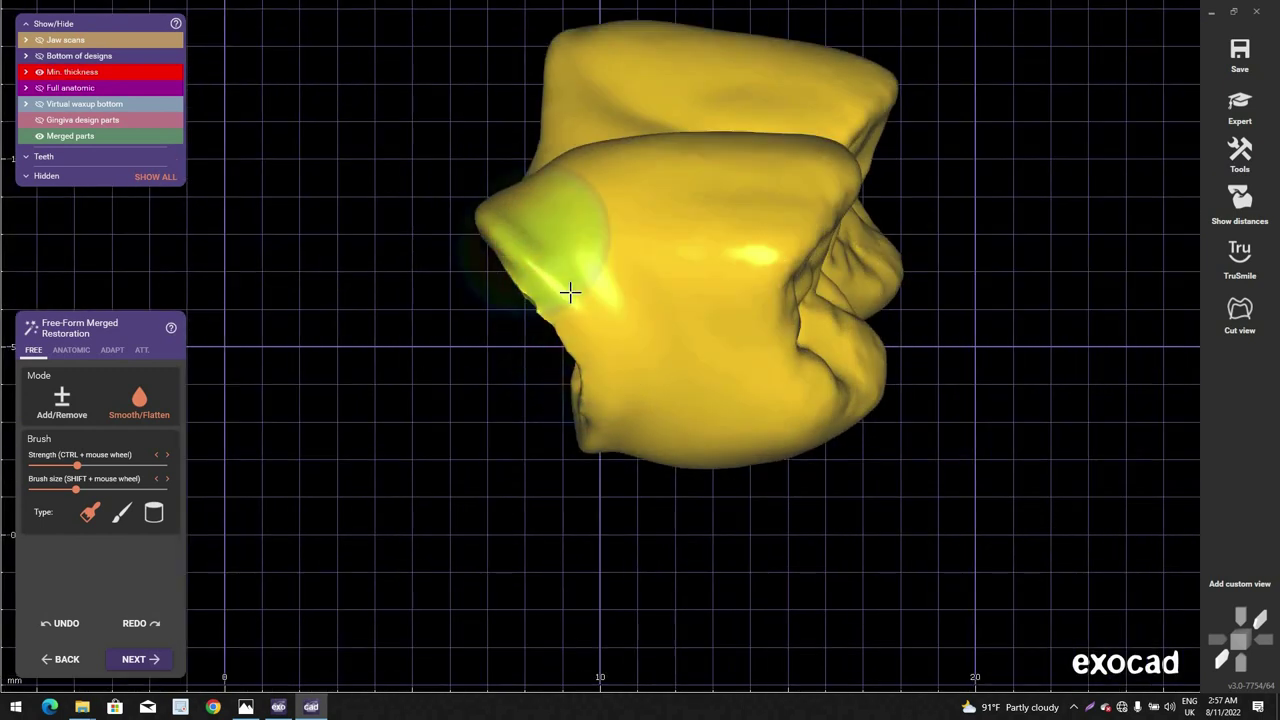
mouse_move(572, 296)
right_mouse_down()
mouse_move(521, 195)
mouse_move(511, 216)
mouse_move(537, 183)
mouse_move(557, 210)
right_mouse_up()
mouse_move(736, 150)
right_mouse_down()
mouse_move(569, 203)
mouse_move(574, 54)
mouse_move(597, 111)
mouse_move(677, 146)
mouse_move(700, 94)
mouse_move(700, 29)
mouse_move(703, 117)
right_mouse_up()
scroll(702, 60, "up", 1)
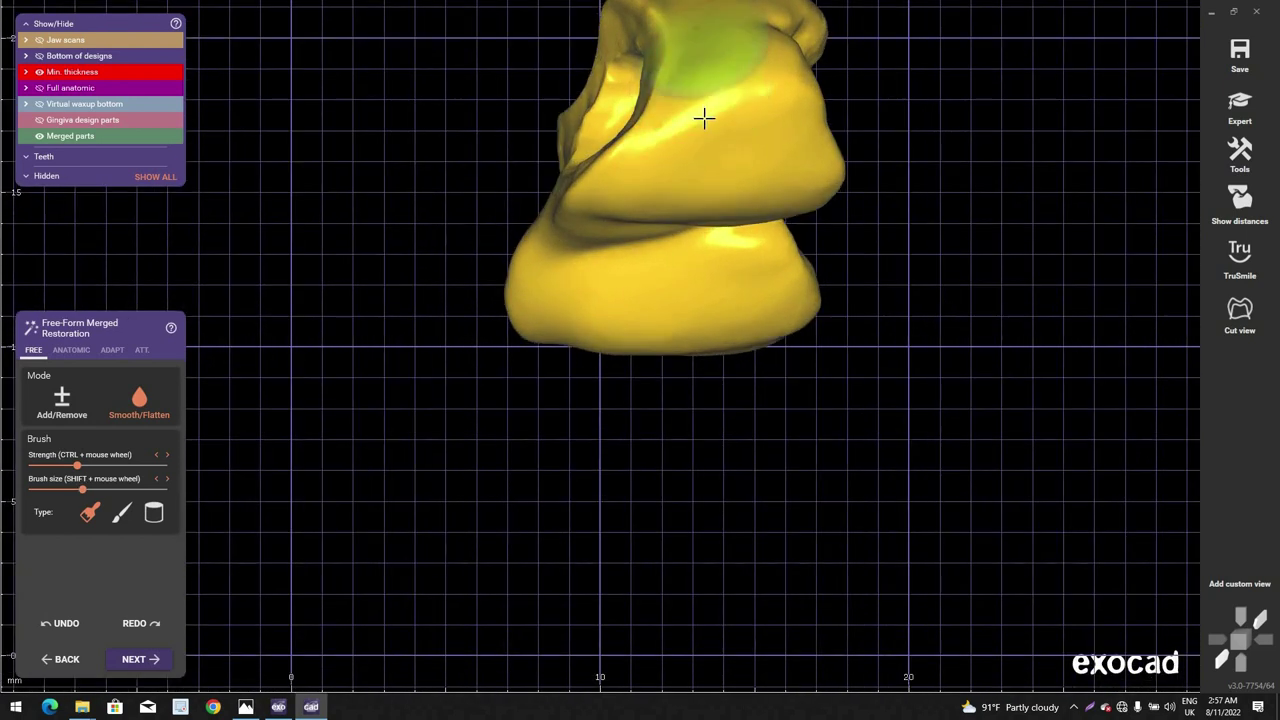
Step: Smooth the cervical rim and the transition between both crowns with a slightly larger Smooth/Flatten brush
middle_click(703, 110)
scroll(640, 200, "down", 2)
mouse_move(606, 257)
right_mouse_down()
mouse_move(540, 180)
mouse_move(541, 207)
mouse_move(549, 123)
mouse_move(588, 217)
mouse_move(593, 176)
right_mouse_up()
scroll(541, 200, "up", 2)
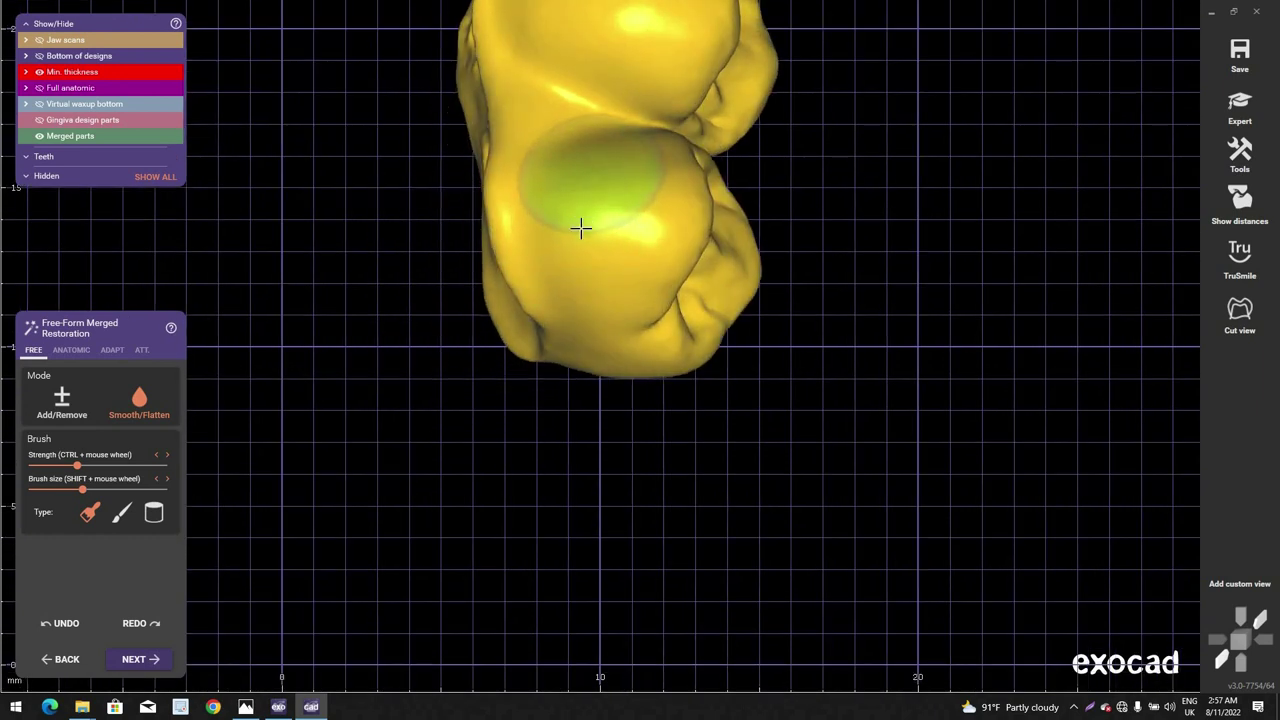
scroll(581, 228, "down", 2)
right_click_drag(581, 228, 550, 200)
scroll(546, 240, "up", 2)
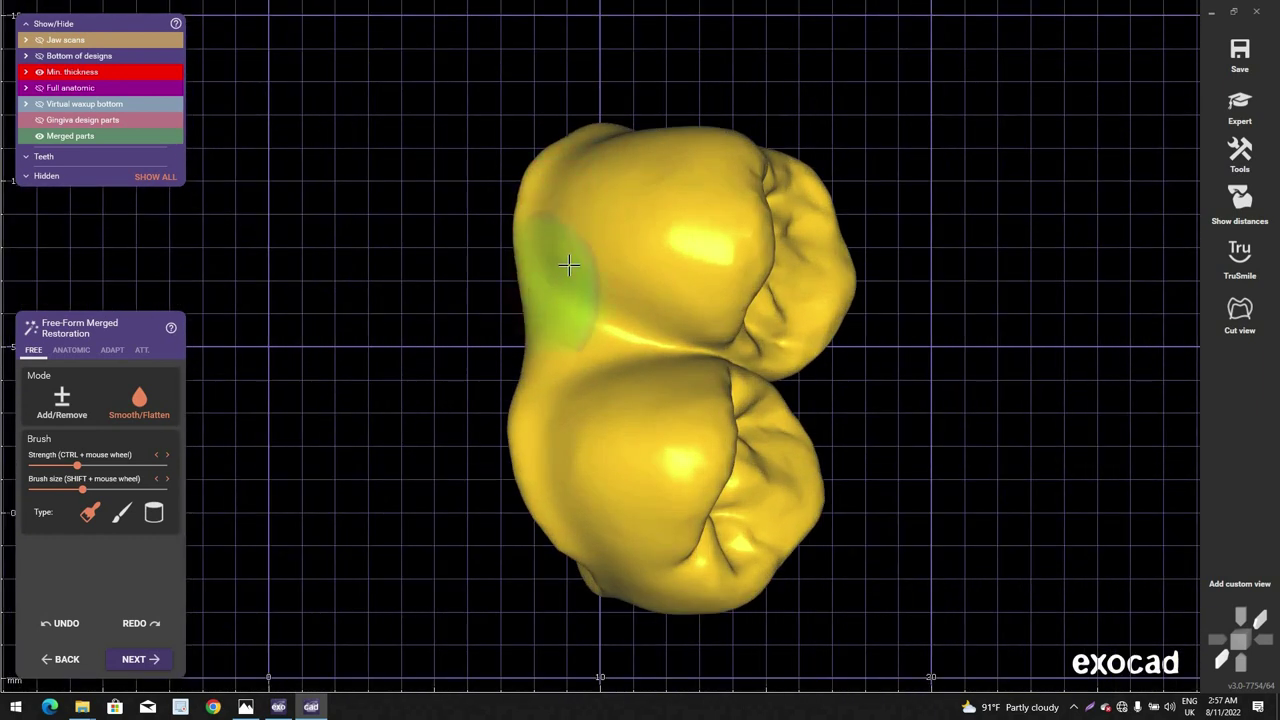
Step: Show the jaw scans again and smooth the palatal cervical rim of both crowns with a weaker Smooth/Flatten brush
key("j")
scroll(566, 280, "down", 2)
mouse_move(566, 280)
right_mouse_down()
mouse_move(482, 330)
mouse_move(471, 272)
mouse_move(437, 343)
mouse_move(486, 354)
right_mouse_up()
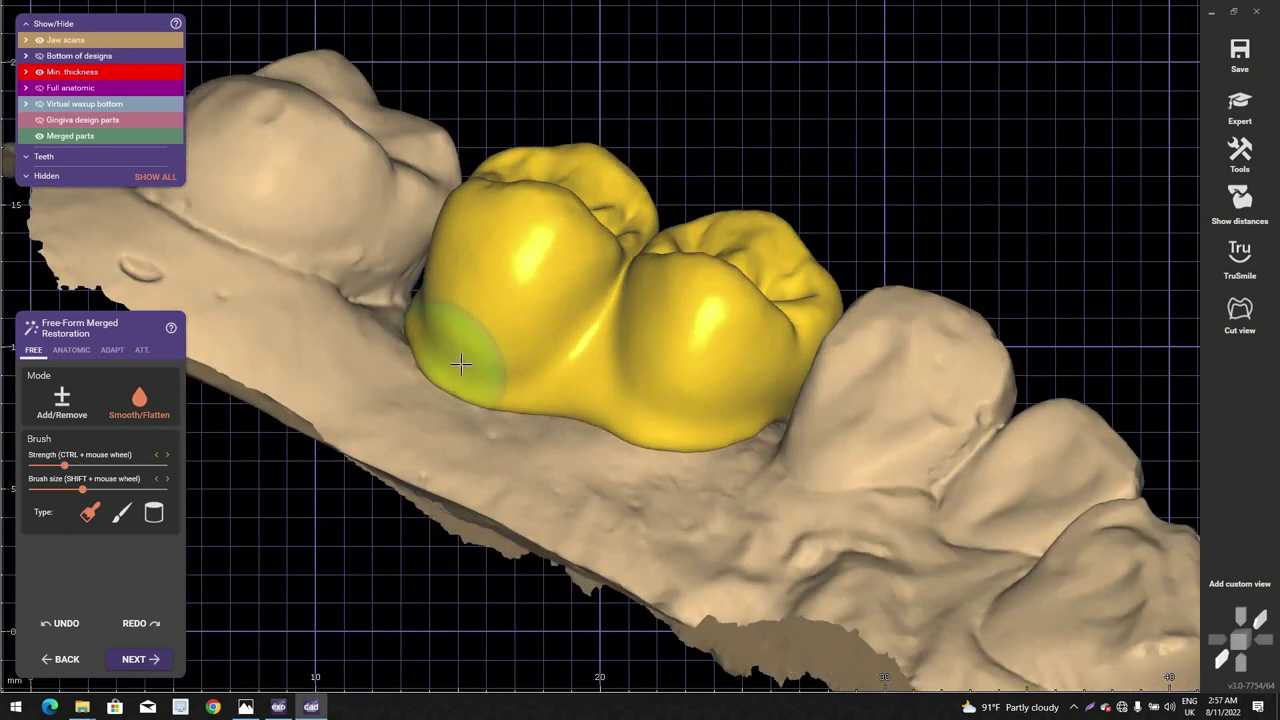
scroll(424, 318, "up", 2)
right_click_drag(368, 283, 322, 262)
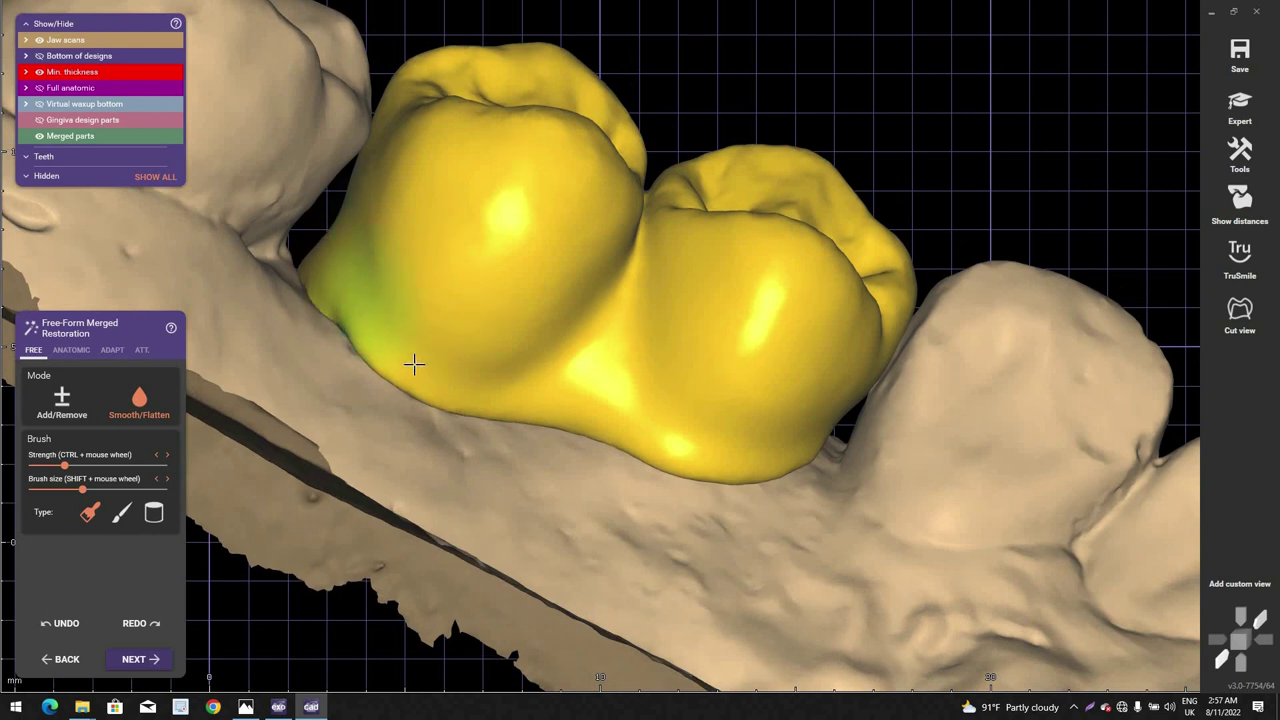
right_click_drag(443, 380, 734, 449)
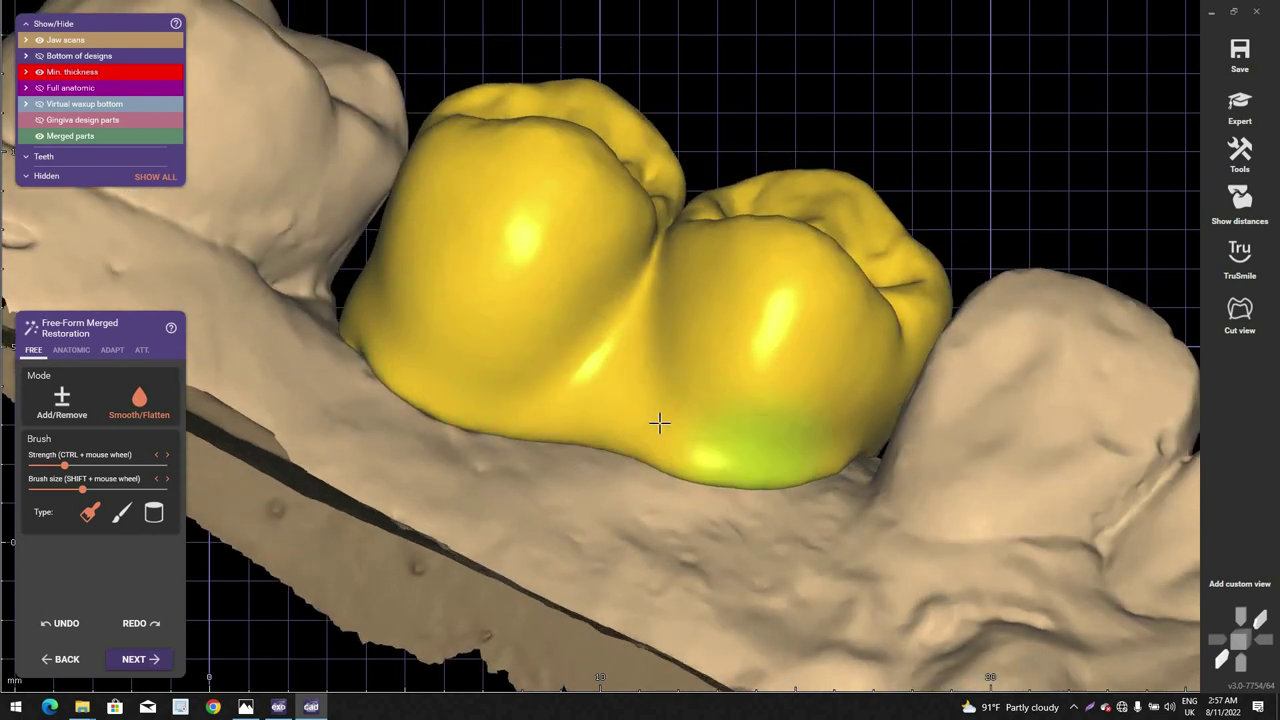
right_click_drag(660, 423, 580, 411)
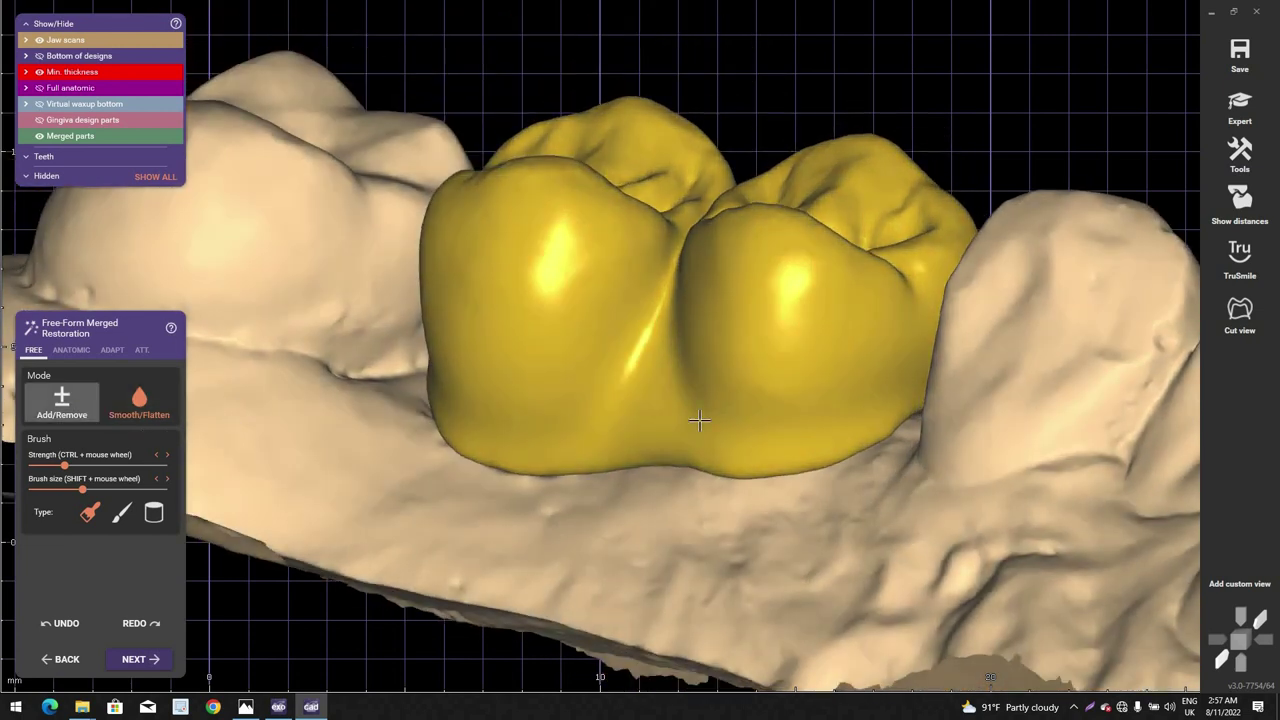
Step: Reshape the palatal cervical surfaces of both crowns with a larger, slightly stronger Add/Remove brush
right_click_drag(697, 420, 730, 410)
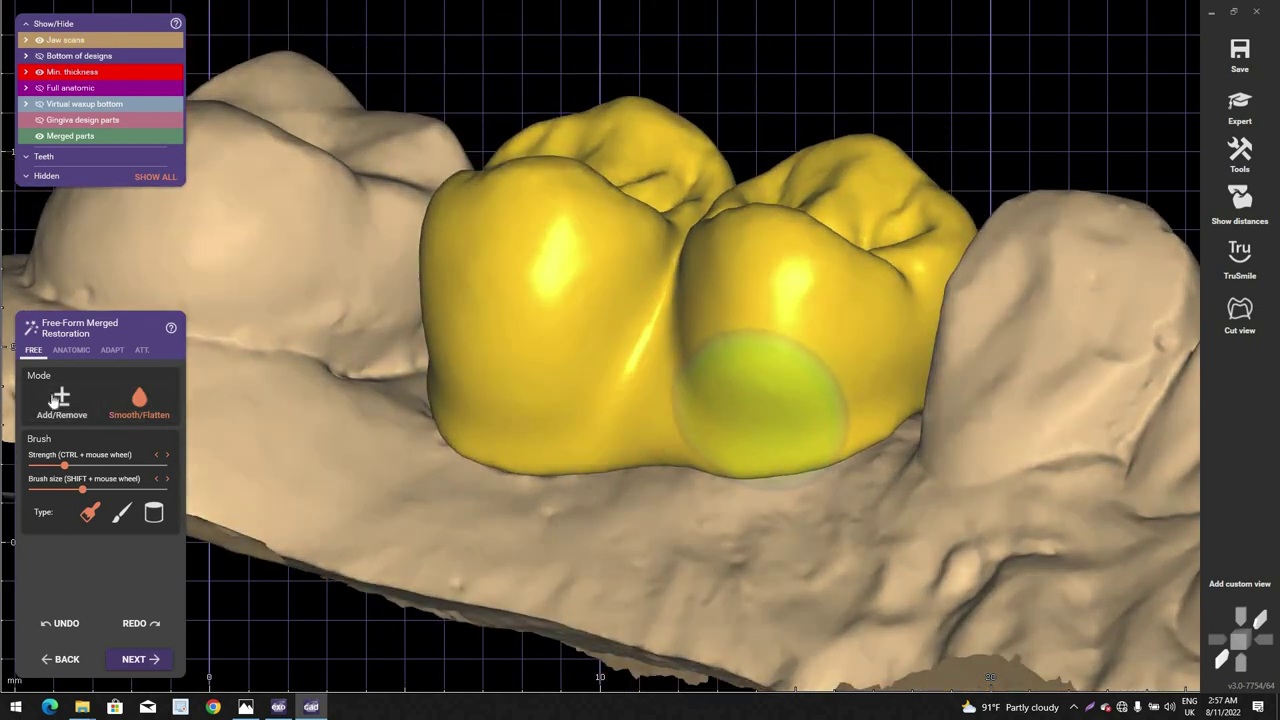
scroll(739, 417, "down", 1, "shift")
scroll(734, 414, "up", 1)
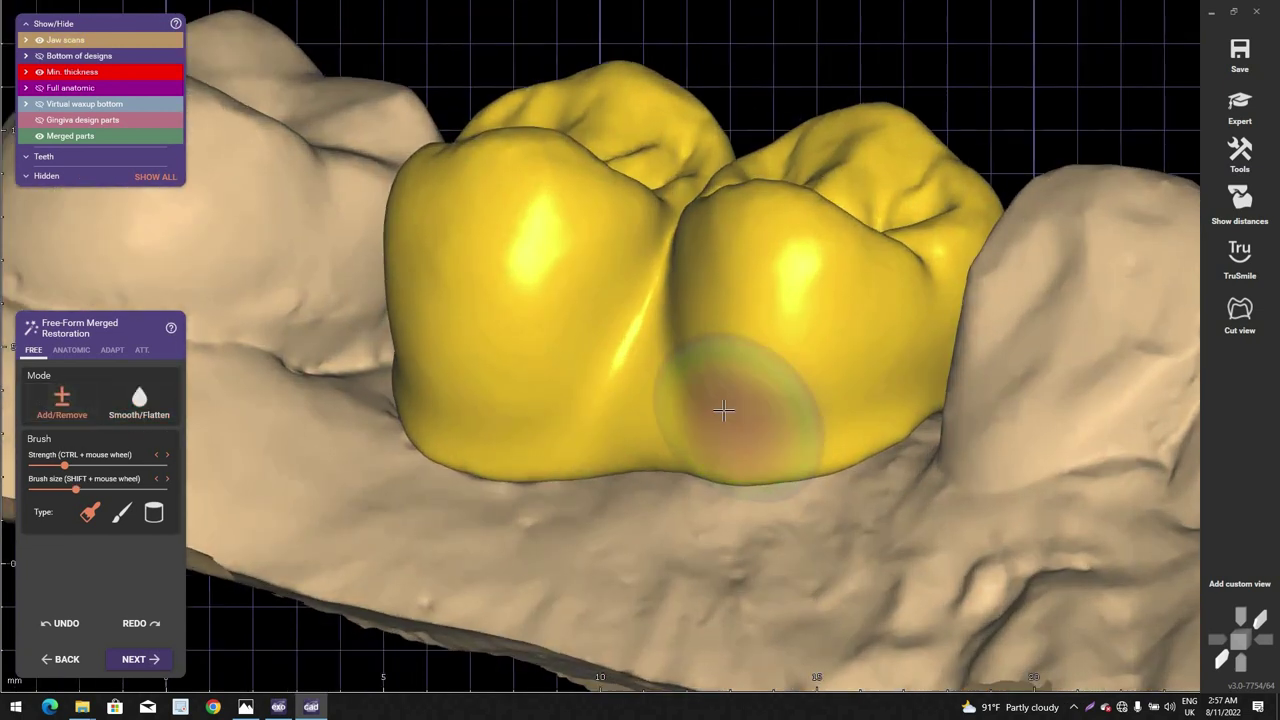
scroll(726, 414, "up", 1, "ctrl")
scroll(760, 430, "up", 3, "shift")
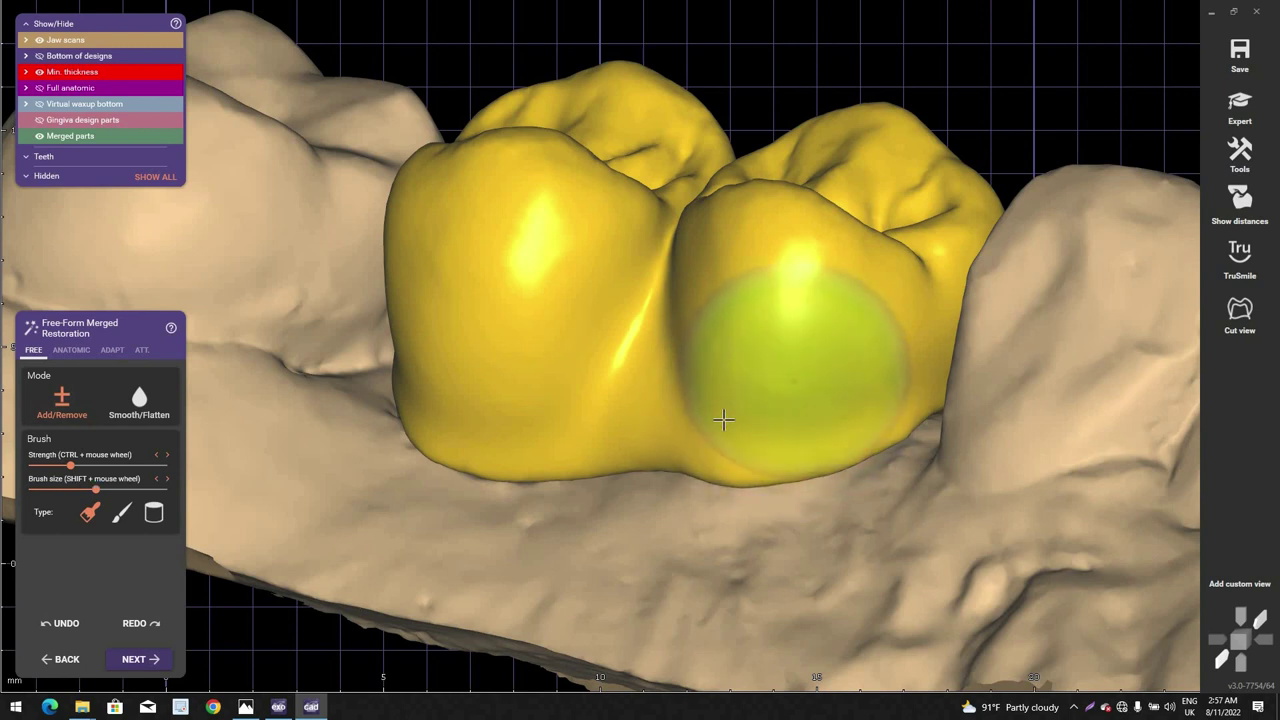
scroll(745, 470, "down", 2)
right_click_drag(745, 473, 750, 405)
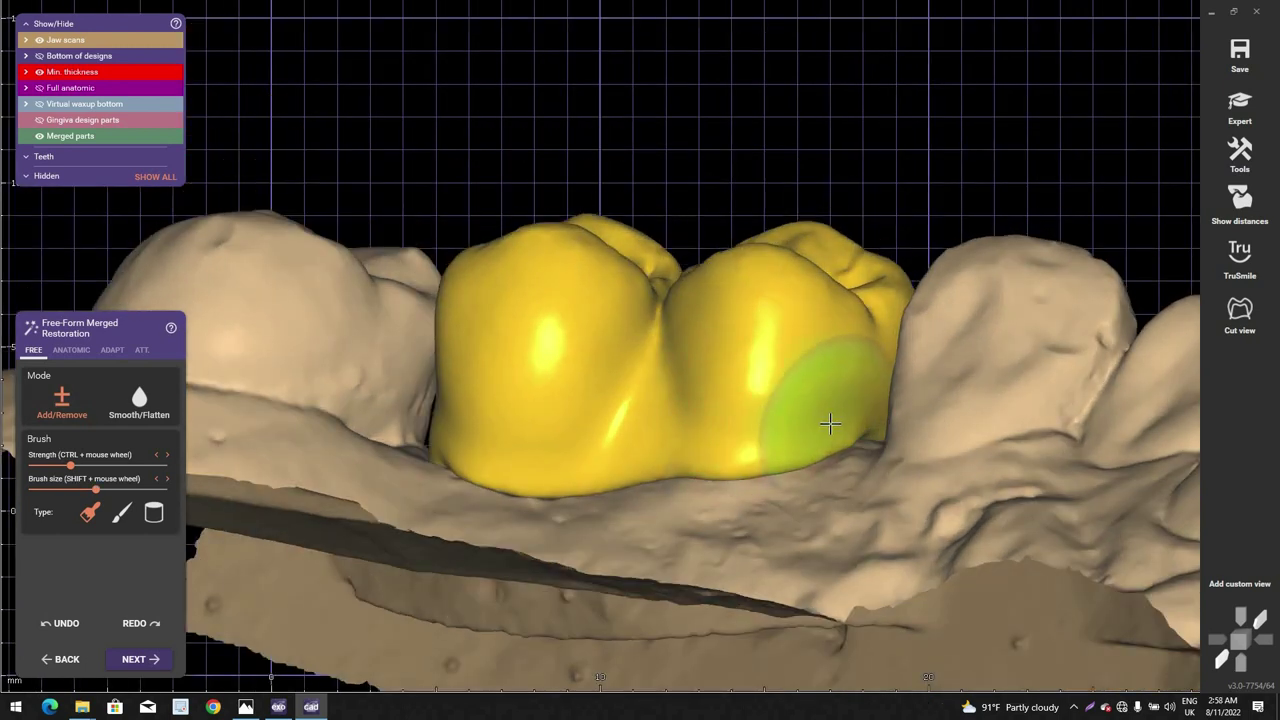
mouse_move(831, 423)
right_mouse_down()
mouse_move(517, 413)
mouse_move(534, 426)
right_mouse_up()
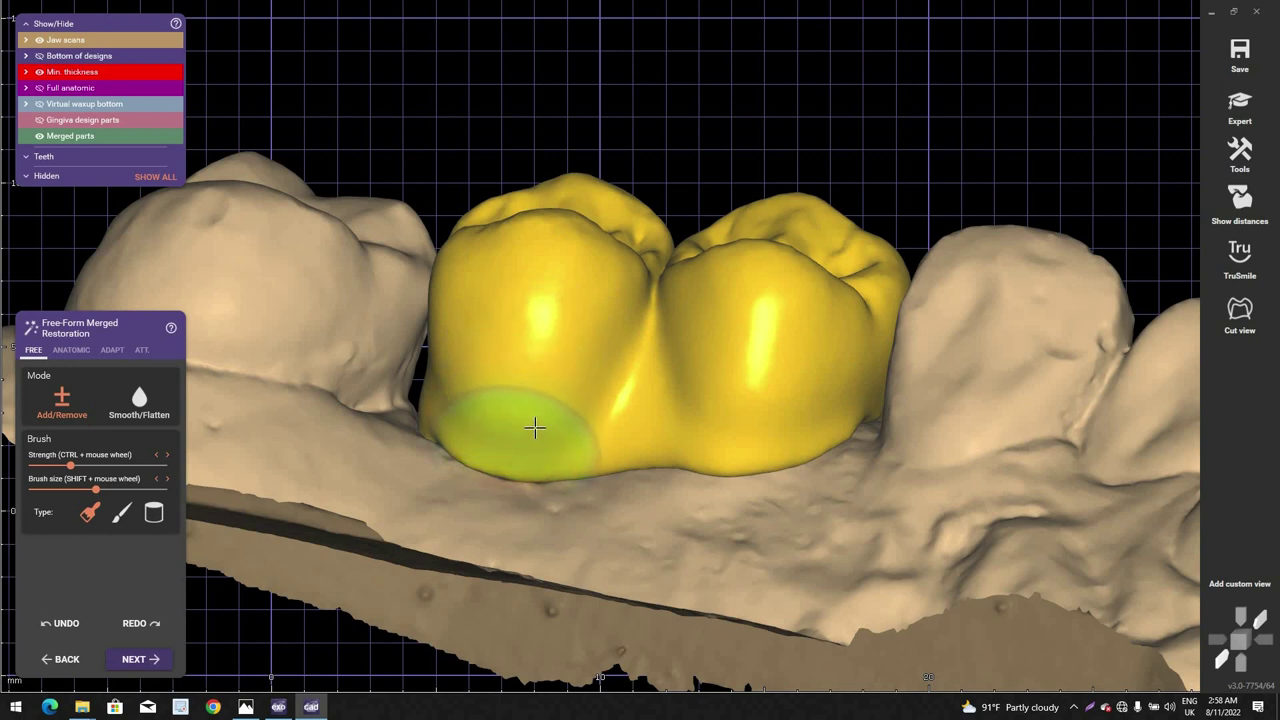
Step: Refine the buccal cervical contours of both crowns with a smaller, stronger Add/Remove brush
scroll(534, 426, "down", 3)
right_click_drag(534, 300, 534, 426)
right_click_drag(540, 225, 539, 301)
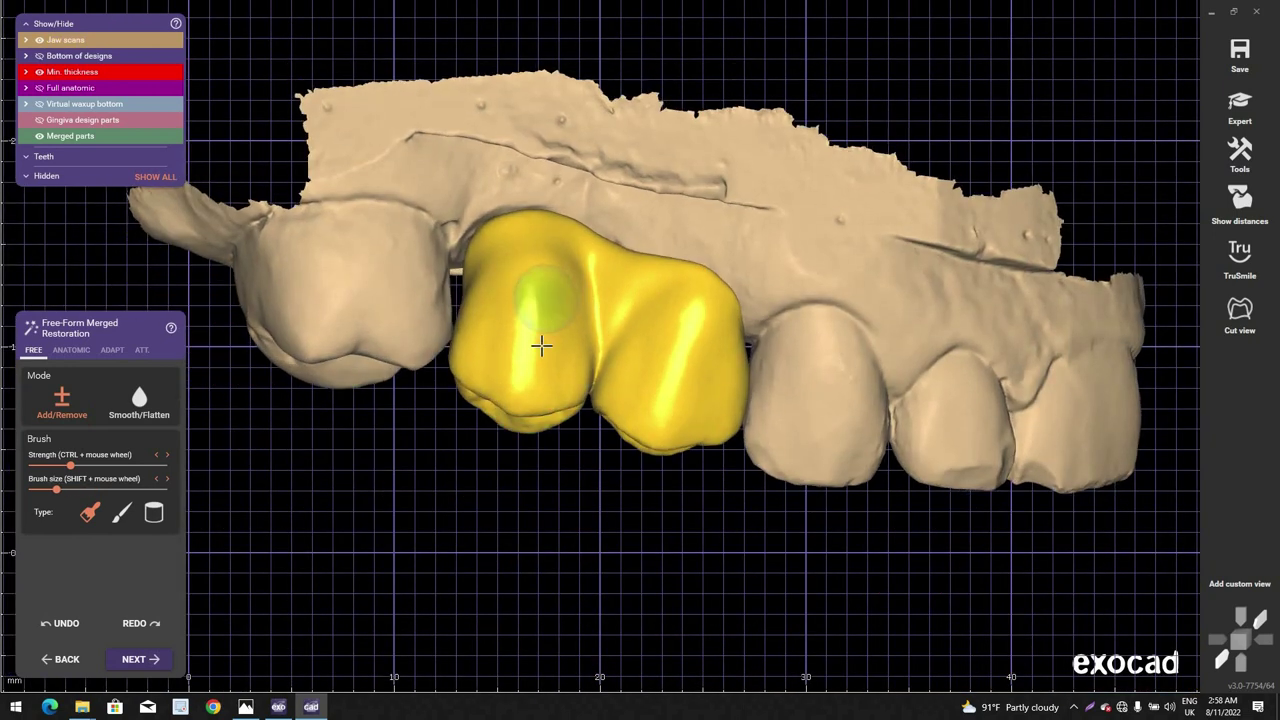
scroll(569, 289, "up", 2)
scroll(566, 279, "up", 2)
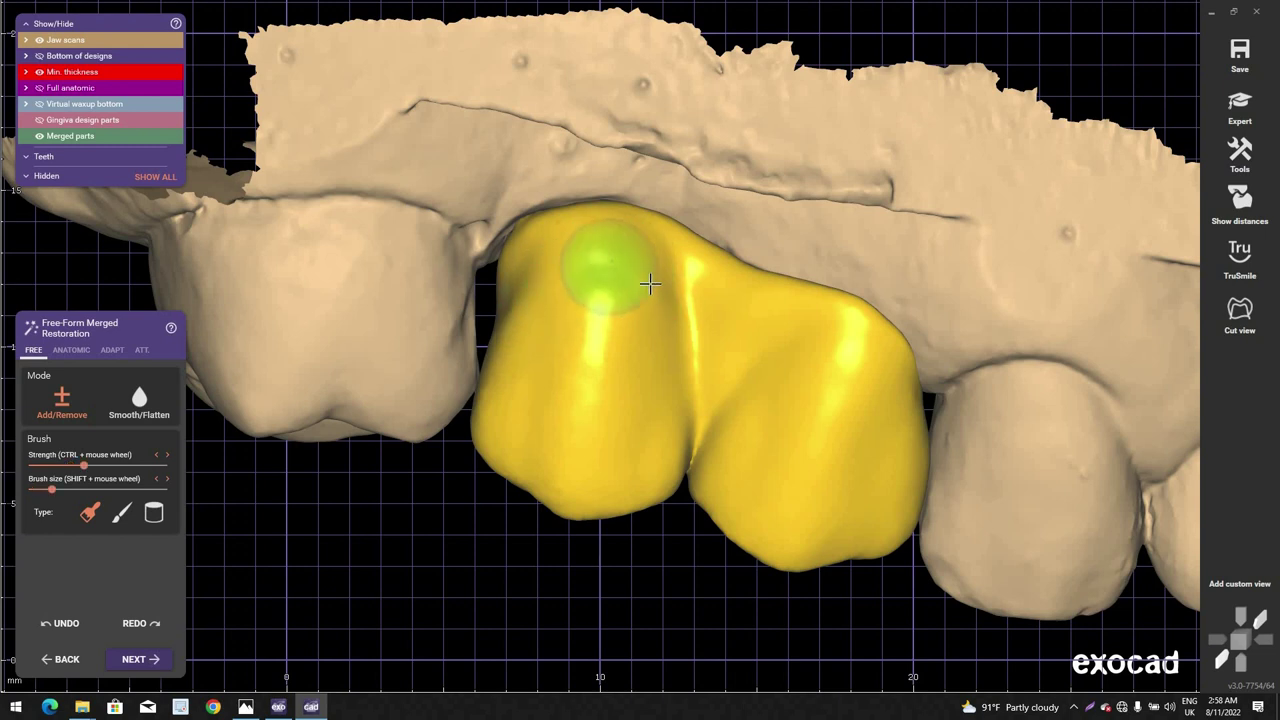
mouse_move(651, 283)
right_mouse_down()
mouse_move(629, 291)
mouse_move(805, 348)
mouse_move(791, 366)
right_mouse_up()
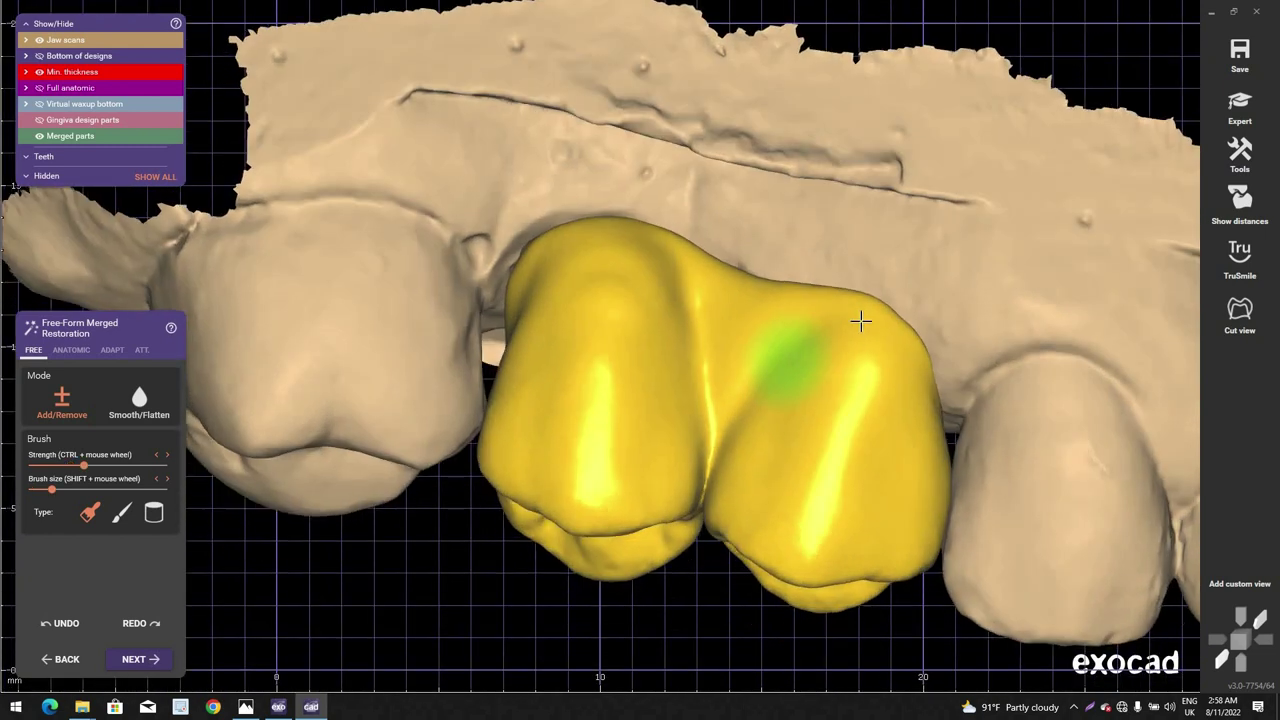
scroll(860, 320, "down", 3, "shift")
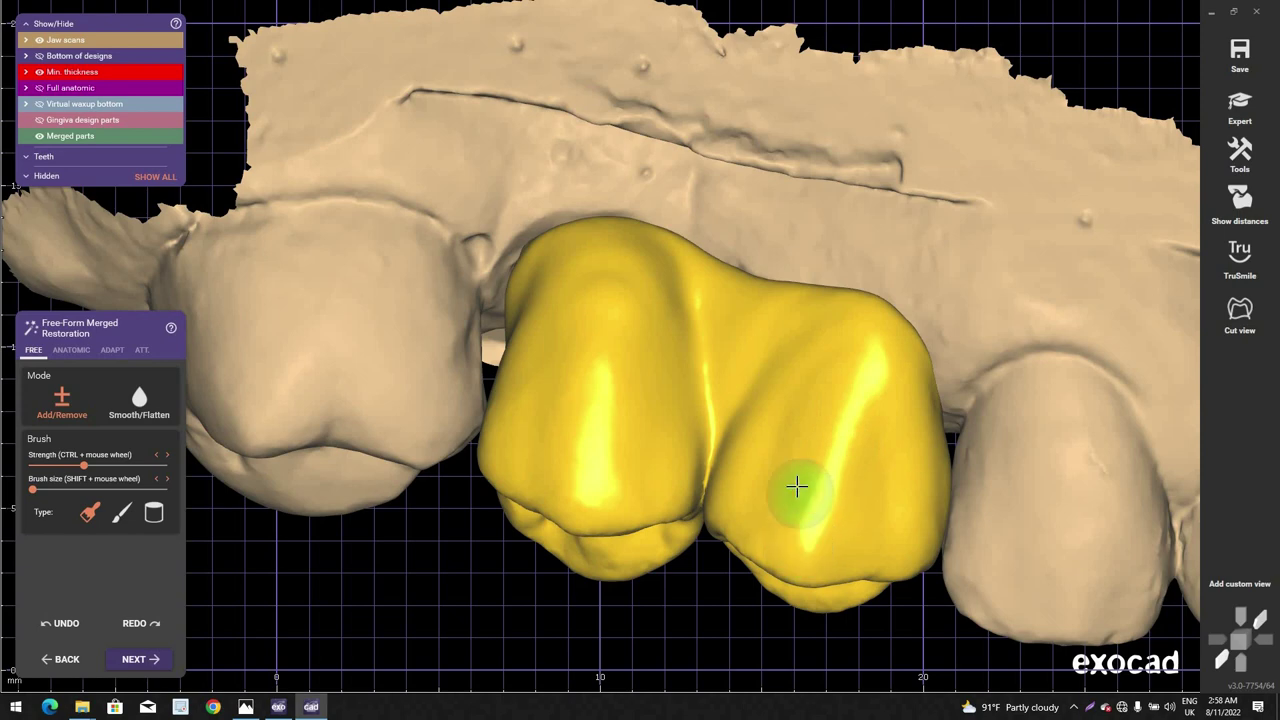
Step: Contour the front crown's buccal surface toward the contact with the rear crown using the smallest Add/Remove brush
scroll(797, 486, "down", 5)
right_click_drag(797, 486, 568, 502)
scroll(797, 485, "up", 3)
scroll(584, 528, "up", 3)
scroll(491, 354, "up", 3)
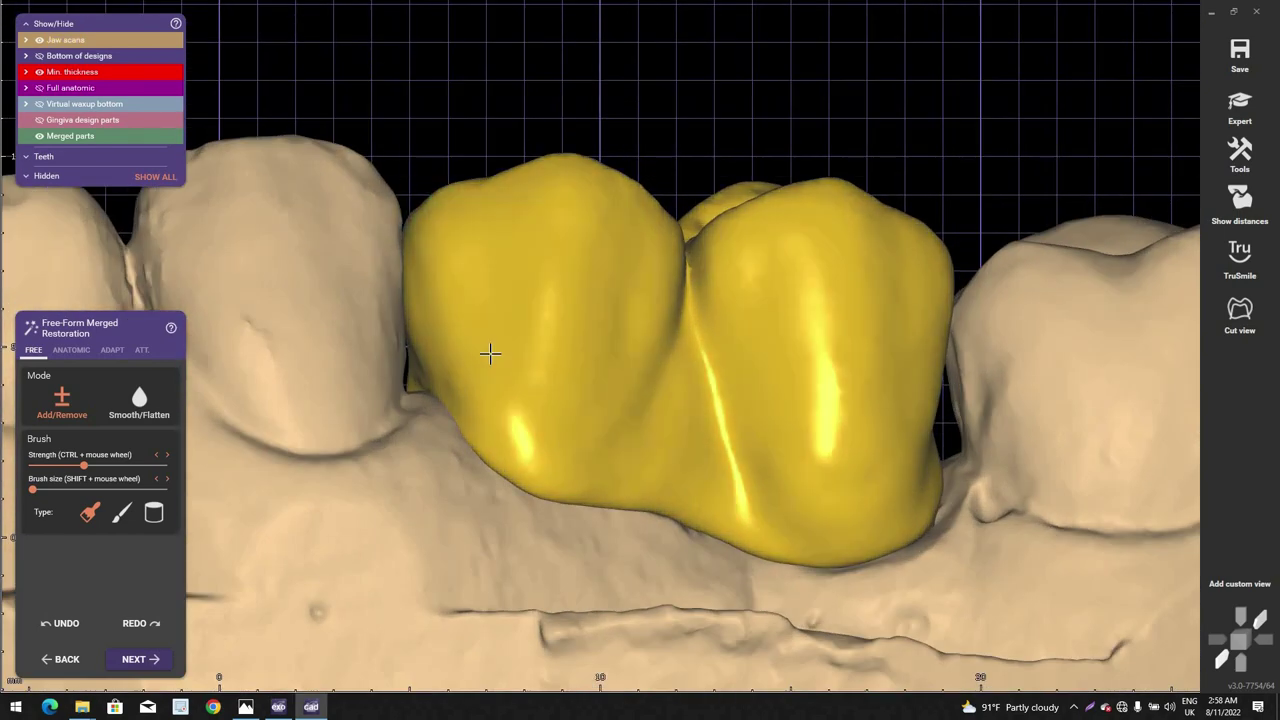
right_click_drag(521, 173, 529, 166)
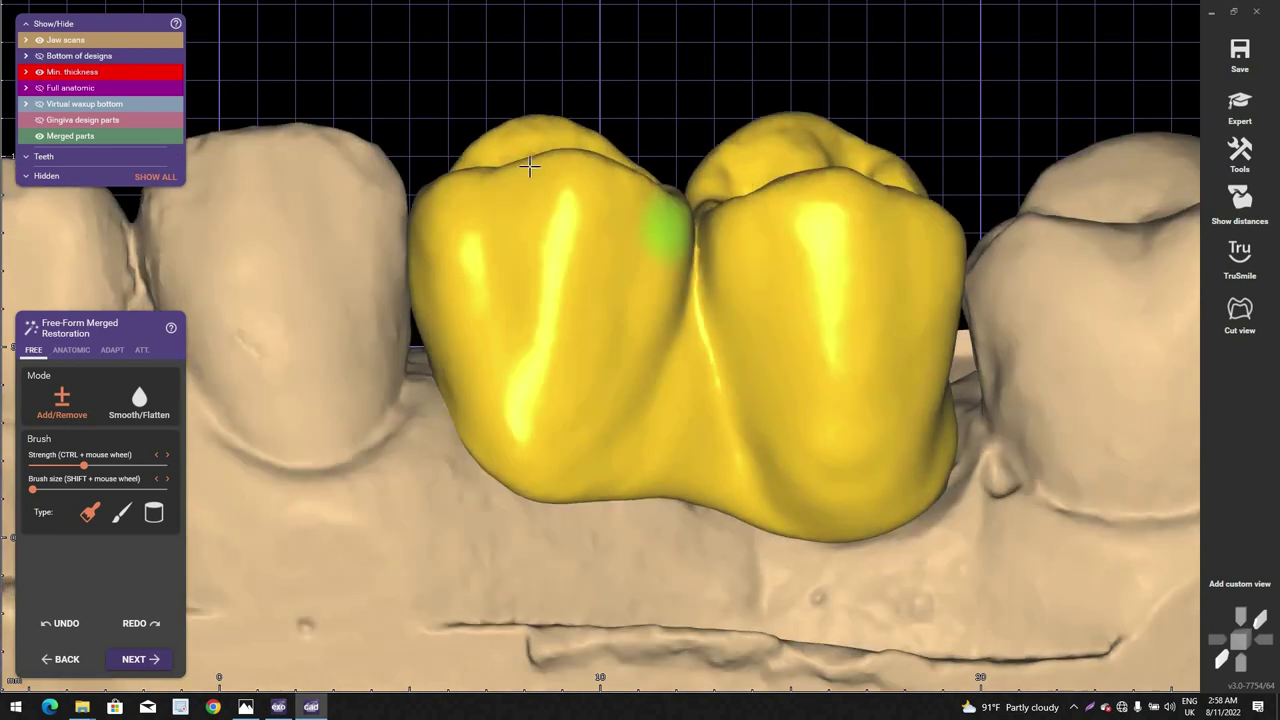
Step: Reshape the buccal cusp ridges of the front and rear crowns with a gradually enlarged Add/Remove brush
scroll(480, 182, "up", 3)
scroll(488, 177, "up", 3, "shift")
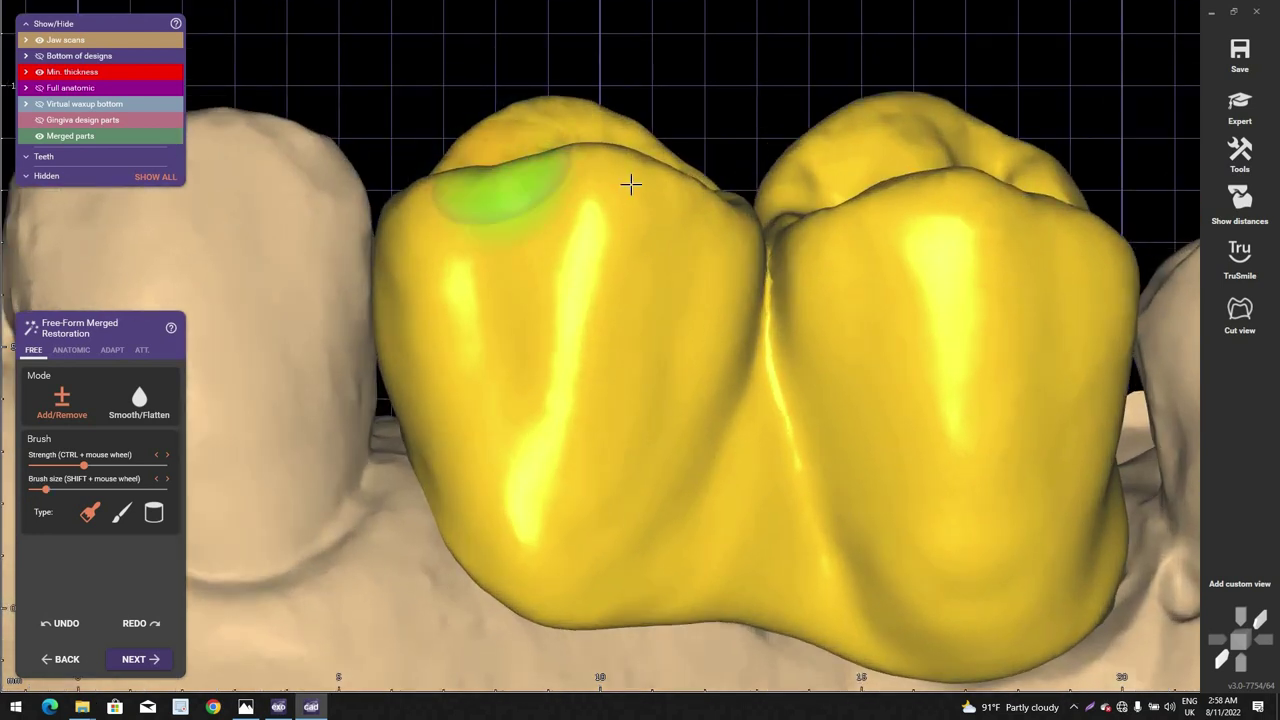
mouse_move(631, 186)
left_mouse_down()
mouse_move(563, 185)
mouse_move(640, 187)
left_mouse_up()
right_click_drag(640, 187, 670, 189)
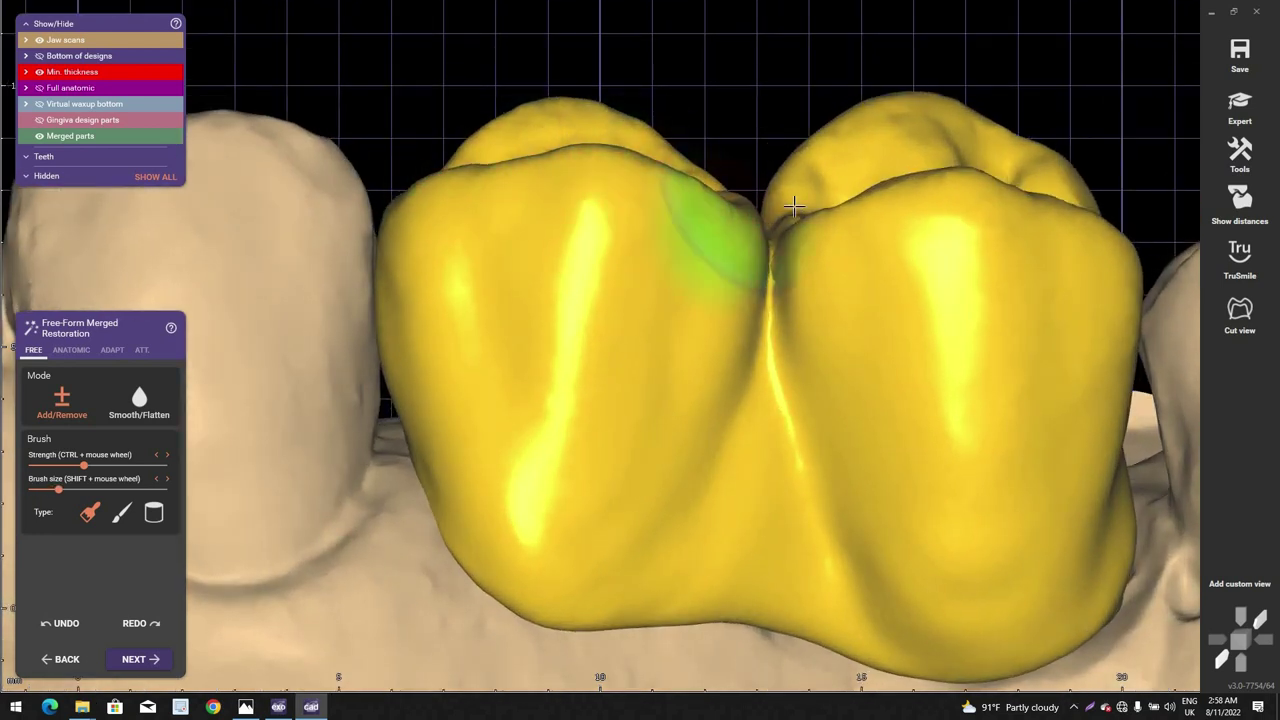
scroll(795, 206, "up", 3, "shift")
right_click_drag(826, 240, 827, 232)
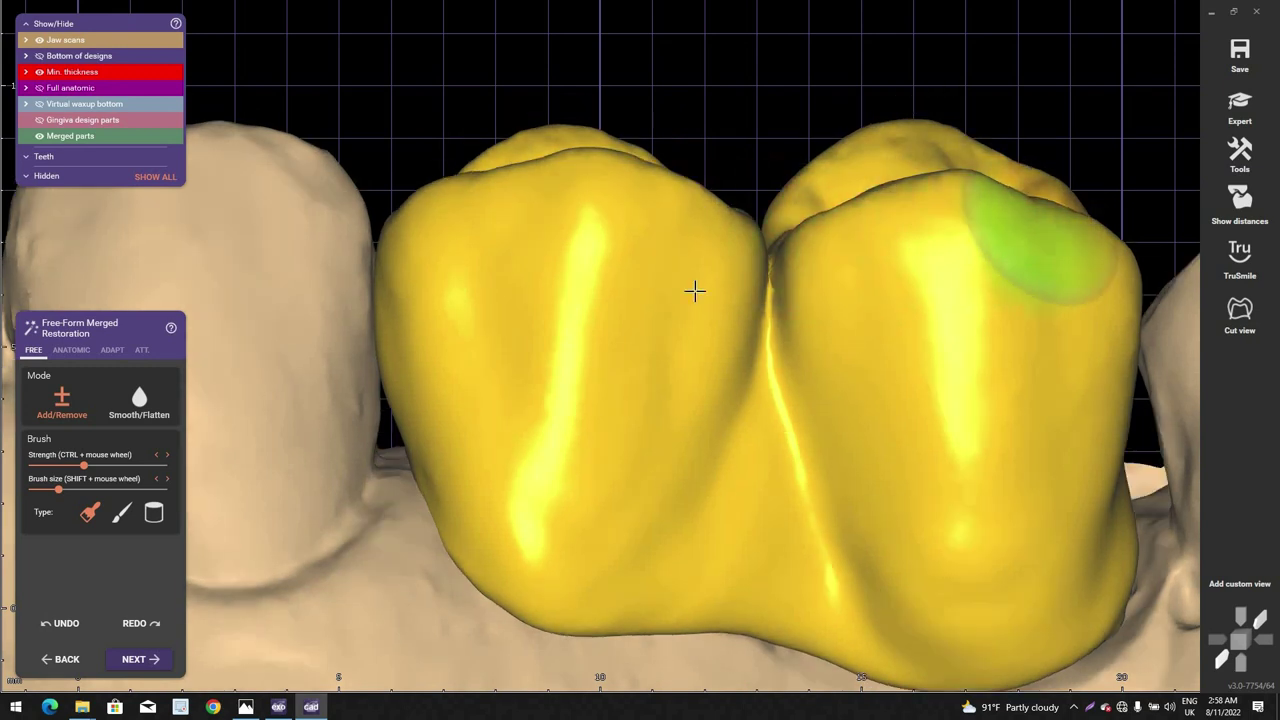
Step: Adjust the buccal cervical margins of both crowns with the Add/Remove brush, varying its size and strength
scroll(700, 285, "down", 3)
right_click_drag(722, 310, 749, 363)
scroll(749, 363, "down", 6, "shift")
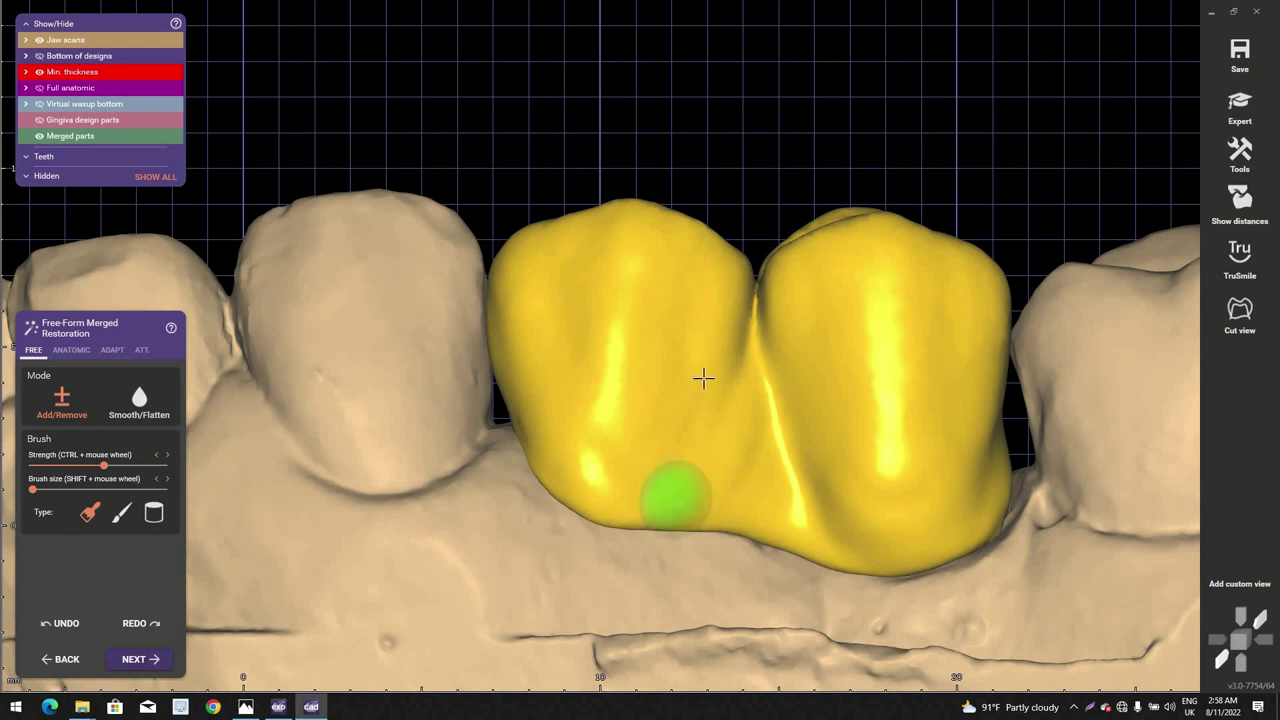
scroll(651, 525, "up", 2)
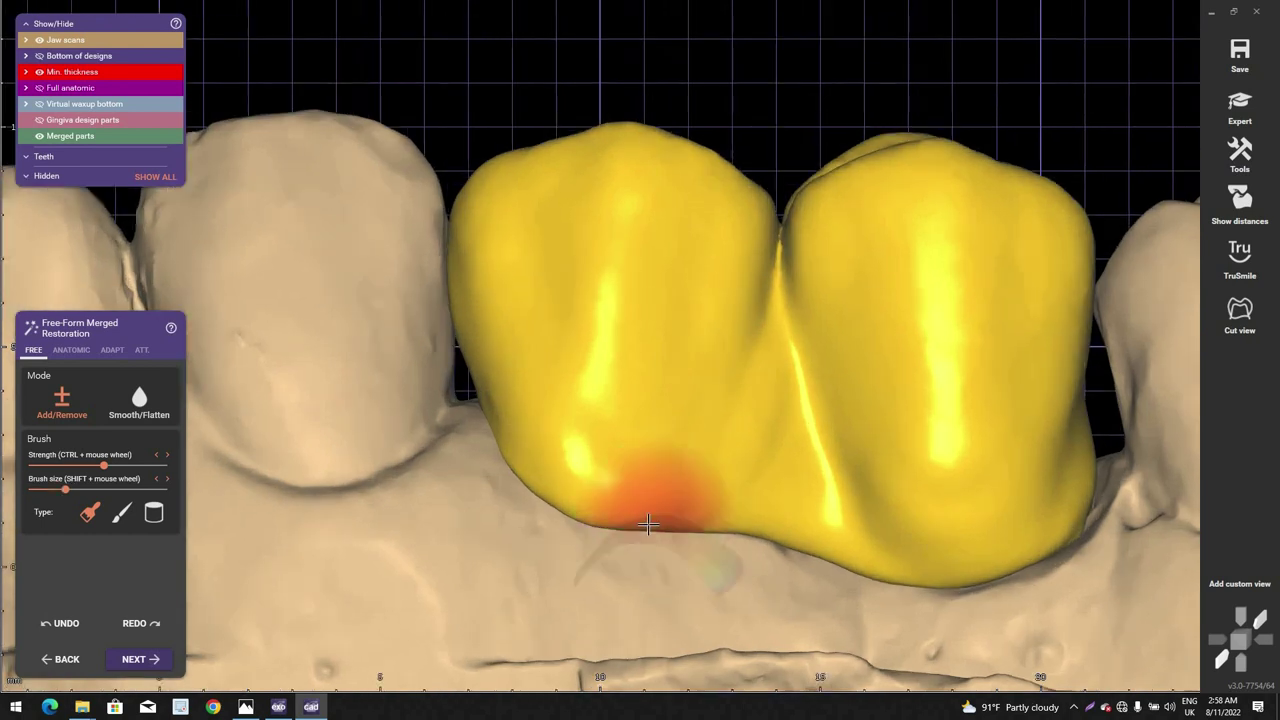
scroll(651, 525, "up", 5, "shift")
scroll(612, 535, "down", 3, "ctrl")
scroll(648, 526, "down", 3)
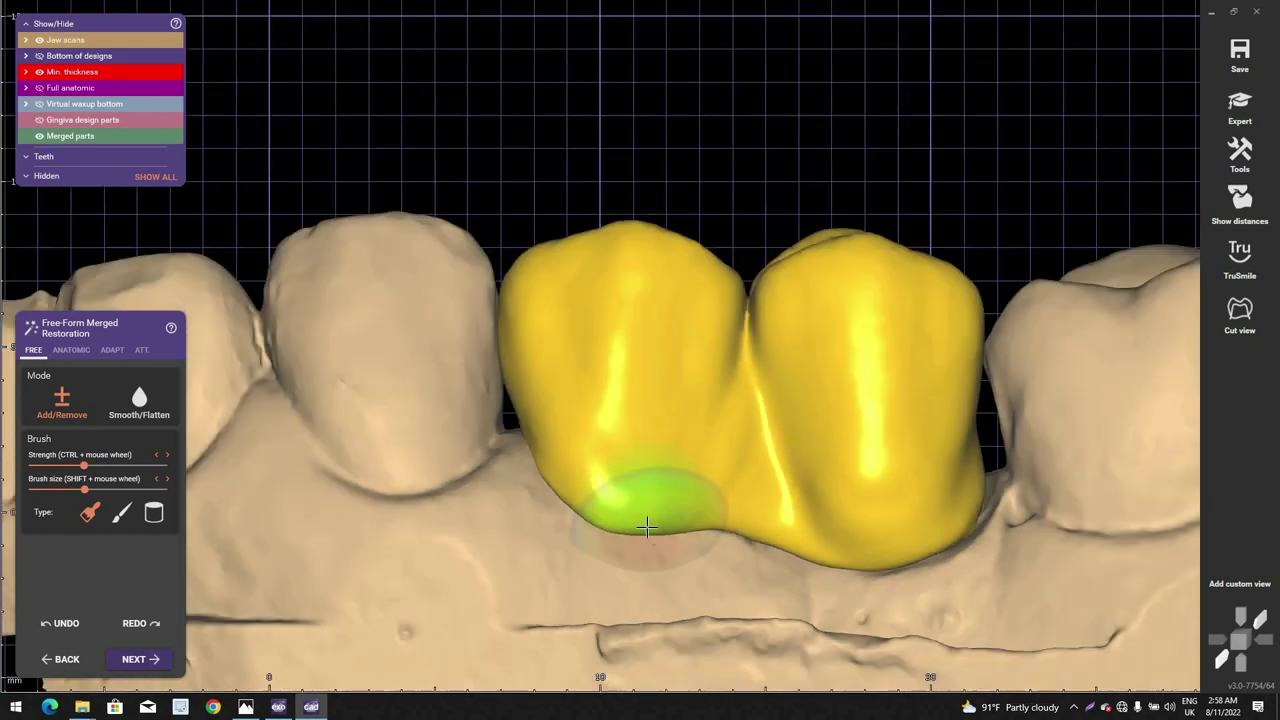
right_click_drag(646, 520, 891, 549)
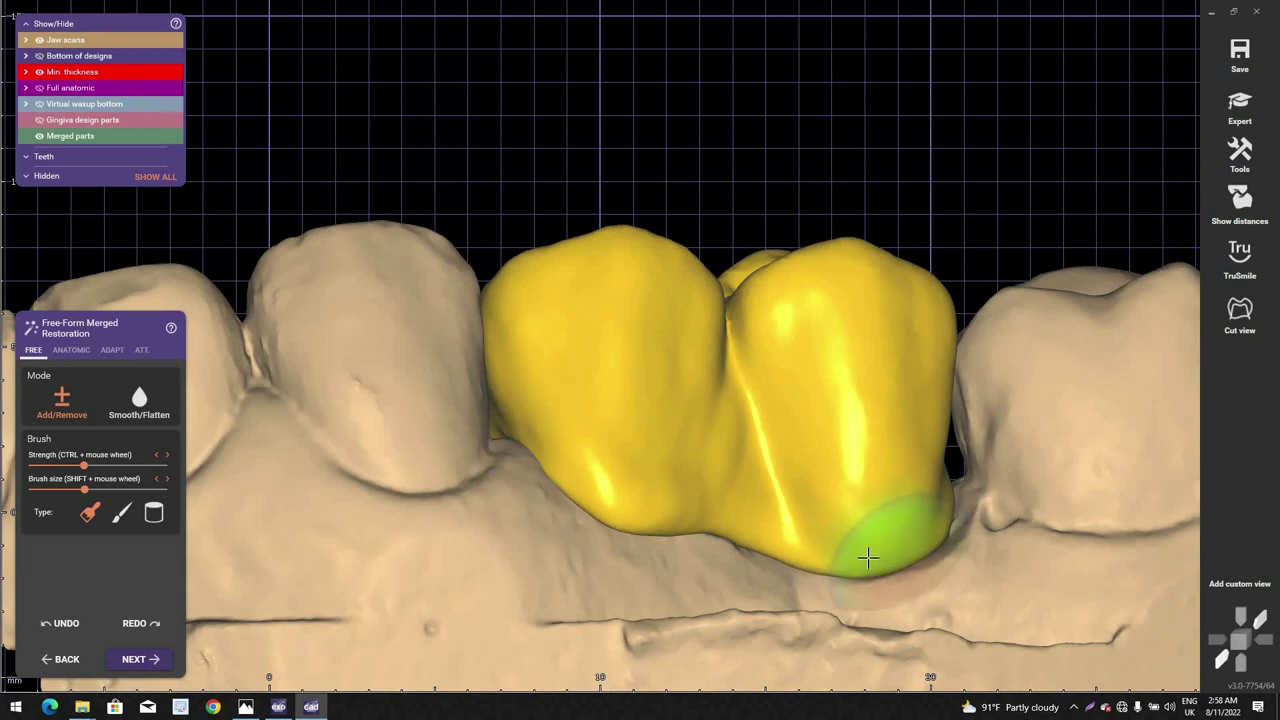
Step: Smooth the buccal surfaces of both crowns and the embrasure between them with the Smooth/Flatten brush
scroll(760, 535, "down", 3)
mouse_move(734, 494)
right_mouse_down()
mouse_move(723, 409)
mouse_move(709, 537)
mouse_move(731, 428)
mouse_move(681, 435)
right_mouse_up()
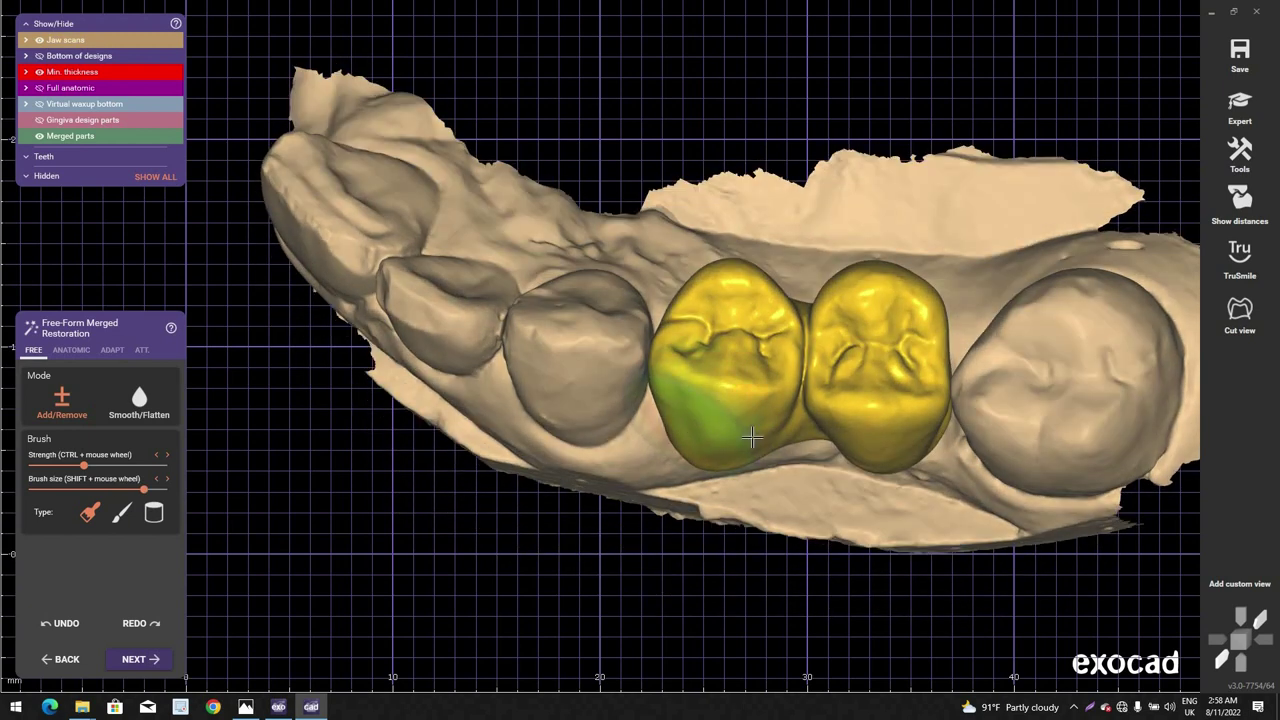
mouse_move(762, 428)
right_mouse_down()
mouse_move(760, 447)
mouse_move(750, 396)
right_mouse_up()
right_click_drag(800, 445, 792, 380)
left_click(168, 410)
scroll(694, 420, "up", 5)
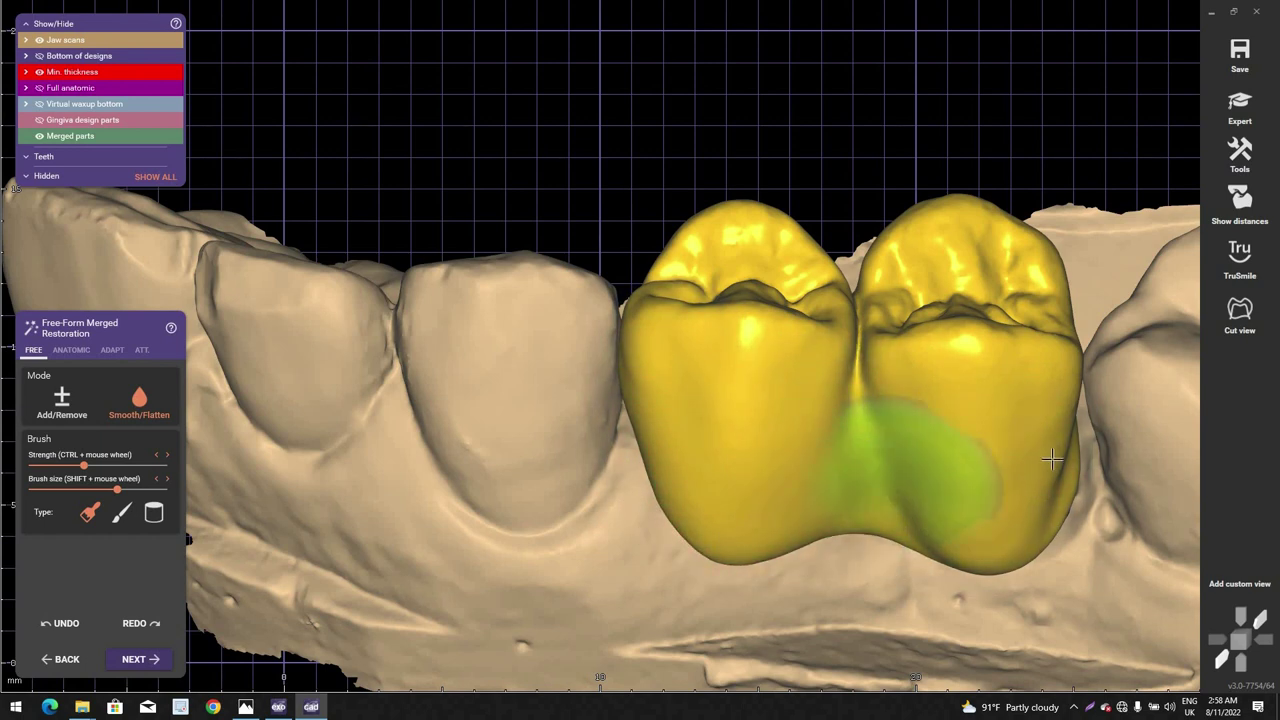
Step: Adapt the underside of the merged restoration to the gingiva at a distance of -0.06 mm
mouse_move(1080, 478)
right_mouse_down()
mouse_move(1106, 459)
mouse_move(1114, 424)
mouse_move(1097, 461)
mouse_move(1108, 490)
mouse_move(874, 357)
mouse_move(712, 293)
mouse_move(734, 406)
mouse_move(60, 342)
right_mouse_up()
scroll(1108, 514, "up", 2)
scroll(730, 406, "up", 3)
scroll(729, 406, "down", 3)
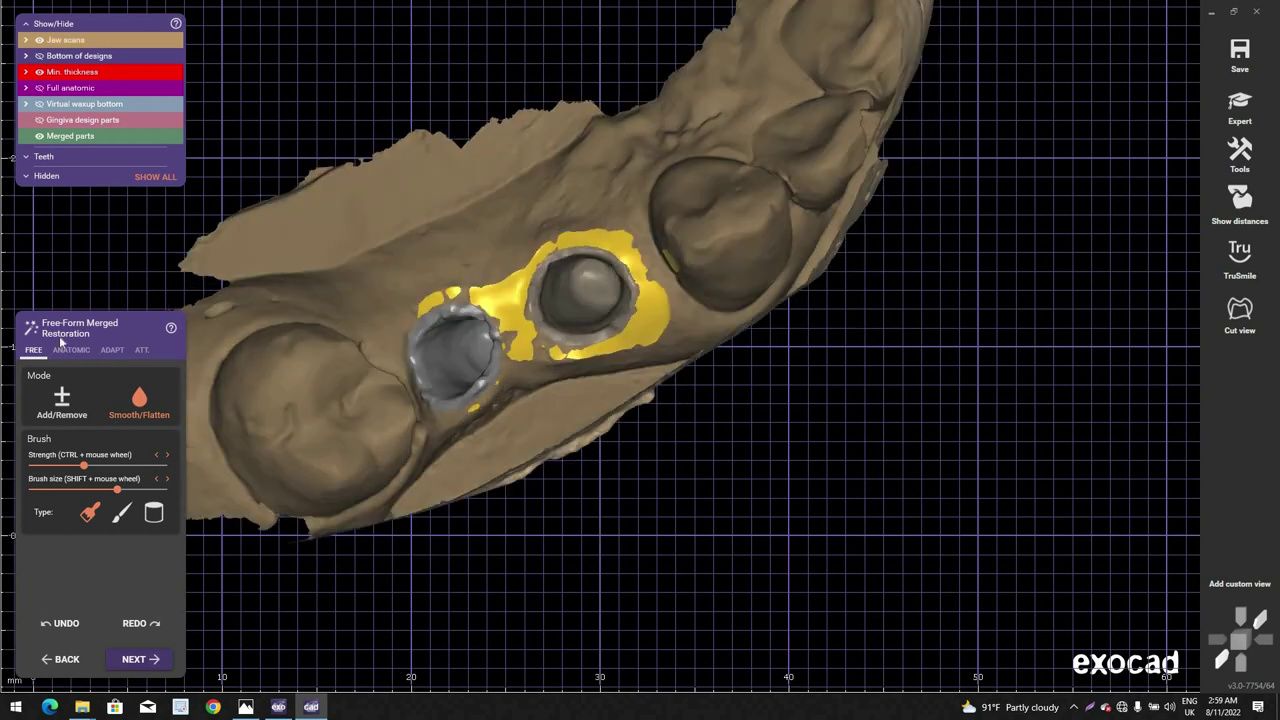
left_click(112, 349)
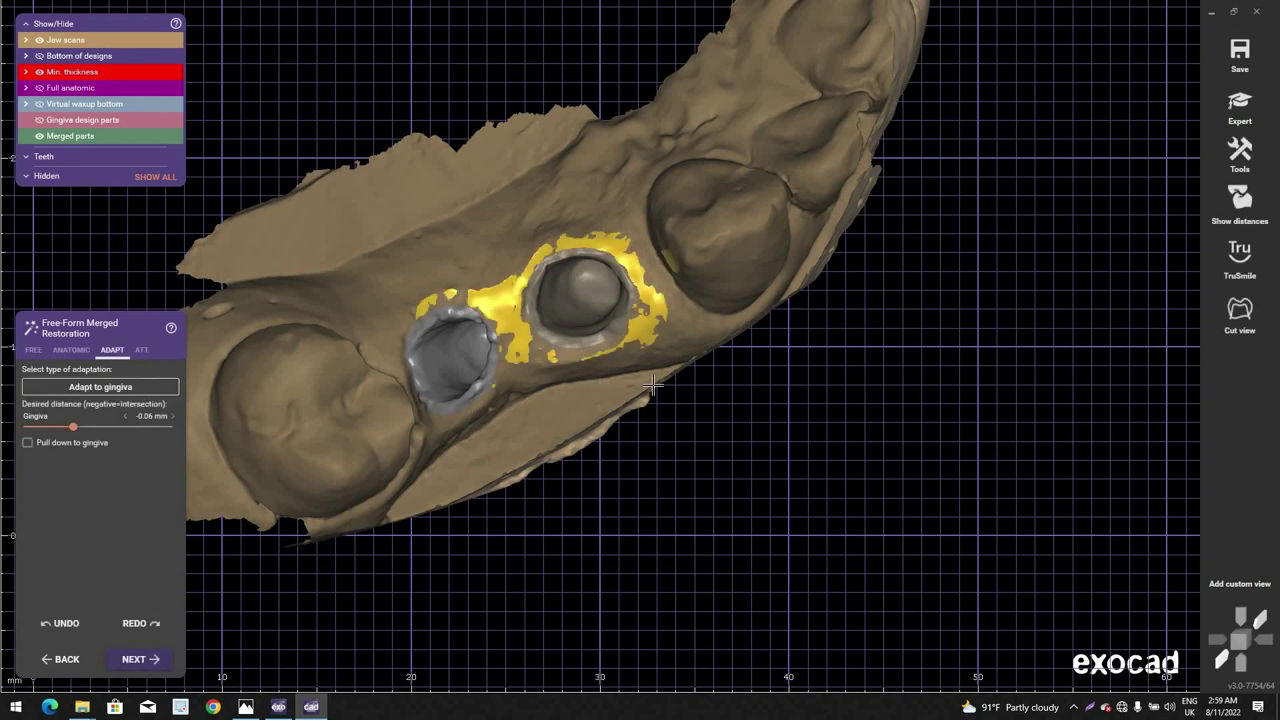
scroll(645, 368, "down", 5, "ctrl")
Step: Even out the buccal contours of both crowns with a smaller, slightly stronger Smooth/Flatten brush
right_click_drag(645, 368, 615, 325)
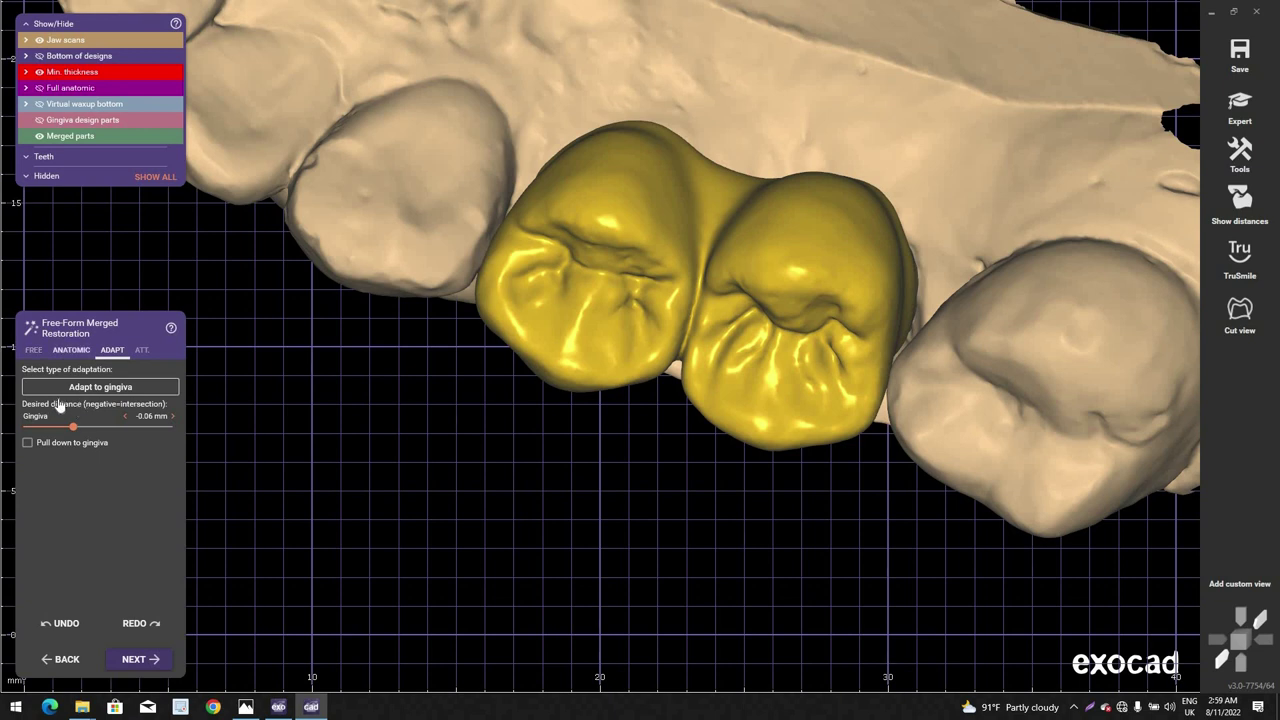
left_click(60, 404)
scroll(612, 159, "up", 3)
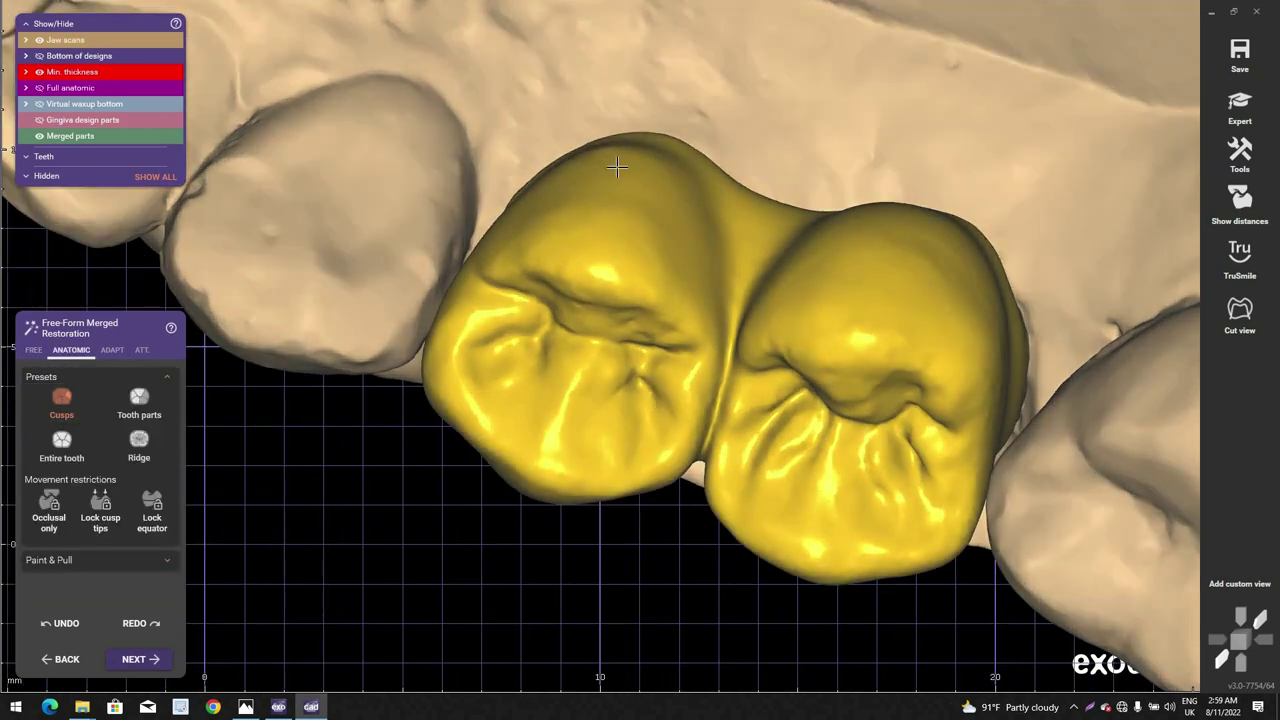
scroll(403, 264, "down", 3)
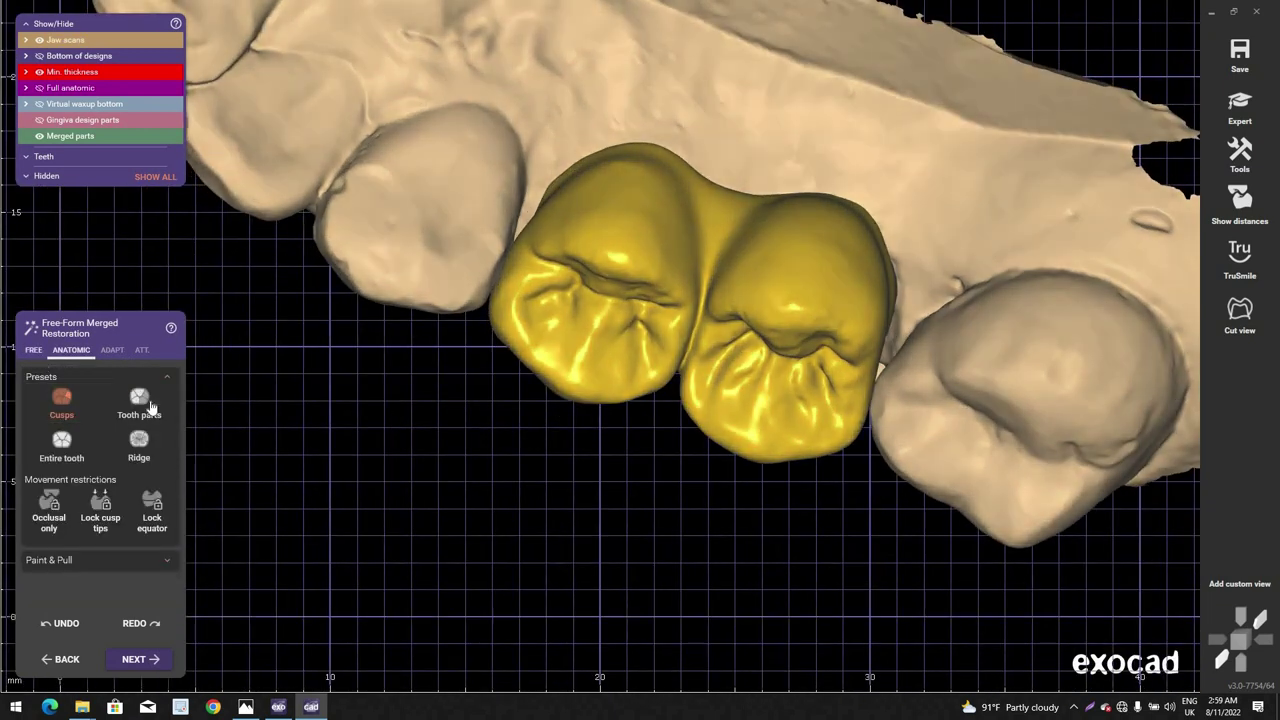
left_click(152, 408)
scroll(614, 181, "up", 1)
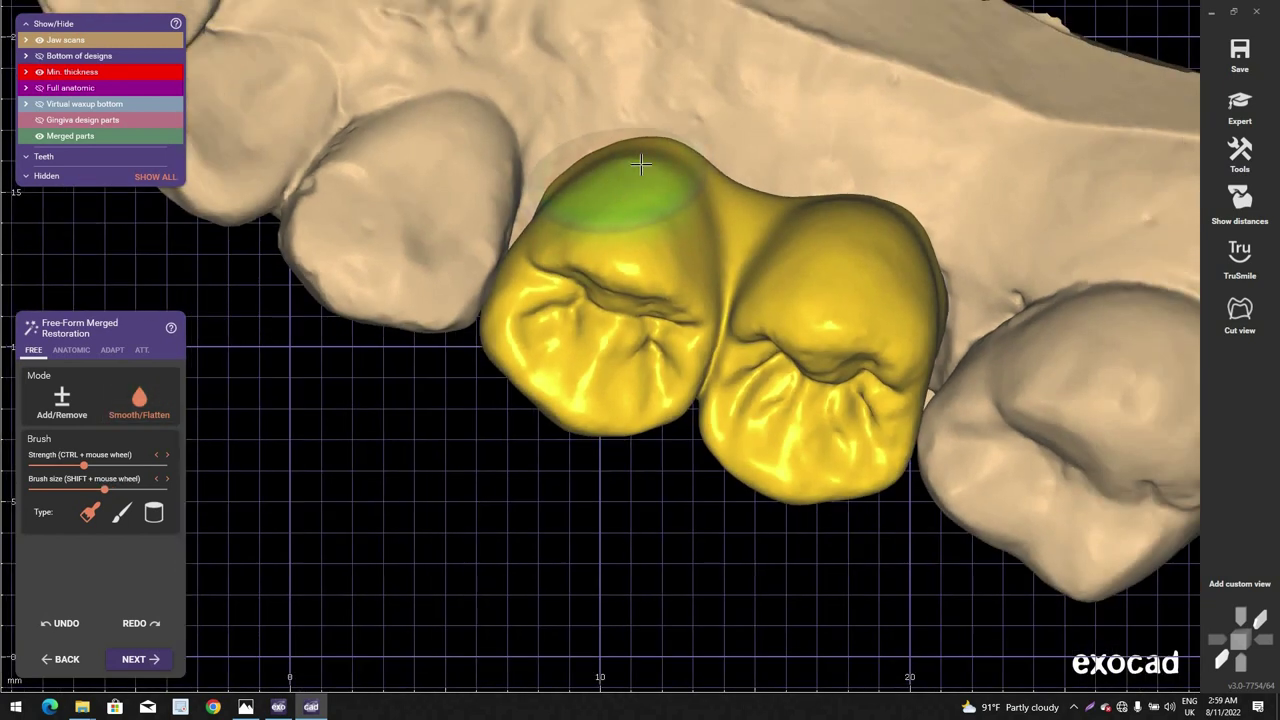
scroll(632, 166, "up", 1)
scroll(641, 175, "up", 1, "ctrl")
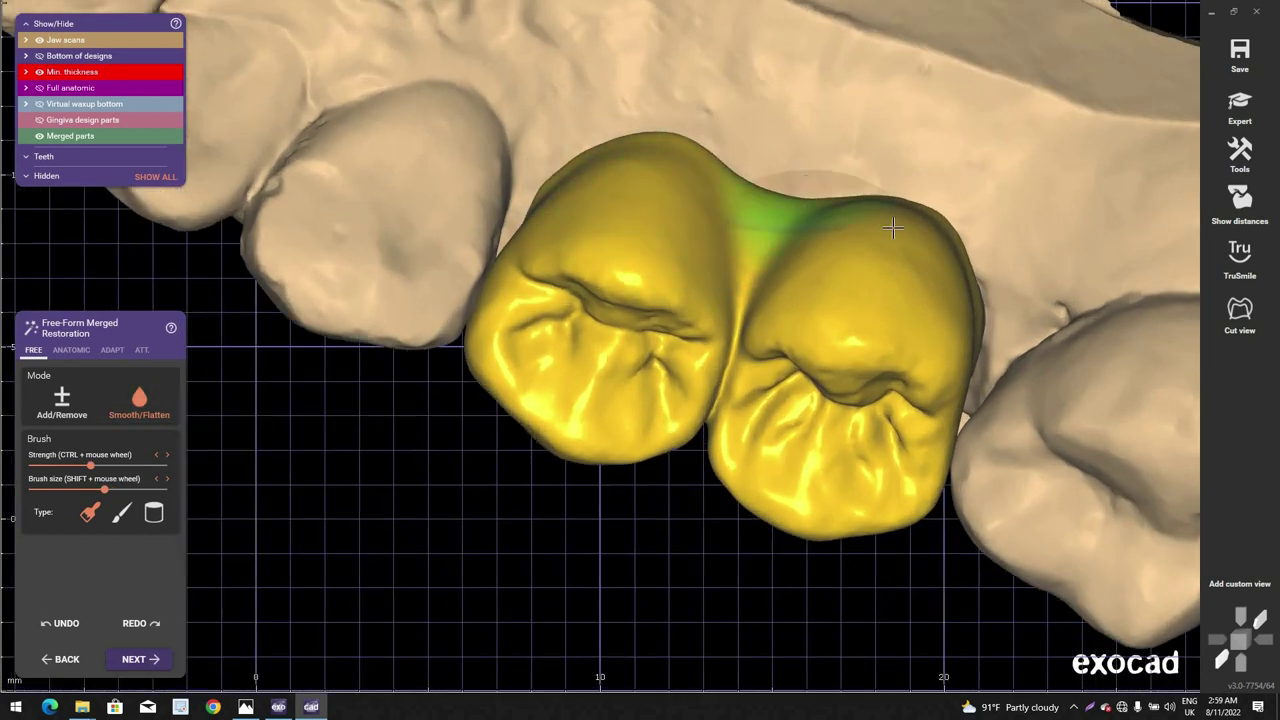
right_click_drag(911, 274, 843, 212)
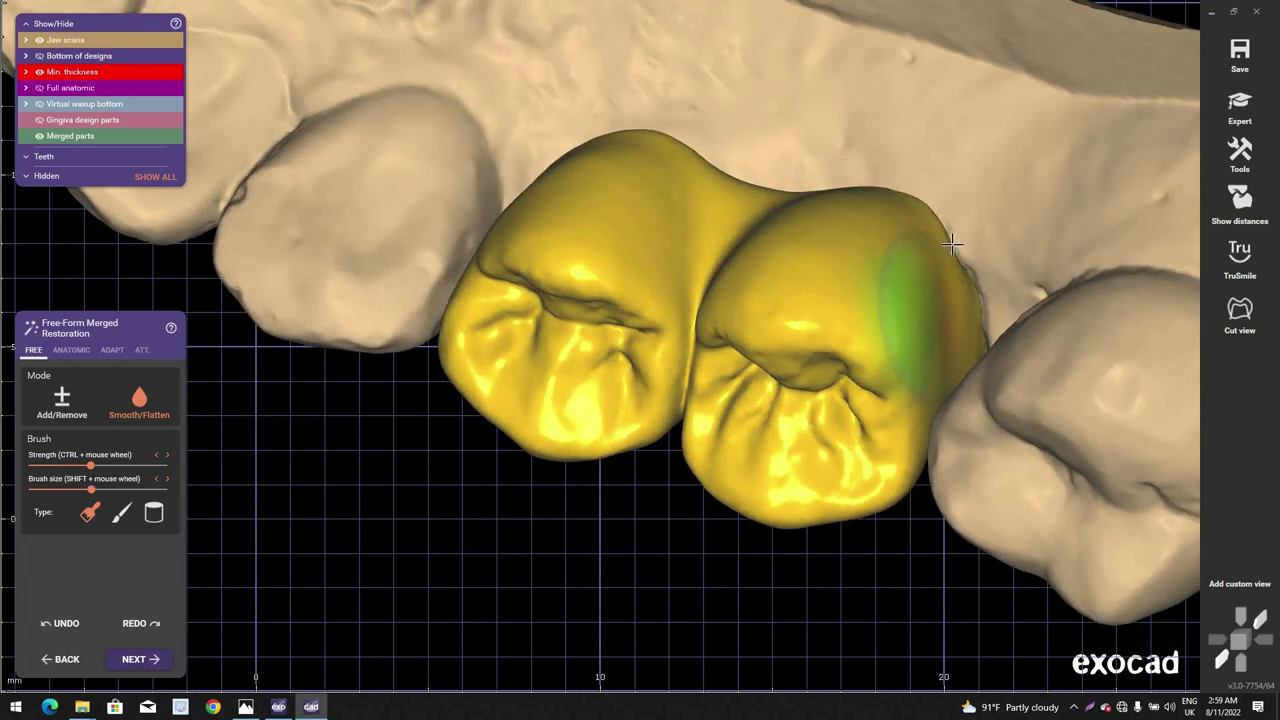
Step: Sculpt raised cervical ridges along the buccal gingival margins of both crowns with the fine Add/Remove brush type
right_click_drag(910, 290, 833, 376)
scroll(886, 337, "up", 4)
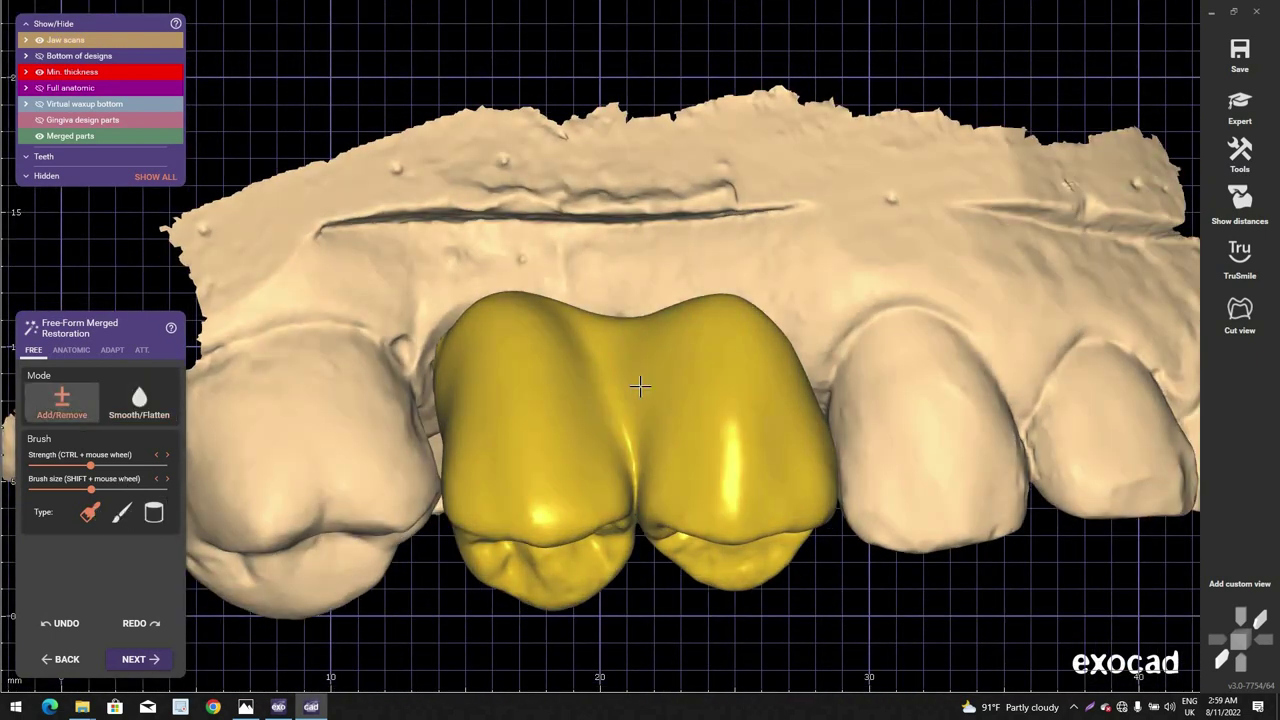
scroll(680, 370, "up", 3)
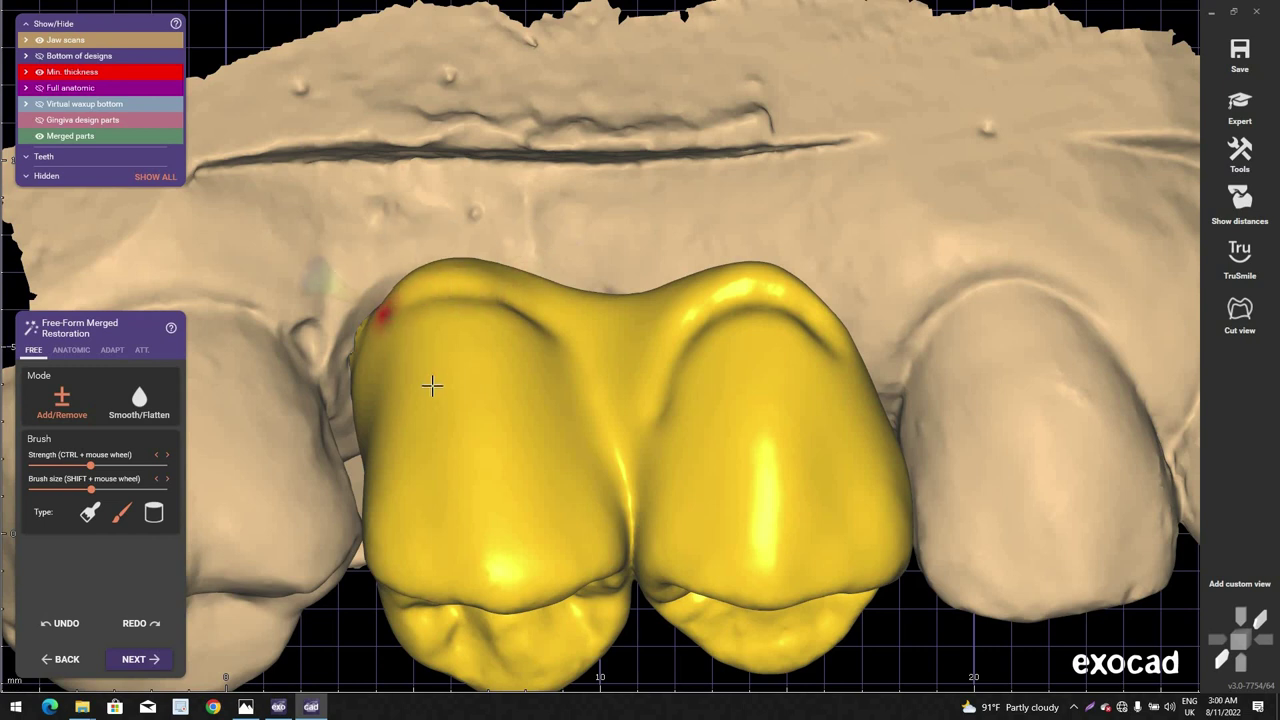
mouse_move(431, 383)
right_mouse_down()
mouse_move(451, 266)
mouse_move(494, 258)
right_mouse_up()
mouse_move(494, 258)
left_mouse_down()
mouse_move(529, 275)
mouse_move(438, 269)
mouse_move(377, 320)
left_mouse_up()
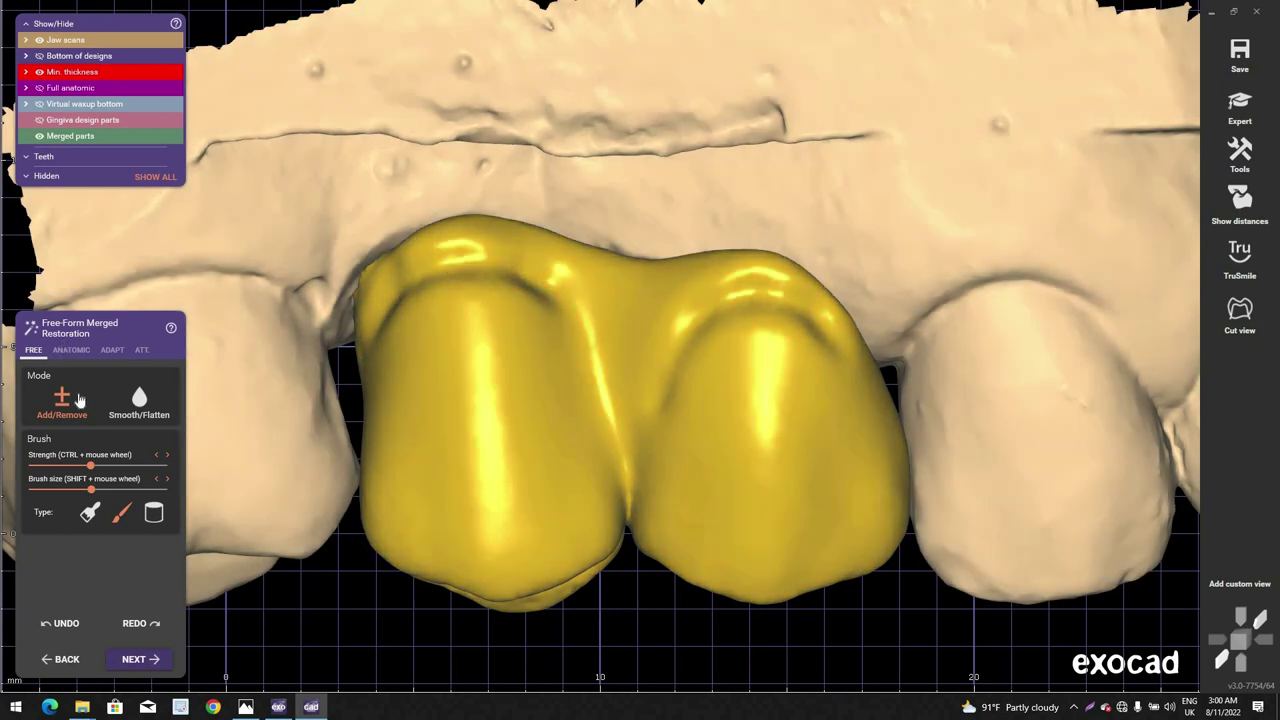
Step: Blend the new cervical ridges on both crowns with the fine Smooth/Flatten brush at reduced strength
left_click(70, 349)
scroll(453, 282, "up", 2)
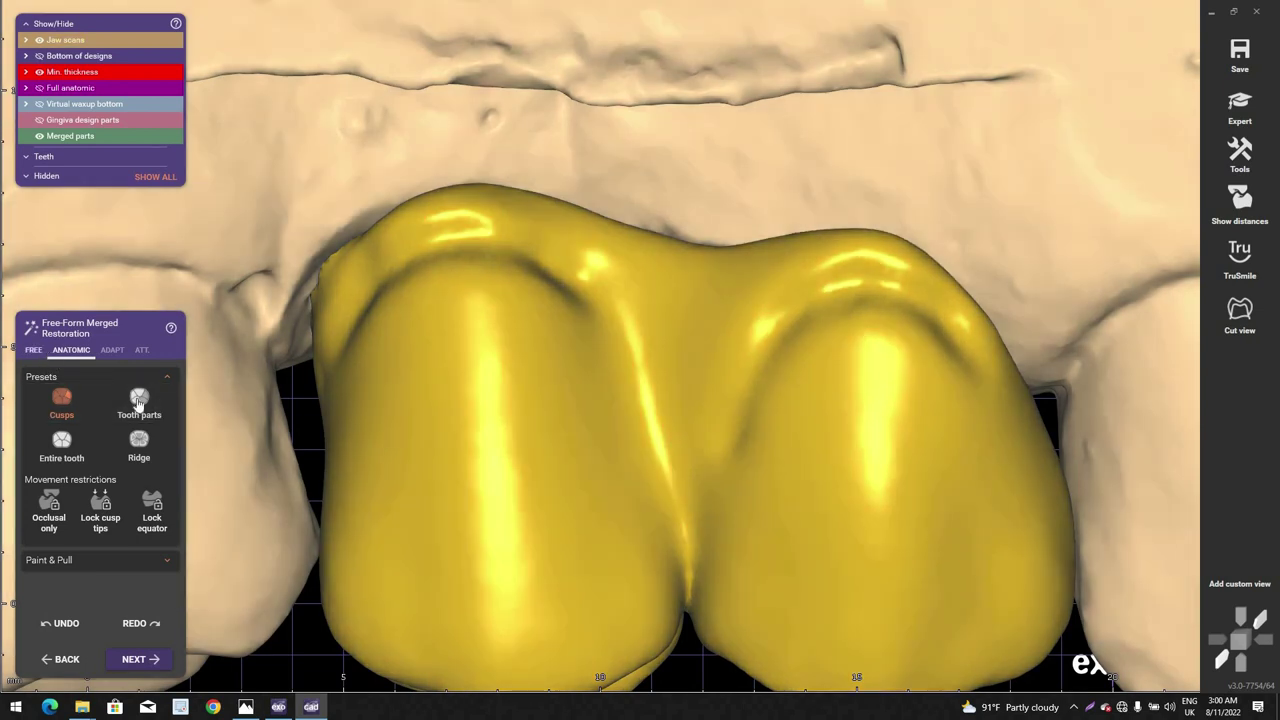
left_click(33, 349)
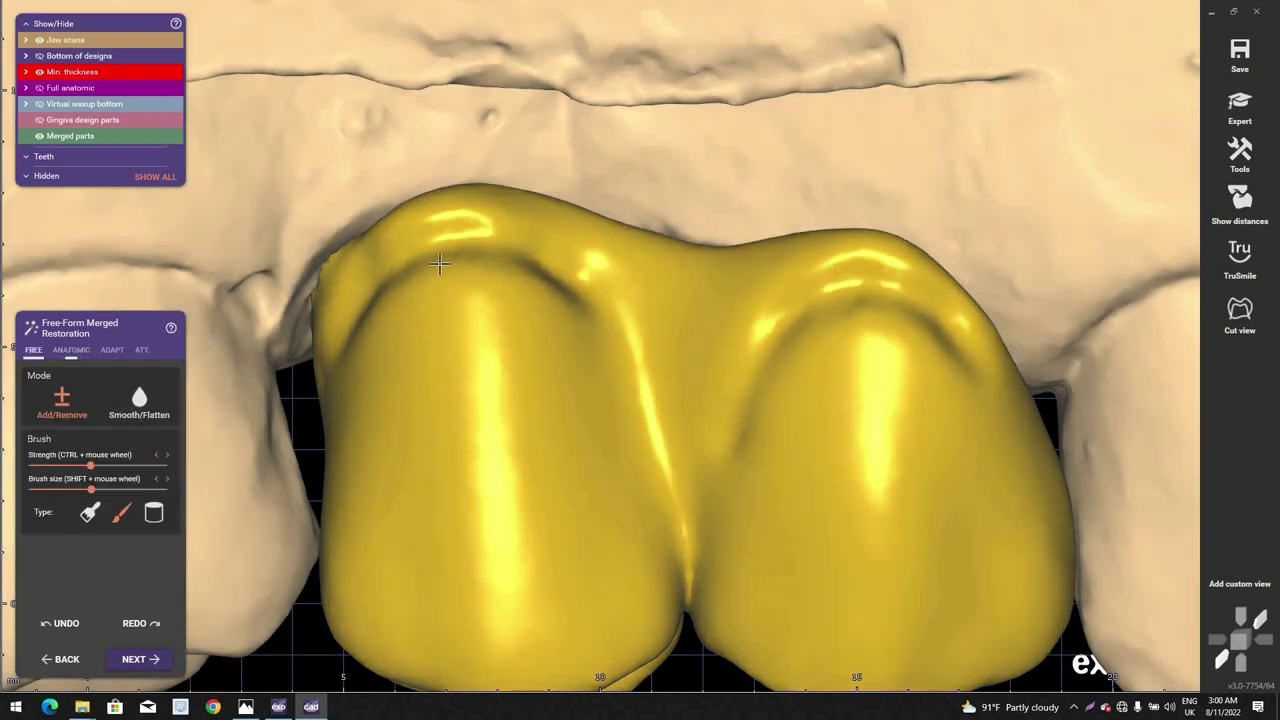
left_click(139, 402)
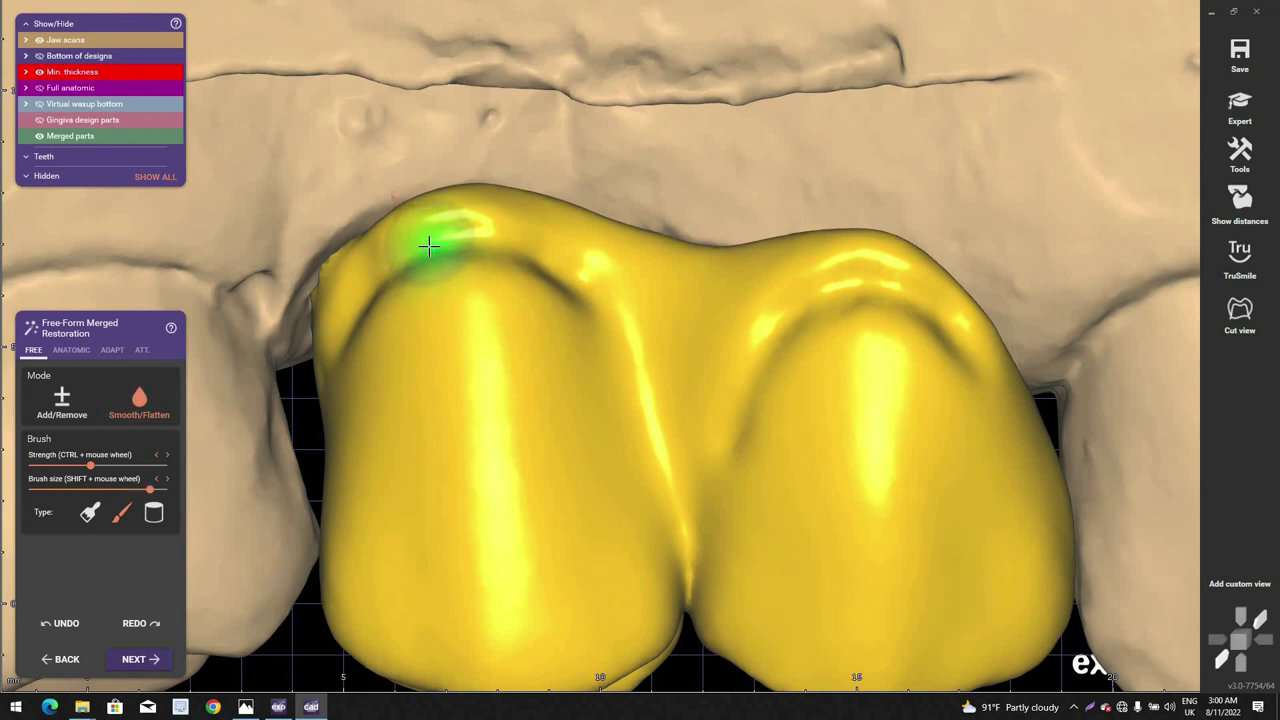
scroll(413, 234, "down", 1, "ctrl")
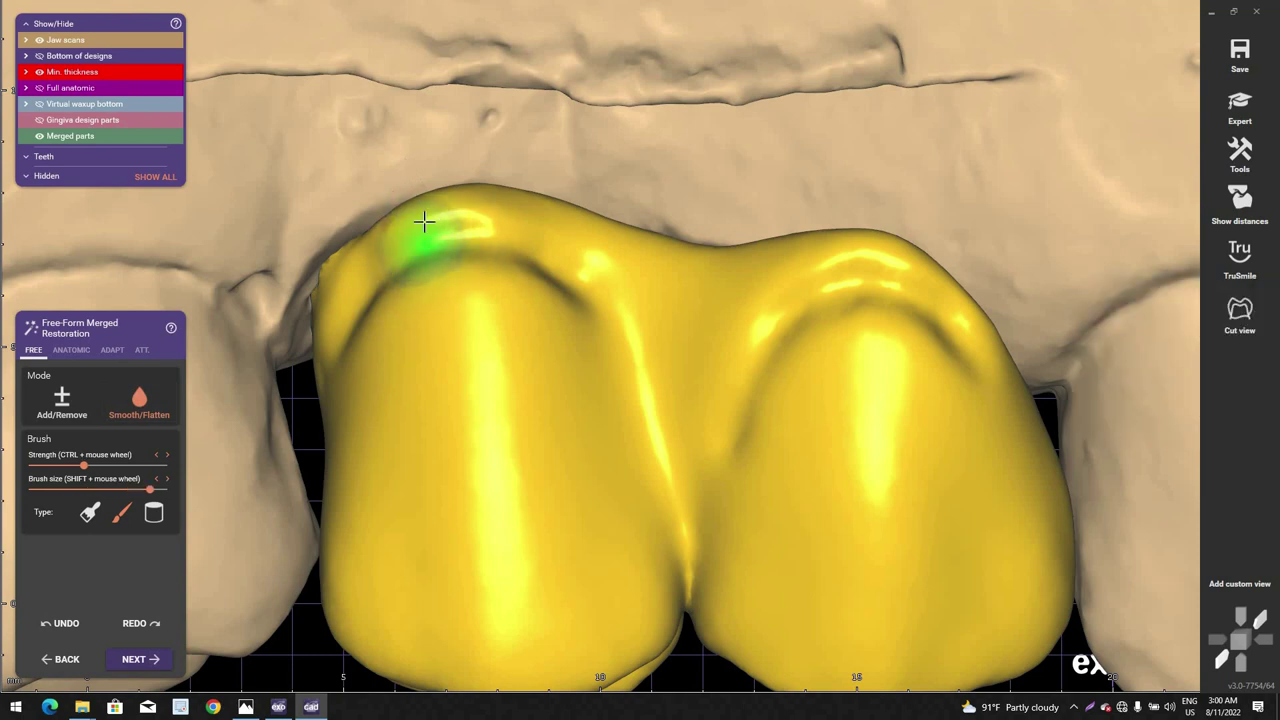
mouse_move(582, 325)
left_mouse_down()
mouse_move(420, 243)
mouse_move(408, 272)
mouse_move(326, 316)
left_mouse_up()
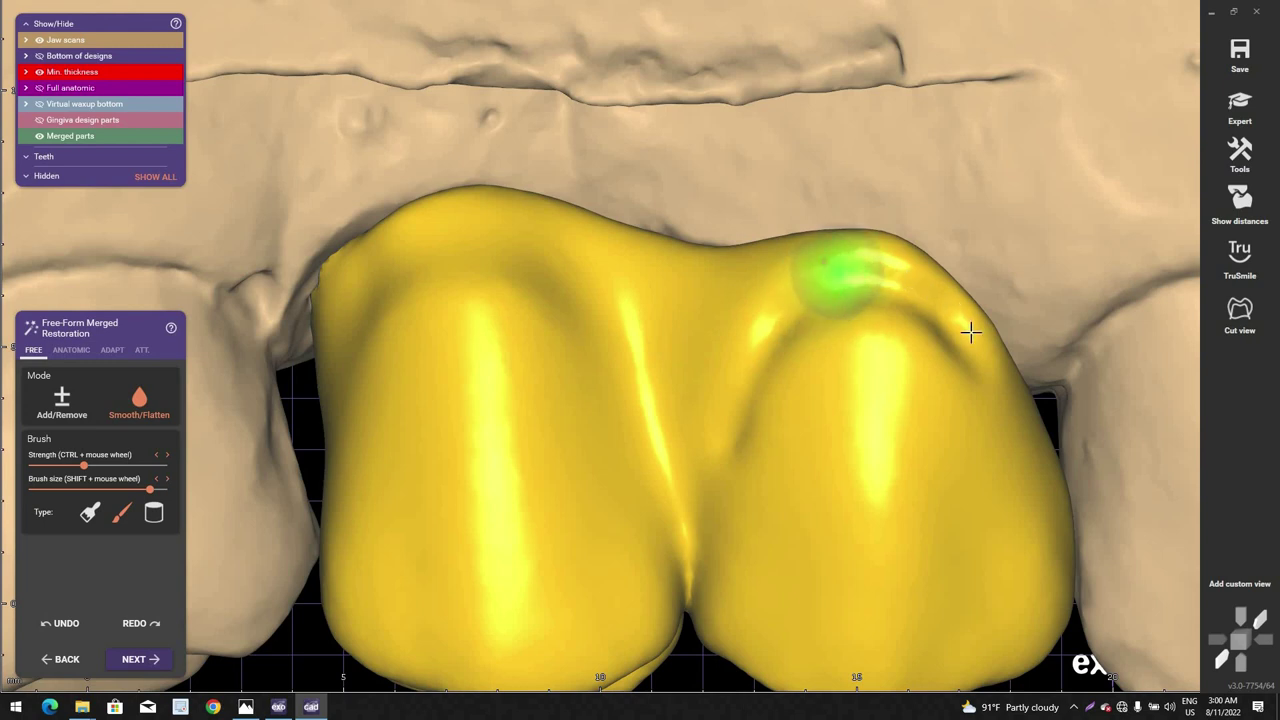
mouse_move(993, 358)
left_mouse_down()
mouse_move(823, 266)
mouse_move(760, 288)
left_mouse_up()
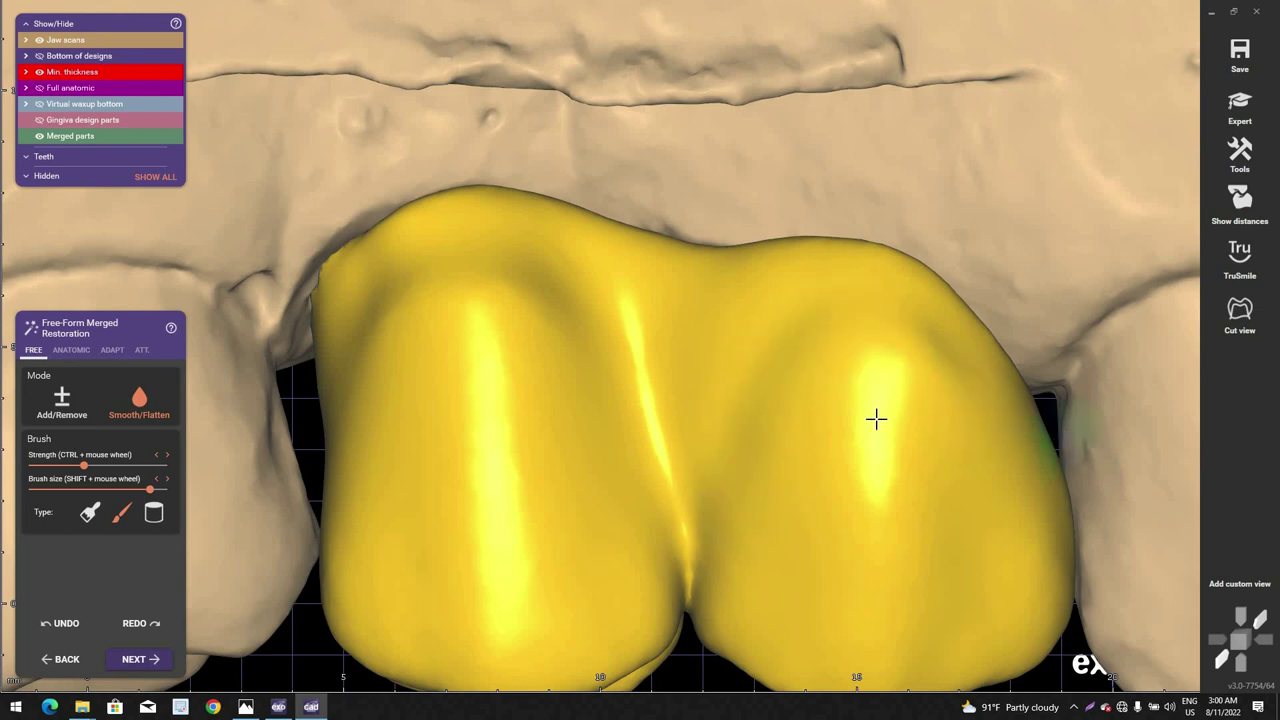
Step: Smooth the remaining buccal cervical areas of both crowns with the Smooth/Flatten brush at maximum size
scroll(946, 400, "down", 5)
right_click_drag(866, 434, 798, 372)
scroll(793, 420, "up", 5)
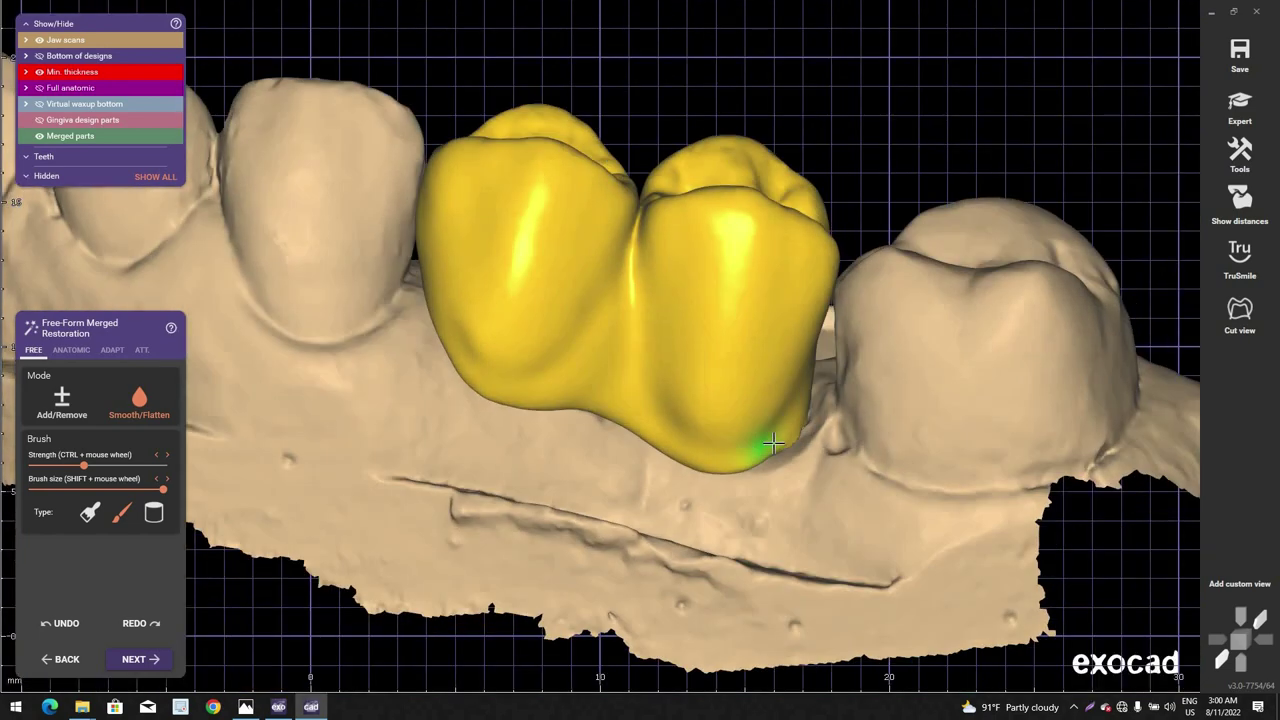
right_click_drag(773, 443, 700, 443)
scroll(490, 355, "up", 3)
scroll(481, 358, "down", 3)
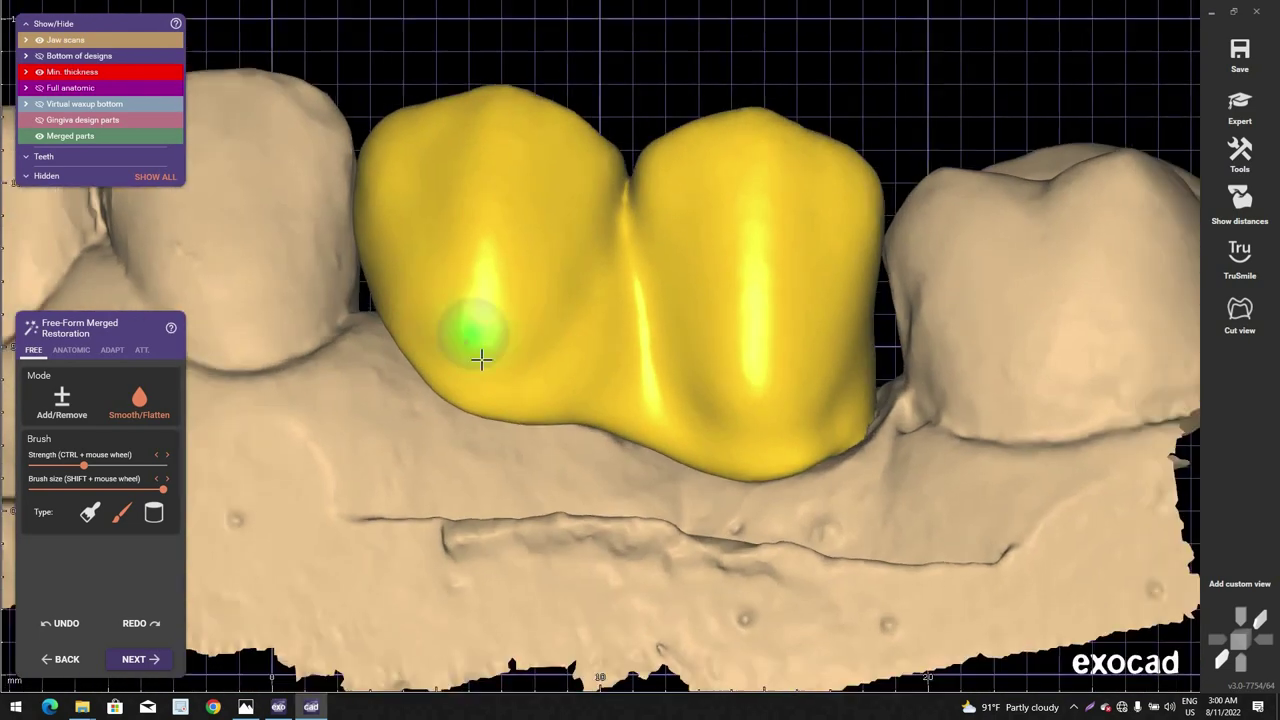
Step: Try to adjust the front crown's mesial side at the adjacent tooth with the anatomic Cusps preset
right_click_drag(481, 357, 724, 228)
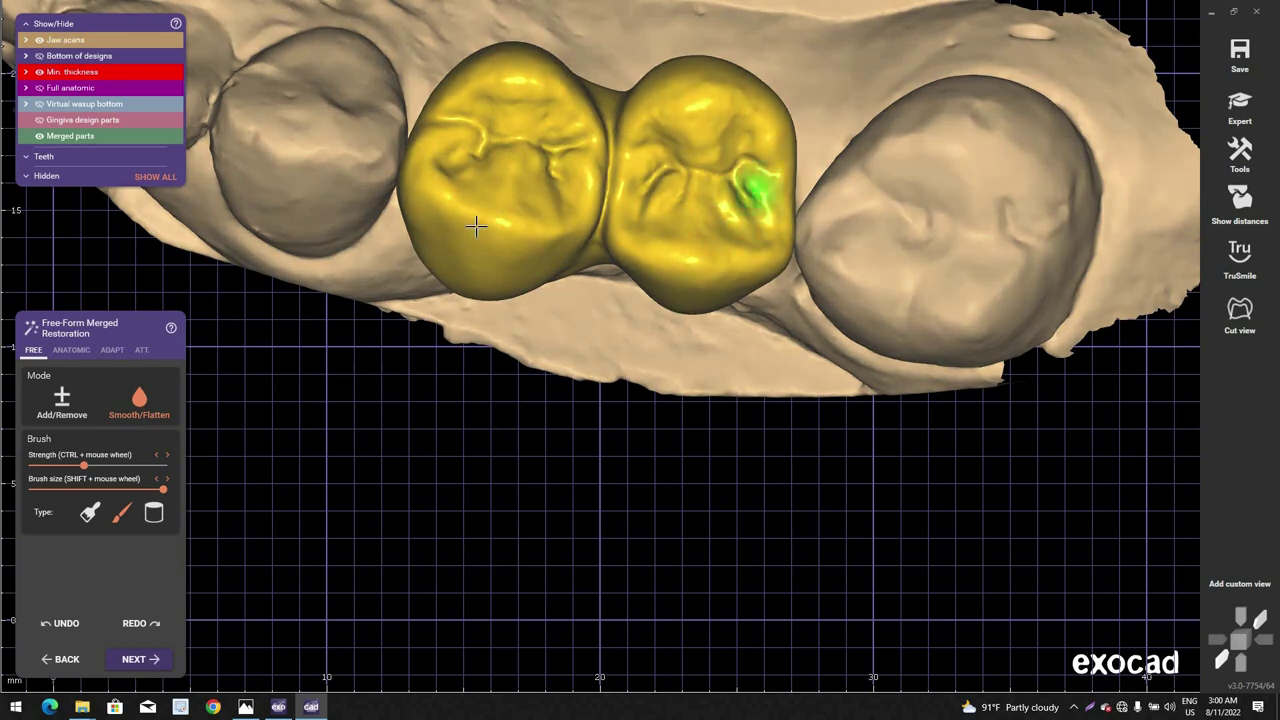
scroll(447, 178, "up", 3)
right_click_drag(447, 178, 346, 207)
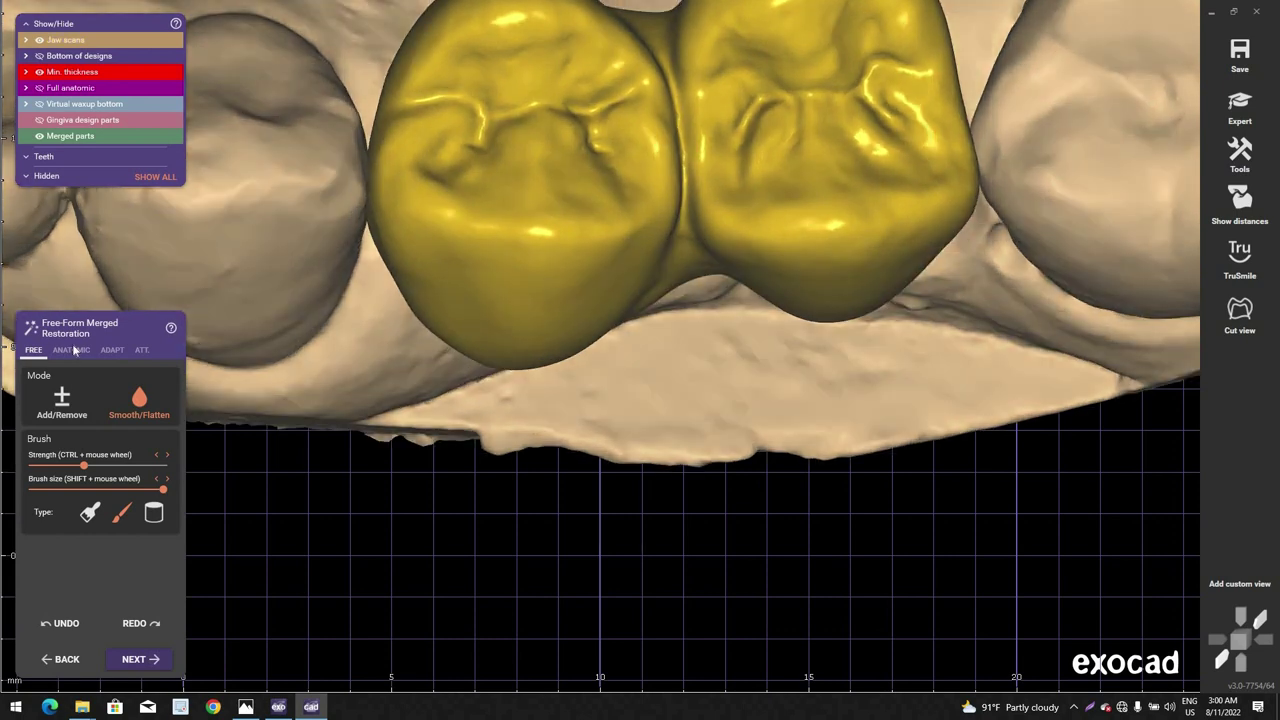
left_click(73, 350)
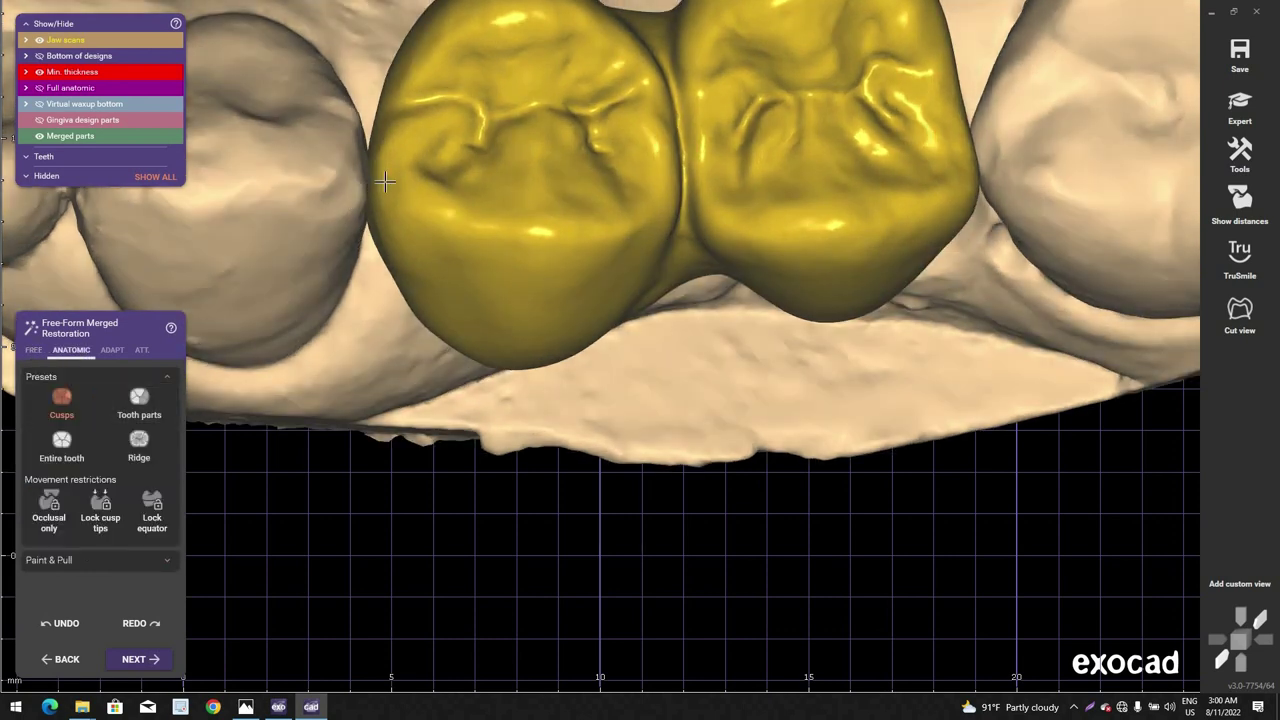
scroll(385, 181, "up", 2)
scroll(197, 314, "up", 2)
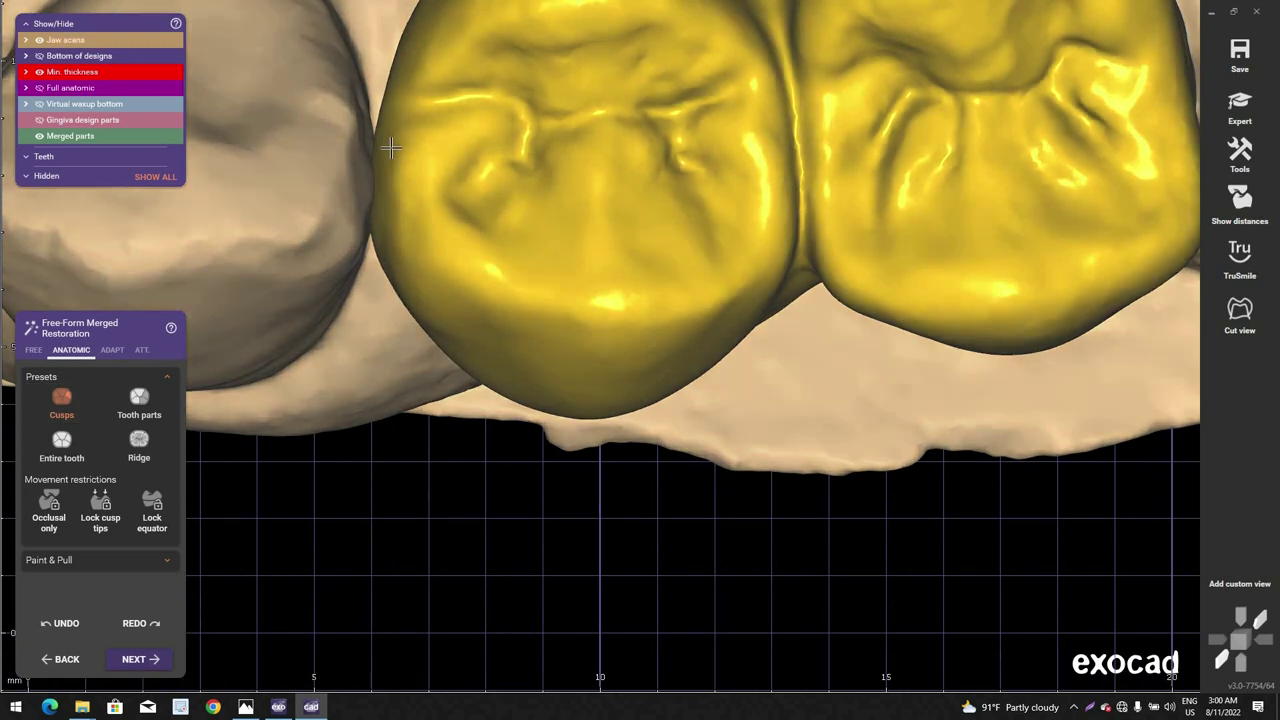
right_click_drag(378, 147, 283, 414)
middle_click(403, 300)
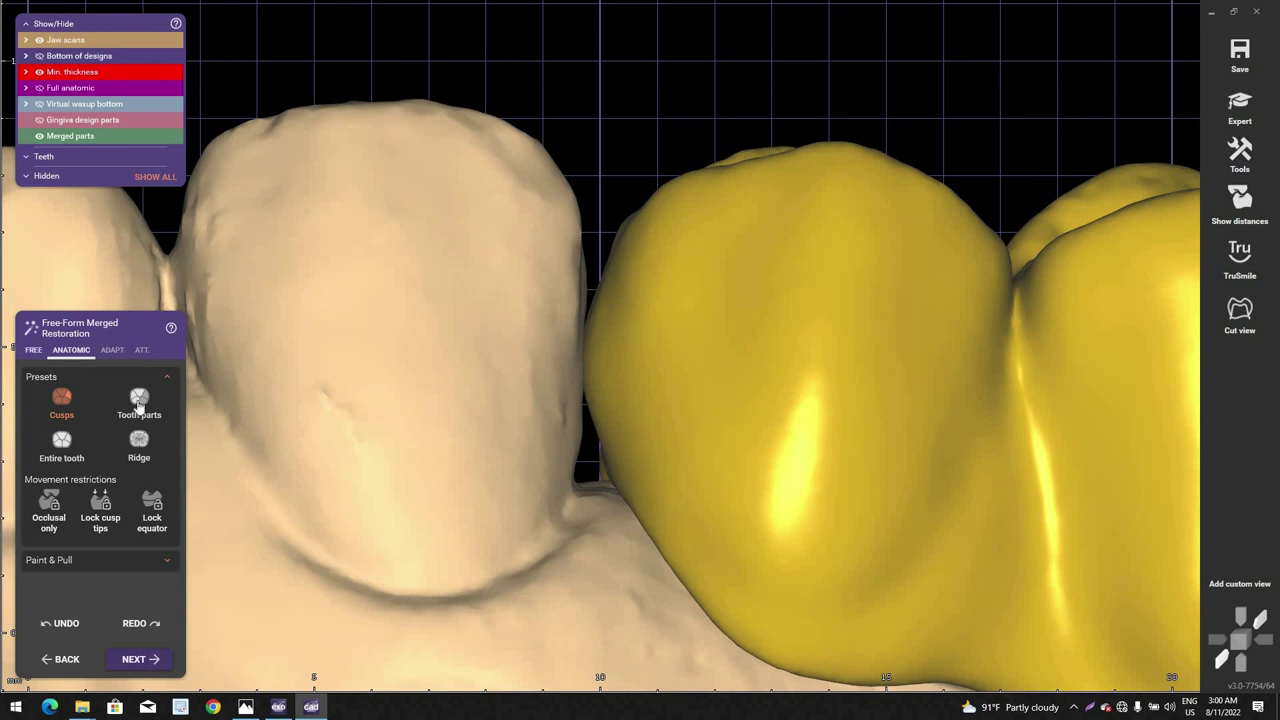
Step: Try smoothing the front crown's mesial contact area against the adjacent tooth, and undo the last two edits
left_click(33, 350)
scroll(590, 352, "up", 2)
scroll(585, 340, "up", 2)
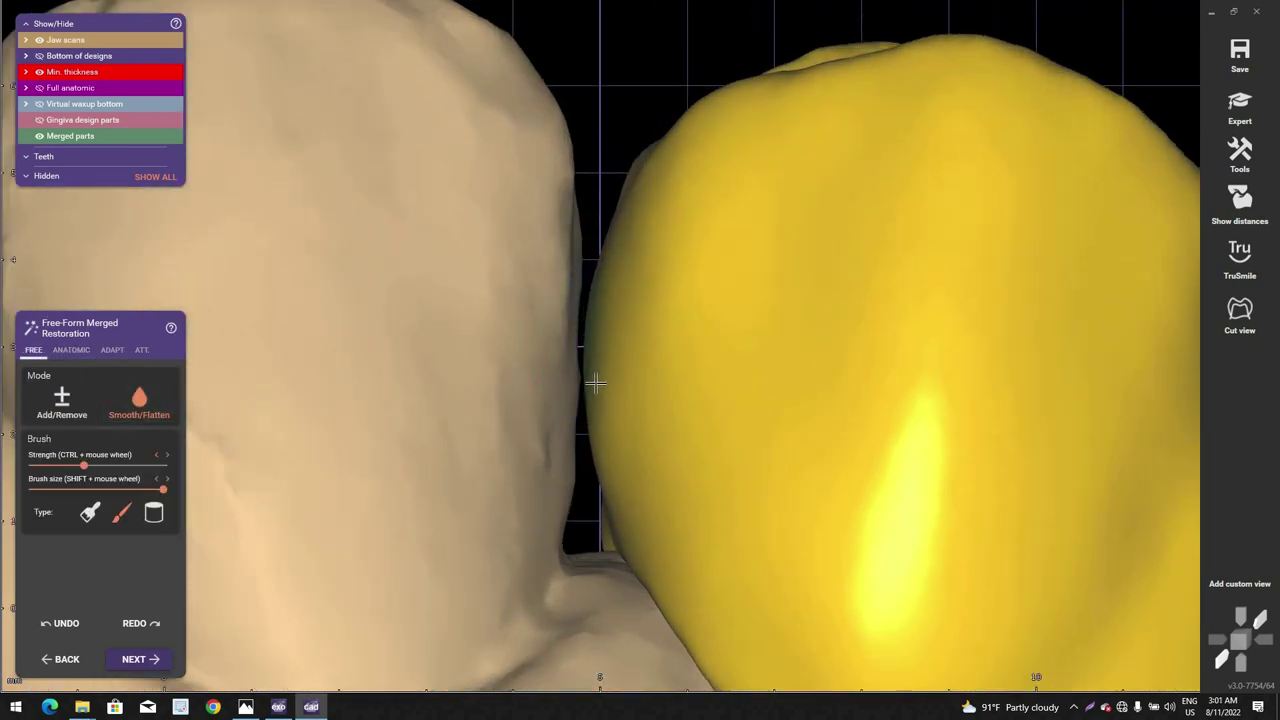
scroll(595, 384, "down", 3)
right_click_drag(595, 384, 606, 490)
scroll(629, 229, "down", 2)
right_click_drag(629, 229, 412, 262)
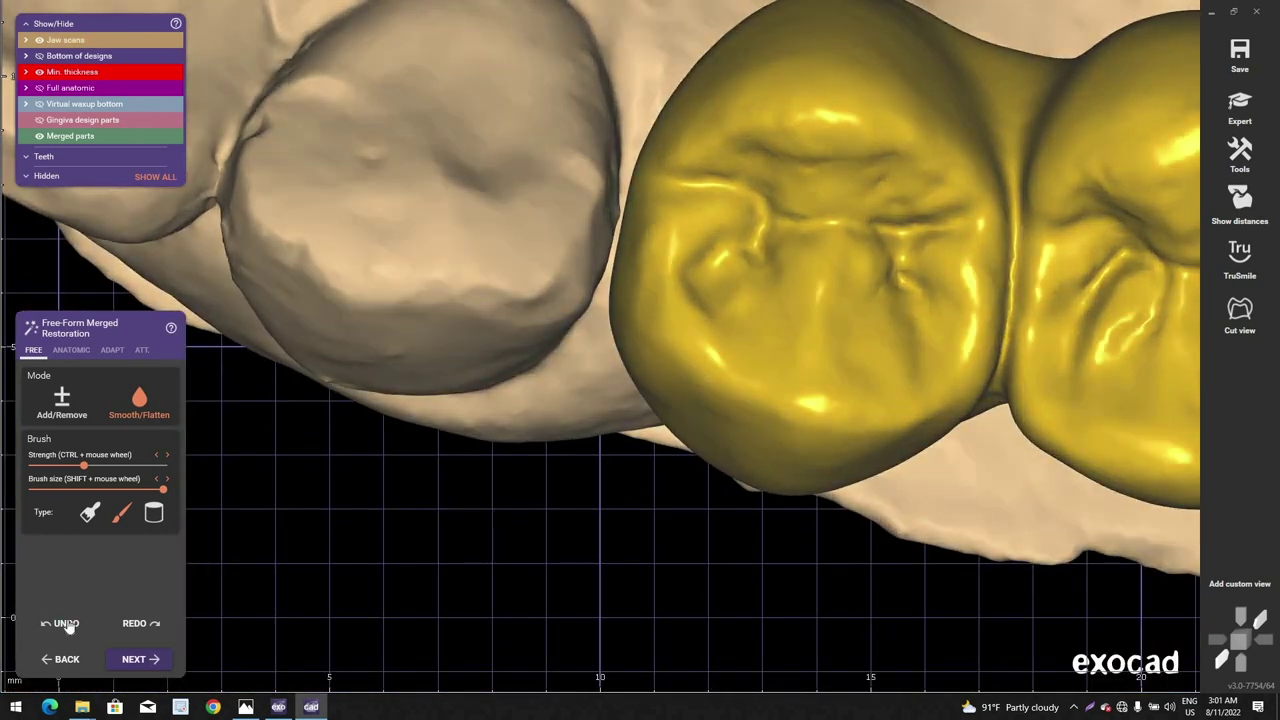
left_click(69, 626)
left_click(64, 622)
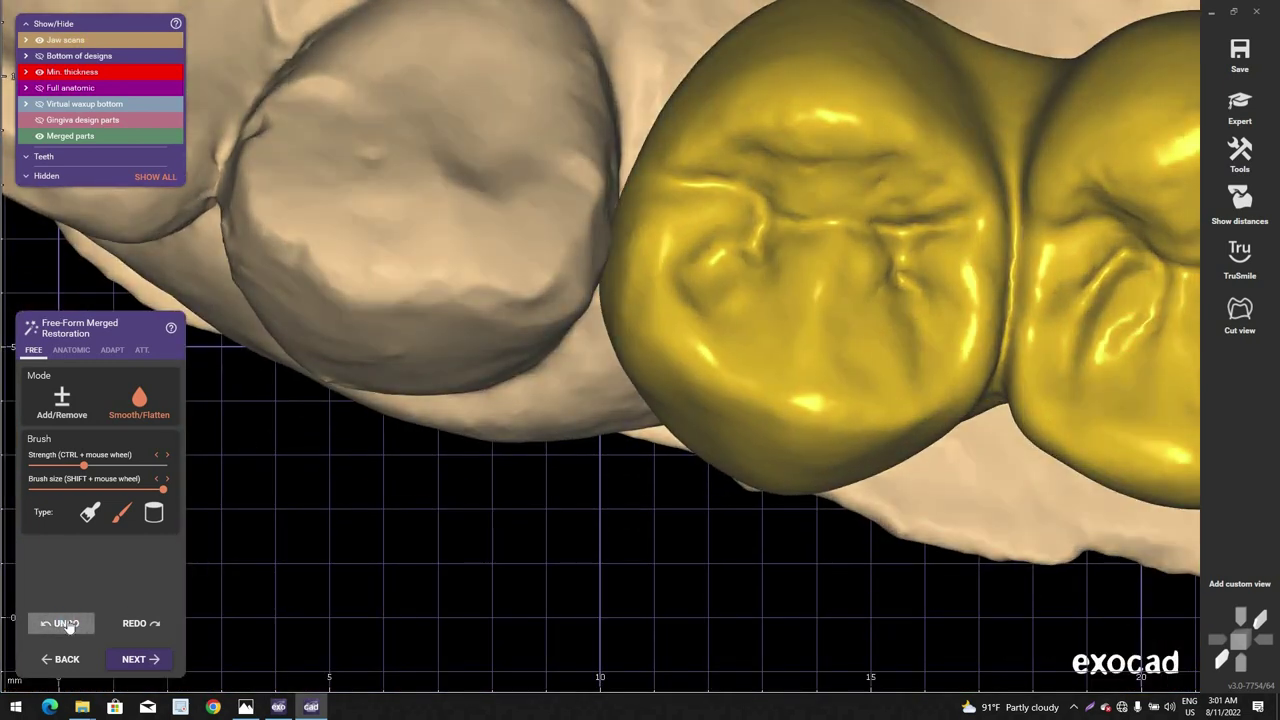
Step: Examine the merged restoration beside the neighbouring teeth from the occlusal and buccal sides
scroll(773, 360, "down", 2)
scroll(773, 360, "down", 3)
middle_click(773, 360)
right_click_drag(743, 423, 430, 315)
scroll(743, 411, "down", 2)
middle_click(743, 411)
scroll(745, 410, "down", 1)
scroll(845, 457, "down", 2)
scroll(400, 310, "up", 3)
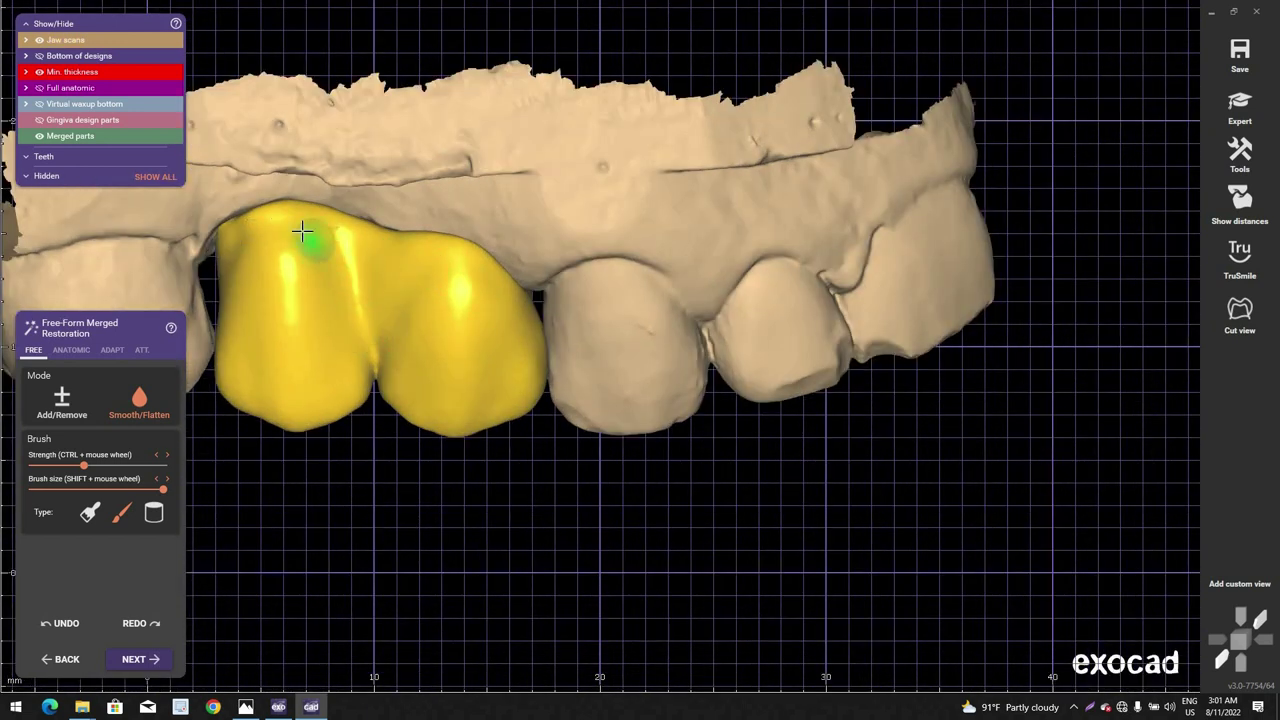
Step: Complete the free-forming stage and save the modified merged bridge for teeth 15-14 as an STL file
left_click(1238, 50)
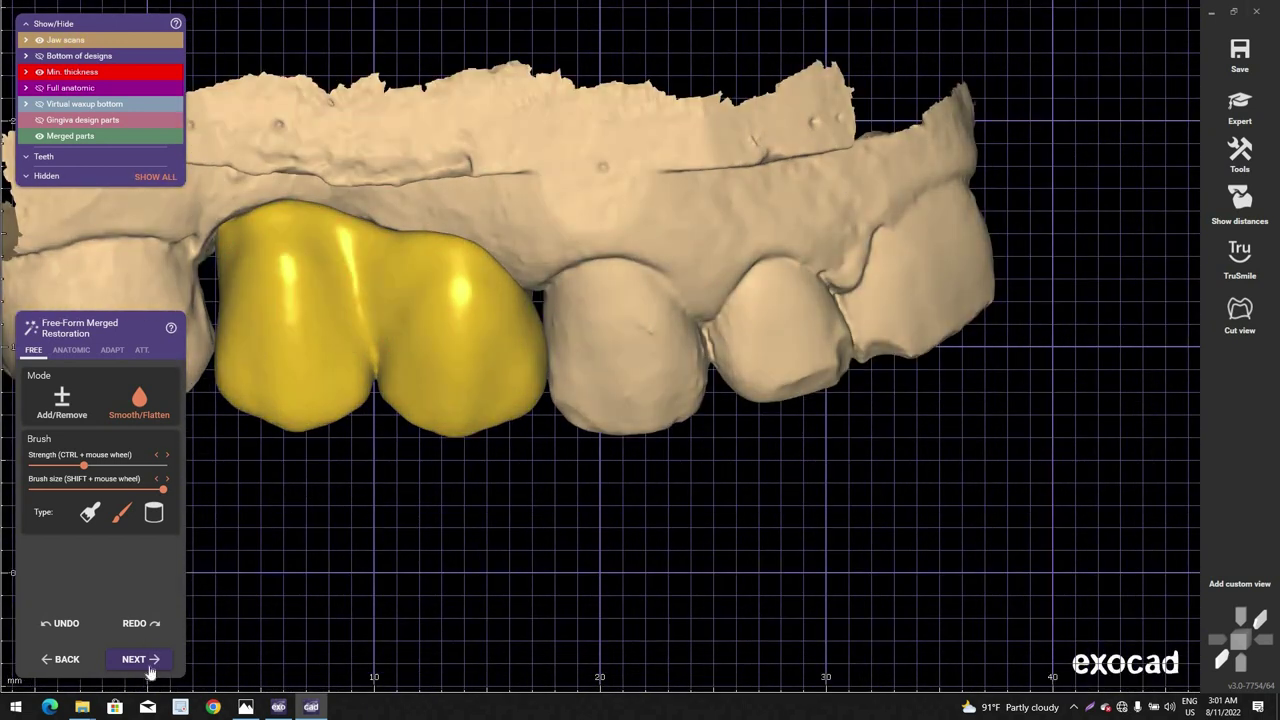
left_click(149, 658)
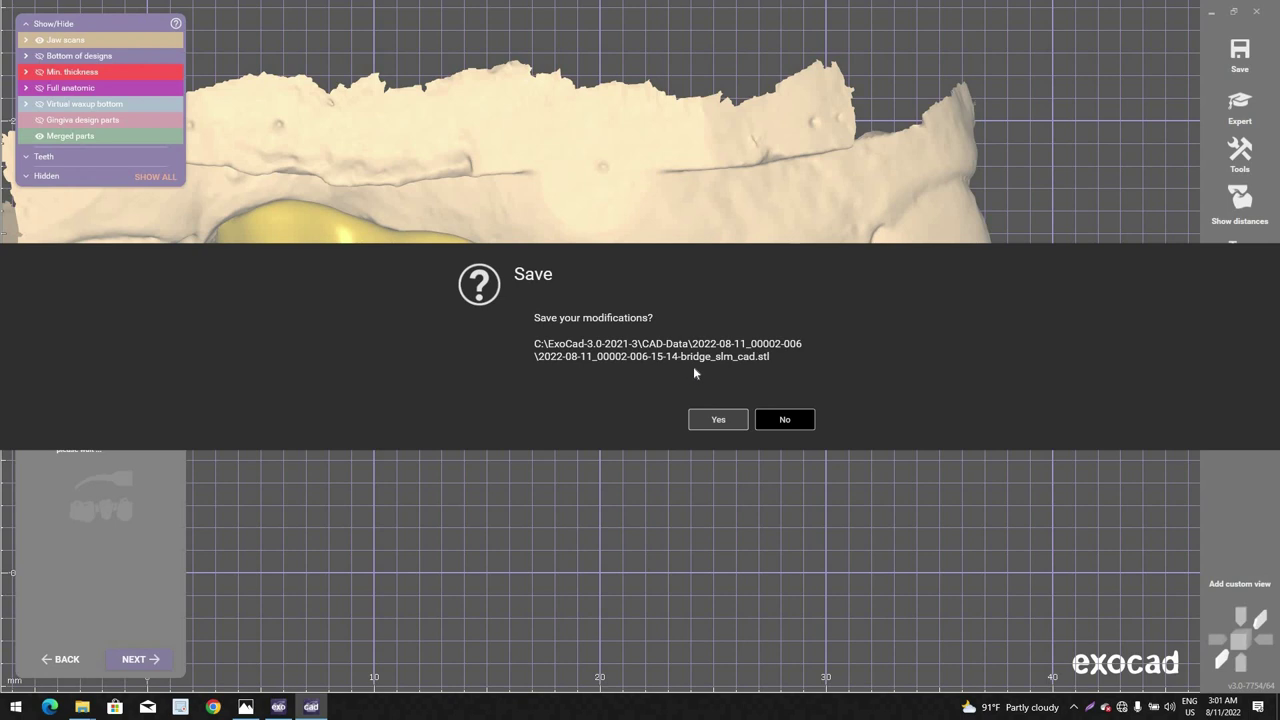
left_click(718, 421)
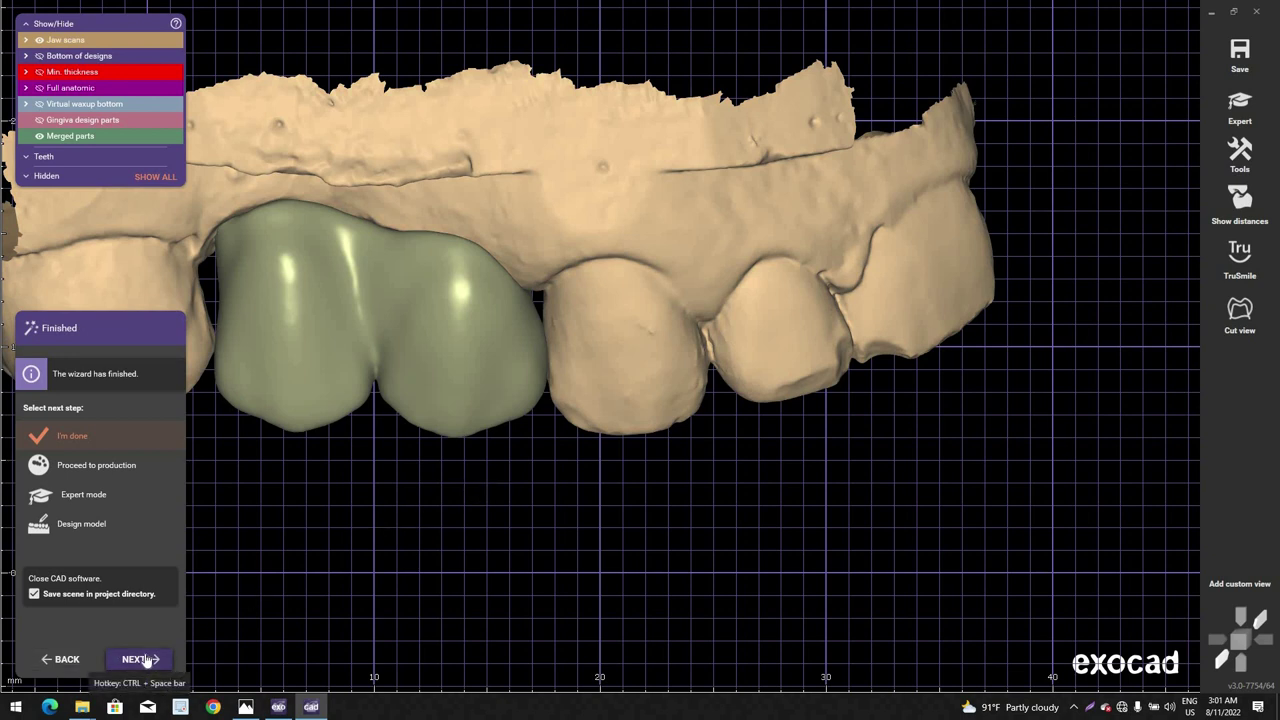
Step: Finish the wizard as done with the scene saved in the project directory, and switch to the exocad DentalDB project
left_click(146, 652)
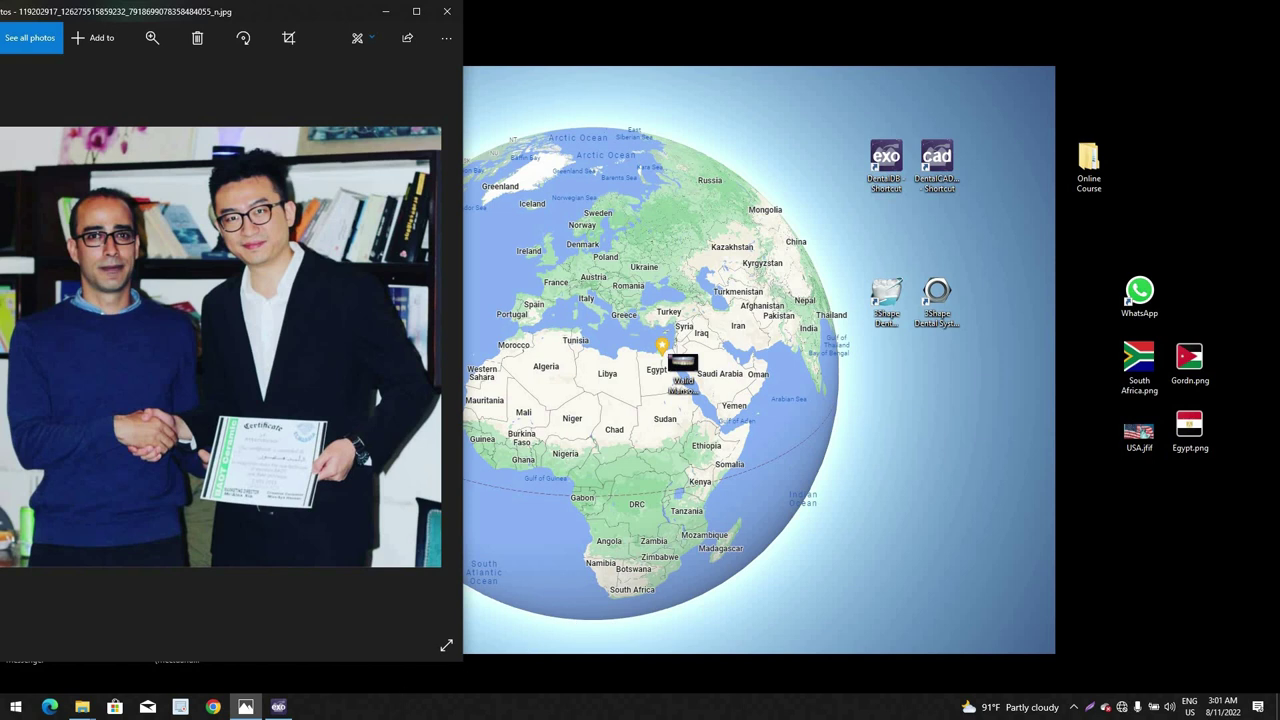
left_click(278, 707)
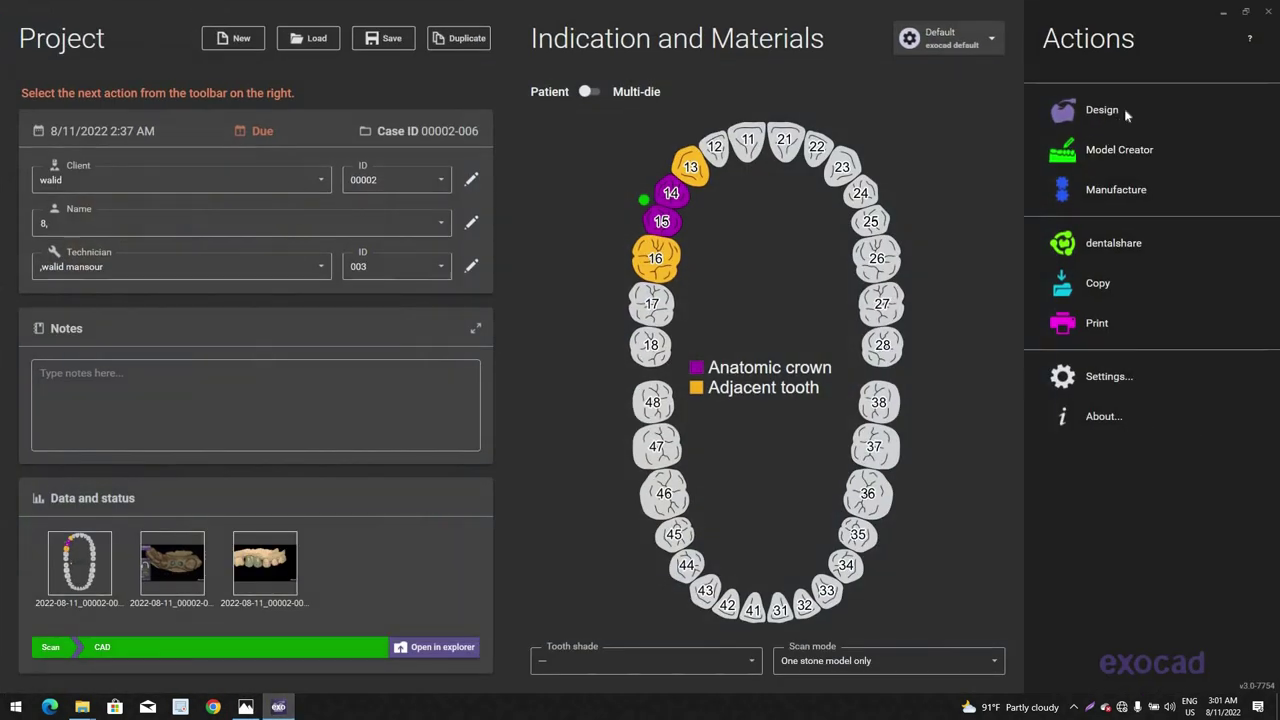
Step: Open the project for design, load its saved Default scene and view the merged bridge from the occlusal side
left_click(1118, 116)
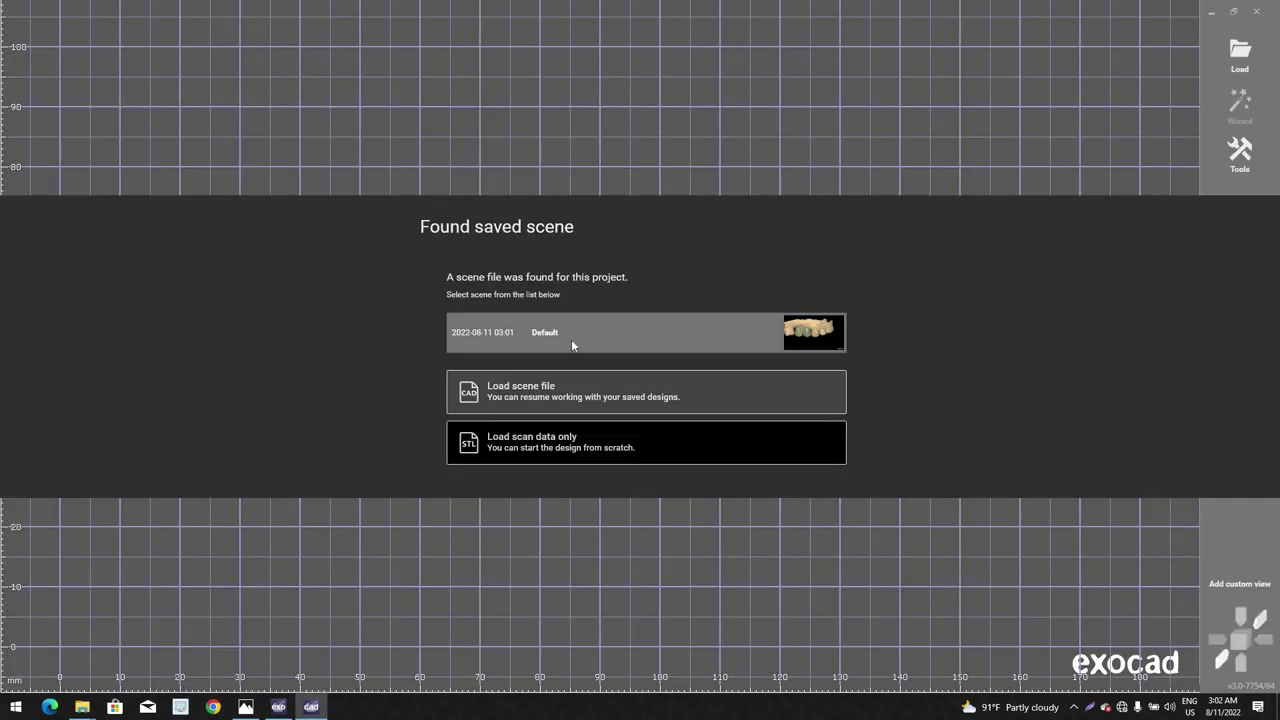
double_click(548, 336)
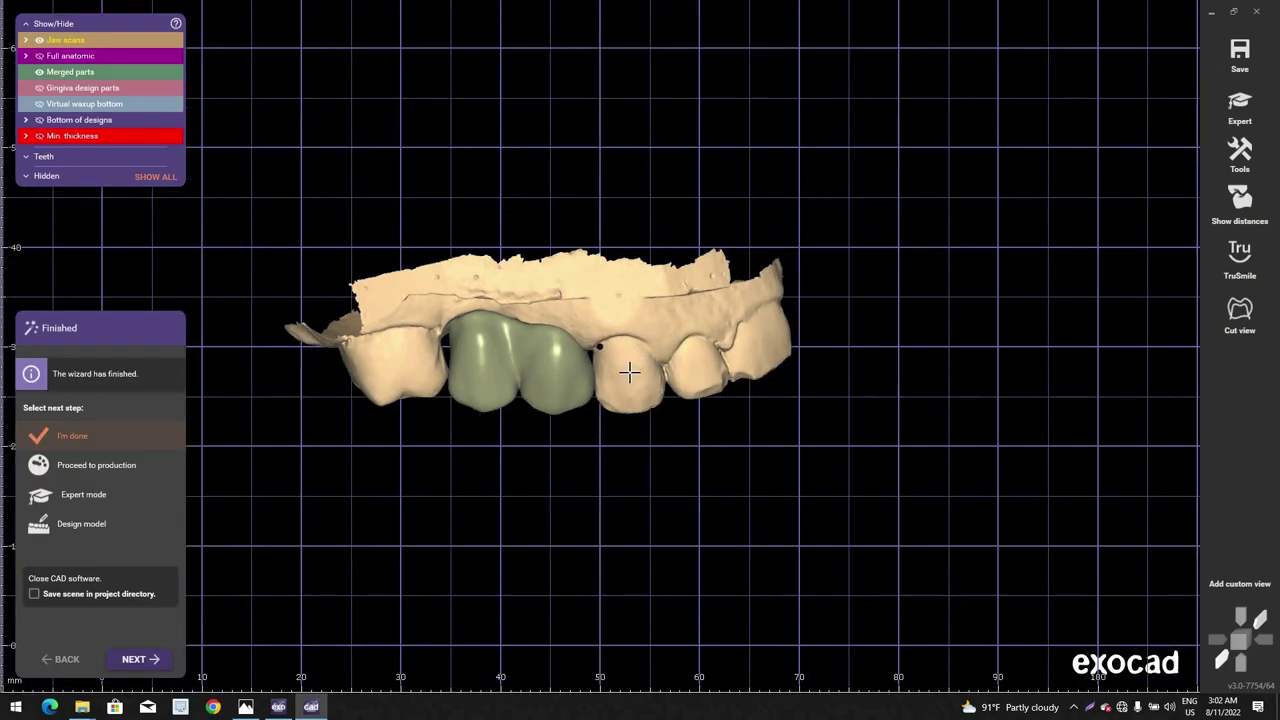
right_click_drag(630, 372, 507, 400)
scroll(610, 280, "up", 2)
scroll(506, 397, "up", 3)
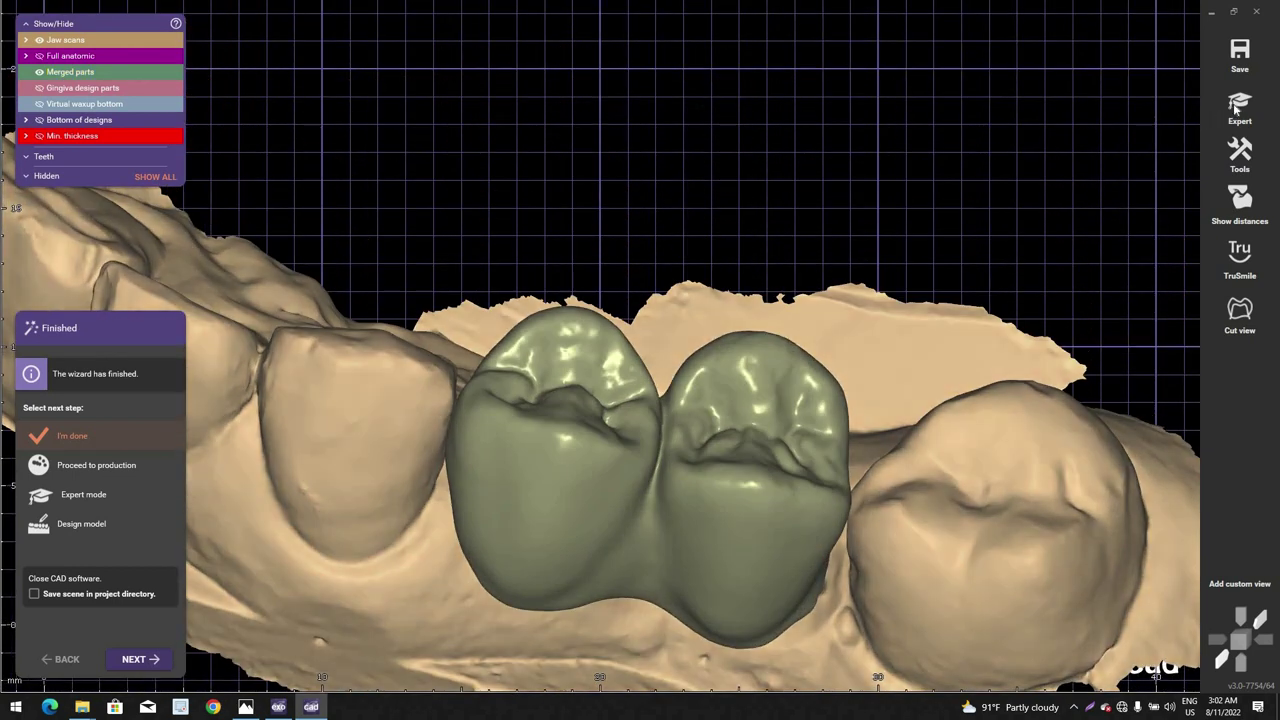
Step: Enter expert mode and delete the merged bridge of teeth 15-14 with Delete Reconstructions limited to merged parts
left_click(1238, 108)
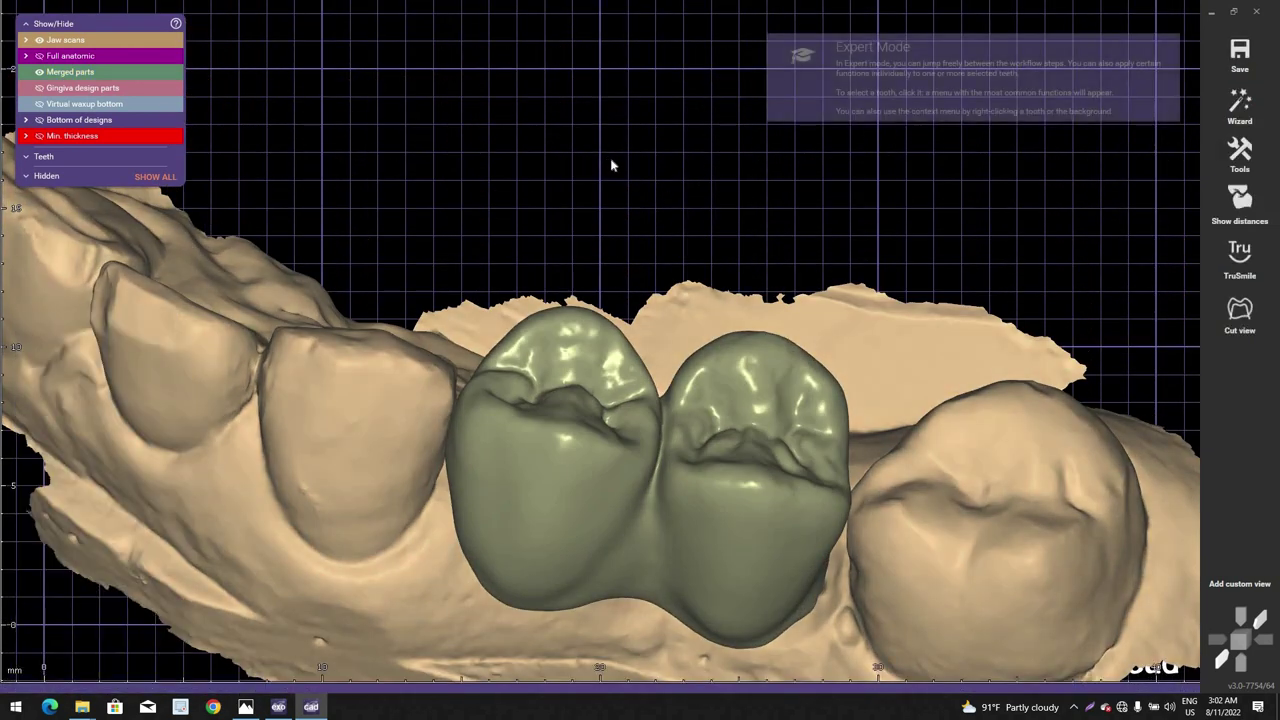
right_click(678, 213)
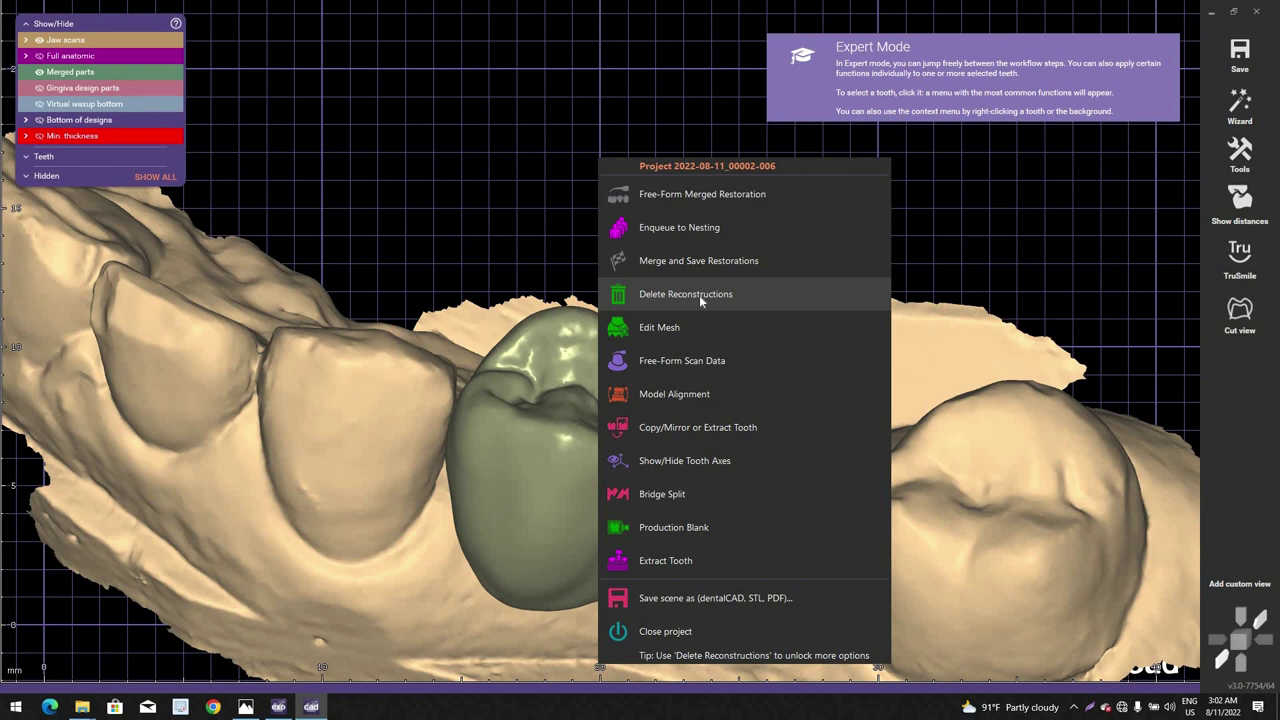
left_click(700, 293)
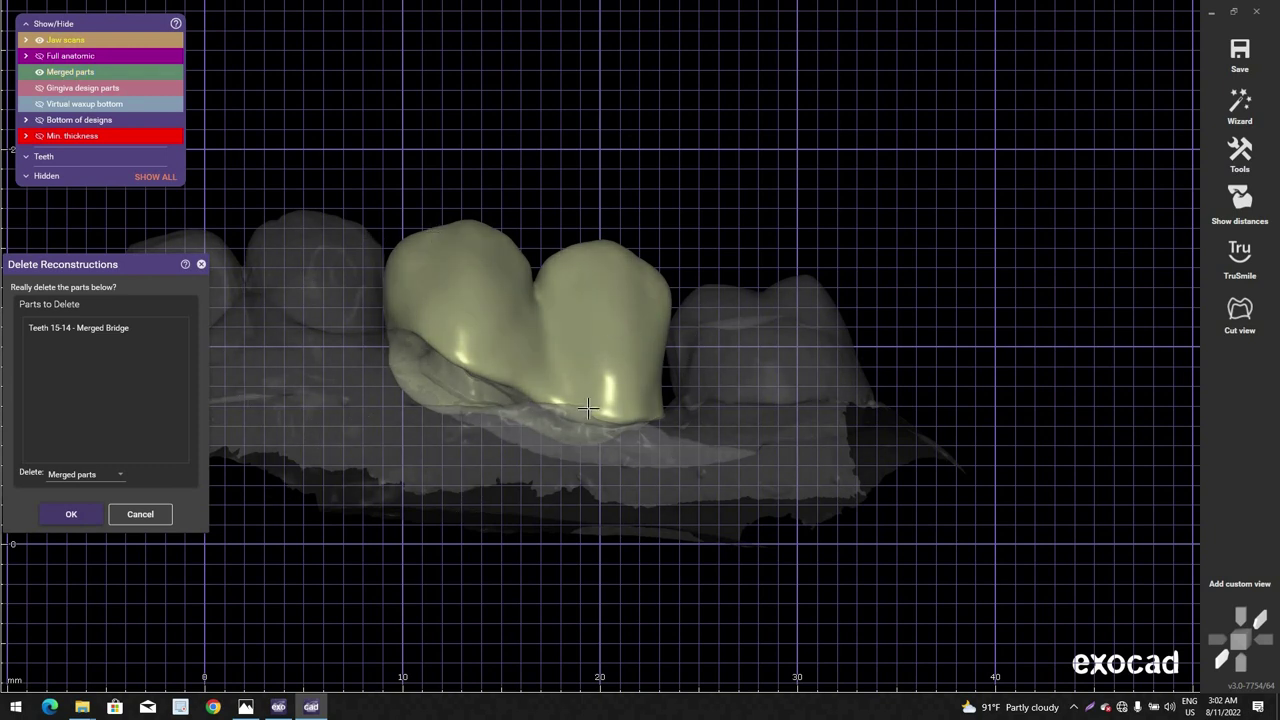
scroll(588, 410, "down", 2)
right_click_drag(588, 408, 671, 278)
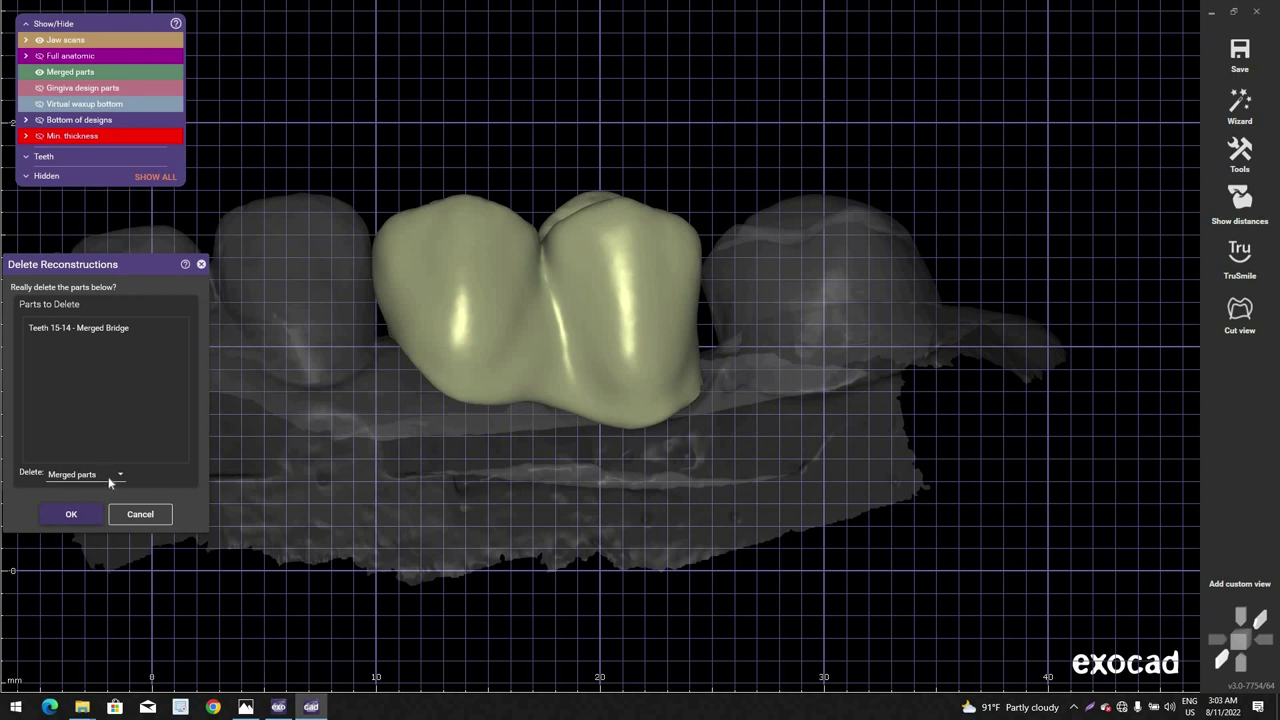
left_click(106, 480)
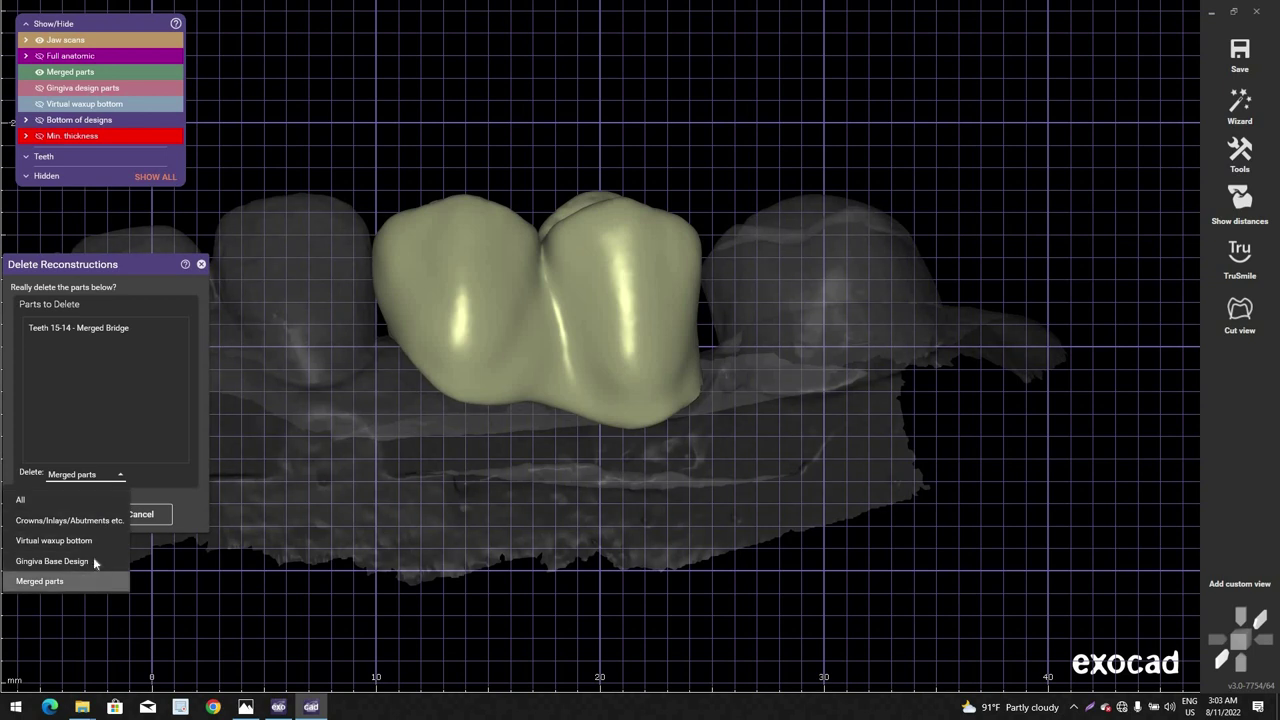
left_click(131, 317)
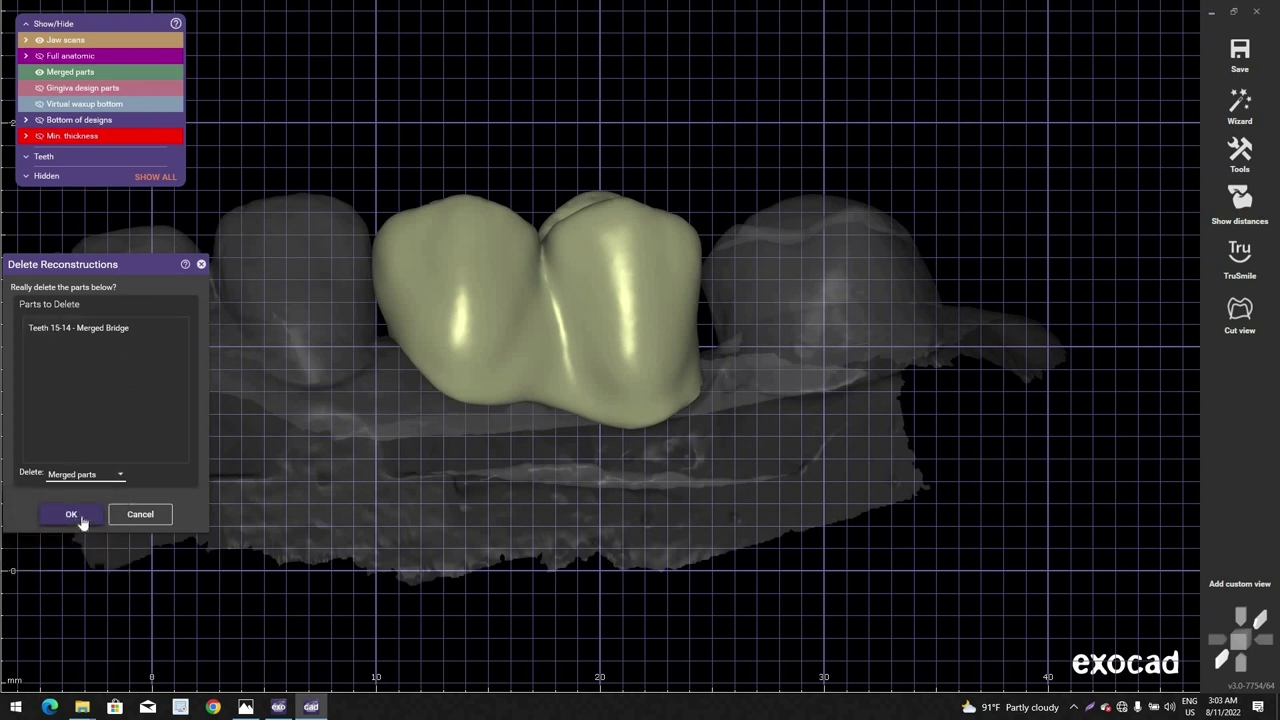
left_click(83, 517)
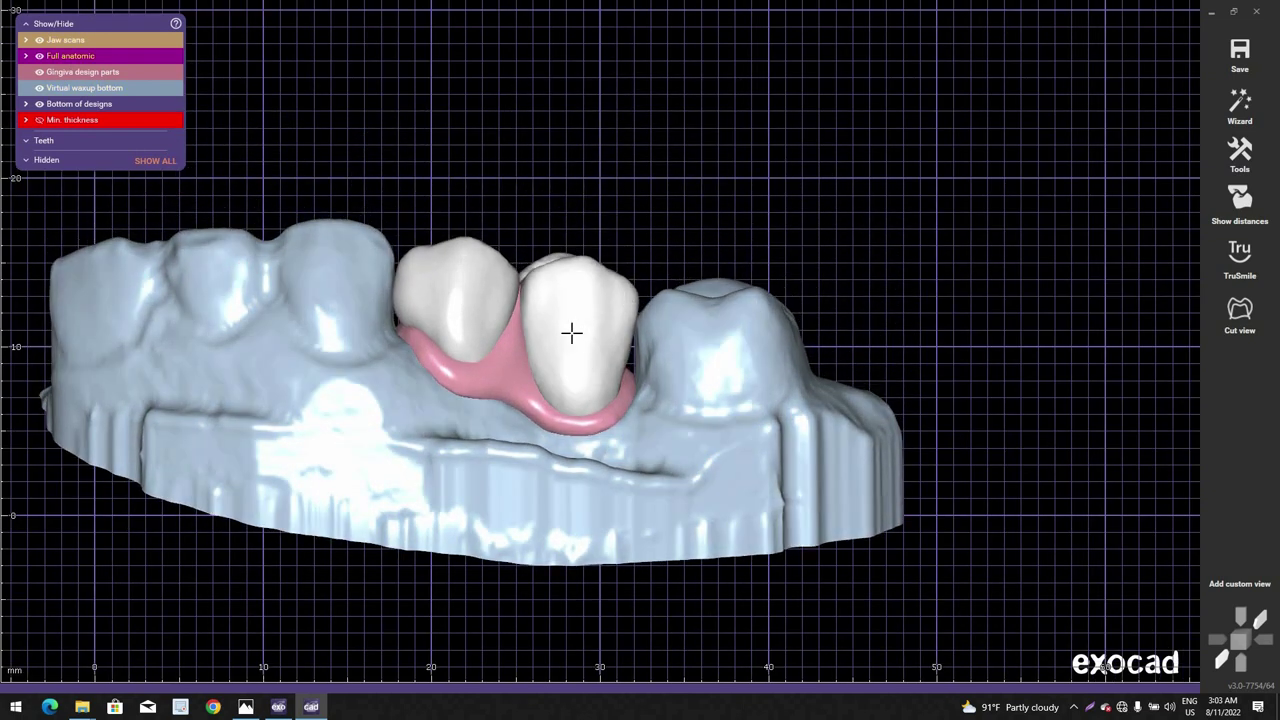
Step: Switch to exocad DentalDB and open the same project in a second design session from the saved Default scene
left_click(282, 708)
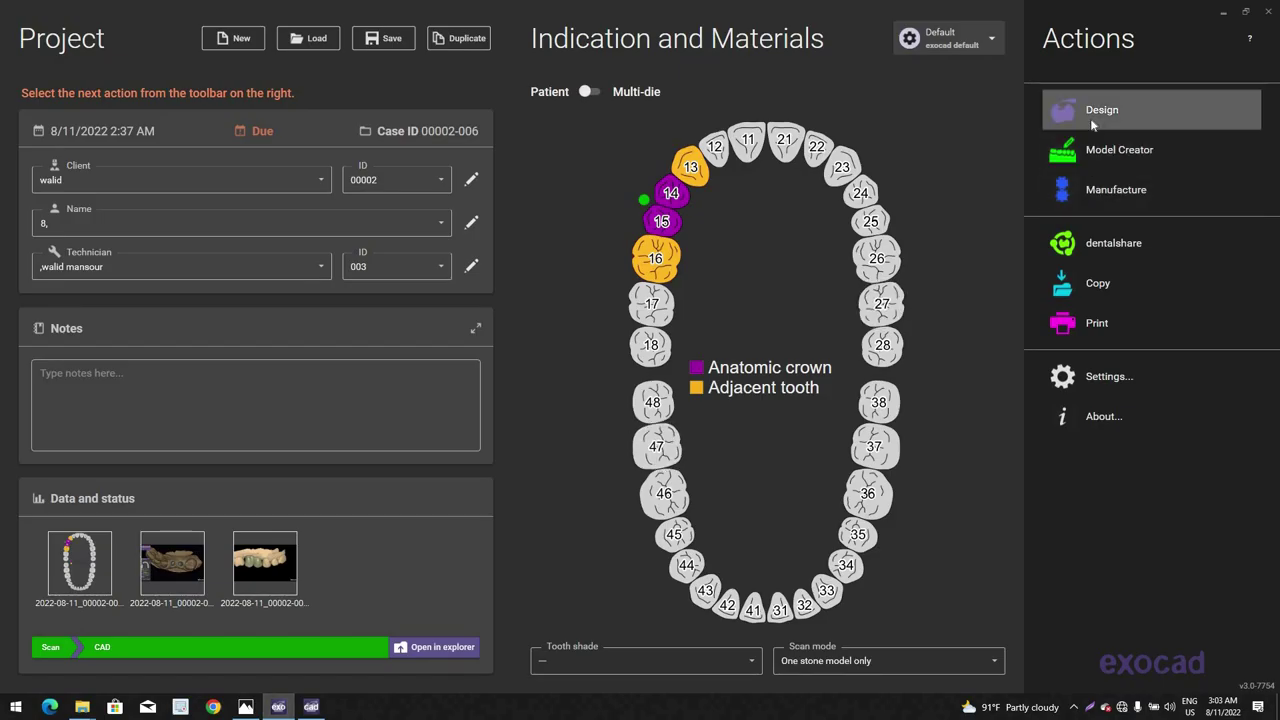
left_click(1090, 118)
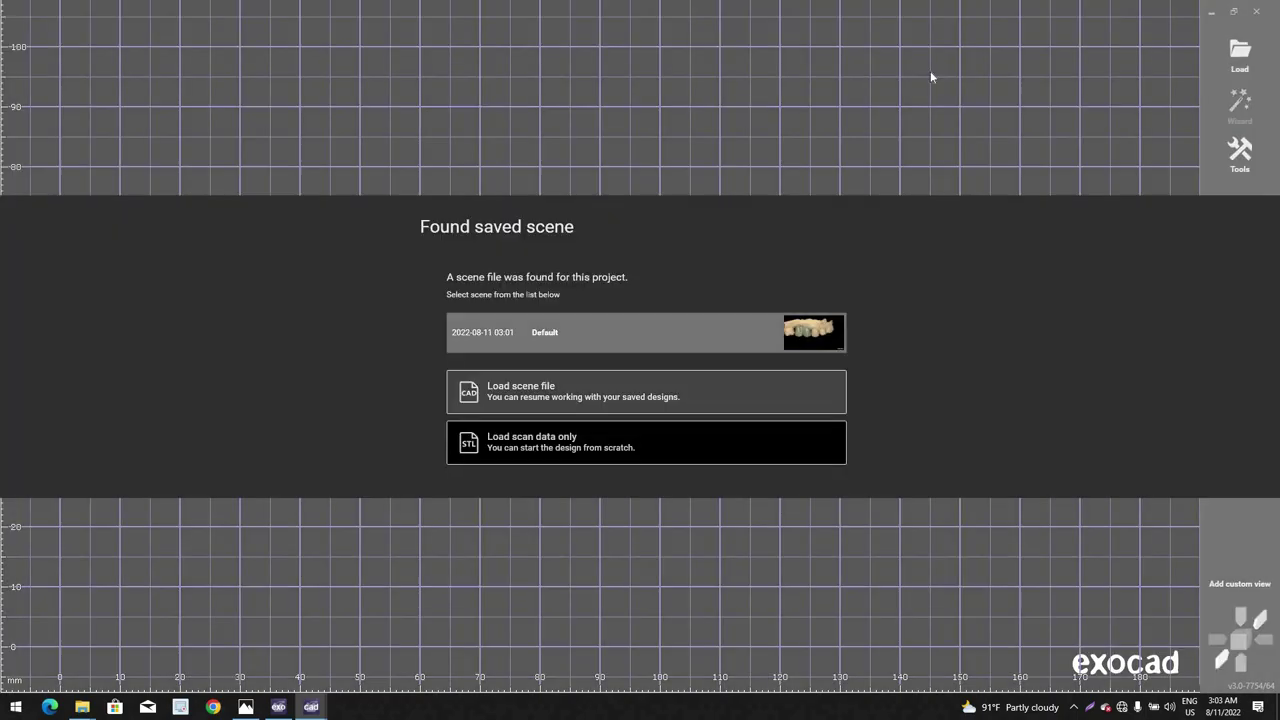
left_click(647, 339)
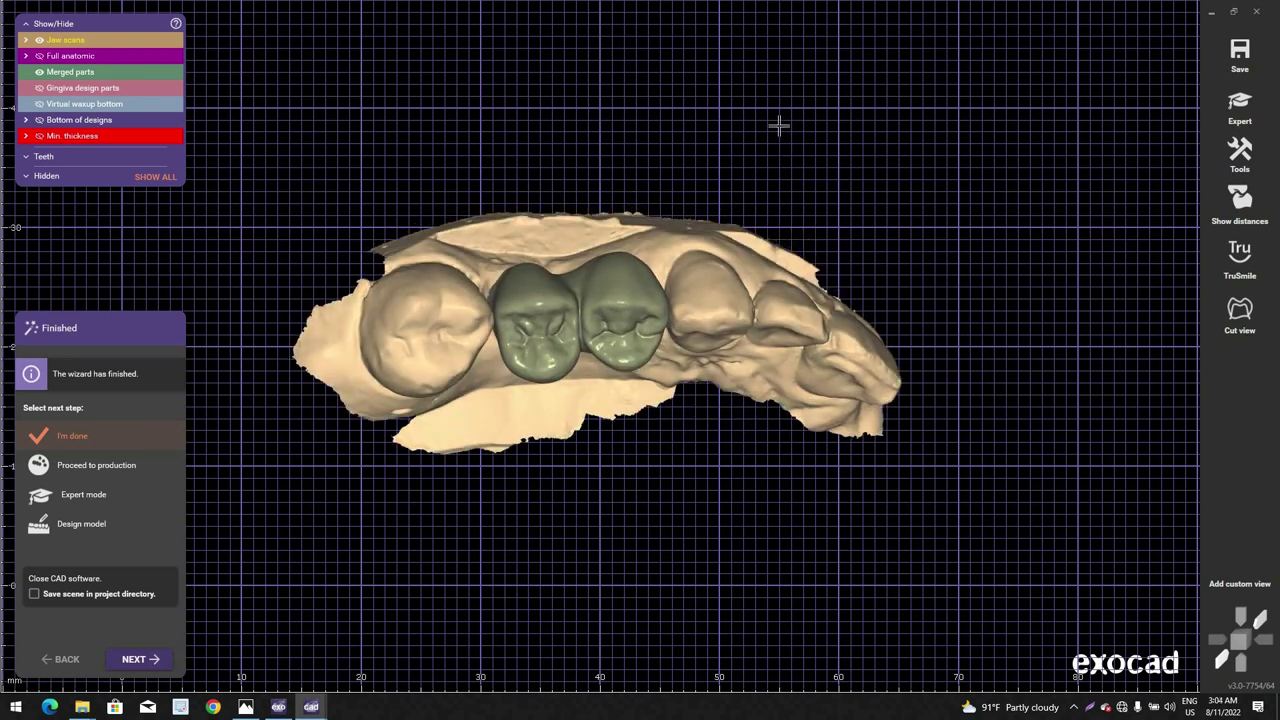
Step: Free-form the merged restoration in expert mode with the anatomic Cusps preset and save the modifications to the 15-14 bridge STL file
right_click(800, 84)
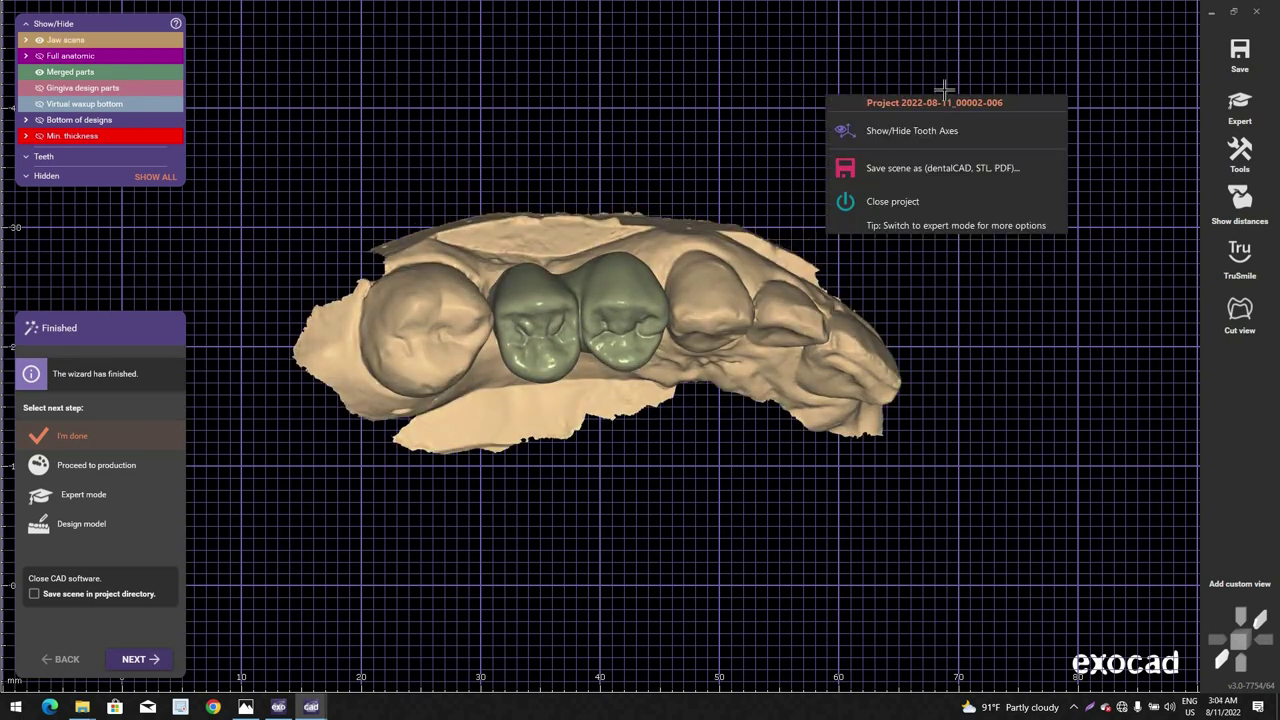
left_click(1239, 103)
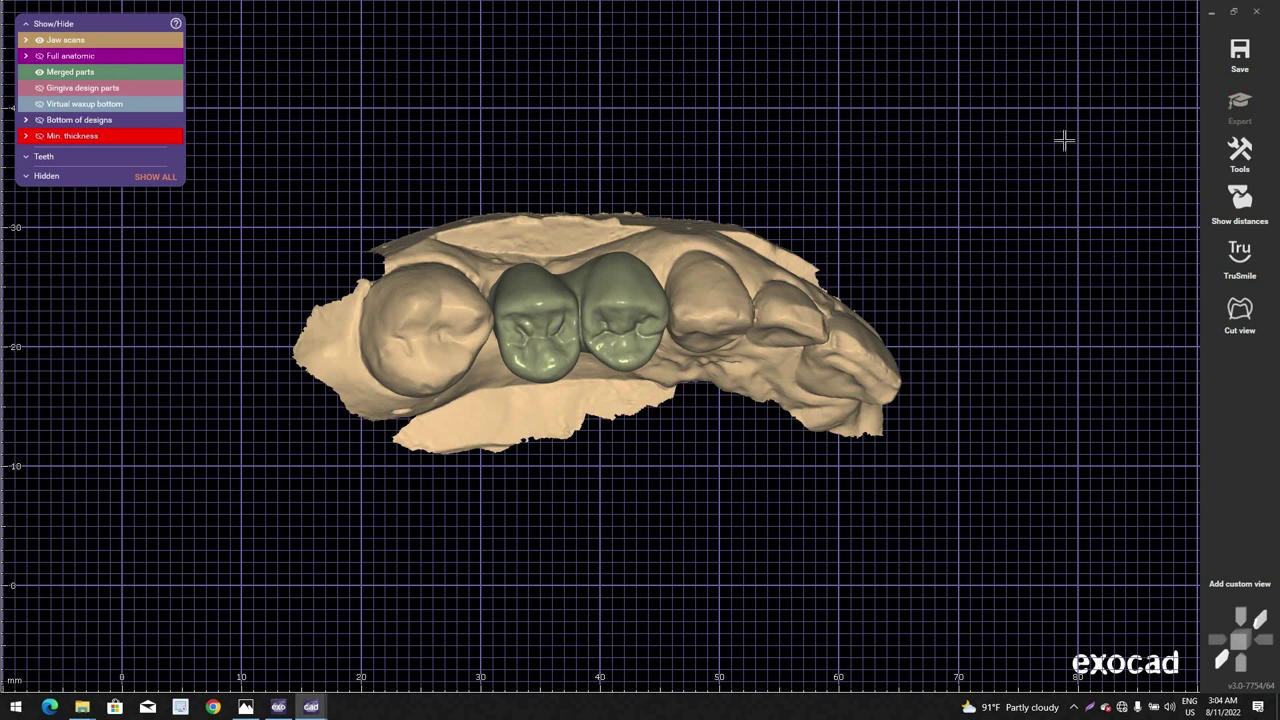
right_click(953, 172)
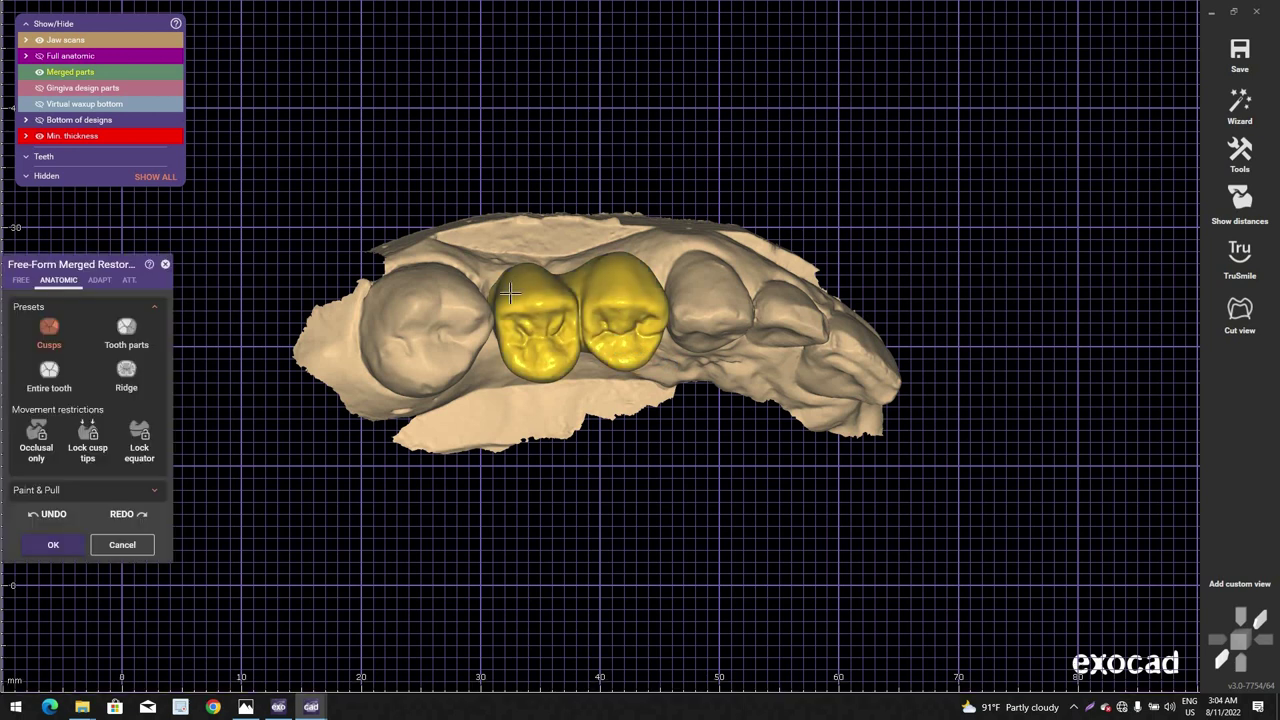
right_click_drag(683, 378, 692, 370)
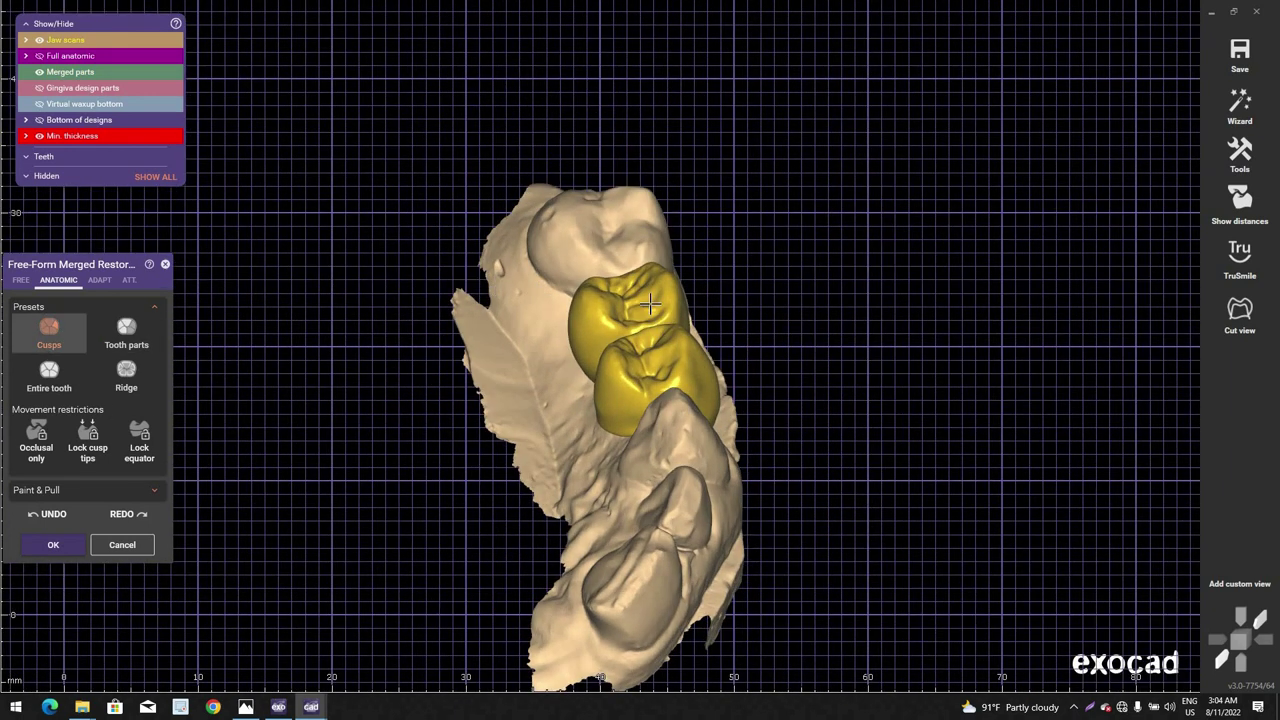
scroll(628, 297, "up", 4)
mouse_move(625, 309)
left_mouse_down()
mouse_move(629, 289)
mouse_move(631, 317)
left_mouse_up()
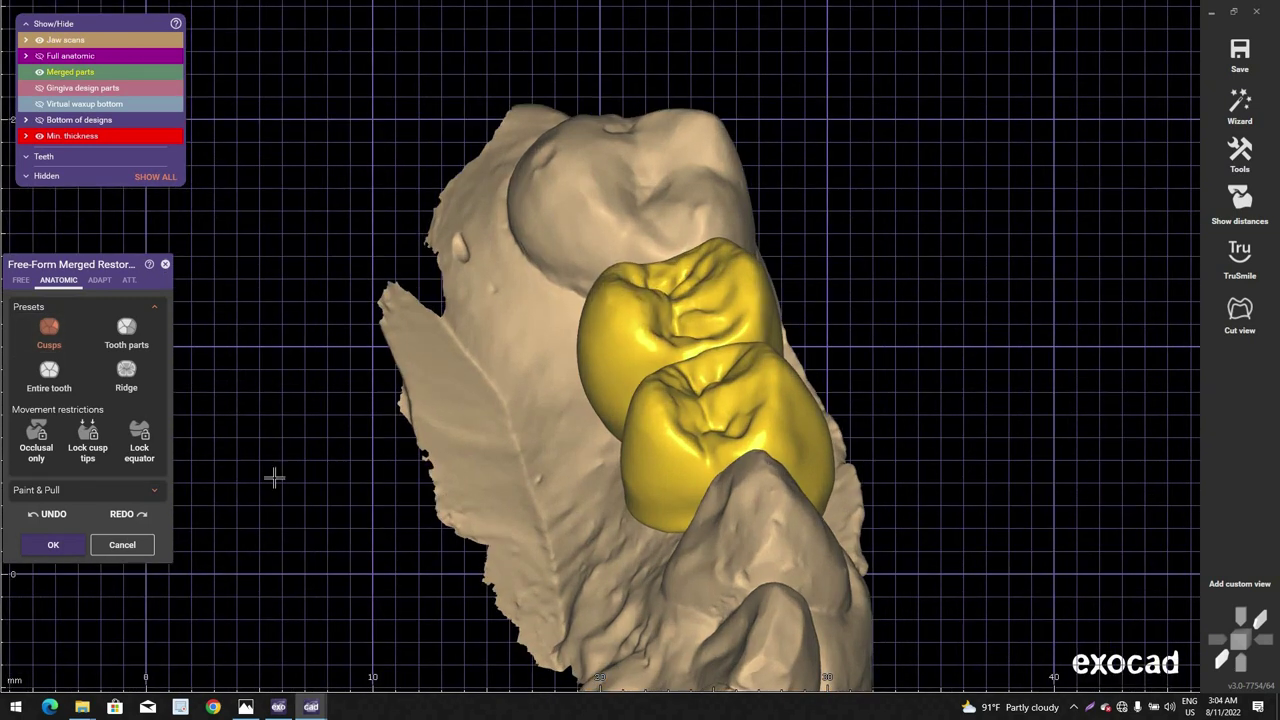
left_click(62, 545)
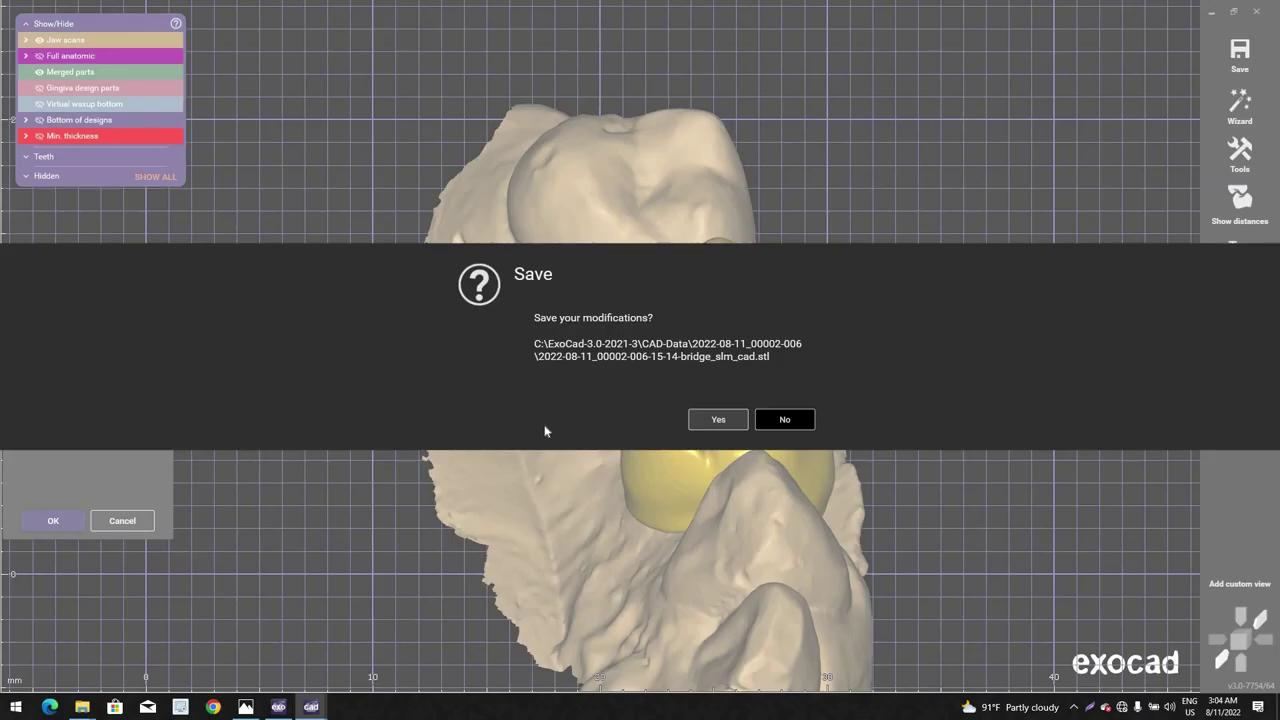
left_click(708, 419)
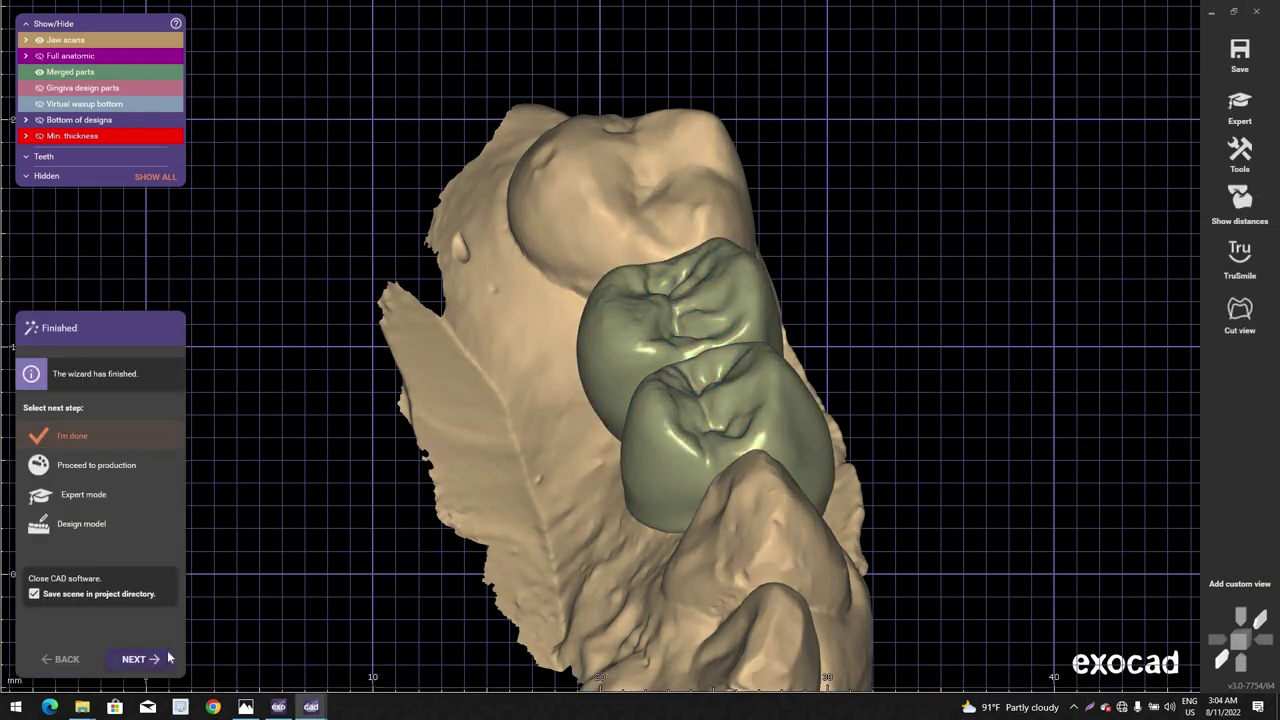
Step: Finish the wizard as done with the scene saved in the project directory, and return to the other design session
left_click(168, 659)
left_click(661, 256)
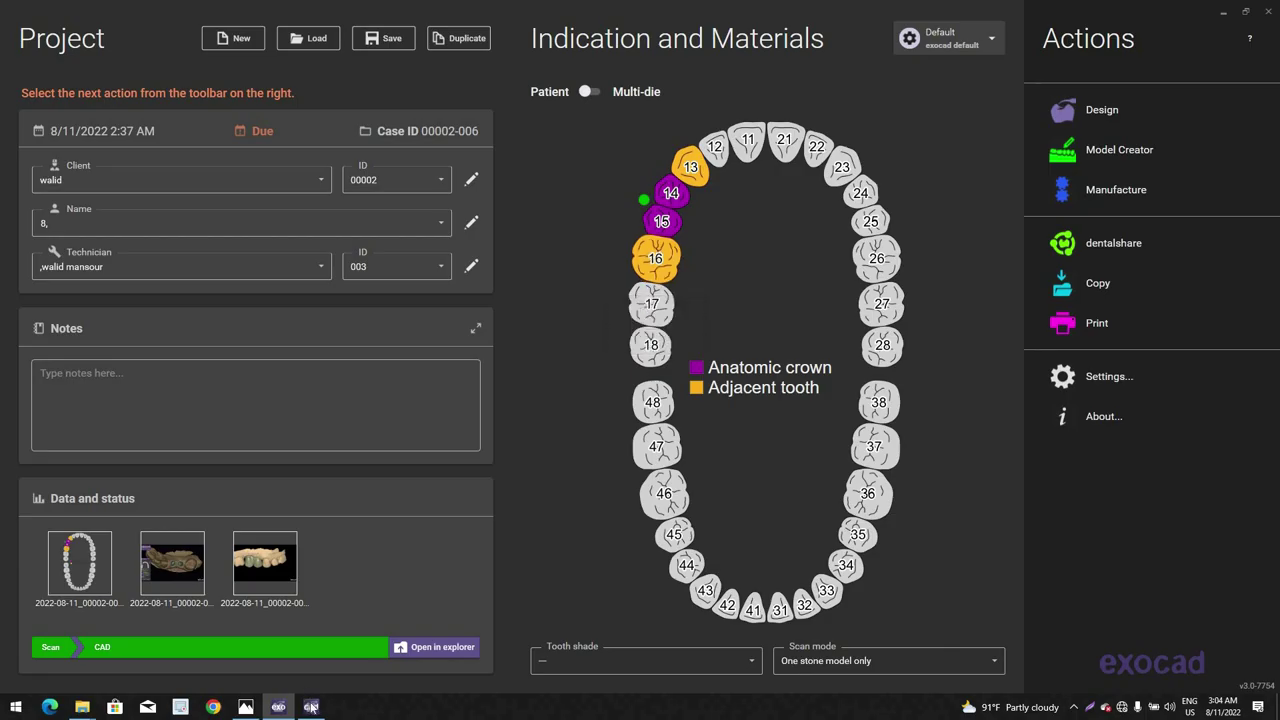
left_click(311, 707)
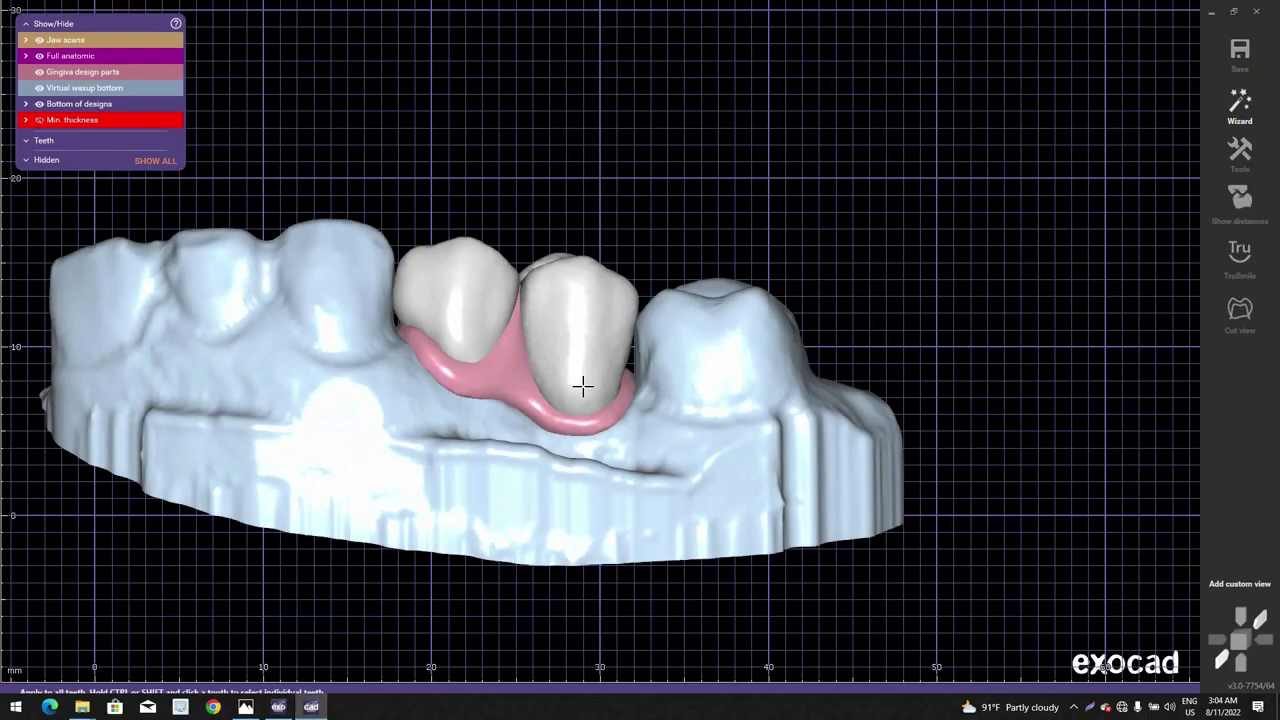
Step: Inspect the separate crowns and gingiva part from the occlusal and buccal sides, and close this design session without saving
right_click_drag(583, 381, 577, 330)
scroll(573, 357, "down", 1)
right_click_drag(531, 389, 529, 398)
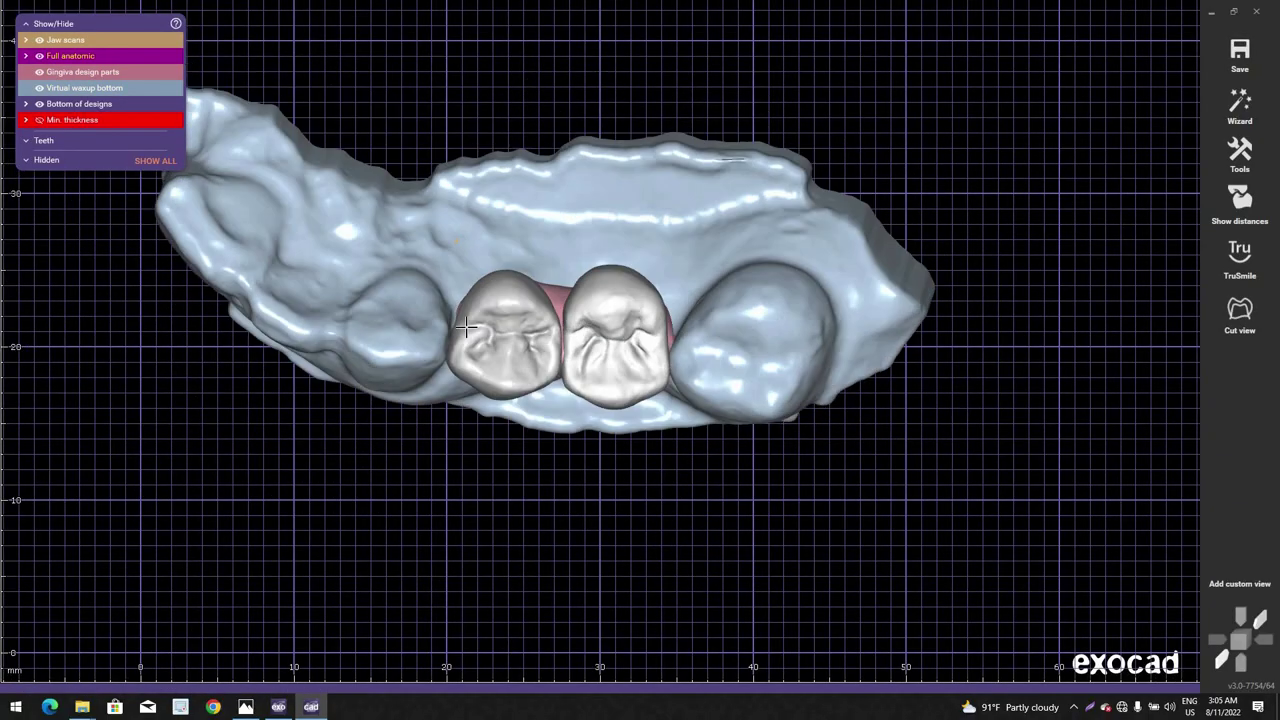
scroll(531, 394, "up", 3)
right_click_drag(613, 351, 577, 403)
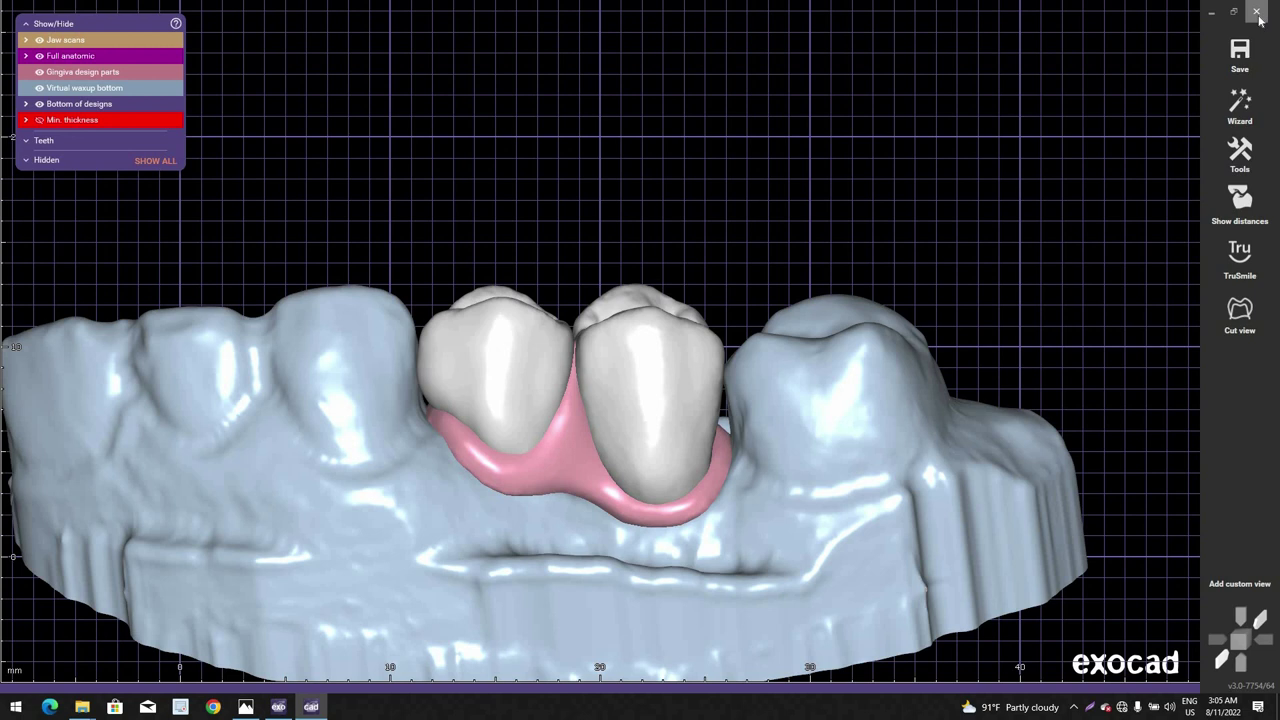
left_click(1257, 12)
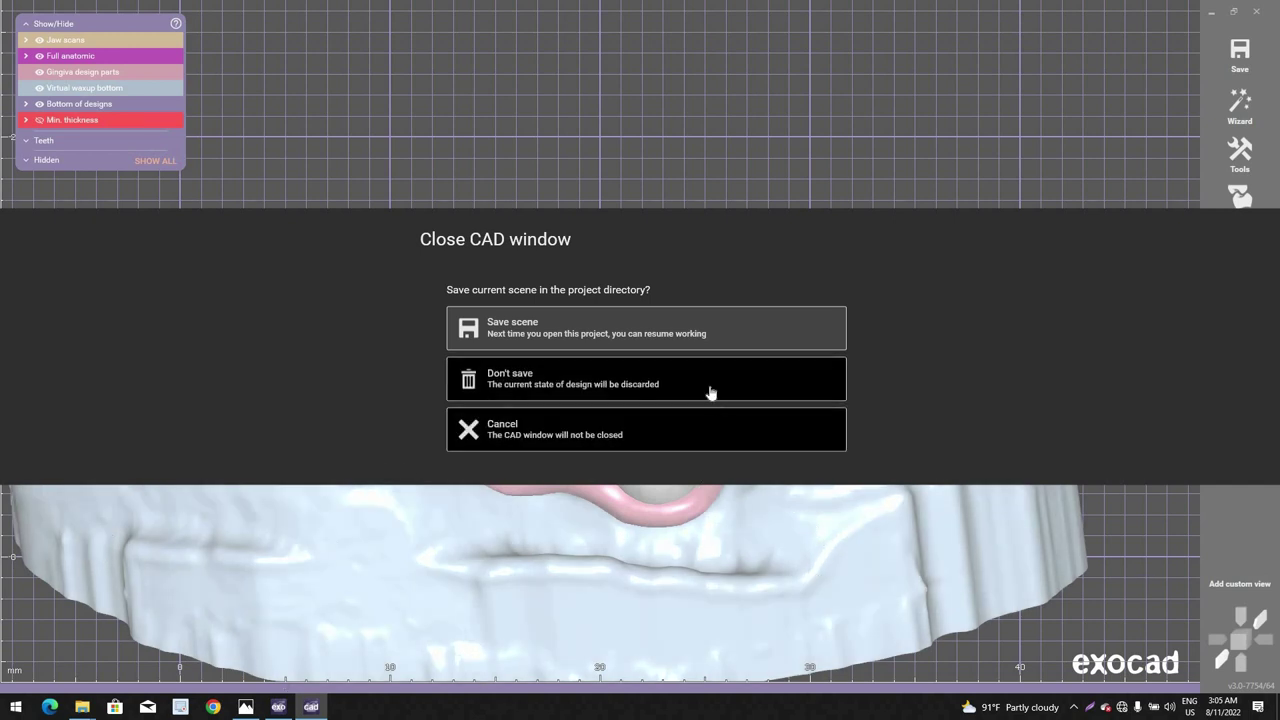
left_click(706, 375)
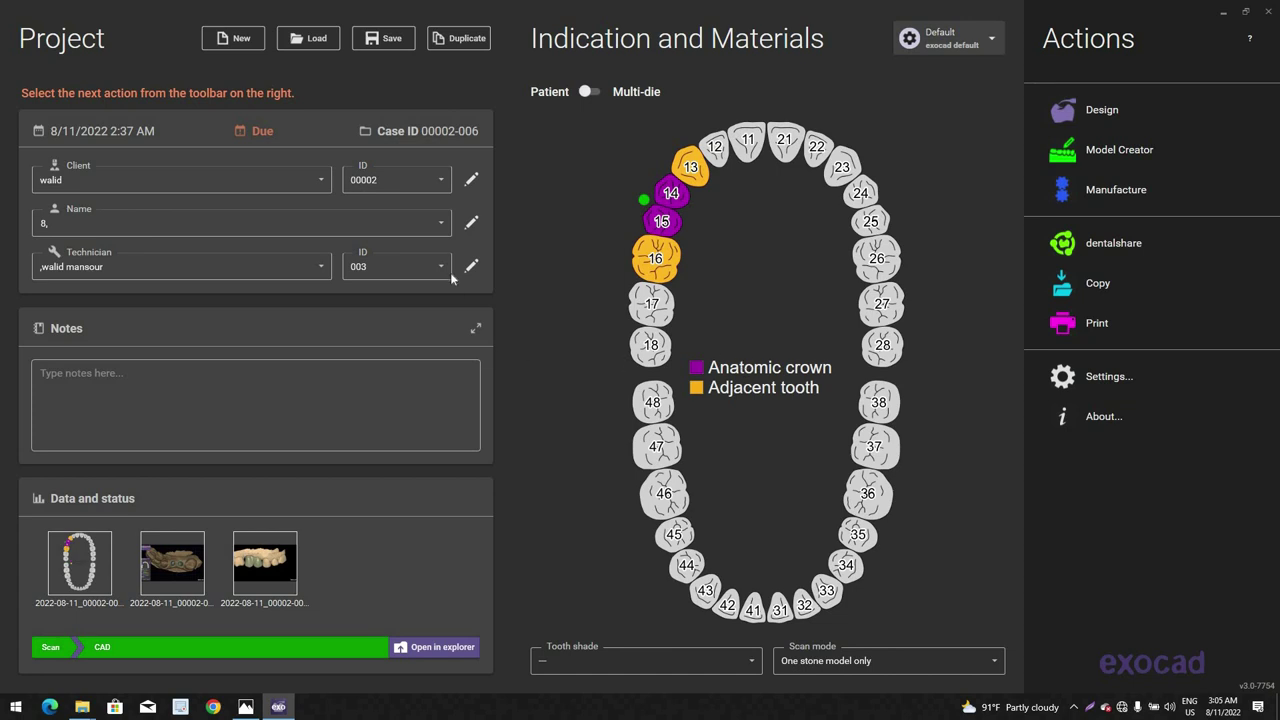
left_click(1222, 11)
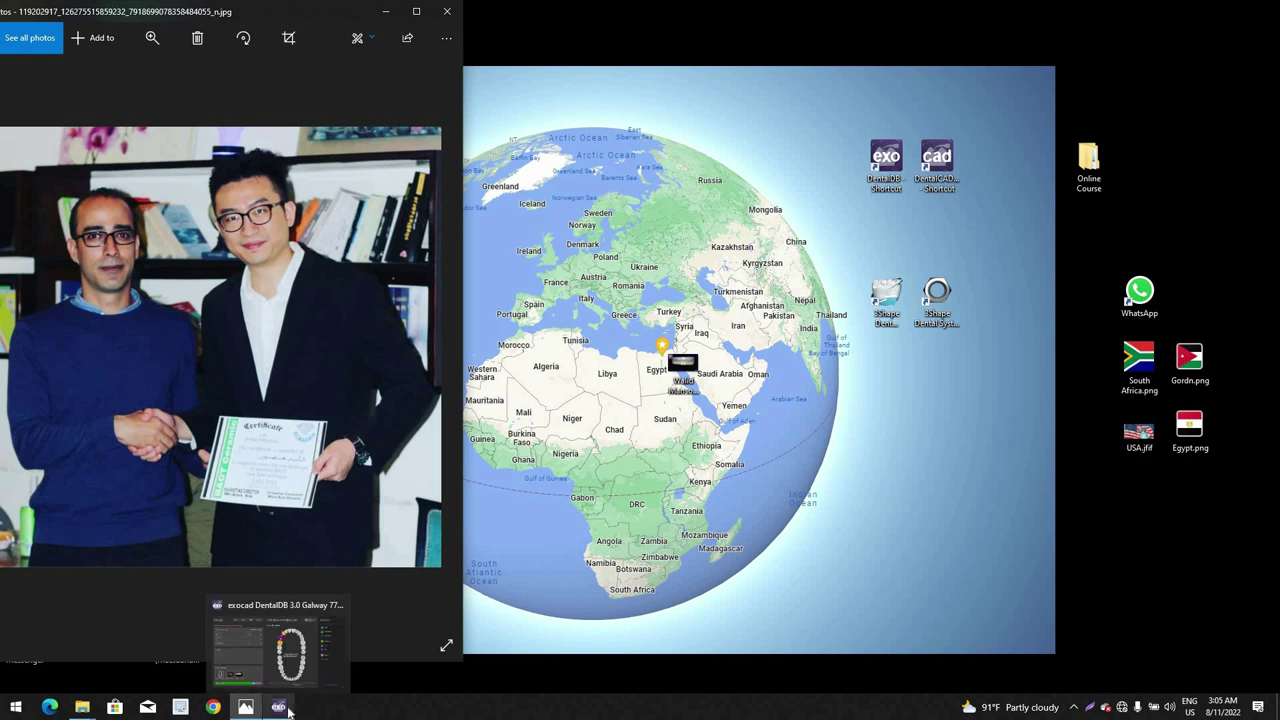
left_click(279, 707)
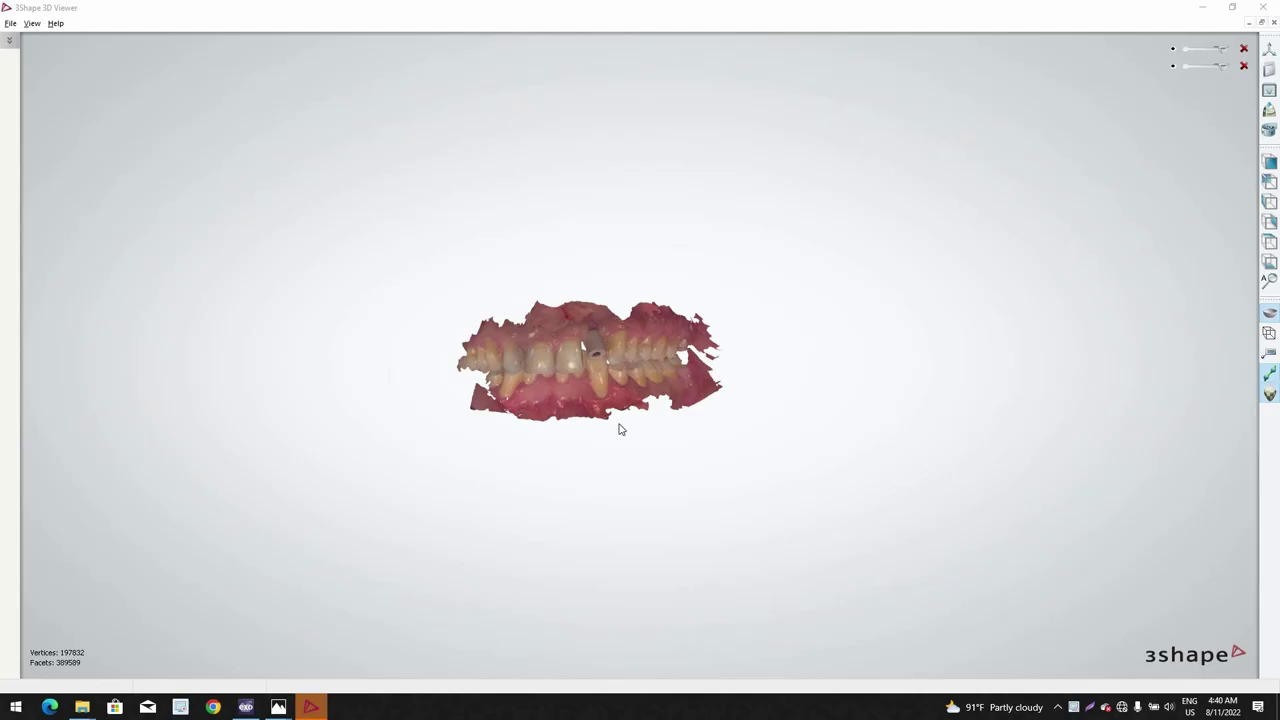
Step: Examine the implant abutment and neighbouring teeth of the coloured jaw scans in 3Shape 3D Viewer from the facial and occlusal sides
scroll(620, 426, "up", 6)
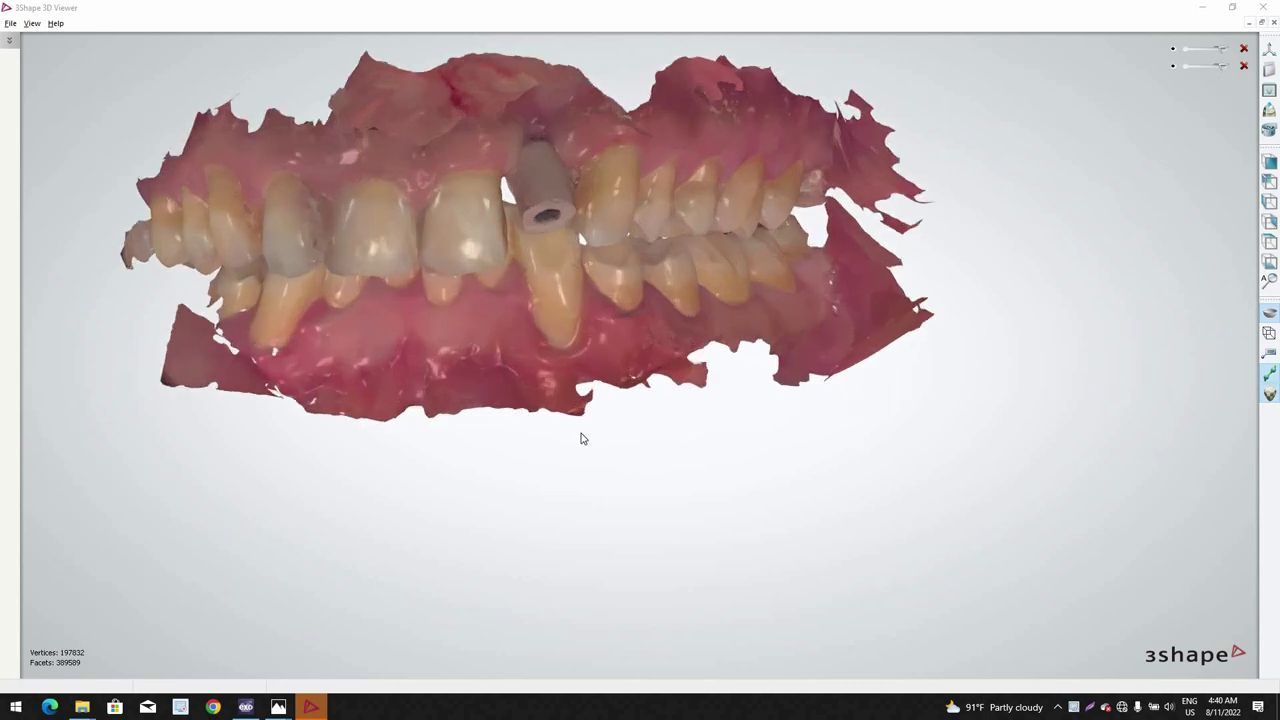
right_click_drag(575, 449, 556, 308)
scroll(602, 423, "down", 4)
middle_click_drag(562, 308, 667, 320)
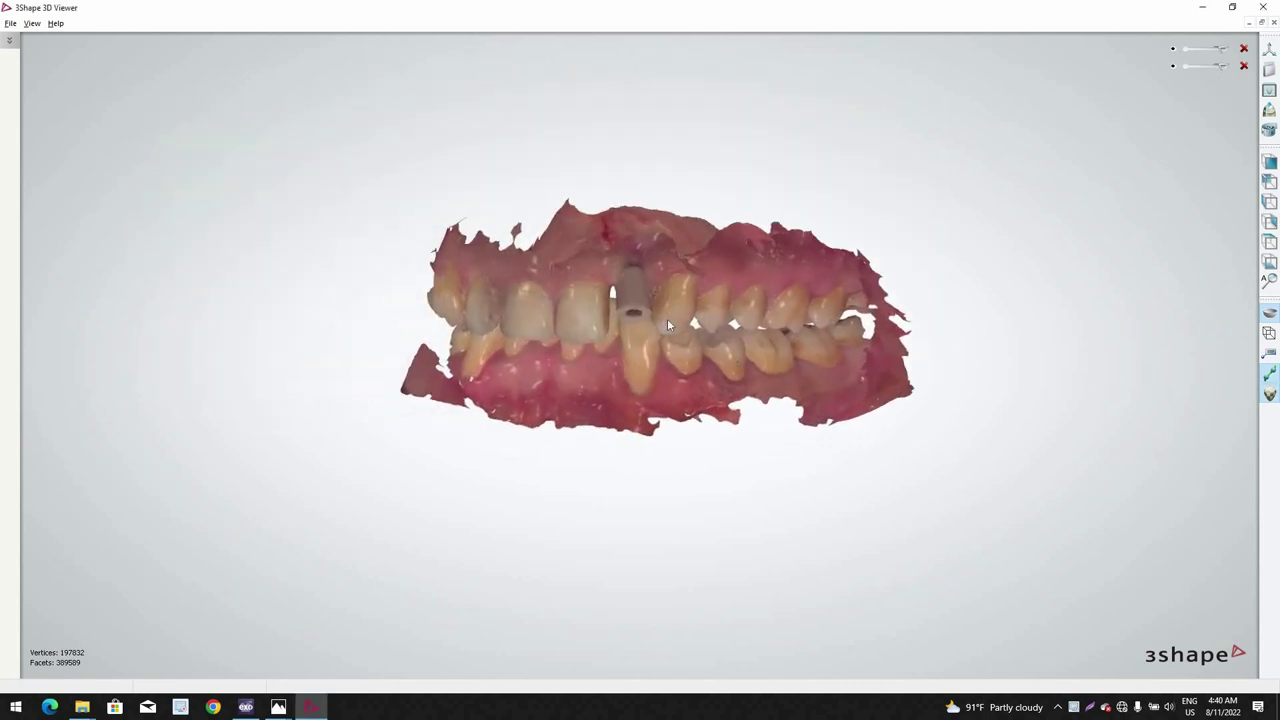
mouse_move(668, 320)
right_mouse_down()
mouse_move(648, 376)
mouse_move(700, 268)
mouse_move(662, 308)
mouse_move(680, 300)
right_mouse_up()
scroll(646, 376, "up", 4)
scroll(680, 300, "up", 4)
scroll(680, 364, "down", 7)
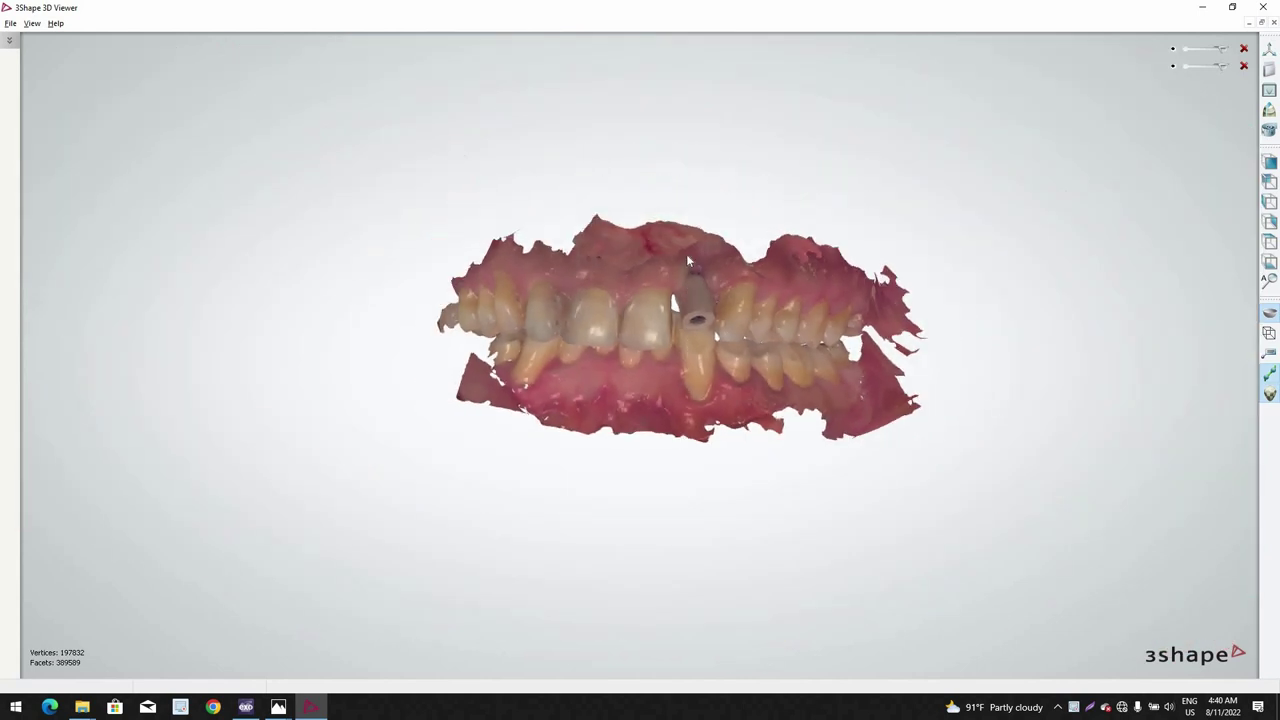
right_click_drag(686, 350, 695, 199)
scroll(692, 278, "up", 5)
scroll(692, 278, "down", 3)
scroll(680, 254, "up", 4)
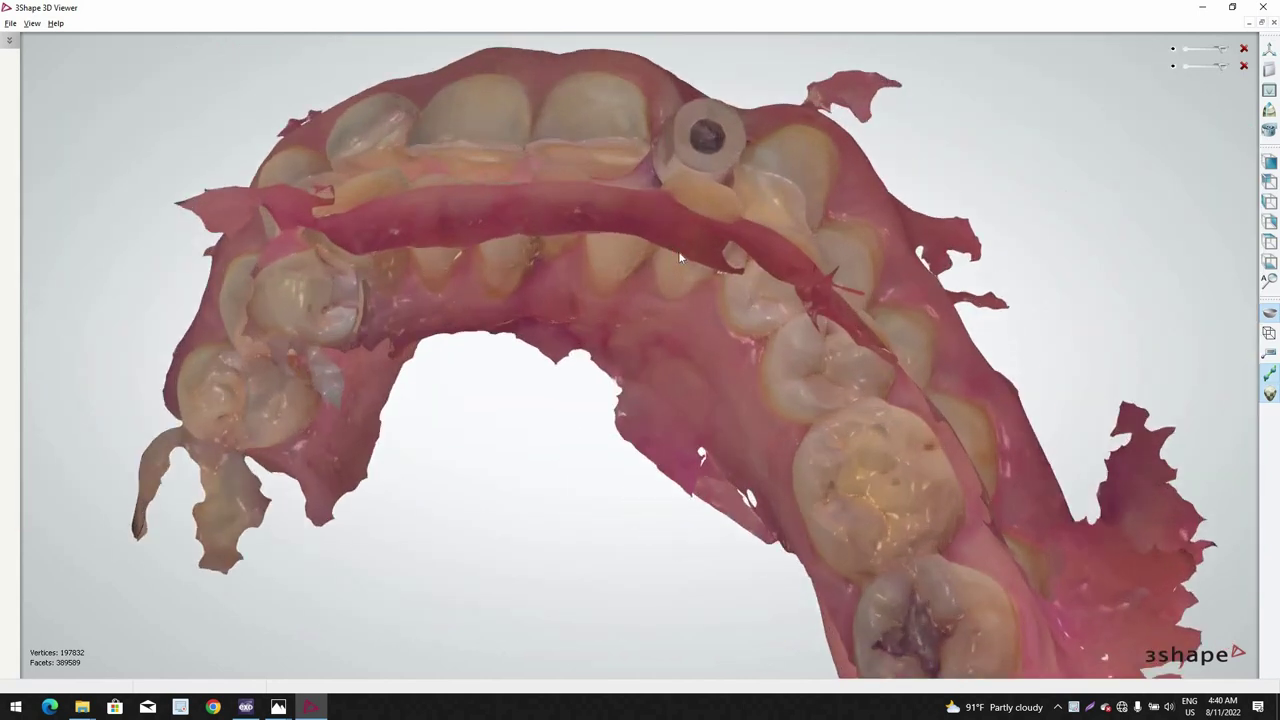
right_click_drag(679, 258, 650, 330)
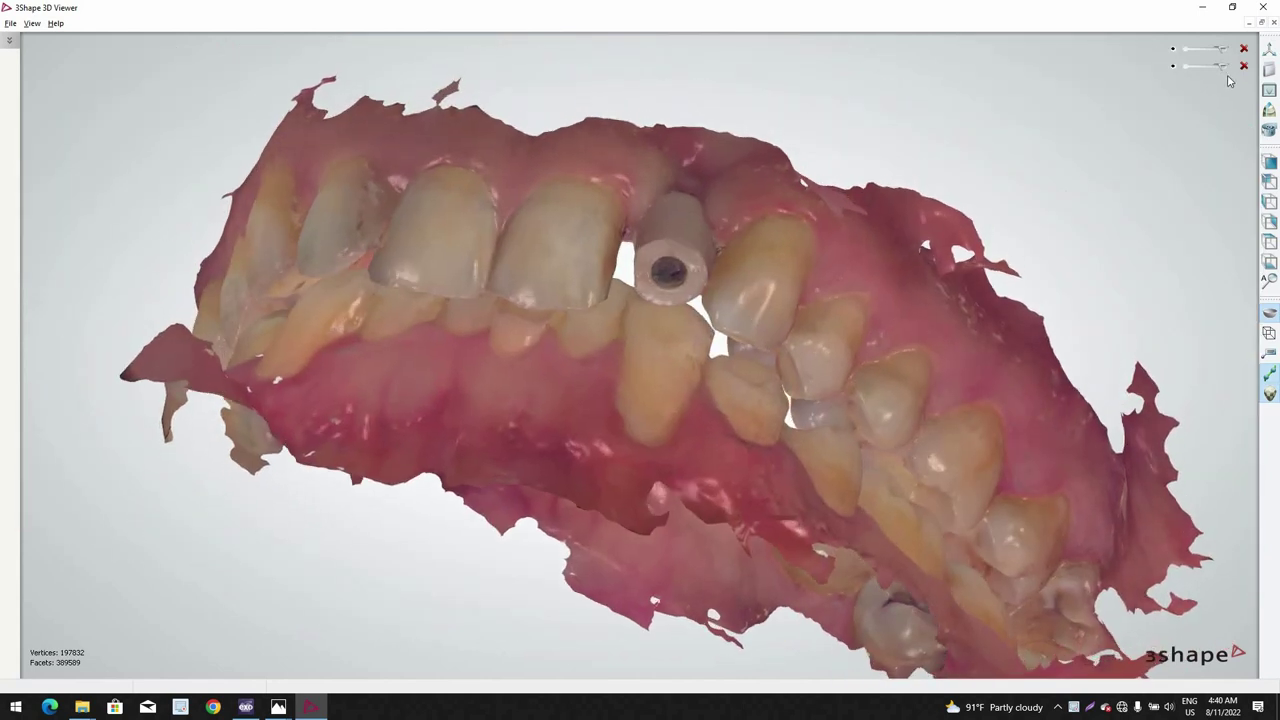
Step: Hide the second jaw scan to inspect the other arch alone, and switch to the exocad DentalDB window
left_click(1173, 67)
right_click_drag(723, 429, 1144, 172)
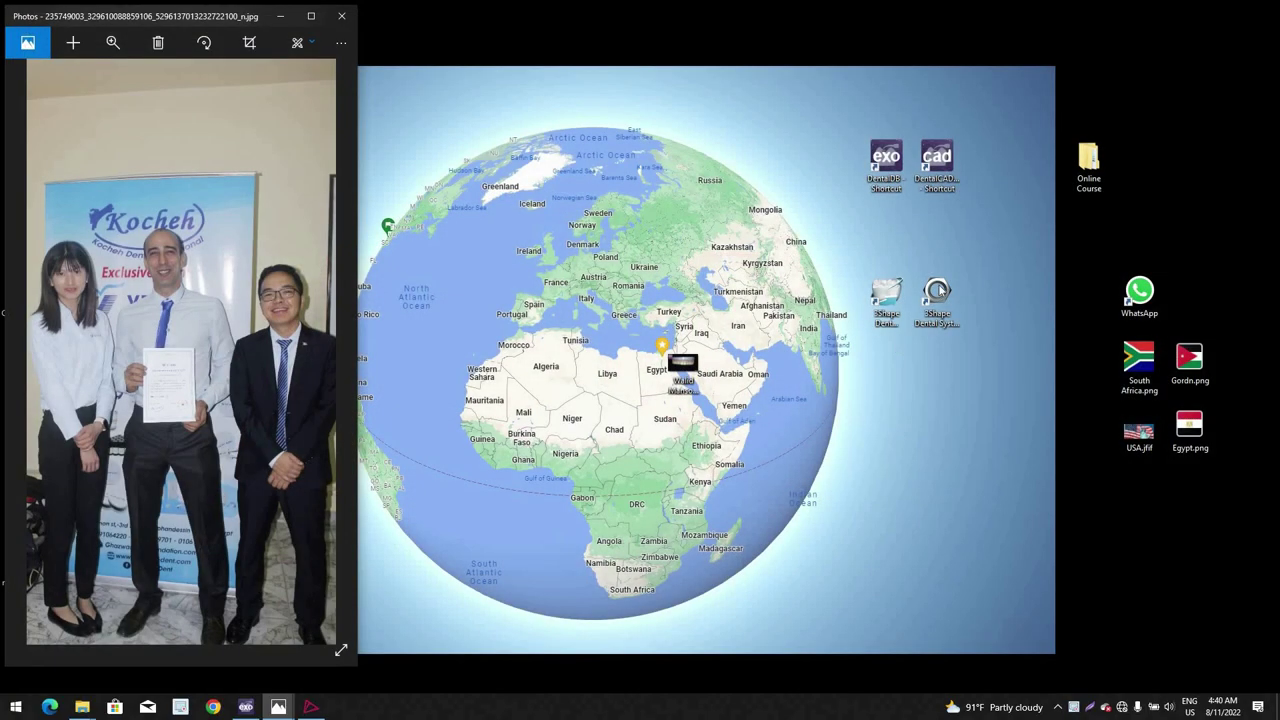
left_click(245, 707)
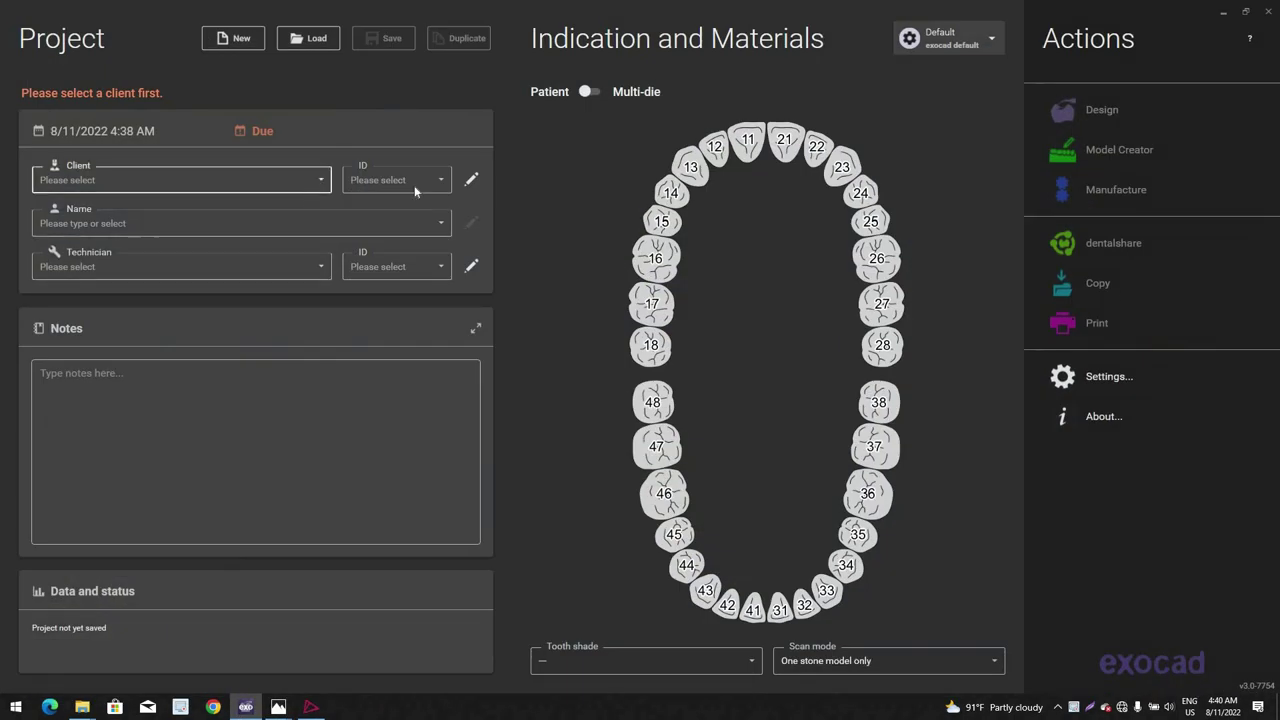
Step: Add a new client by entering the dentist's name and accept it for the project
left_click(471, 183)
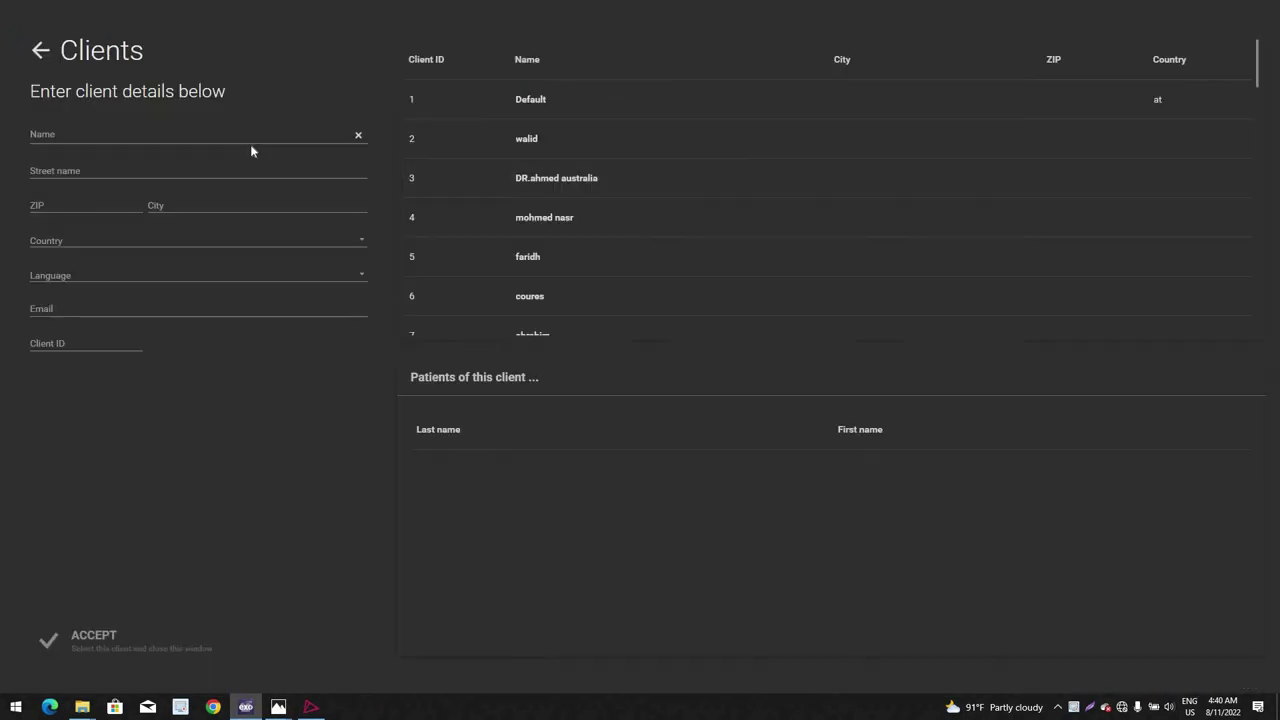
left_click(192, 135)
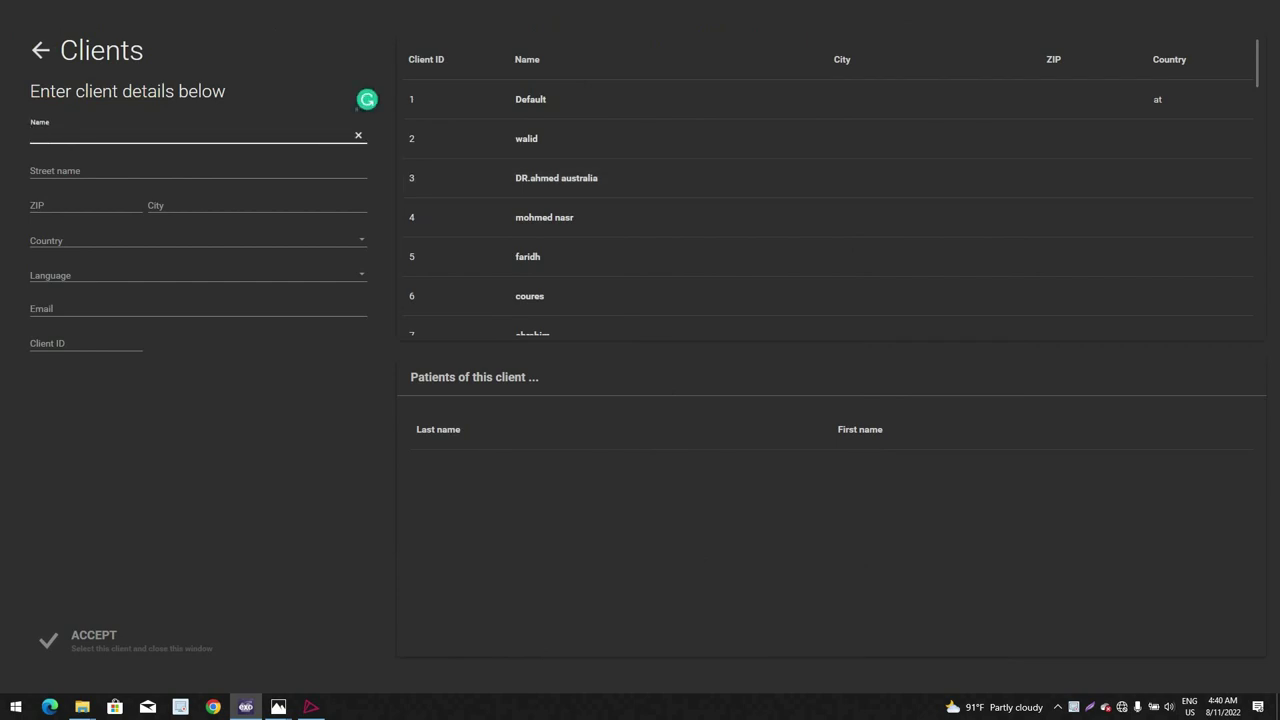
type("Dr")
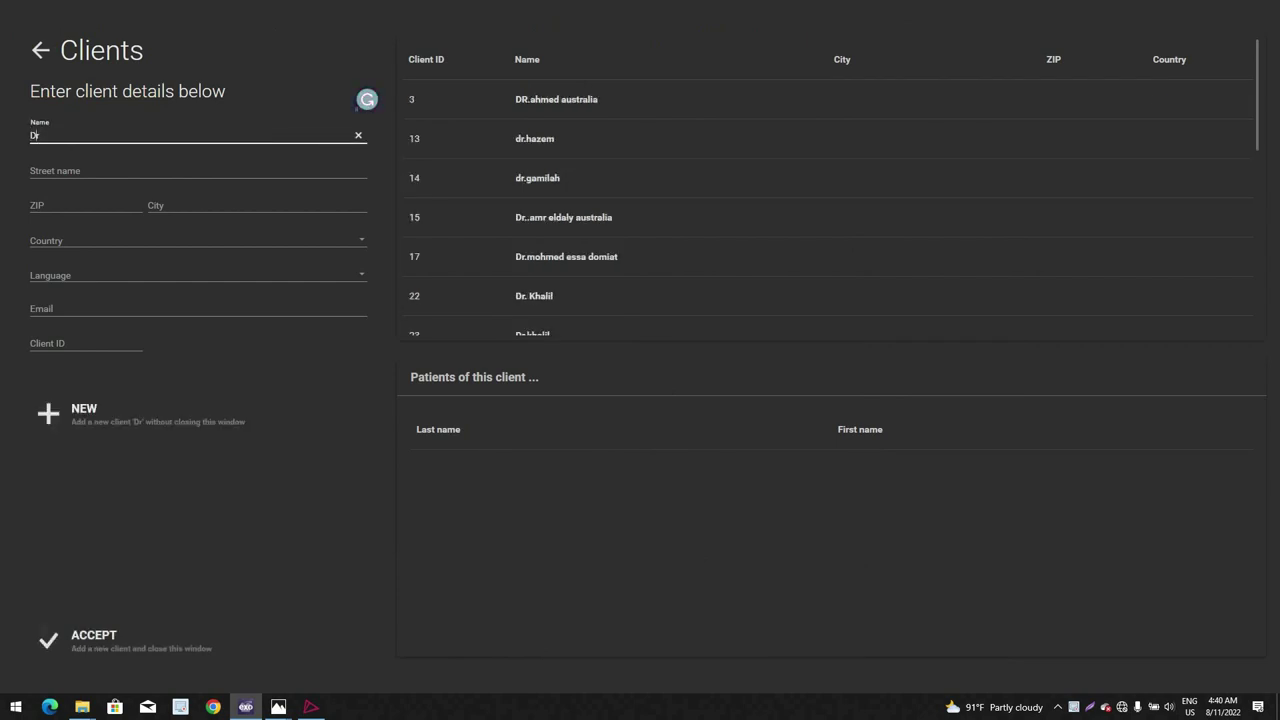
type(".Ha")
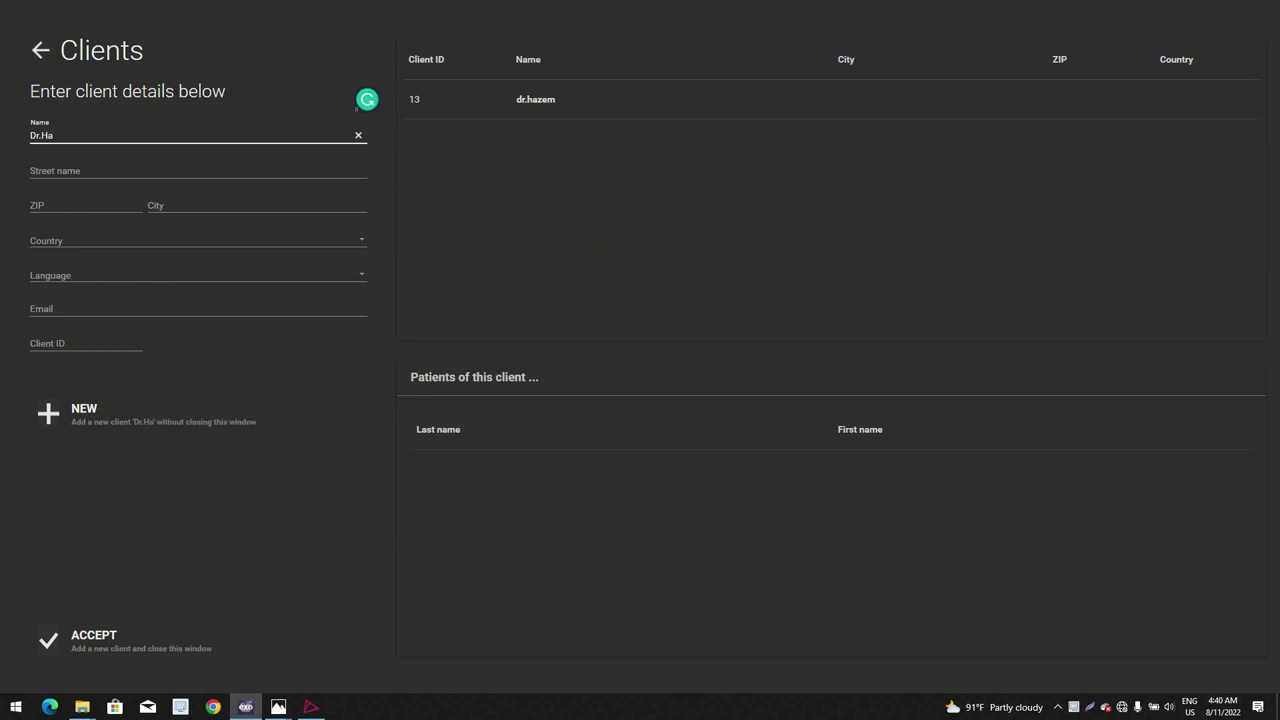
type("la")
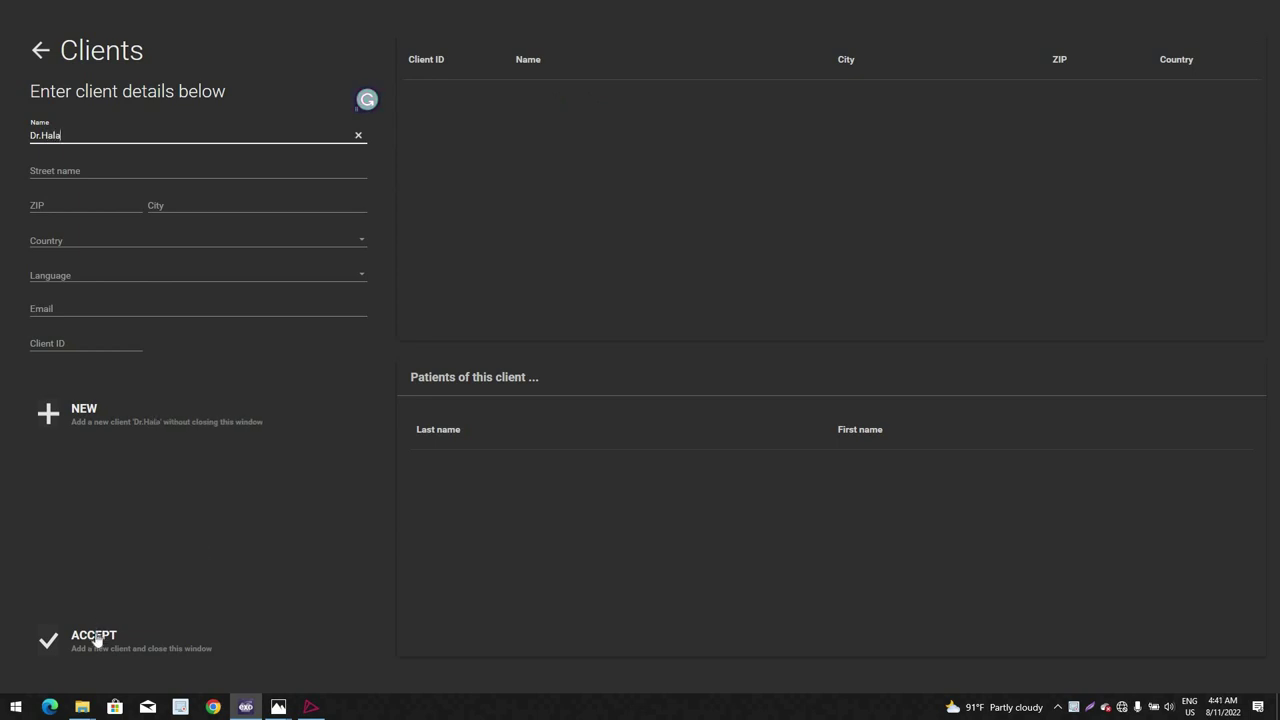
left_click(84, 637)
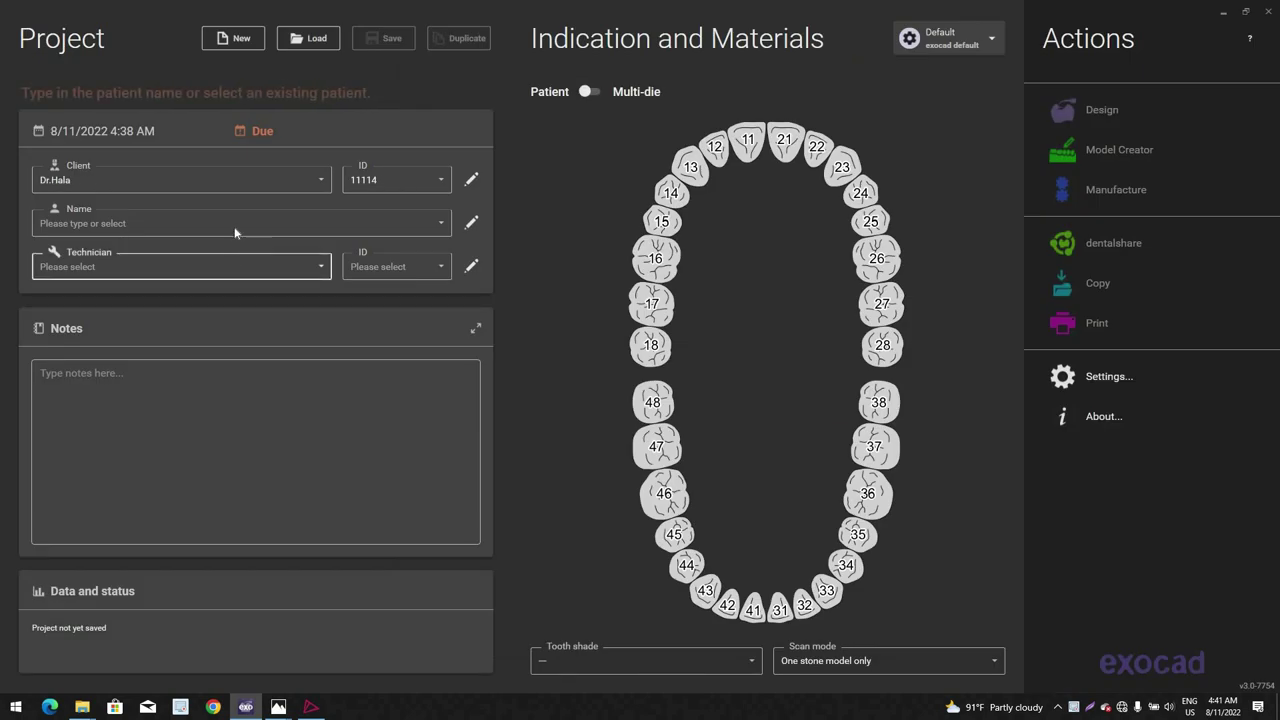
Step: Enter 1 as the patient name and assign the technician to the project
left_click(235, 231)
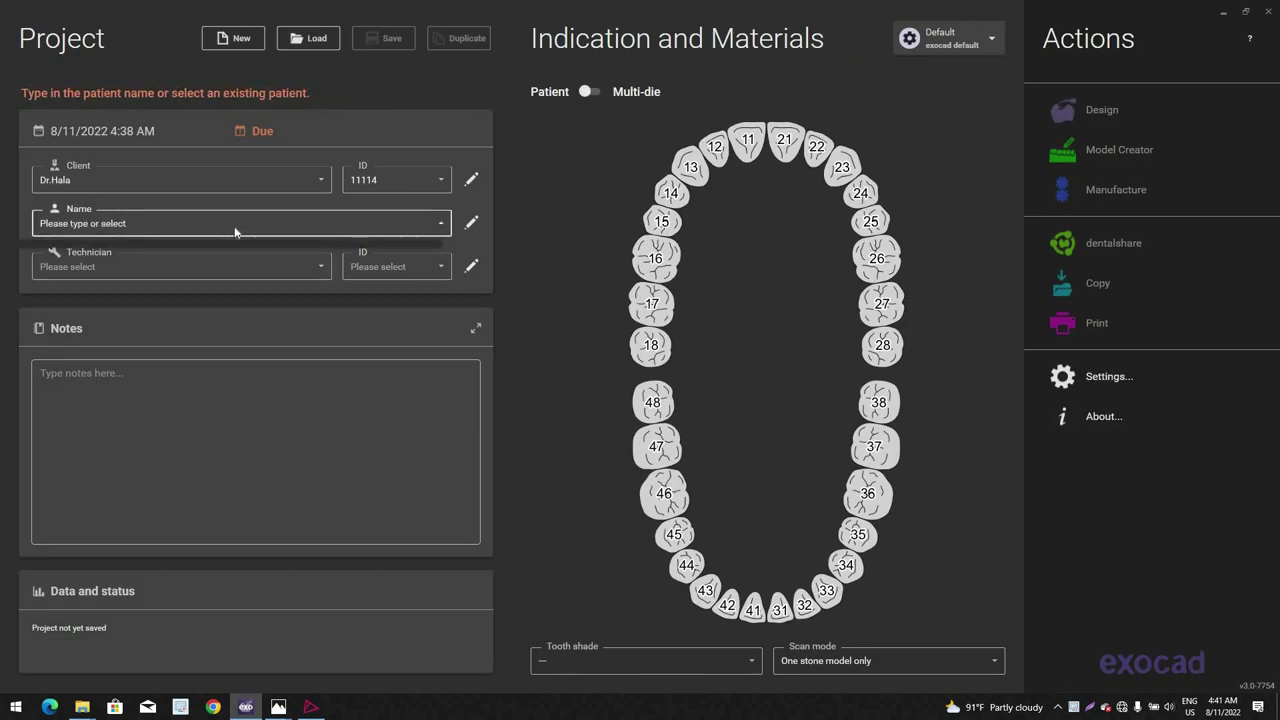
type("1")
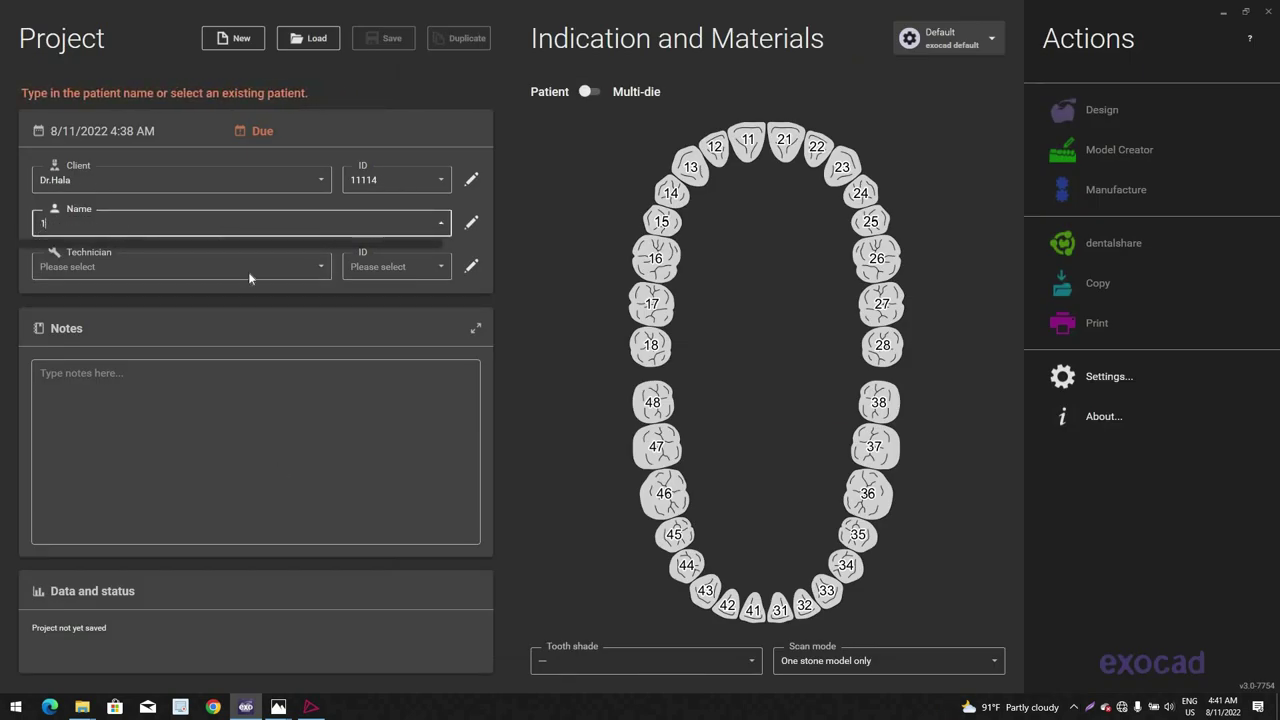
left_click(251, 277)
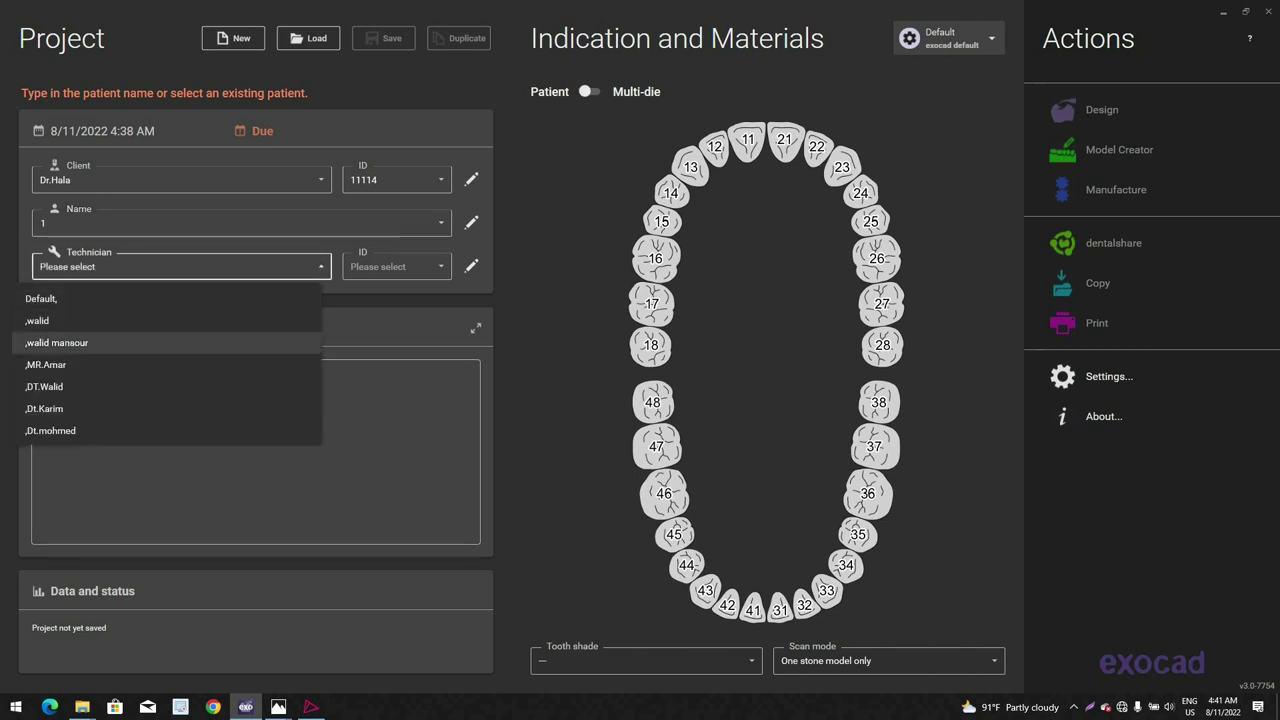
left_click(192, 342)
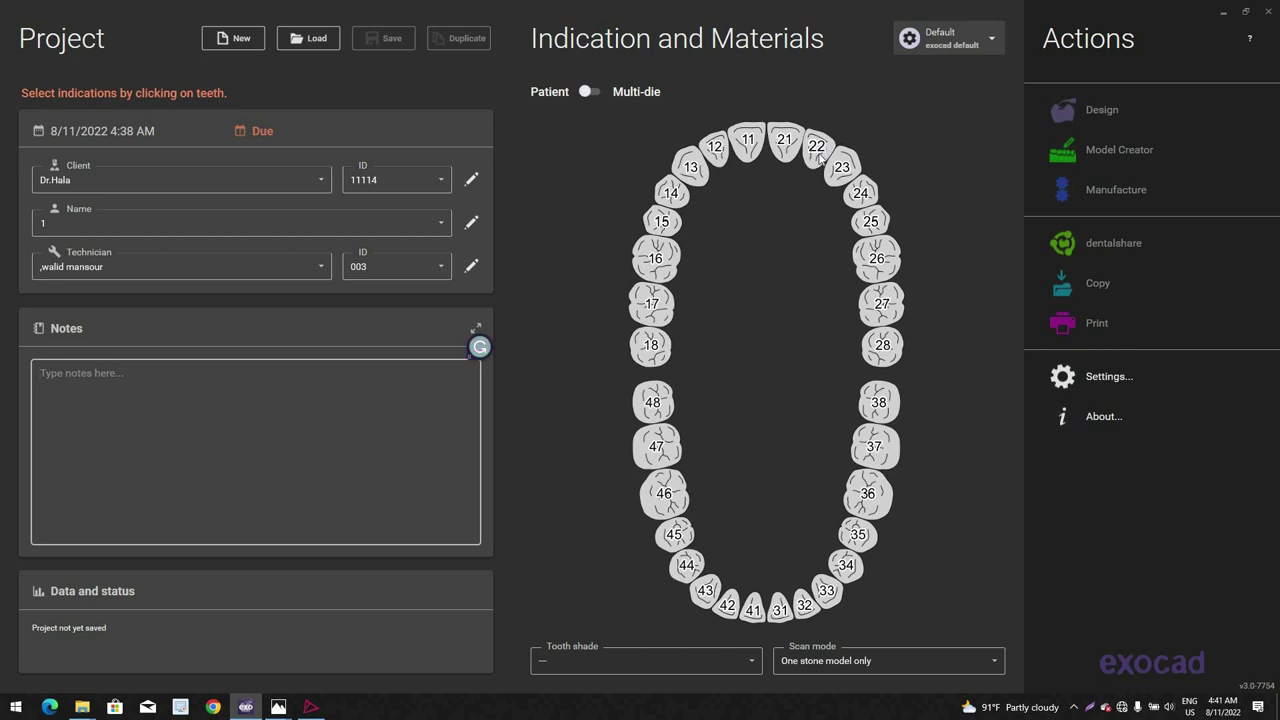
Step: Define tooth 22 as a screw-retained anatomic crown in Zirconia
left_click(819, 162)
left_click(125, 100)
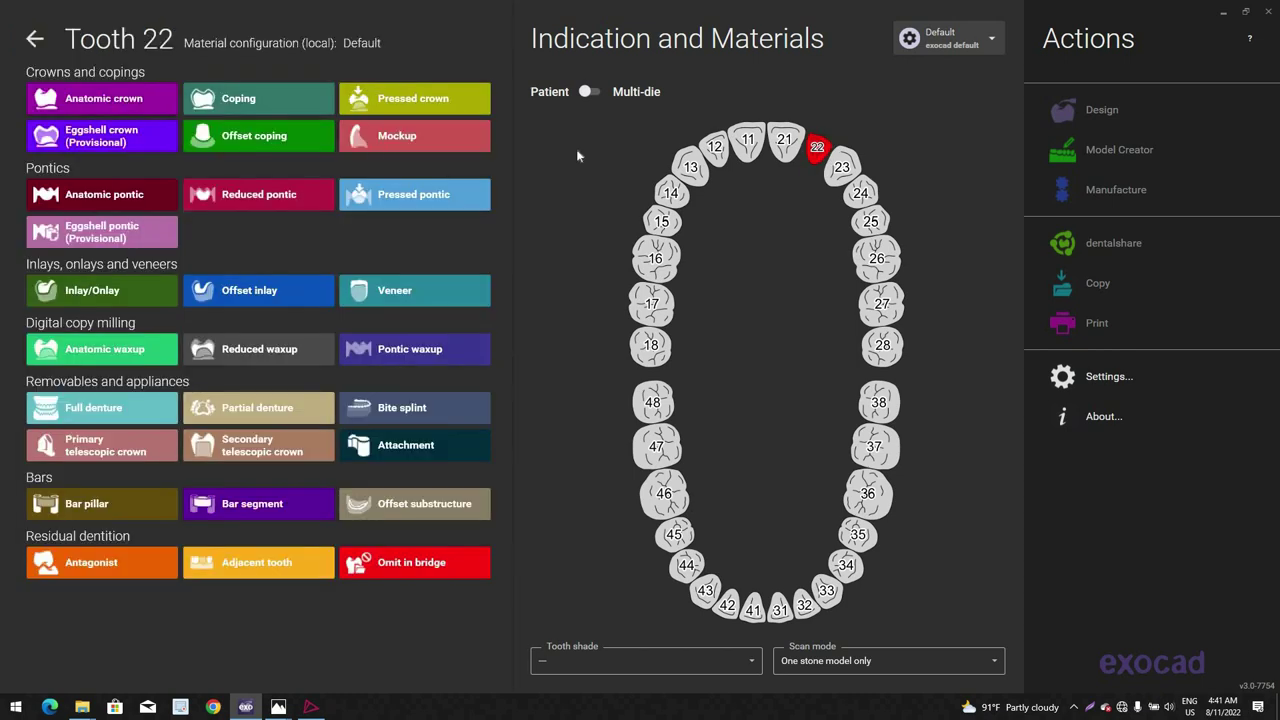
left_click(585, 125)
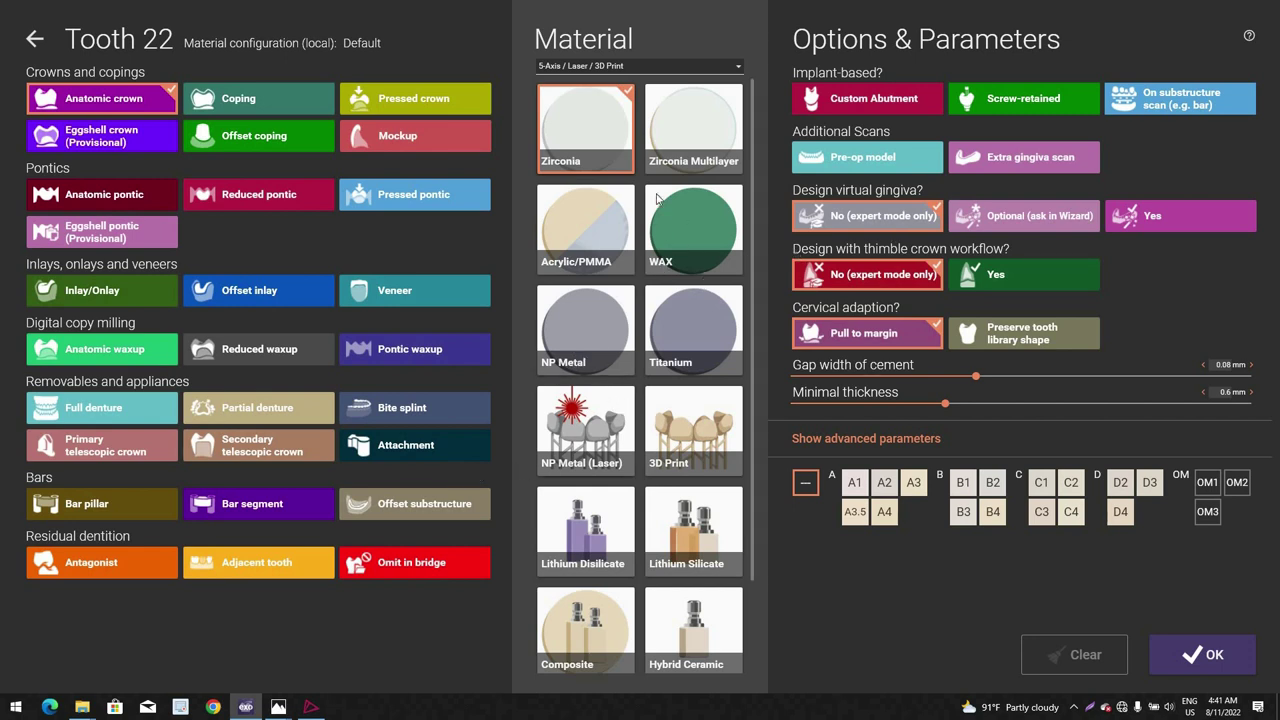
left_click(996, 103)
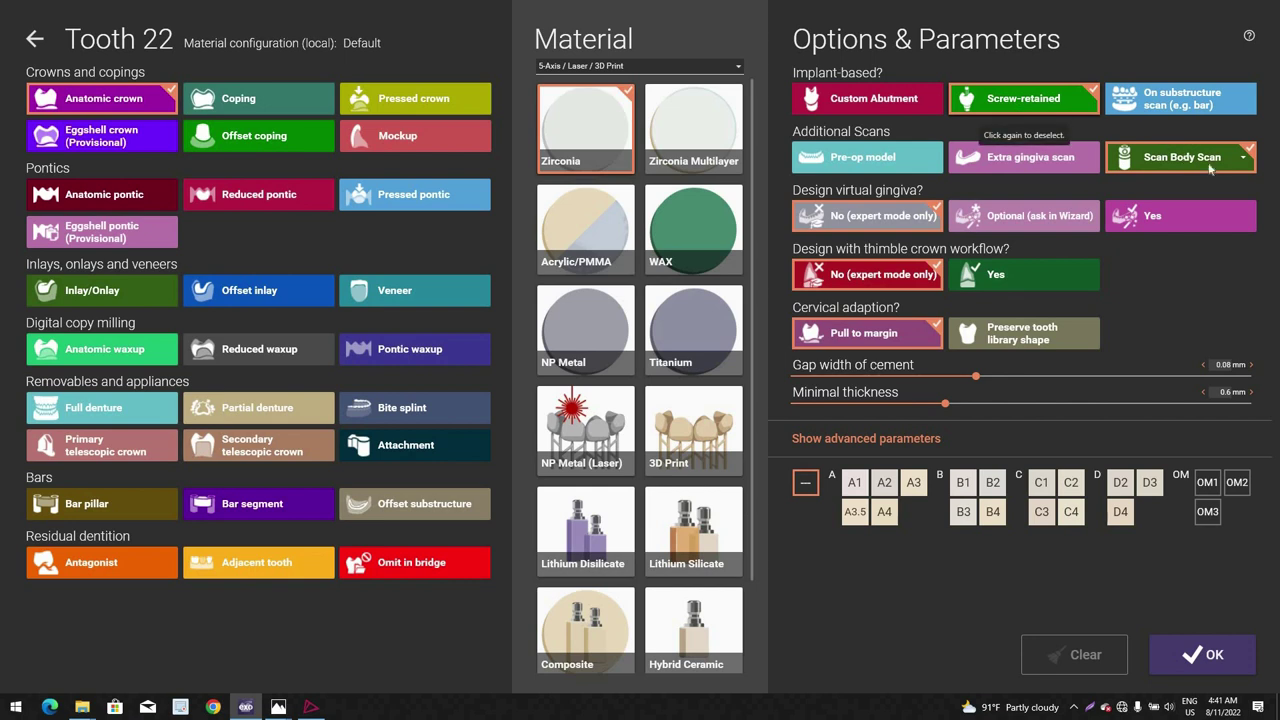
Step: Check the scan body in the 3Shape 3D Viewer, and set tooth 22 to Scan Body in Main Scan, accepting the definition
left_click(1220, 160)
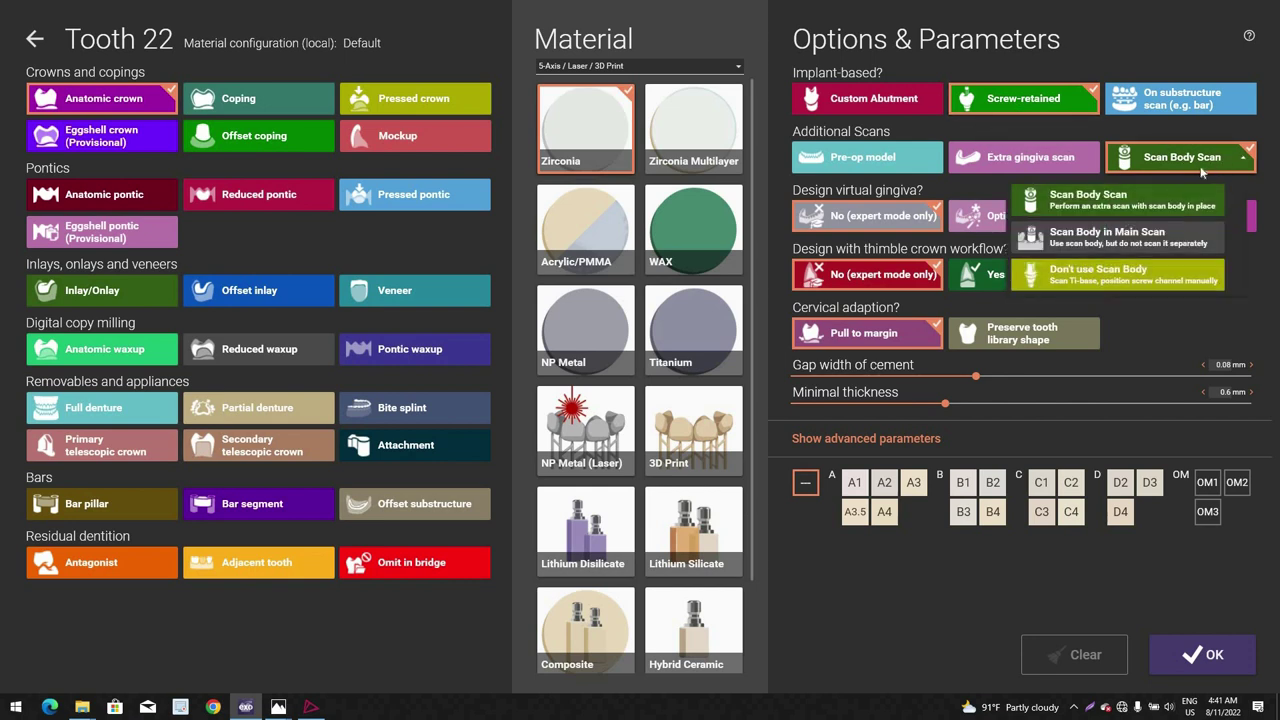
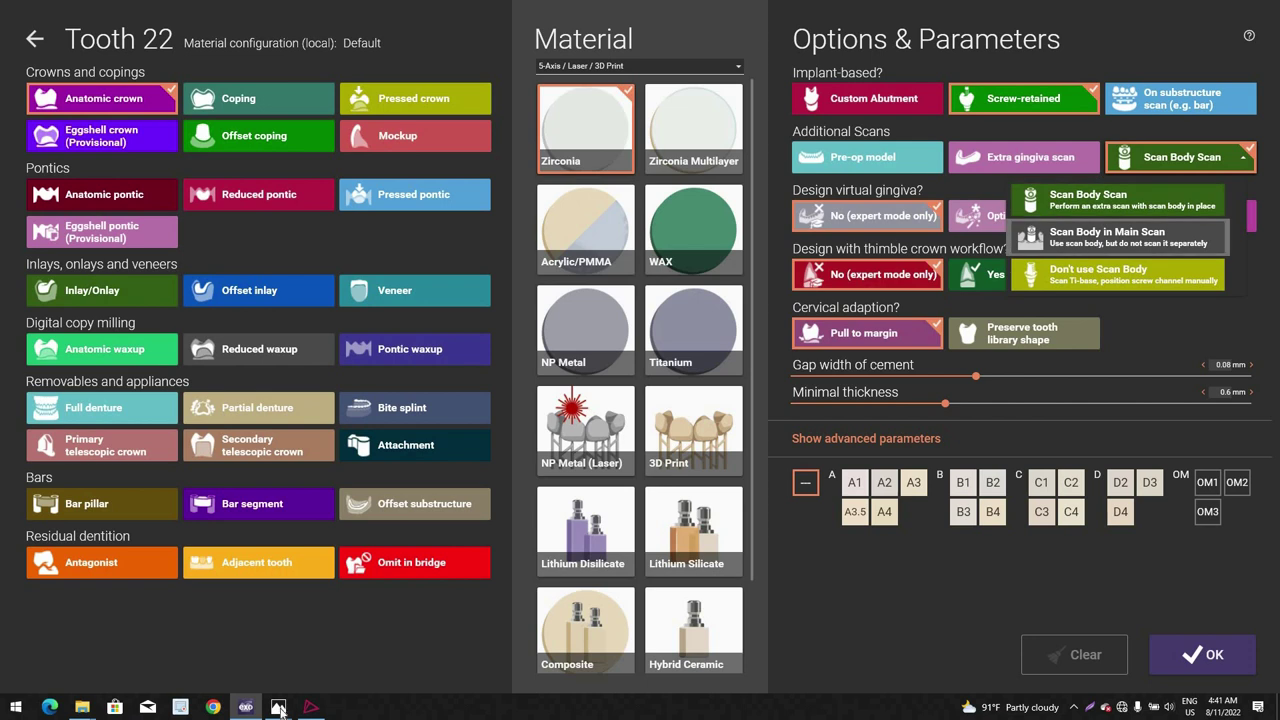
left_click(311, 707)
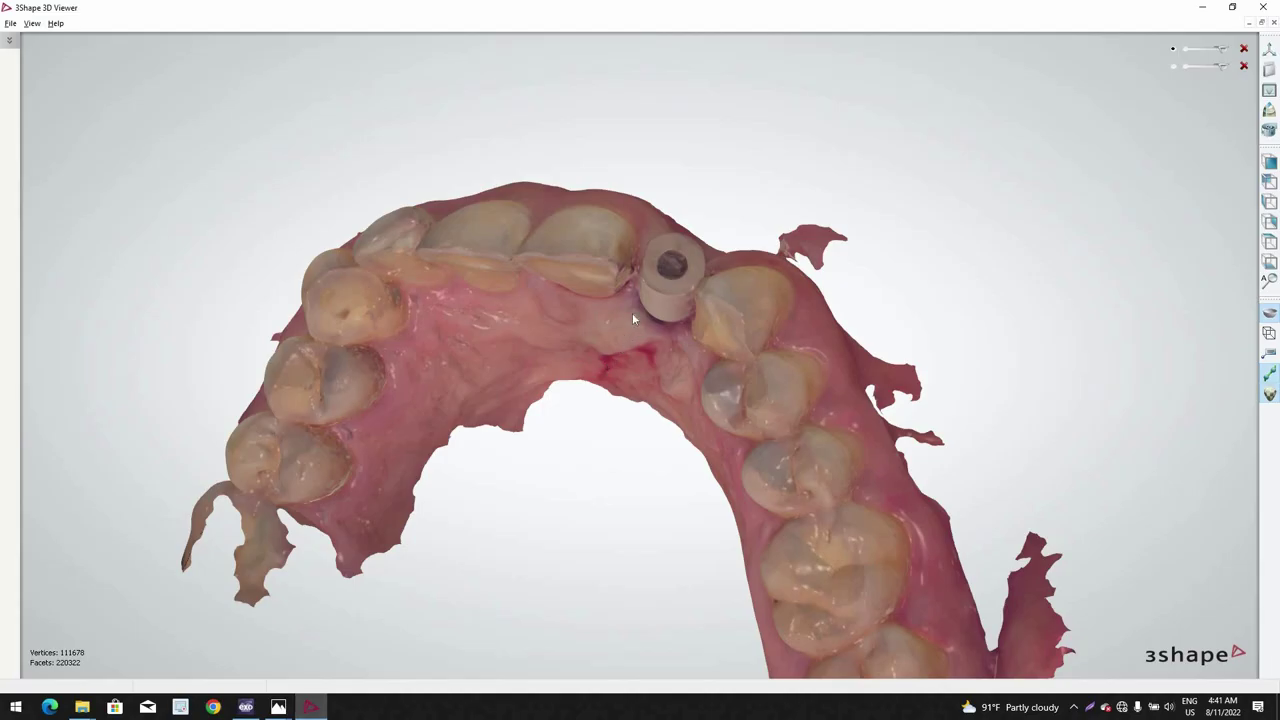
right_click_drag(632, 312, 1200, 7)
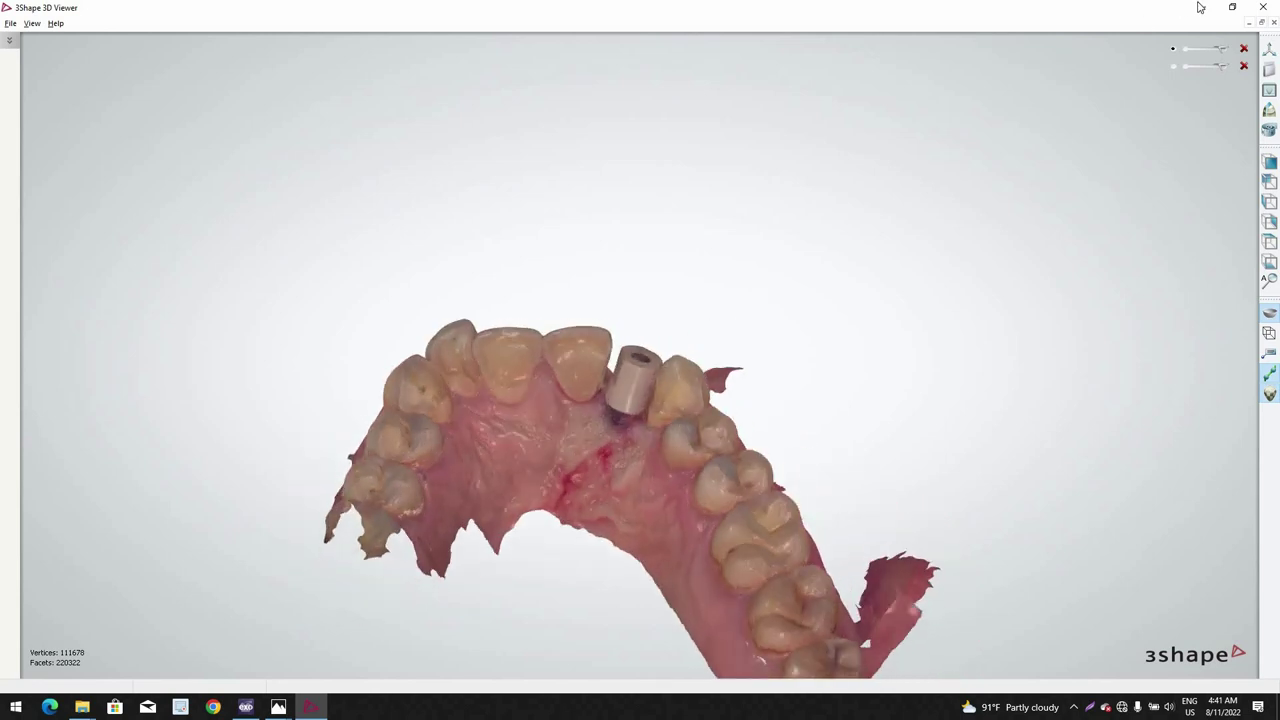
key("alt+Tab")
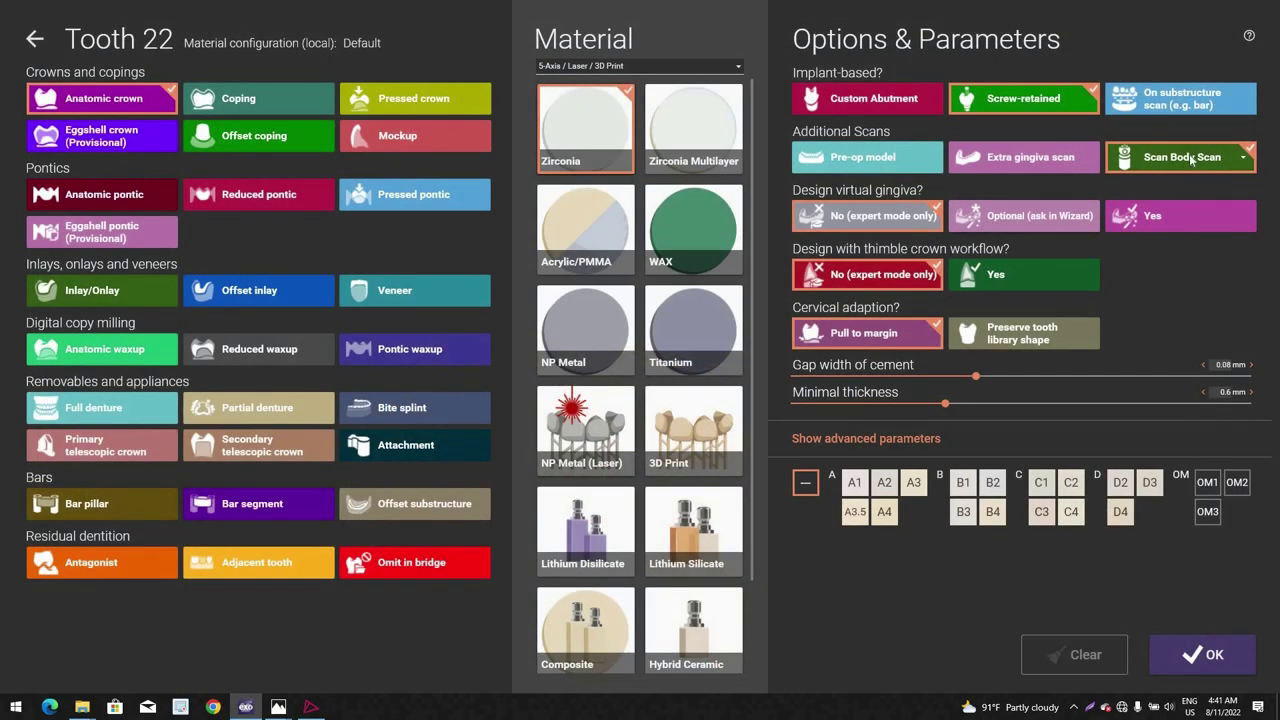
left_click(1182, 157)
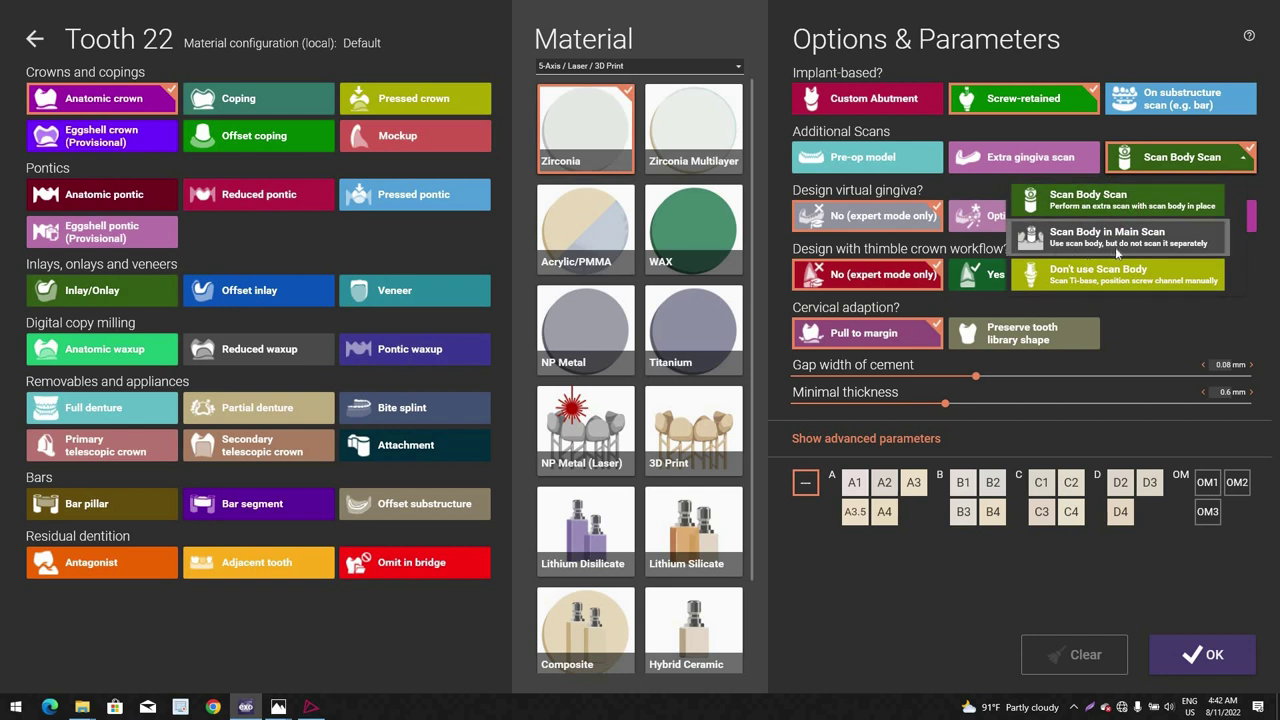
left_click(1178, 250)
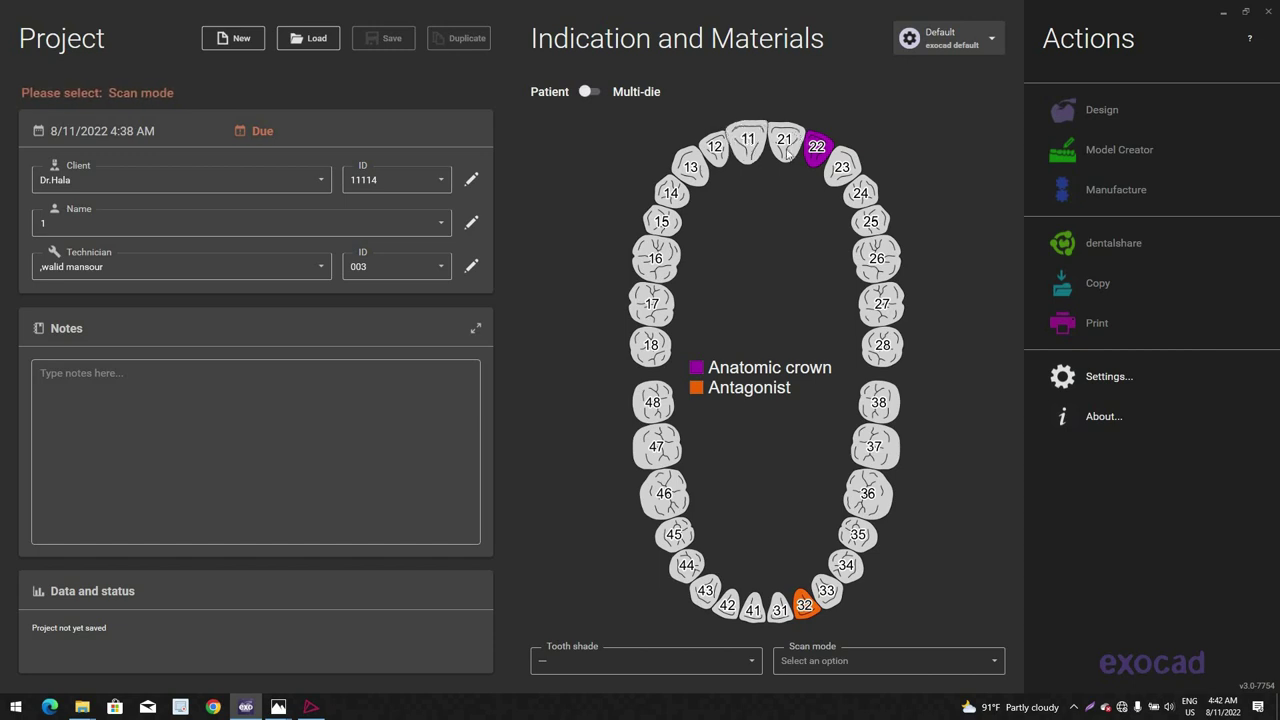
Step: Mark teeth 21 and 23 as adjacent teeth and set the scan mode to Two stone models in occlusion
left_click(784, 140)
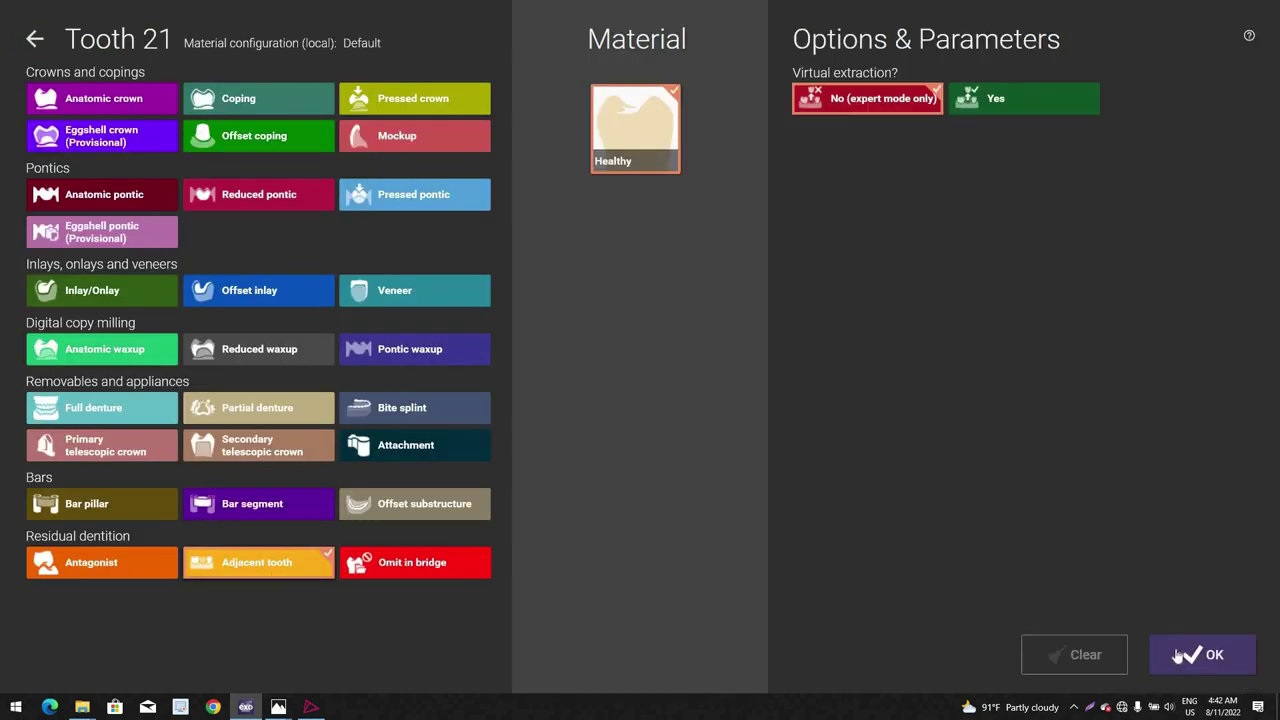
left_click(1177, 656)
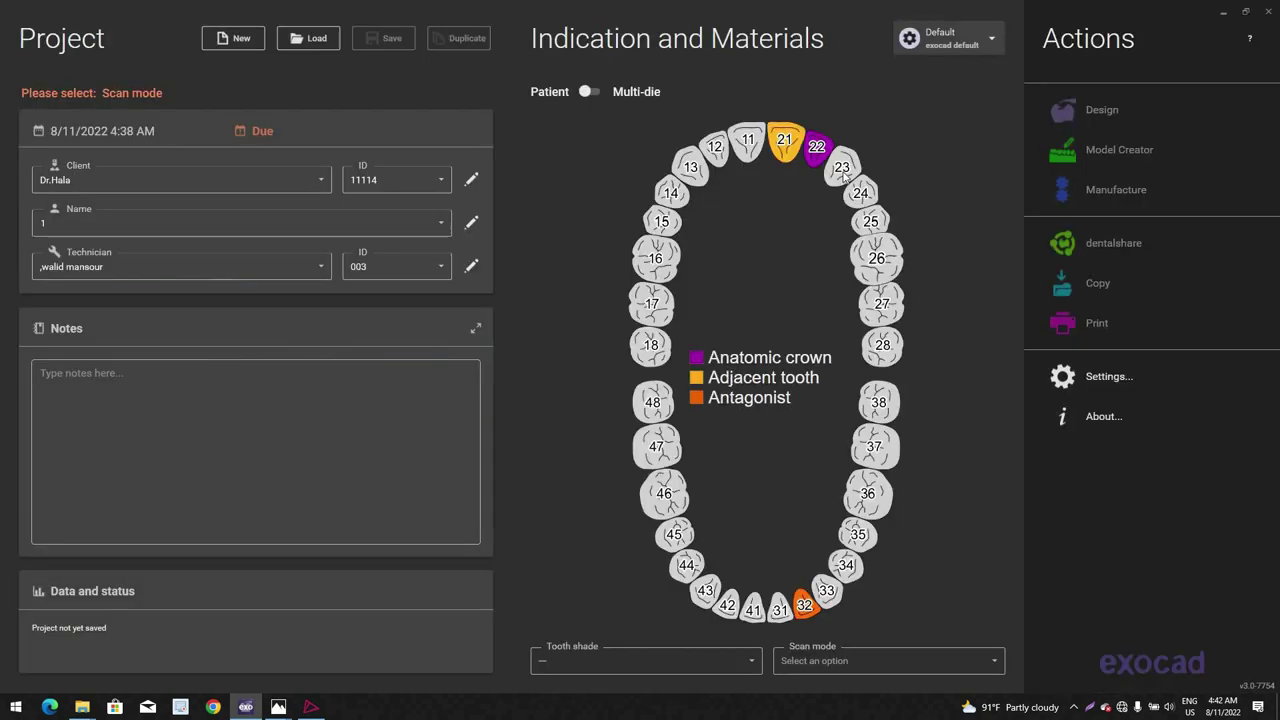
left_click(842, 170)
left_click(906, 658)
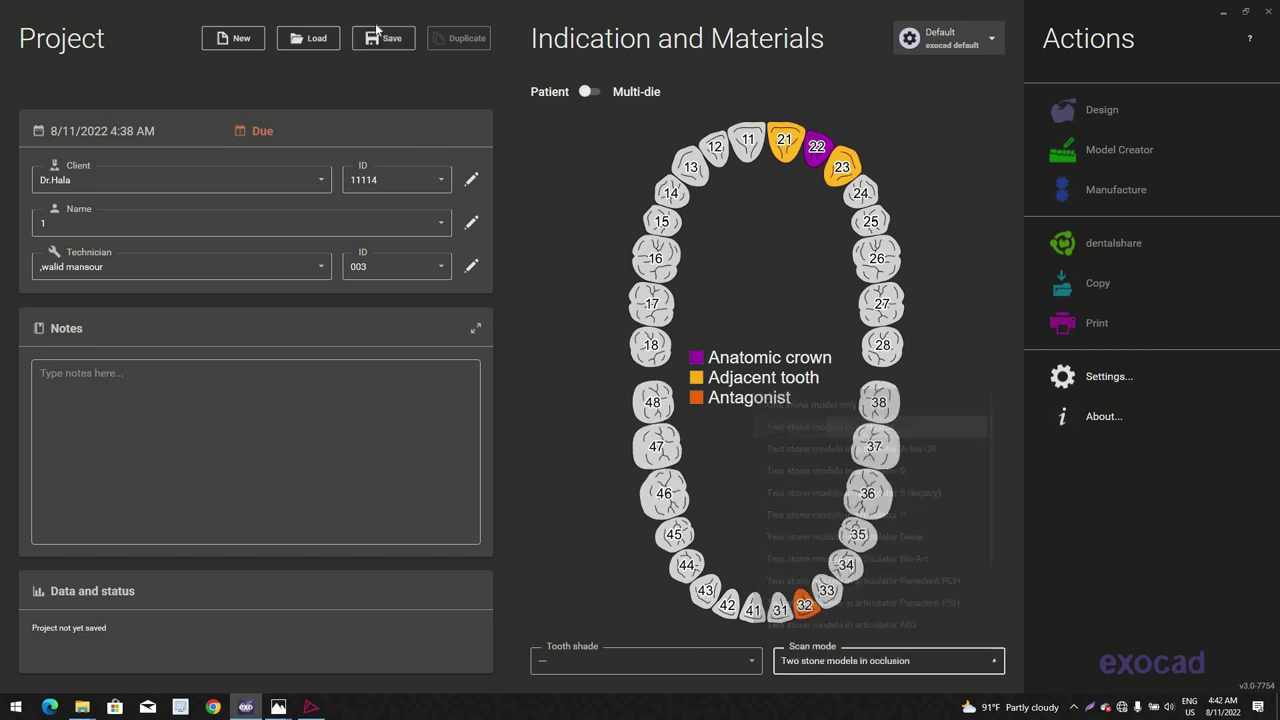
Step: Save the project and open its folder in a maximized File Explorer window
left_click(379, 41)
key("ctrl+s")
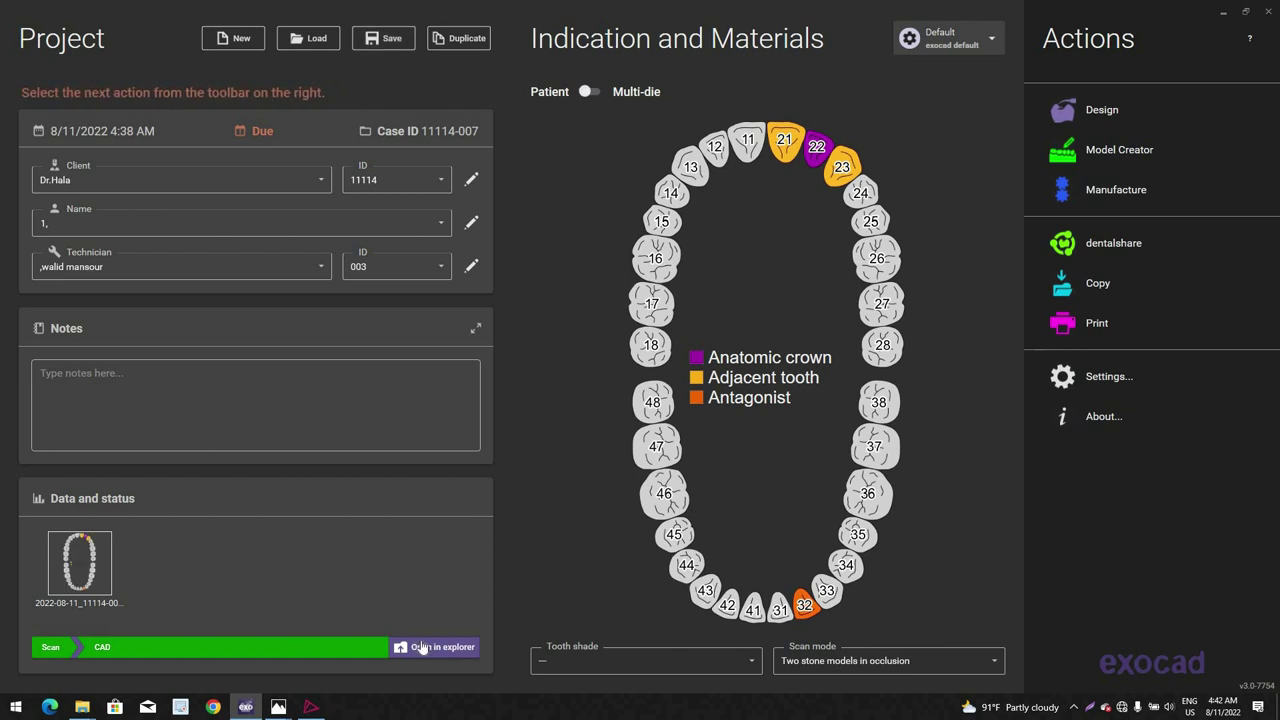
left_click(435, 647)
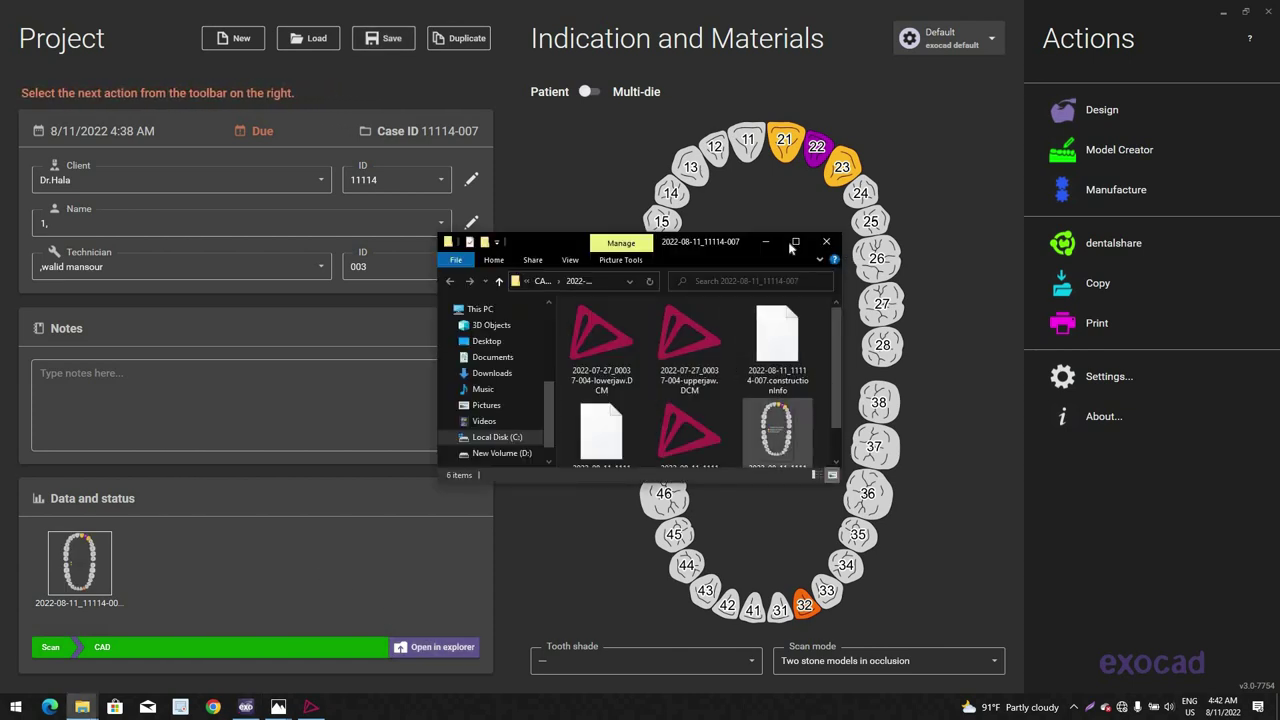
left_click(795, 241)
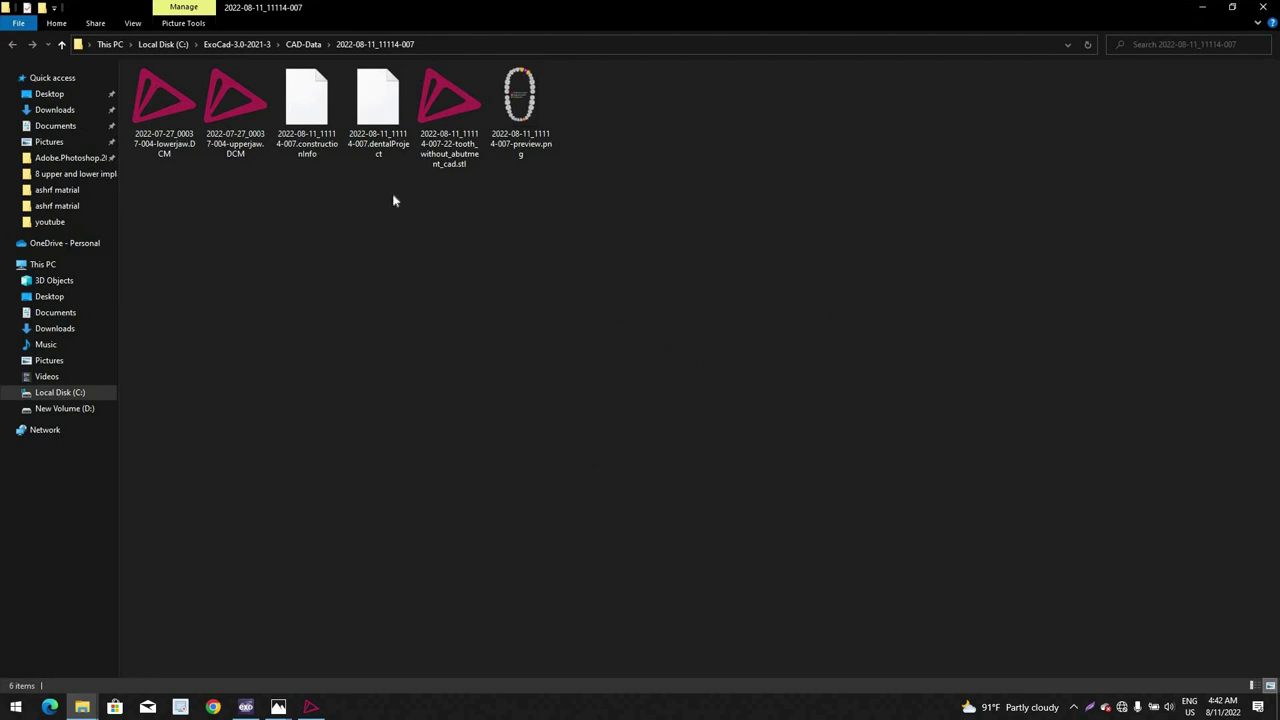
Step: Delete all files except the preview image from the project folder and paste in the lowerjaw and upperjaw DCM scans
left_click_drag(482, 195, 180, 104)
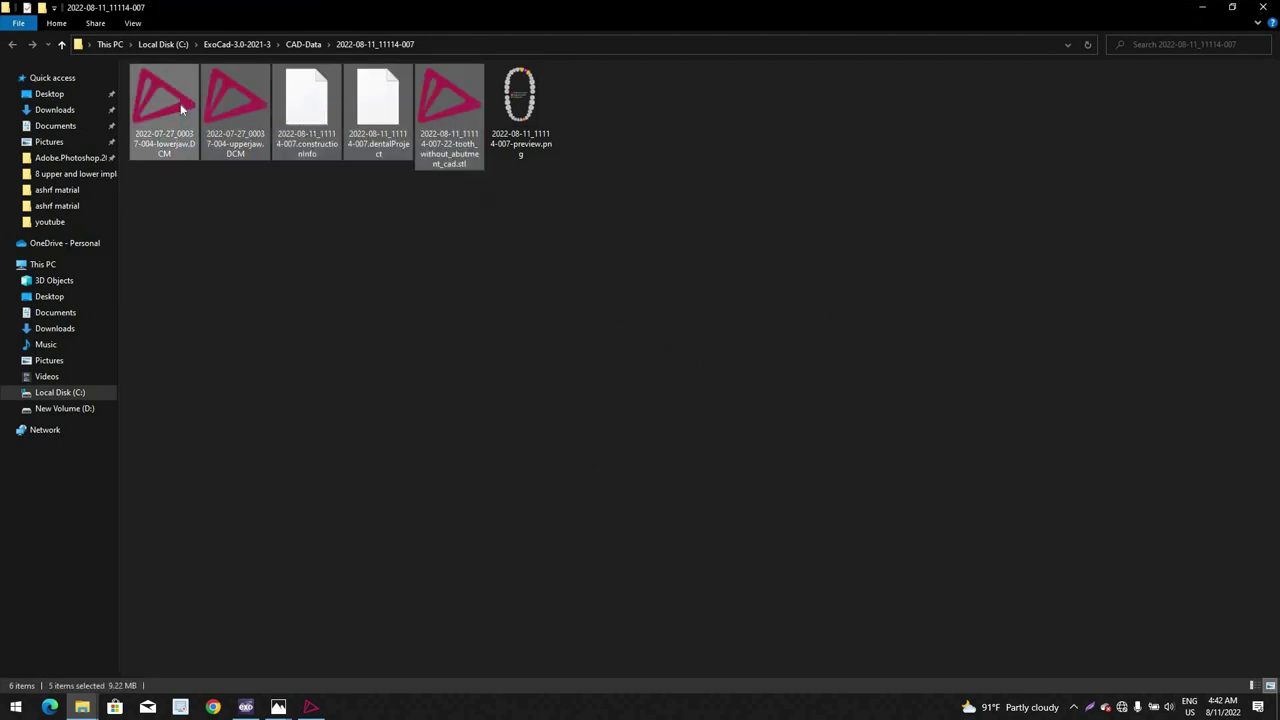
key("Delete")
key("shift+F10")
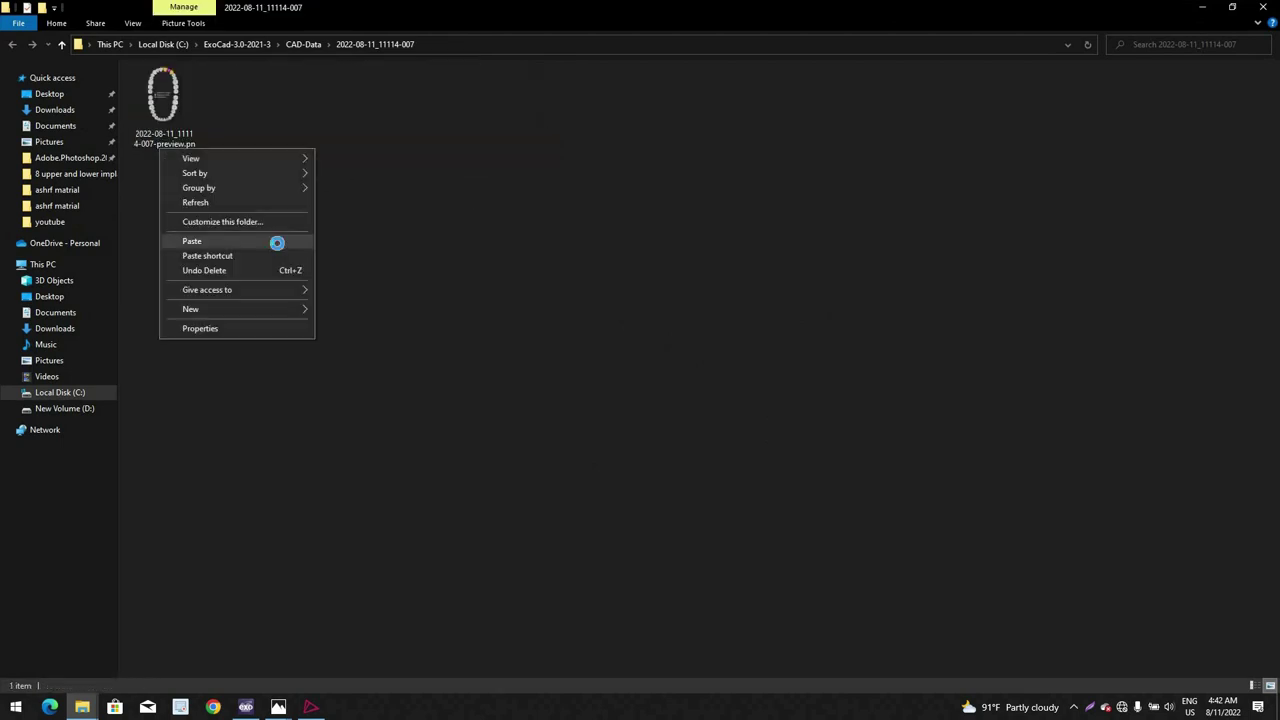
left_click(191, 241)
left_click(193, 163)
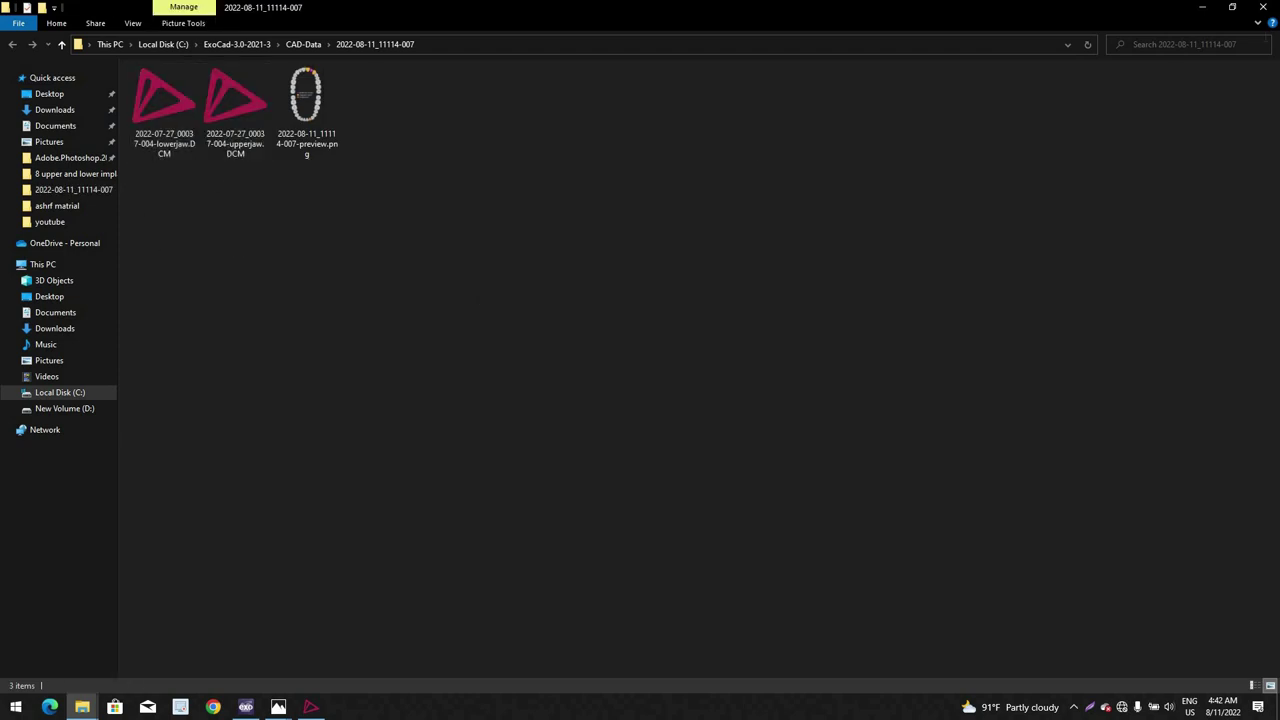
Step: Return to exocad DentalDB, start the design, and load the upperjaw and lowerjaw DCM files as the jaw scans
key("alt+Tab")
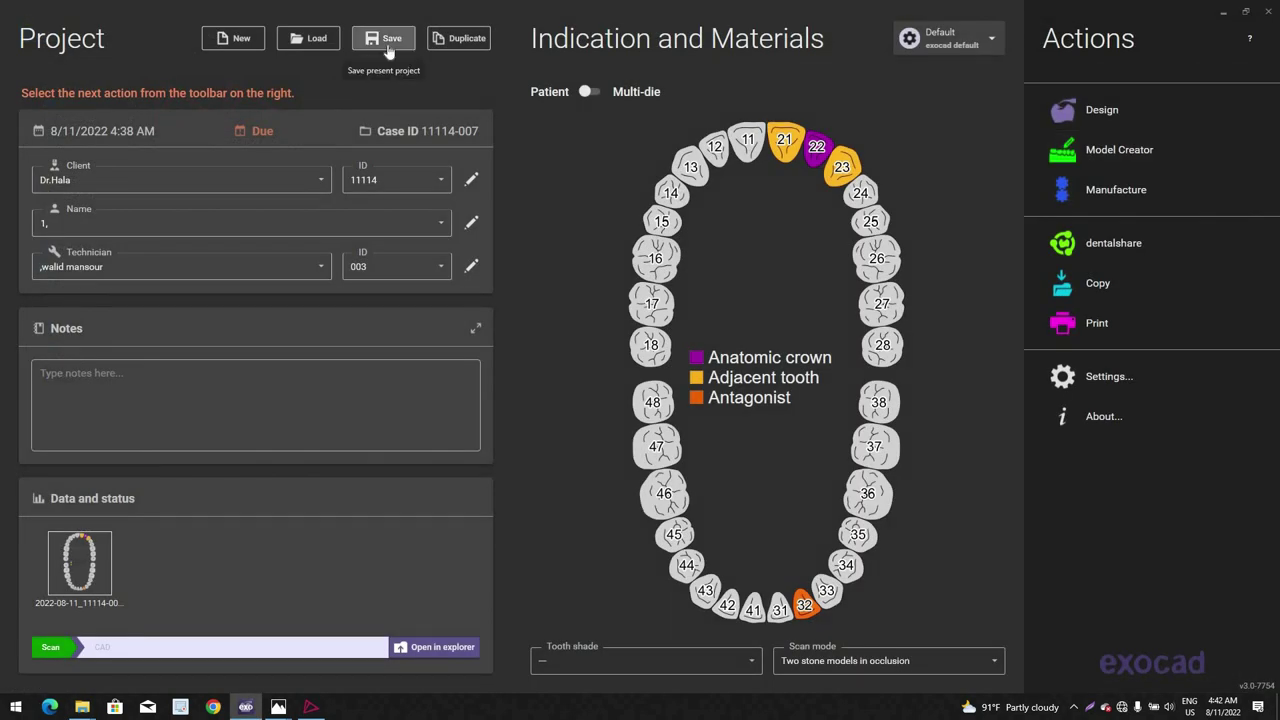
left_click(1150, 105)
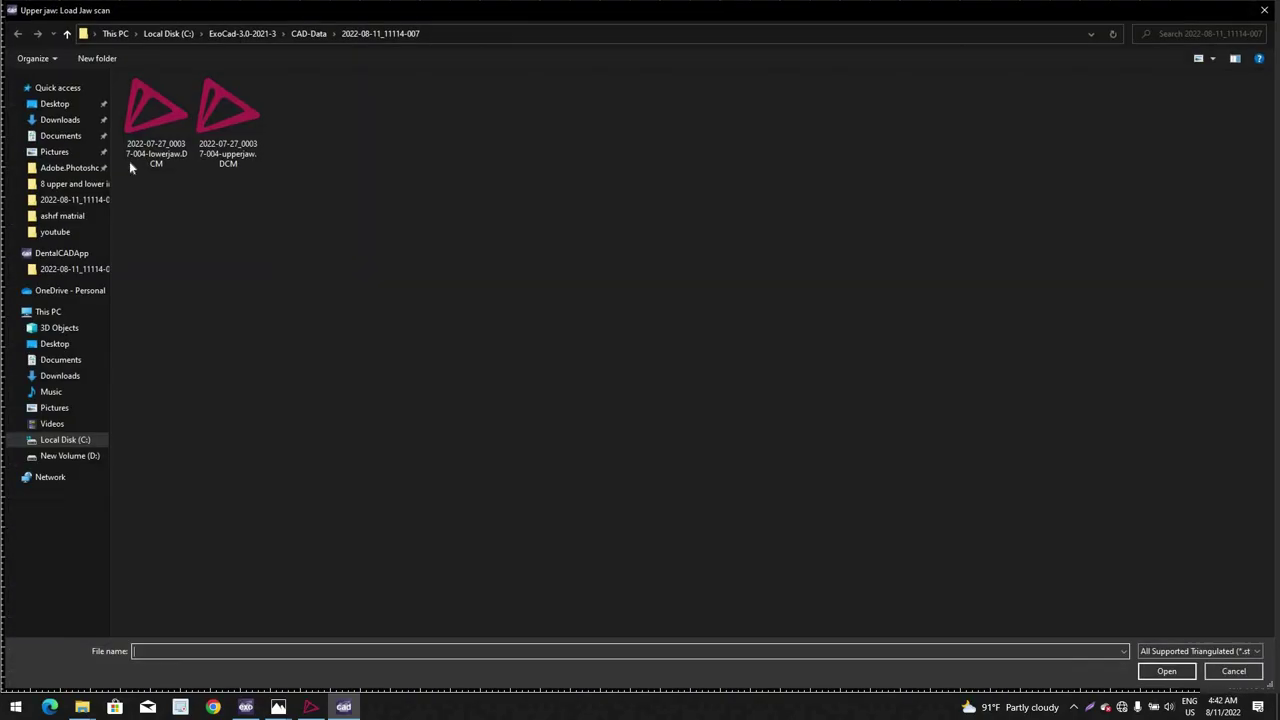
double_click(247, 127)
double_click(128, 108)
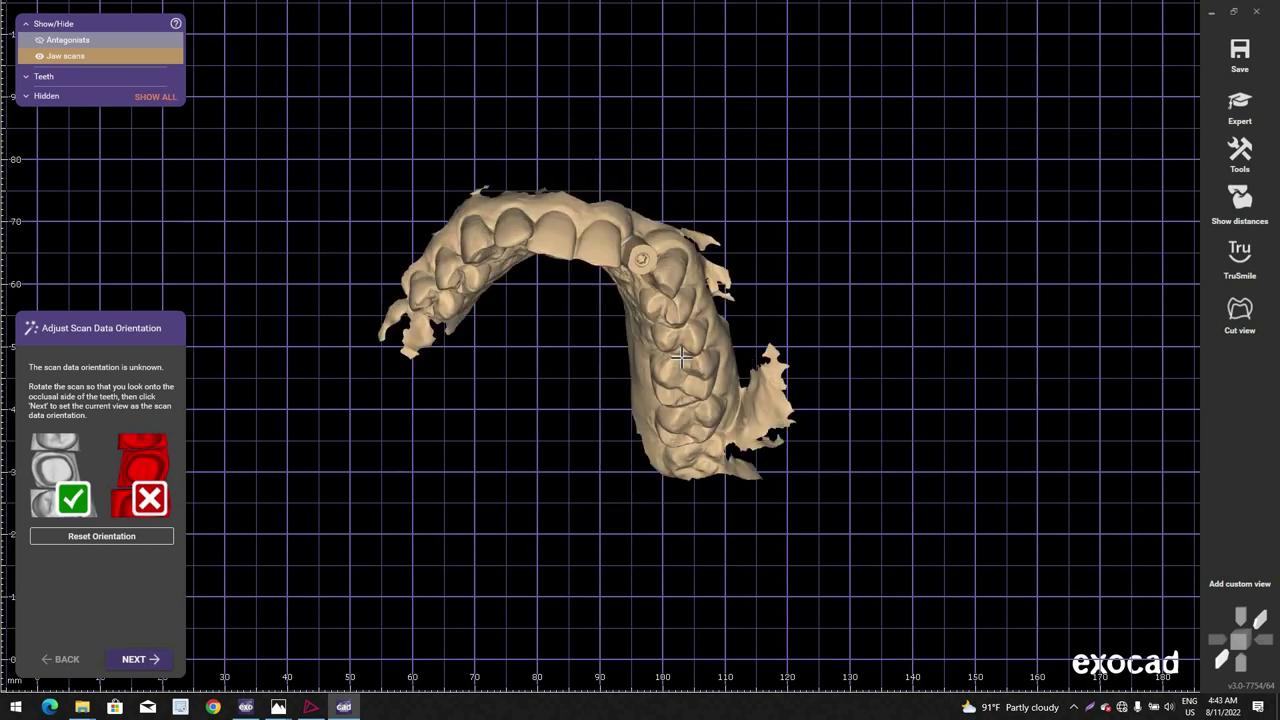
Step: Orient the upper jaw scan to its occlusal side, confirm the orientation, and start Edit Mesh in Expert mode
right_click_drag(682, 357, 725, 250)
scroll(725, 375, "up", 2)
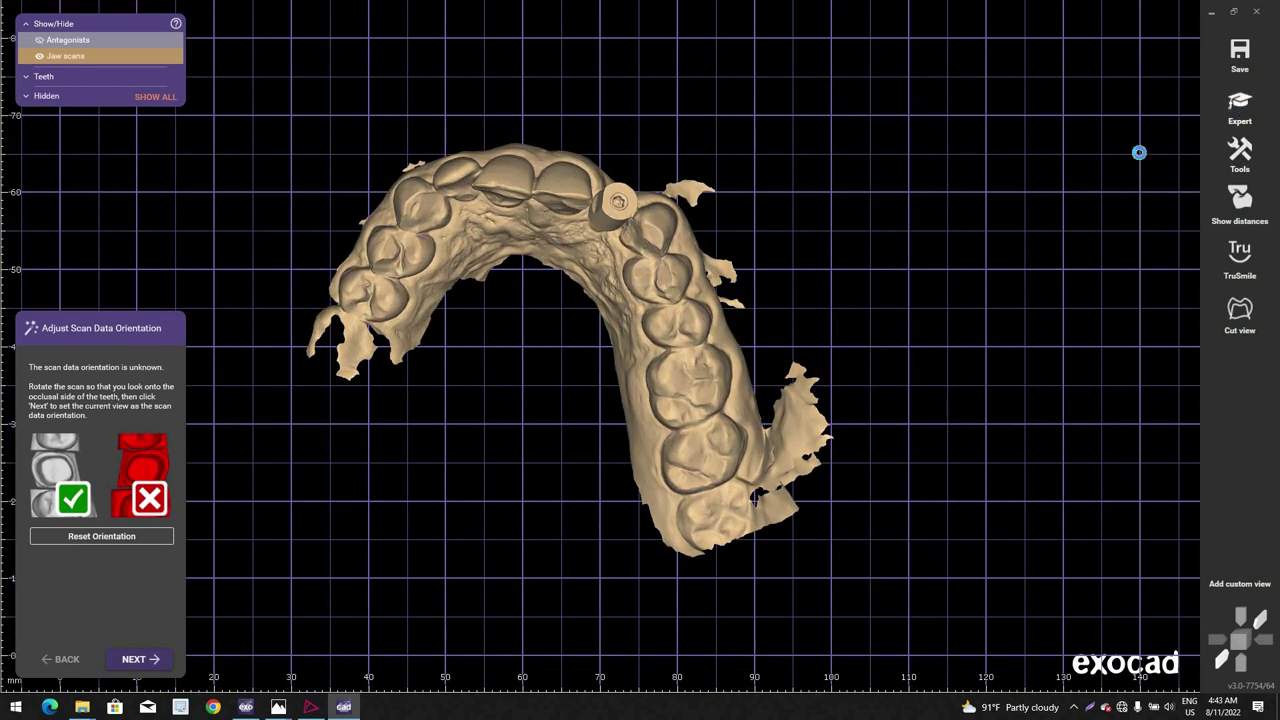
right_click(925, 212)
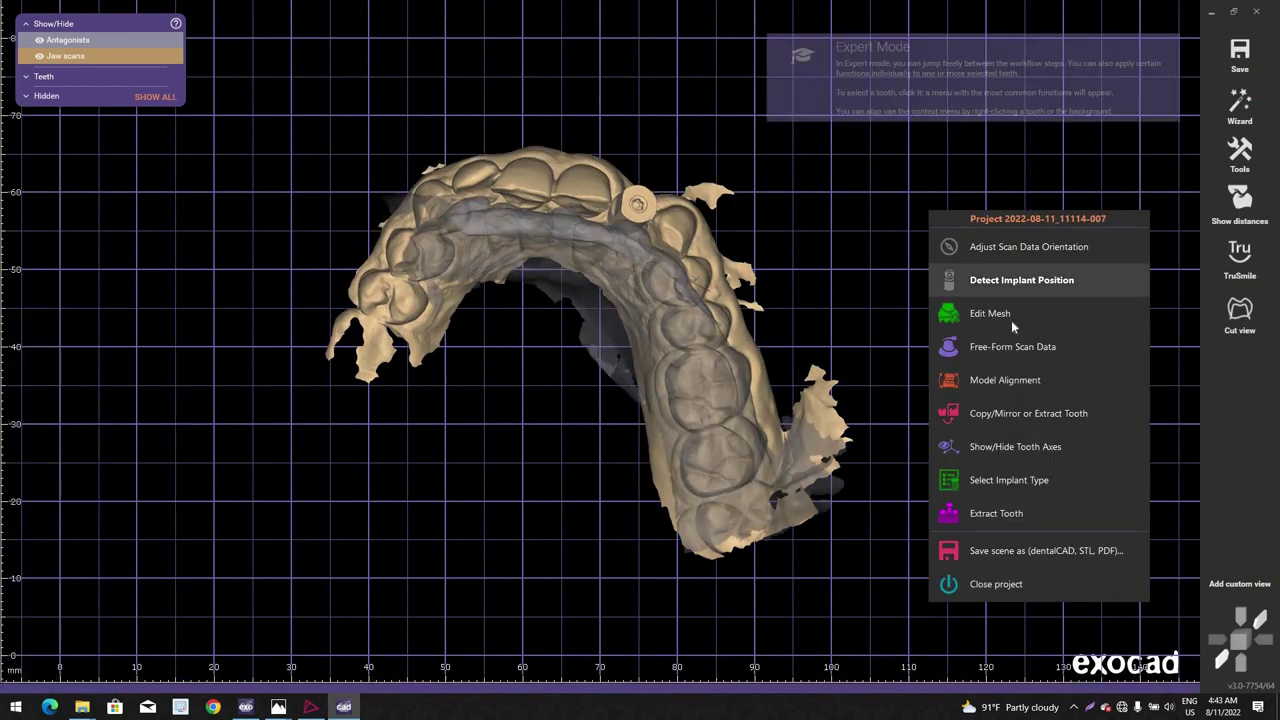
left_click(702, 324)
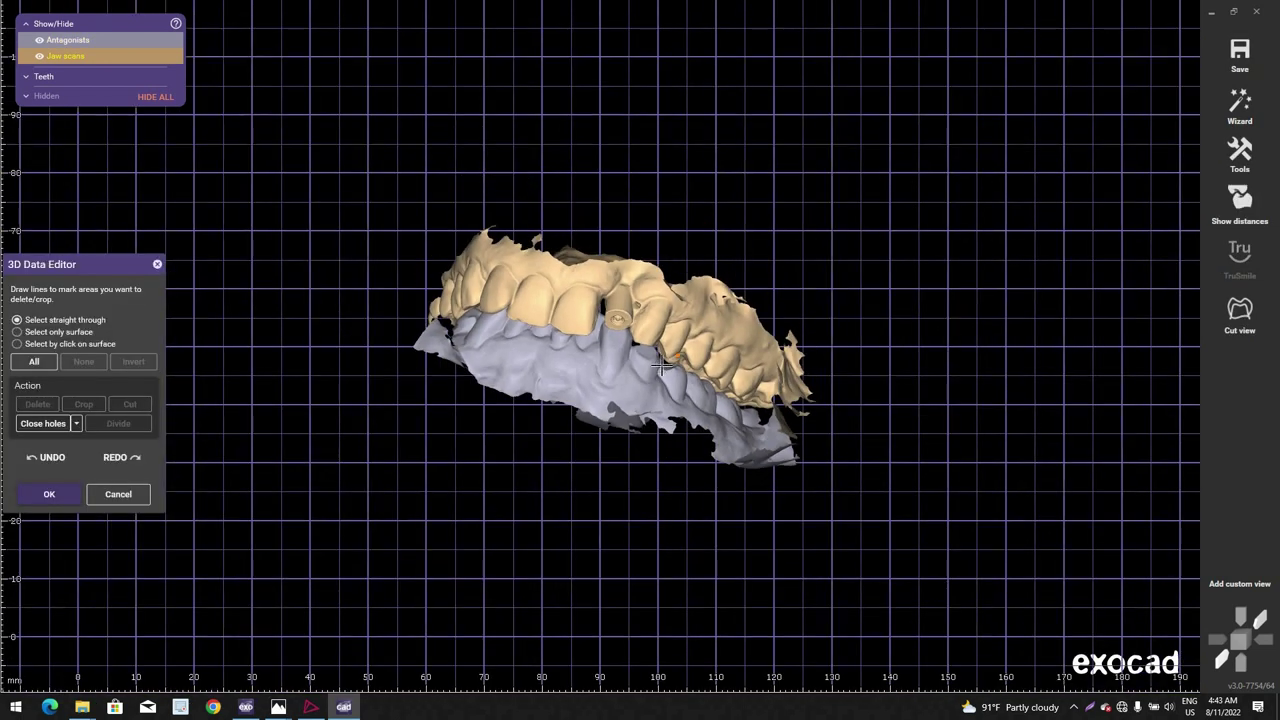
Step: Mark the excess posterior end of both jaw scans on the patient's left side, selecting straight through
right_click_drag(661, 366, 365, 340)
scroll(365, 340, "up", 1)
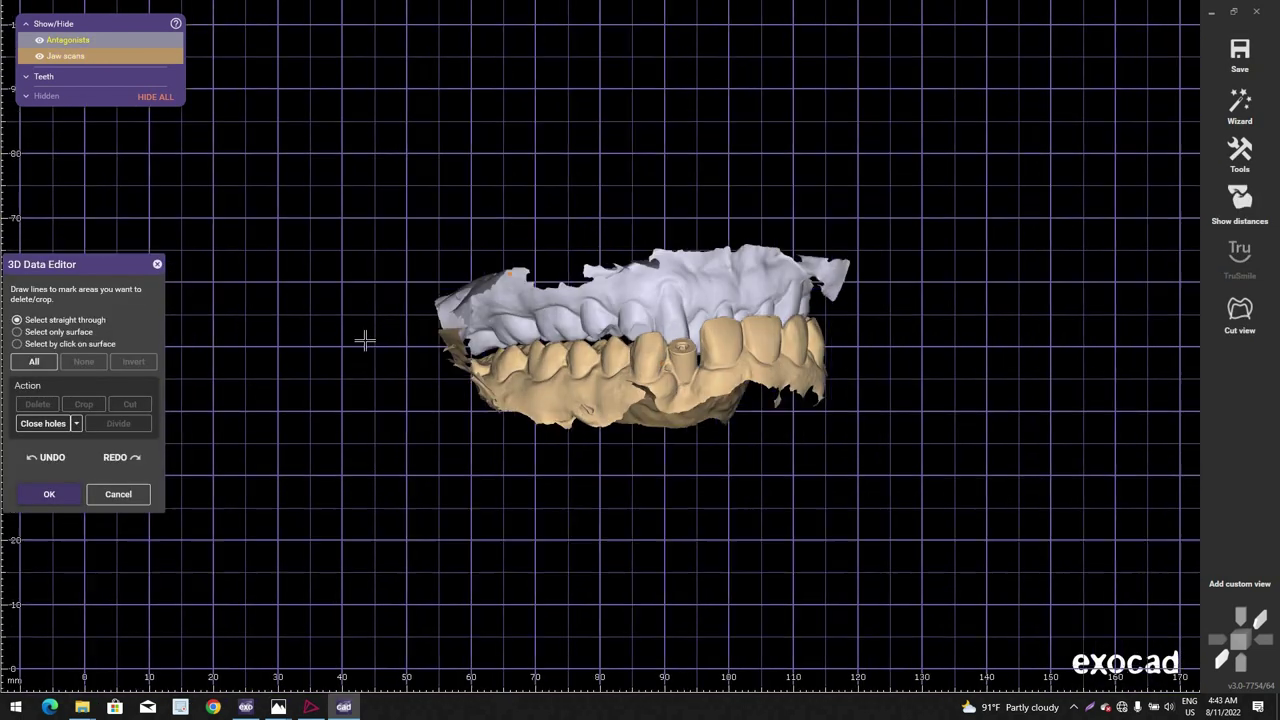
scroll(505, 335, "up", 3)
mouse_move(467, 281)
right_mouse_down()
mouse_move(449, 226)
mouse_move(496, 222)
right_mouse_up()
left_click(458, 511)
left_click(385, 449)
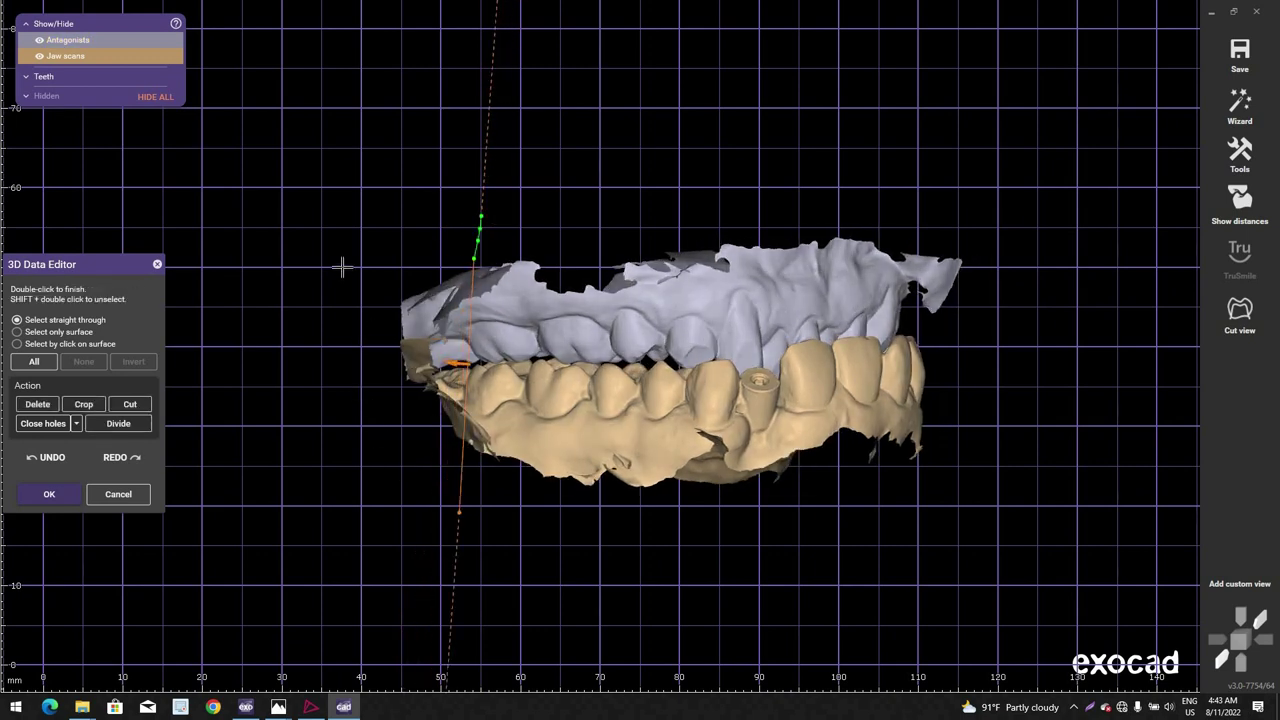
double_click(343, 267)
Step: Mark the loose flap at the patient's right end of the antagonist scan
scroll(697, 322, "down", 2)
right_click_drag(740, 342, 561, 290)
scroll(581, 303, "up", 3)
scroll(517, 266, "up", 3)
left_click(512, 263)
left_click(600, 333)
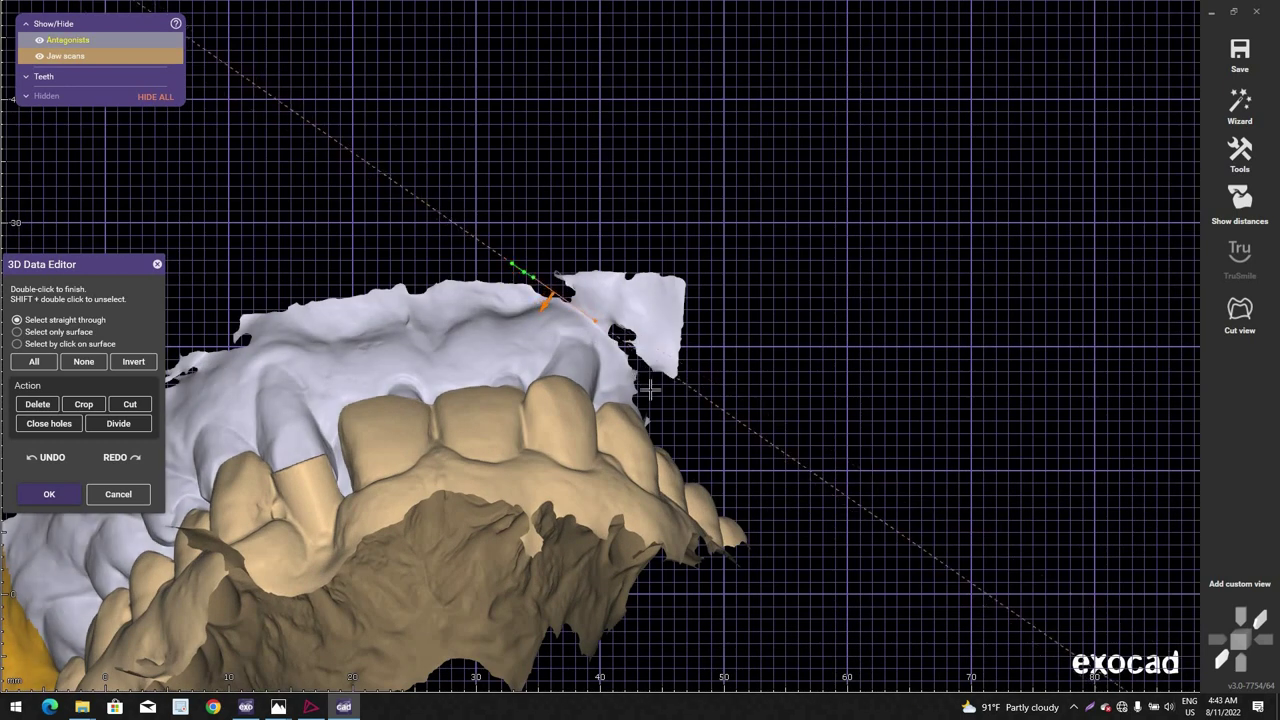
left_click(651, 390)
left_click(761, 367)
left_click(738, 256)
left_click(669, 226)
double_click(600, 231)
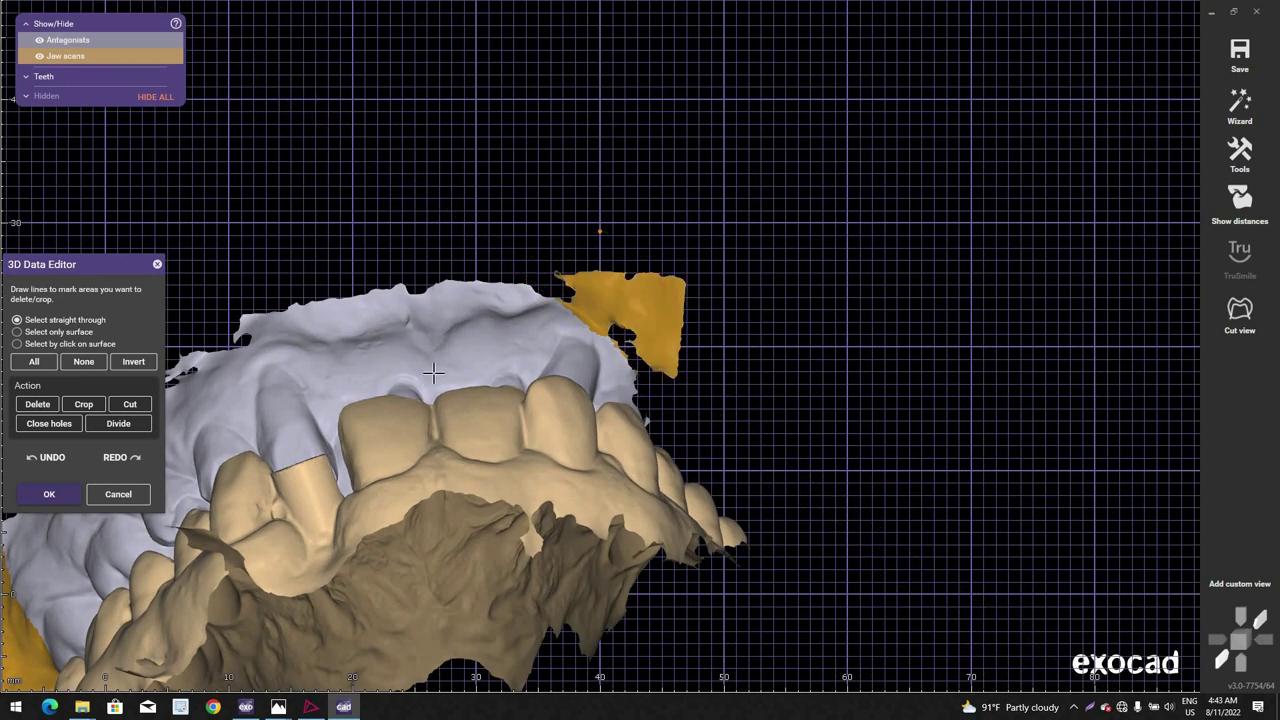
Step: Mark the ragged gingival border of the antagonist scan from the left posterior end to the right-end flap
right_click(431, 371)
scroll(431, 371, "down", 3)
right_click_drag(392, 364, 480, 385)
scroll(313, 459, "up", 3)
right_click_drag(243, 436, 186, 408)
left_click(187, 408)
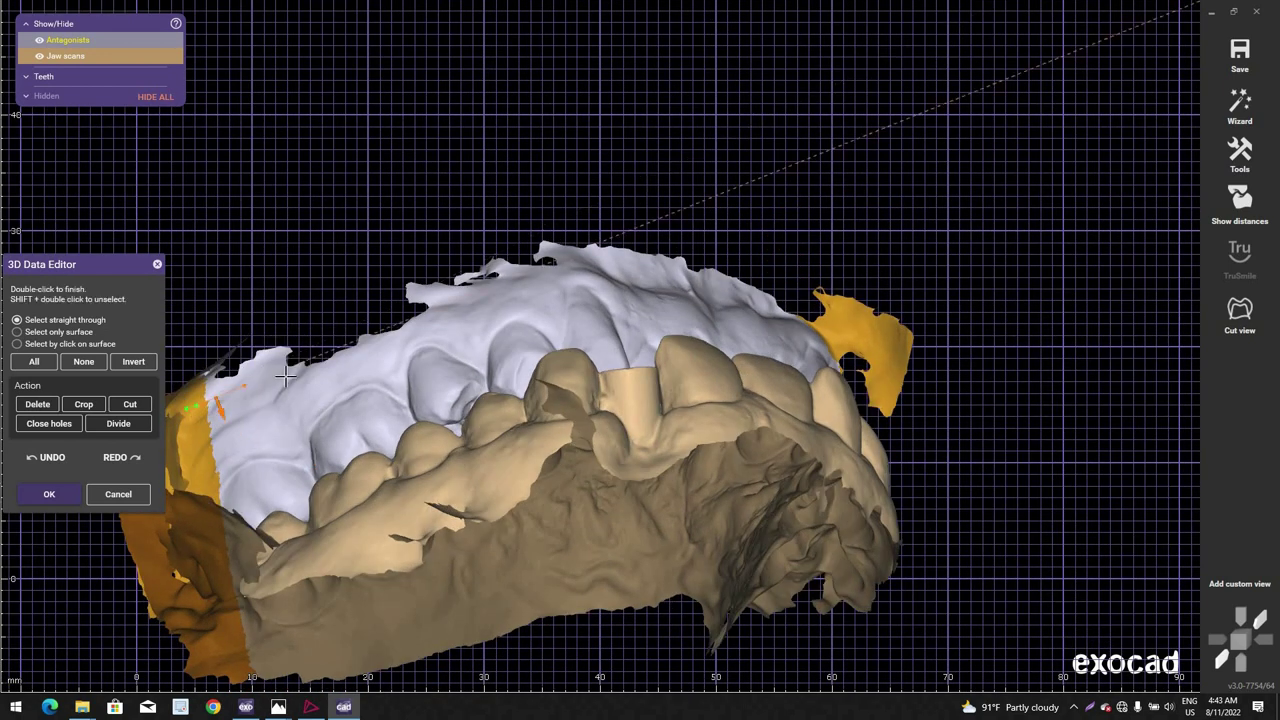
left_click(416, 320)
left_click(590, 268)
left_click(818, 219)
left_click(560, 184)
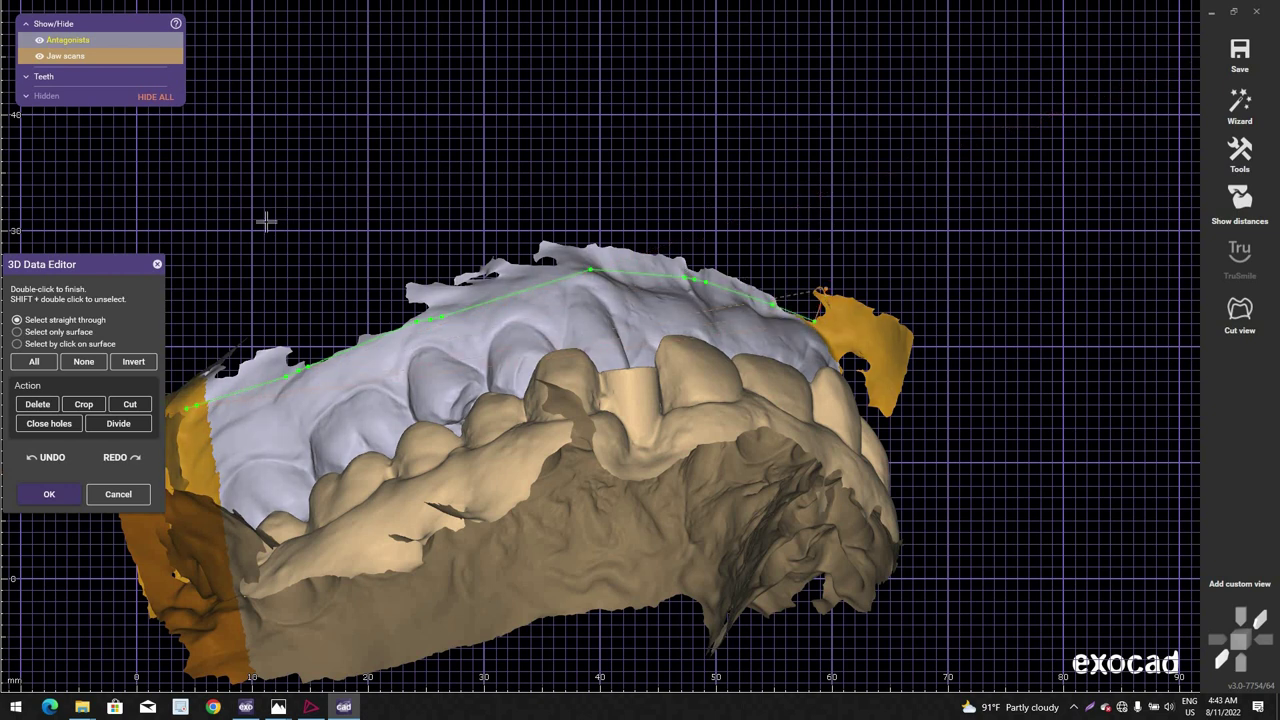
double_click(267, 222)
Step: Hide the antagonist scan and mark the loose flaps along the left buccal side of the upper jaw scan
scroll(293, 343, "down", 3)
right_click_drag(293, 343, 555, 219)
scroll(430, 335, "down", 2)
scroll(555, 219, "up", 3)
right_click_drag(560, 410, 575, 301)
key("ctrl+a")
mouse_move(818, 470)
right_mouse_down()
mouse_move(821, 437)
mouse_move(827, 453)
right_mouse_up()
scroll(827, 453, "up", 2)
mouse_move(827, 453)
left_mouse_down()
mouse_move(795, 405)
mouse_move(616, 250)
left_mouse_up()
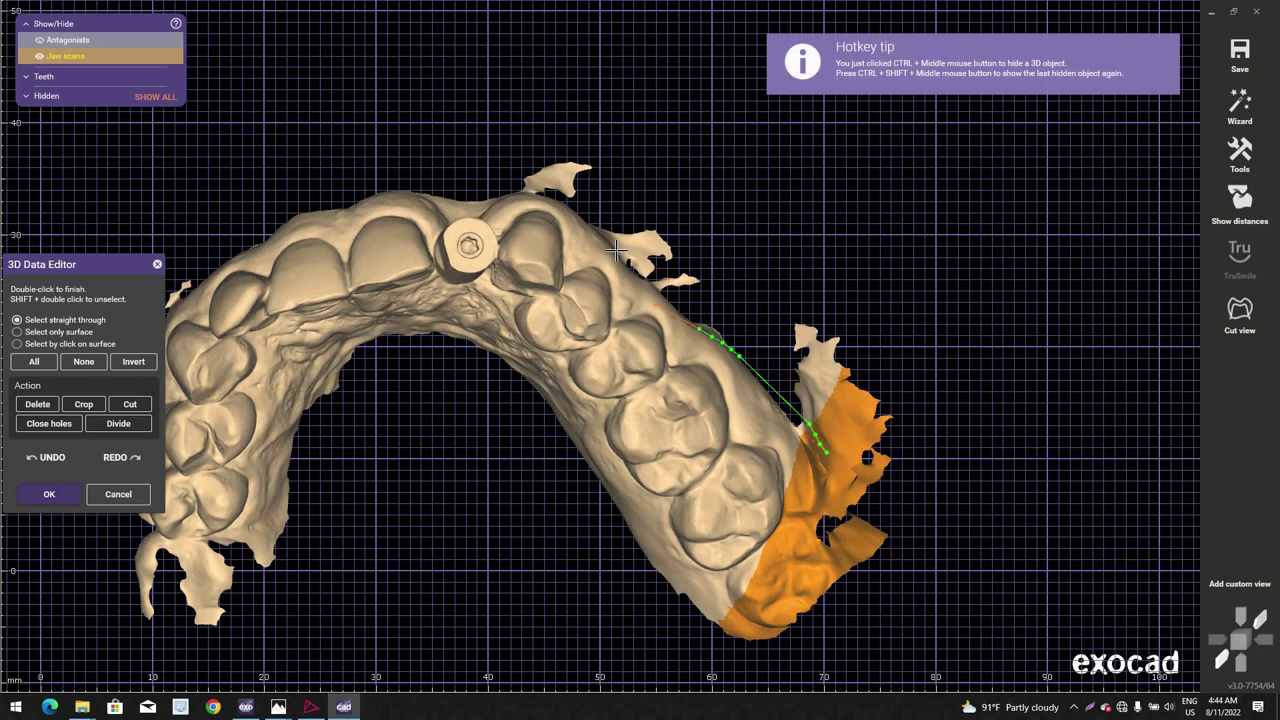
left_click(573, 205)
mouse_move(485, 154)
left_mouse_down()
mouse_move(923, 243)
mouse_move(996, 327)
left_mouse_up()
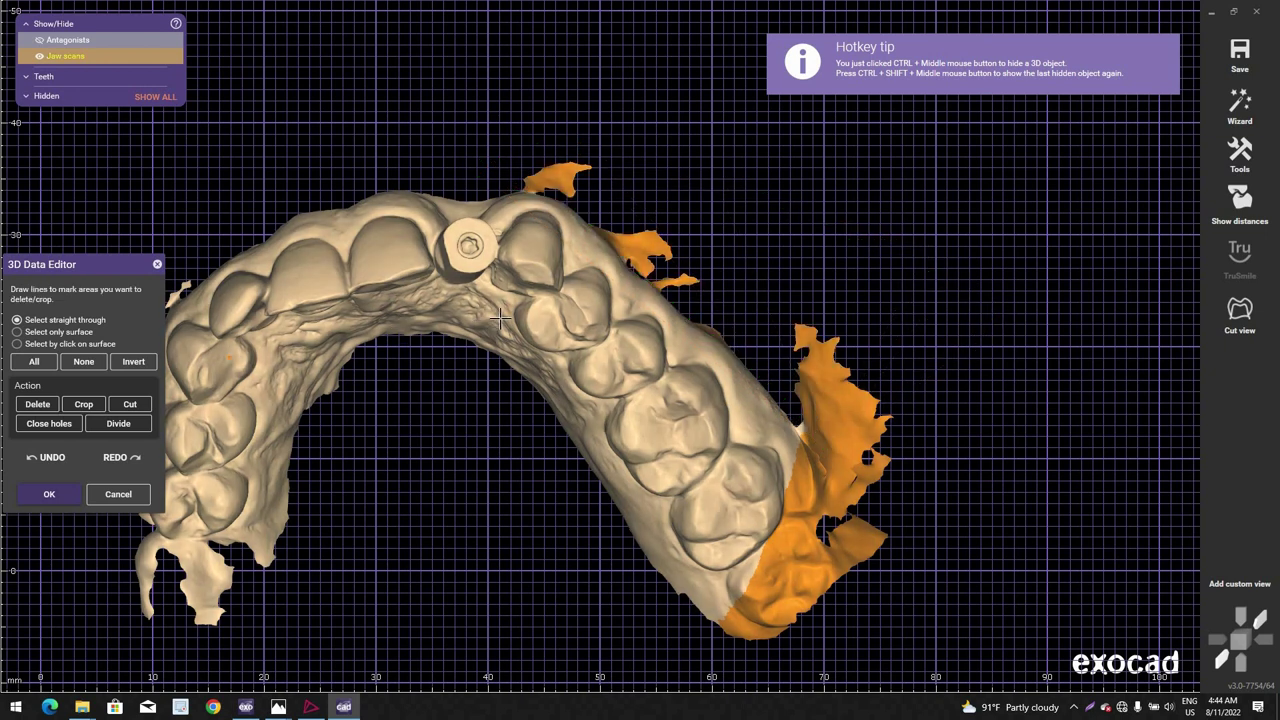
Step: Mark the upper scan's right posterior end and small right buccal flap, and delete all marked areas
middle_click_drag(345, 540, 590, 508)
scroll(590, 508, "down", 3)
right_click_drag(590, 508, 601, 509)
scroll(566, 500, "up", 2)
mouse_move(401, 498)
left_mouse_down()
mouse_move(469, 626)
mouse_move(580, 543)
left_mouse_up()
double_click(580, 543)
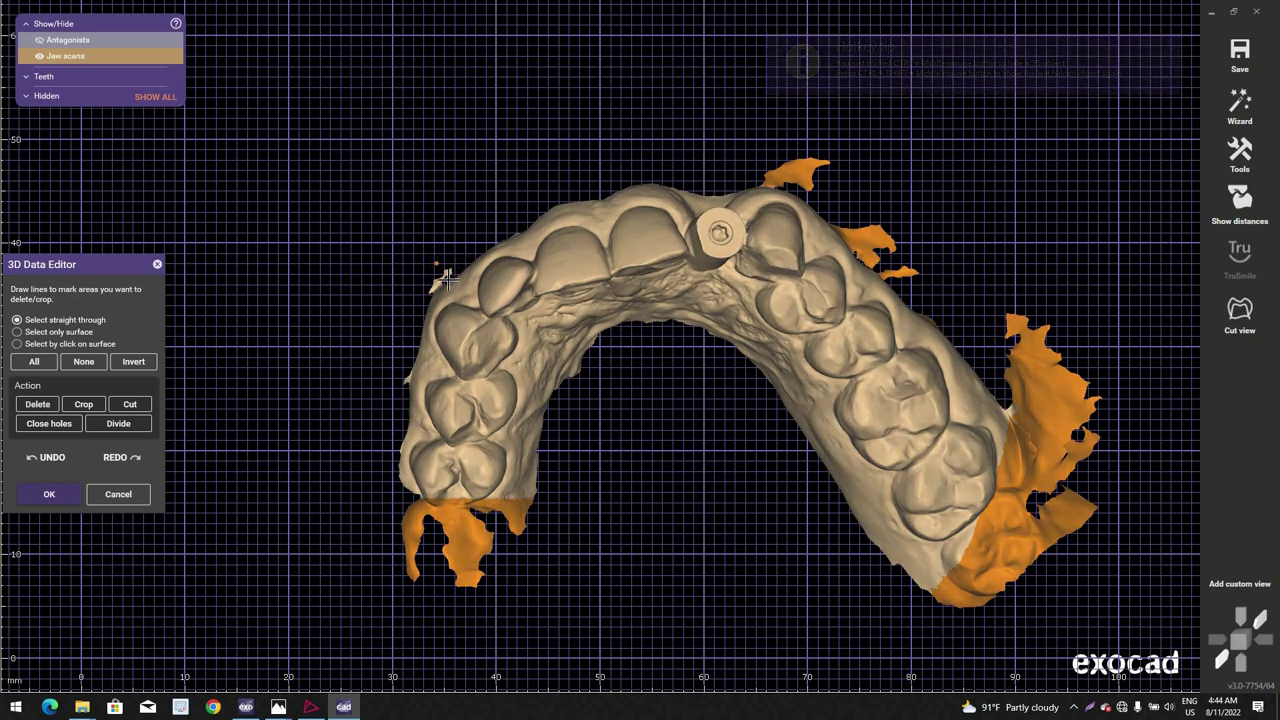
left_click_drag(463, 258, 429, 277)
left_click_drag(428, 233, 541, 304)
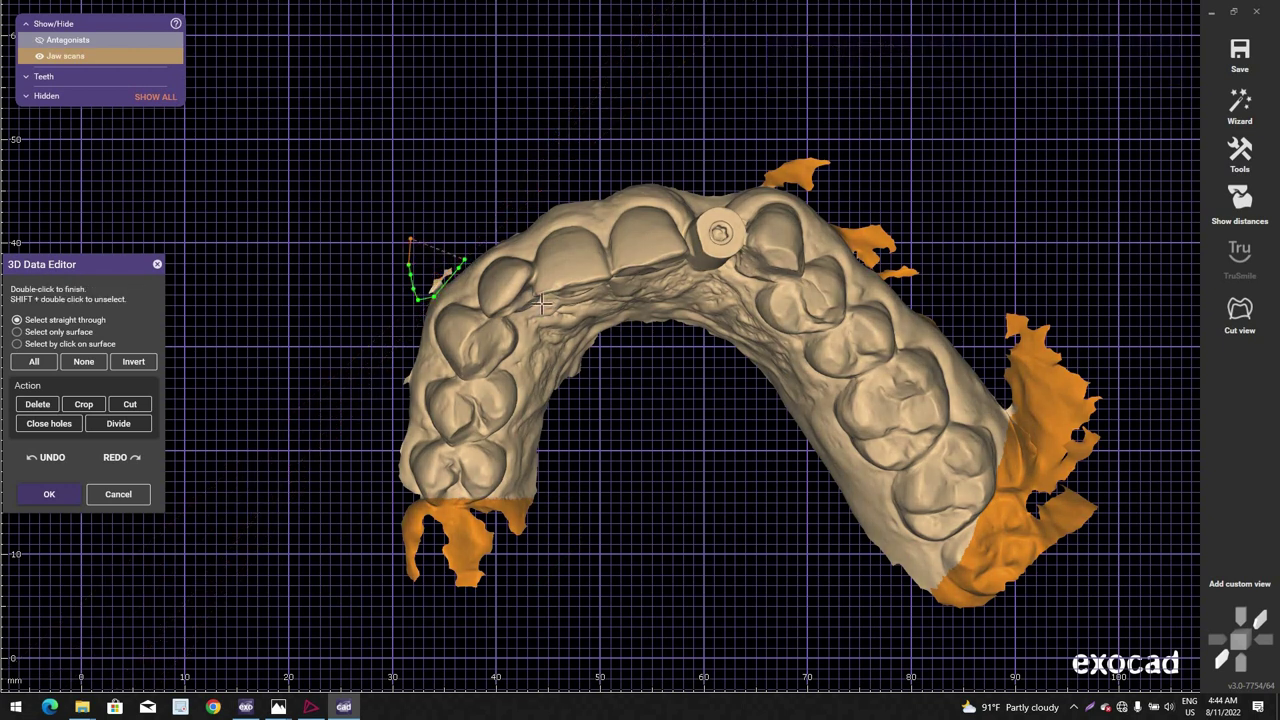
double_click(428, 233)
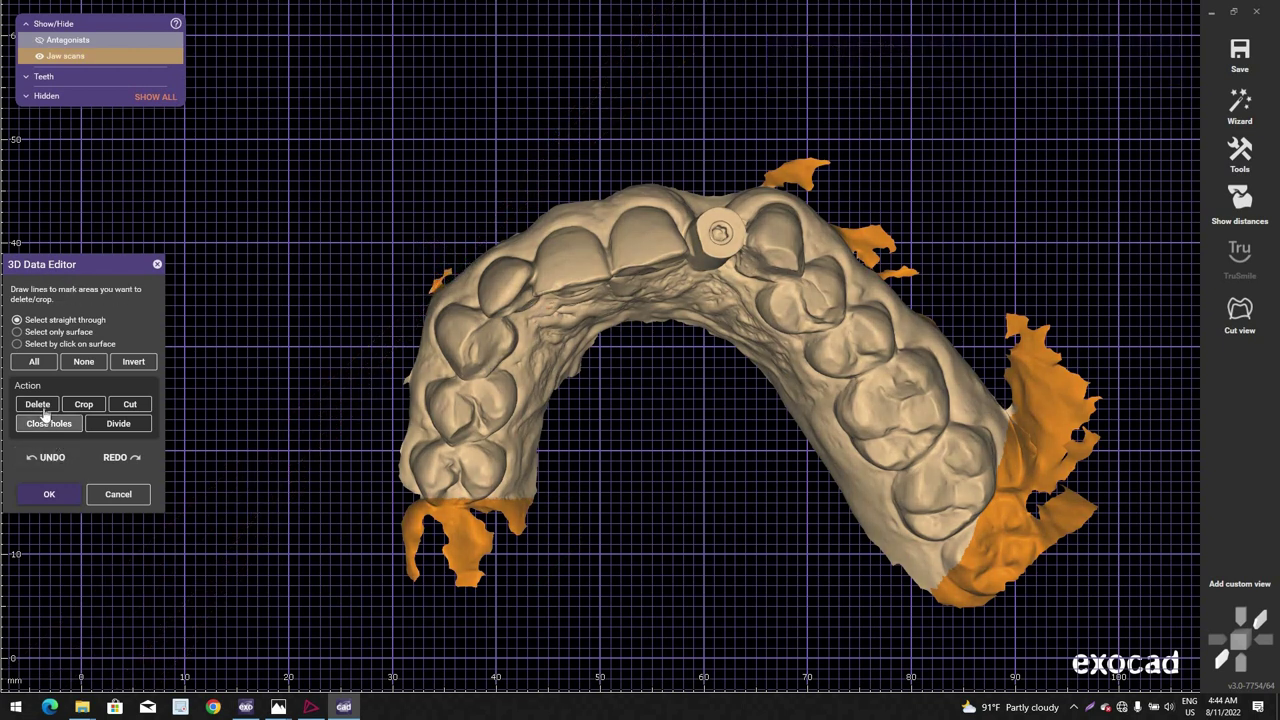
left_click(40, 405)
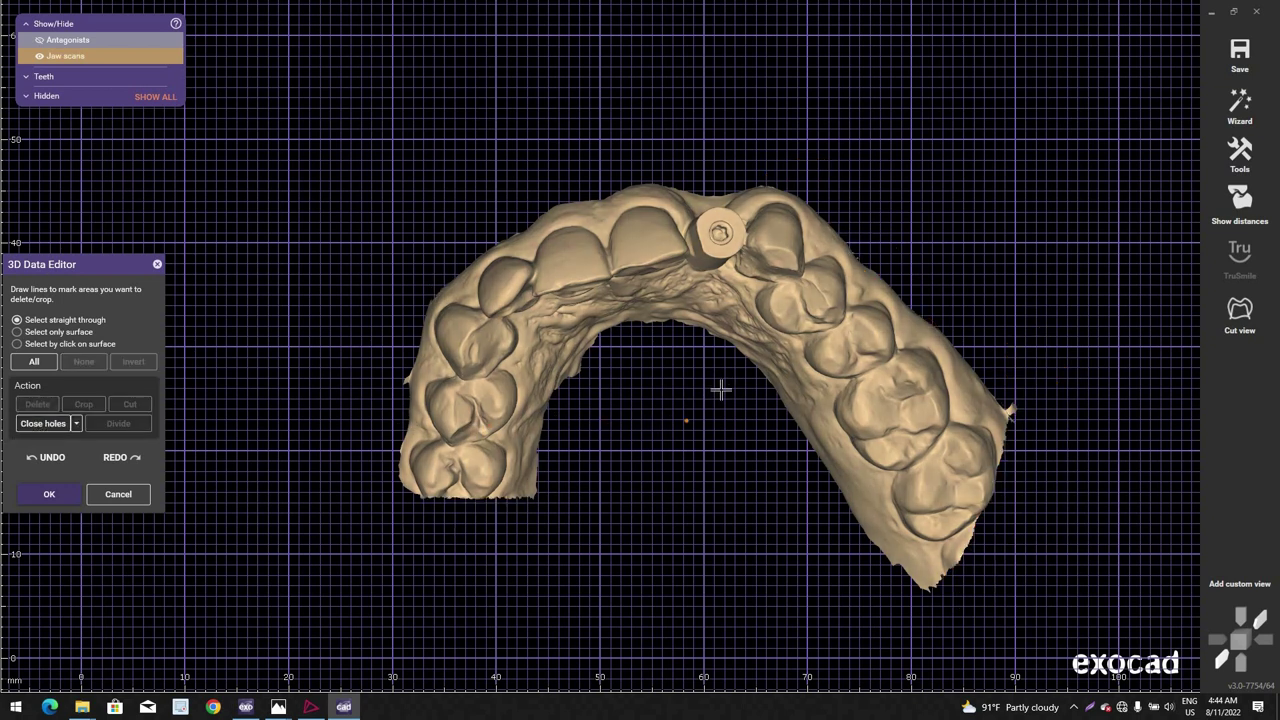
Step: Show the antagonist scan again and delete its marked ends and gingival border
left_click(68, 40)
right_click_drag(215, 170, 20, 500)
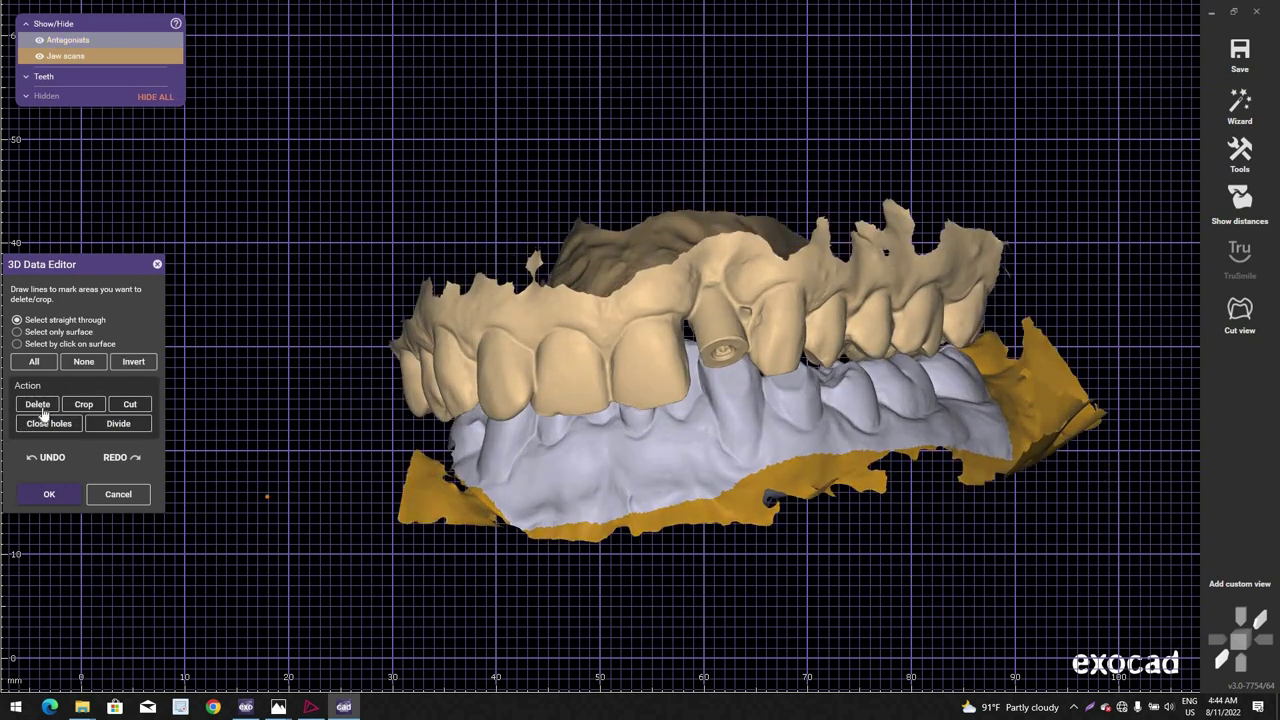
left_click(40, 404)
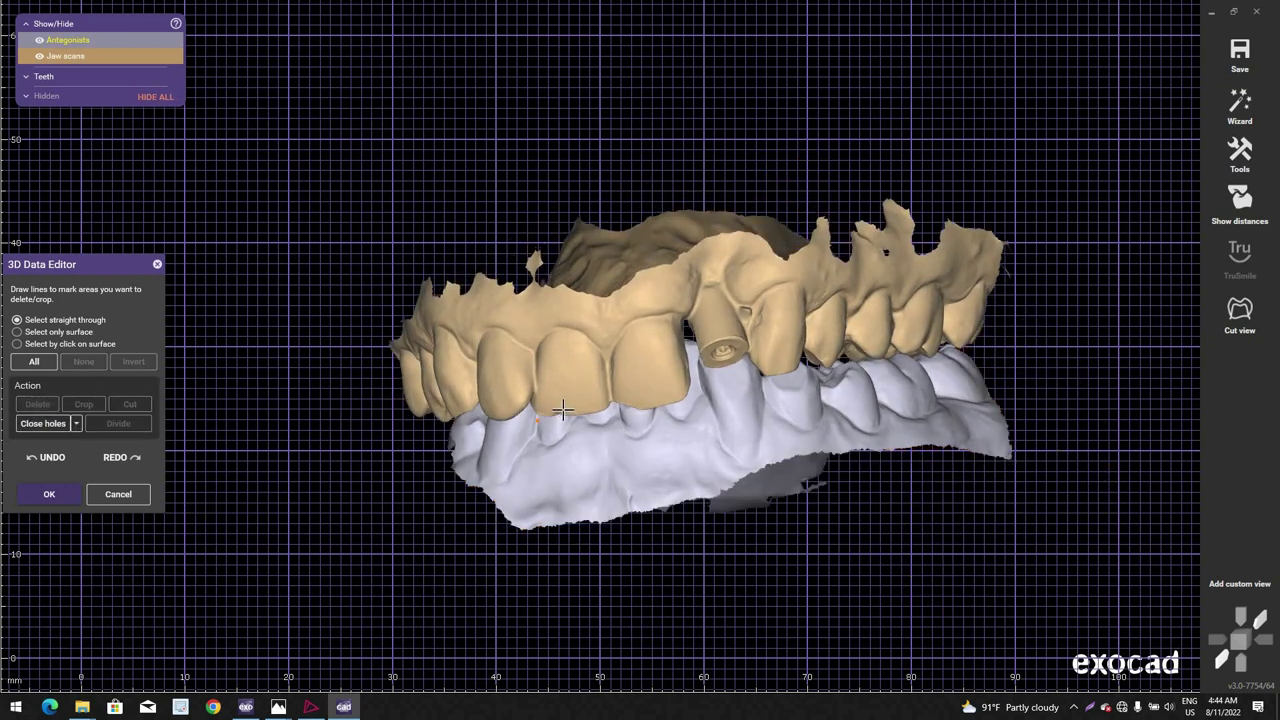
Step: Hide the antagonist scan and cut away the ragged upper edge of the jaw scan across the whole arch
right_click_drag(563, 409, 723, 463)
middle_click(724, 464, "ctrl")
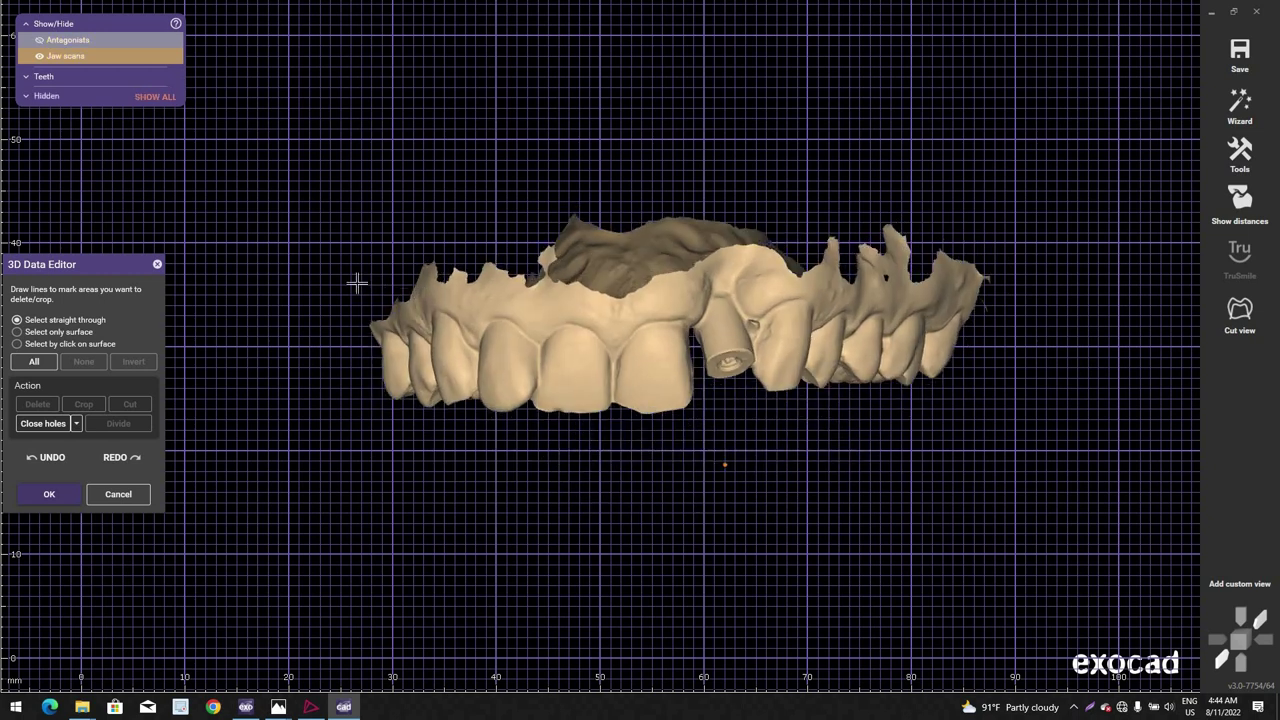
right_click_drag(356, 283, 403, 271)
left_click(910, 258)
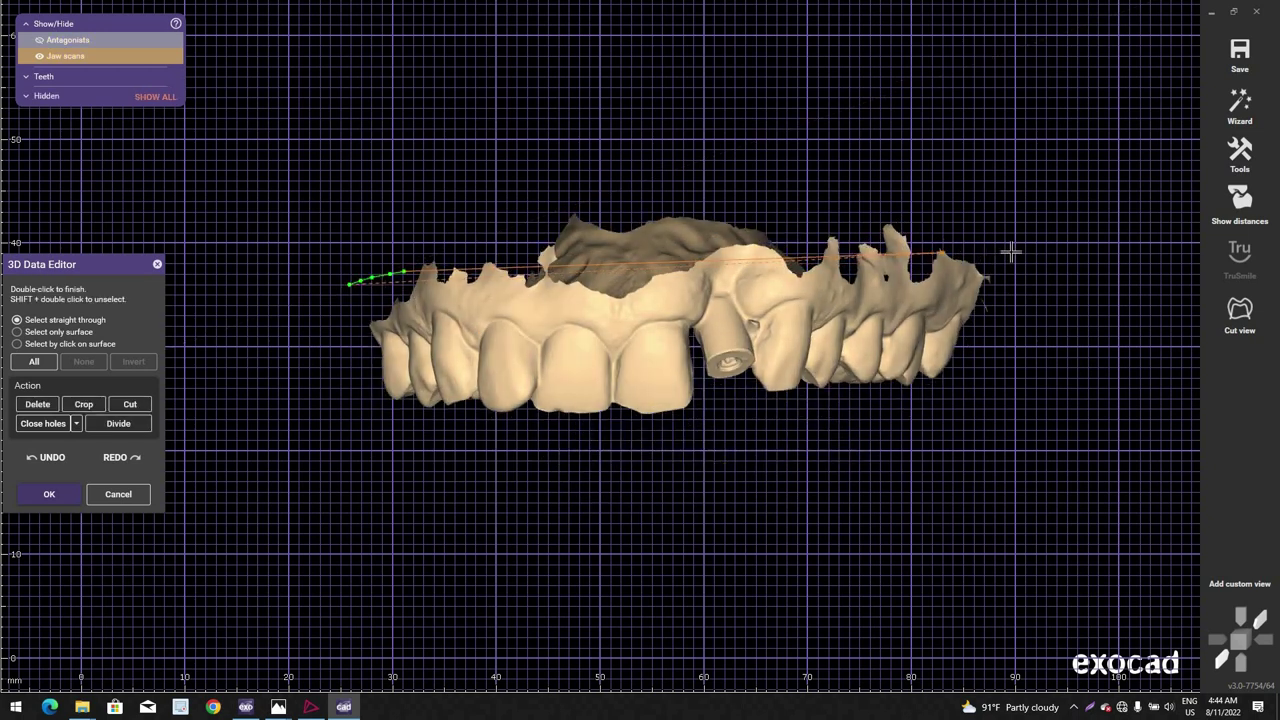
double_click(494, 169)
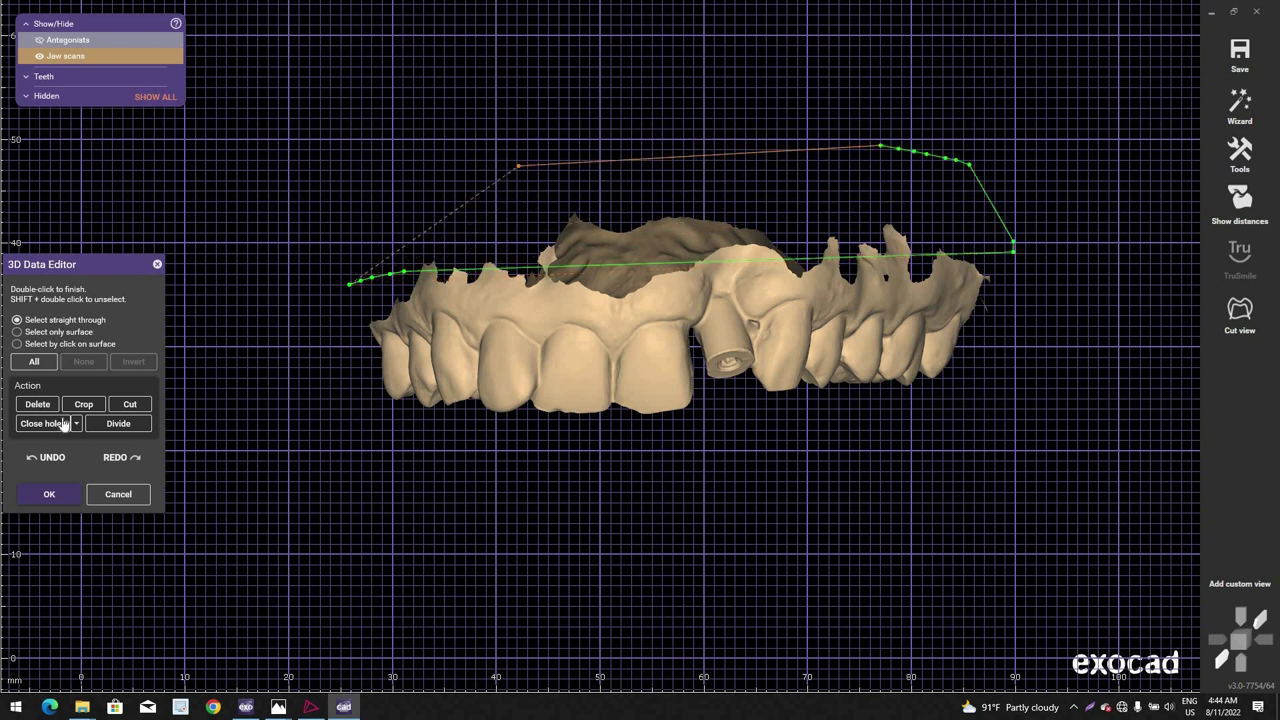
left_click(38, 404)
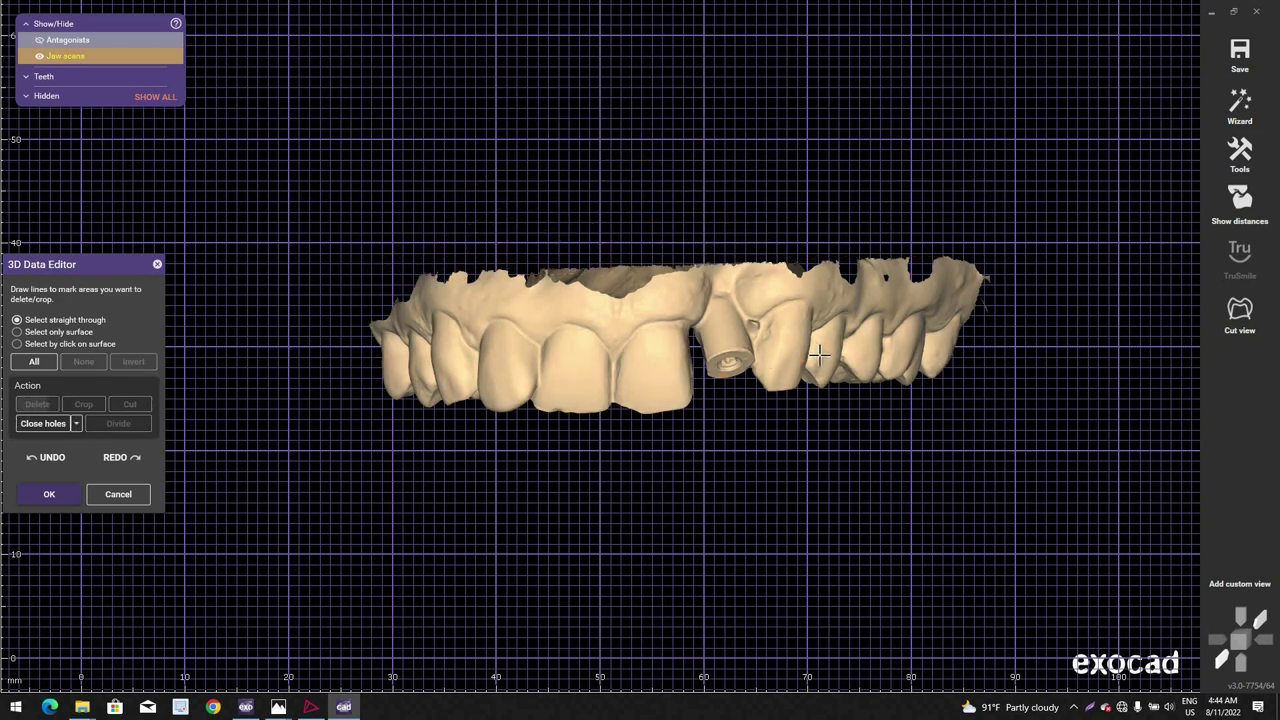
Step: Mark and delete the uneven buccal gingival strip beside the left posterior teeth of the upper scan
right_click_drag(823, 355, 847, 173)
scroll(690, 147, "up", 2)
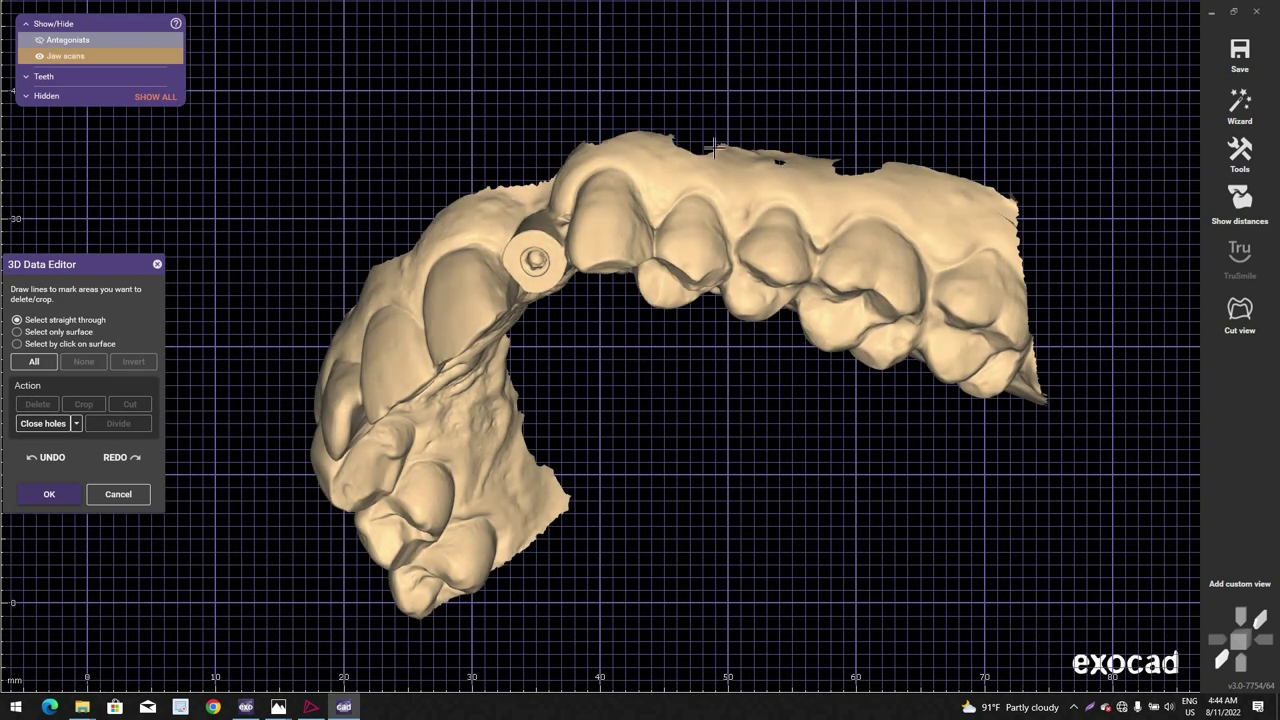
scroll(714, 148, "up", 1)
left_click(688, 144)
left_click(1060, 237)
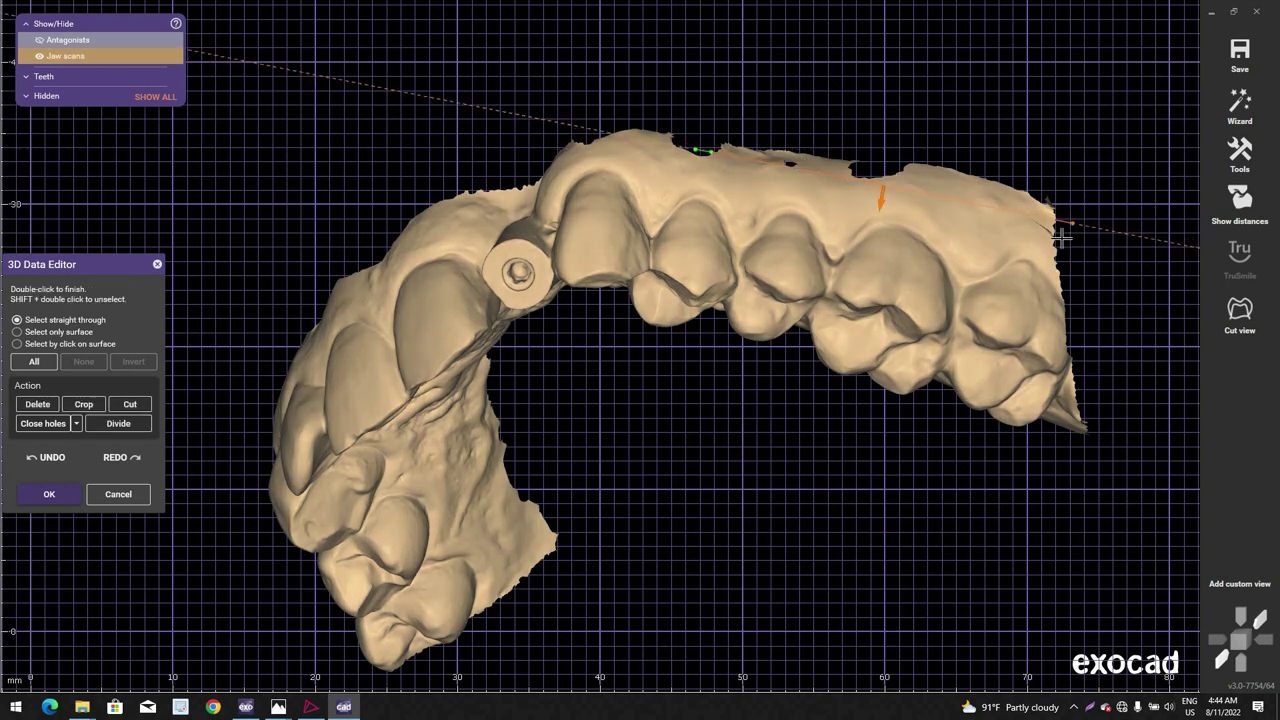
left_click(1075, 190)
double_click(703, 133)
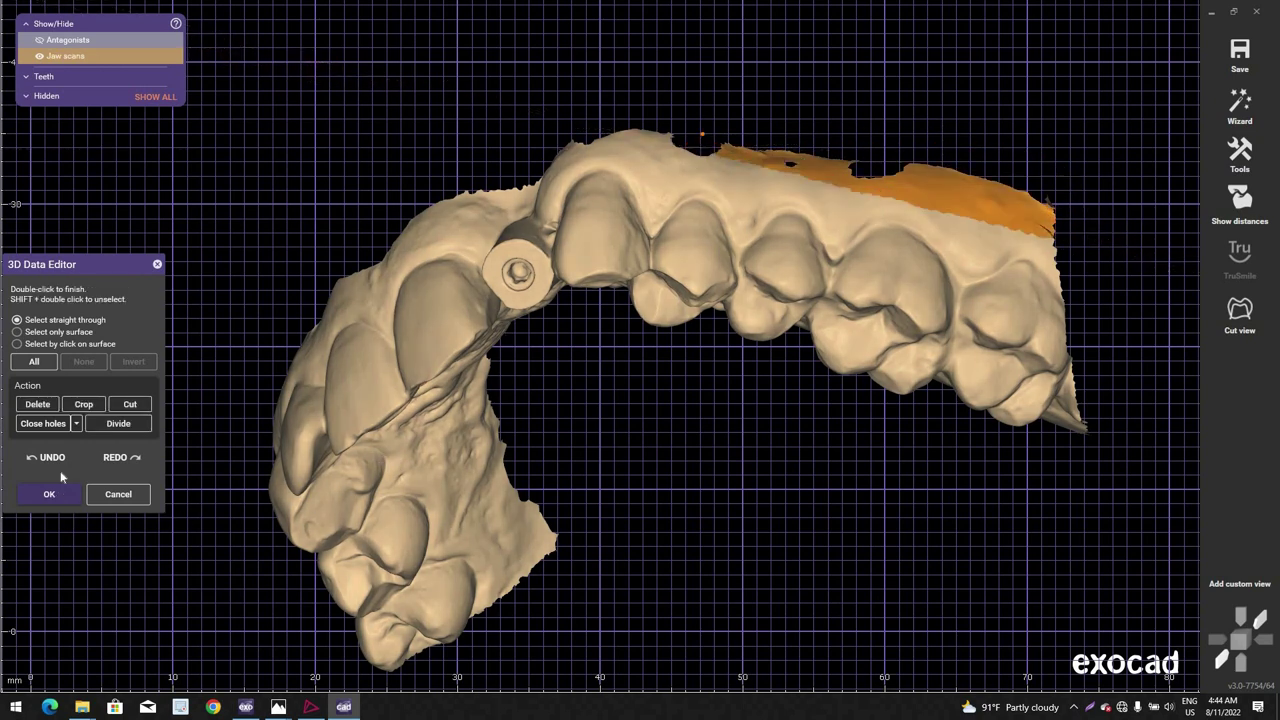
left_click(38, 403)
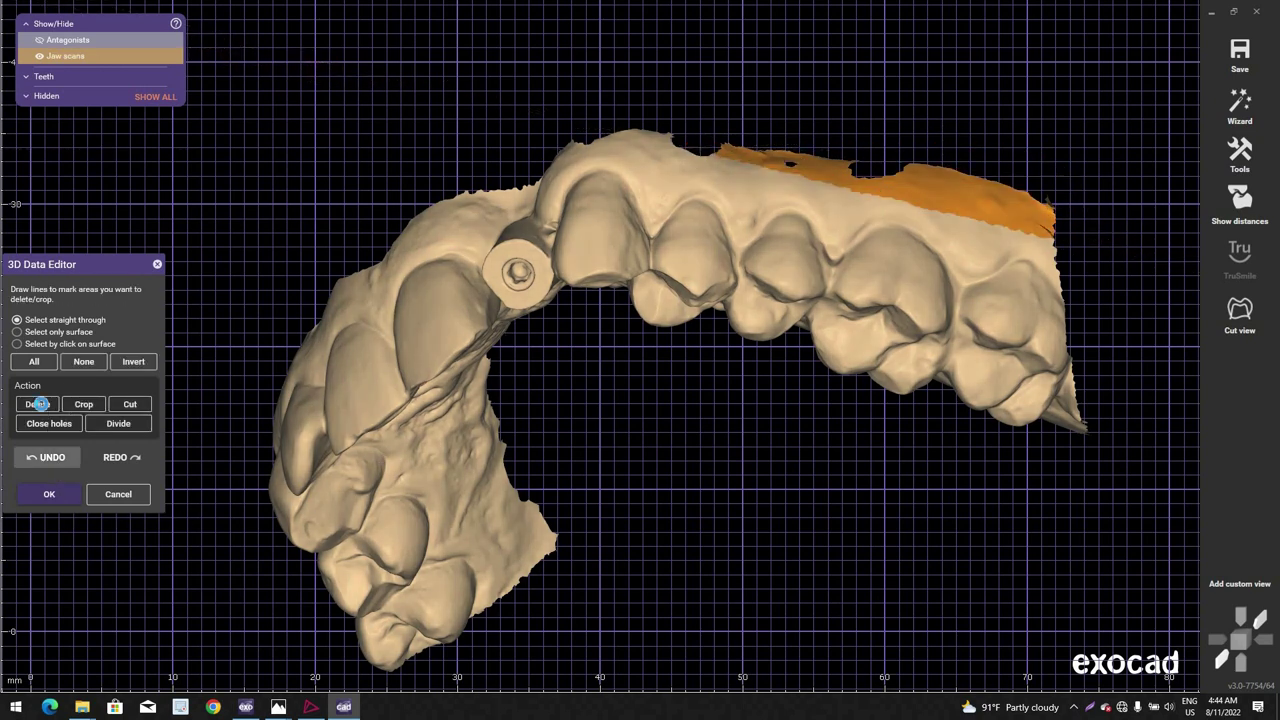
Step: Mark and delete the leftover scan corner behind the last left molar of the upper jaw
scroll(836, 321, "down", 2)
middle_click(836, 321)
right_click_drag(838, 319, 668, 408)
middle_click(748, 357)
scroll(677, 413, "up", 2)
right_click_drag(677, 413, 649, 389)
mouse_move(600, 516)
left_mouse_down()
mouse_move(575, 578)
mouse_move(706, 598)
mouse_move(751, 547)
left_mouse_up()
double_click(755, 431)
scroll(574, 470, "down", 2)
middle_click(570, 473)
right_click_drag(568, 474, 540, 476)
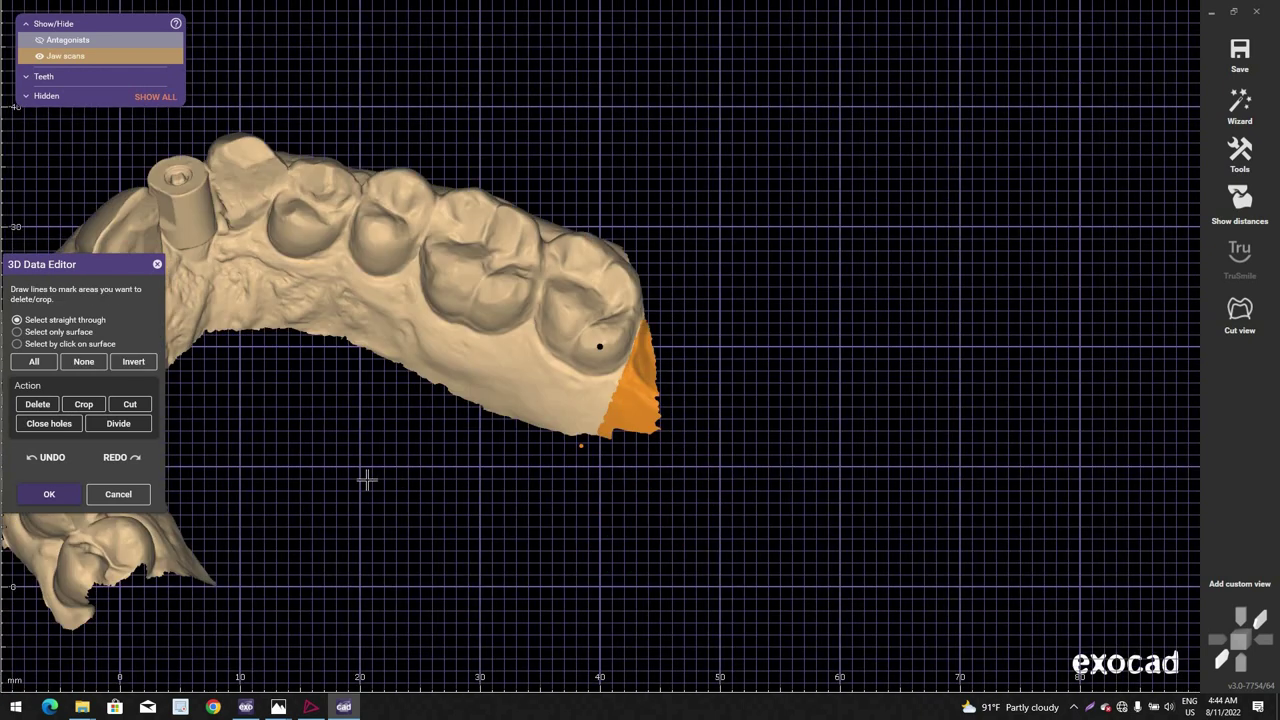
left_click(37, 404)
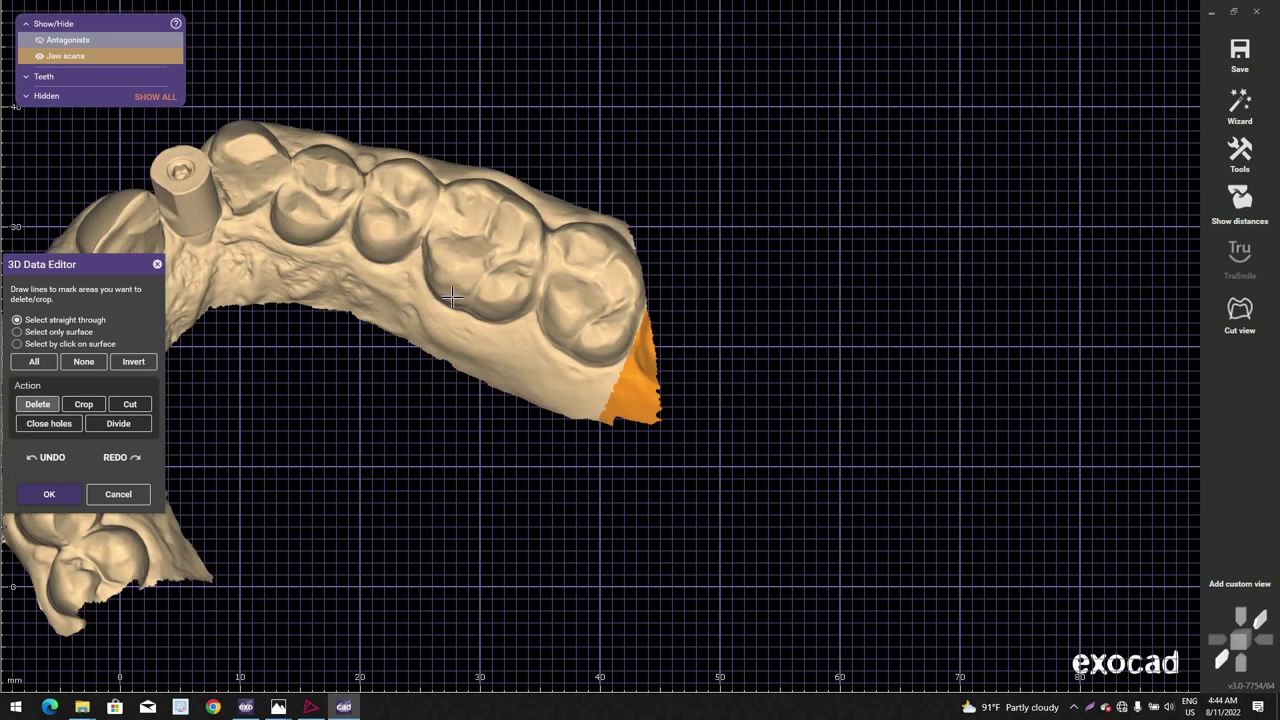
Step: Mark and delete the thin protruding buccal edge beside the upper right canine and premolars
right_click_drag(434, 307, 401, 320)
middle_click(401, 320)
right_click_drag(571, 411, 486, 433)
scroll(486, 433, "up", 3)
scroll(482, 435, "up", 3)
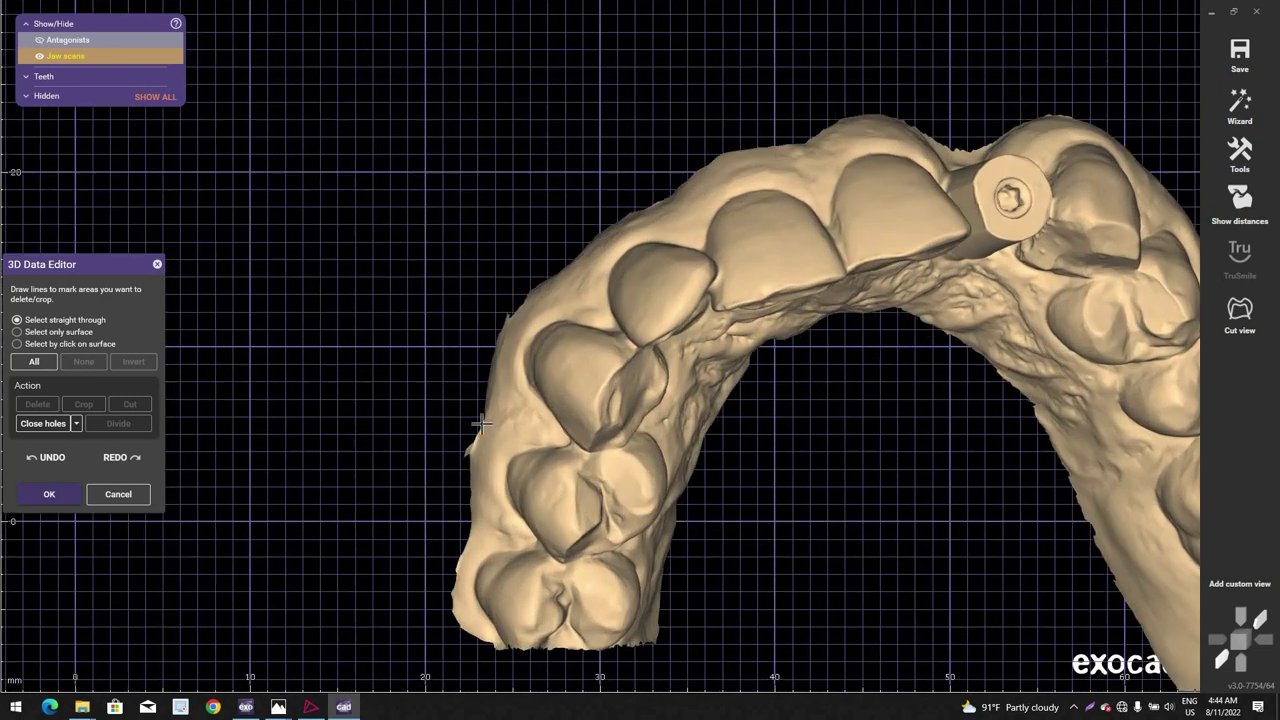
left_click(470, 443)
mouse_move(440, 391)
left_mouse_down()
mouse_move(517, 266)
mouse_move(518, 286)
left_mouse_up()
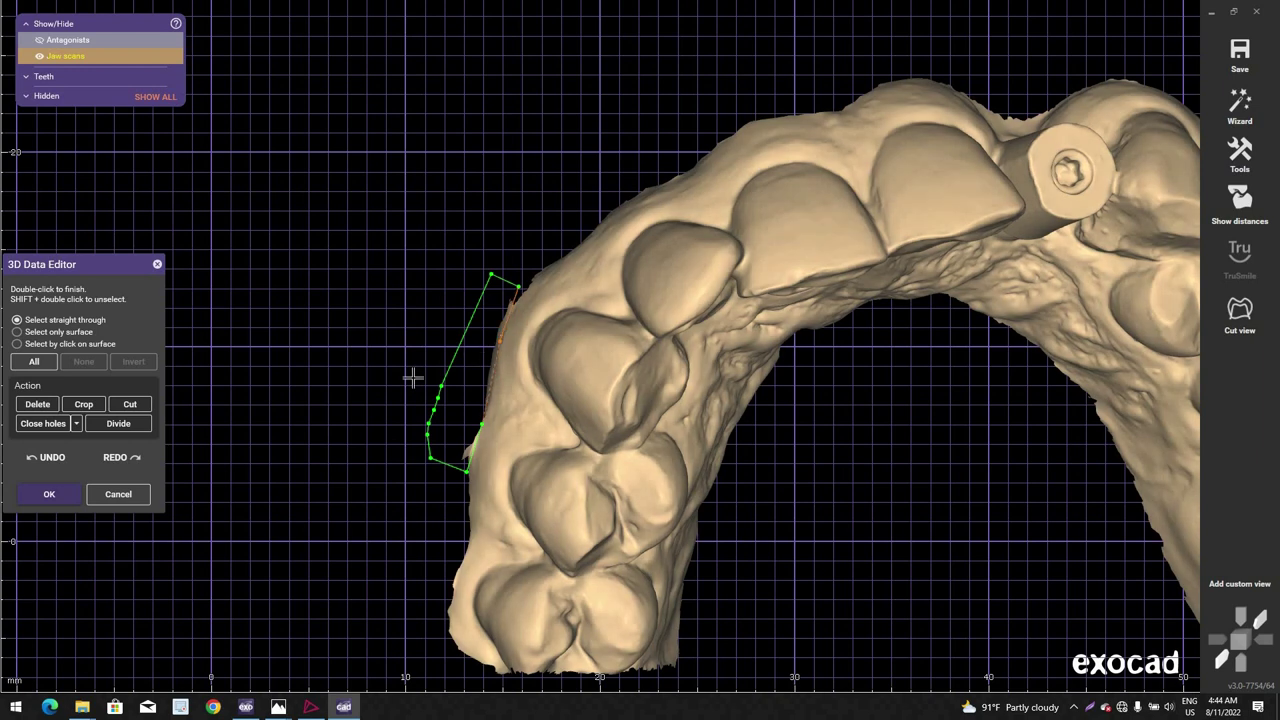
double_click(414, 374)
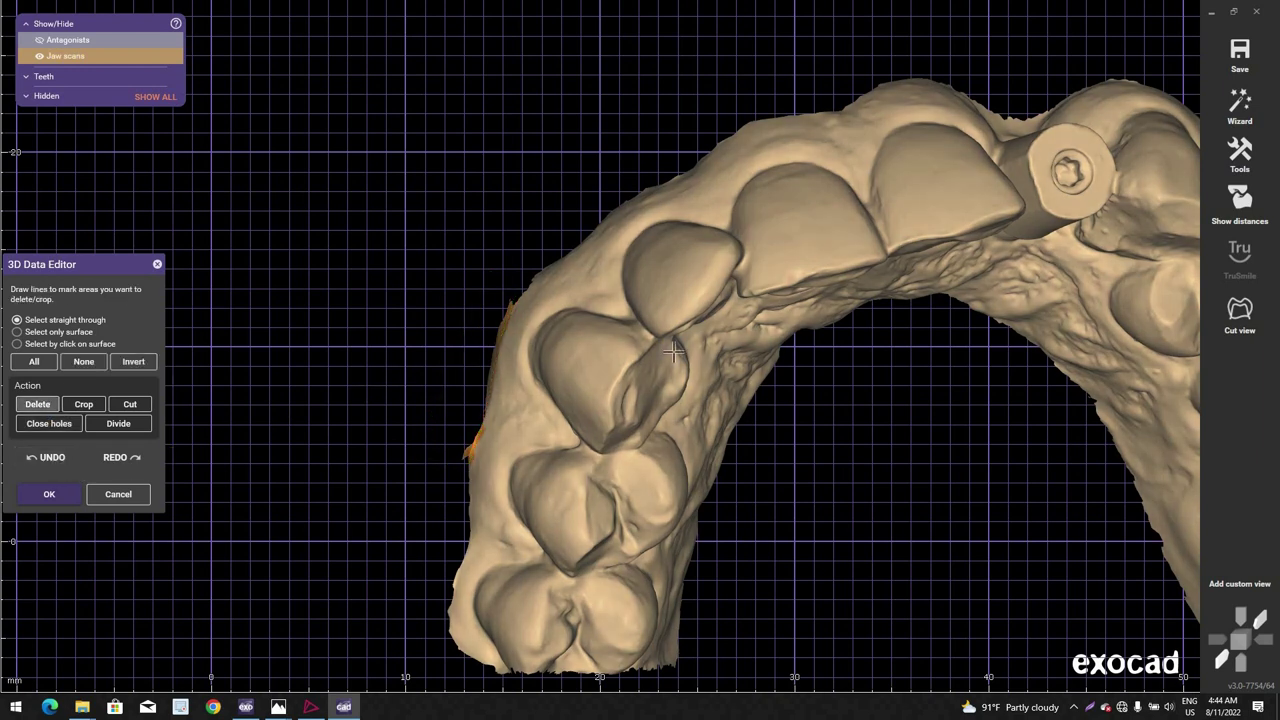
Step: Show the antagonist scan and trim its uneven gingival border with a straight cut across the arch
left_click(67, 40)
scroll(797, 386, "down", 2)
right_click_drag(797, 386, 231, 272)
scroll(790, 400, "down", 2)
scroll(526, 486, "down", 1)
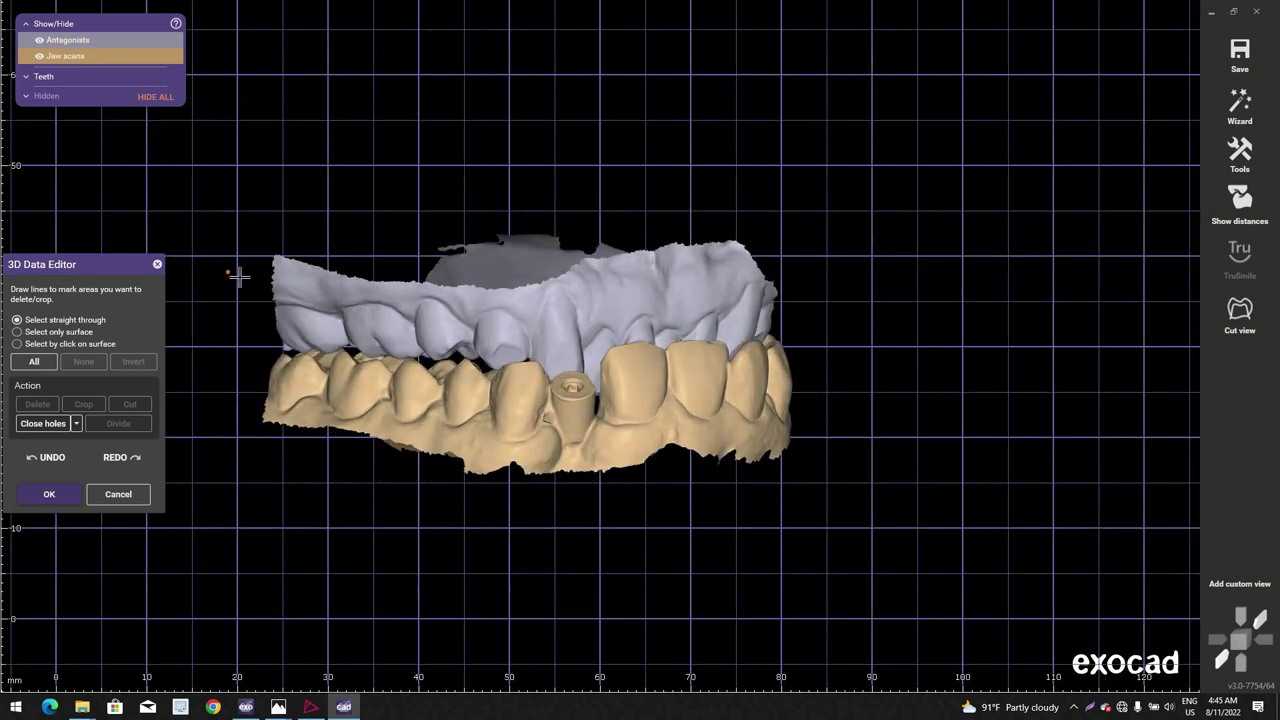
left_click(789, 256)
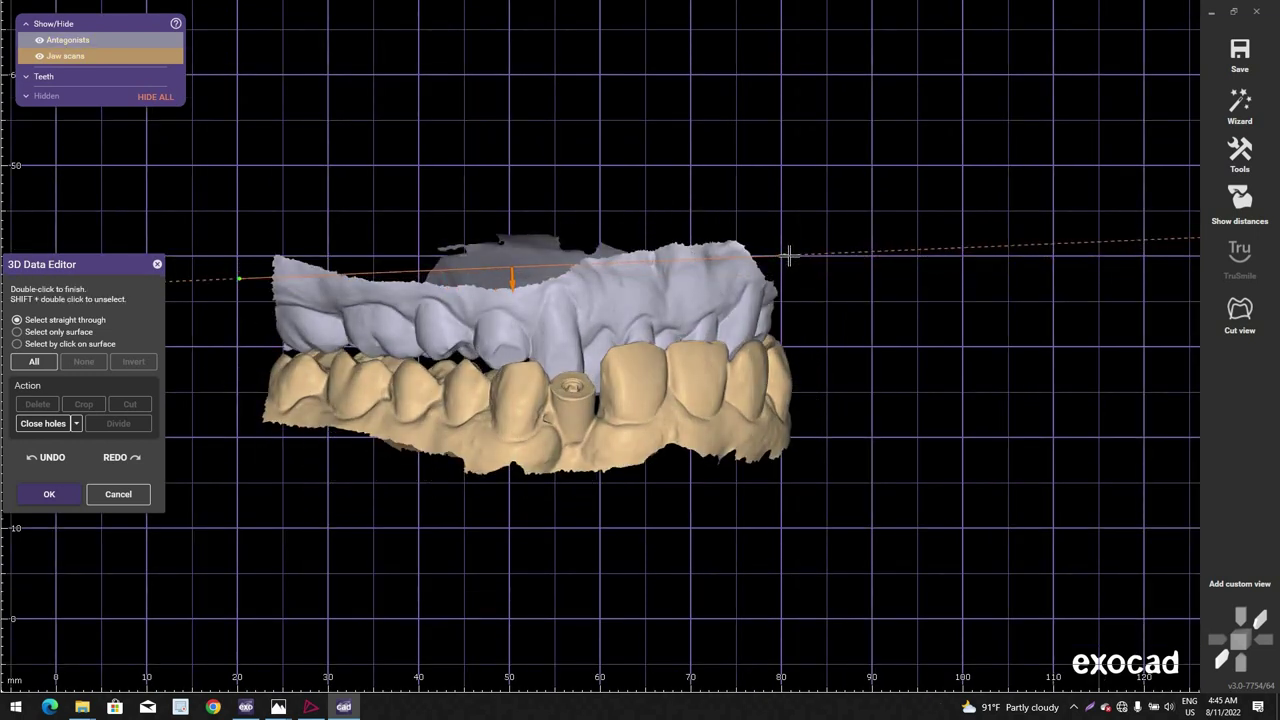
left_click(710, 183)
double_click(407, 168)
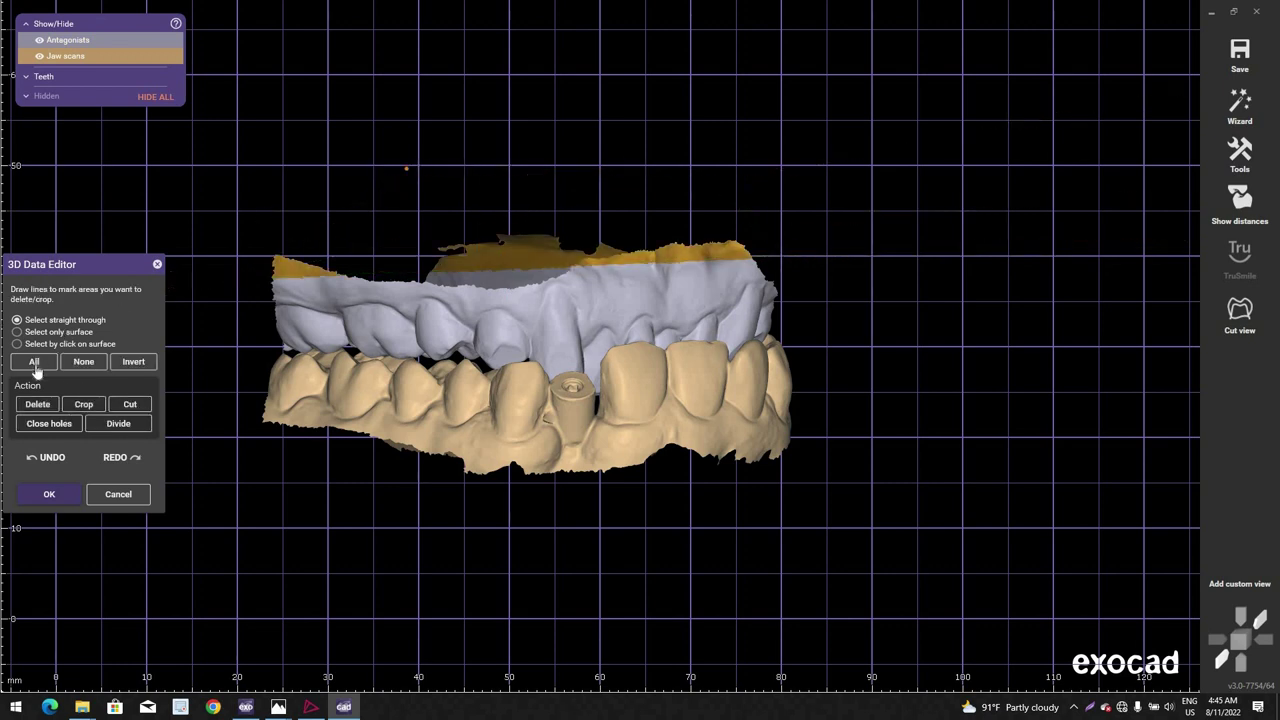
left_click(37, 404)
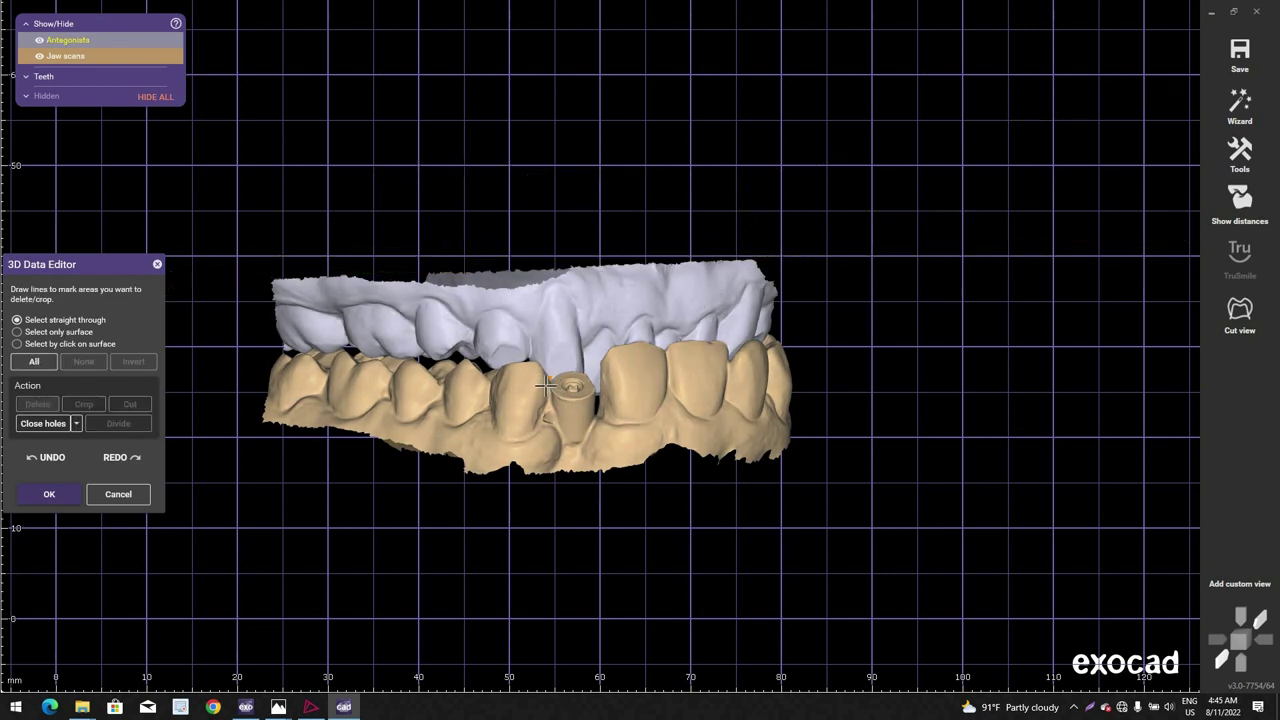
right_click_drag(550, 388, 603, 383)
scroll(603, 383, "up", 3)
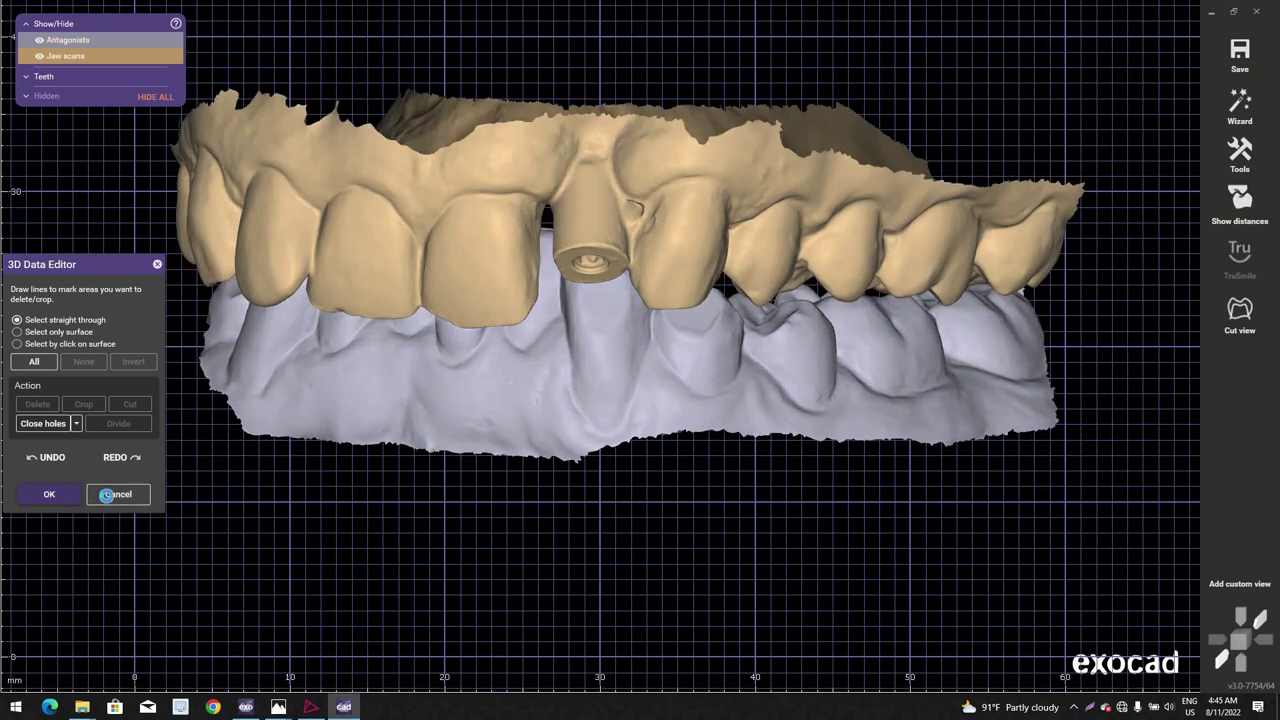
Step: Leave the scan data editor, resume the wizard and set the upper jaw's occlusal view as the scan data orientation
left_click(106, 494)
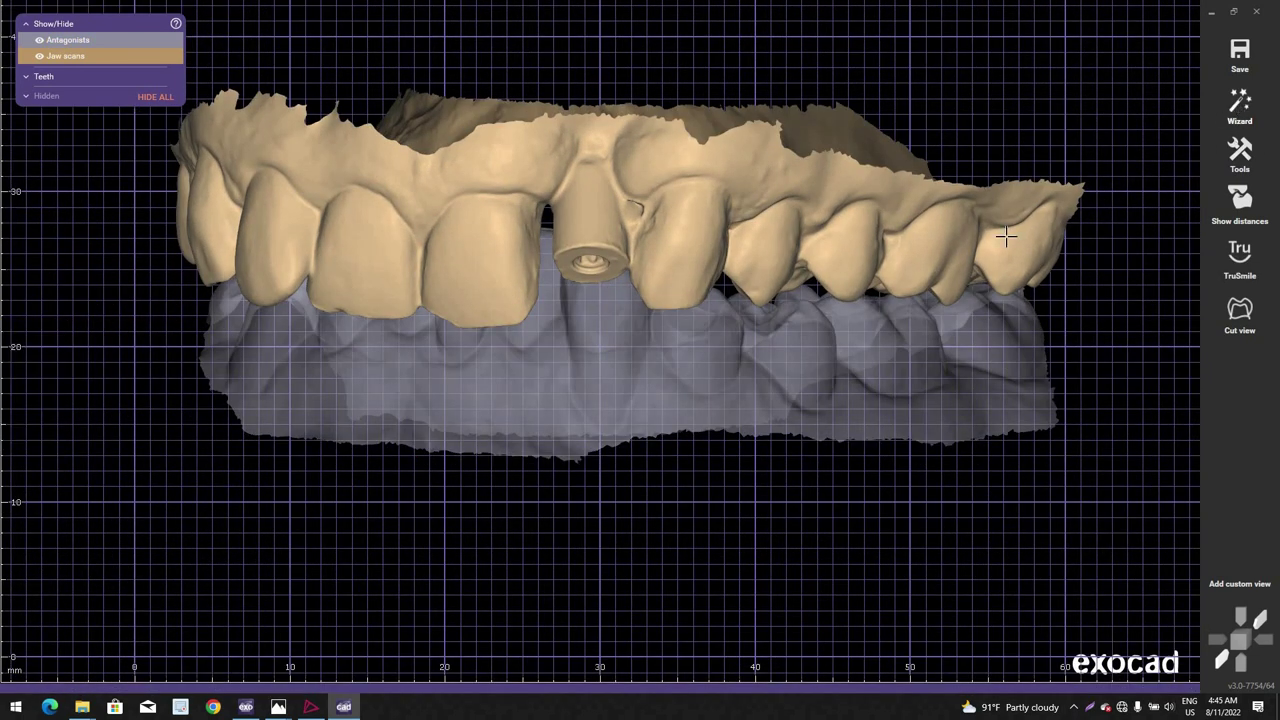
left_click(1240, 107)
scroll(505, 385, "down", 2)
mouse_move(505, 385)
right_mouse_down()
mouse_move(461, 304)
mouse_move(441, 437)
mouse_move(543, 423)
mouse_move(519, 358)
right_mouse_up()
scroll(441, 437, "up", 3)
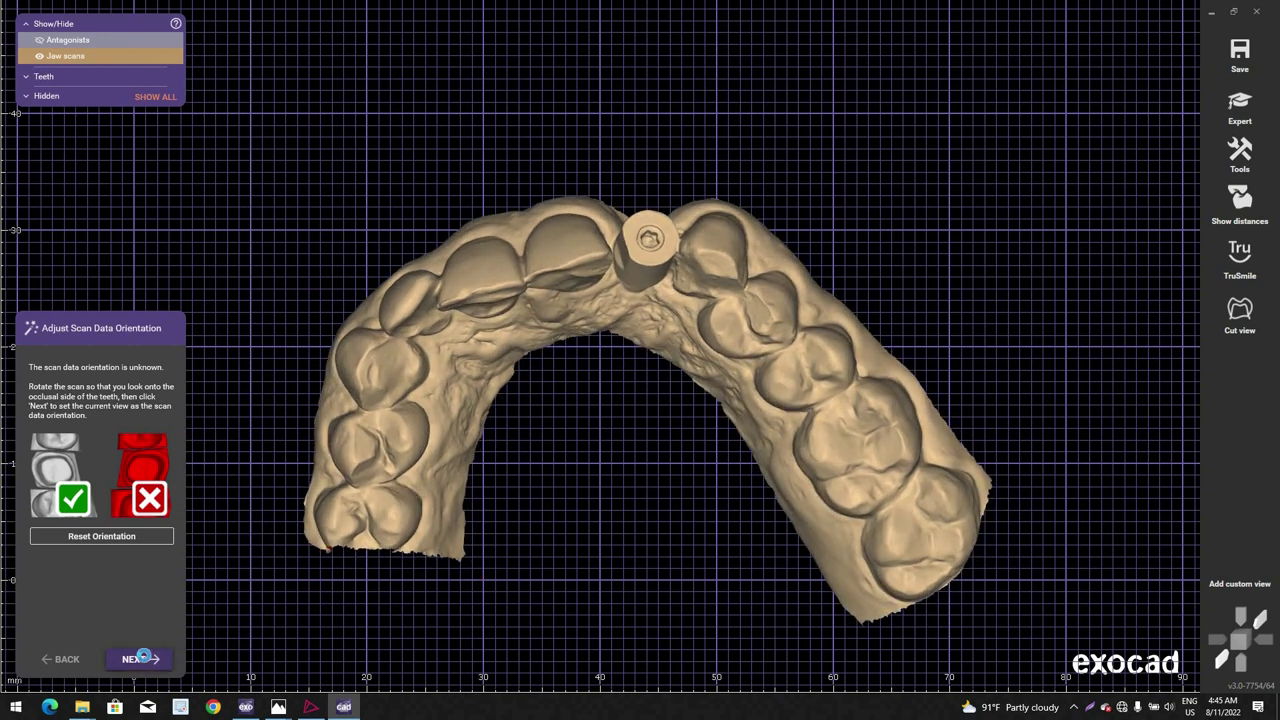
left_click(142, 657)
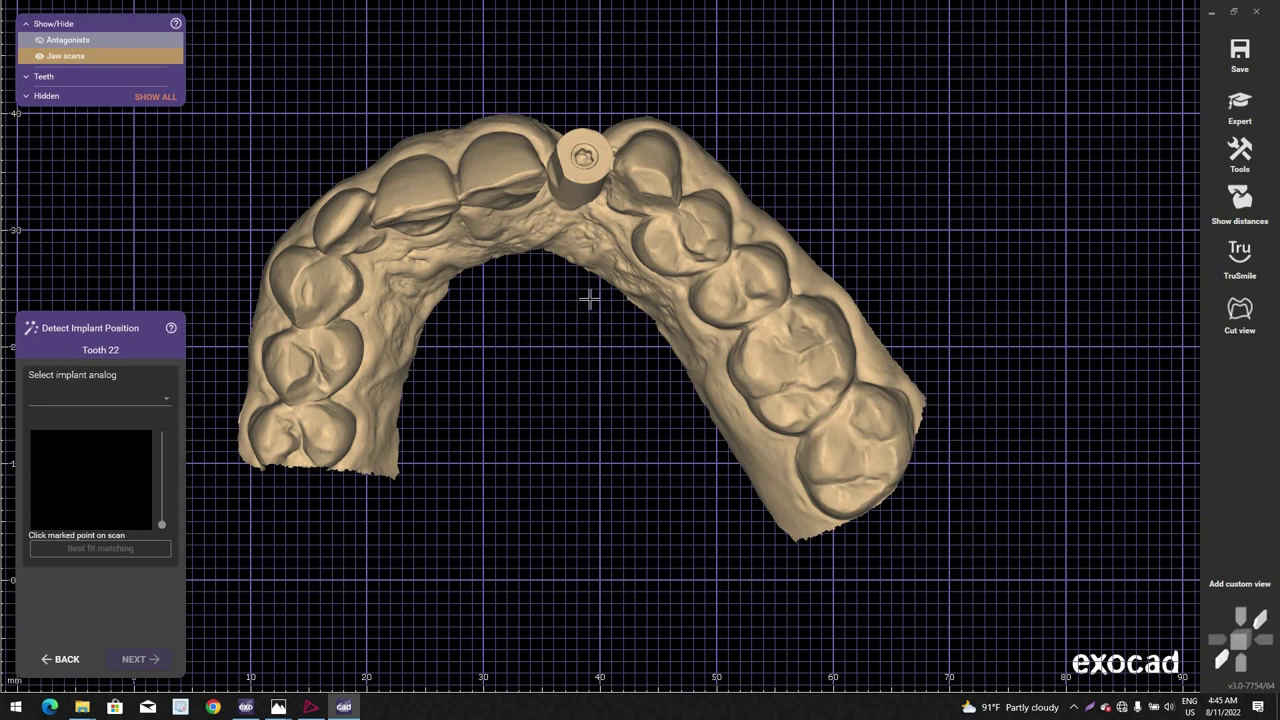
Step: Select the Bilimplant BoneLevel V1.0.4 Bonelevel Multi Unit implant analog for tooth 22 and accept using the unofficial library
scroll(586, 411, "down", 1)
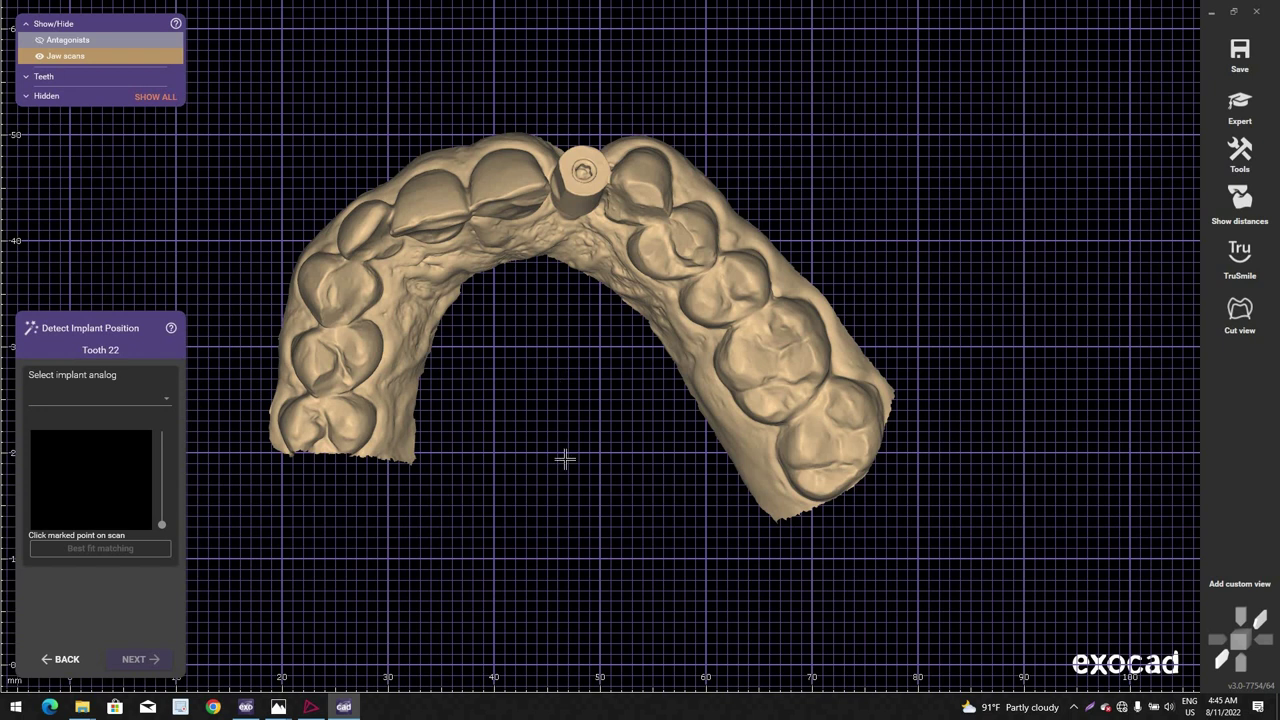
middle_click_drag(565, 459, 581, 530)
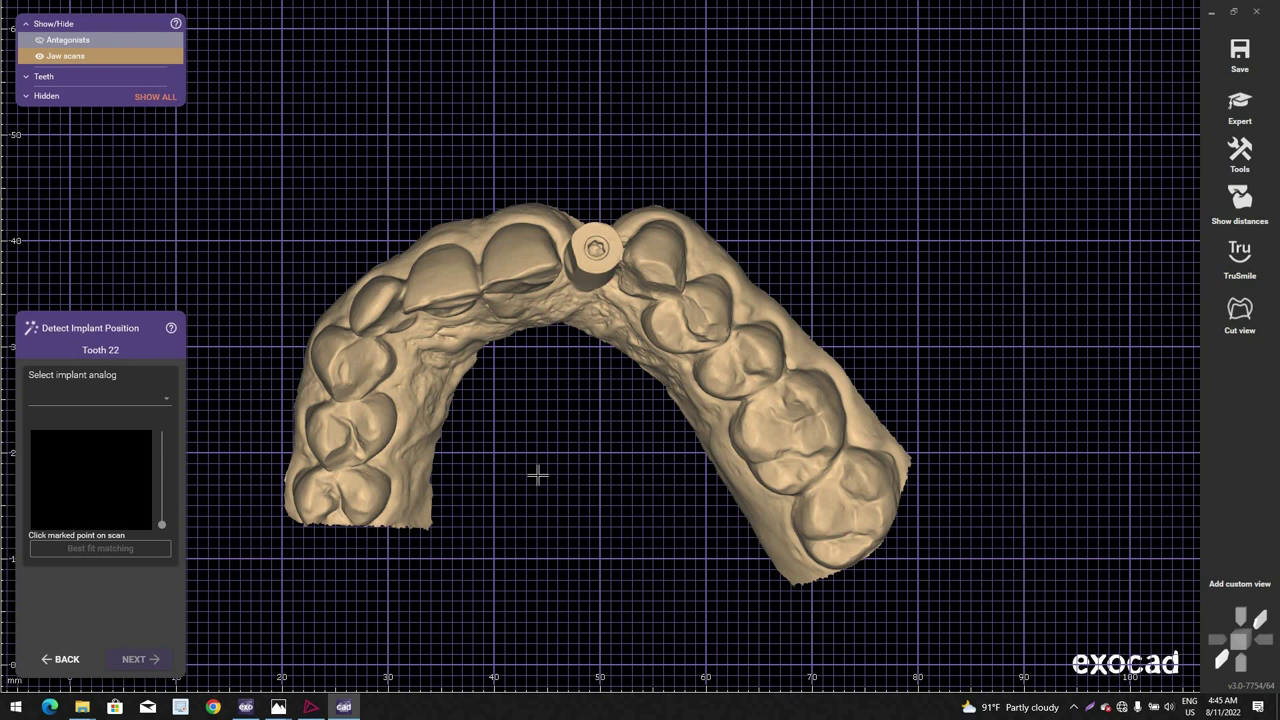
left_click(155, 403)
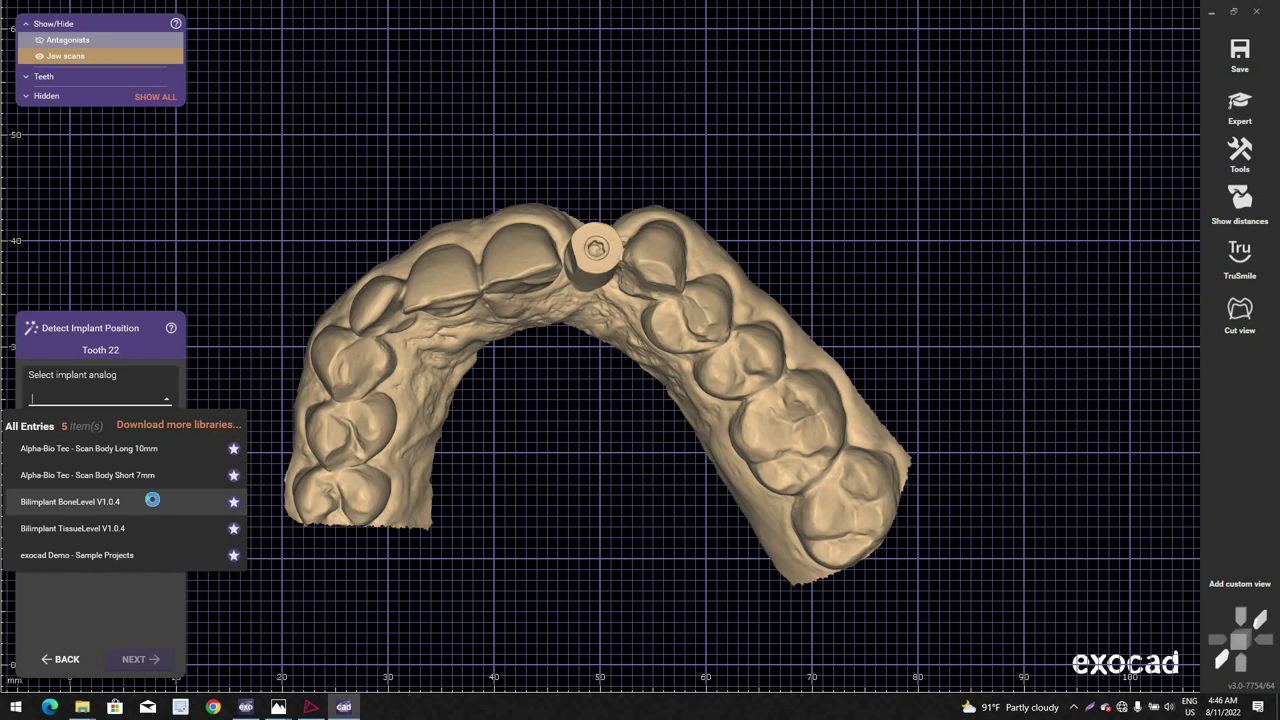
left_click(152, 500)
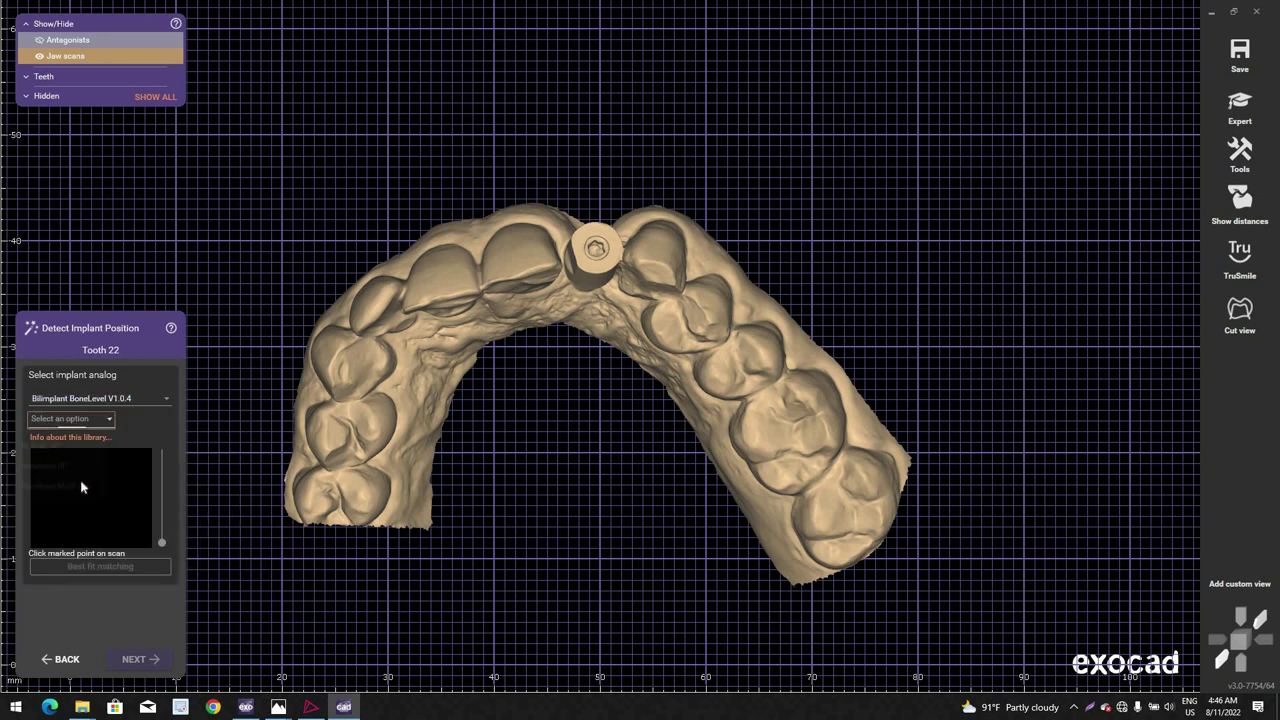
left_click(85, 486)
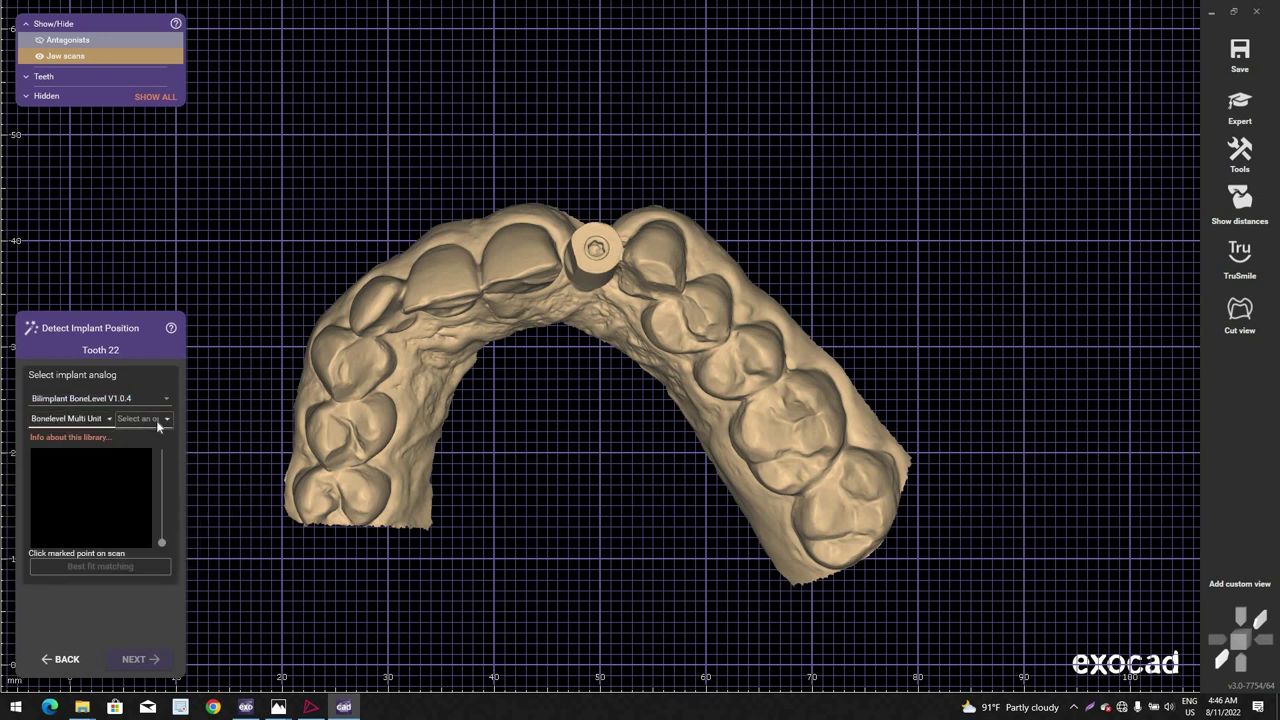
left_click(155, 488)
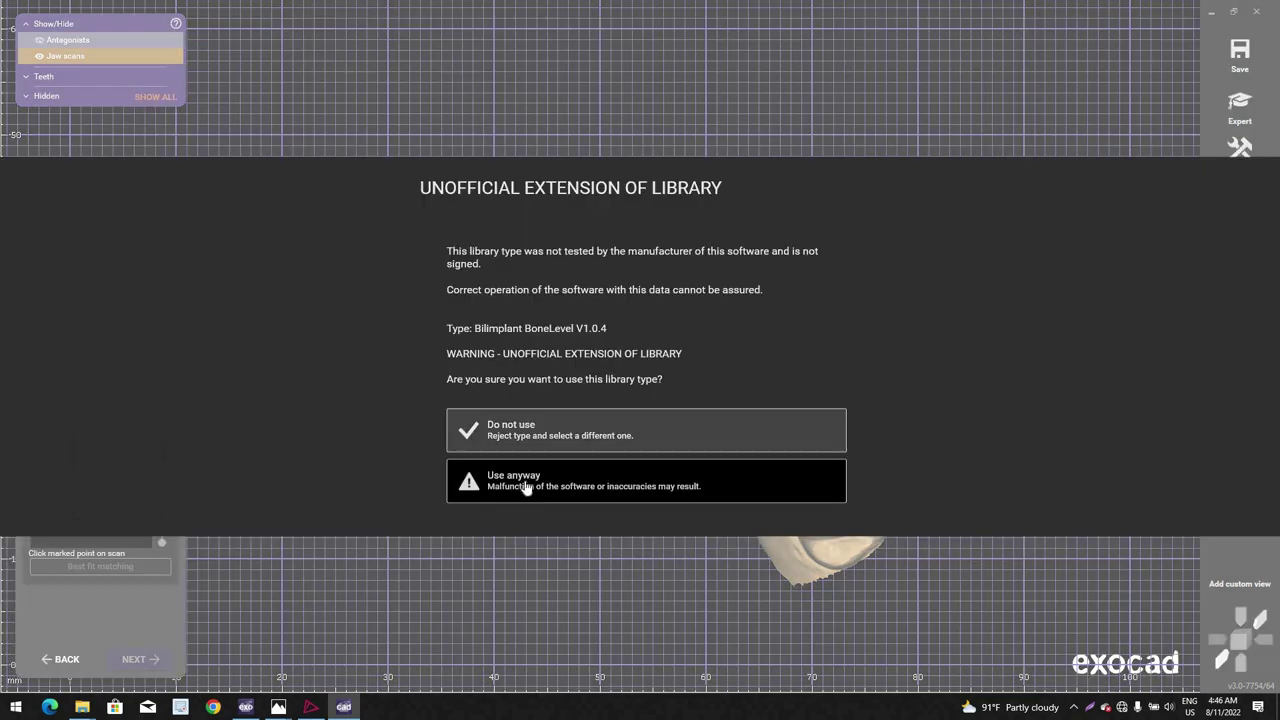
left_click(525, 487)
Step: Match the library scan body to the scanned one at tooth 22 and continue past the emergence profile without adding margin points
left_click(583, 261)
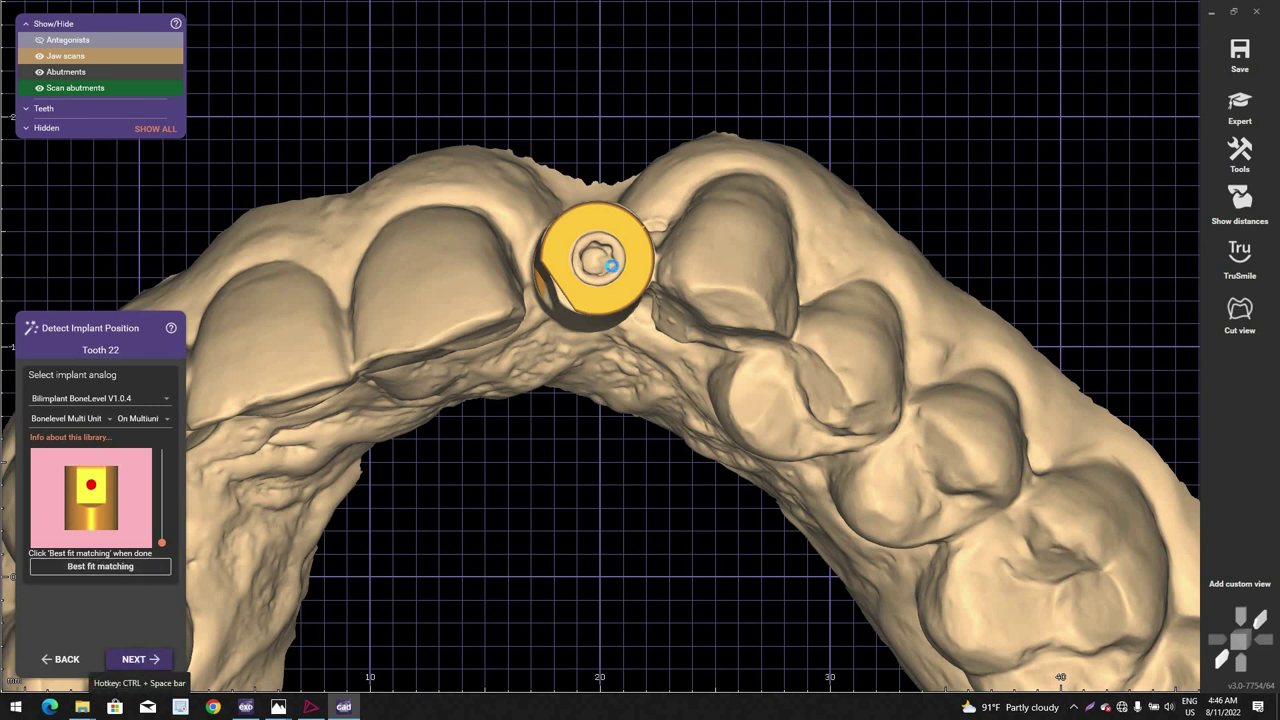
left_click(140, 659)
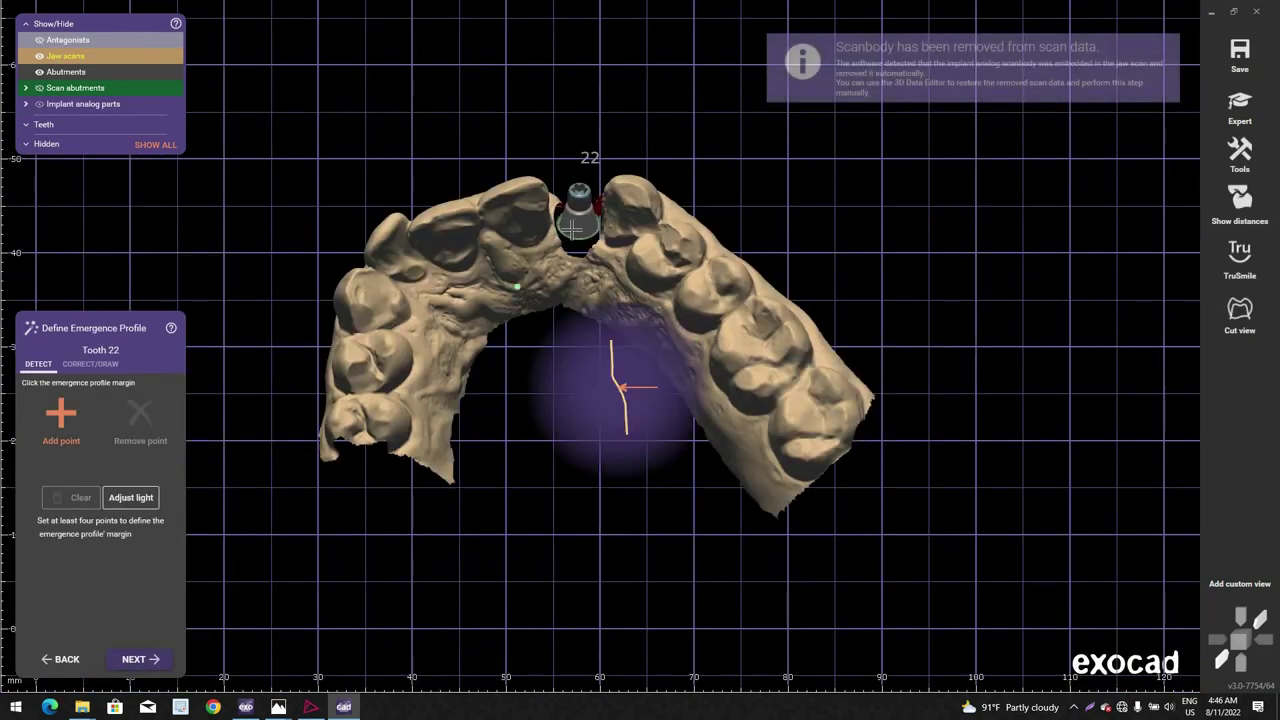
scroll(572, 229, "up", 5)
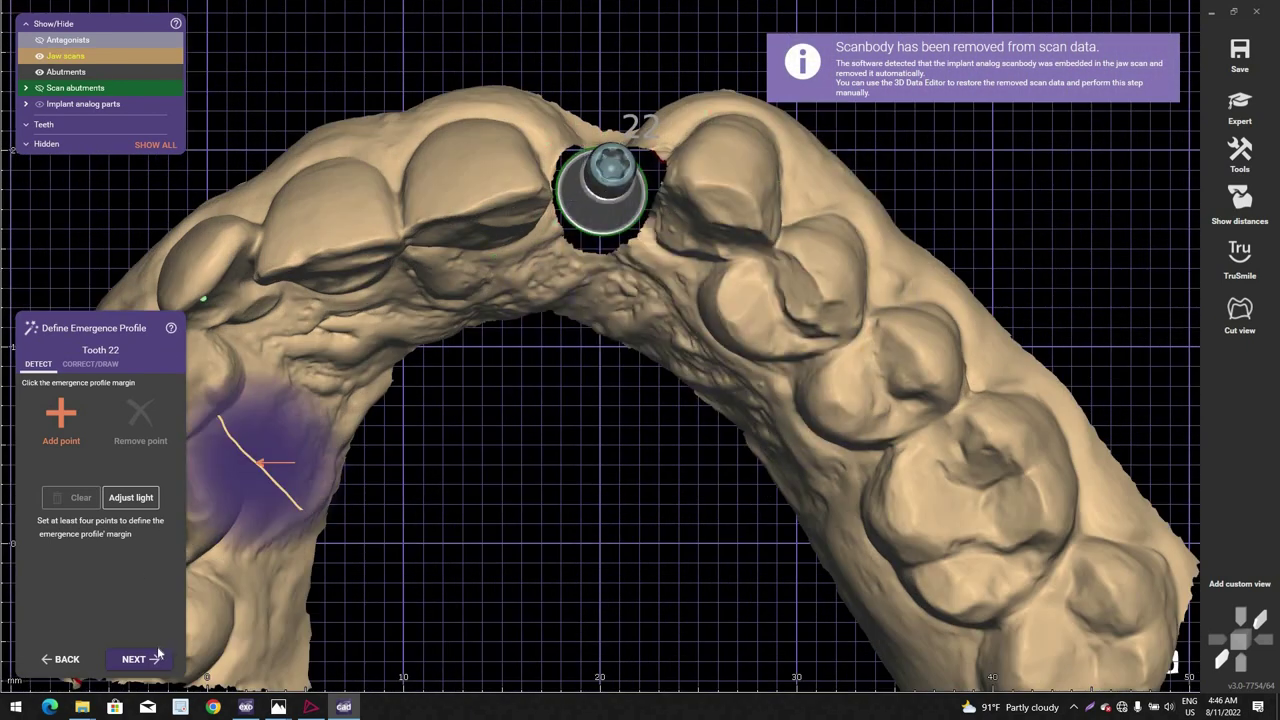
left_click(150, 660)
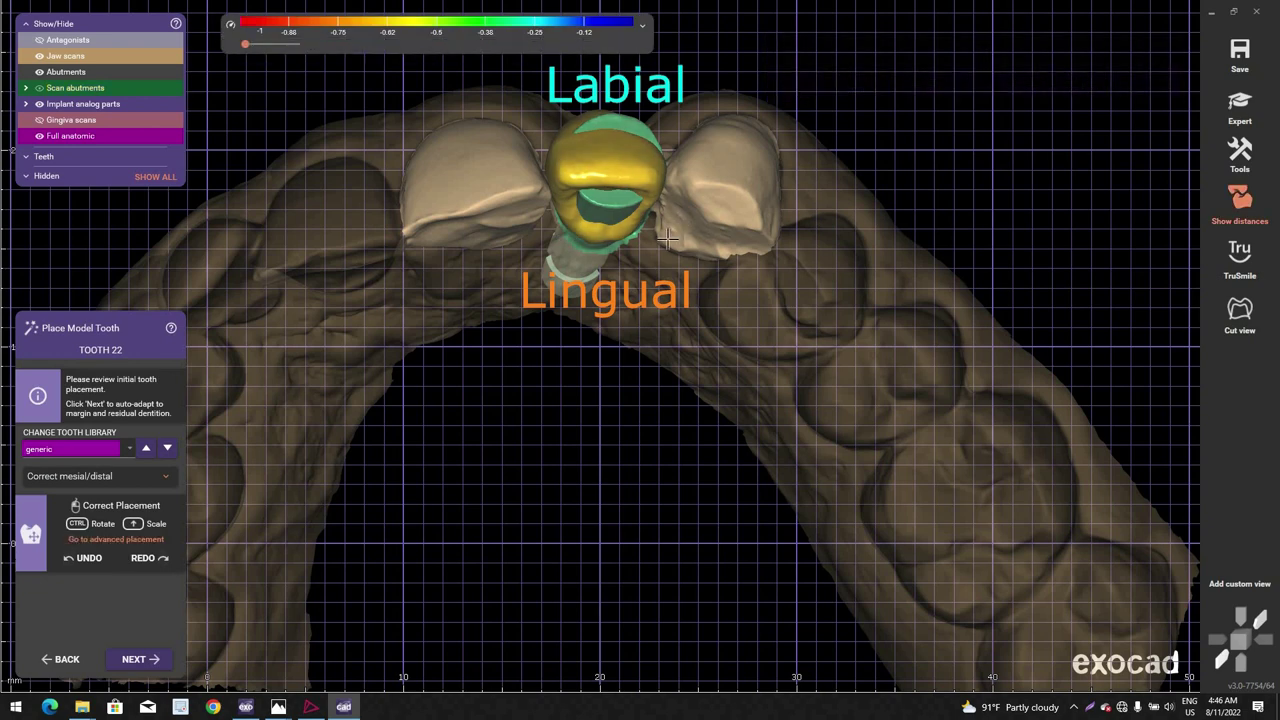
Step: Rotate and shift the model tooth at position 22 between its neighbours so it covers the abutment
right_click_drag(581, 158, 495, 313)
scroll(680, 340, "up", 2)
scroll(513, 353, "up", 5)
left_click_drag(533, 353, 537, 344, "ctrl")
right_click_drag(537, 344, 538, 356)
left_click_drag(542, 356, 541, 364)
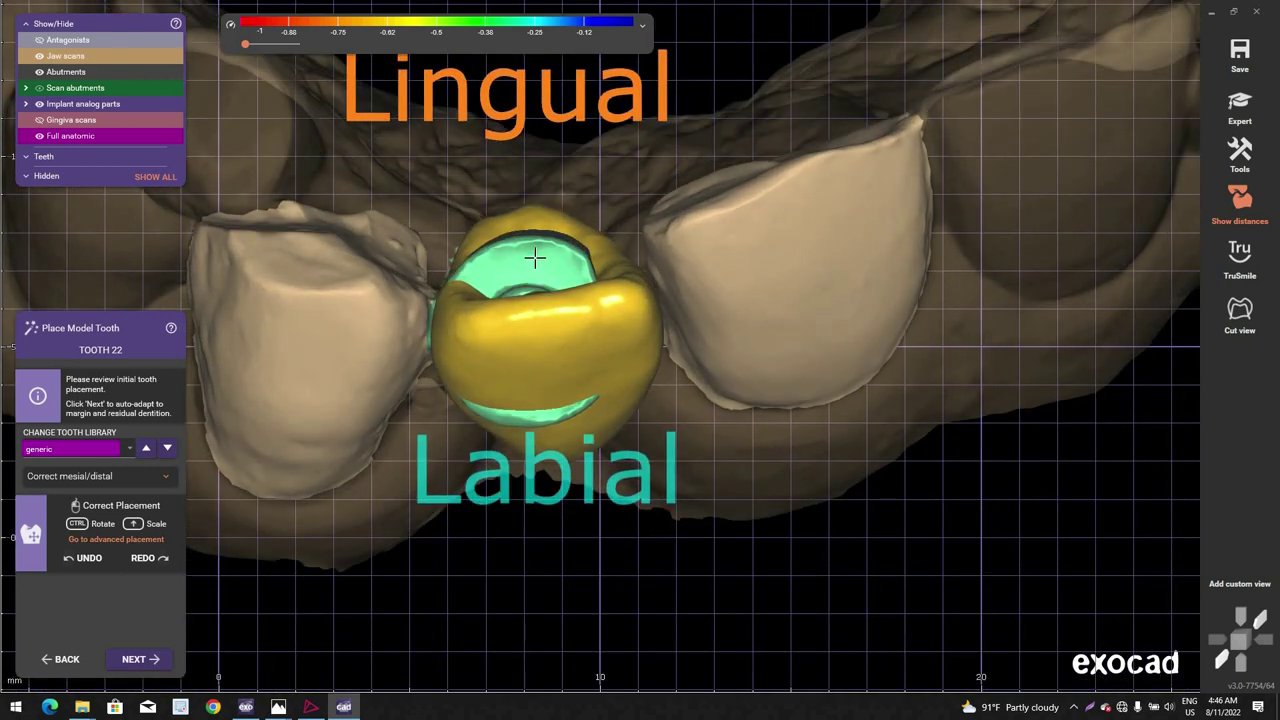
right_click_drag(535, 258, 535, 256)
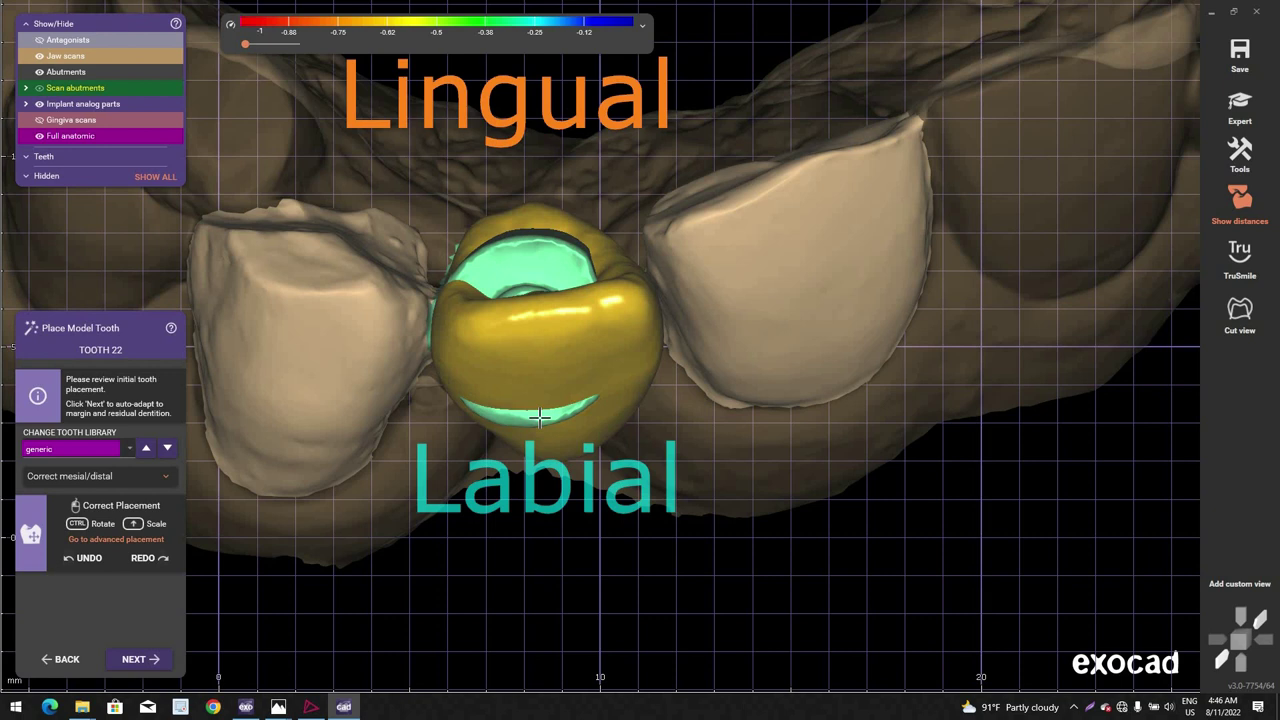
right_click_drag(560, 338, 561, 334)
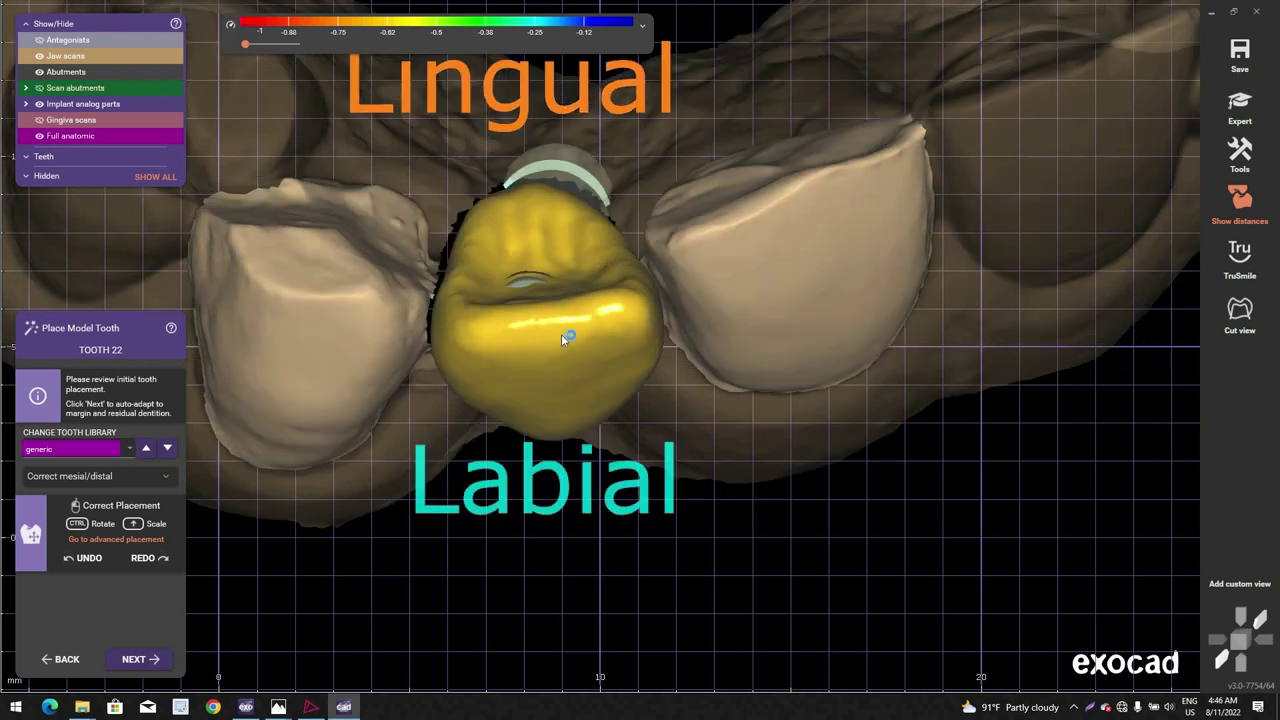
Step: Choose the generic tooth library for tooth 22 and adapt the placed tooth to the margin and residual dentition
key("Down")
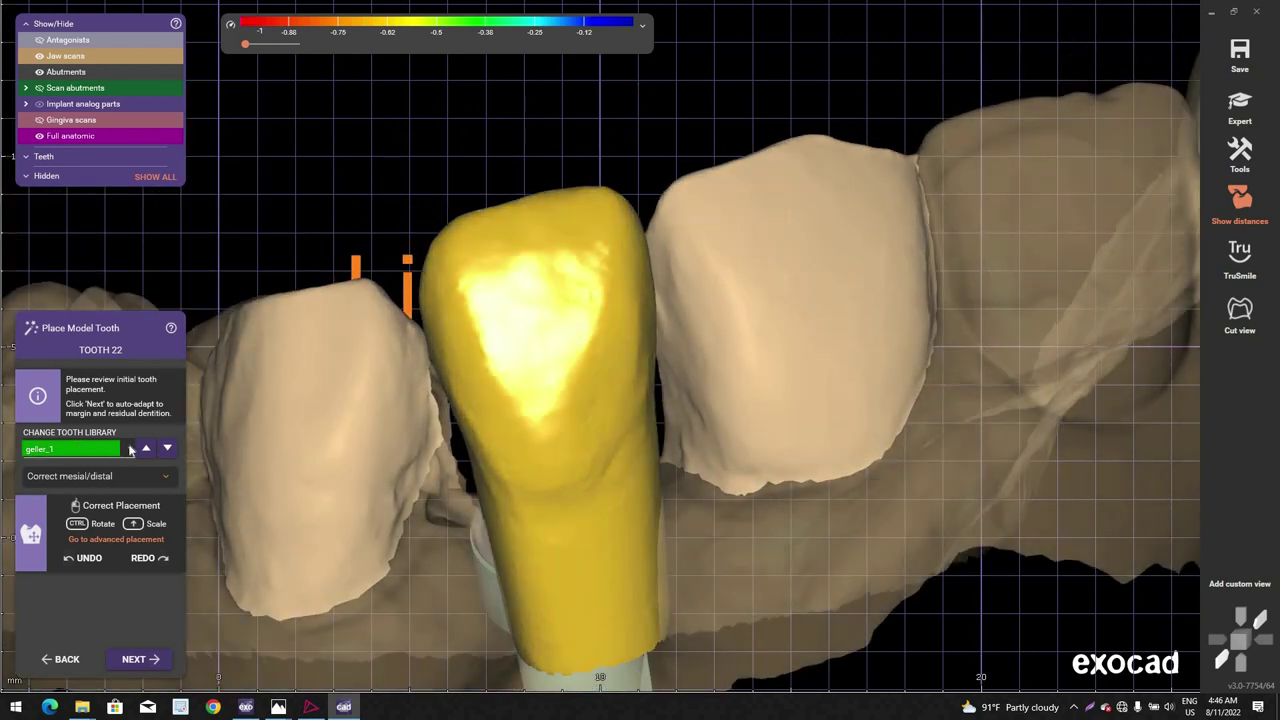
left_click(128, 452)
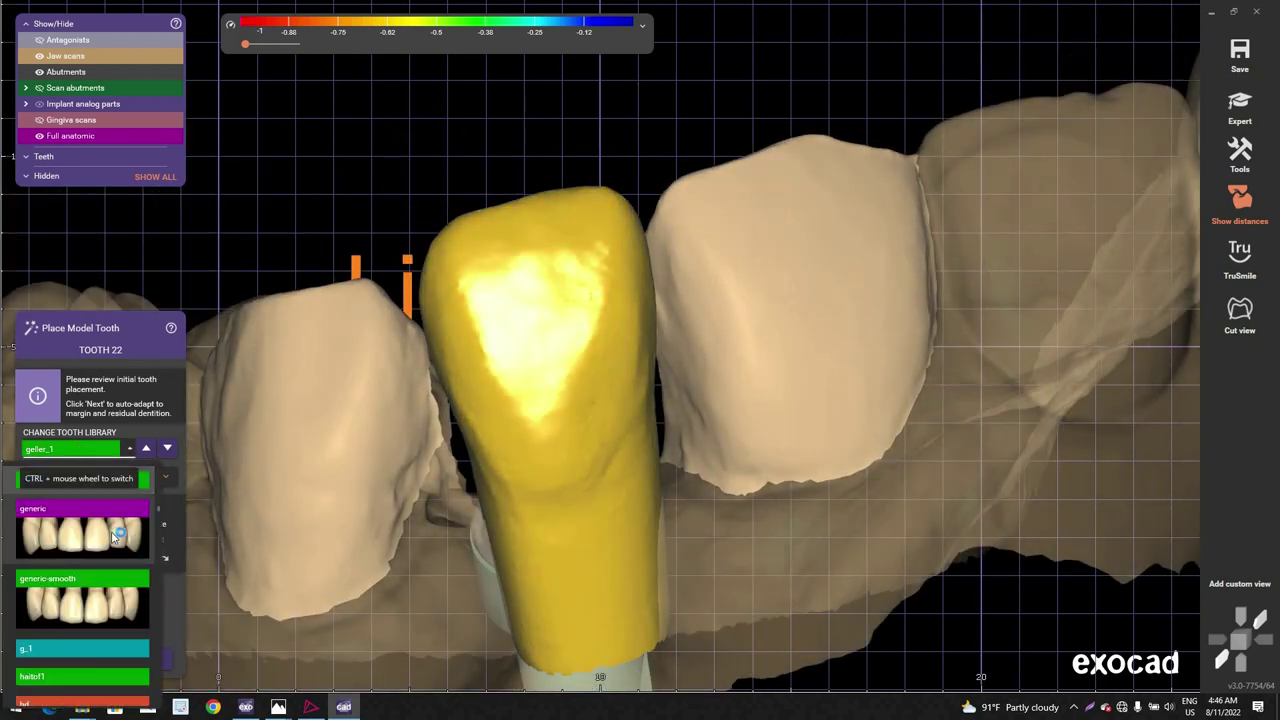
left_click(124, 536)
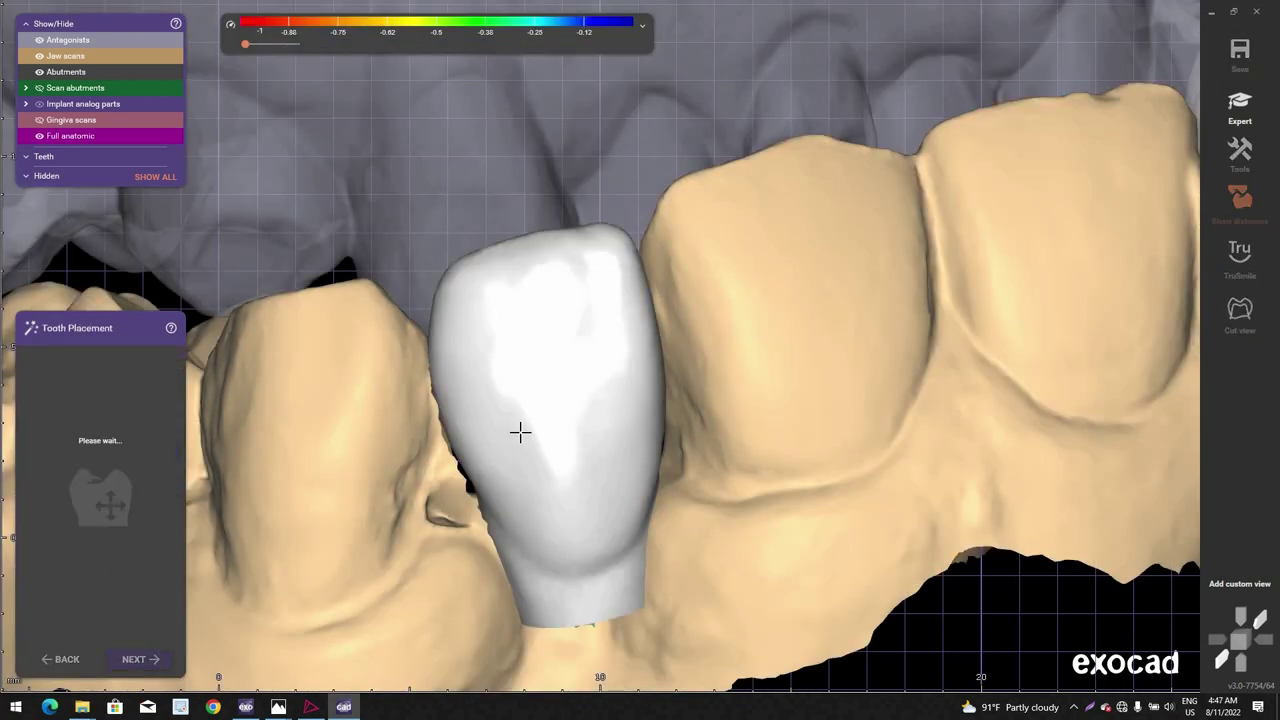
Step: Hide the full anatomic crown and the abutment, and show the implant analog parts to examine the implant connection at tooth 22
scroll(520, 433, "down", 3)
right_click_drag(550, 392, 549, 281)
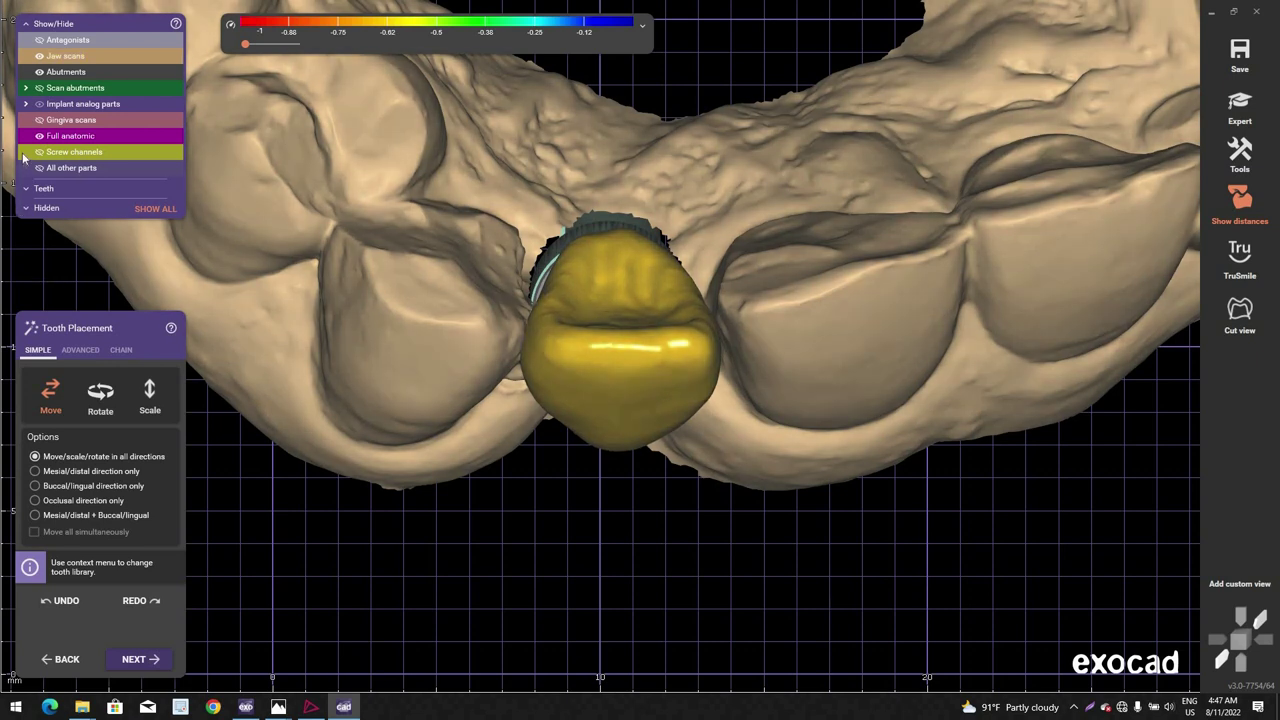
mouse_move(24, 151)
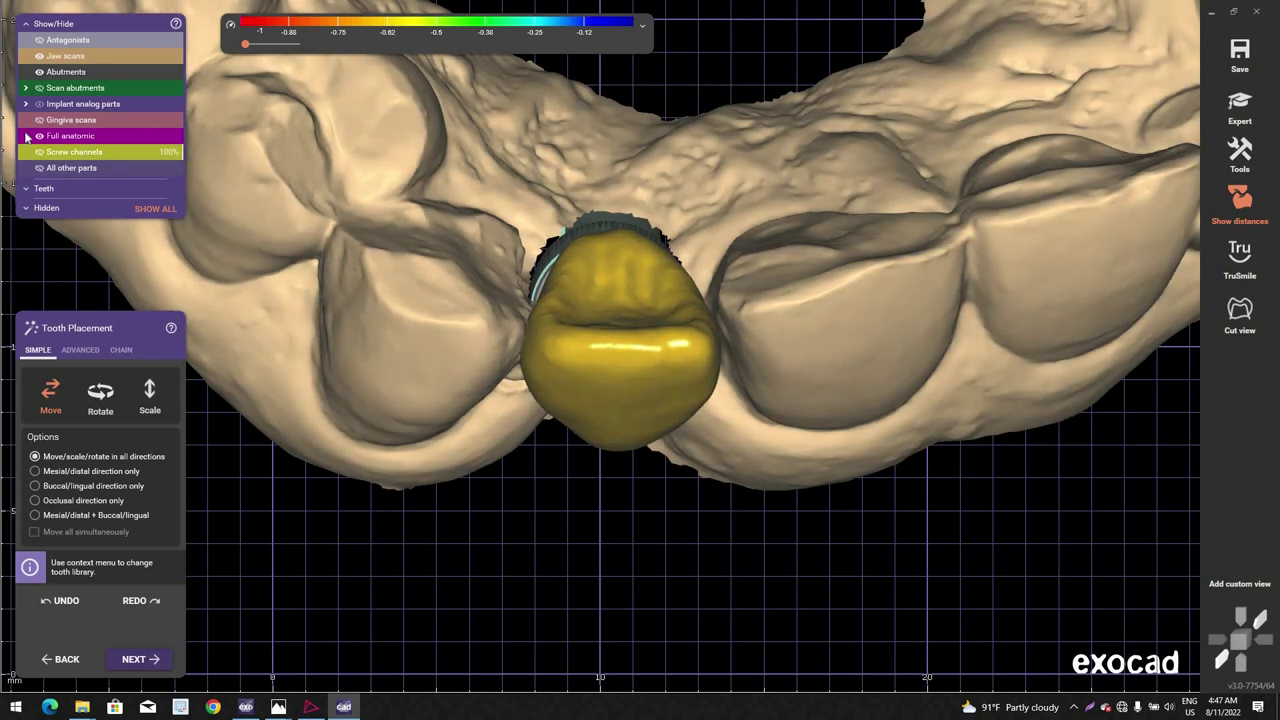
left_click(39, 74)
right_click_drag(662, 470, 638, 492)
left_click(641, 453, "ctrl")
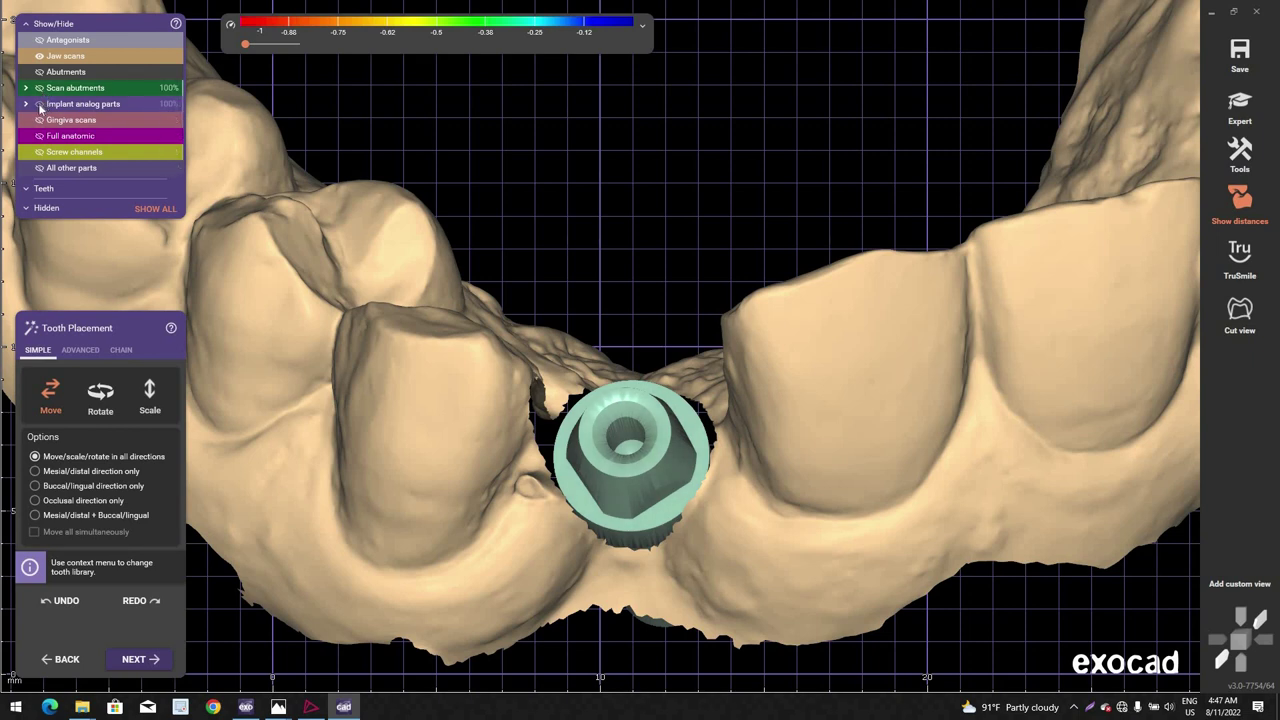
left_click(39, 105)
left_click(39, 105)
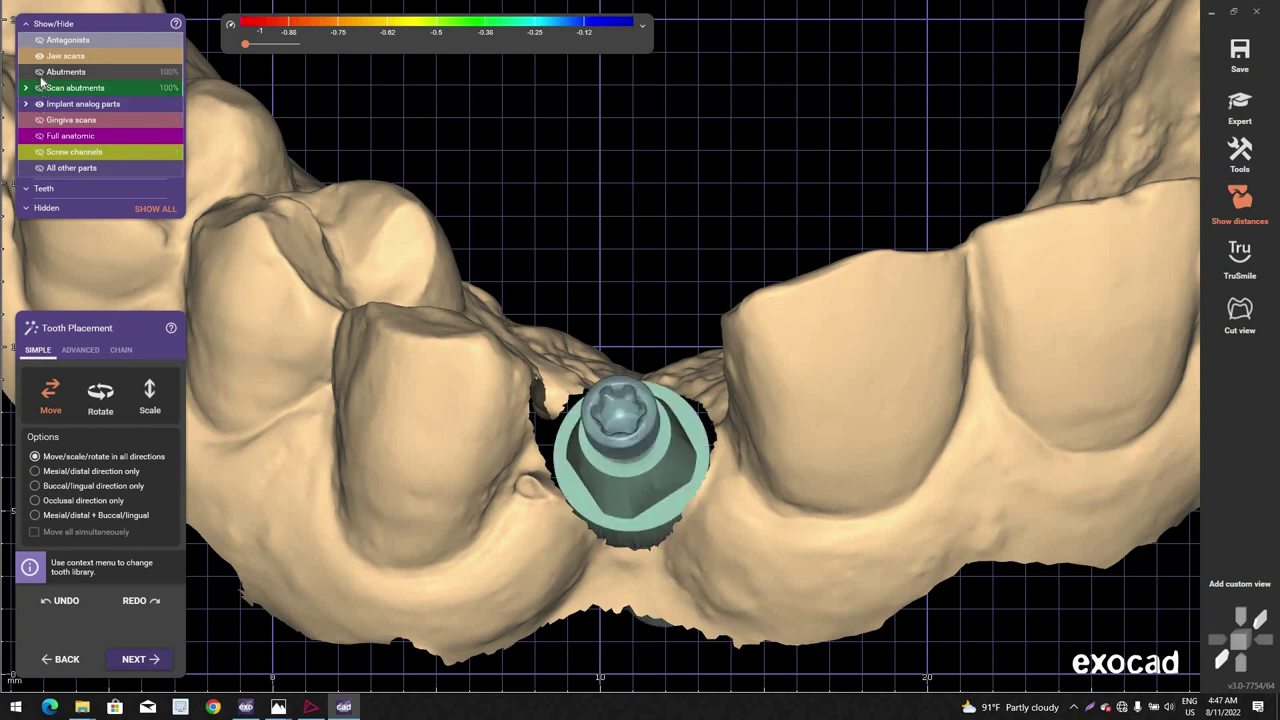
Step: Show the abutment, gingiva scan and full anatomic crown together with the jaw scan and implant analog
left_click(40, 73)
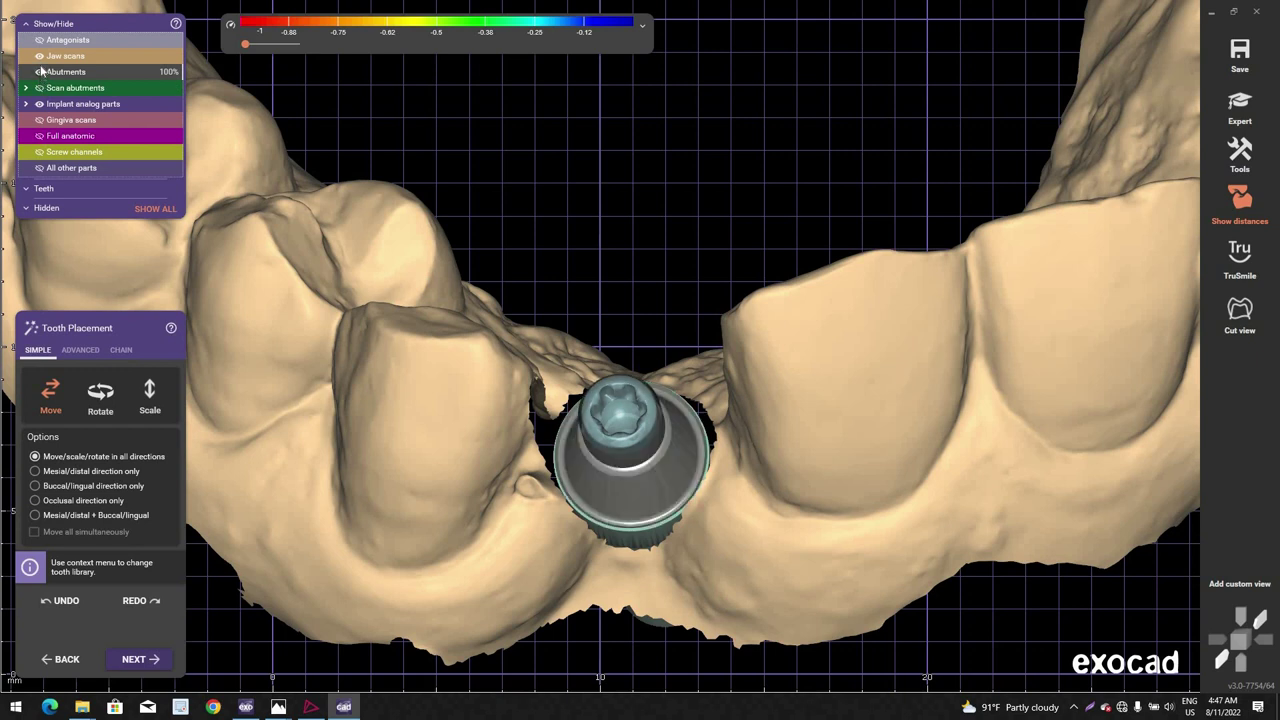
left_click(39, 120)
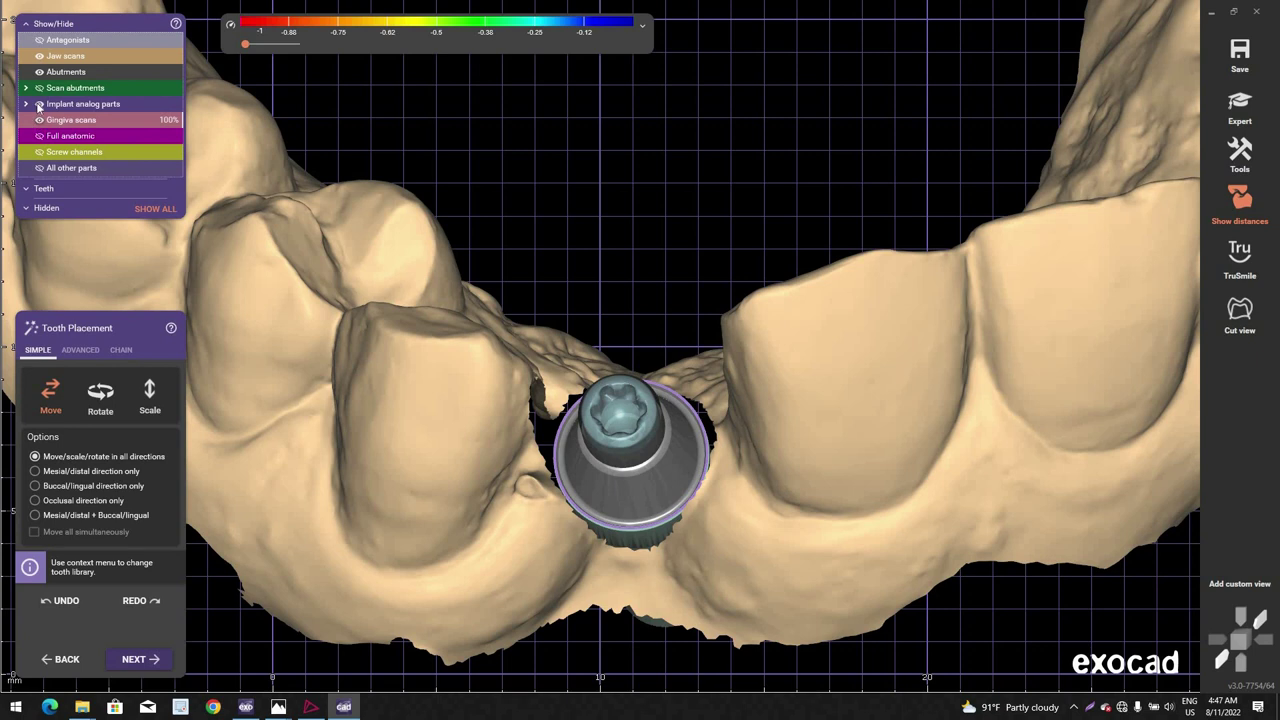
left_click(38, 105)
left_click(38, 105)
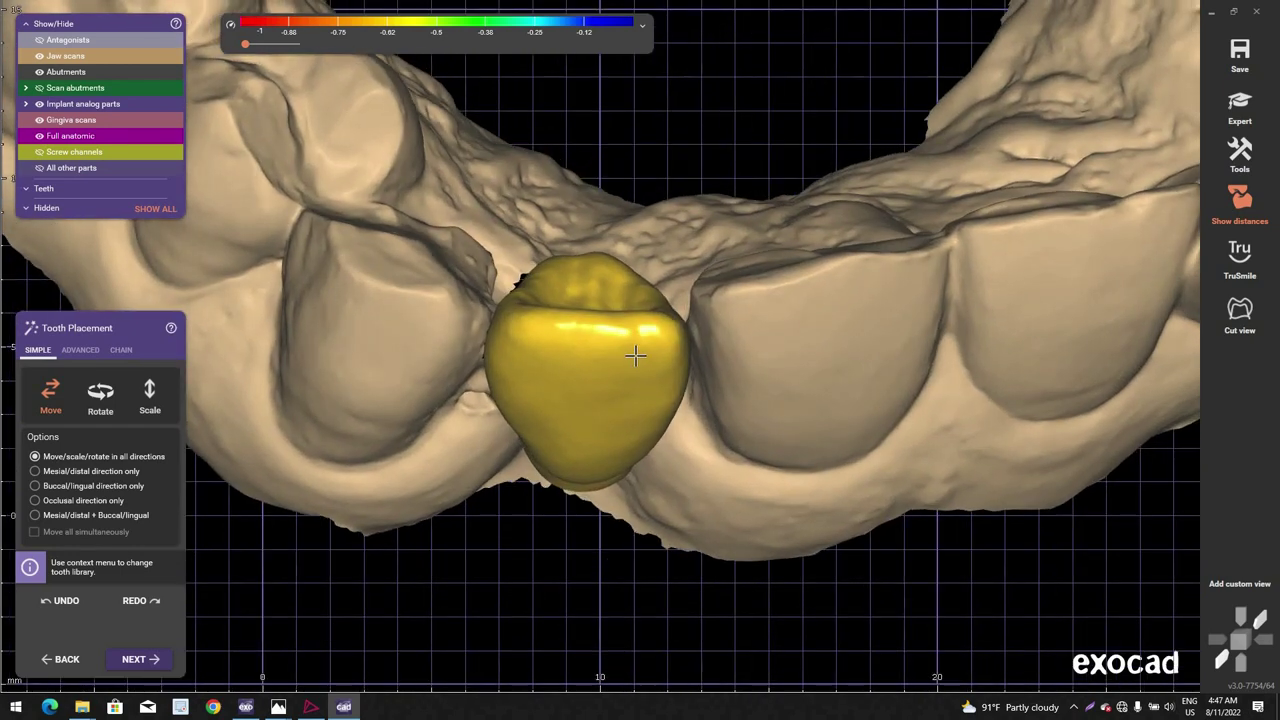
Step: Show the antagonist and fine-tune the crown's position in the gap between the neighbouring teeth
left_click_drag(635, 355, 636, 355)
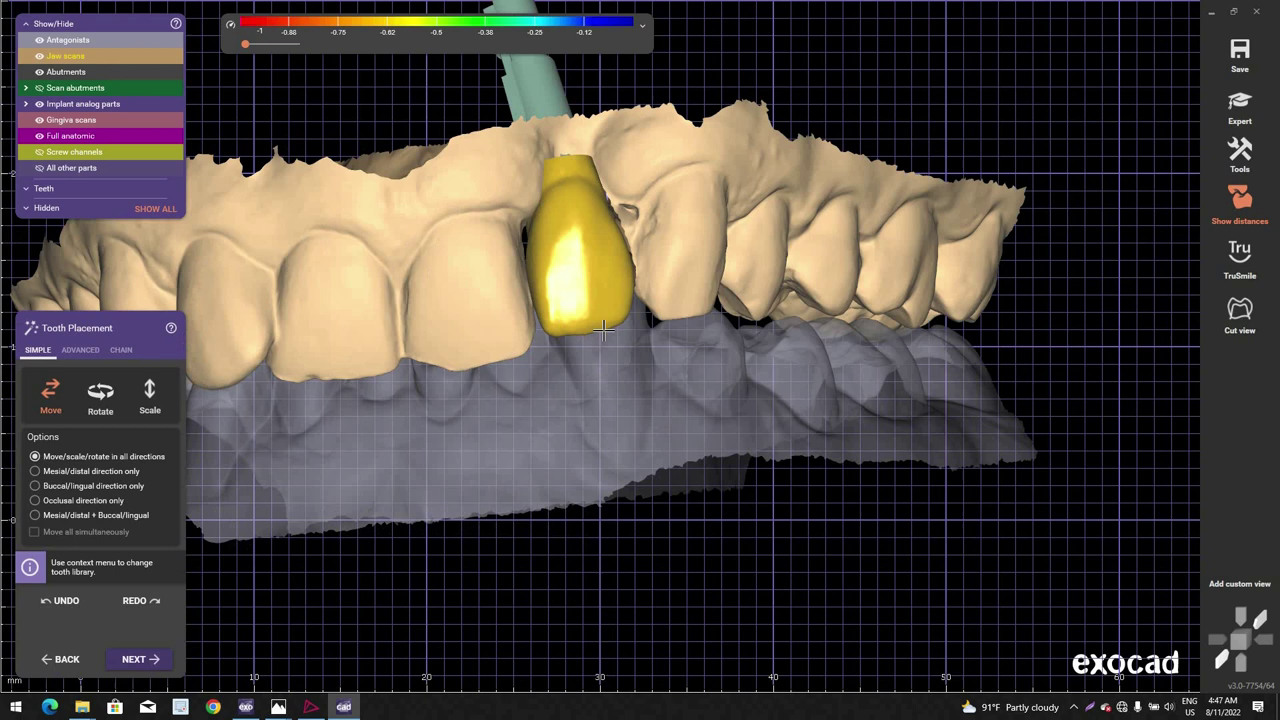
mouse_move(603, 330)
right_mouse_down()
mouse_move(608, 306)
mouse_move(603, 323)
right_mouse_up()
scroll(603, 323, "up", 2)
left_click_drag(597, 326, 595, 328)
right_click_drag(595, 328, 602, 319)
scroll(602, 320, "up", 5)
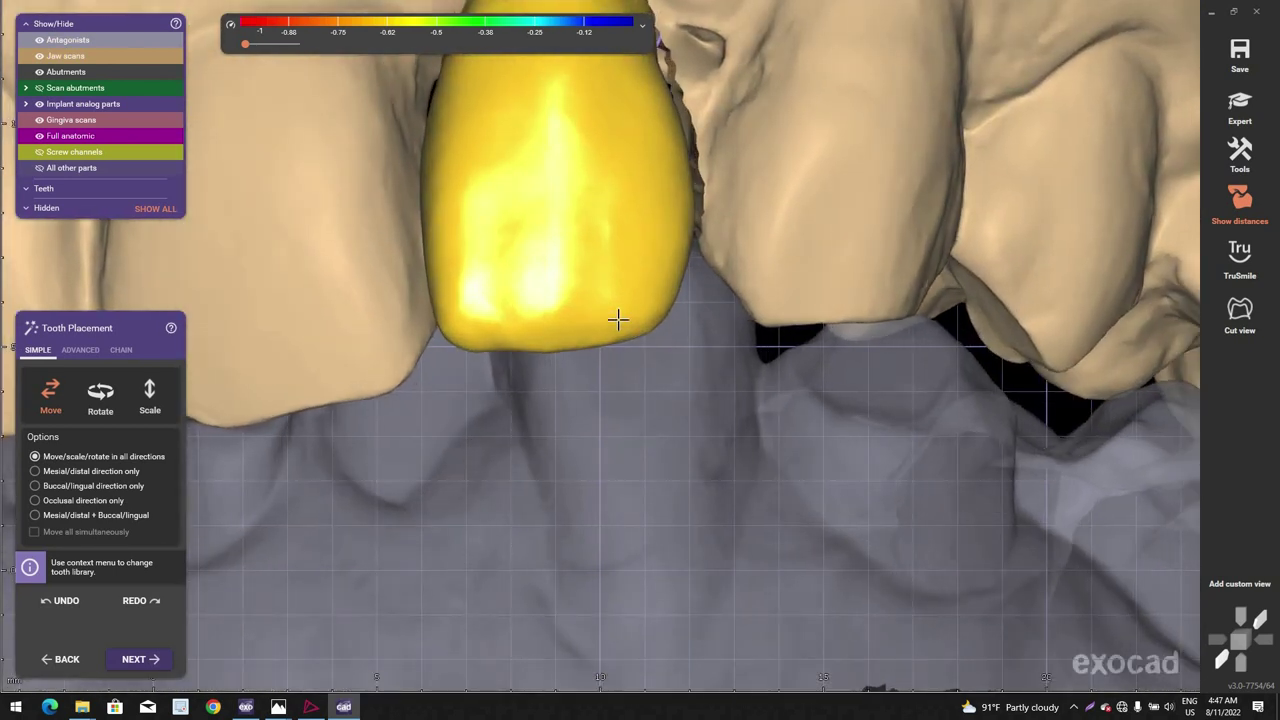
left_click_drag(615, 318, 613, 324)
scroll(612, 319, "down", 4)
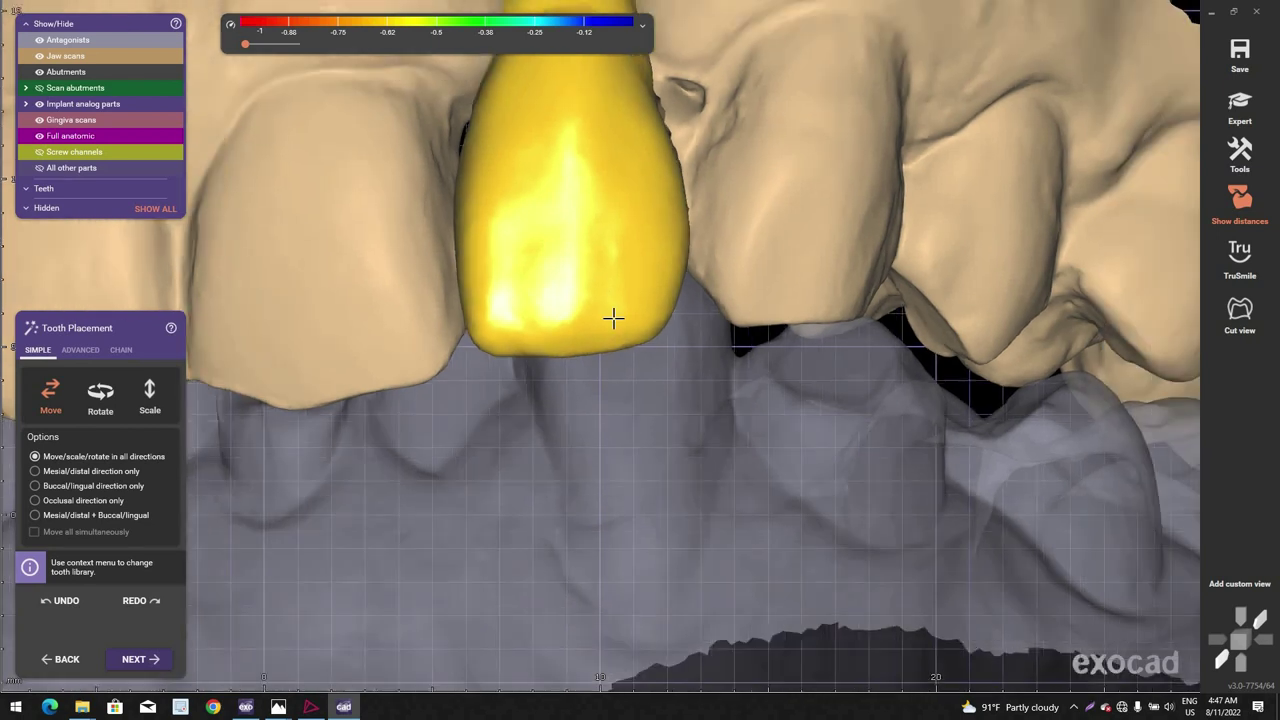
right_click_drag(611, 317, 545, 379)
scroll(597, 346, "up", 2)
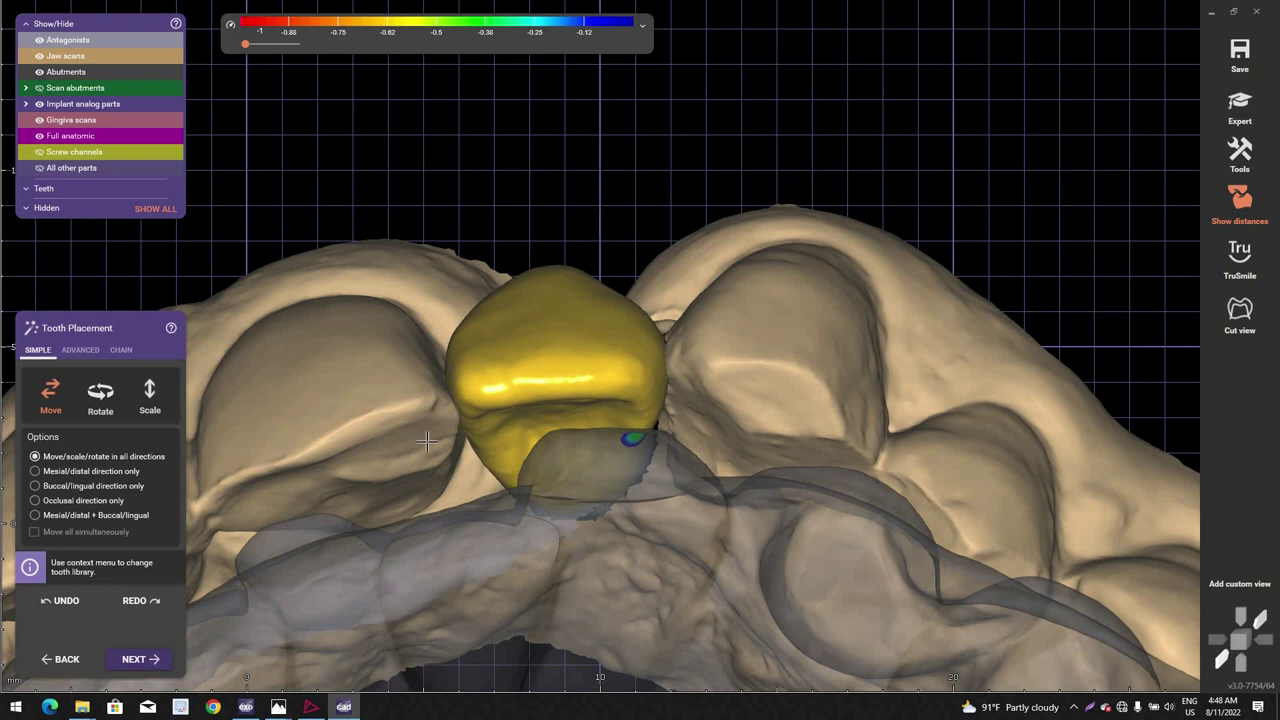
Step: Accept the tooth placement and continue through the abutment bottom settings to free-forming
right_click_drag(426, 441, 363, 552)
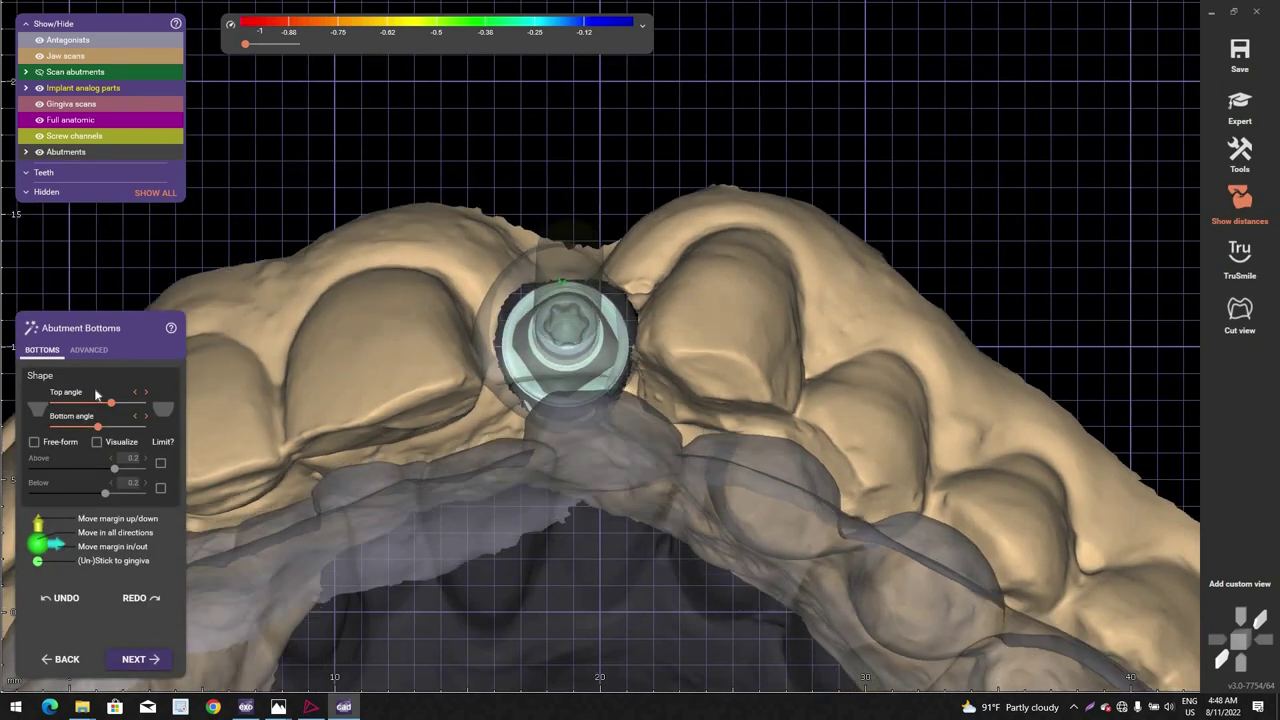
left_click(88, 350)
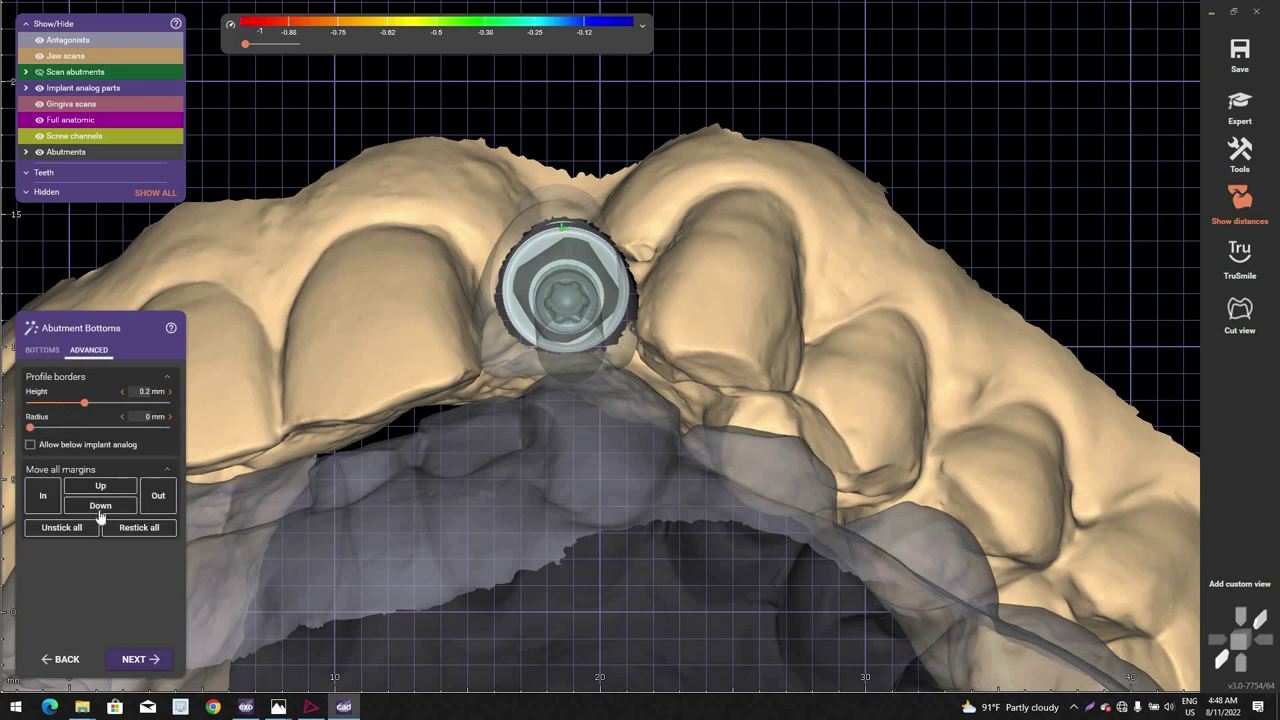
left_click(496, 327)
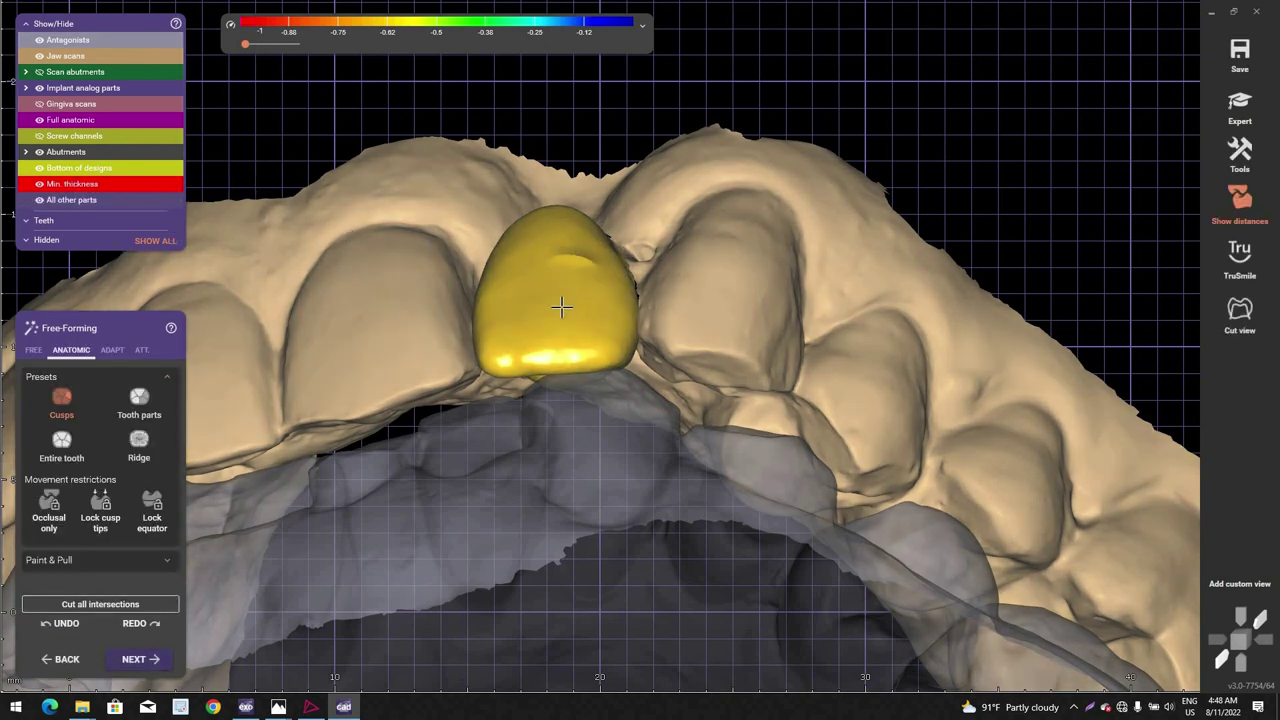
Step: Smooth the dent on the crown's cervical labial surface with the free Smooth/Flatten brush and reduce the brush strength
right_click_drag(564, 318, 570, 411)
scroll(557, 308, "down", 2)
scroll(557, 310, "down", 2)
scroll(349, 453, "up", 2)
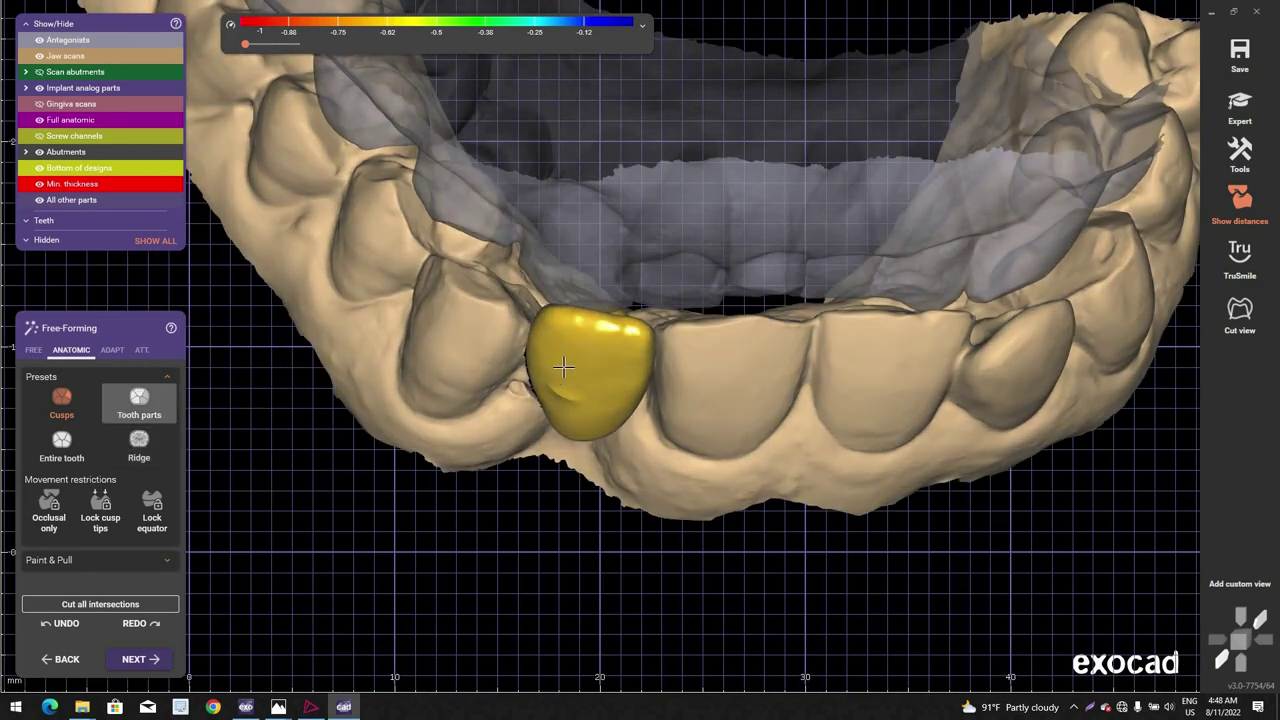
scroll(563, 368, "up", 3)
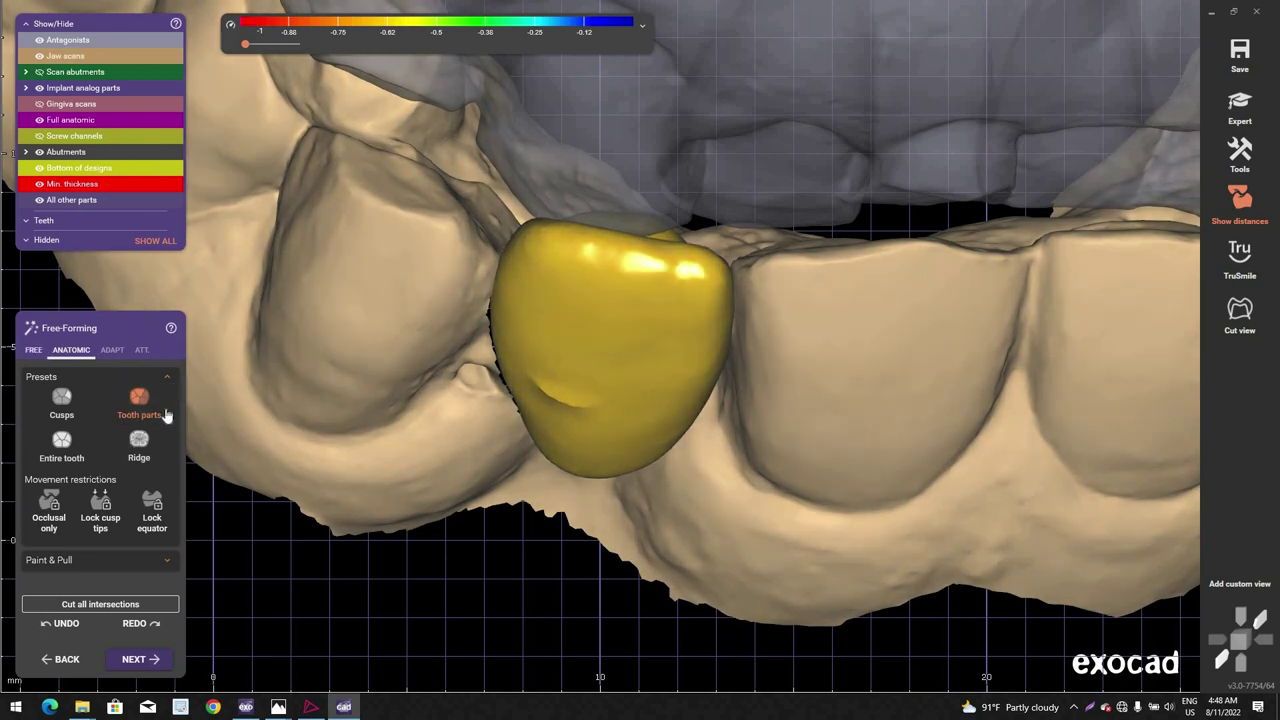
left_click(33, 349)
left_click(139, 400)
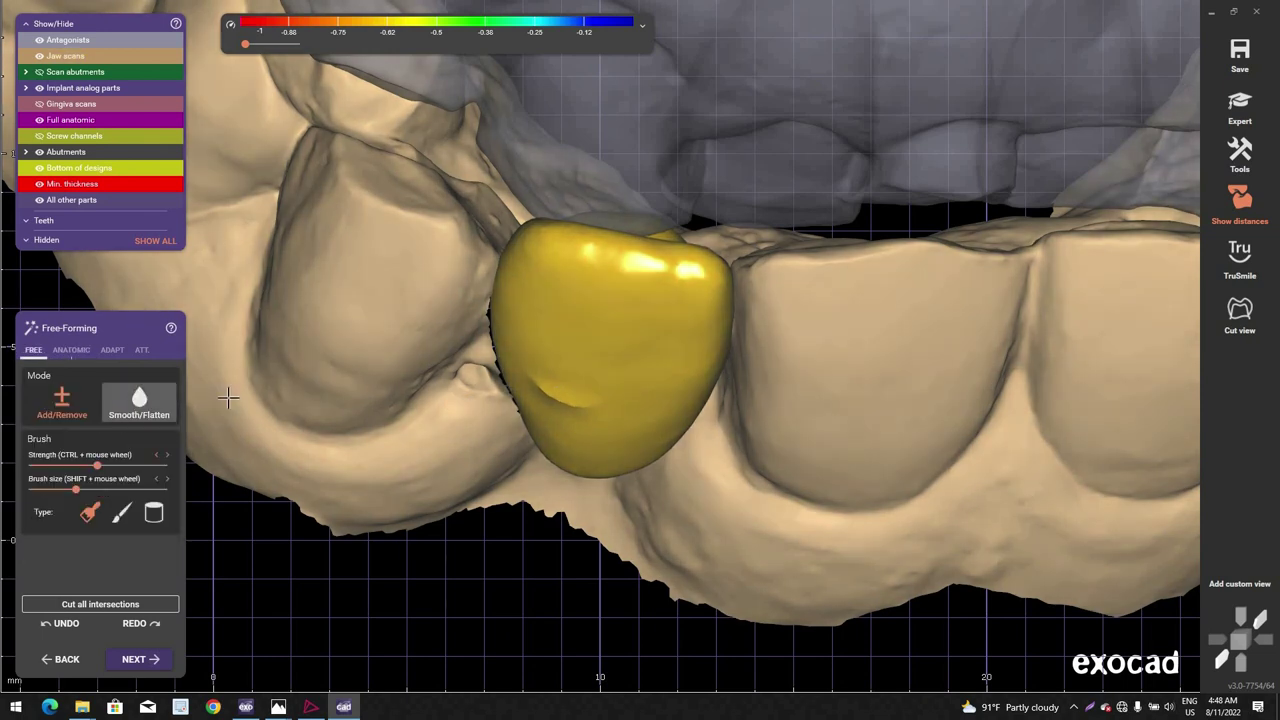
right_click_drag(579, 407, 546, 429)
left_click_drag(546, 429, 629, 455)
right_click_drag(629, 455, 632, 478)
scroll(680, 524, "down", 1, "ctrl")
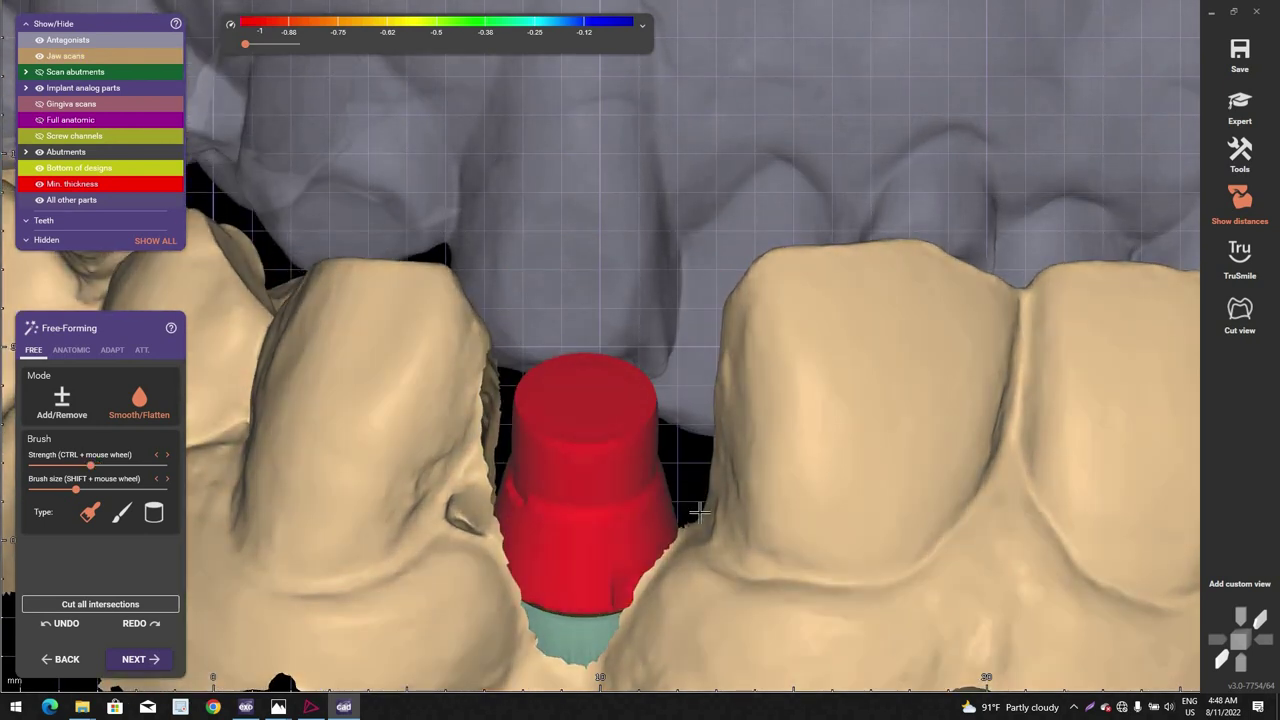
Step: Hide the jaw scan and antagonist to isolate the crown on its implant analog, and lower the smoothing strength further
scroll(744, 510, "down", 2)
scroll(721, 509, "down", 3, "ctrl+shift")
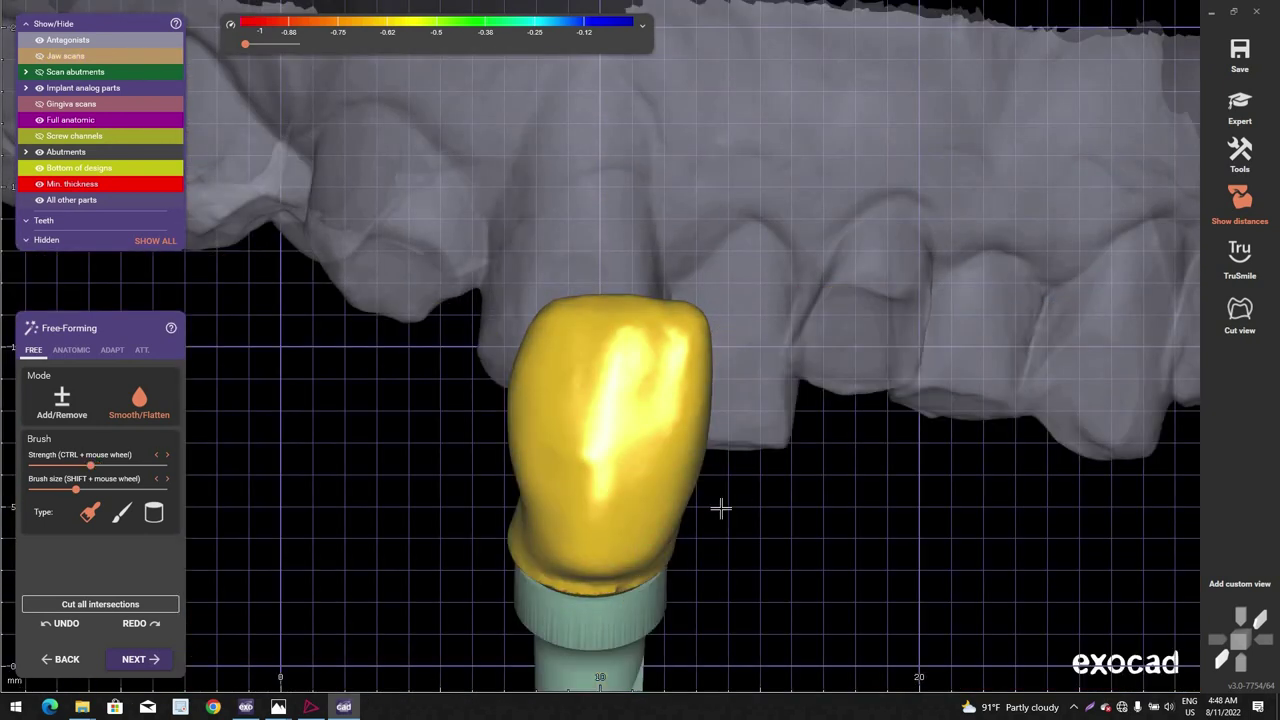
mouse_move(674, 525)
right_mouse_down()
mouse_move(580, 563)
mouse_move(639, 555)
mouse_move(486, 509)
mouse_move(383, 383)
mouse_move(434, 406)
mouse_move(457, 458)
mouse_move(475, 425)
right_mouse_up()
scroll(434, 407, "down", 1, "ctrl")
right_click_drag(49, 291, 69, 354)
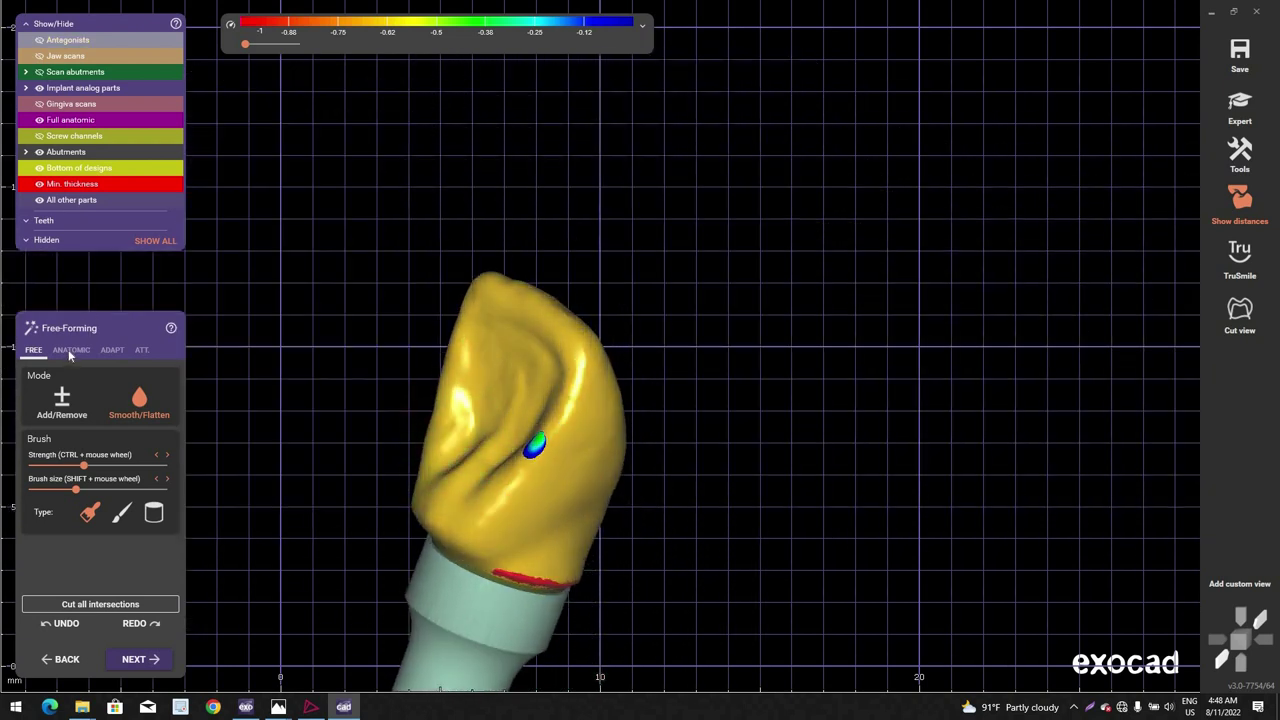
left_click(71, 349)
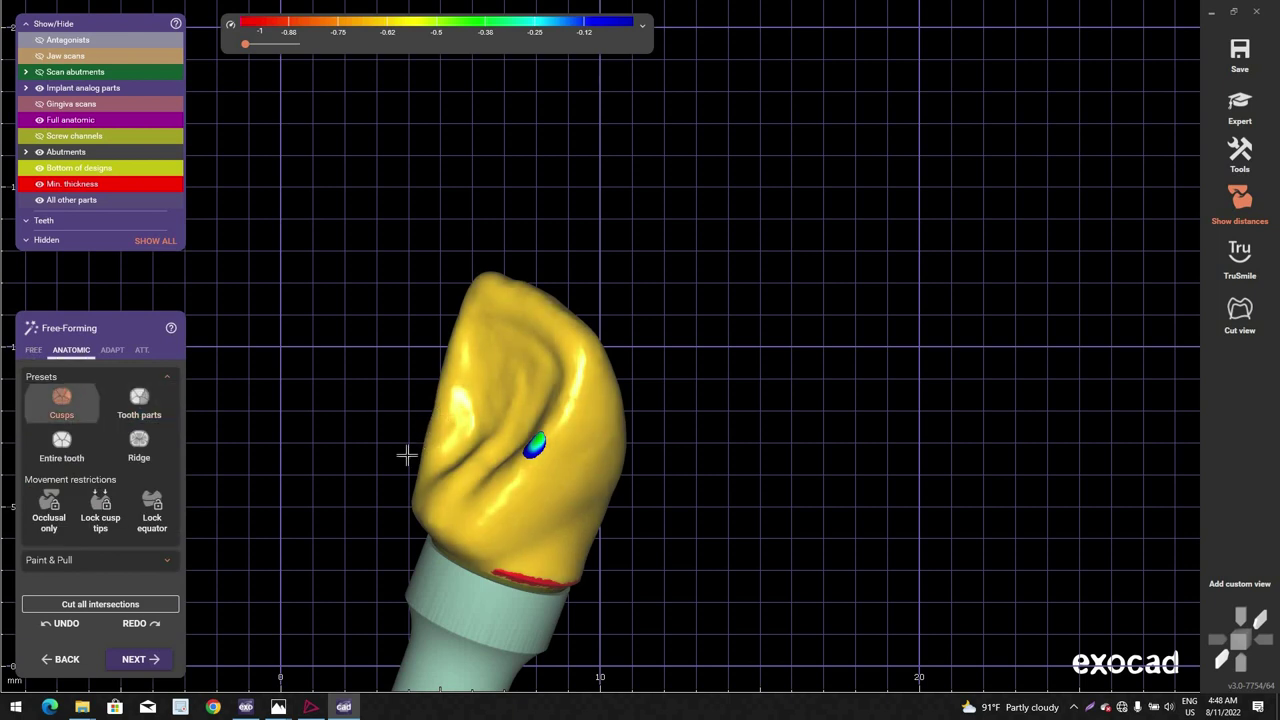
right_click_drag(406, 454, 540, 320)
scroll(401, 463, "up", 4)
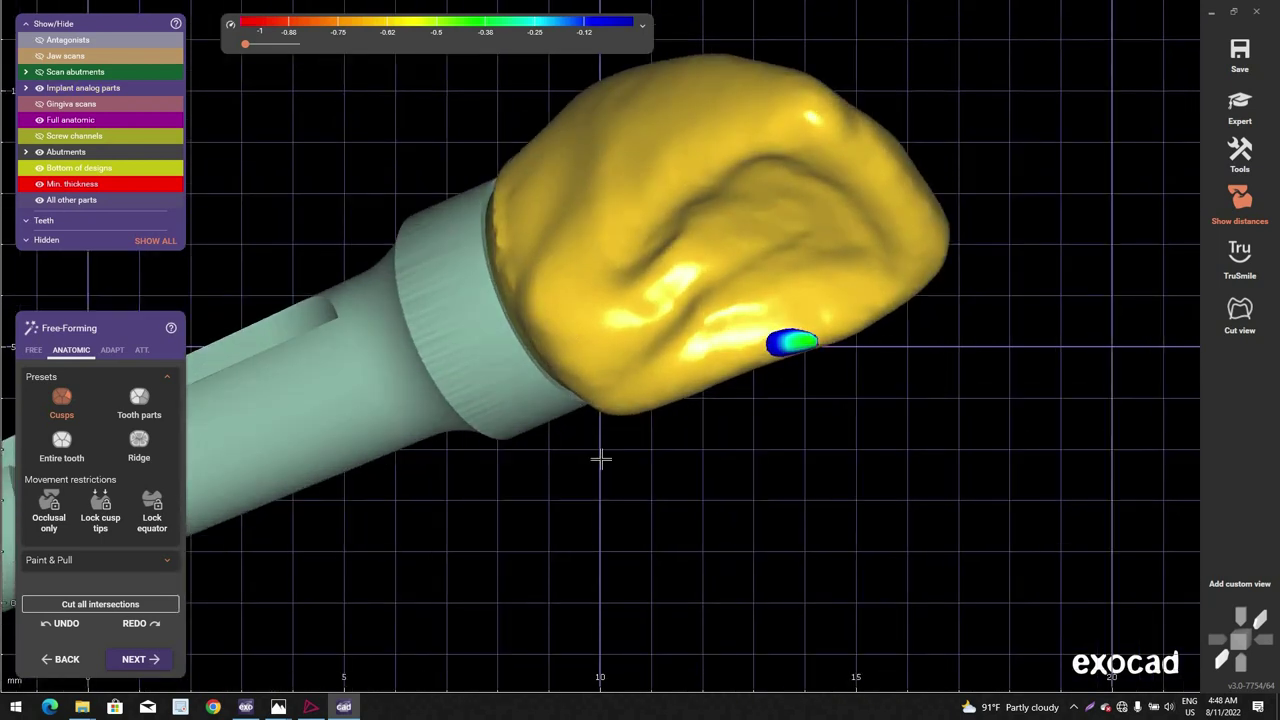
right_click_drag(601, 460, 236, 446)
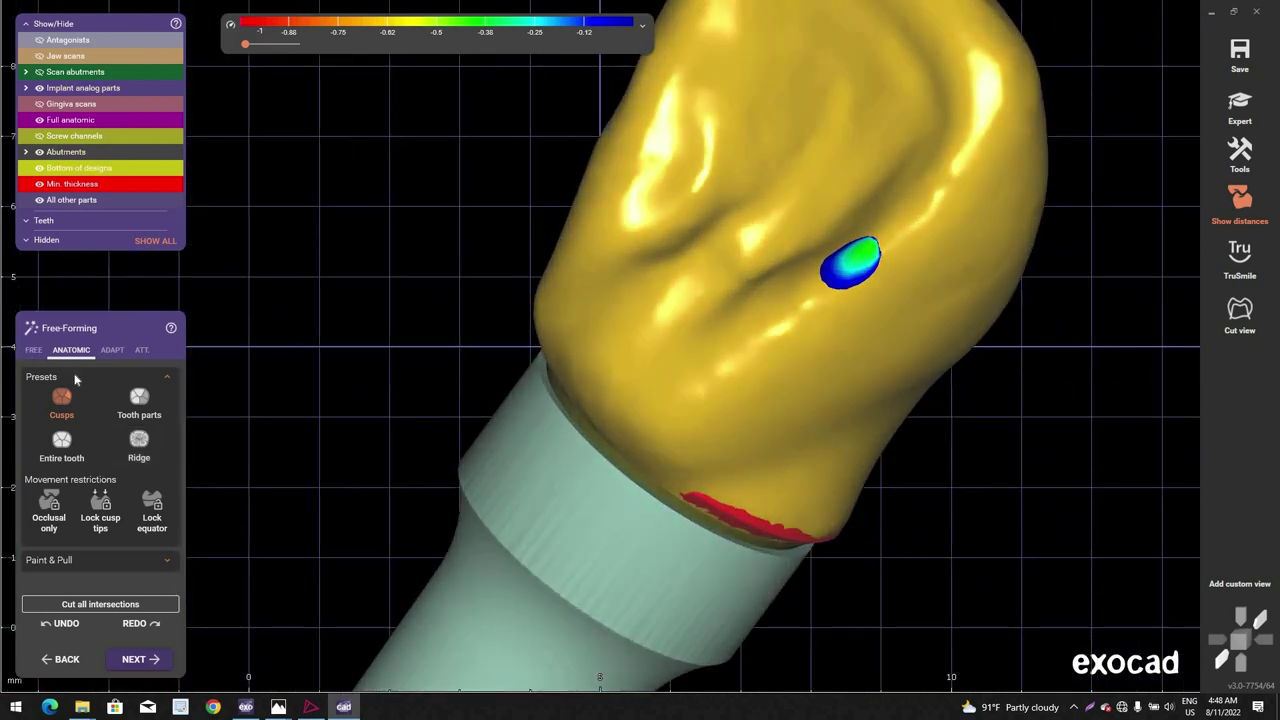
Step: Smooth the crown's lingual and proximal surfaces near the margin with the Smooth/Flatten brush, then enlarge the brush
left_click(33, 349)
left_click(139, 400)
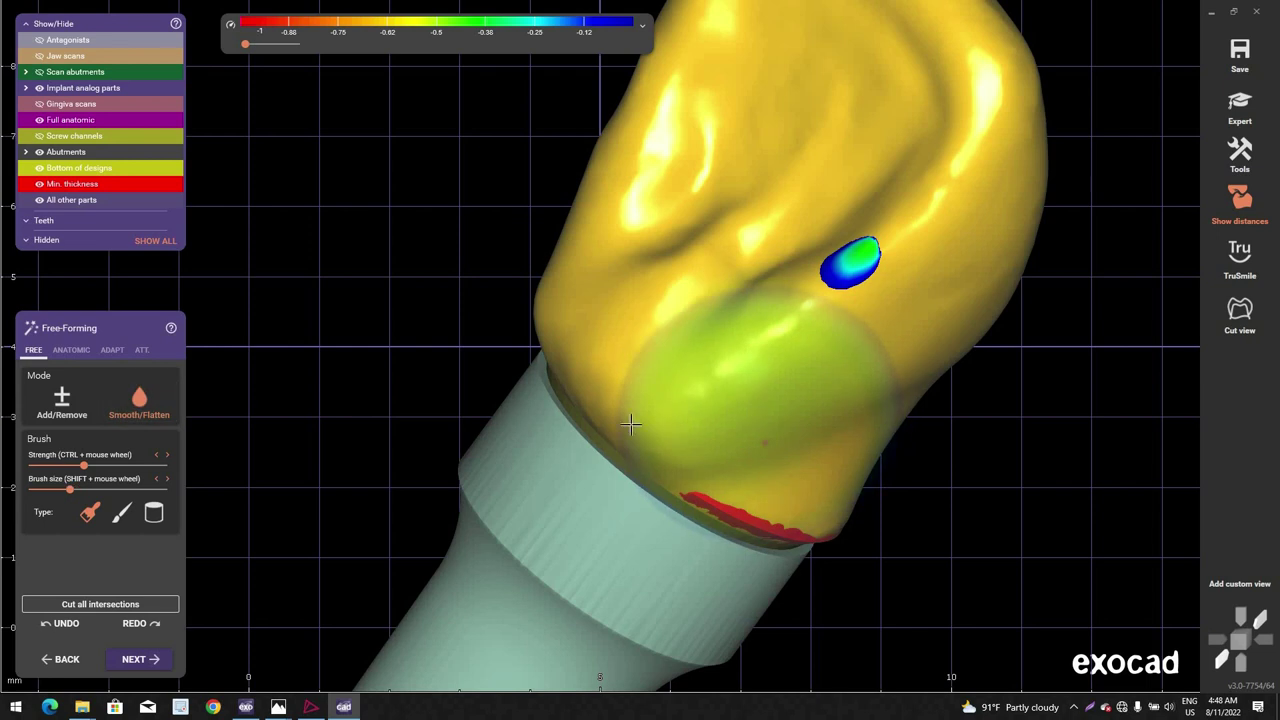
mouse_move(660, 404)
left_mouse_down()
mouse_move(657, 420)
mouse_move(645, 412)
left_mouse_up()
right_click_drag(588, 386, 454, 195)
left_click_drag(475, 232, 495, 198)
scroll(538, 203, "down", 5)
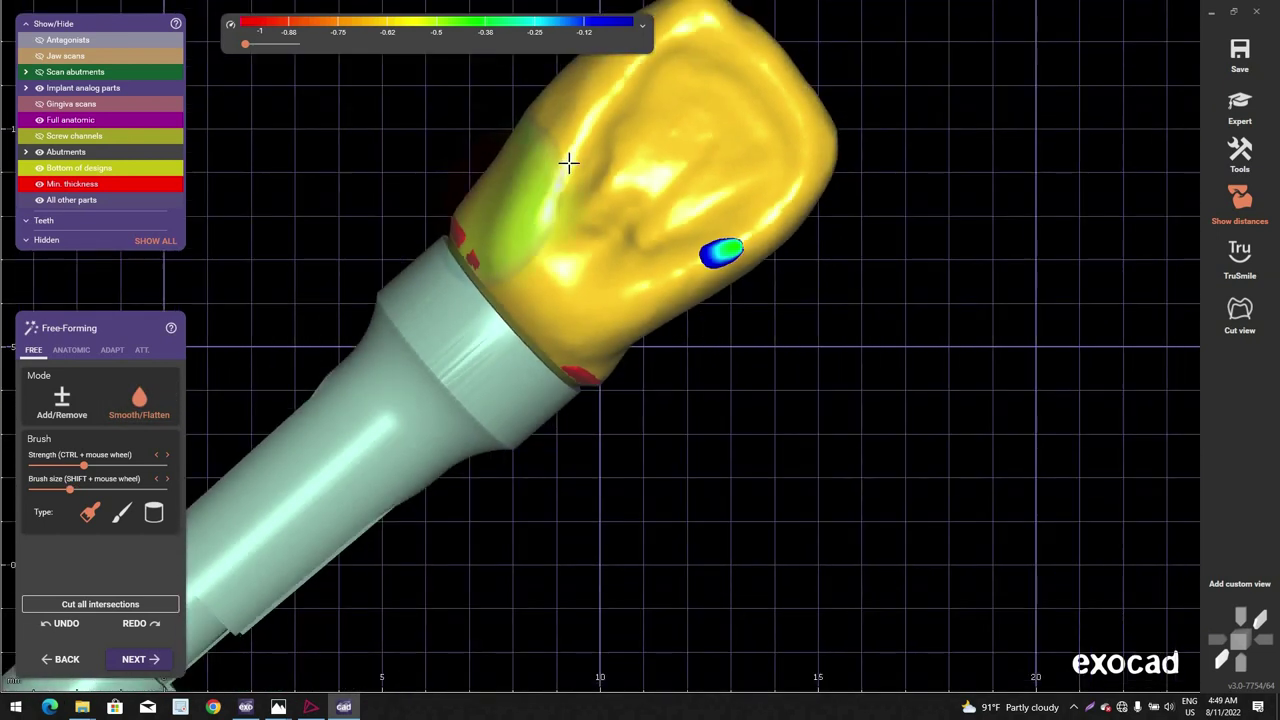
mouse_move(568, 166)
right_mouse_down()
mouse_move(600, 257)
mouse_move(629, 283)
right_mouse_up()
middle_click(600, 257)
scroll(598, 304, "up", 4, "shift")
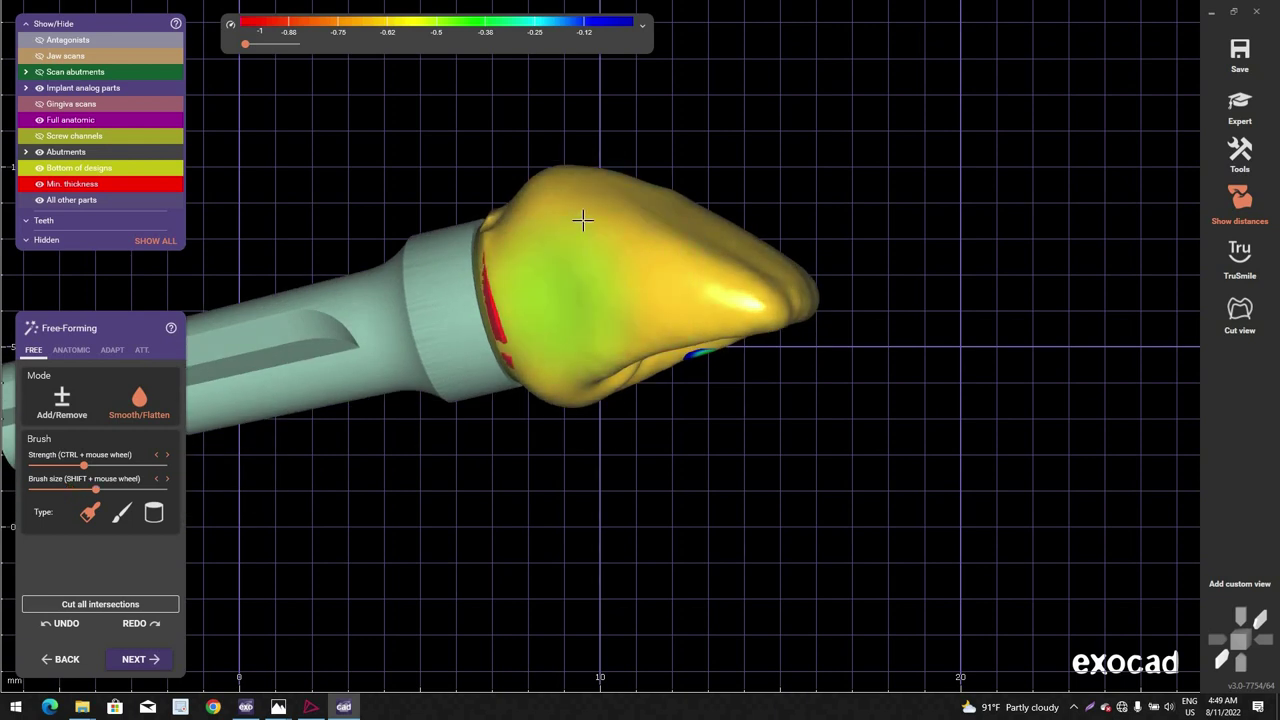
Step: Add material with a larger, weaker Add/Remove brush over the red minimum-thickness areas around the crown's margin
mouse_move(583, 219)
right_mouse_down()
mouse_move(564, 188)
mouse_move(545, 185)
mouse_move(545, 208)
right_mouse_up()
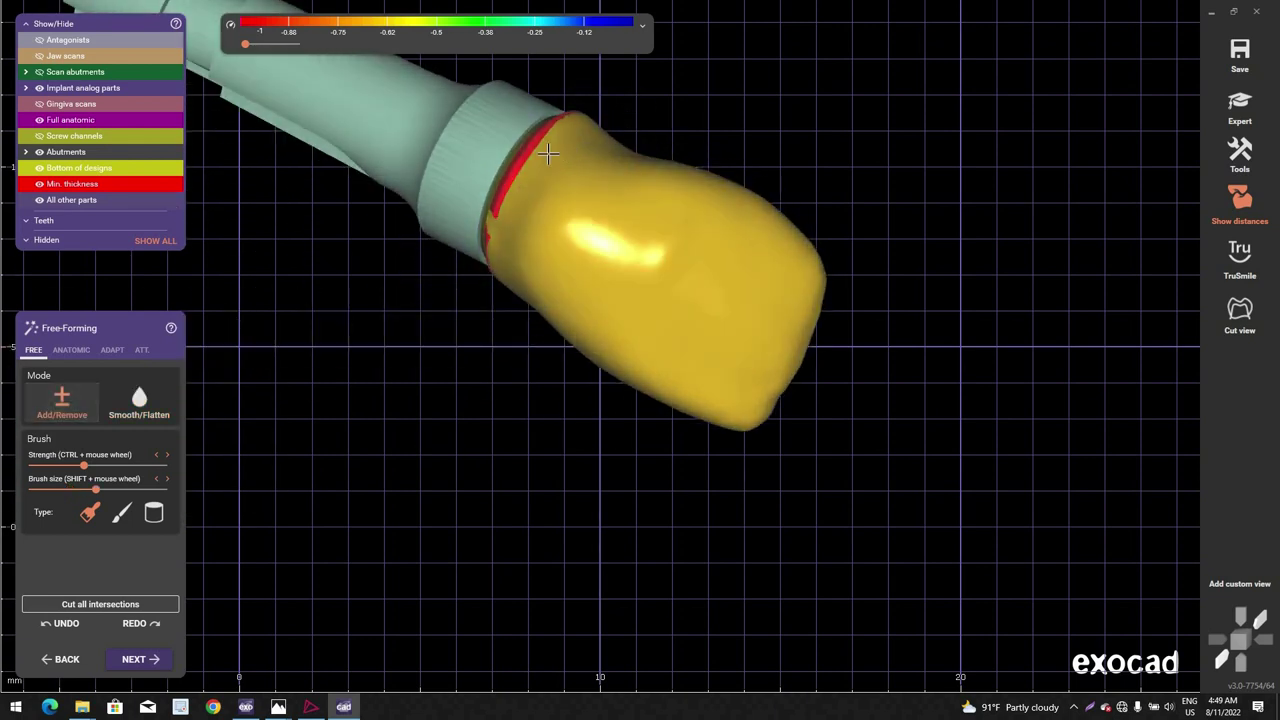
scroll(533, 165, "down", 1)
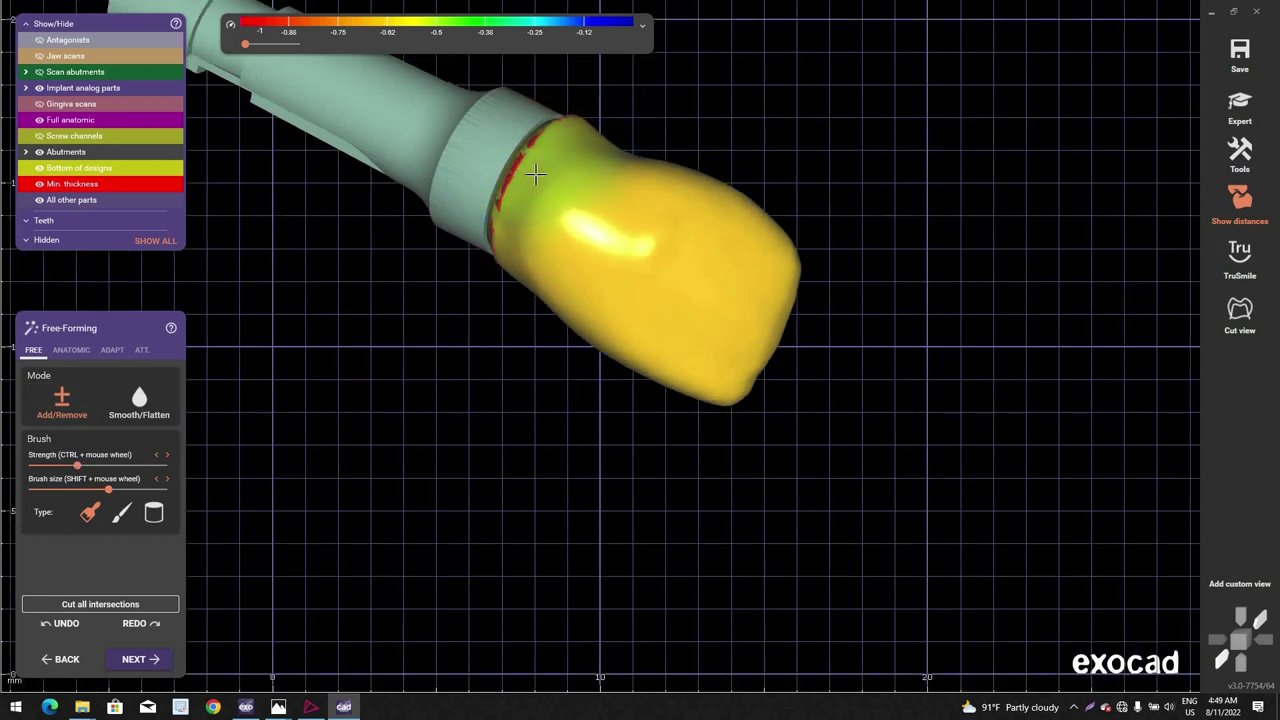
right_click_drag(561, 170, 541, 192)
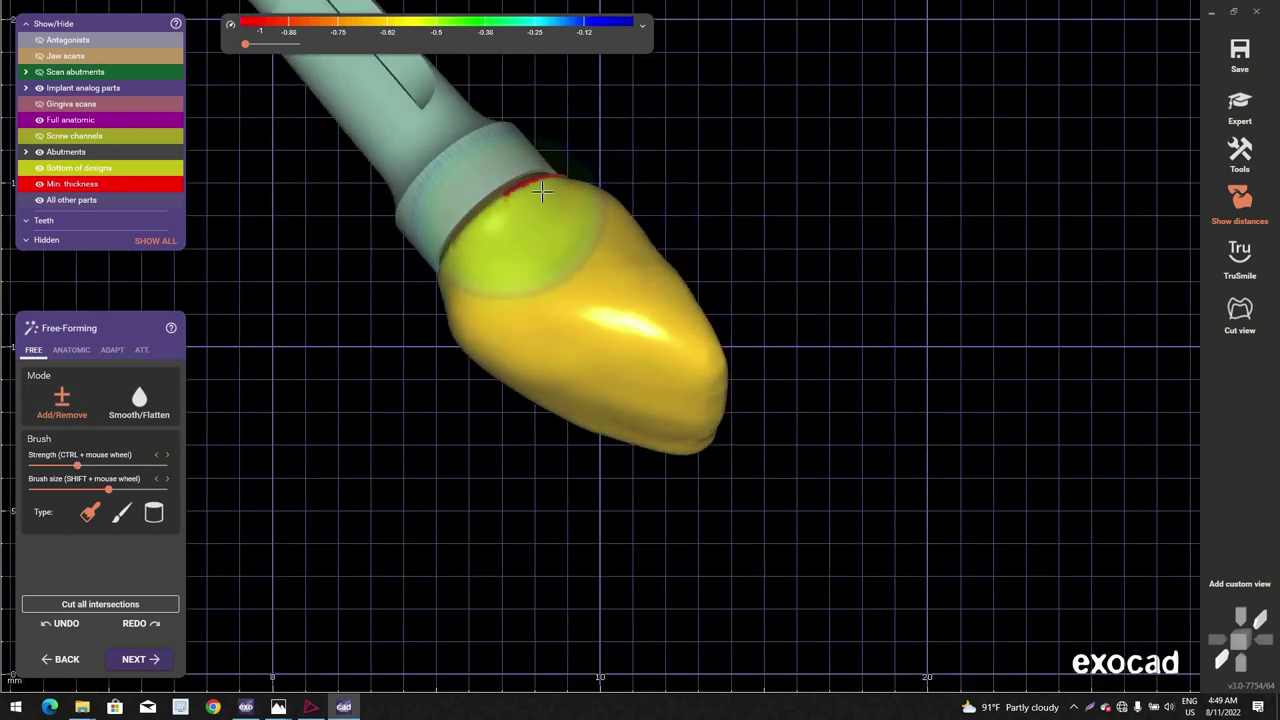
right_click_drag(502, 237, 450, 238)
right_click_drag(583, 249, 560, 216)
scroll(591, 211, "up", 2)
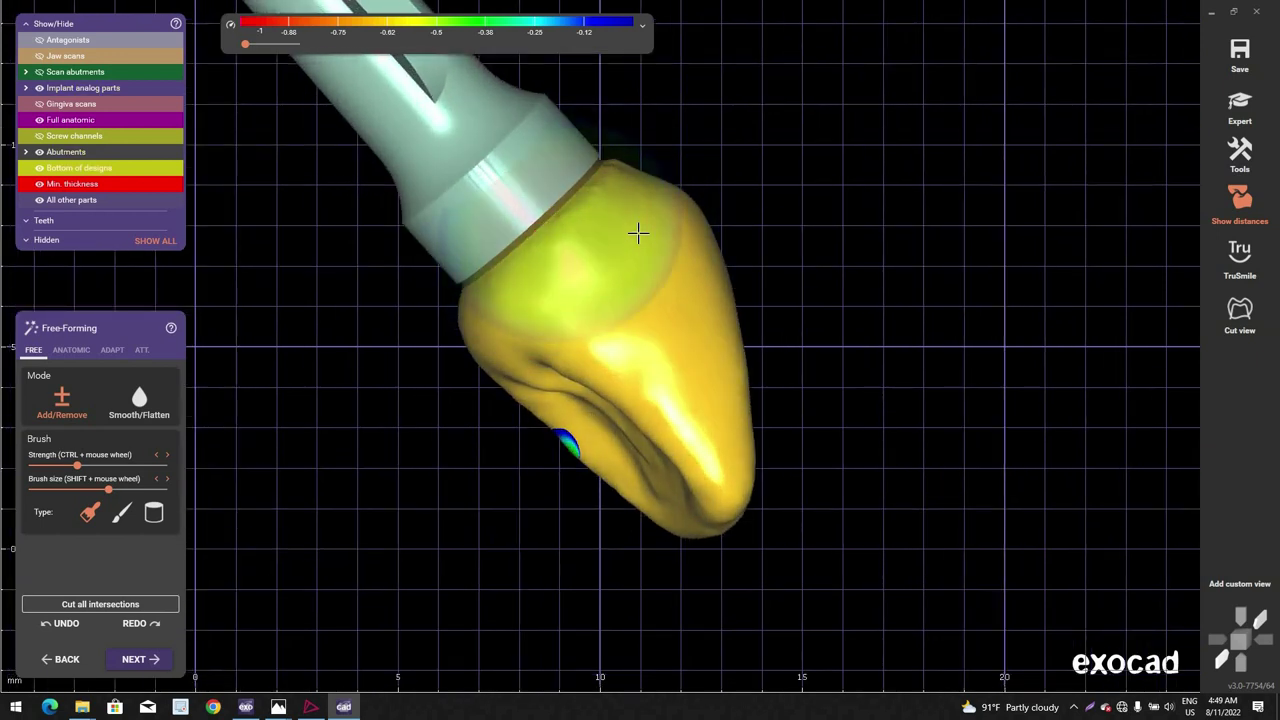
scroll(638, 233, "down", 2)
right_click_drag(664, 236, 636, 233)
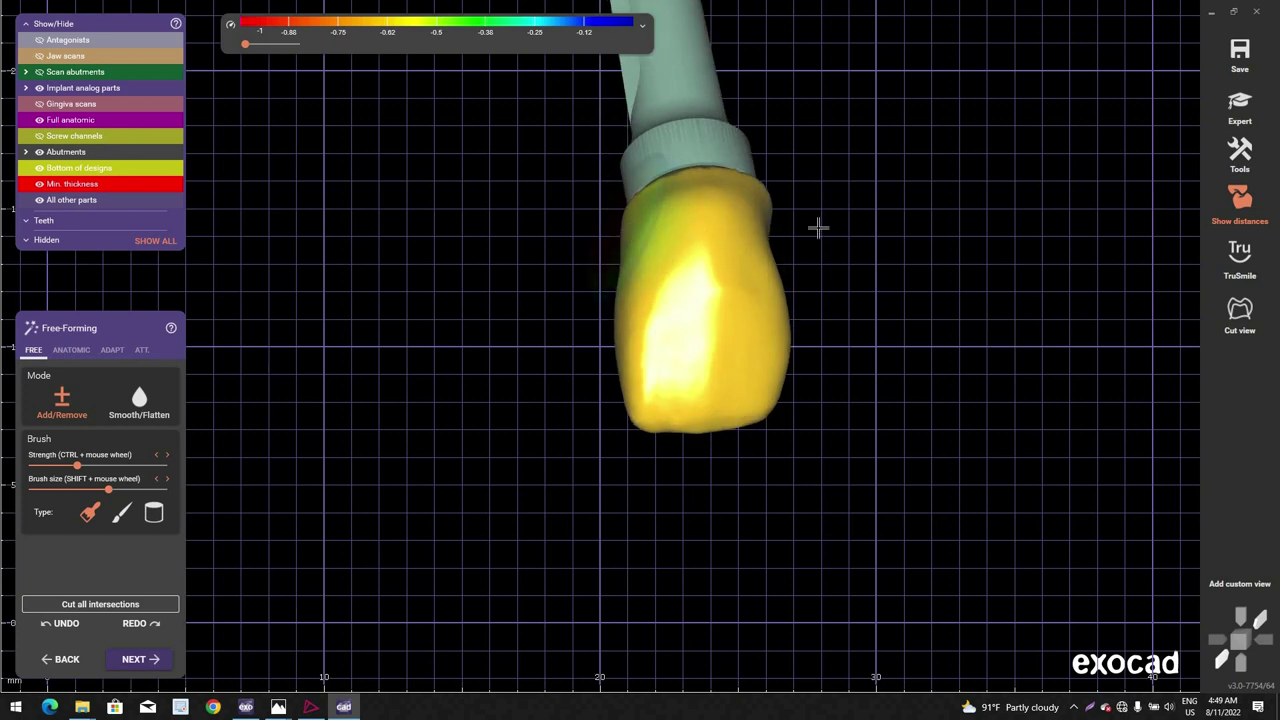
Step: Show the jaw scan again and smooth the crown's cervical labial surface with a slightly smaller Smooth/Flatten brush
key("j")
scroll(835, 238, "down", 3)
right_click_drag(835, 238, 851, 261)
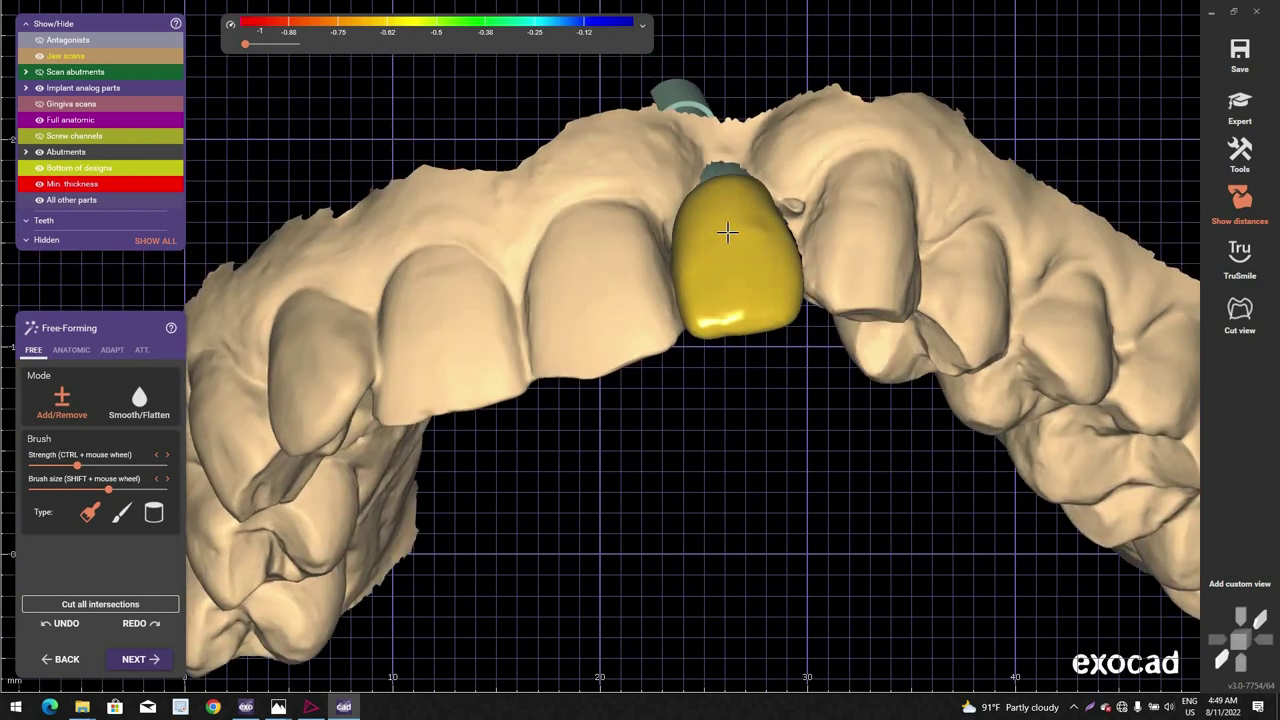
right_click_drag(727, 232, 711, 234)
scroll(727, 234, "up", 2)
left_click(140, 400)
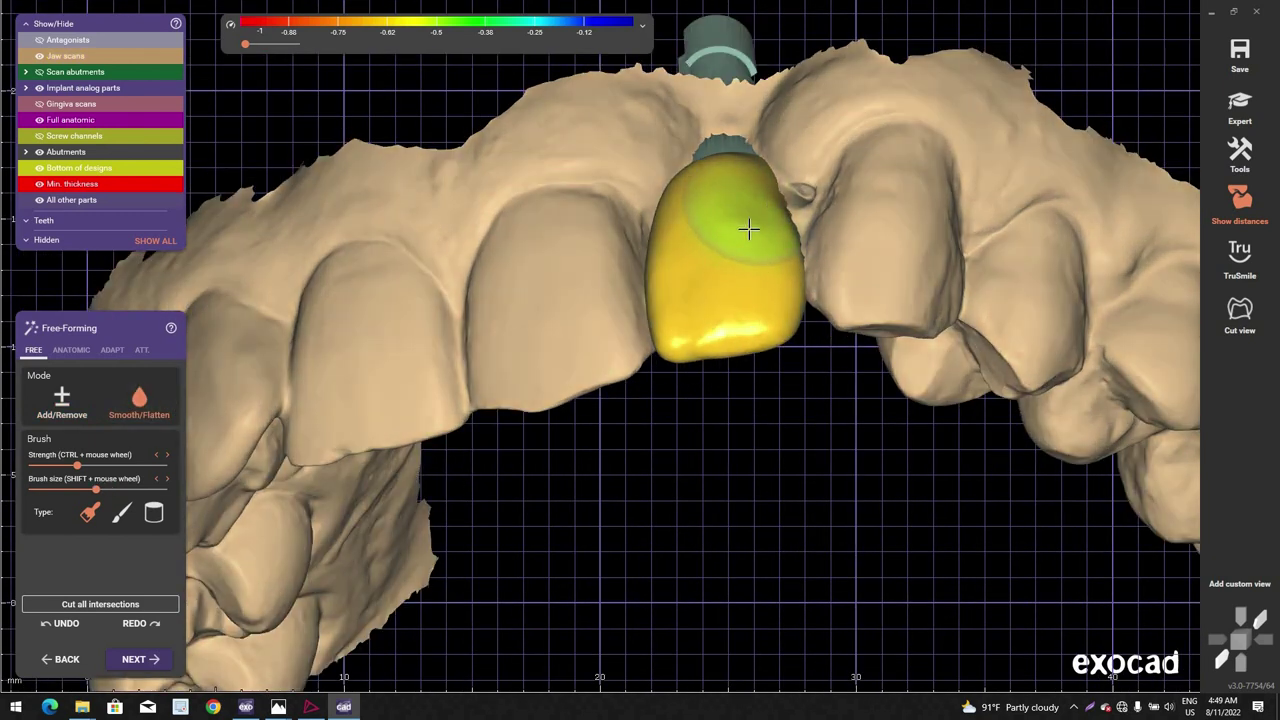
mouse_move(749, 229)
right_mouse_down()
mouse_move(748, 176)
mouse_move(722, 161)
mouse_move(768, 185)
right_mouse_up()
scroll(722, 161, "up", 2)
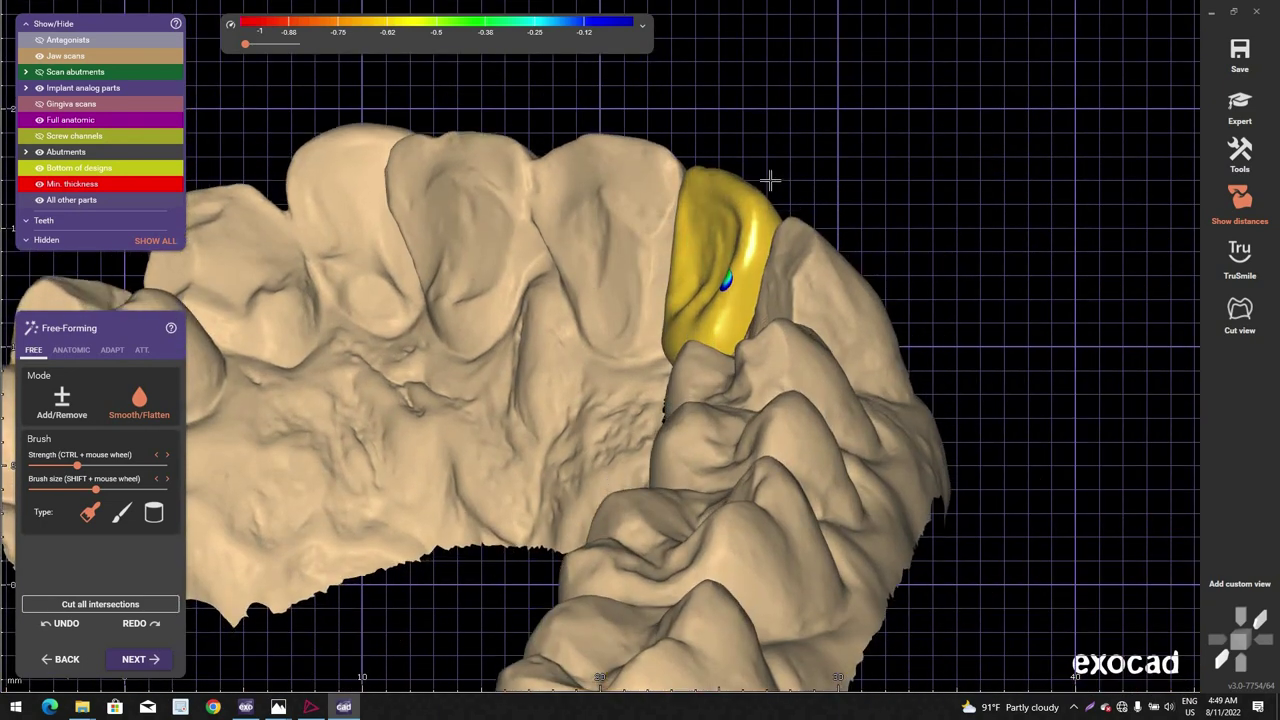
Step: Examine the crown's lingual surface and emergence from the implant in anatomic free-forming mode
right_click_drag(770, 181, 769, 182)
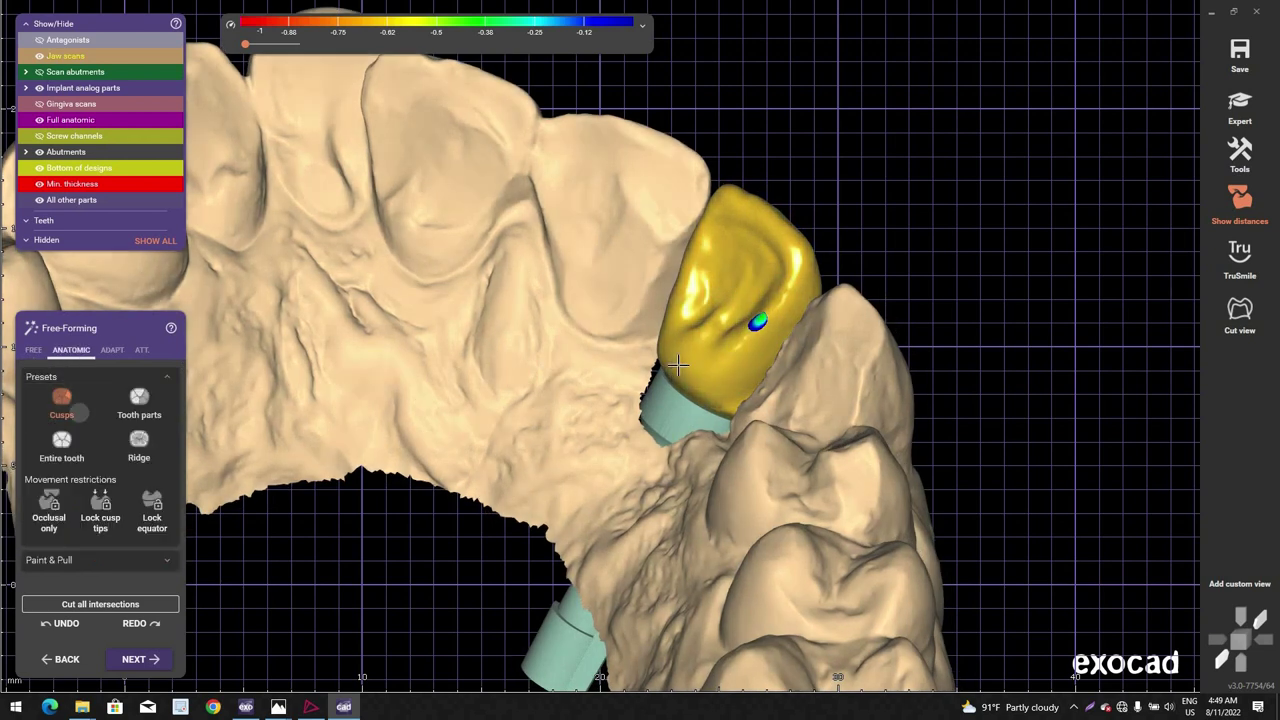
scroll(677, 366, "up", 5)
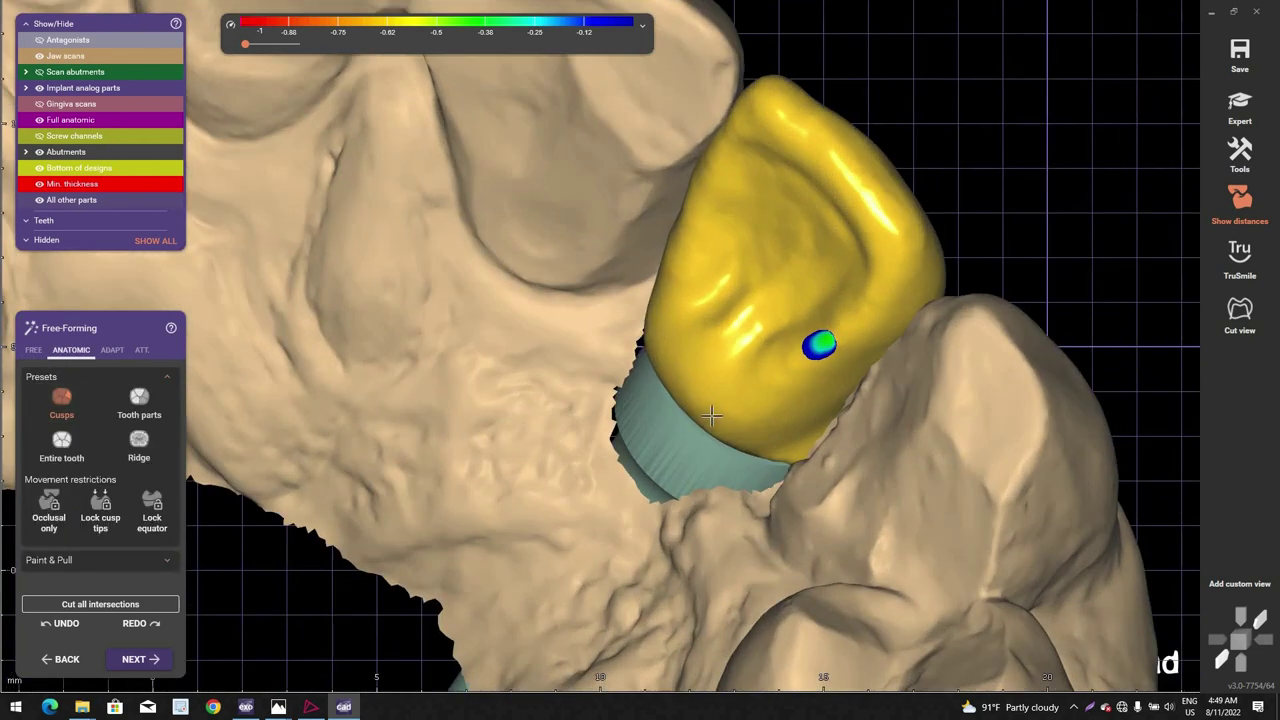
right_click_drag(712, 417, 720, 226)
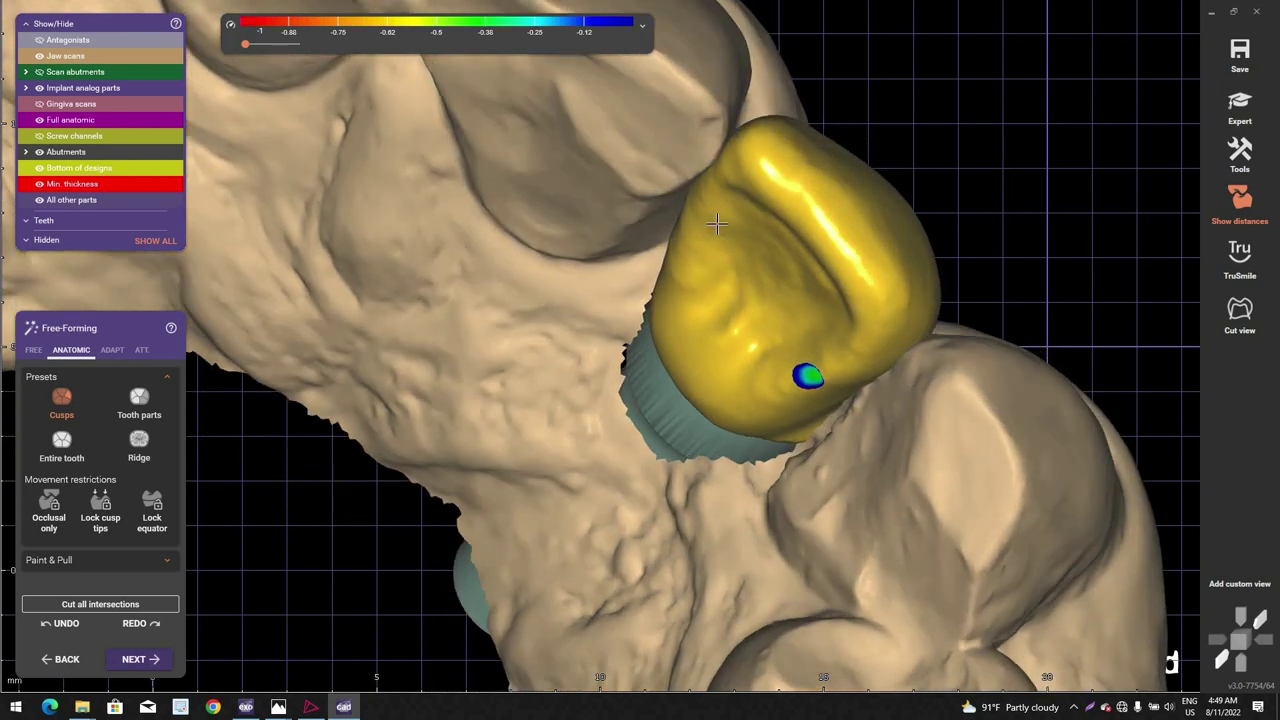
scroll(713, 232, "up", 2)
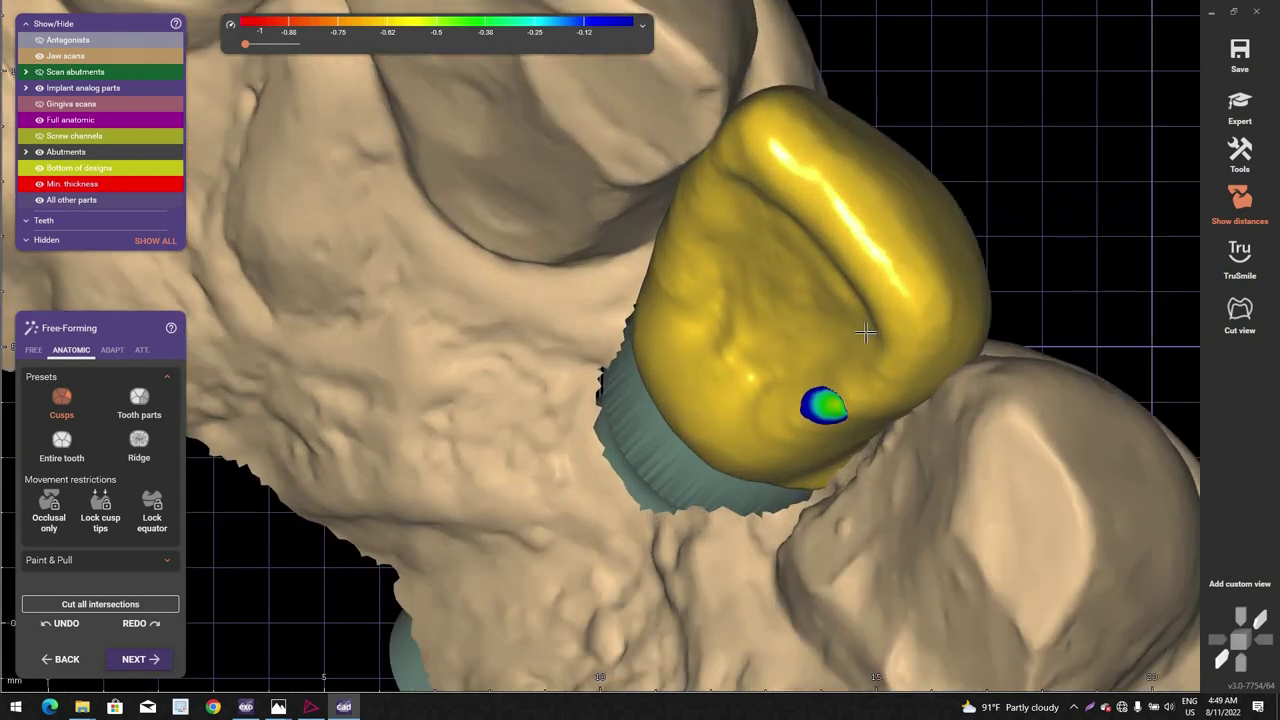
scroll(866, 332, "down", 5)
Step: Examine the crown's labial contour, proximal contacts and margin against the neighbouring teeth from labial and incisal views
right_click_drag(866, 332, 869, 334)
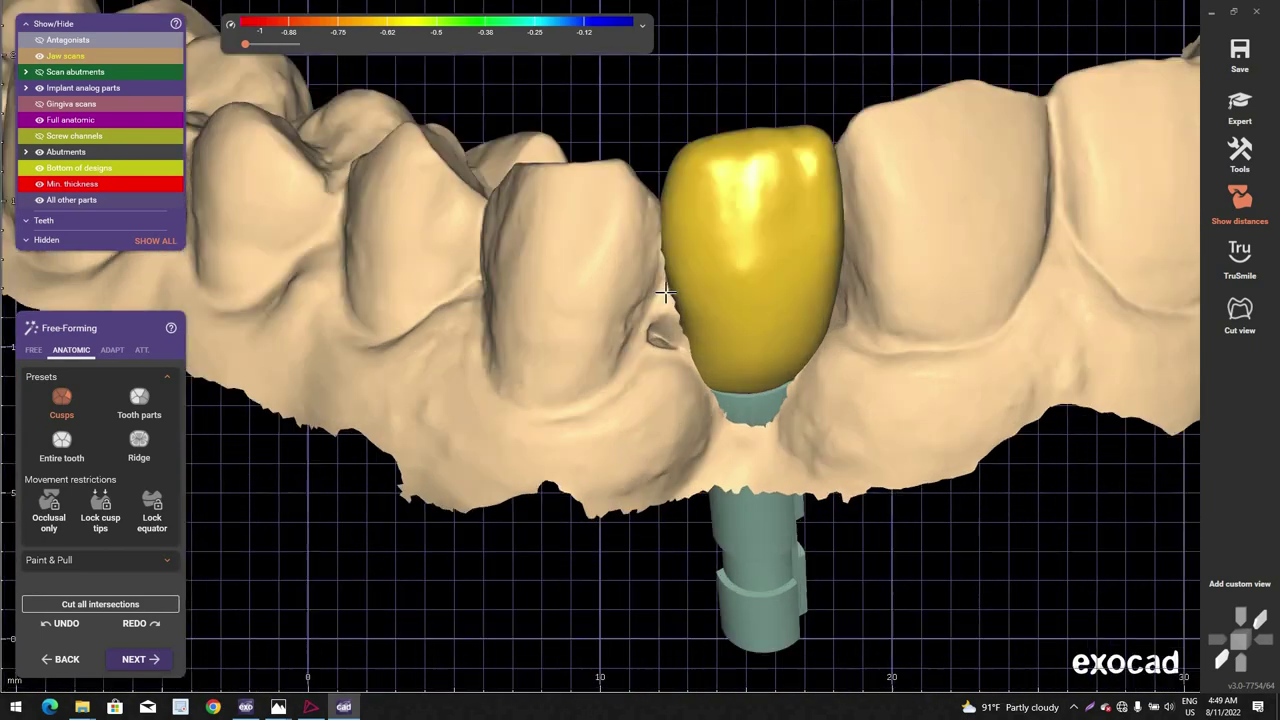
right_click_drag(666, 292, 931, 451)
scroll(950, 340, "up", 3)
scroll(874, 393, "down", 1)
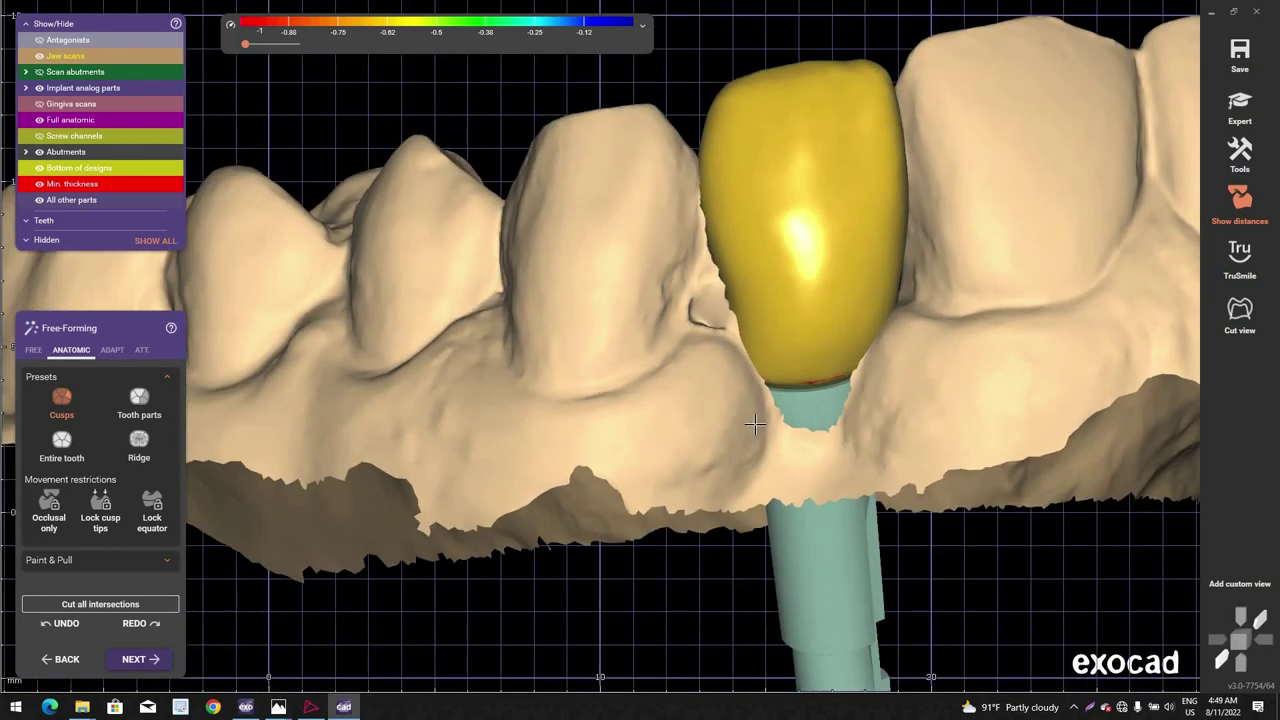
right_click_drag(757, 425, 860, 412)
scroll(860, 410, "down", 2)
right_click_drag(850, 205, 896, 160)
scroll(849, 248, "up", 2)
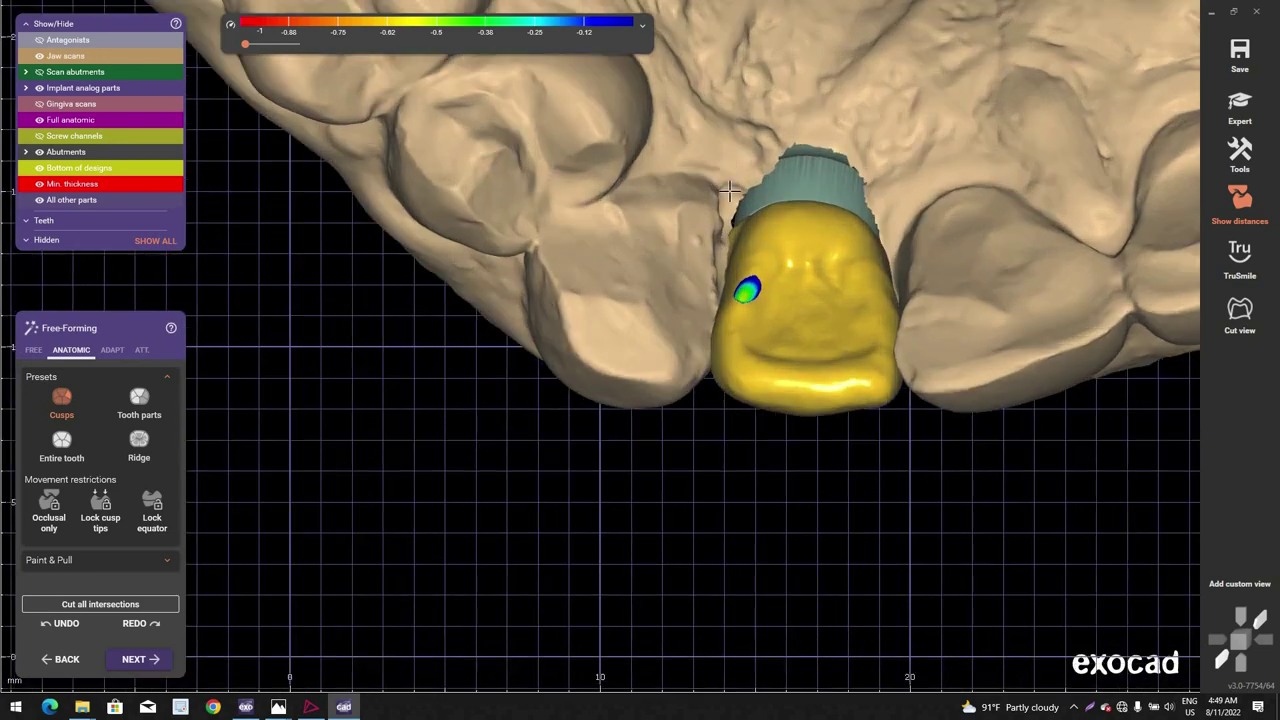
right_click_drag(796, 206, 788, 180)
scroll(788, 180, "down", 3)
right_click_drag(790, 135, 787, 193)
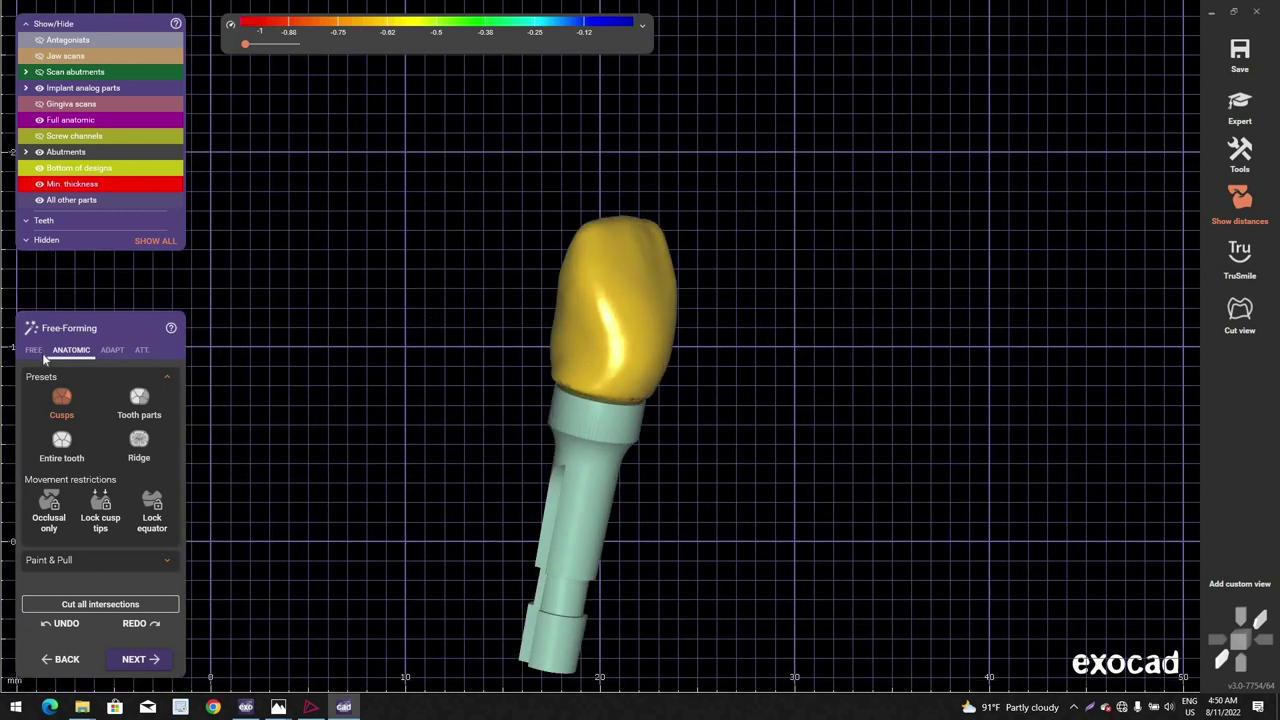
Step: Smooth the isolated crown's proximal surfaces with a slightly smaller Smooth/Flatten brush in free mode
key("2")
scroll(556, 290, "up", 5)
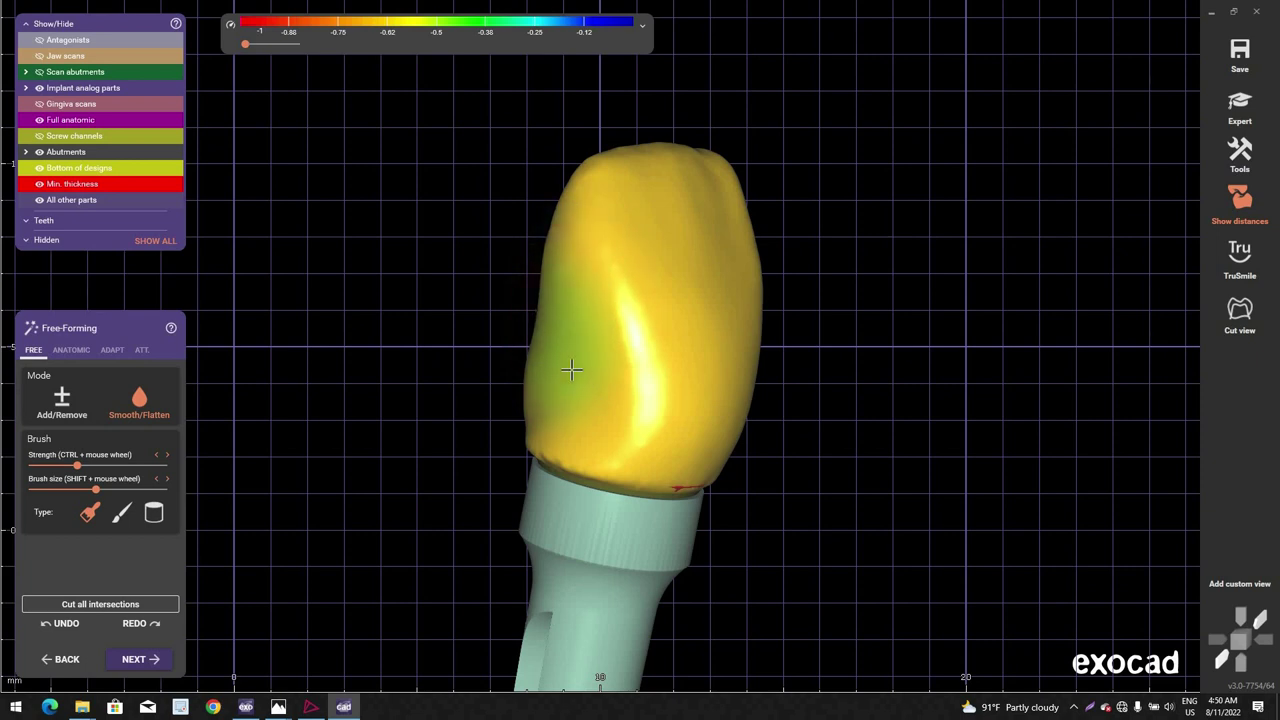
right_click_drag(530, 330, 563, 268)
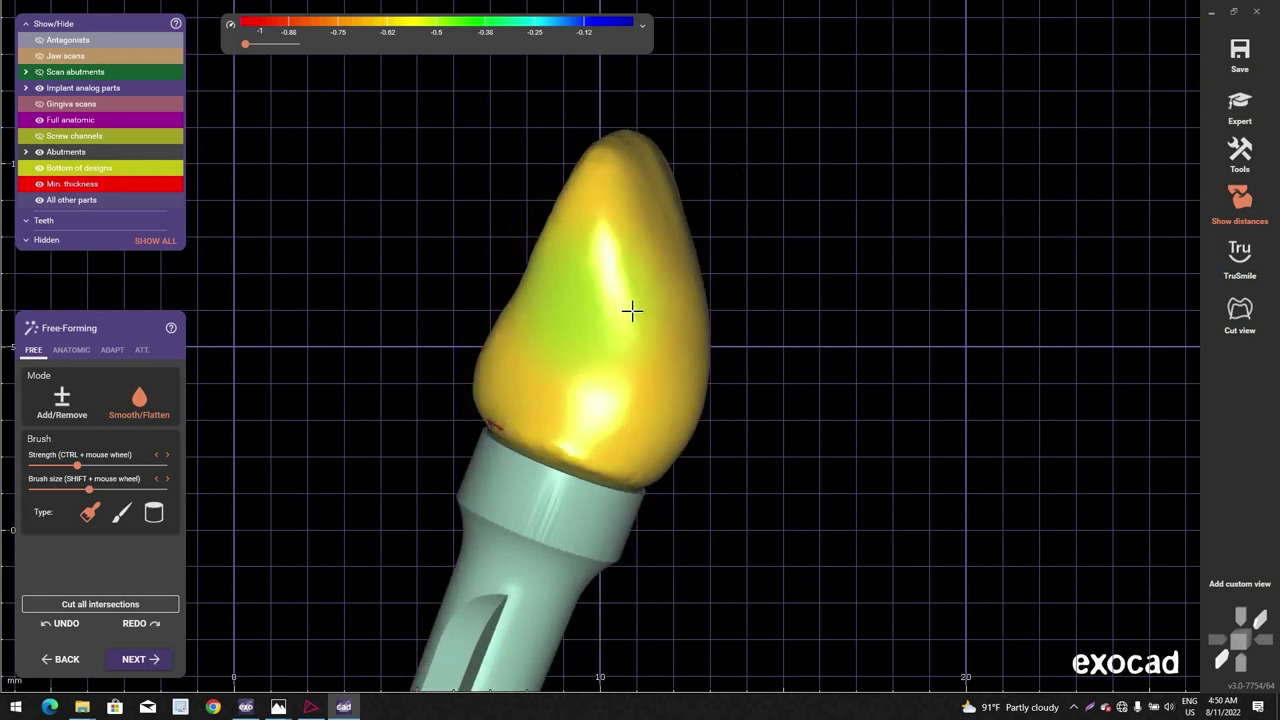
right_click_drag(631, 311, 814, 214)
scroll(814, 216, "up", 2)
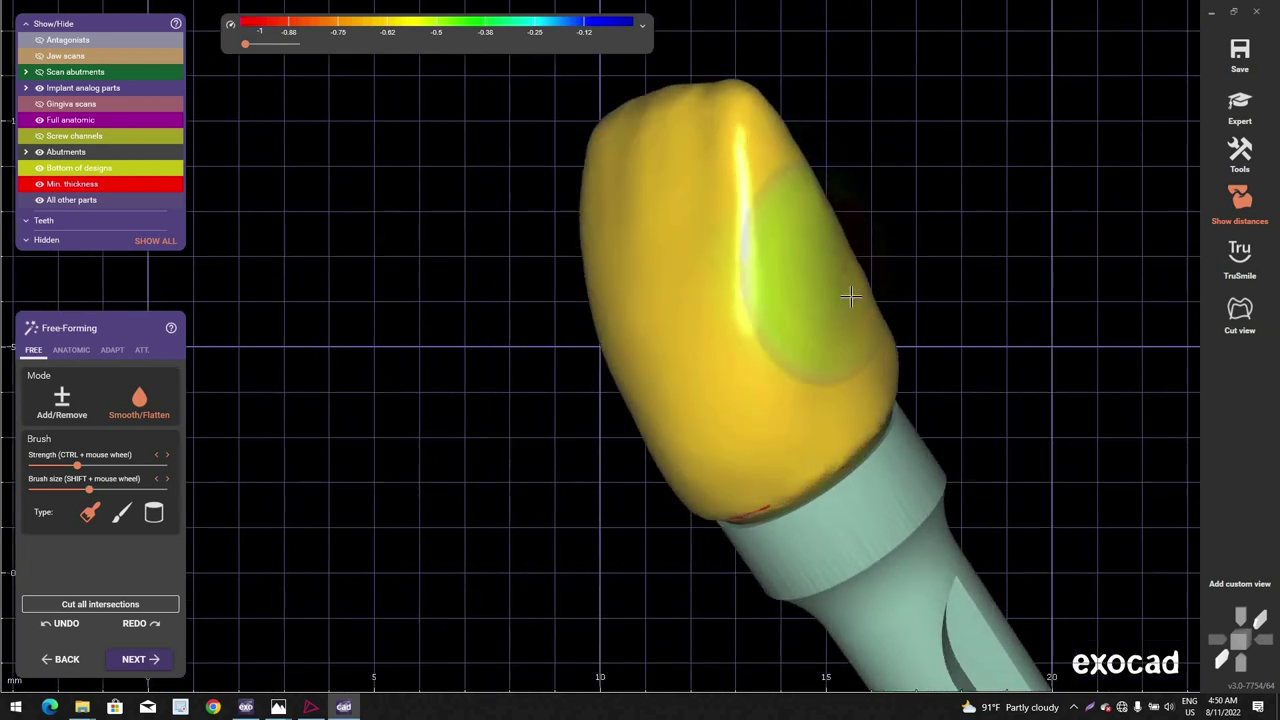
scroll(905, 272, "down", 3)
right_click_drag(907, 272, 851, 310)
scroll(844, 314, "up", 2)
scroll(844, 313, "down", 2)
Step: Show the jaw scan again, then finish free-forming to merge and save the restoration
key("j")
scroll(852, 310, "down", 3)
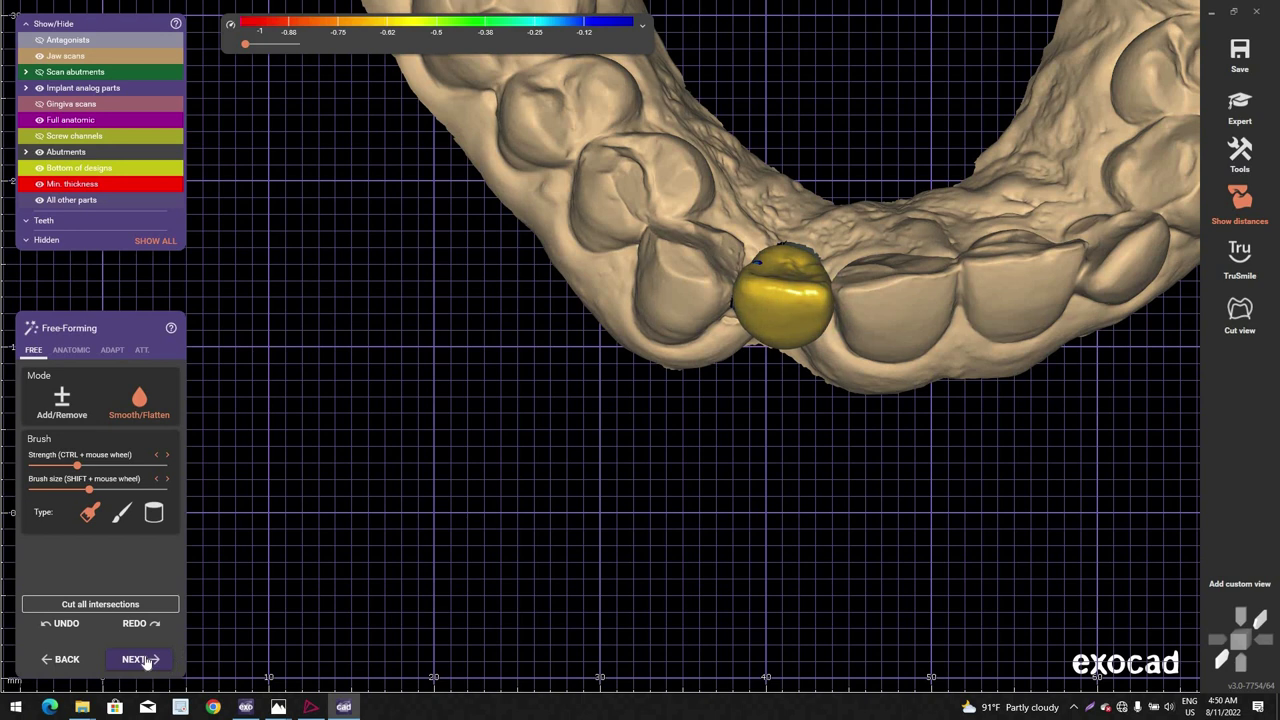
key("ctrl+space")
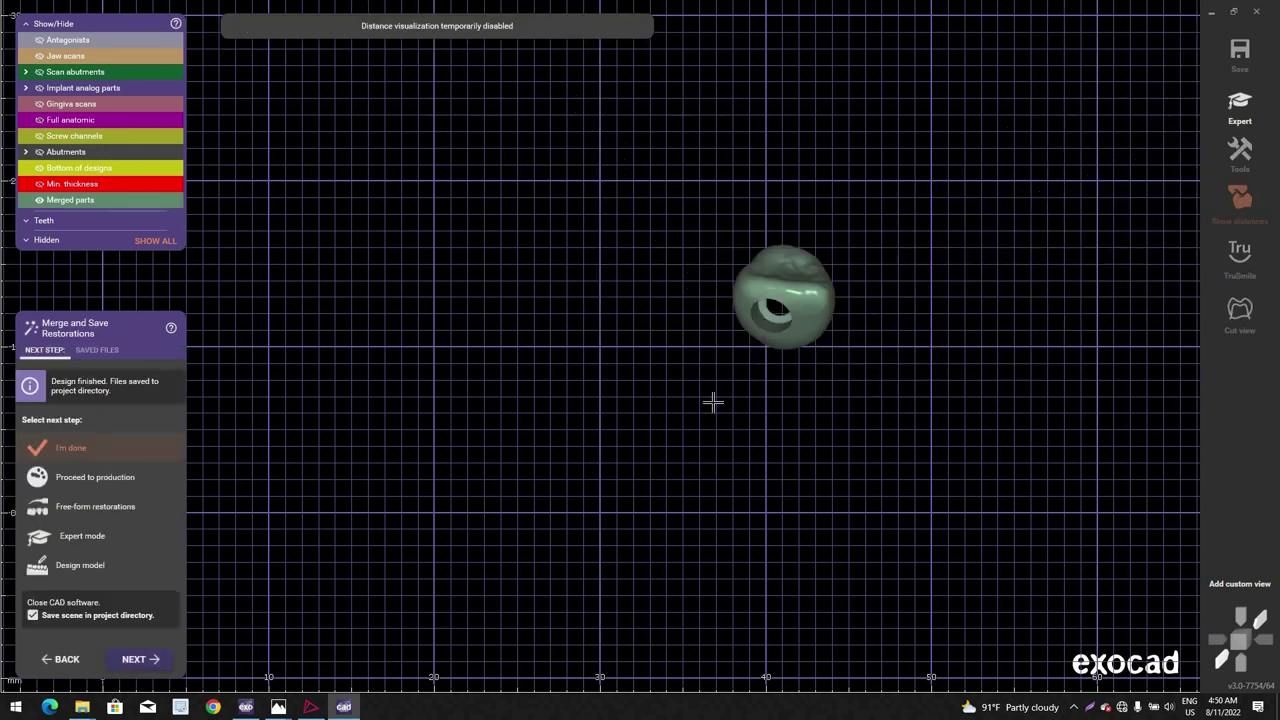
Step: Examine the merged crown and its screw access opening from several sides
right_click_drag(832, 306, 775, 398)
scroll(767, 403, "up", 3)
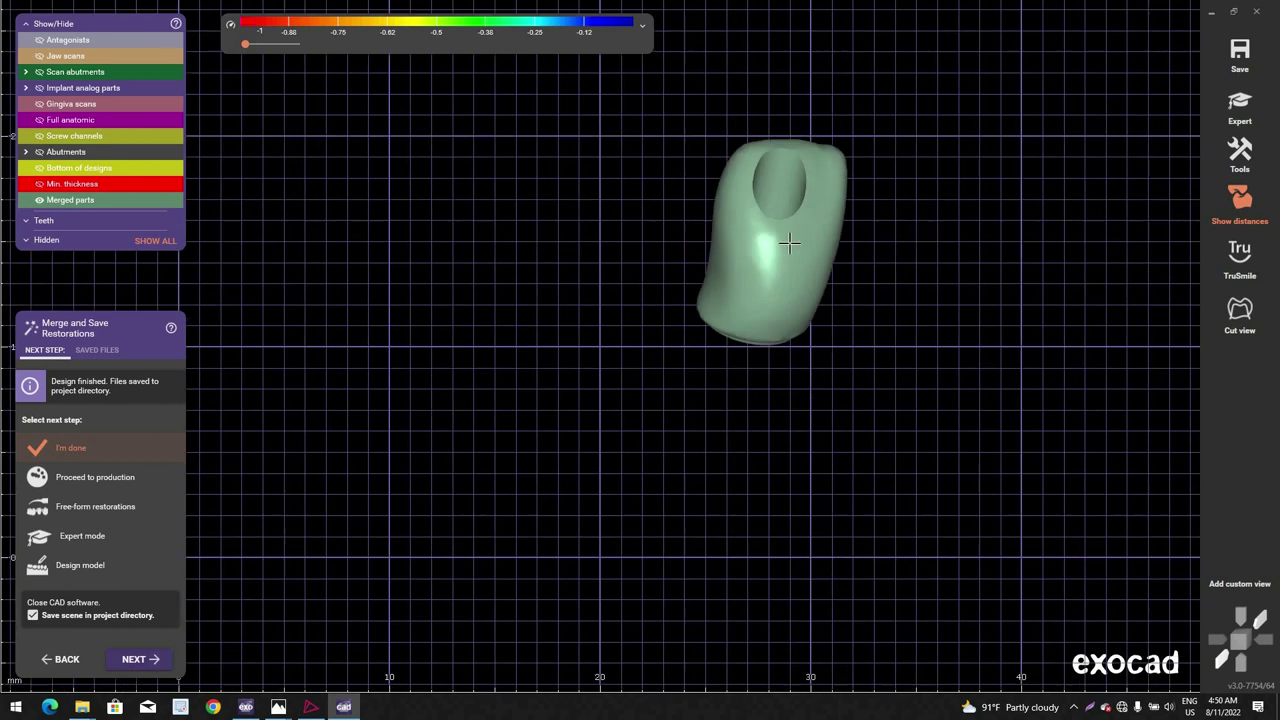
scroll(568, 370, "up", 3)
right_click_drag(580, 366, 249, 289)
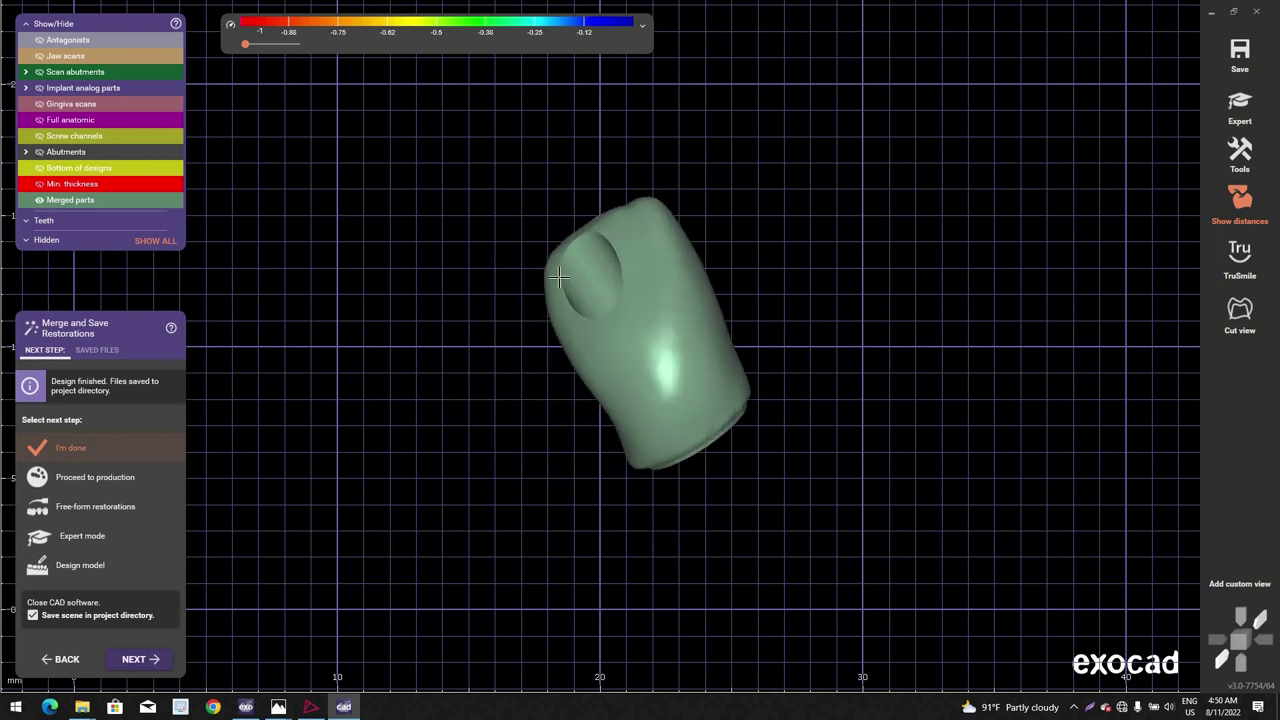
right_click_drag(590, 300, 624, 287)
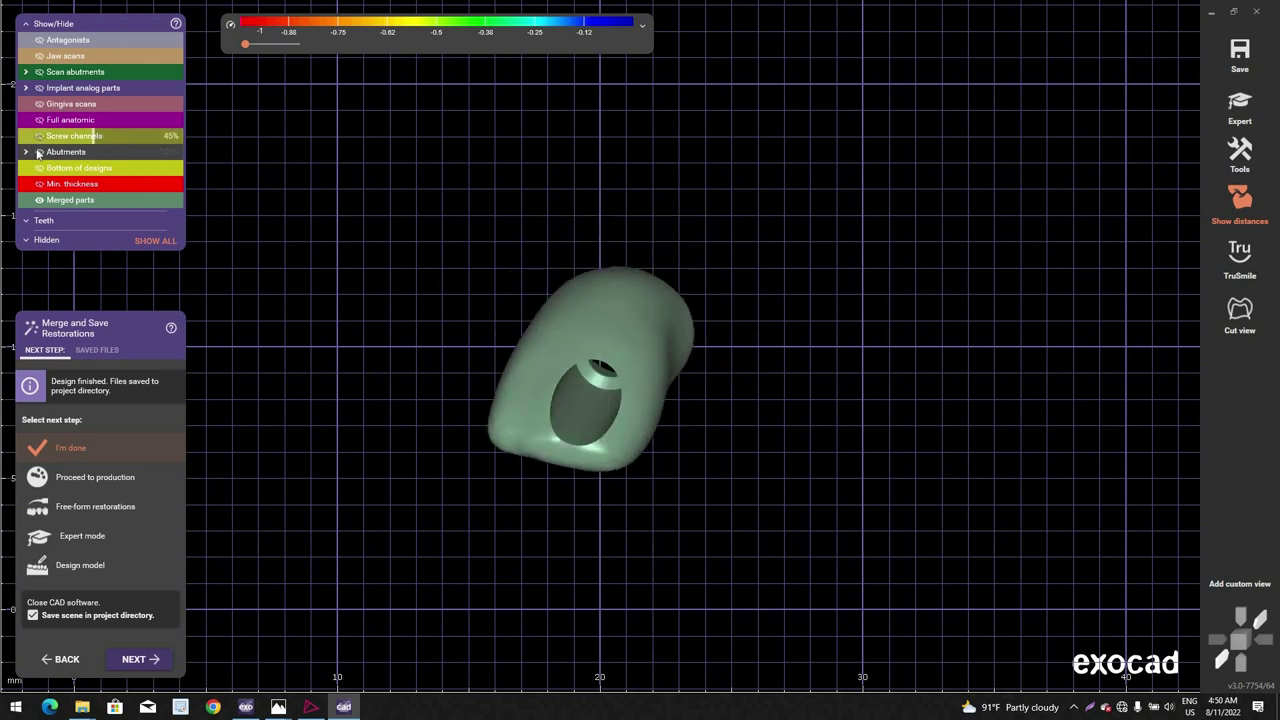
Step: Hide the merged crown and show the abutment, screw channel, design bottom and implant analog
left_click(39, 152)
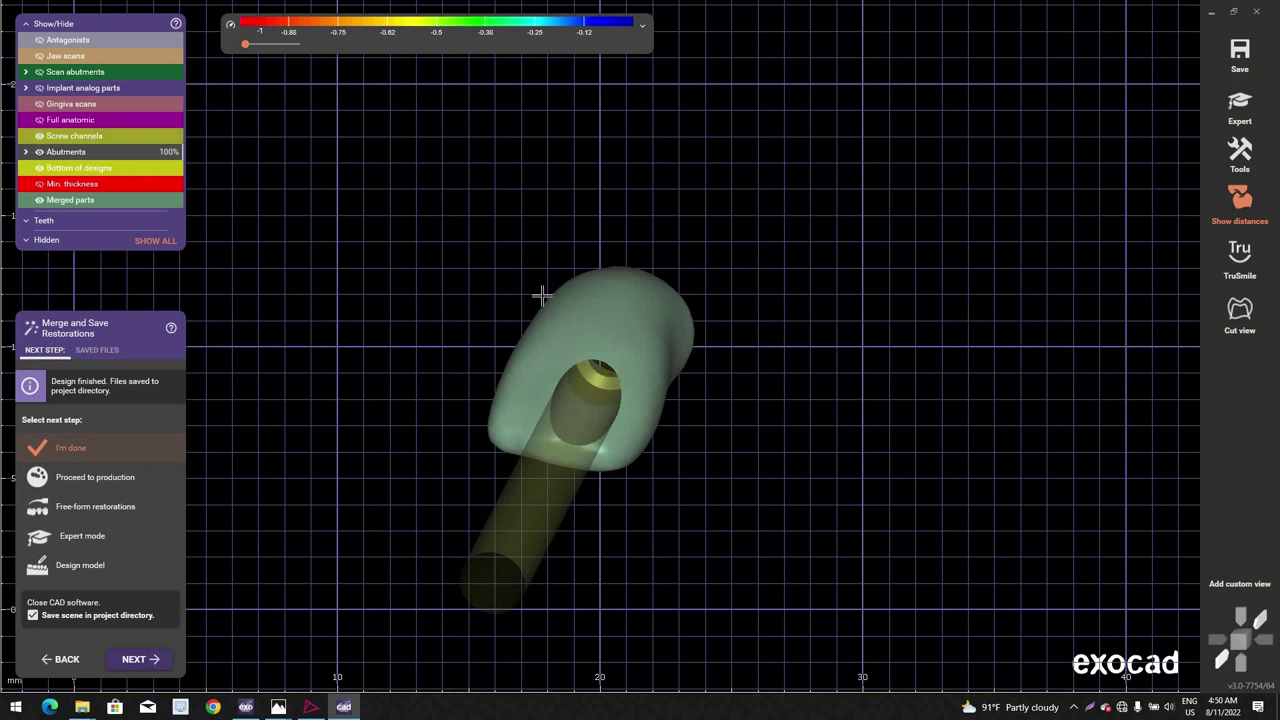
left_click(612, 325, "ctrl")
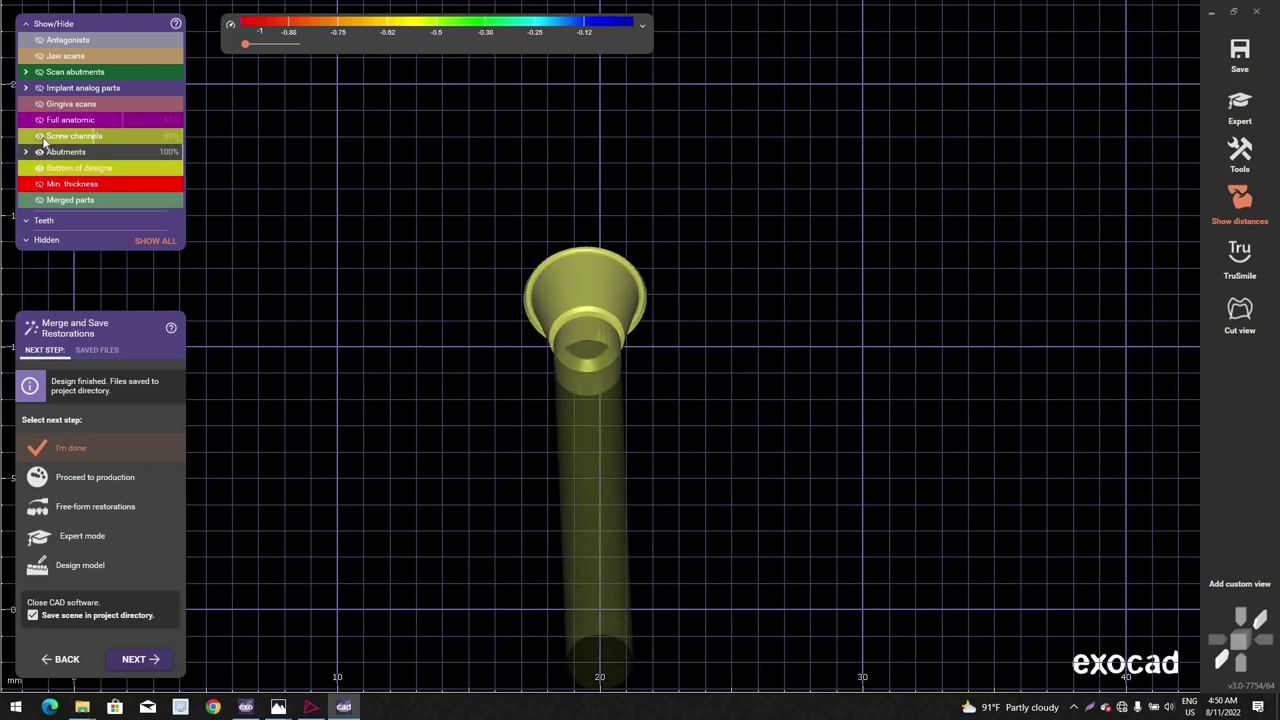
left_click(41, 137)
left_click(39, 134)
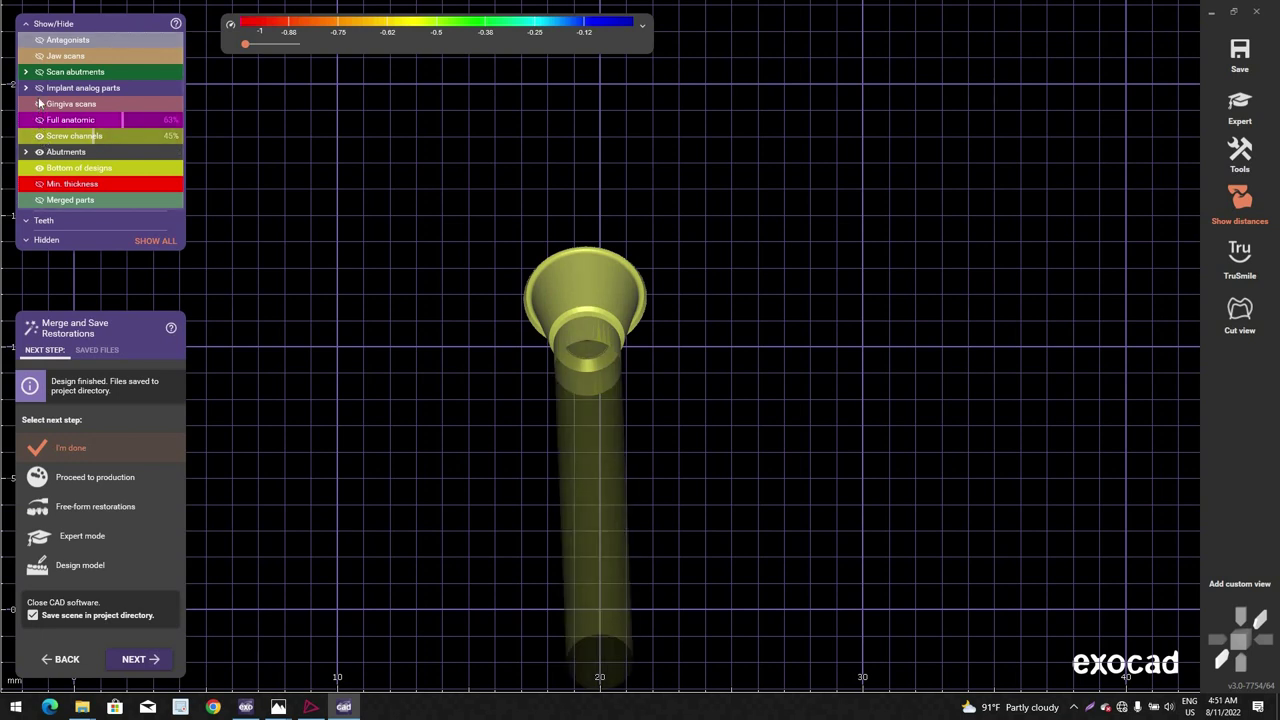
left_click(38, 89)
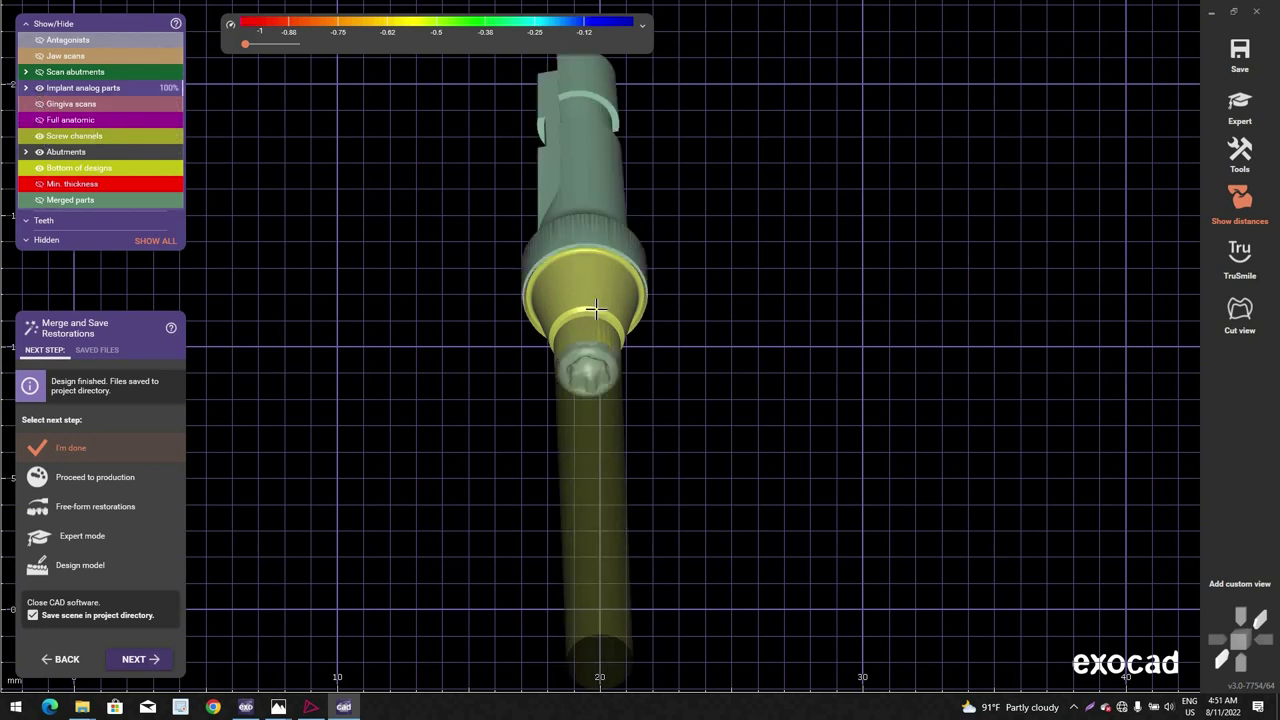
right_click_drag(592, 298, 563, 286)
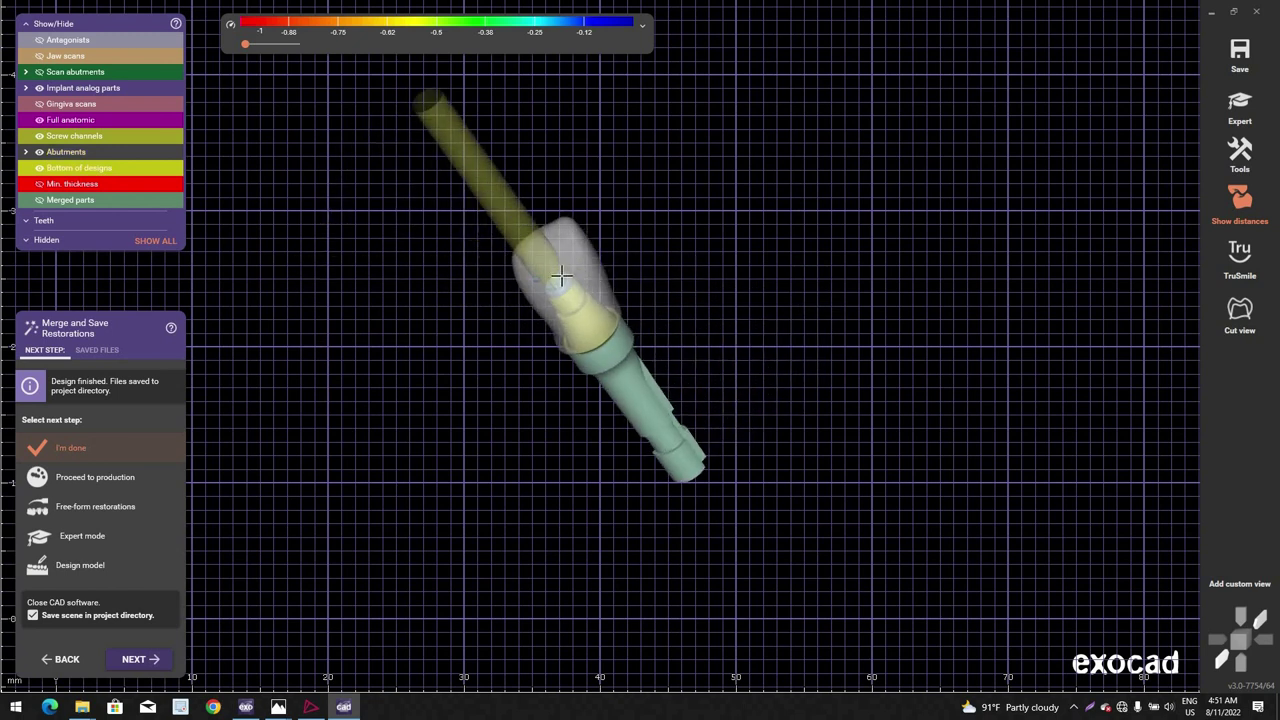
Step: Make the full anatomic crown opaque and examine where the screw channel exits it
scroll(570, 280, "up", 2)
middle_click(578, 277)
scroll(512, 248, "down", 1)
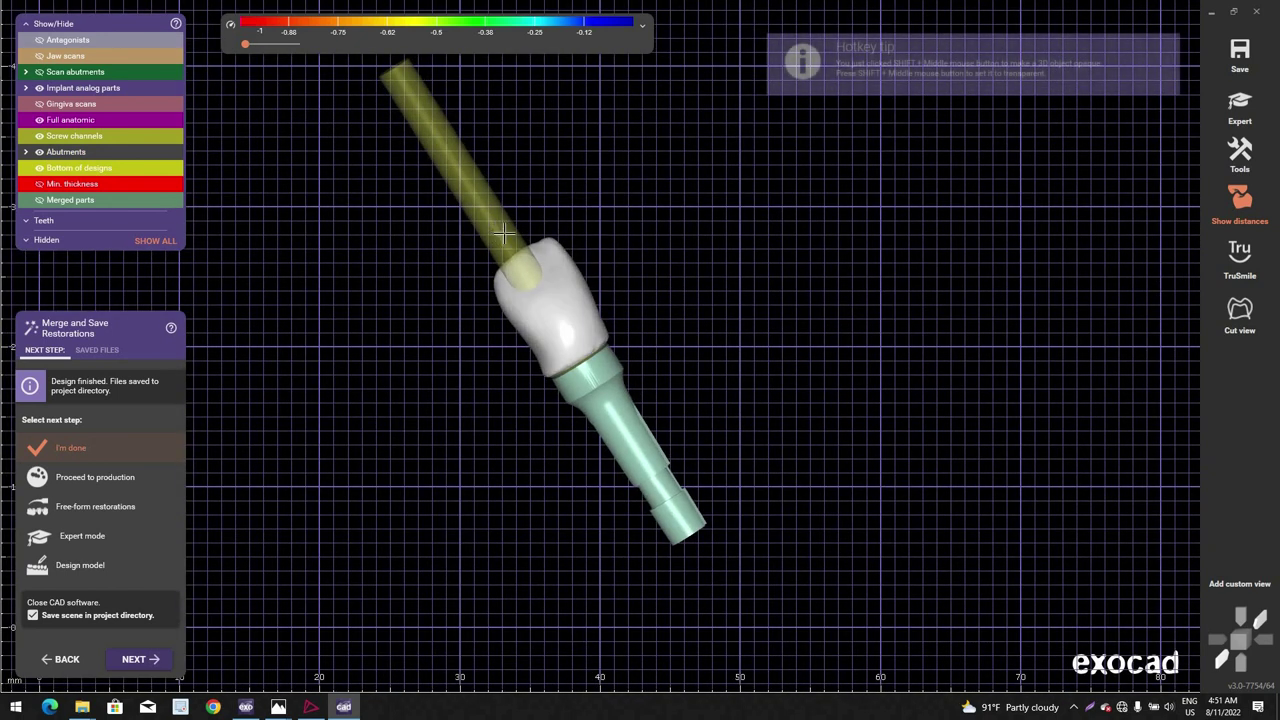
right_click_drag(517, 240, 1208, 106)
scroll(686, 336, "up", 1)
key("ctrl+j")
scroll(687, 341, "down", 1)
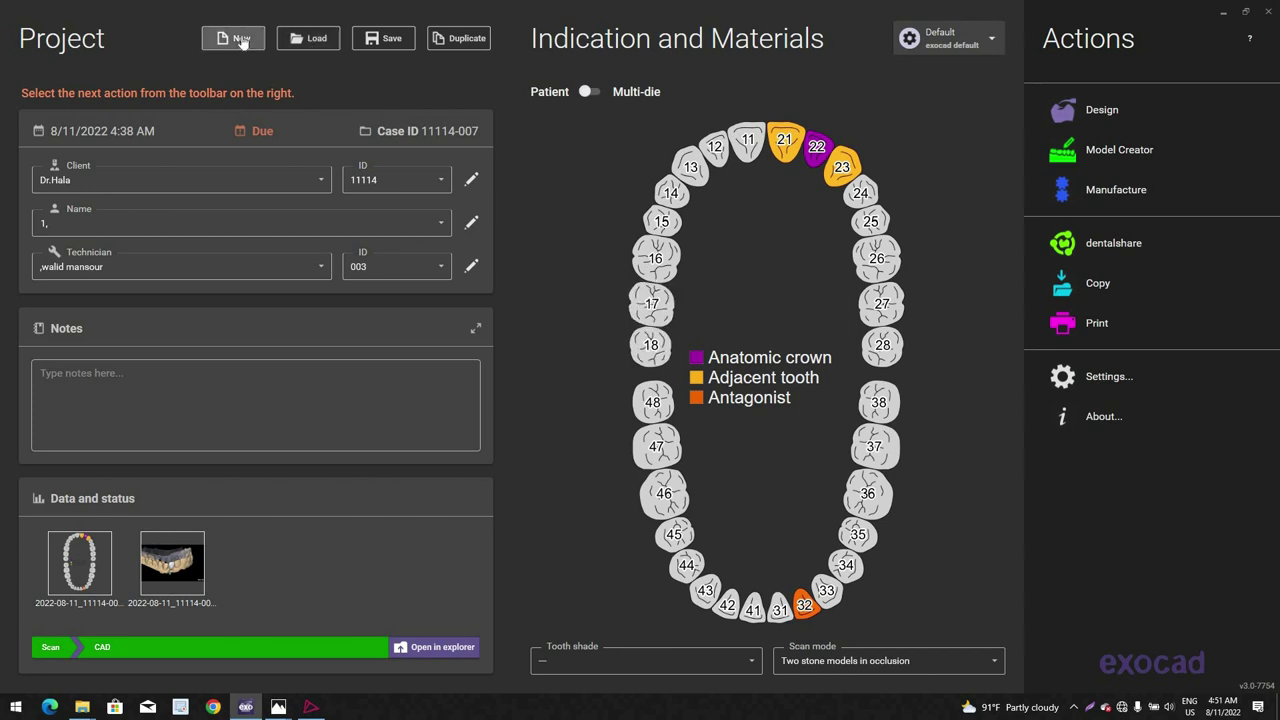
Step: Minimize the project window and open the folder Online Course > courseA > 1unit > محاضره 2 > 4 case inlay in File Explorer
left_click(1222, 12)
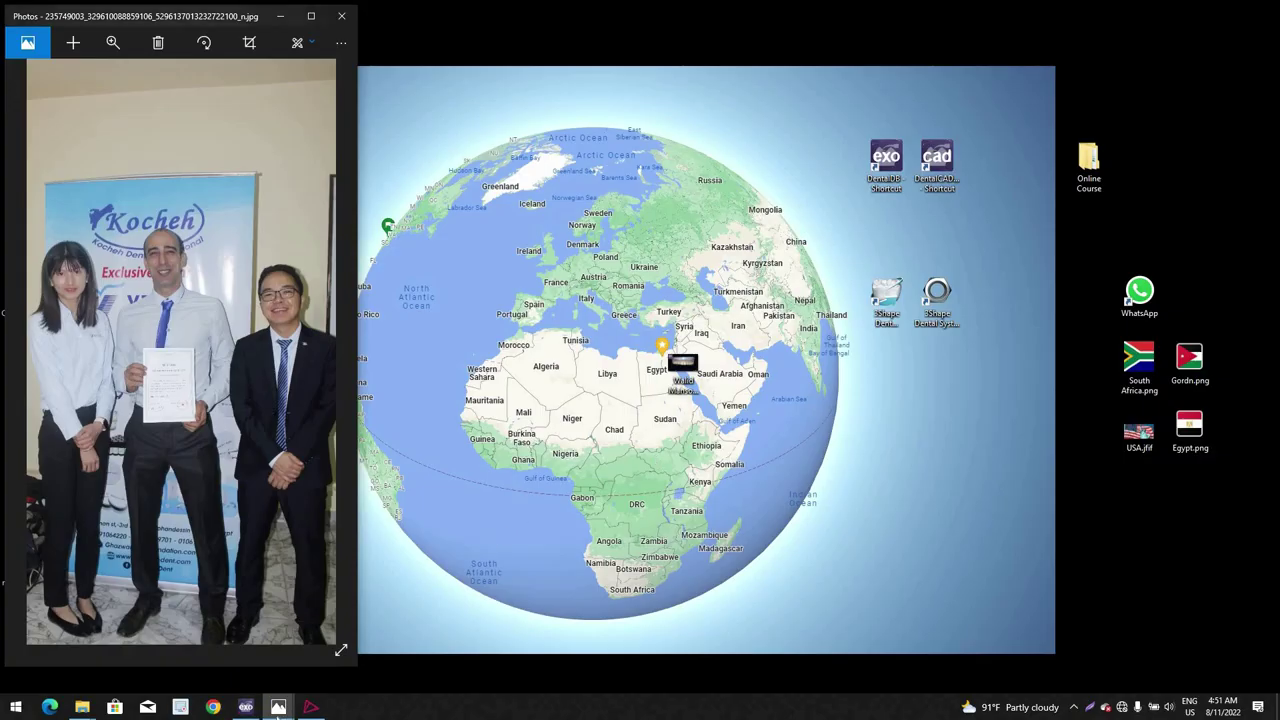
left_click(84, 707)
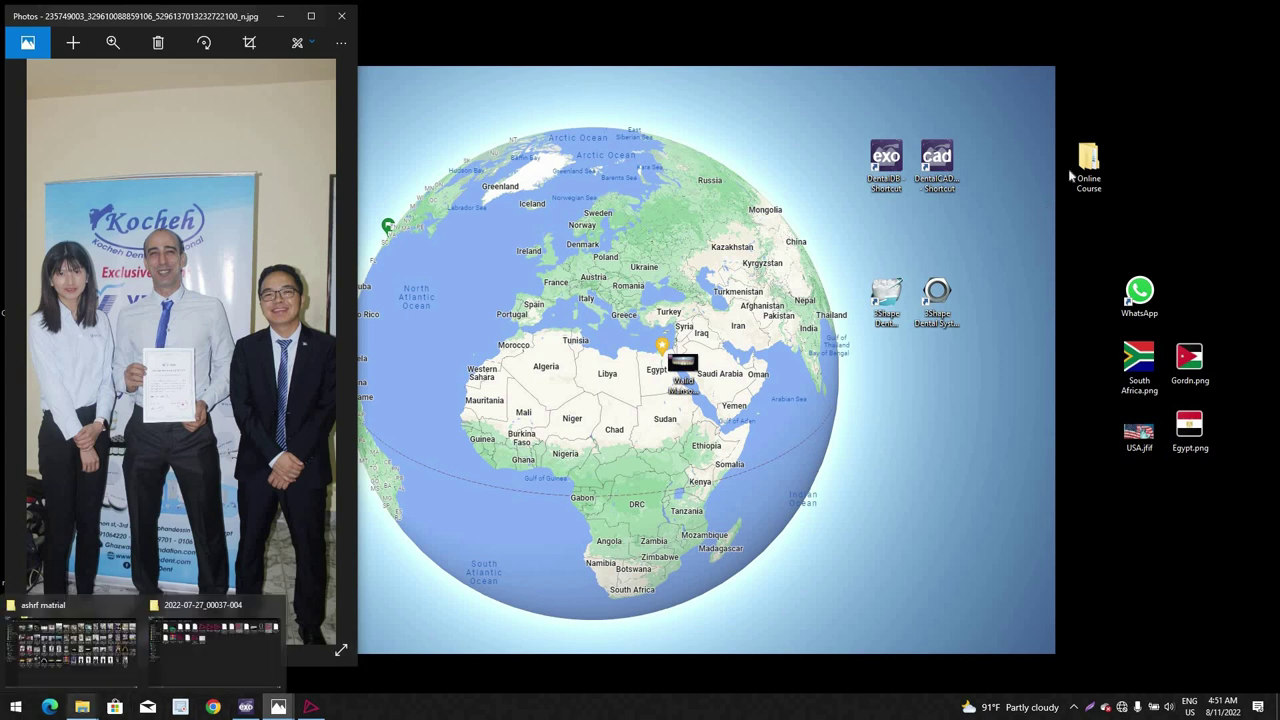
double_click(1092, 155)
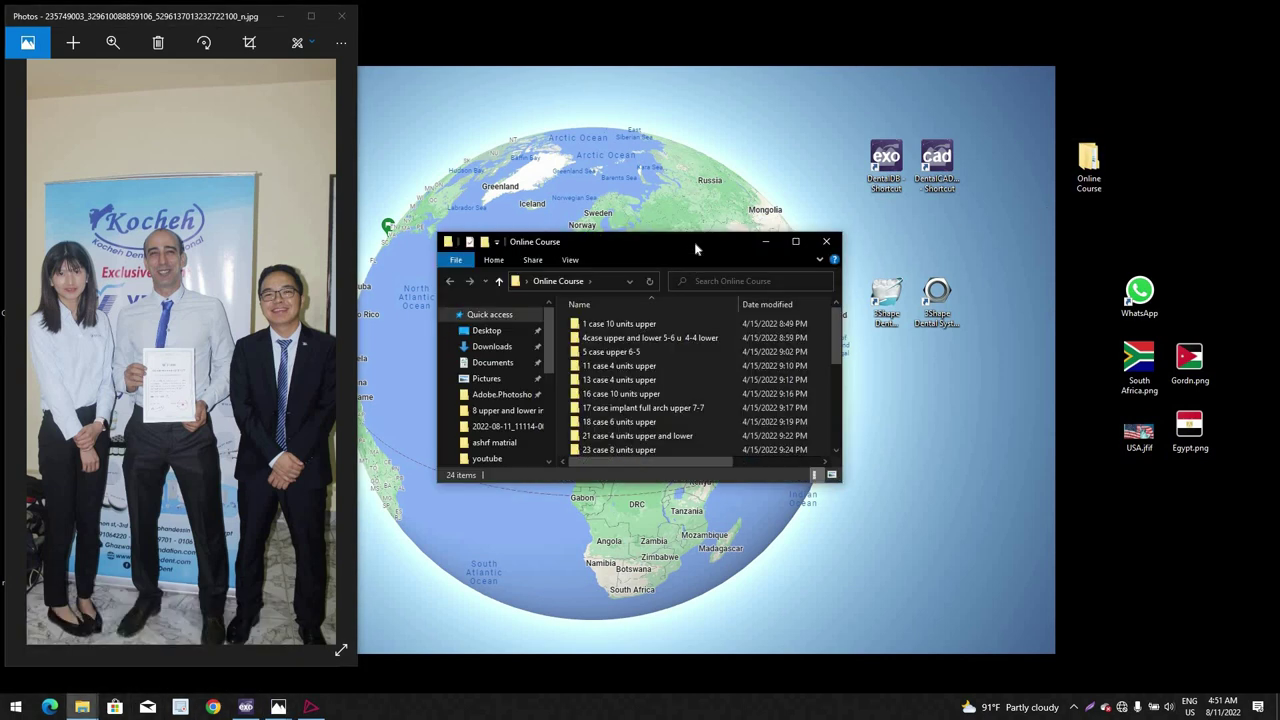
double_click(693, 242)
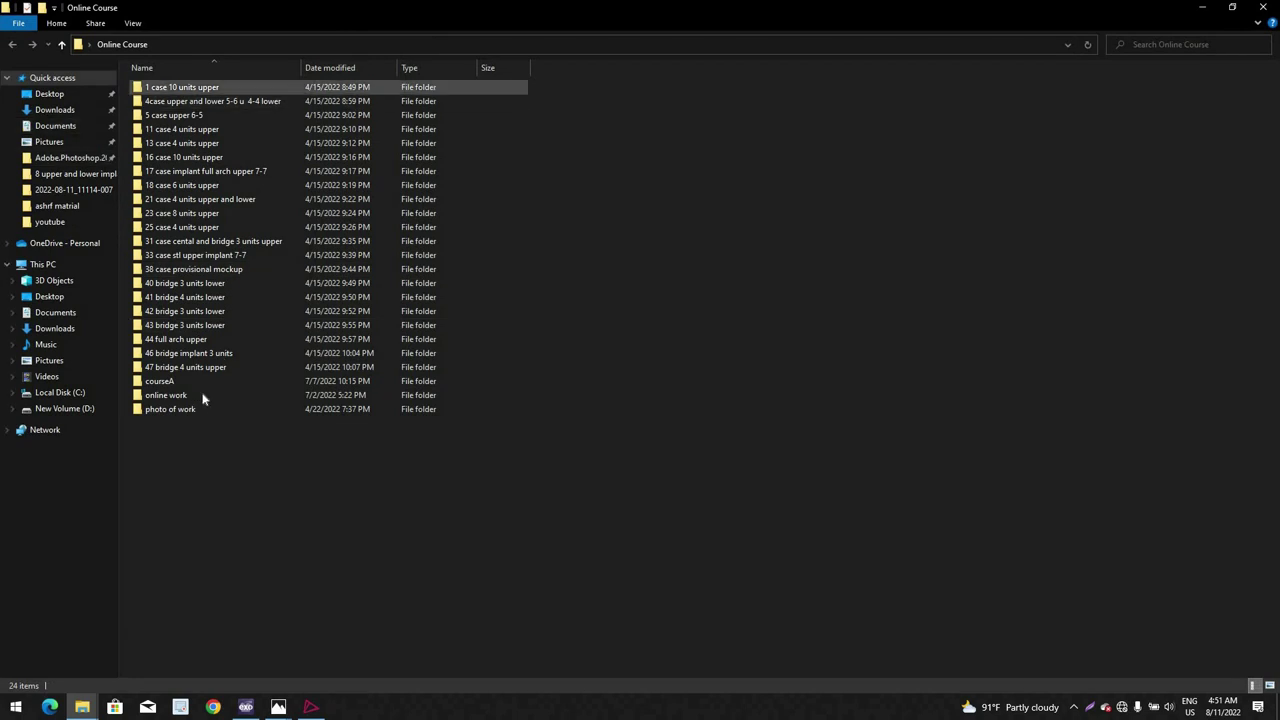
double_click(190, 381)
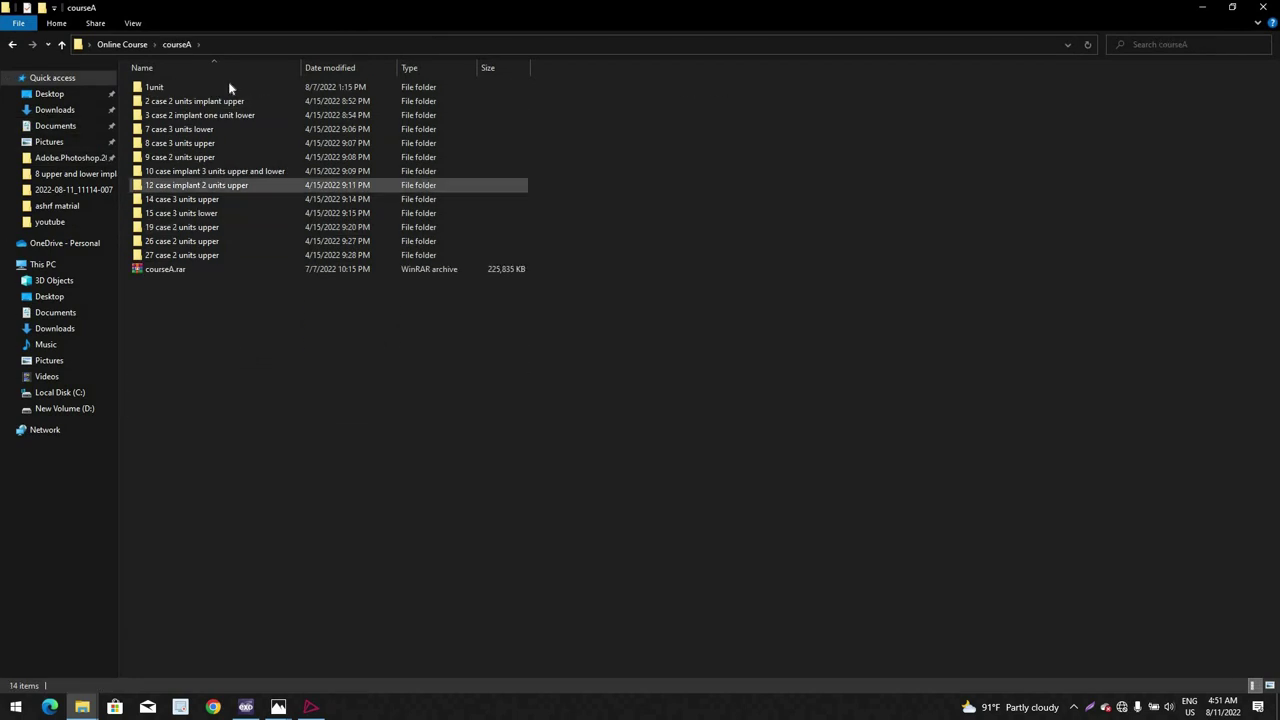
double_click(228, 90)
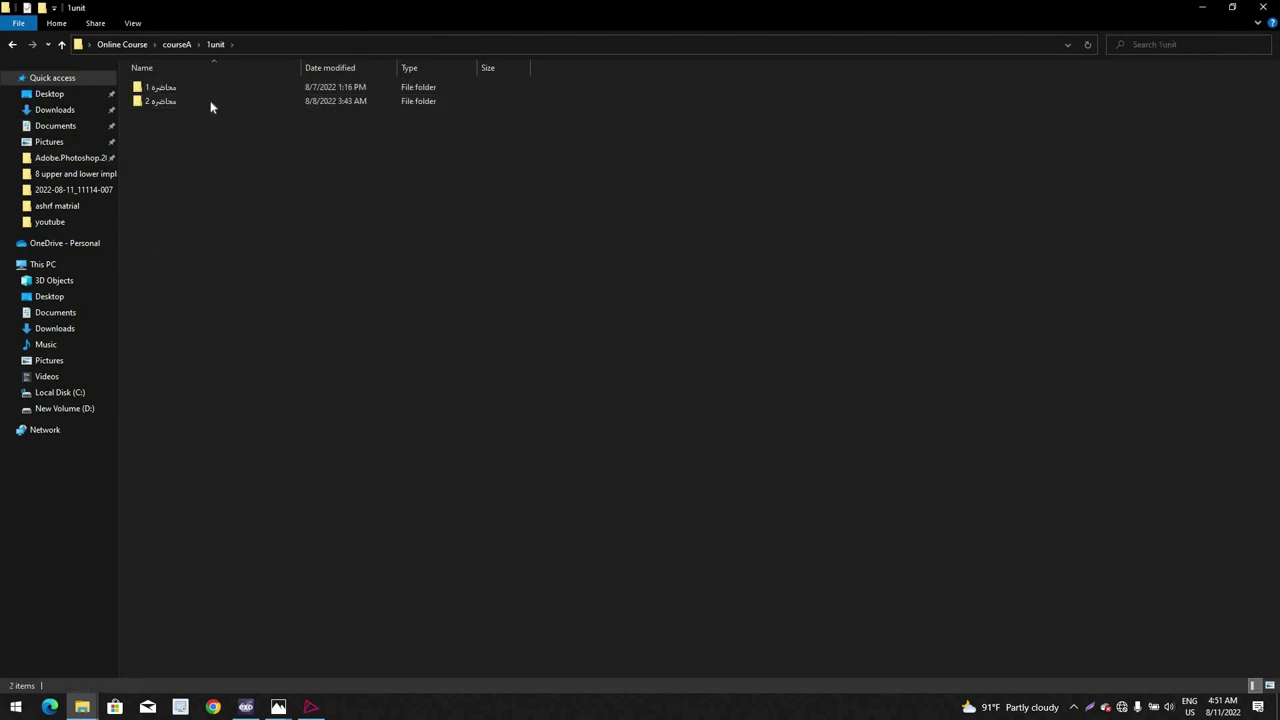
double_click(211, 103)
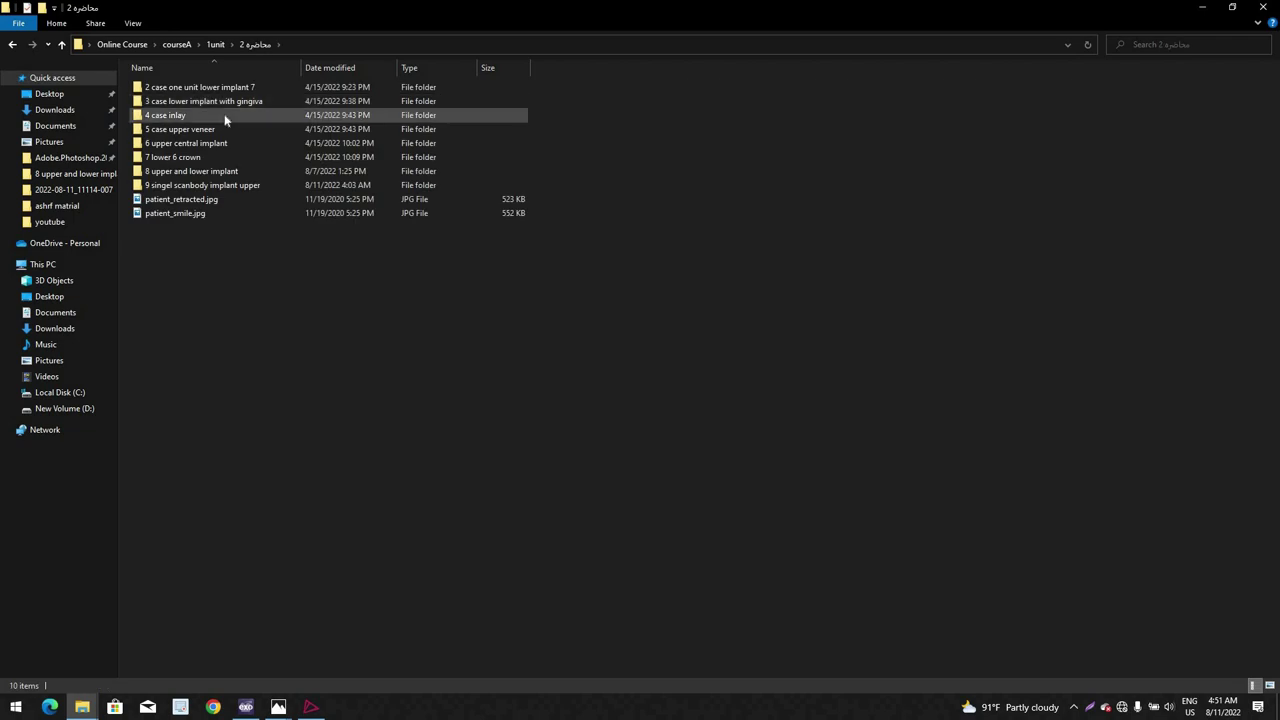
double_click(224, 115)
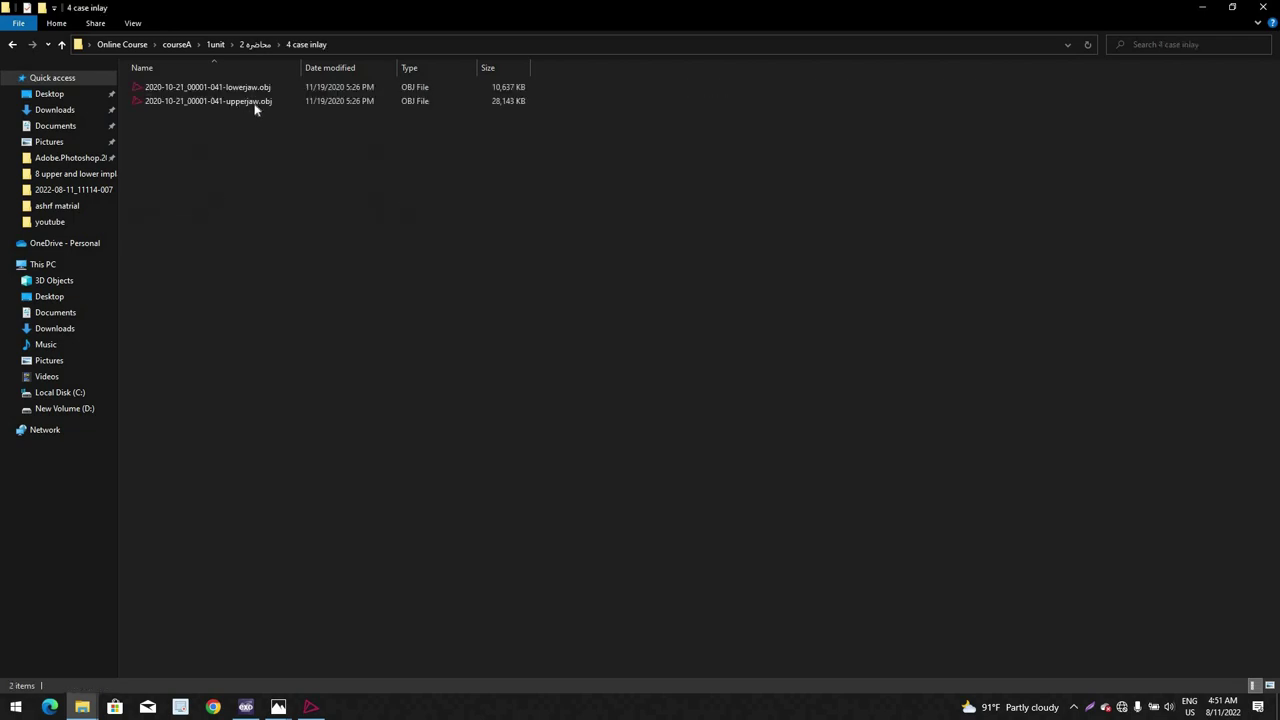
Step: Open the inlay case's upper-jaw OBJ scan in 3Shape 3D Viewer, examine the loaded scans and close the viewer
double_click(255, 101)
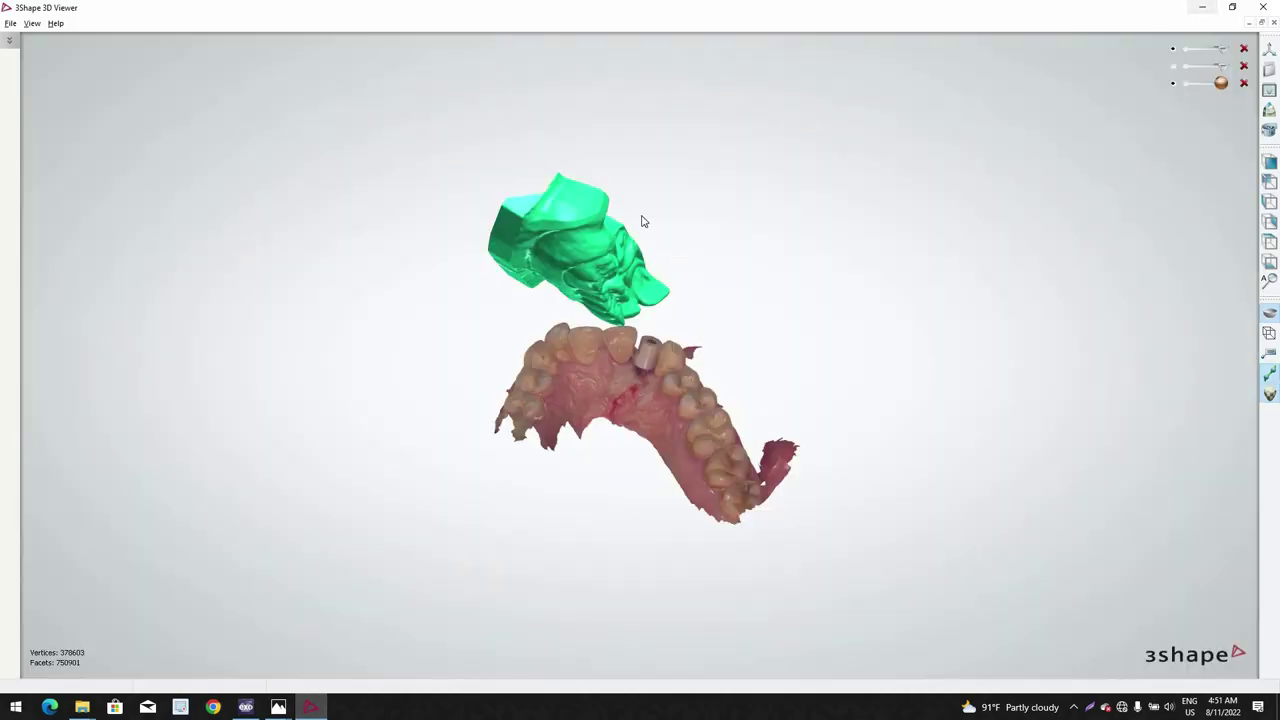
right_click_drag(642, 221, 620, 477)
scroll(716, 349, "up", 3)
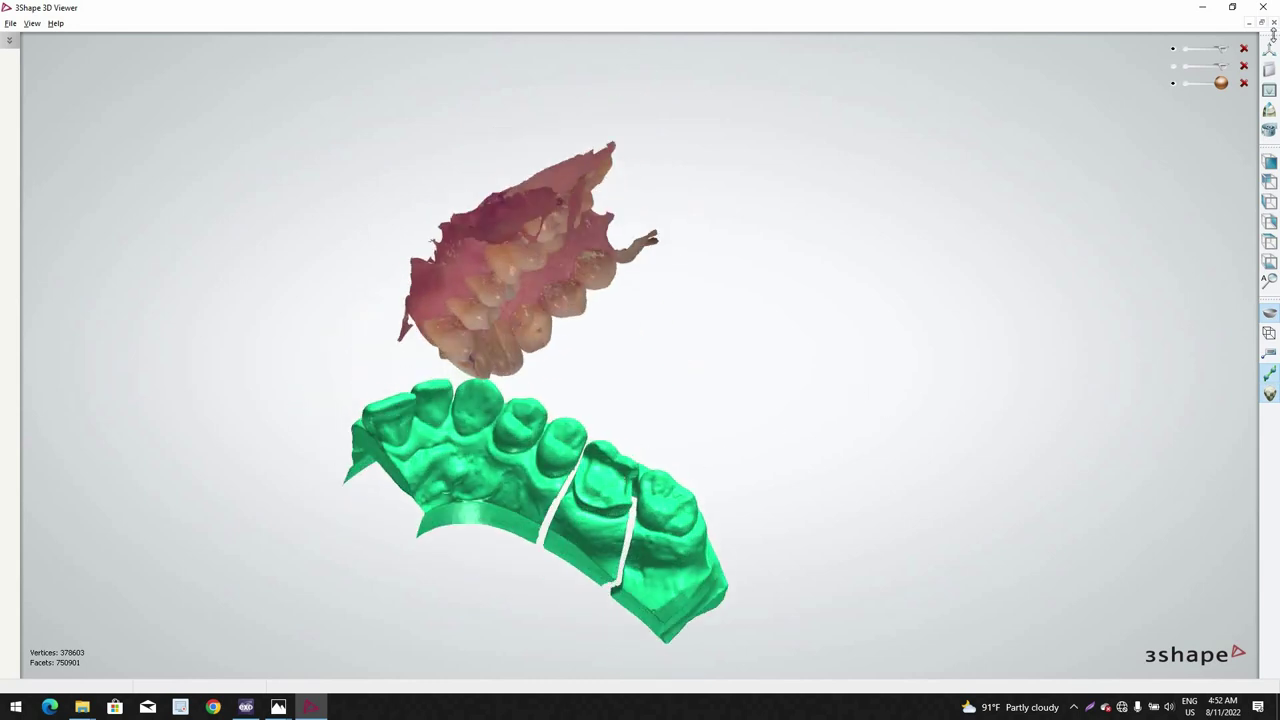
left_click(1265, 12)
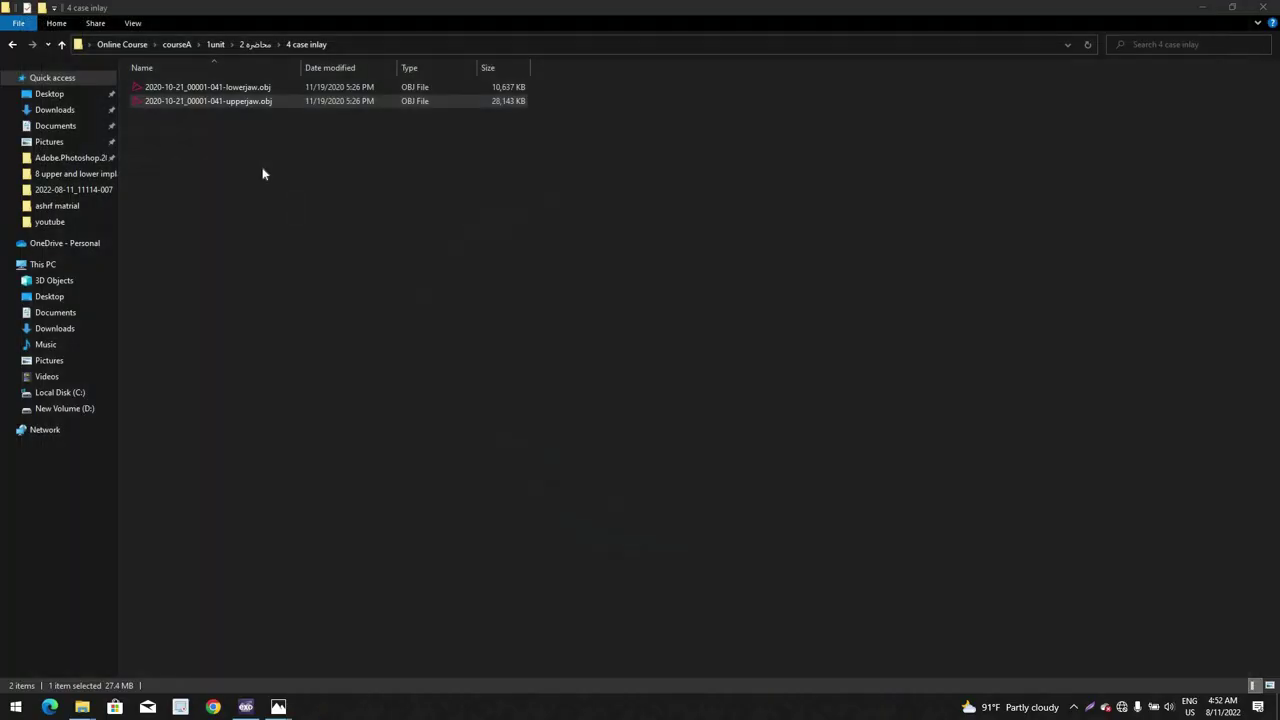
Step: Copy the inlay case's lower-jaw and upper-jaw OBJ scans, then switch from File Explorer to the exocad project window
left_click_drag(320, 217, 209, 94)
right_click(213, 90)
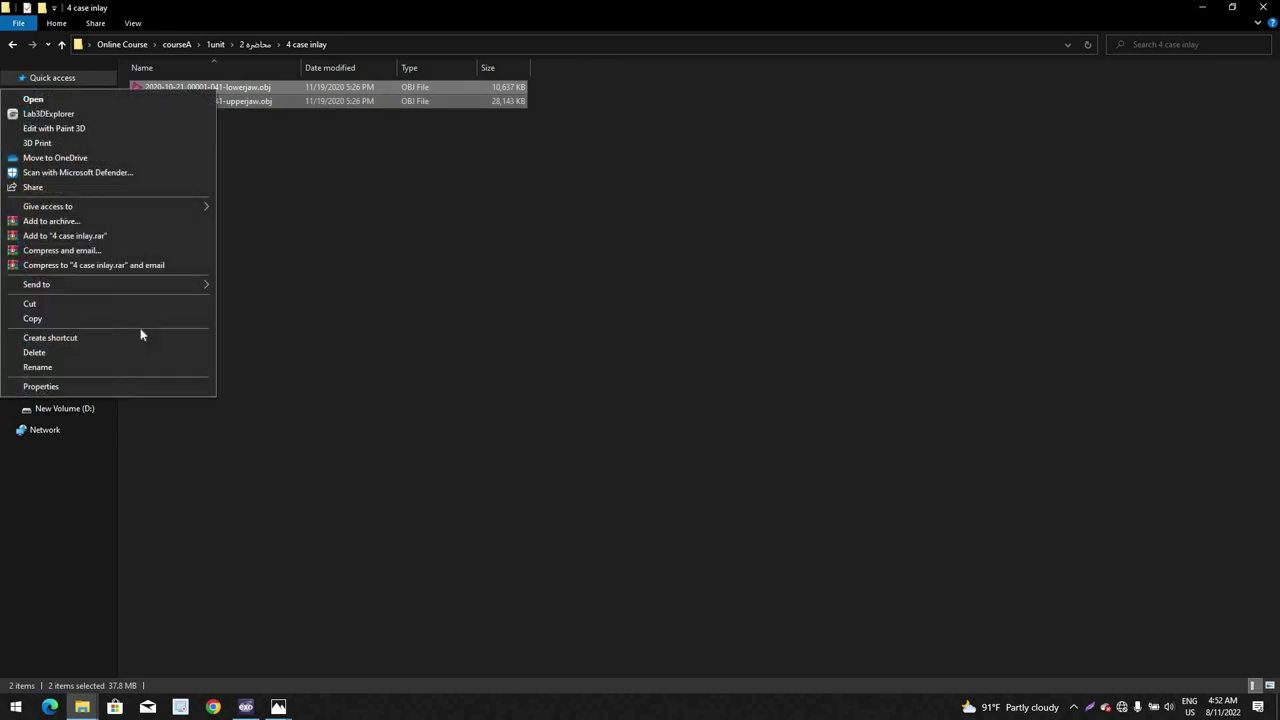
left_click(137, 318)
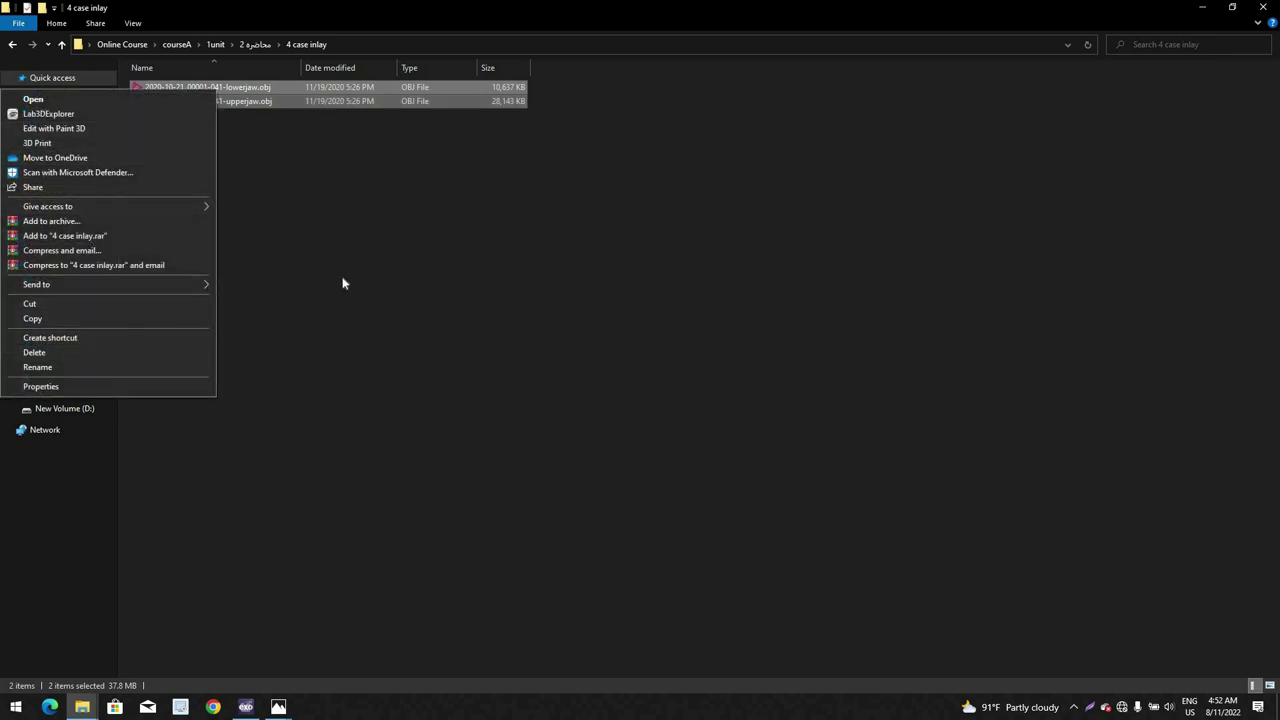
left_click(1202, 7)
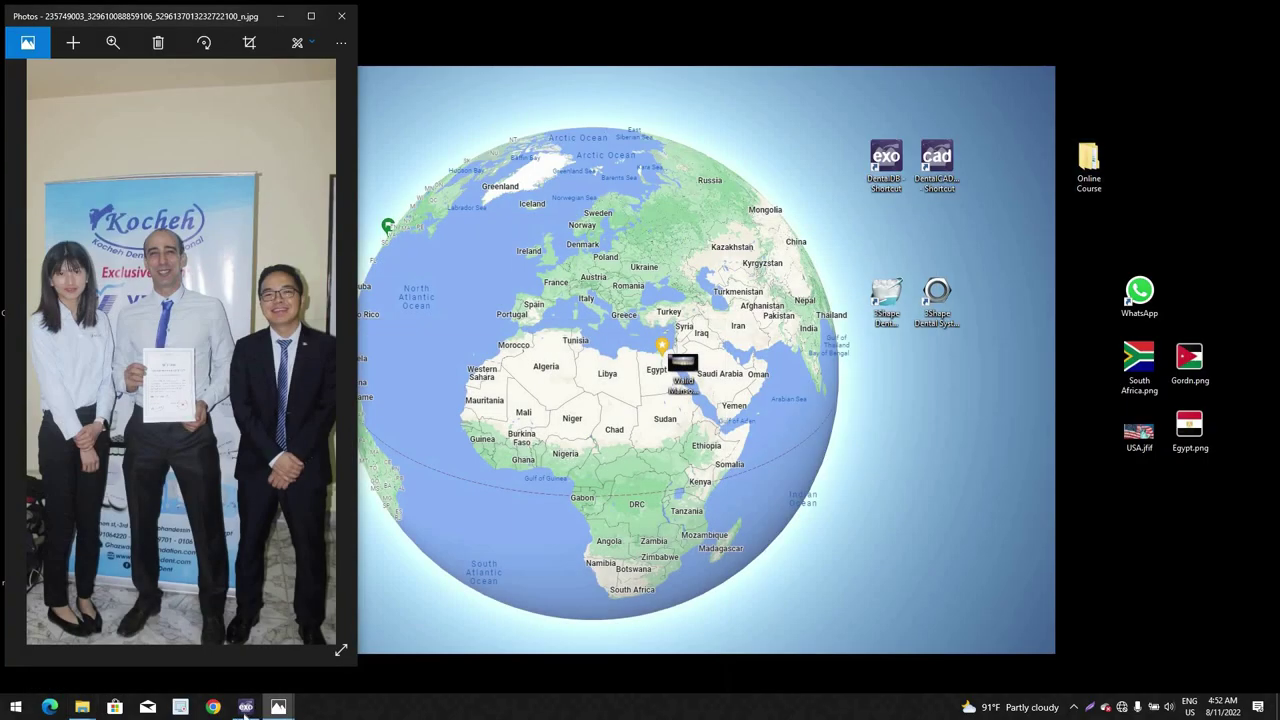
left_click(247, 708)
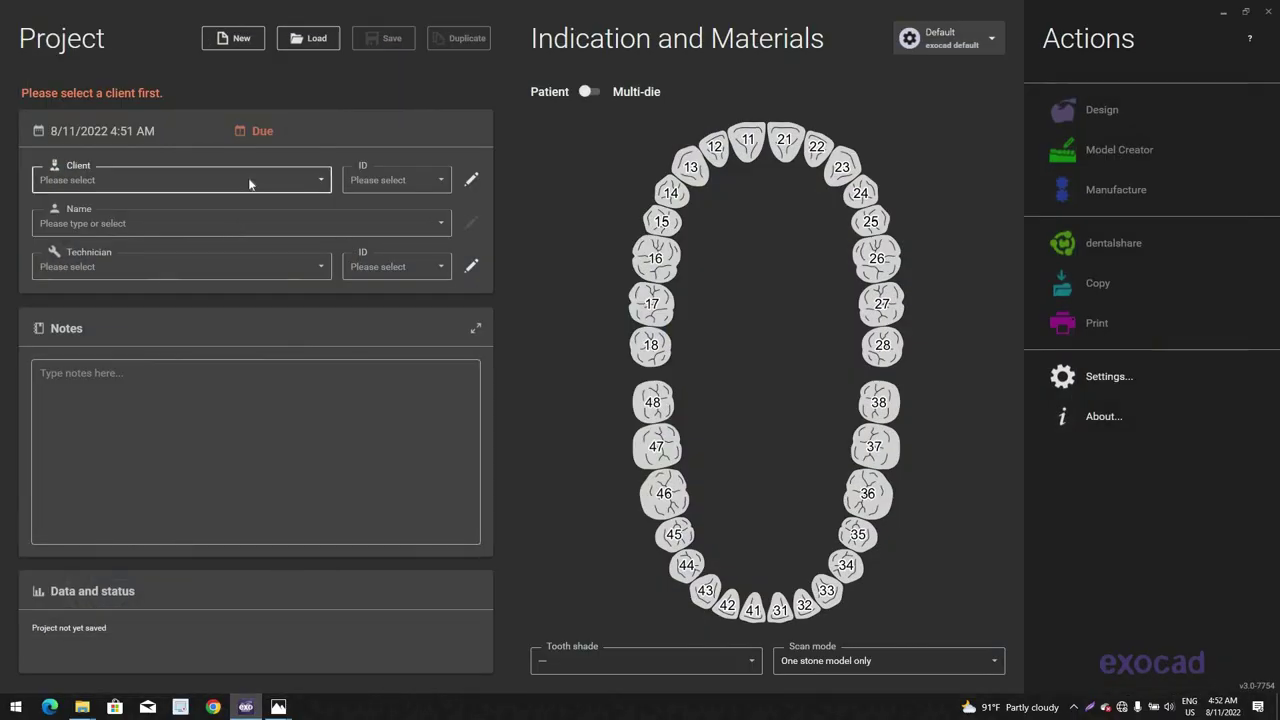
Step: Fill in the new project's client and technician, and enter 2 as the patient name
left_click(226, 200)
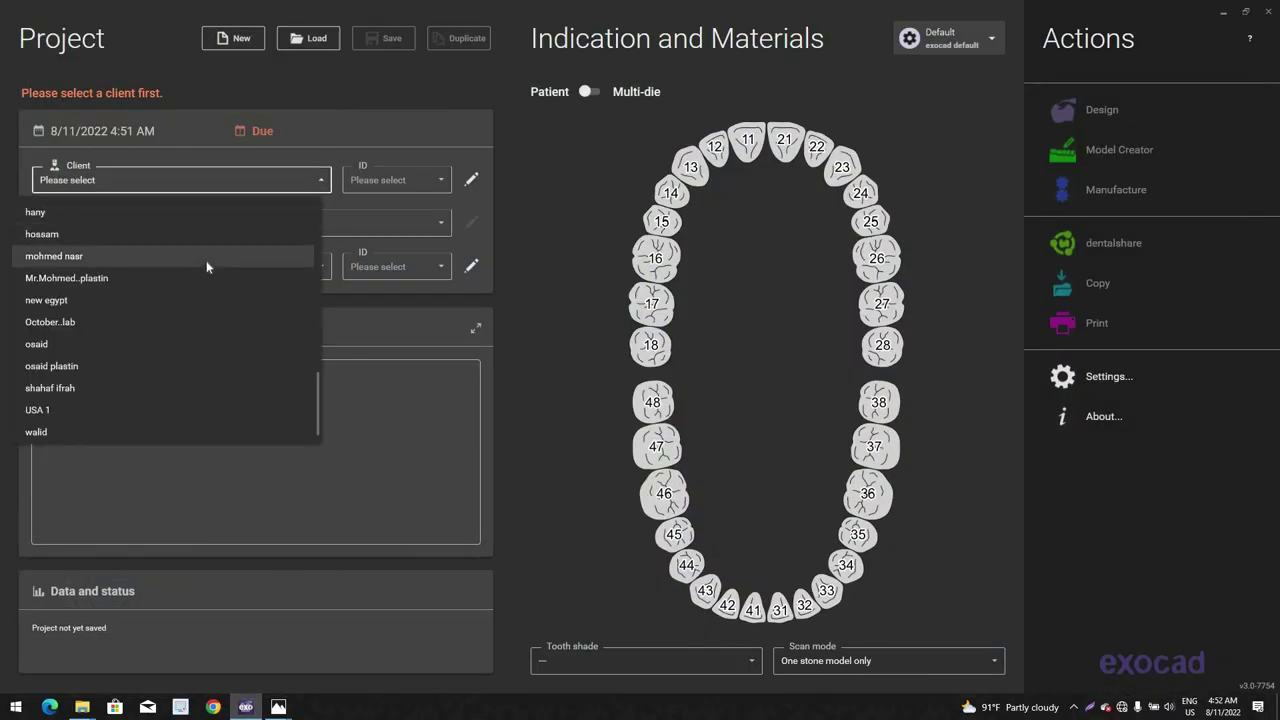
scroll(204, 252, "up", 10)
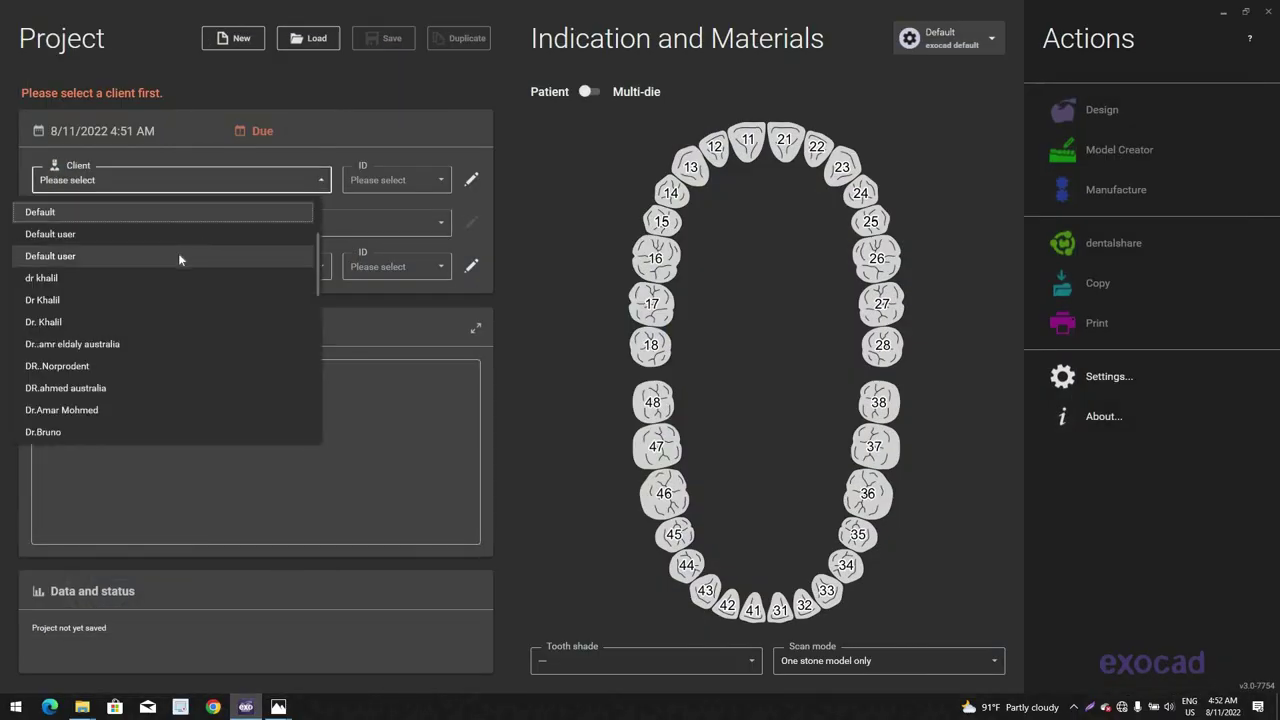
key("d")
key("d")
key("d")
key("d")
key("d")
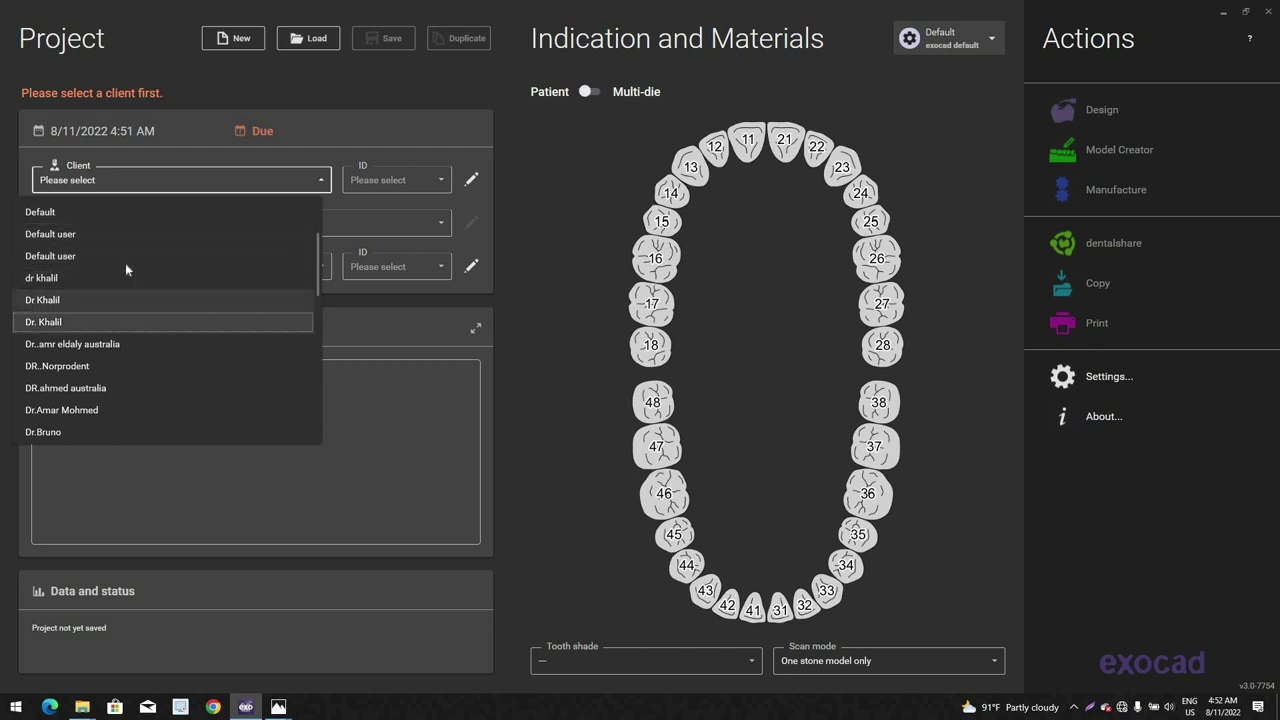
scroll(124, 285, "down", 2)
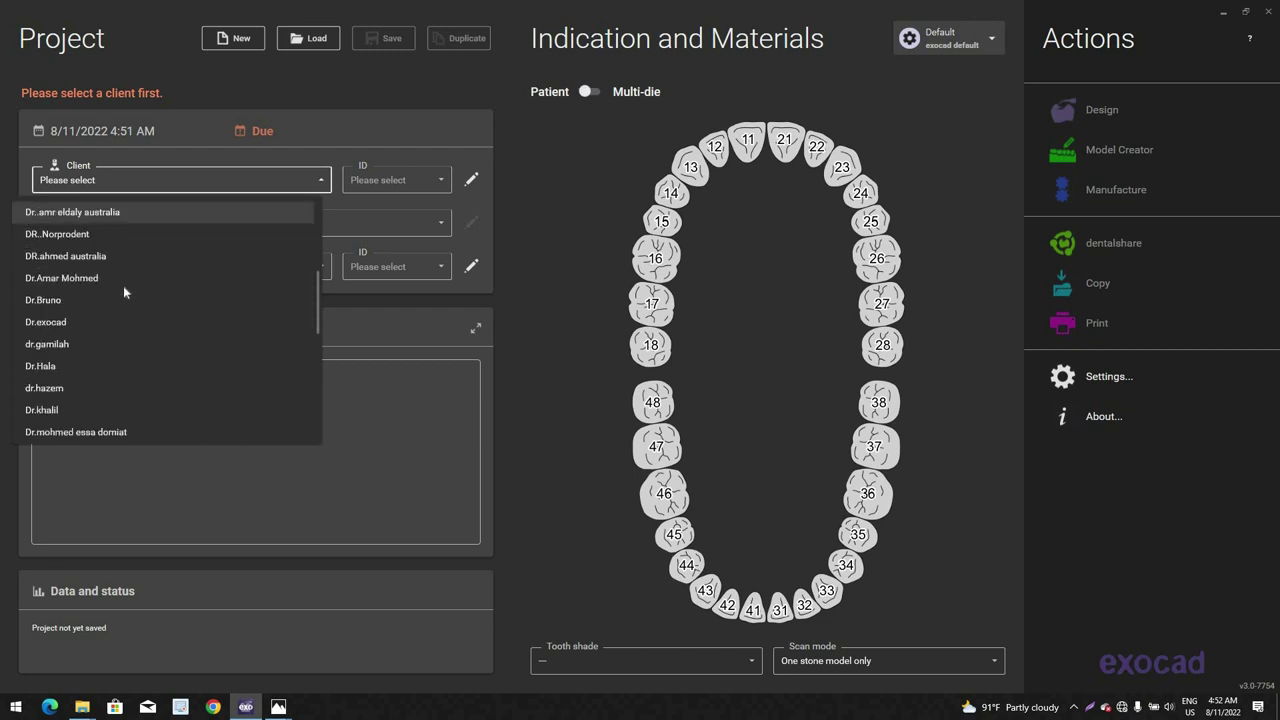
left_click(106, 365)
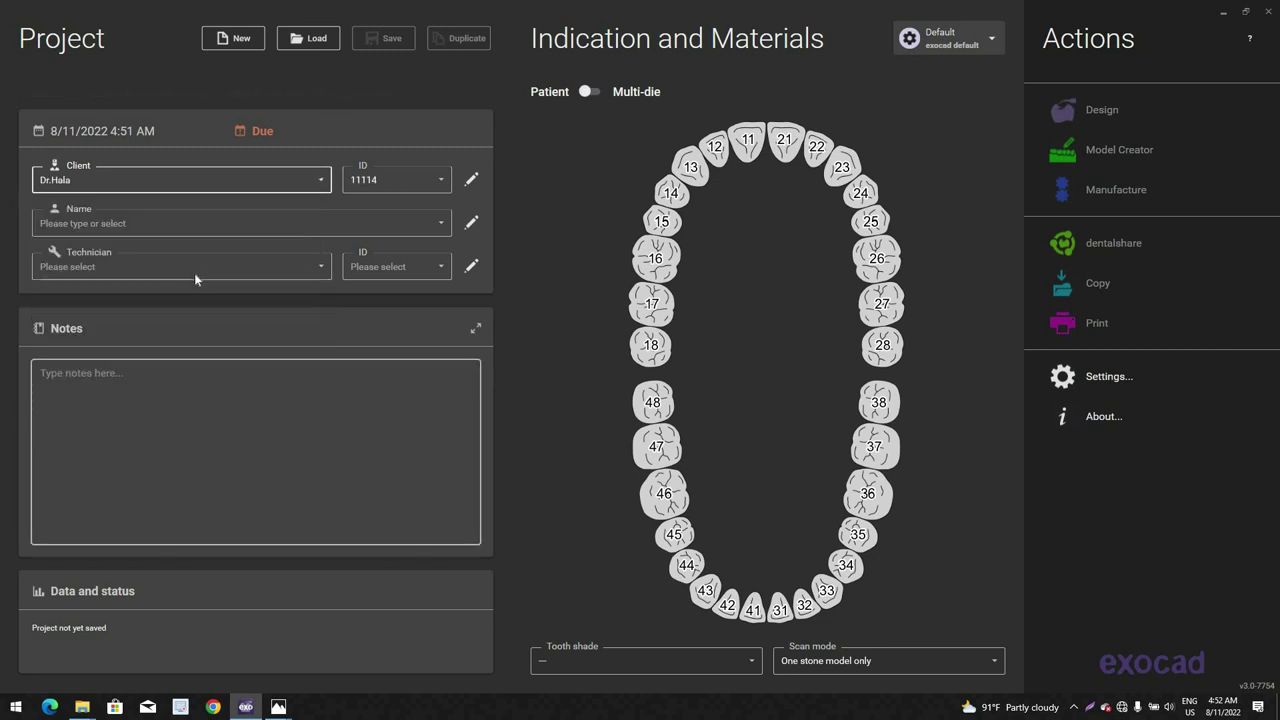
left_click(196, 272)
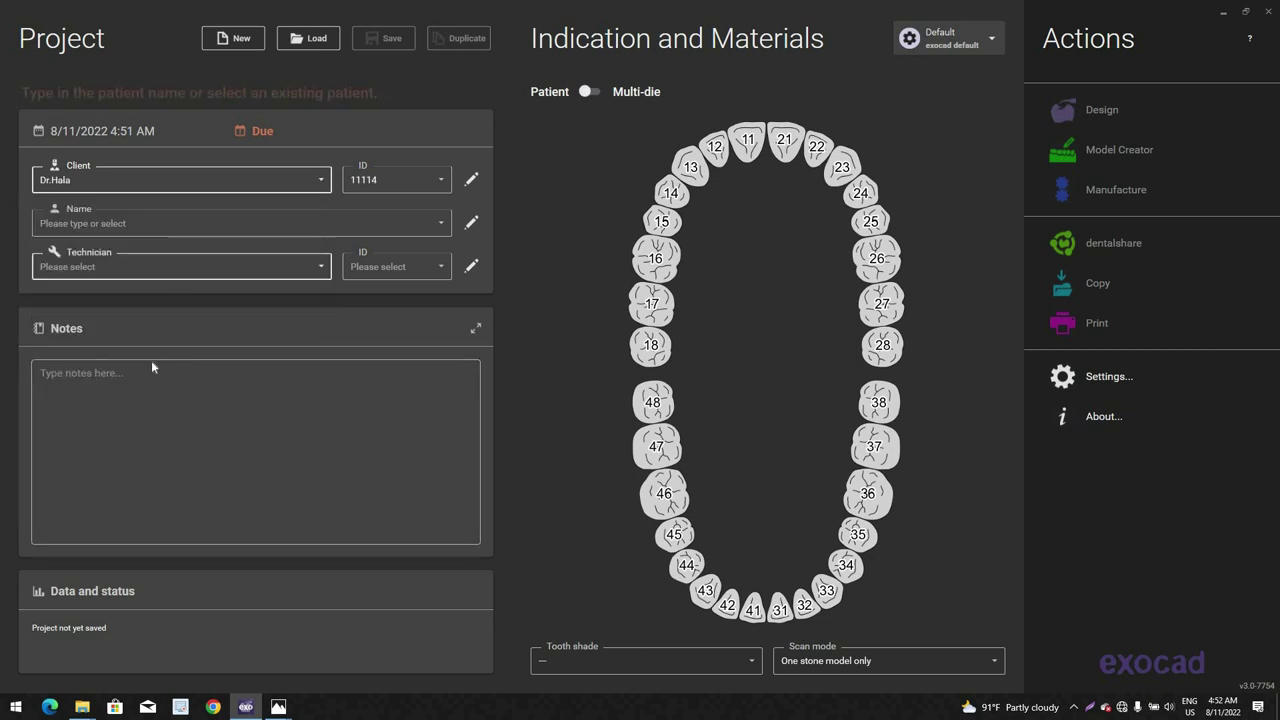
left_click(190, 233)
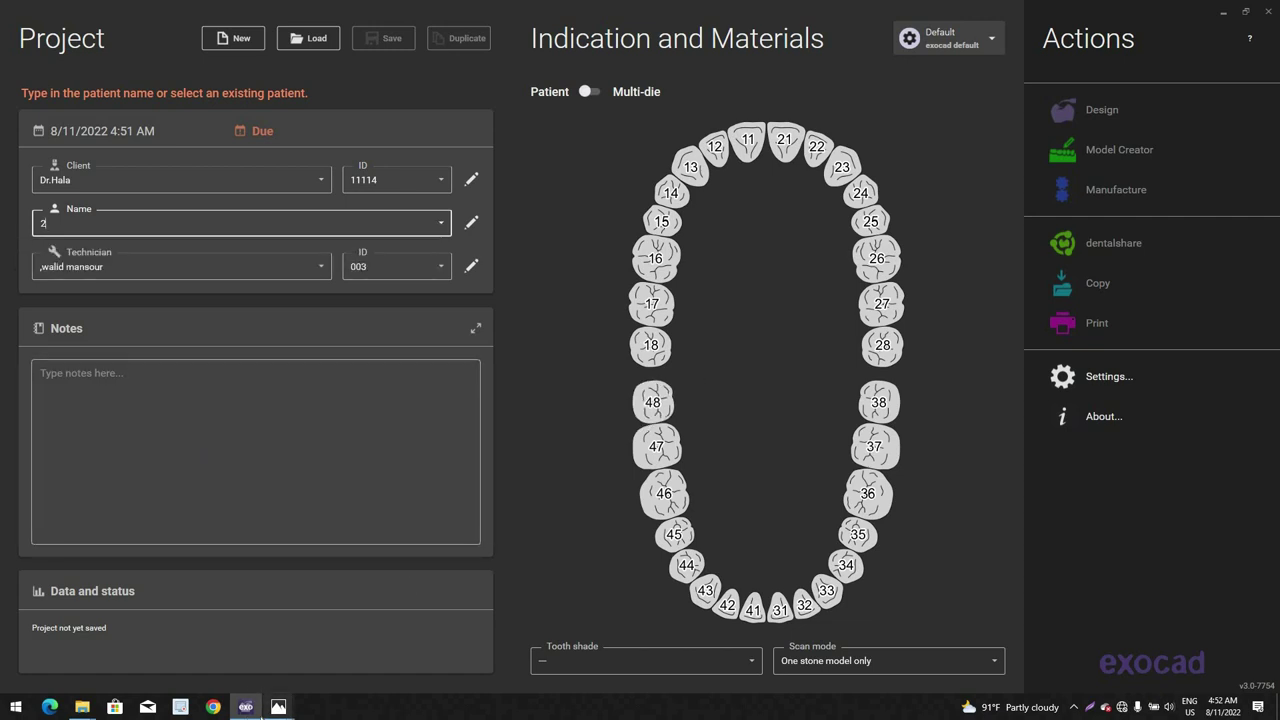
Step: Reopen the upper-jaw OBJ scan in 3Shape 3D Viewer, examine which tooth is prepared, and return to the exocad project
left_click(88, 708)
left_click(341, 651)
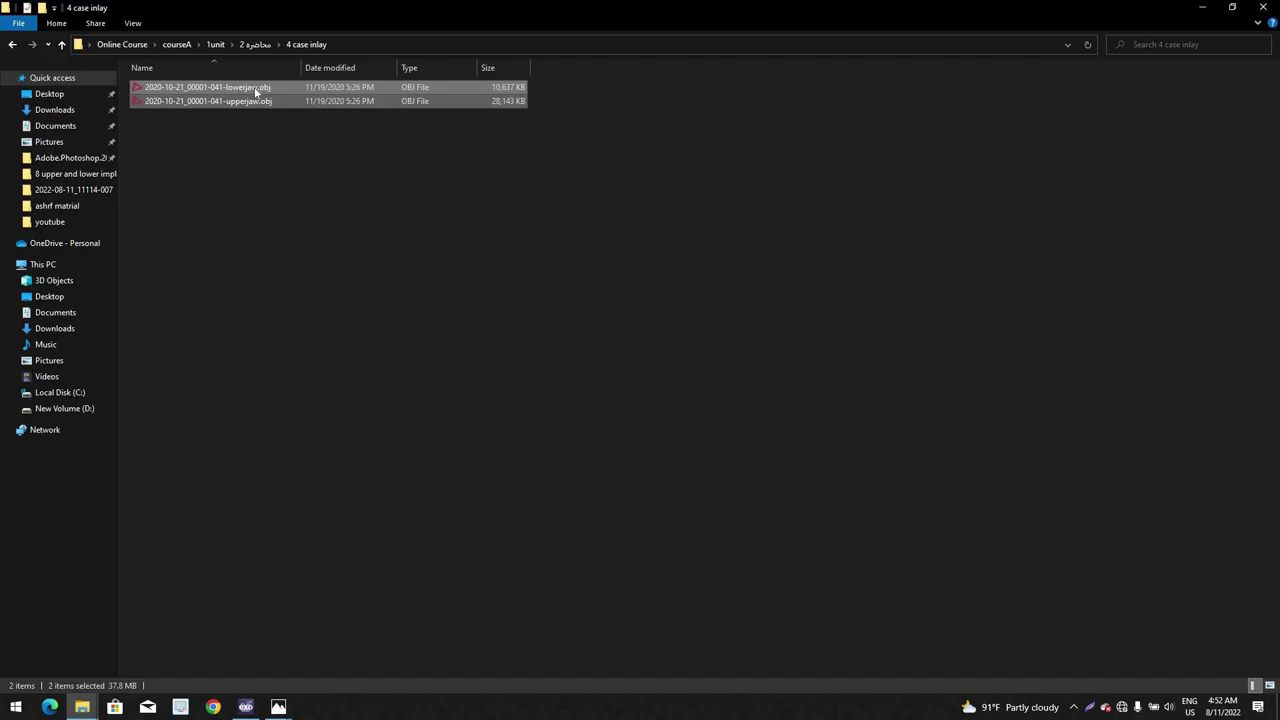
double_click(262, 102)
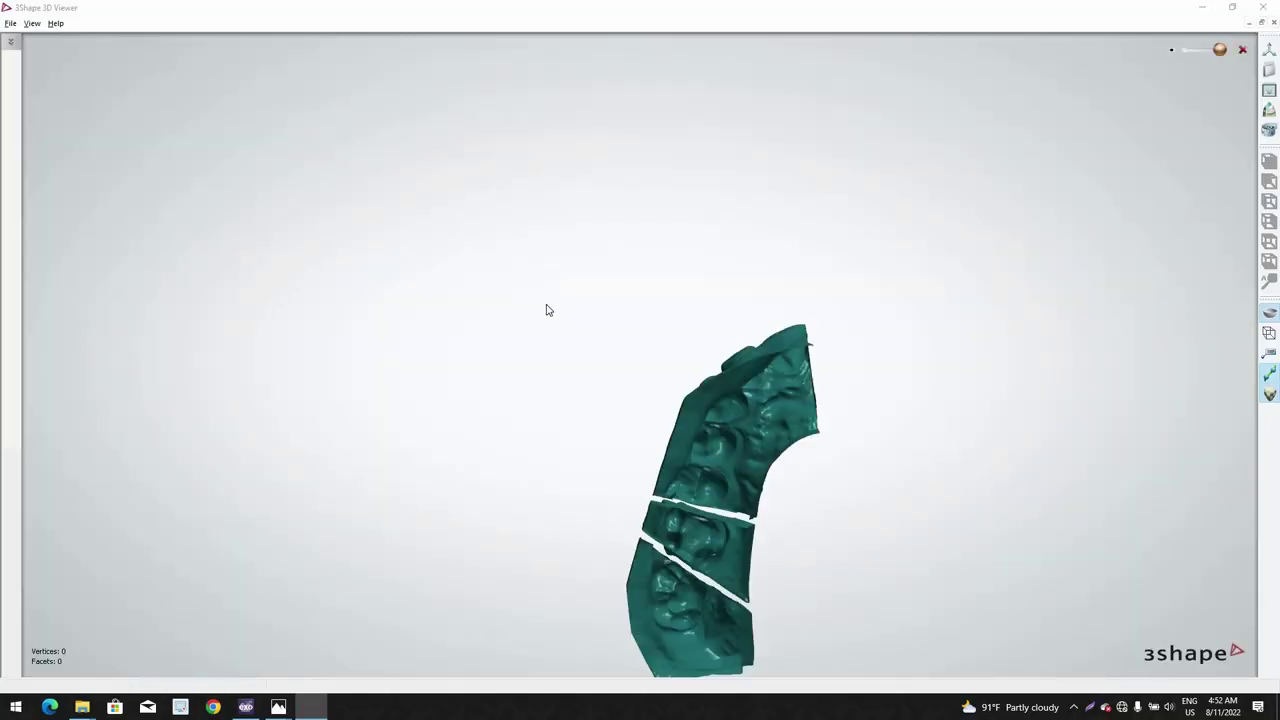
right_click_drag(689, 472, 698, 310)
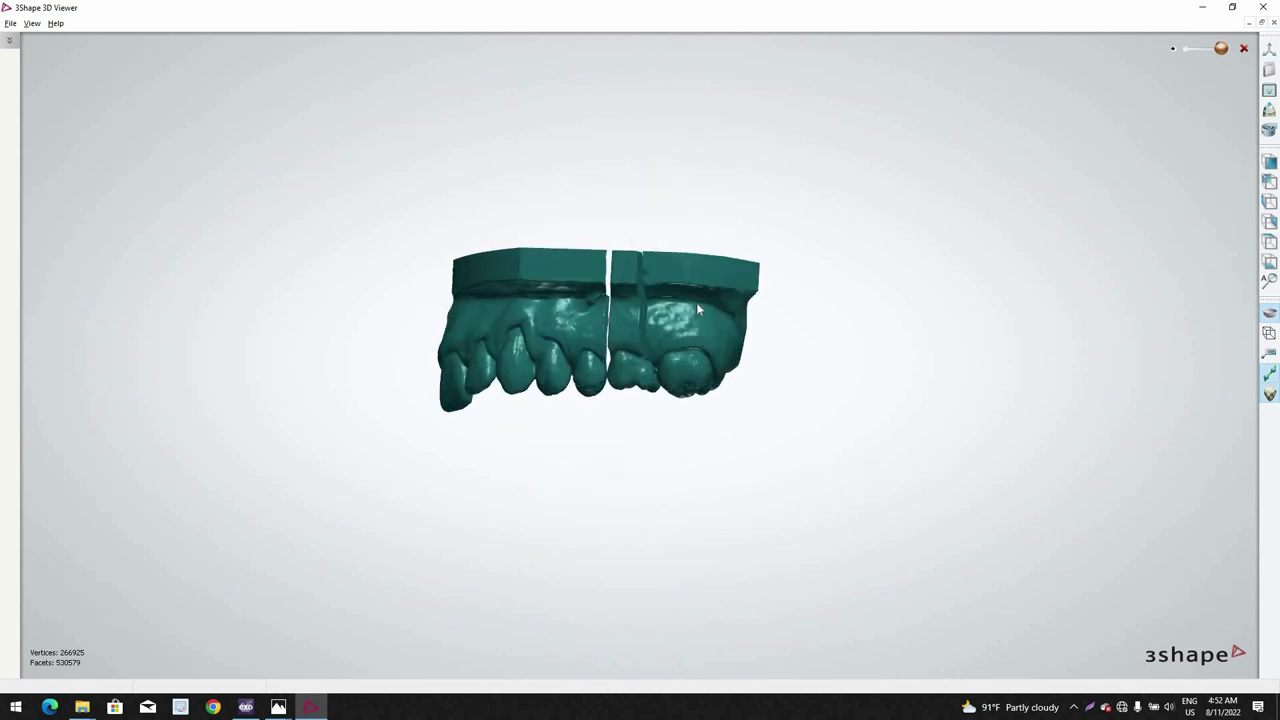
right_click_drag(547, 281, 549, 210)
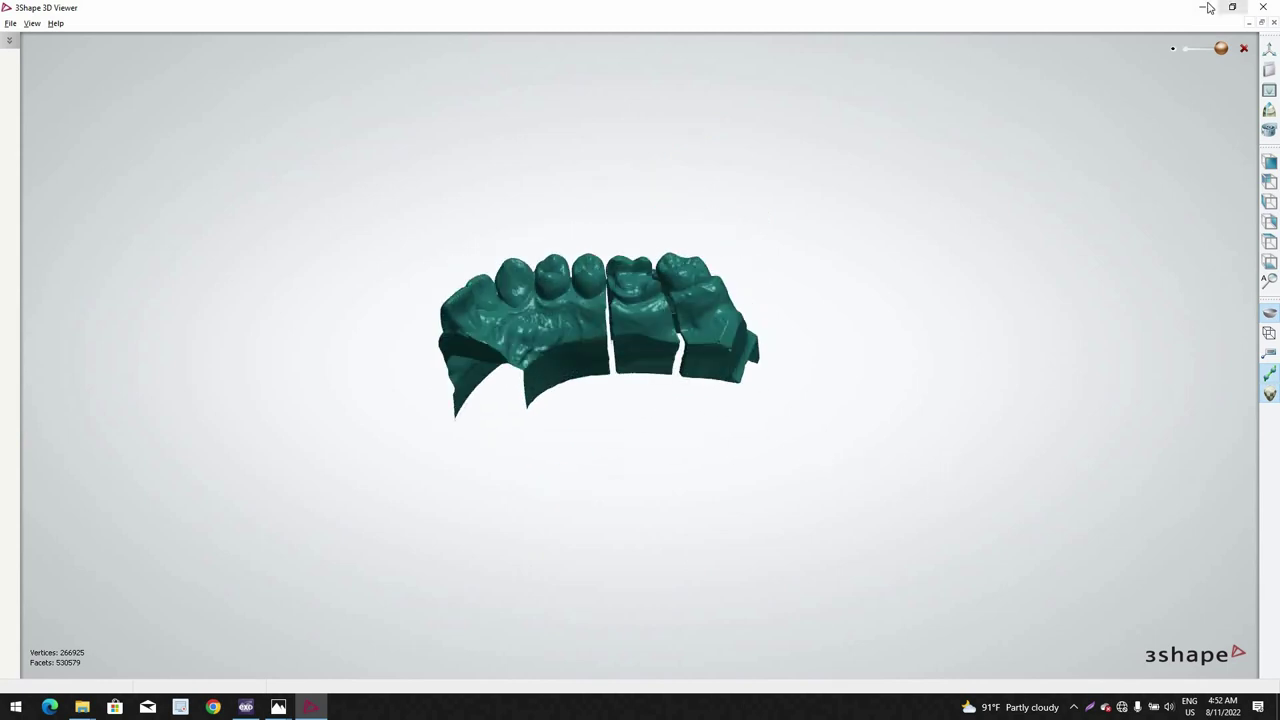
left_click(1201, 7)
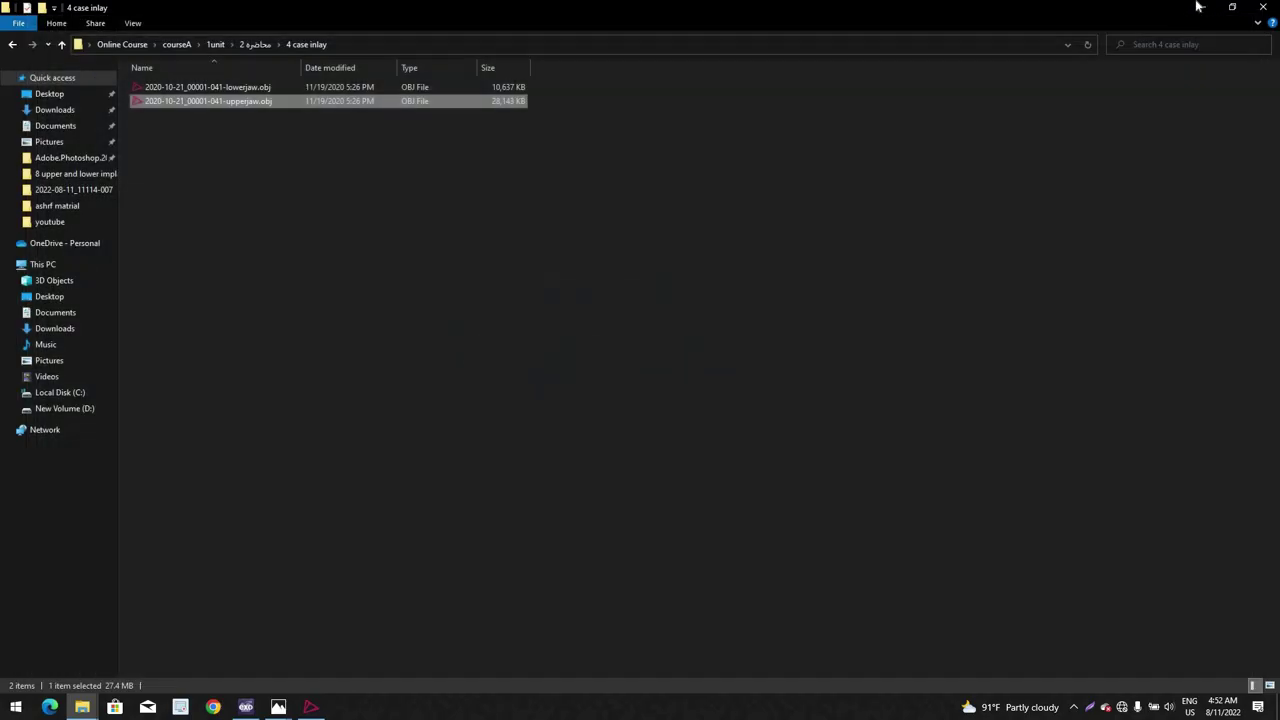
left_click(1201, 7)
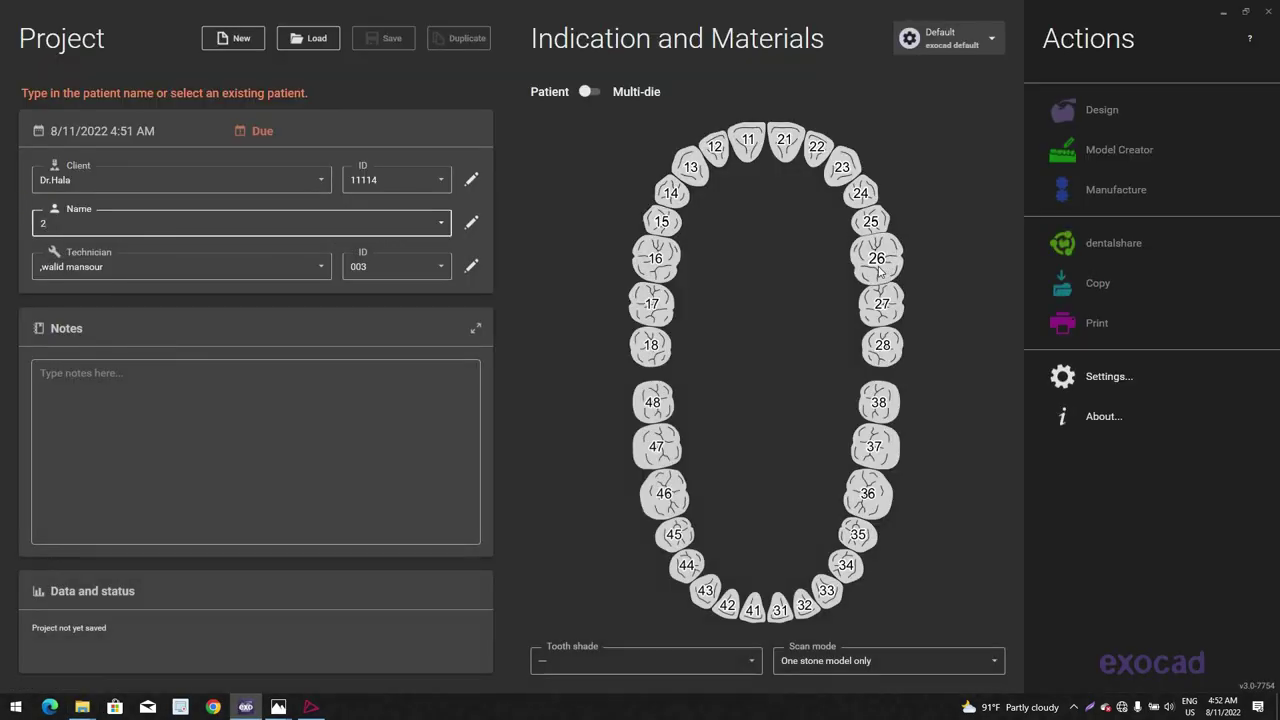
Step: Define tooth 26 as a zirconia Inlay/Onlay with tooth 36 as antagonist and teeth 25 and 27 as adjacent teeth
left_click(878, 266)
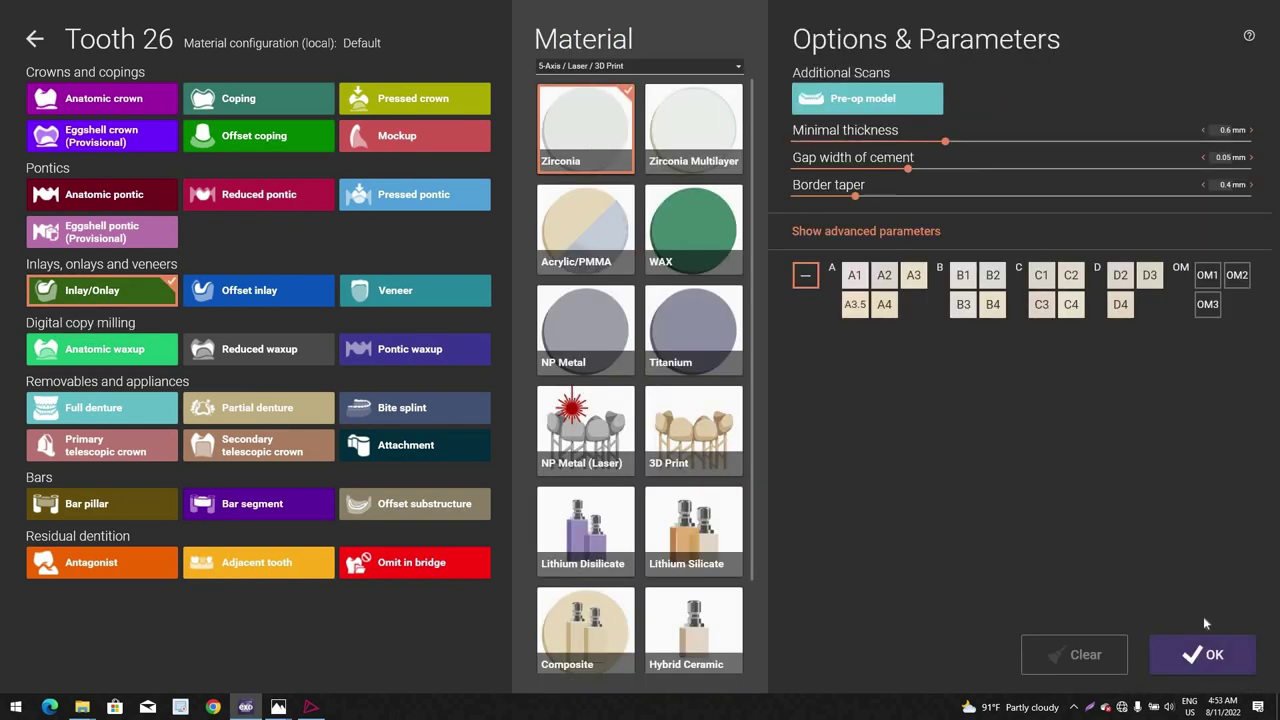
key("Return")
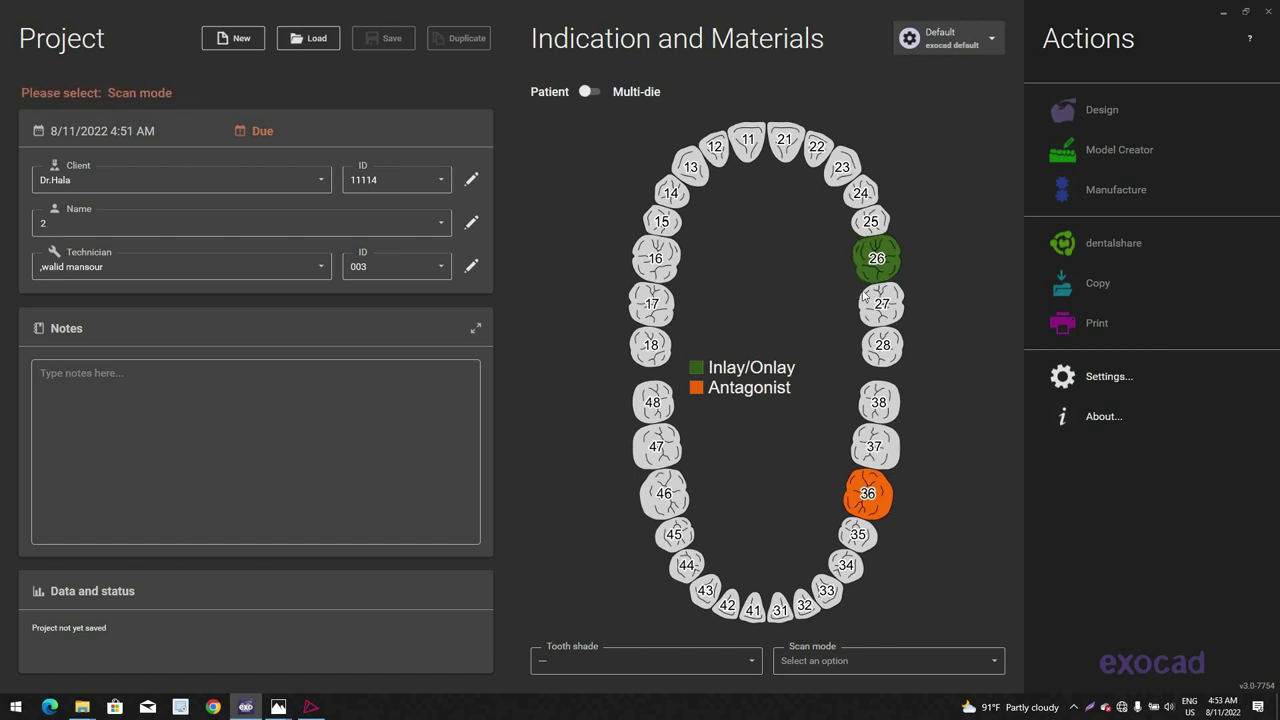
left_click(885, 303)
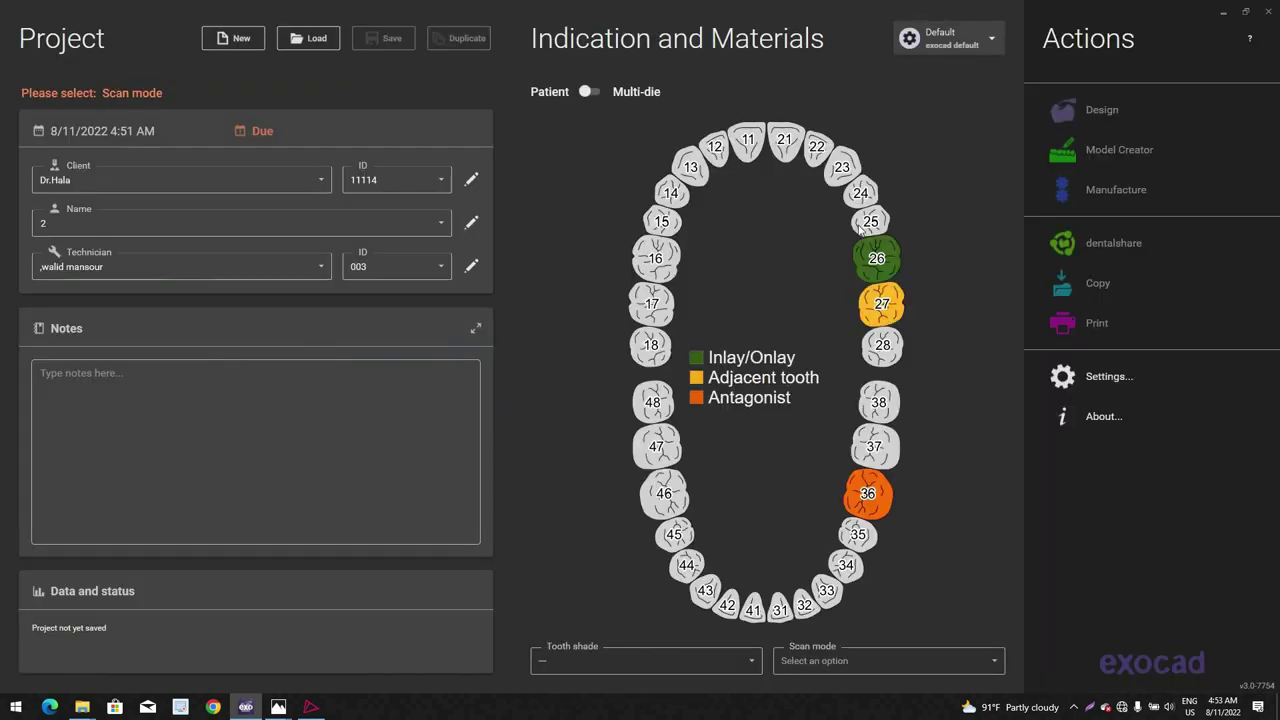
left_click(868, 224, "ctrl")
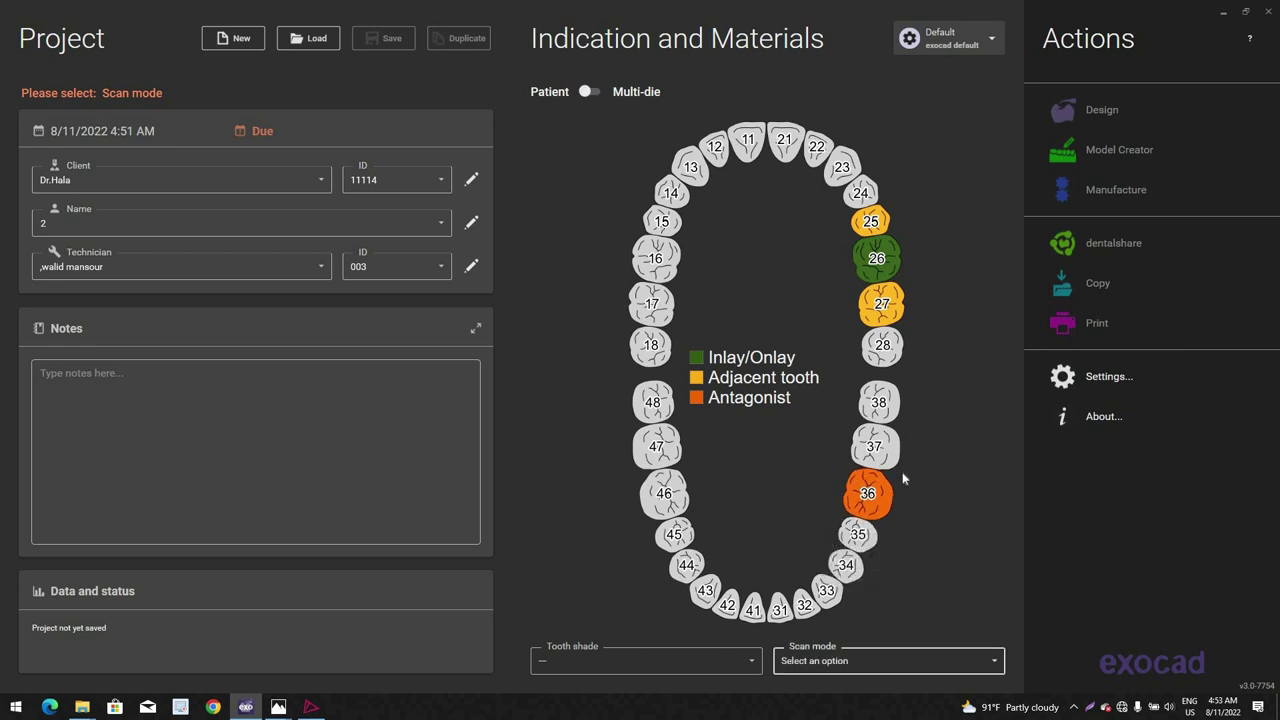
Step: Set the scan mode to Two stone models in occlusion and save the project
left_click(888, 660)
scroll(870, 500, "up", 1)
left_click(913, 427)
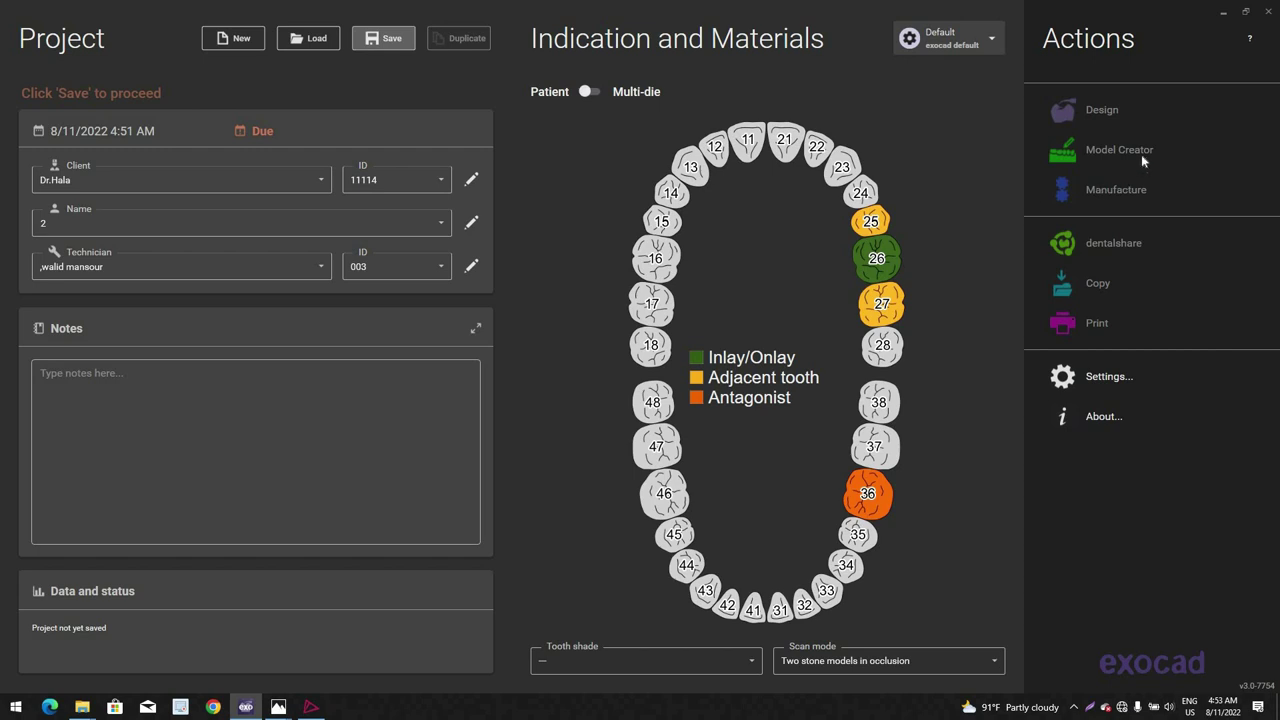
key("ctrl+s")
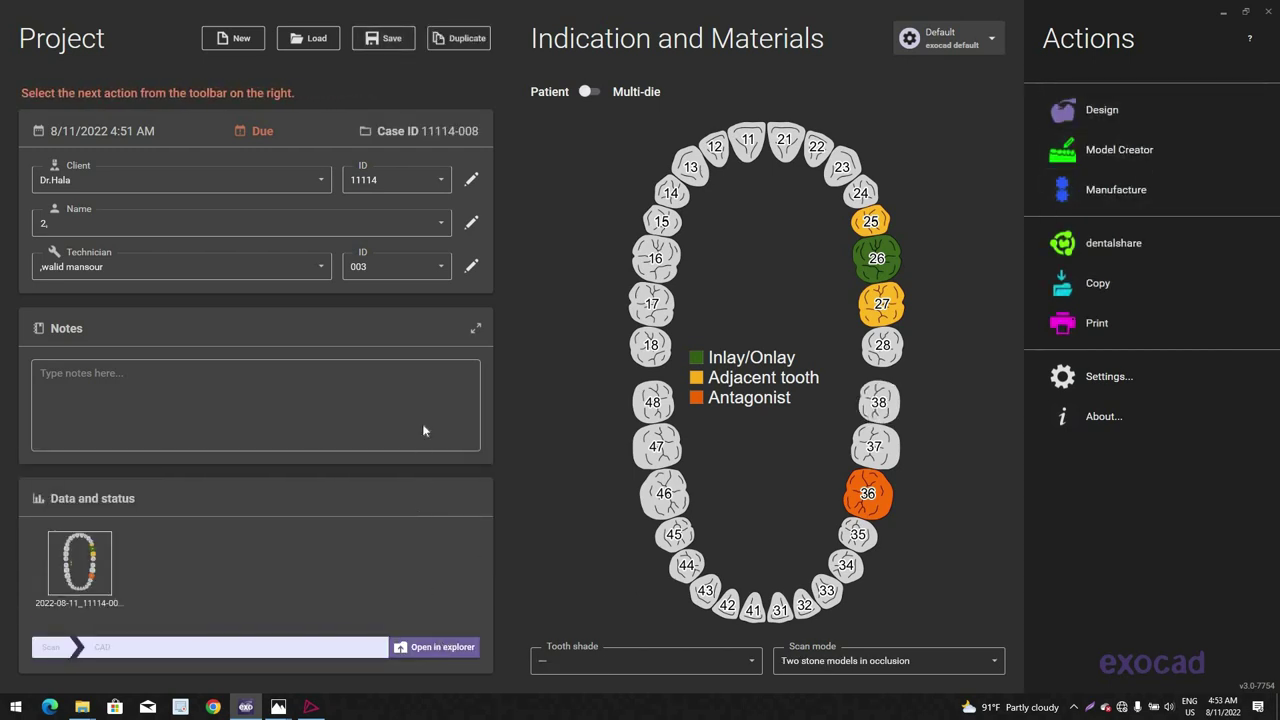
Step: Paste the two copied jaw scans into the project's folder, close the folder and save the project again
left_click(437, 647)
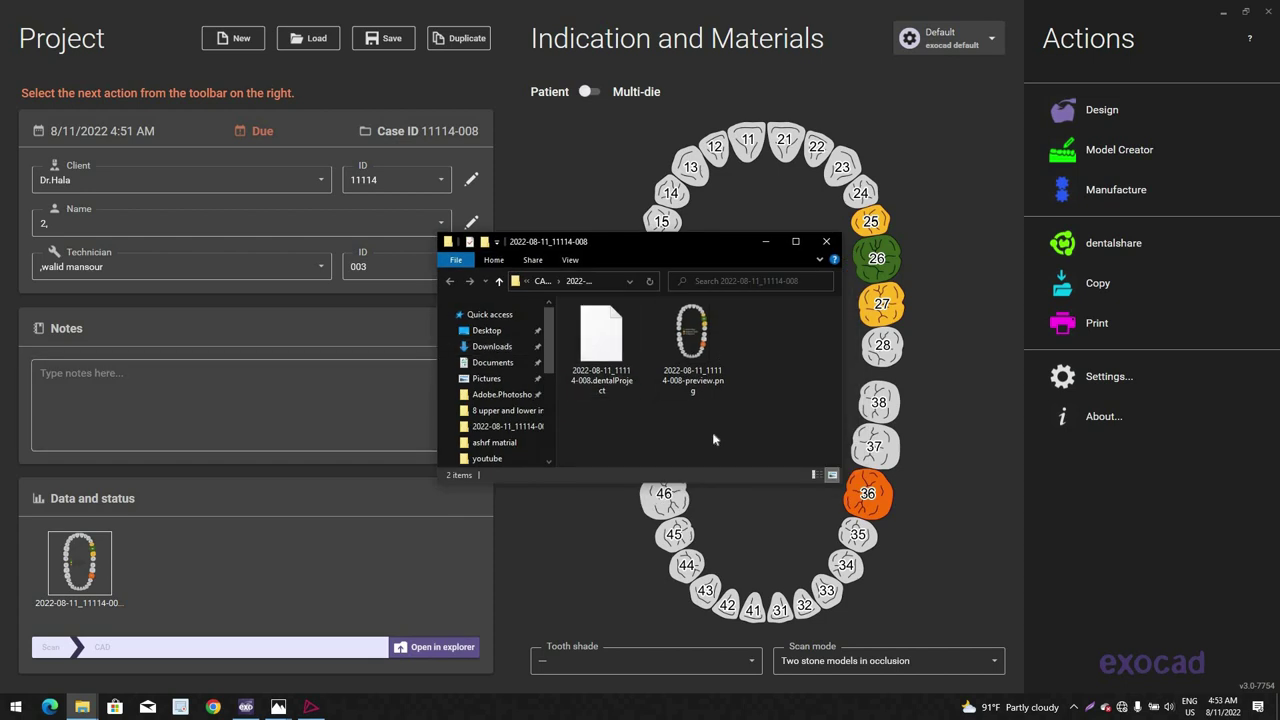
right_click(714, 439)
left_click(725, 428)
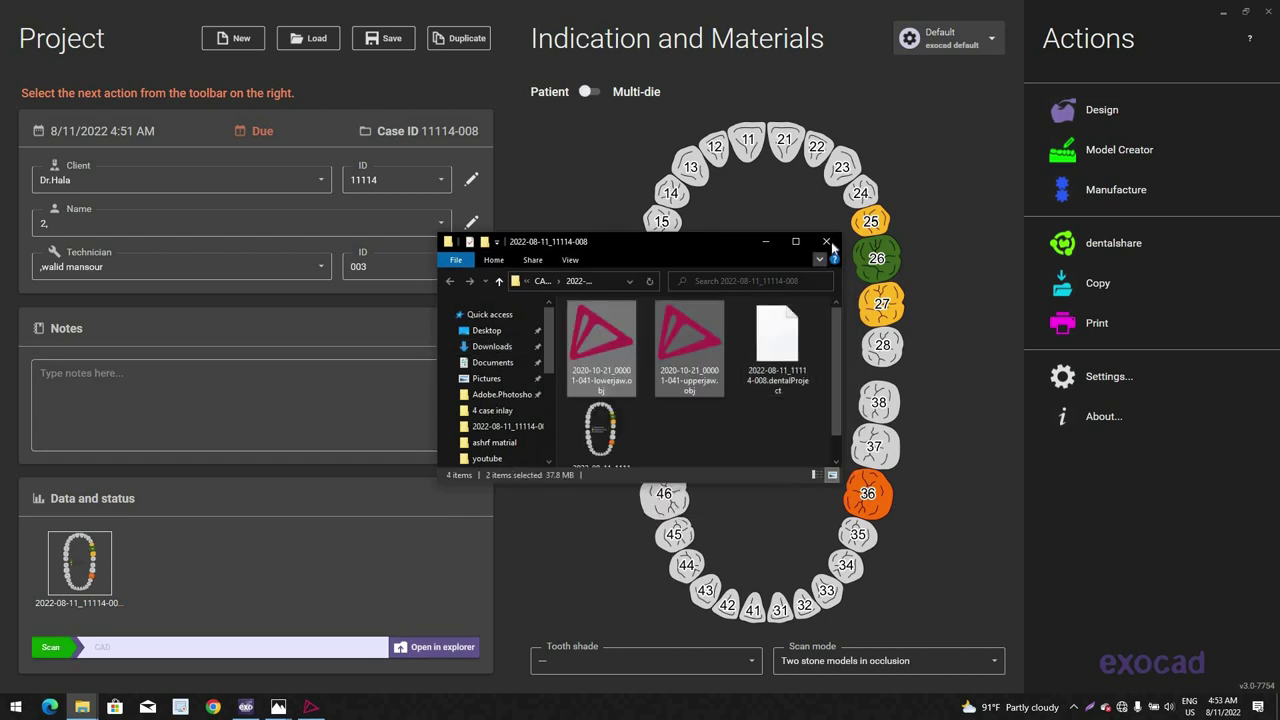
left_click(828, 242)
left_click(391, 45)
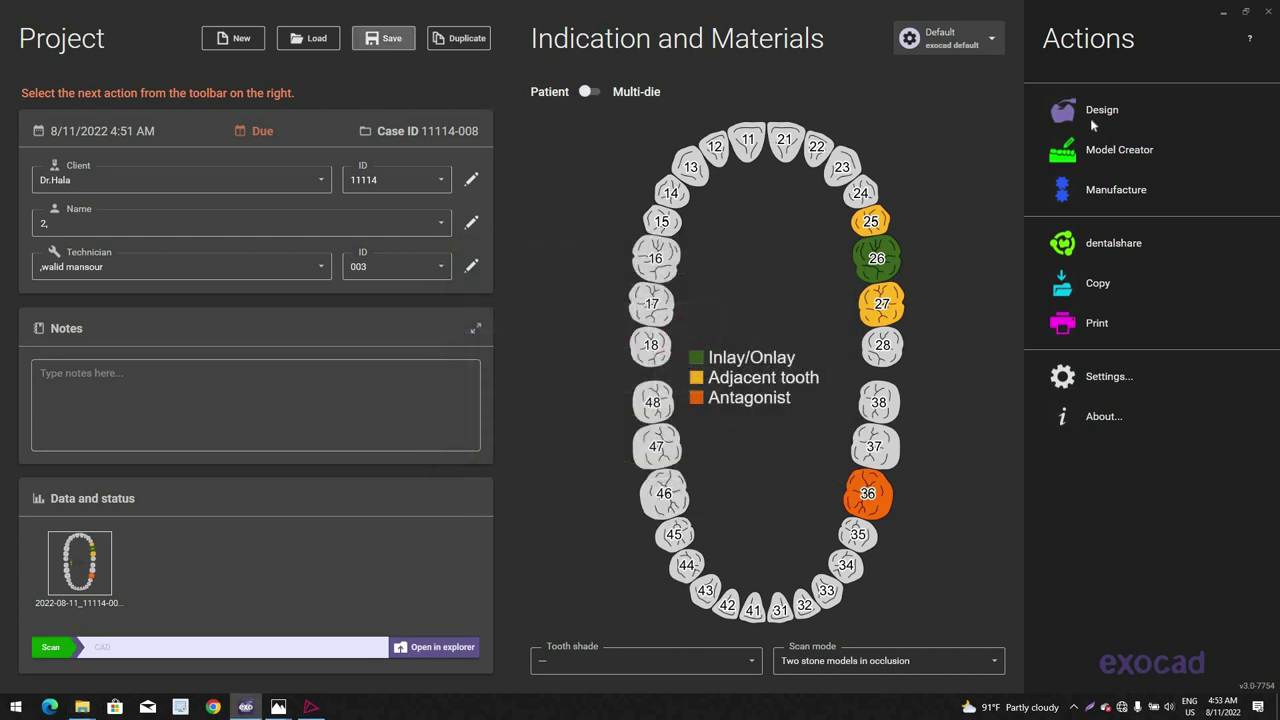
Step: Start the design and load the upperjaw OBJ as the jaw scan and the lowerjaw OBJ as the antagonist
left_click(1095, 113)
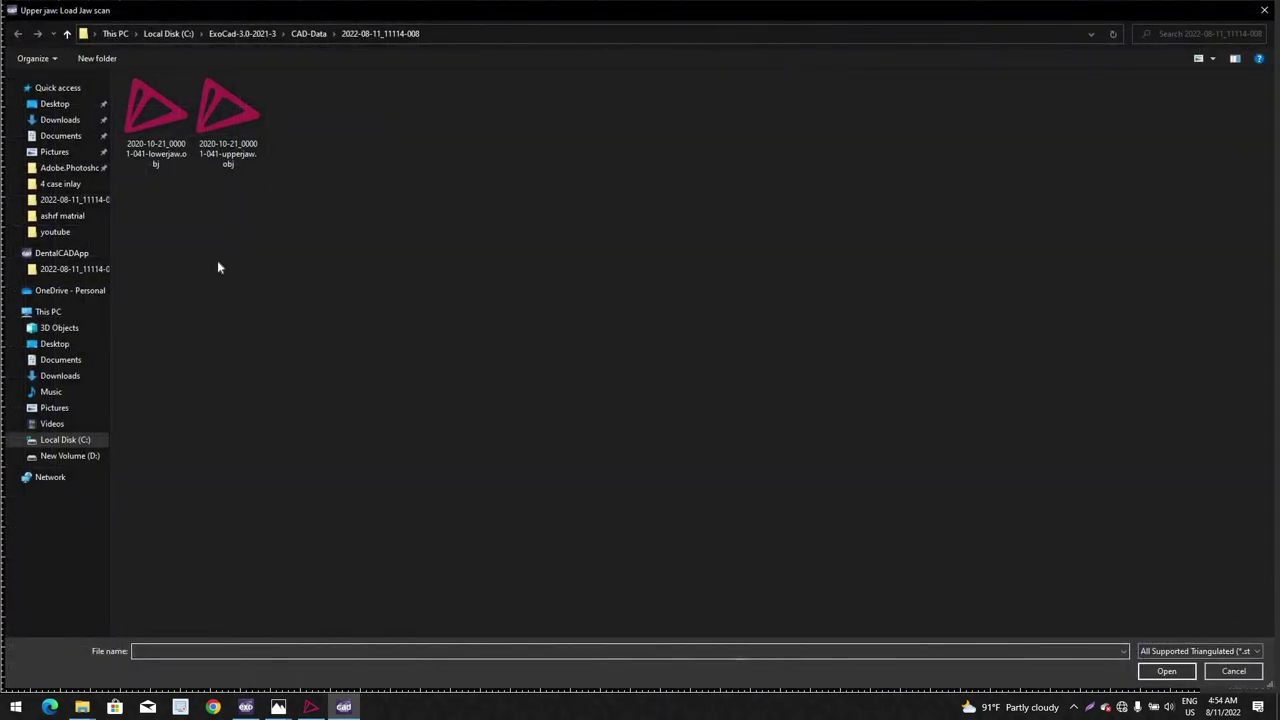
double_click(217, 115)
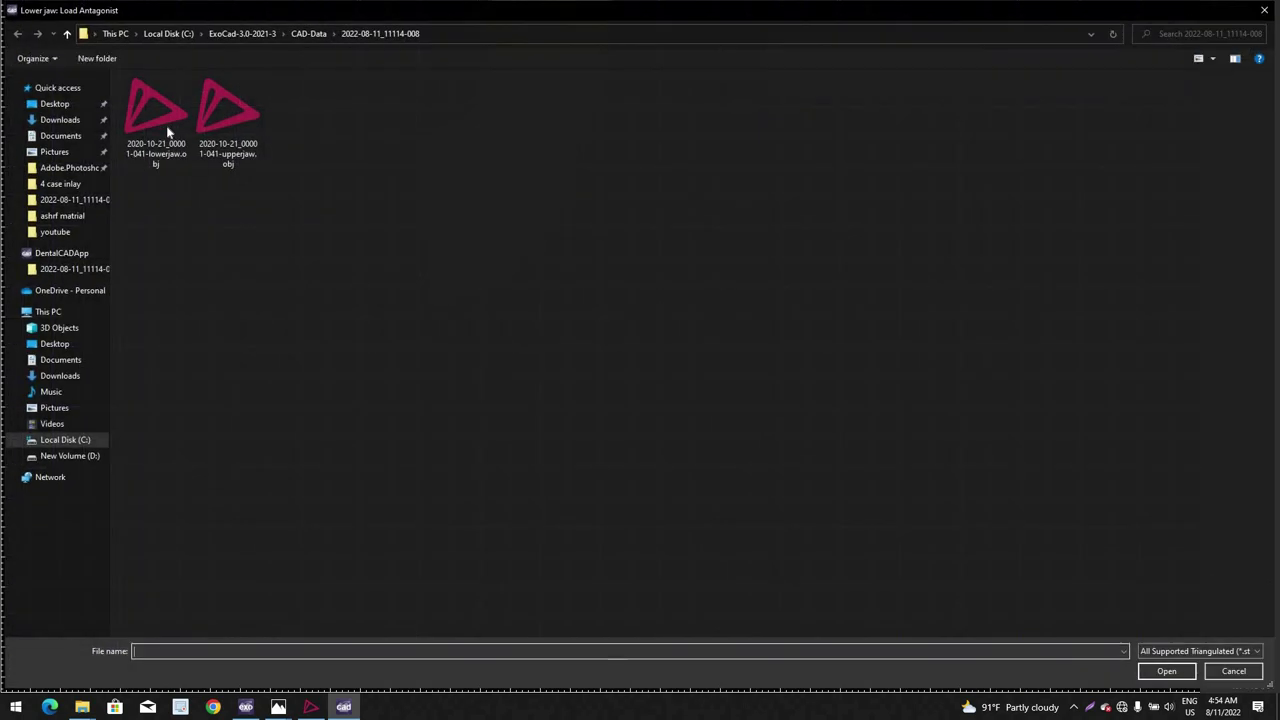
double_click(168, 131)
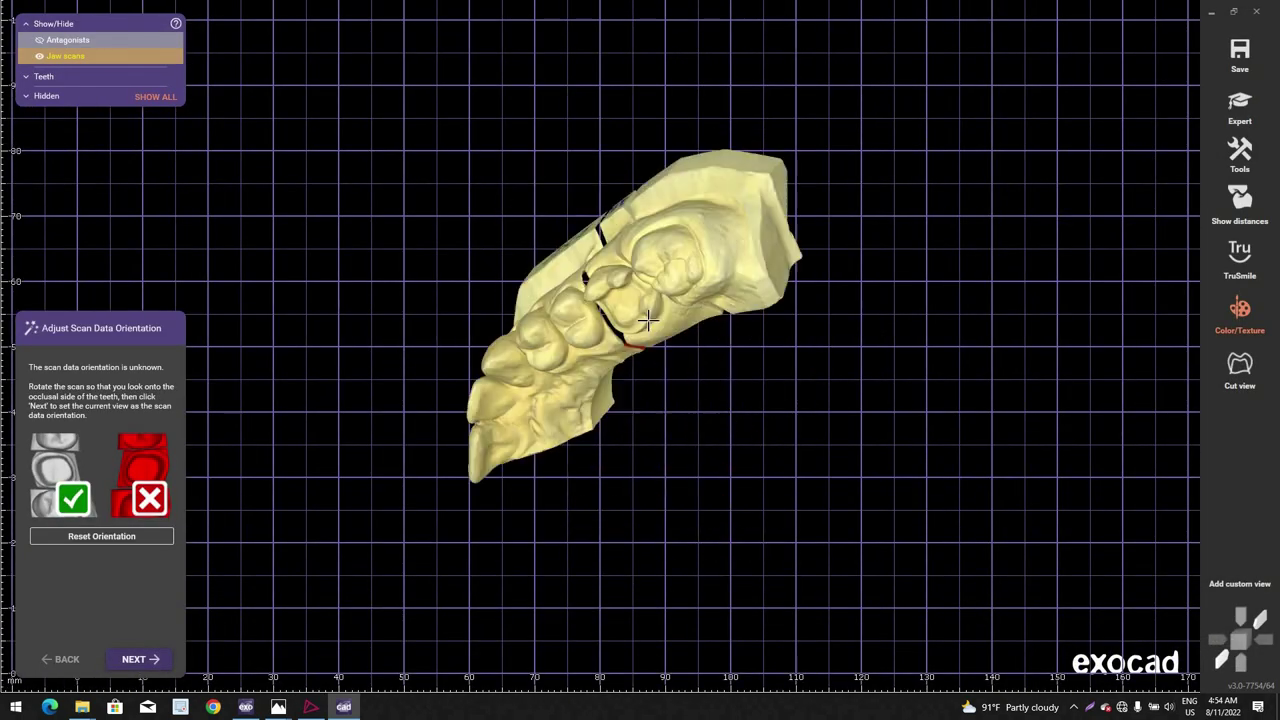
Step: Set the upper-jaw scan's orientation from an occlusal view of the teeth and turn on TruSmile rendering
right_click_drag(648, 320, 618, 340)
scroll(631, 368, "up", 3)
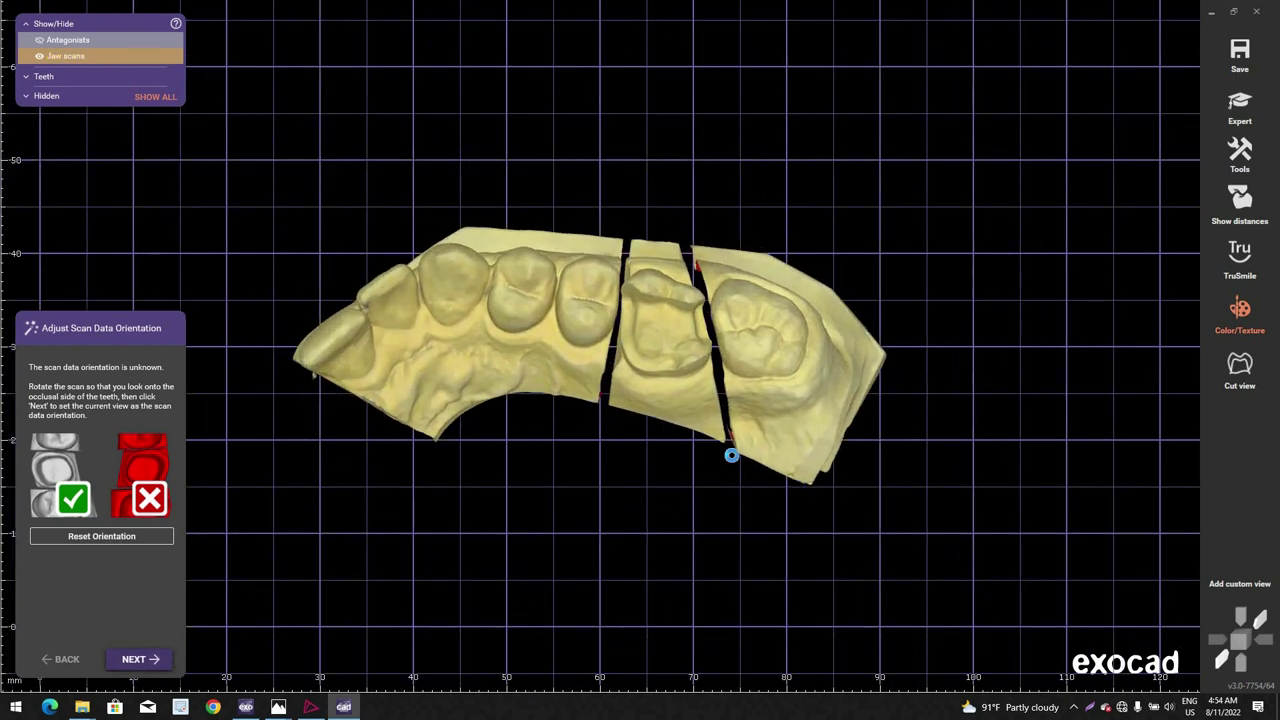
left_click(1238, 290)
left_click(1239, 270)
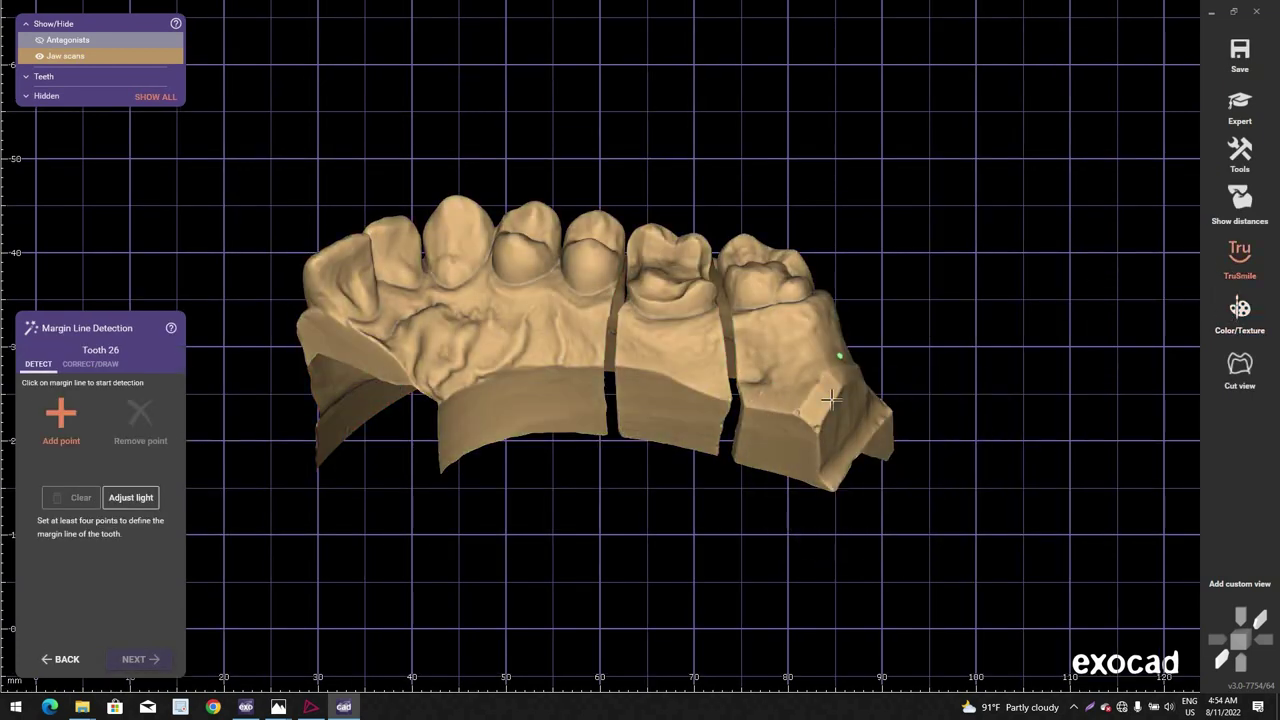
Step: Draw a closed margin line by hand around the inlay preparation edge on tooth 26
scroll(652, 337, "up", 2)
middle_click(652, 337)
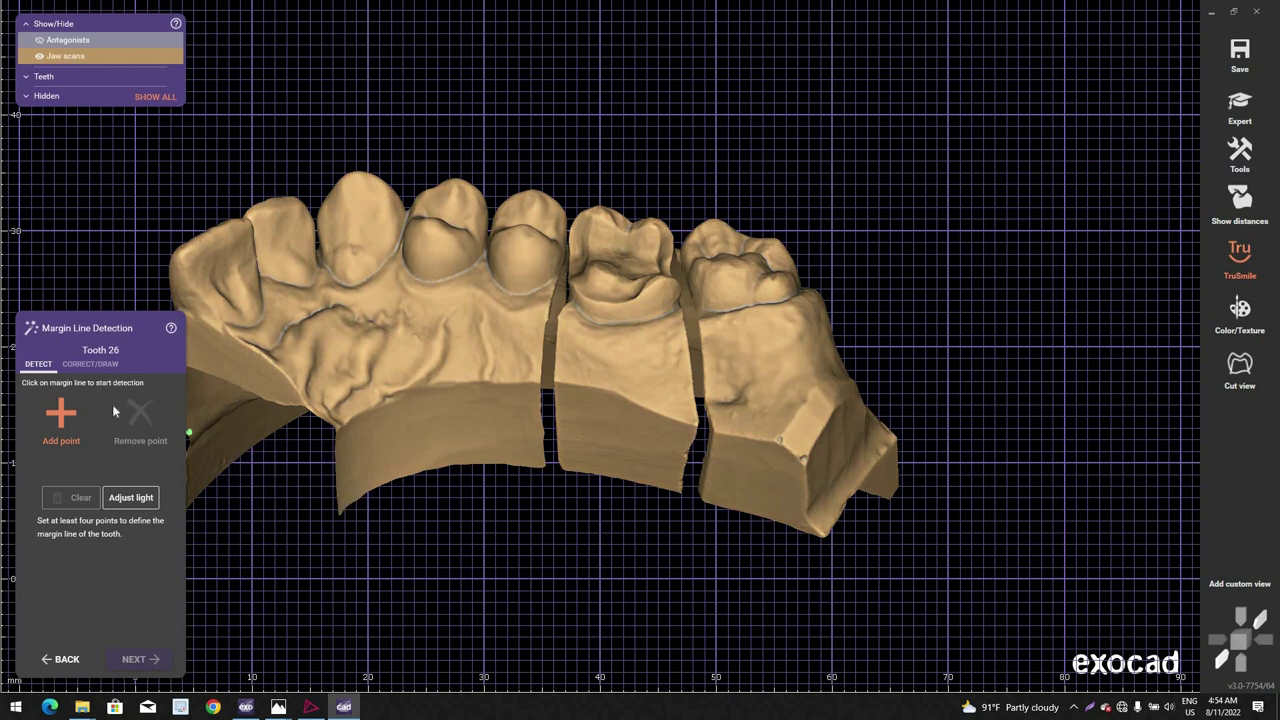
left_click(90, 363)
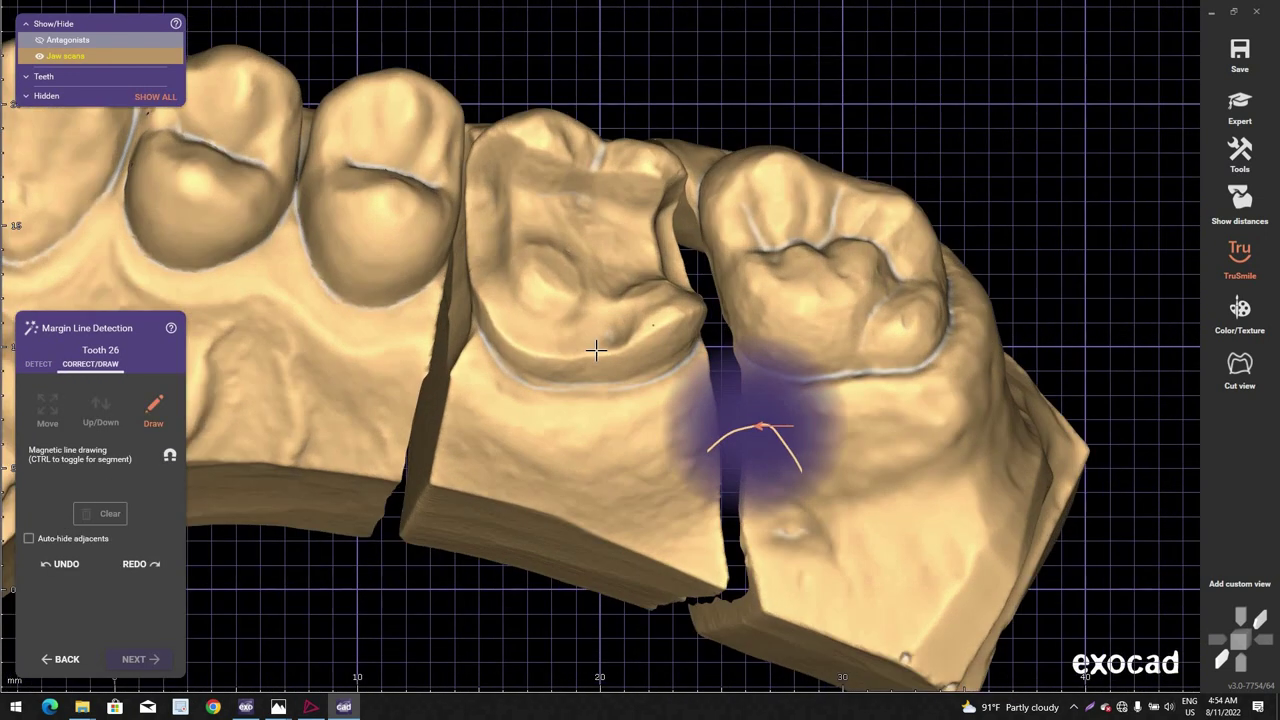
mouse_move(595, 350)
left_mouse_down()
mouse_move(526, 346)
mouse_move(491, 306)
left_mouse_up()
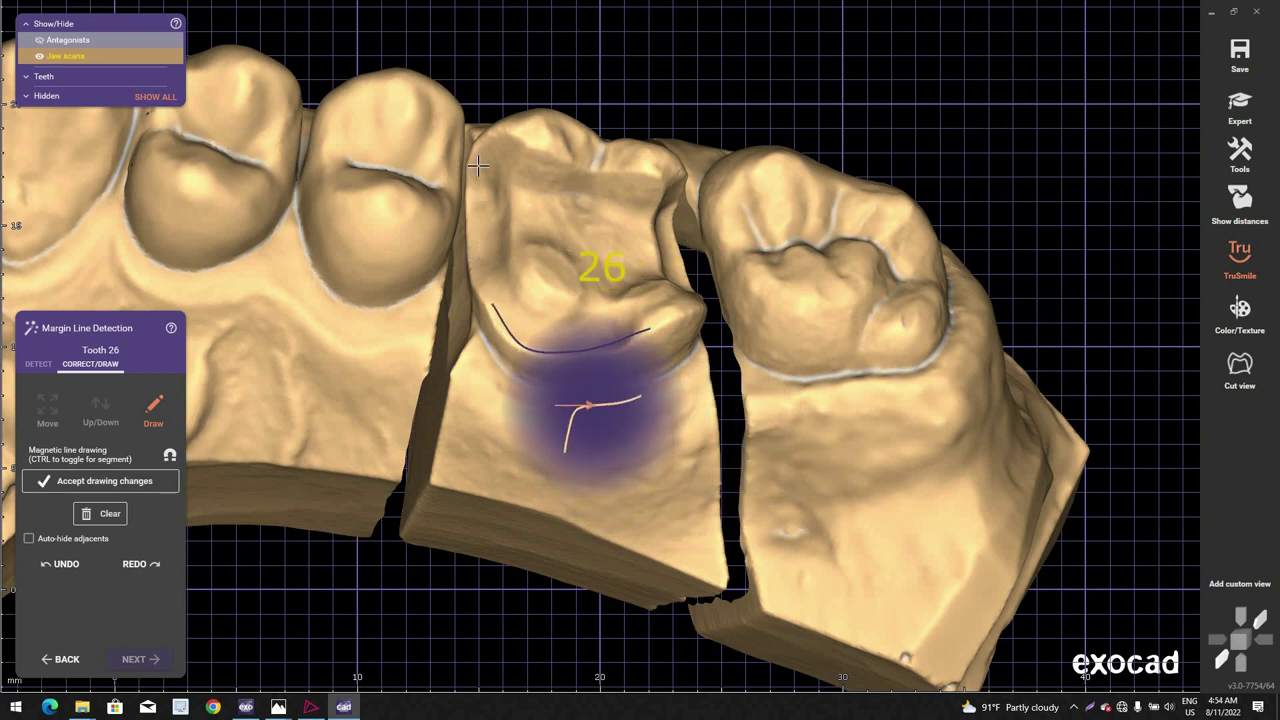
mouse_move(478, 165)
left_mouse_down()
mouse_move(531, 134)
mouse_move(565, 162)
mouse_move(668, 174)
left_mouse_up()
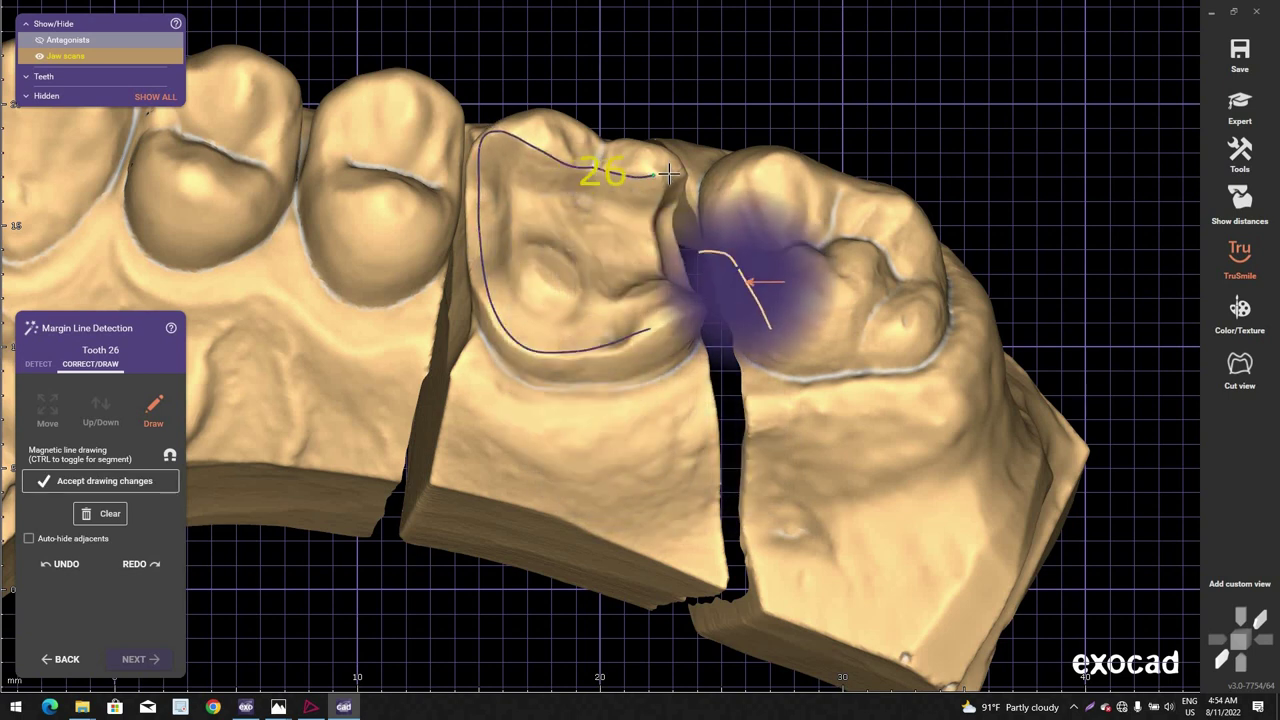
right_click_drag(669, 174, 655, 192)
scroll(651, 177, "up", 2)
mouse_move(638, 179)
left_mouse_down()
mouse_move(690, 166)
mouse_move(717, 285)
mouse_move(674, 346)
mouse_move(685, 368)
mouse_move(625, 376)
left_mouse_up()
Step: Move the margin line points along the palatal edge and the mesiopalatal corner outward onto the preparation edge
scroll(563, 385, "up", 4)
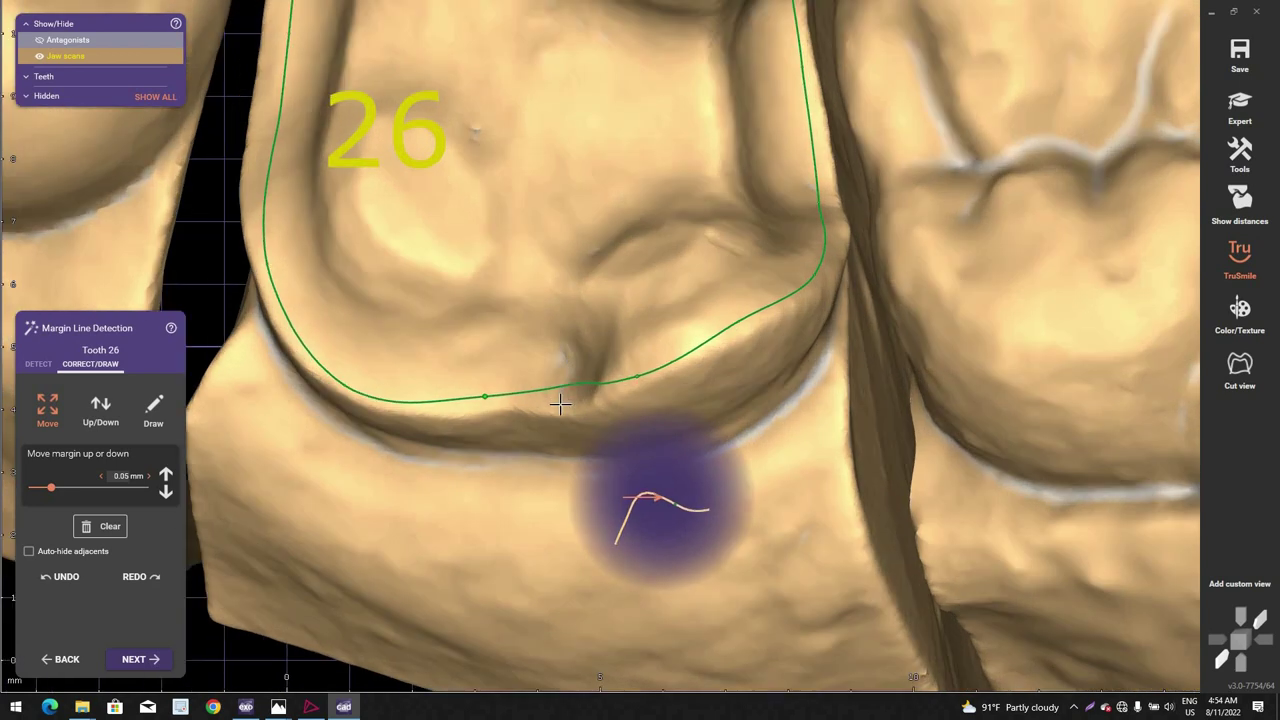
left_click(494, 405)
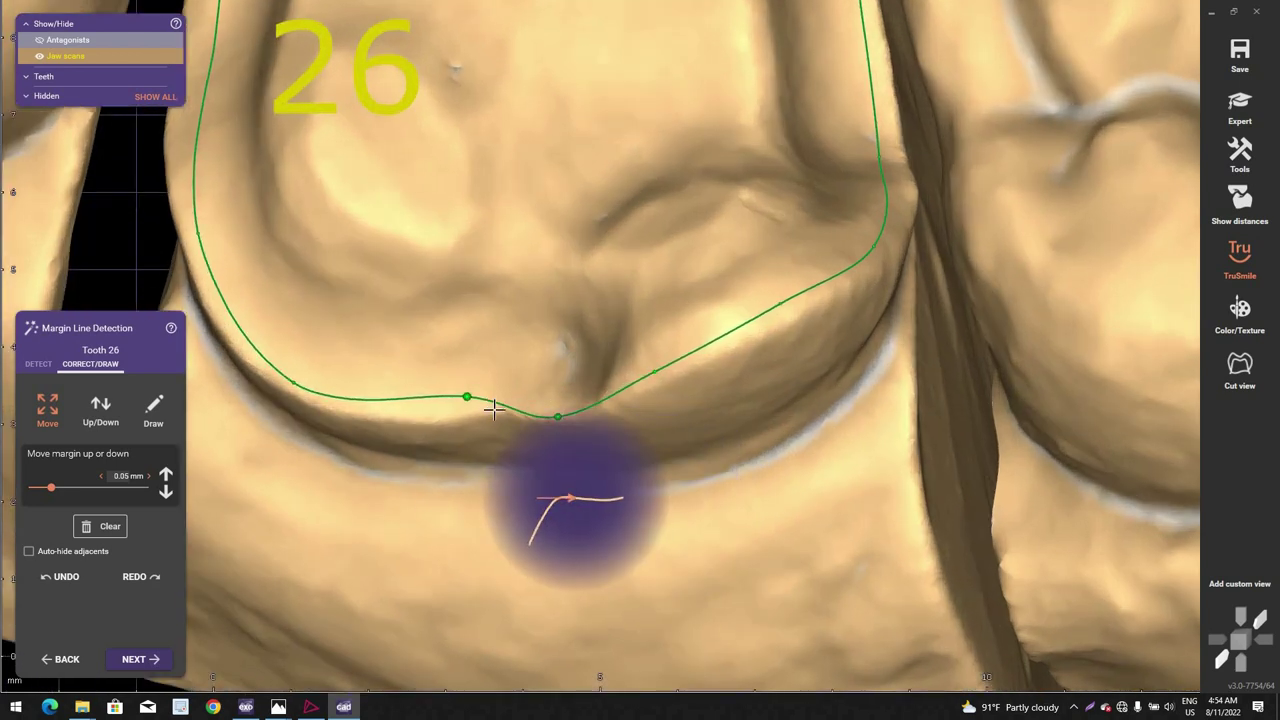
left_click_drag(430, 418, 408, 418)
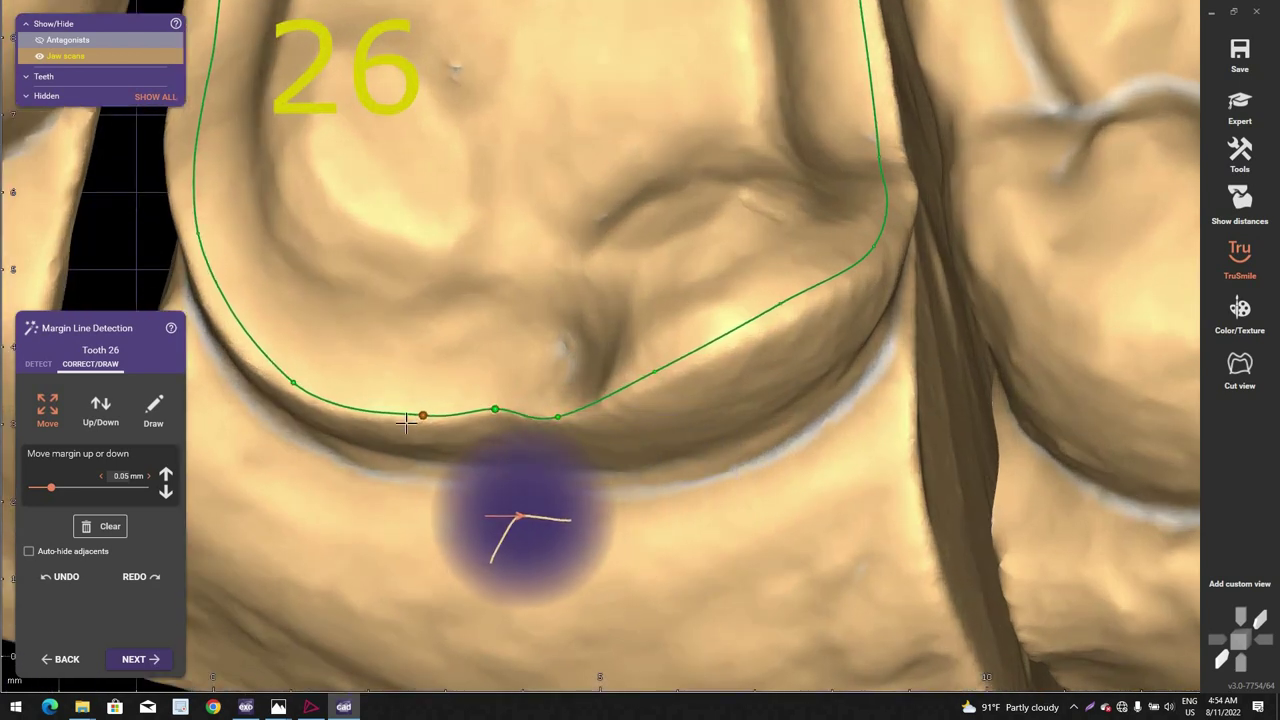
left_click(266, 374)
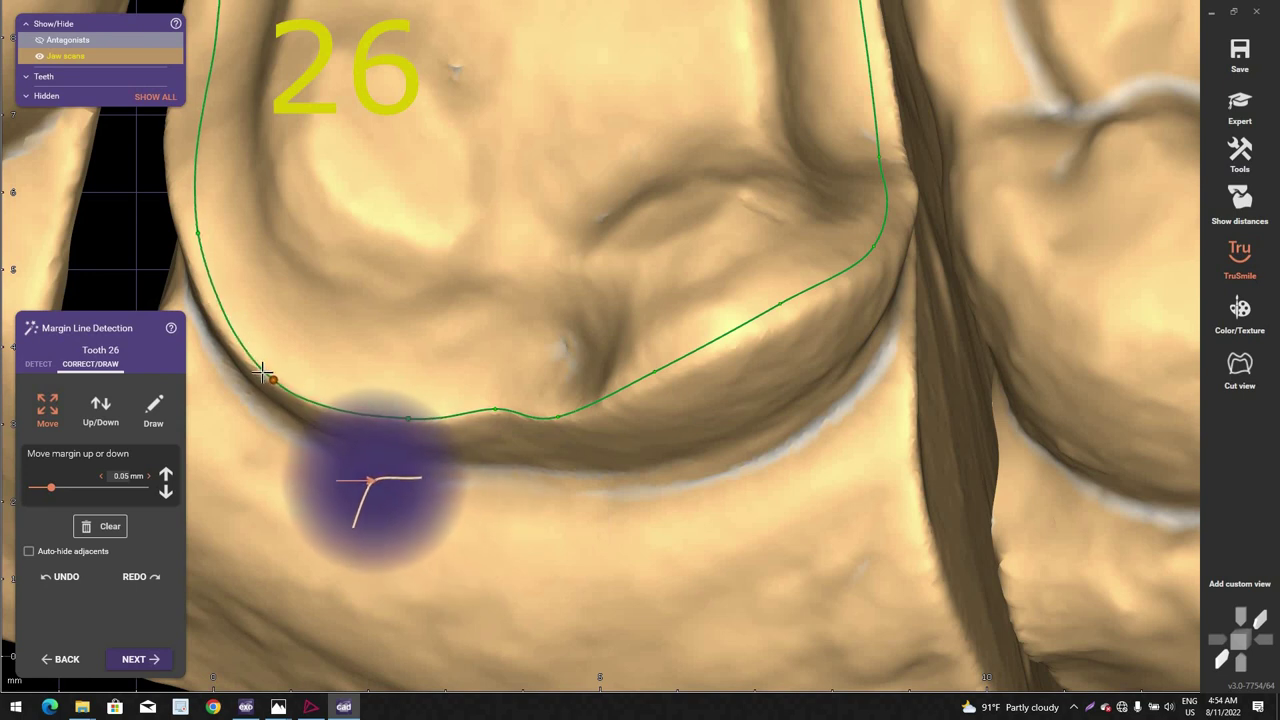
middle_click_drag(203, 232, 331, 291)
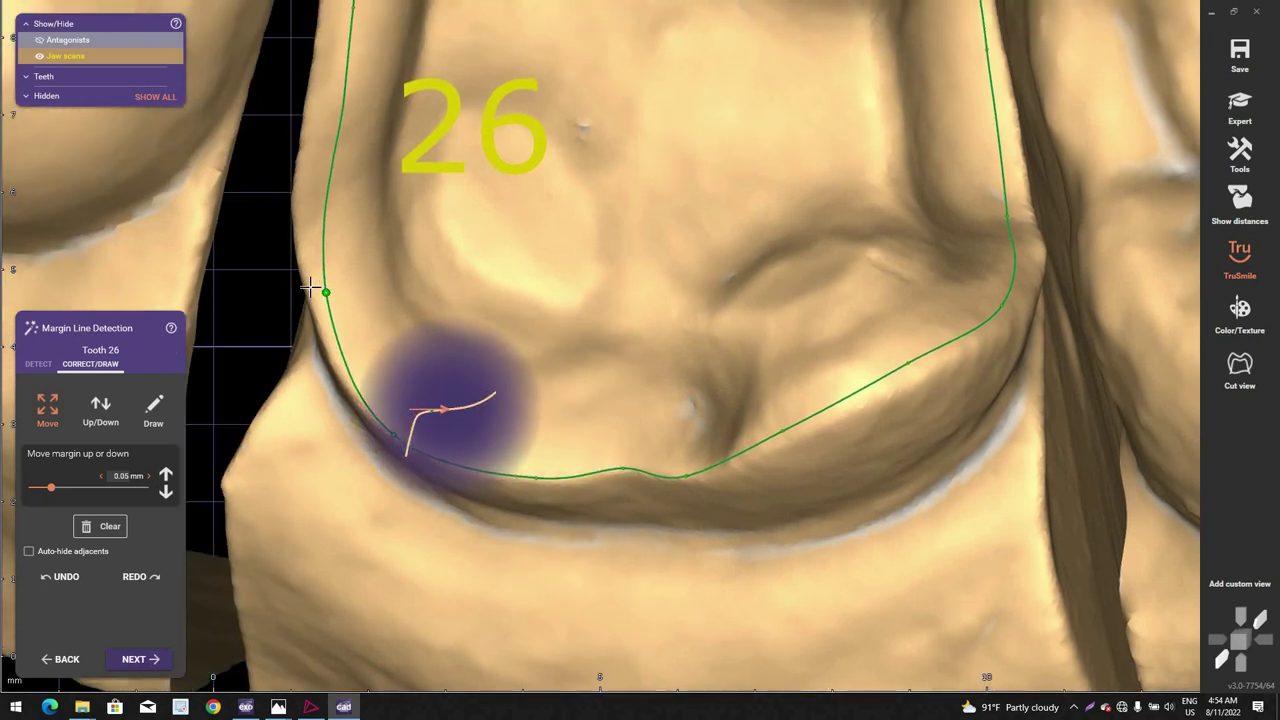
left_click_drag(326, 291, 312, 291)
left_click(342, 387)
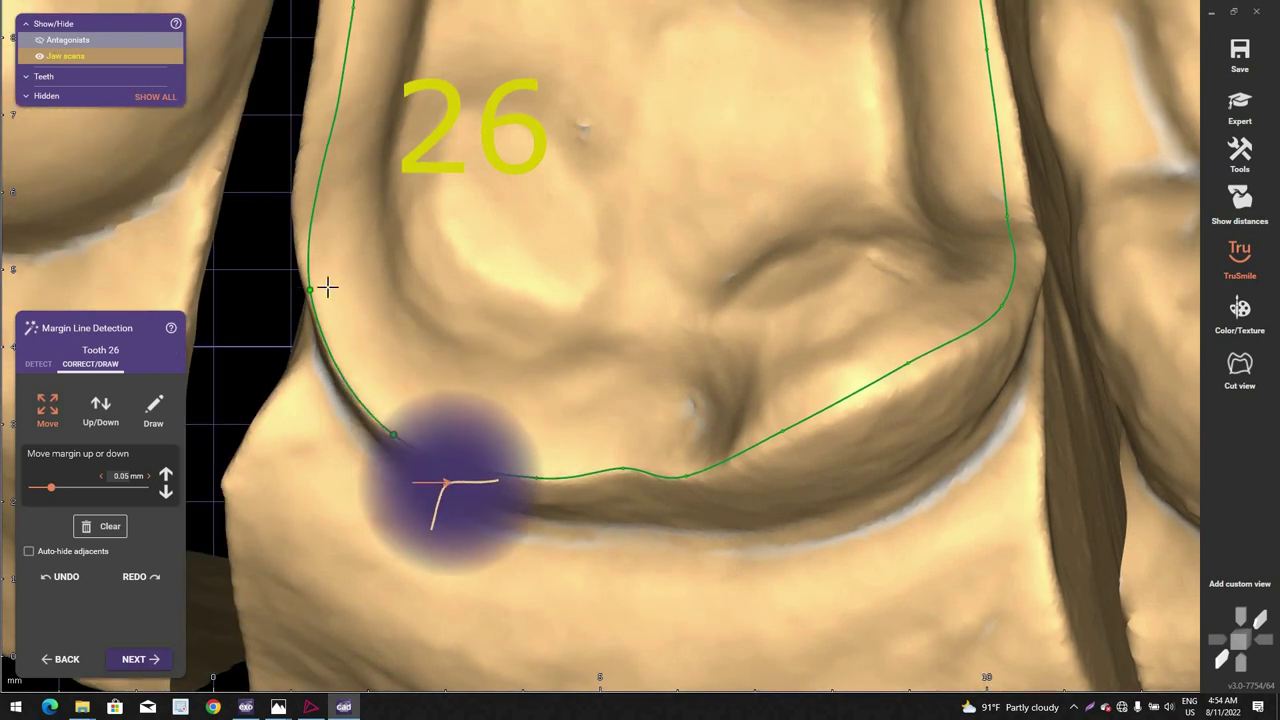
Step: Correct the margin line along the mesial side, from the mesiopalatal corner up to the mesiobuccal corner, to follow the preparation edge
middle_click_drag(334, 170, 390, 285)
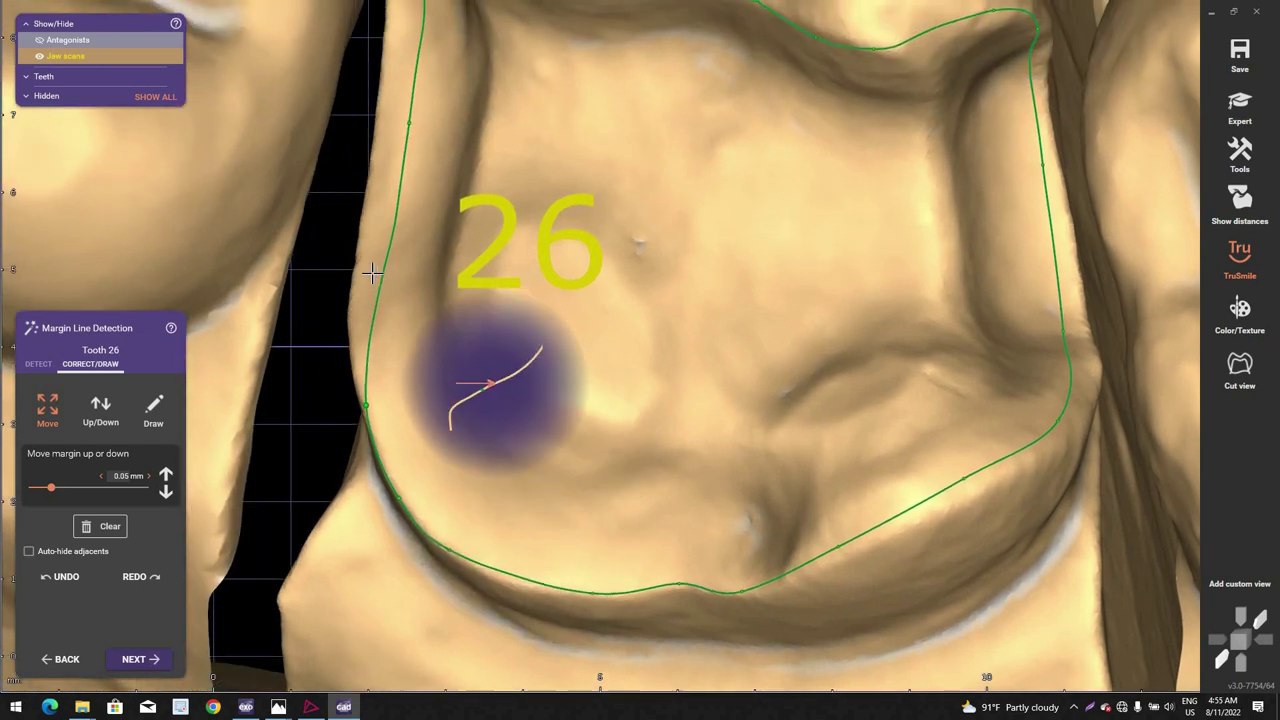
left_click(359, 272)
left_click_drag(358, 272, 357, 277)
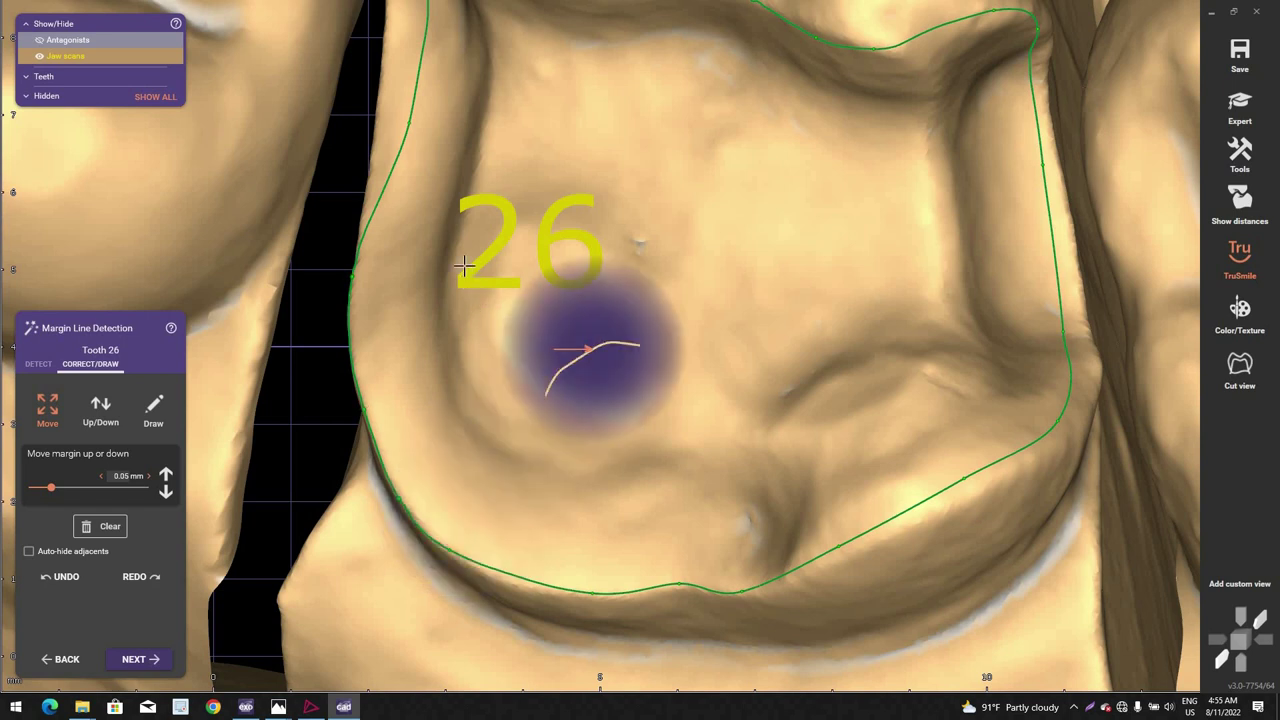
middle_click_drag(464, 266, 508, 399)
left_click_drag(453, 255, 430, 245)
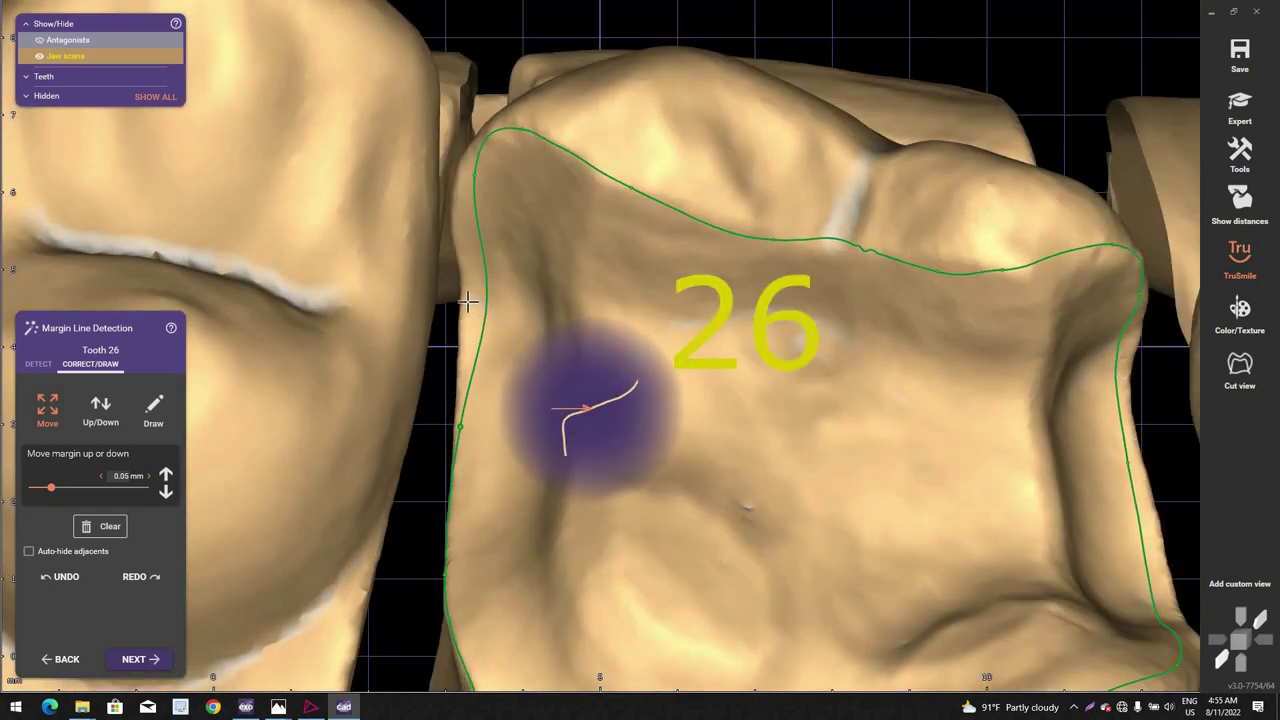
left_click_drag(460, 427, 455, 426)
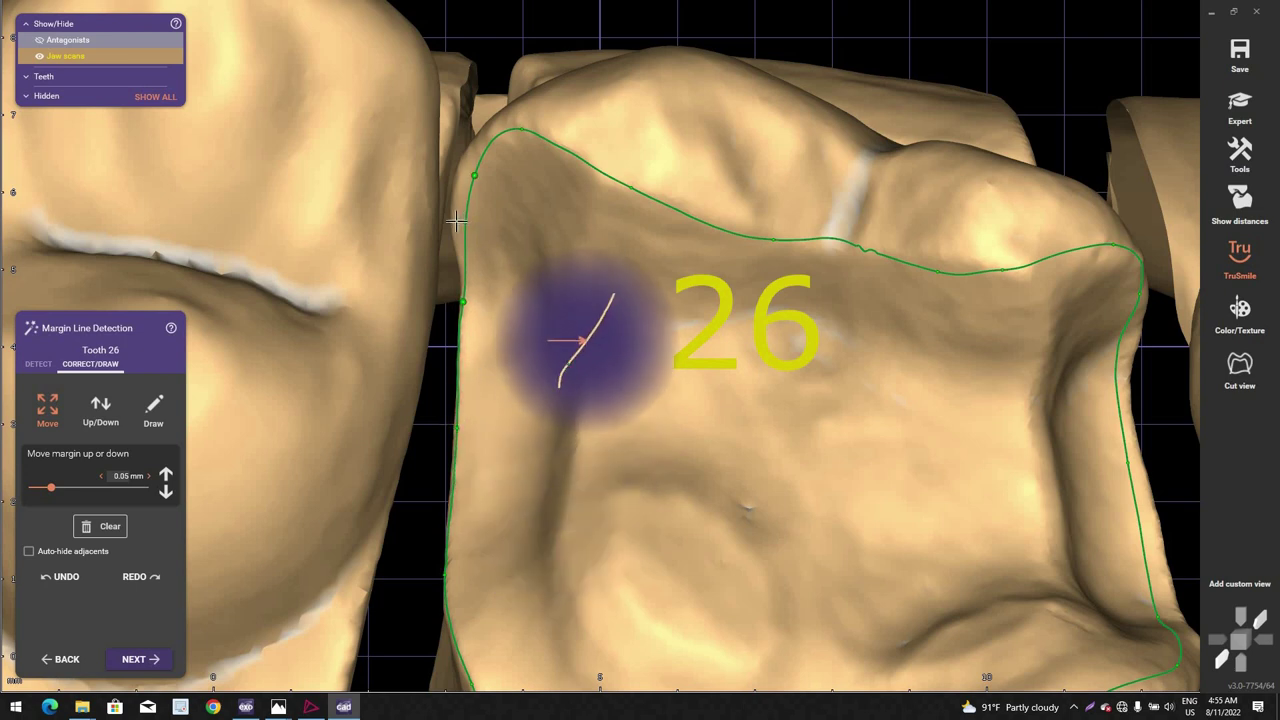
left_click_drag(473, 175, 466, 161)
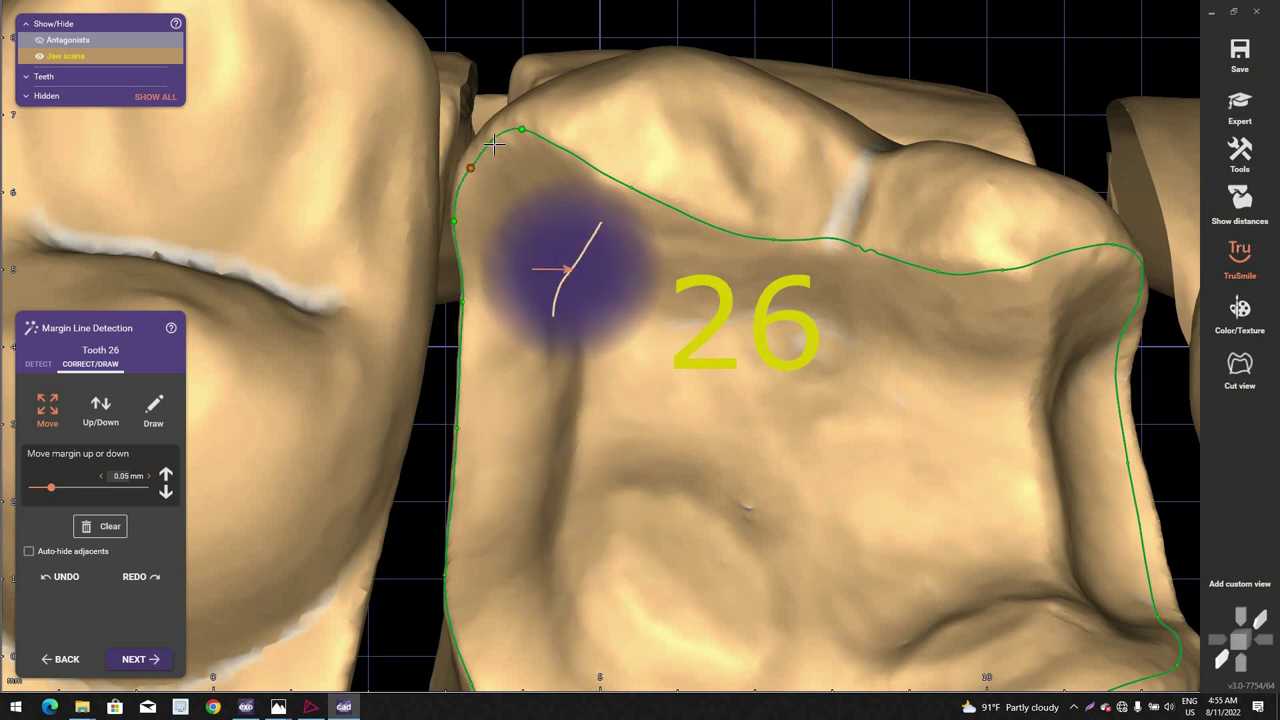
Step: Refine the margin line along the buccal cusps and around the mesiobuccal corner
scroll(605, 153, "down", 4)
mouse_move(606, 152)
right_mouse_down()
mouse_move(609, 202)
mouse_move(667, 316)
mouse_move(600, 346)
mouse_move(677, 400)
mouse_move(510, 349)
right_mouse_up()
scroll(510, 349, "up", 5)
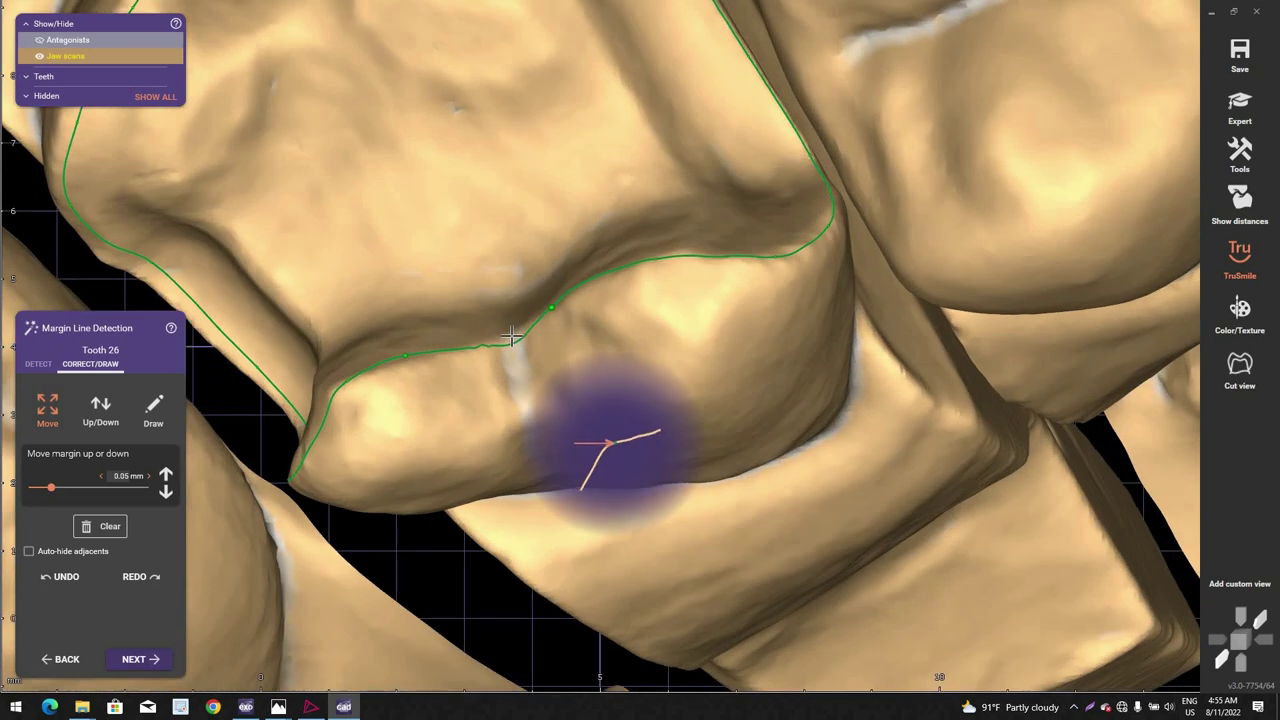
scroll(567, 342, "down", 3)
right_click_drag(568, 345, 596, 278)
scroll(596, 279, "up", 1)
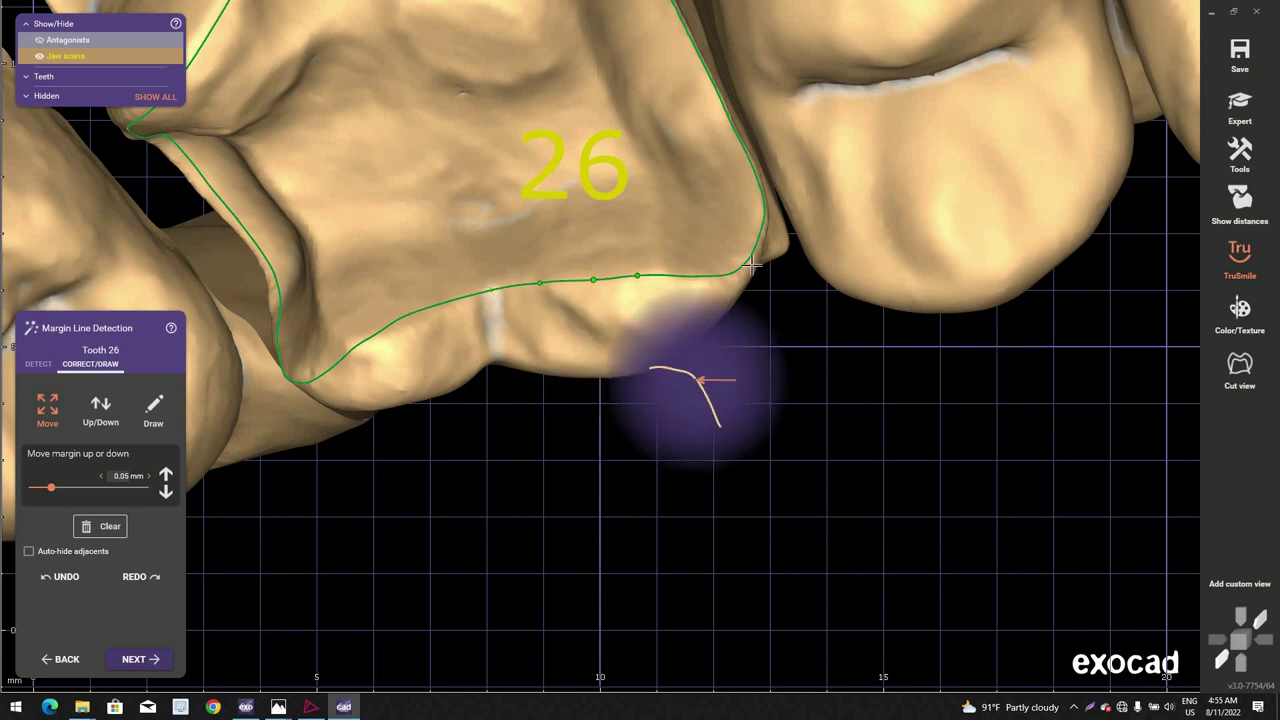
right_click_drag(756, 316, 735, 270)
scroll(751, 256, "down", 1)
scroll(749, 257, "down", 1)
Step: Shift the margin line points at the distobuccal corner and along the distal side onto the preparation edge
right_click_drag(470, 335, 457, 326)
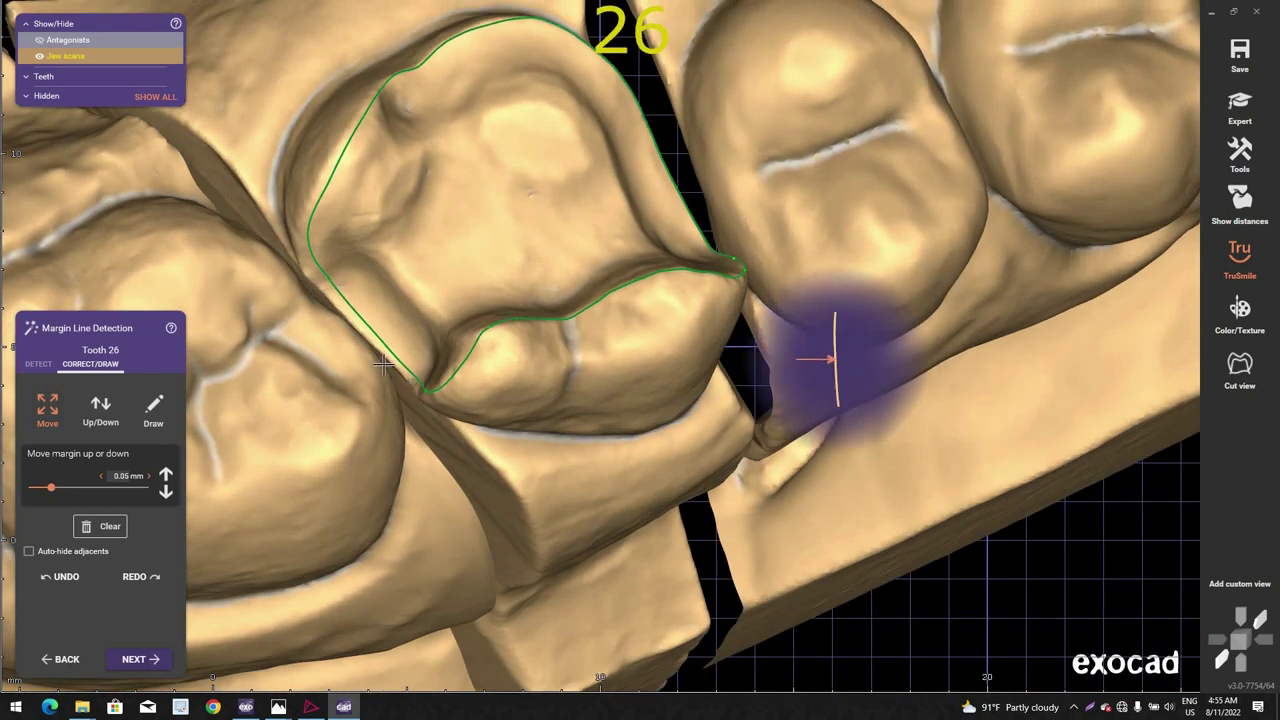
scroll(398, 368, "up", 3)
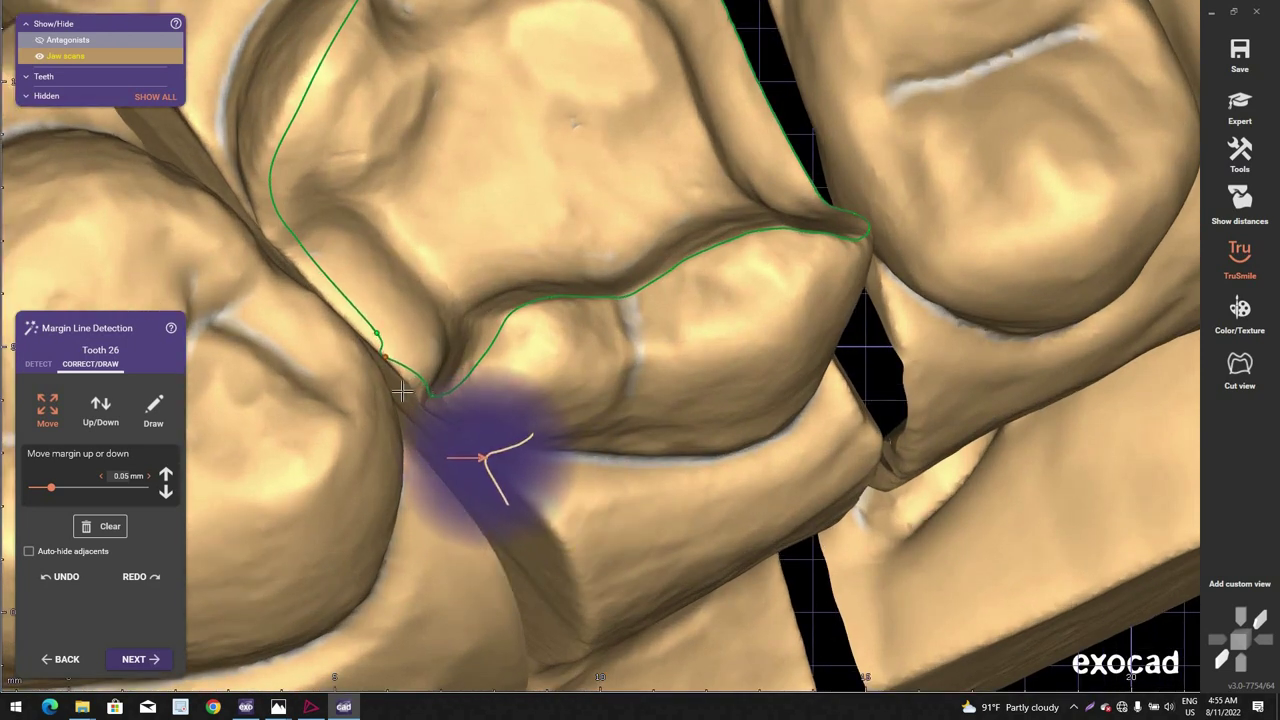
scroll(420, 372, "up", 2)
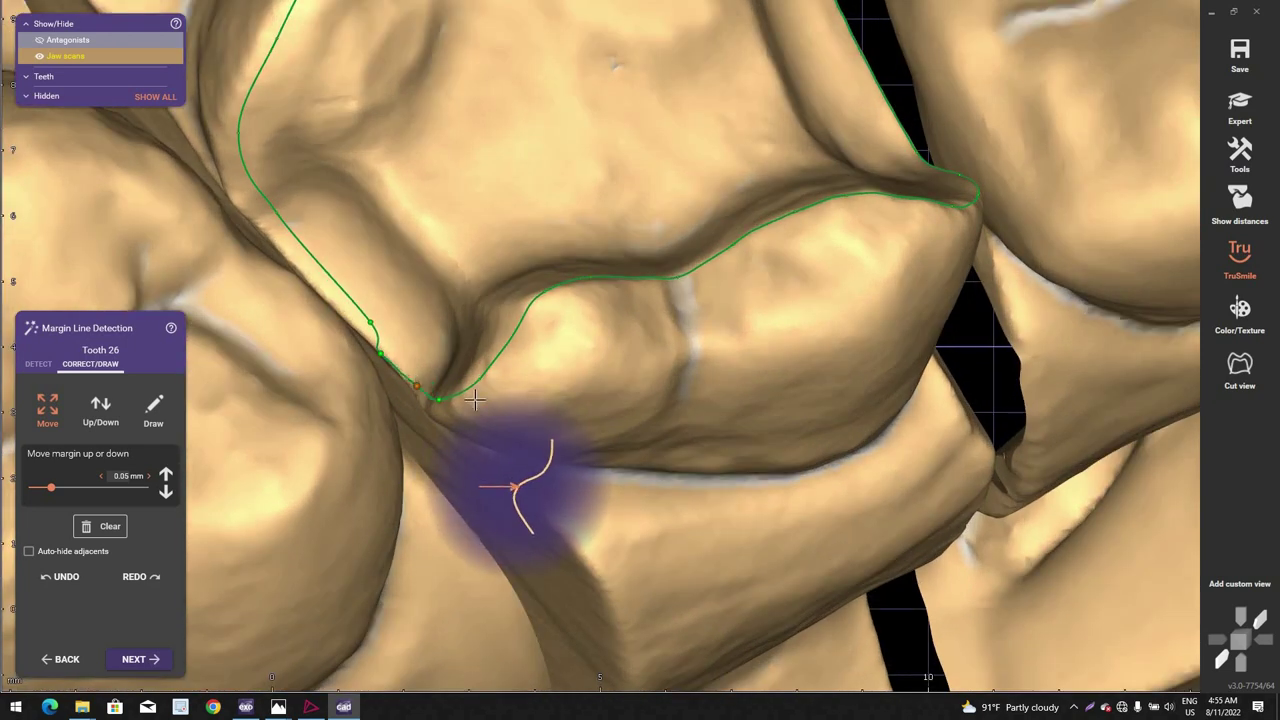
right_click_drag(478, 396, 480, 407)
scroll(463, 400, "up", 3)
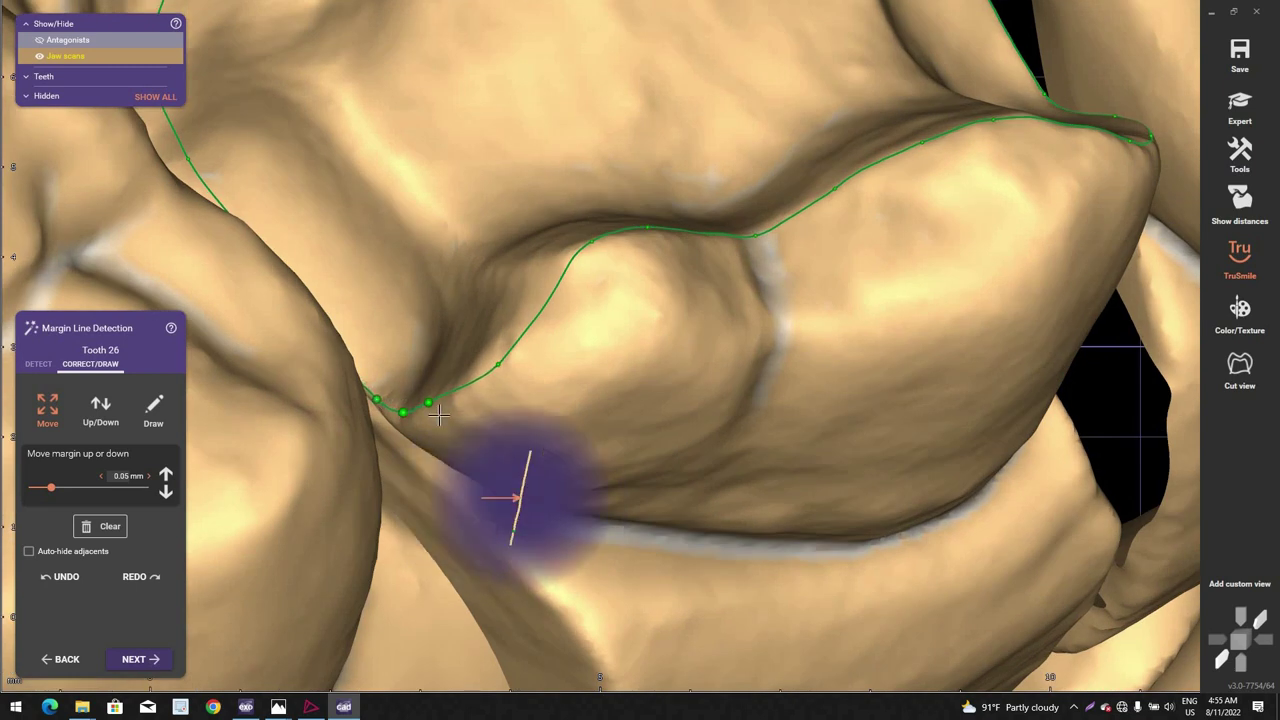
right_click_drag(440, 418, 351, 257)
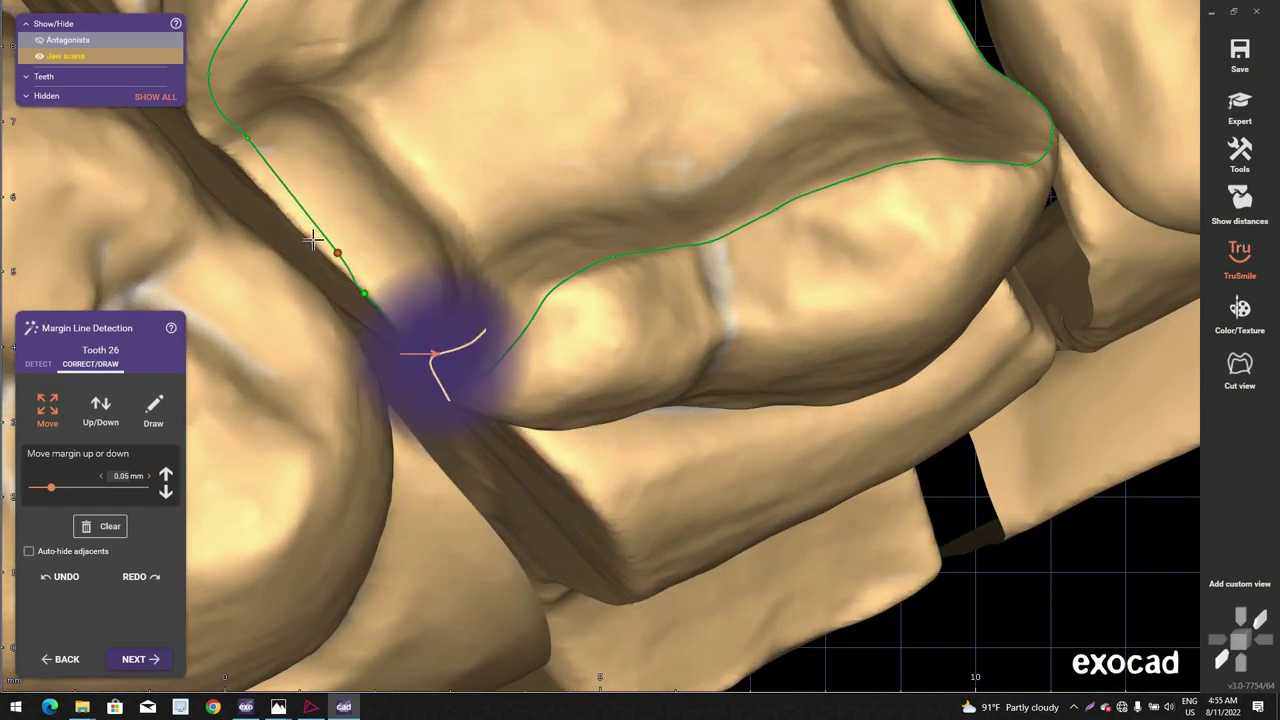
scroll(373, 272, "up", 1)
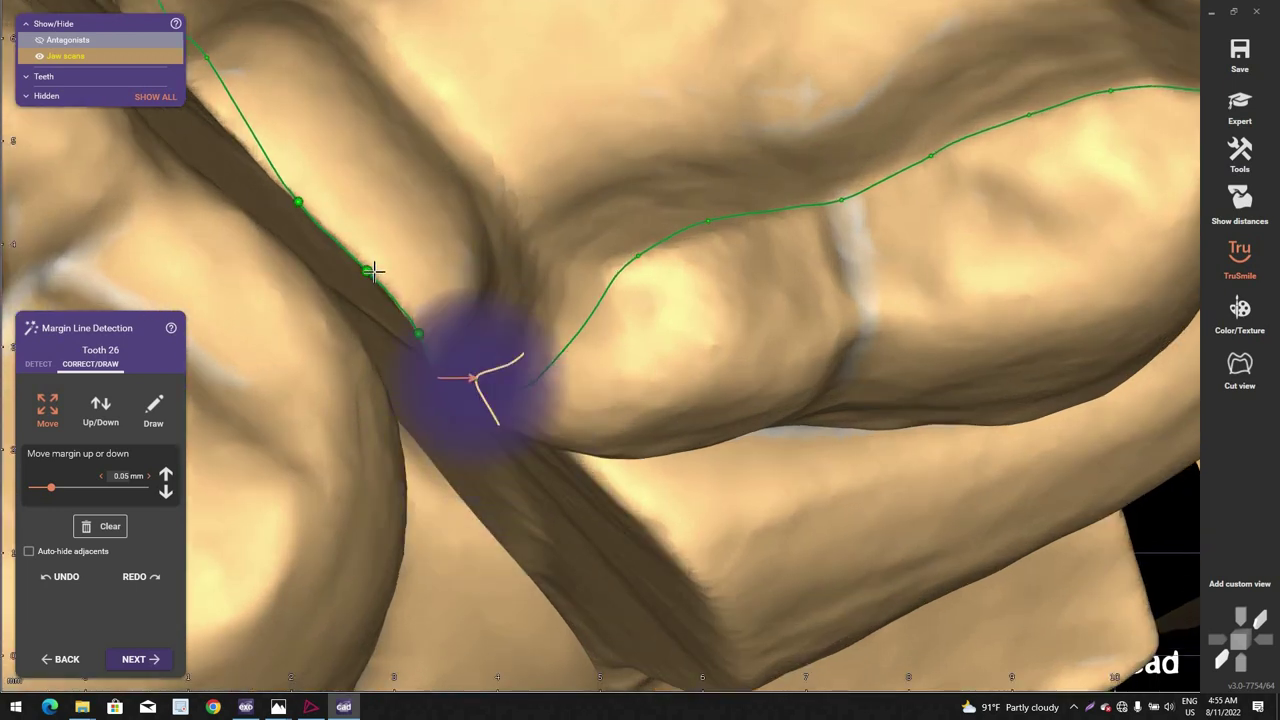
scroll(380, 178, "up", 5)
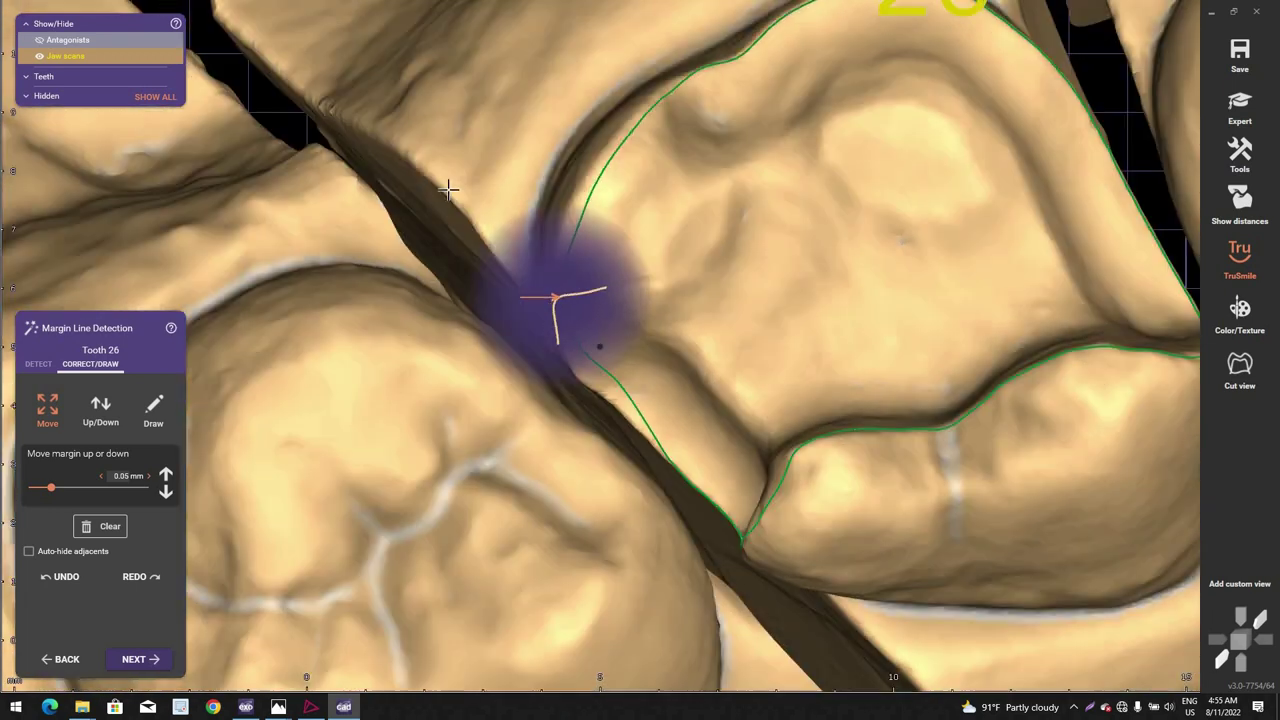
Step: Reshape the margin line around the distopalatal corner and the adjoining distal edge so it follows the outer preparation border
scroll(448, 189, "down", 3)
right_click_drag(448, 189, 734, 377)
scroll(734, 318, "up", 3)
scroll(729, 366, "up", 3)
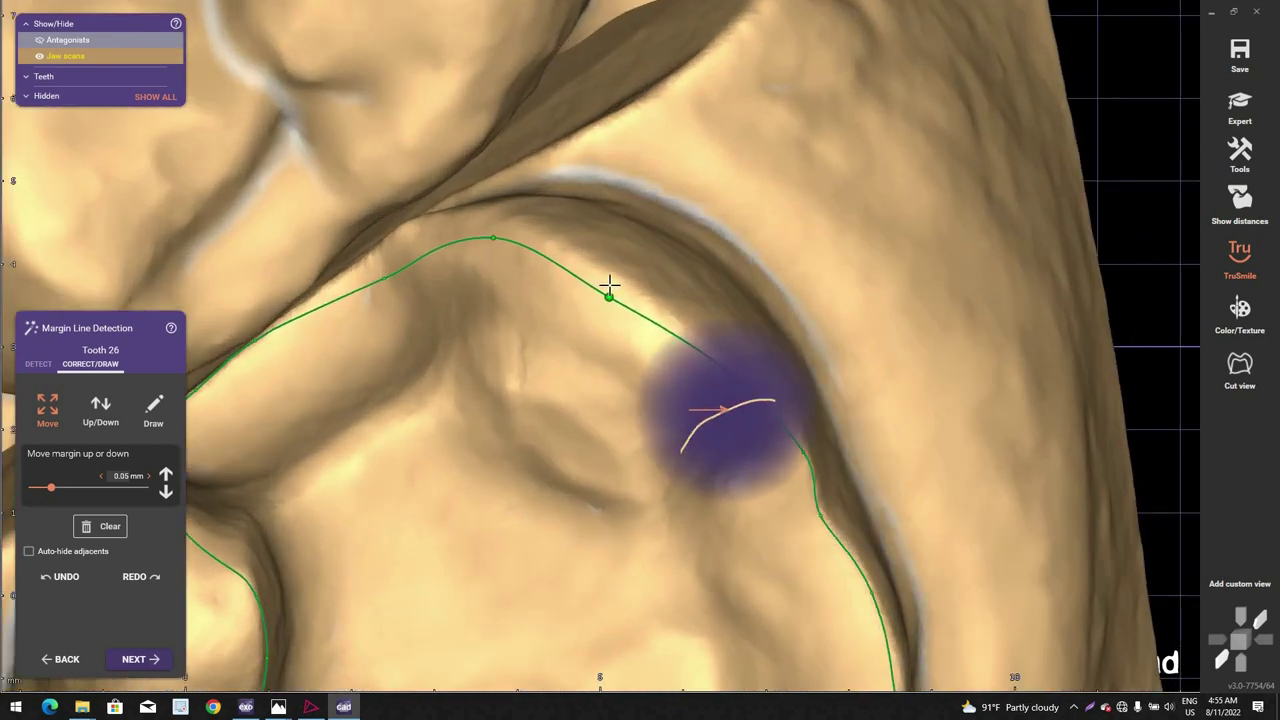
left_click_drag(491, 234, 490, 227)
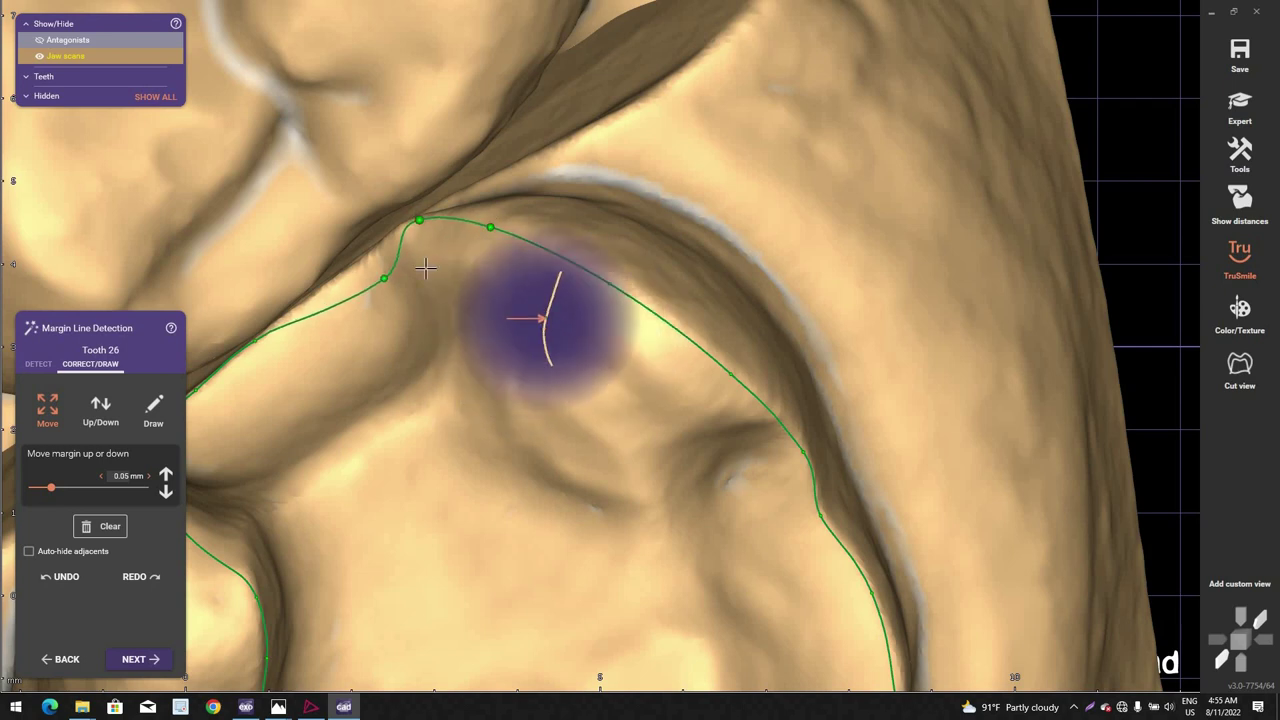
scroll(368, 271, "down", 2)
left_click_drag(343, 271, 343, 274)
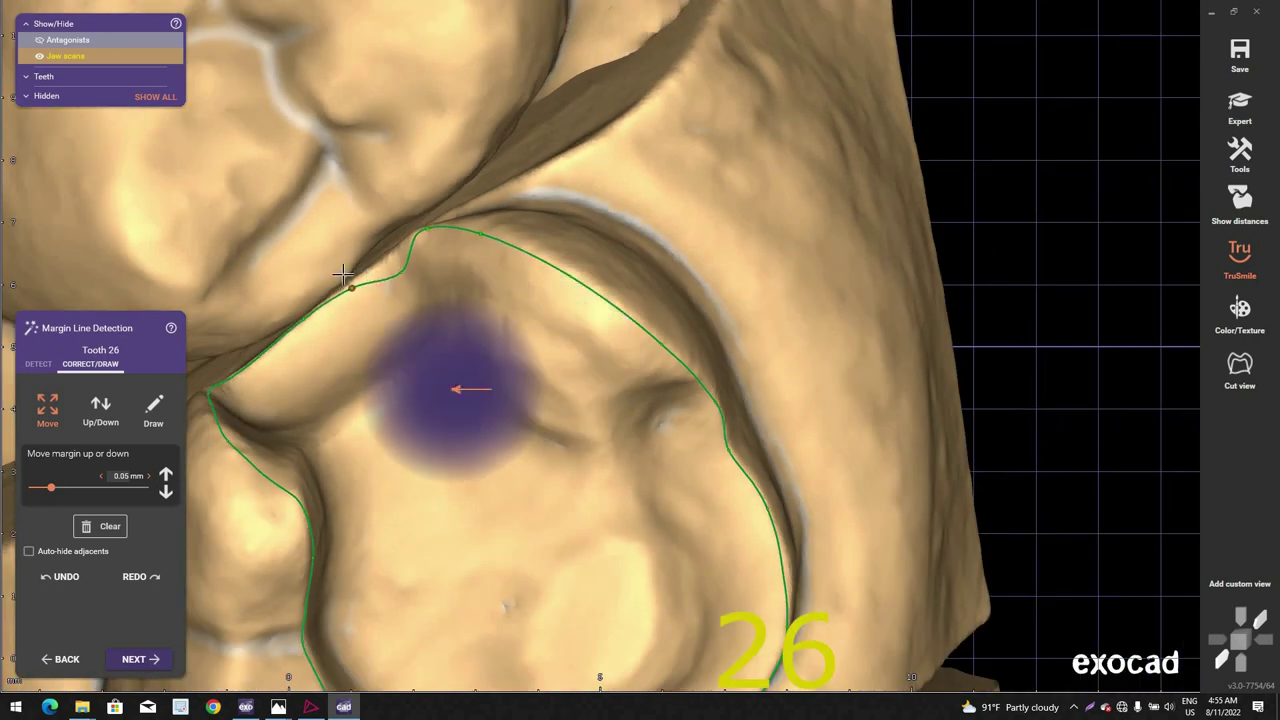
scroll(388, 264, "up", 2)
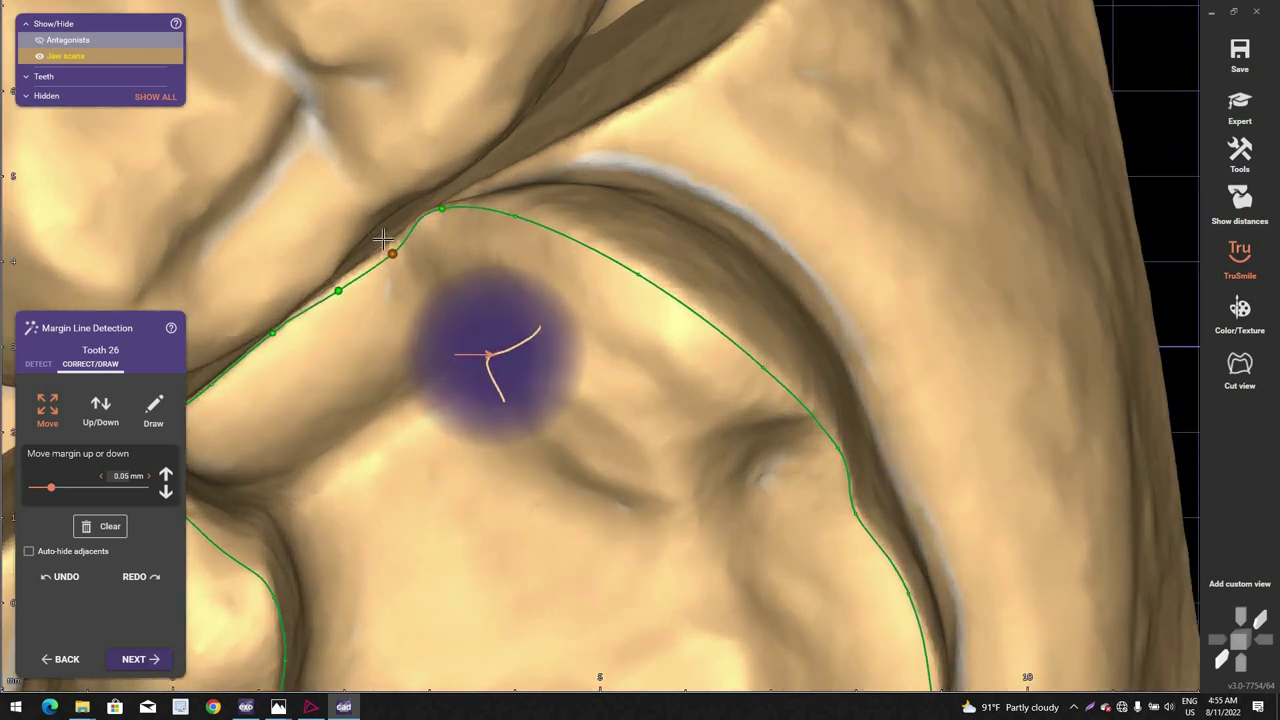
left_click_drag(394, 256, 380, 255)
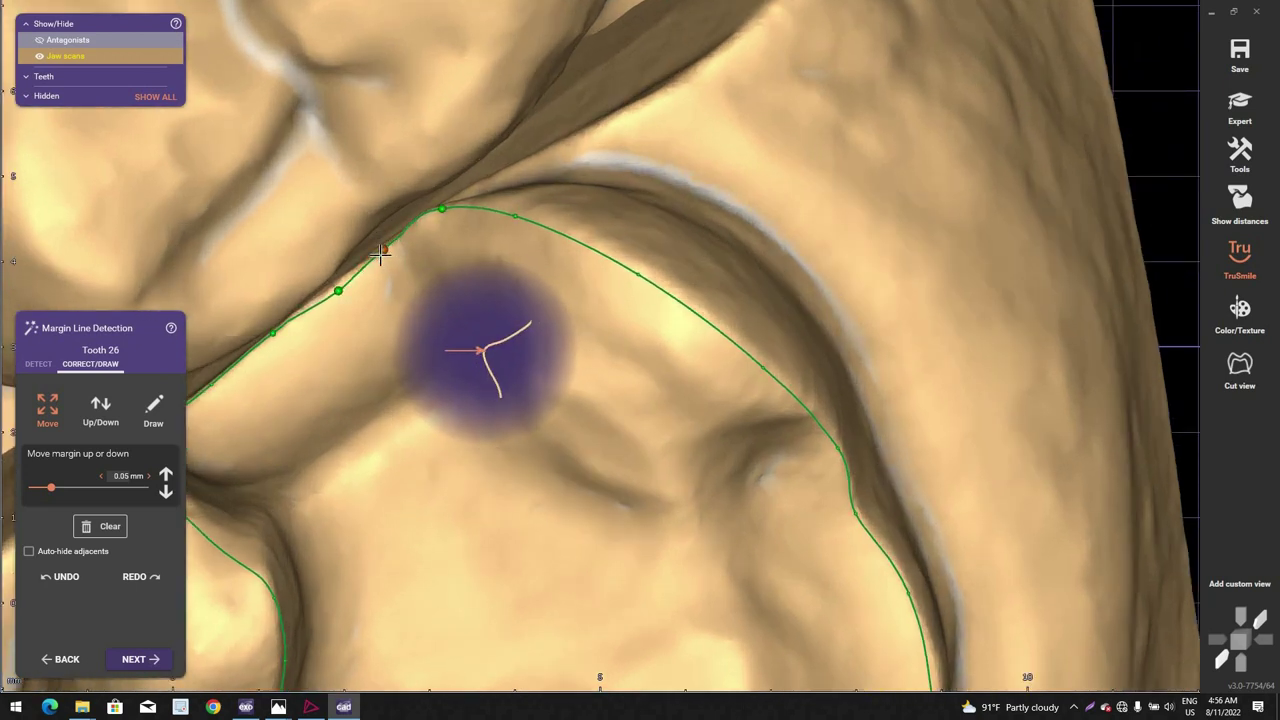
left_click_drag(332, 292, 328, 295)
Step: Inspect the whole margin line and fine-tune its points along the palatal edge
scroll(438, 373, "down", 5)
right_click_drag(438, 372, 458, 403)
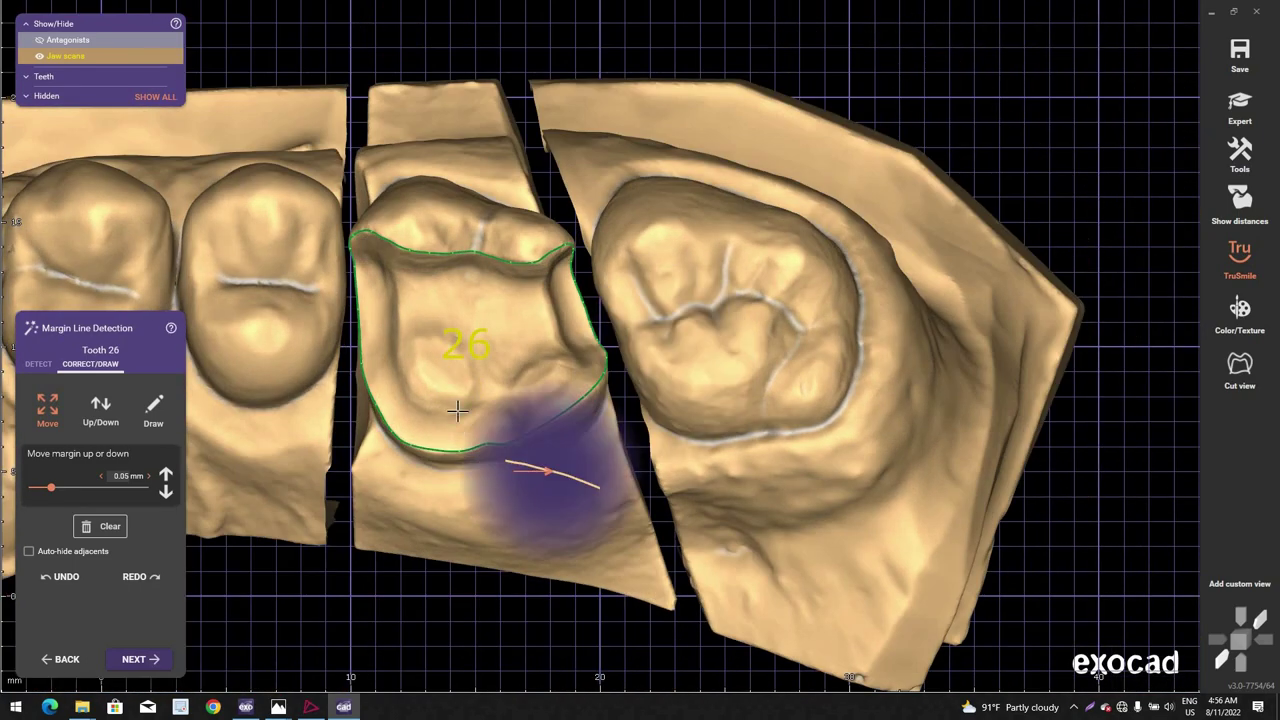
scroll(452, 455, "up", 4)
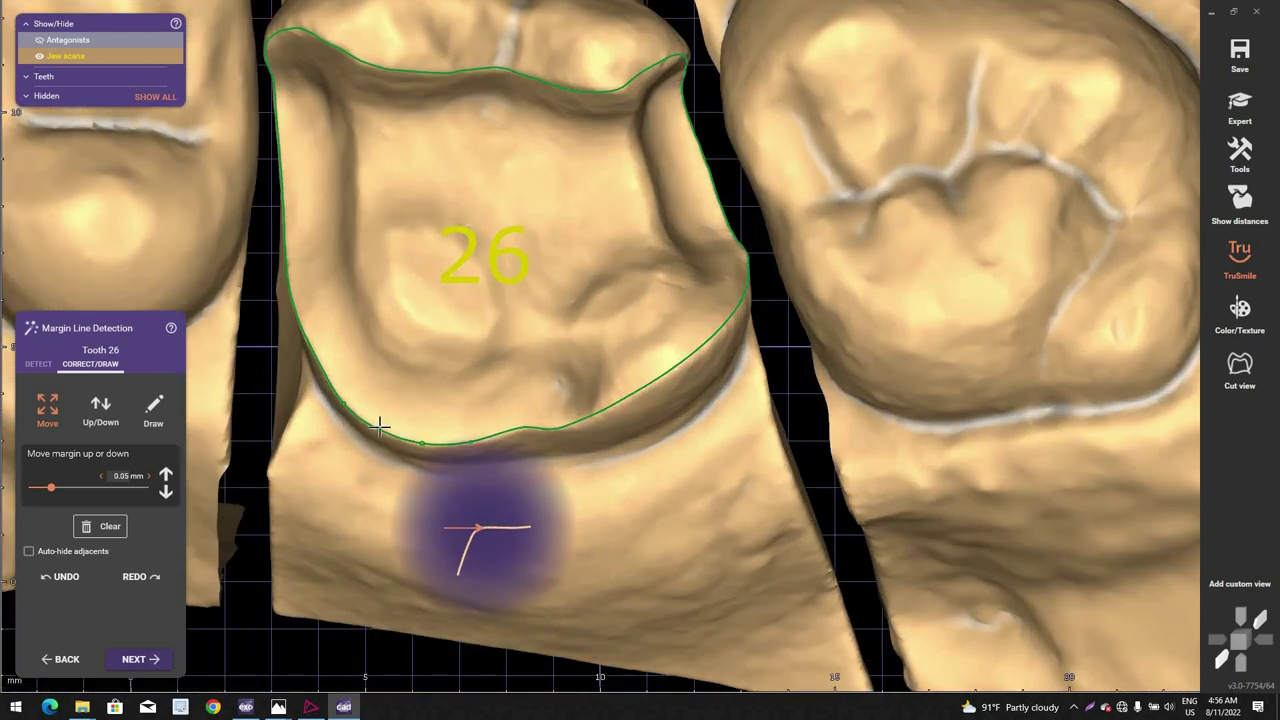
scroll(640, 471, "down", 3)
right_click_drag(640, 471, 530, 430)
scroll(506, 427, "up", 3)
left_click(490, 435)
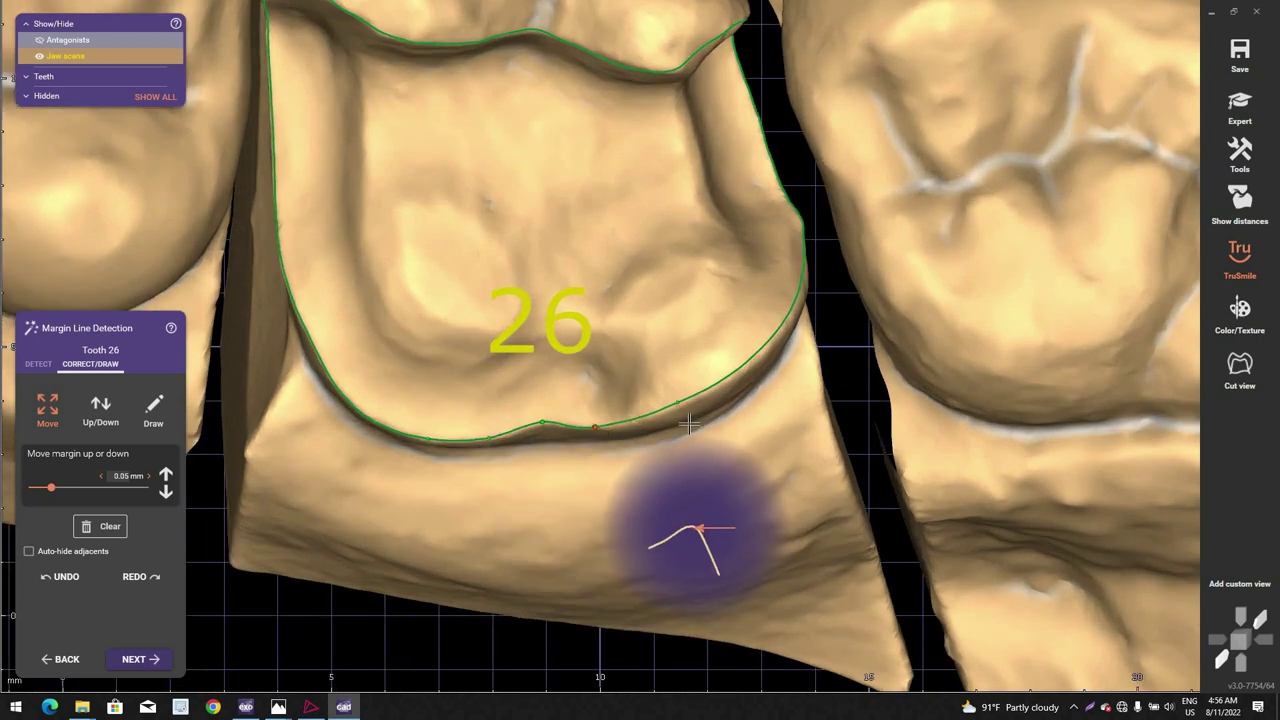
Step: Accept the margin line and continue to the insertion direction for tooth 26
scroll(738, 441, "down", 3)
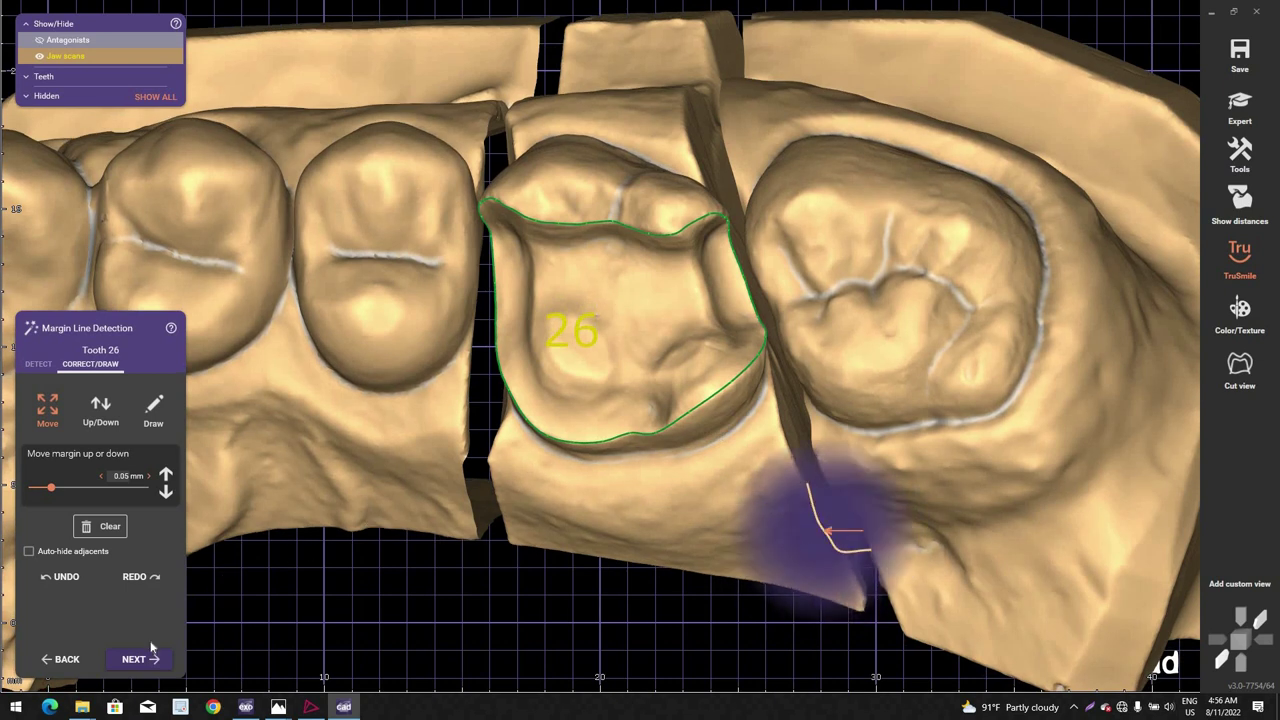
left_click(130, 656)
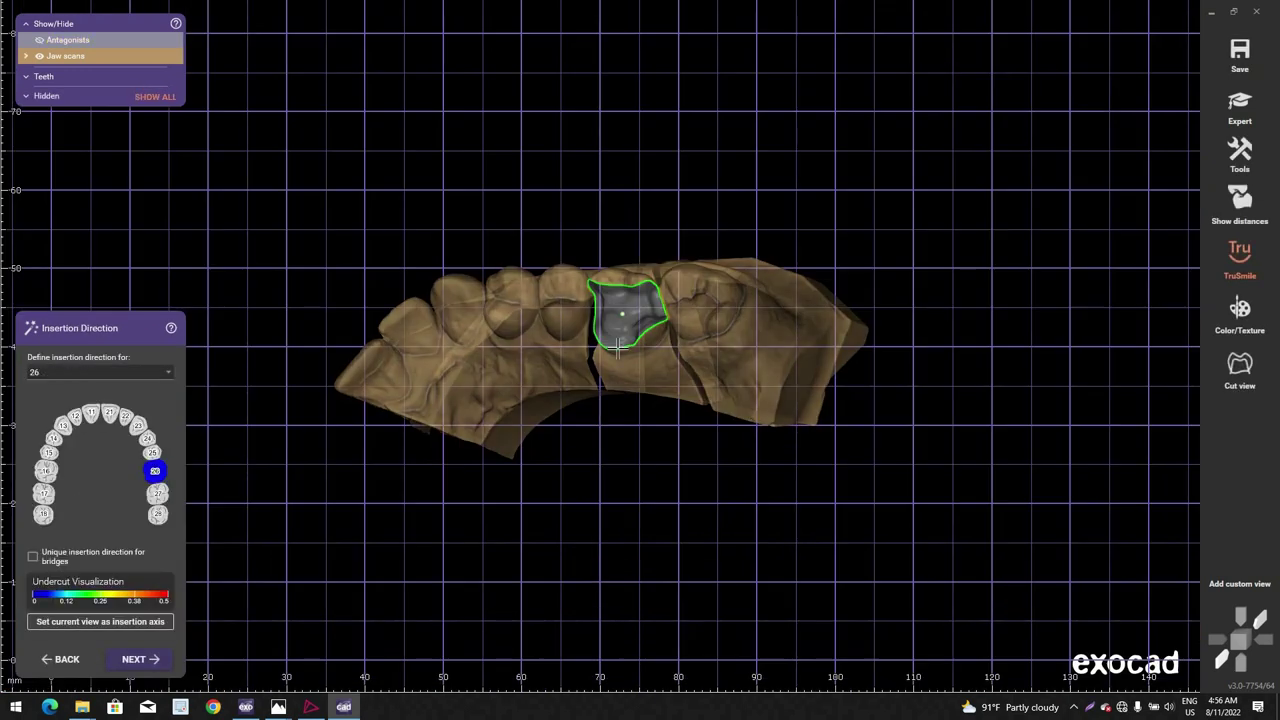
scroll(619, 322, "up", 5)
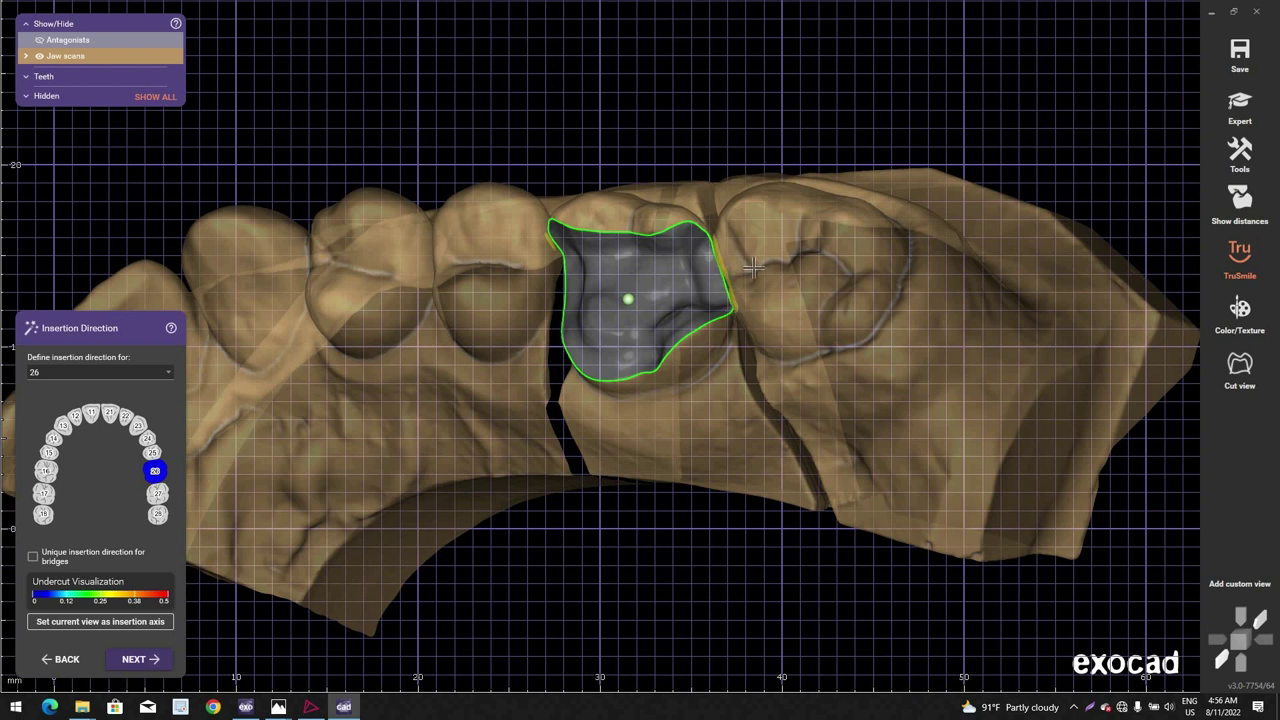
Step: Set an undercut-free occlusal view as the insertion axis for tooth 26 and continue to the inlay bottom
right_click_drag(759, 268, 759, 268)
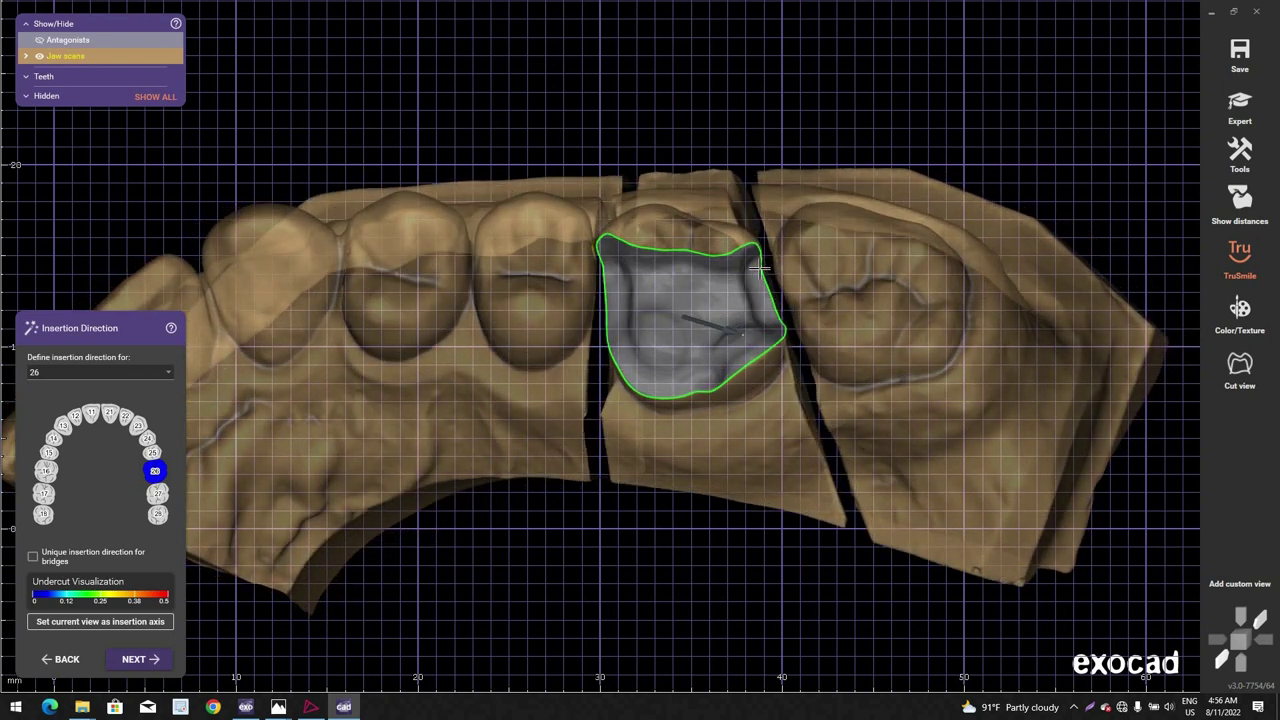
right_click_drag(759, 268, 759, 268)
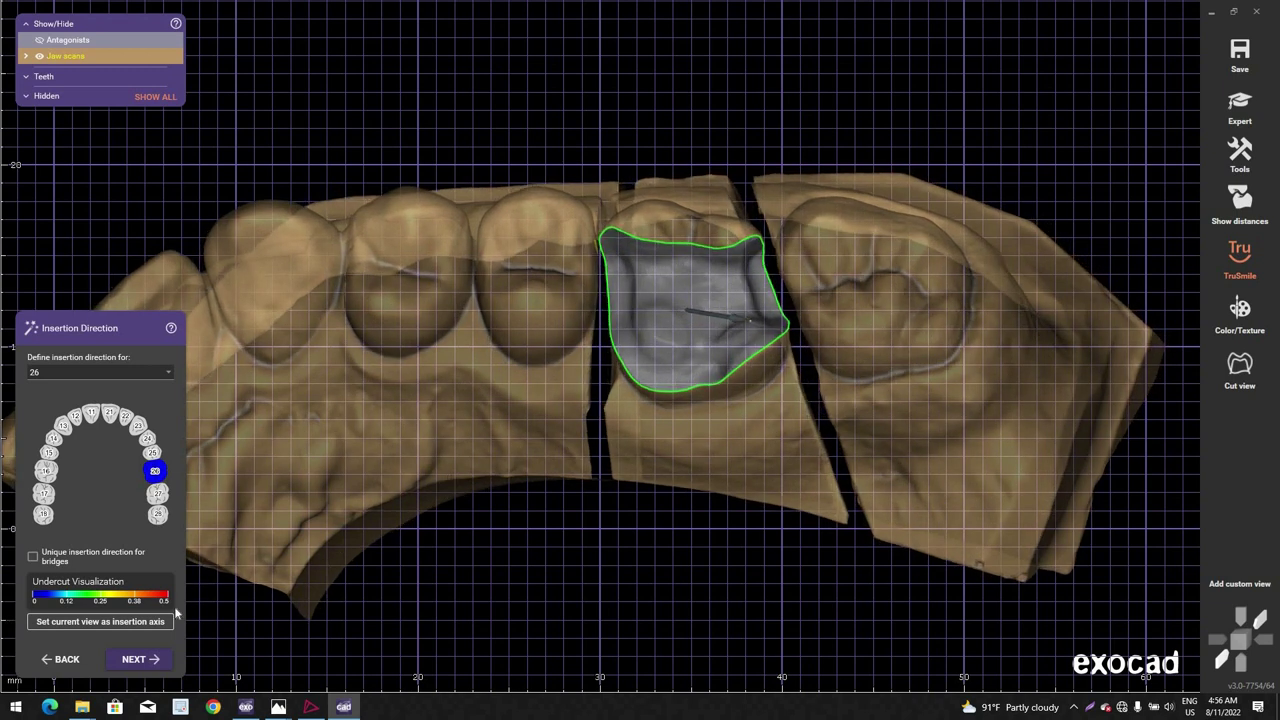
left_click(151, 627)
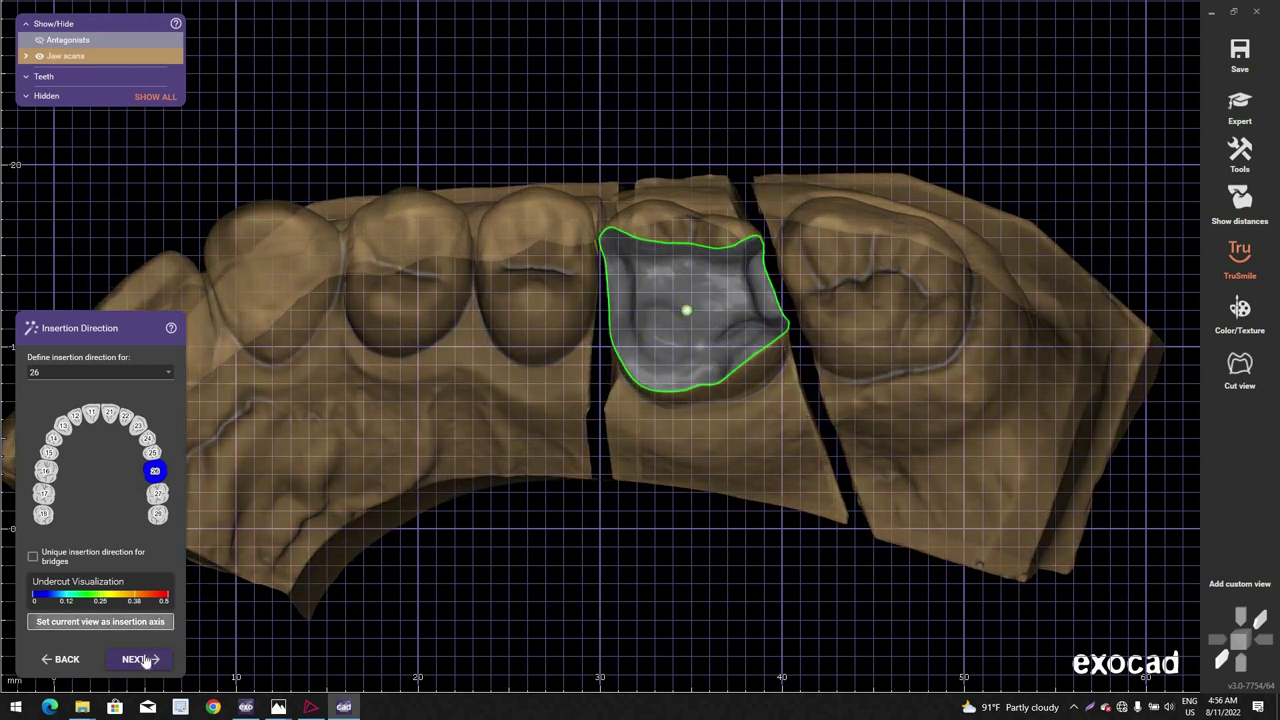
left_click(138, 659)
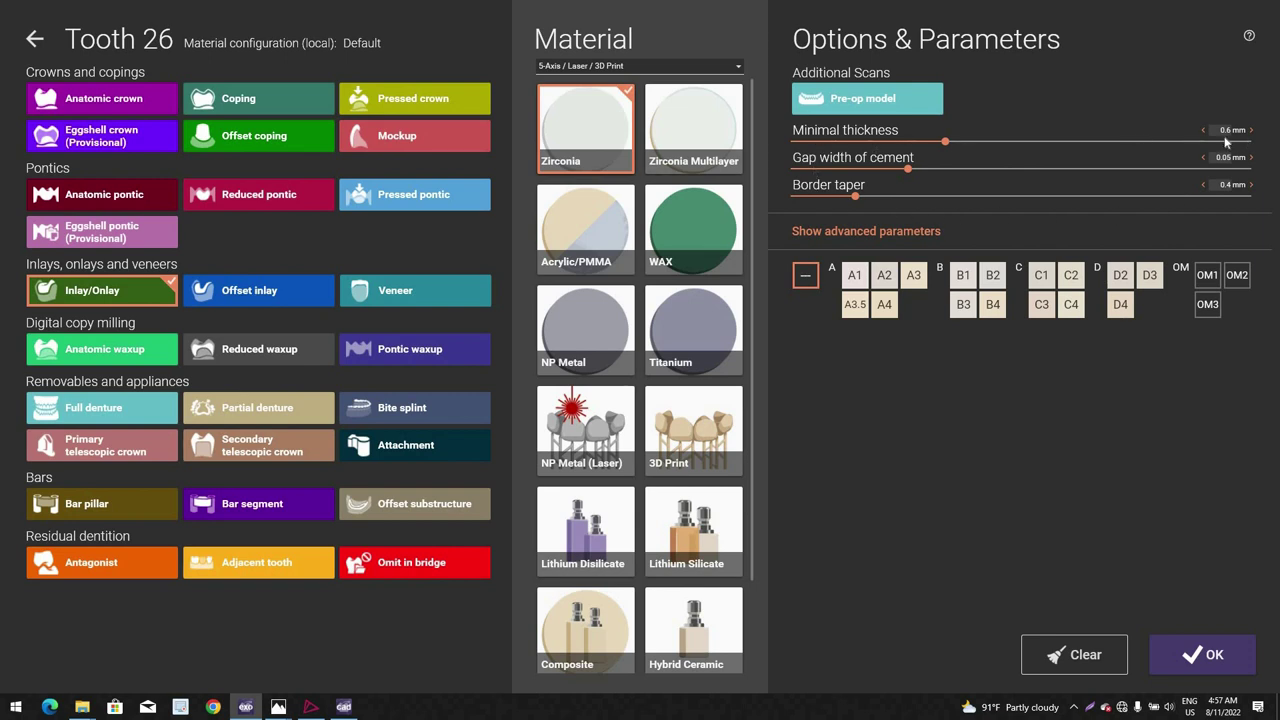
Step: Leave the material settings, set the inlay bottom's cement gap to 0.03 mm, review its border settings and accept the bottom
left_click(35, 40)
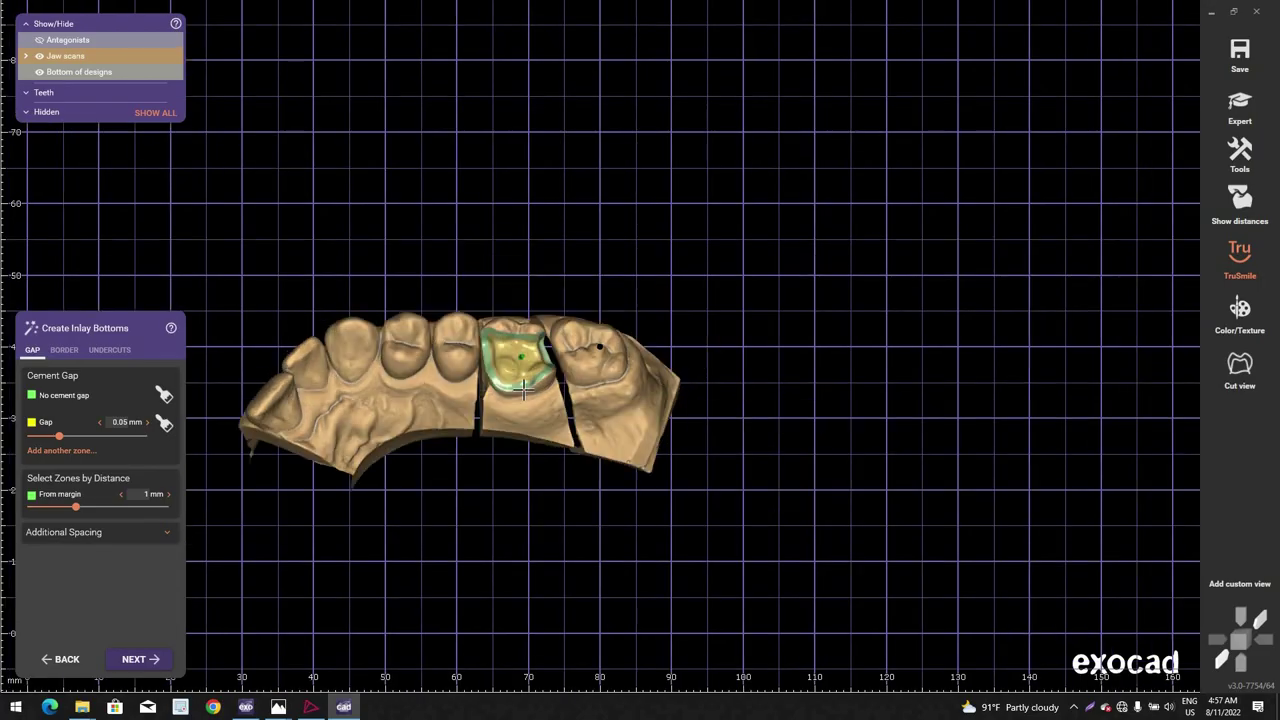
scroll(519, 388, "up", 3)
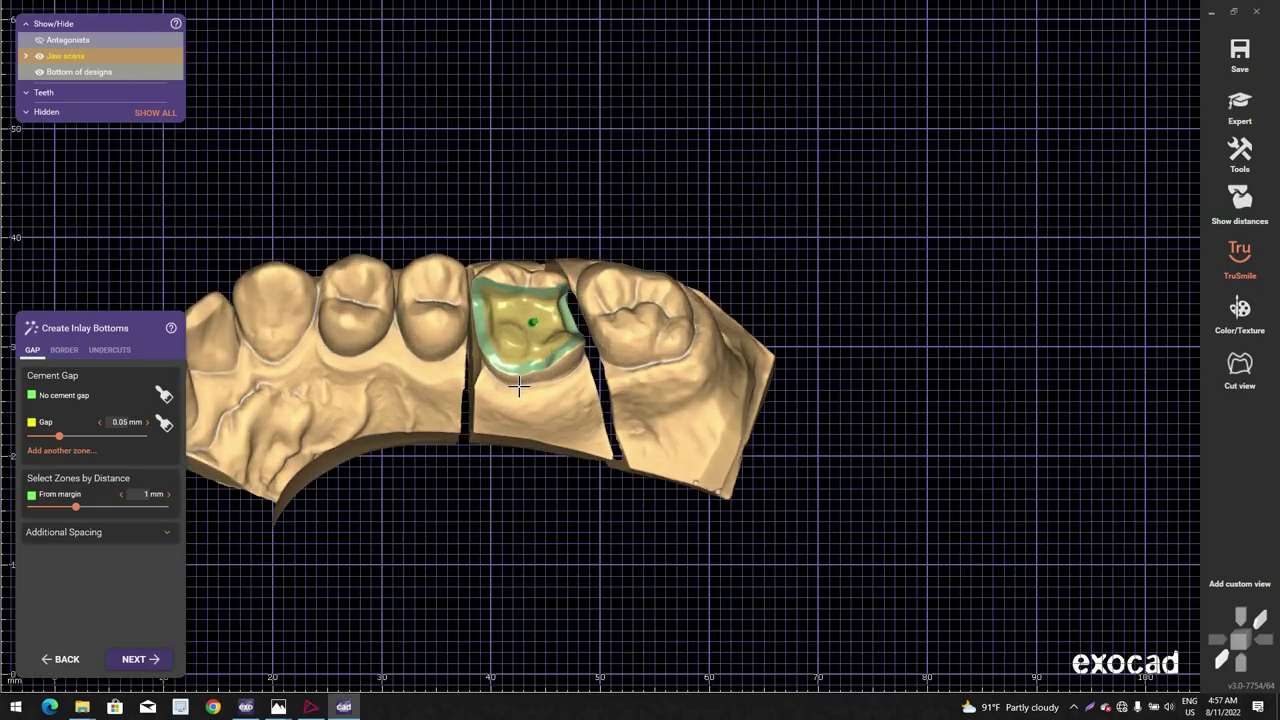
scroll(614, 351, "up", 5)
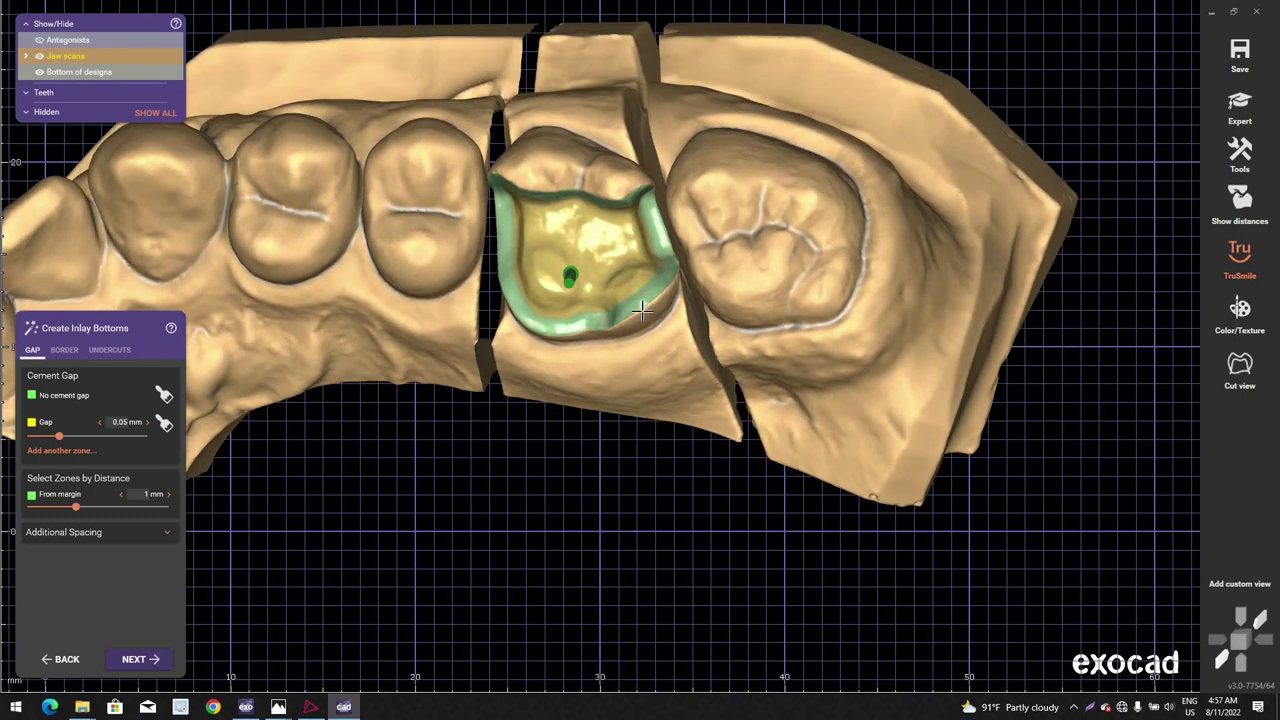
scroll(642, 311, "up", 3)
right_click_drag(645, 300, 213, 494)
scroll(642, 314, "down", 2)
scroll(694, 284, "up", 2)
scroll(668, 334, "up", 3)
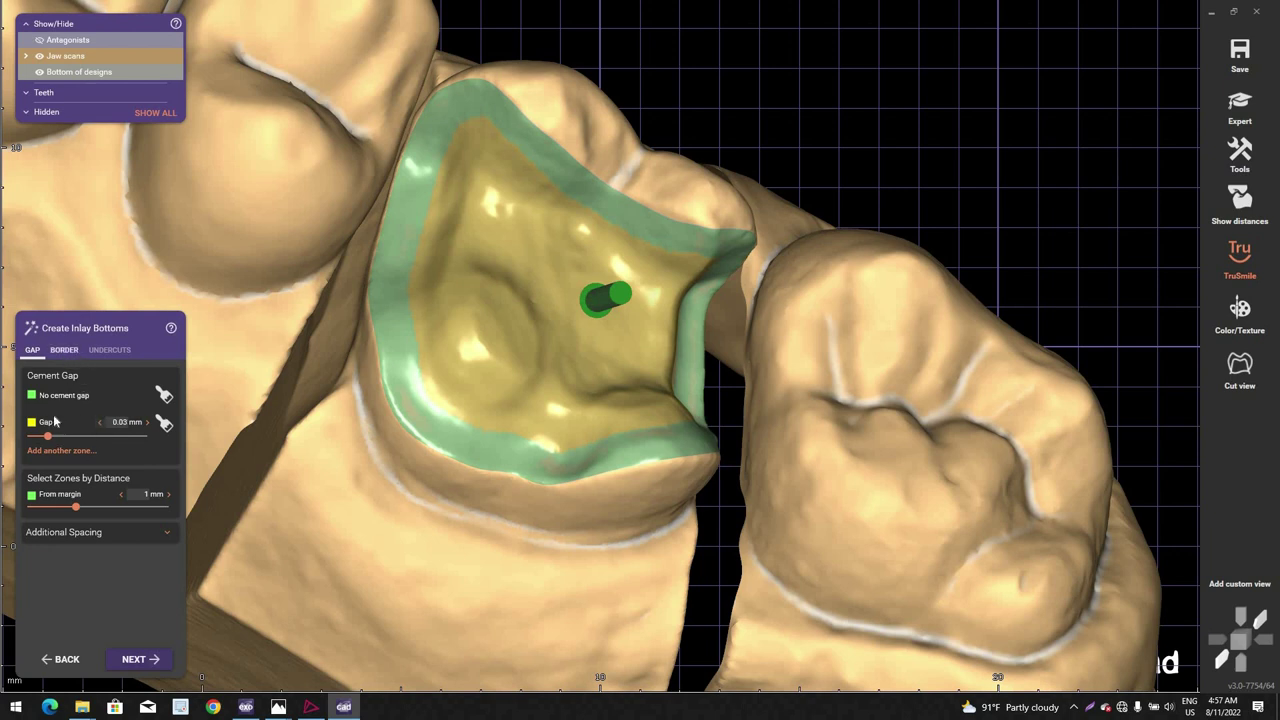
left_click(64, 349)
left_click(150, 662)
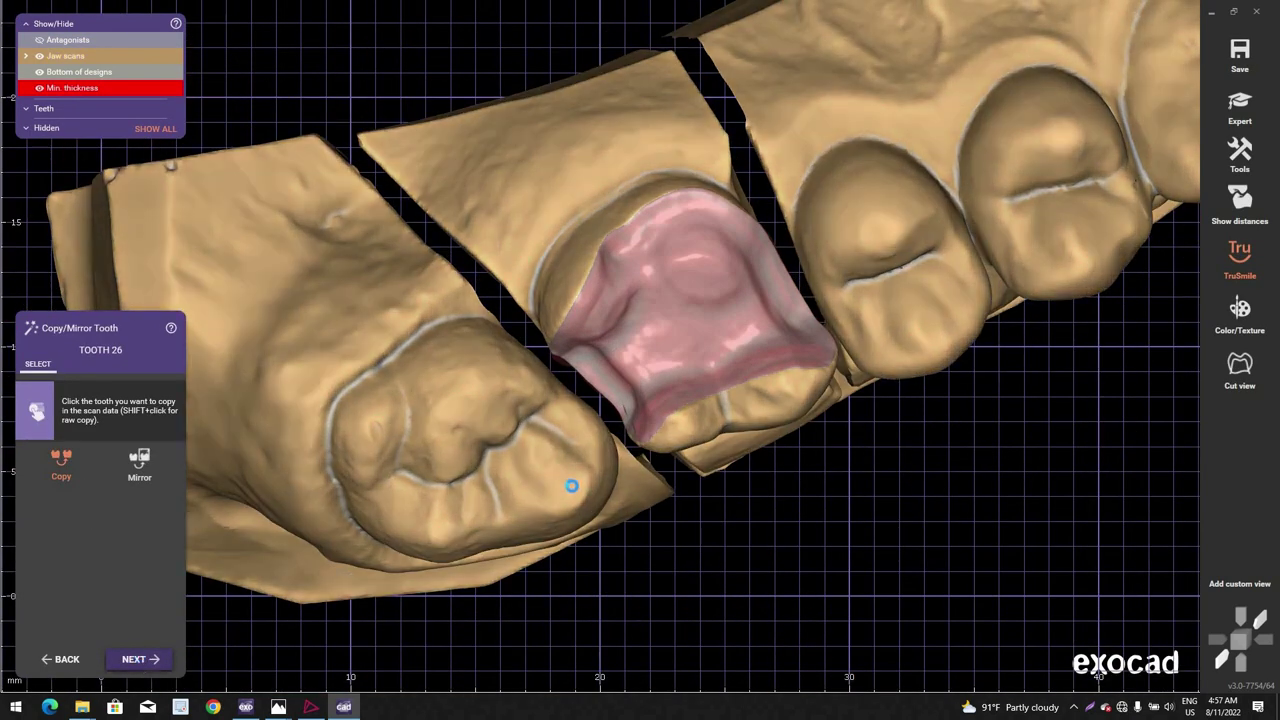
Step: Bring in the generic model tooth for tooth 26, go to its advanced placement and hide the antagonist scan
left_click(571, 486)
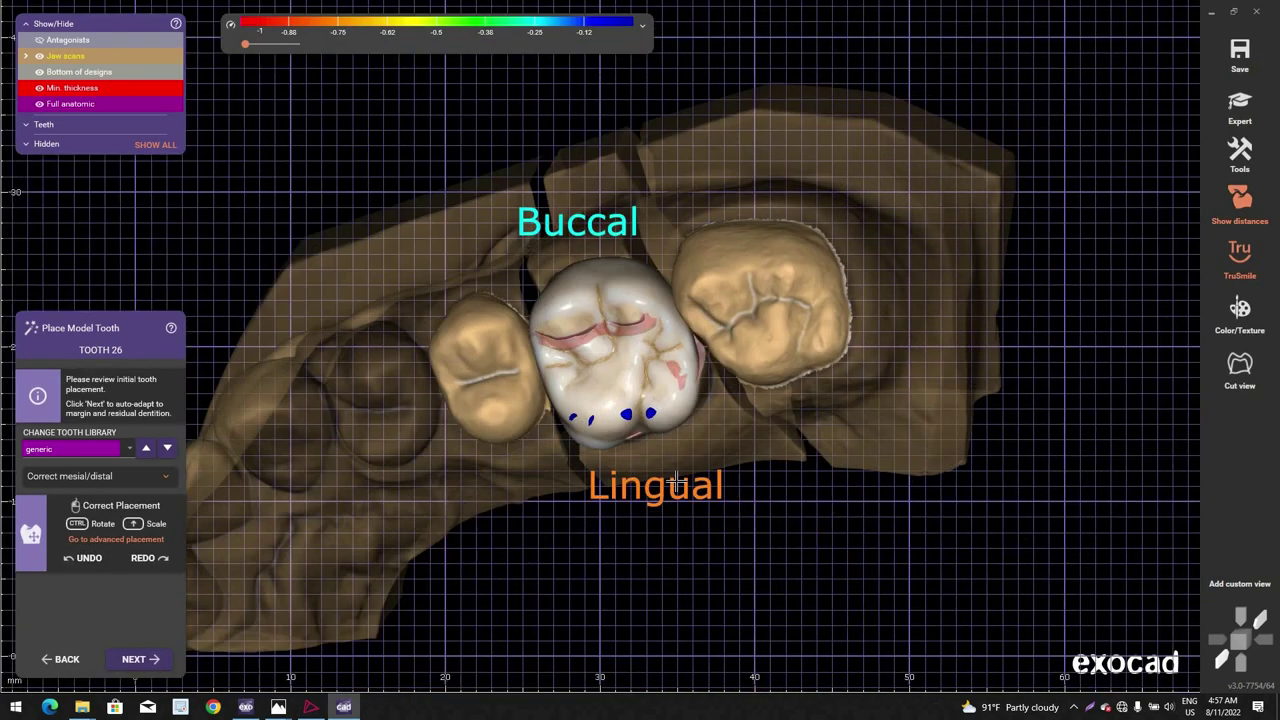
middle_click(154, 579, "shift")
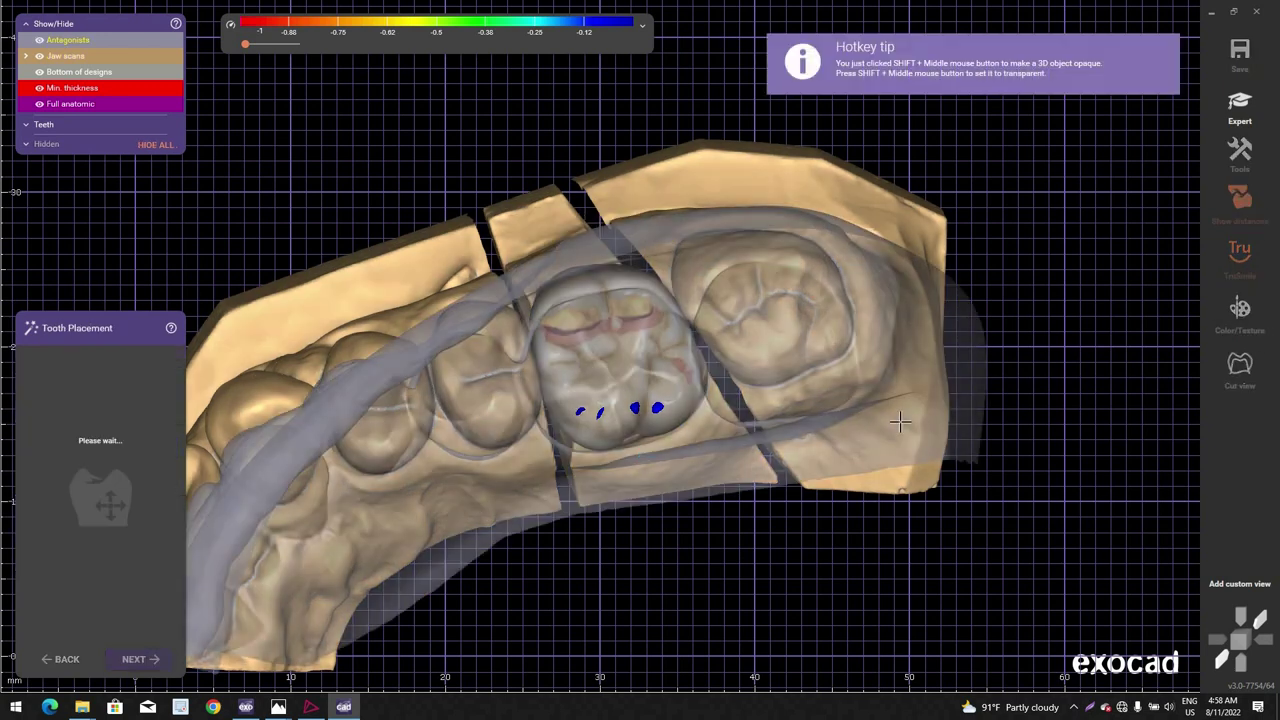
middle_click(865, 411, "ctrl")
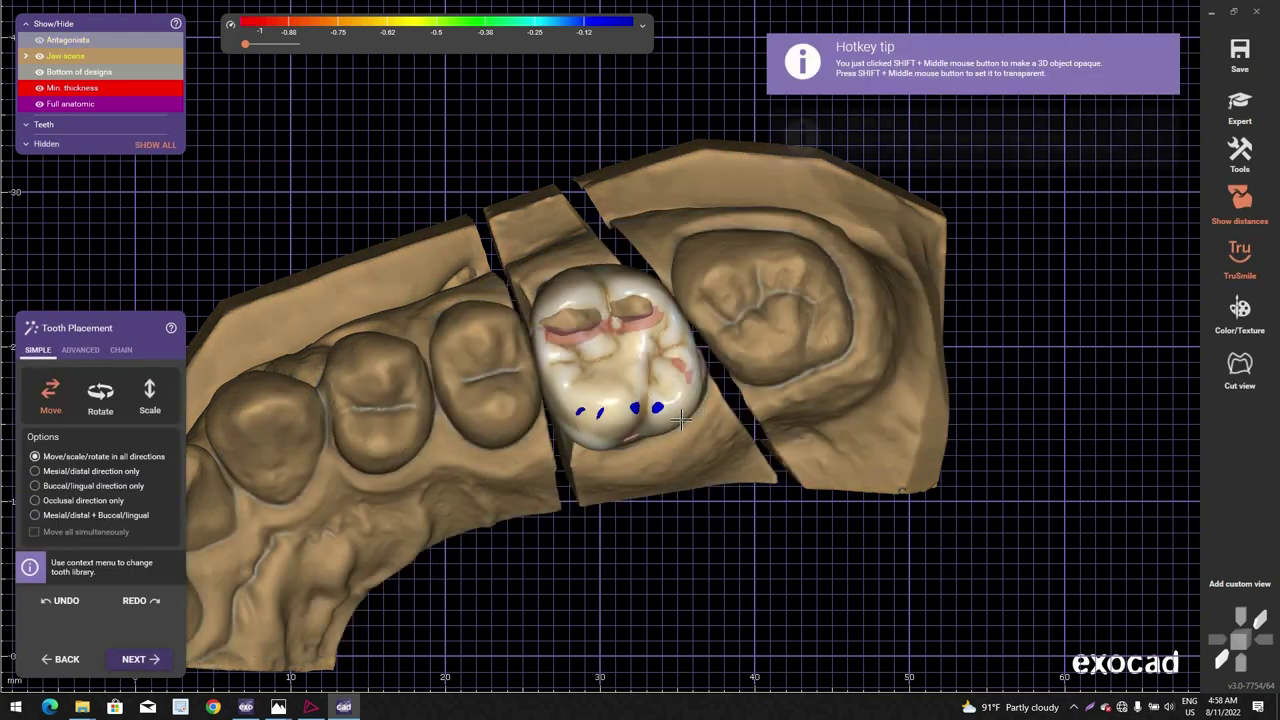
Step: Shift the model tooth slightly from its palatal side to improve its position over the preparation
right_click_drag(683, 420, 591, 368)
scroll(591, 368, "up", 2)
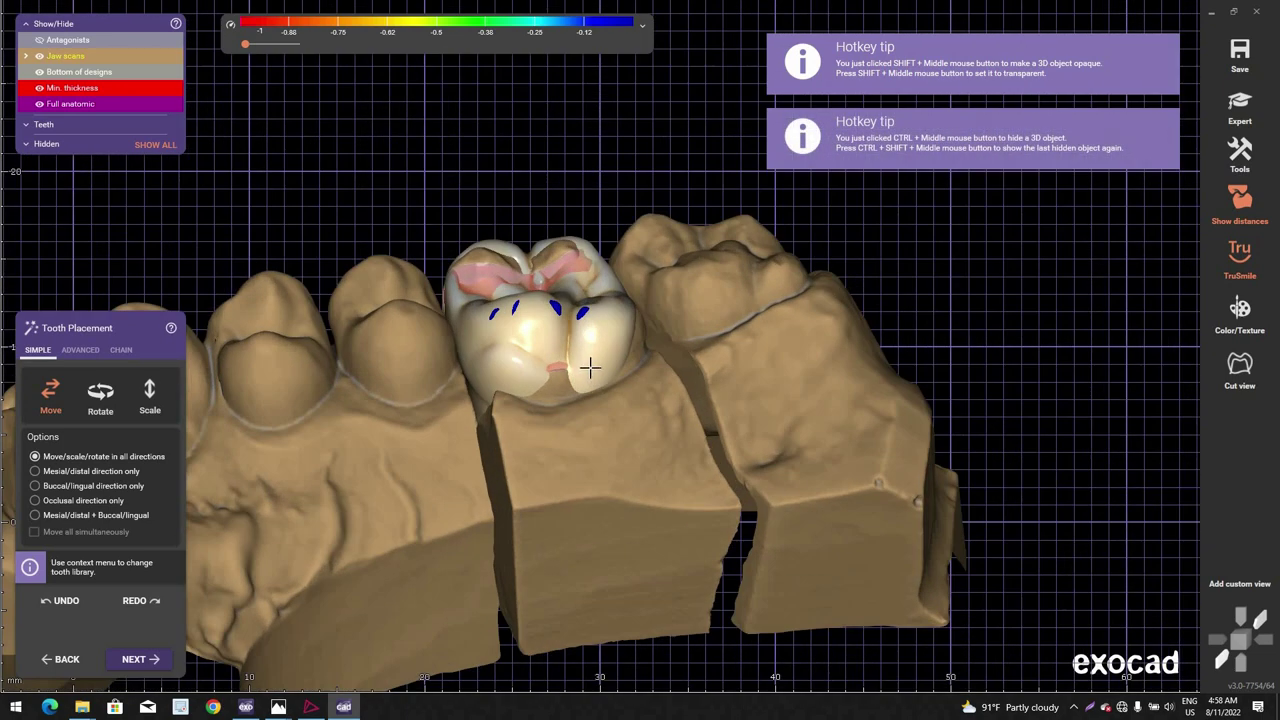
left_click_drag(595, 391, 591, 390)
right_click_drag(629, 328, 640, 425)
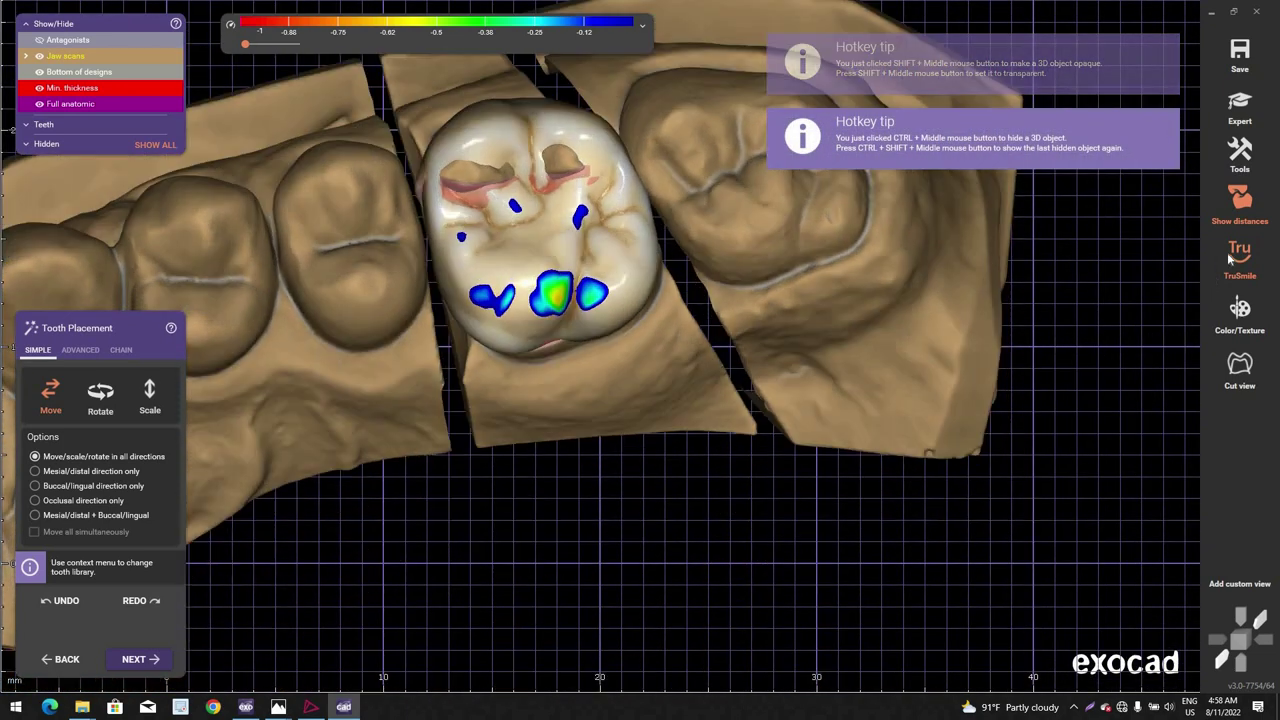
Step: Turn off the TruSmile rendering and rotate the model tooth slightly in the occlusal view to align it with its neighbours
left_click(1237, 262)
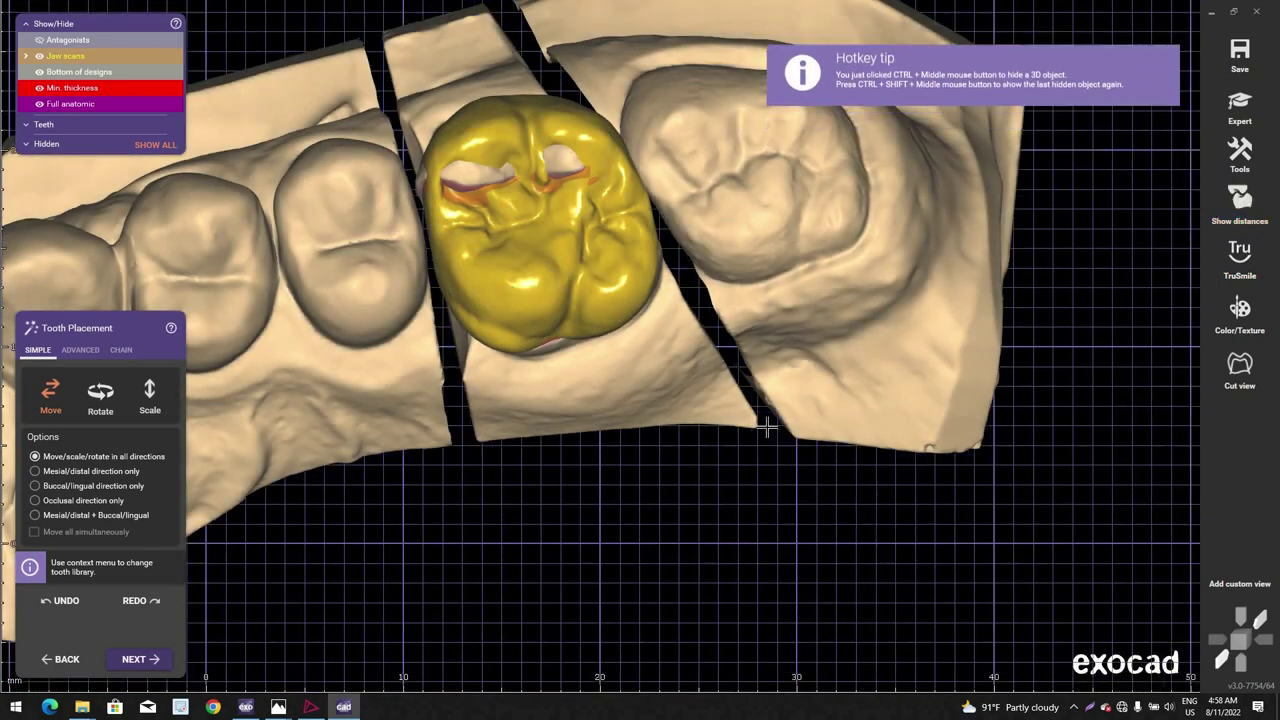
scroll(766, 428, "down", 3)
scroll(654, 290, "up", 4)
left_click_drag(615, 218, 598, 232, "ctrl")
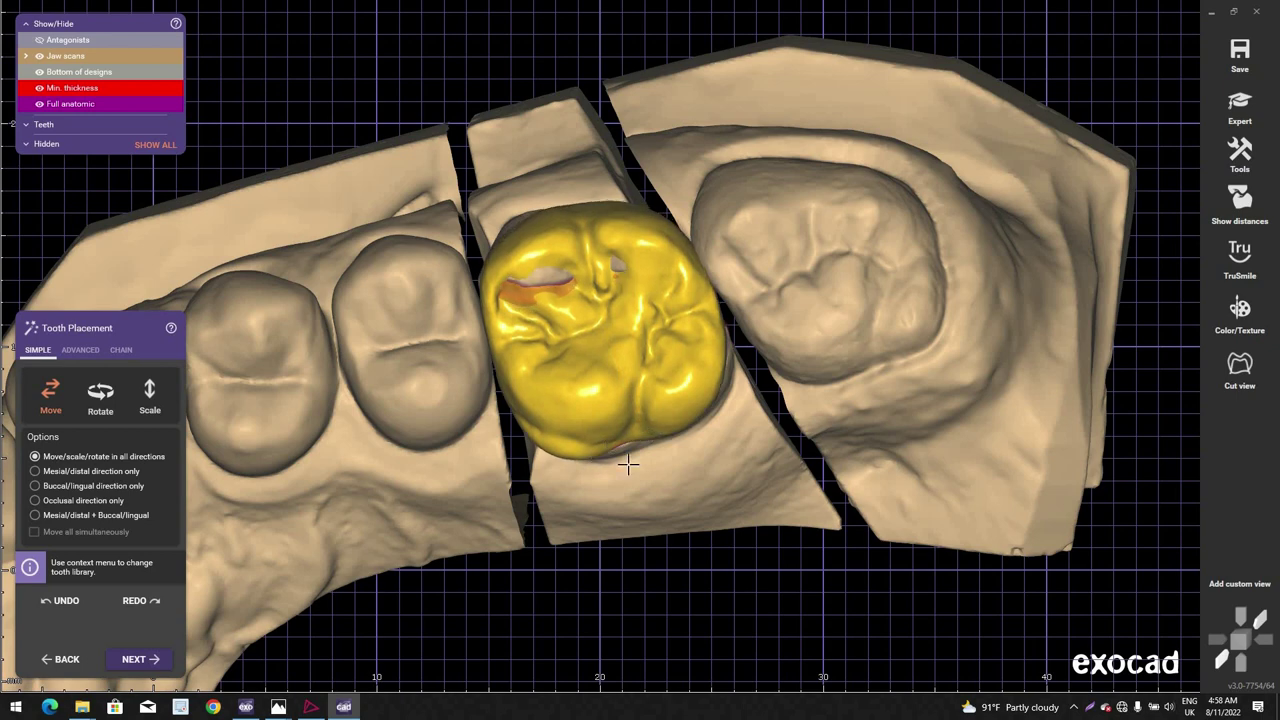
Step: Move the model tooth occlusally from the distopalatal side so it covers the preparation that shows through its fissures
scroll(628, 464, "down", 3)
right_click_drag(628, 464, 698, 502)
middle_click(698, 502)
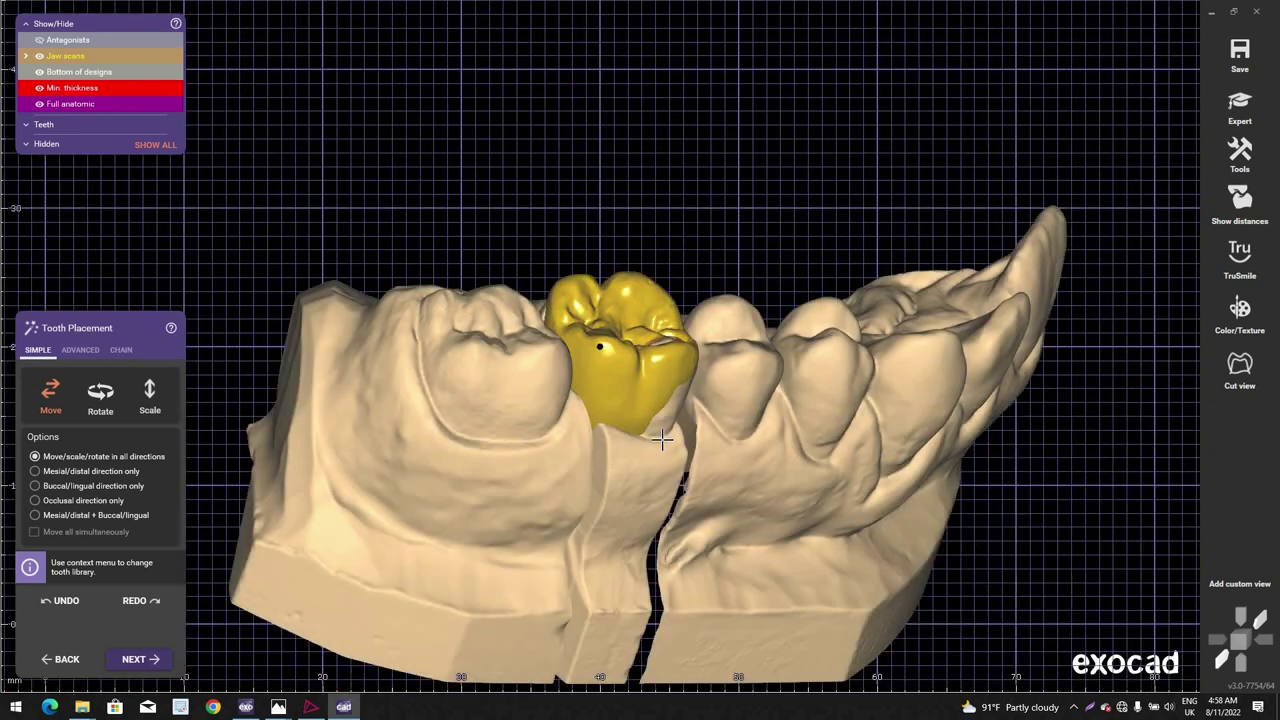
scroll(745, 437, "up", 6)
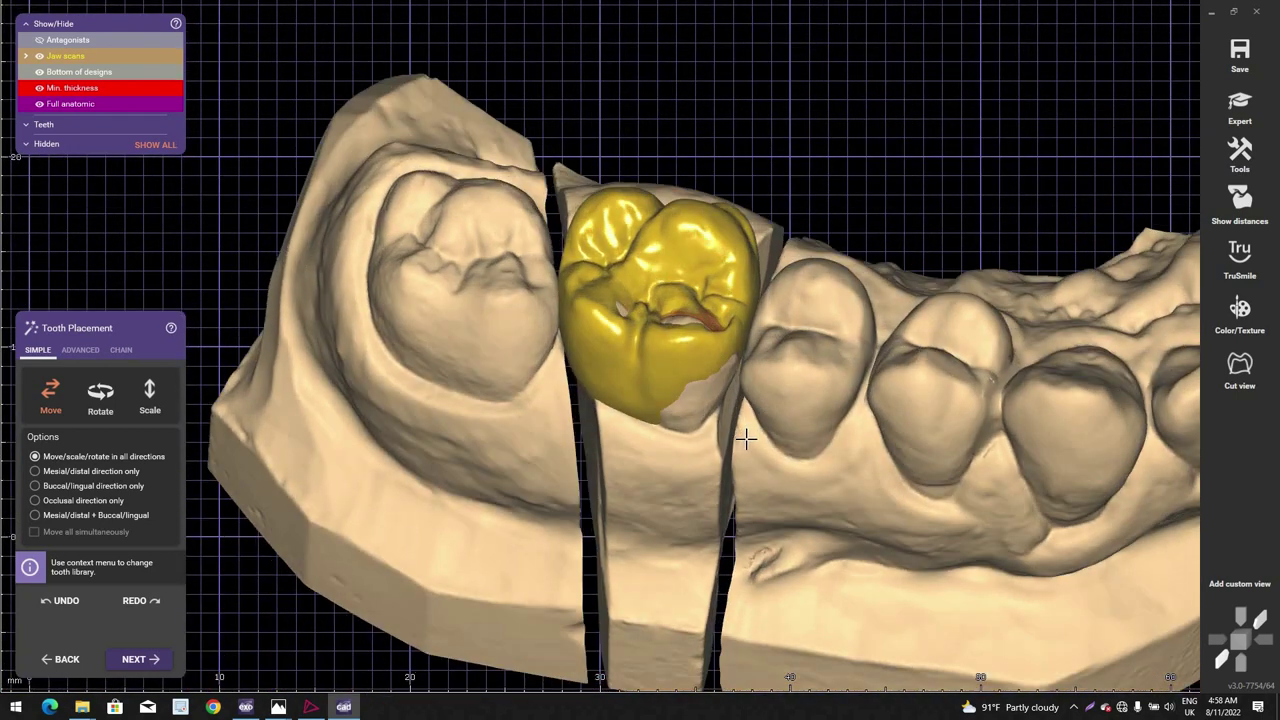
right_click_drag(745, 437, 712, 342)
scroll(655, 370, "up", 4)
left_click_drag(706, 410, 677, 357)
right_click_drag(677, 357, 680, 344)
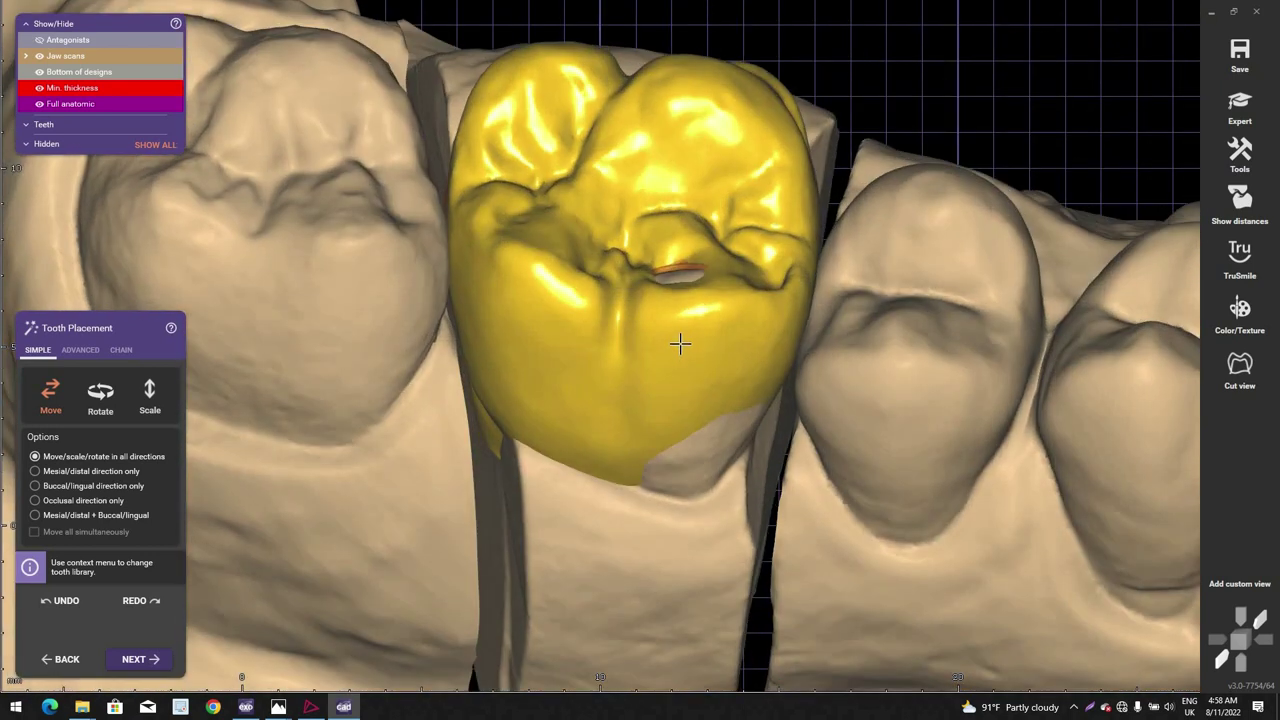
left_click_drag(680, 344, 678, 336)
Step: Turn on the distance display and show the antagonist to check the model tooth's occlusion from the palatal side
left_click(1240, 205)
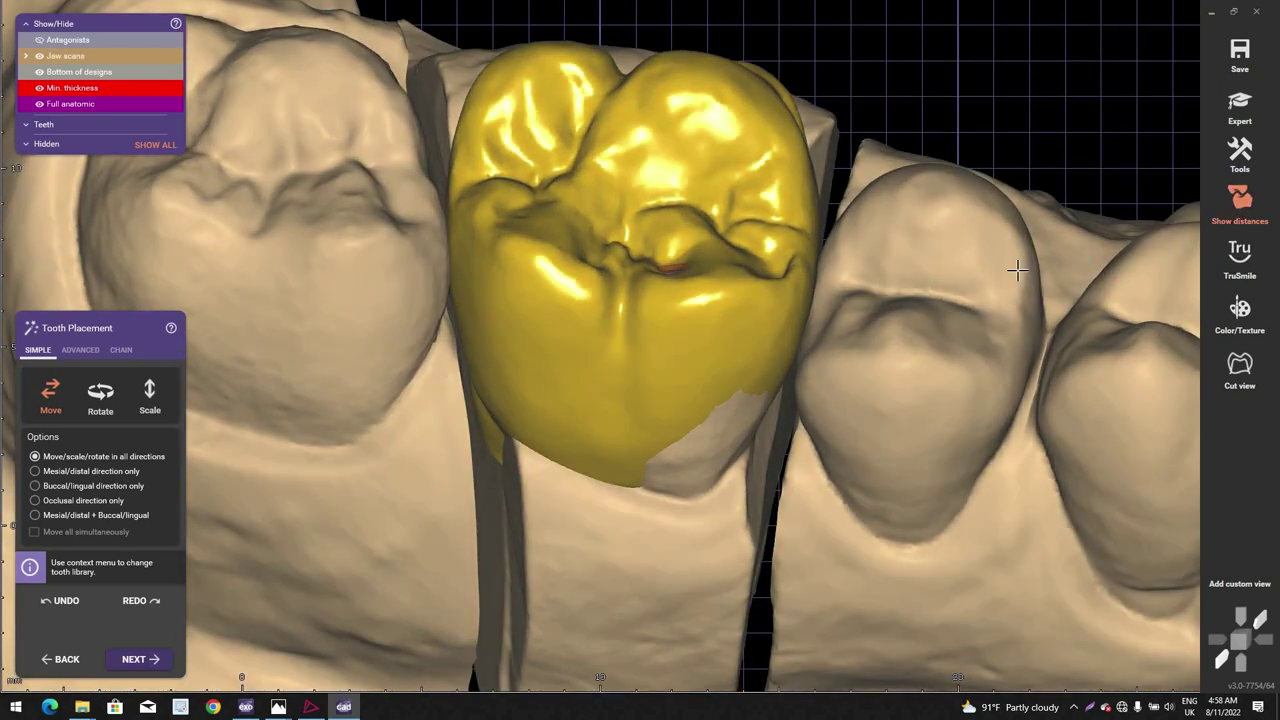
scroll(927, 298, "down", 3)
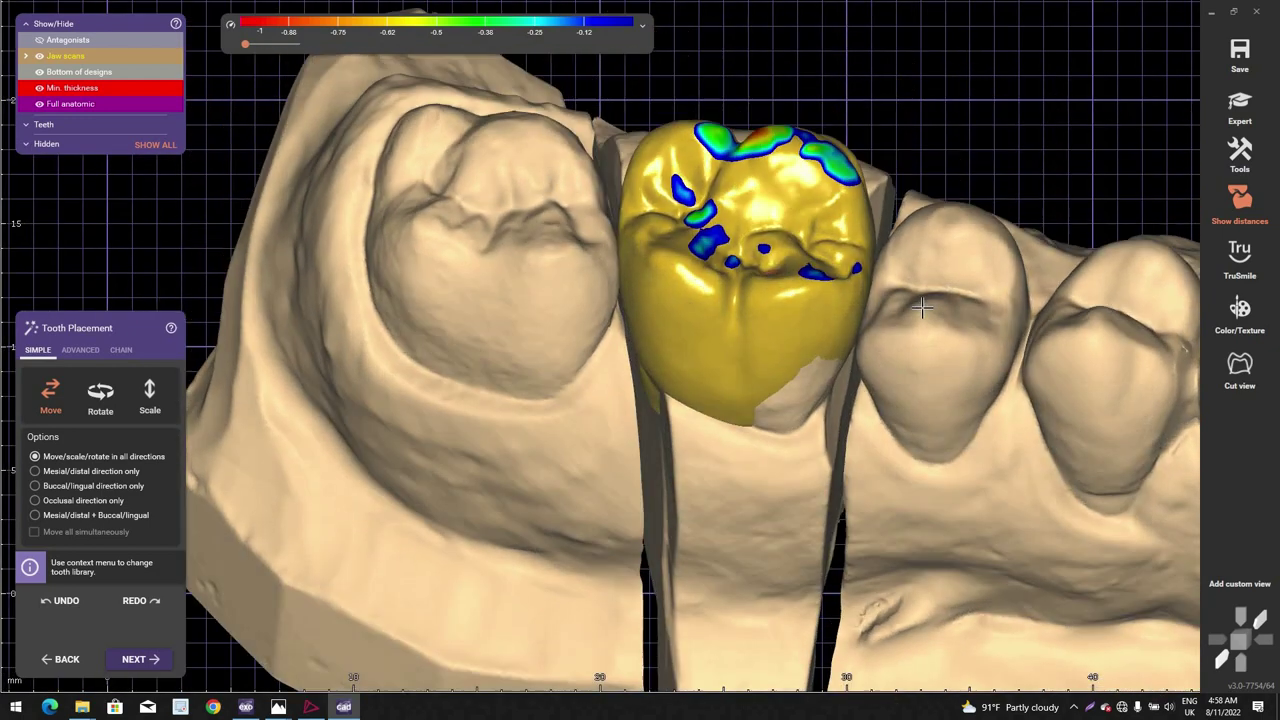
right_click_drag(922, 307, 918, 254)
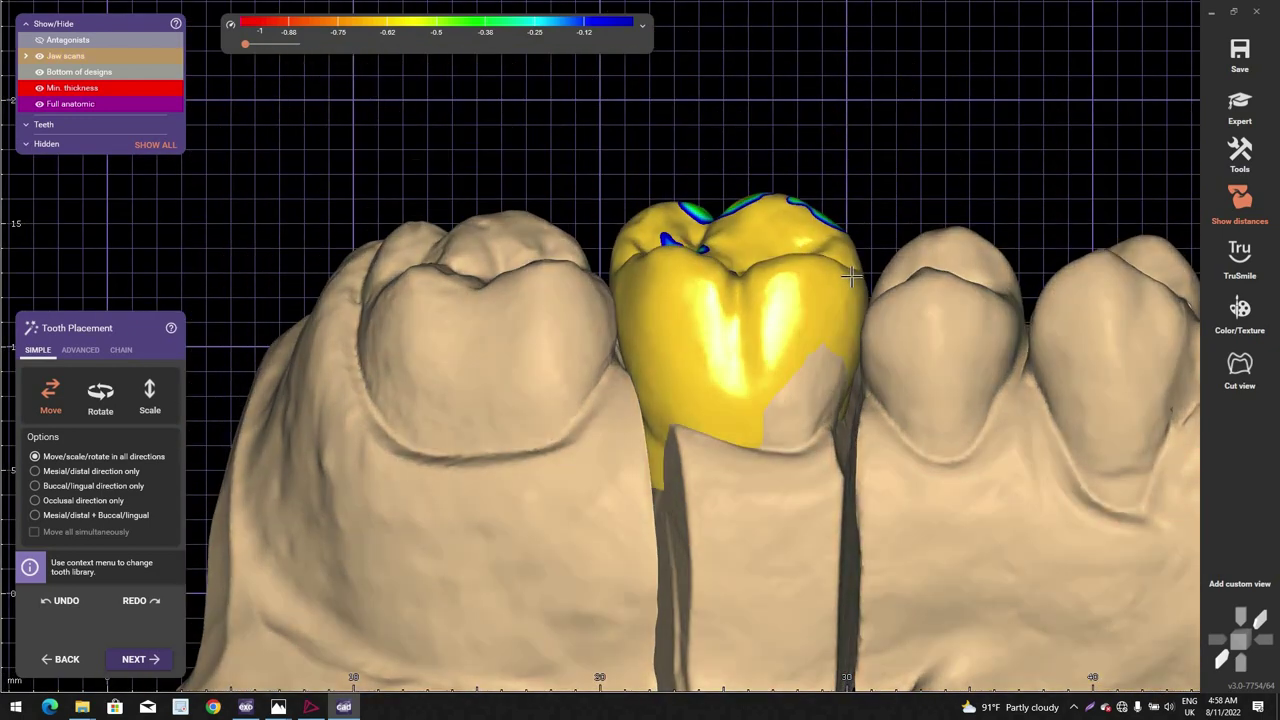
scroll(855, 283, "up", 2)
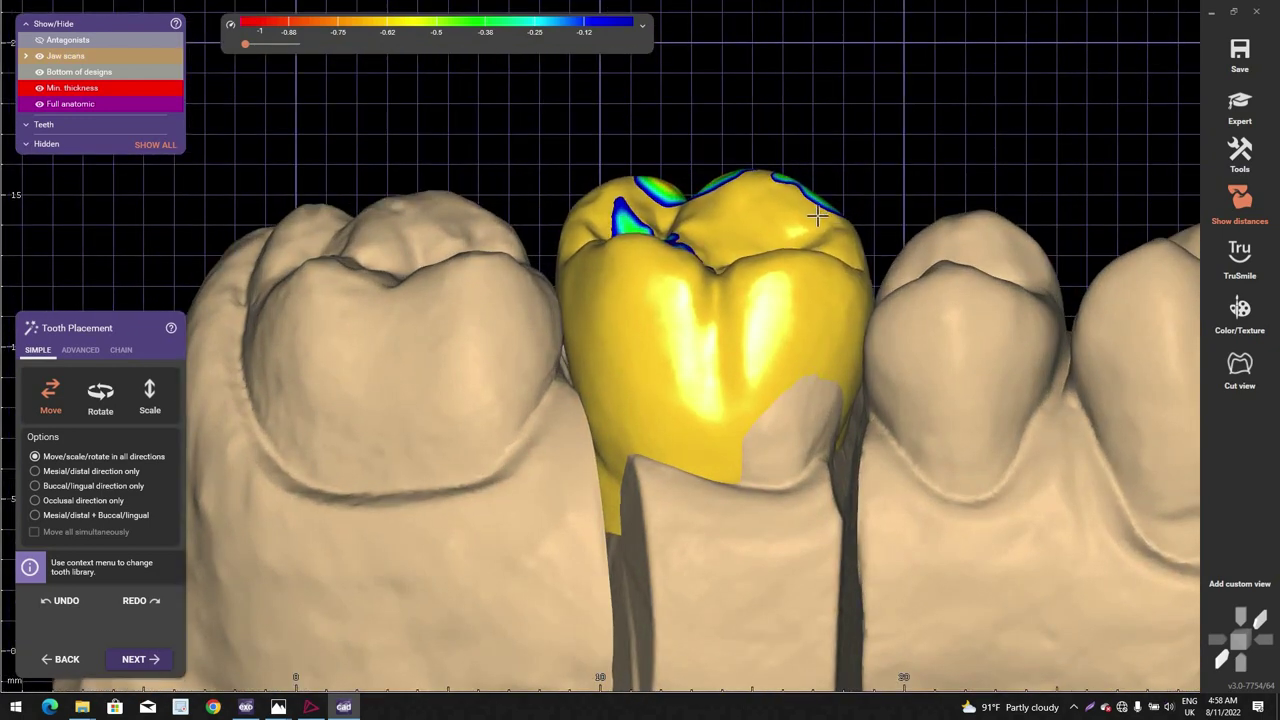
key("ctrl+a")
scroll(830, 276, "down", 1)
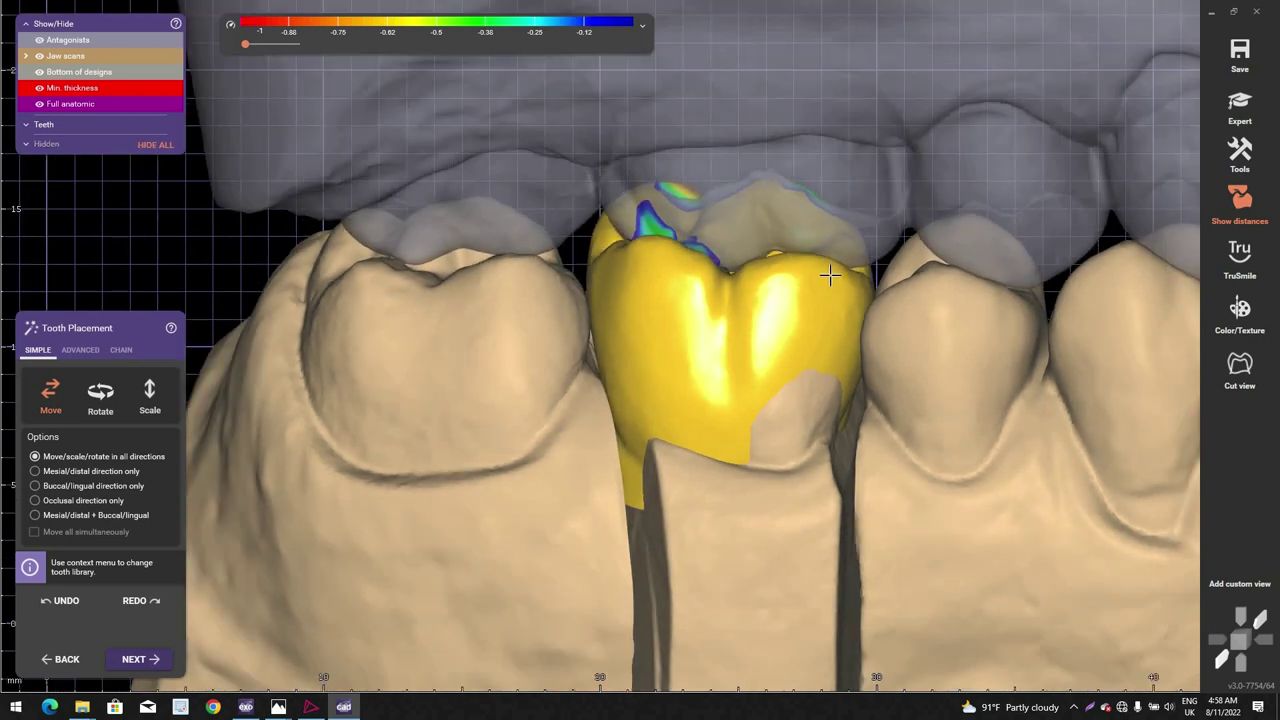
right_click_drag(620, 284, 655, 287)
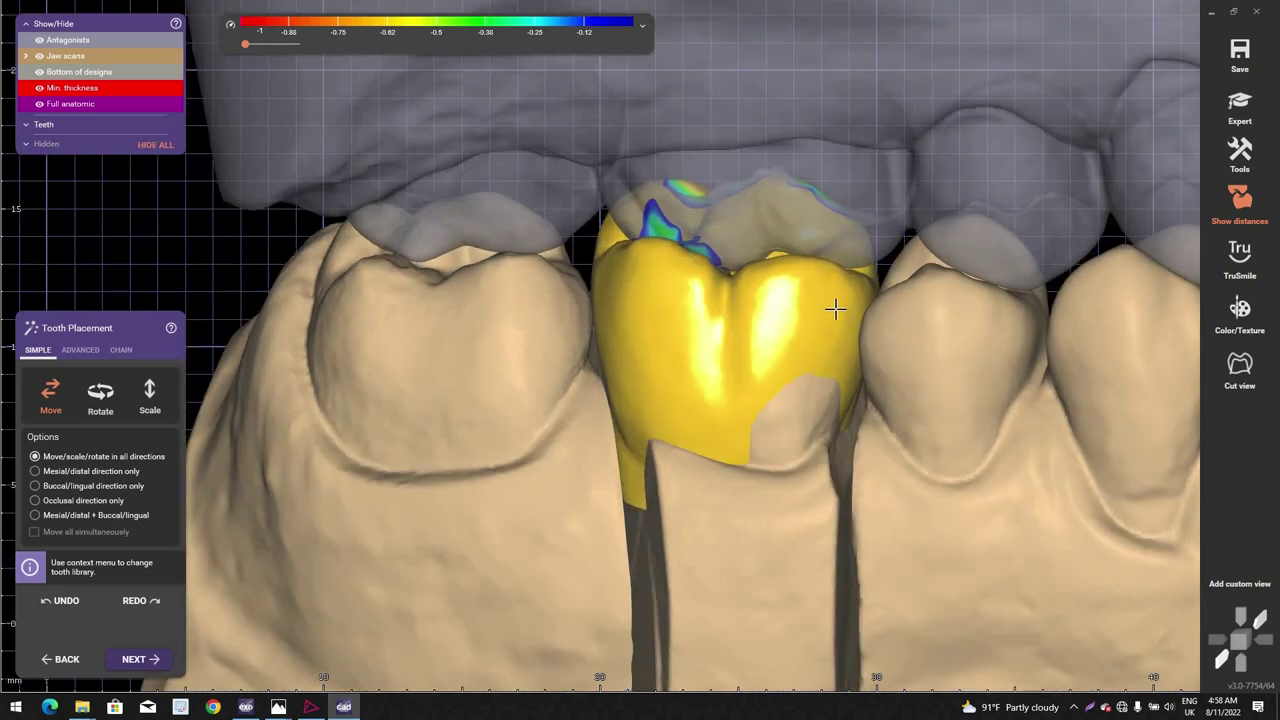
right_click_drag(743, 392, 753, 425)
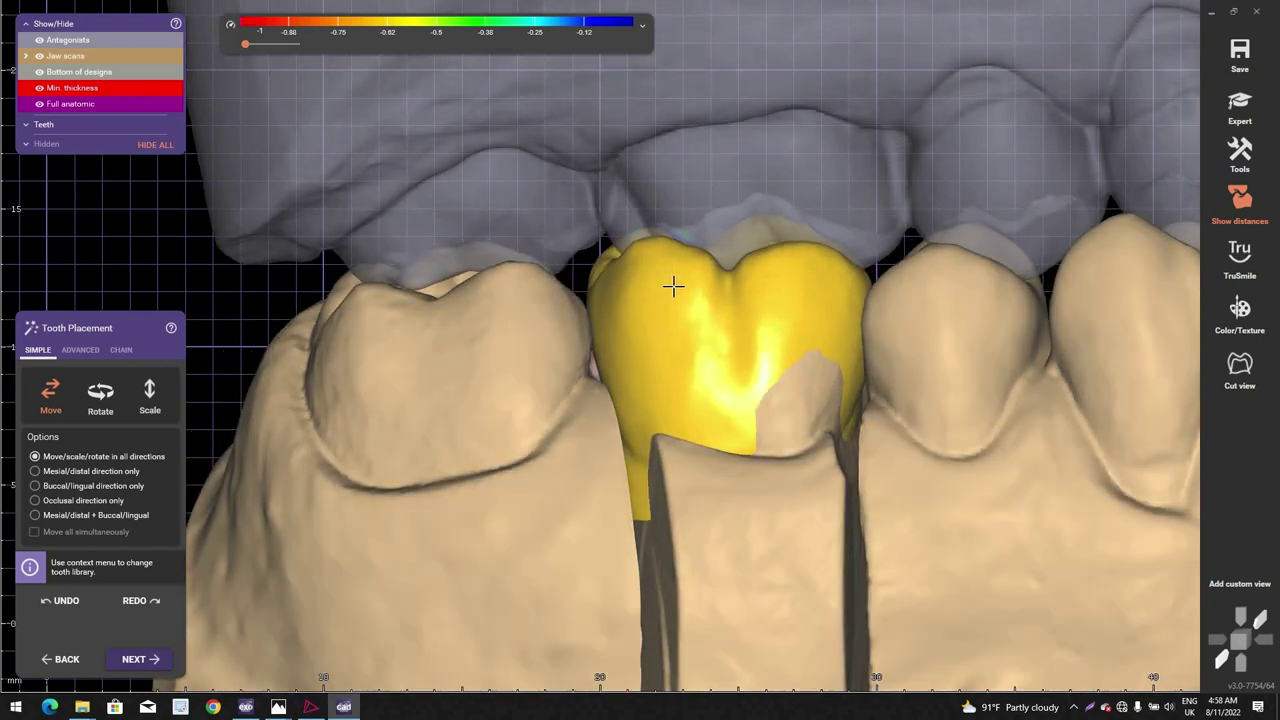
Step: Hide the antagonist, review the contact areas on the occlusal surface and accept the tooth placement
scroll(702, 335, "down", 3)
right_click_drag(702, 335, 776, 360)
scroll(780, 335, "down", 2)
scroll(799, 319, "down", 3, "ctrl")
scroll(776, 290, "up", 3)
right_click_drag(776, 290, 799, 266)
scroll(799, 266, "up", 2)
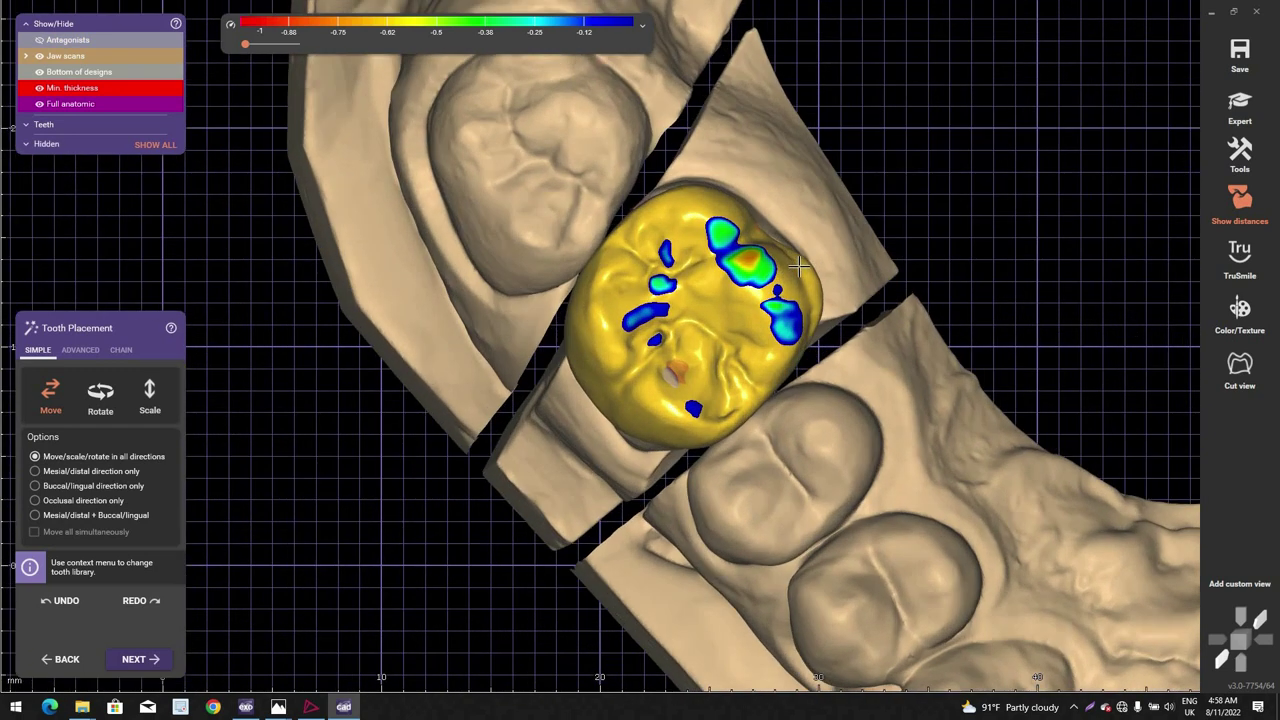
left_click(148, 658)
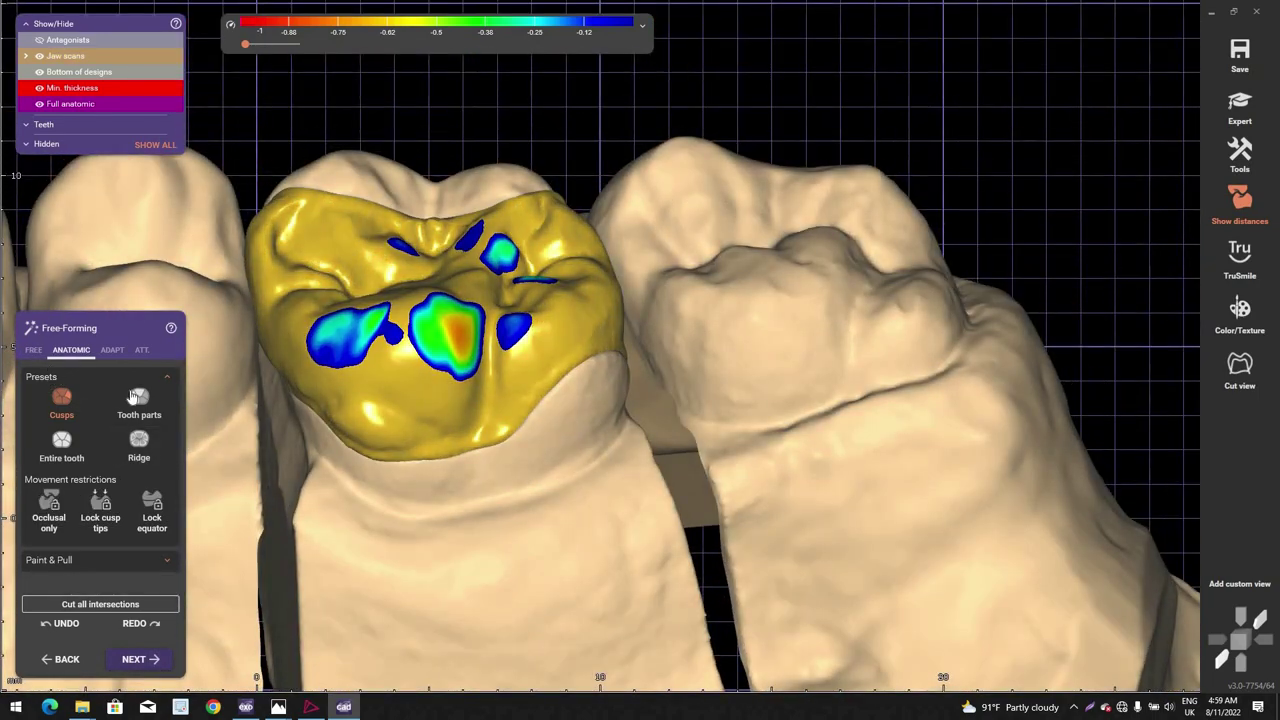
Step: Choose free Smooth/Flatten shaping, reduce the brush strength and hide the jaw scans to isolate the inlay
left_click(34, 350)
left_click(139, 402)
right_click_drag(436, 410, 374, 389)
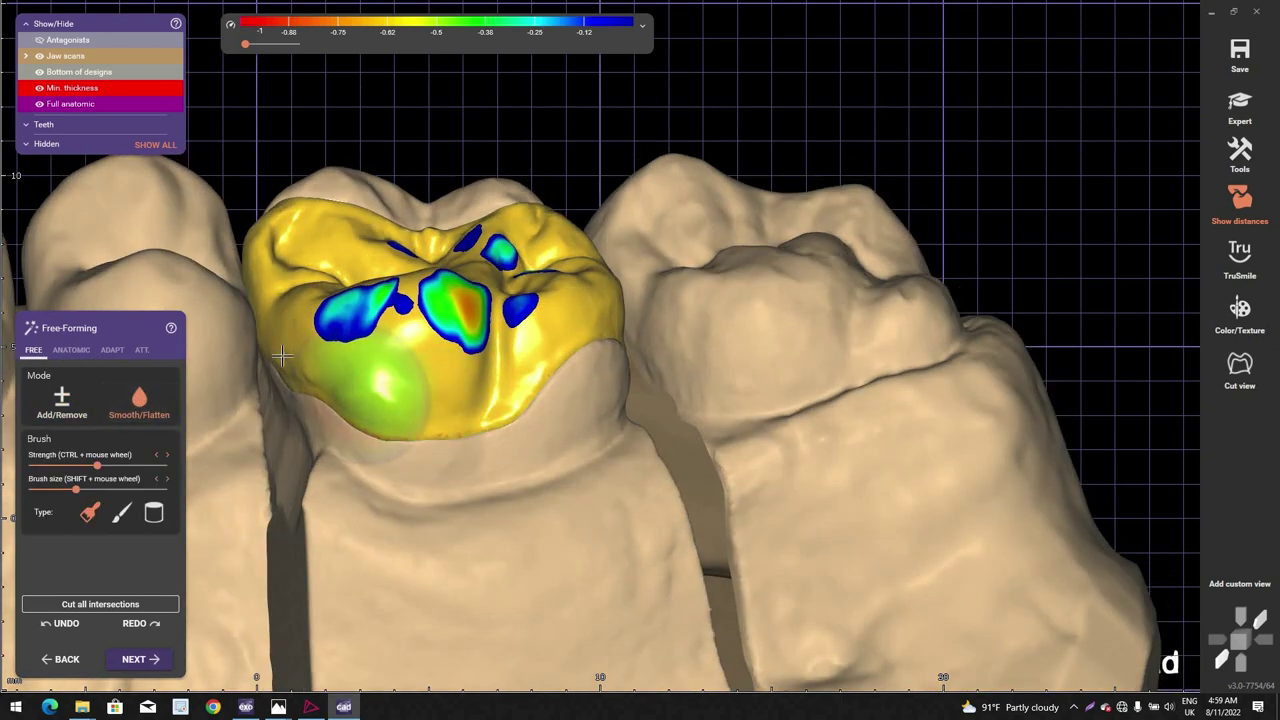
scroll(309, 426, "down", 3)
right_click_drag(309, 426, 340, 260)
scroll(255, 283, "up", 3)
scroll(329, 266, "down", 3)
scroll(340, 260, "up", 3)
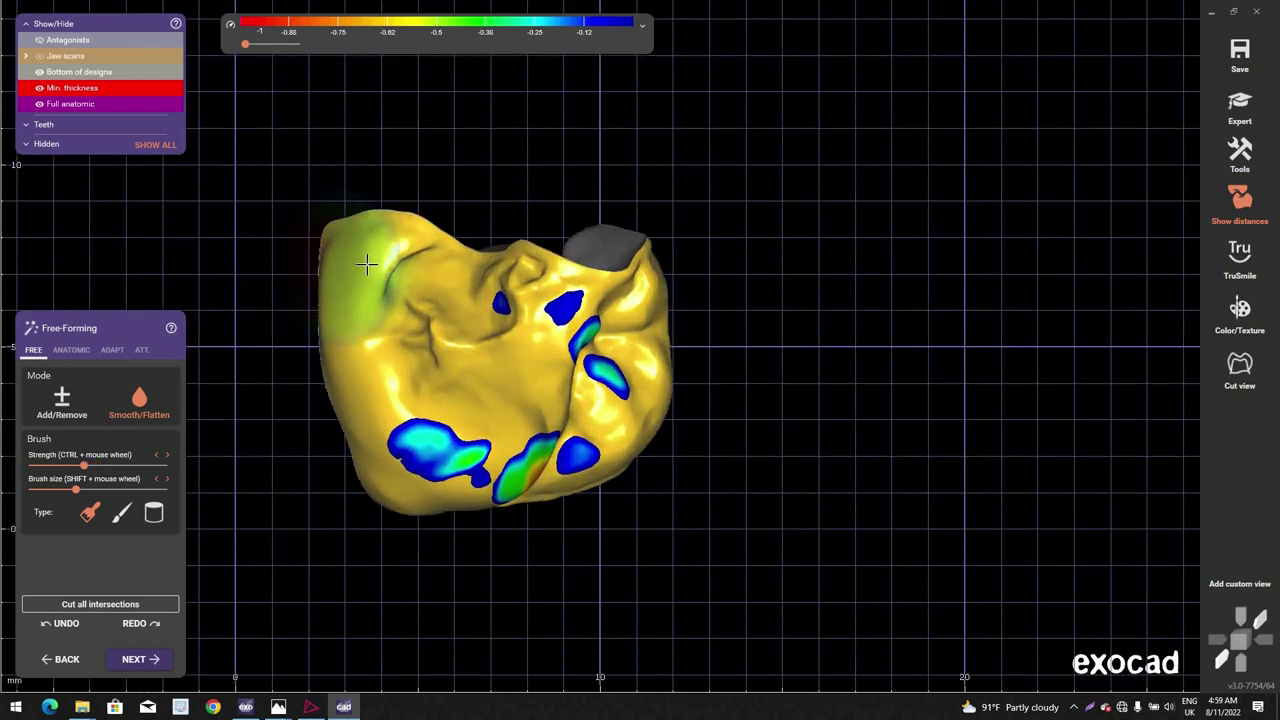
Step: Smooth the mesial and distal proximal surfaces of the inlay
right_click_drag(361, 323, 372, 339)
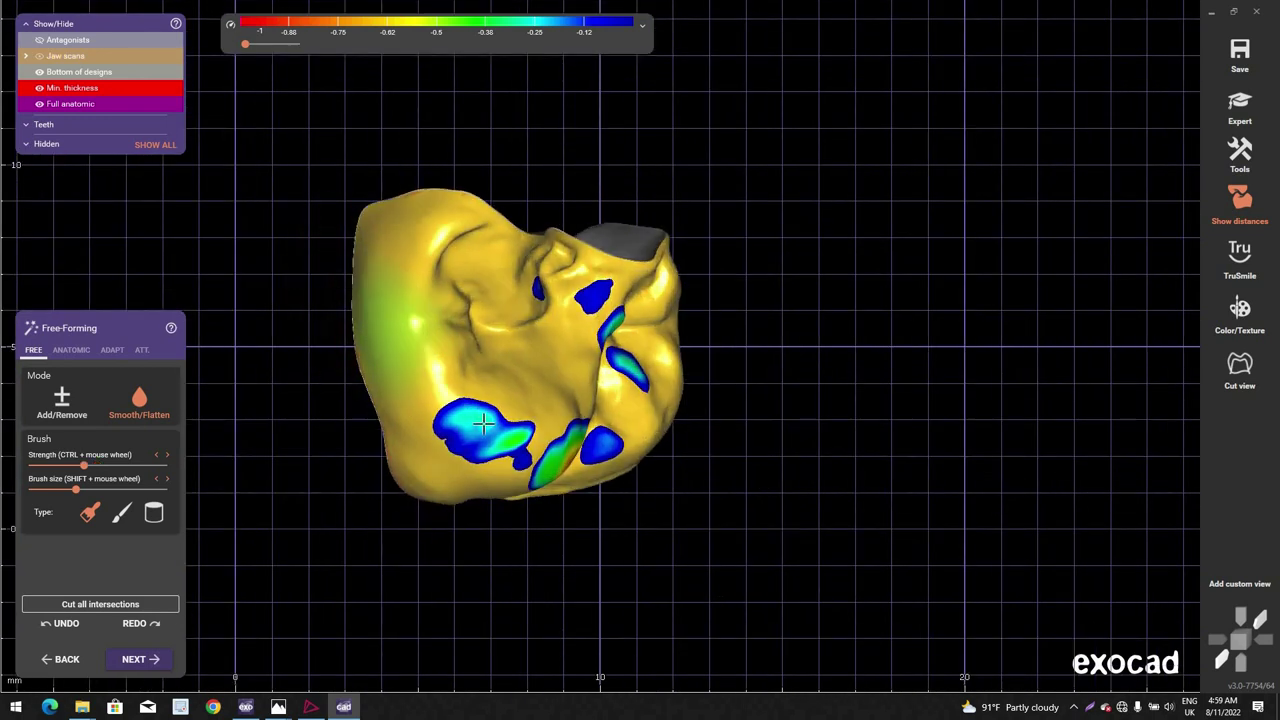
right_click_drag(483, 425, 638, 385)
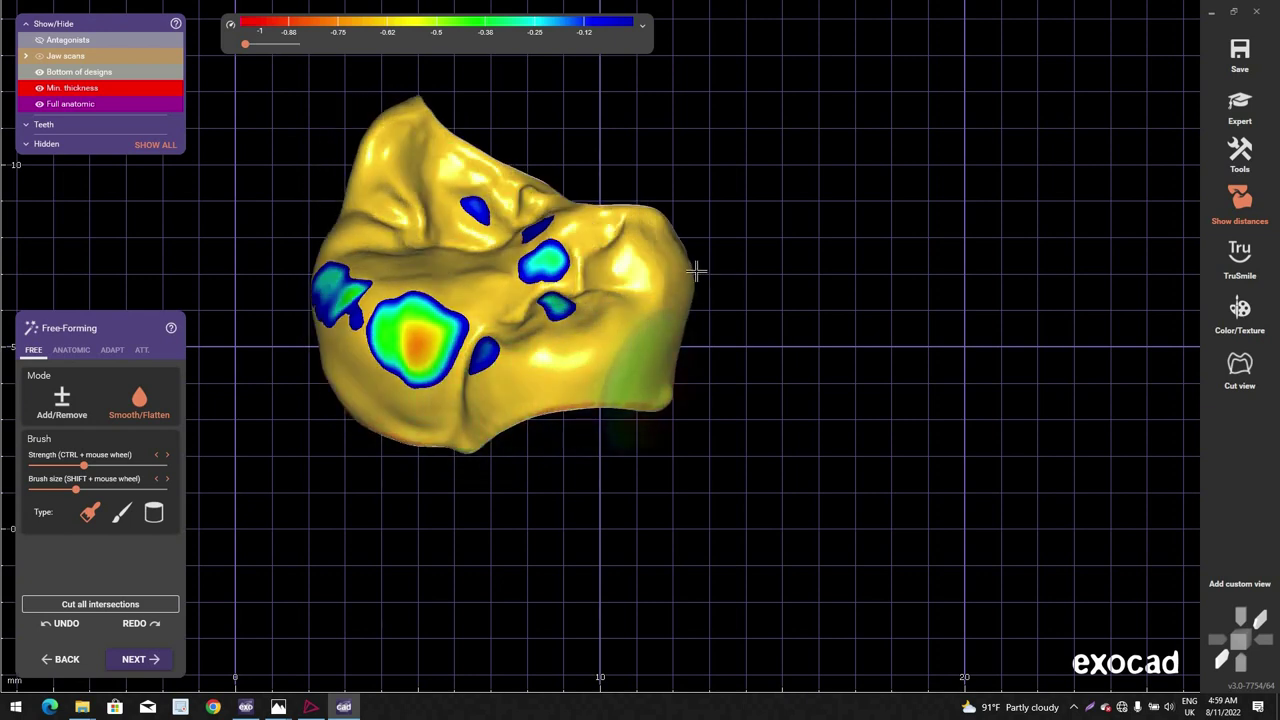
right_click_drag(697, 270, 699, 362)
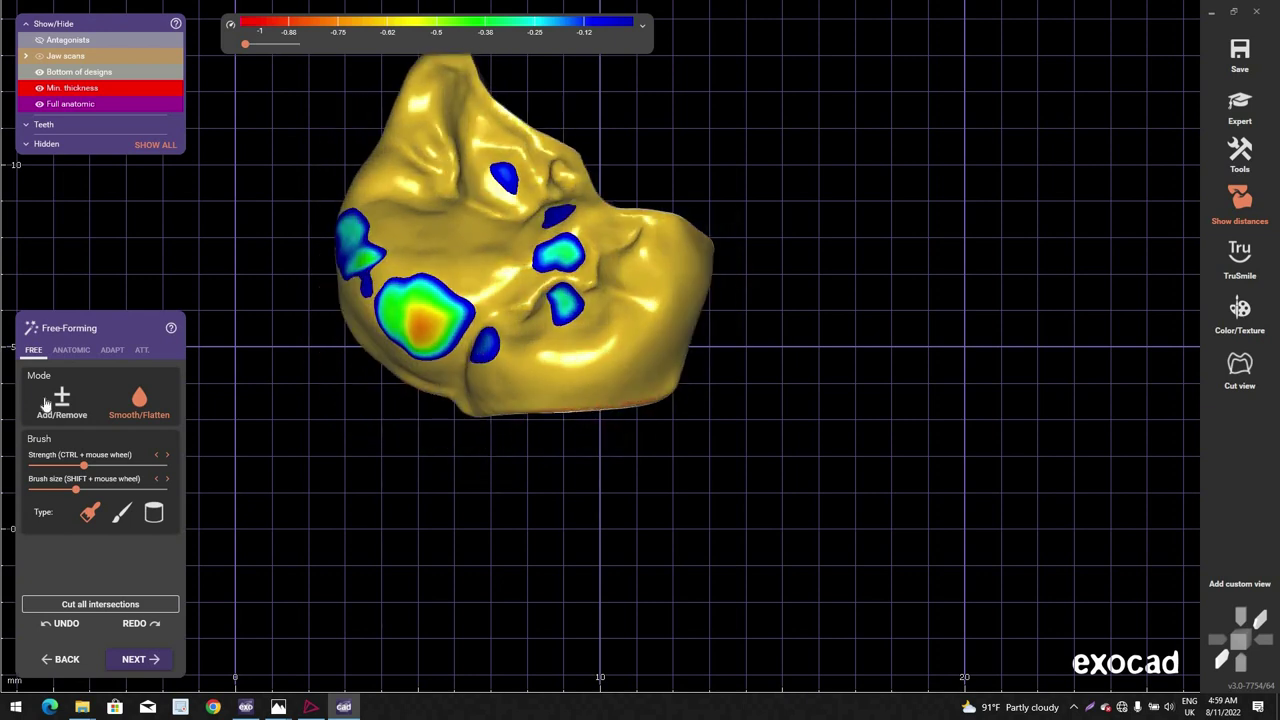
Step: Choose anatomic shaping with the Ridge preset and reduce the elongated contact near the inlay's mesial edge
left_click(71, 350)
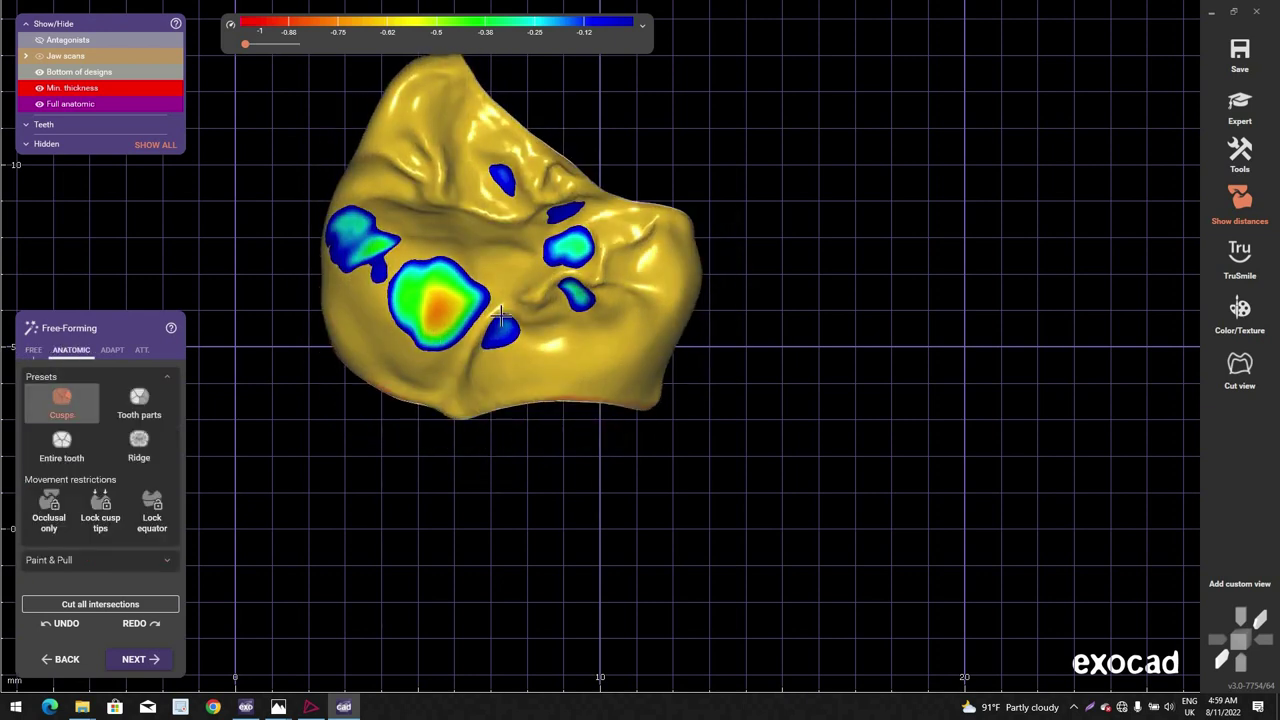
right_click_drag(523, 343, 535, 323)
scroll(535, 323, "up", 3)
scroll(535, 322, "up", 2)
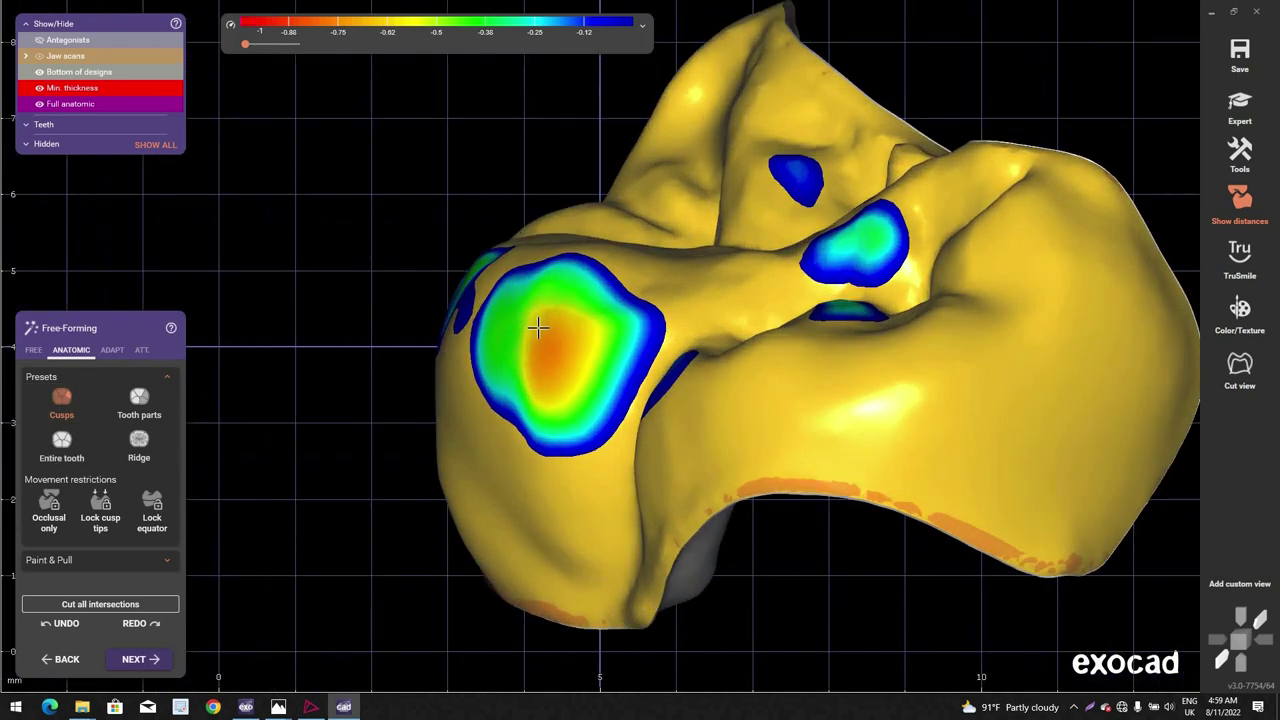
scroll(377, 371, "down", 2)
right_click_drag(330, 404, 377, 371)
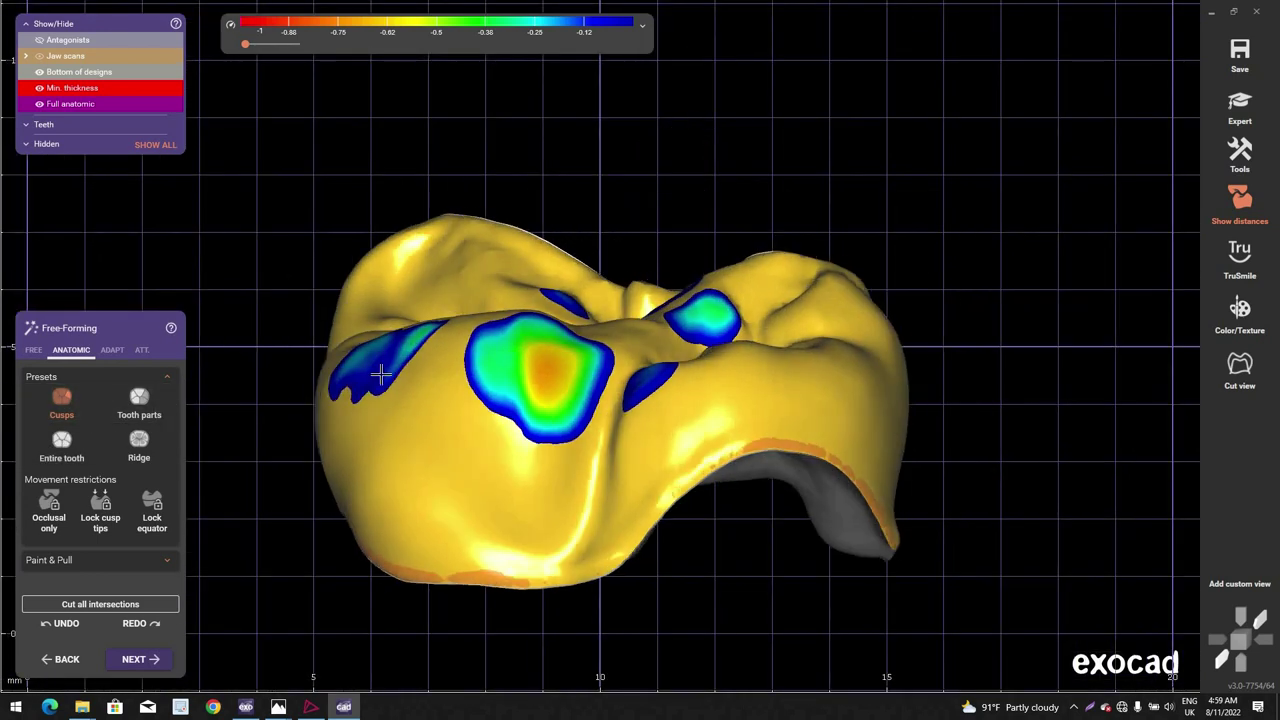
scroll(379, 373, "up", 2)
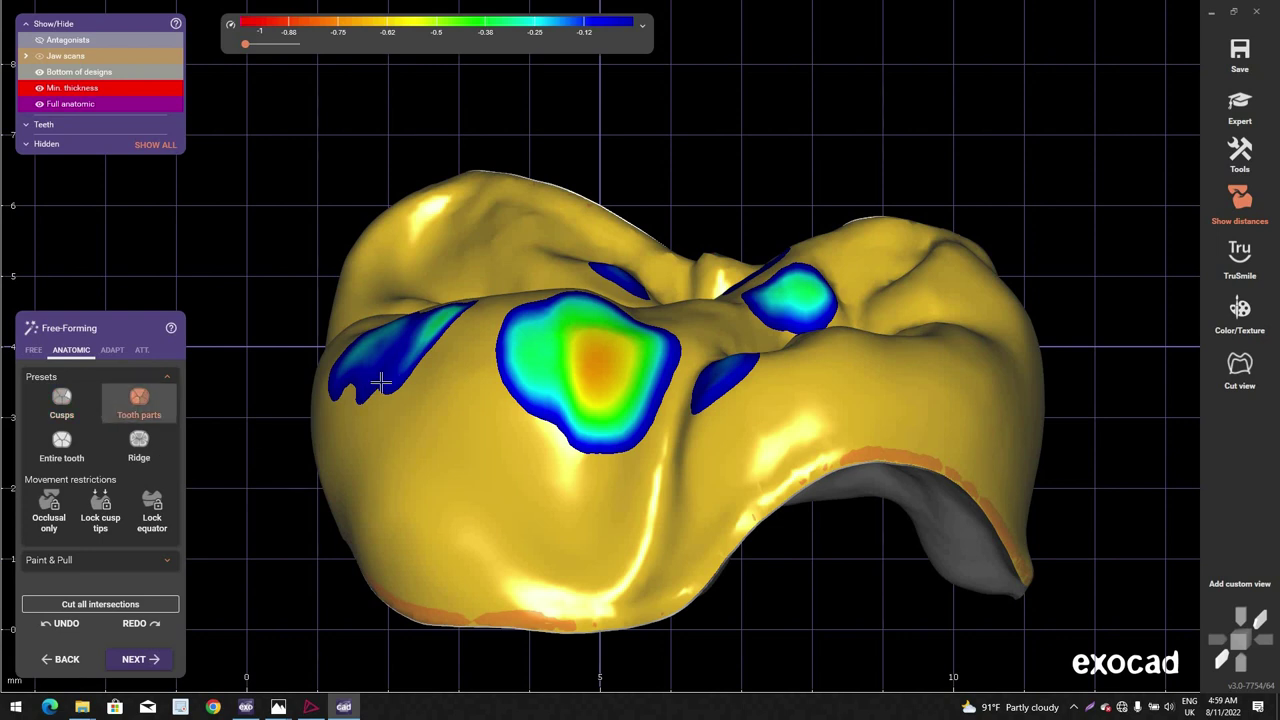
left_click(139, 446)
scroll(389, 337, "up", 3)
mouse_move(402, 352)
left_mouse_down()
mouse_move(449, 331)
mouse_move(366, 348)
left_mouse_up()
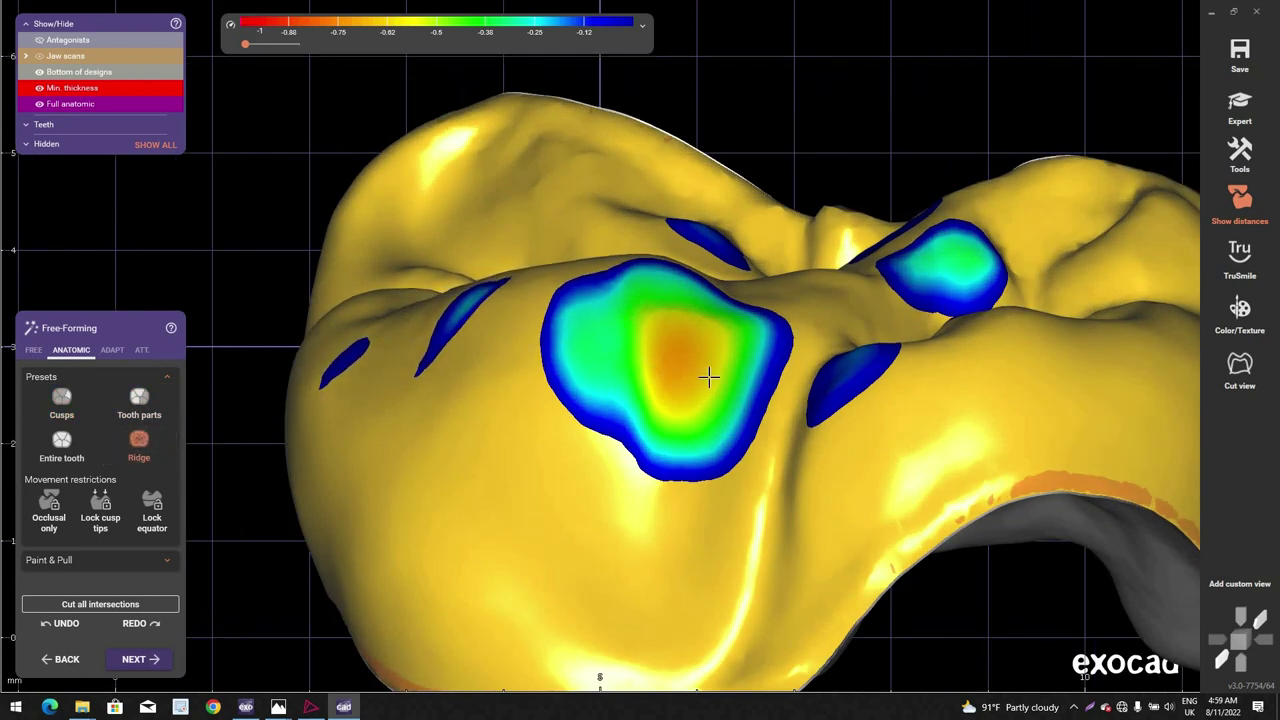
Step: Lower the large orange contact on the mesial palatal cusp using the Ridge and Cusps presets
left_click_drag(709, 377, 734, 367)
scroll(734, 367, "down", 3)
right_click_drag(734, 367, 785, 350)
scroll(750, 351, "up", 3)
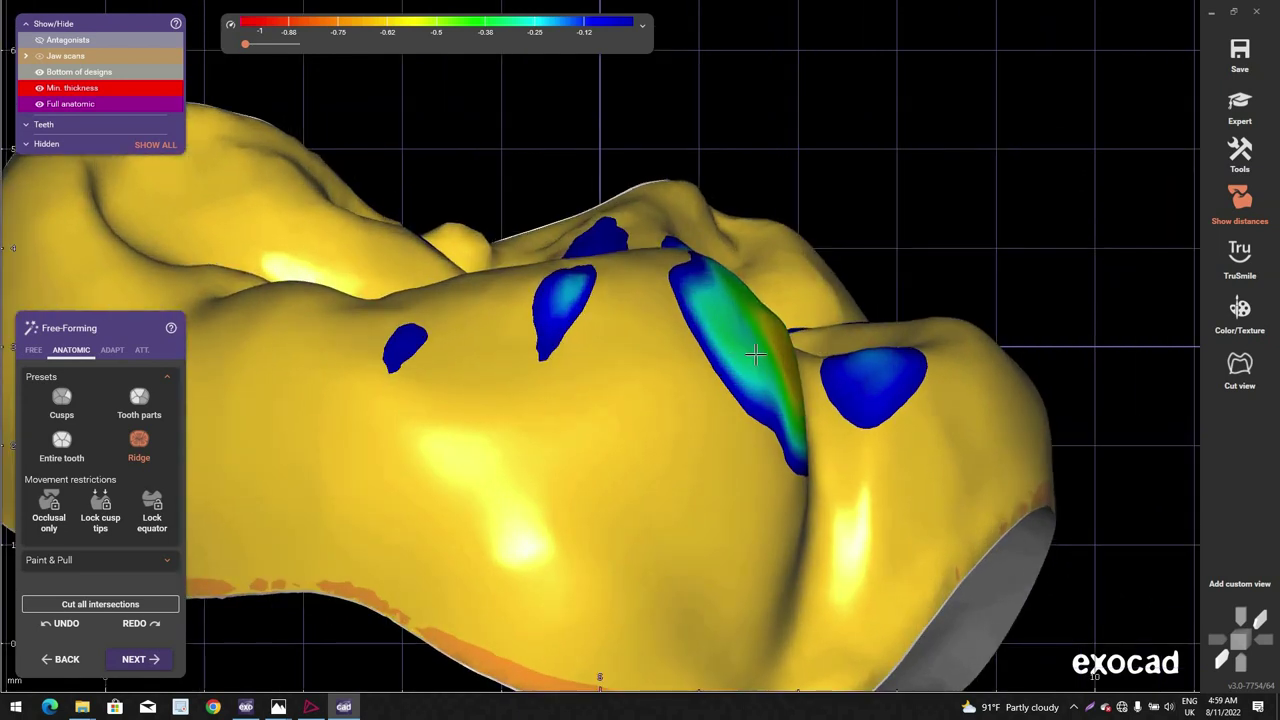
left_click_drag(755, 353, 737, 355)
left_click(62, 404)
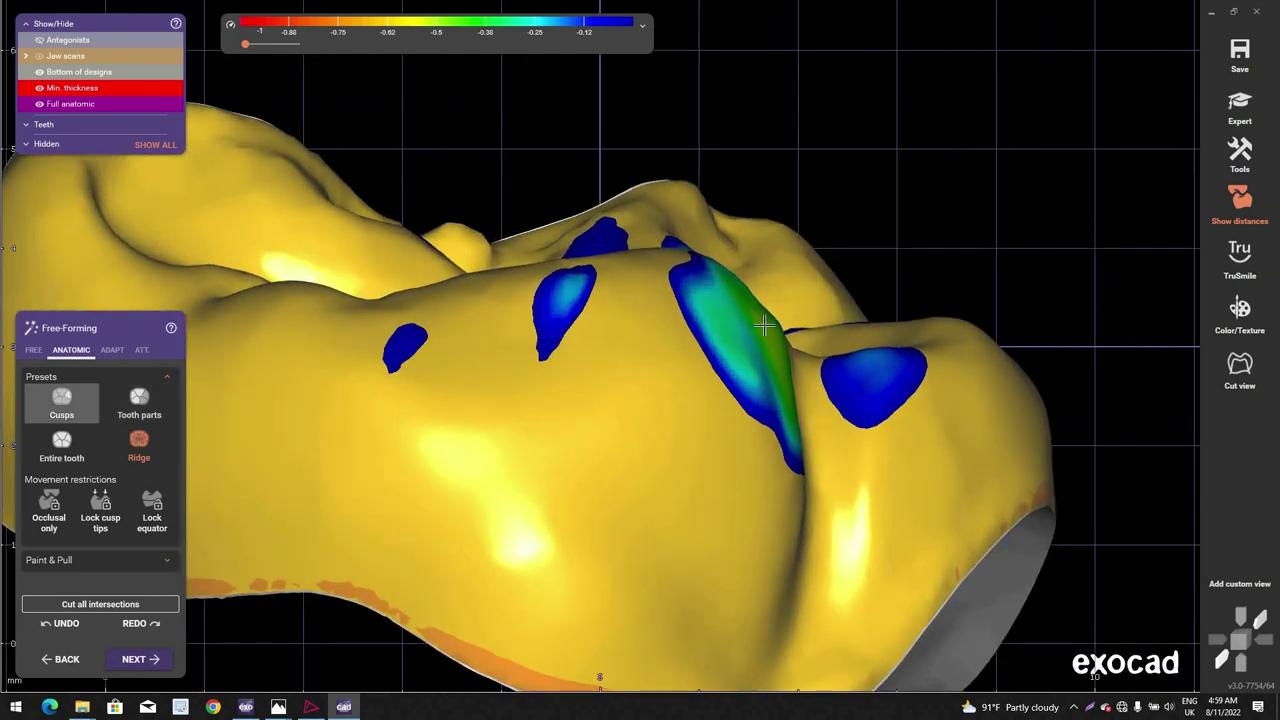
left_click_drag(745, 330, 730, 357)
scroll(724, 359, "down", 5)
right_click_drag(724, 359, 770, 388)
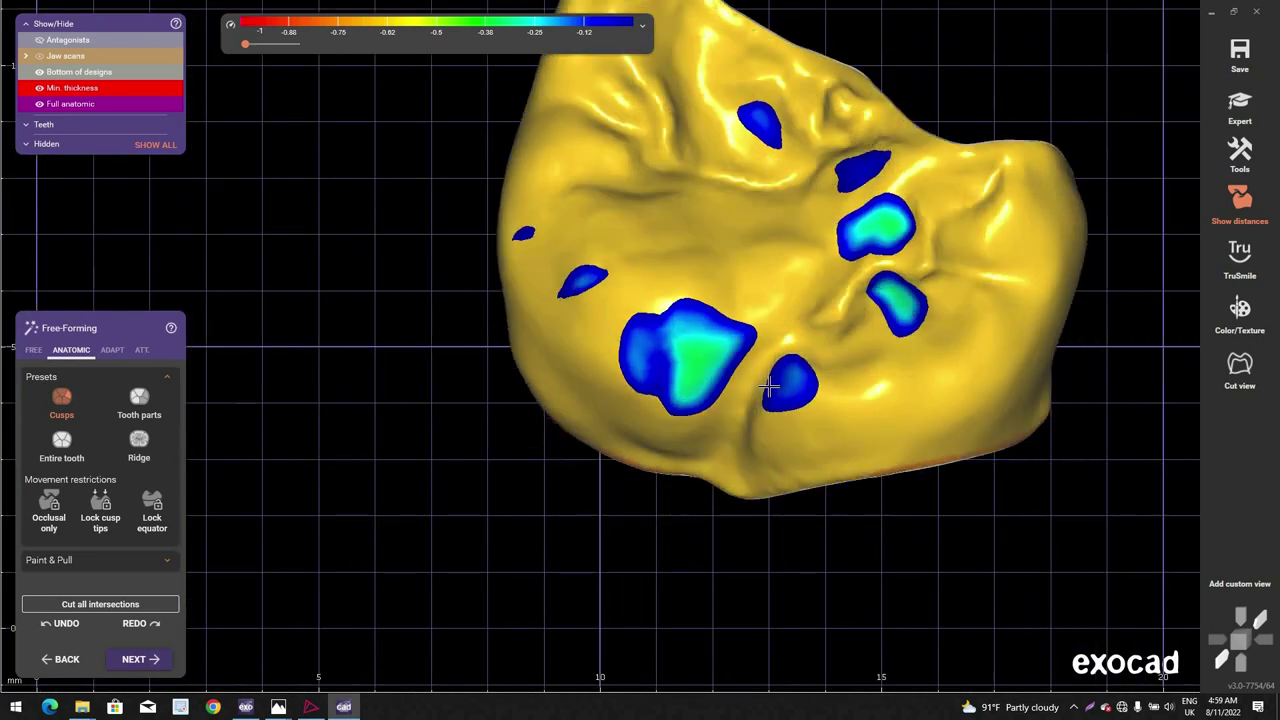
Step: Remove the small blue contact beside the palatal groove with the Ridge preset
scroll(777, 387, "up", 3)
scroll(785, 377, "down", 3)
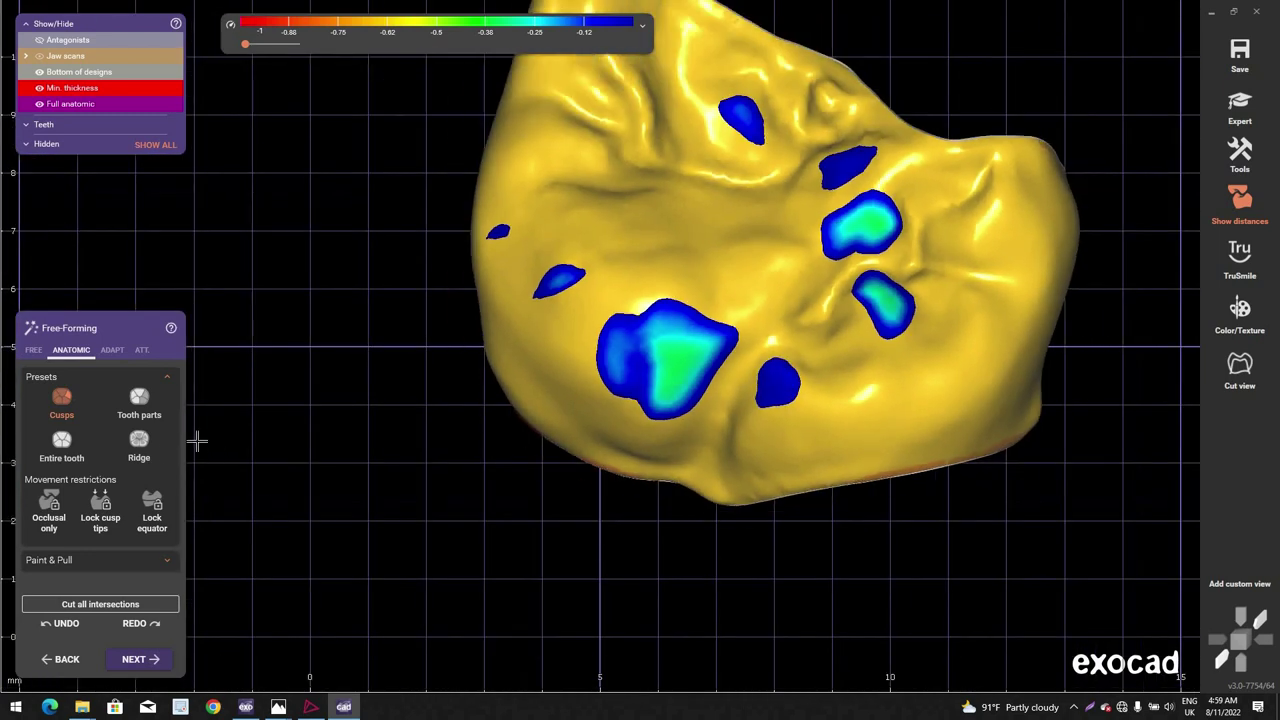
right_click_drag(774, 374, 777, 372)
scroll(778, 374, "up", 3)
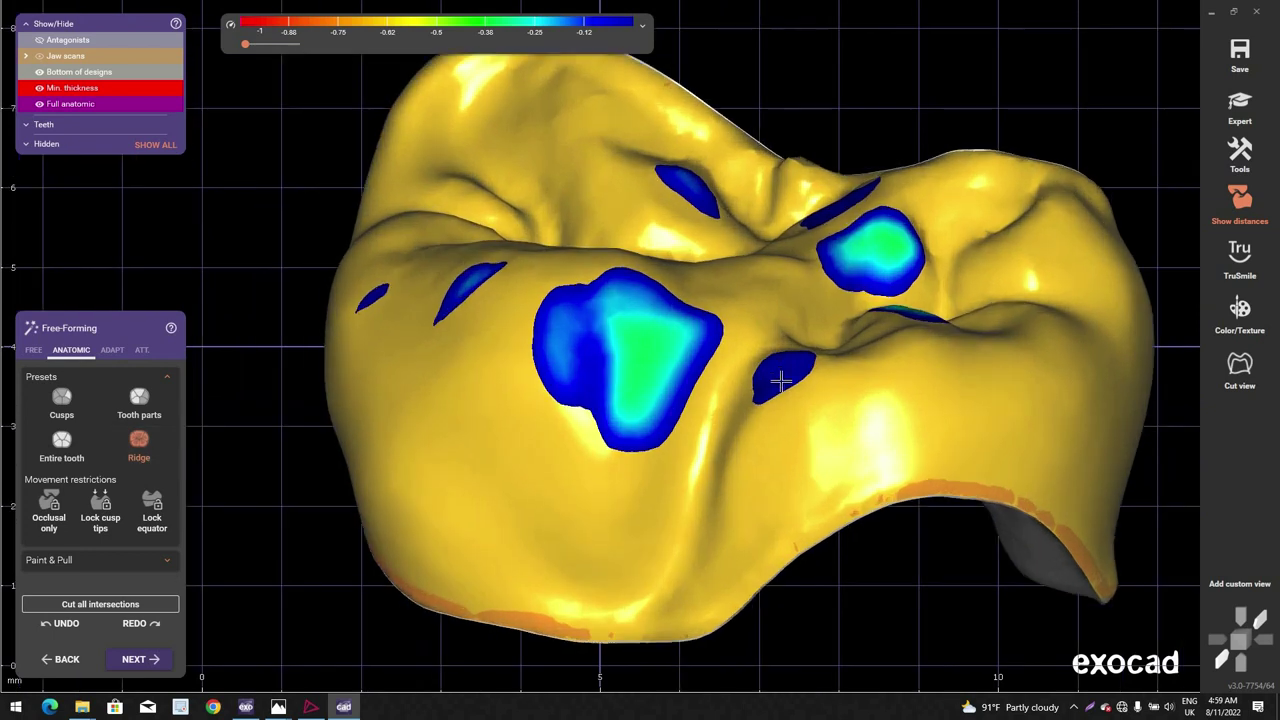
left_click_drag(781, 379, 782, 375)
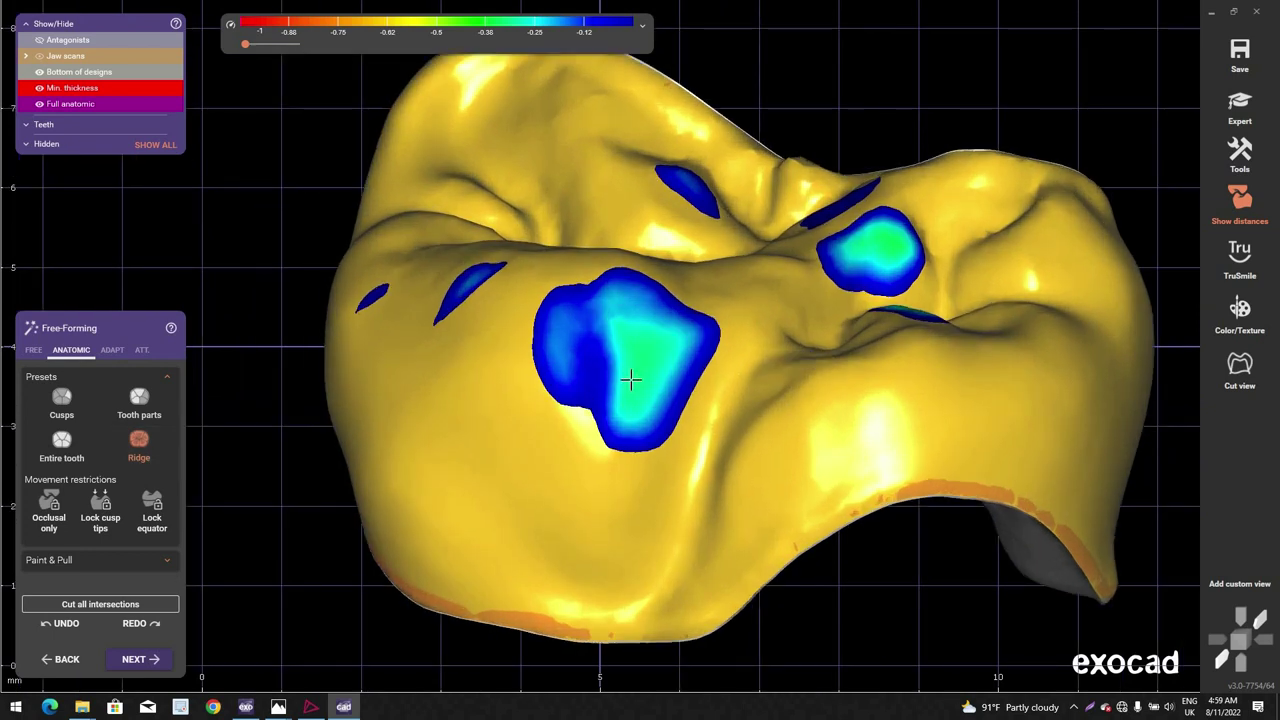
Step: Reduce the green contact on the mesial palatal cusp further by reshaping its ridges from several angles
right_click_drag(631, 380, 625, 366)
scroll(624, 358, "up", 3)
mouse_move(622, 349)
left_mouse_down()
mouse_move(607, 332)
mouse_move(543, 323)
mouse_move(490, 357)
left_mouse_up()
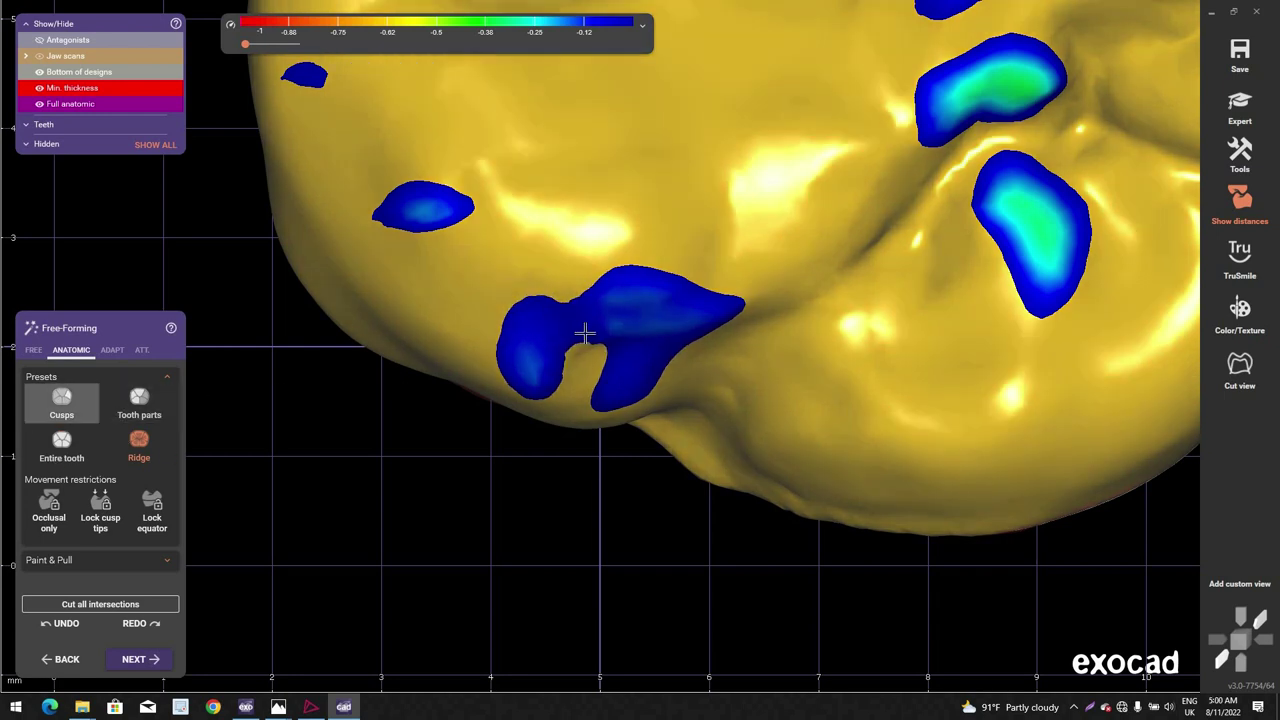
mouse_move(585, 333)
left_mouse_down()
mouse_move(538, 373)
mouse_move(528, 335)
left_mouse_up()
scroll(532, 383, "up", 2)
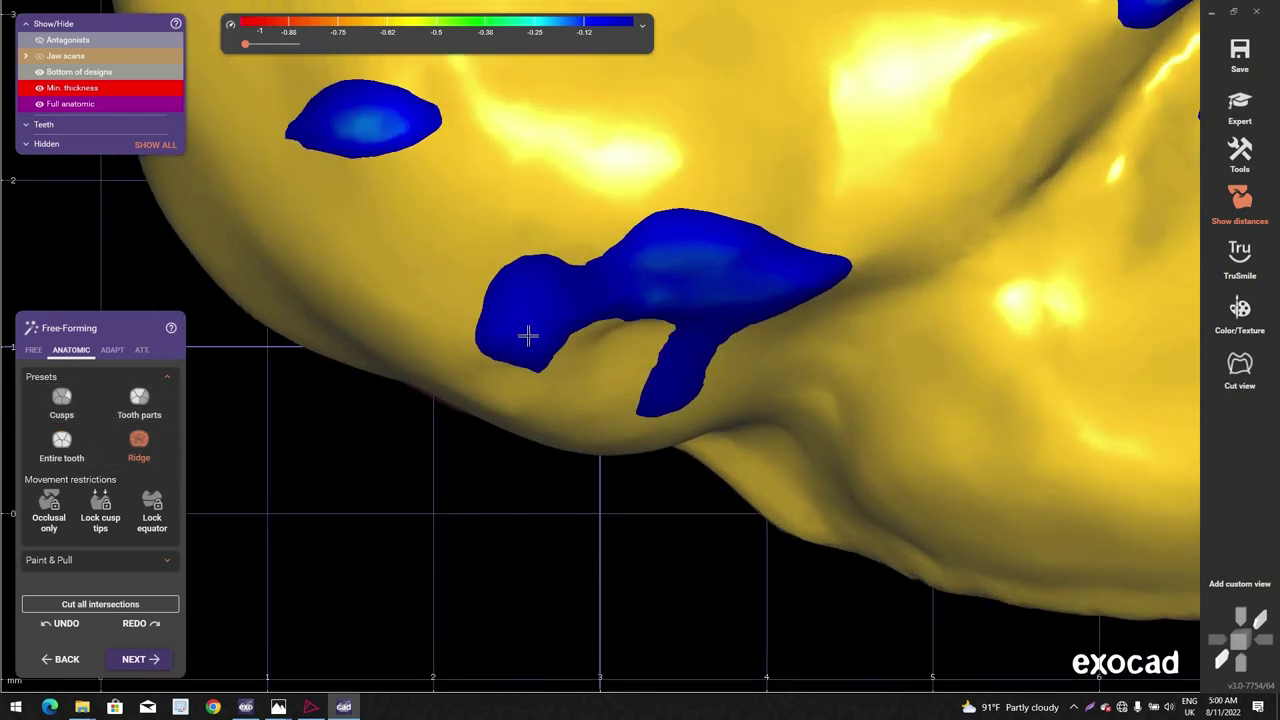
right_click_drag(709, 236, 701, 214)
left_click_drag(705, 170, 690, 176)
scroll(849, 146, "down", 6)
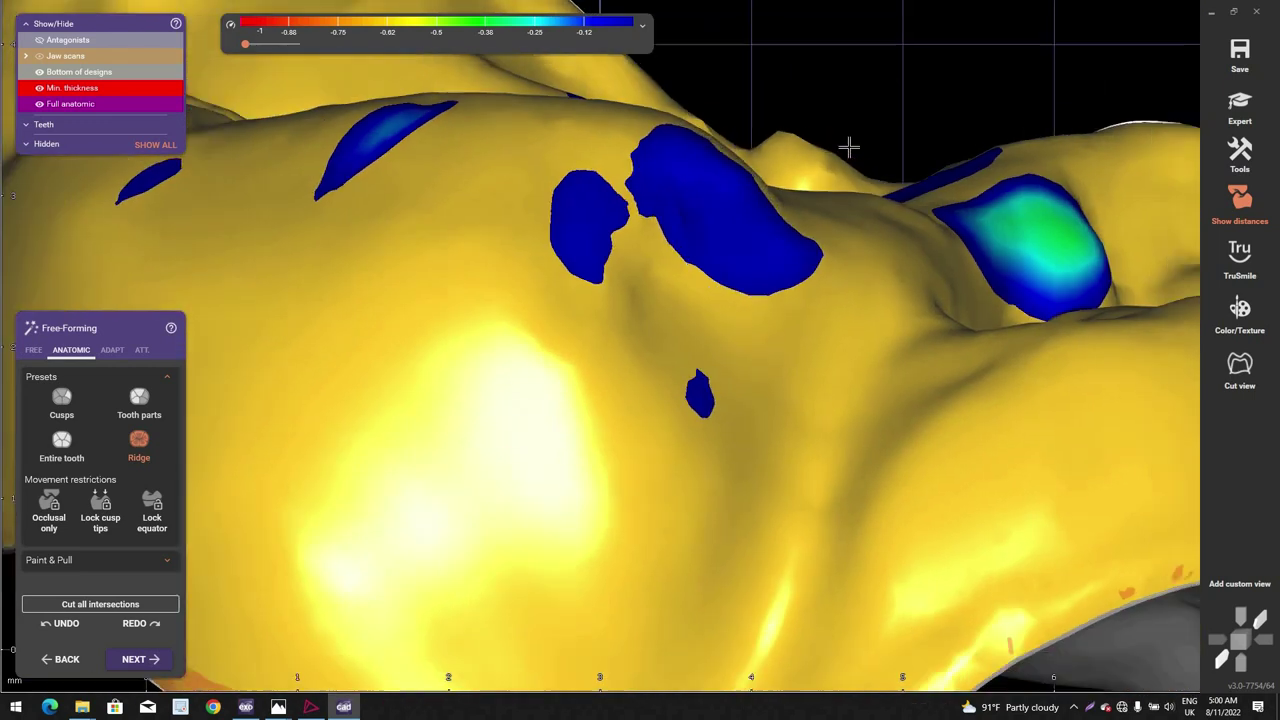
Step: Reduce the isolated contact on the buccal slope and the green contact in the distal fossa with the Ridge preset
right_click_drag(849, 146, 630, 330)
scroll(852, 185, "down", 3)
scroll(703, 297, "up", 4)
scroll(716, 290, "up", 1)
scroll(630, 330, "up", 2)
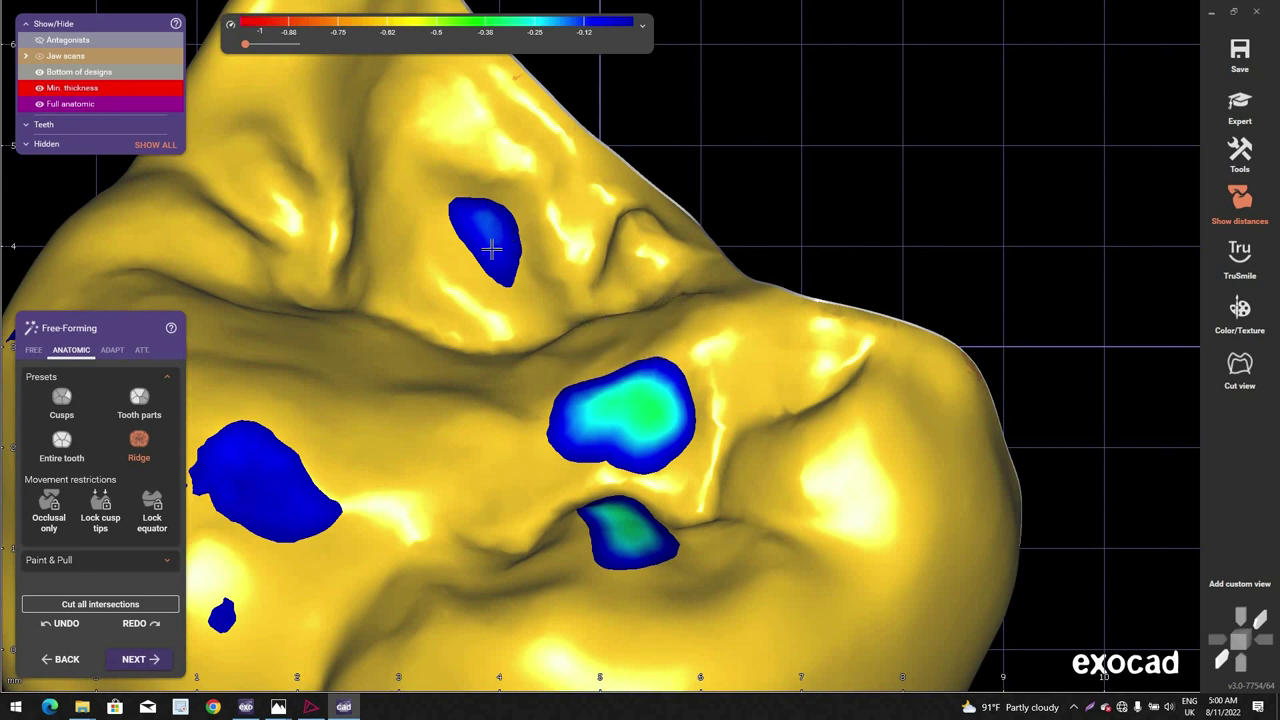
right_click_drag(436, 252, 411, 257)
scroll(413, 257, "up", 2)
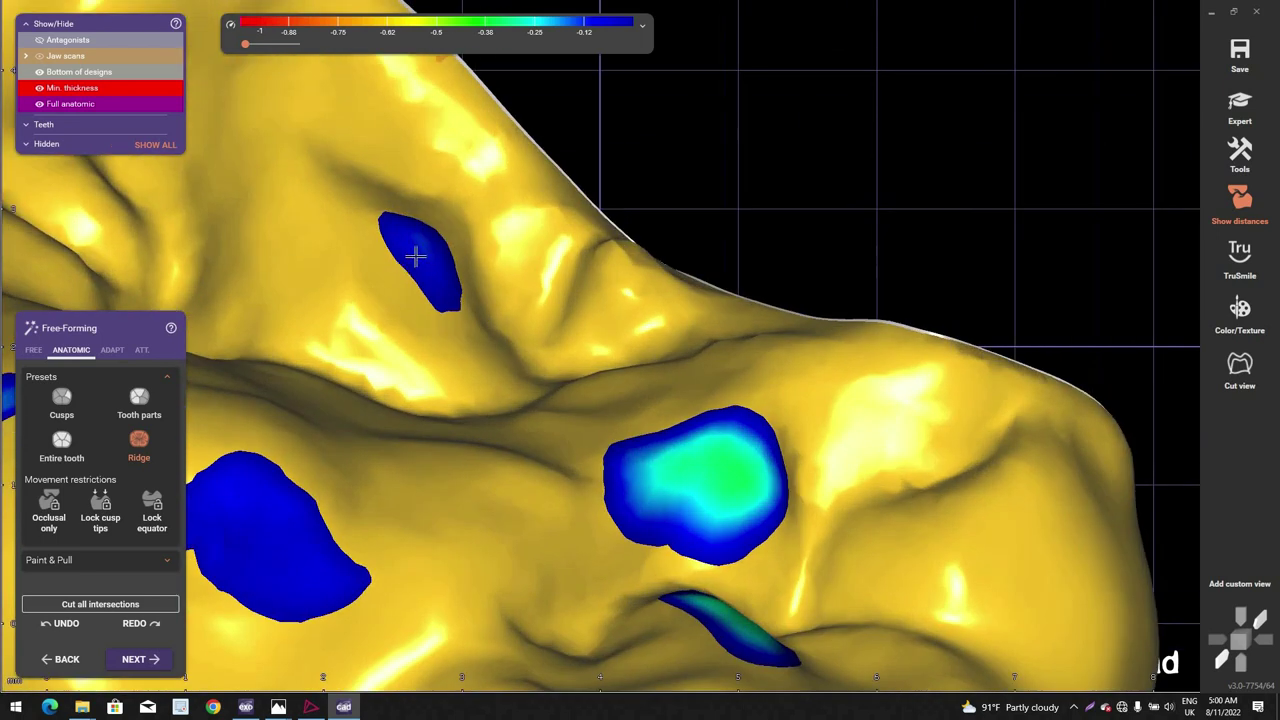
scroll(425, 295, "down", 3)
right_click_drag(514, 300, 572, 404)
scroll(547, 356, "up", 3)
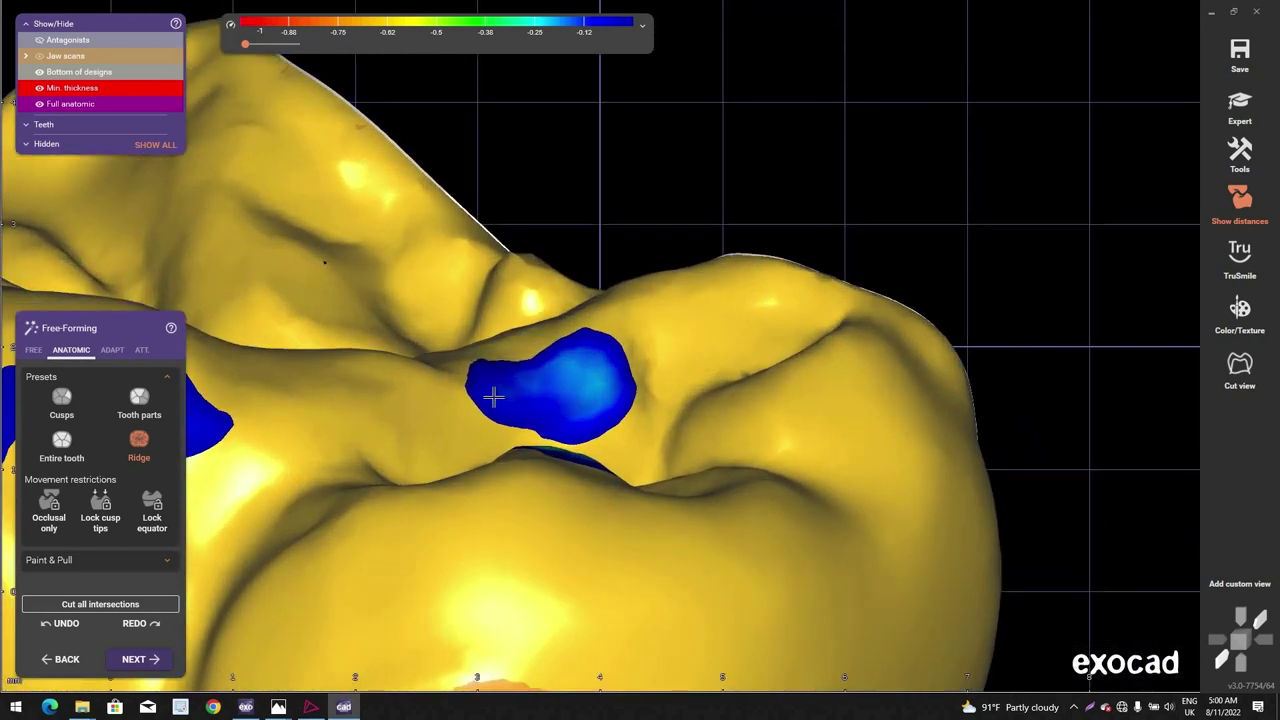
Step: Lower the green contact on the inner slope of the distal palatal cusp with the Ridge preset
scroll(603, 394, "down", 3)
right_click_drag(603, 394, 440, 350)
scroll(392, 354, "up", 4)
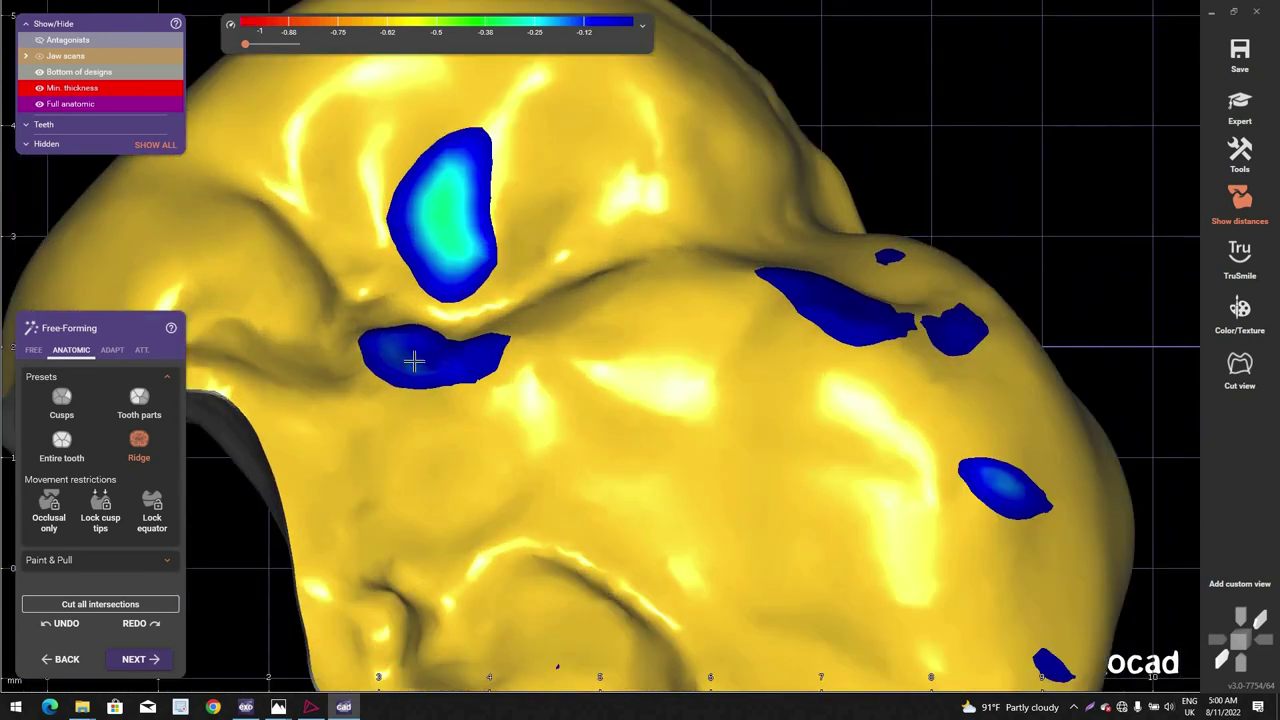
scroll(446, 291, "down", 2)
right_click_drag(446, 291, 443, 320)
scroll(449, 331, "up", 2)
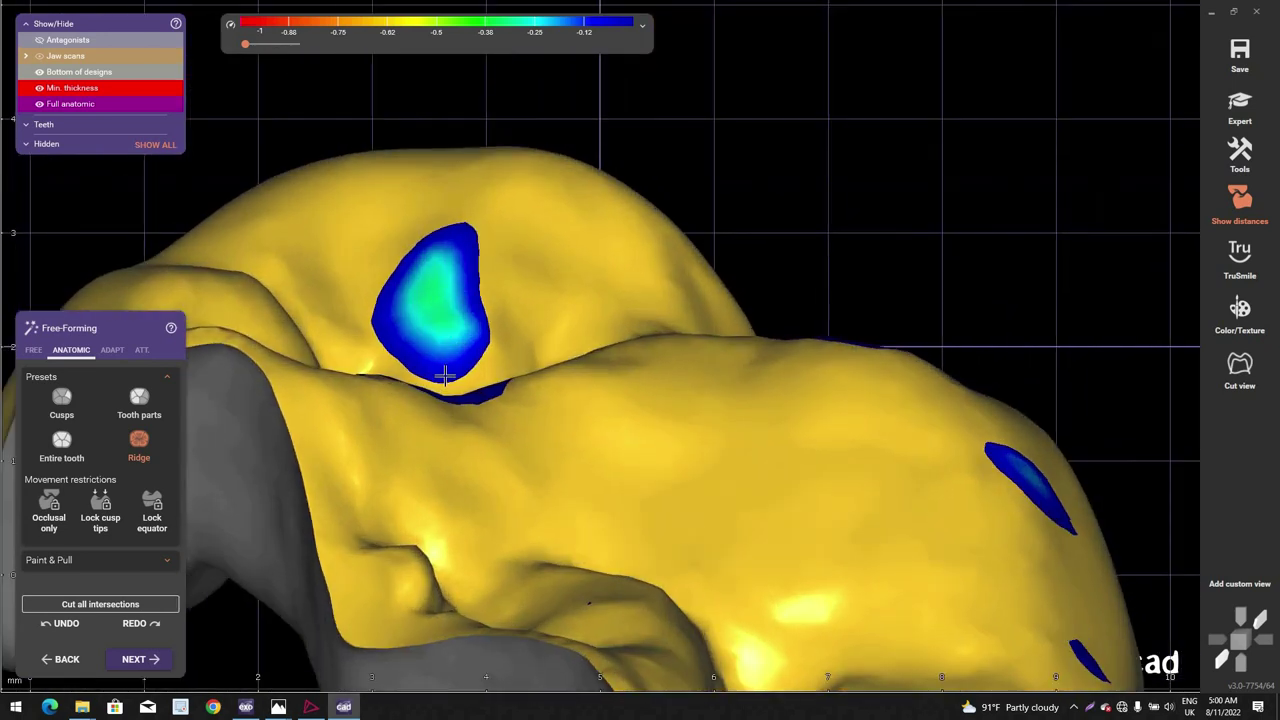
left_click_drag(444, 373, 460, 330)
scroll(463, 328, "down", 1)
right_click_drag(463, 328, 468, 238)
scroll(468, 237, "up", 3)
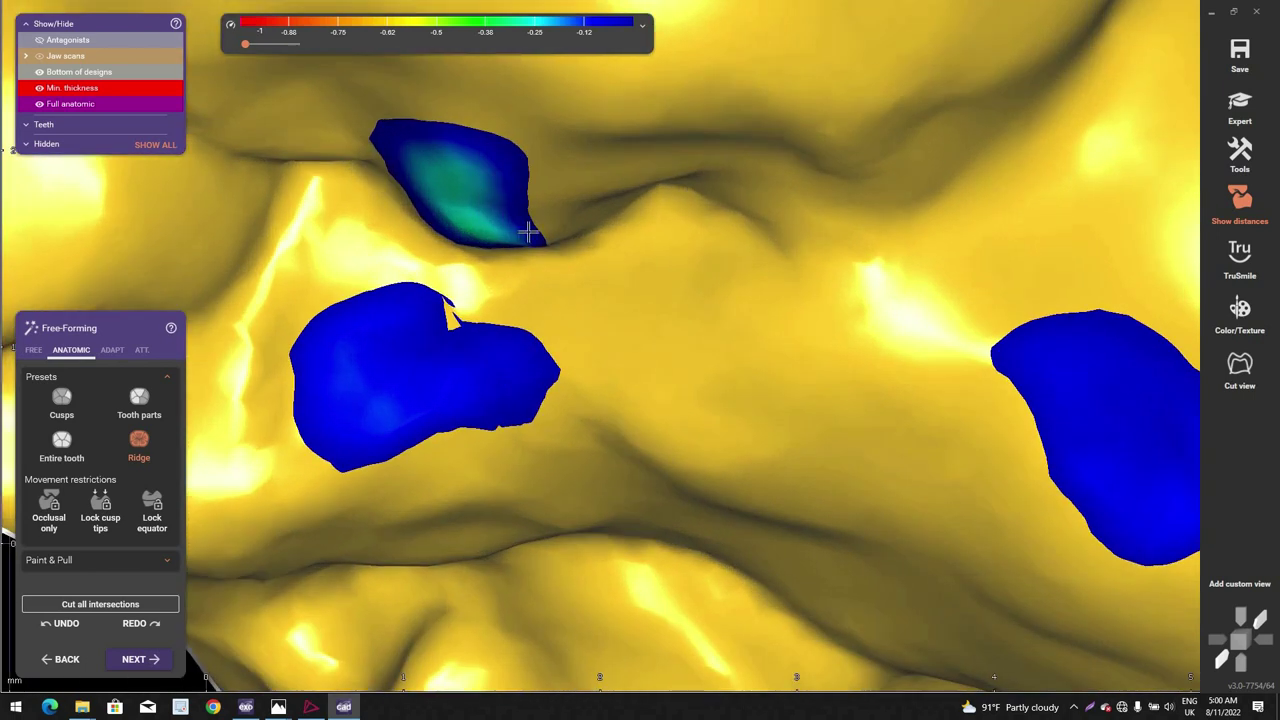
mouse_move(504, 233)
left_mouse_down()
mouse_move(515, 209)
mouse_move(544, 200)
left_mouse_up()
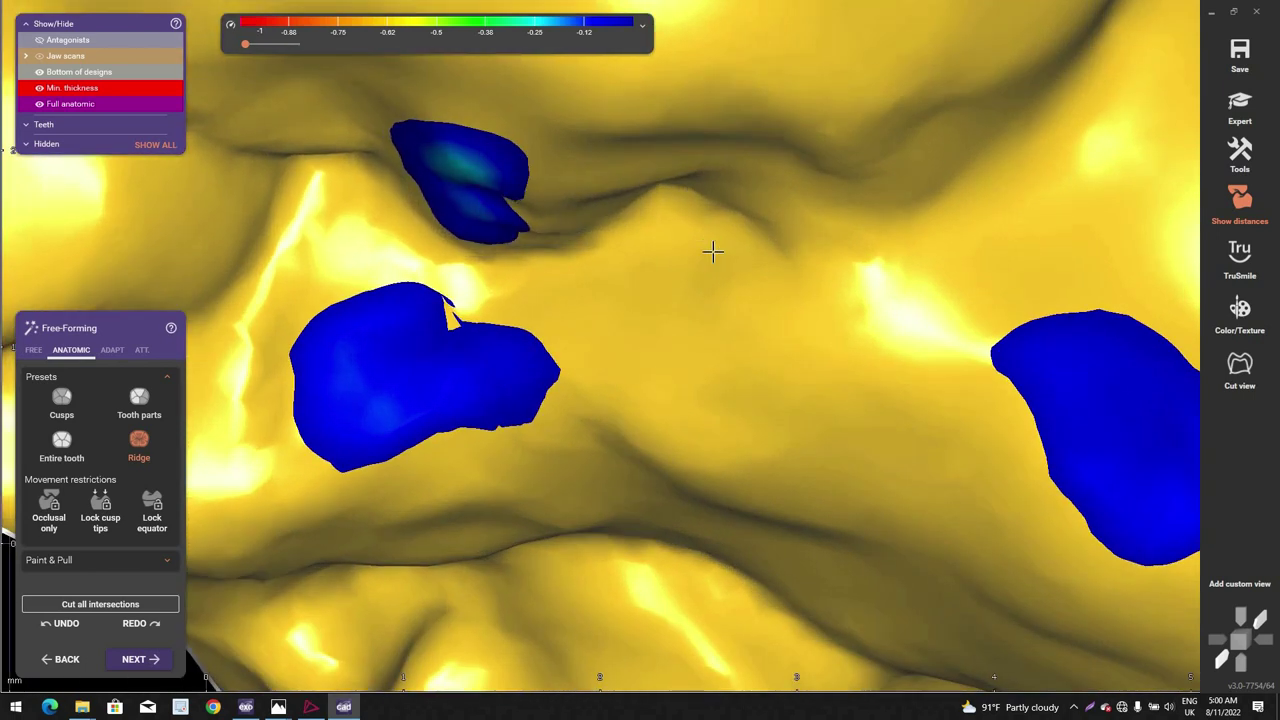
Step: Reshape the ridge of the mesial palatal cusp once more to shrink its remaining blue contact
scroll(790, 257, "down", 2)
scroll(790, 254, "down", 3)
right_click_drag(751, 377, 663, 389)
scroll(663, 389, "up", 4)
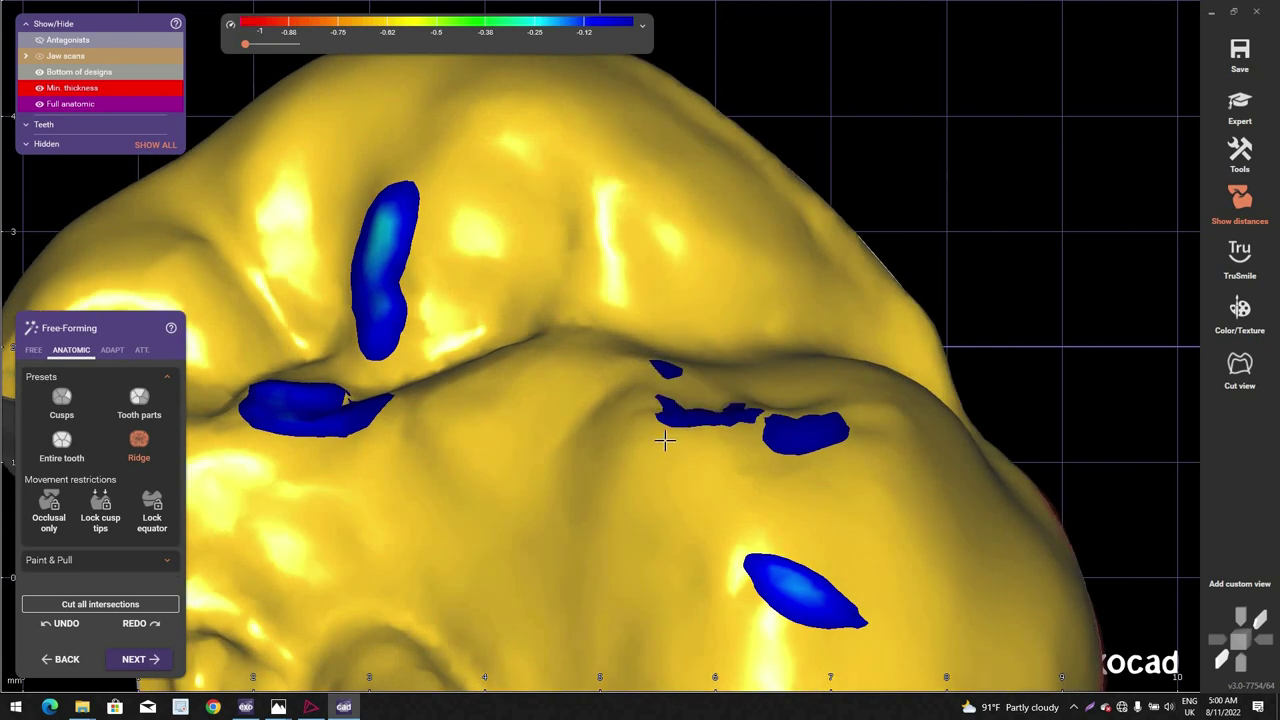
scroll(471, 473, "down", 4)
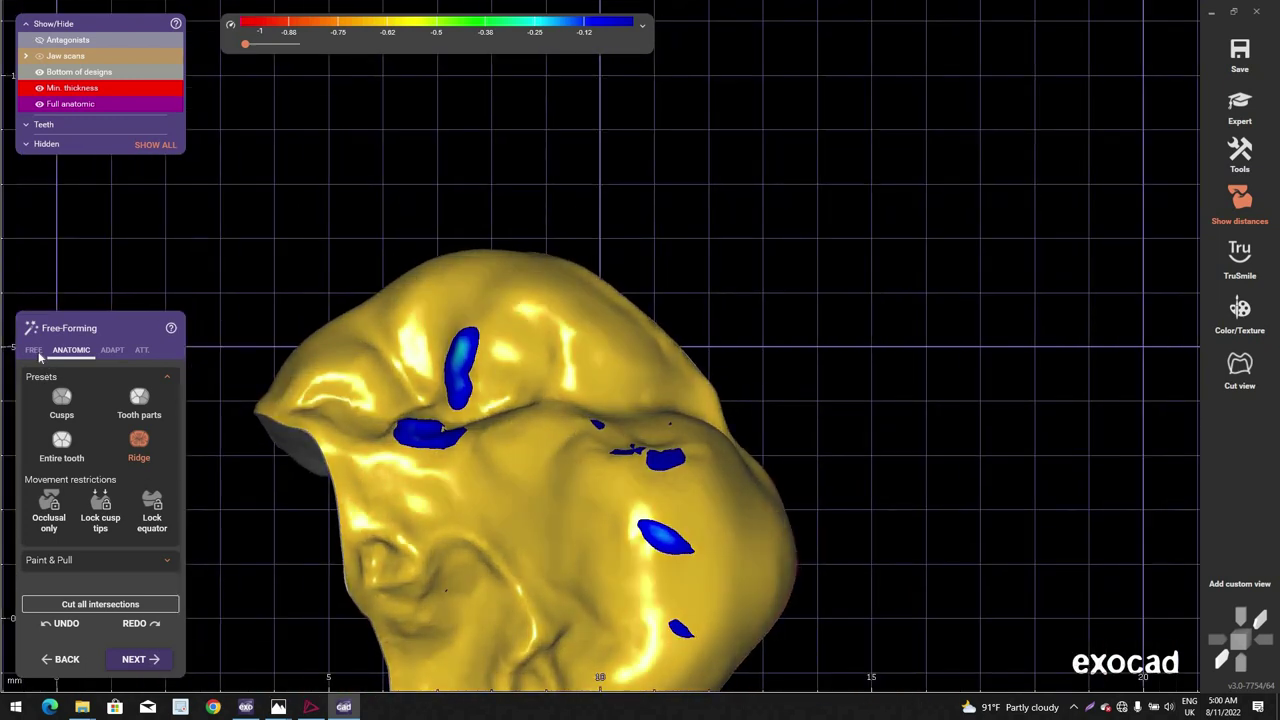
Step: Return to free Smooth/Flatten shaping with a larger, weaker brush and smooth the inlay's palatal cusps and groove
left_click(33, 349)
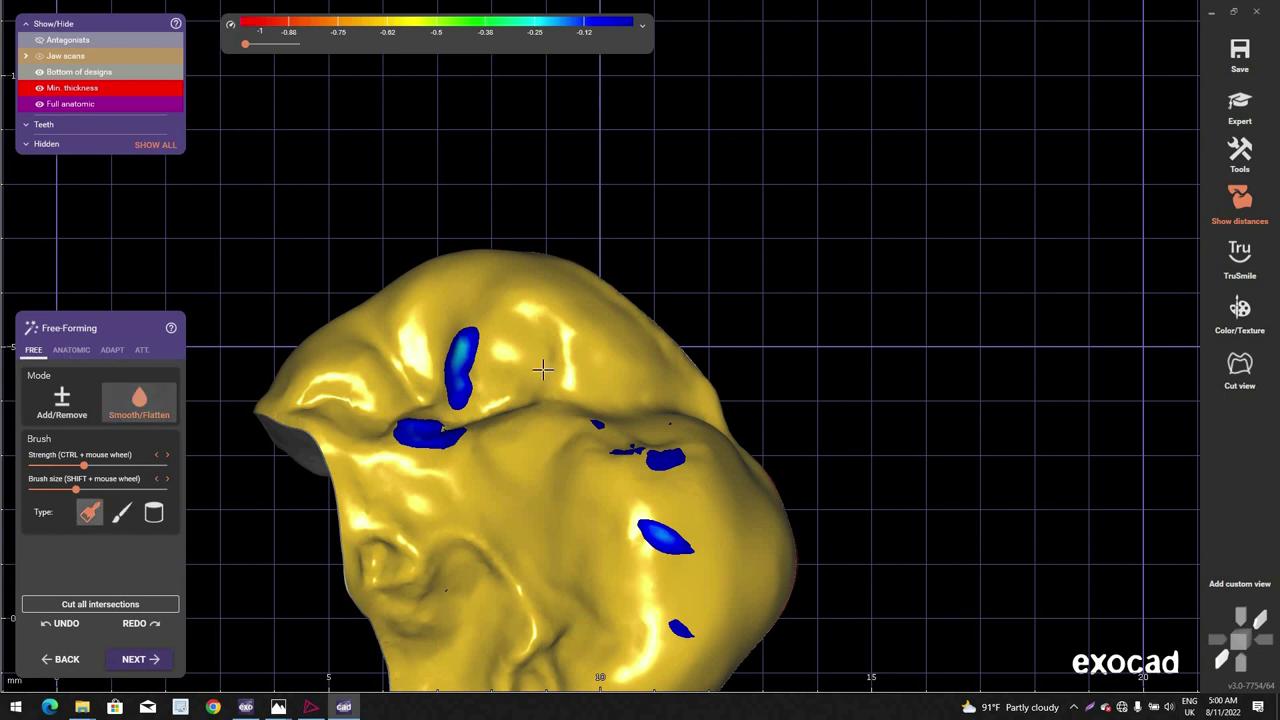
scroll(400, 470, "down", 1)
mouse_move(420, 472)
right_mouse_down()
mouse_move(620, 443)
mouse_move(680, 457)
mouse_move(629, 534)
right_mouse_up()
scroll(631, 443, "up", 3, "shift")
scroll(632, 443, "down", 1, "ctrl")
scroll(640, 445, "down", 4, "ctrl")
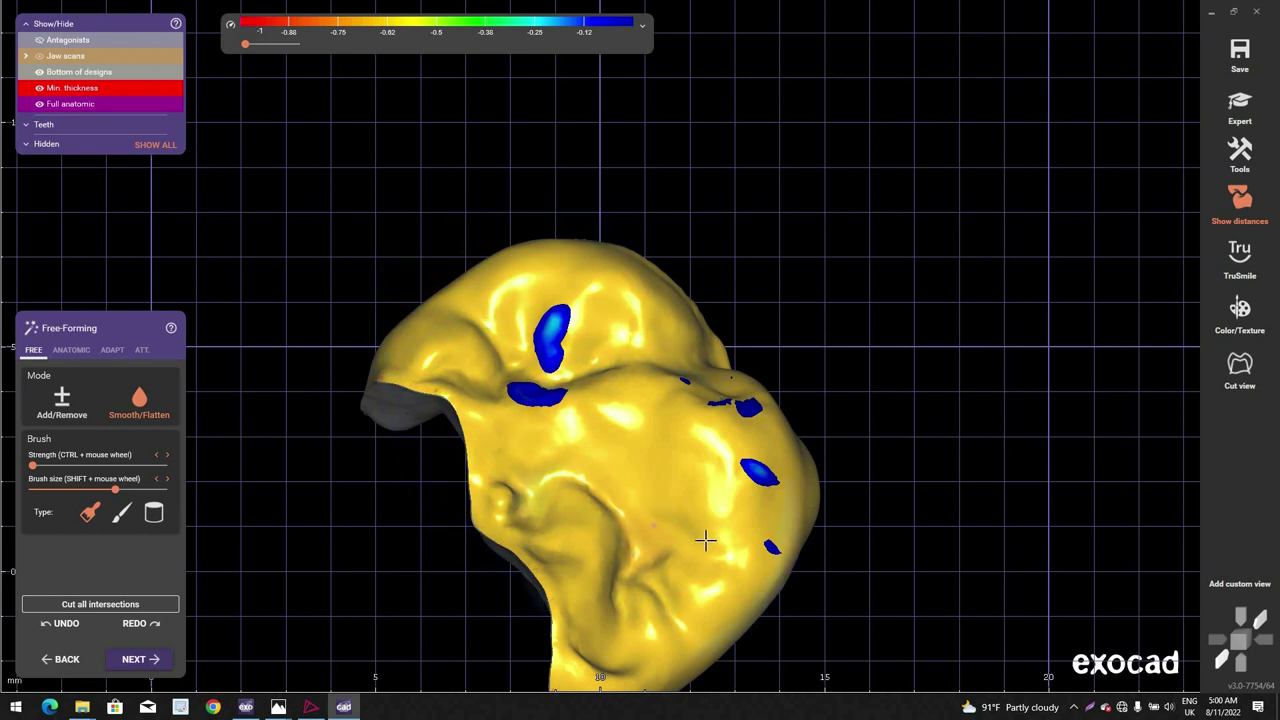
scroll(609, 492, "up", 2, "ctrl")
mouse_move(554, 426)
left_mouse_down()
mouse_move(646, 440)
mouse_move(679, 425)
left_mouse_up()
right_click_drag(679, 425, 714, 356)
left_click_drag(714, 356, 655, 358)
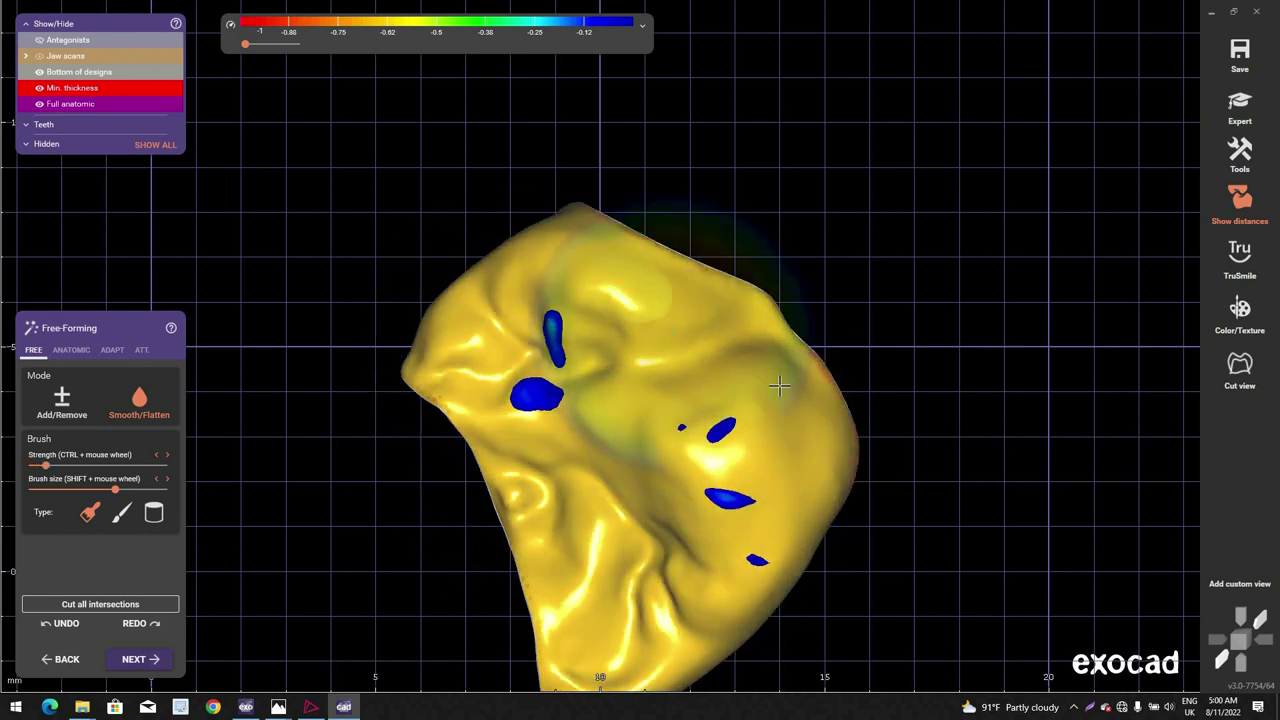
right_click_drag(710, 398, 826, 459)
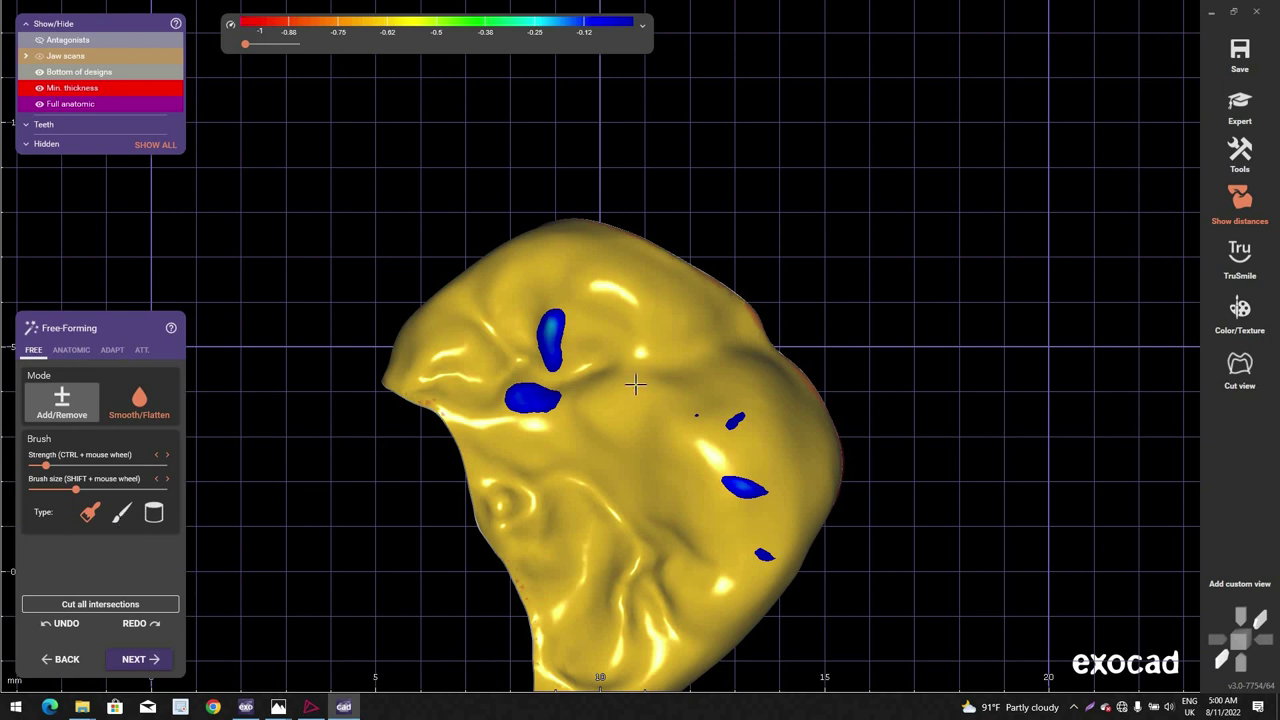
Step: Choose Add/Remove with the cylindrical brush, enlarge the brush and refine the contour around the palatal groove and outer edge
scroll(660, 368, "up", 2)
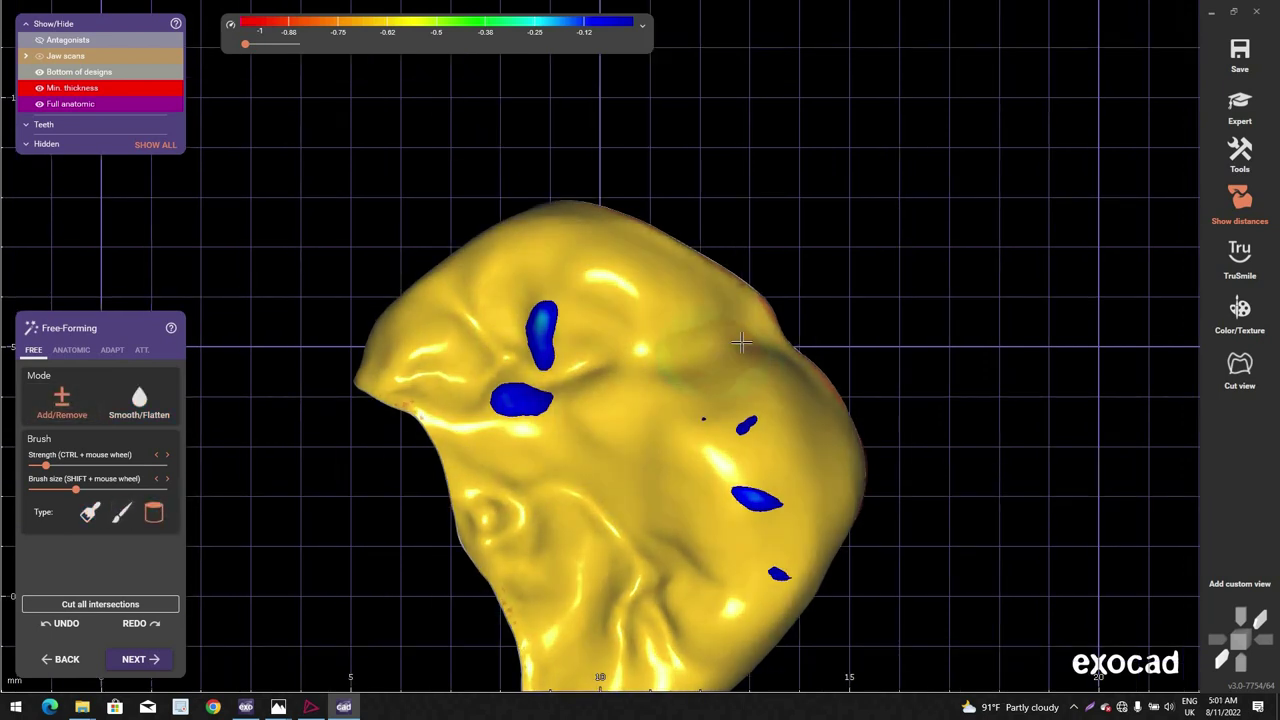
scroll(736, 352, "up", 1, "ctrl")
right_click_drag(783, 300, 808, 335)
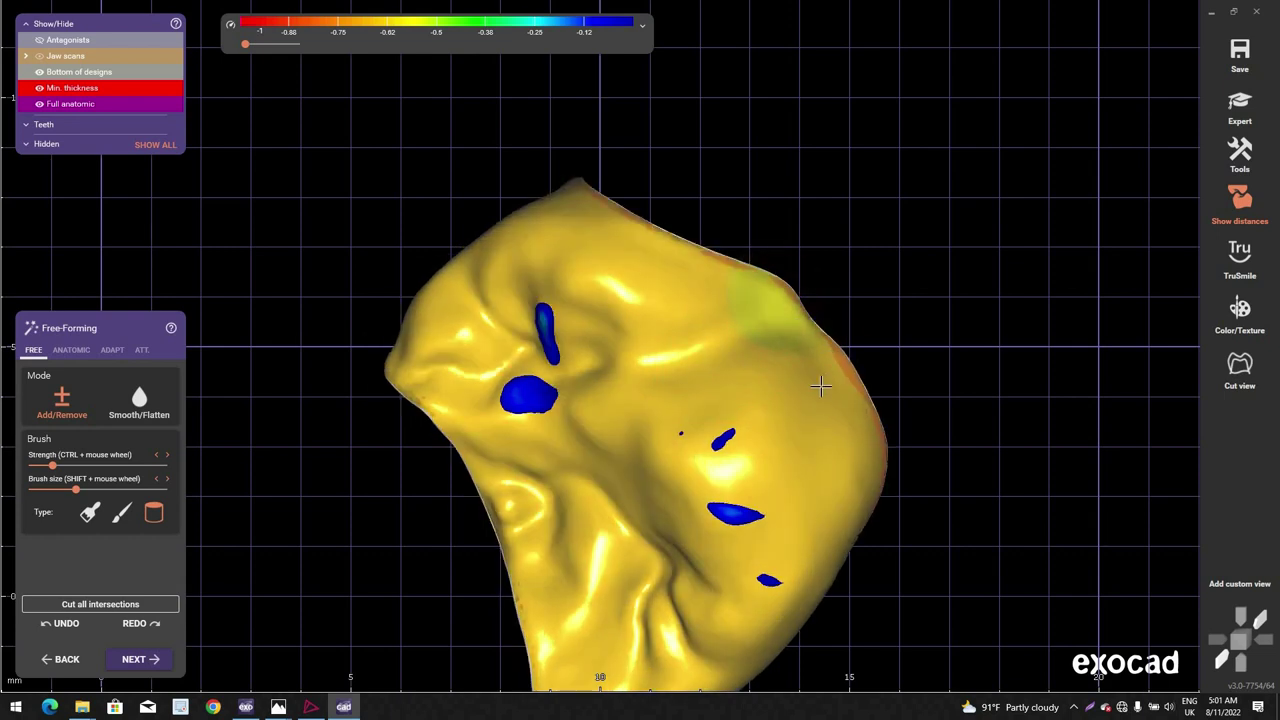
scroll(820, 386, "up", 3, "shift")
scroll(840, 380, "down", 1, "ctrl")
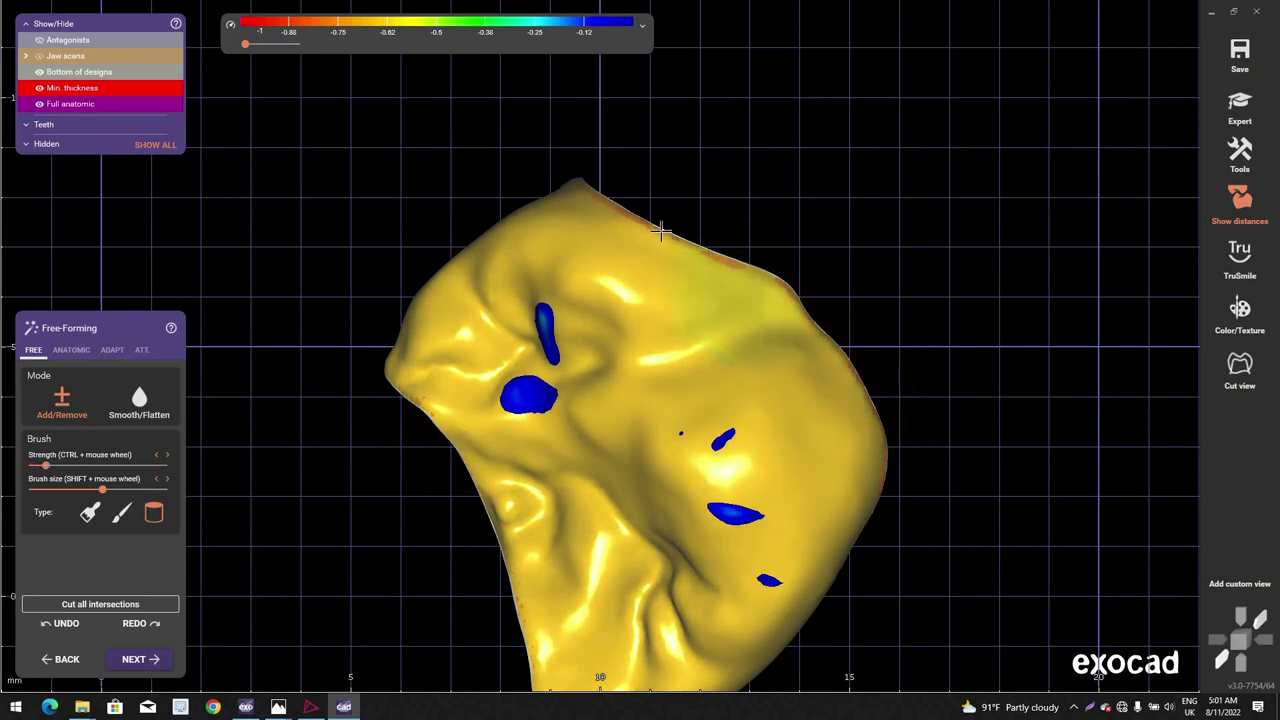
right_click_drag(677, 266, 671, 216)
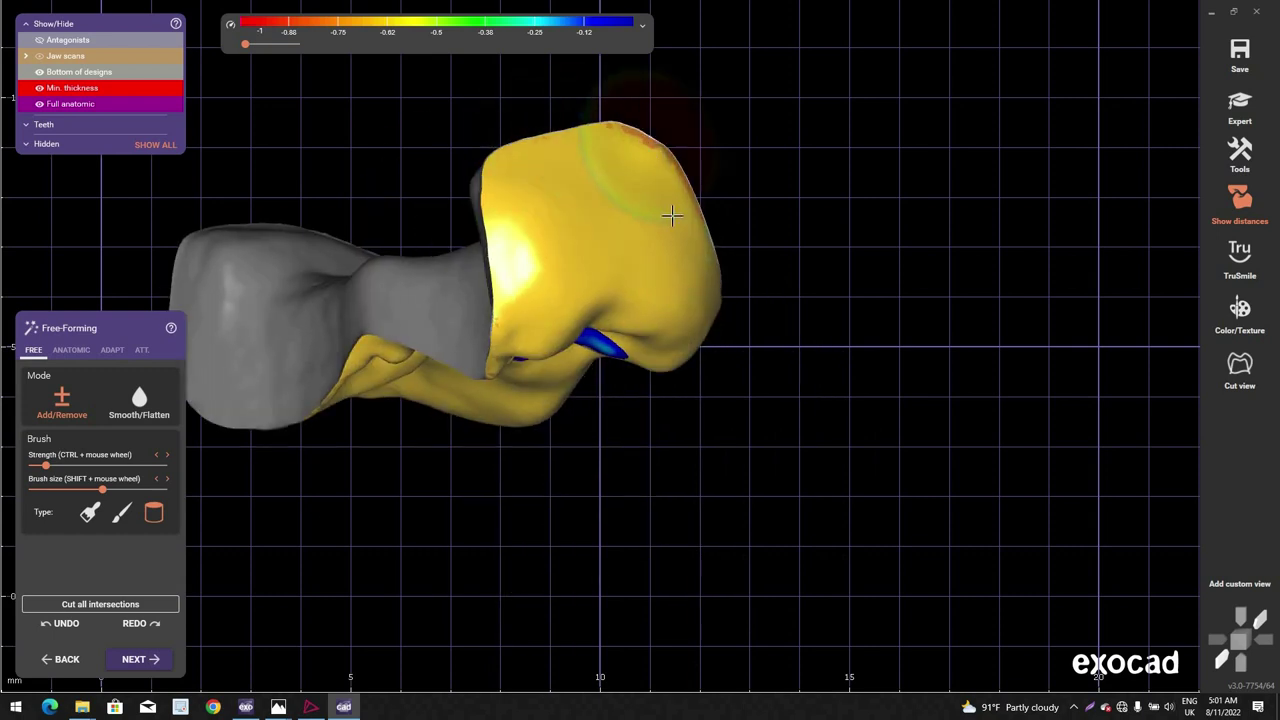
scroll(672, 215, "down", 2)
right_click_drag(431, 212, 126, 352)
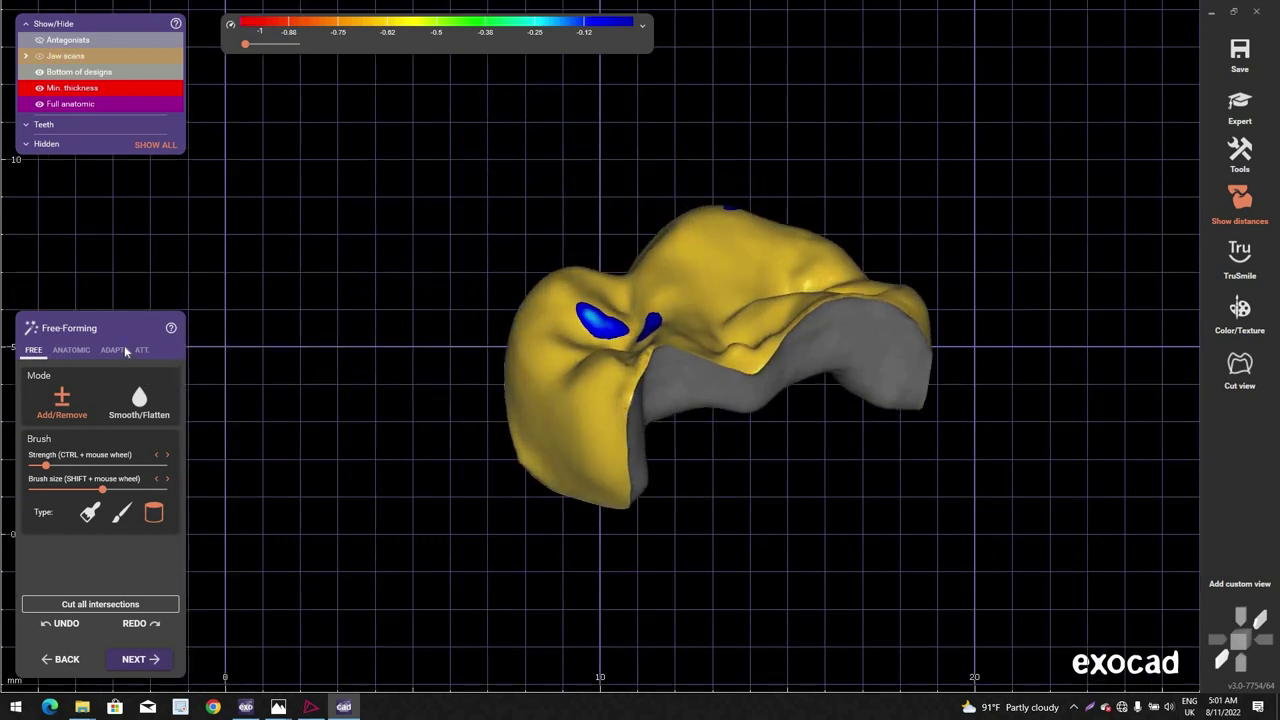
Step: Cut the inlay's intersections with the antagonist using static occlusal adaptation, and show the jaw scans again
left_click(112, 351)
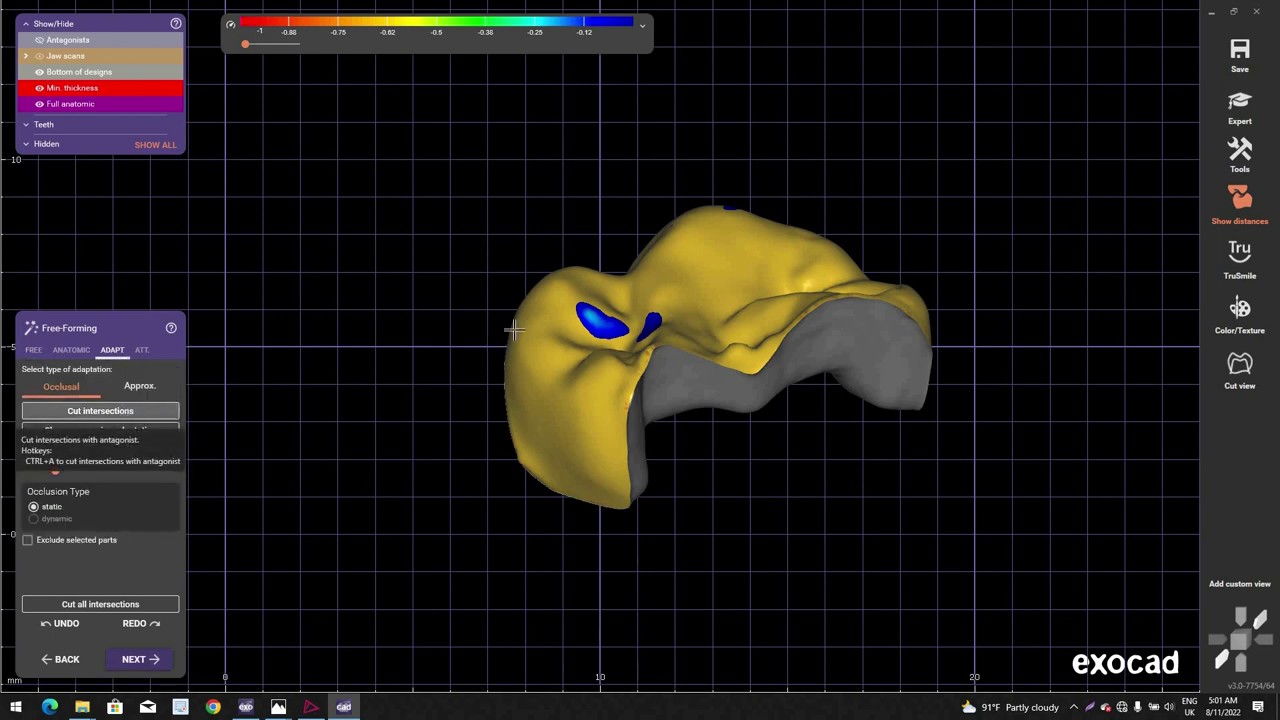
scroll(692, 257, "down", 3)
right_click_drag(692, 257, 640, 362)
key("j")
Step: Return to free Smooth/Flatten shaping with the cylindrical brush and smooth the inlay's palatal cusps
scroll(691, 369, "down", 2)
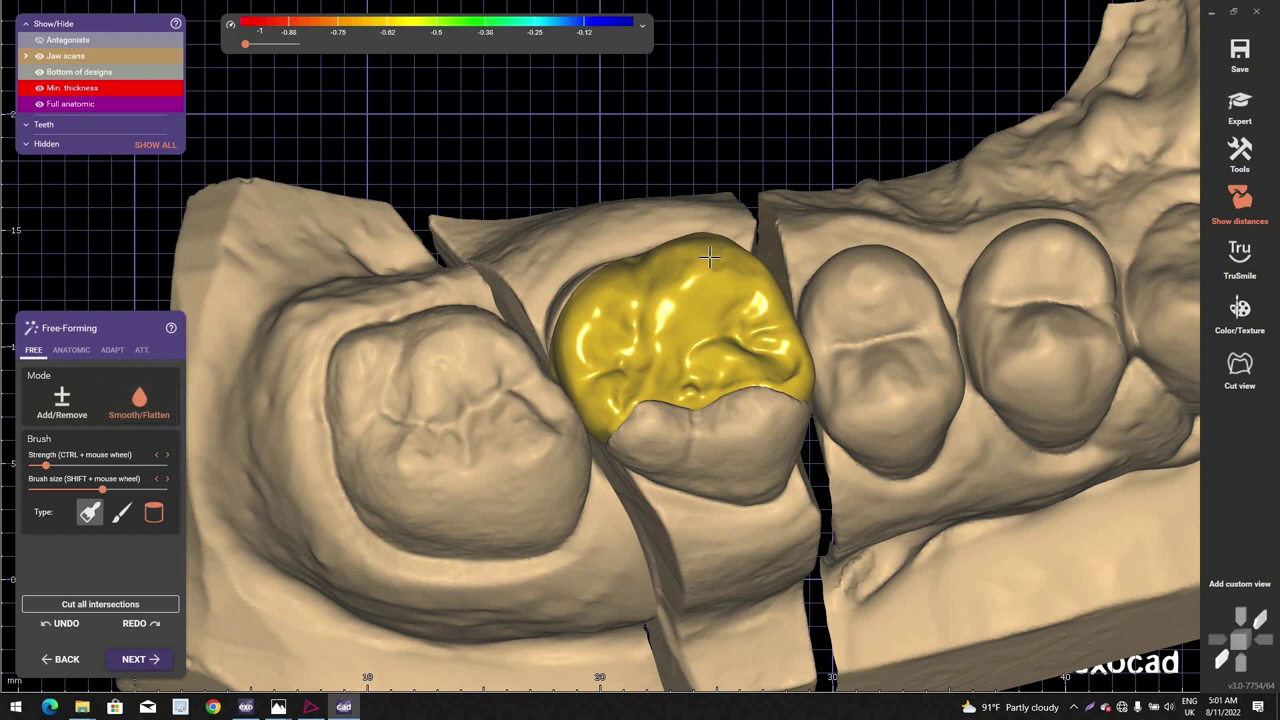
scroll(700, 280, "up", 3)
mouse_move(753, 257)
right_mouse_down()
mouse_move(782, 264)
mouse_move(749, 226)
mouse_move(755, 181)
right_mouse_up()
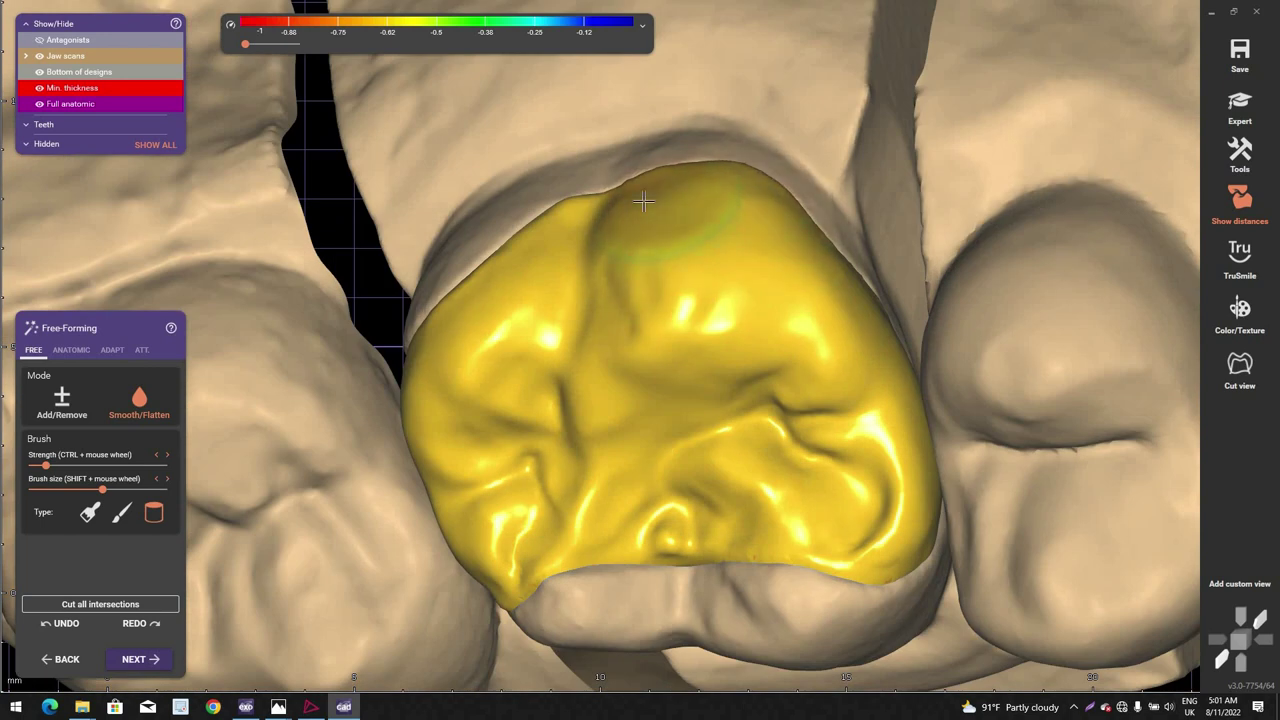
right_click_drag(643, 202, 675, 270)
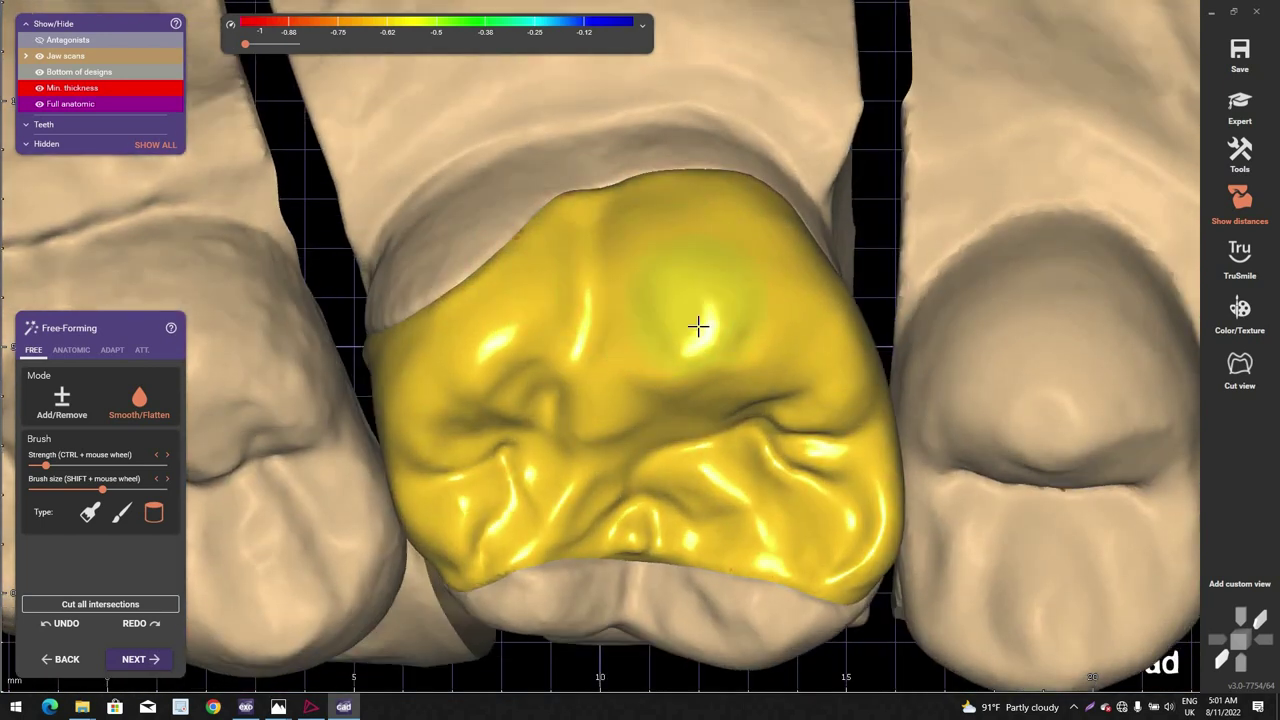
right_click_drag(698, 326, 691, 282)
Step: Switch to expert mode and start correcting the margin line of the tooth 26 inlay
scroll(517, 337, "down", 2)
right_click_drag(517, 374, 600, 308)
scroll(450, 288, "down", 2)
scroll(569, 345, "up", 3)
scroll(600, 308, "up", 1)
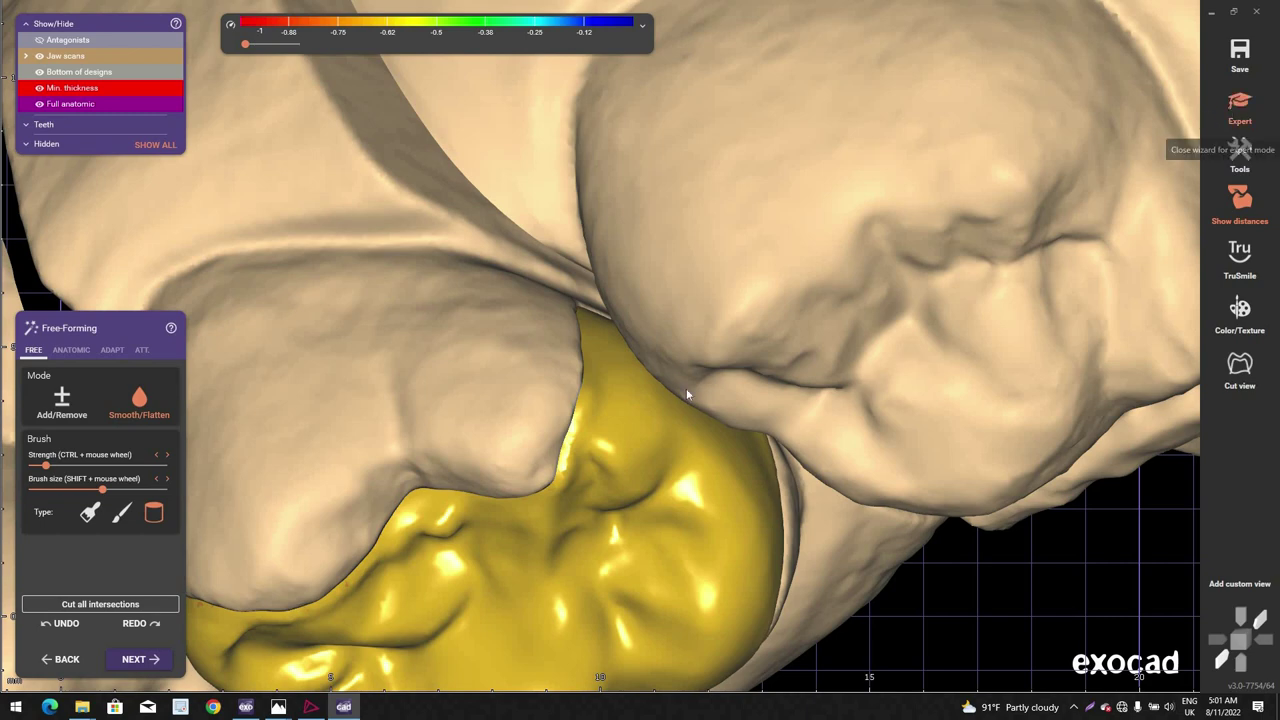
left_click(1240, 105)
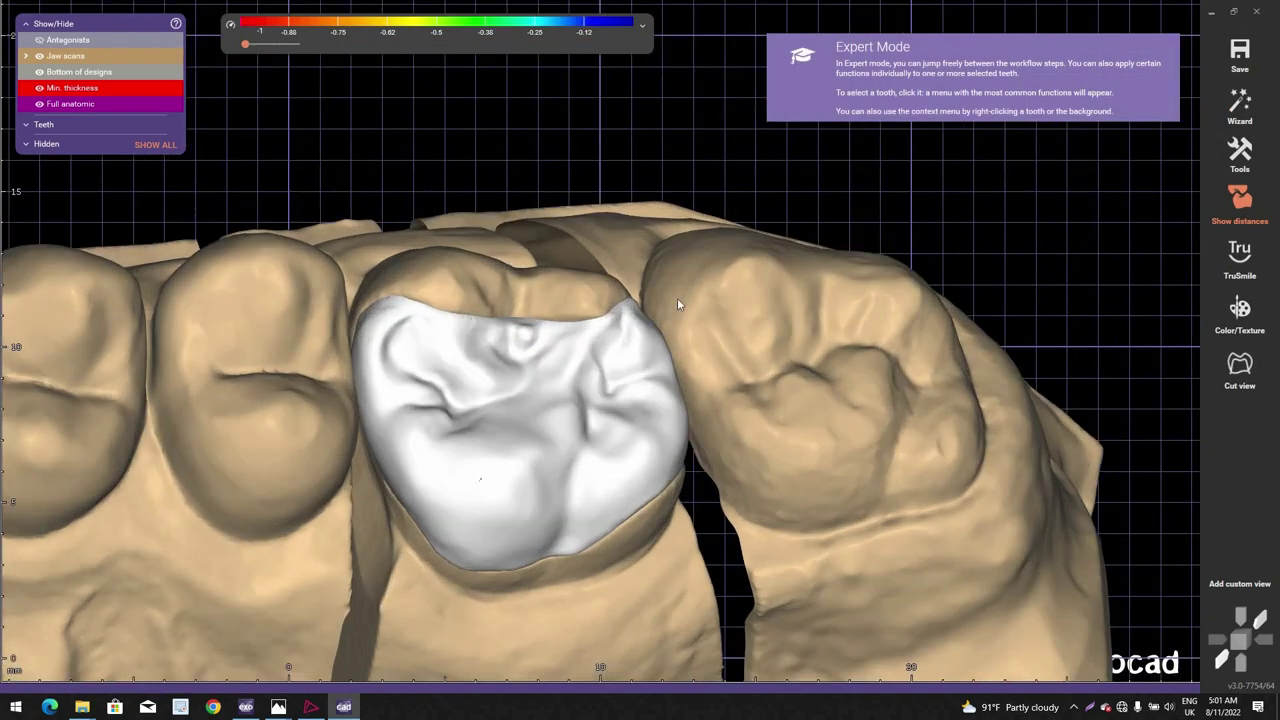
right_click(677, 304)
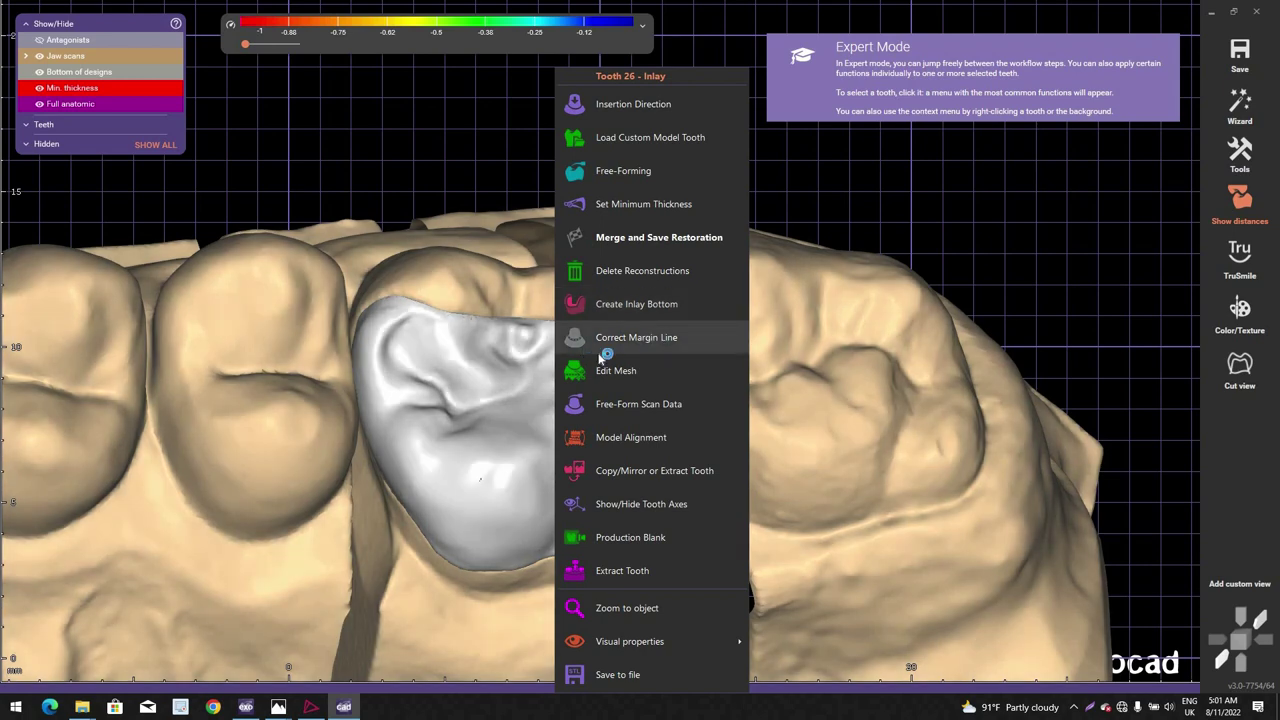
left_click(600, 345)
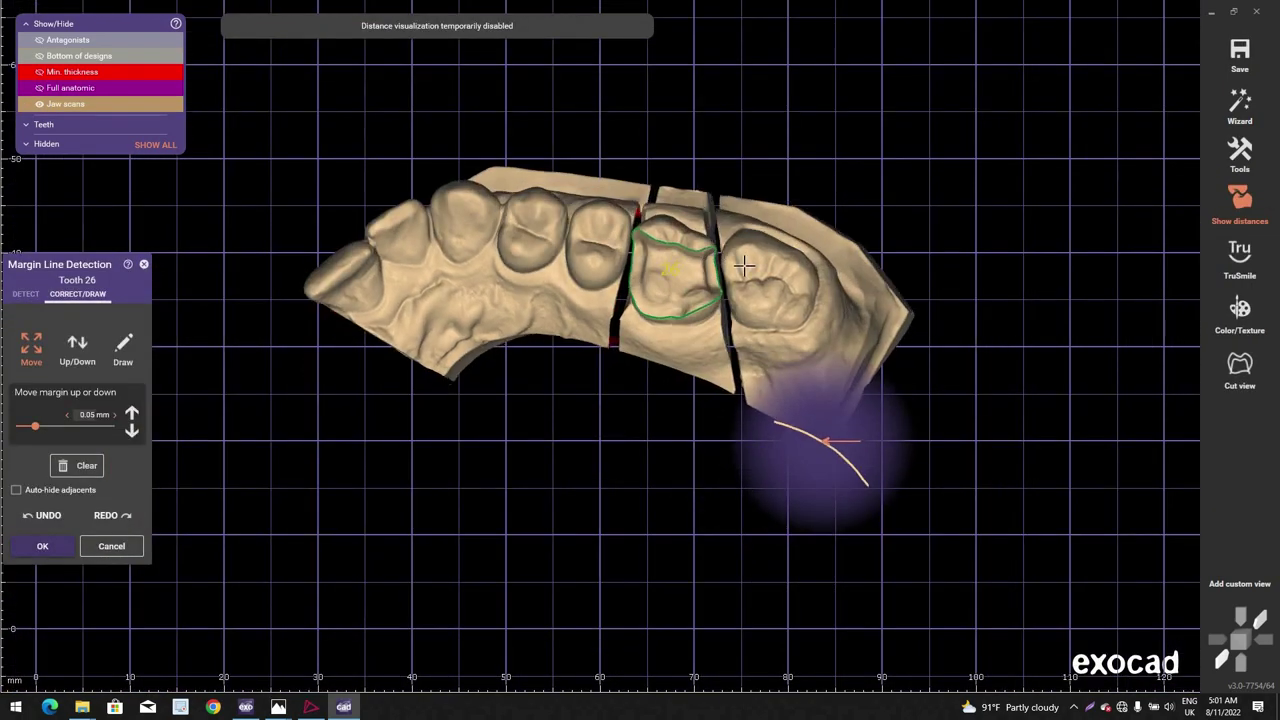
Step: Move the margin line points at the distobuccal corner and along the buccal cusp edge of the tooth 26 preparation
scroll(732, 244, "up", 6)
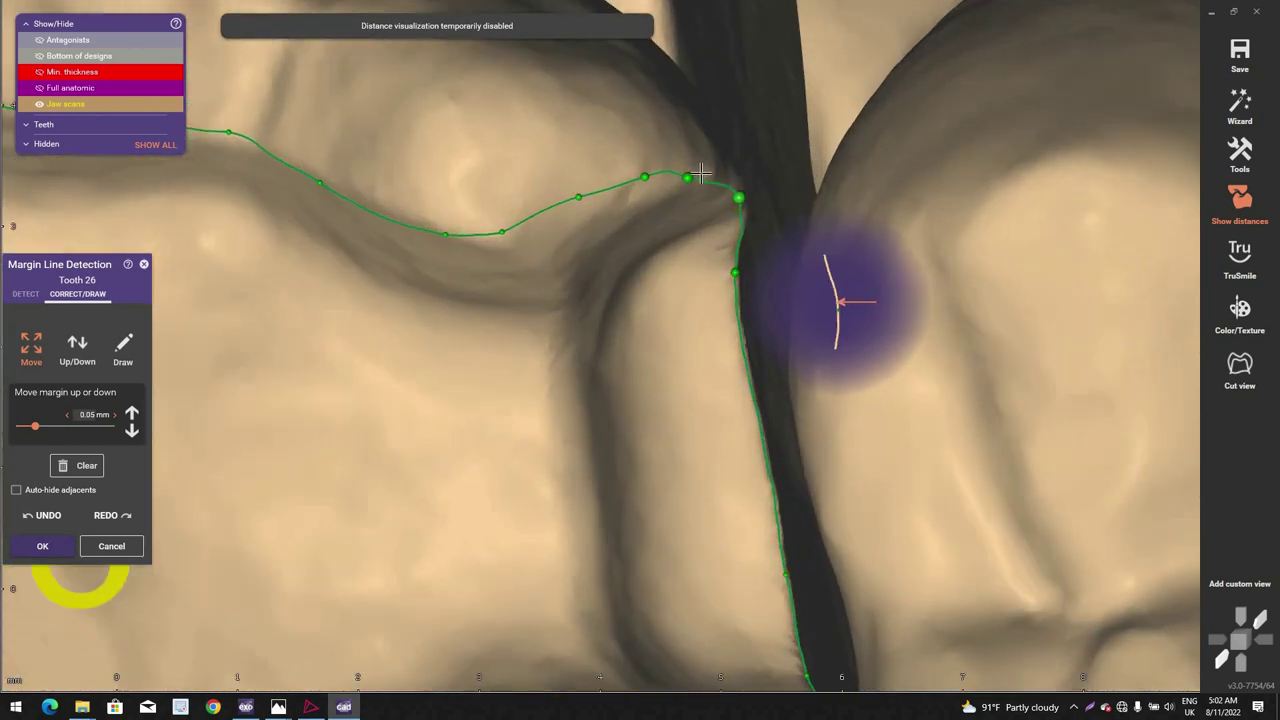
left_click_drag(687, 178, 703, 172)
scroll(502, 233, "down", 3)
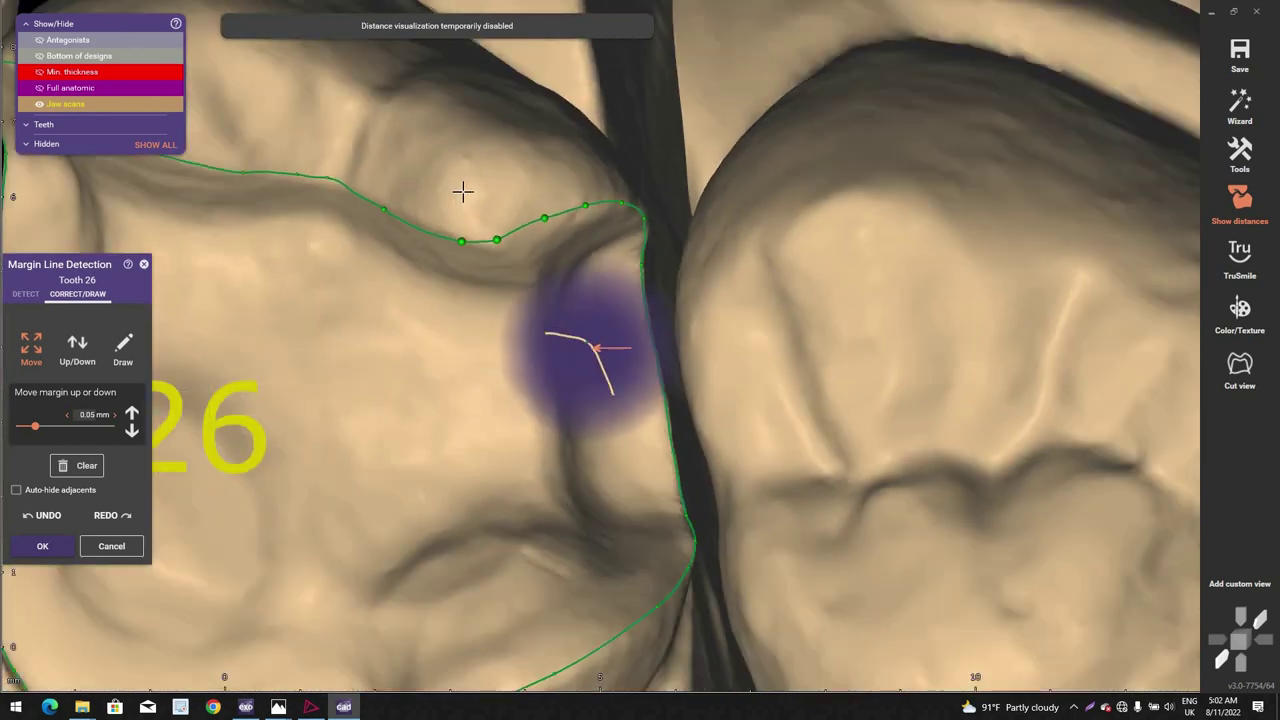
right_click_drag(463, 191, 451, 154)
scroll(452, 156, "up", 2)
left_click_drag(455, 178, 503, 171)
scroll(457, 197, "down", 3)
Step: Refine the margin line points on the buccal wall's groove and mesial edge, and accept the corrected margin
middle_click_drag(457, 197, 534, 317)
right_click_drag(534, 317, 569, 317)
scroll(568, 316, "up", 4)
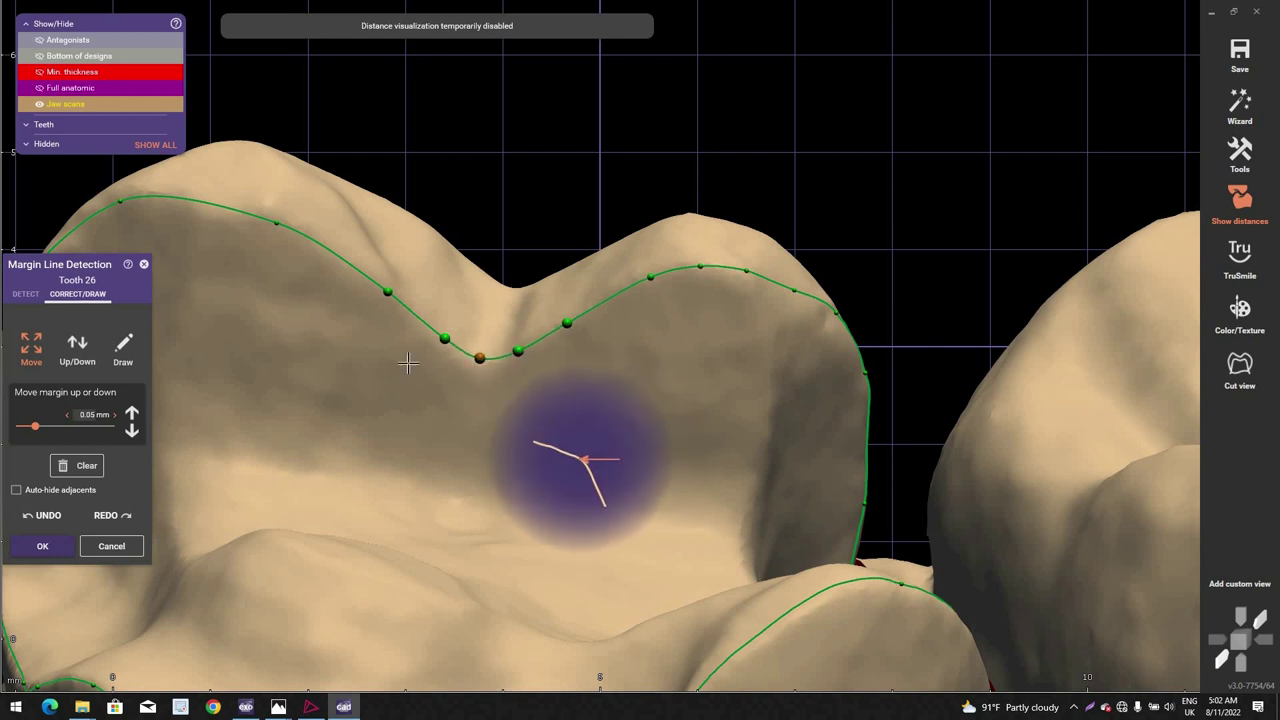
right_click_drag(409, 360, 534, 290)
scroll(534, 290, "up", 3)
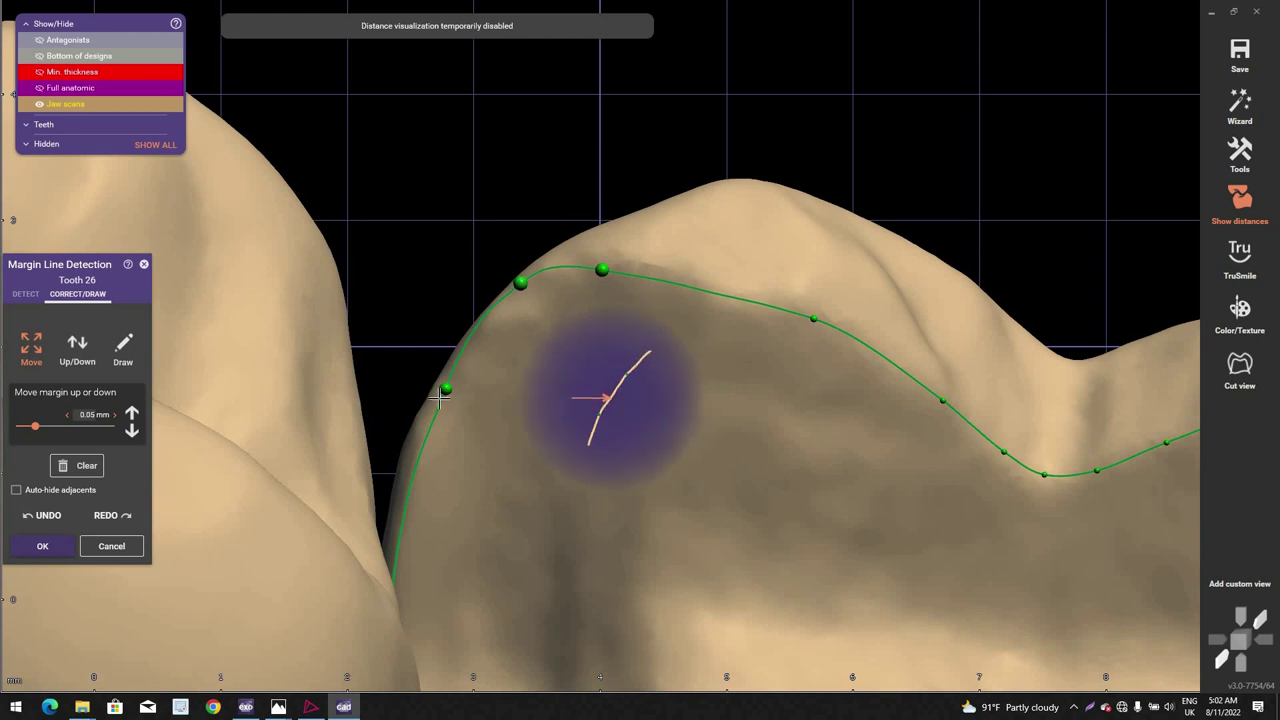
left_click_drag(445, 388, 435, 398)
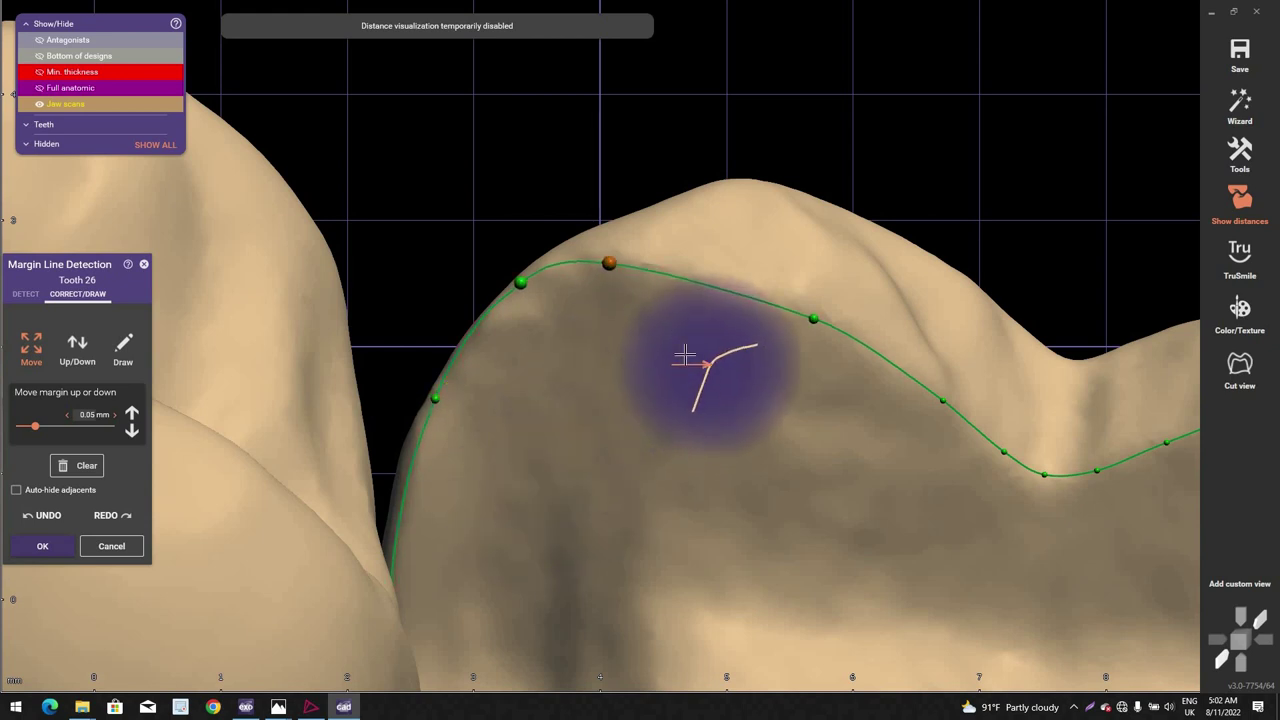
scroll(684, 362, "down", 4)
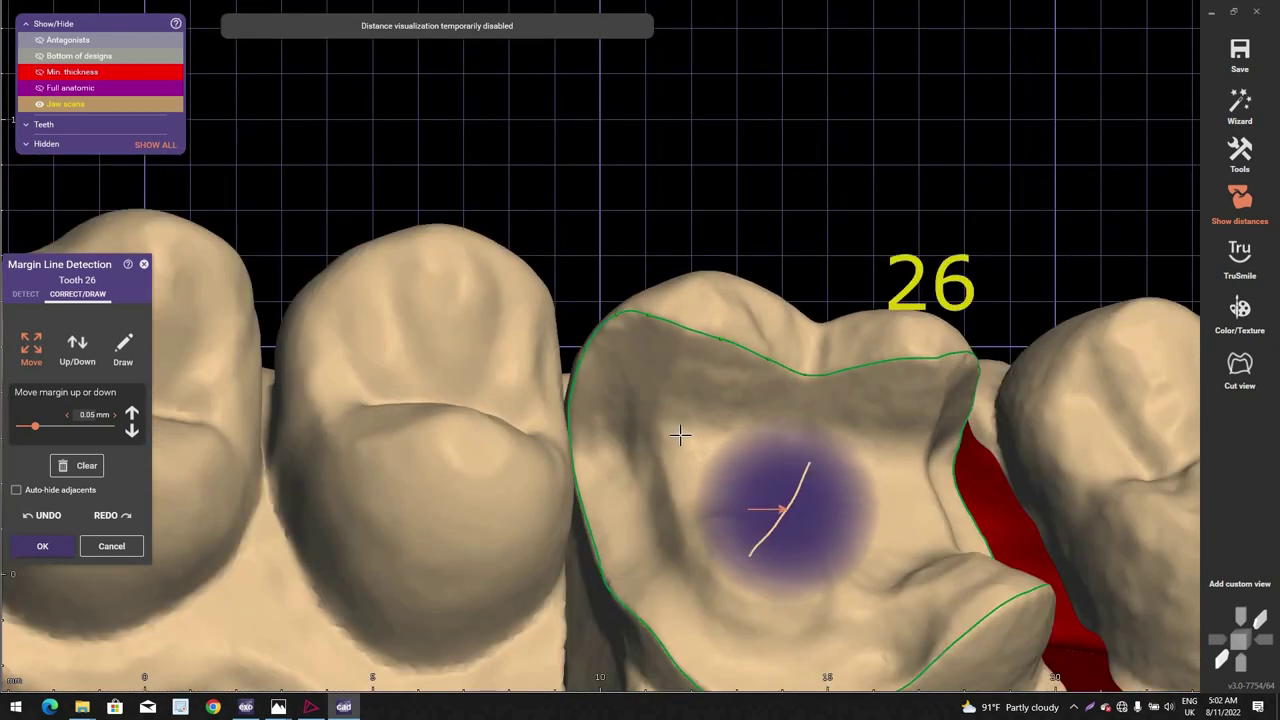
scroll(680, 435, "down", 1)
middle_click(680, 435)
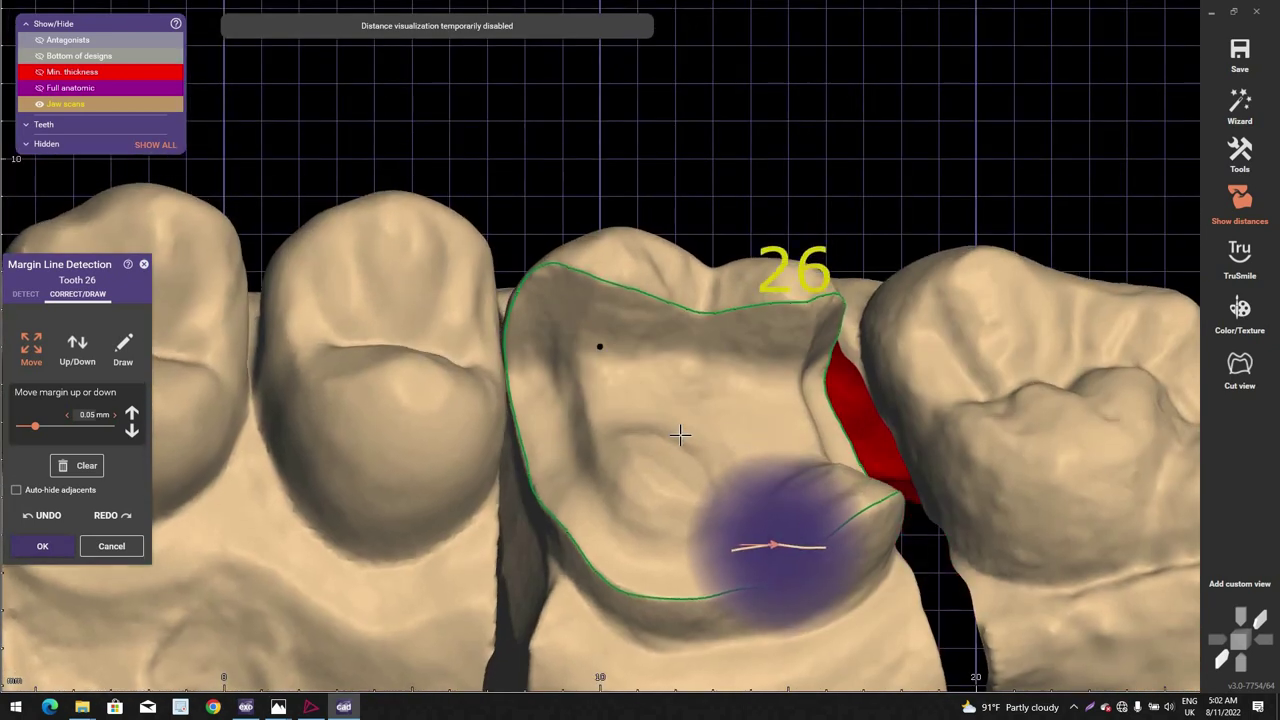
right_click_drag(680, 435, 677, 595)
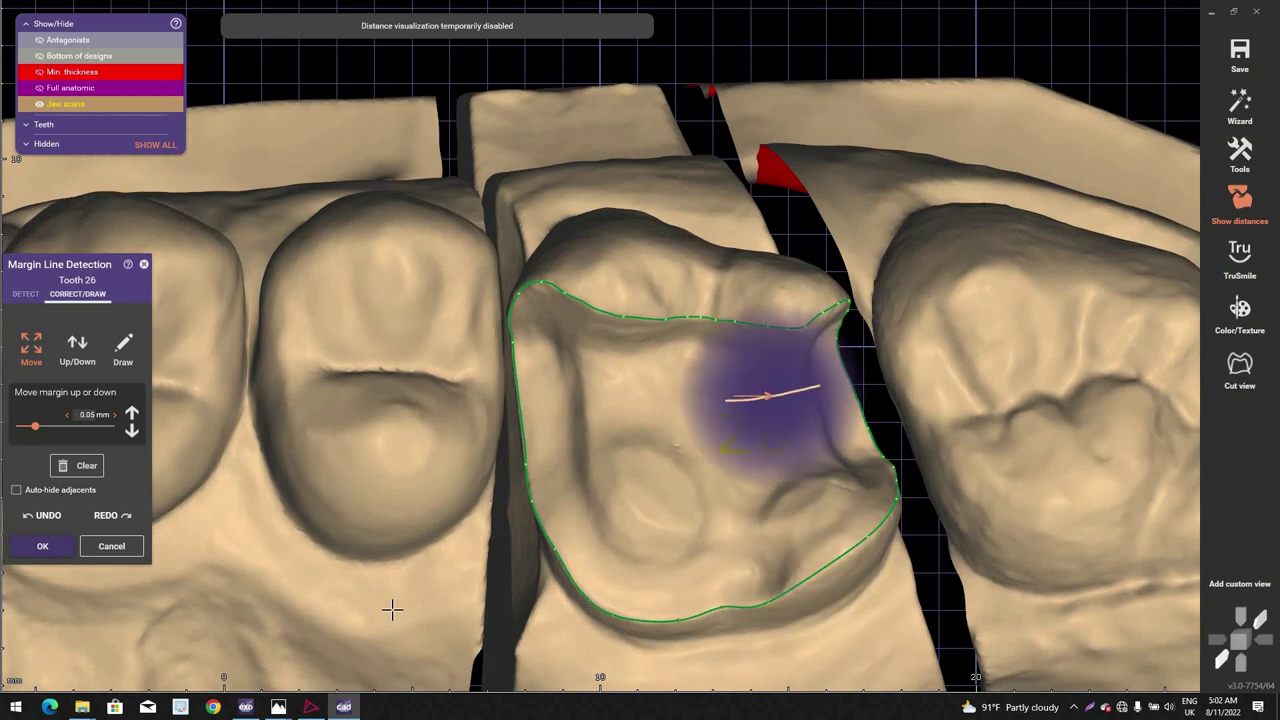
left_click(32, 549)
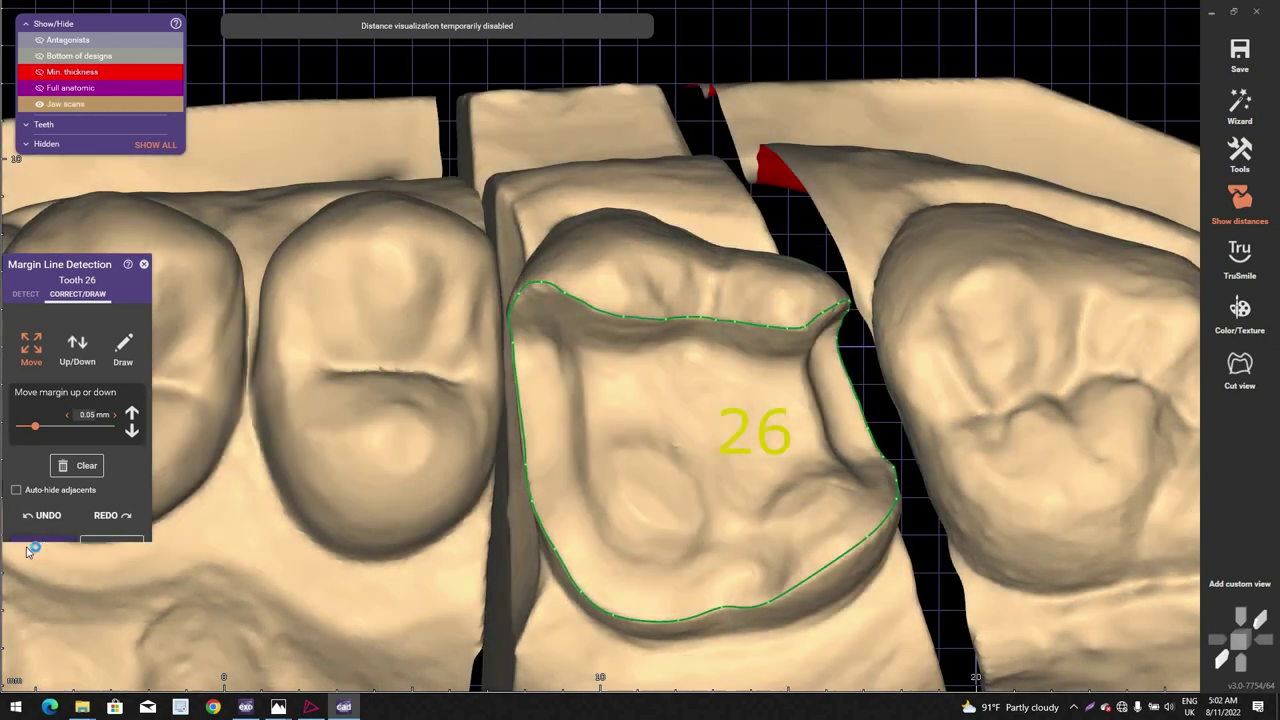
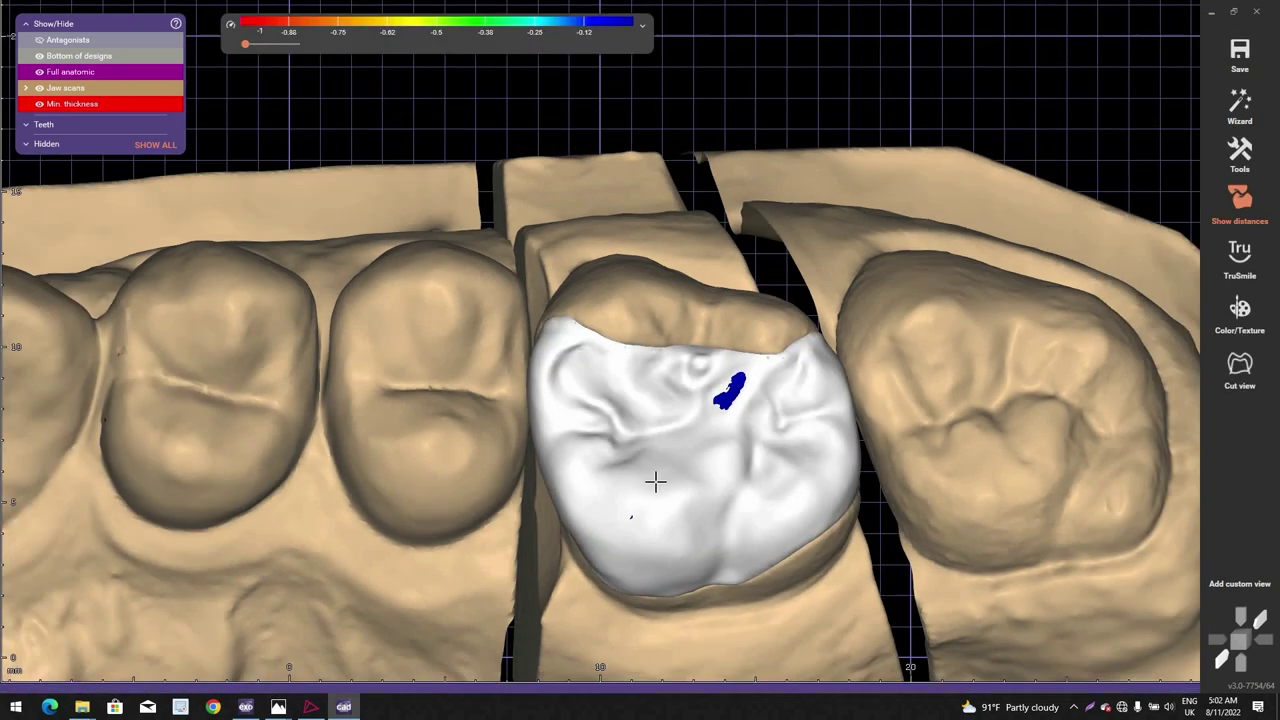
Step: Return to the wizard's free-forming stage and choose free Smooth/Flatten shaping for the inlay
scroll(655, 482, "down", 1)
right_click_drag(655, 482, 413, 323)
scroll(613, 552, "down", 2)
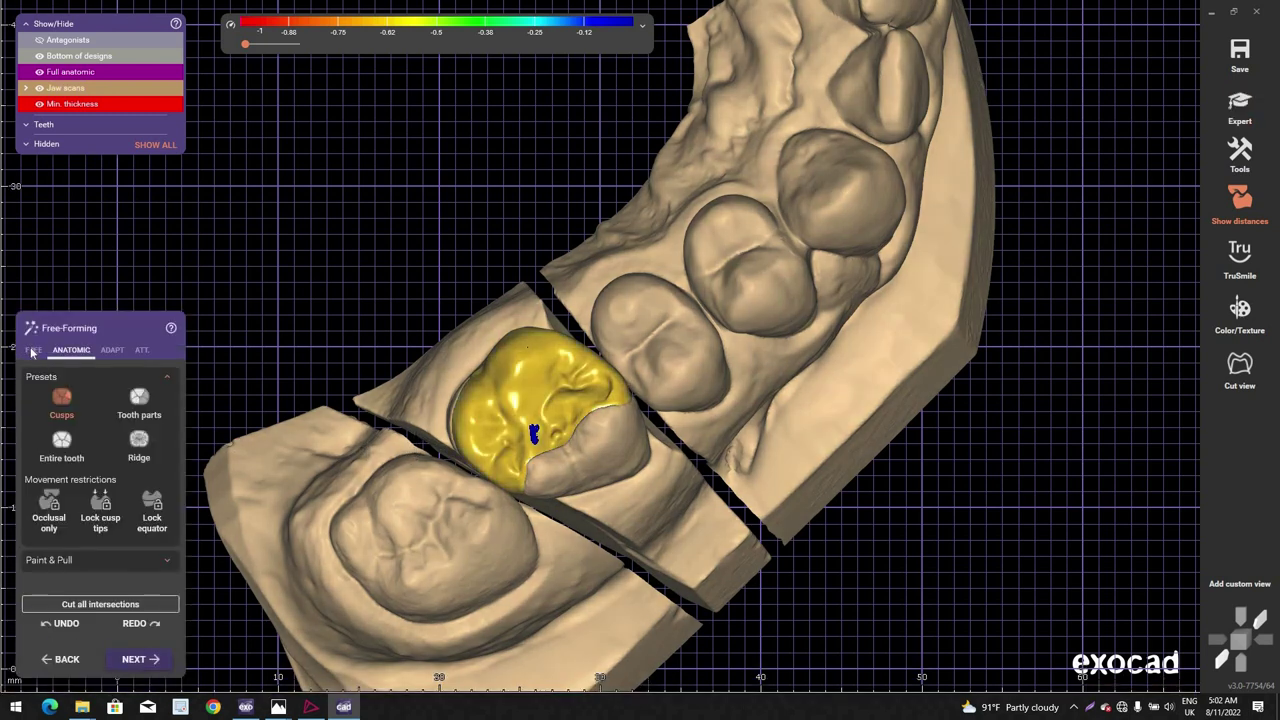
left_click(32, 352)
left_click(139, 398)
right_click_drag(523, 346, 530, 334)
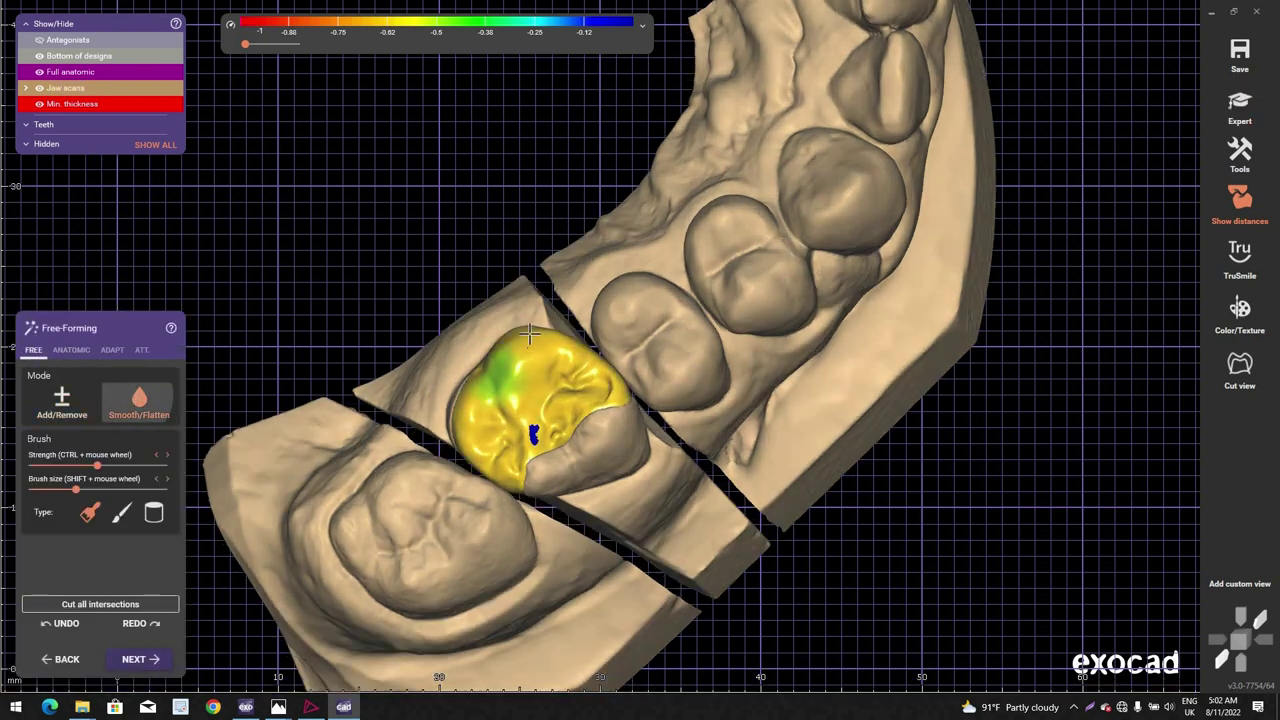
Step: Cut the inlay's remaining intersection with the antagonist using static occlusal adaptation at 0.1 mm
scroll(530, 336, "up", 4)
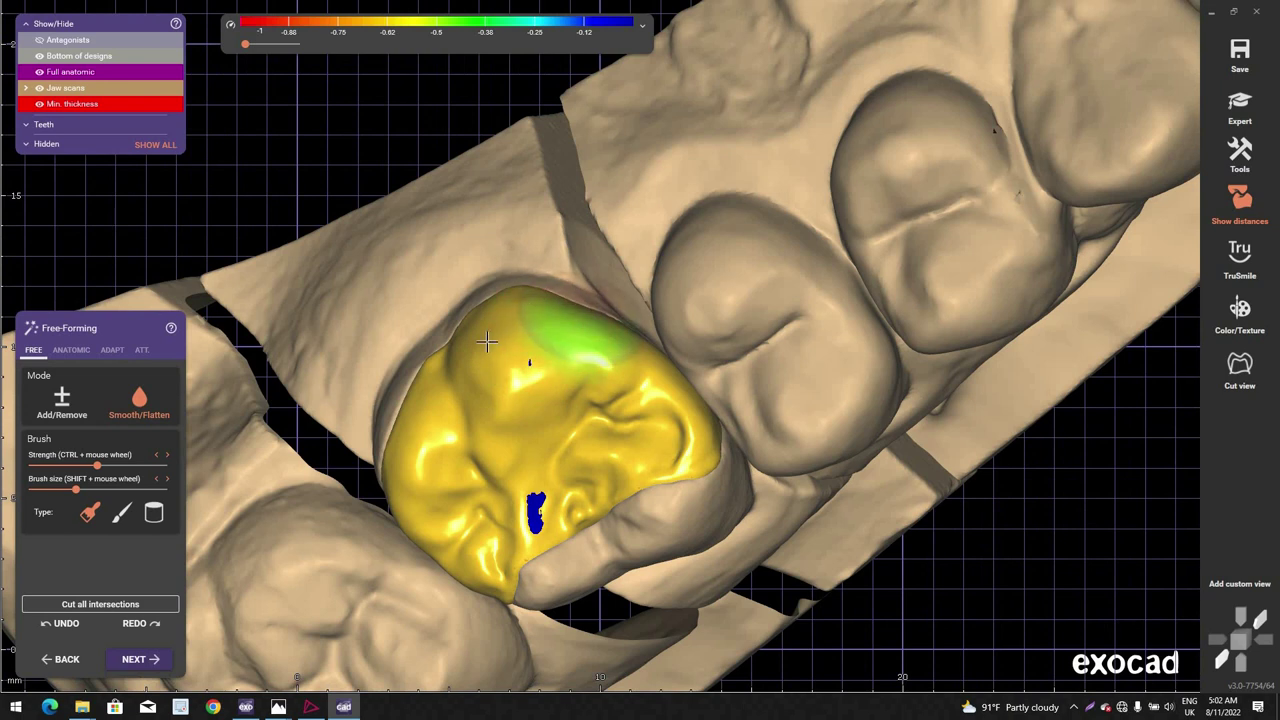
right_click_drag(75, 413, 110, 358)
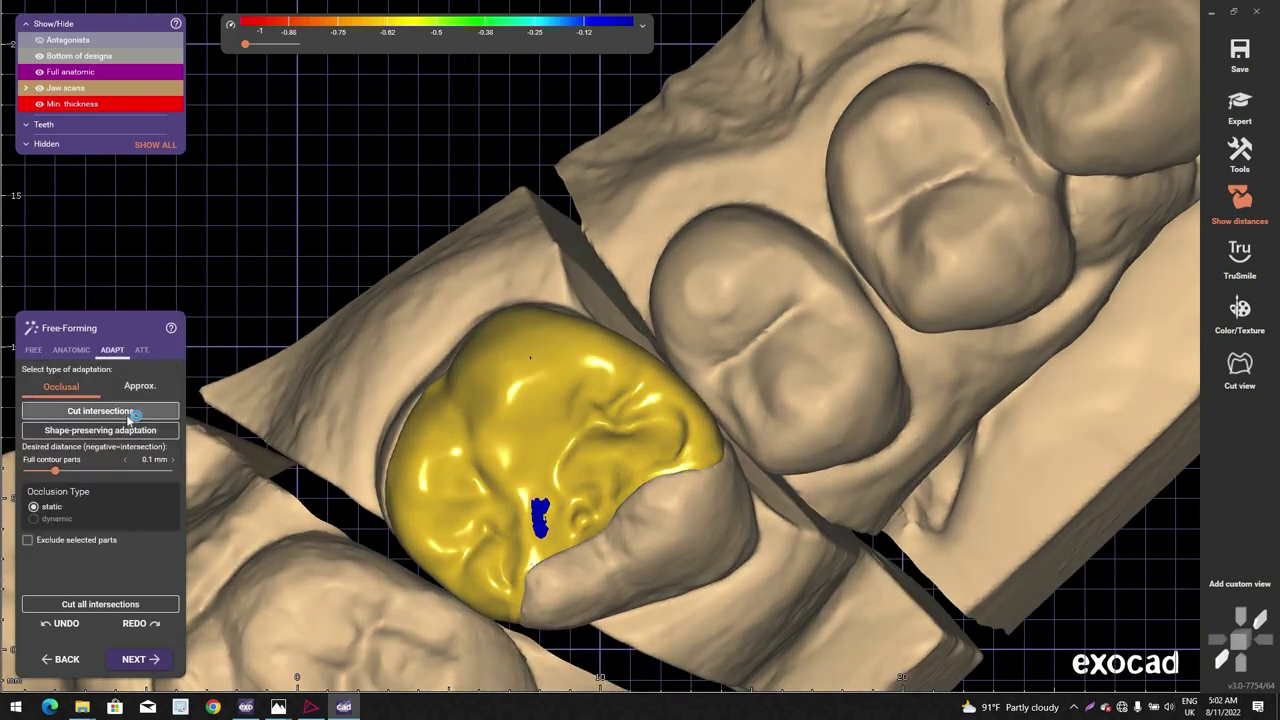
left_click(128, 412)
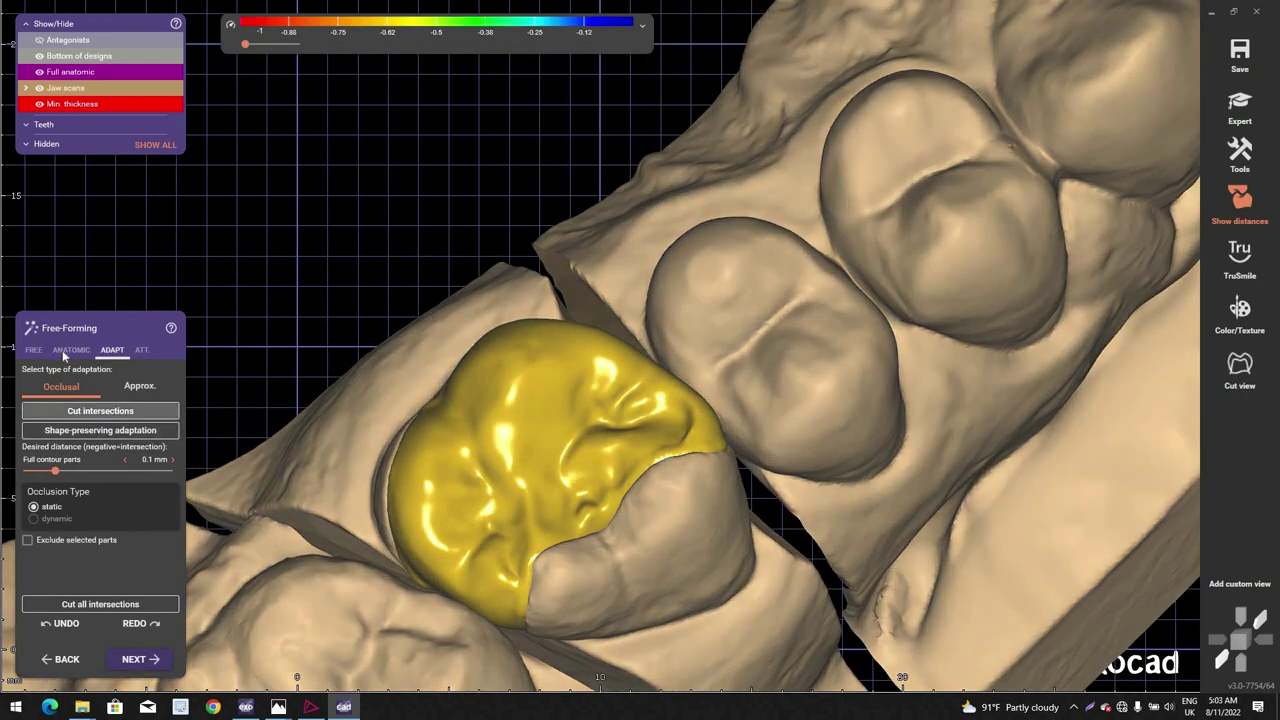
Step: Smooth the occlusal pit next to the buccal margin using Smooth/Flatten with the fine-tipped brush
left_click(33, 350)
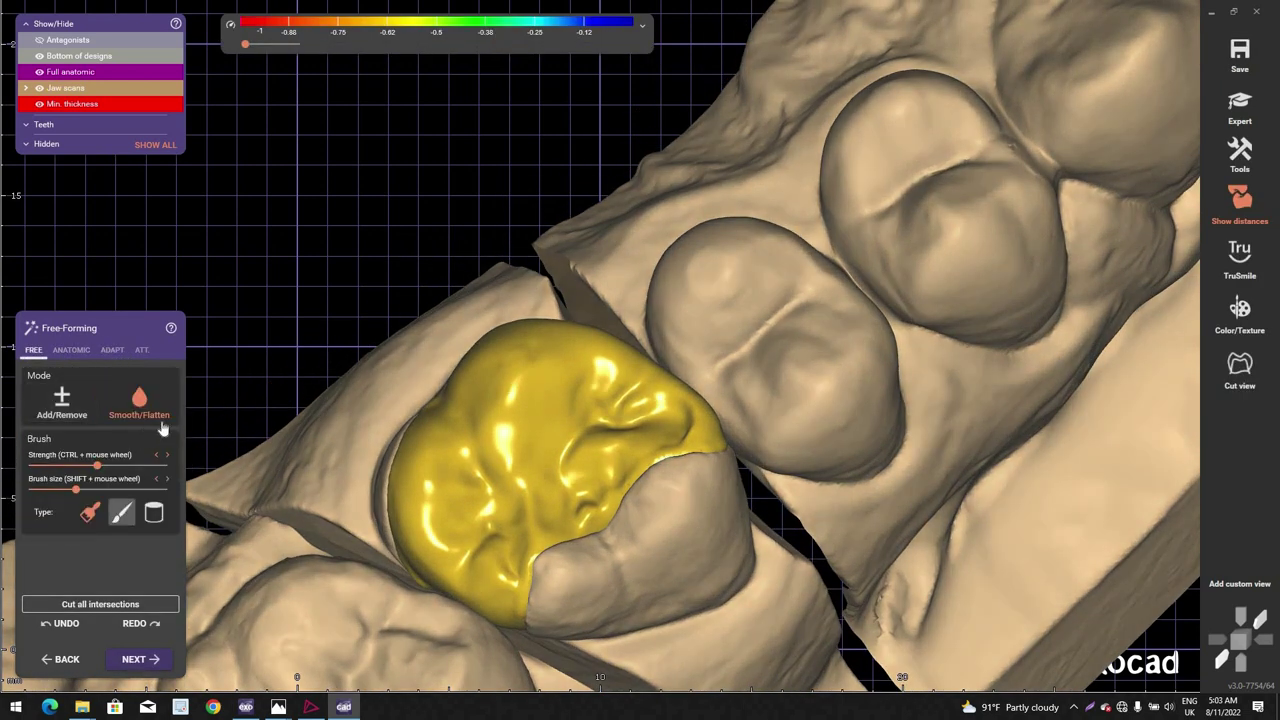
scroll(600, 543, "up", 5)
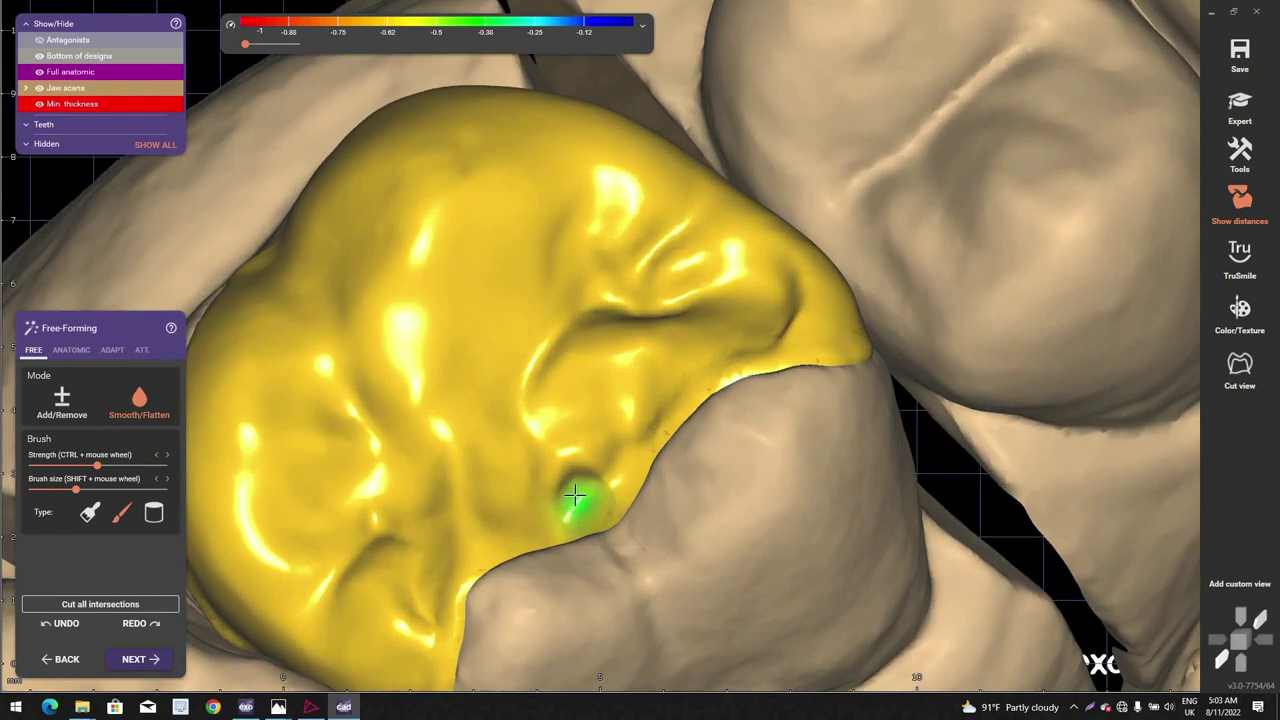
scroll(545, 492, "down", 5)
Step: Turn on TruSmile rendering and examine the inlay from the buccal and occlusal sides
right_click_drag(543, 491, 600, 338)
scroll(500, 370, "down", 5)
scroll(612, 376, "up", 2)
scroll(612, 376, "down", 1)
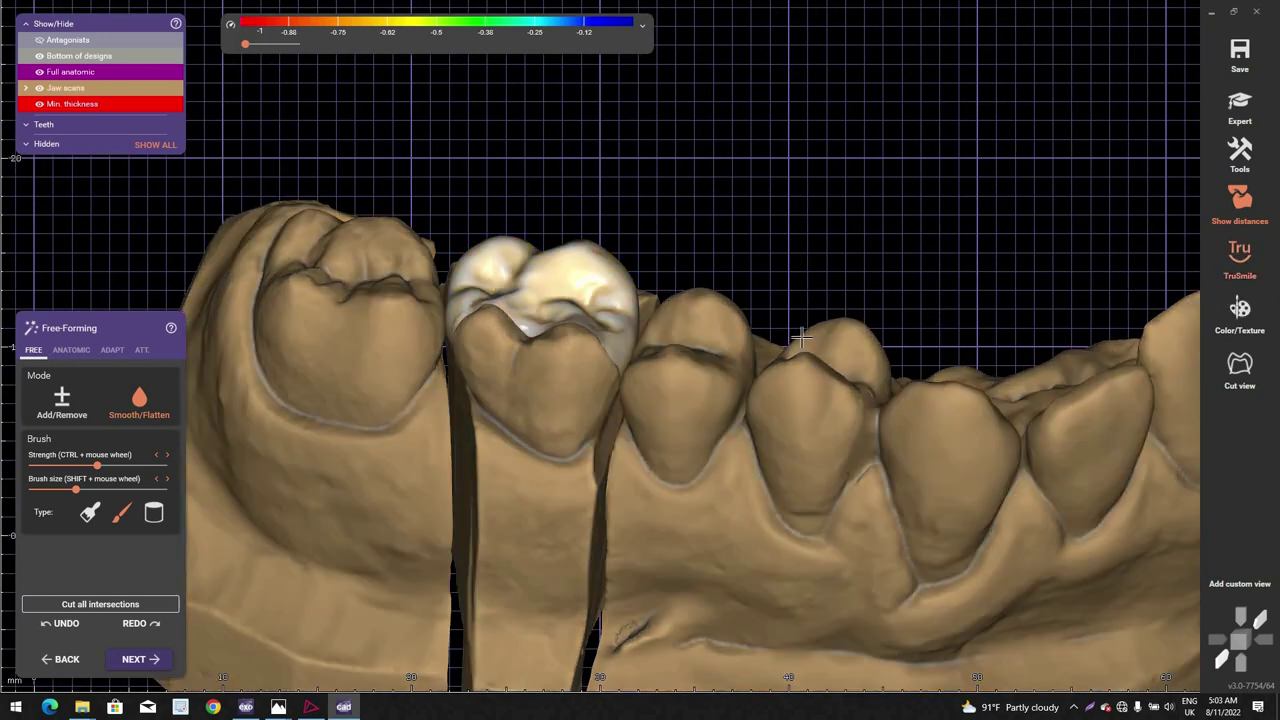
right_click_drag(831, 310, 760, 440)
scroll(775, 450, "up", 4)
Step: Choose Add/Remove with a smaller, stronger fine-tipped brush and carve the inlay's central and palatal grooves
left_click(62, 403)
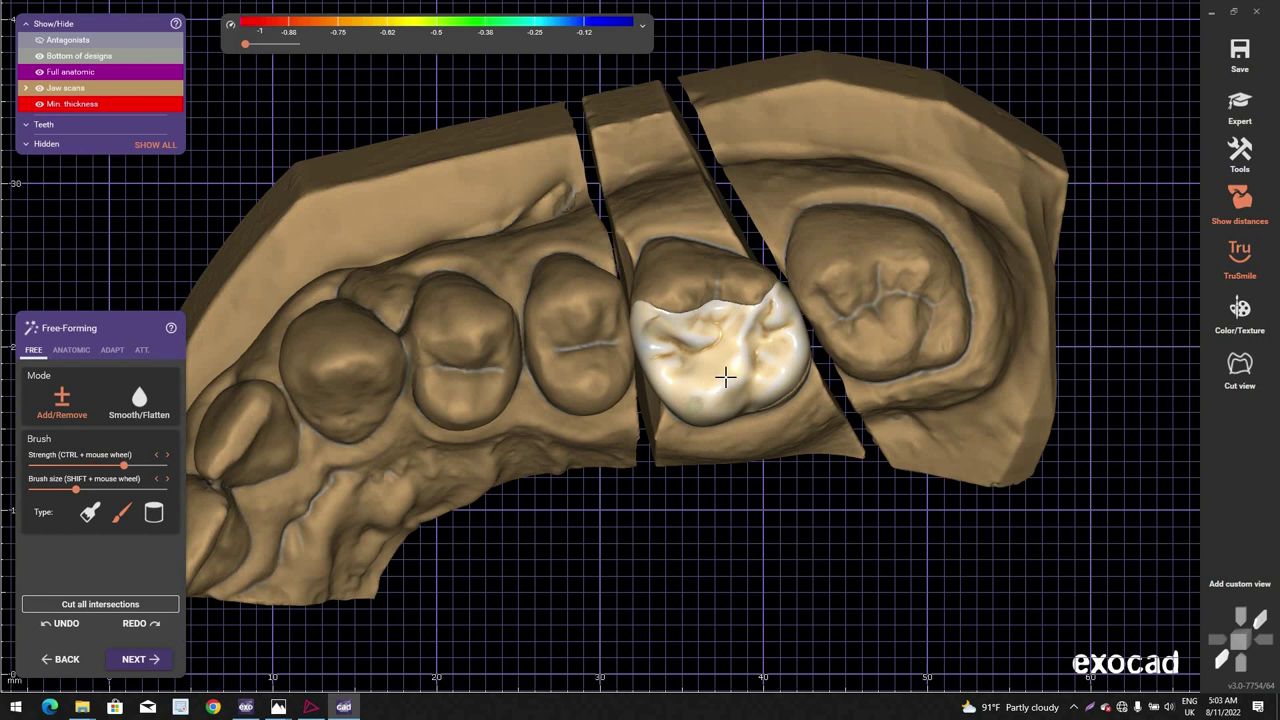
scroll(727, 375, "up", 5)
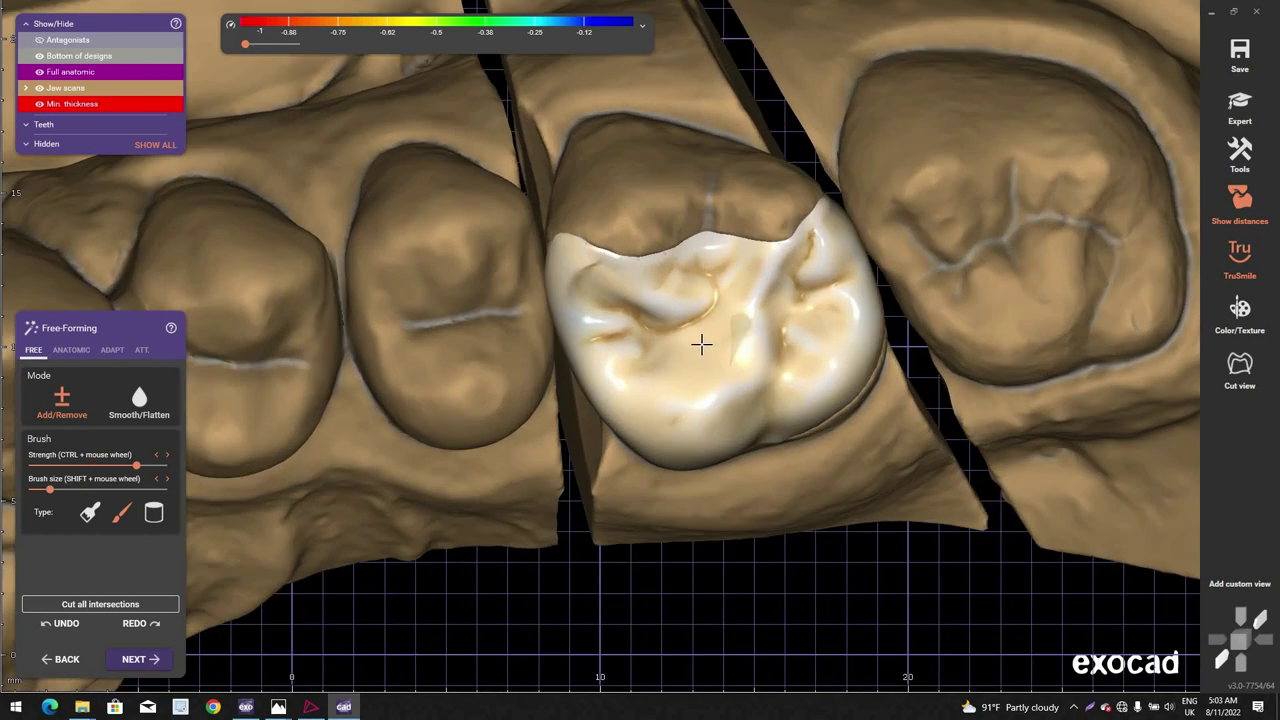
right_click_drag(742, 317, 792, 313)
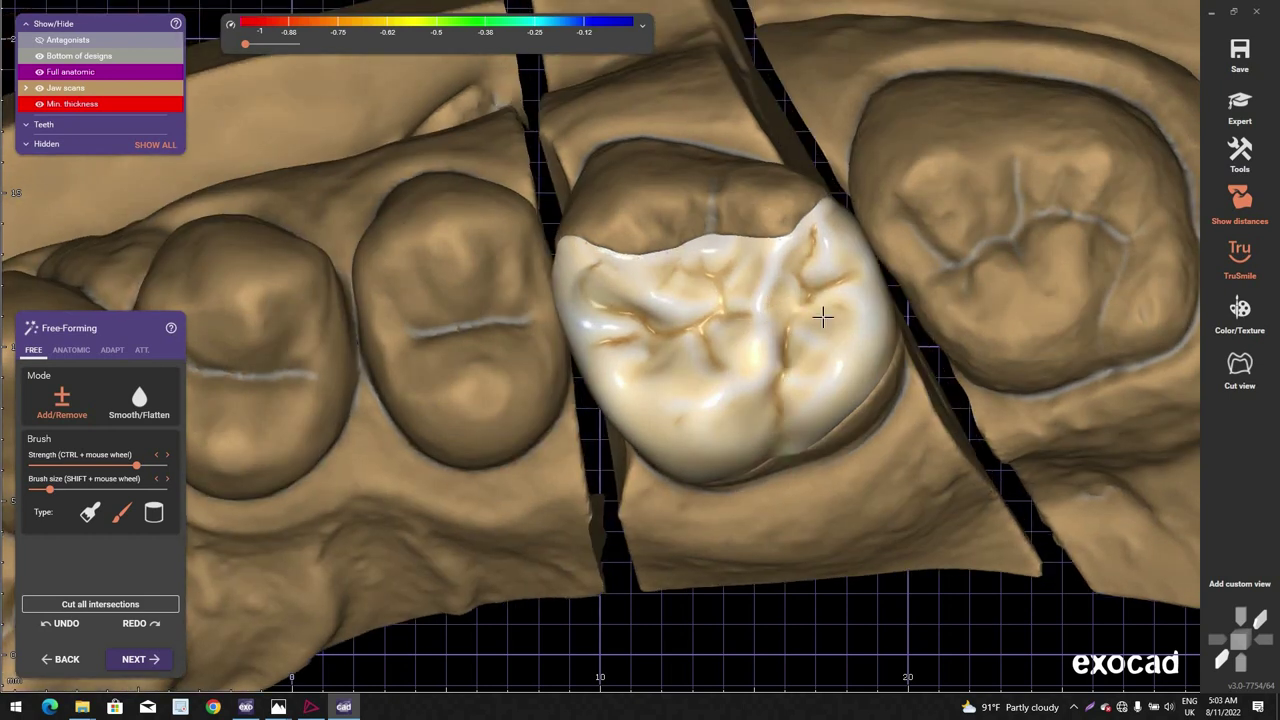
right_click_drag(822, 317, 805, 299)
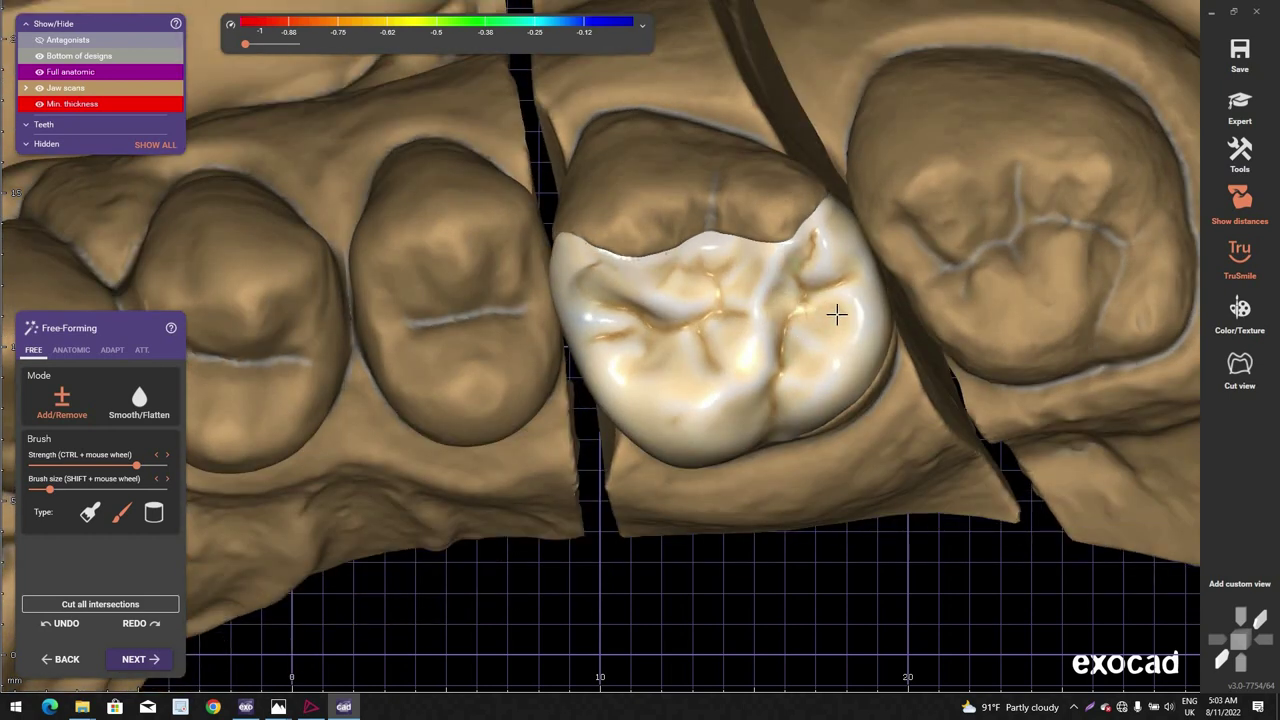
middle_click(836, 315, "shift")
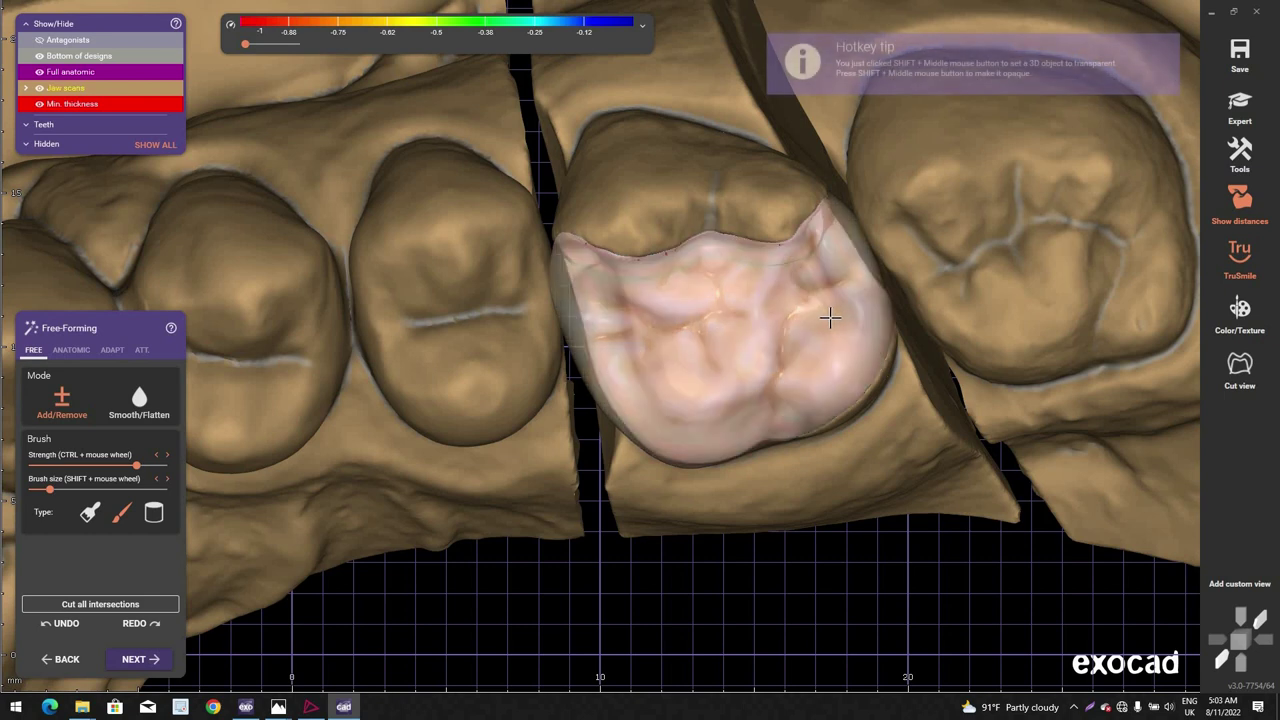
middle_click(836, 315, "shift")
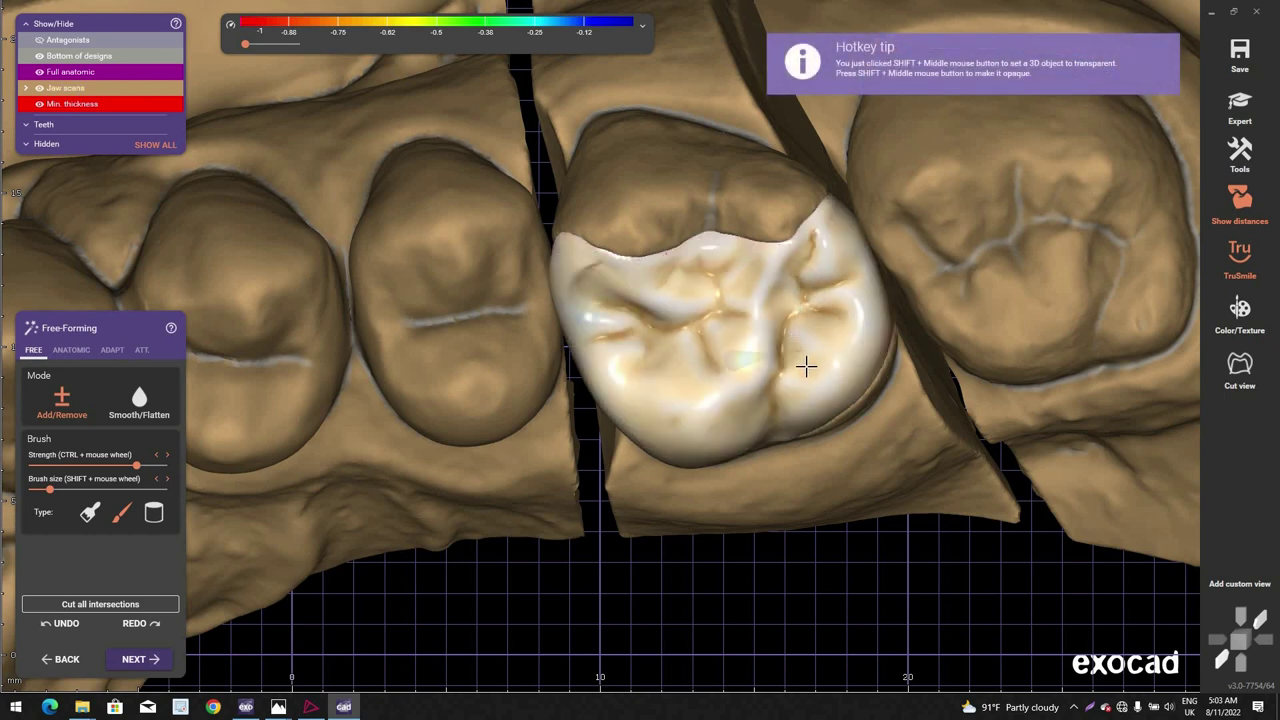
Step: Reduce the brush size further and carve finer secondary fissures into the inlay's mesial and distal occlusal surfaces
scroll(783, 329, "down", 3)
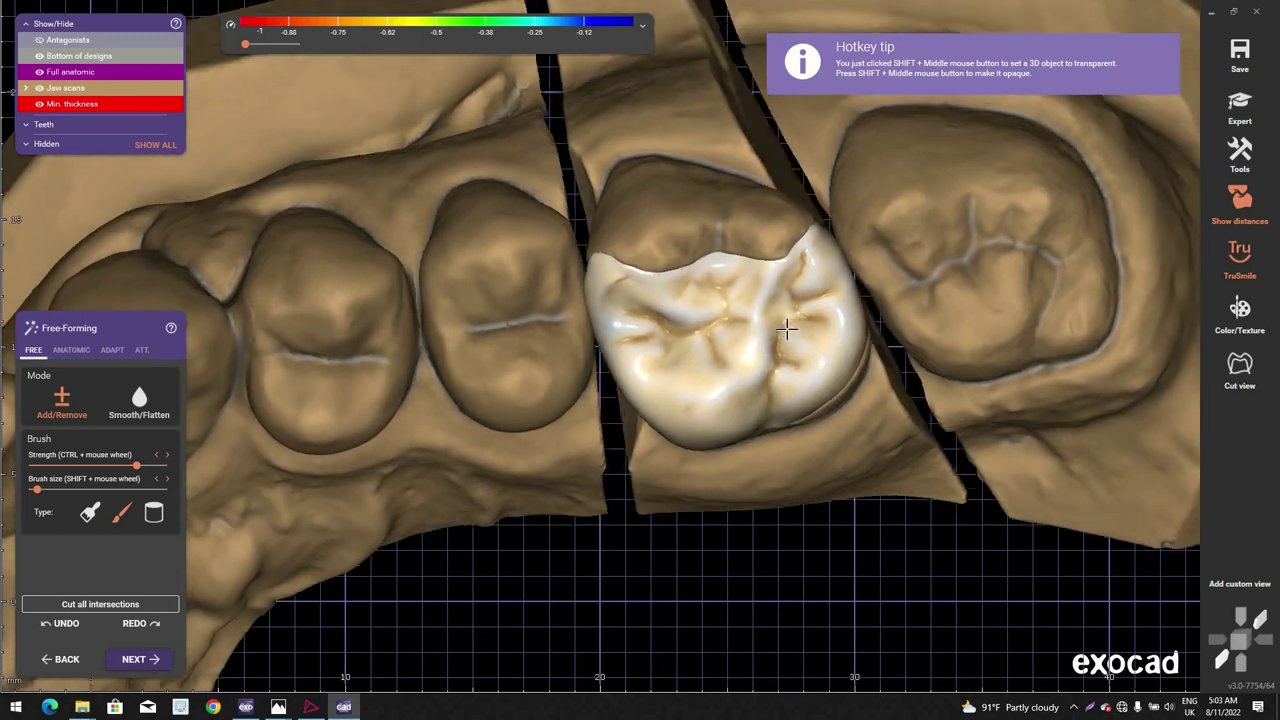
right_click_drag(788, 329, 667, 369)
scroll(677, 328, "up", 3)
scroll(677, 327, "up", 2)
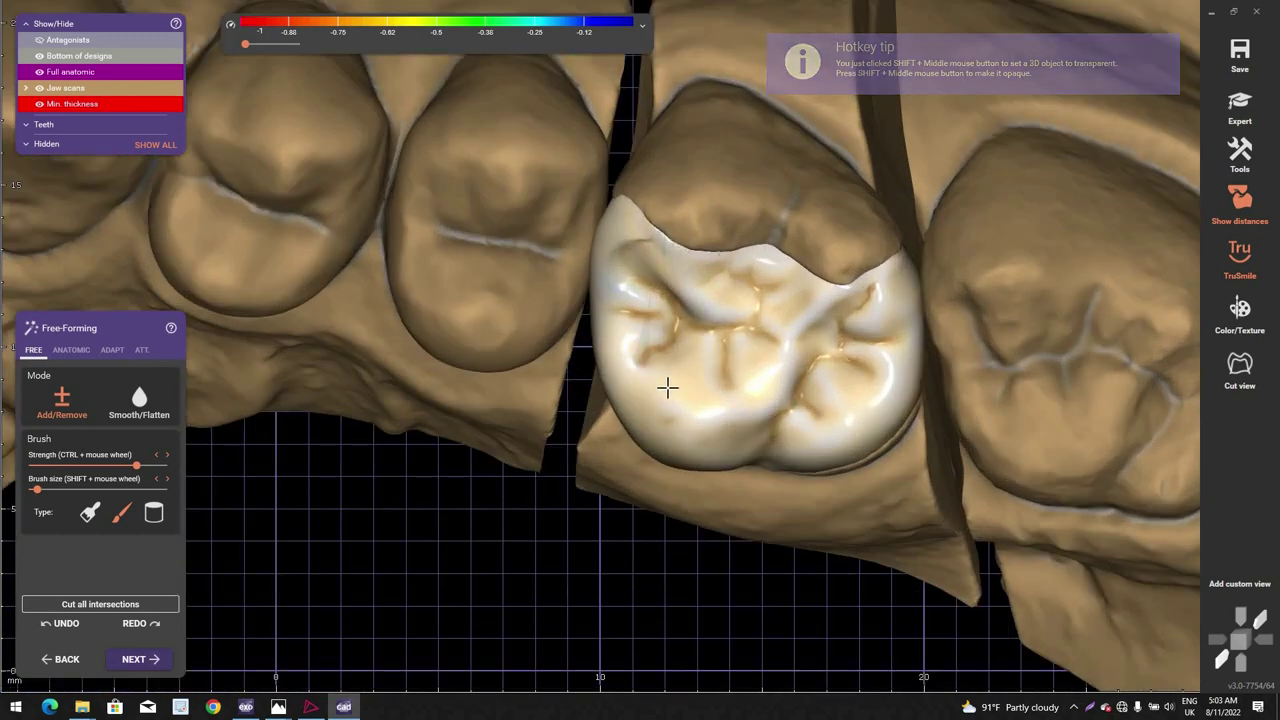
scroll(666, 383, "down", 2)
right_click_drag(667, 387, 739, 344)
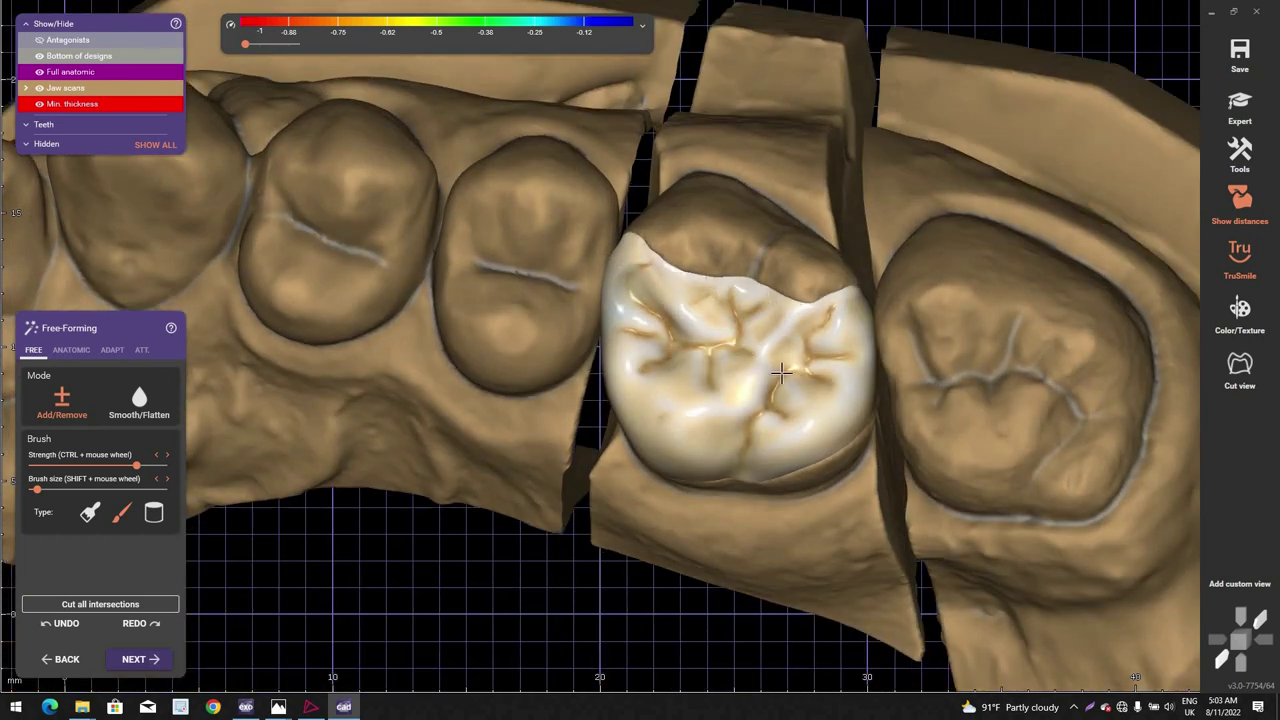
mouse_move(781, 373)
right_mouse_down()
mouse_move(782, 328)
mouse_move(781, 374)
mouse_move(795, 360)
right_mouse_up()
scroll(782, 350, "down", 3)
scroll(781, 374, "down", 2)
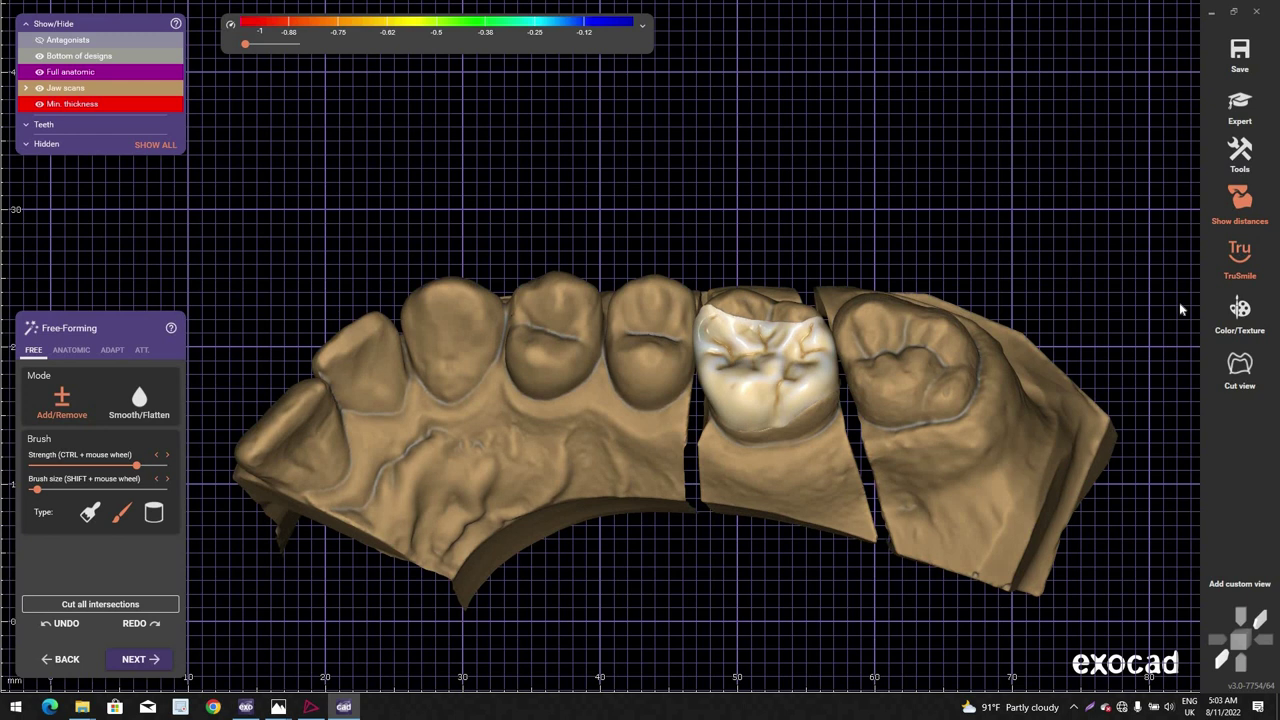
Step: Finish free-forming, merge and save the inlay restoration, and close the design with the scene saved in the project directory
left_click(1180, 308)
scroll(853, 402, "down", 3)
right_click_drag(853, 402, 843, 425)
scroll(850, 408, "up", 2)
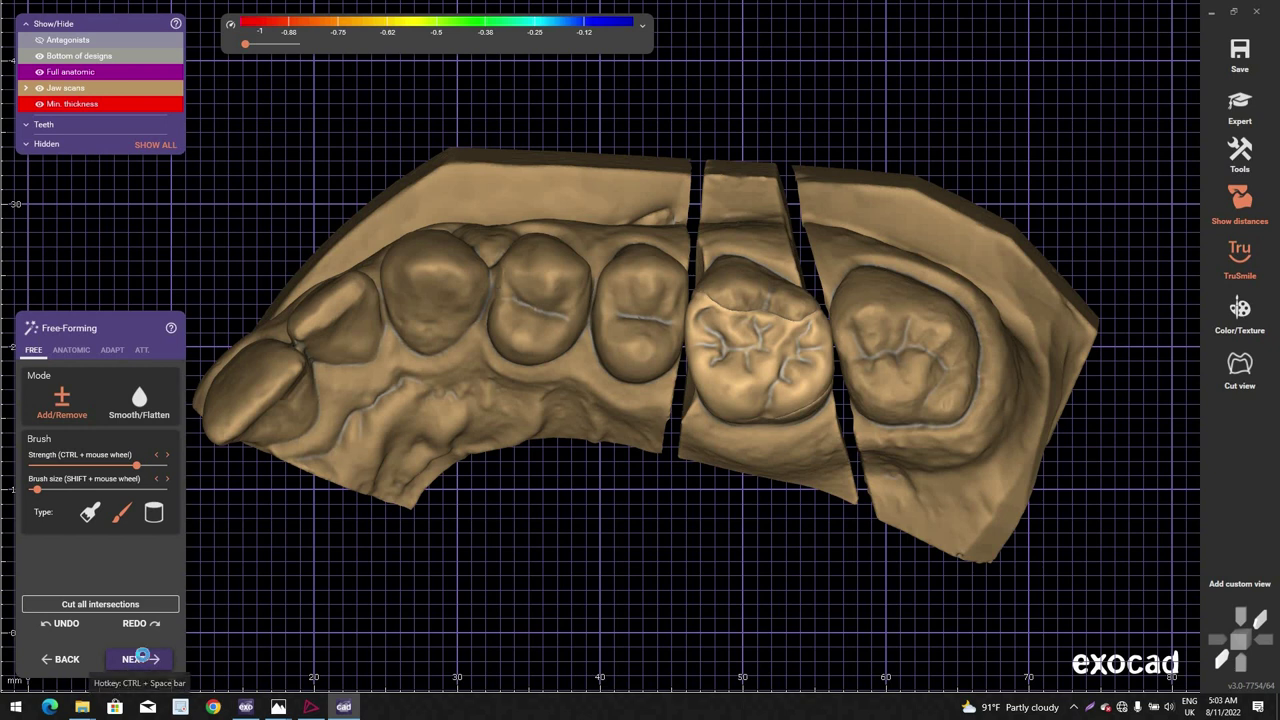
key("ctrl+space")
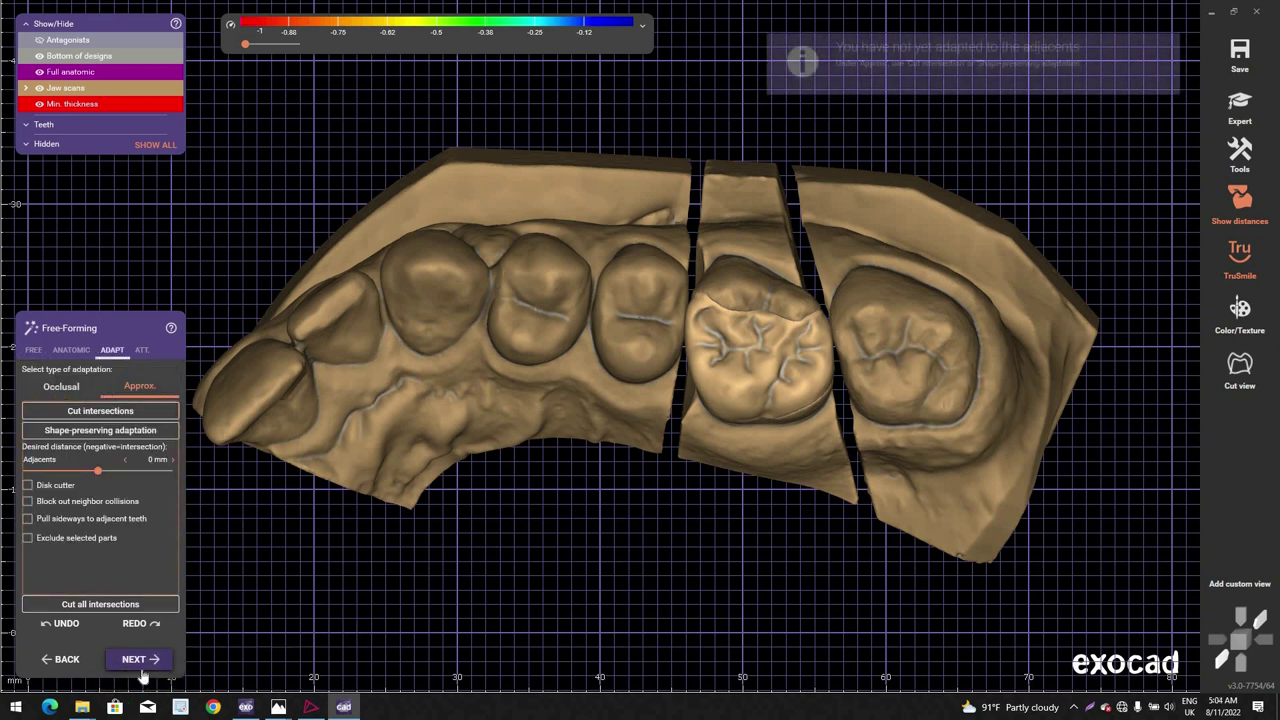
left_click(134, 659)
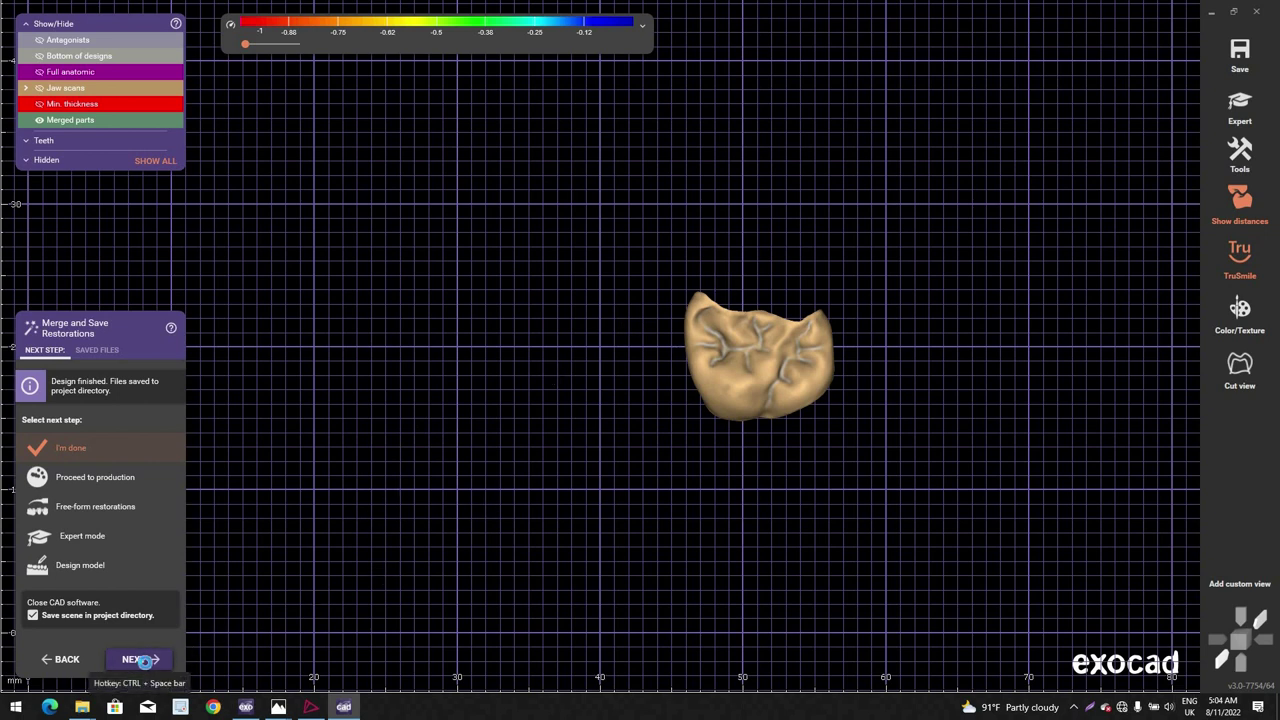
left_click(141, 660)
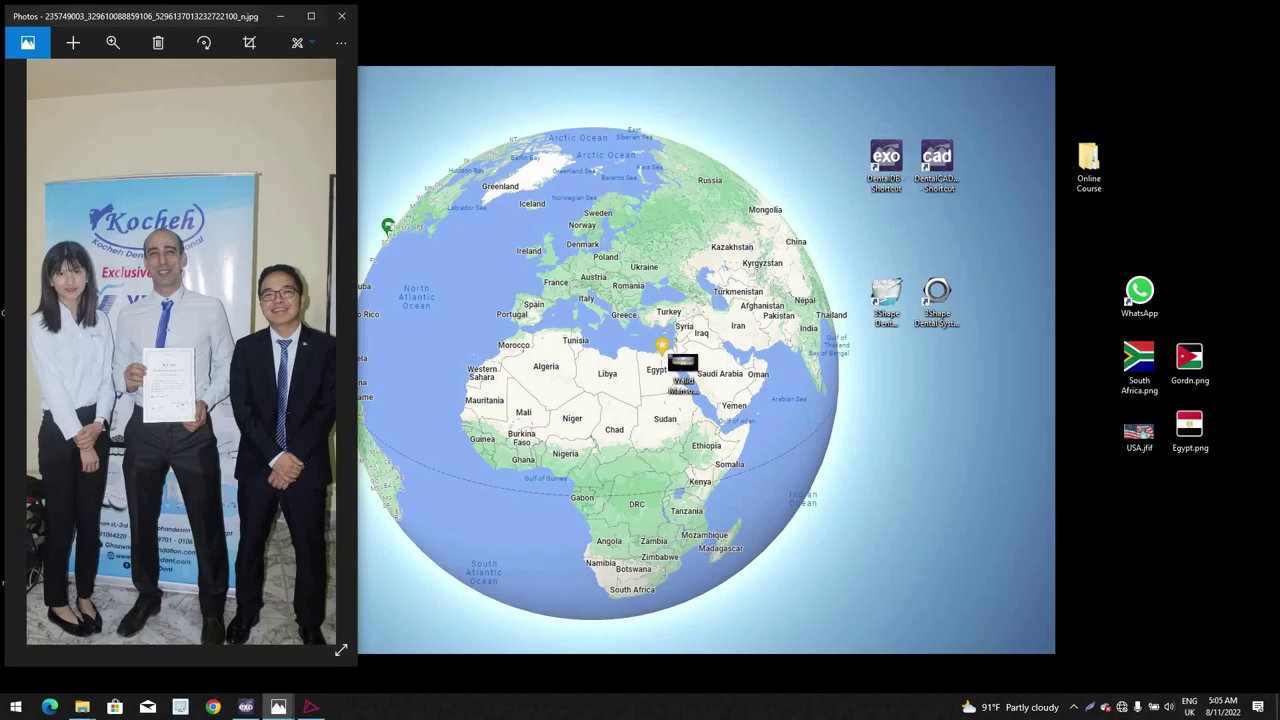
Step: Start a new project in exocad DentalDB and open the folder "5 case upper veneer" in File Explorer
left_click(245, 708)
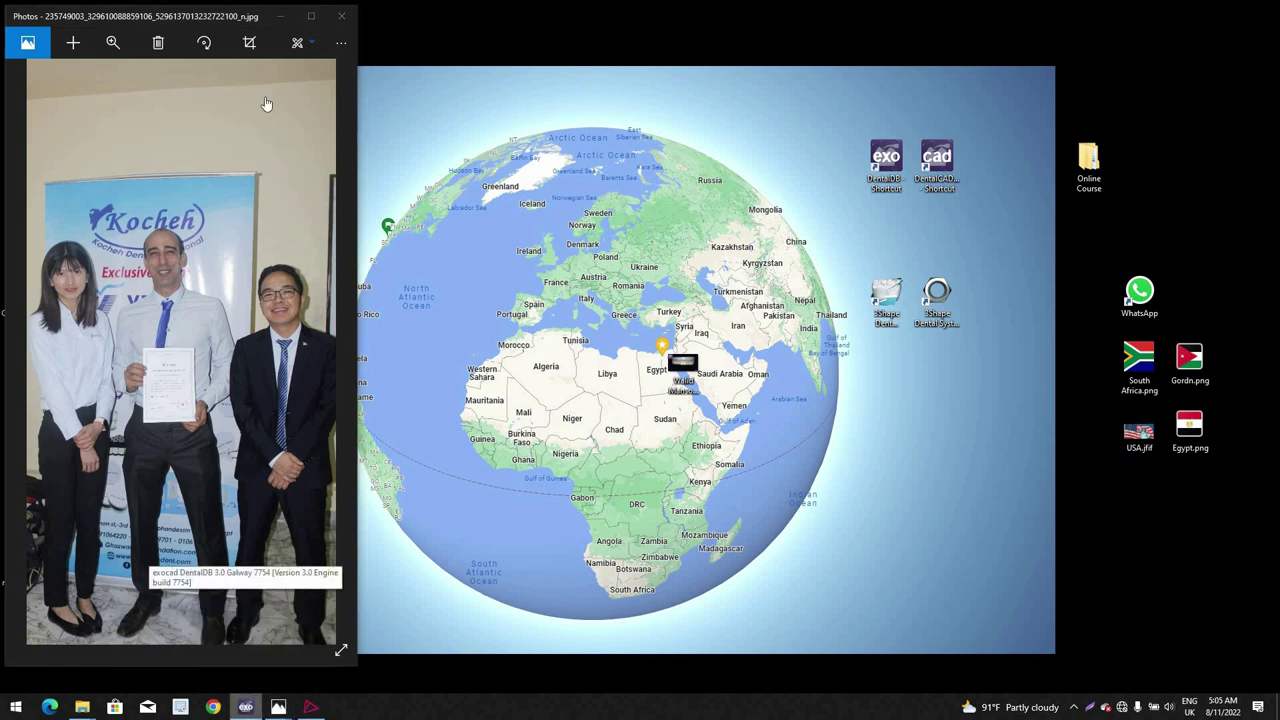
left_click(243, 39)
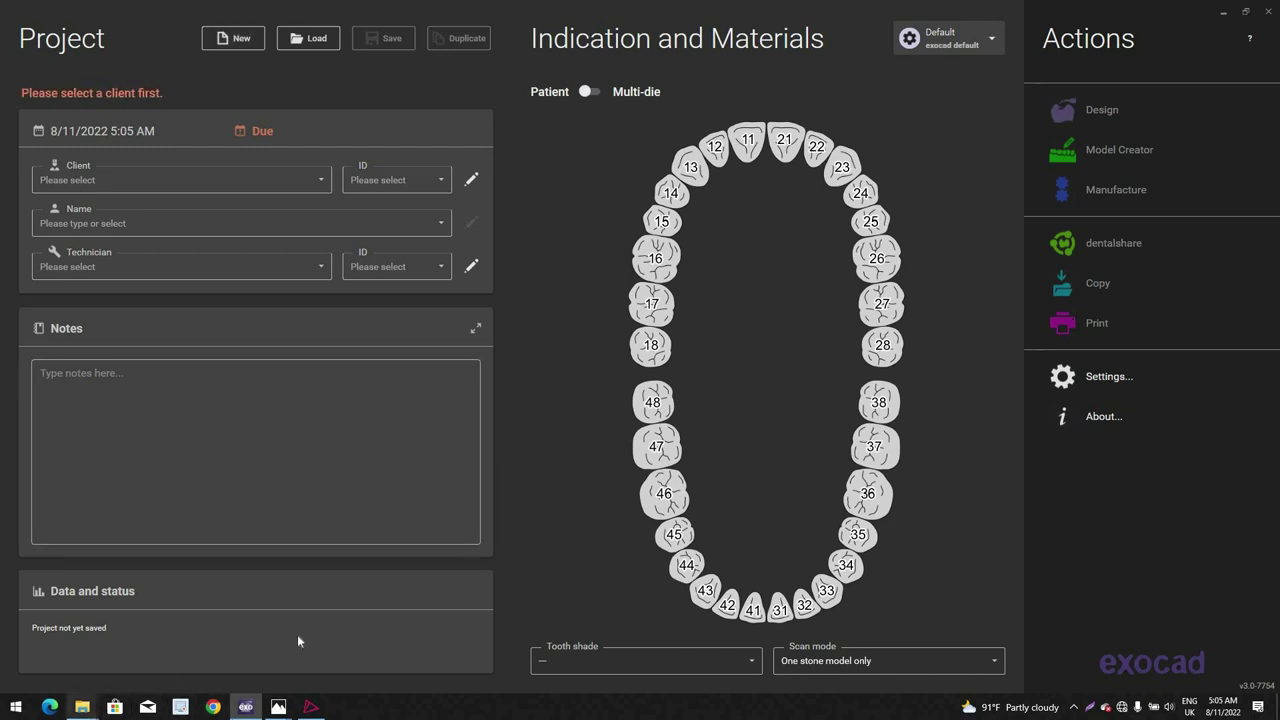
mouse_move(82, 707)
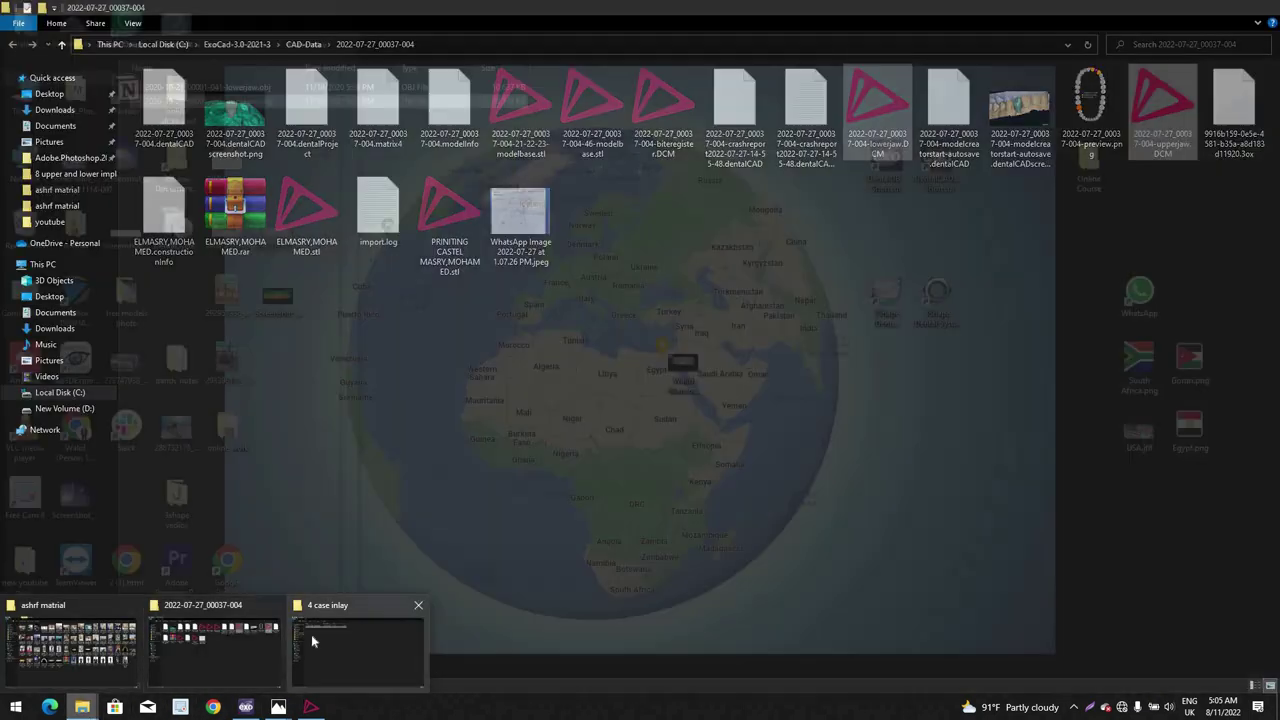
mouse_move(308, 634)
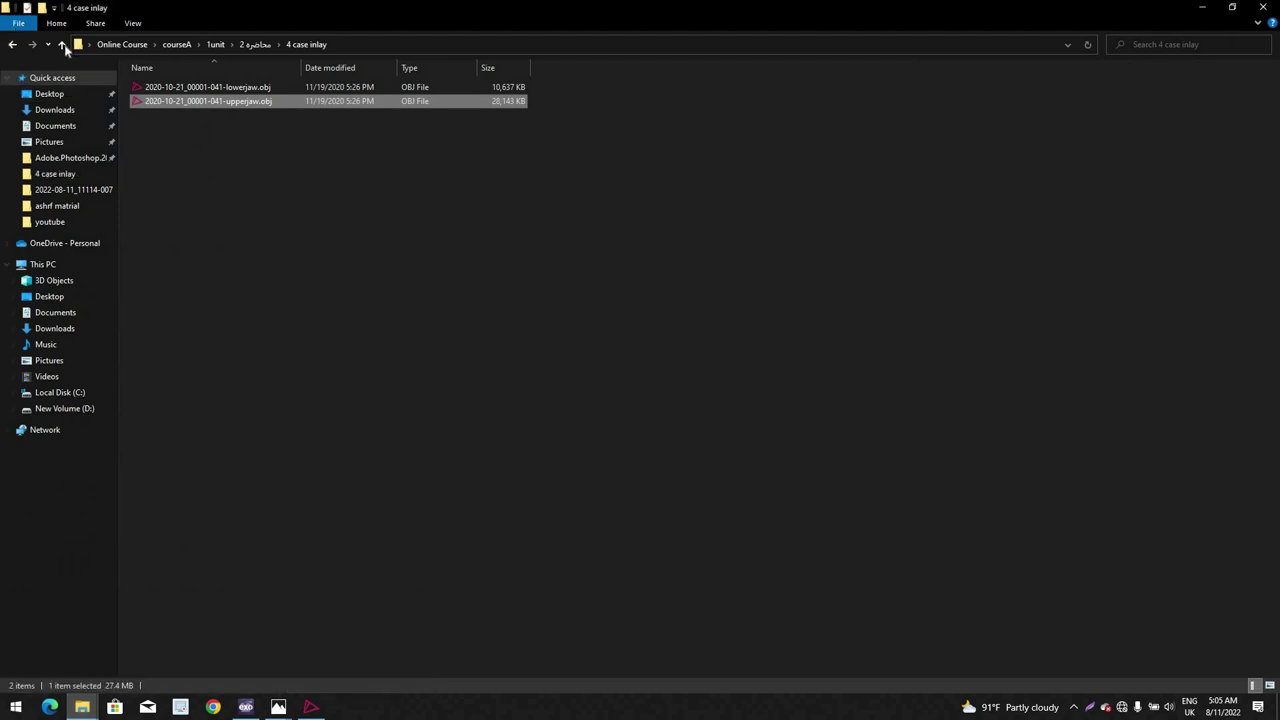
left_click(62, 44)
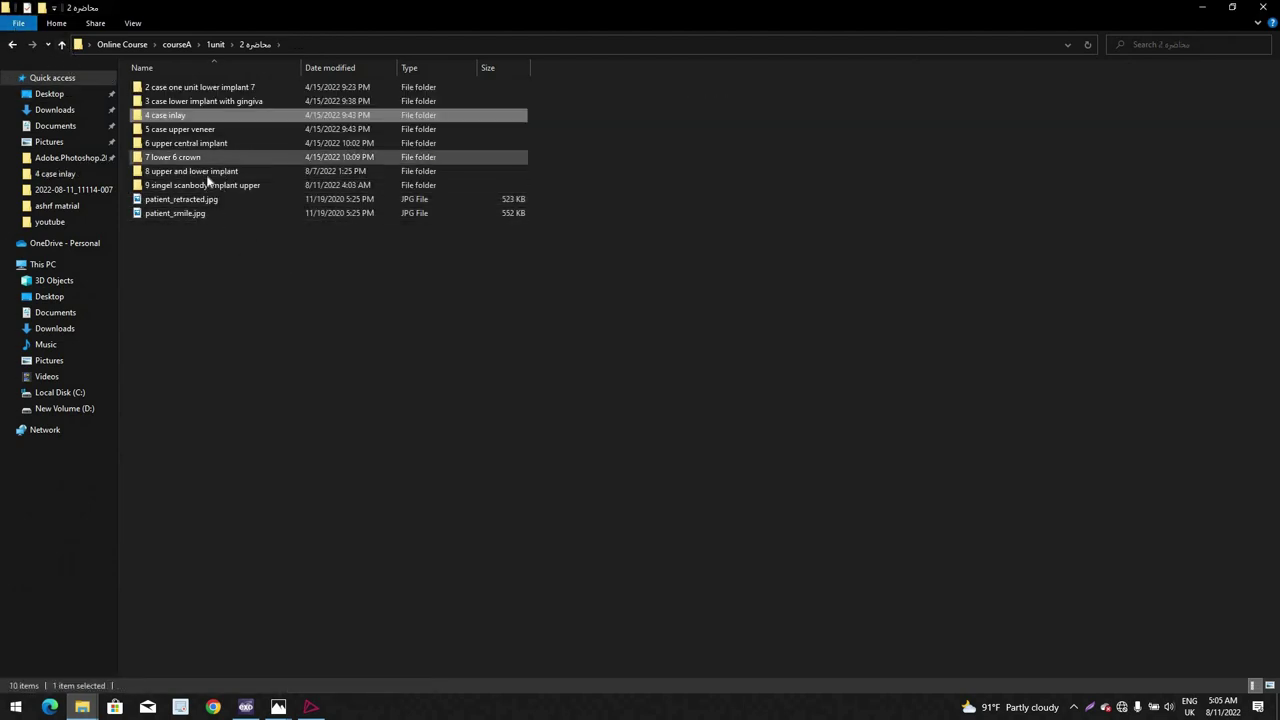
double_click(208, 130)
Step: Open the 2020-10-21_00001-040 lower and upper jaw STL files in 3Shape 3D Viewer, hide the earlier inlay model and examine the scans
left_click_drag(213, 145, 219, 95)
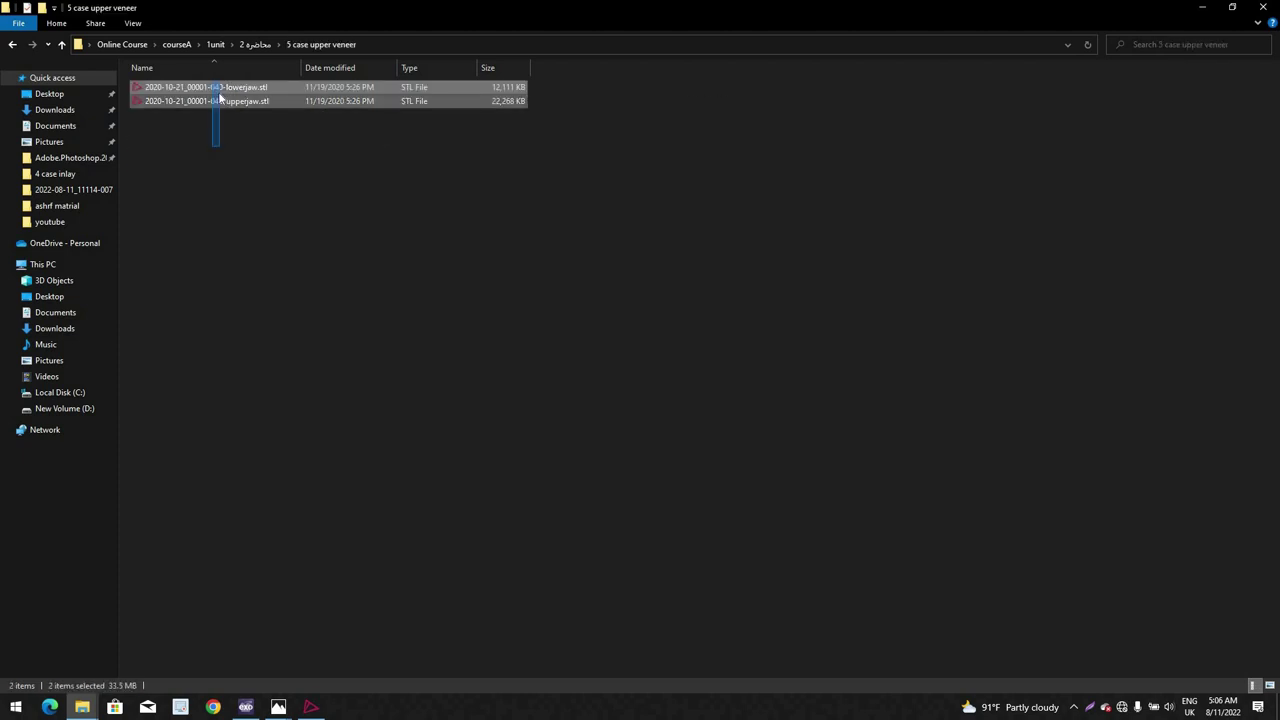
right_click(245, 91)
left_click(247, 89)
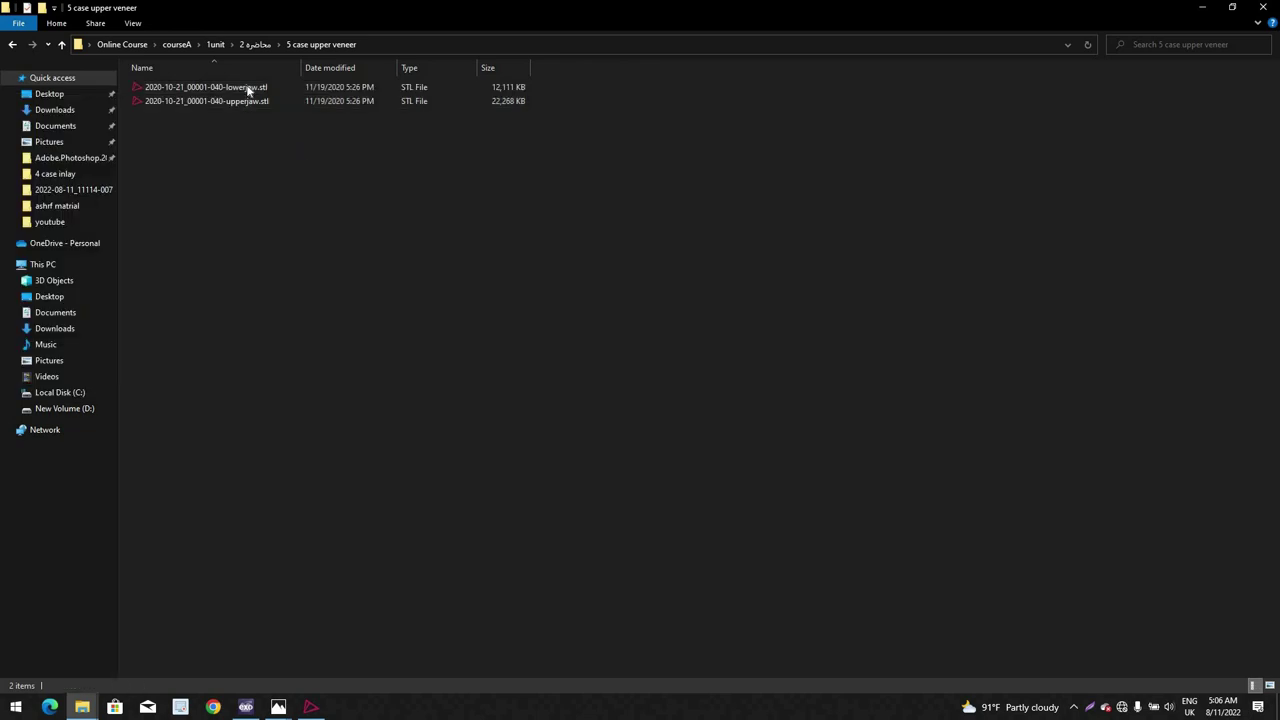
left_click(248, 88)
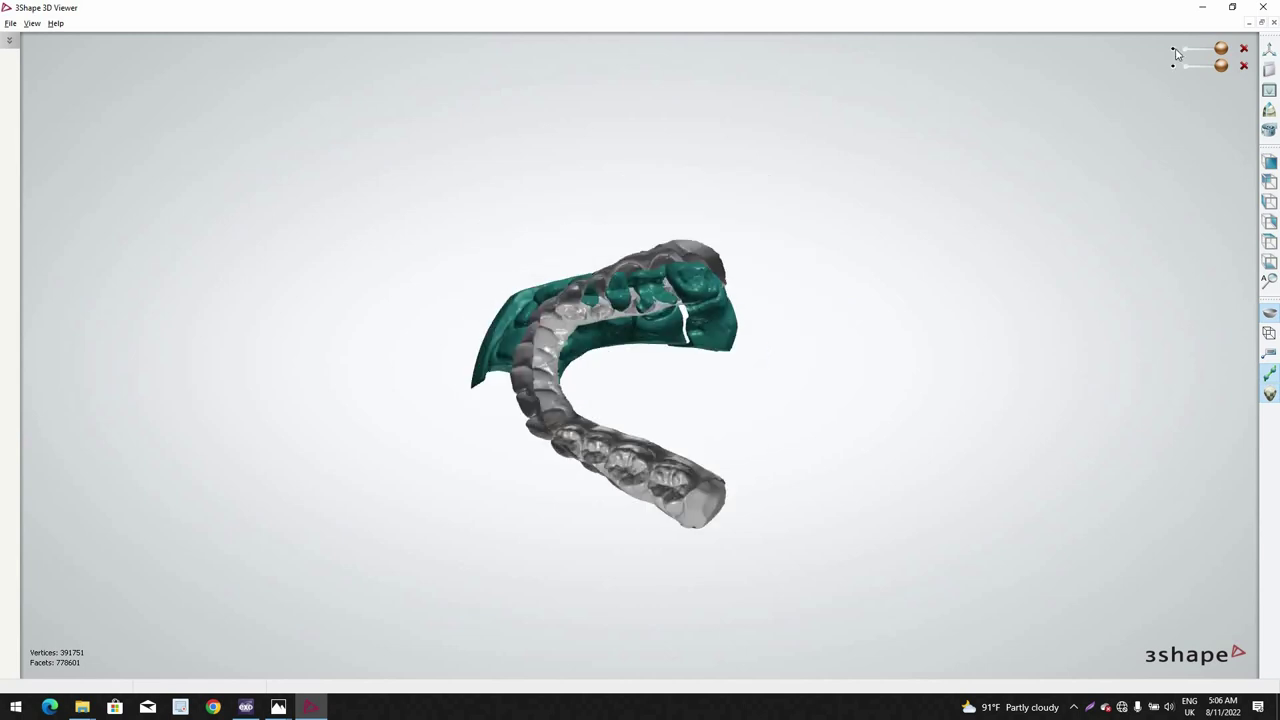
left_click(1175, 49)
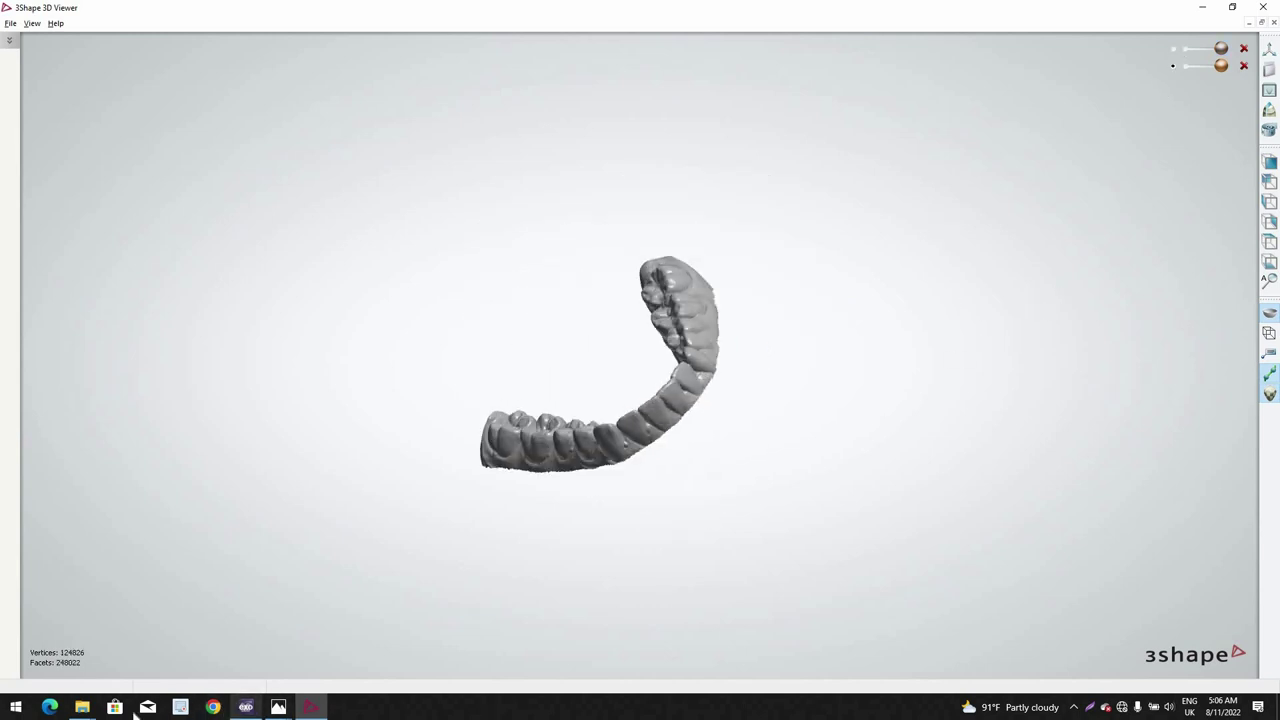
left_click(82, 707)
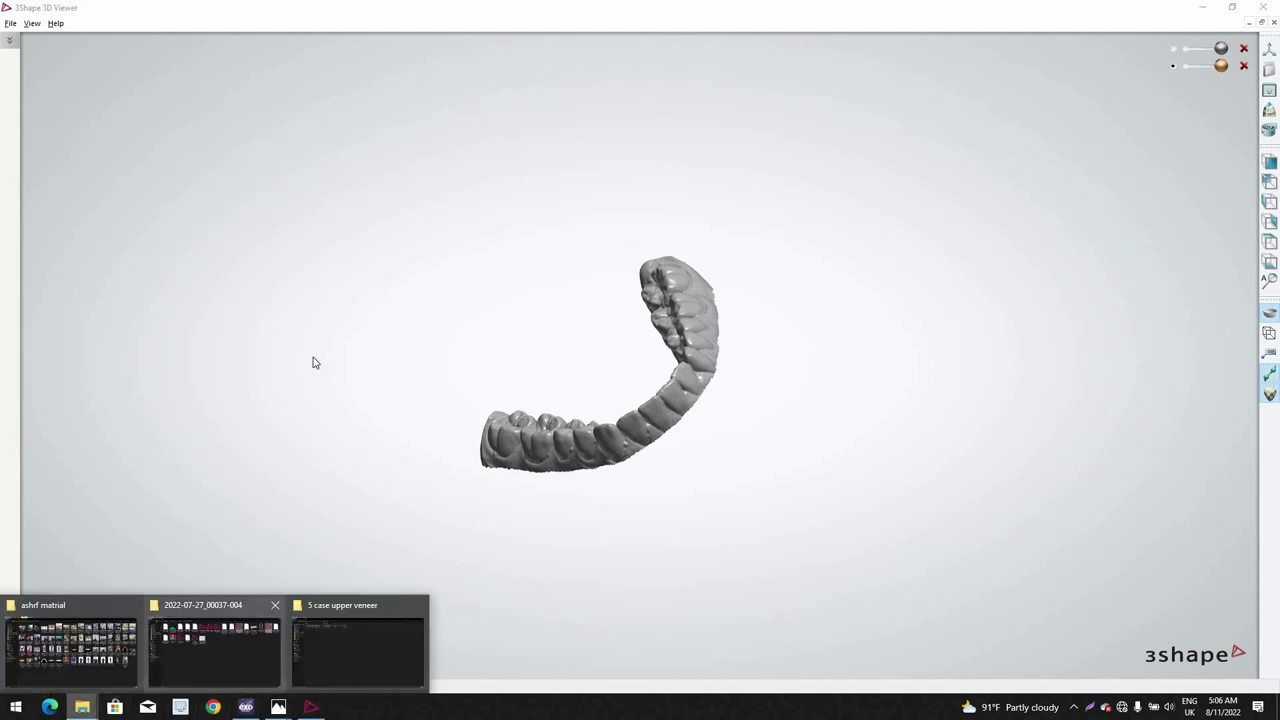
left_click(358, 650)
double_click(227, 100)
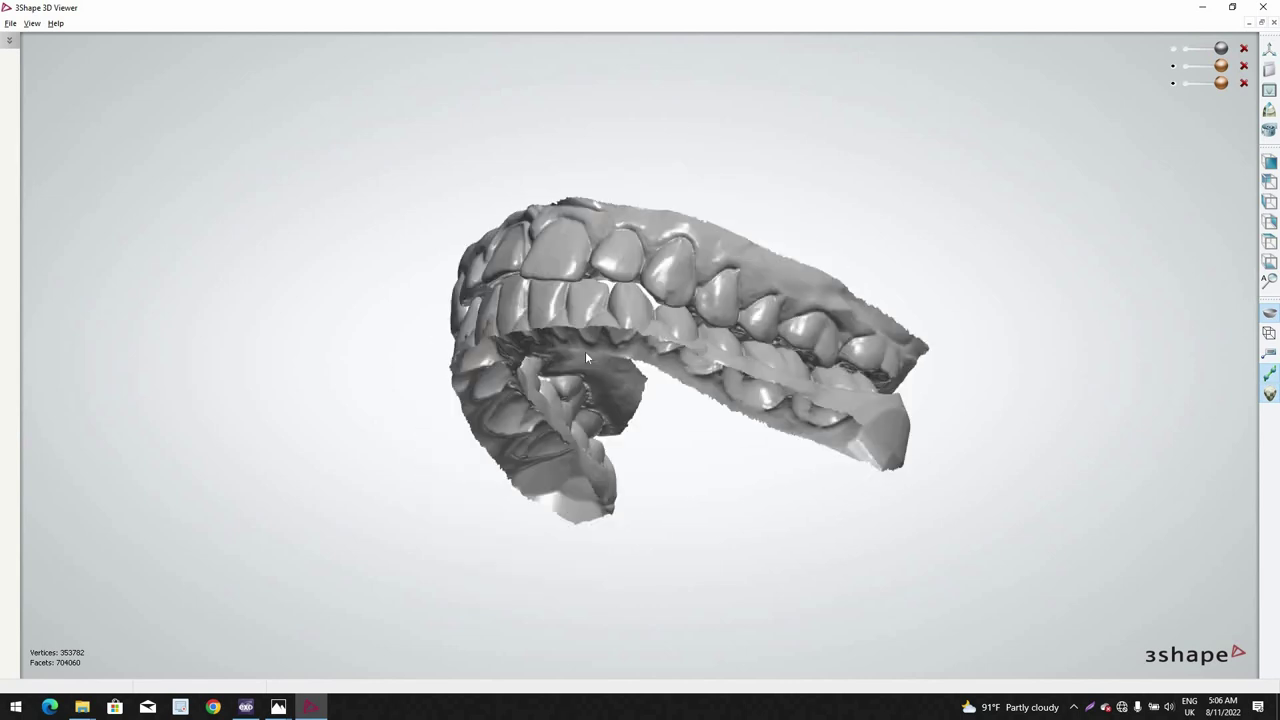
left_click(1210, 14)
Step: Return to exocad DentalDB, select the project's client and technician, and enter 3 as the patient name
key("alt+Tab")
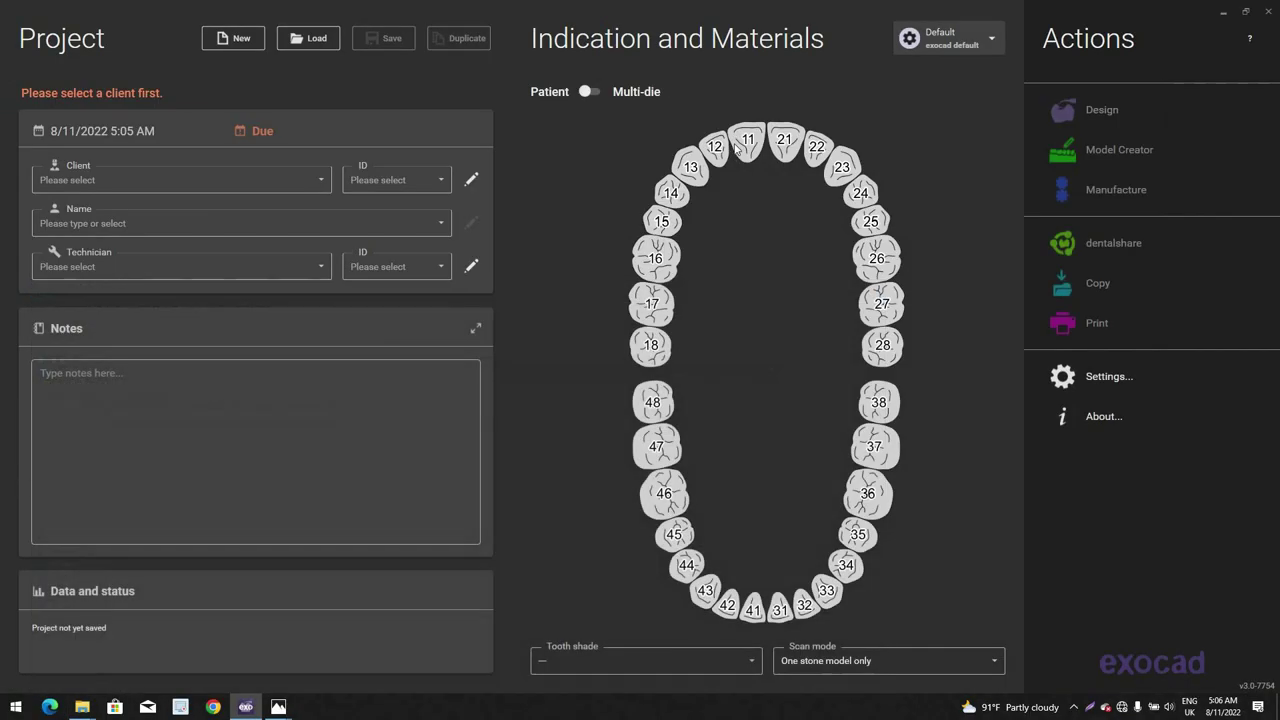
left_click(740, 146)
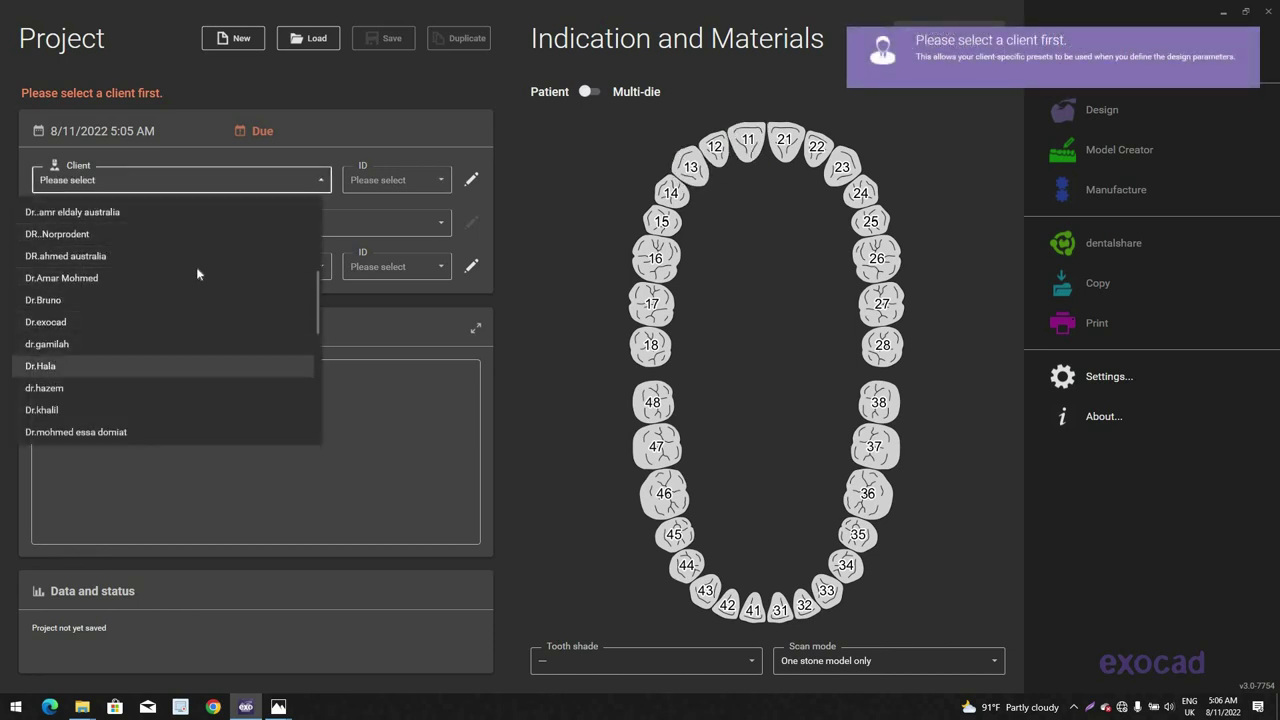
left_click(128, 368)
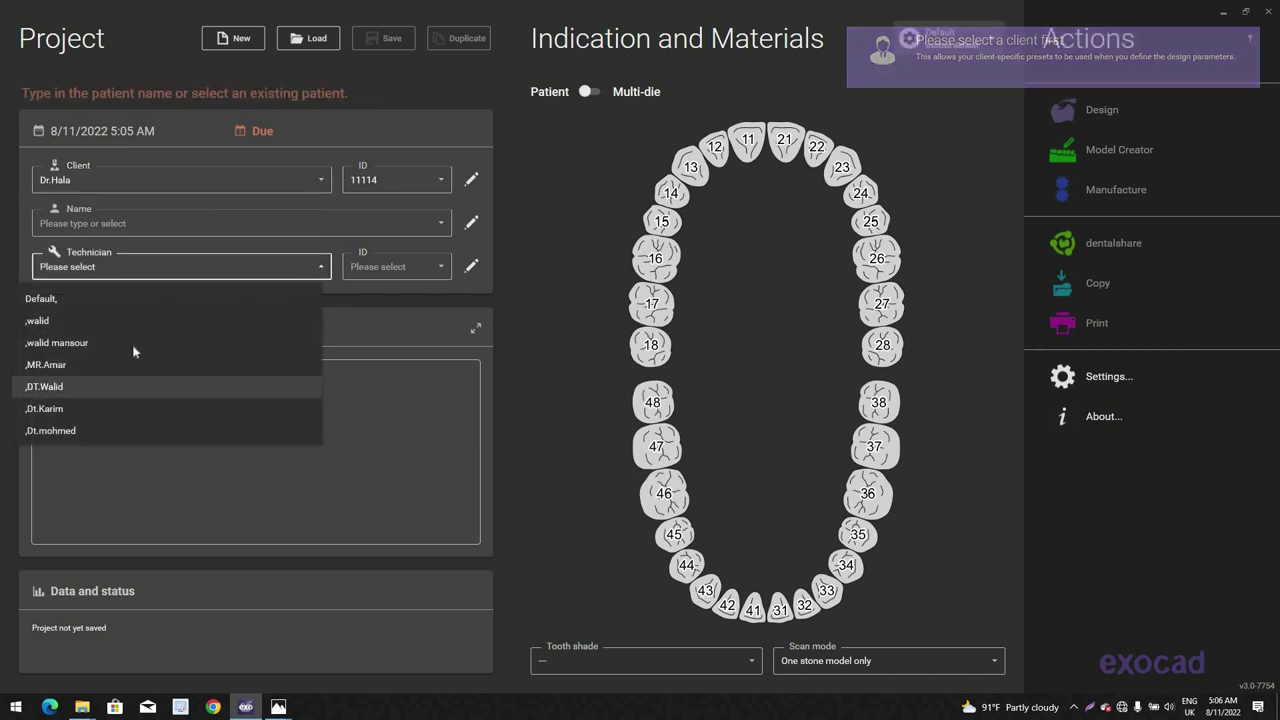
left_click(132, 346)
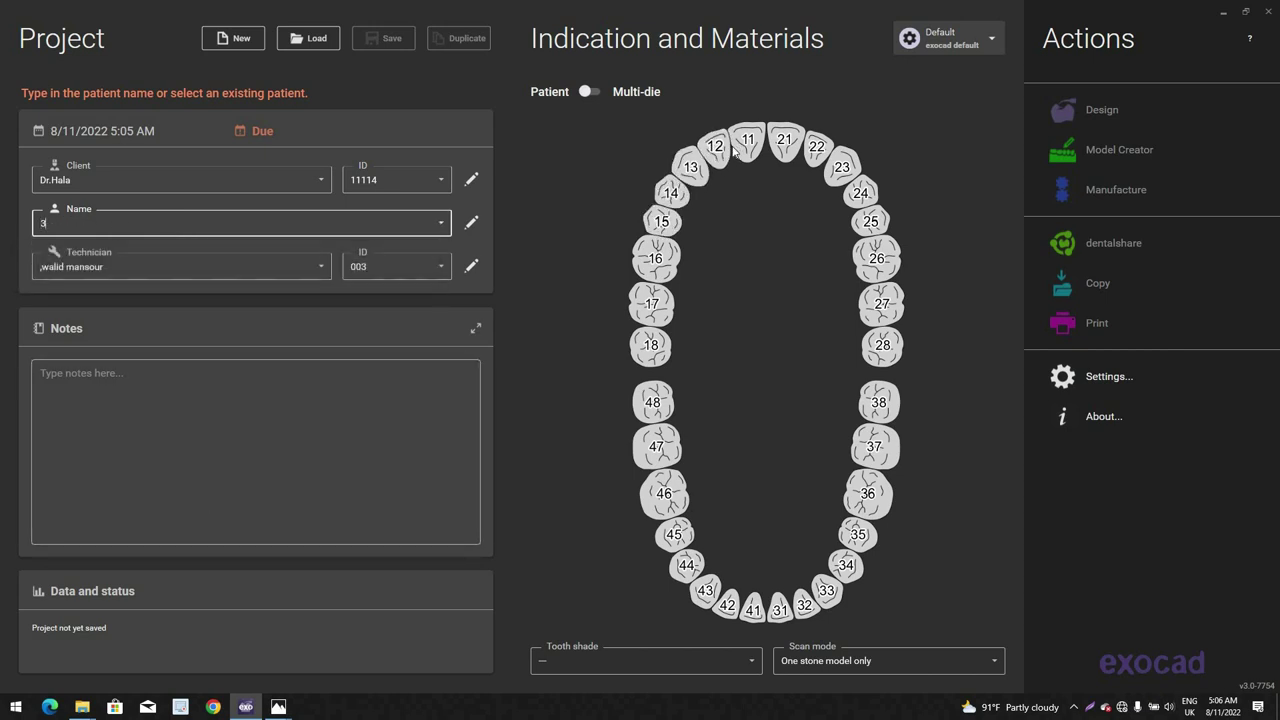
Step: Define a zirconia veneer on tooth 11 with adjacent teeth 12 and 21, antagonist 41 and scan mode Two stone models in occlusion
left_click(742, 148)
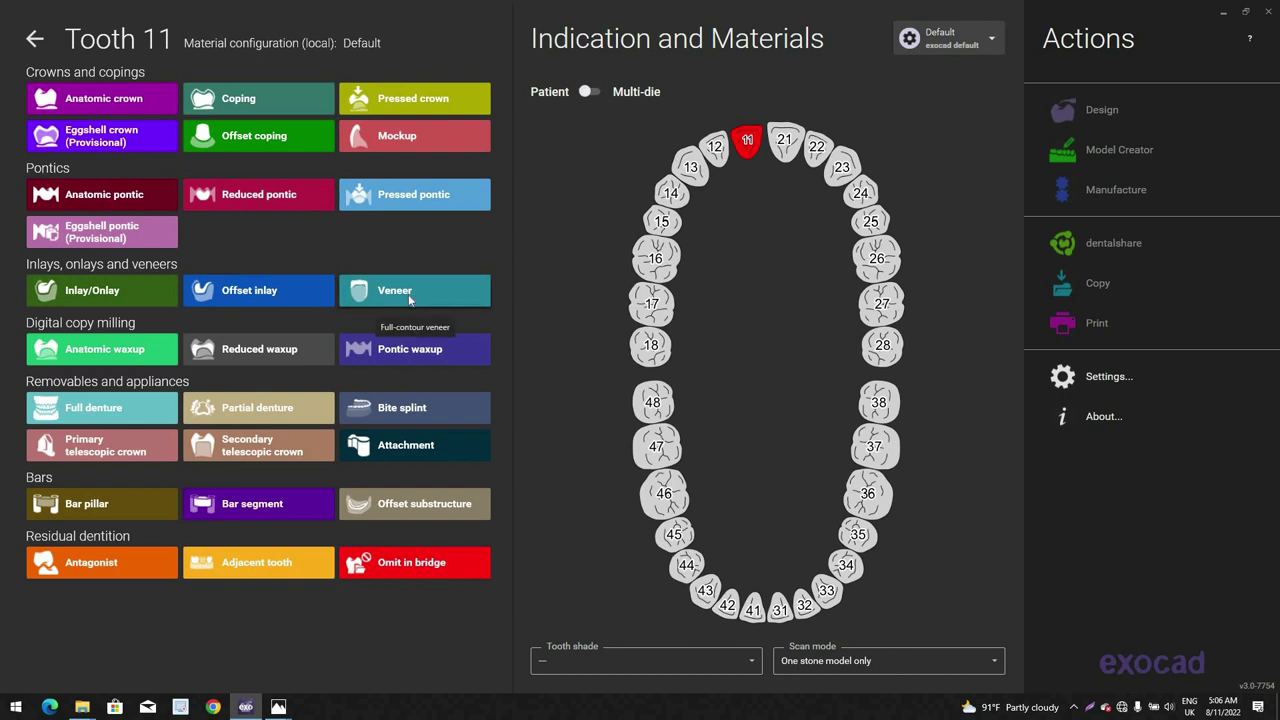
left_click(409, 294)
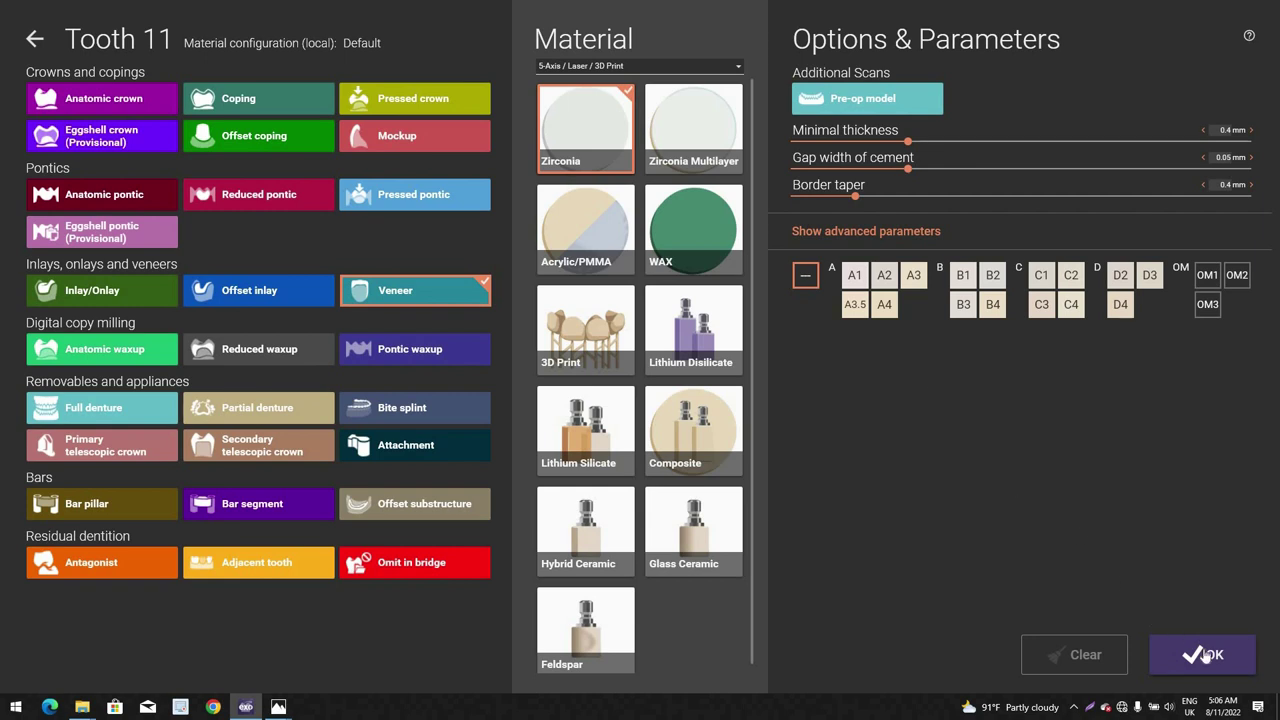
left_click(1172, 650)
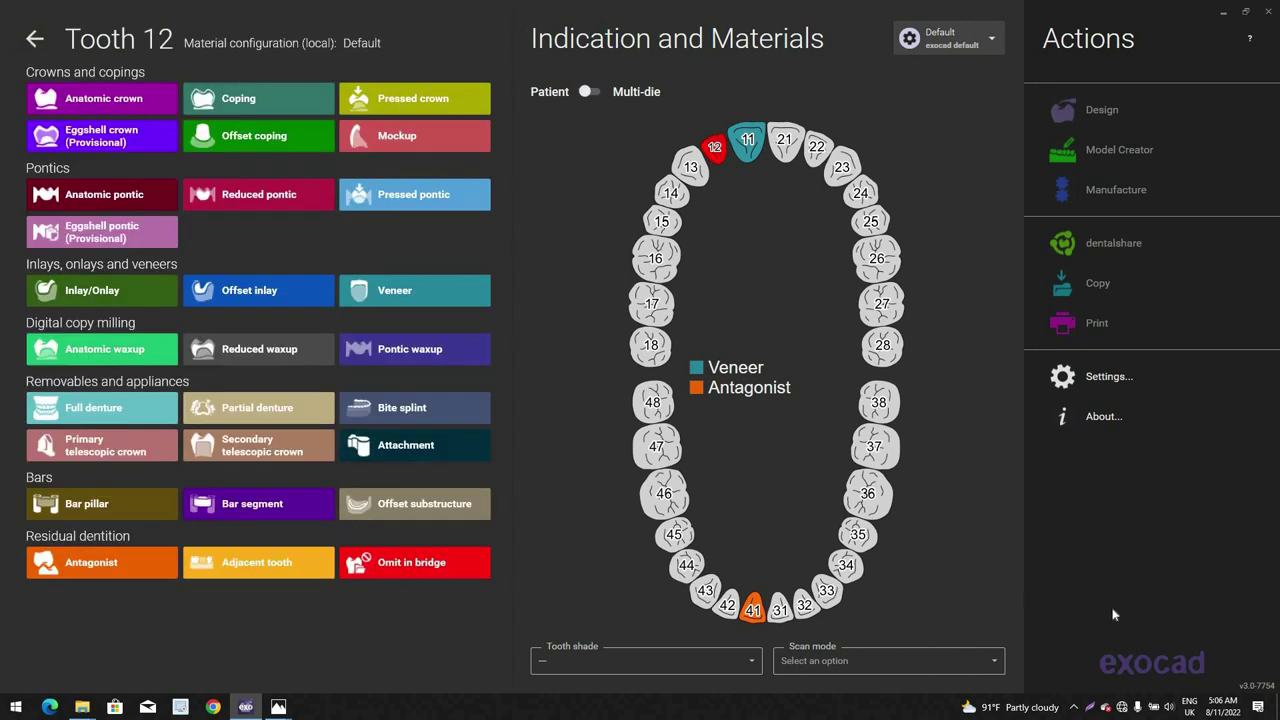
left_click(1238, 661)
left_click(782, 137)
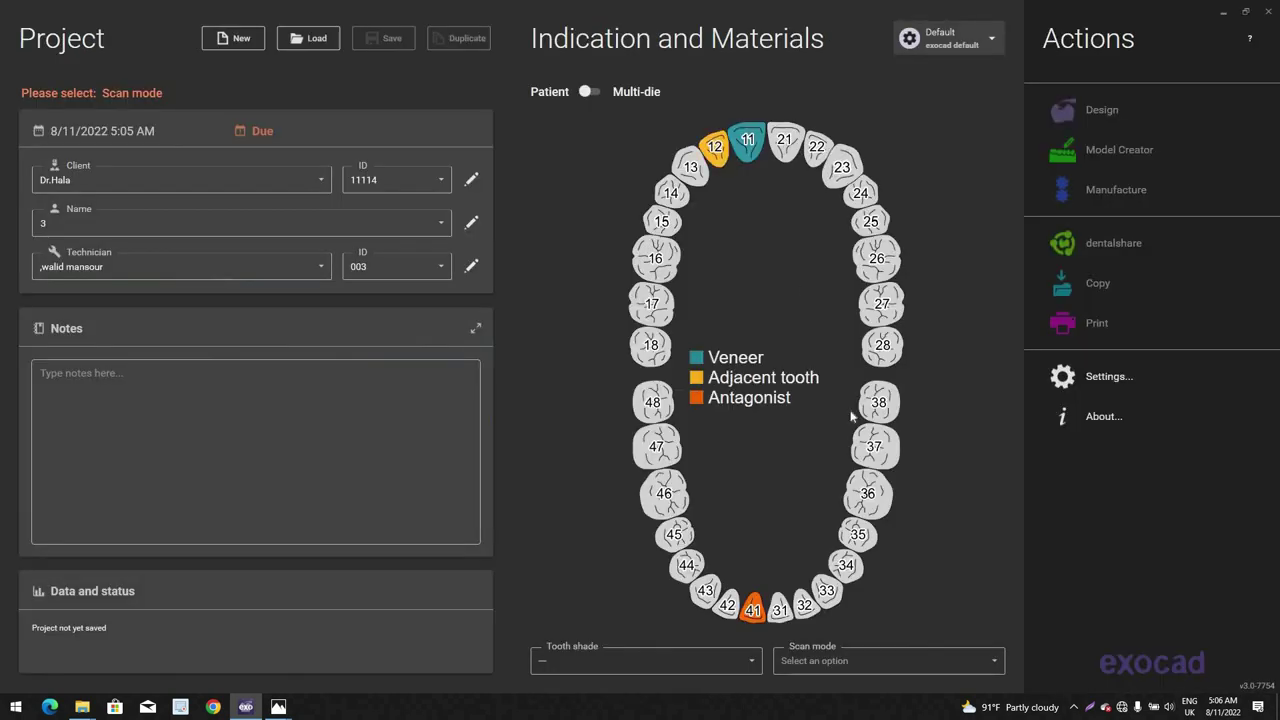
left_click(940, 660)
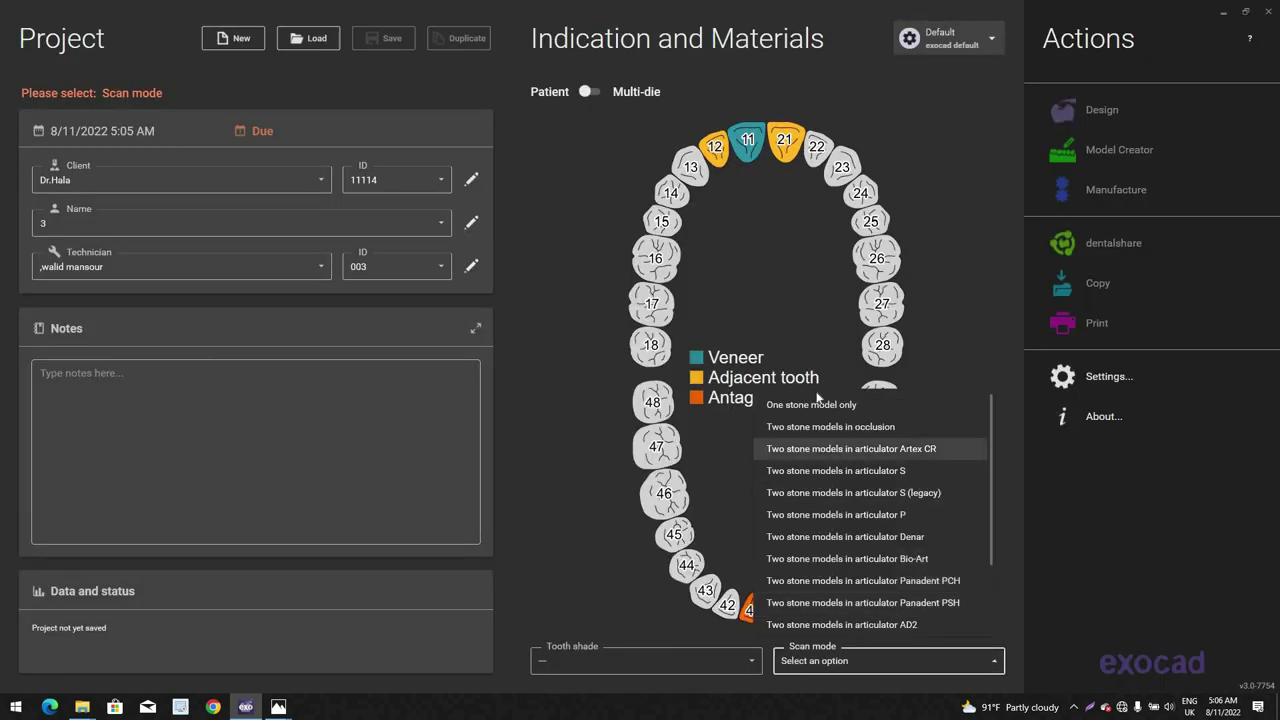
left_click(830, 426)
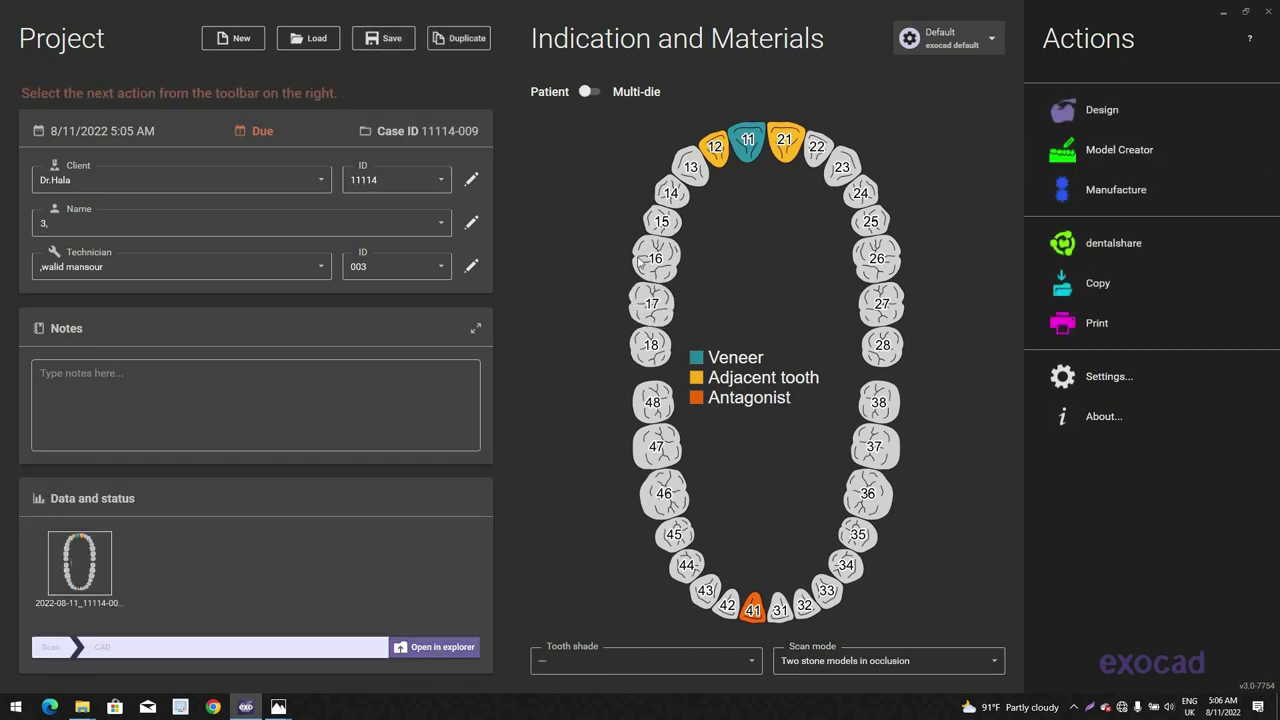
Step: Open the saved project's folder in File Explorer and paste the 2020-10-21_00001-041 lower and upper jaw OBJ files into it
left_click(434, 647)
right_click(754, 330)
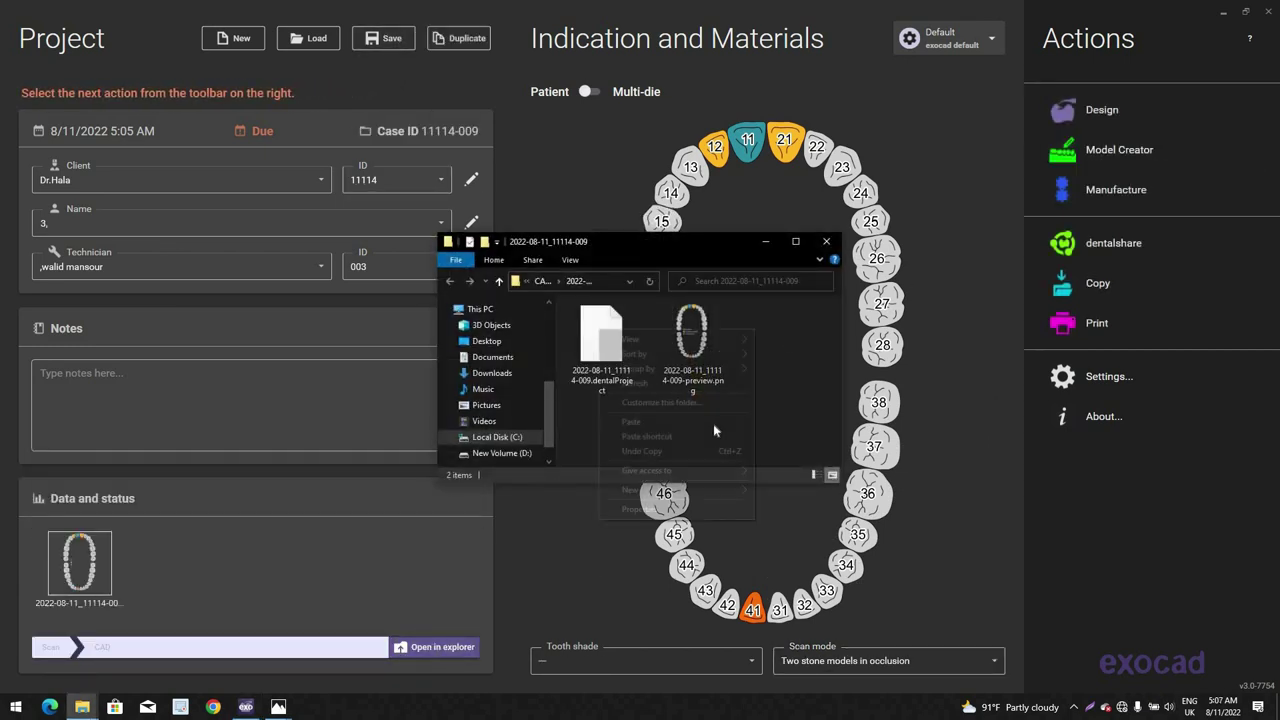
key("p")
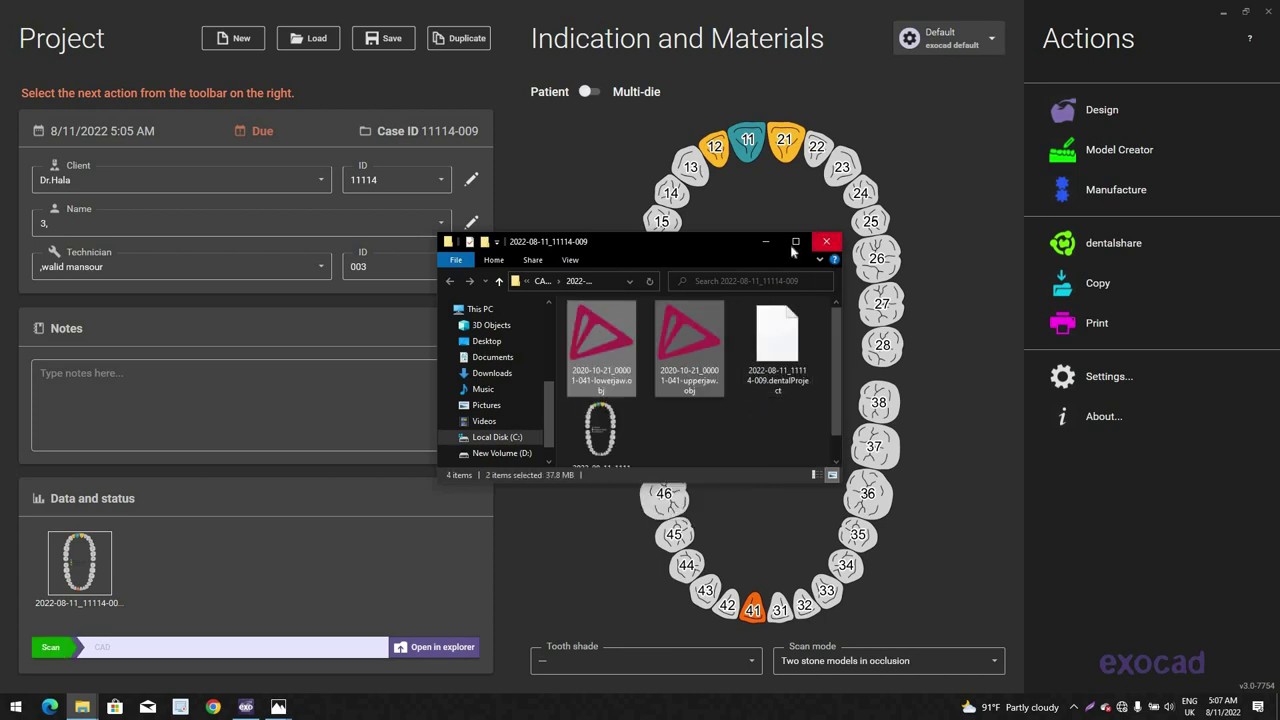
Step: Review the material and parameters of the tooth 11 veneer and save the project
left_click(748, 145)
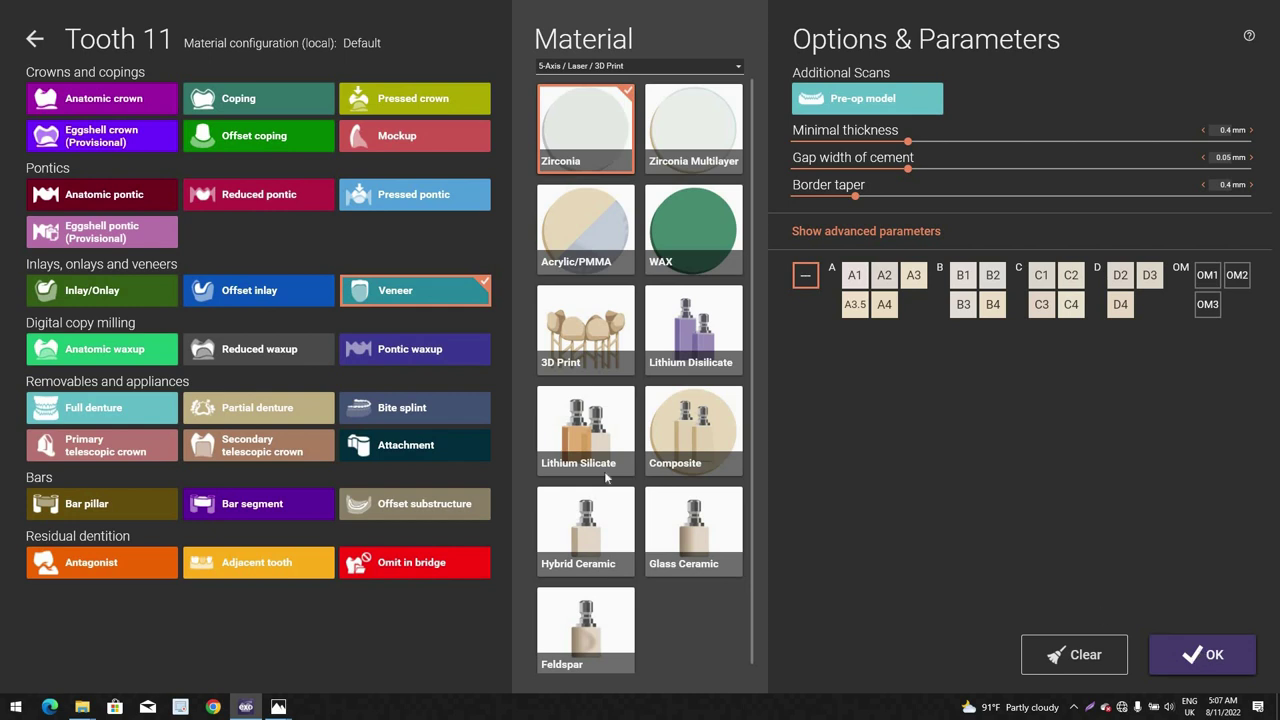
key("Escape")
left_click(392, 38)
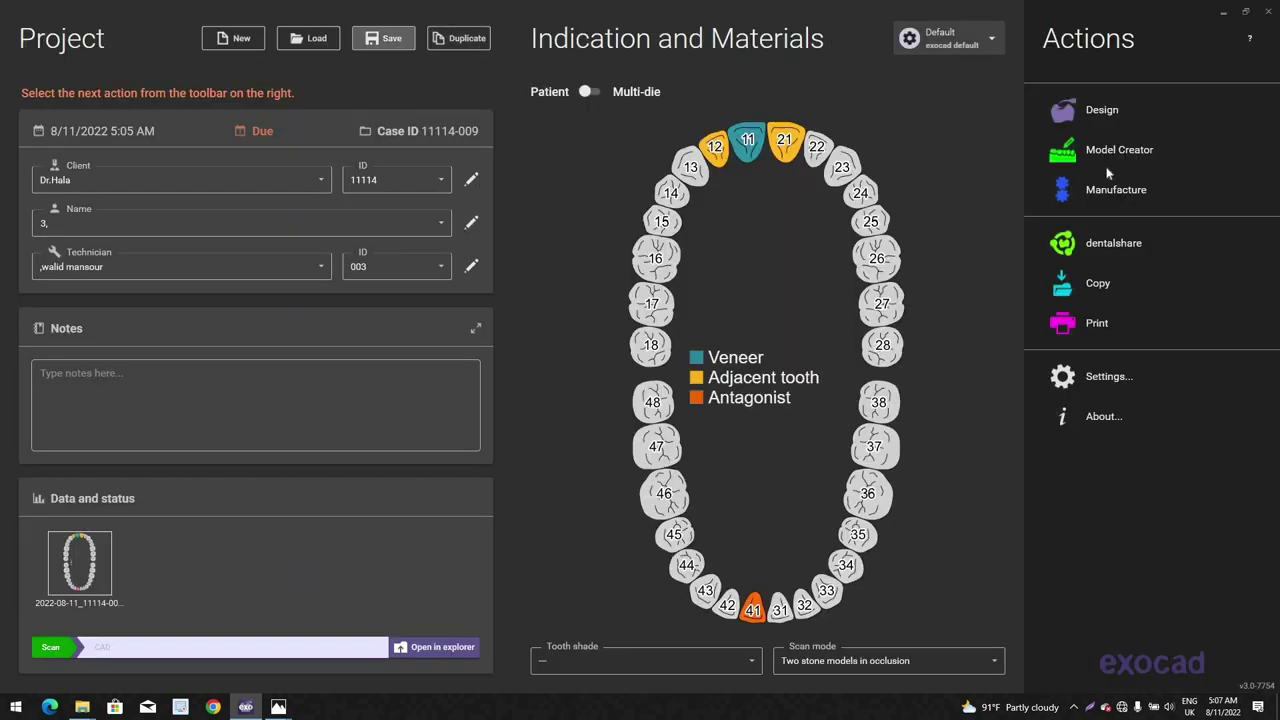
Step: Launch the design, load 2020-10-21_00001-041-upperjaw.obj as jaw scan and 2020-10-21_00001-041-lowerjaw.obj as antagonist, and close the design
left_click(1127, 116)
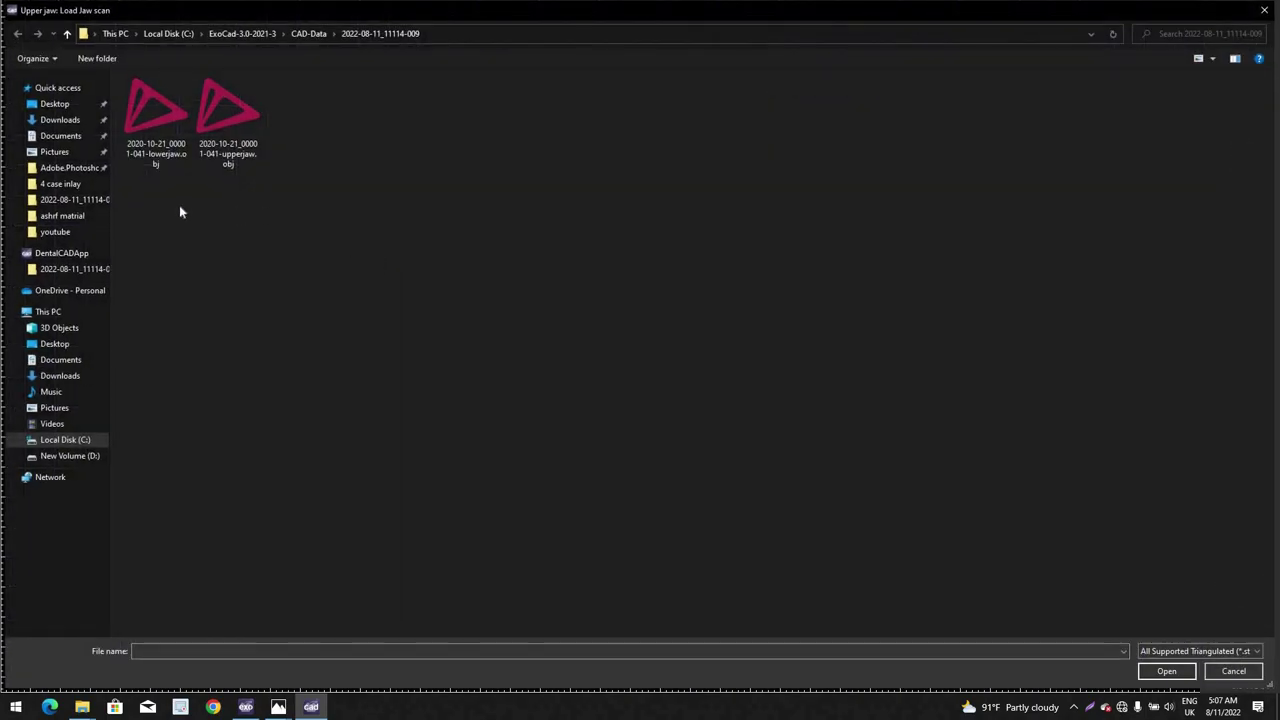
double_click(227, 143)
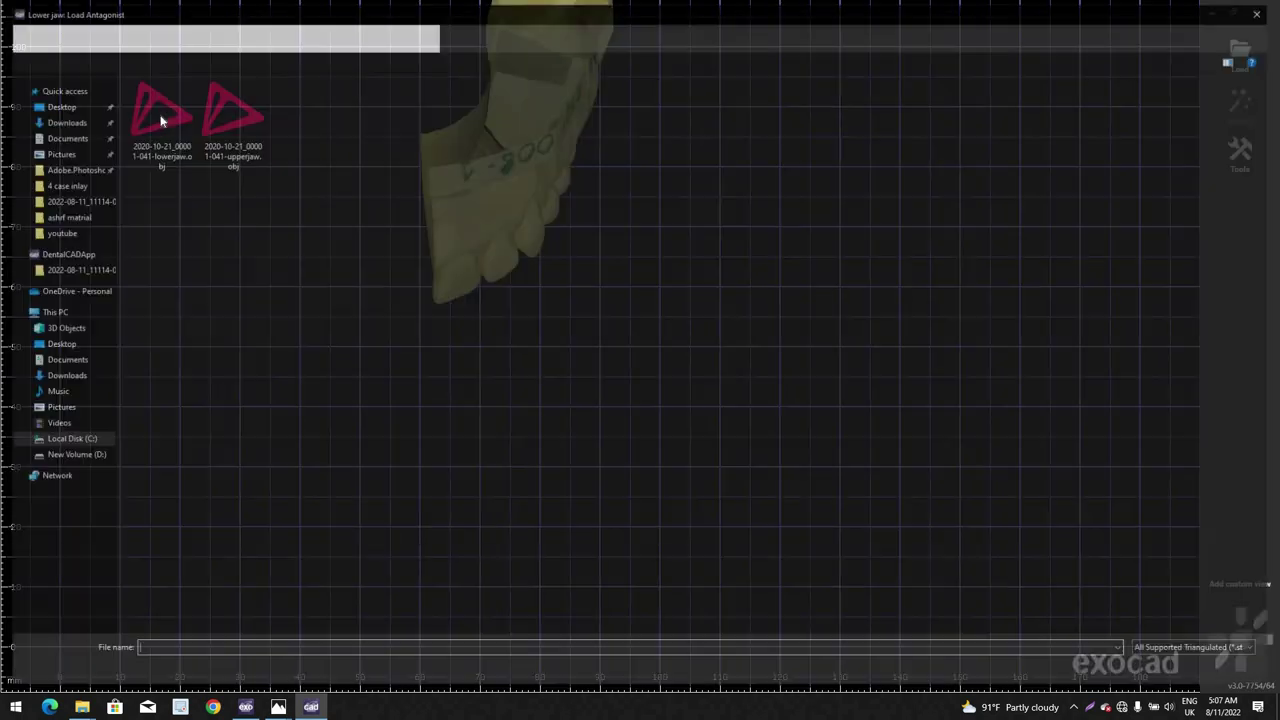
key("Return")
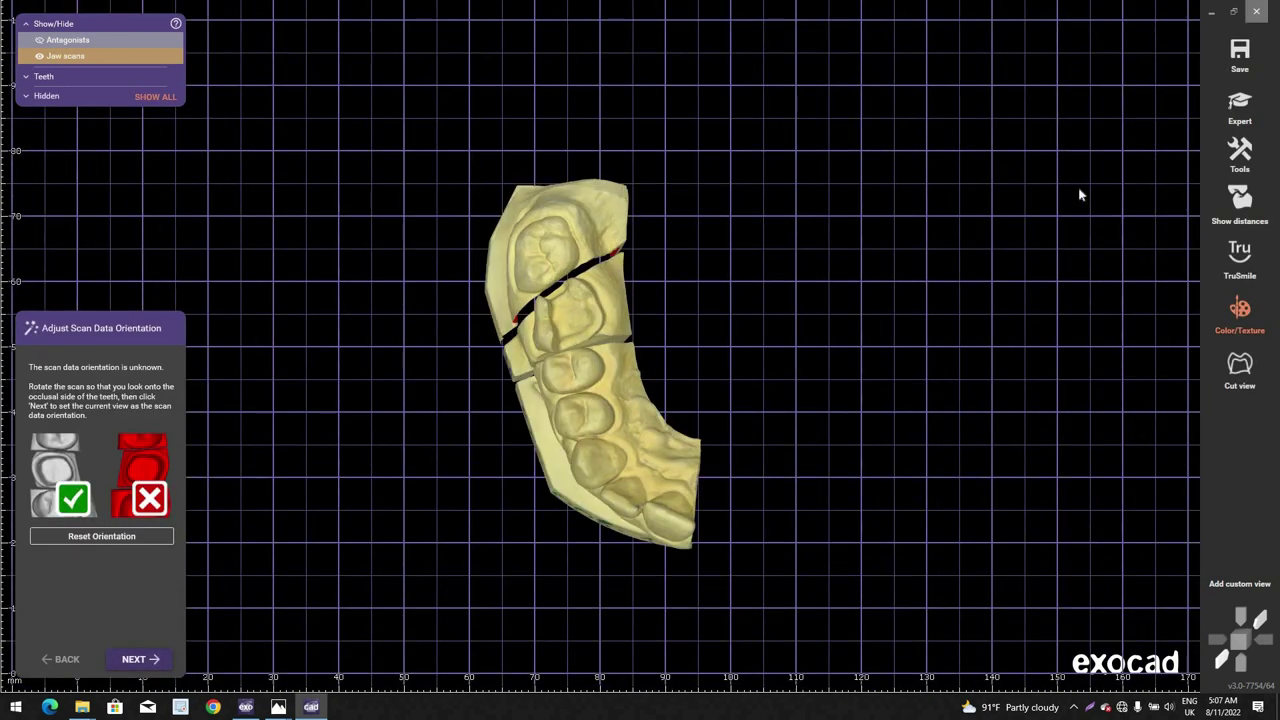
left_click(1256, 11)
left_click(632, 395)
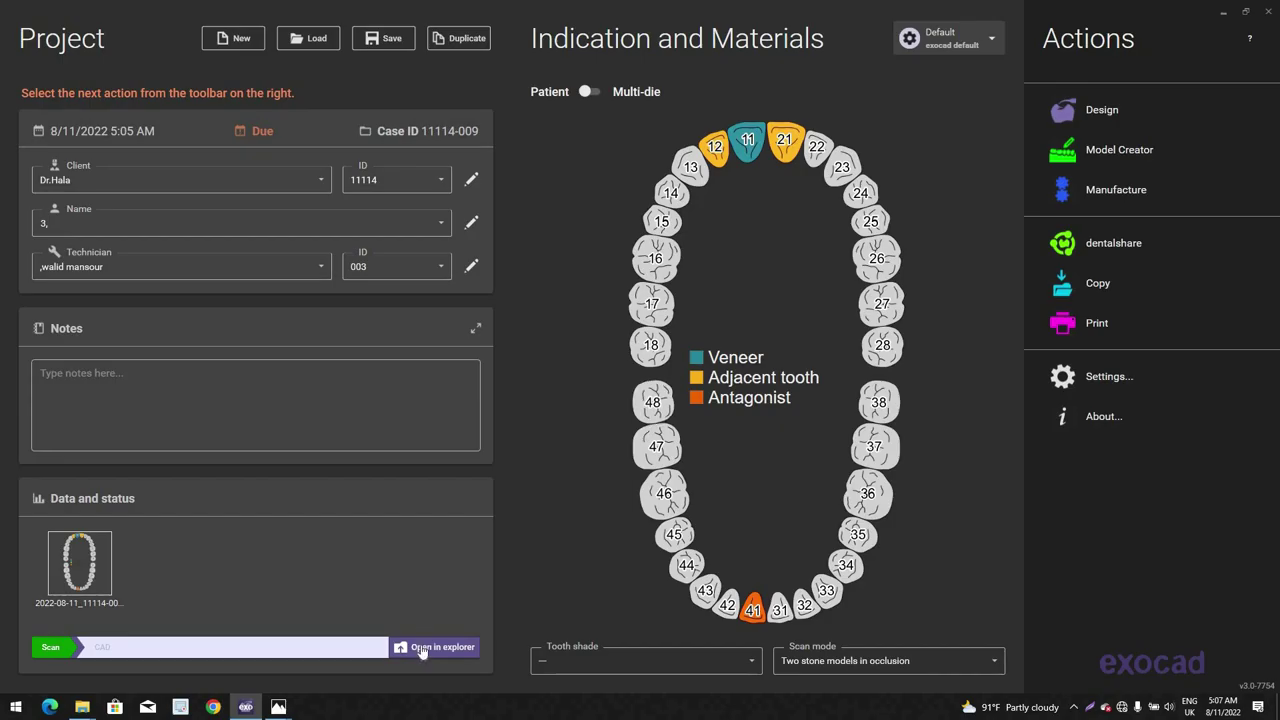
Step: Open the saved project's folder in File Explorer and delete the 2020-10-21_00001-041 lower and upper jaw OBJ files
left_click(433, 647)
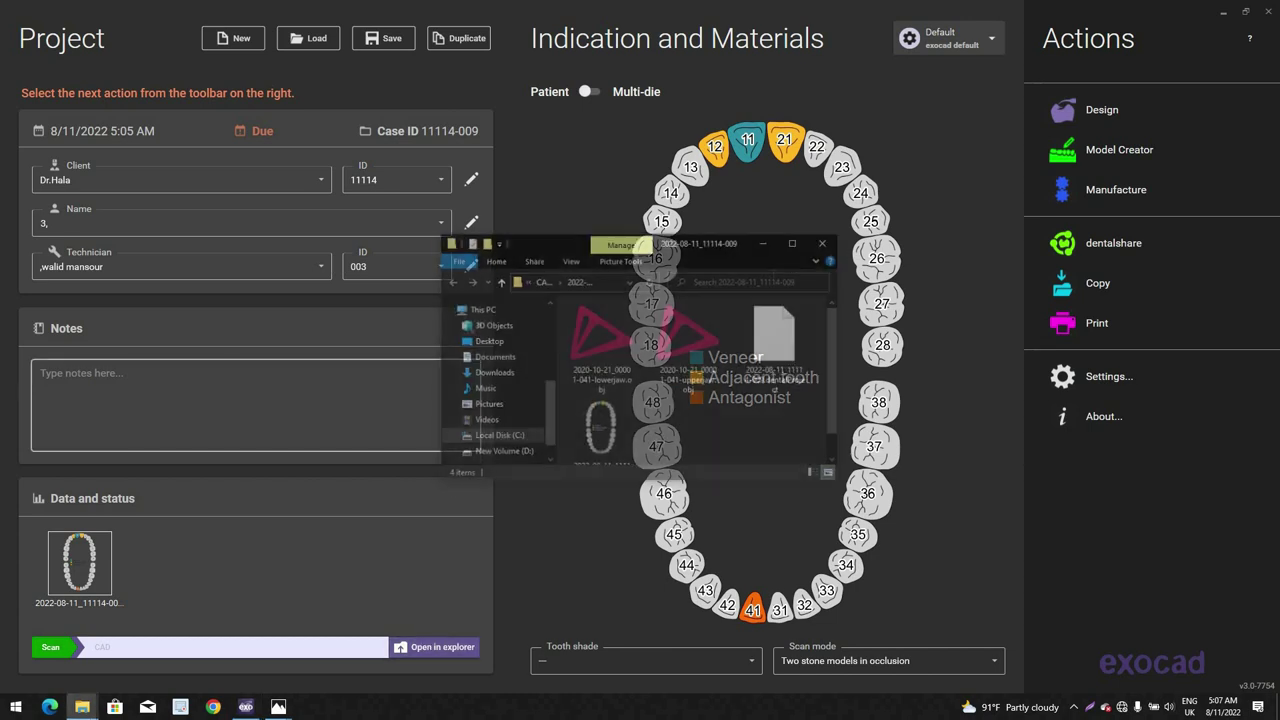
left_click(796, 241)
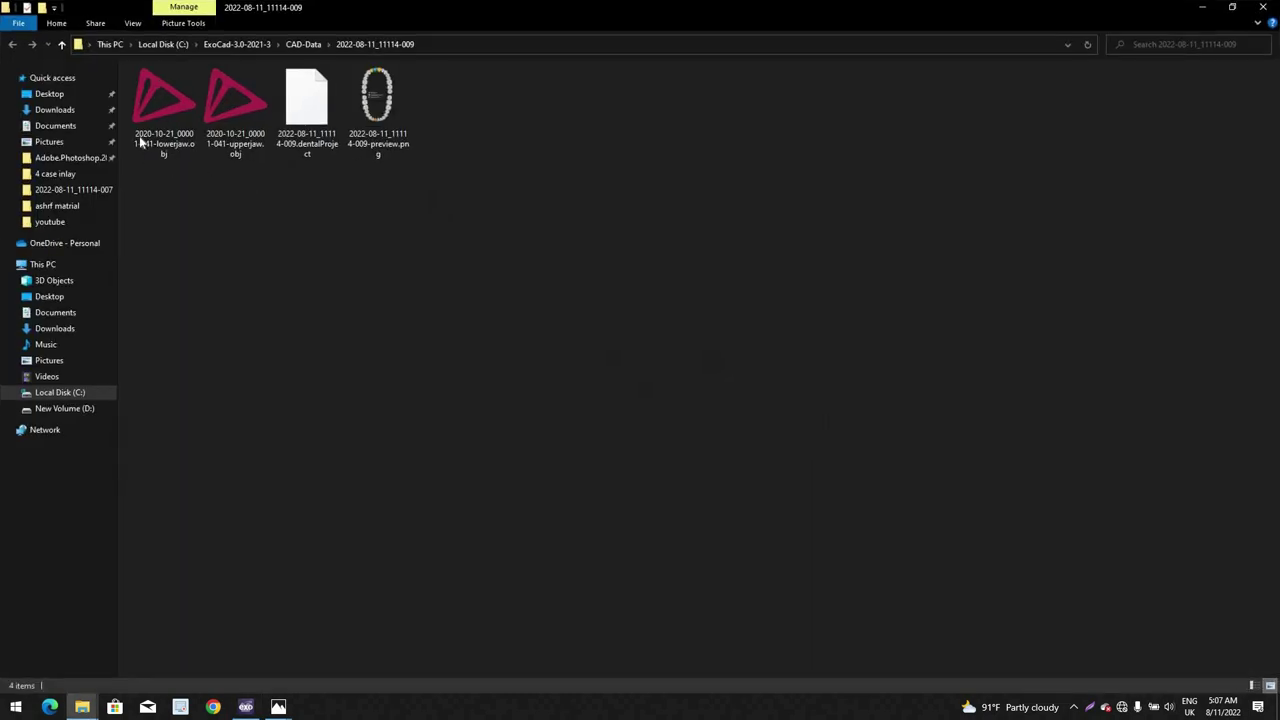
left_click_drag(141, 143, 272, 182)
key("Delete")
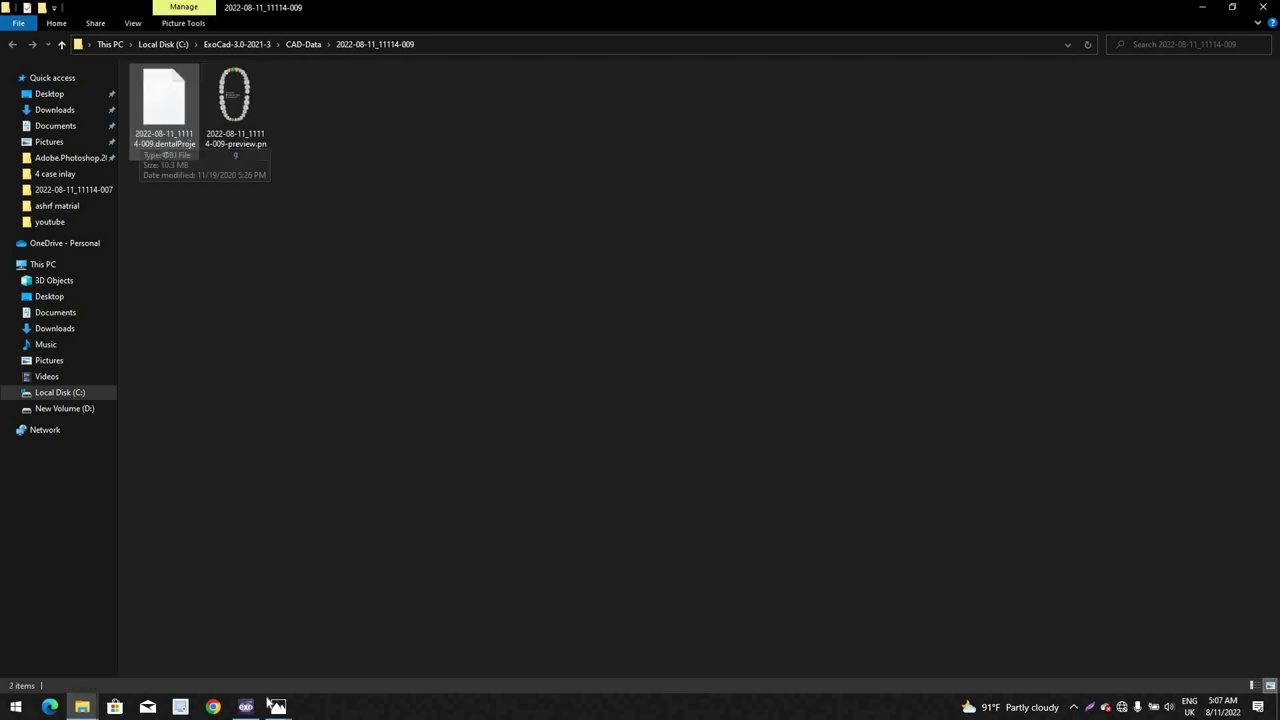
Step: Switch to the 5 case upper veneer folder, preview 2020-10-21_00001-040-upperjaw.stl in the 3D viewer and close the viewer
left_click(82, 707)
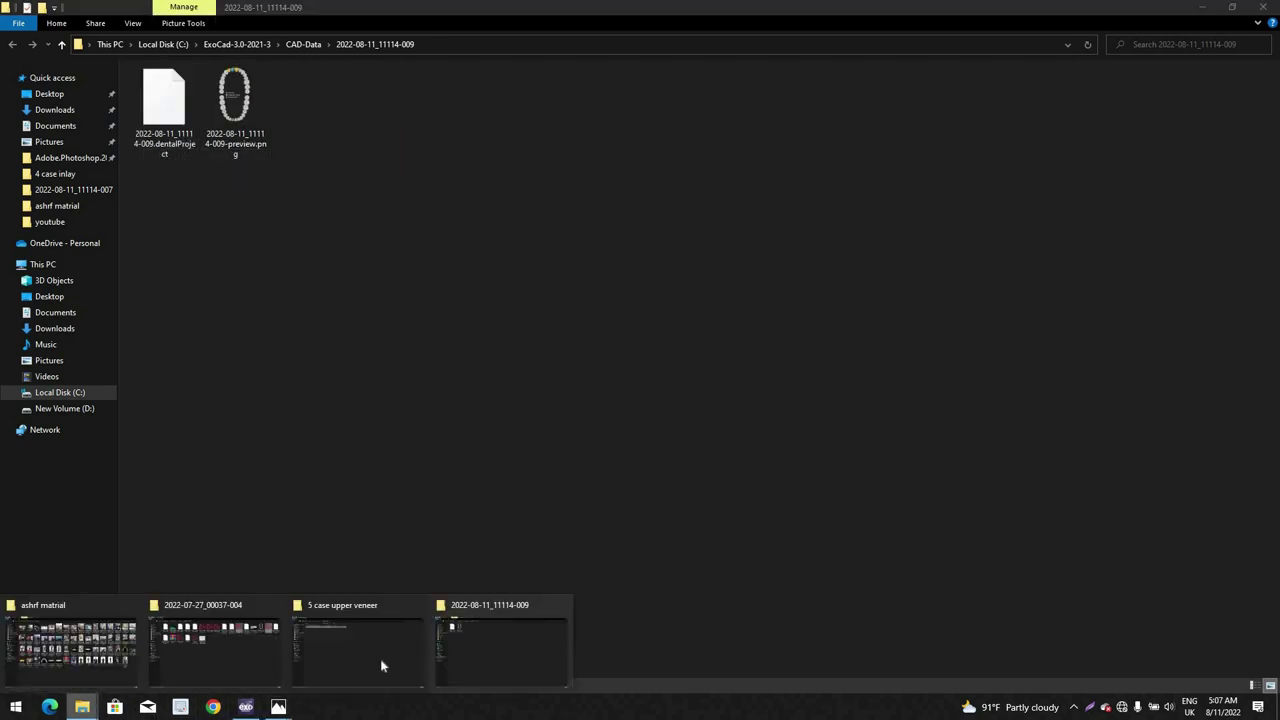
left_click(381, 662)
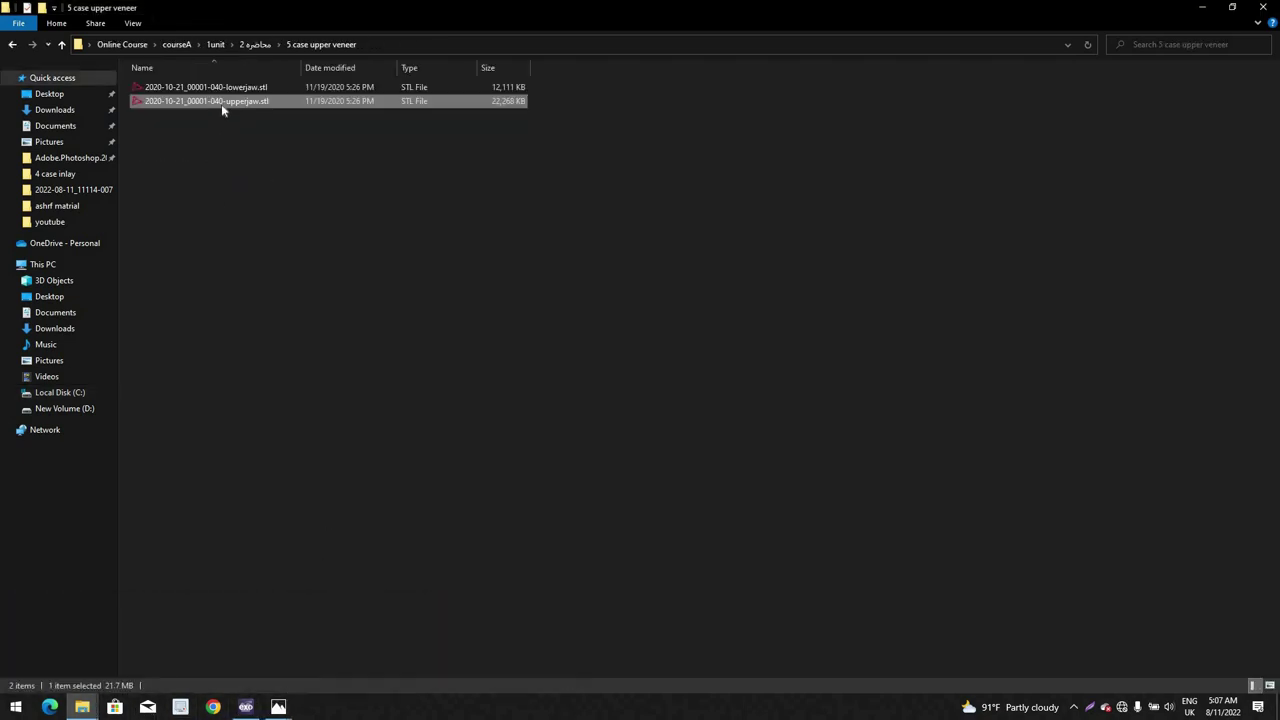
key("Return")
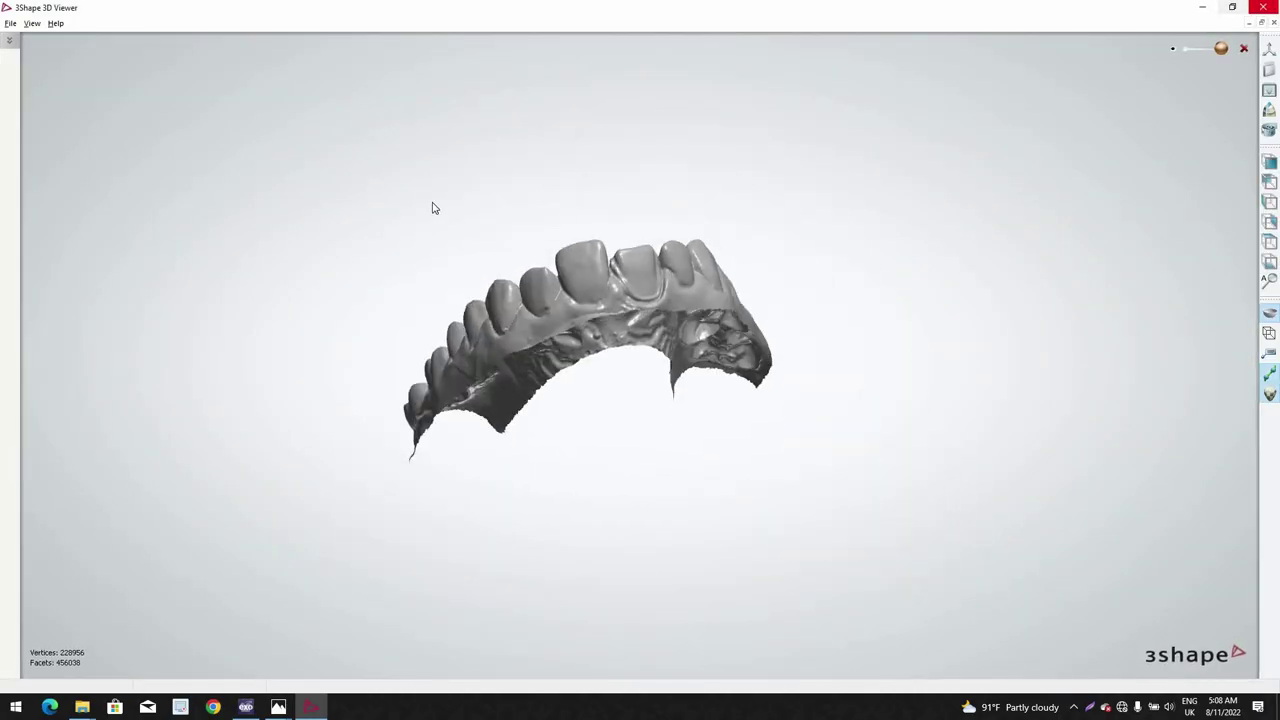
key("alt+F4")
Step: Copy the 2020-10-21_00001-040 lower and upper jaw STL files into the 2022-08-11_11114-009 project folder and close that folder
left_click_drag(240, 148, 208, 93)
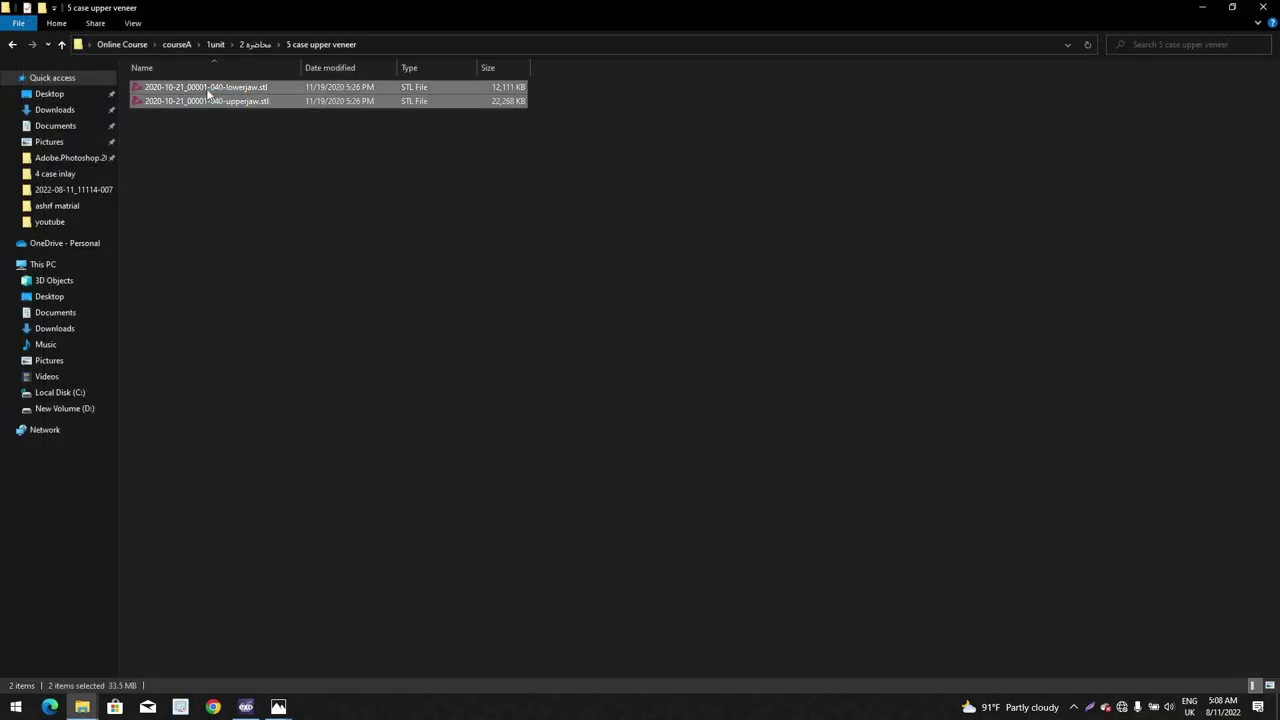
right_click(208, 93)
left_click(155, 318)
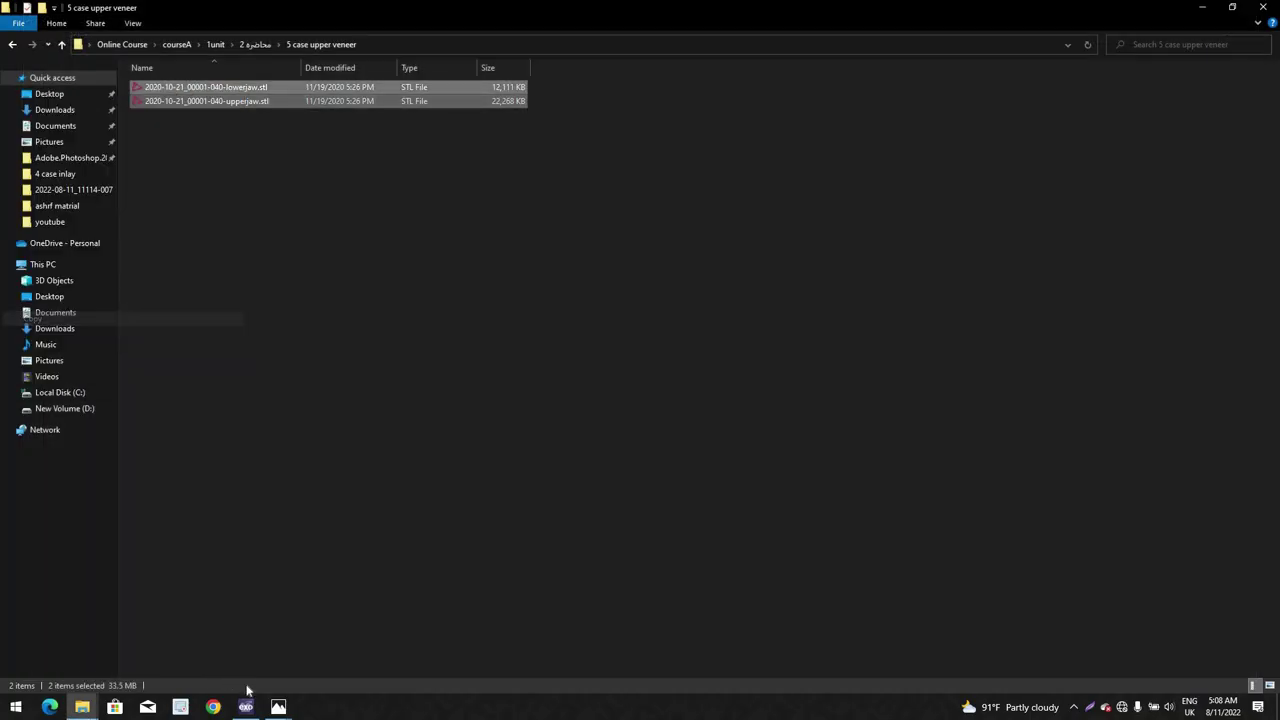
key("alt+Tab")
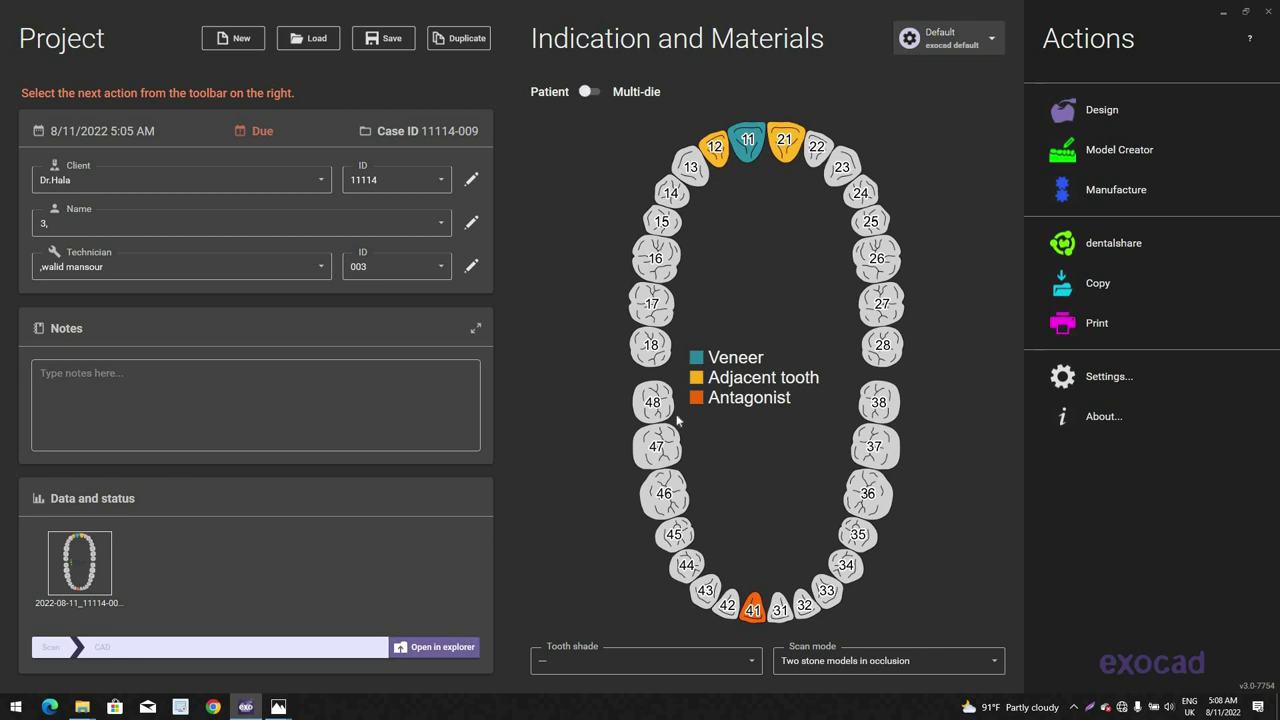
right_click(779, 327)
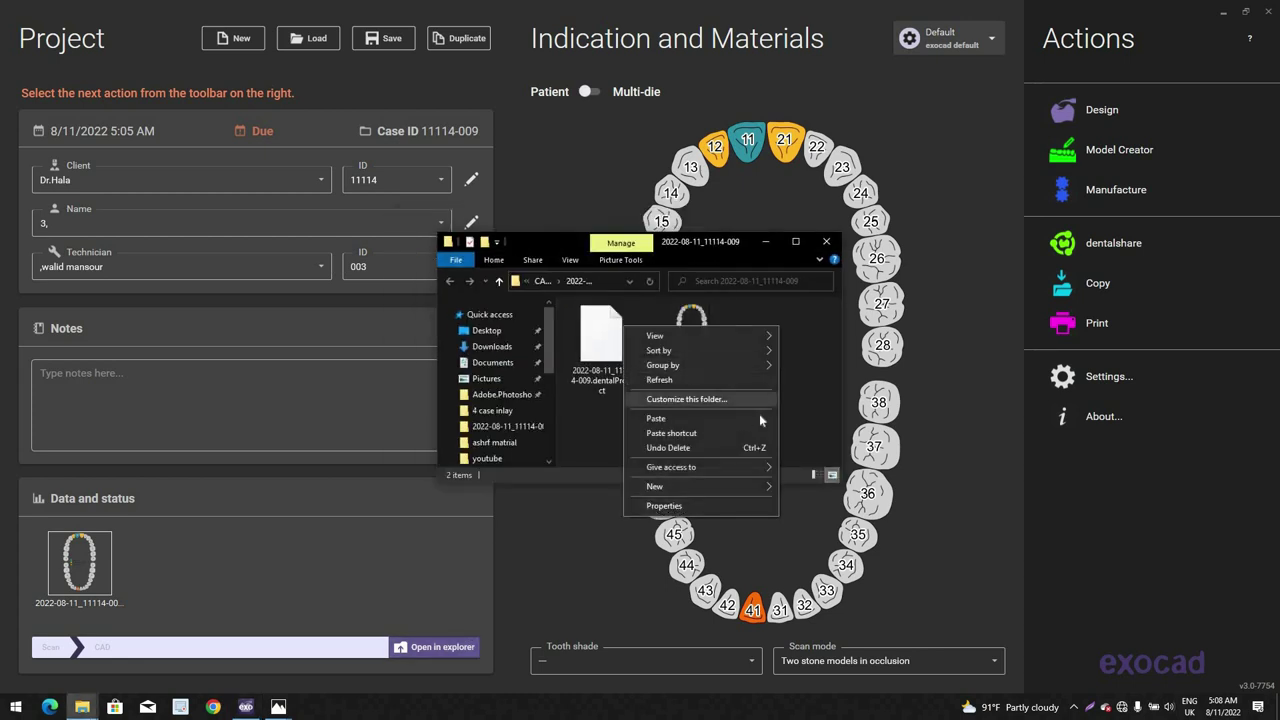
left_click(758, 419)
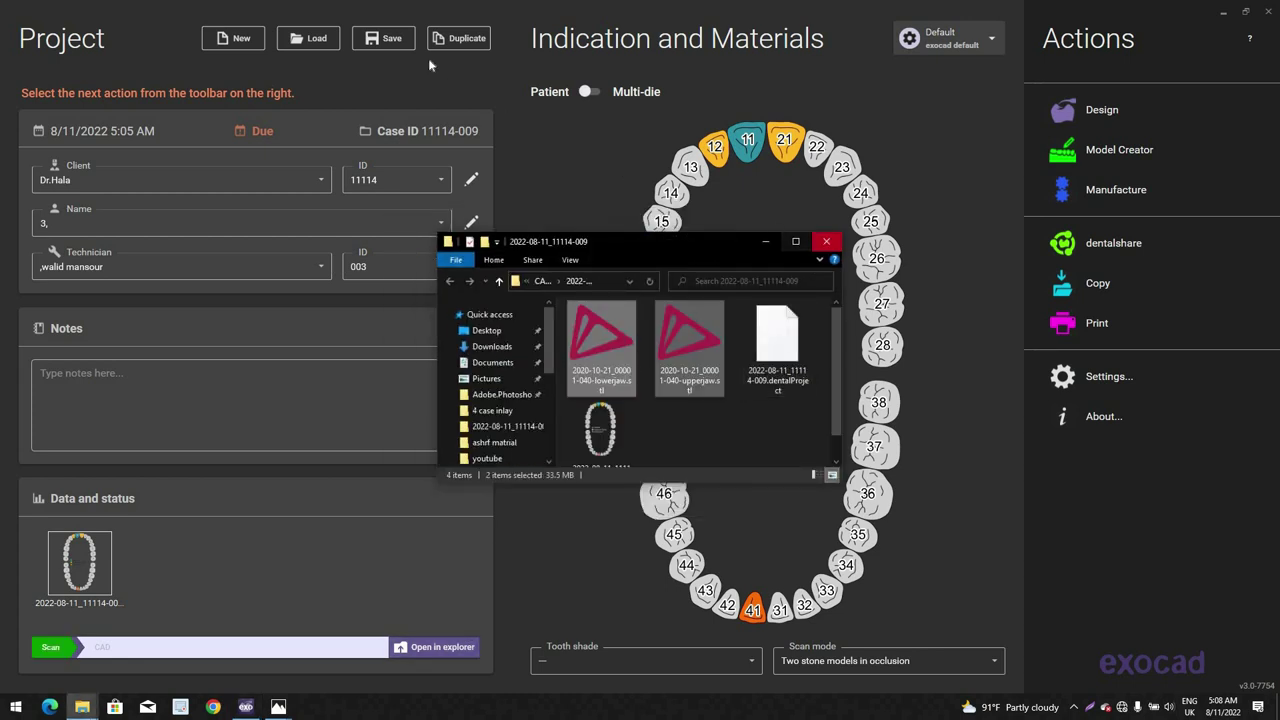
left_click(827, 241)
Step: Save the project, launch the design and set the jaw scan's orientation from the occlusal side
left_click(384, 38)
left_click(1143, 124)
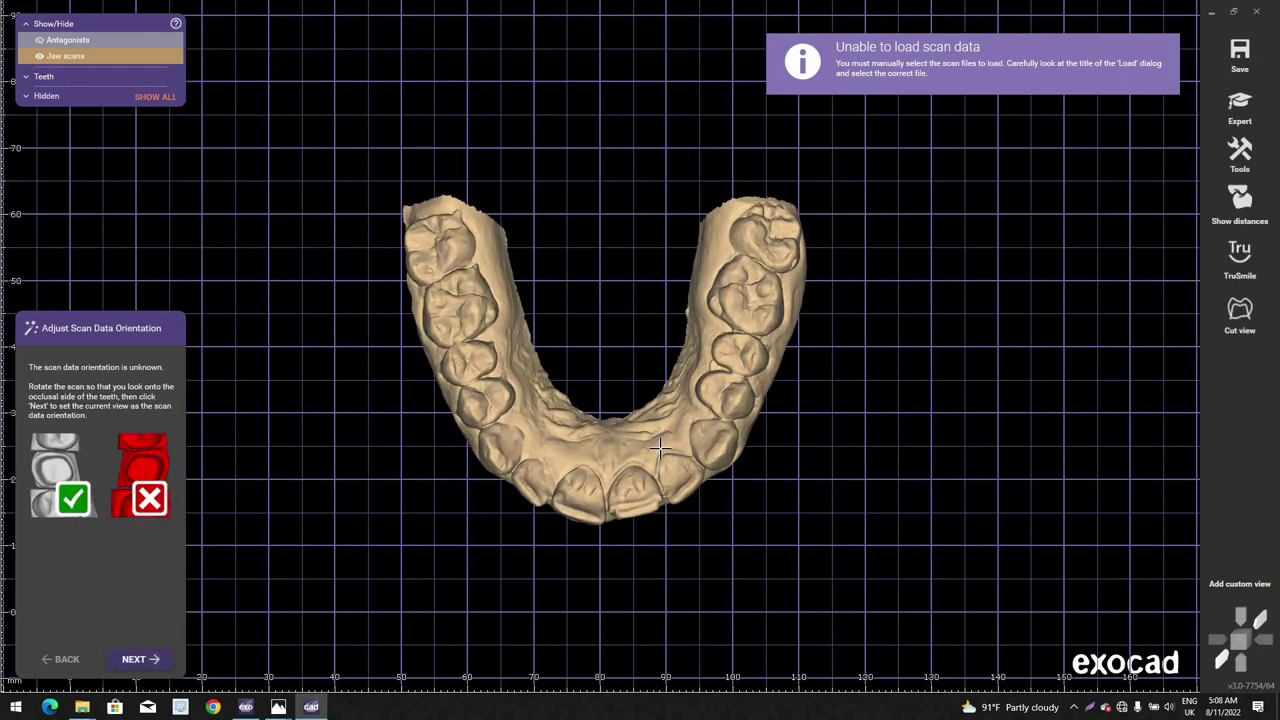
right_click_drag(660, 446, 660, 448)
left_click(145, 659)
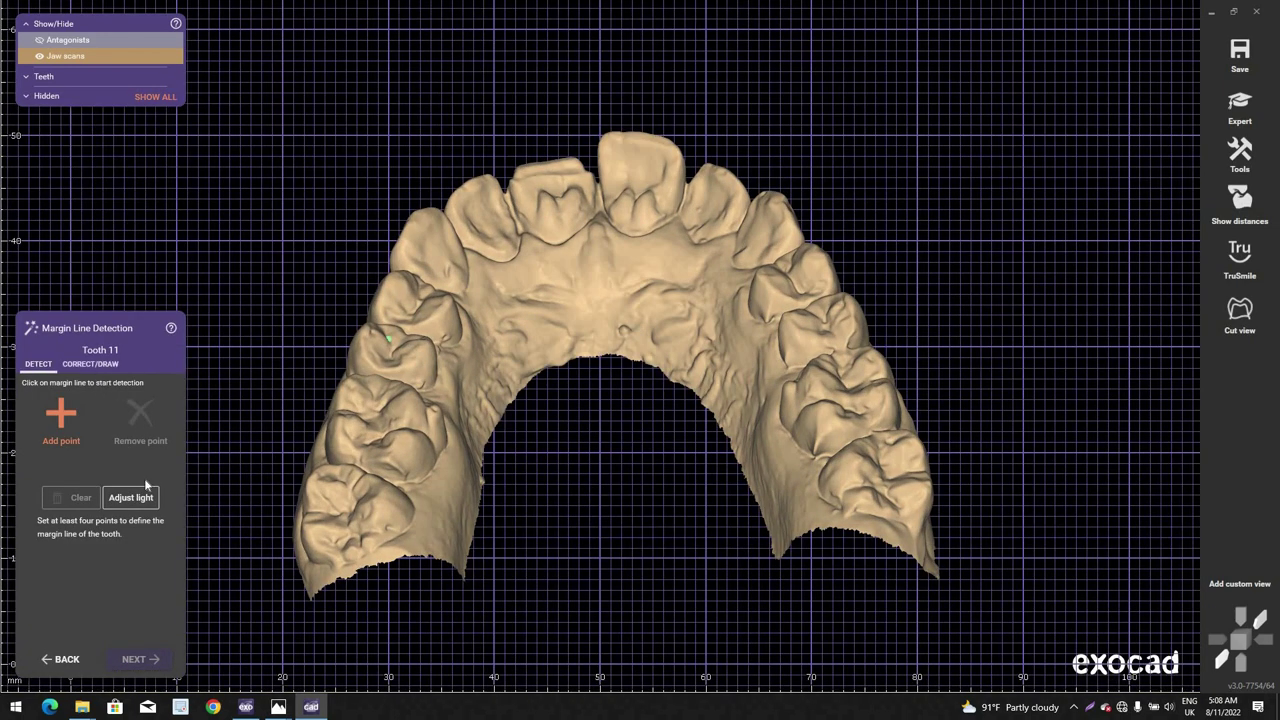
Step: Draw the palatal part of tooth 11's margin line manually along the incisal preparation edge toward tooth 12
left_click(91, 364)
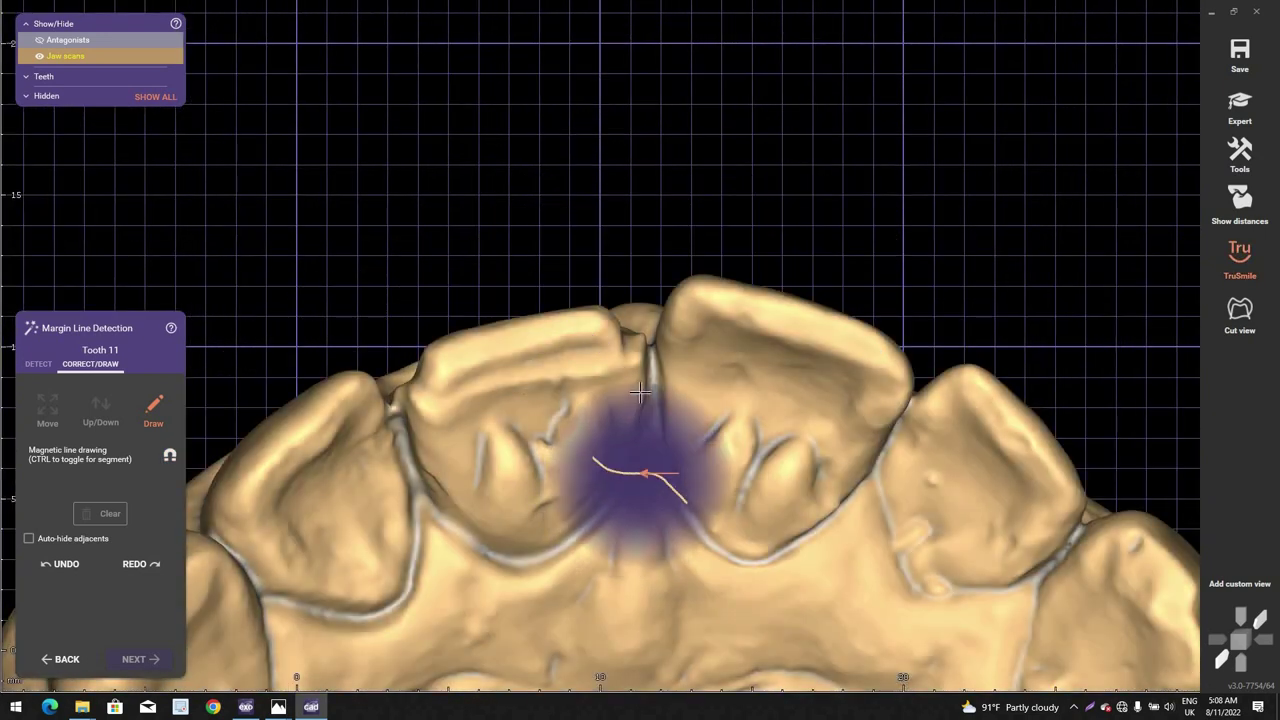
scroll(630, 366, "up", 1)
middle_click_drag(630, 366, 657, 403)
left_click(656, 404)
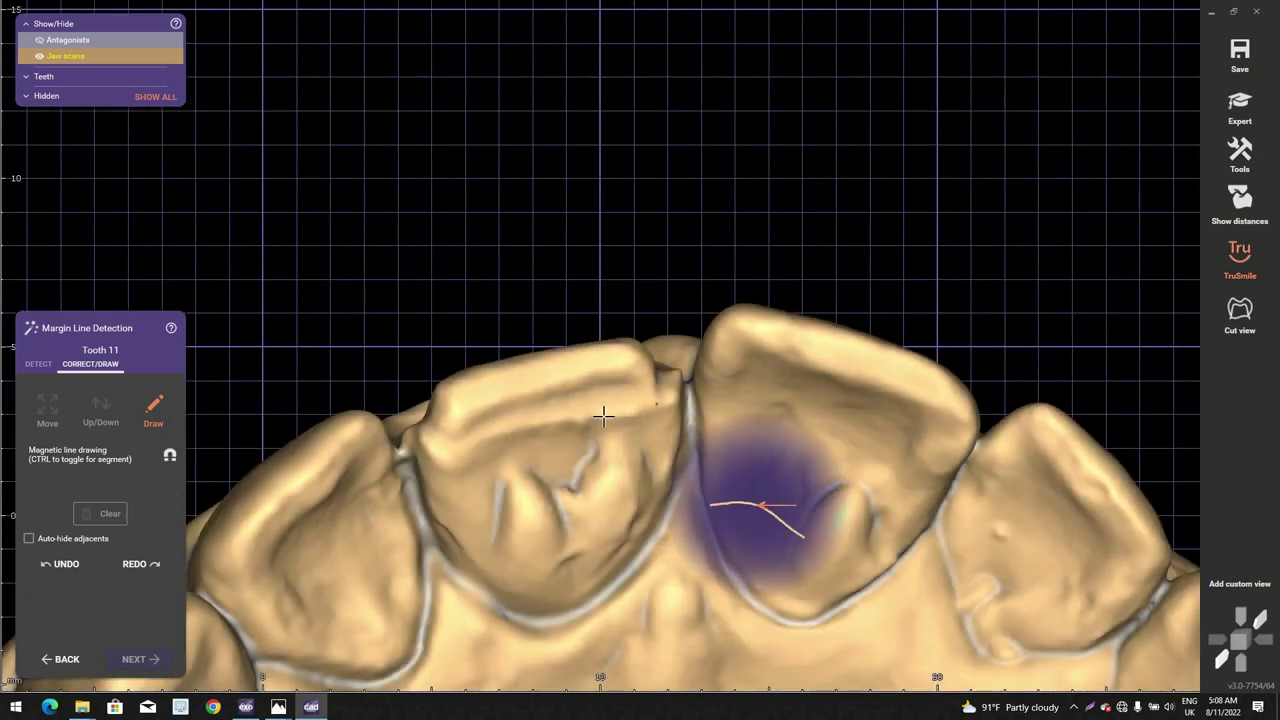
left_click(603, 416)
left_click(463, 451)
left_click(428, 446)
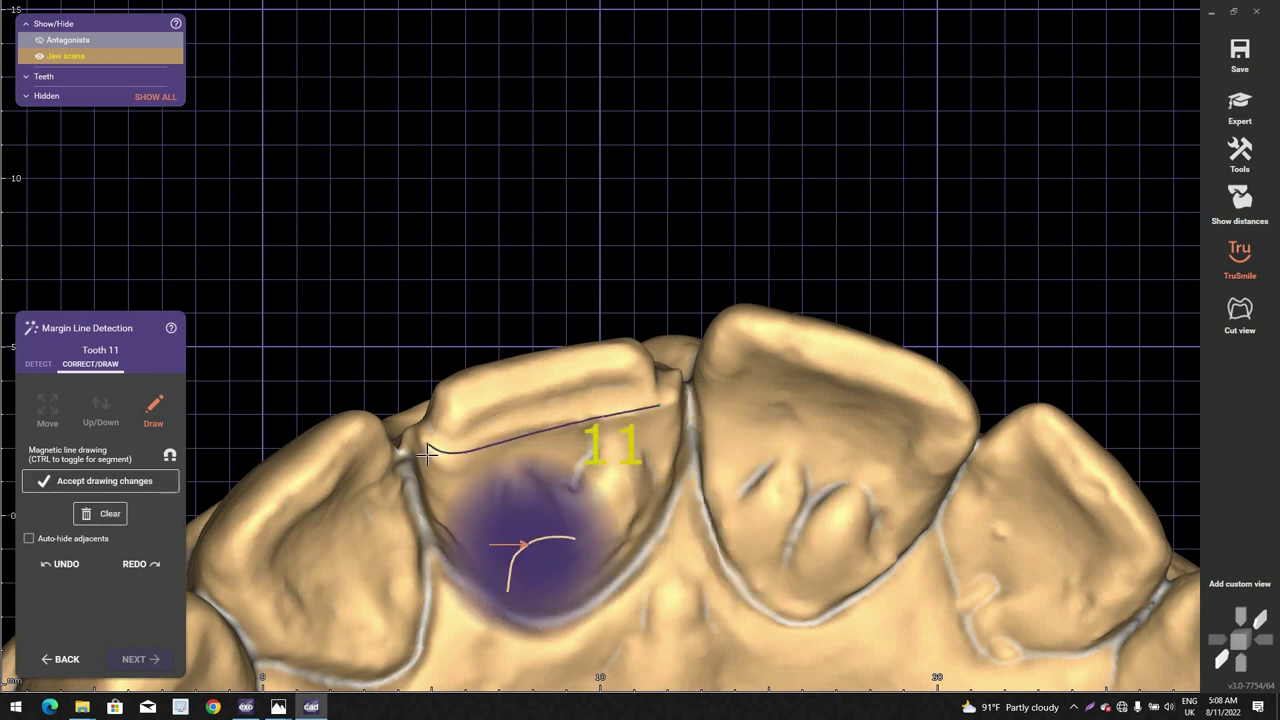
Step: Continue tooth 11's margin line around the labial preparation edge and close it at the mesial side
right_click_drag(430, 457, 428, 590)
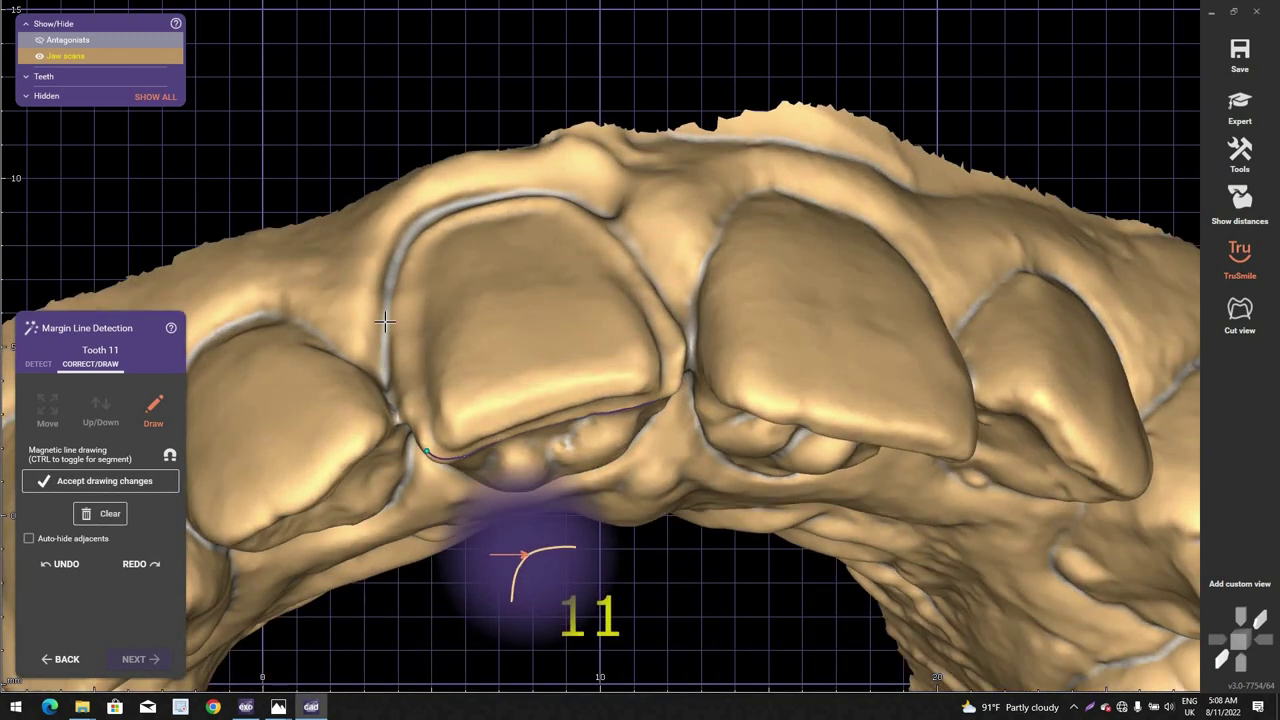
left_click(425, 234)
left_click(477, 206)
left_click(553, 198)
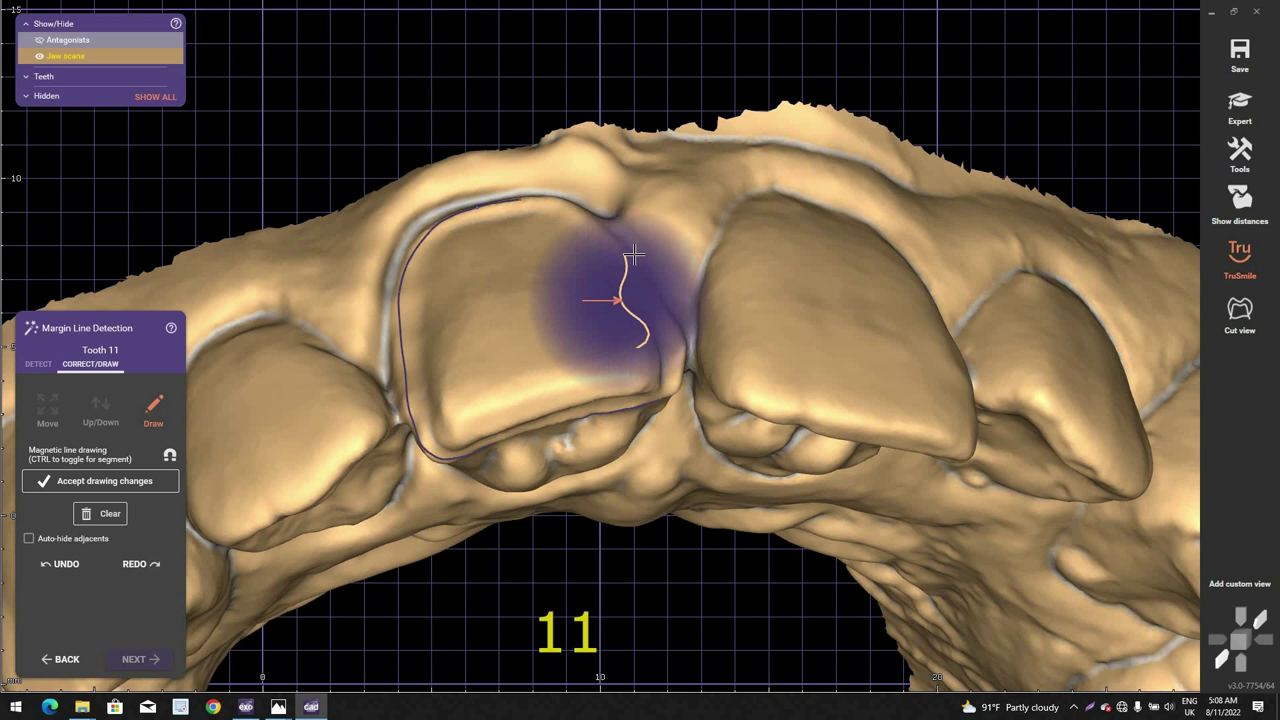
left_click(678, 334)
double_click(679, 375)
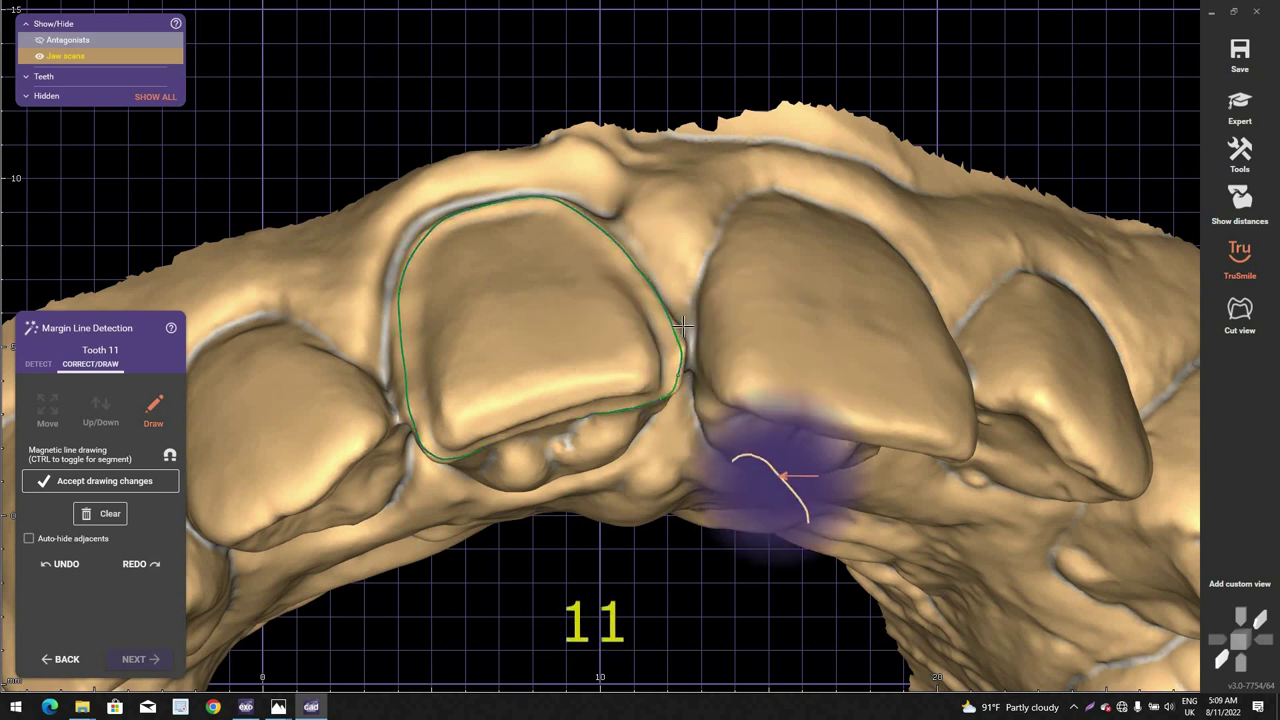
Step: Accept the drawn margin line and move its distal side outward onto the edge of tooth 11's preparation
scroll(680, 367, "up", 3)
left_click(679, 388)
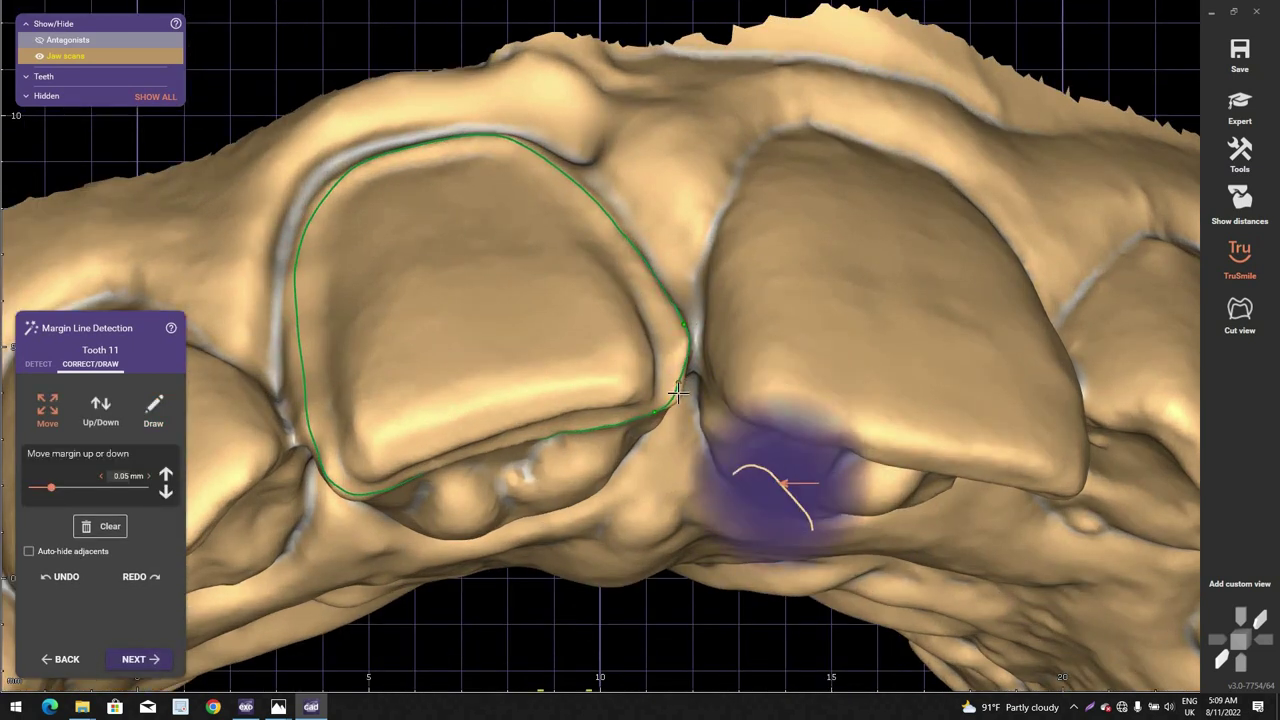
left_click_drag(308, 403, 297, 418)
left_click_drag(297, 359, 292, 357)
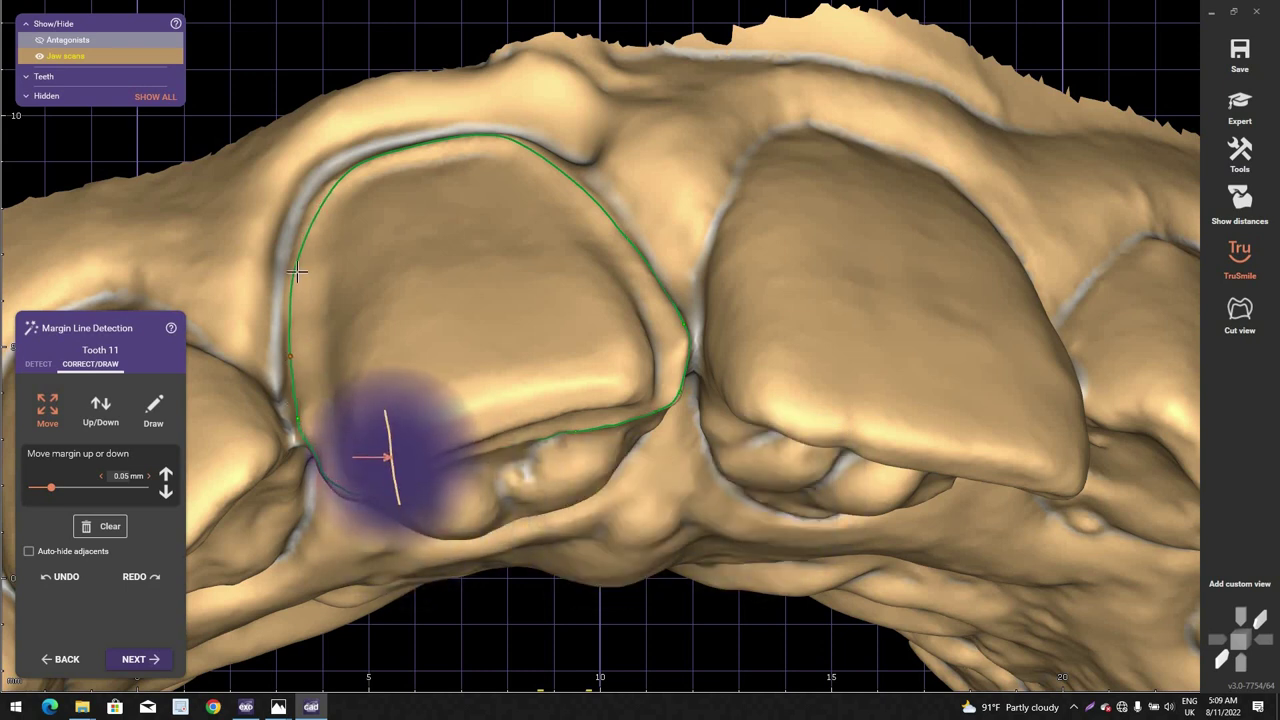
left_click_drag(298, 262, 310, 209)
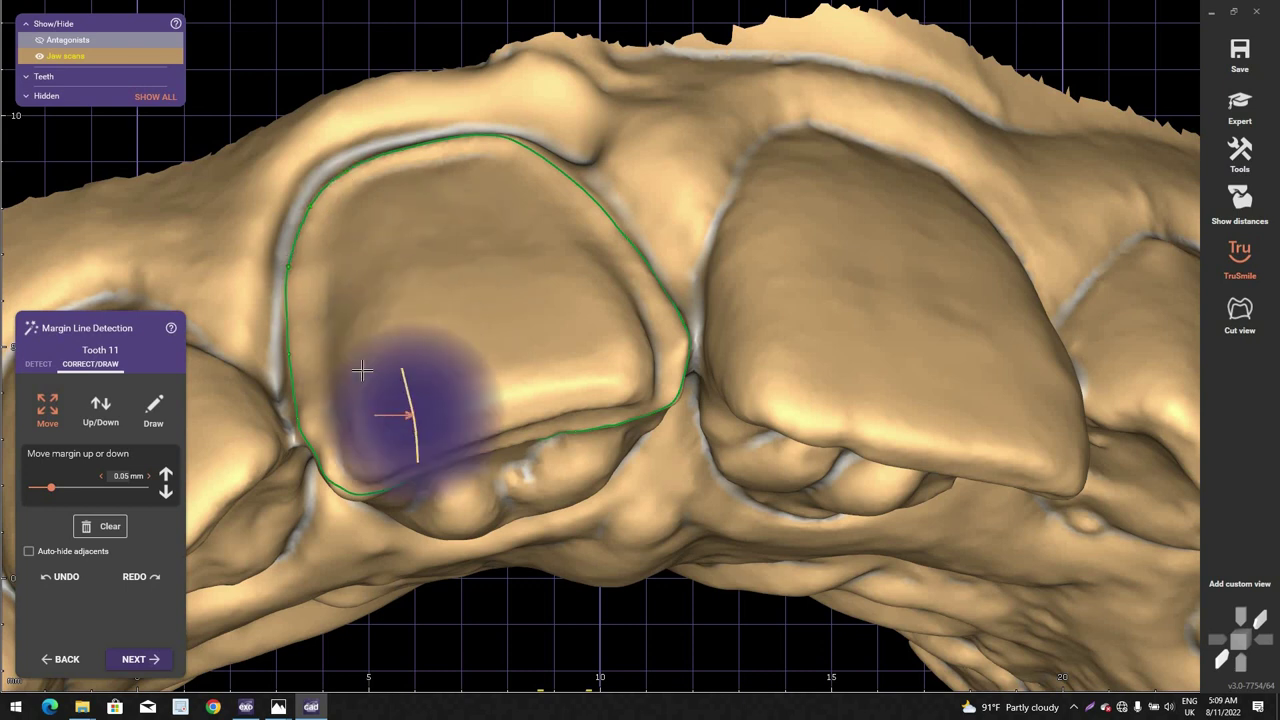
Step: Check tooth 11's margin line all around and refine its points at the incisal corners
right_click_drag(362, 442, 364, 405)
scroll(347, 475, "up", 2)
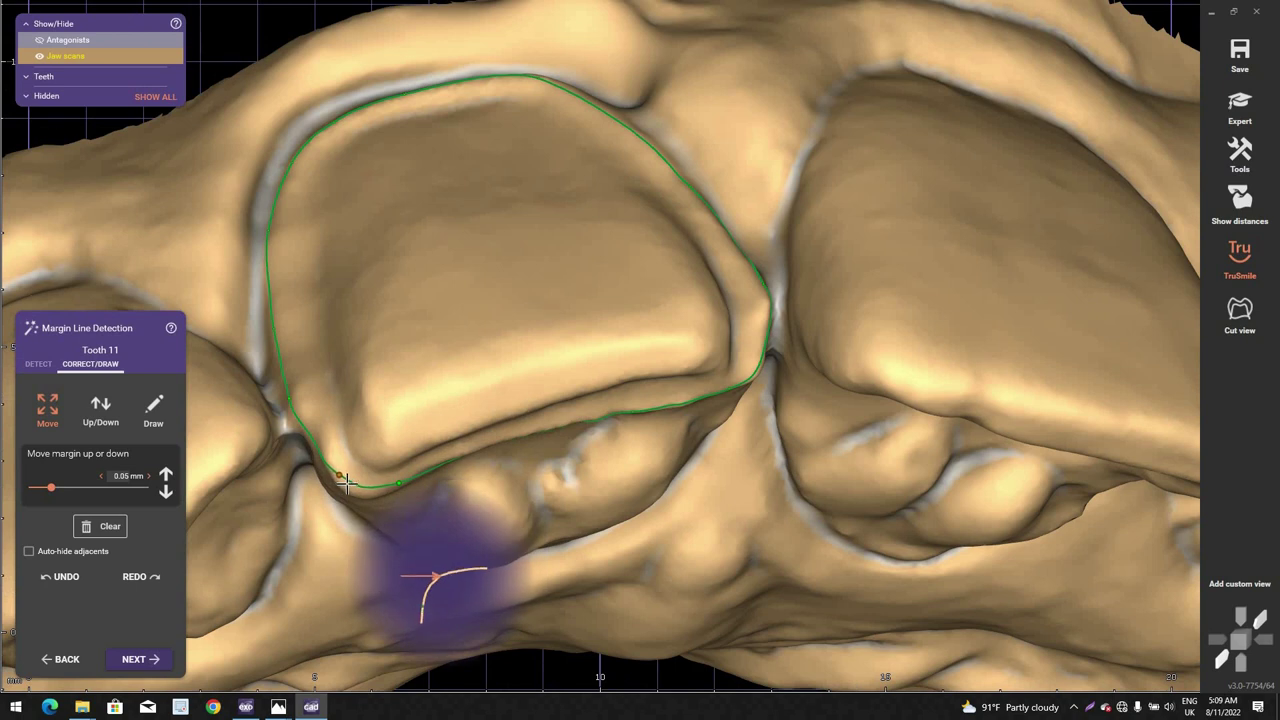
right_click_drag(688, 400, 744, 381)
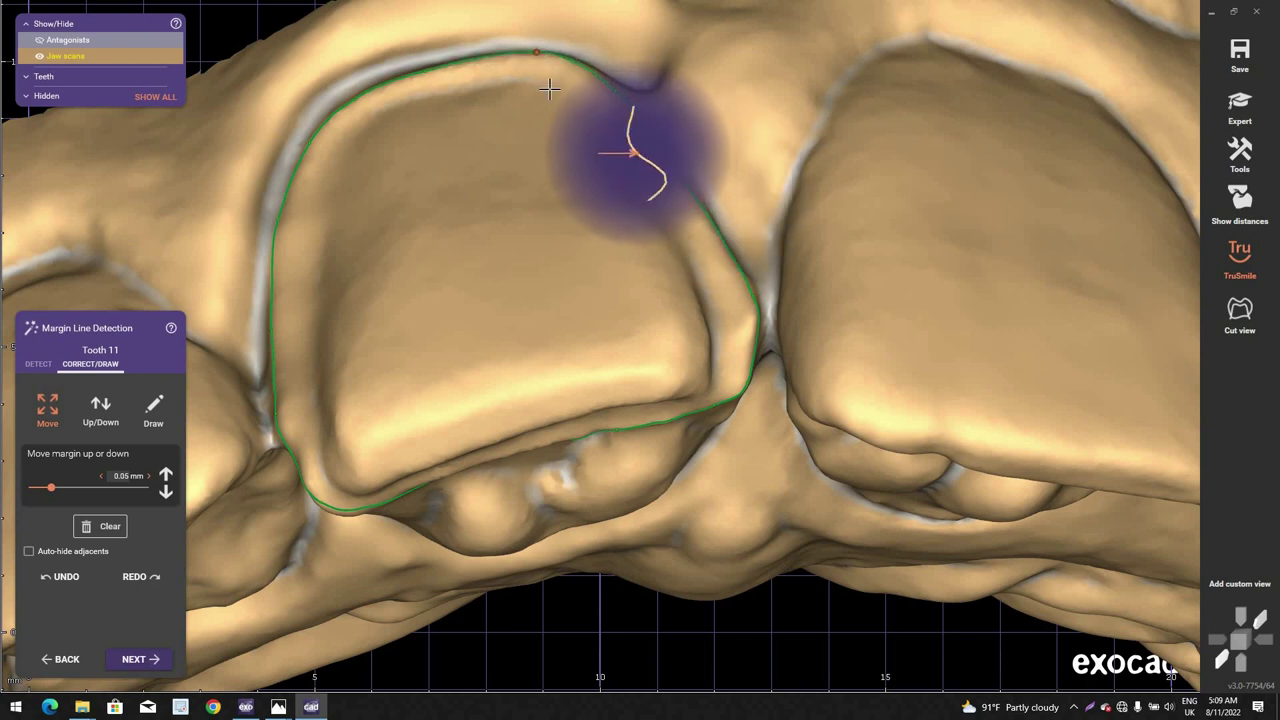
right_click_drag(650, 120, 486, 229)
scroll(503, 223, "up", 6)
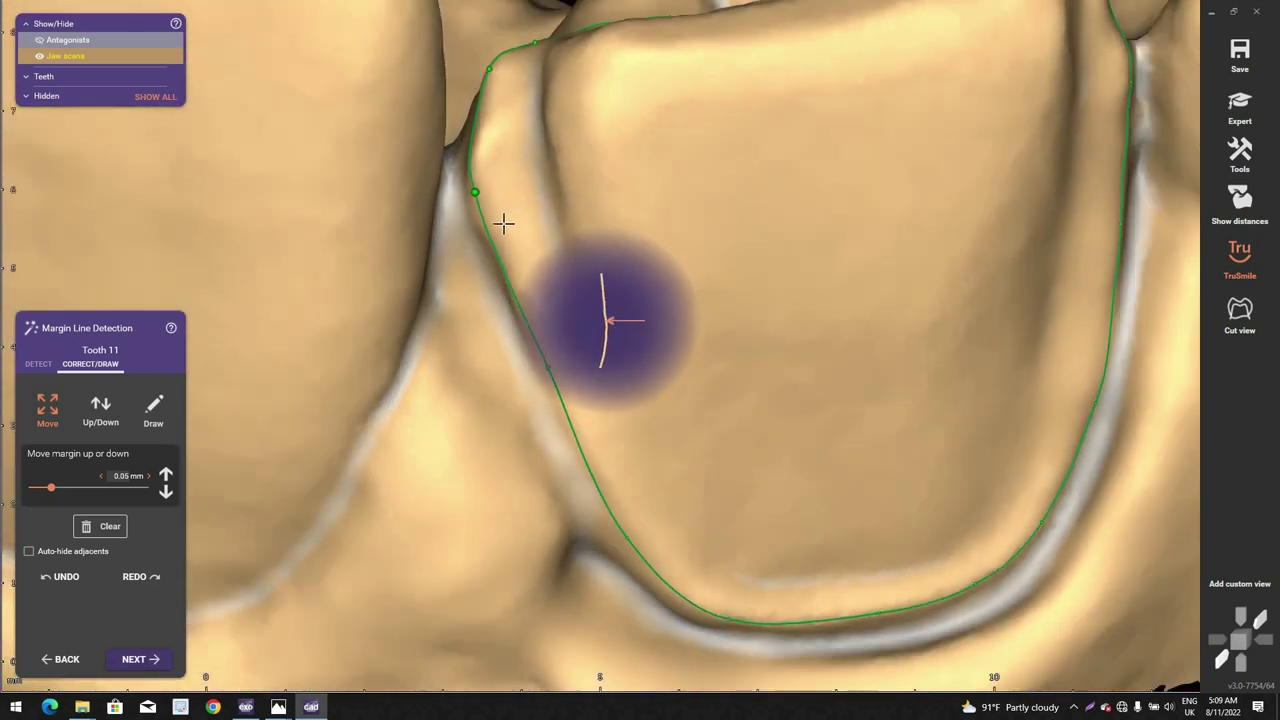
scroll(503, 223, "down", 2)
right_click_drag(503, 224, 511, 211)
scroll(500, 191, "up", 3)
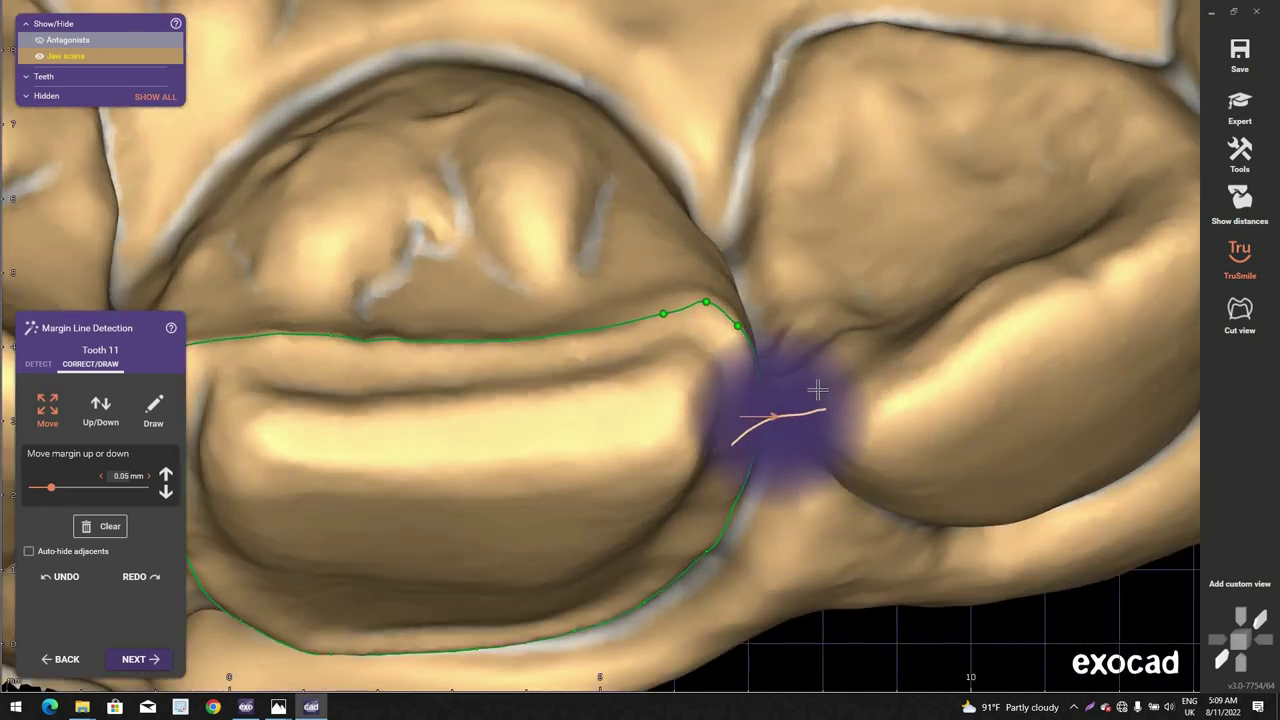
Step: Move the margin line point facing tooth 12 slightly inward onto the preparation edge and accept the margin
right_click_drag(770, 371, 620, 380)
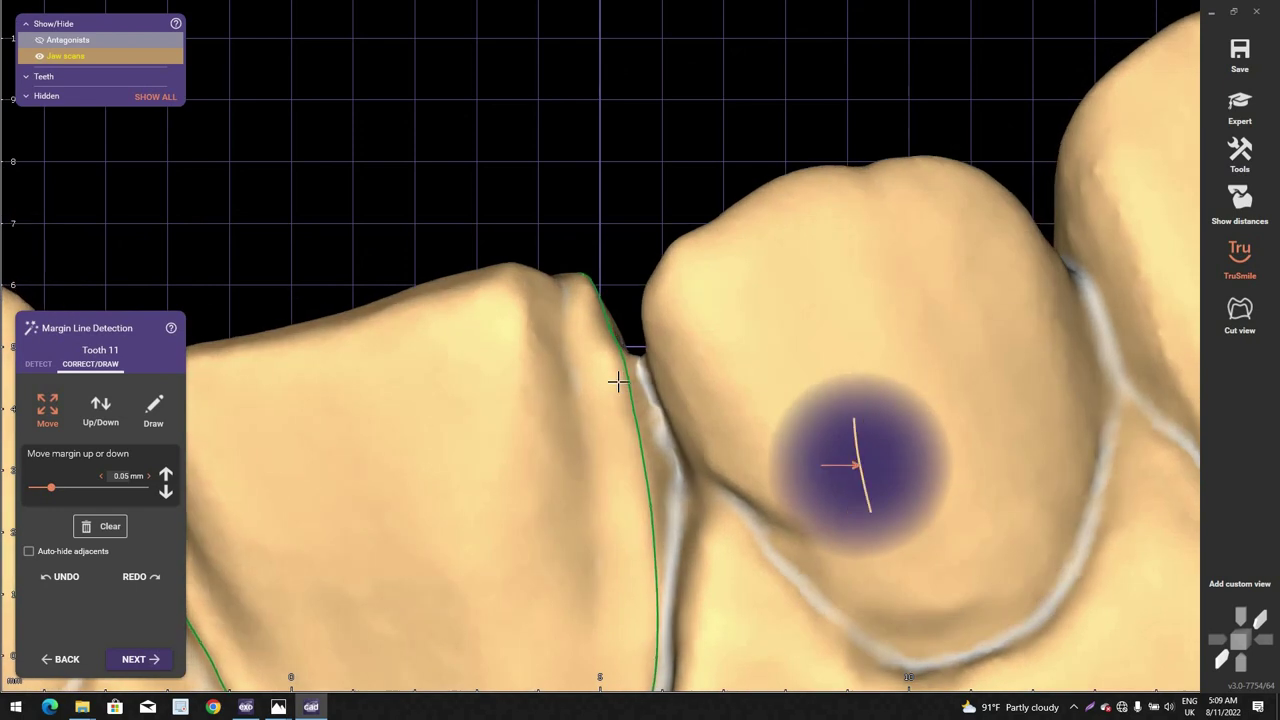
scroll(608, 373, "up", 3)
left_click_drag(611, 368, 600, 367)
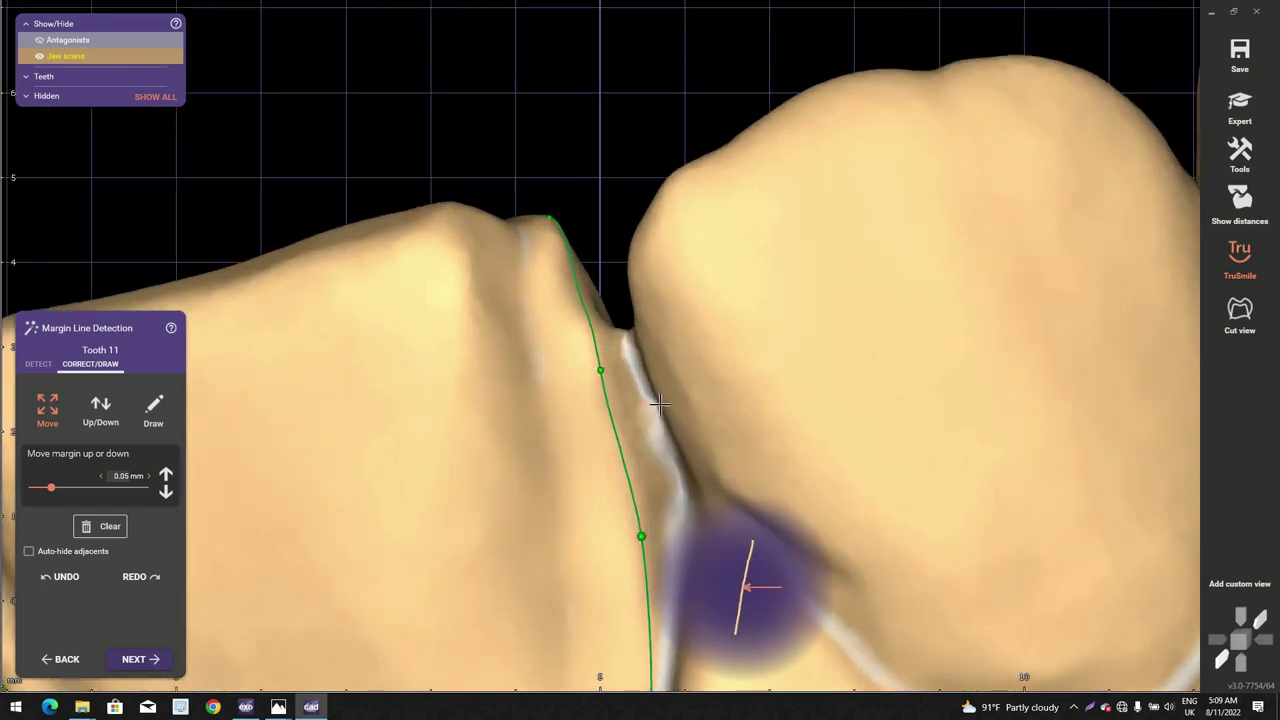
scroll(651, 400, "down", 3)
right_click_drag(648, 396, 663, 409)
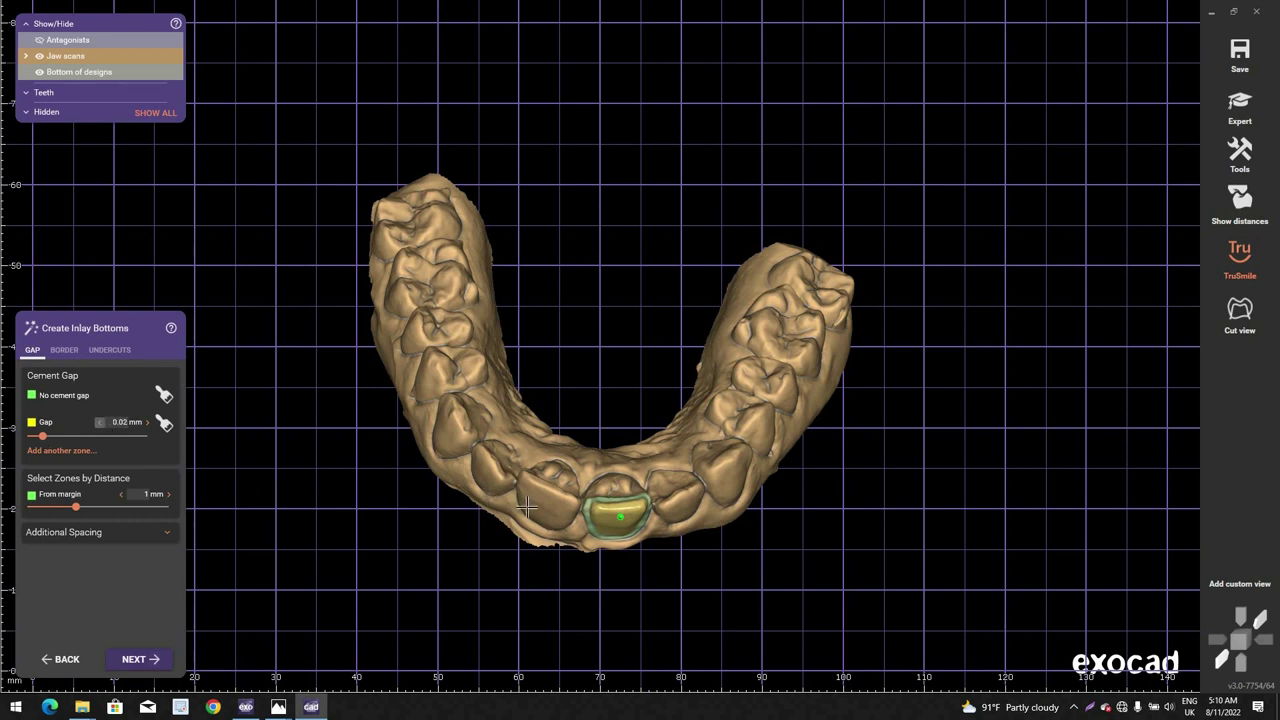
Step: Inspect the inlay bottom of tooth 11 with its cement gap and border parameters, and accept them
right_click_drag(648, 405, 500, 378)
scroll(698, 344, "up", 5)
scroll(694, 346, "up", 4)
scroll(695, 333, "down", 5)
scroll(690, 314, "up", 6)
scroll(500, 378, "down", 3)
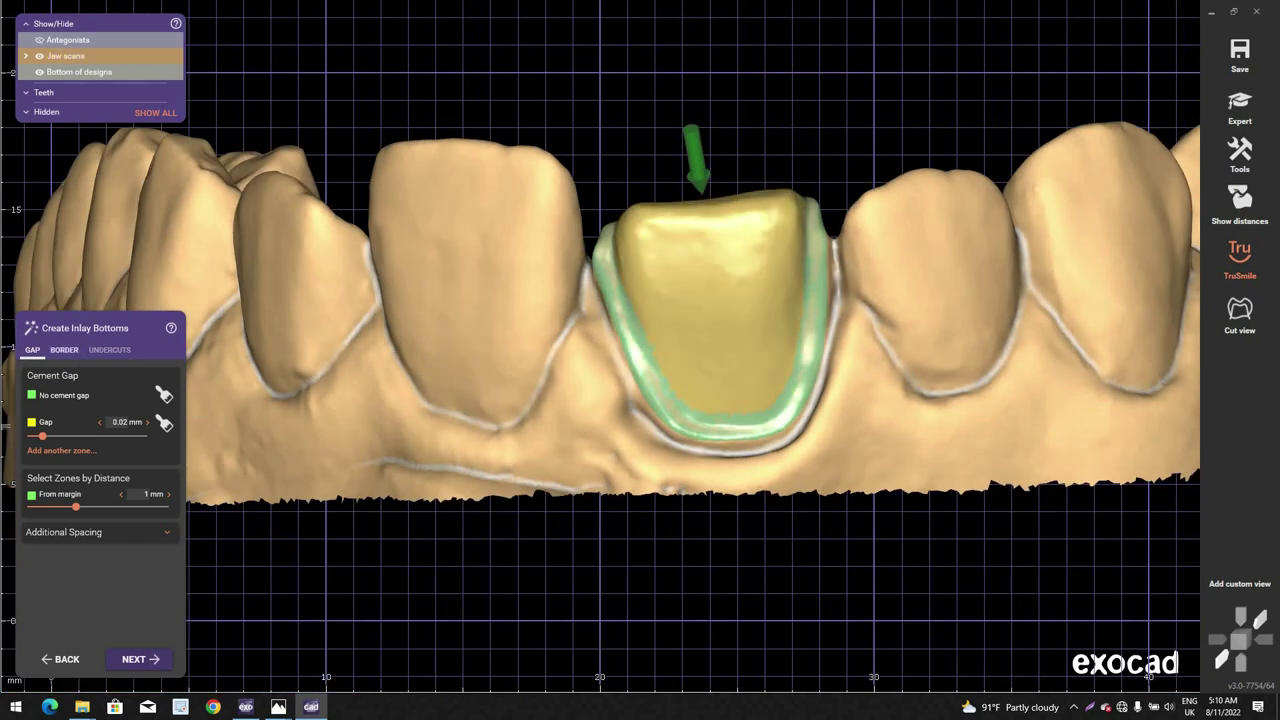
left_click(64, 350)
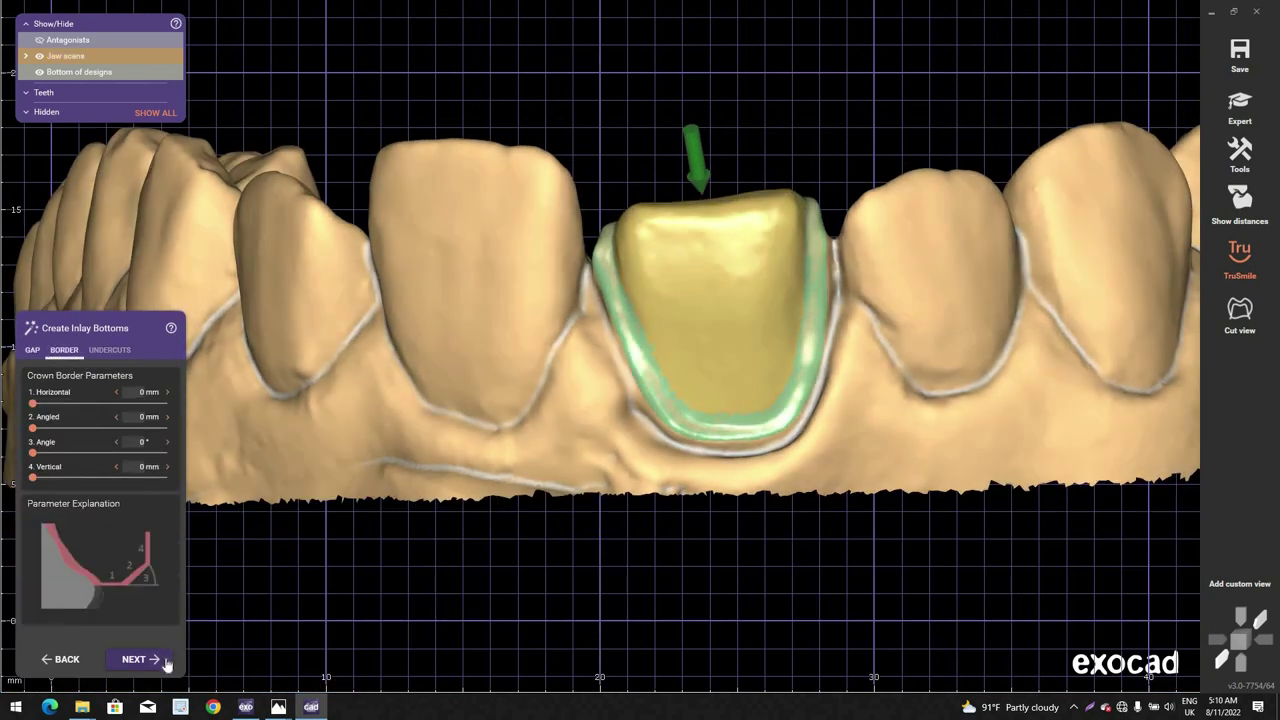
left_click(160, 660)
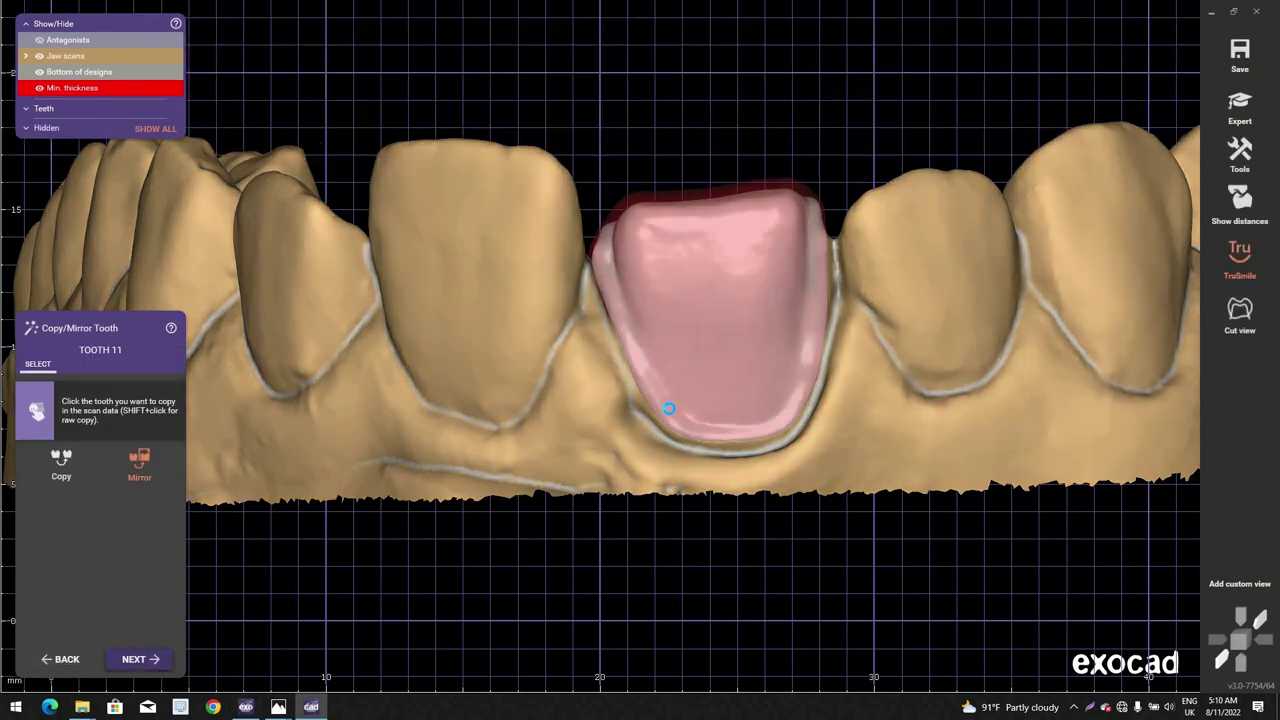
Step: Mirror the adjacent central incisor onto tooth 11 and move the copy labially over the preparation
left_click(663, 374)
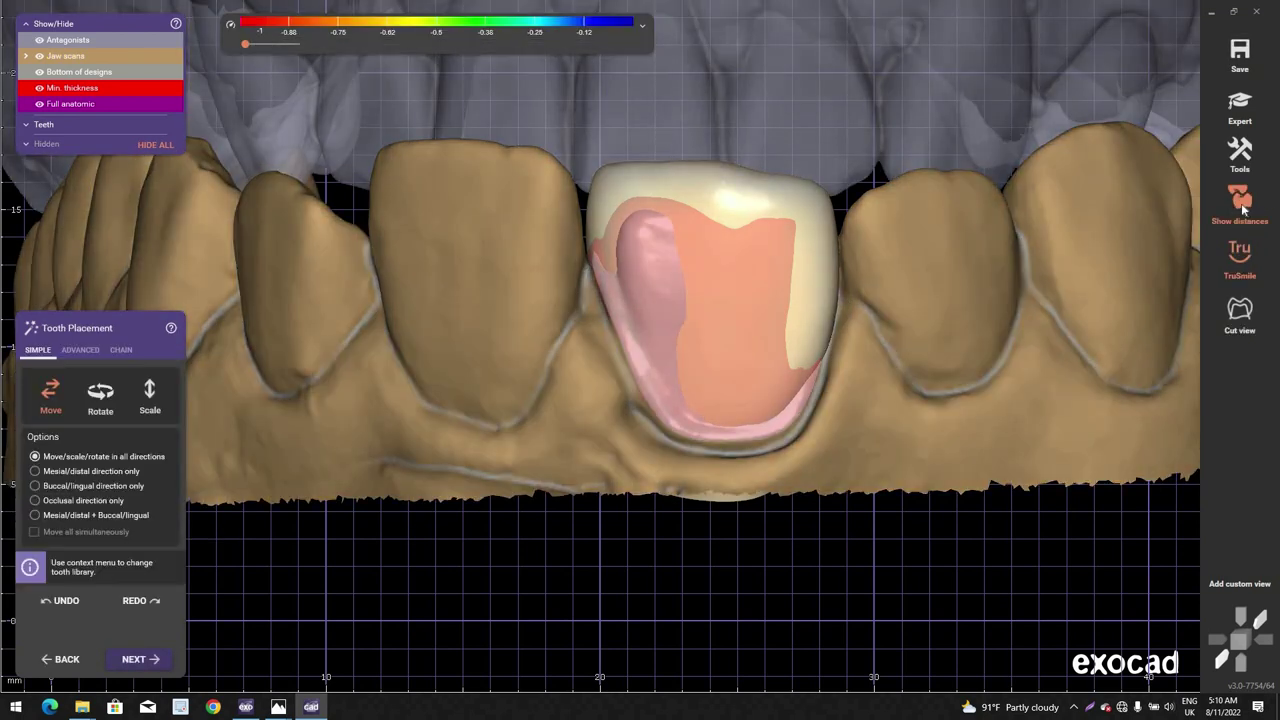
scroll(871, 380, "down", 3)
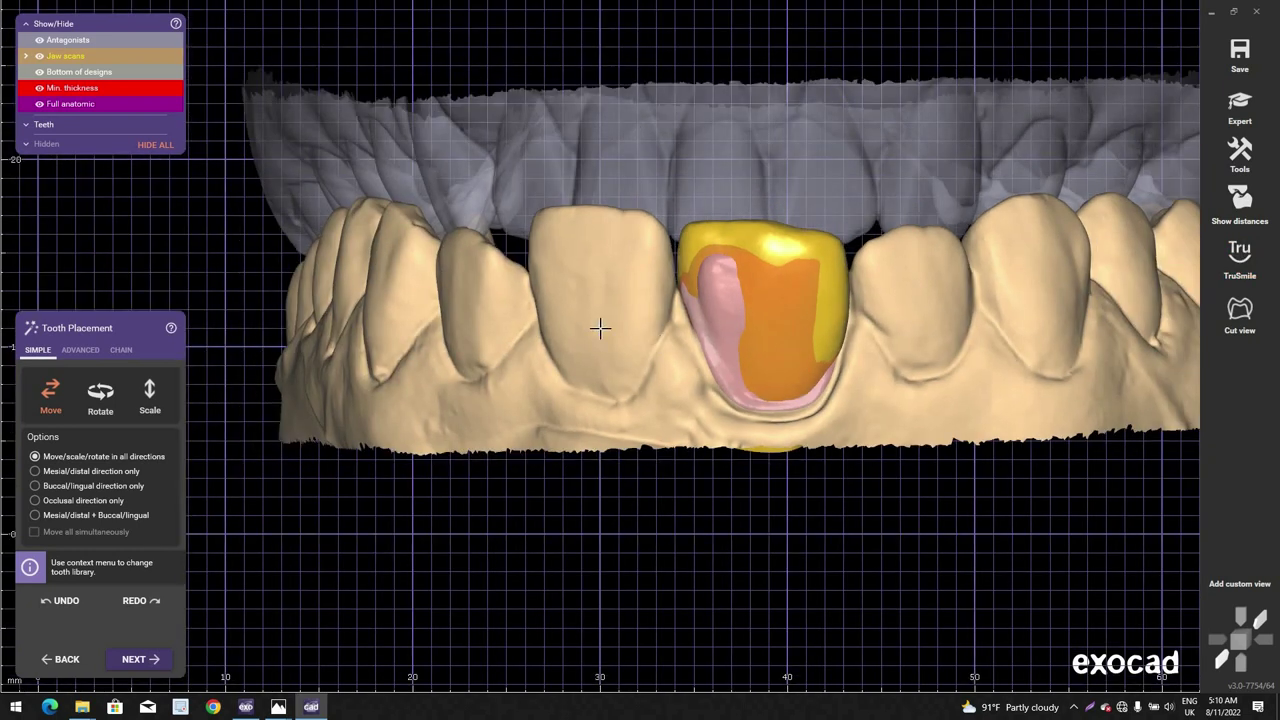
mouse_move(600, 329)
right_mouse_down()
mouse_move(568, 270)
mouse_move(751, 268)
right_mouse_up()
scroll(568, 270, "up", 3)
scroll(471, 474, "up", 3)
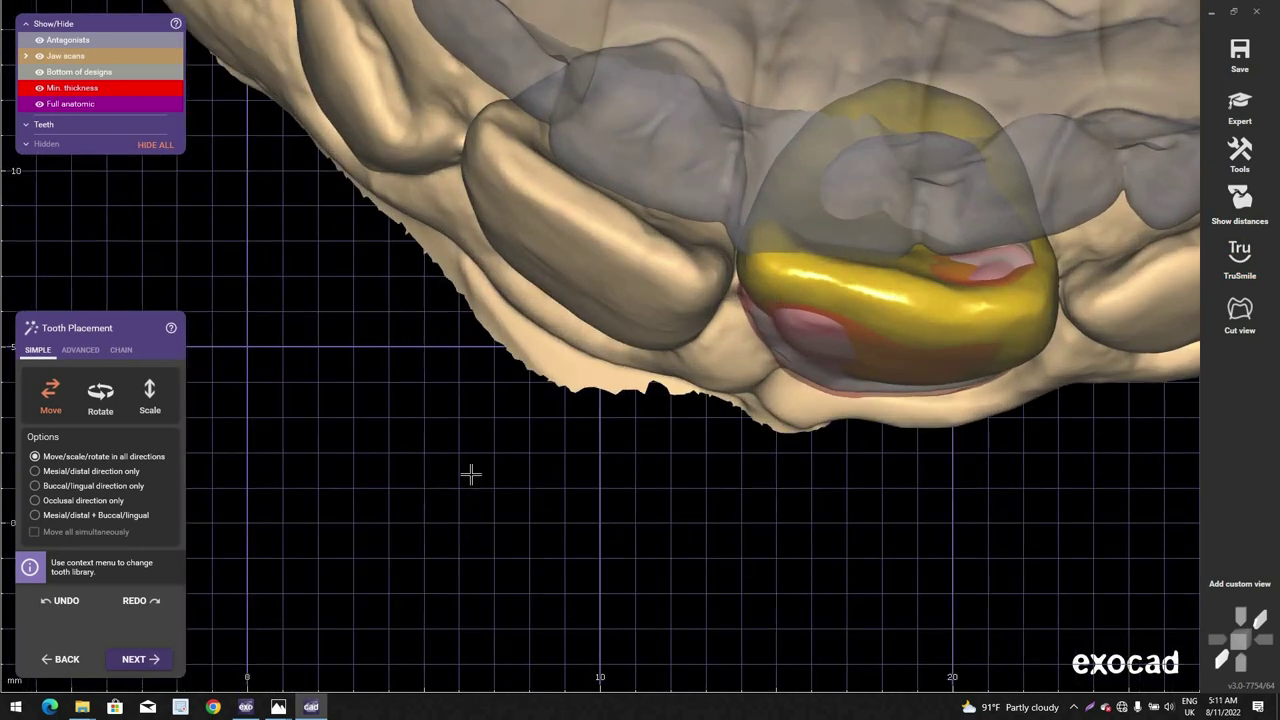
left_click_drag(909, 322, 917, 326)
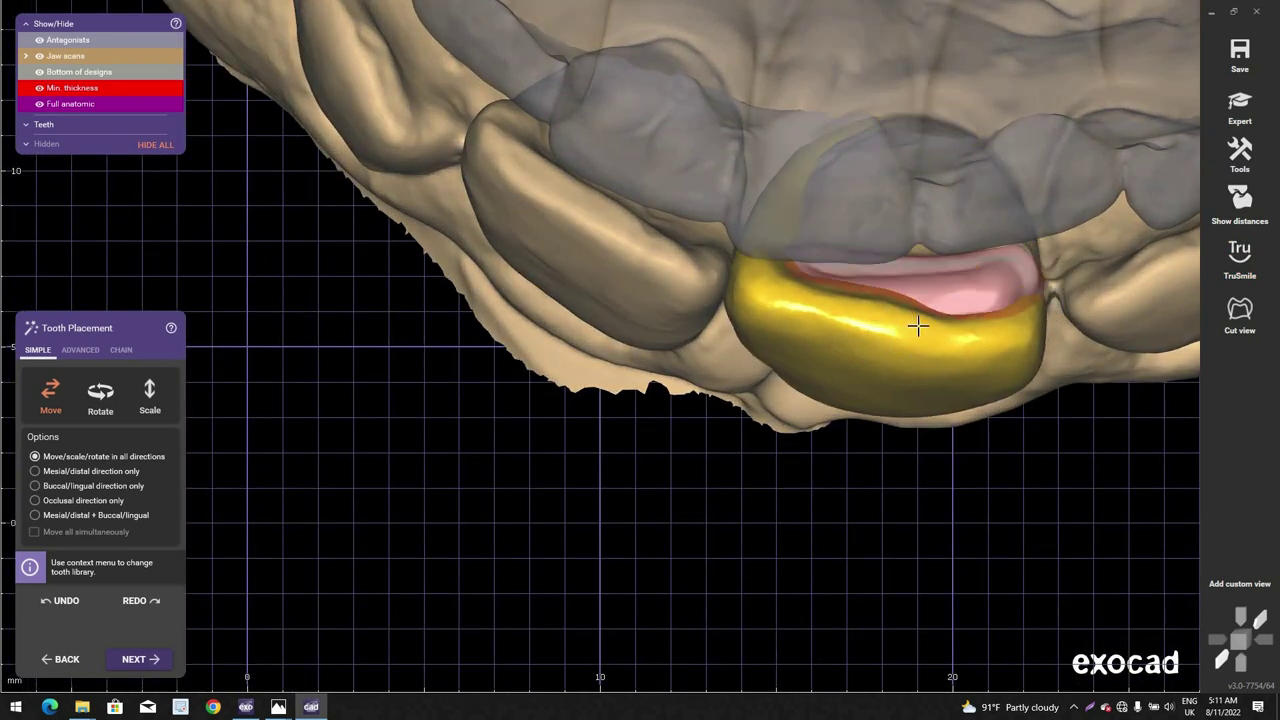
right_click_drag(917, 326, 939, 348)
left_click_drag(939, 348, 936, 344)
right_click_drag(920, 394, 694, 543)
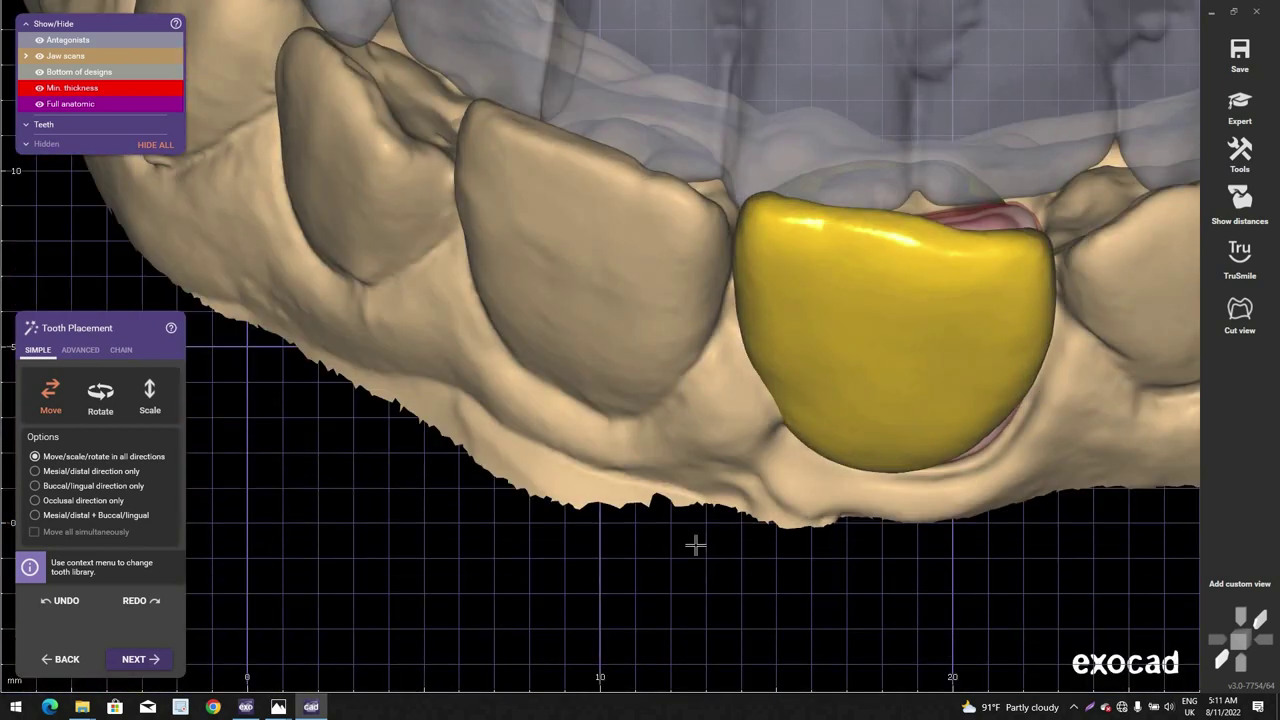
Step: Replace tooth 11's current design with the model tooth from the Edwin library, discarding the previous design
right_click(452, 536)
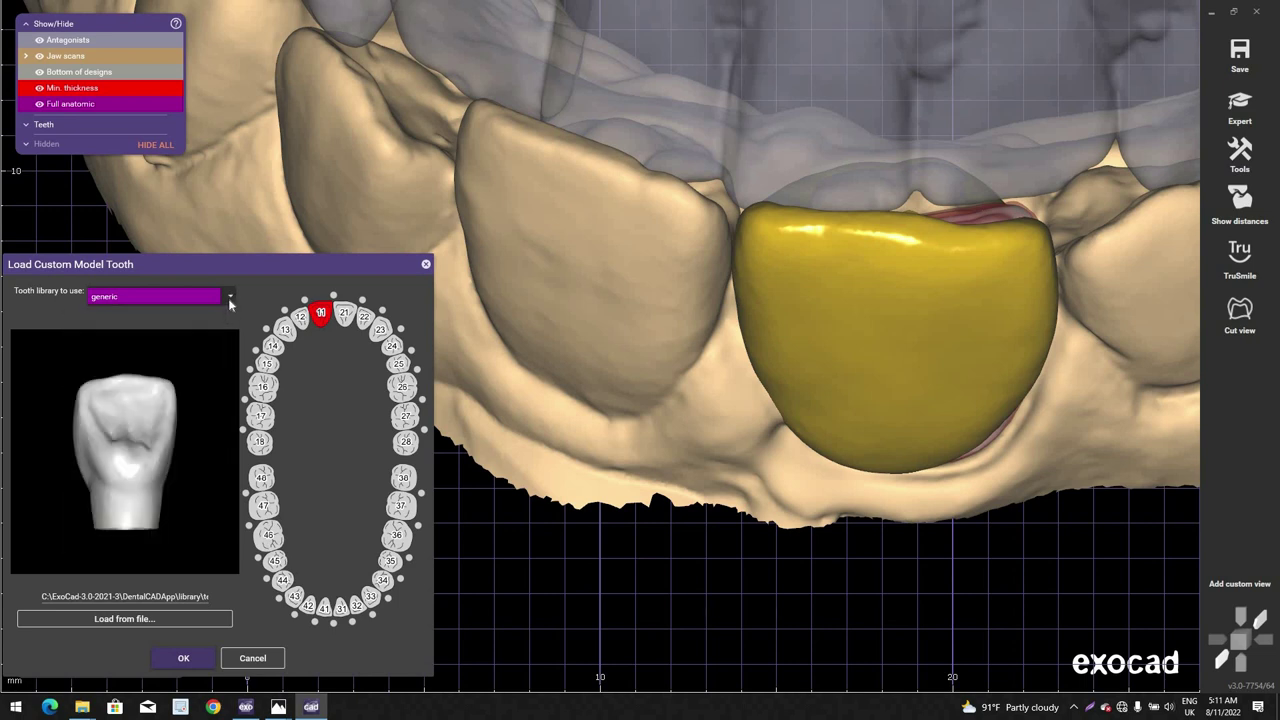
scroll(183, 382, "down", 5)
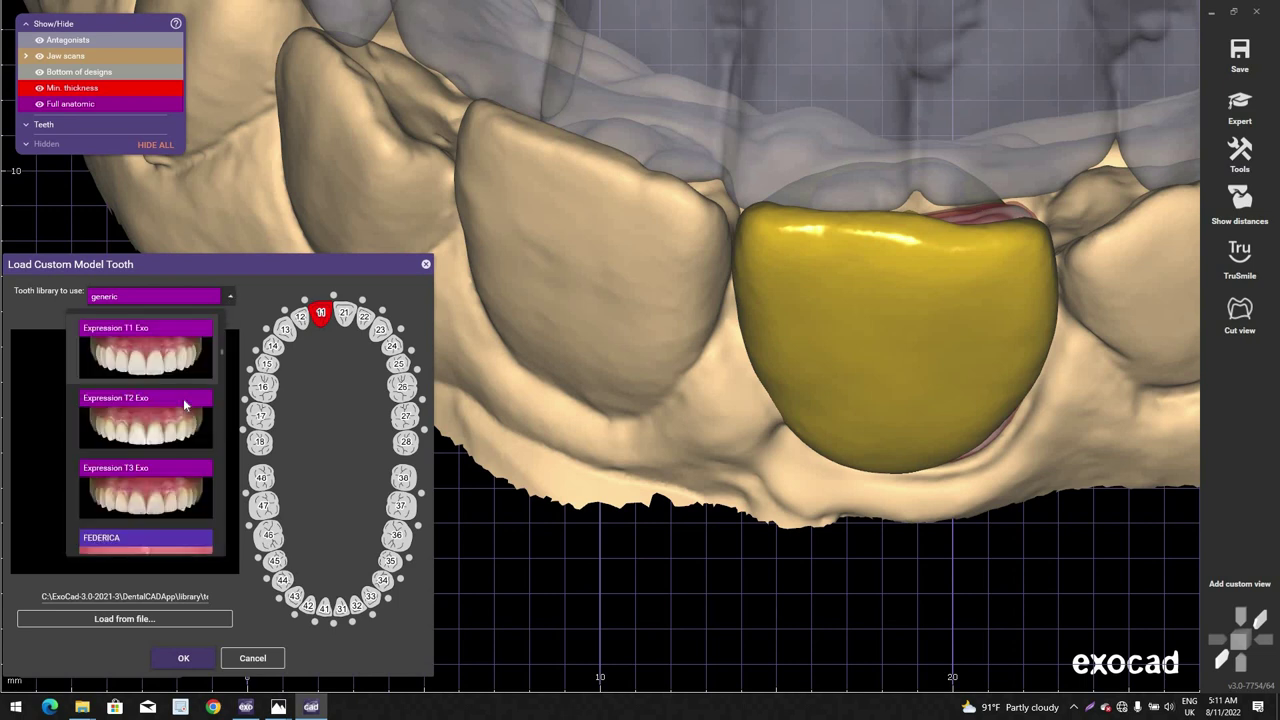
scroll(183, 408, "up", 3)
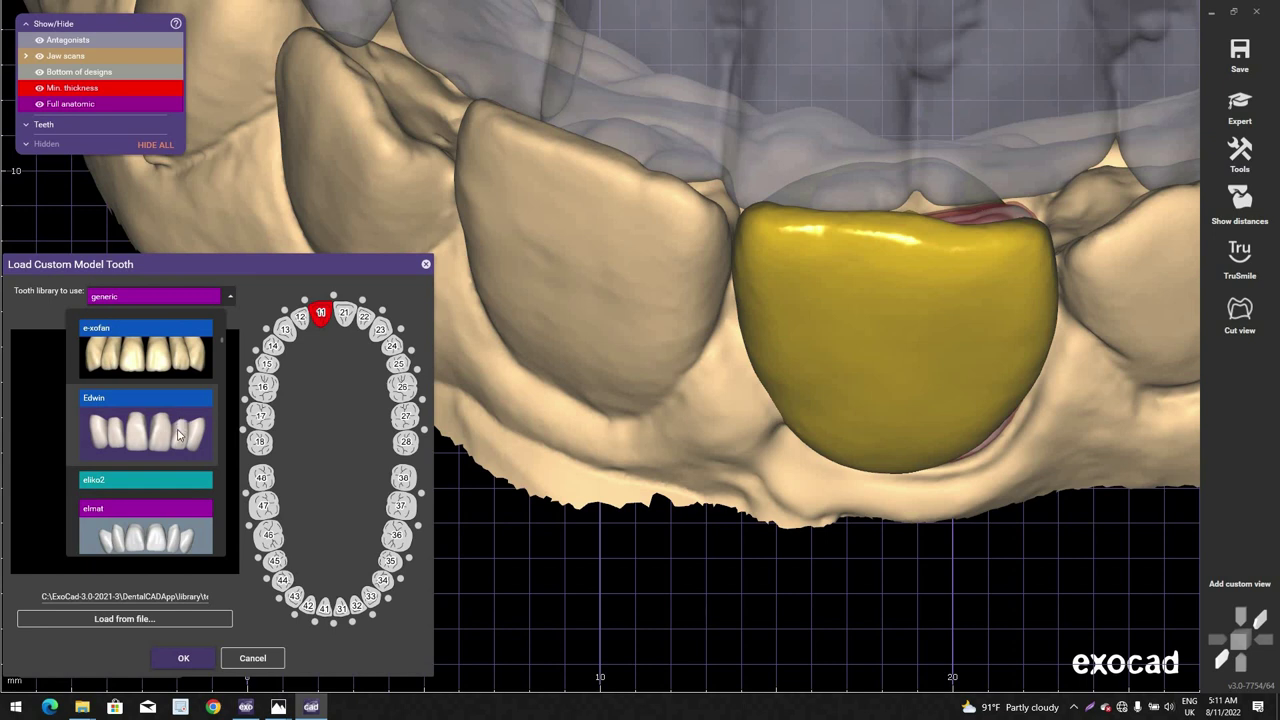
left_click(183, 436)
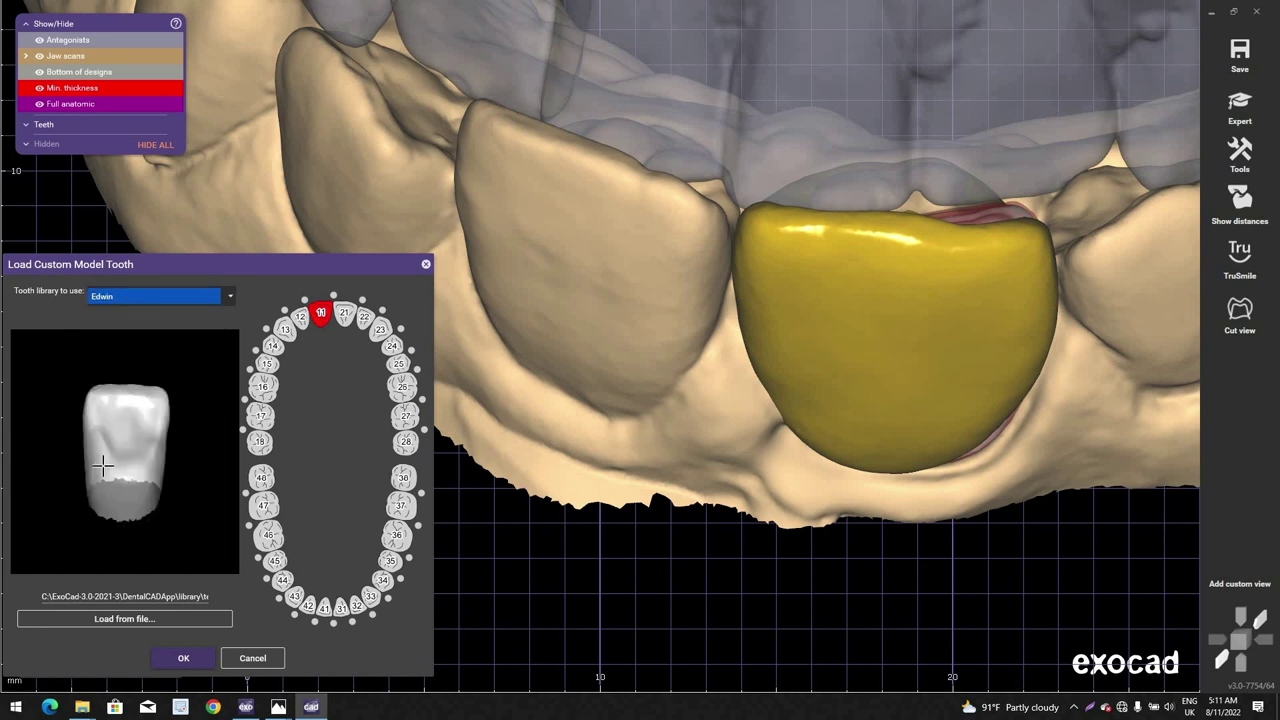
left_click(183, 658)
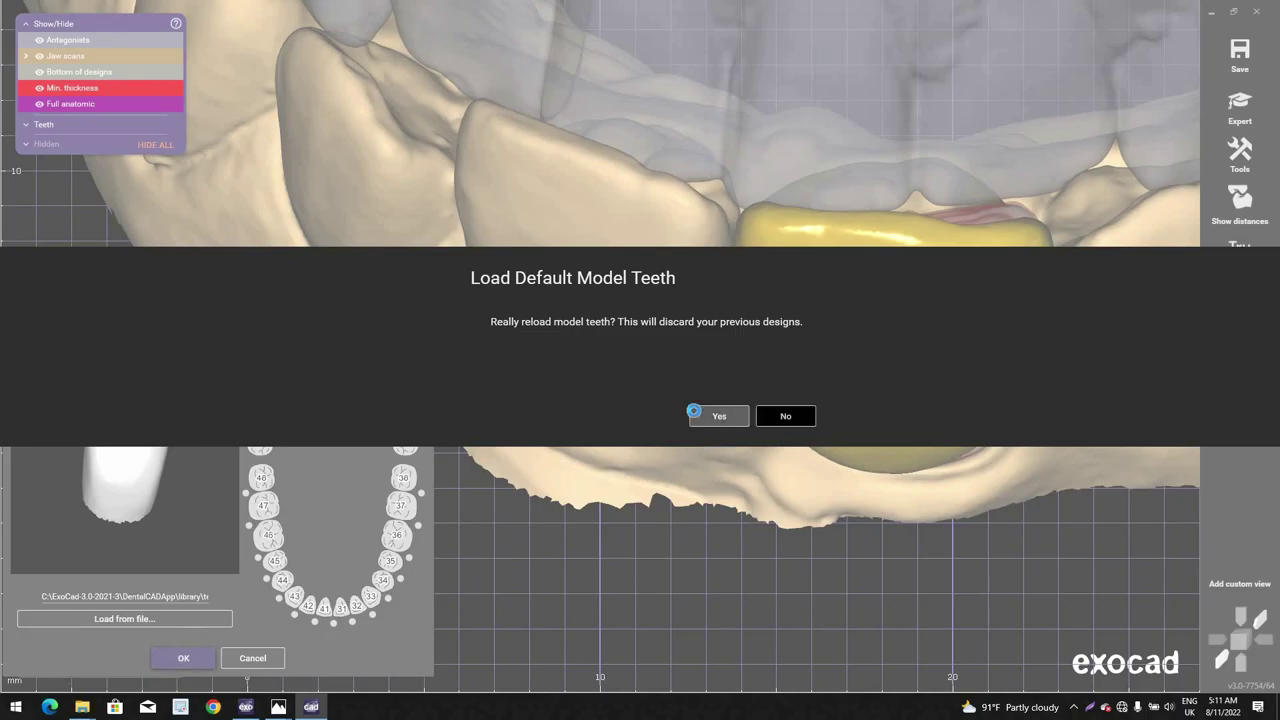
left_click(716, 416)
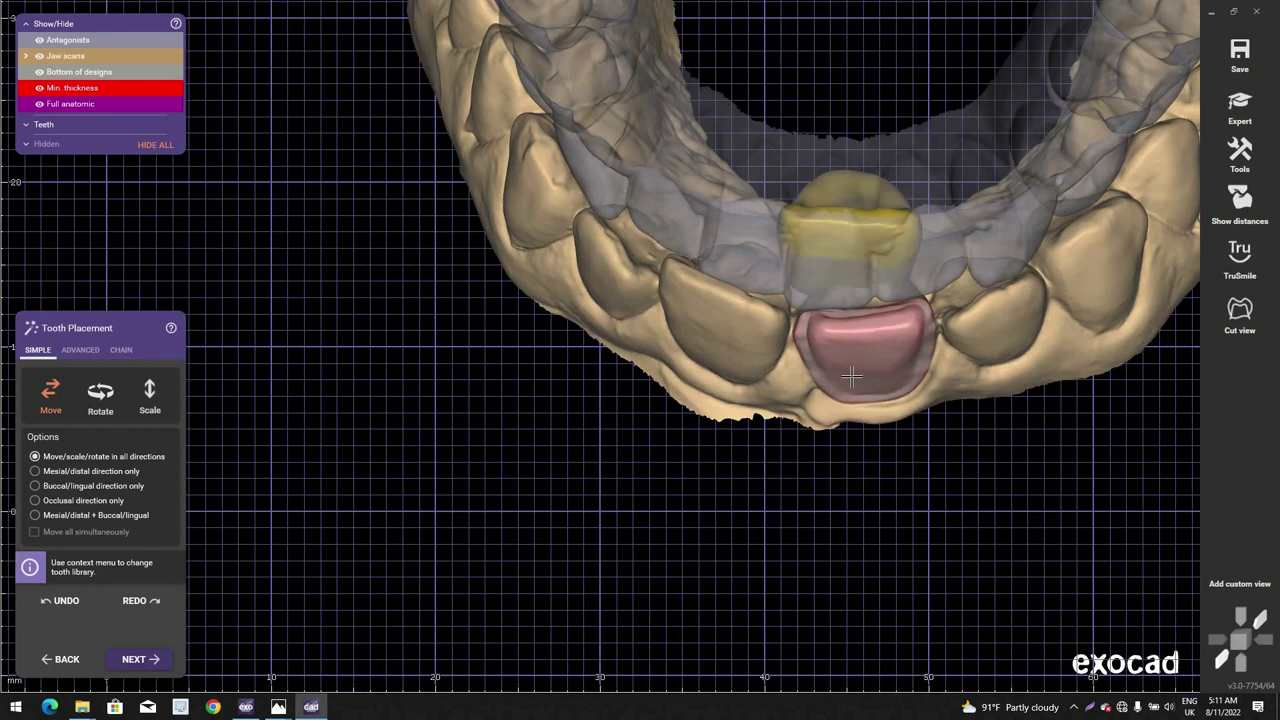
Step: Move the Edwin tooth labially onto tooth 11's preparation and align it with the neighbouring teeth
scroll(868, 380, "up", 3)
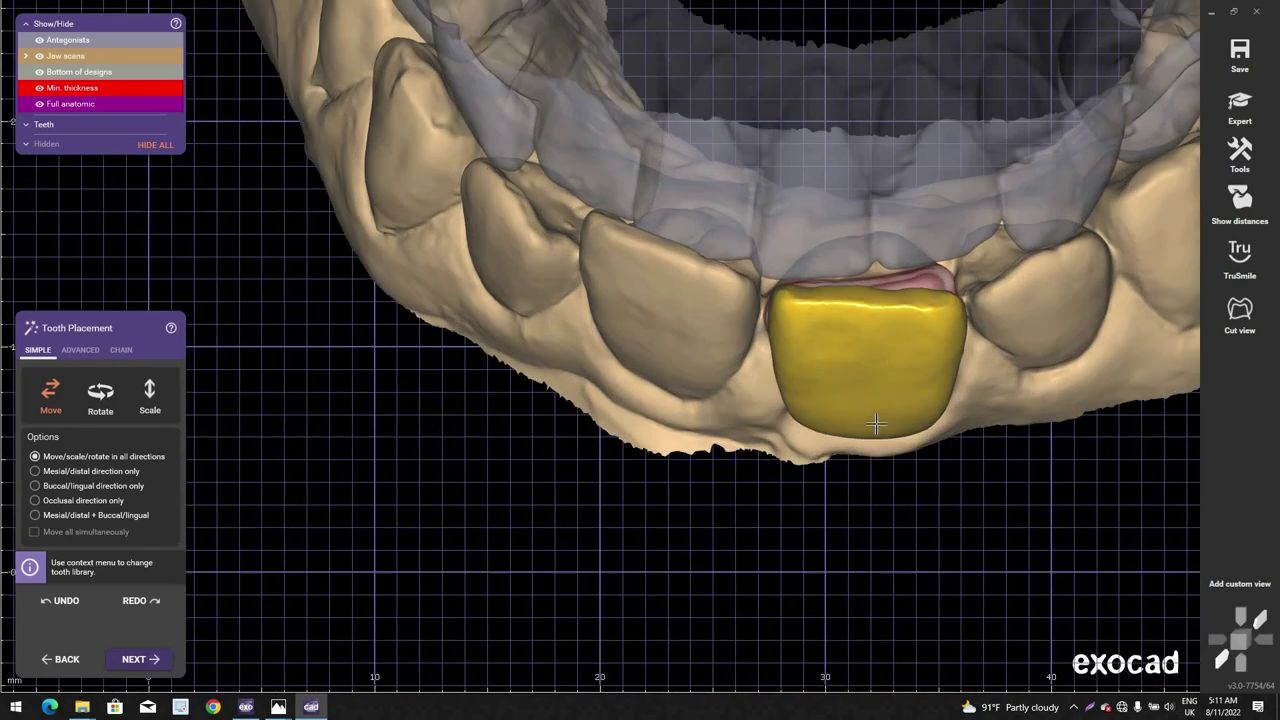
scroll(871, 397, "up", 2)
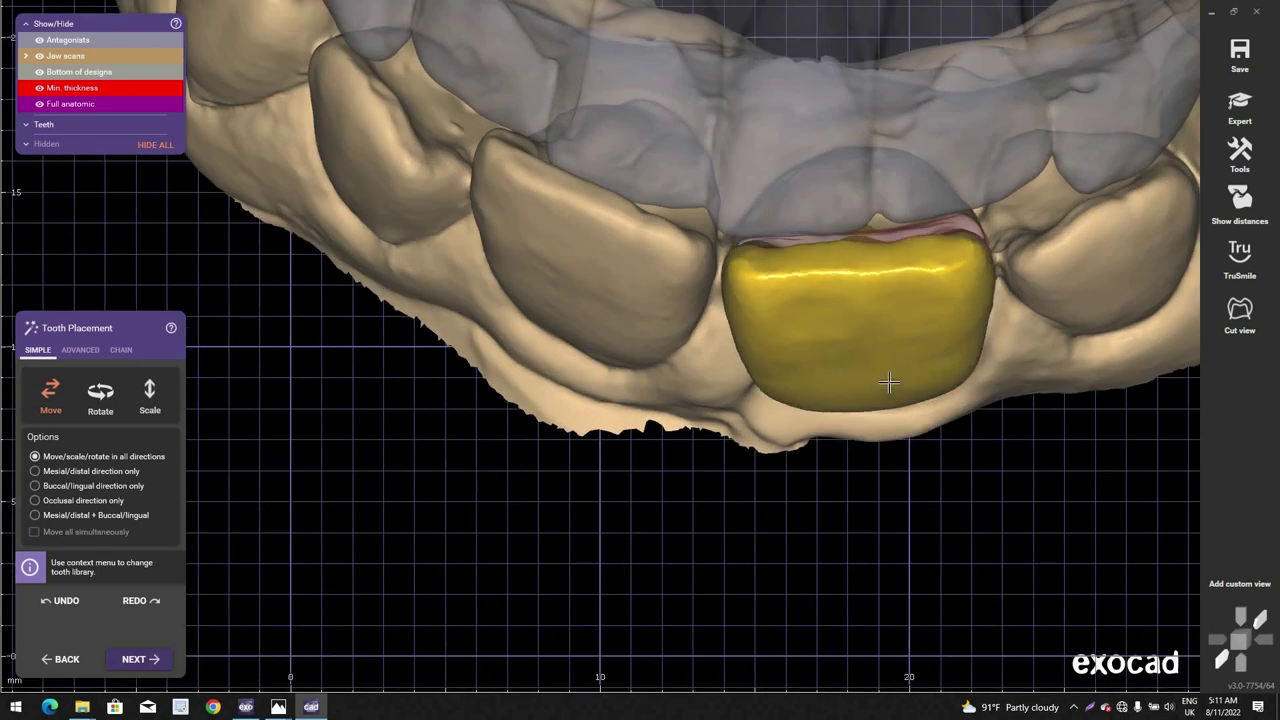
left_click_drag(886, 337, 886, 335)
right_click_drag(886, 335, 883, 351)
left_click_drag(883, 351, 885, 392)
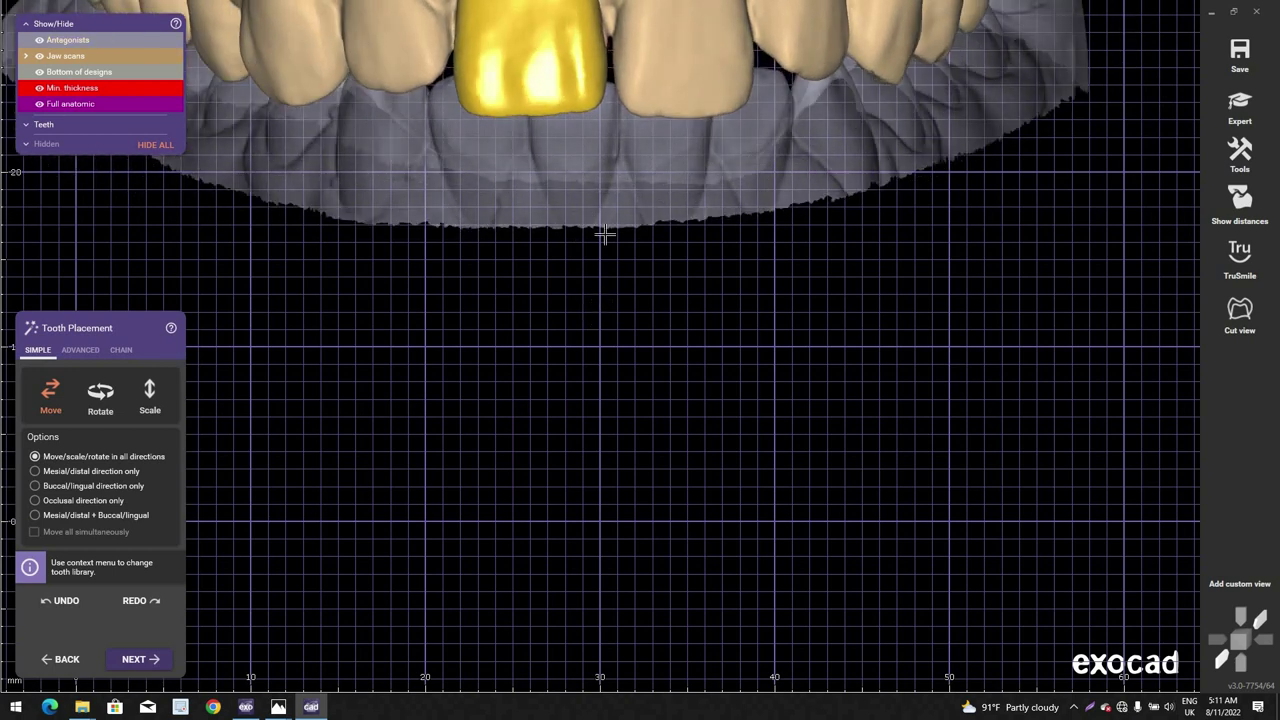
Step: Make the antagonist opaque, check tooth 11's position against the opposing teeth, and accept the tooth placement
middle_click(611, 247, "shift")
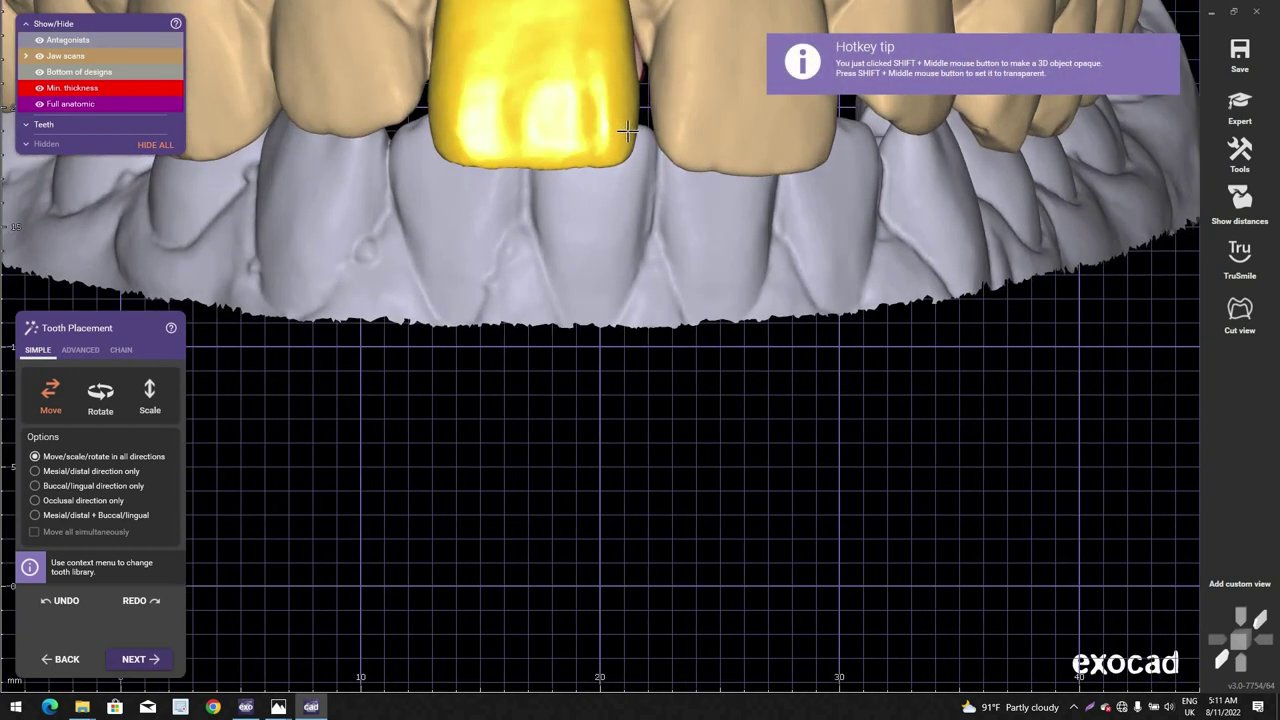
right_click_drag(627, 131, 574, 237)
scroll(643, 306, "down", 3)
scroll(573, 236, "up", 3)
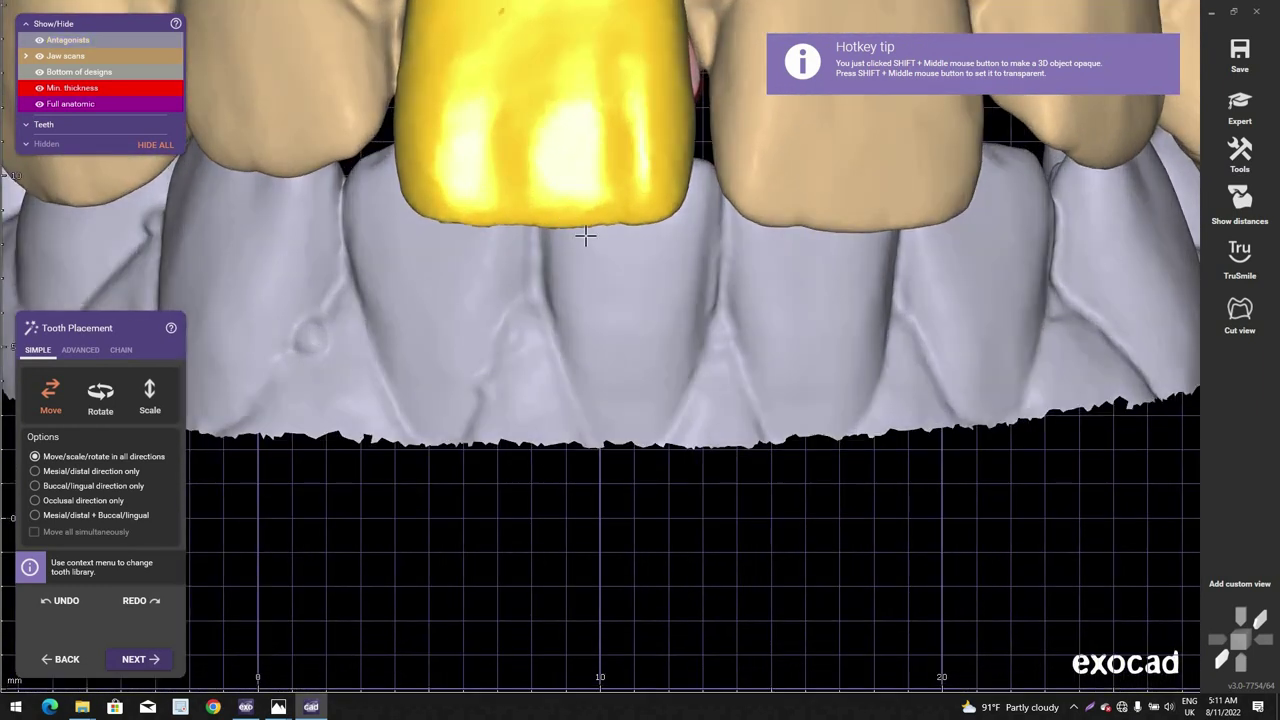
scroll(632, 360, "down", 3)
right_click_drag(632, 360, 633, 362)
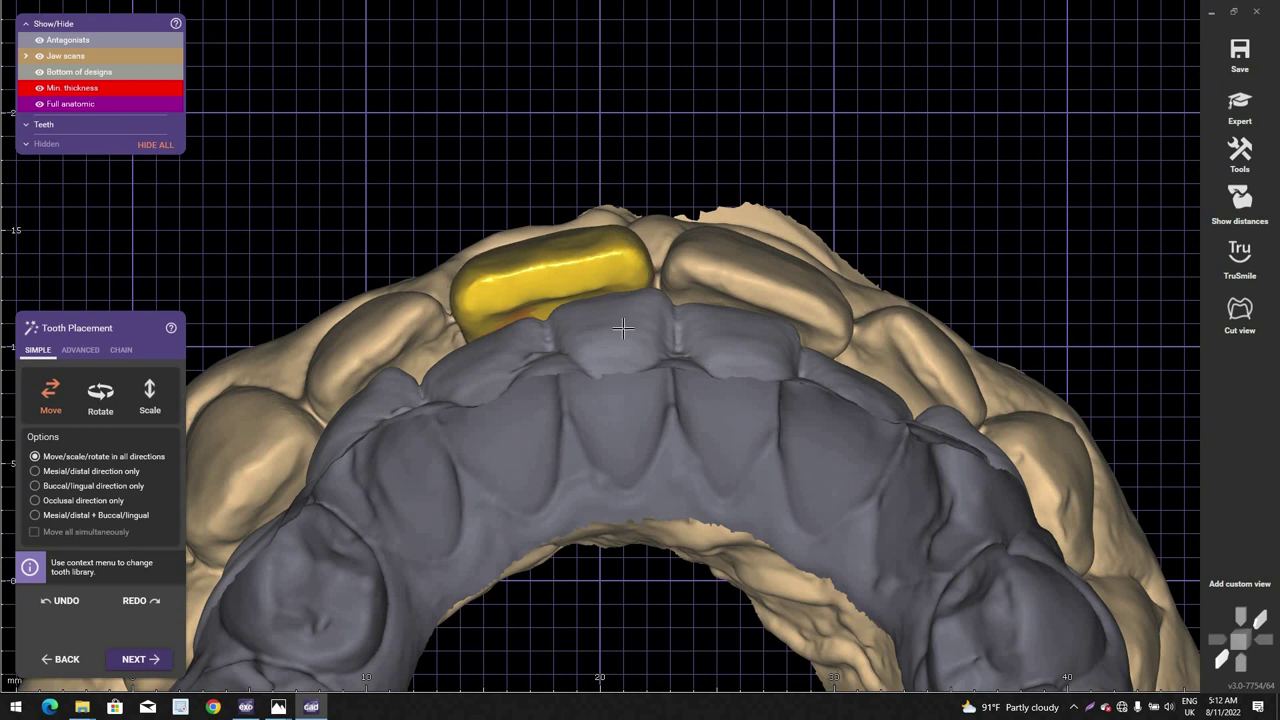
right_click_drag(689, 204, 640, 450)
scroll(640, 450, "up", 1)
right_click_drag(460, 480, 342, 490)
left_click(135, 662)
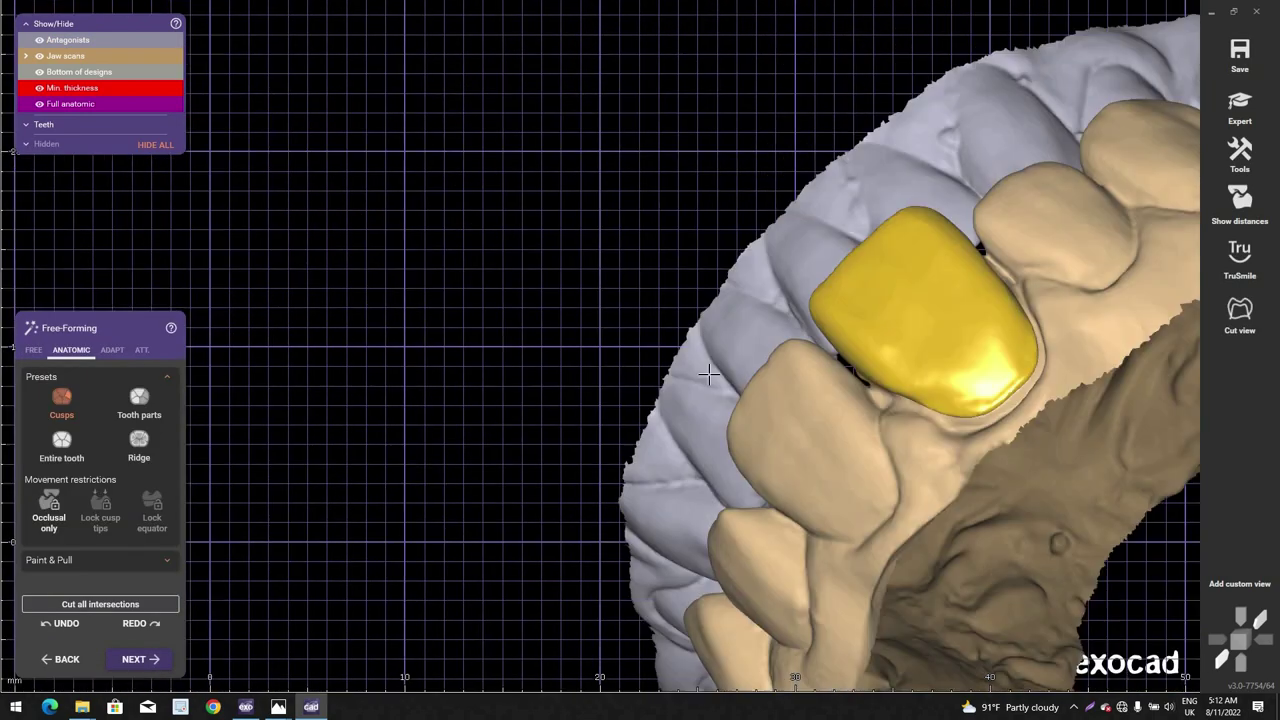
Step: Hide the antagonist scan to expose the palatal side of tooth 11's veneer
right_click_drag(709, 374, 690, 193)
scroll(677, 326, "down", 2)
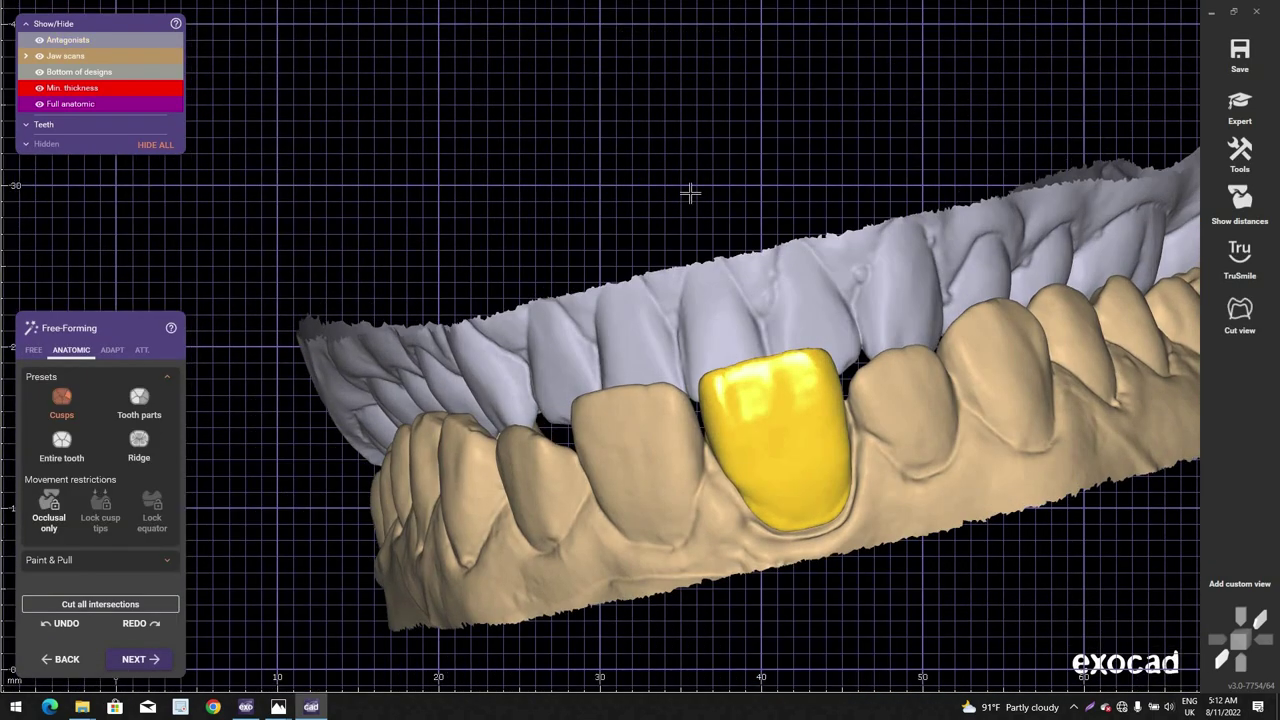
right_click(790, 426)
middle_click(692, 211, "ctrl")
right_click_drag(703, 280, 574, 318)
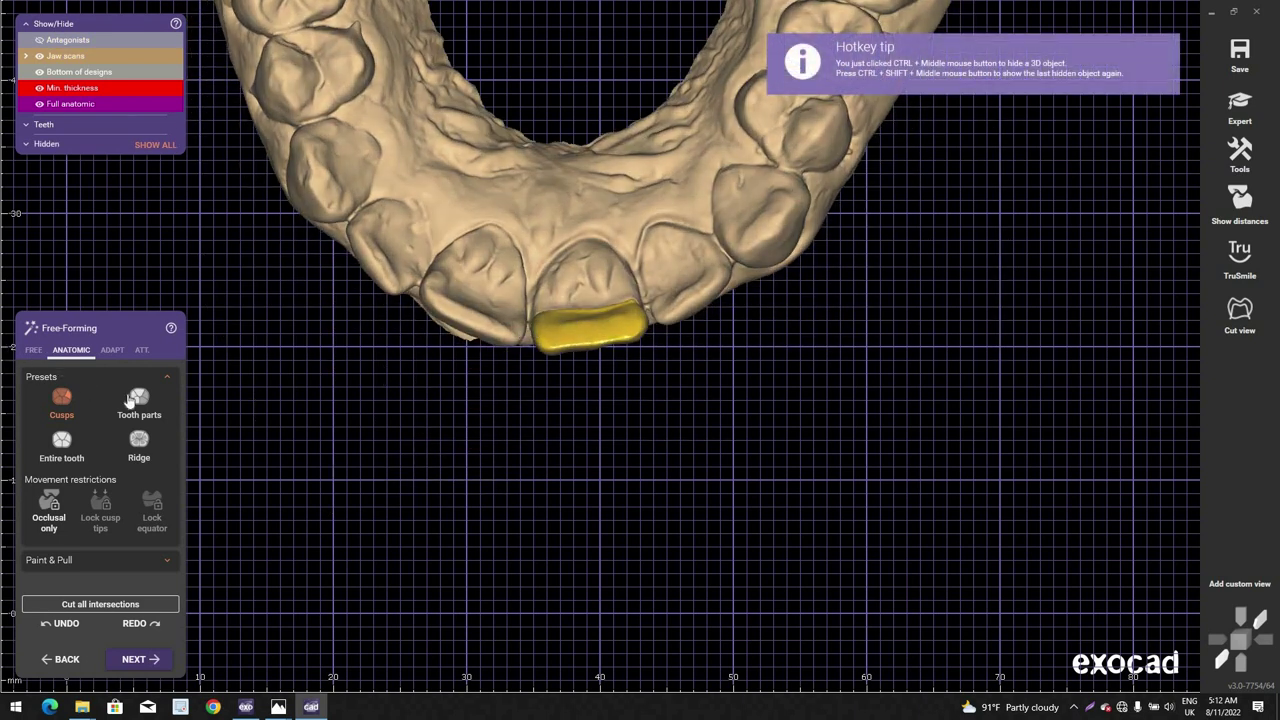
Step: Smooth the palatal side of the veneer's incisal edge on tooth 11 with free-forming in Smooth/Flatten mode
left_click(34, 350)
scroll(609, 300, "up", 5)
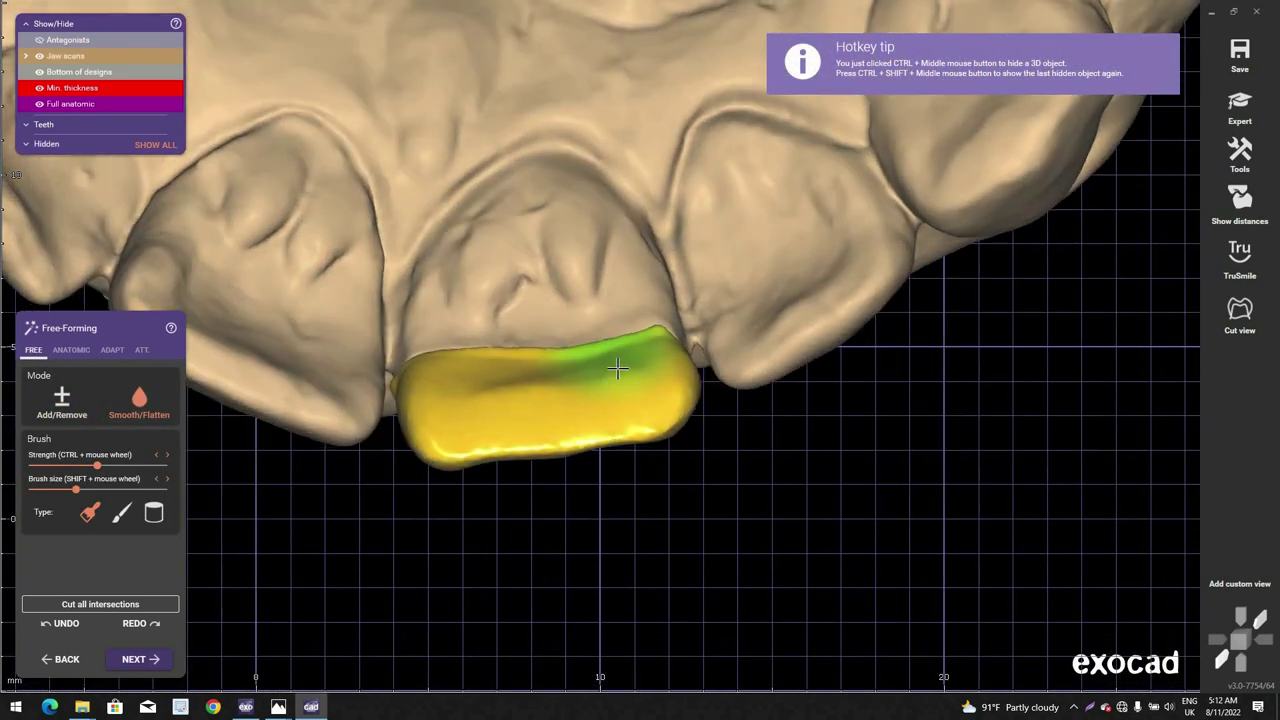
scroll(493, 398, "up", 1)
mouse_move(493, 398)
left_mouse_down()
mouse_move(543, 371)
mouse_move(606, 366)
mouse_move(577, 366)
left_mouse_up()
mouse_move(577, 400)
right_mouse_down()
mouse_move(480, 384)
mouse_move(574, 346)
right_mouse_up()
scroll(420, 371, "up", 3)
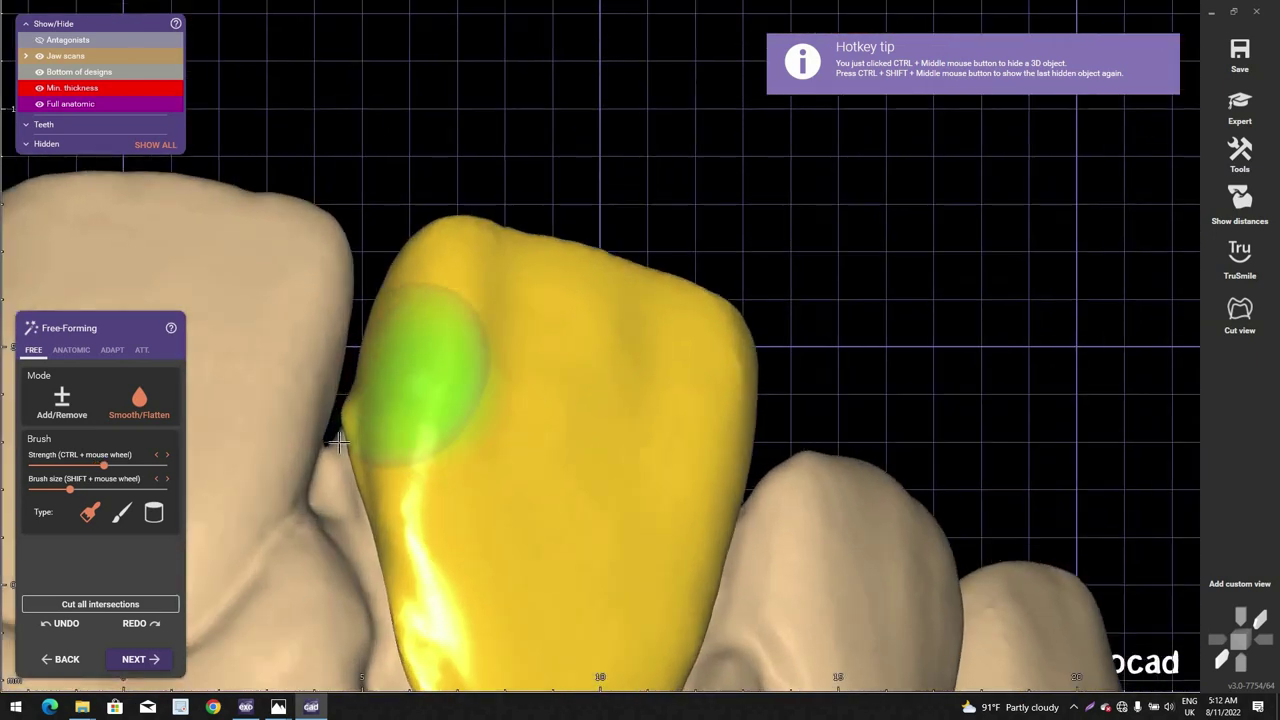
Step: Enlarge the smoothing brush and smooth the labial and proximal surfaces of tooth 11's veneer towards the margin
scroll(427, 454, "down", 3)
mouse_move(428, 454)
right_mouse_down()
mouse_move(437, 467)
mouse_move(409, 489)
mouse_move(395, 462)
right_mouse_up()
scroll(409, 489, "up", 2)
scroll(395, 462, "up", 2, "shift")
mouse_move(463, 581)
left_mouse_down()
mouse_move(449, 549)
mouse_move(543, 597)
mouse_move(637, 543)
left_mouse_up()
right_click_drag(637, 543, 651, 523)
left_click_drag(651, 523, 614, 566)
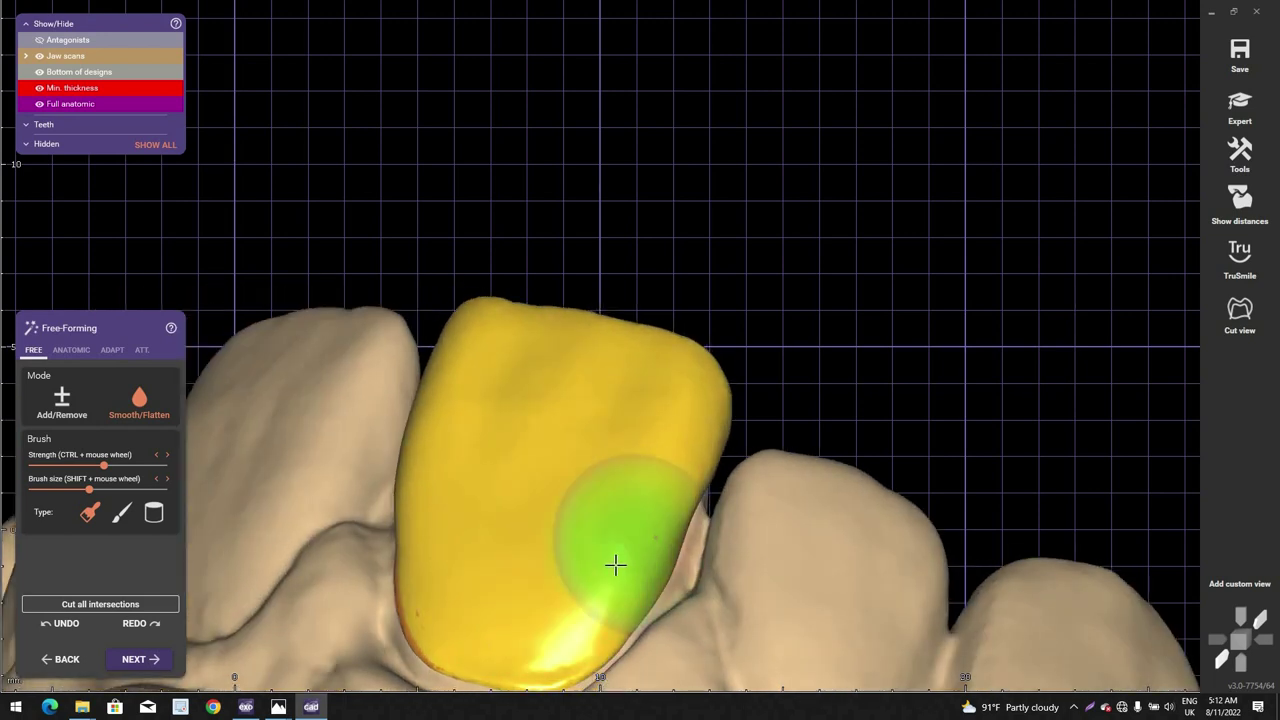
scroll(617, 566, "down", 2)
mouse_move(614, 566)
right_mouse_down()
mouse_move(497, 434)
mouse_move(485, 395)
right_mouse_up()
scroll(470, 470, "up", 2)
Step: Build up the cervical and proximal areas of tooth 11's veneer along the margin in Add/Remove mode
left_click(62, 402)
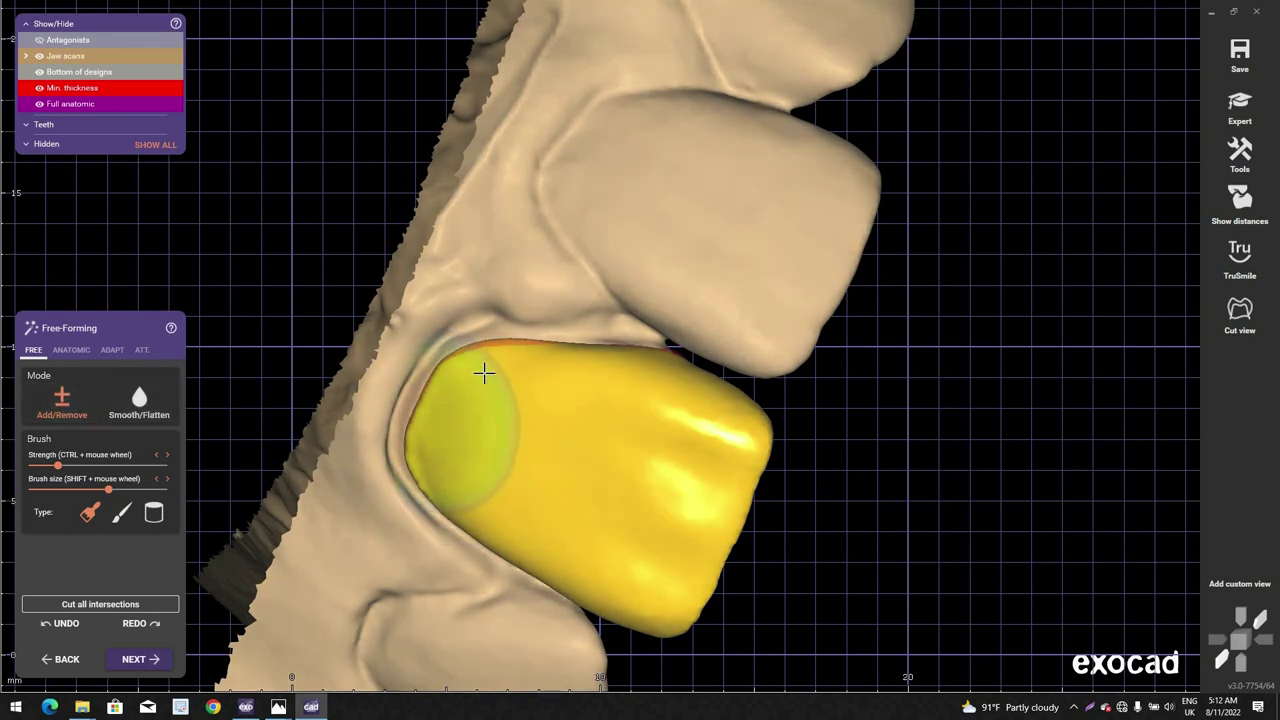
right_click_drag(485, 348, 526, 339)
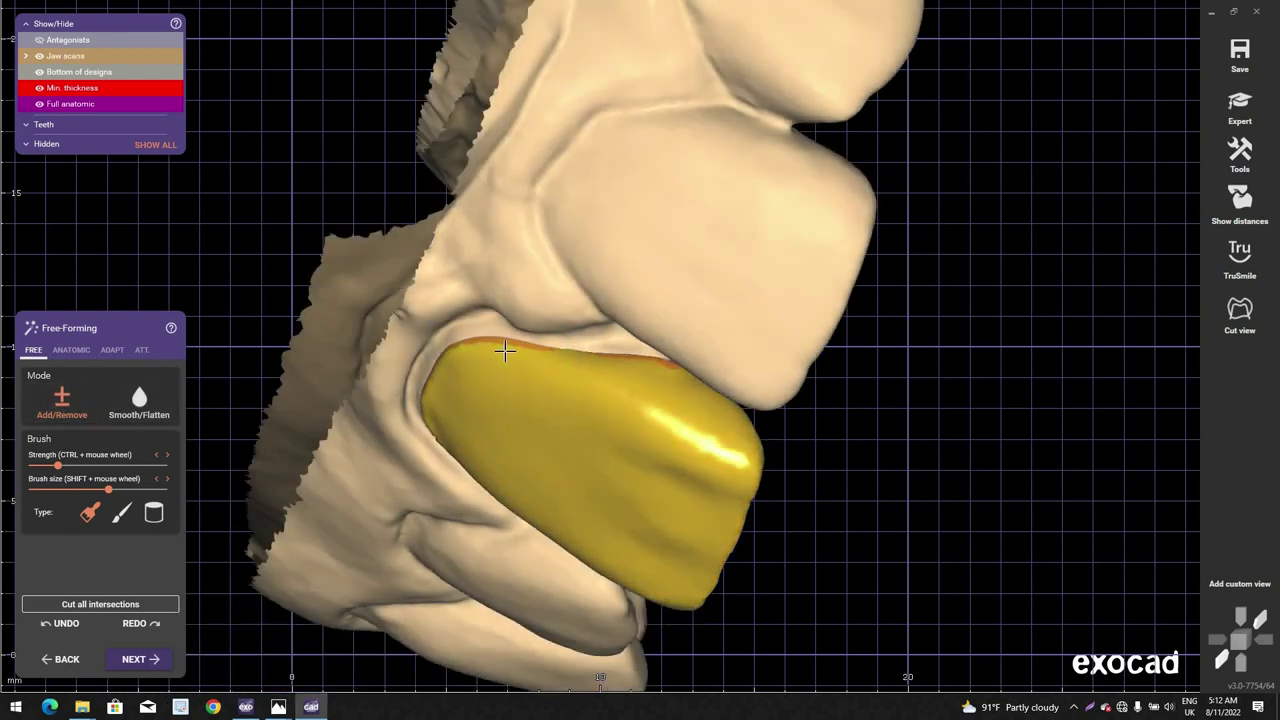
mouse_move(689, 351)
right_mouse_down()
mouse_move(641, 370)
mouse_move(706, 380)
mouse_move(585, 433)
right_mouse_up()
mouse_move(584, 421)
right_mouse_down()
mouse_move(710, 480)
mouse_move(1157, 287)
mouse_move(971, 269)
right_mouse_up()
scroll(709, 481, "up", 1)
Step: Turn on TruSmile rendering and compare tooth 11's veneer with the neighbouring teeth from the front
key("t")
scroll(748, 318, "down", 3)
right_click_drag(740, 308, 822, 266)
scroll(797, 363, "up", 4)
middle_click_drag(850, 553, 821, 265)
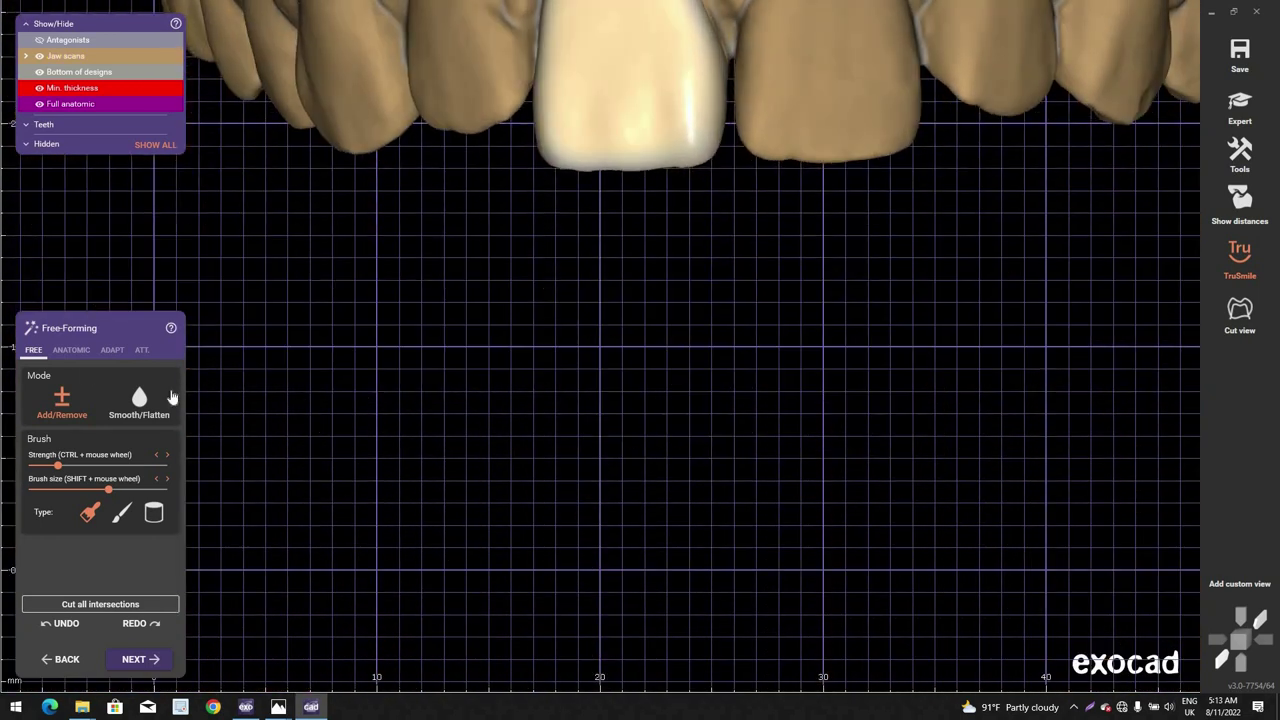
Step: Slightly shorten tooth 11's incisal edge with anatomic free-forming of the entire tooth and cusps, restricted to occlusal movement
left_click(71, 350)
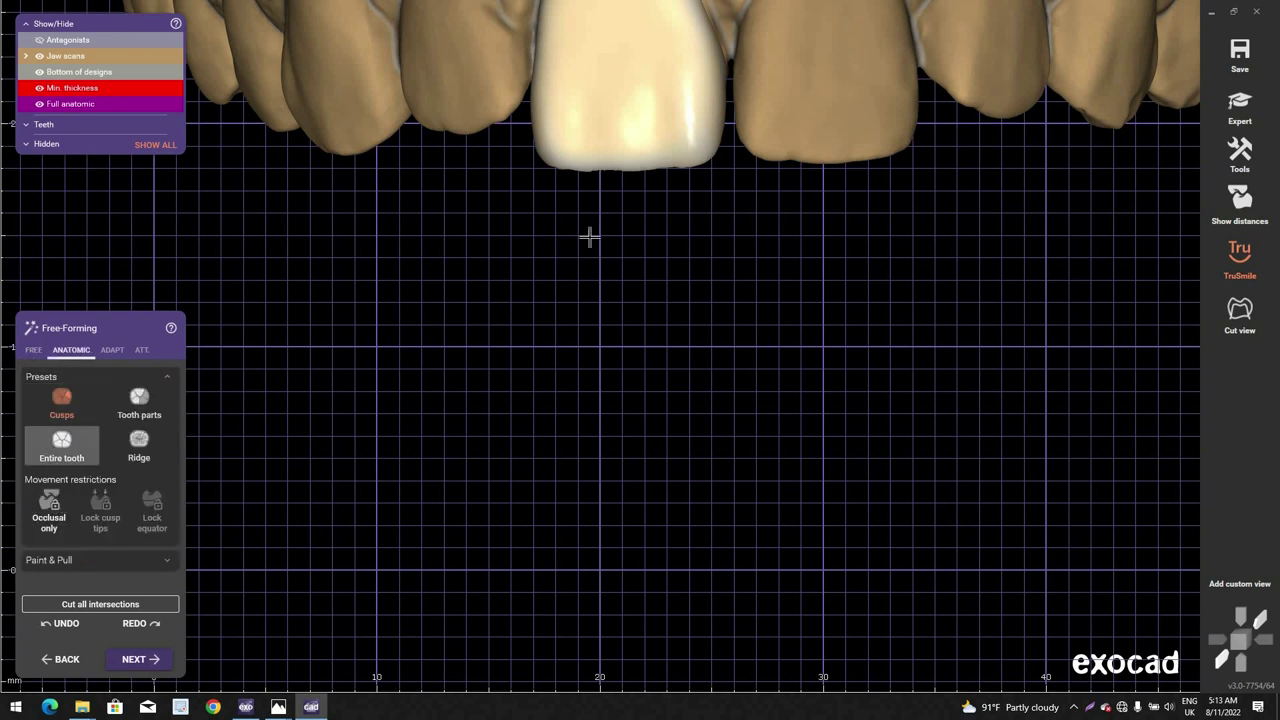
scroll(650, 147, "up", 2)
scroll(648, 142, "up", 2)
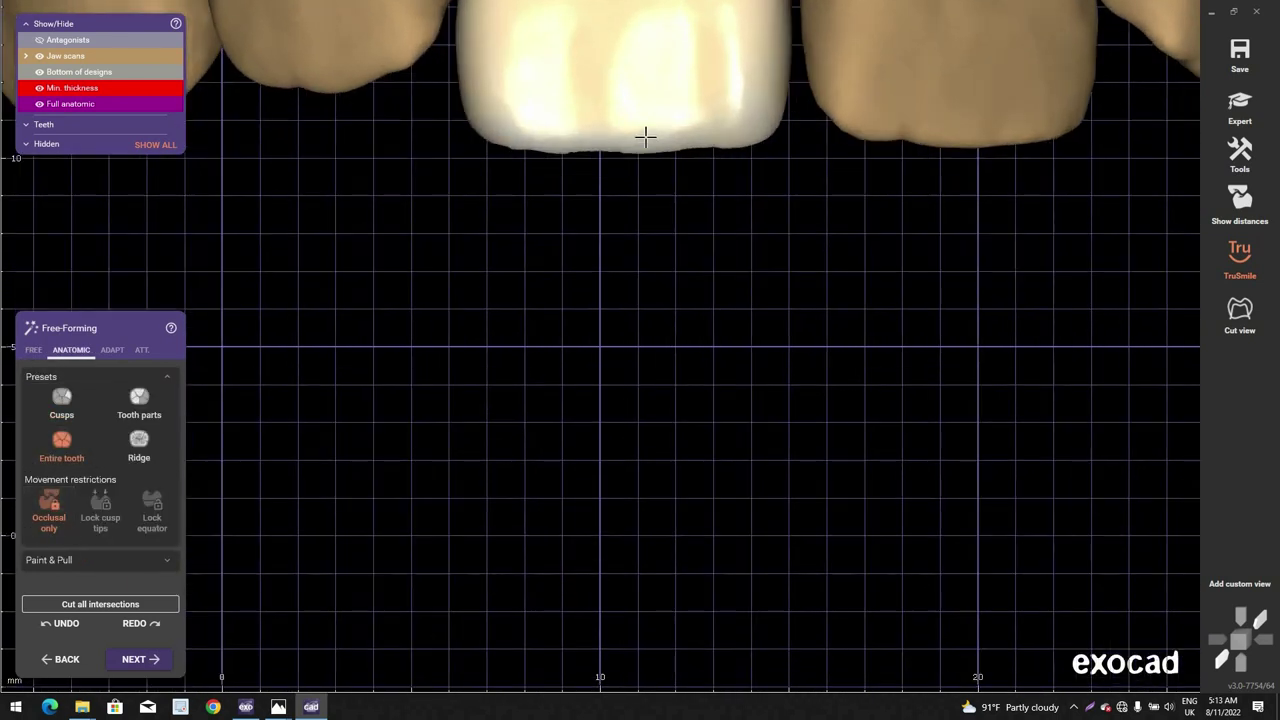
left_click(62, 402)
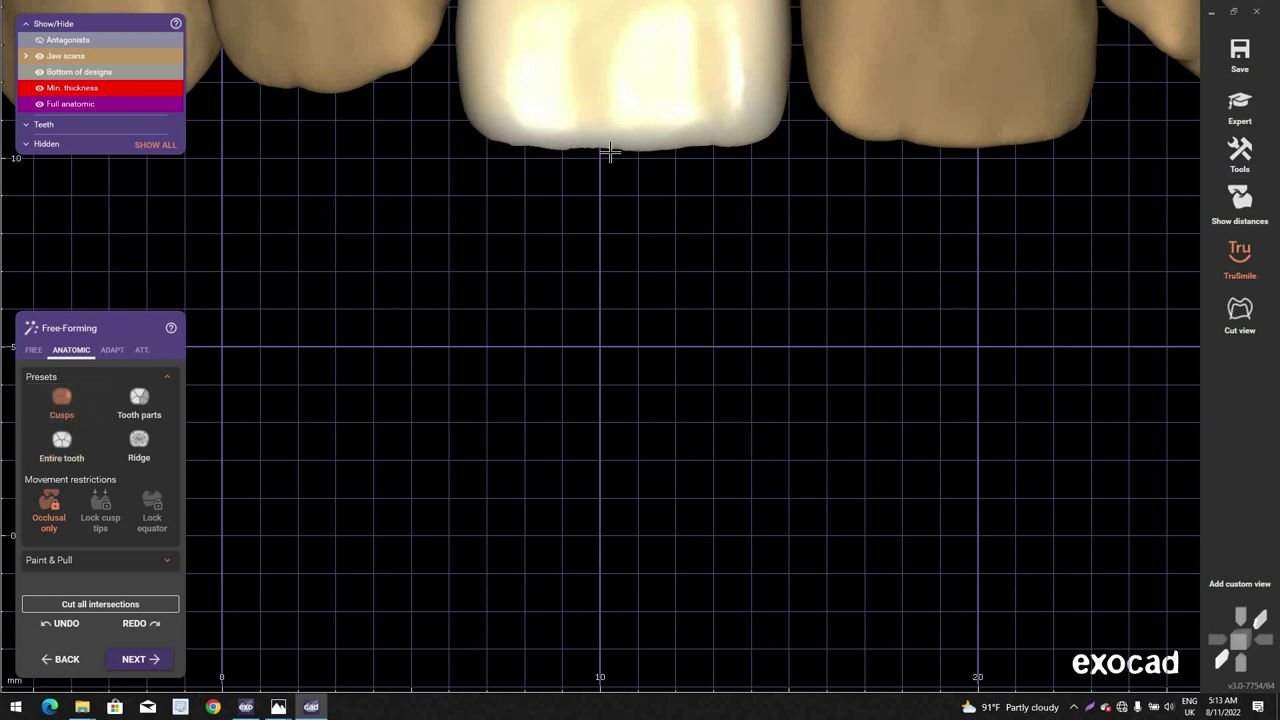
scroll(643, 268, "down", 3)
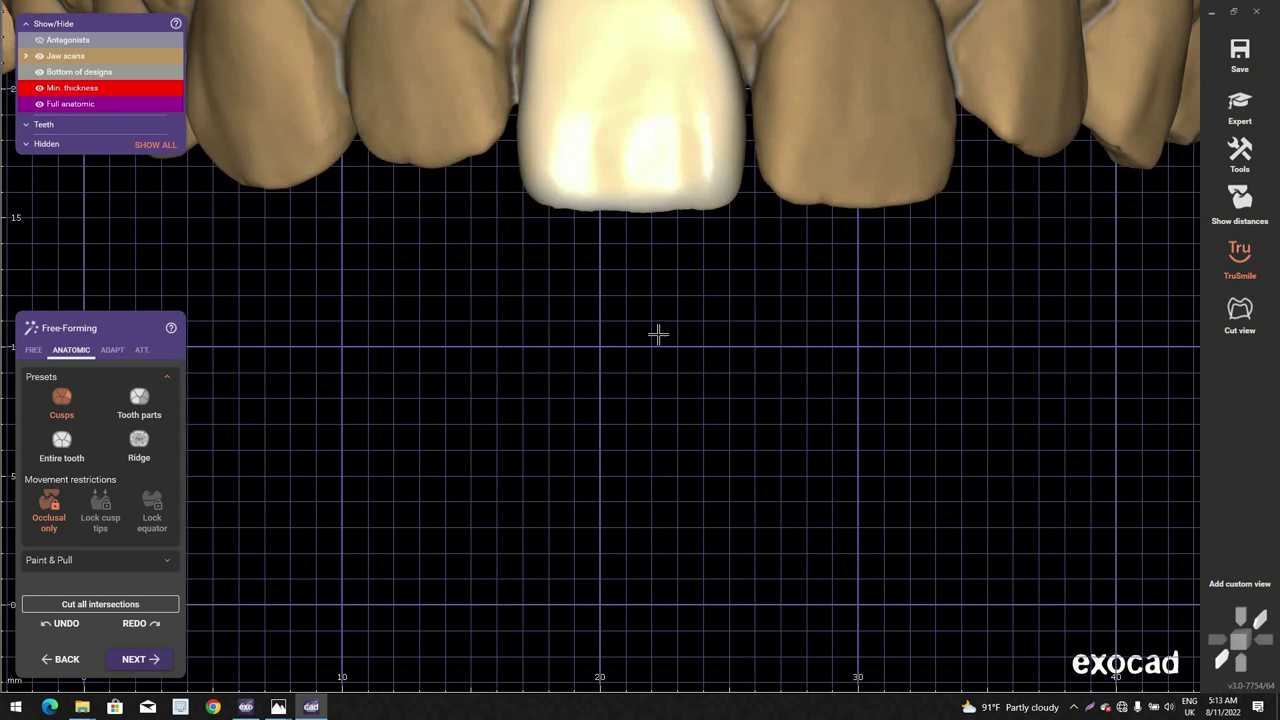
right_click_drag(658, 335, 570, 317)
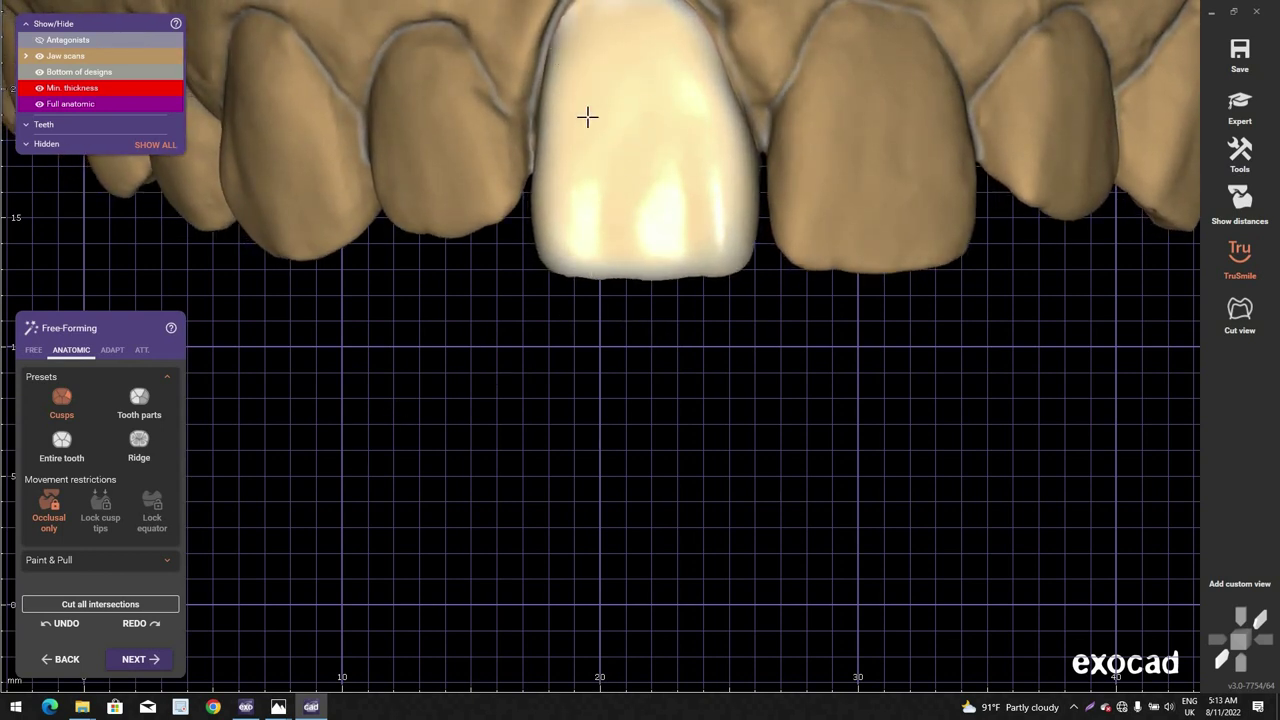
Step: Check the veneer from the palatal side and accept the free-forming, including its approximal adaptation at 0.1 mm
right_click_drag(679, 182, 607, 375)
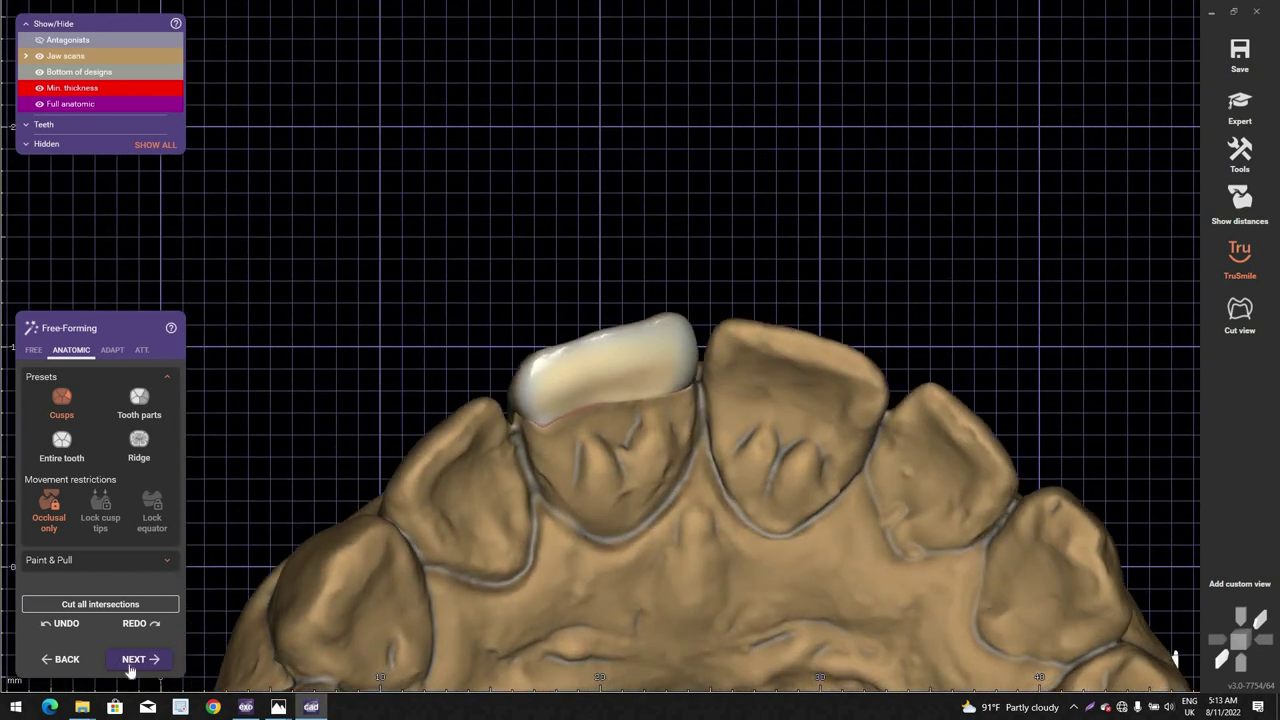
left_click(139, 660)
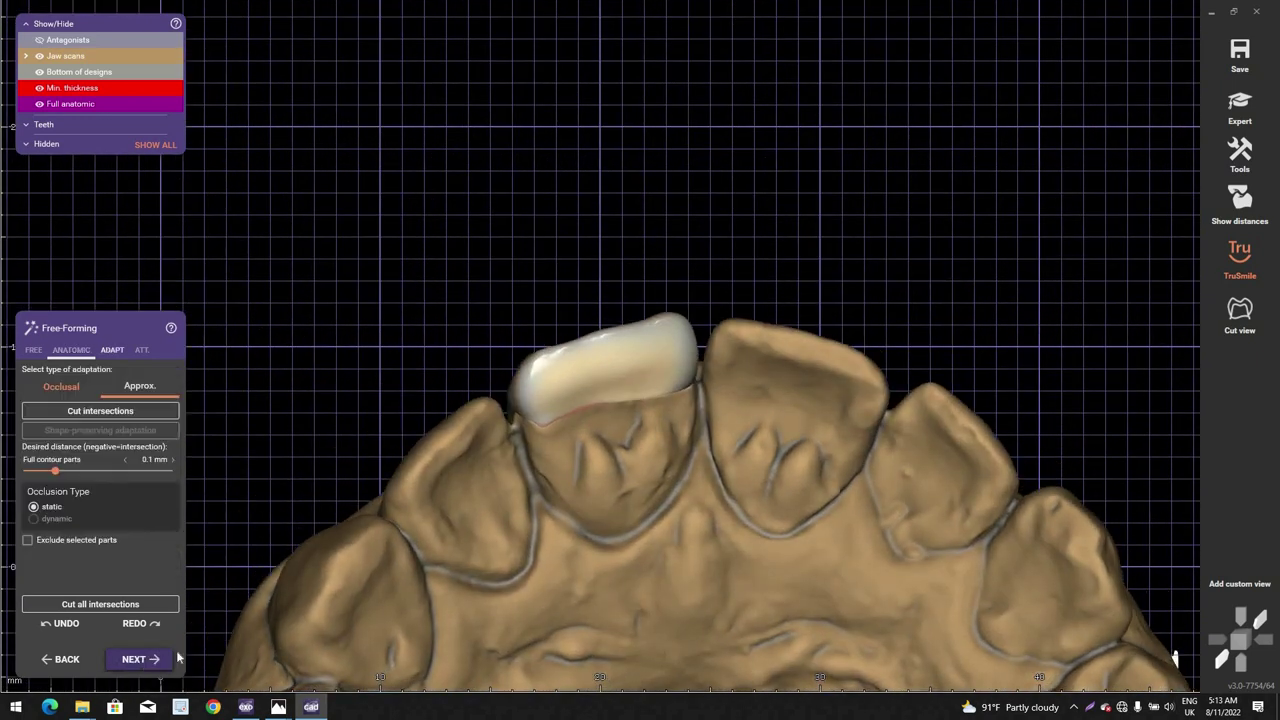
left_click(139, 659)
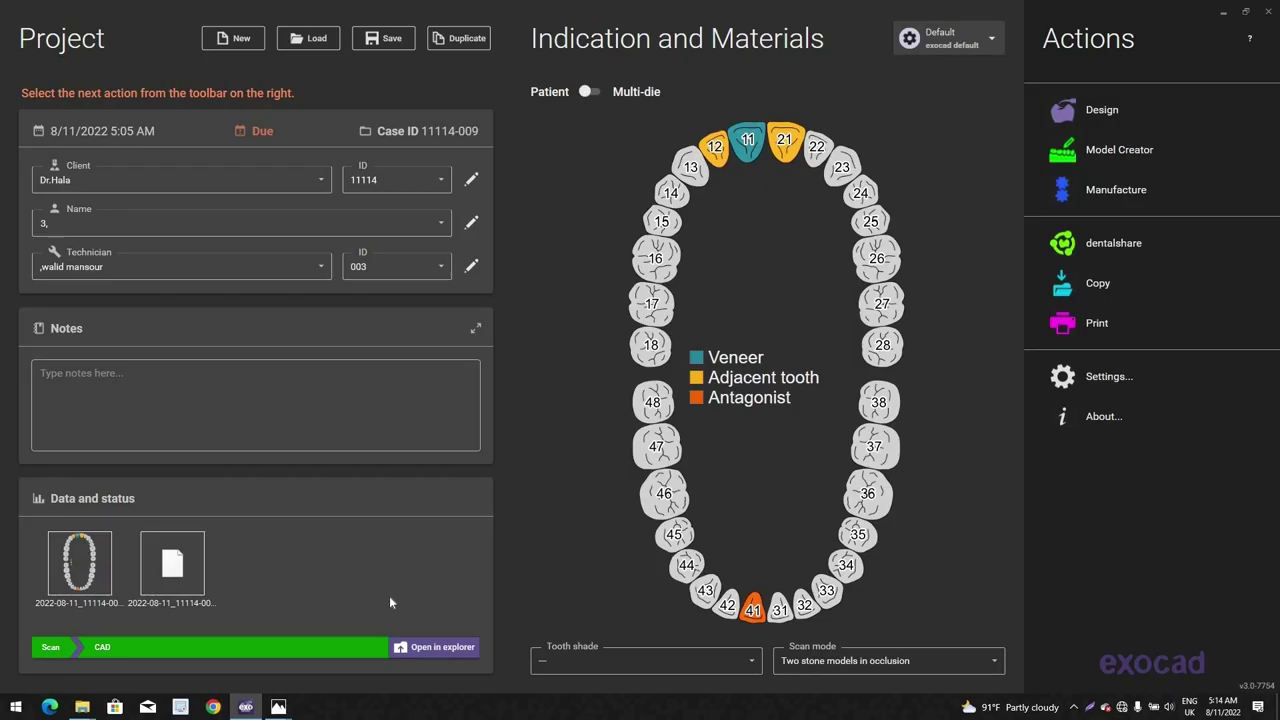
Step: Start a new exocad project and switch to File Explorer to show the list of case folders
left_click(240, 40)
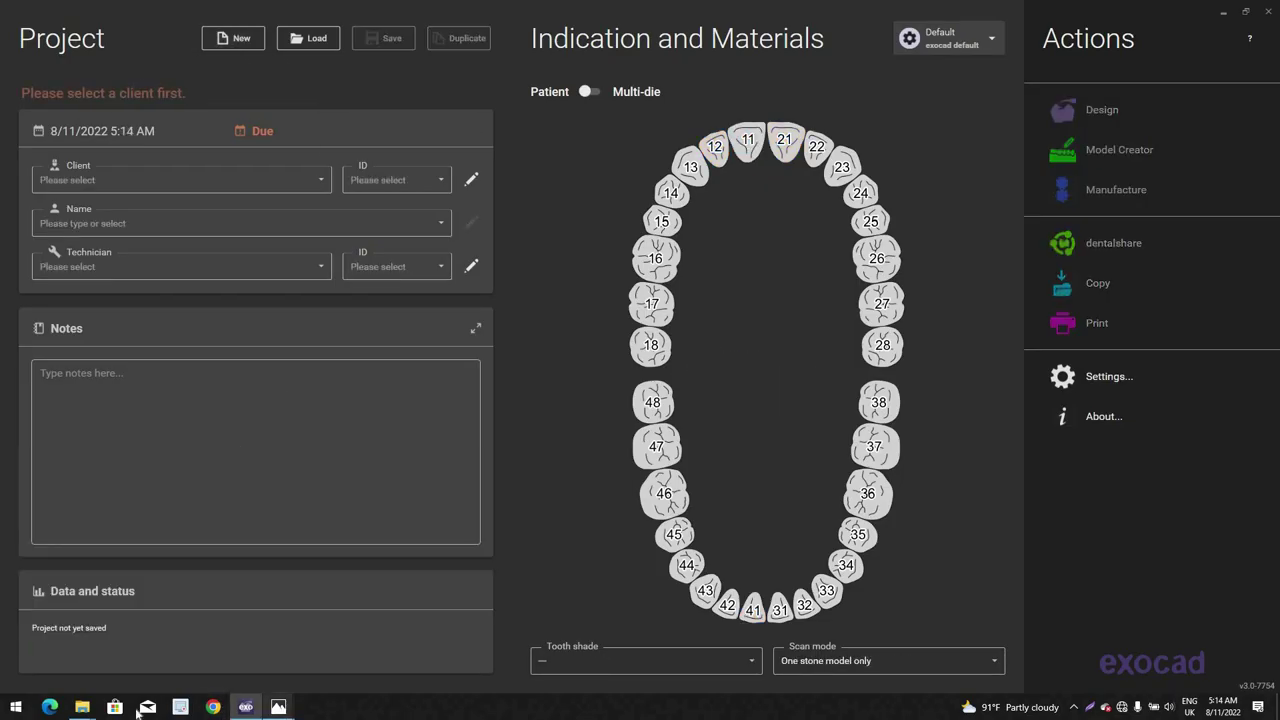
mouse_move(82, 707)
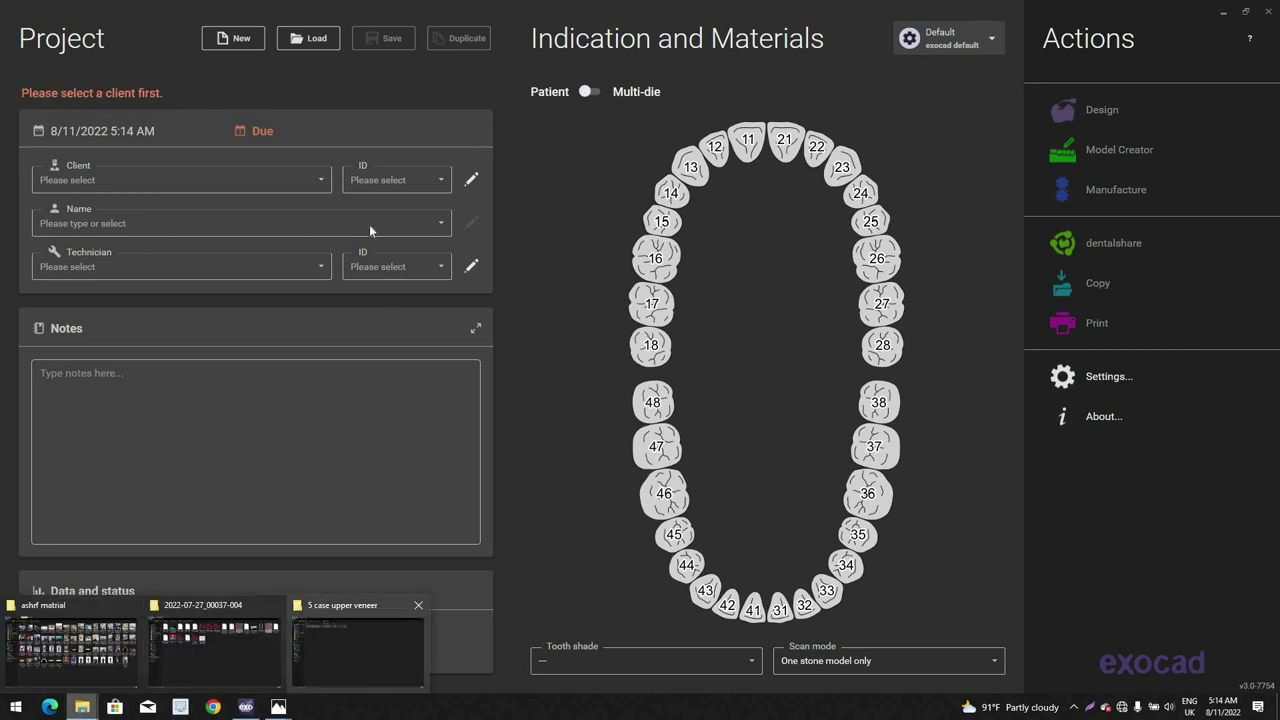
left_click(340, 670)
left_click(60, 46)
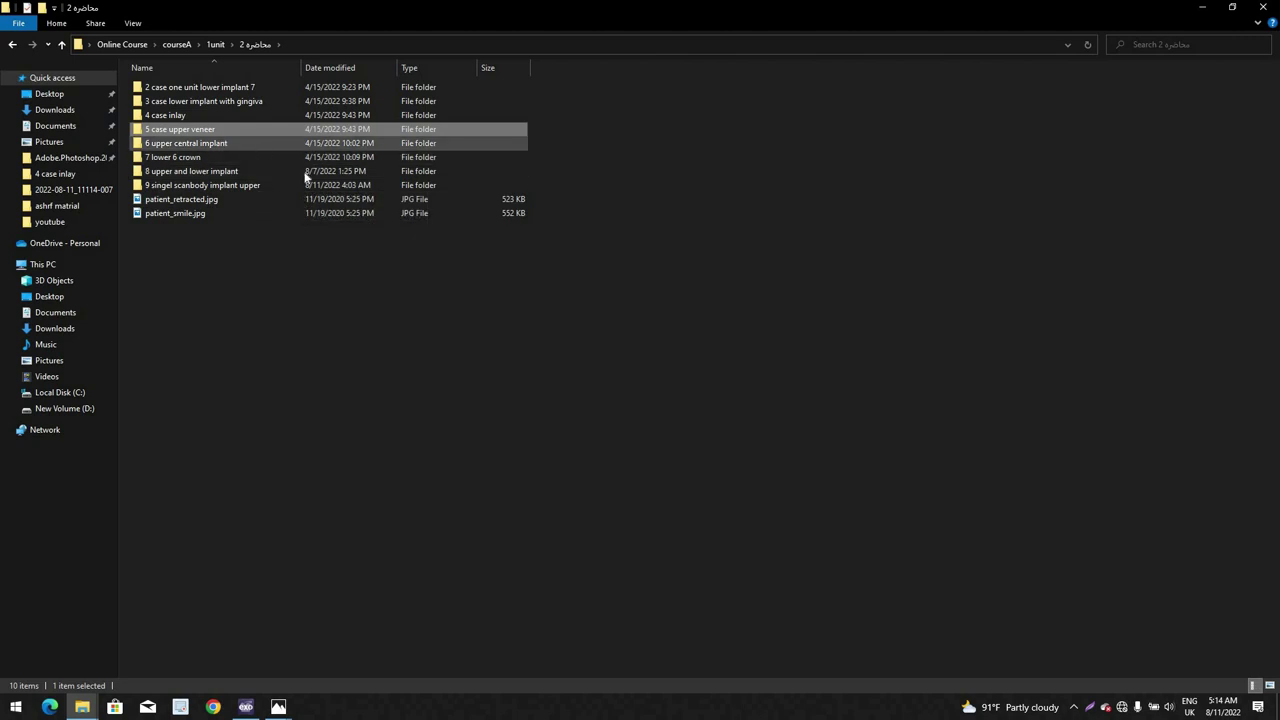
Step: Preview the upper jaw scan in the 6 upper central implant folder and return to the list of case folders
double_click(258, 145)
left_click(232, 92)
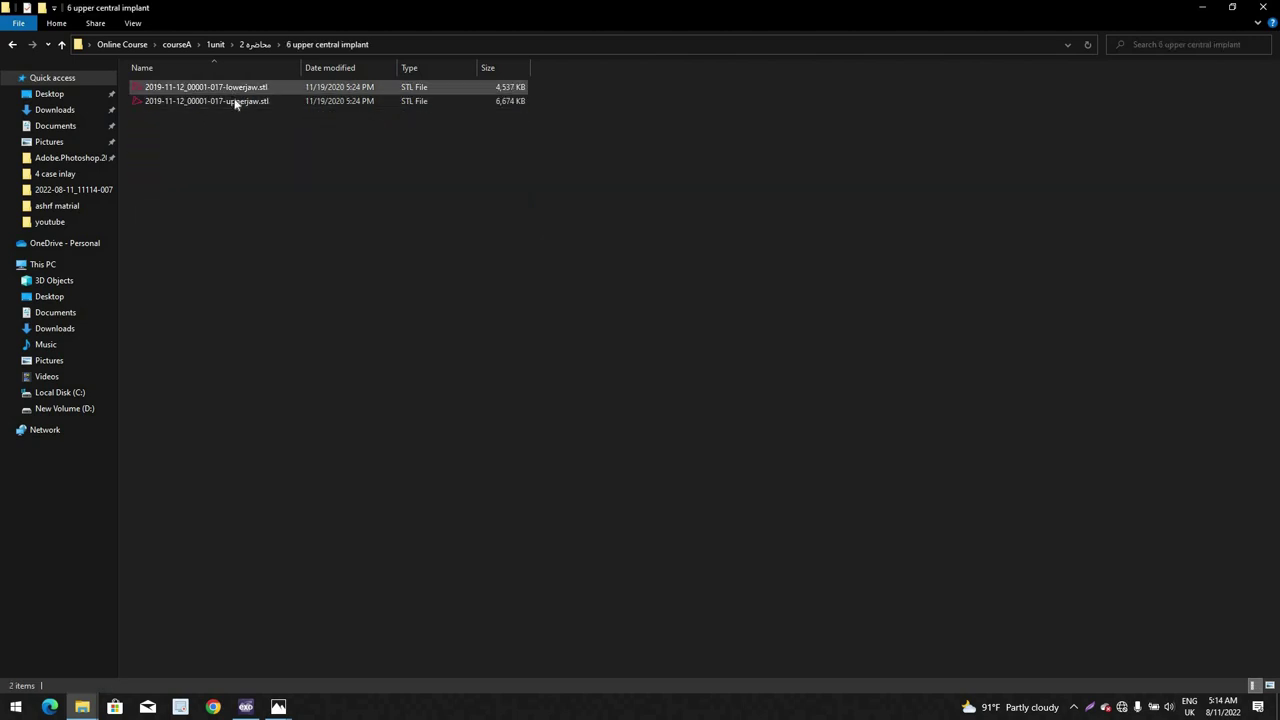
double_click(236, 102)
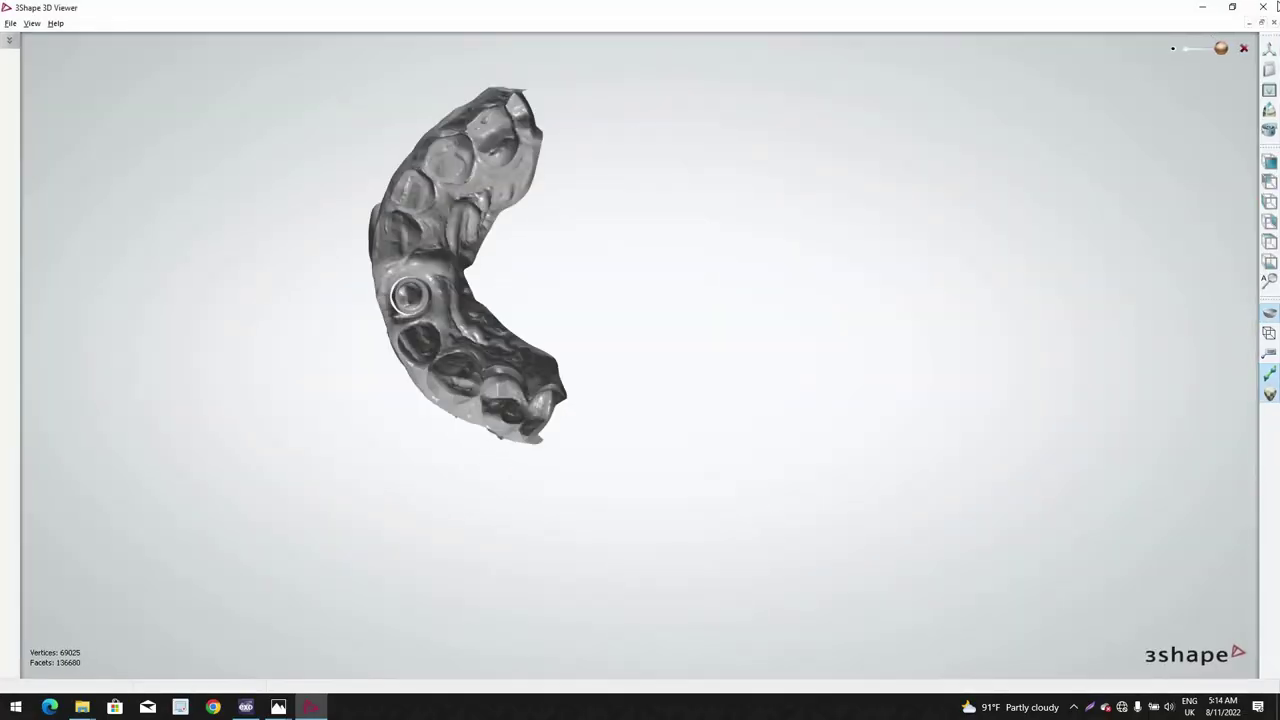
key("alt+F4")
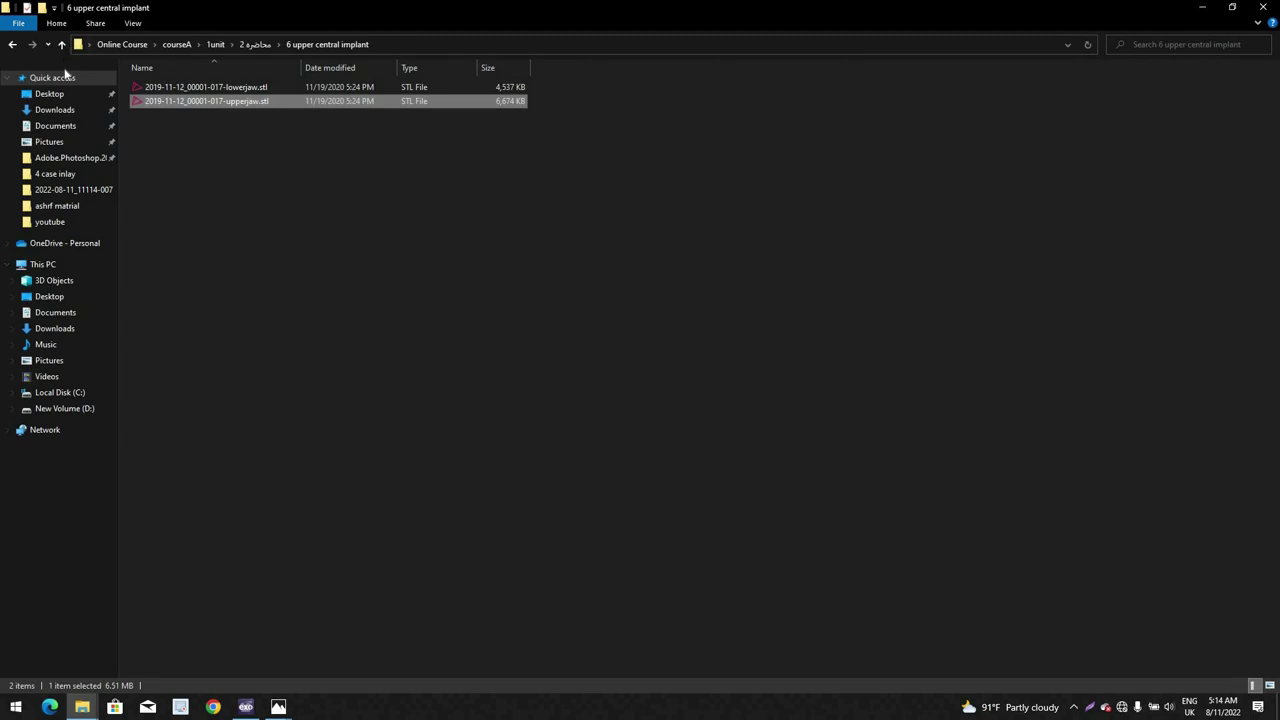
key("BackSpace")
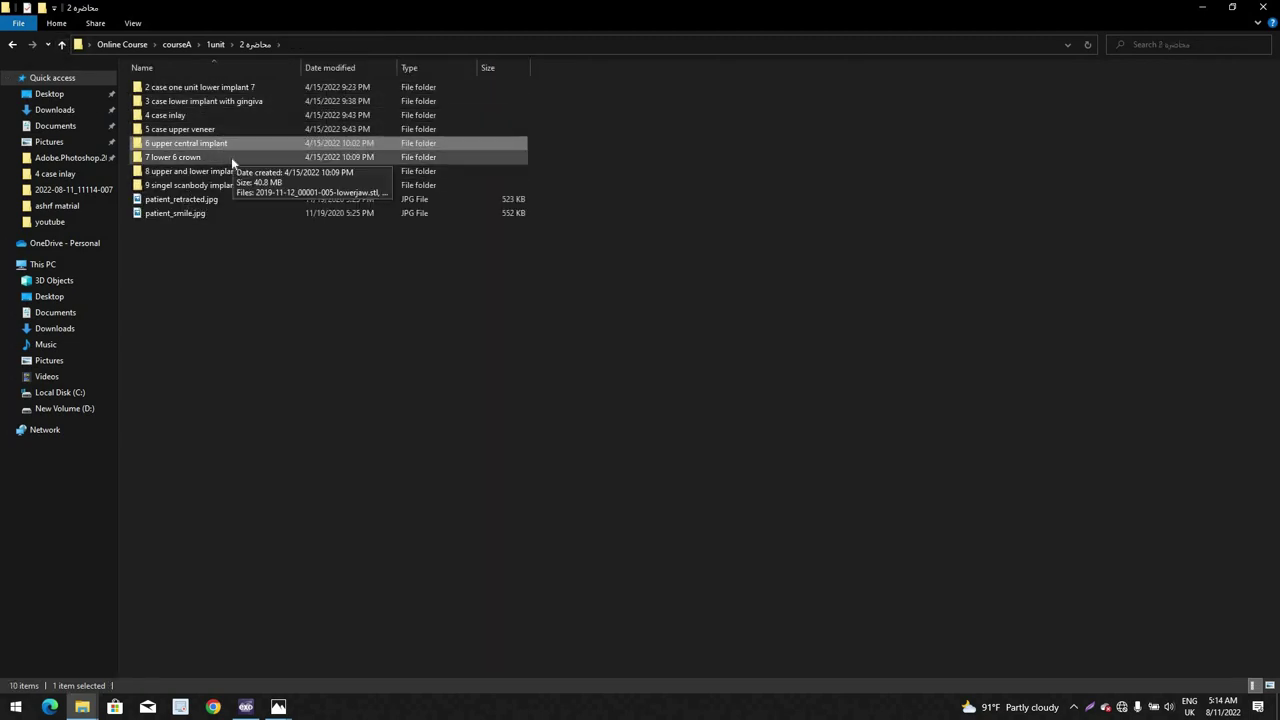
Step: Open the 7 lower 6 crown folder and inspect its lower jaw scan in 3Shape 3D Viewer
left_click(231, 157)
key("Return")
double_click(277, 88)
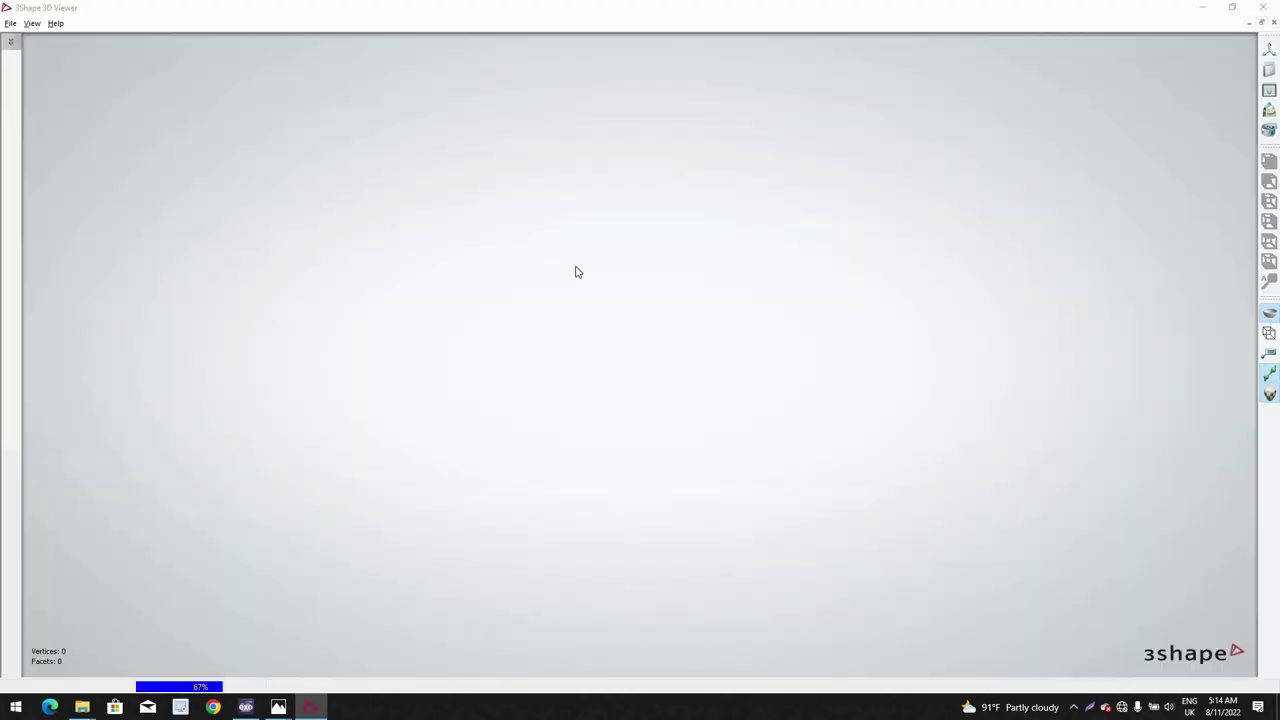
right_click_drag(833, 211, 1074, 231)
scroll(855, 445, "up", 2)
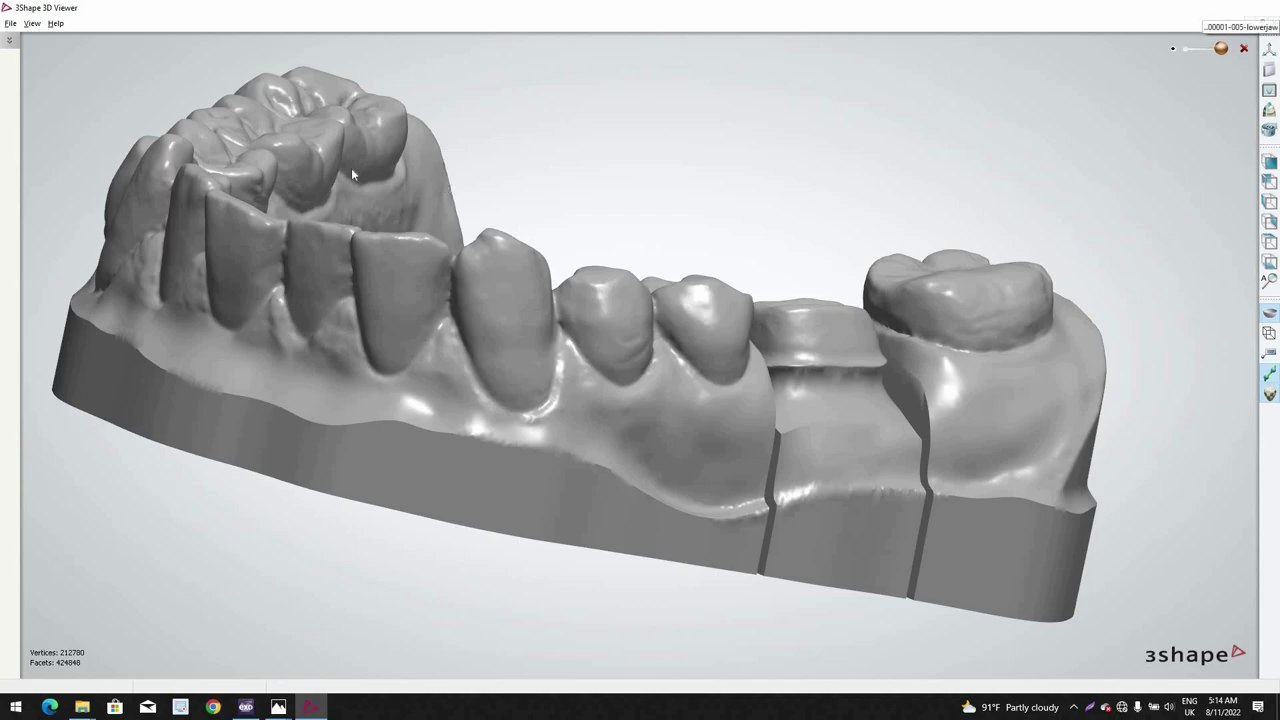
key("alt+F4")
Step: Copy the lower and upper jaw STL files of the 7 lower 6 crown case and return to exocad
left_click_drag(289, 176, 227, 86)
right_click(230, 88)
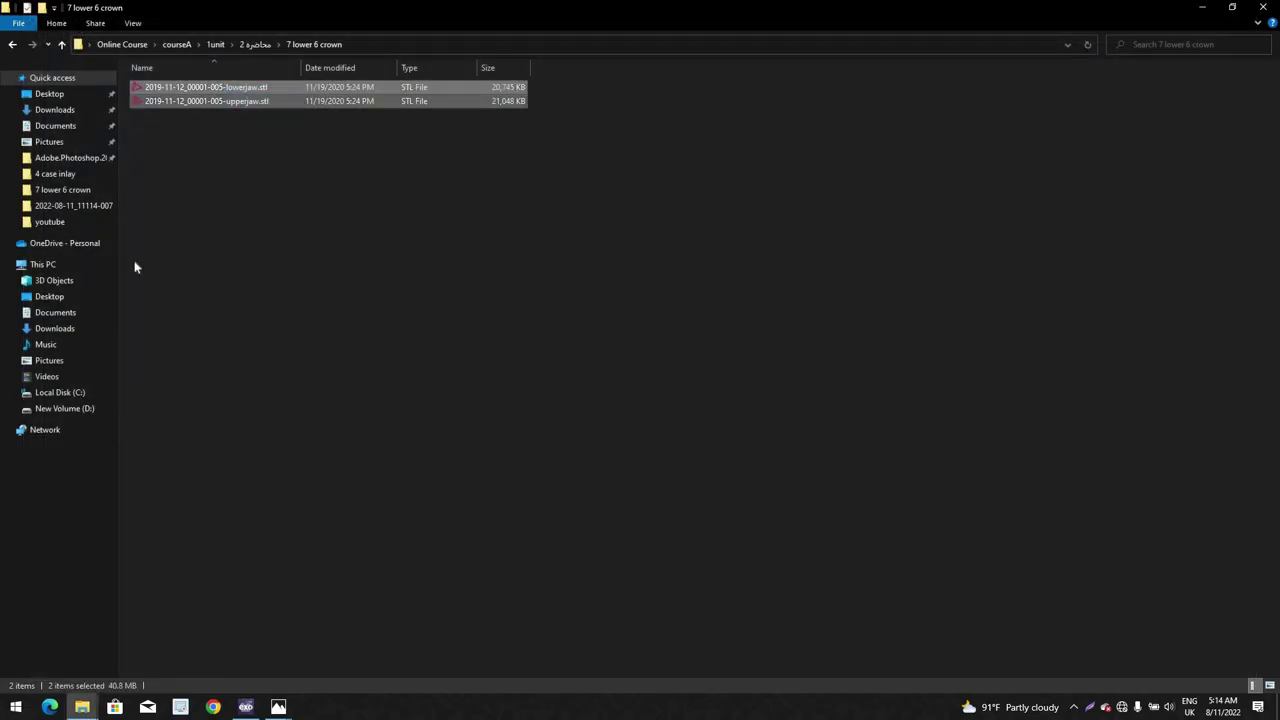
key("Return")
left_click(1202, 8)
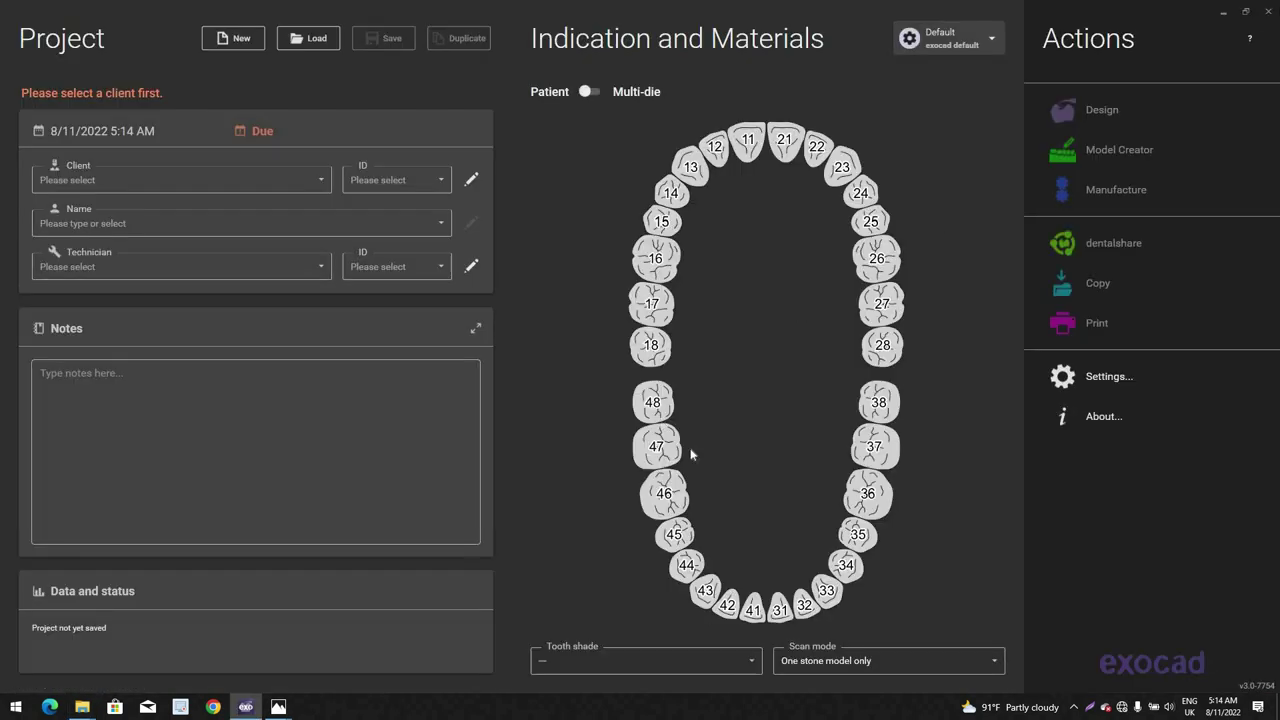
Step: Assign the same client and technician as in the previous case and enter 4 as the patient name
left_click(236, 181)
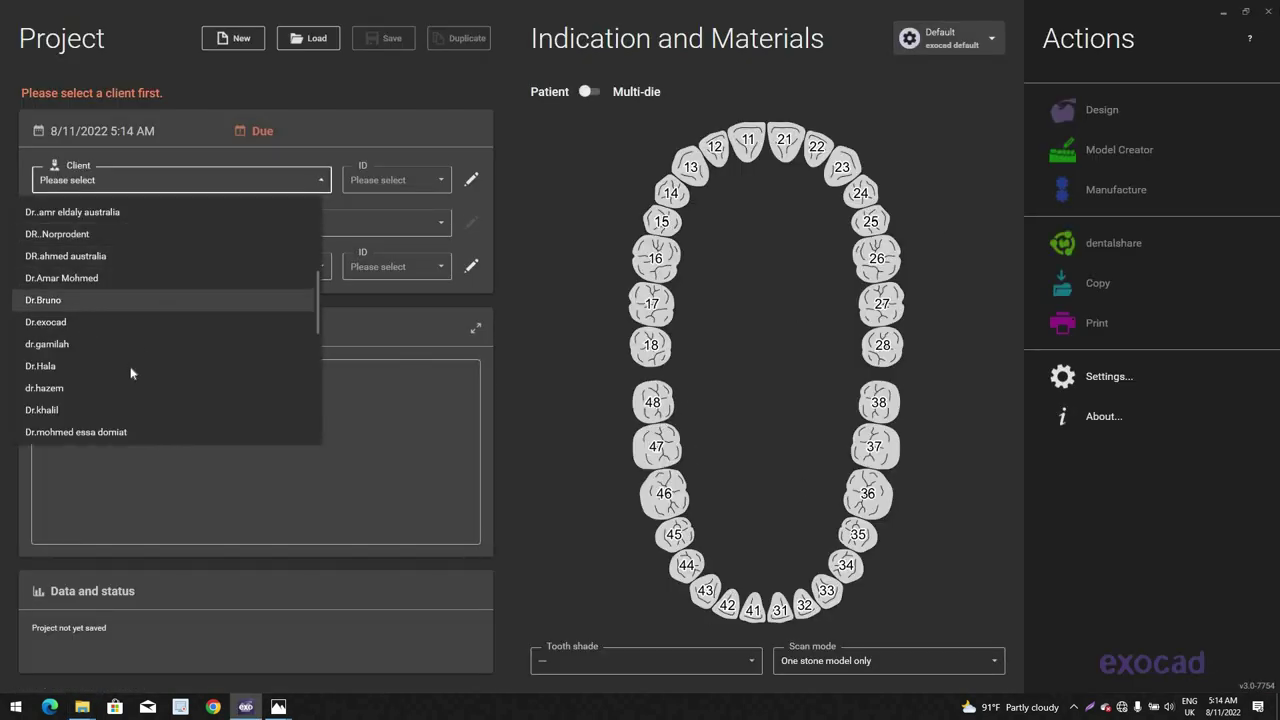
left_click(182, 360)
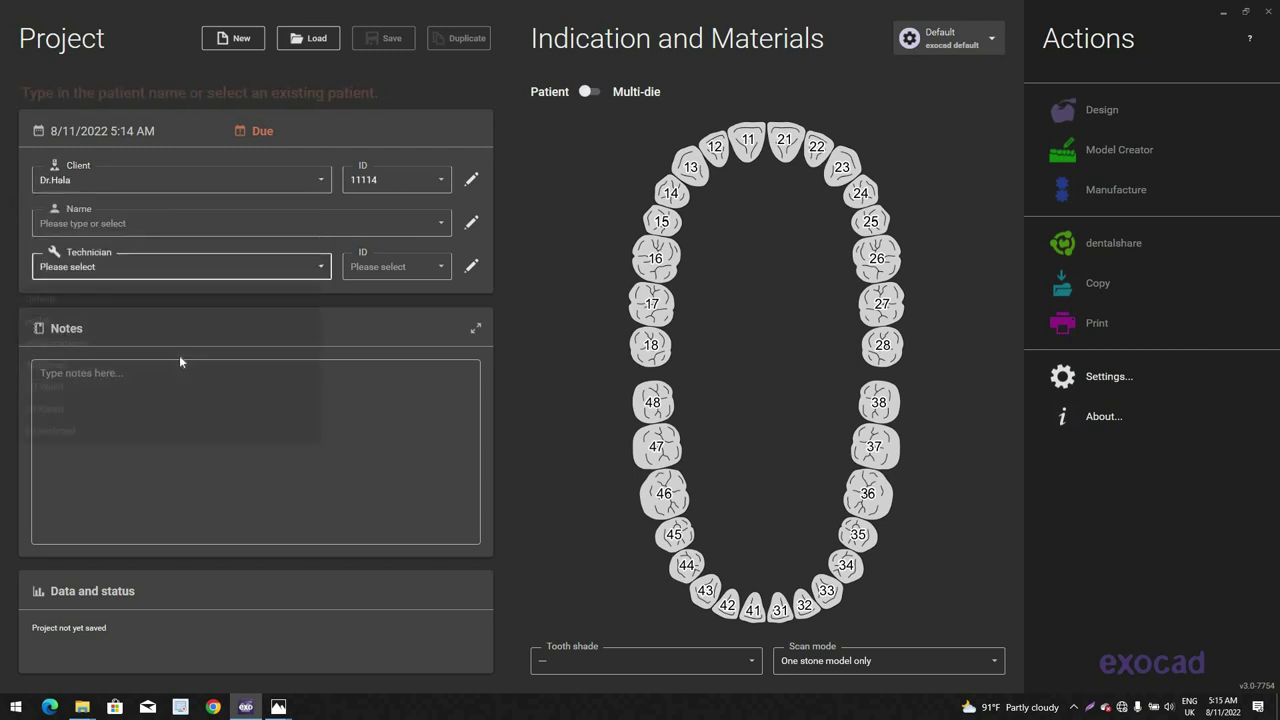
left_click(179, 360)
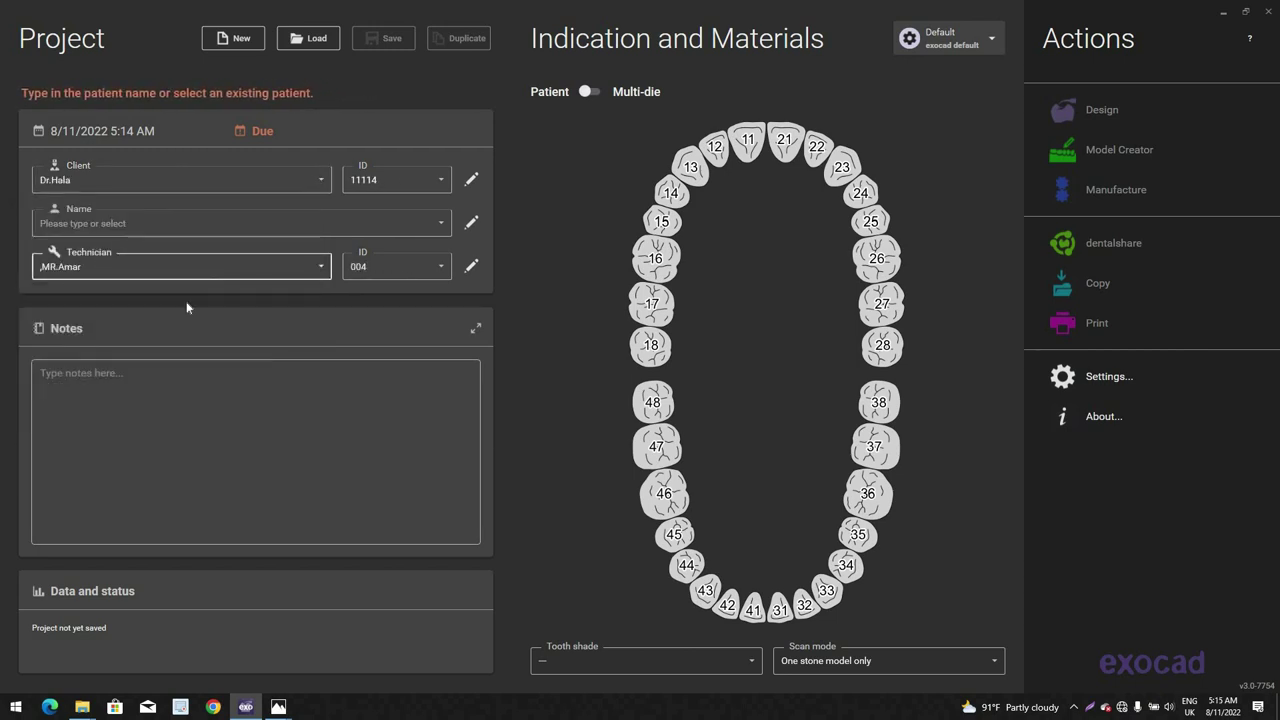
left_click(207, 266)
left_click(160, 342)
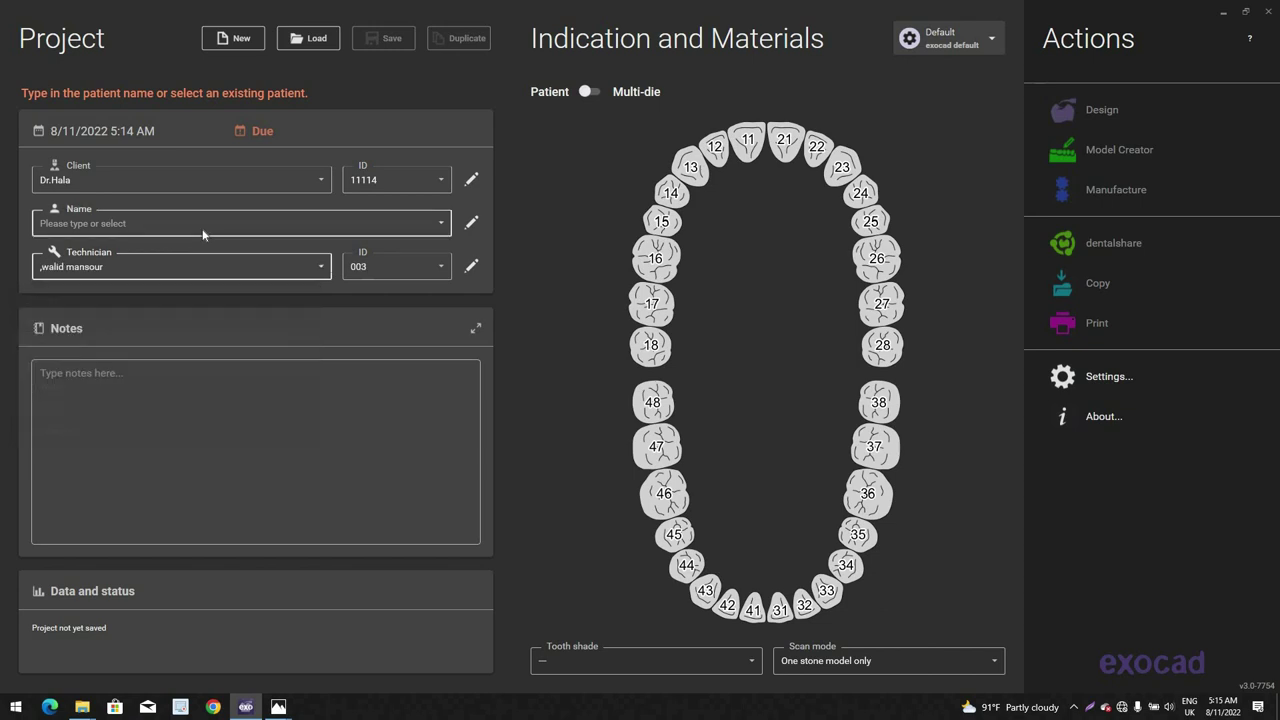
left_click(203, 232)
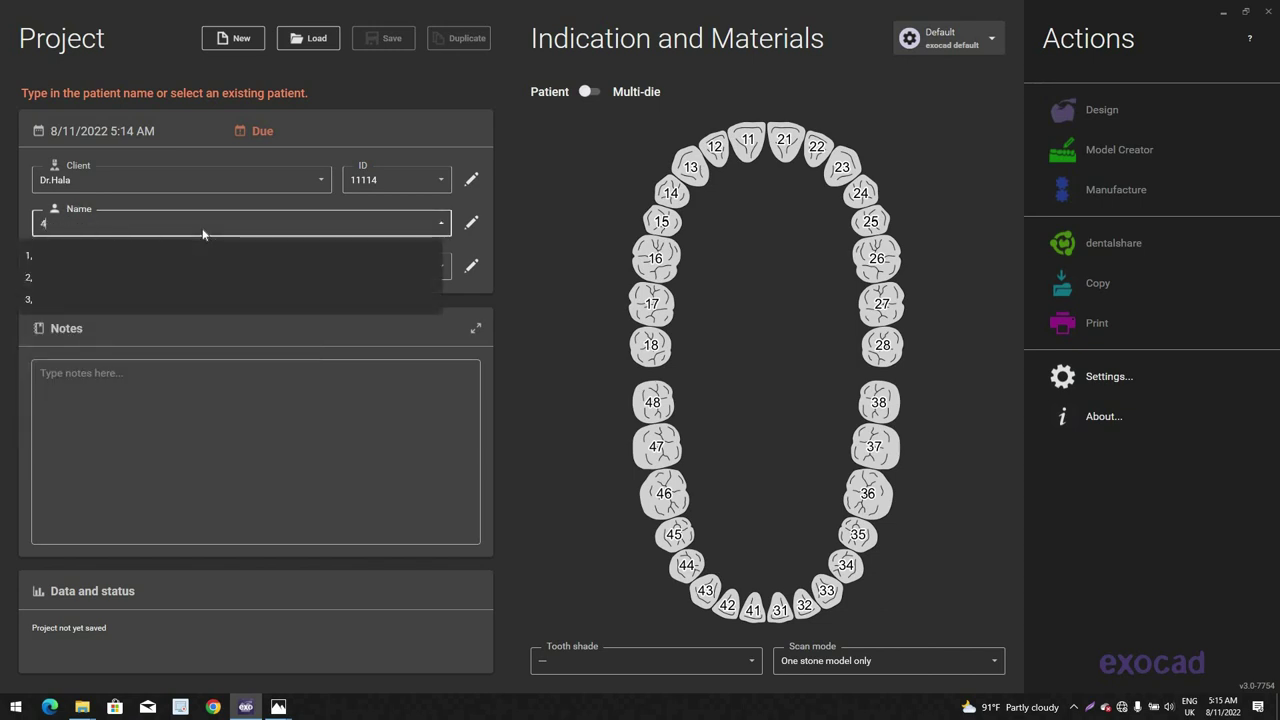
left_click(744, 375)
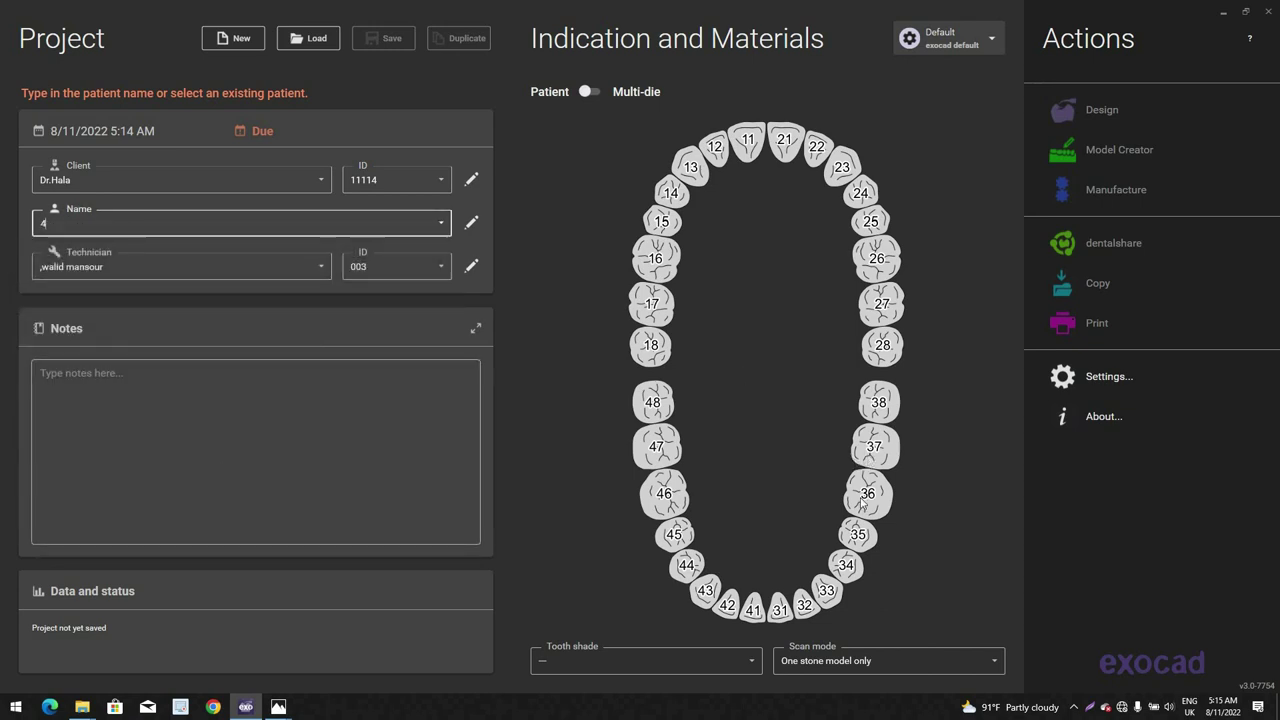
Step: Define tooth 36 as an offset coping
left_click(864, 497)
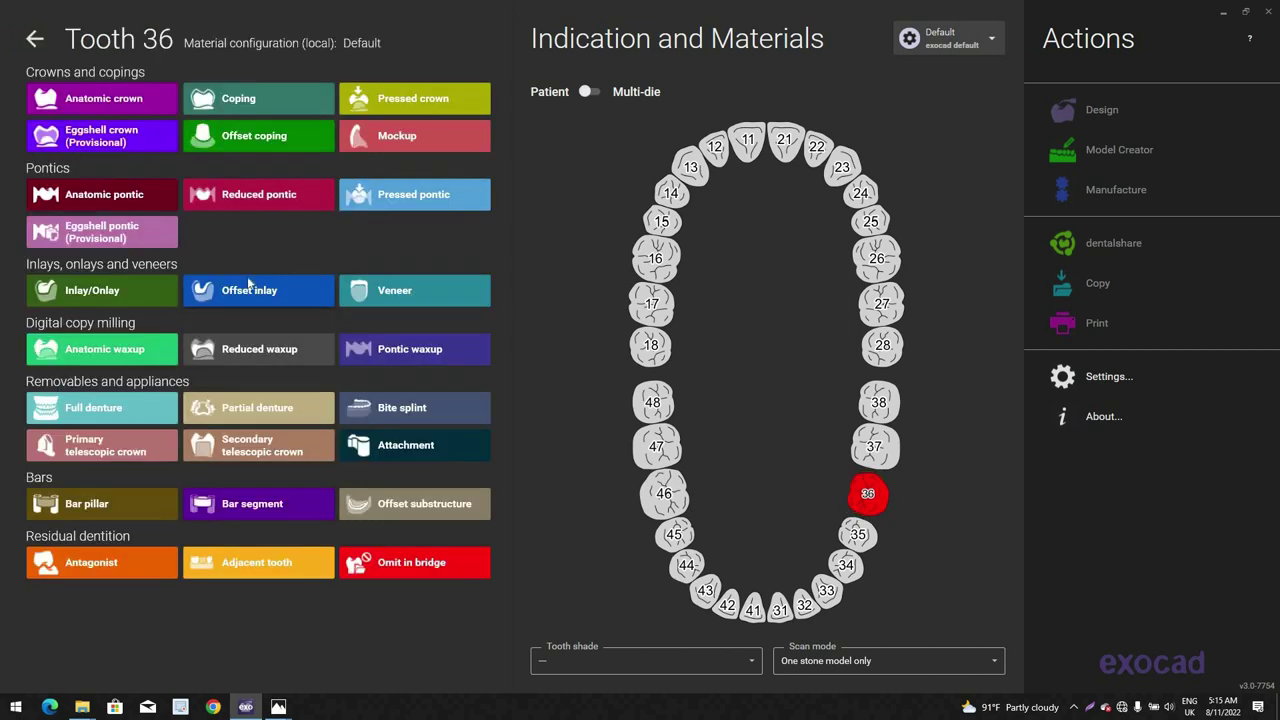
left_click(241, 146)
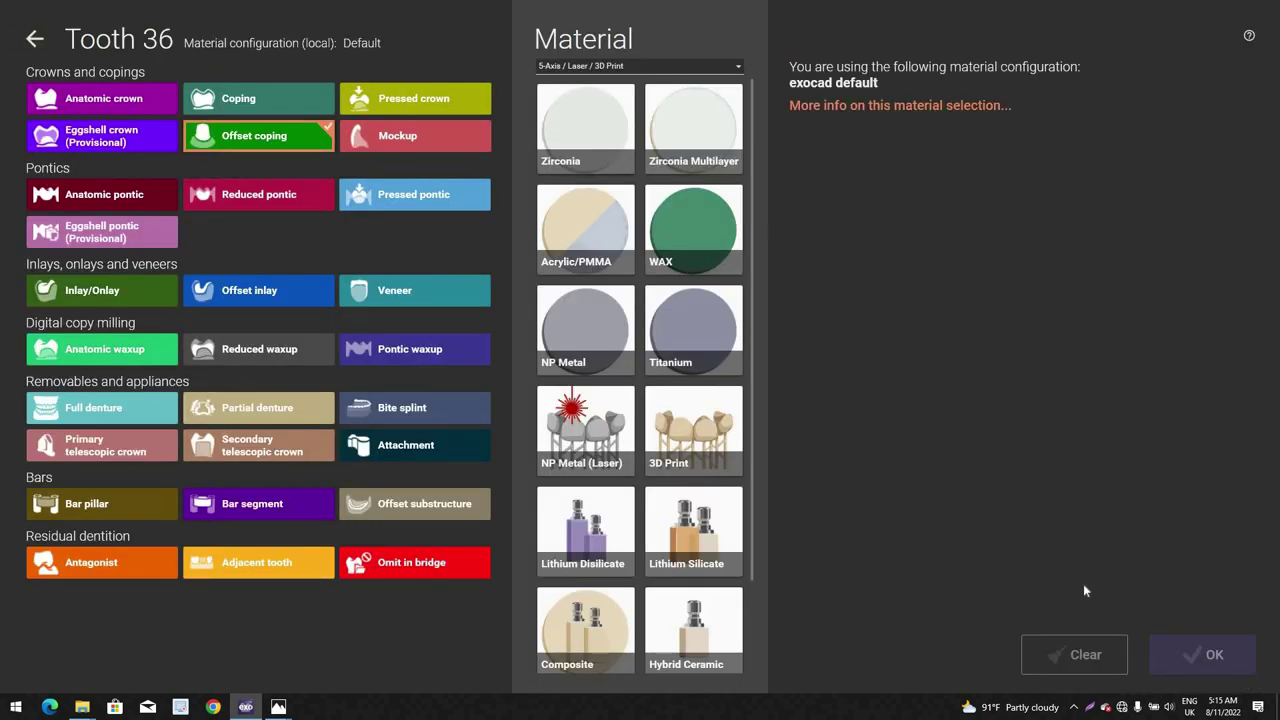
key("Return")
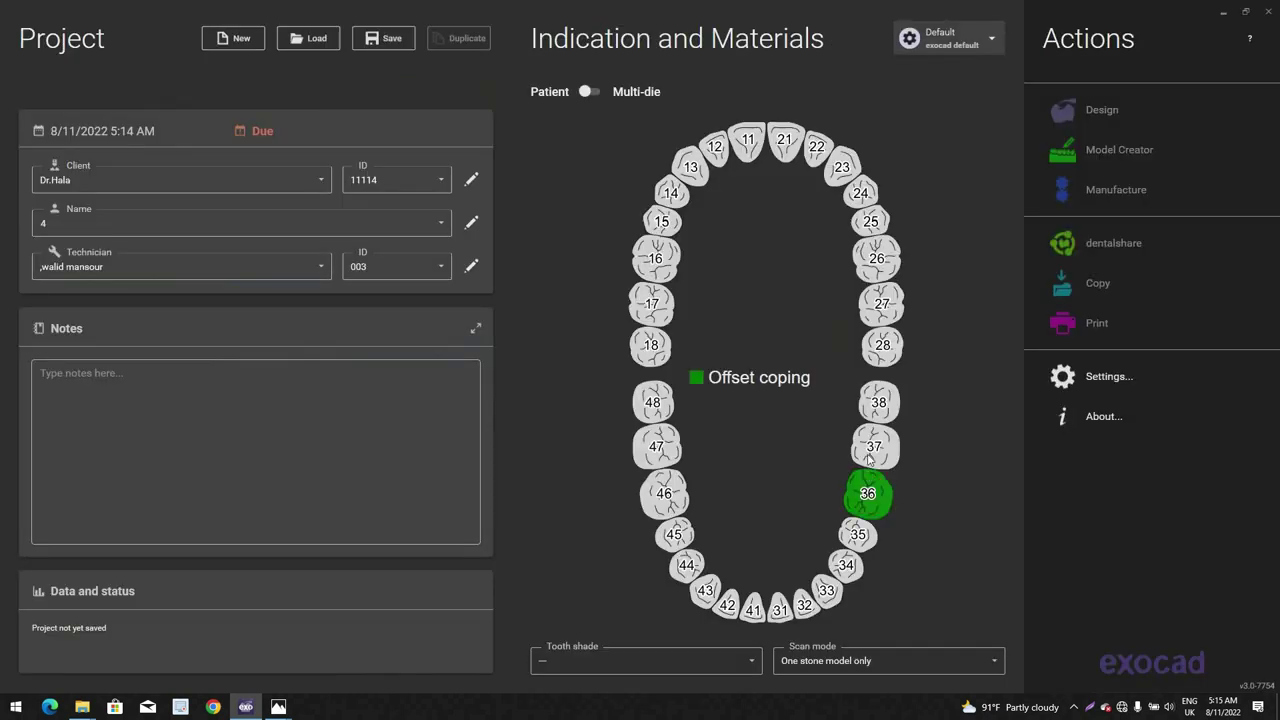
Step: Mark teeth 37 and 35 as adjacent teeth and tooth 26 as the antagonist
left_click(875, 447)
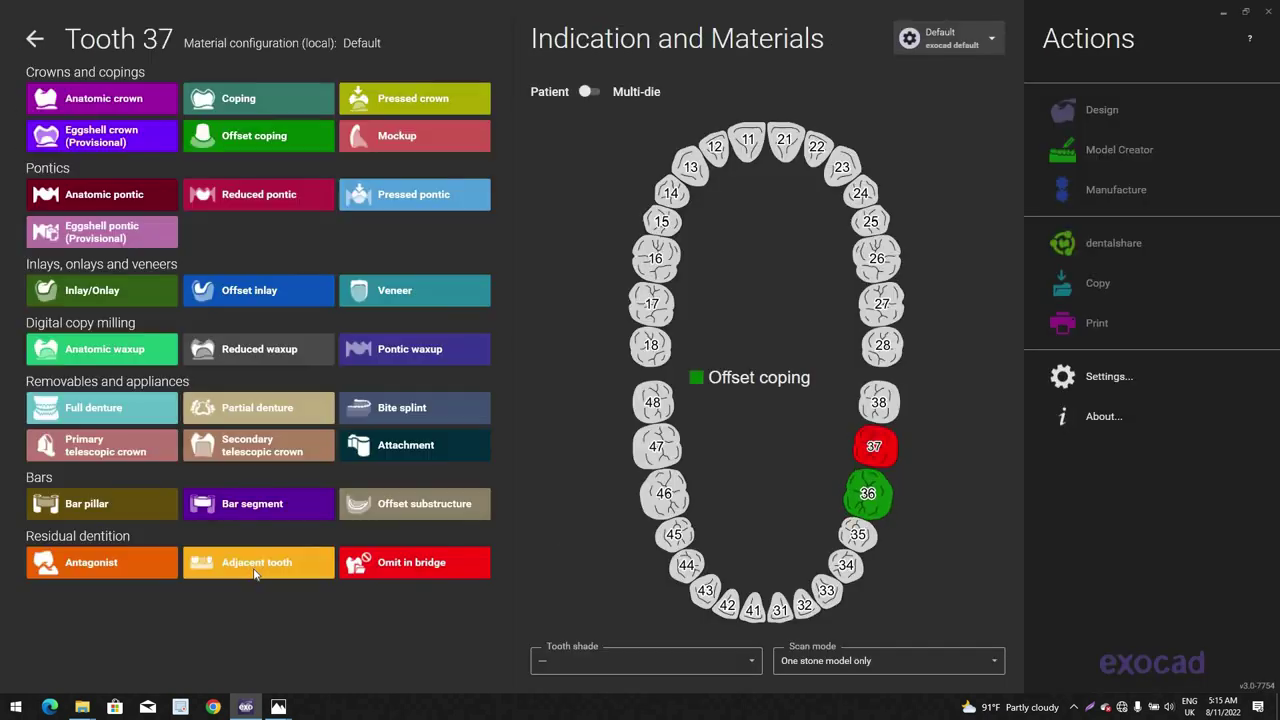
left_click(1195, 657)
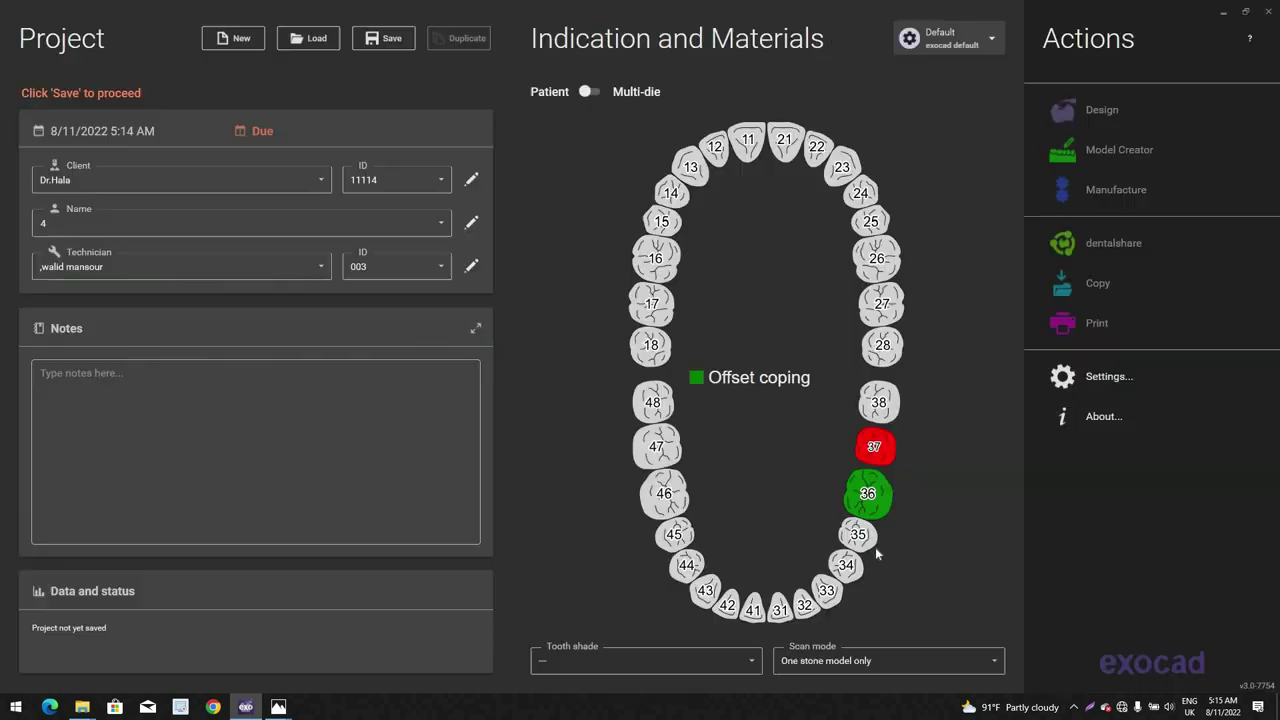
left_click(880, 262)
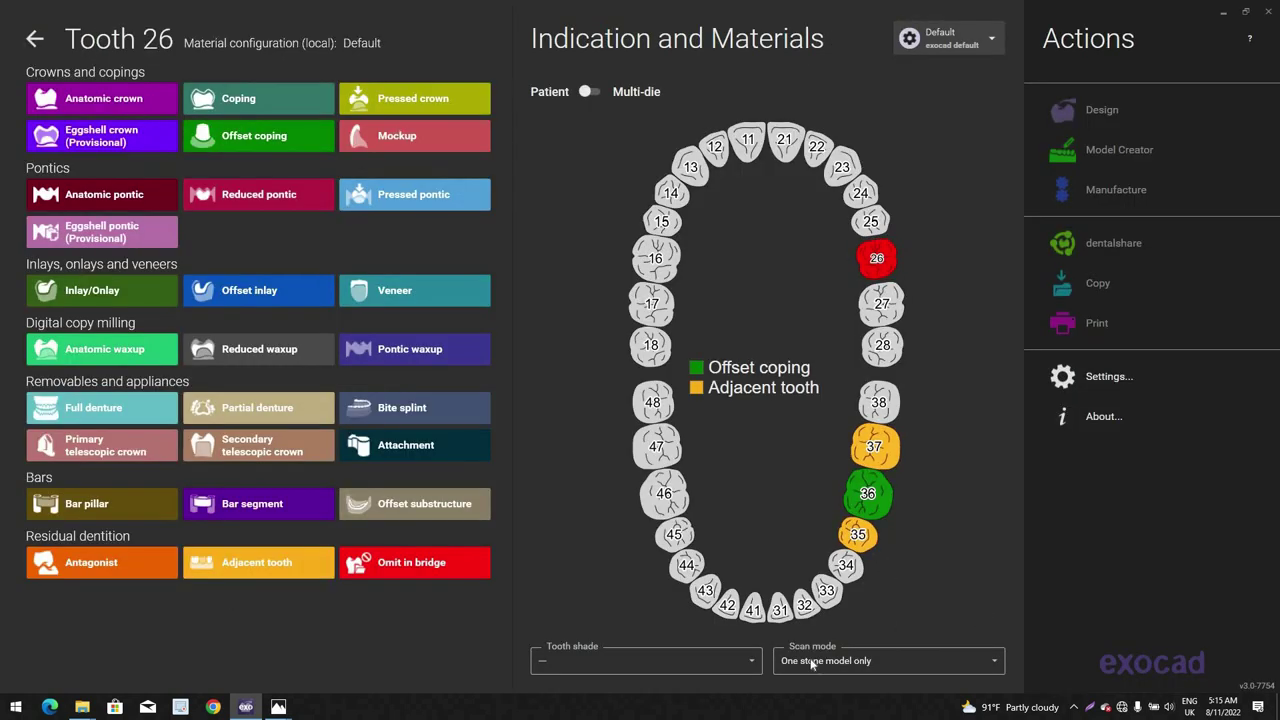
left_click(103, 562)
left_click(1195, 656)
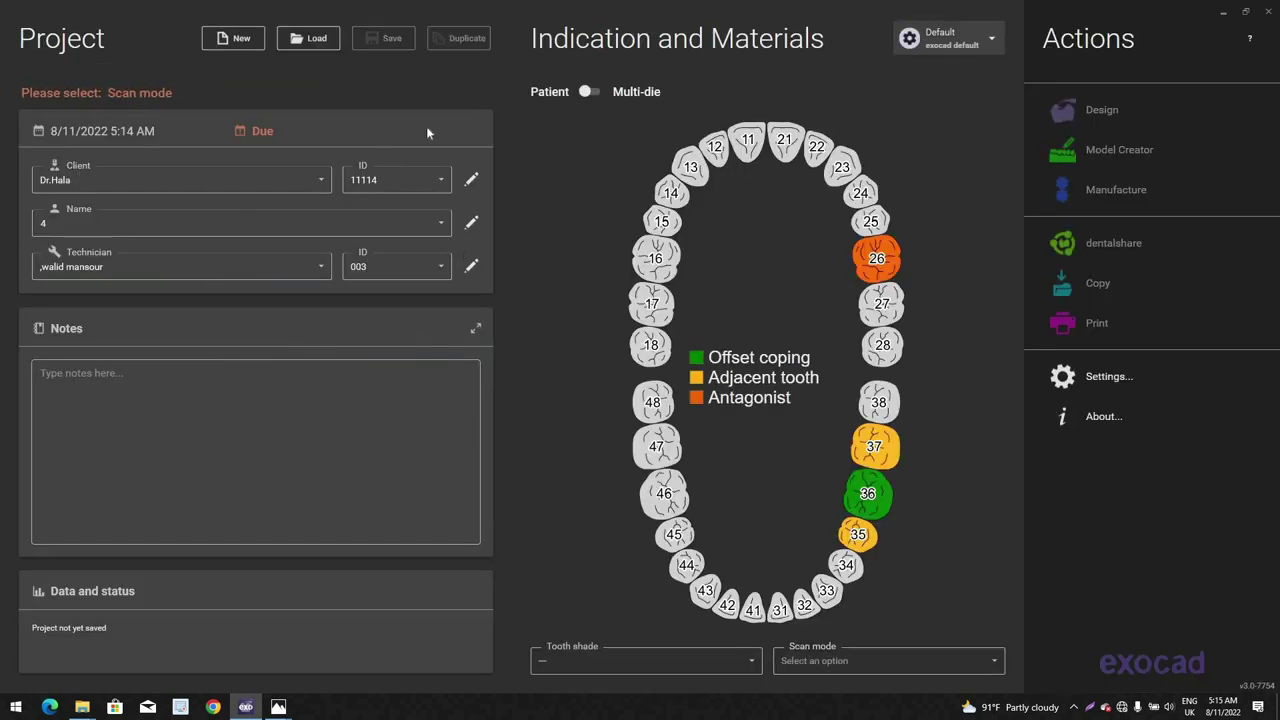
Step: Set the scan mode to Two stone models in occlusion, then save the project and open it for design
left_click(863, 485)
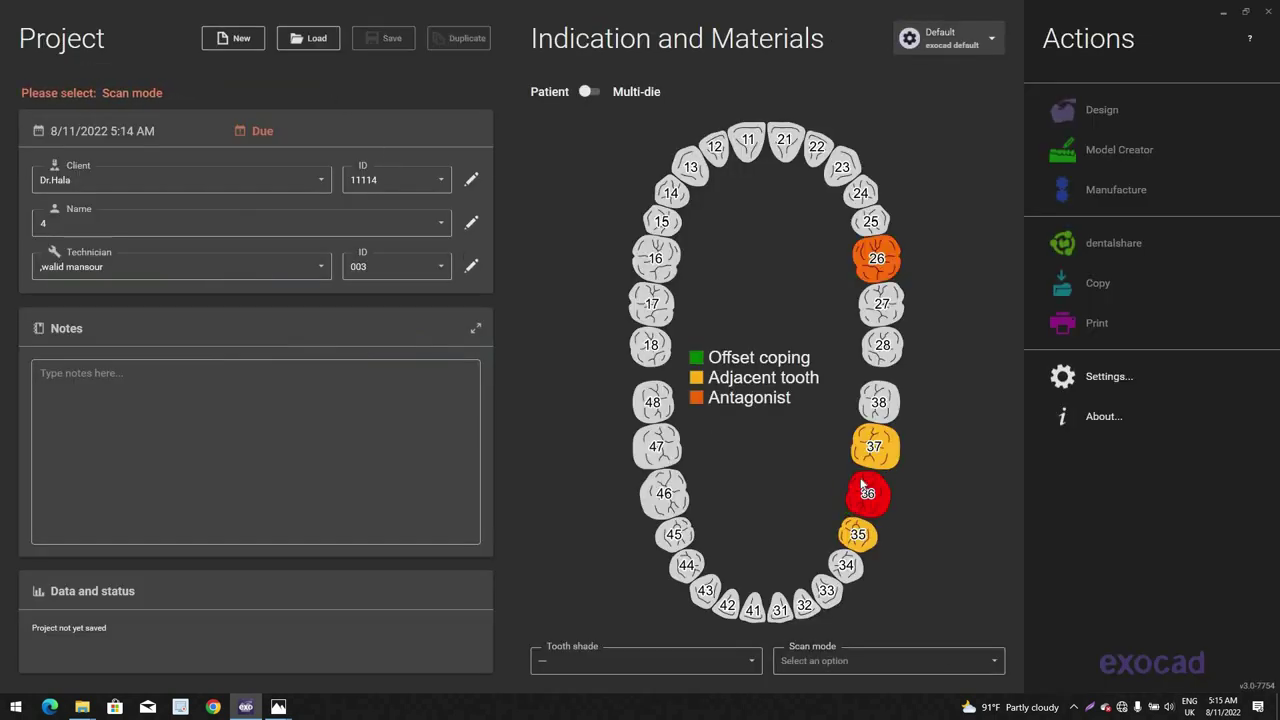
mouse_move(1195, 190)
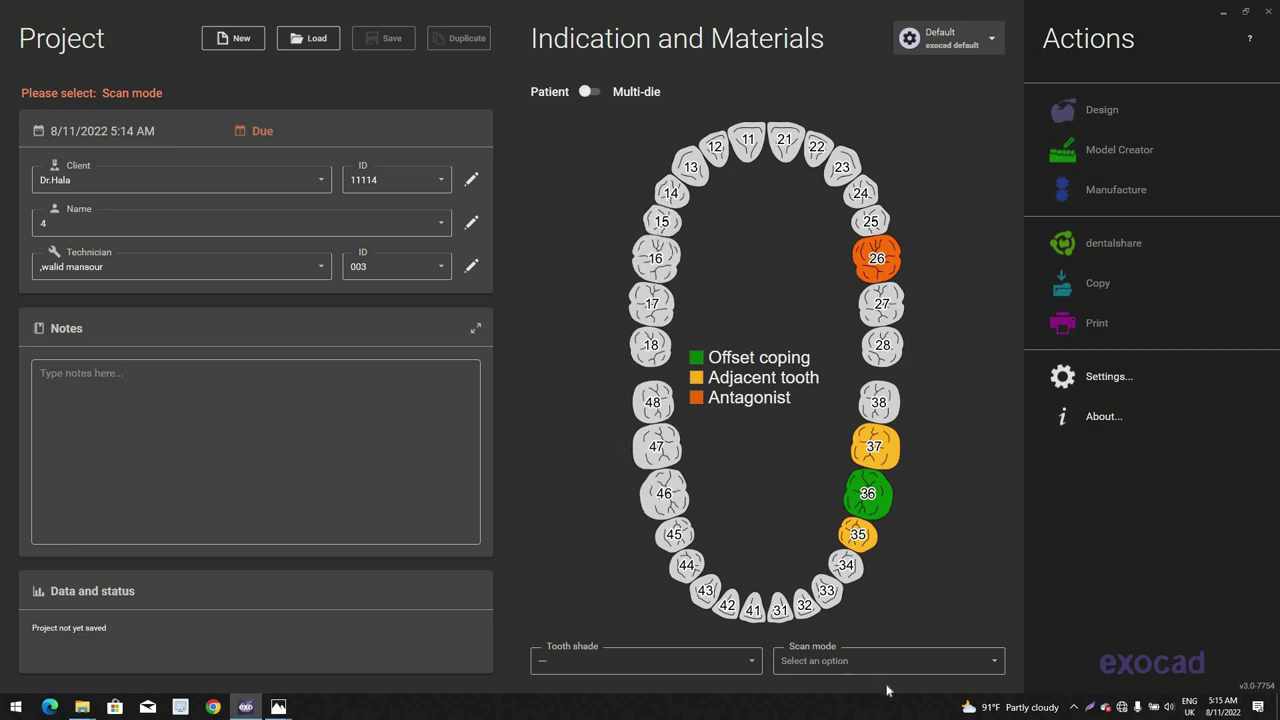
left_click(913, 668)
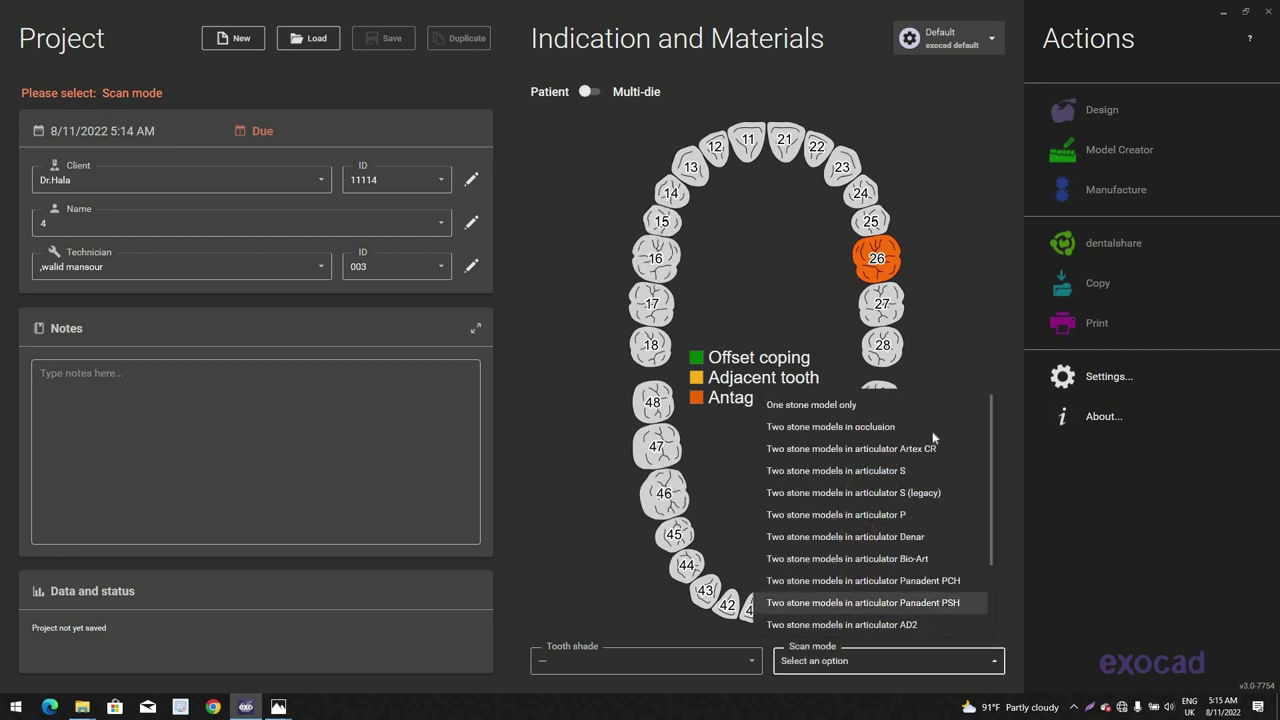
left_click(920, 427)
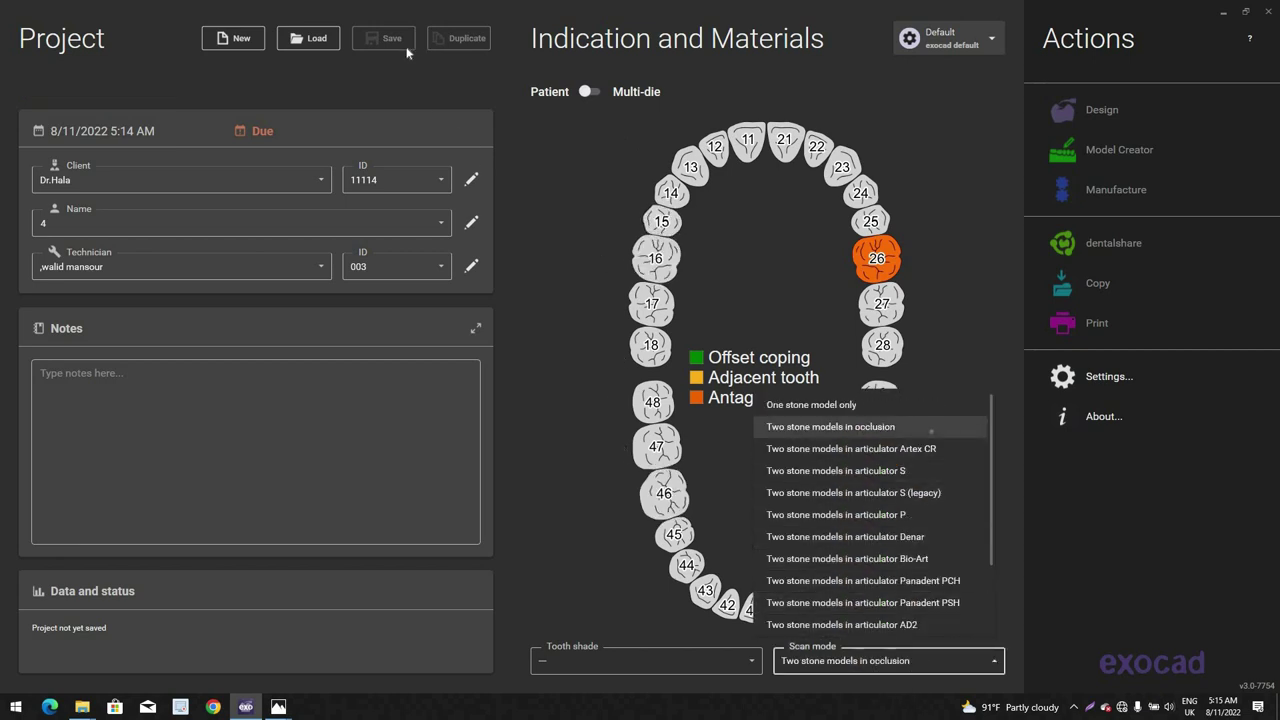
left_click(1176, 122)
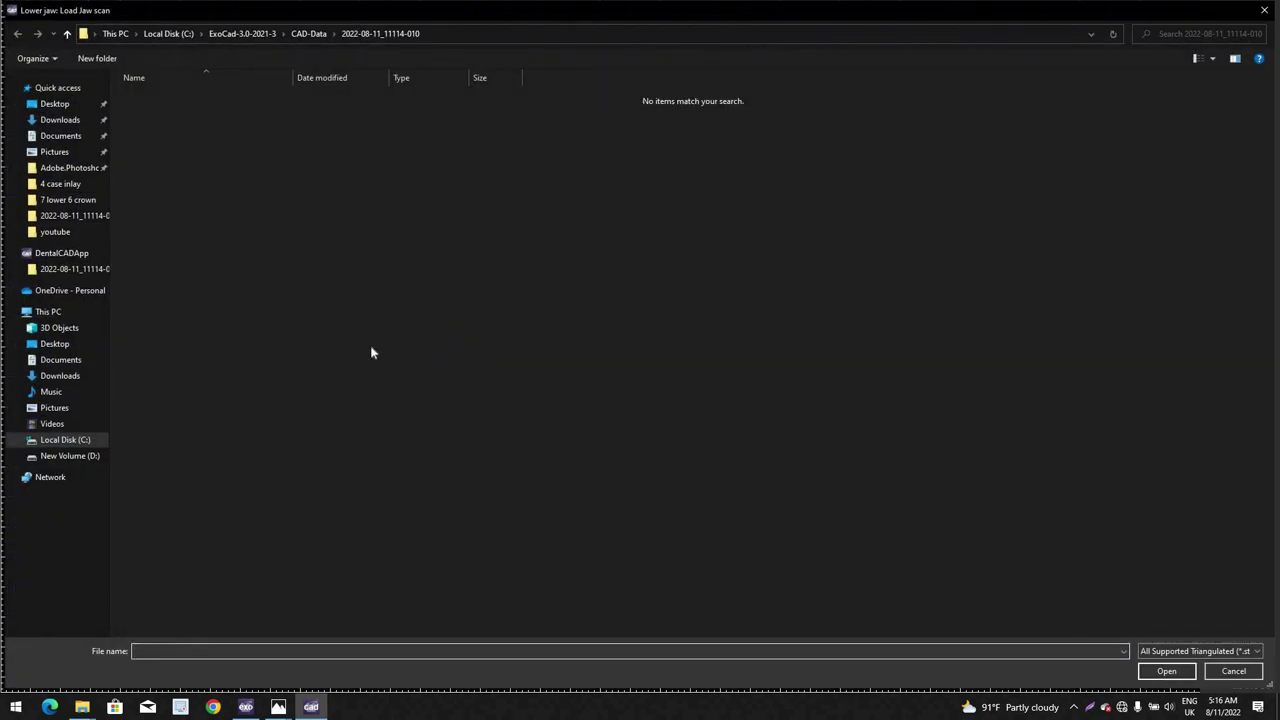
Step: Paste the copied STL files into the project folder and load lowerjaw as the jaw scan and upperjaw as the antagonist
right_click(242, 251)
left_click(652, 388)
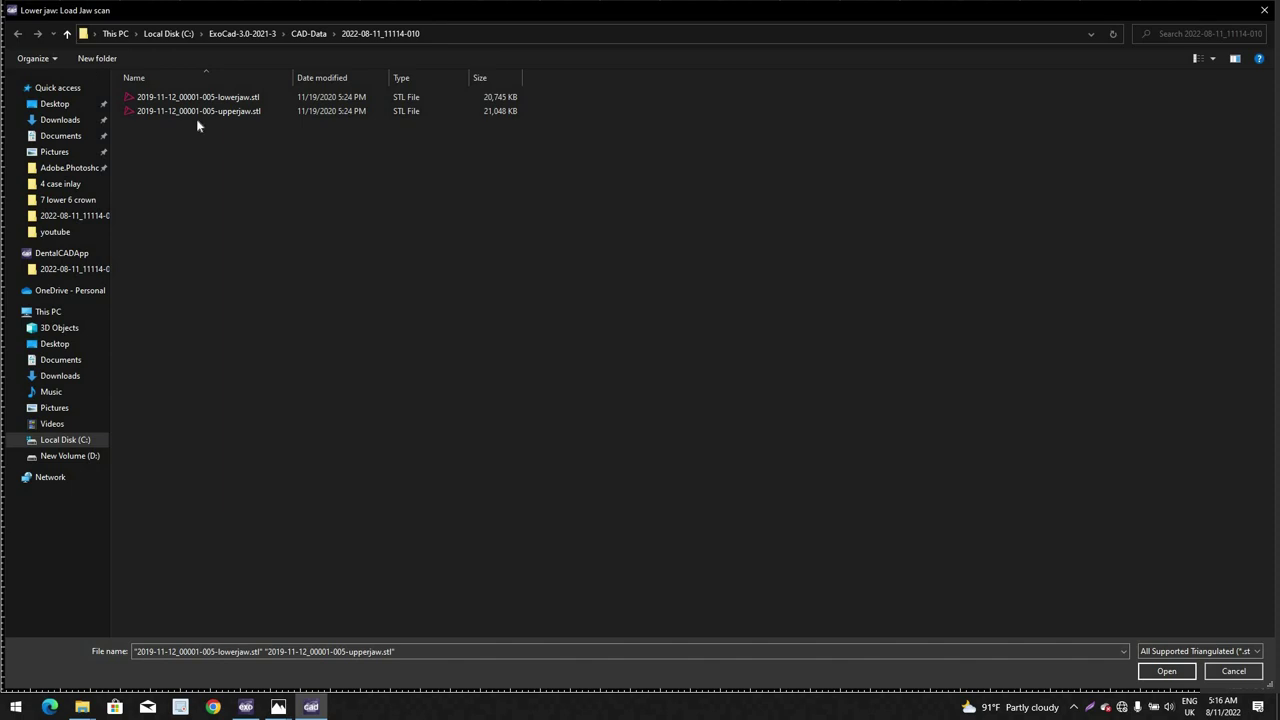
double_click(224, 97)
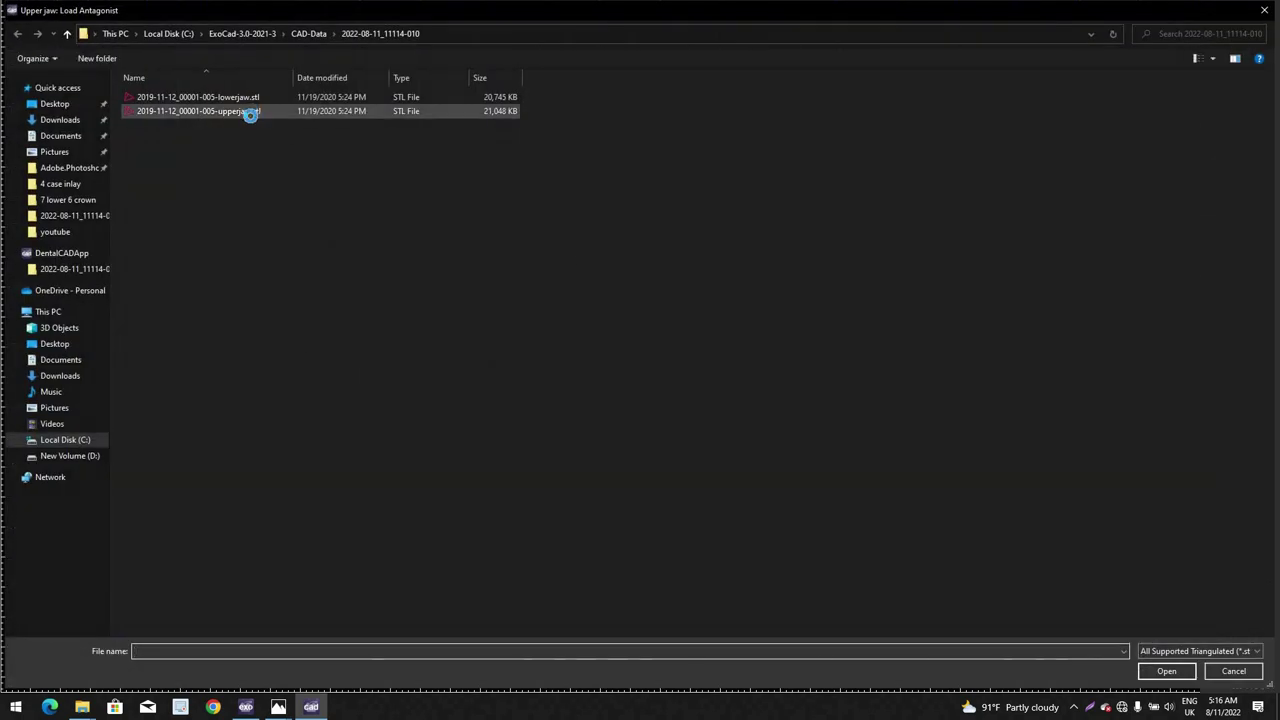
double_click(245, 111)
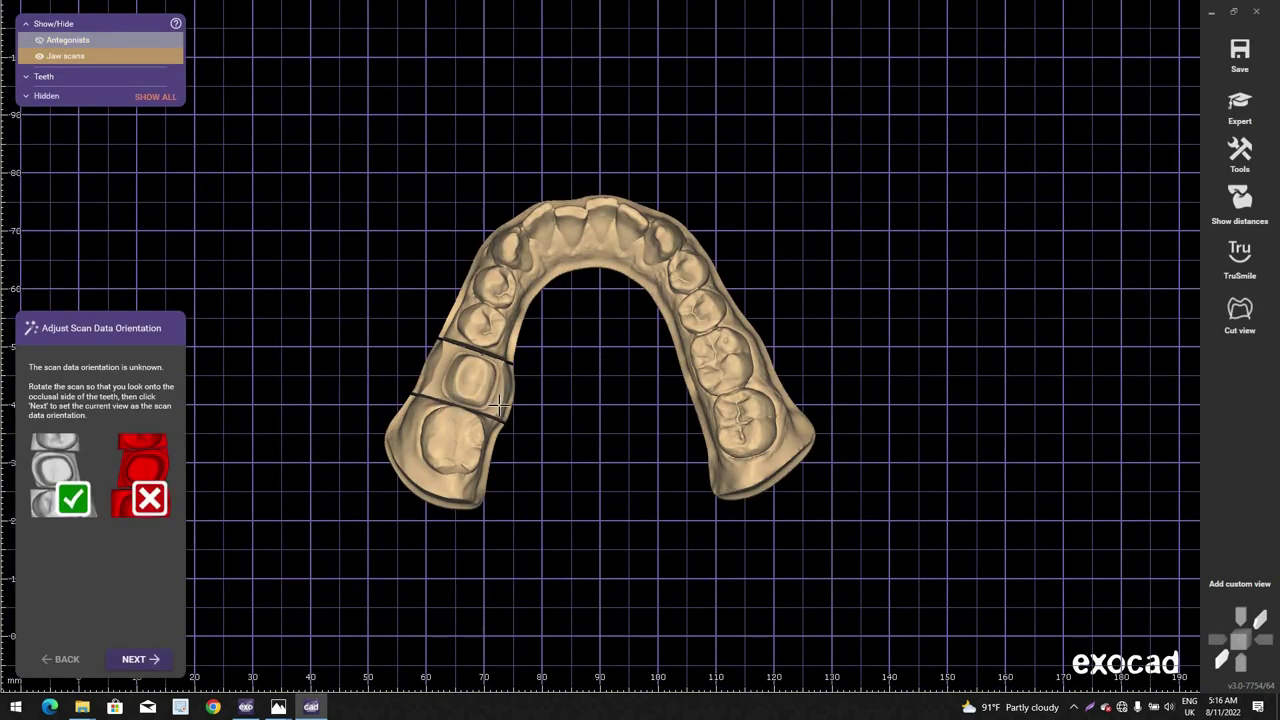
Step: Set the occlusal view as the scan orientation and detect the margin line around tooth 36's preparation for correction
scroll(455, 404, "up", 3)
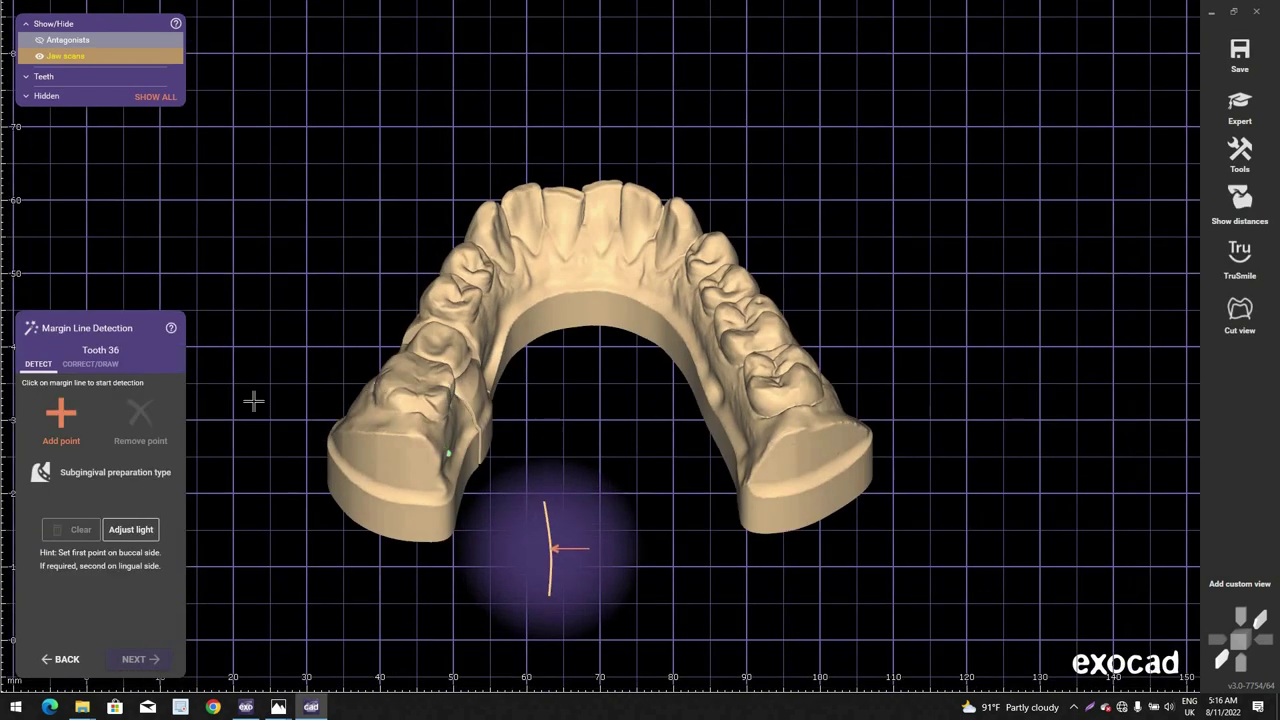
scroll(425, 388, "up", 3)
left_click(420, 348)
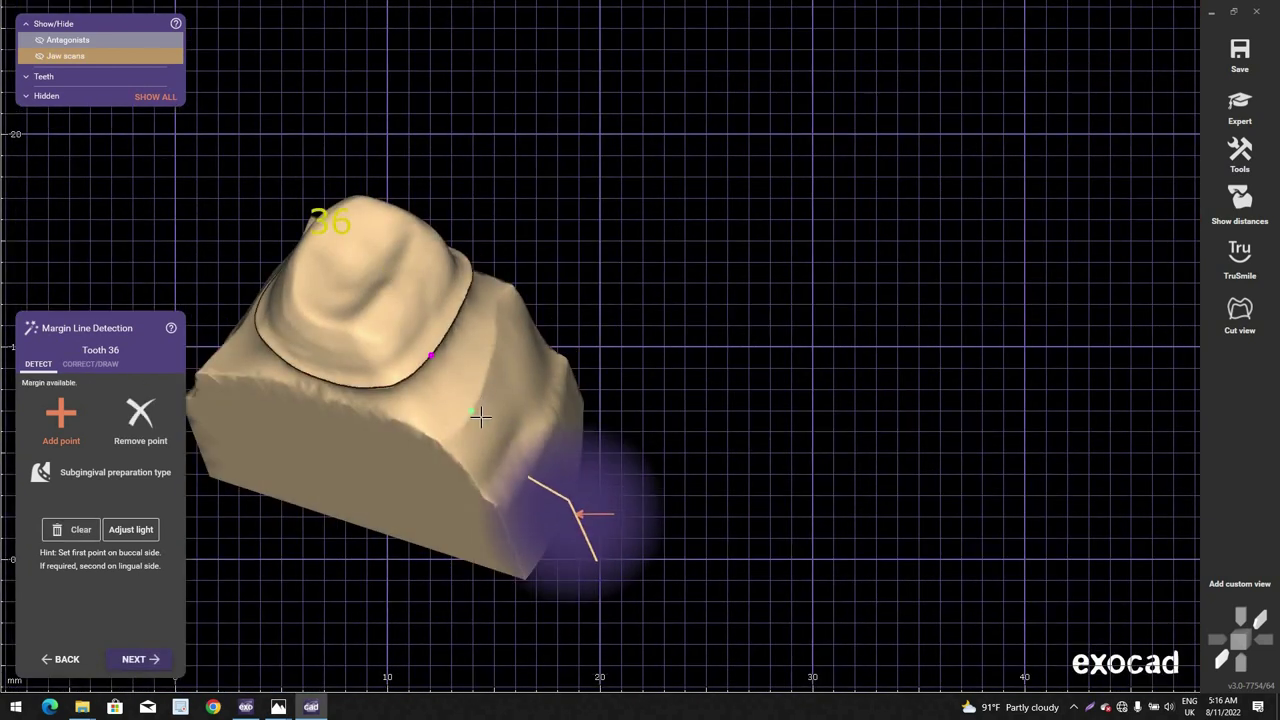
right_click_drag(479, 405, 573, 515)
left_click(393, 359)
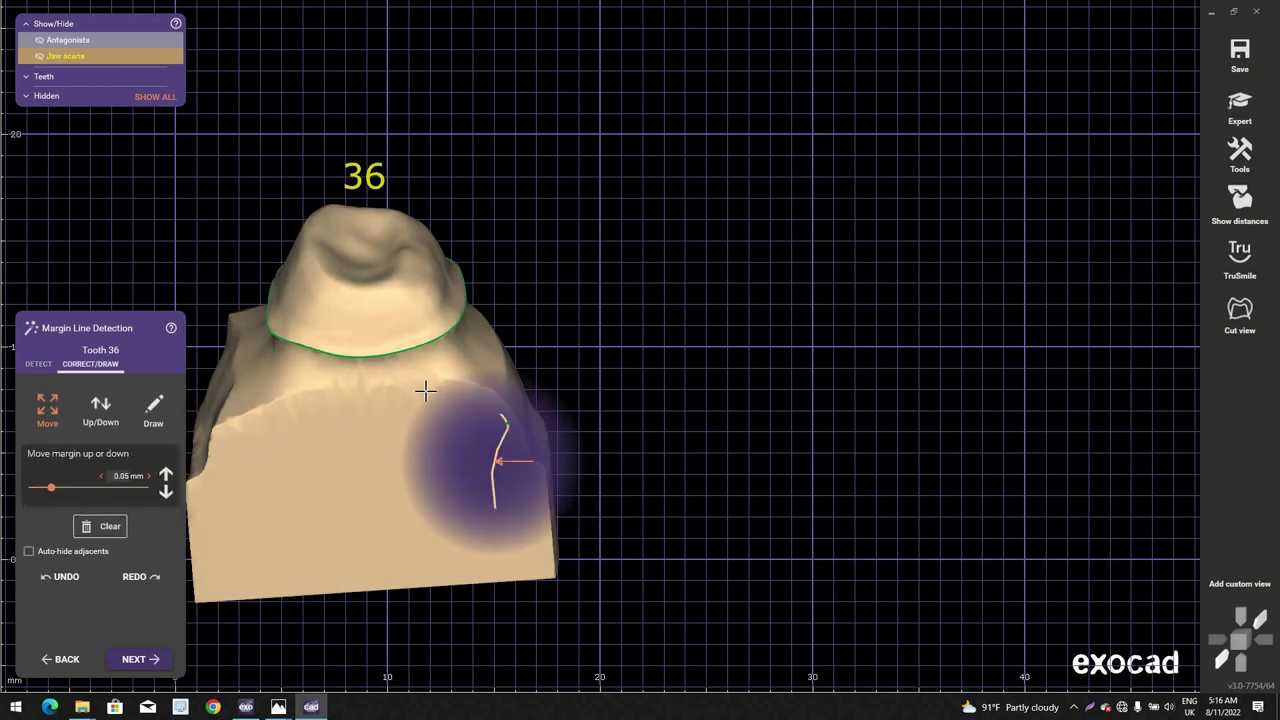
Step: Check the margin line around tooth 36's preparation from the side and occlusally, and accept it to continue to the crown bottom
scroll(440, 389, "up", 3)
right_click_drag(449, 389, 454, 394)
scroll(446, 390, "up", 4)
right_click_drag(341, 321, 343, 337)
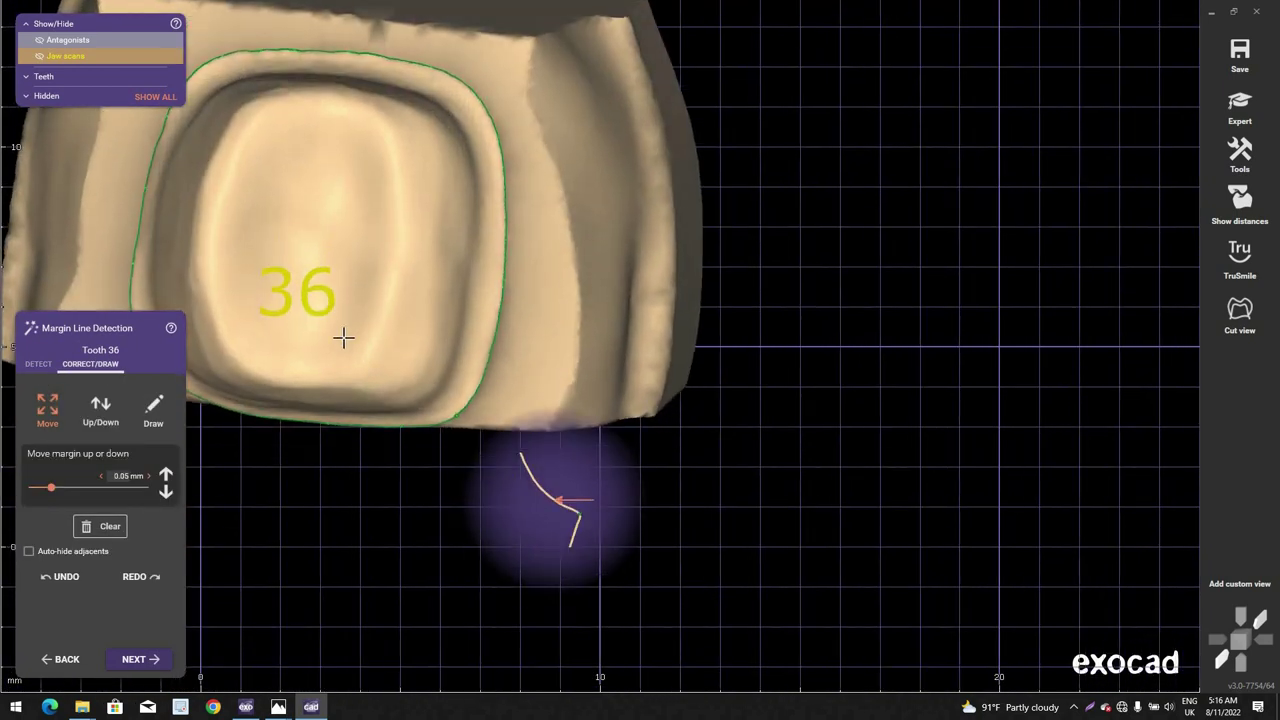
scroll(349, 349, "down", 1)
left_click(169, 664)
left_click(168, 660)
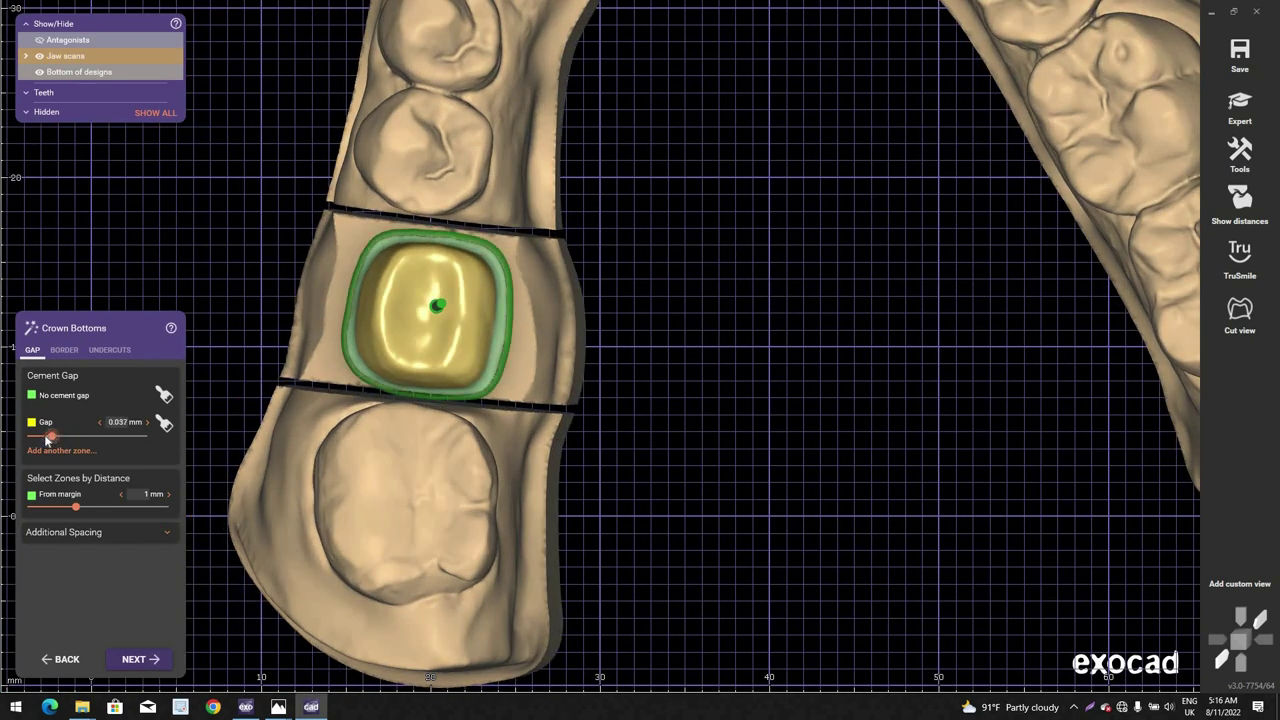
Step: Set the cement gap of tooth 36's crown bottom to 0.024 mm
scroll(455, 357, "down", 2)
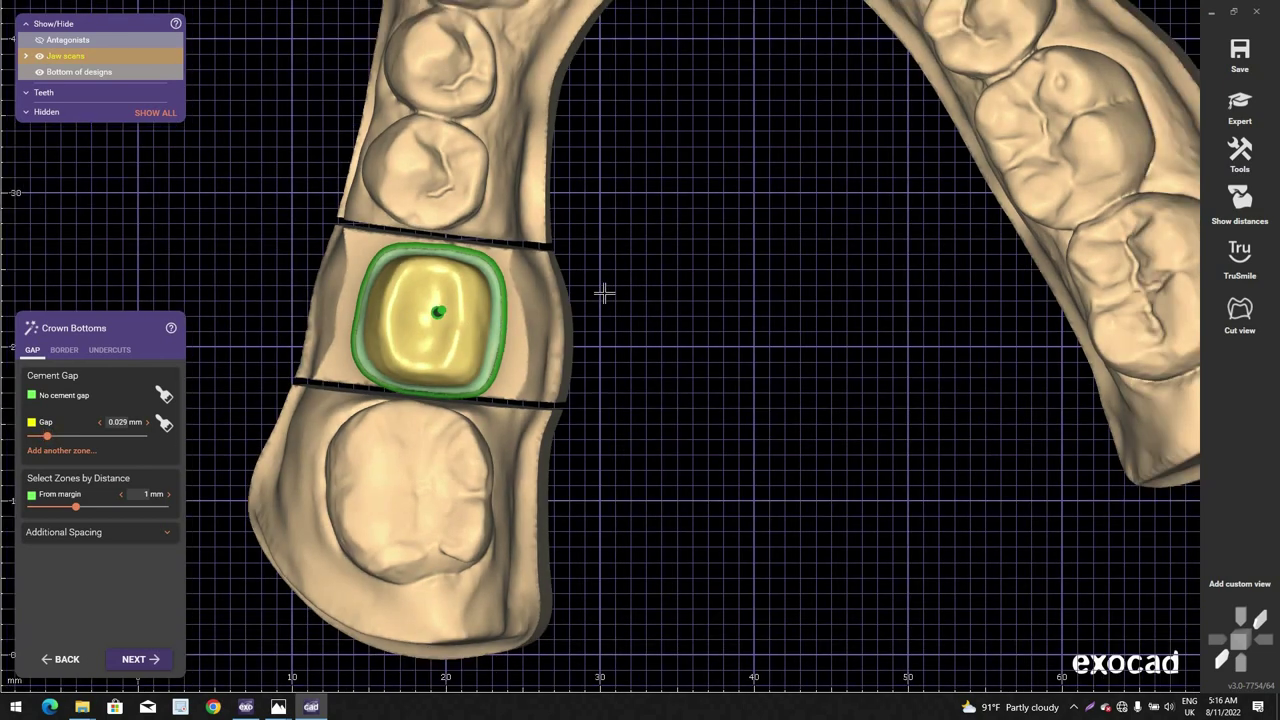
right_click_drag(603, 291, 606, 425)
scroll(601, 347, "up", 4)
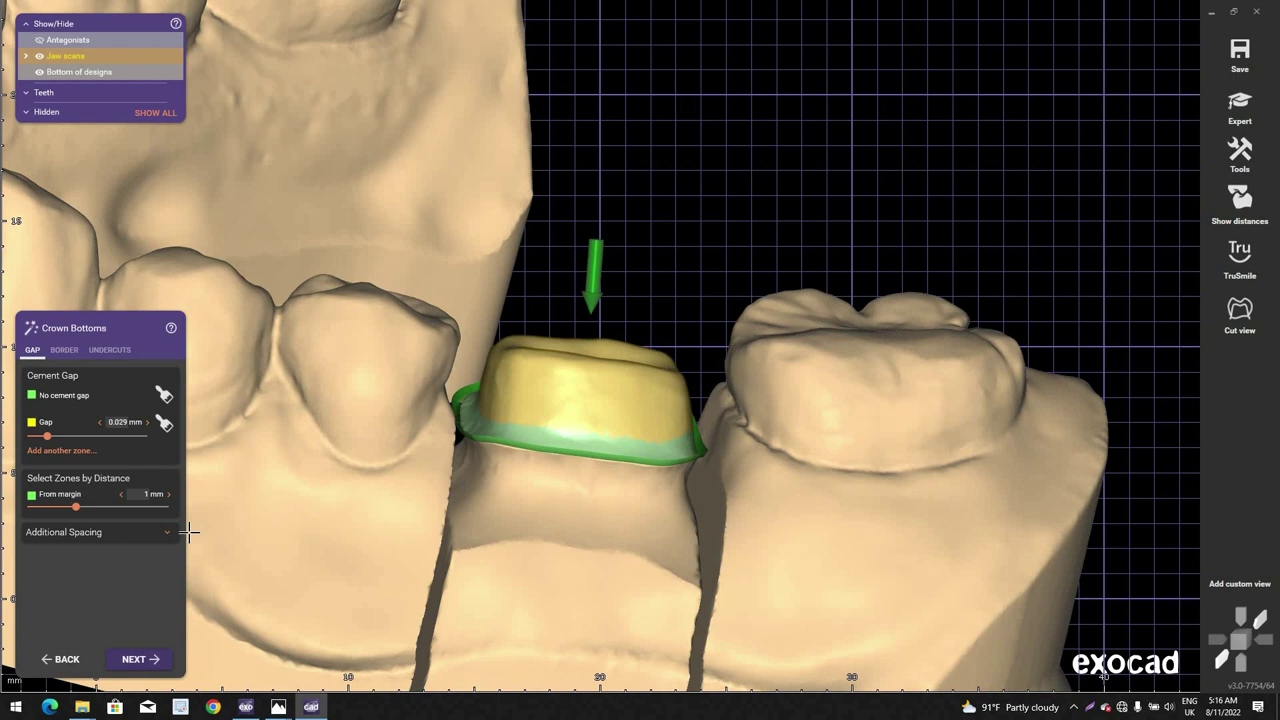
left_click(100, 424)
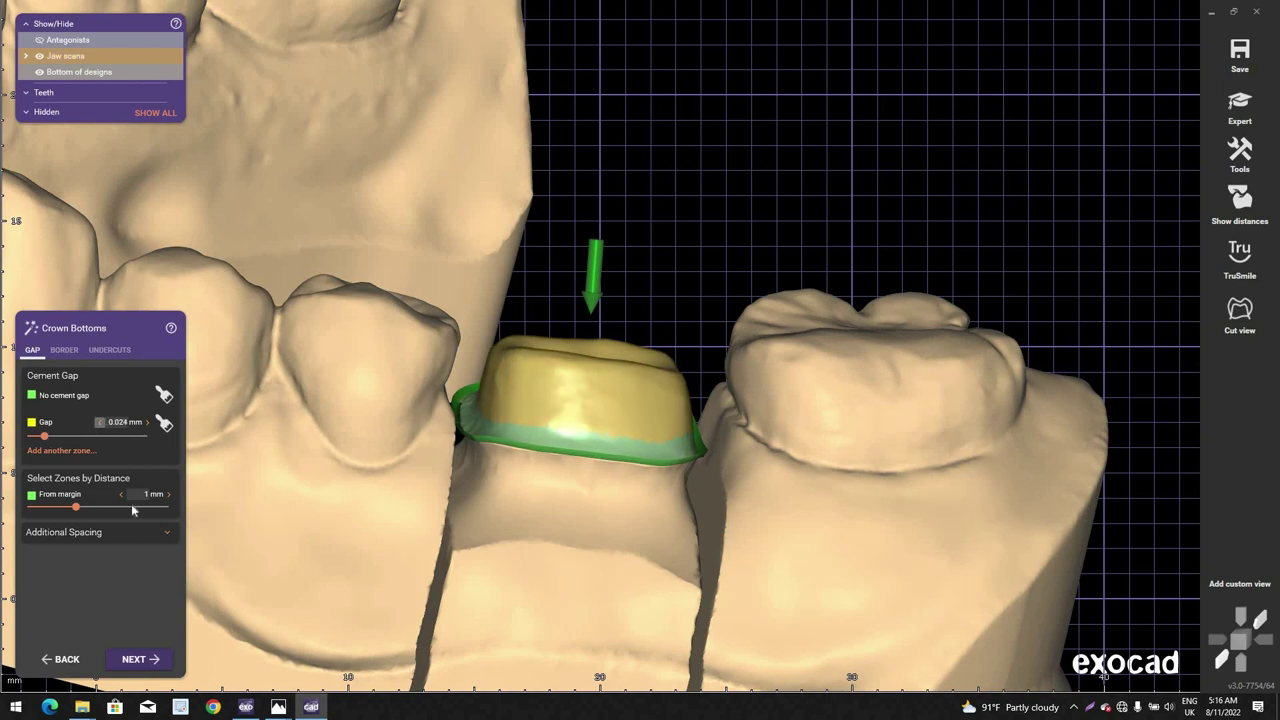
Step: Set the angled crown border to 0 mm and continue through the undercut settings to the lingual band
left_click(64, 350)
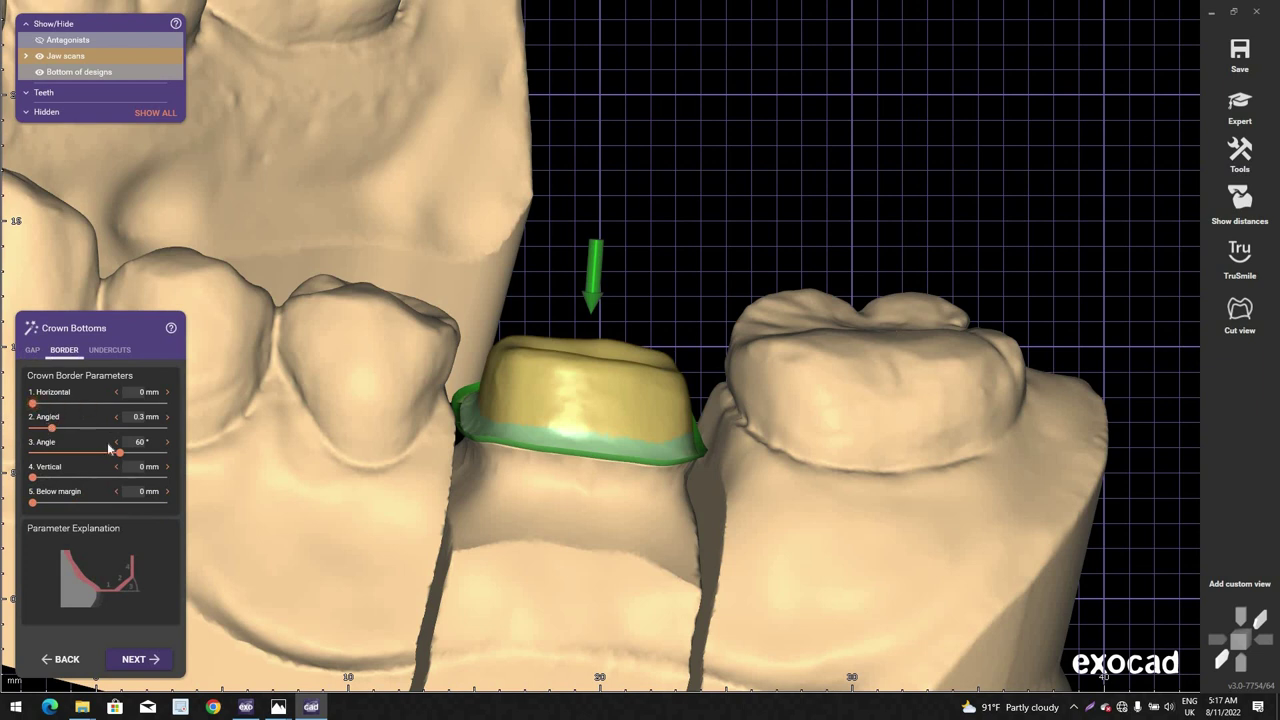
left_click_drag(52, 428, 24, 430)
left_click_drag(119, 453, 4, 468)
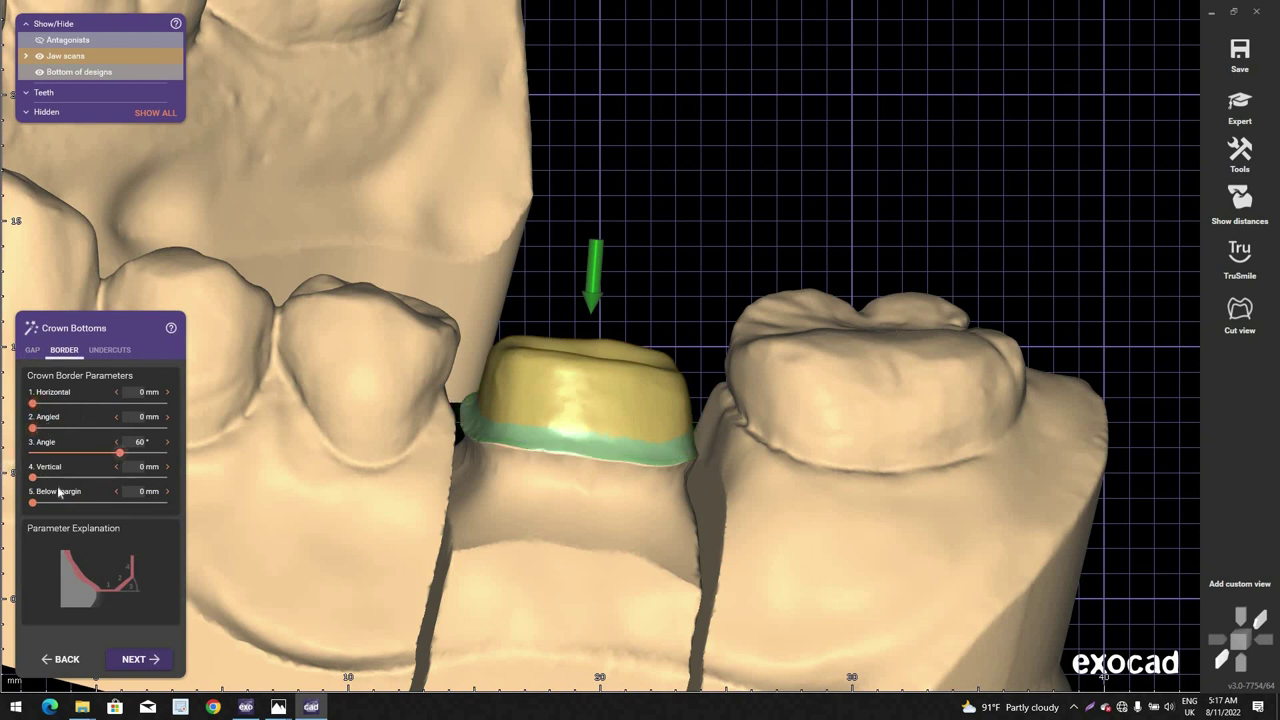
left_click(108, 350)
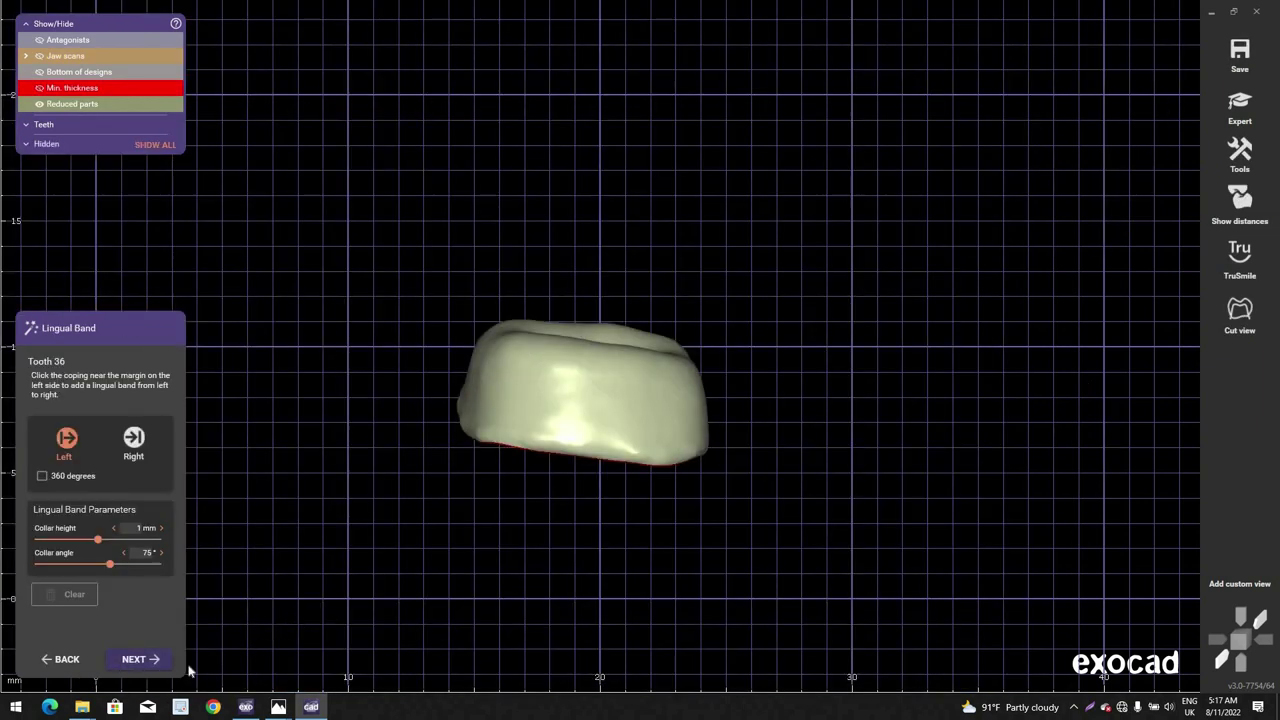
Step: Go back to the crown bottom and redefine tooth 36's insertion direction from the current occlusal view
left_click(66, 659)
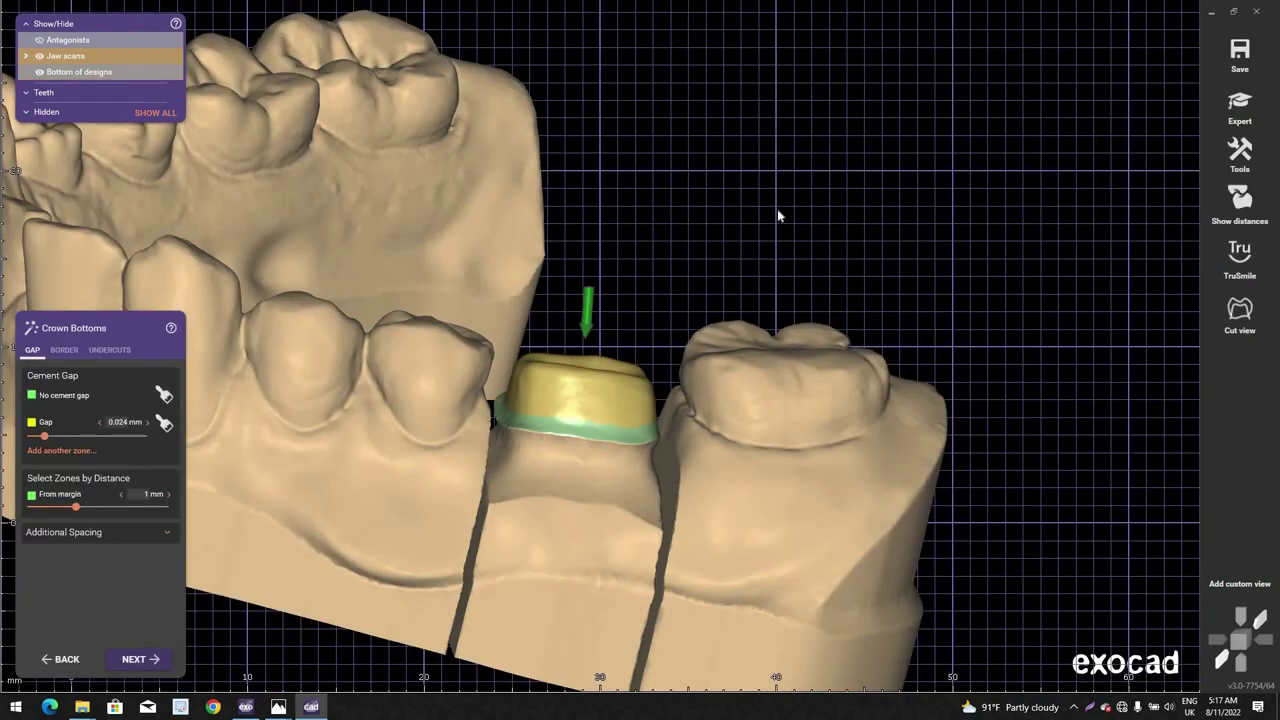
right_click(792, 184)
left_click(817, 290)
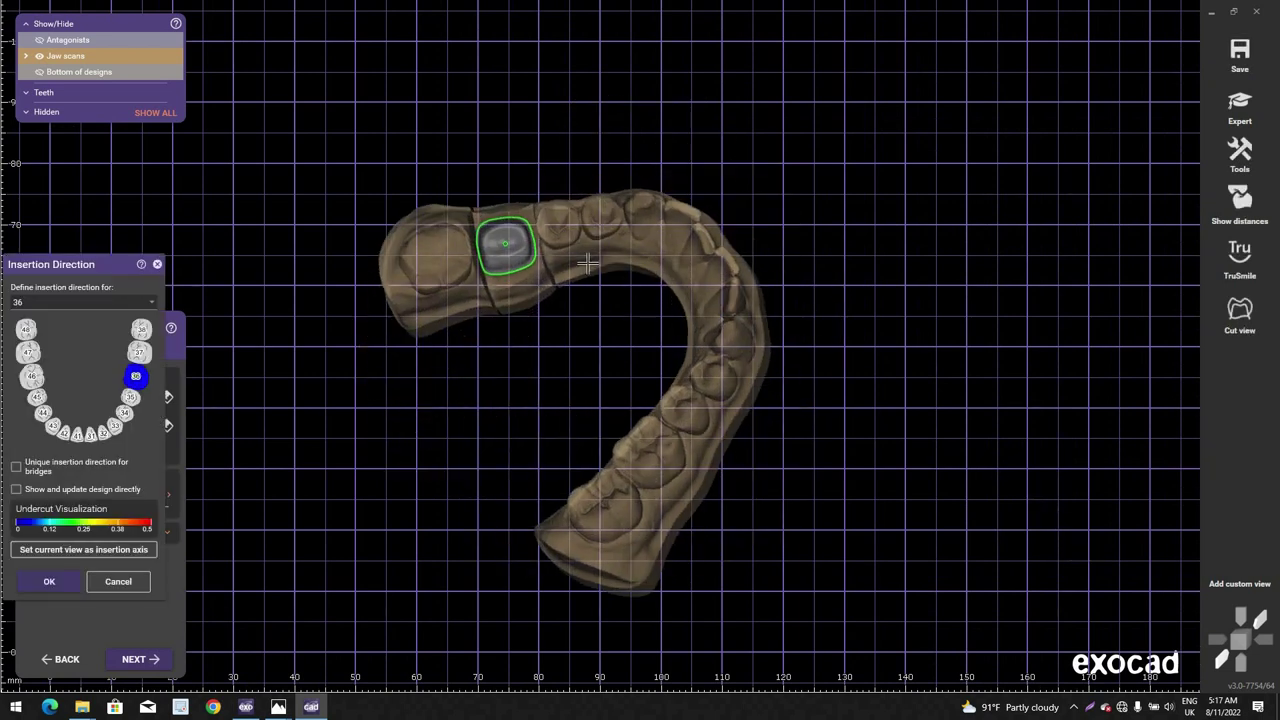
scroll(590, 450, "up", 4)
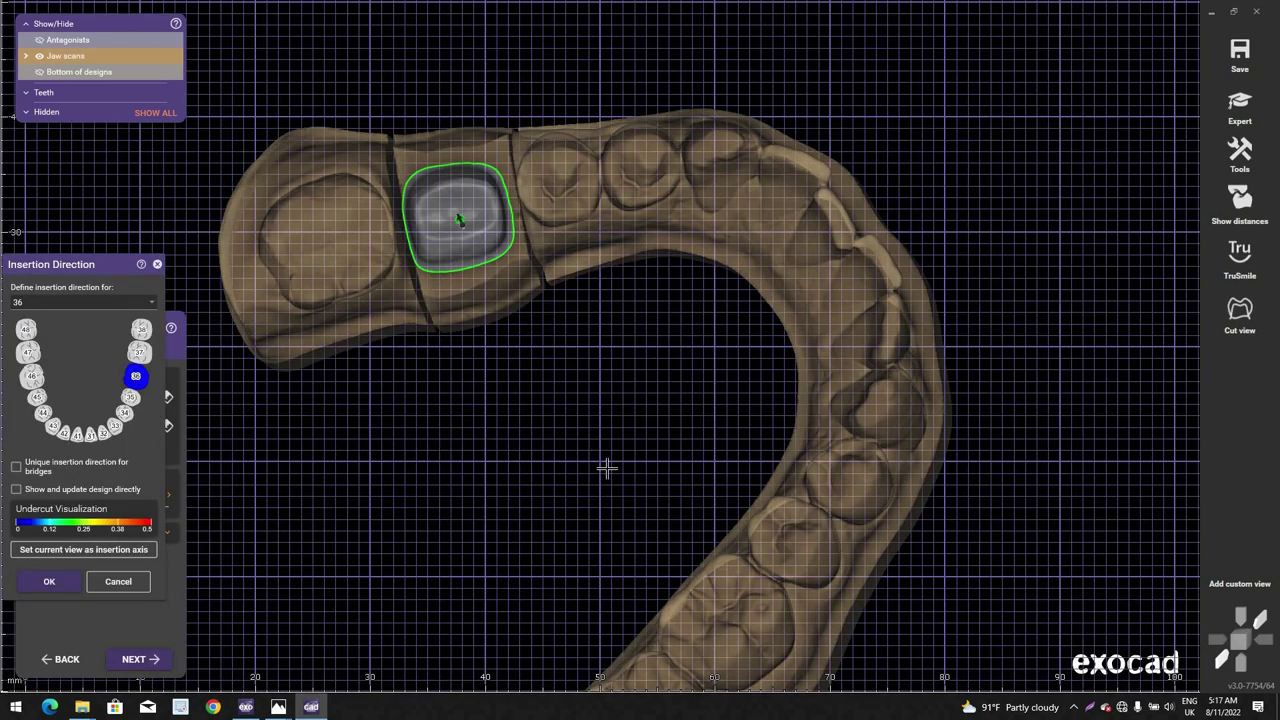
middle_click_drag(474, 340, 532, 462)
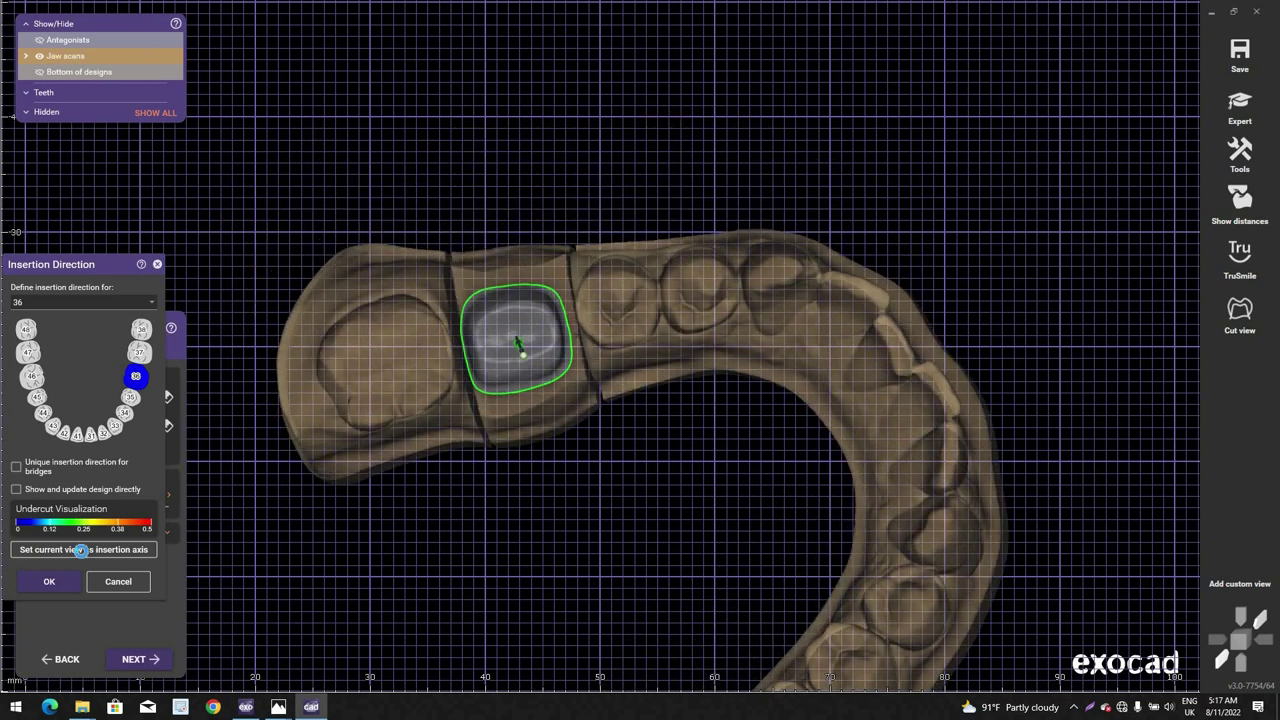
left_click(76, 582)
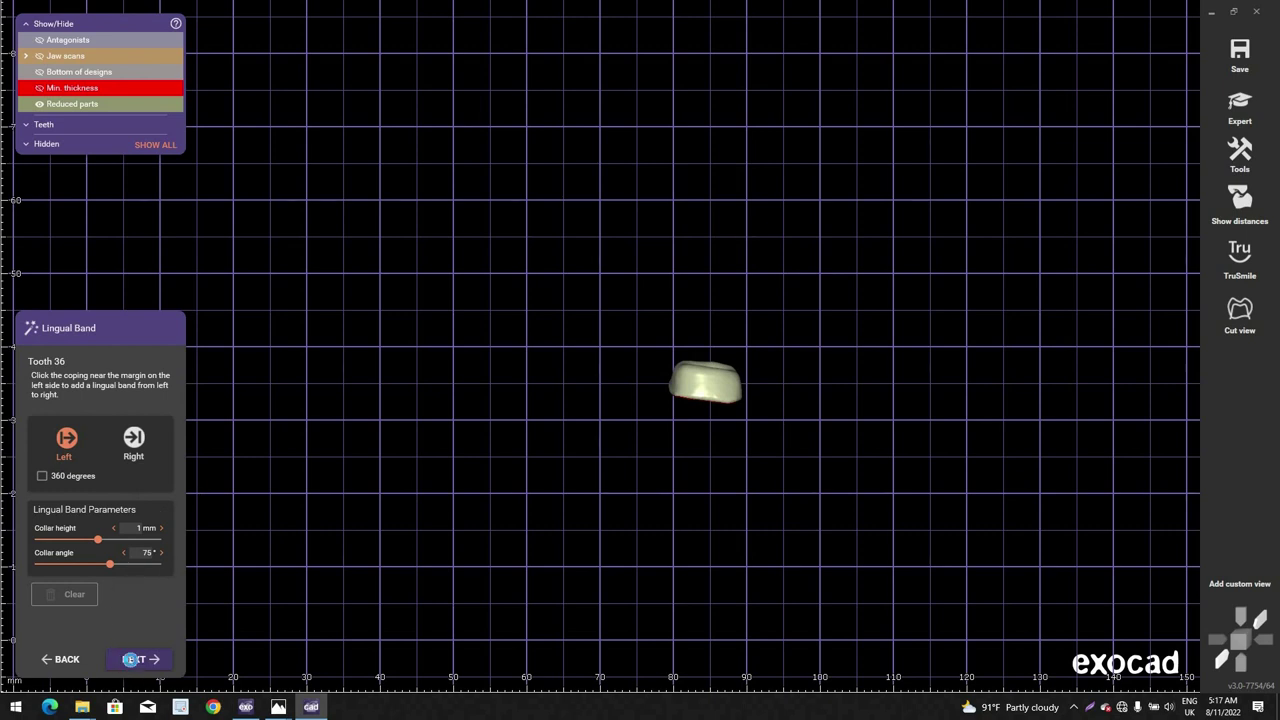
Step: Skip the lingual band and make the antagonist opaque in free-forming to inspect the space above the coping
left_click(133, 659)
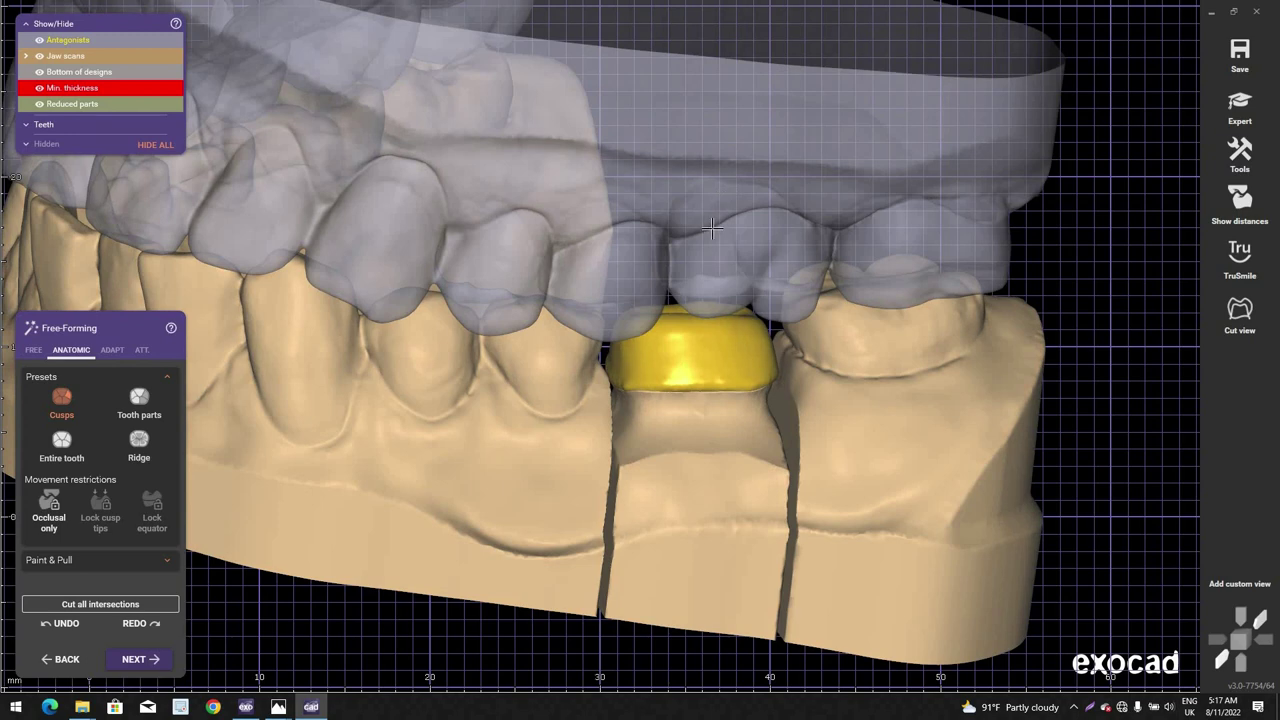
middle_click(713, 222, "shift")
middle_click(726, 217, "ctrl")
right_click_drag(728, 220, 737, 295)
scroll(737, 295, "down", 3)
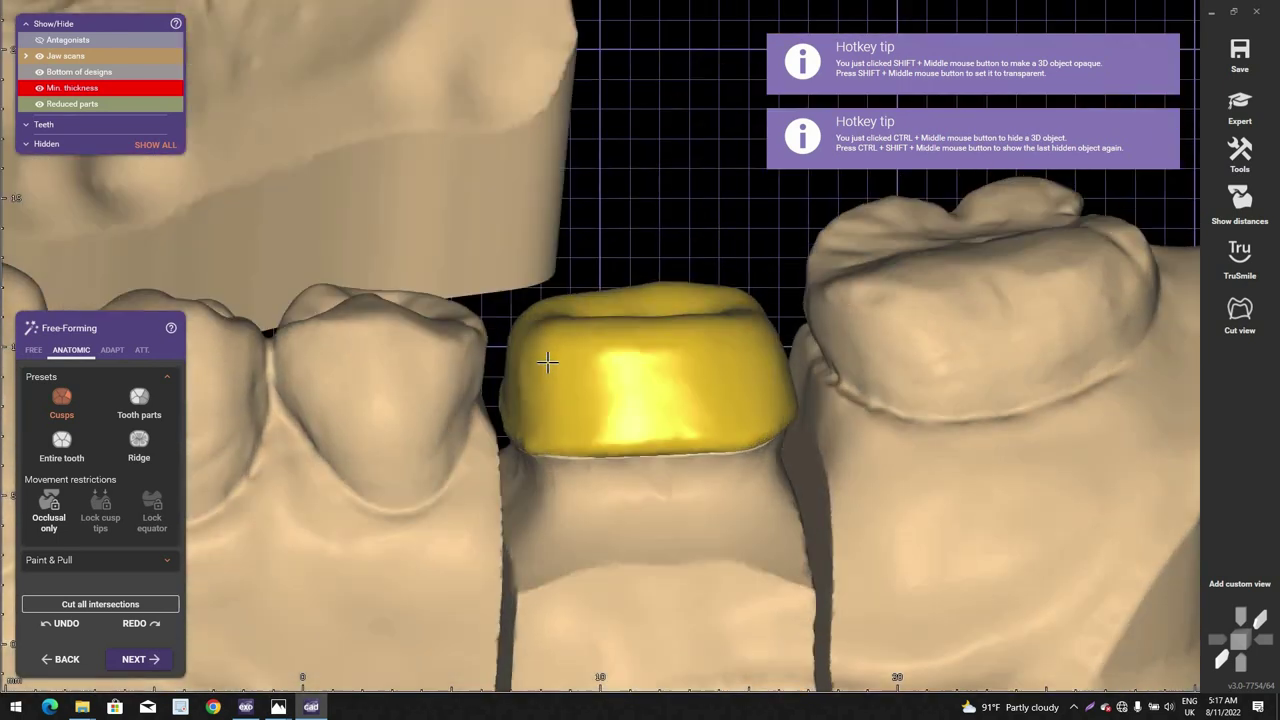
middle_click(554, 345, "ctrl+shift")
right_click_drag(554, 345, 557, 338)
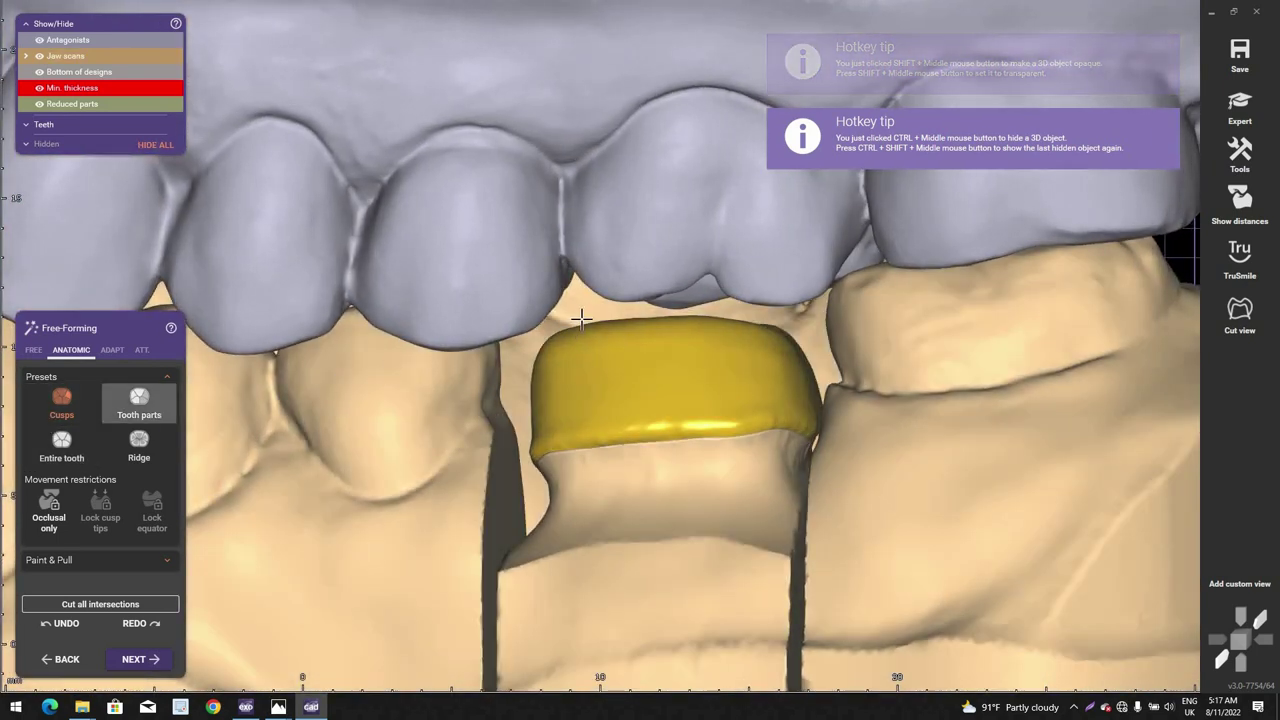
scroll(580, 311, "up", 4)
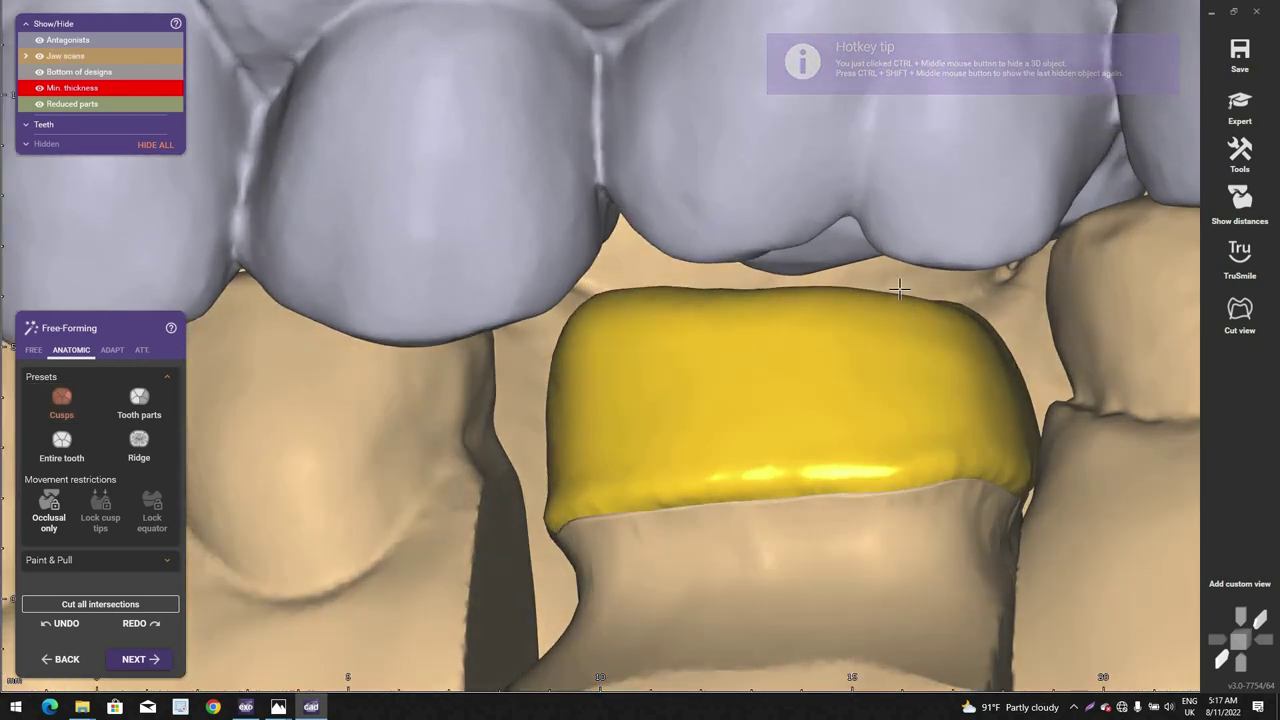
Step: Reshape the coping's buccal ridge toward the antagonist with the Ridge preset, and raise its lingual side with the Cusps preset
left_click(135, 445)
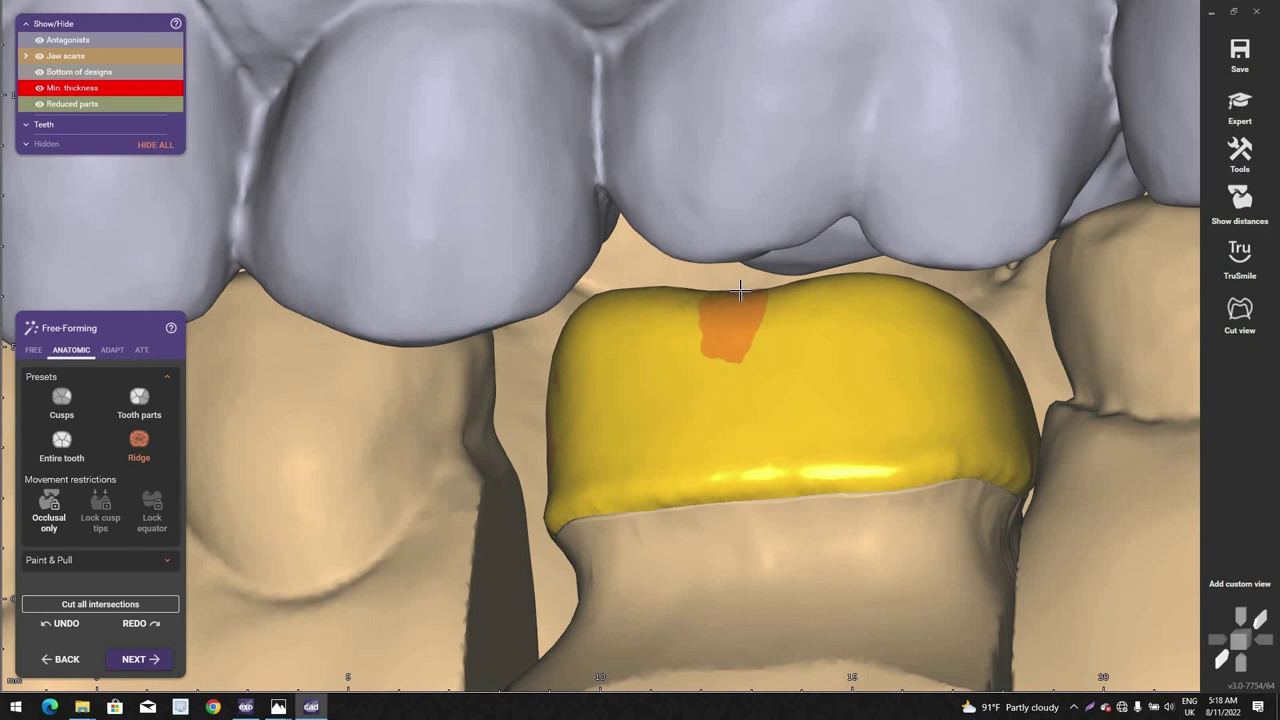
scroll(815, 327, "down", 3)
right_click_drag(815, 327, 82, 430)
scroll(749, 334, "up", 3)
left_click(61, 400)
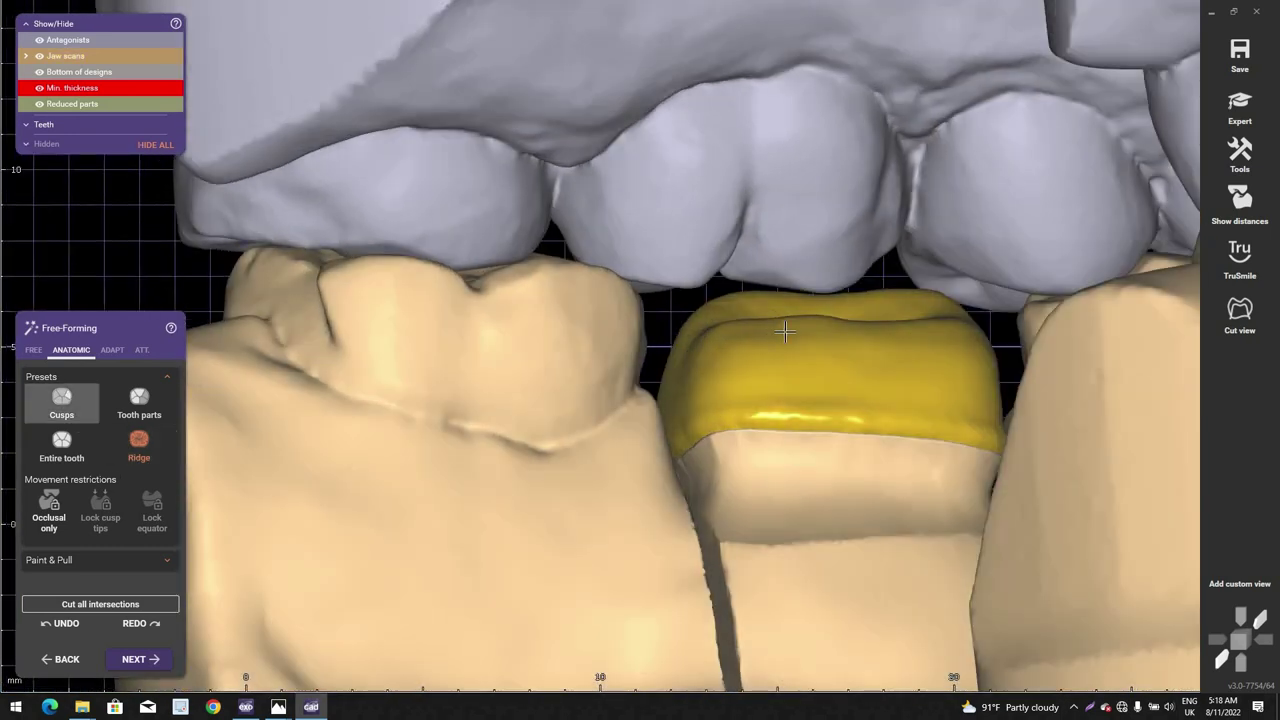
scroll(777, 318, "up", 3)
left_click_drag(779, 307, 778, 290)
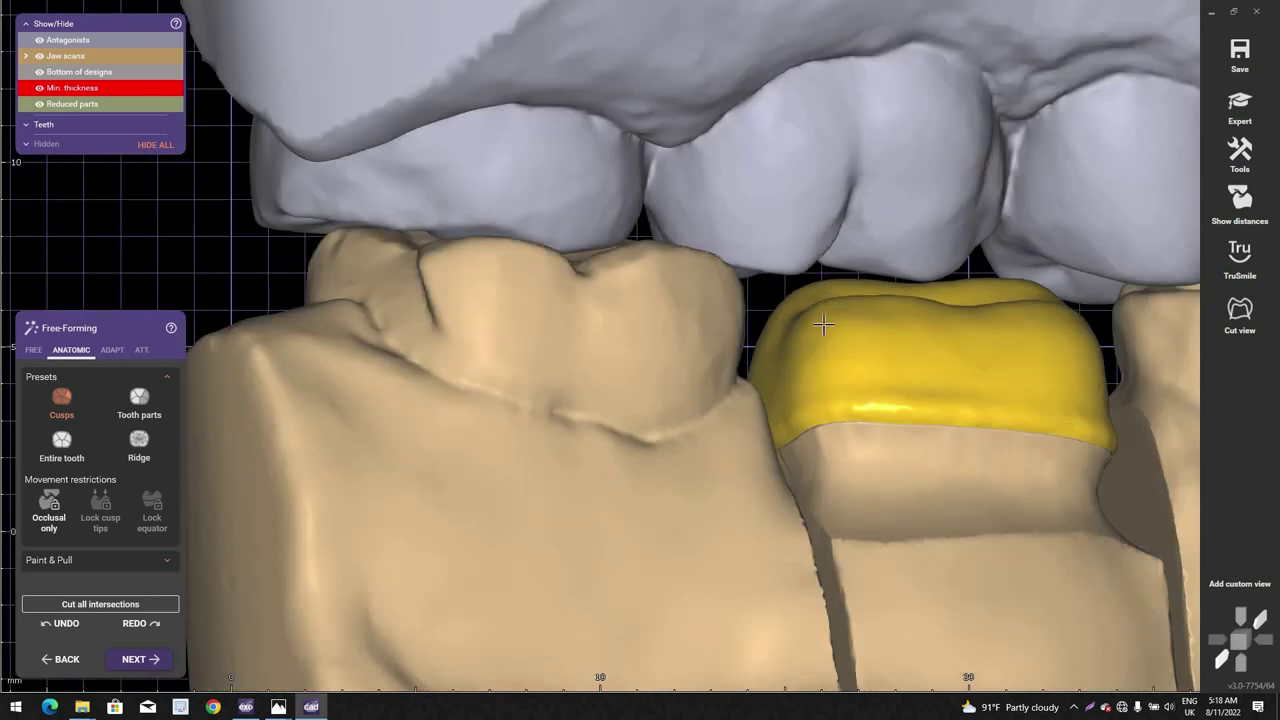
Step: Hide the antagonist and smooth the coping's occlusal surface and edges with a larger, weaker Smooth/Flatten brush
key("ctrl+a")
scroll(824, 324, "down", 2)
right_click_drag(826, 323, 786, 369)
scroll(784, 369, "up", 1)
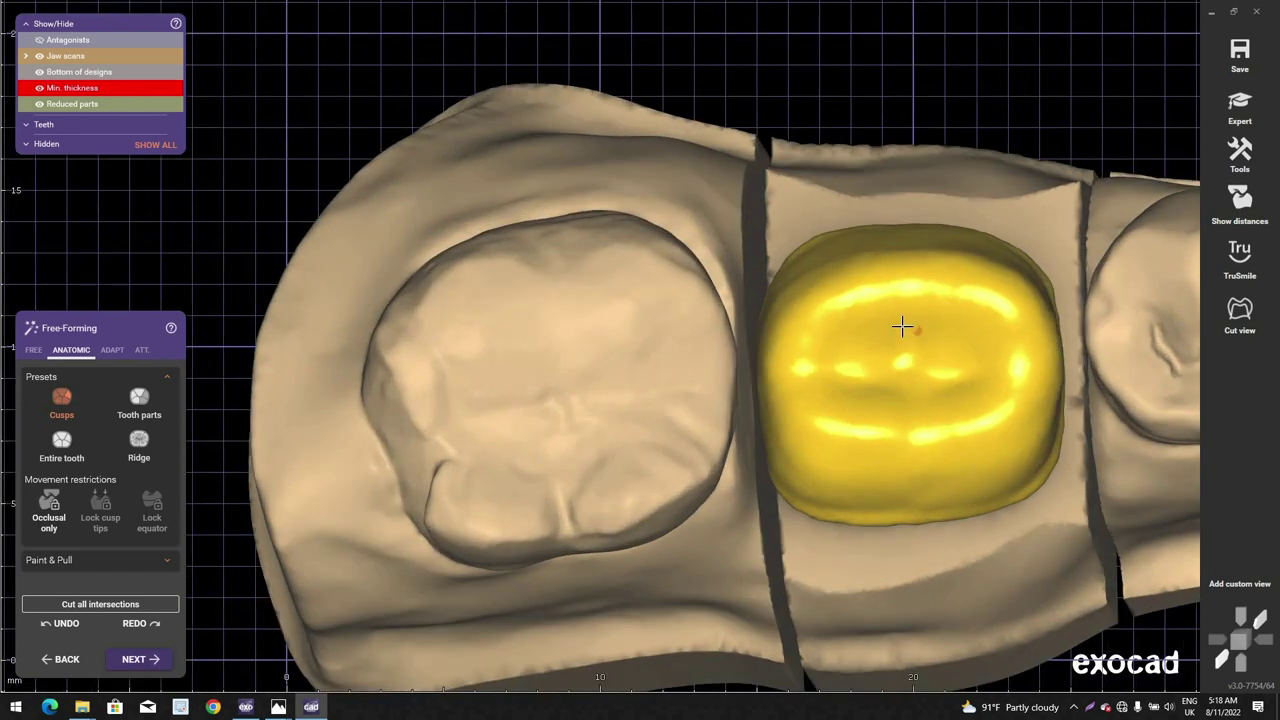
right_click_drag(903, 327, 907, 342)
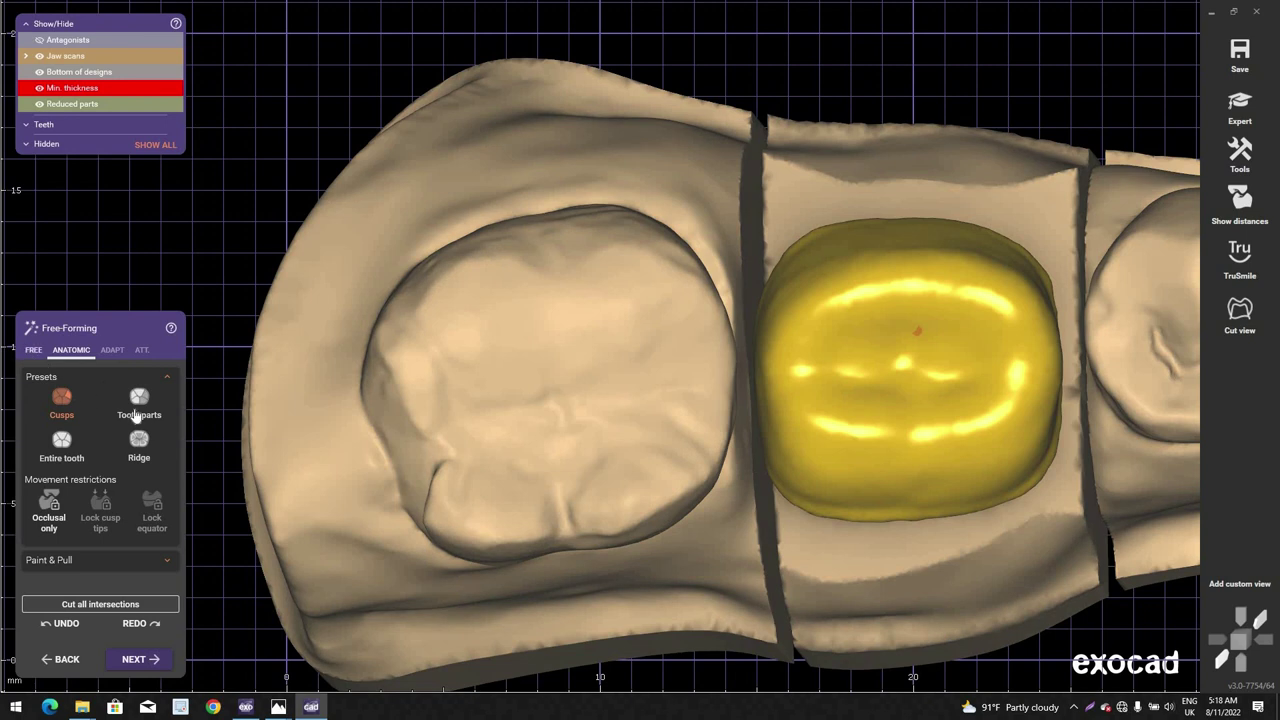
left_click(33, 350)
right_click_drag(914, 334, 922, 327)
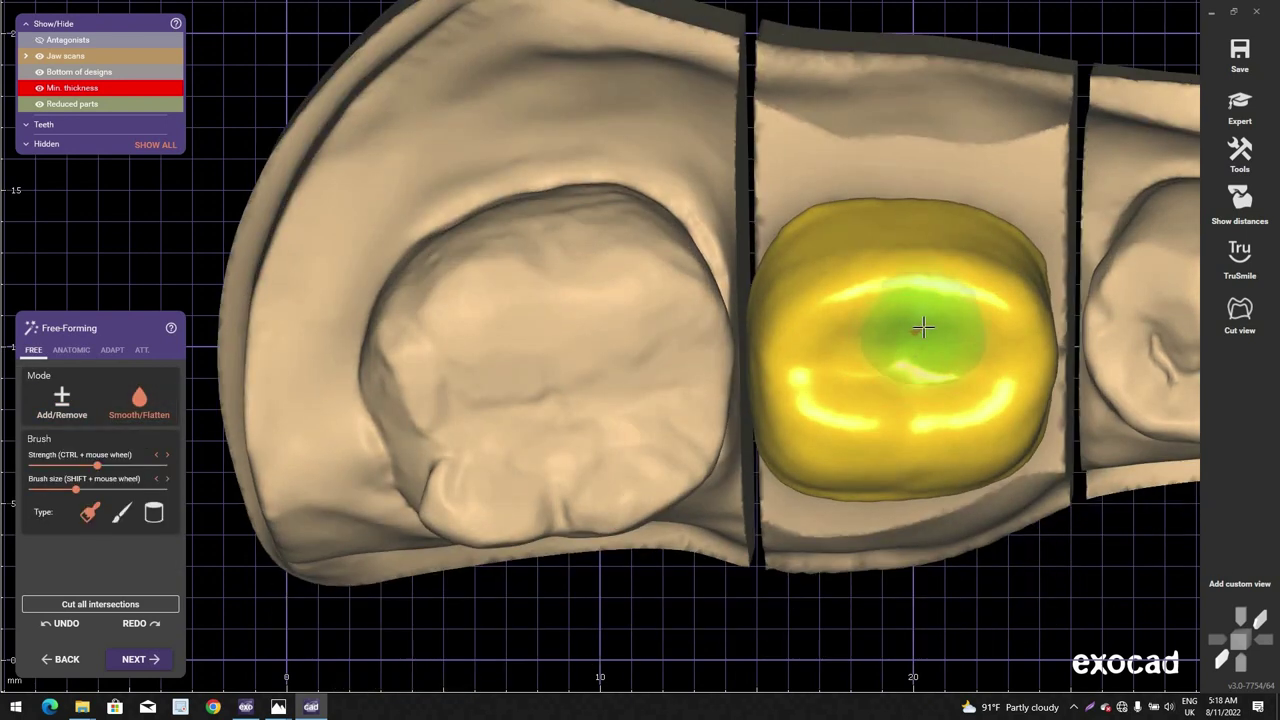
scroll(923, 329, "up", 4, "shift")
scroll(914, 277, "down", 2, "ctrl")
mouse_move(797, 297)
left_mouse_down()
mouse_move(809, 363)
mouse_move(786, 440)
left_mouse_up()
right_click_drag(786, 440, 1006, 446)
left_click_drag(1006, 446, 1042, 349)
right_click_drag(1042, 349, 1063, 383)
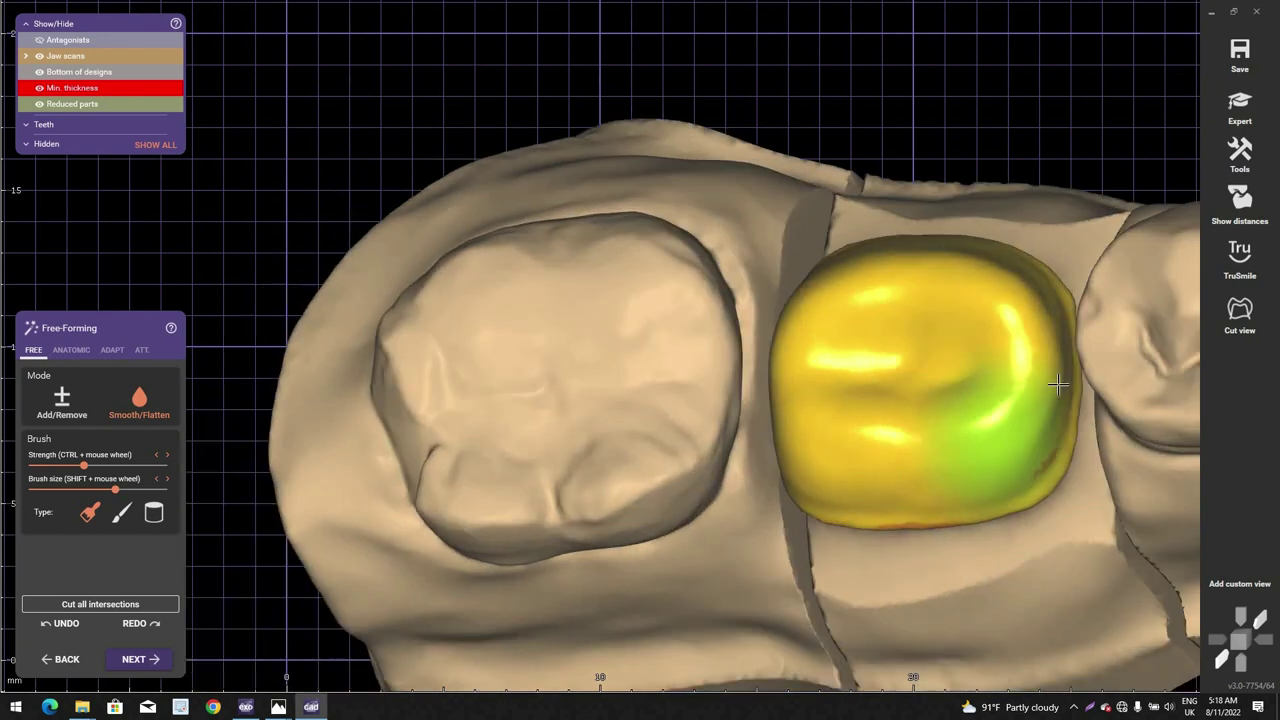
mouse_move(1063, 383)
left_mouse_down()
mouse_move(1060, 402)
mouse_move(1034, 270)
left_mouse_up()
mouse_move(1034, 270)
right_mouse_down()
mouse_move(1014, 300)
mouse_move(896, 346)
mouse_move(918, 300)
right_mouse_up()
mouse_move(918, 300)
left_mouse_down()
mouse_move(900, 349)
mouse_move(910, 358)
left_mouse_up()
mouse_move(910, 358)
right_mouse_down()
mouse_move(1003, 371)
mouse_move(843, 343)
right_mouse_up()
left_click_drag(843, 343, 881, 342)
right_click_drag(880, 343, 884, 400)
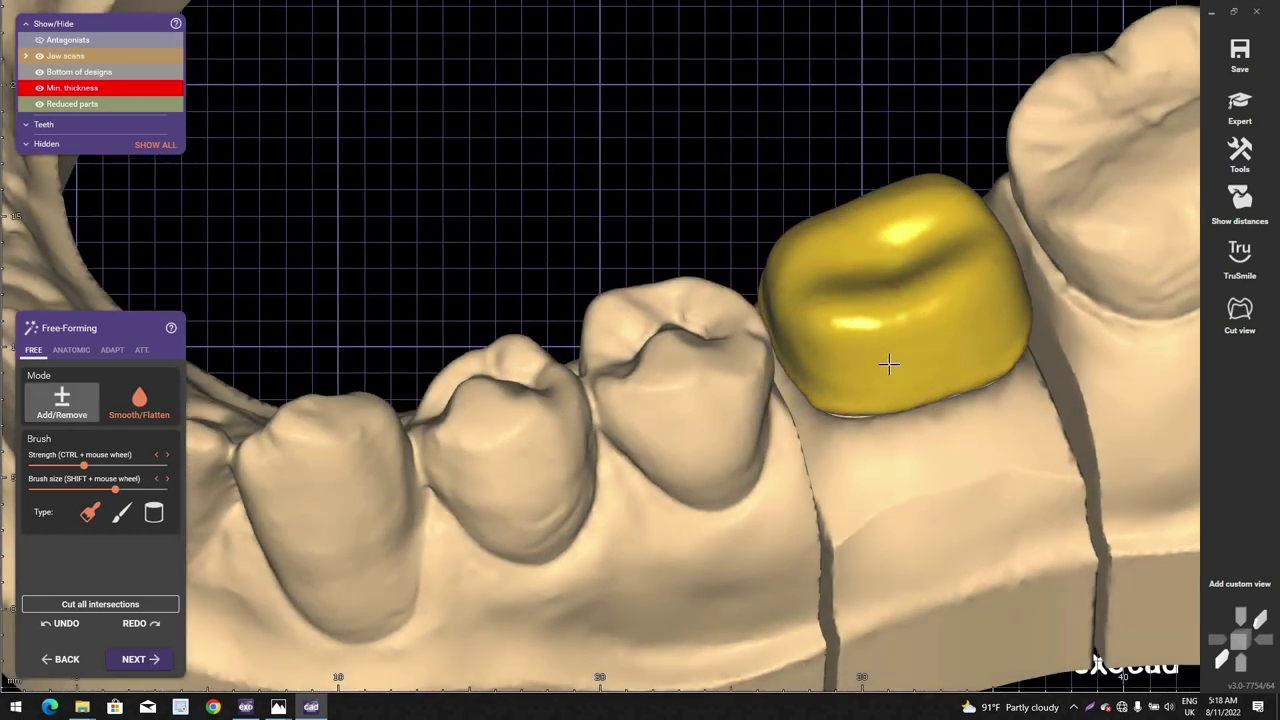
Step: Lower the Add/Remove brush strength and check the coping's surface from the buccal and lingual sides
scroll(891, 363, "up", 5)
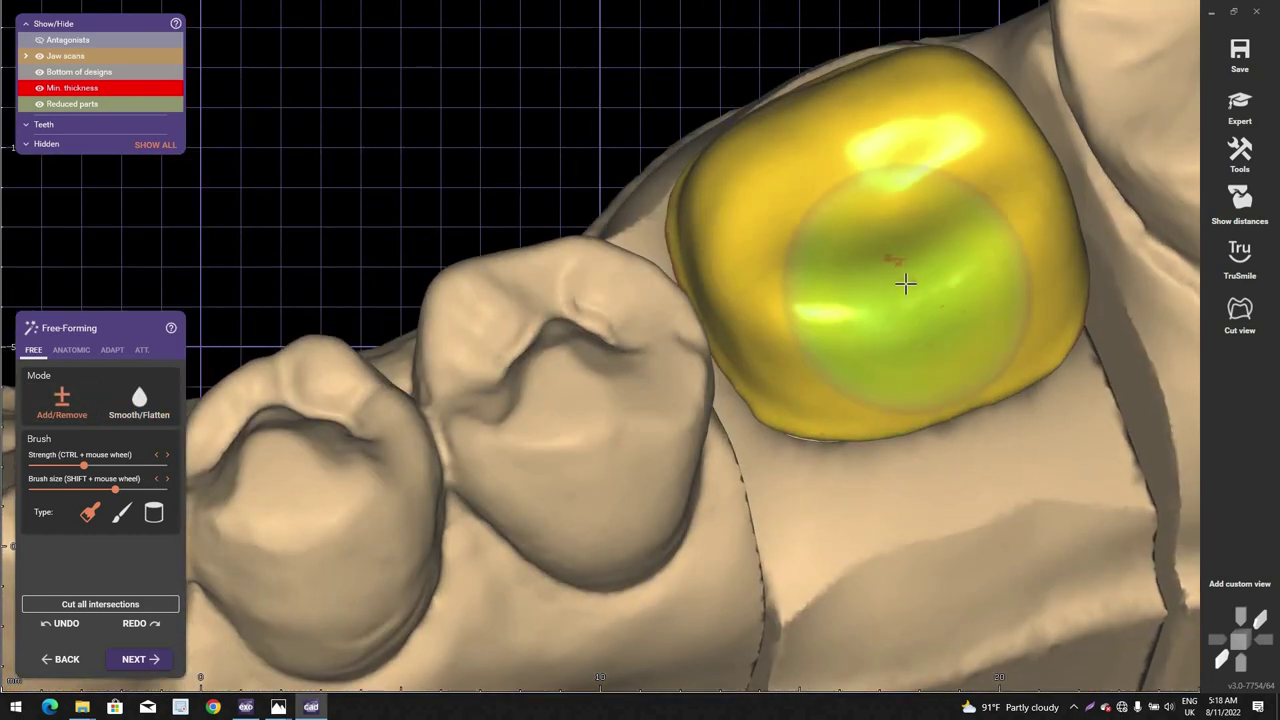
scroll(903, 280, "down", 4, "ctrl")
right_click_drag(851, 231, 693, 125)
scroll(655, 212, "down", 2)
middle_click_drag(605, 280, 451, 366)
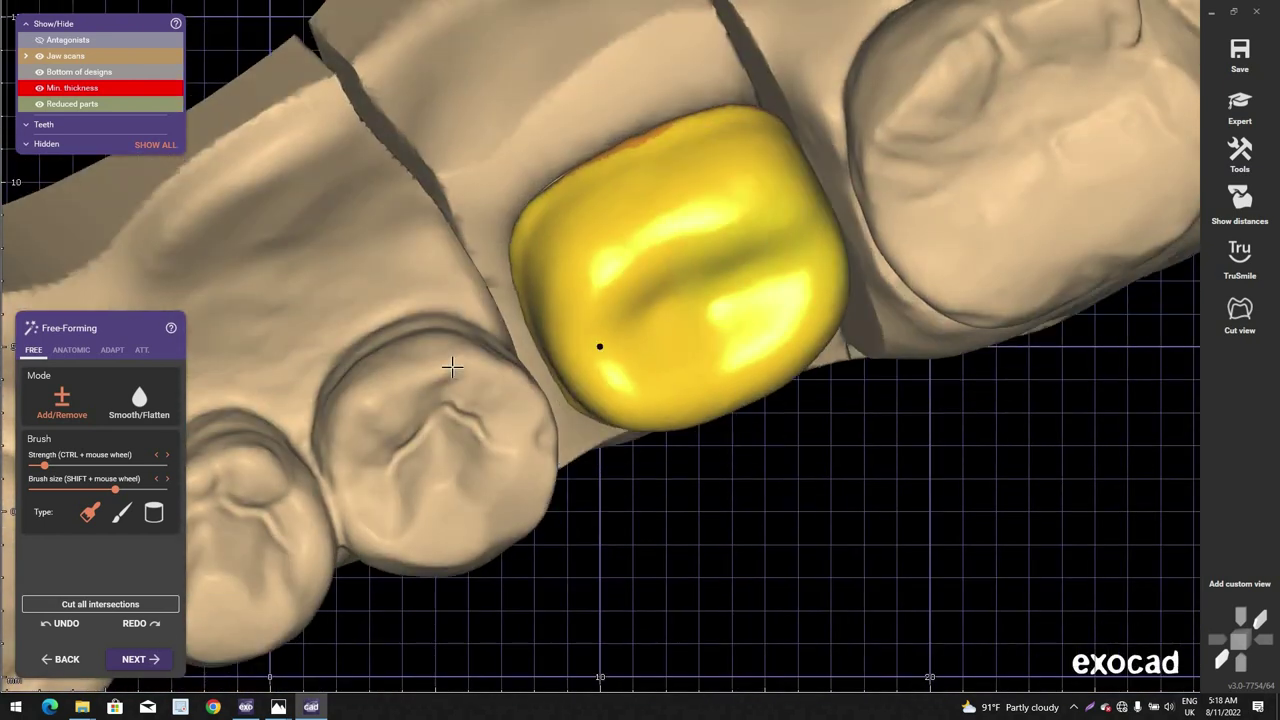
Step: Merge and save the finished coping, then close the design window and minimise the project database
left_click(143, 658)
key("Return")
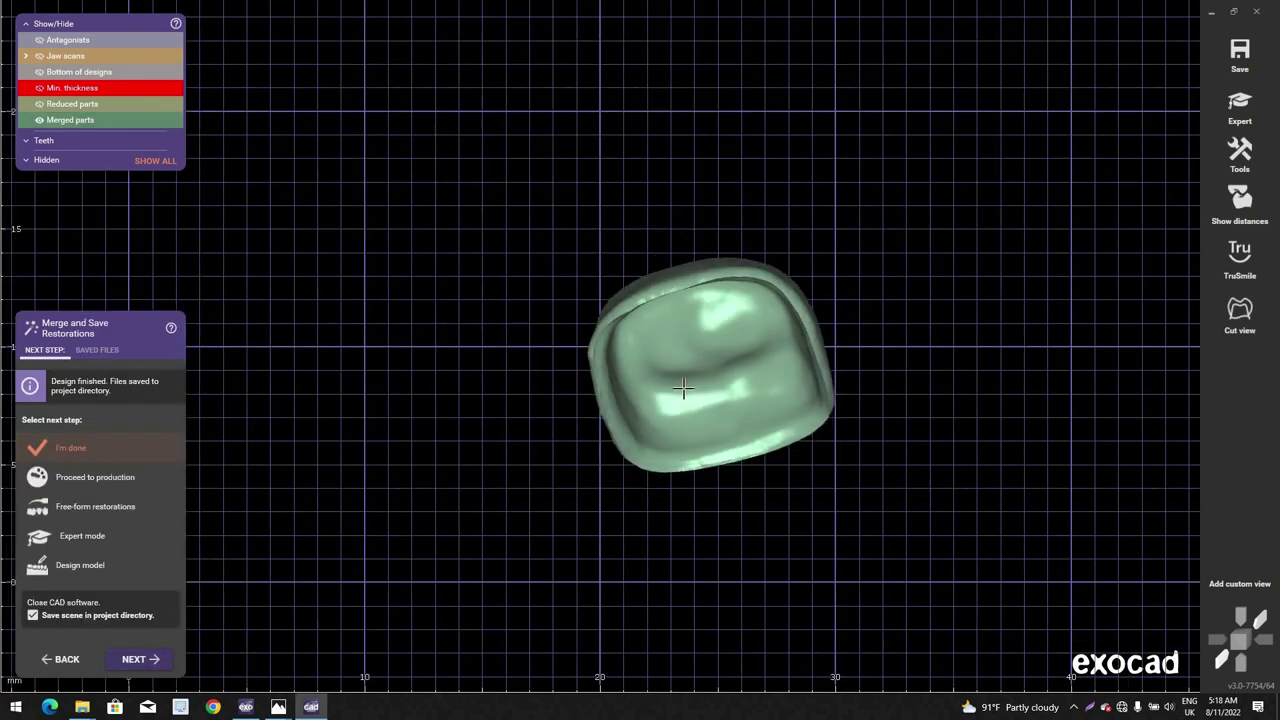
left_click(1257, 12)
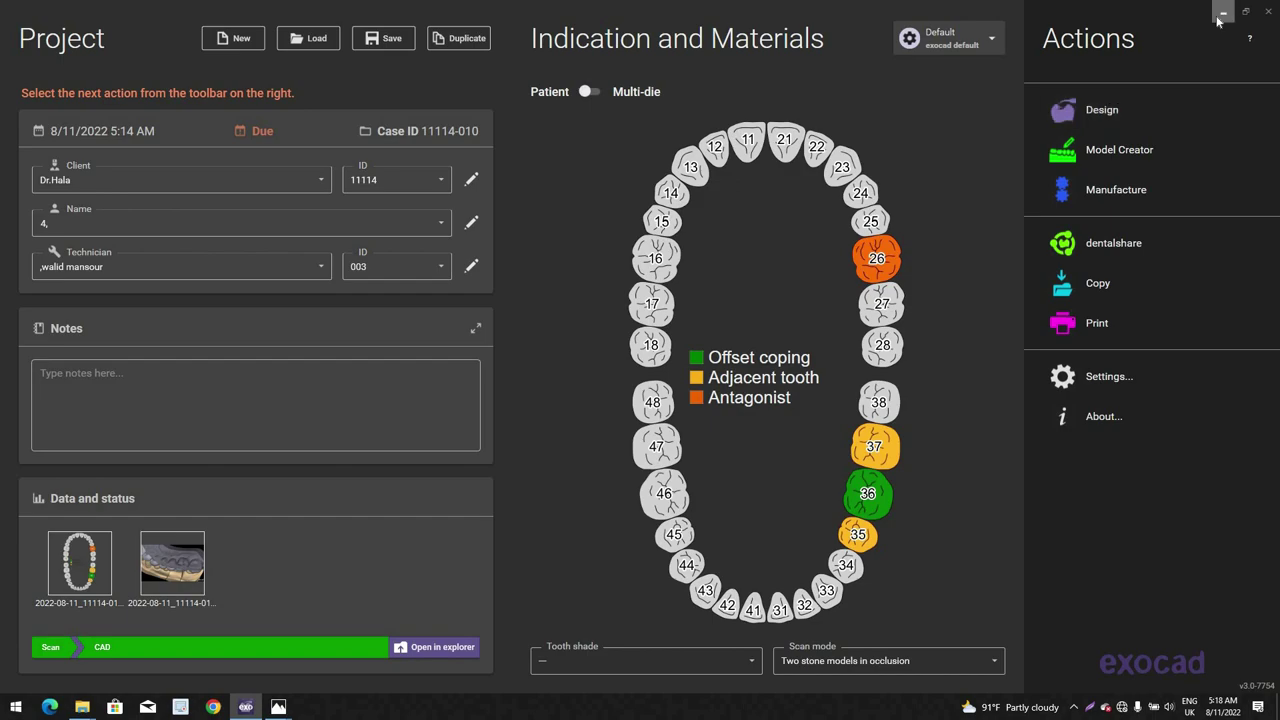
left_click(1221, 14)
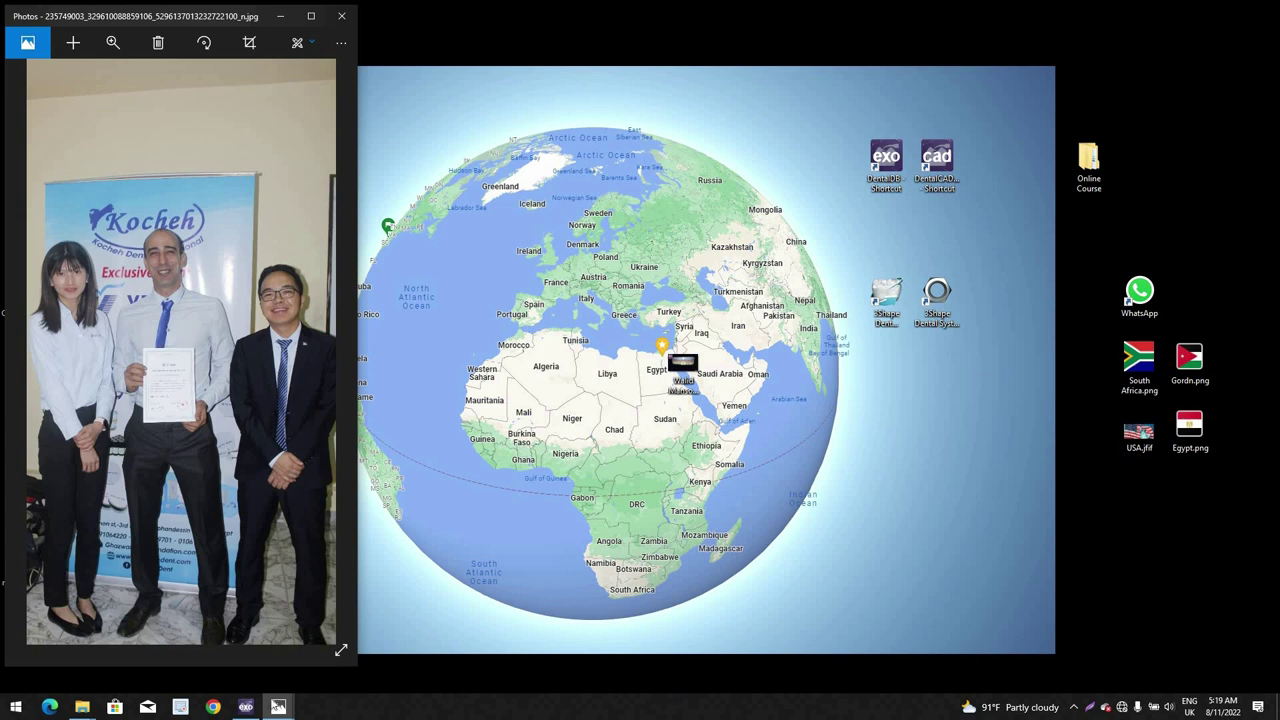
mouse_move(240, 712)
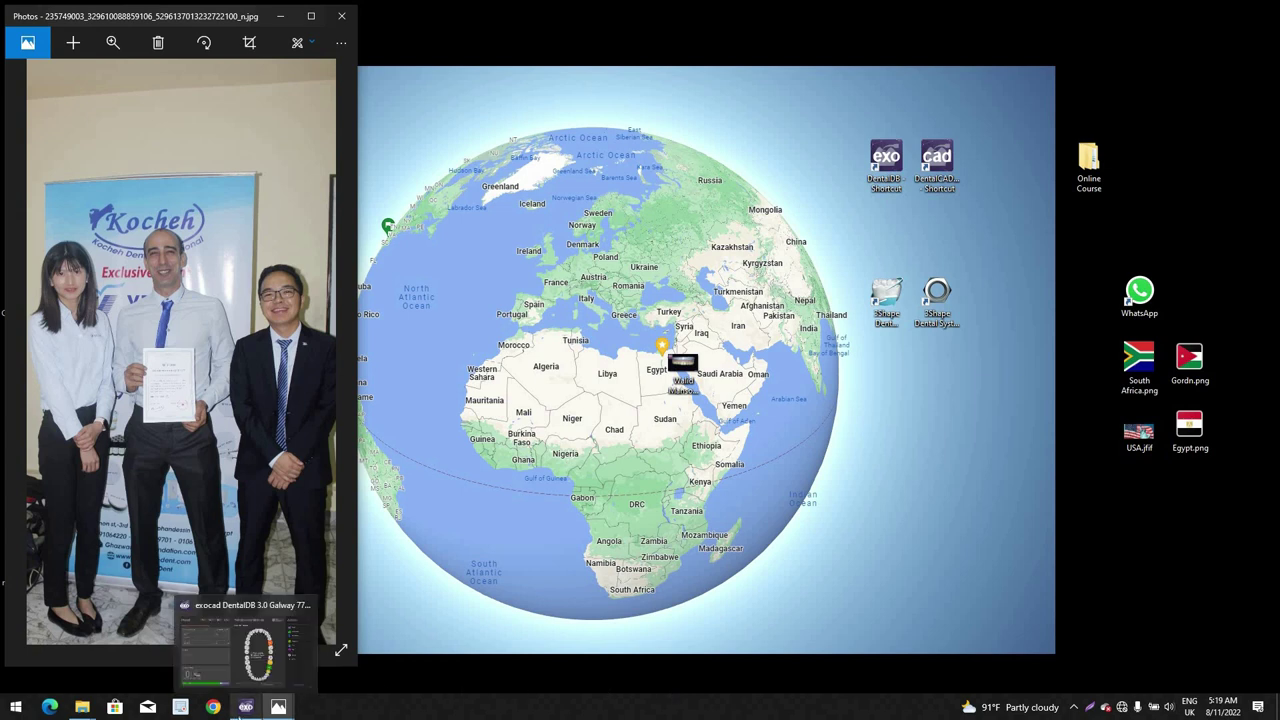